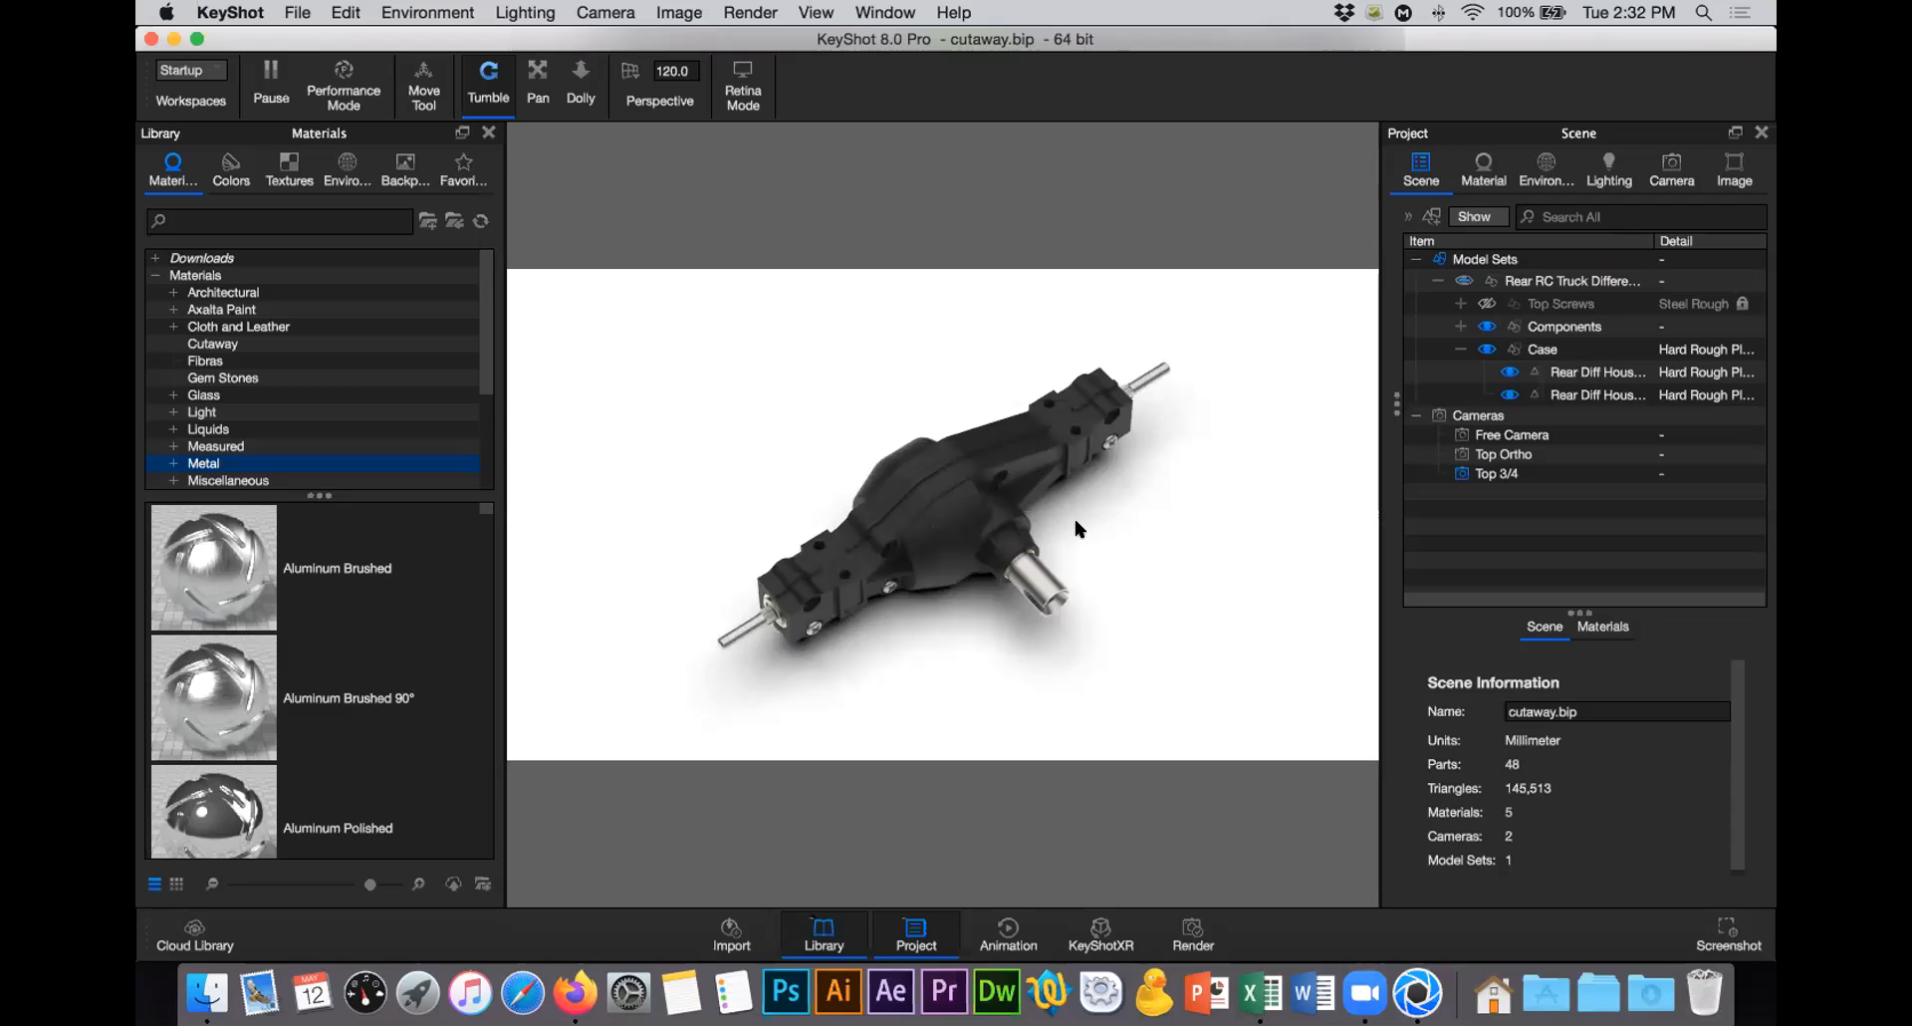
Step: Unlock the Top Screws group and make it visible in the scene
click(1613, 304)
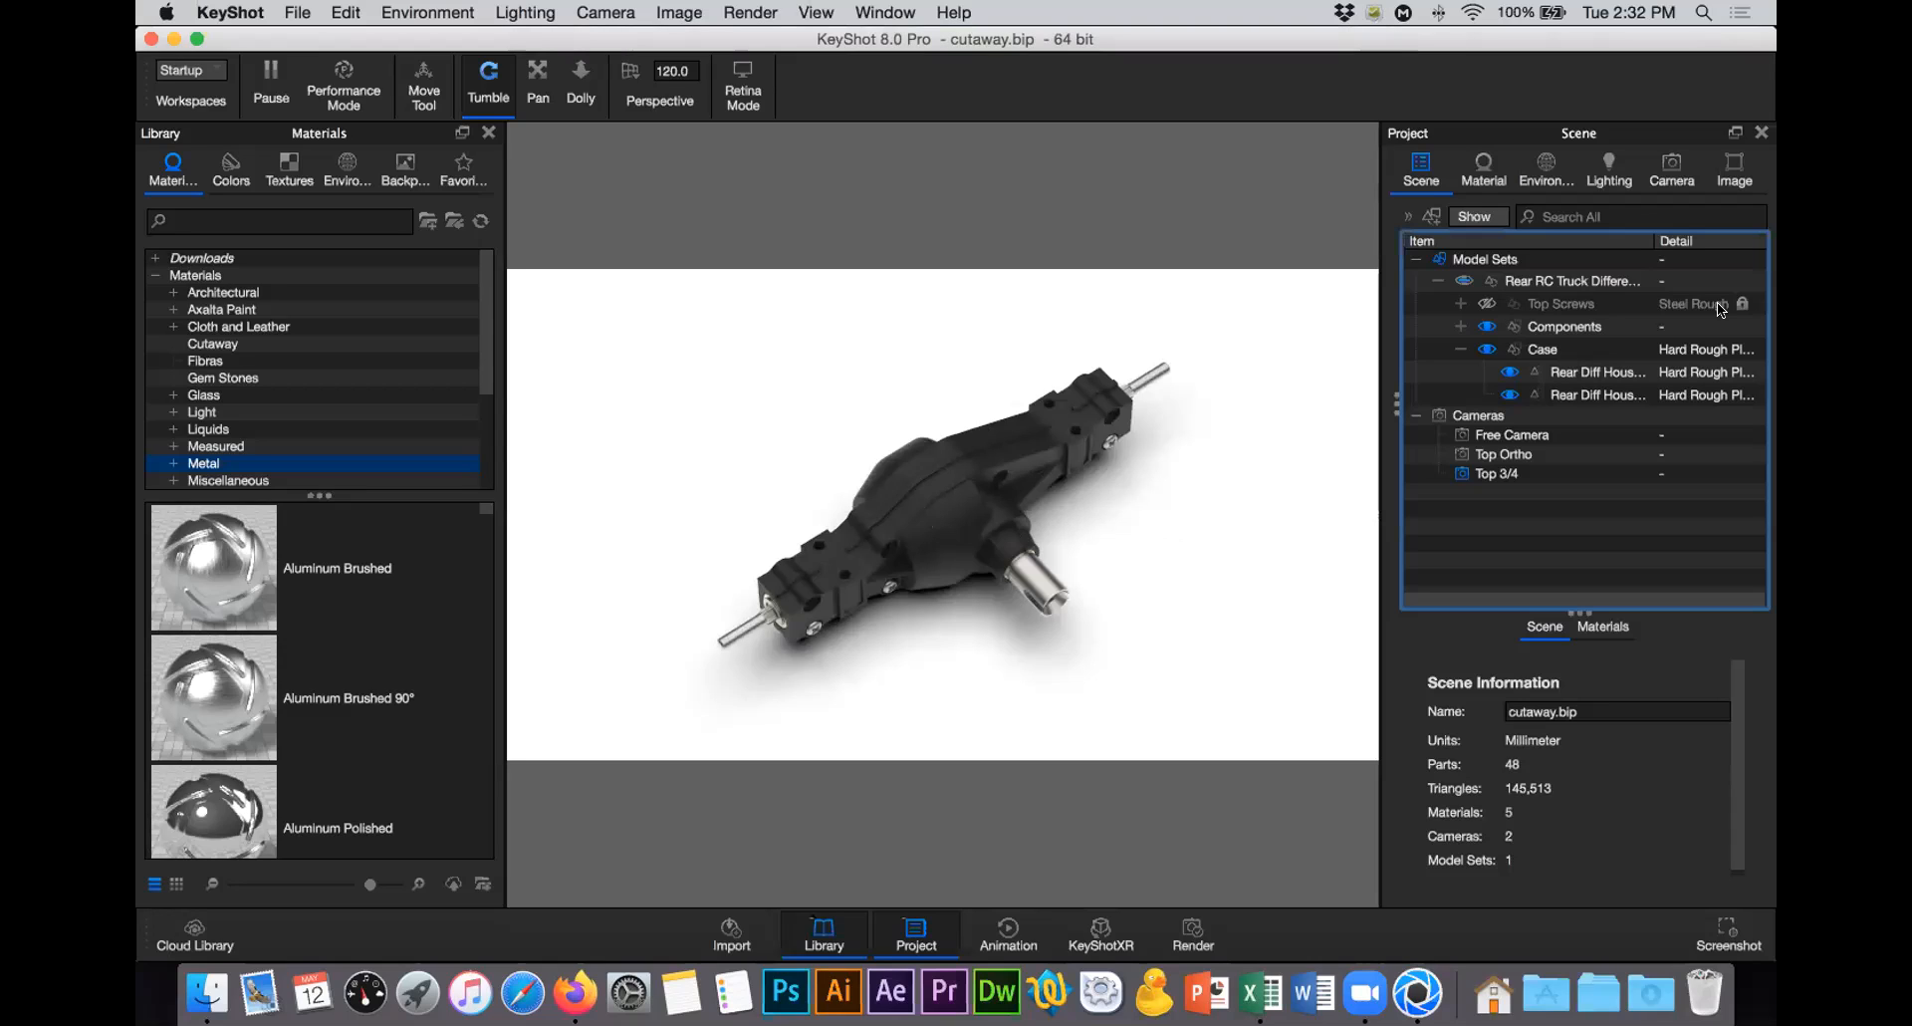
right_click(1741, 304)
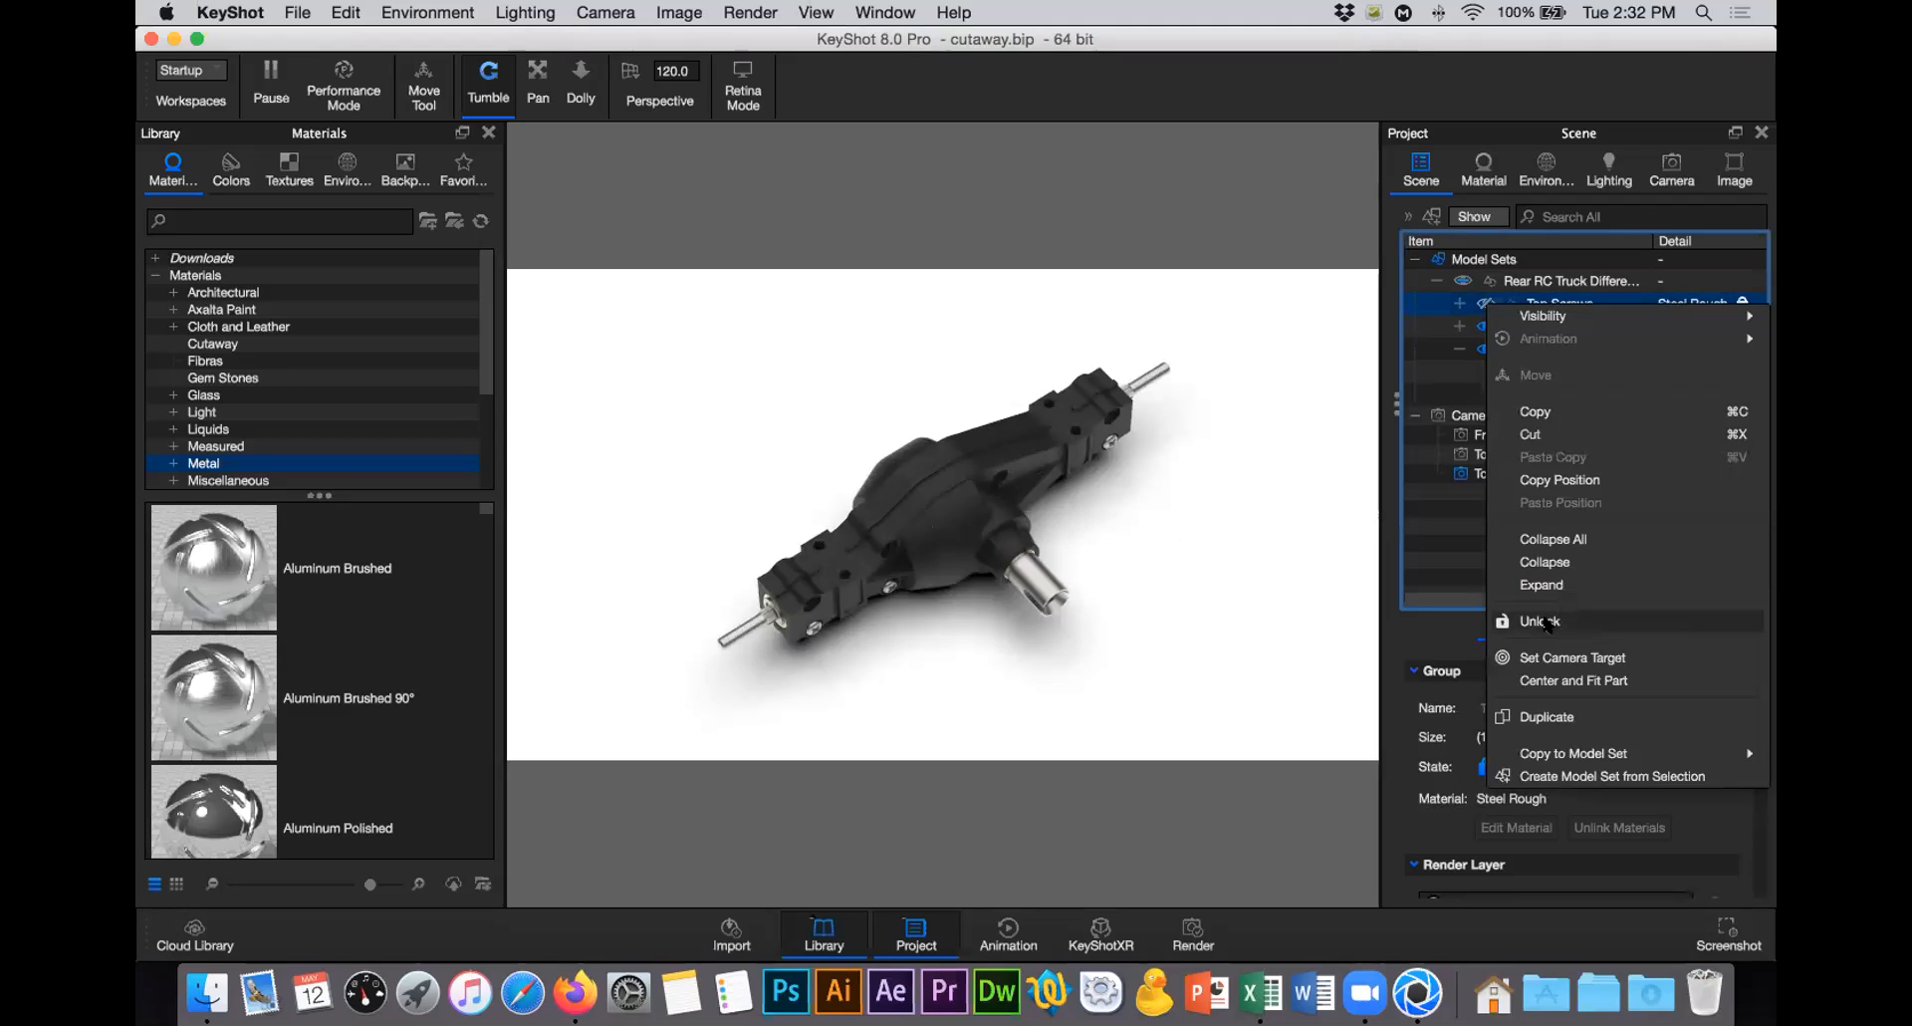
click(1546, 623)
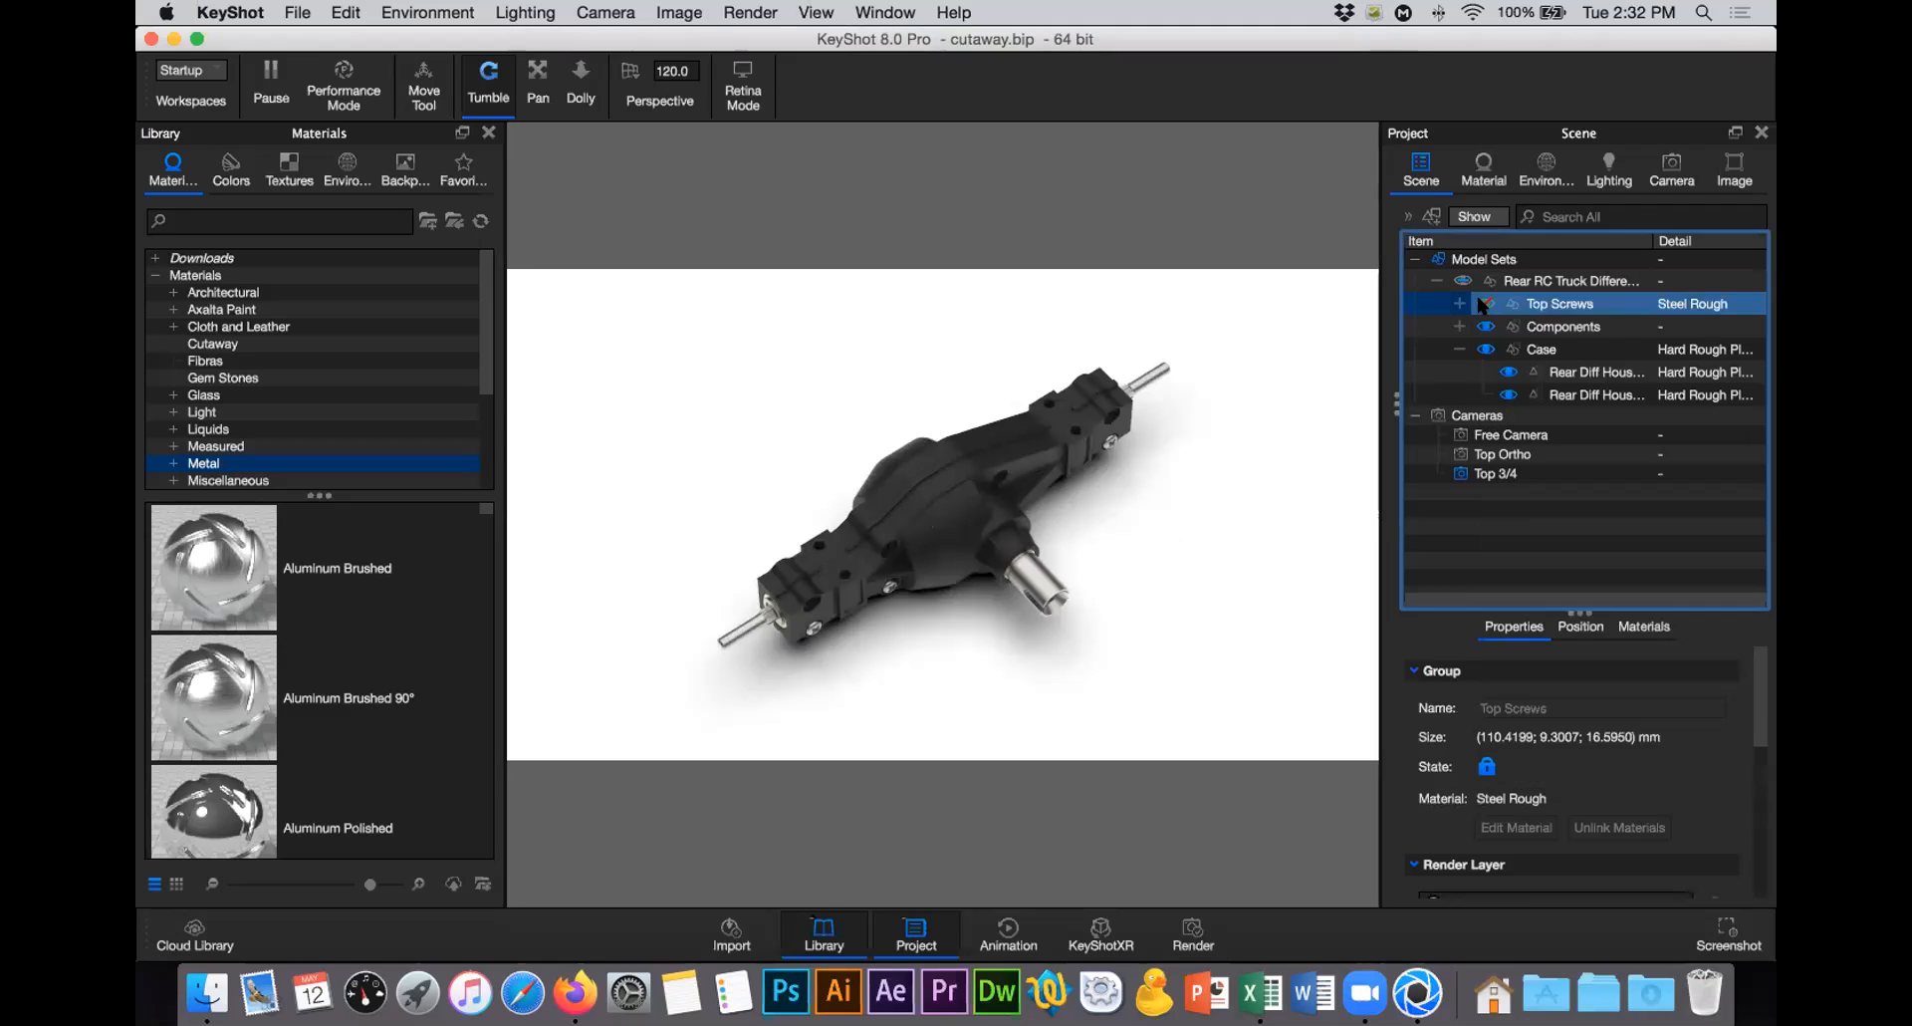
click(1496, 305)
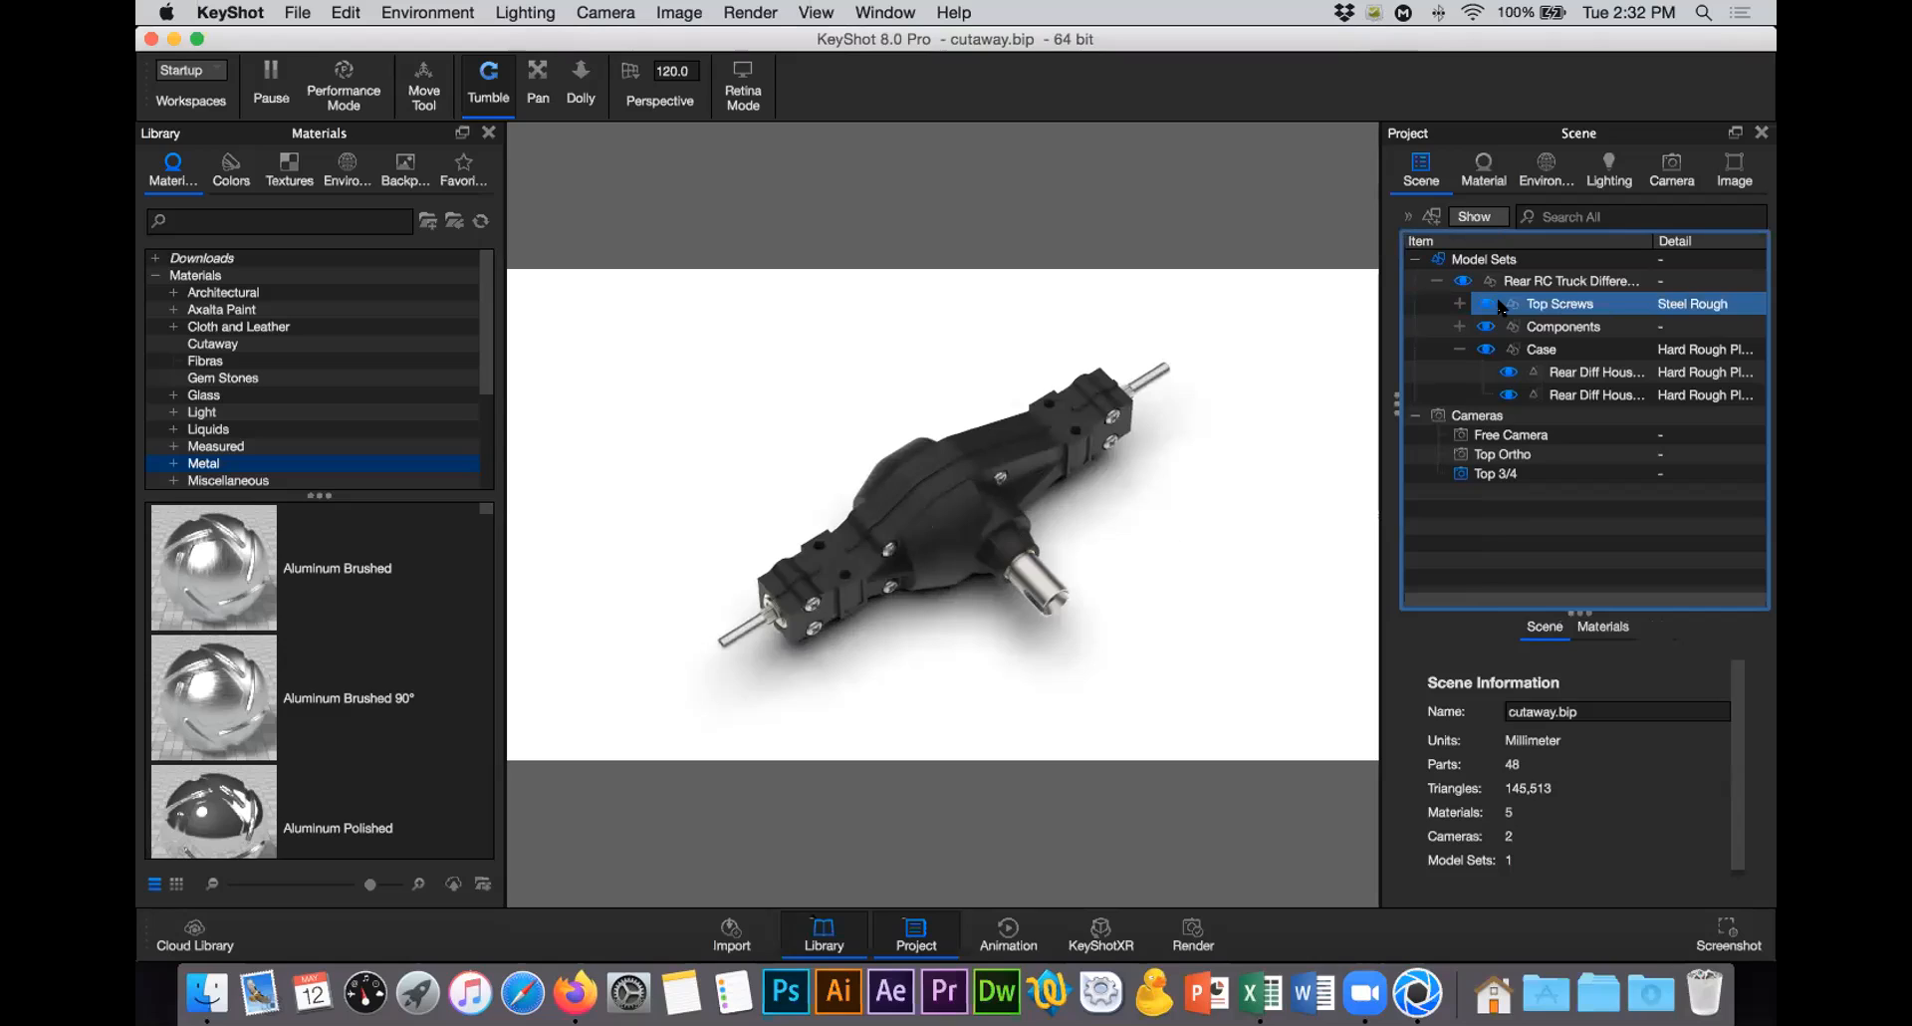
Step: Toggle the Top Screws group's visibility, ending with the group hidden and locked
click(1484, 305)
click(1484, 306)
click(1484, 305)
right_click(1487, 305)
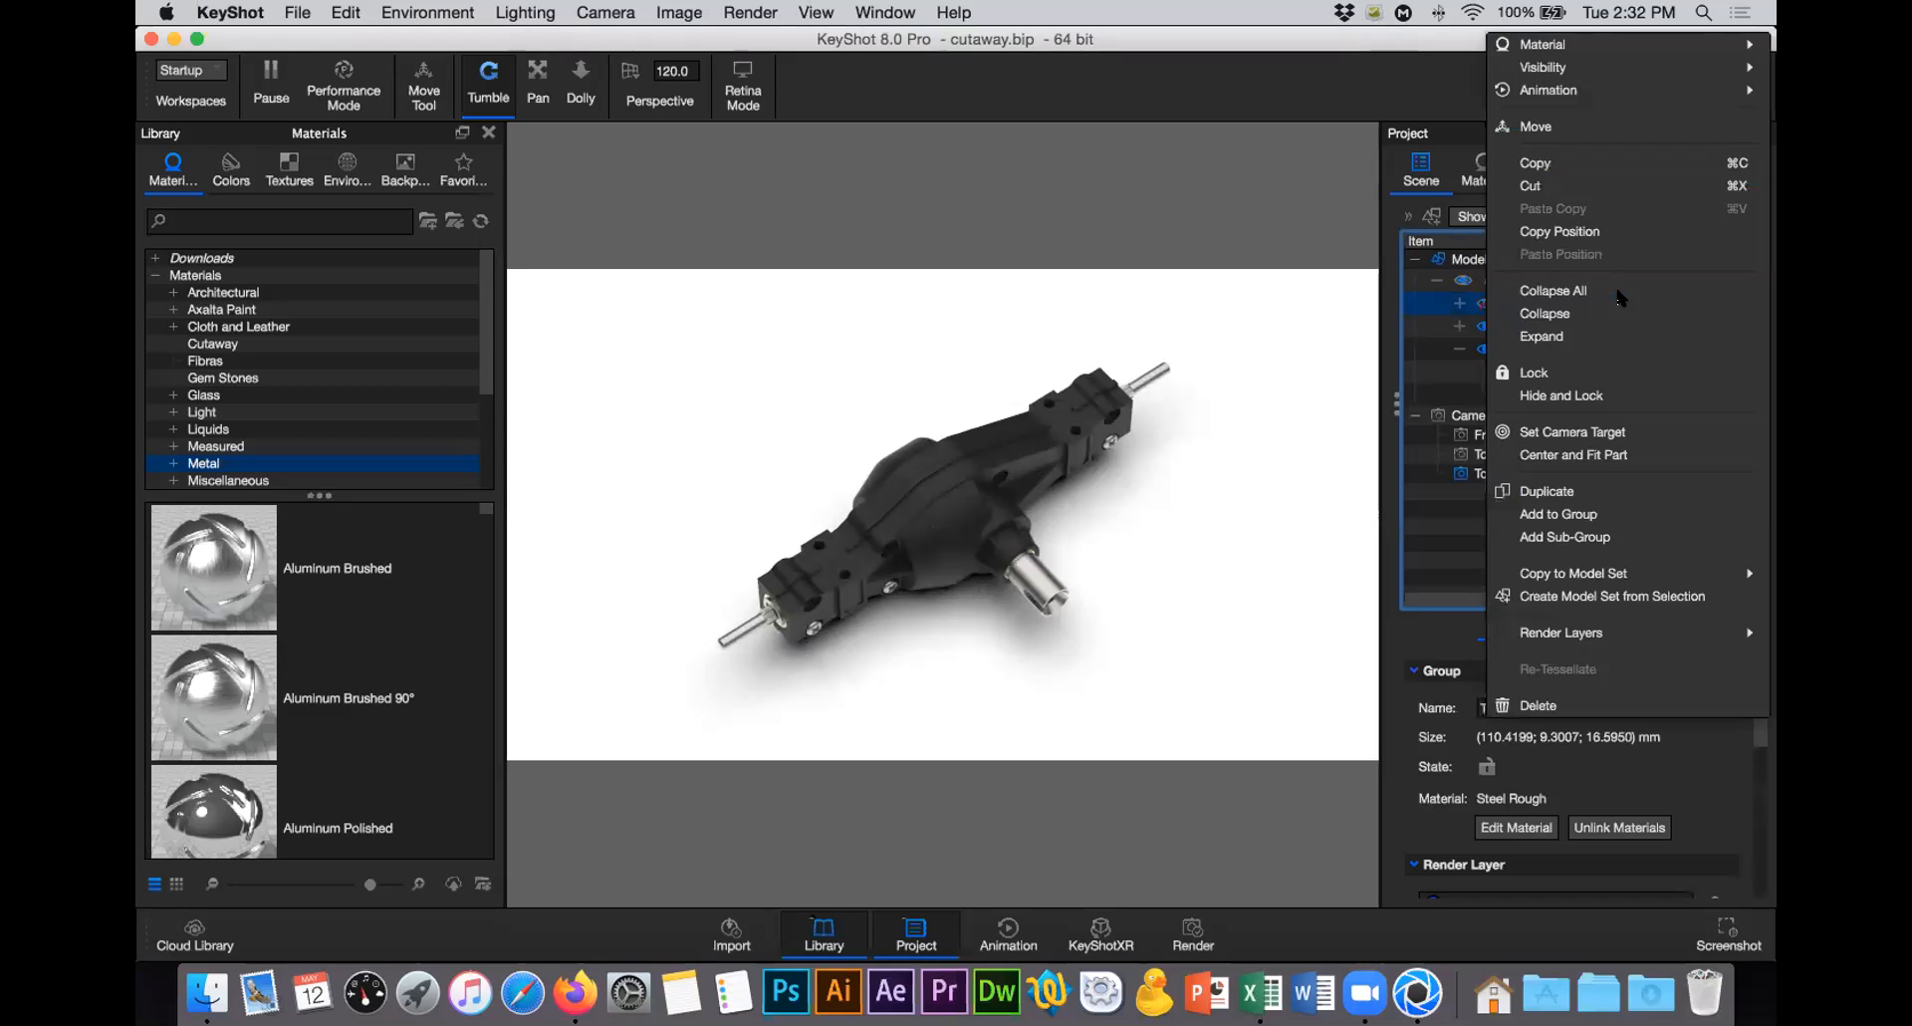
click(1603, 398)
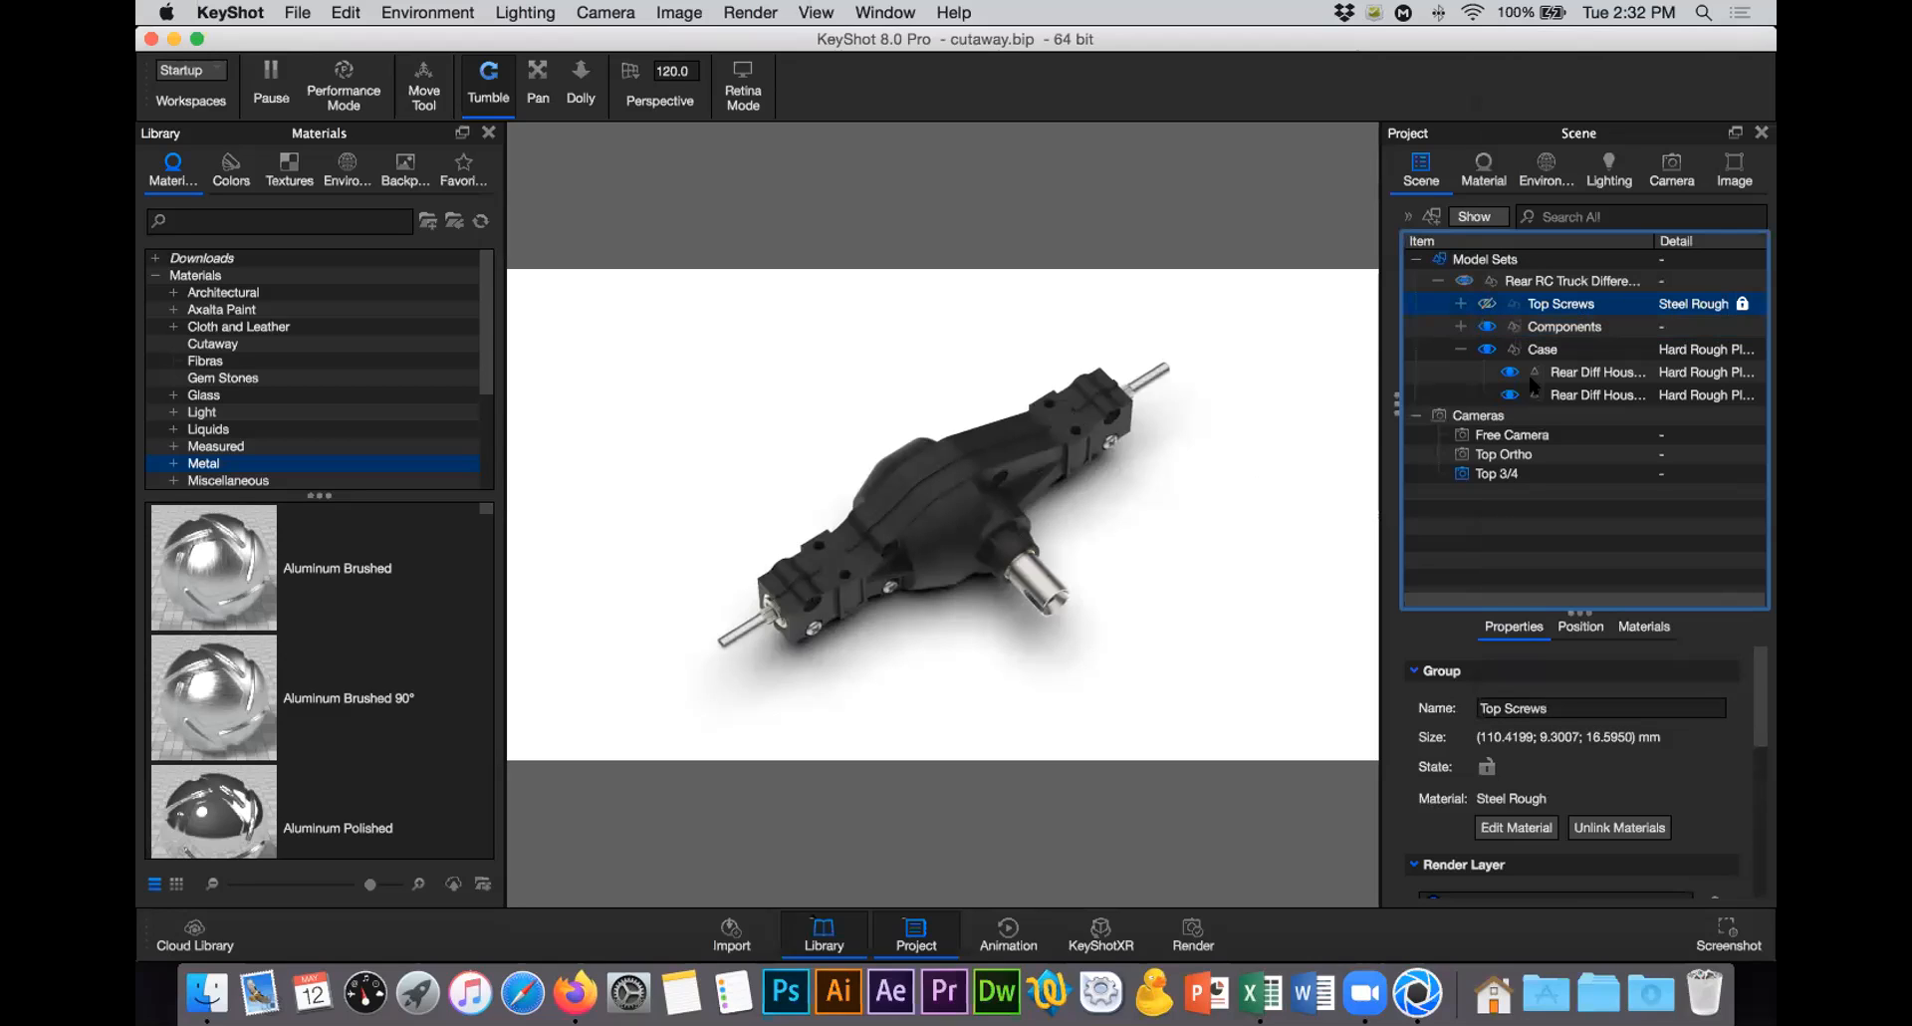
Step: Highlight the Components group and temporarily hide the Case group to examine the differential's internal parts
click(1571, 324)
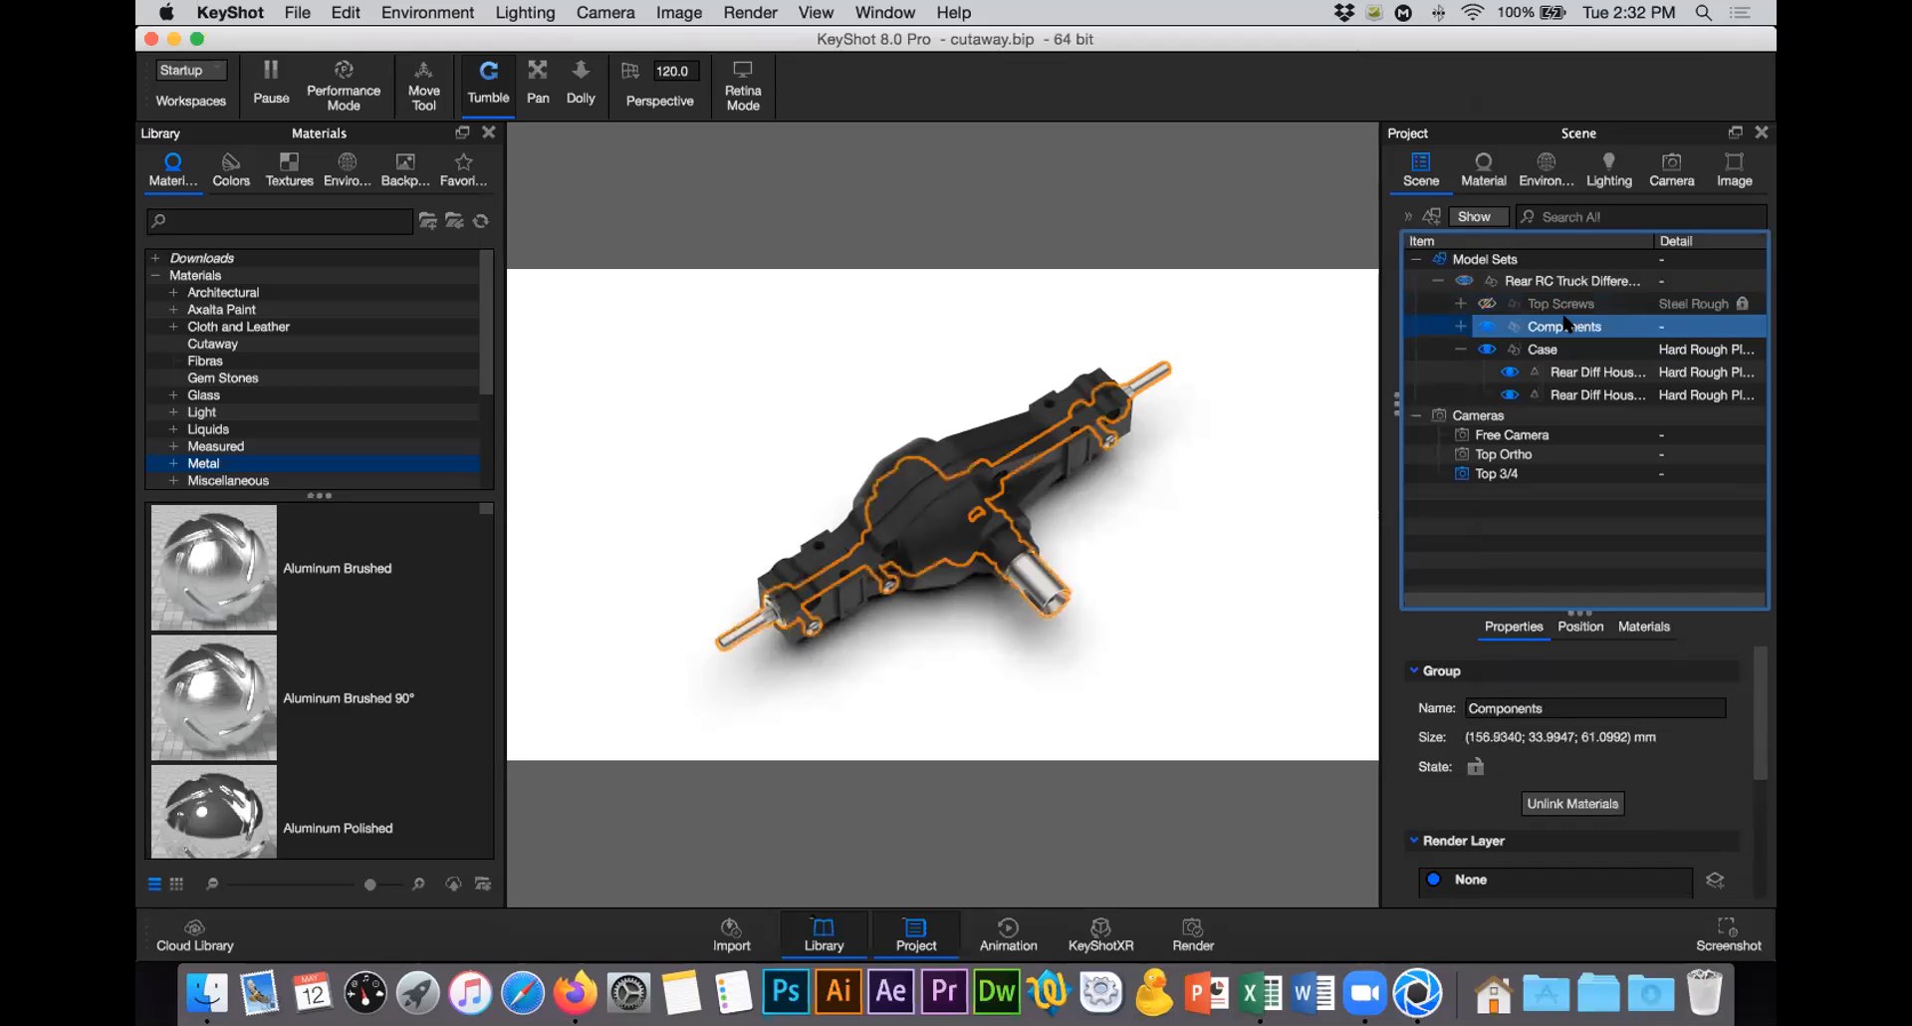
click(1480, 349)
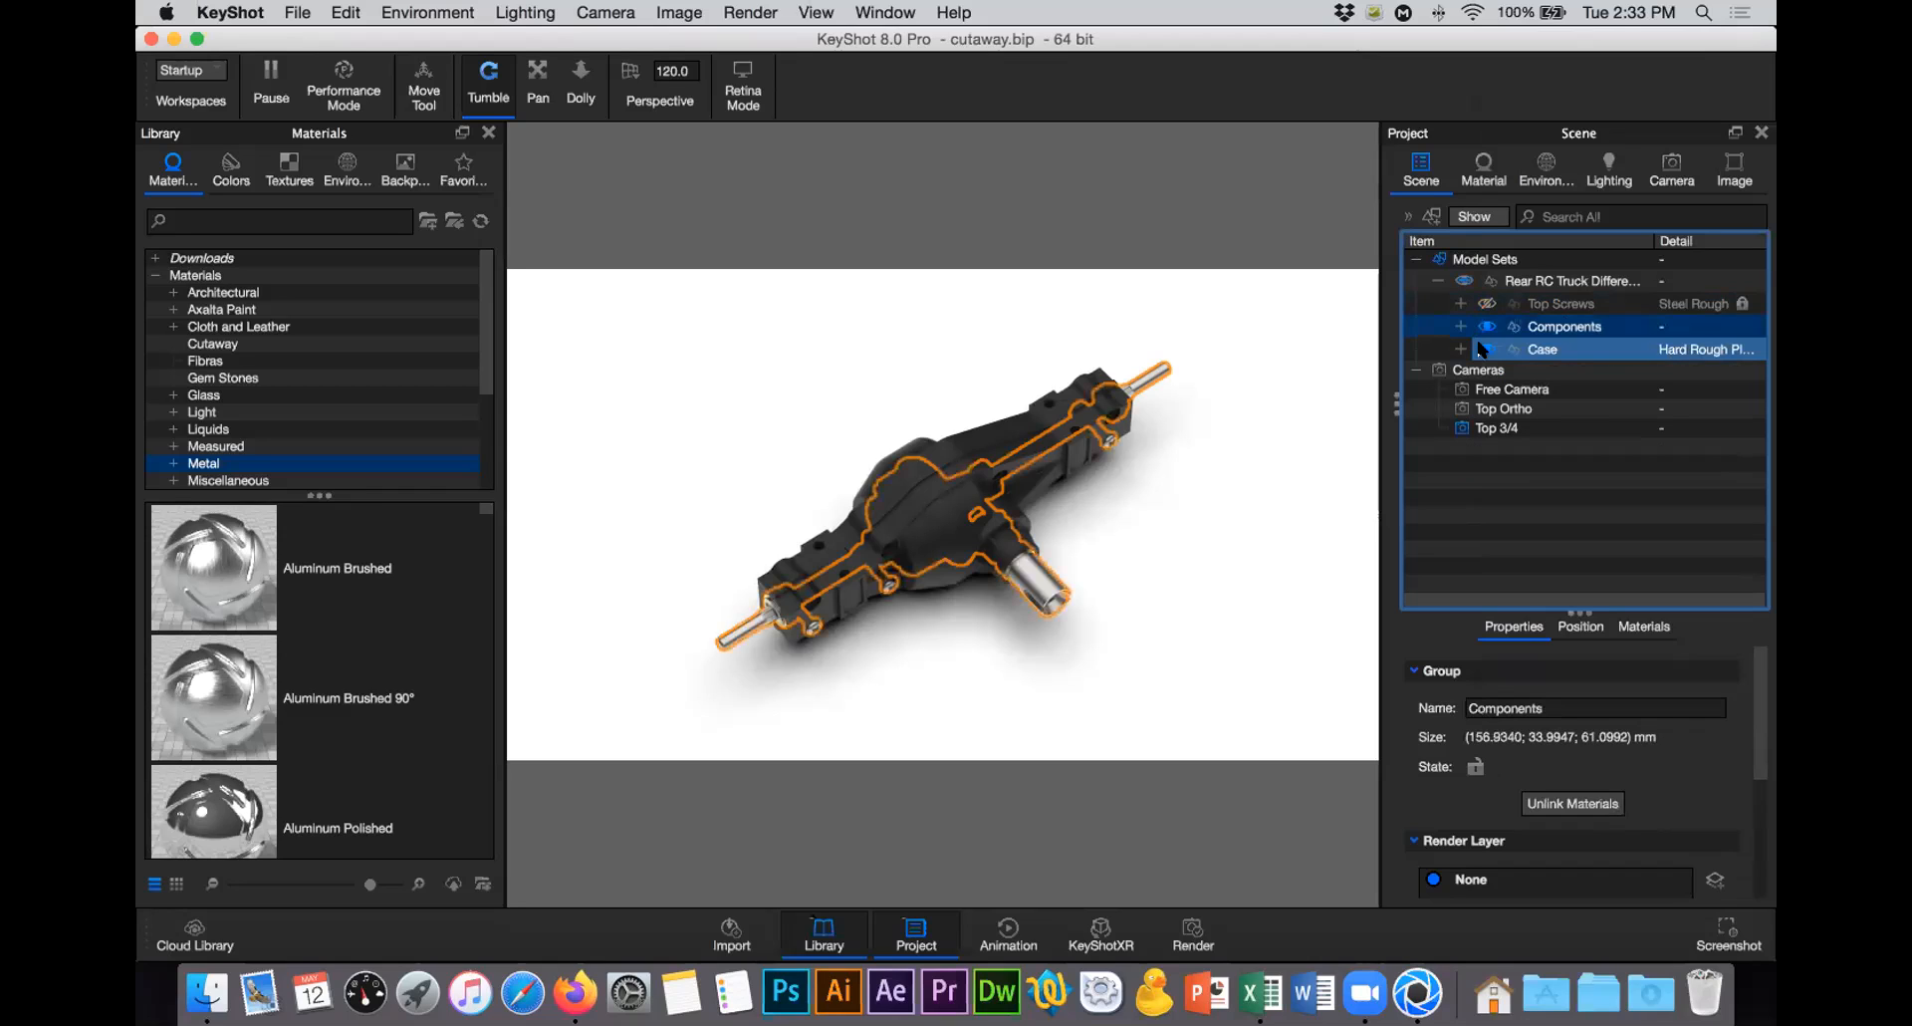
click(1484, 349)
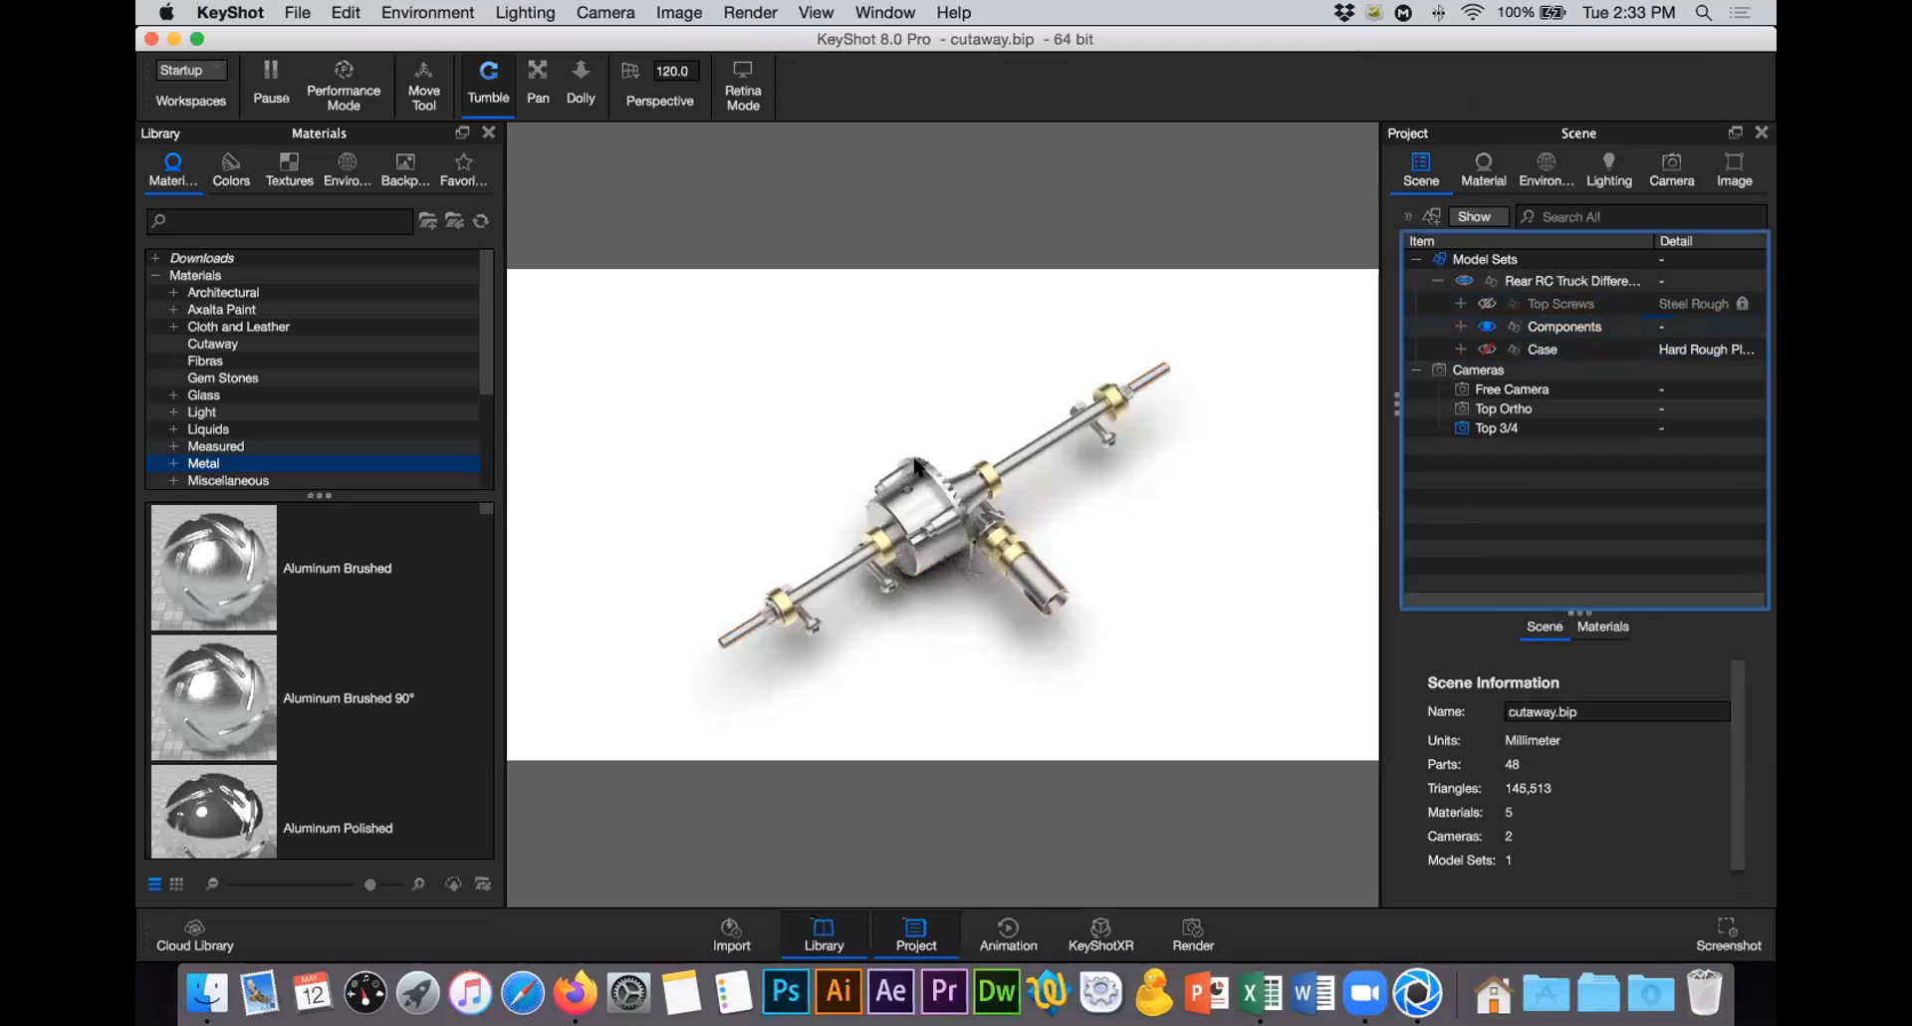
click(1605, 388)
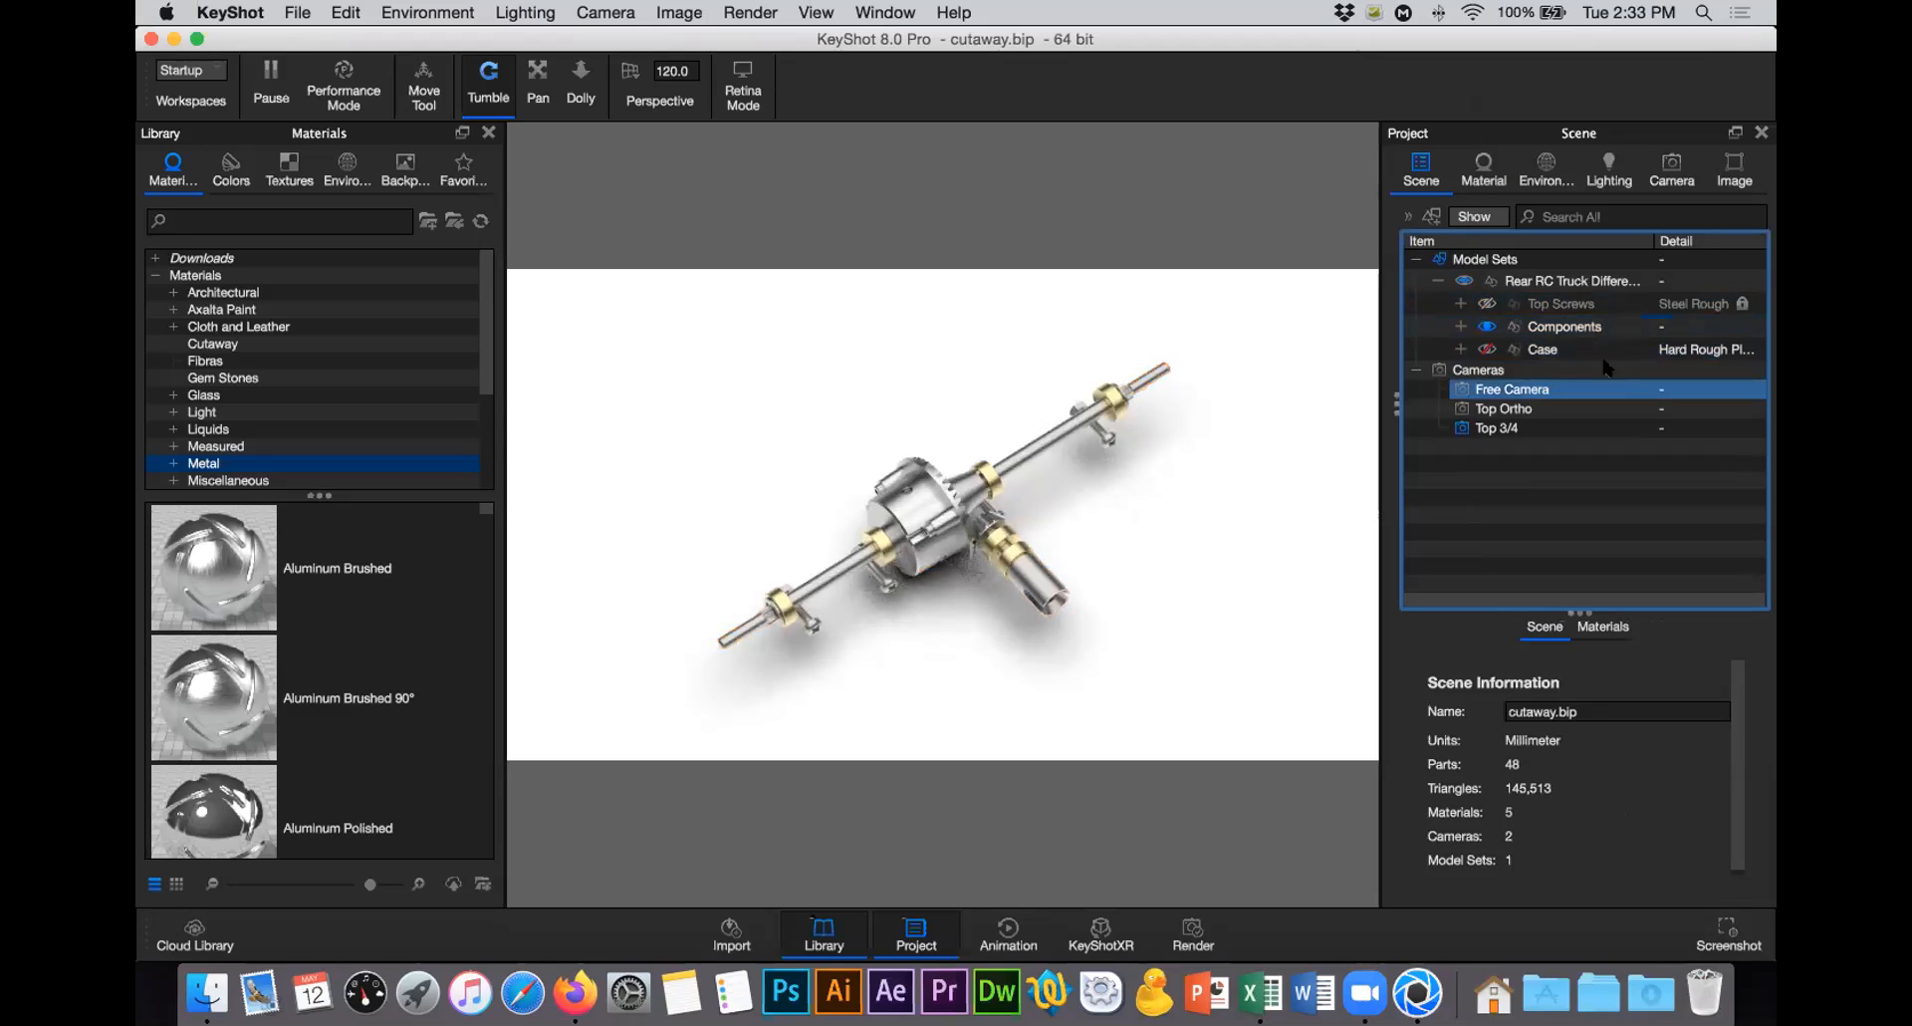
click(1484, 350)
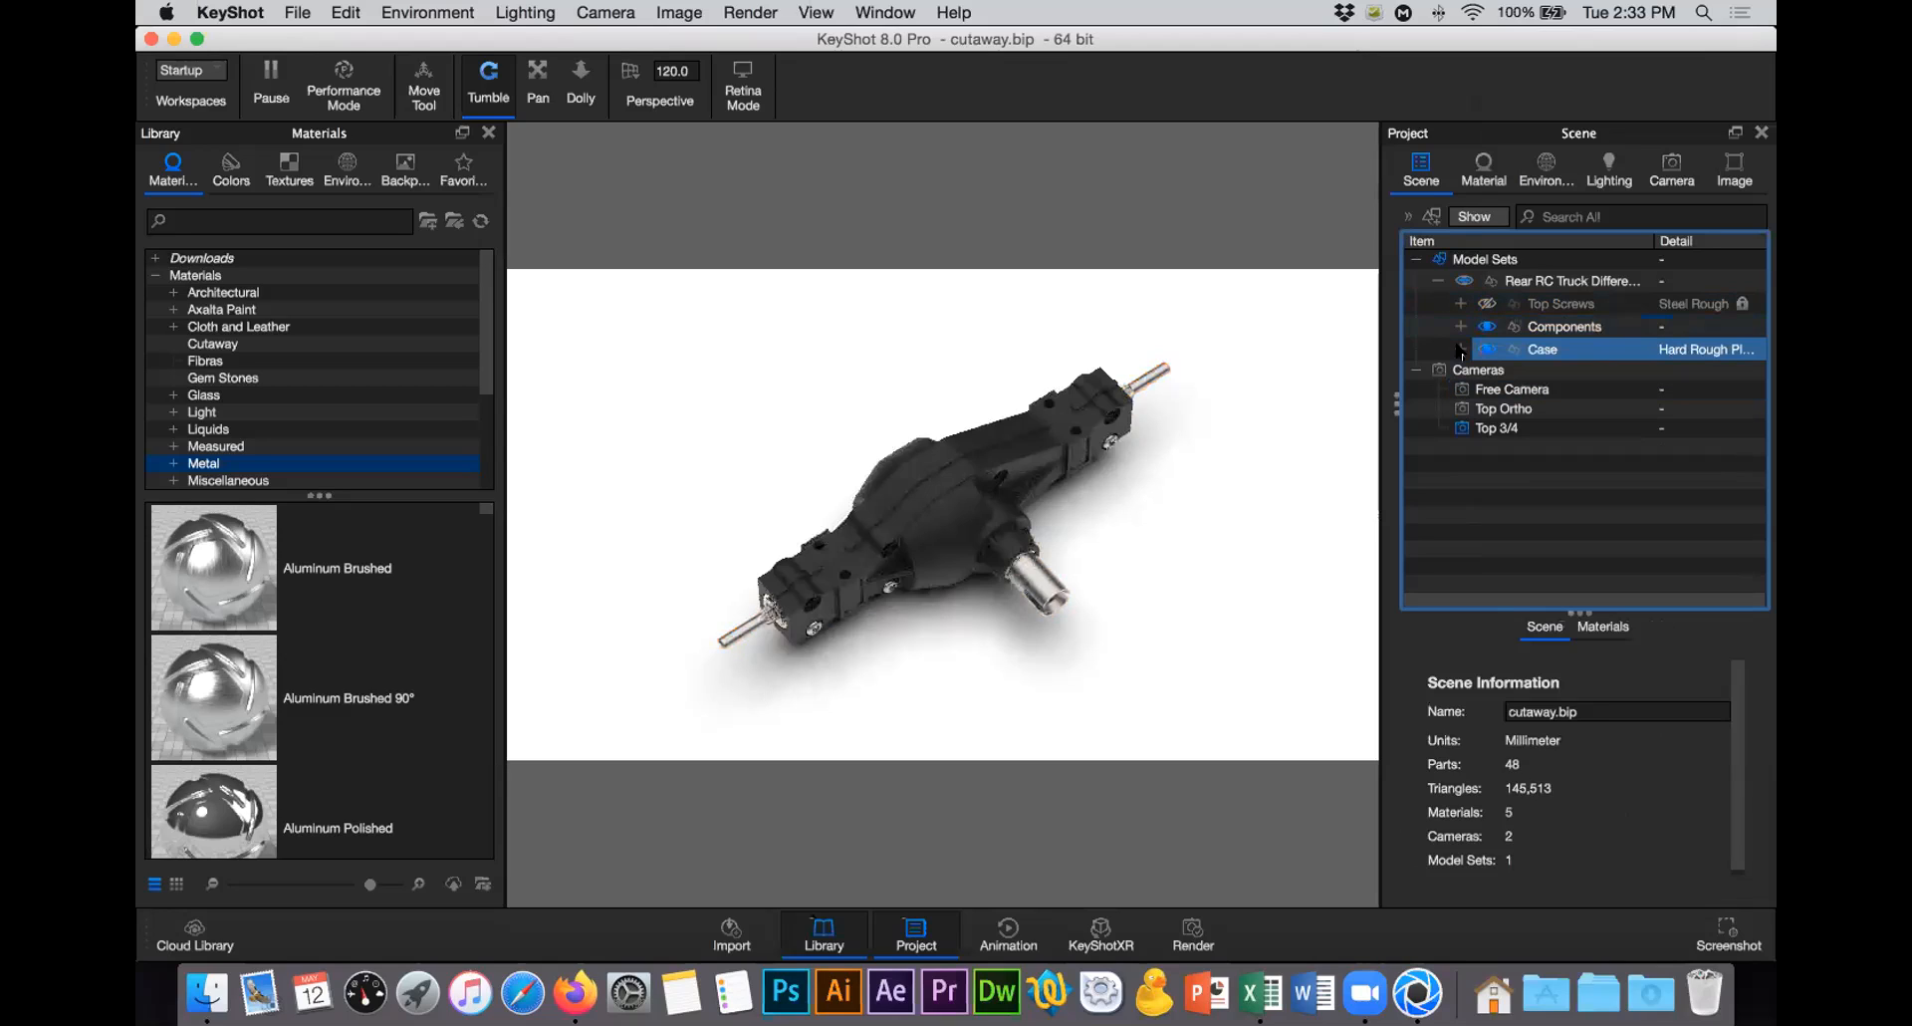
click(1459, 349)
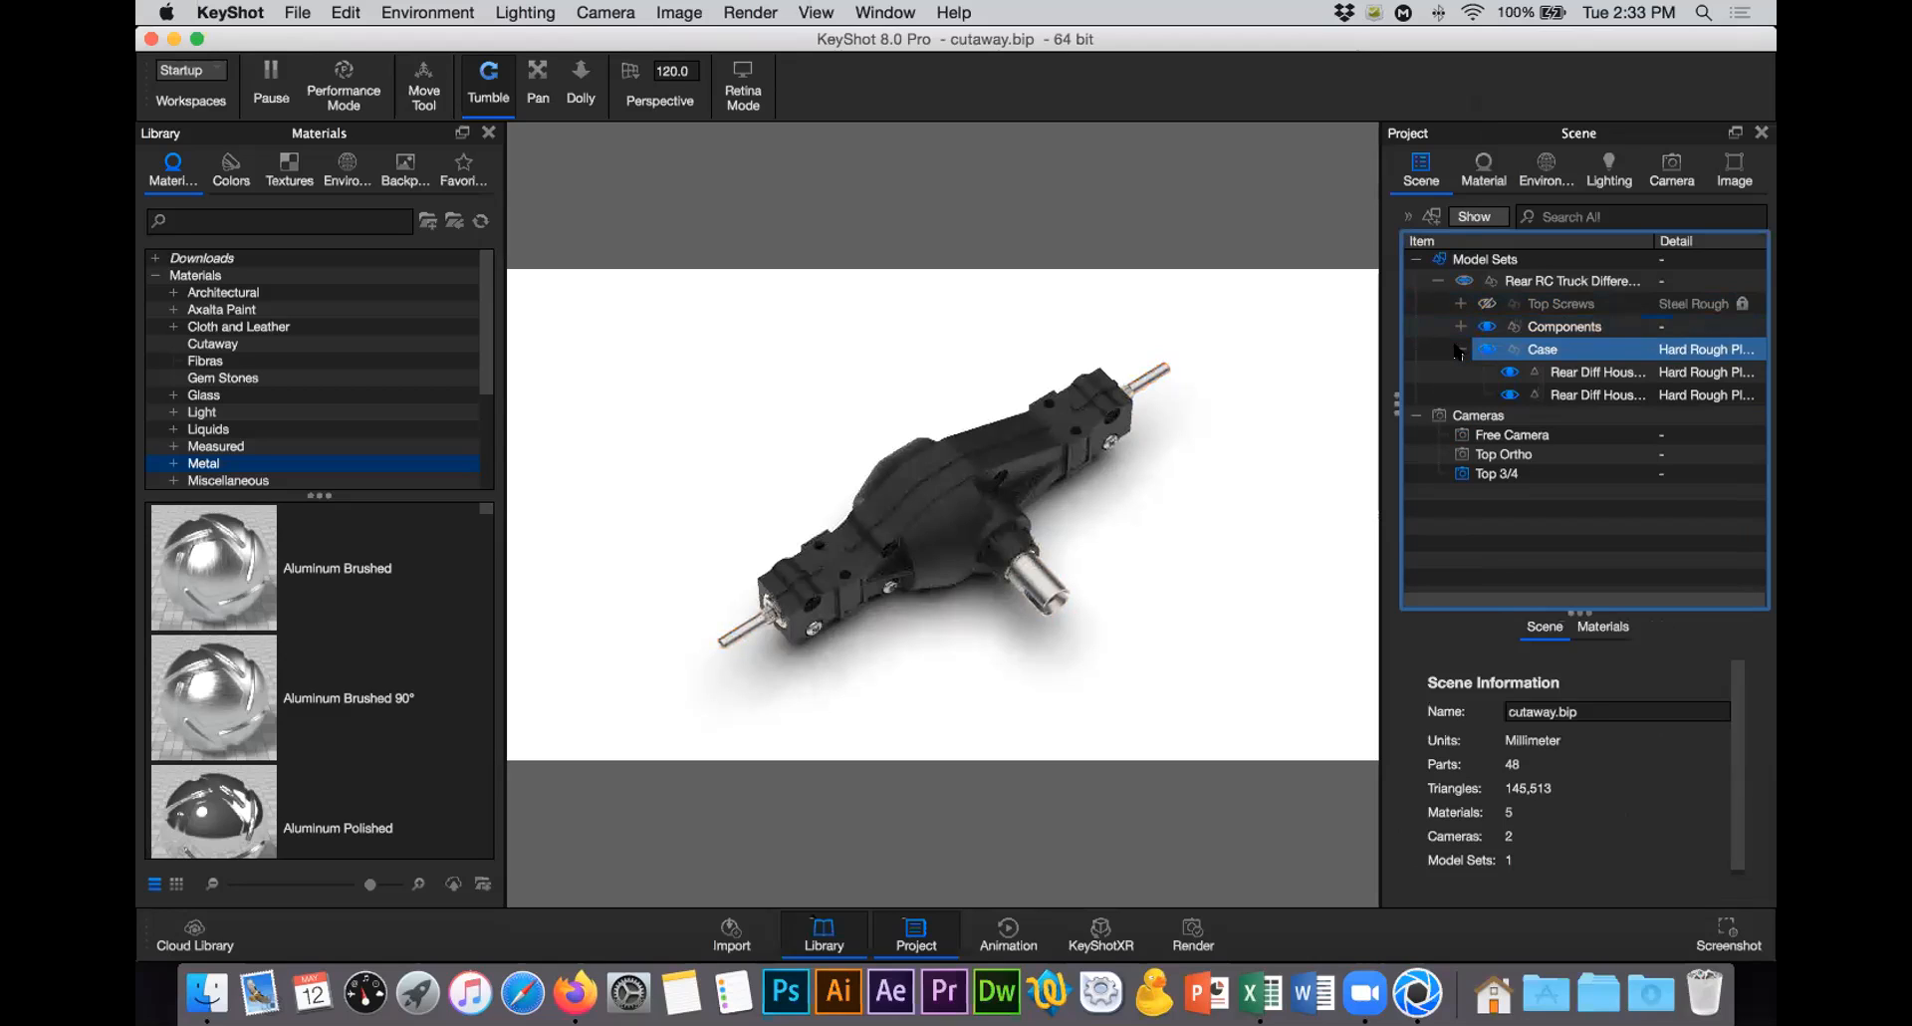
click(1458, 350)
click(1114, 502)
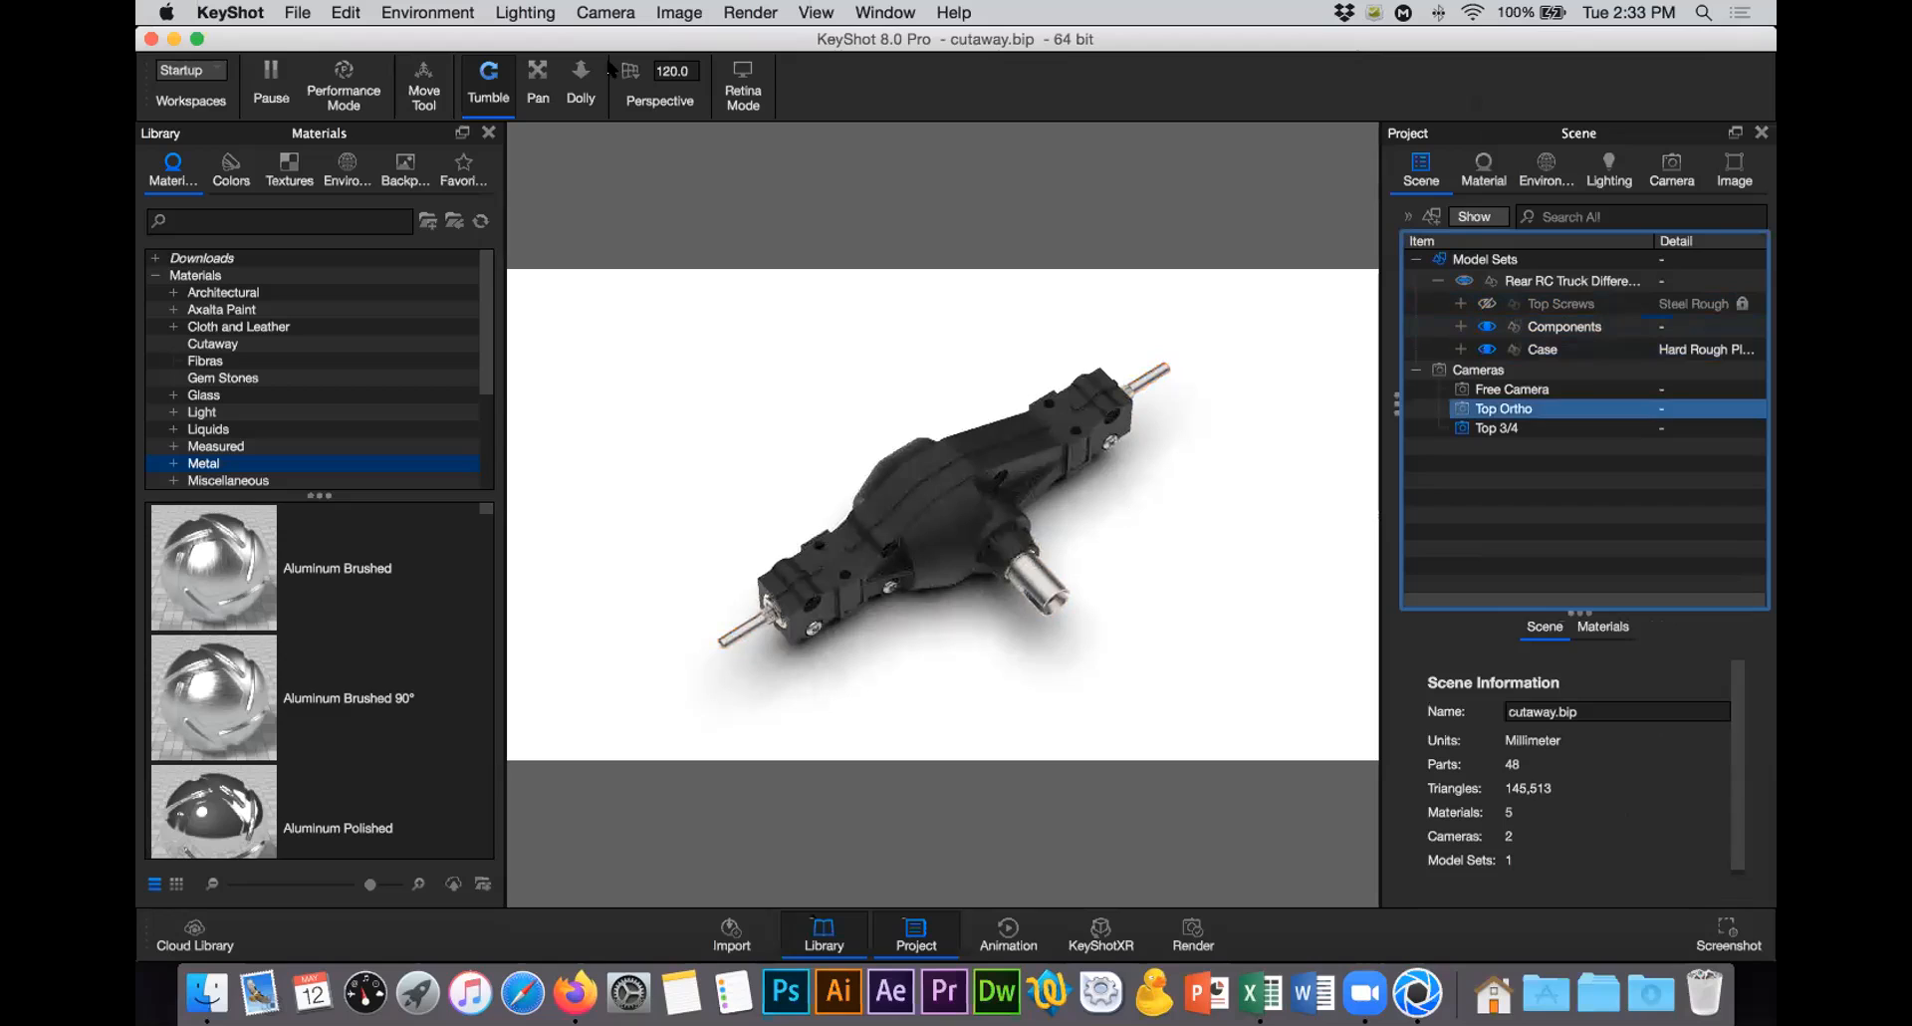
Step: Add a cube to the scene and raise it above the differential to a Y translation of about 55.3 mm
click(349, 13)
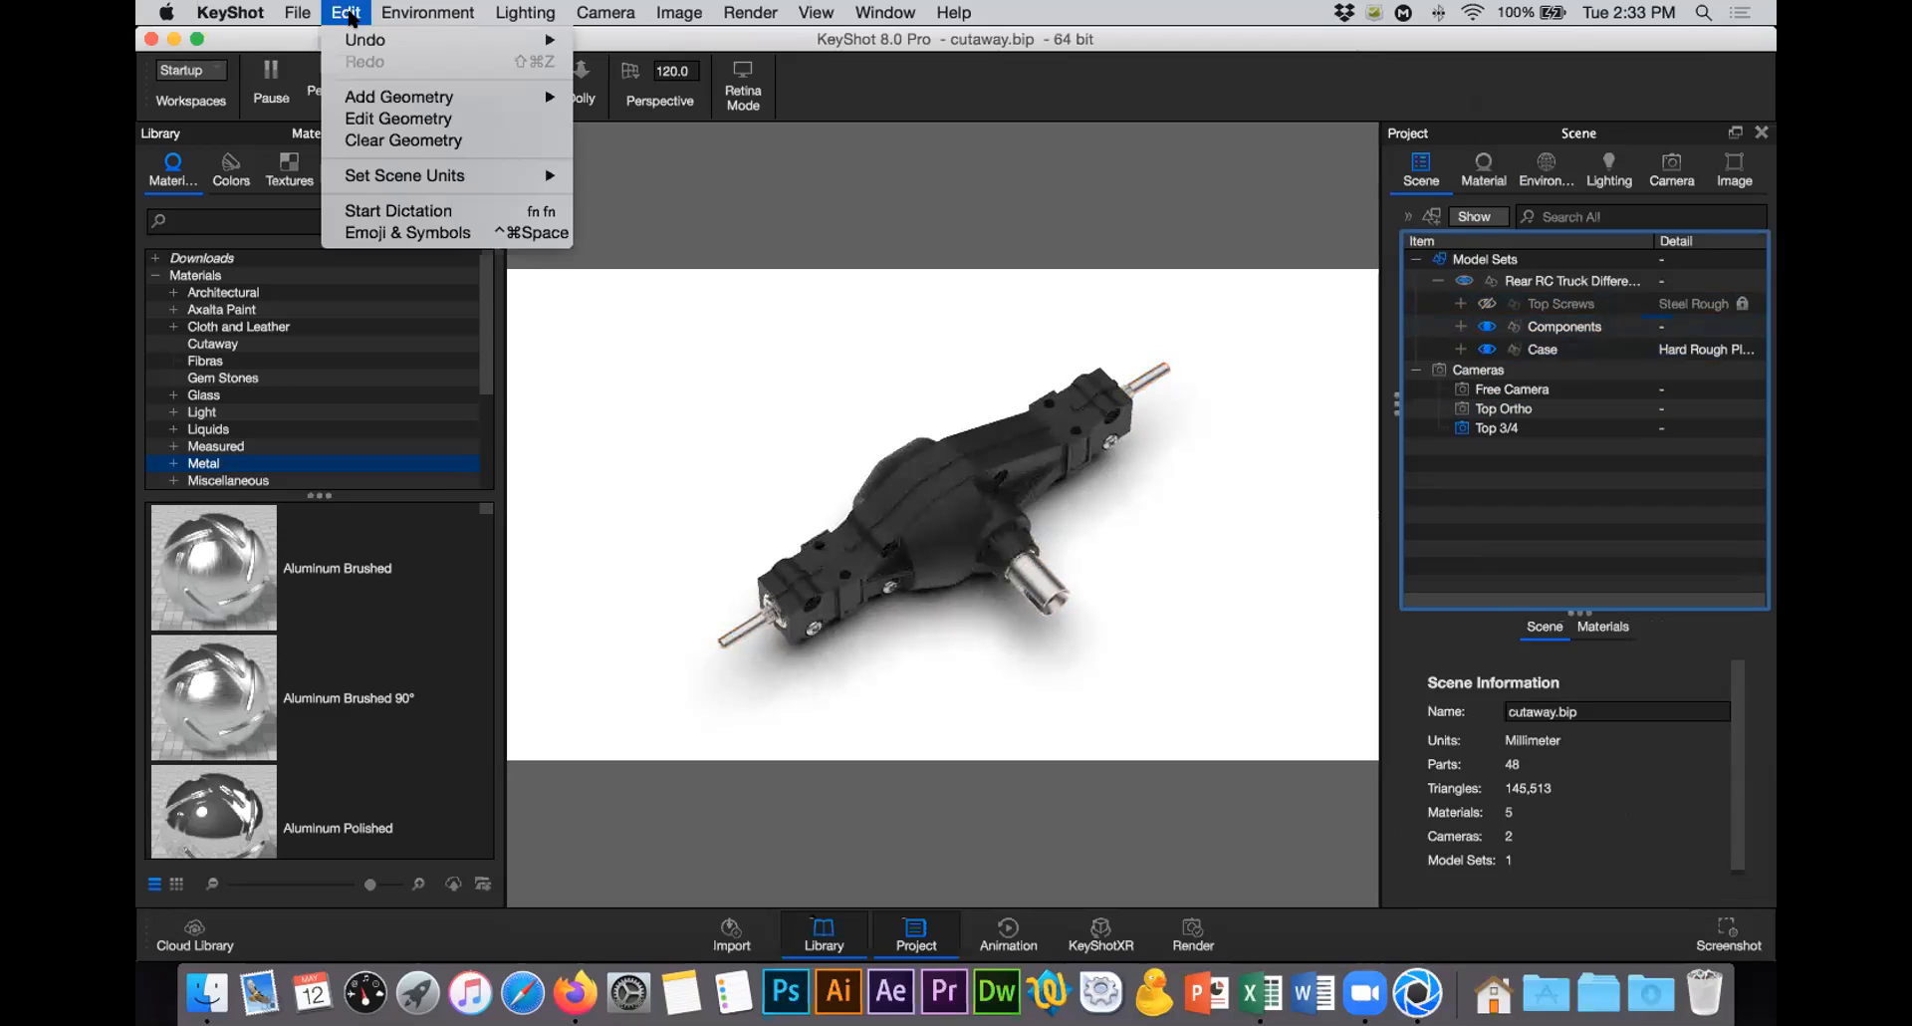
mouse_move(385, 92)
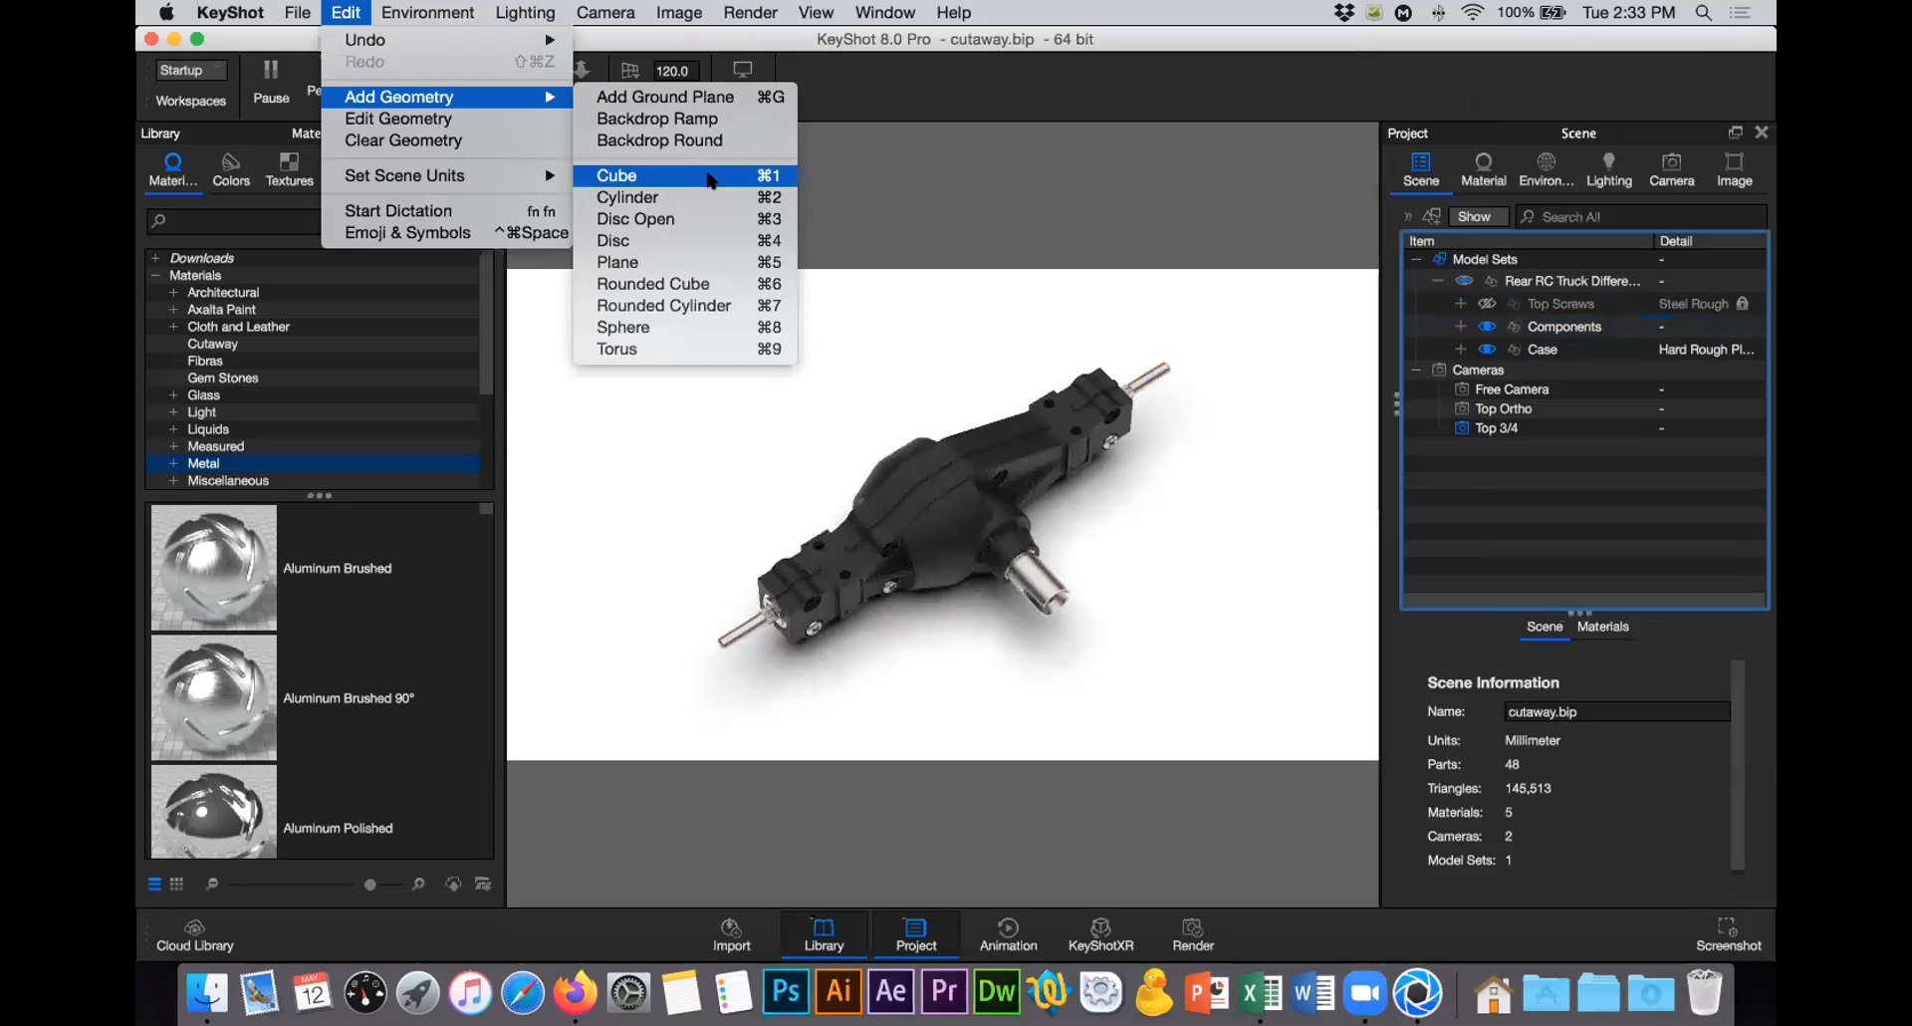
click(710, 179)
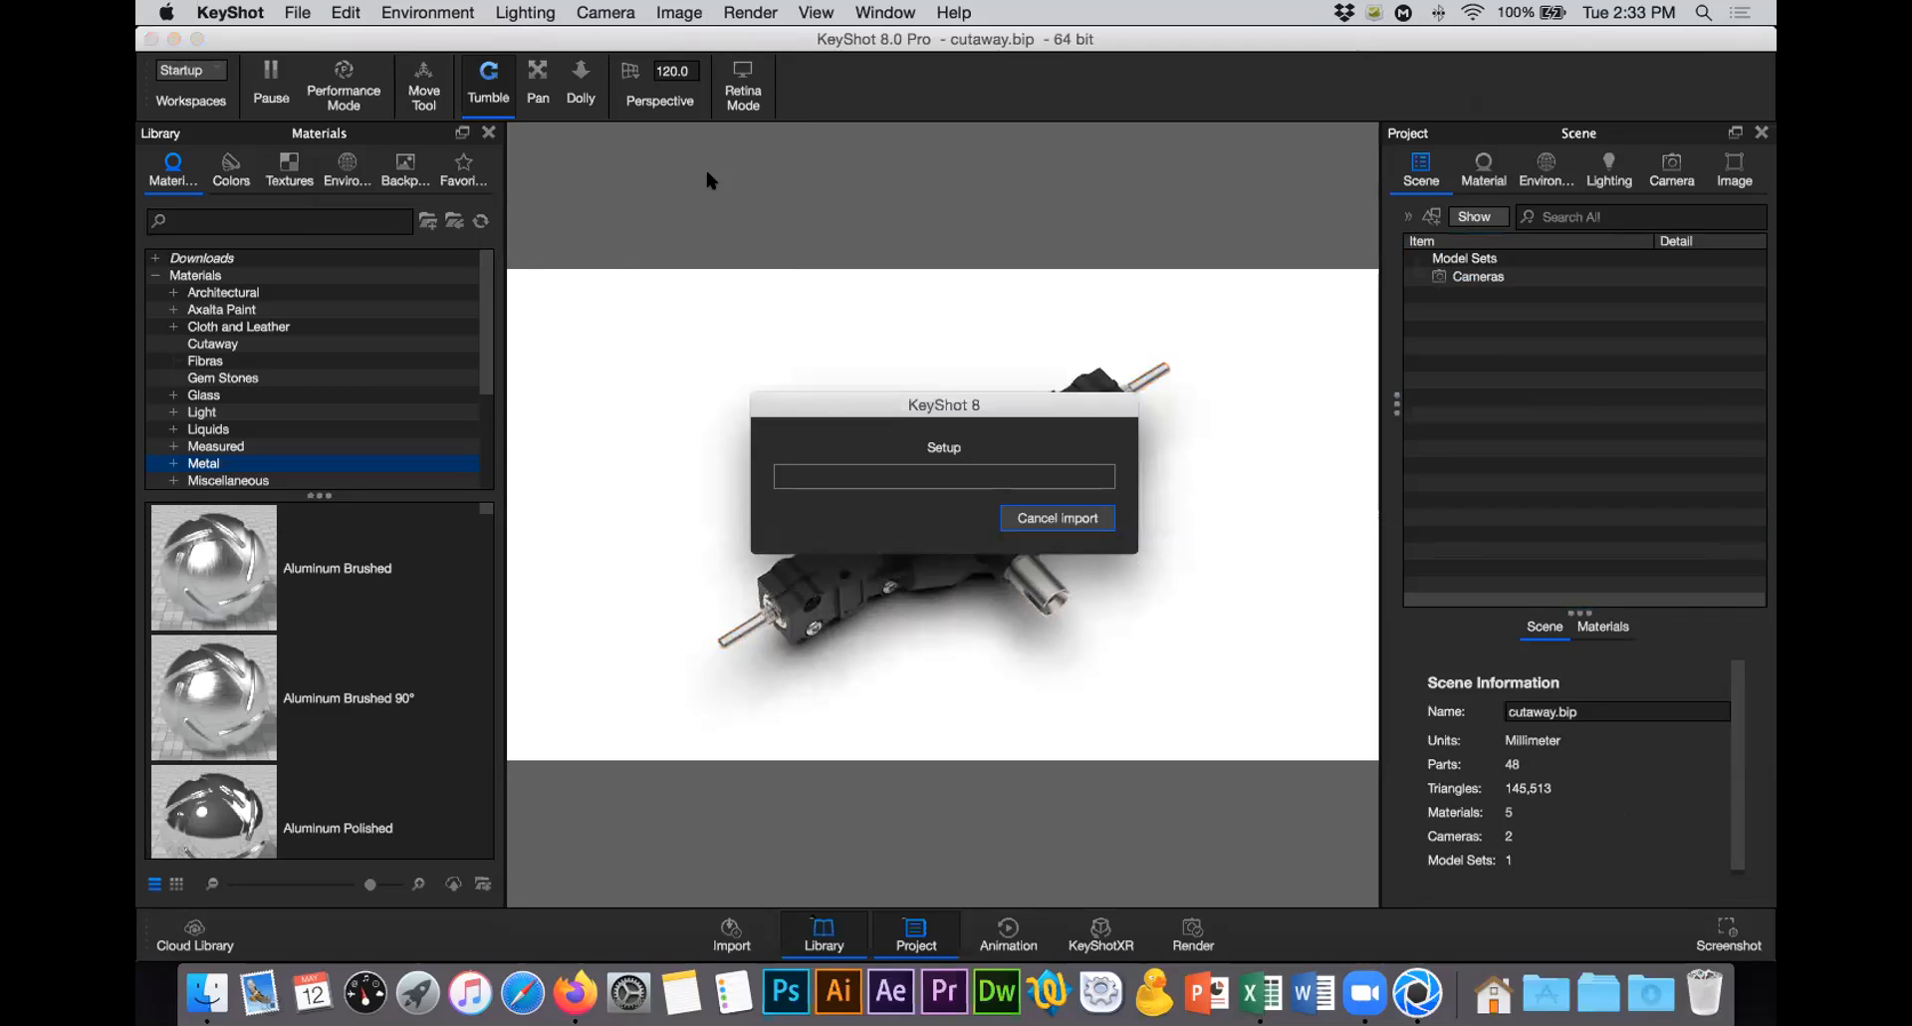
click(1559, 395)
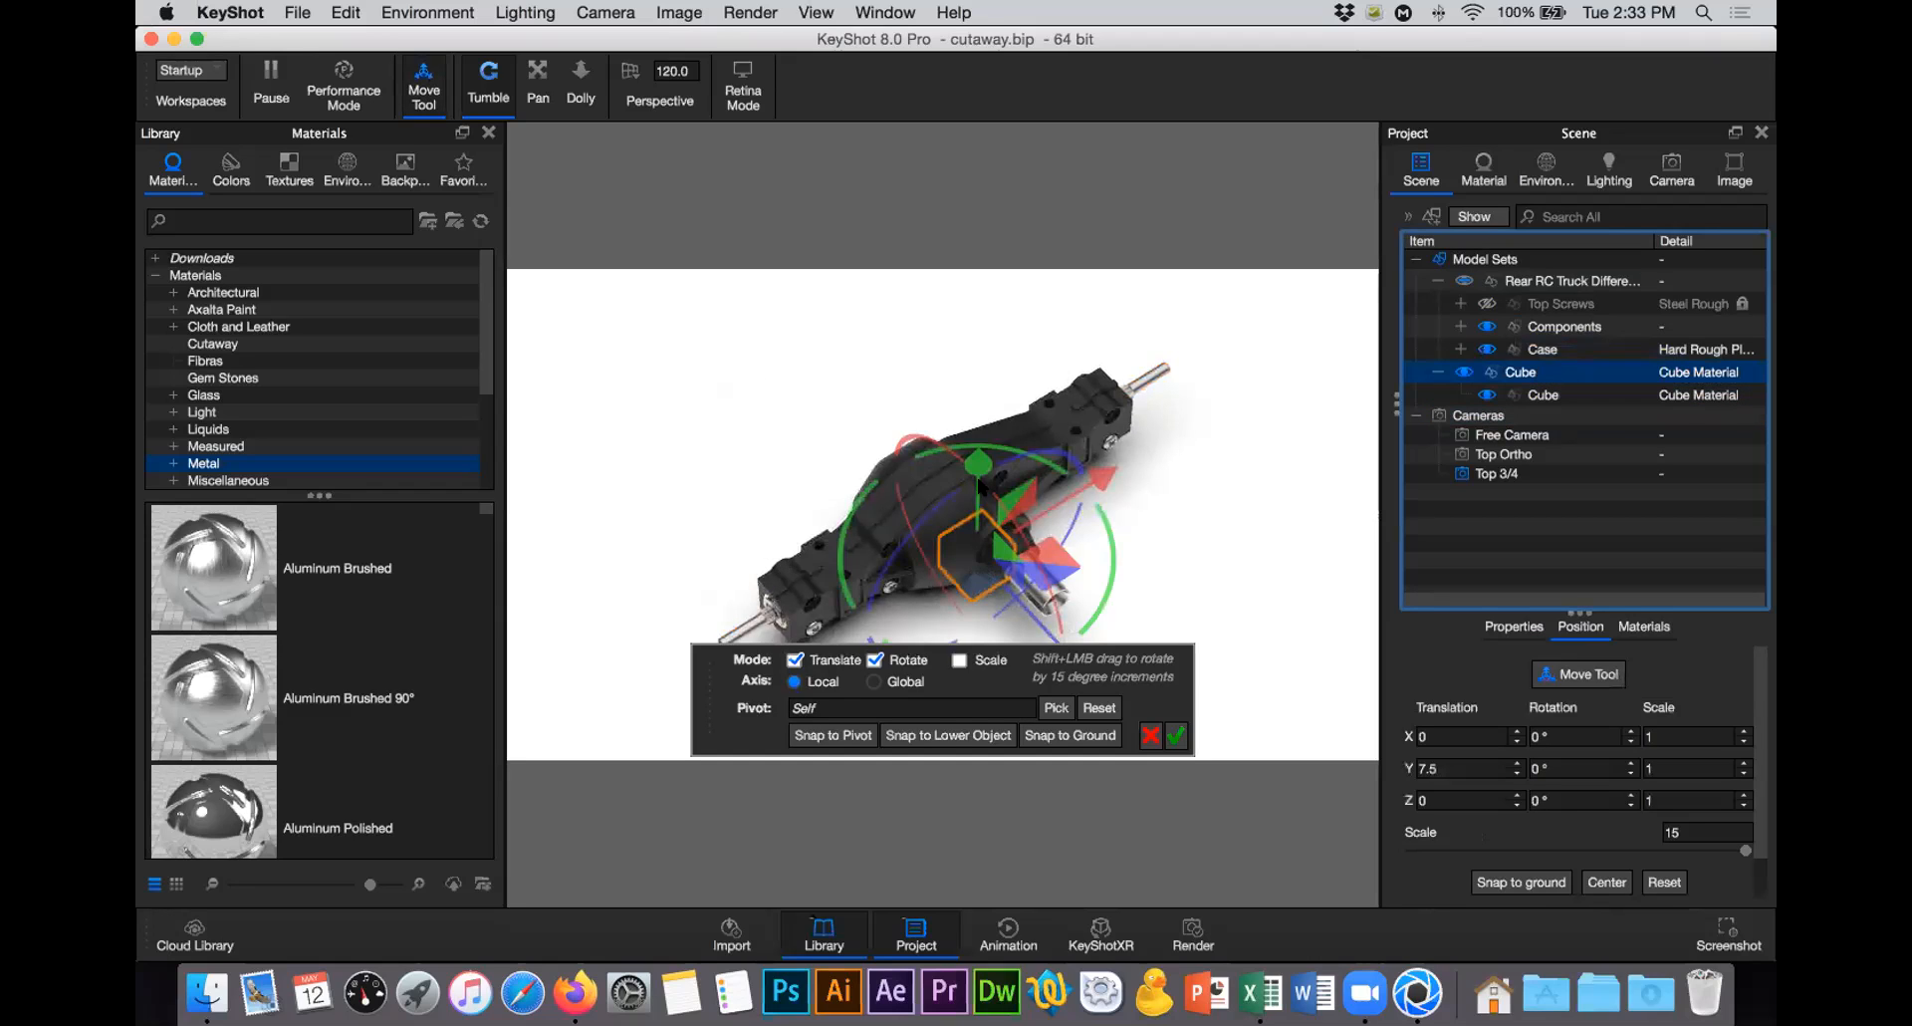
drag(979, 463, 986, 283)
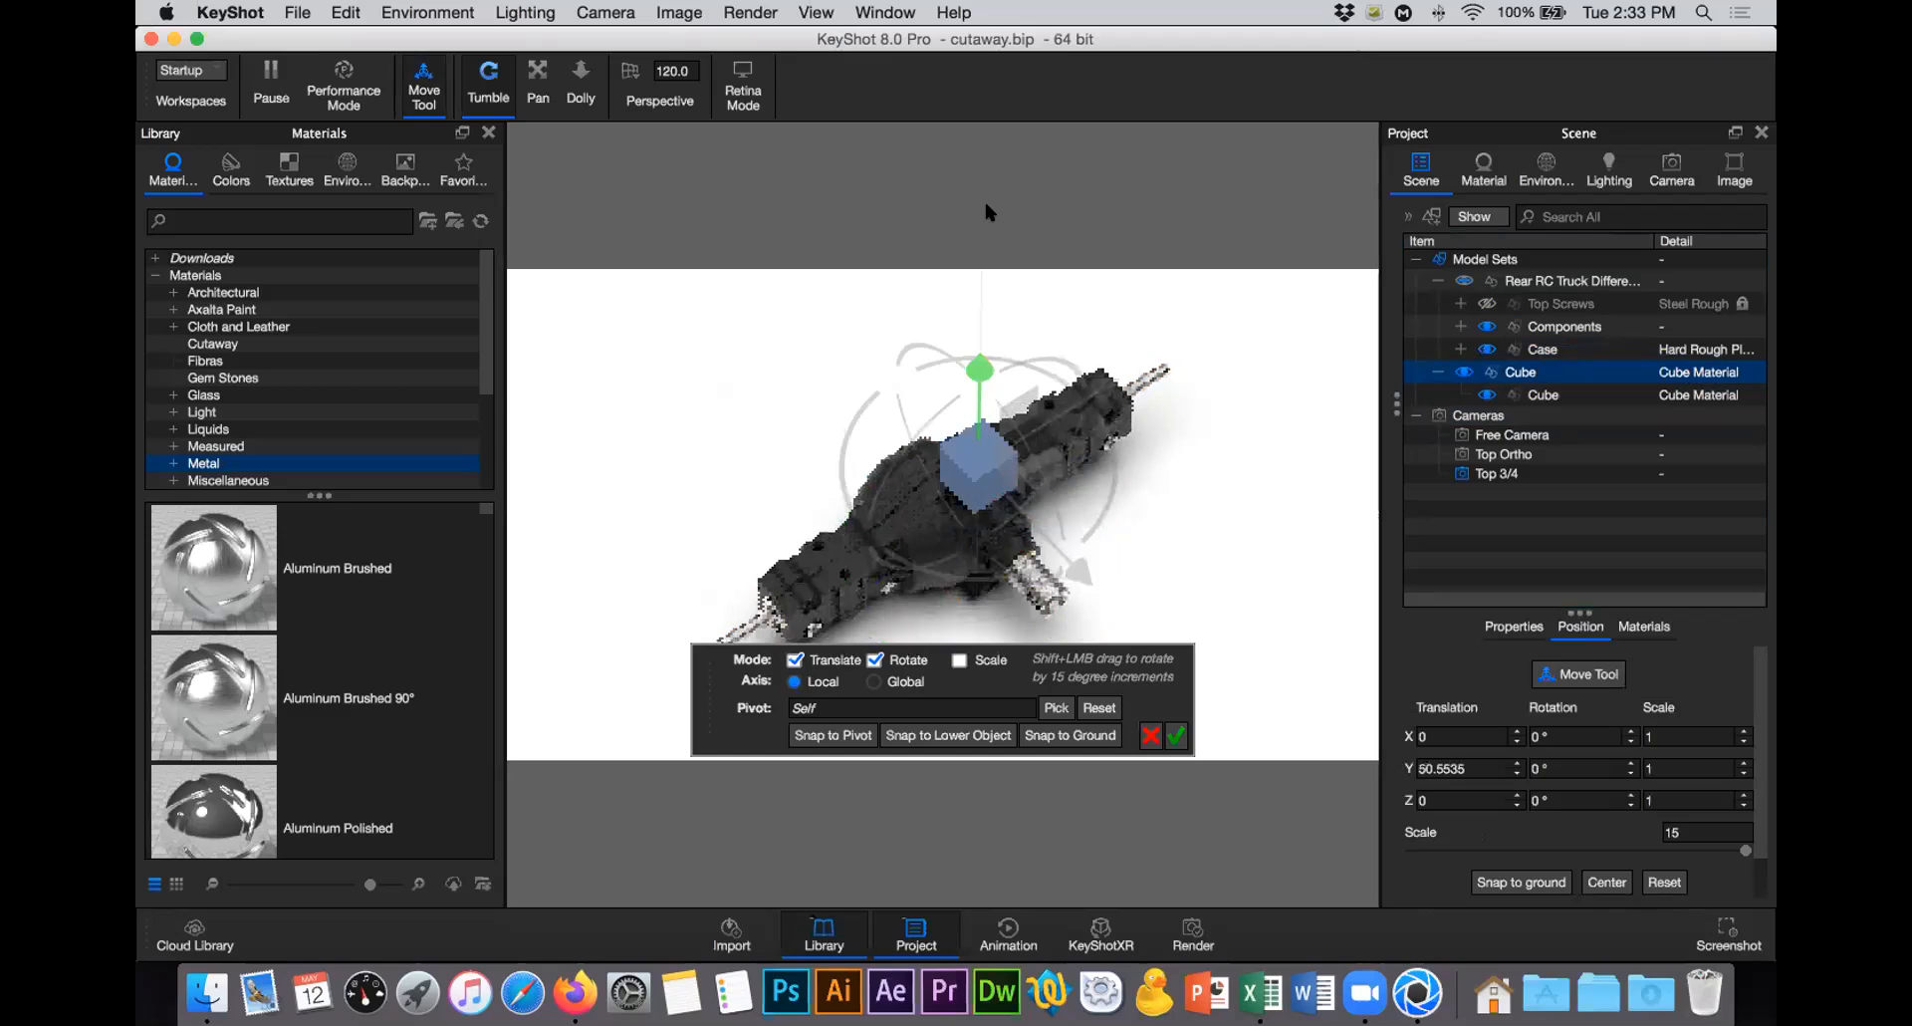
Step: Scale the cube uniformly to about 156.9, with only Scale mode enabled in the Move Tool
drag(1069, 452, 1165, 271)
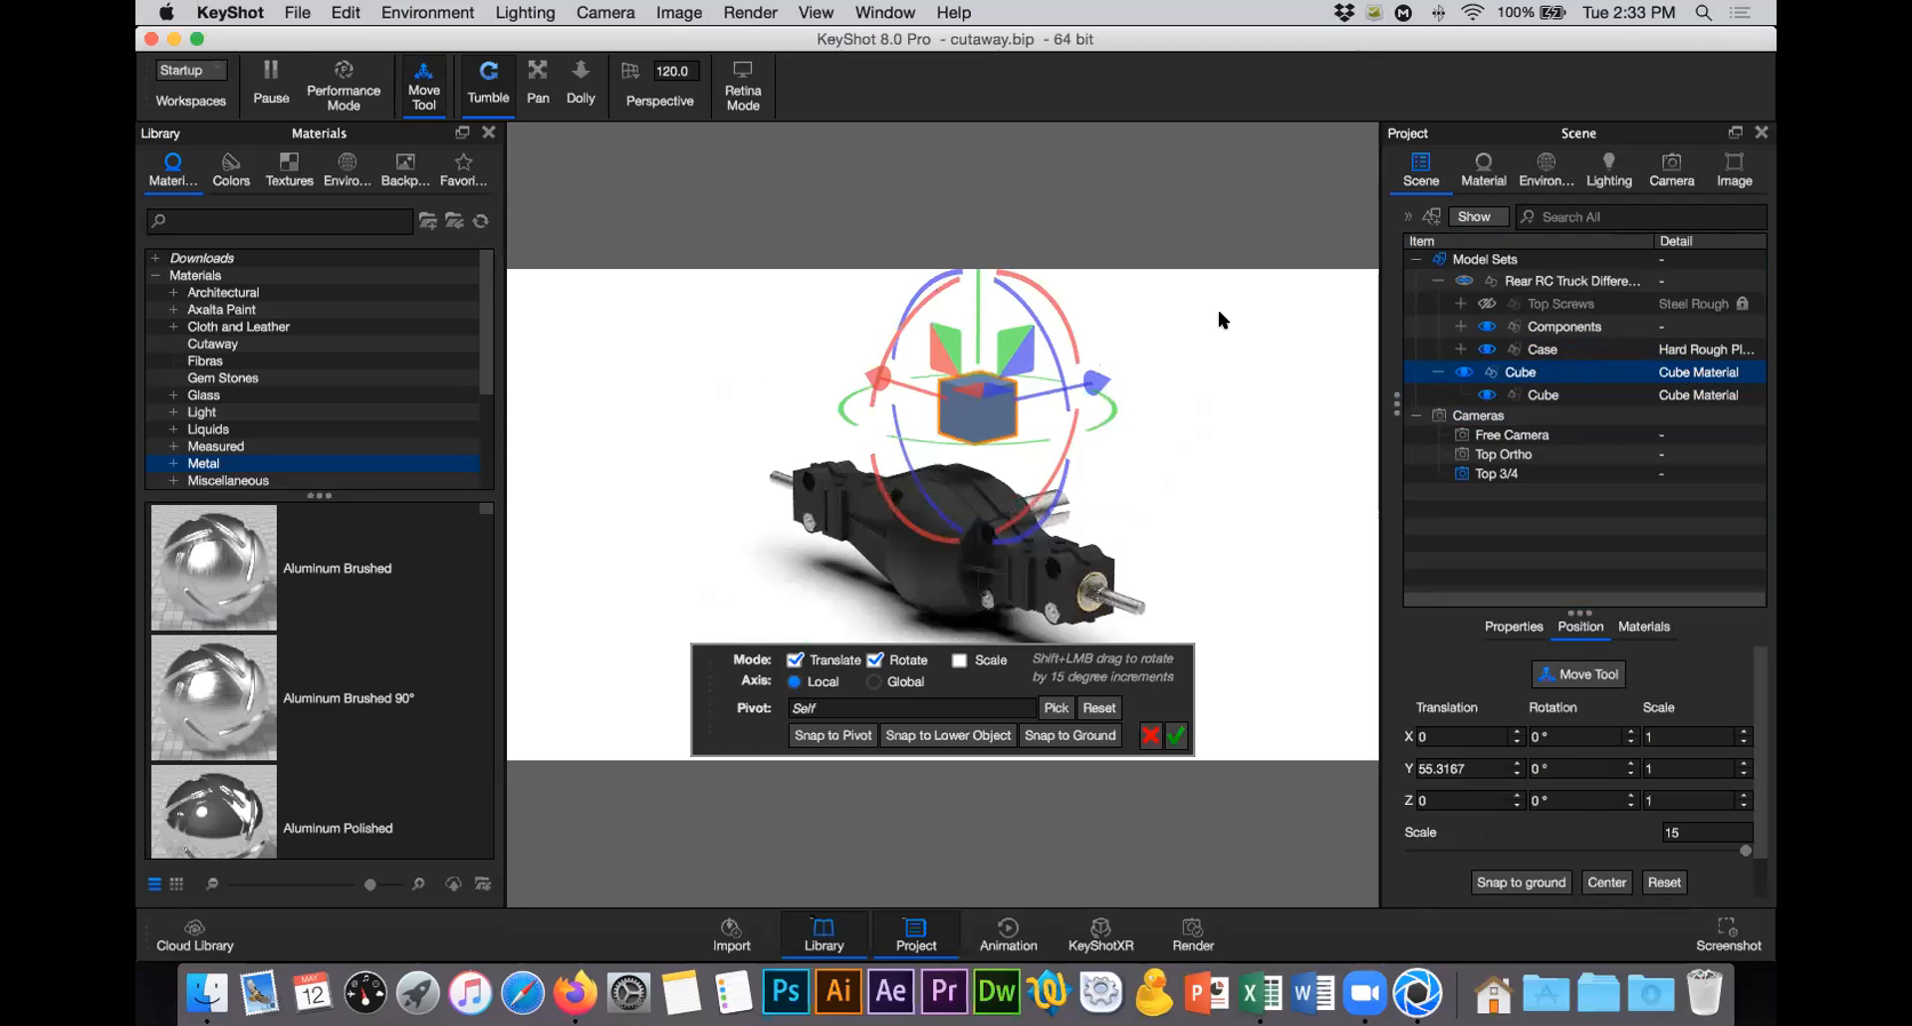
drag(1131, 378, 791, 384)
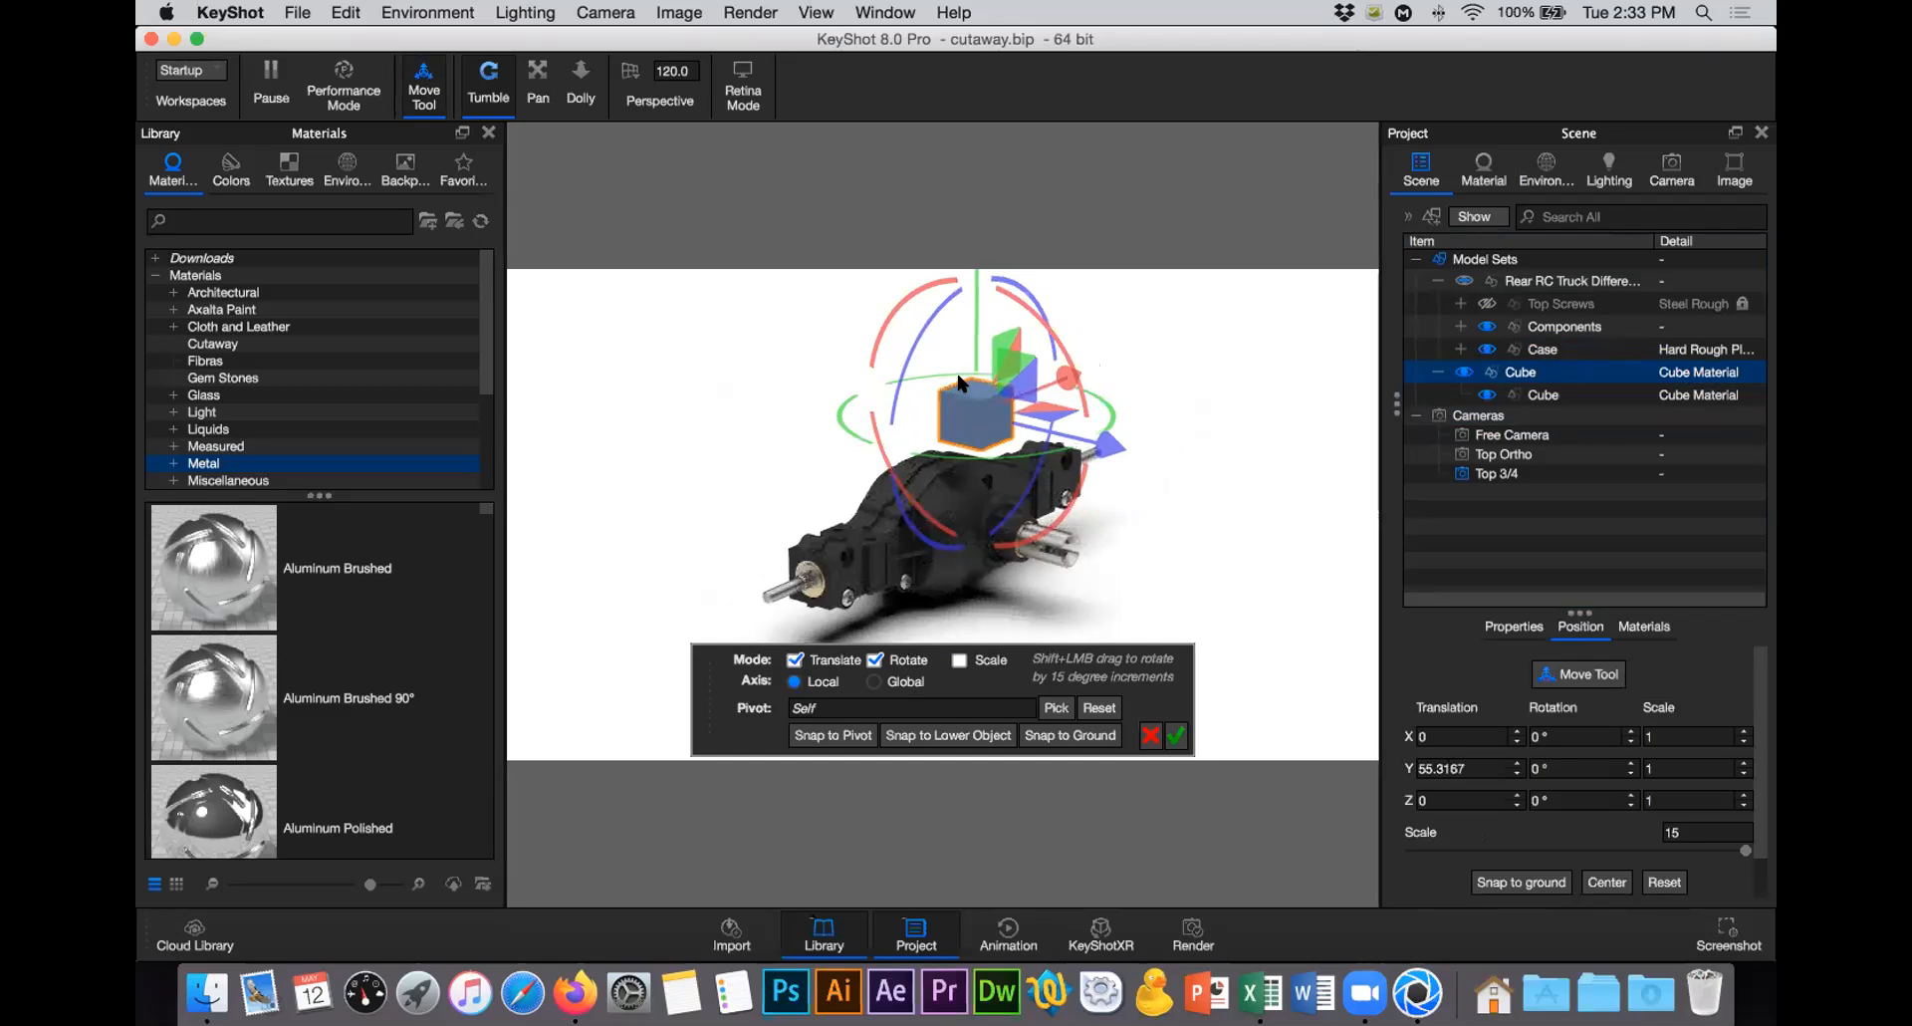
click(896, 658)
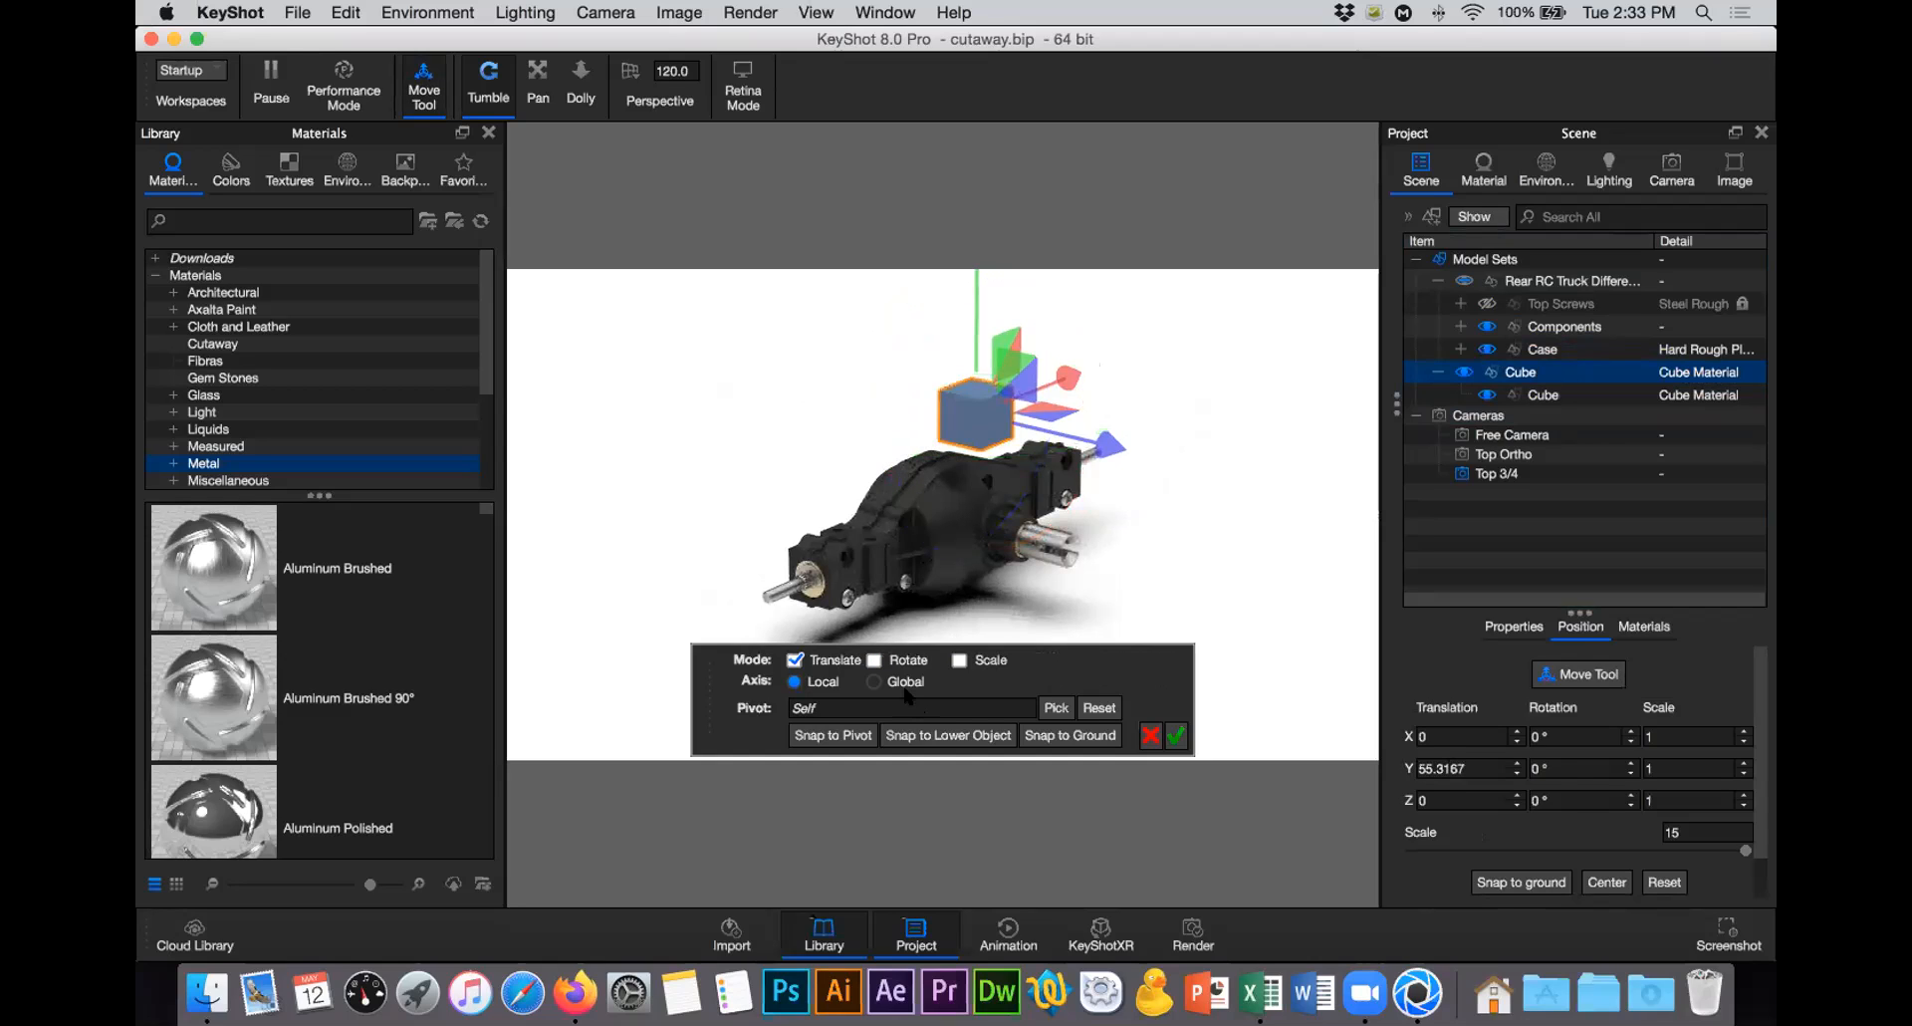
click(825, 654)
click(964, 659)
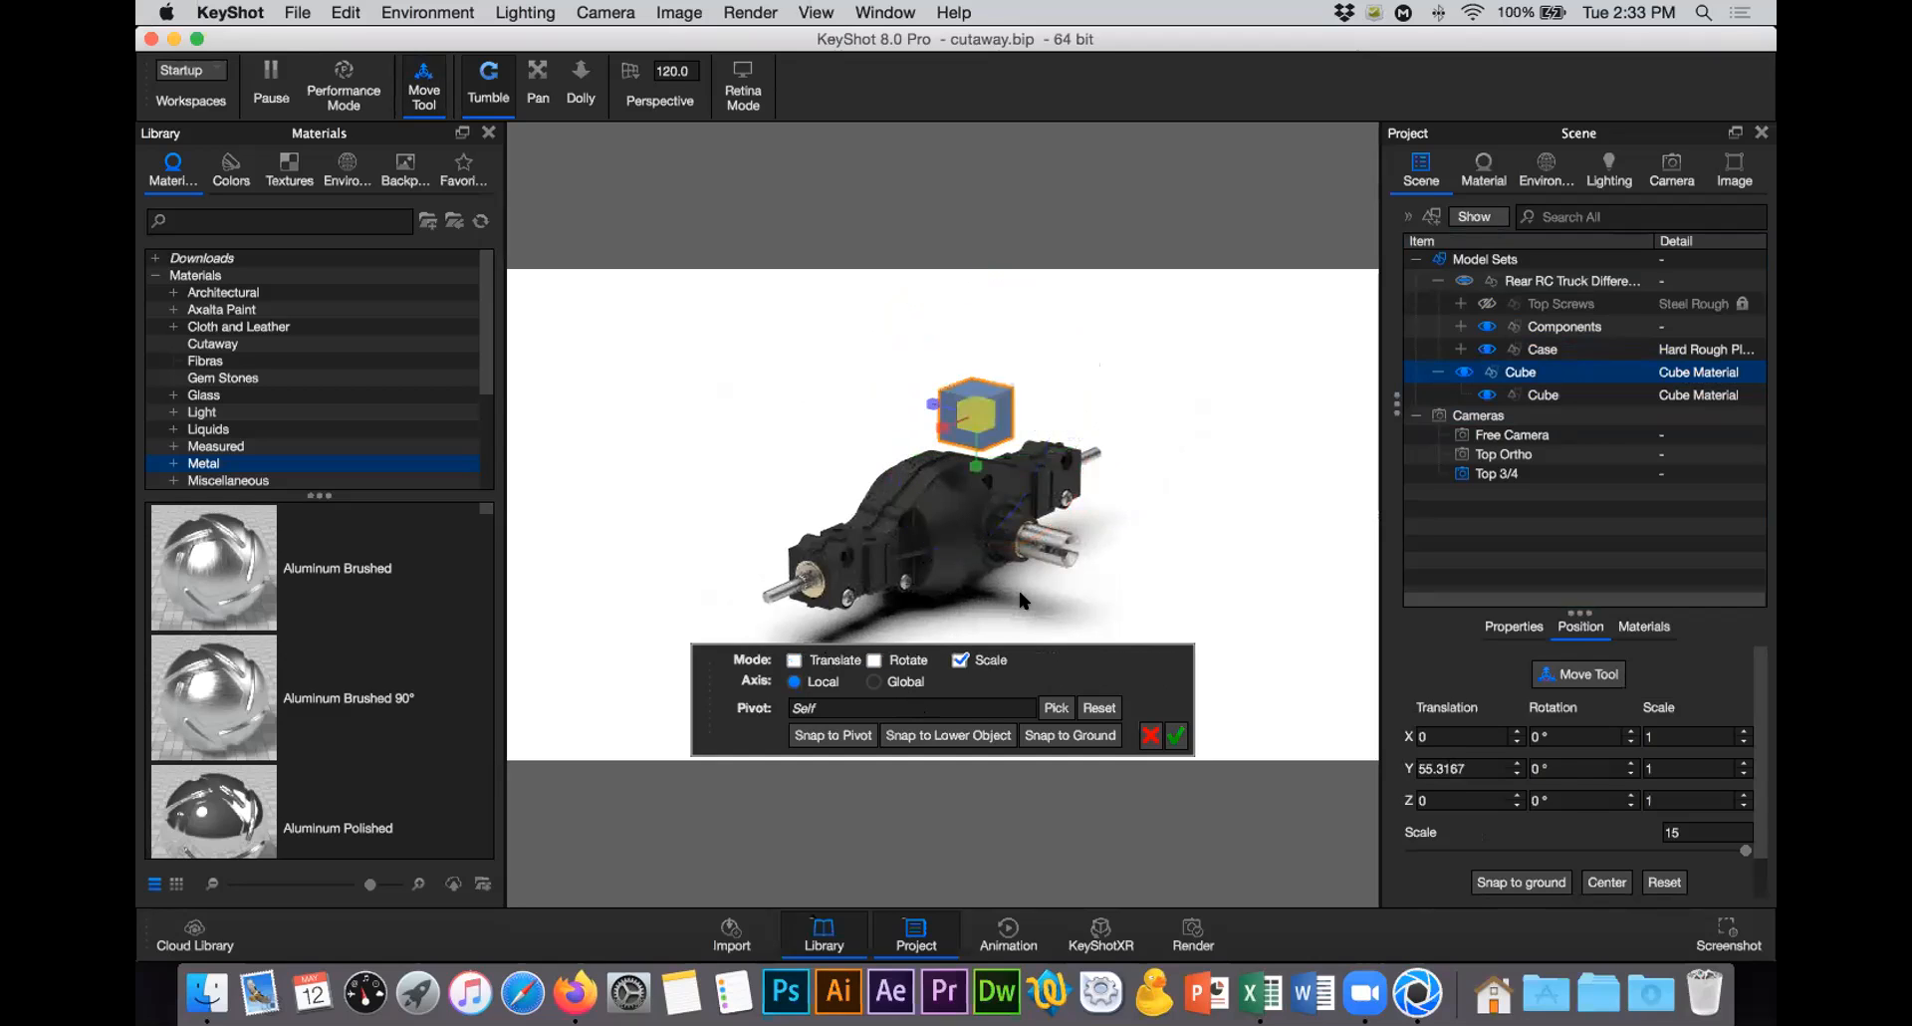
drag(981, 409, 1131, 434)
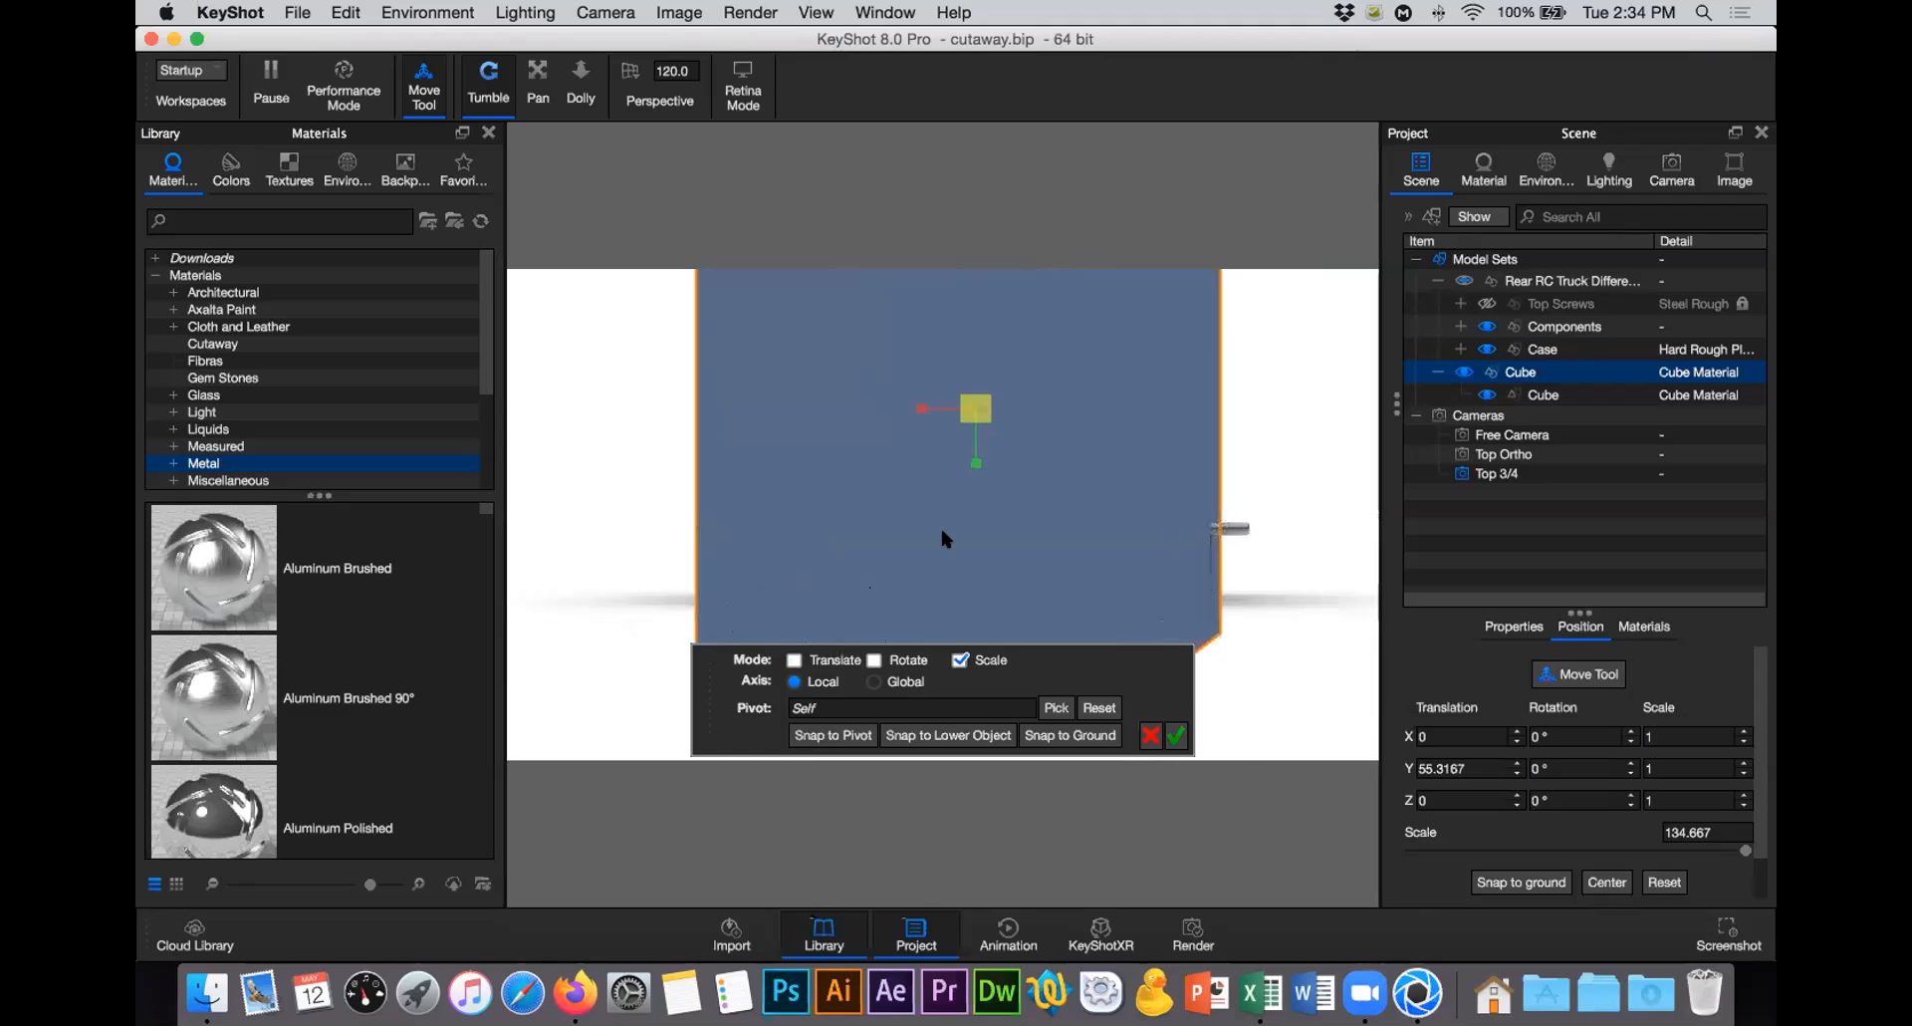
drag(980, 402, 973, 405)
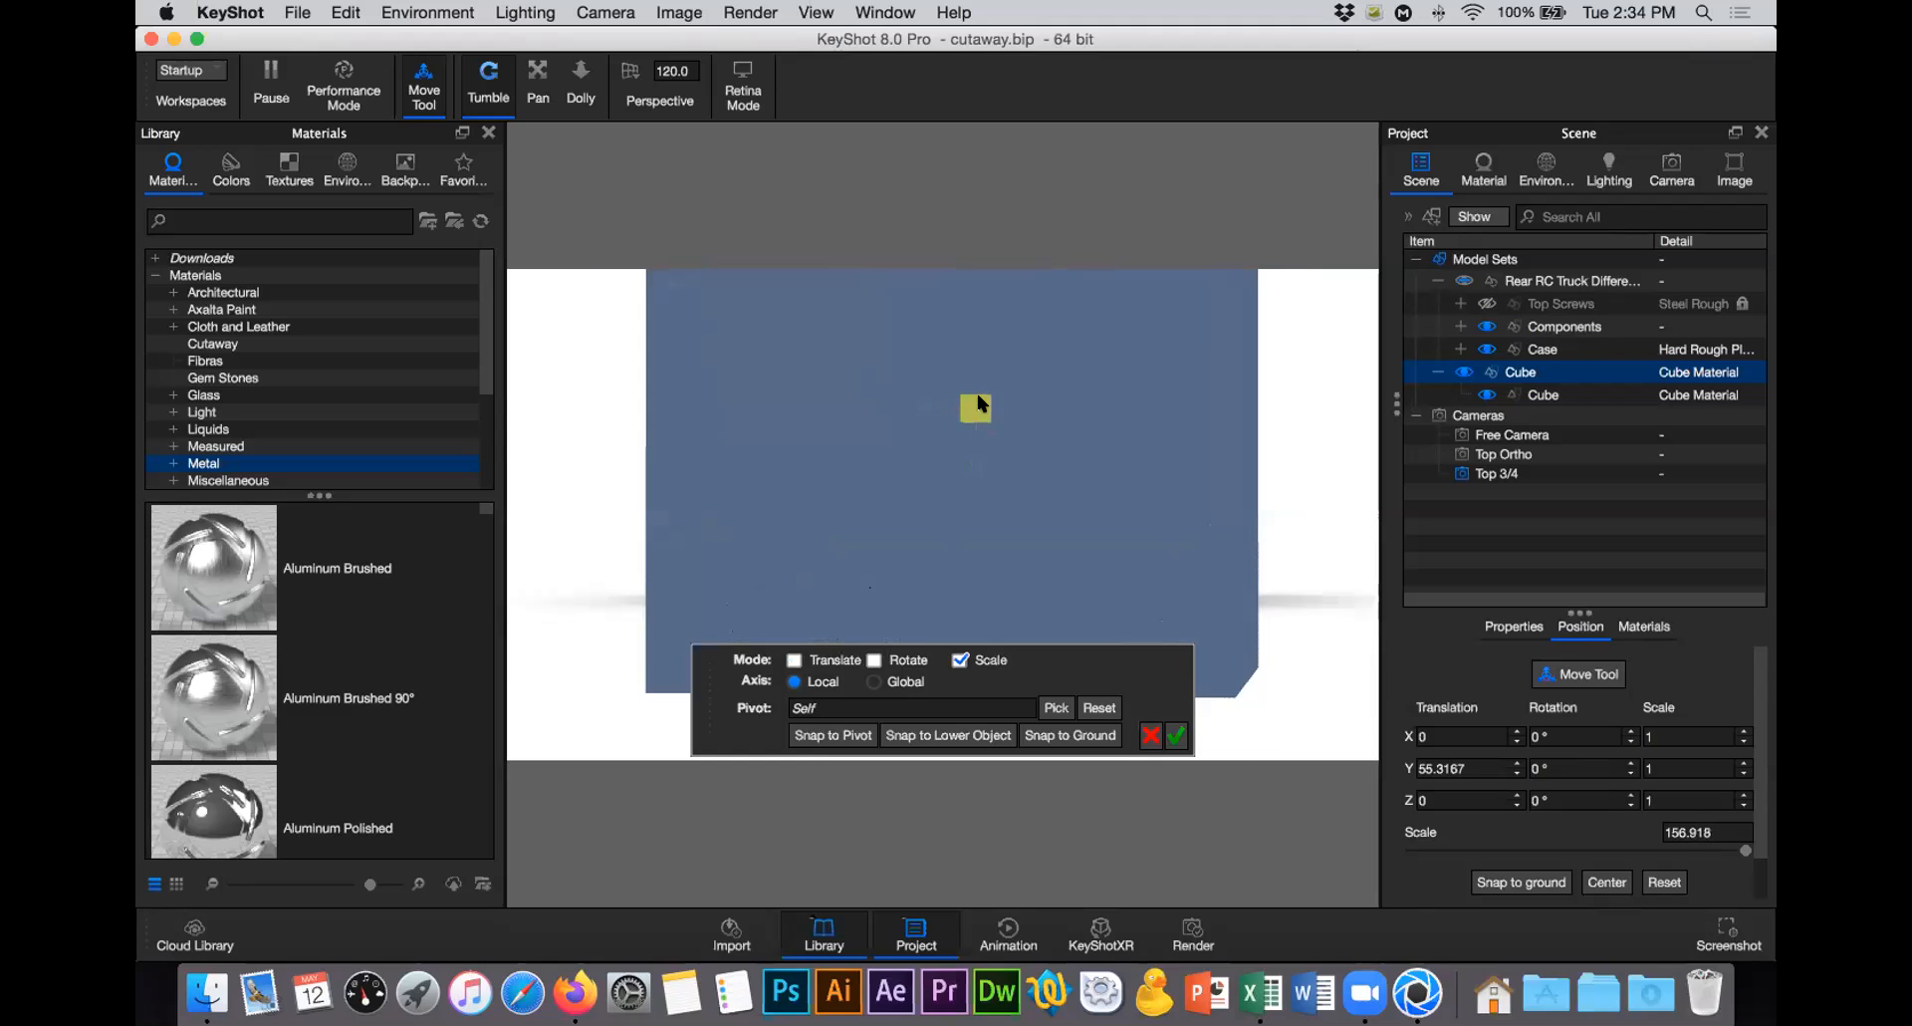
Step: Raise the enlarged cube to a Y translation of about 125.6 mm so it clears the differential, and accept the transformation
click(810, 663)
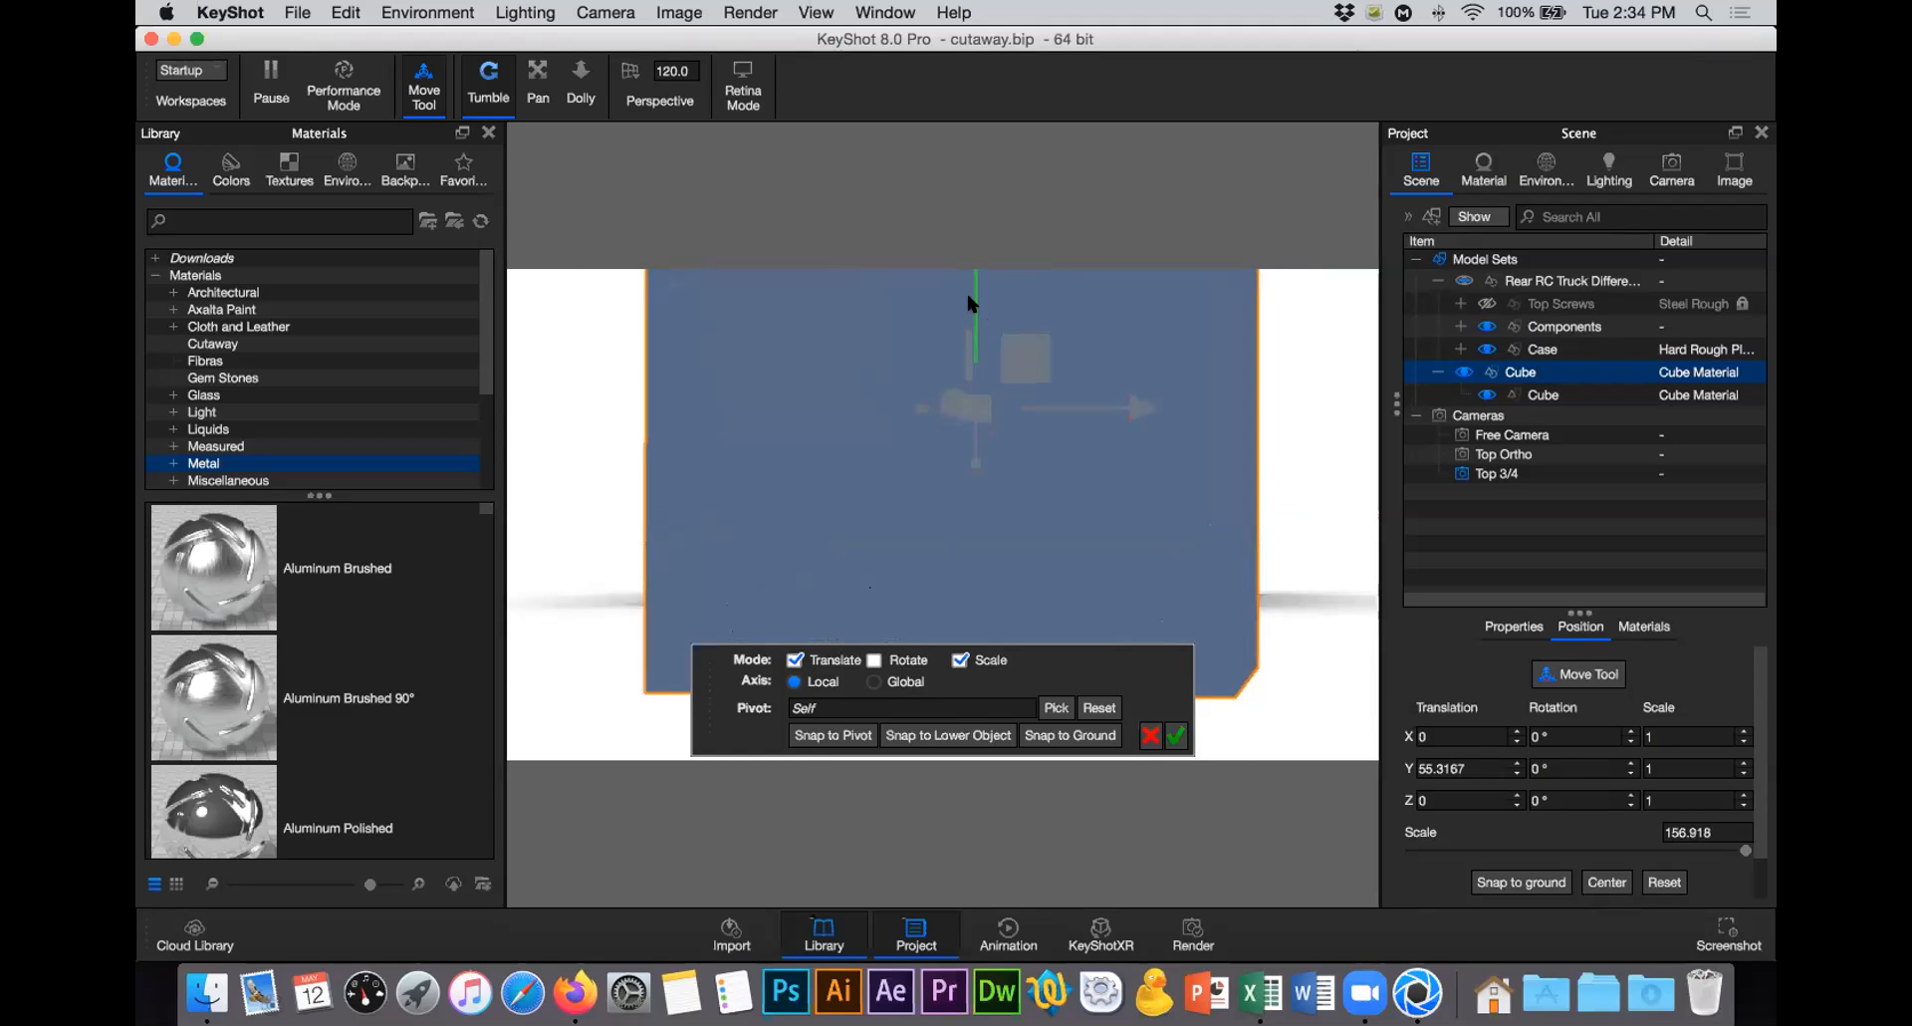
drag(972, 192, 965, 57)
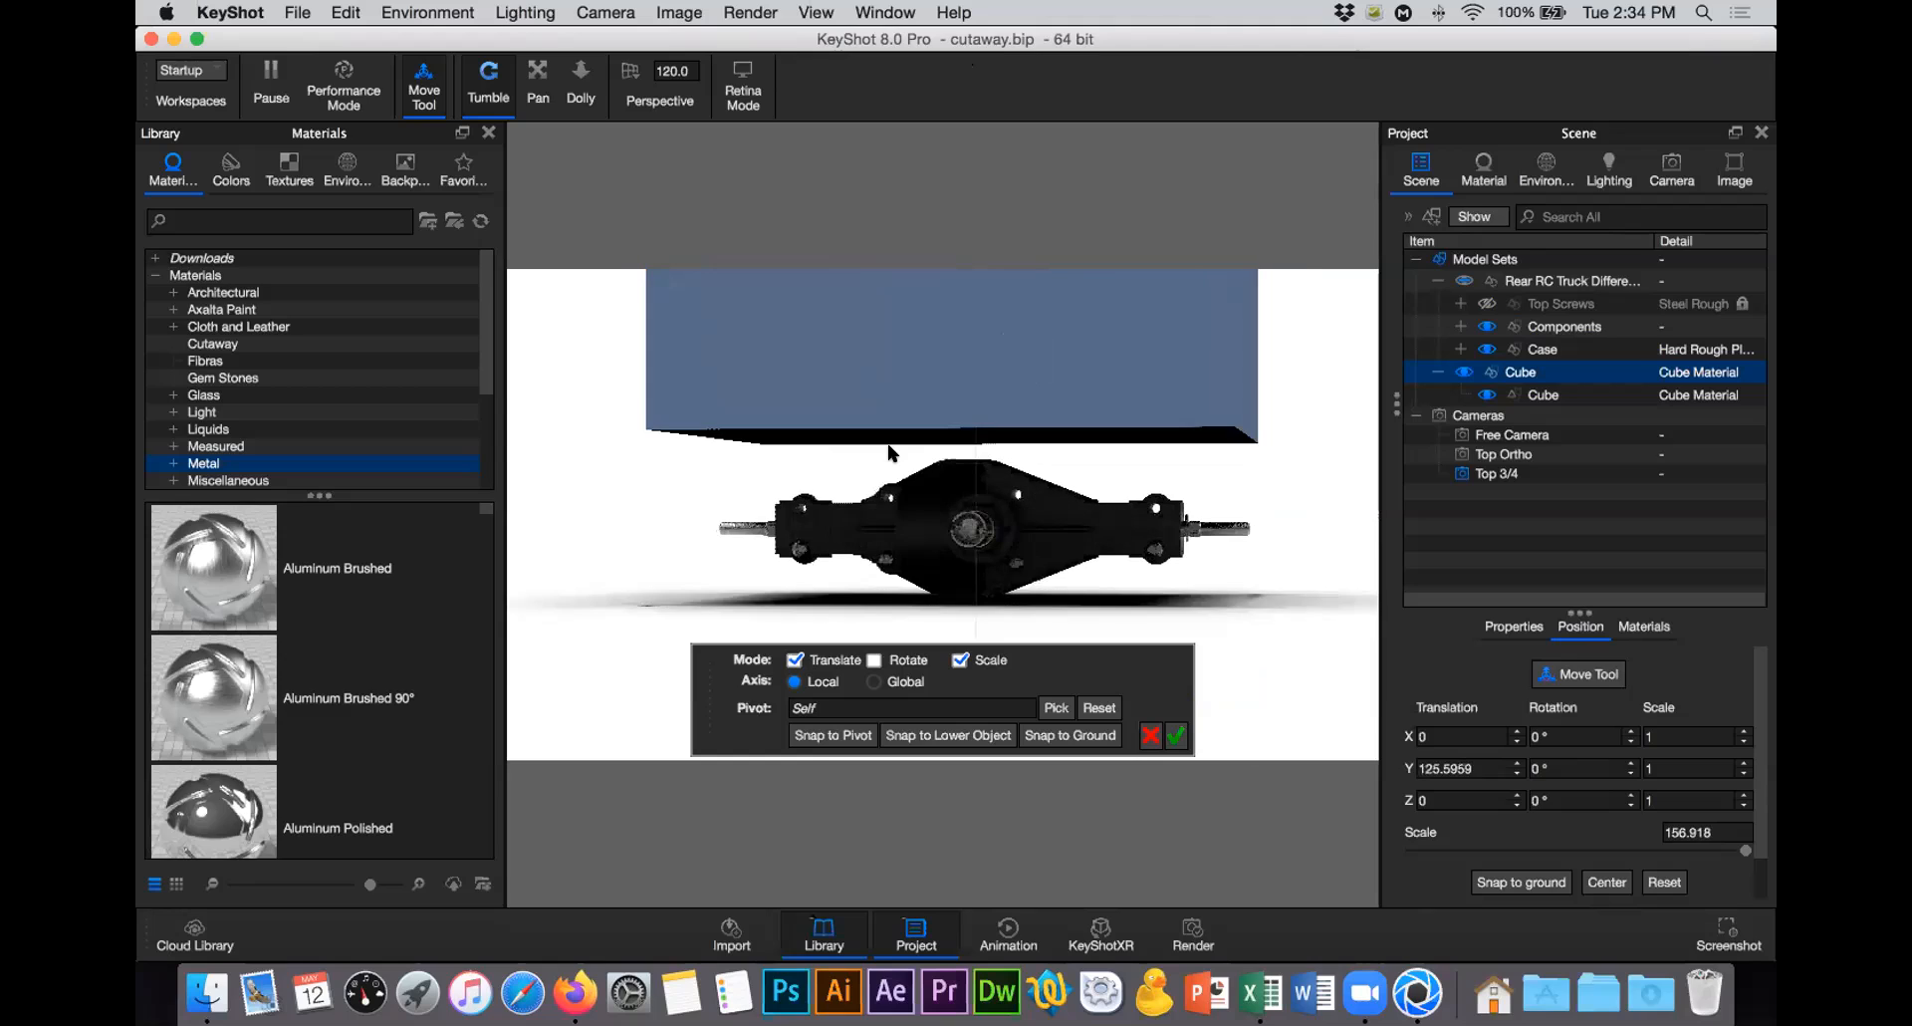
drag(1113, 558, 1182, 735)
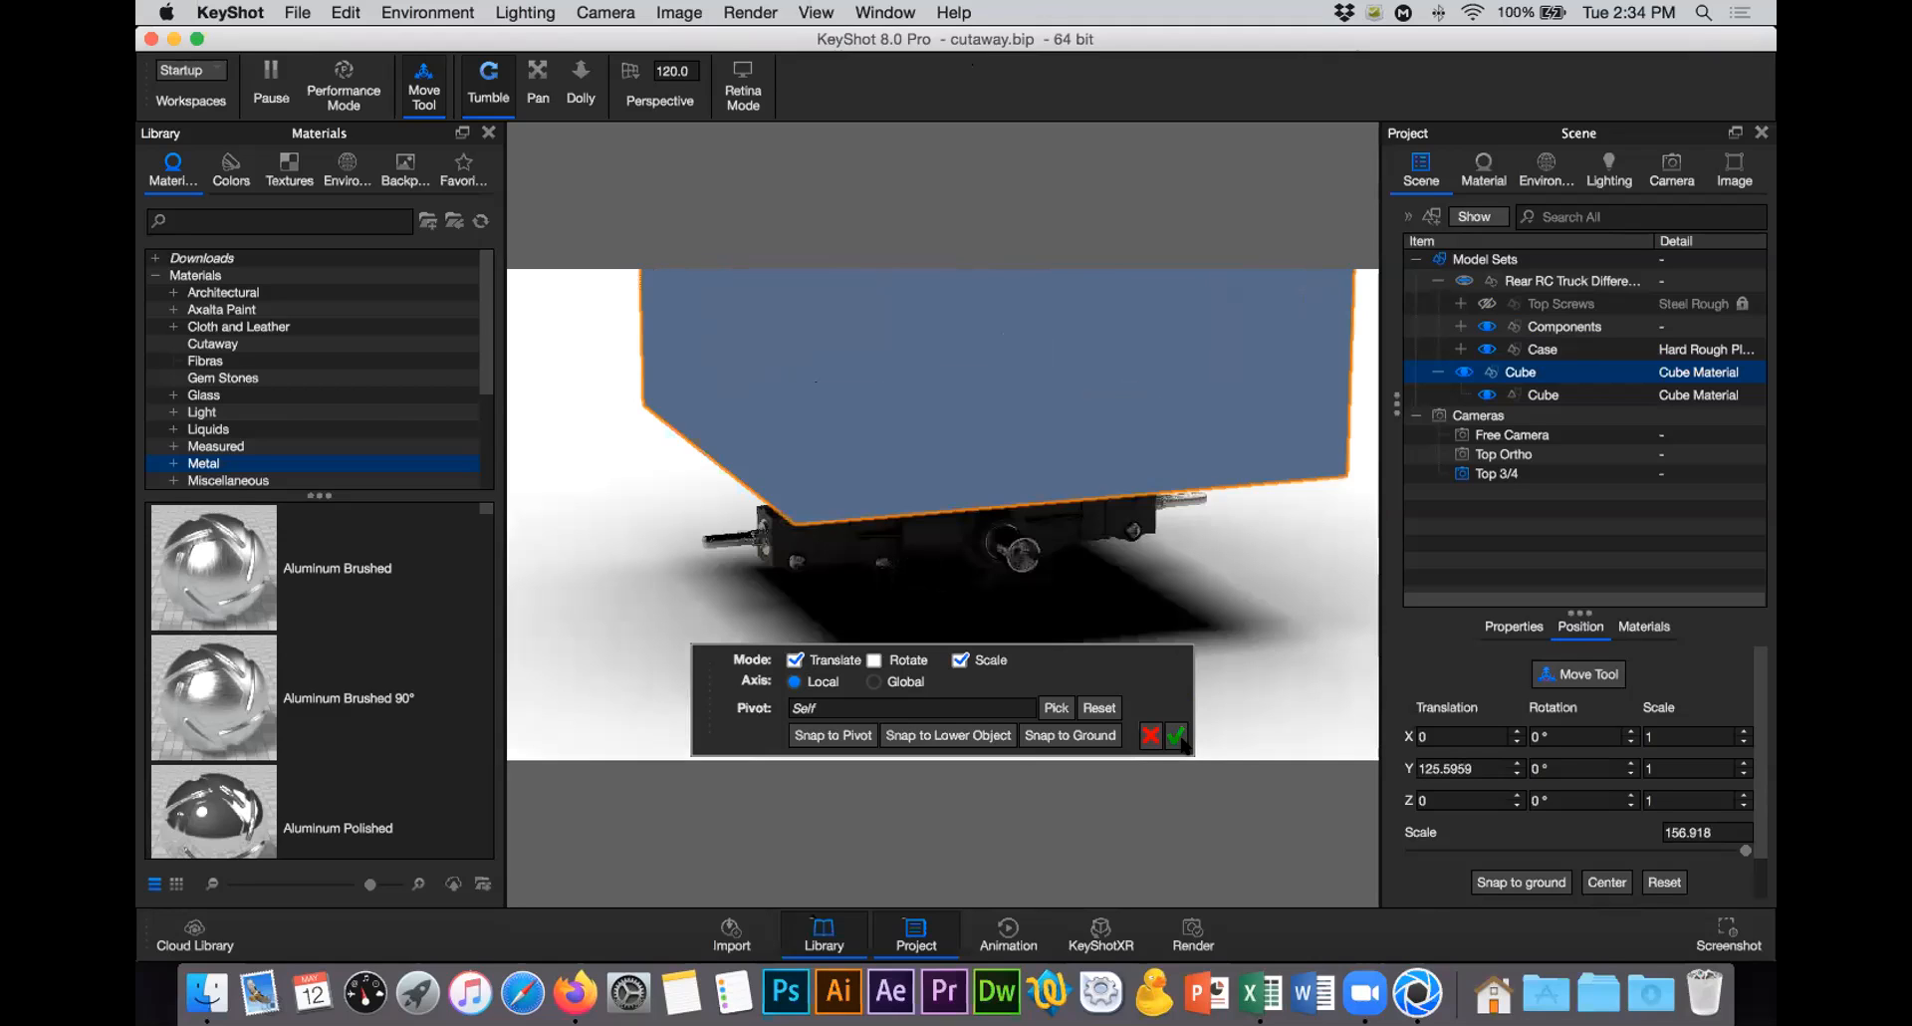
click(841, 734)
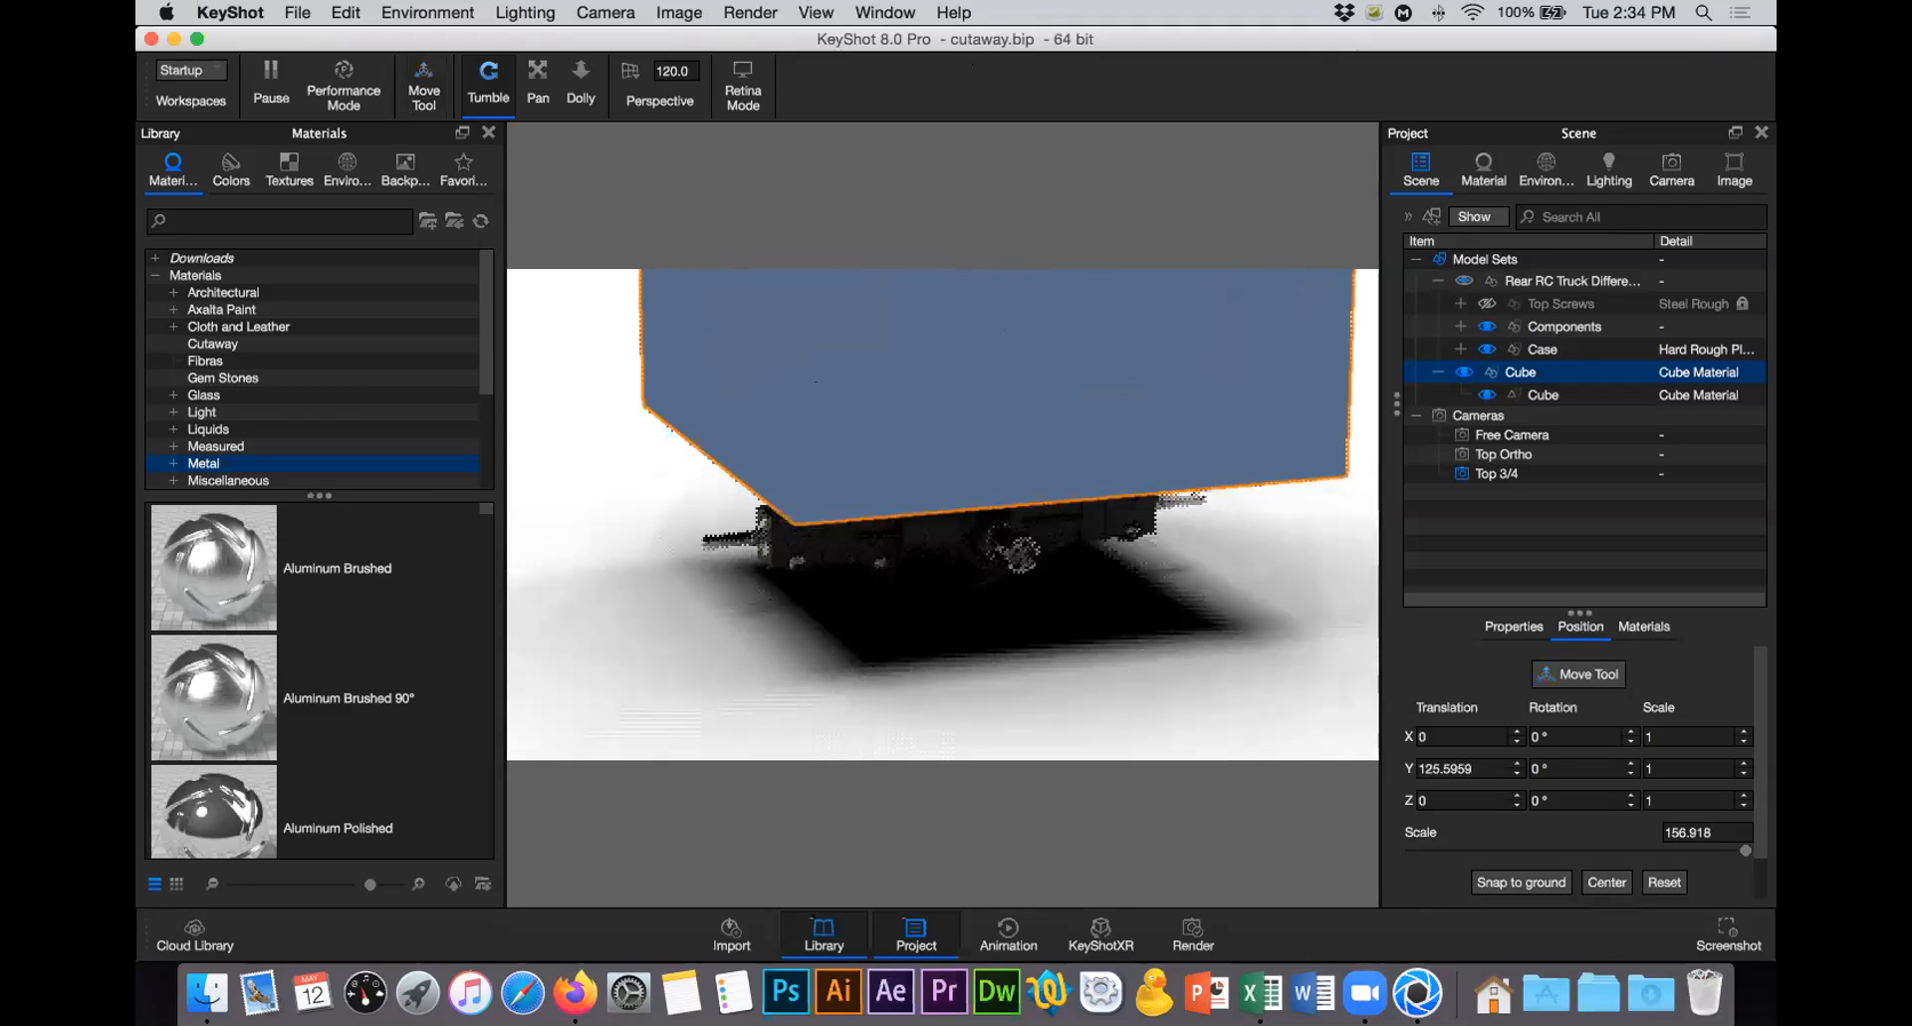
Step: Change the cube's material type to Cutaway
click(1534, 373)
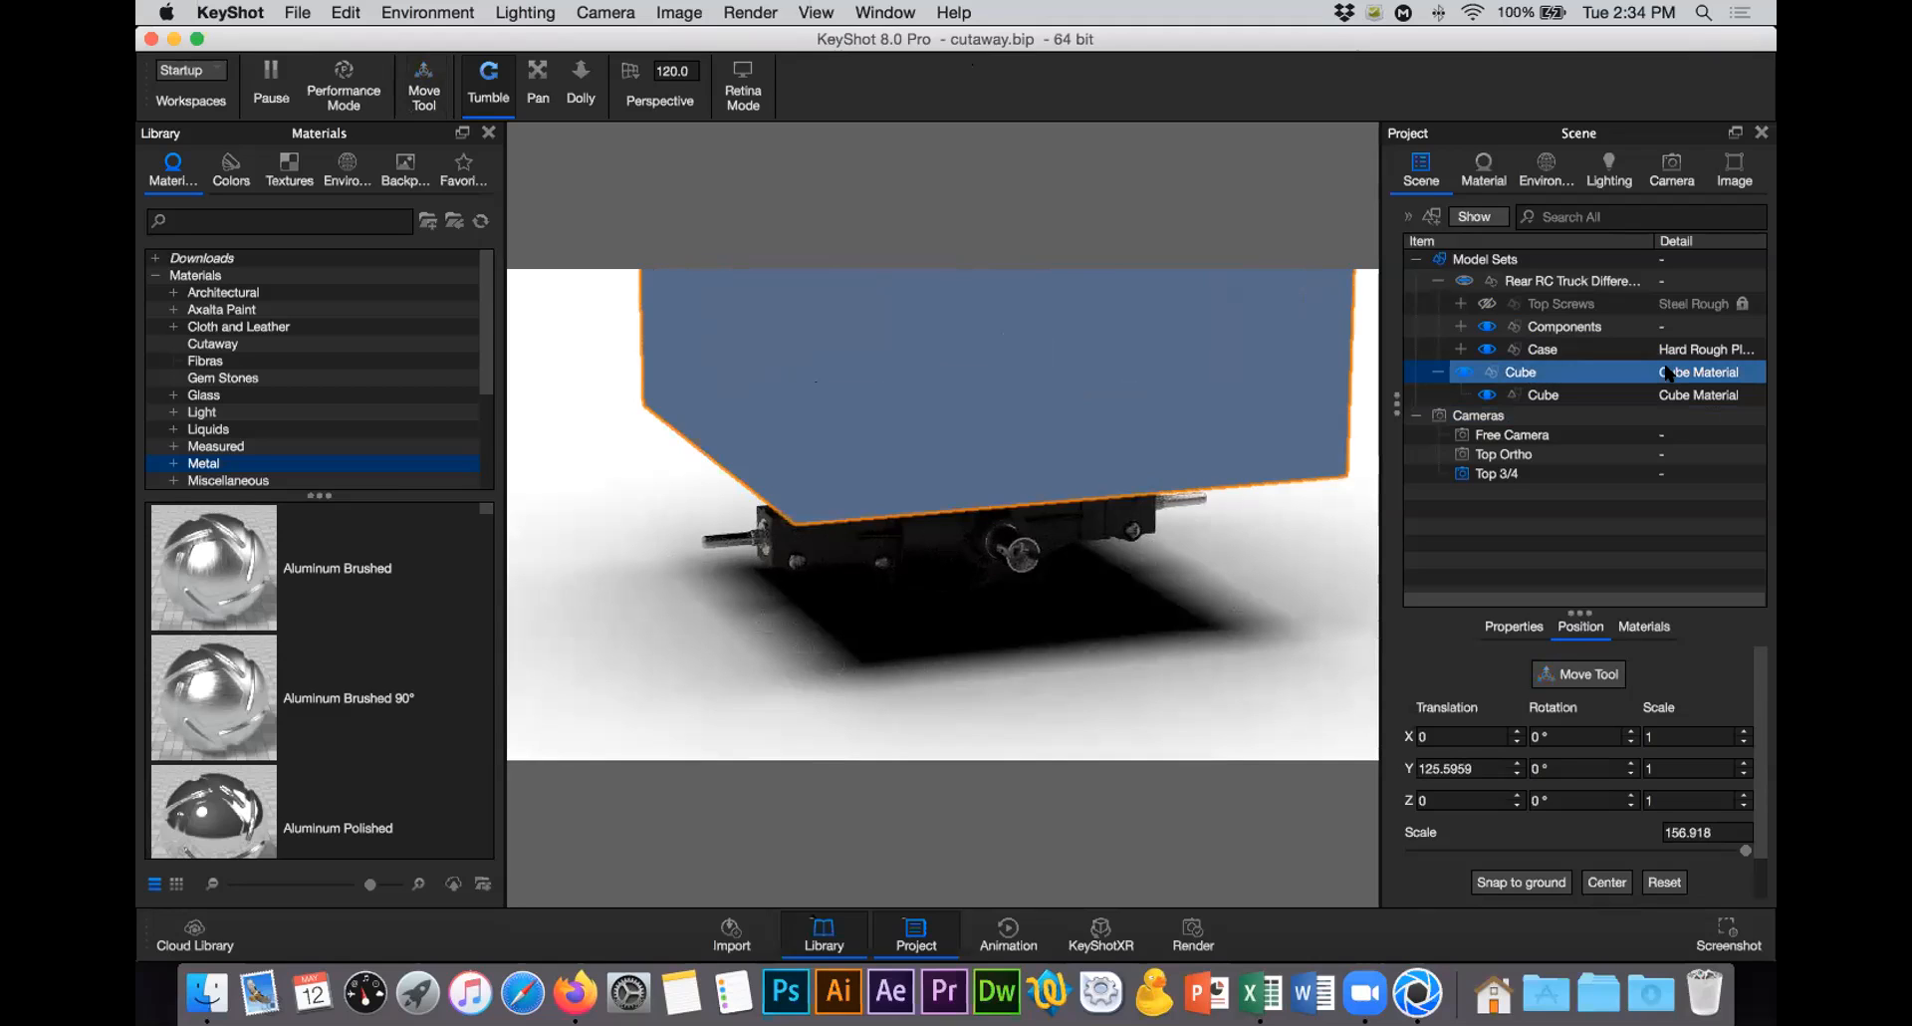
right_click(1621, 294)
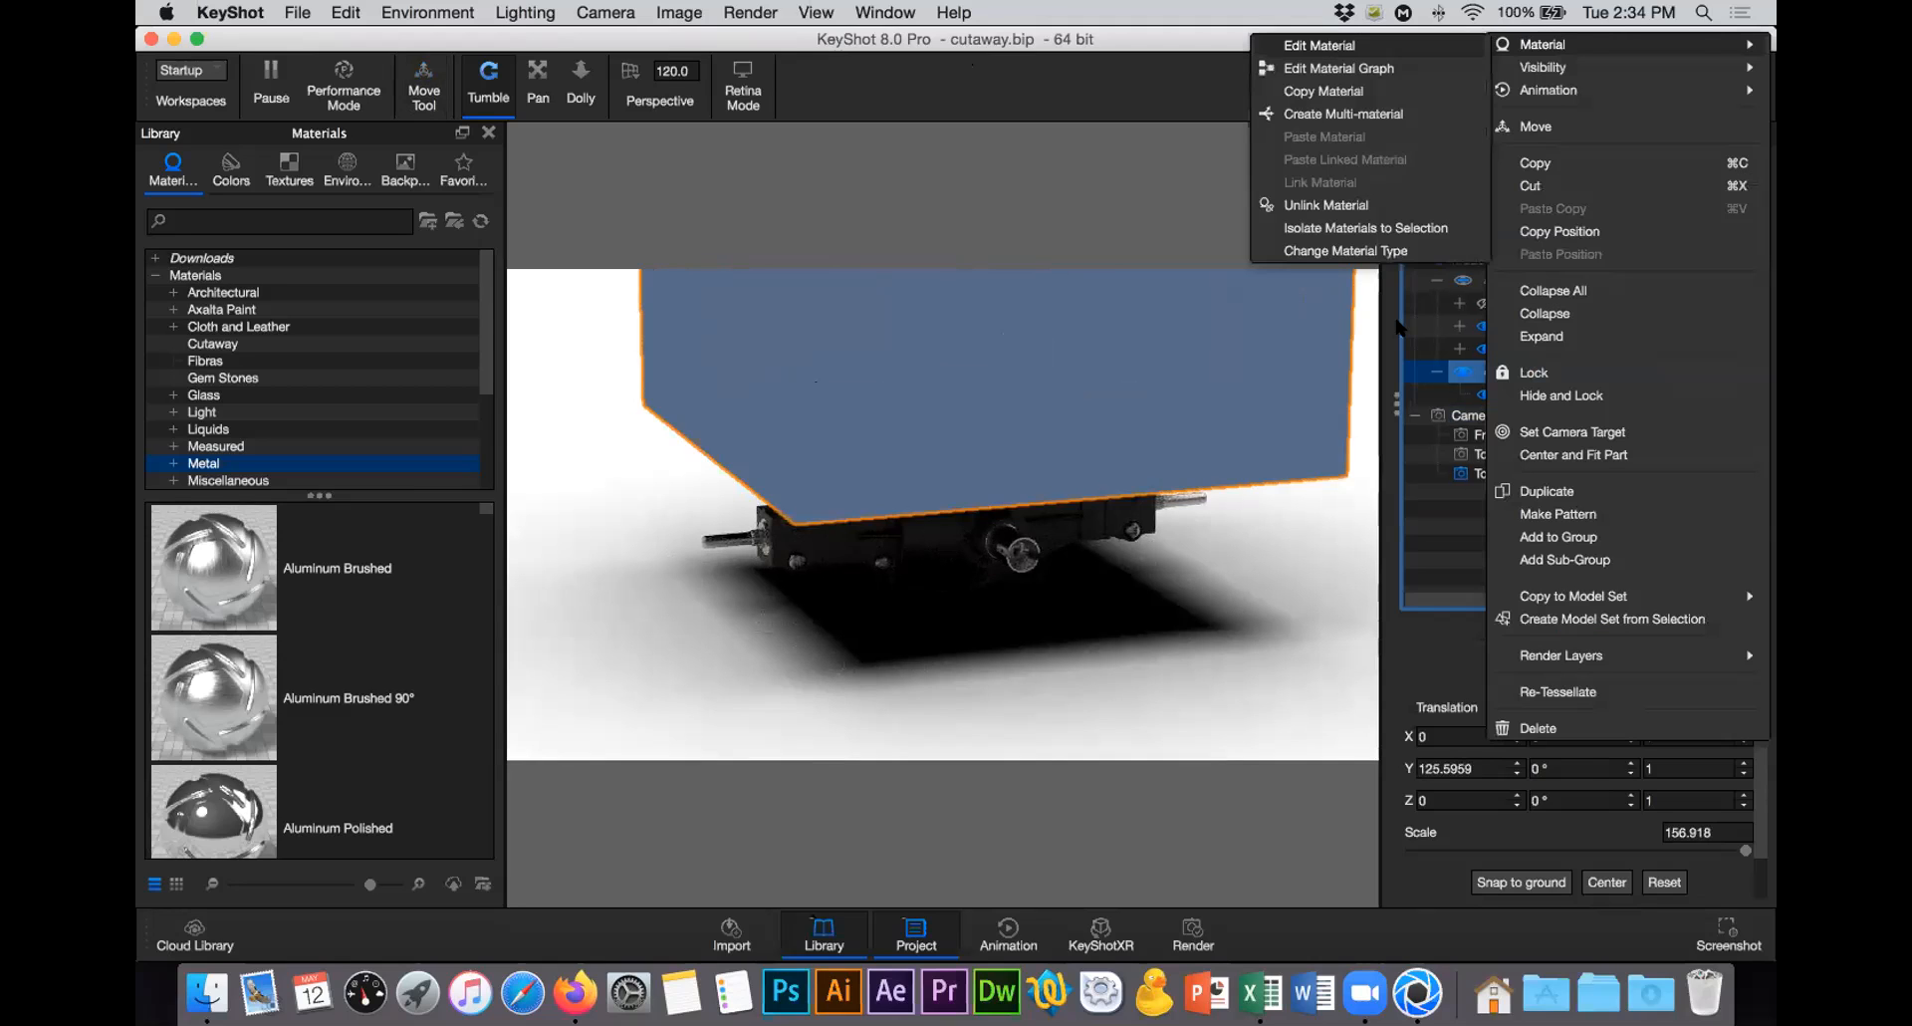
click(1624, 296)
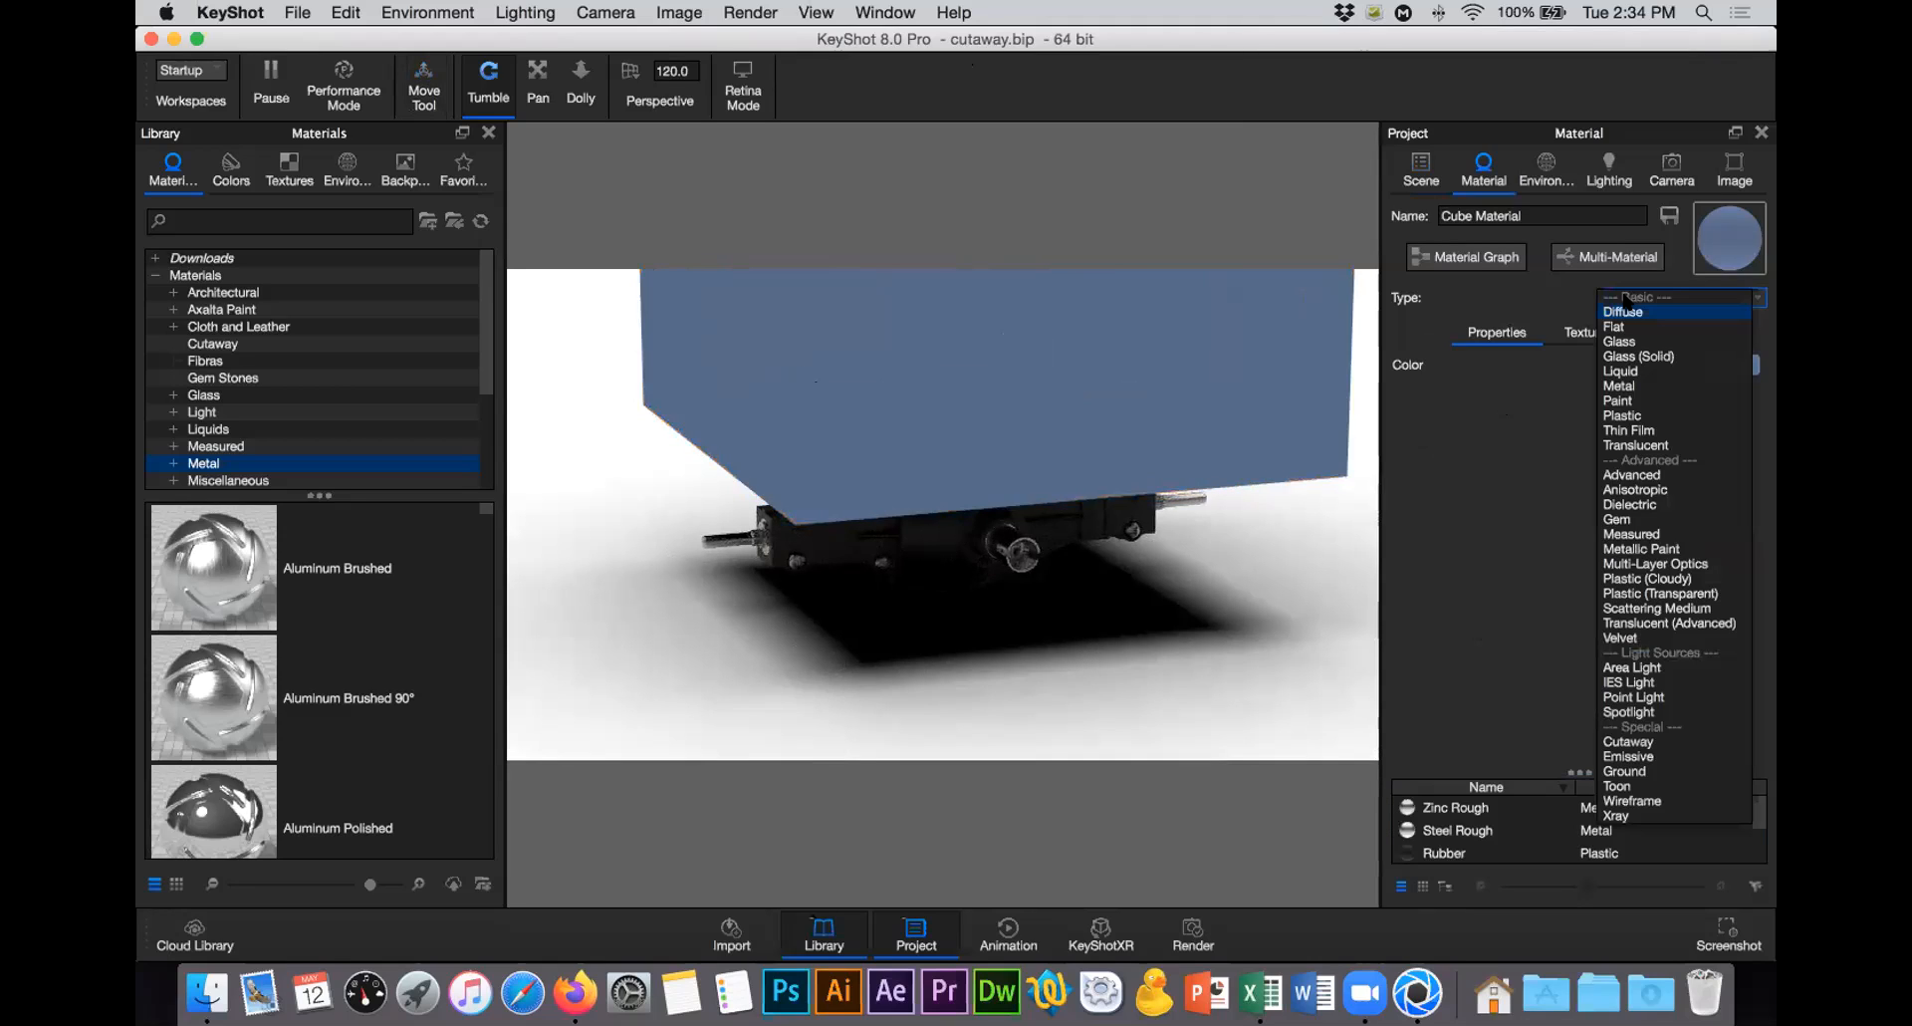
click(1624, 742)
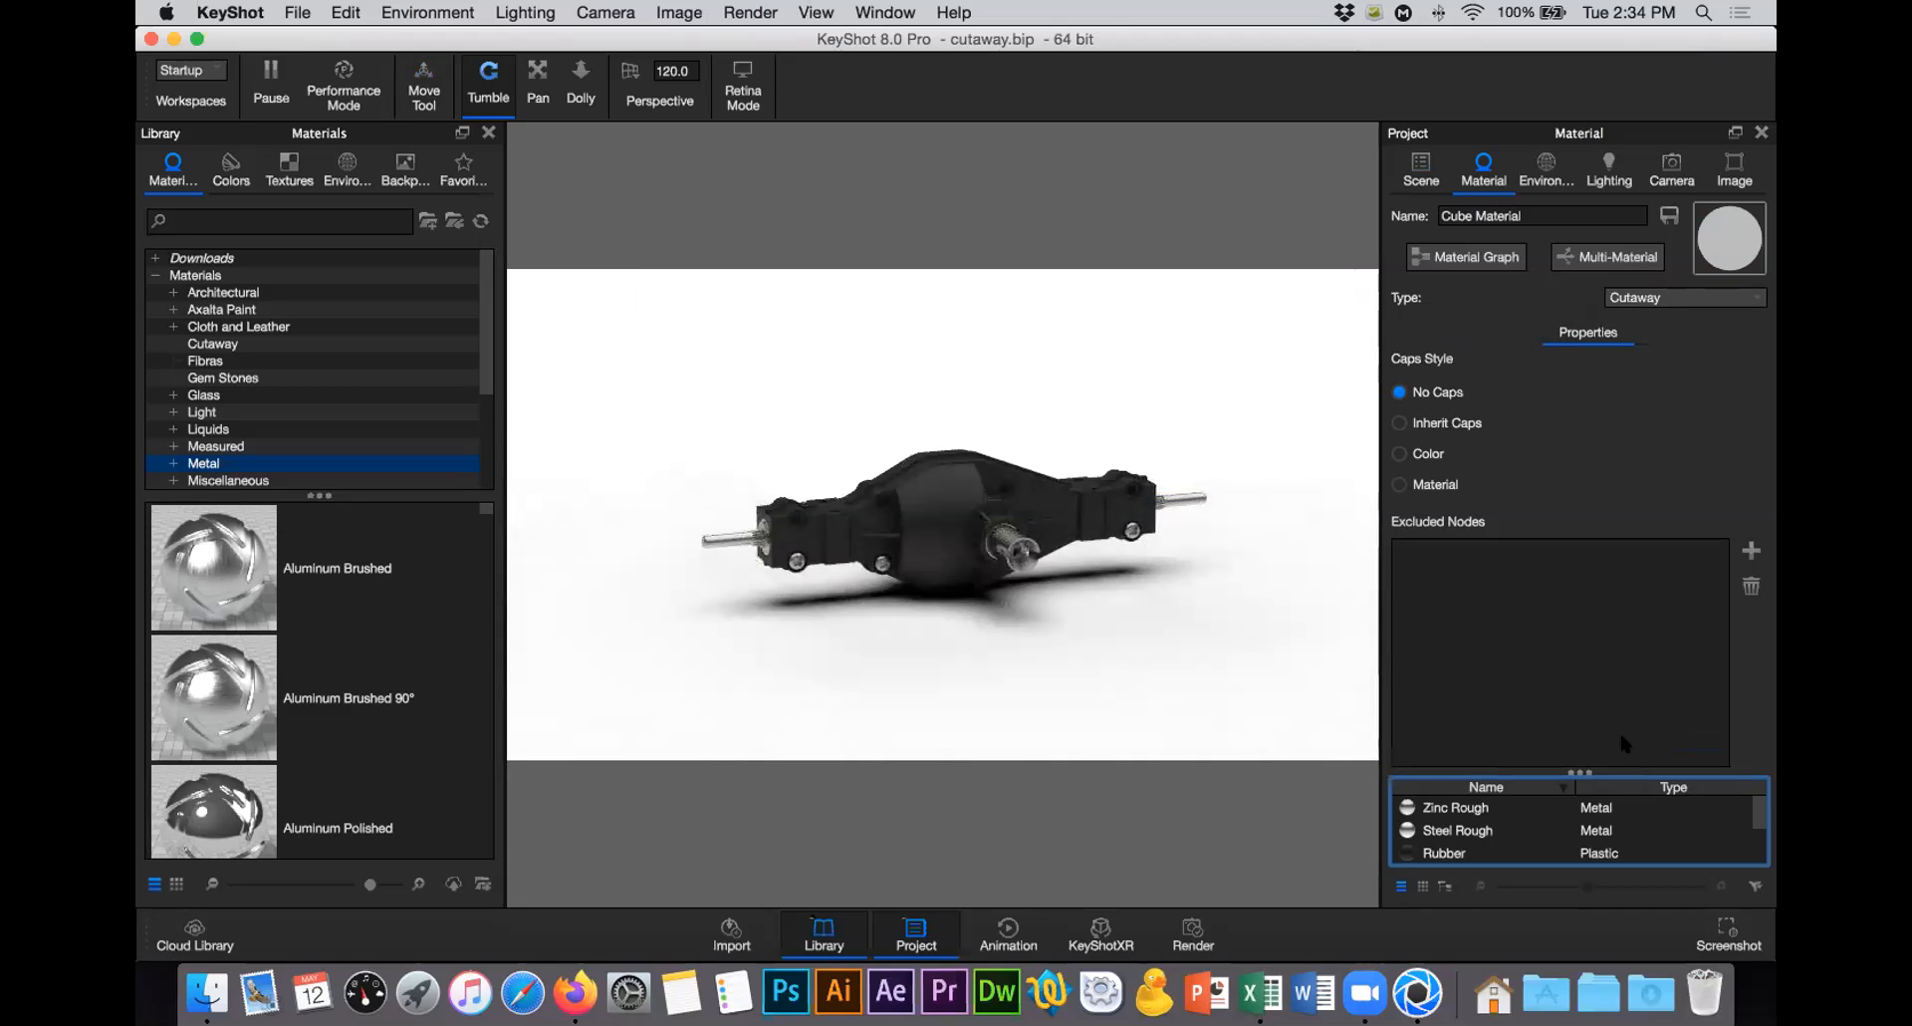
Step: Select the inner Cube part in the scene and lower it into the differential to a Y translation of about -0.155
drag(1121, 576, 1244, 629)
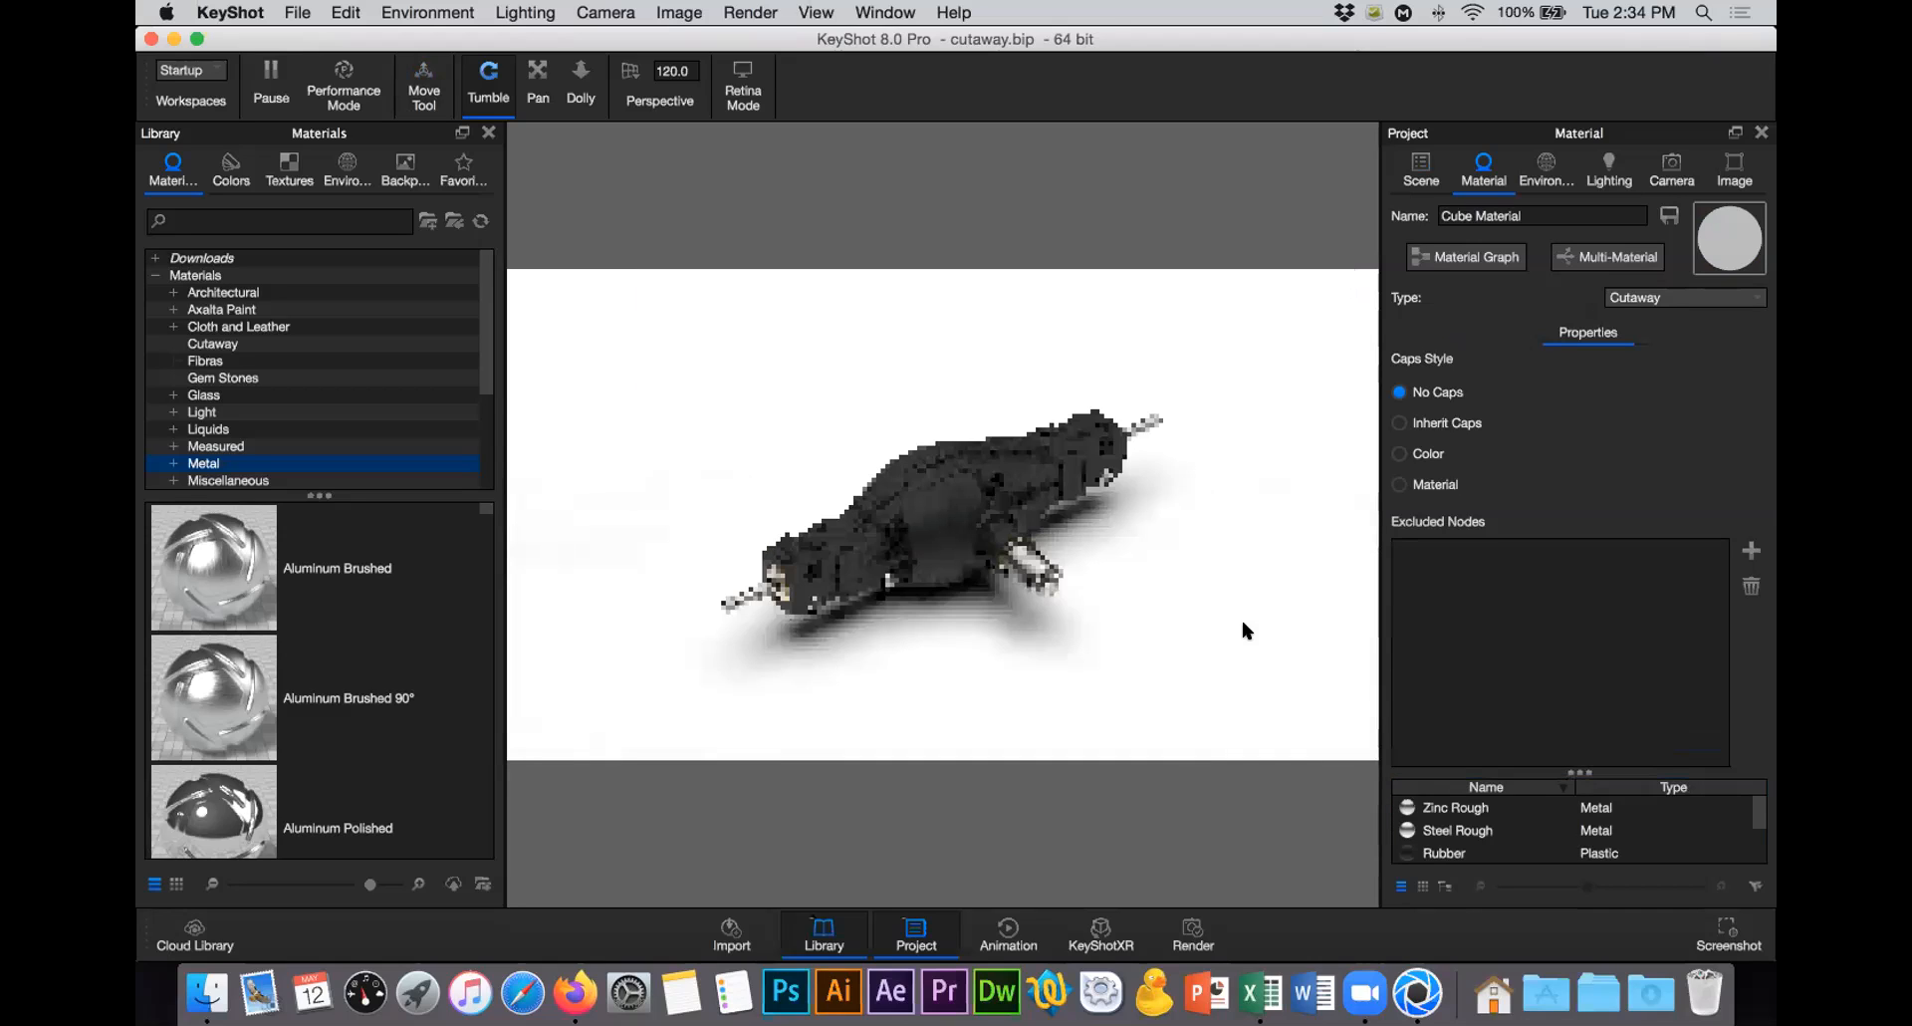
drag(1342, 662, 1200, 638)
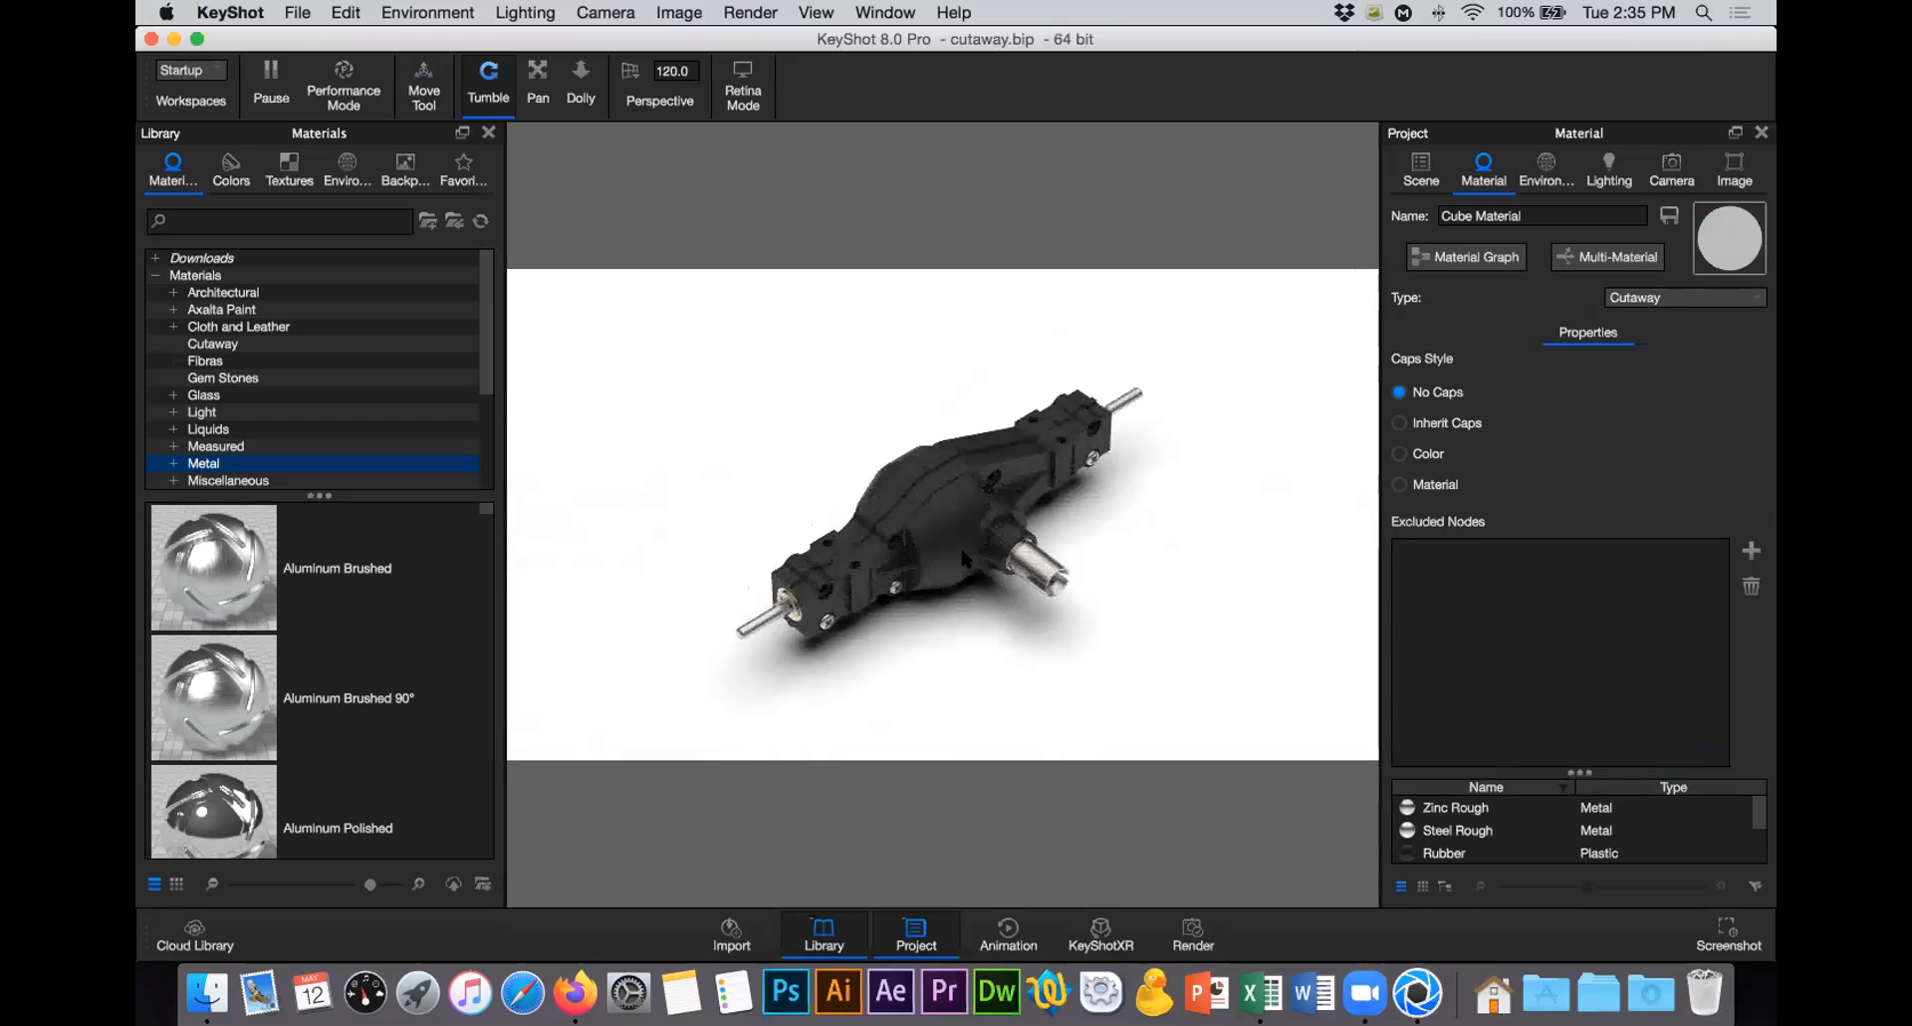
click(1421, 184)
click(1586, 398)
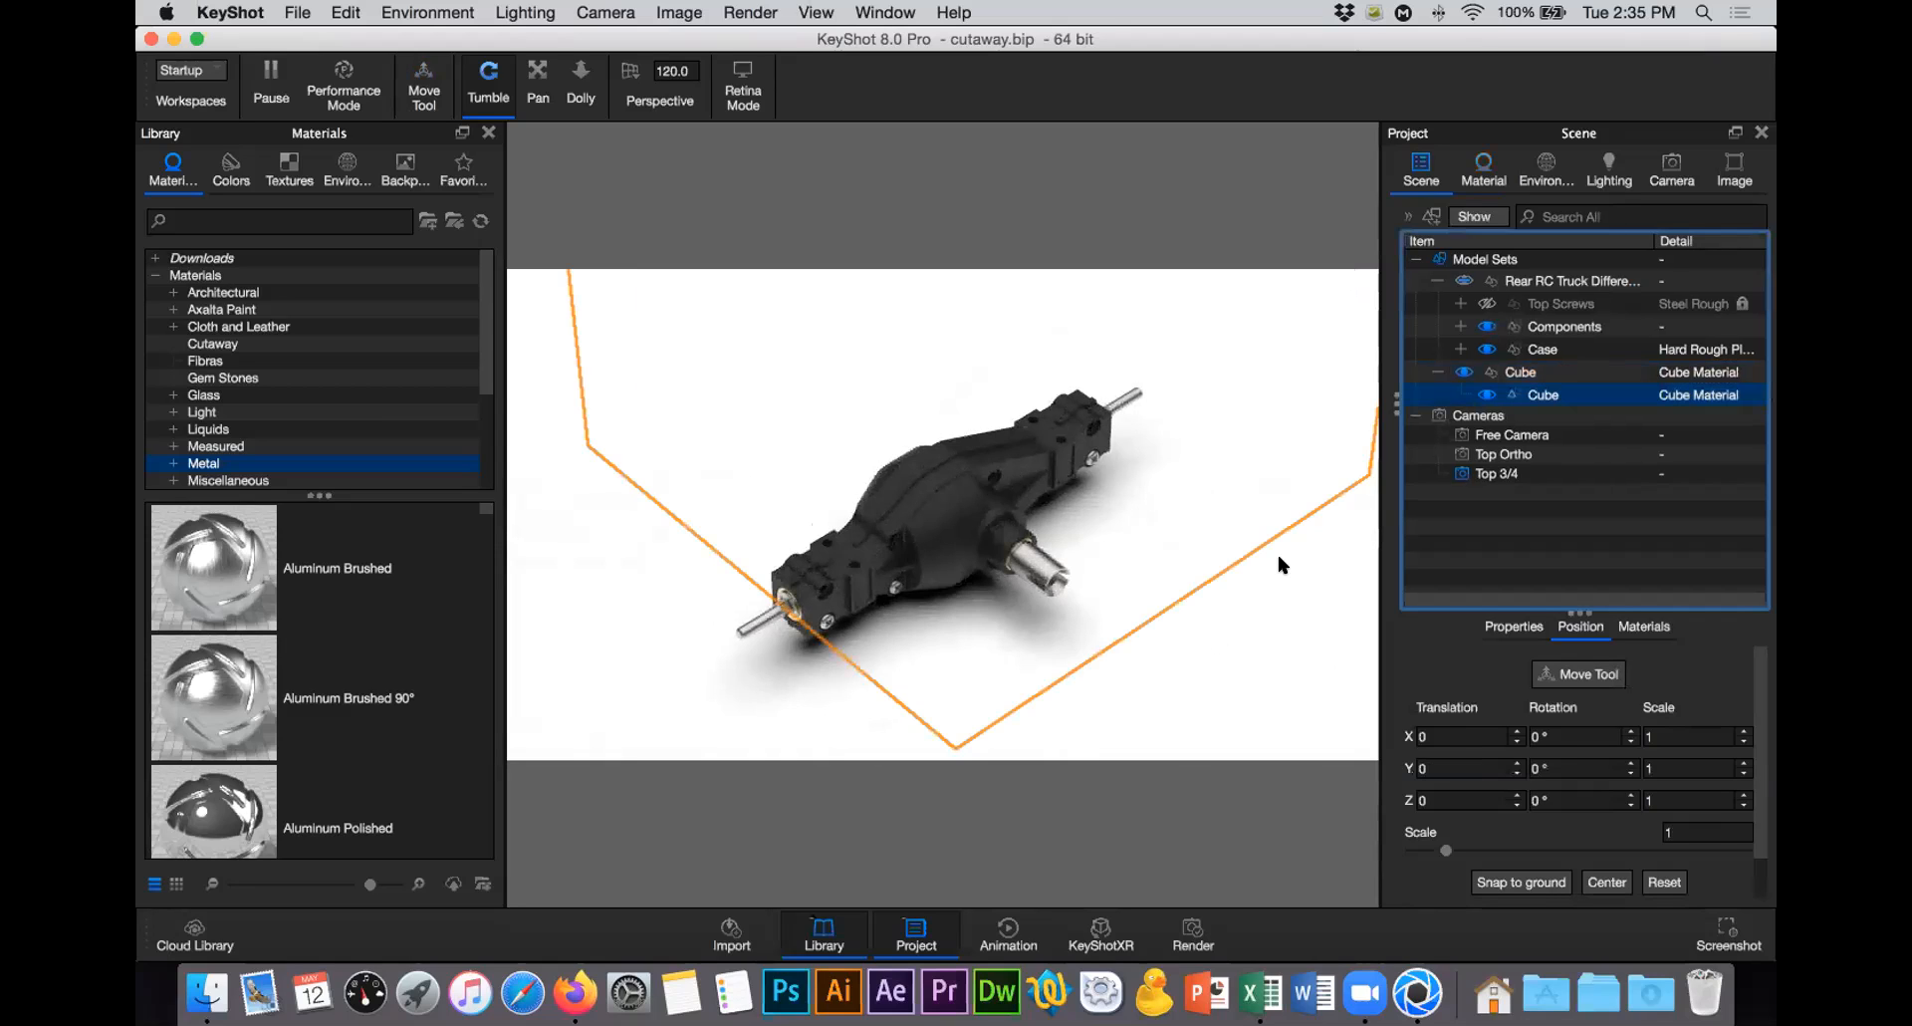
drag(1277, 563, 1171, 530)
drag(955, 508, 1036, 524)
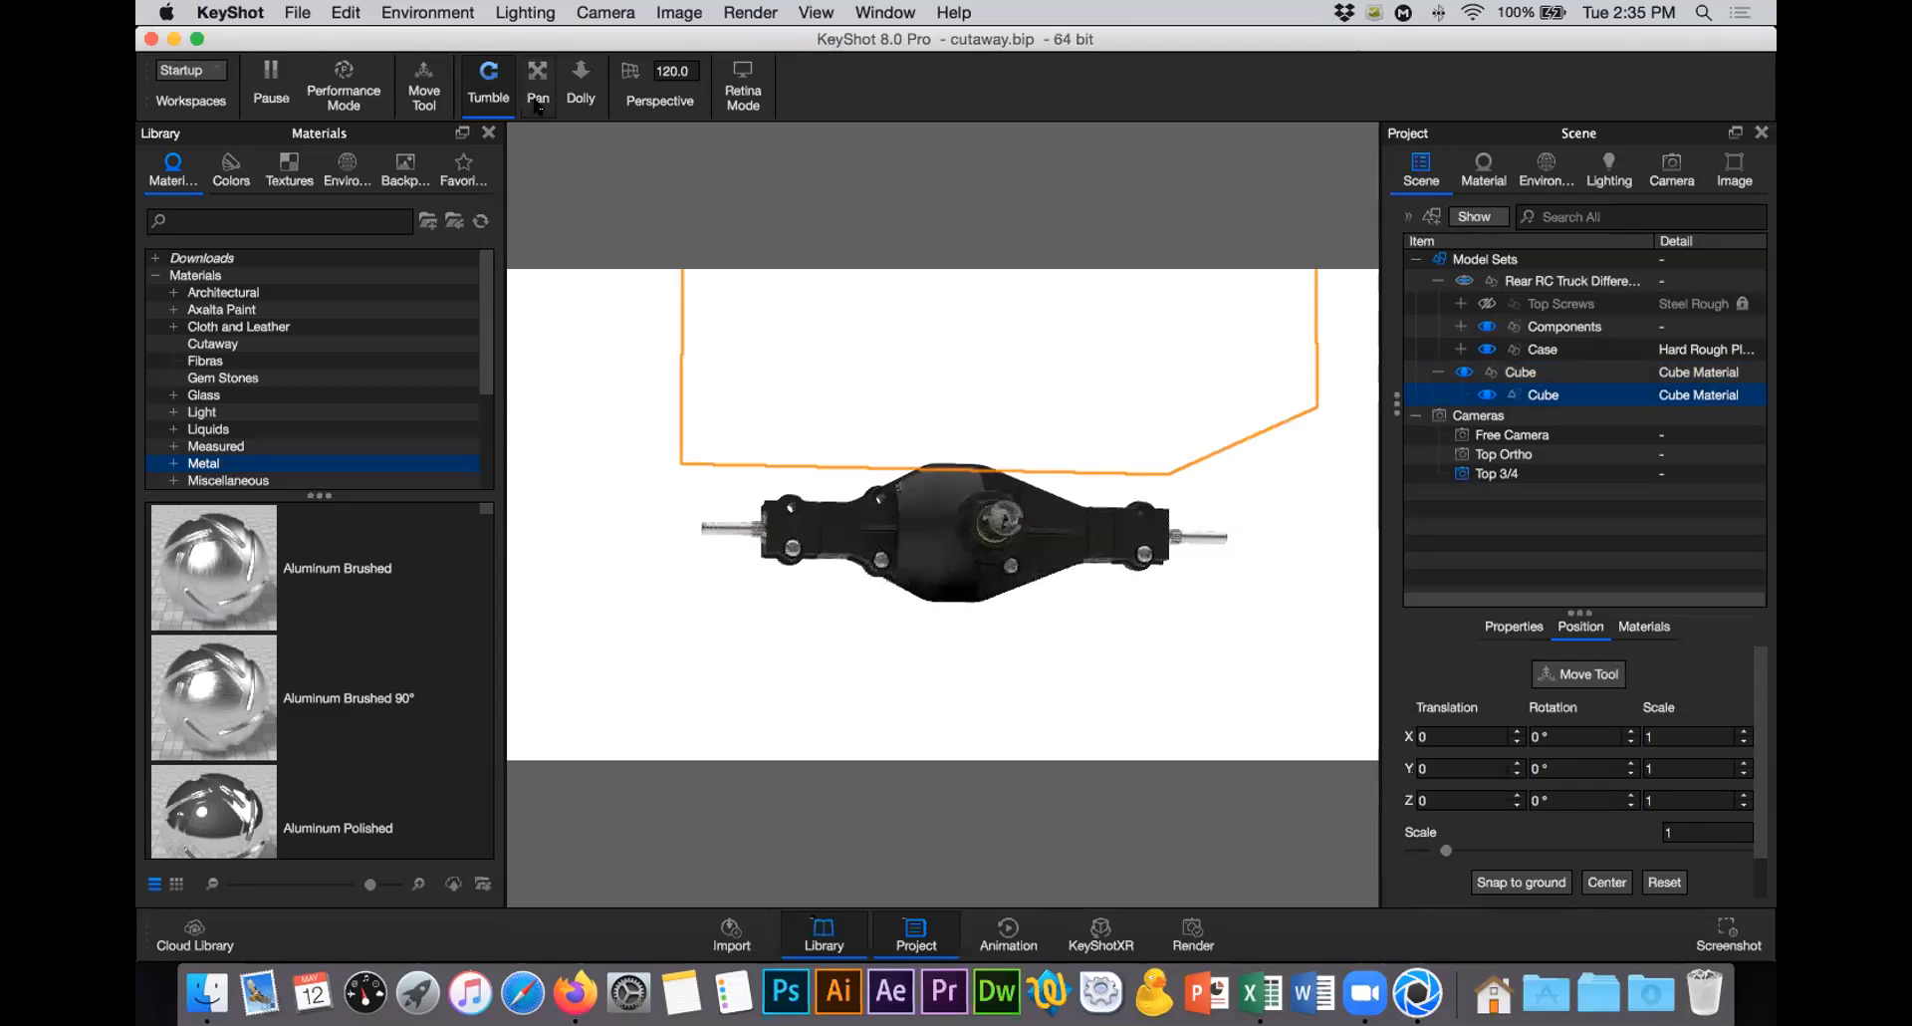
click(430, 92)
click(960, 659)
scroll(1245, 524, down, 2)
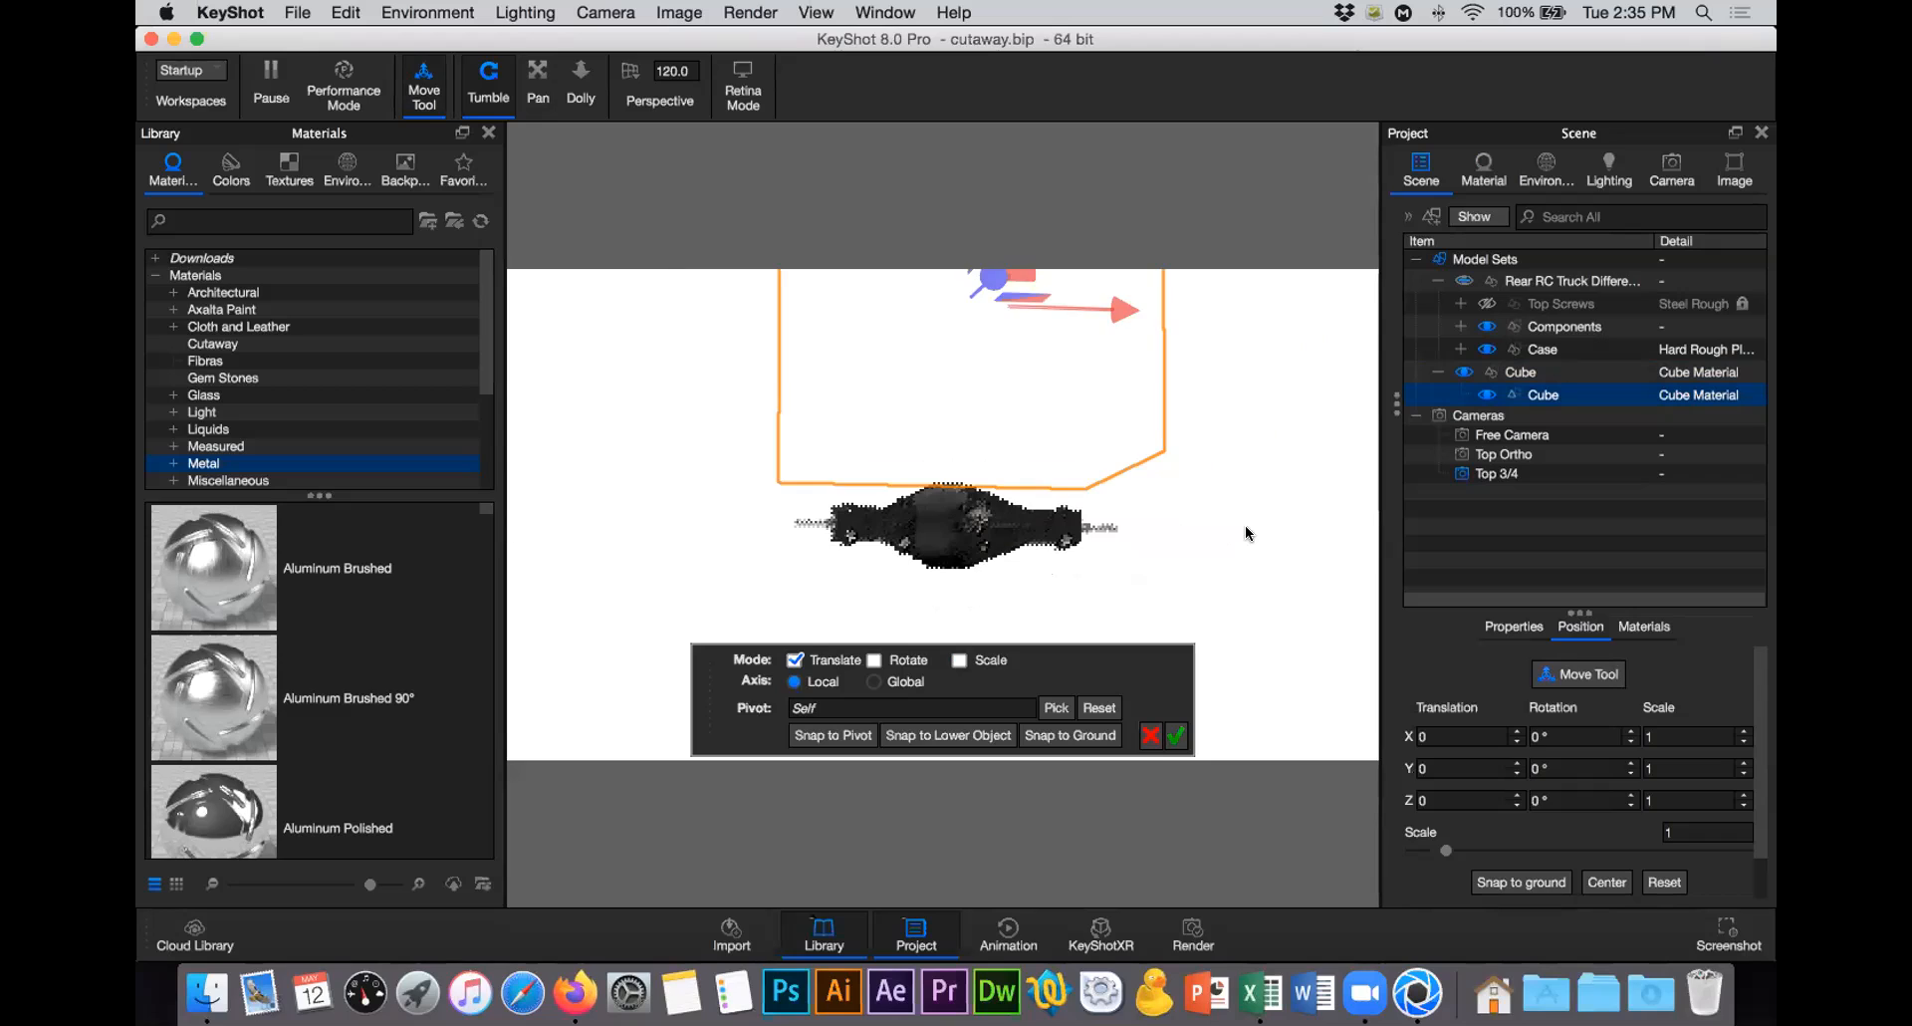
click(535, 99)
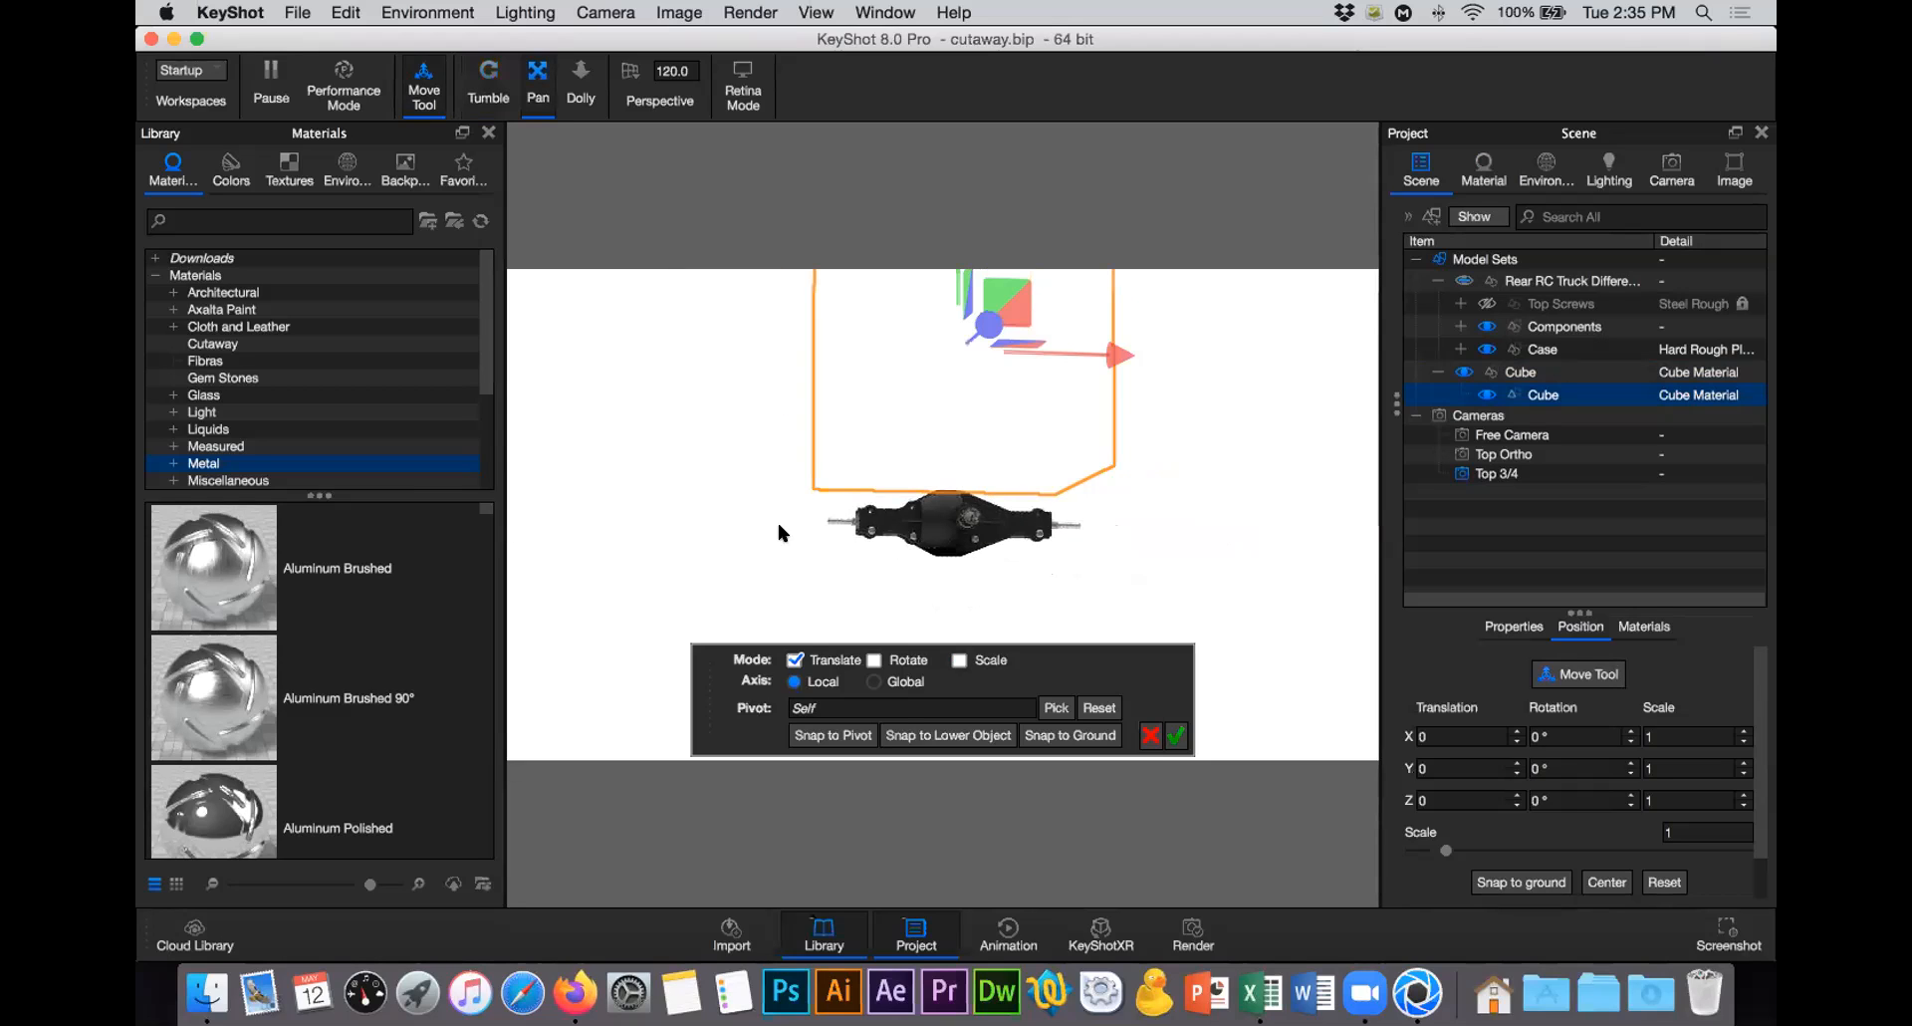
drag(790, 522, 811, 603)
click(488, 88)
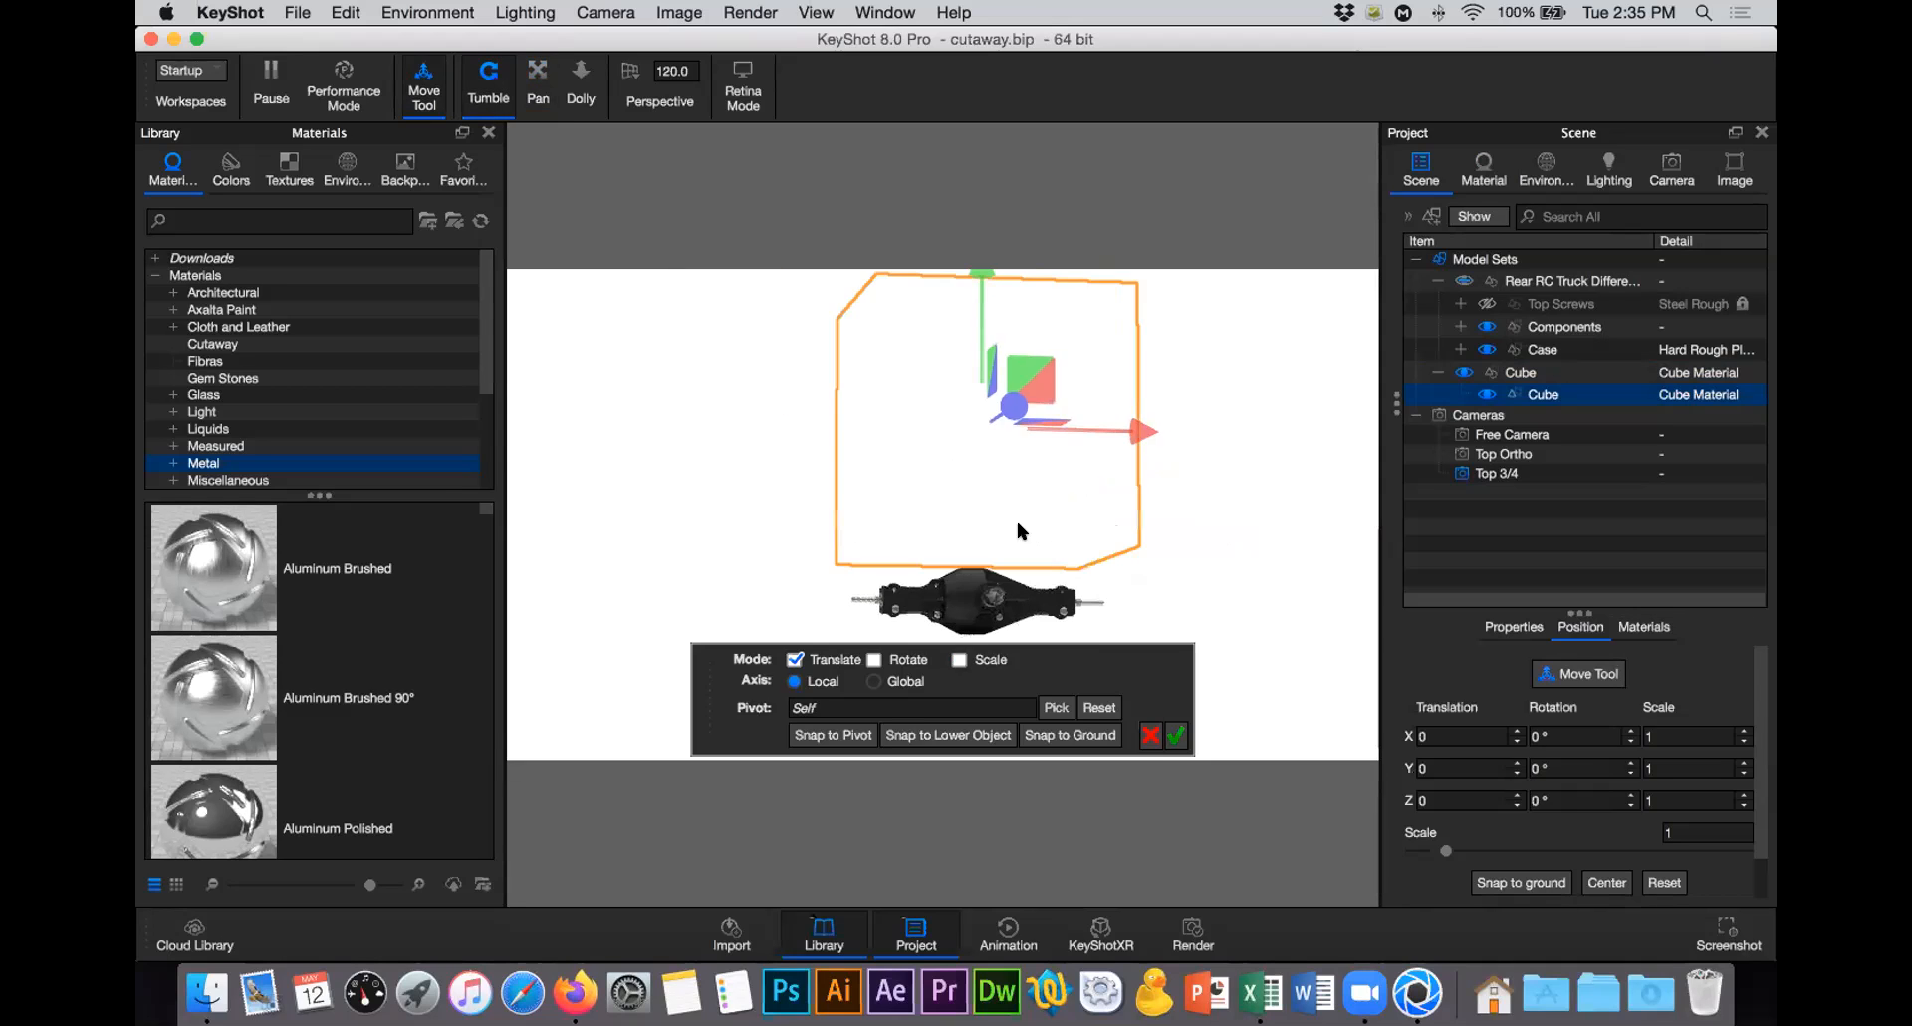
drag(1096, 617, 1126, 623)
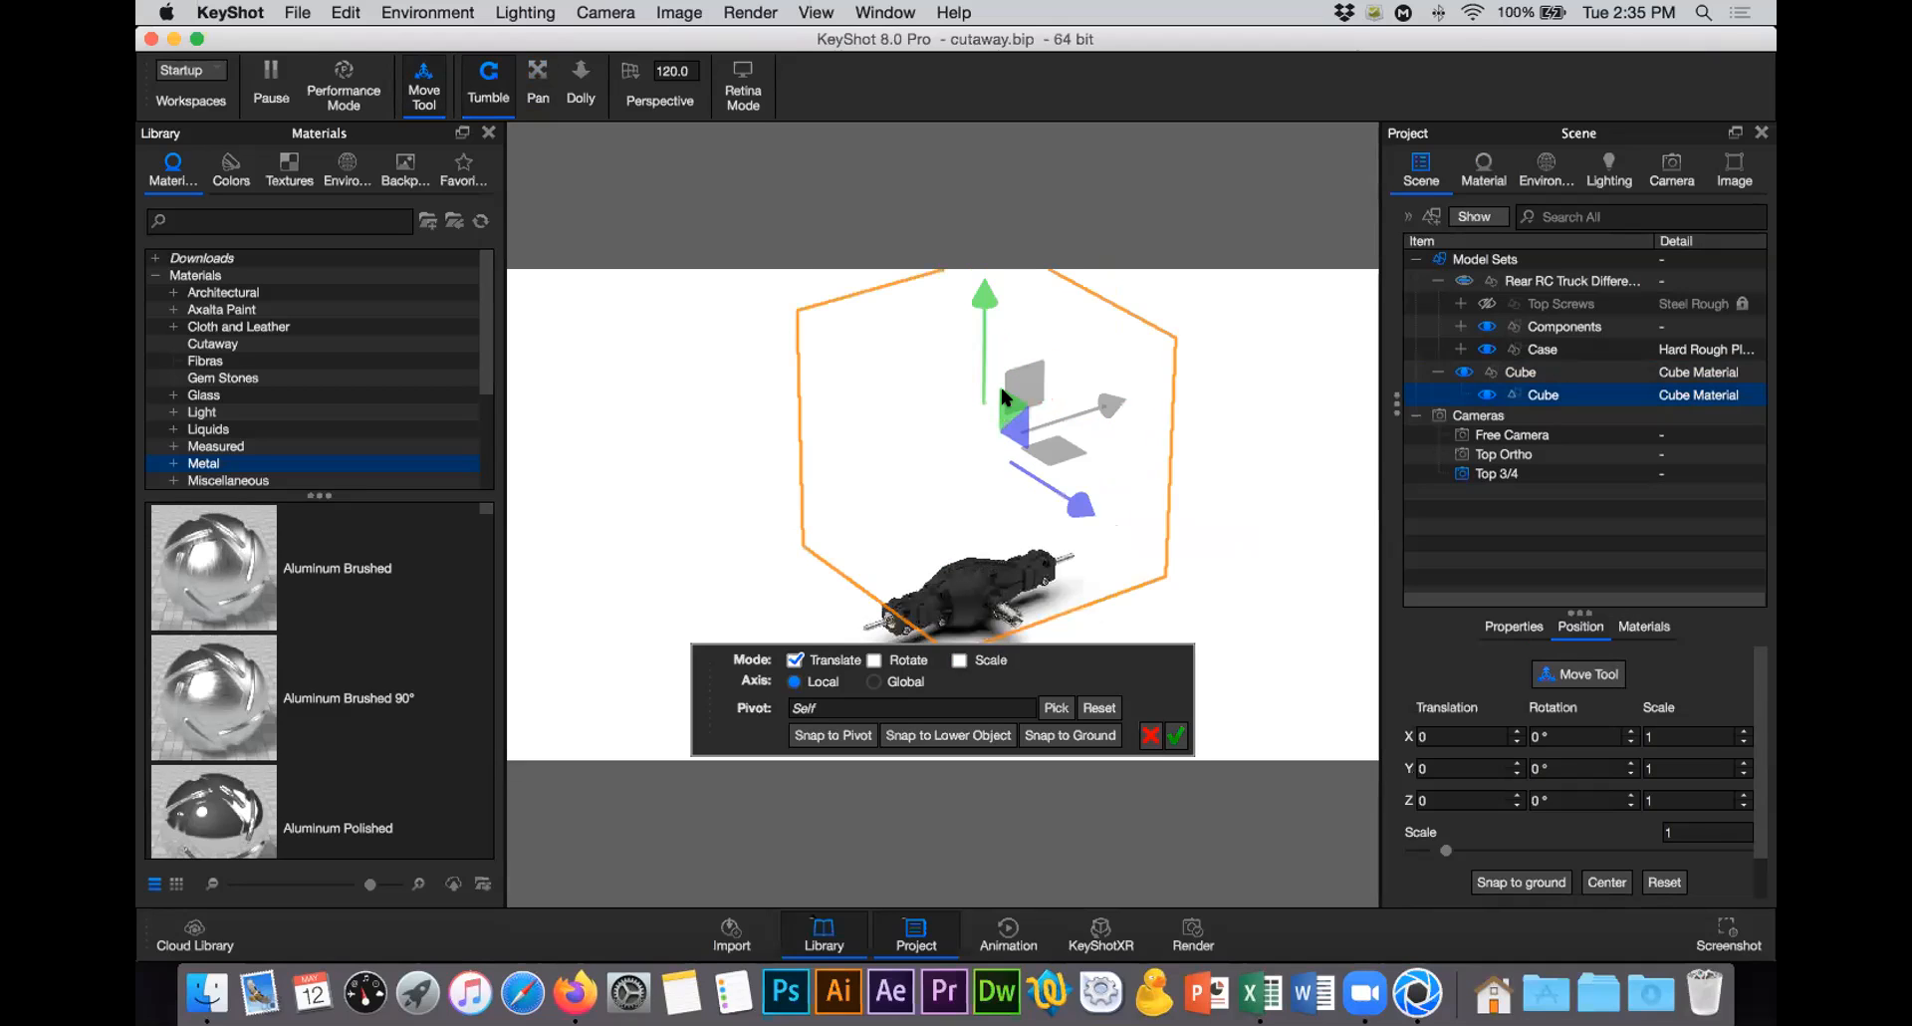
drag(979, 331, 996, 513)
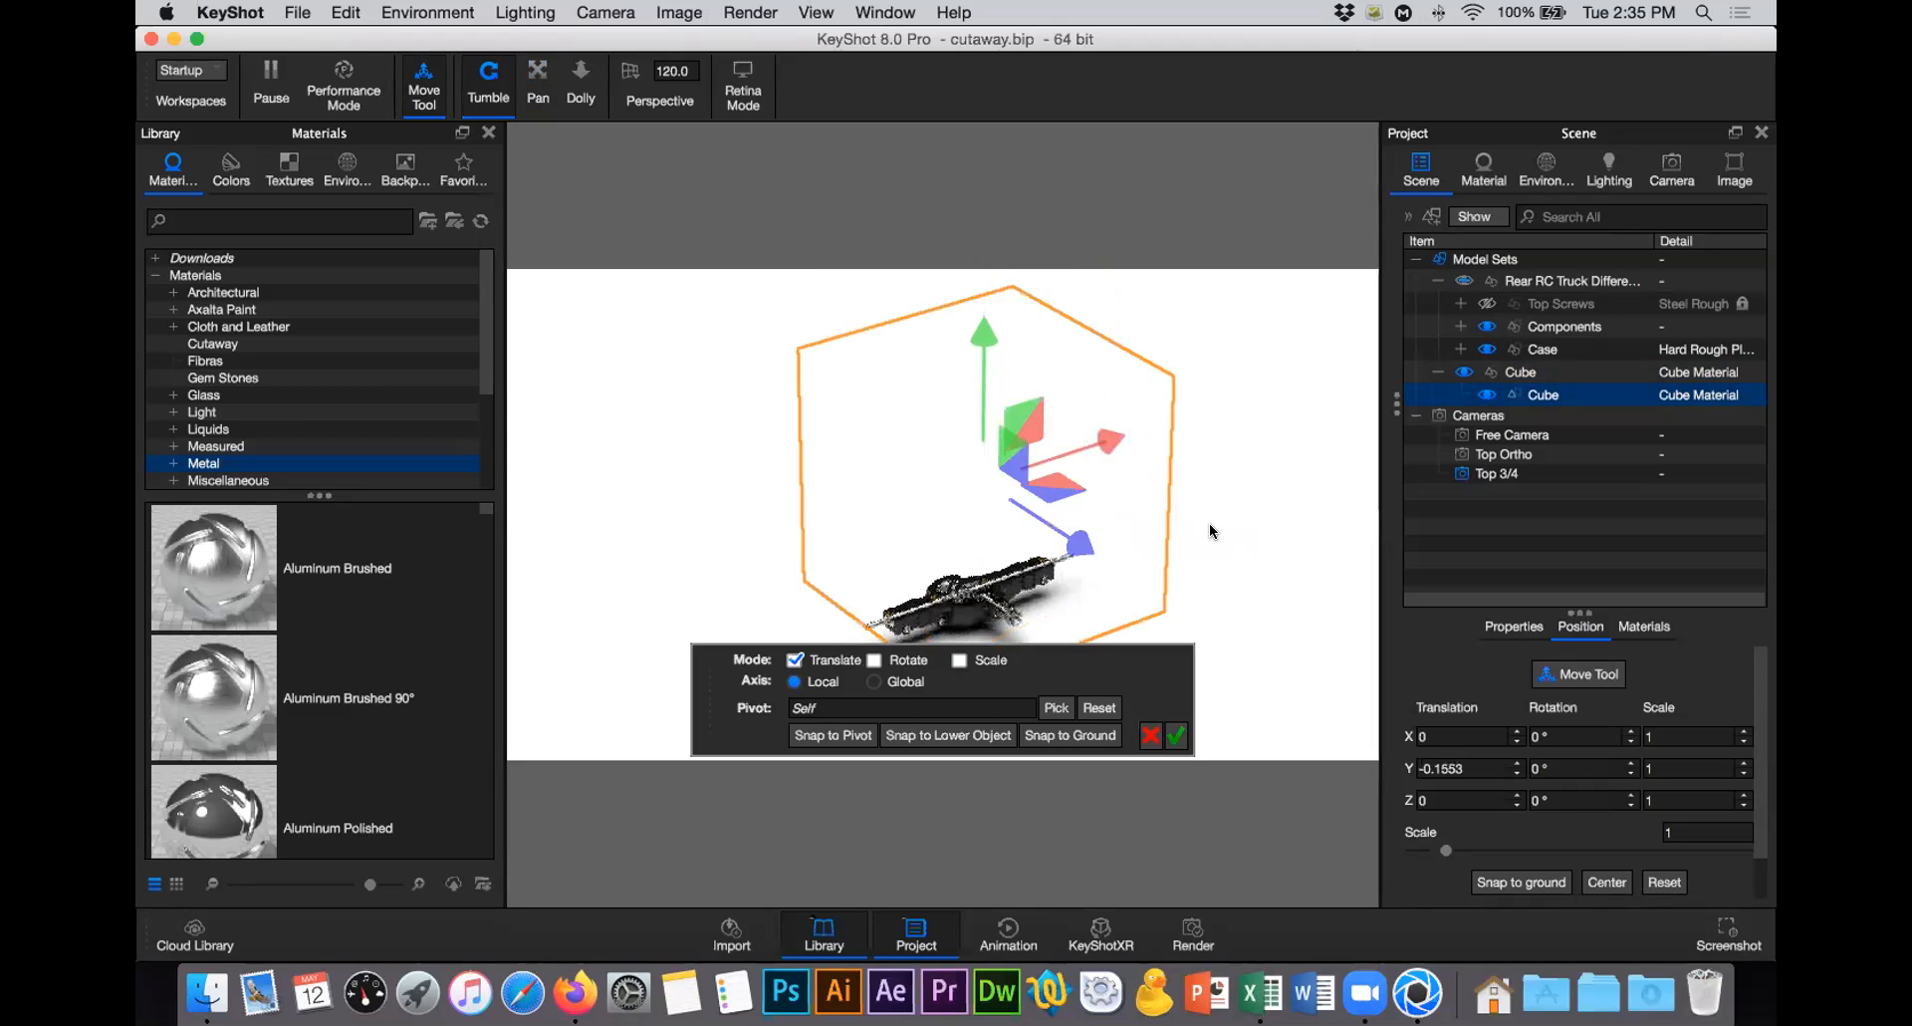
drag(1238, 568, 1259, 593)
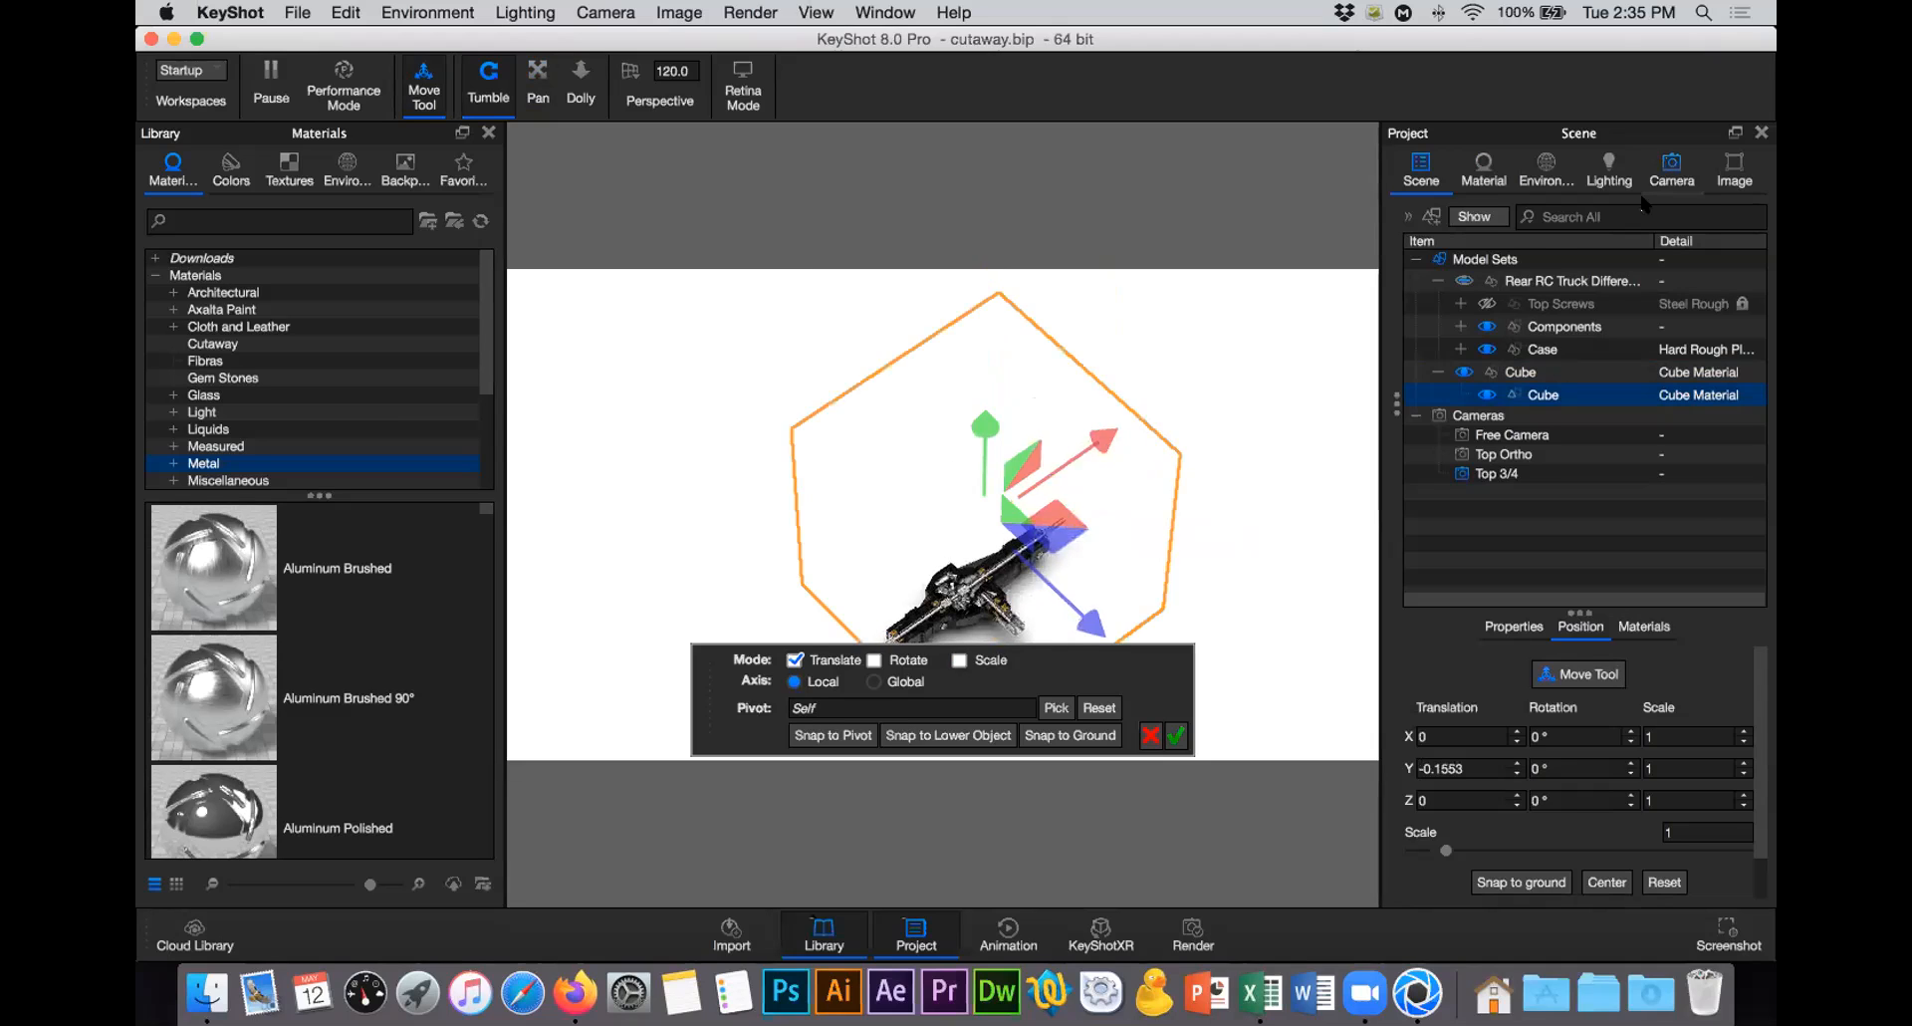
Step: Activate the Top 3/4 camera, unlocked and at a distance of about 417 mm, and accept the cube's move
double_click(1546, 246)
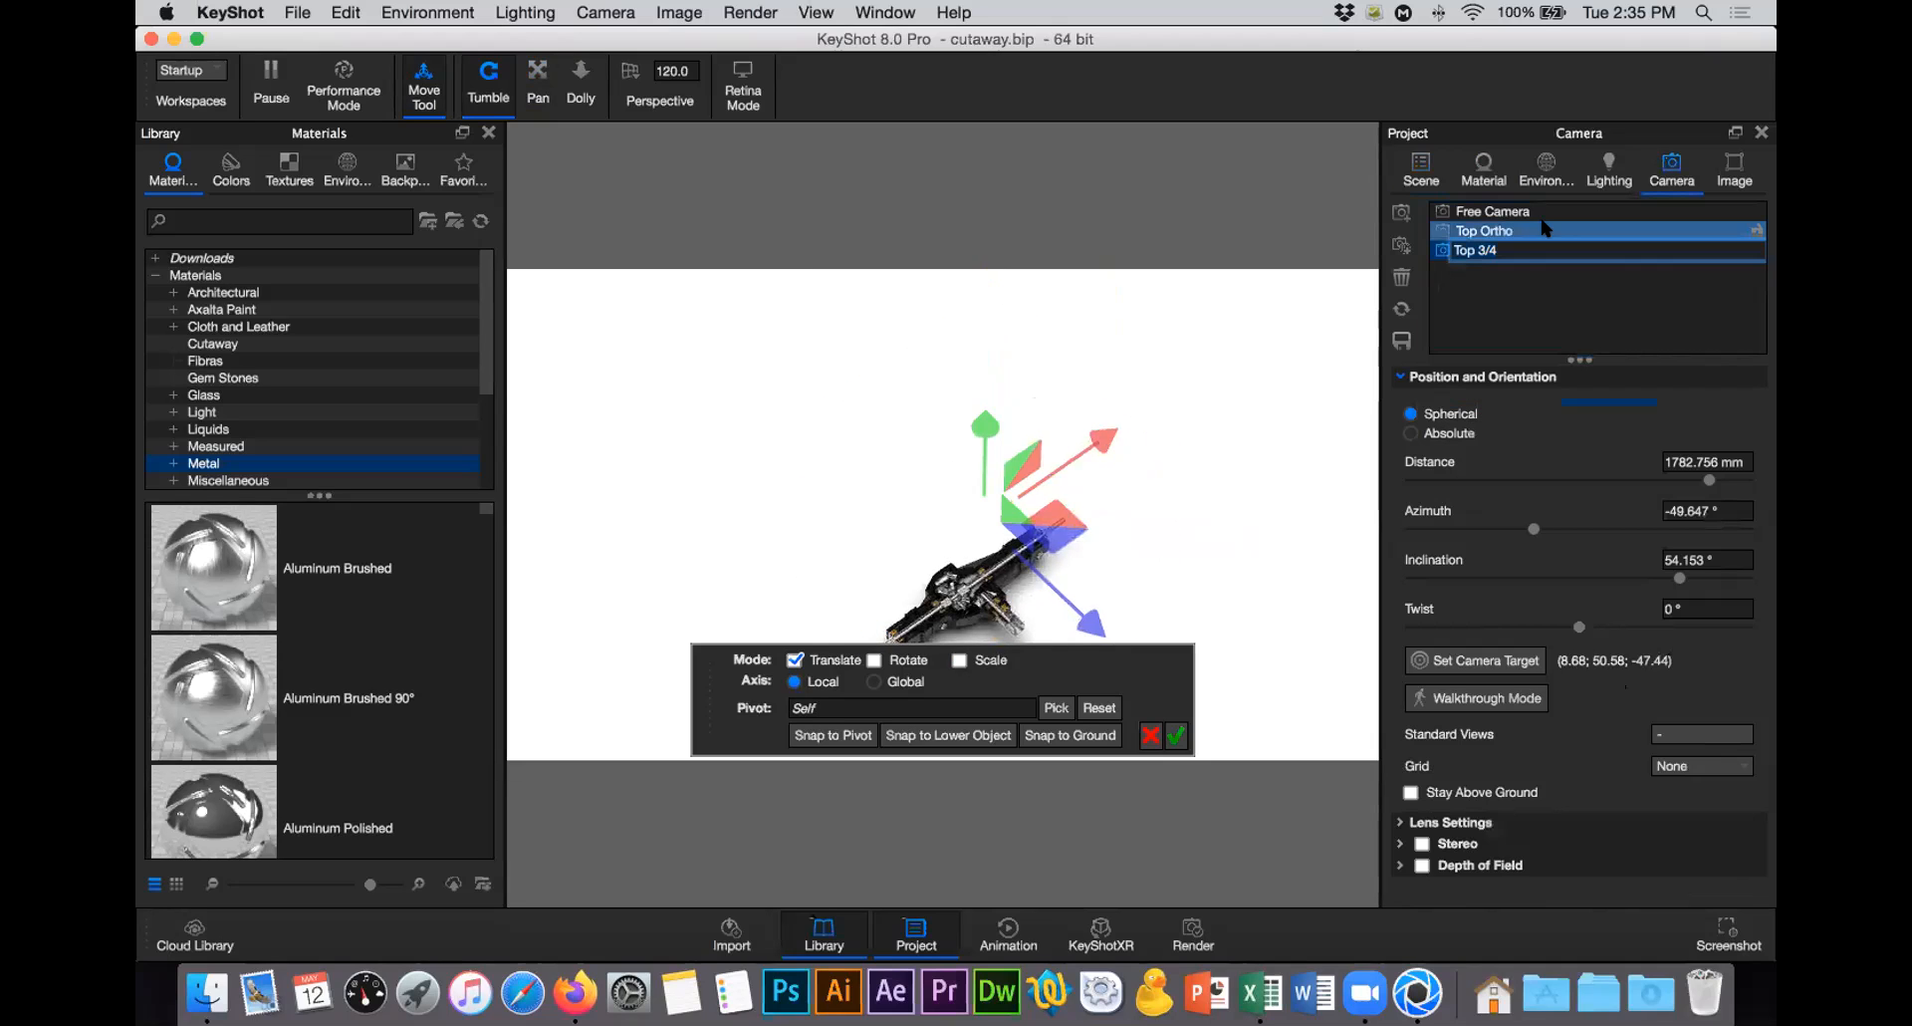
key(Return)
click(1543, 247)
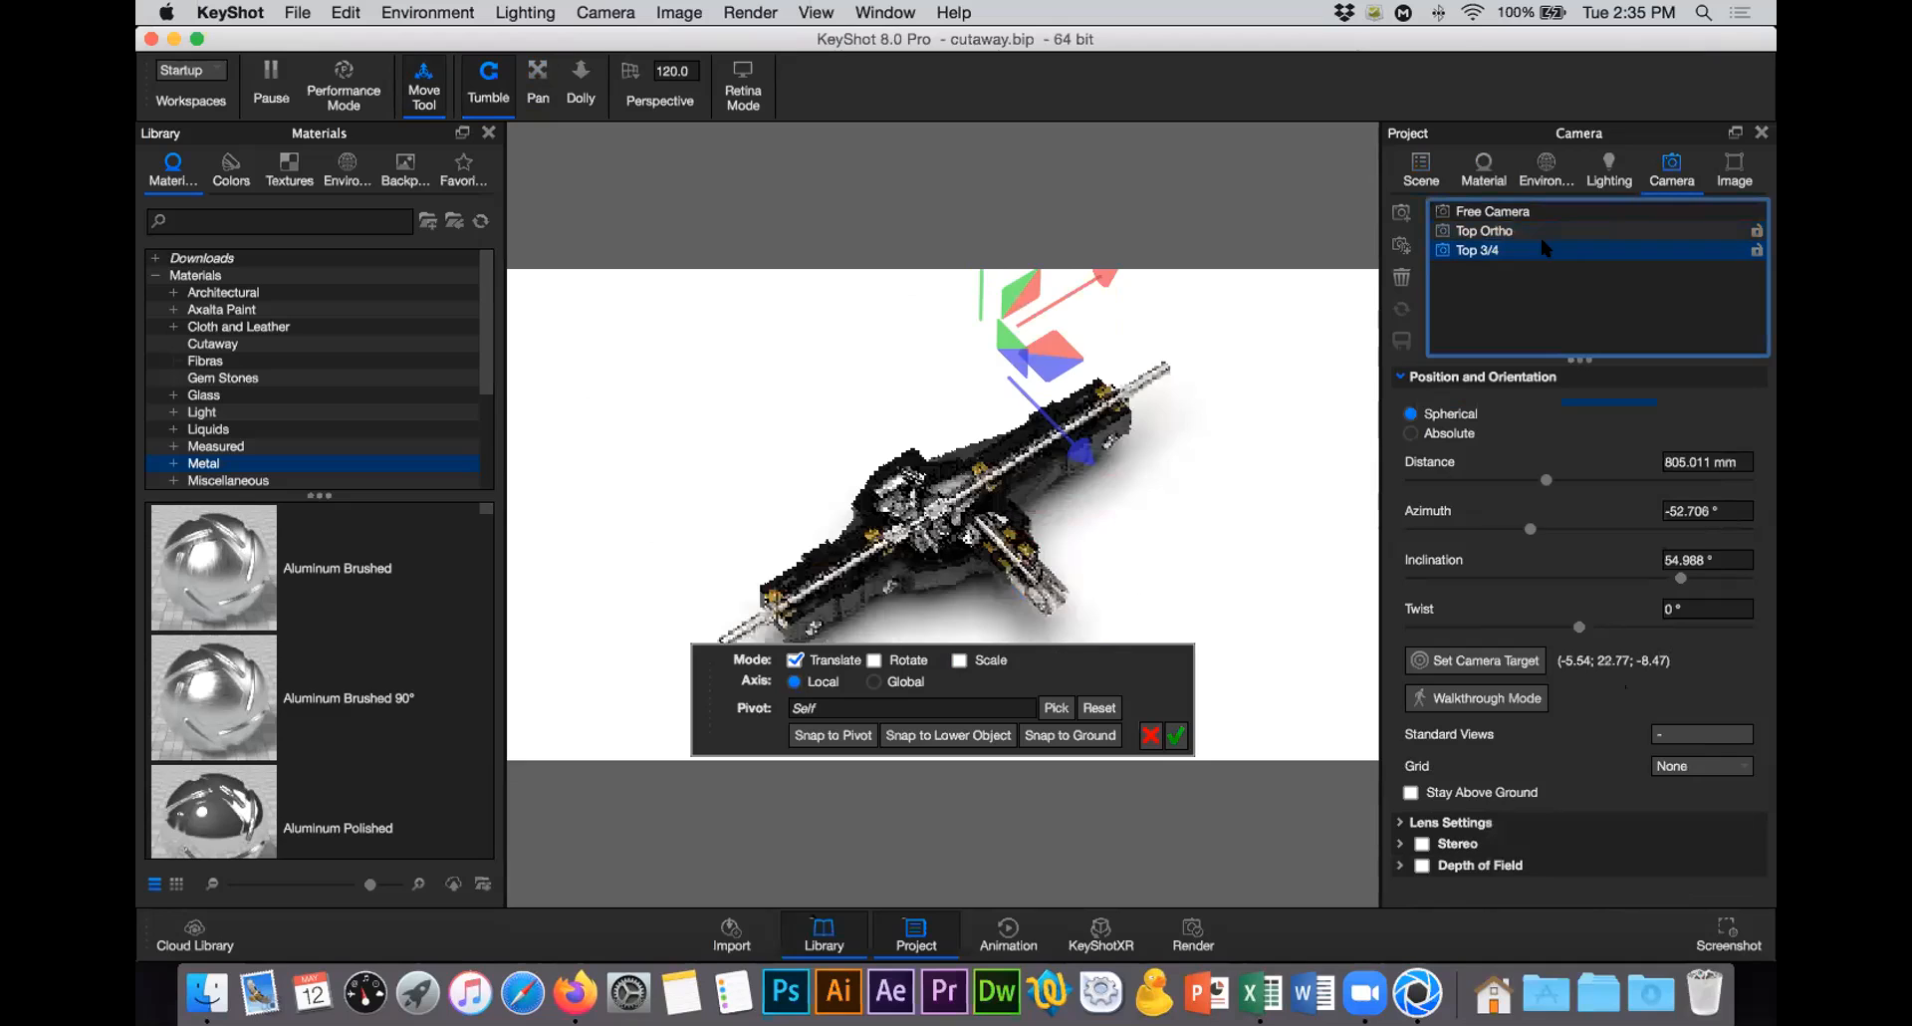
click(1757, 250)
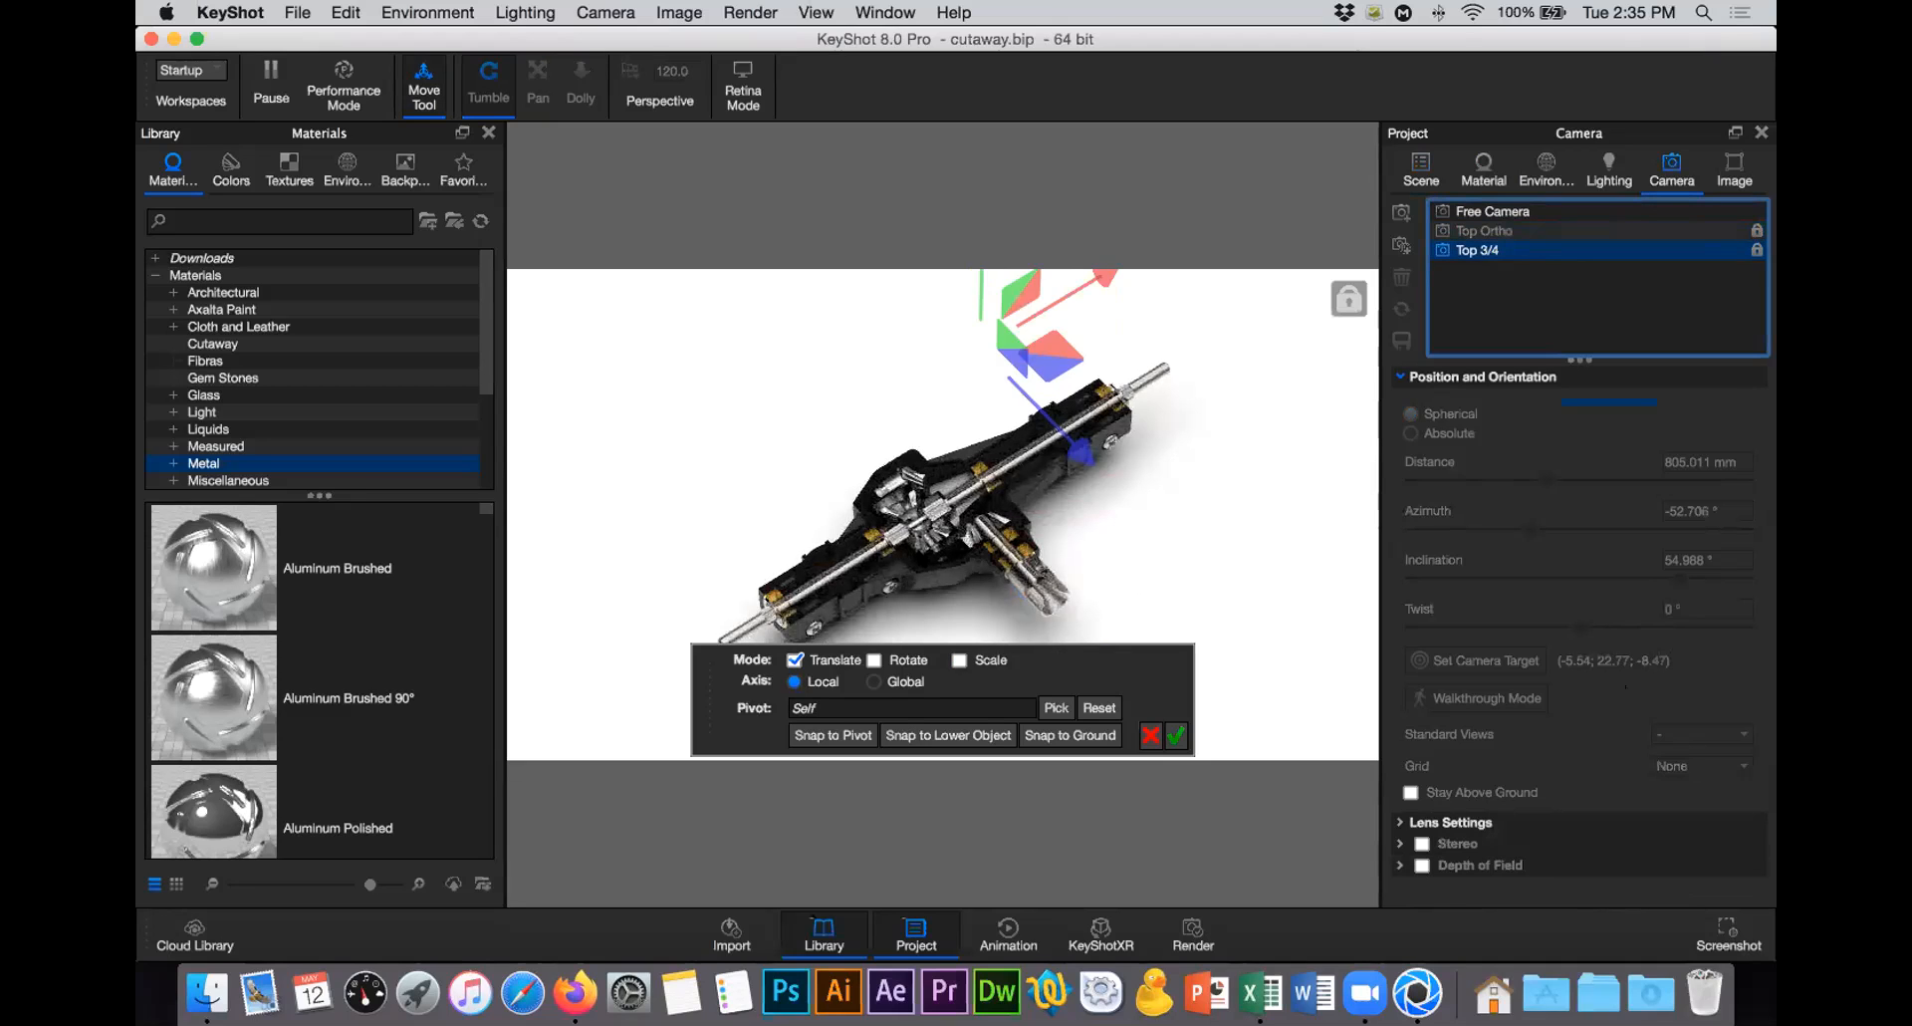
click(1757, 249)
scroll(956, 458, up, 3)
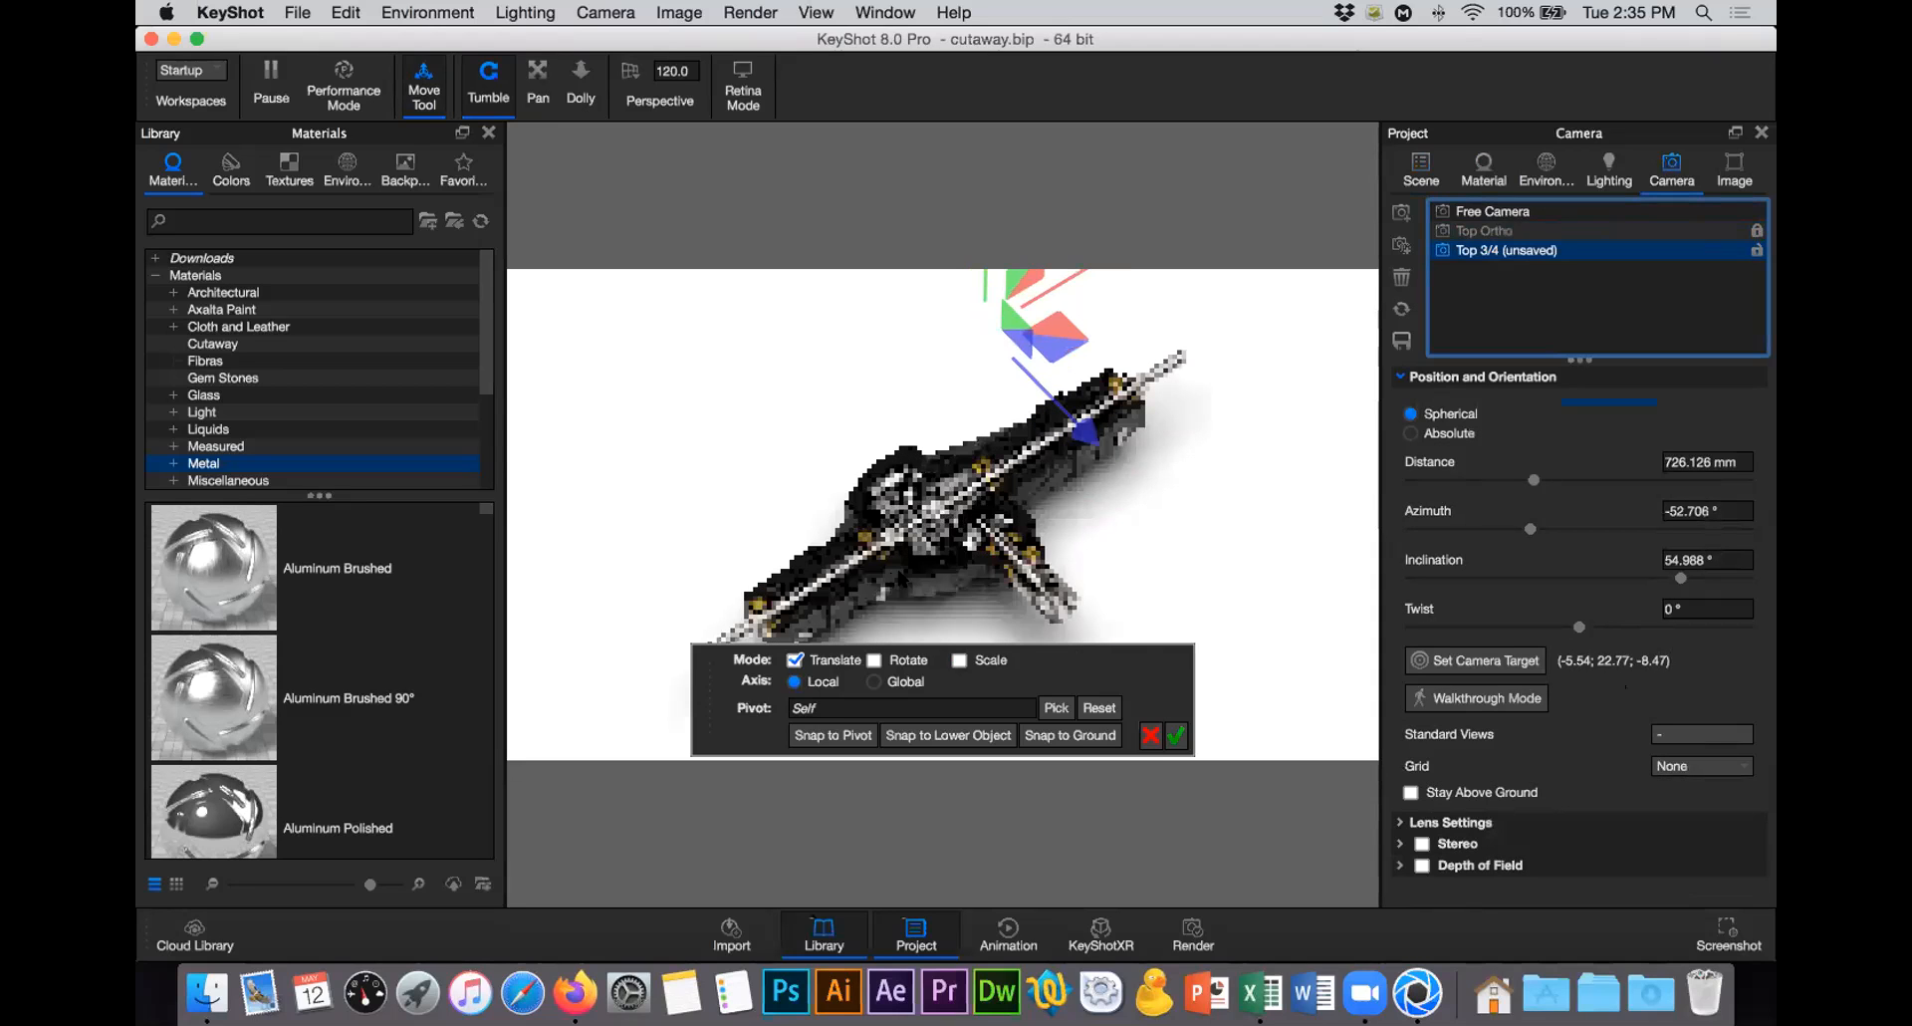
scroll(942, 514, up, 5)
scroll(943, 514, up, 2)
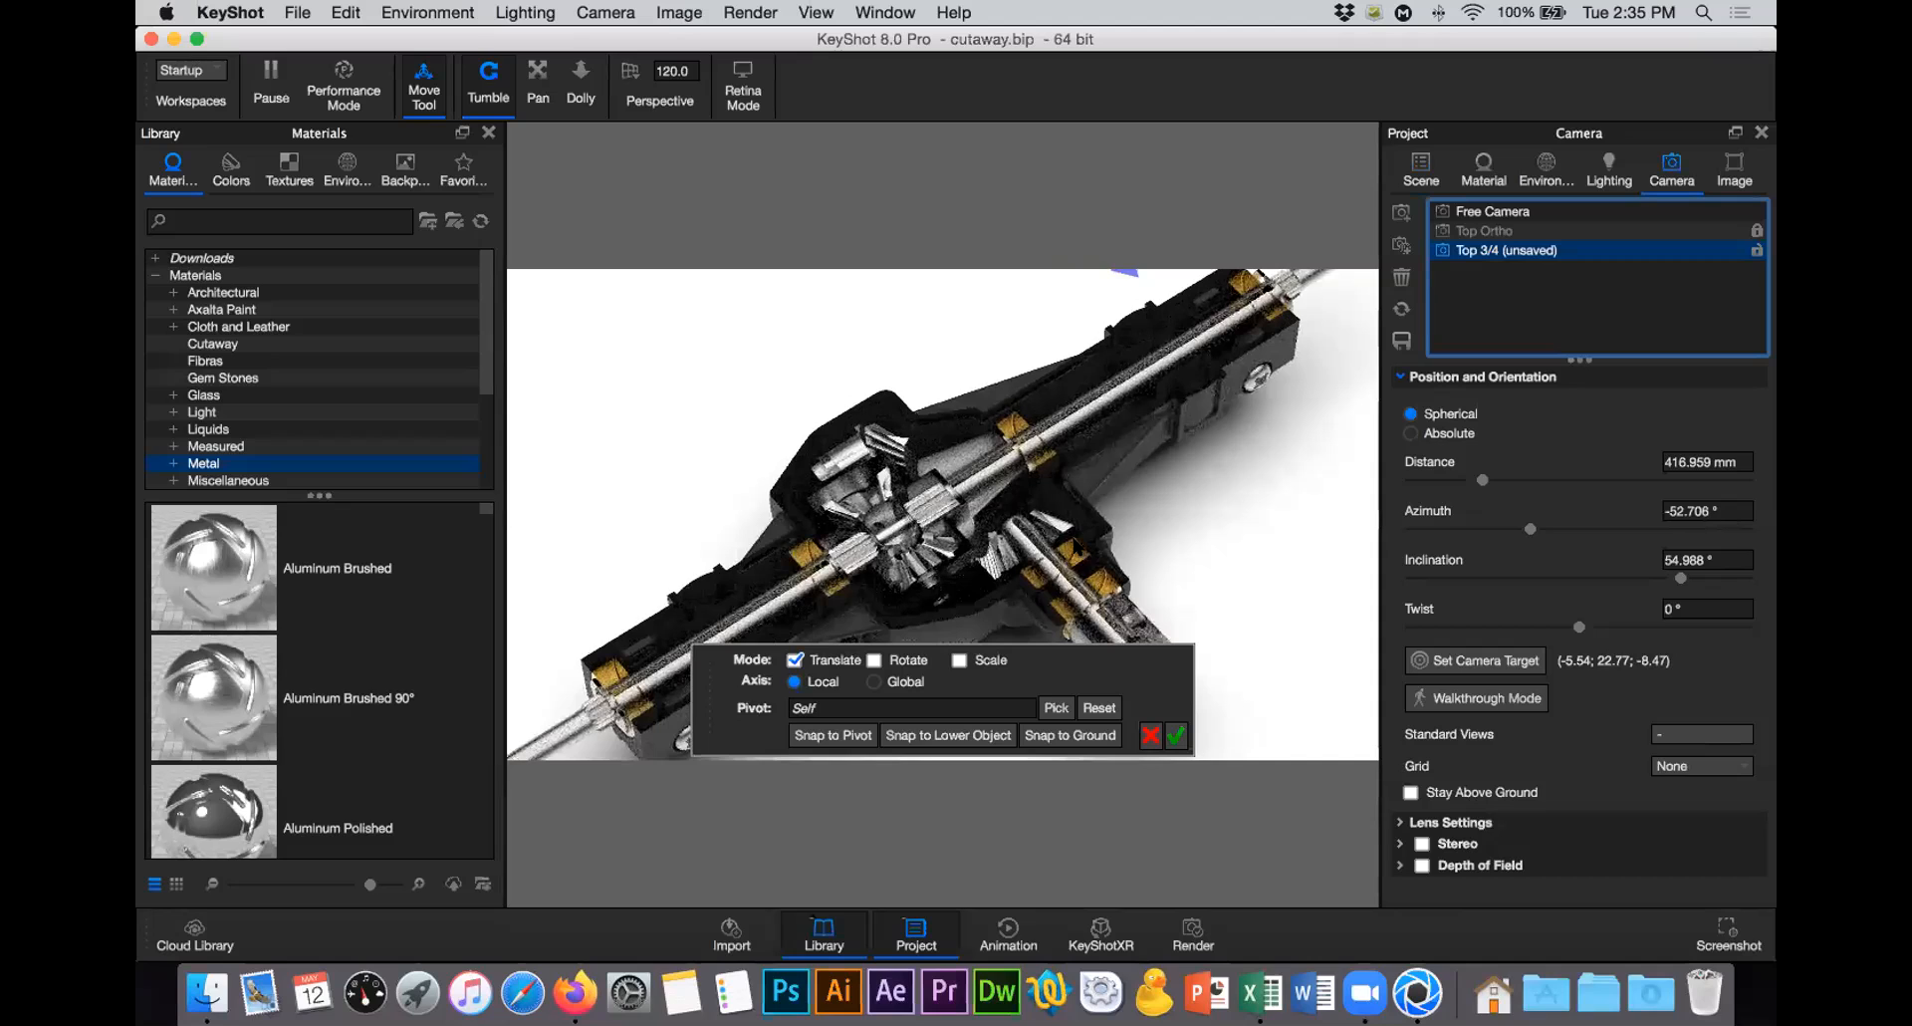
click(1176, 736)
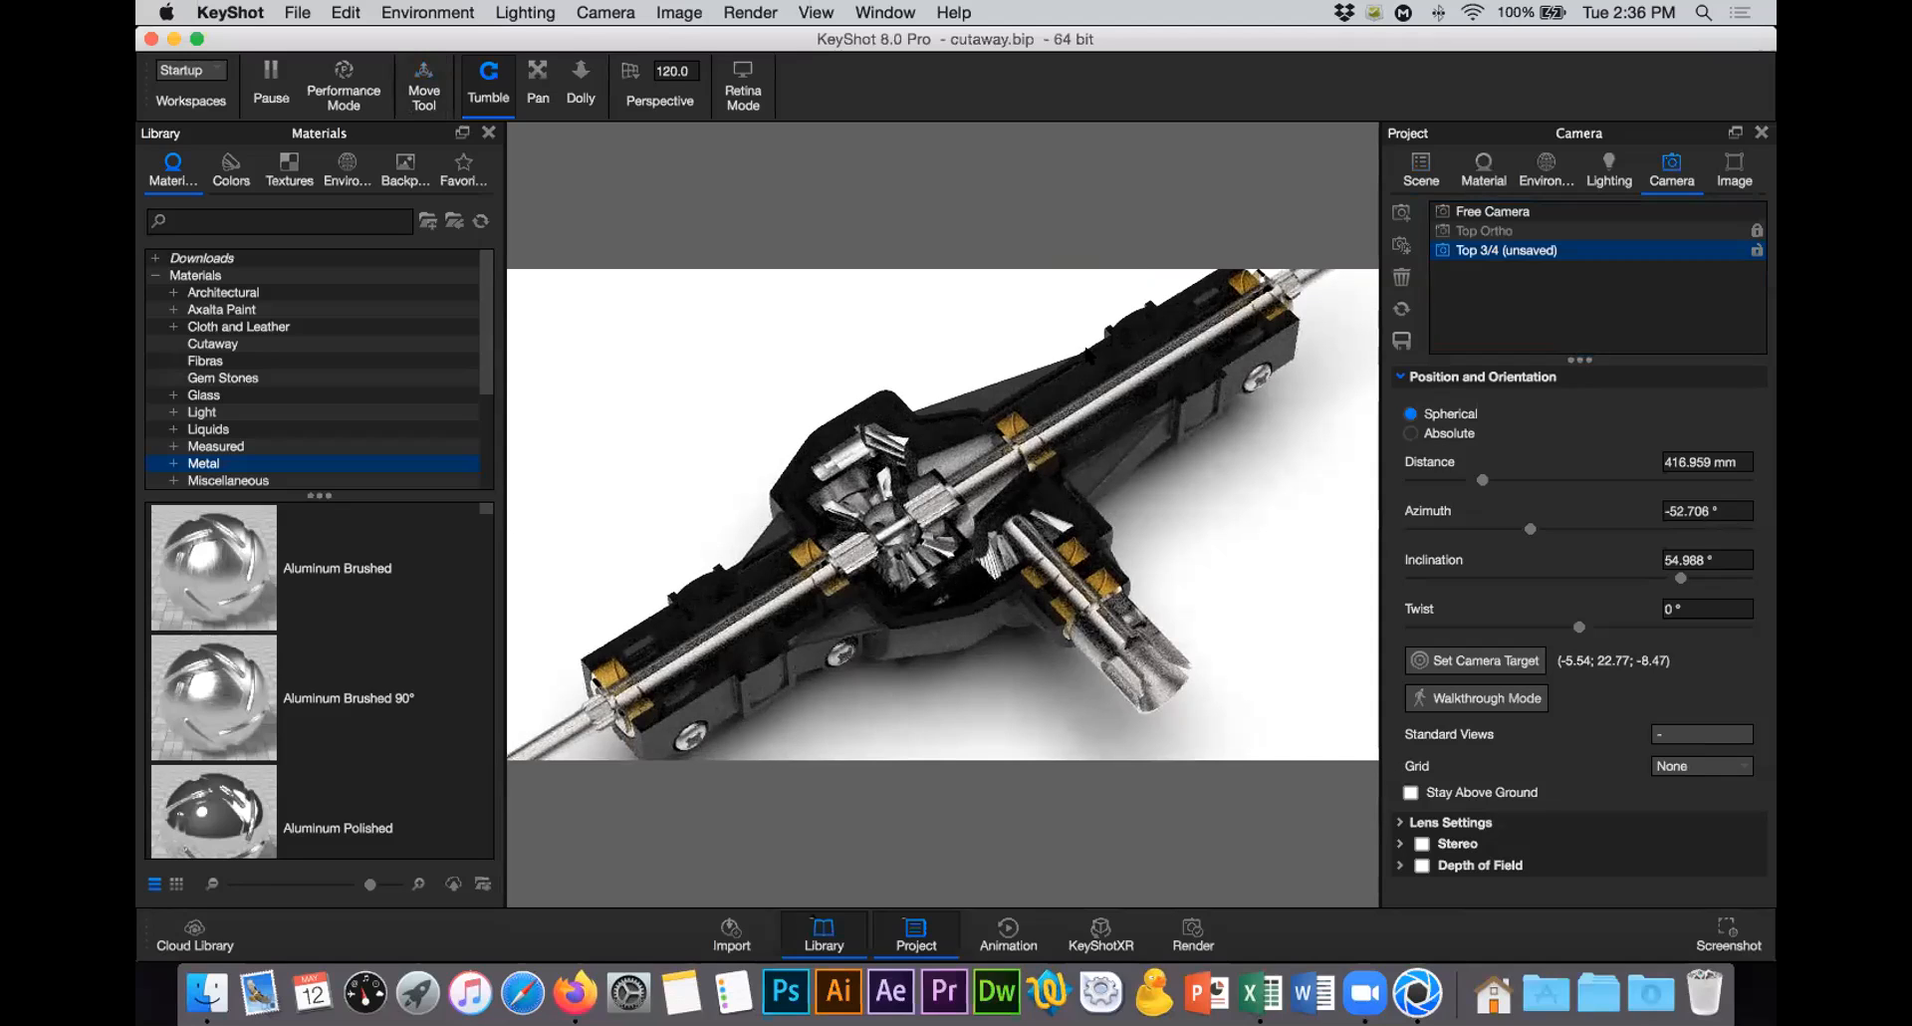
Step: Add the Components group to the cutaway material's excluded nodes so the internal parts stay uncut
click(1480, 172)
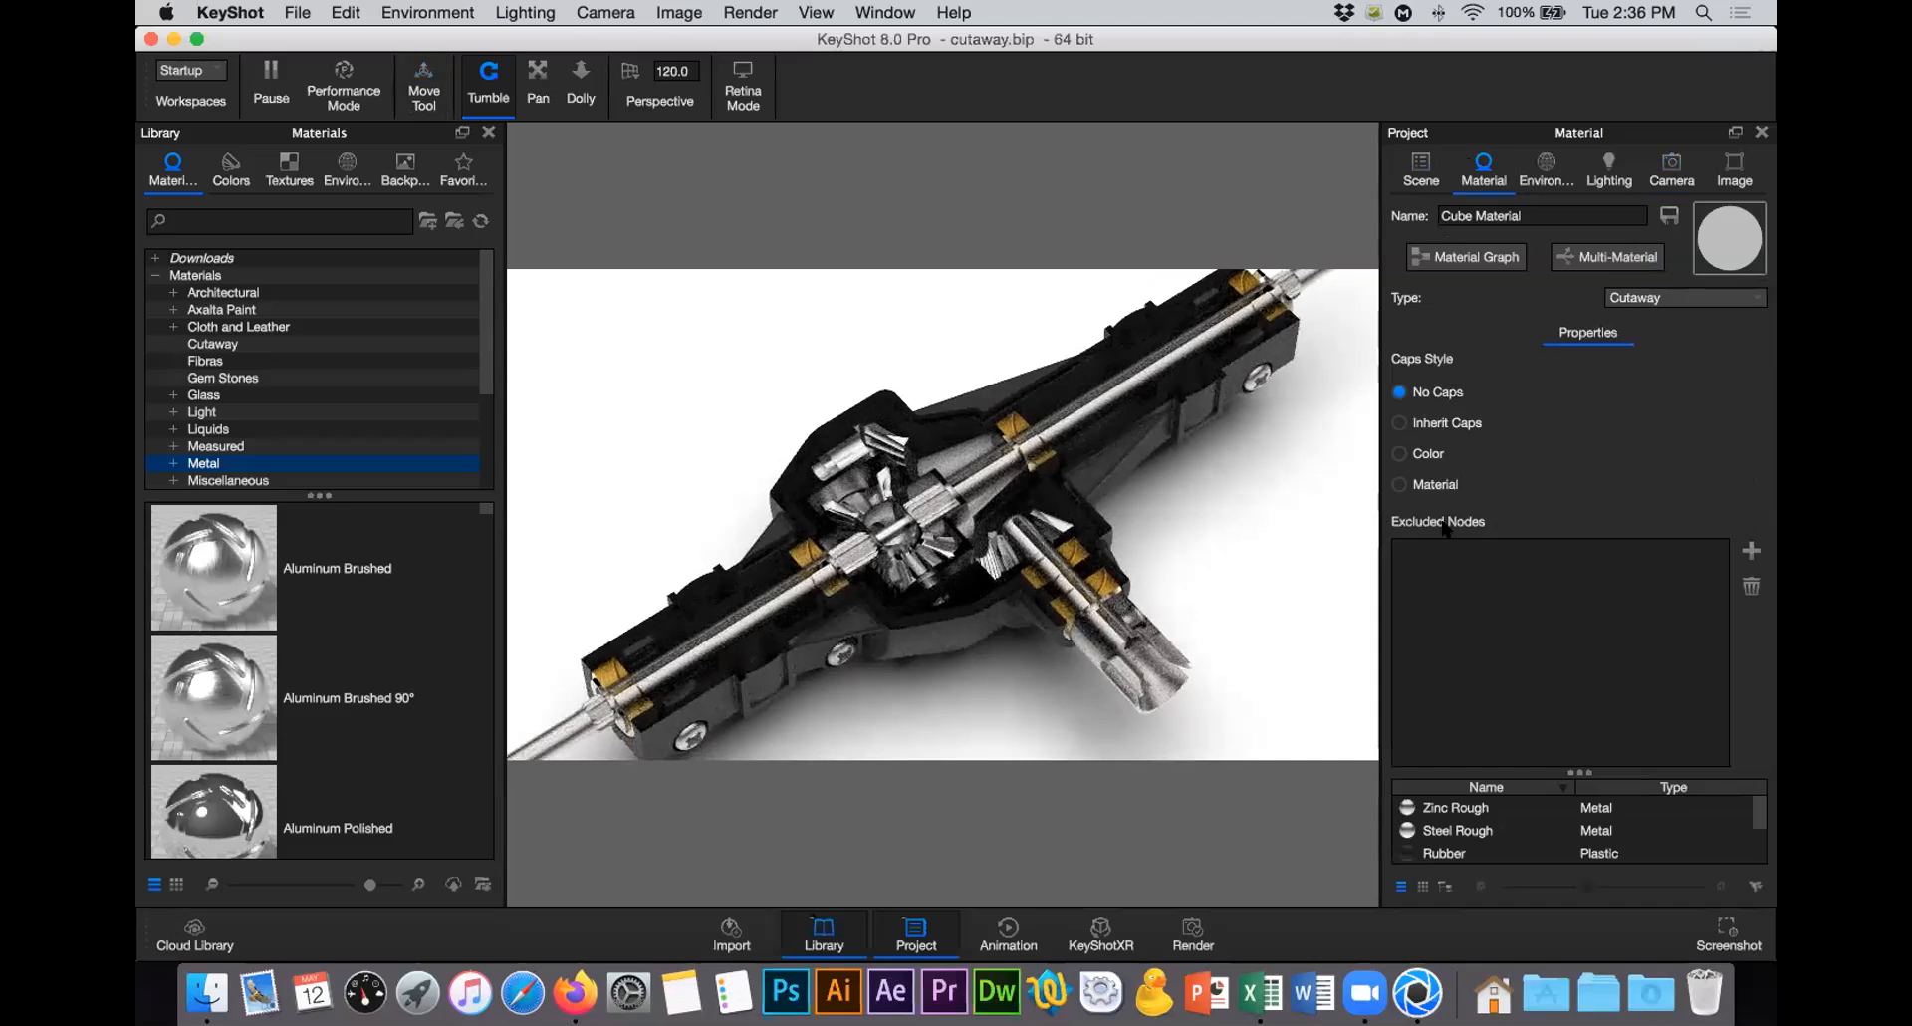
click(1750, 552)
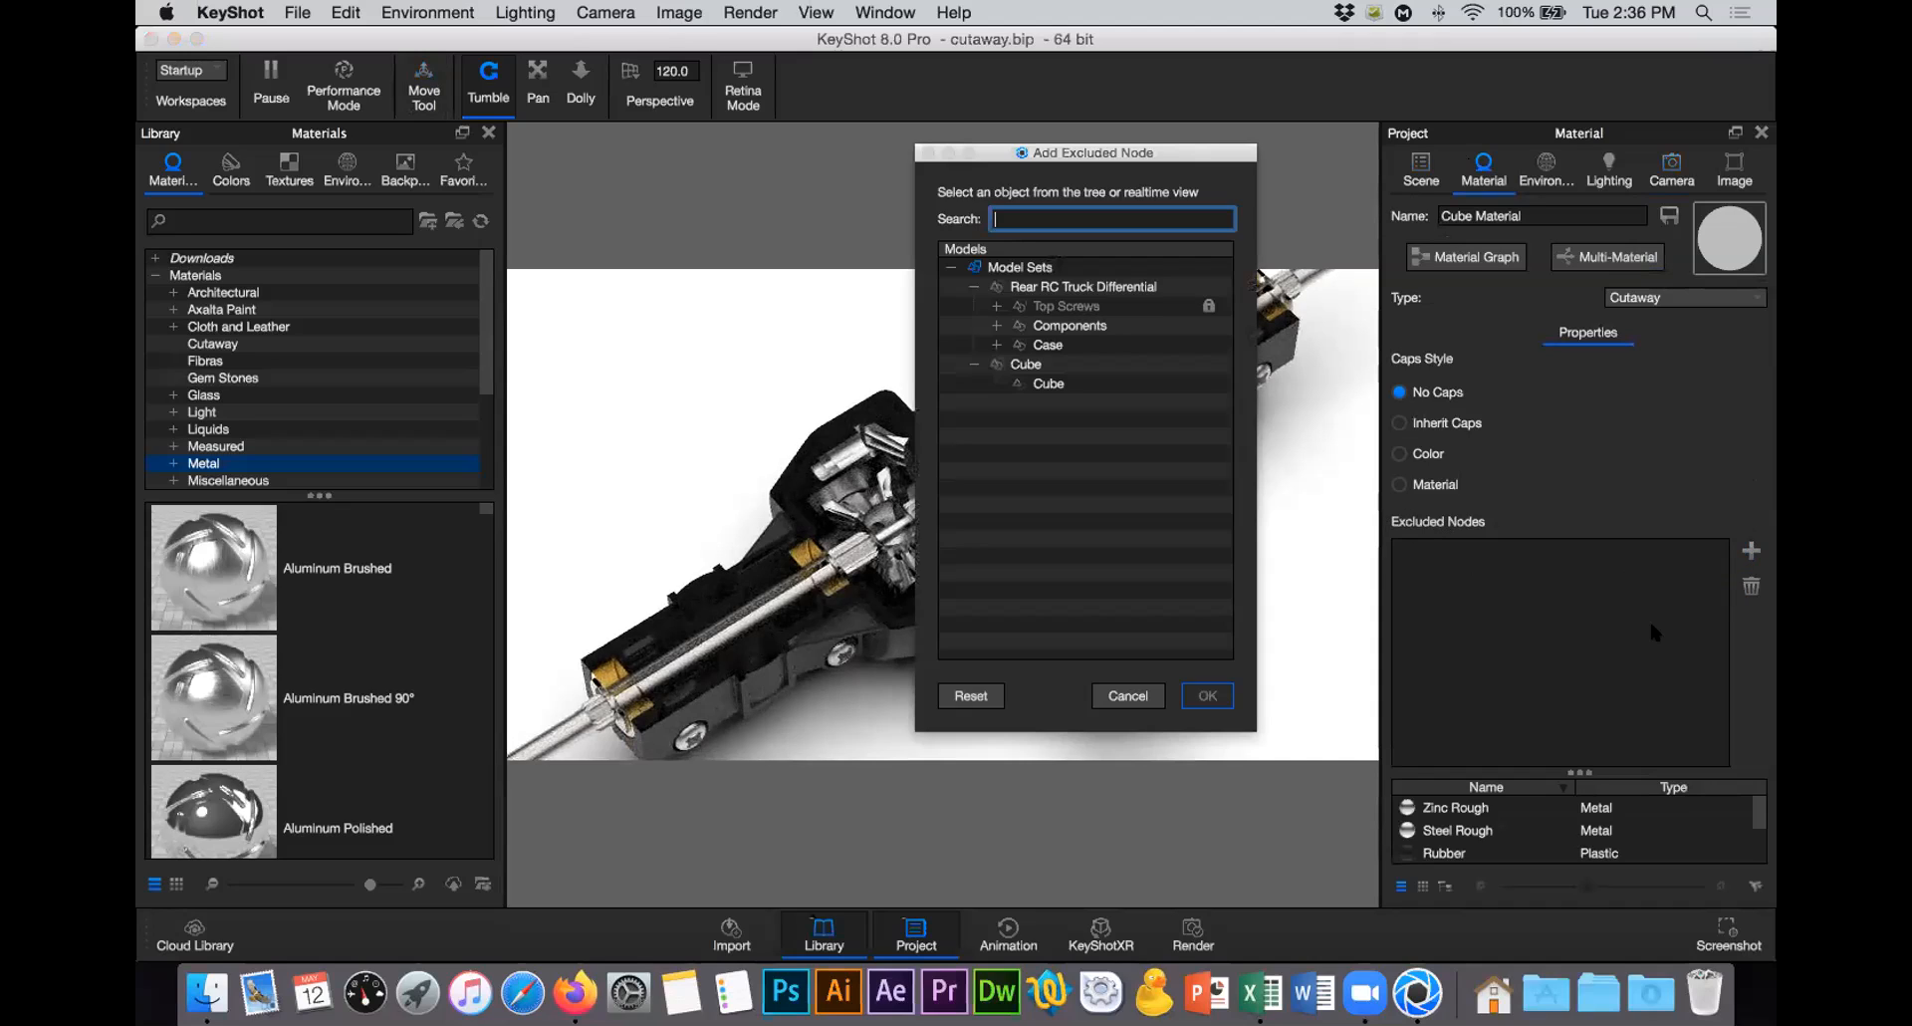
click(1036, 383)
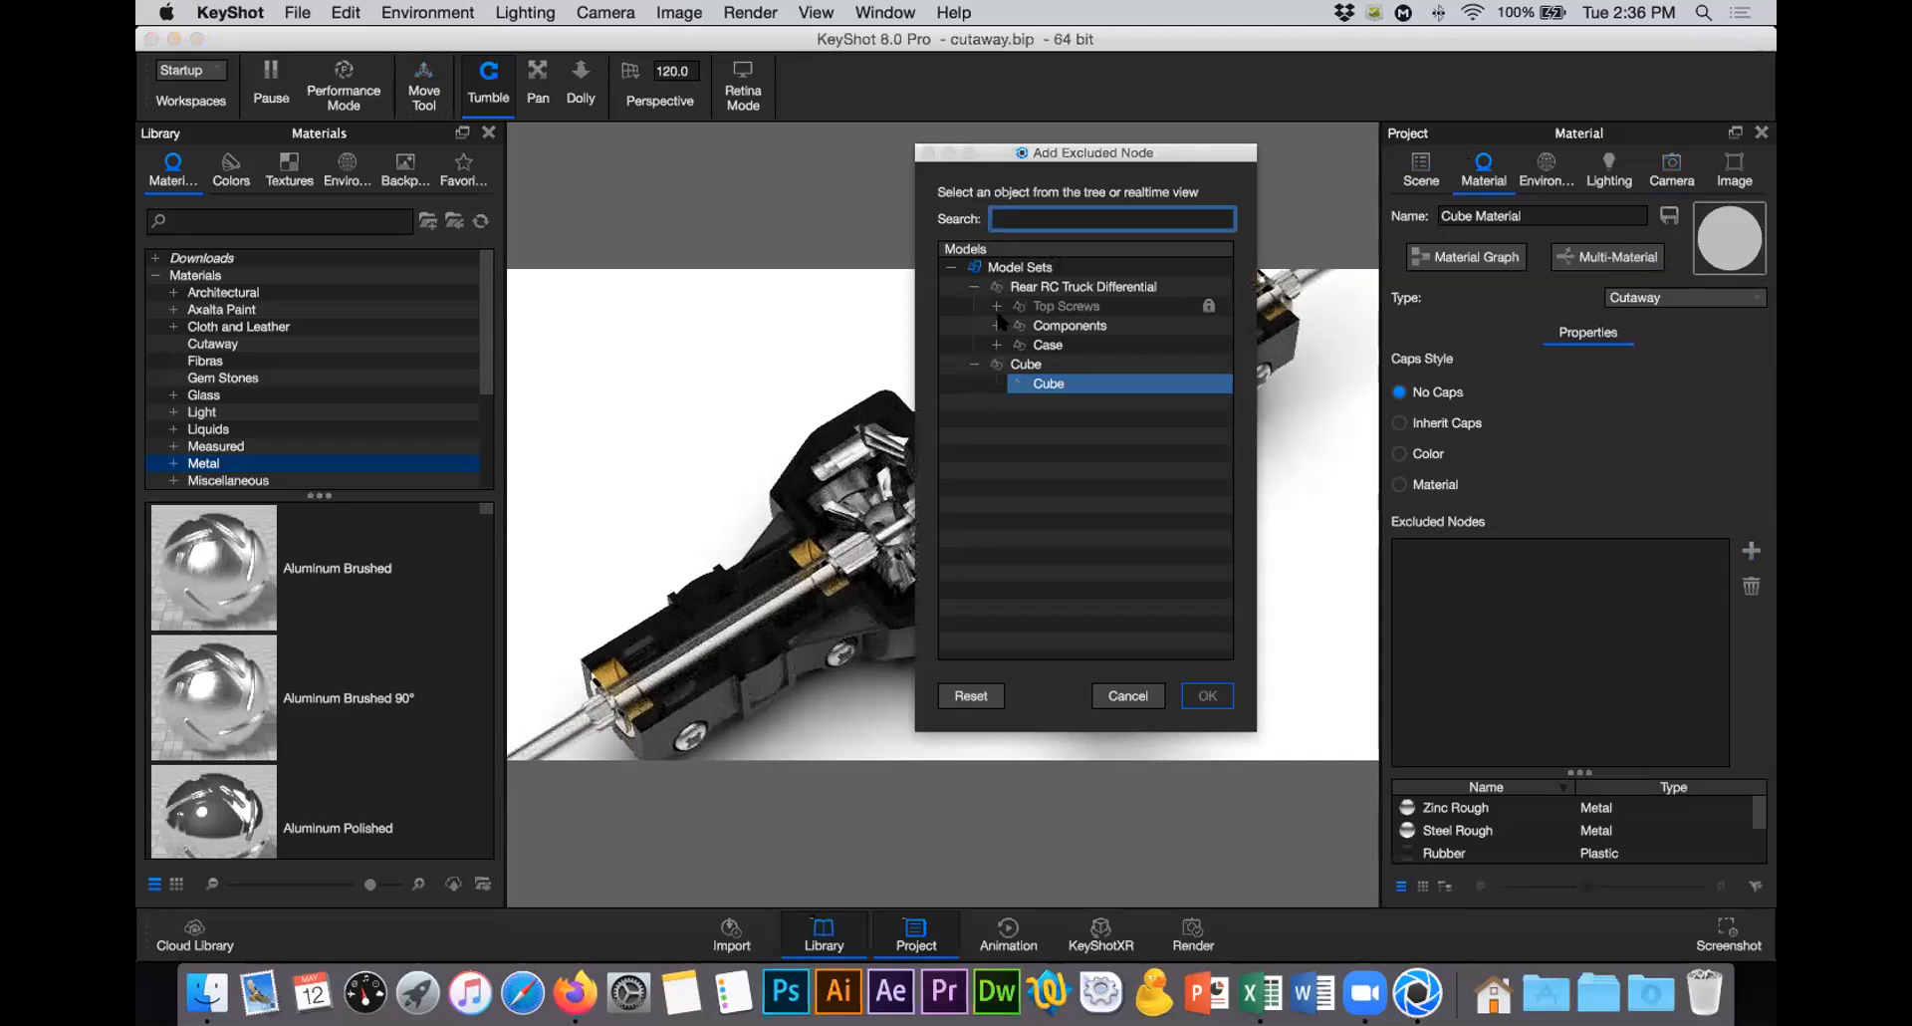
click(1071, 324)
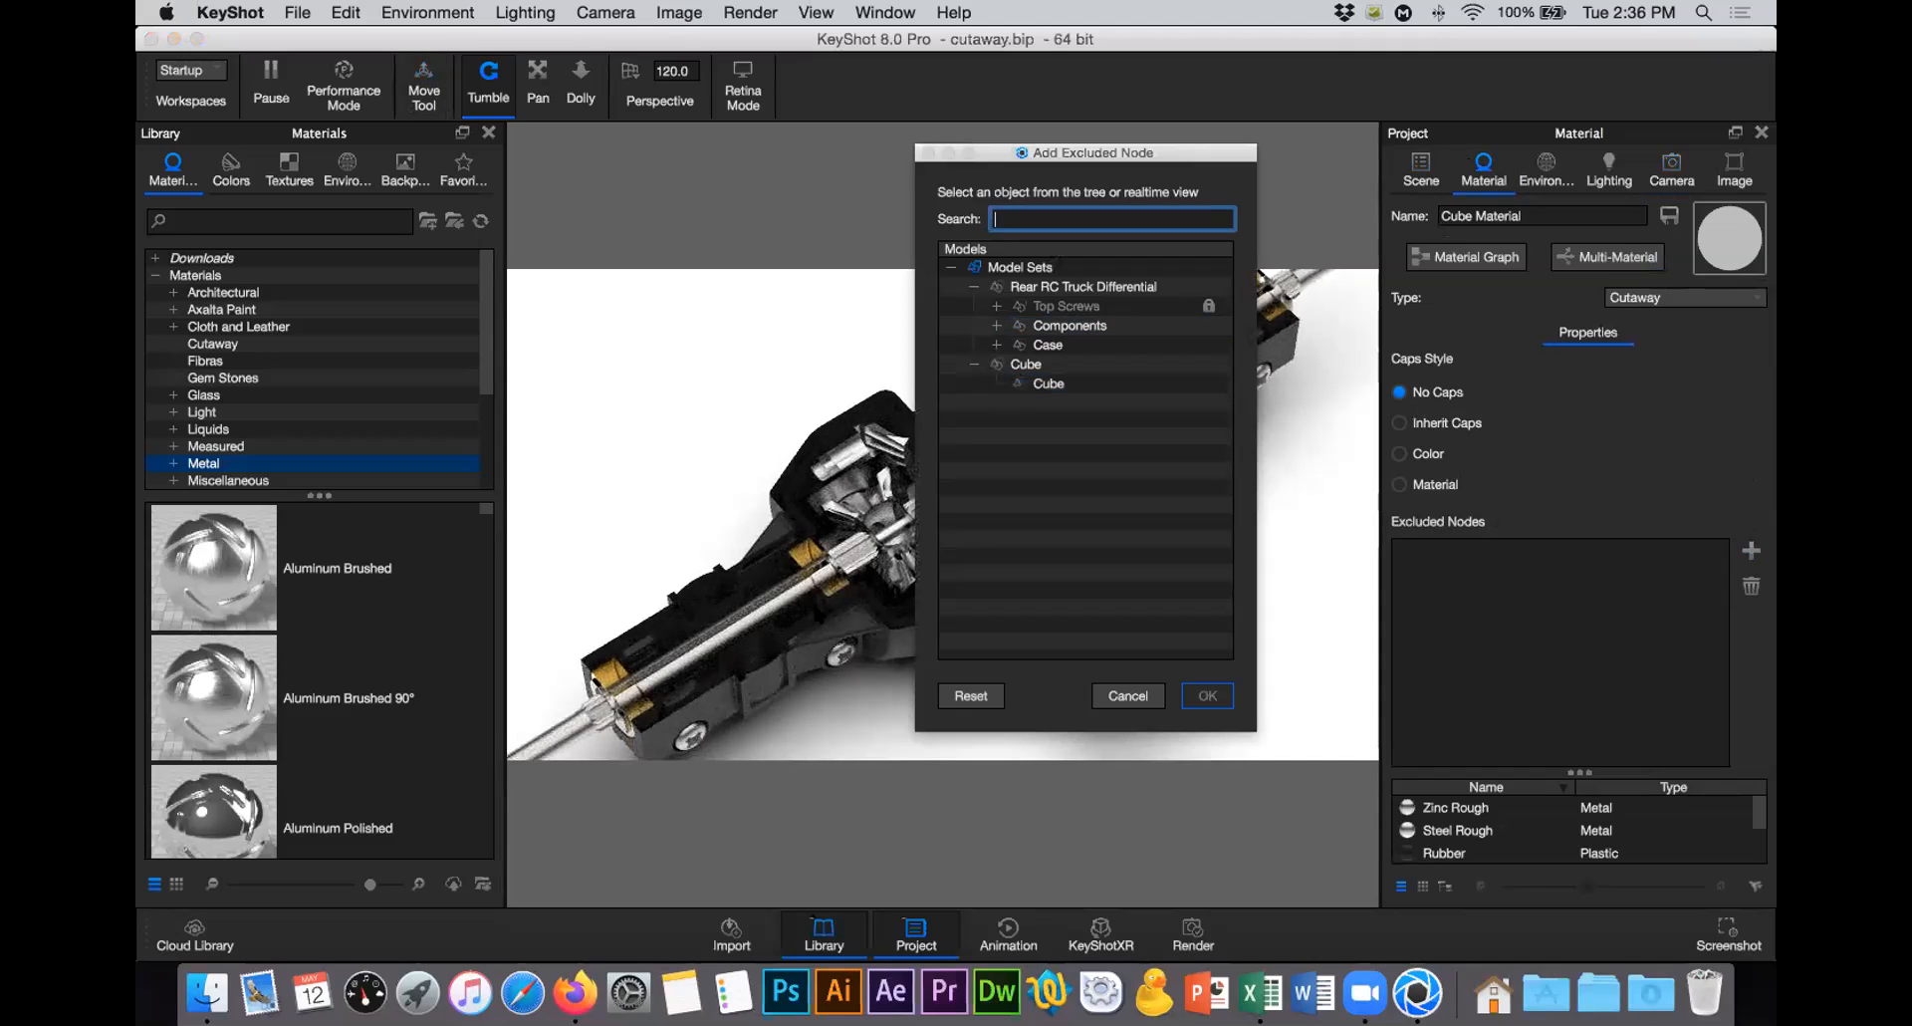
click(1102, 330)
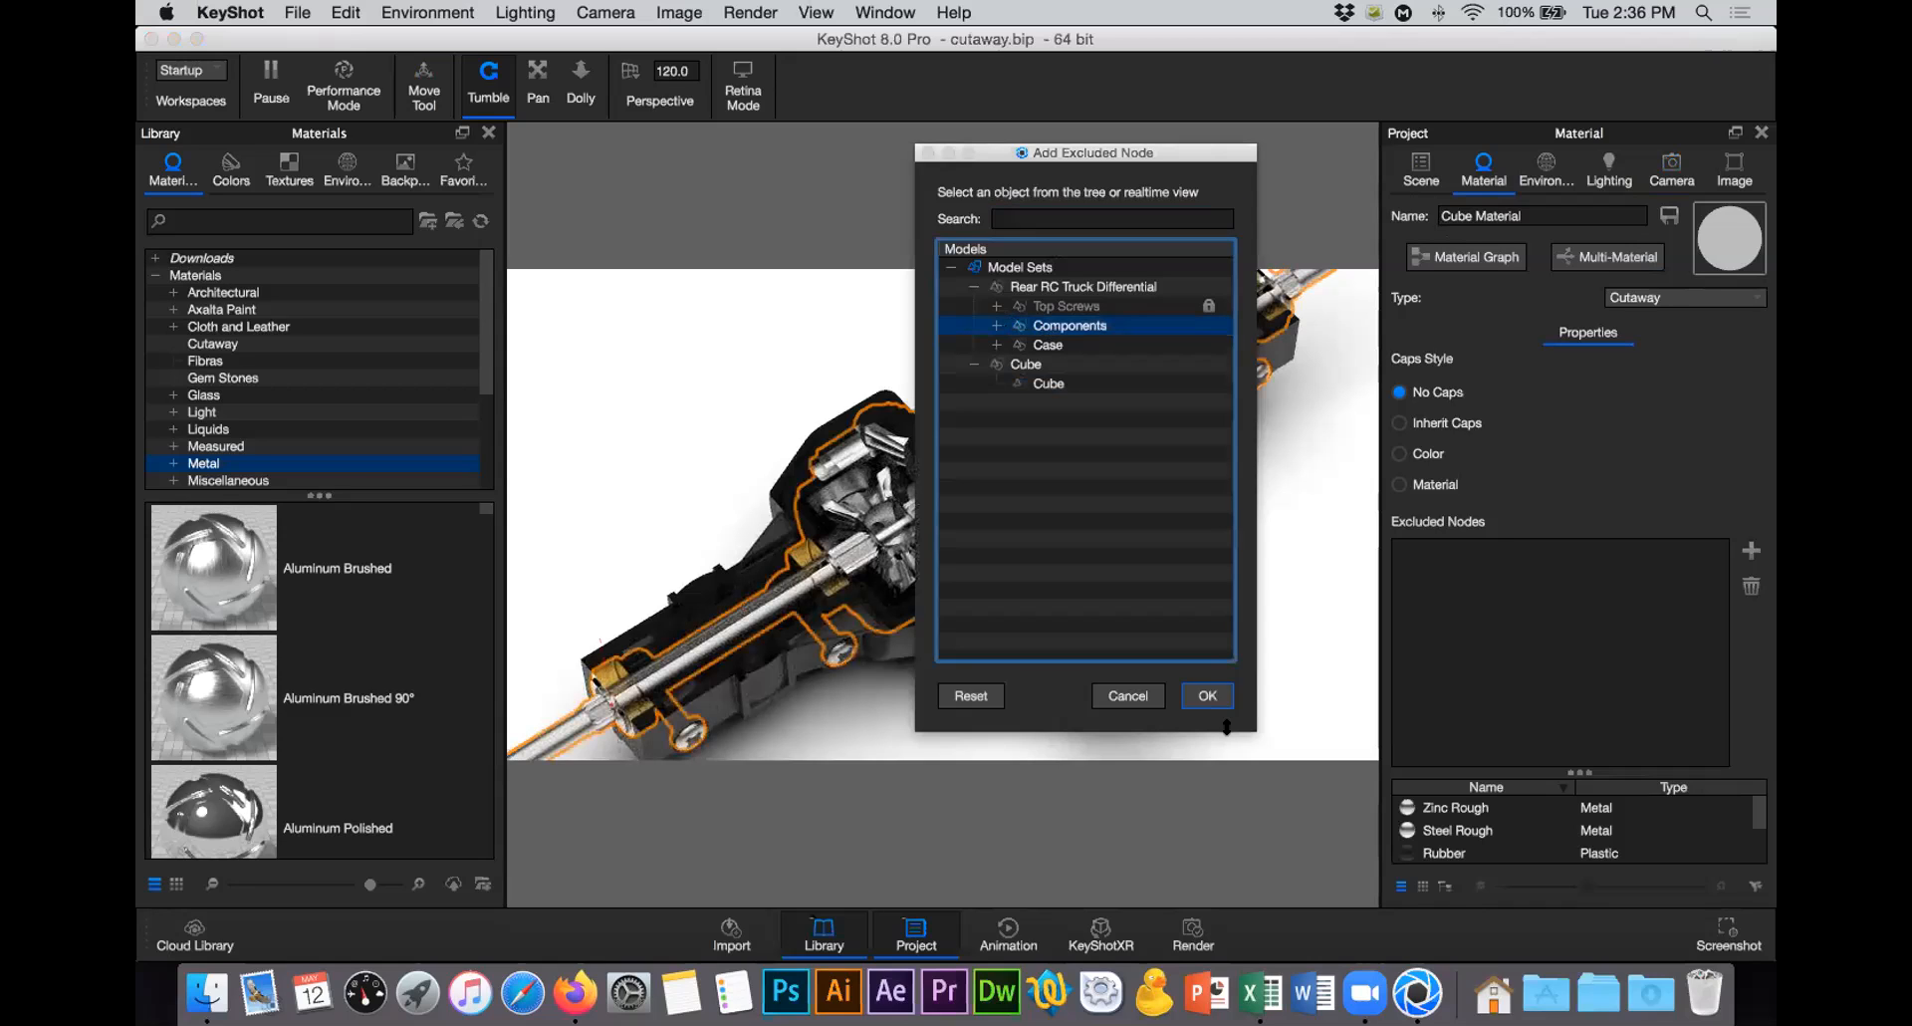
drag(1058, 160, 1151, 188)
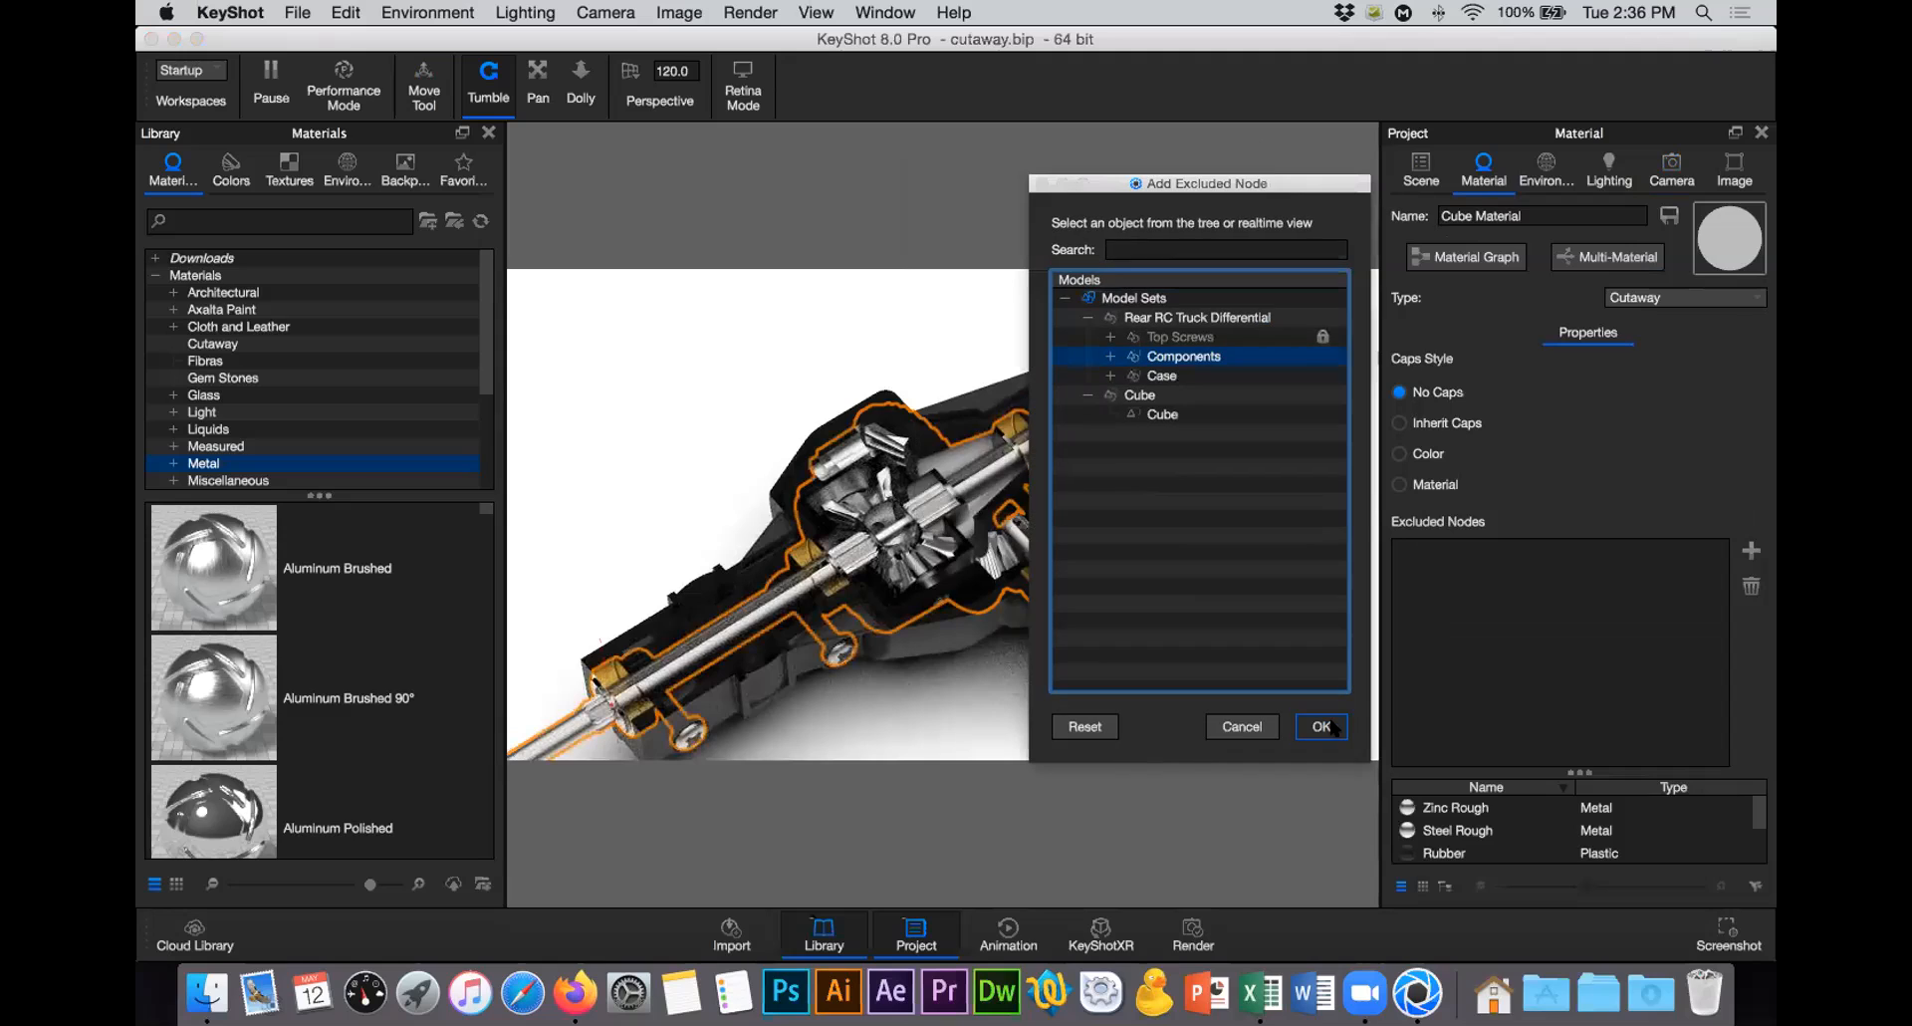
click(1322, 726)
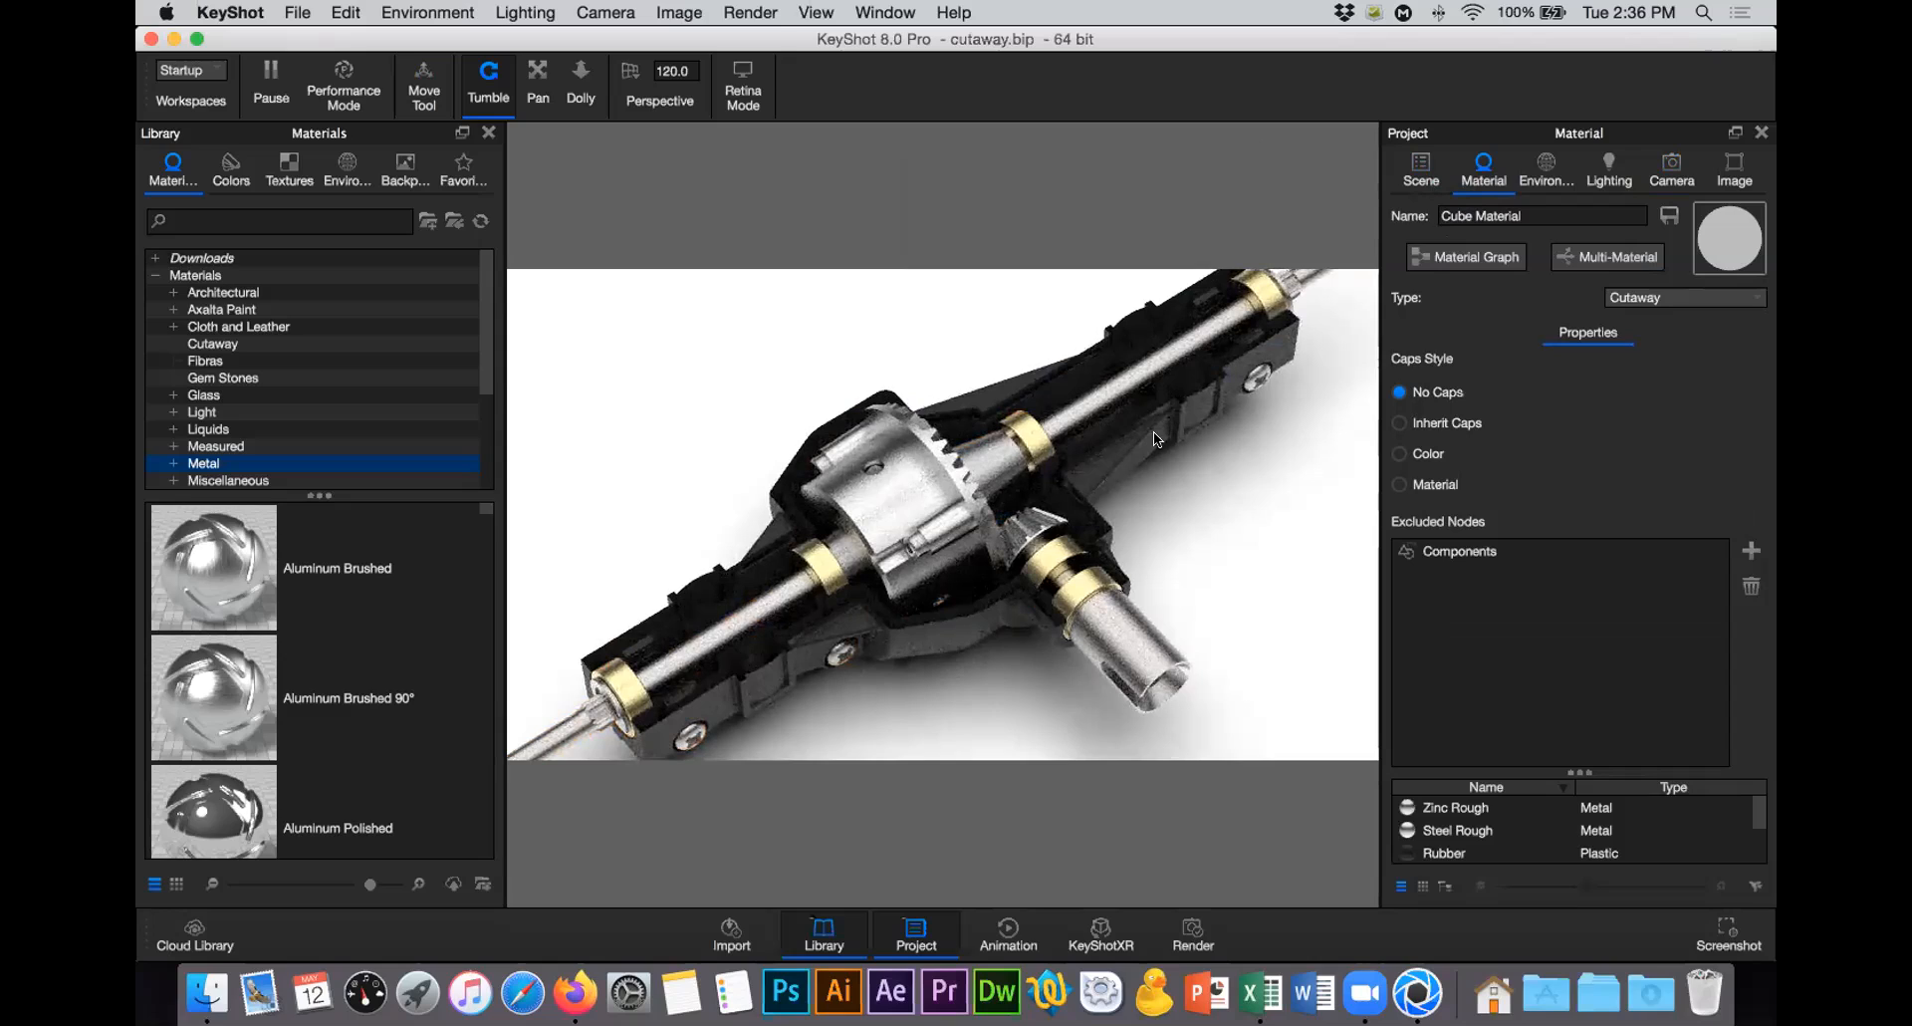
Step: Try the Color caps style on the cutaway material
click(1399, 454)
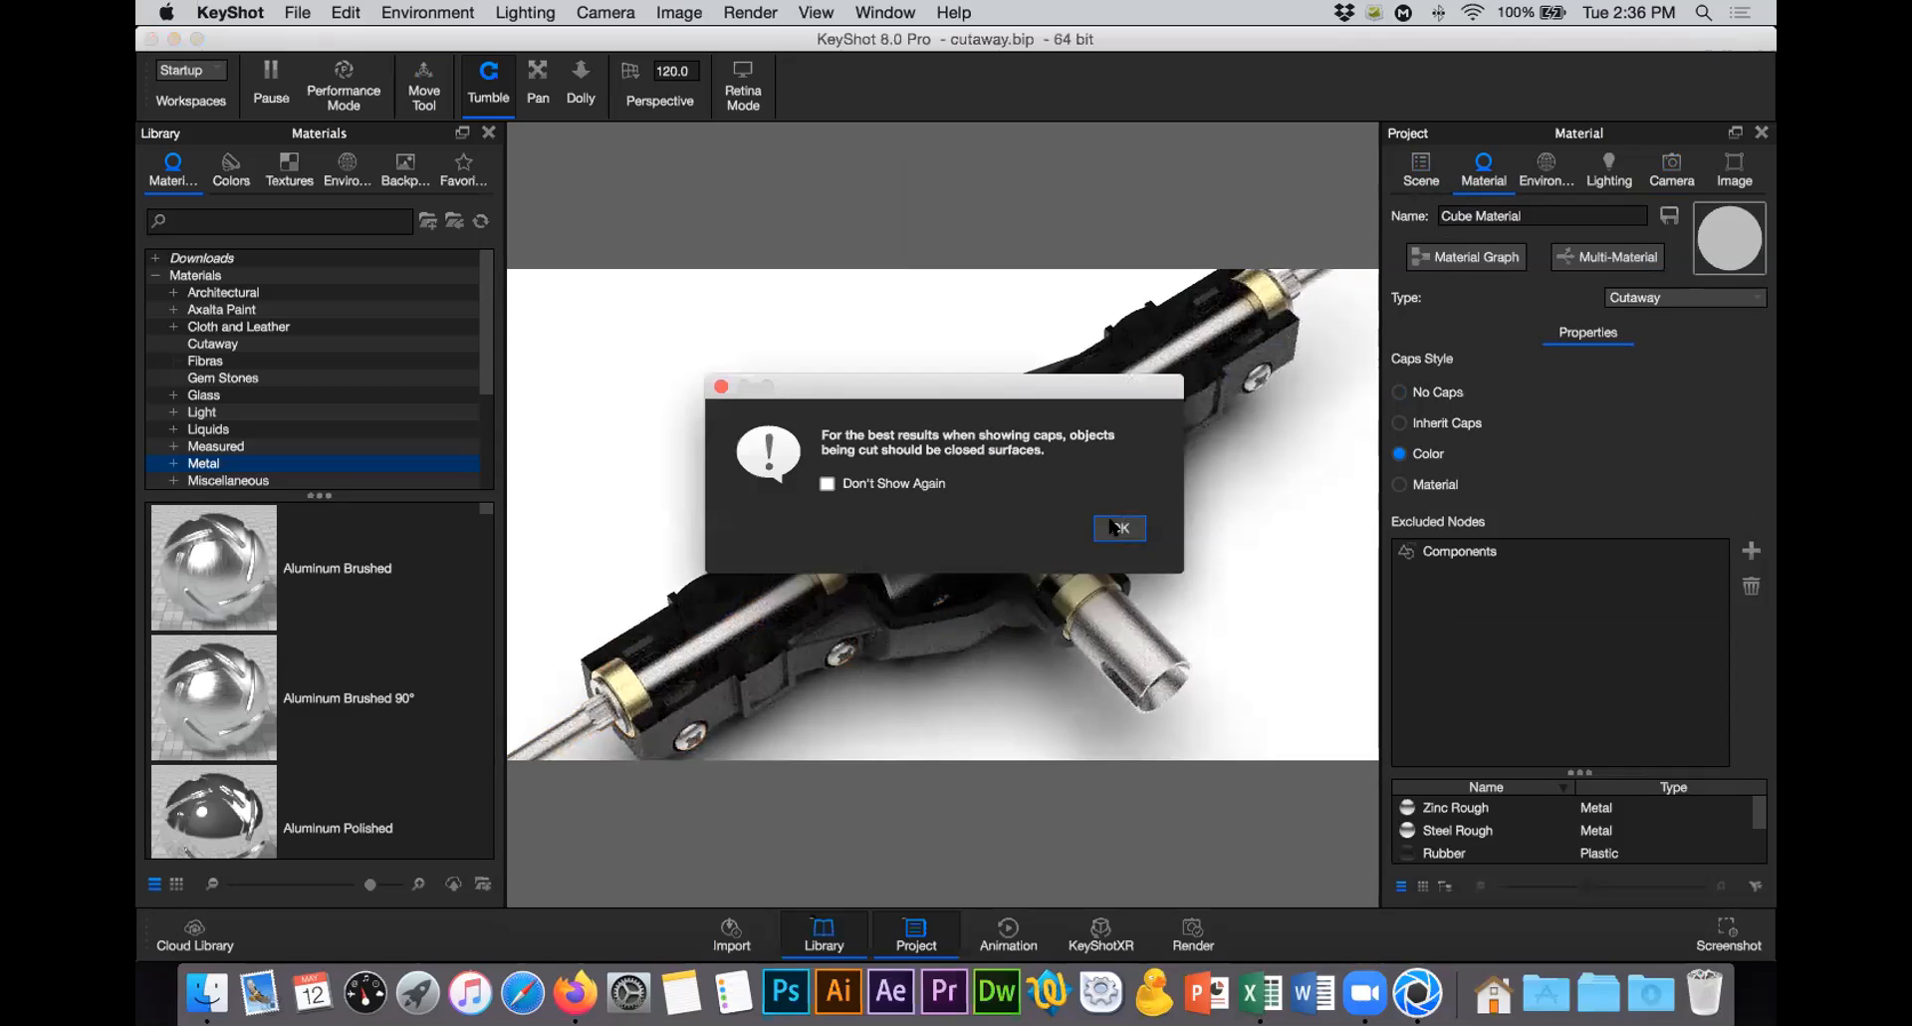
click(1115, 528)
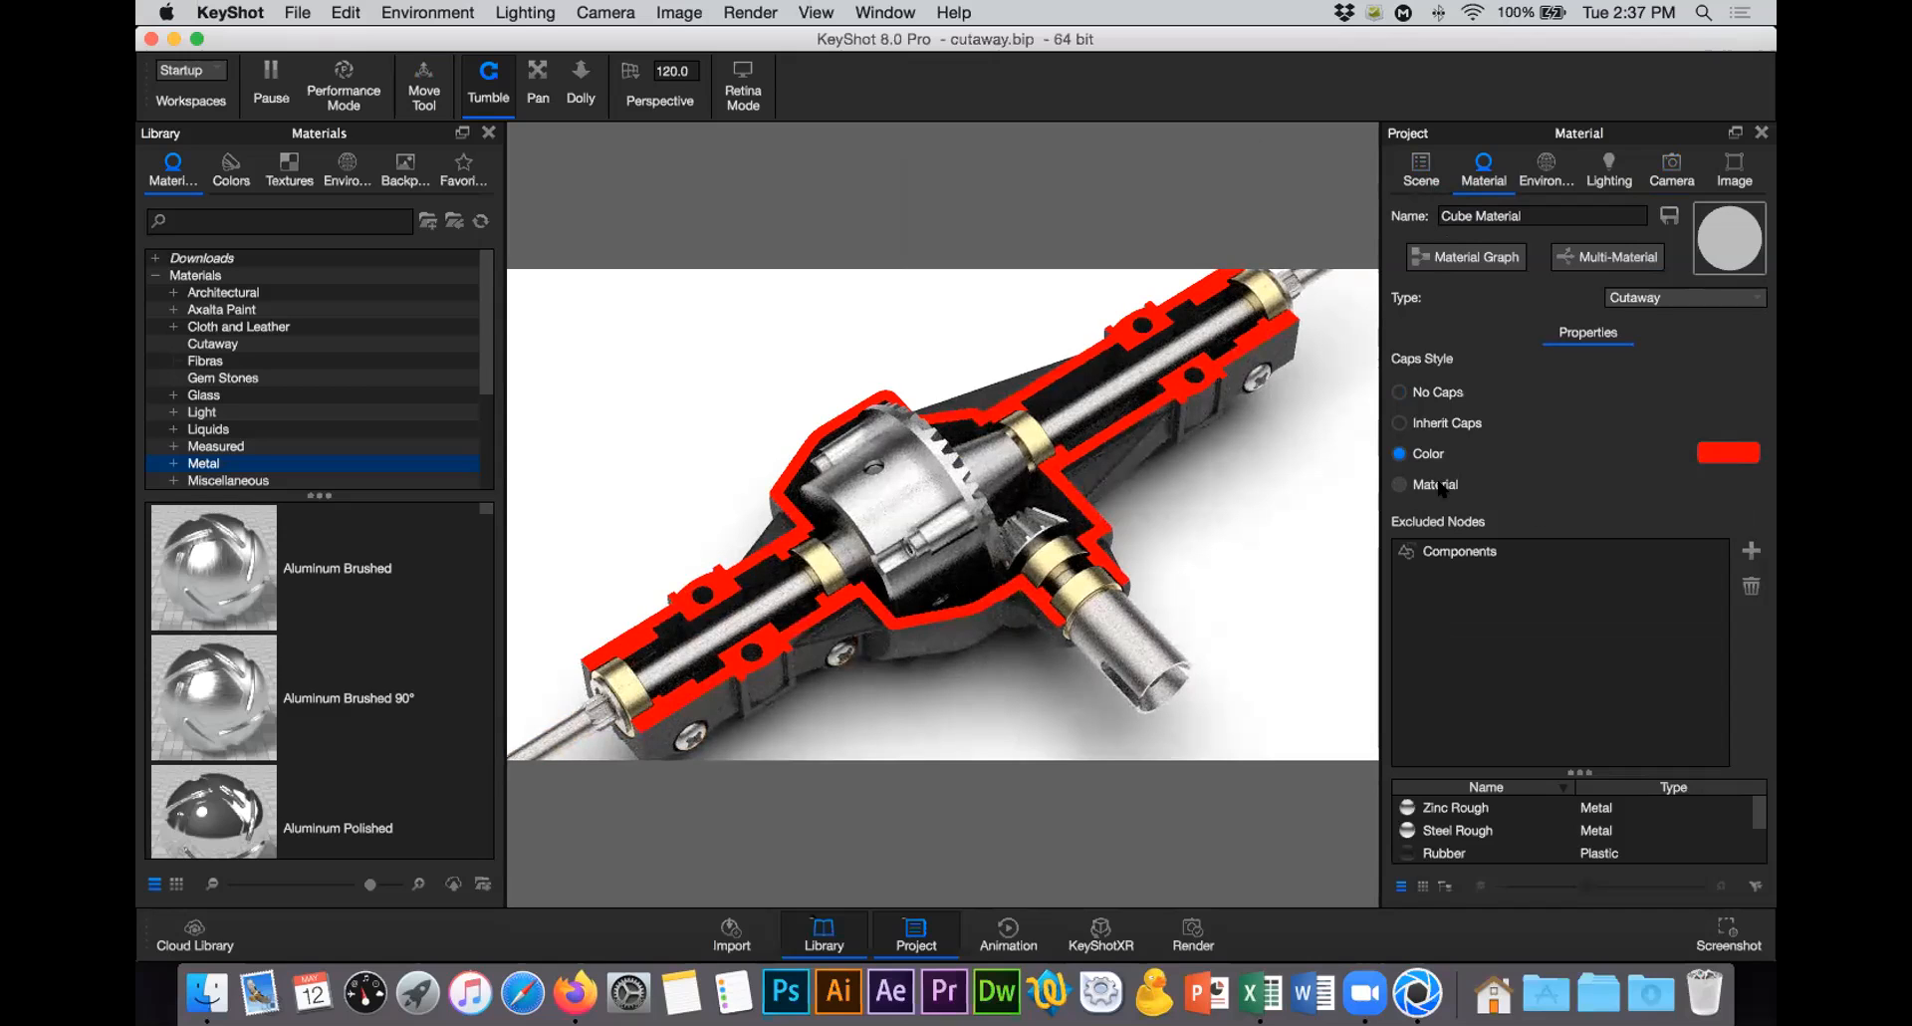
Step: Set the caps style to Material and give the diffuse cap material the light gray color #CACACA
click(1400, 484)
click(1662, 483)
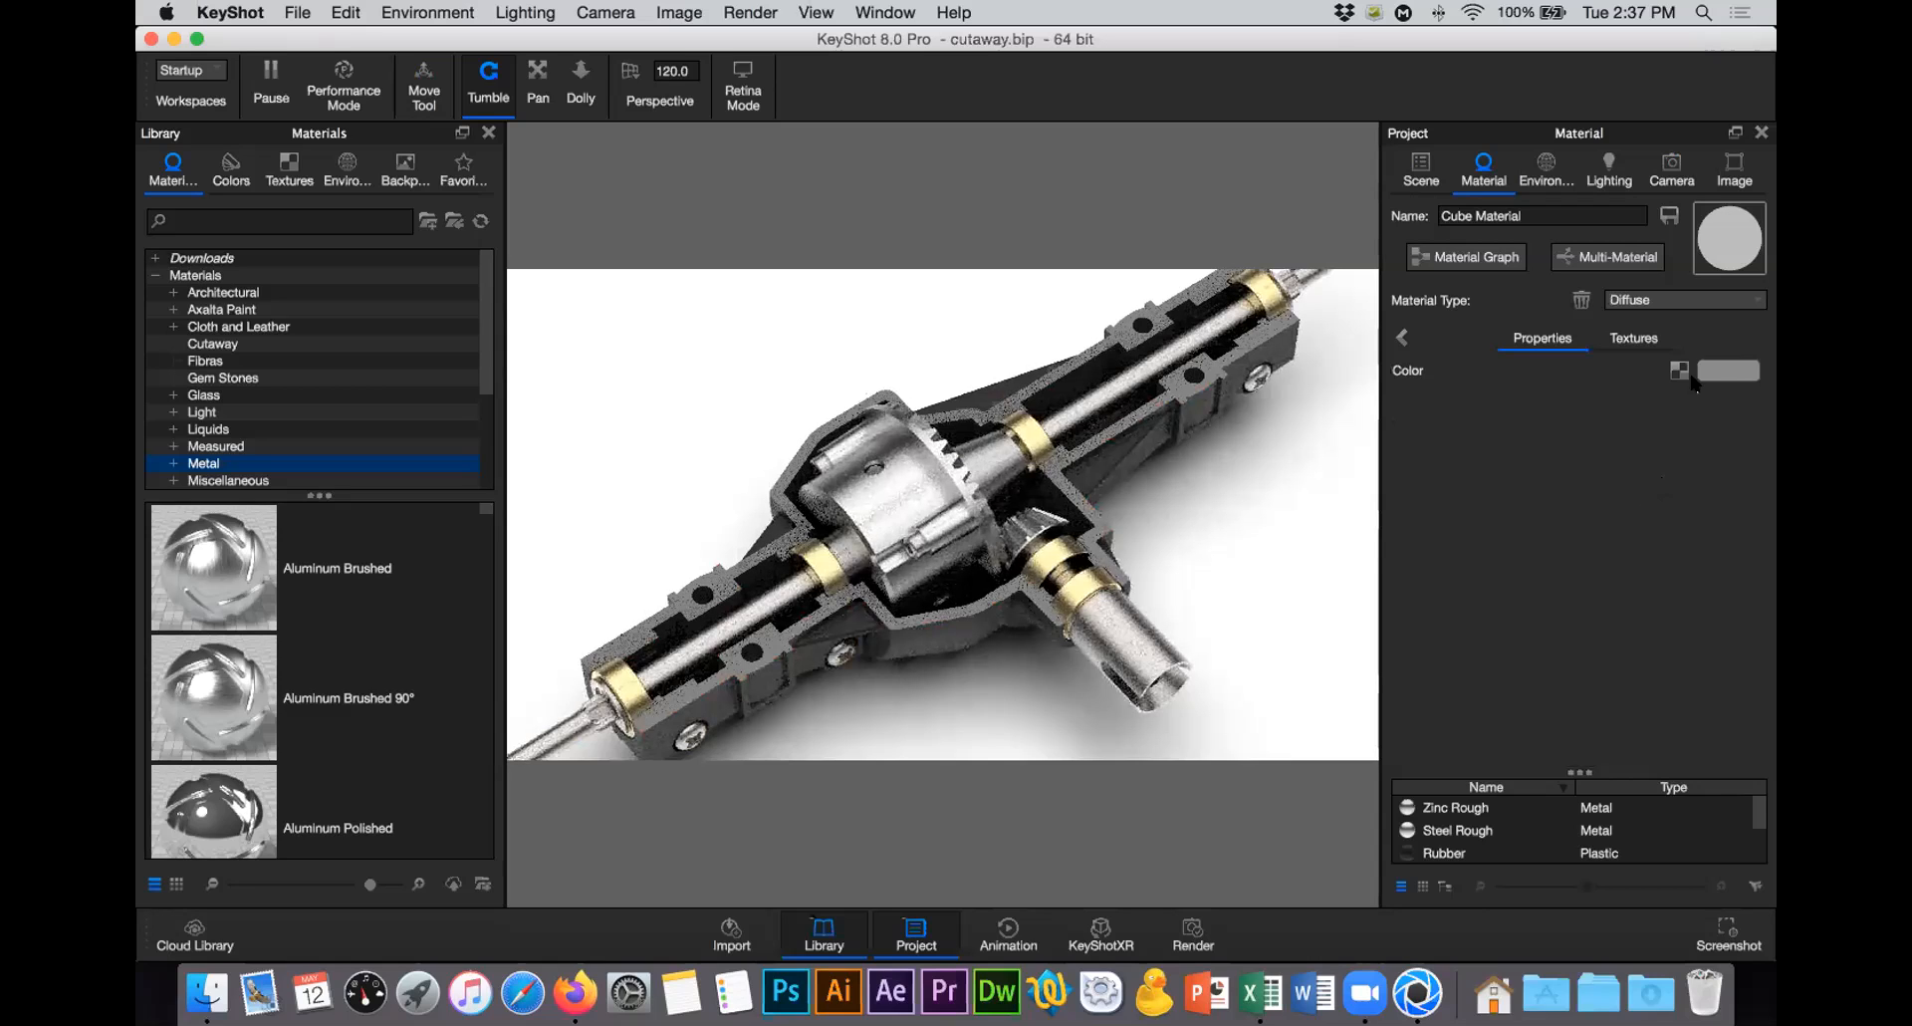
click(1735, 371)
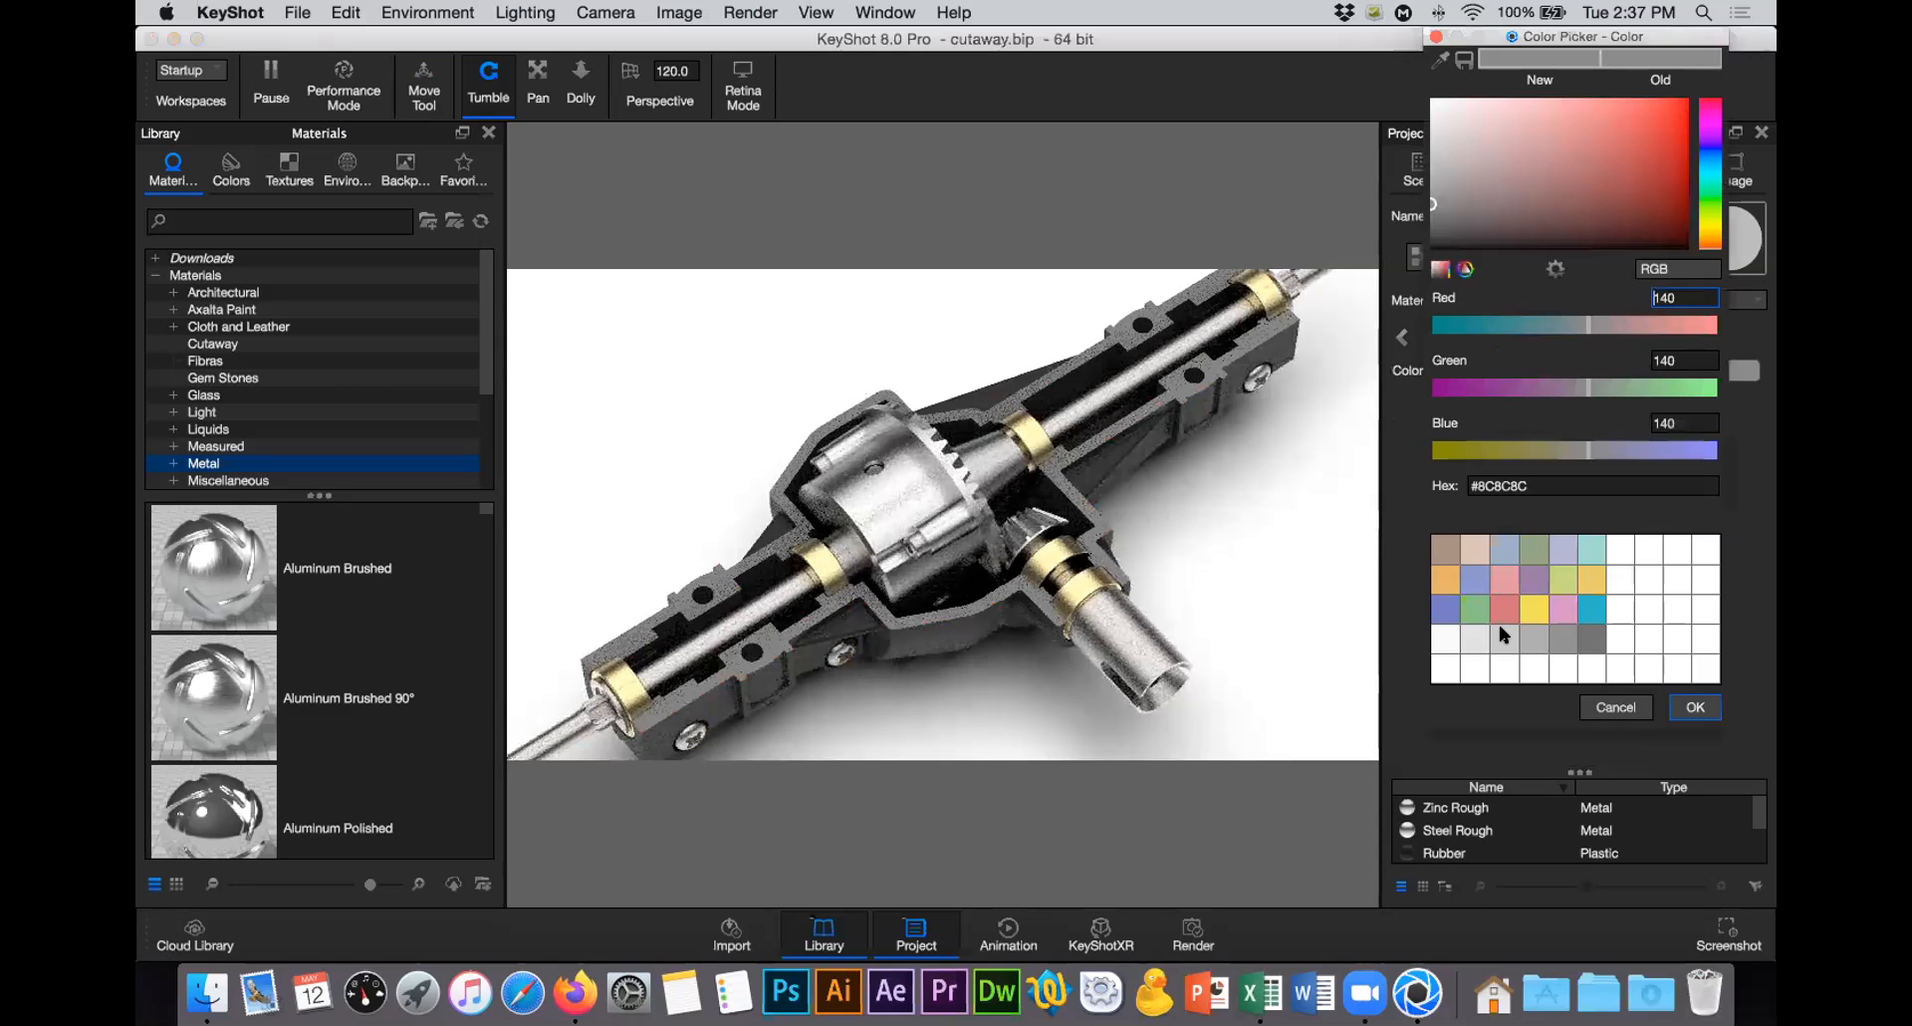
click(1502, 637)
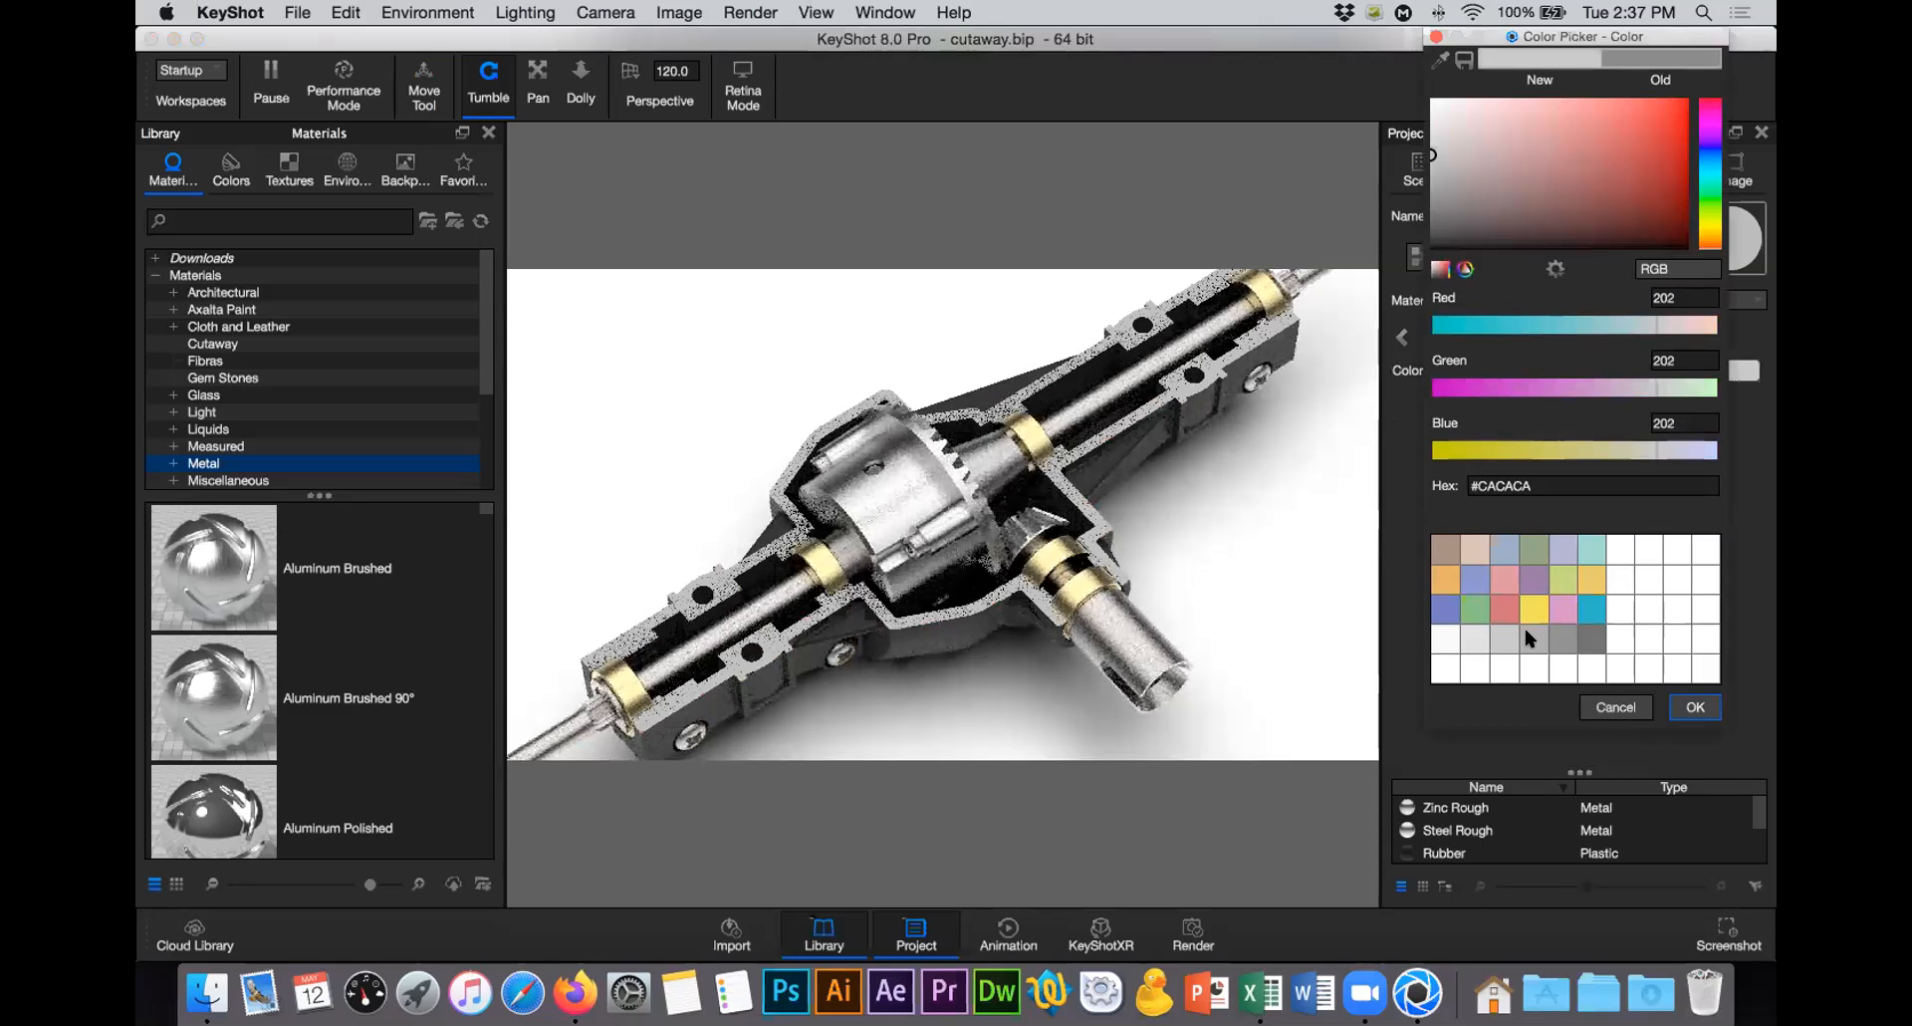
click(1699, 708)
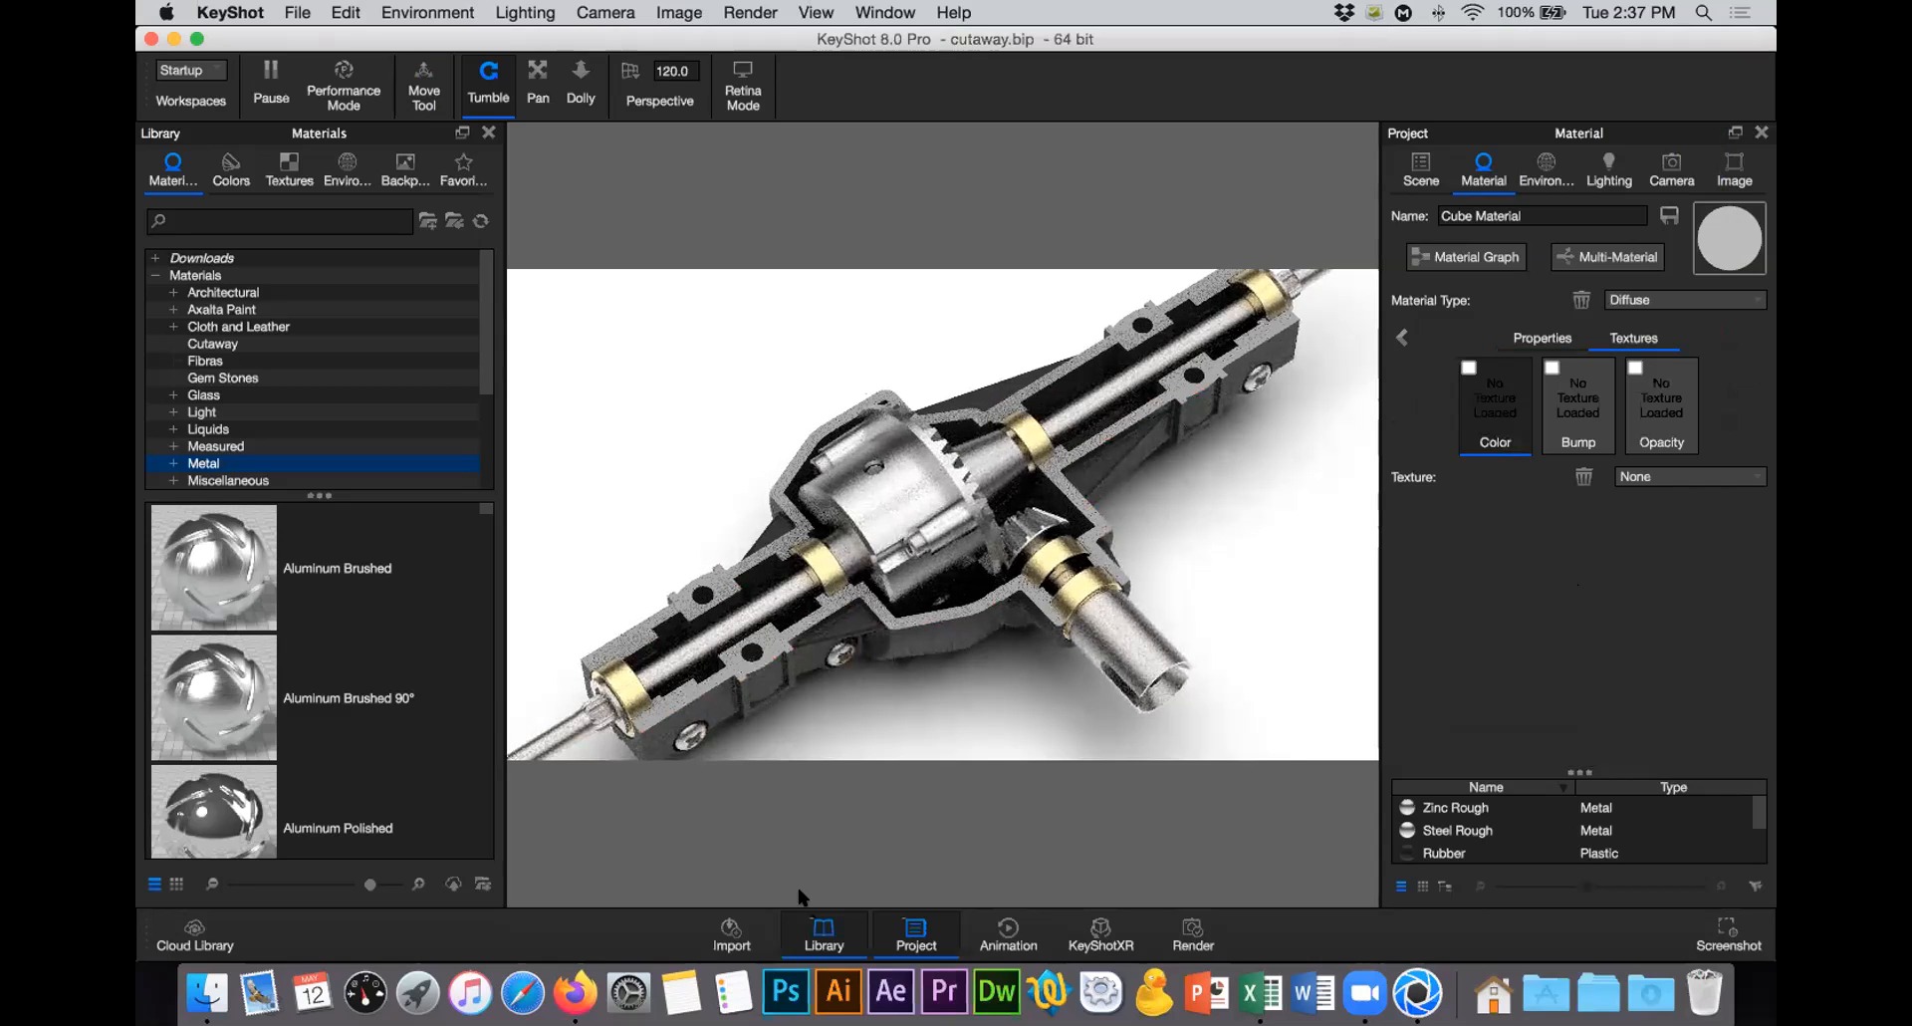
Step: Switch to Firefox, search Google Images for "stripes texture", and open the 123RF black-and-white diagonal stripes pattern
click(572, 971)
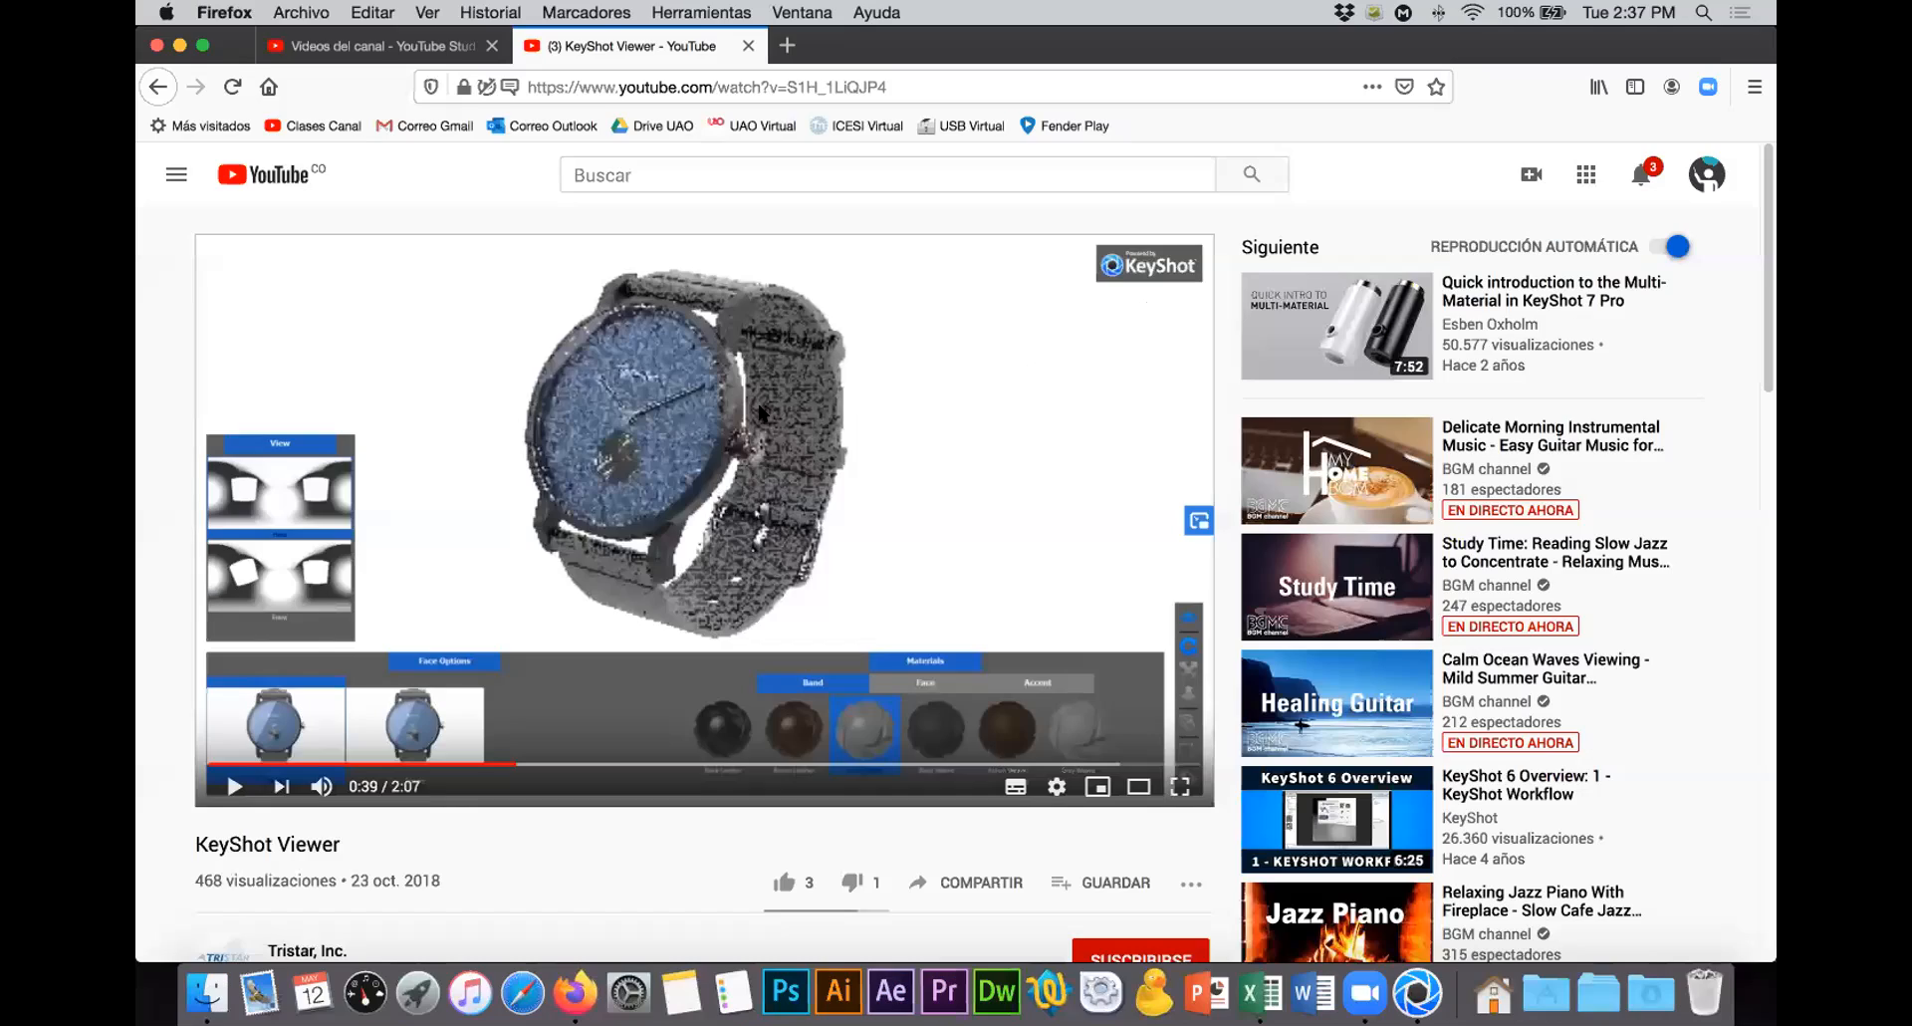
click(696, 87)
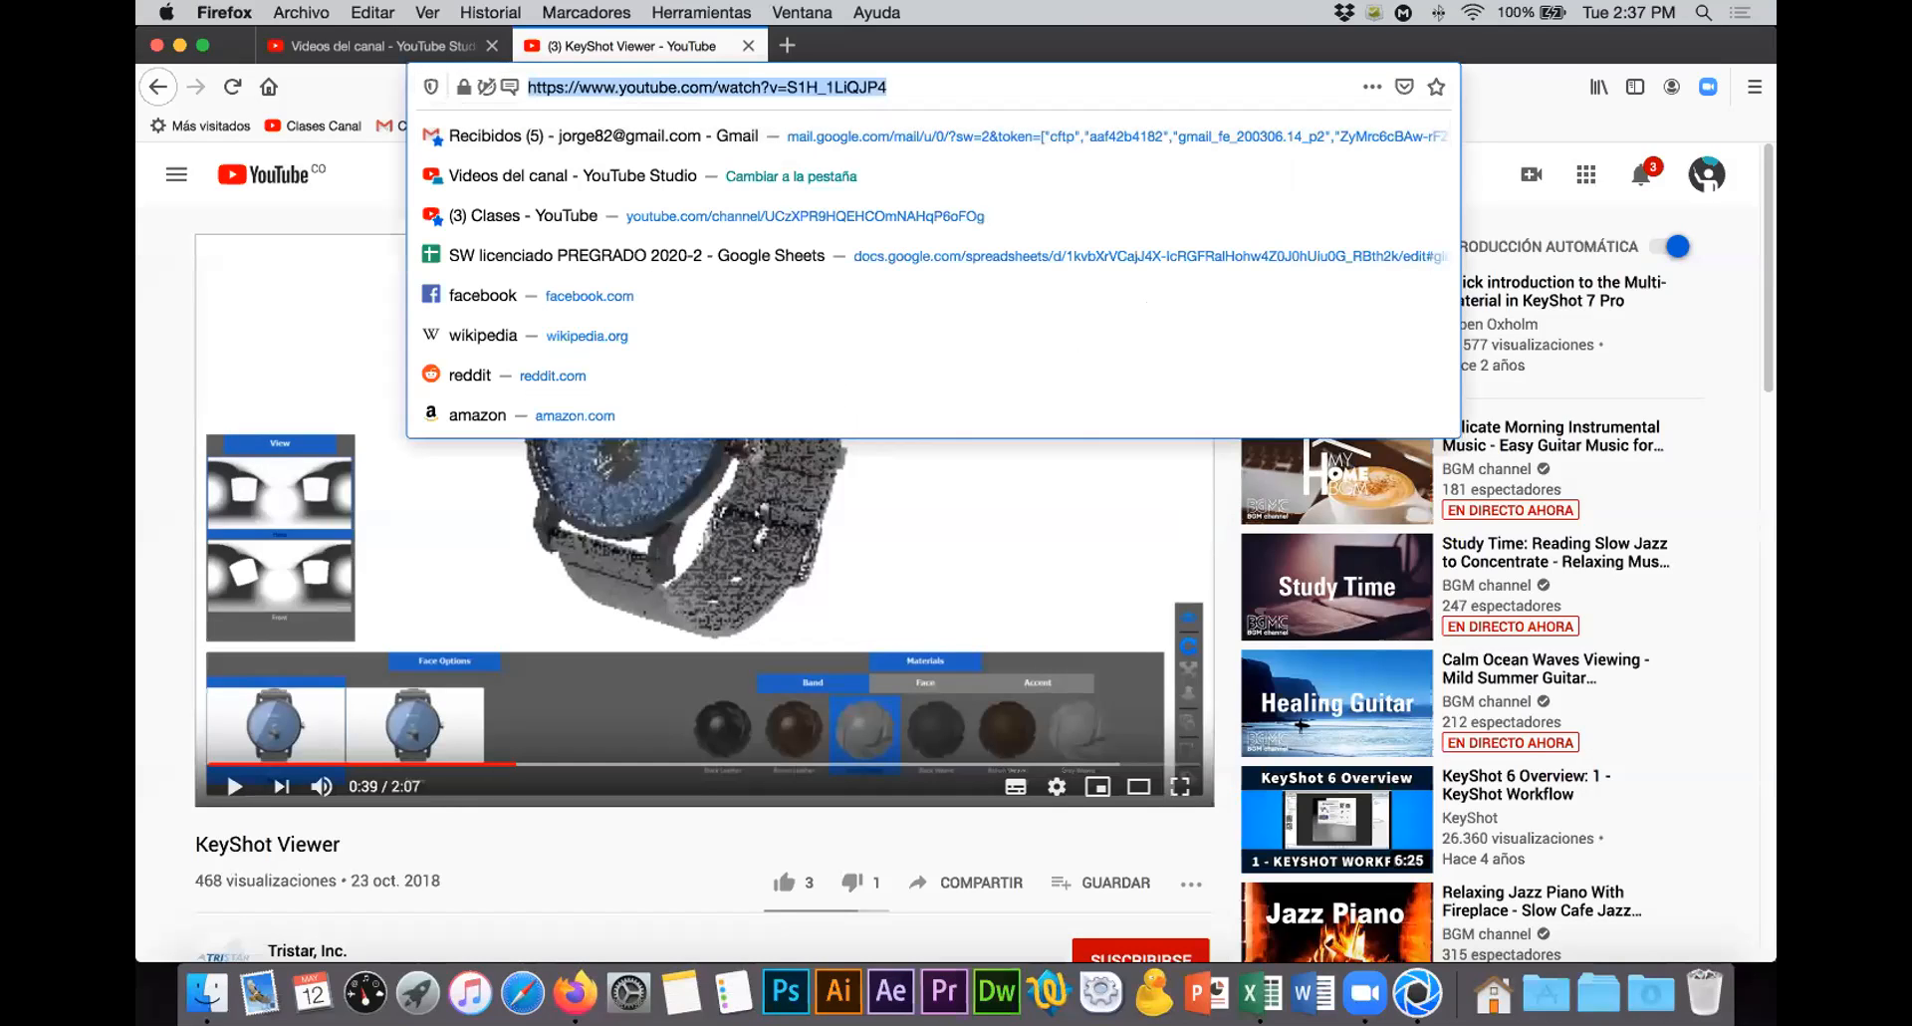
text(stripes )
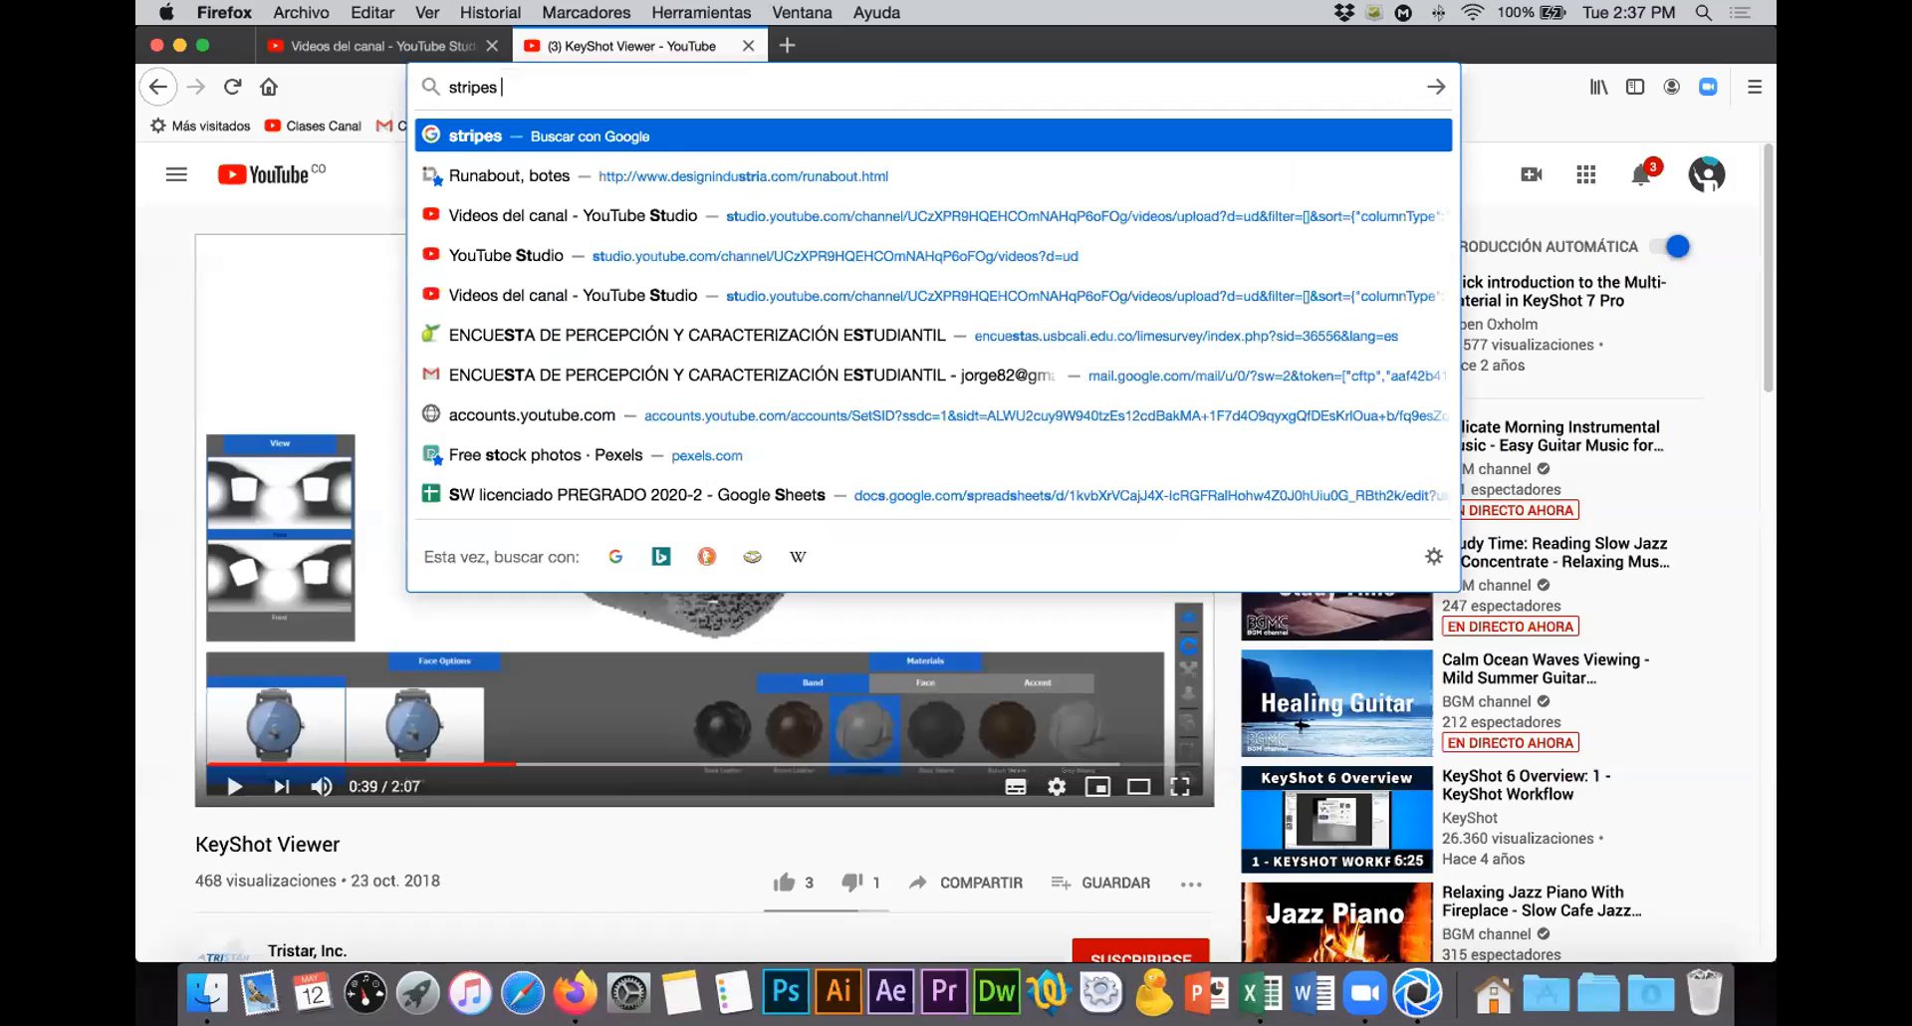
text(textur)
text(e)
key(Return)
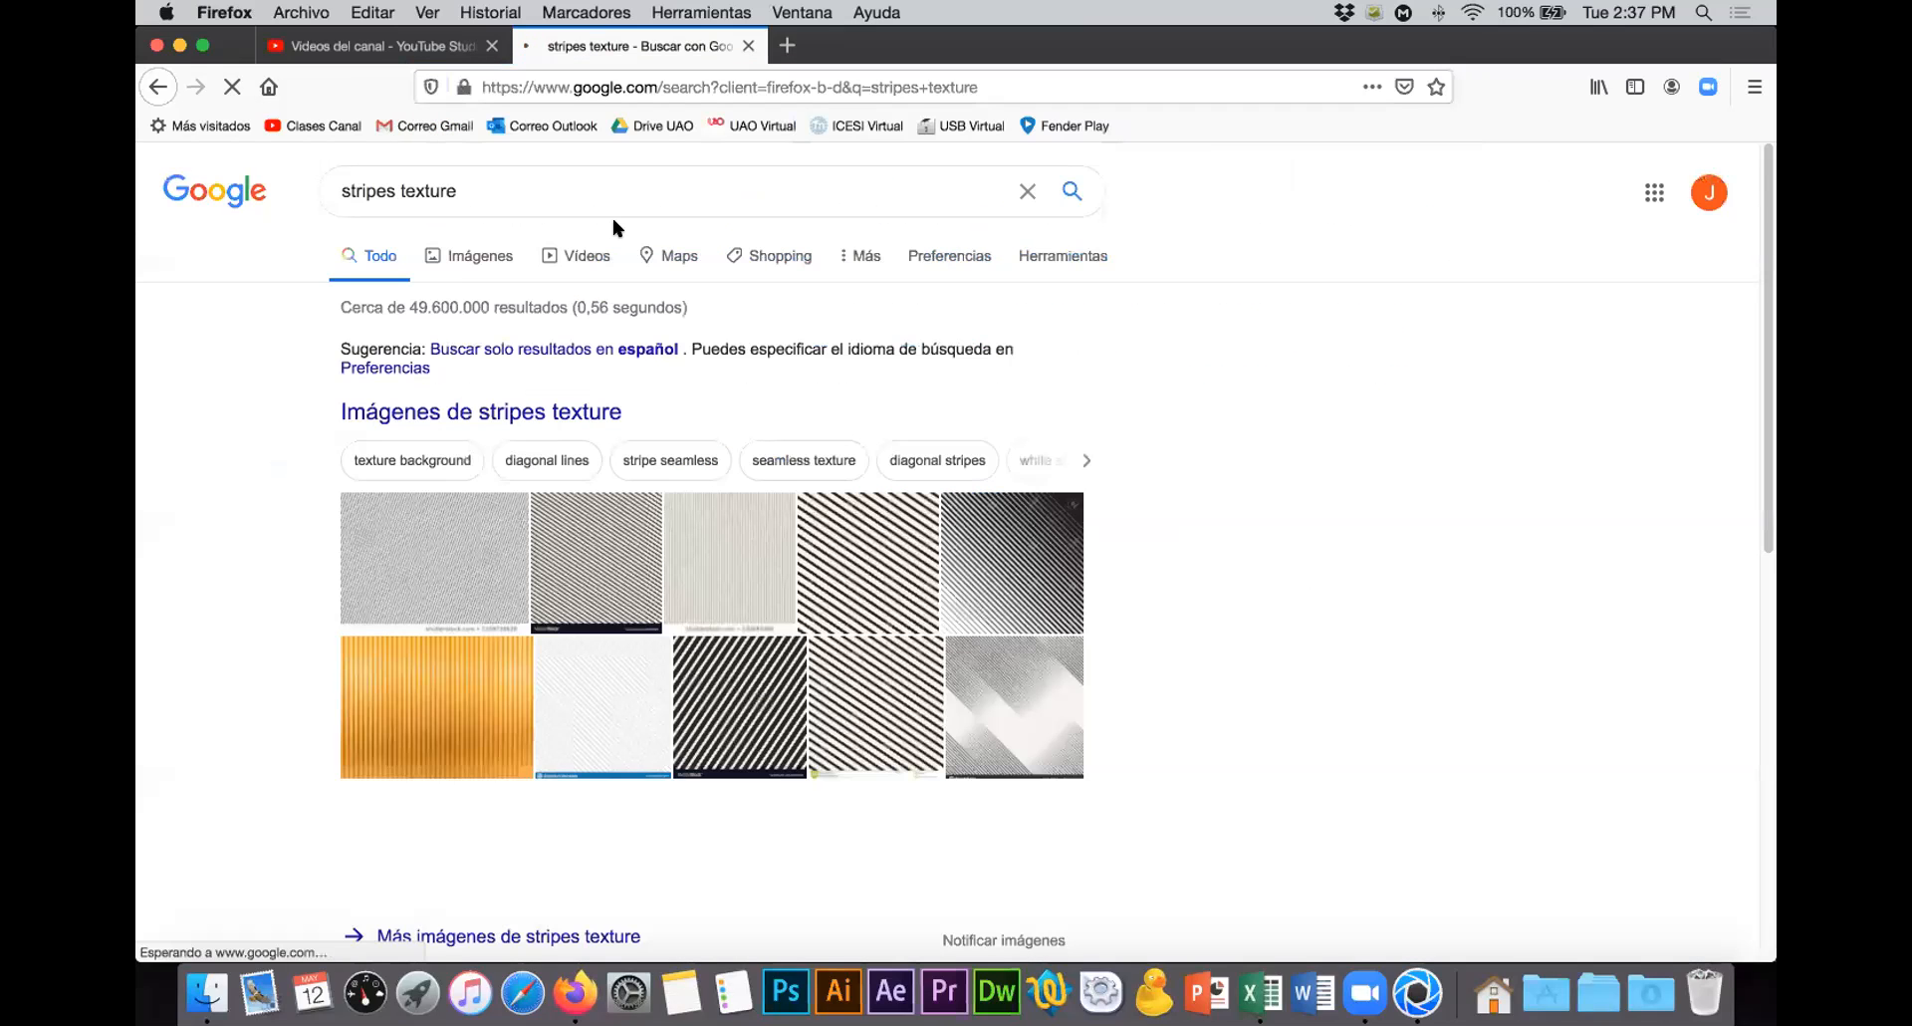
click(460, 257)
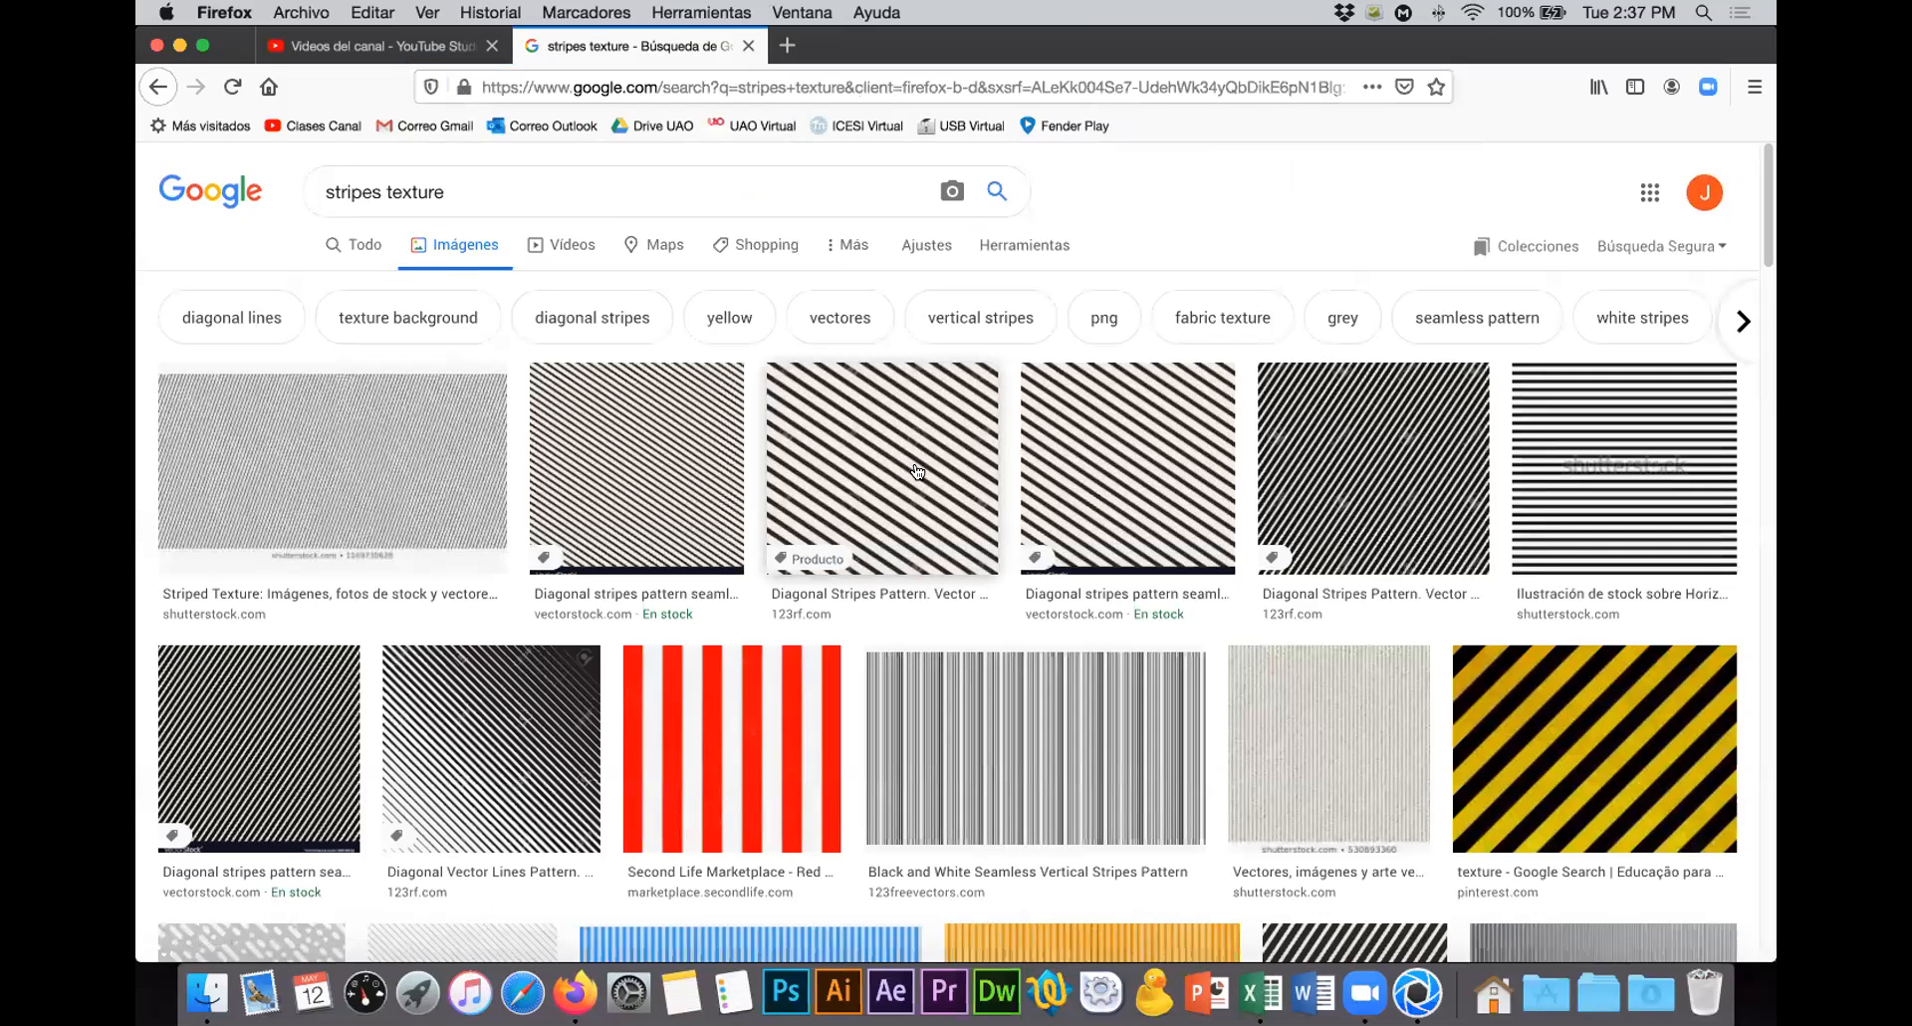
click(917, 471)
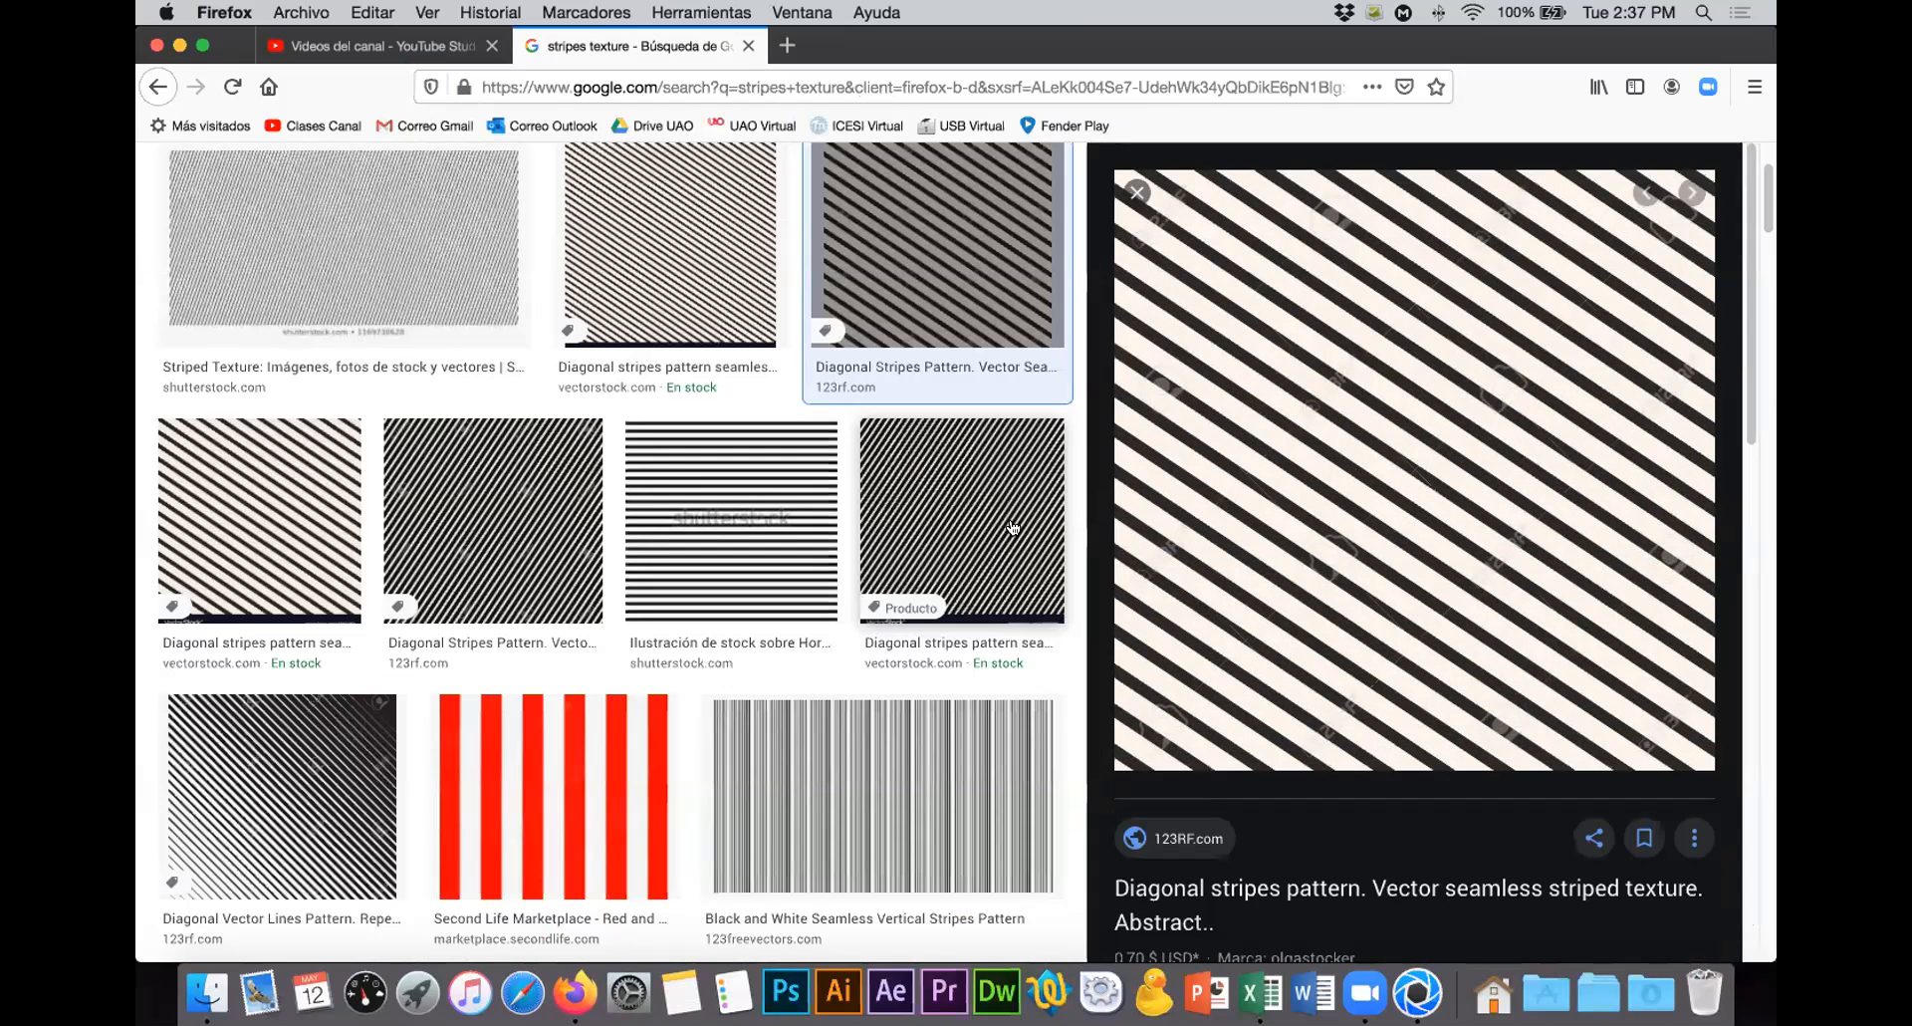
Step: Browse the stripes texture results and open the yellow-and-black diagonal stripes image from Pinterest
scroll(953, 508, down, 3)
scroll(953, 508, down, 2)
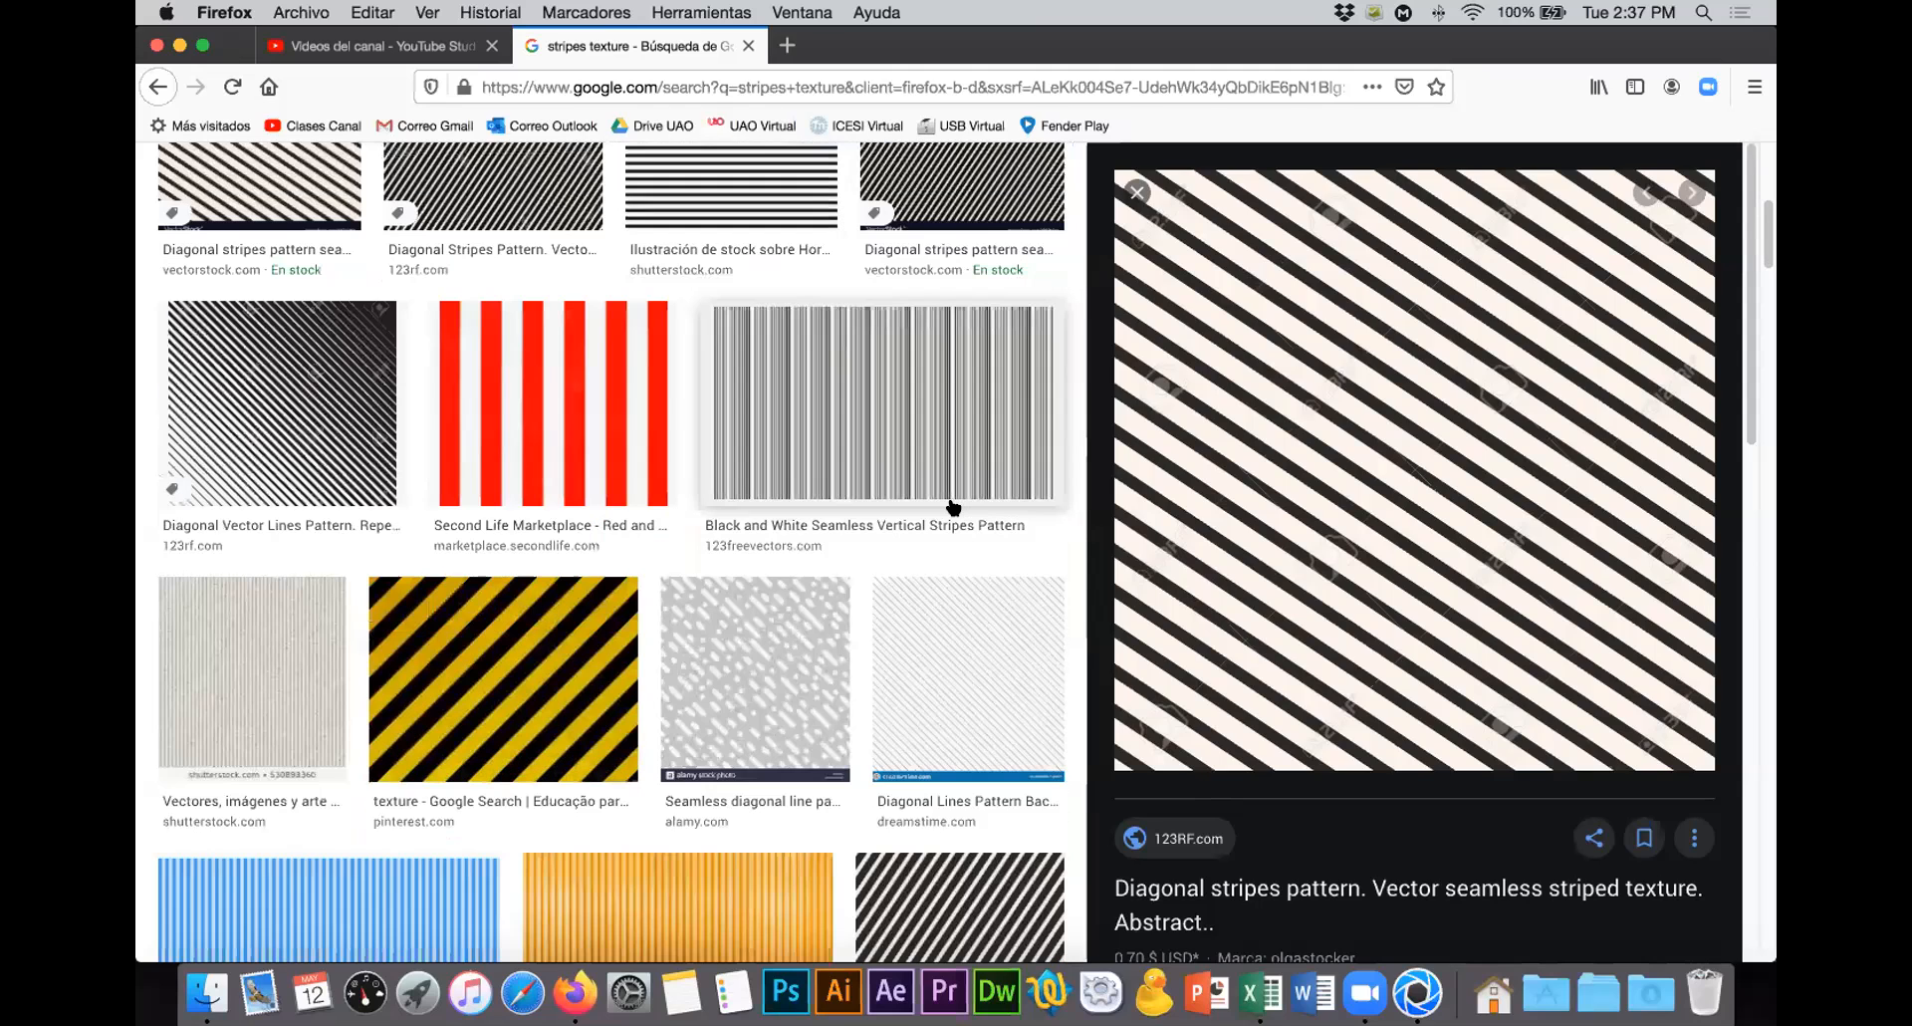
scroll(953, 508, down, 5)
scroll(553, 252, down, 1)
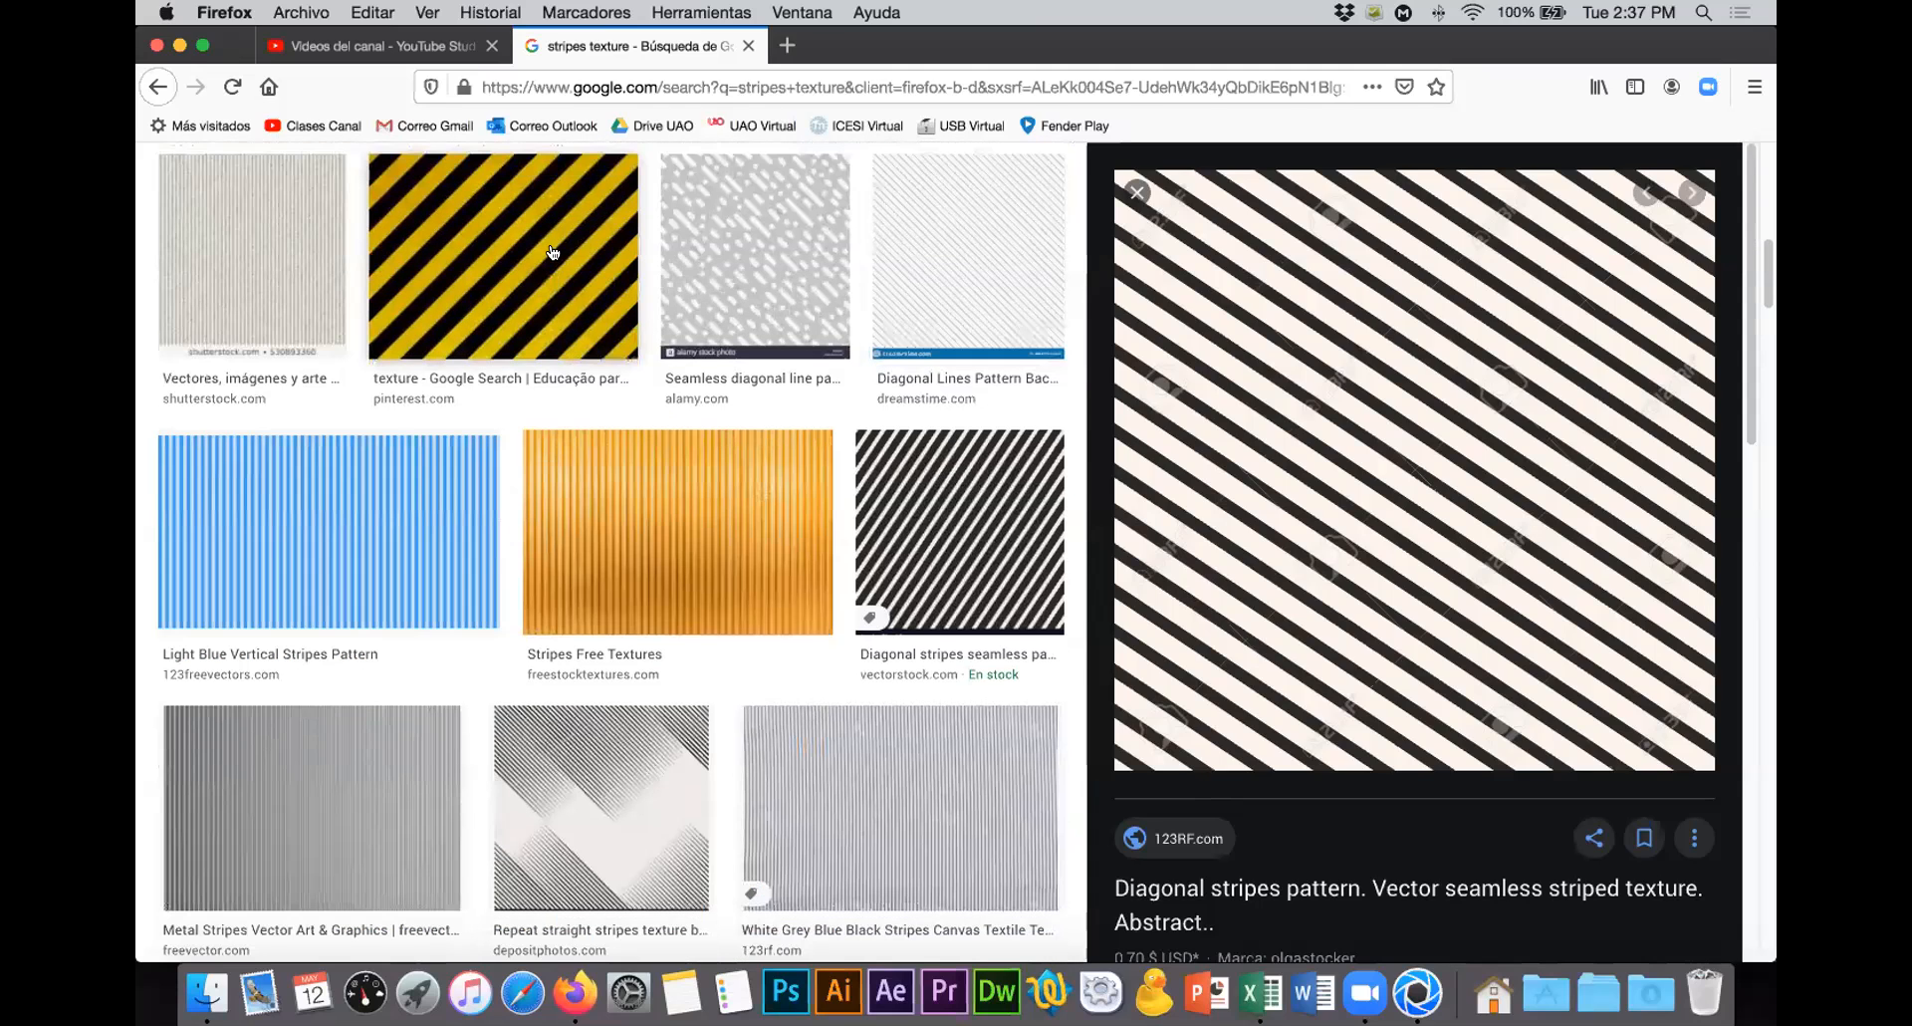
click(553, 252)
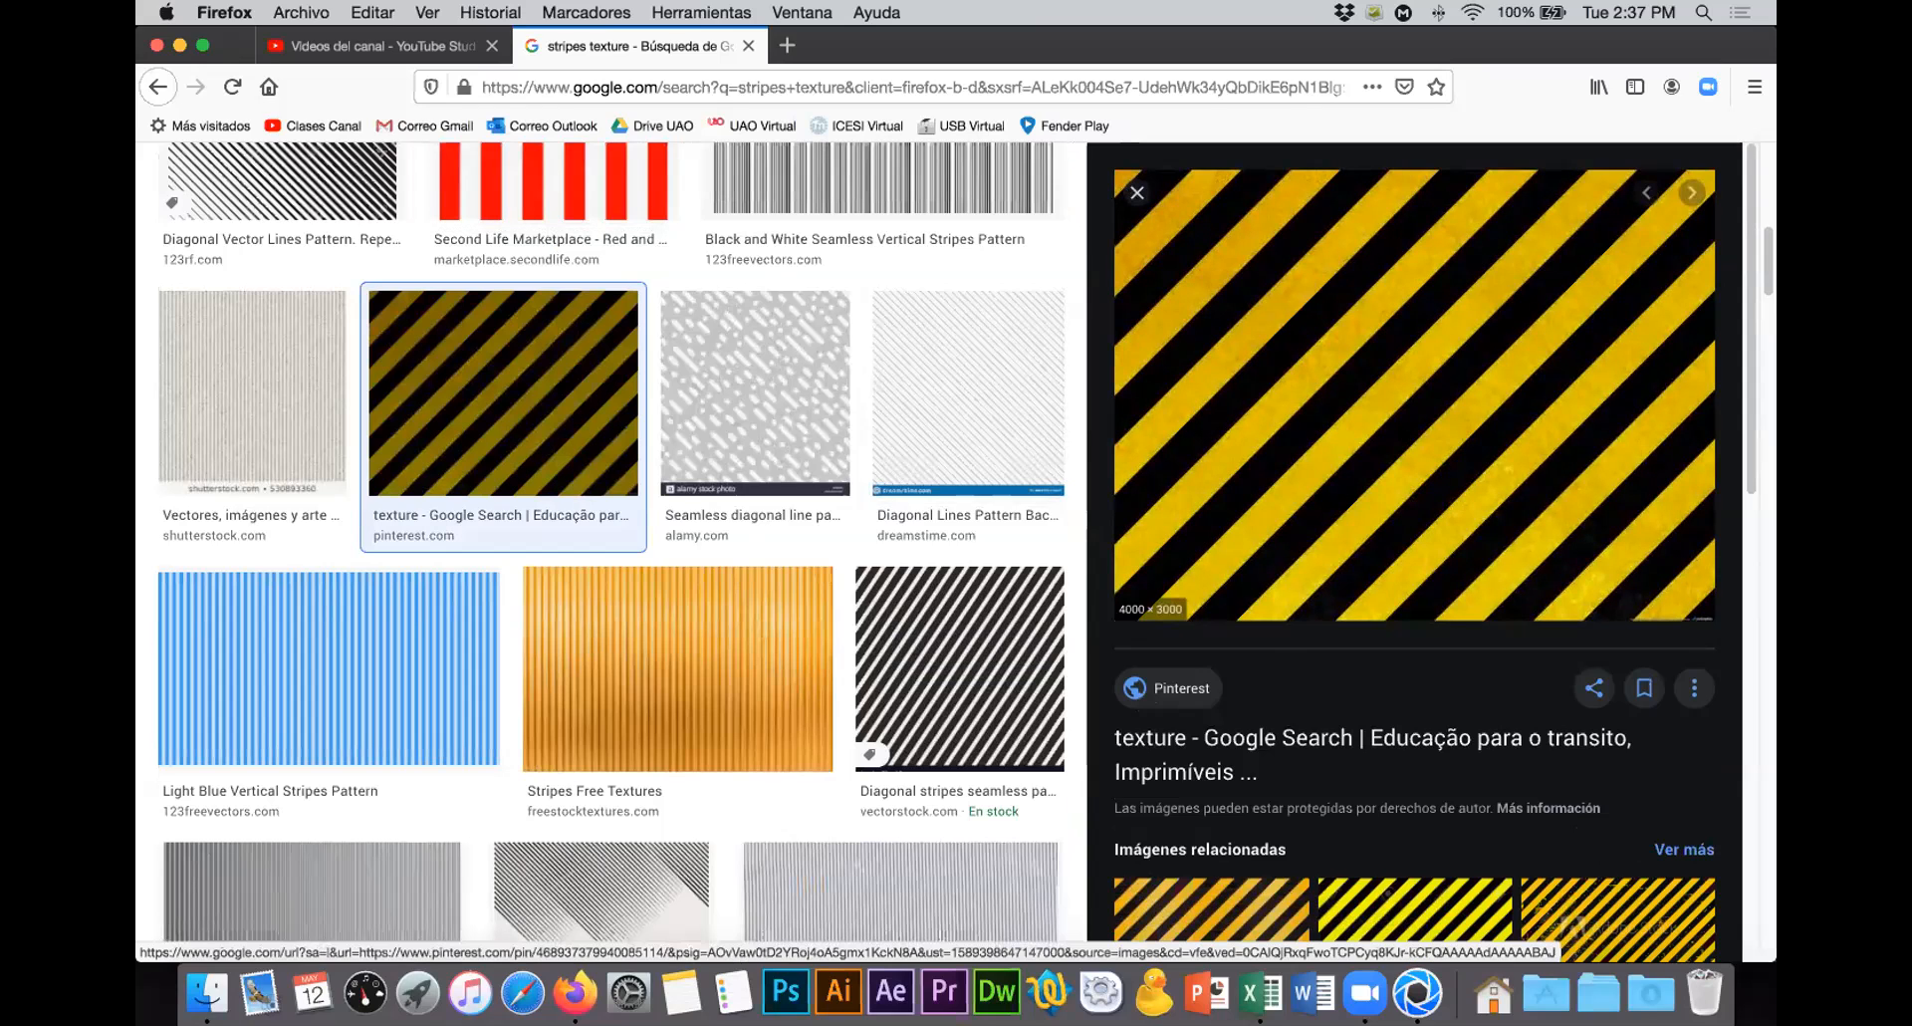
Step: Save the yellow-and-black stripes image to the Desktop under the name corte
right_click(1473, 692)
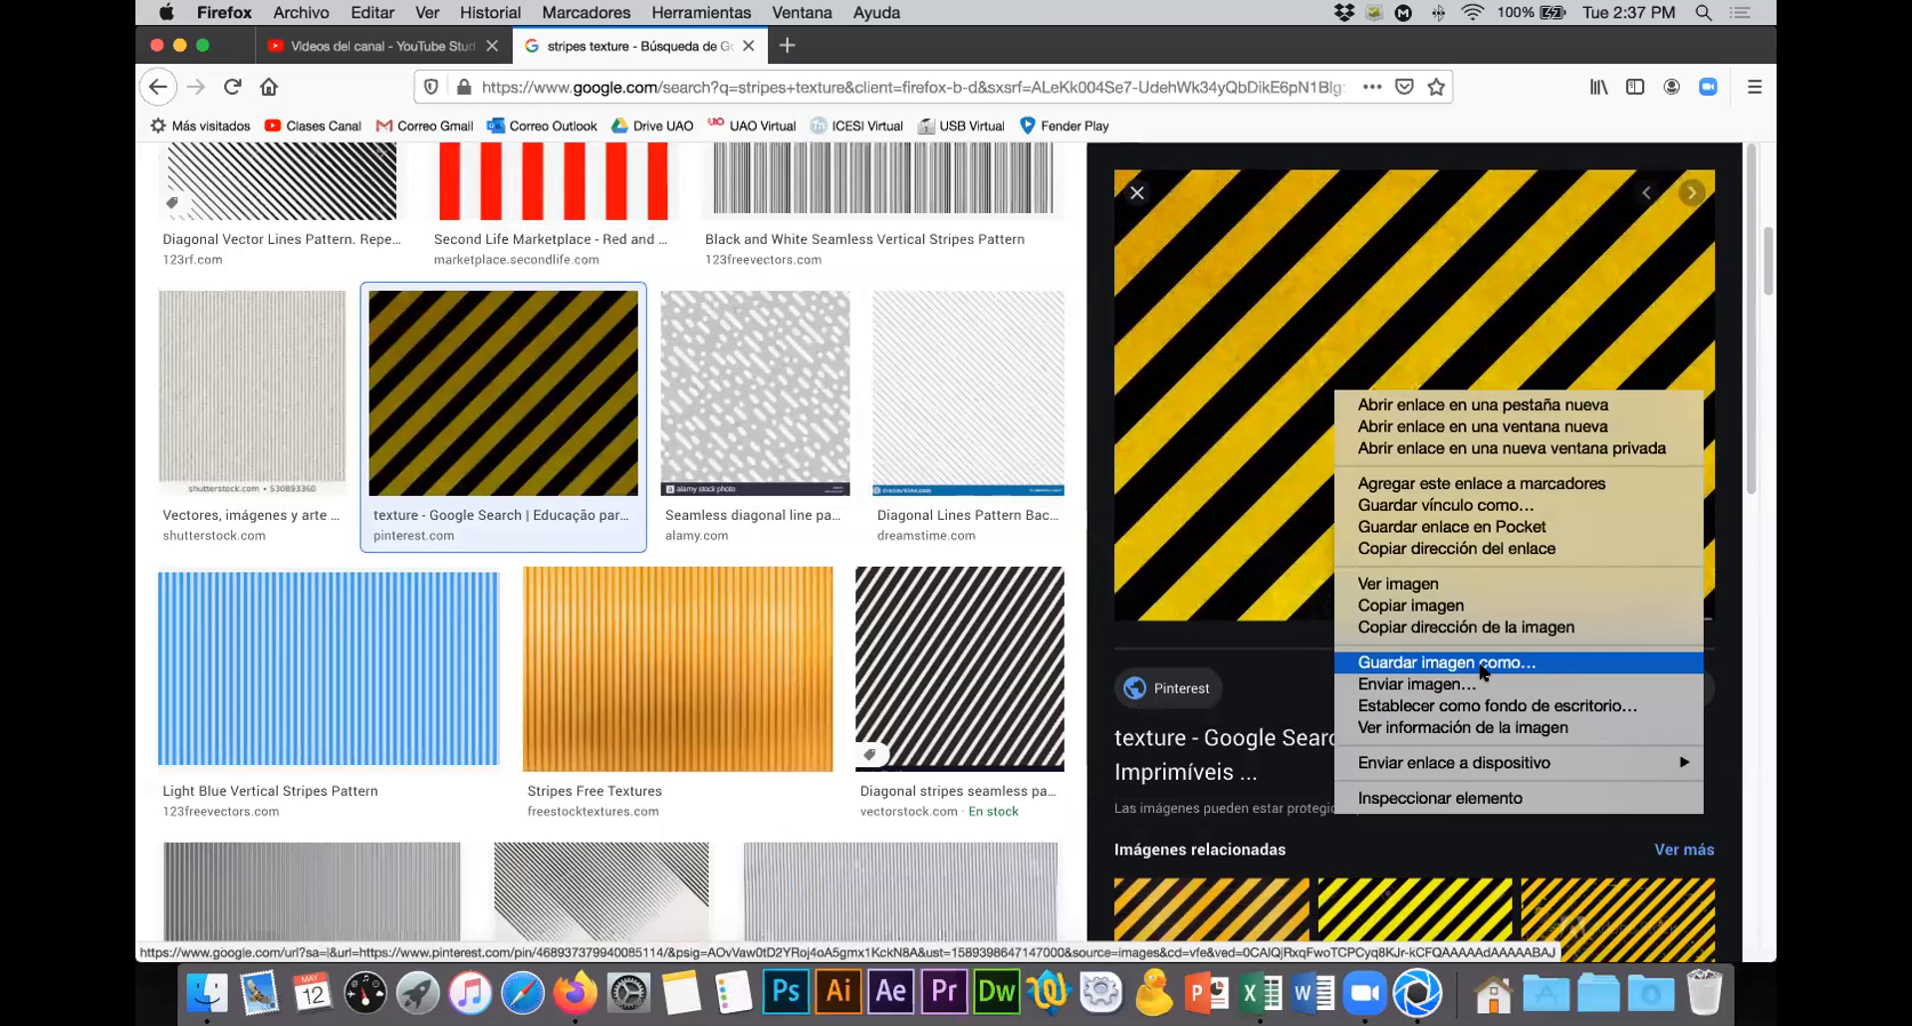
click(1484, 662)
key(super+alt+l)
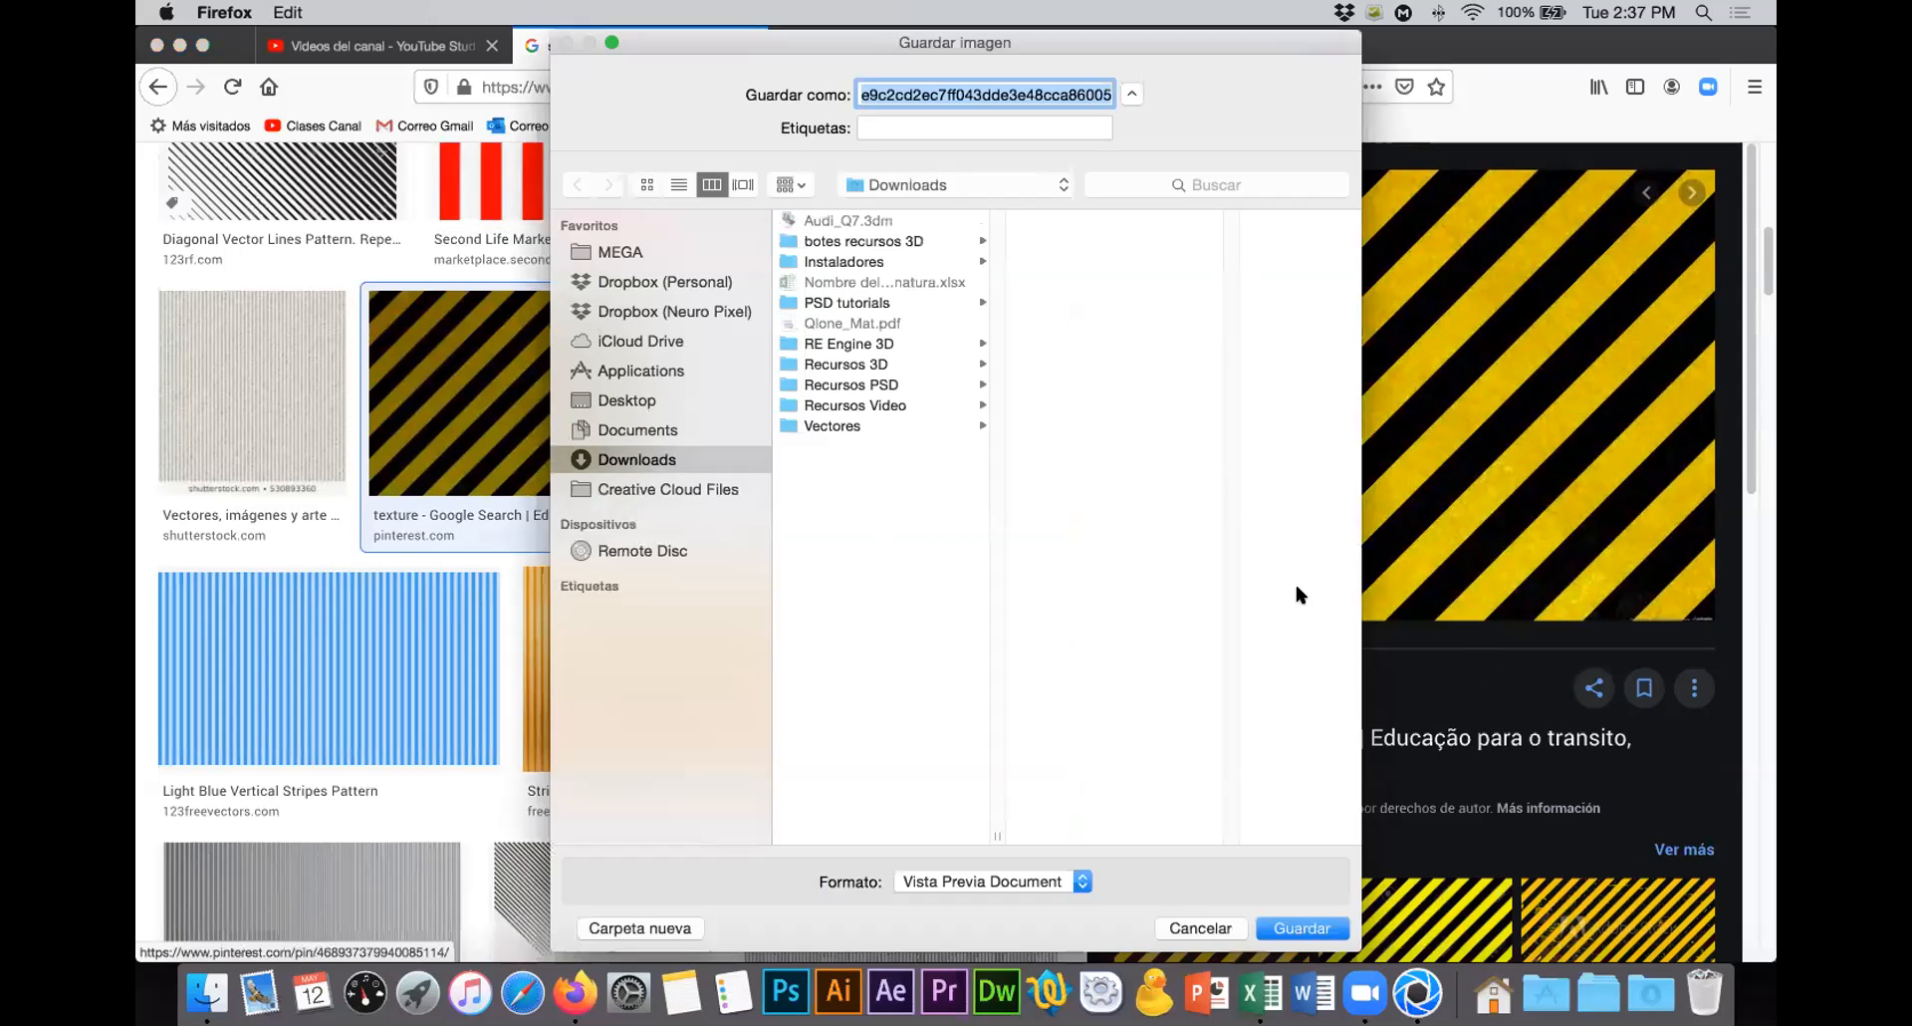
click(626, 399)
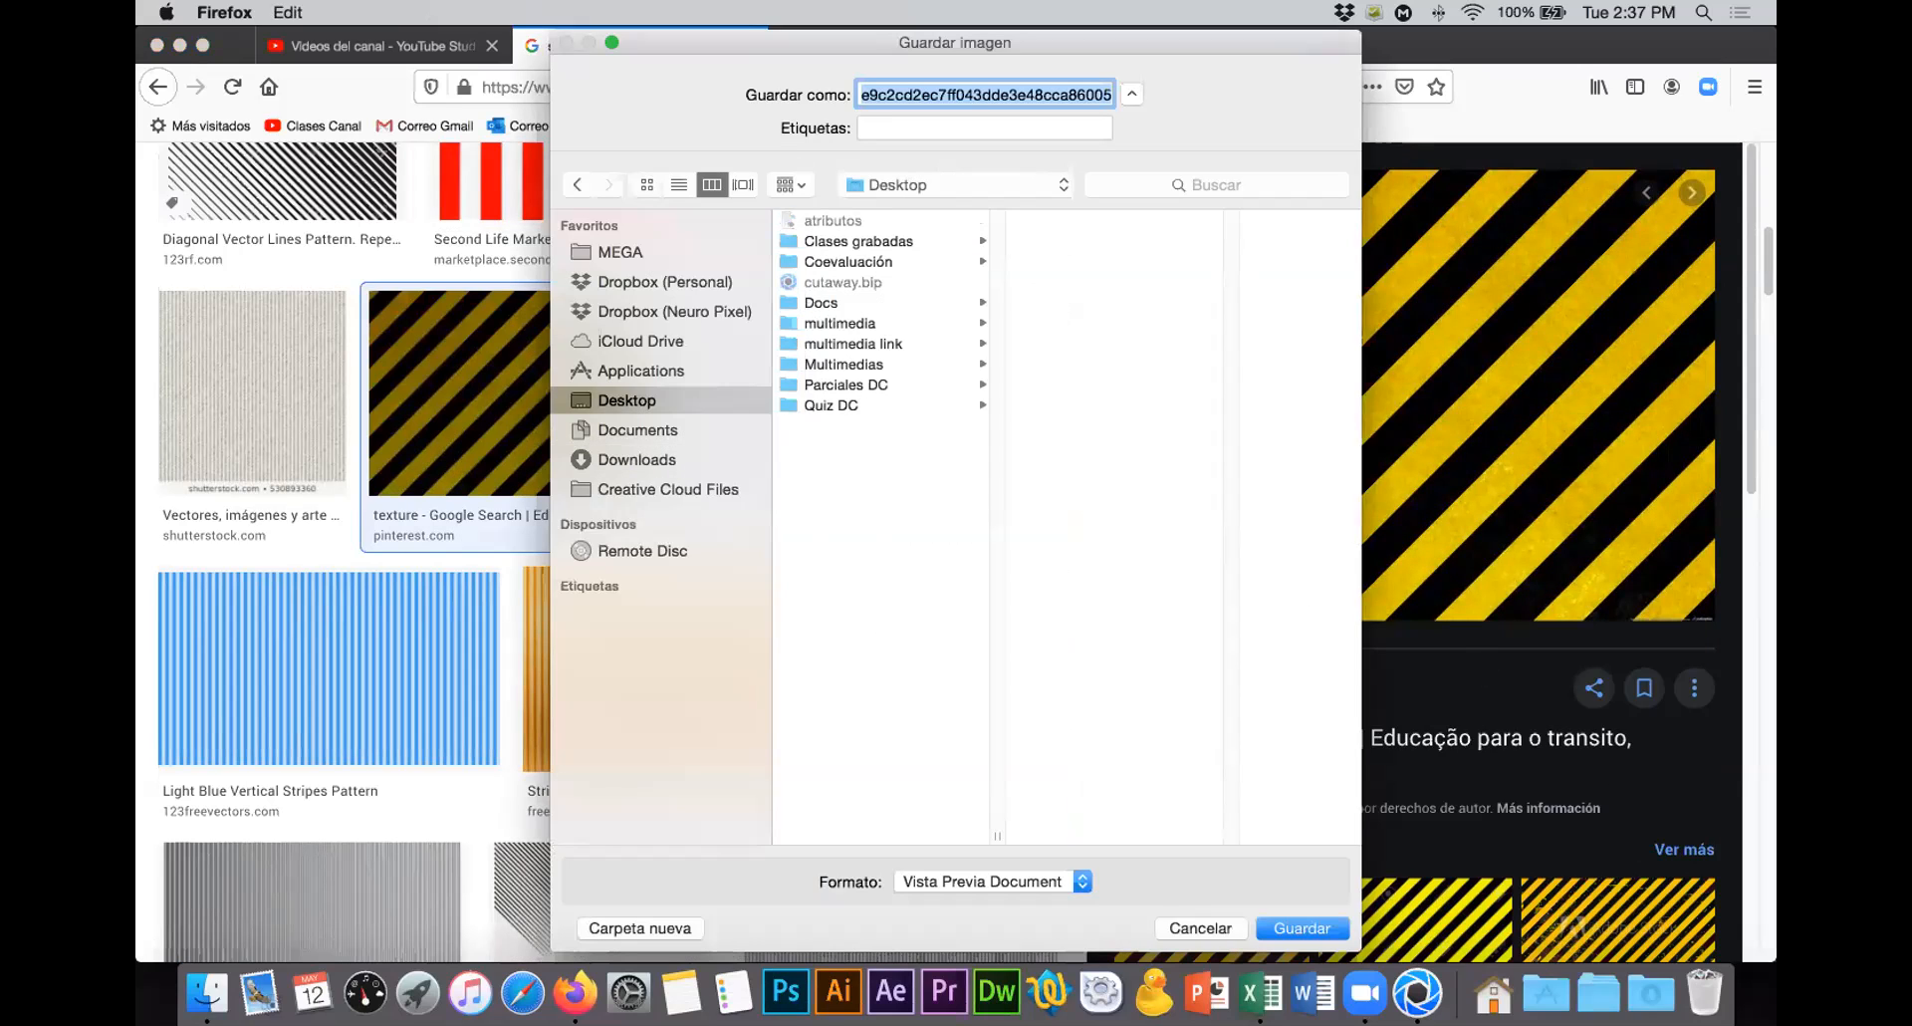
text(code)
key(Return)
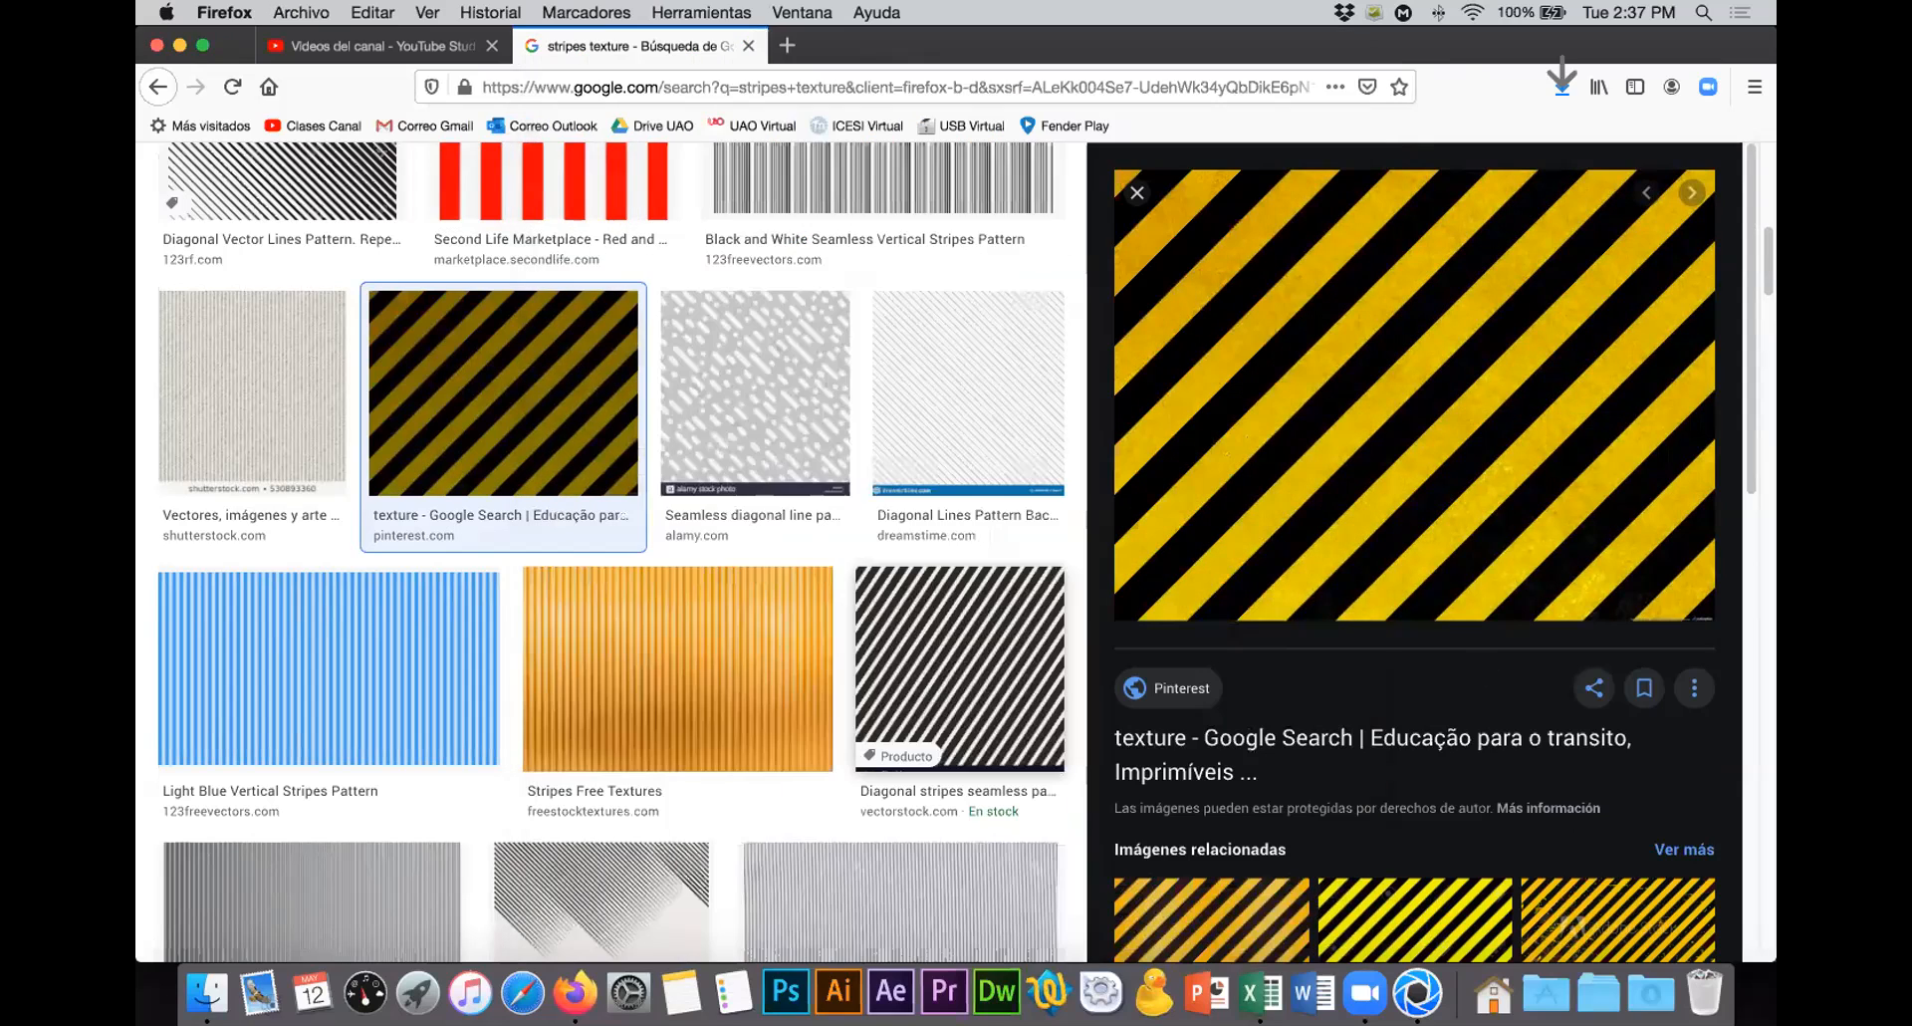
Step: Switch to KeyShot and load corte.jpg from the Desktop as the color texture of the diffuse cap material
key(super+Tab)
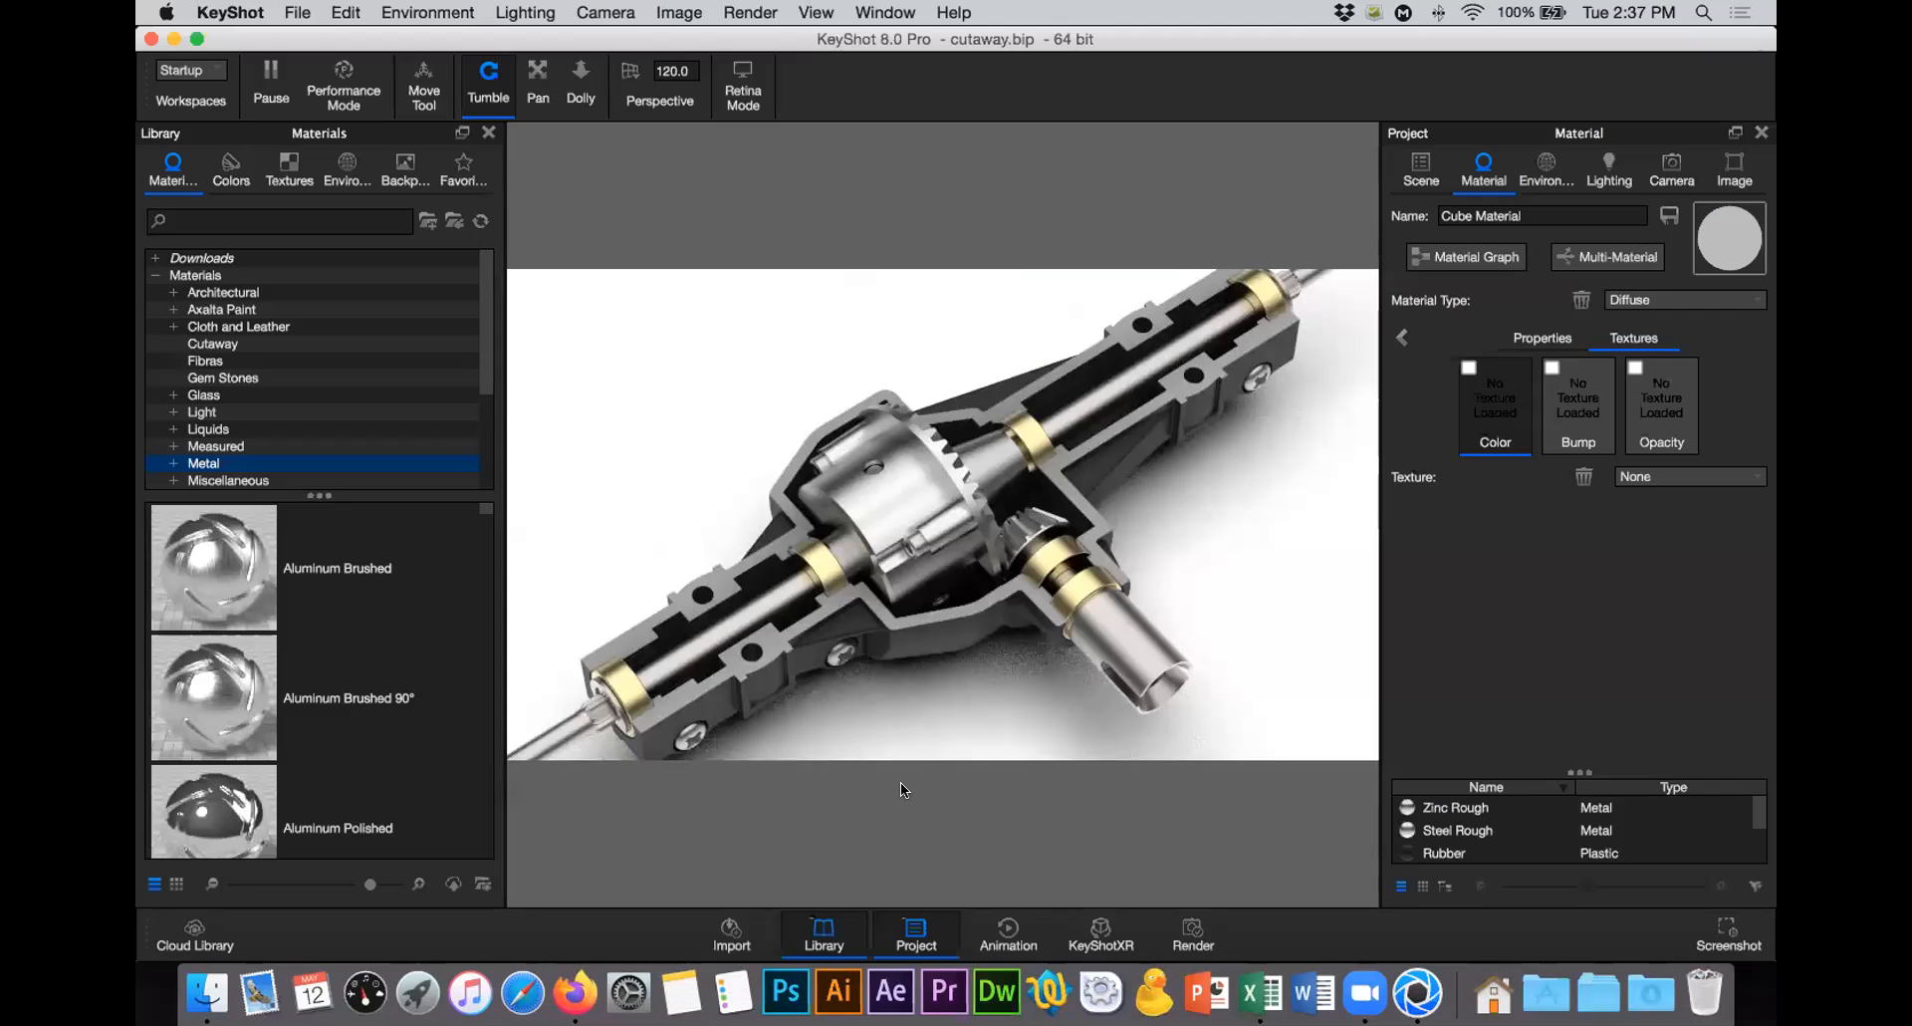
click(1468, 367)
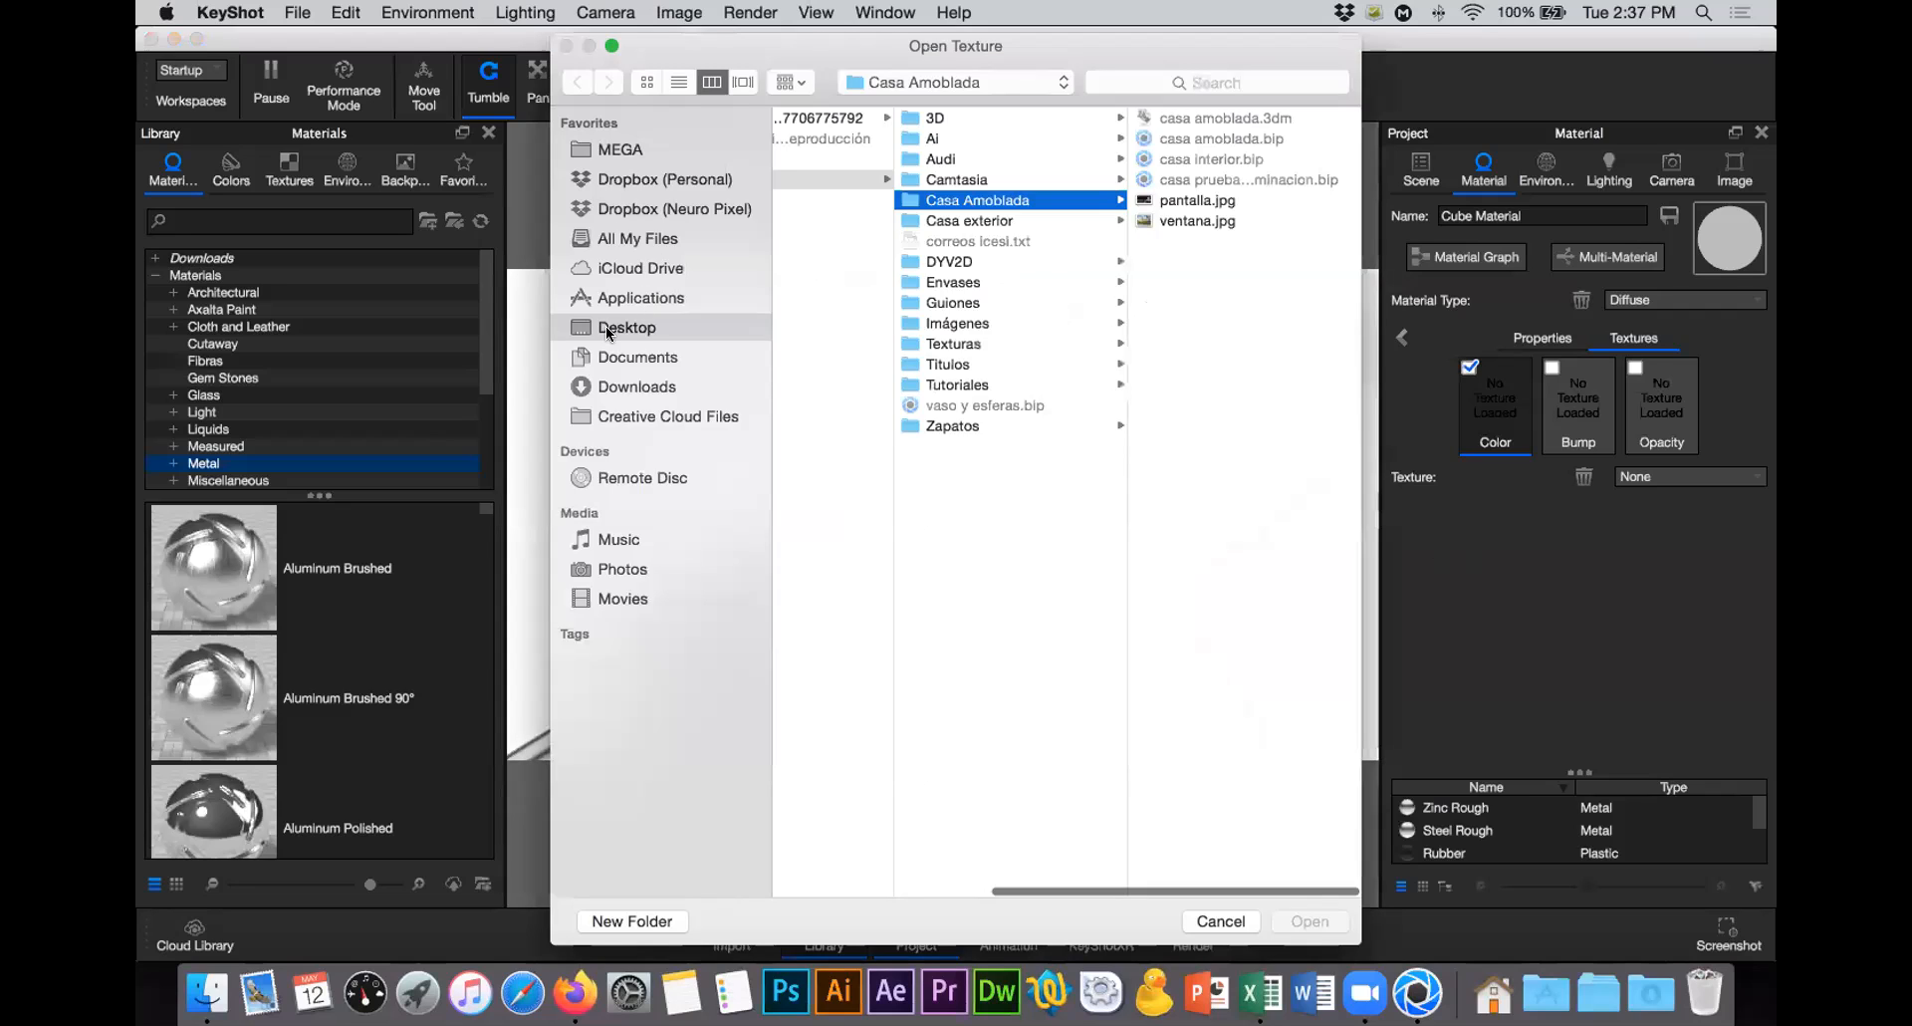
click(613, 327)
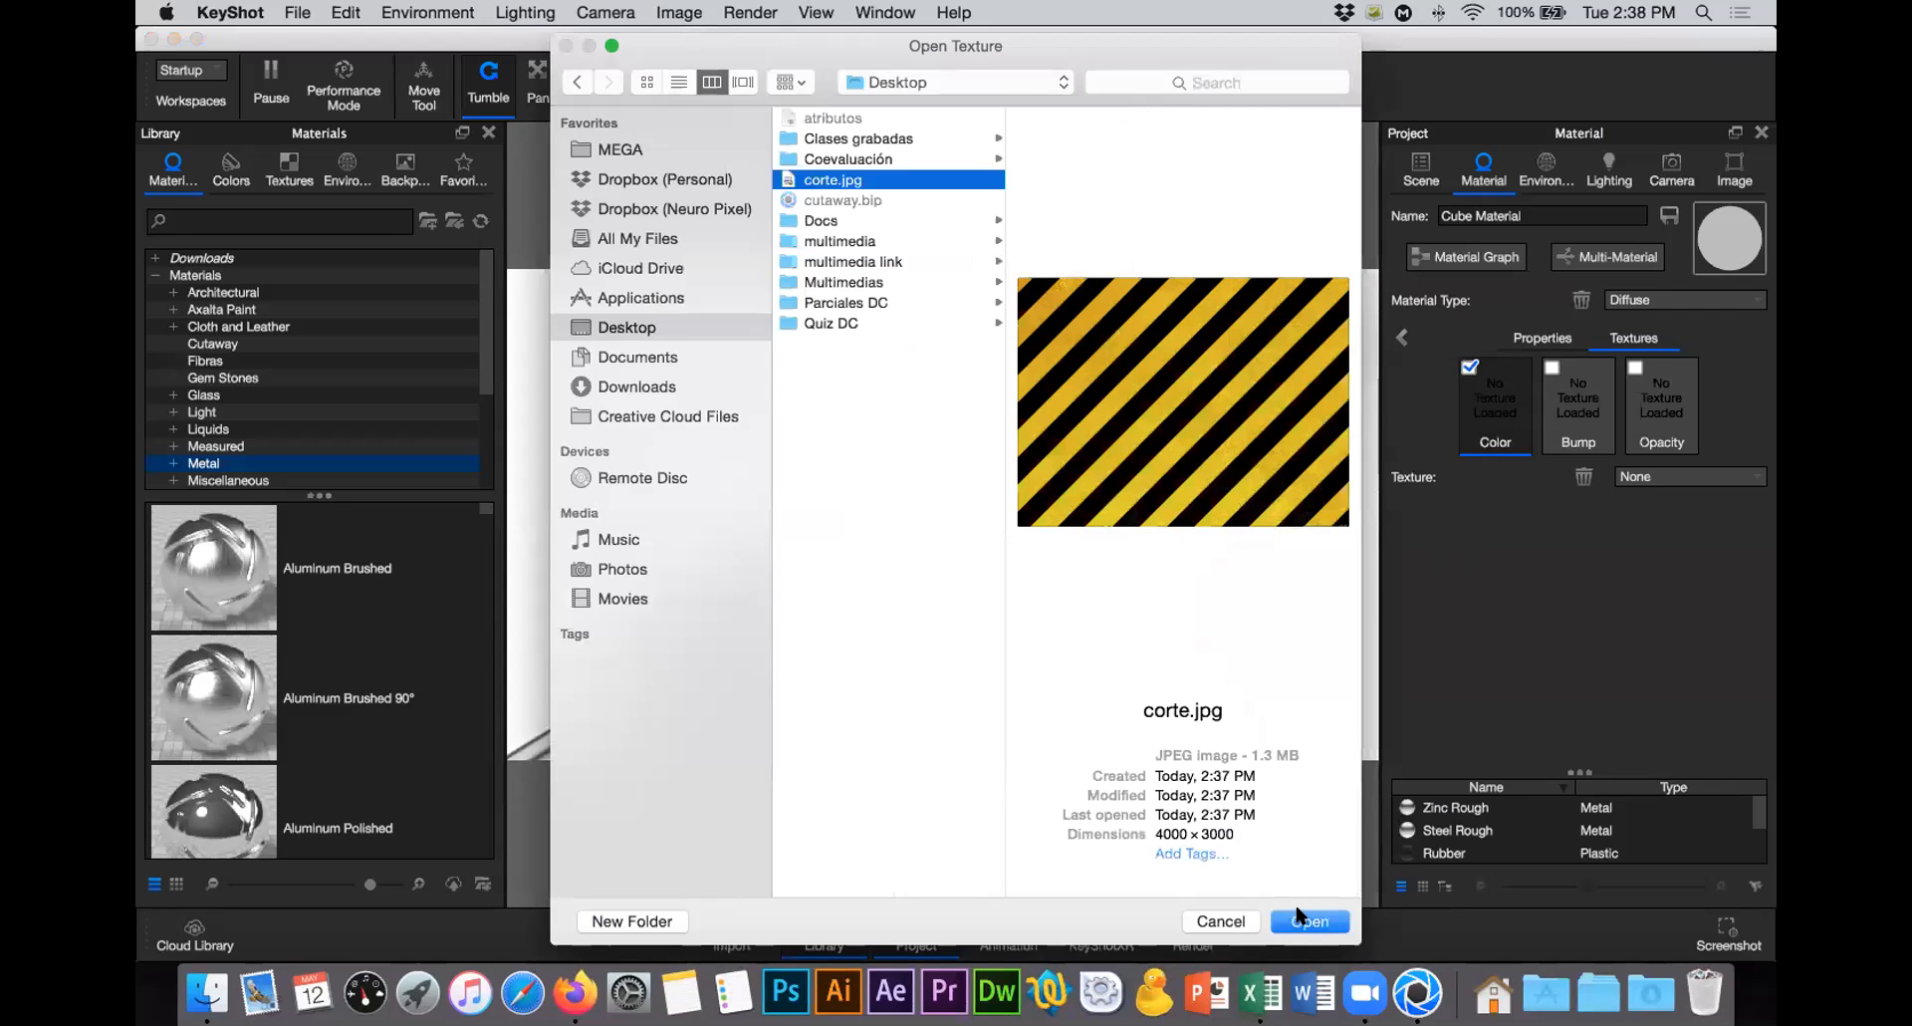
click(1306, 918)
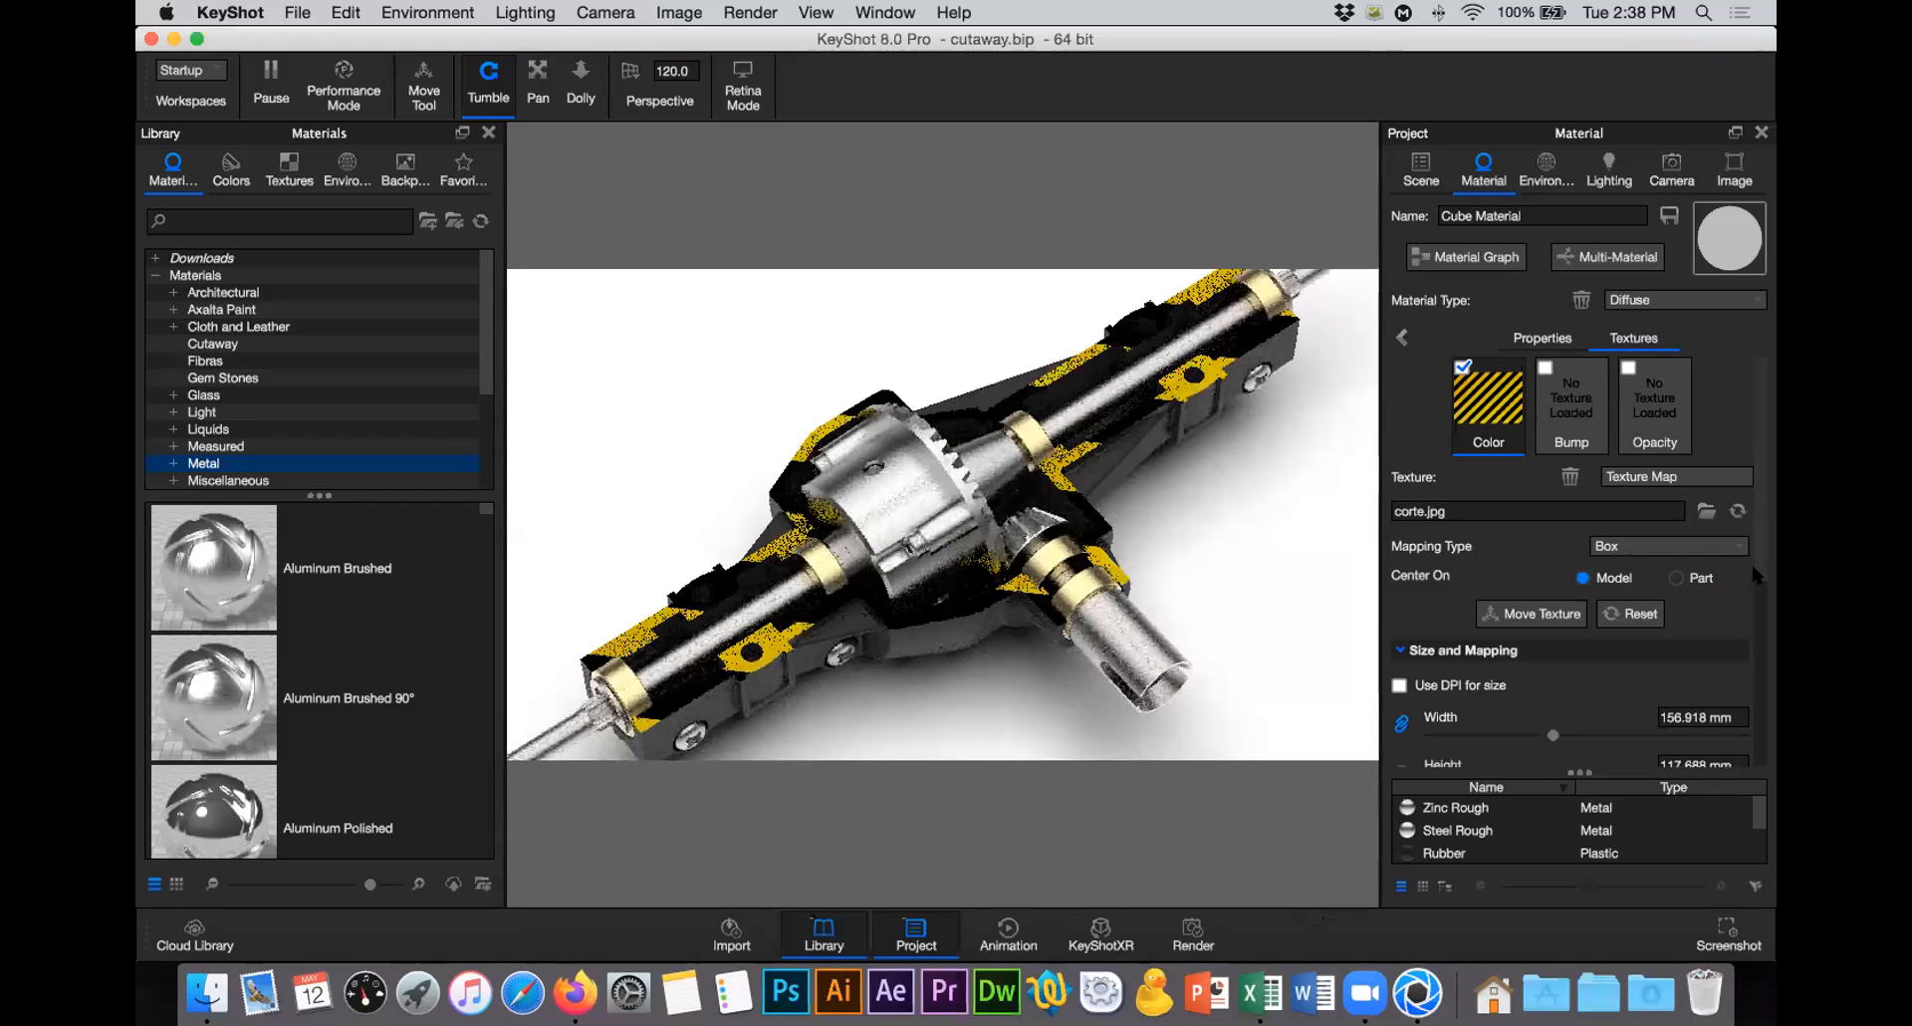
Step: Reduce the stripe texture's size to a width of about 32.4 mm with the height linked
scroll(1555, 665, down, 2)
drag(1530, 660, 1512, 660)
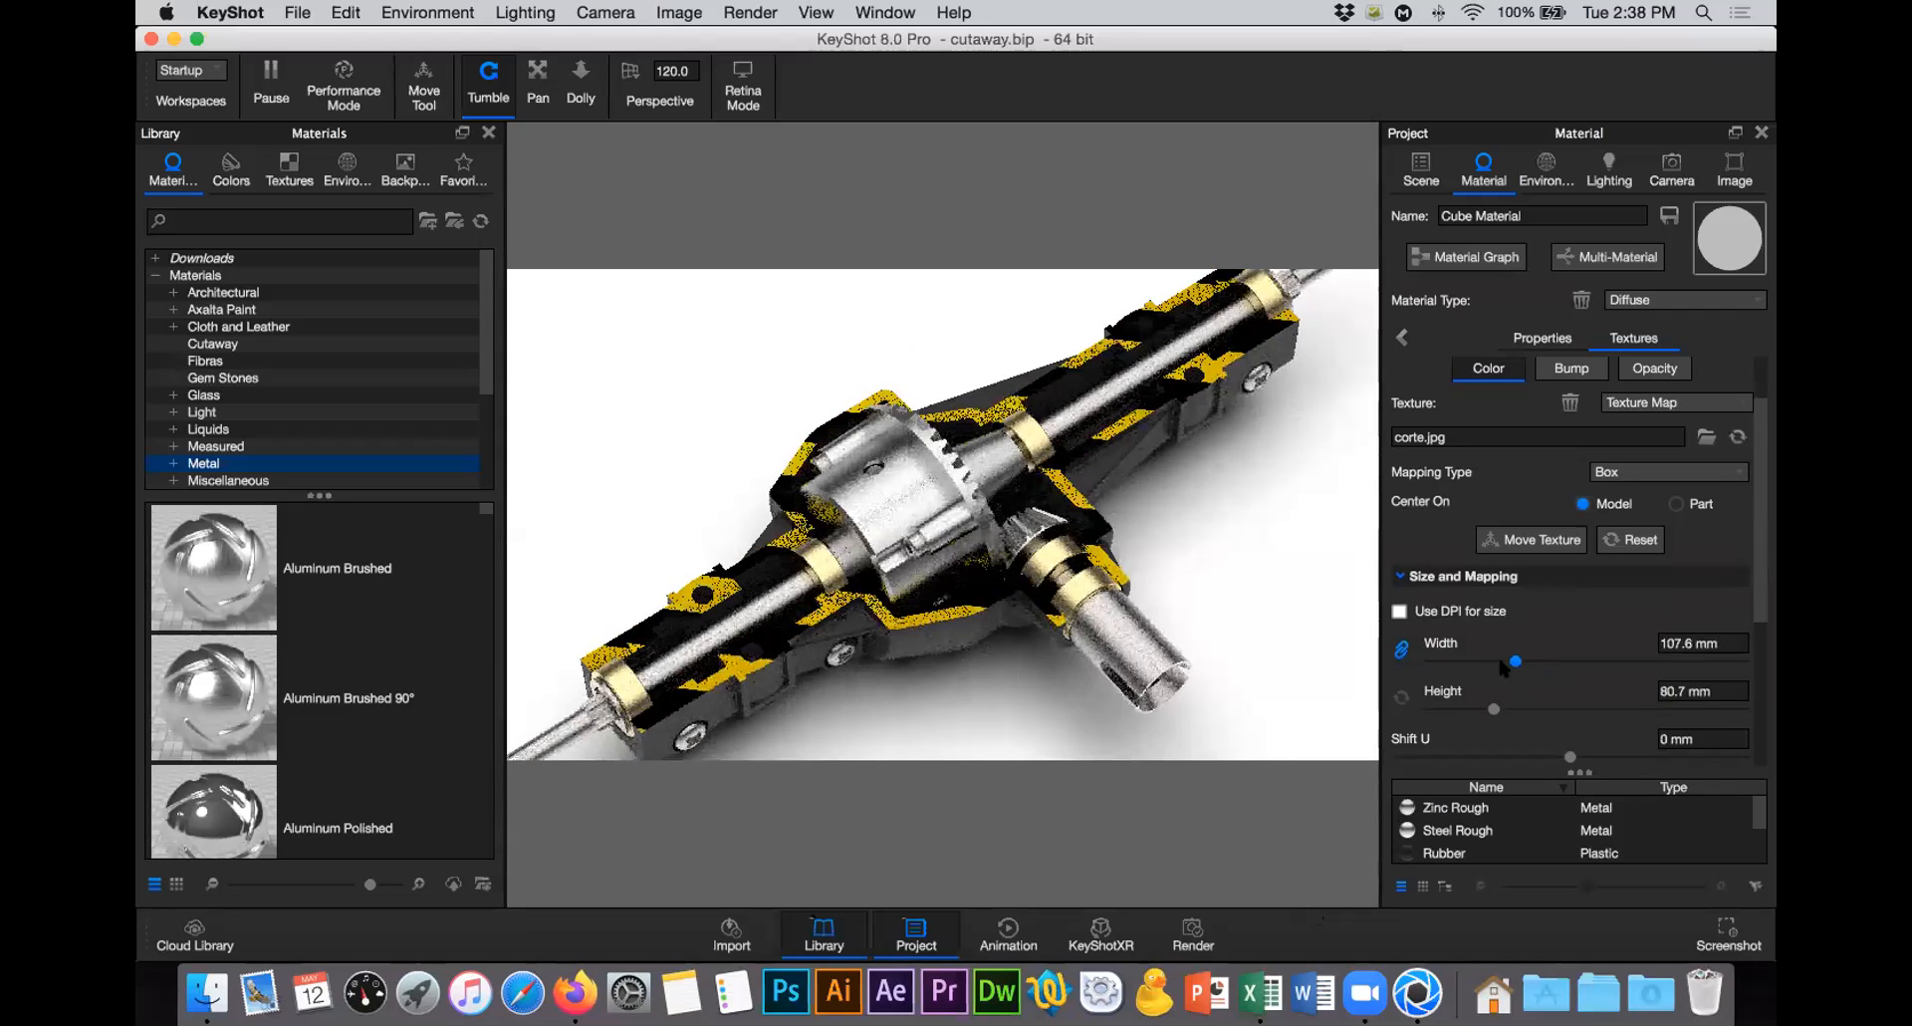
drag(1490, 666, 1451, 675)
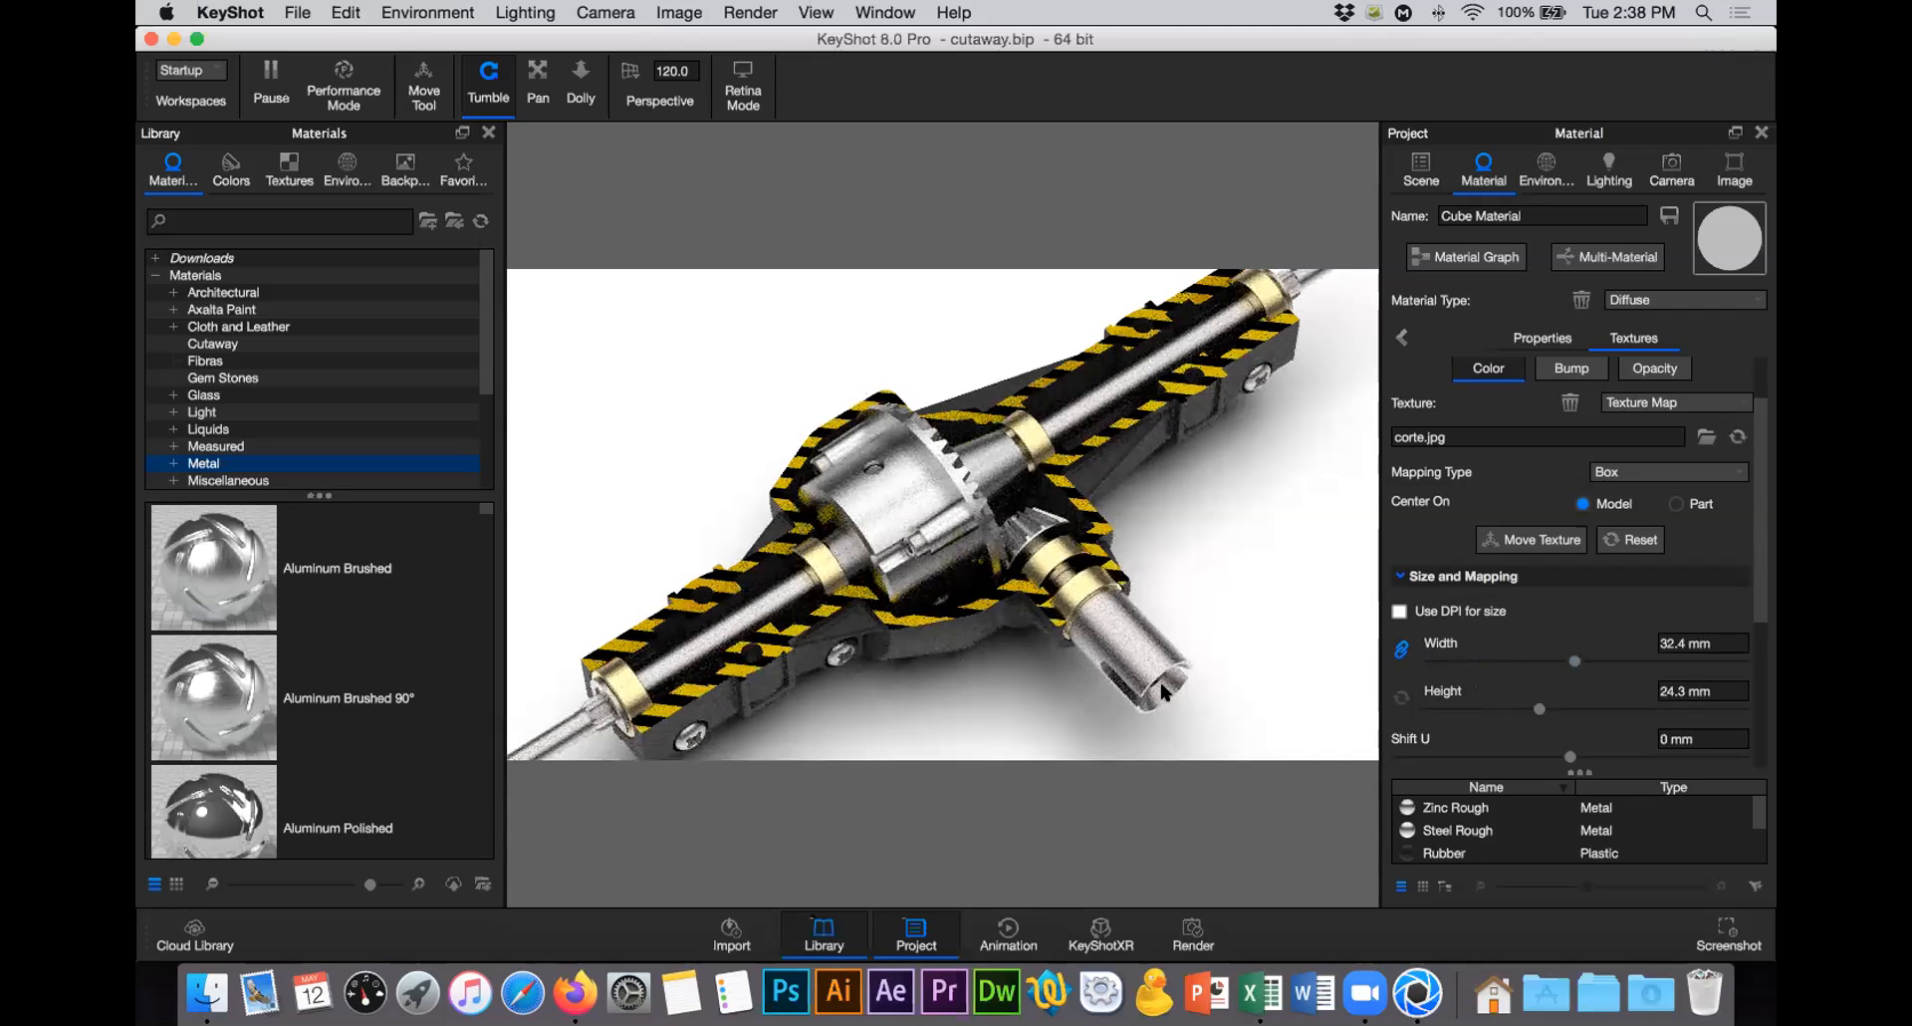
click(1554, 394)
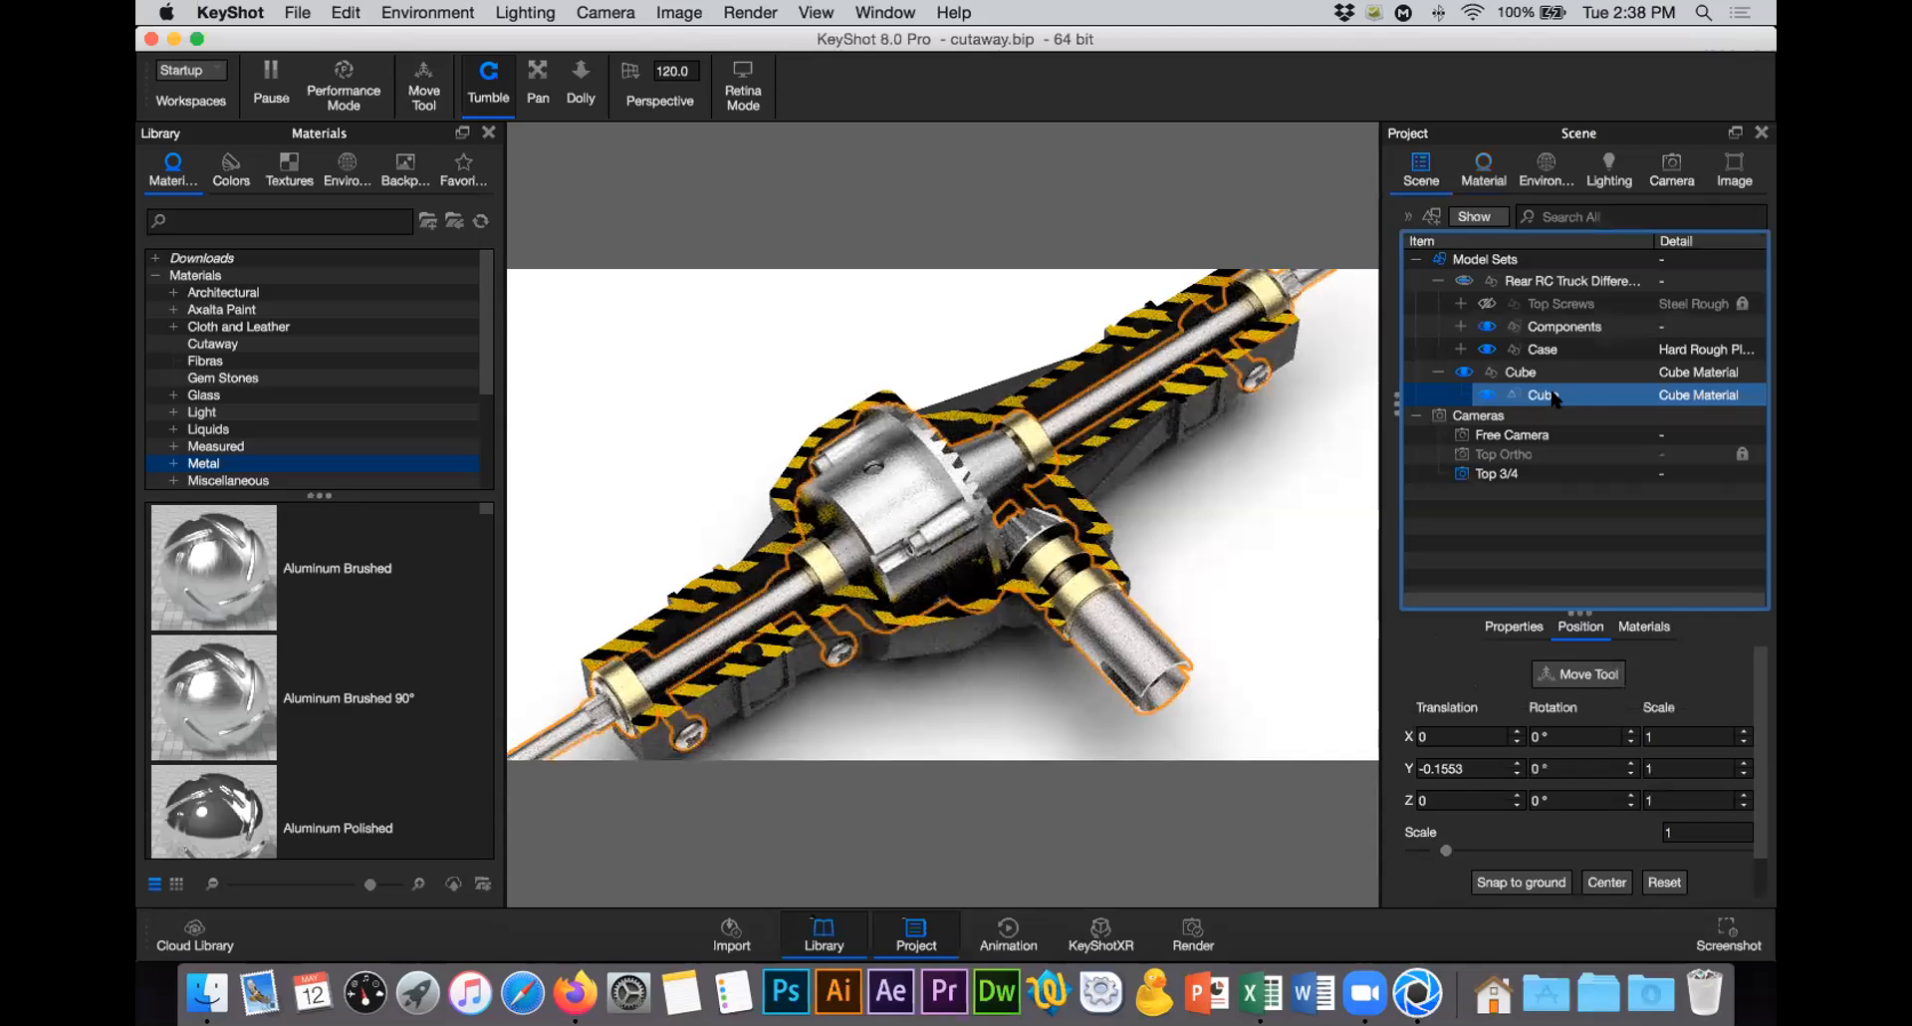
click(423, 92)
drag(1017, 461, 1018, 463)
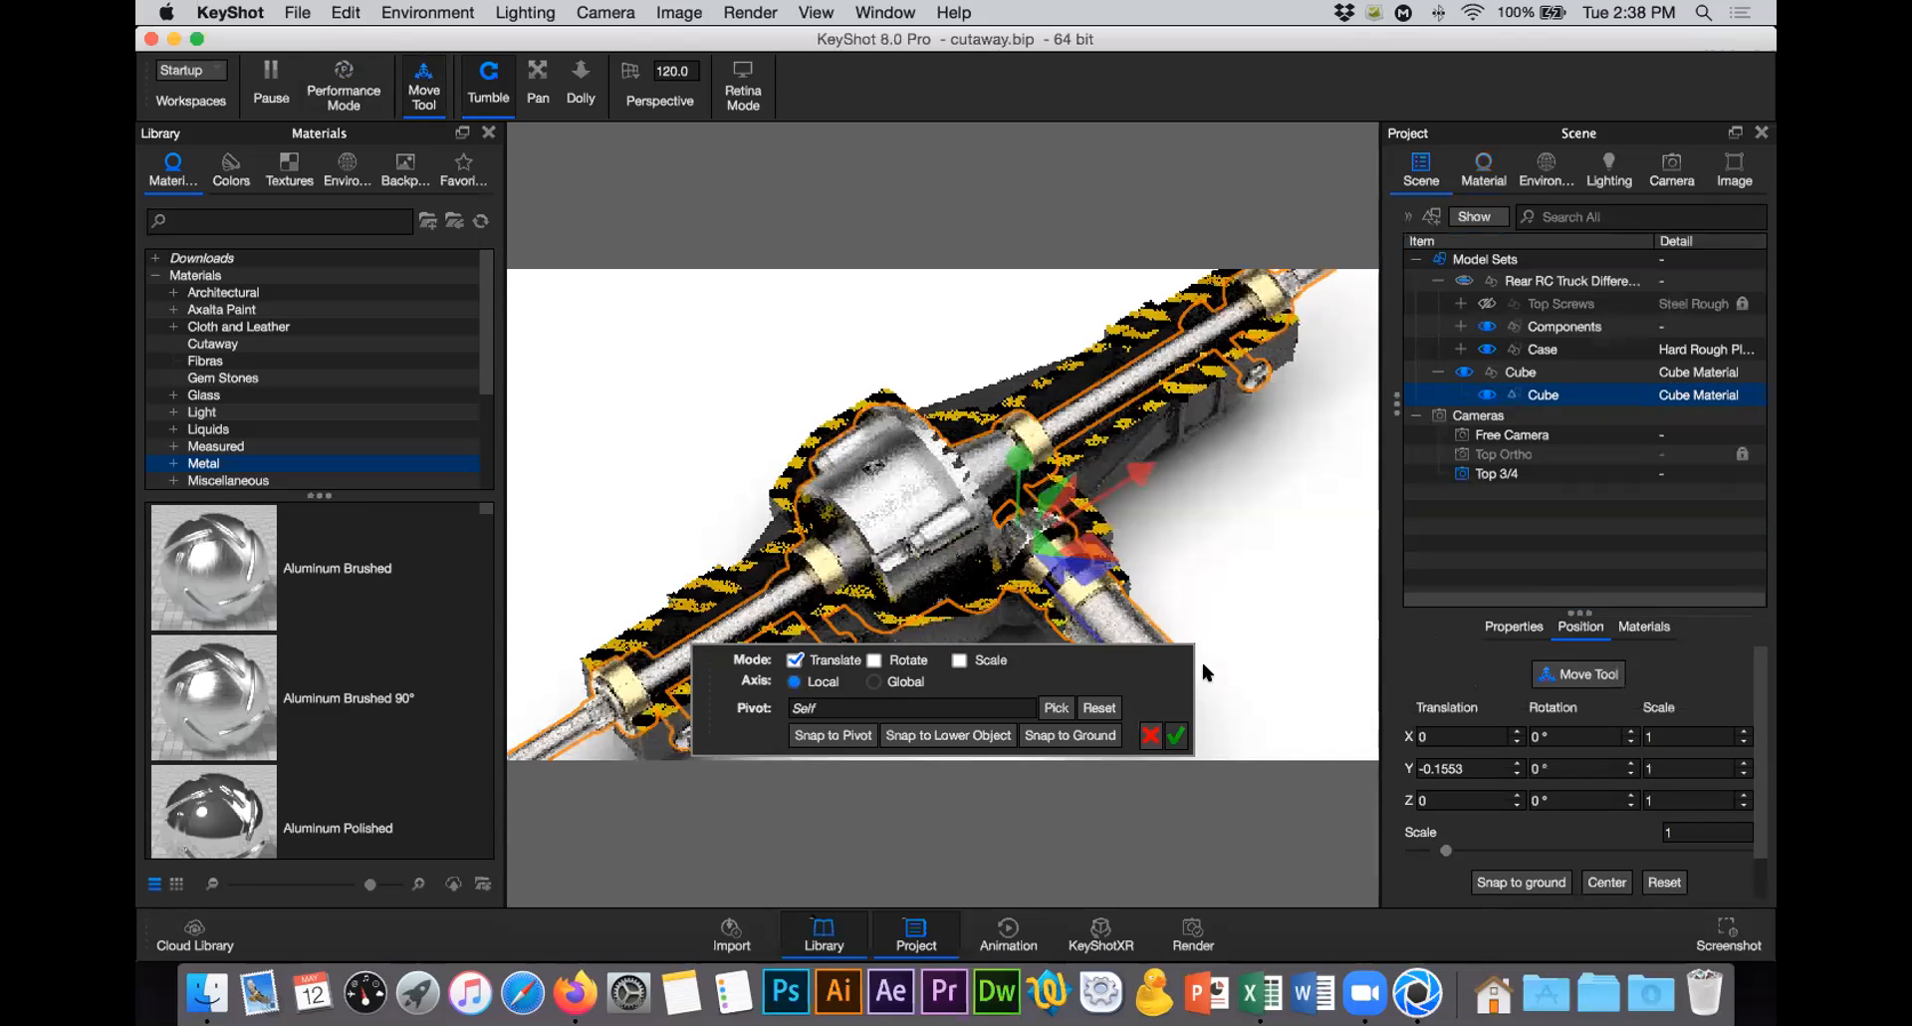
click(1177, 735)
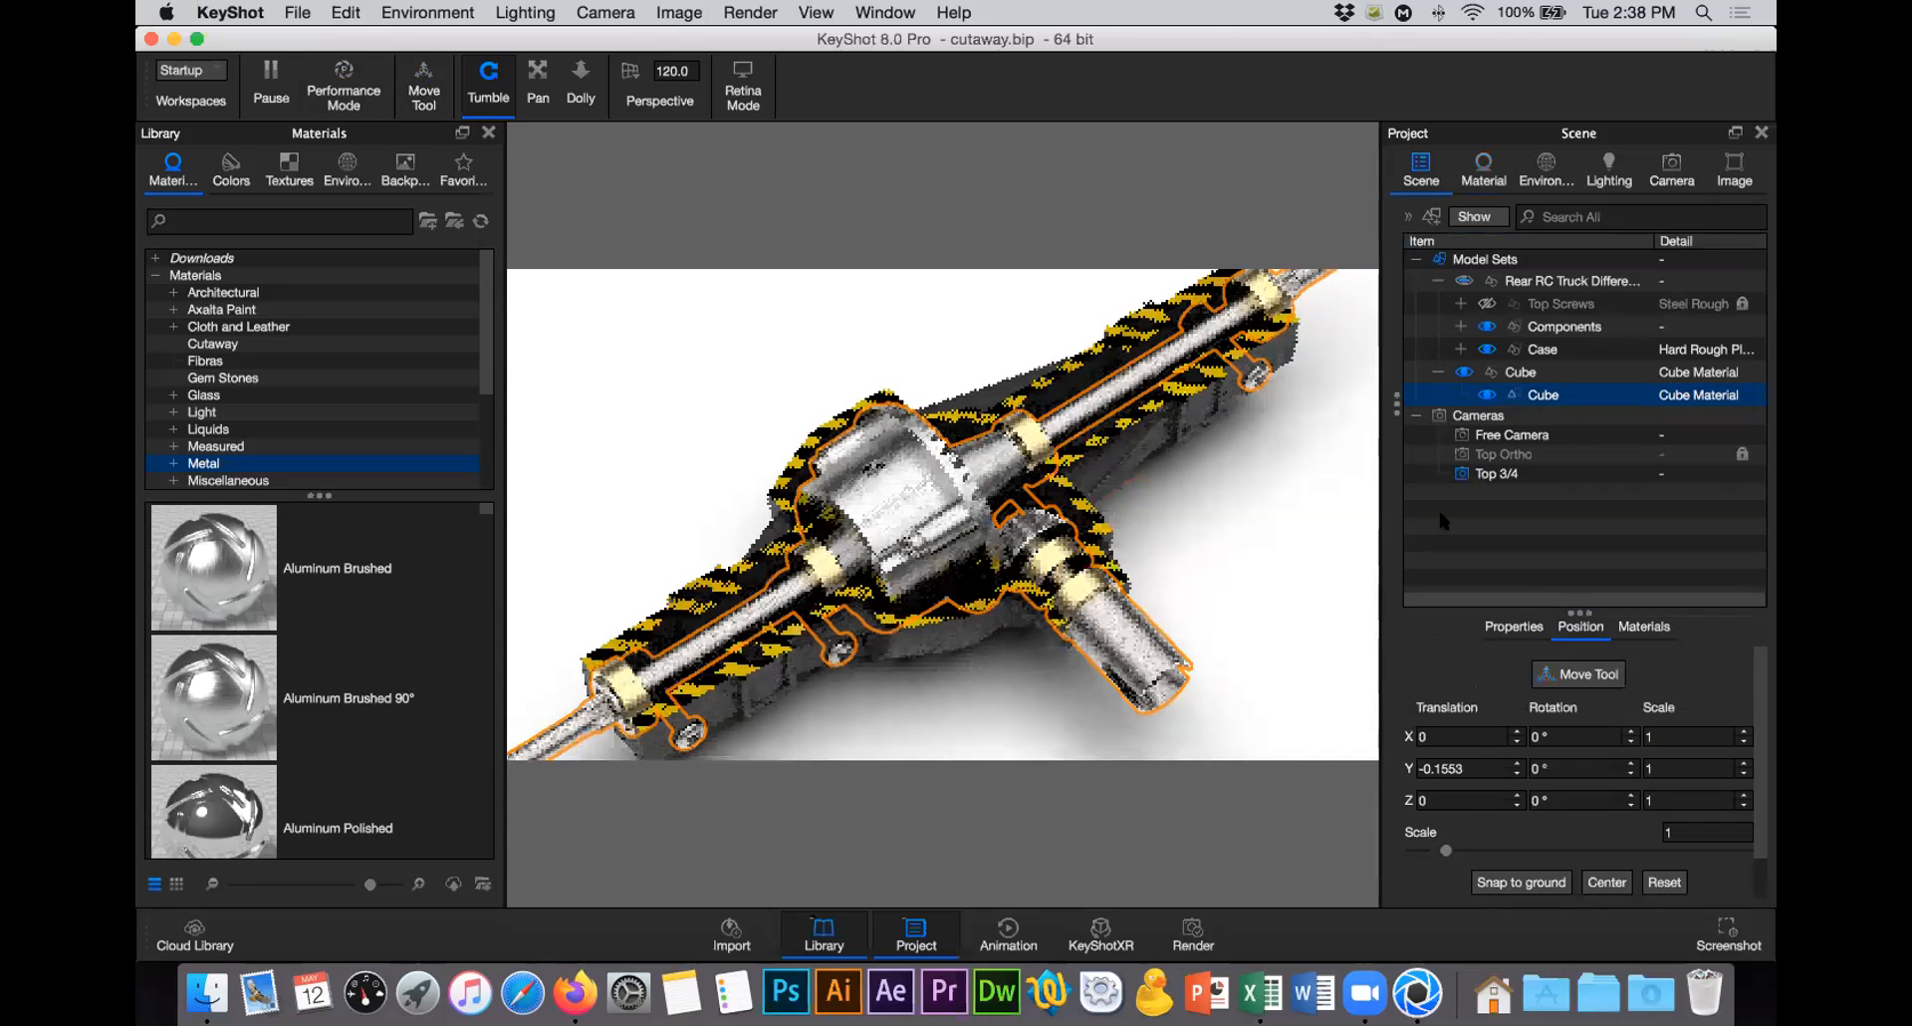
Step: Reopen the cube's material and go back from the diffuse cap settings to its main cutaway properties
click(1556, 506)
click(1550, 395)
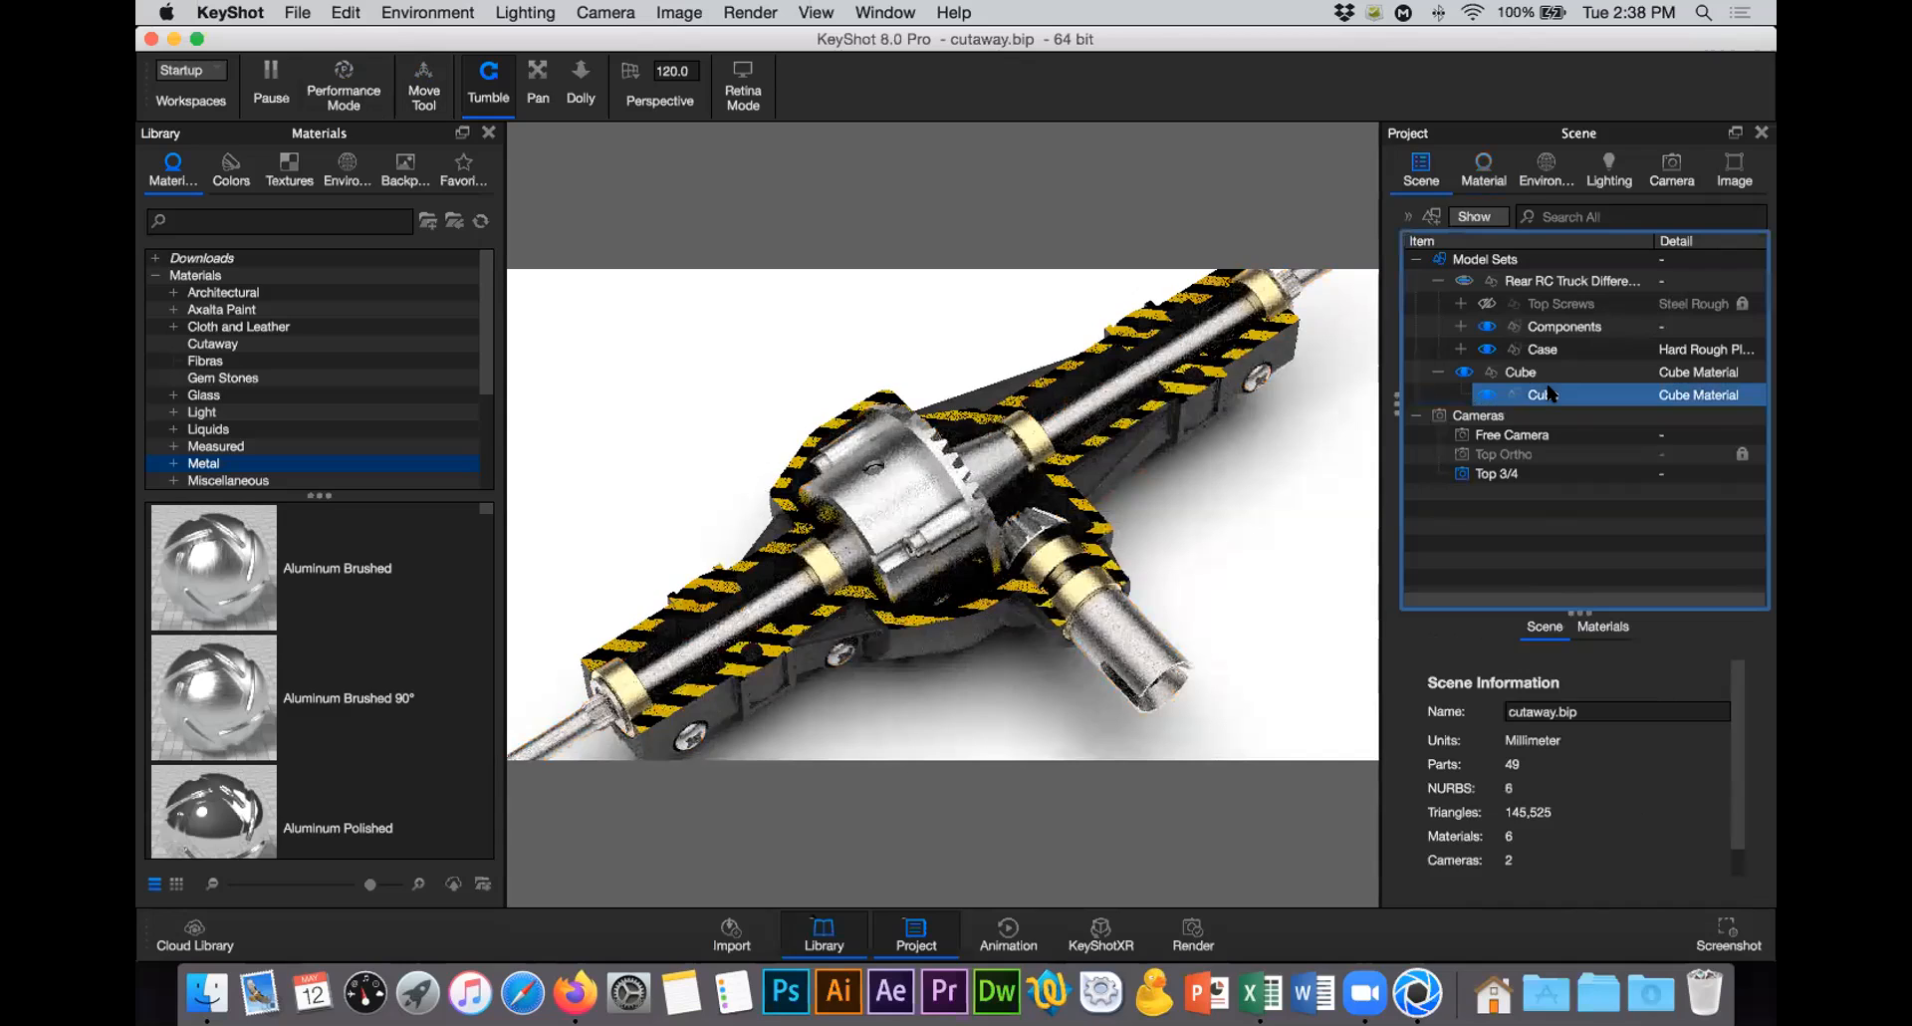
click(1475, 184)
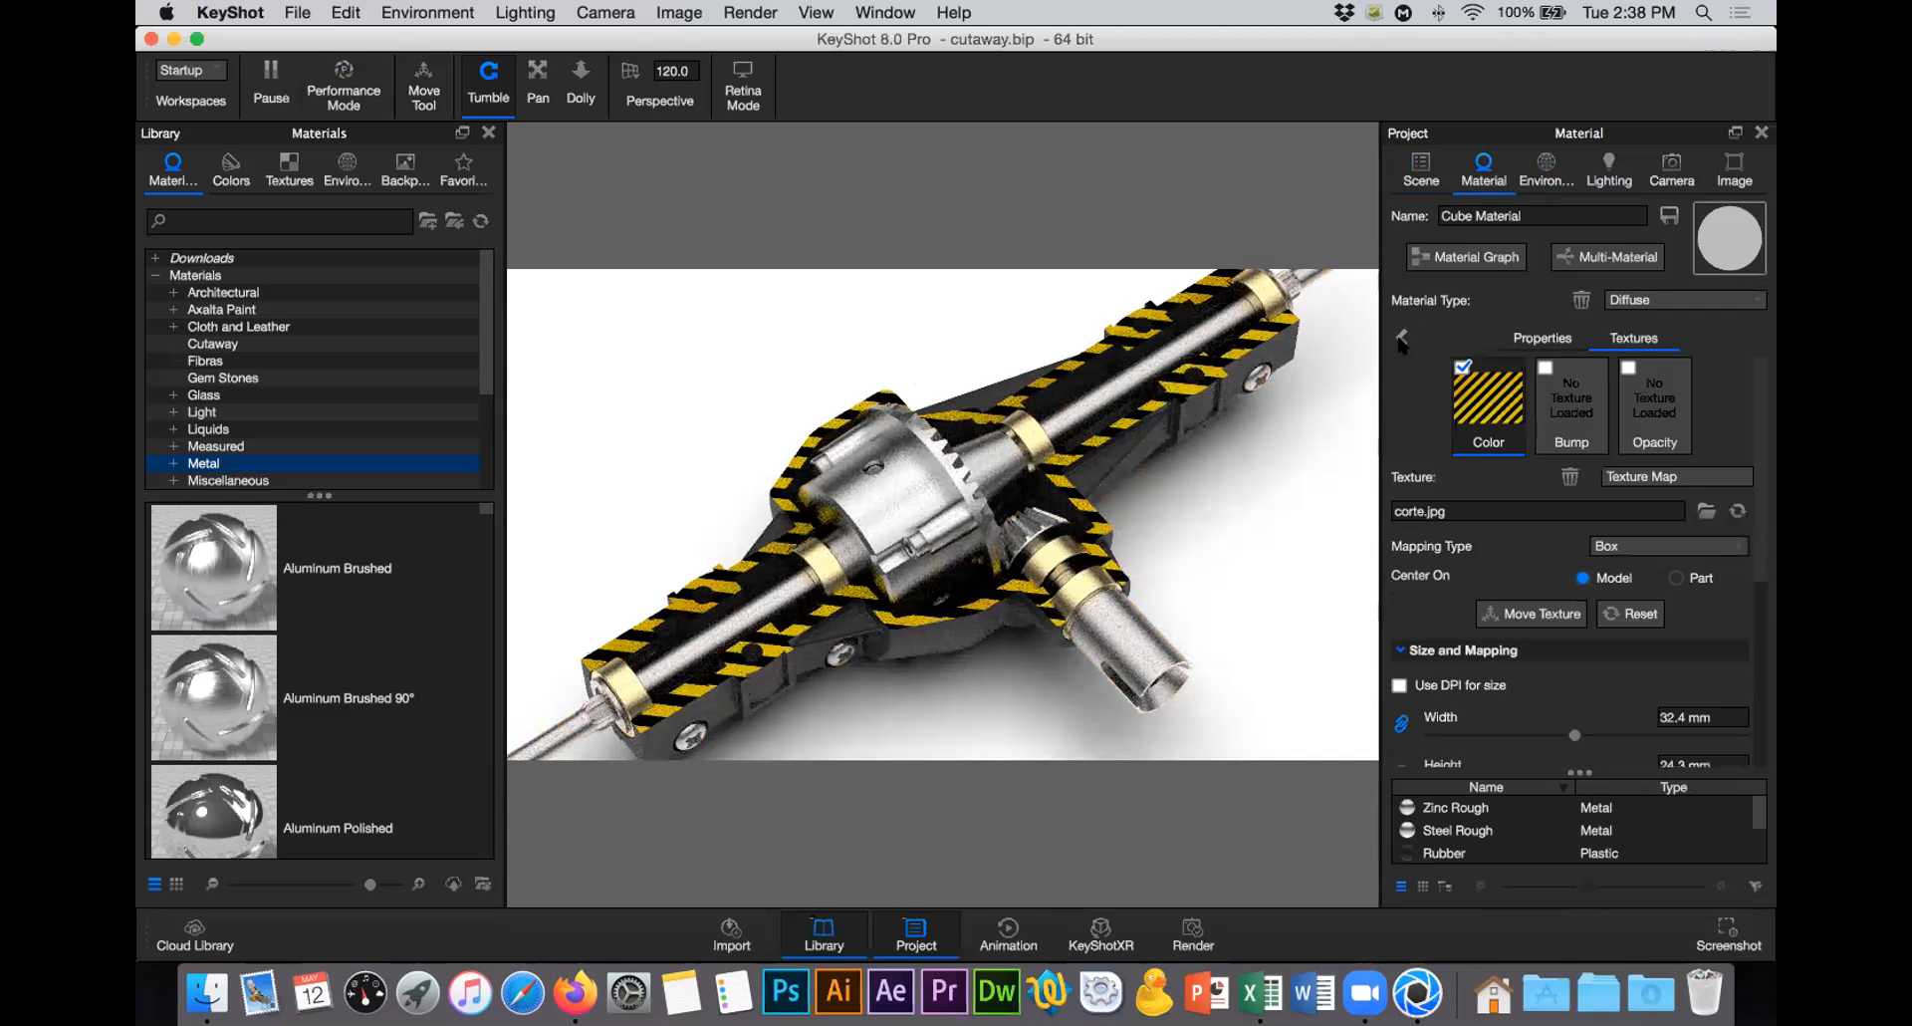
click(1559, 629)
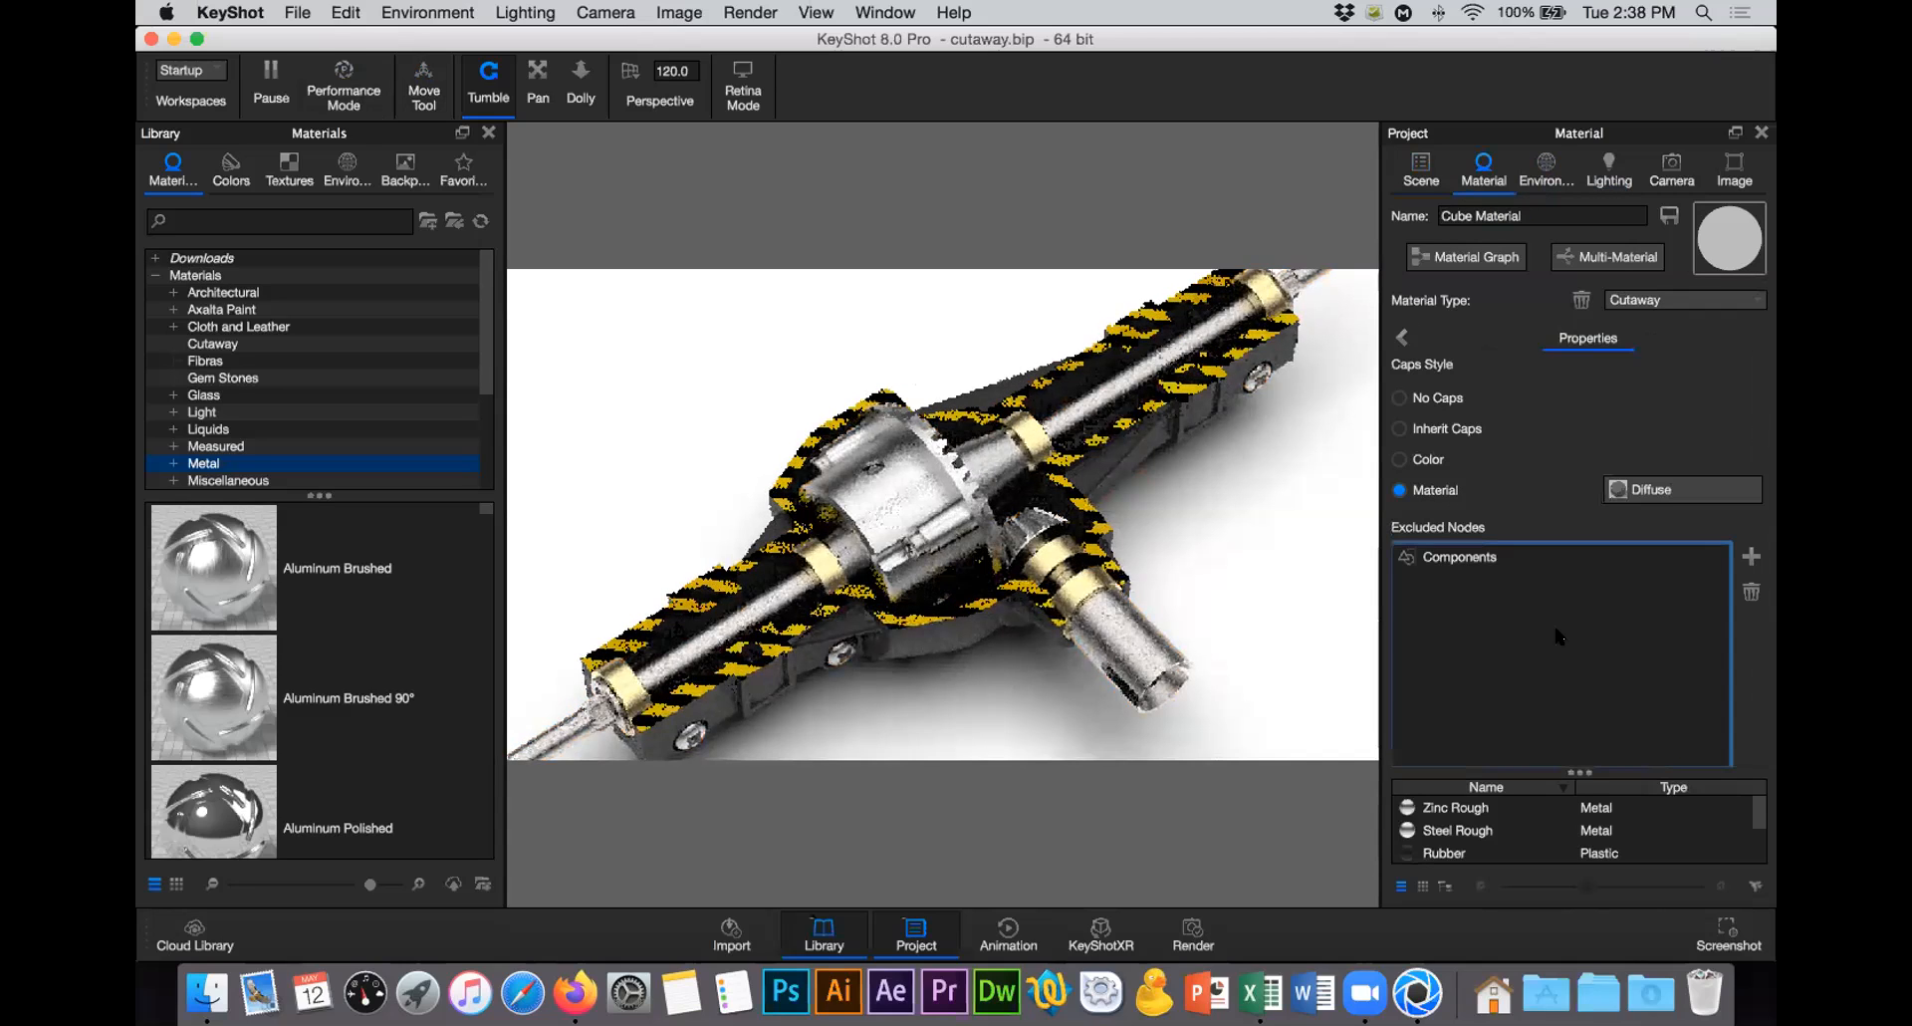
click(1399, 146)
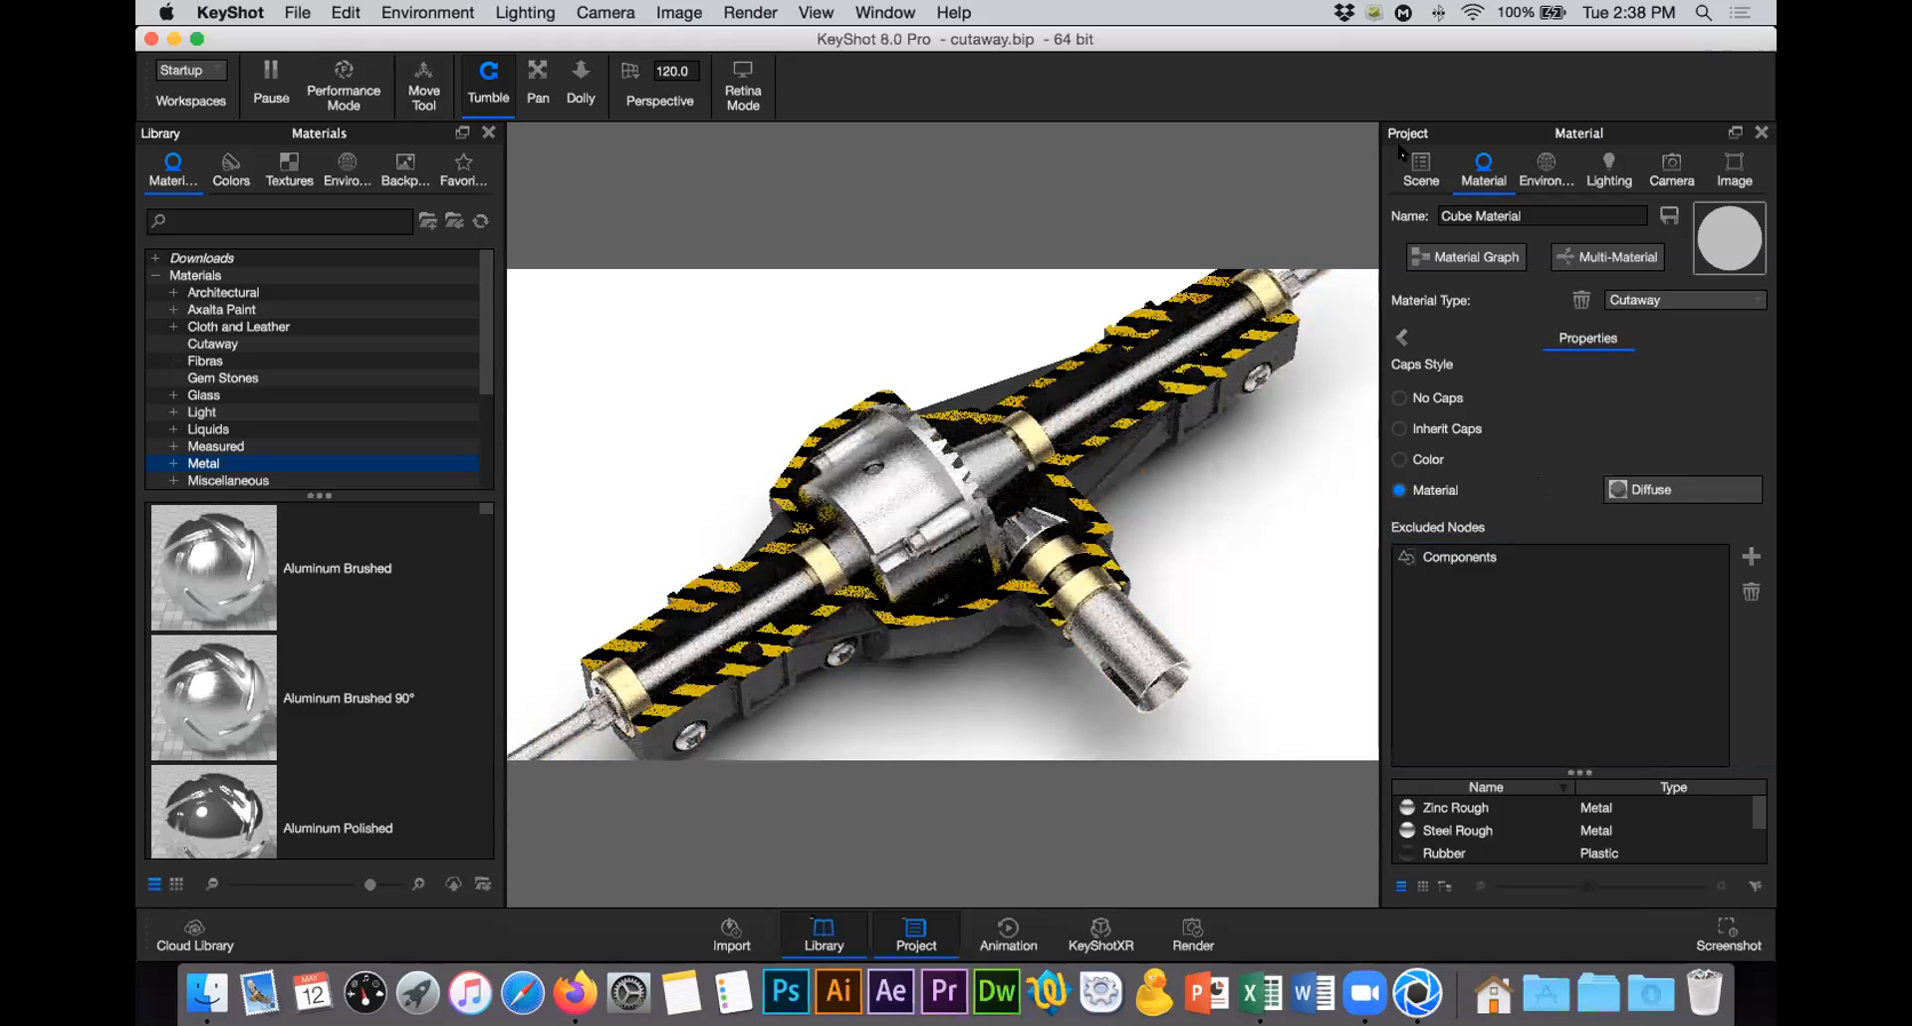
Step: Select the cutaway cube in the scene and move it vertically to a Y translation of about -0.1719
click(1421, 169)
click(1520, 390)
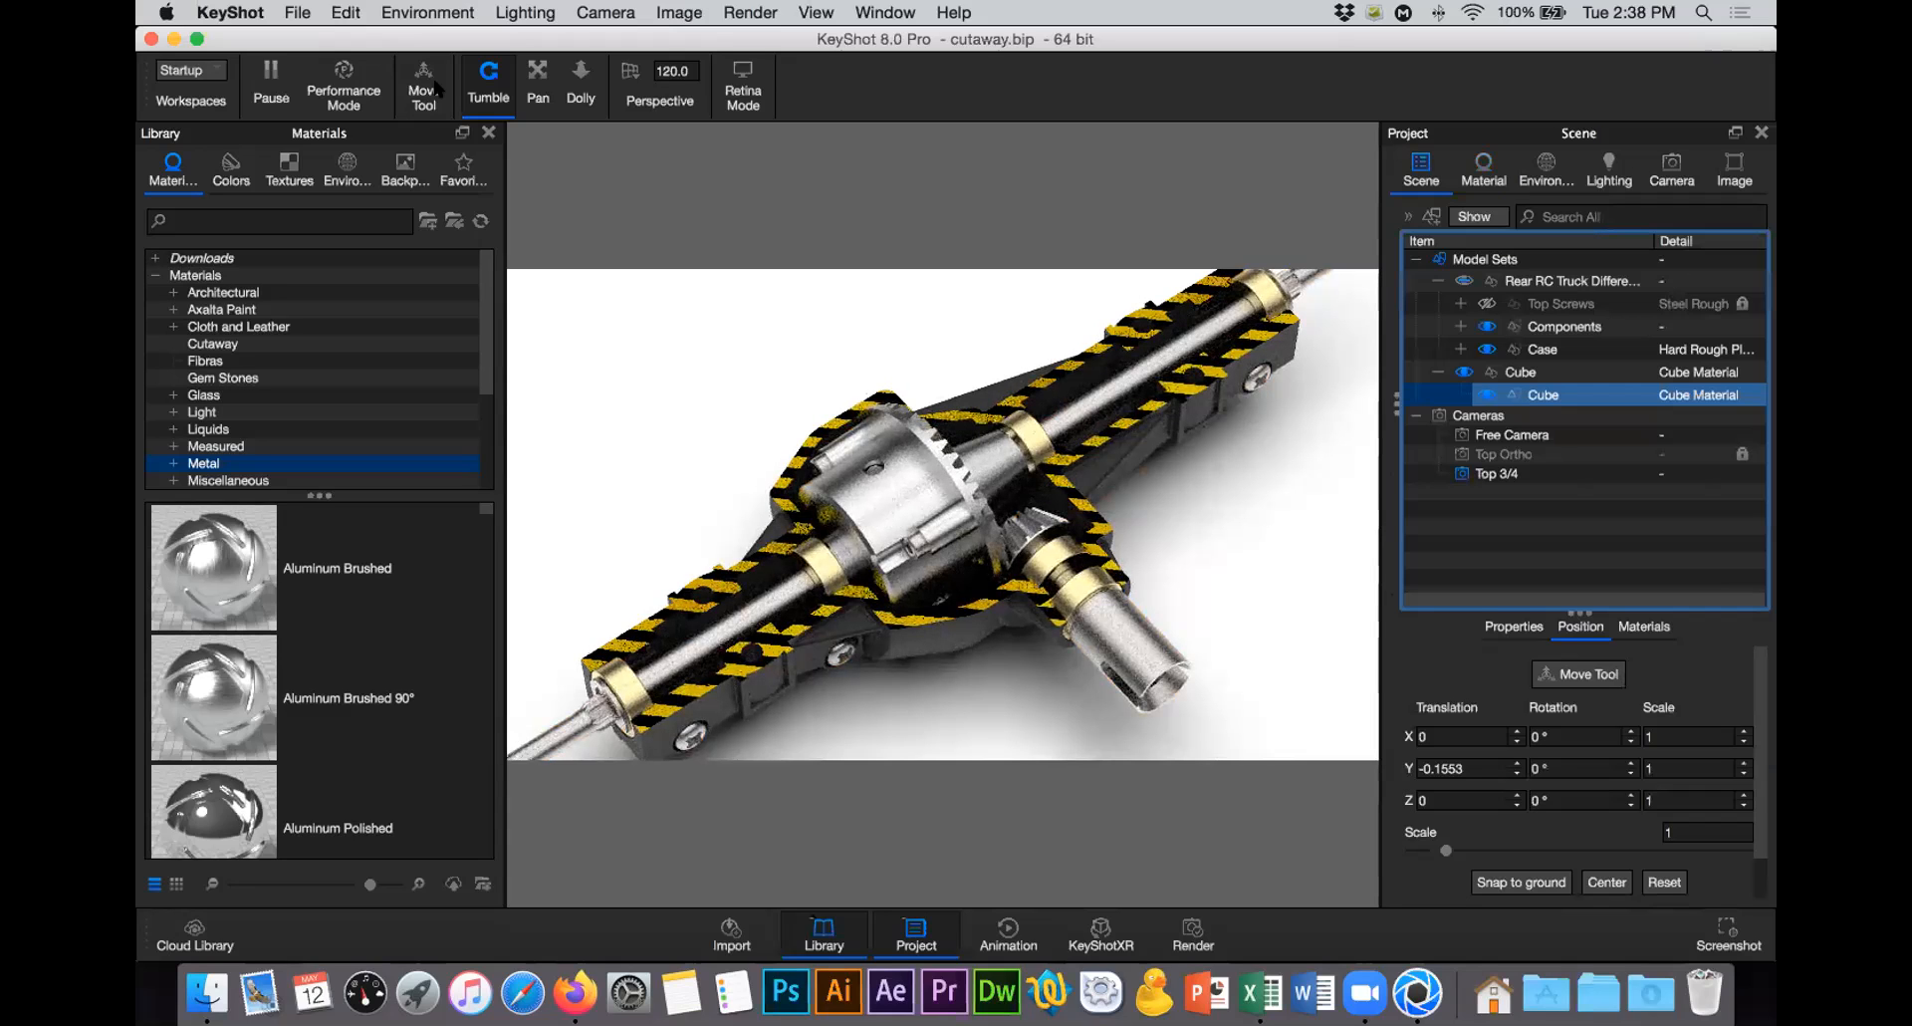
key(super+d)
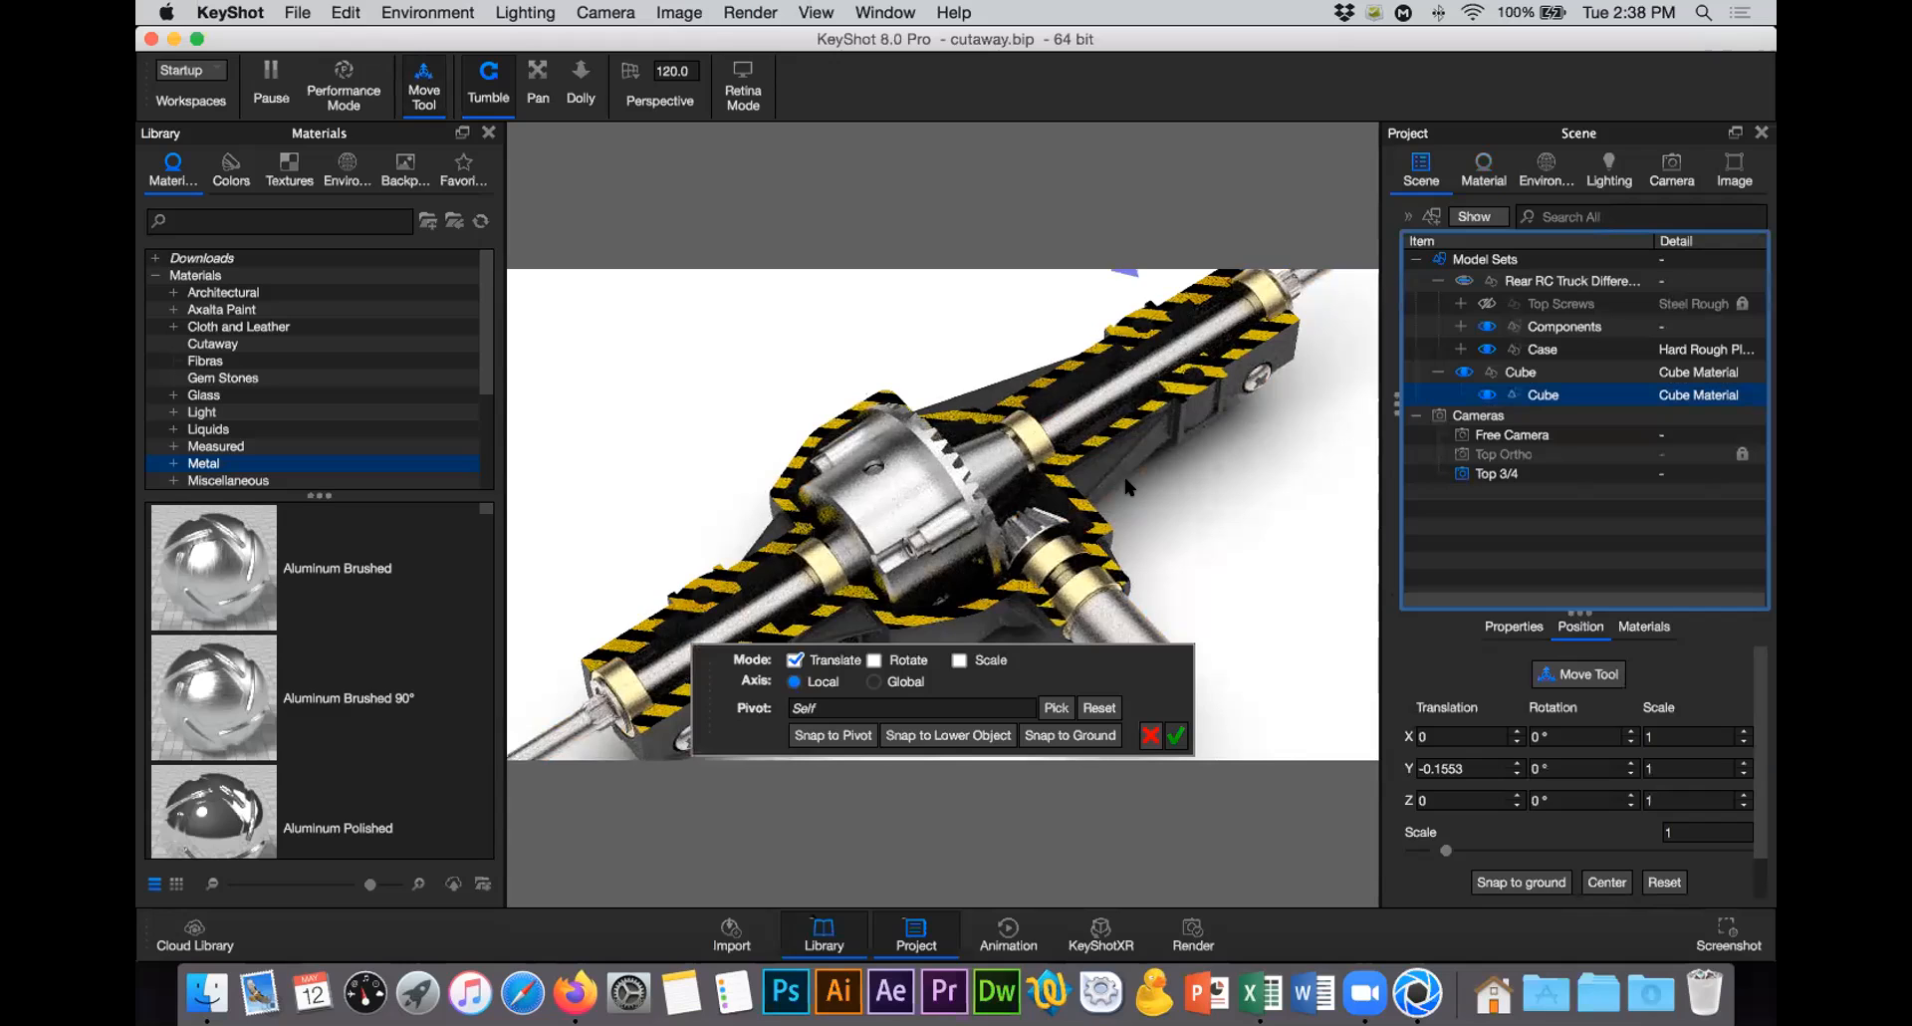
scroll(1128, 487, down, 5)
scroll(1047, 327, down, 3)
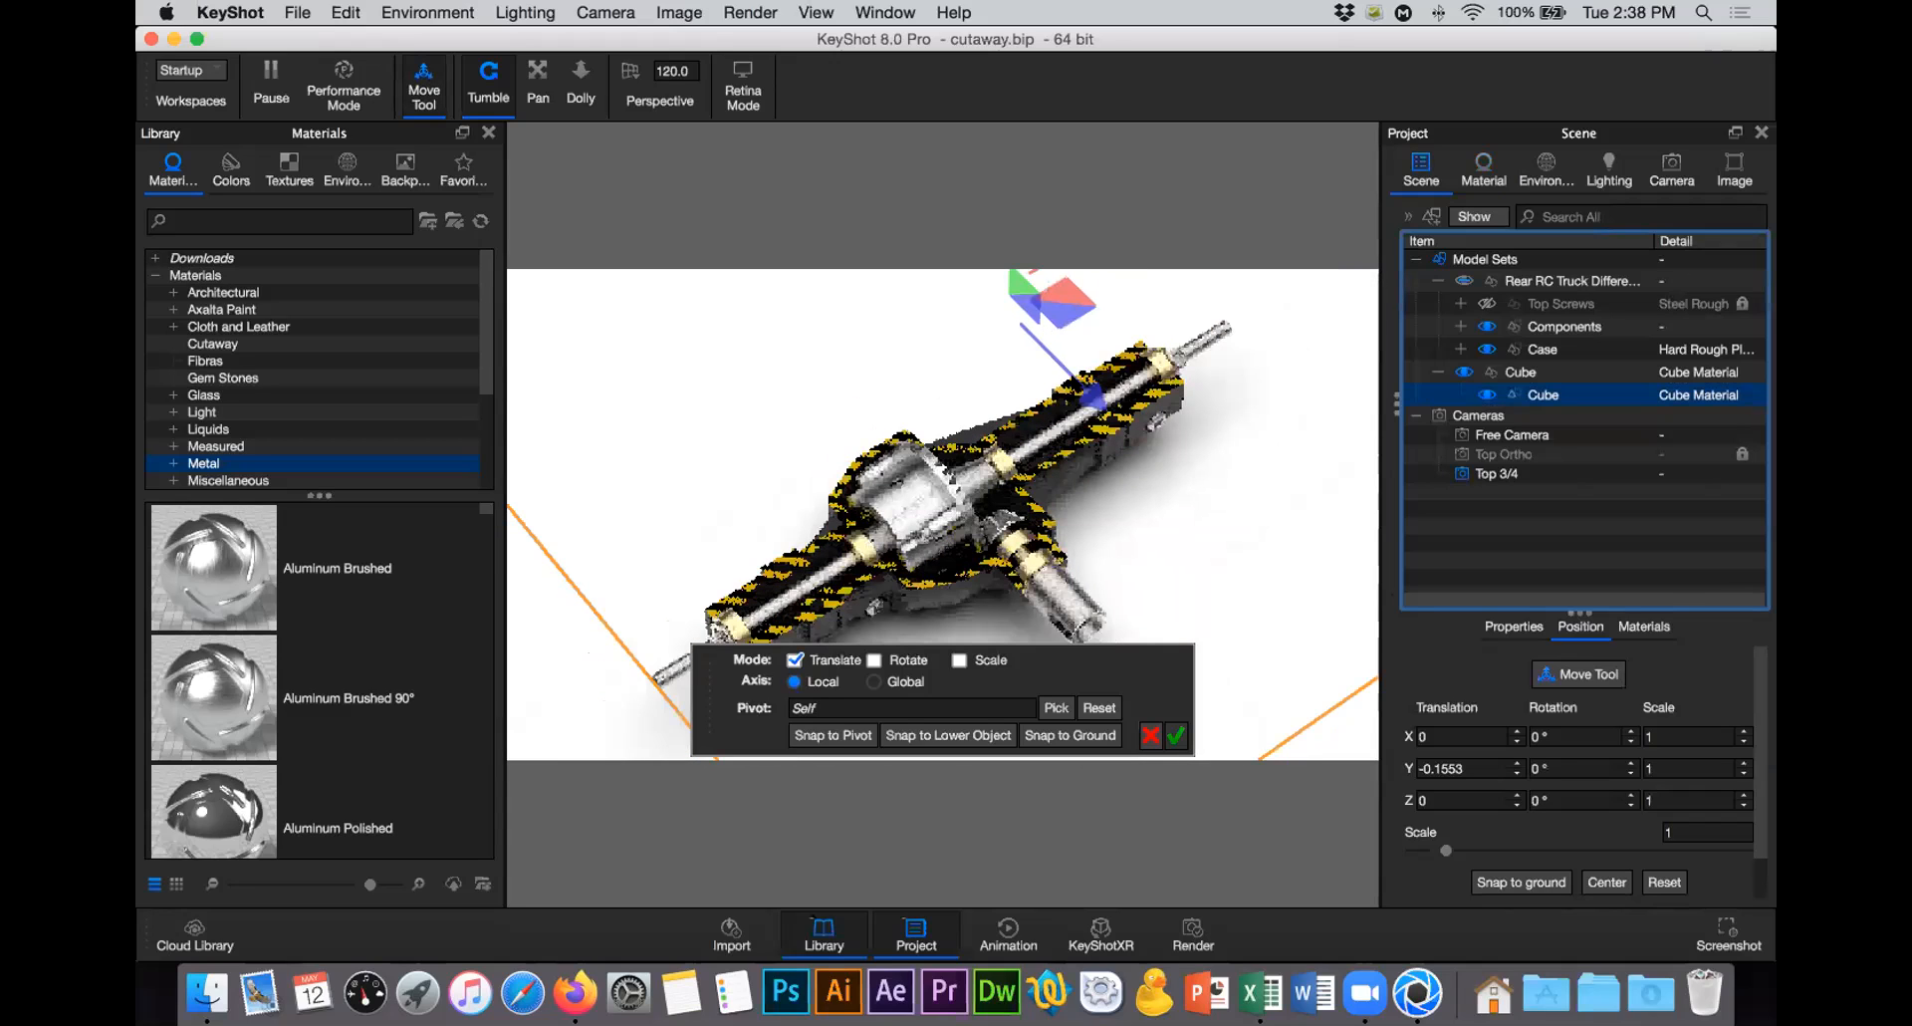
scroll(985, 287, down, 2)
mouse_move(981, 289)
mouse_down()
mouse_move(983, 307)
mouse_move(982, 290)
mouse_up()
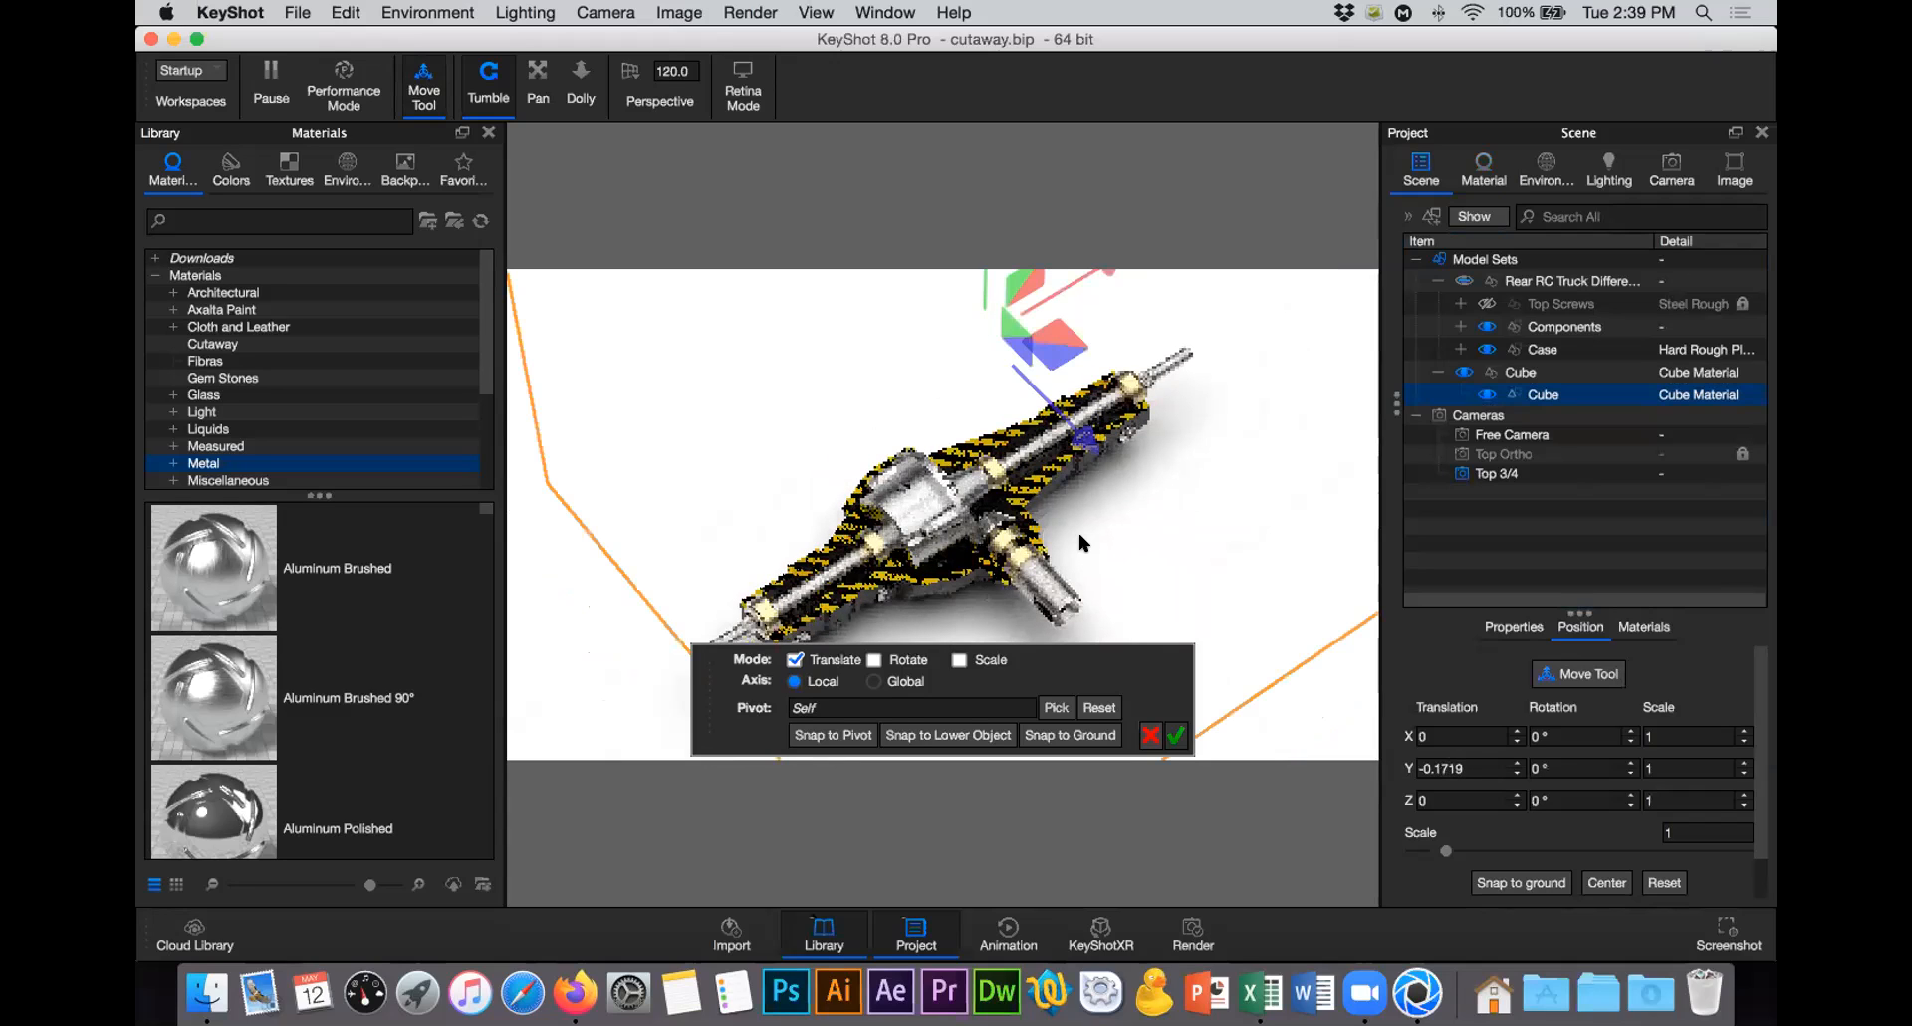
Step: Move the cutaway cube along Z to a translation of about 0.4108 and accept the new position
scroll(1081, 541, up, 2)
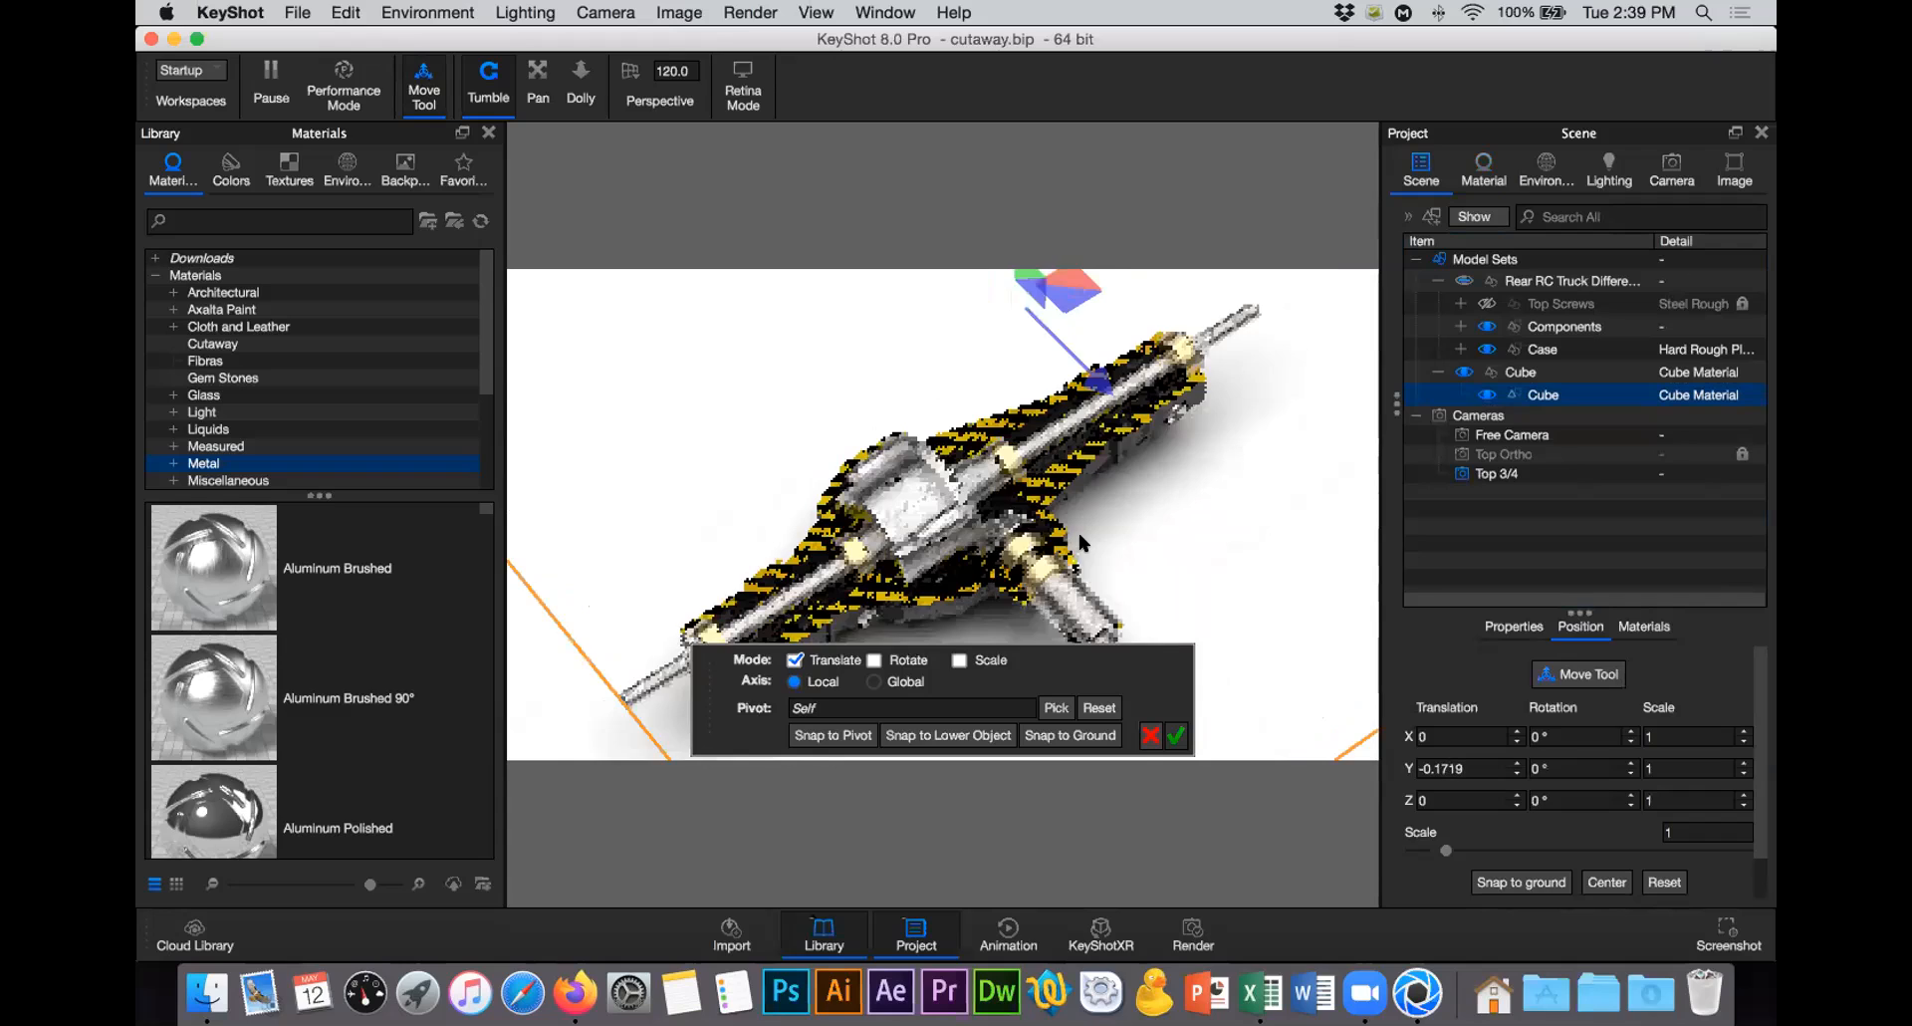
scroll(1081, 541, down, 2)
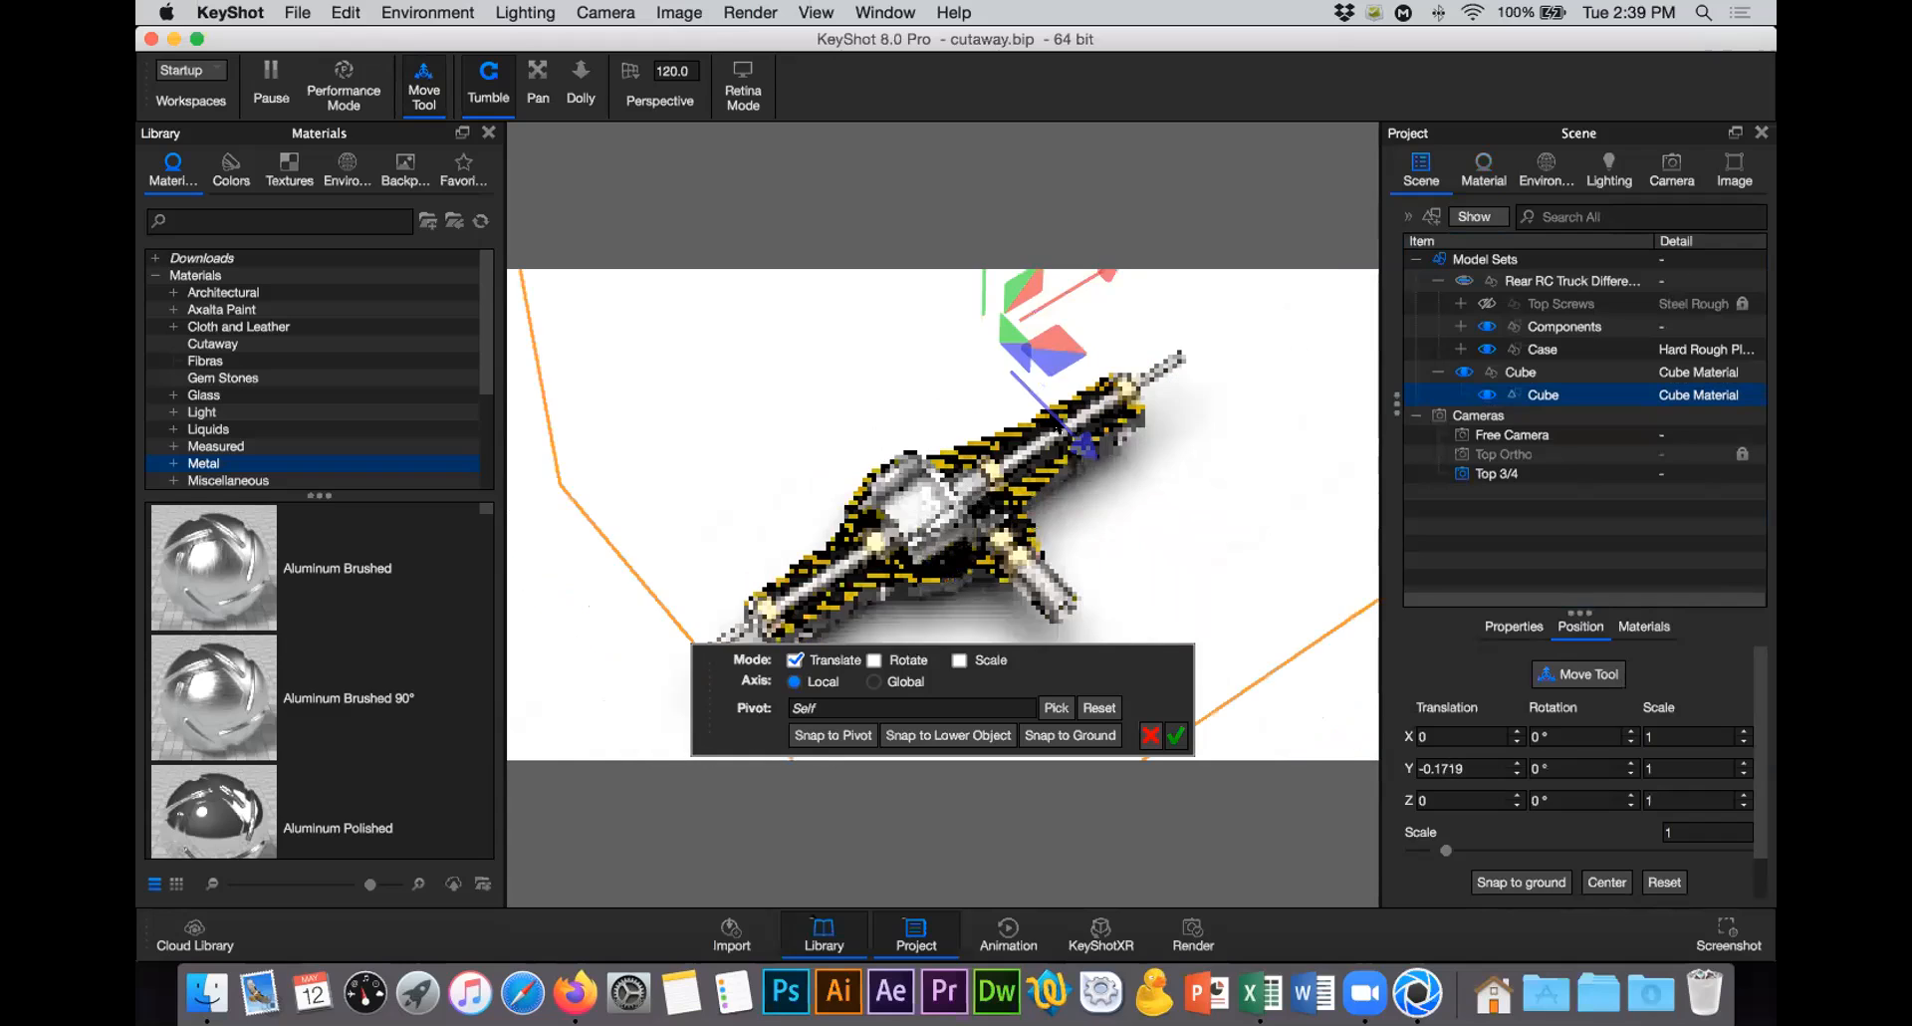
drag(1085, 446, 1089, 454)
drag(1131, 515, 1217, 614)
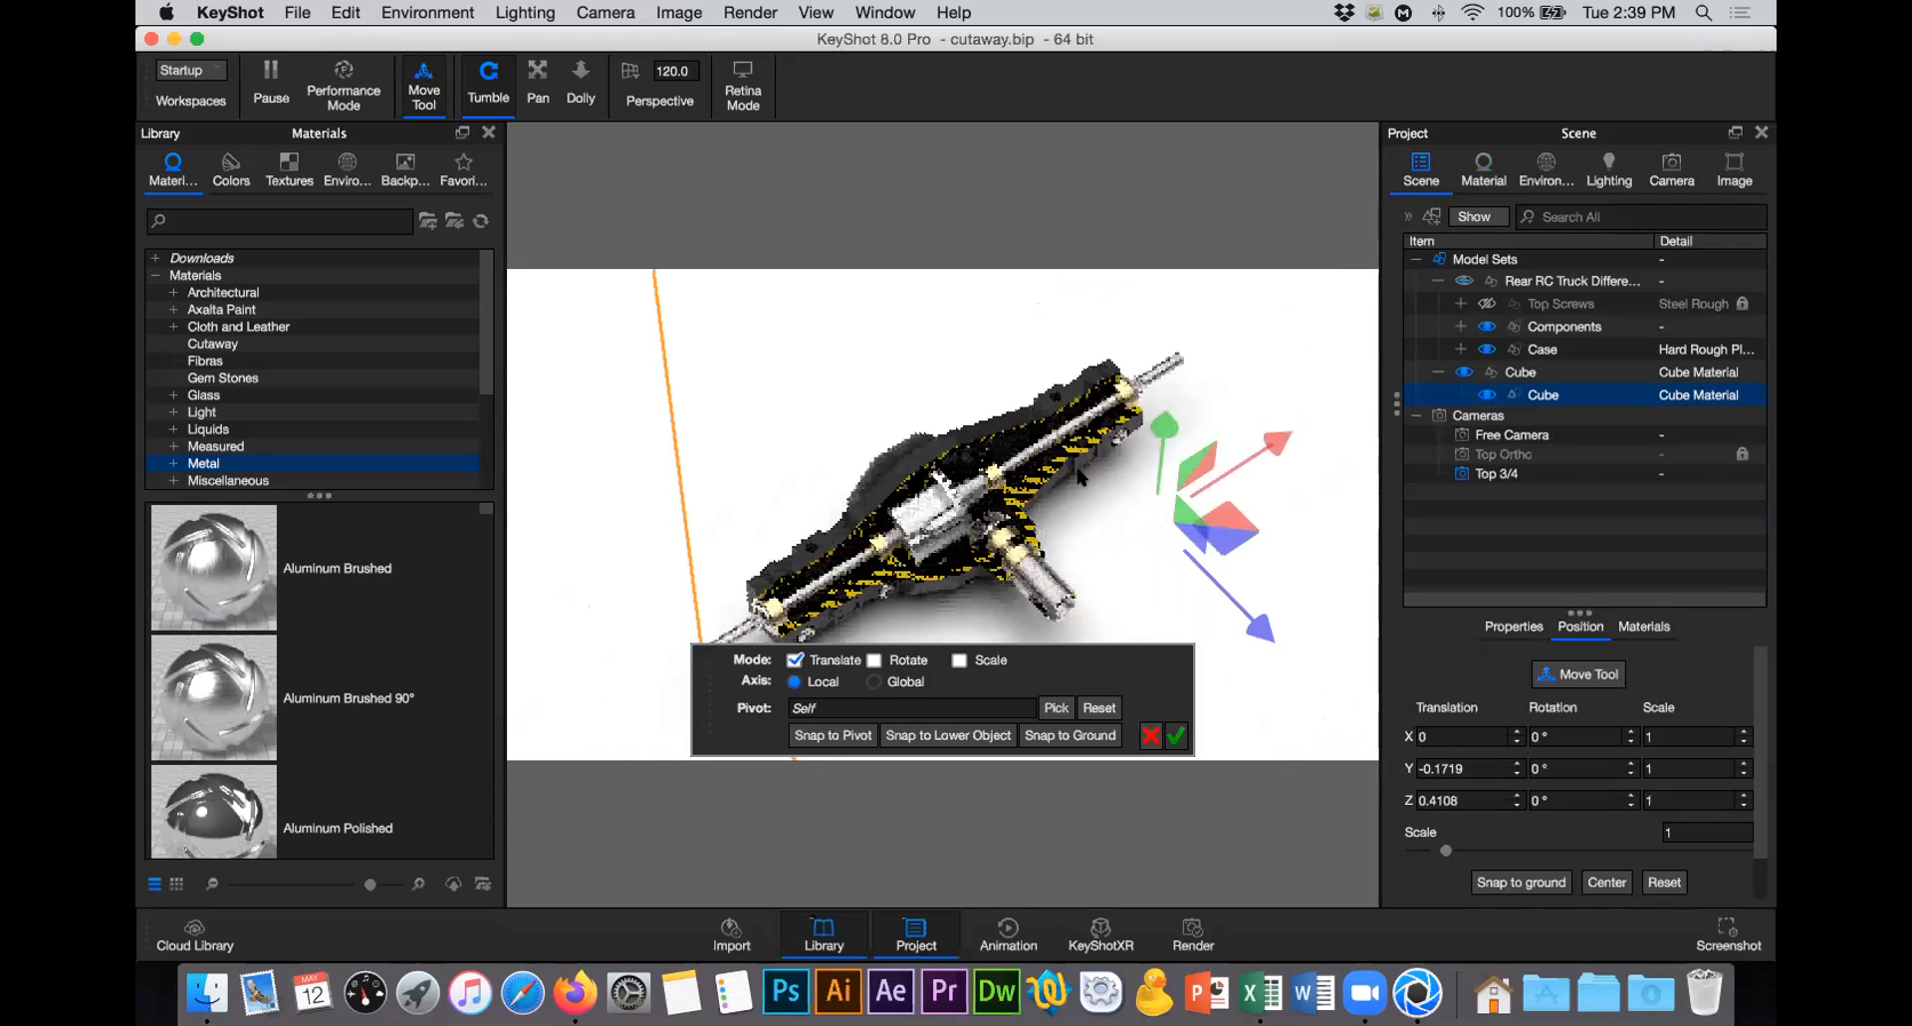
drag(1077, 471, 989, 558)
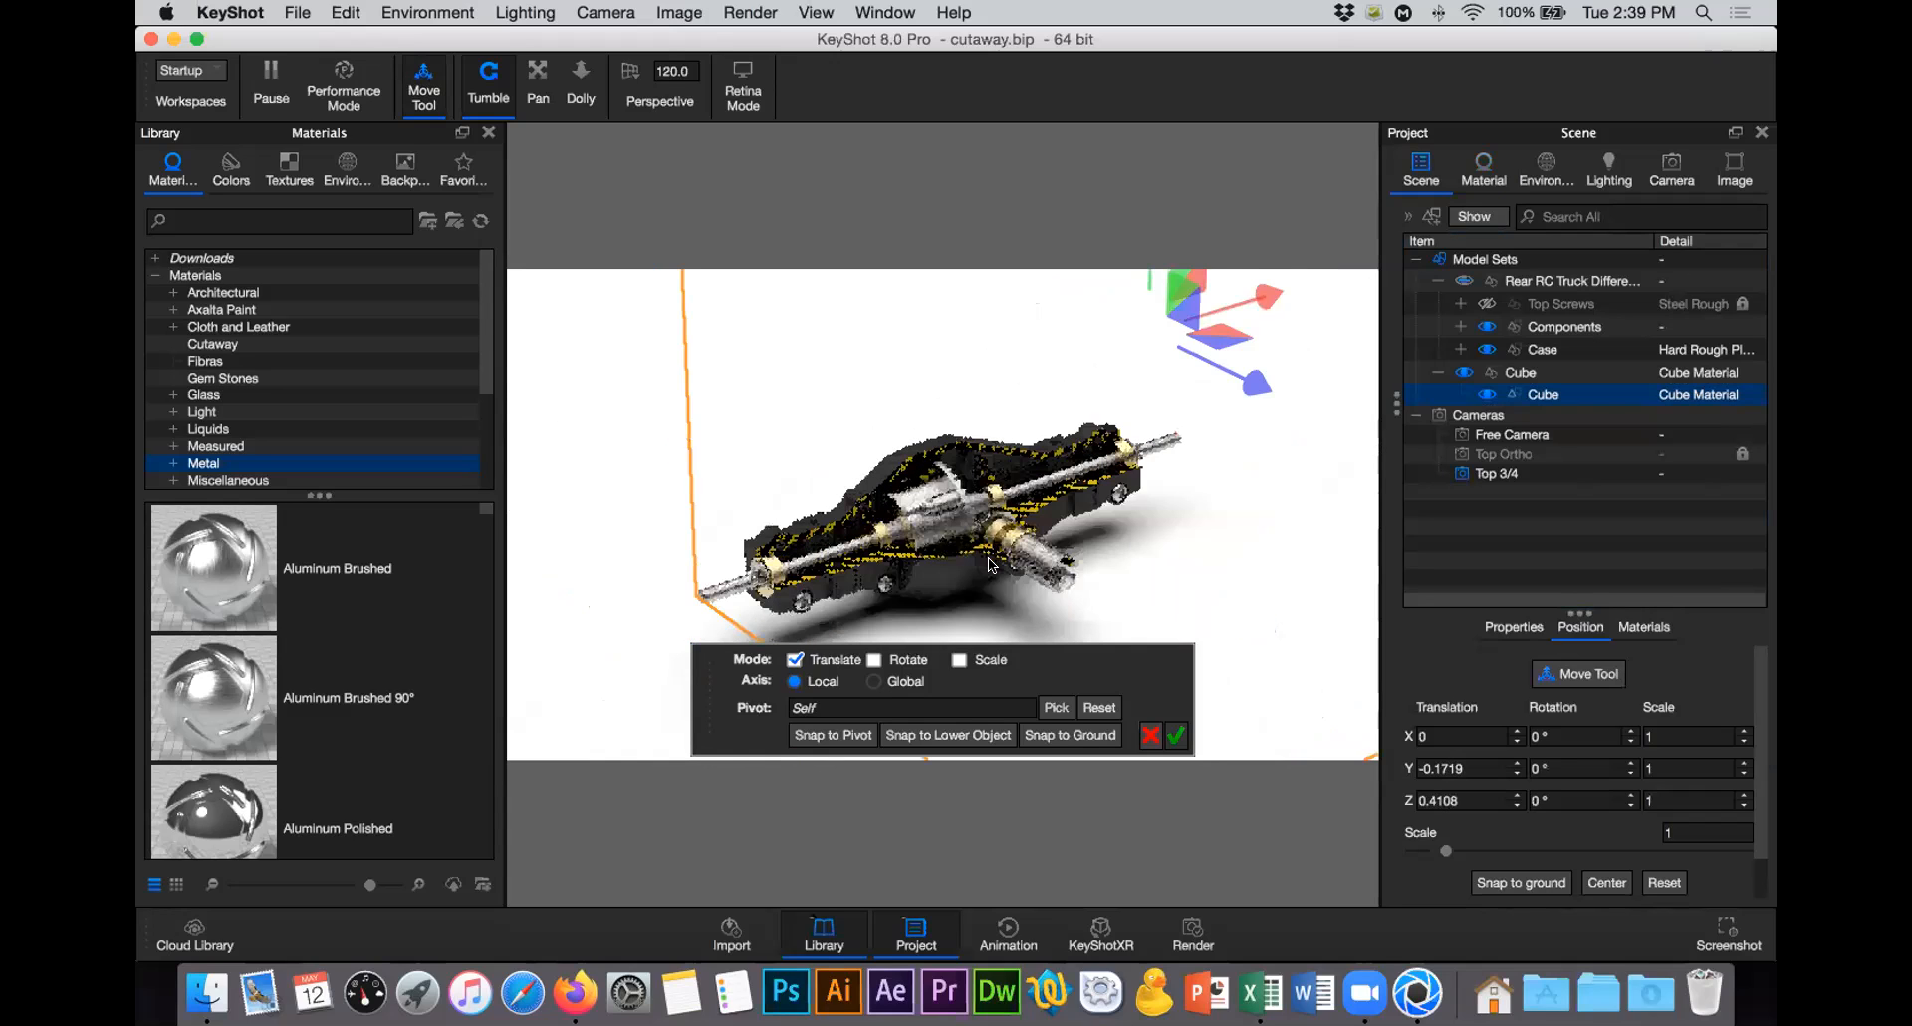
scroll(991, 565, up, 4)
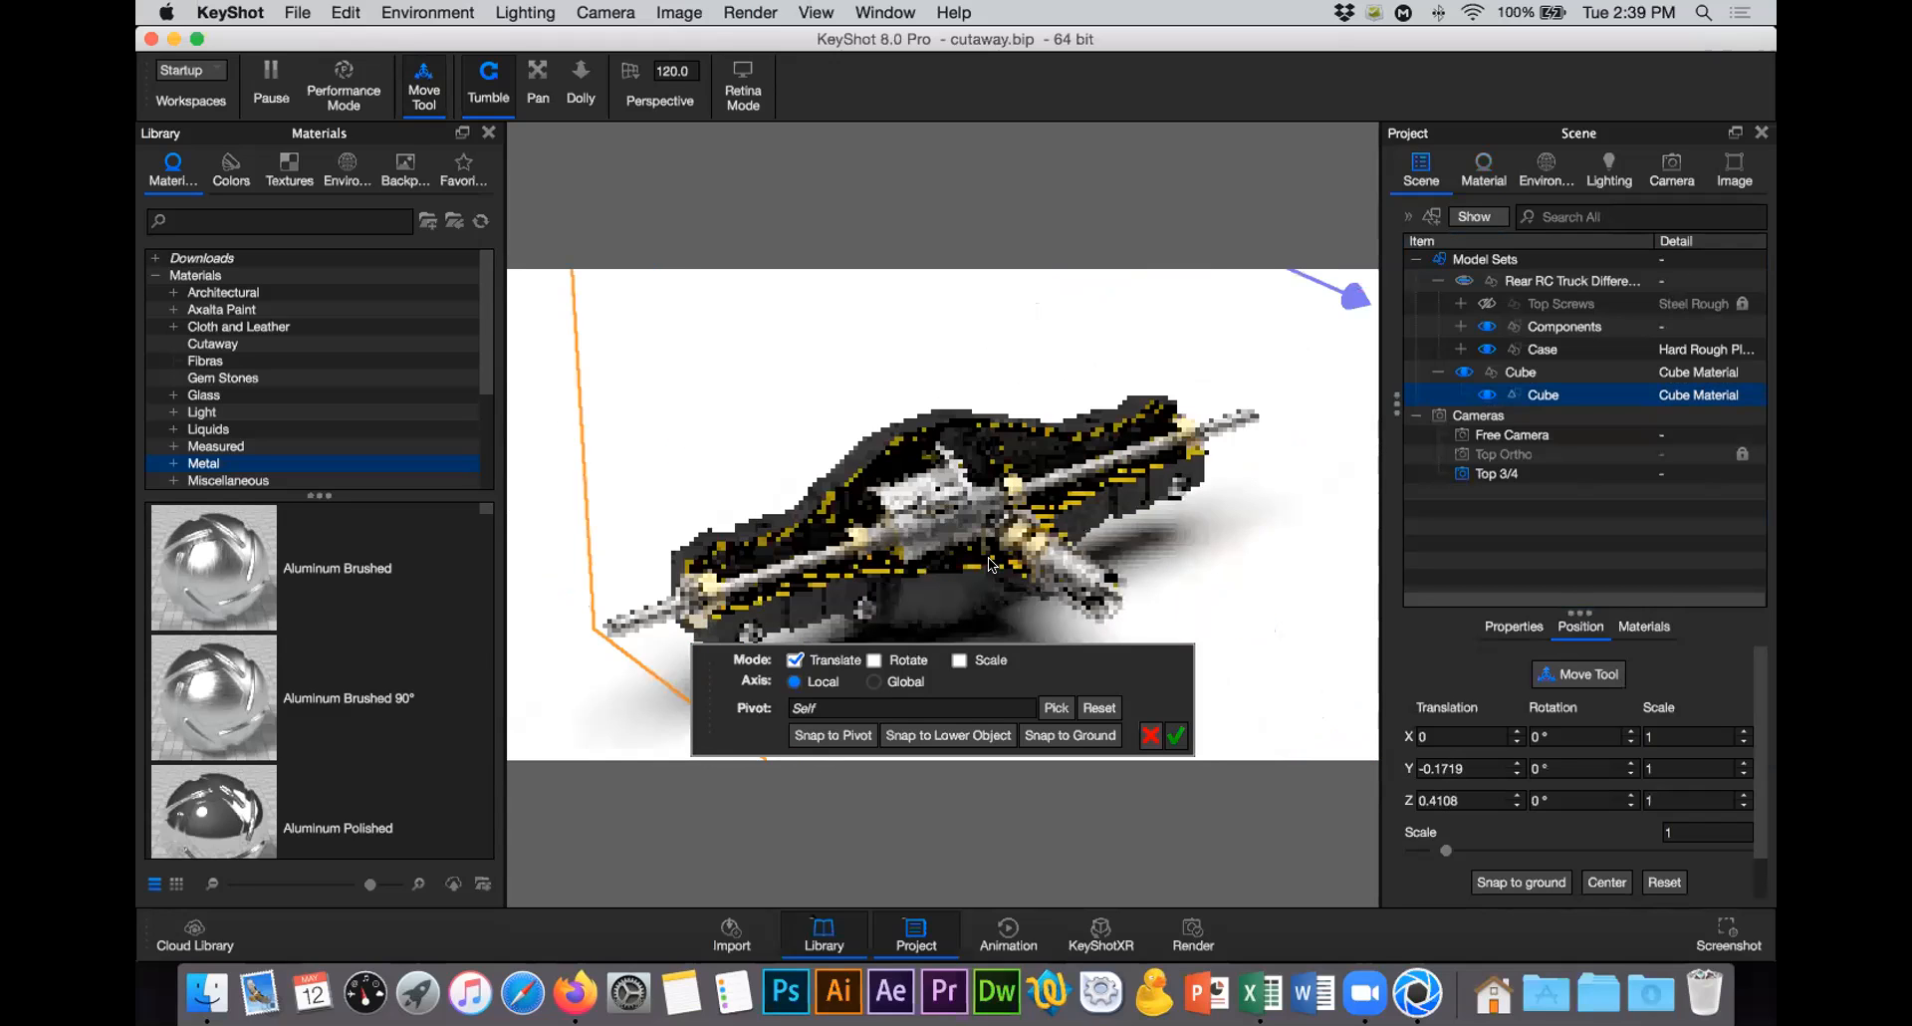
click(1176, 735)
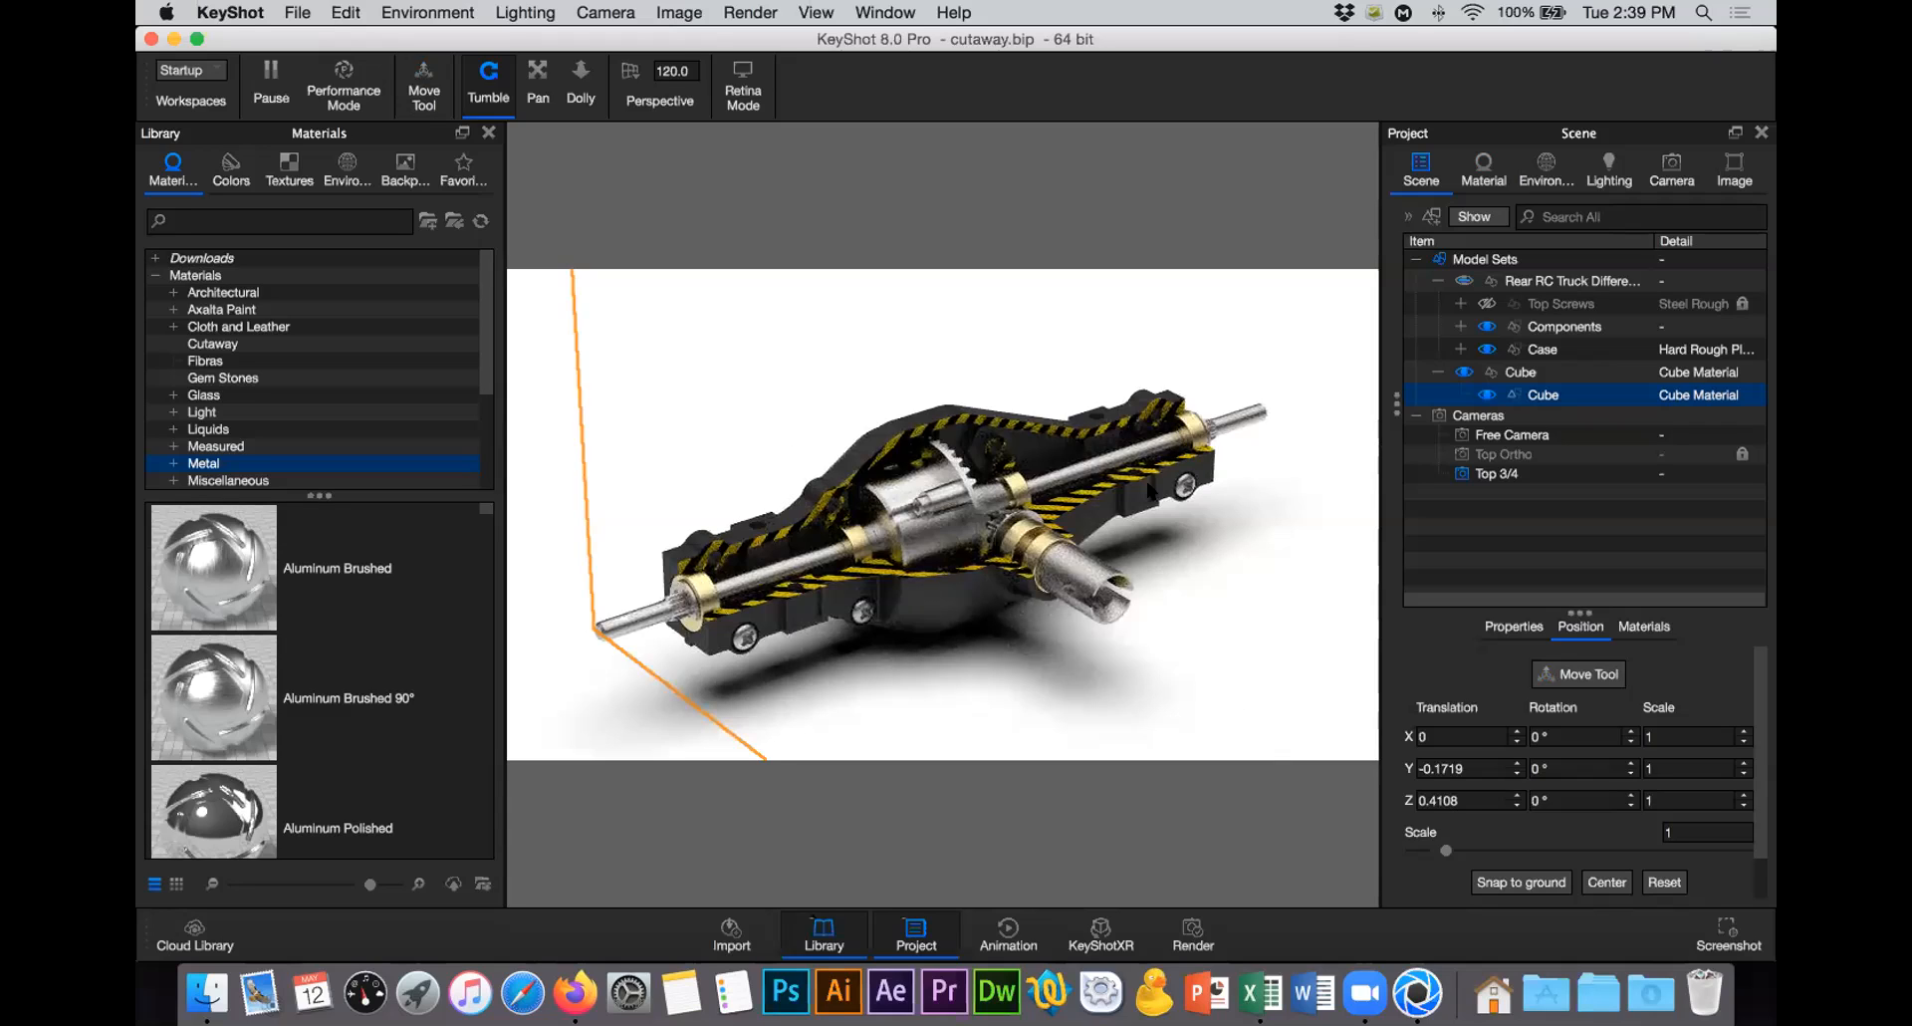
Step: Move the cutaway cube along Z to a translation of about 0.1993 and close the Move Tool
drag(1136, 463, 1131, 465)
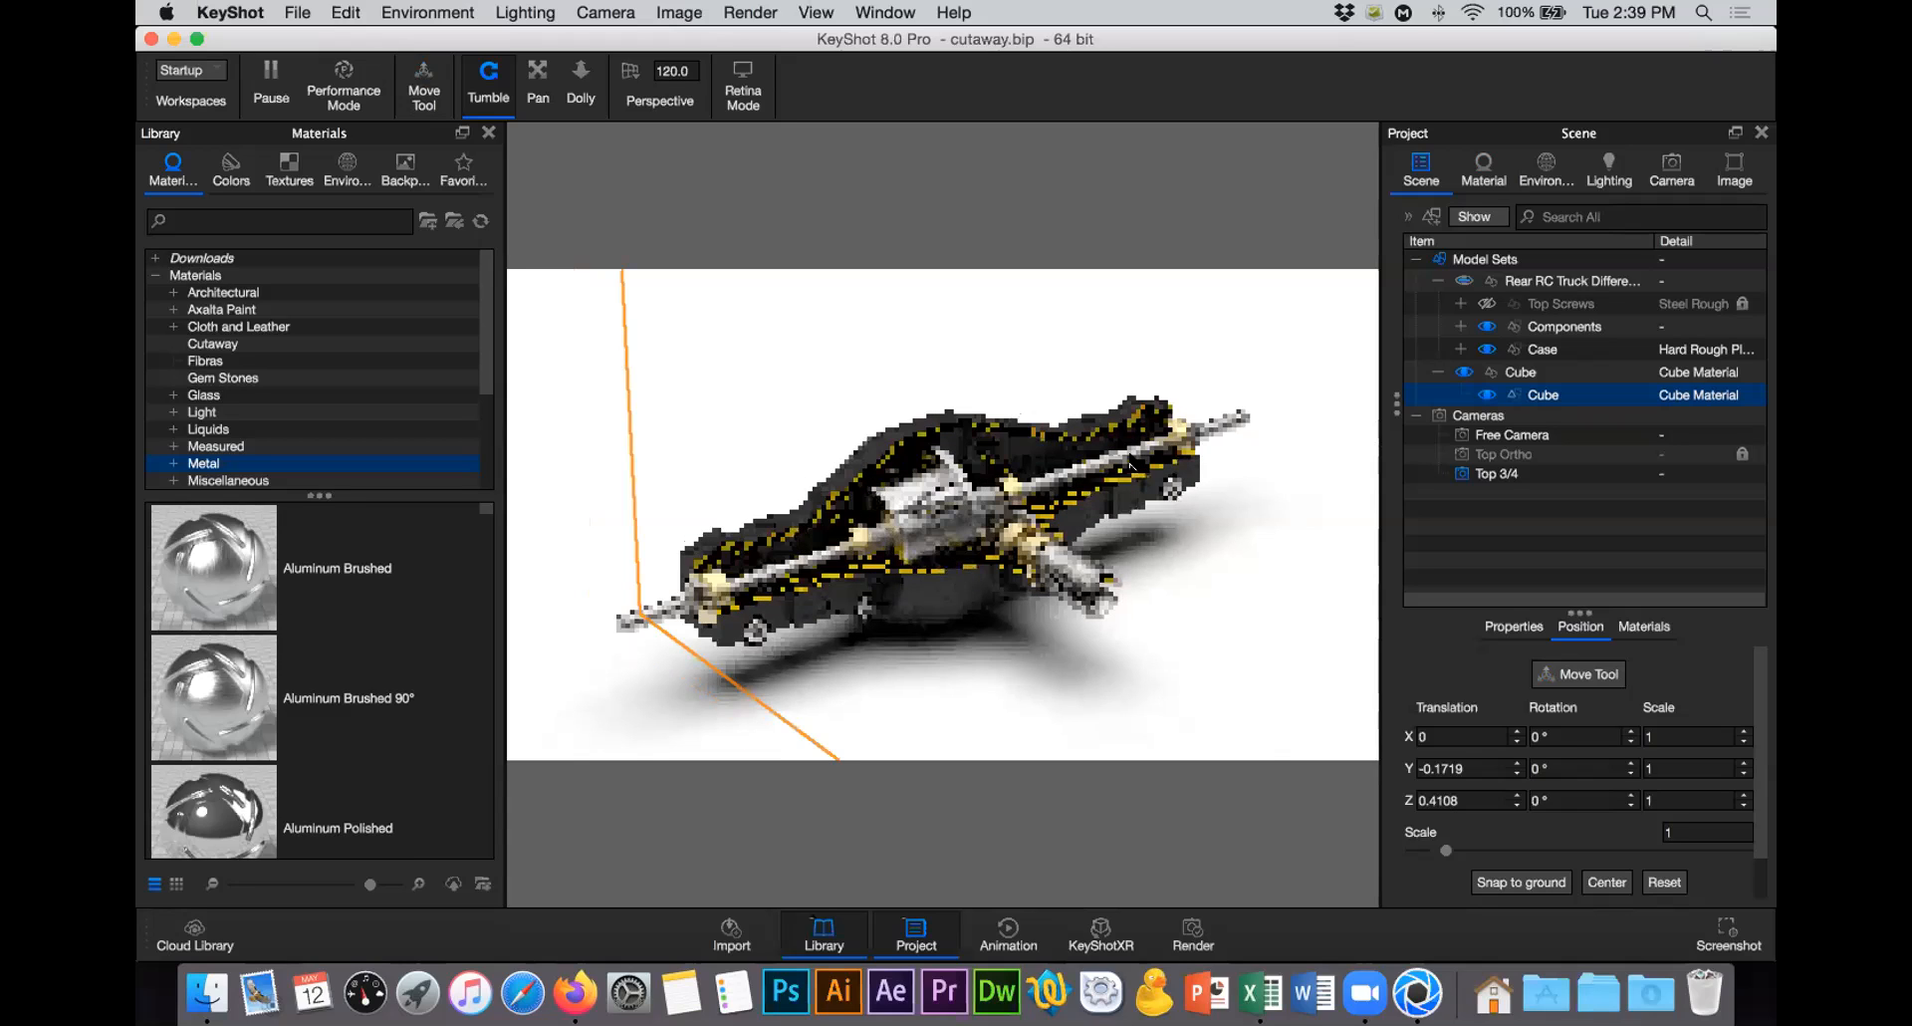
scroll(1131, 465, down, 5)
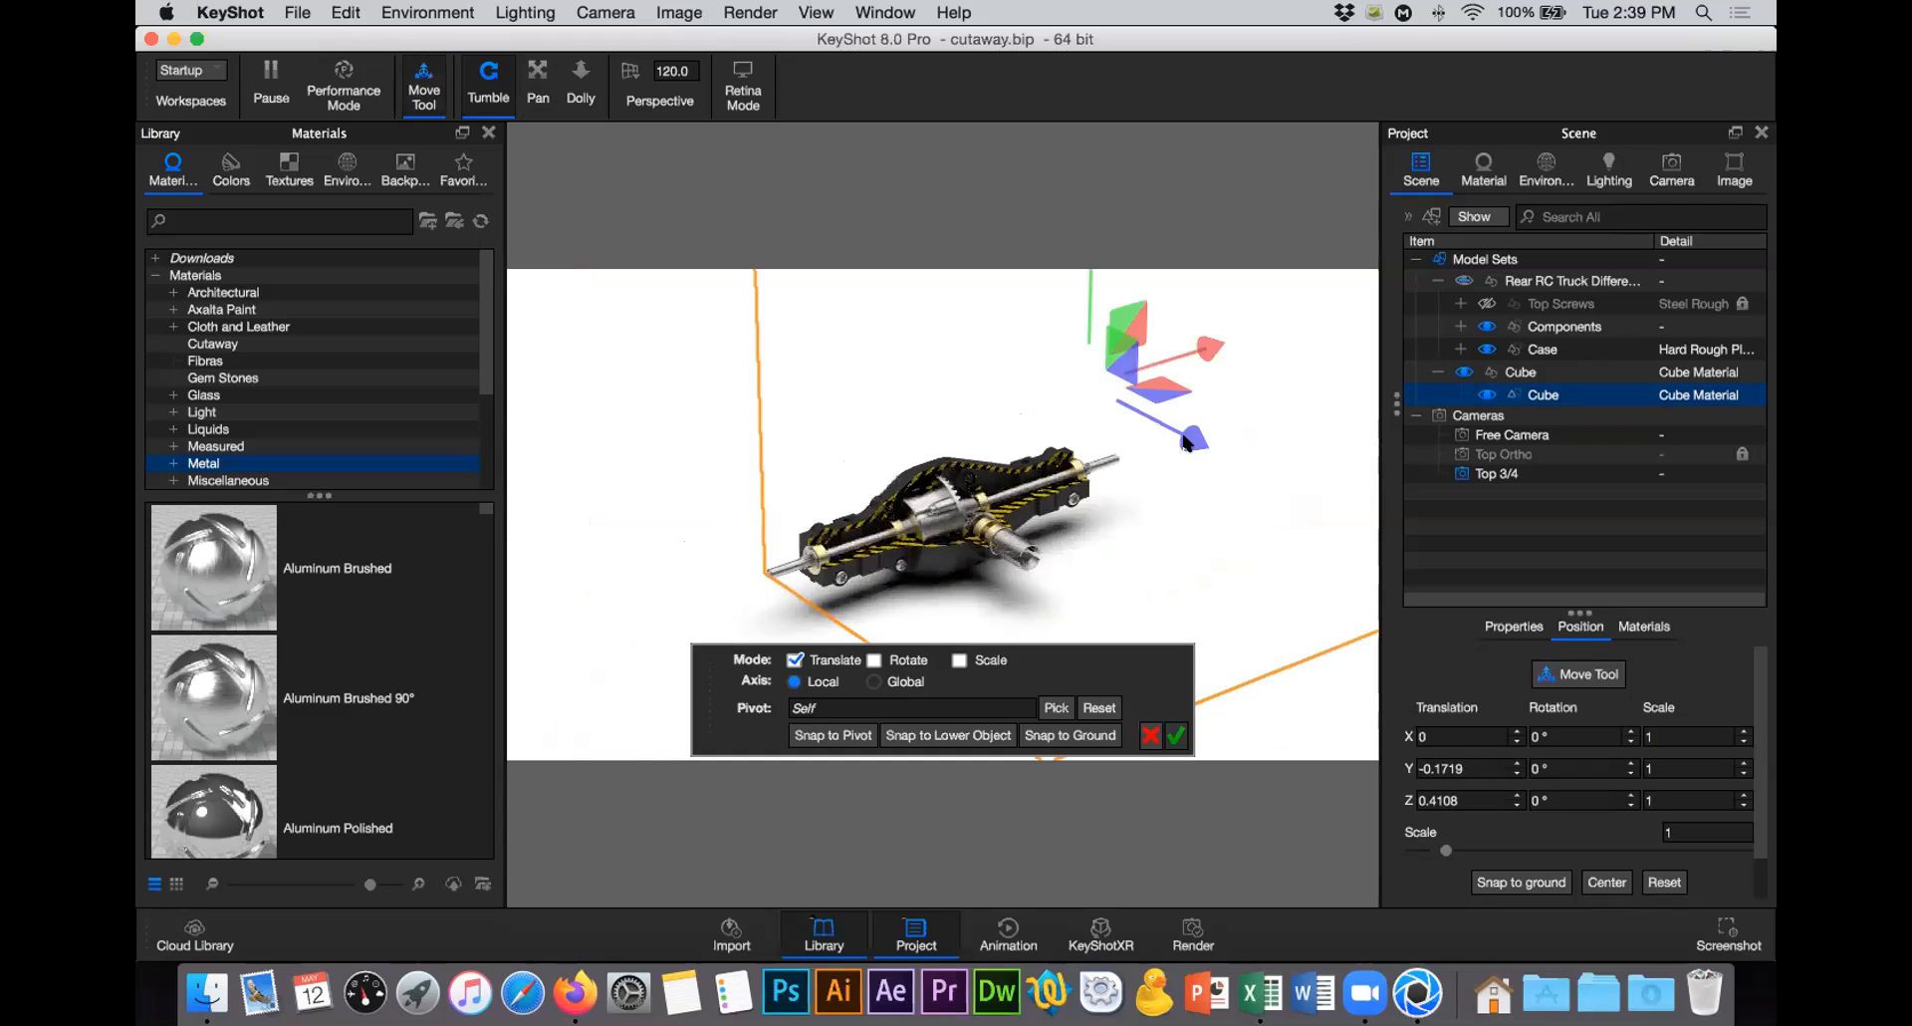
drag(1185, 444, 1076, 401)
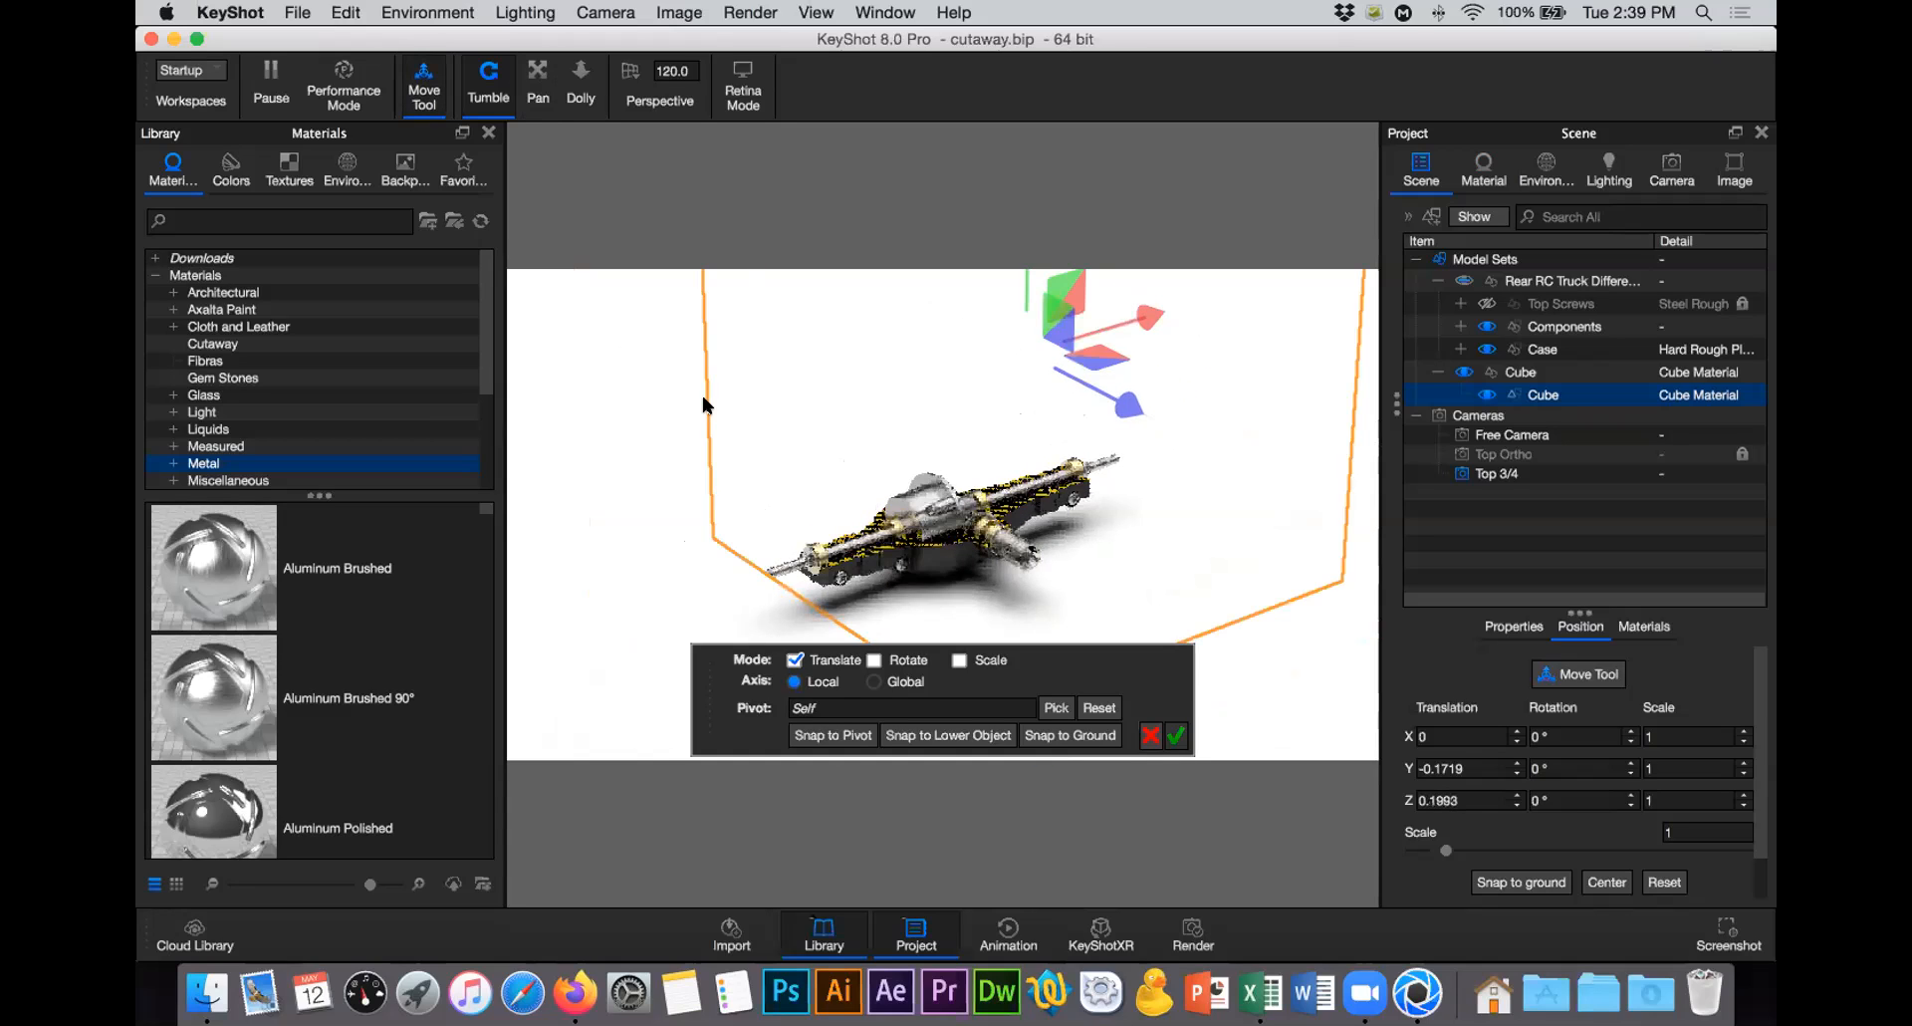
drag(913, 437, 953, 514)
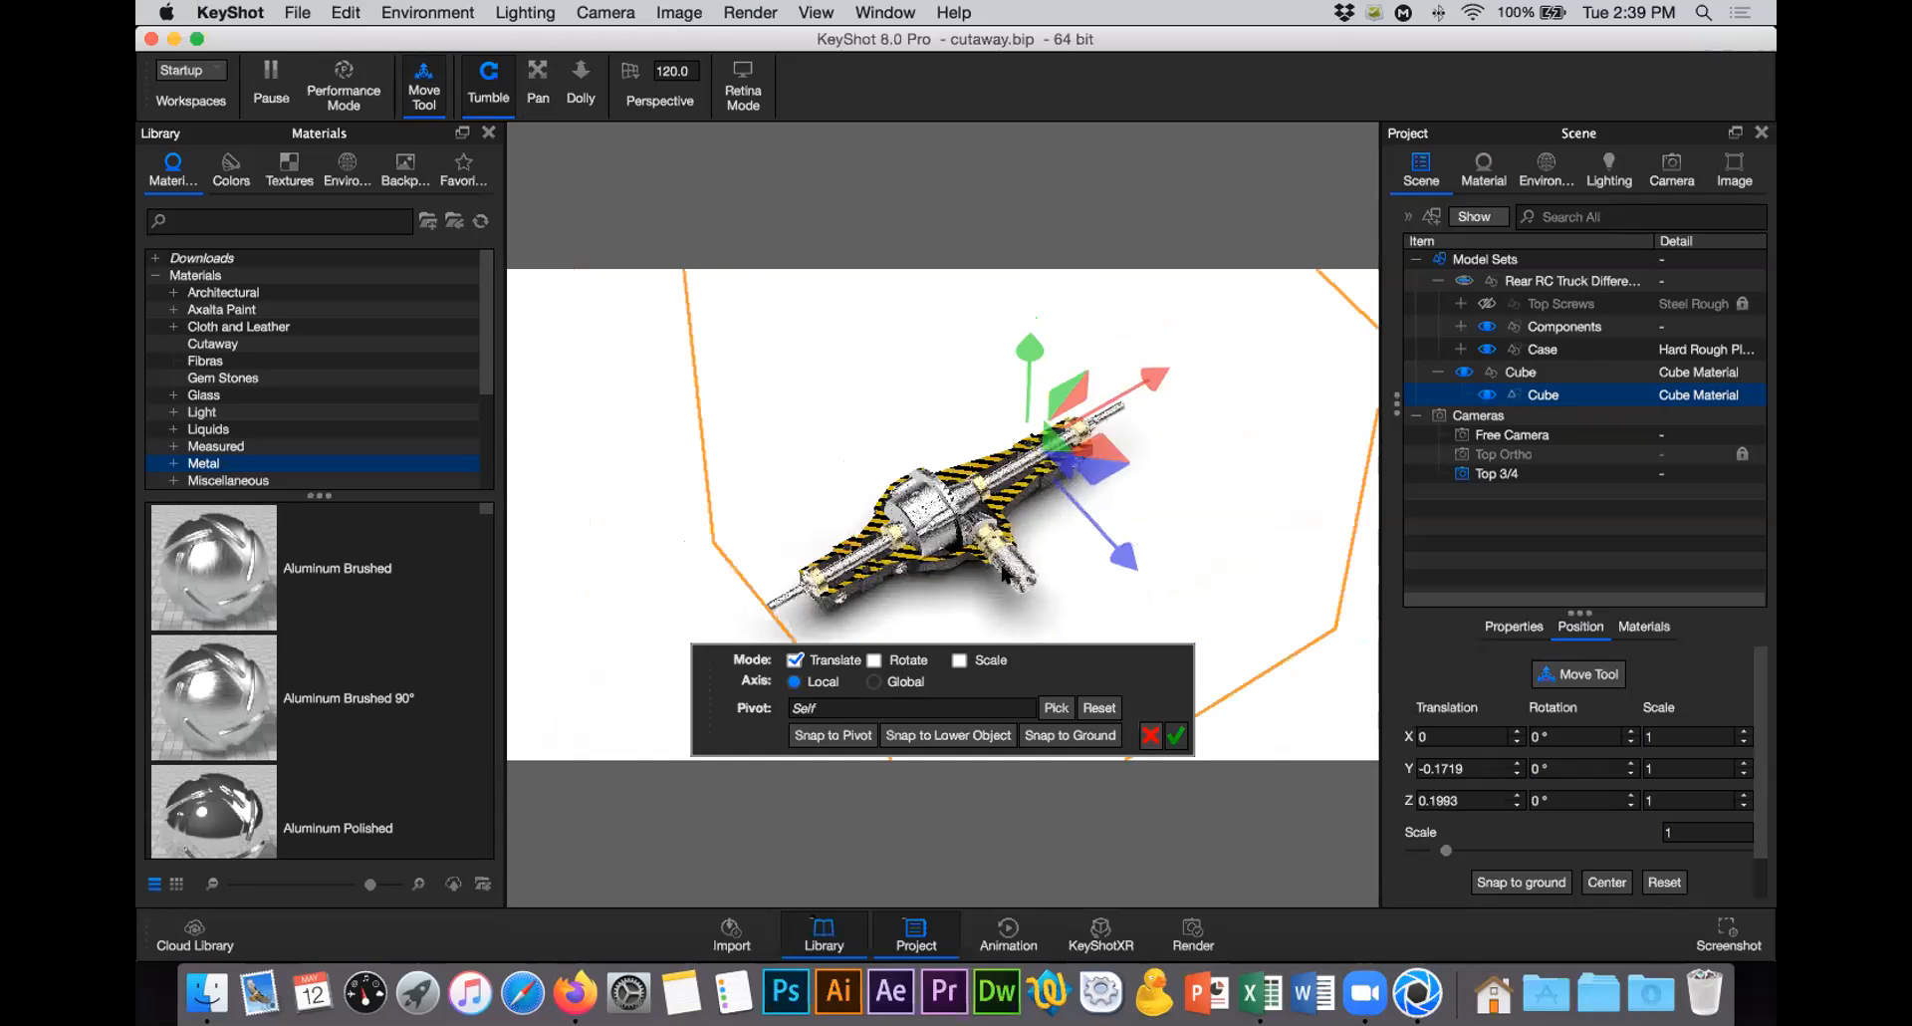
drag(1004, 575, 1006, 572)
scroll(1006, 575, up, 3)
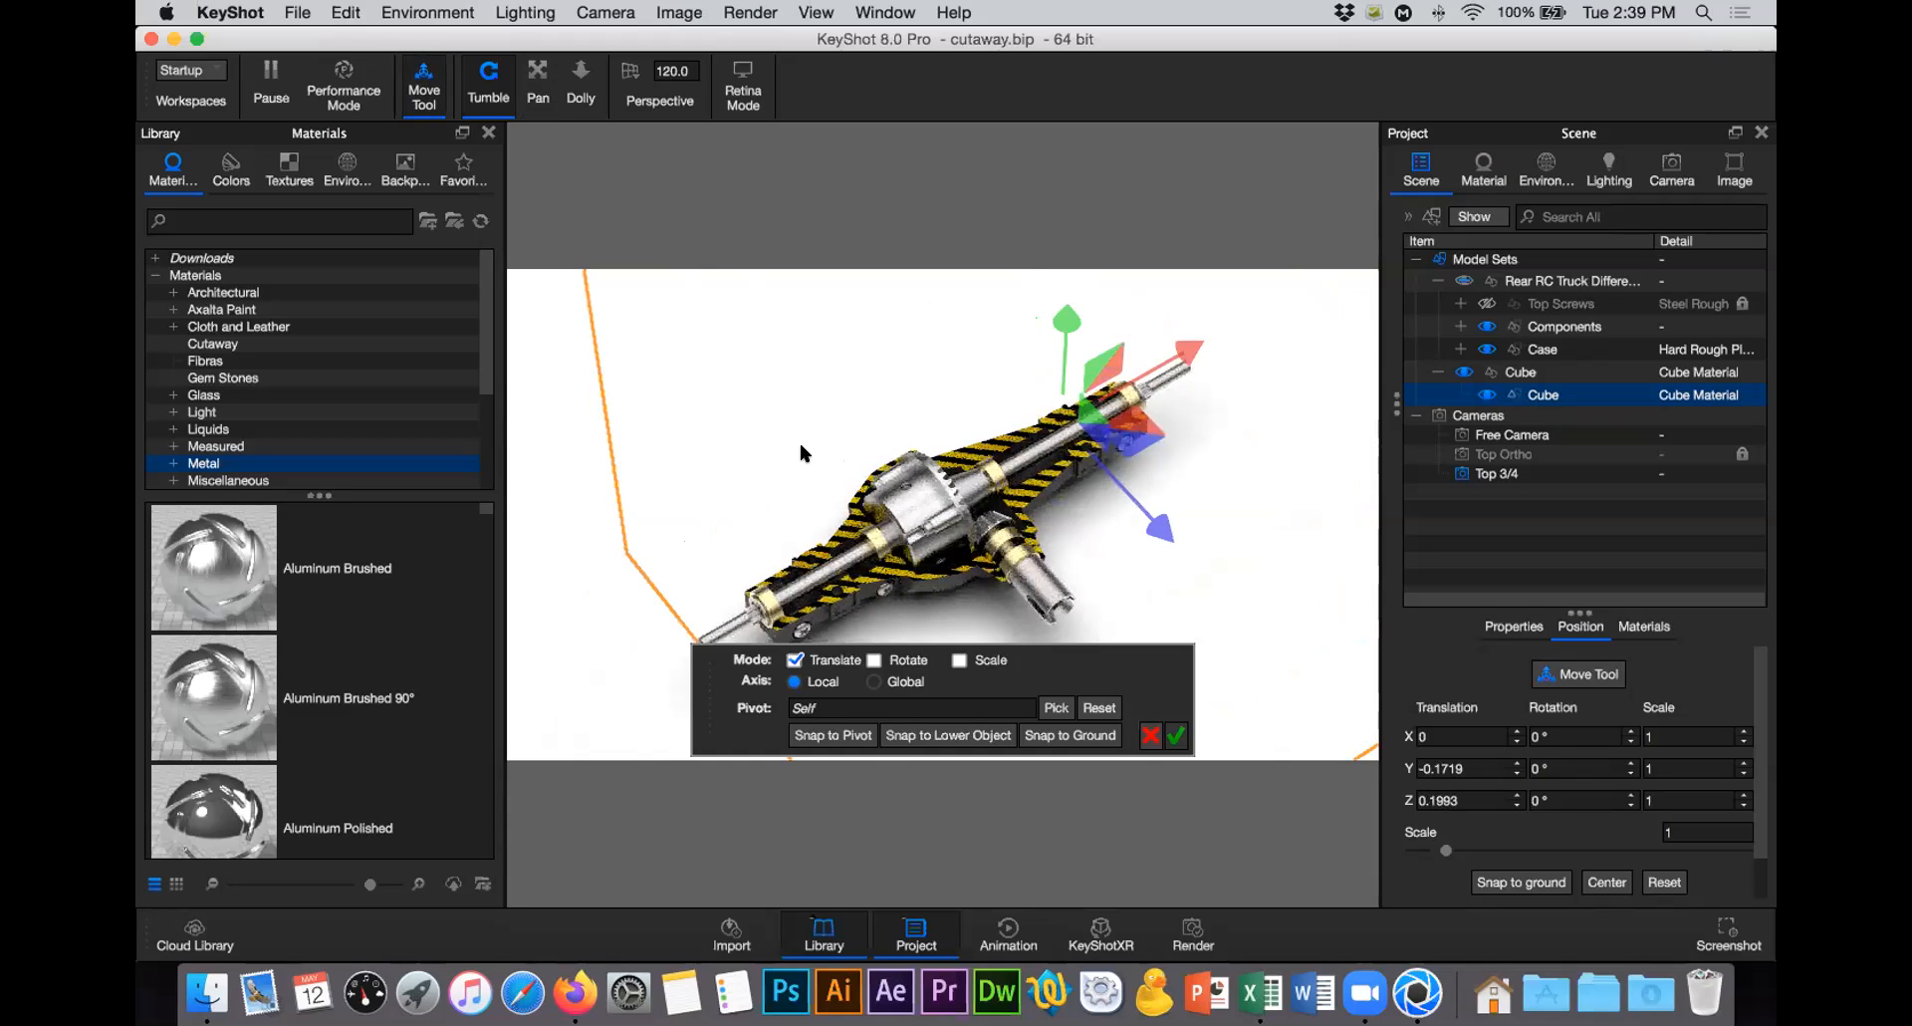
click(1152, 737)
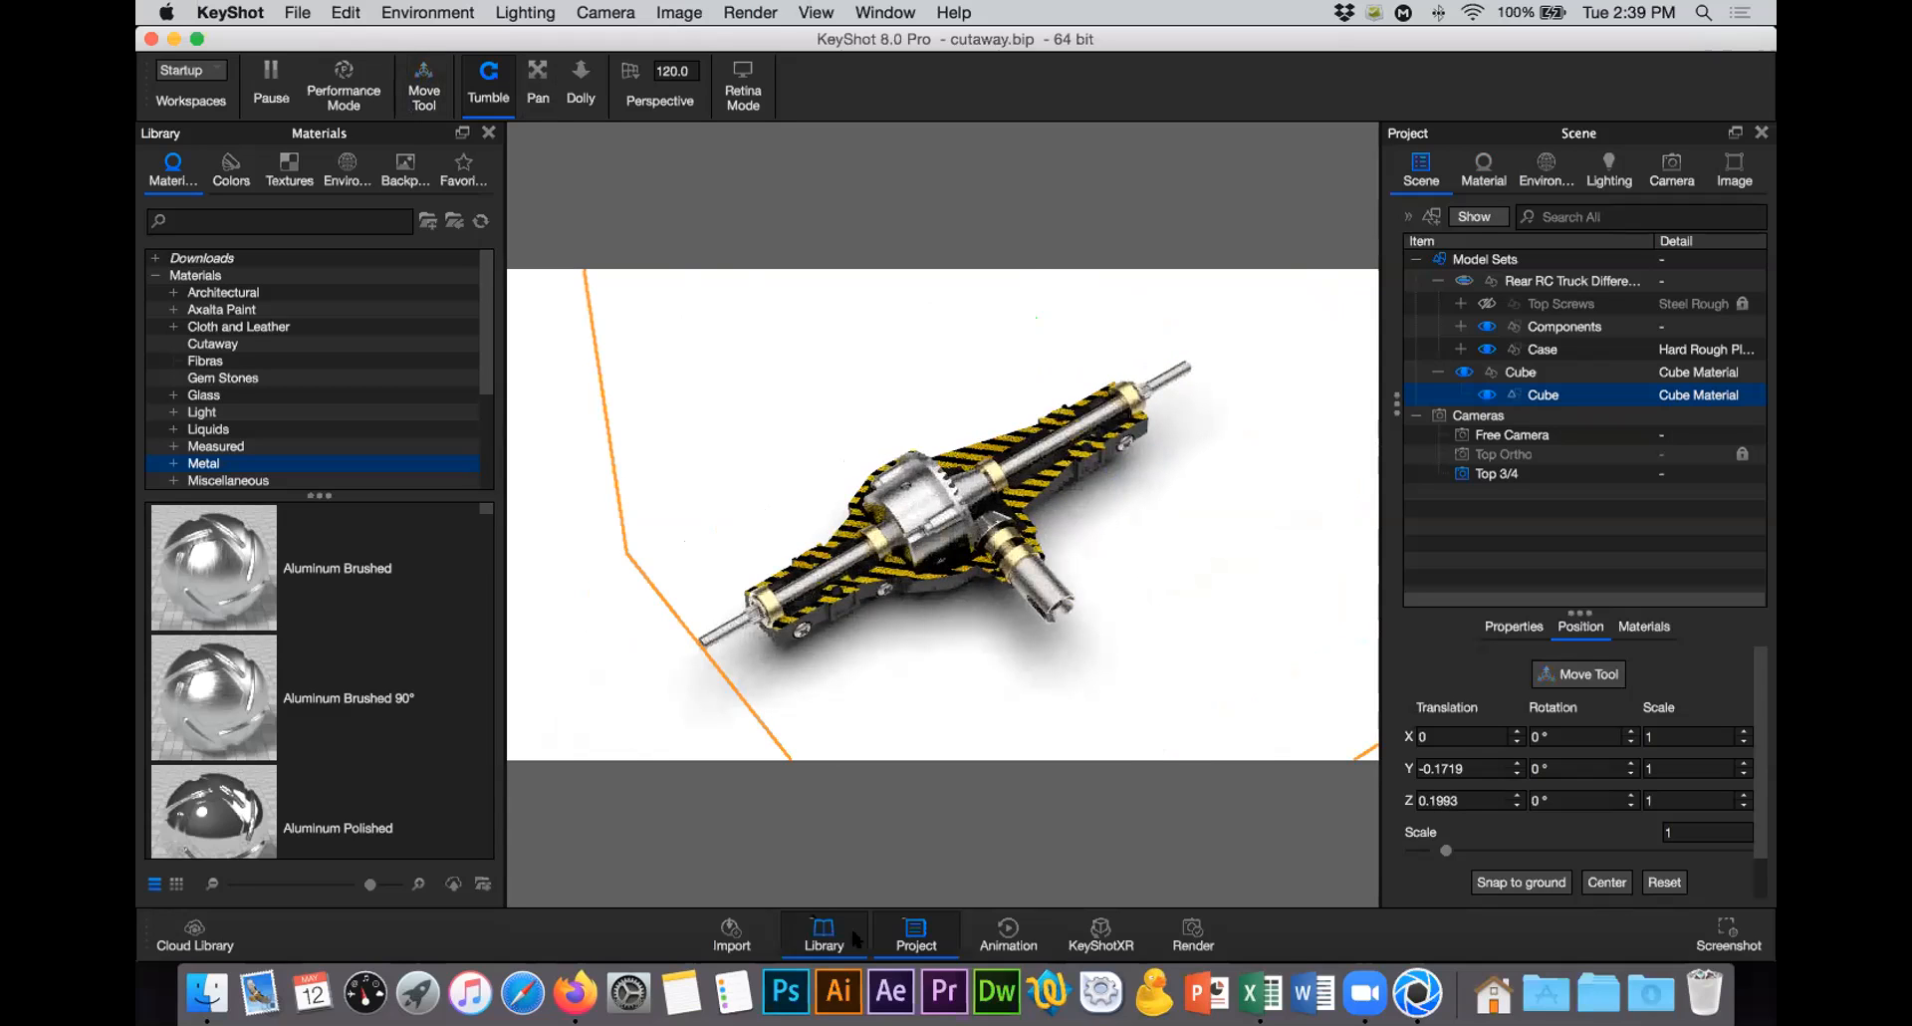
Step: Hide the material library and show the animation timeline together with the project's scene tree
key(m)
click(916, 936)
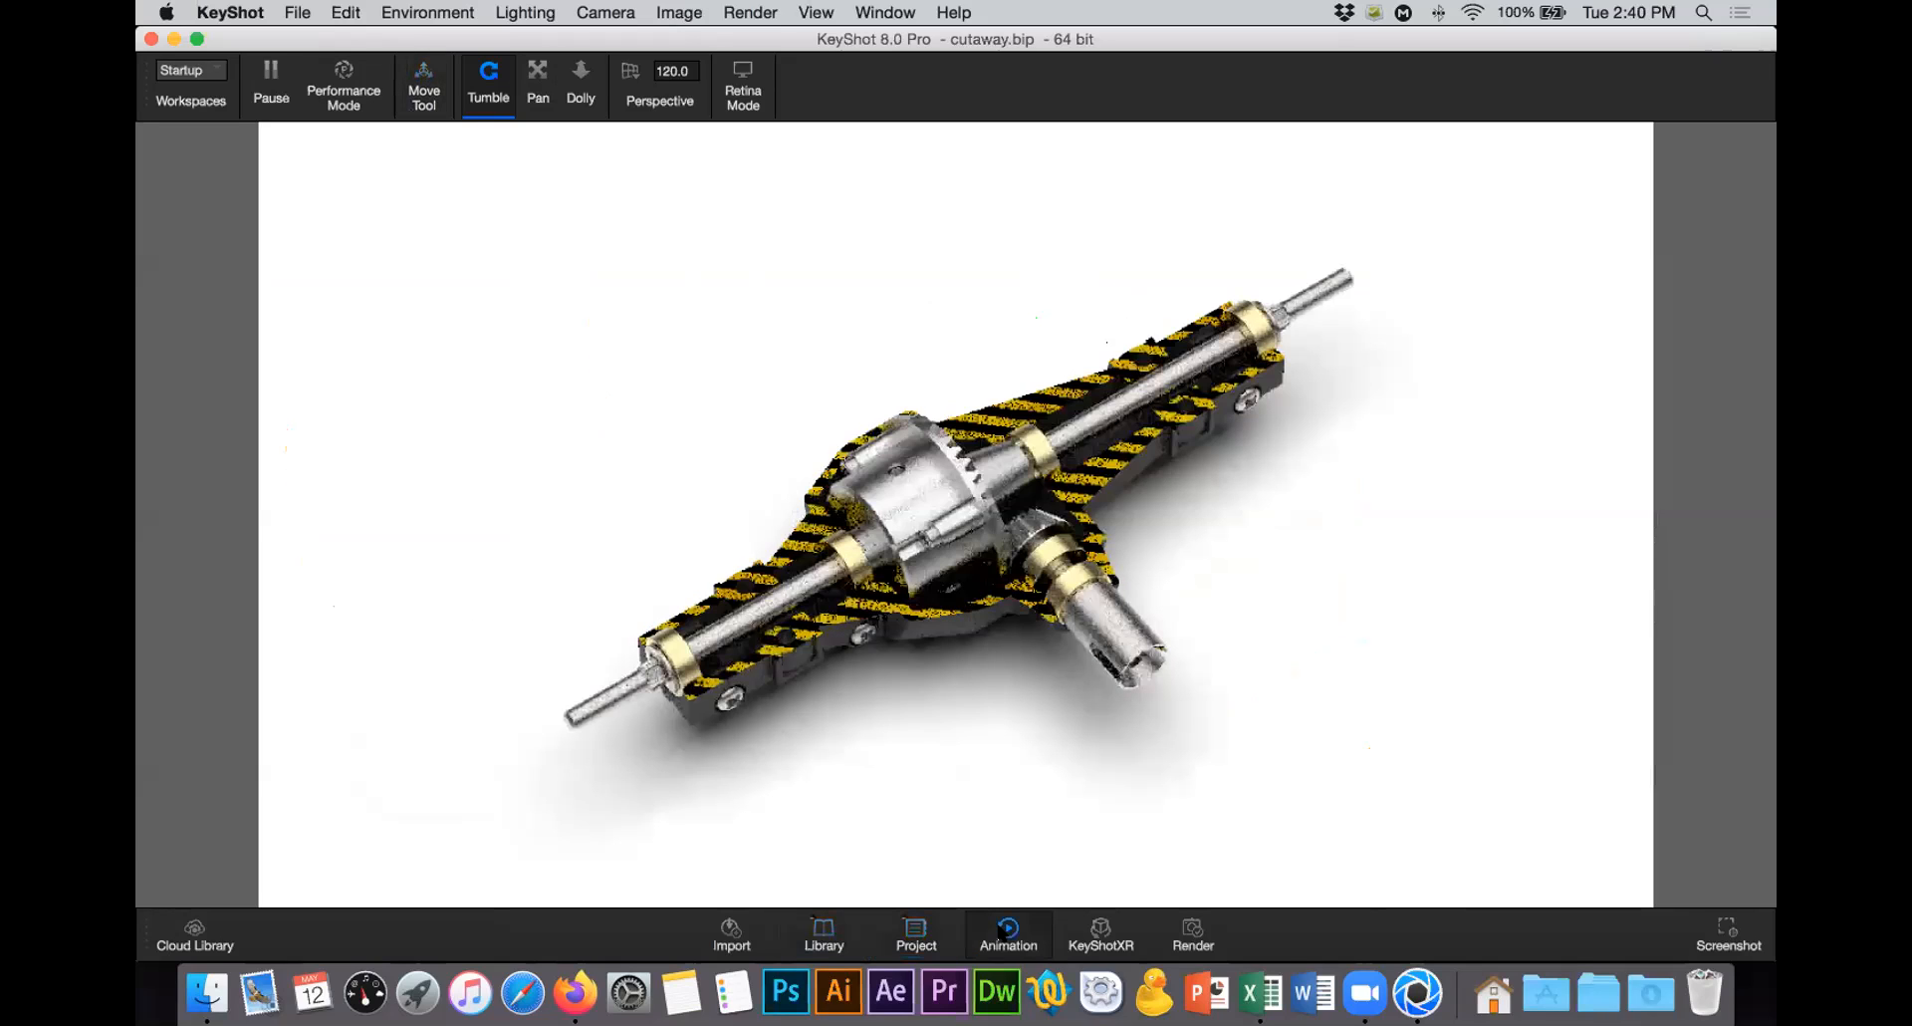
key(n)
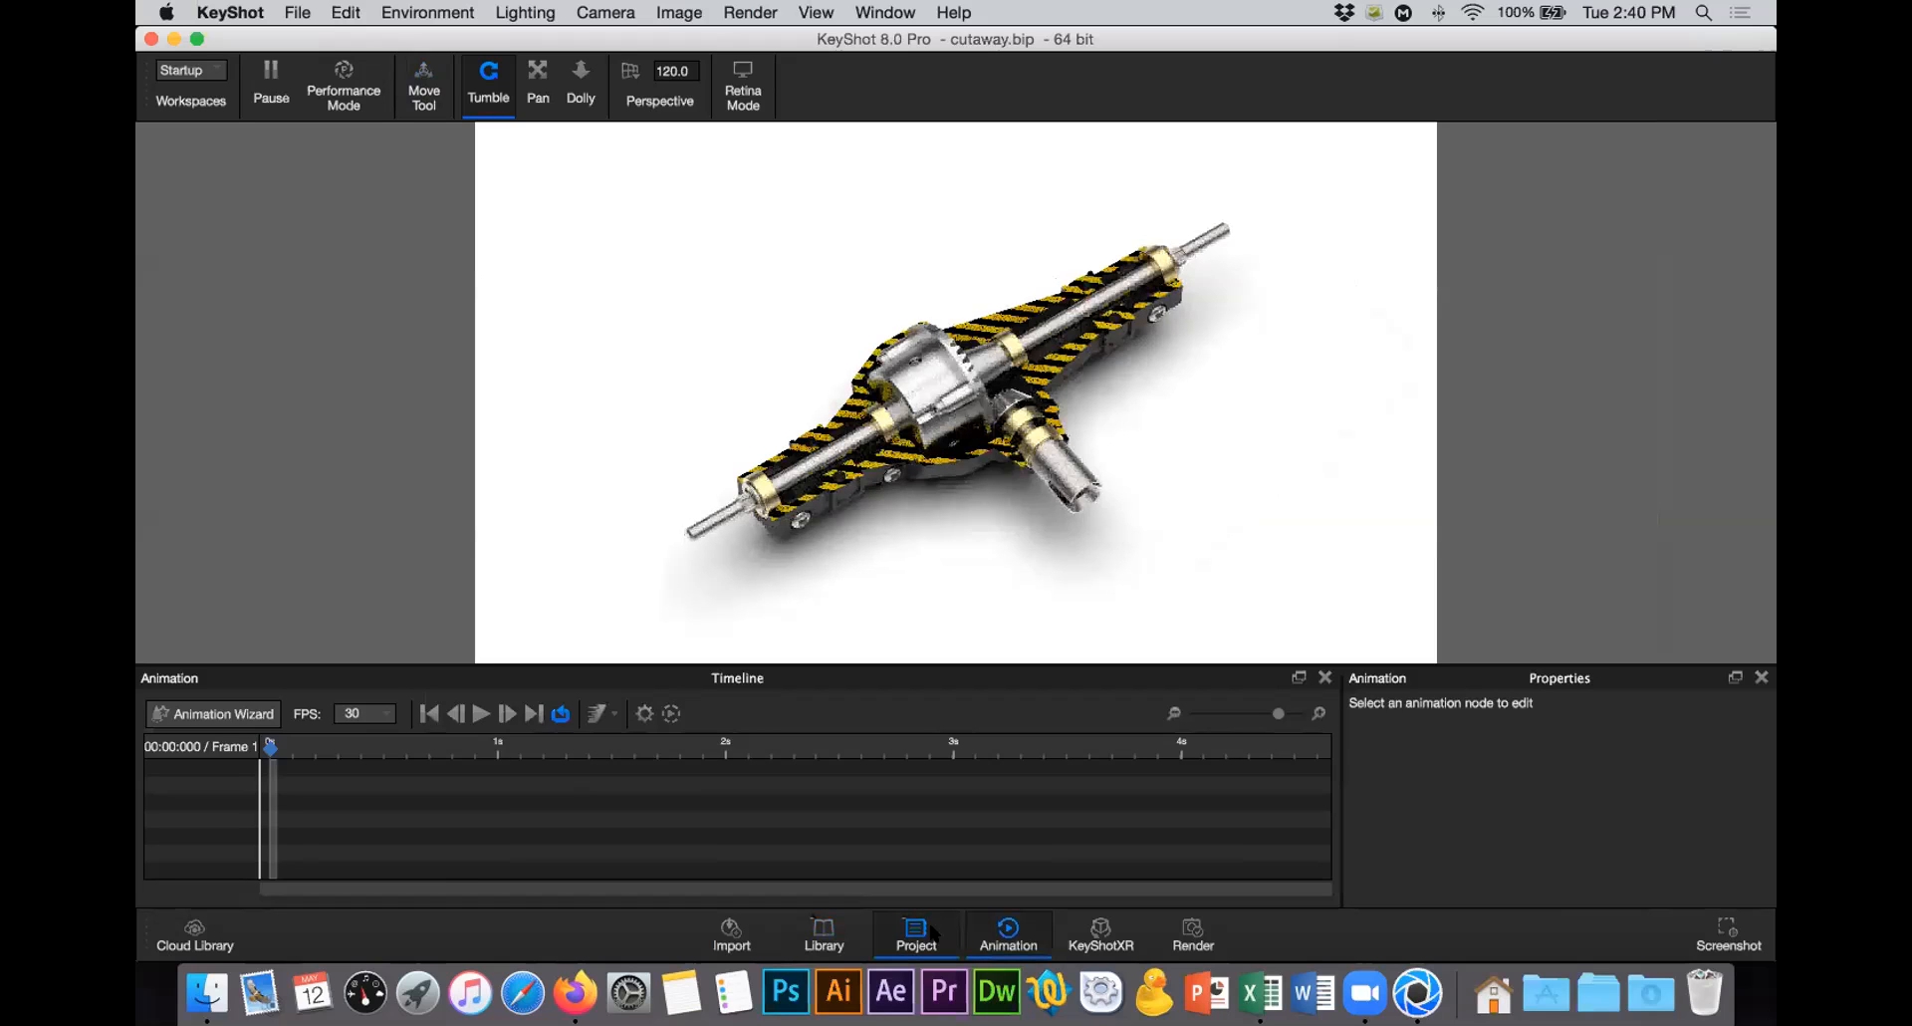
click(929, 931)
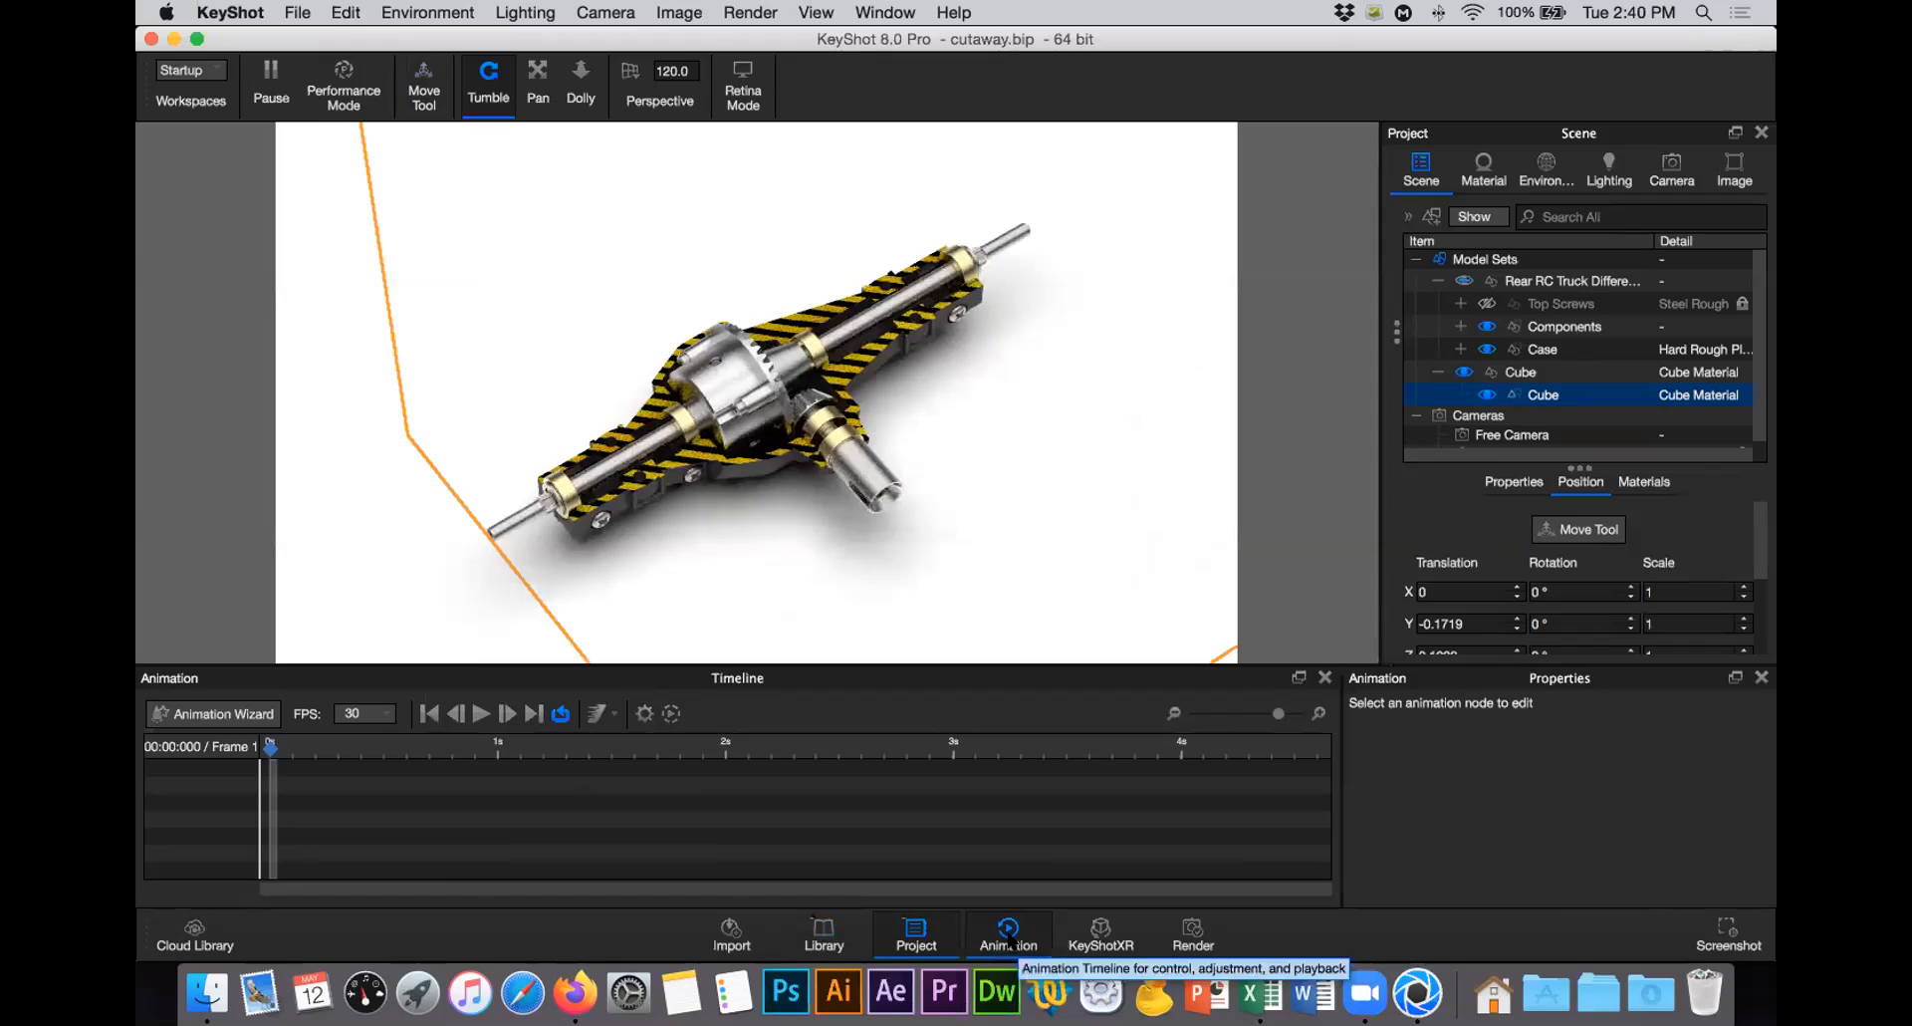
Step: Raise the cutaway cube above the differential to a Y translation of about -0.0255 and accept the new position
click(1540, 398)
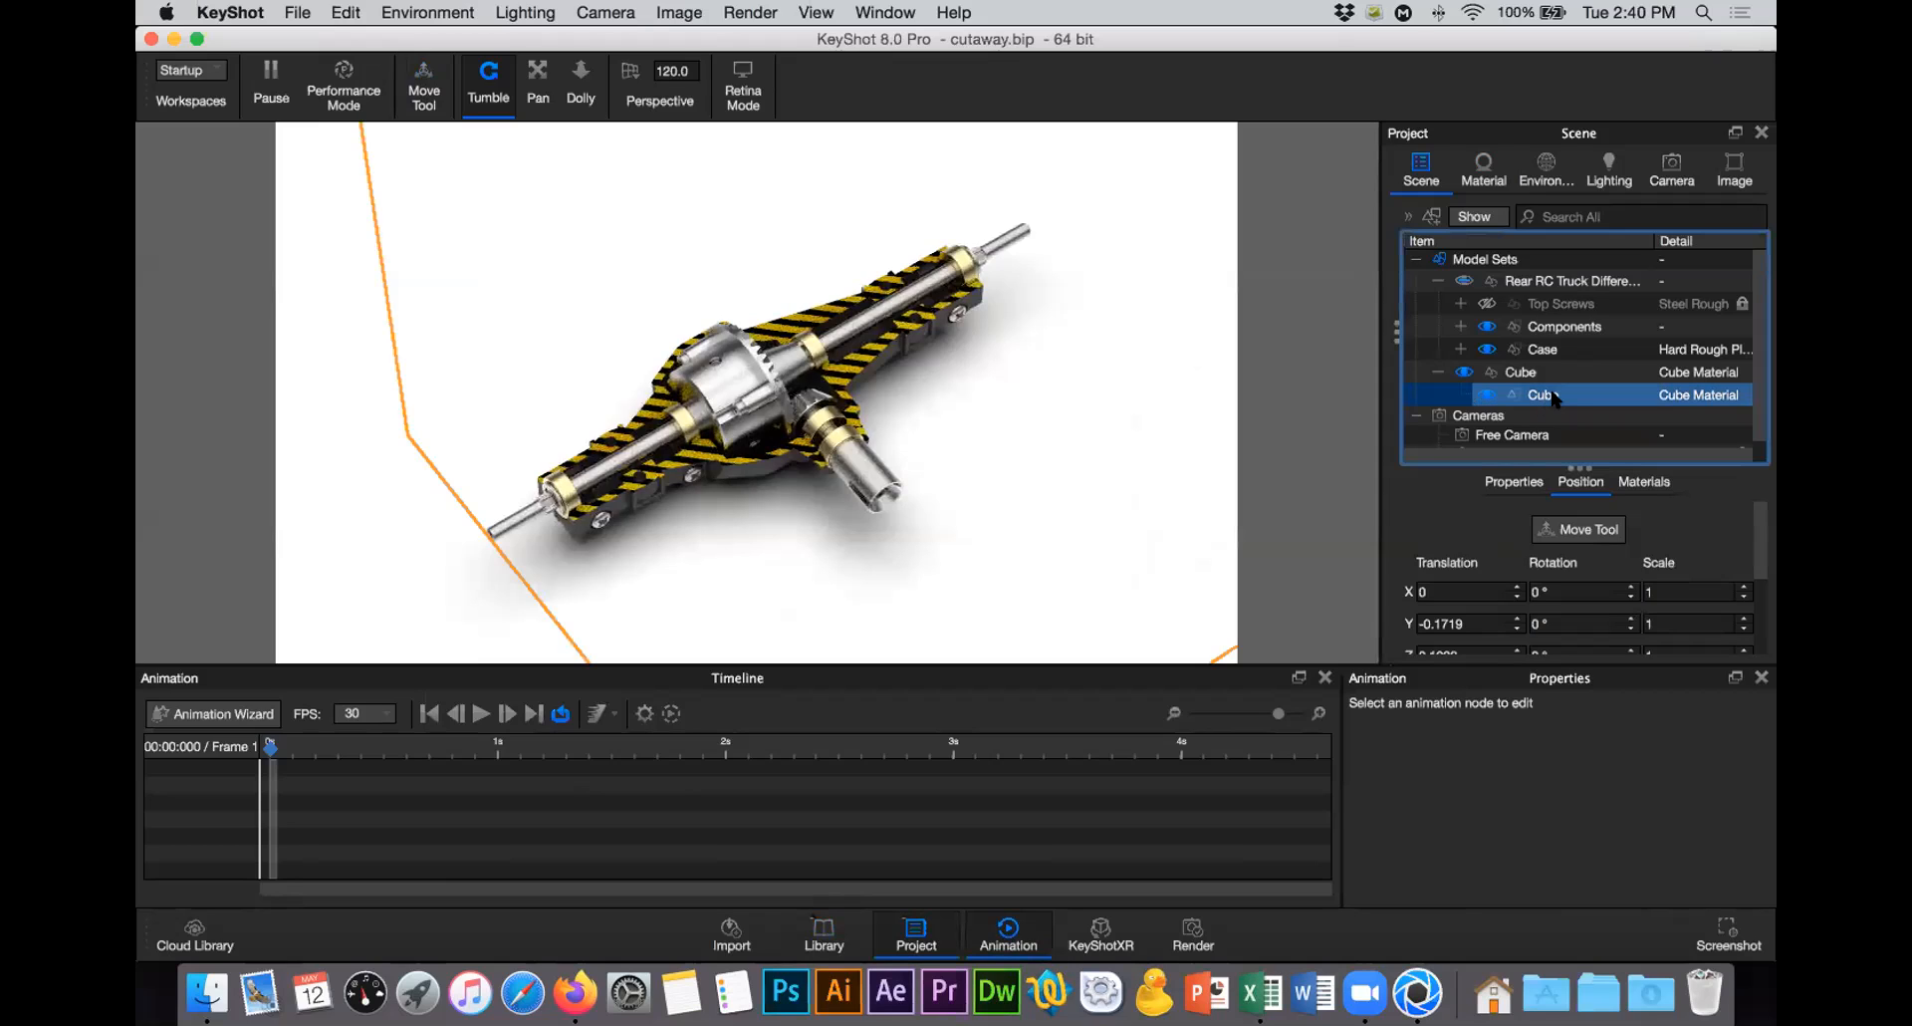
mouse_move(1554, 397)
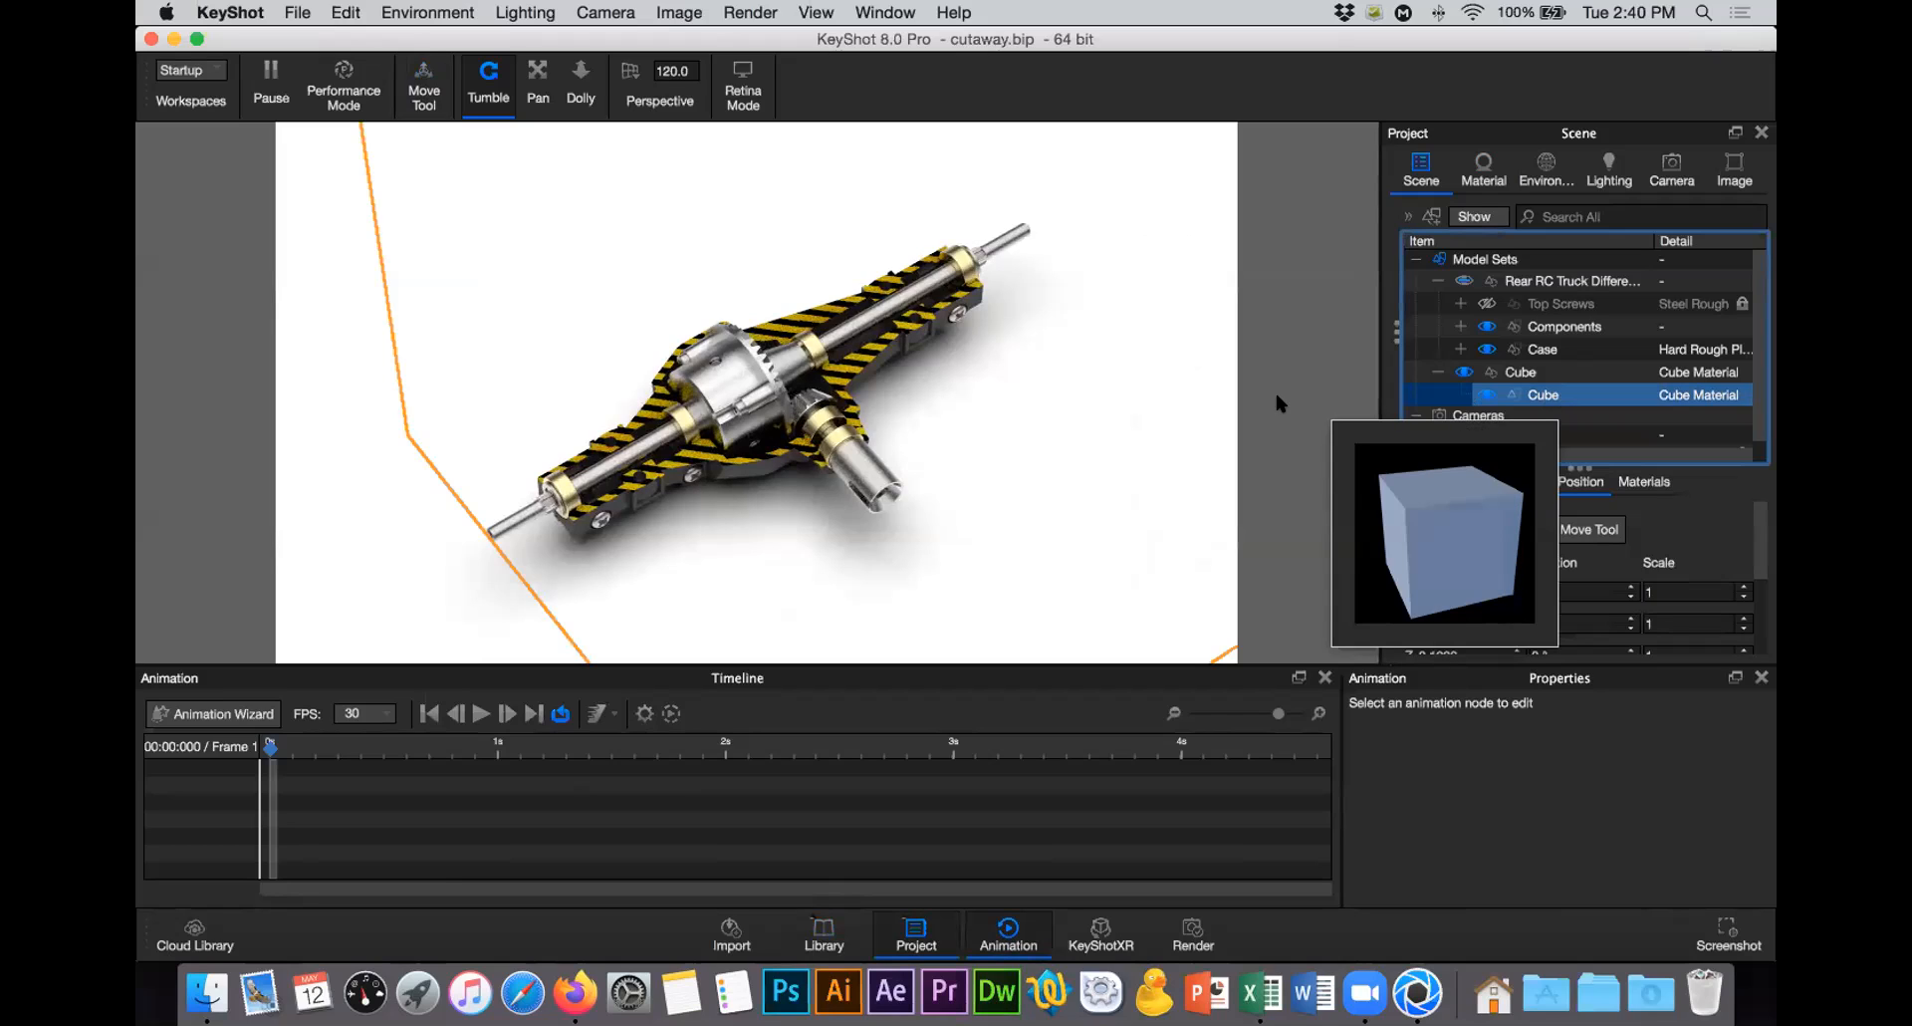
drag(927, 522, 990, 354)
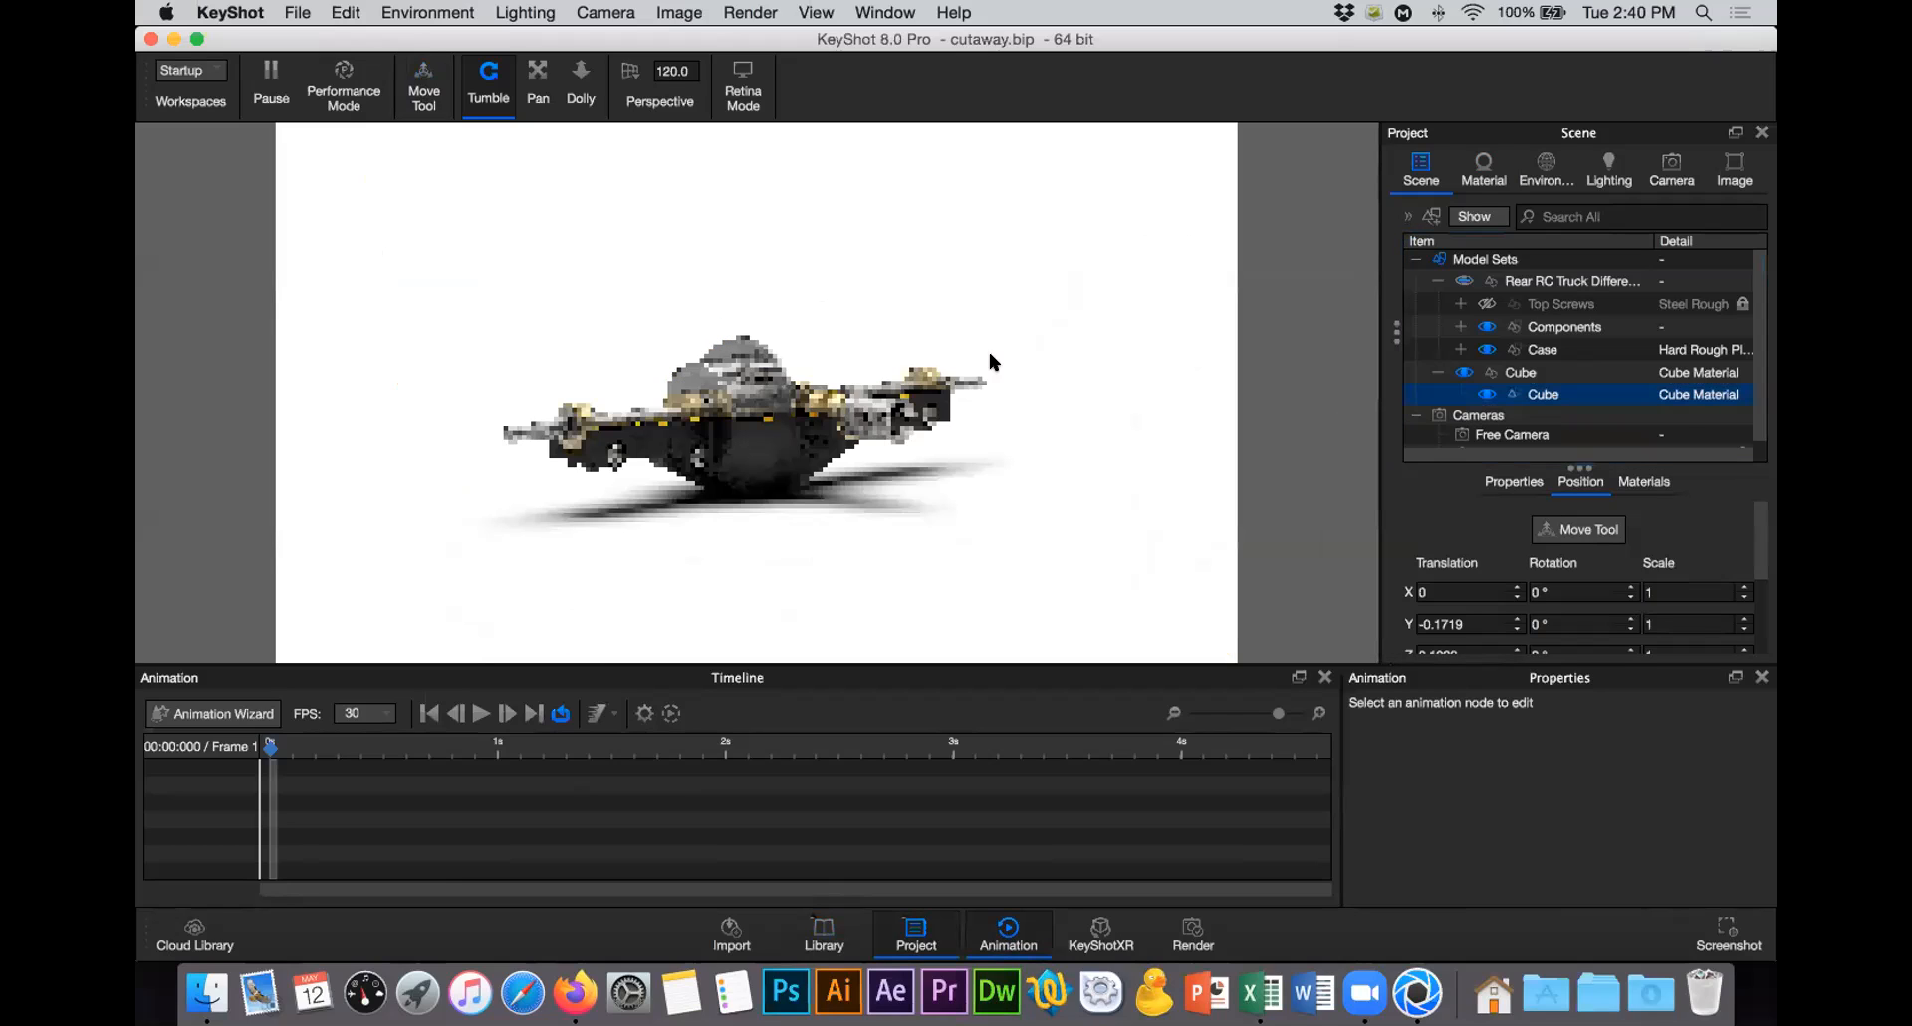
click(410, 56)
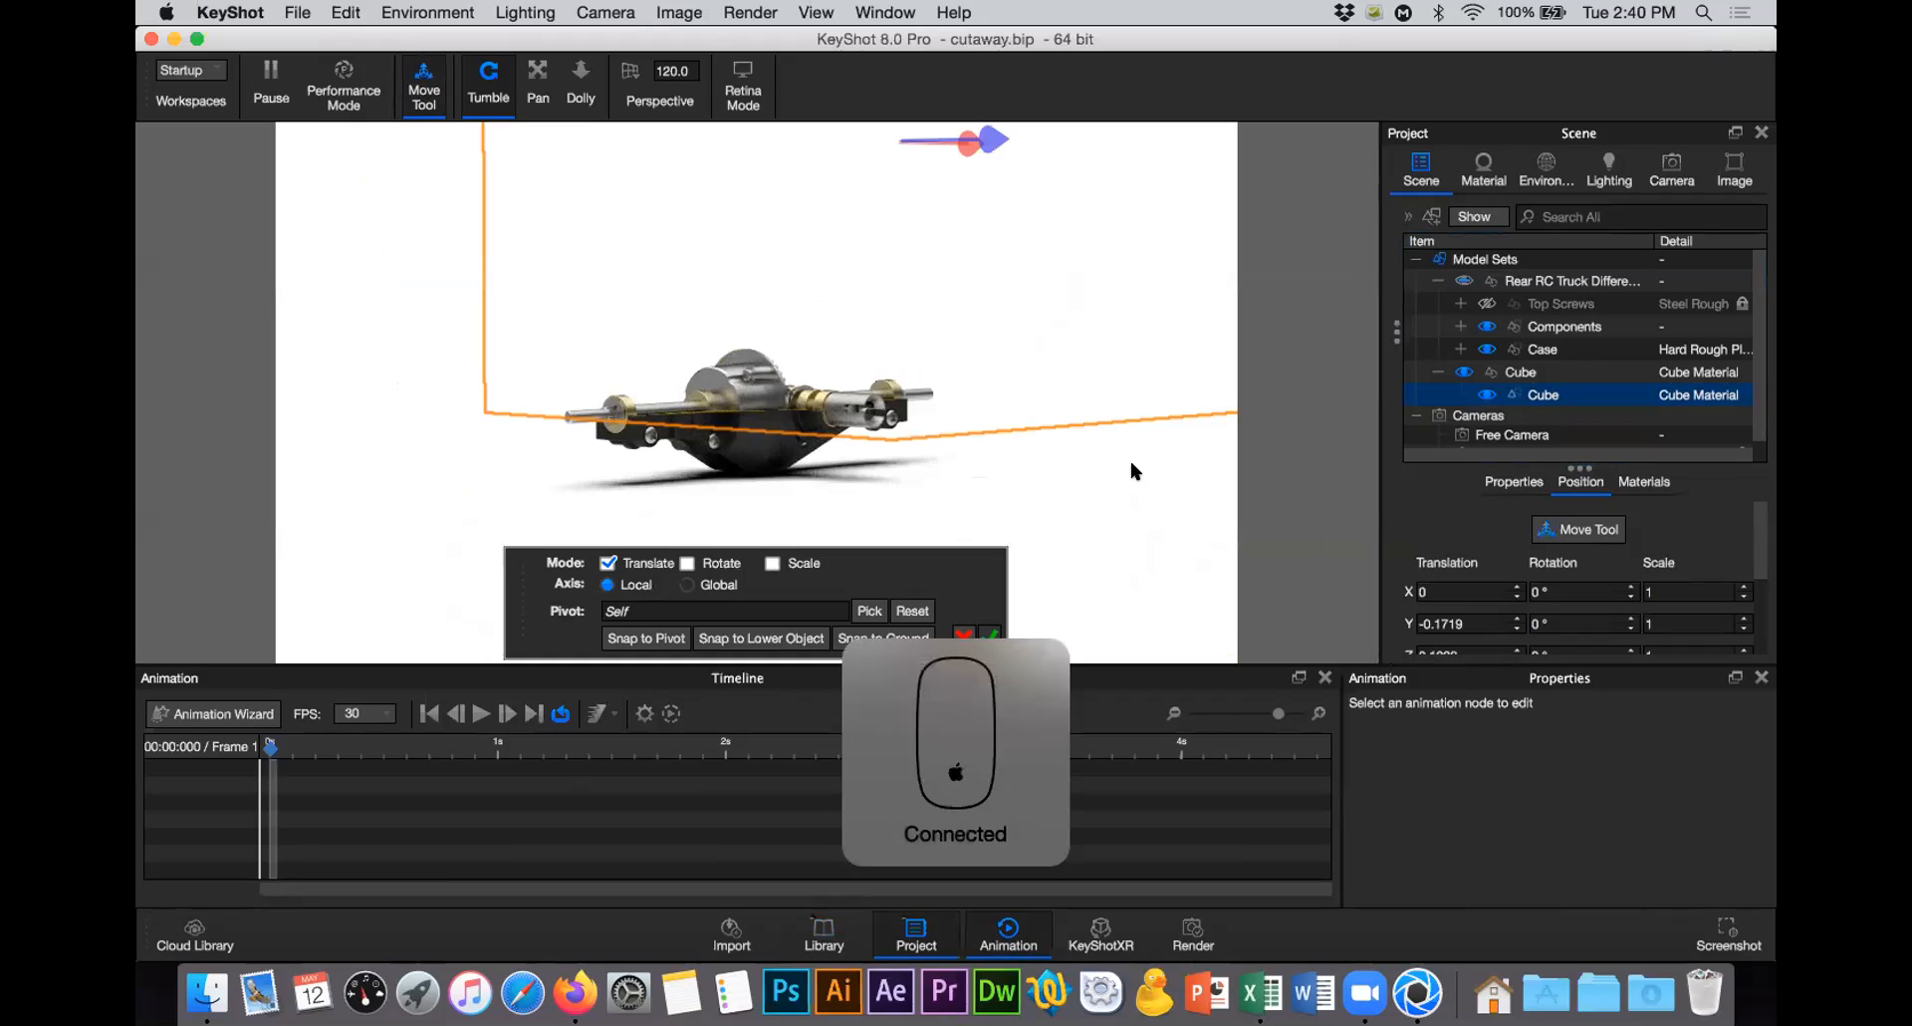
click(1093, 451)
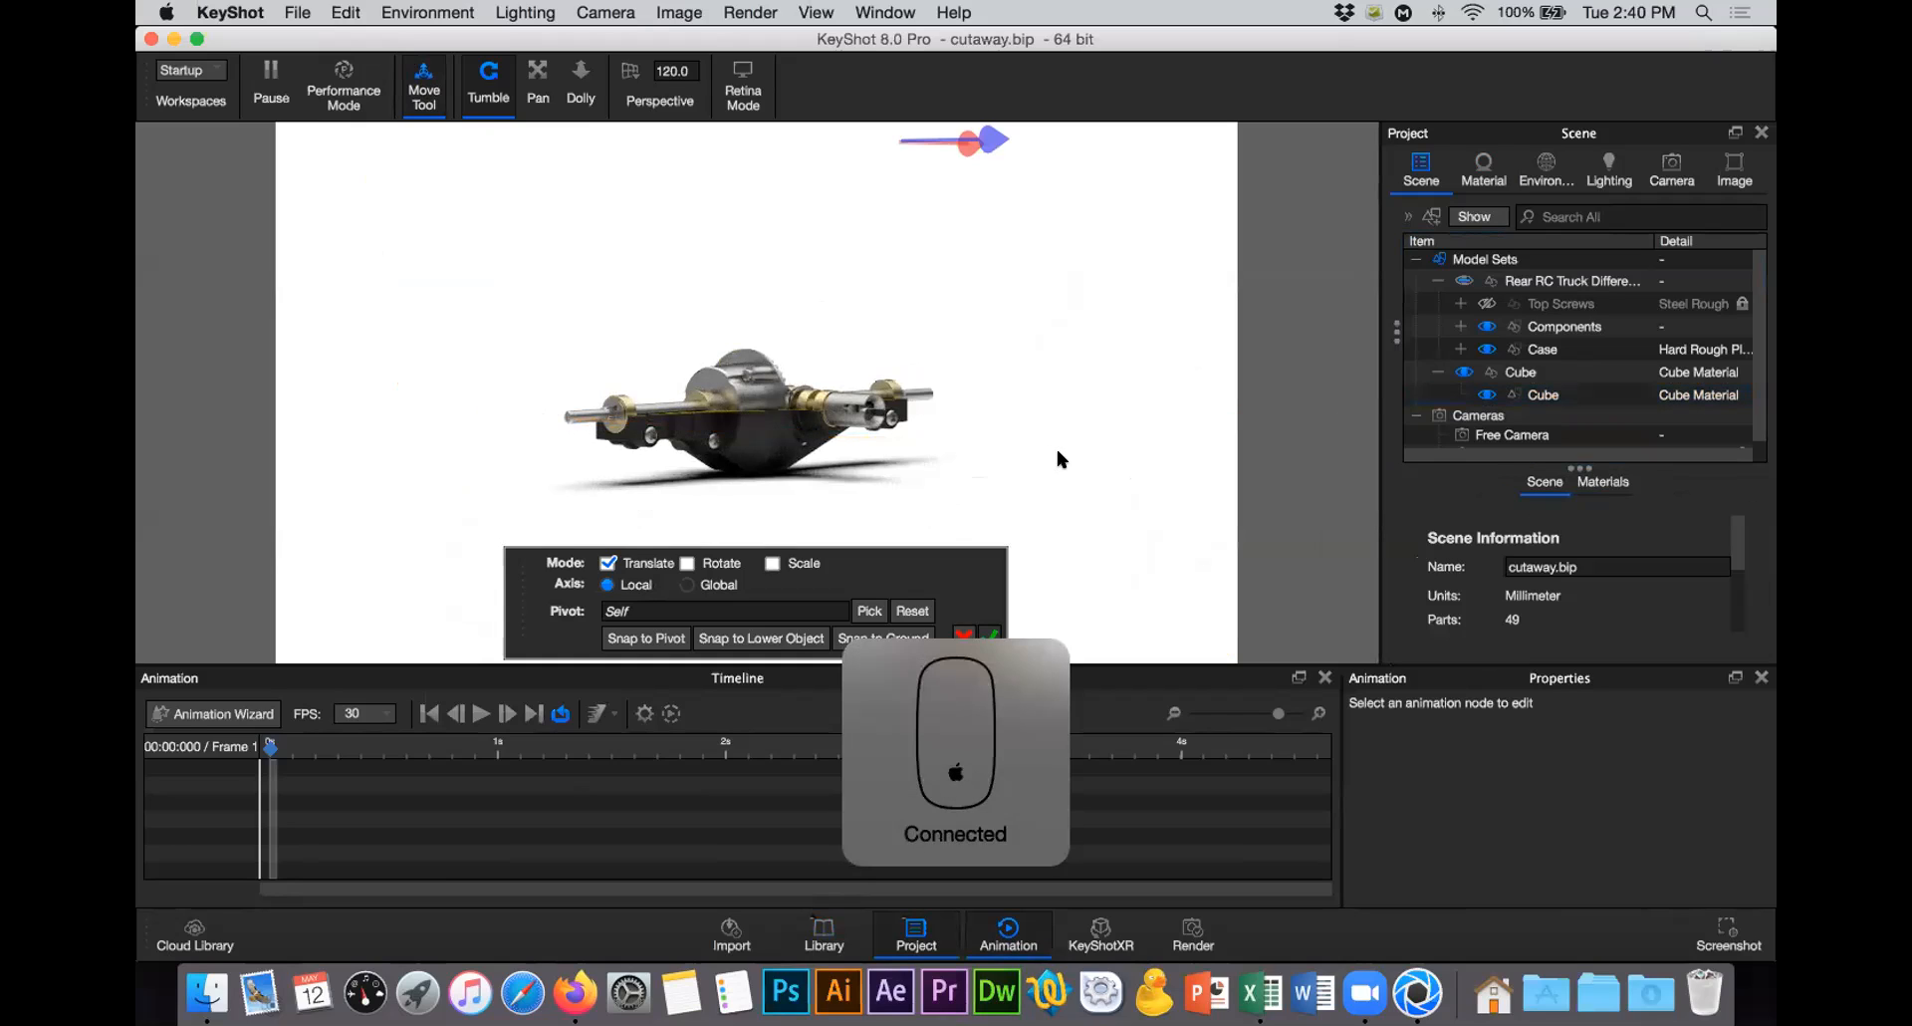
scroll(1055, 445, down, 2)
scroll(804, 202, down, 2)
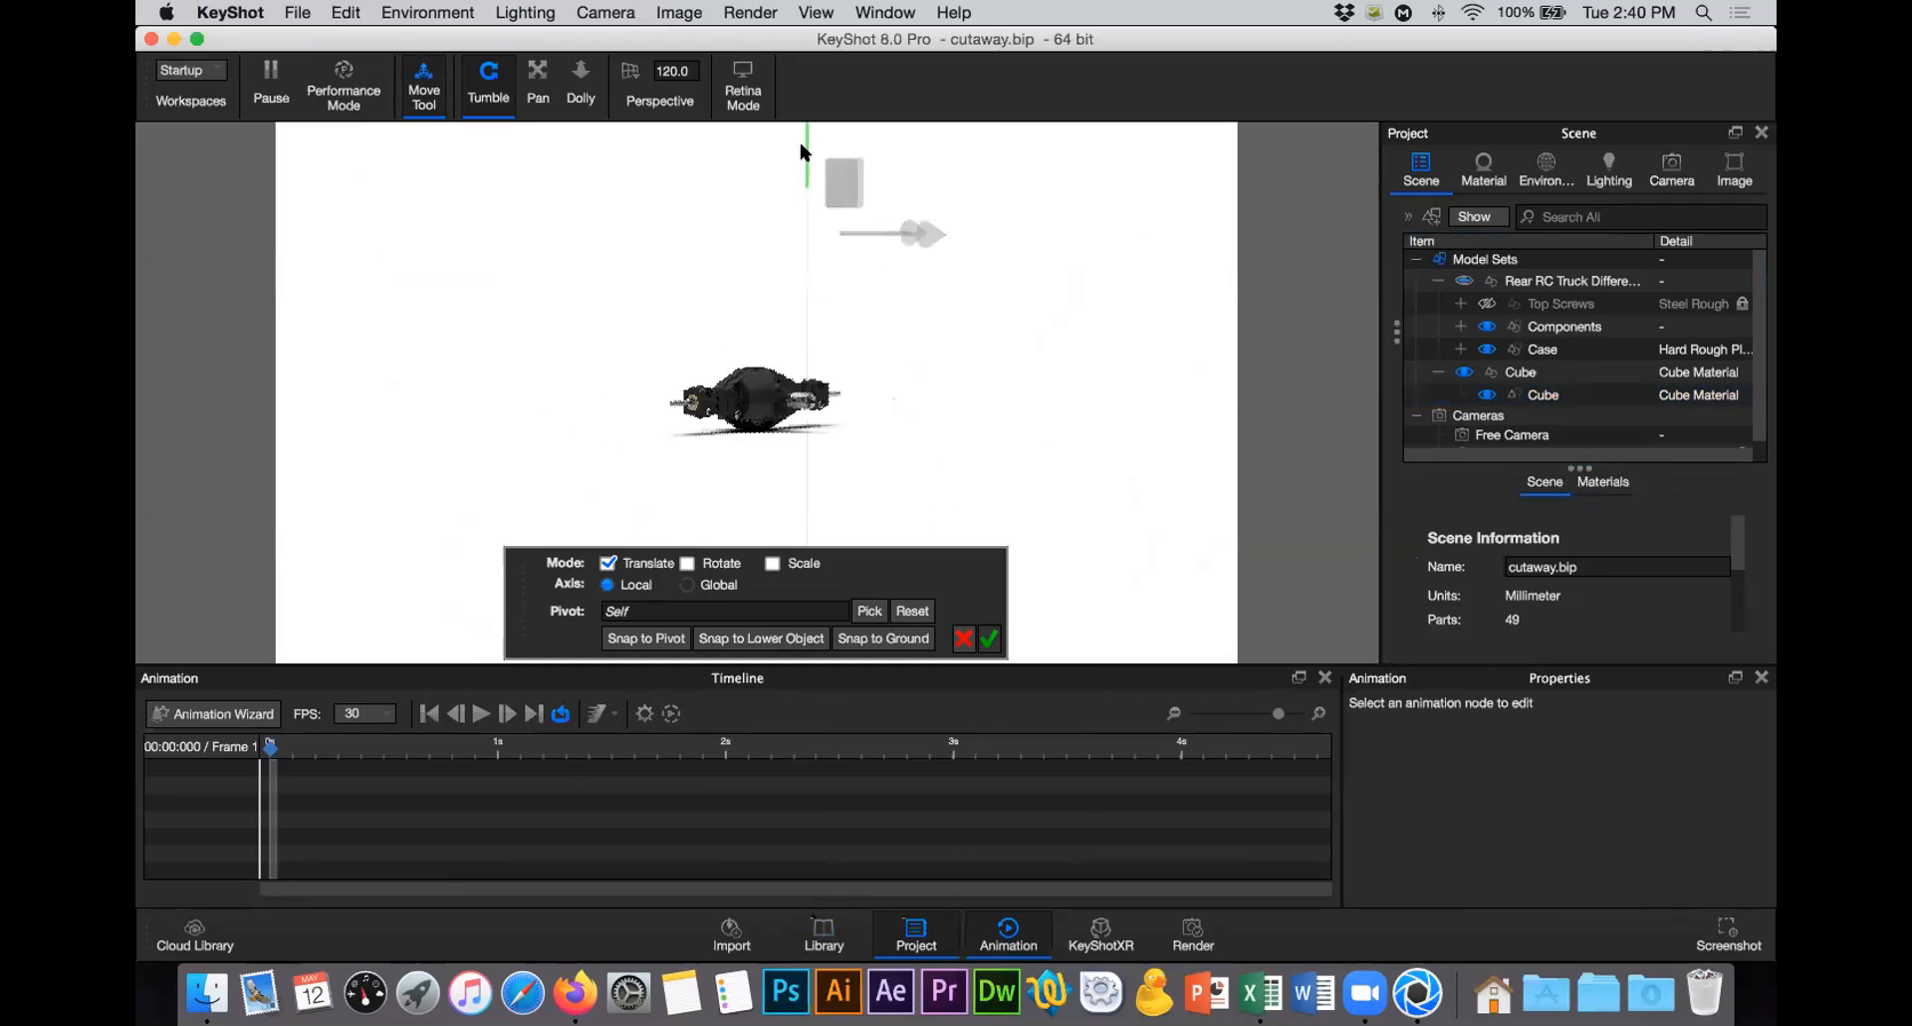
drag(800, 150, 801, 149)
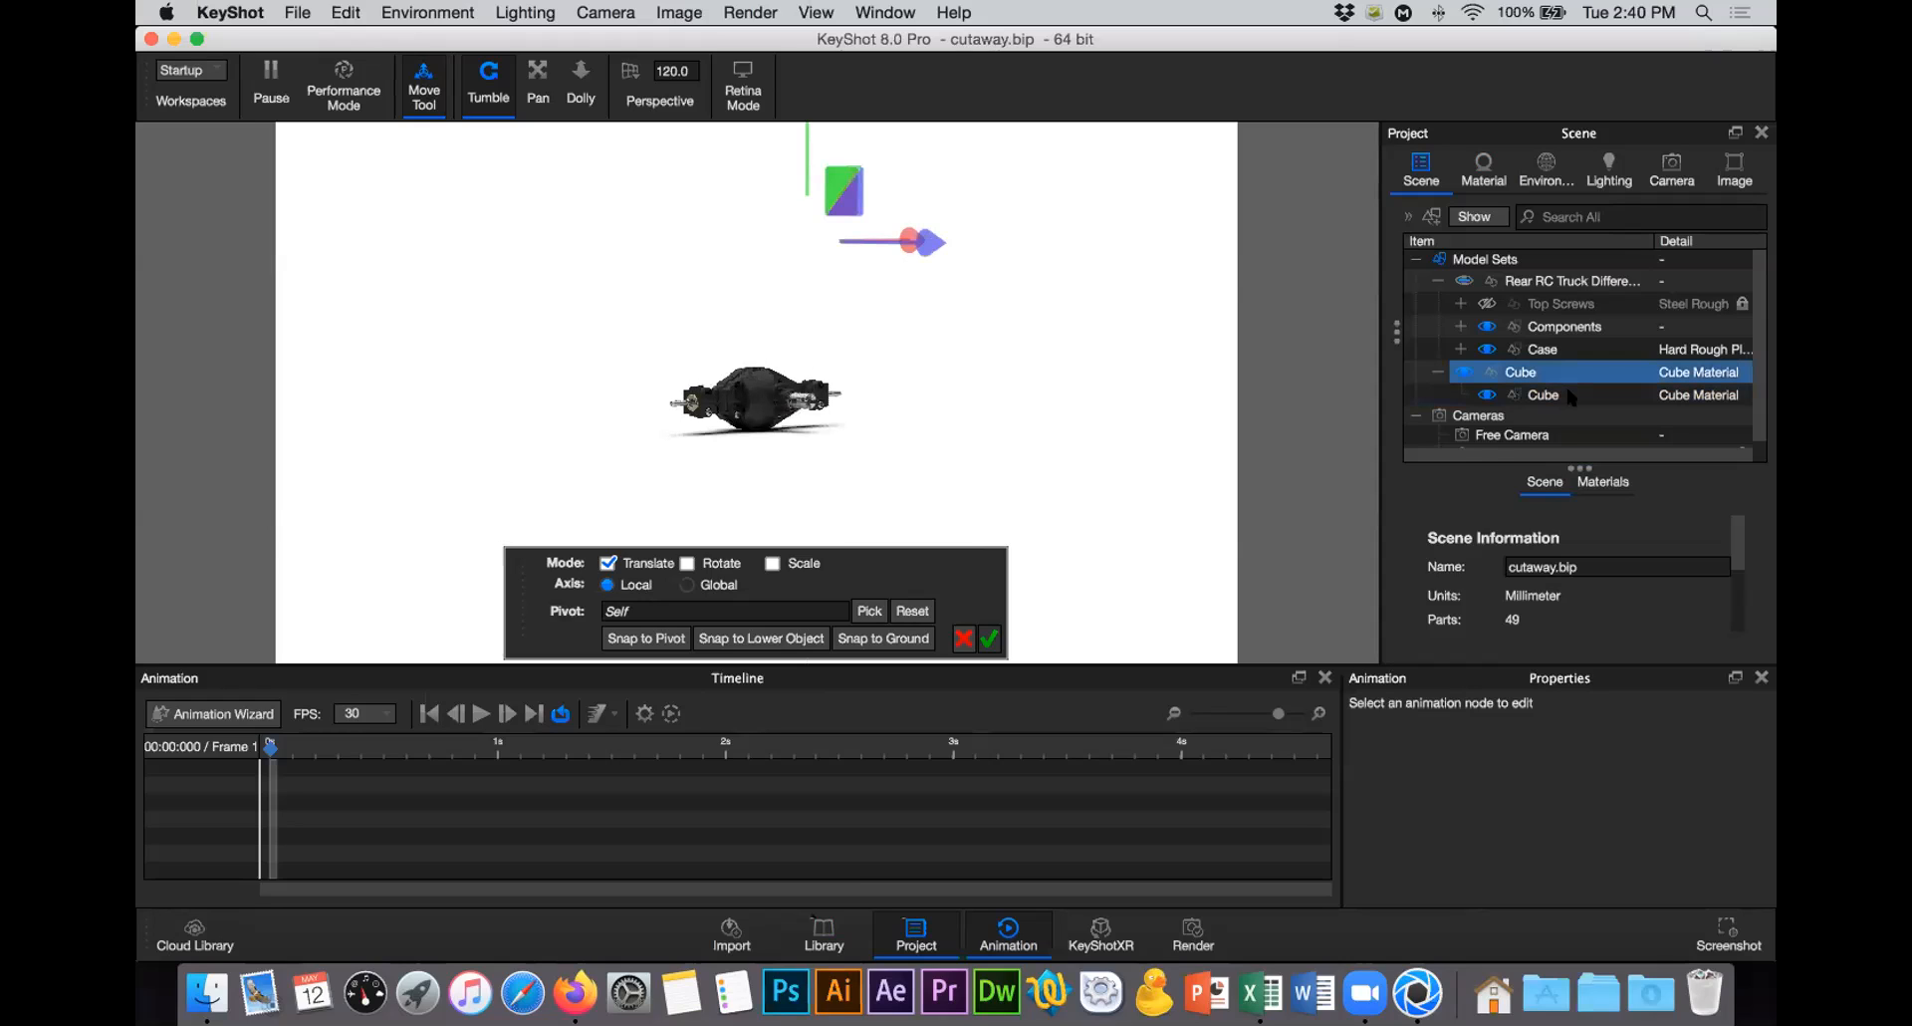
click(989, 638)
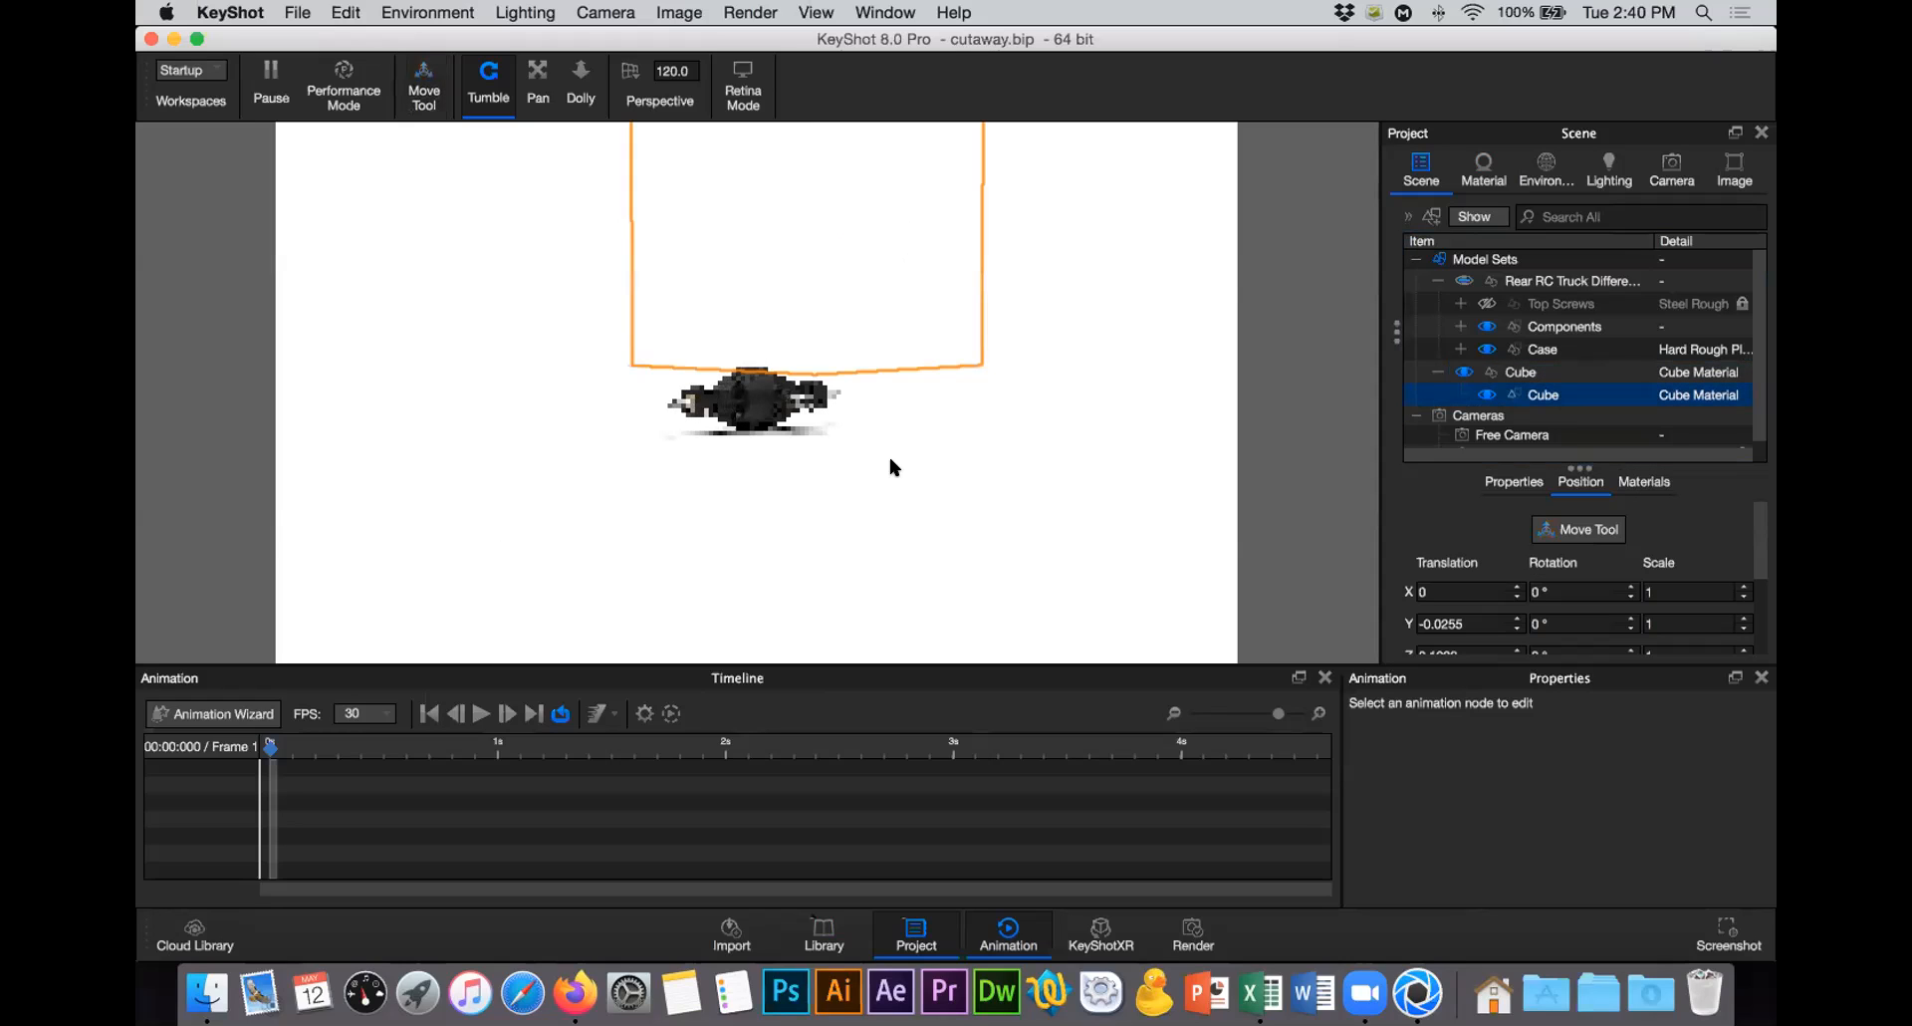
drag(845, 439, 964, 423)
drag(1131, 521, 1135, 537)
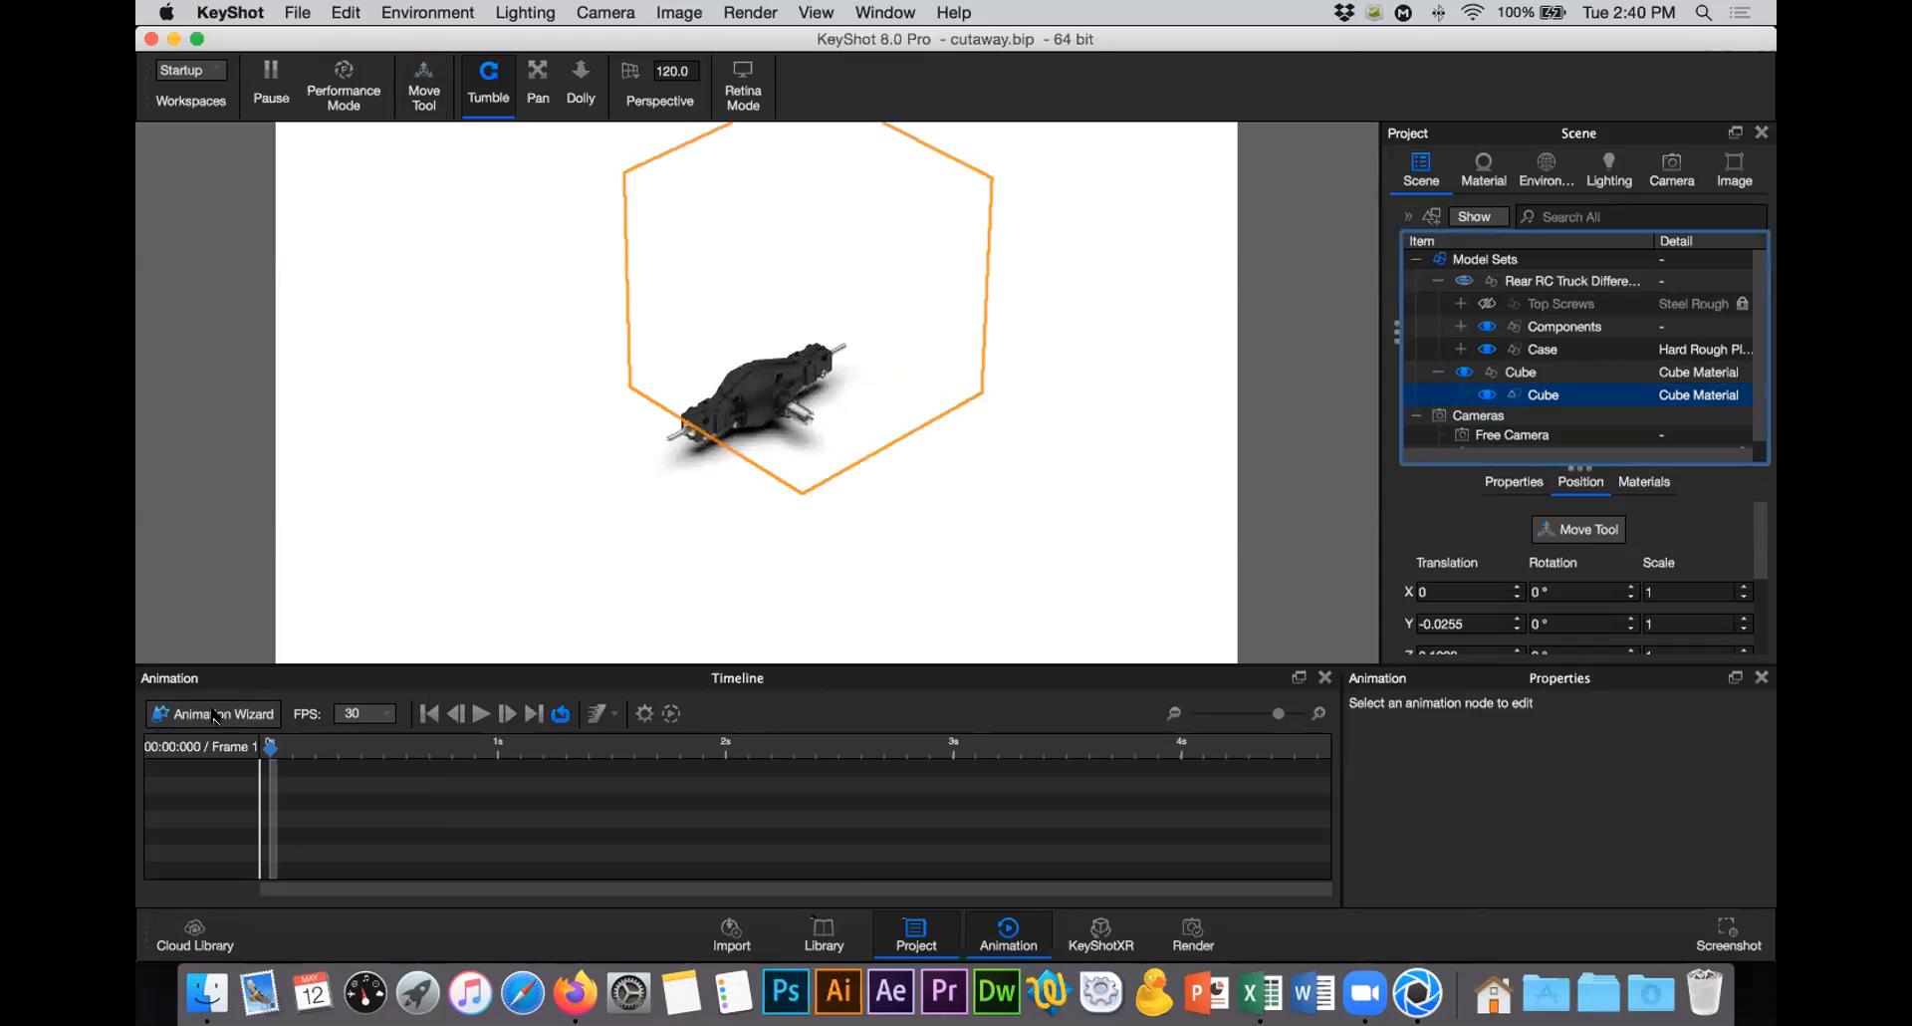
Step: Examine the frame rates available for the animation, keeping it at 30 FPS
click(386, 715)
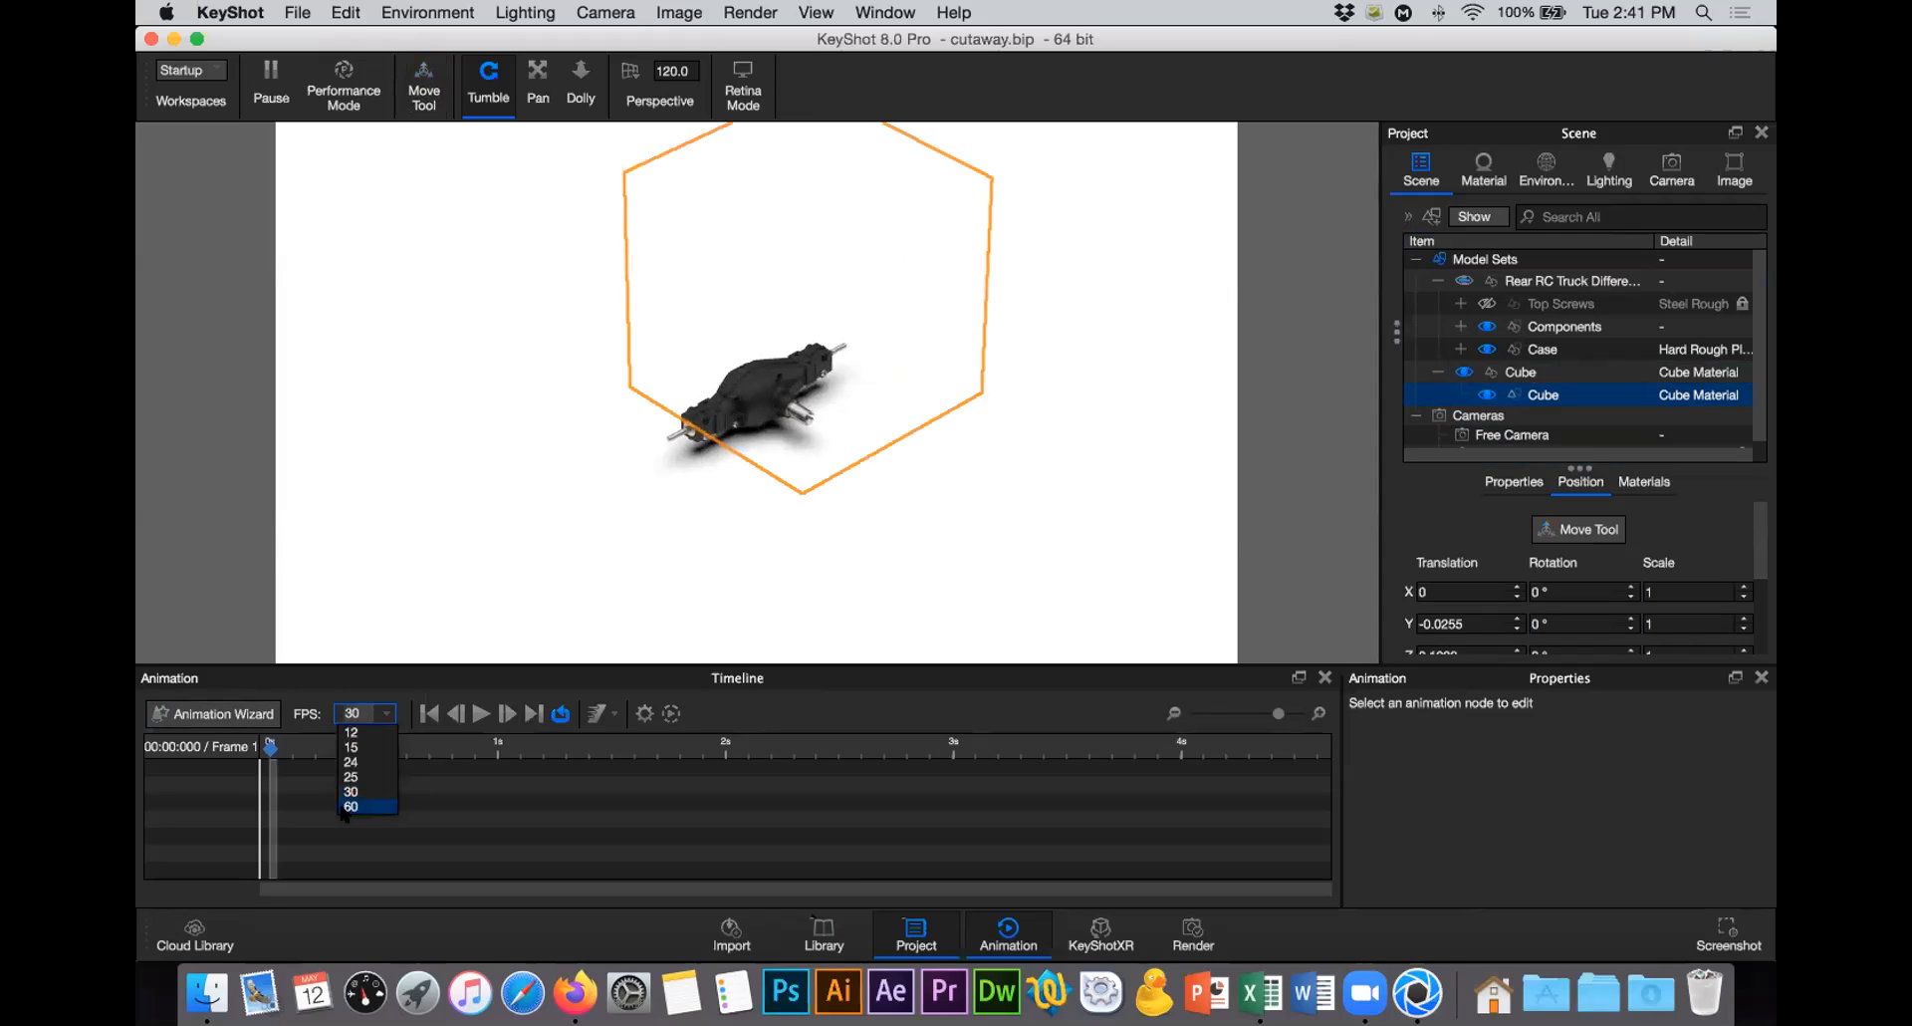
click(292, 715)
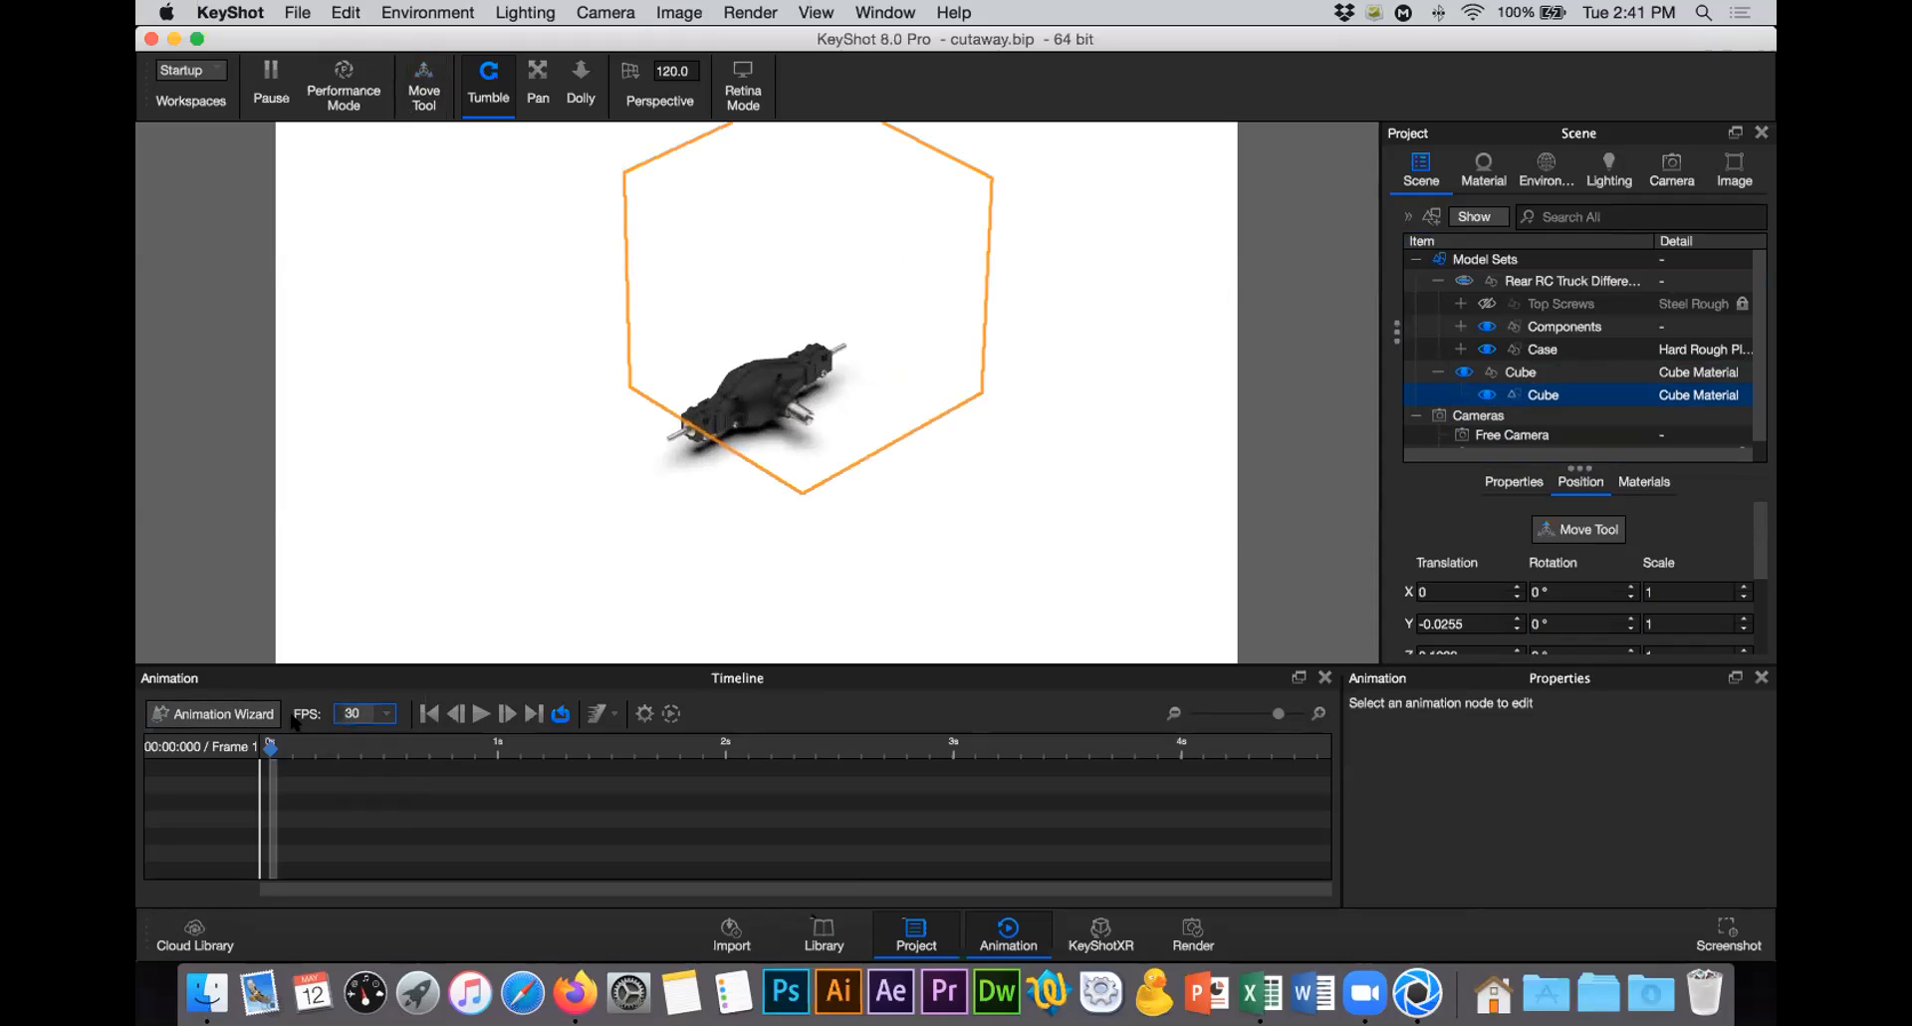
click(387, 714)
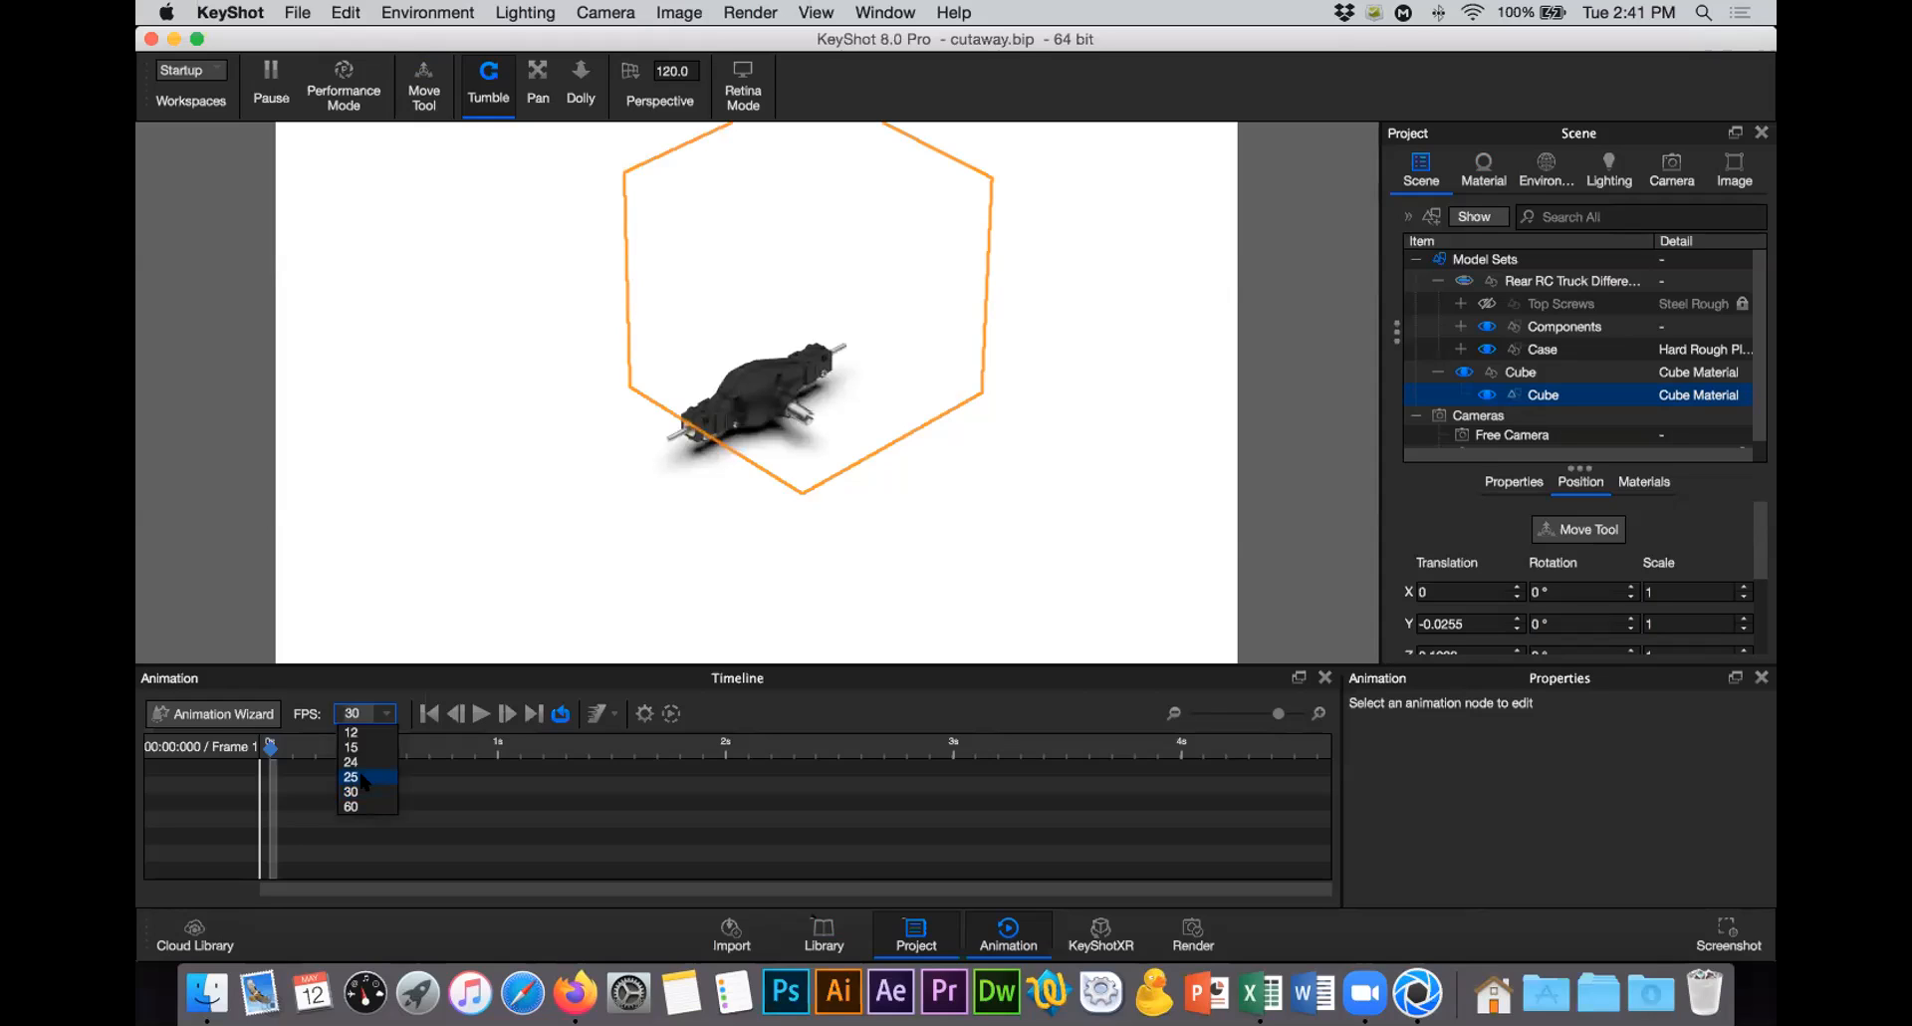
click(331, 618)
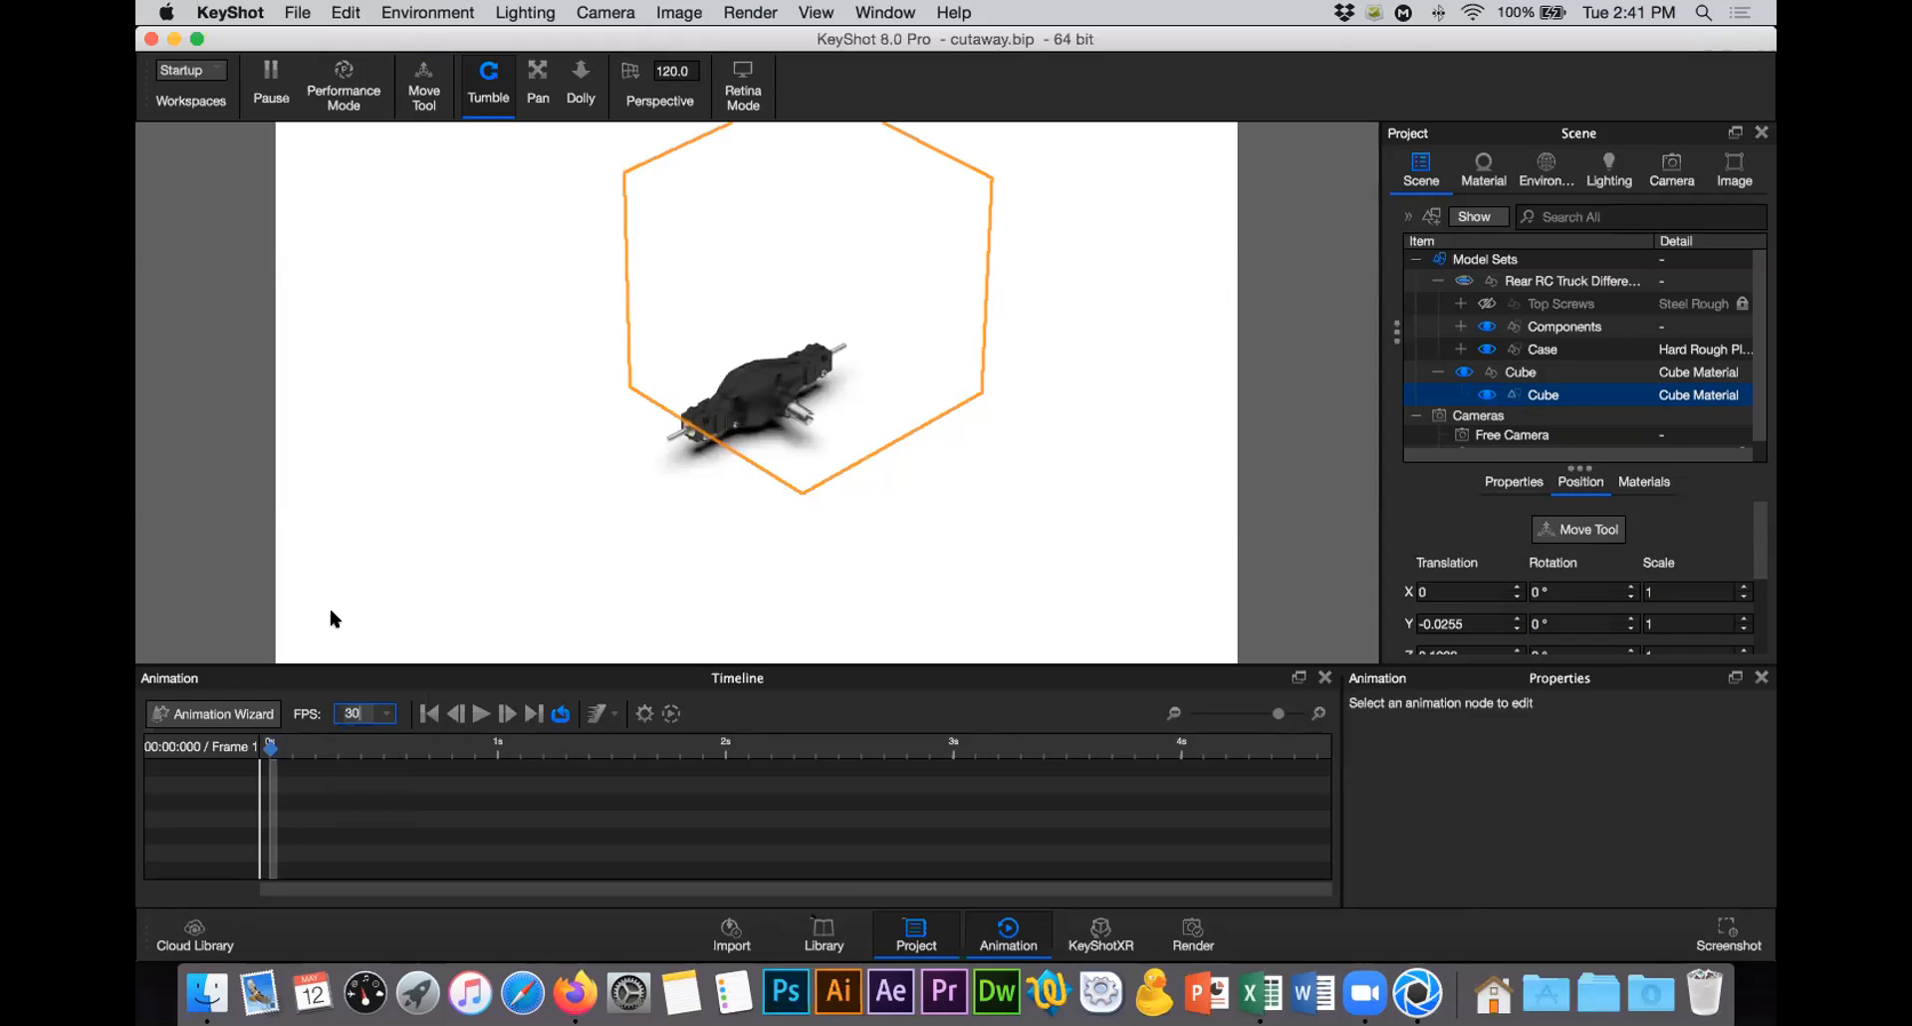
click(331, 612)
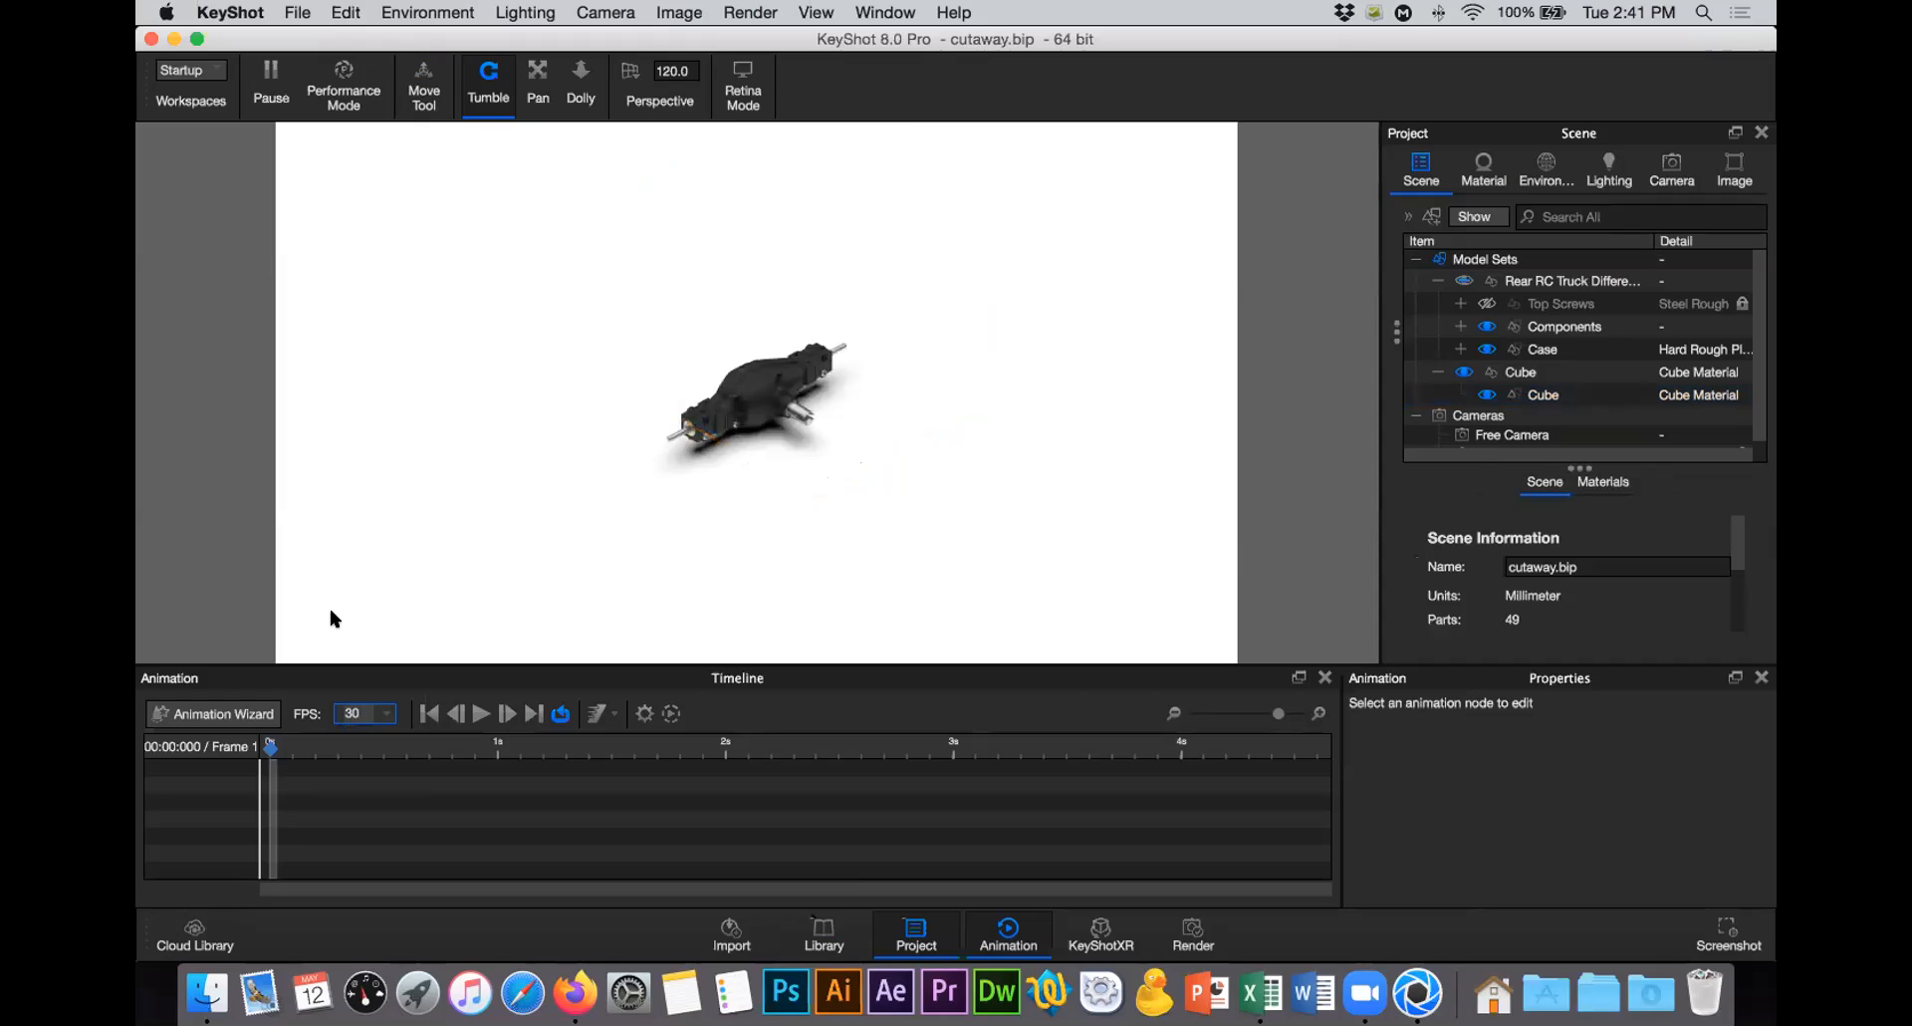
click(385, 713)
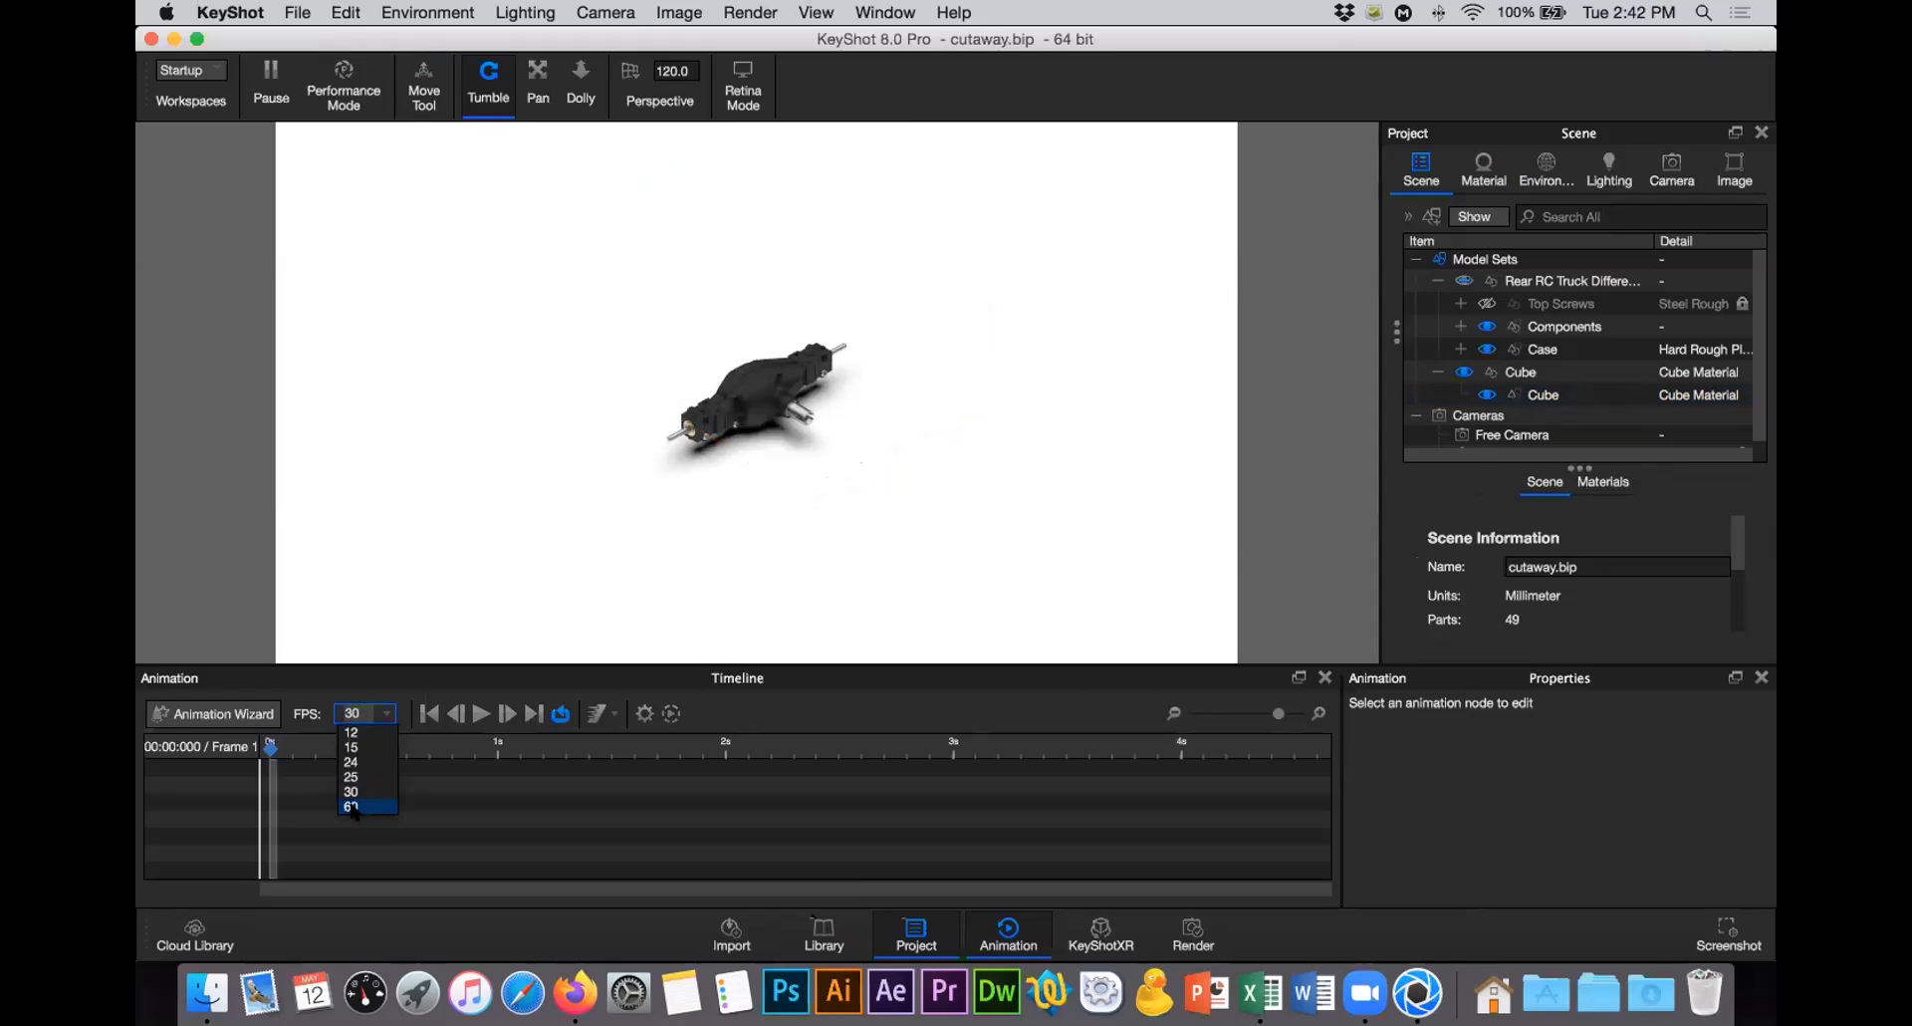
click(316, 602)
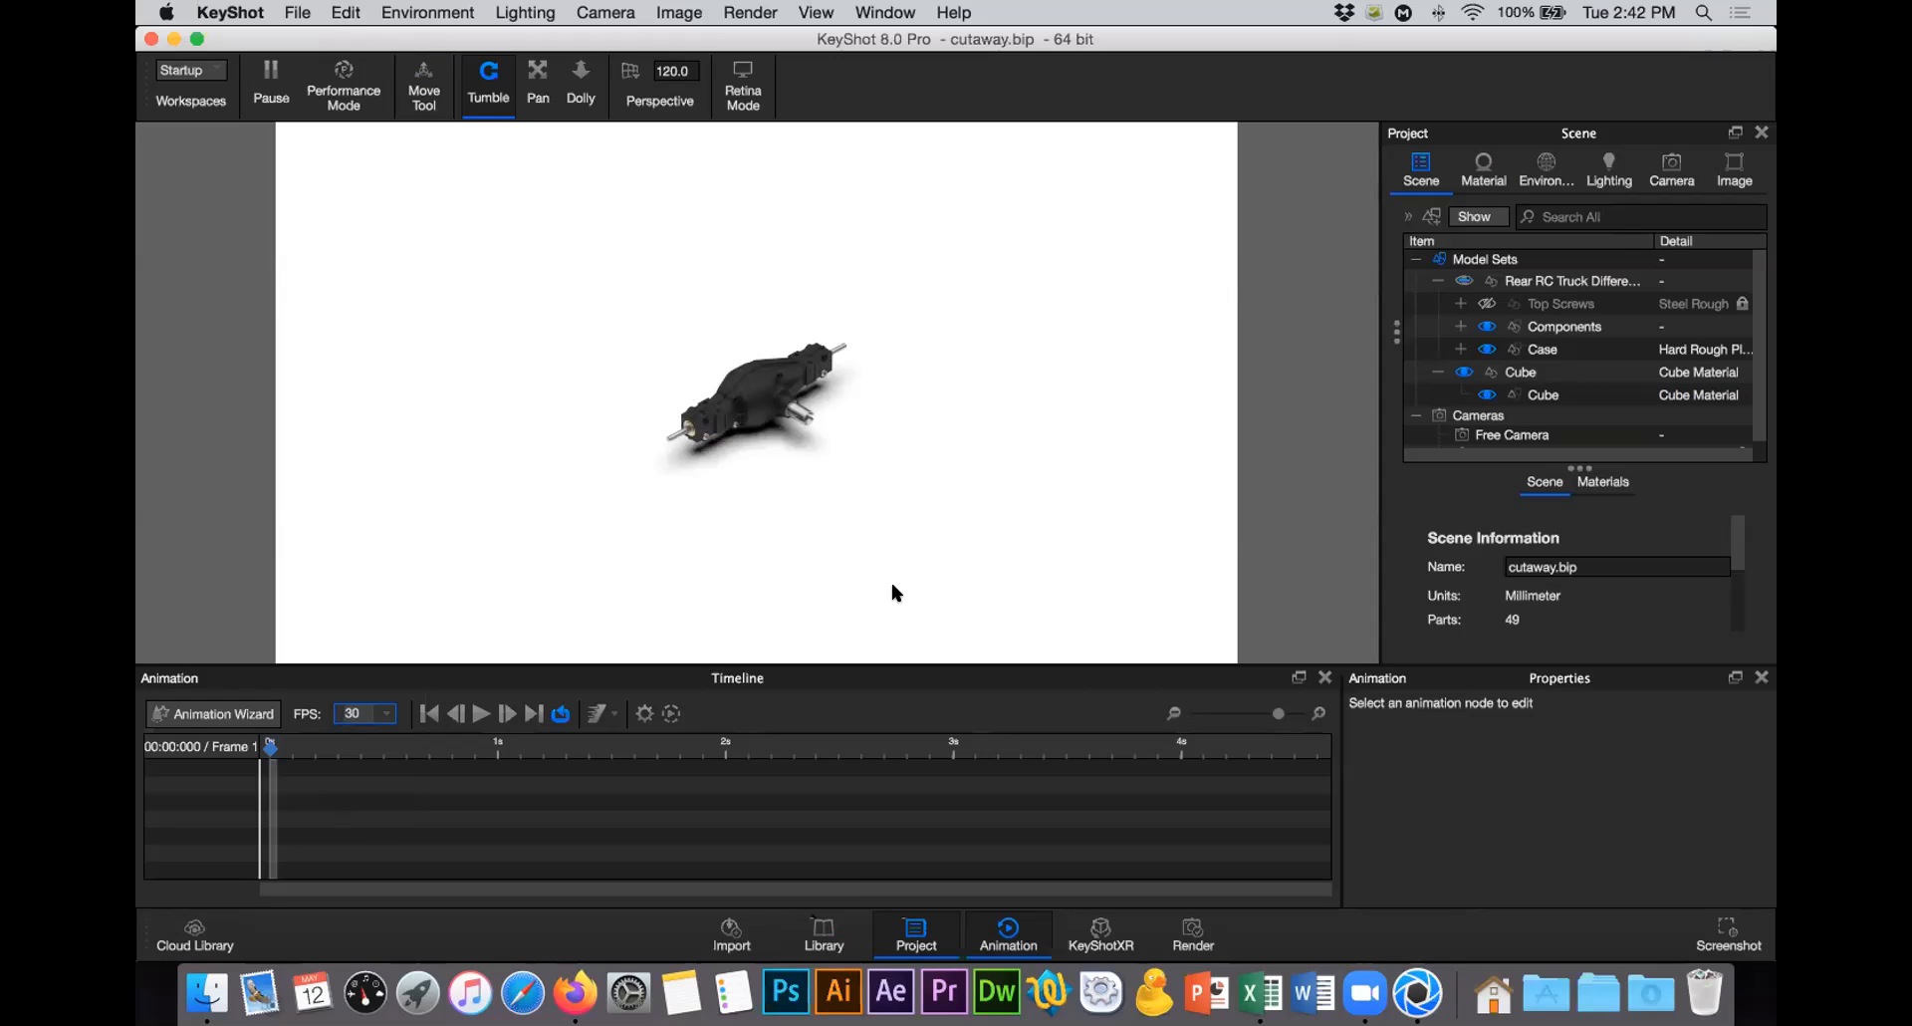
Step: Select the cutaway cube part and start the Animation Wizard for it, placing the wizard clear of the scene tree
click(1531, 389)
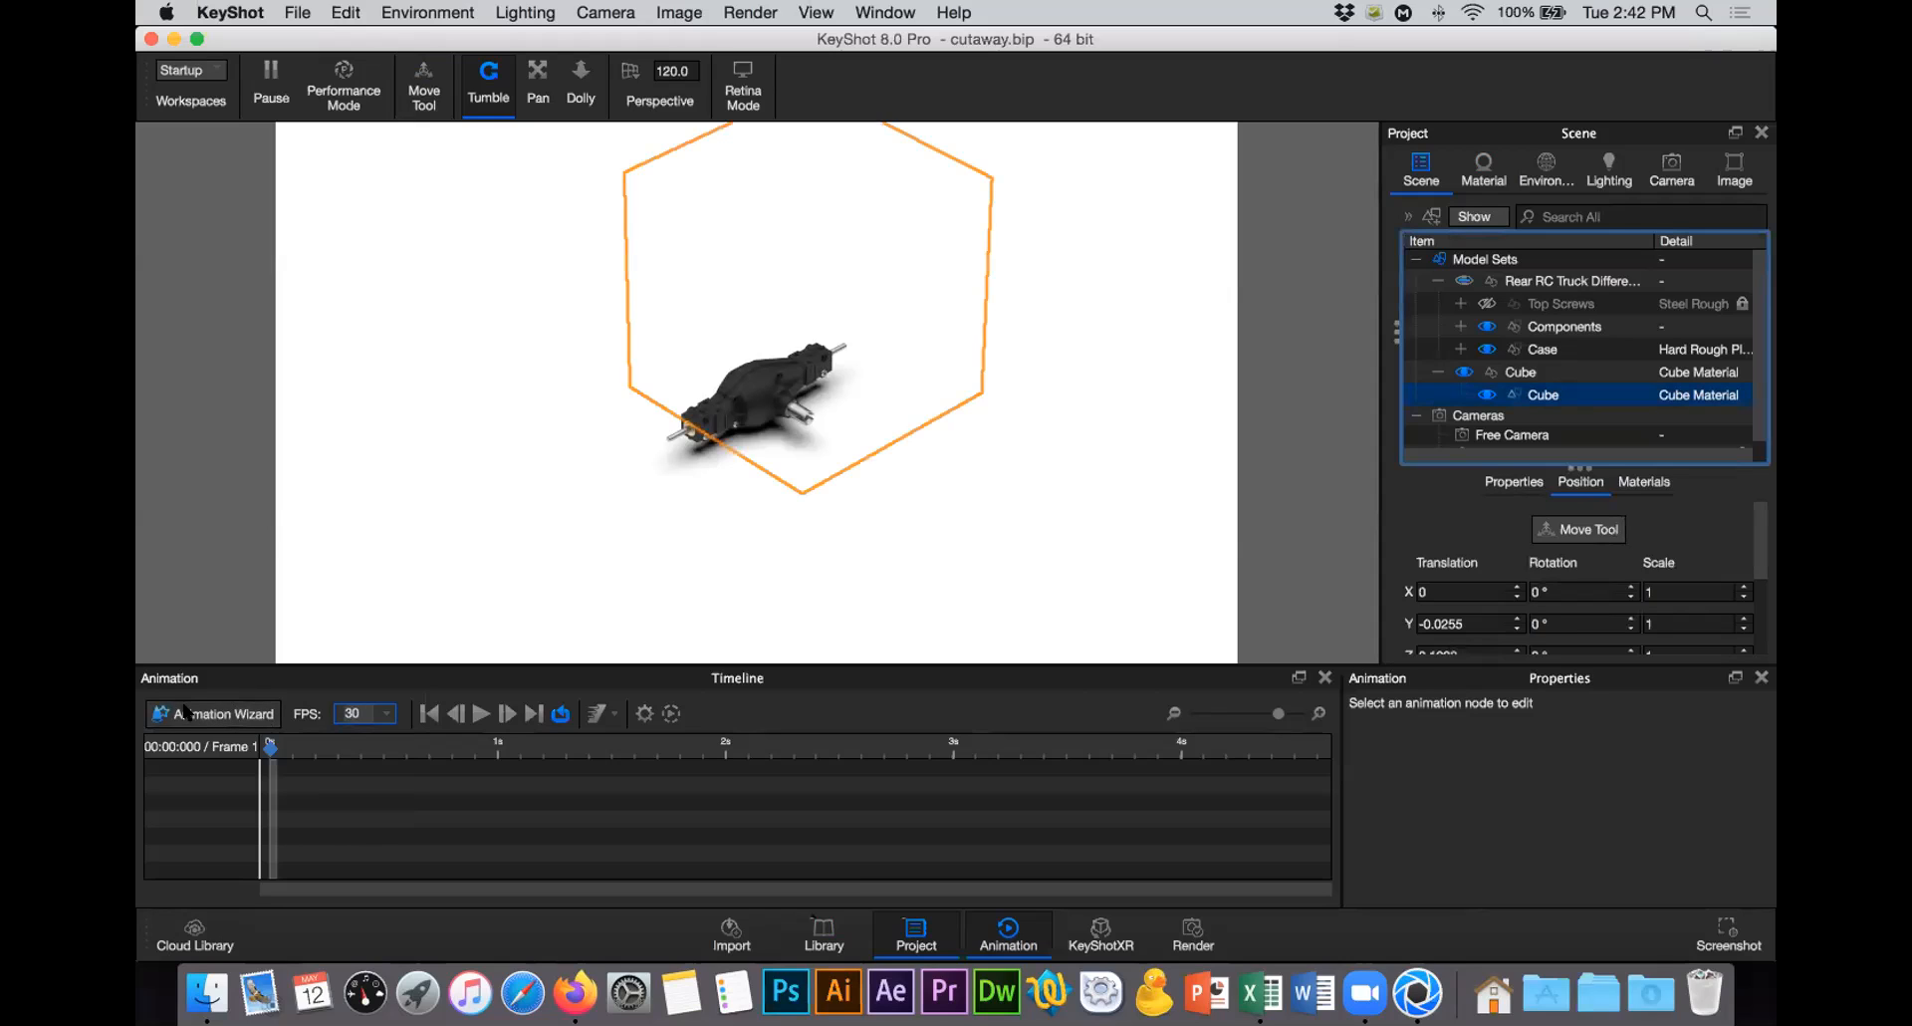
click(240, 713)
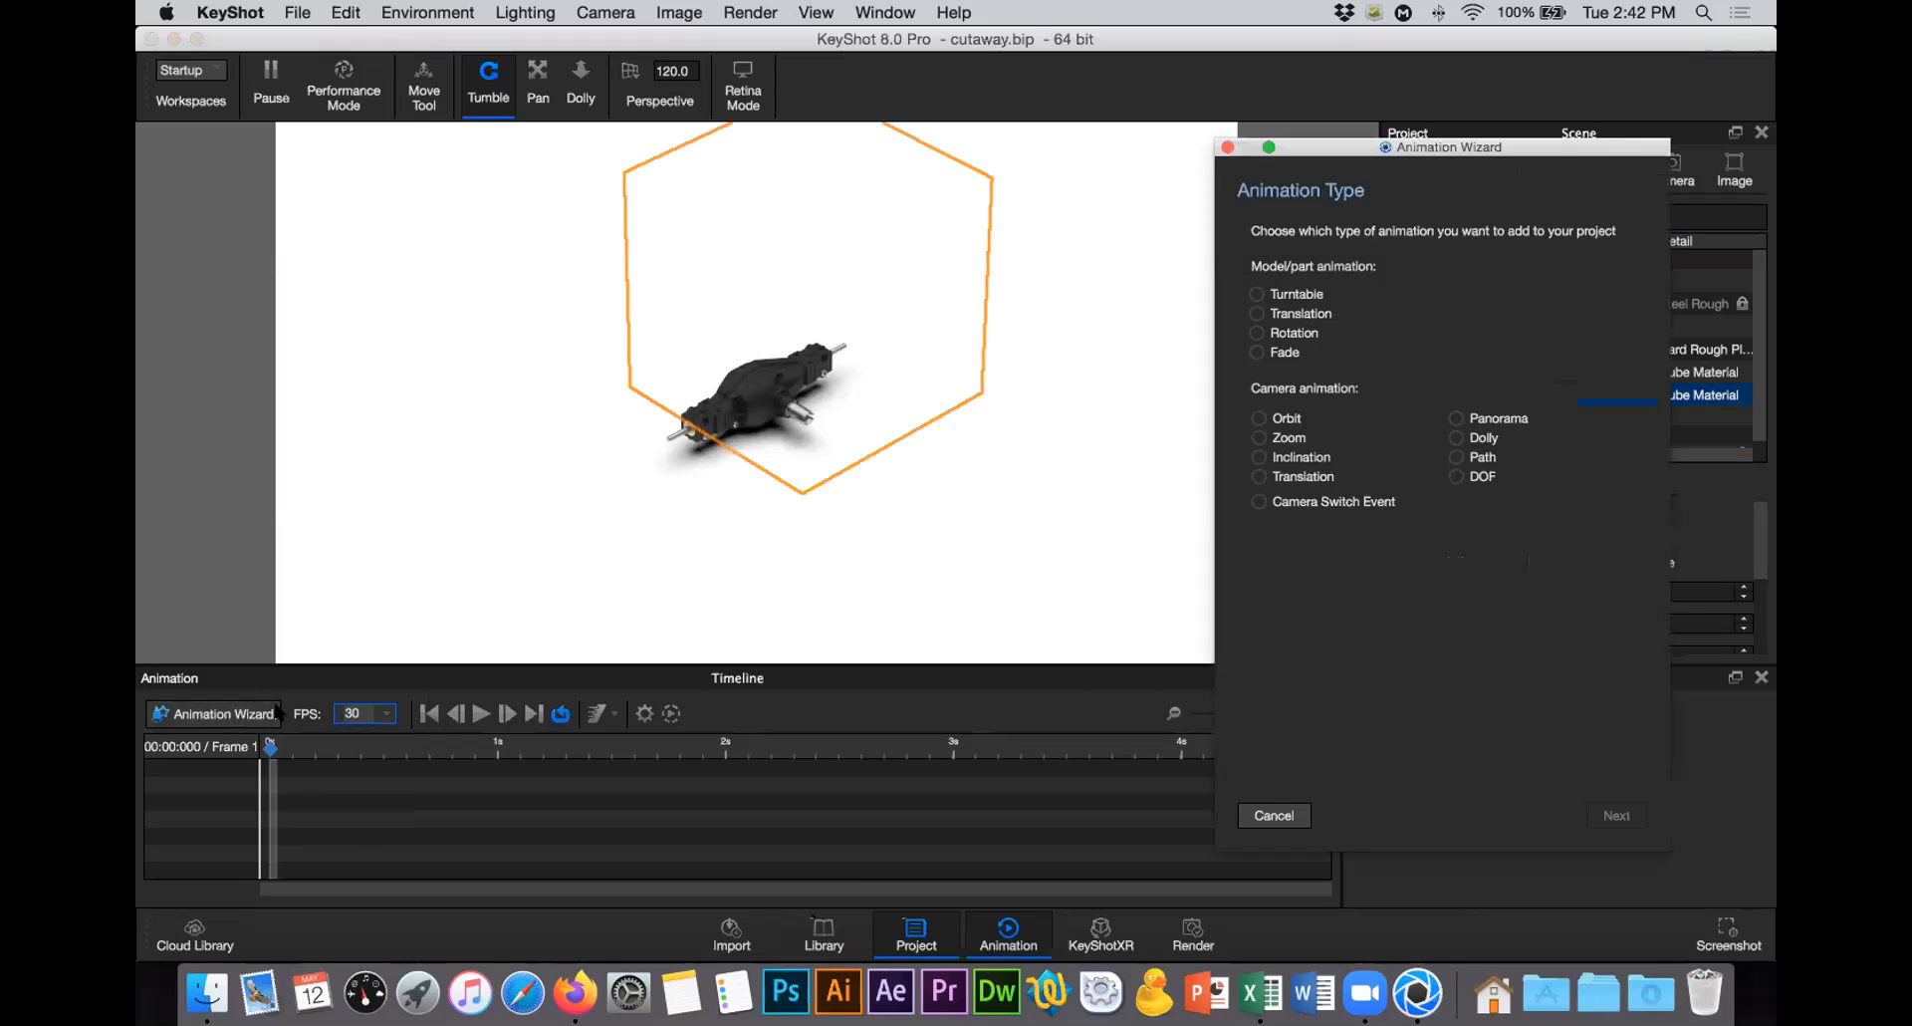
drag(1419, 147, 1113, 154)
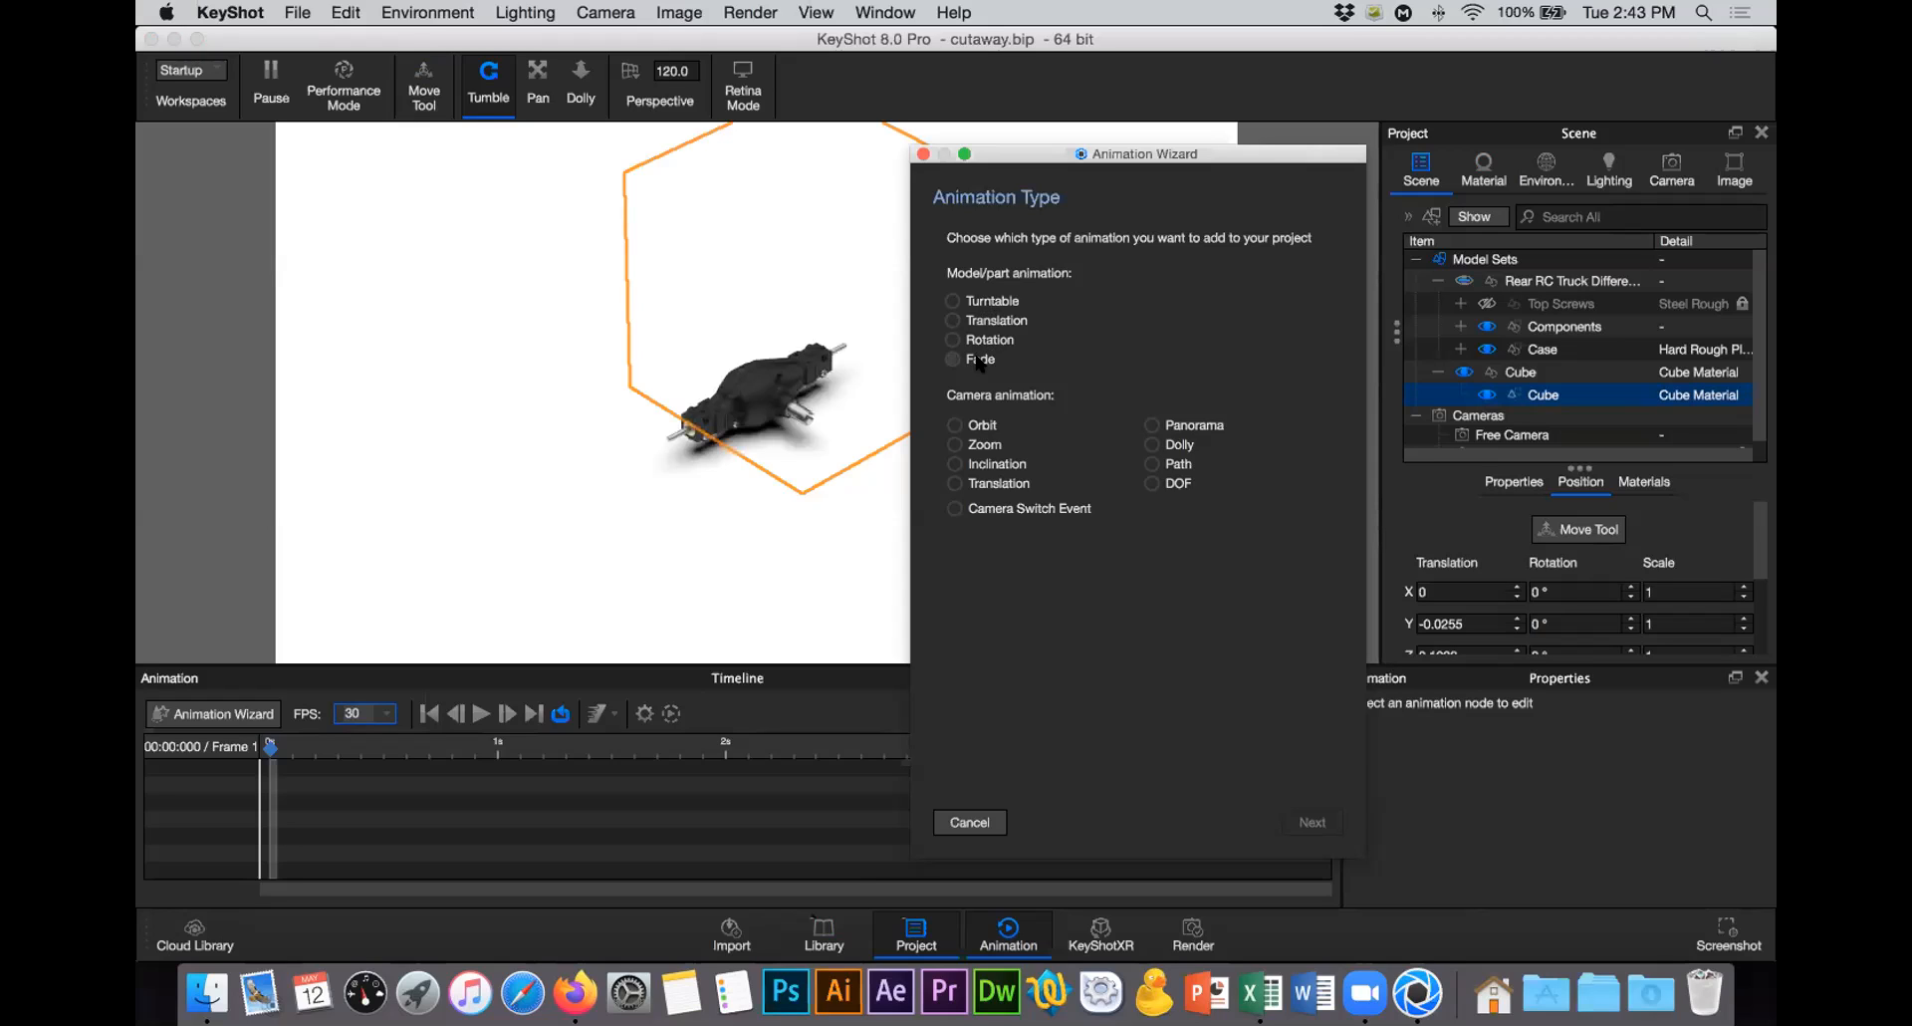
Step: Preview the part and camera animation types up to Camera Switch Event, and examine the cameras stored in the project
click(992, 302)
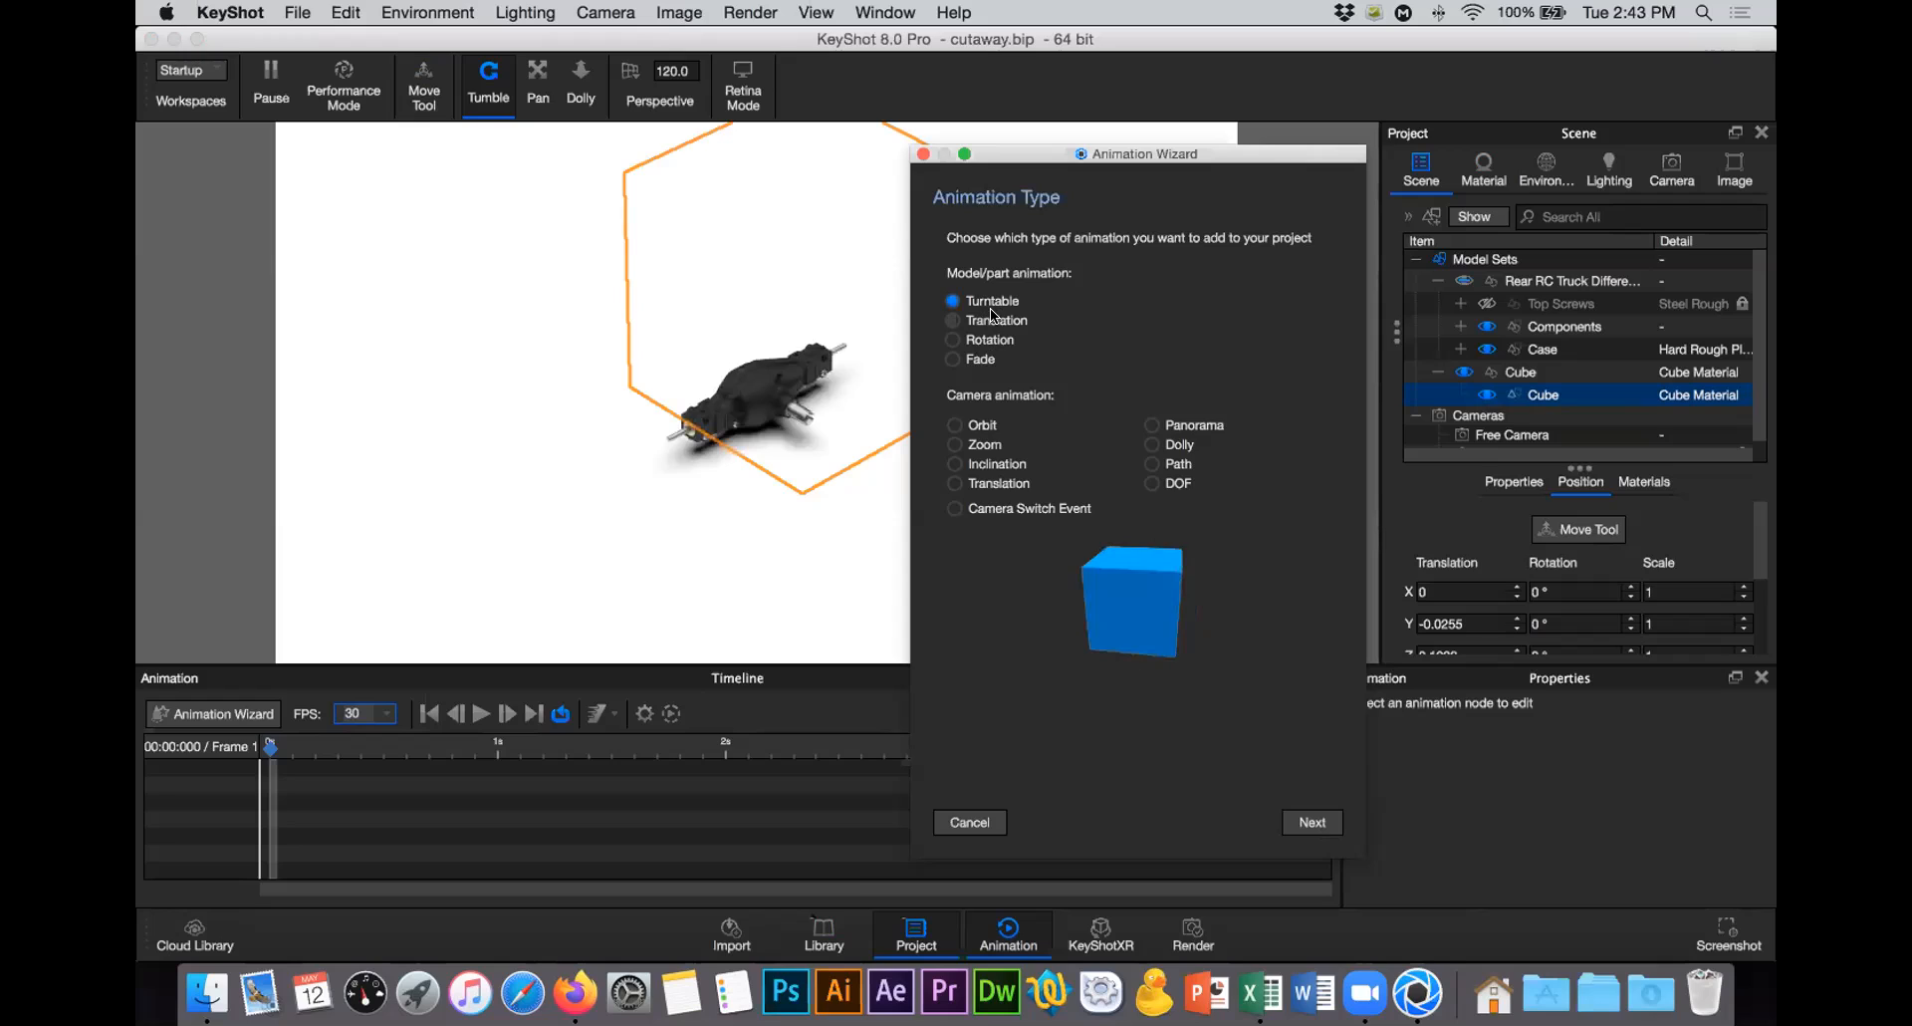
click(992, 316)
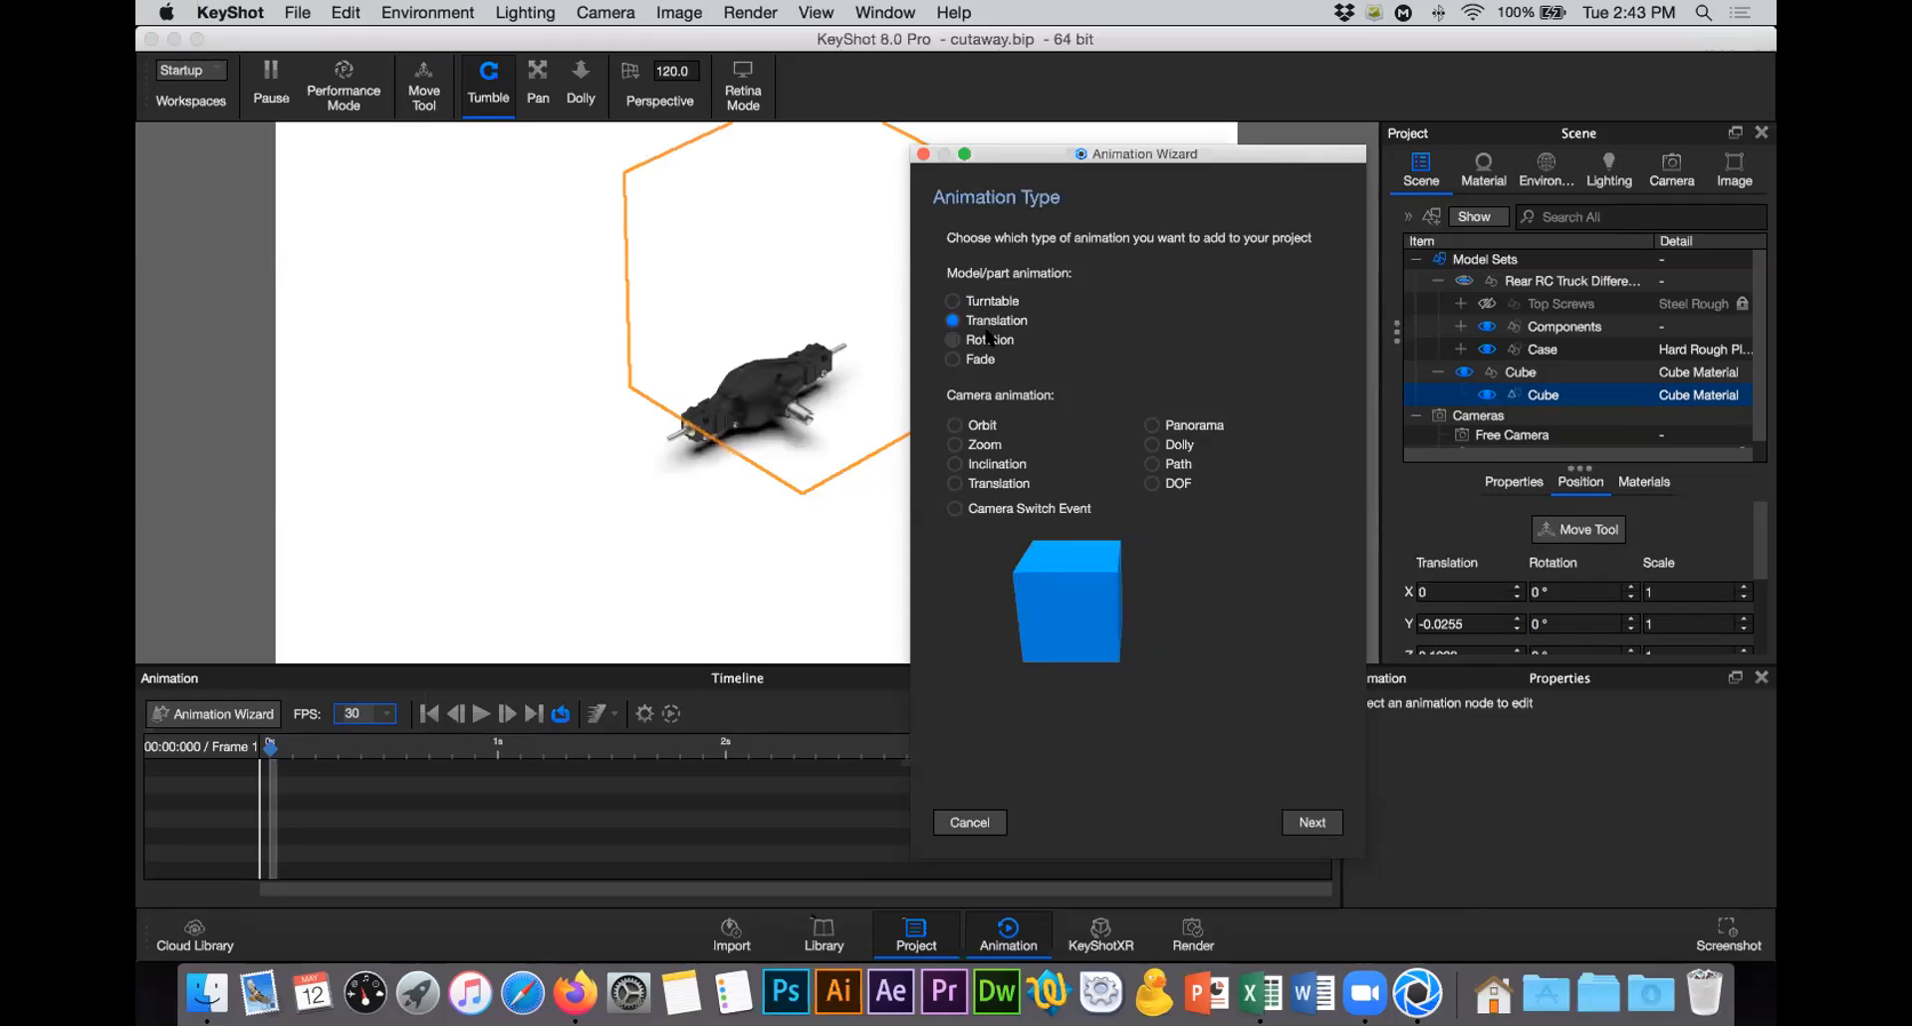
click(989, 337)
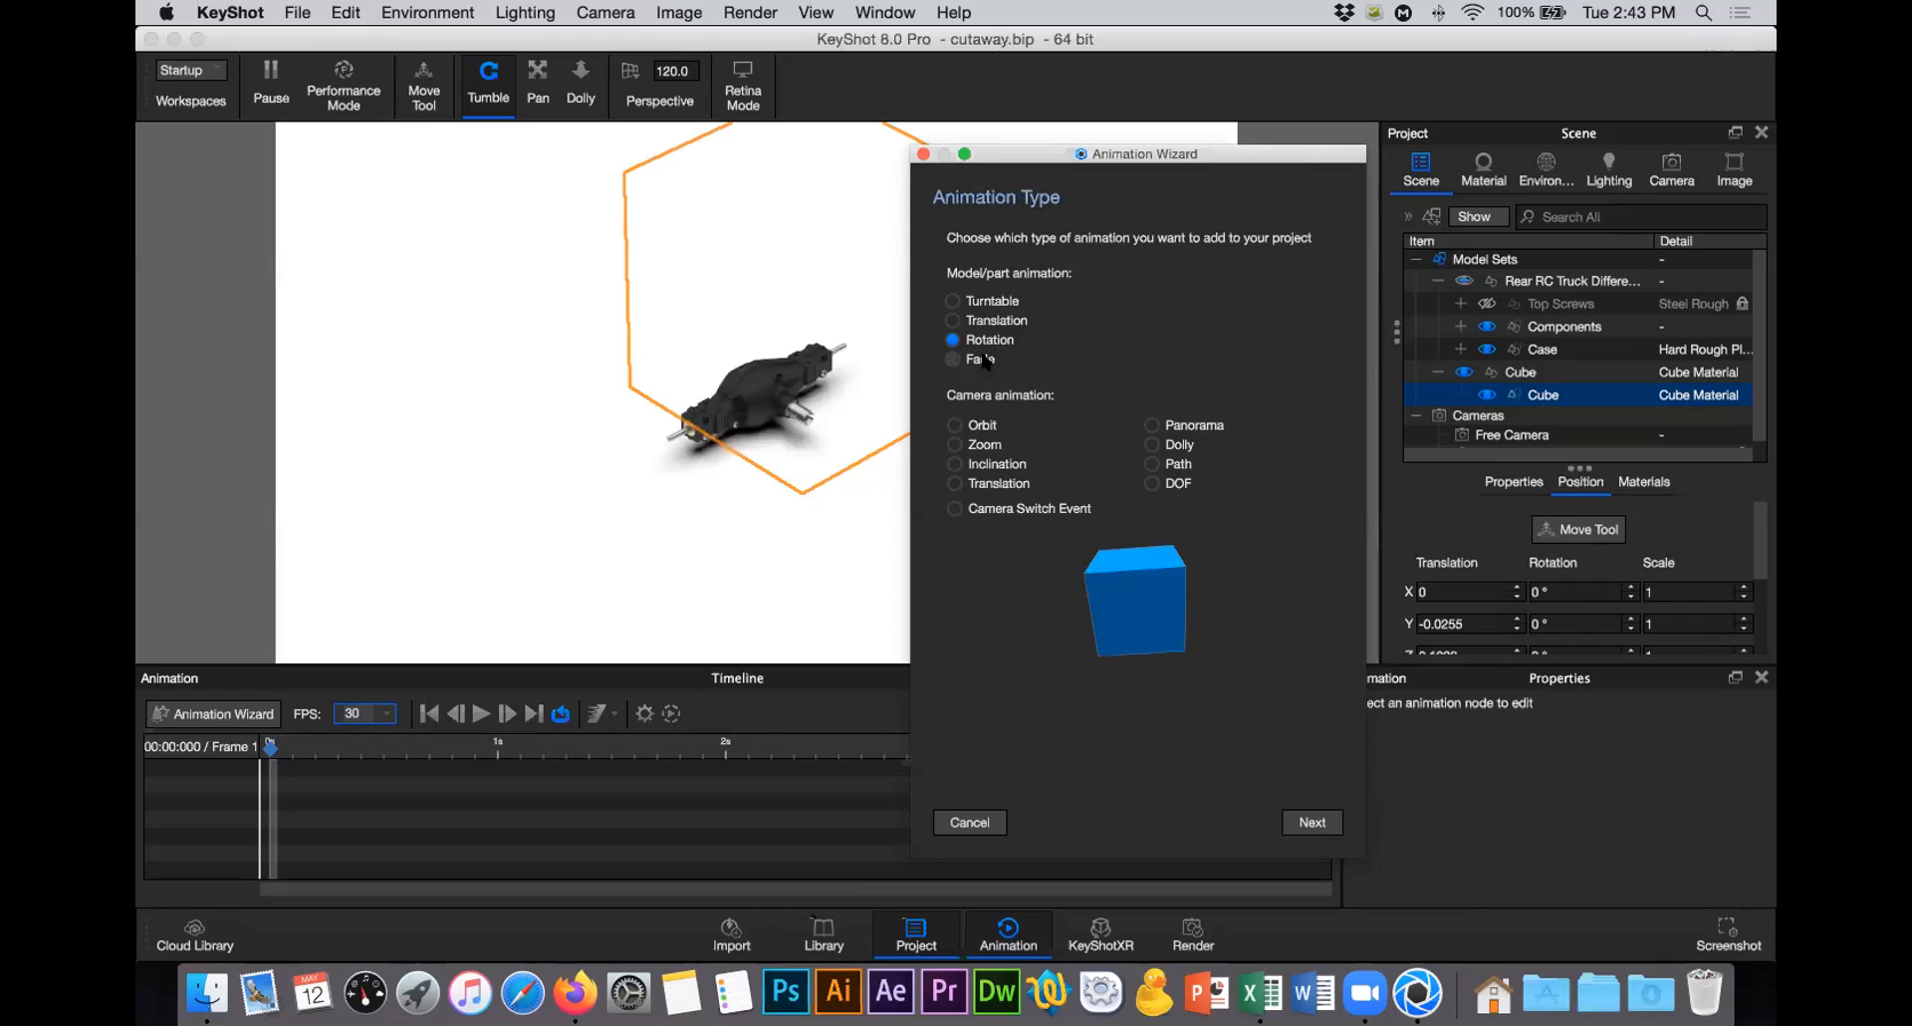
click(985, 361)
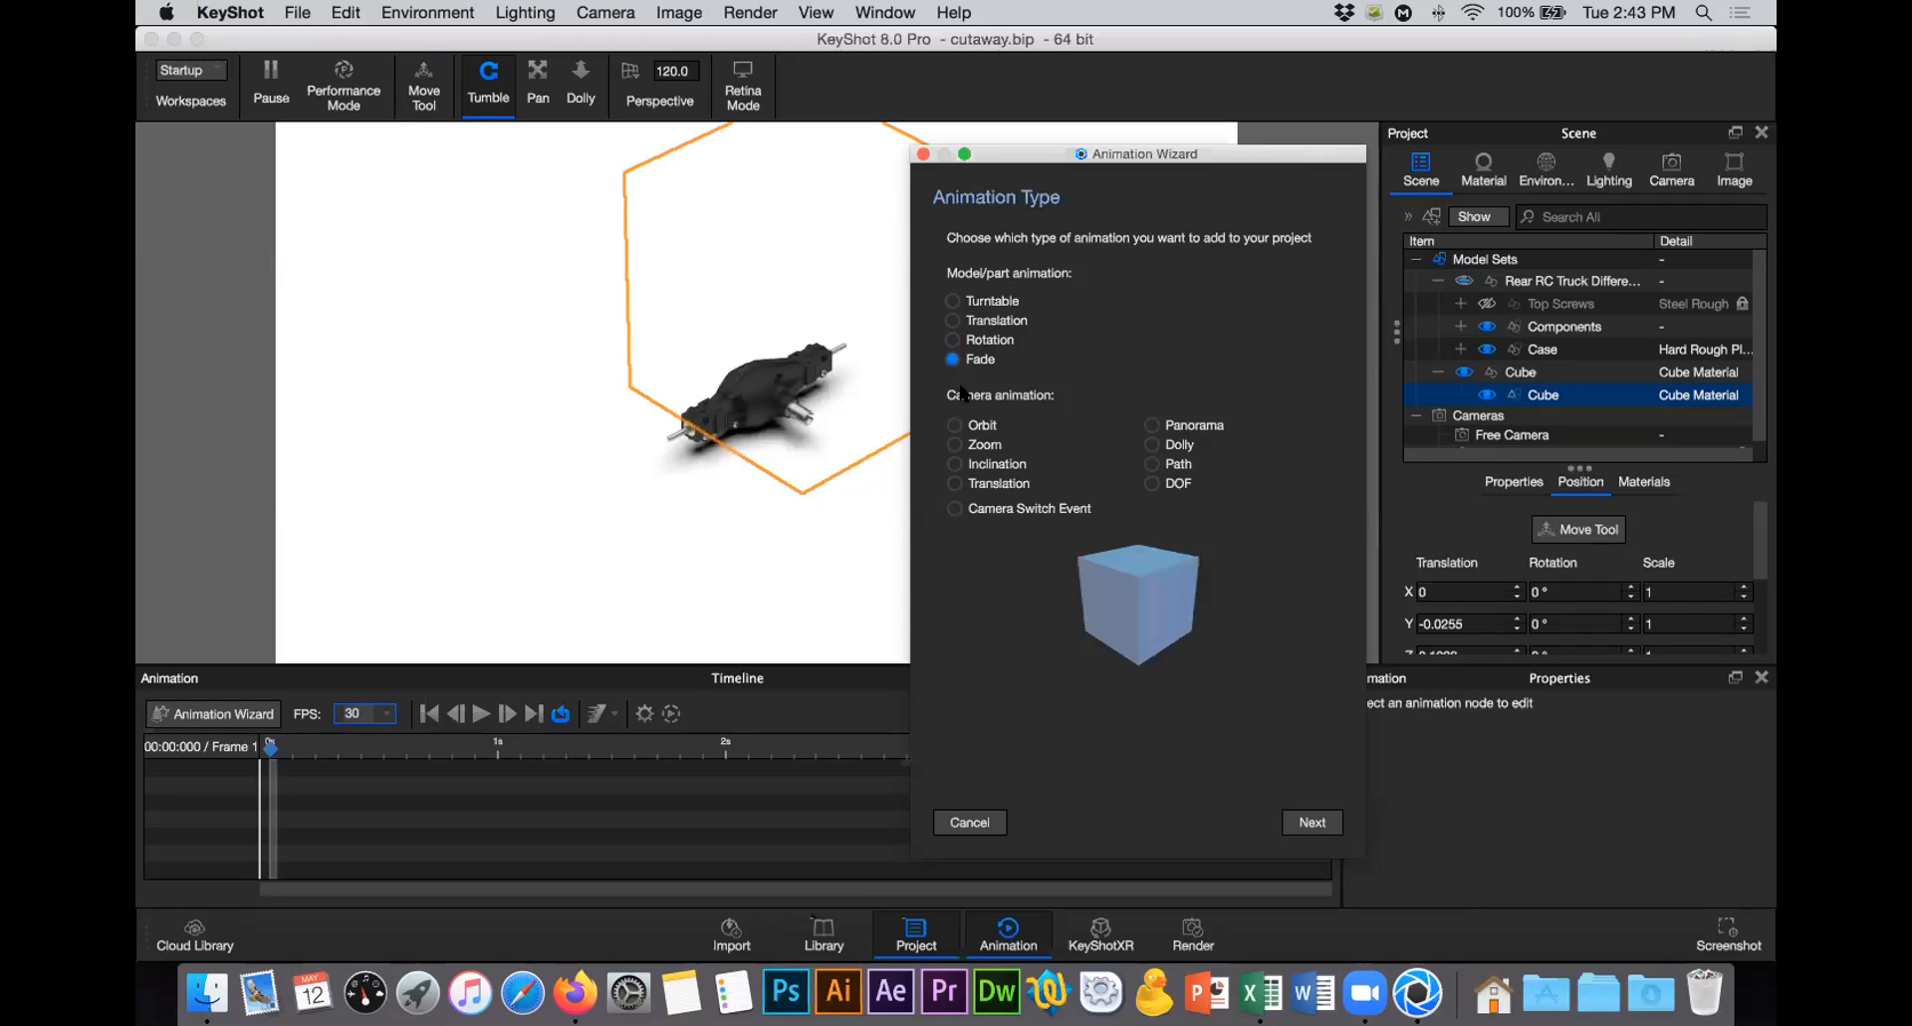
click(1002, 432)
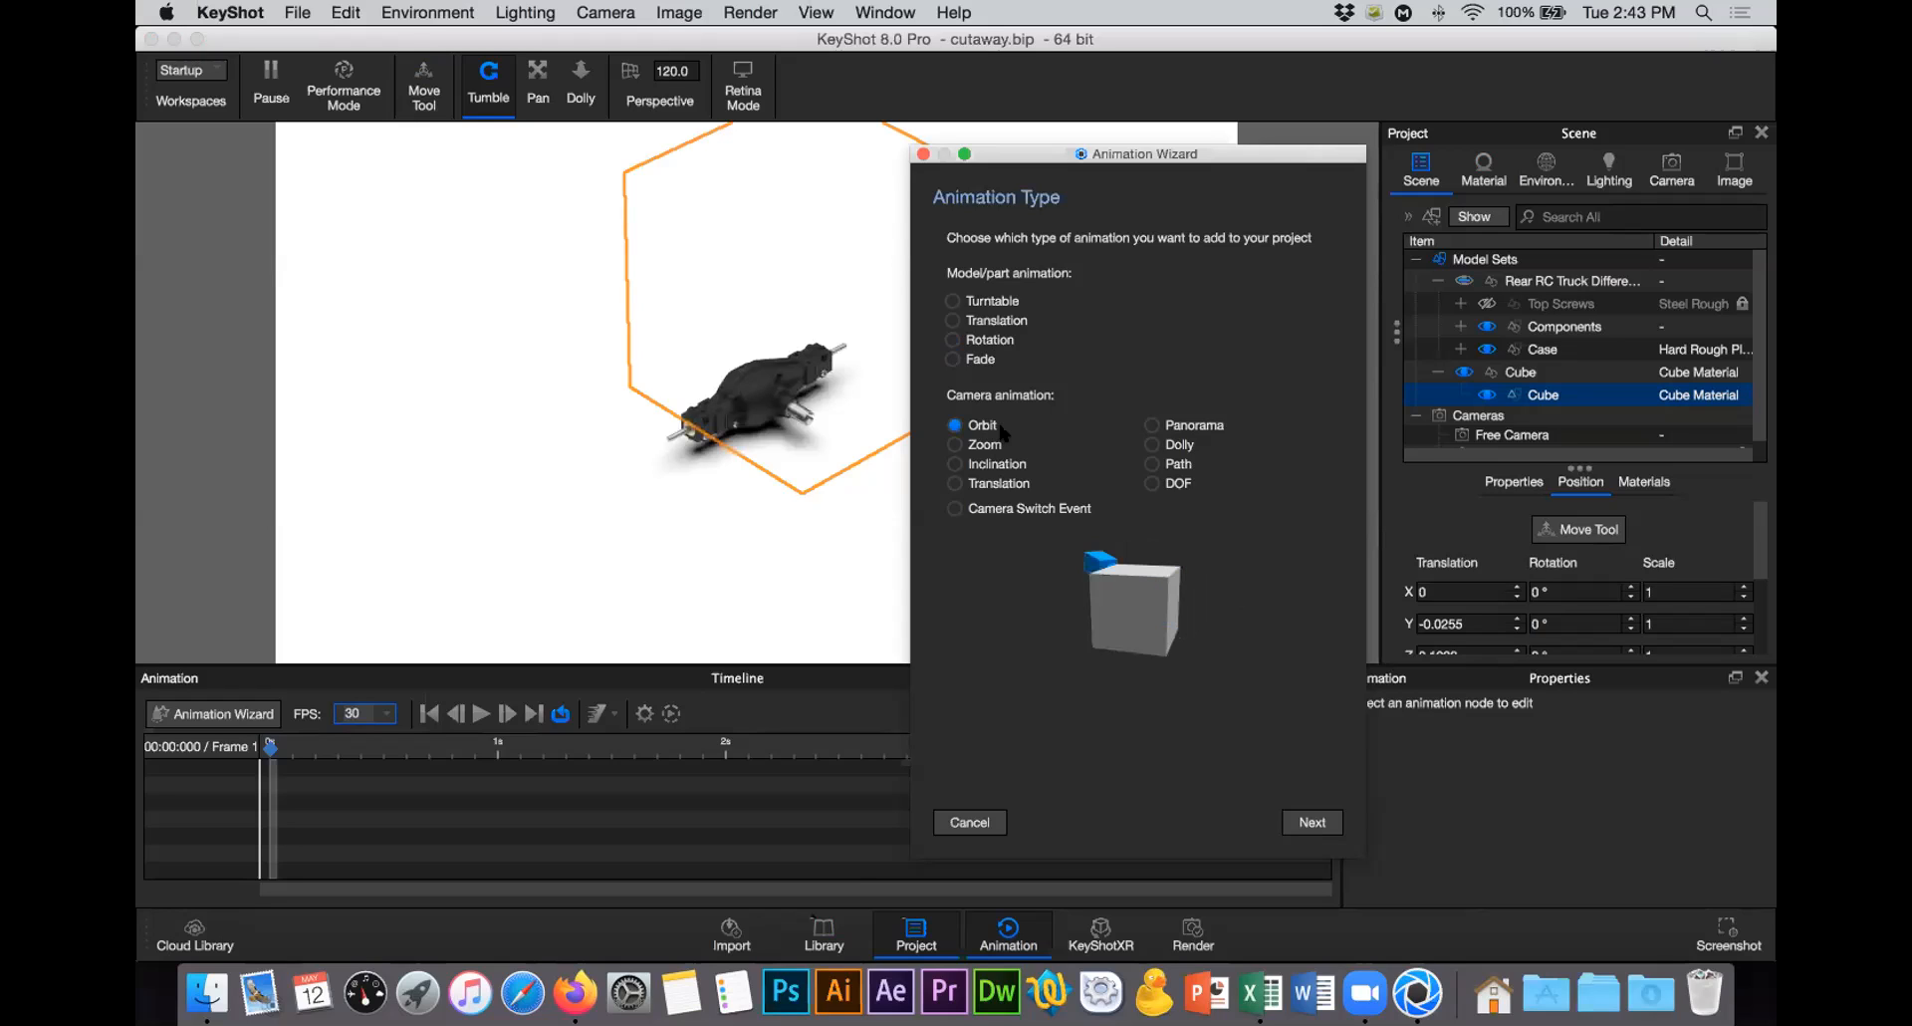
click(985, 446)
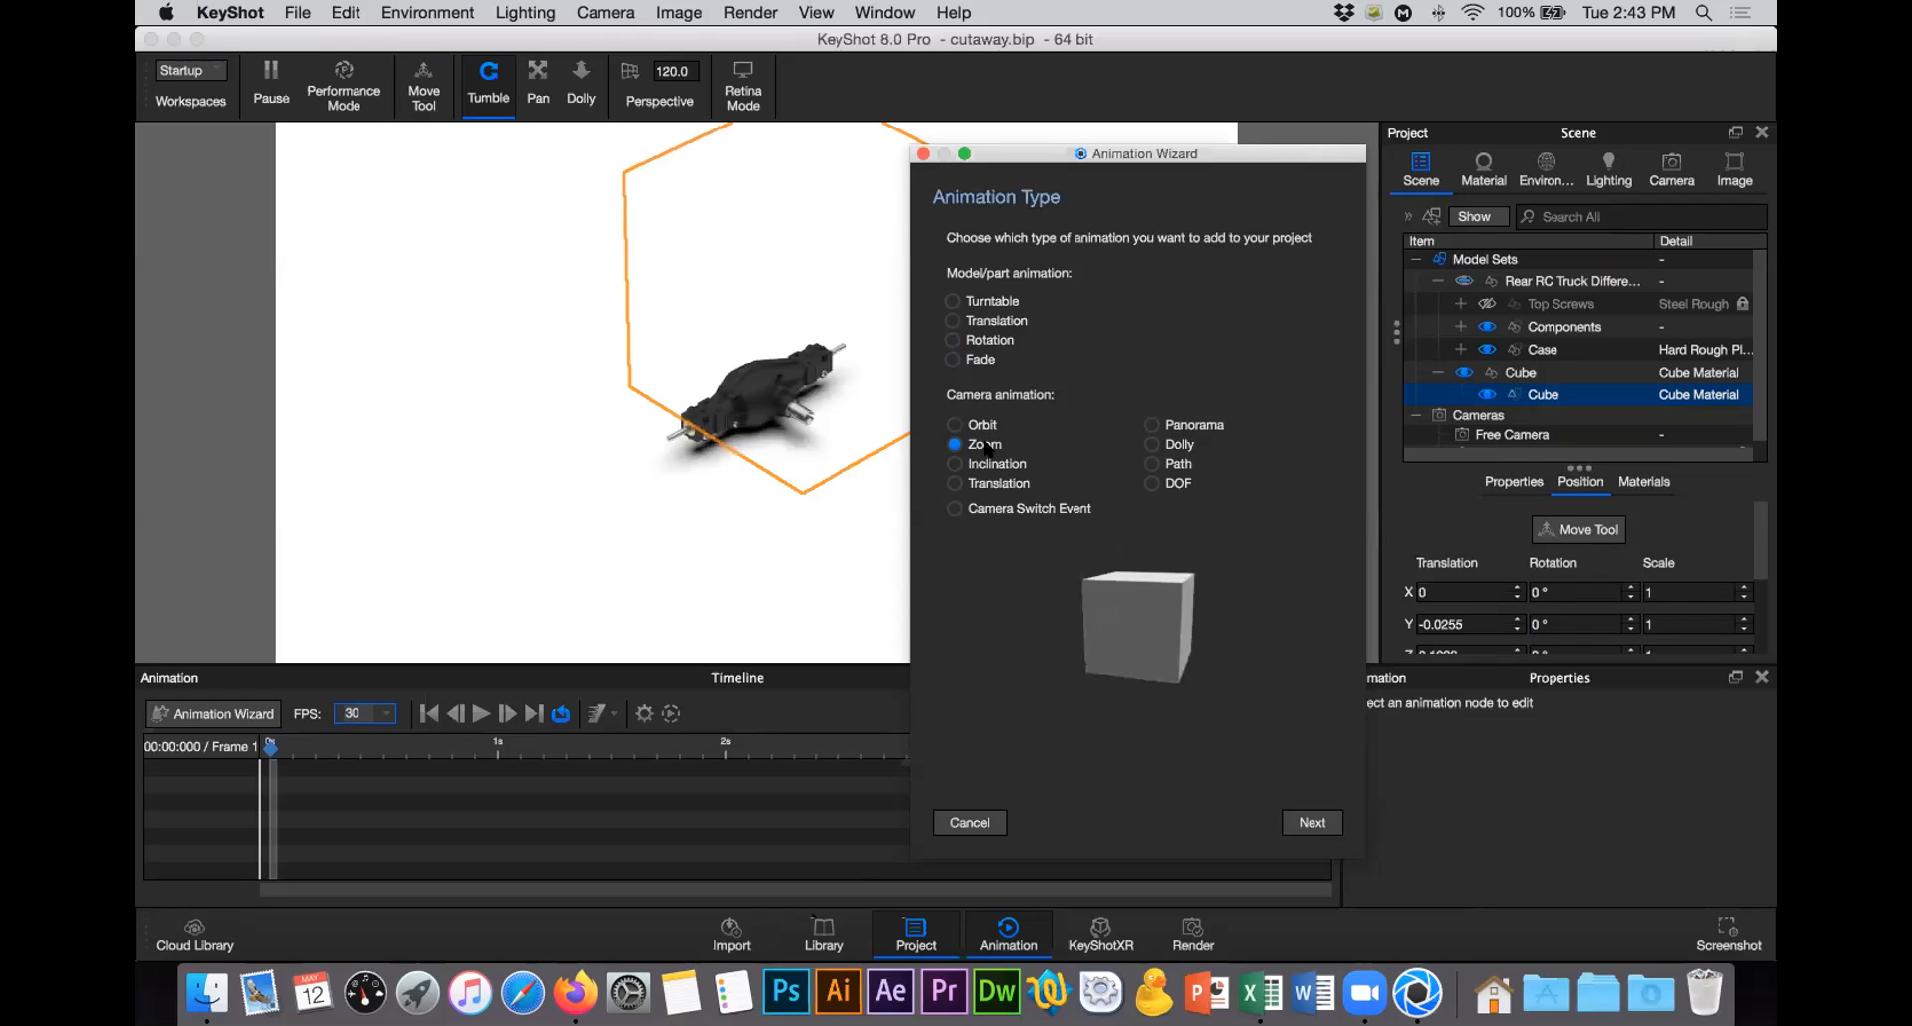
click(1002, 461)
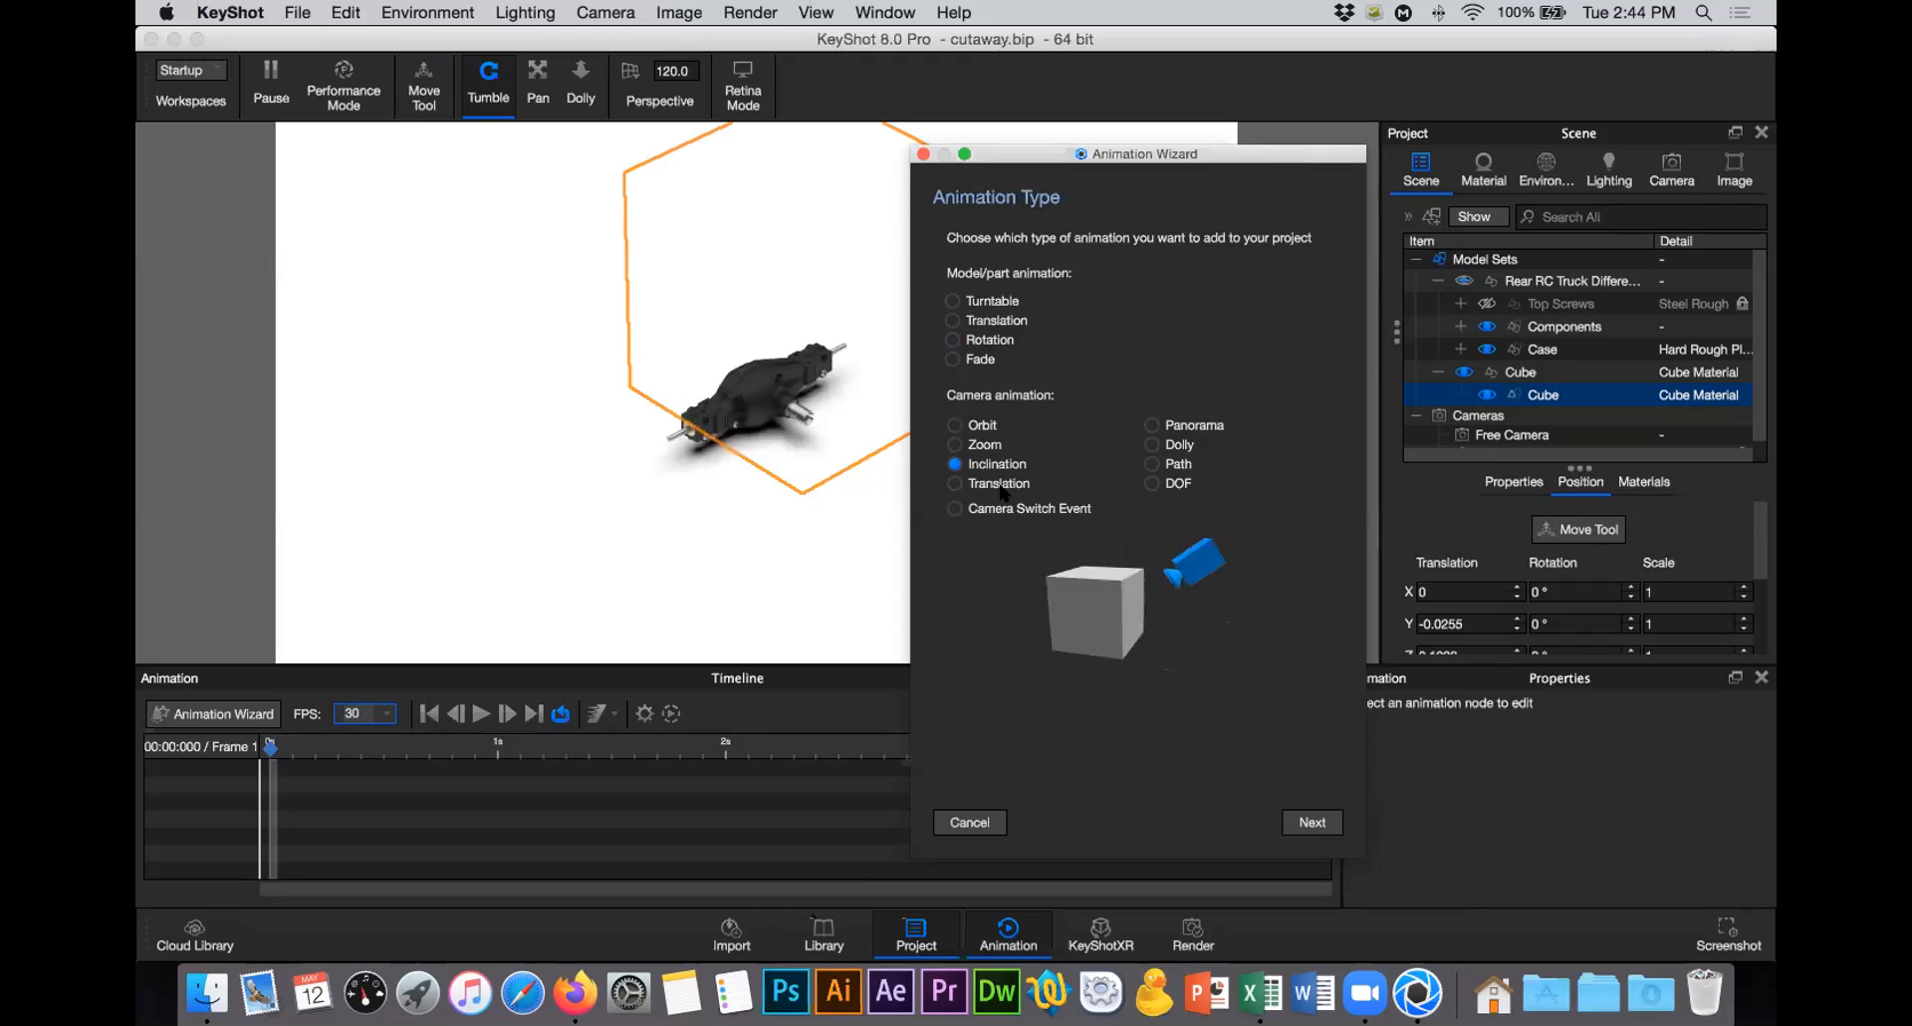
click(999, 483)
click(1062, 507)
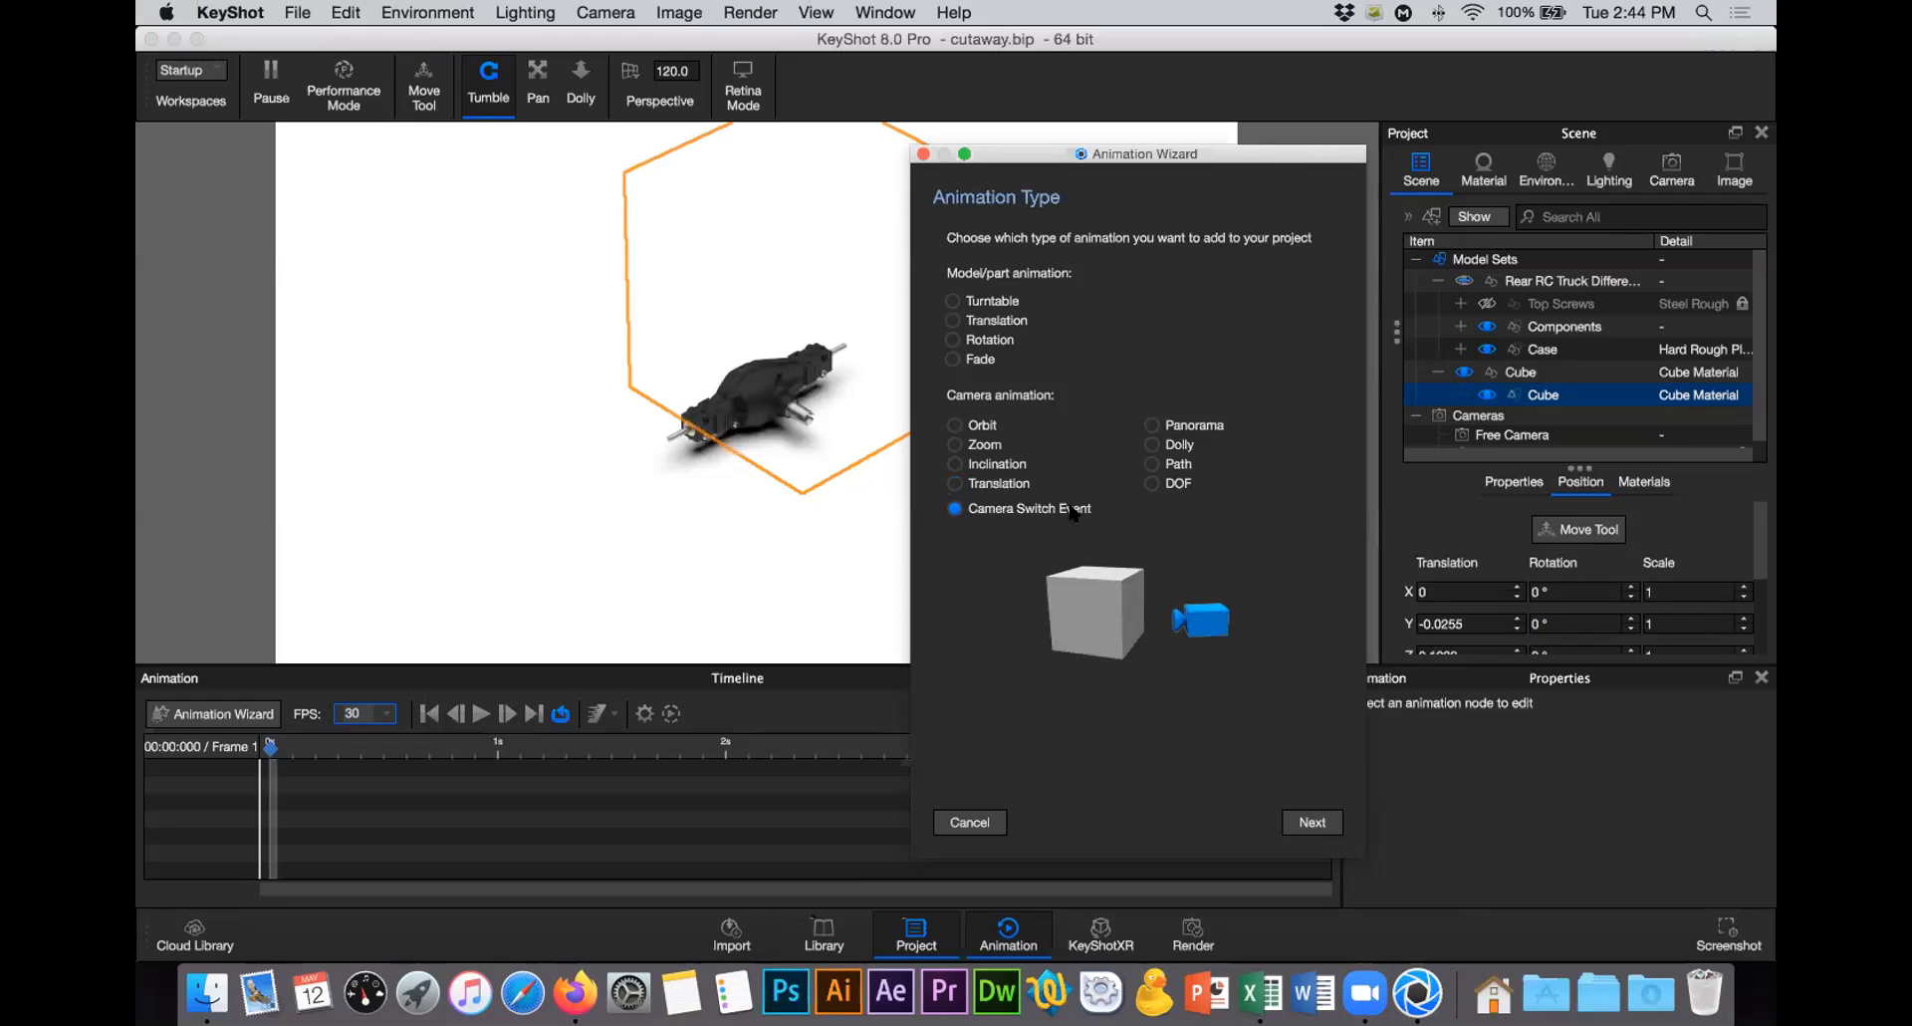
click(1676, 164)
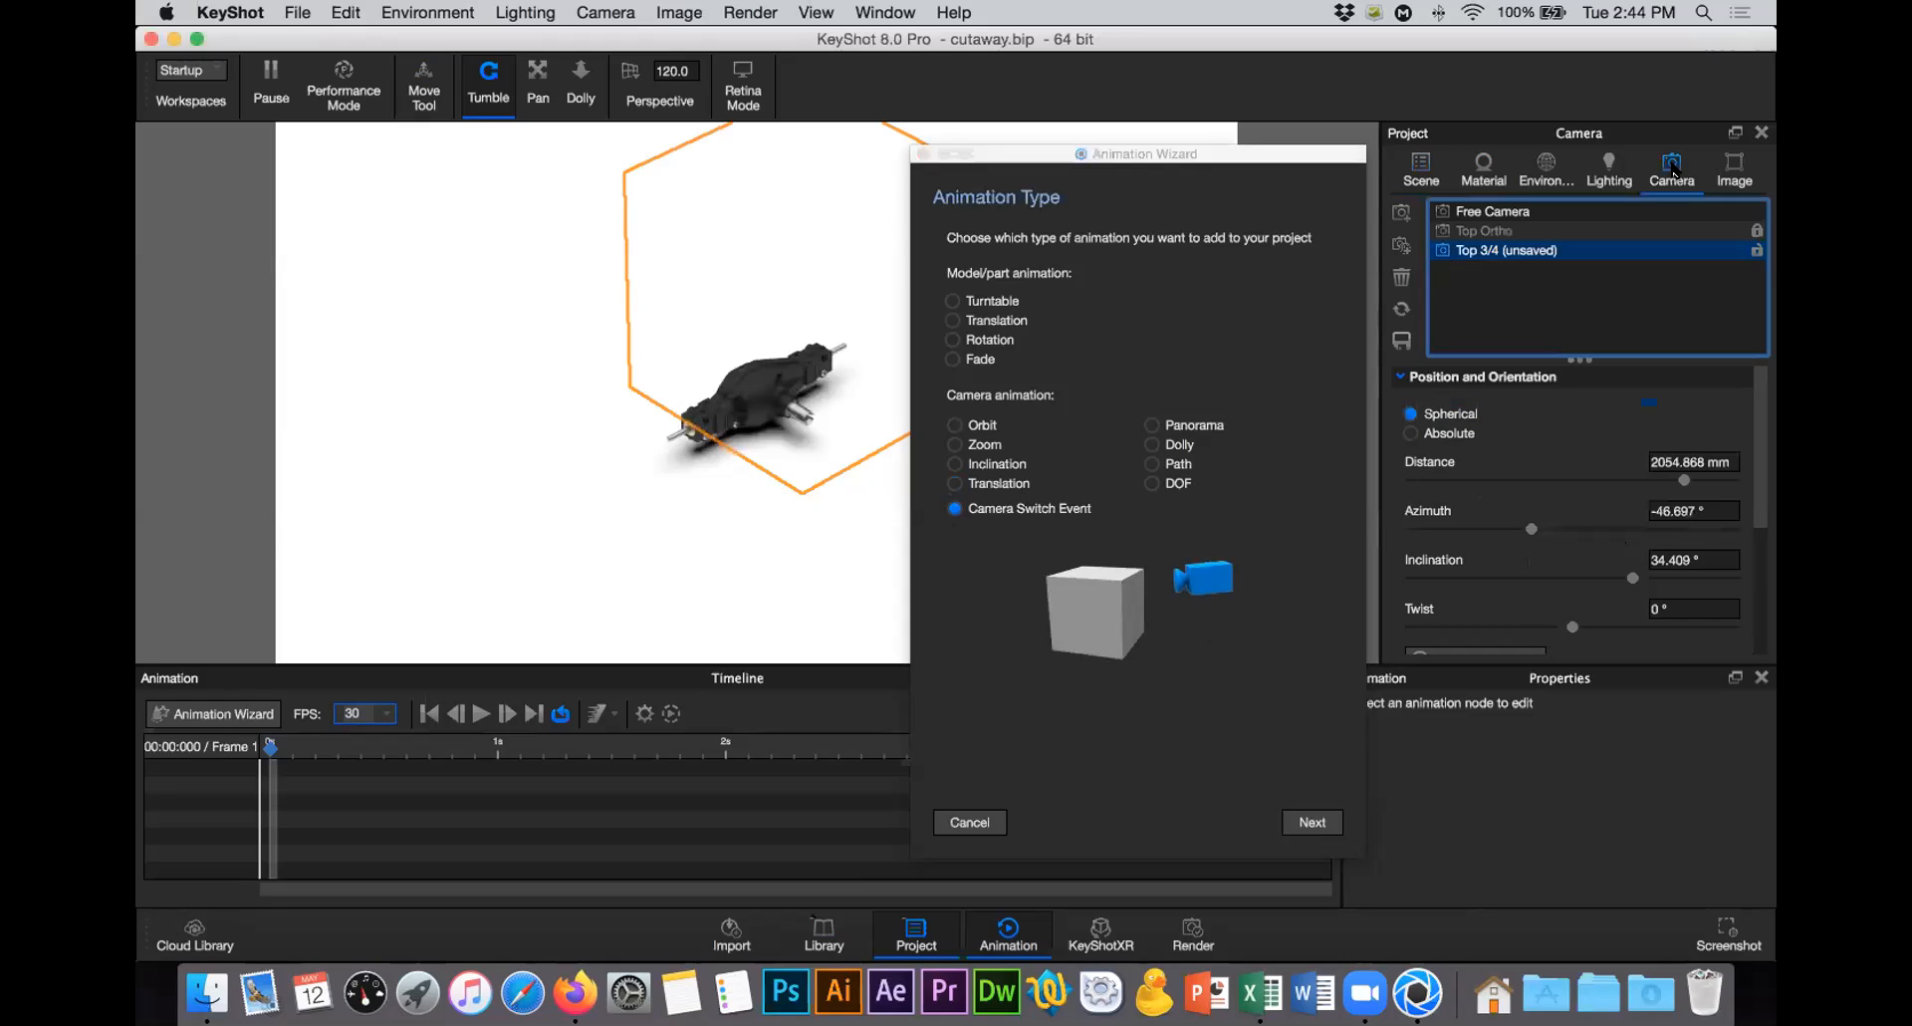
click(1474, 212)
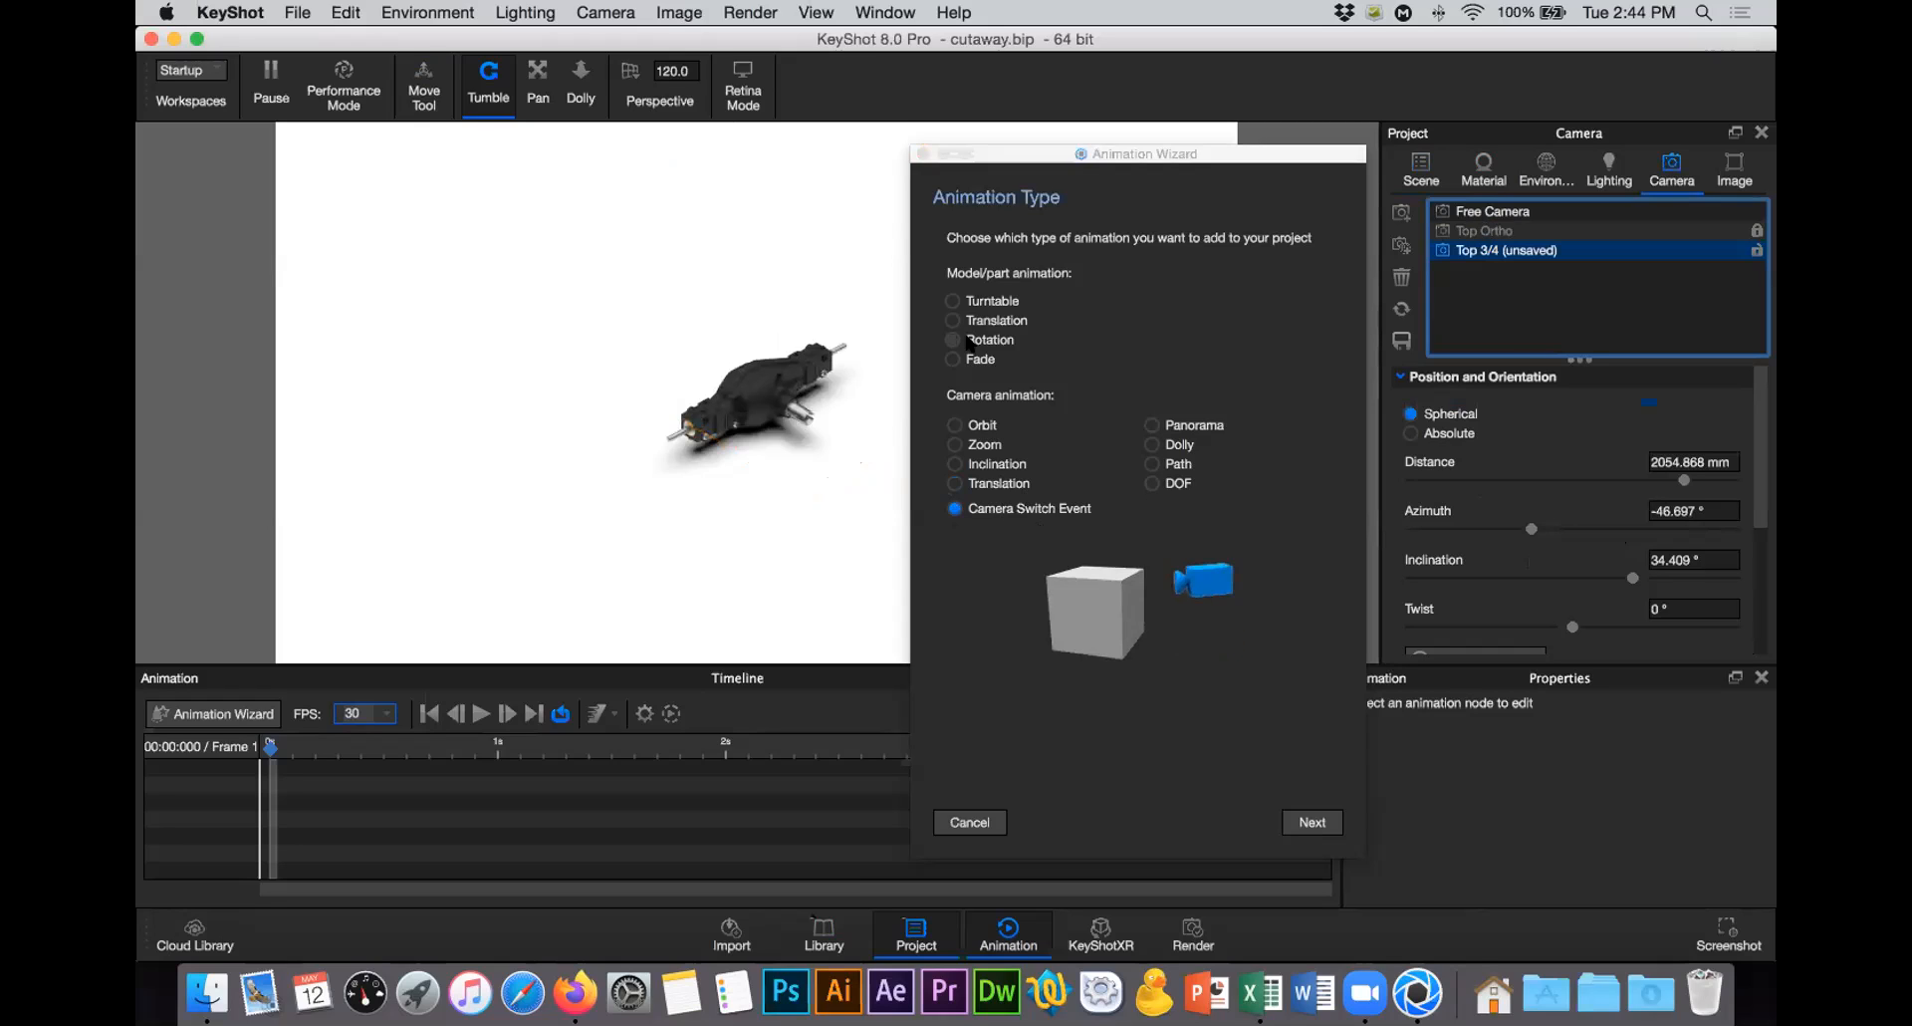
Step: Choose the Translation part animation with the cutaway cube part selected in the scene, and continue to the model selection
click(971, 361)
click(986, 340)
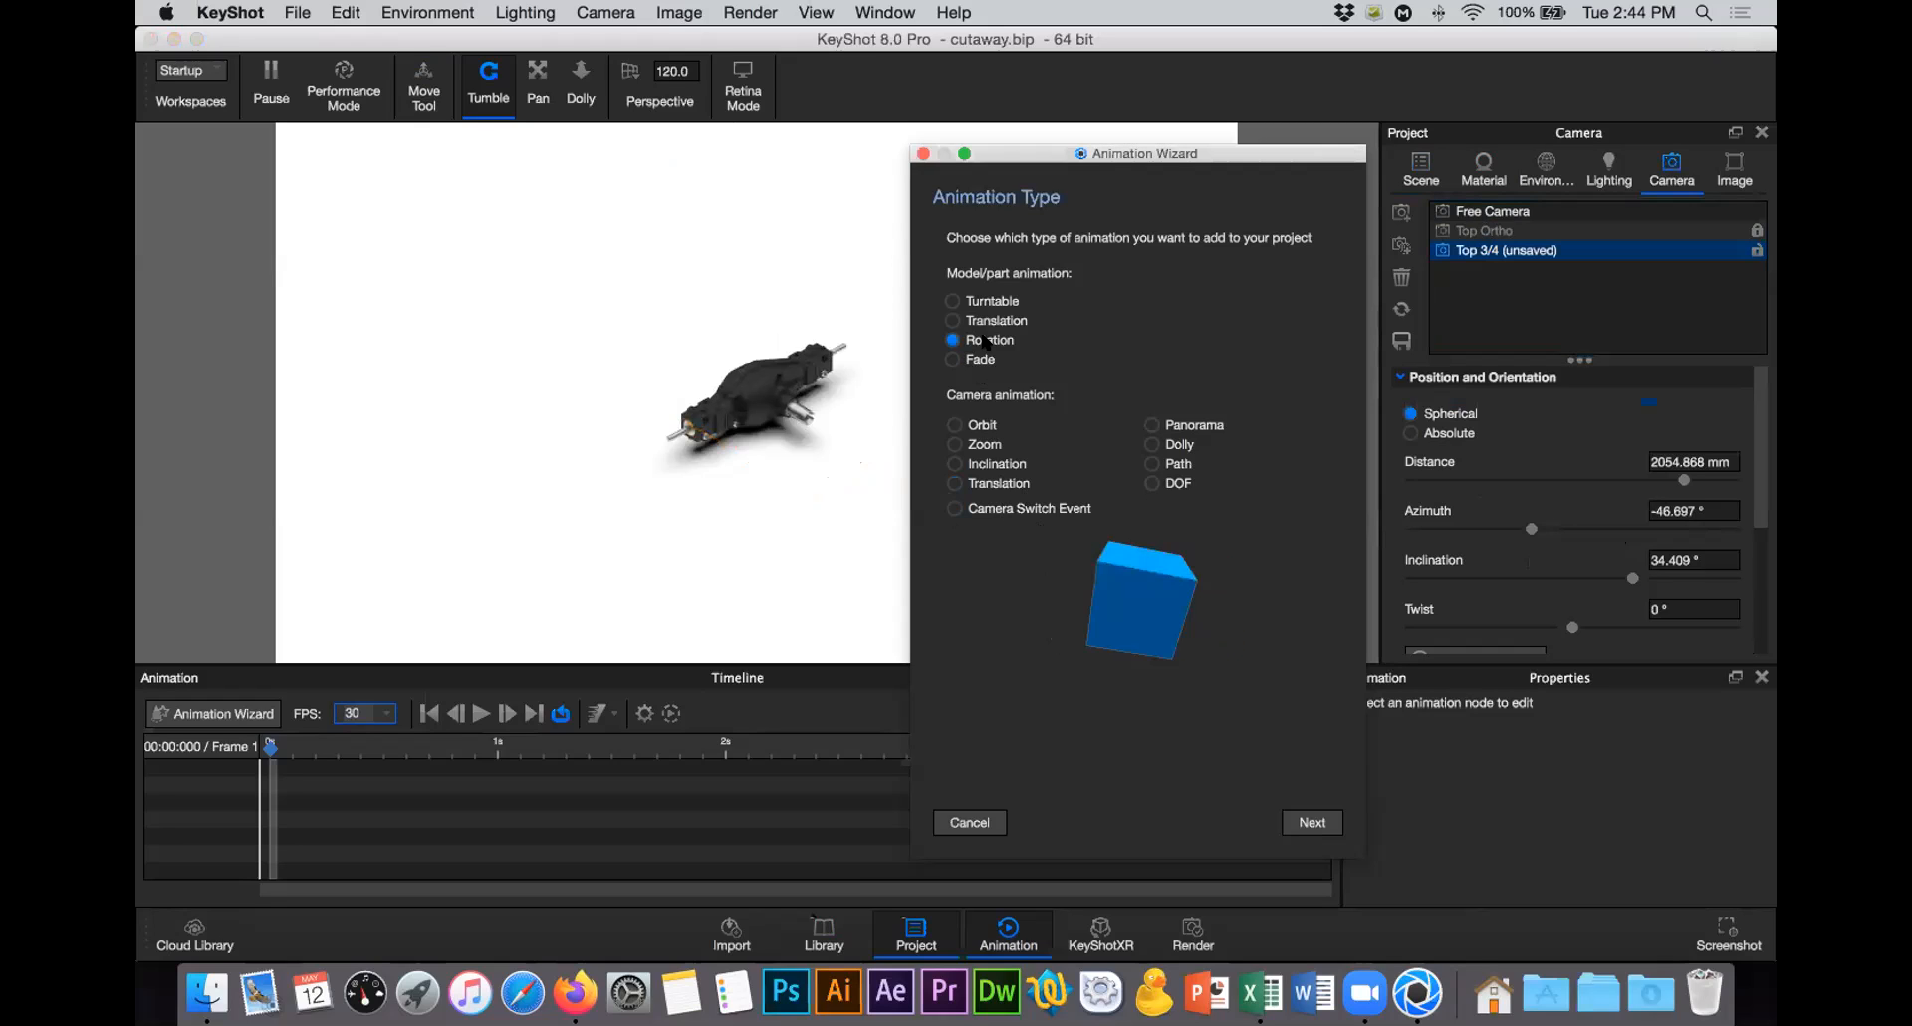
click(1006, 321)
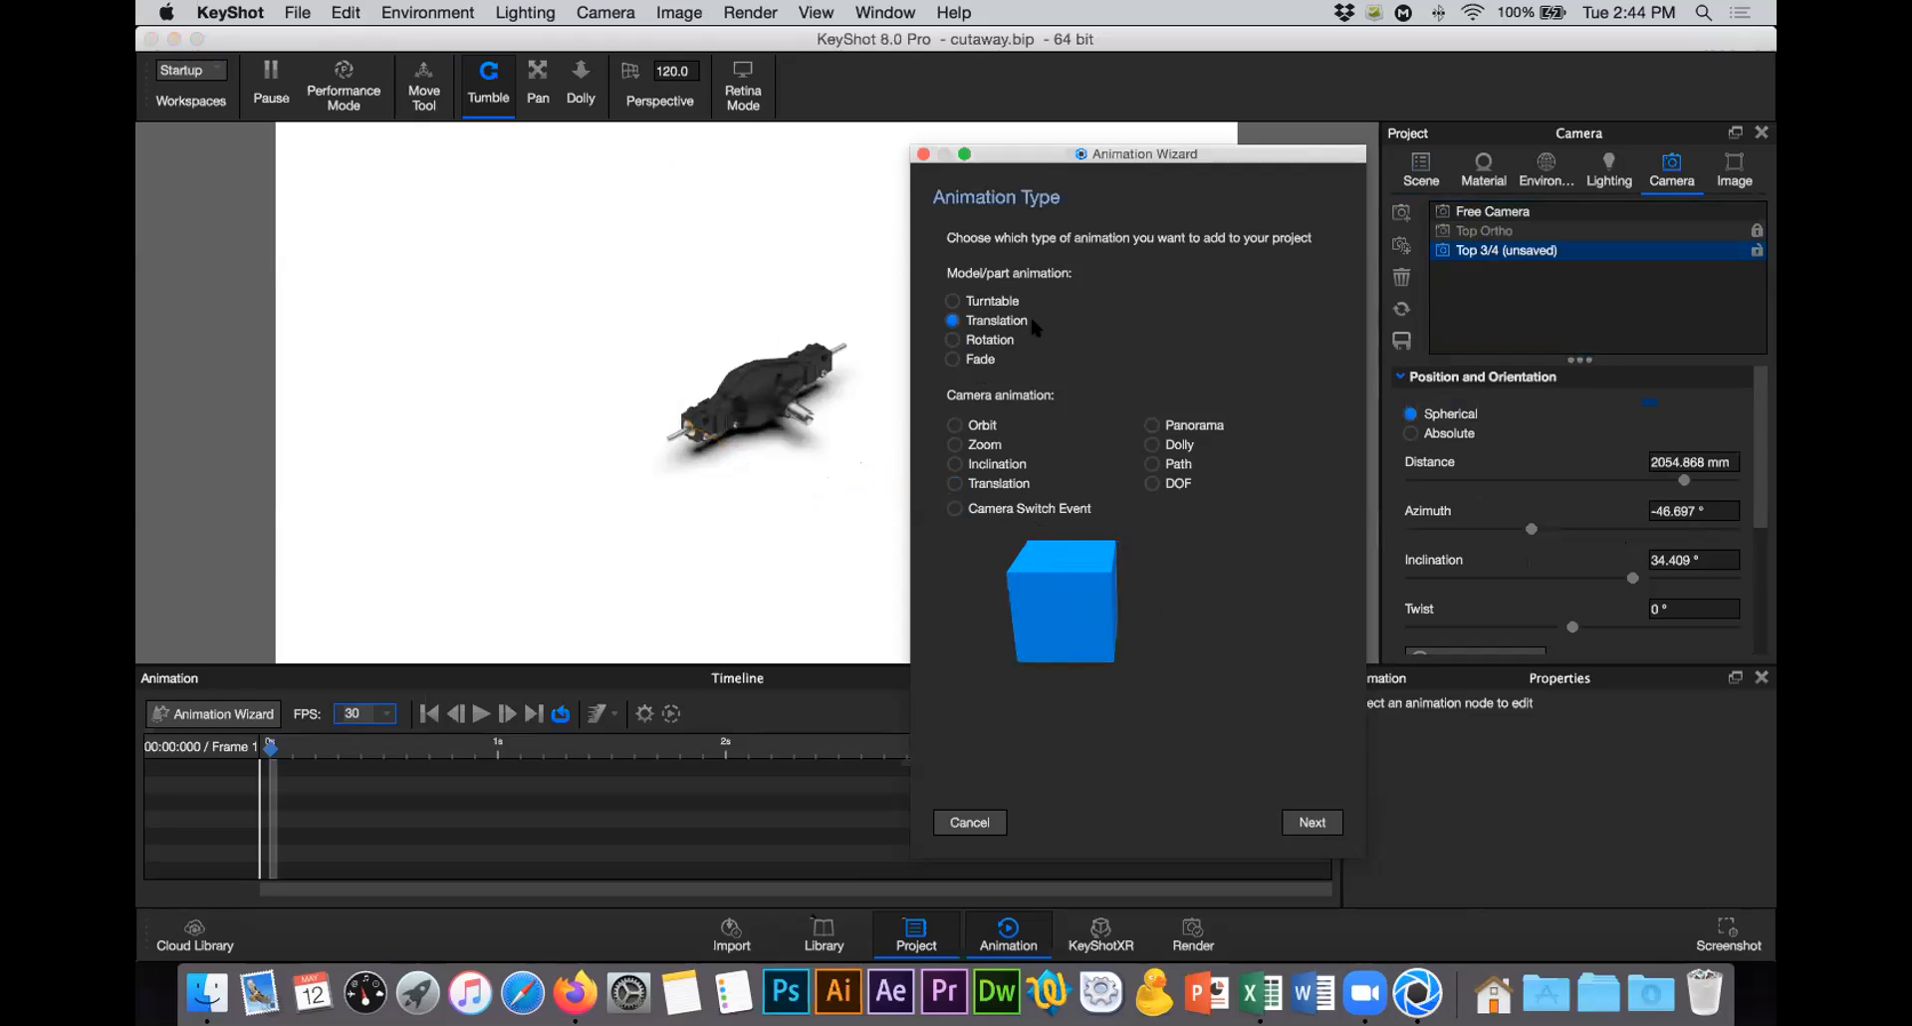
click(1425, 172)
click(1542, 396)
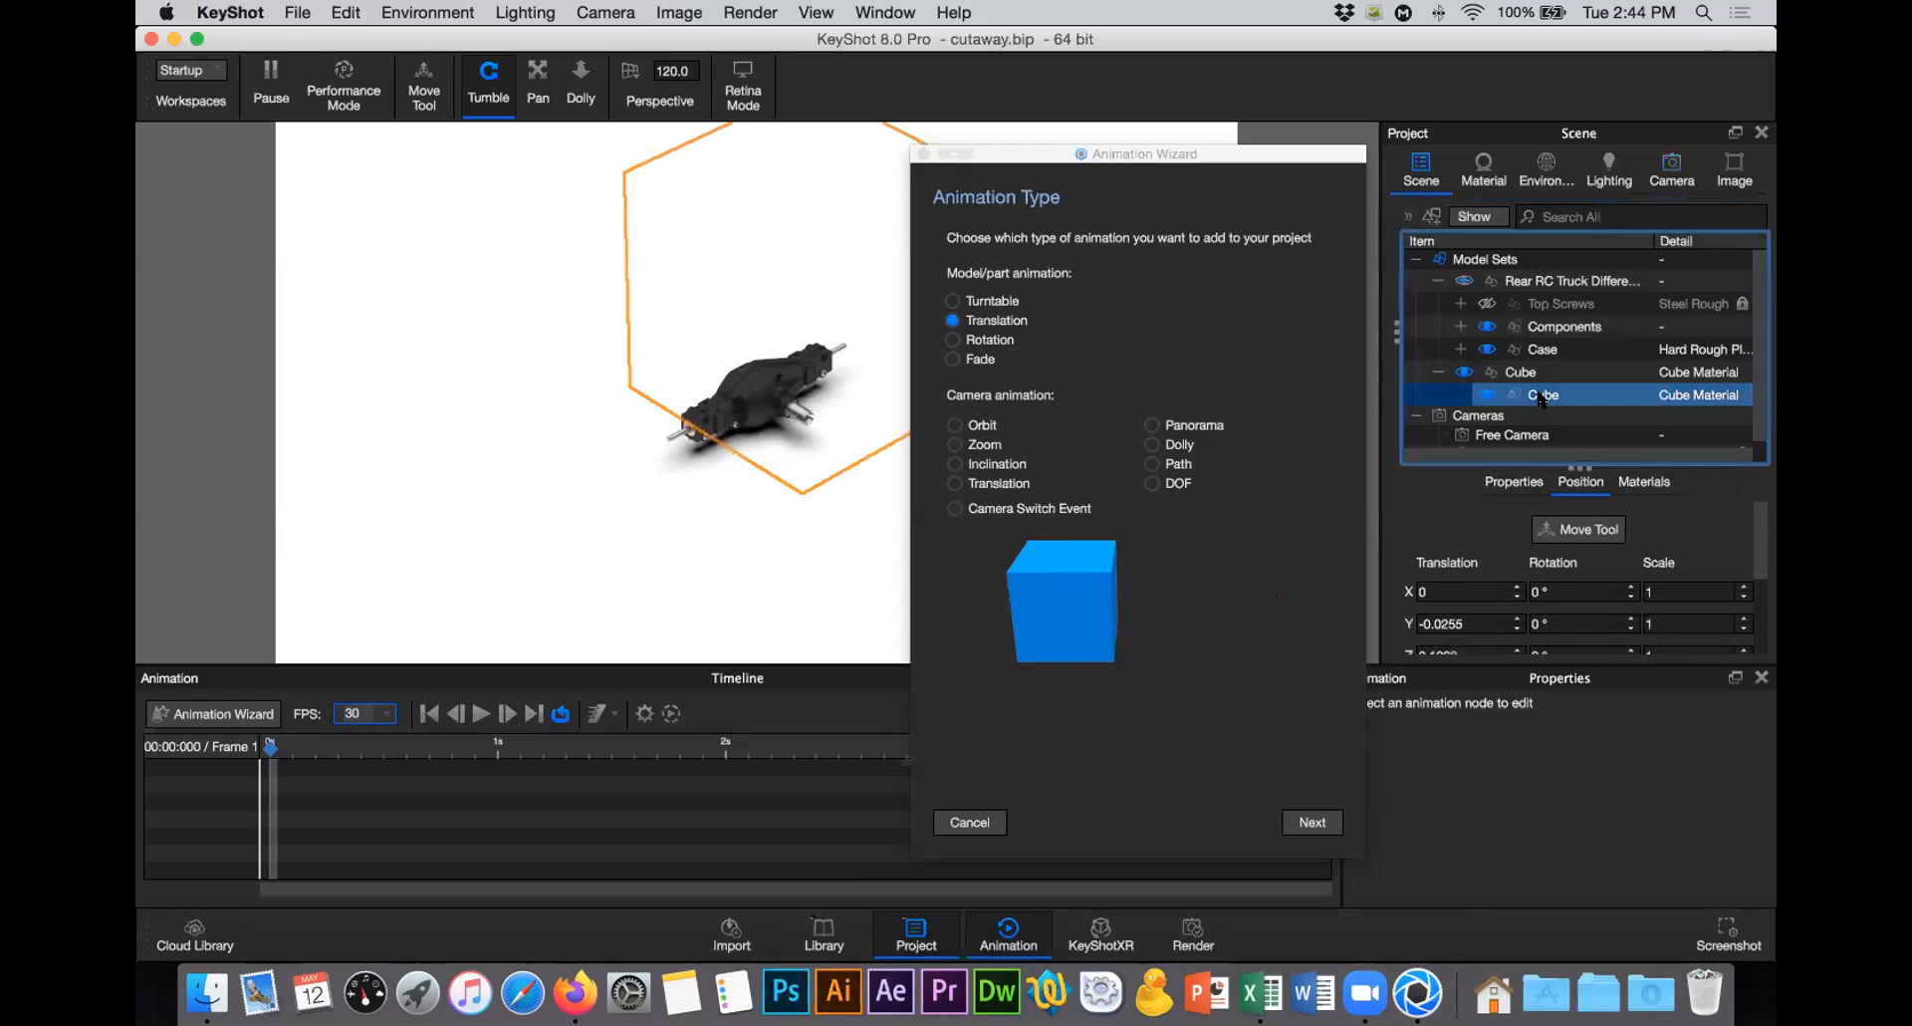
click(1328, 822)
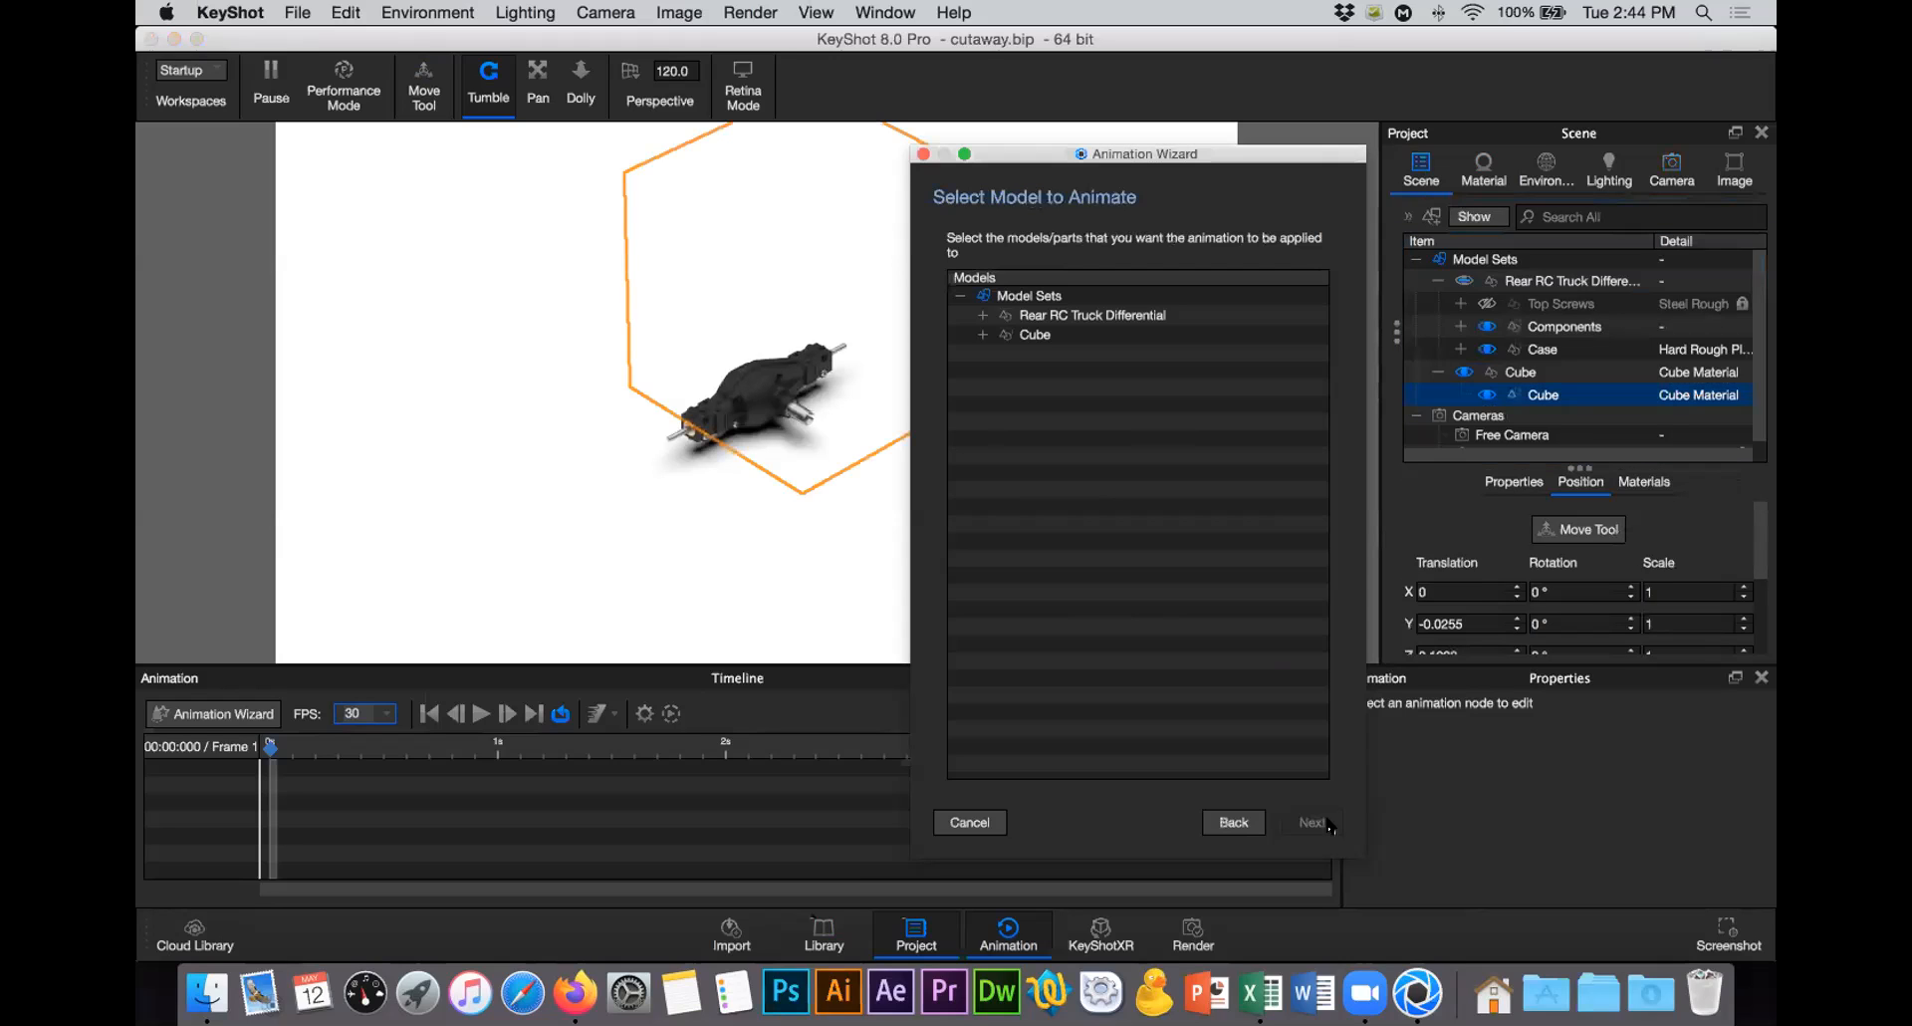
Step: Choose the Cube part inside the Cube model as the animation target and proceed to the animation properties
click(992, 333)
click(984, 336)
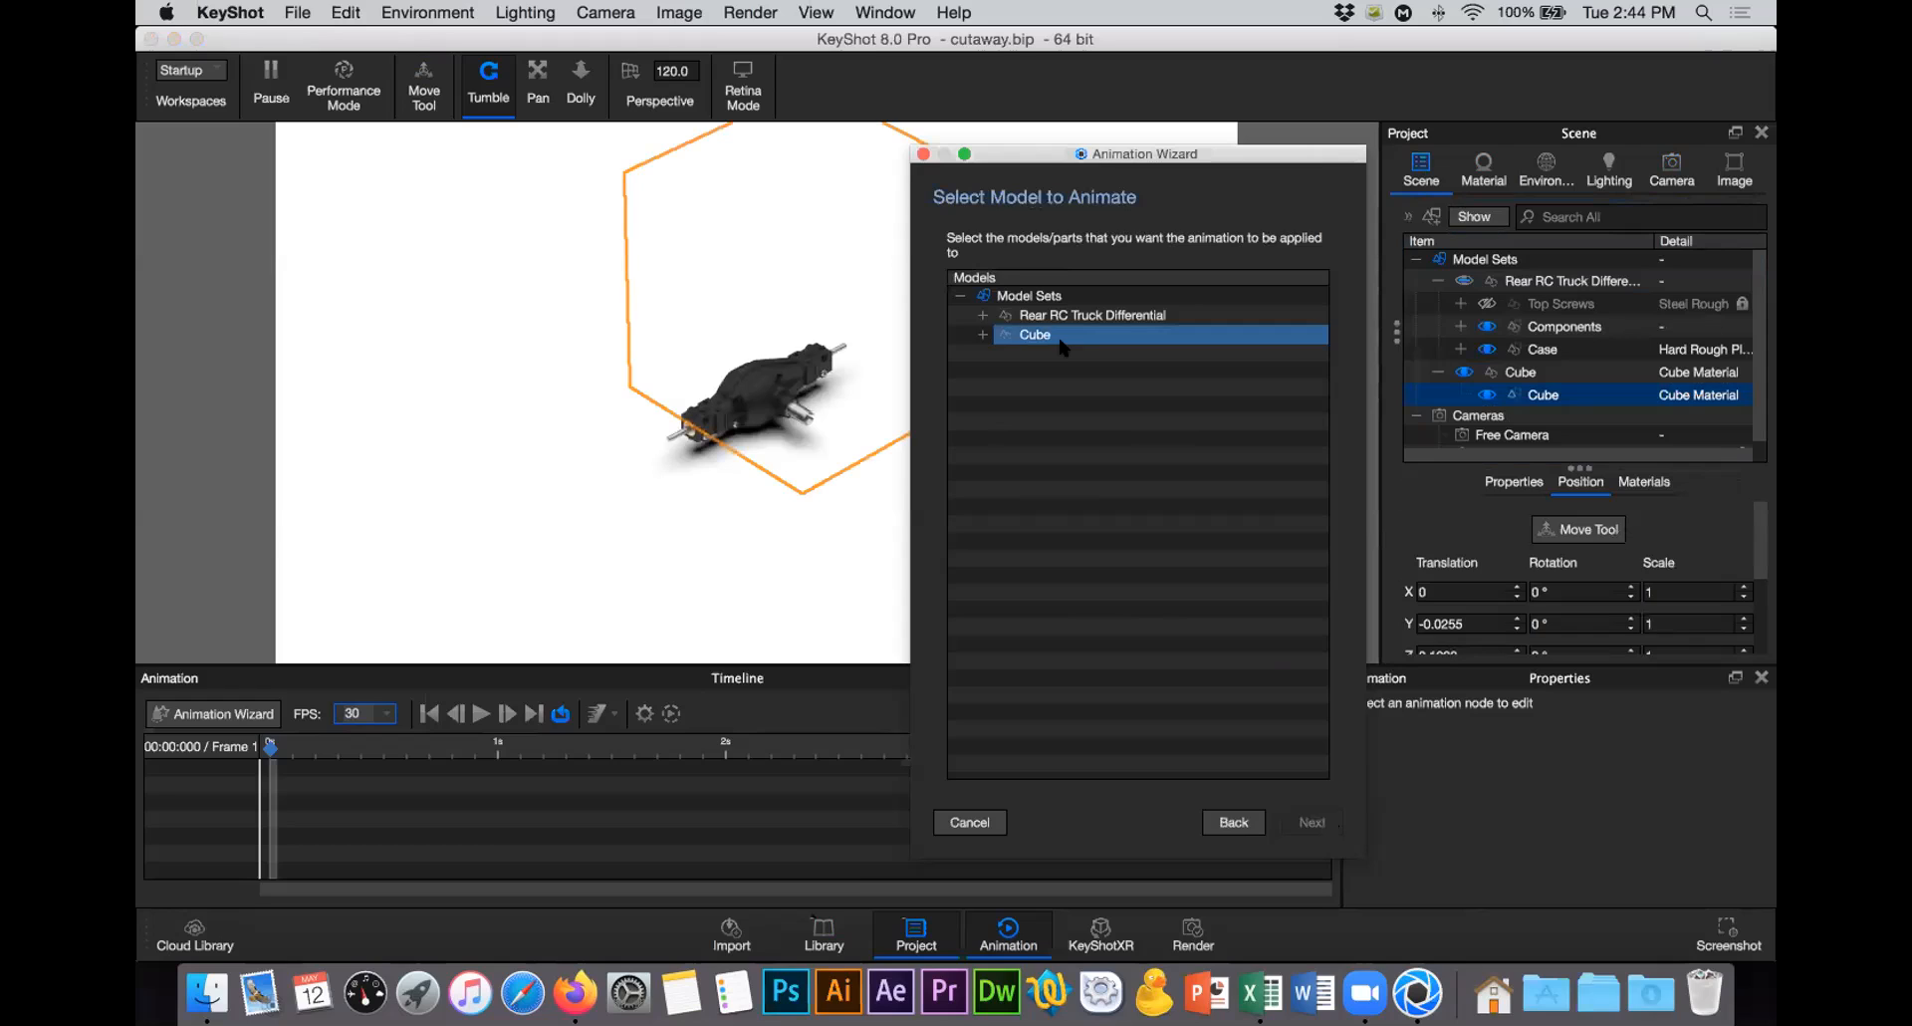
click(1051, 353)
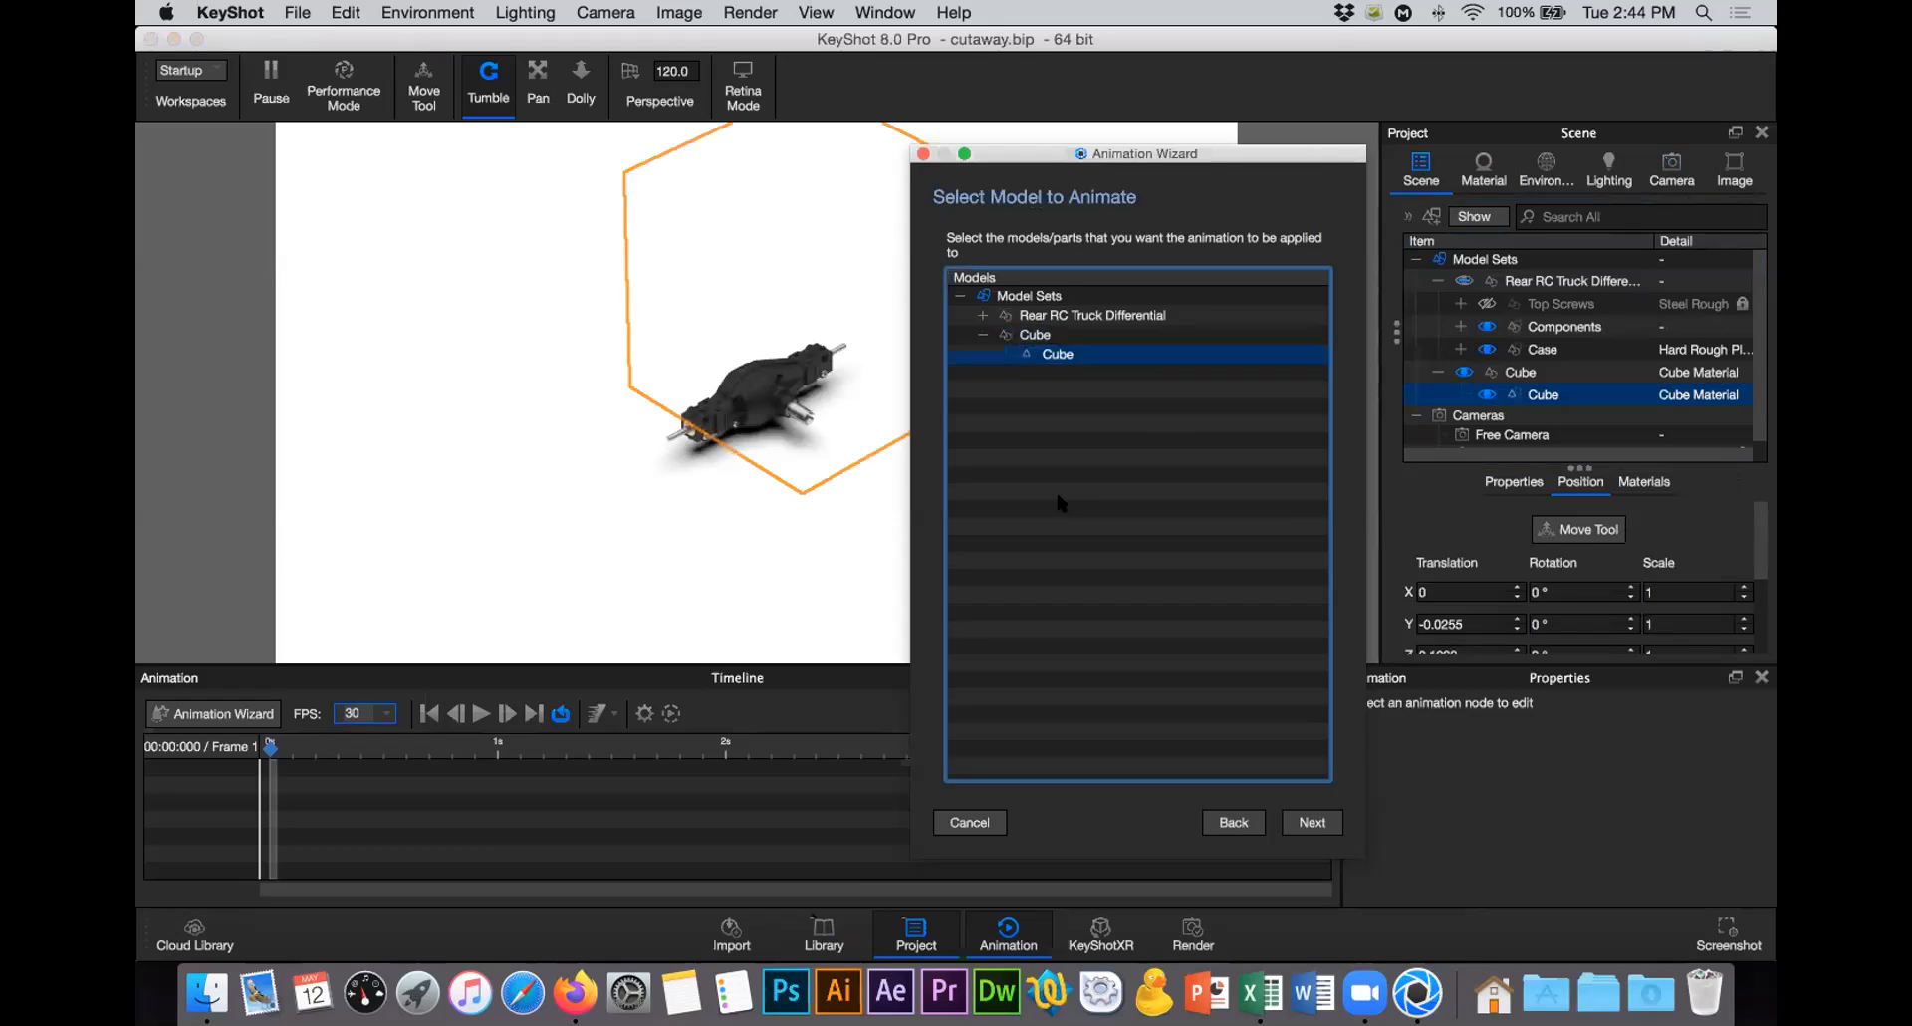
click(1310, 823)
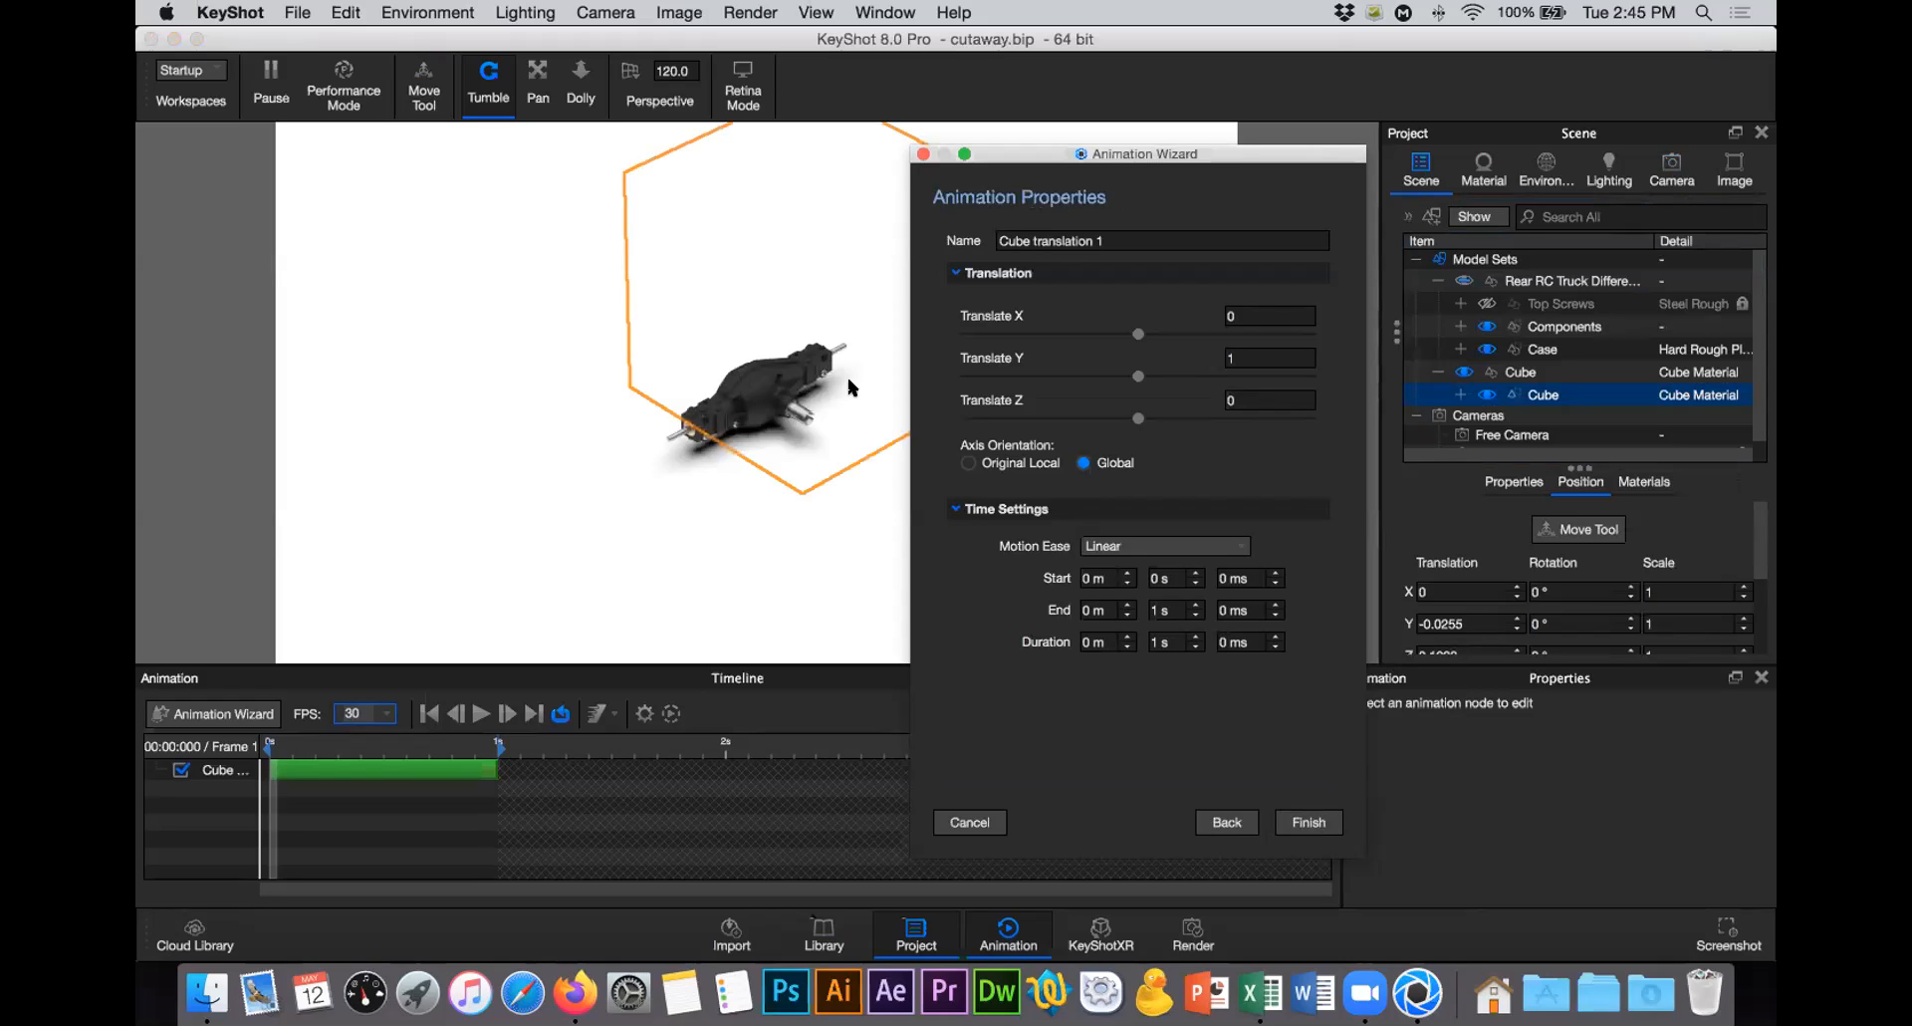
Step: Try out different X and Y translation amounts, and restore Translate X to 0 and Translate Y to 1
drag(1139, 333, 1179, 335)
click(1118, 327)
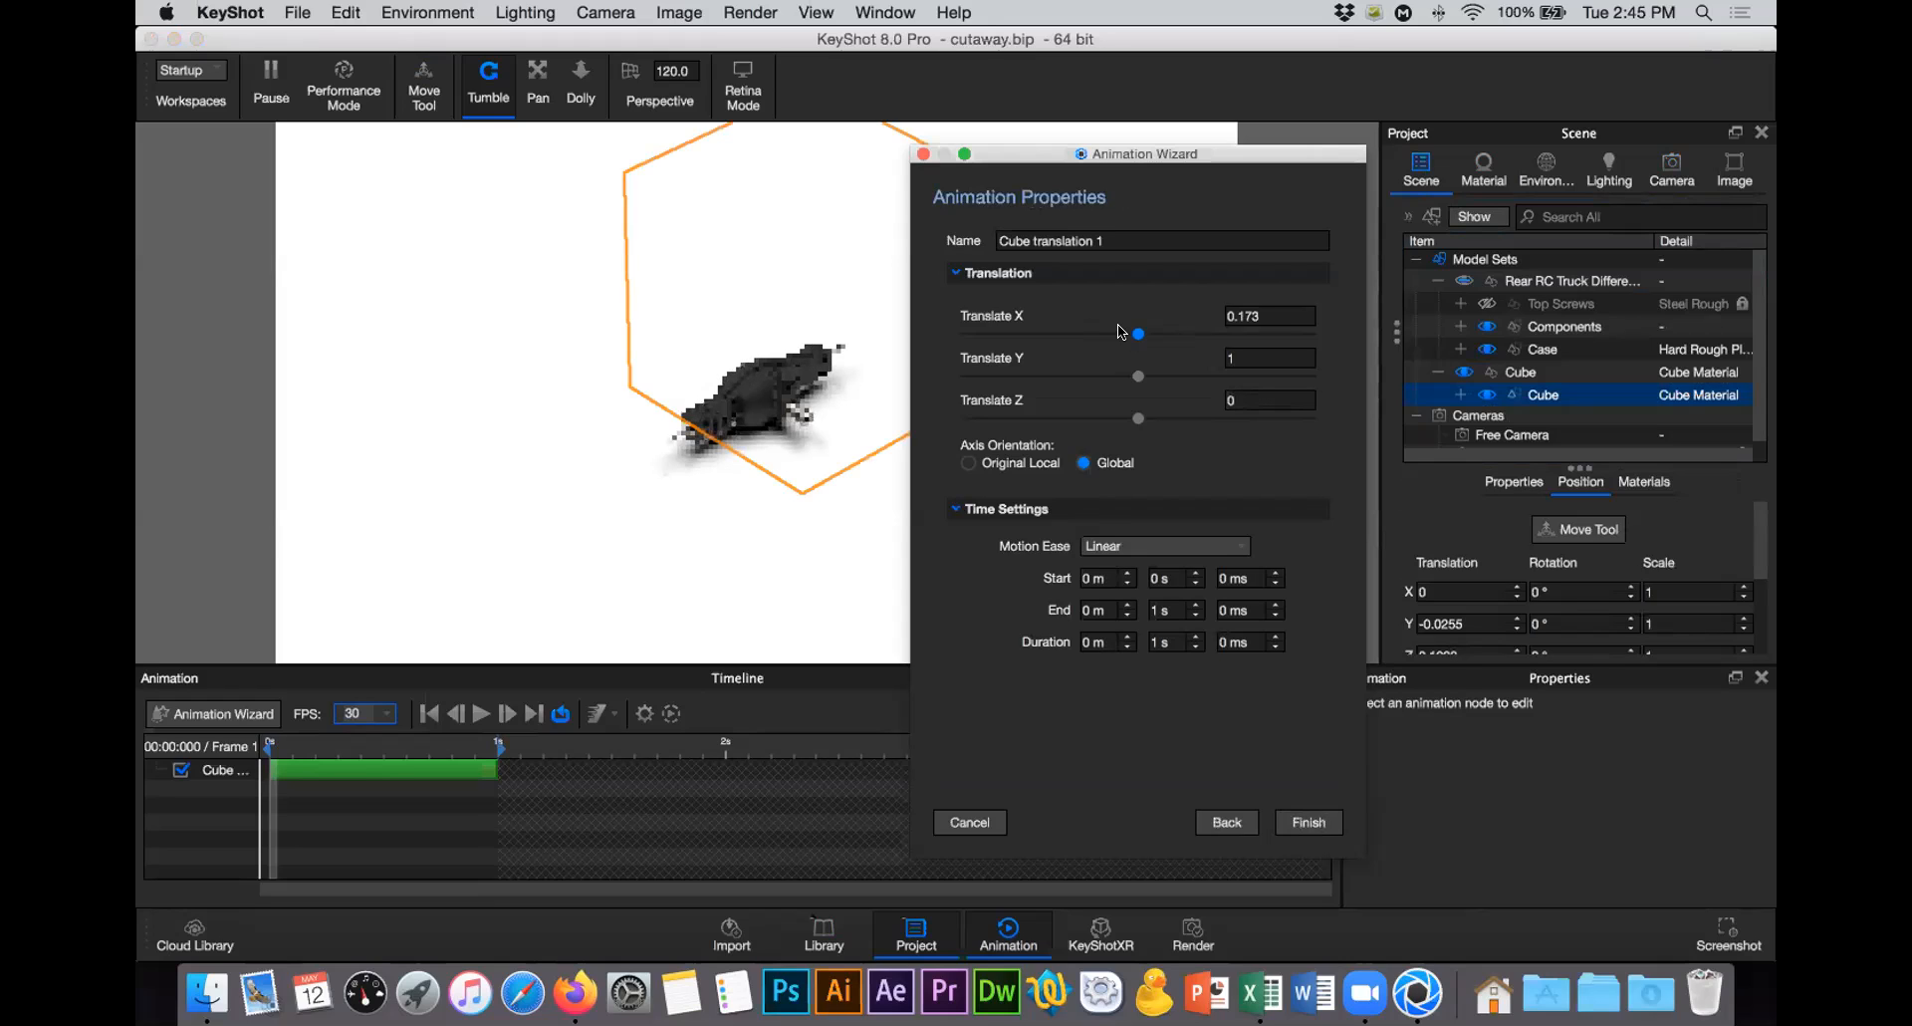
click(1266, 316)
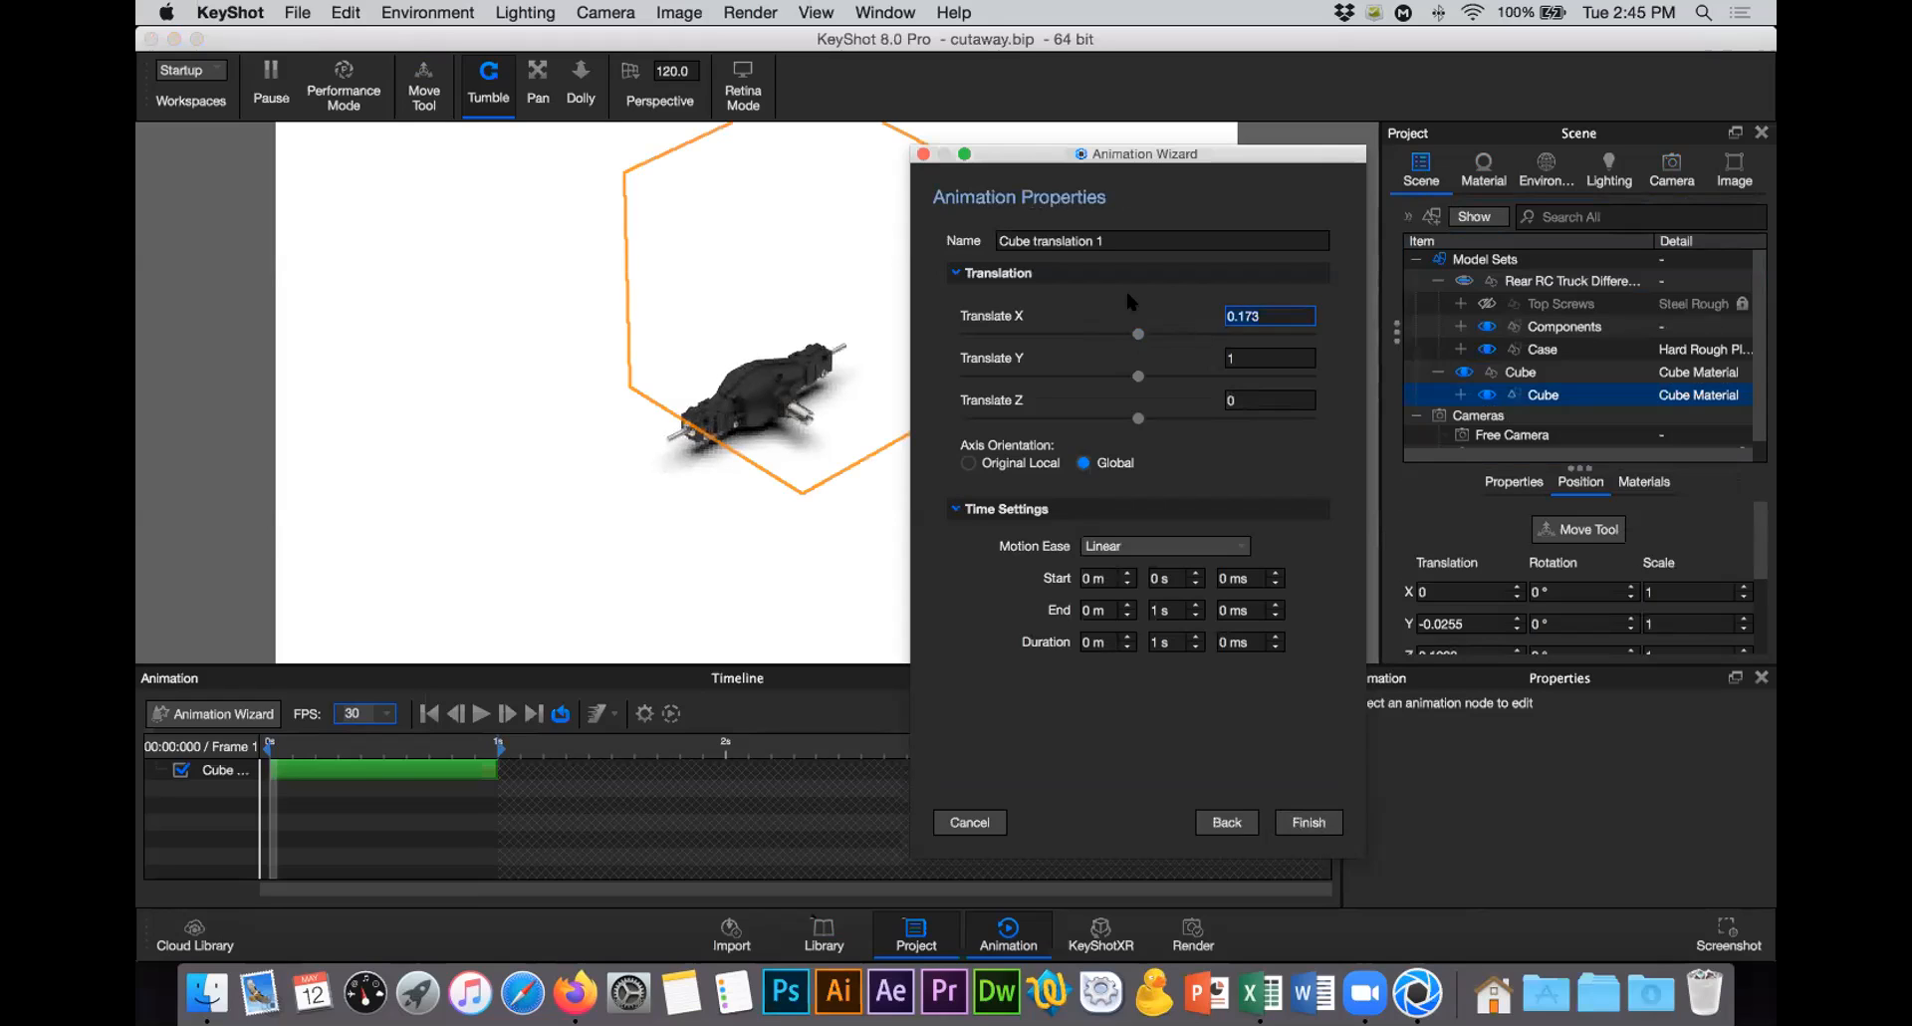
text(0)
click(1231, 377)
click(1140, 376)
click(1265, 374)
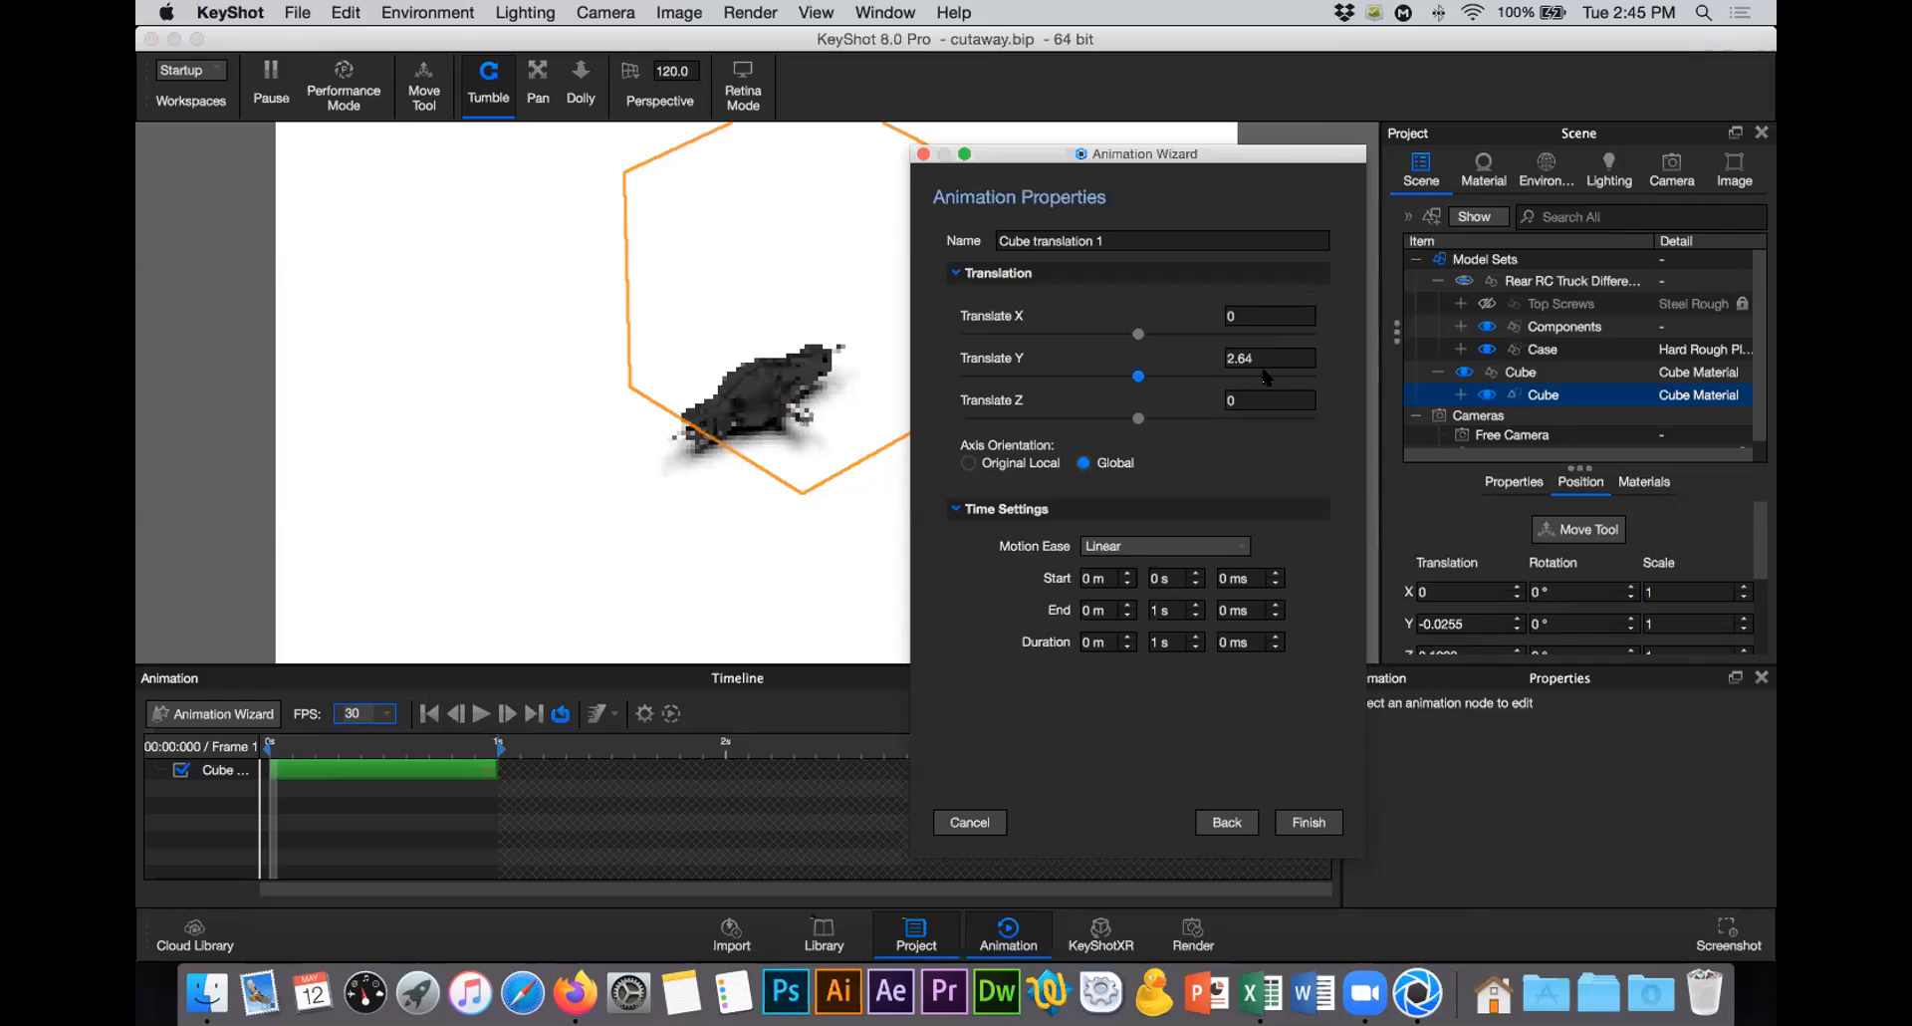
drag(1265, 361, 1182, 358)
text(1)
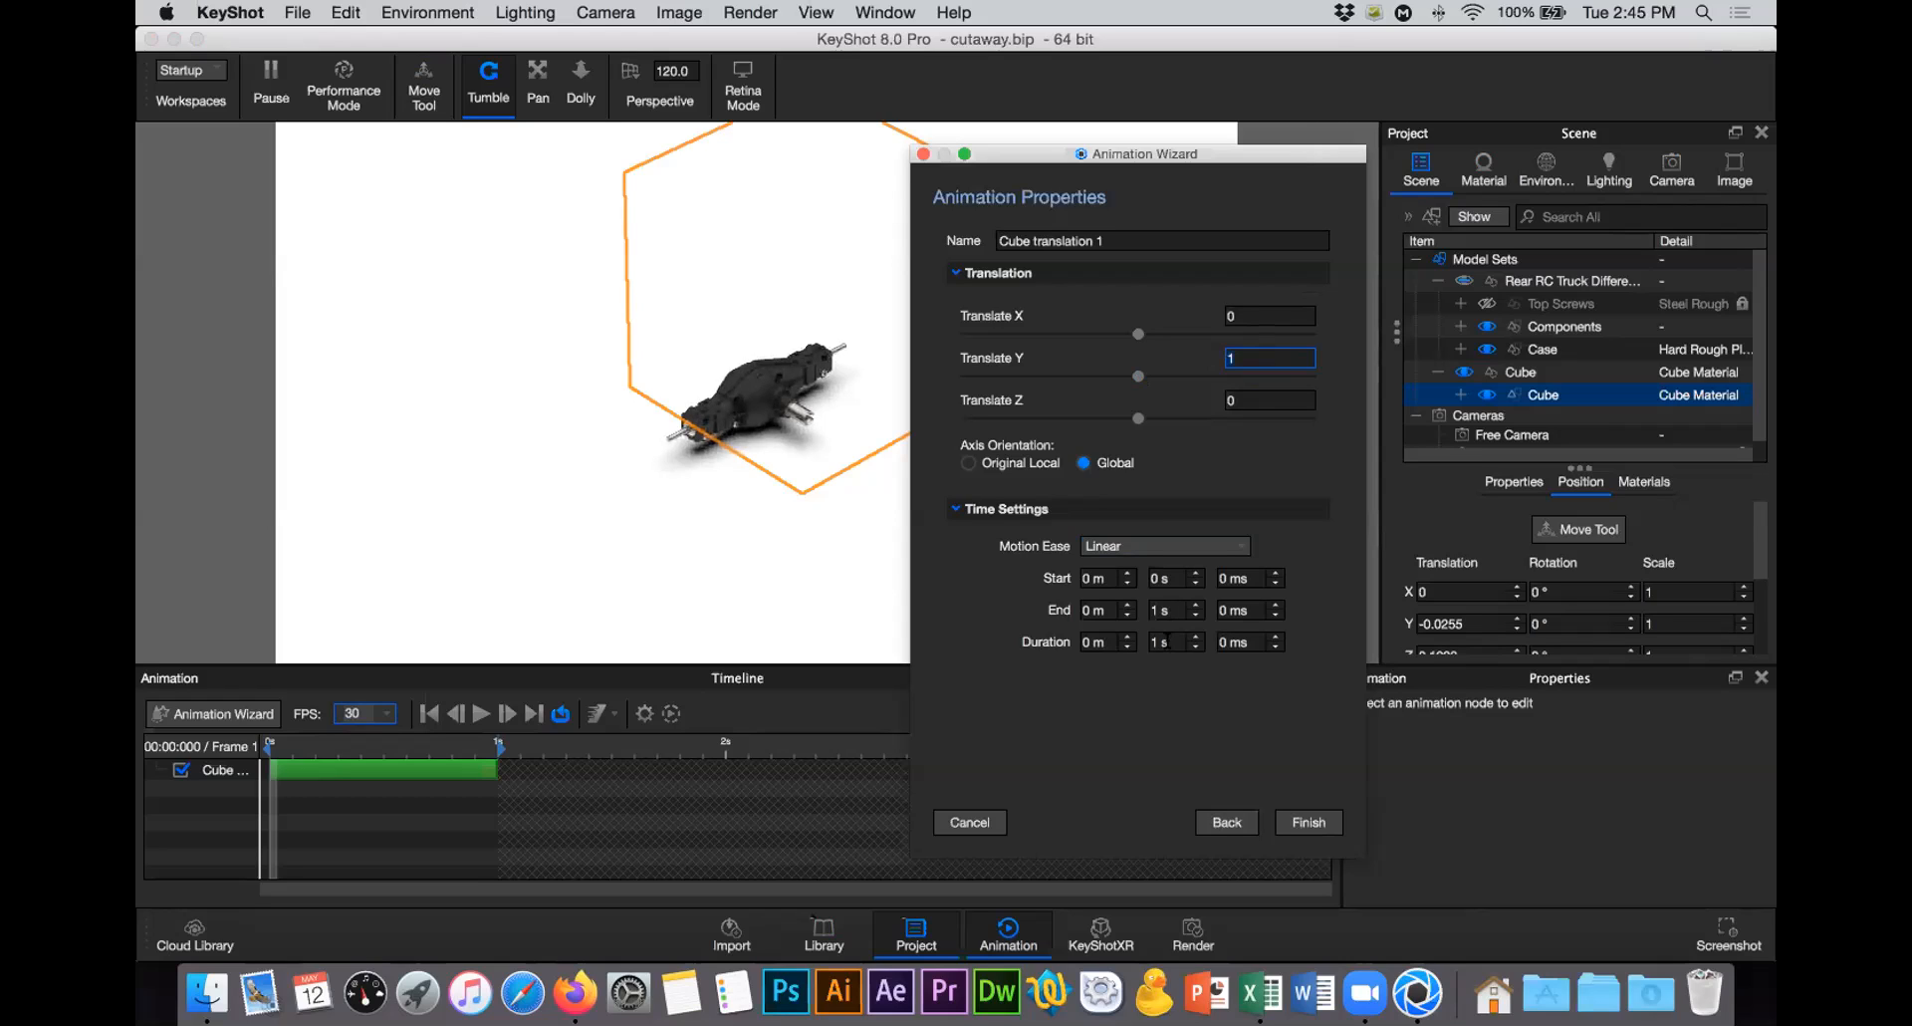
Step: Set the cube translation's duration to 2 s with Ease Out motion and finish the wizard
click(1165, 577)
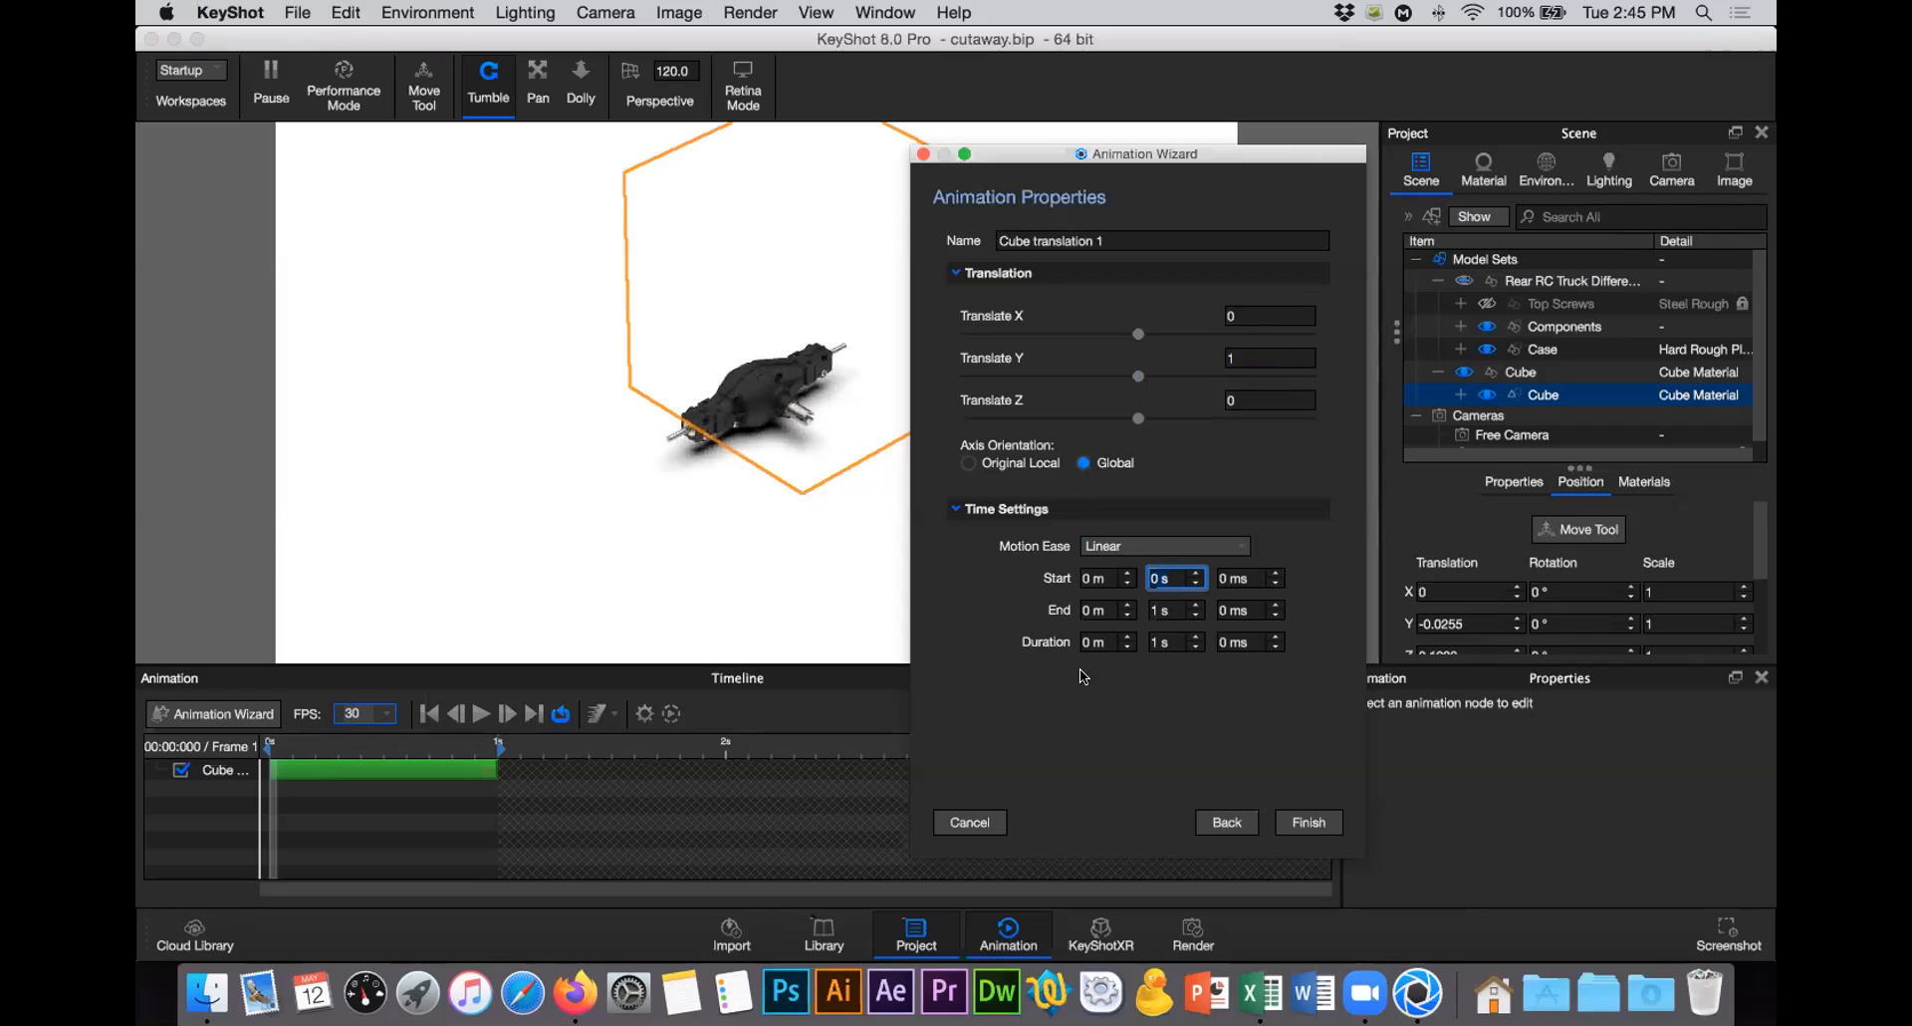
key(Tab)
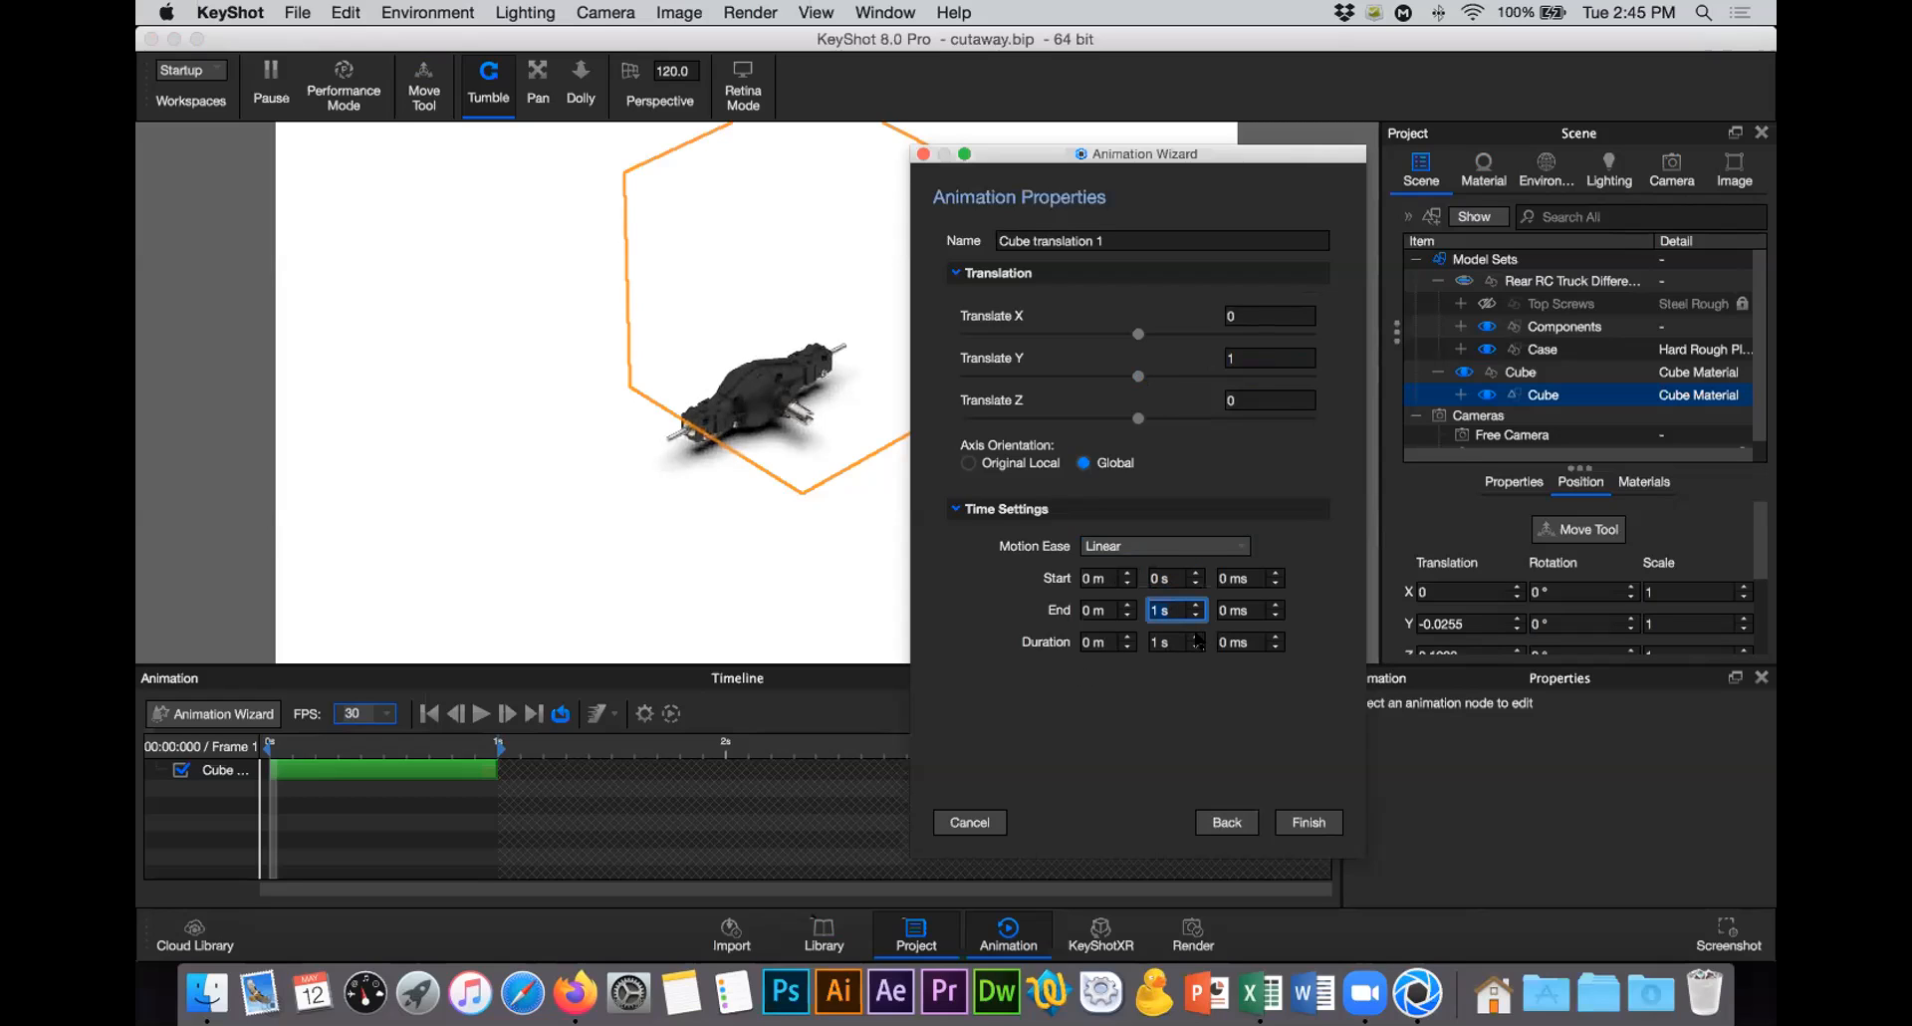
click(1196, 637)
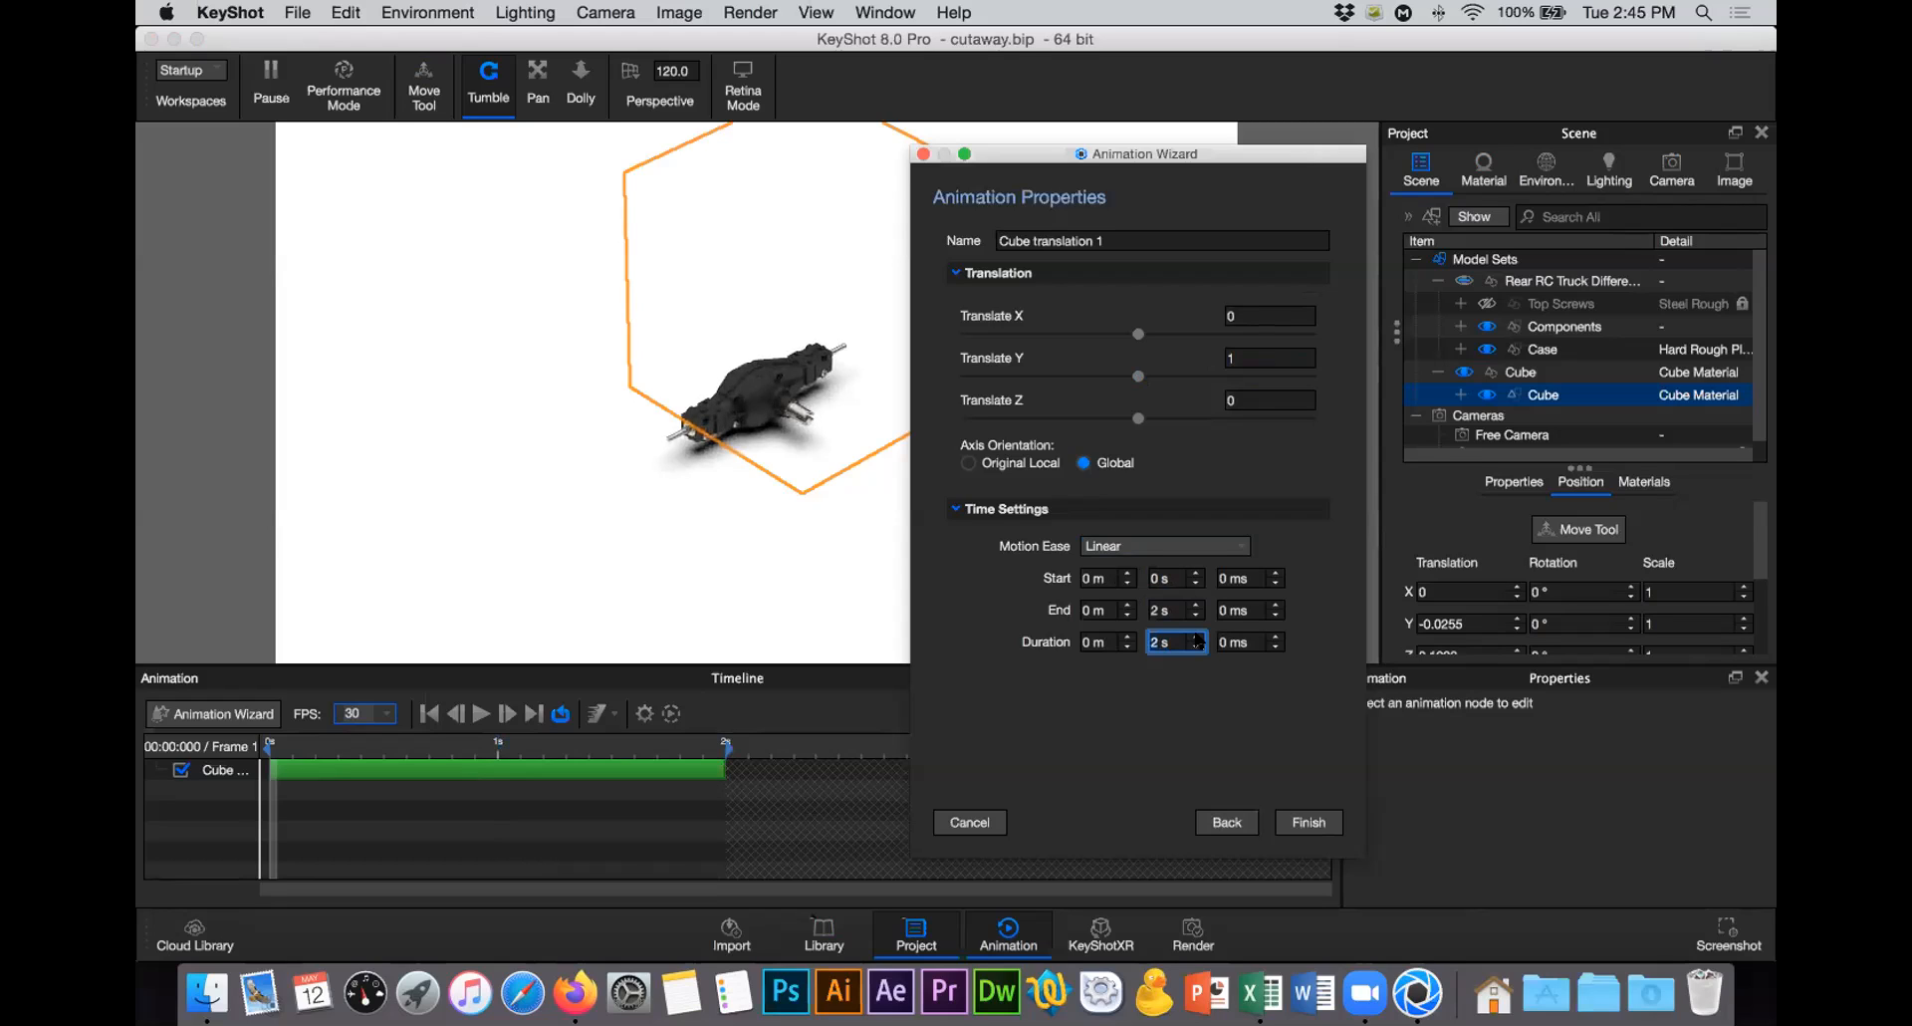
click(1168, 546)
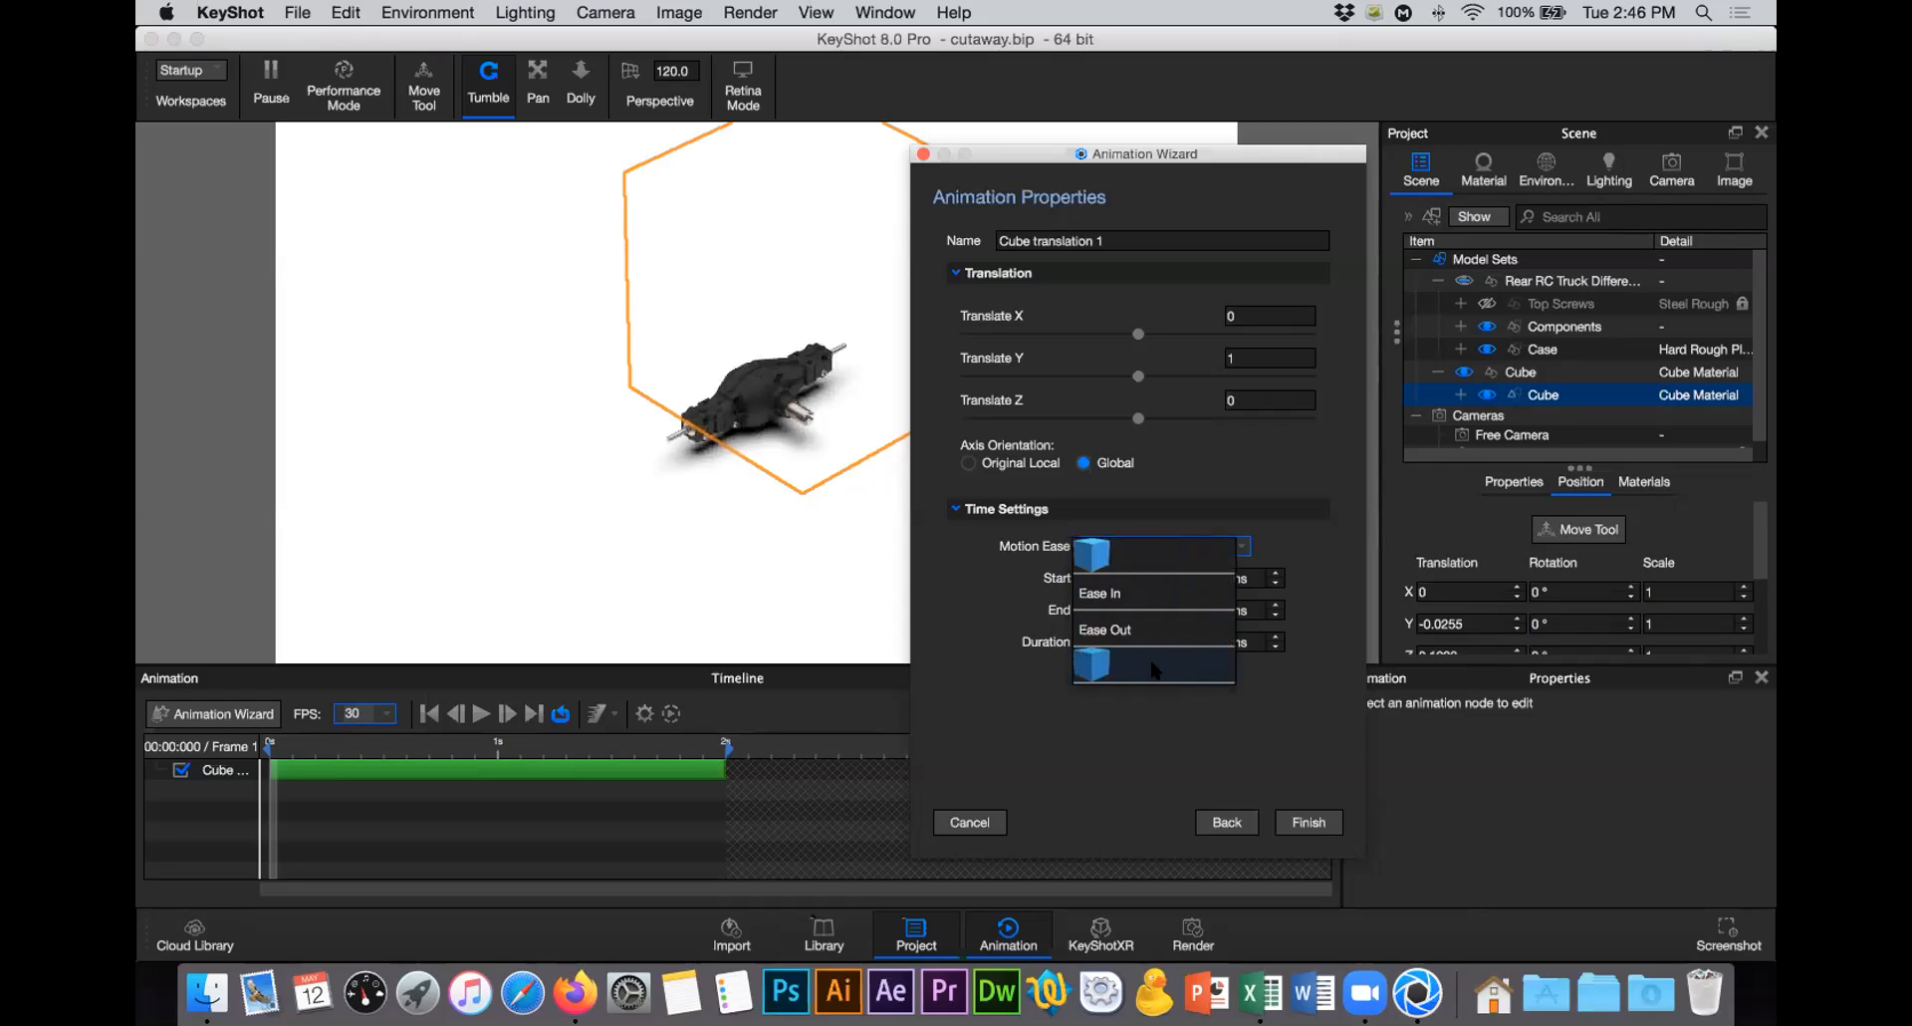
click(1126, 622)
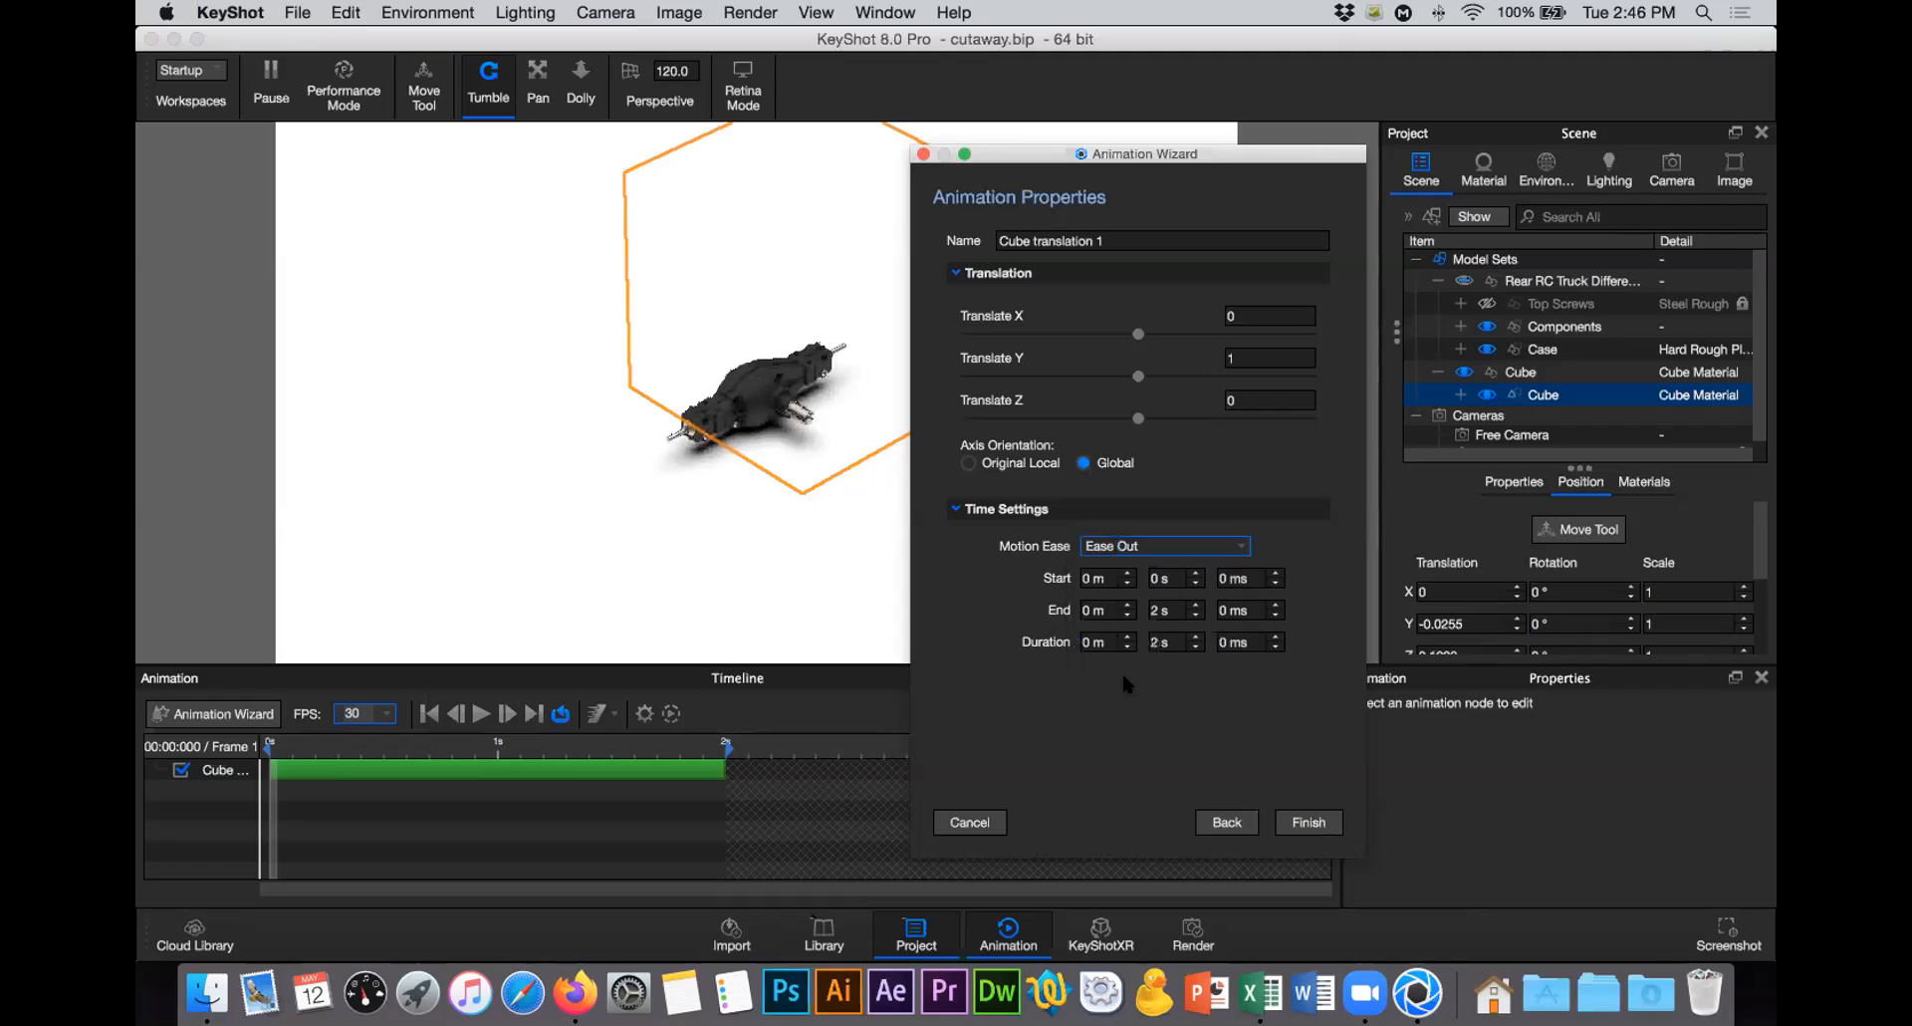
click(1309, 822)
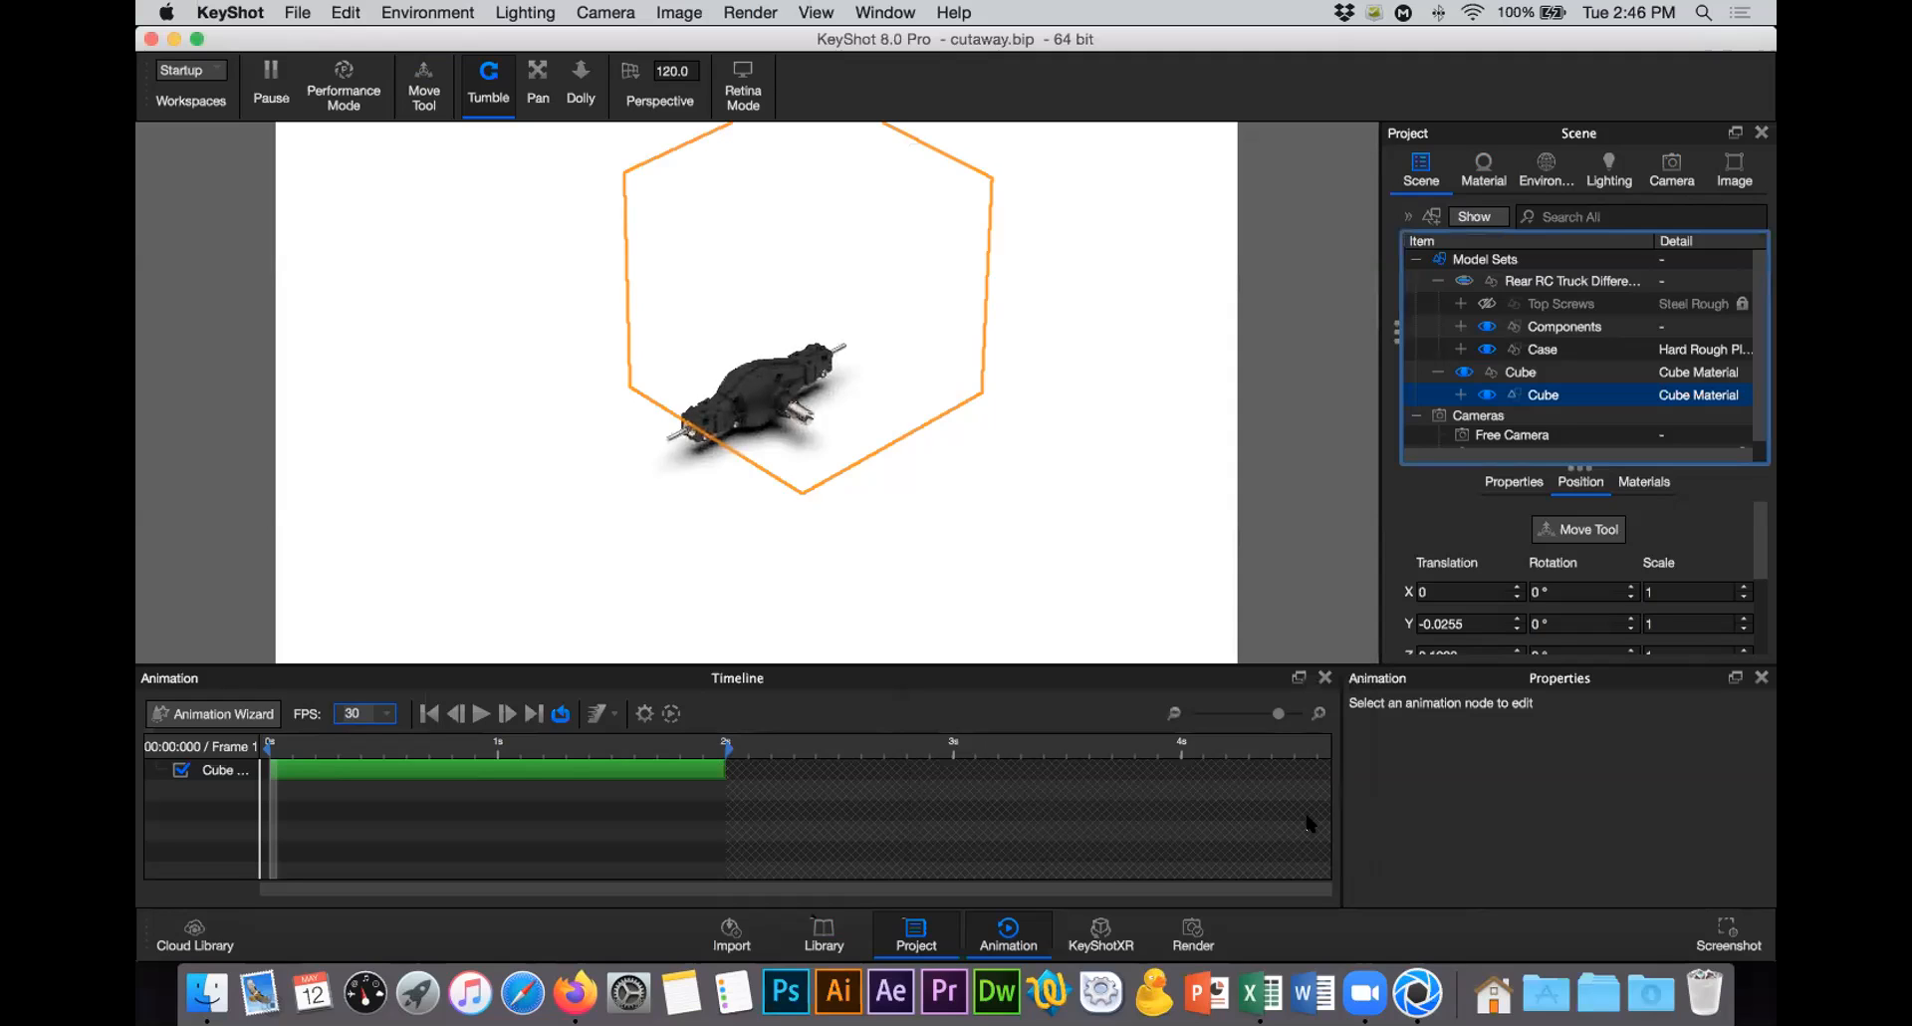
Step: Scrub the timeline to about 1 s and examine the cutaway cube's movement and position values
drag(373, 743, 1032, 718)
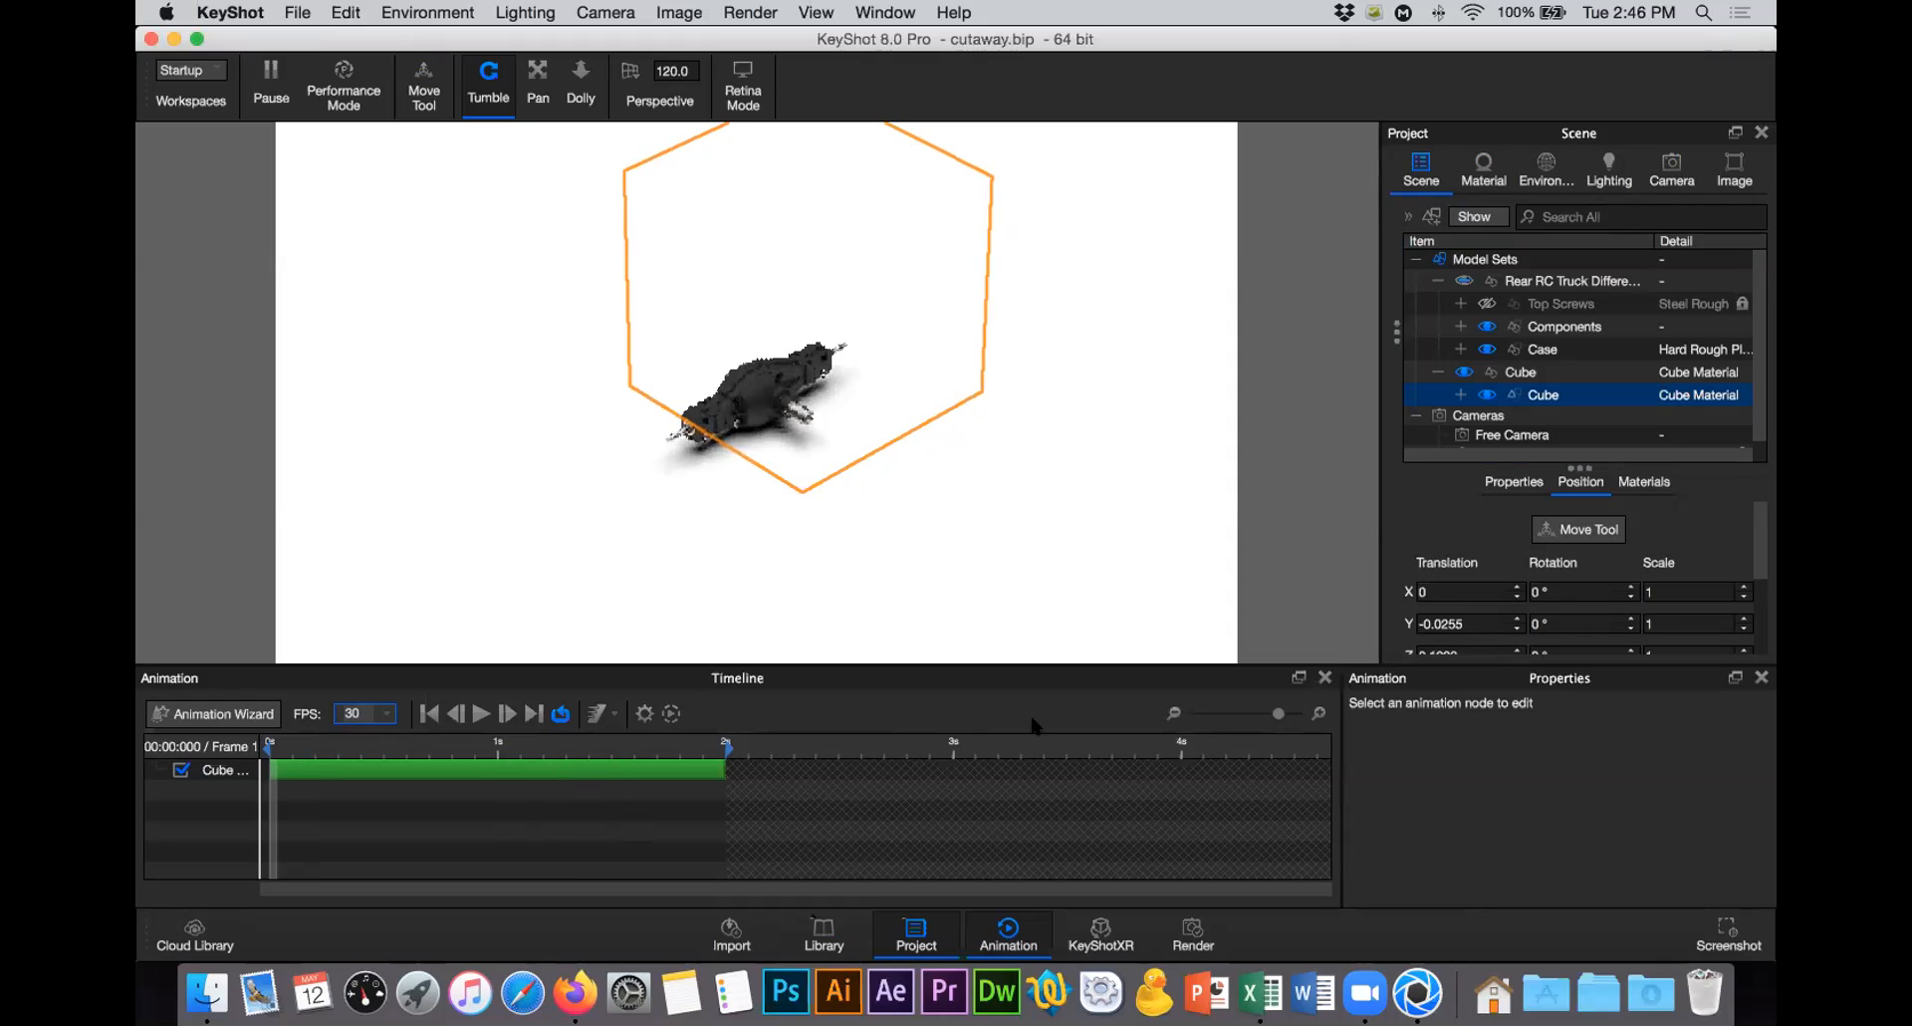
scroll(1763, 563, down, 5)
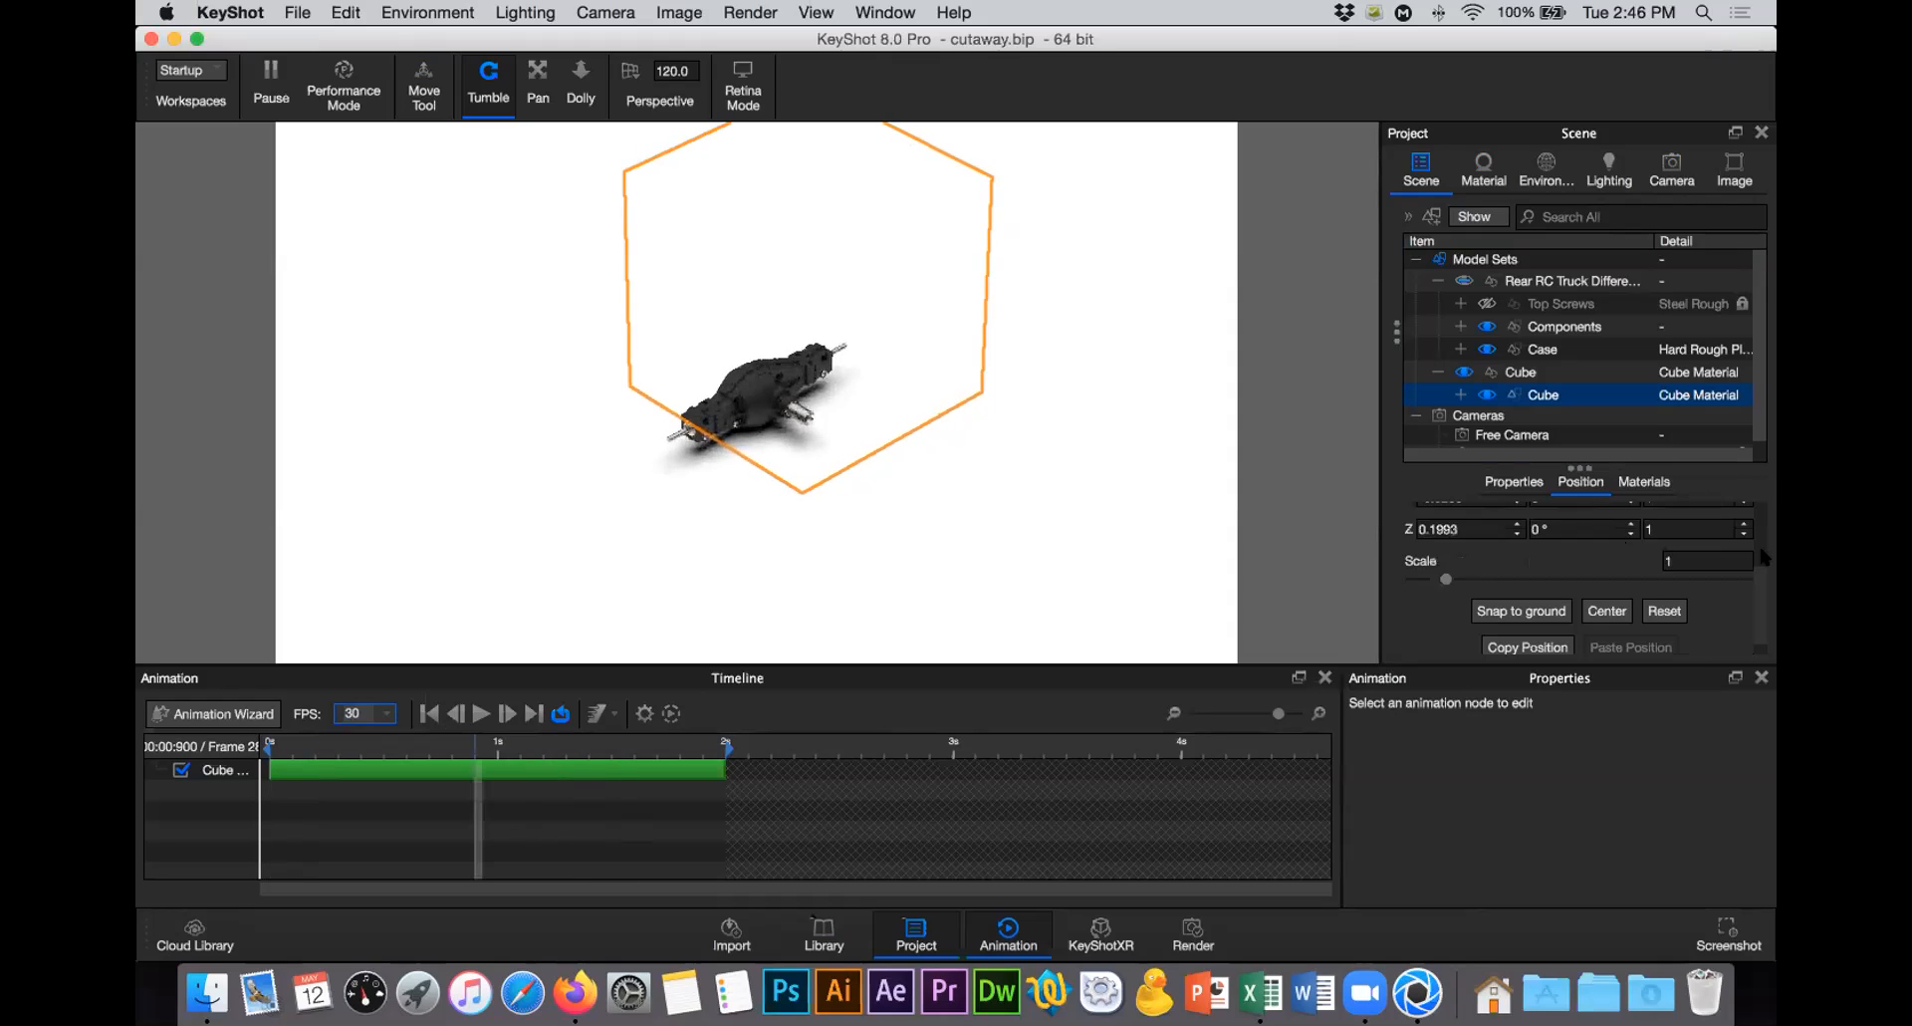
scroll(1762, 546, up, 3)
scroll(1766, 548, down, 1)
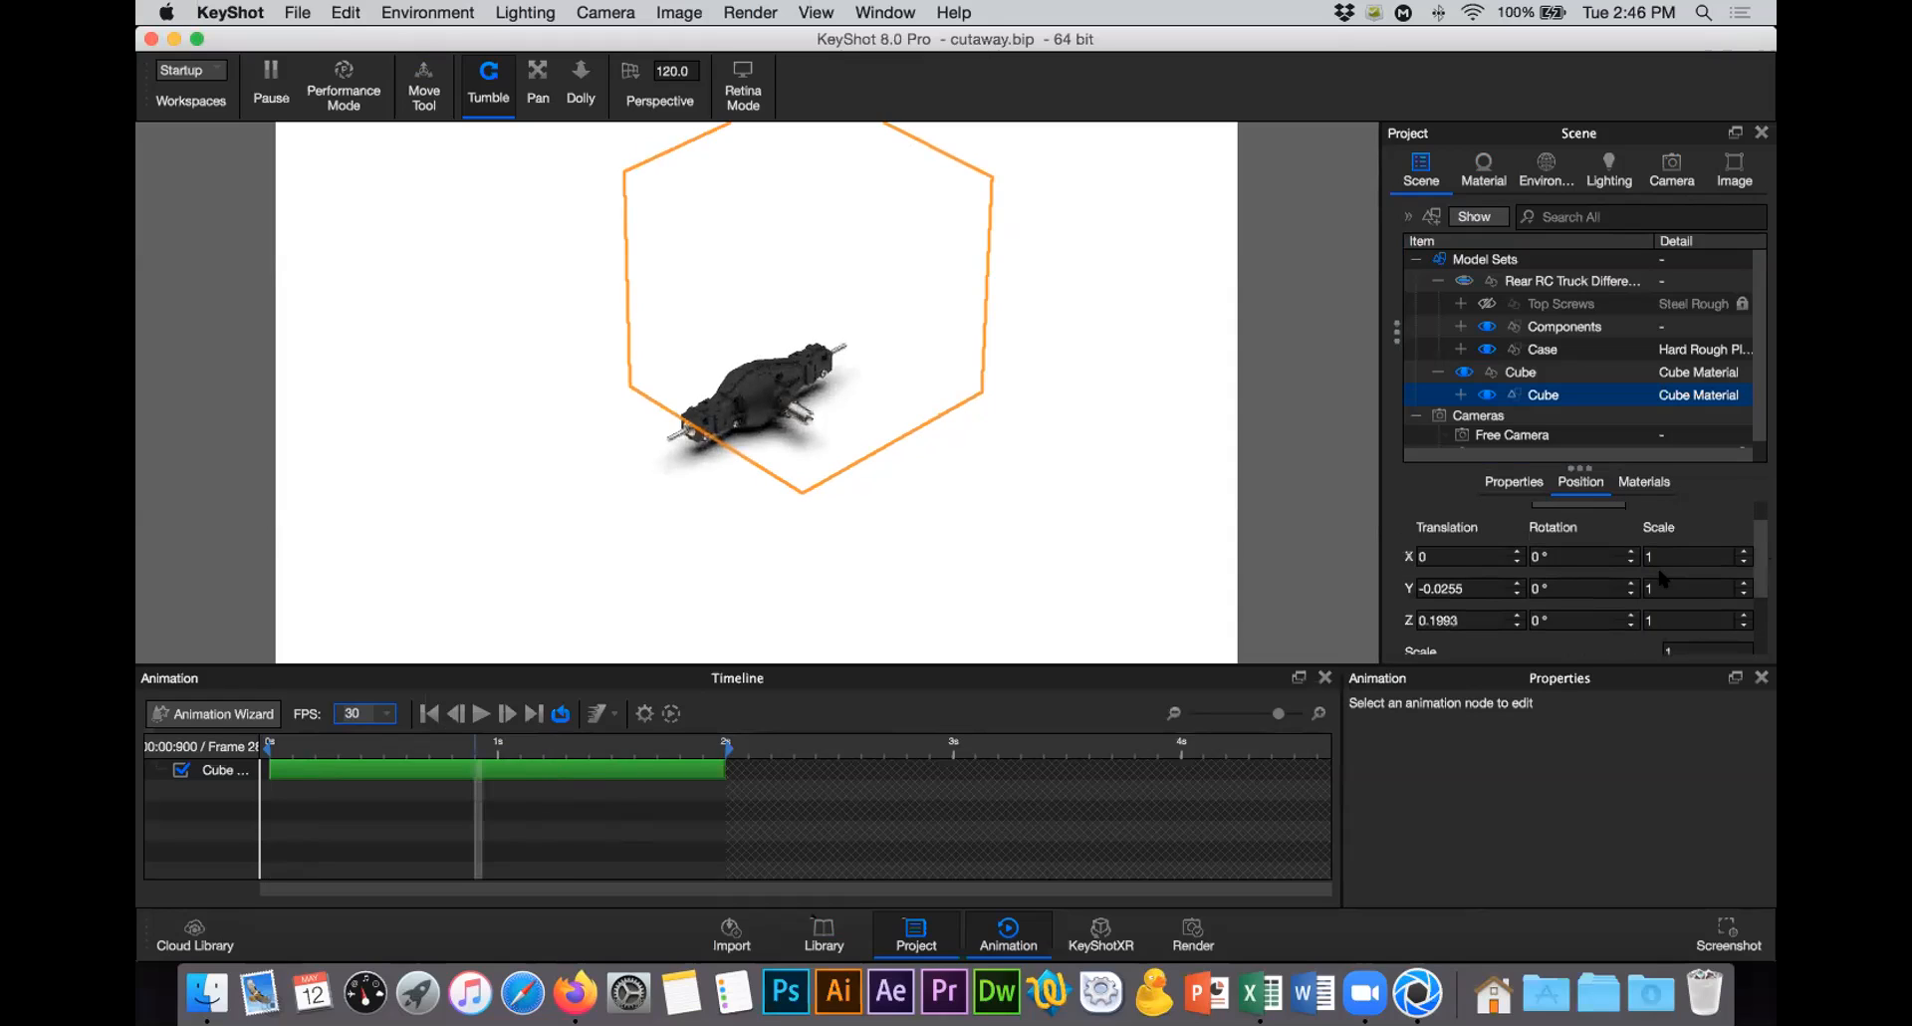
scroll(1766, 588, down, 2)
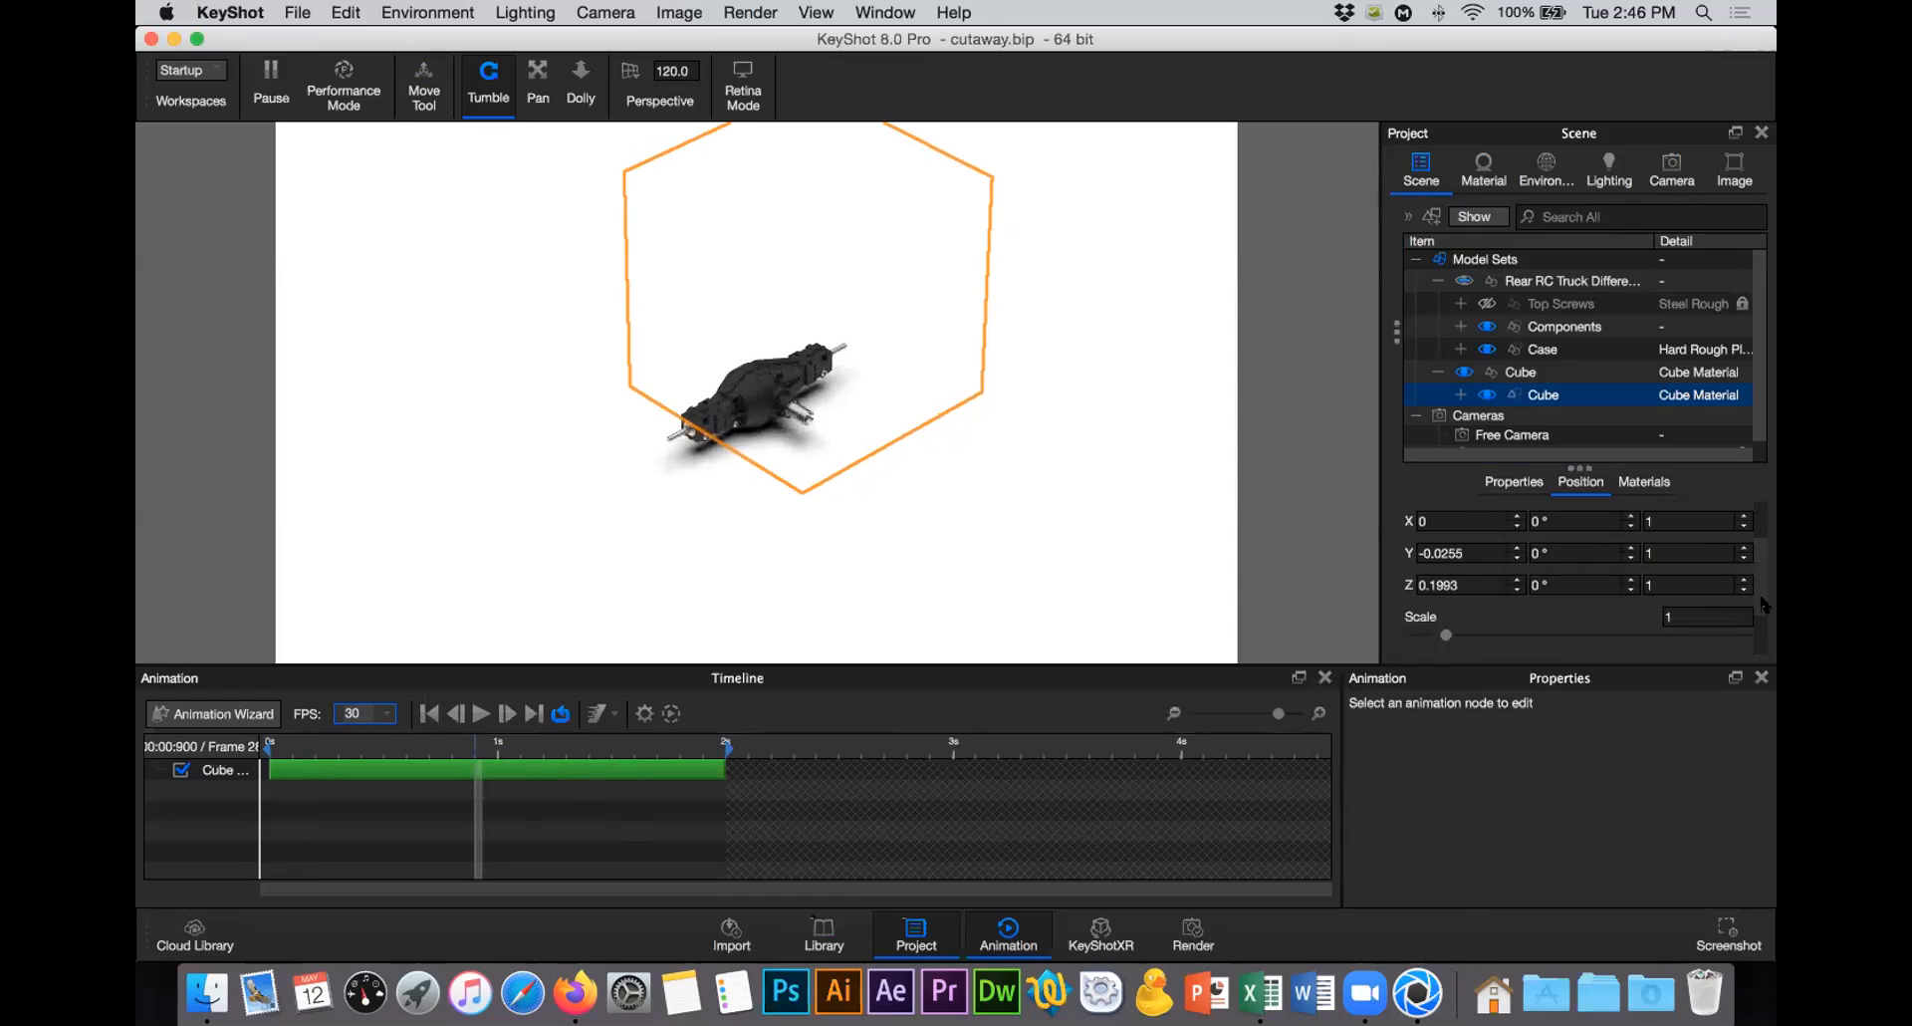
drag(1761, 590, 1762, 594)
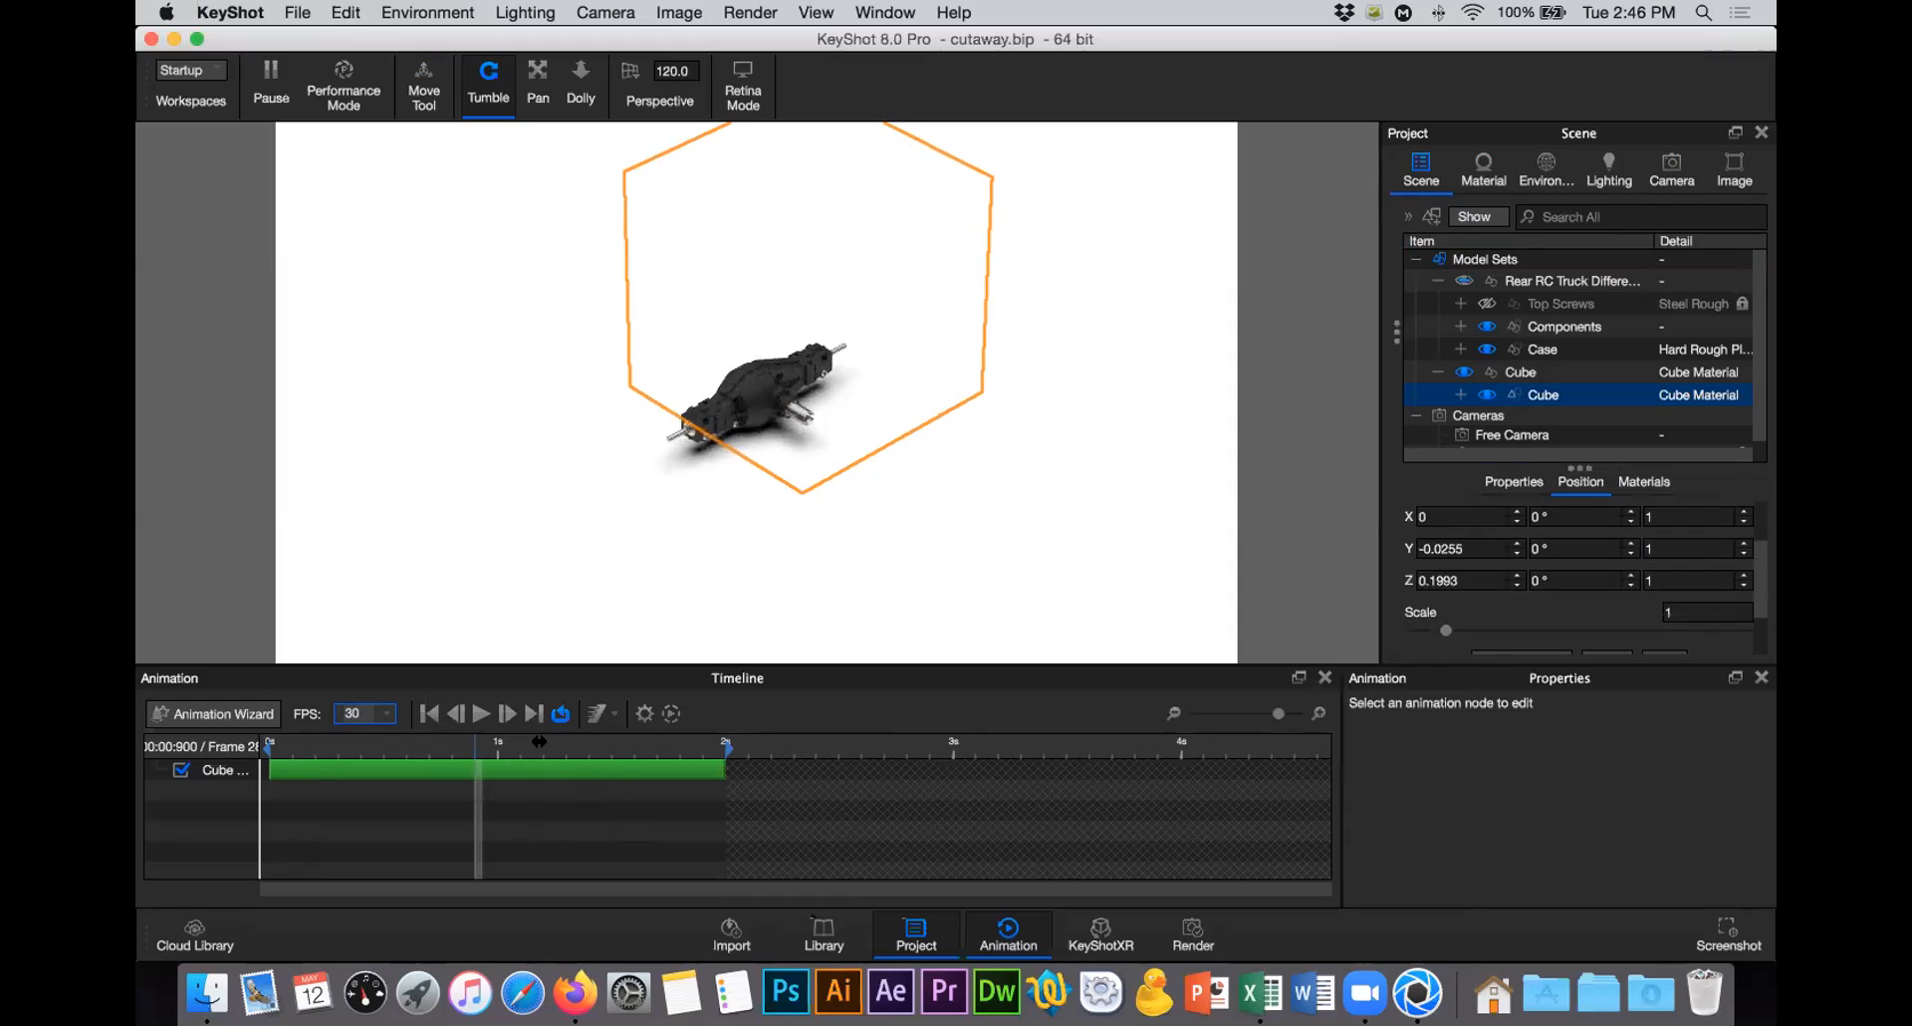
mouse_move(538, 741)
mouse_down()
mouse_move(659, 741)
mouse_move(338, 737)
mouse_move(509, 741)
mouse_up()
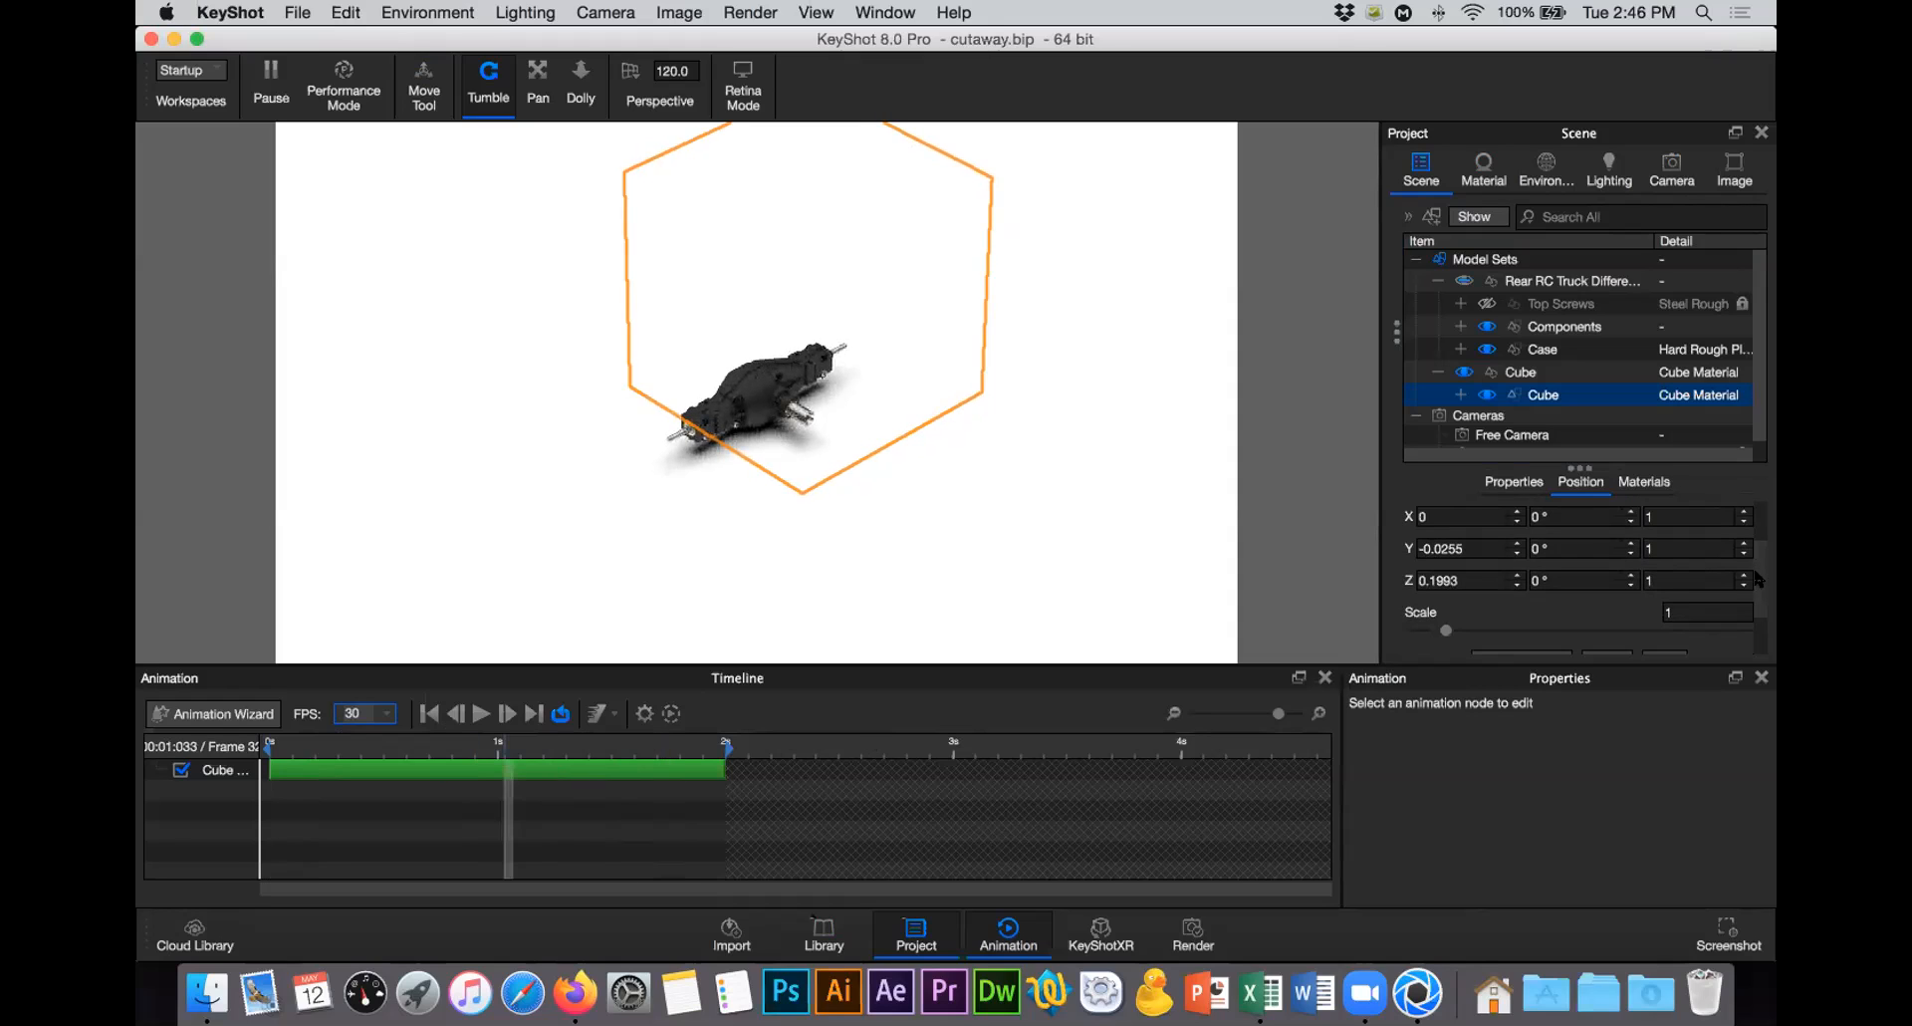
scroll(1759, 520, up, 3)
Step: Set the Cube translation animation's Translate Y to 20
click(543, 759)
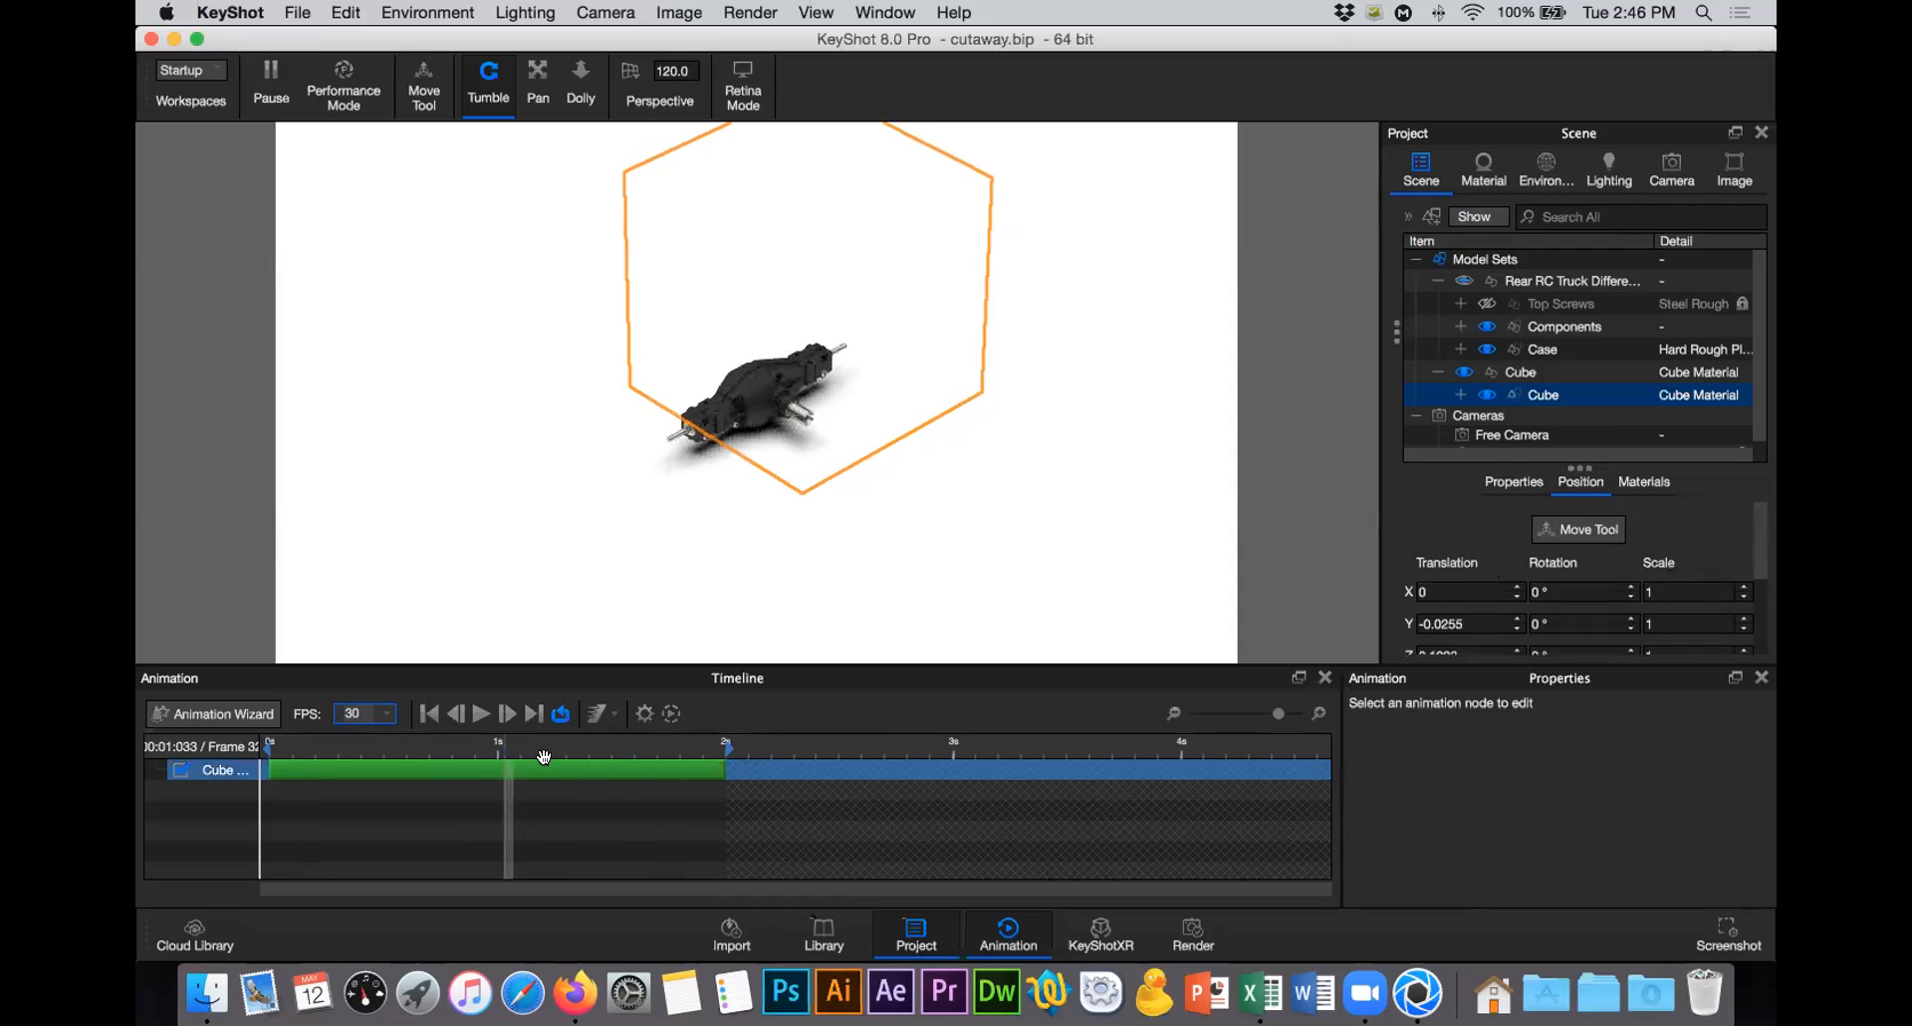
click(544, 757)
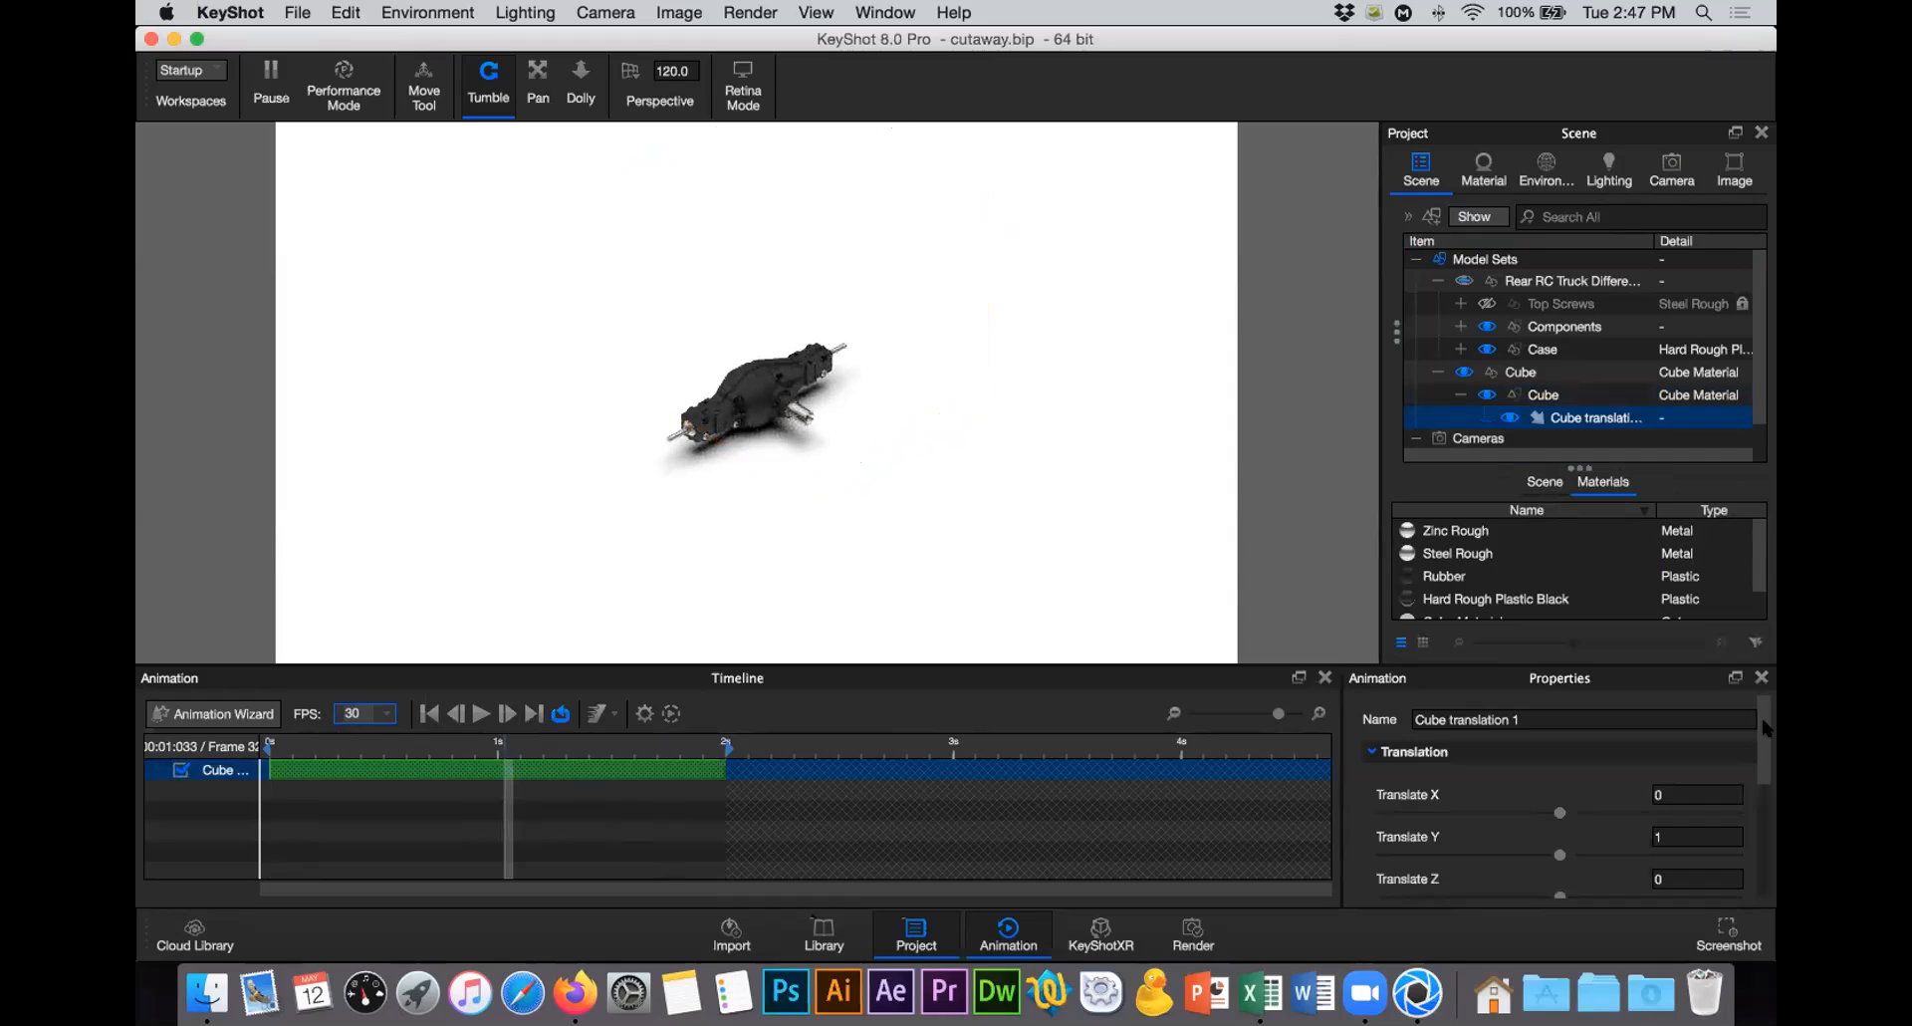
scroll(1597, 773, down, 2)
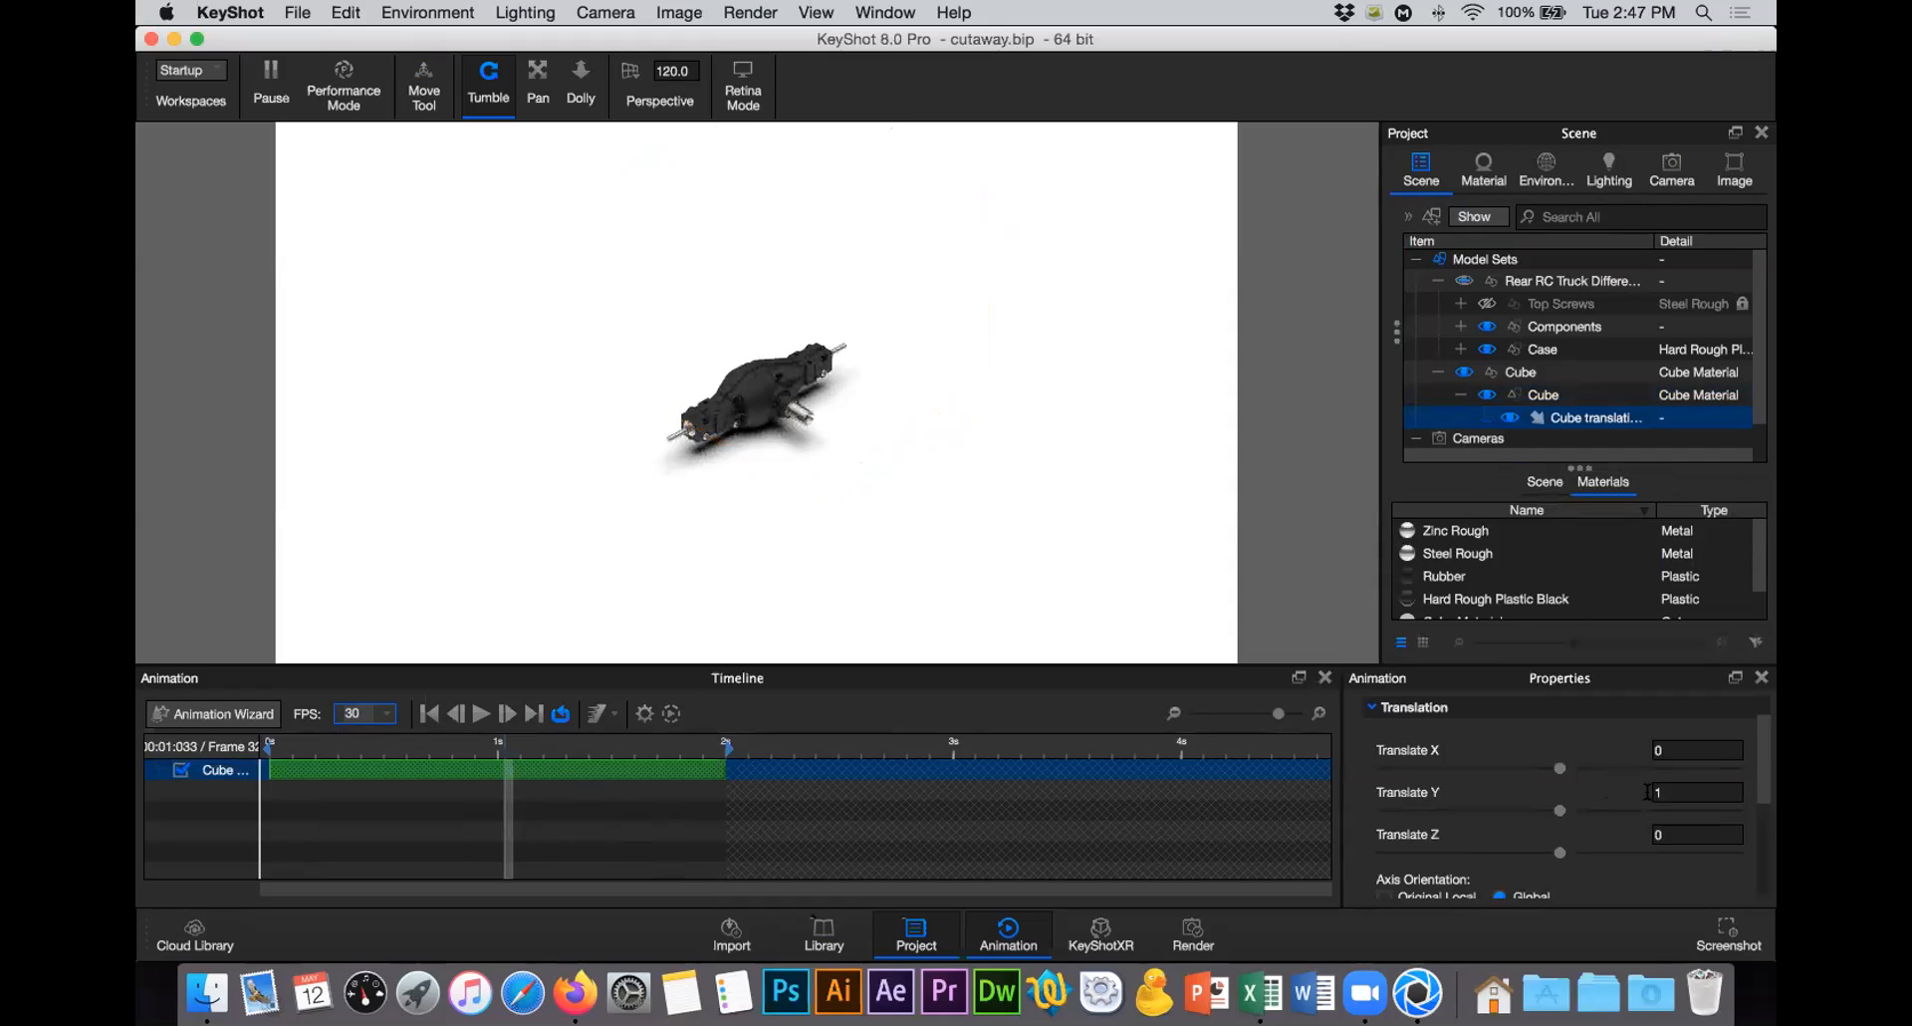
click(1647, 792)
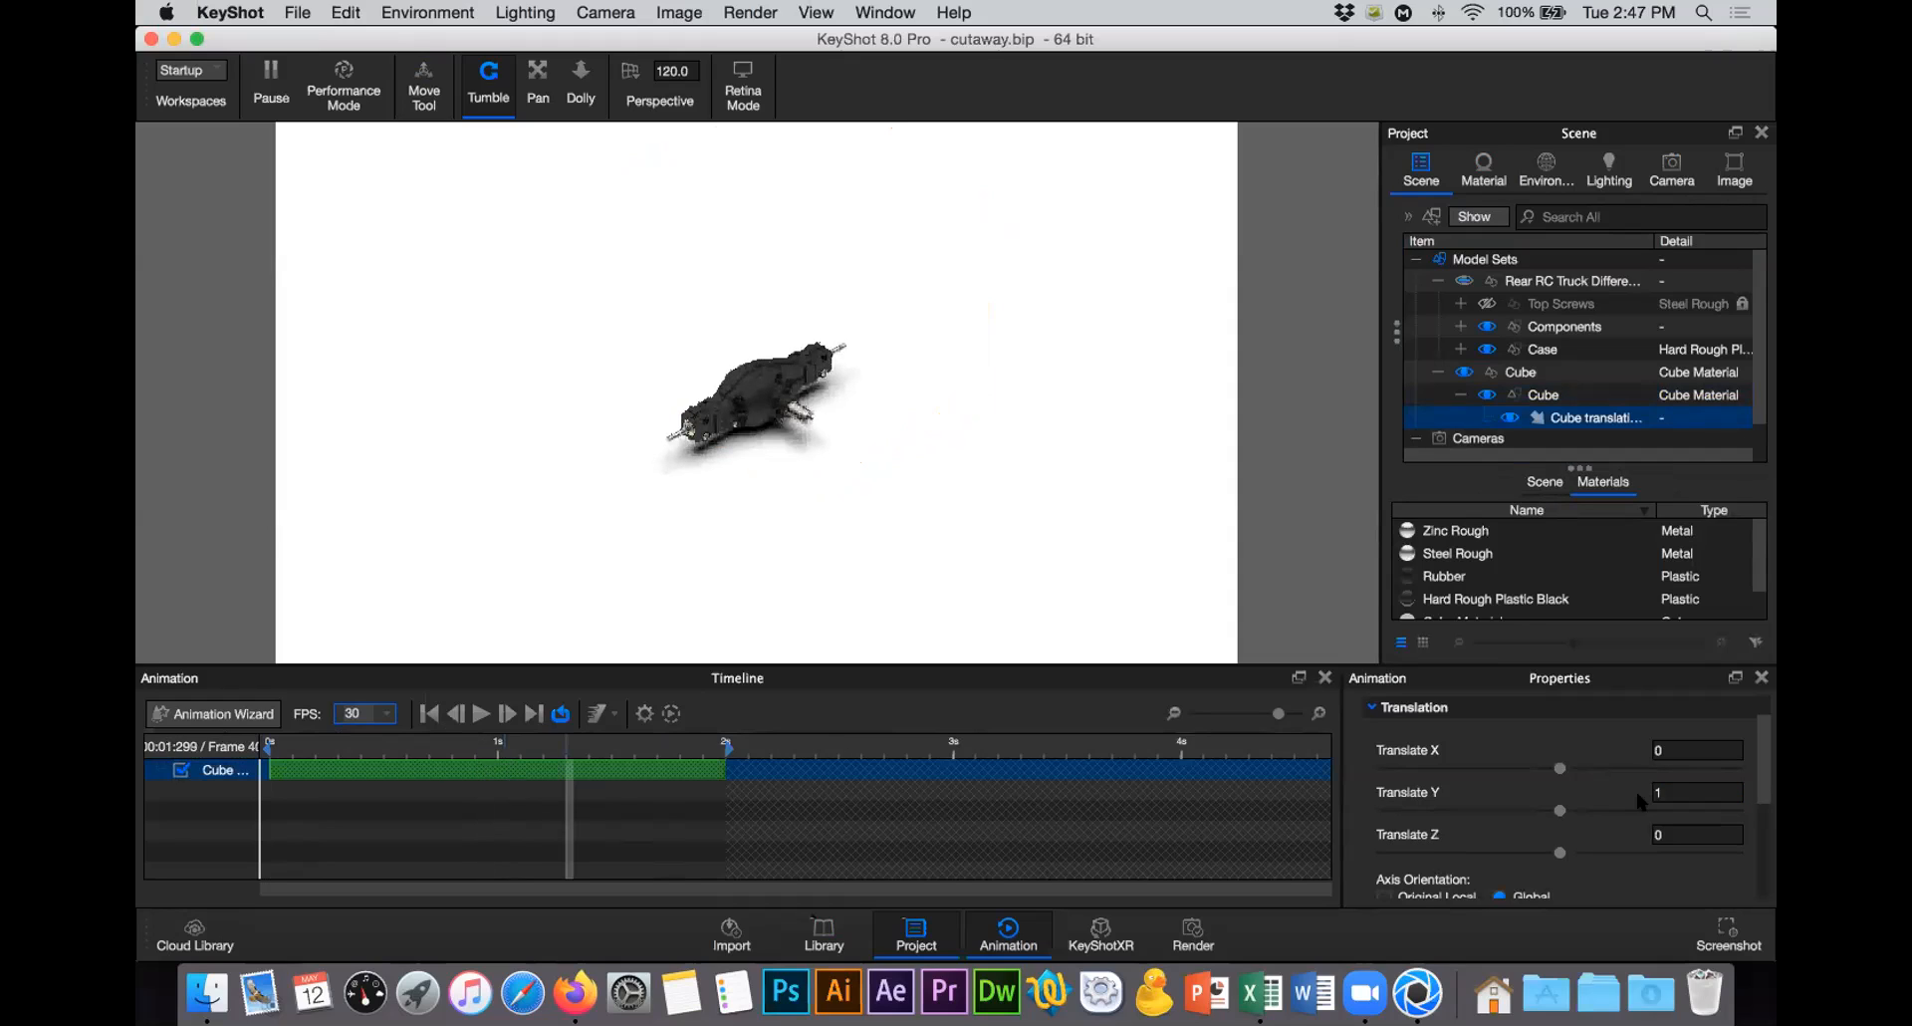
click(1662, 791)
text(20)
Step: Scrub the timeline between about 0.7 s and 1.5 s to check which way the cutaway cube moves
click(435, 738)
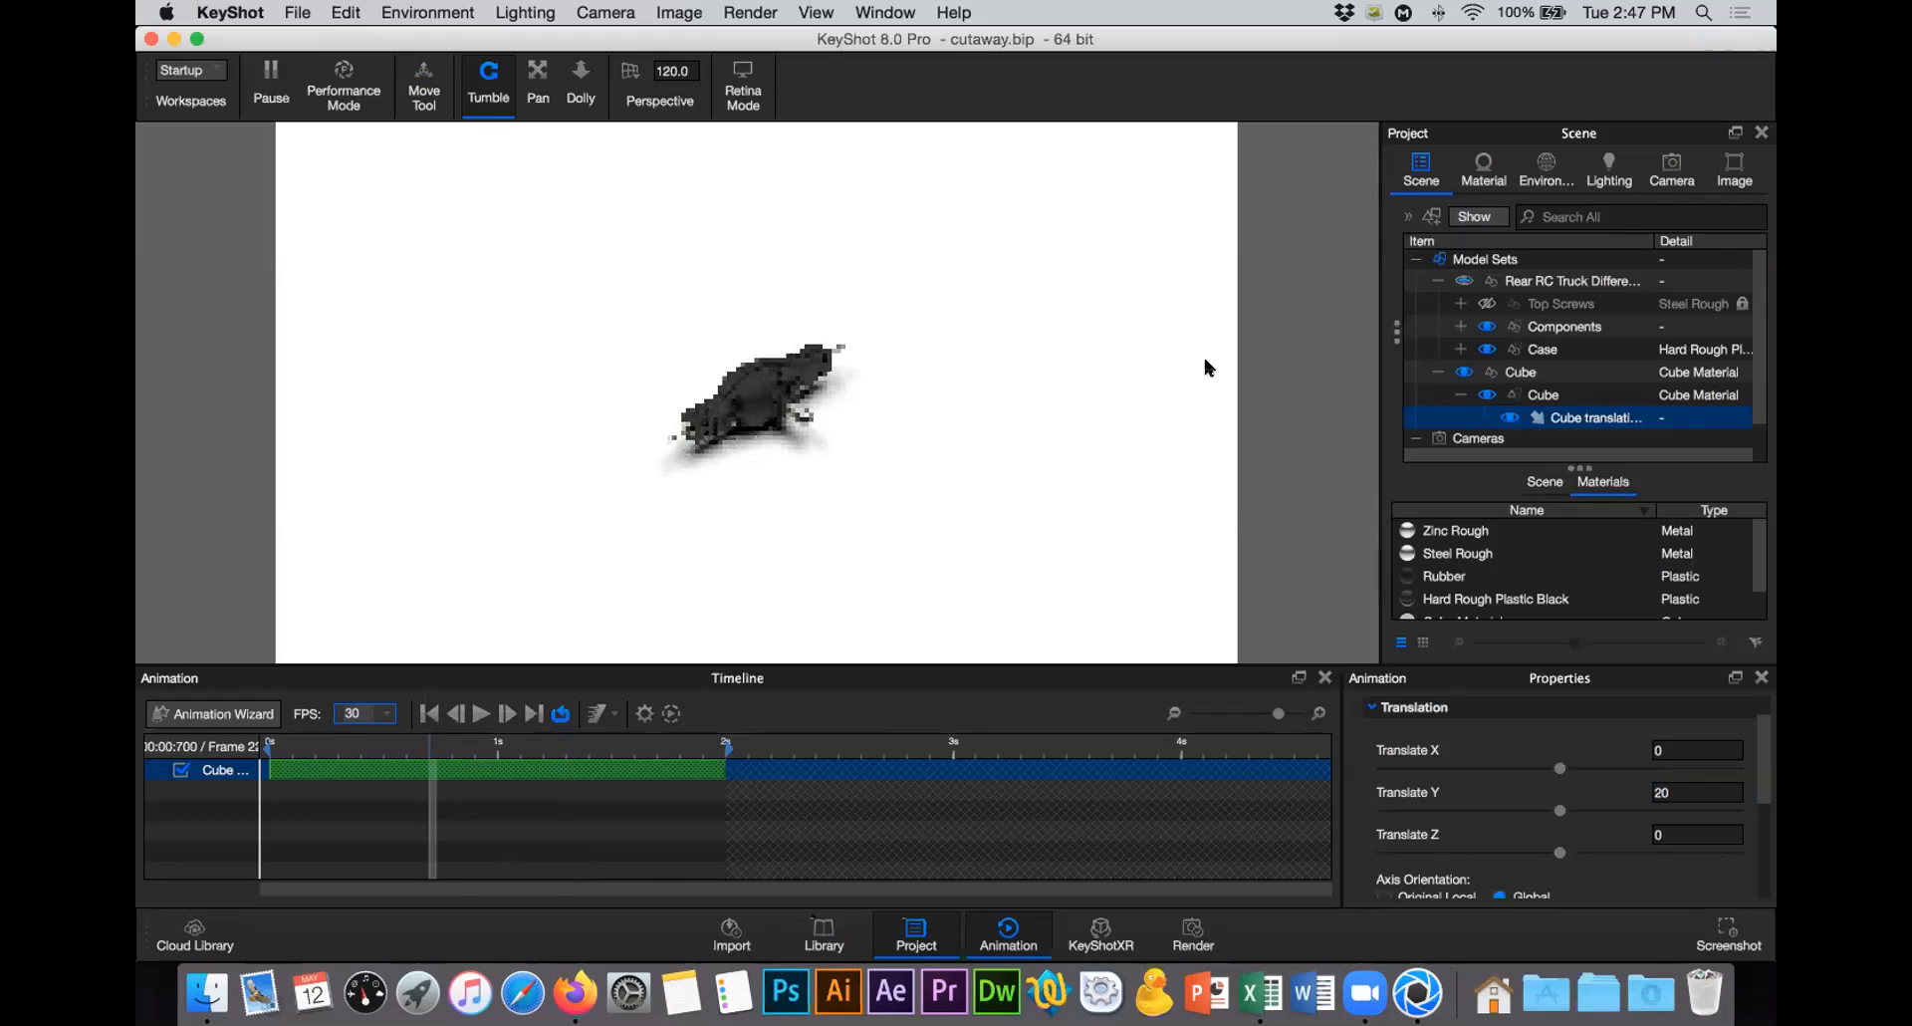
click(378, 768)
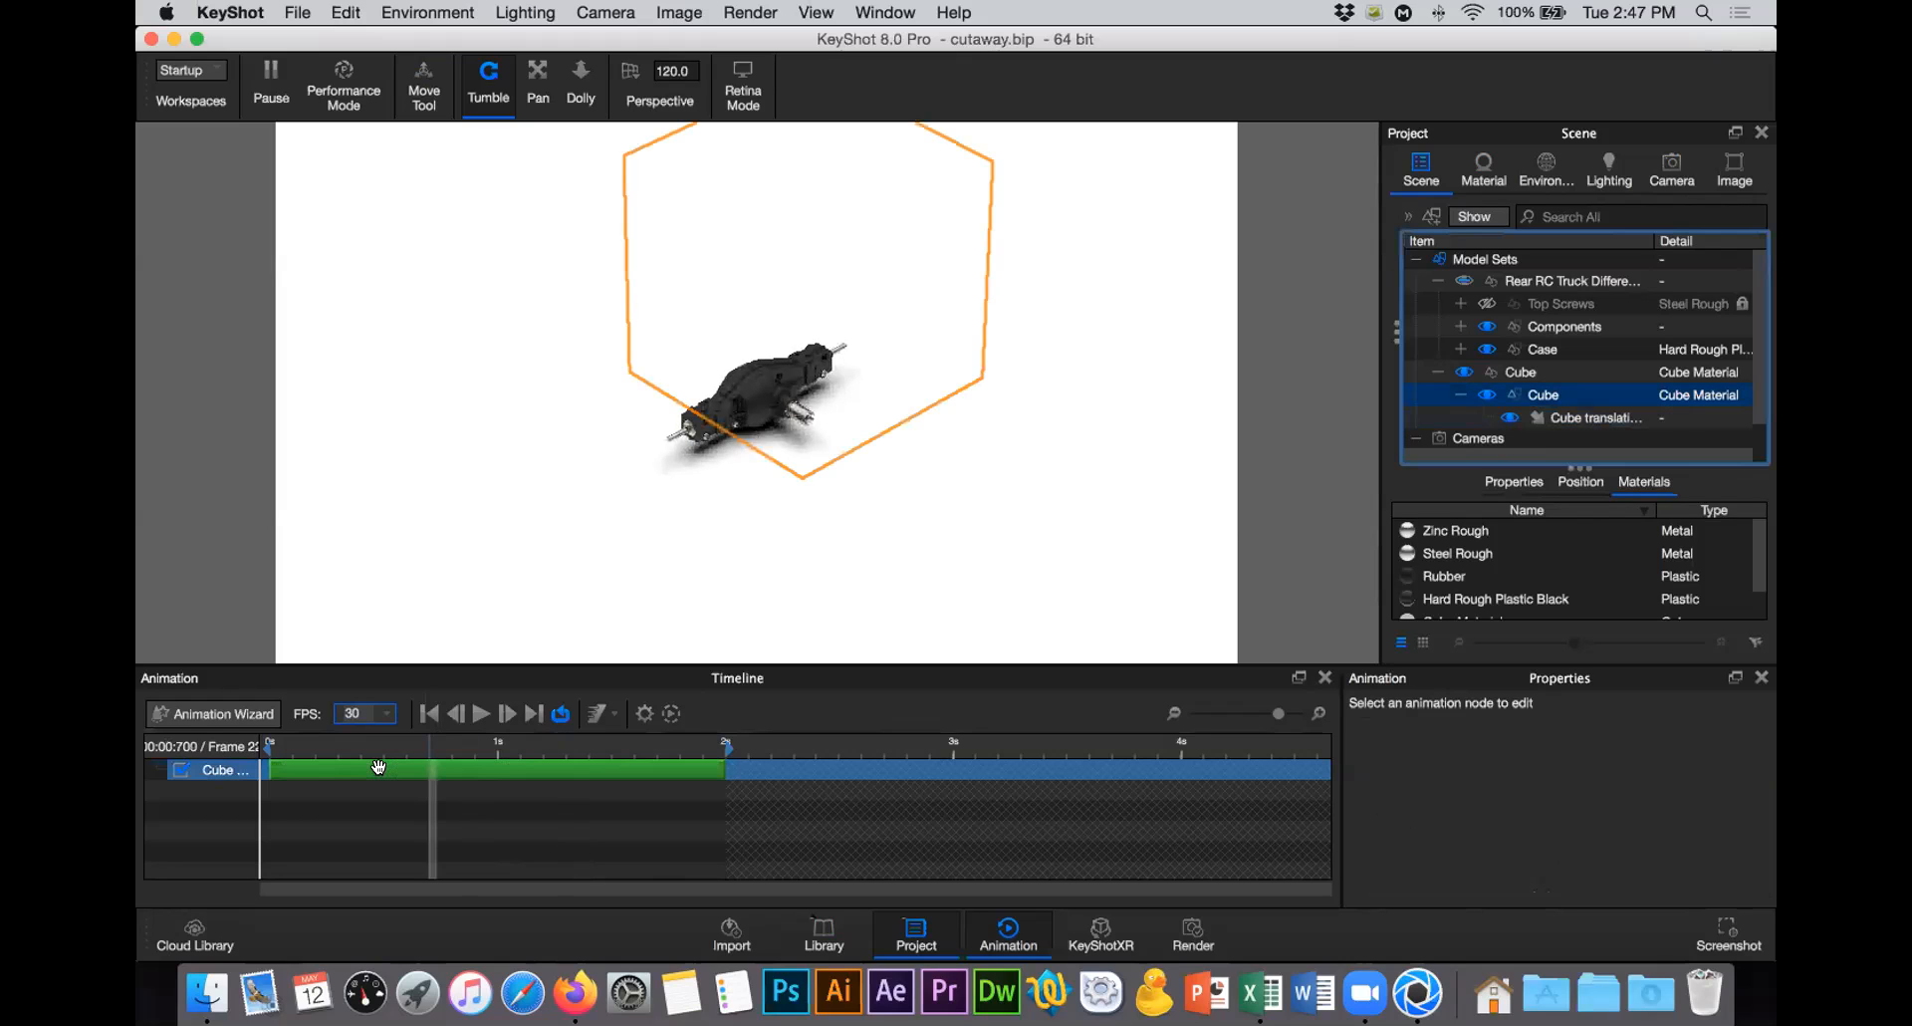
click(504, 740)
click(612, 740)
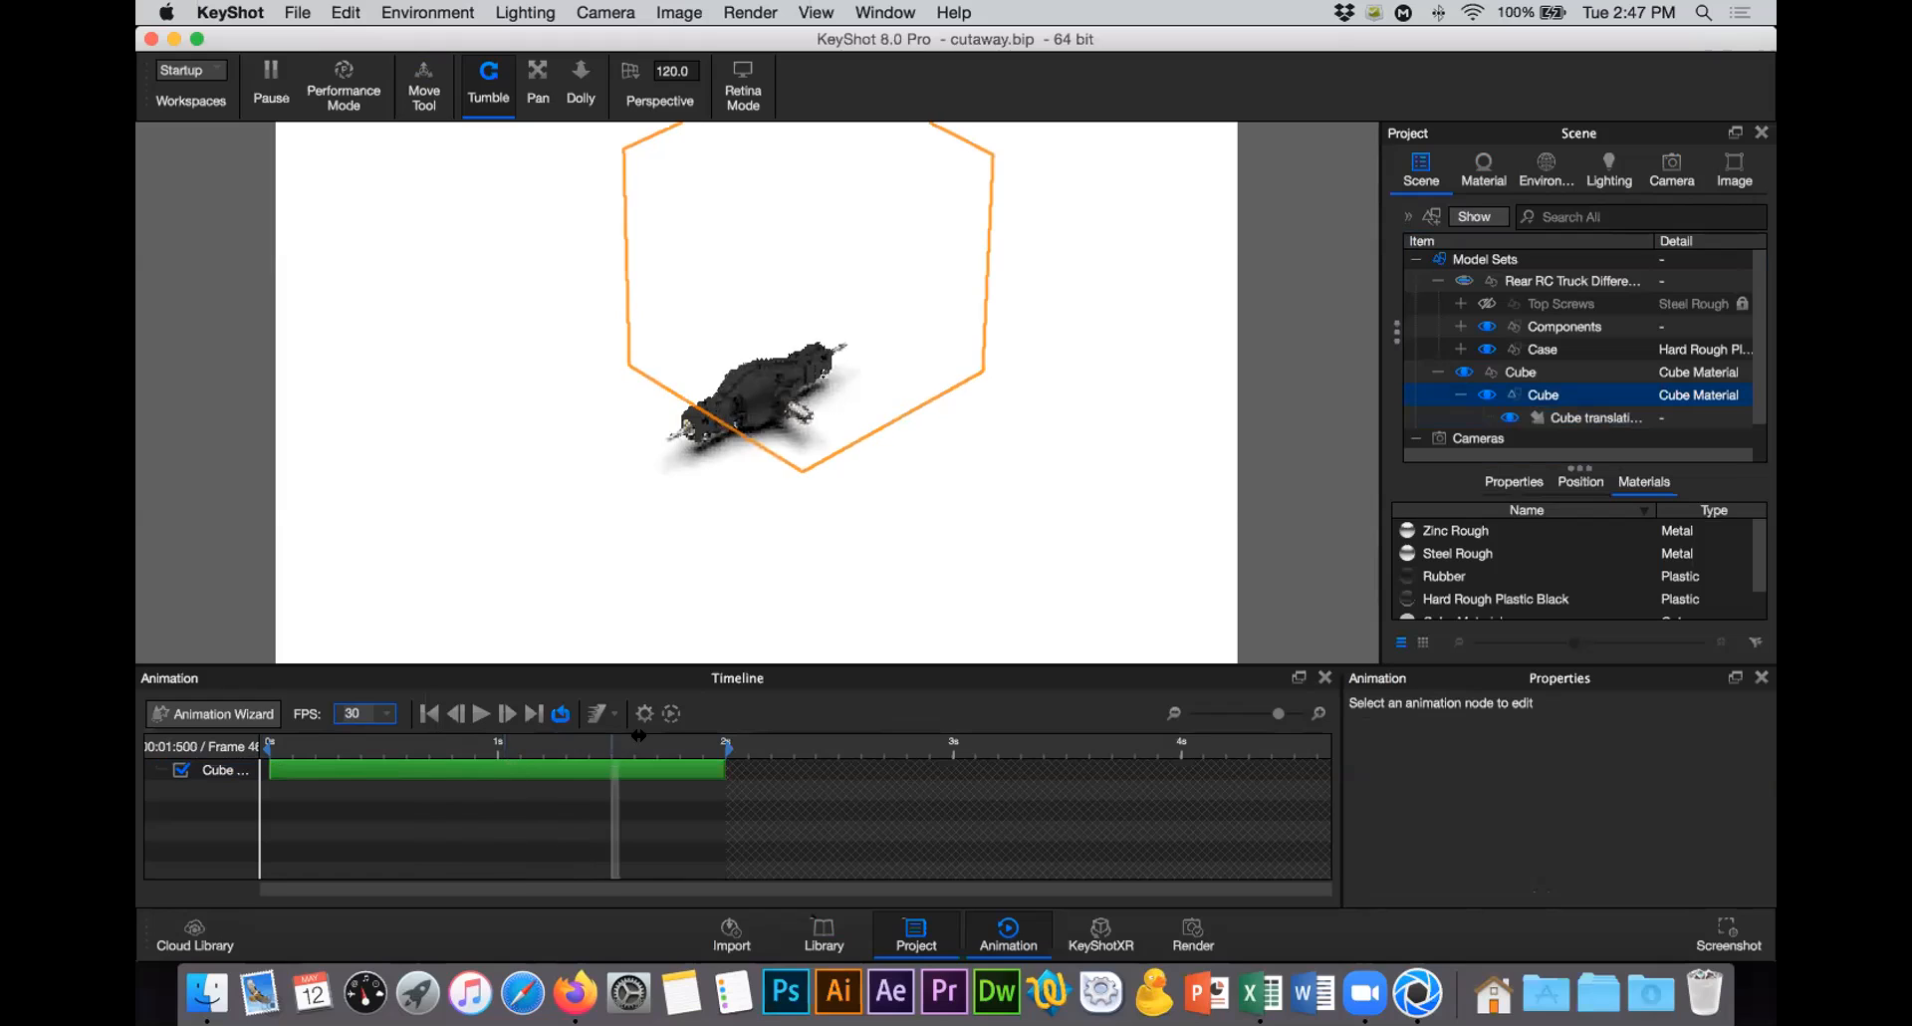
mouse_move(553, 738)
mouse_down()
mouse_move(245, 742)
mouse_move(582, 745)
mouse_up()
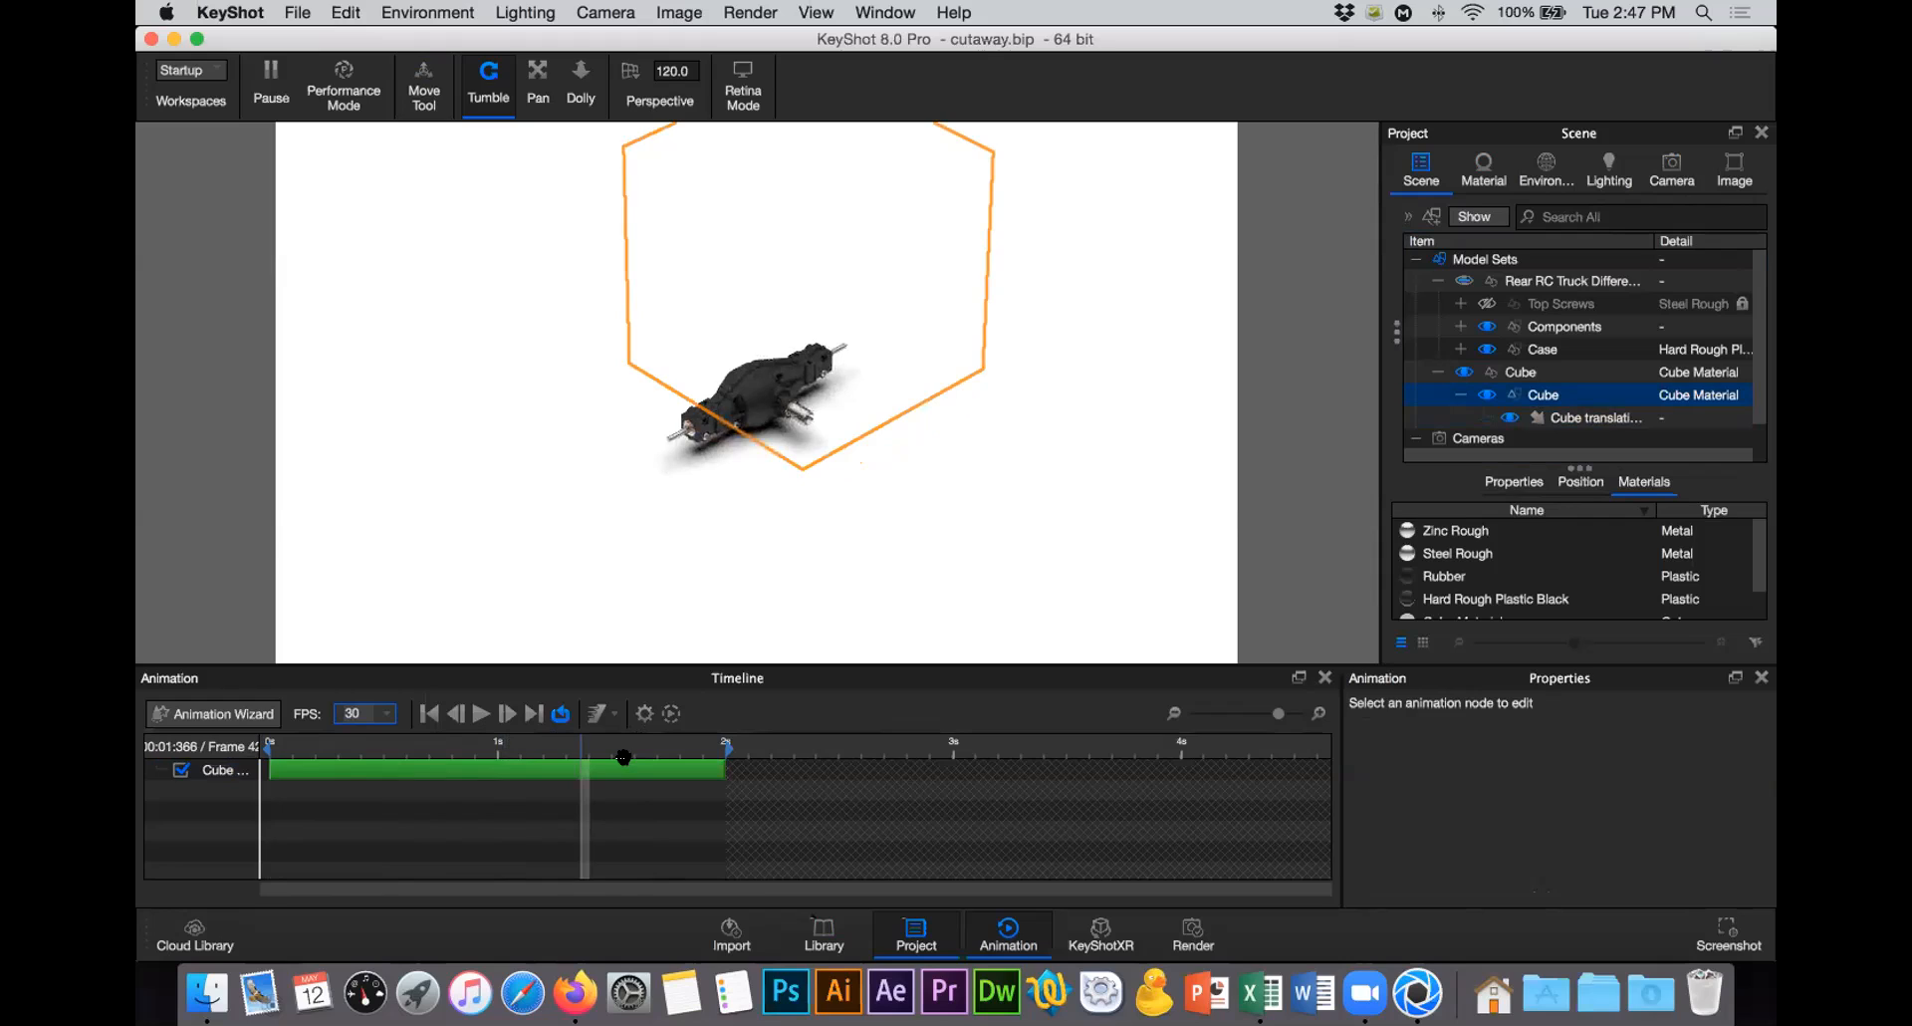
Step: Reverse the cube's movement by setting the Cube translation's Translate Y to -20
click(611, 765)
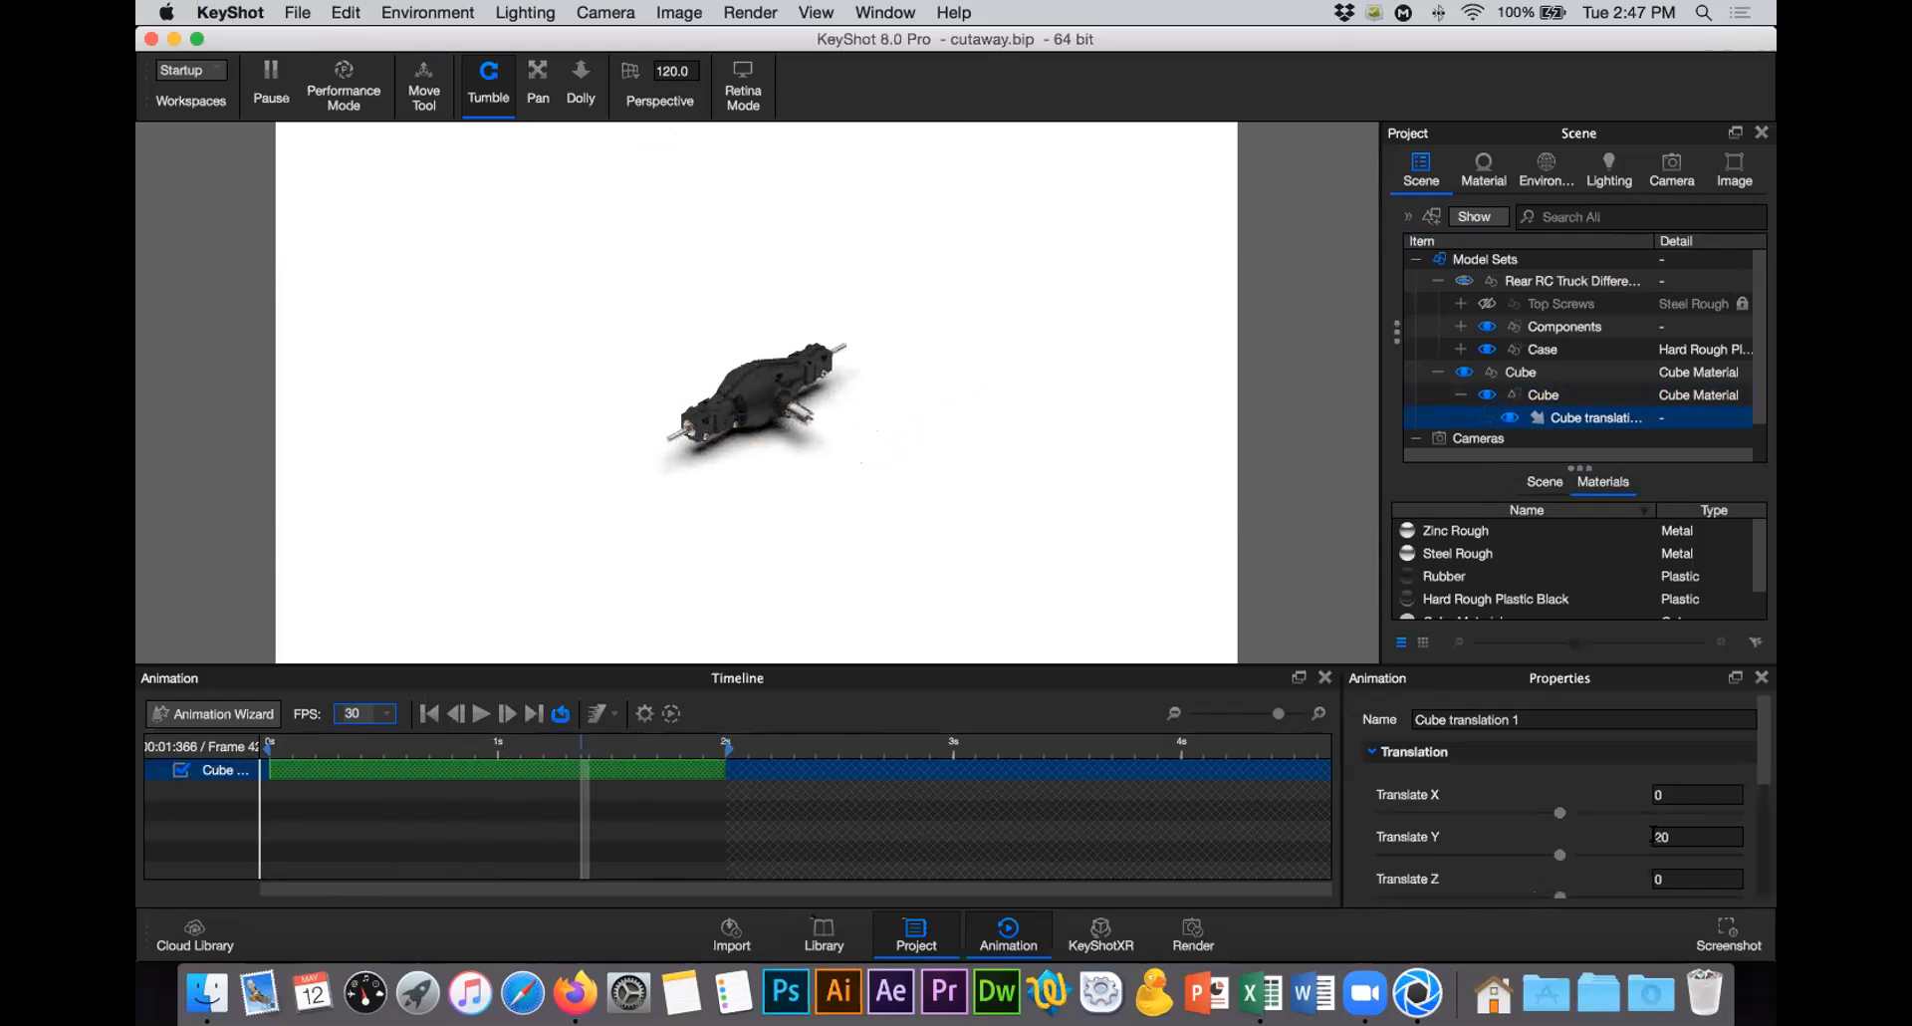
click(1711, 834)
text(-)
Step: Scrub the timeline from 0 s to 2 s and examine how the cut progresses through the differential housing
drag(584, 736, 245, 742)
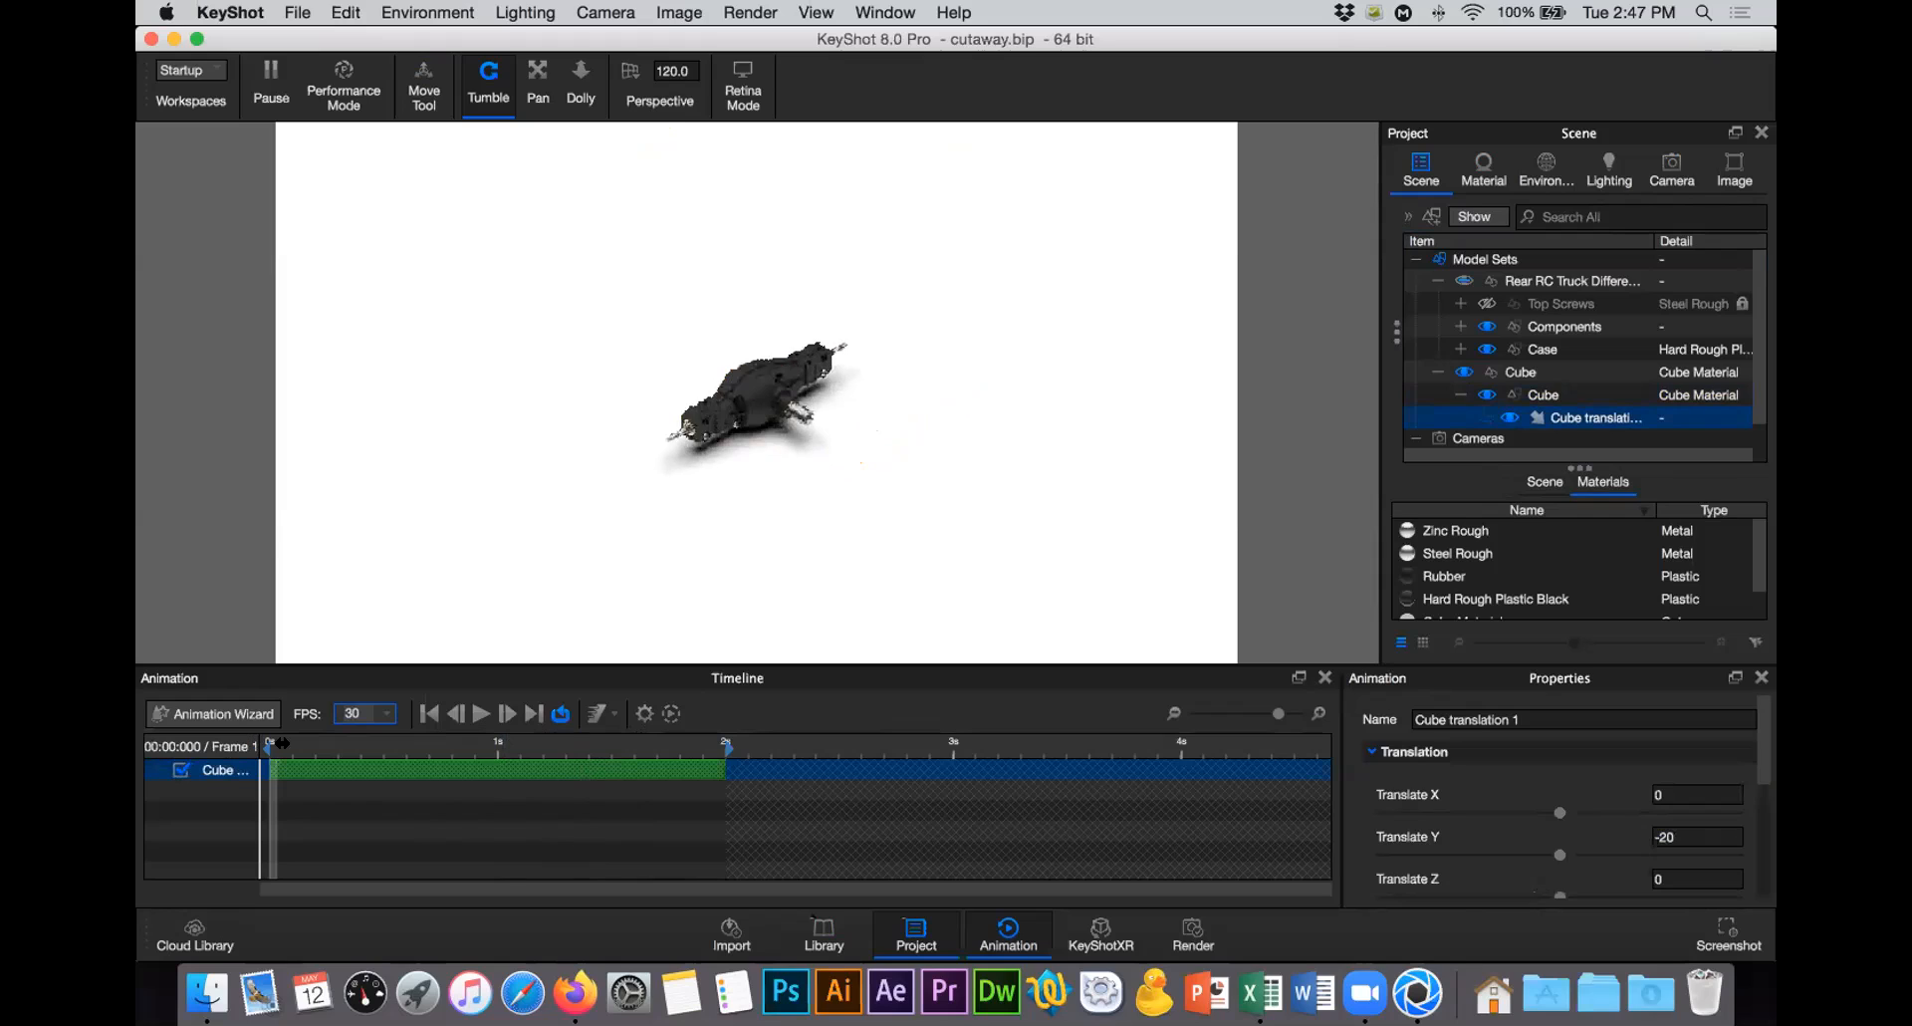
click(326, 742)
click(271, 745)
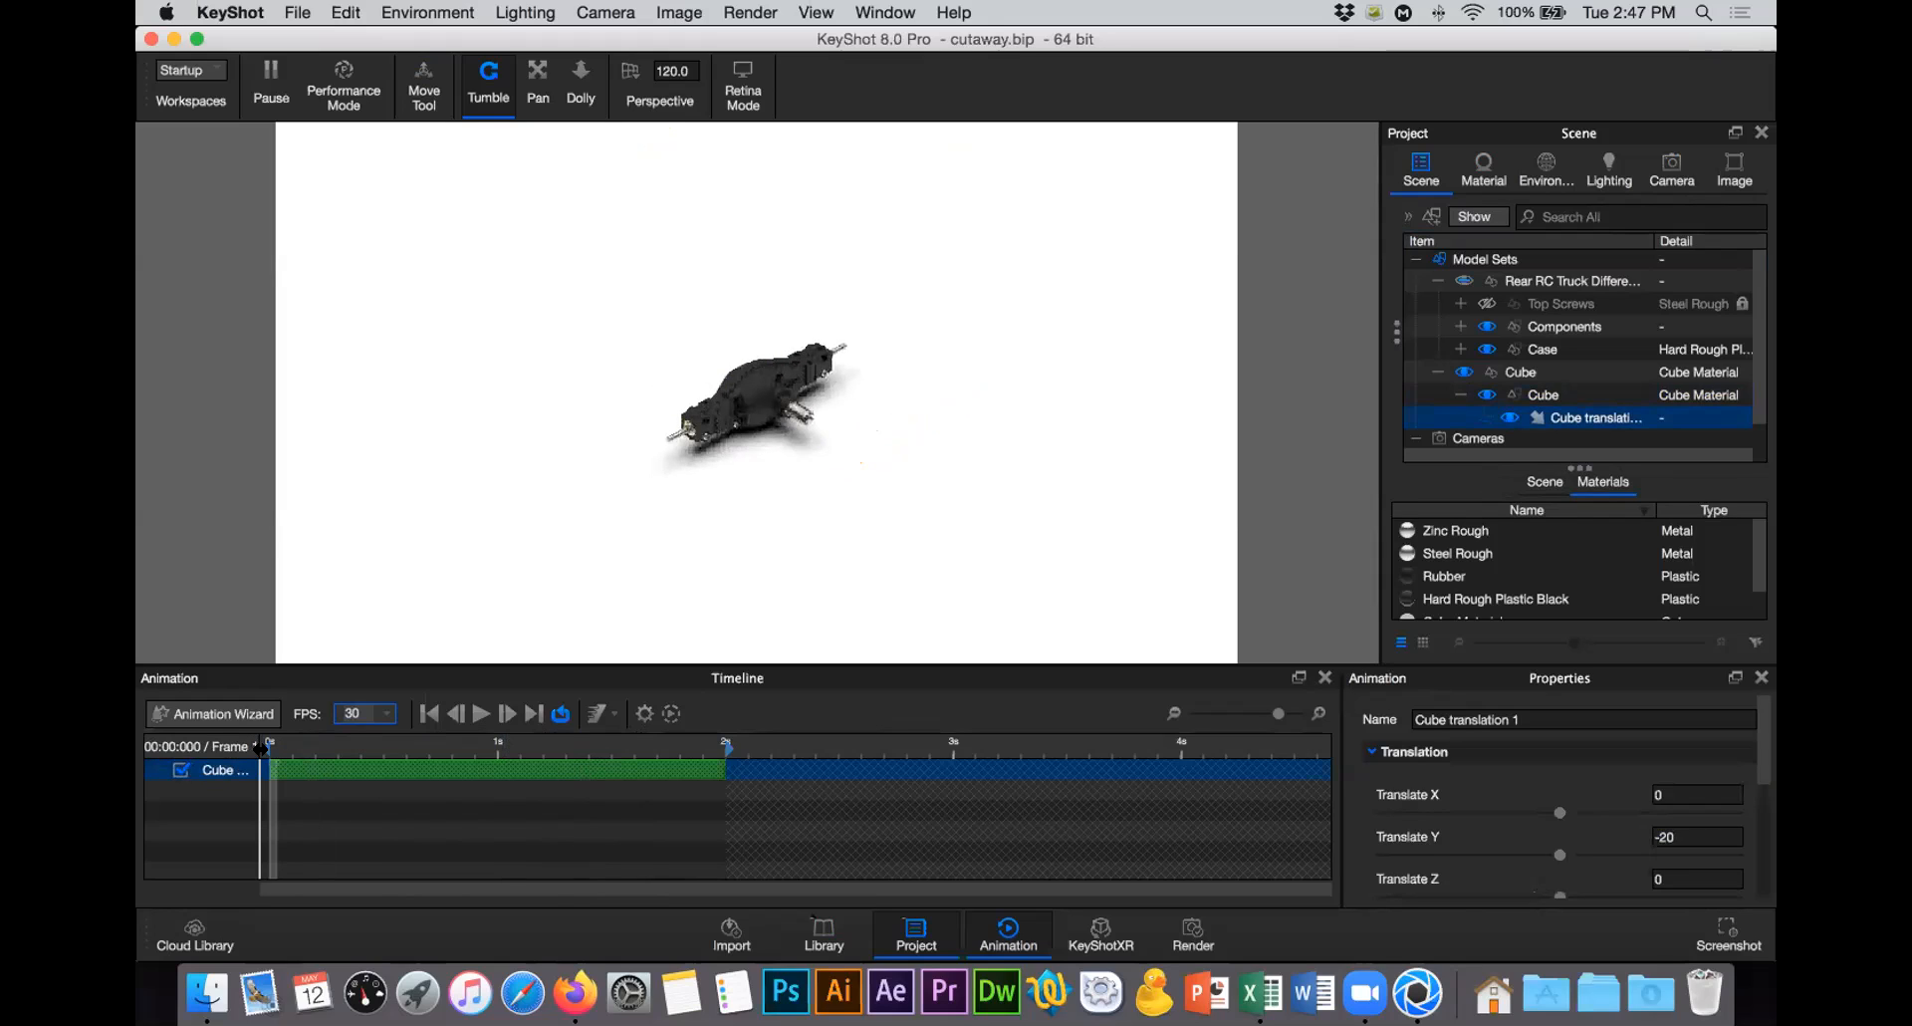
click(407, 757)
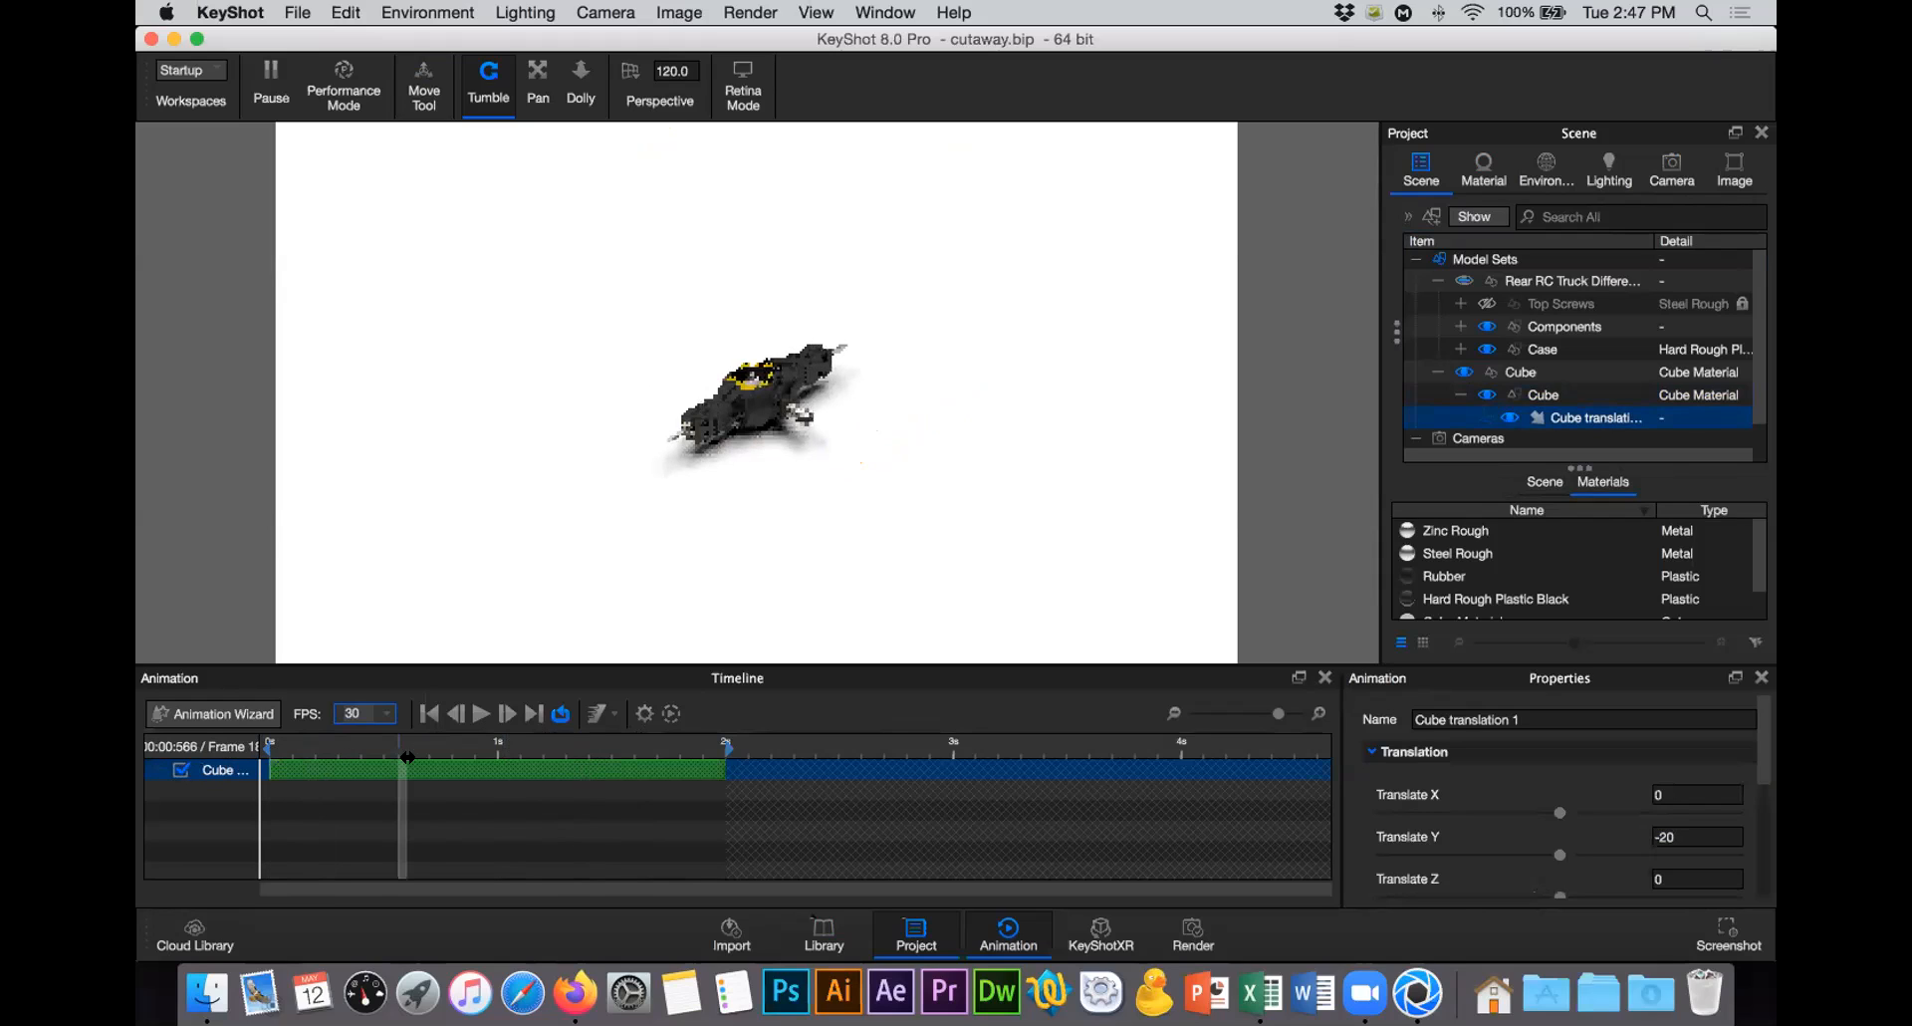
click(492, 757)
drag(505, 757, 518, 757)
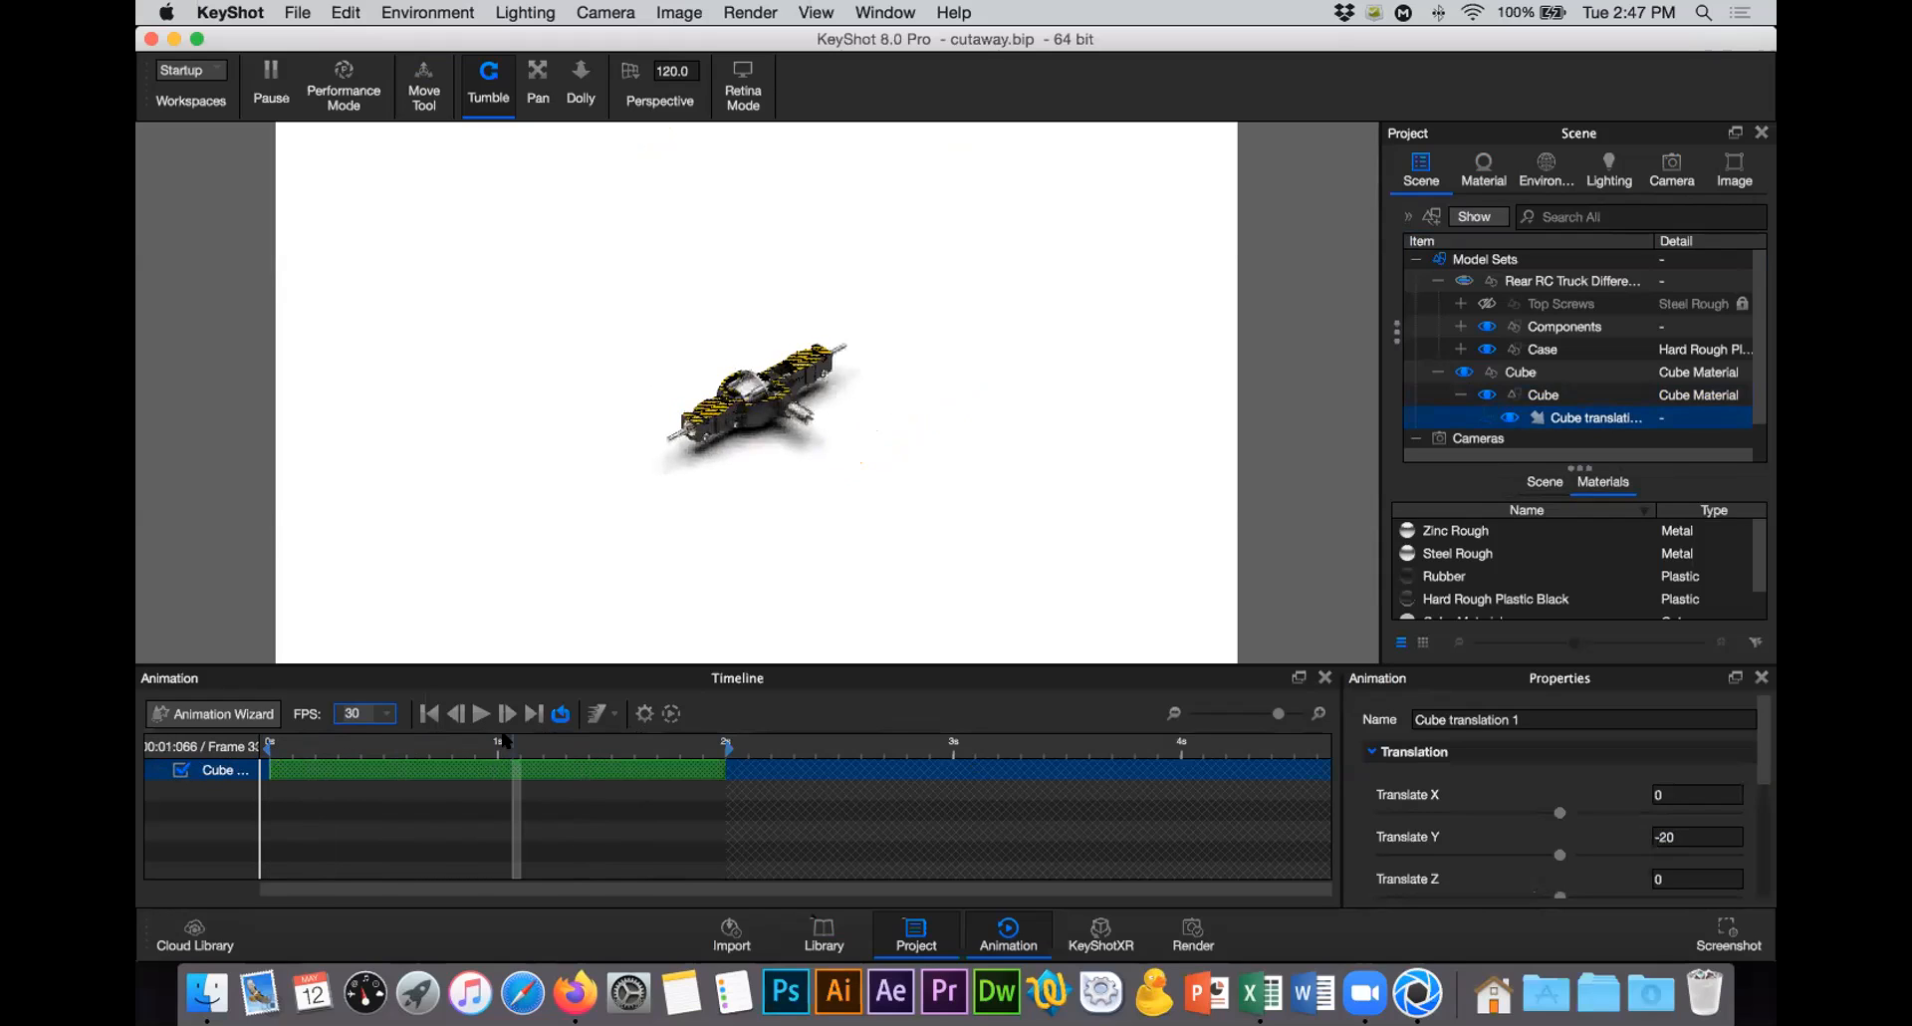
click(693, 739)
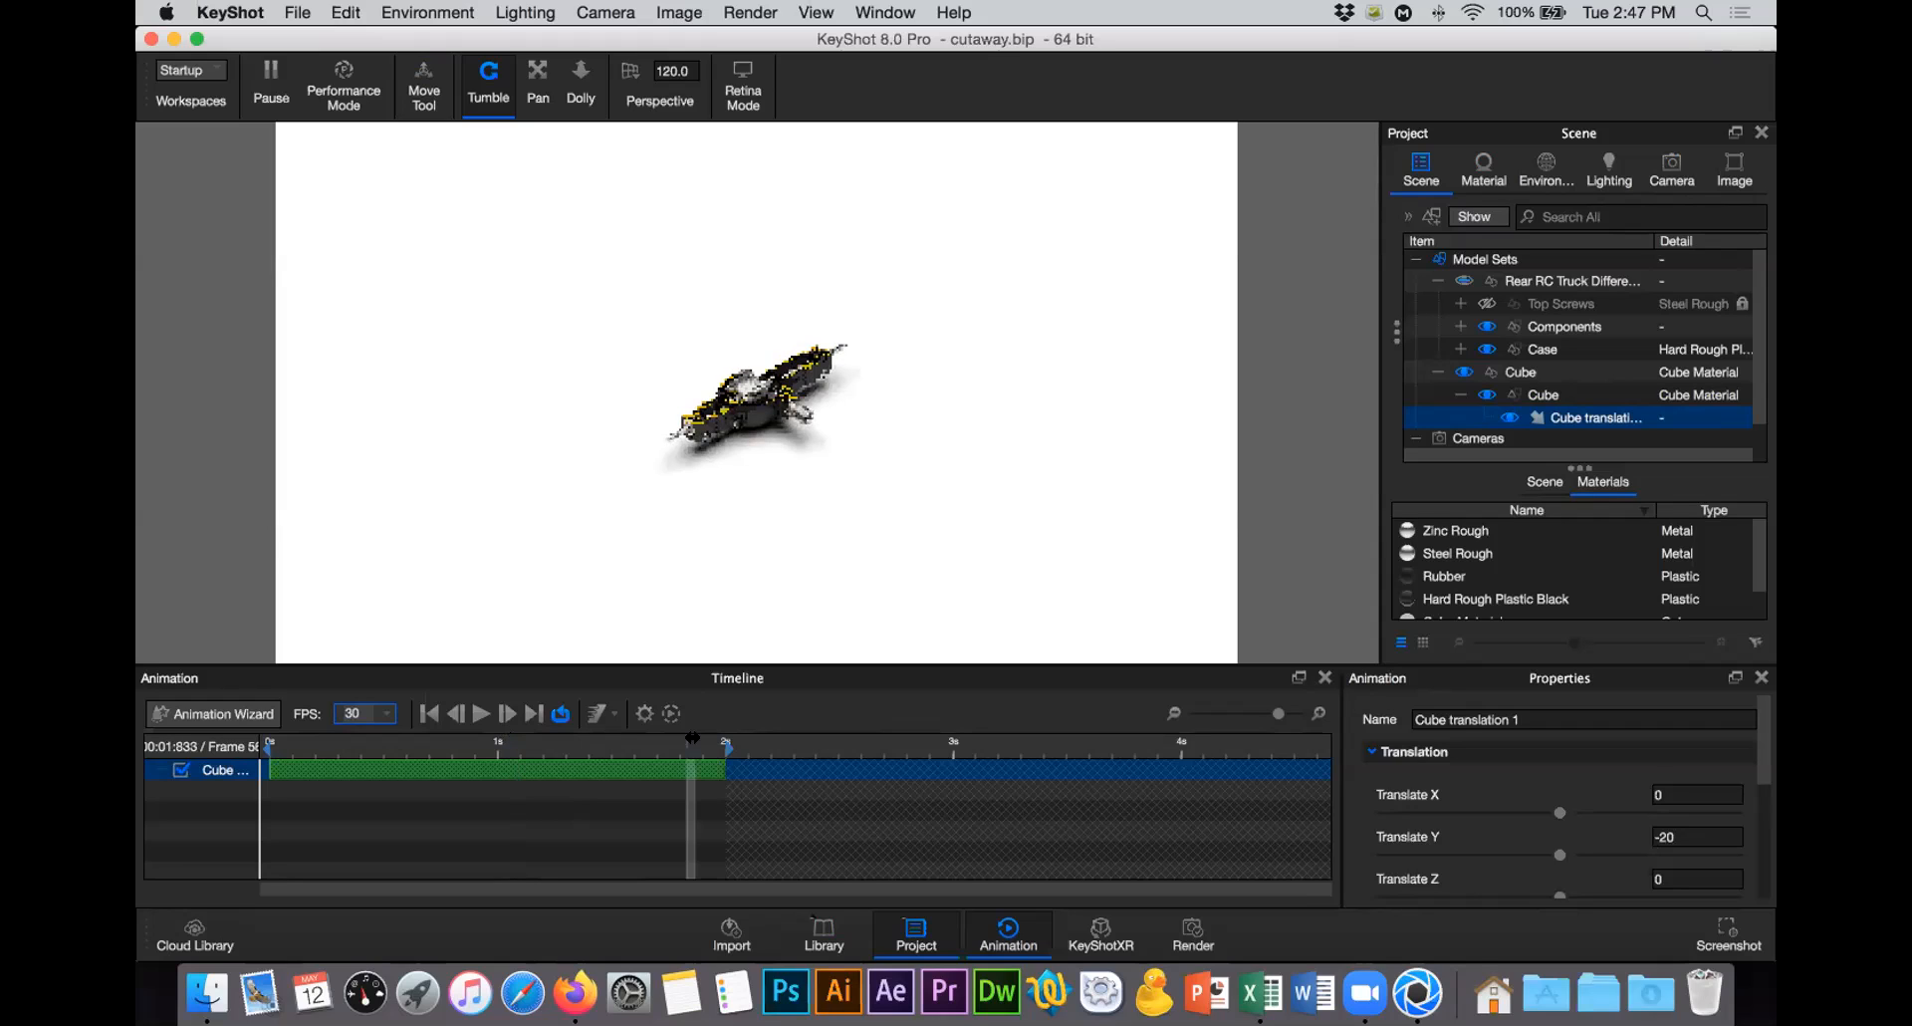
click(727, 742)
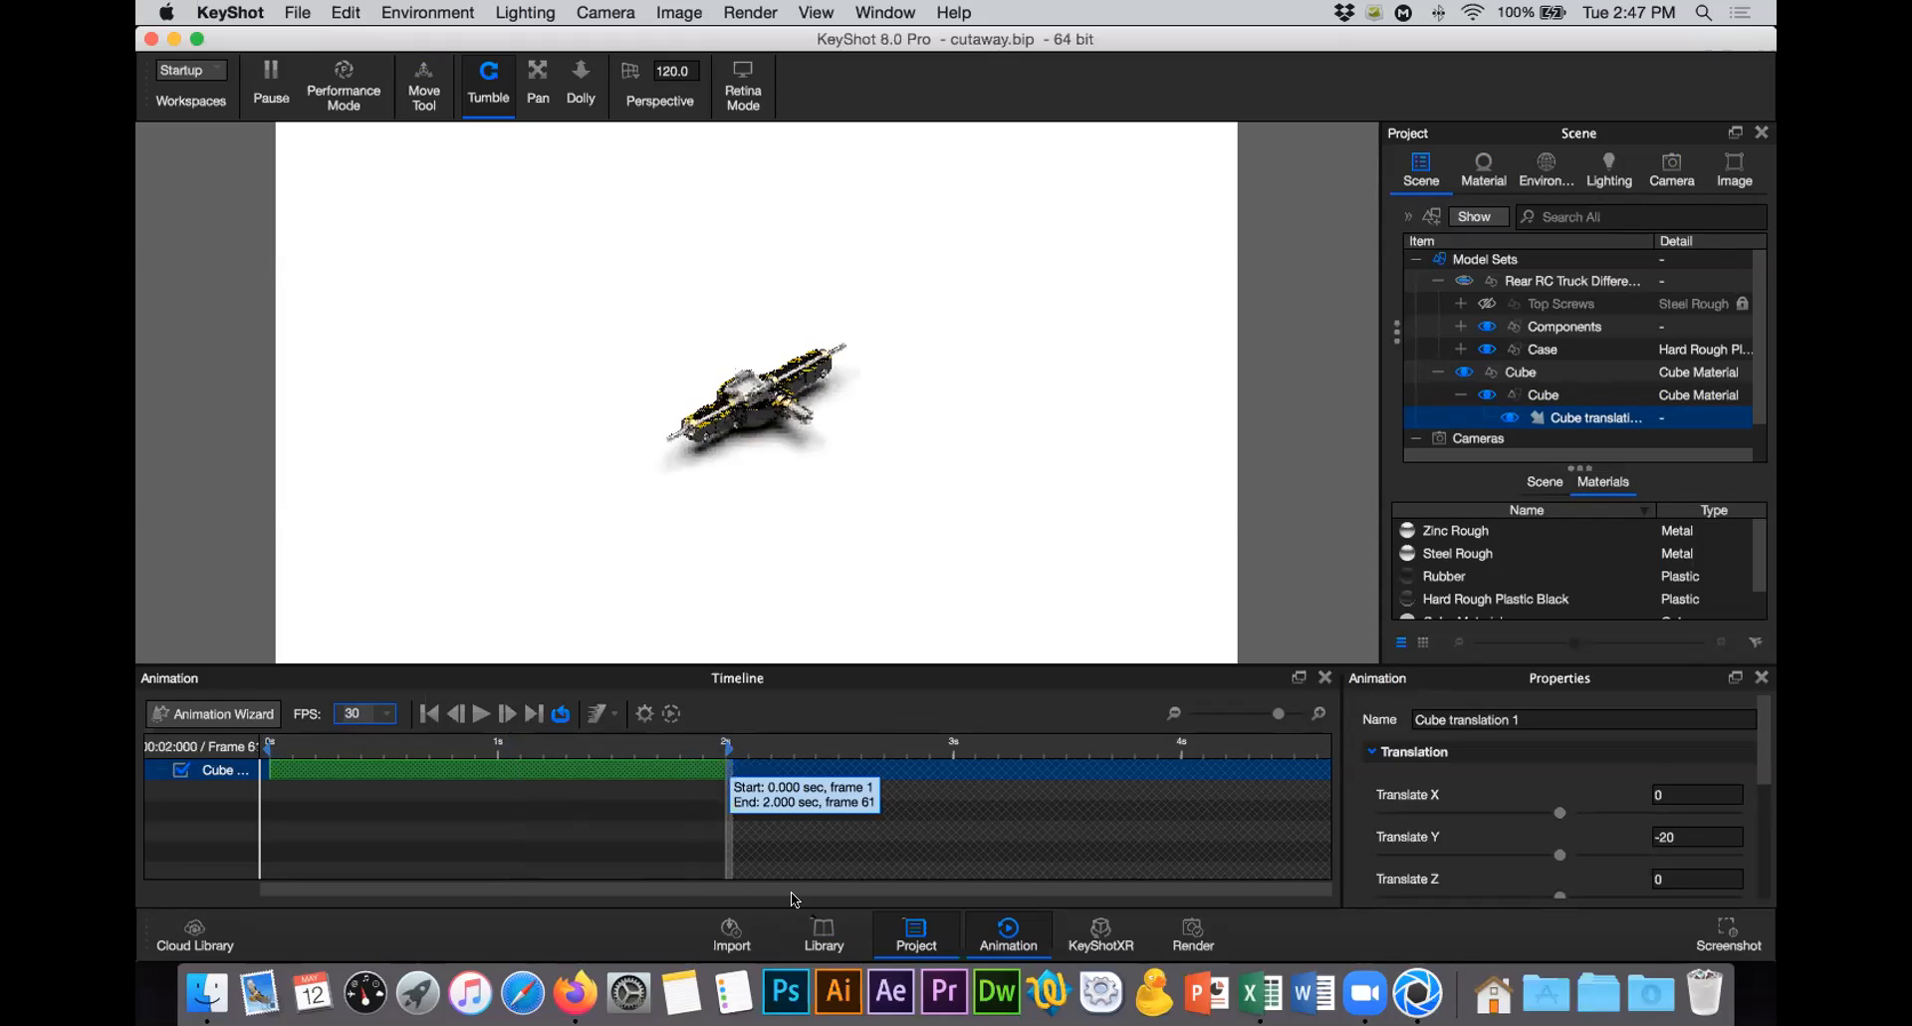
Step: Set the Cube translation's Translate Y to -22
click(1715, 830)
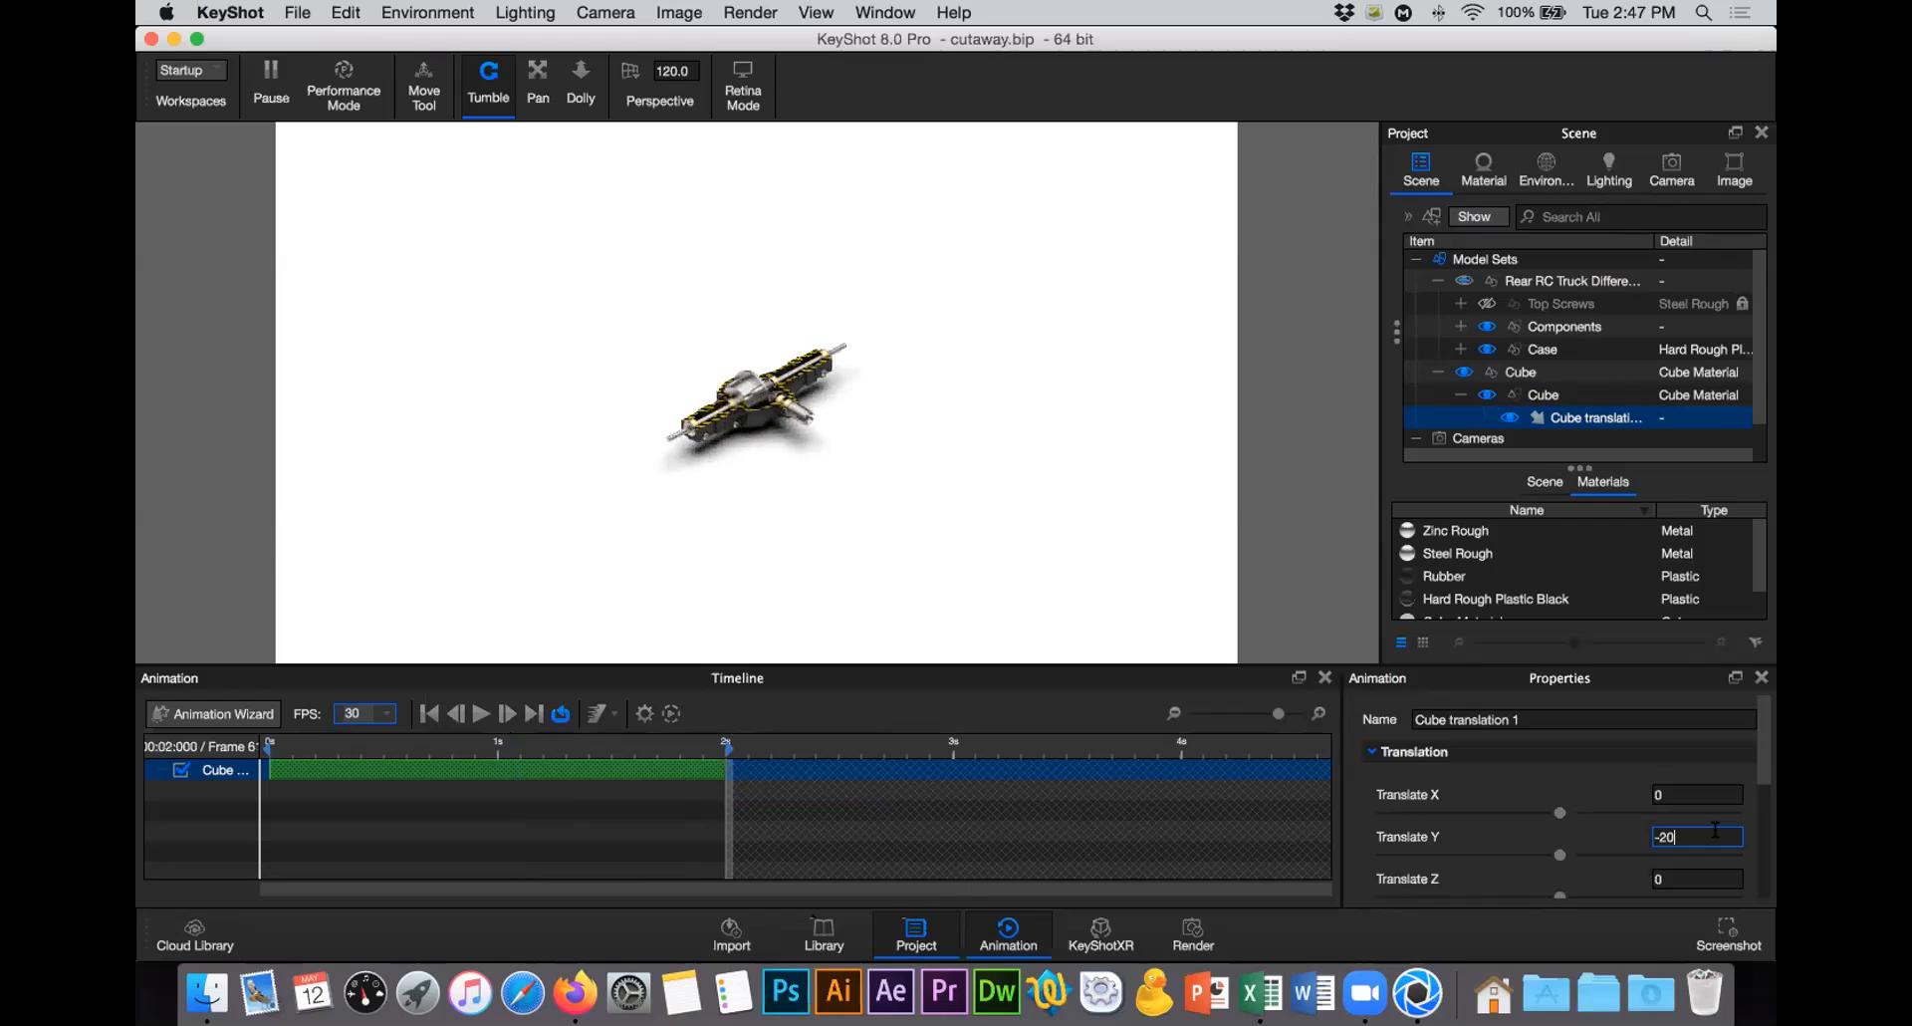
key(BackSpace)
text(5)
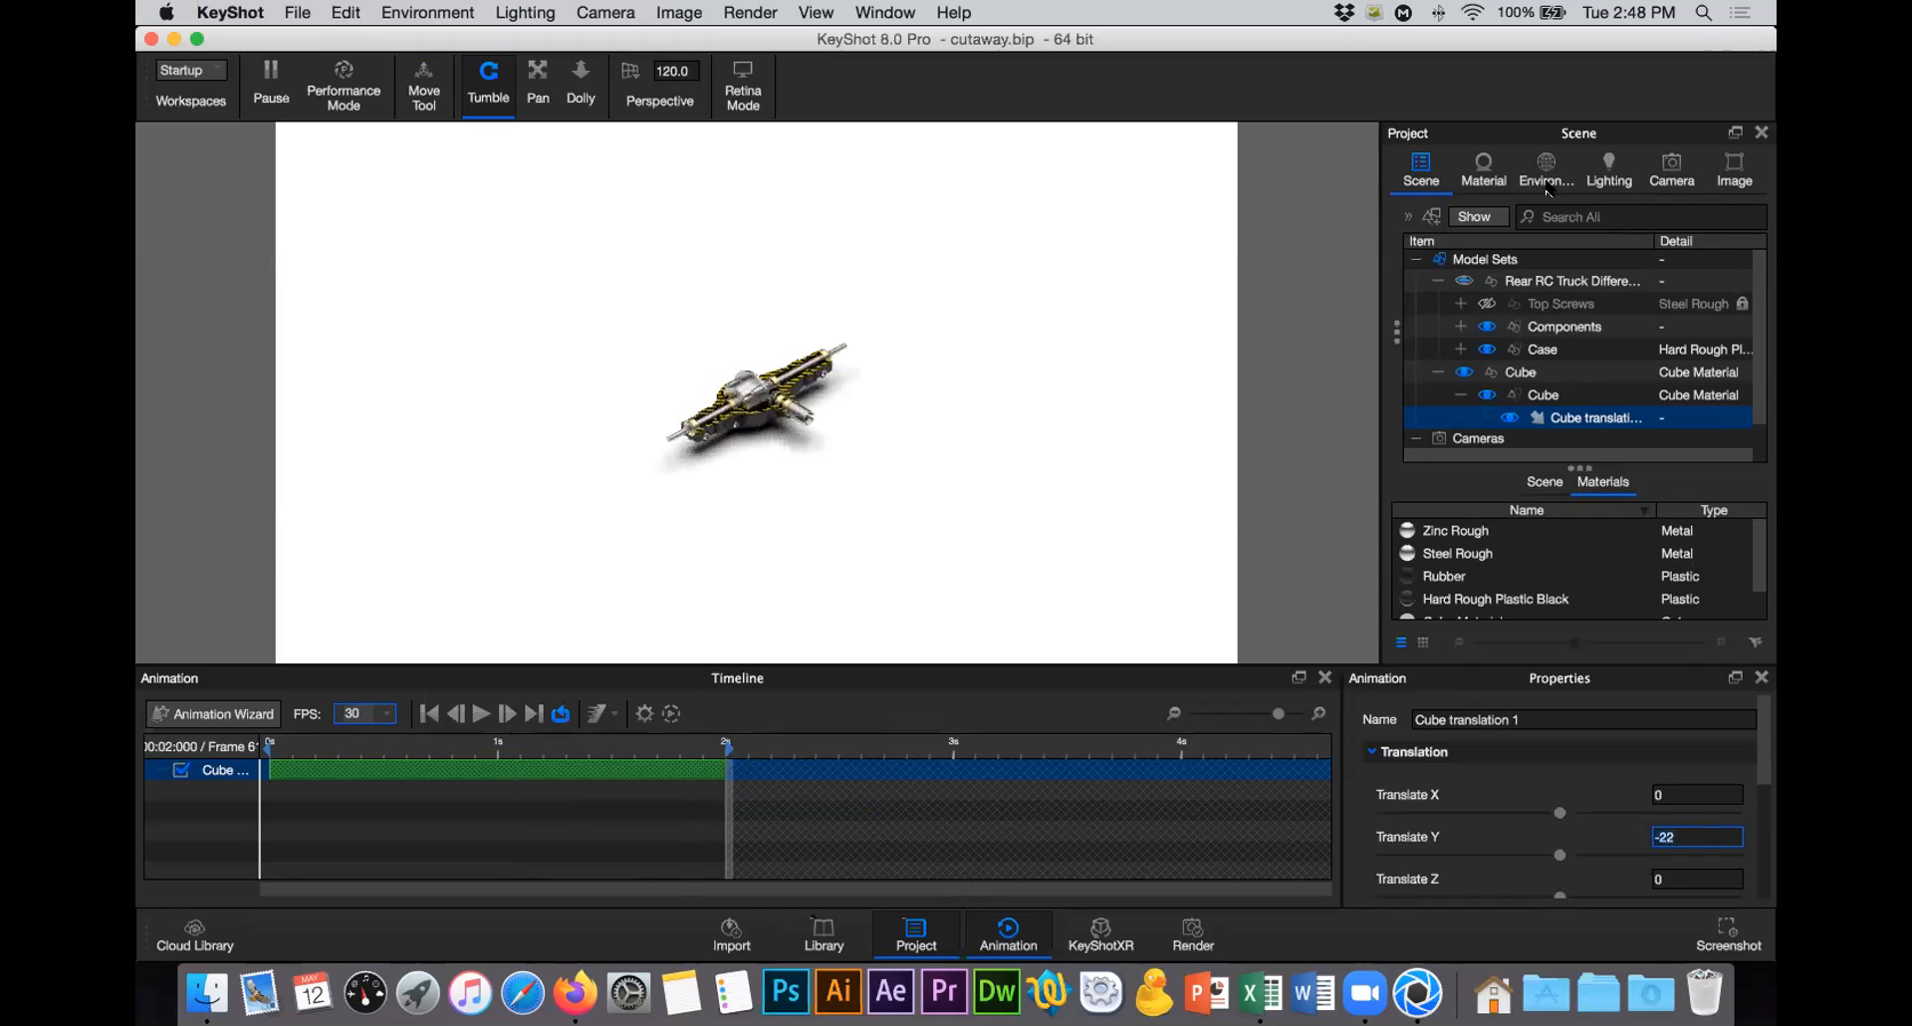
Step: Restore the saved Top 3/4 camera view and return the timeline to 0 s
click(1672, 164)
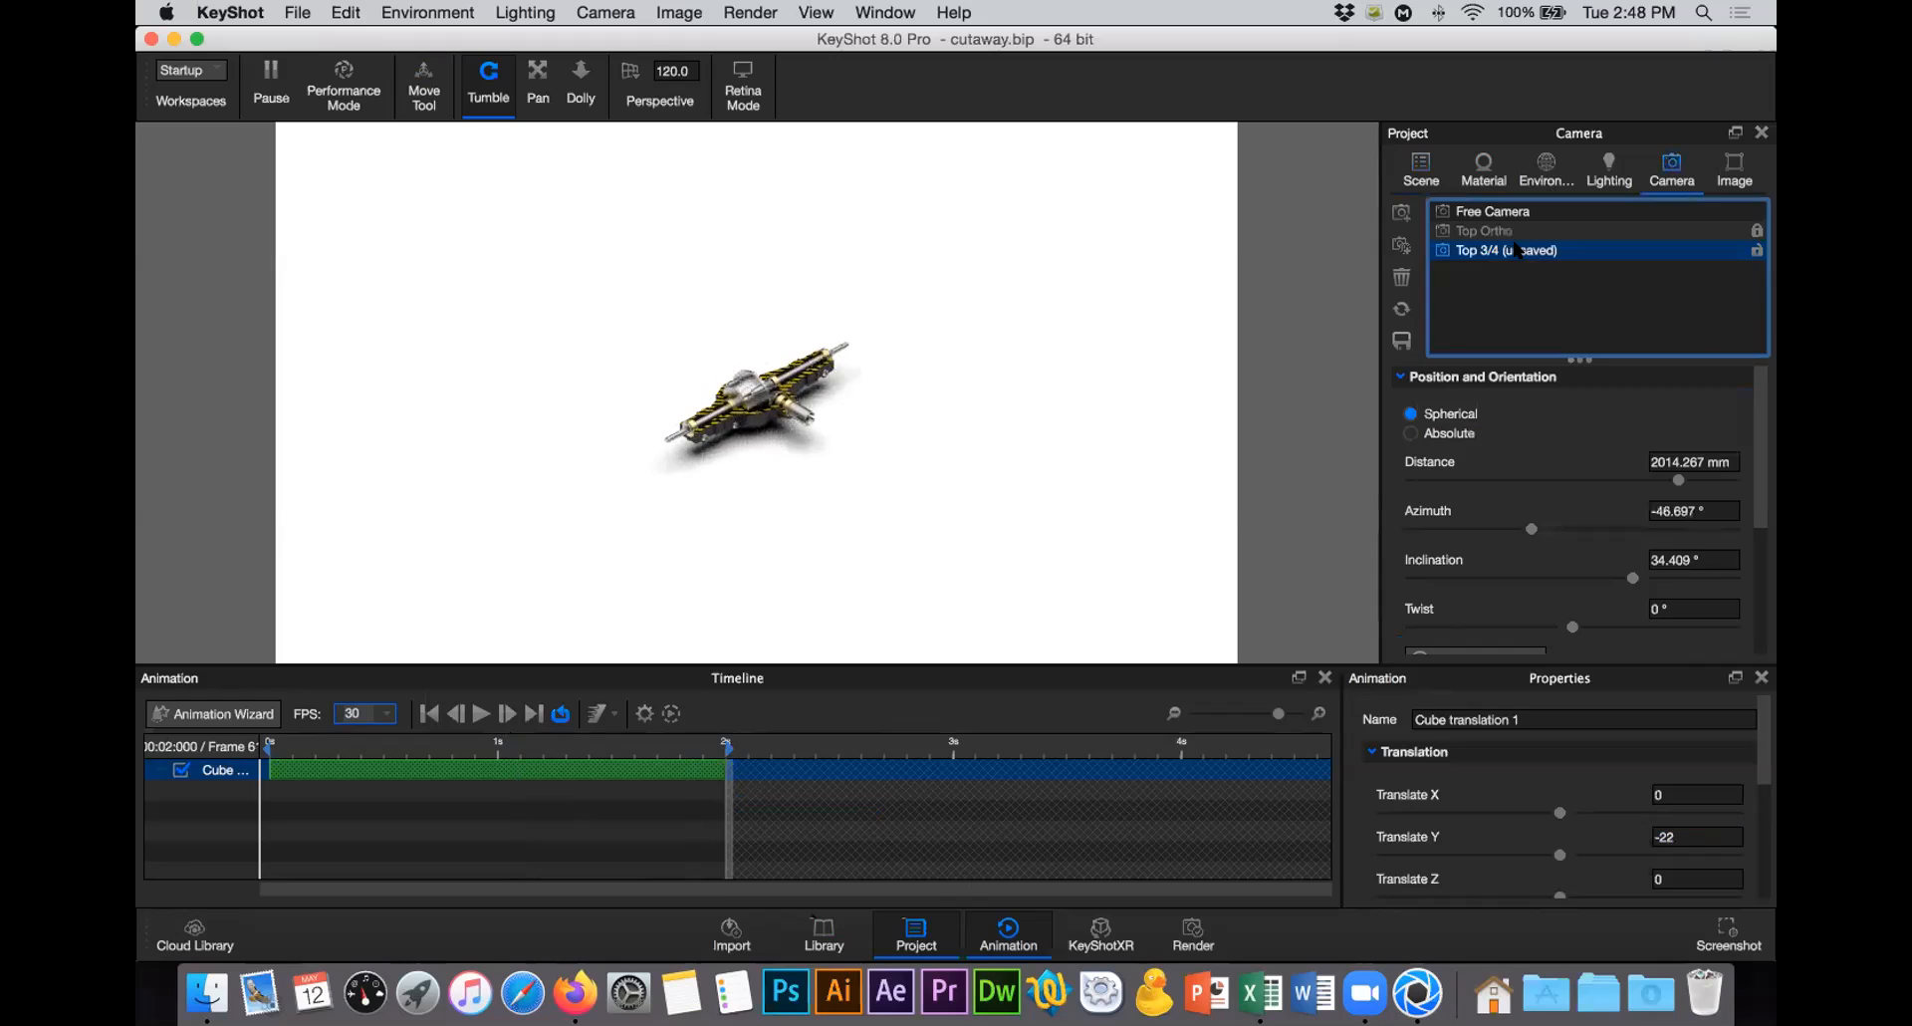
click(1526, 229)
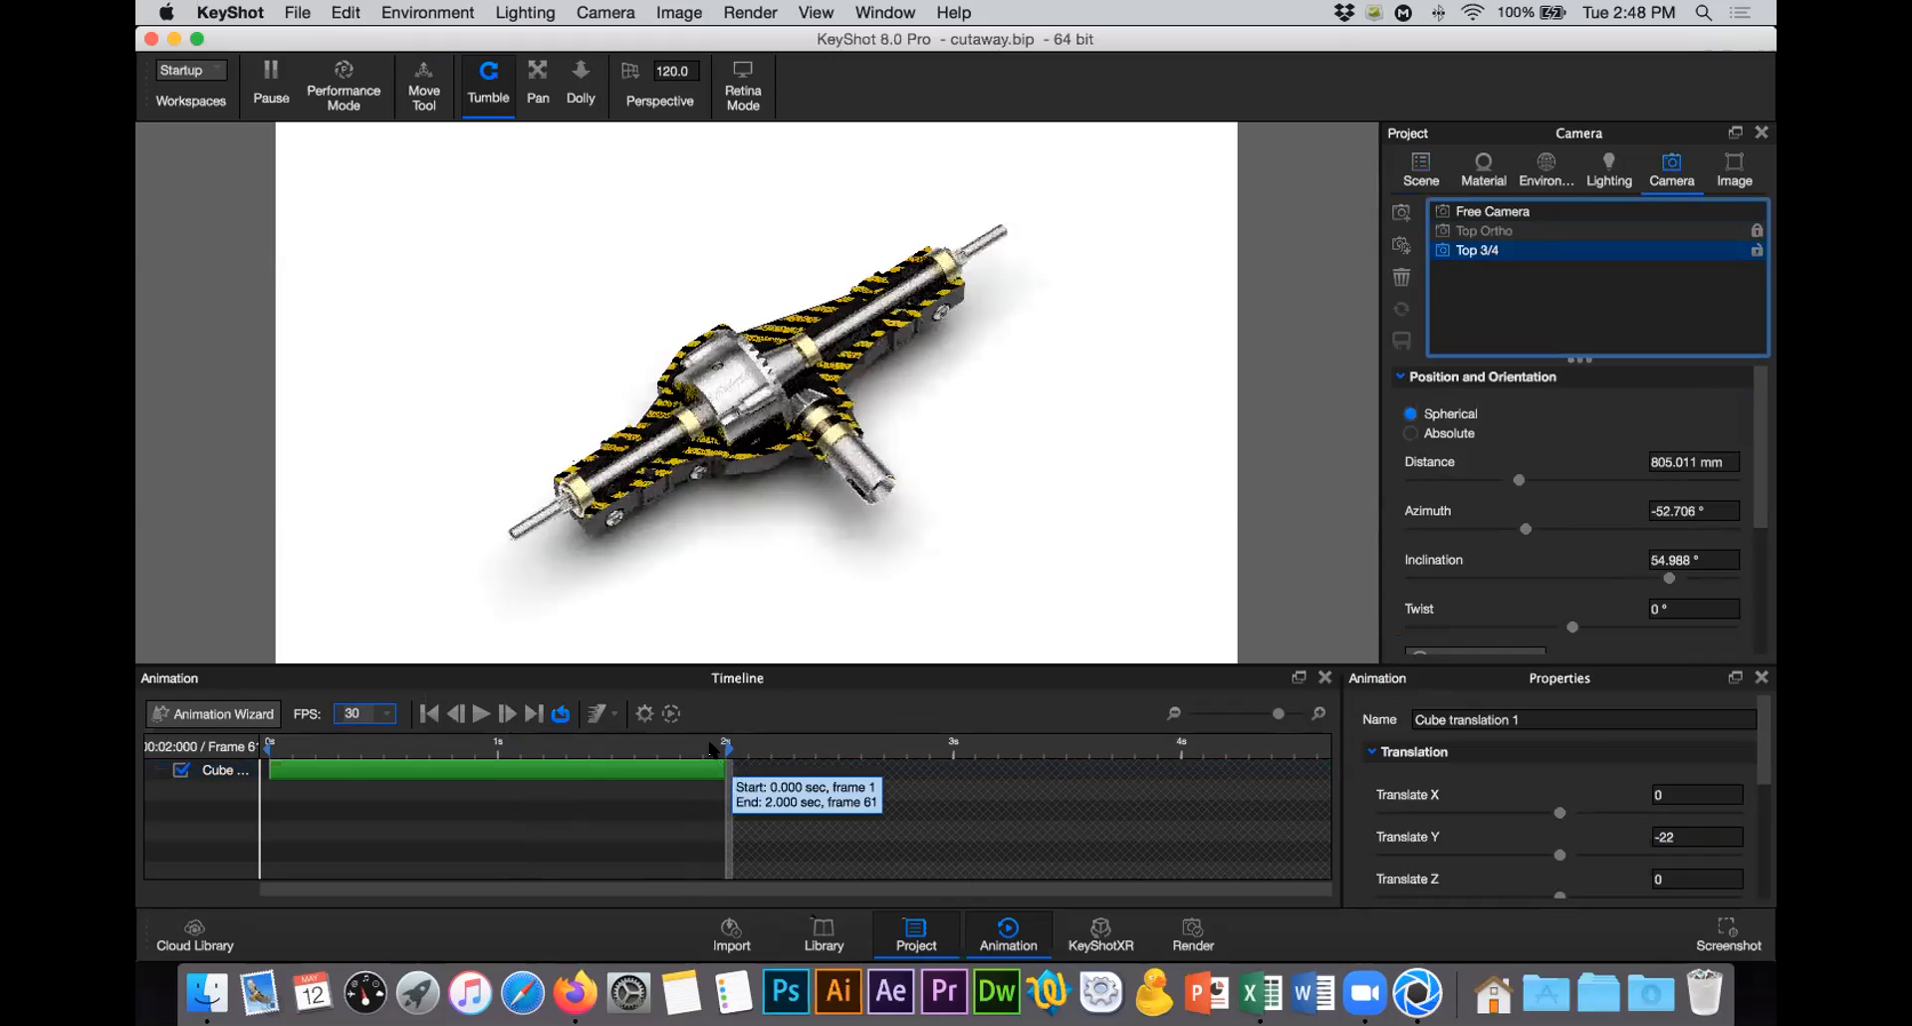
drag(726, 747, 363, 747)
click(272, 747)
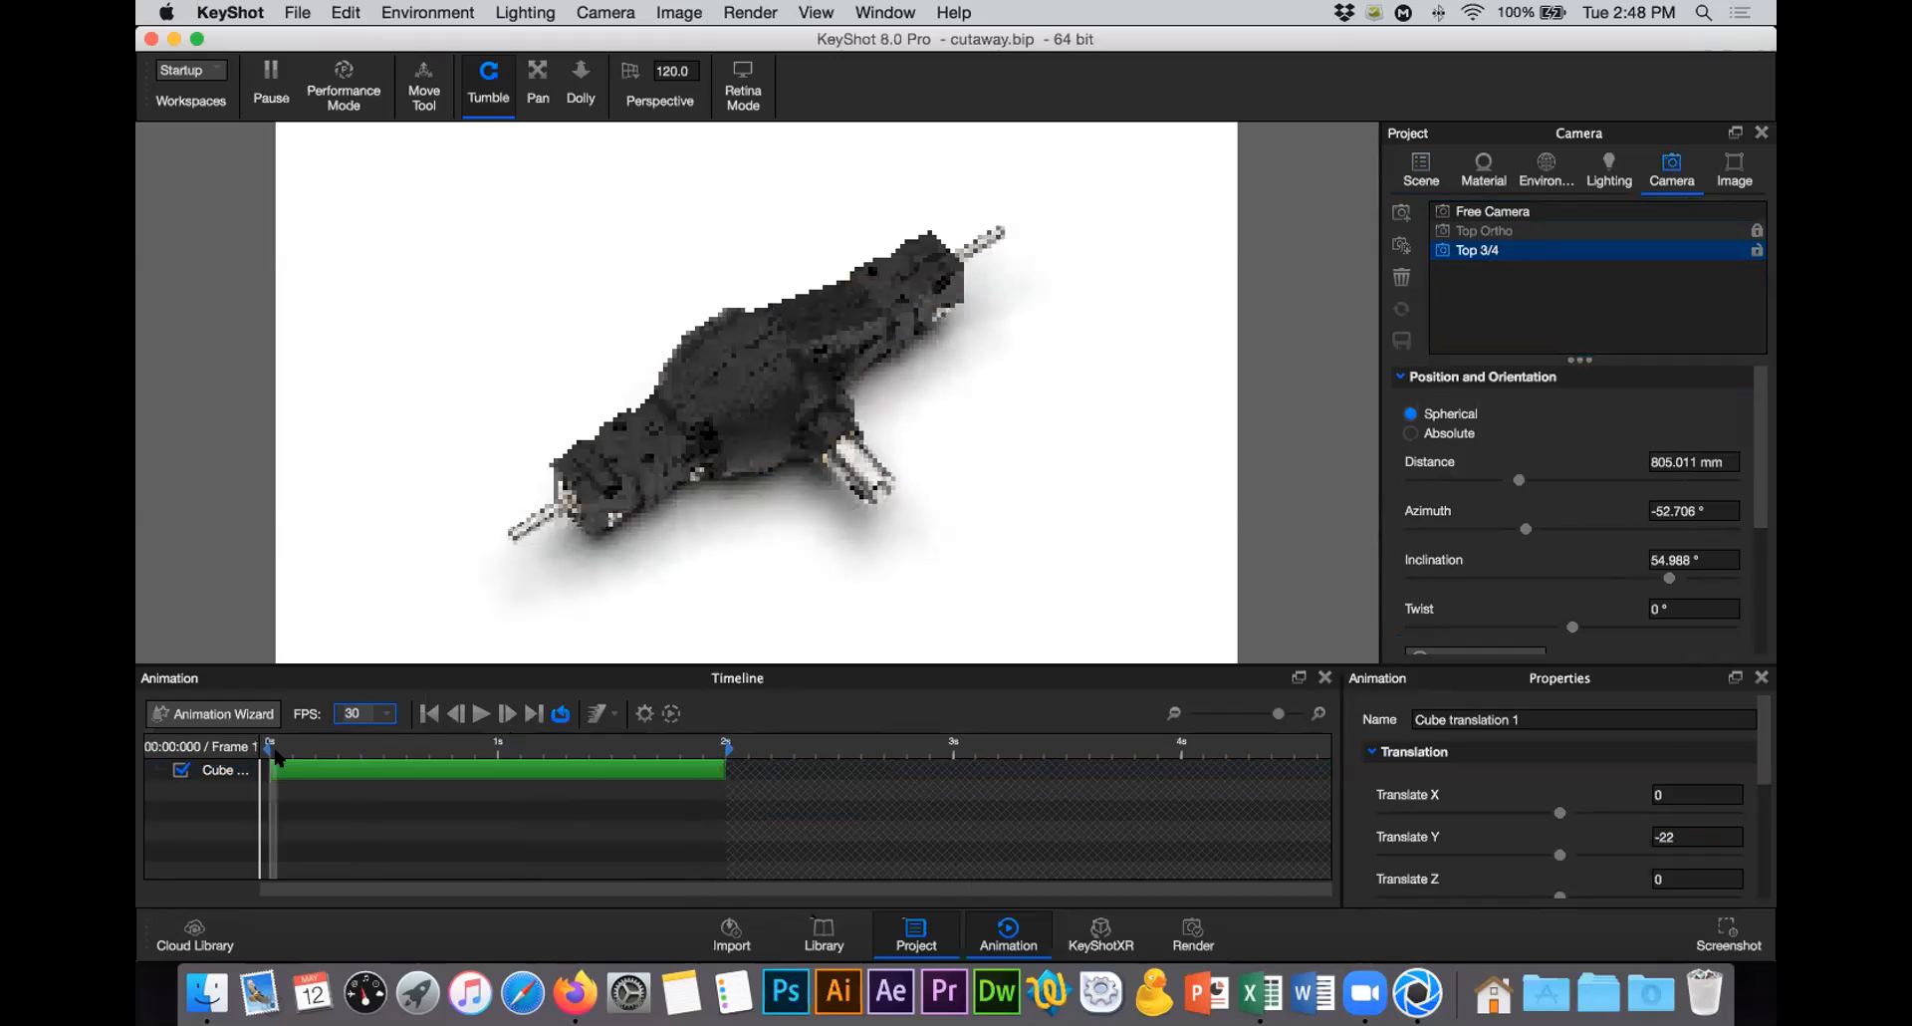
Step: Change the lighting preset to Performance Mode
click(1608, 172)
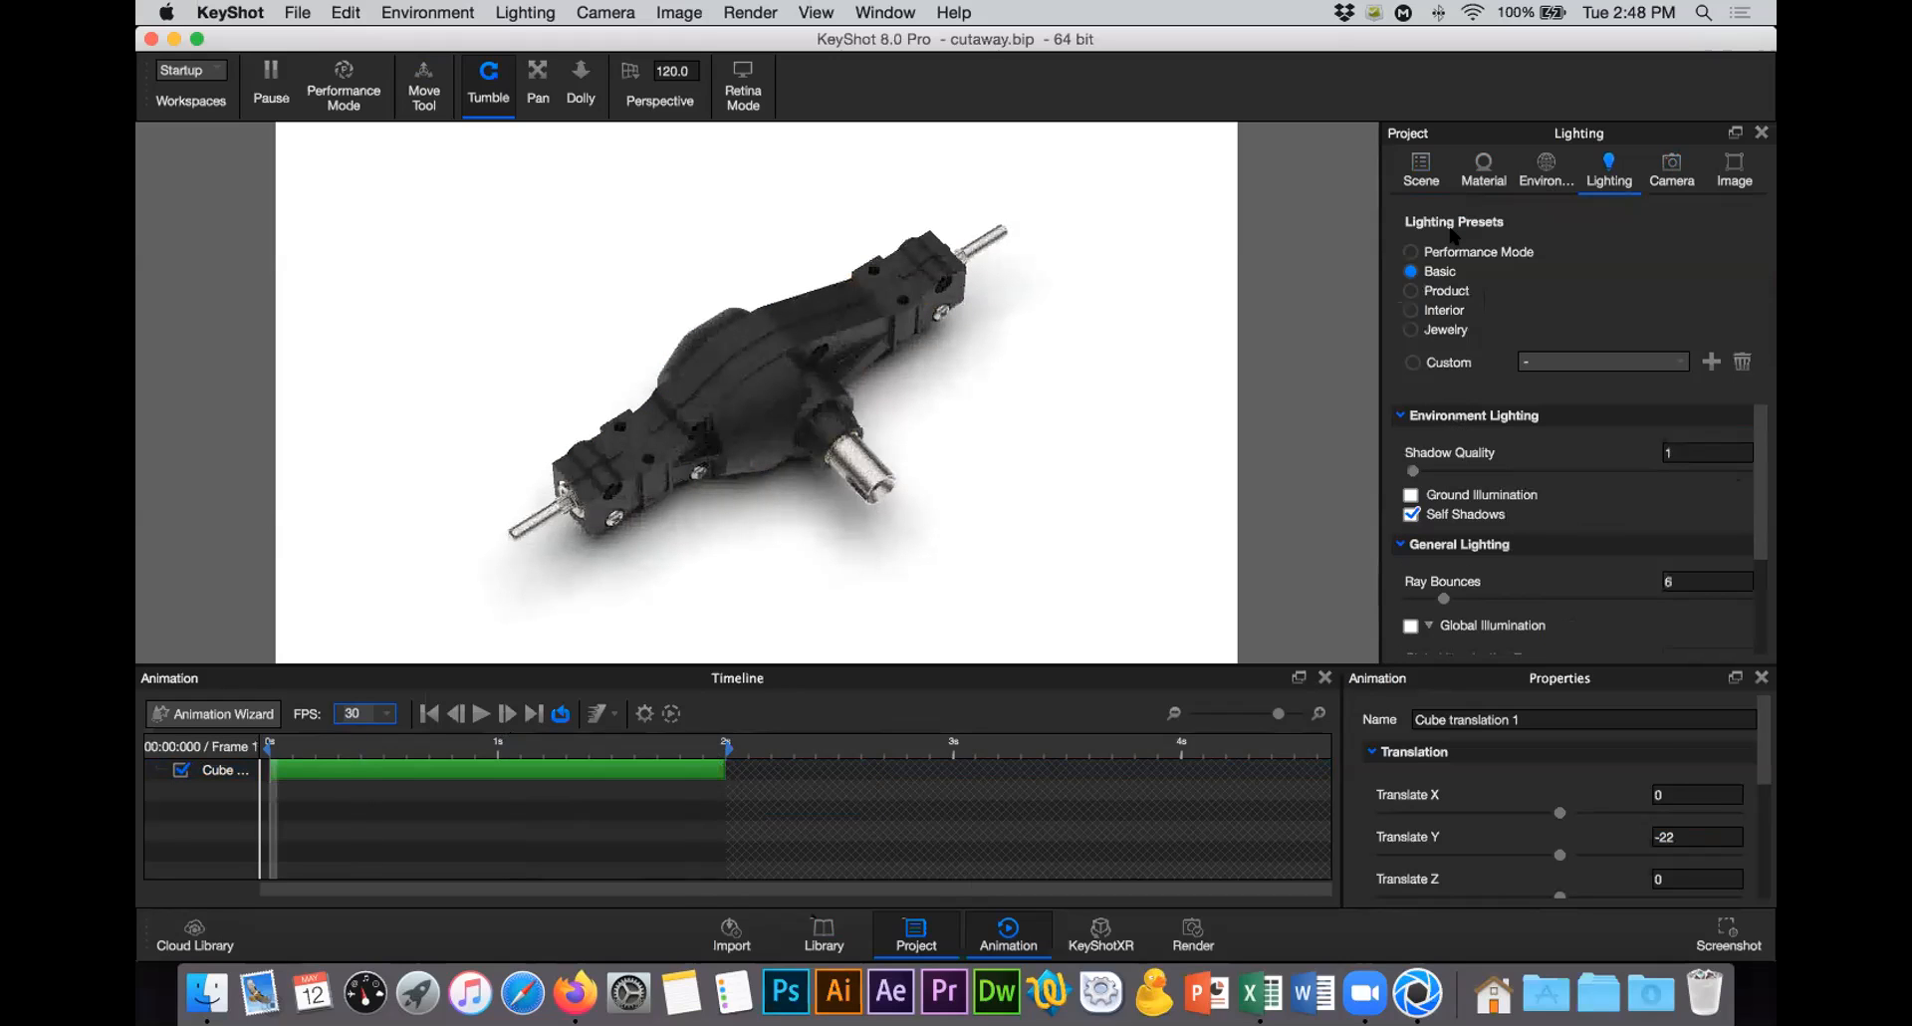
click(1428, 253)
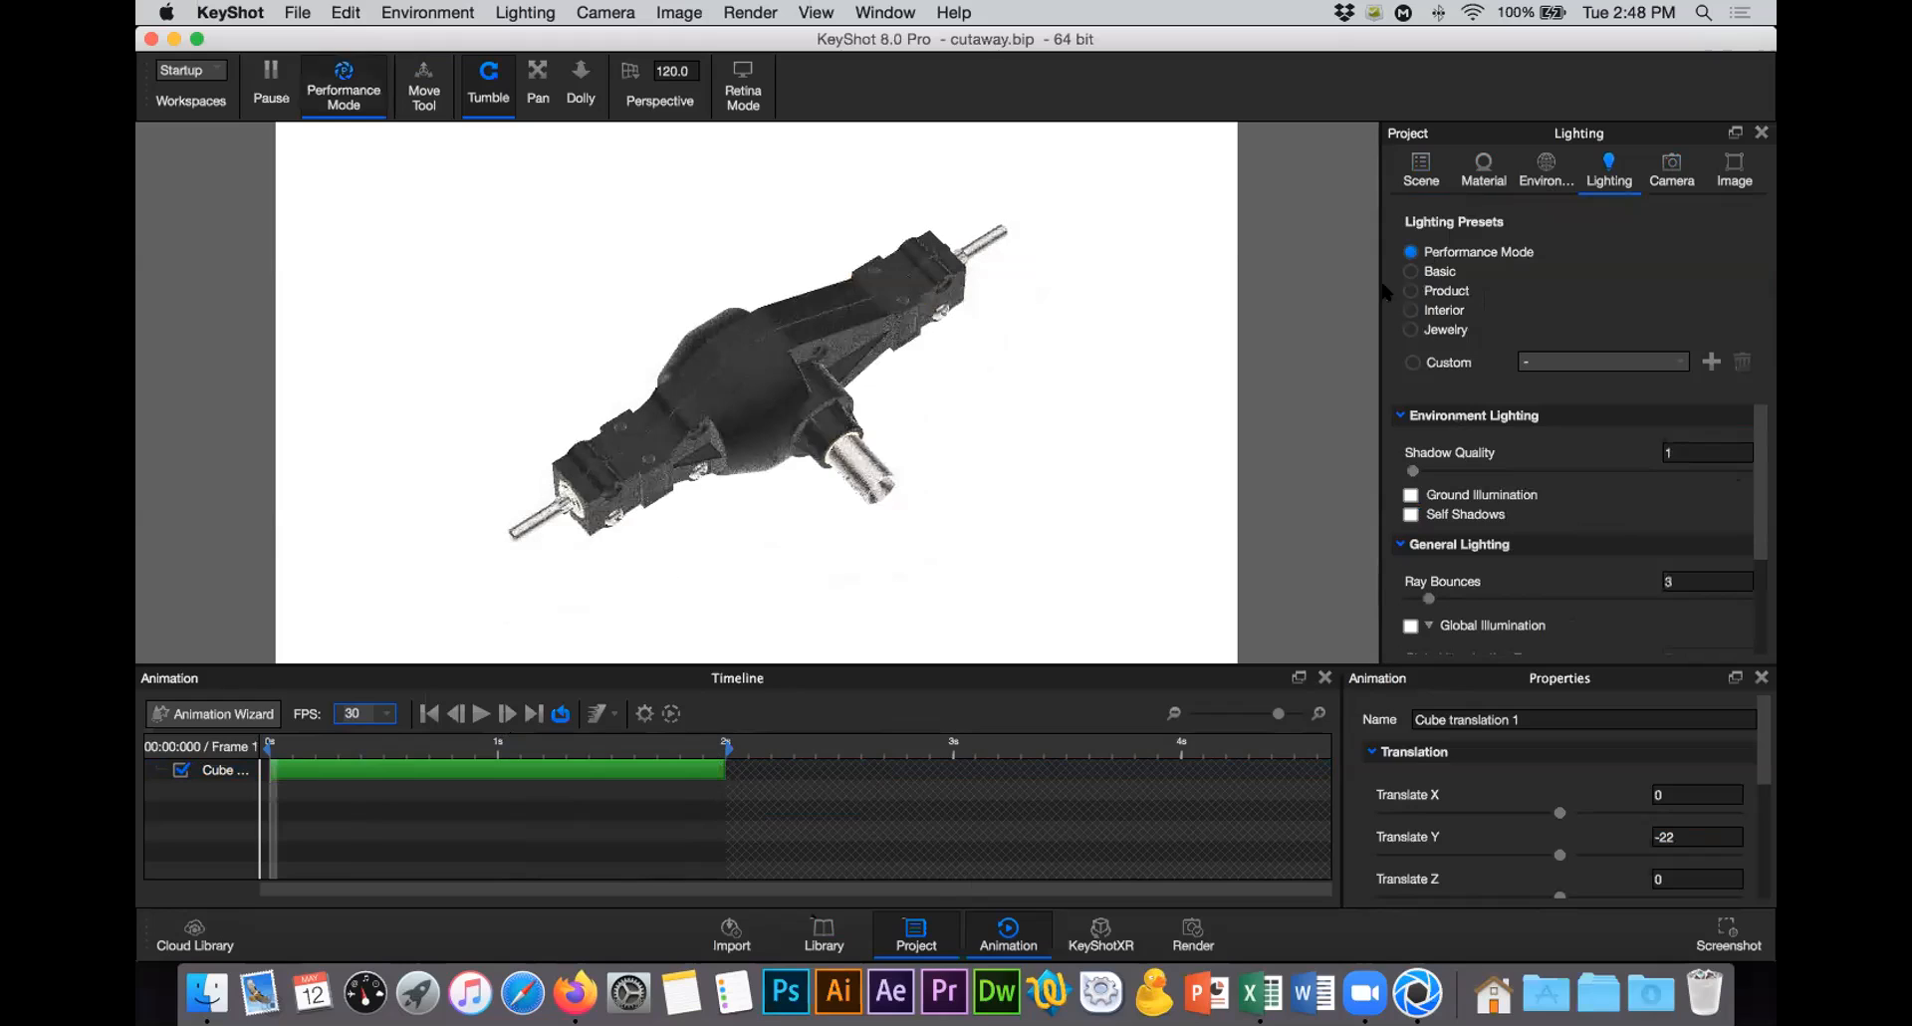
click(1421, 171)
Step: Preview the cutaway animation by playing it and advancing frame by frame from the first frame
click(480, 713)
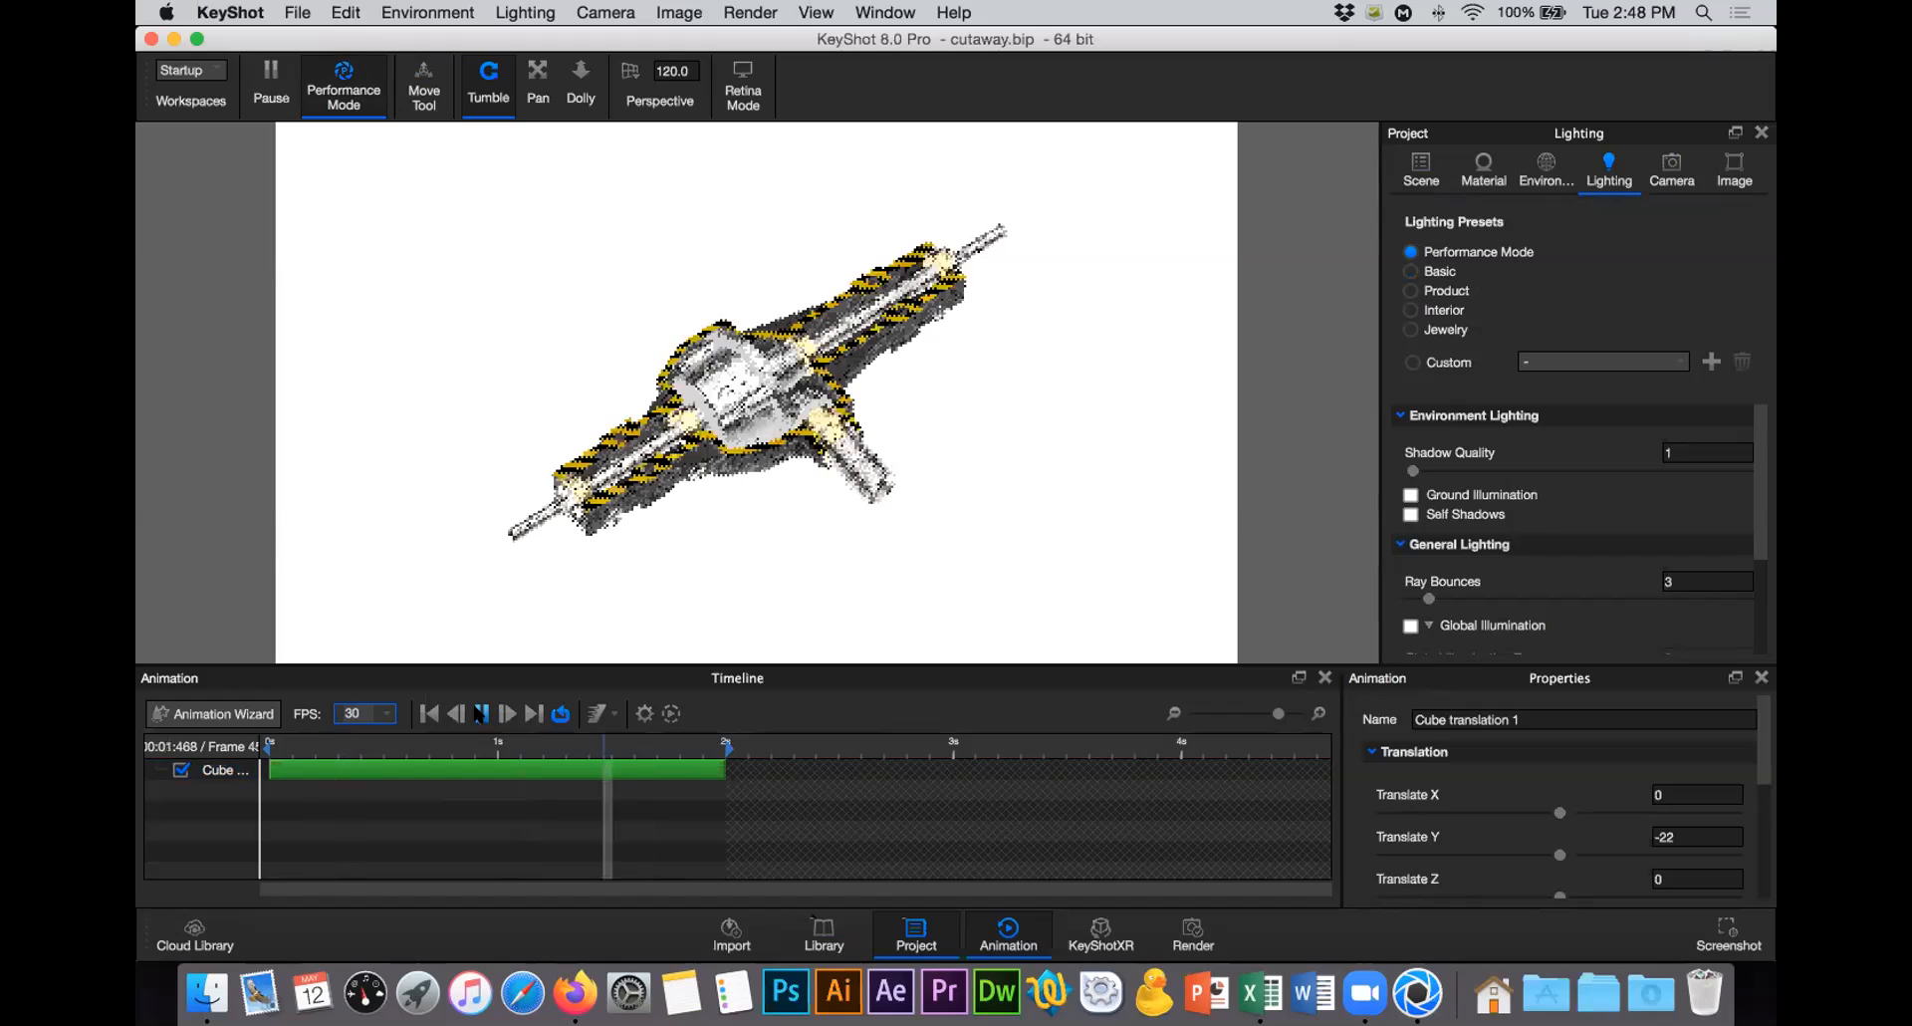
click(482, 713)
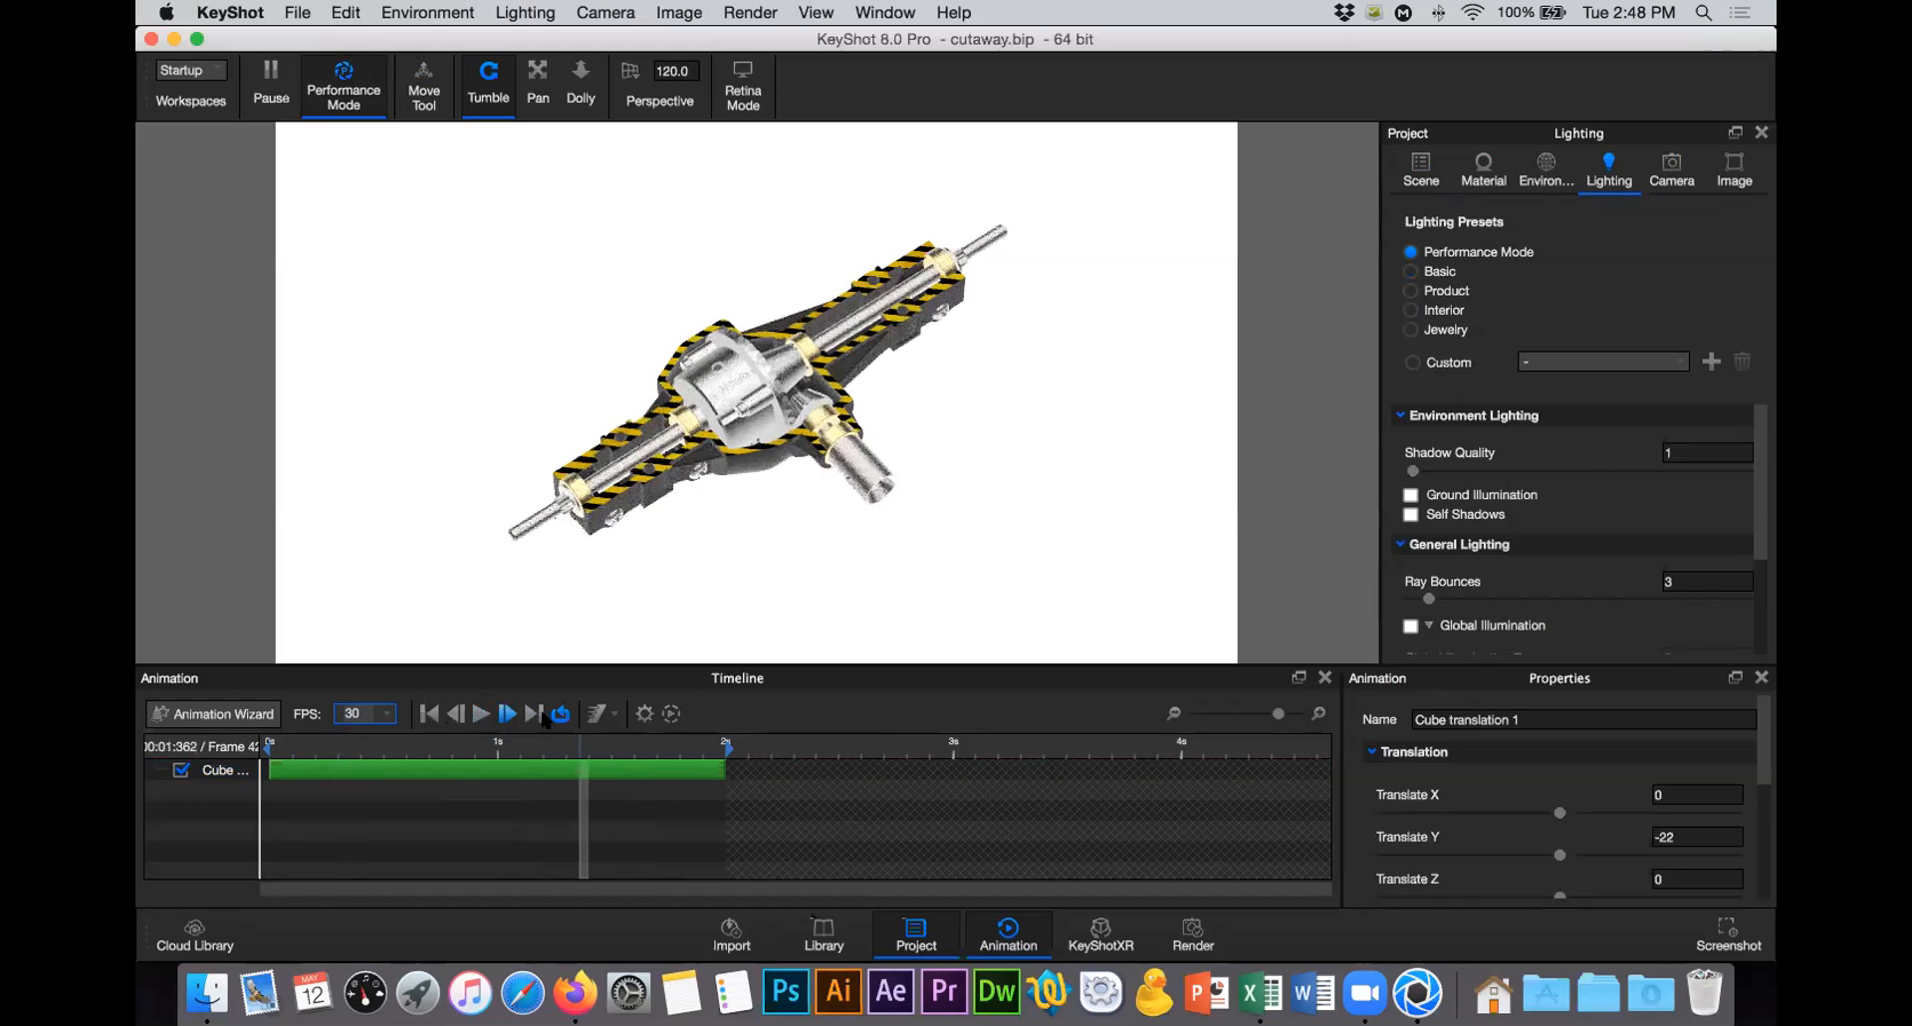
click(429, 713)
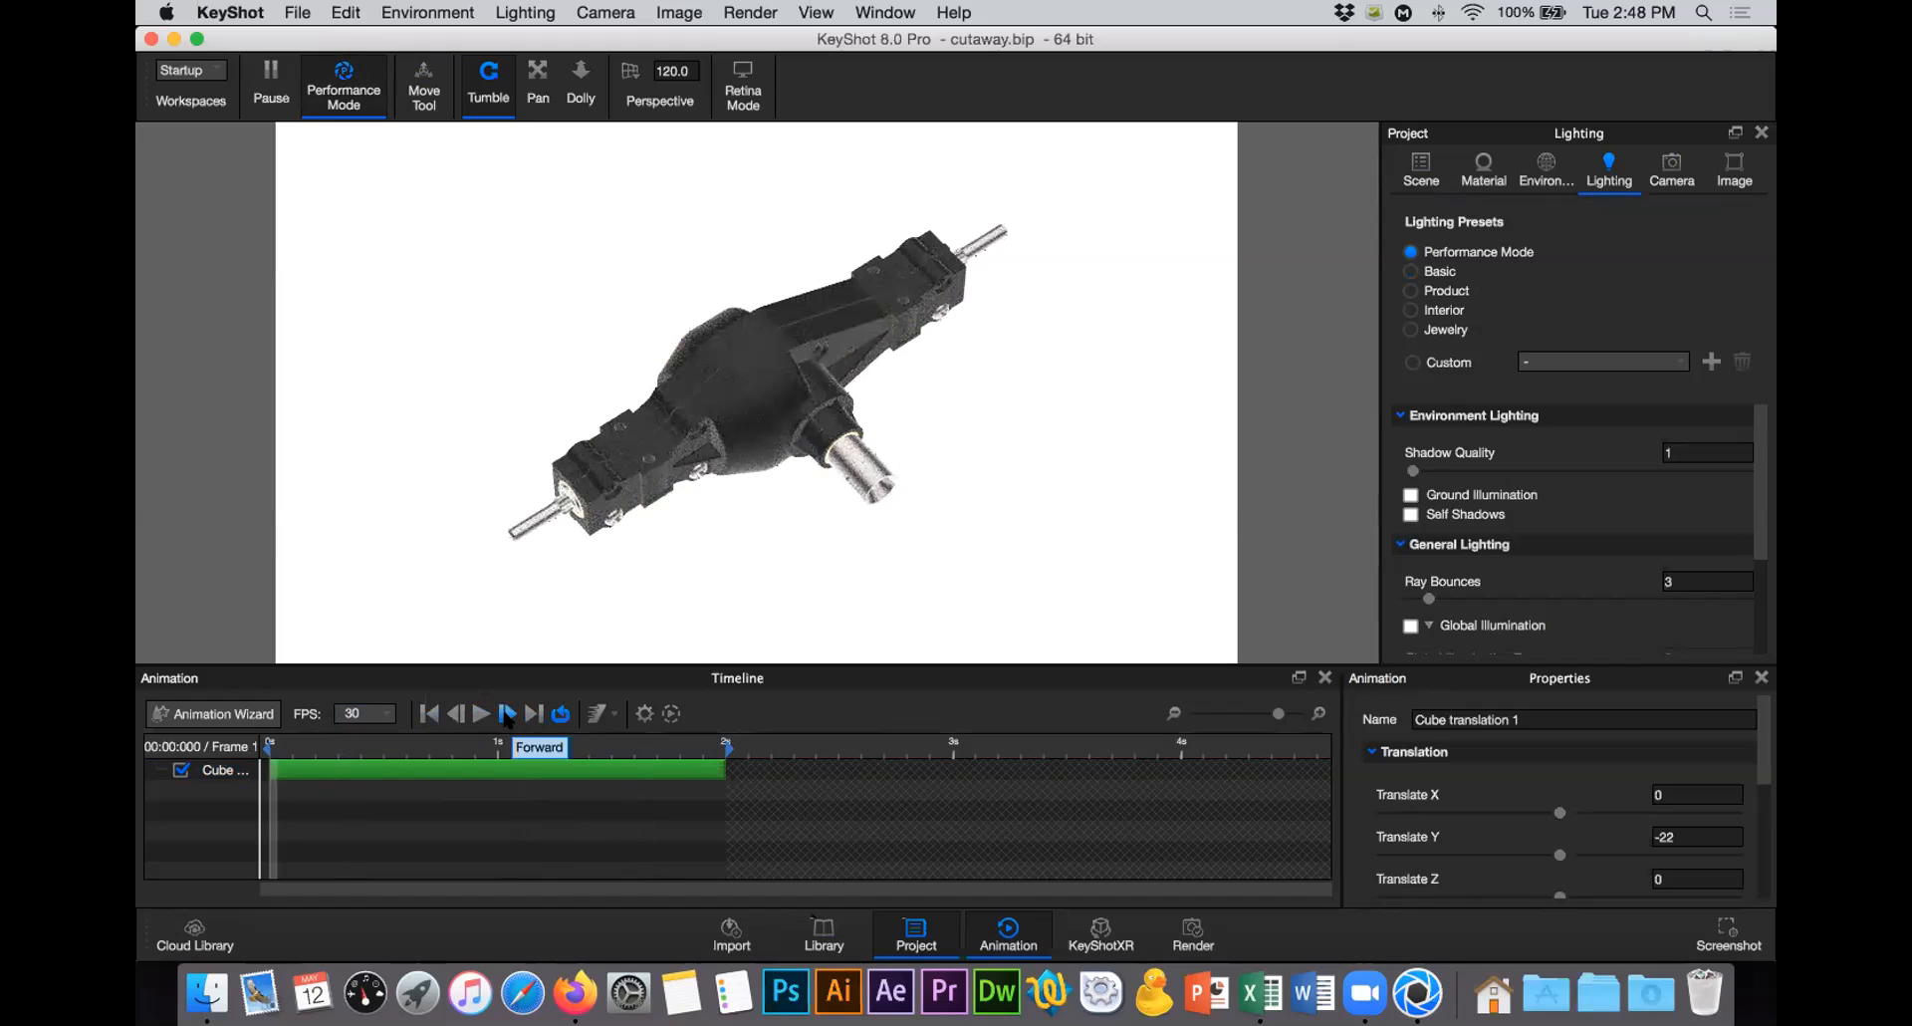
click(507, 713)
click(507, 713)
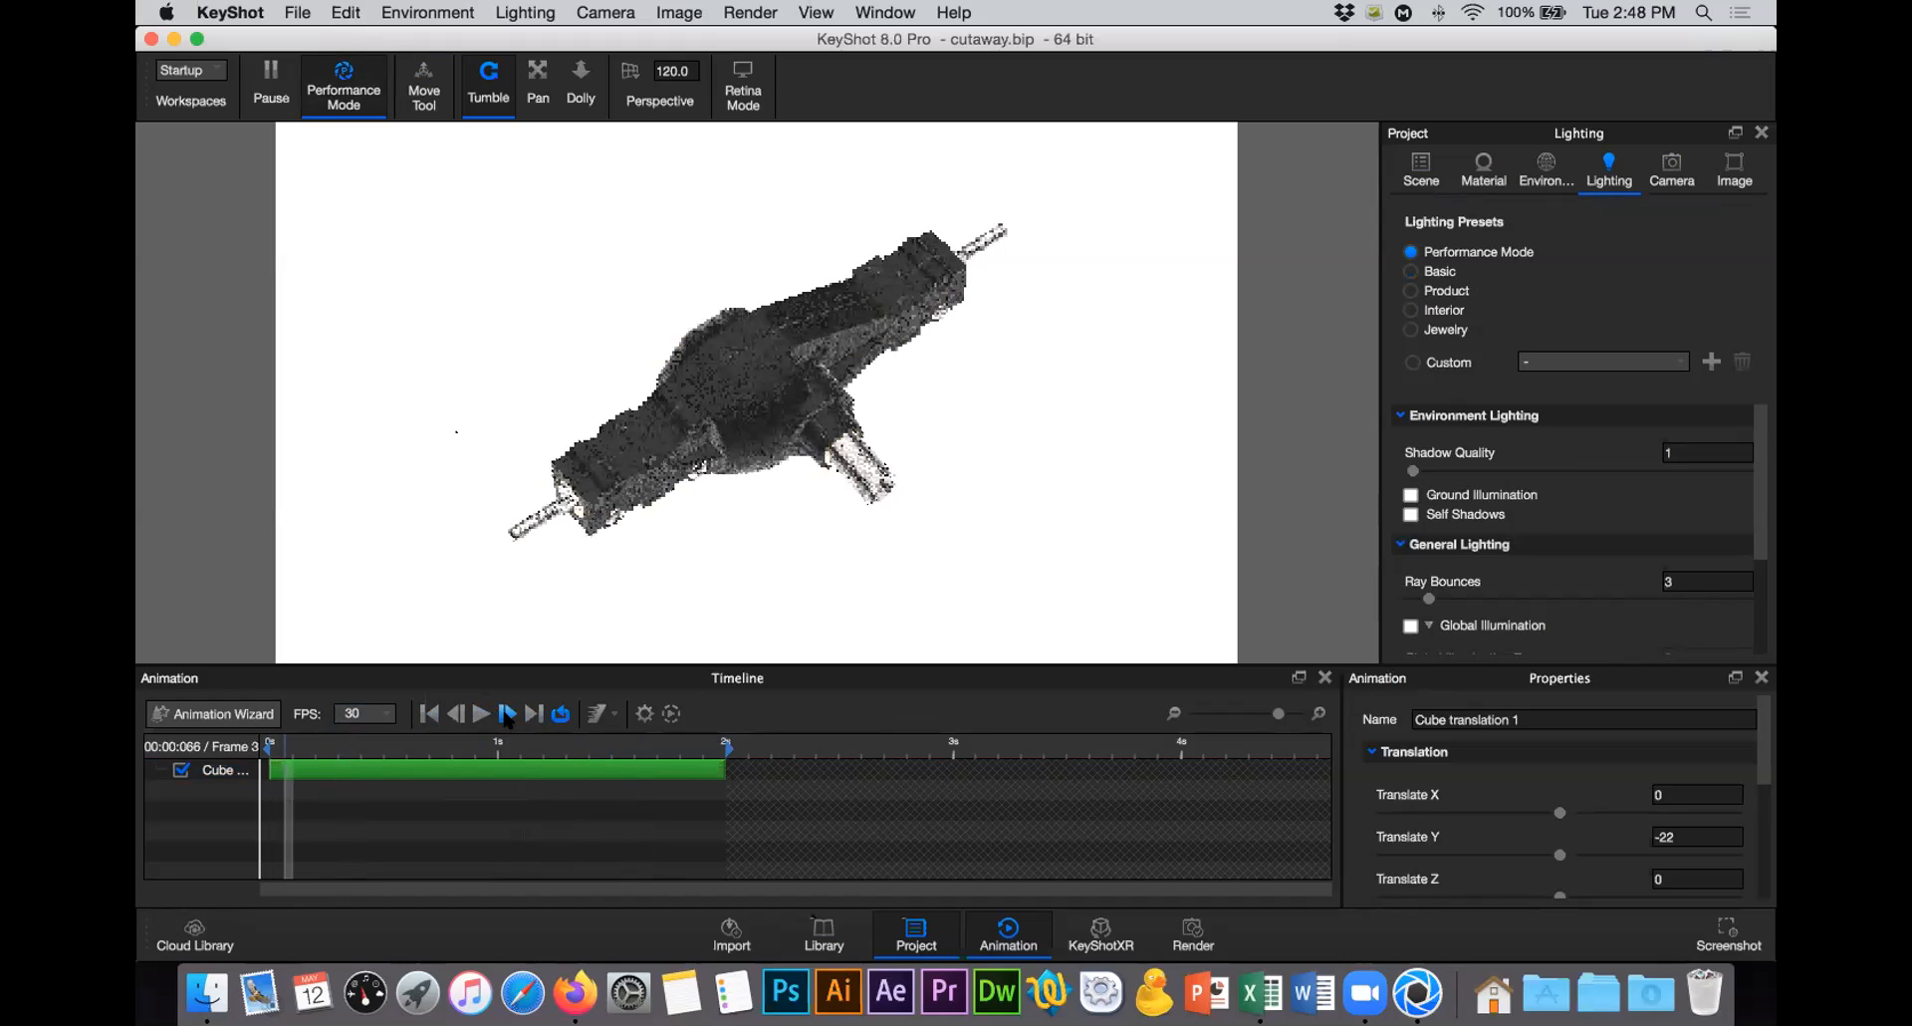
double_click(507, 713)
click(507, 713)
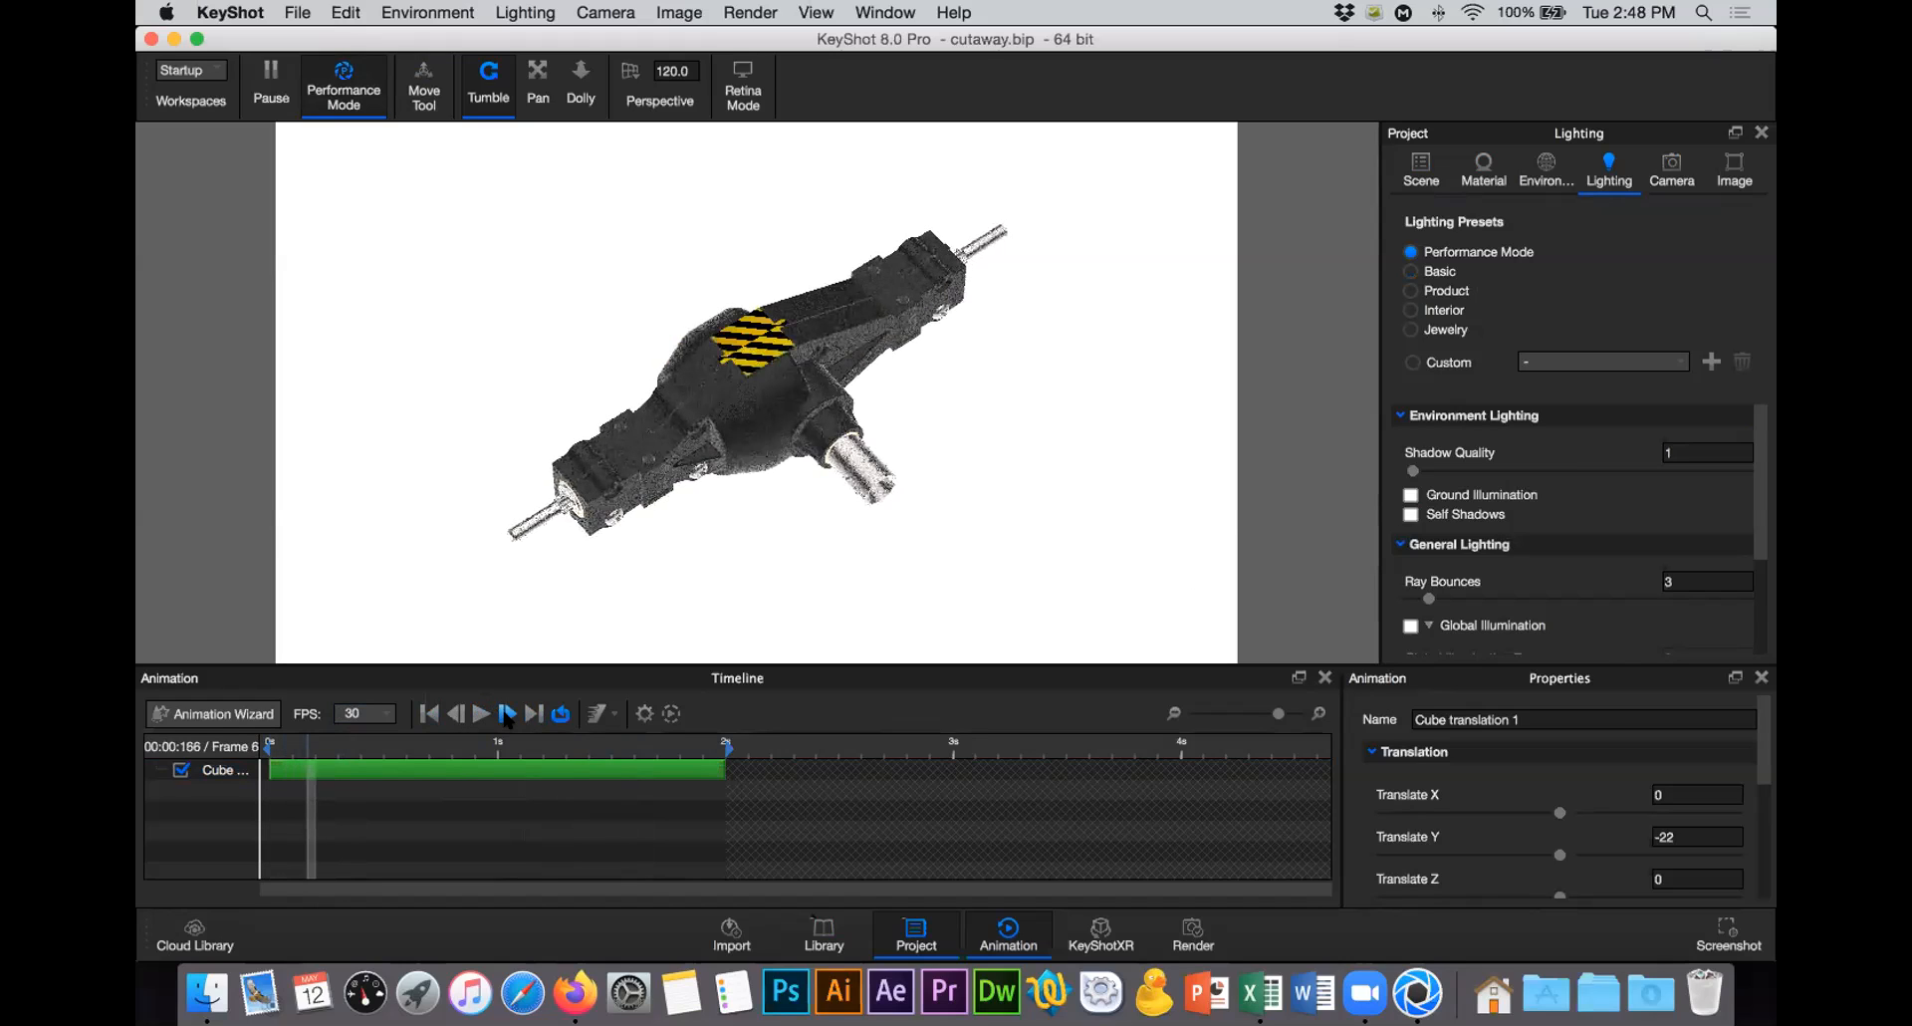
triple_click(507, 713)
click(480, 713)
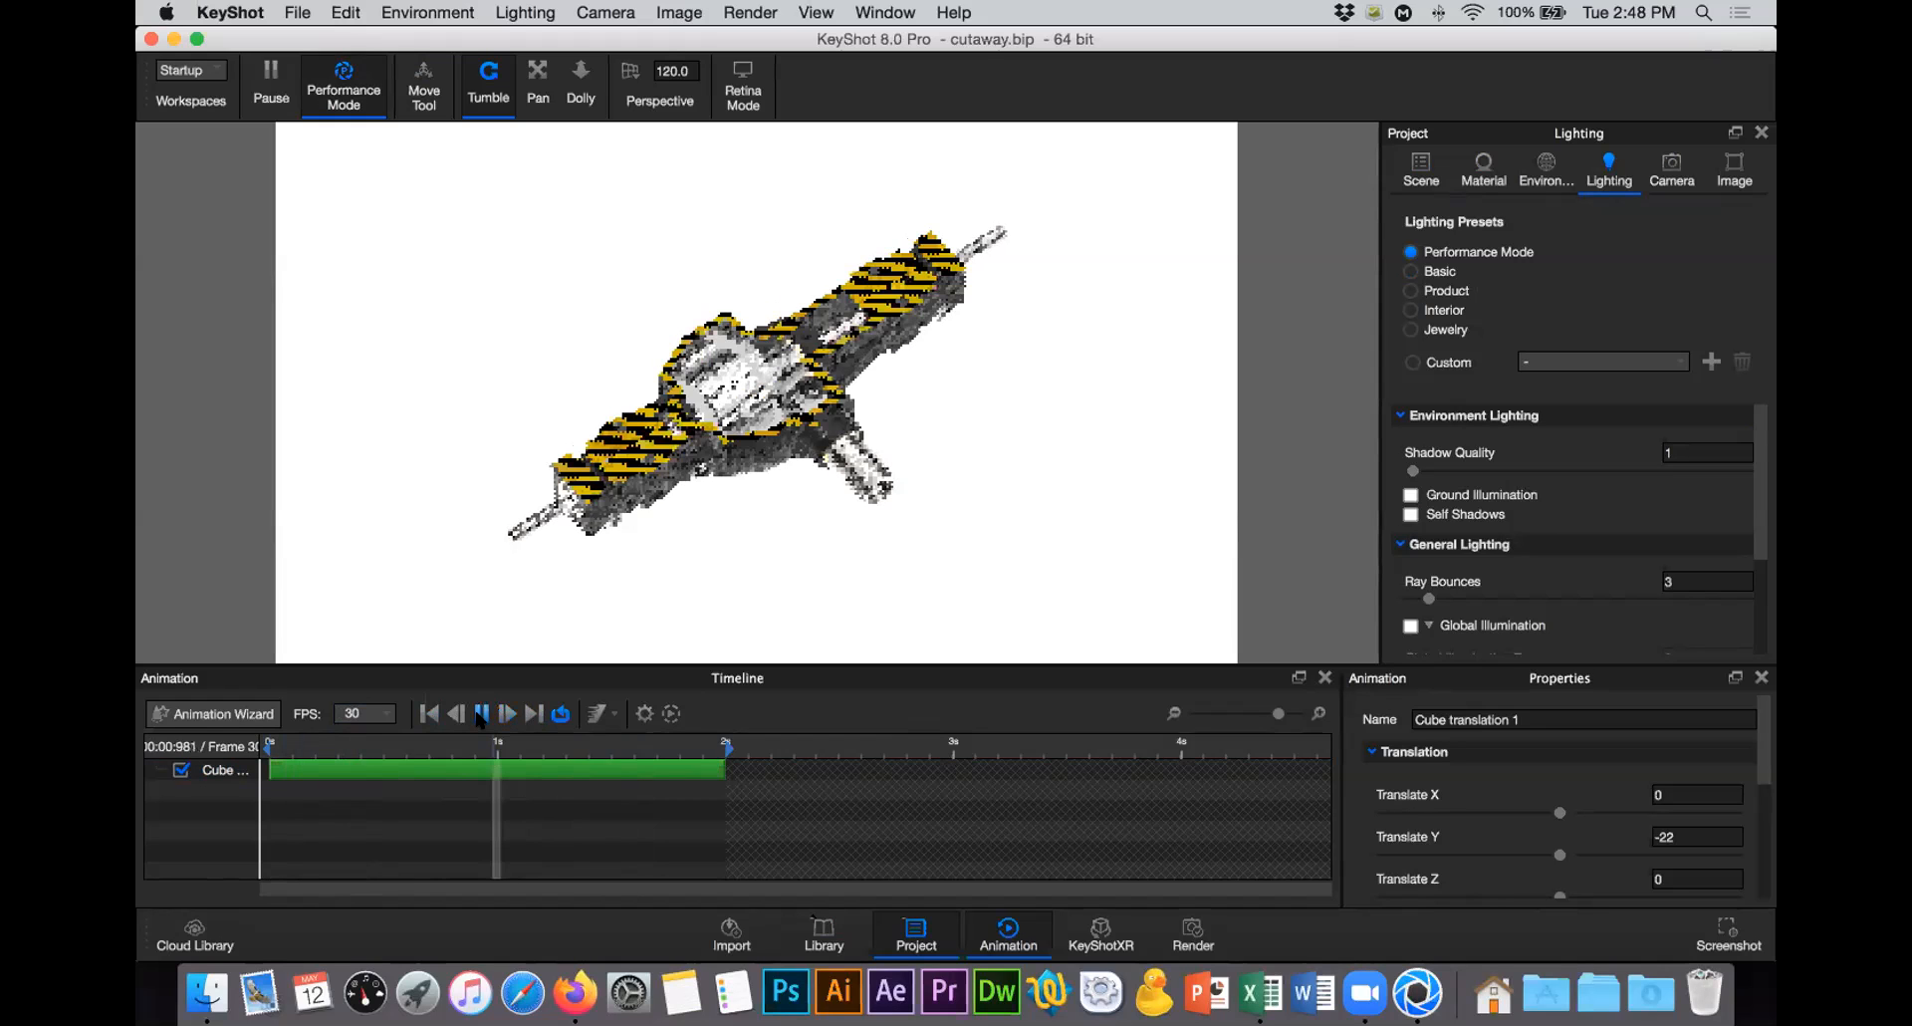
Step: Stop the playback, turn off looping and play the animation once from the start
click(481, 713)
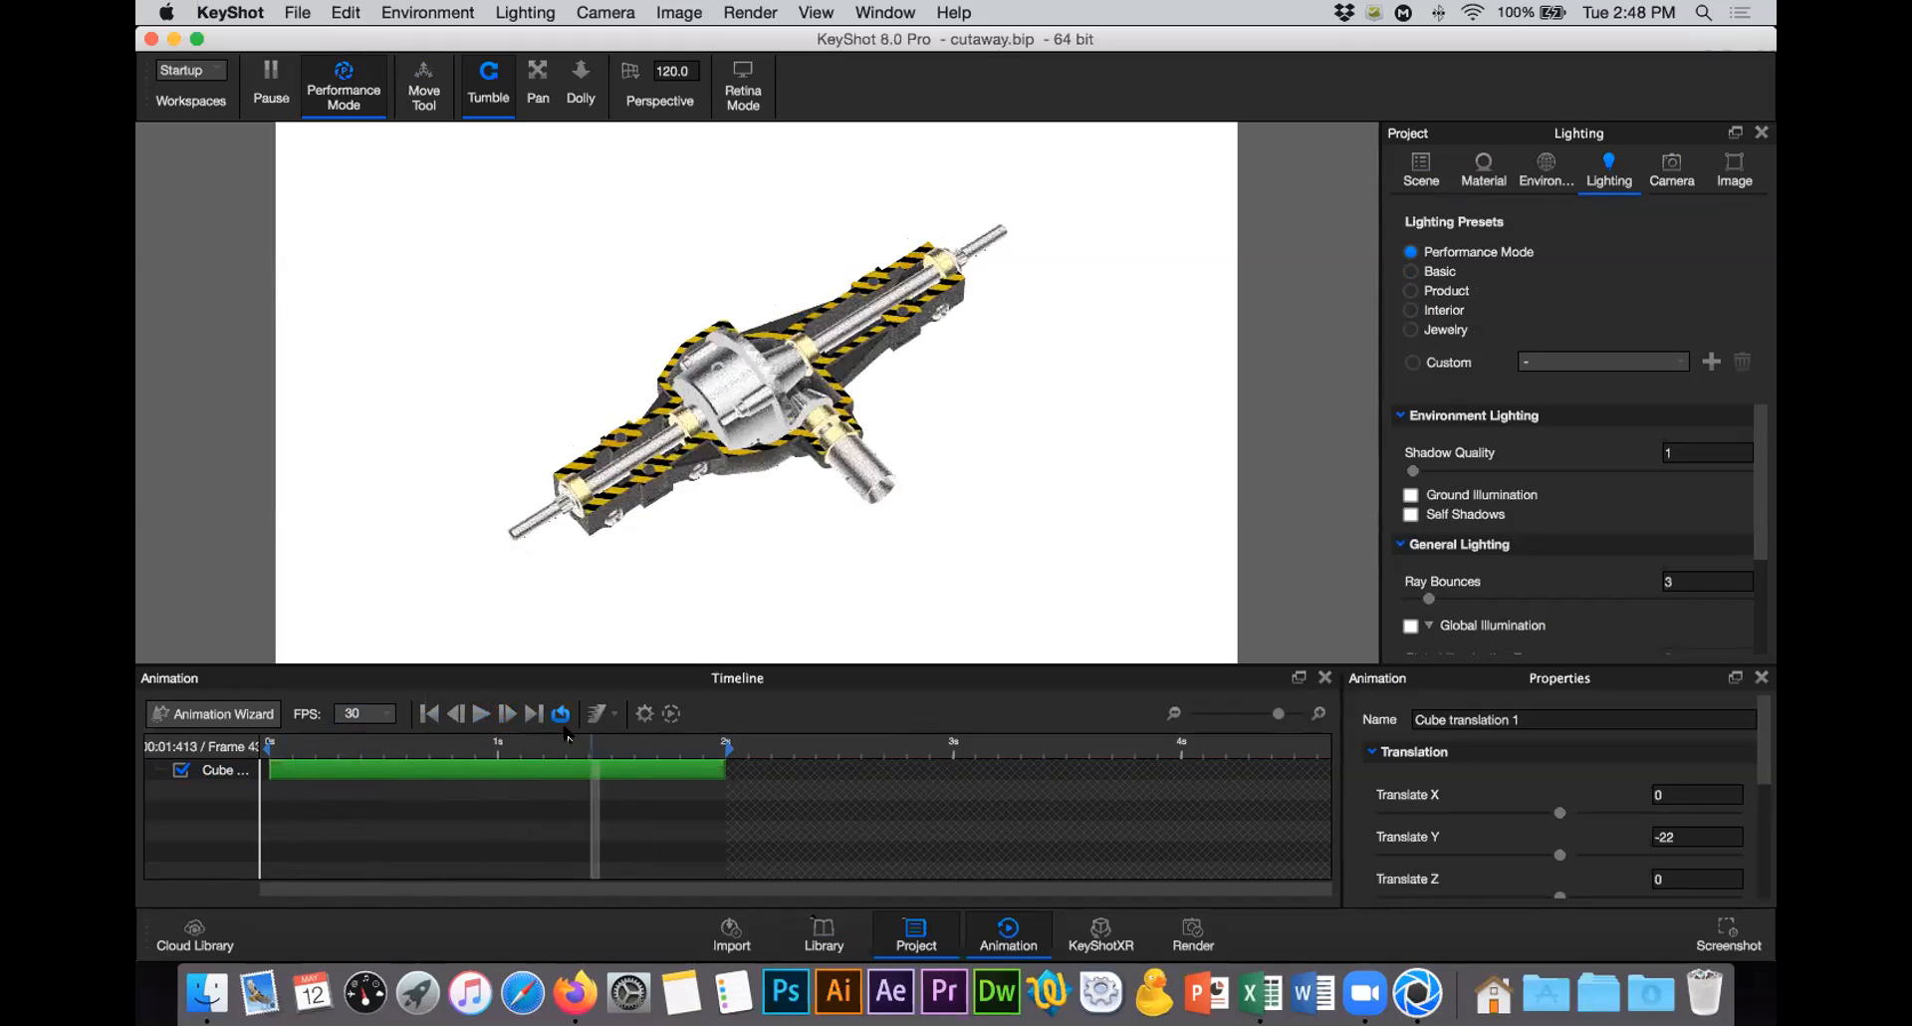
click(442, 717)
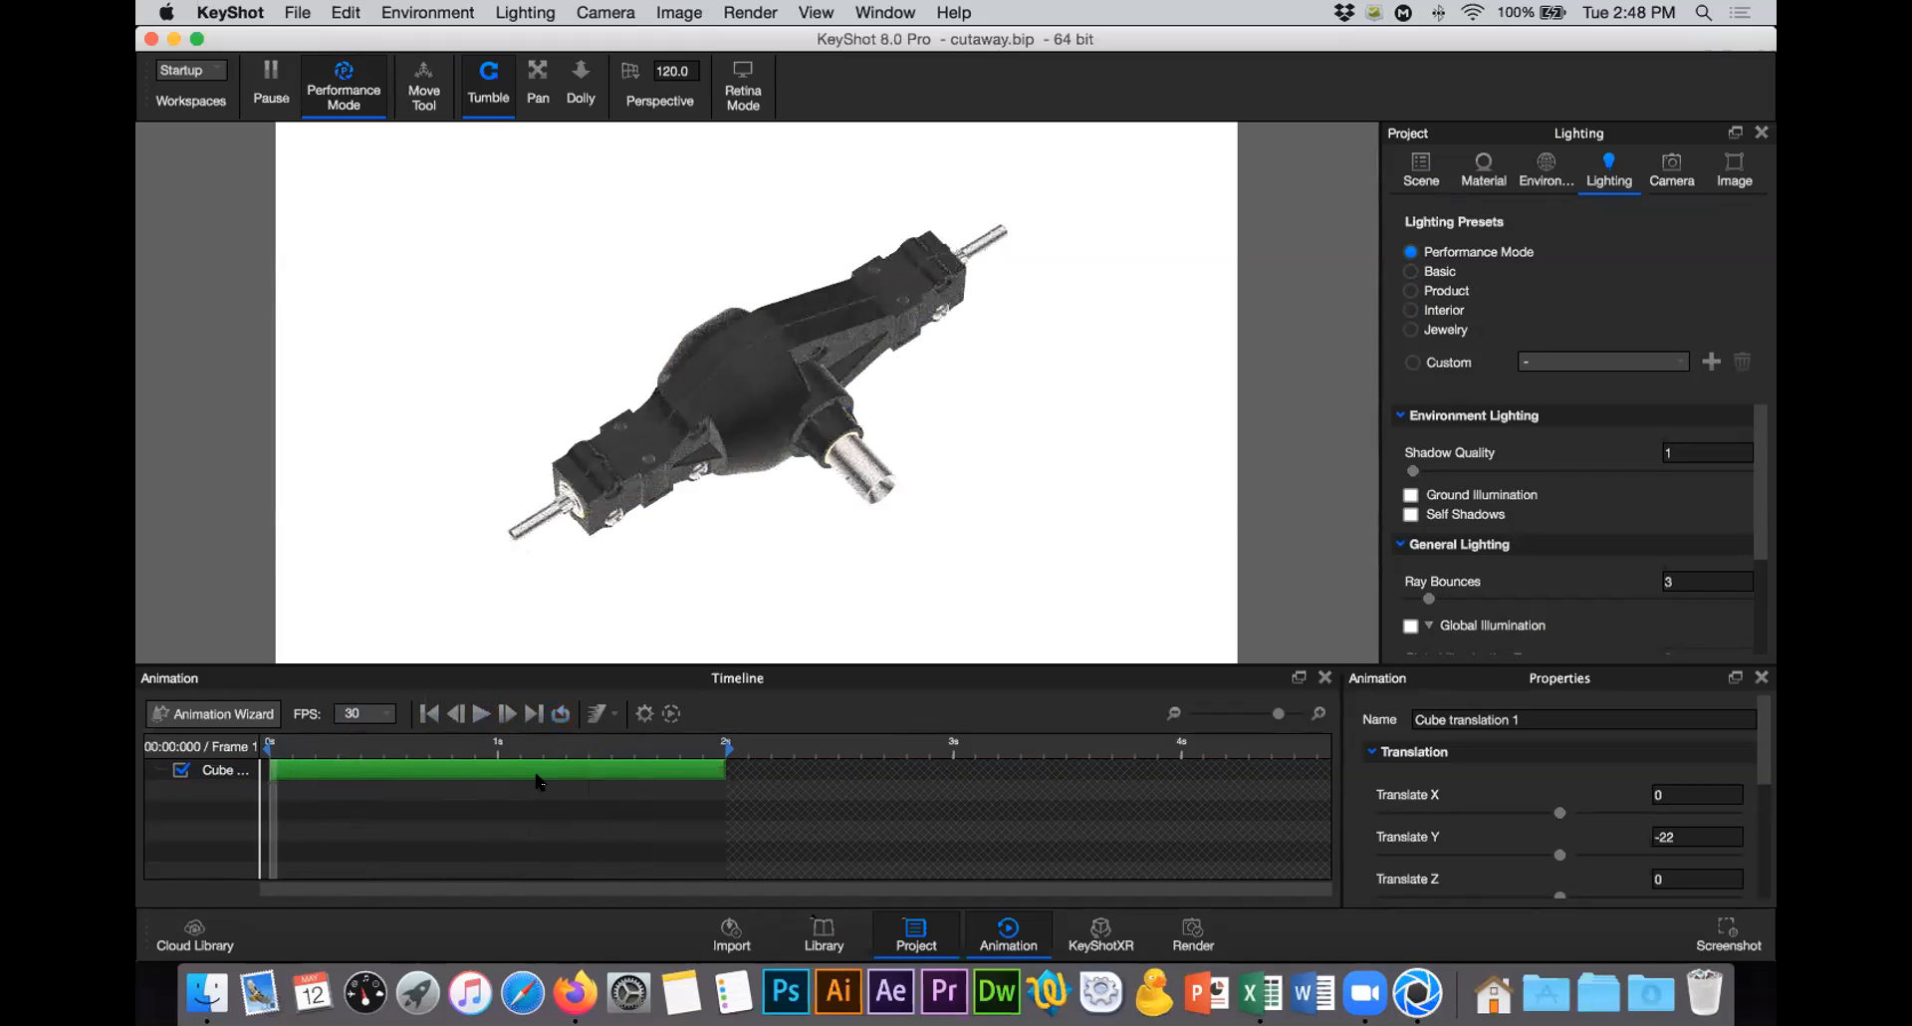
click(478, 713)
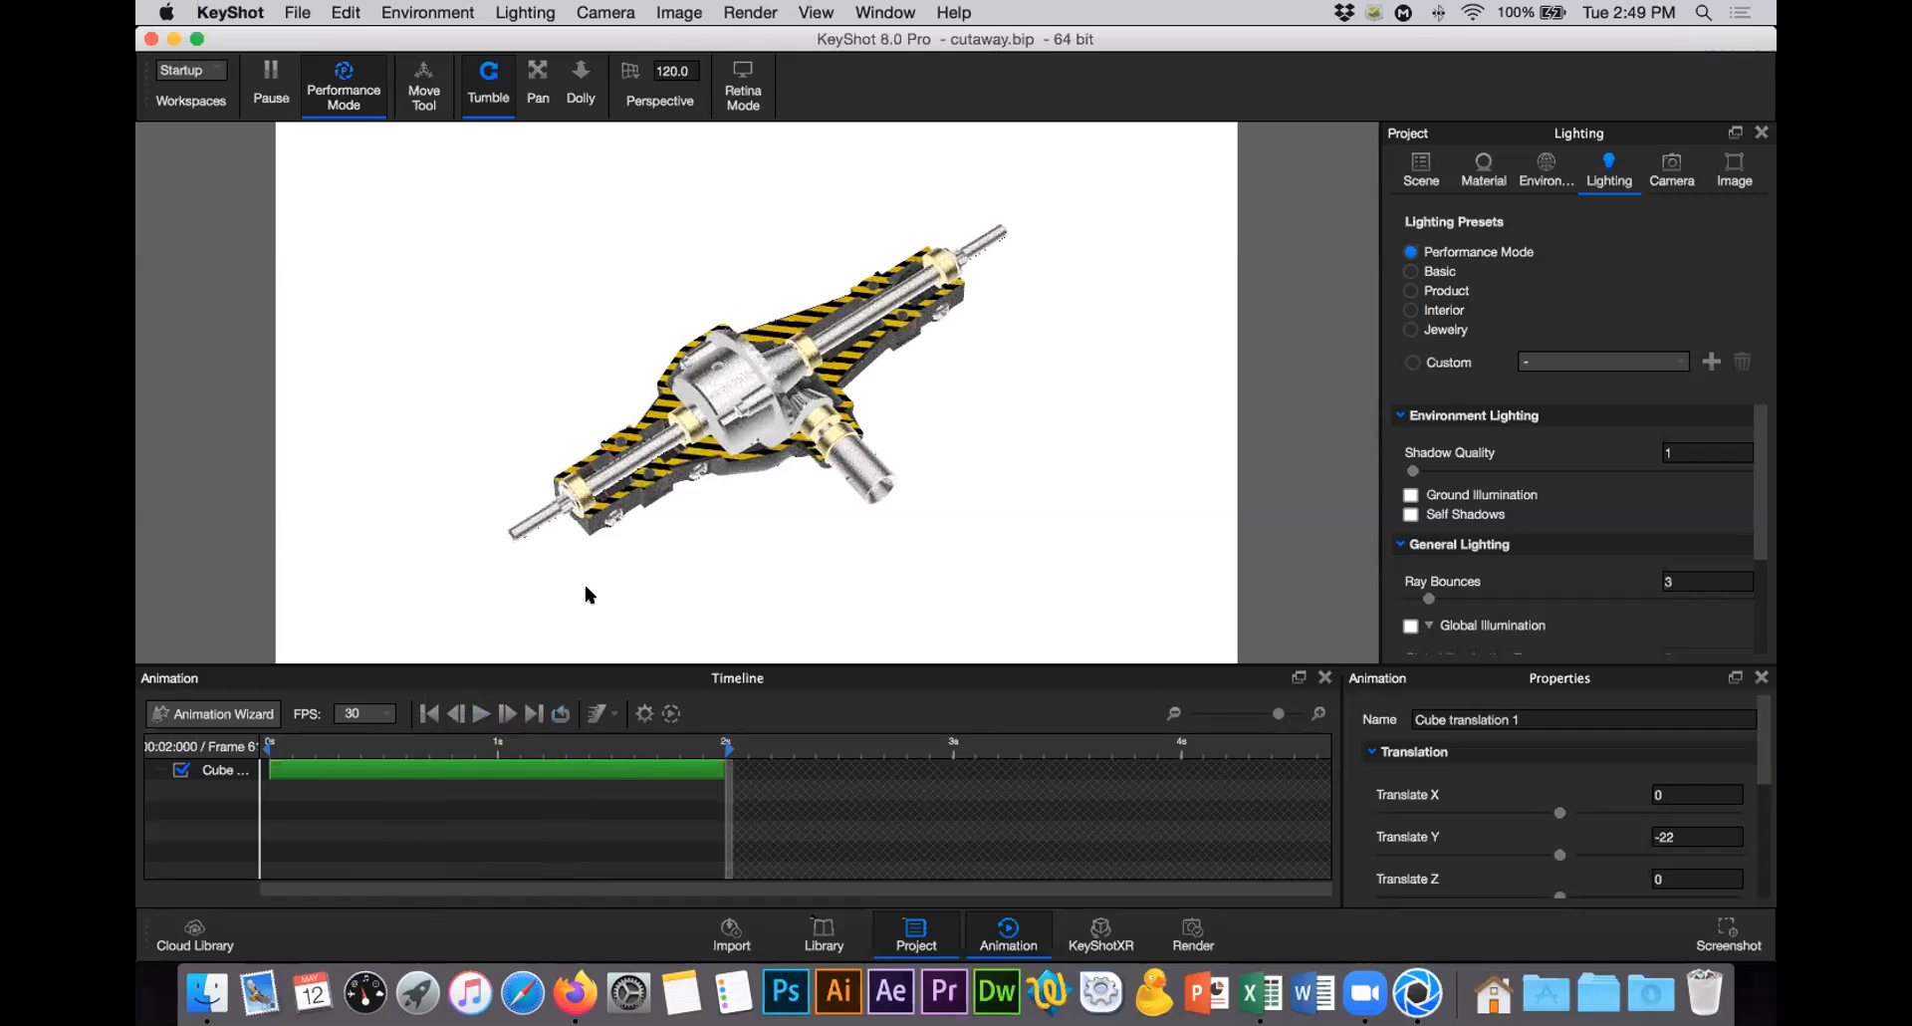
Step: Move the timeline to 1.5 s and select the bevel pinion gear in the model and scene tree
mouse_move(605, 745)
mouse_down()
mouse_move(228, 757)
mouse_move(615, 749)
mouse_up()
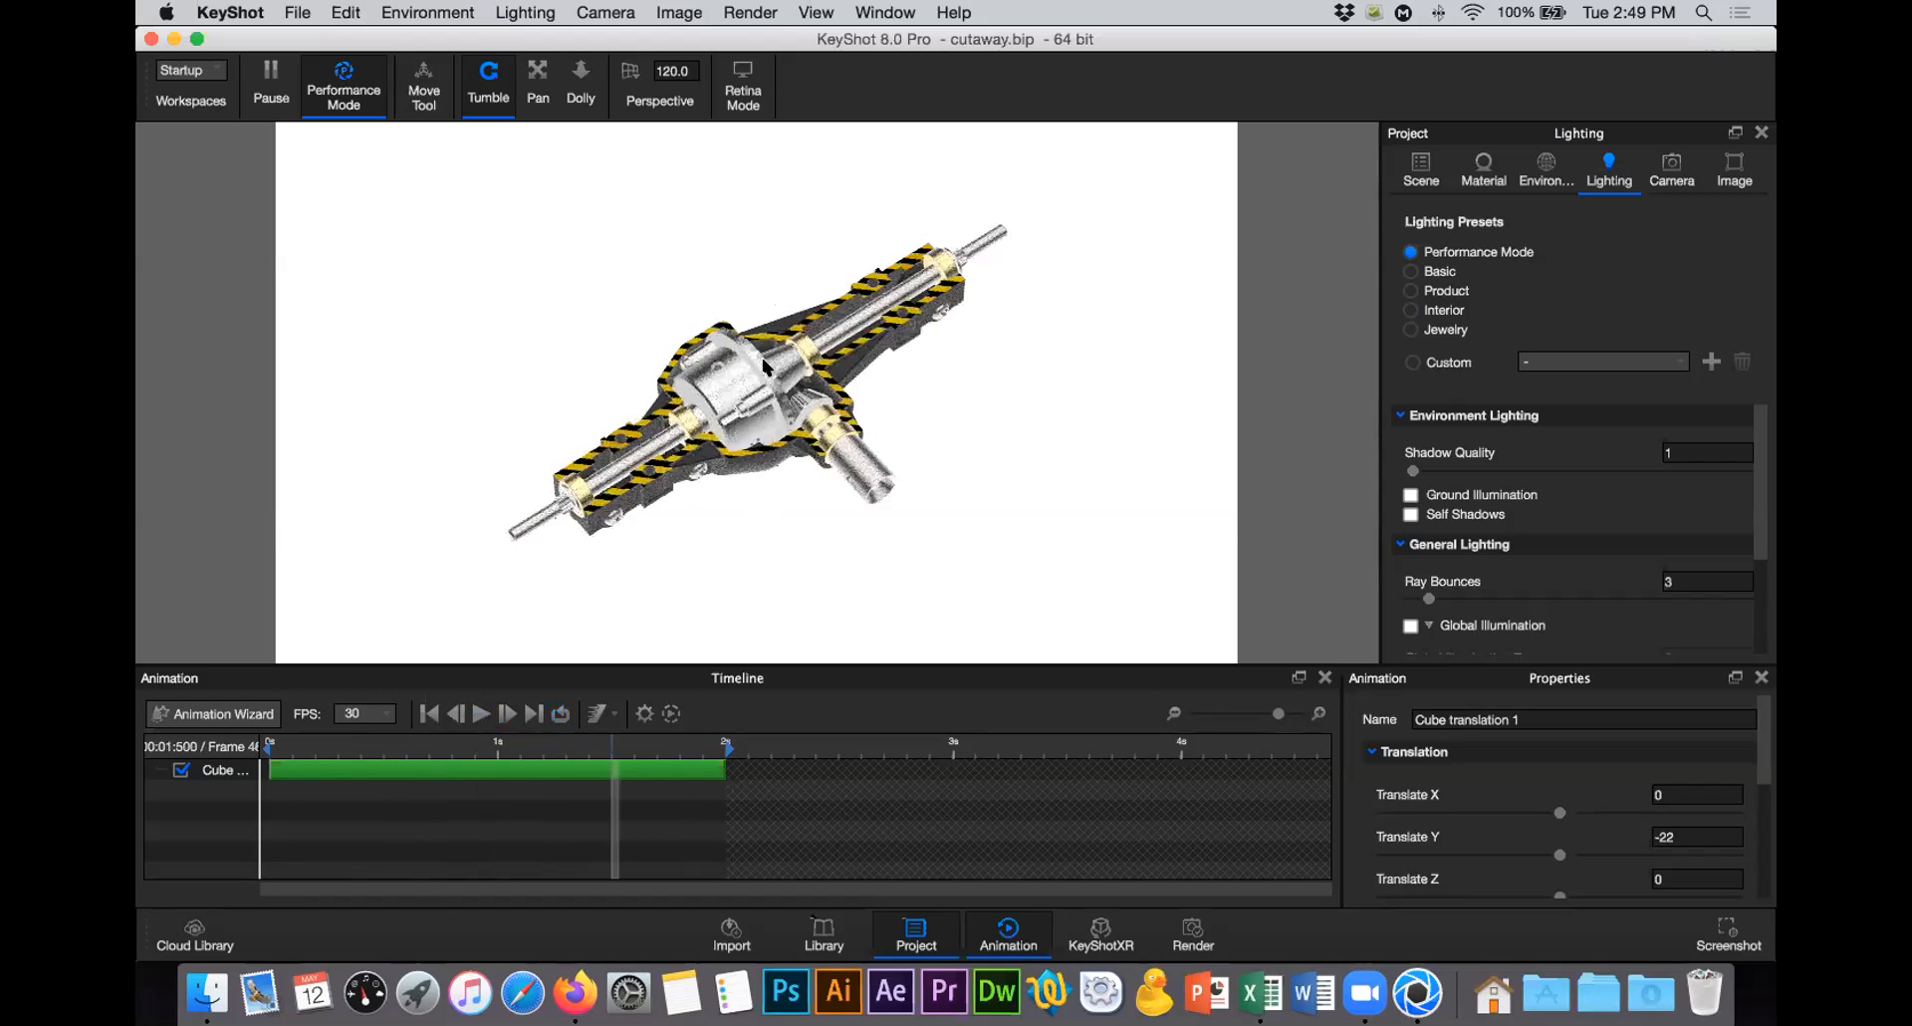
scroll(855, 382, up, 5)
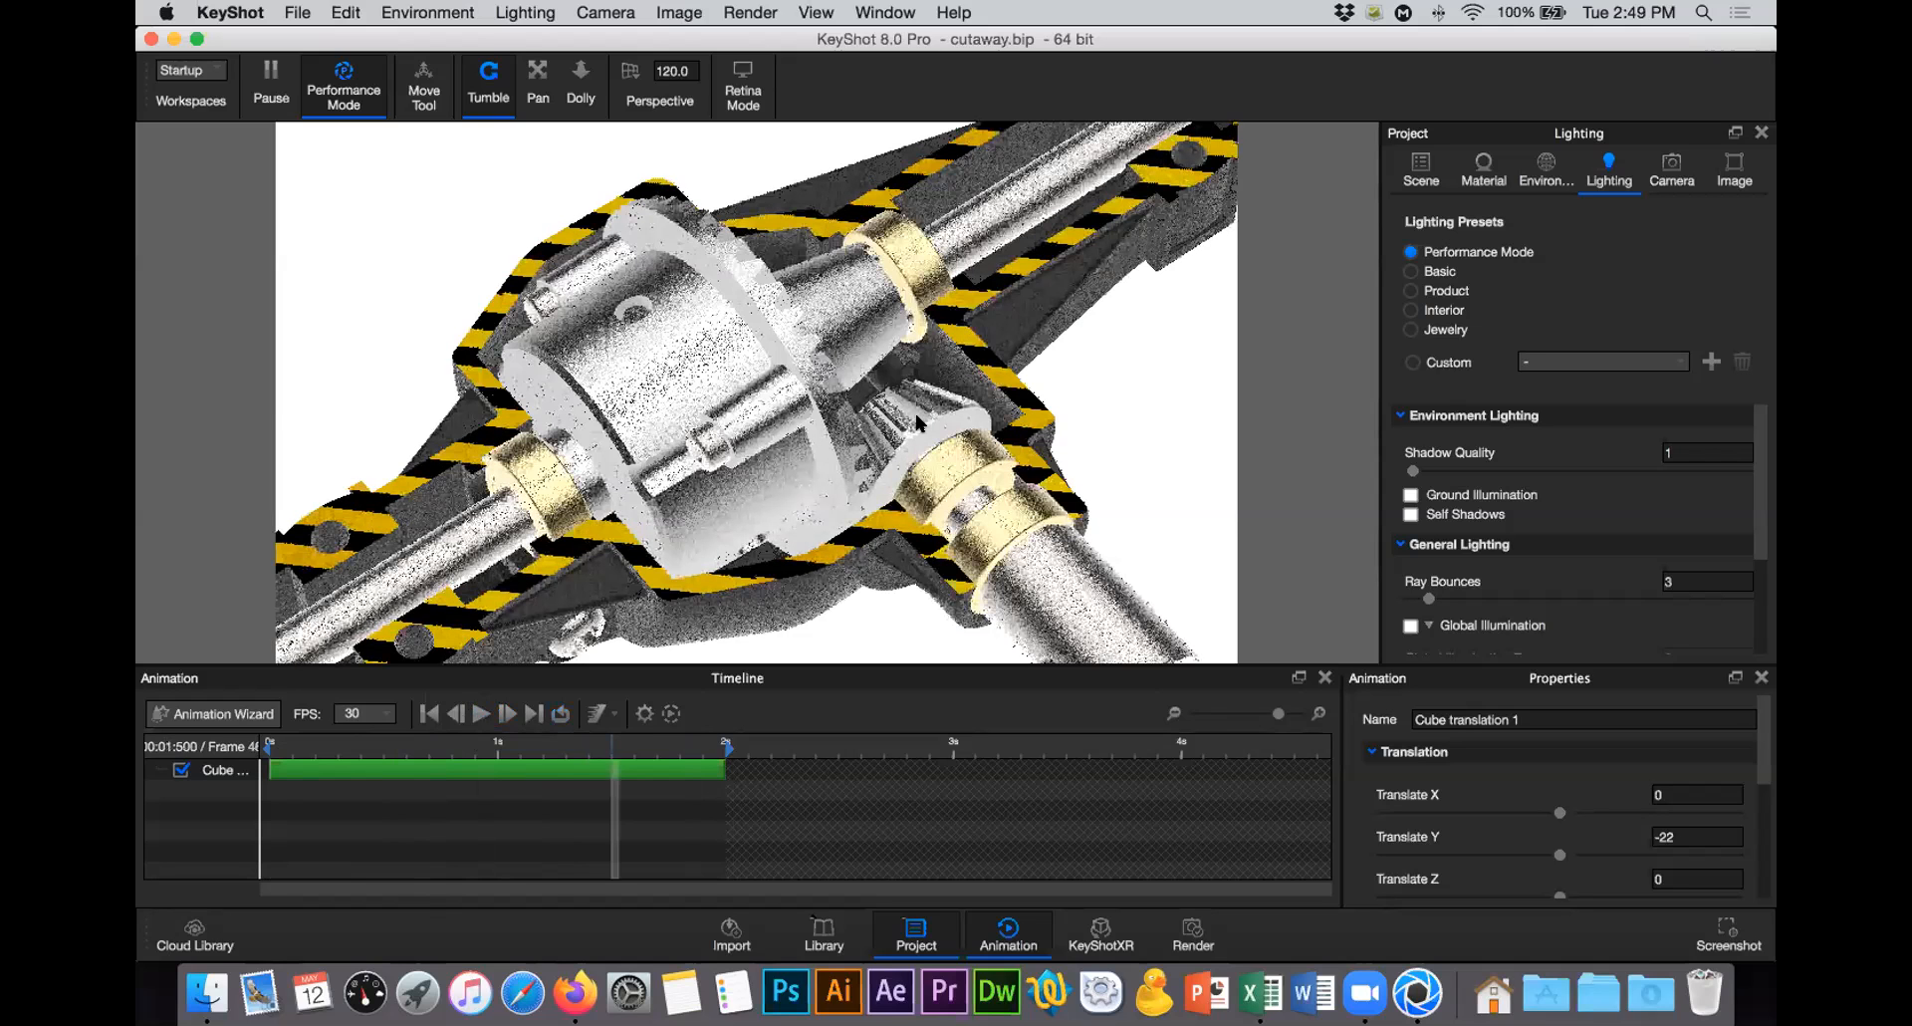
click(1429, 162)
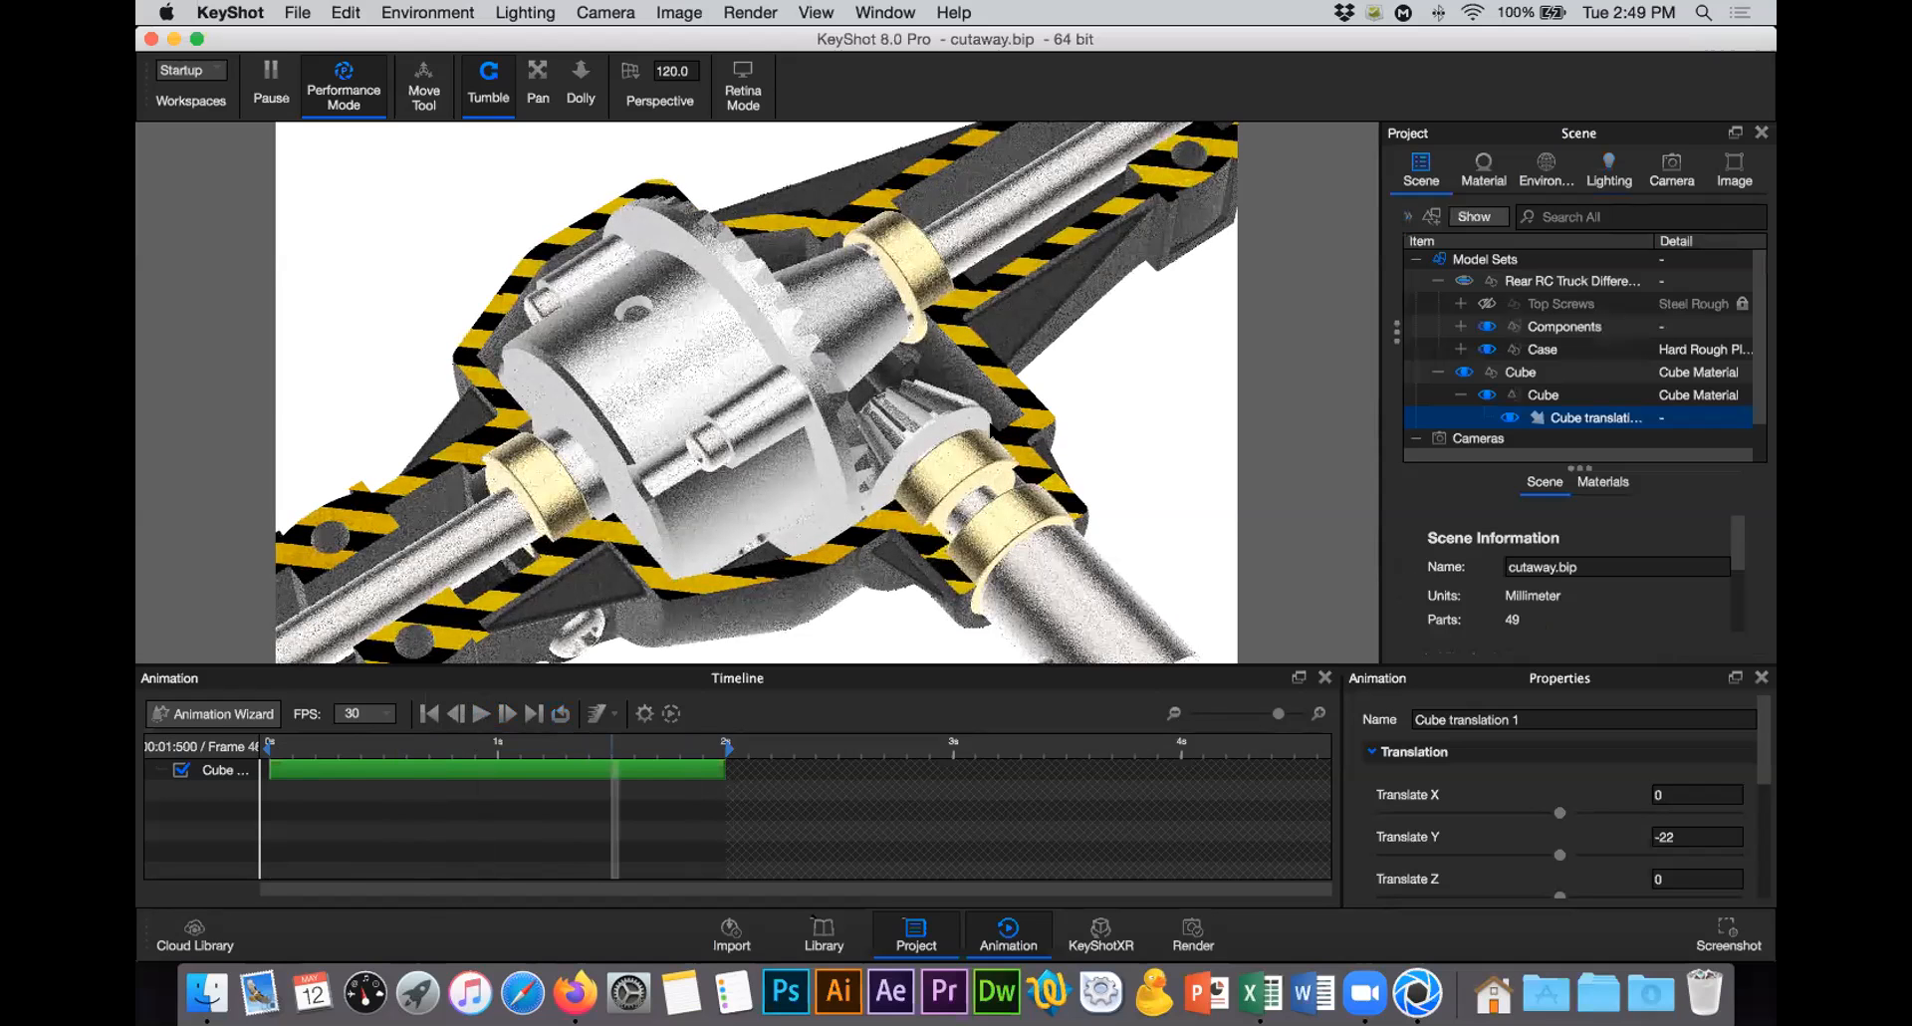
click(906, 423)
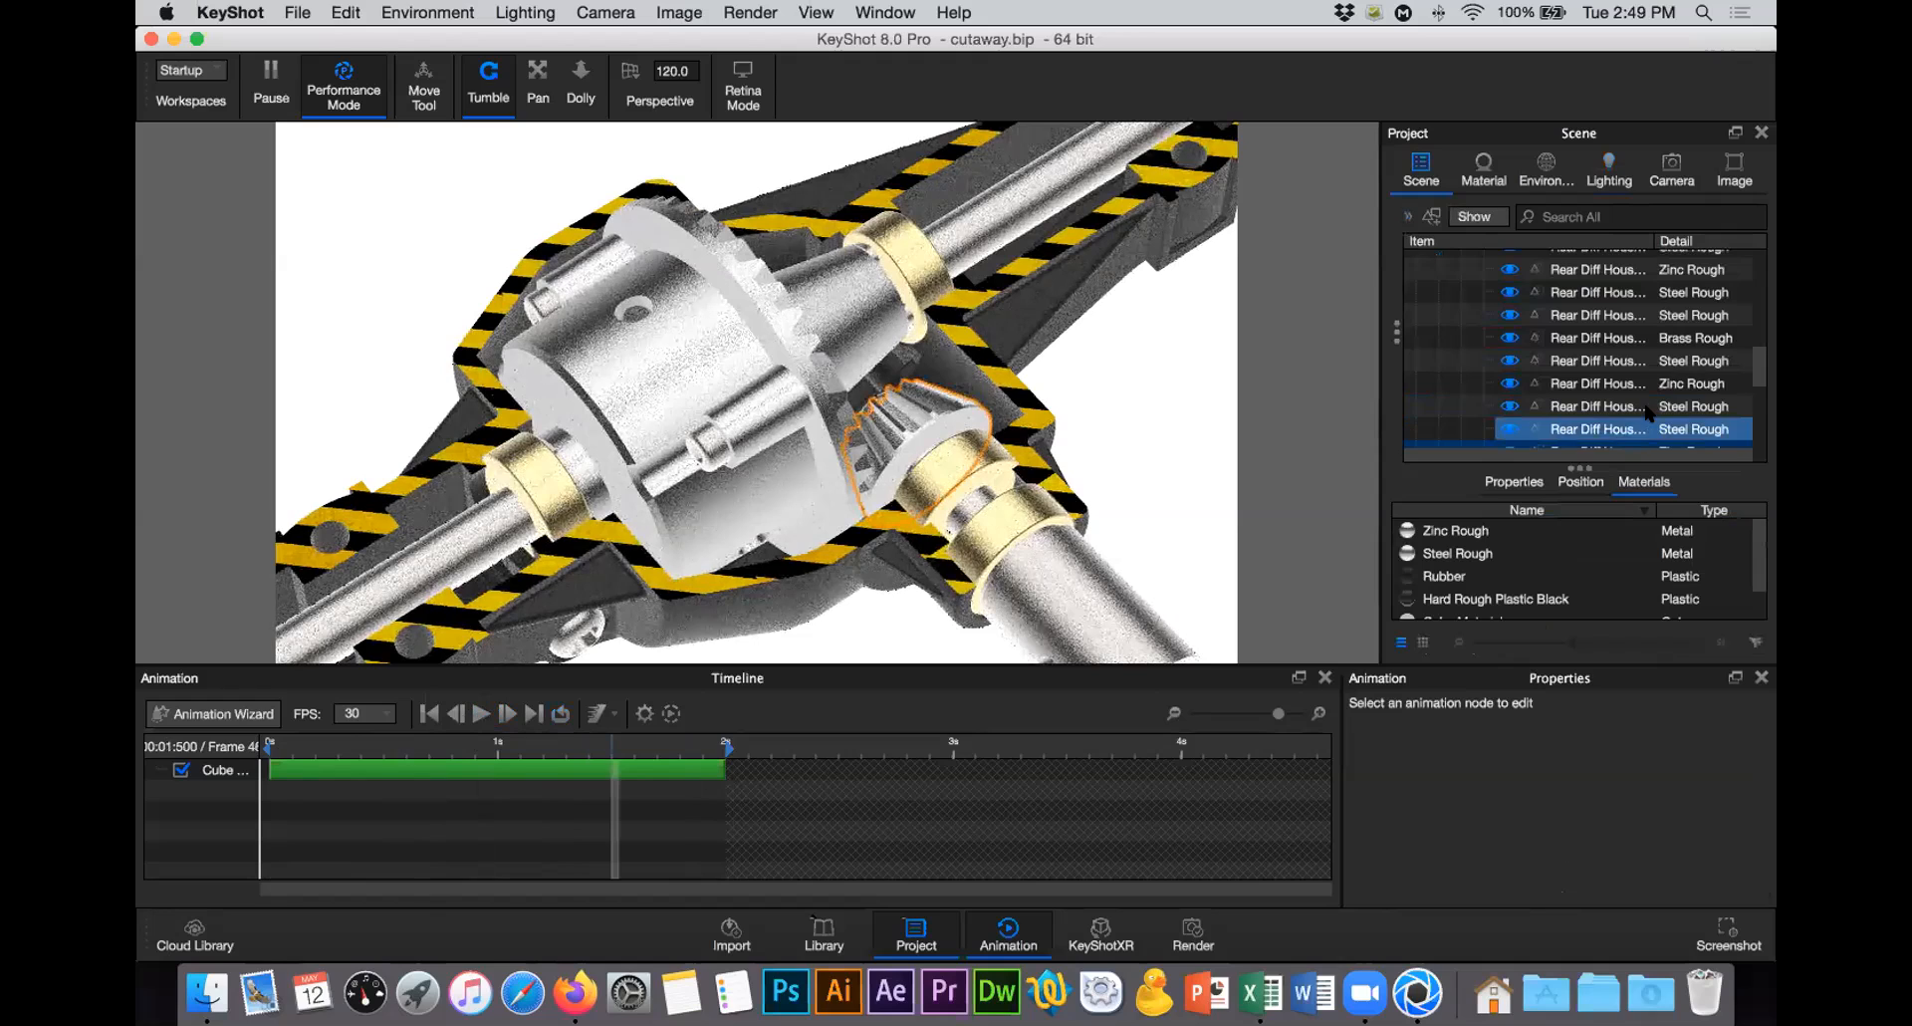
scroll(1620, 382, down, 3)
click(1611, 375)
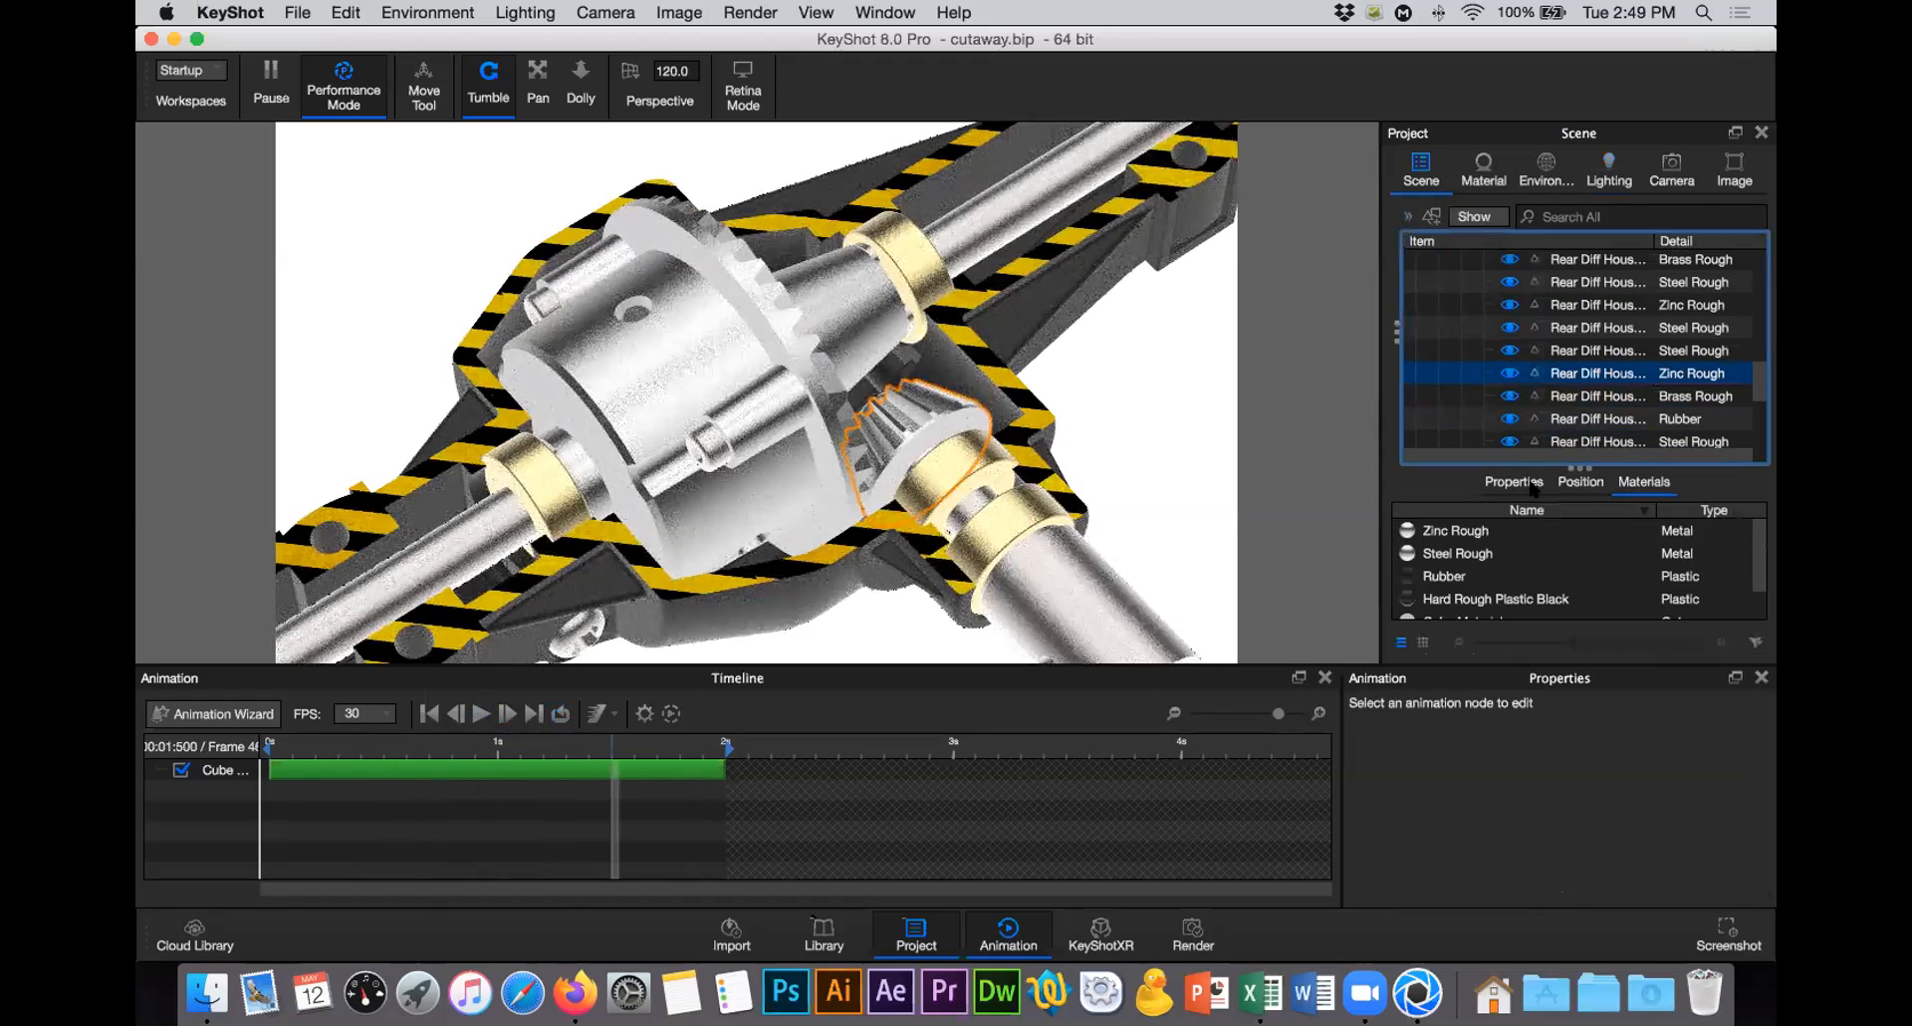
Step: Rename the selected pinion gear part as parte 1
click(1514, 482)
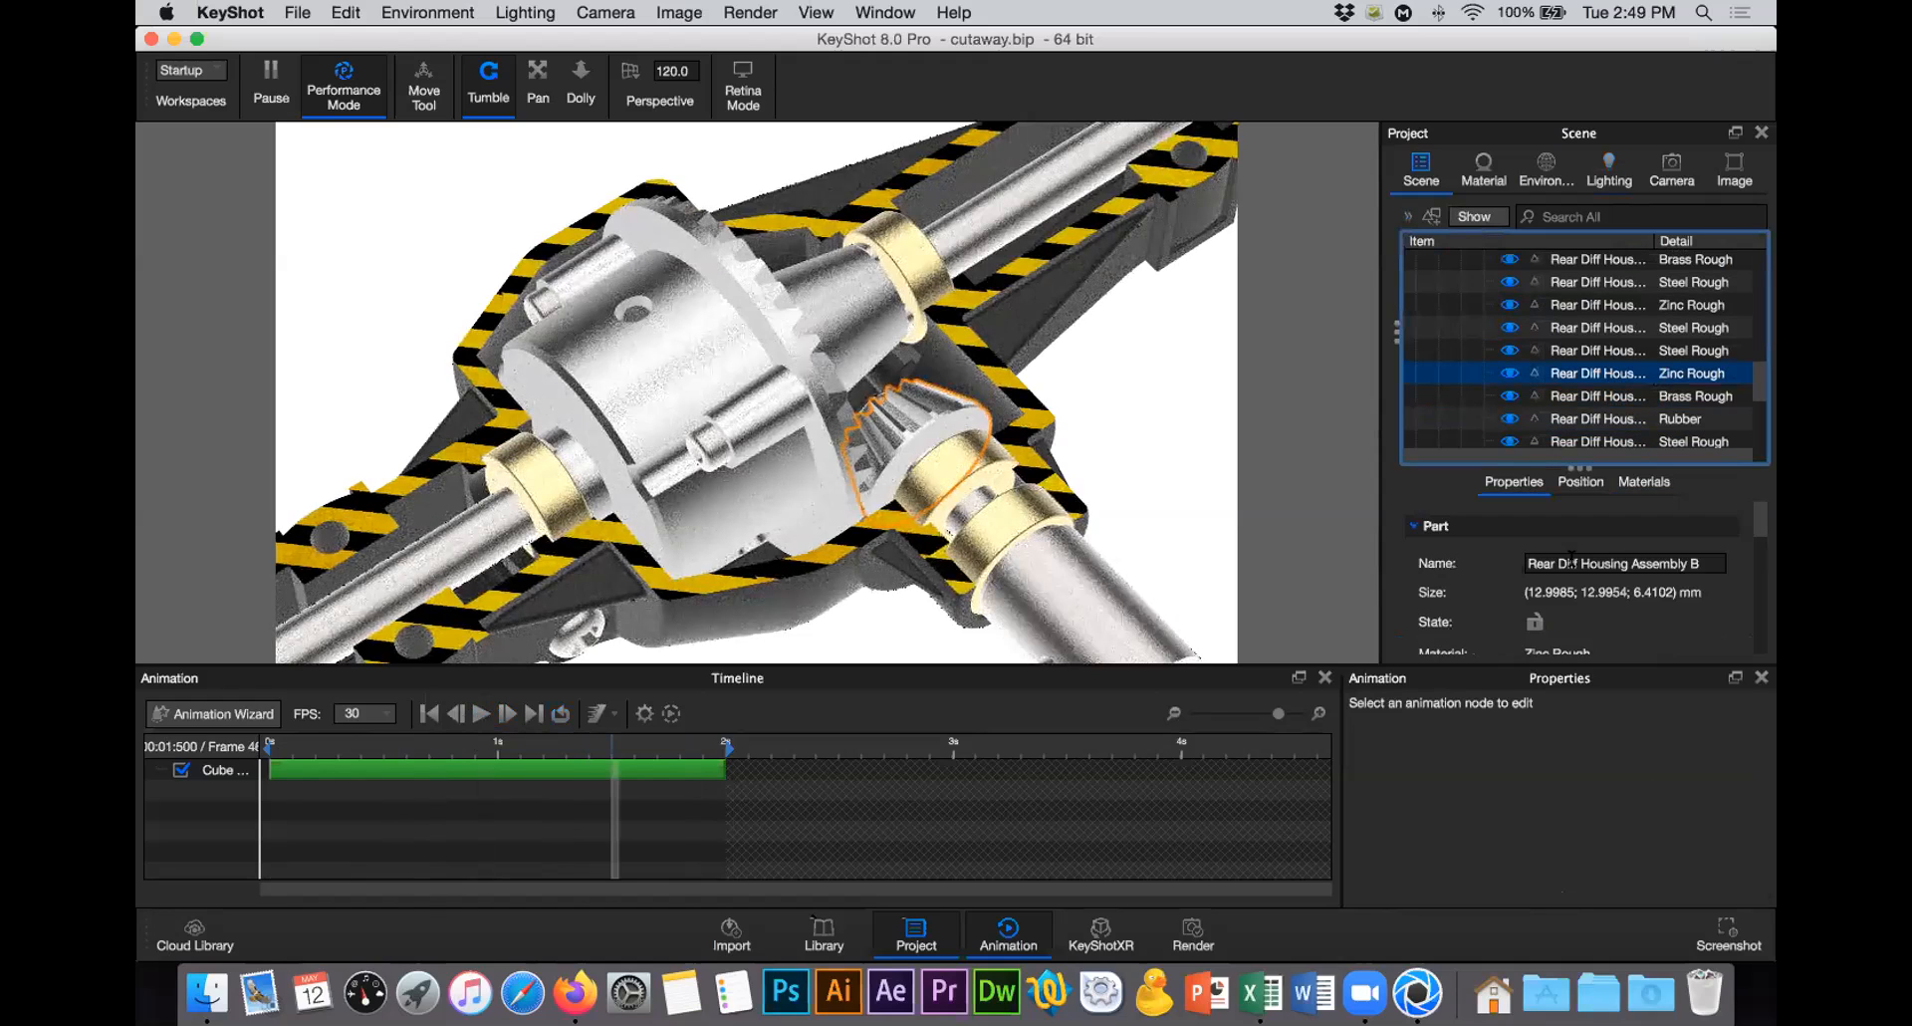
click(1580, 561)
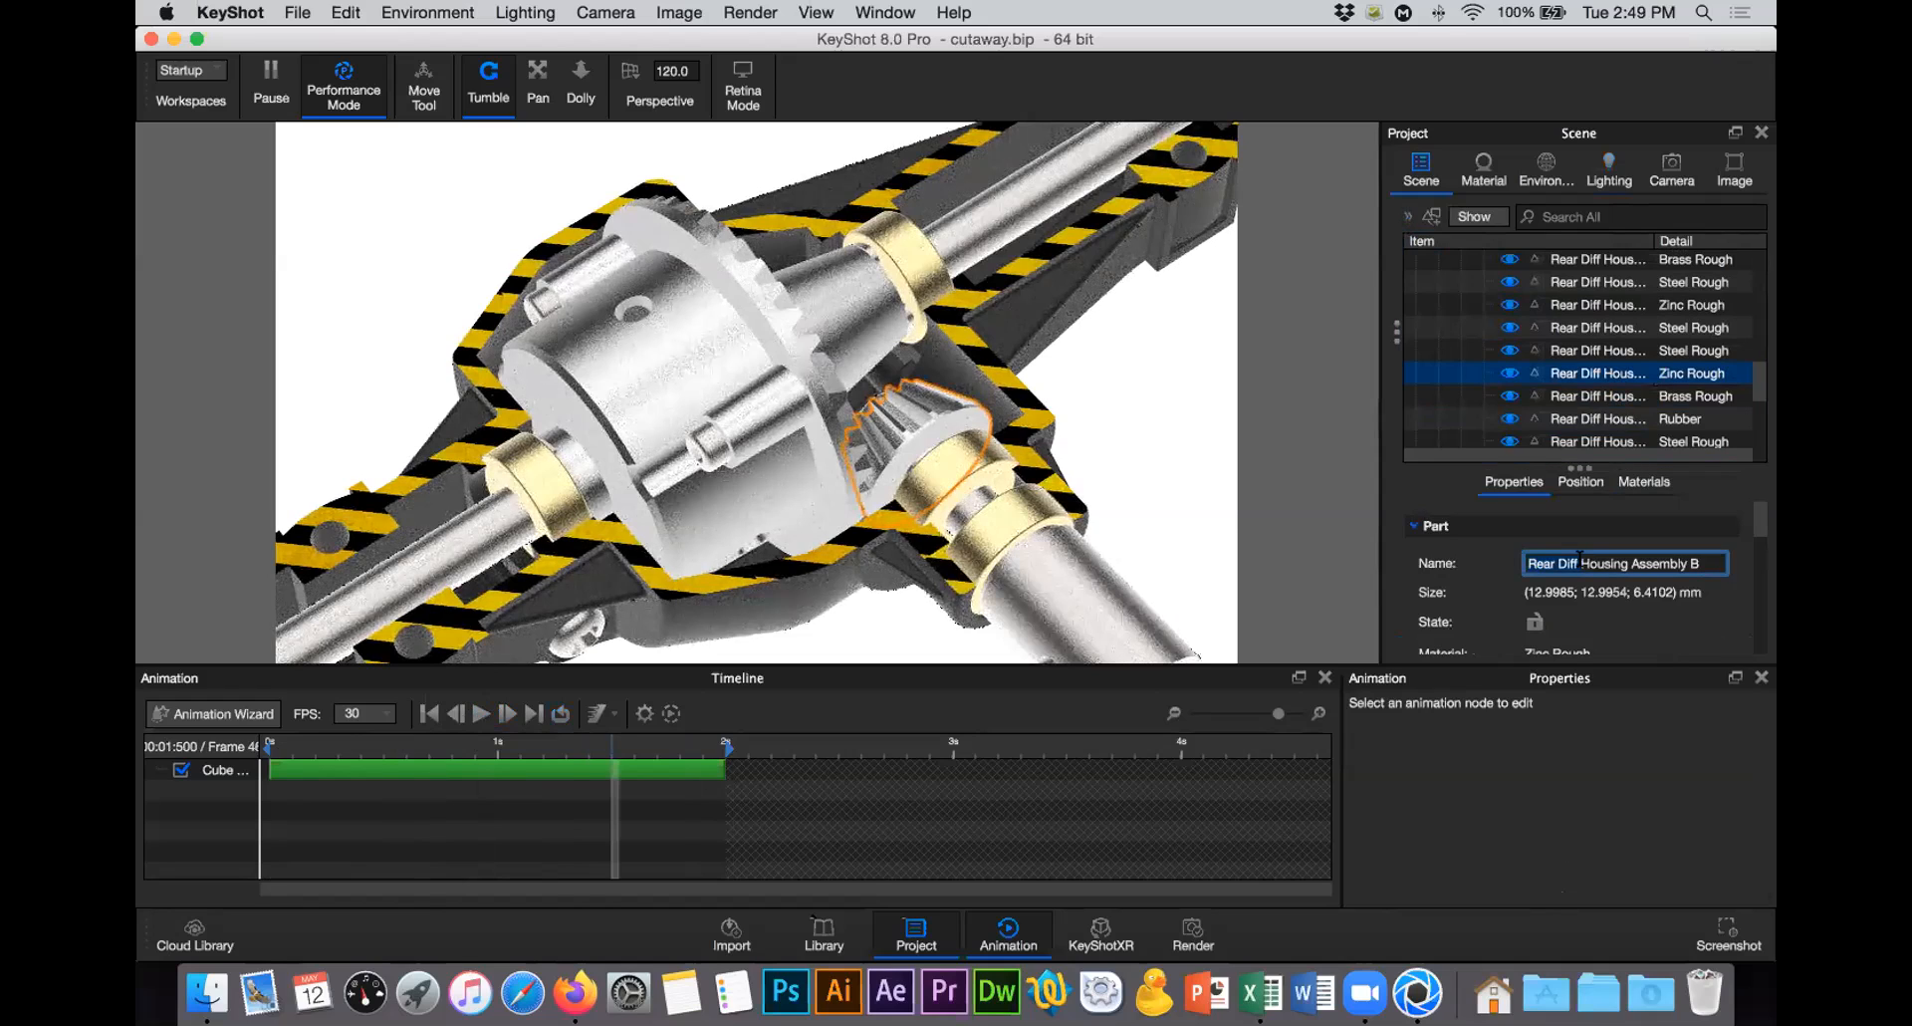
text(p)
key(BackSpace)
text(parte 1)
key(Return)
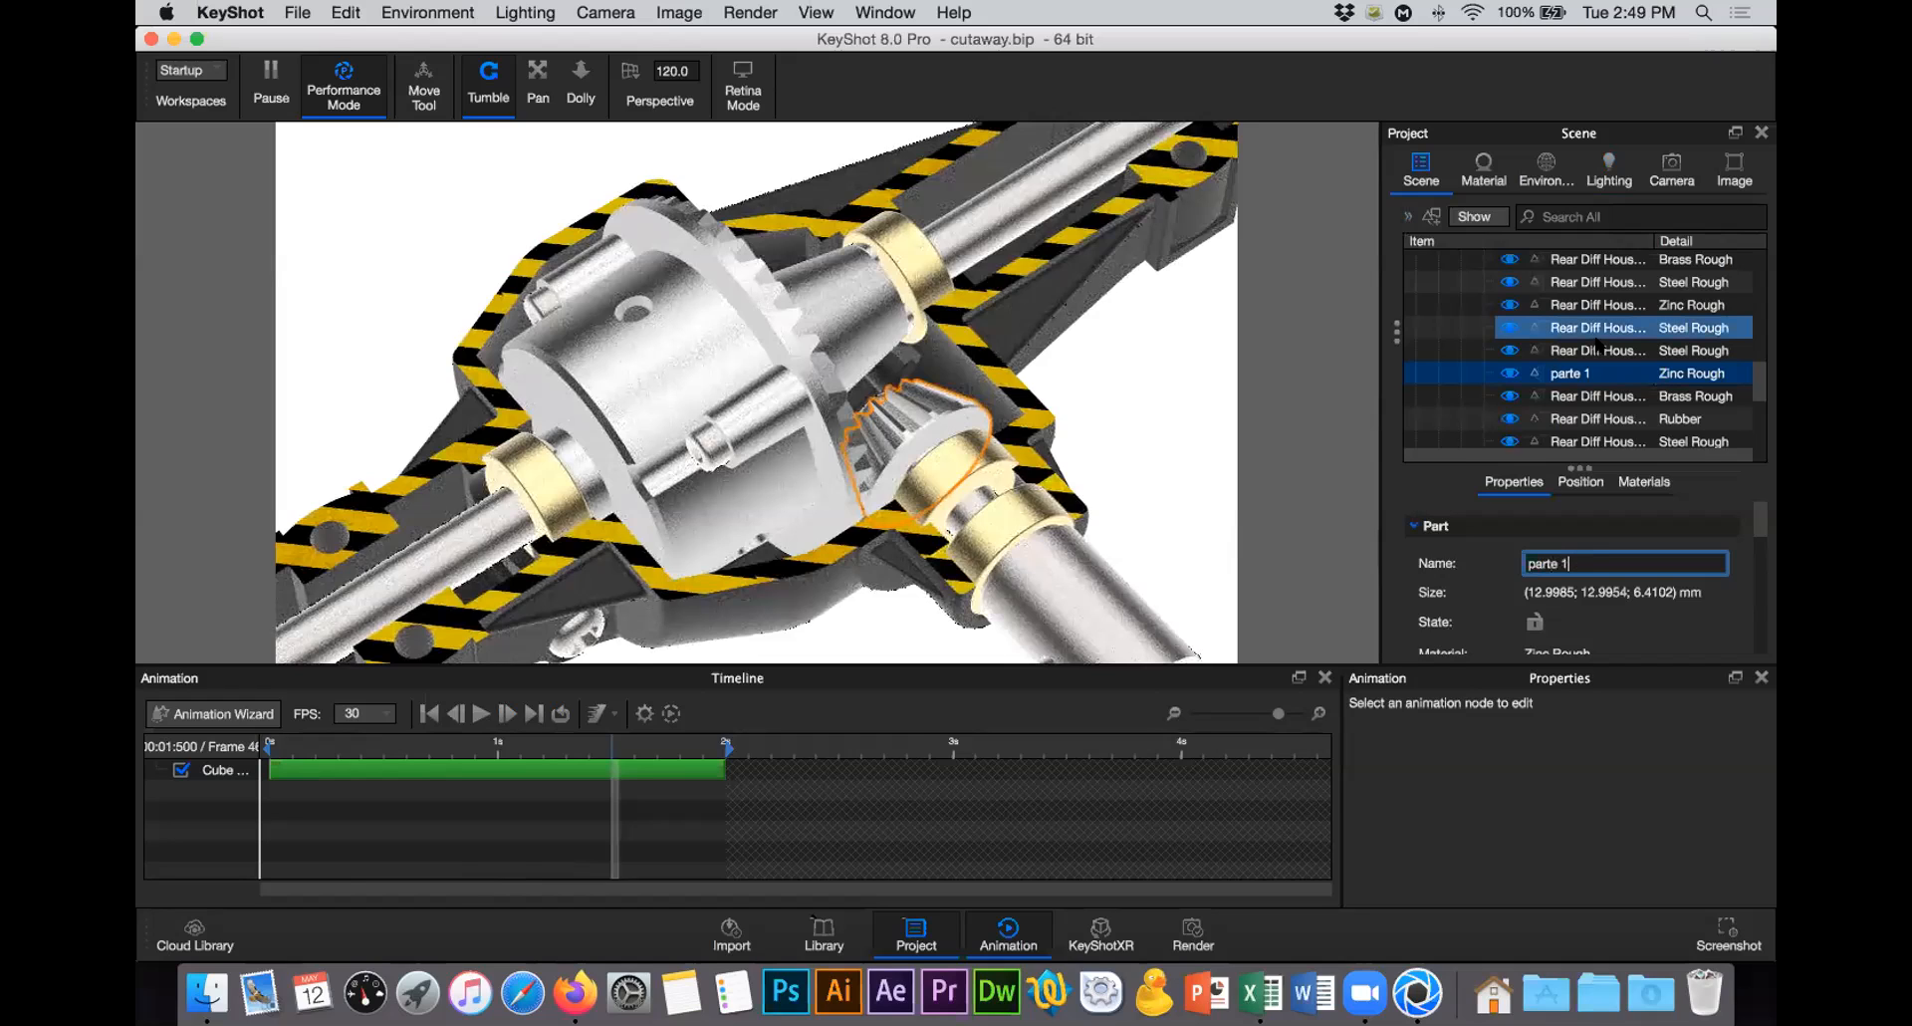
Step: Select both Zinc Rough parts of the central differential carrier, including the ring gear, and locate them in the scene tree
click(749, 283)
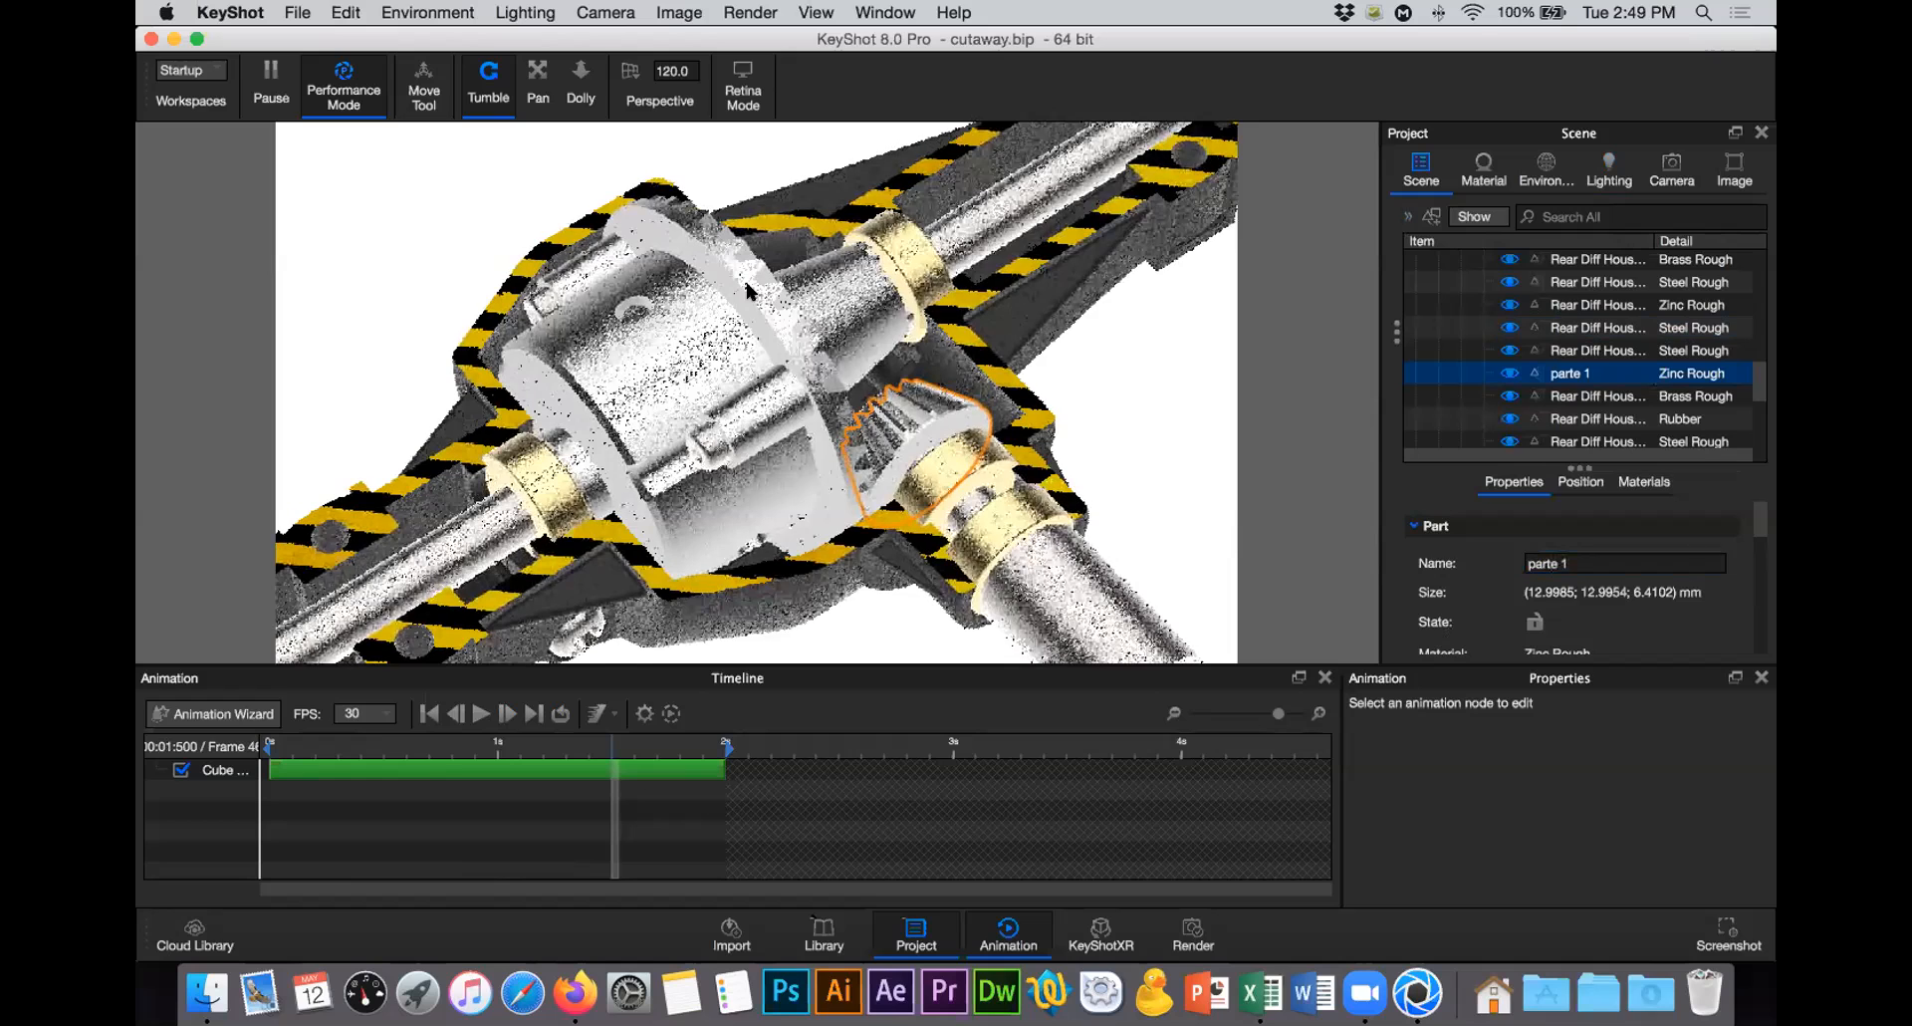
click(749, 299)
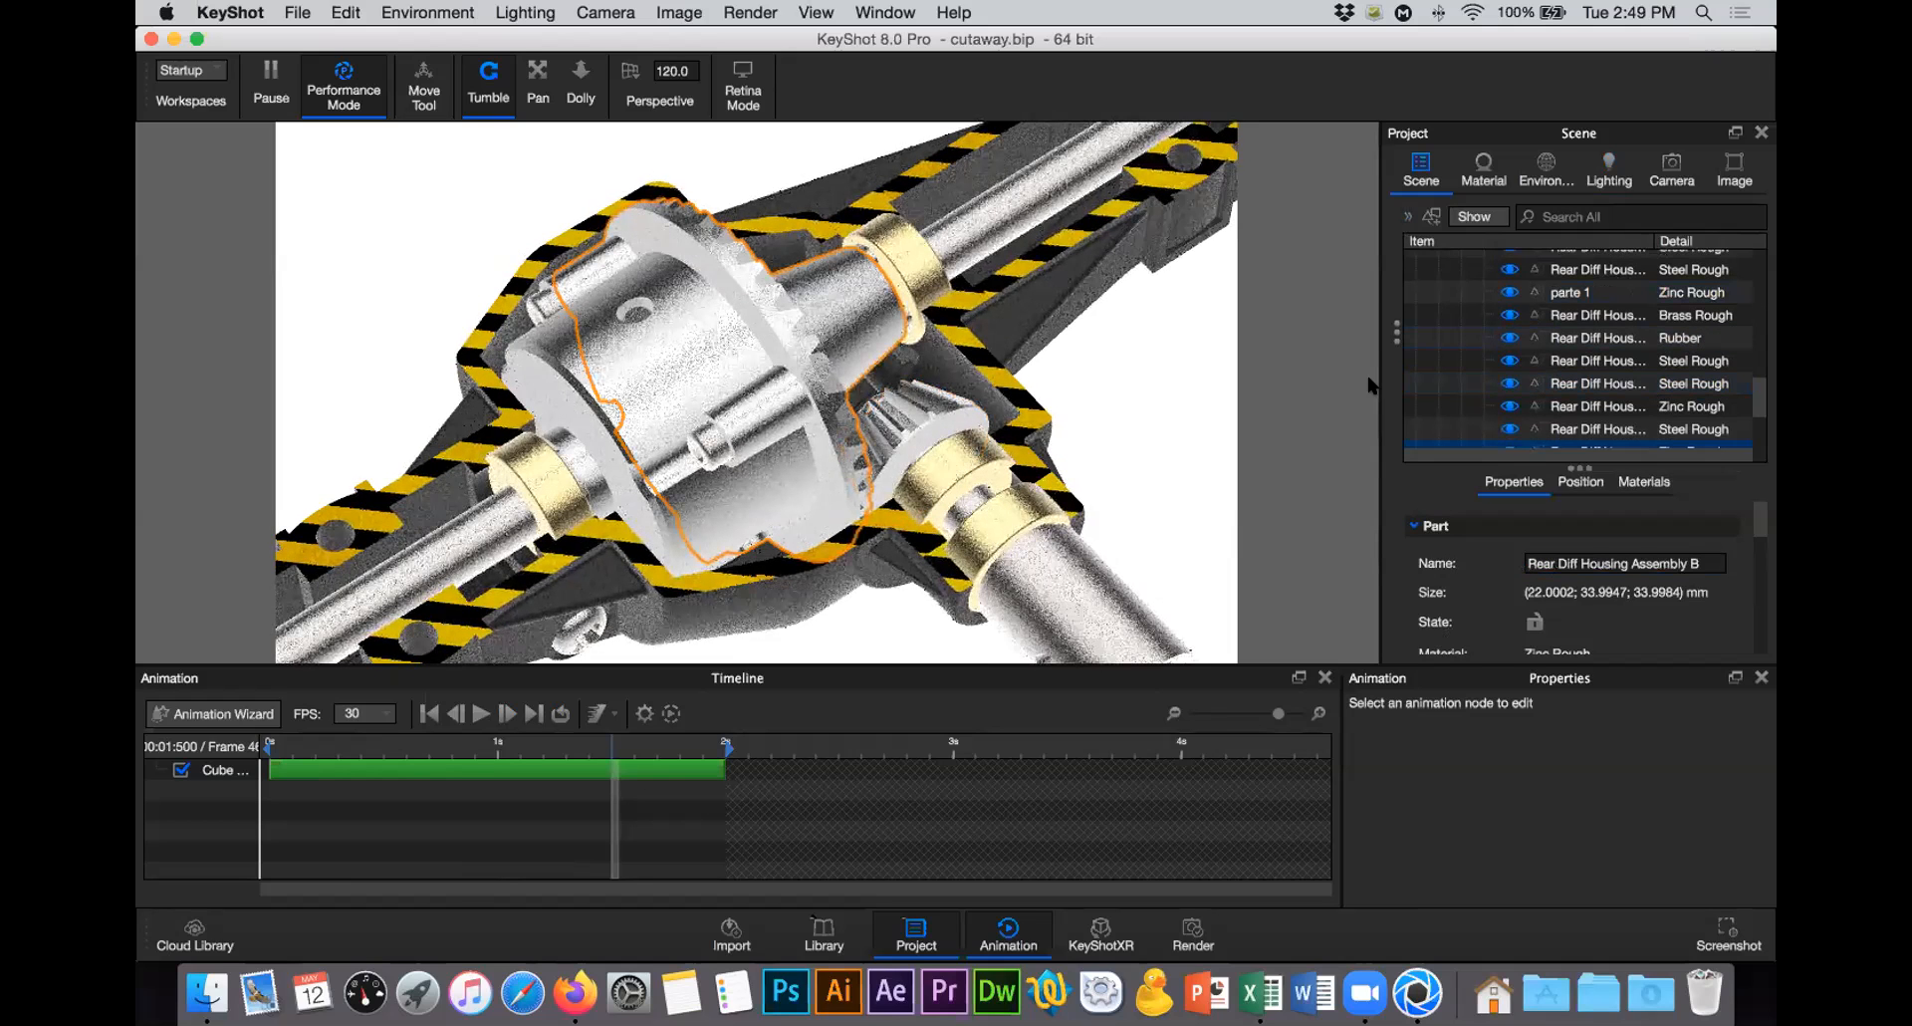
scroll(1491, 410, down, 1)
scroll(1502, 394, down, 1)
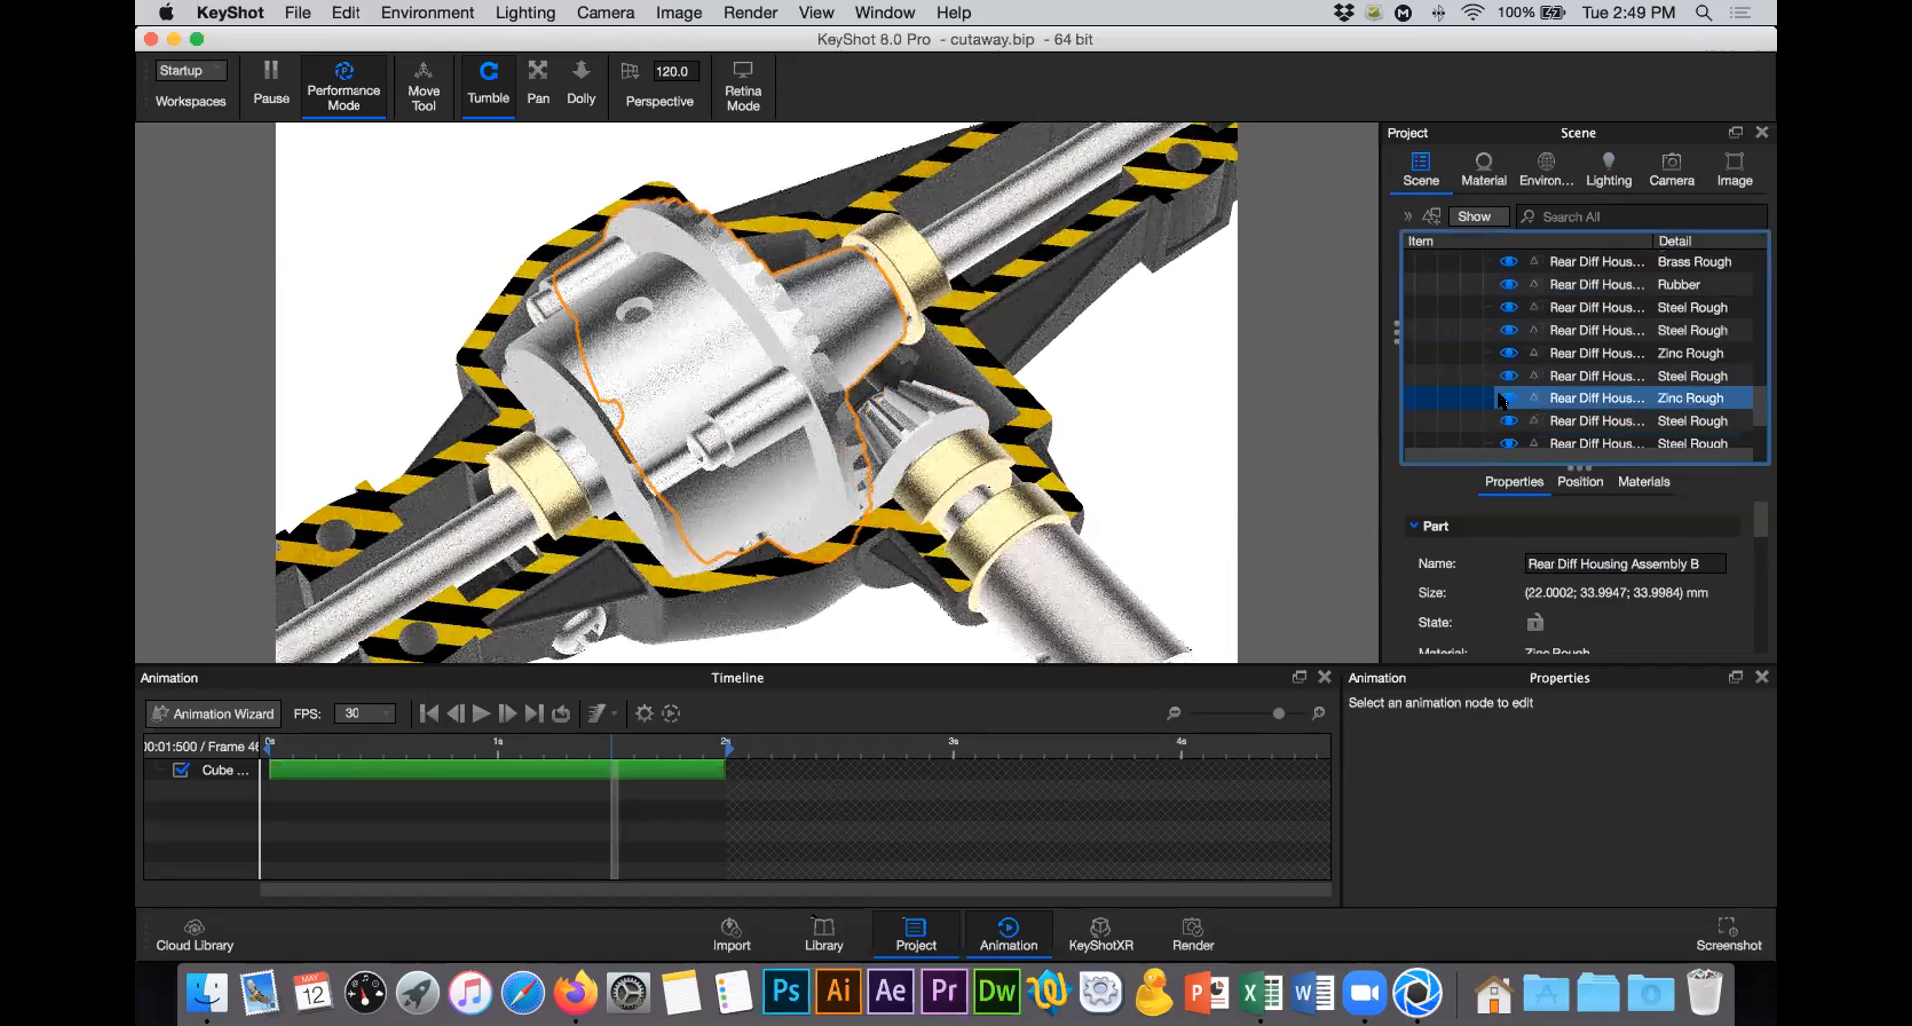
click(1504, 397)
click(1507, 398)
click(745, 326)
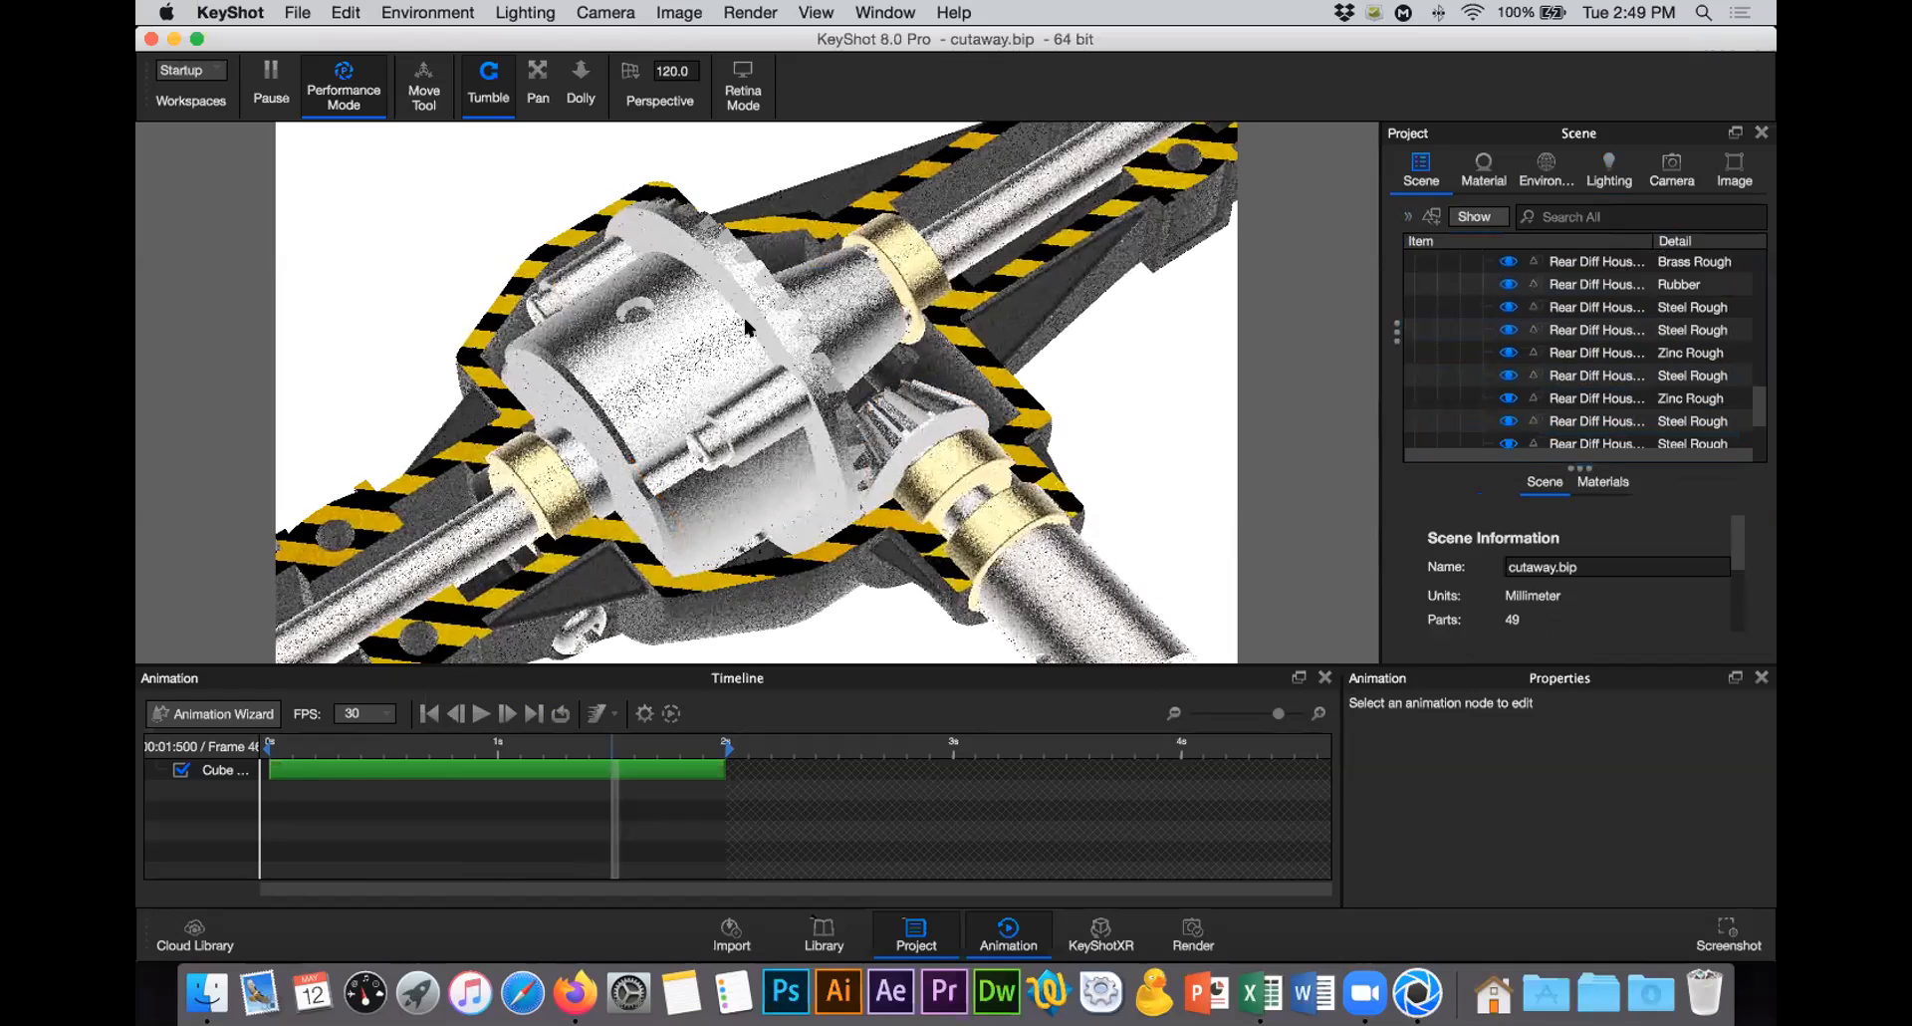
click(745, 326)
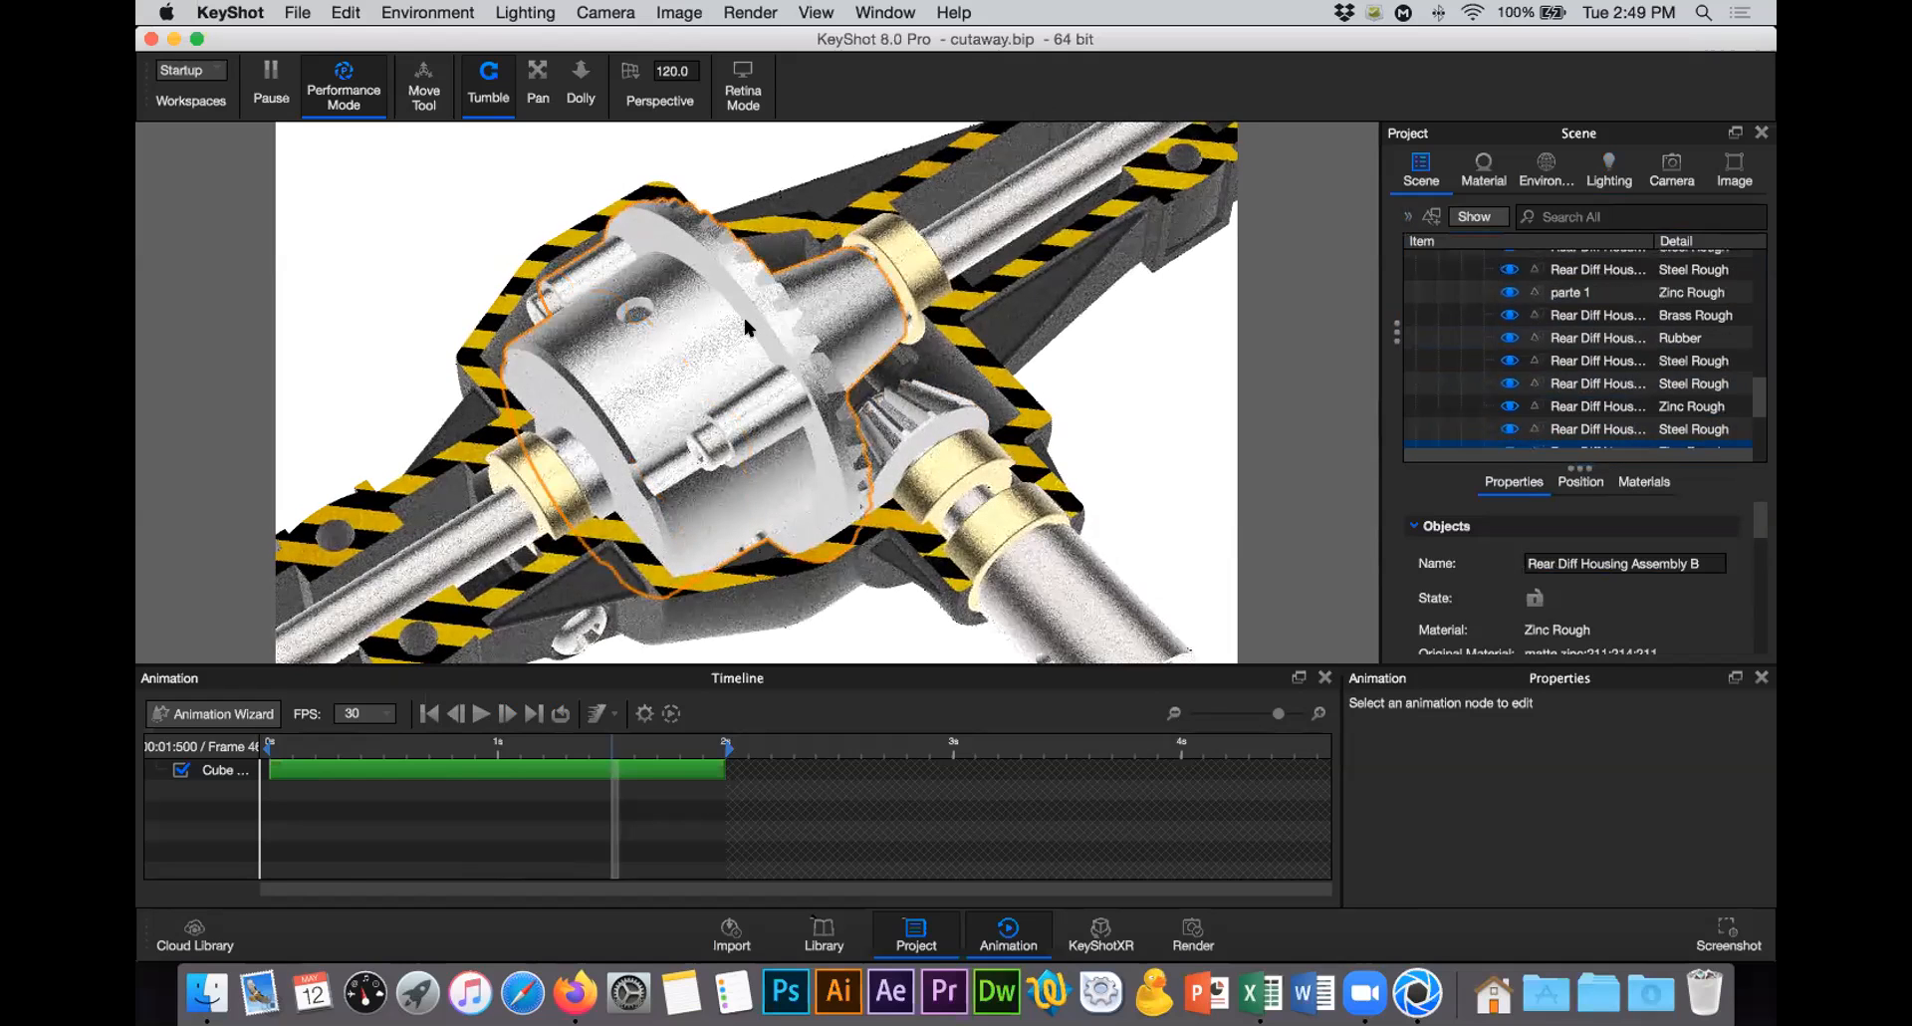
click(1540, 364)
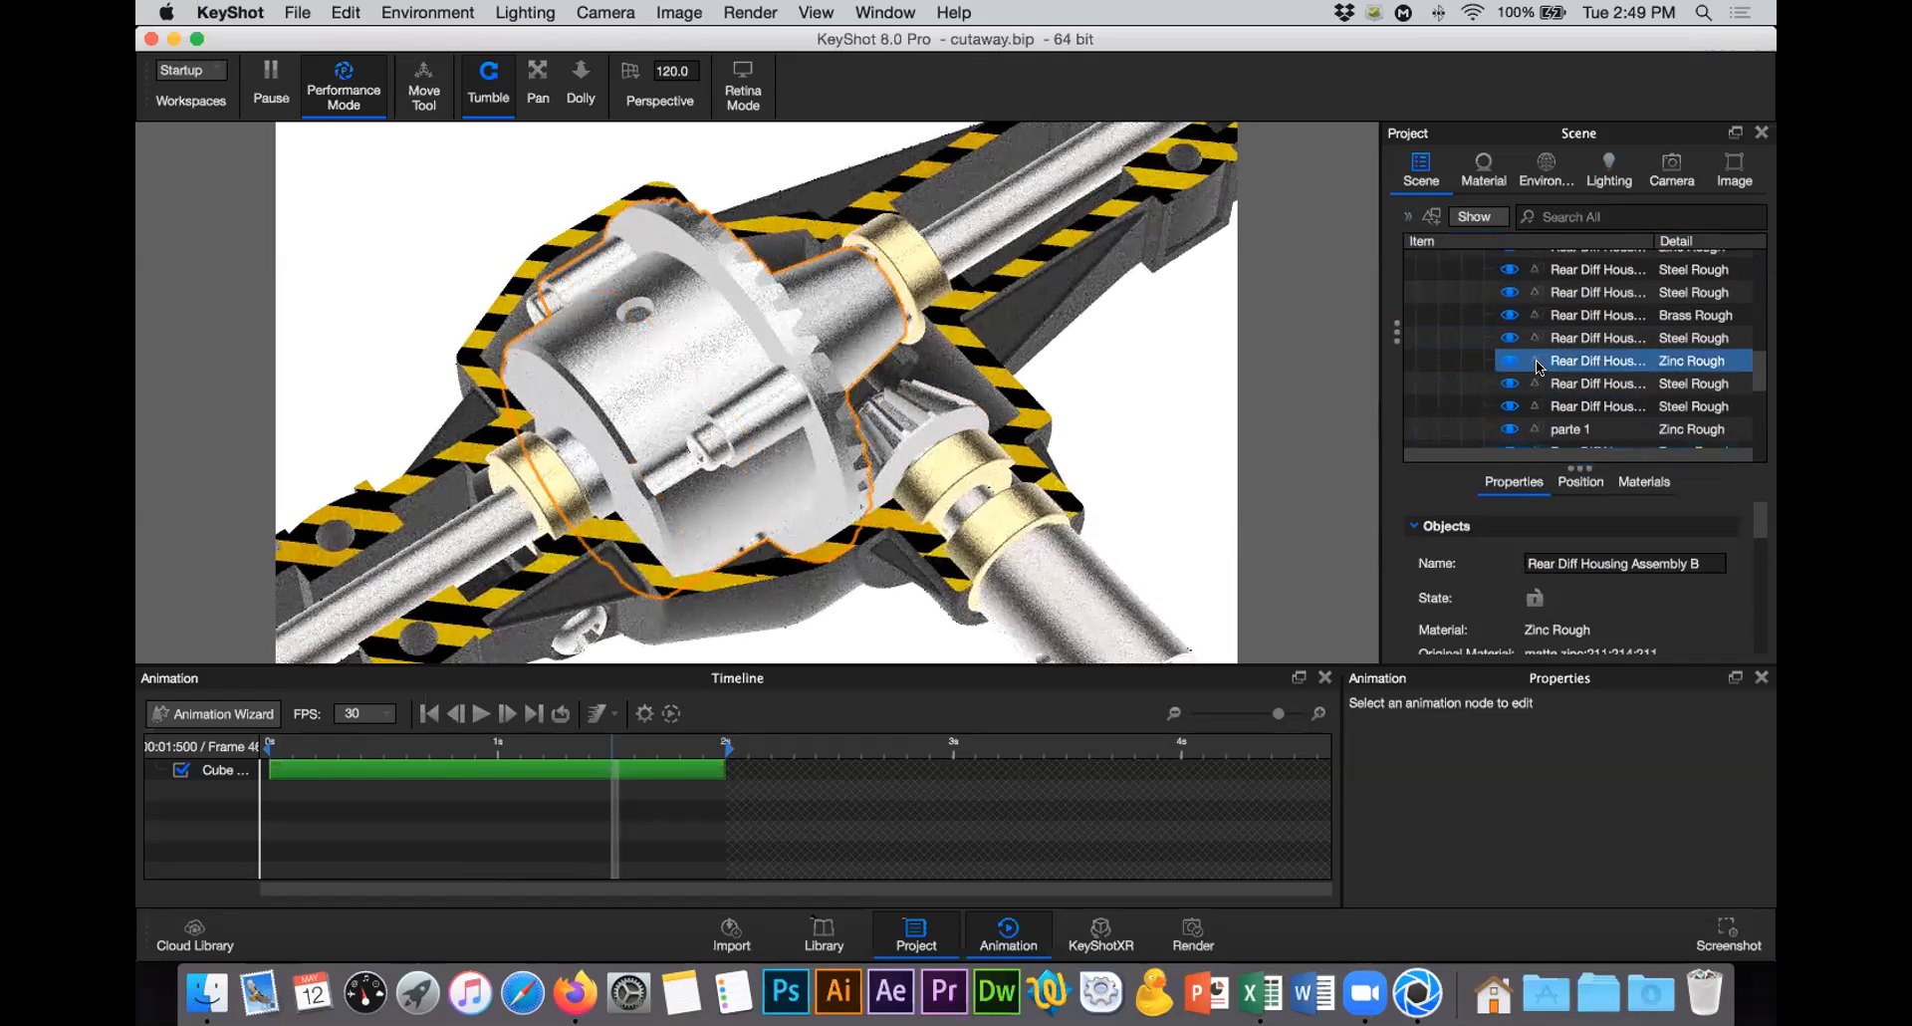
Step: Add the selected carrier parts to a new group named pieza 2 under Rear RC Truck Differential
scroll(1559, 350, down, 1)
right_click(1564, 343)
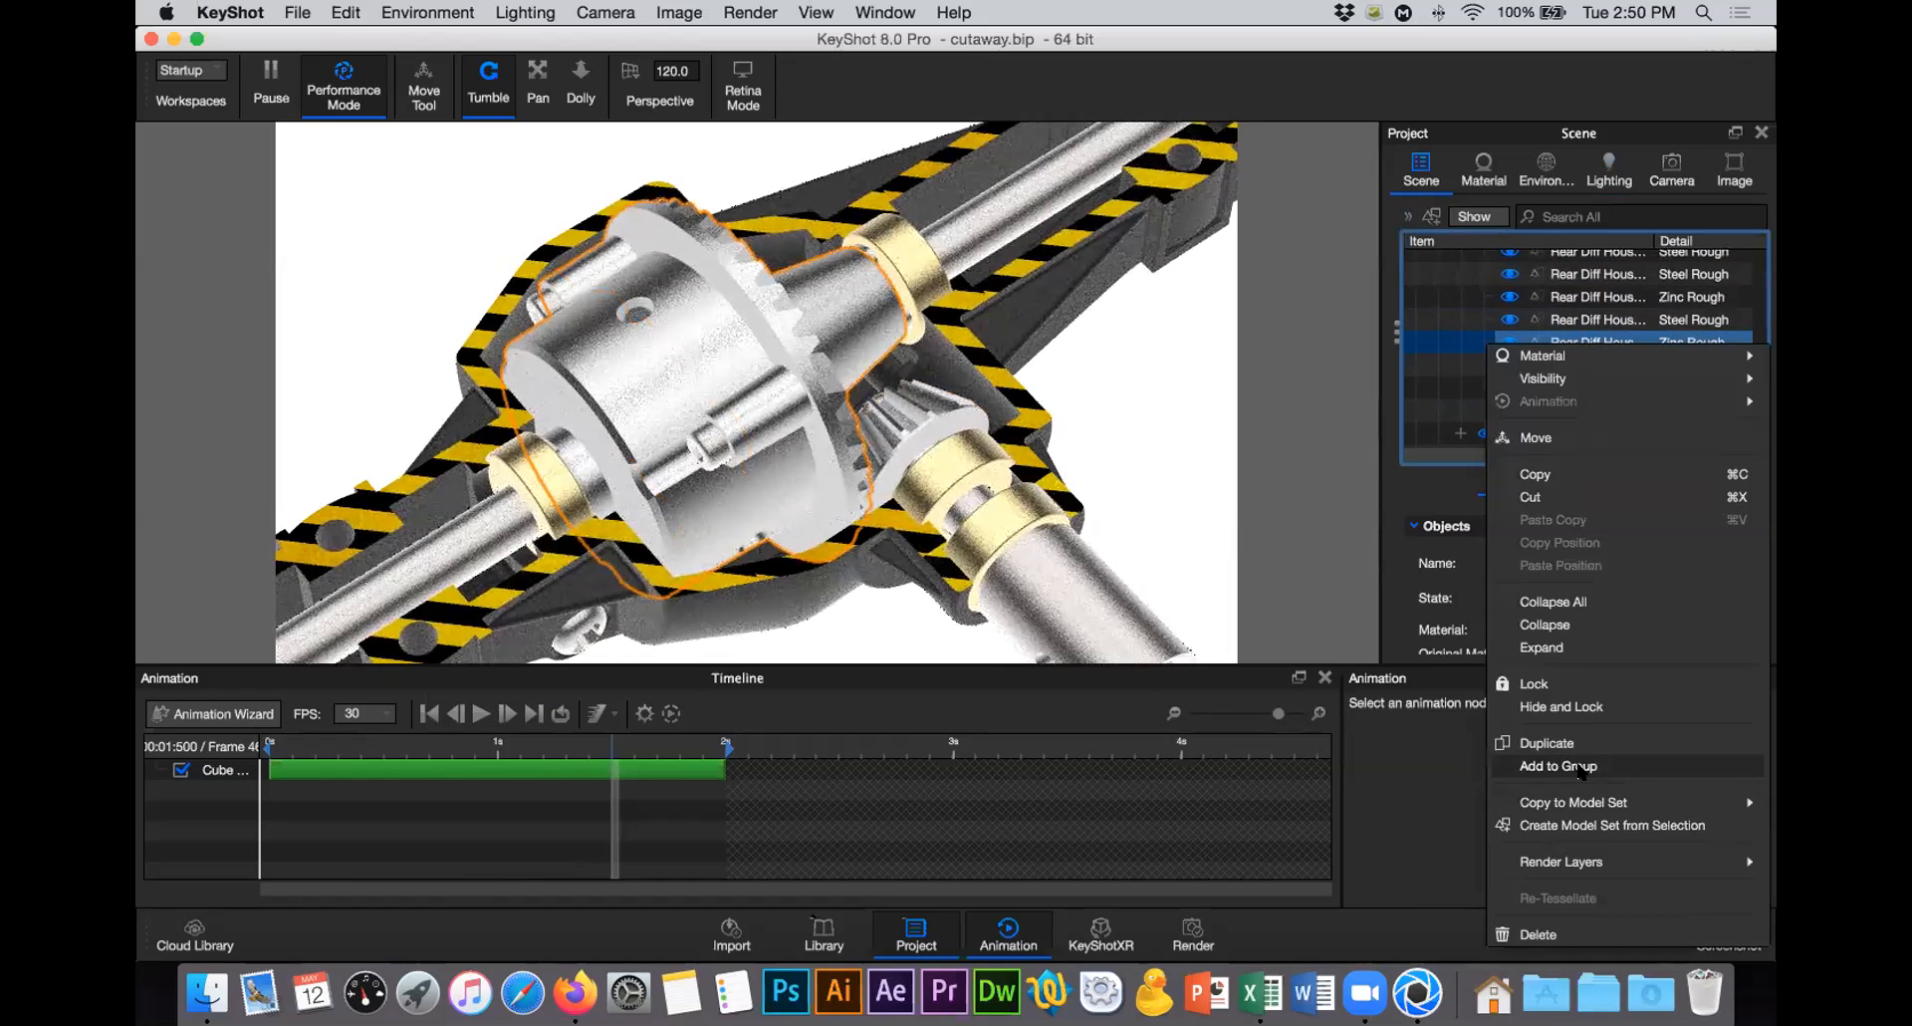
click(1561, 766)
click(845, 174)
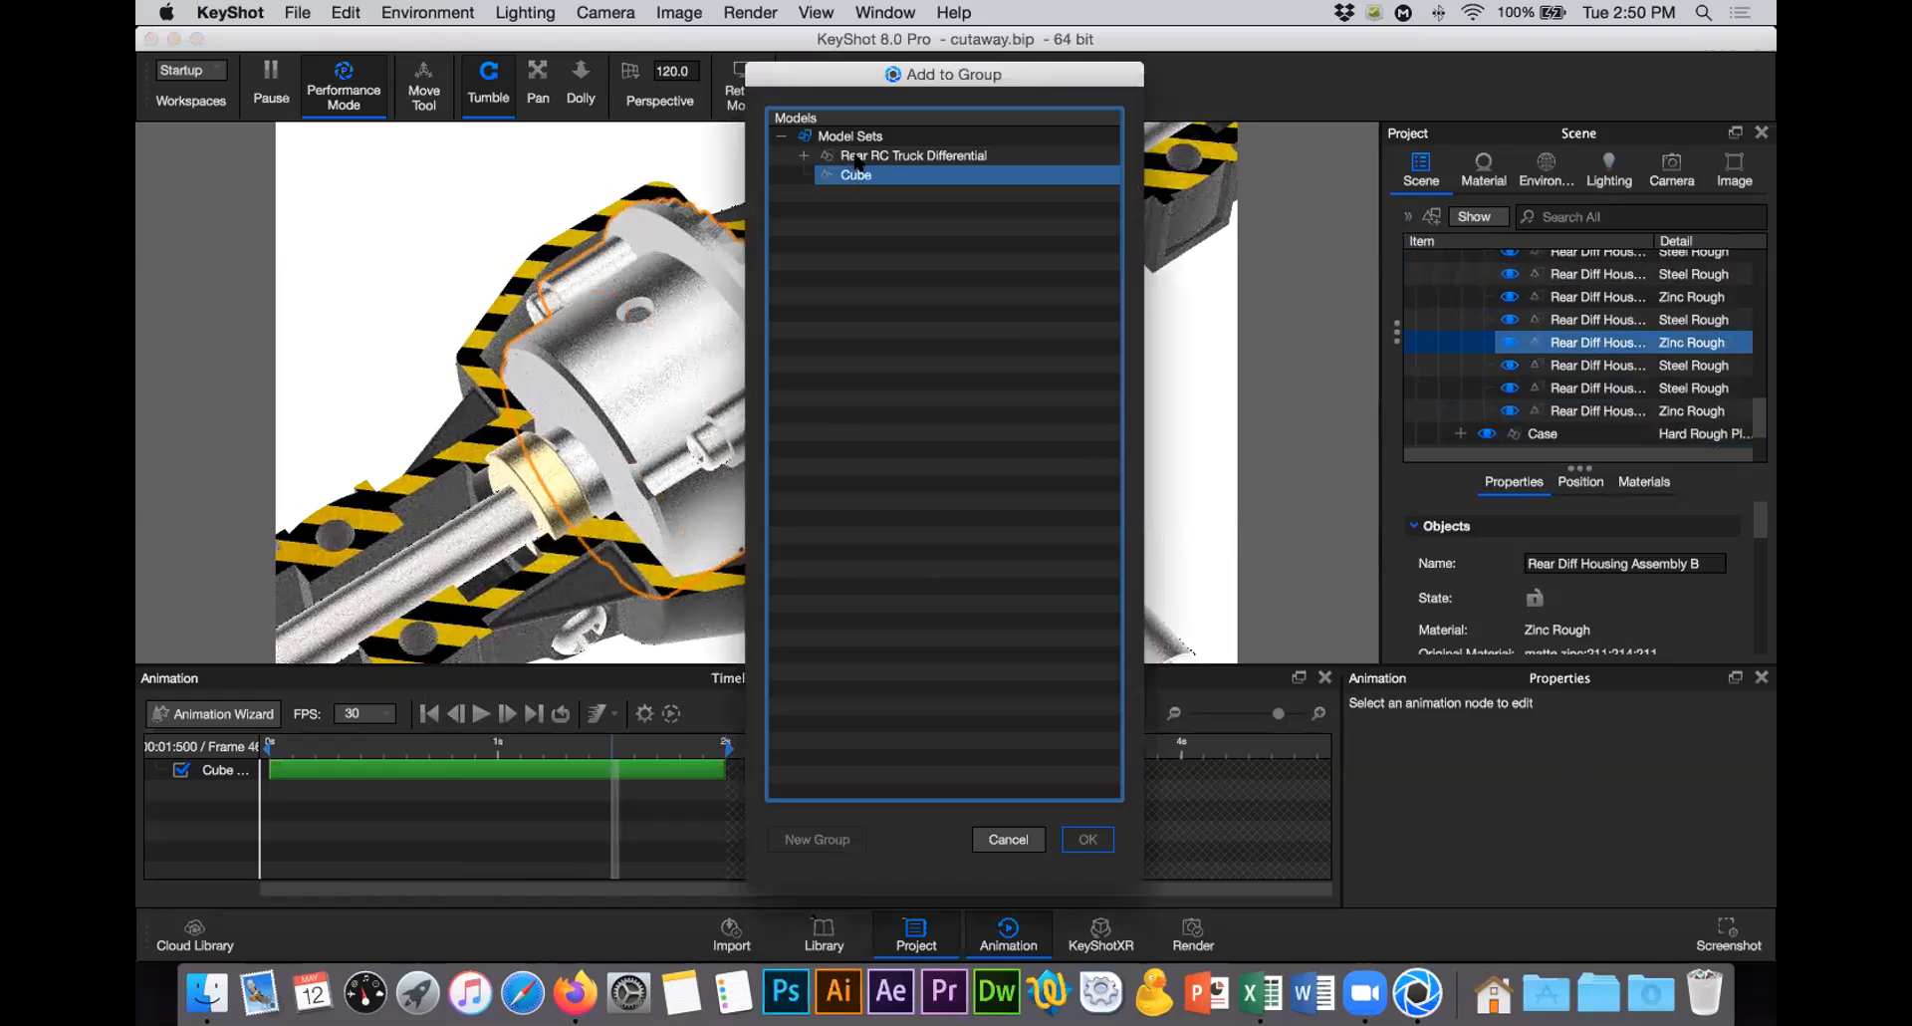
click(802, 156)
click(803, 156)
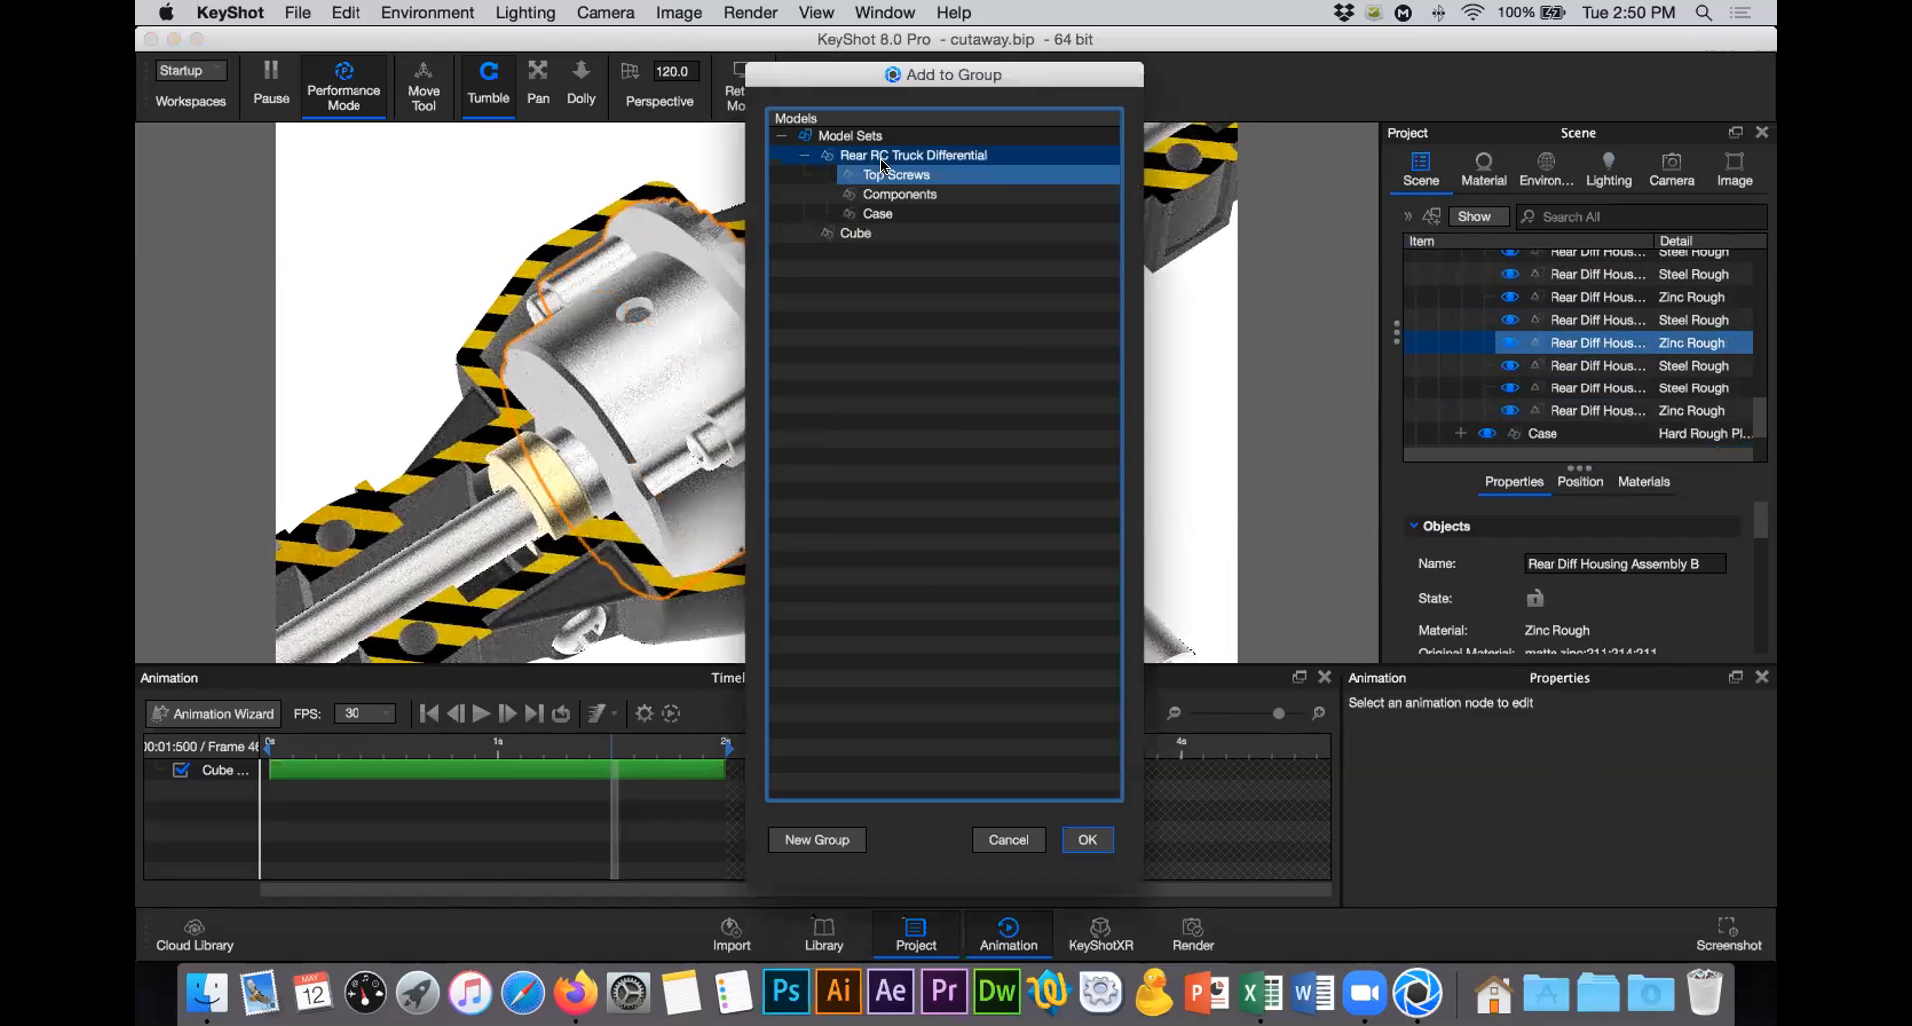
click(817, 838)
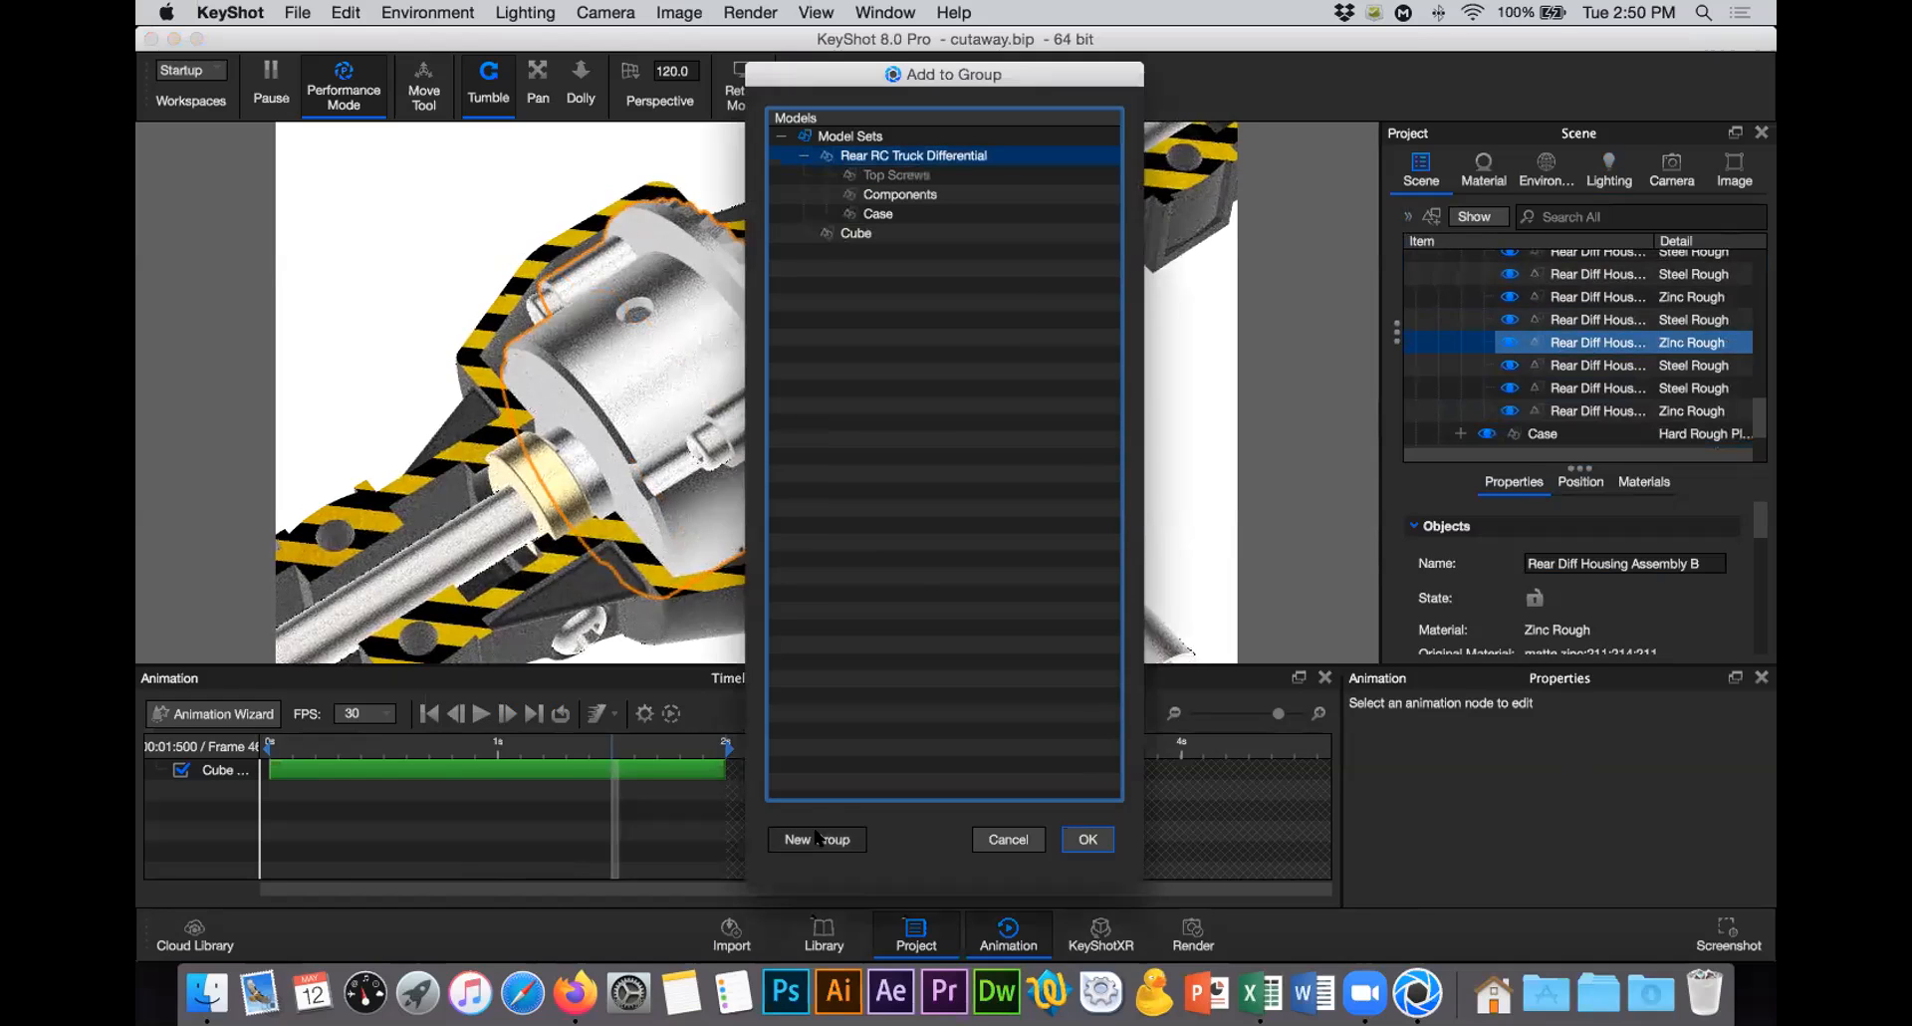
text(pie)
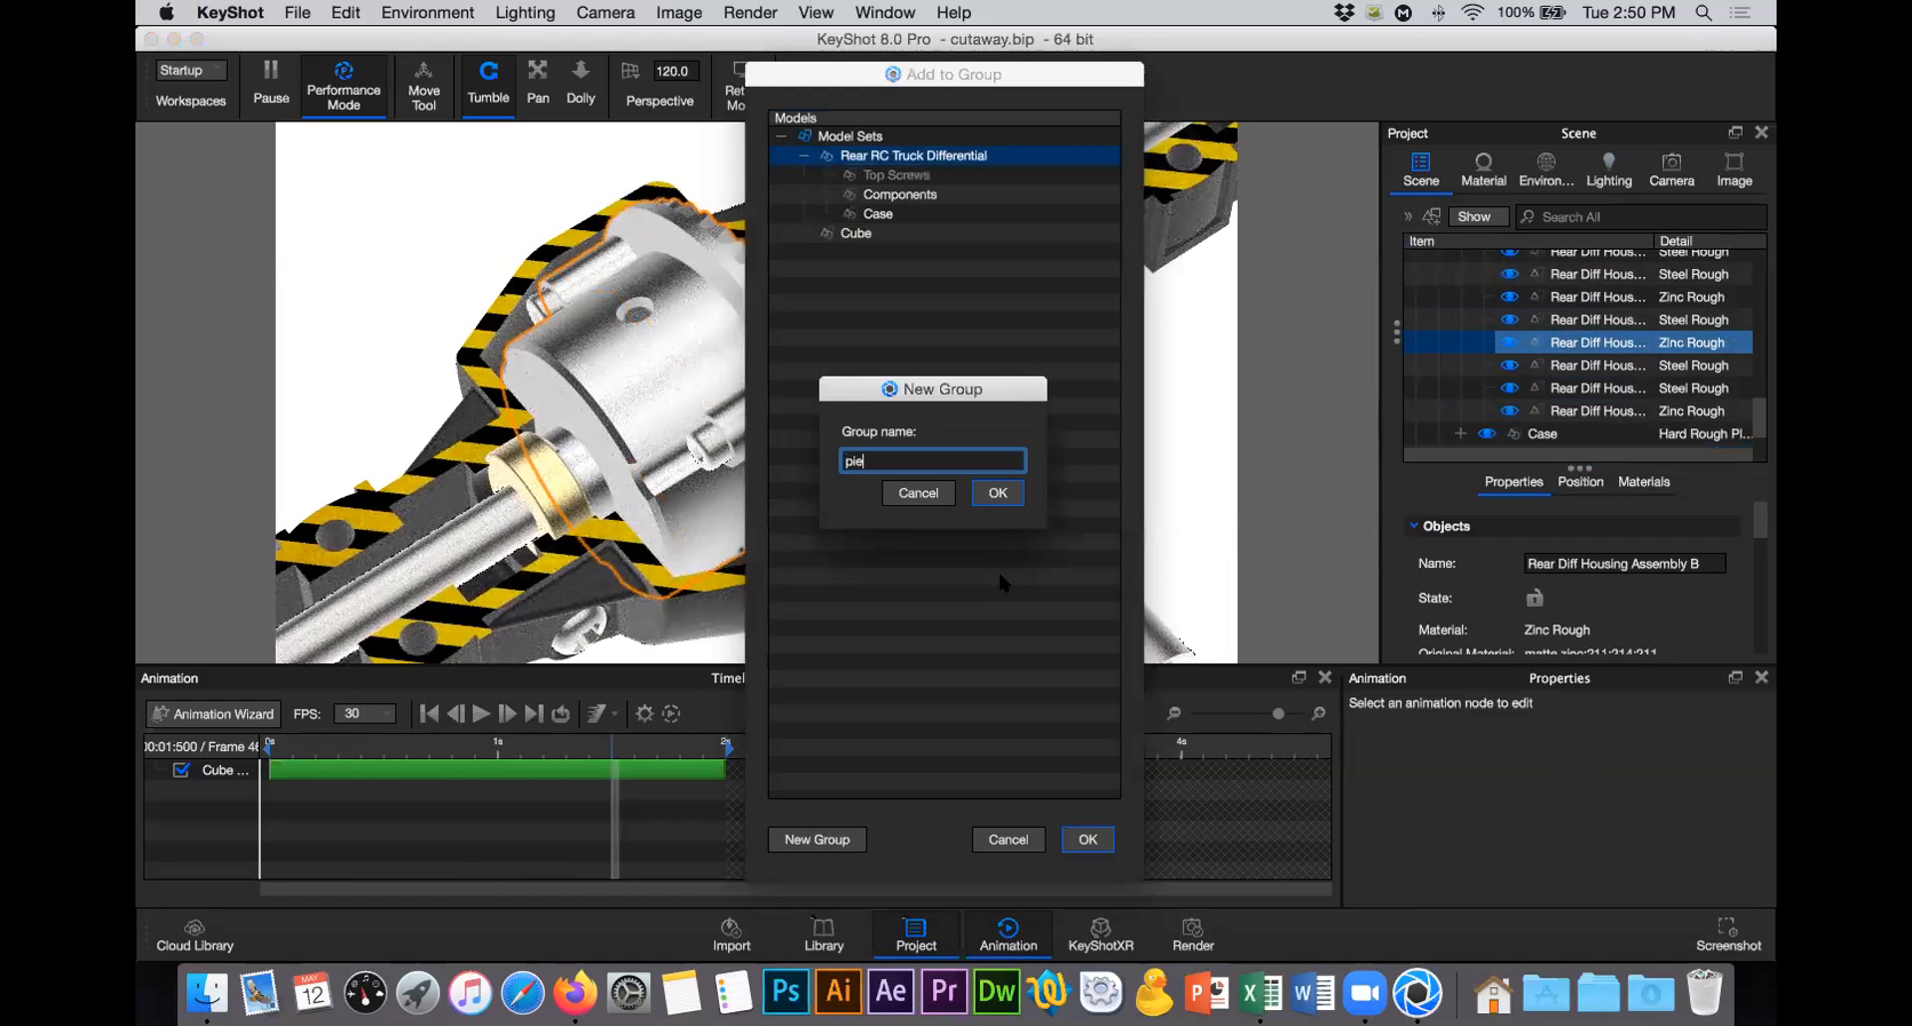
text(za 2)
key(Return)
click(902, 175)
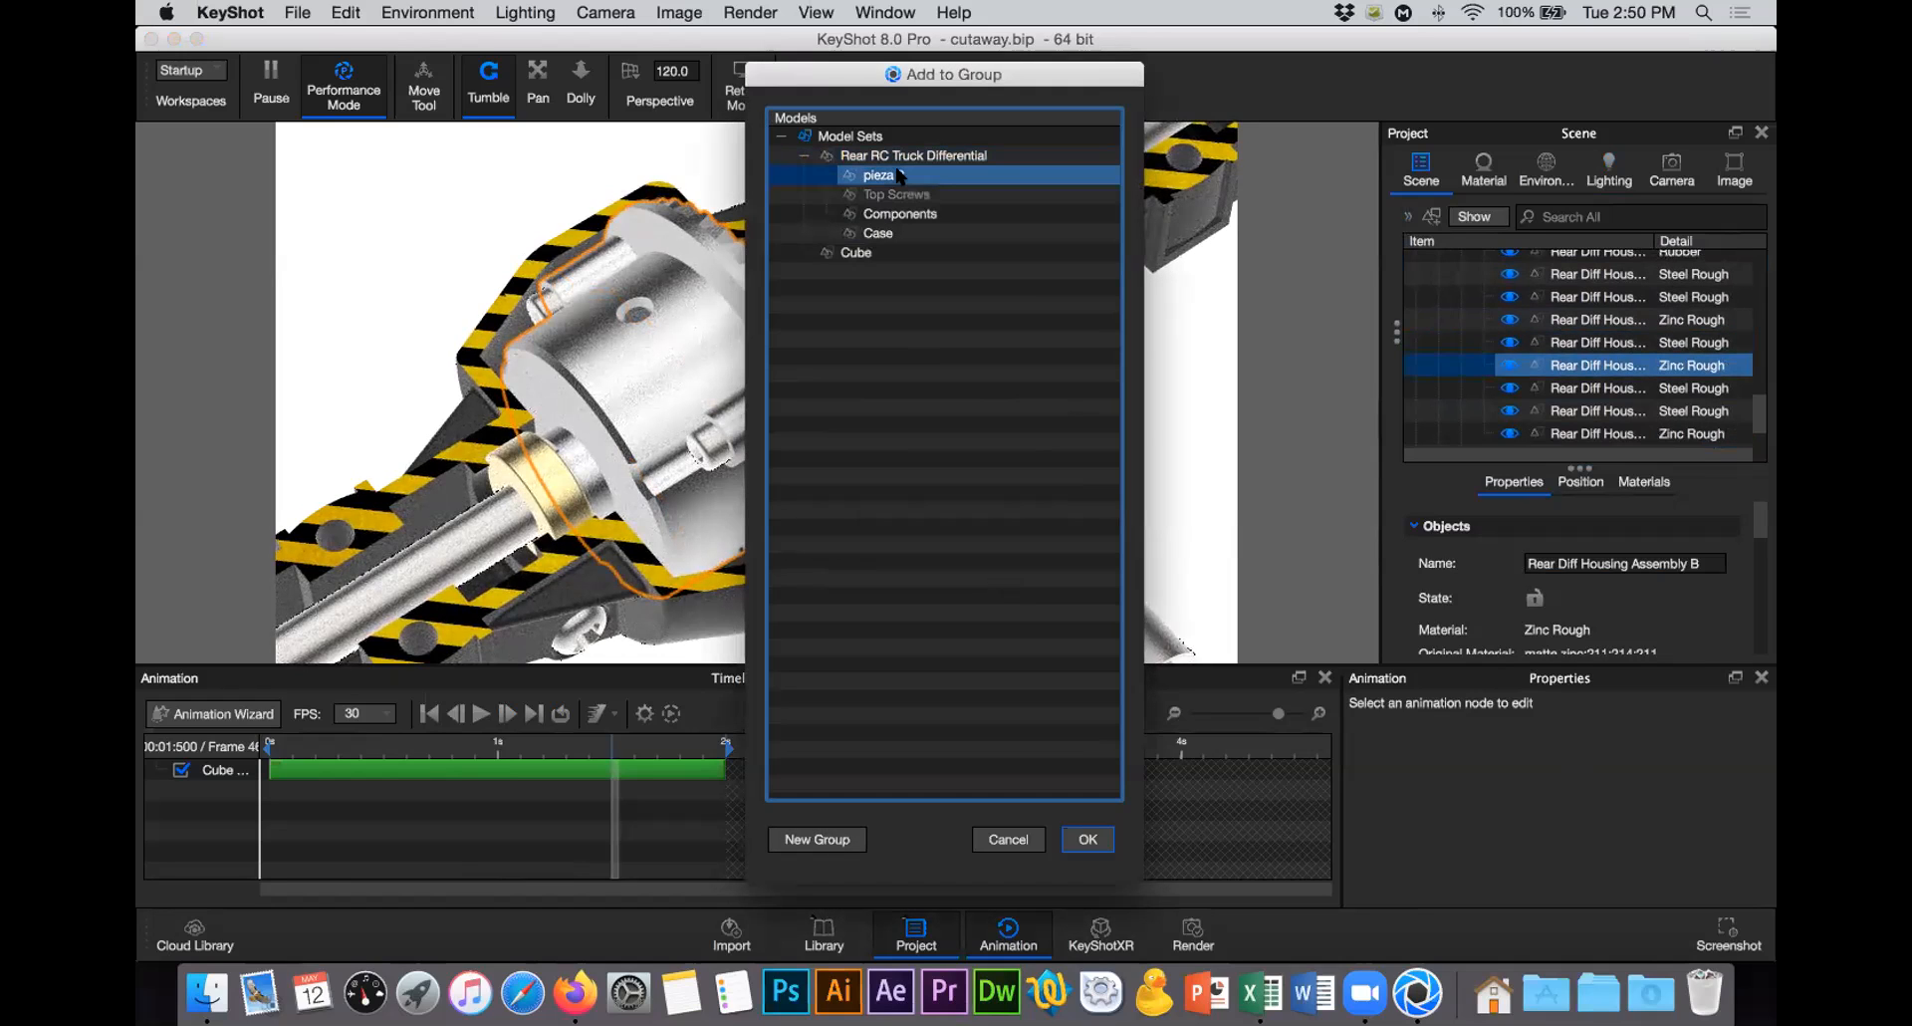
click(1076, 839)
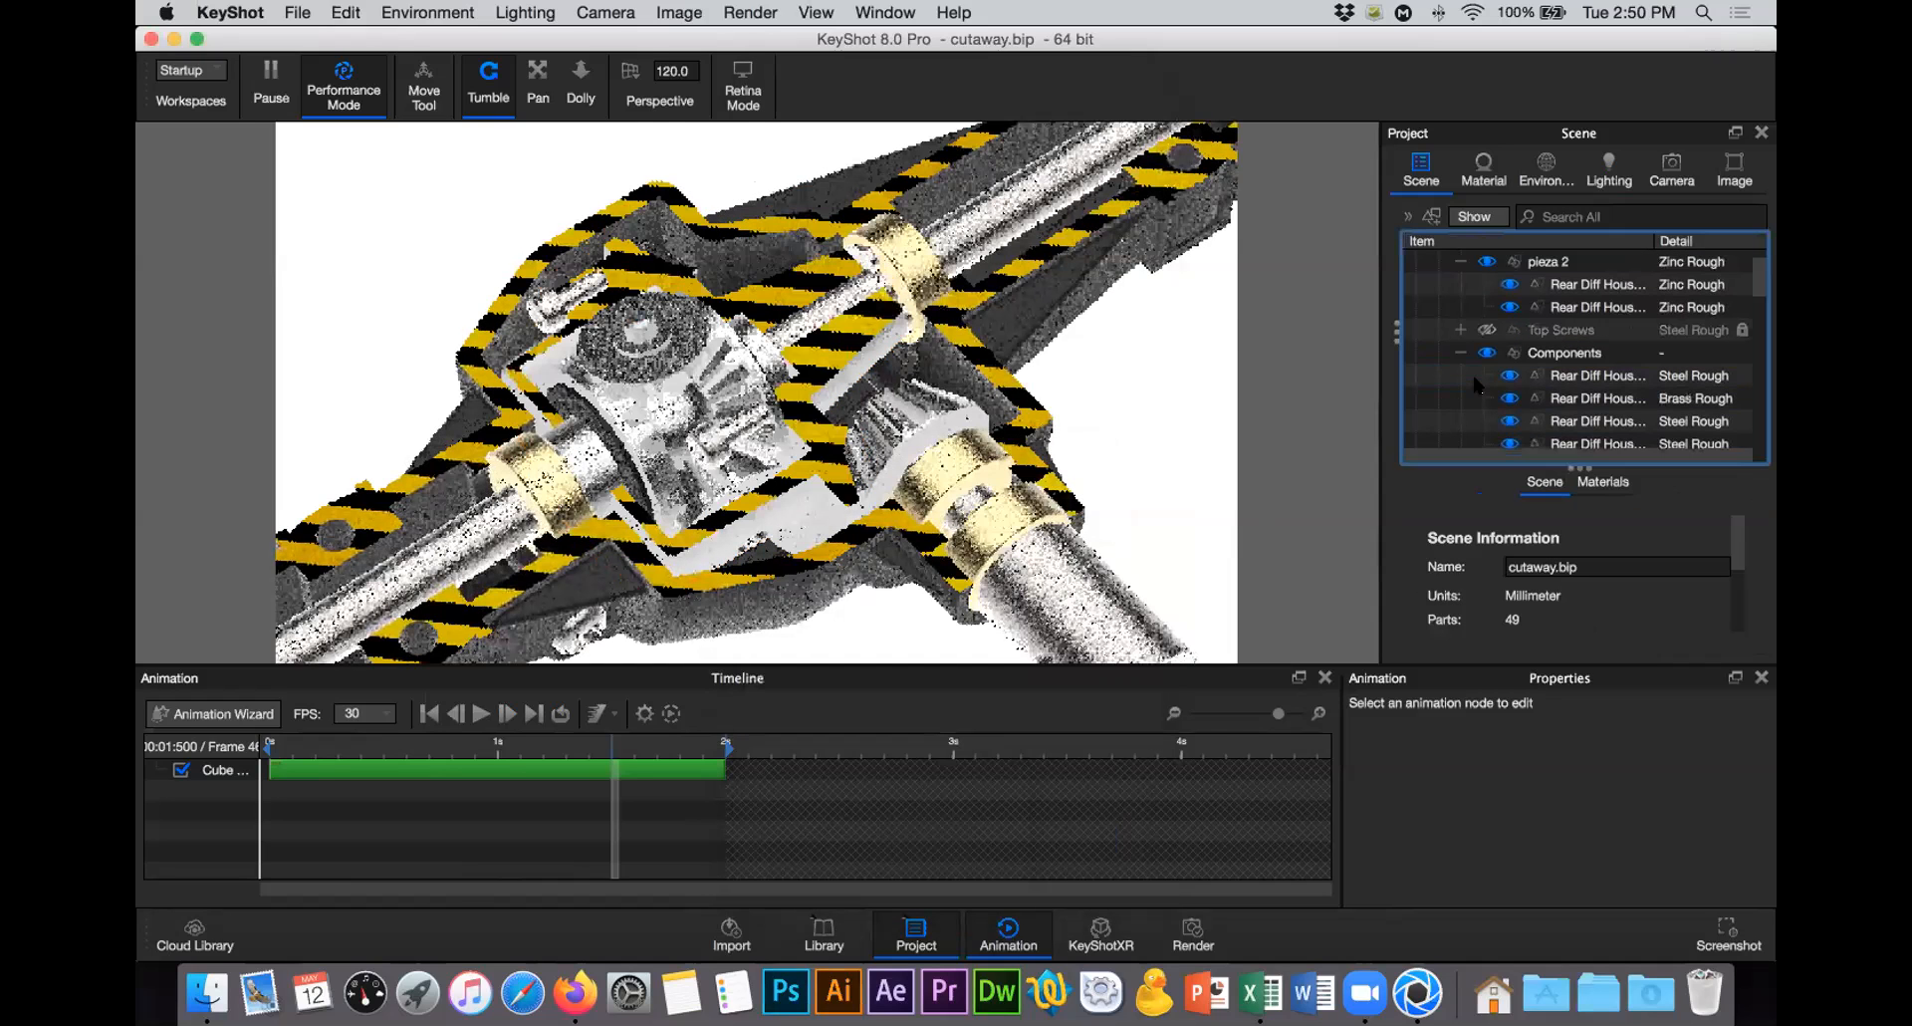
Step: Collapse the Components group in the scene tree and select the pieza 2 group
click(1568, 376)
click(1460, 354)
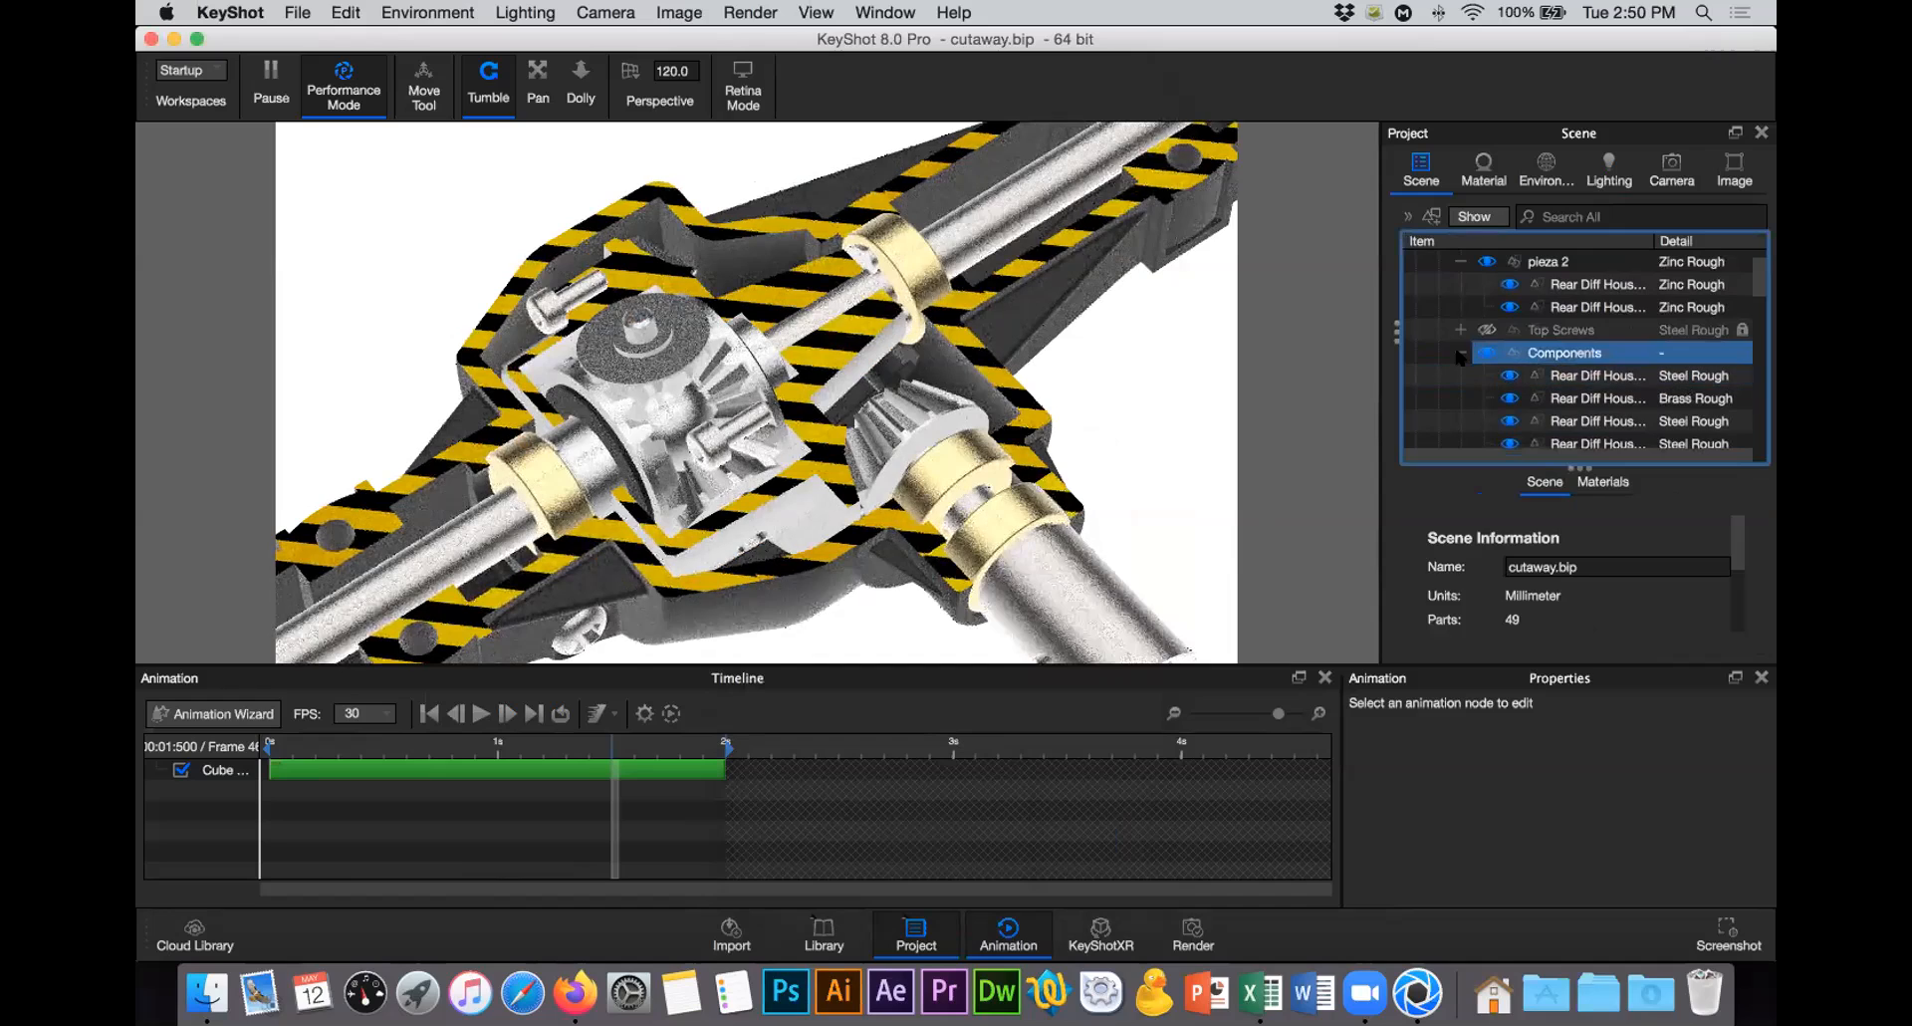
click(1460, 353)
click(1567, 261)
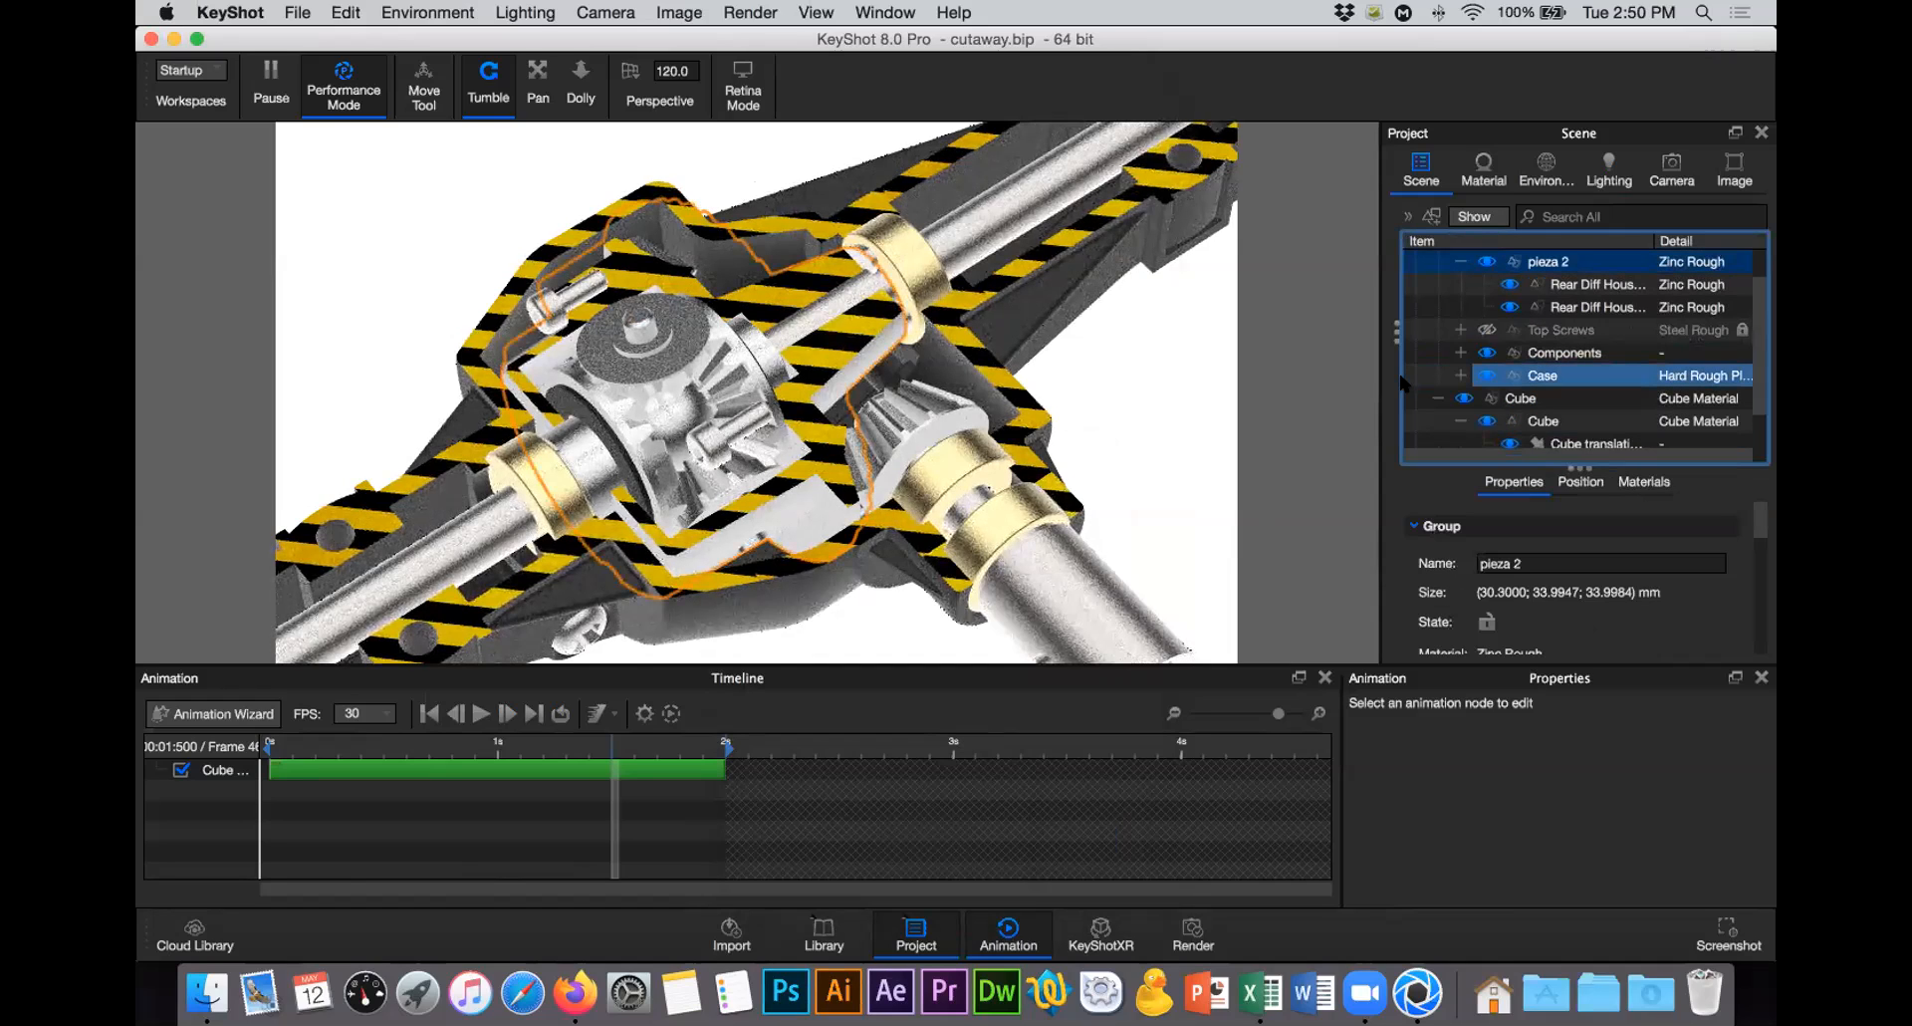
Step: Open the Cube Material cutaway properties and examine its excluded nodes
click(1484, 167)
click(1635, 603)
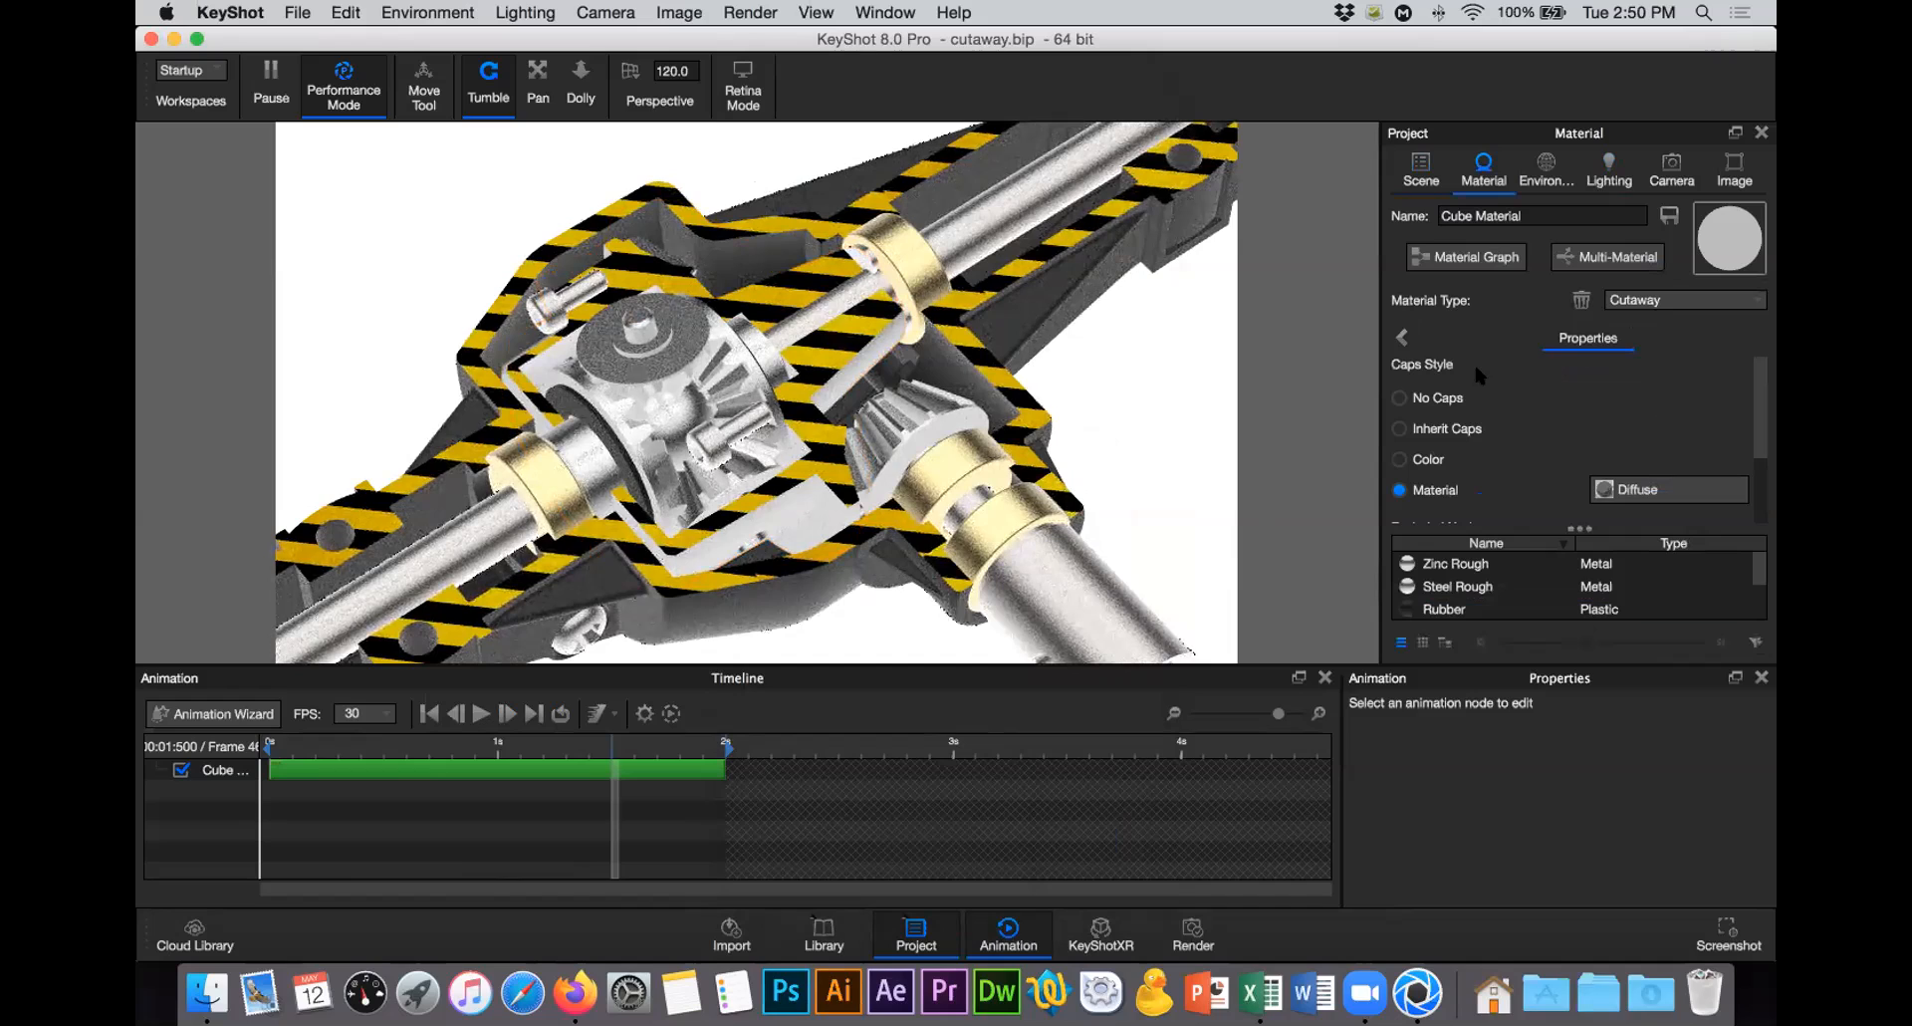
scroll(1647, 503, down, 1)
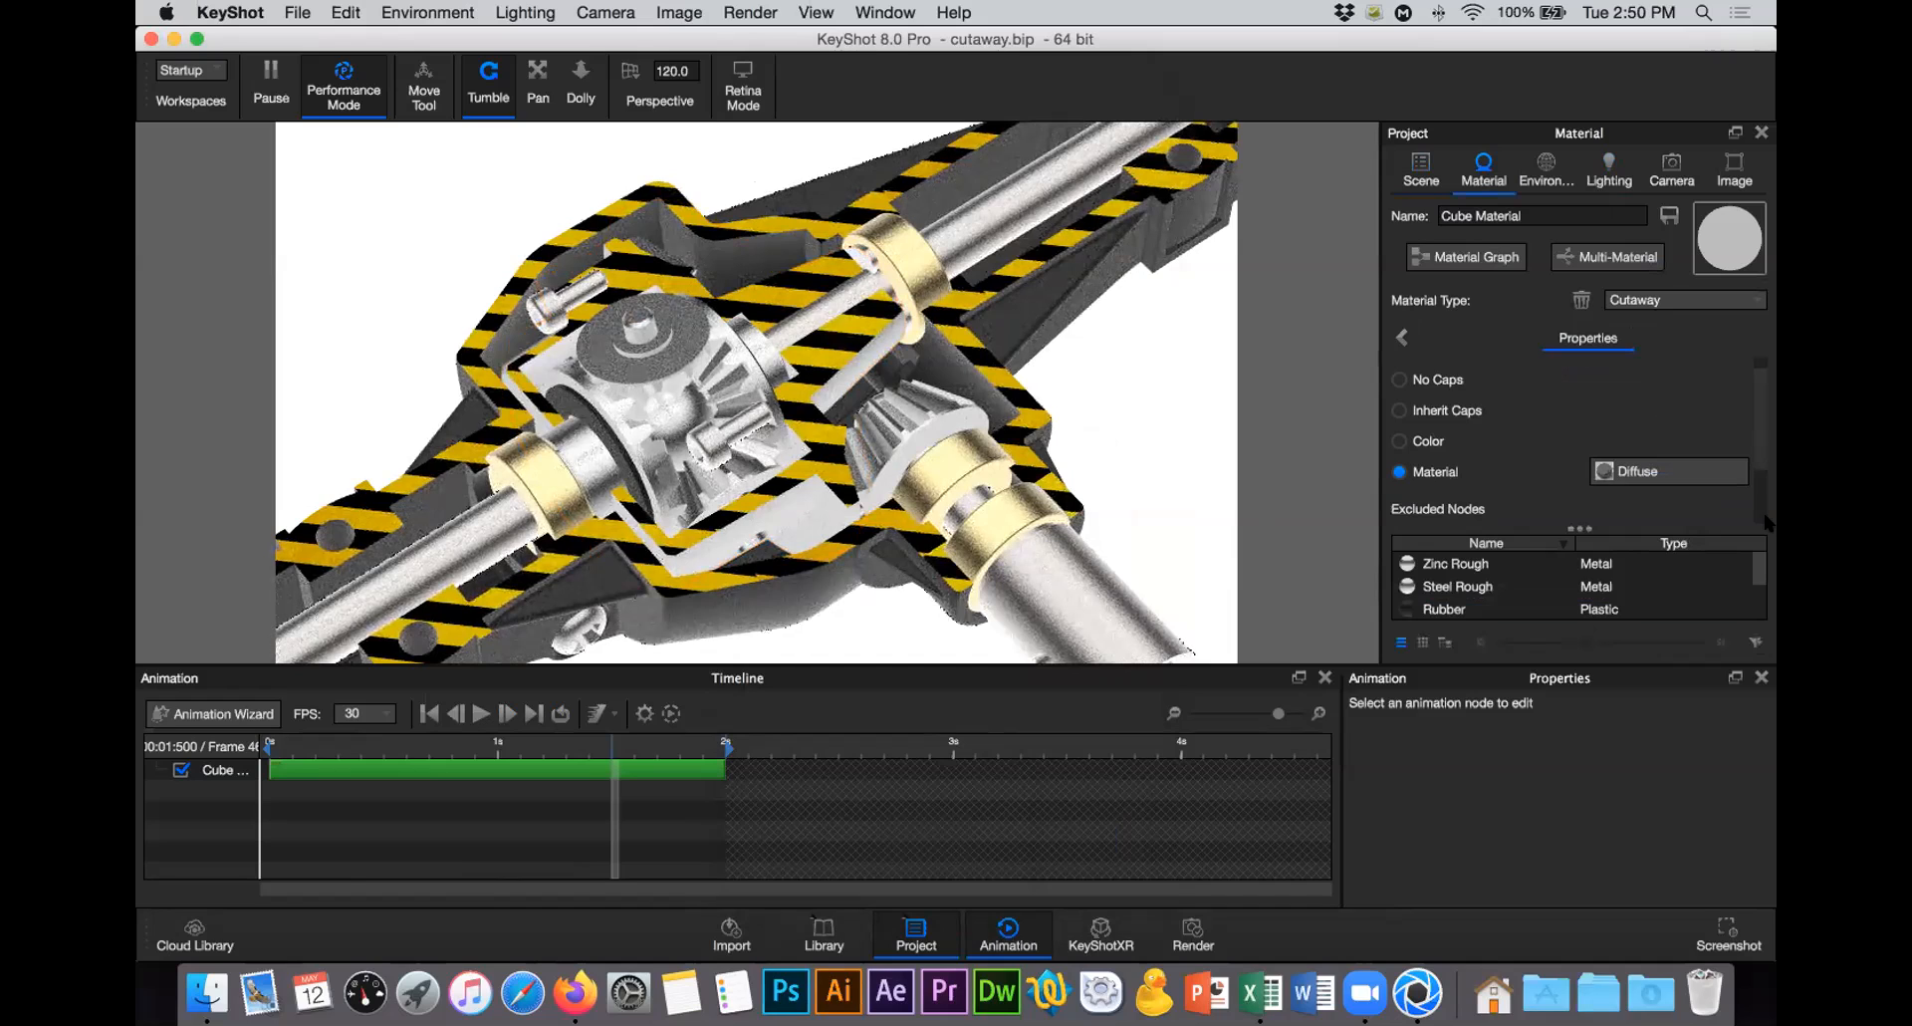
scroll(1643, 503, down, 4)
click(1499, 453)
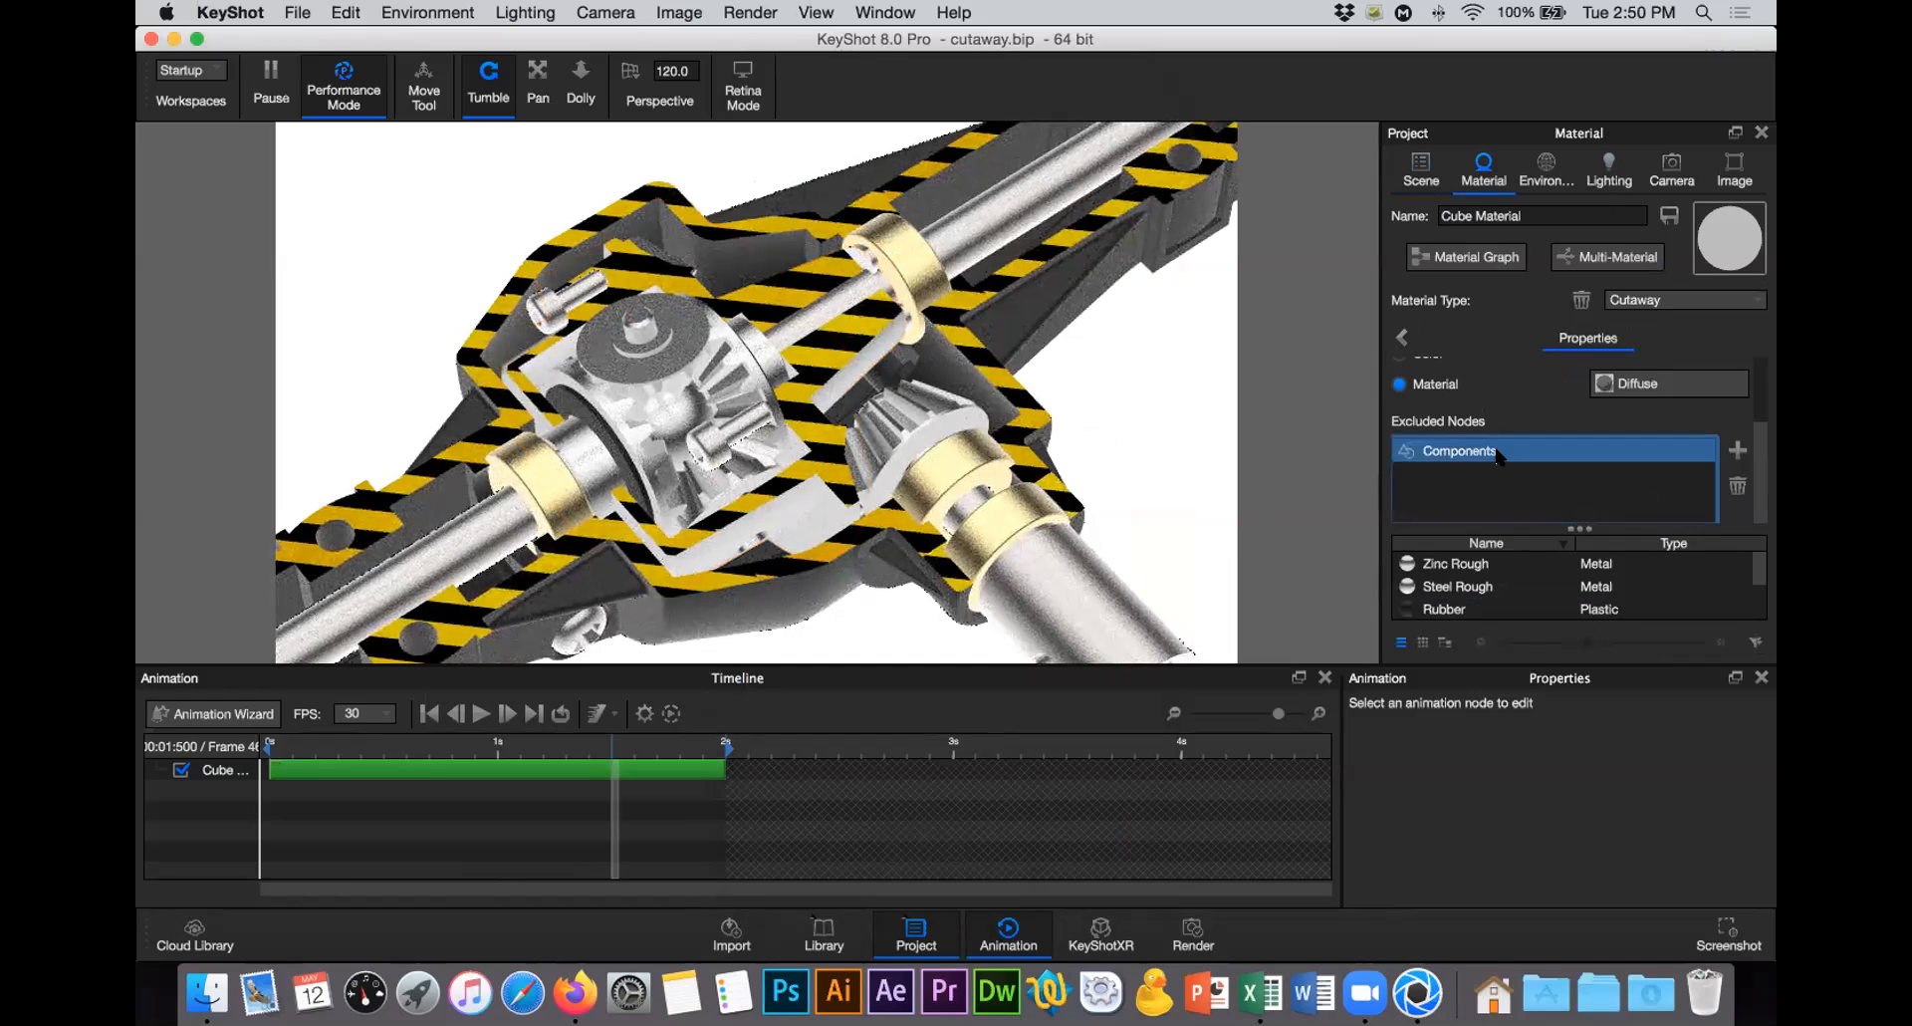
Step: Collapse the pieza 2 group and toggle its visibility off and back on to check its contents
click(1430, 178)
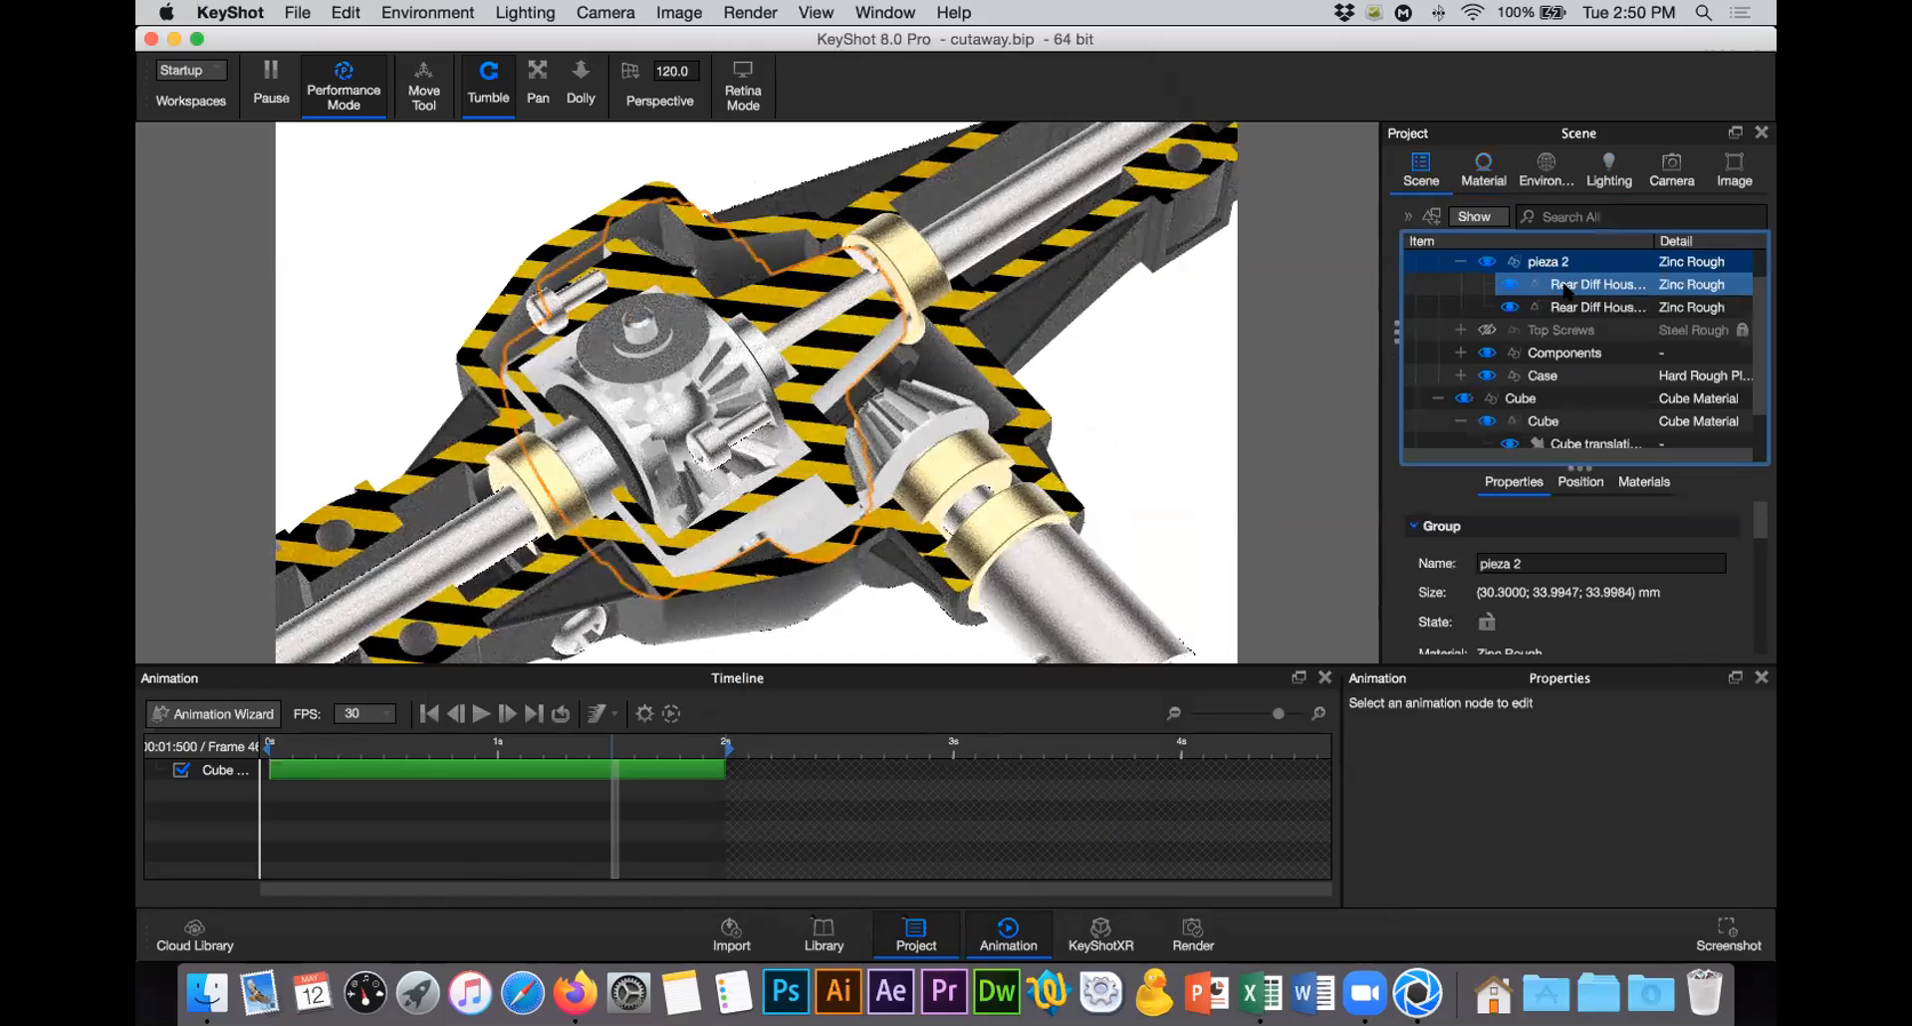
scroll(1546, 309, up, 2)
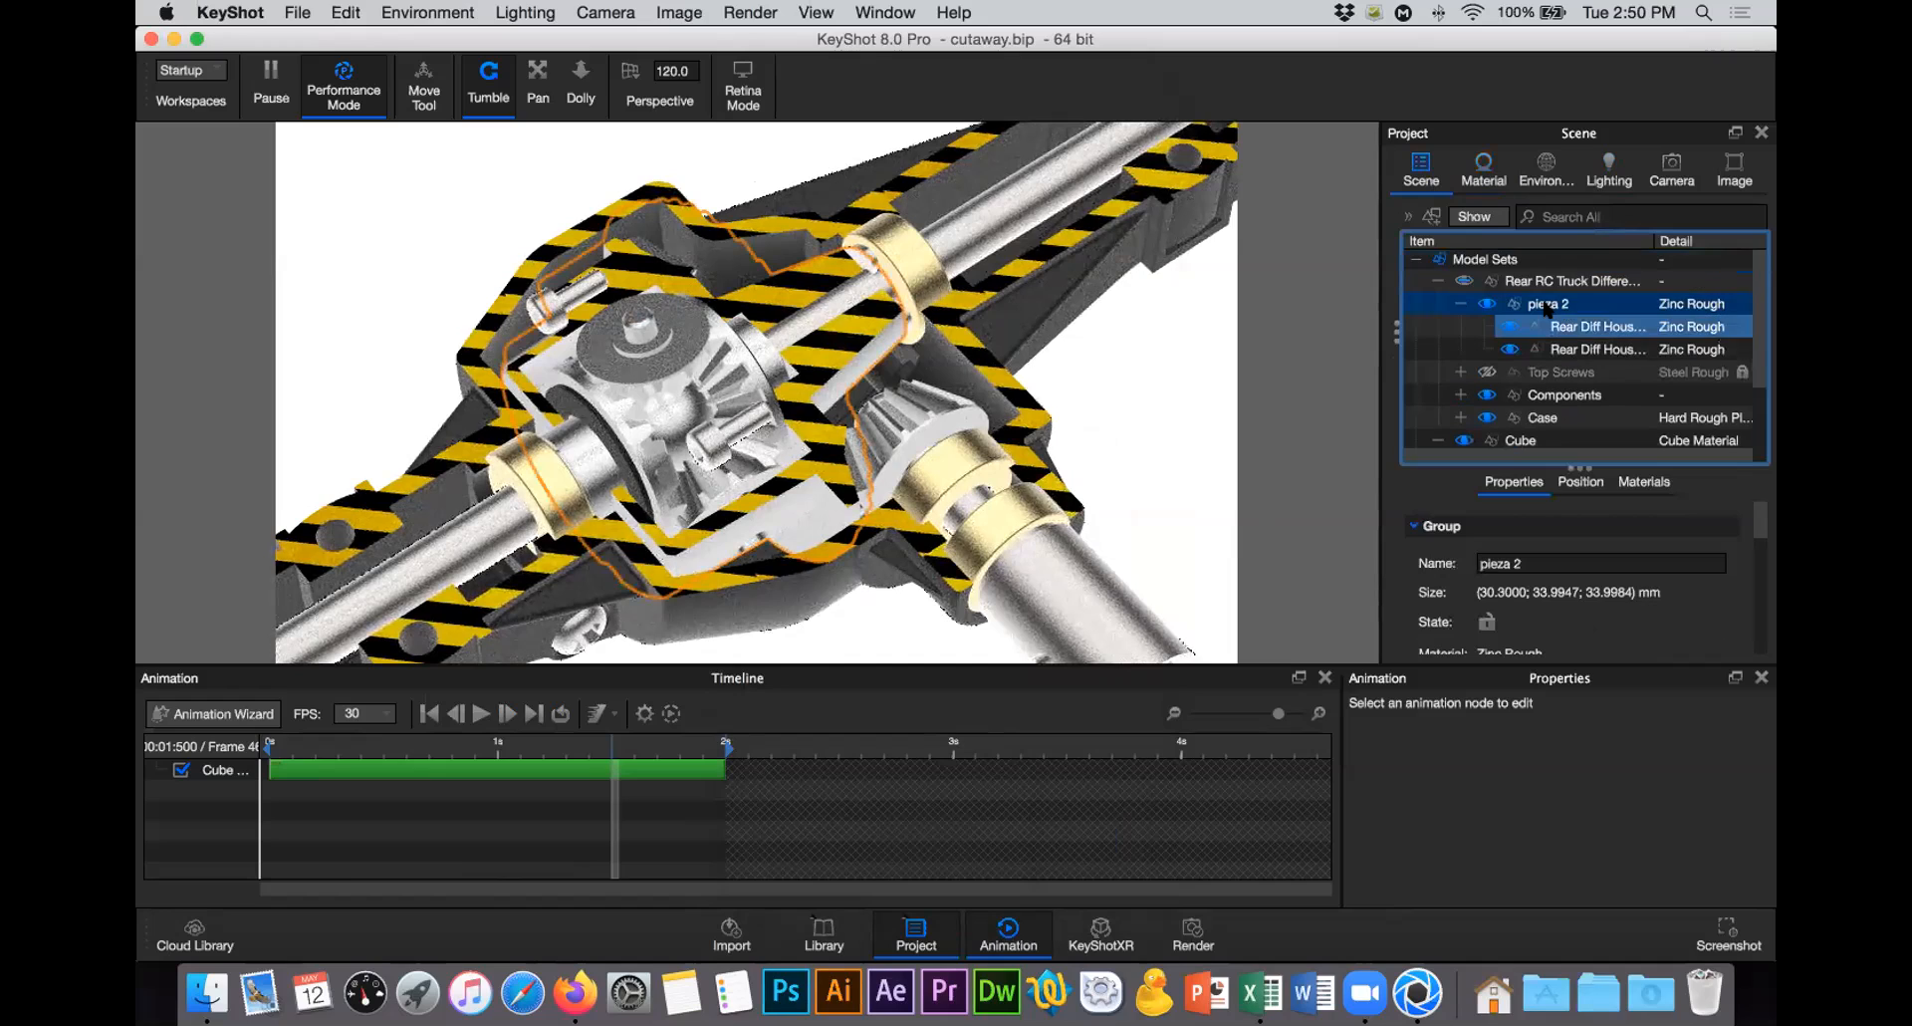
click(1544, 305)
click(1460, 304)
click(1572, 285)
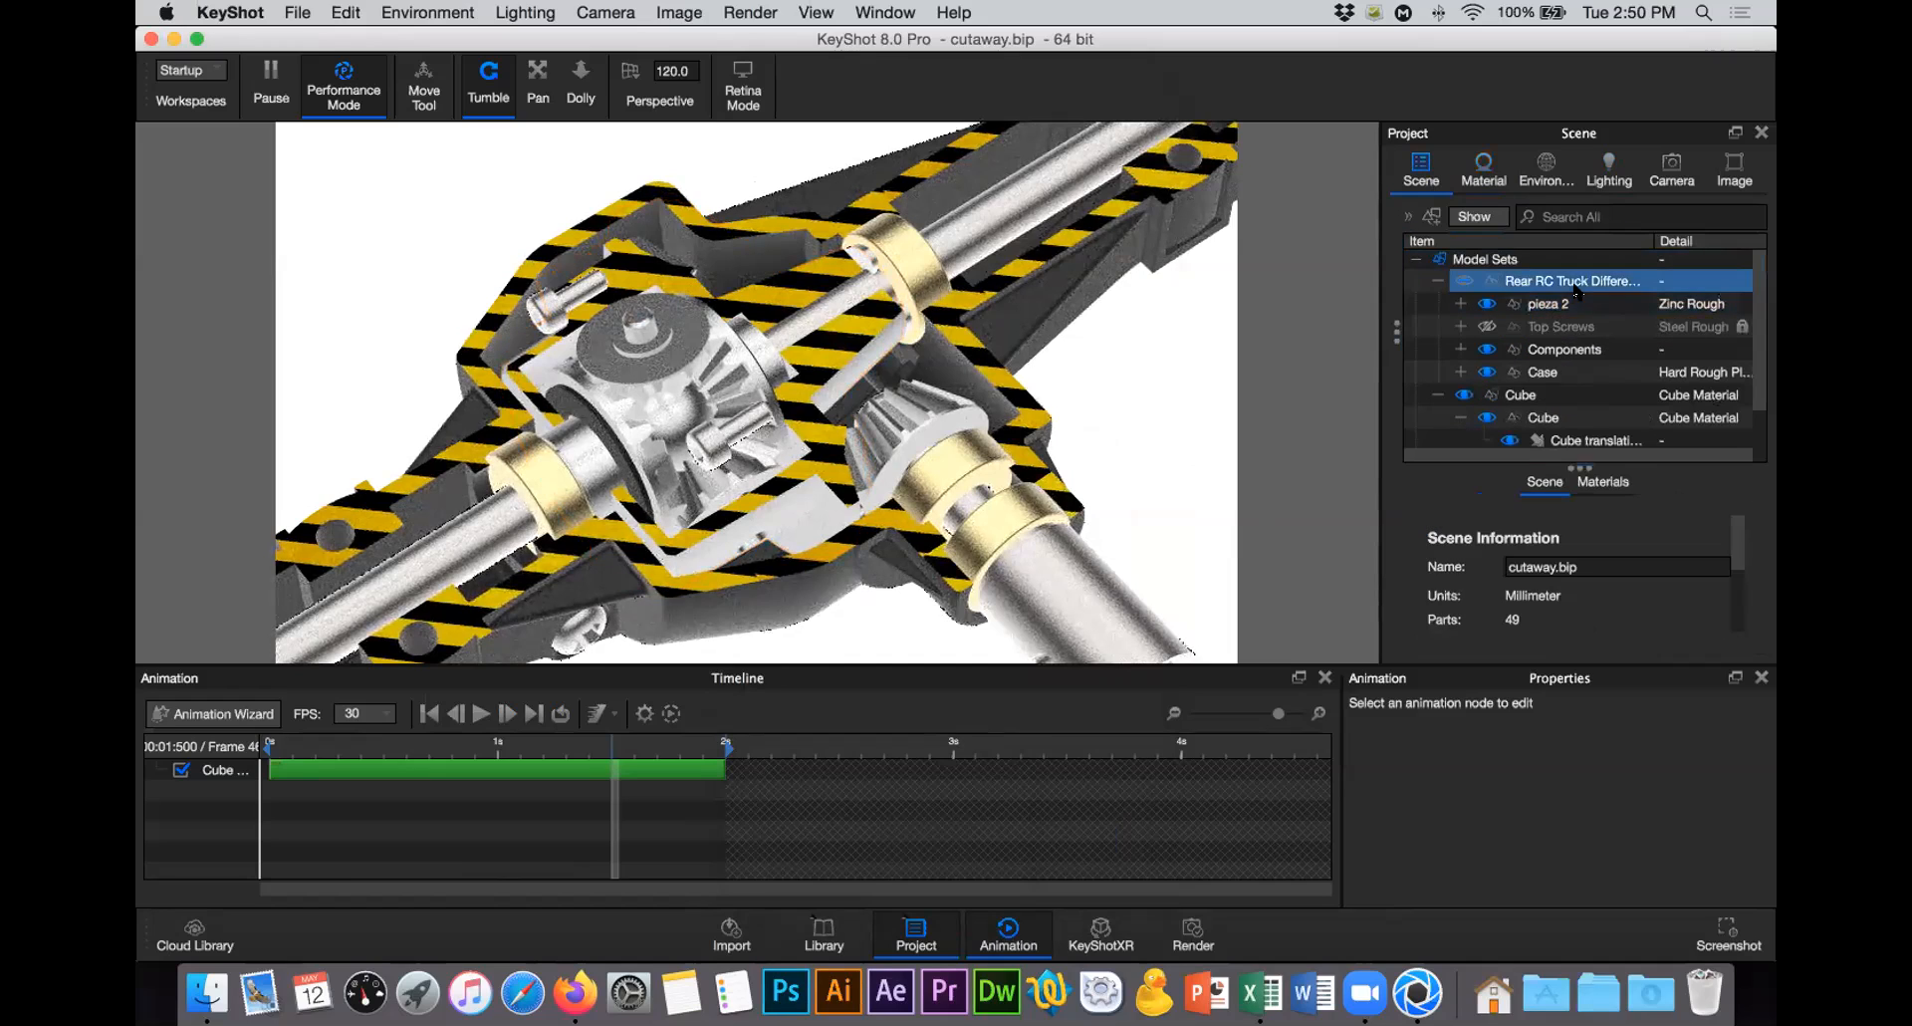
click(1483, 299)
click(1485, 304)
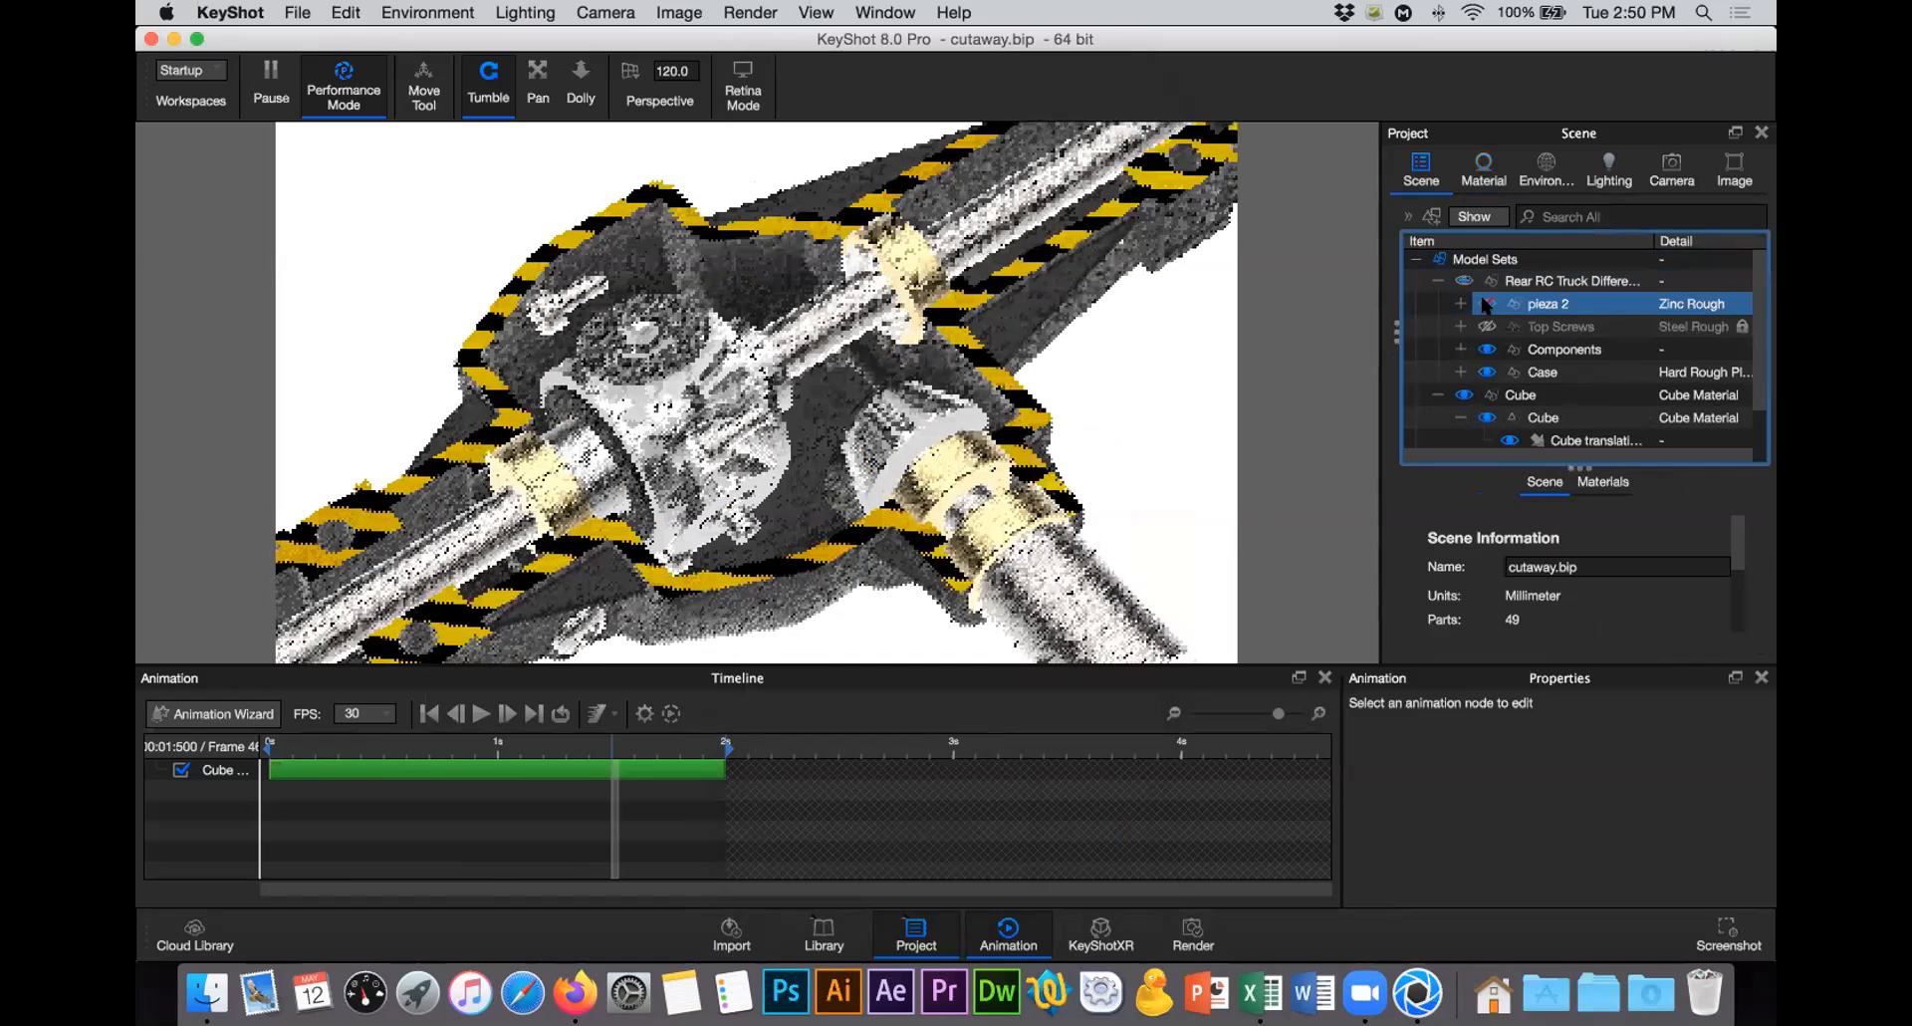
click(1485, 304)
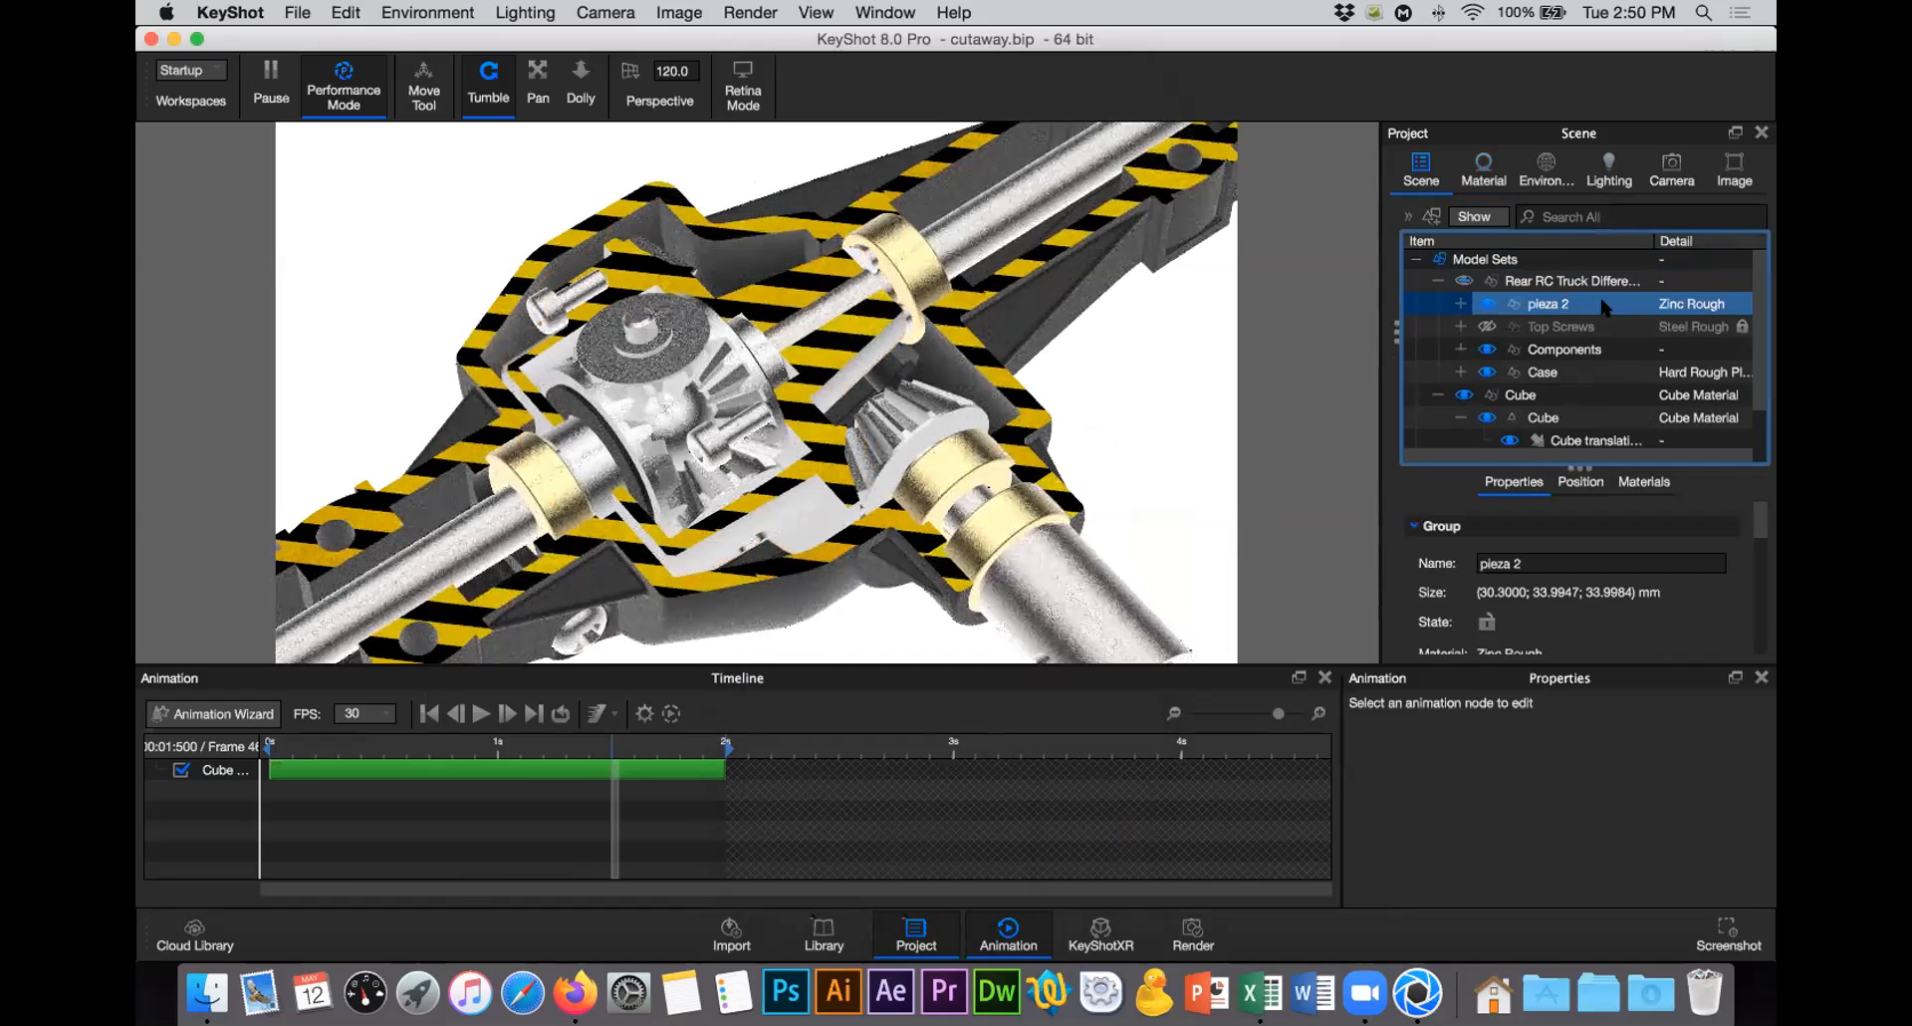
Step: Replace Components with the pieza 2 group in the Cube Material cutaway's excluded nodes
click(1482, 175)
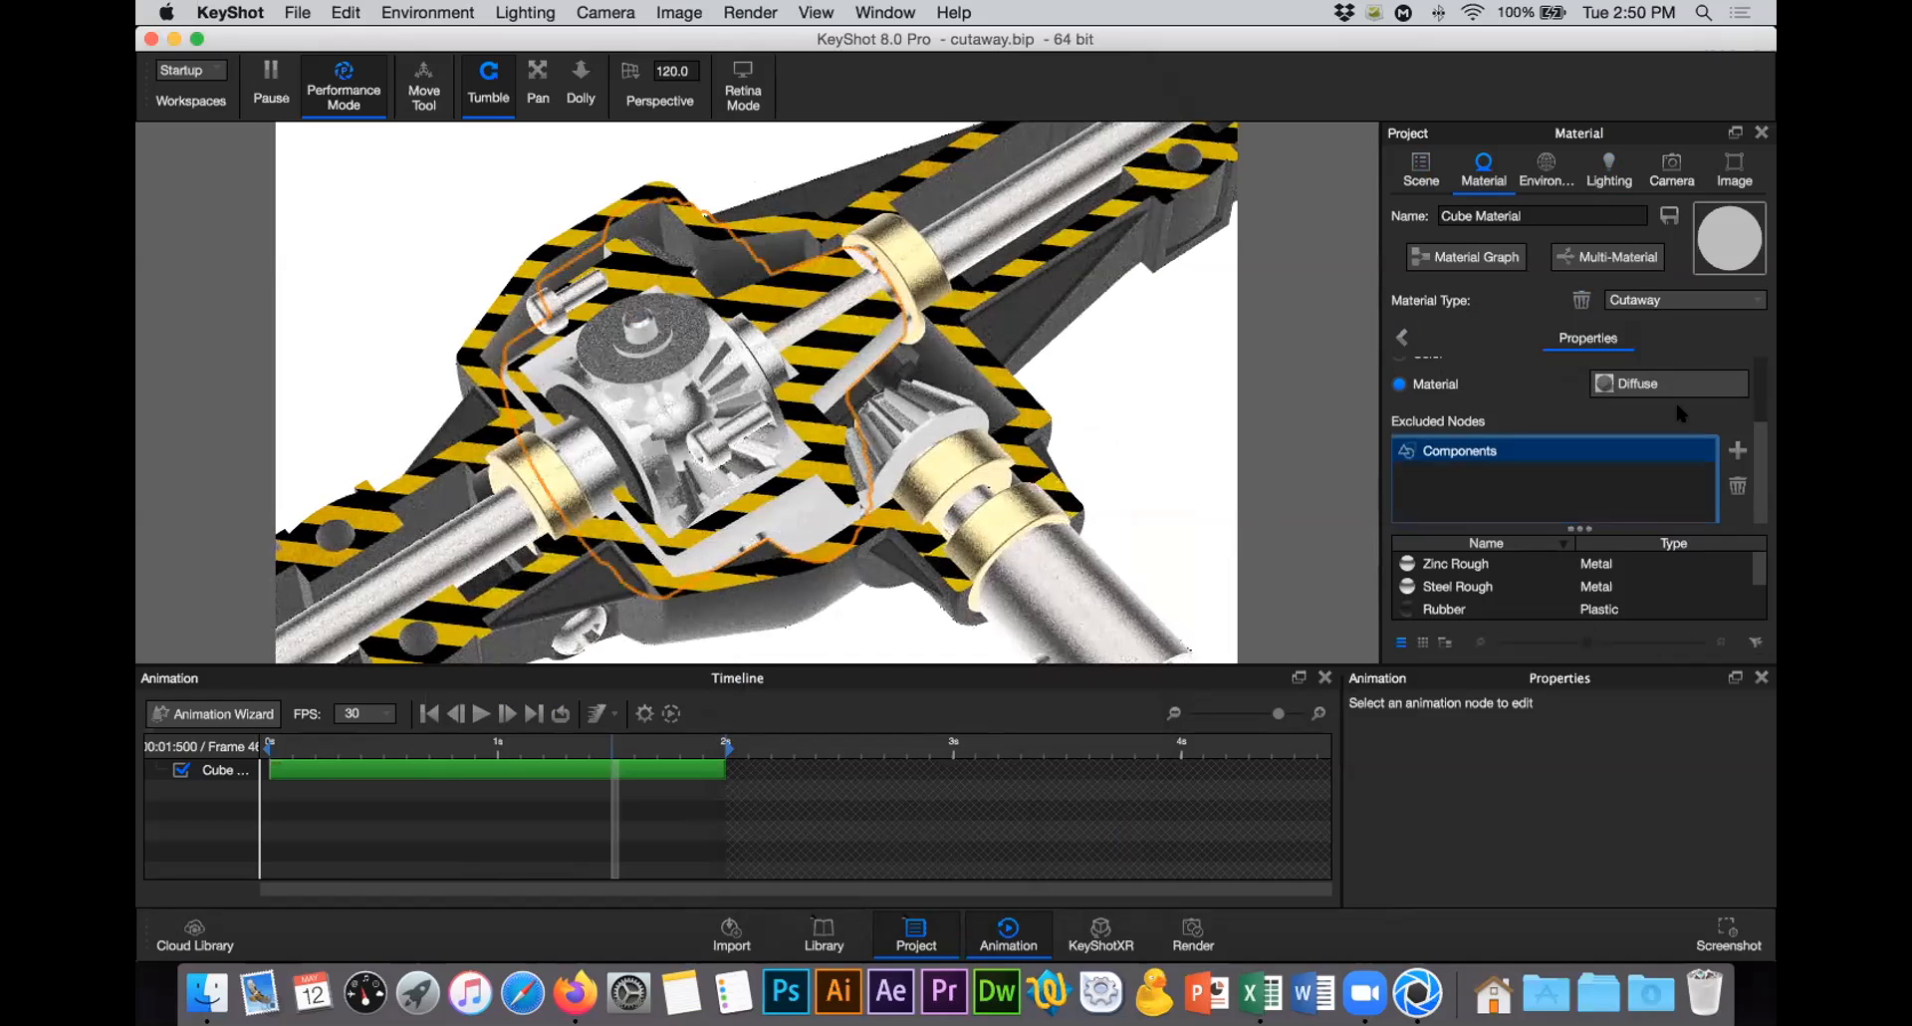
click(1737, 485)
click(1734, 454)
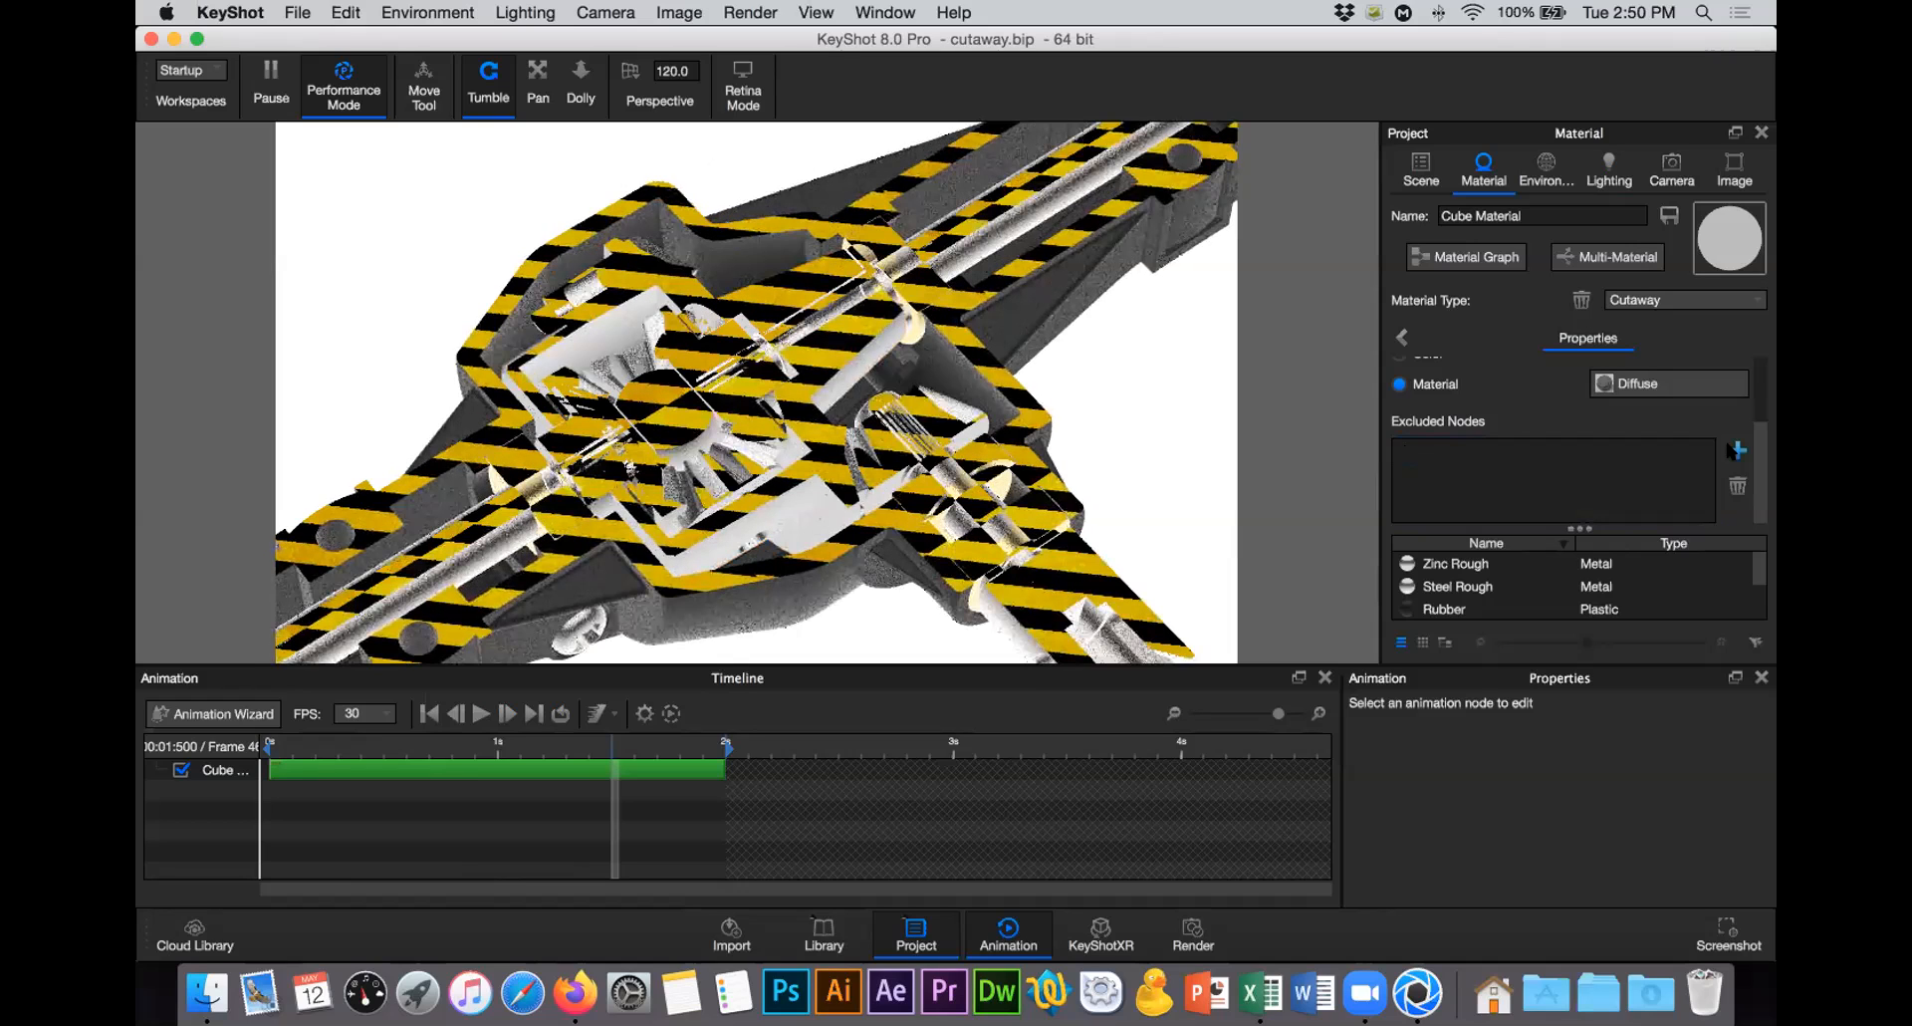
click(1182, 378)
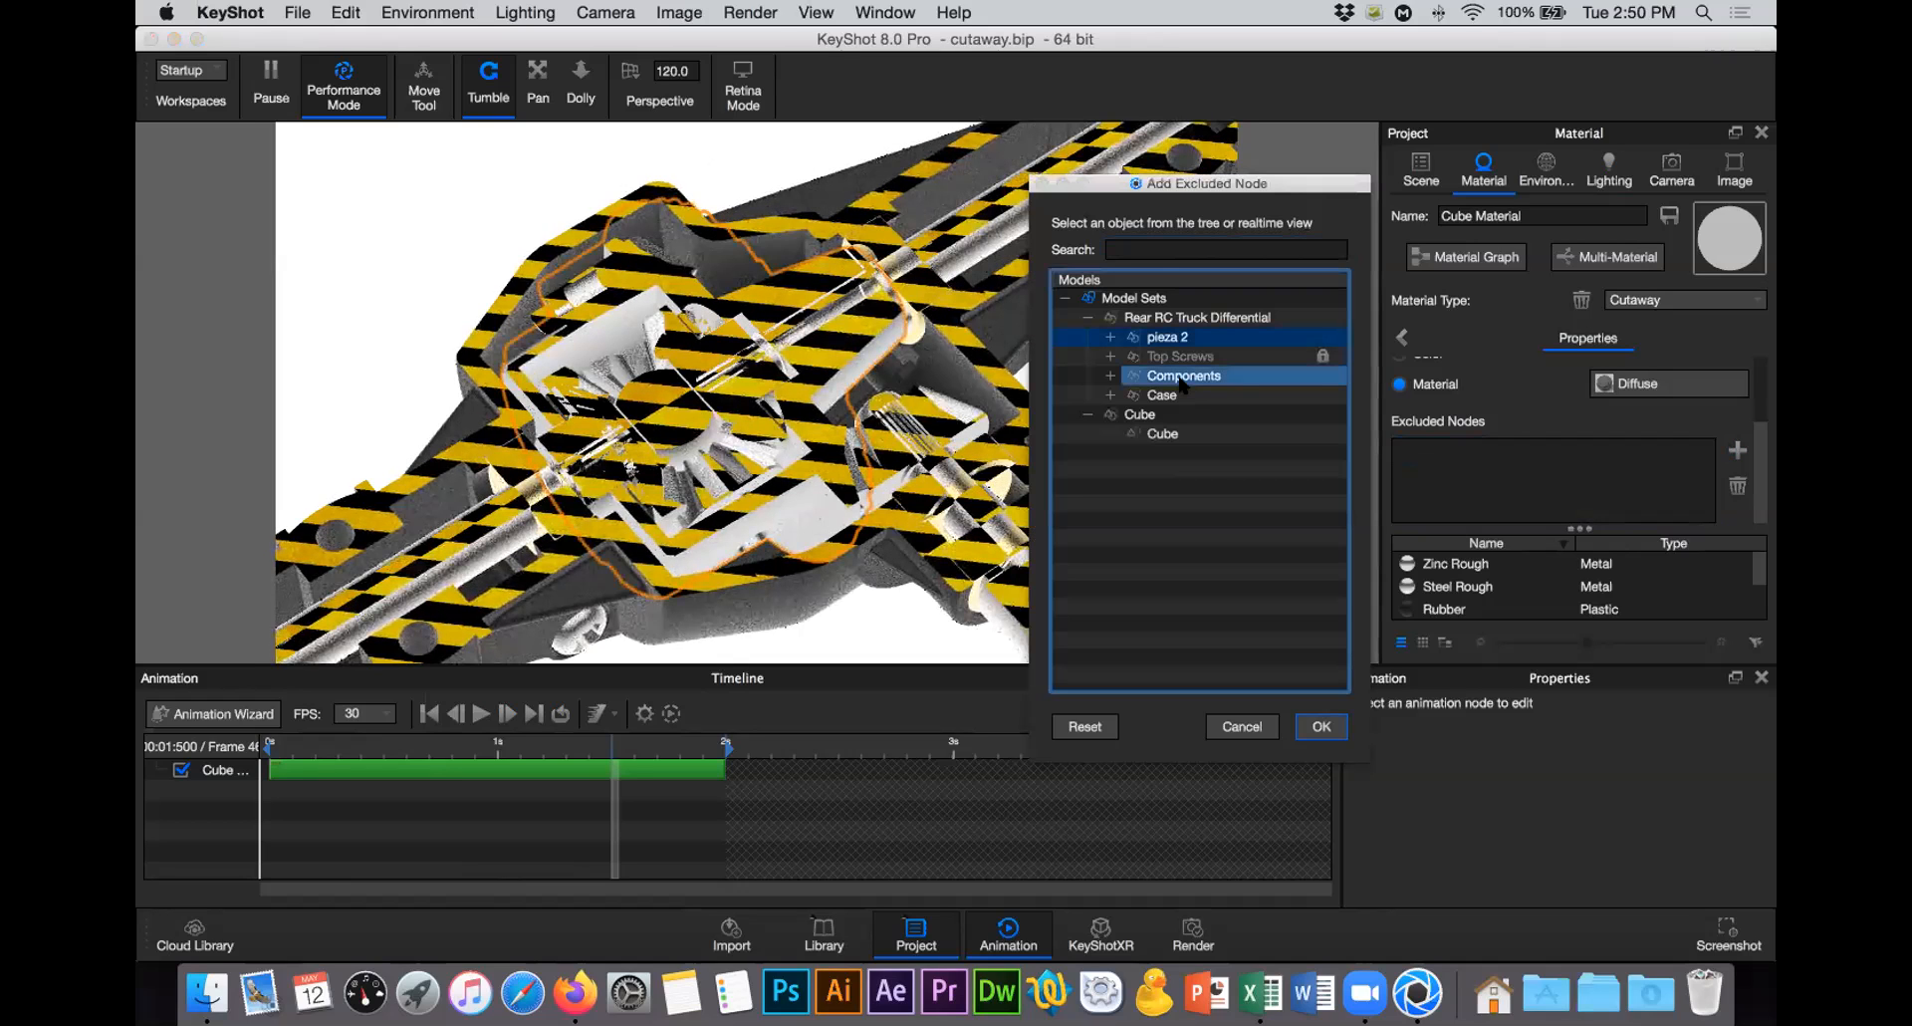
click(1181, 338)
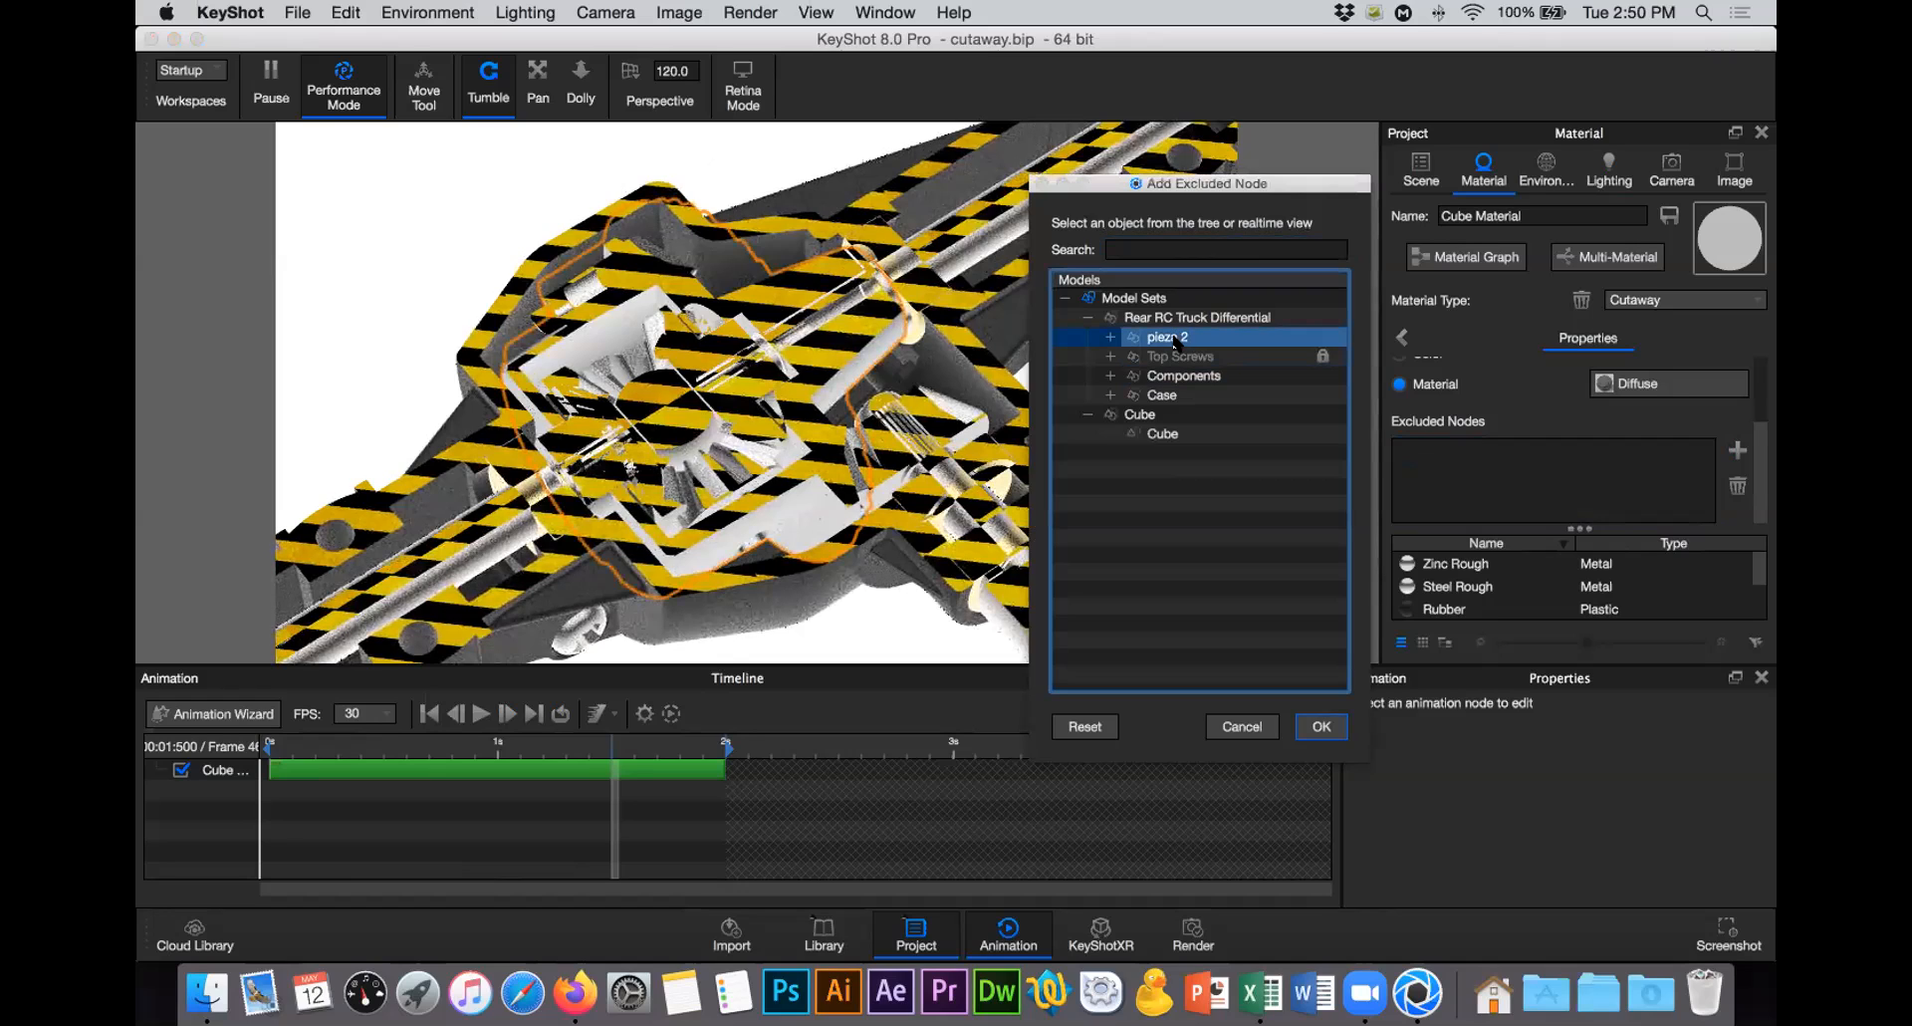
click(1320, 725)
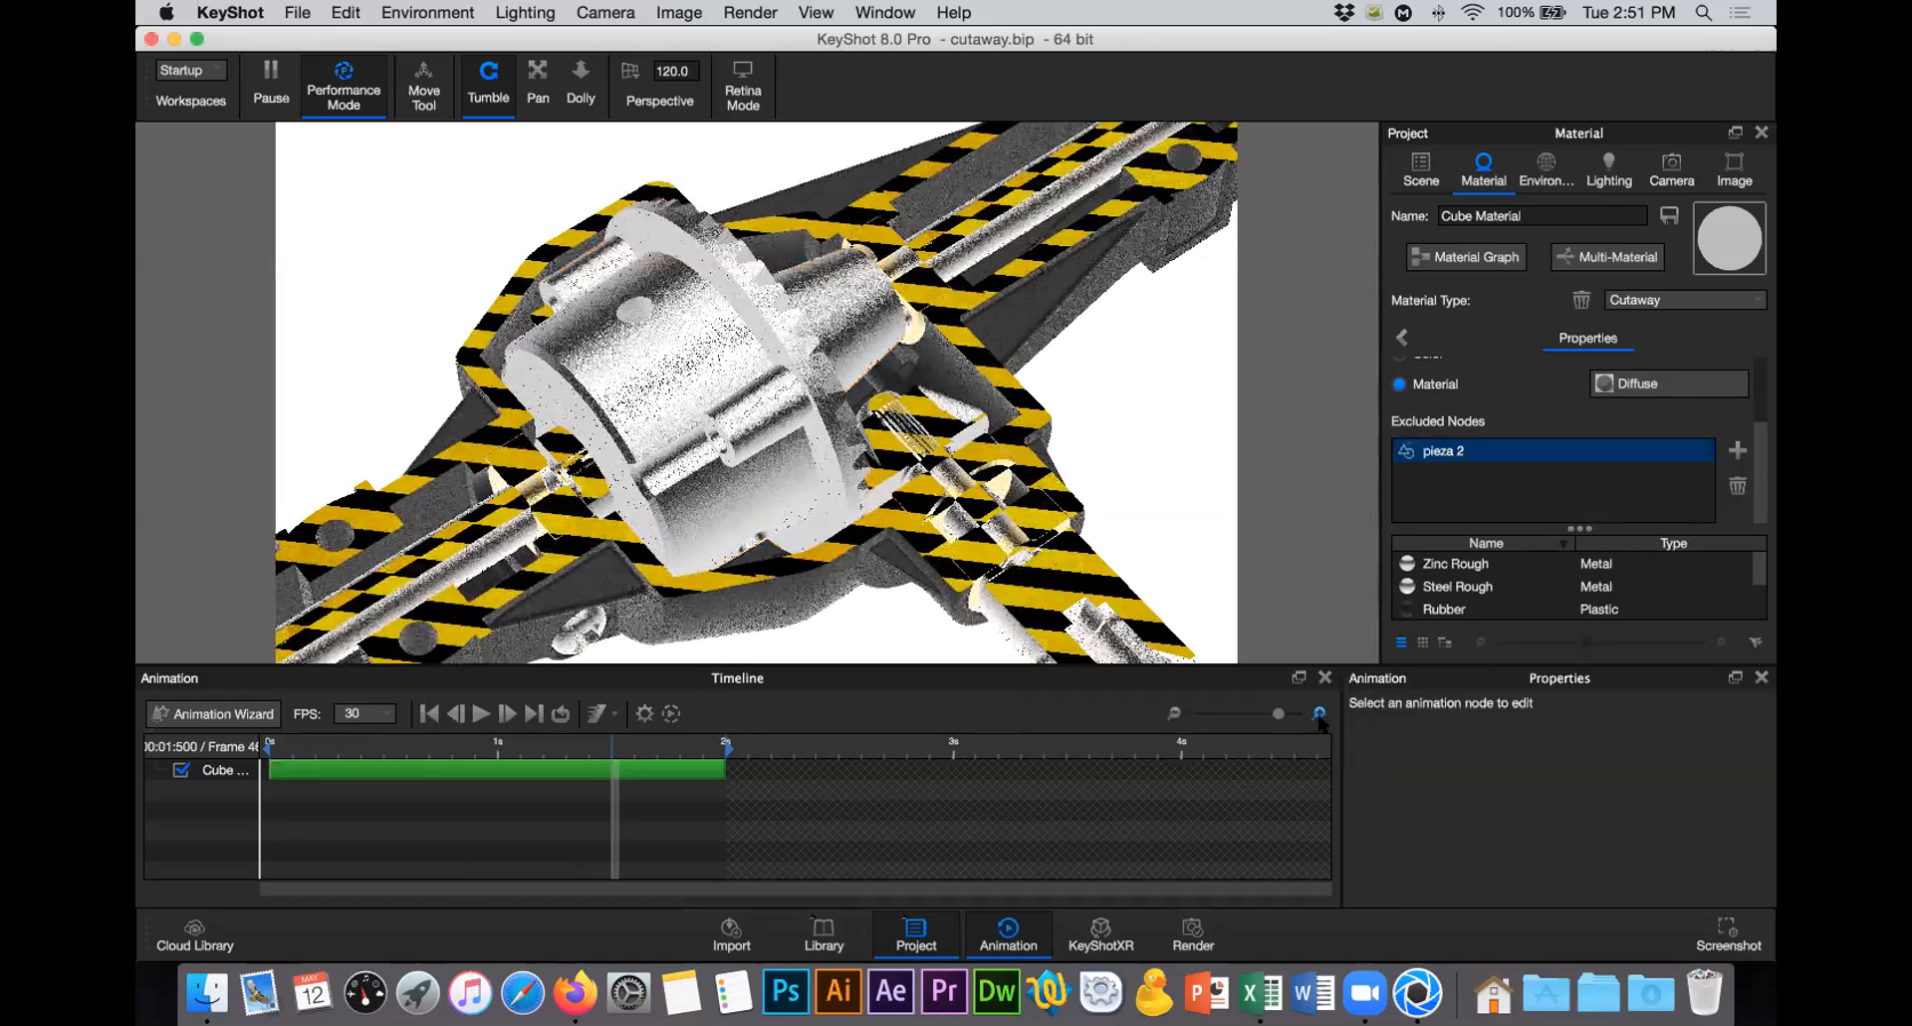
Step: Add the Components group to the cutaway's excluded nodes alongside pieza 2
click(1737, 450)
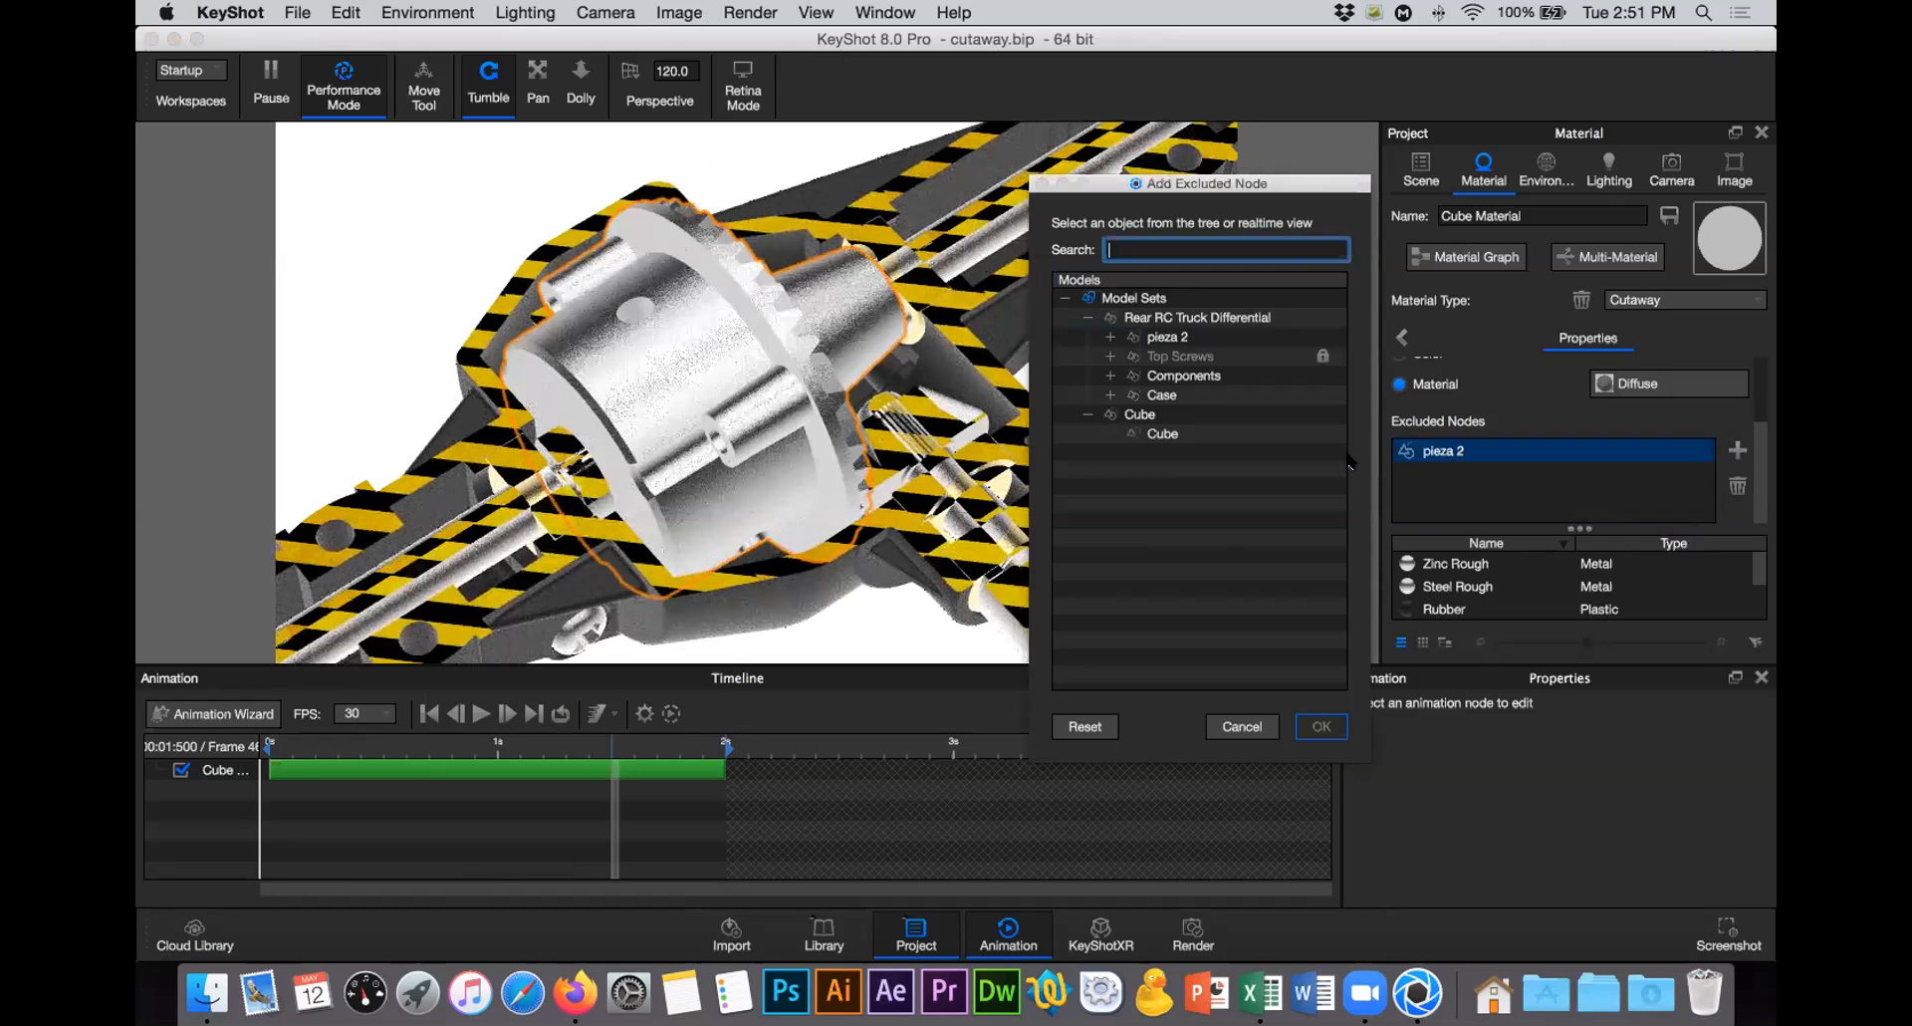
click(1203, 378)
click(1319, 738)
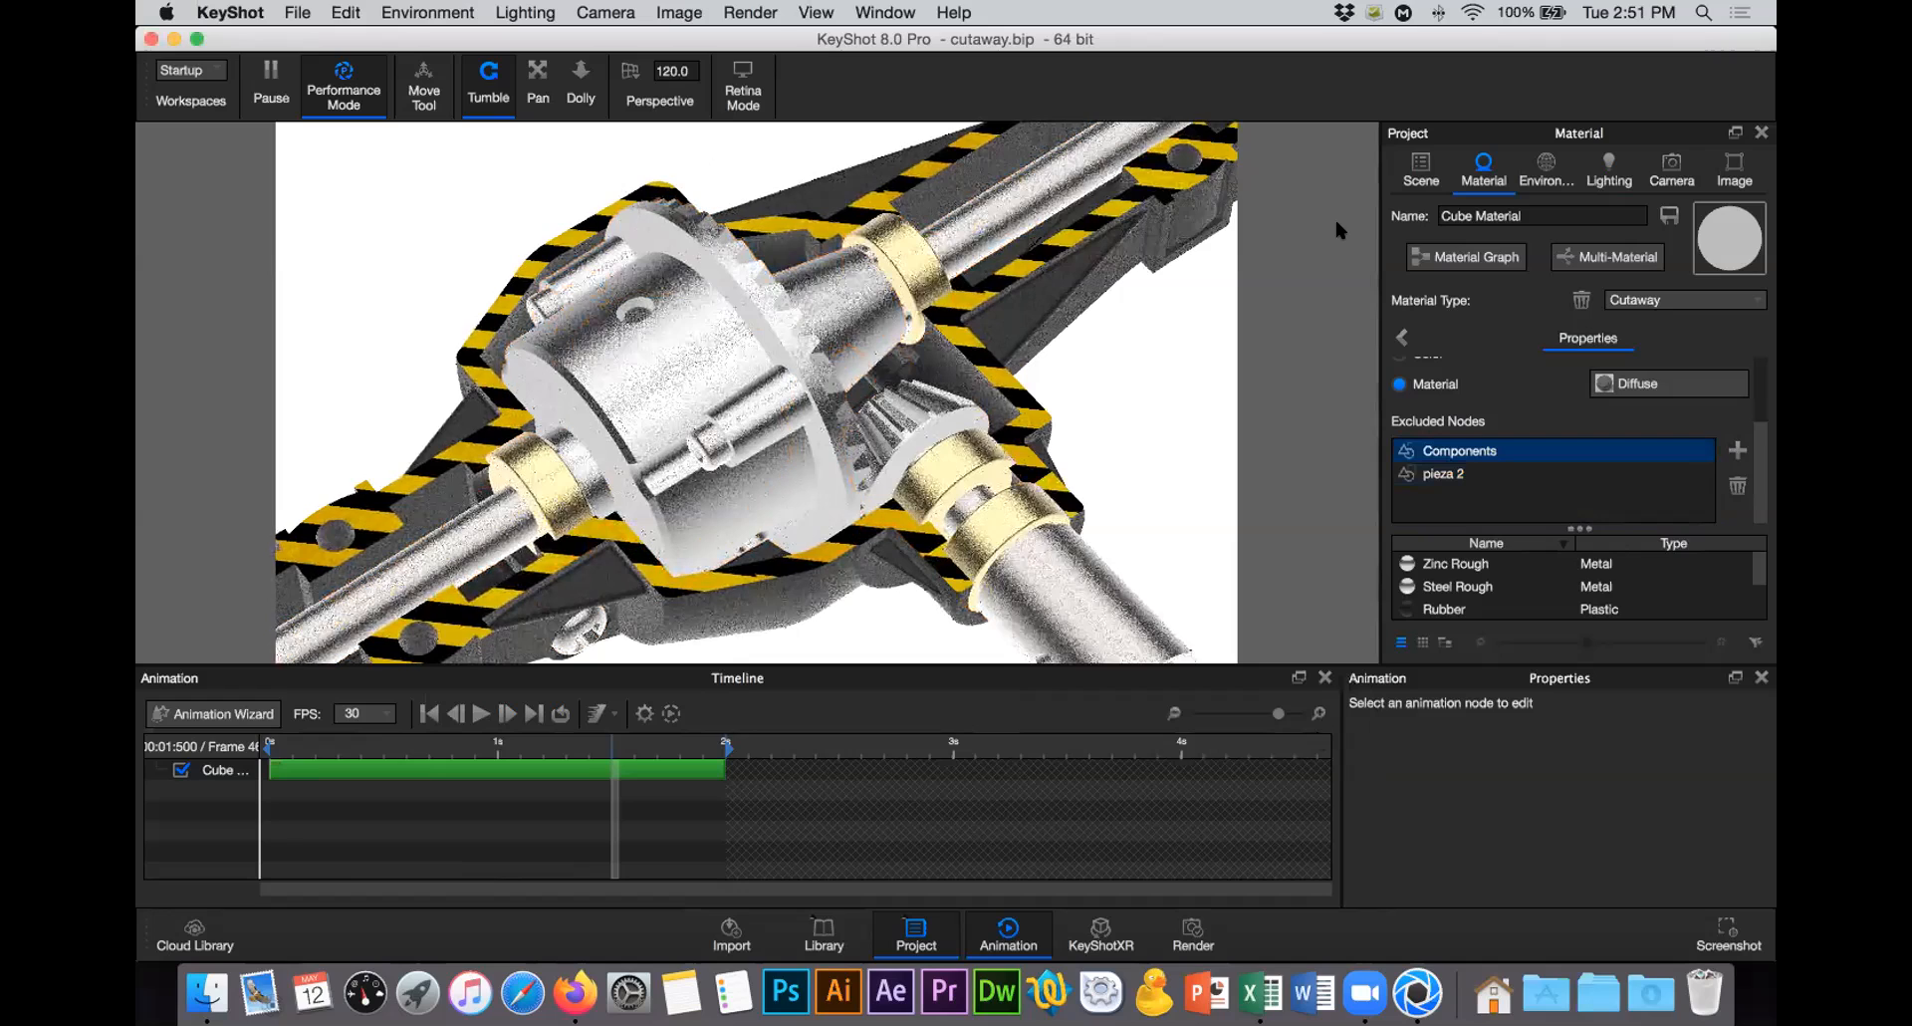
Step: Inspect the pieza 2 group in the scene tree by selecting its ring gear part in the model
click(1421, 165)
click(1563, 305)
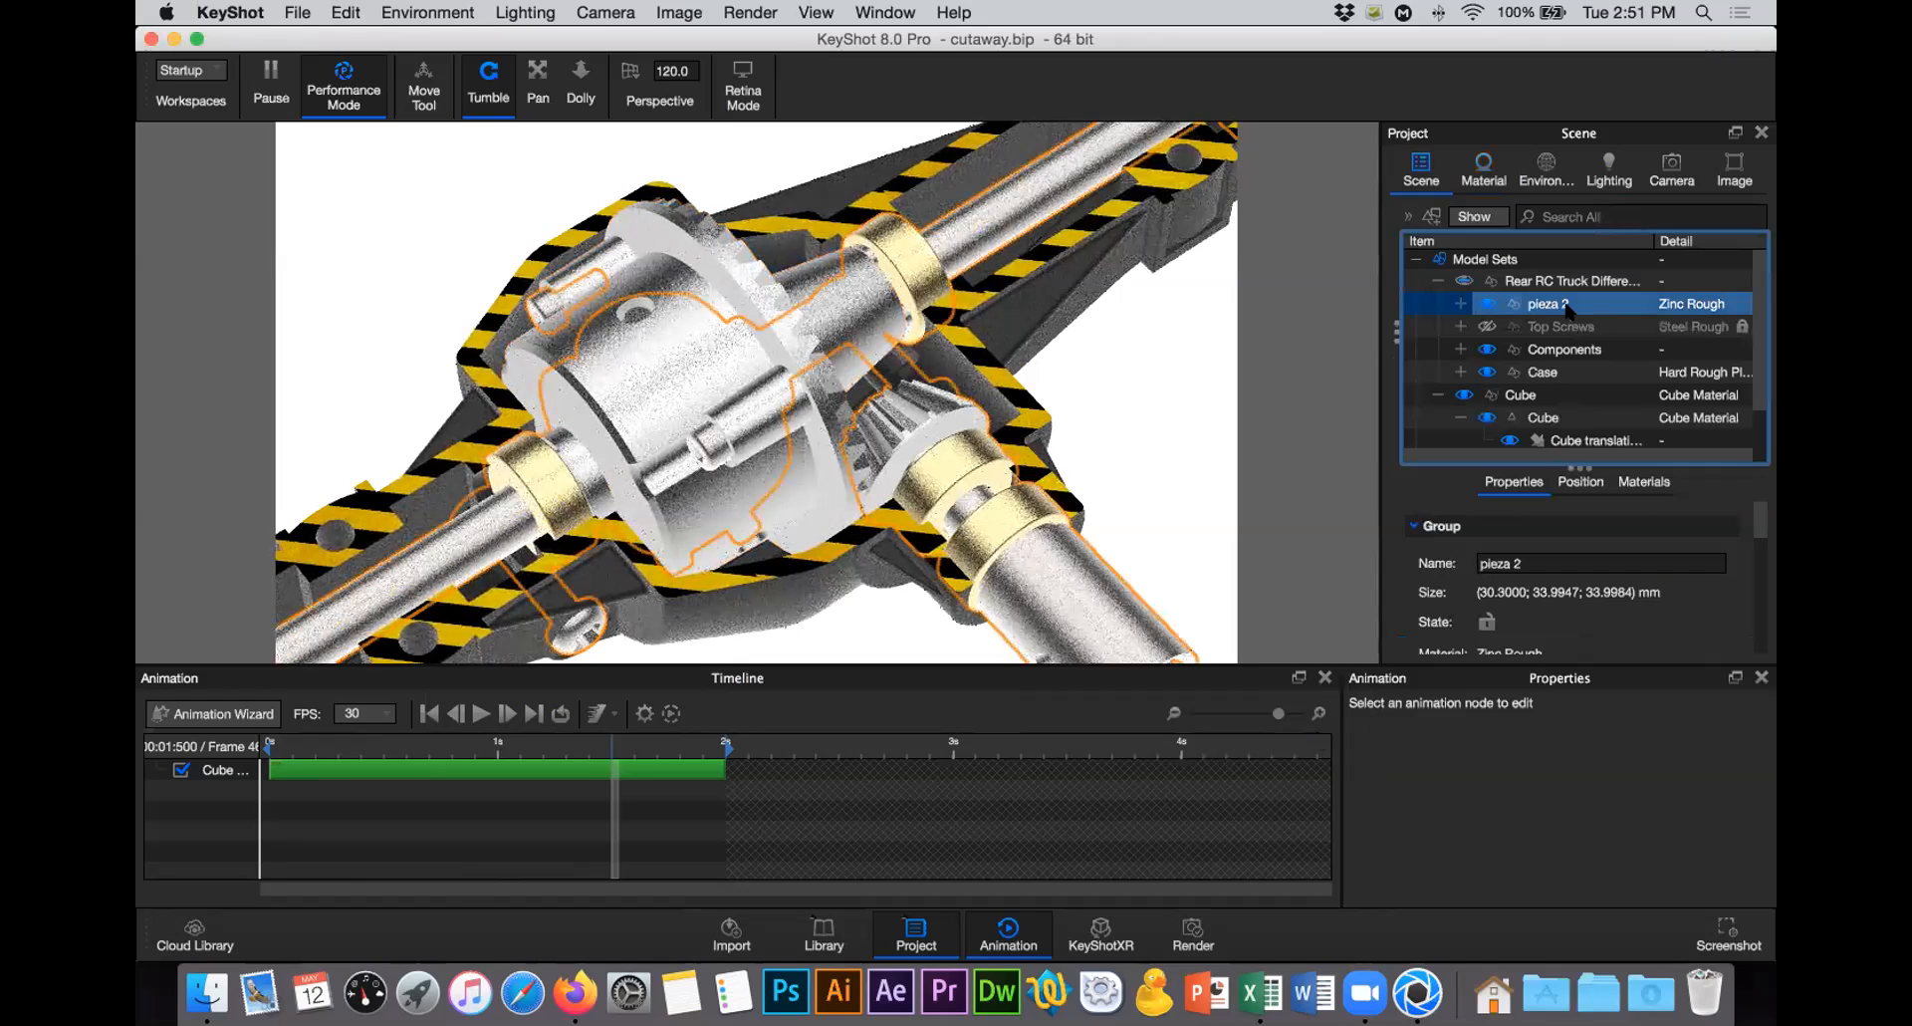
click(702, 271)
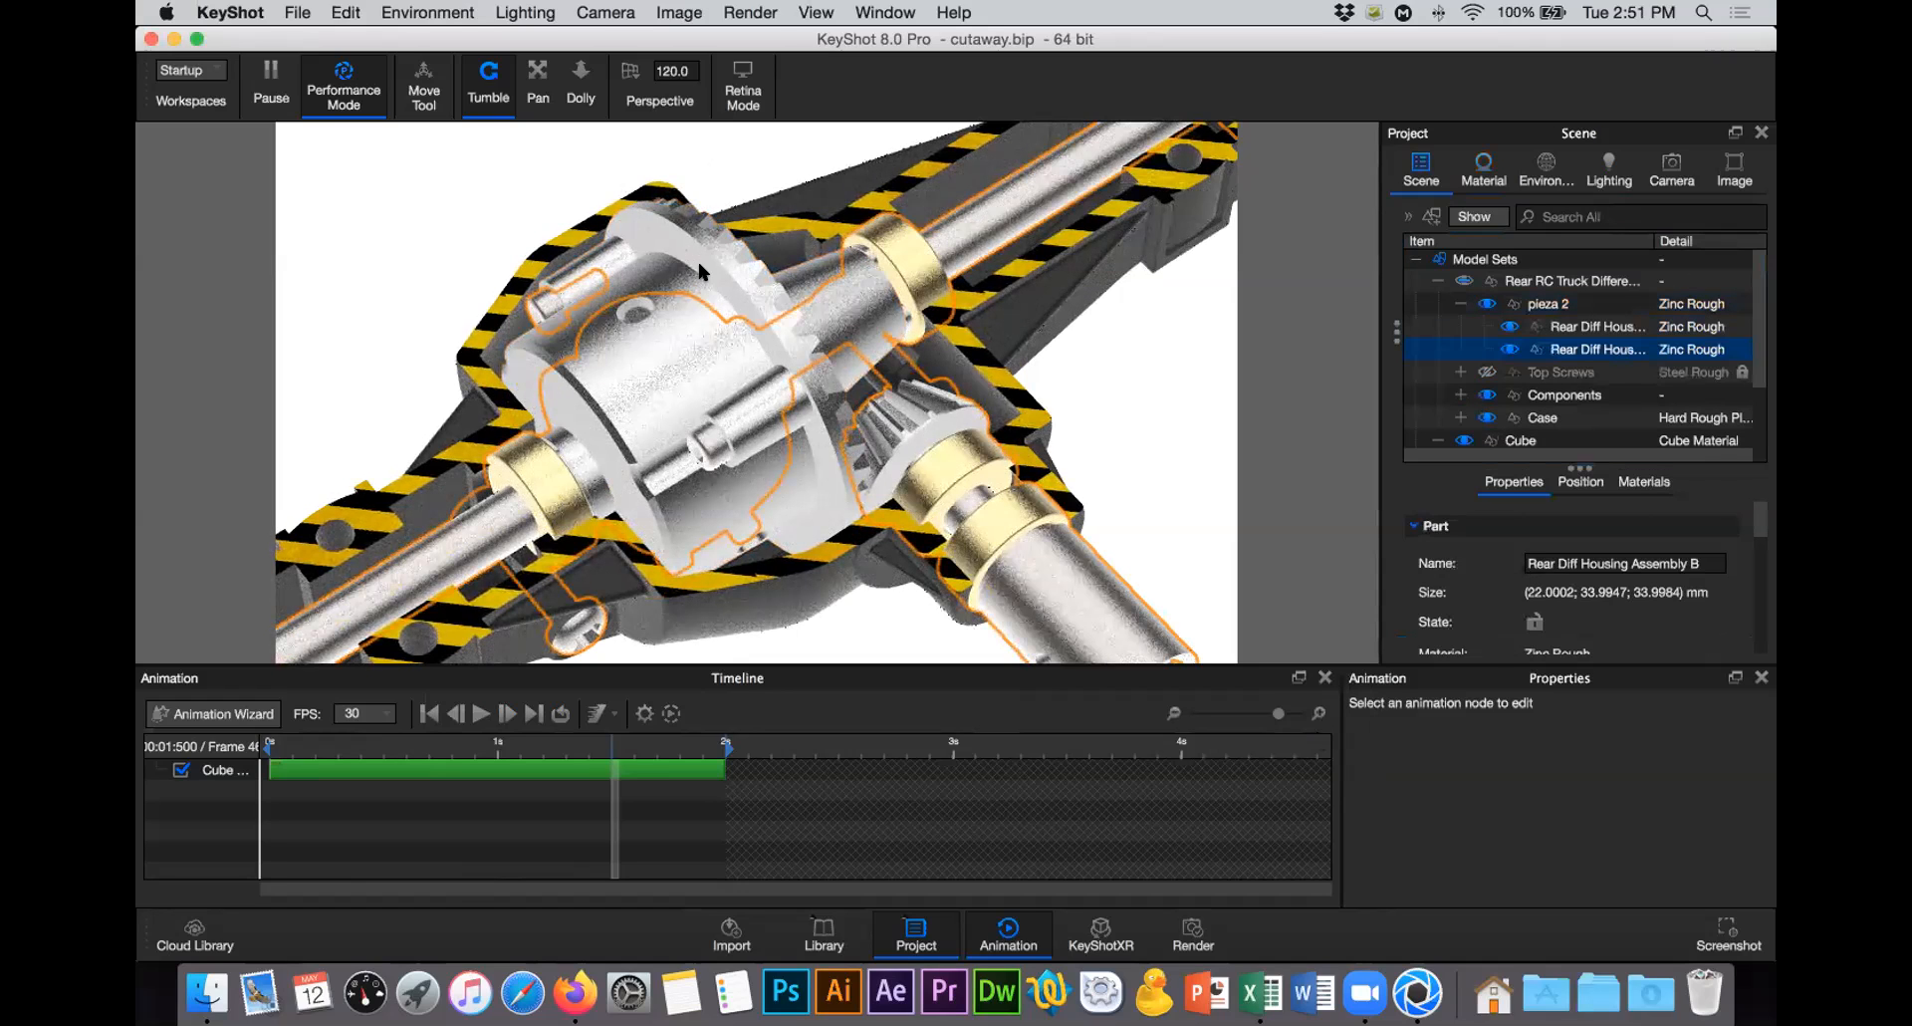
click(1555, 306)
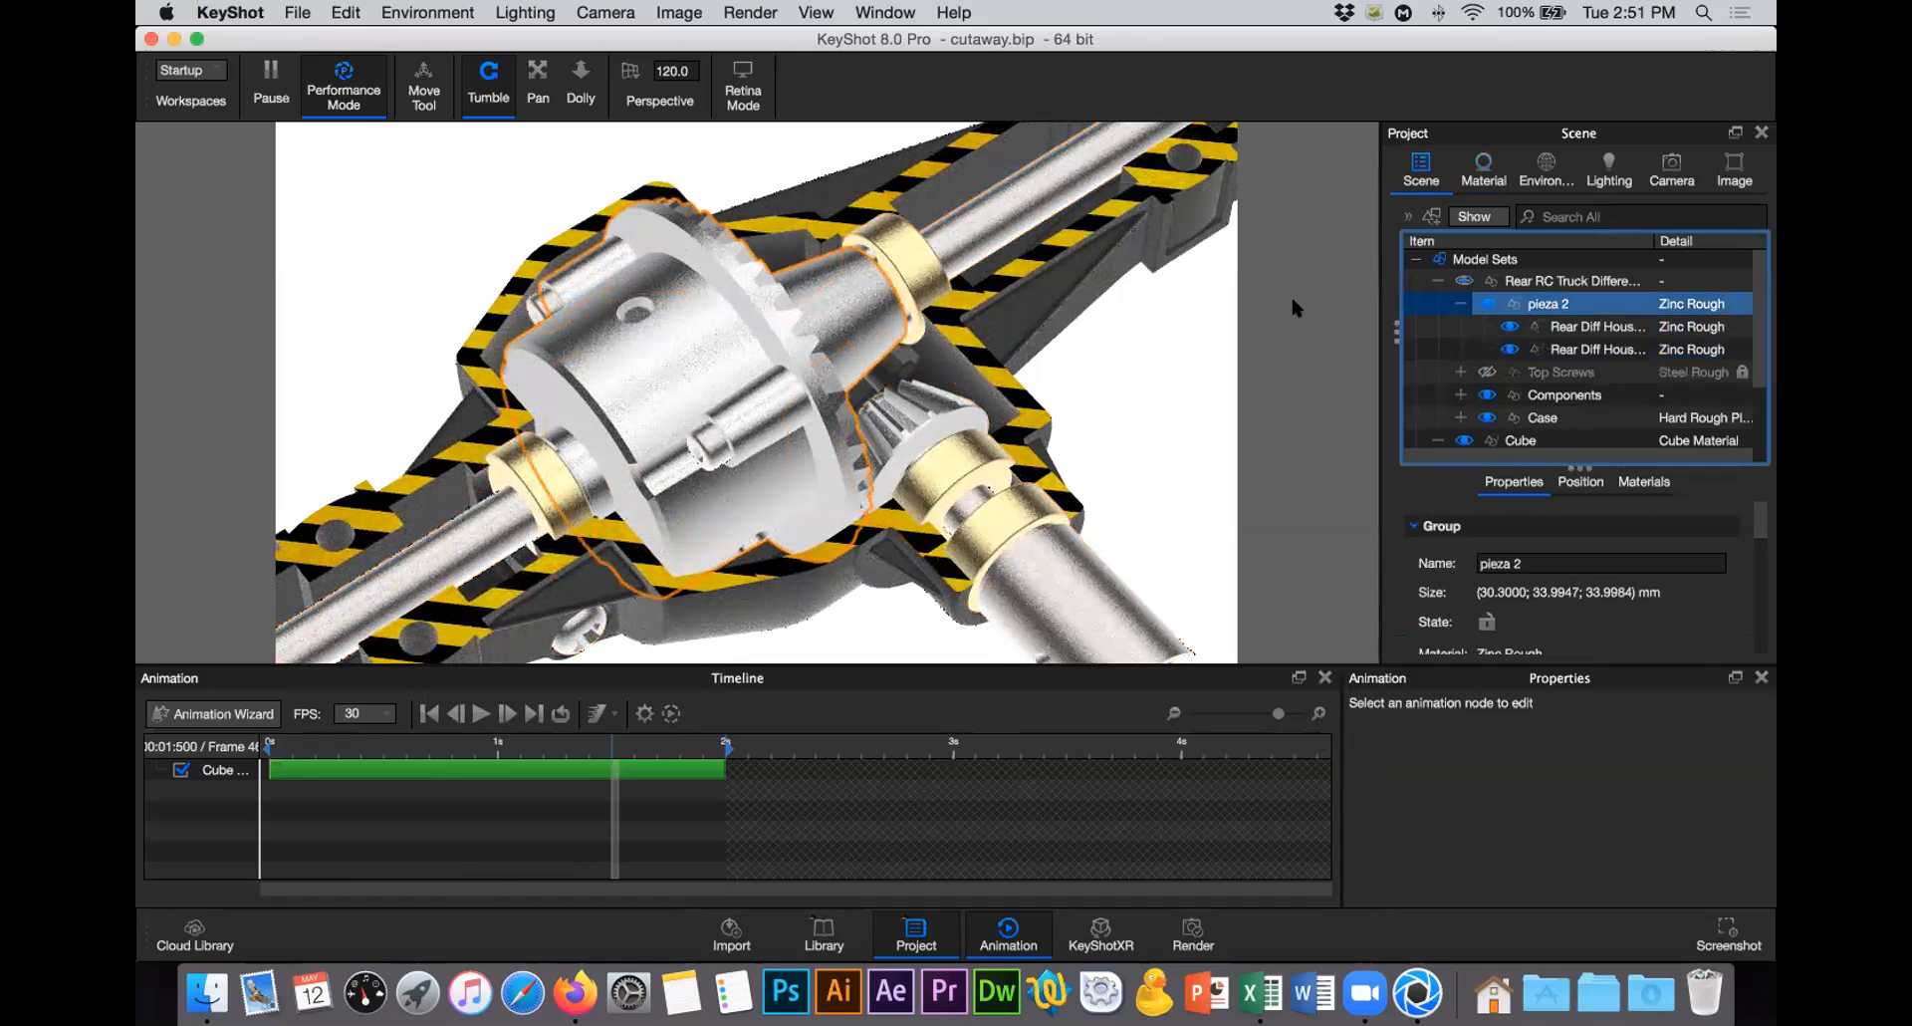
Step: Select the parte 1 pinion gear and start a new Rotation animation in the Animation Wizard
click(914, 419)
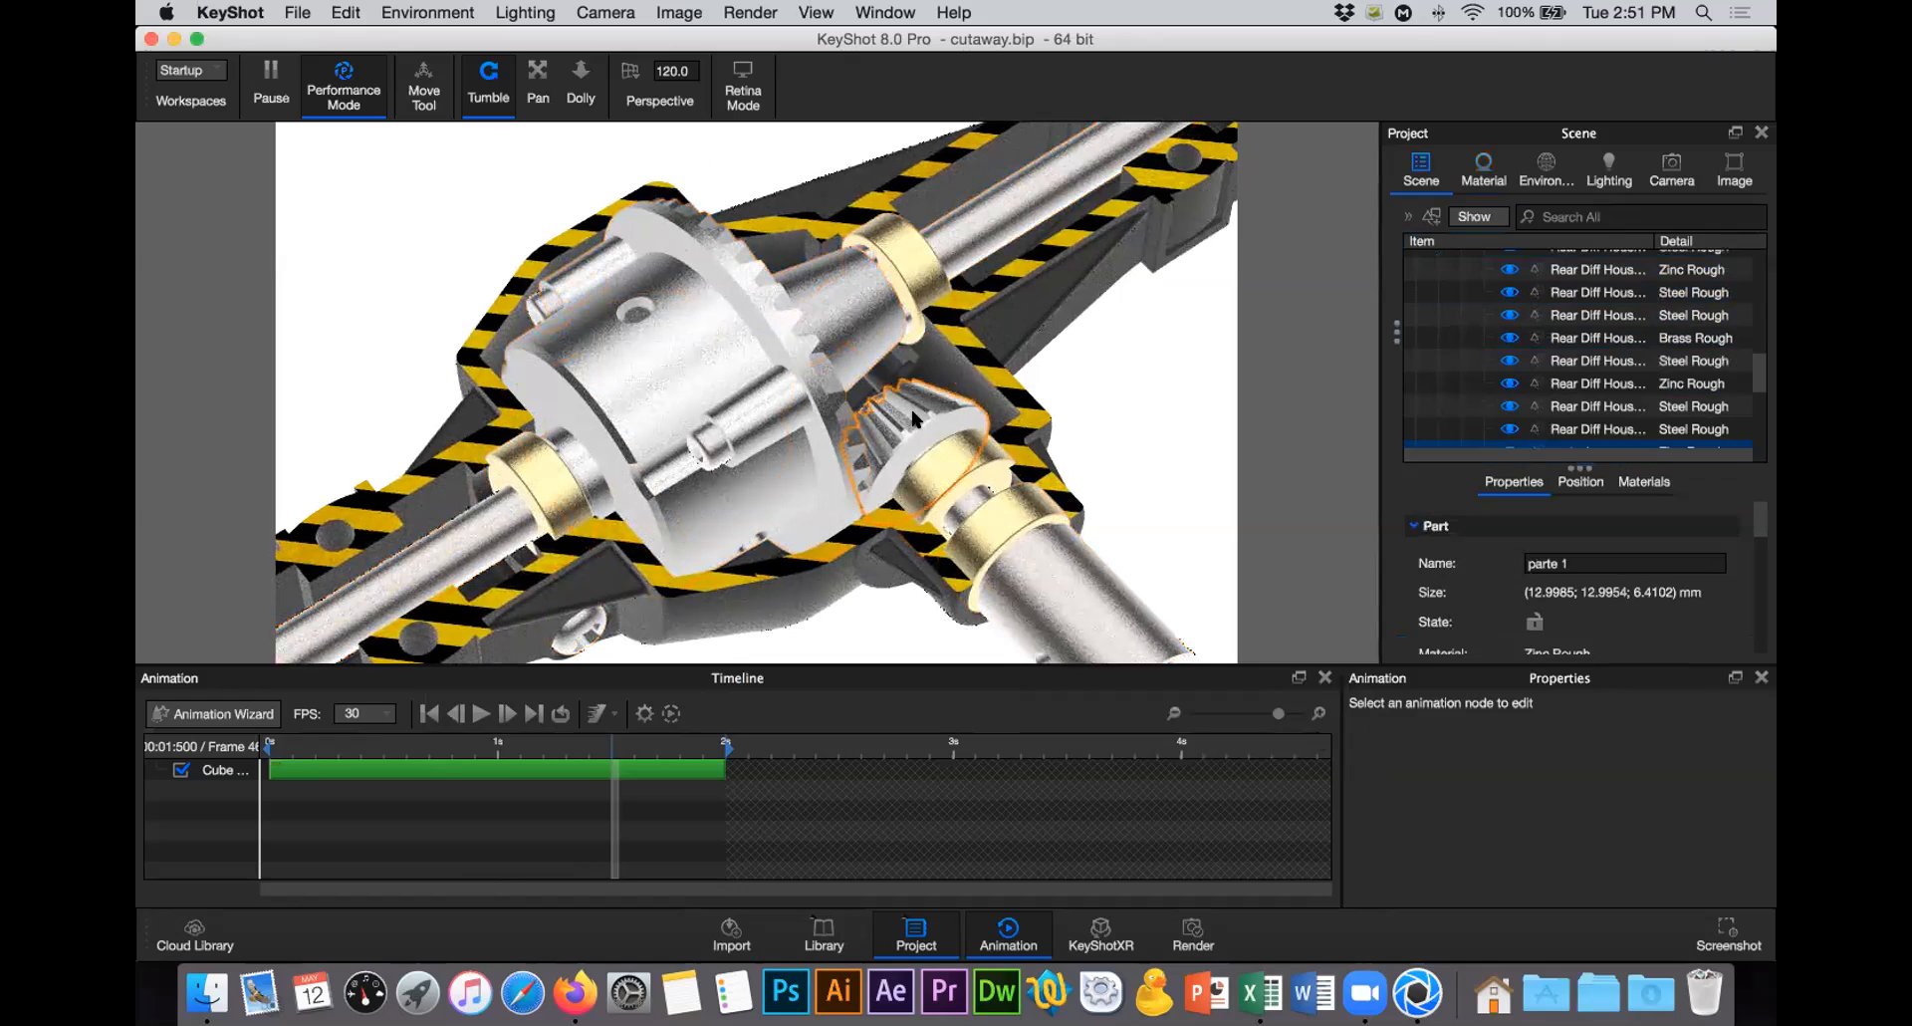
scroll(1590, 430, down, 1)
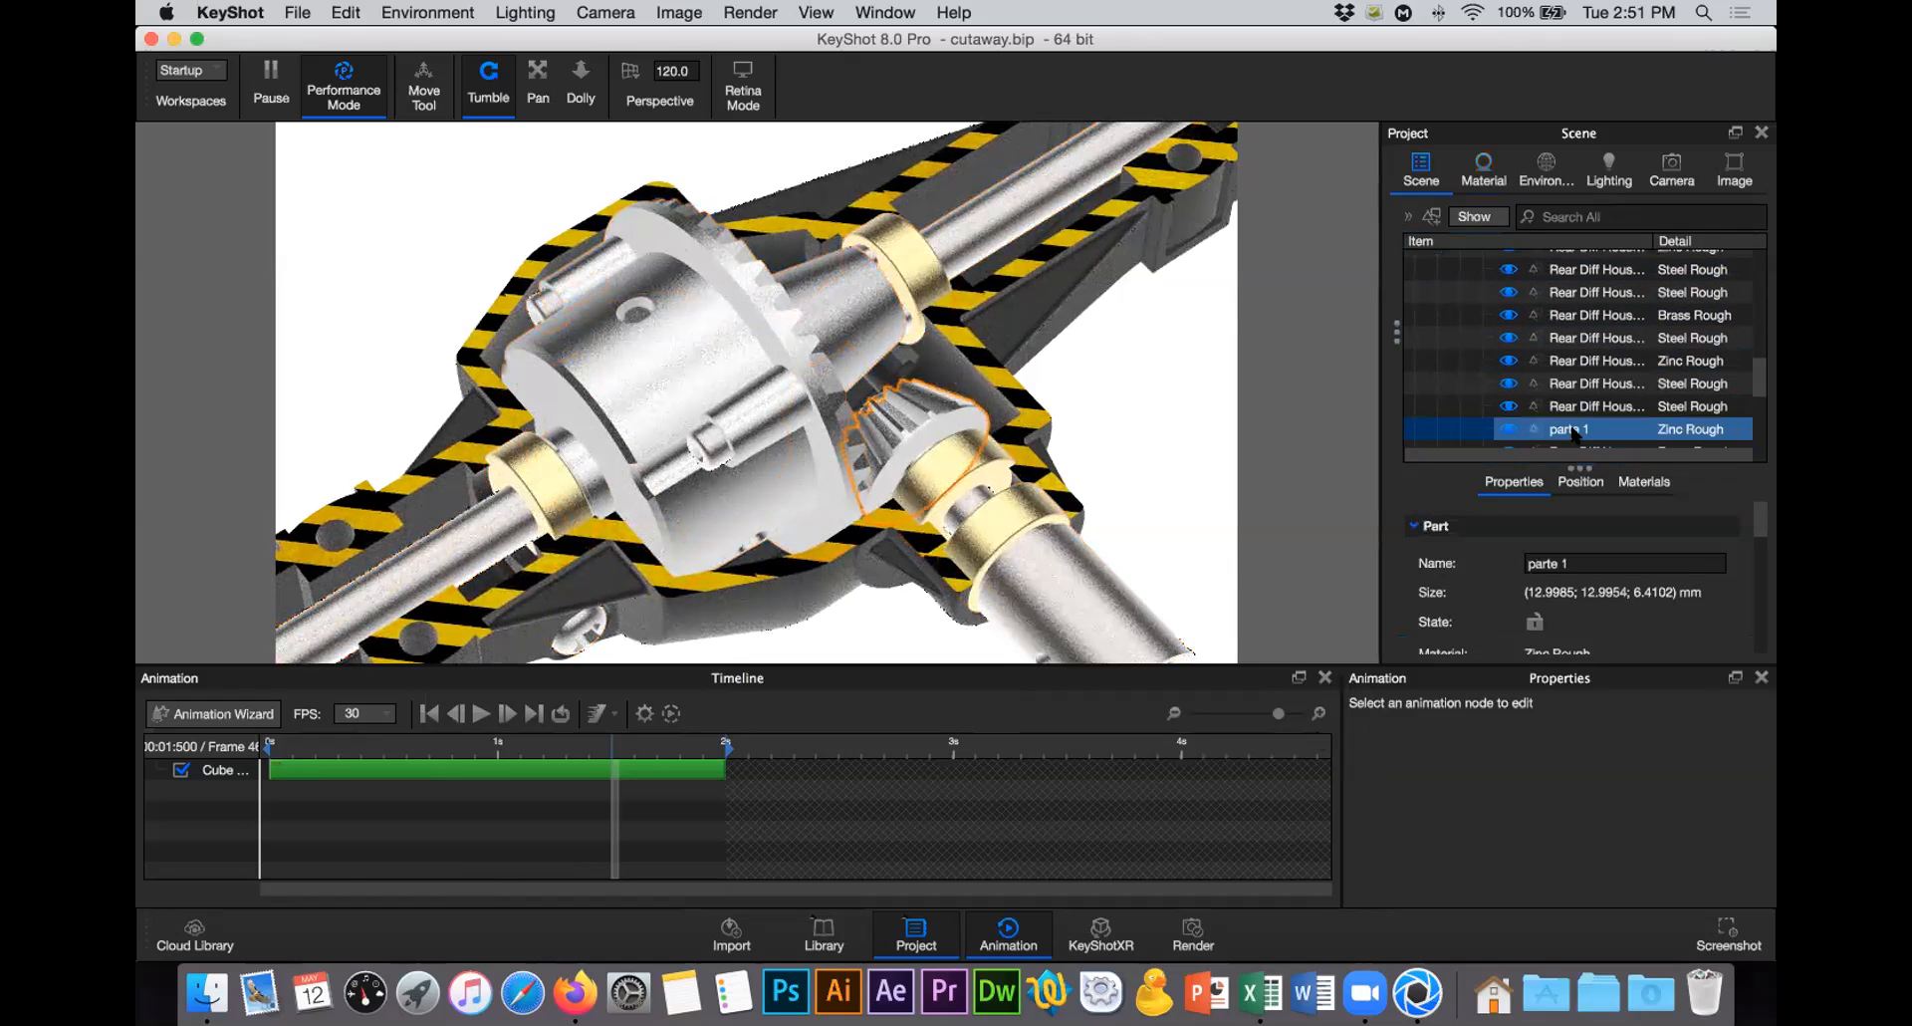
click(202, 714)
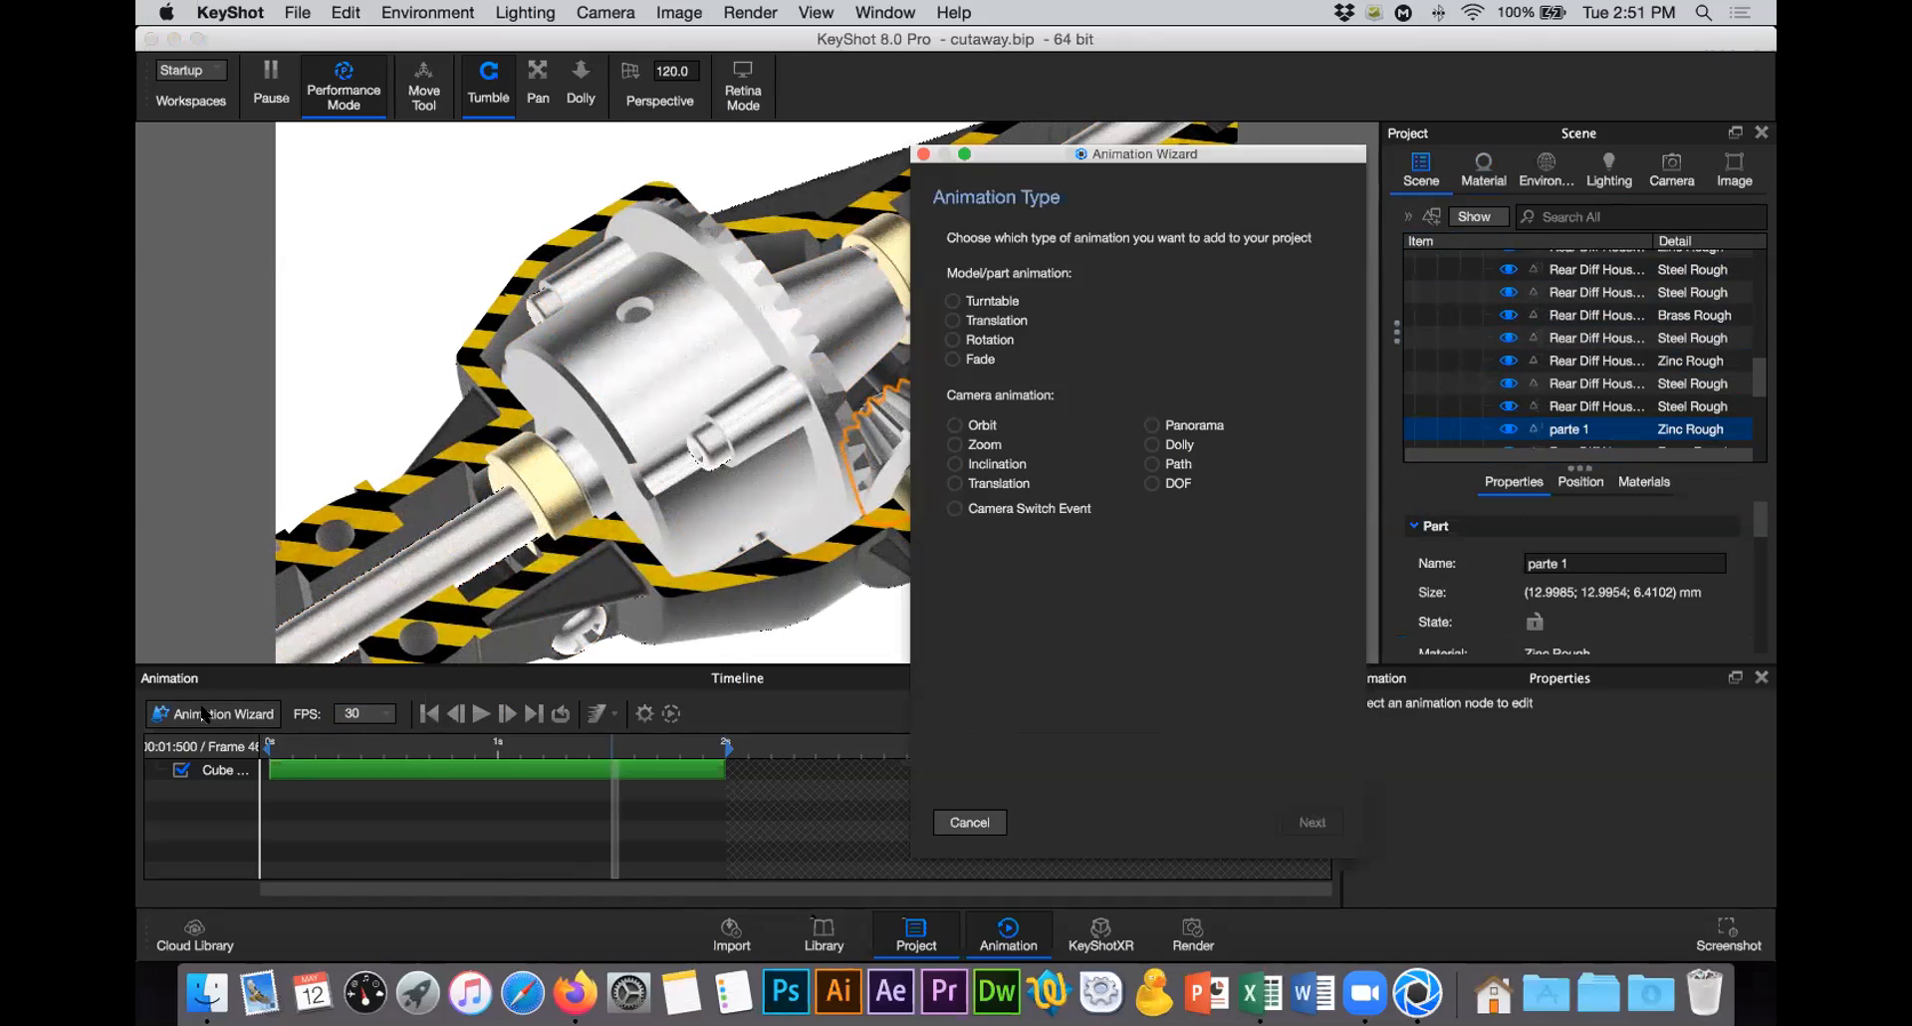
click(955, 340)
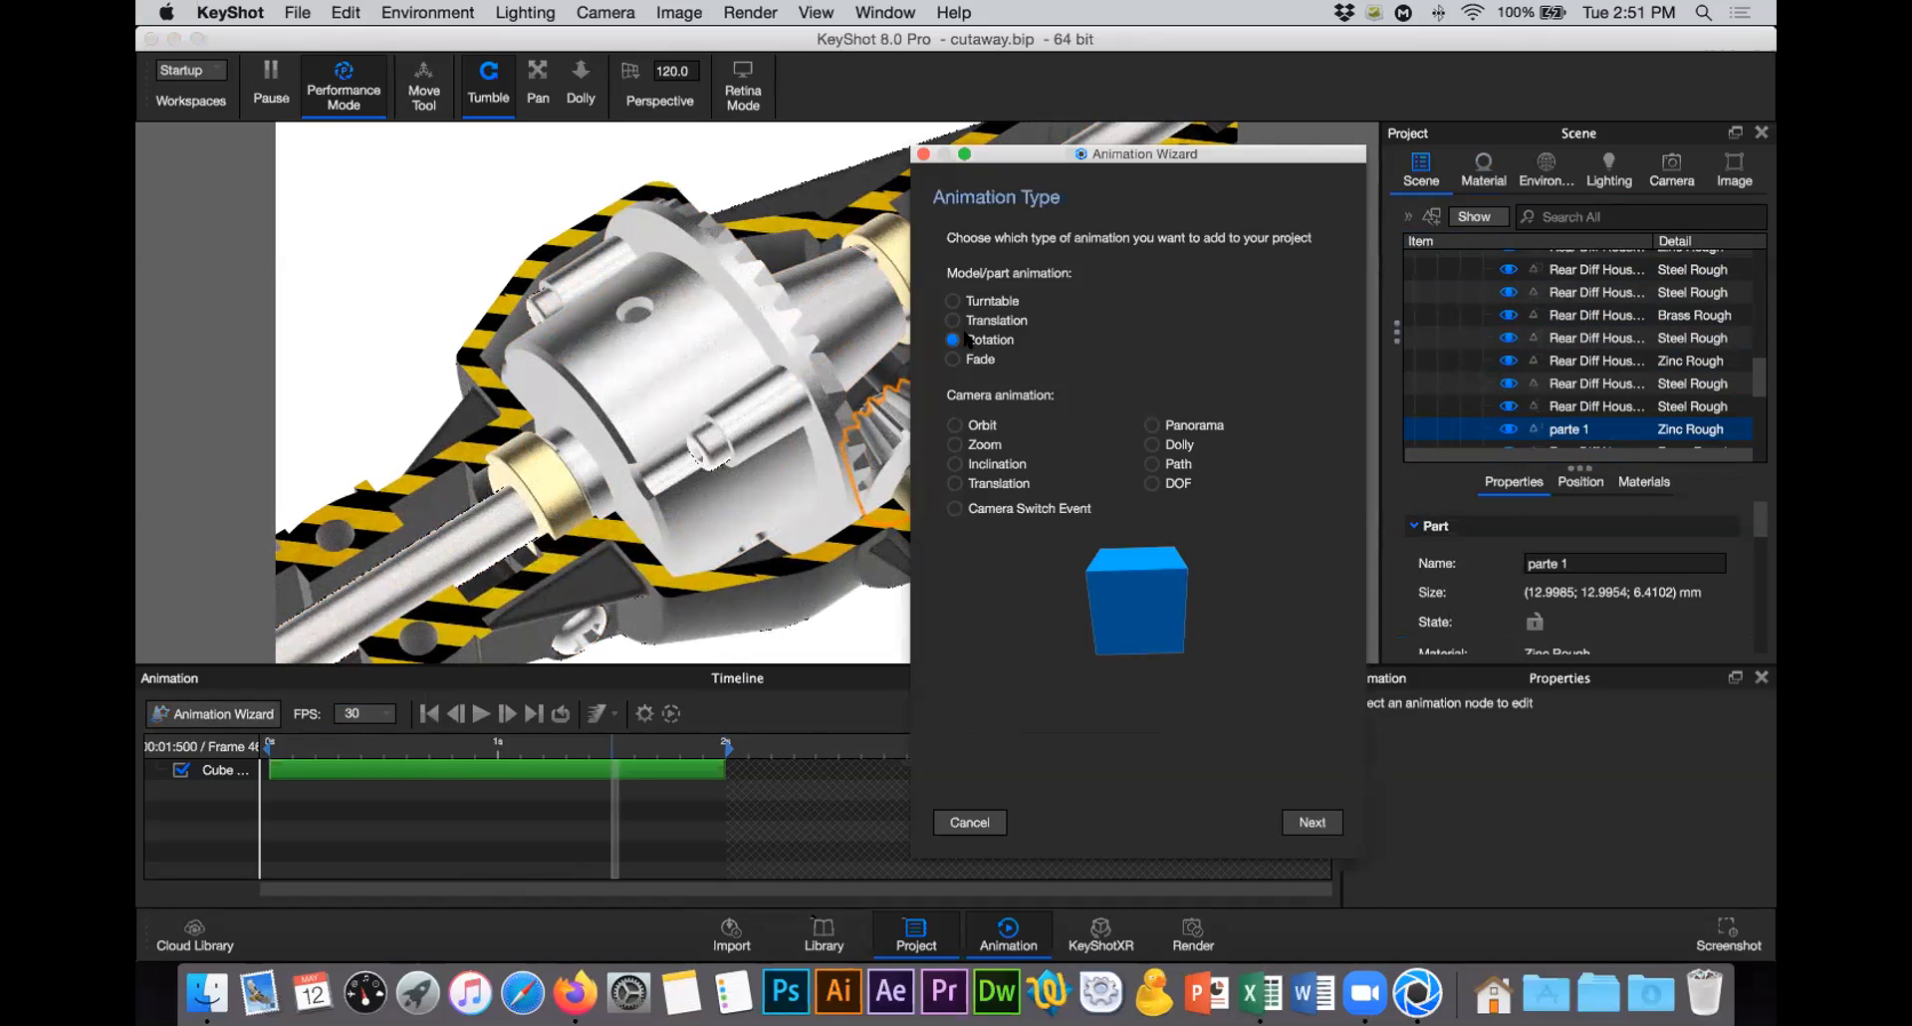
drag(985, 160, 1245, 119)
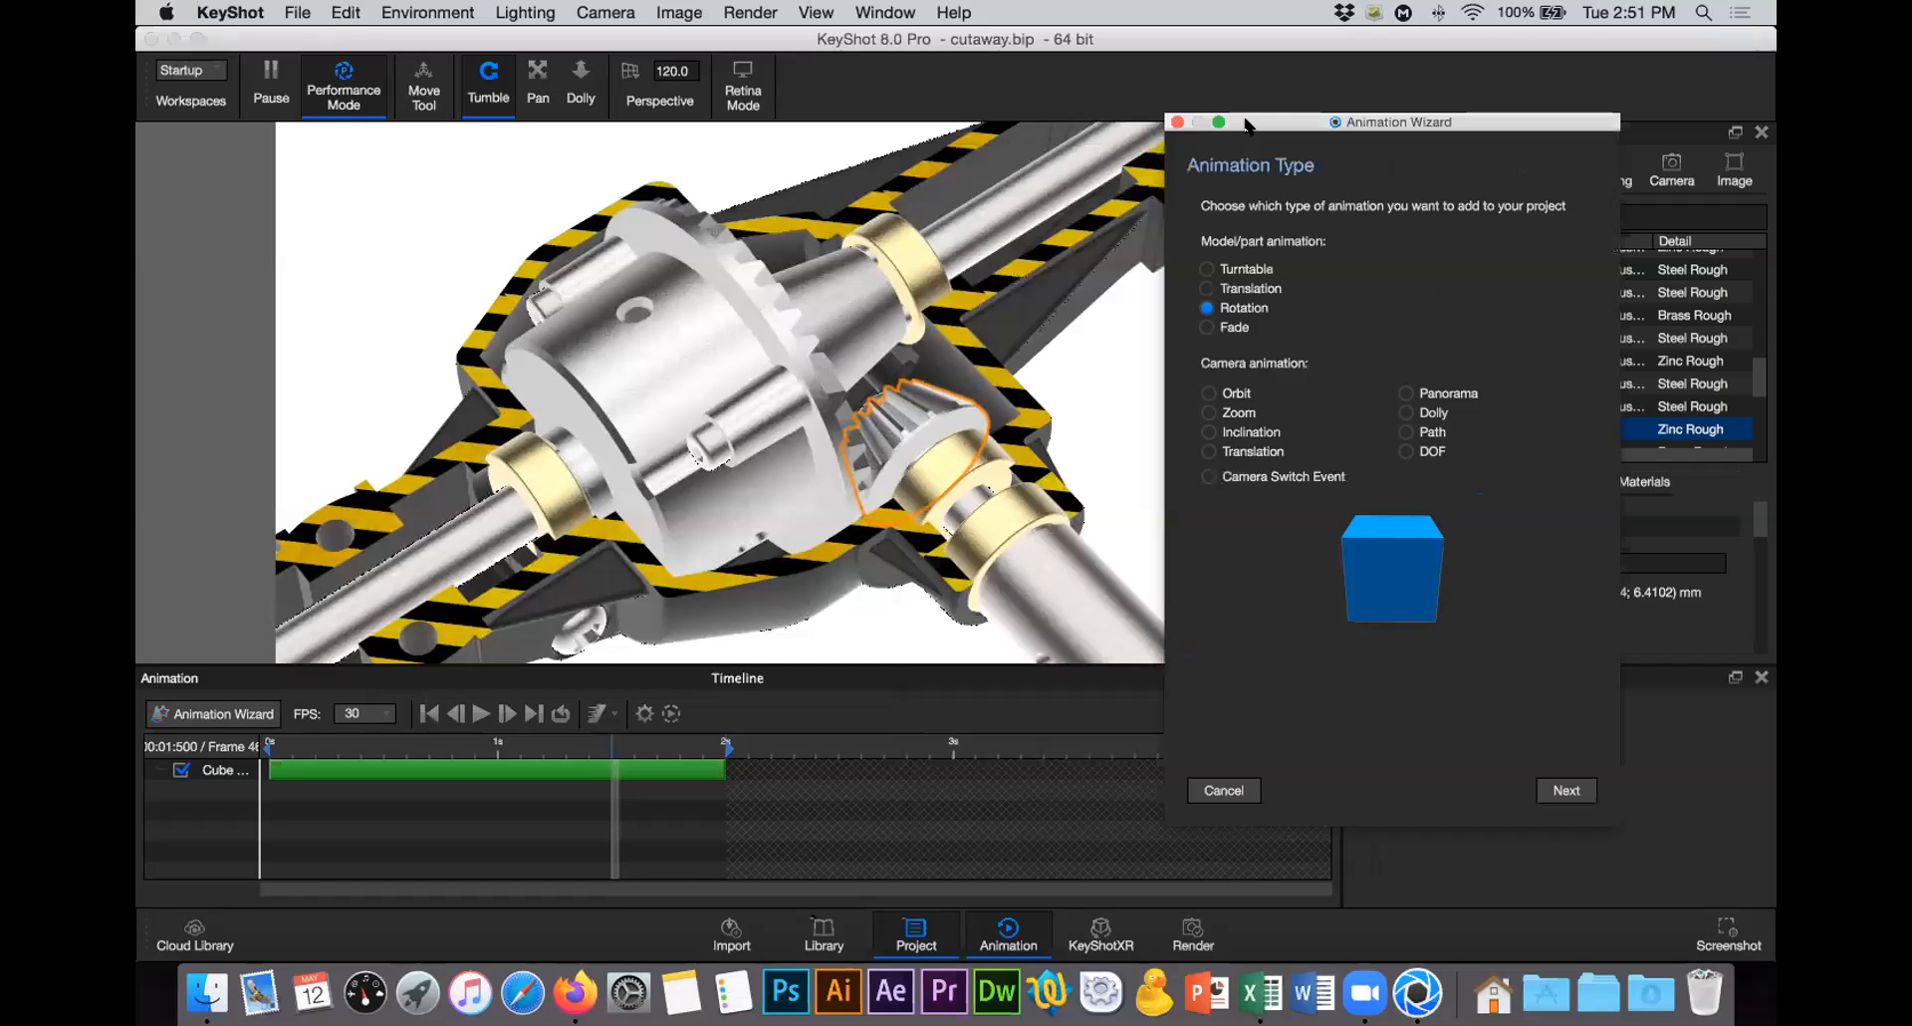
click(1550, 792)
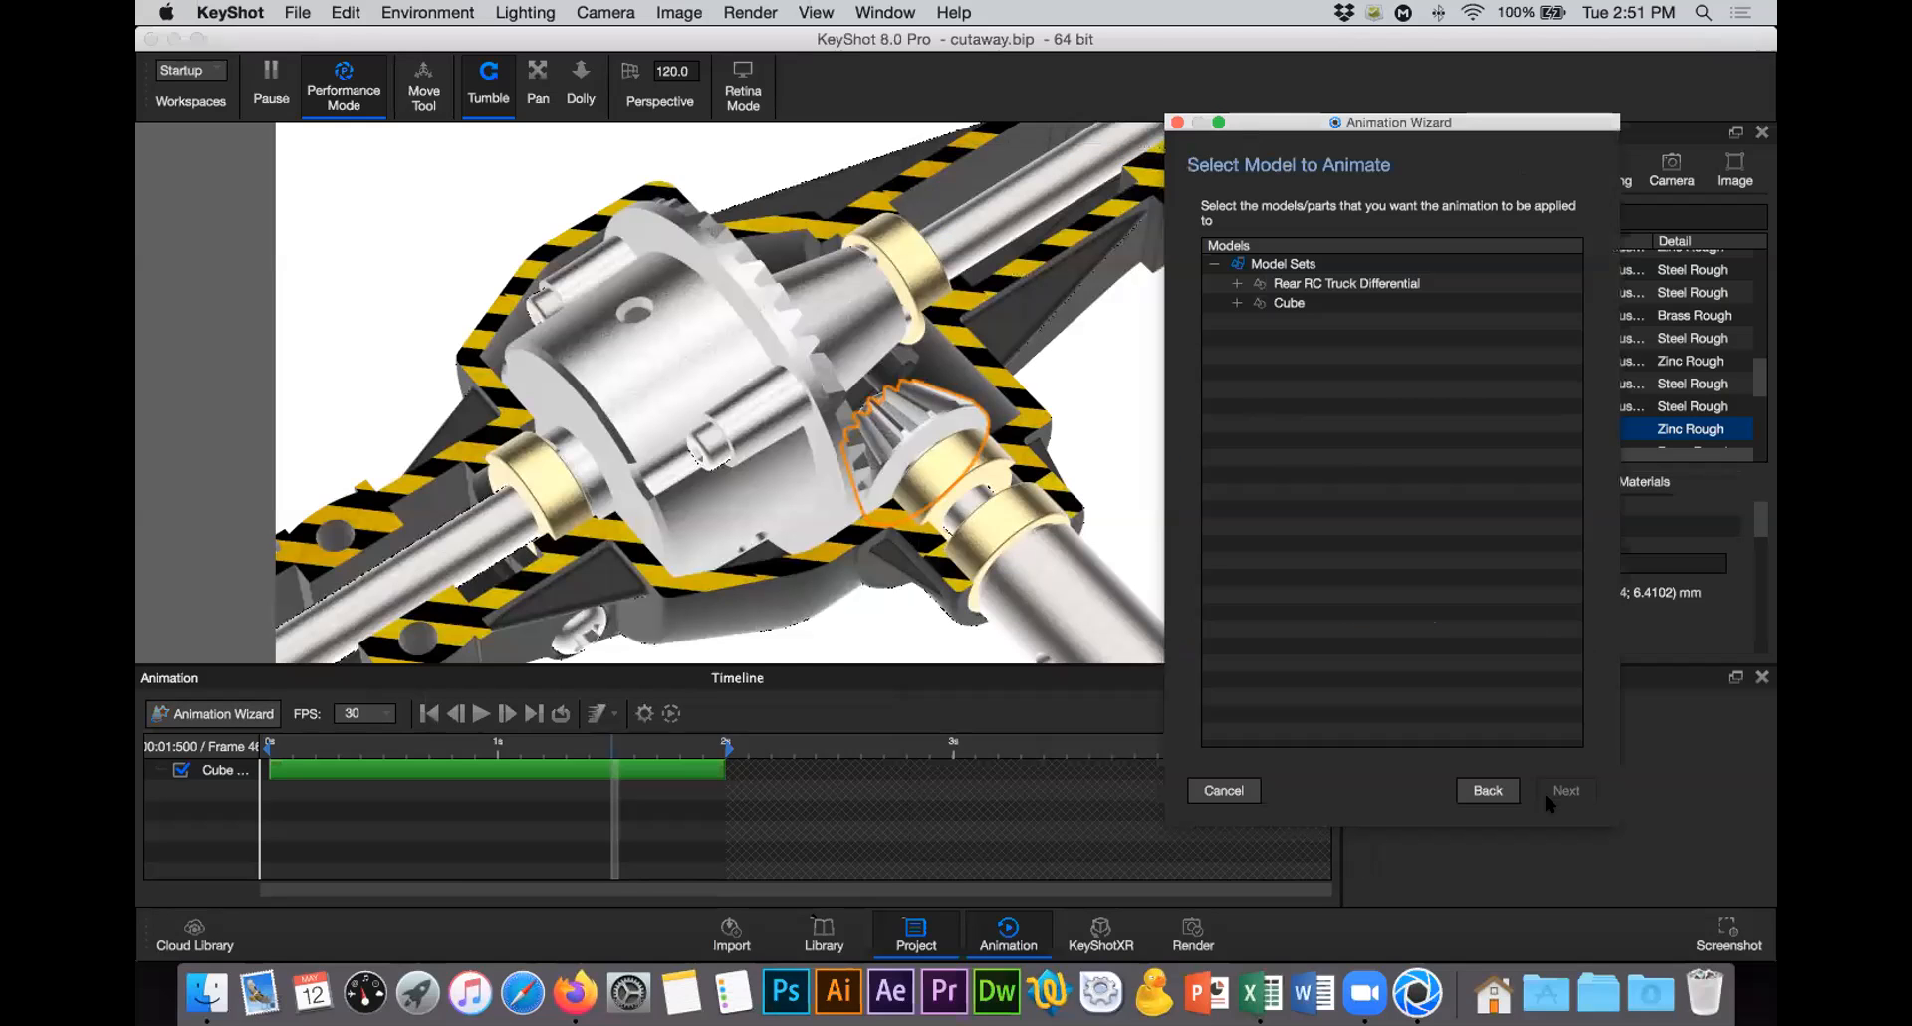
Step: Choose parte 1 inside the Components group of Rear RC Truck Differential as the part to animate
click(1232, 289)
click(1237, 304)
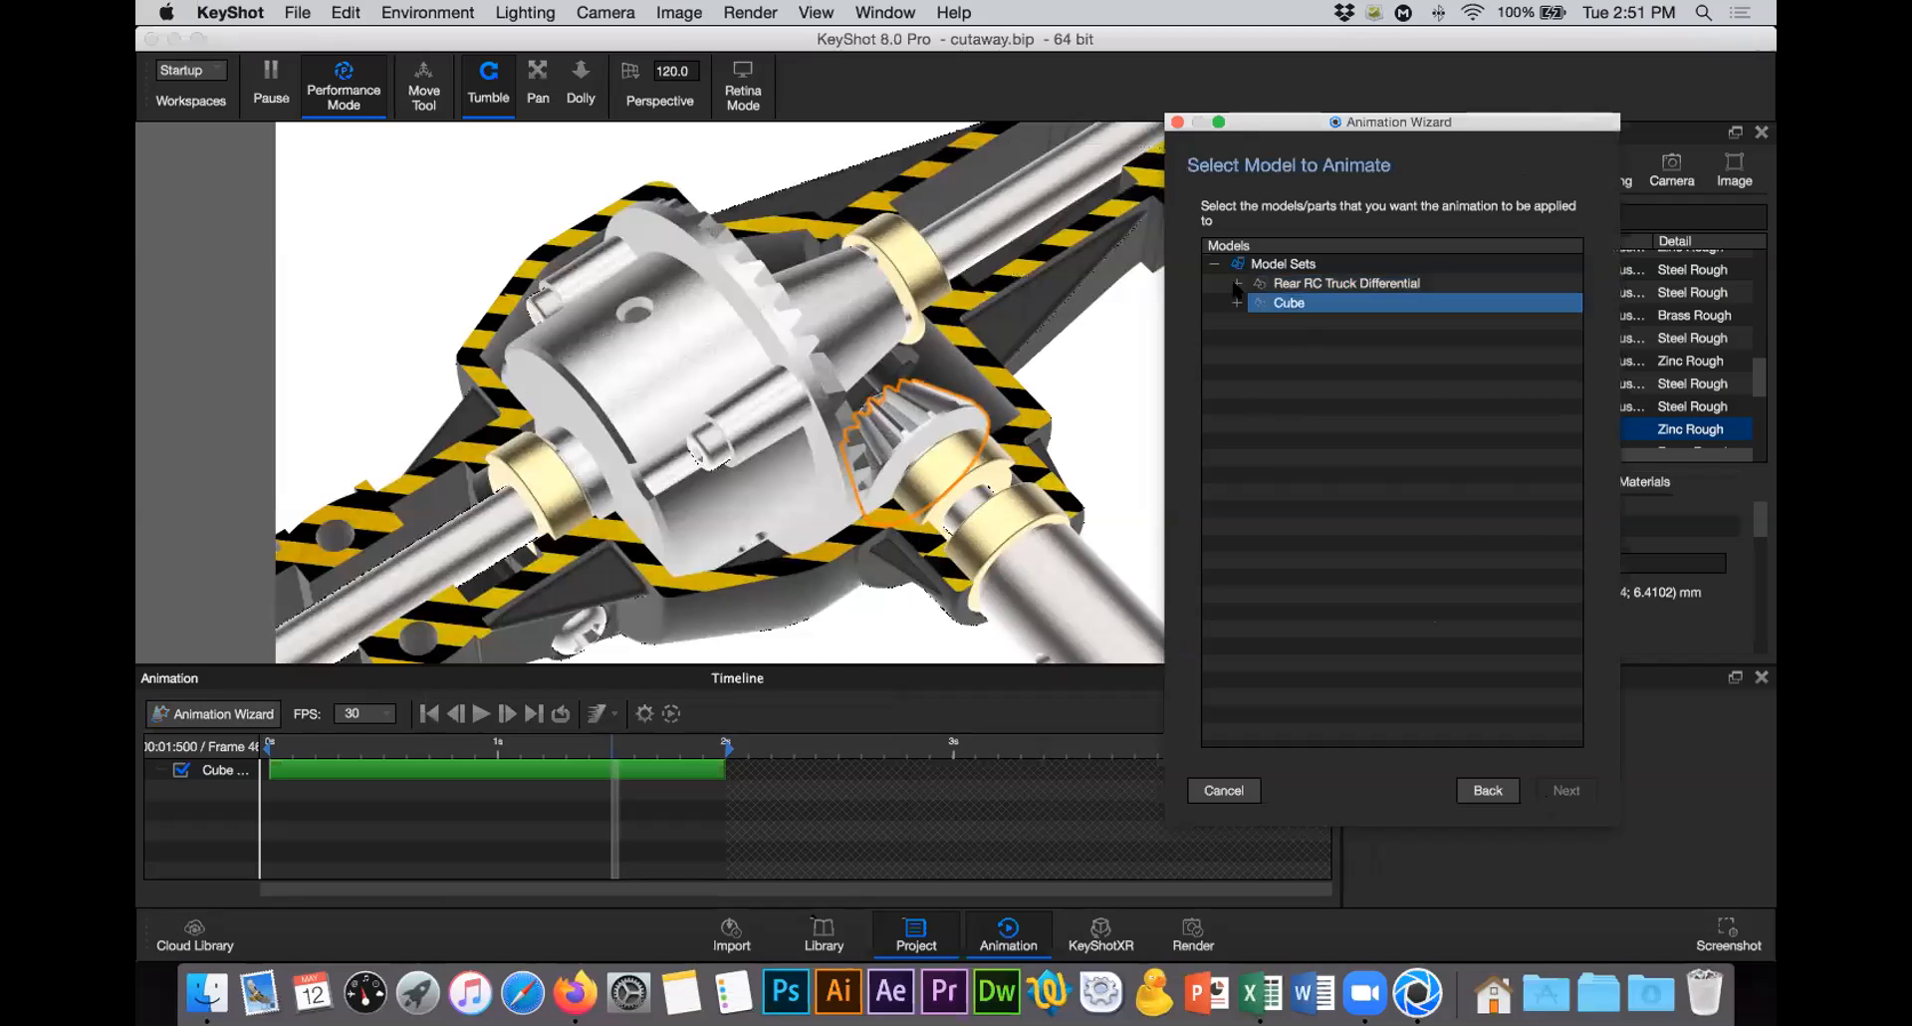
click(1236, 285)
click(1256, 346)
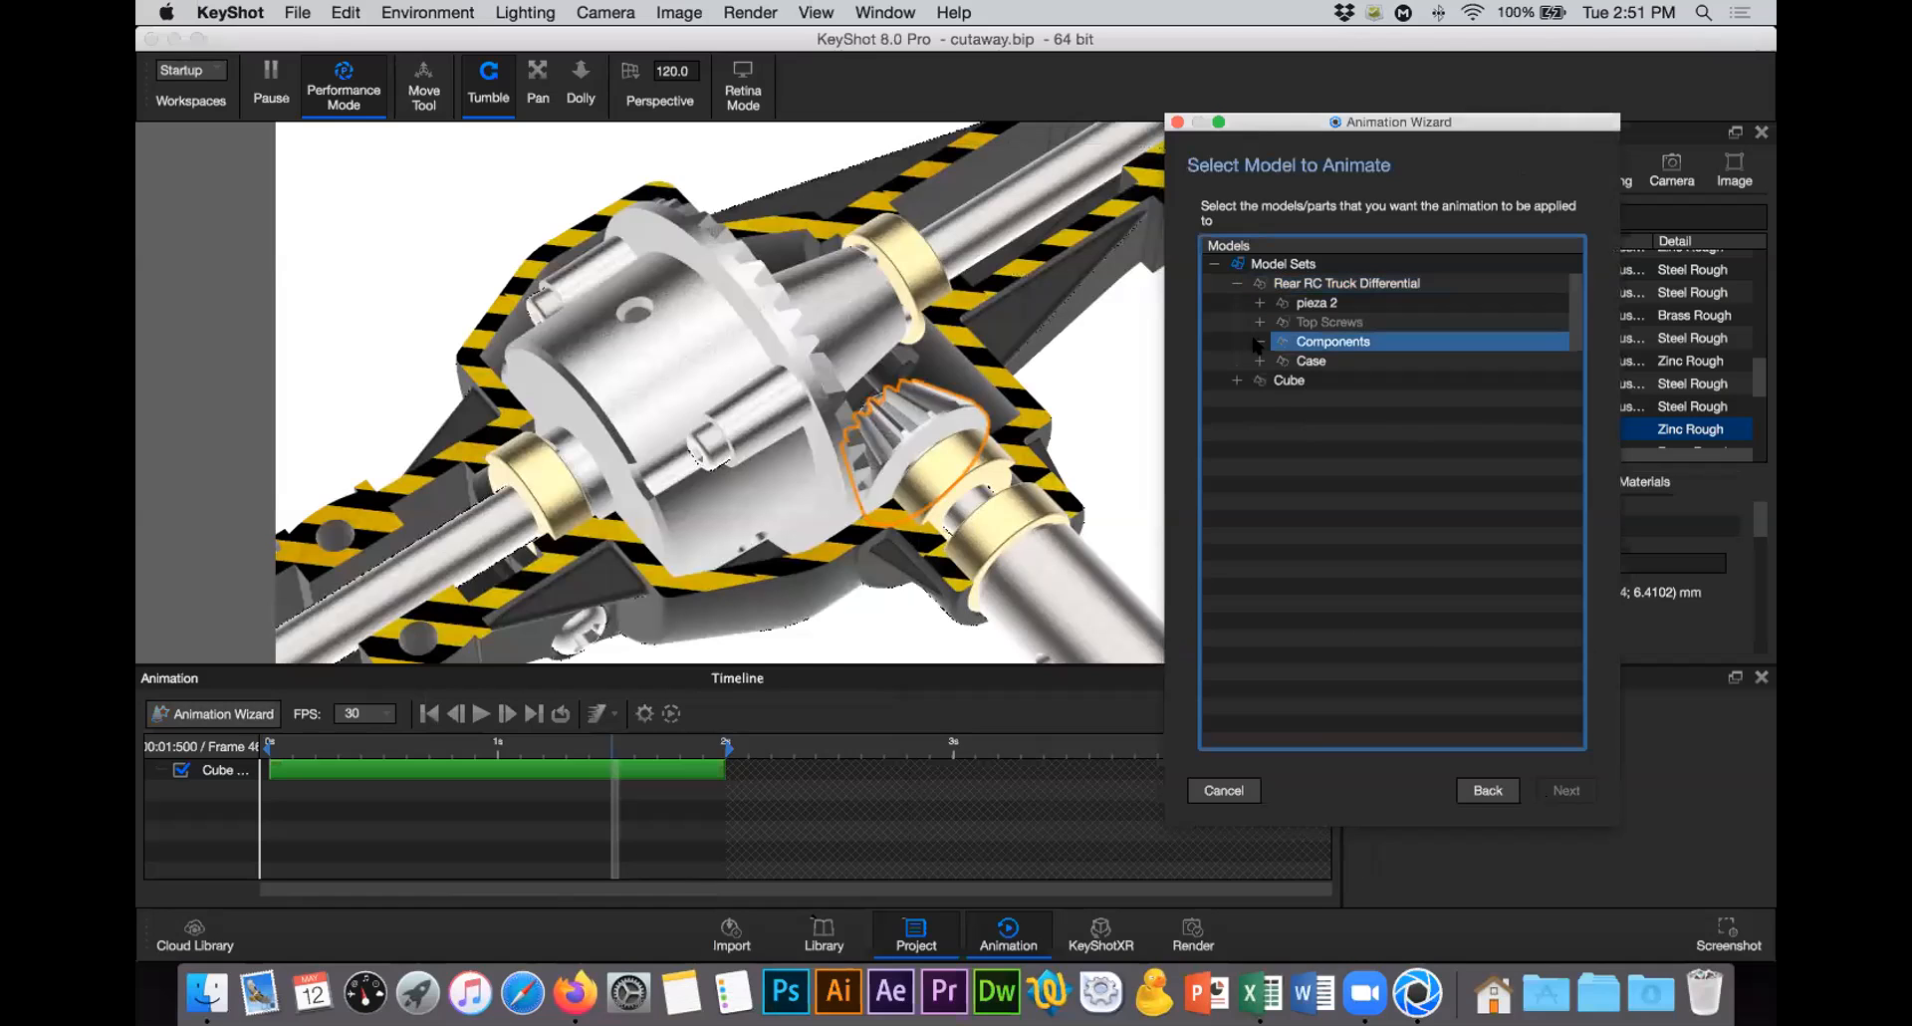
scroll(1584, 647, down, 6)
click(1425, 601)
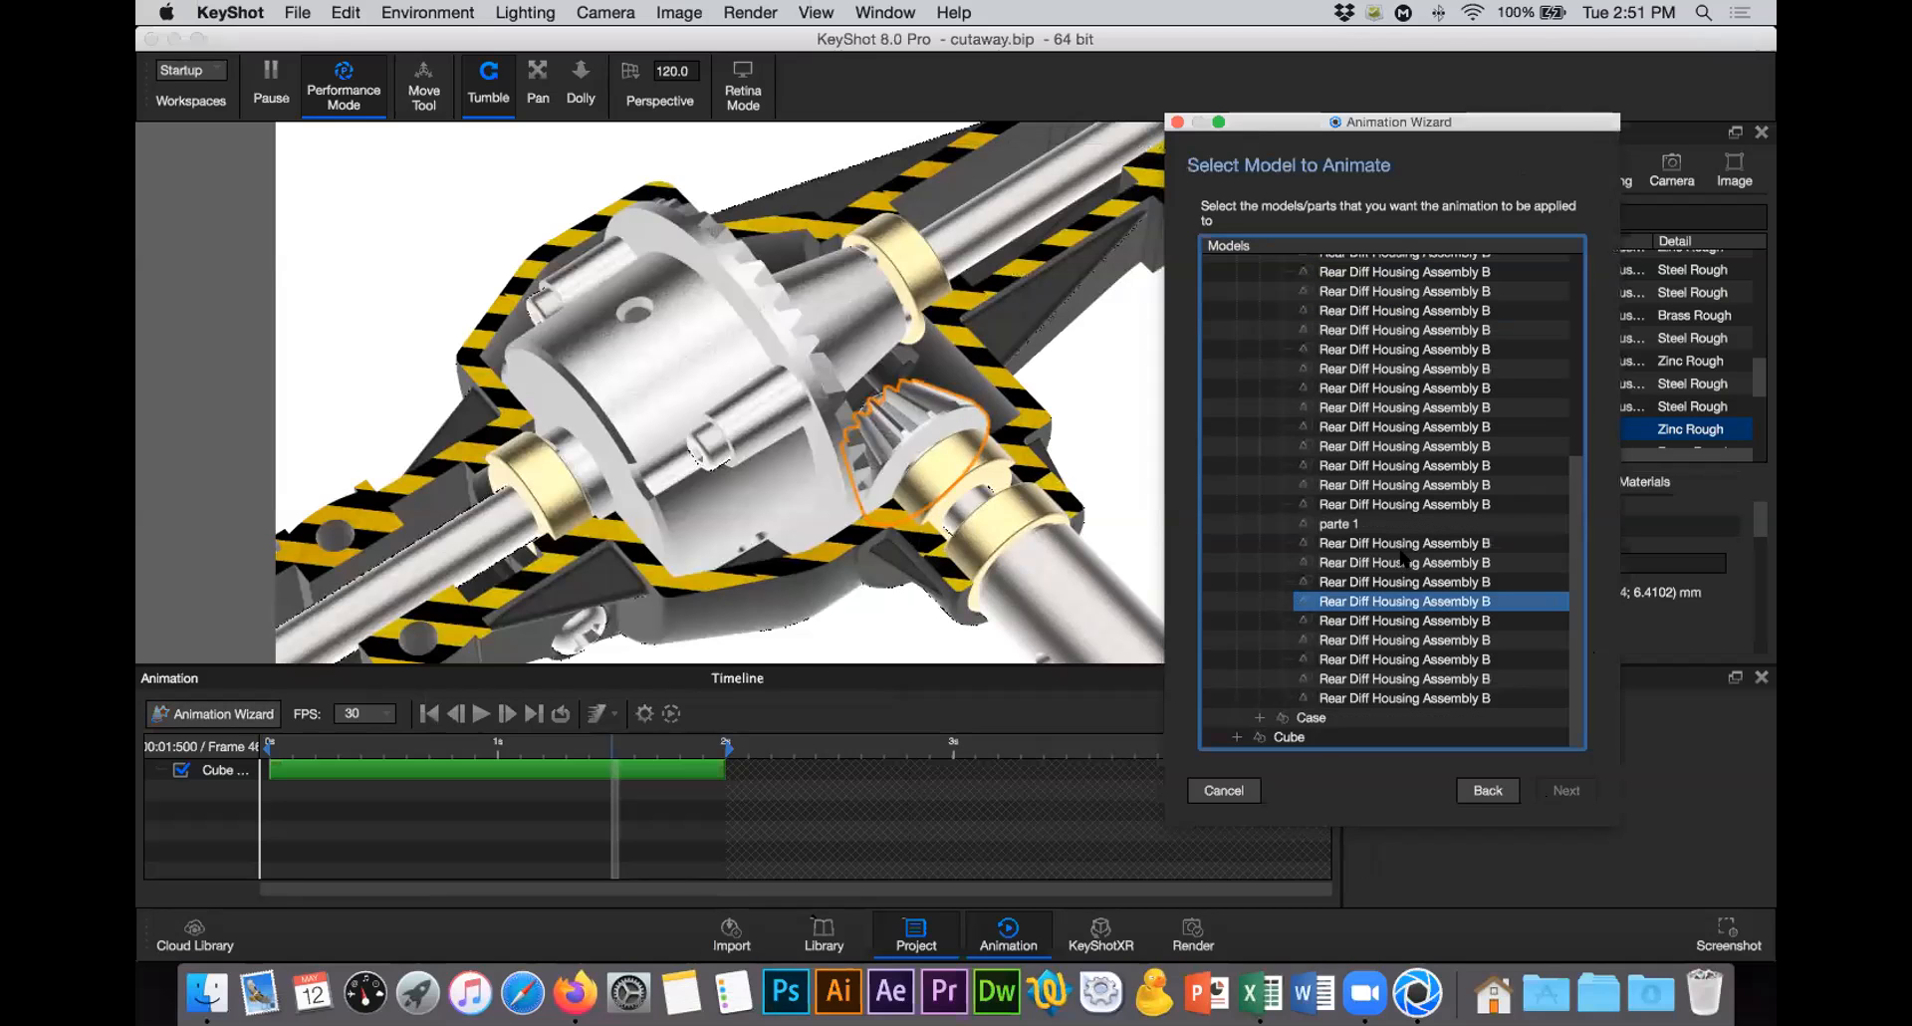
click(1356, 523)
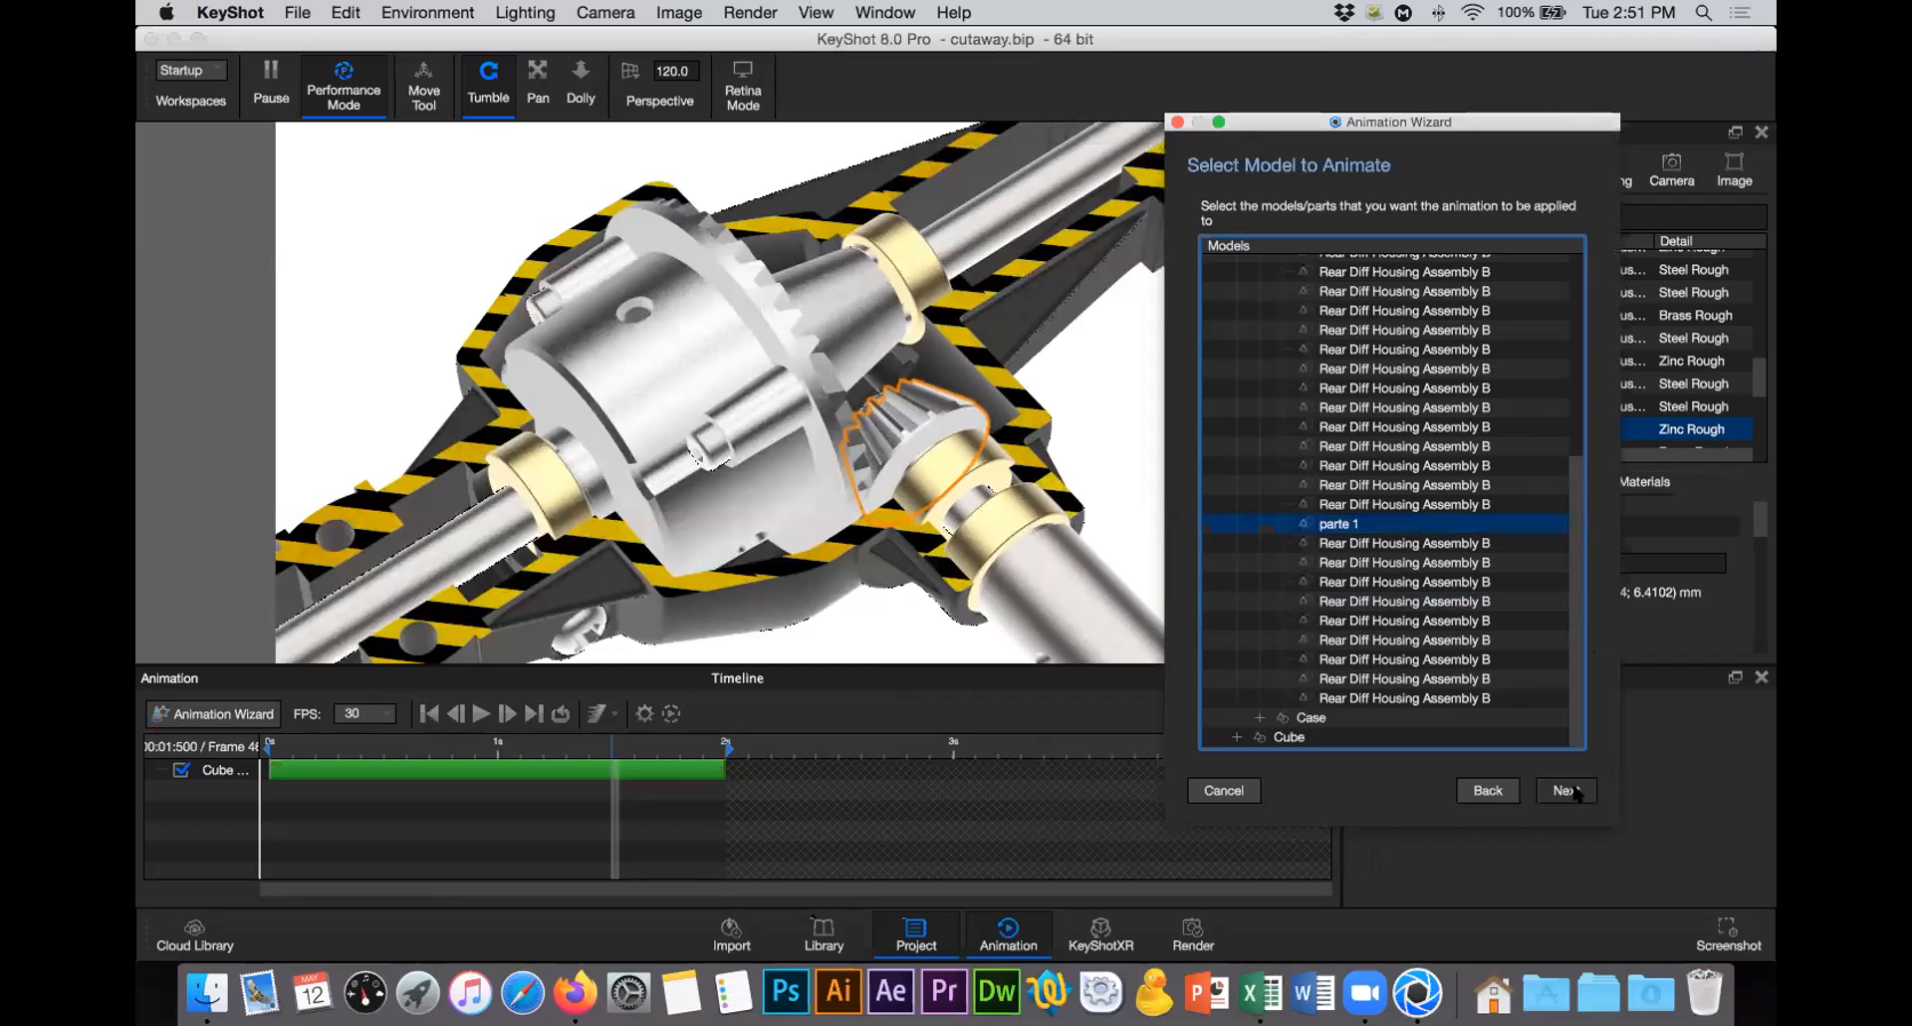
click(1566, 790)
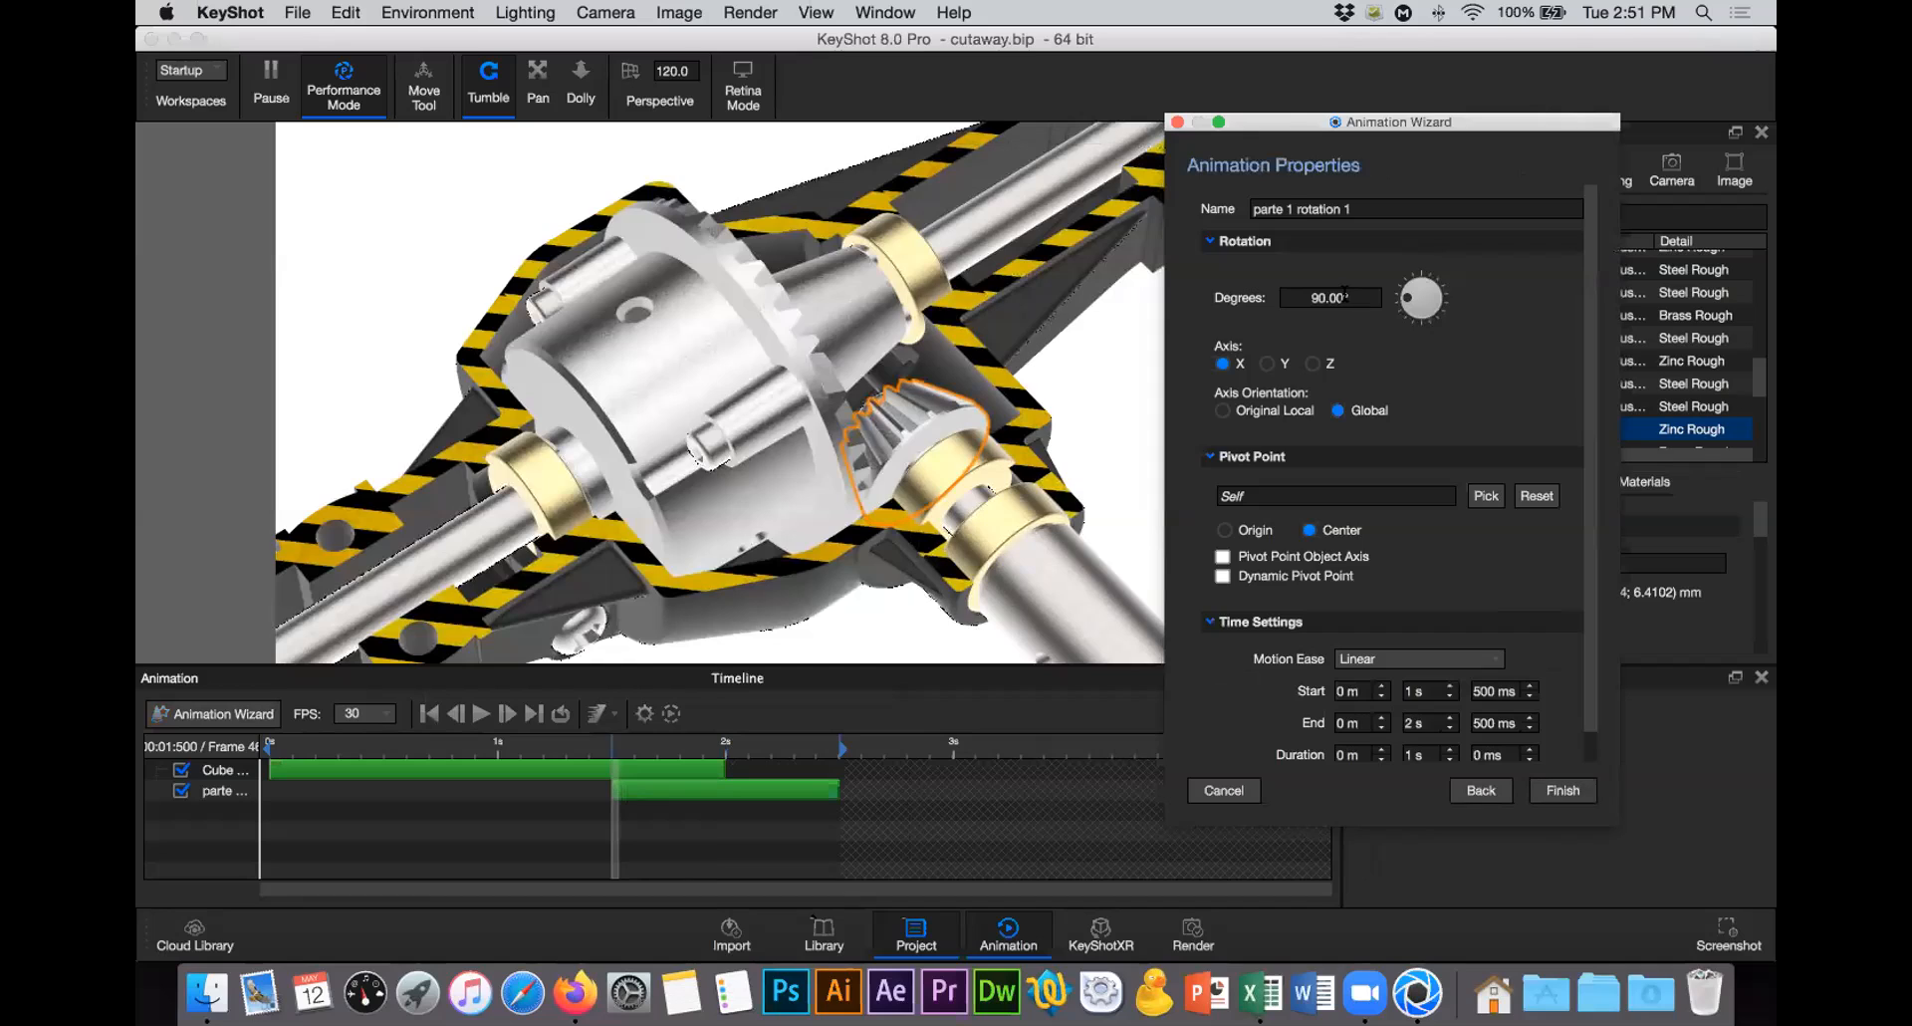
Step: Set the rotation angle of the parte 1 animation to 360 degrees
click(1312, 295)
text(36)
text(0)
key(Return)
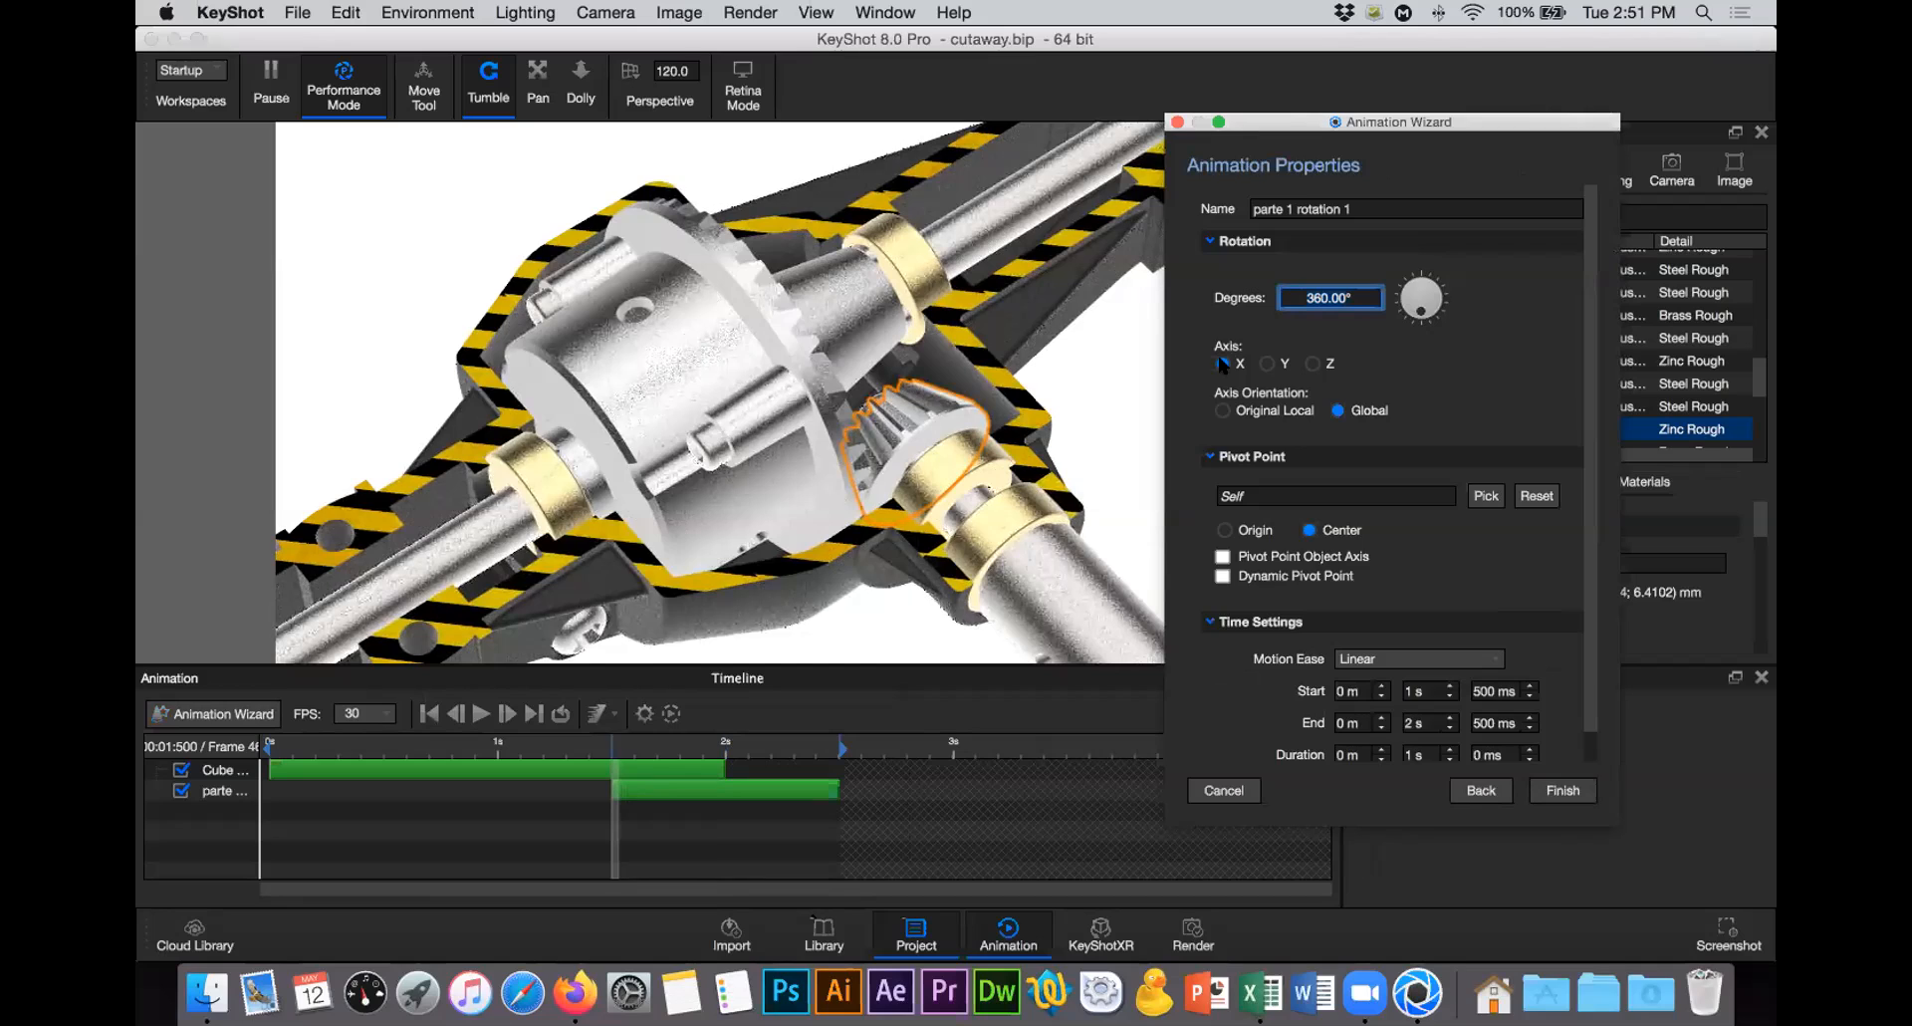
Step: Set the seconds of the parte 1 rotation's end time to 5
scroll(1585, 527, down, 2)
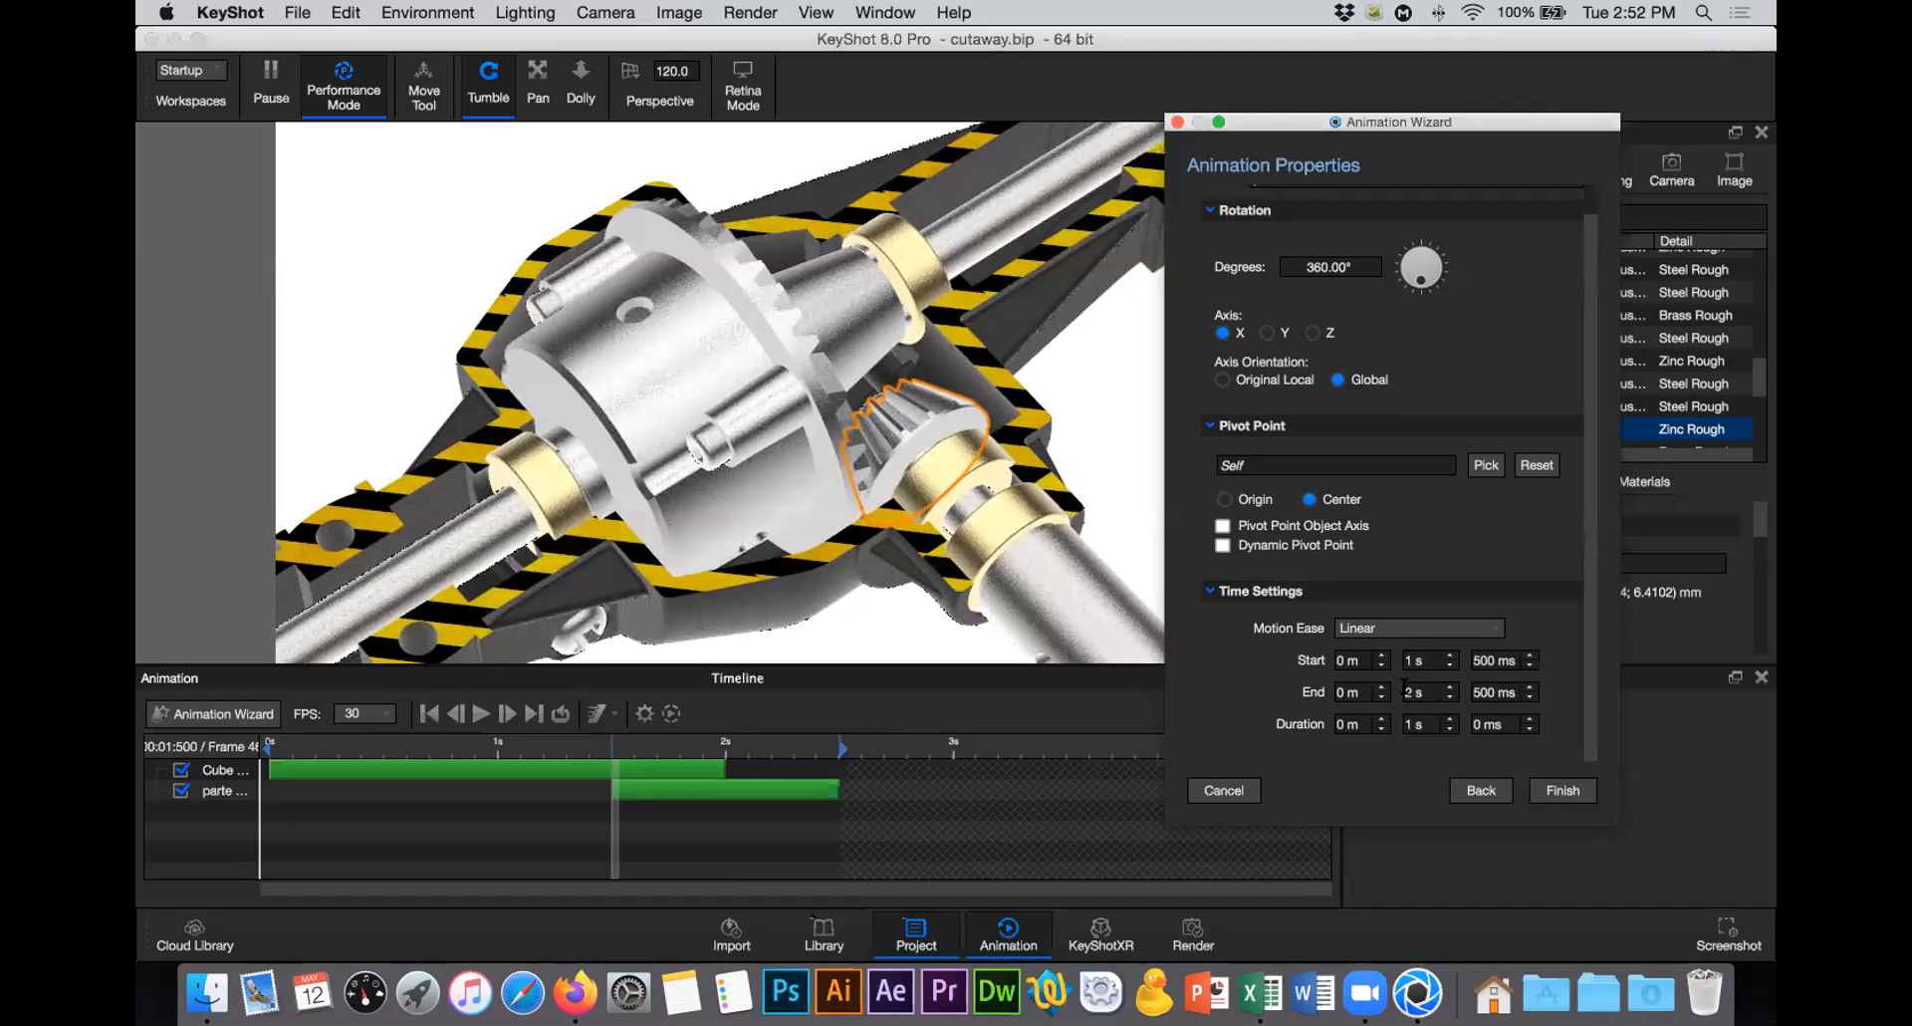
click(1442, 692)
key(BackSpace)
text(5)
key(Return)
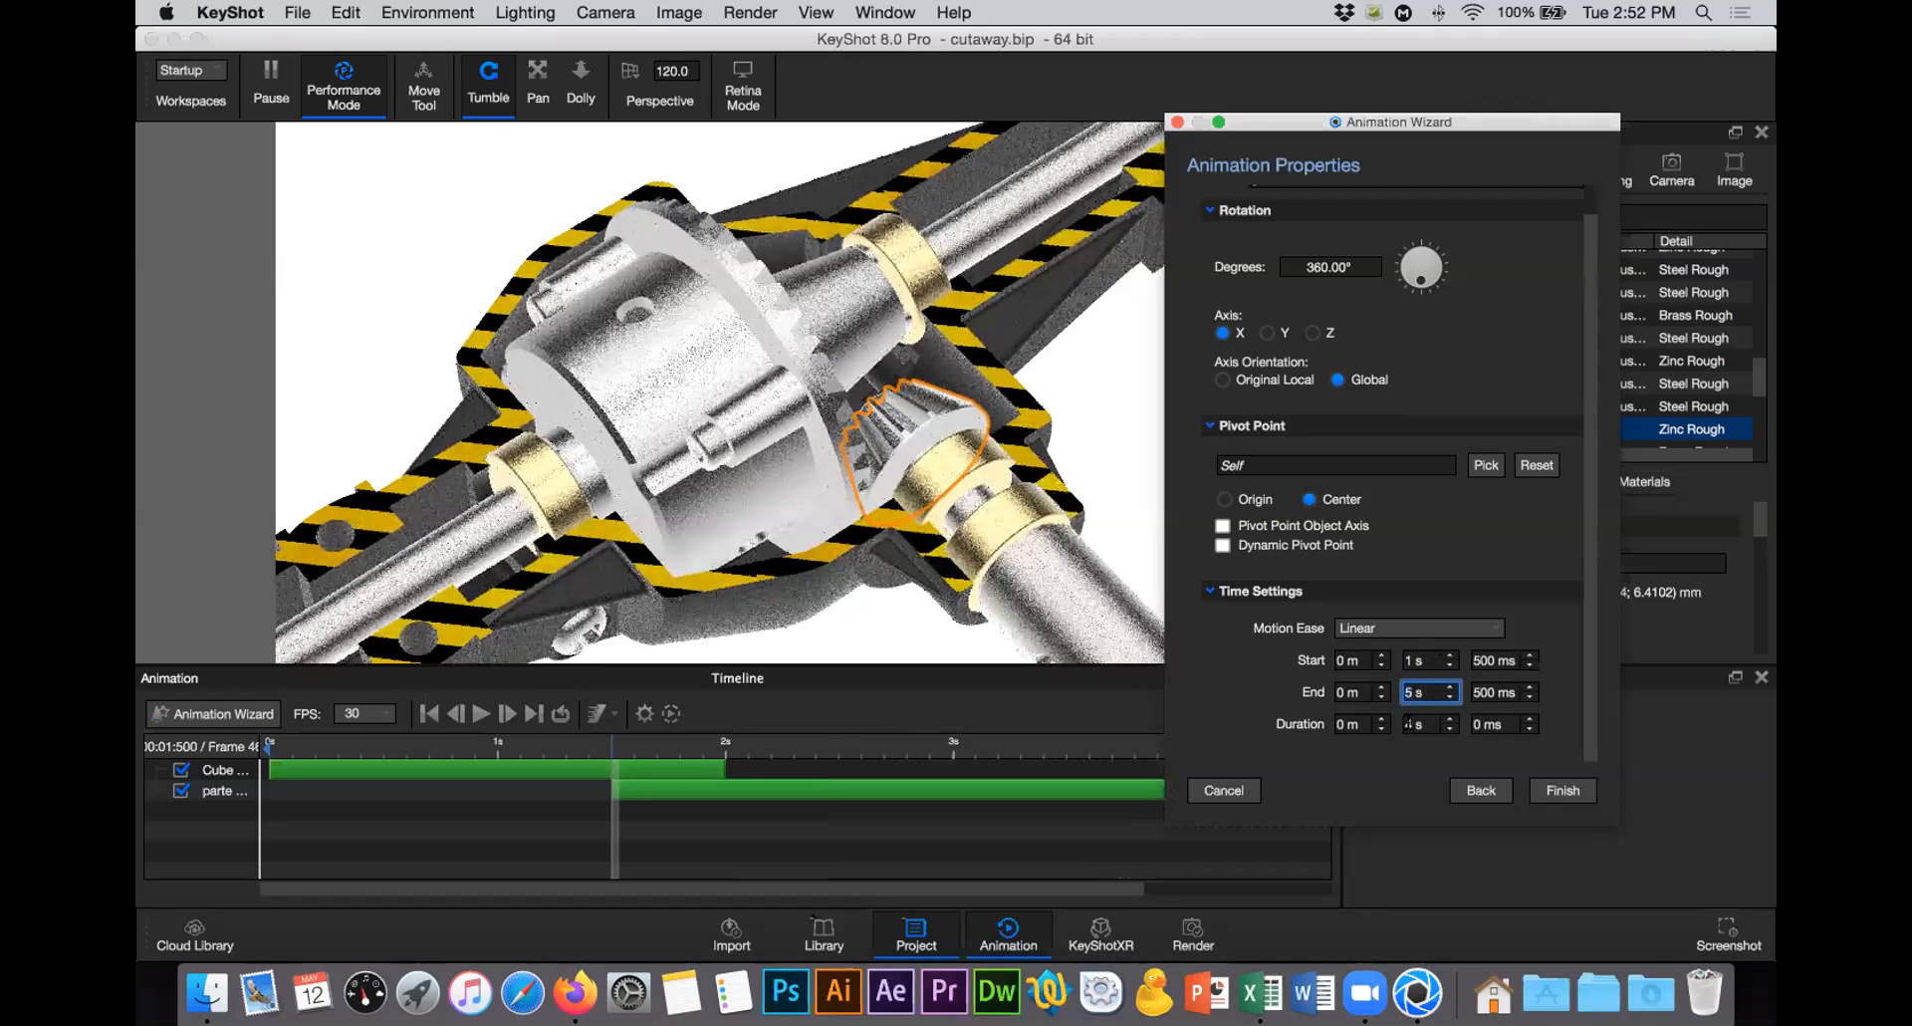
Step: Set the parte 1 rotation to start at 0 s 0 ms with a duration of 5 s
click(1407, 724)
click(1406, 659)
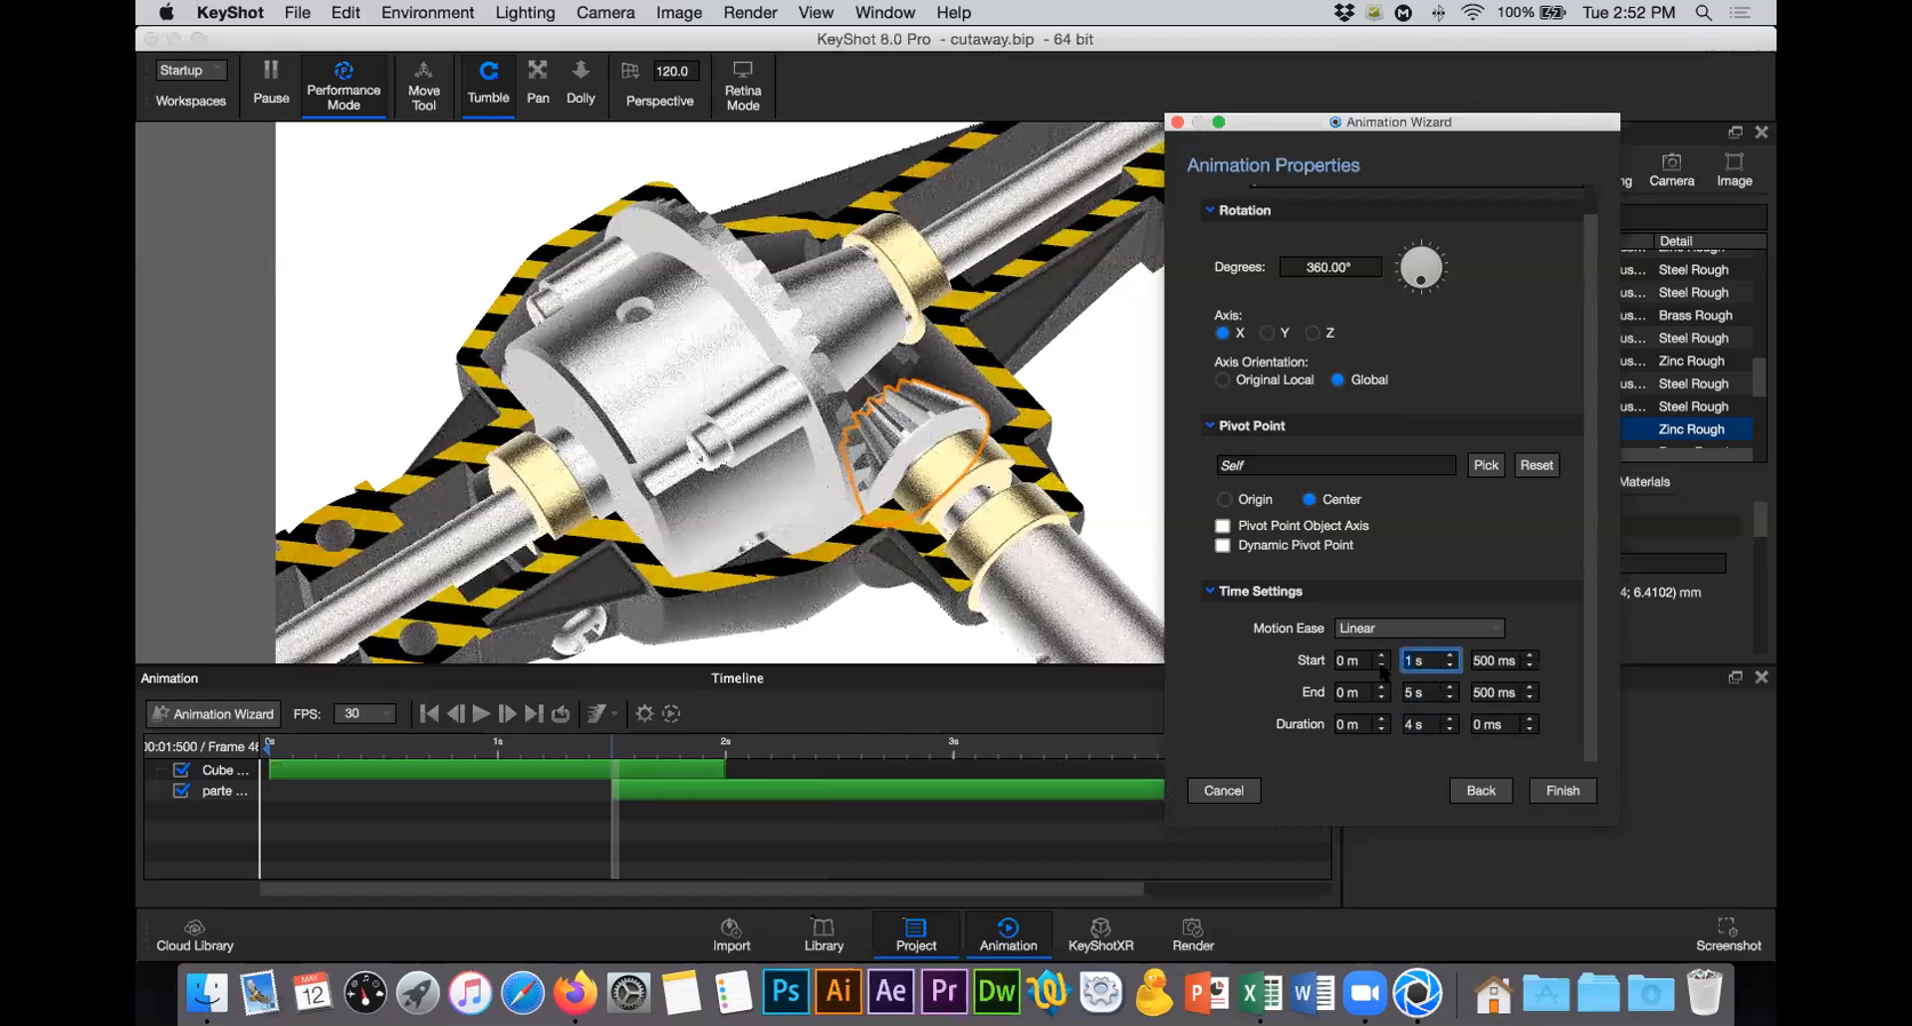
key(Down)
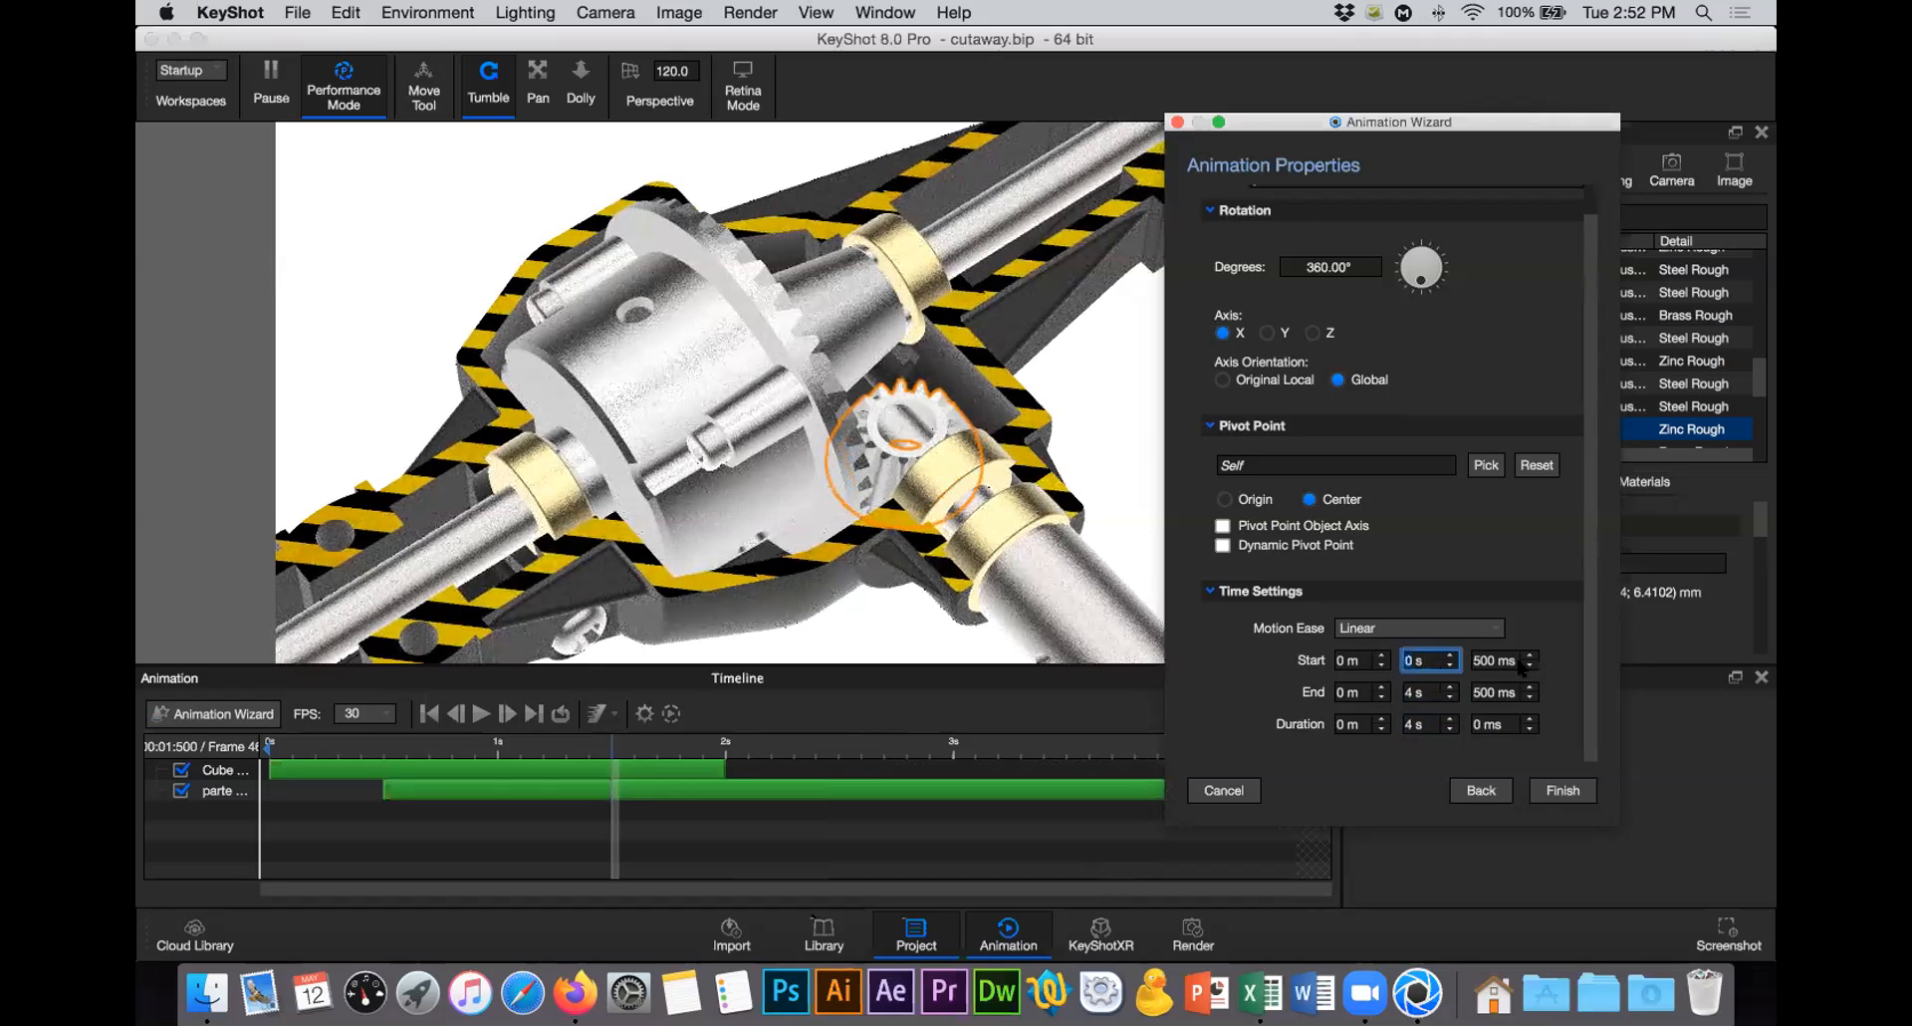
key(Tab)
text(0)
key(Return)
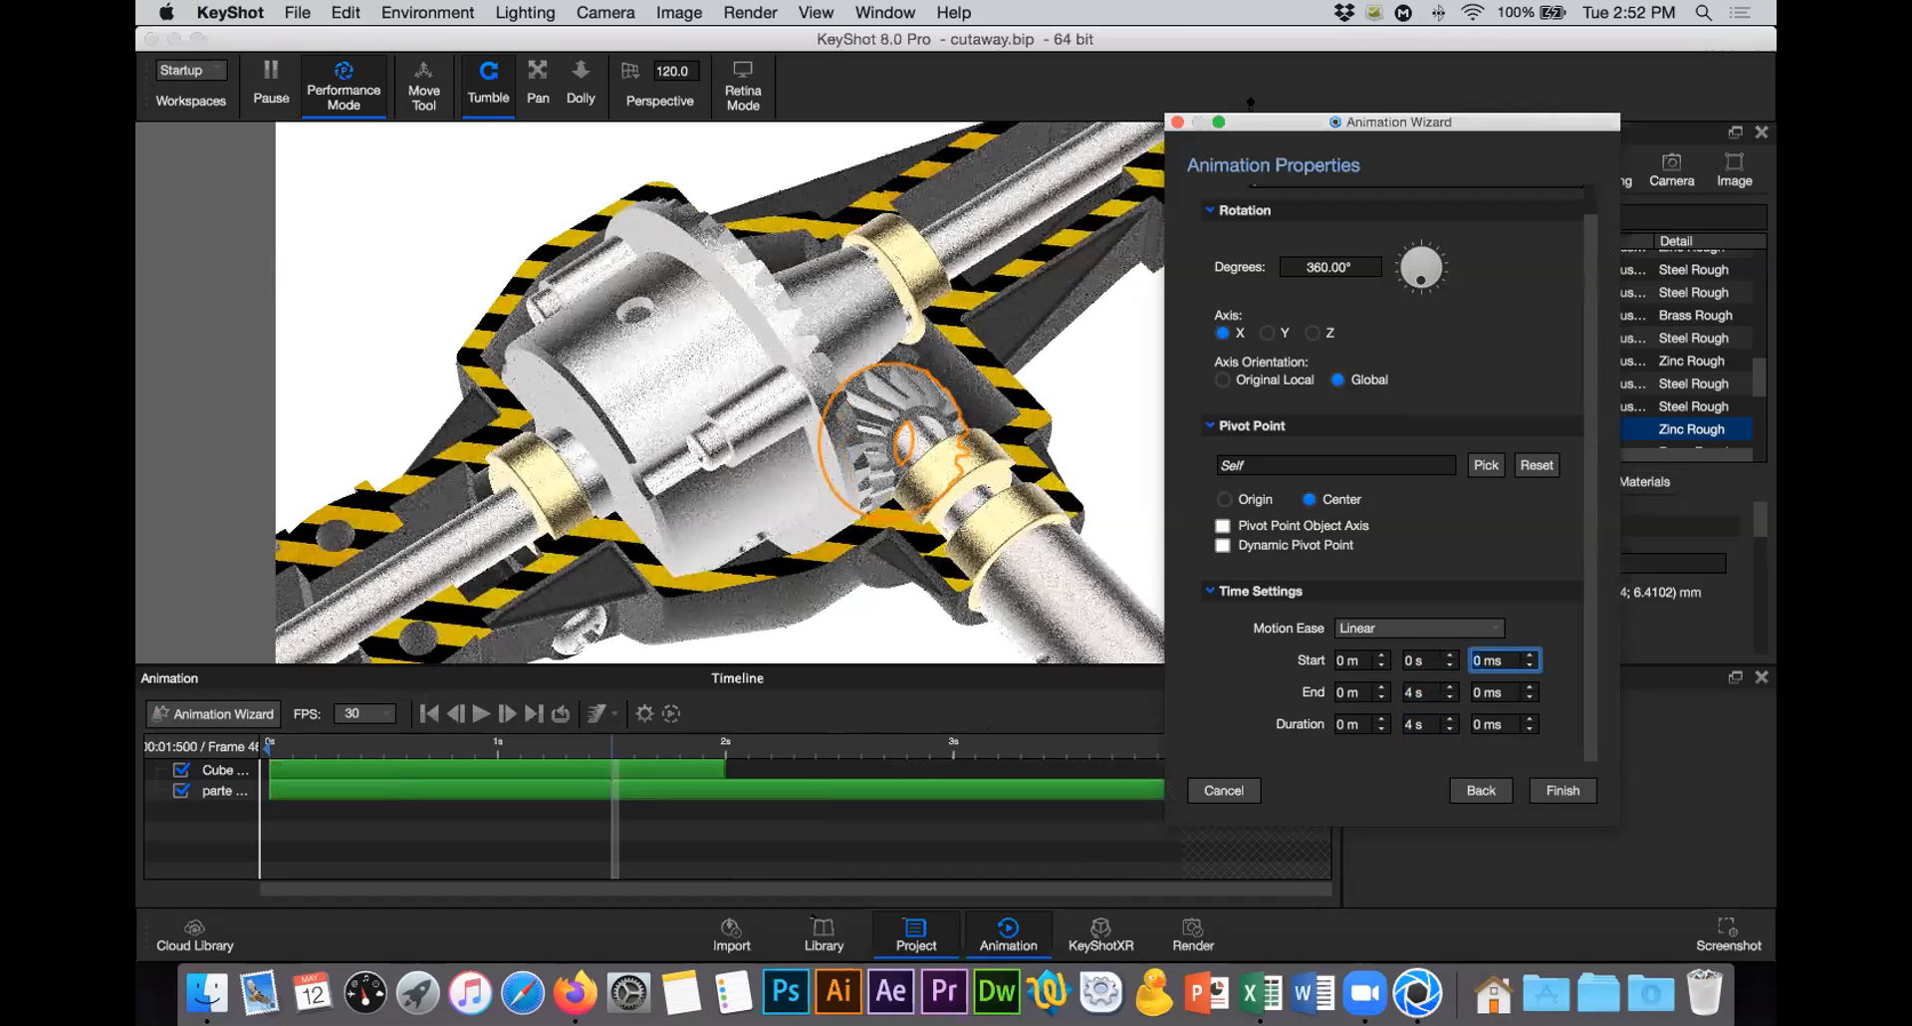
drag(1273, 119, 1245, 58)
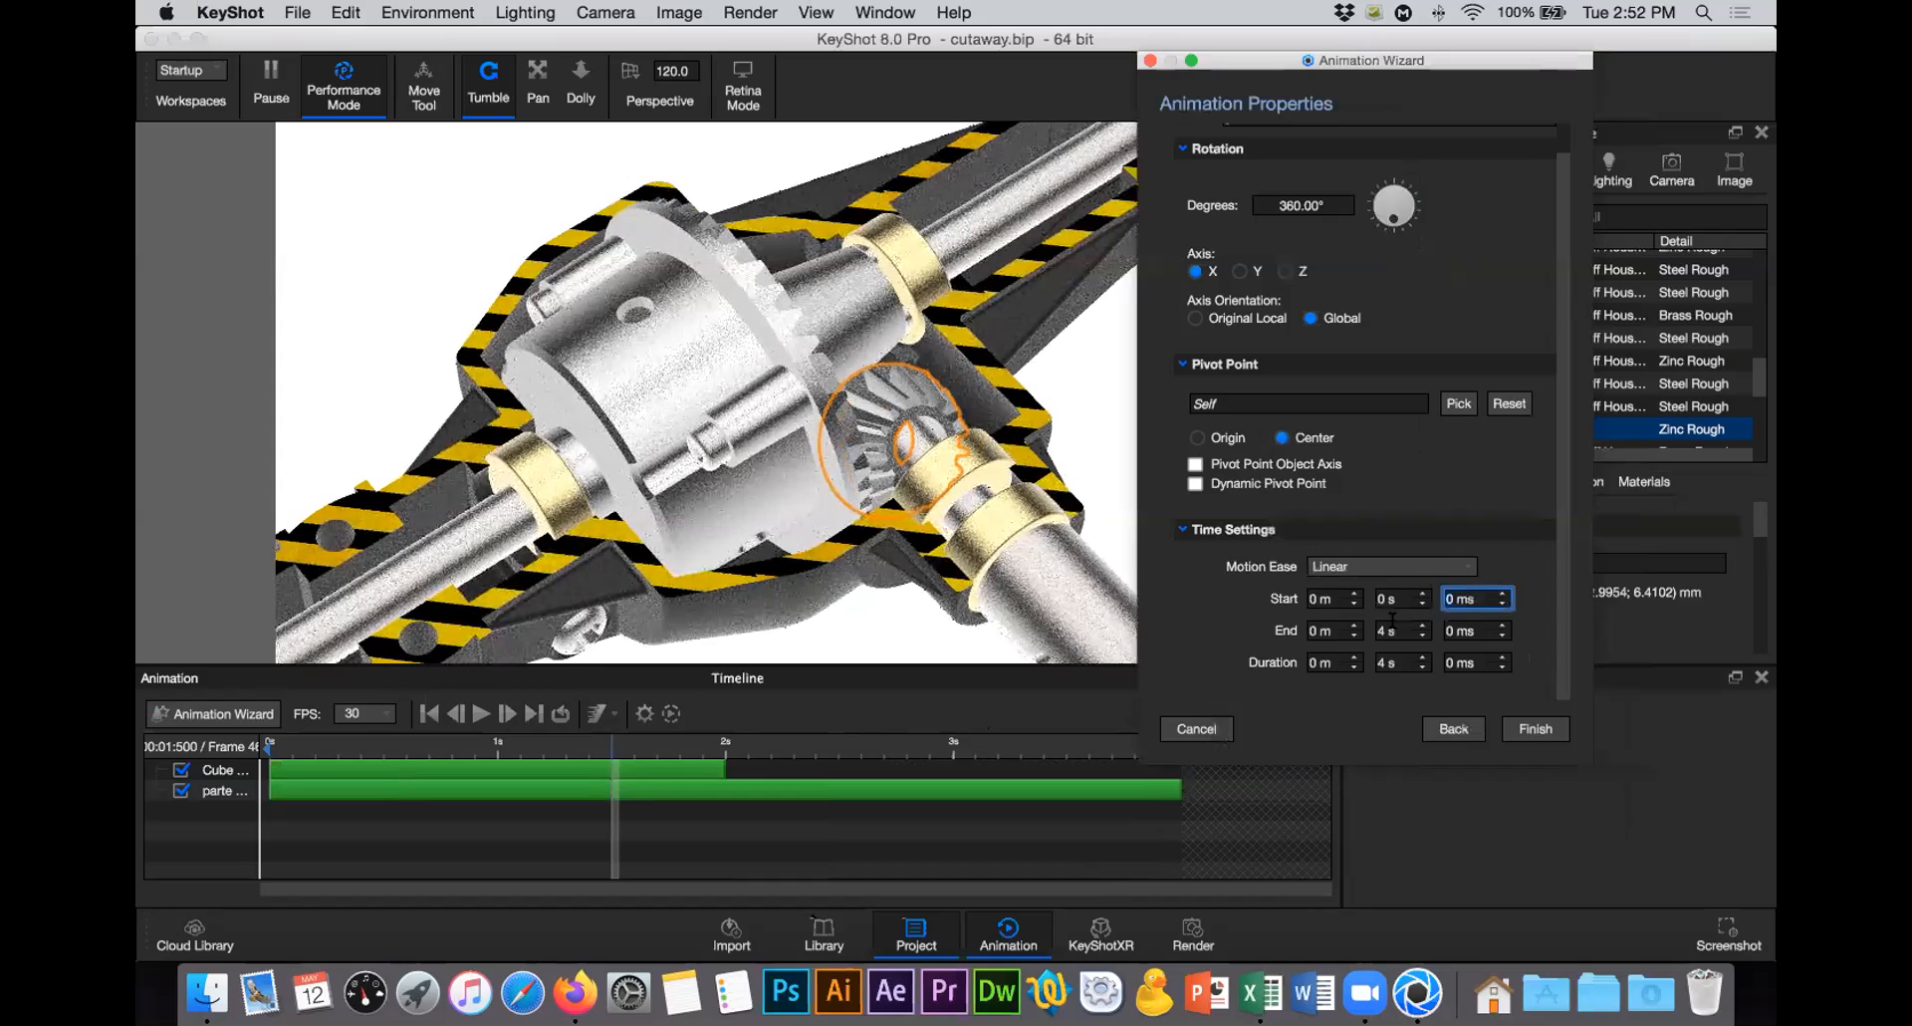
click(1421, 659)
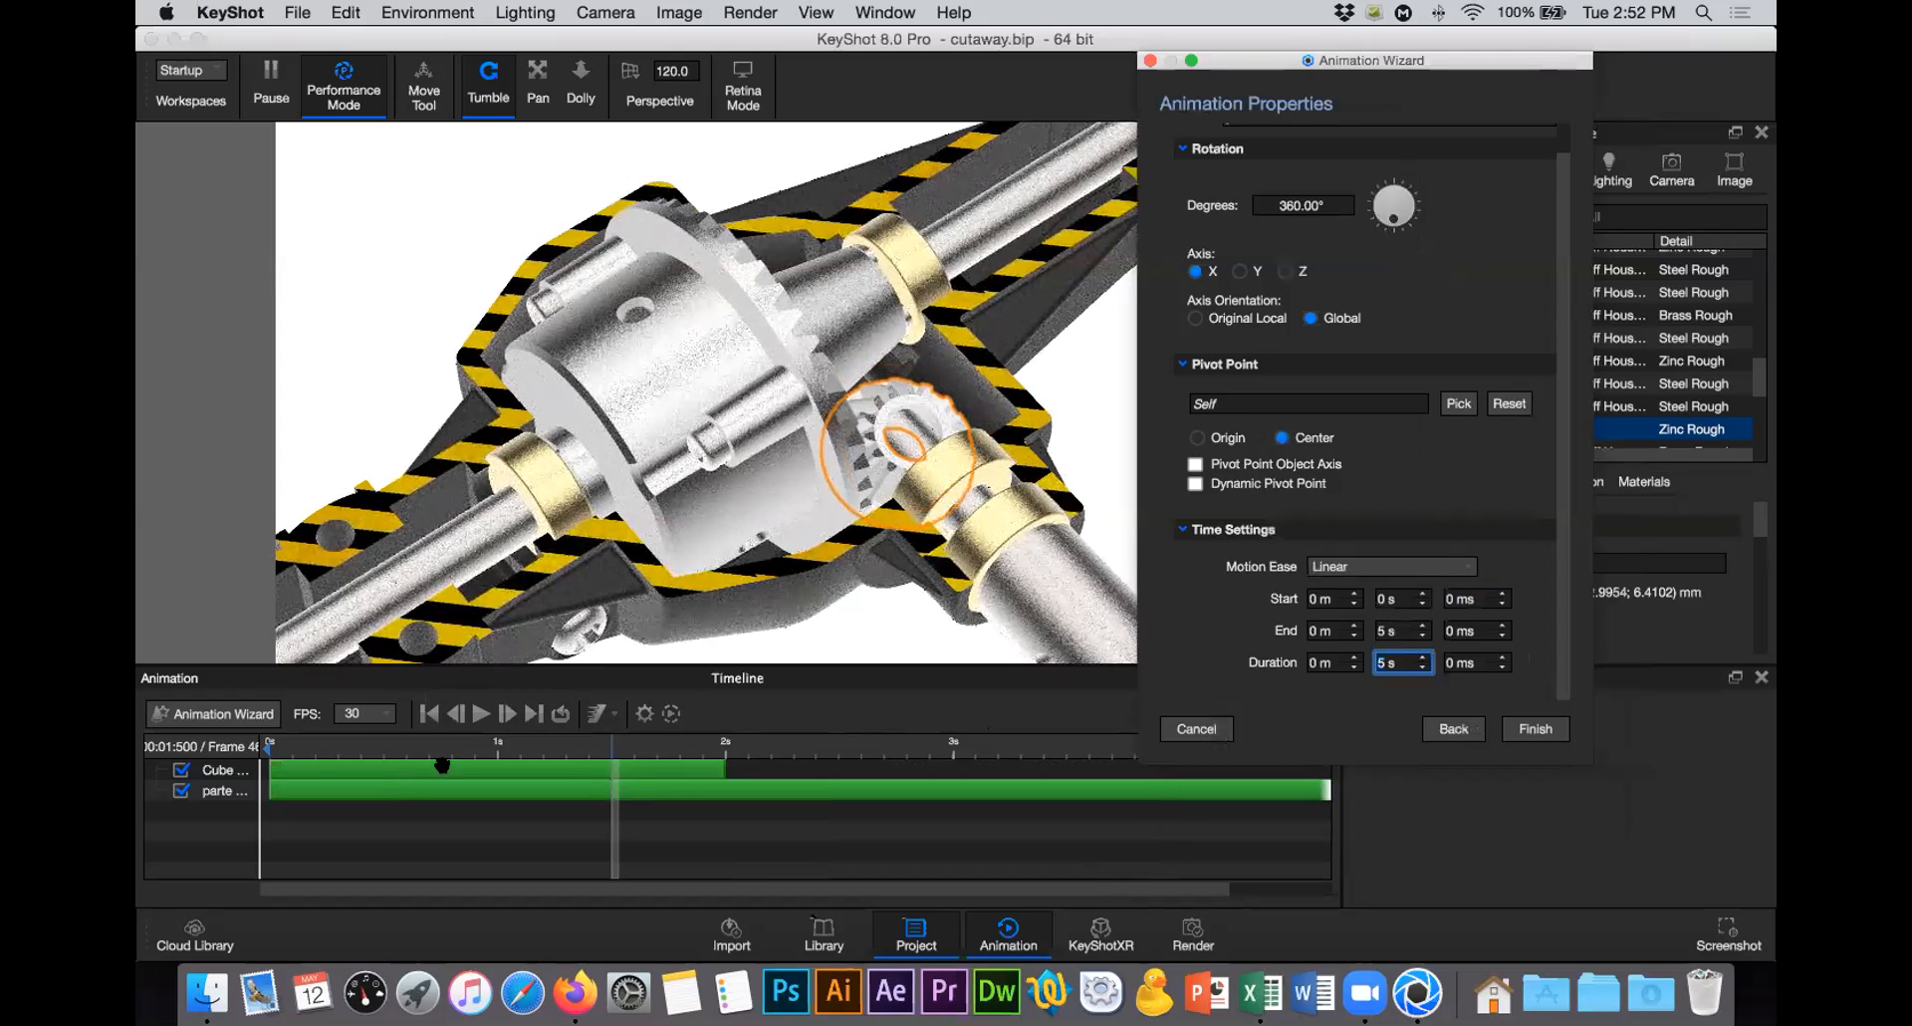
Step: Scrub the timeline to preview the cut and pinion rotation, and change the rotation axis to Z
click(269, 787)
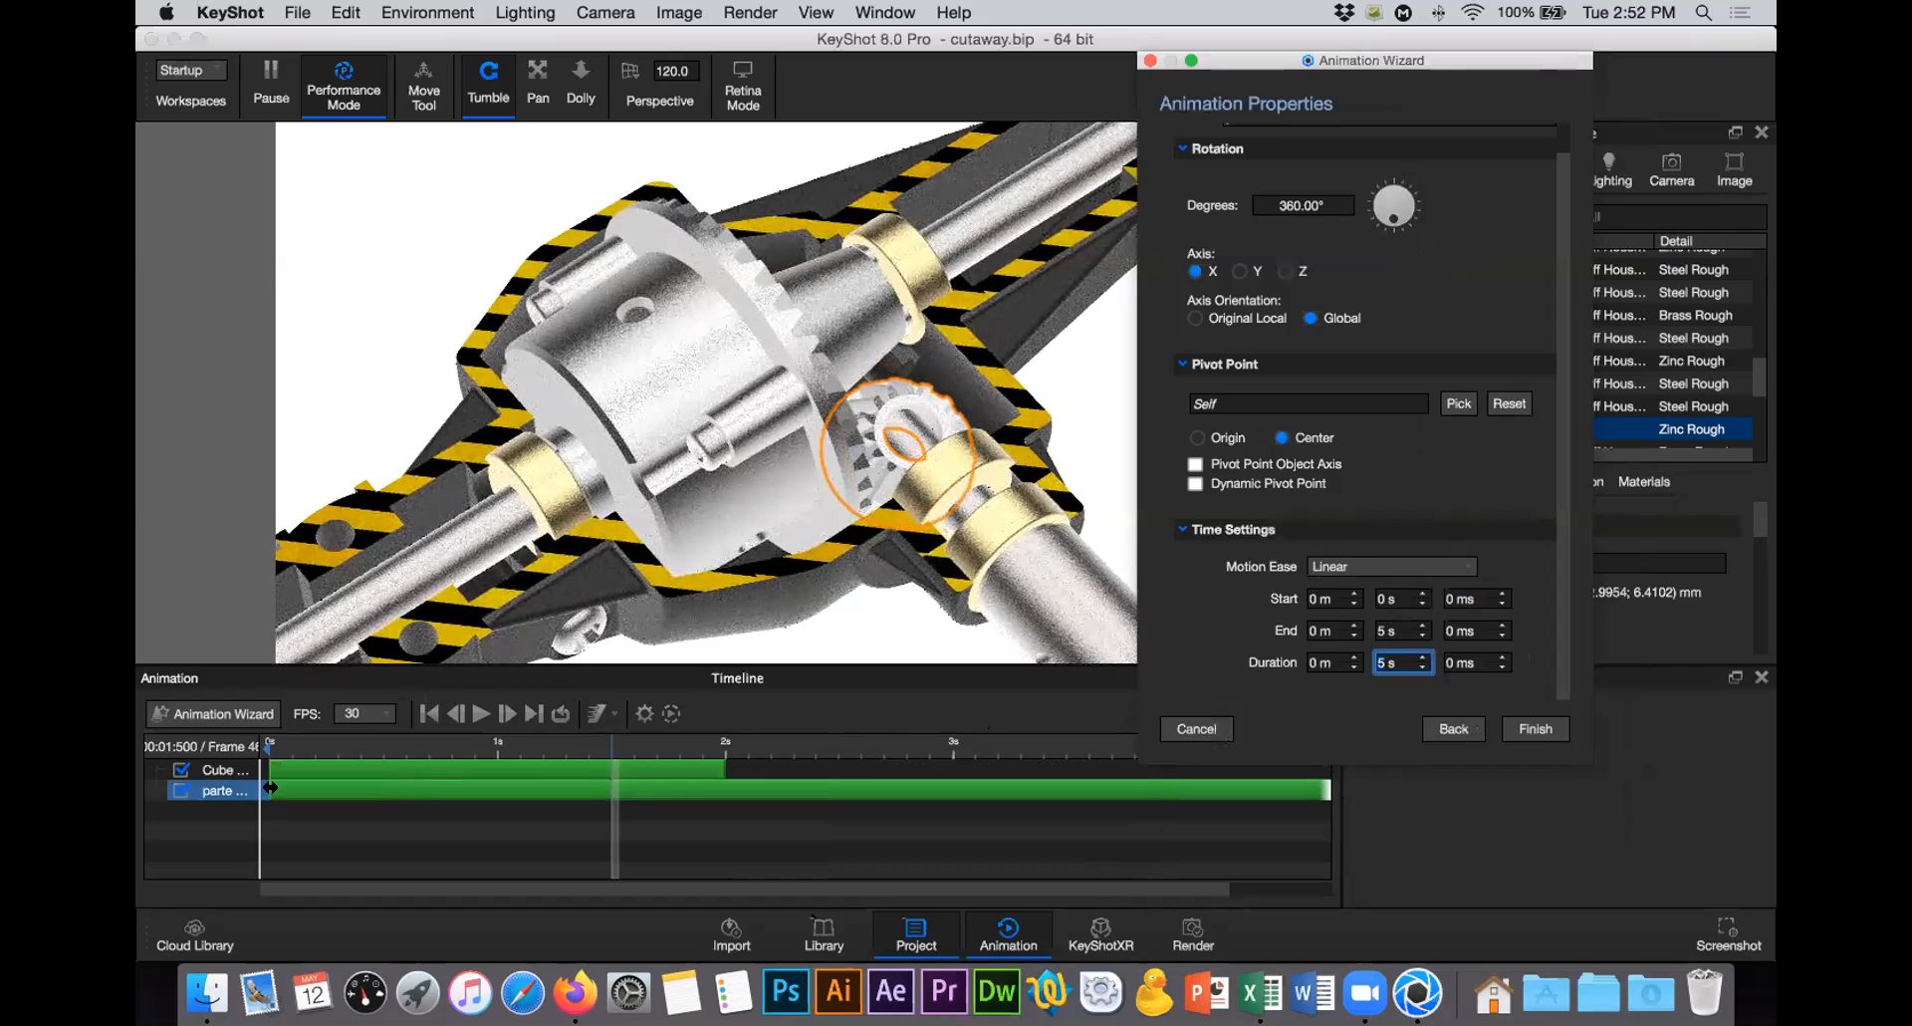
click(687, 317)
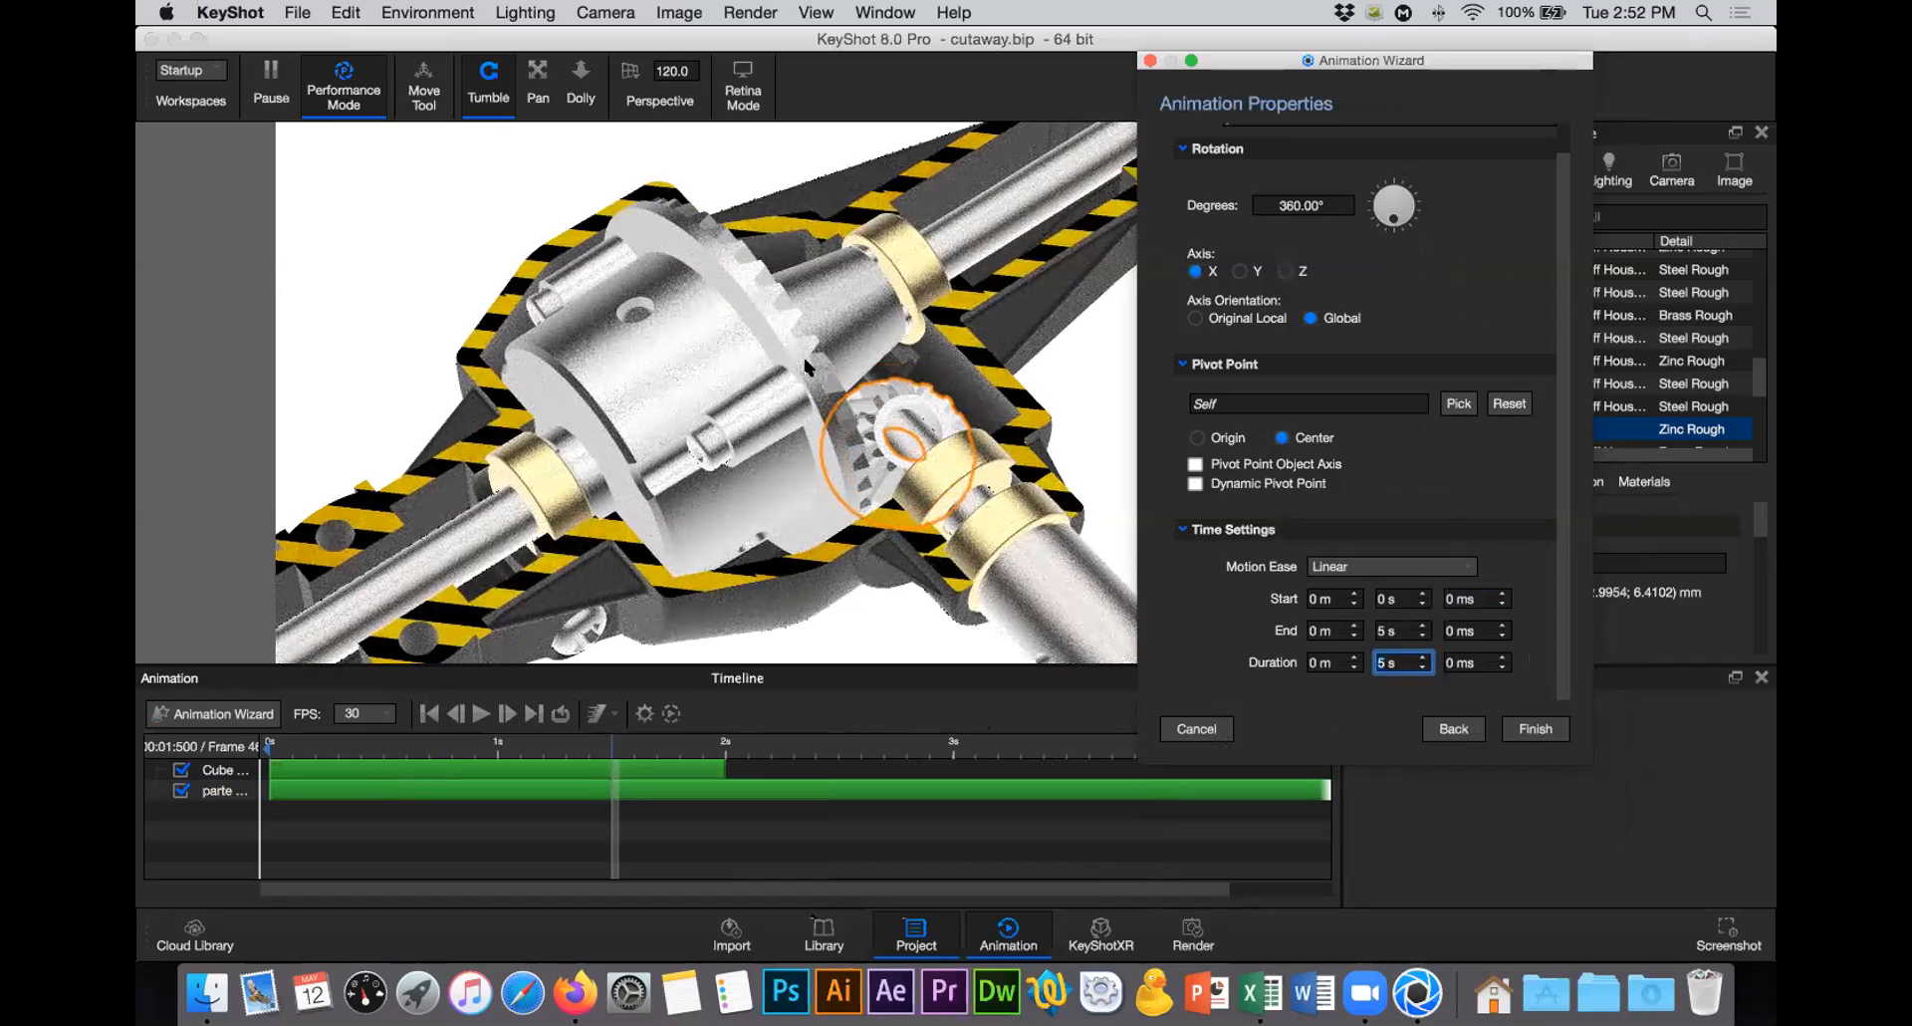
click(641, 761)
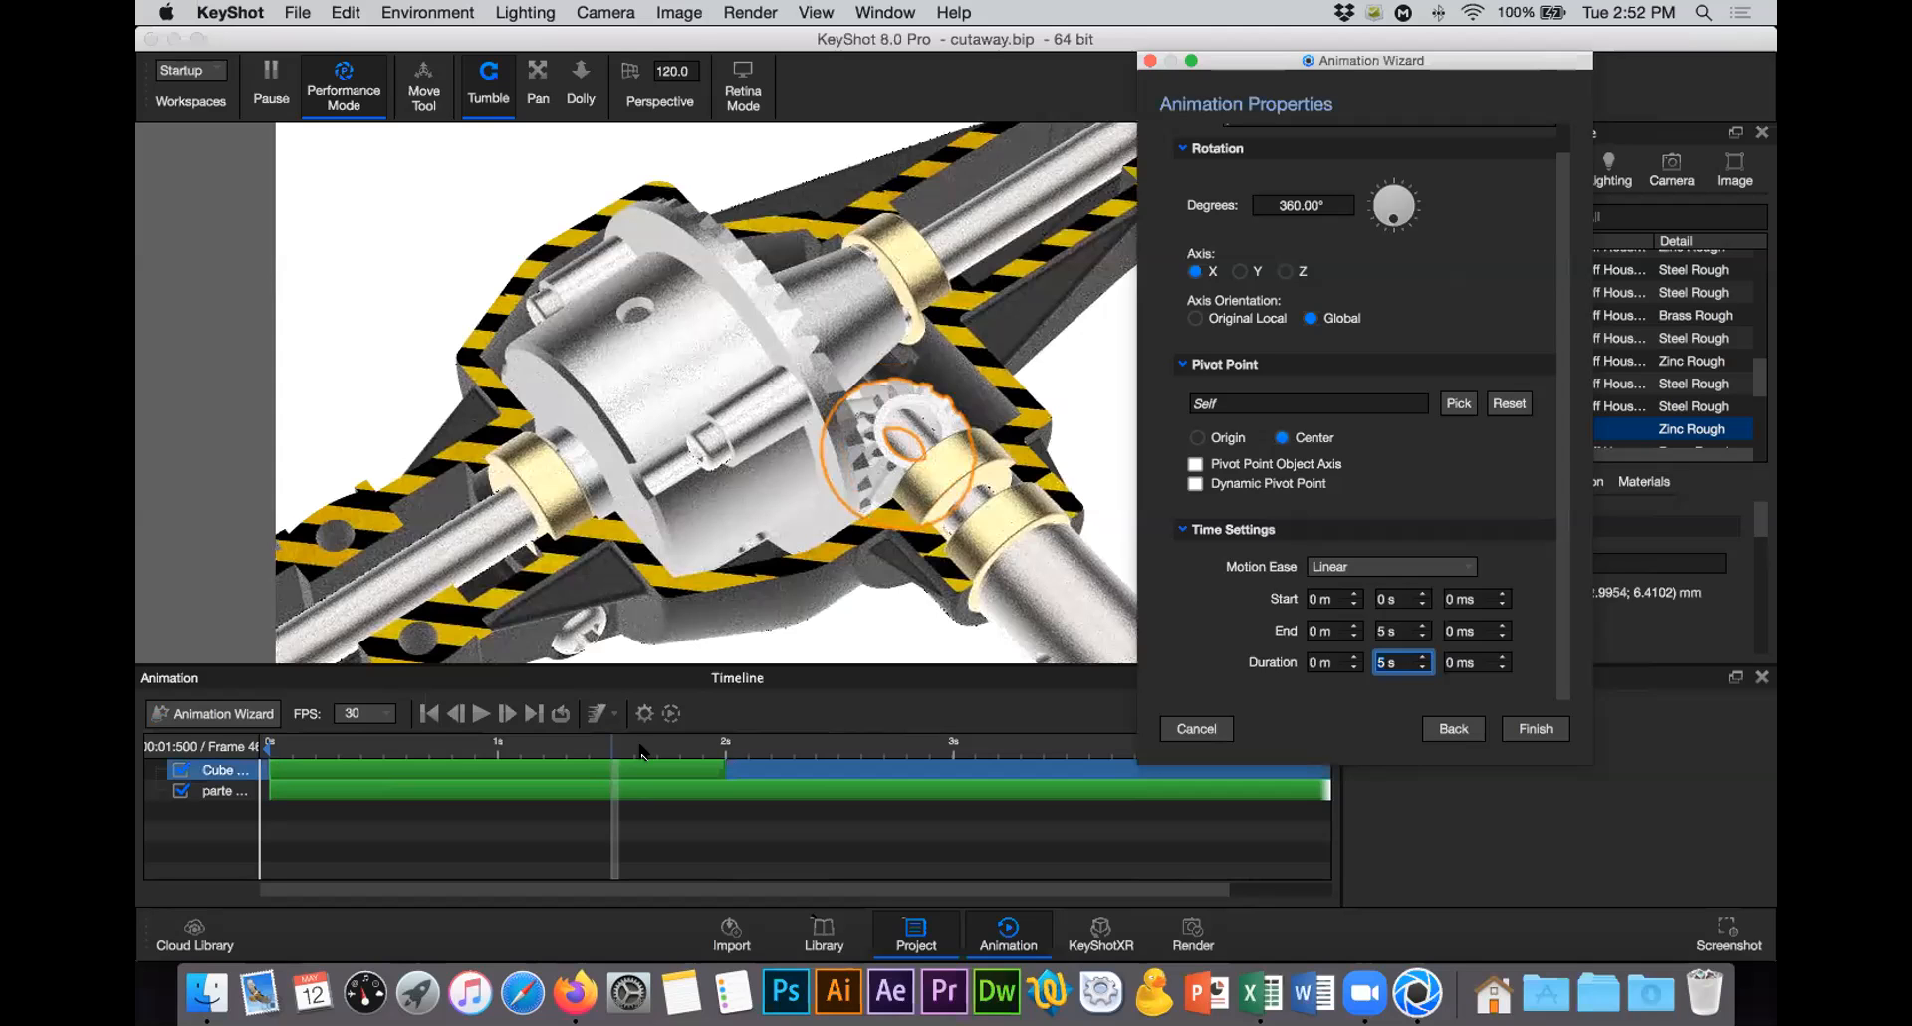
click(438, 742)
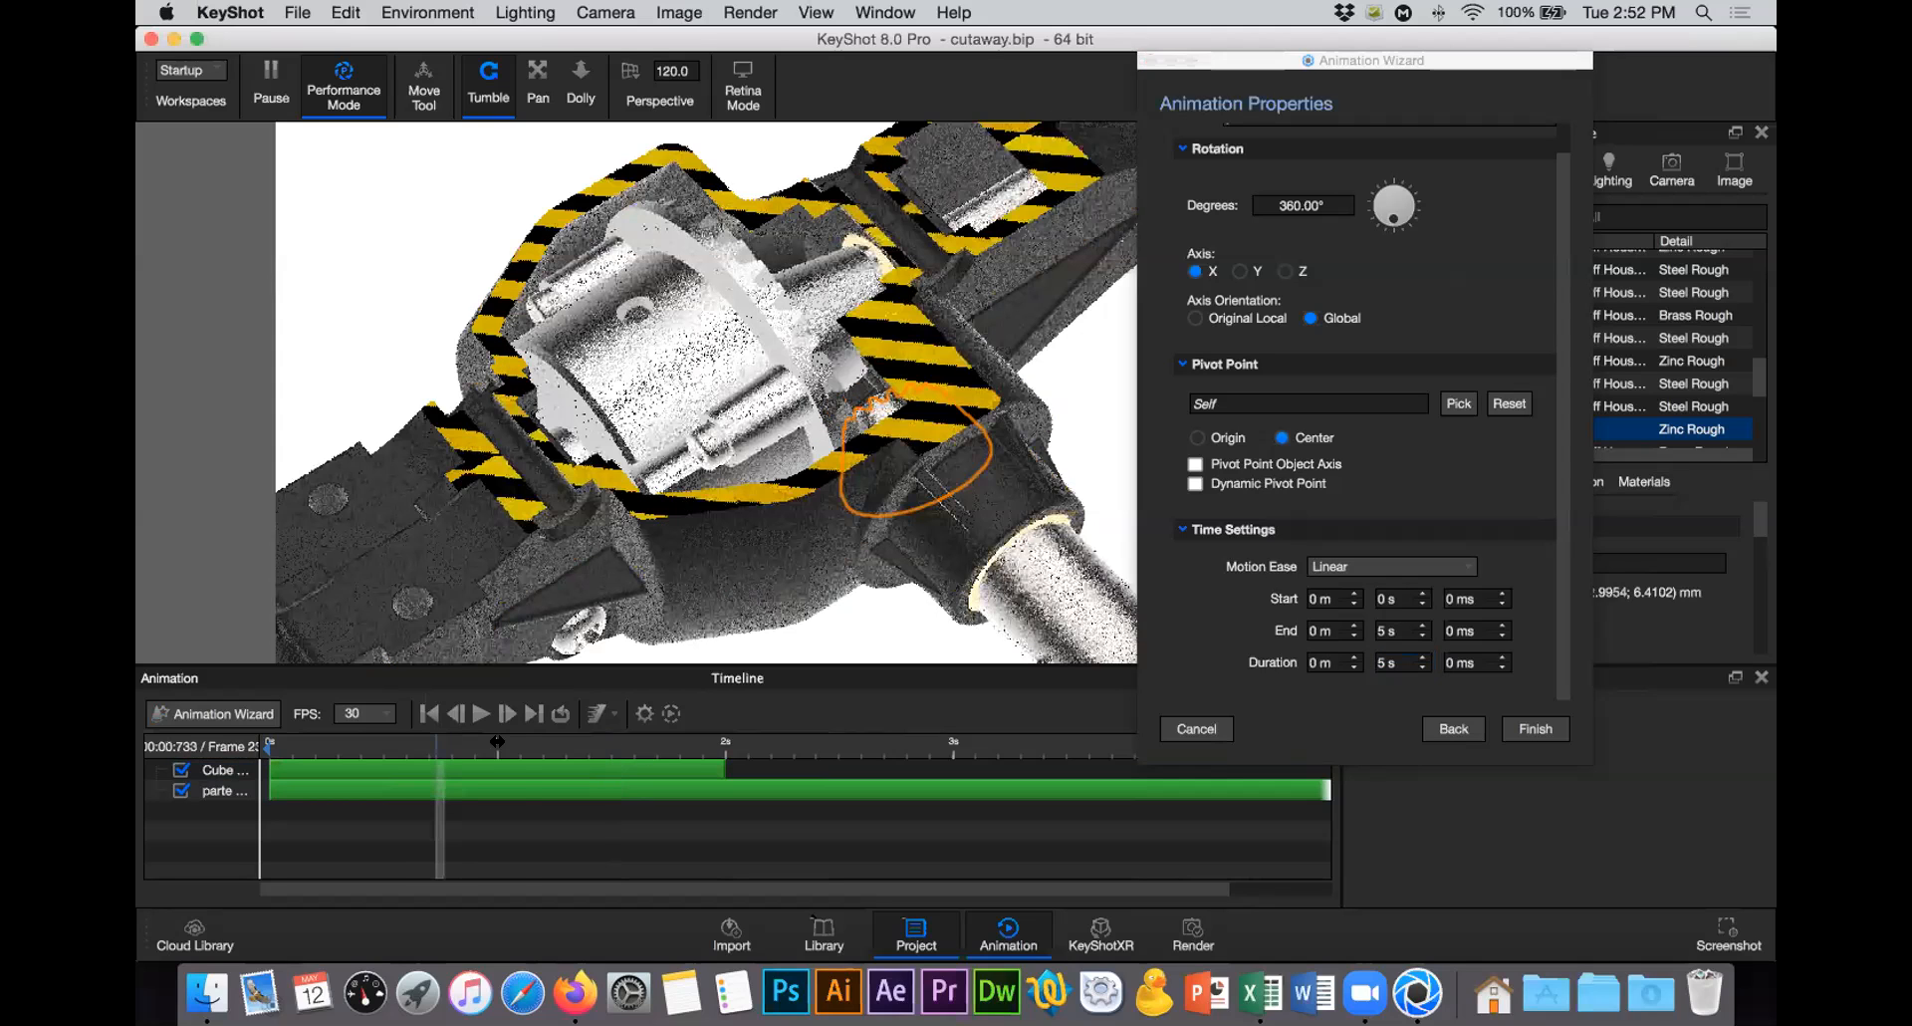
click(517, 742)
click(664, 744)
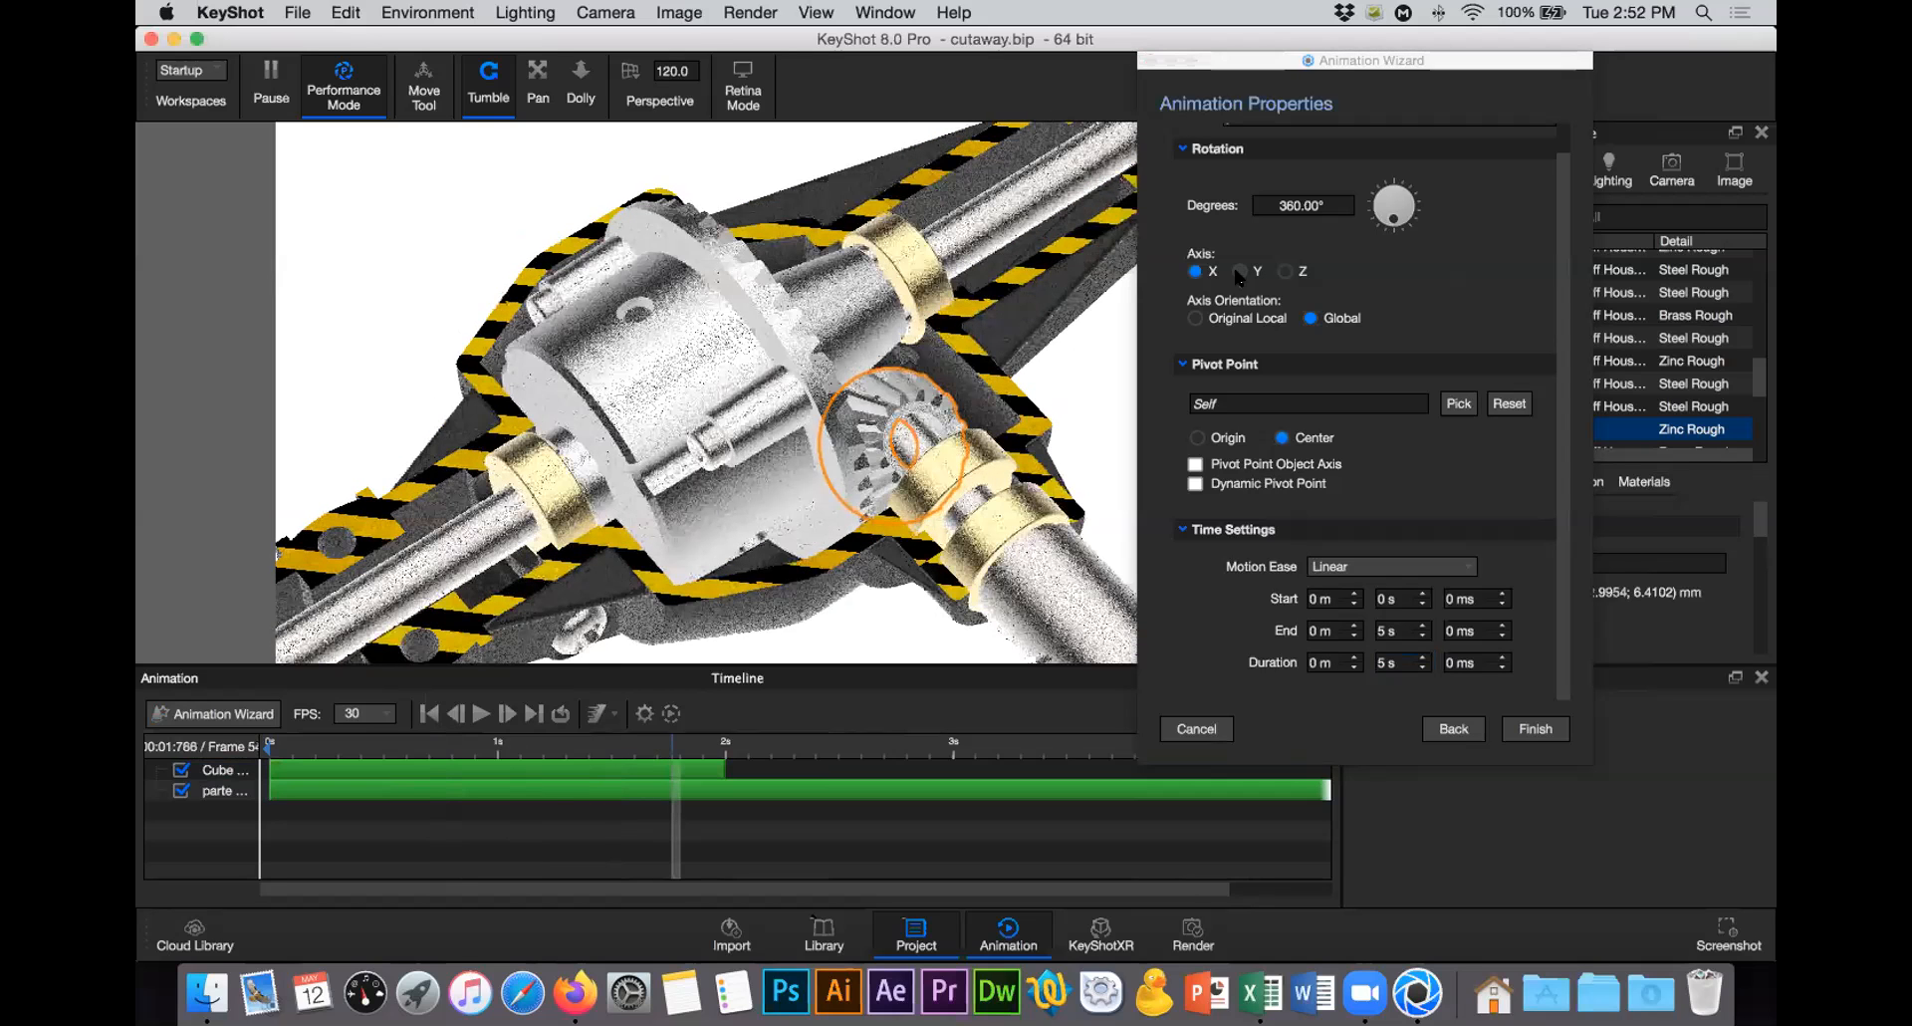
click(1285, 271)
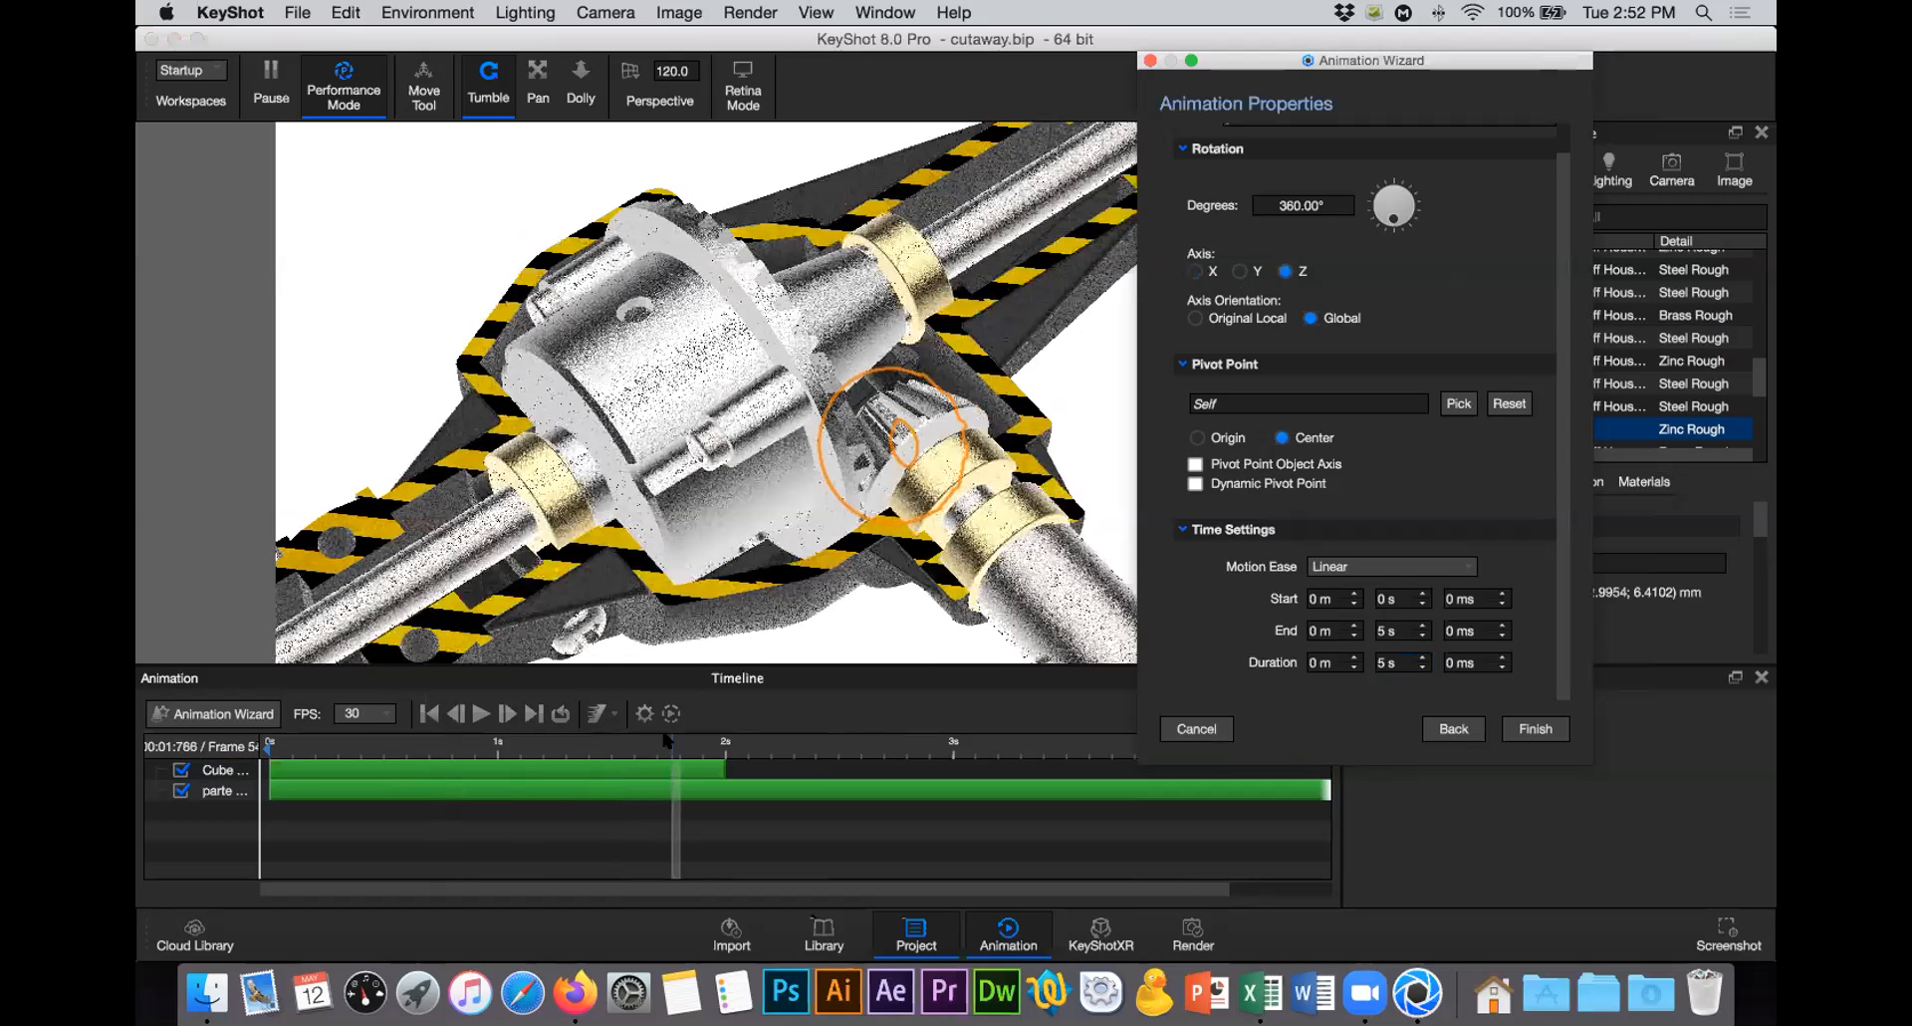
Step: Preview the pinion's rotation along the timeline and complete the parte 1 rotation animation
click(460, 742)
drag(443, 741, 700, 742)
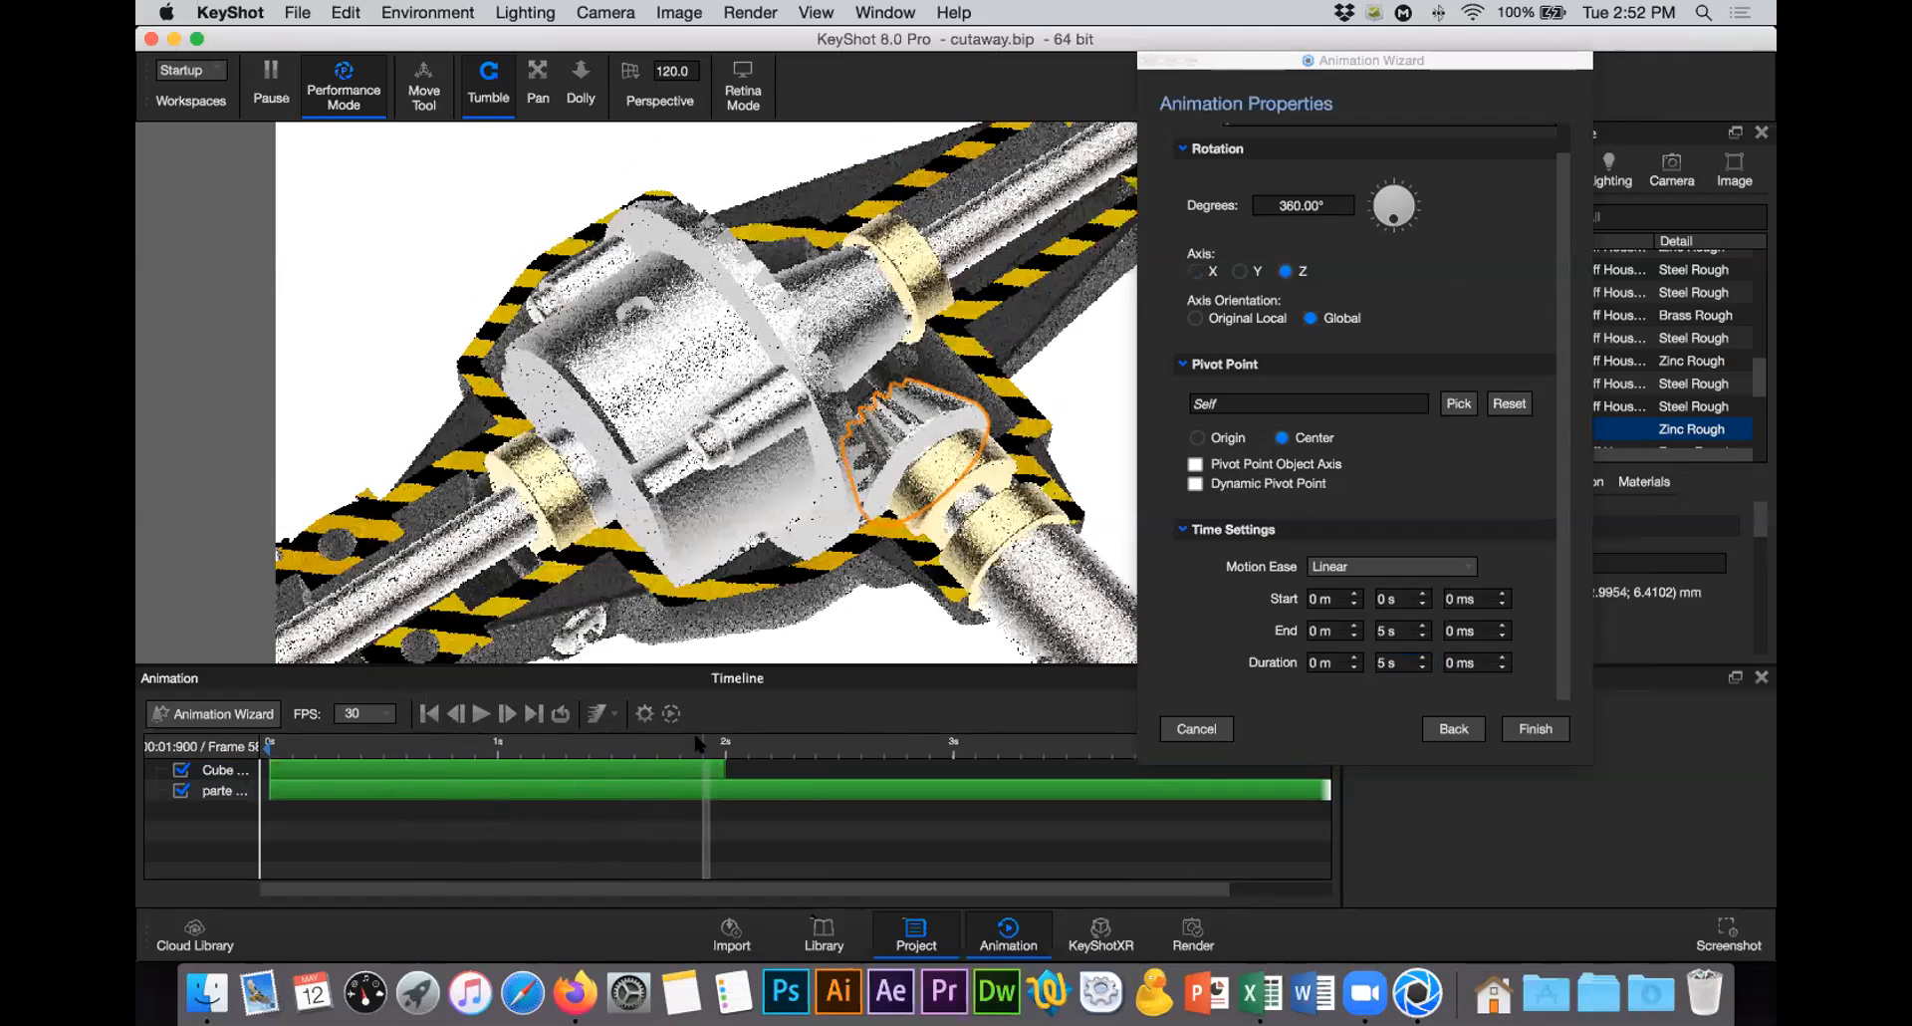
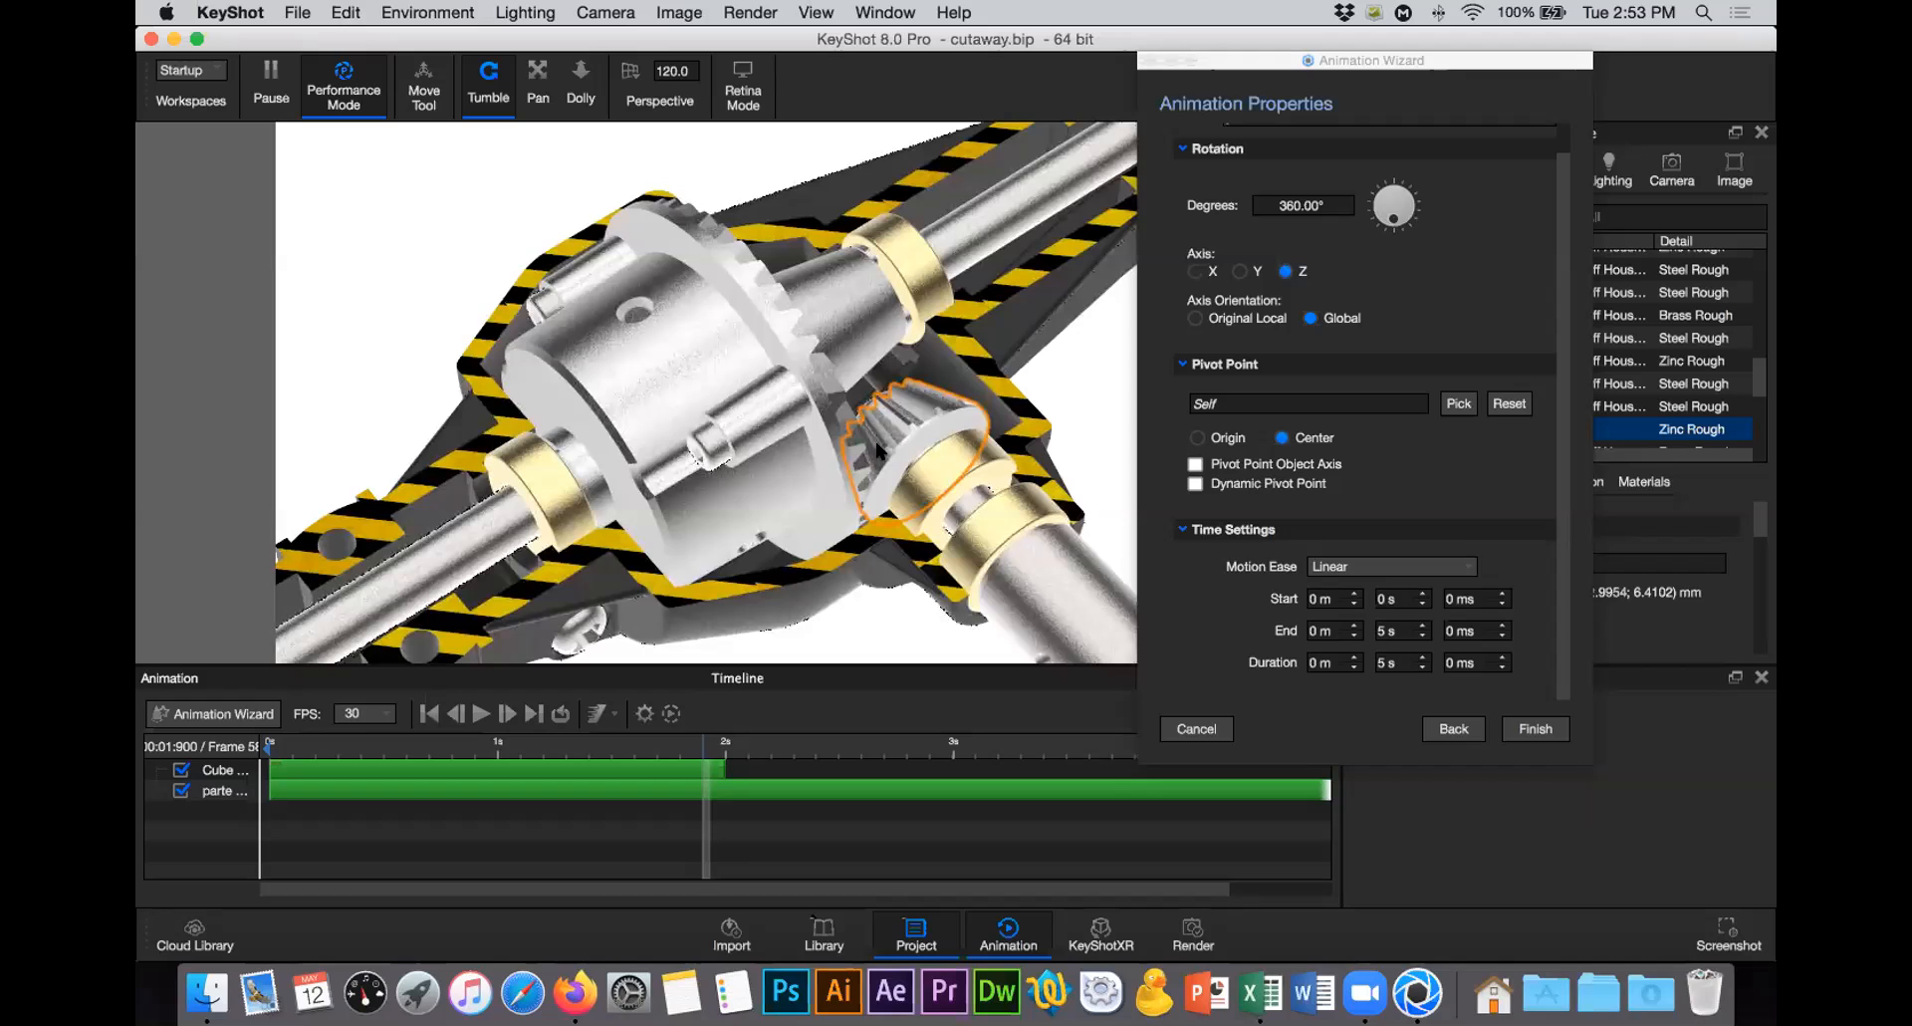
drag(740, 333, 731, 331)
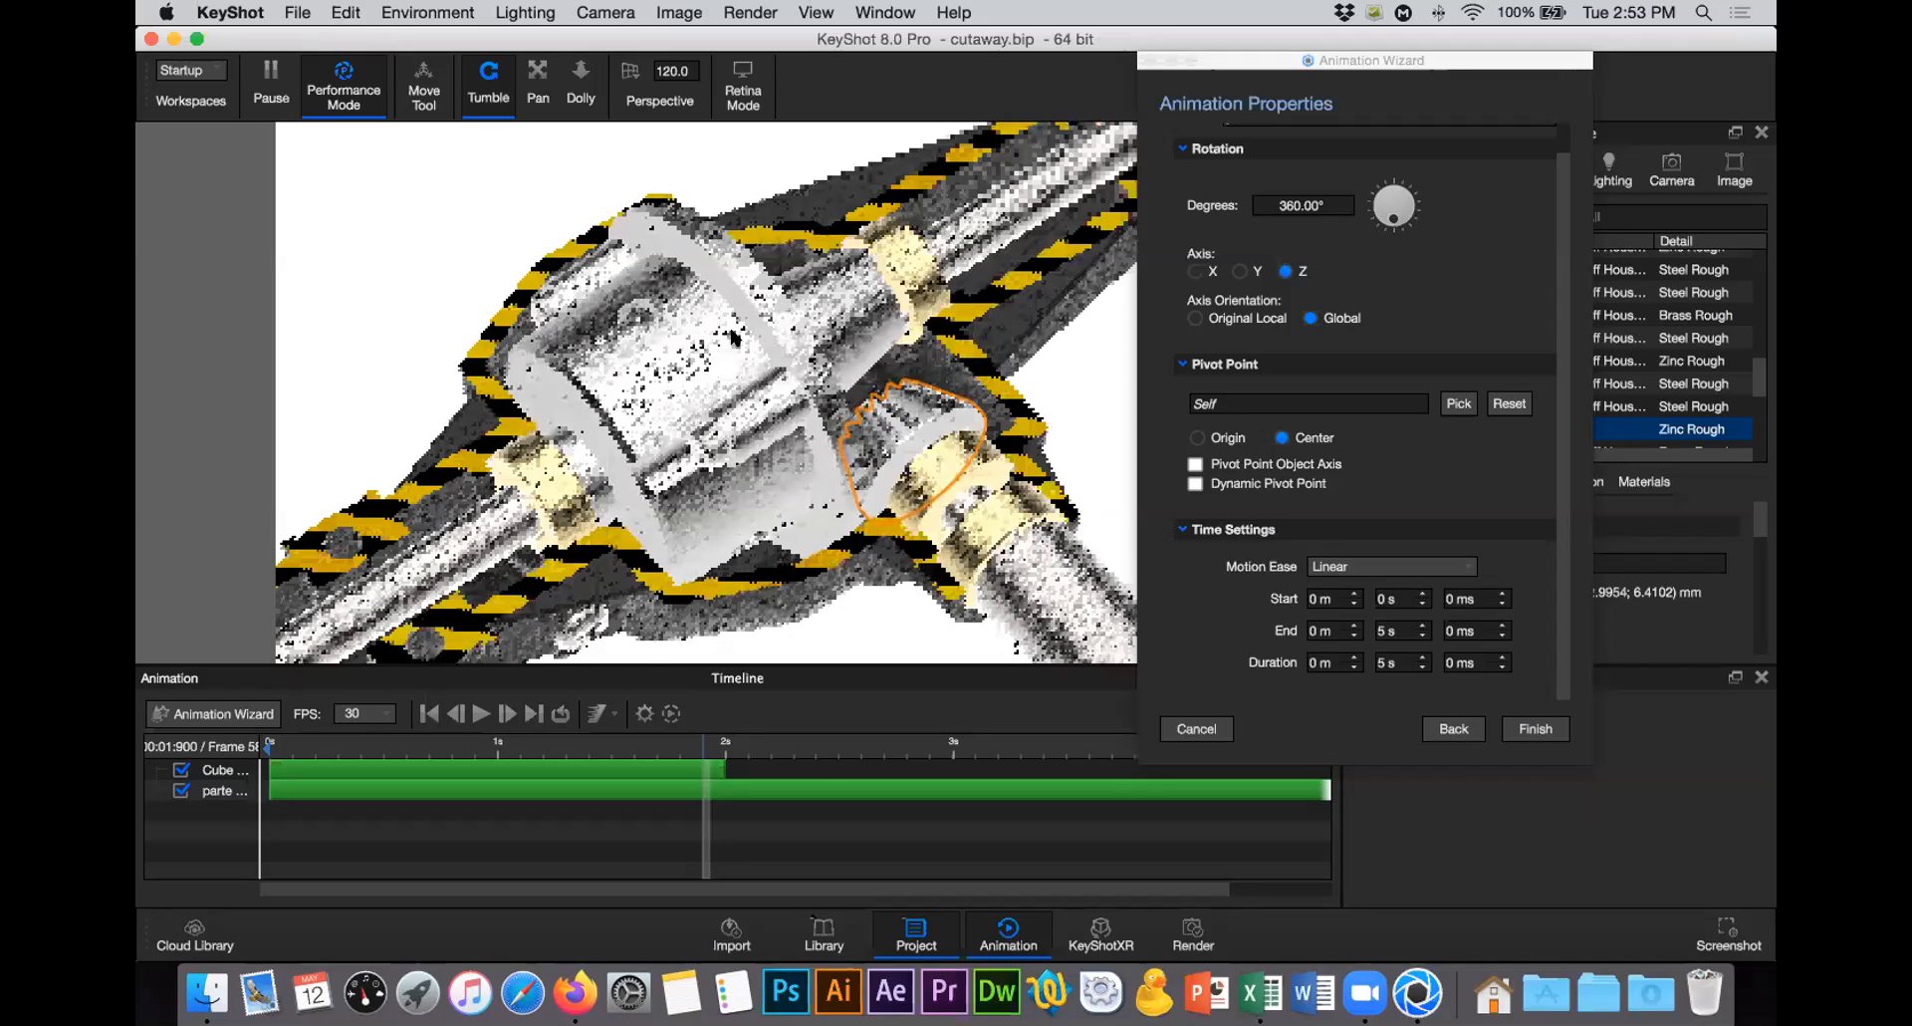
click(733, 337)
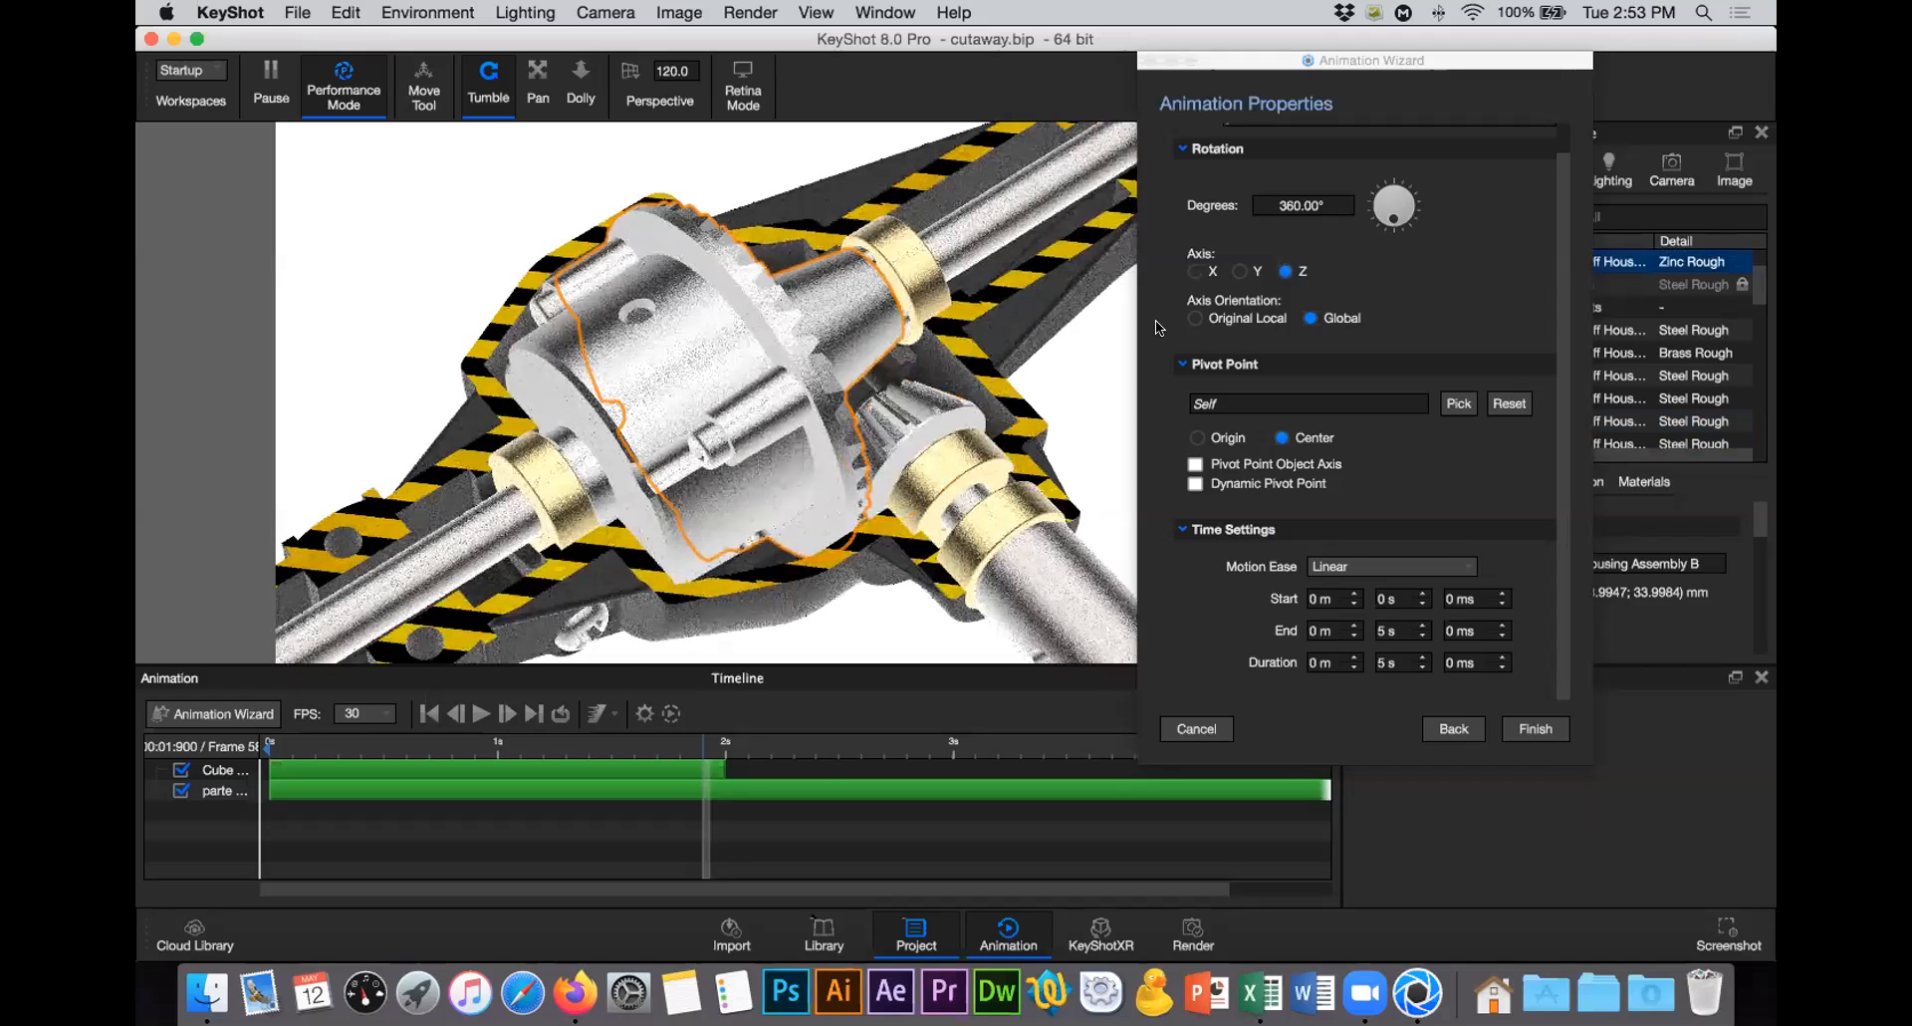
drag(1314, 61, 1240, 59)
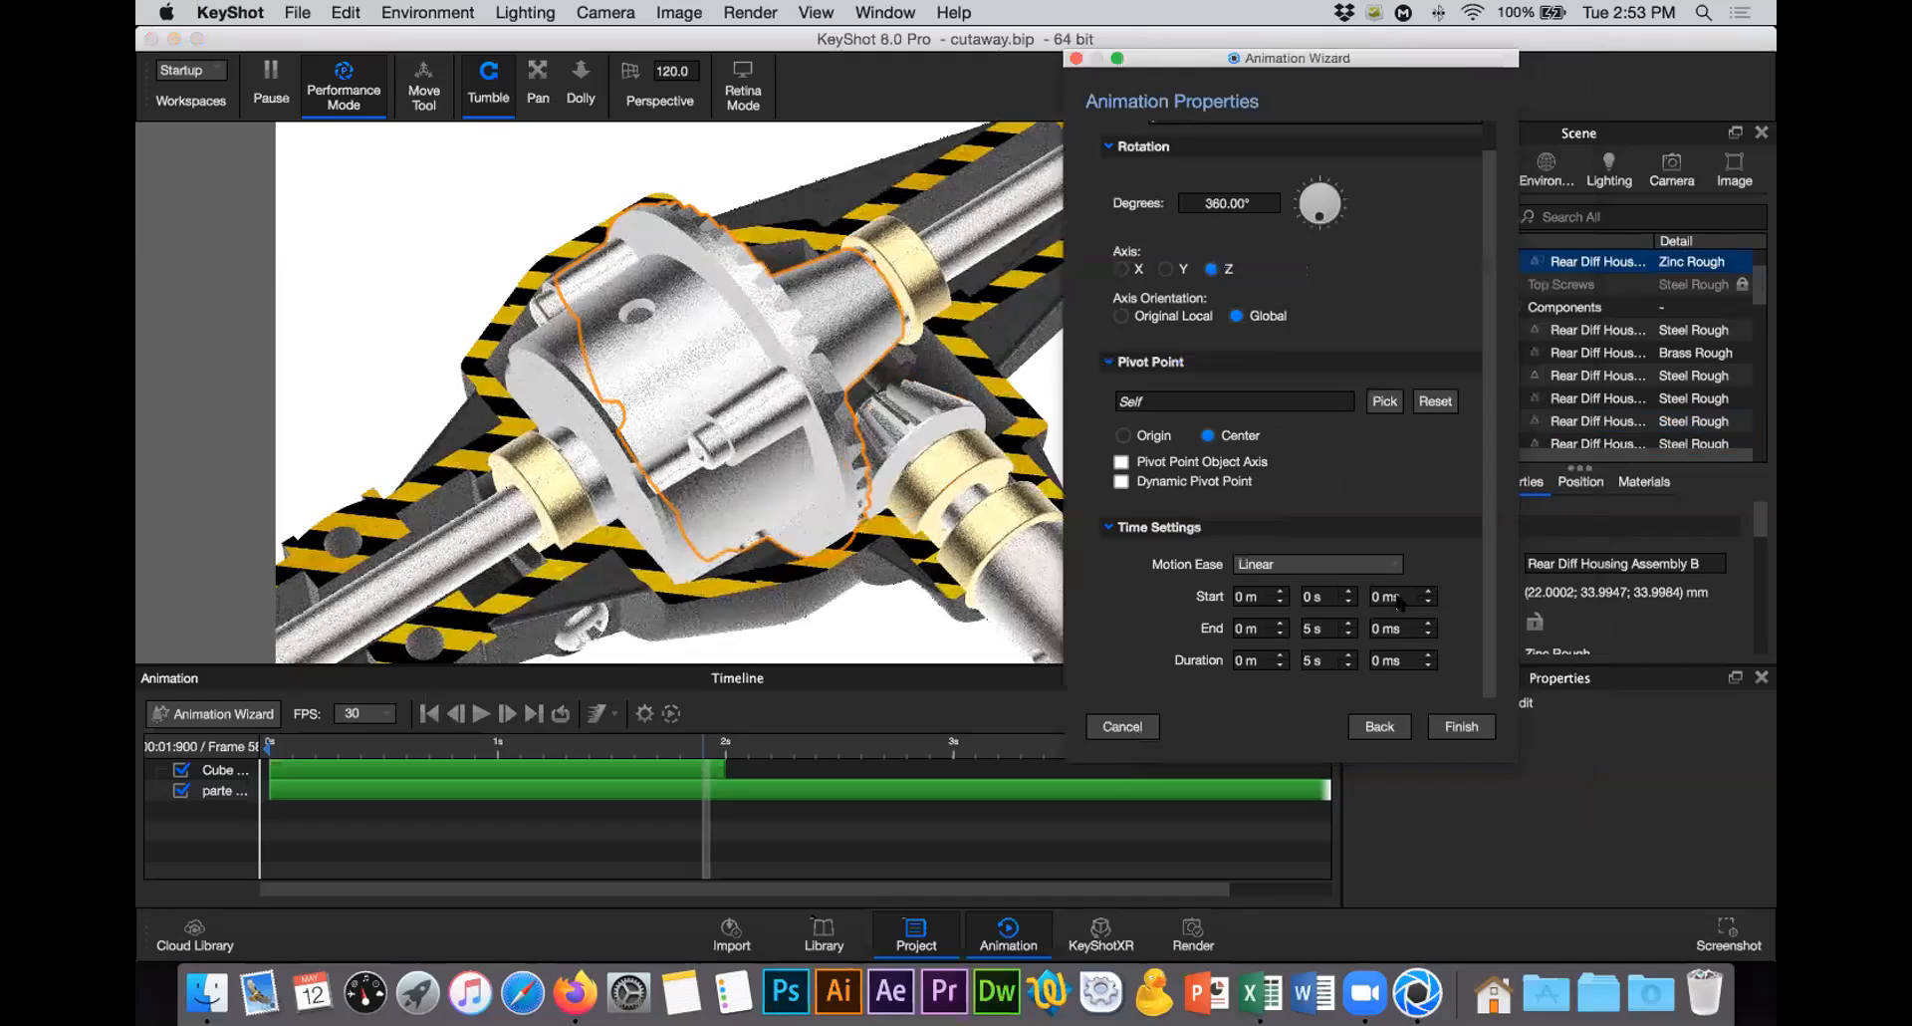
click(1429, 724)
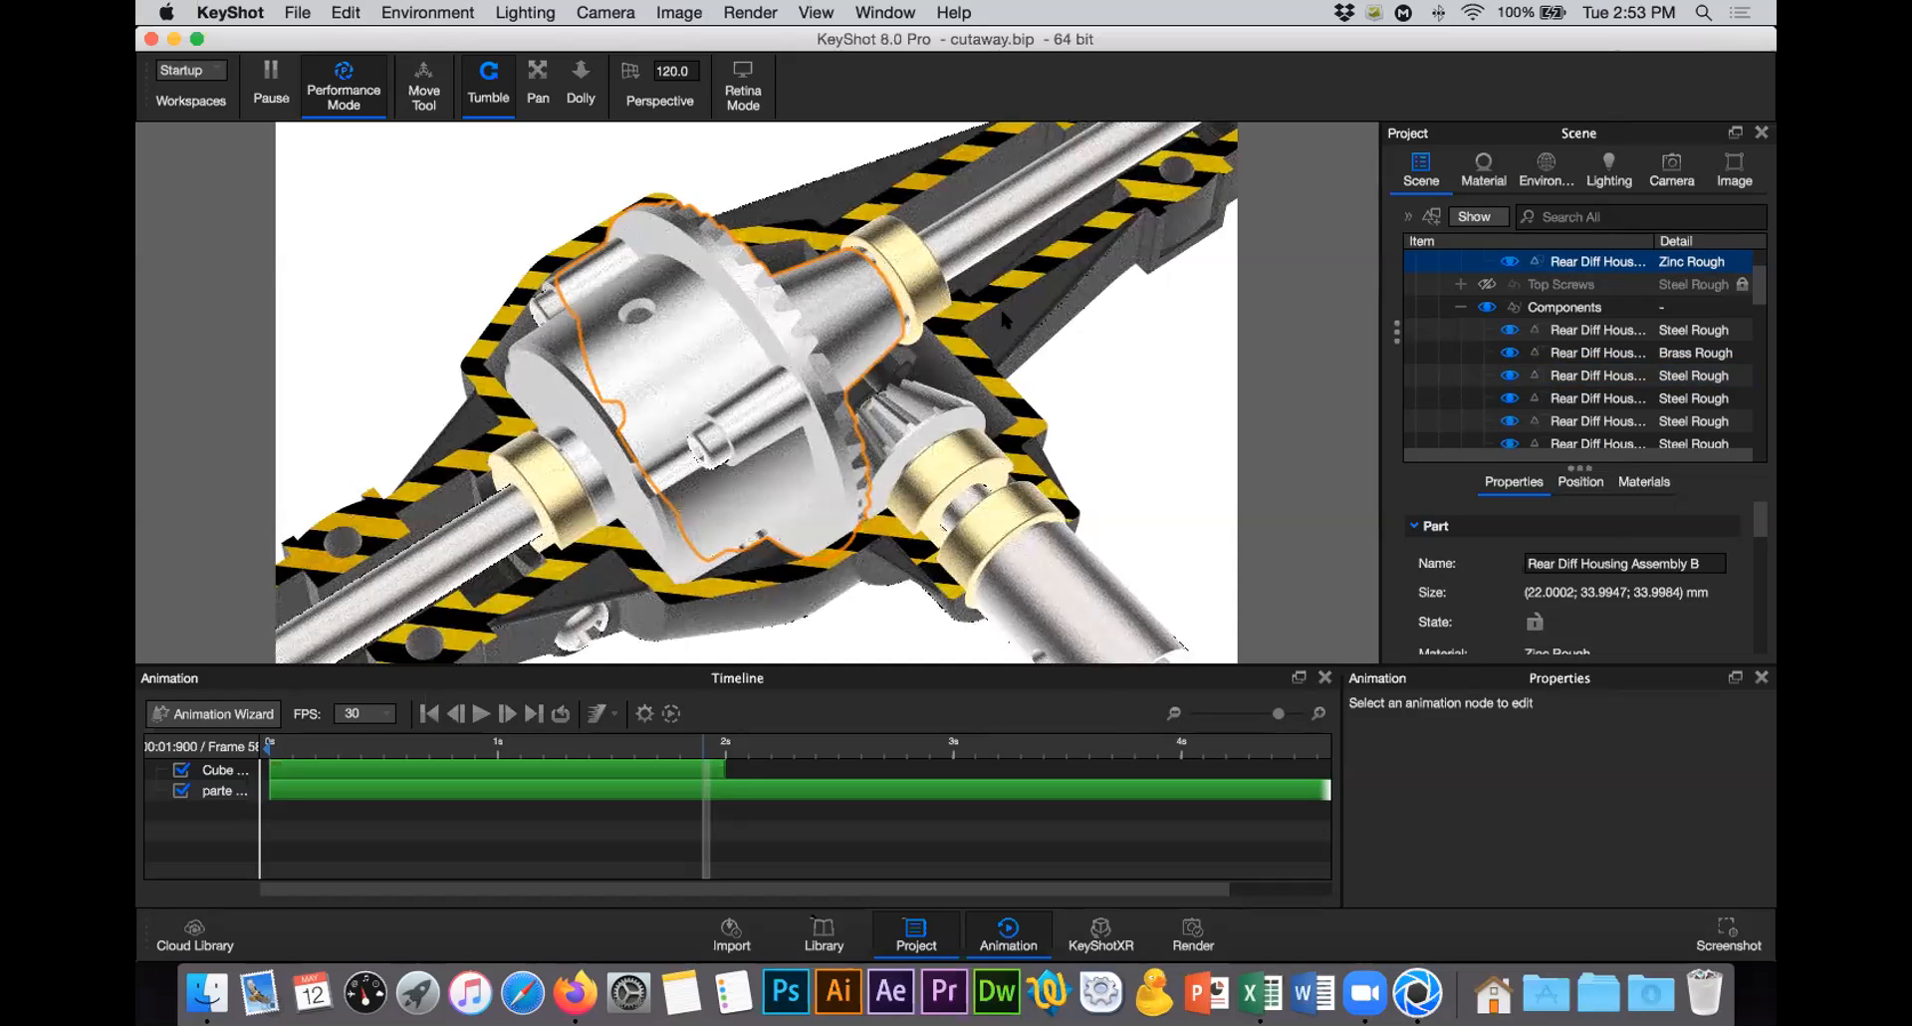
Step: Add a Rotation animation to the pieza 2 group
click(1549, 304)
click(199, 709)
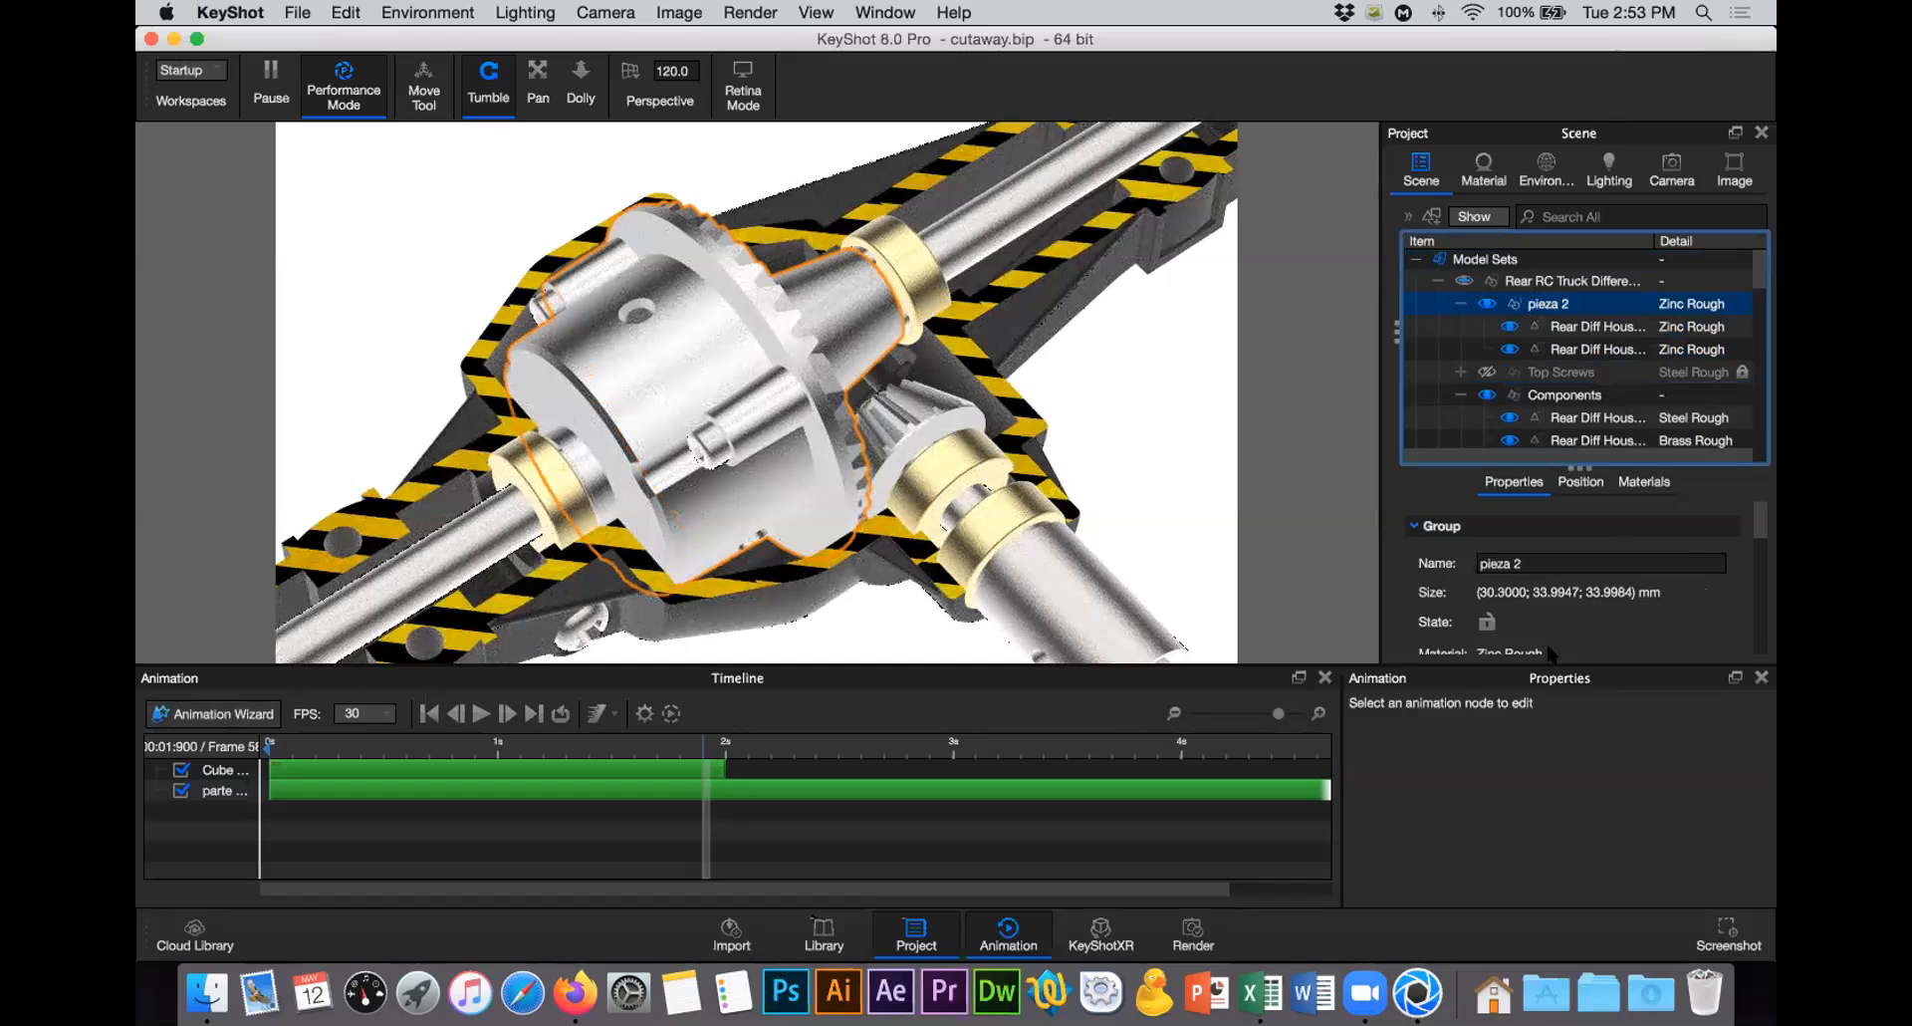
click(1118, 224)
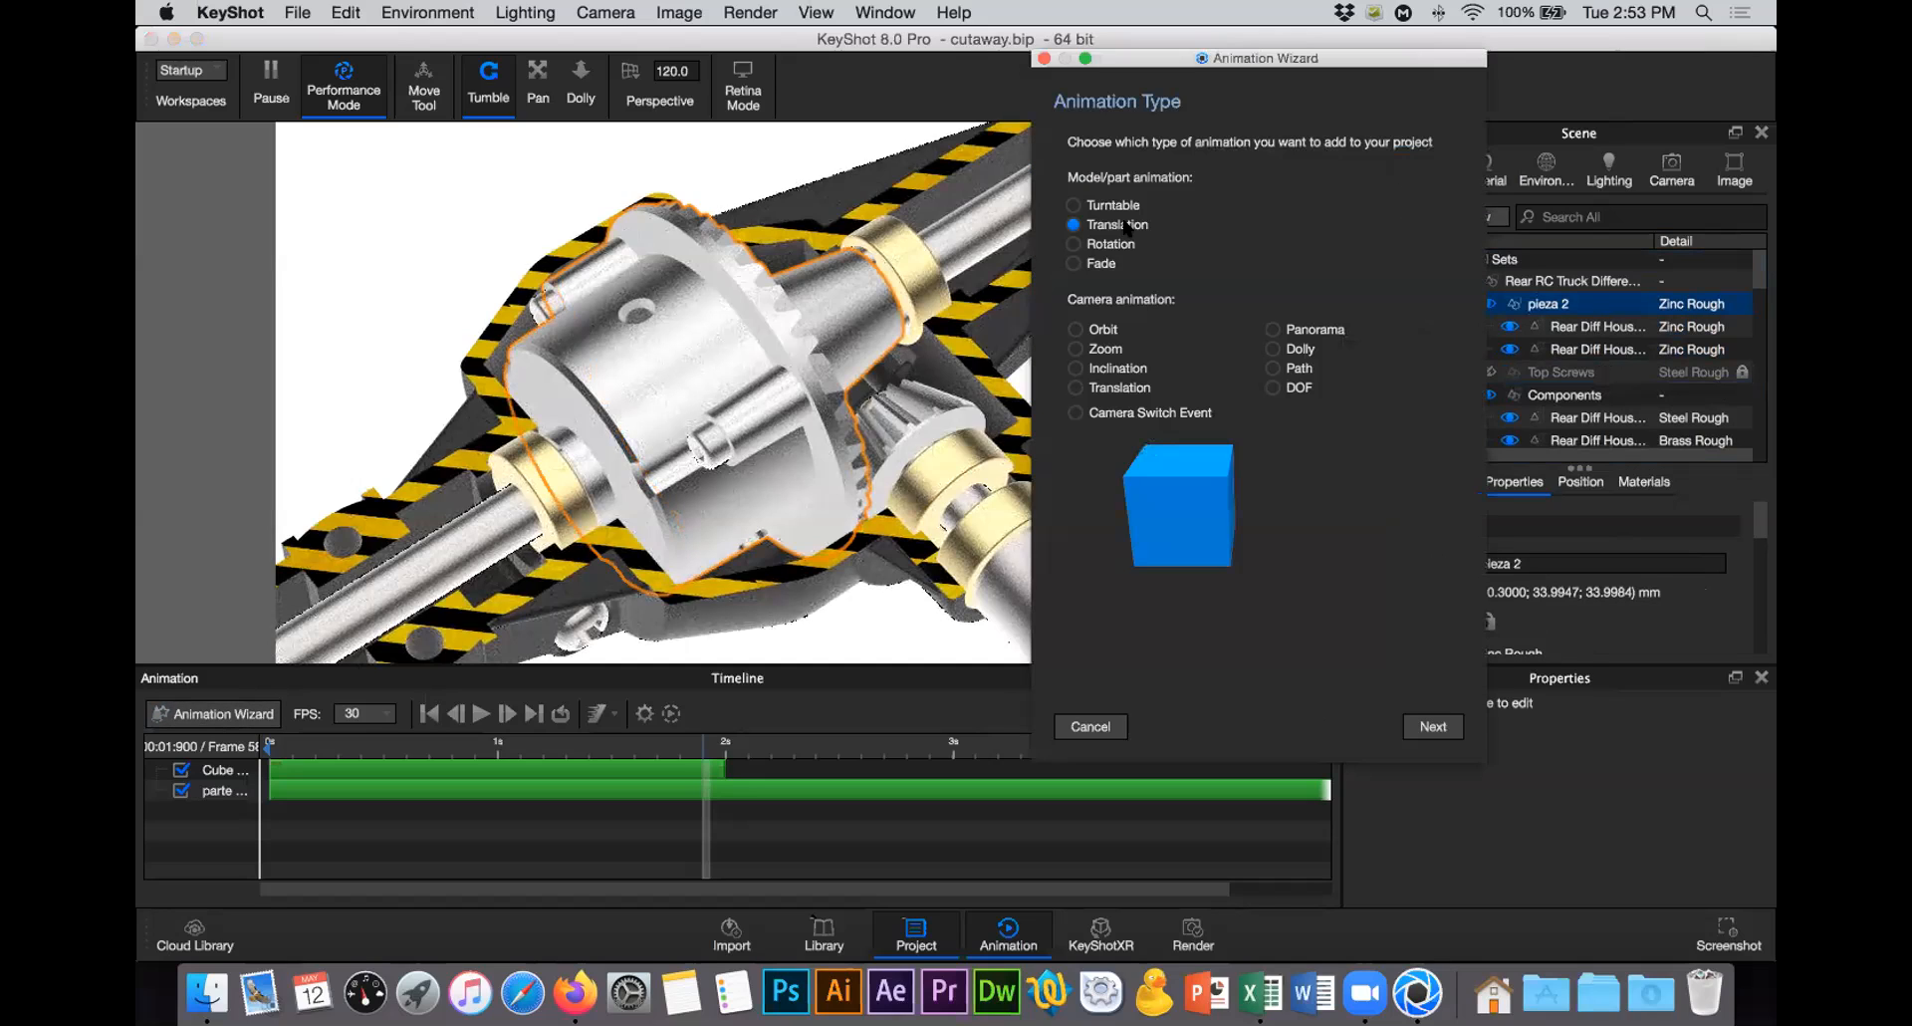
key(Down)
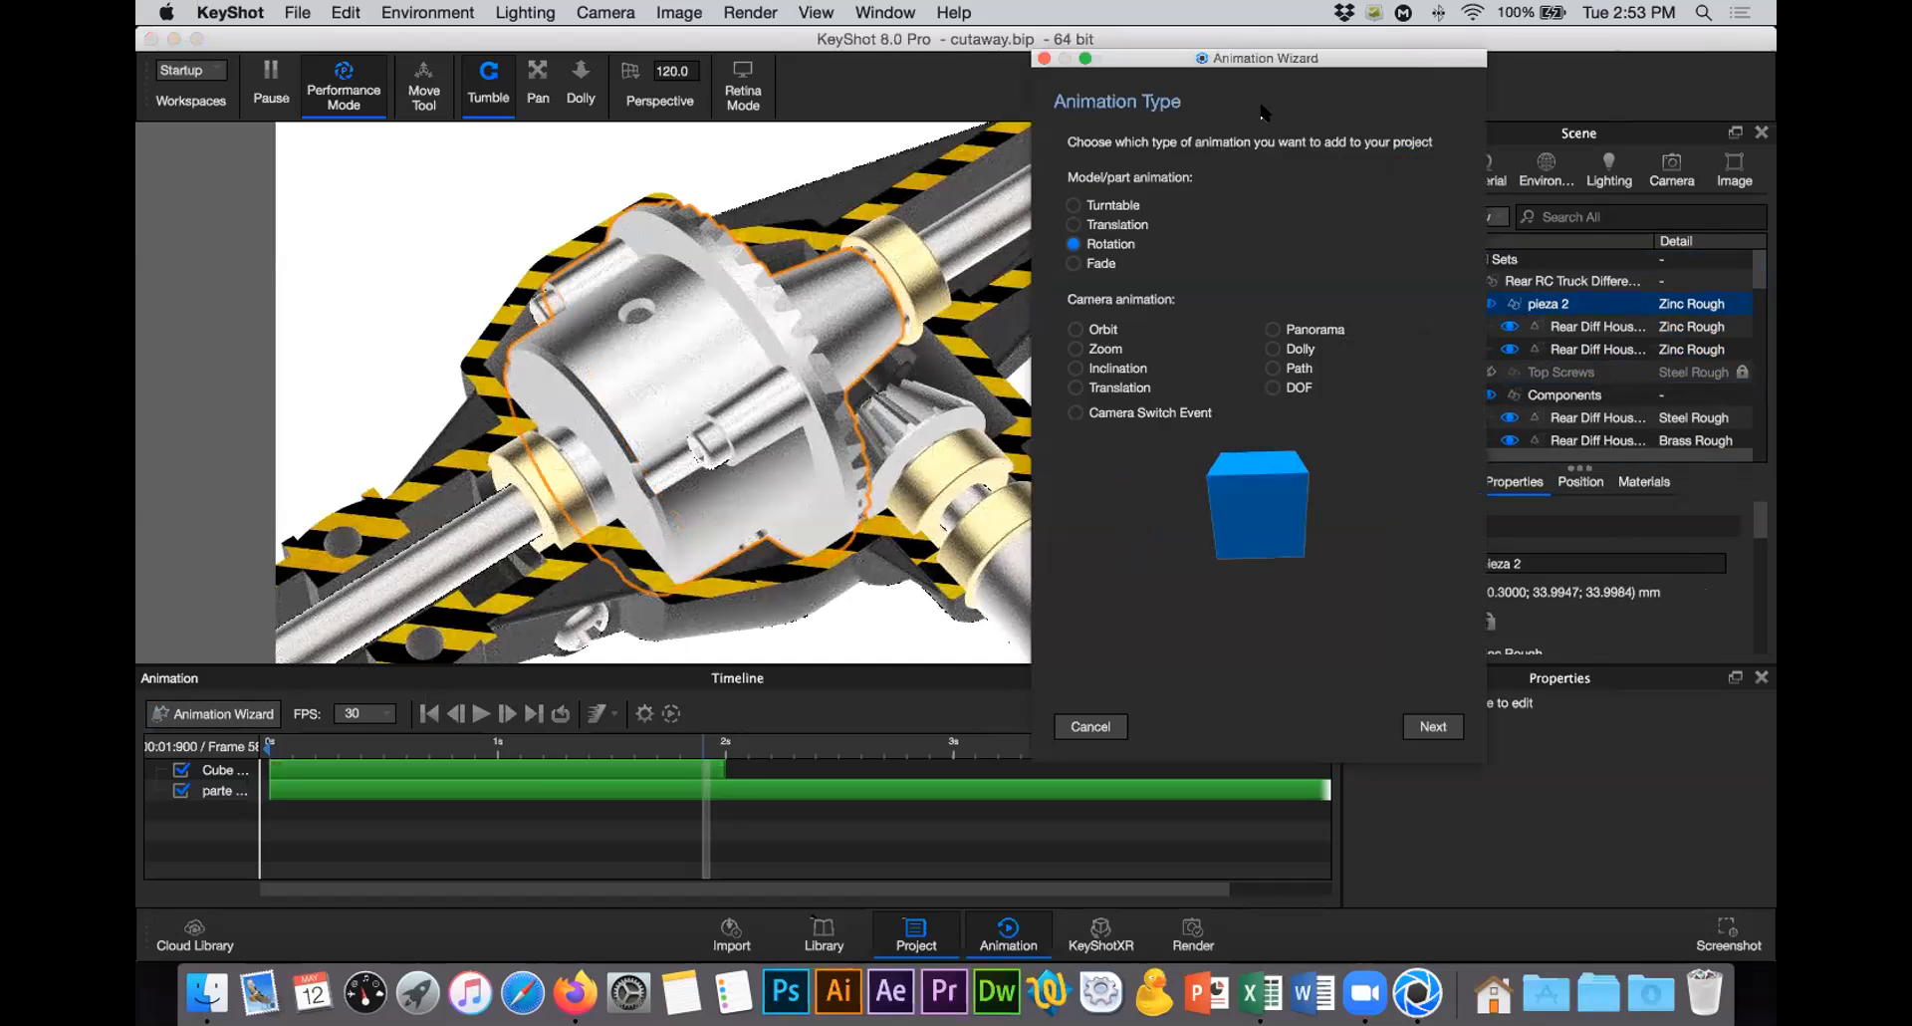
drag(1410, 62, 1521, 110)
click(1543, 775)
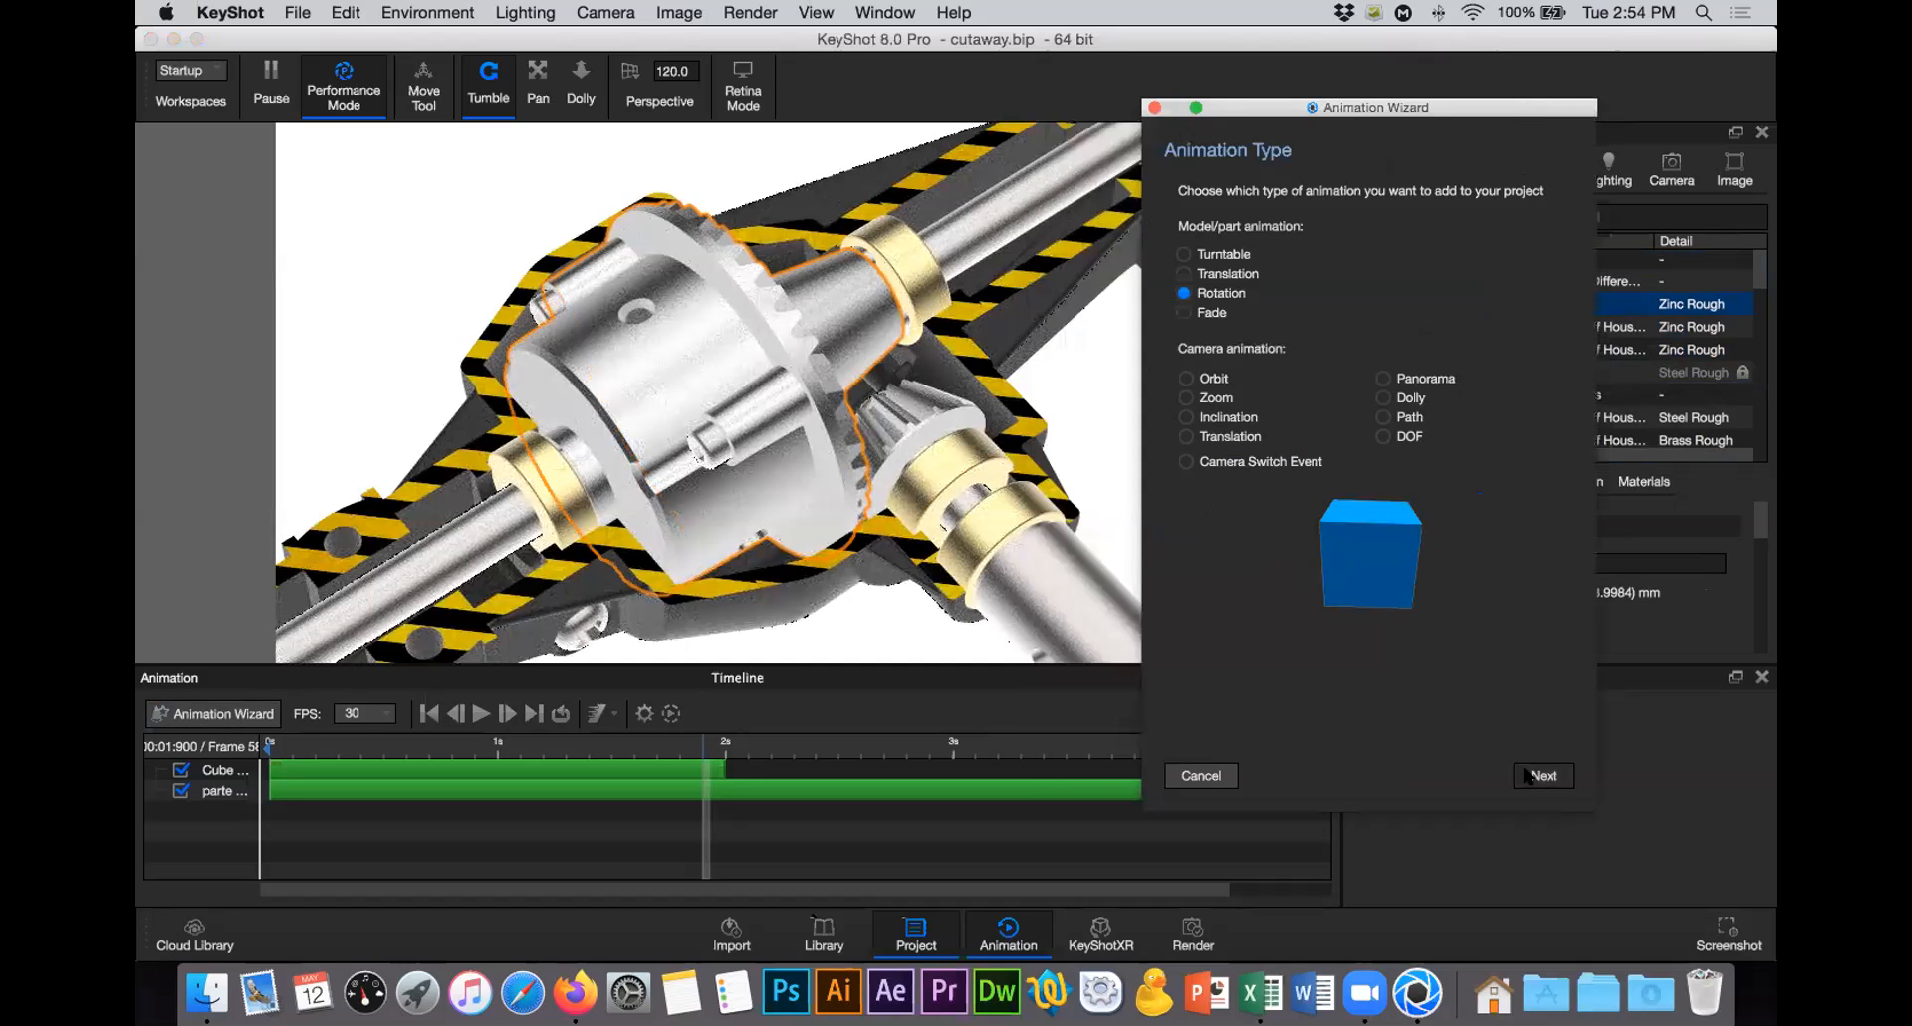
click(1213, 269)
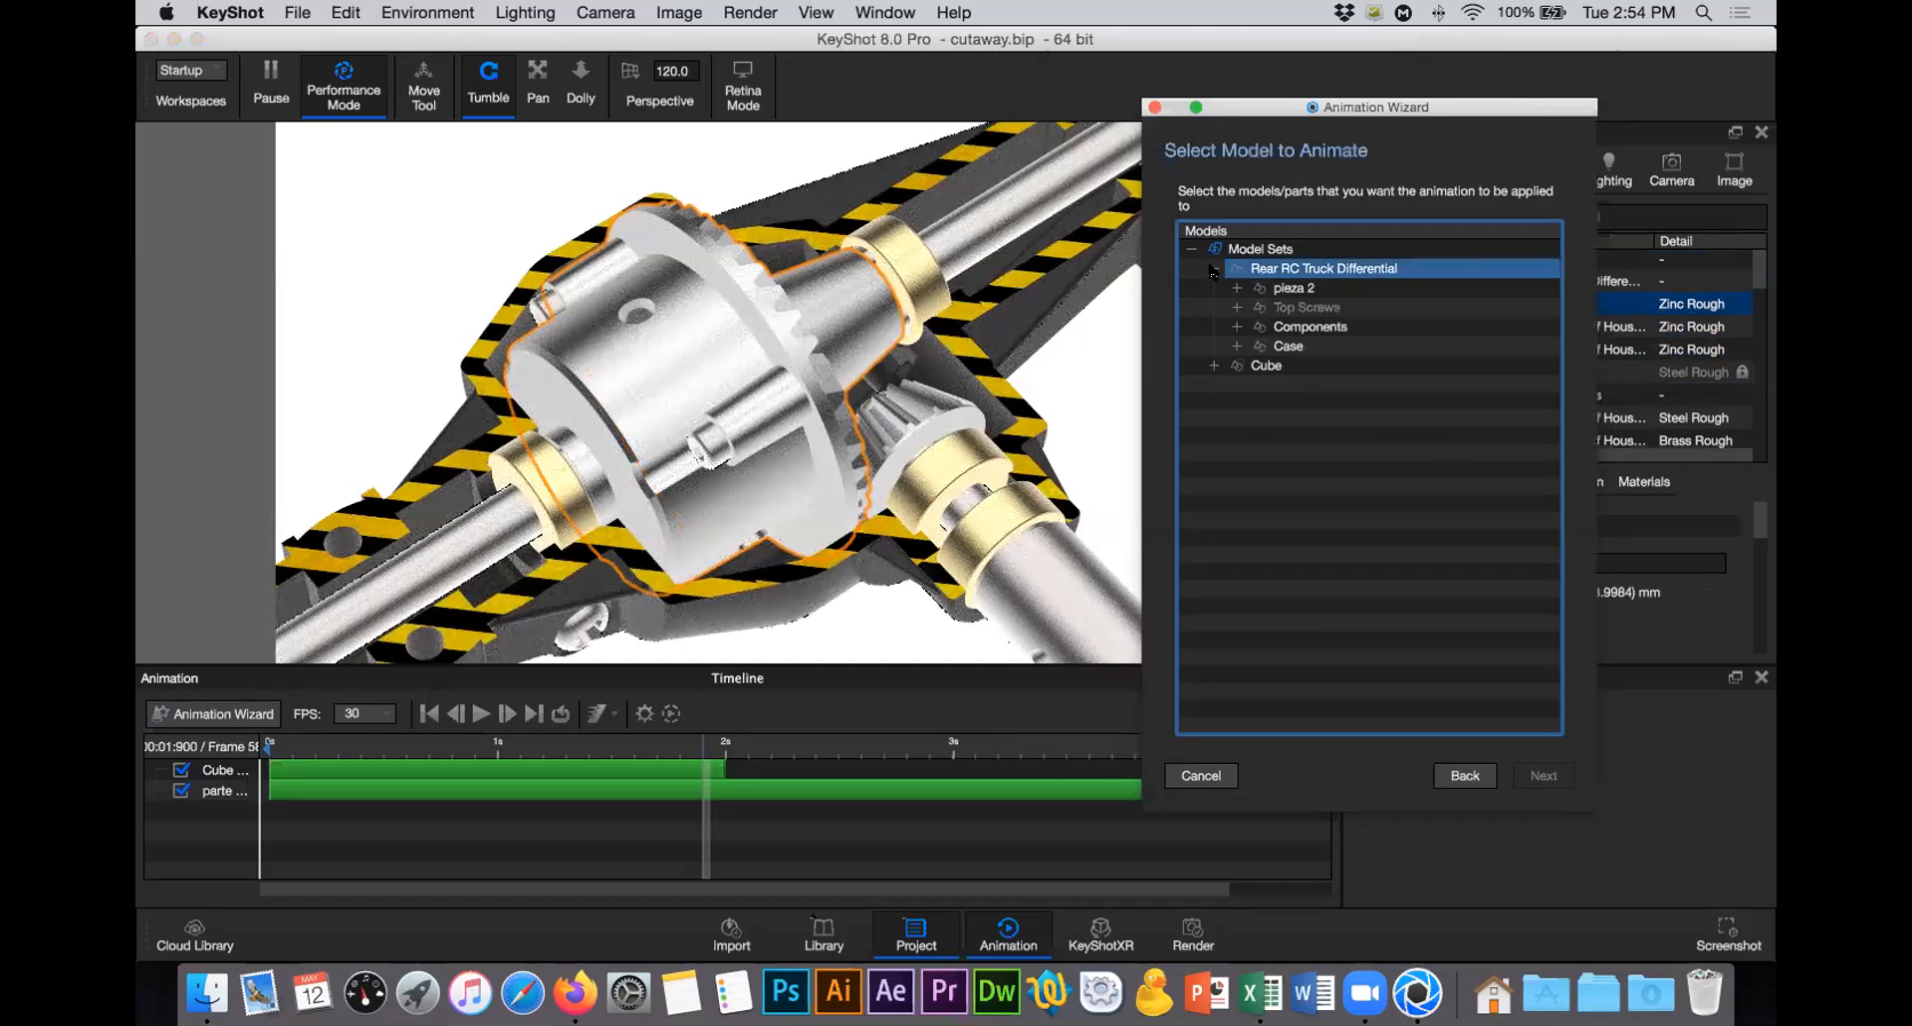
click(1294, 289)
click(1543, 774)
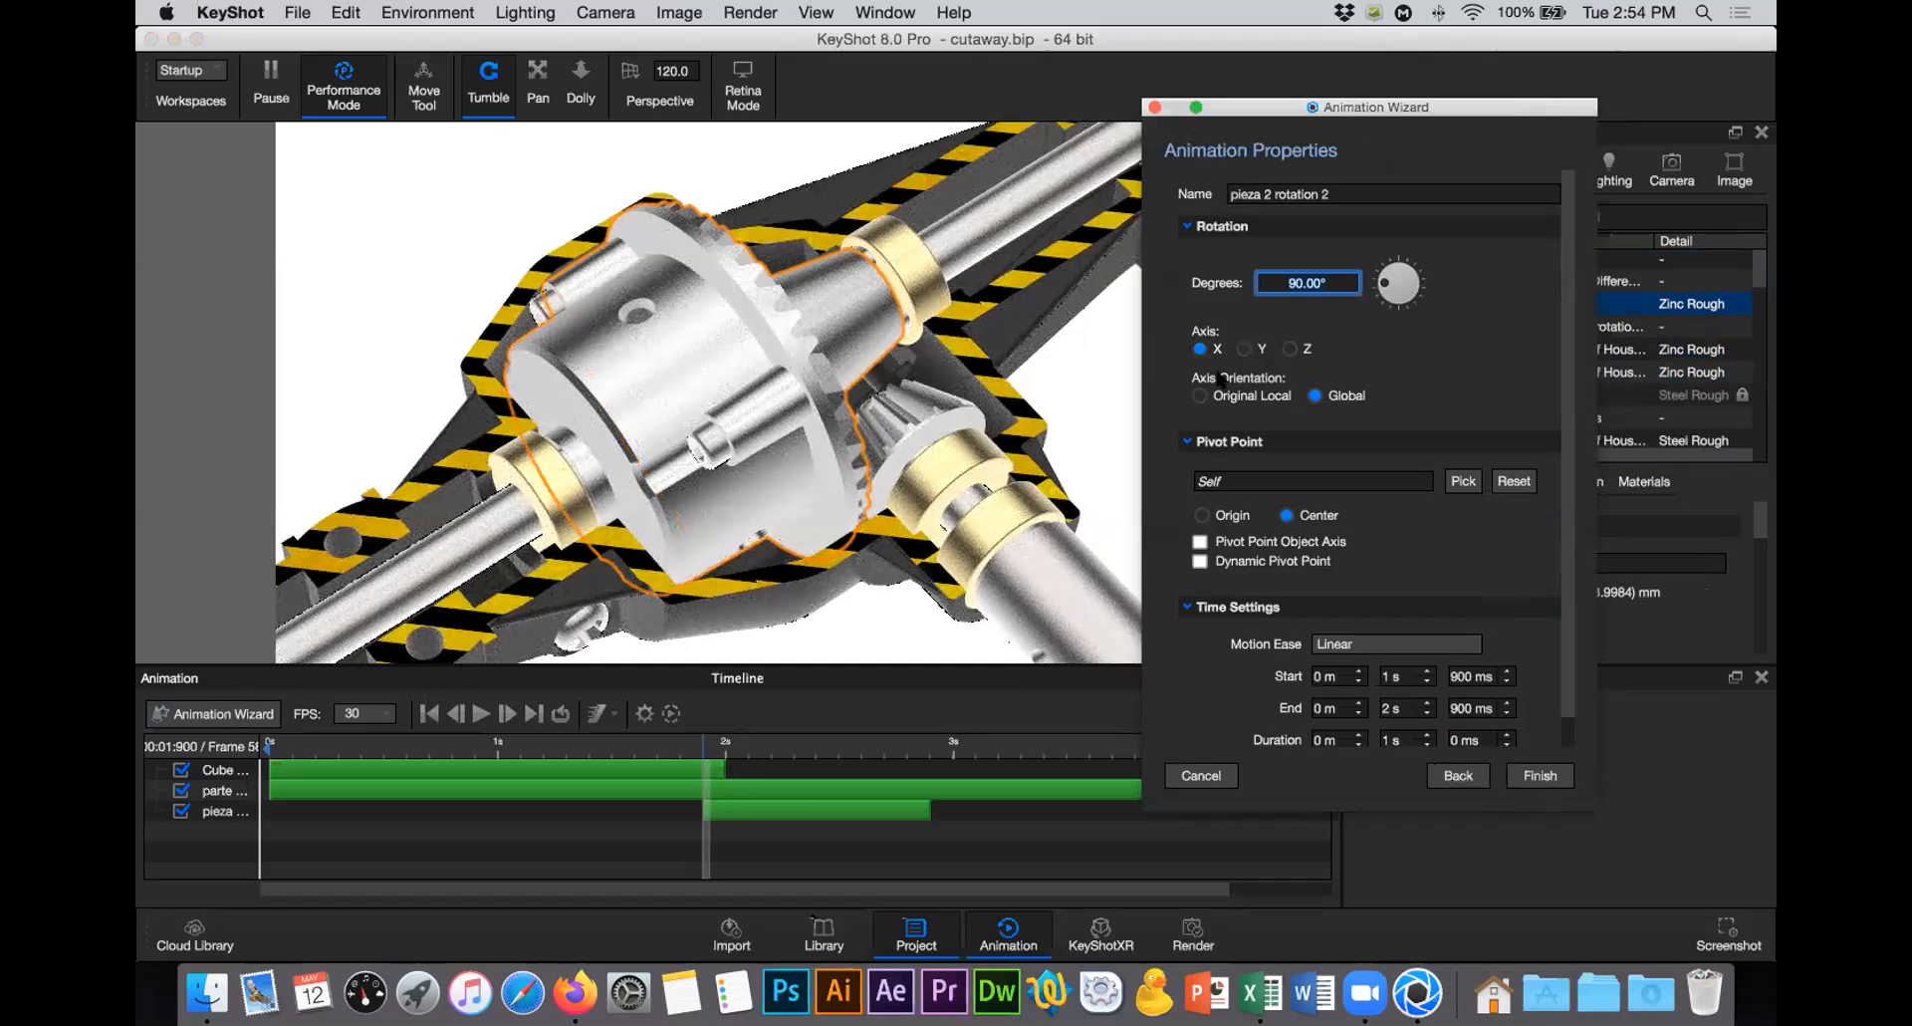
Step: Set the pieza 2 rotation to 180 degrees, starting at 0 s 0 ms
text(180)
key(Return)
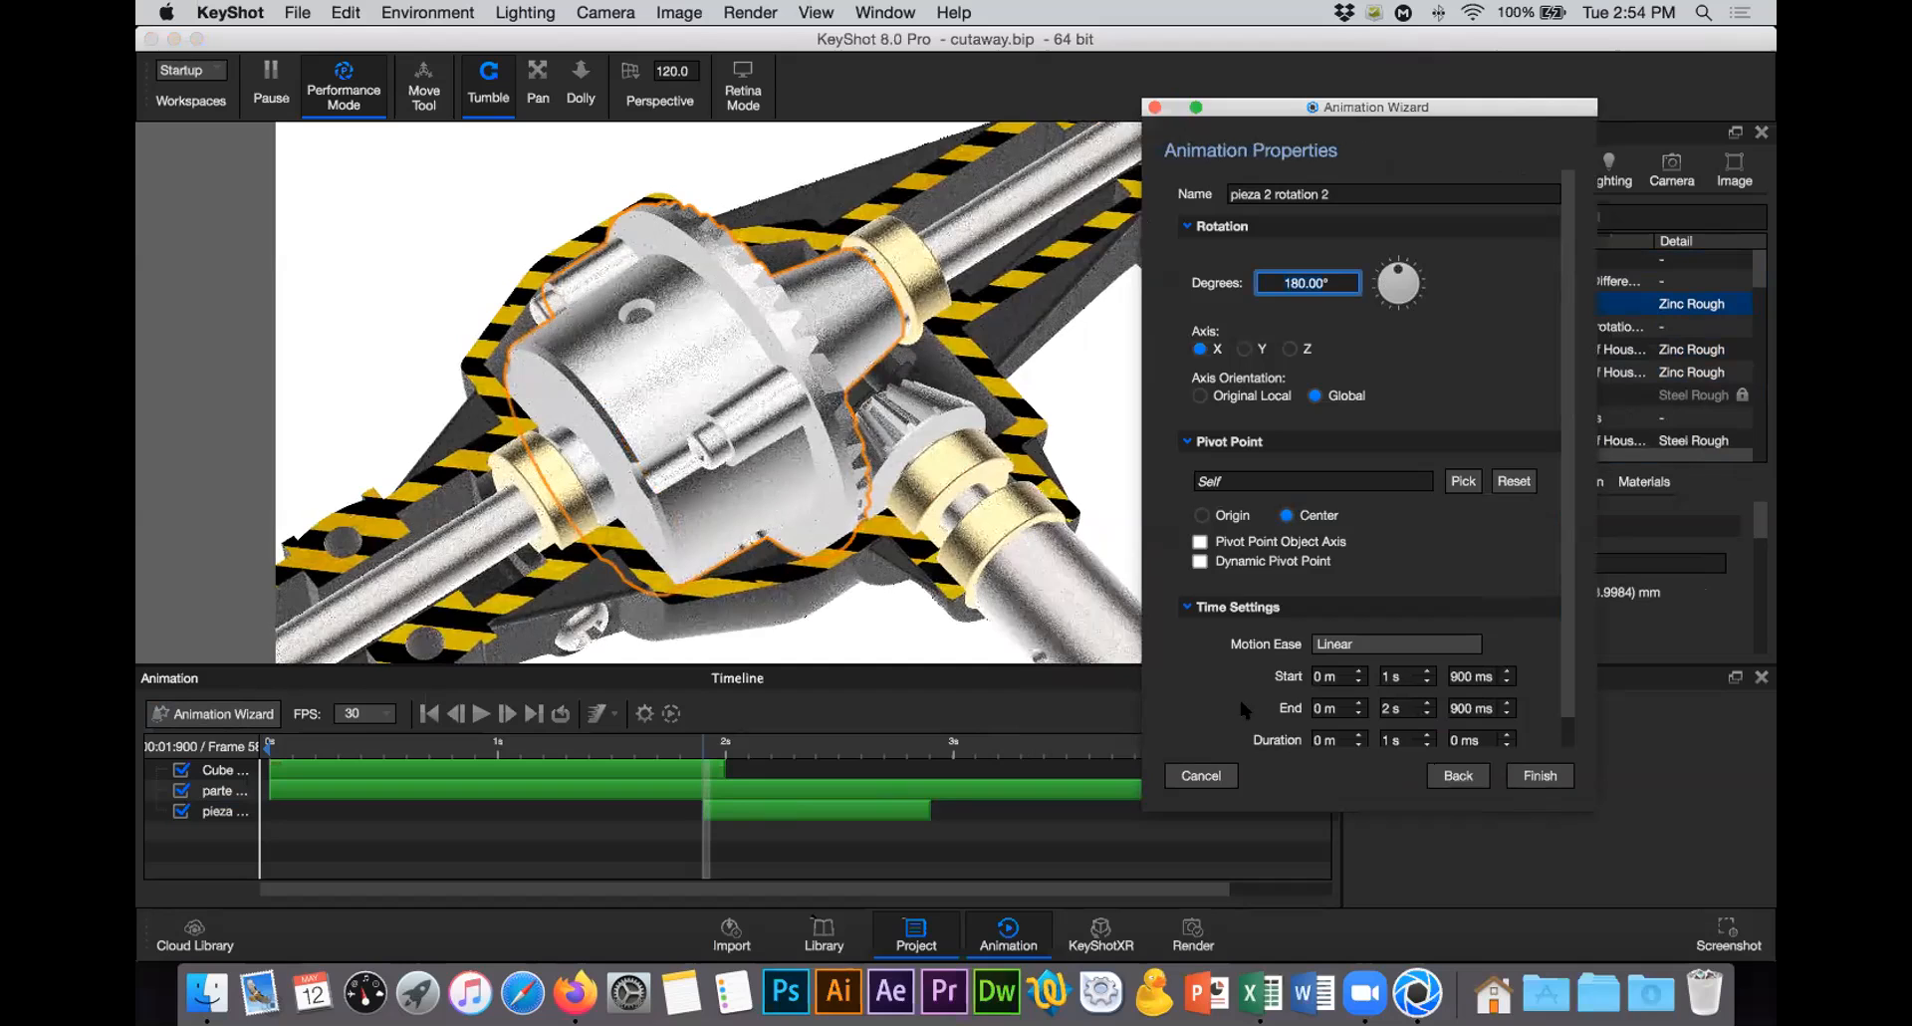
click(1416, 677)
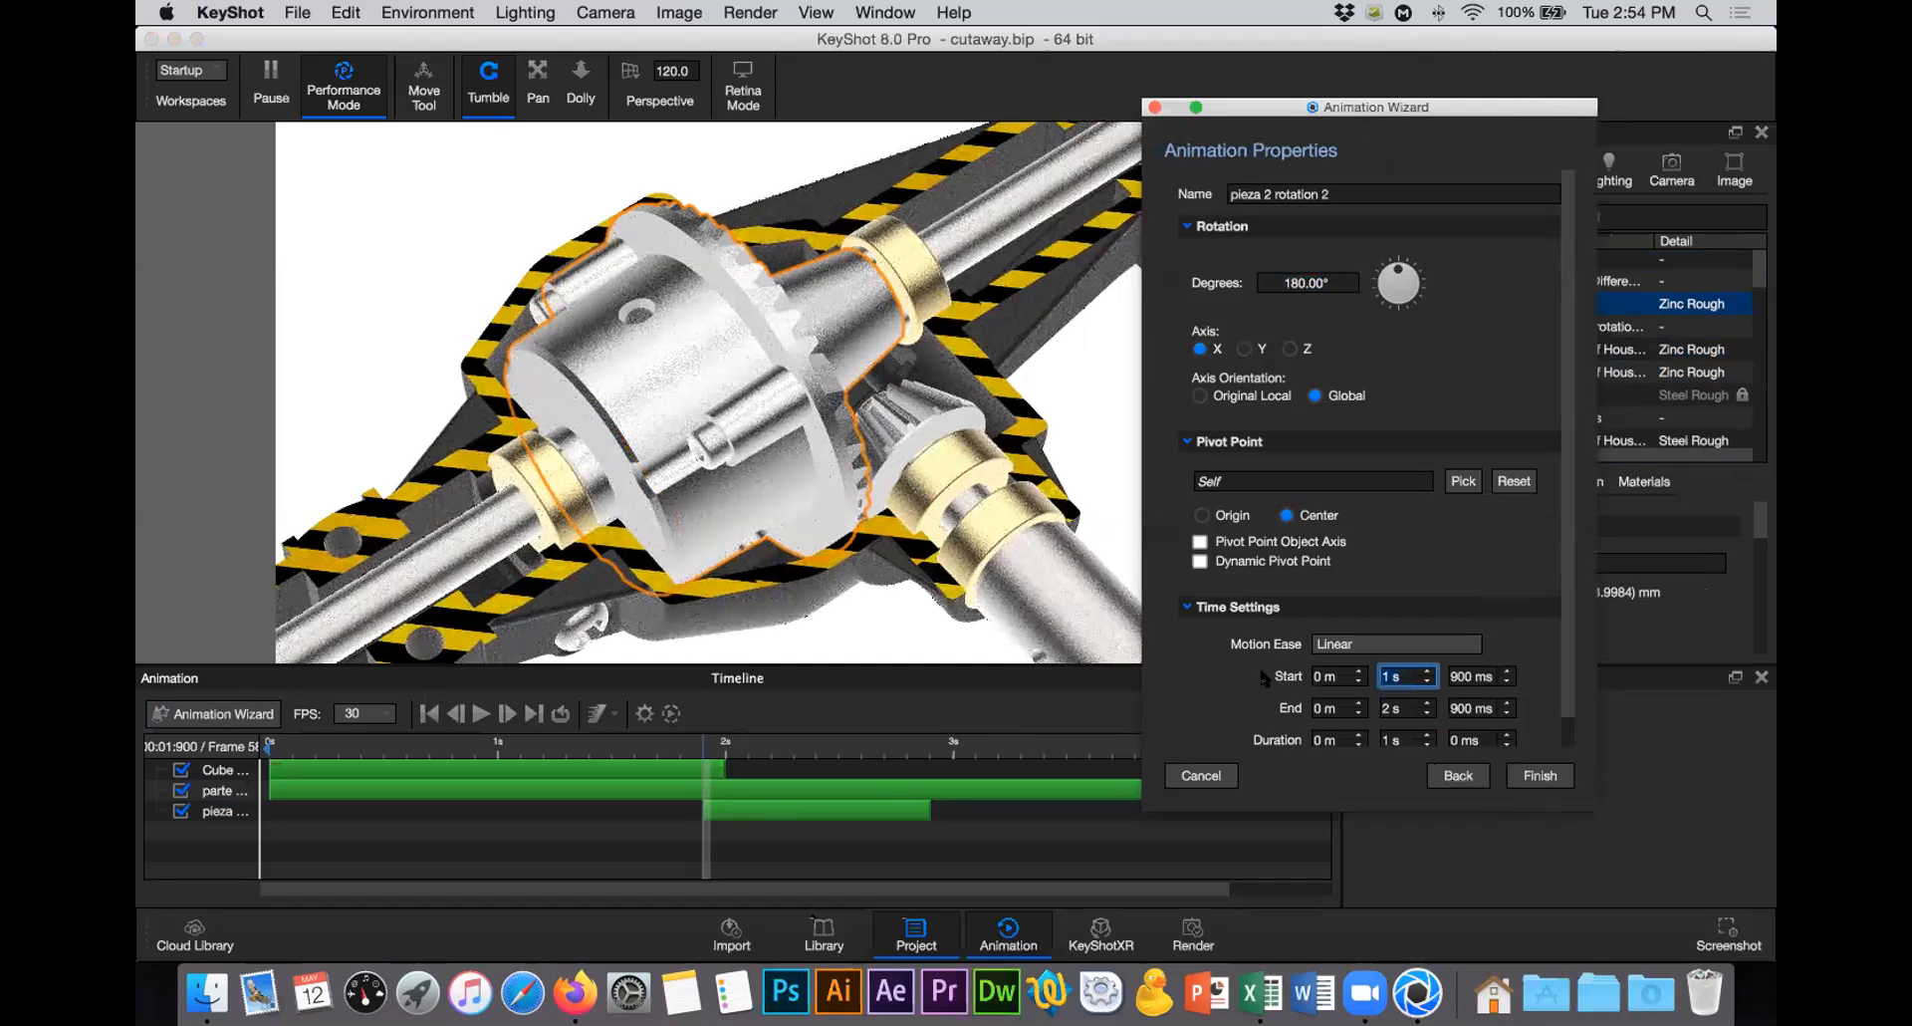
text(0)
key(Tab)
text(0)
key(Tab)
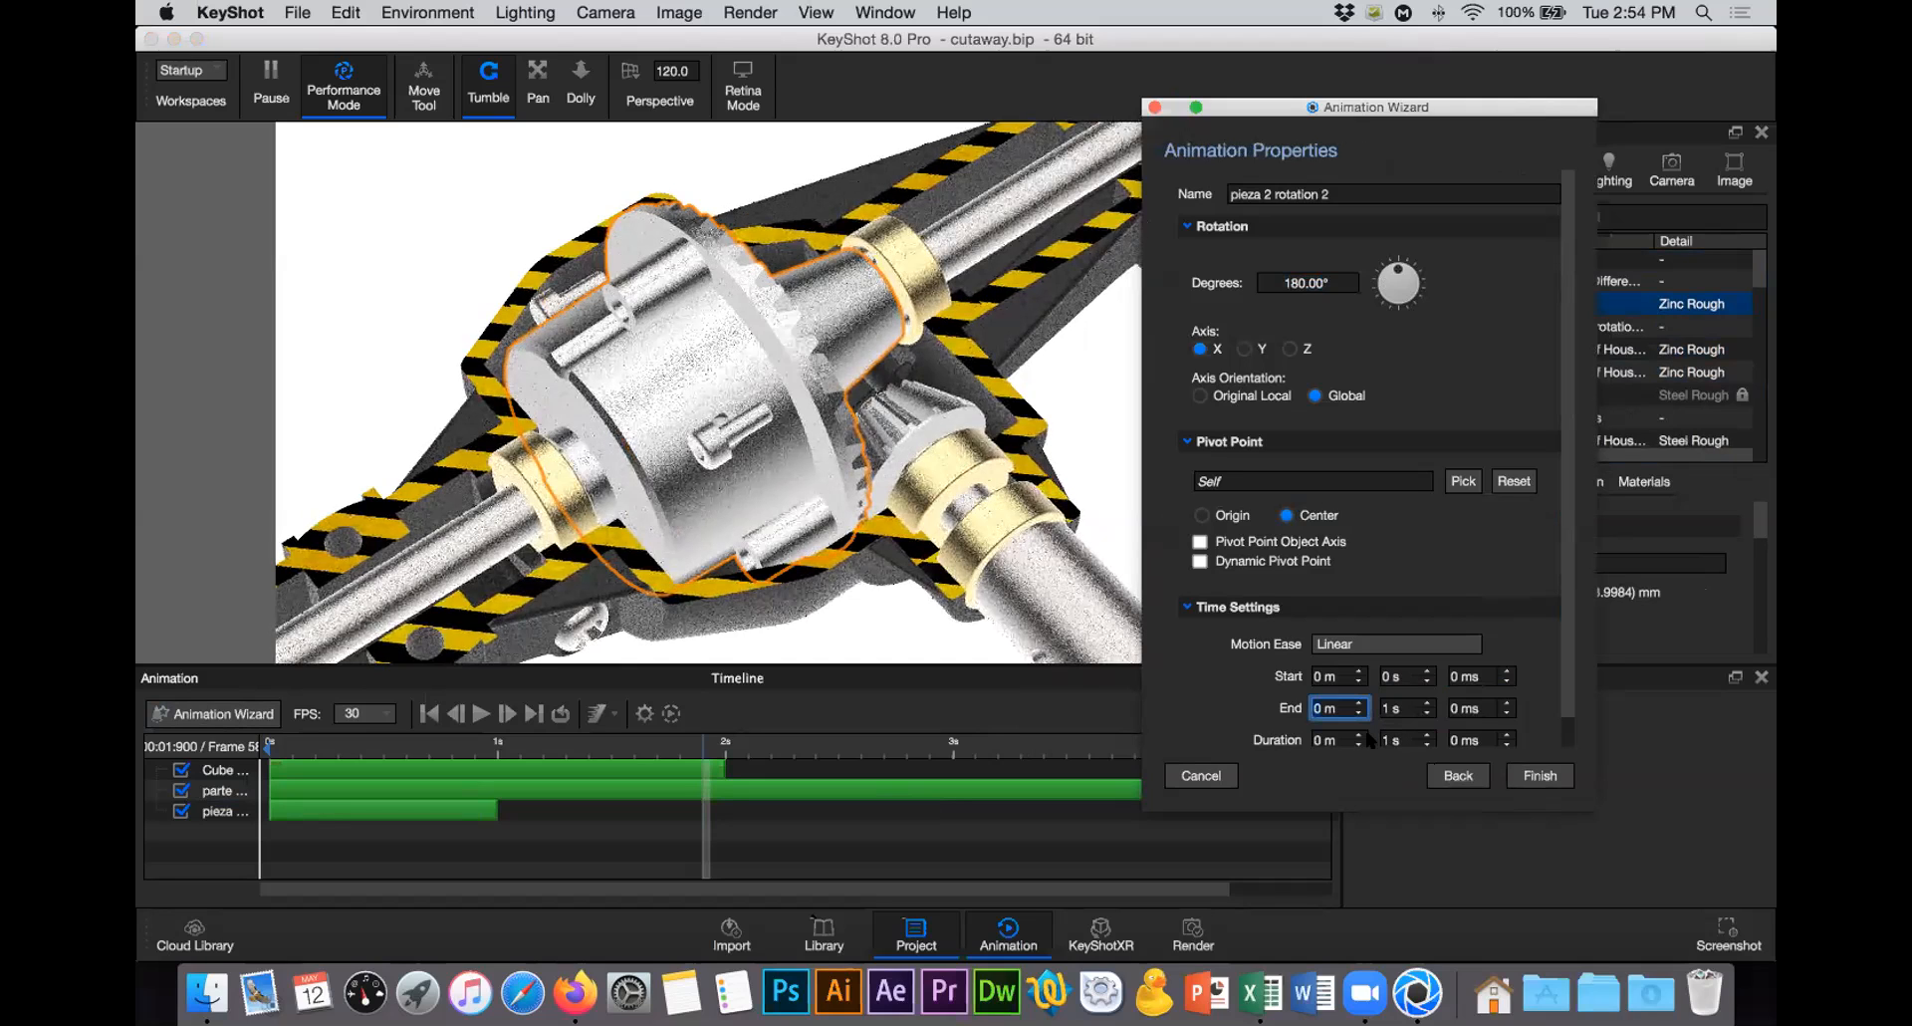
Step: Set the duration of the pieza 2 rotation to 5 s
key(Tab)
key(Tab)
key(Tab)
key(Tab)
text(5)
key(Return)
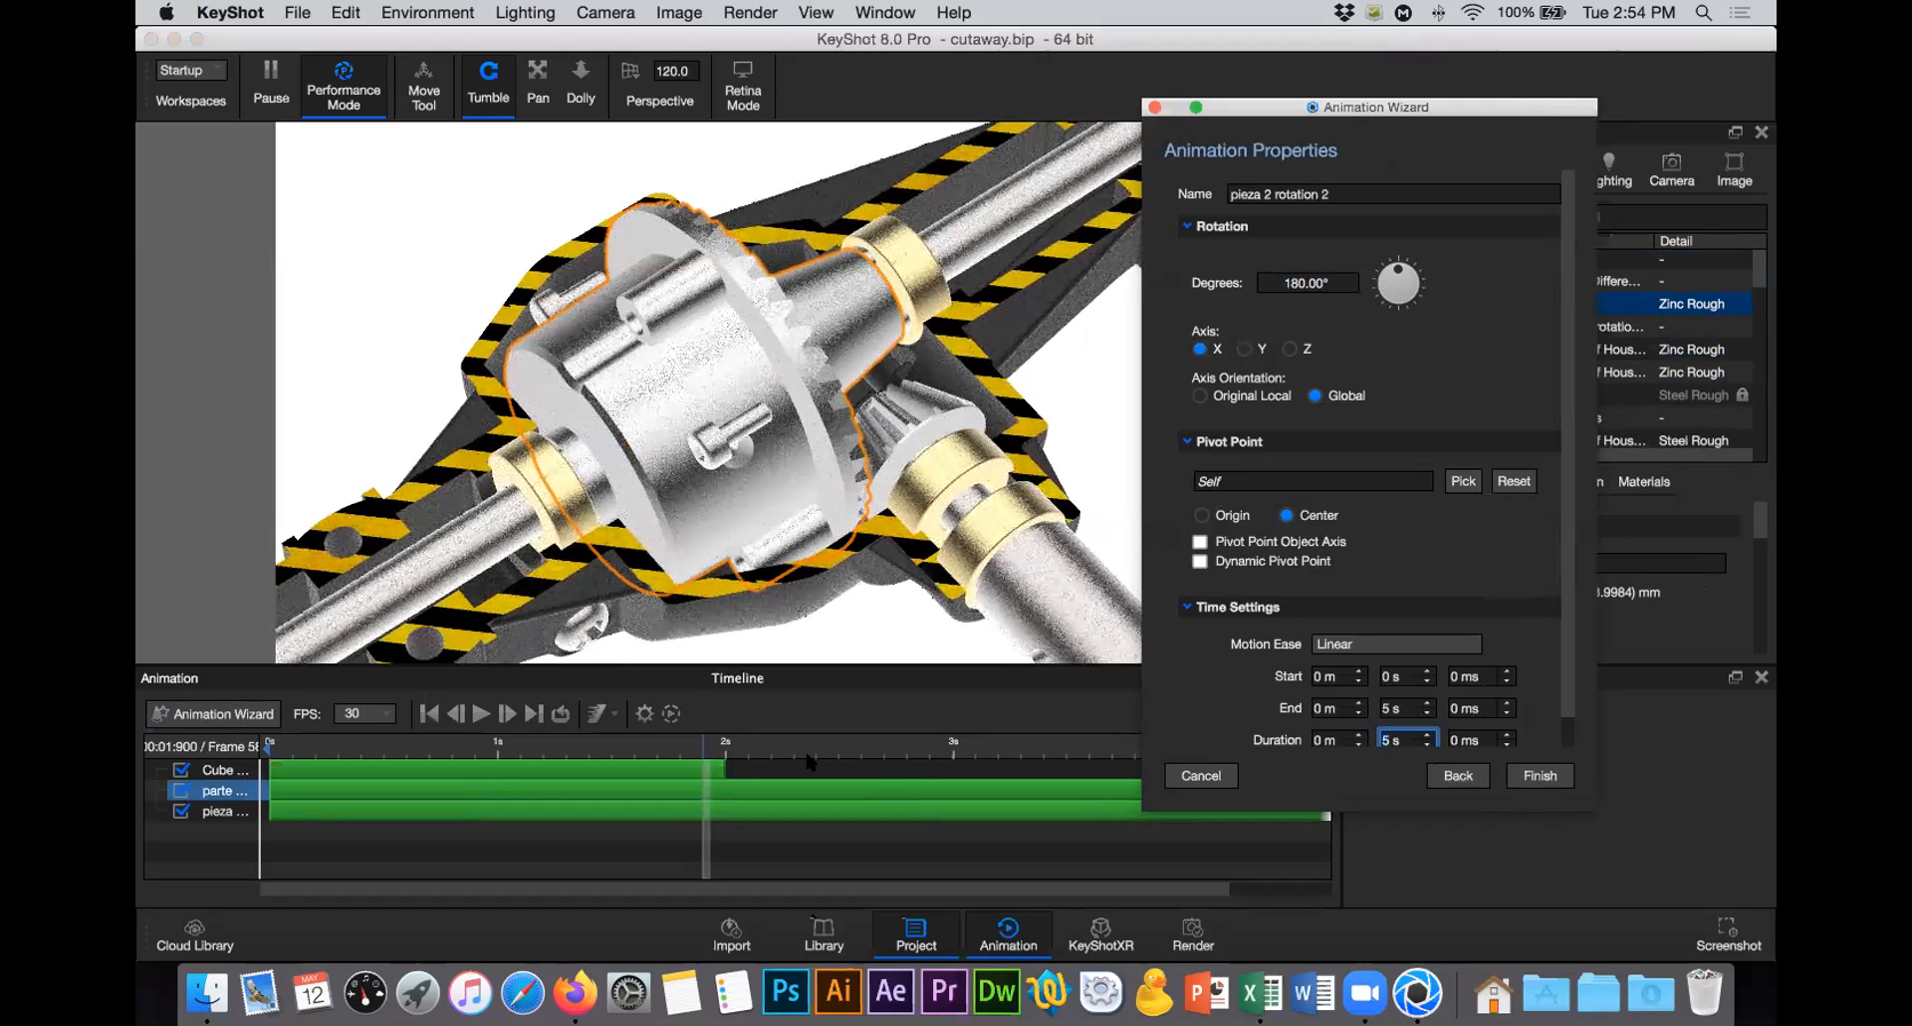
Step: Scrub and step forward frame by frame to check the ring gear and pinion rotating together around the 2-second mark
drag(698, 742, 605, 767)
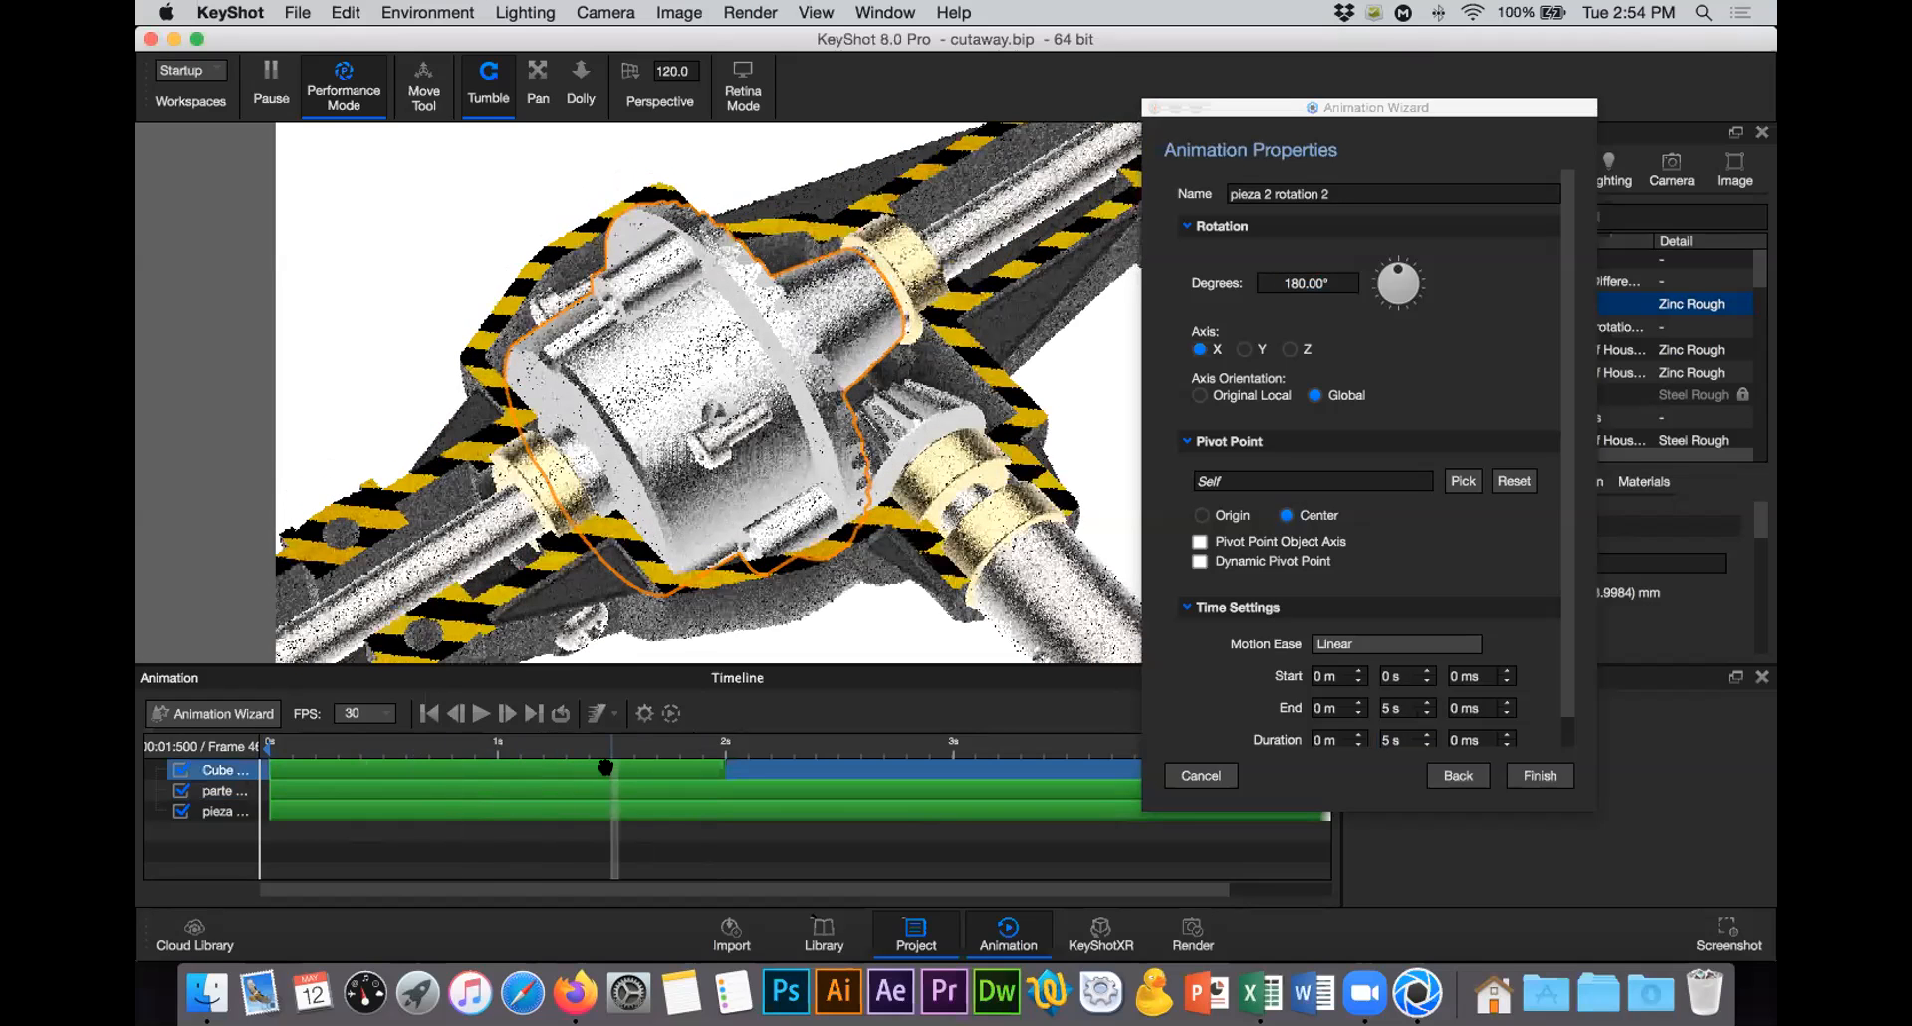
click(505, 713)
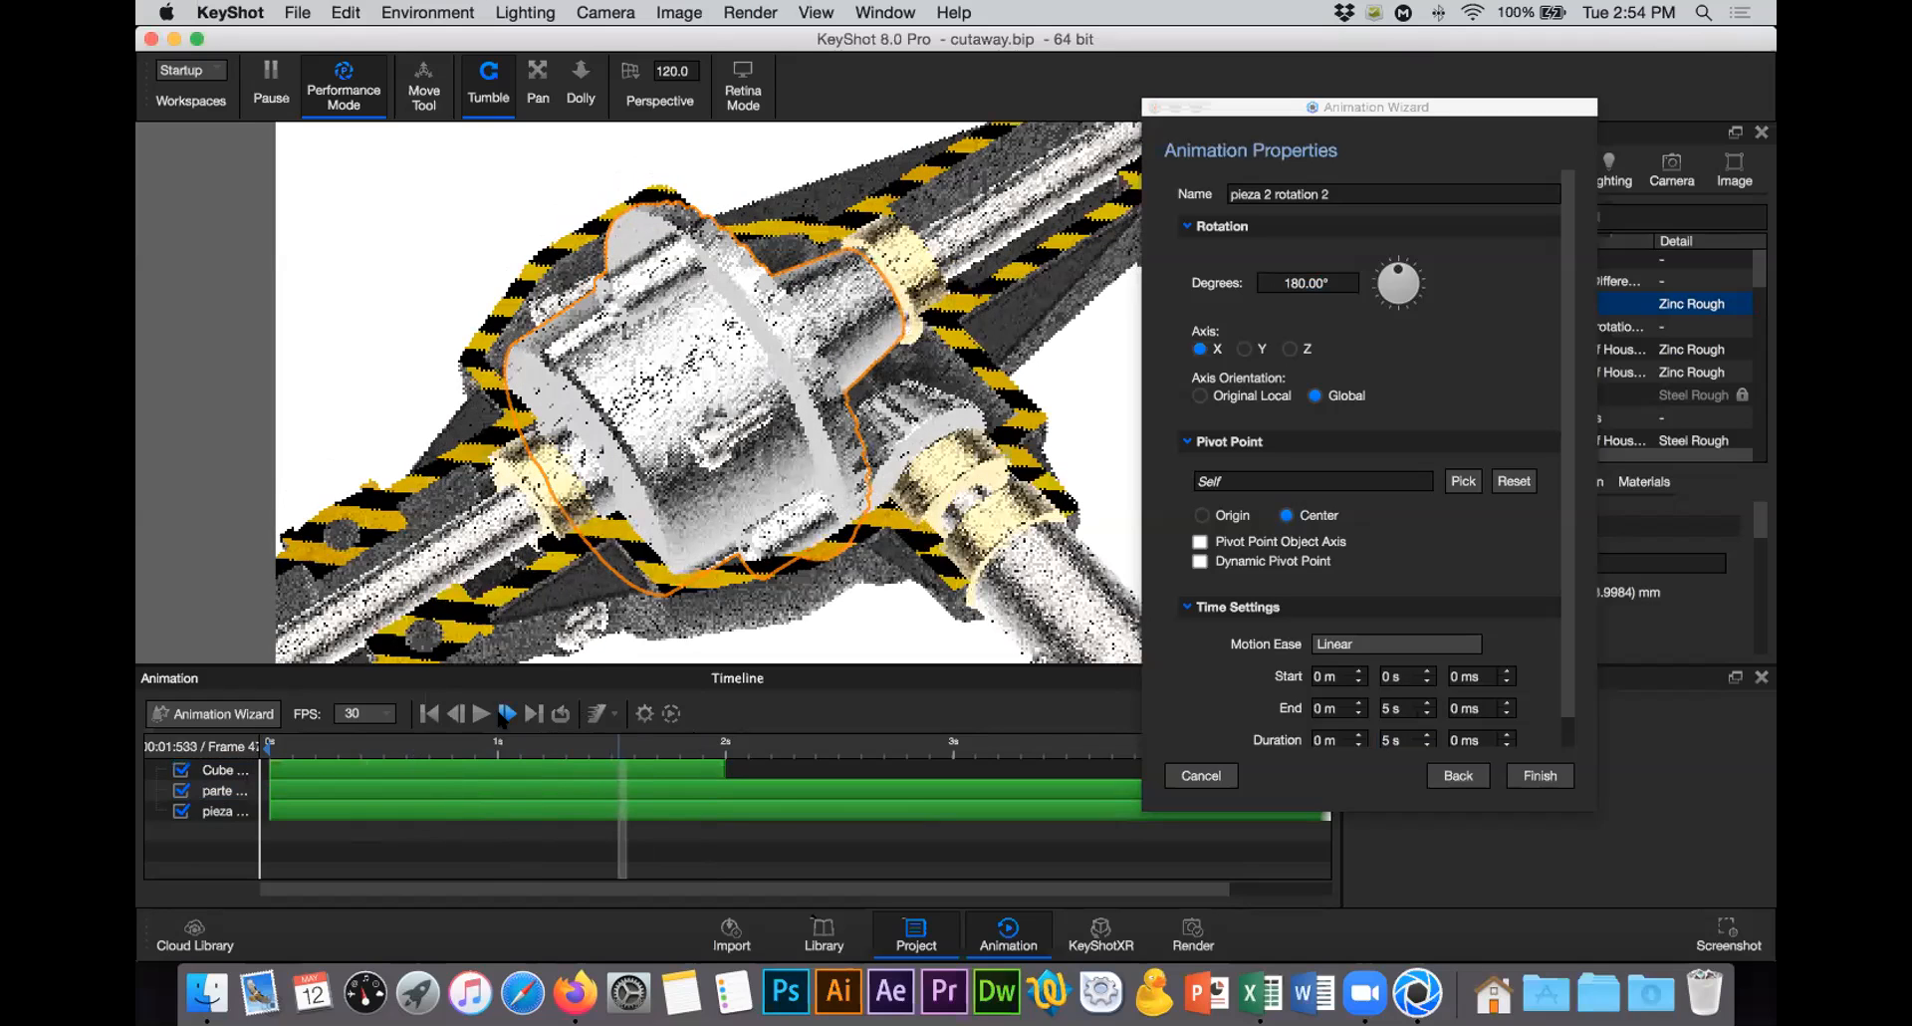
click(505, 713)
click(505, 713)
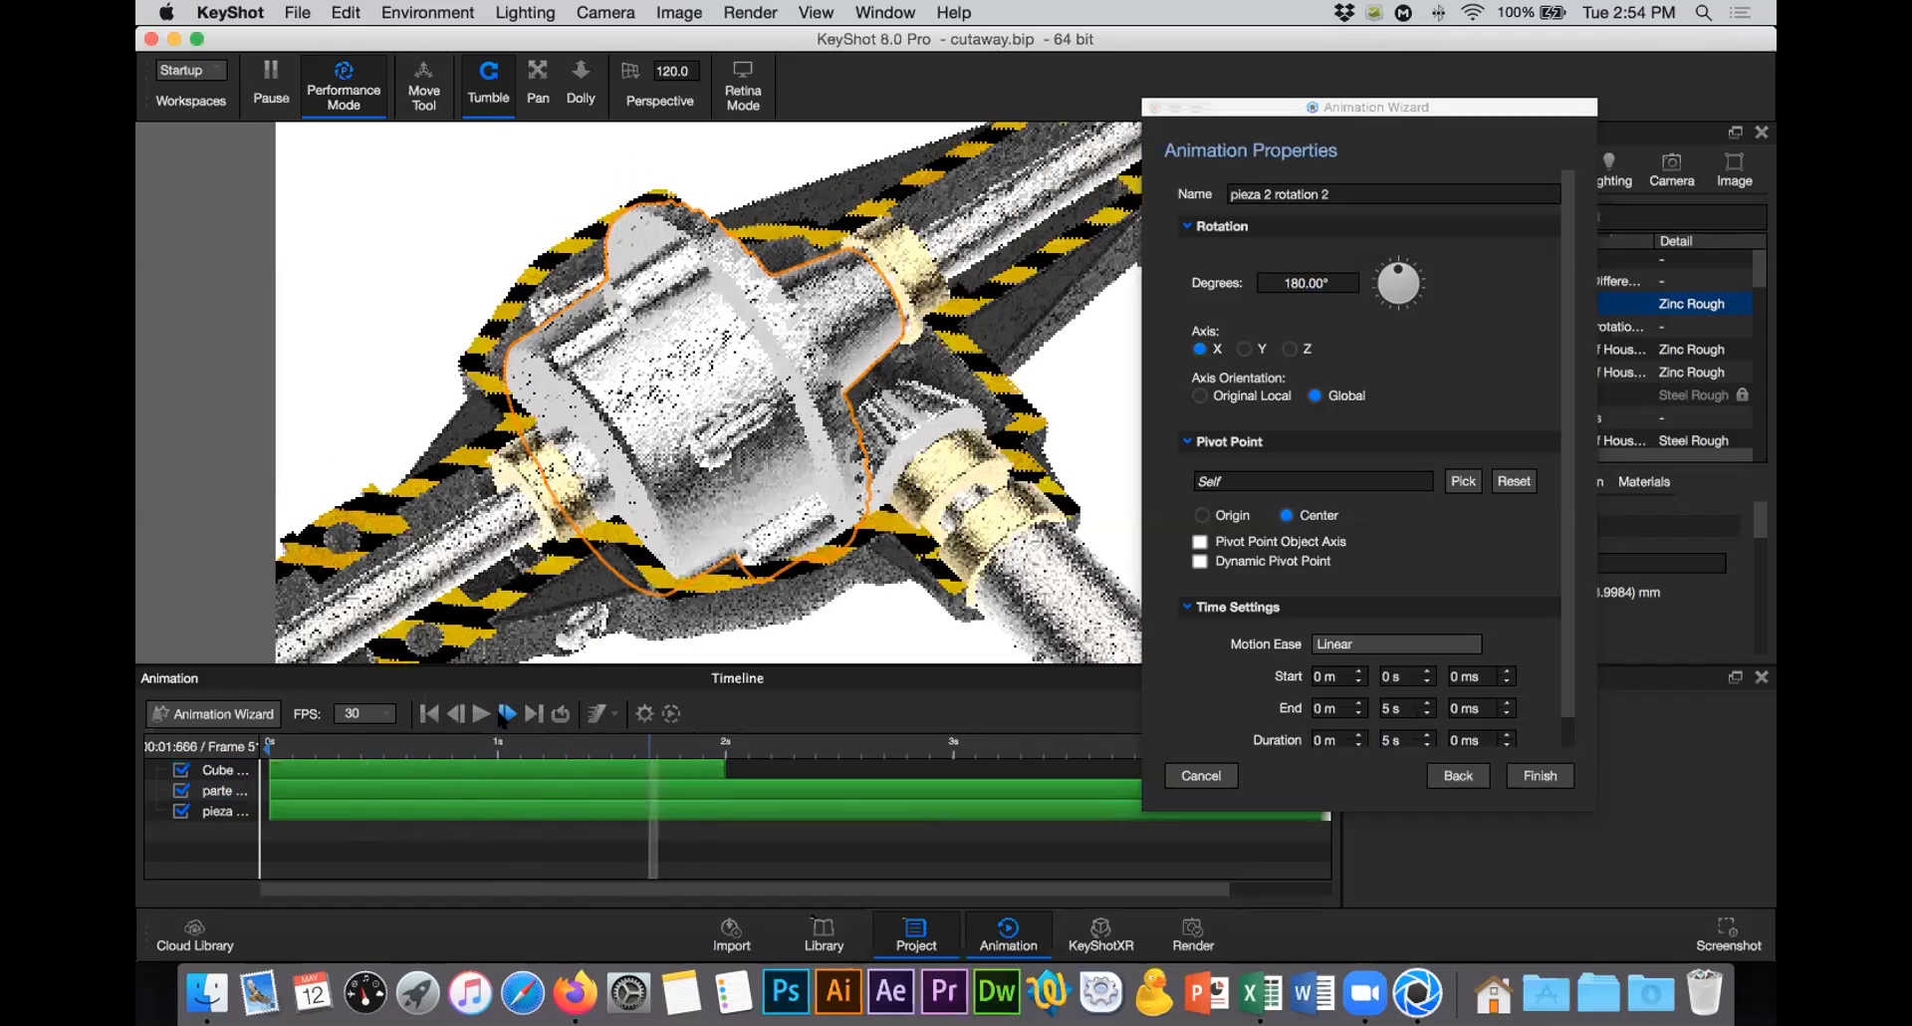
click(504, 713)
click(505, 713)
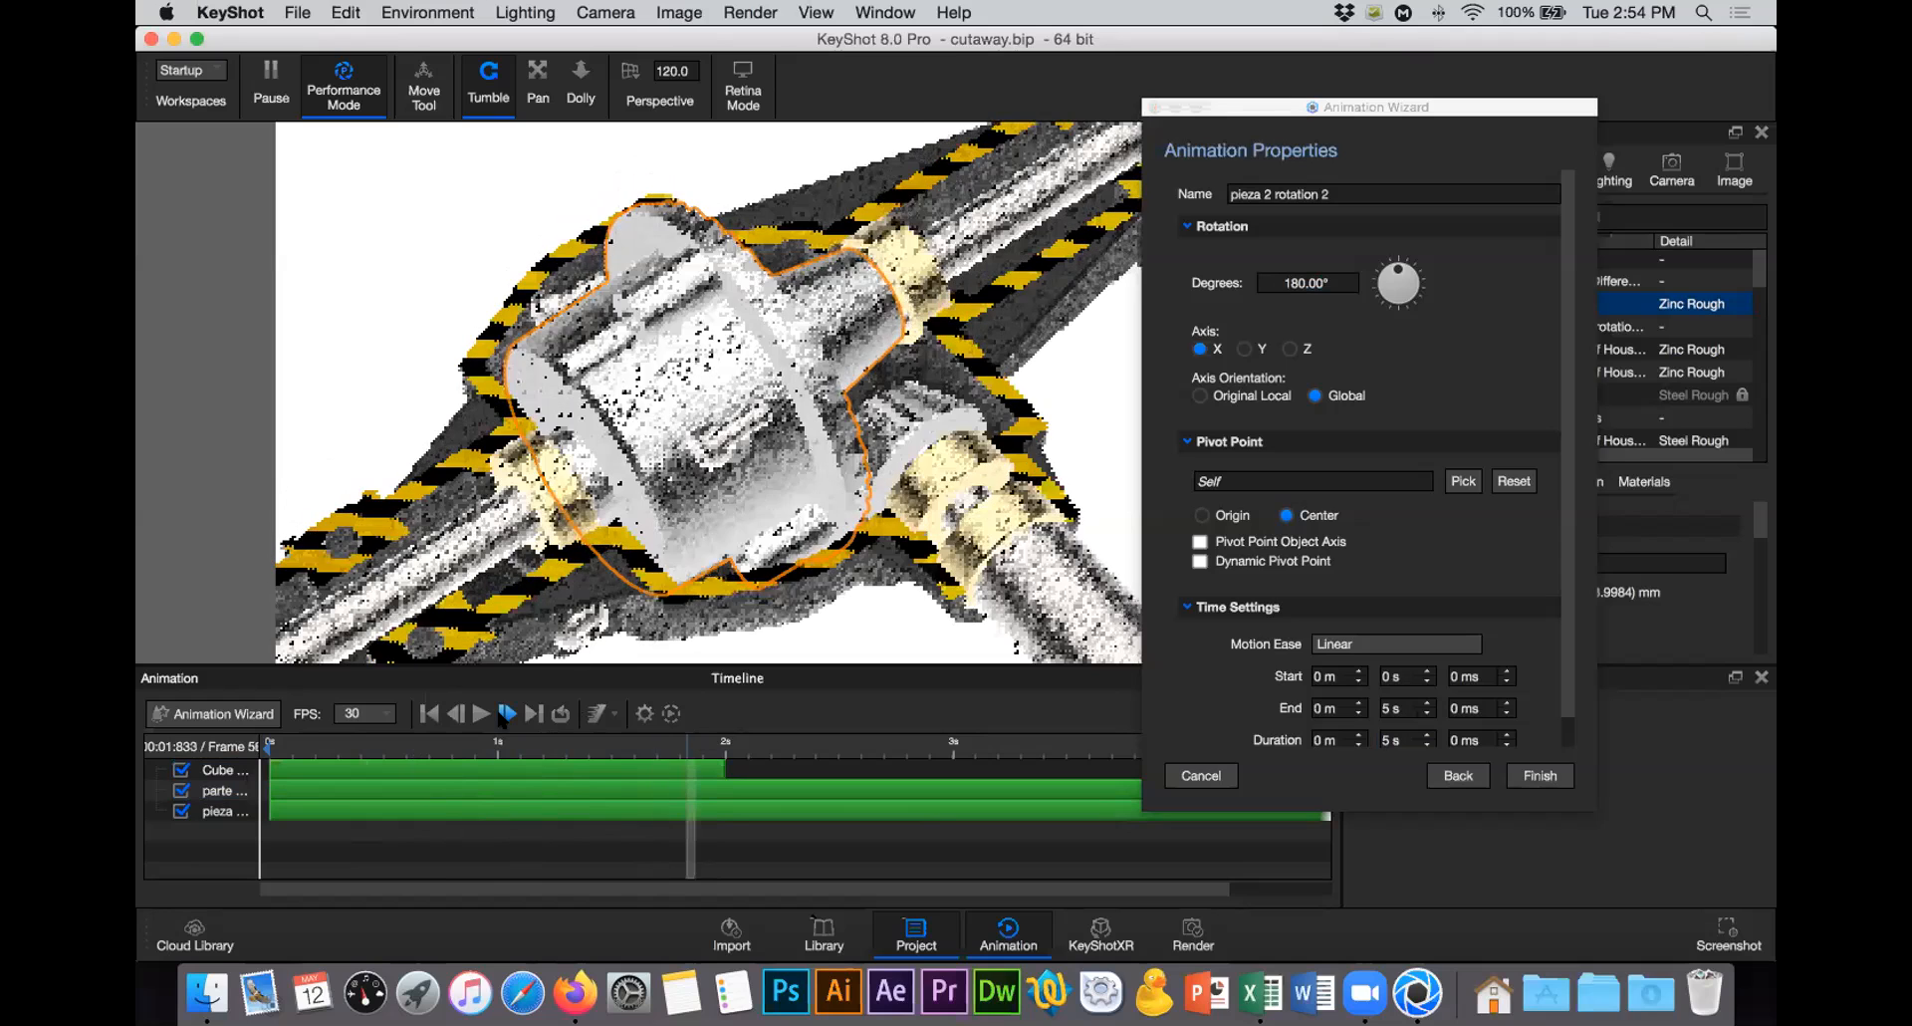
click(505, 713)
click(505, 713)
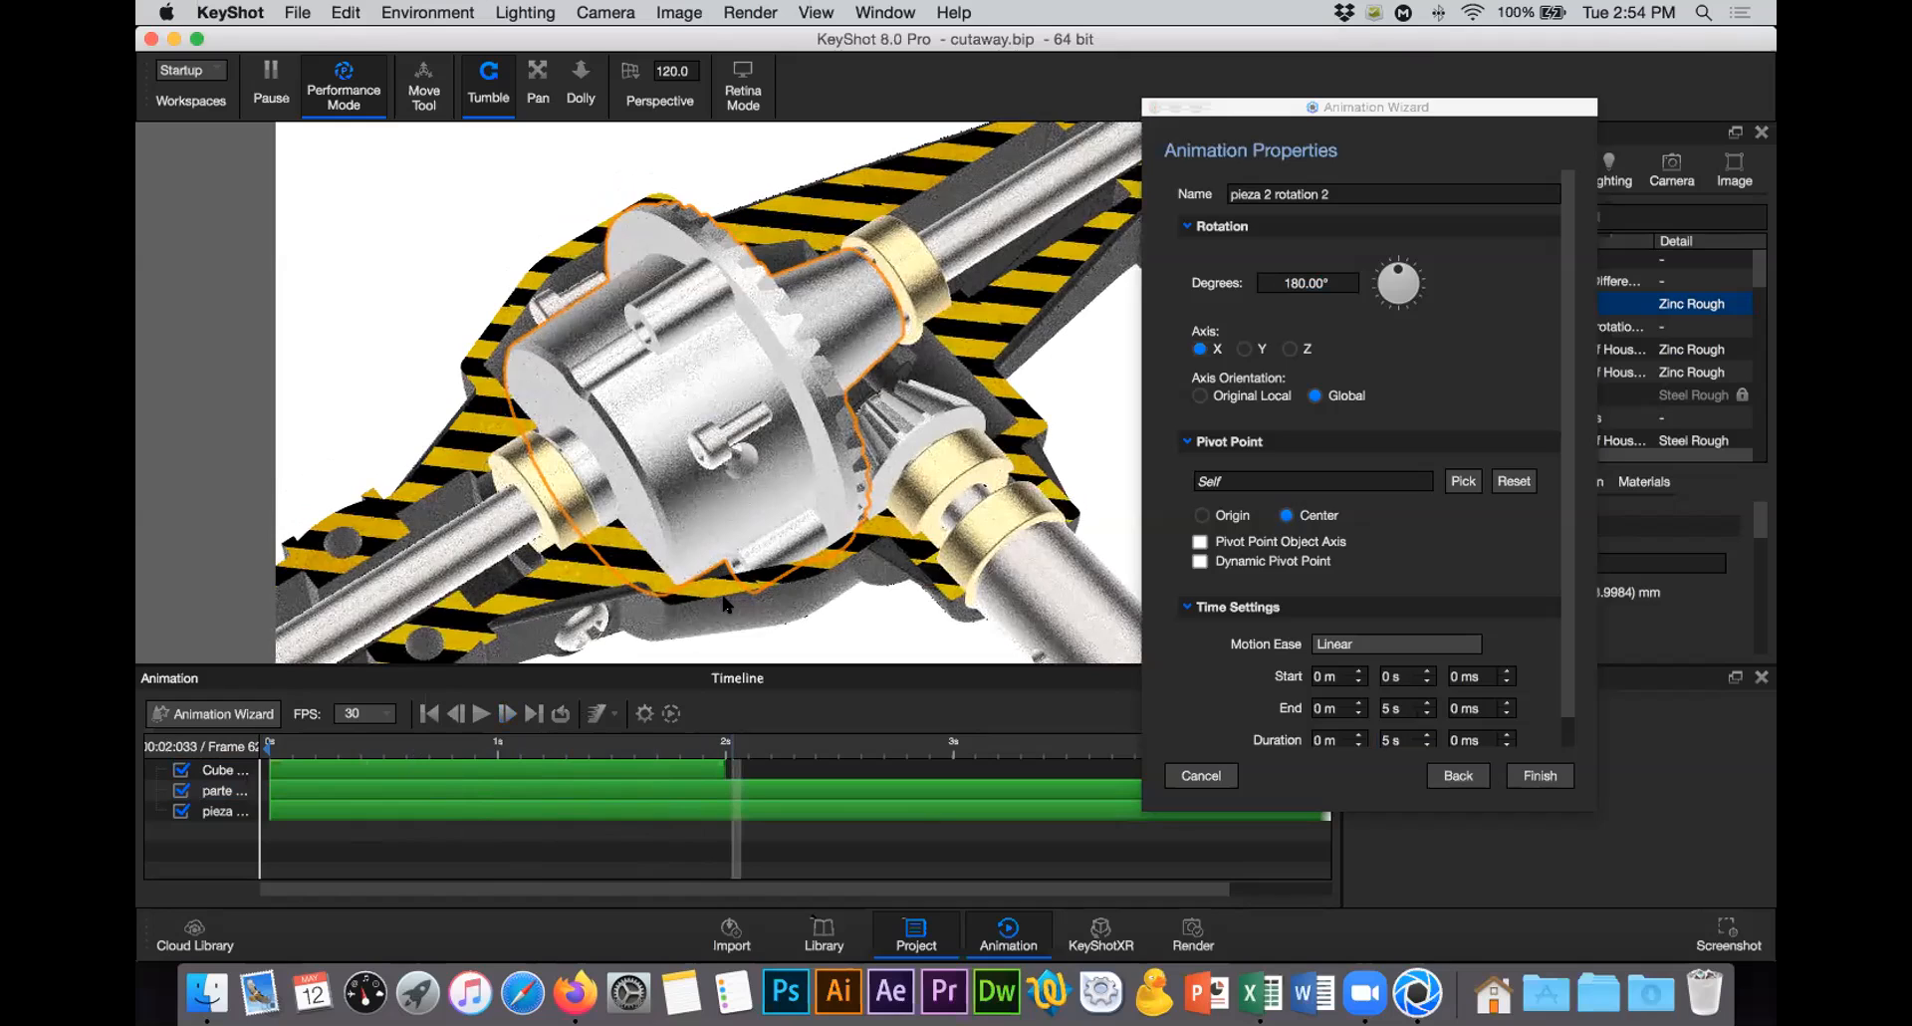
Step: Select the exposed screw on the differential carrier and complete the pieza 2 rotation animation
click(717, 428)
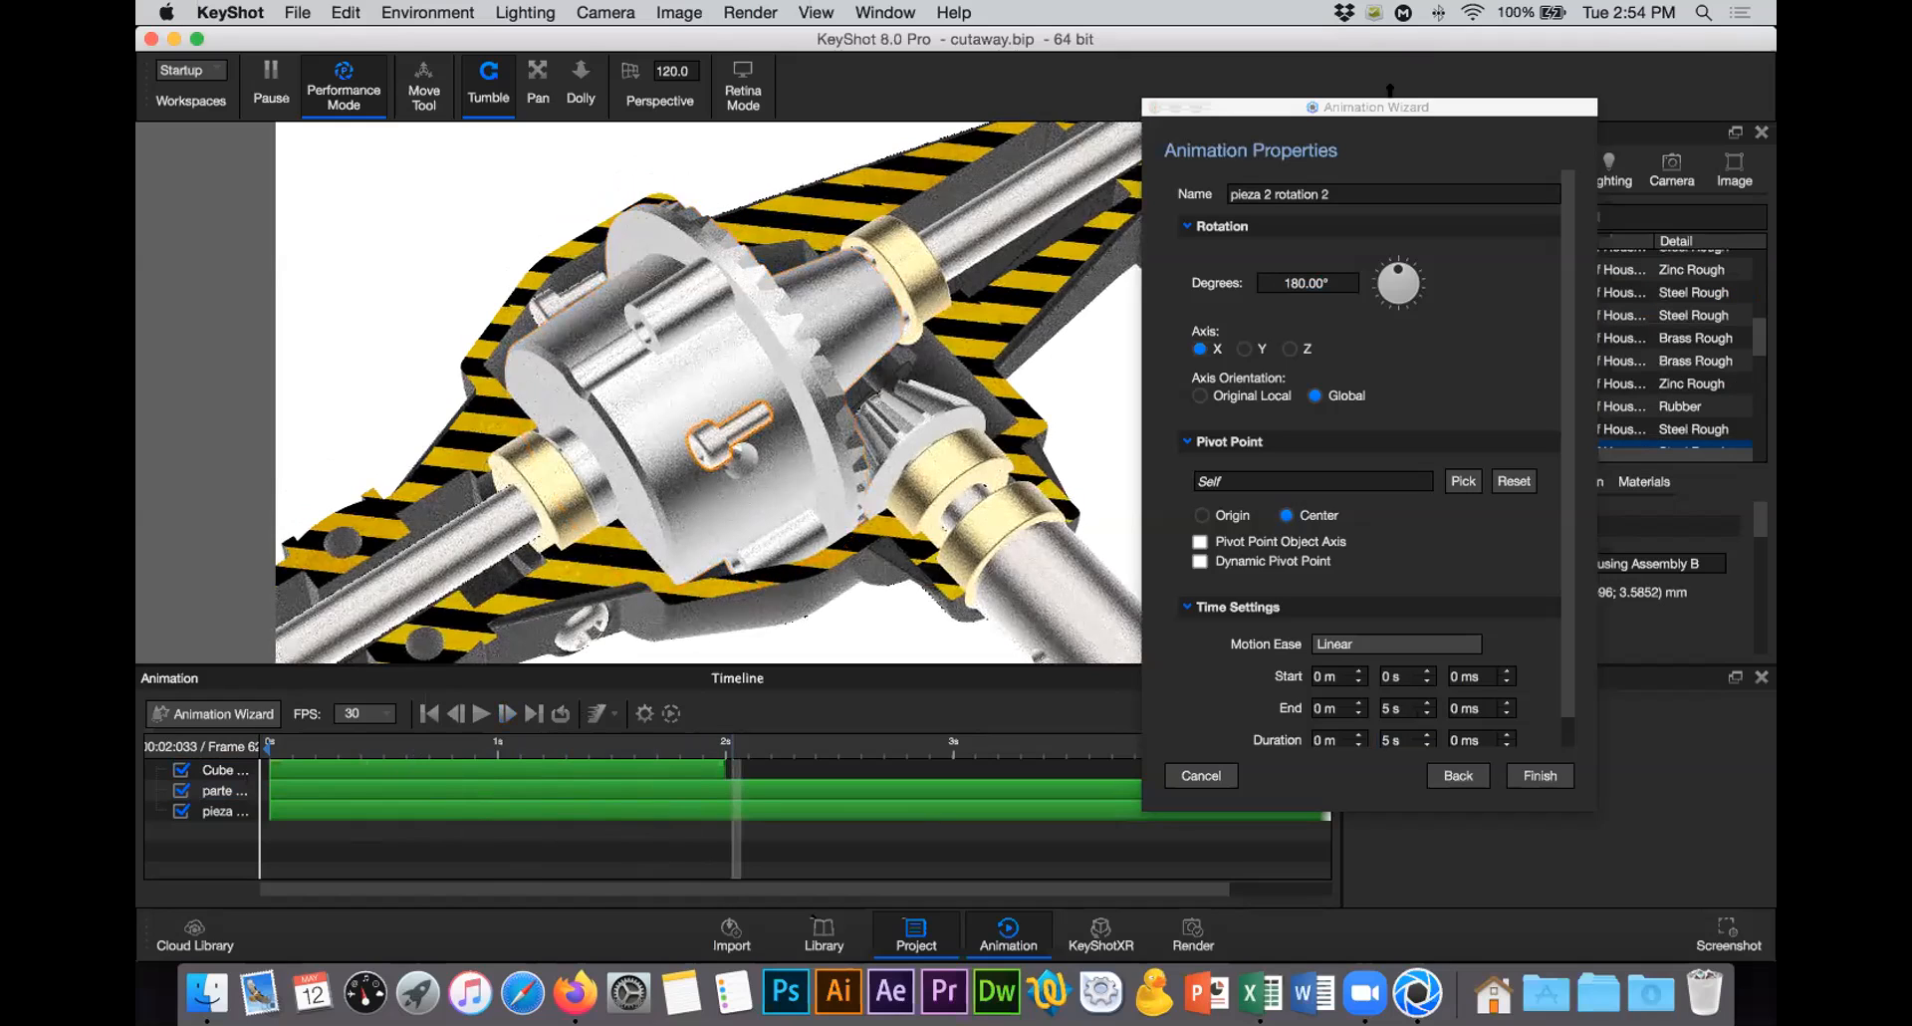
drag(1394, 107, 1007, 105)
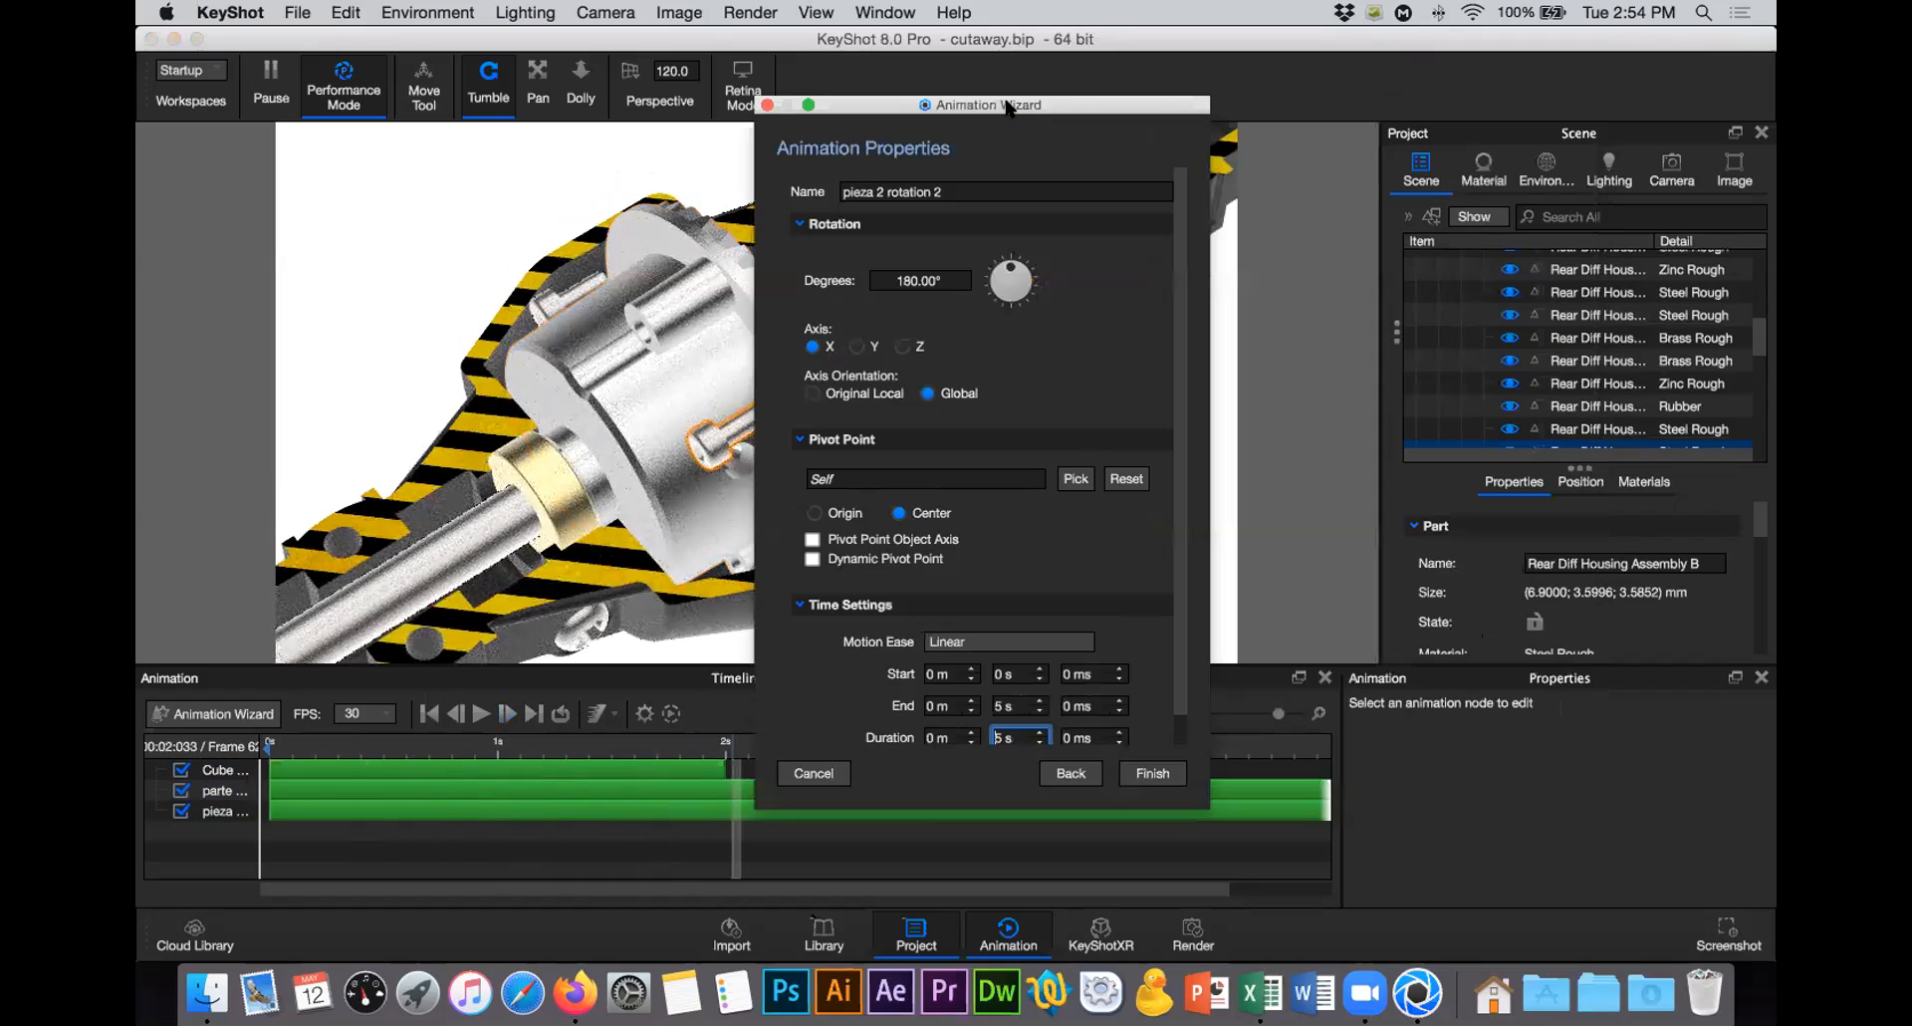
click(1153, 775)
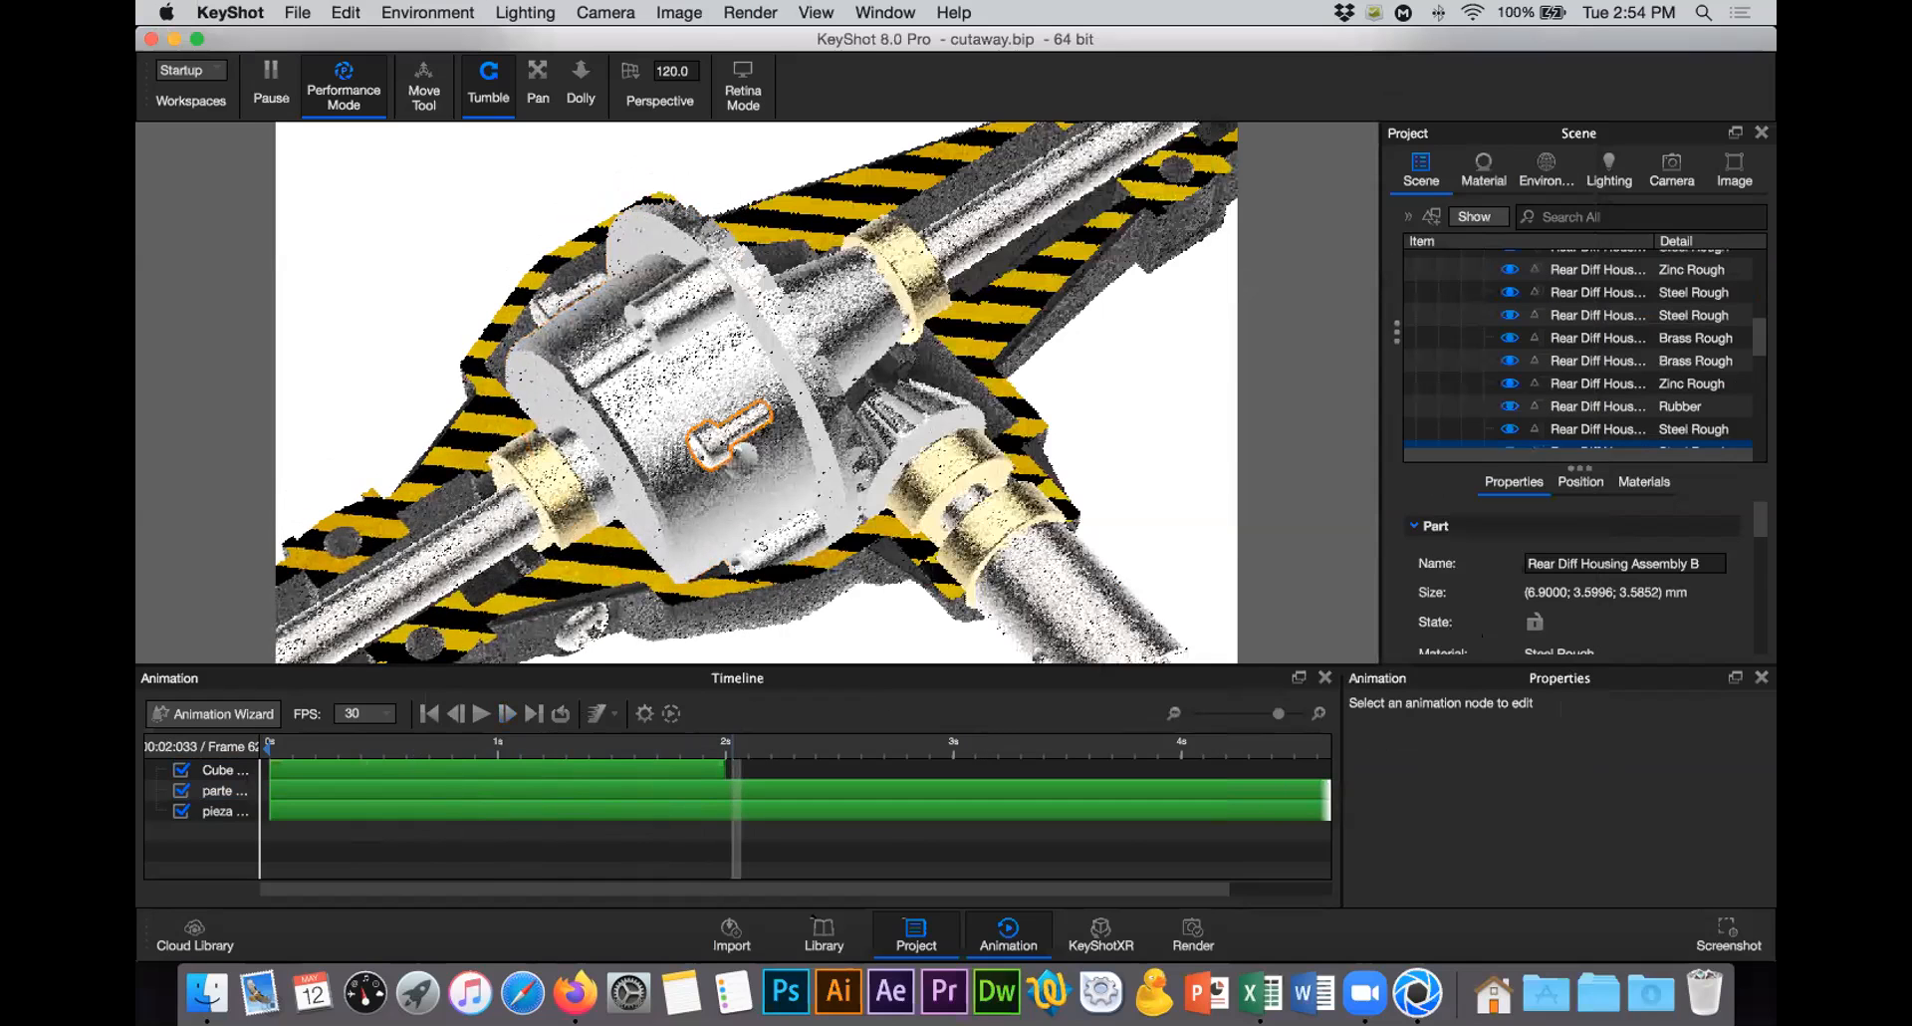
Step: Locate the carrier's two exposed screws in the scene tree, checking the neighbouring parts
click(550, 302)
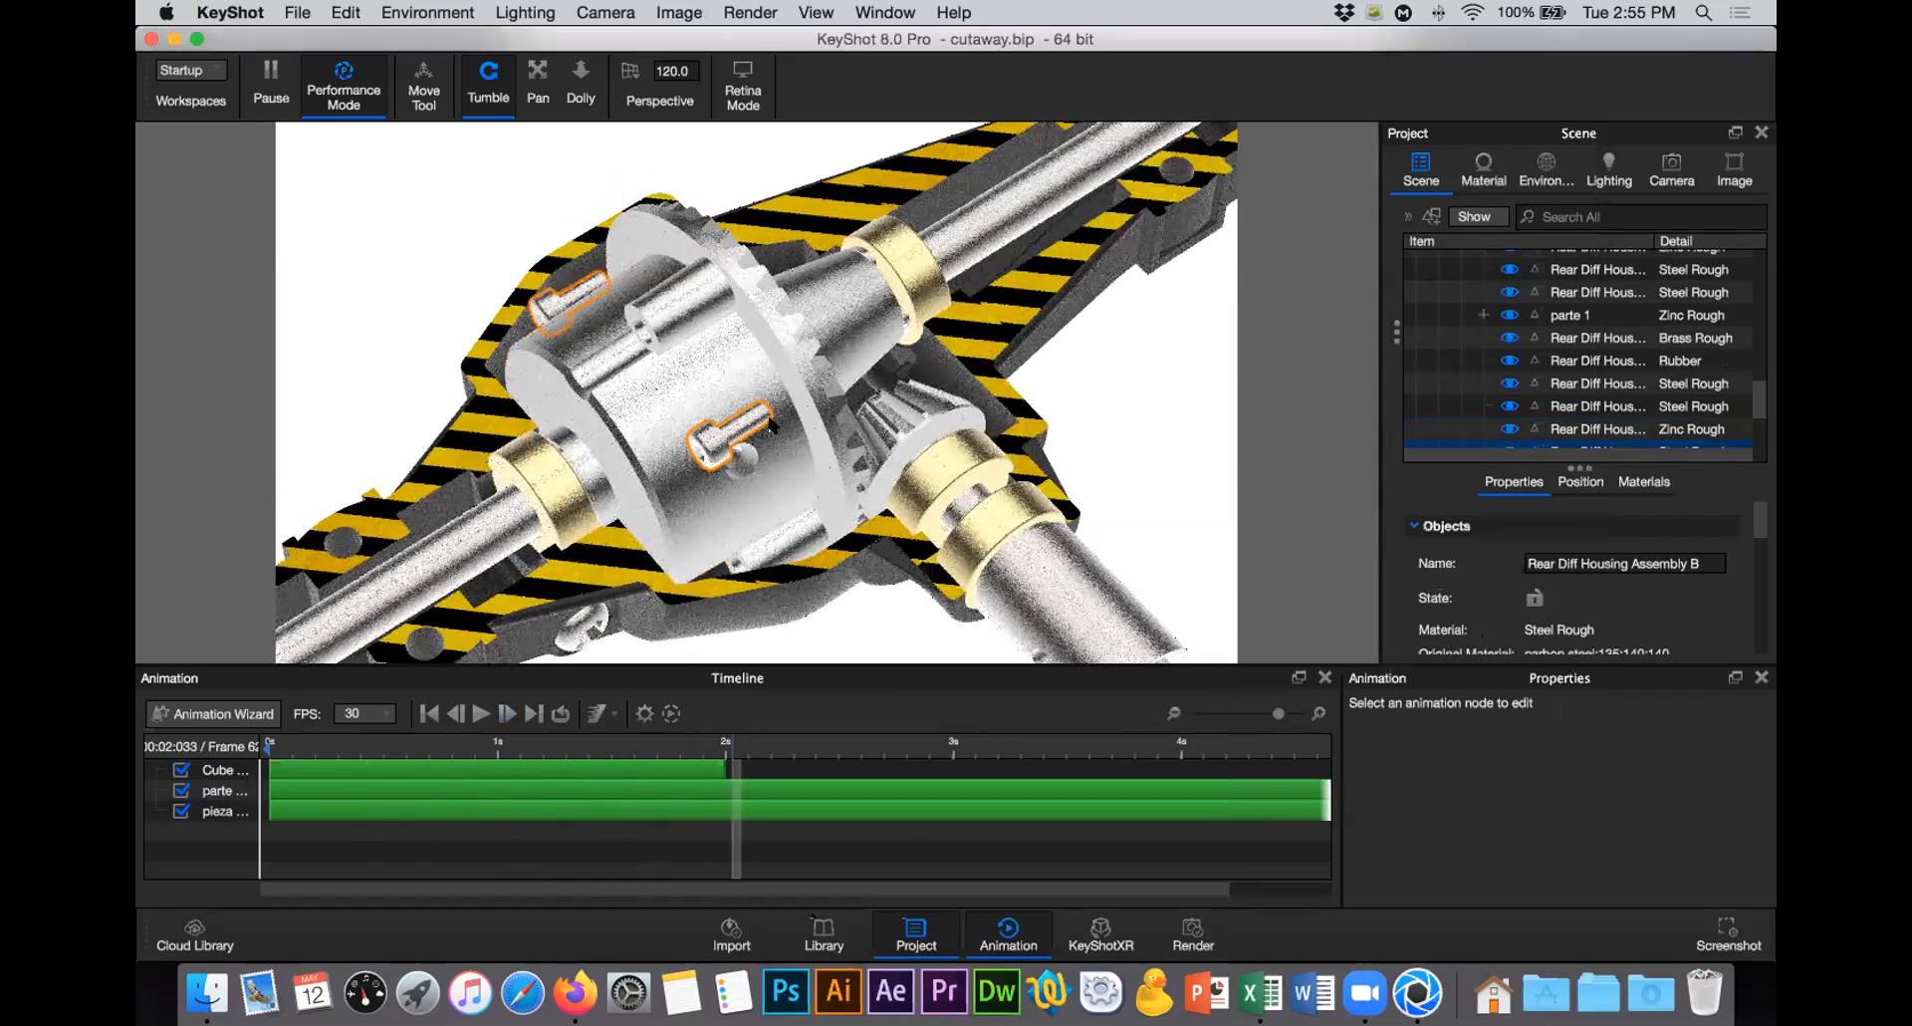
click(1621, 398)
scroll(1622, 398, down, 2)
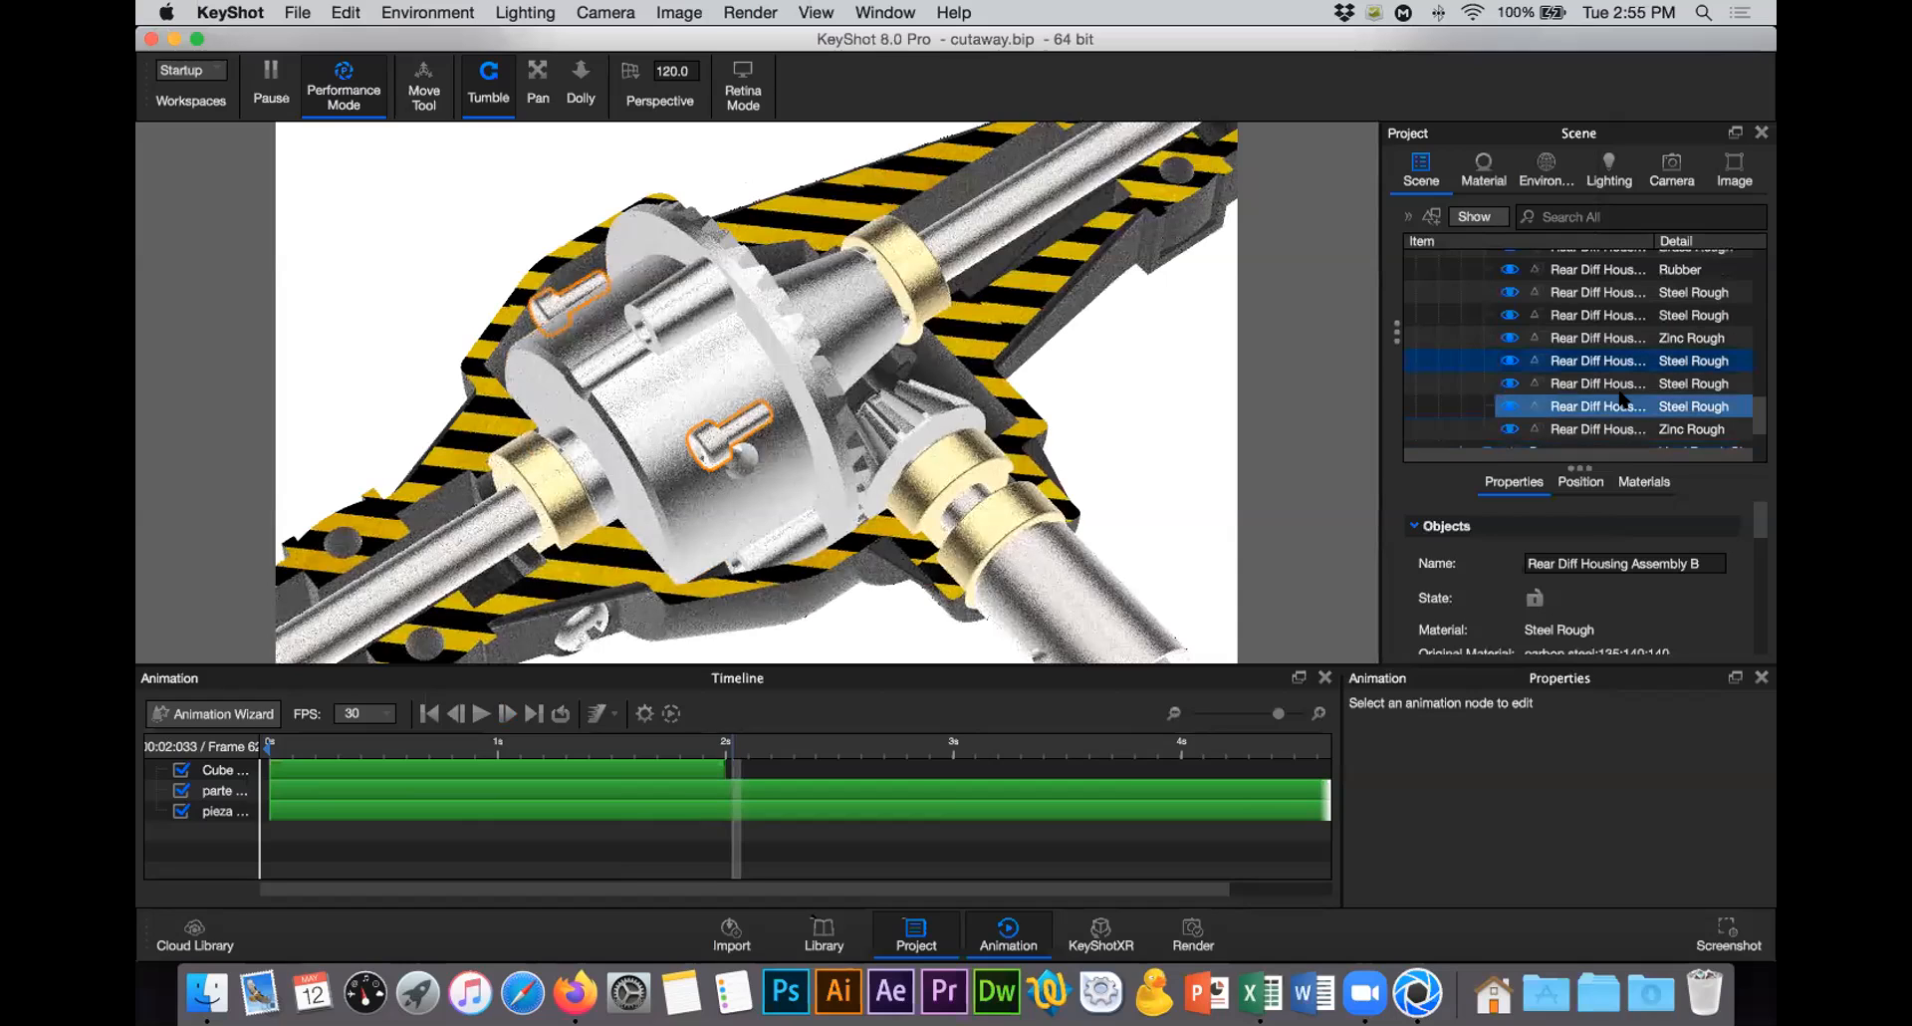
click(1605, 338)
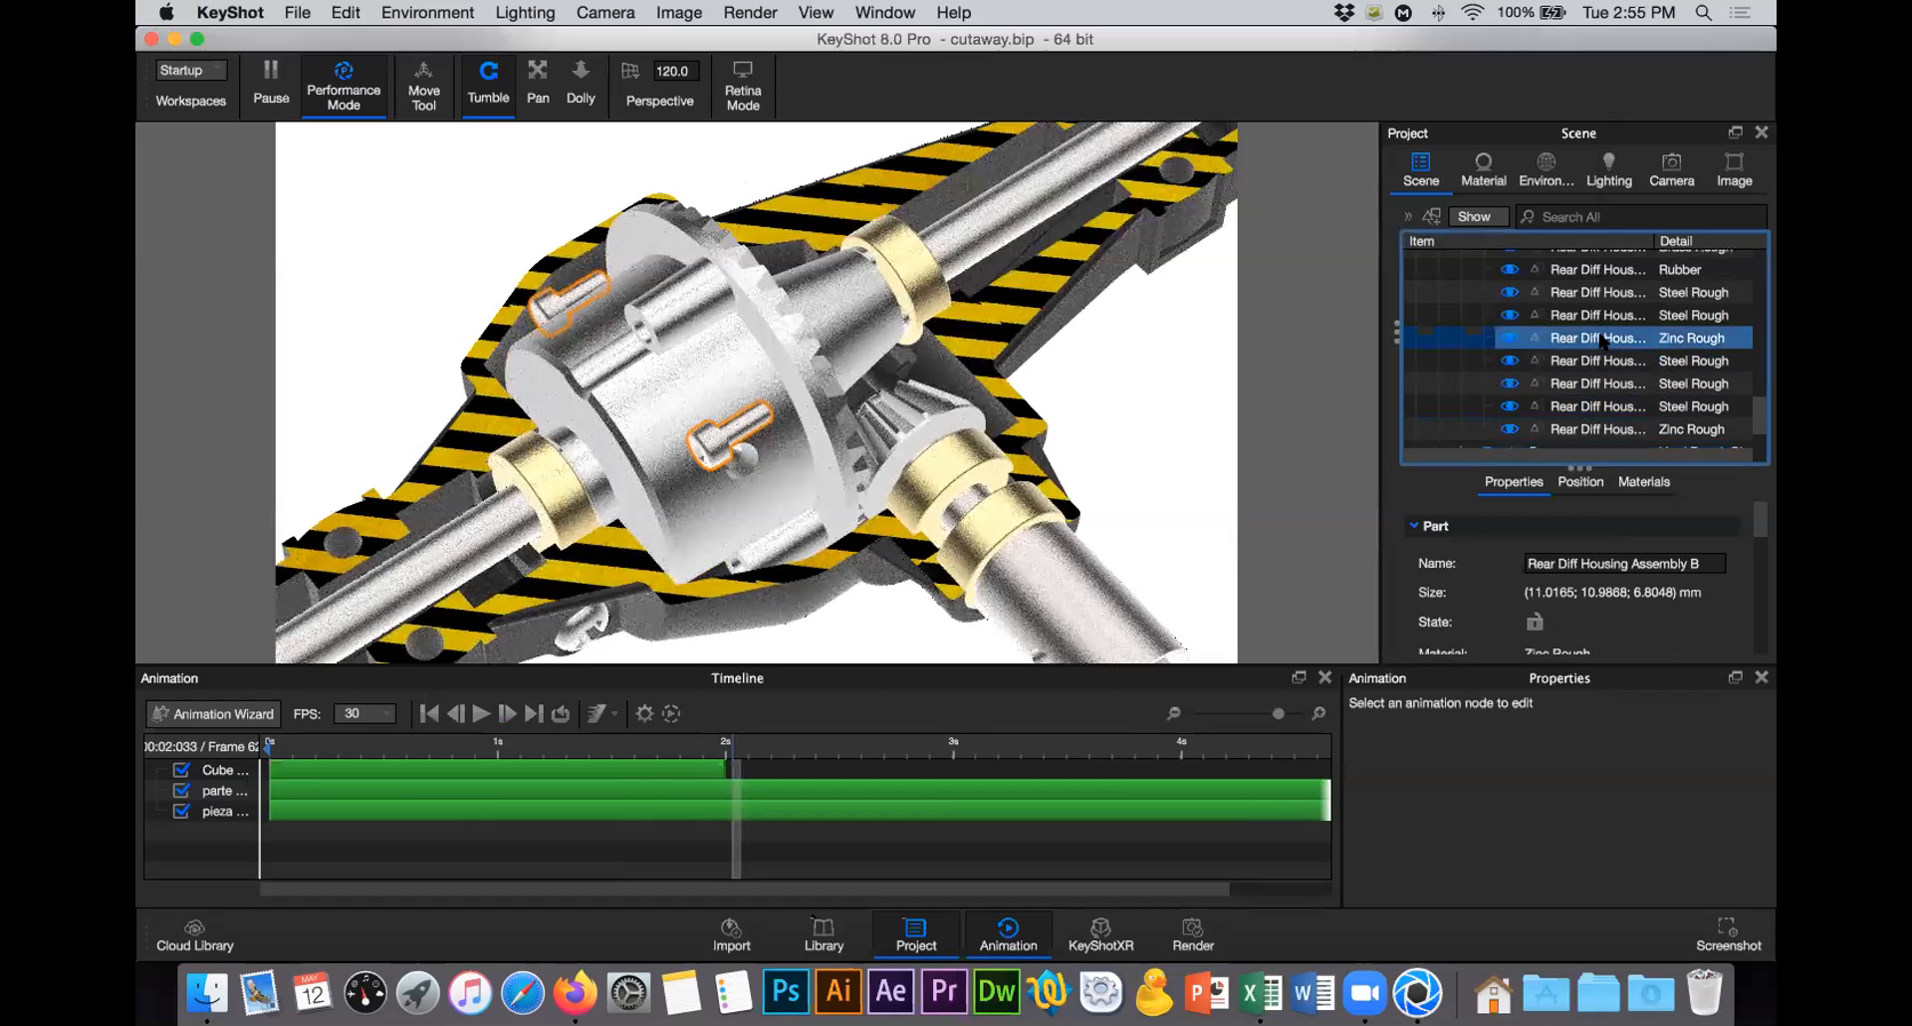
click(1601, 360)
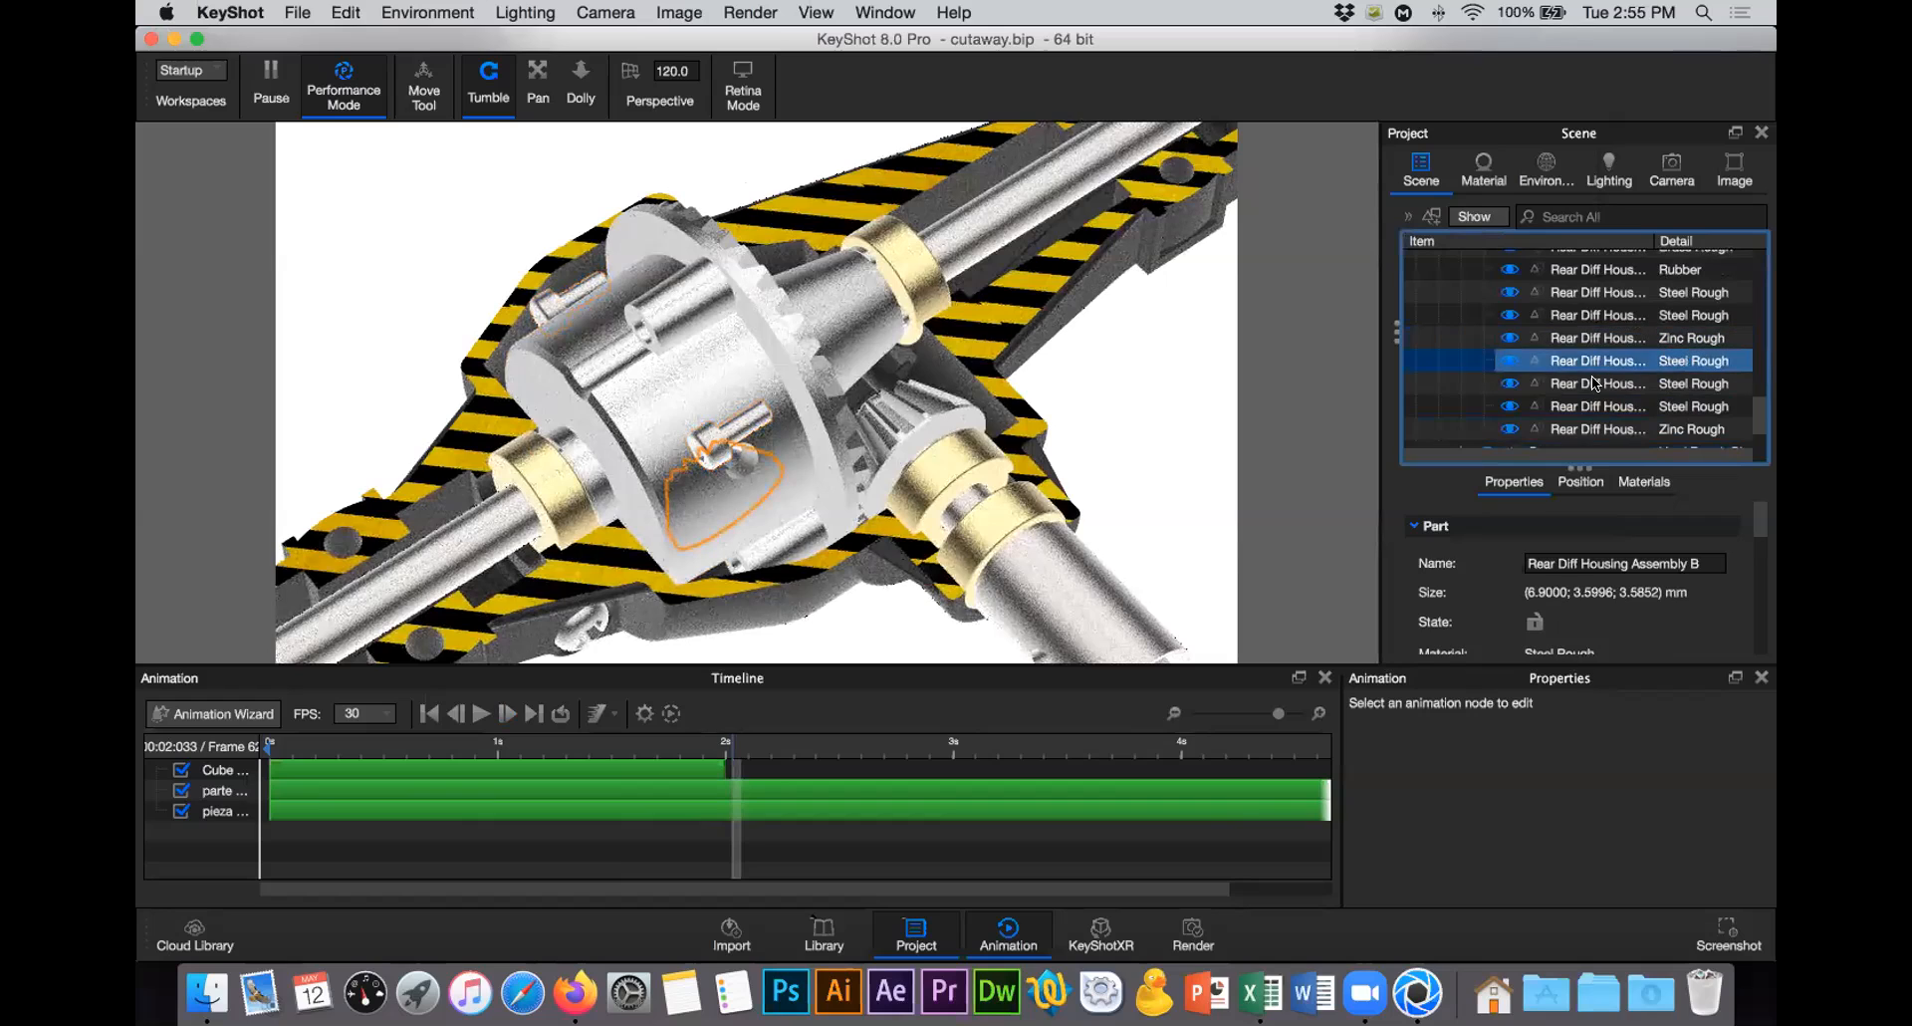
click(1596, 384)
shift+click(1595, 362)
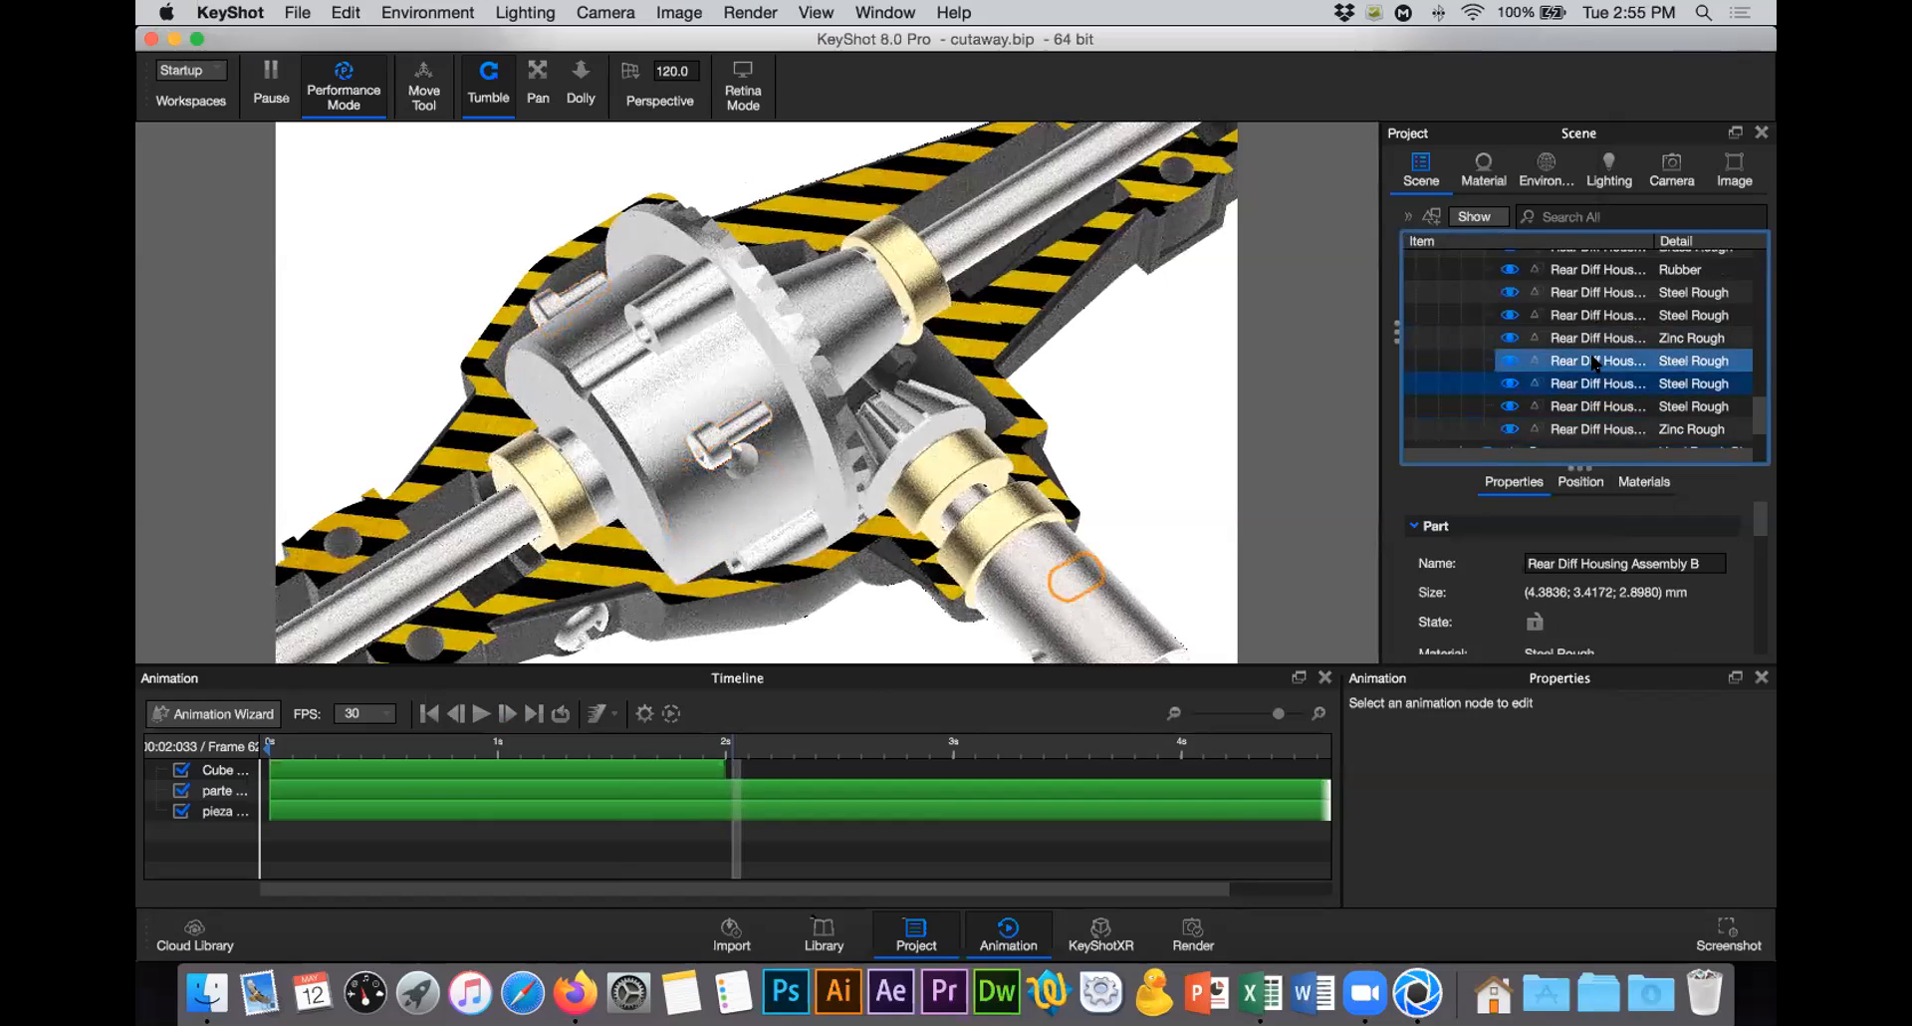
click(1595, 363)
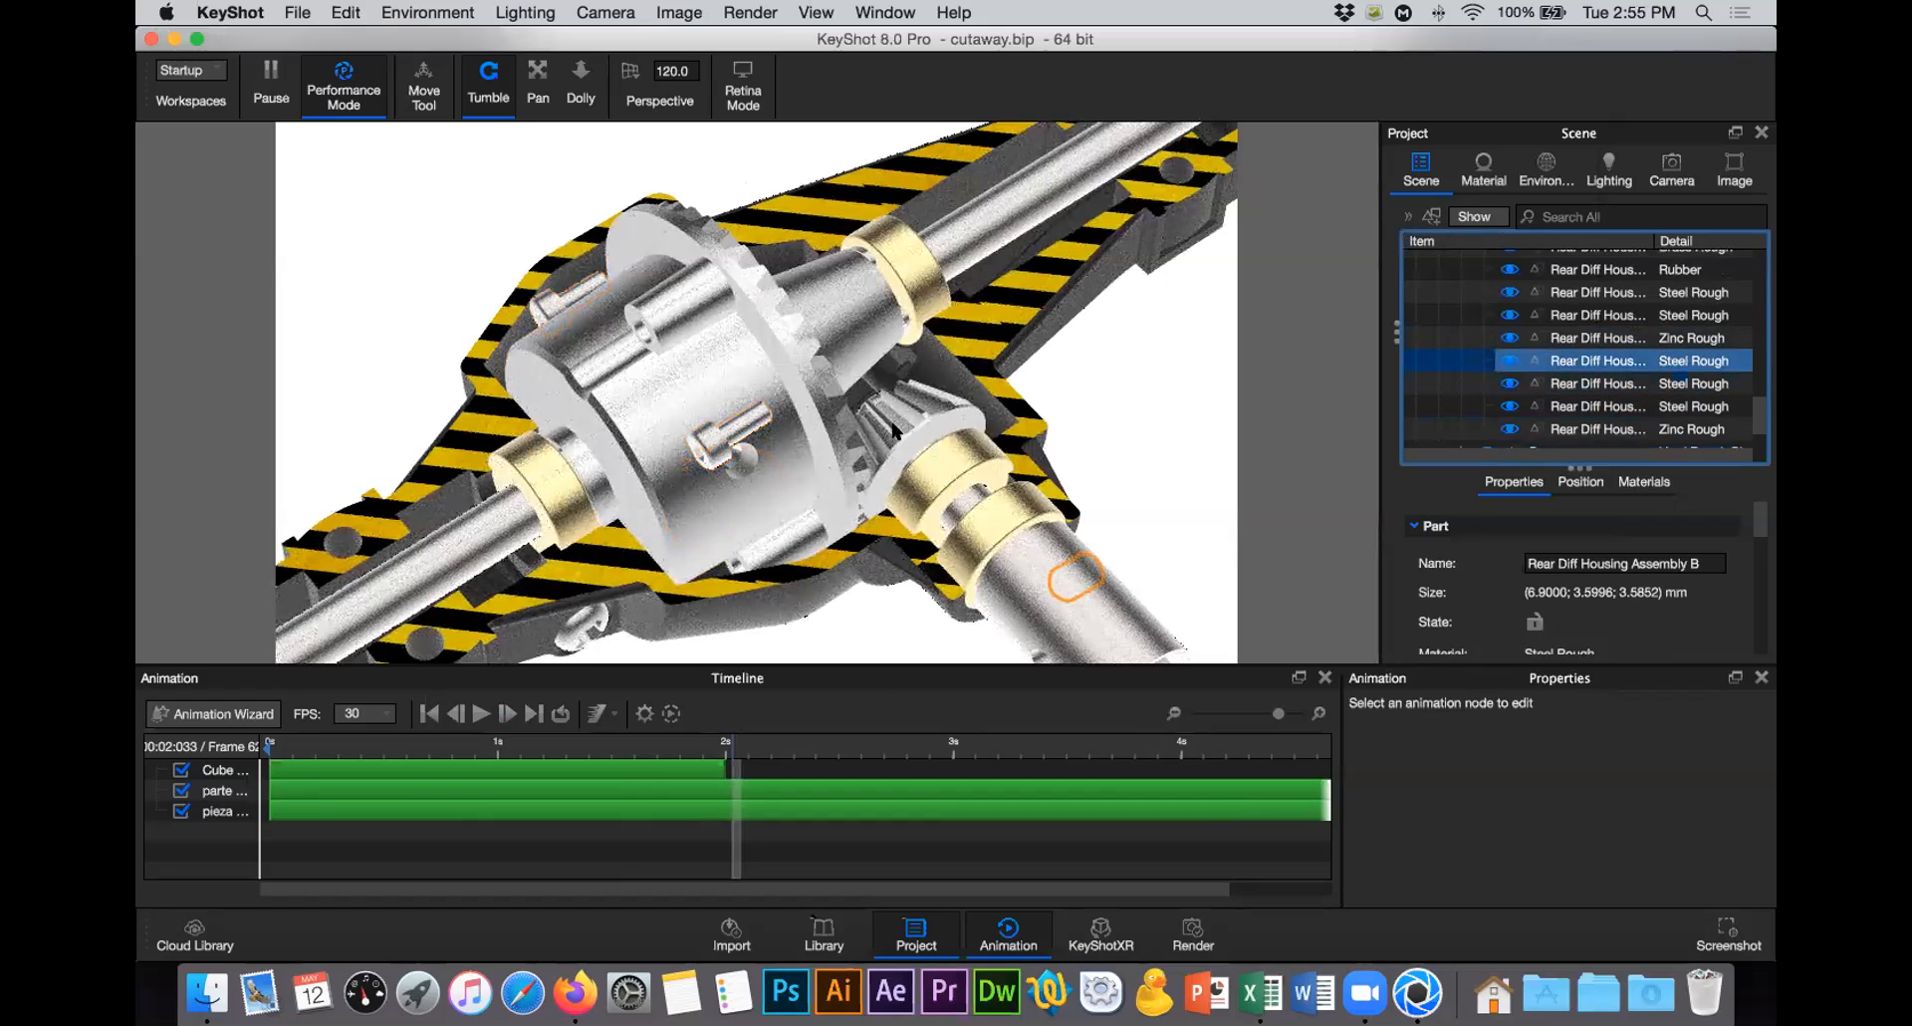
Step: Move the carrier's two exposed Steel Rough screws into the pieza 2 group, accepting the scene hierarchy change
click(699, 455)
scroll(1693, 376, up, 5)
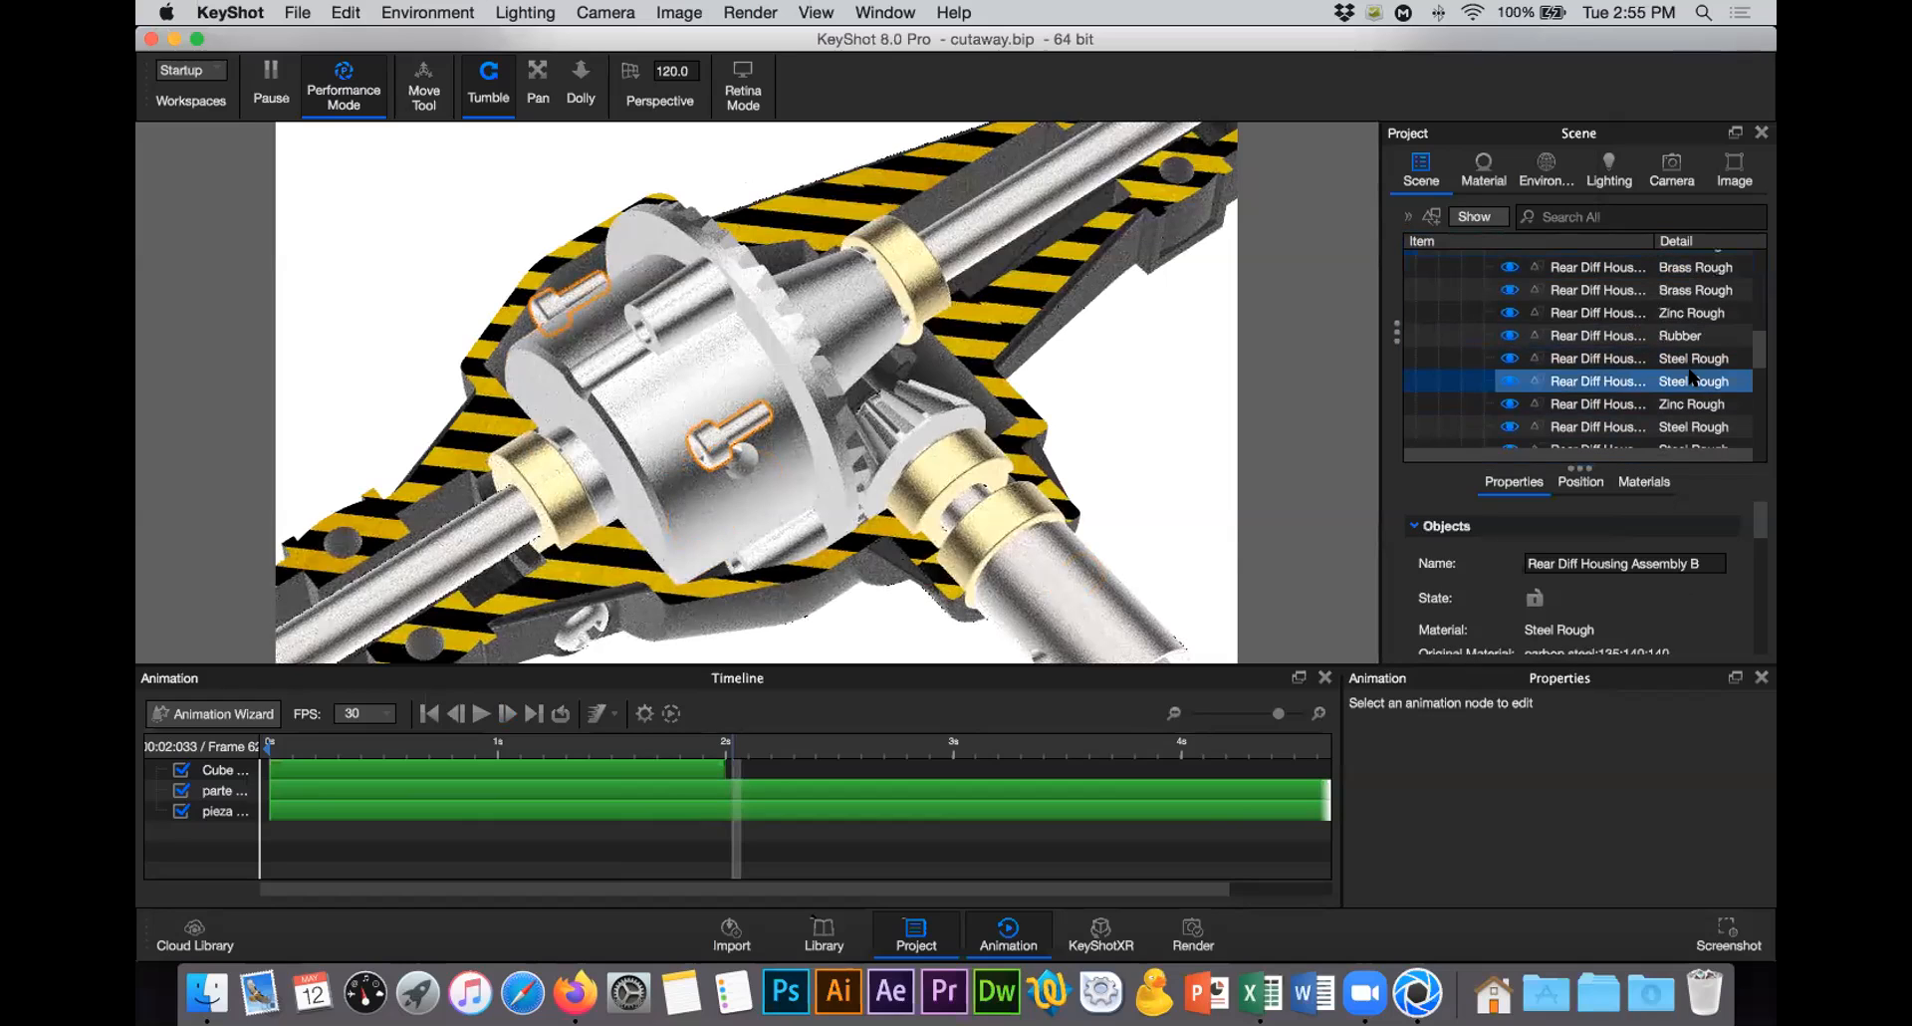
scroll(1620, 338, up, 5)
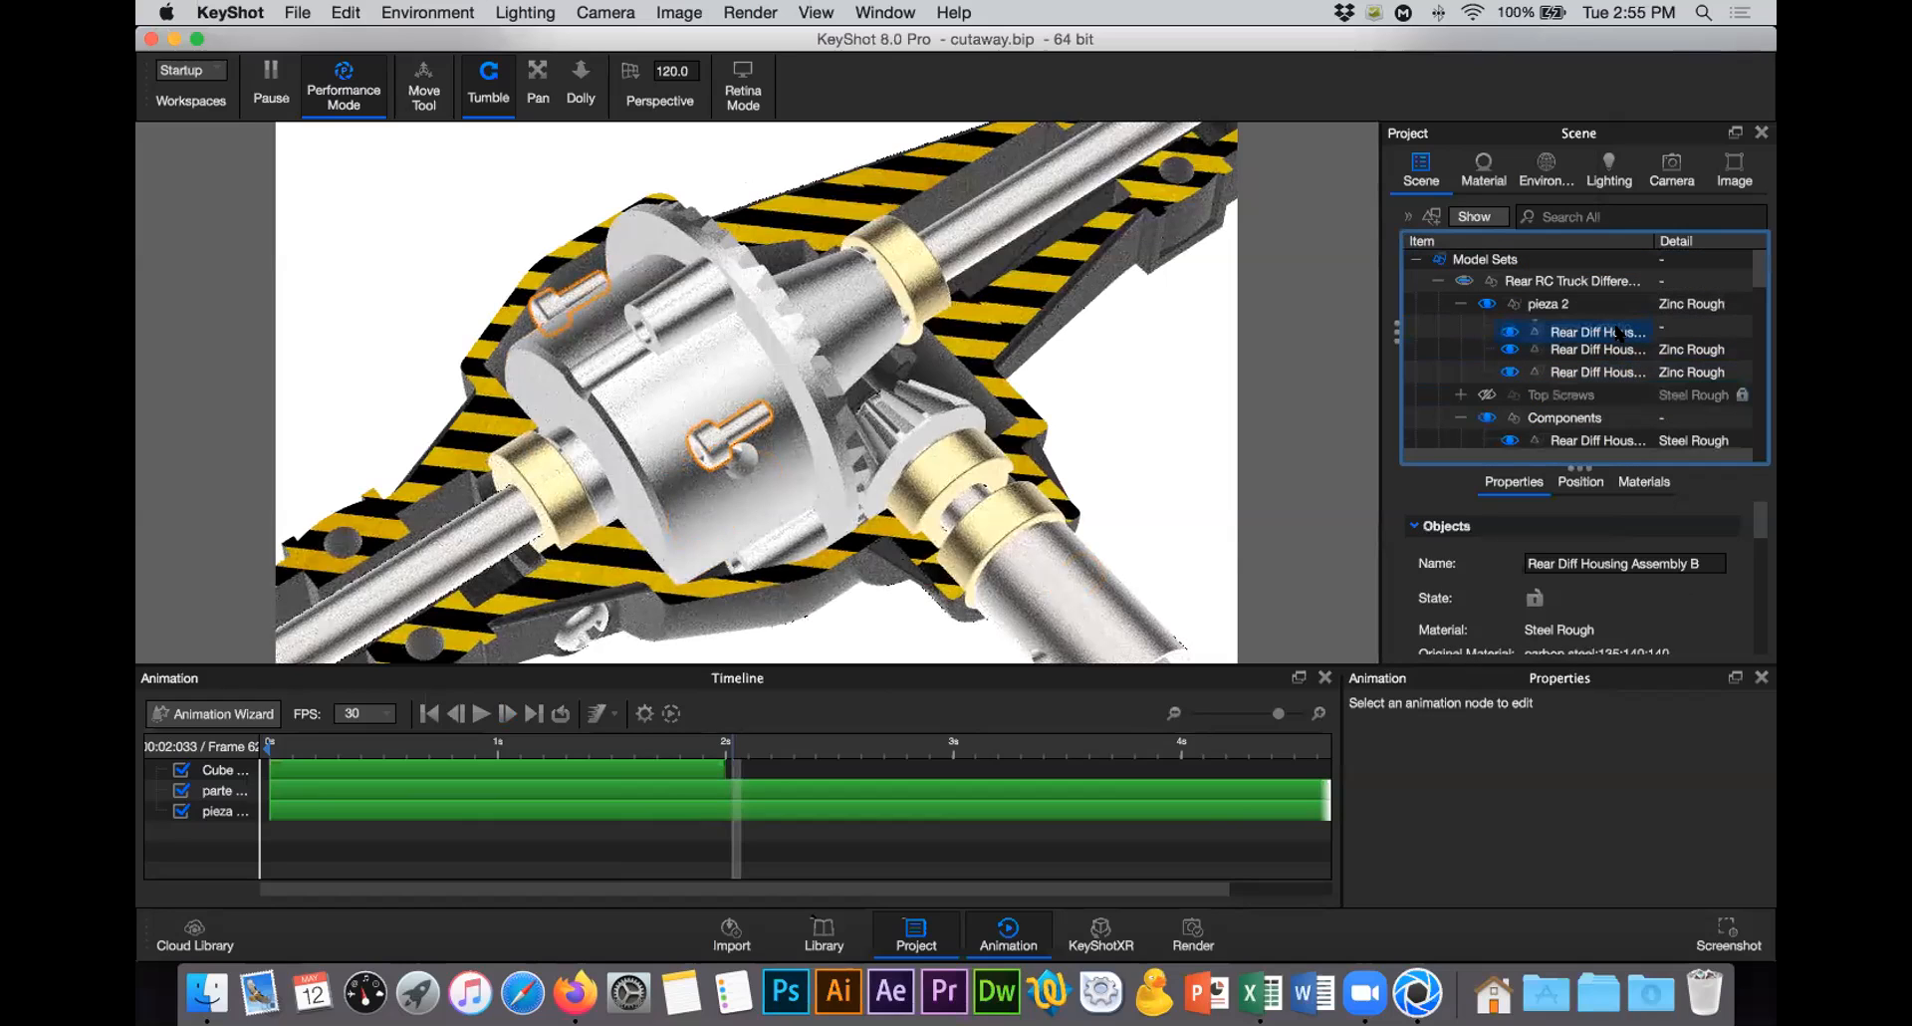
click(1591, 303)
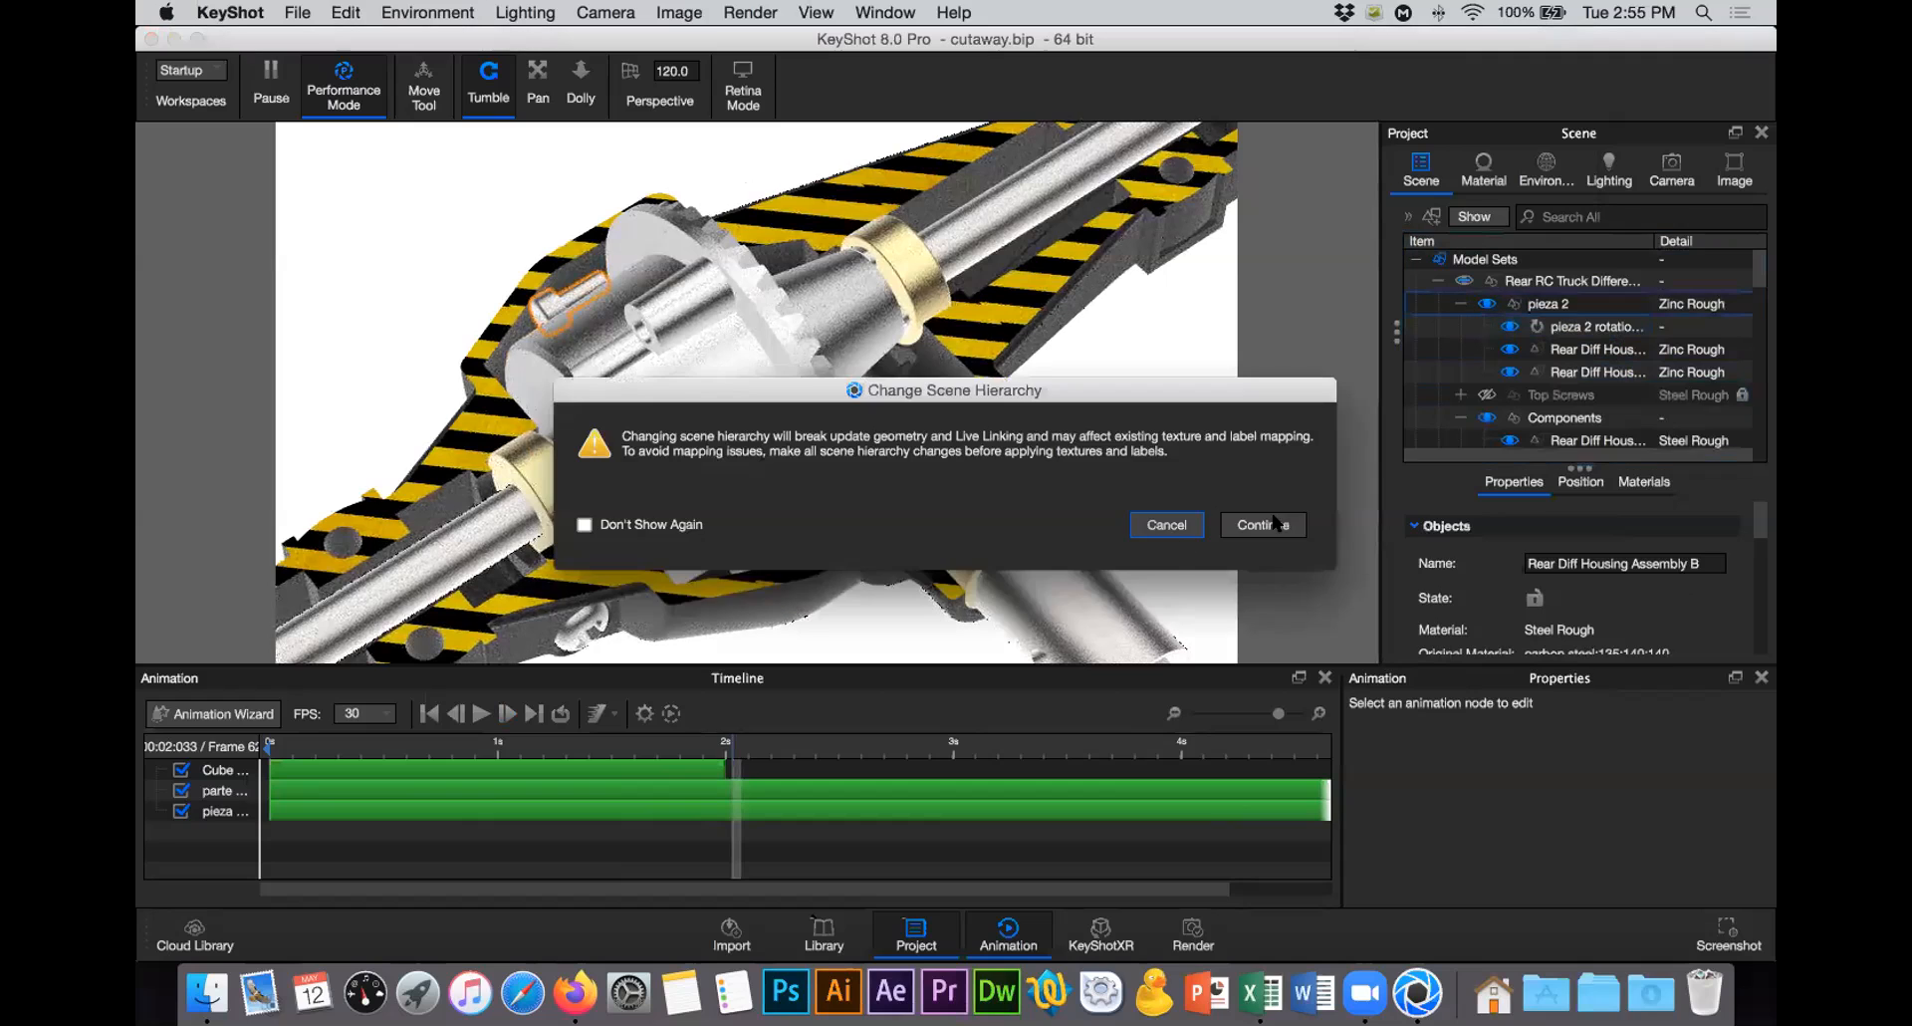
click(1275, 524)
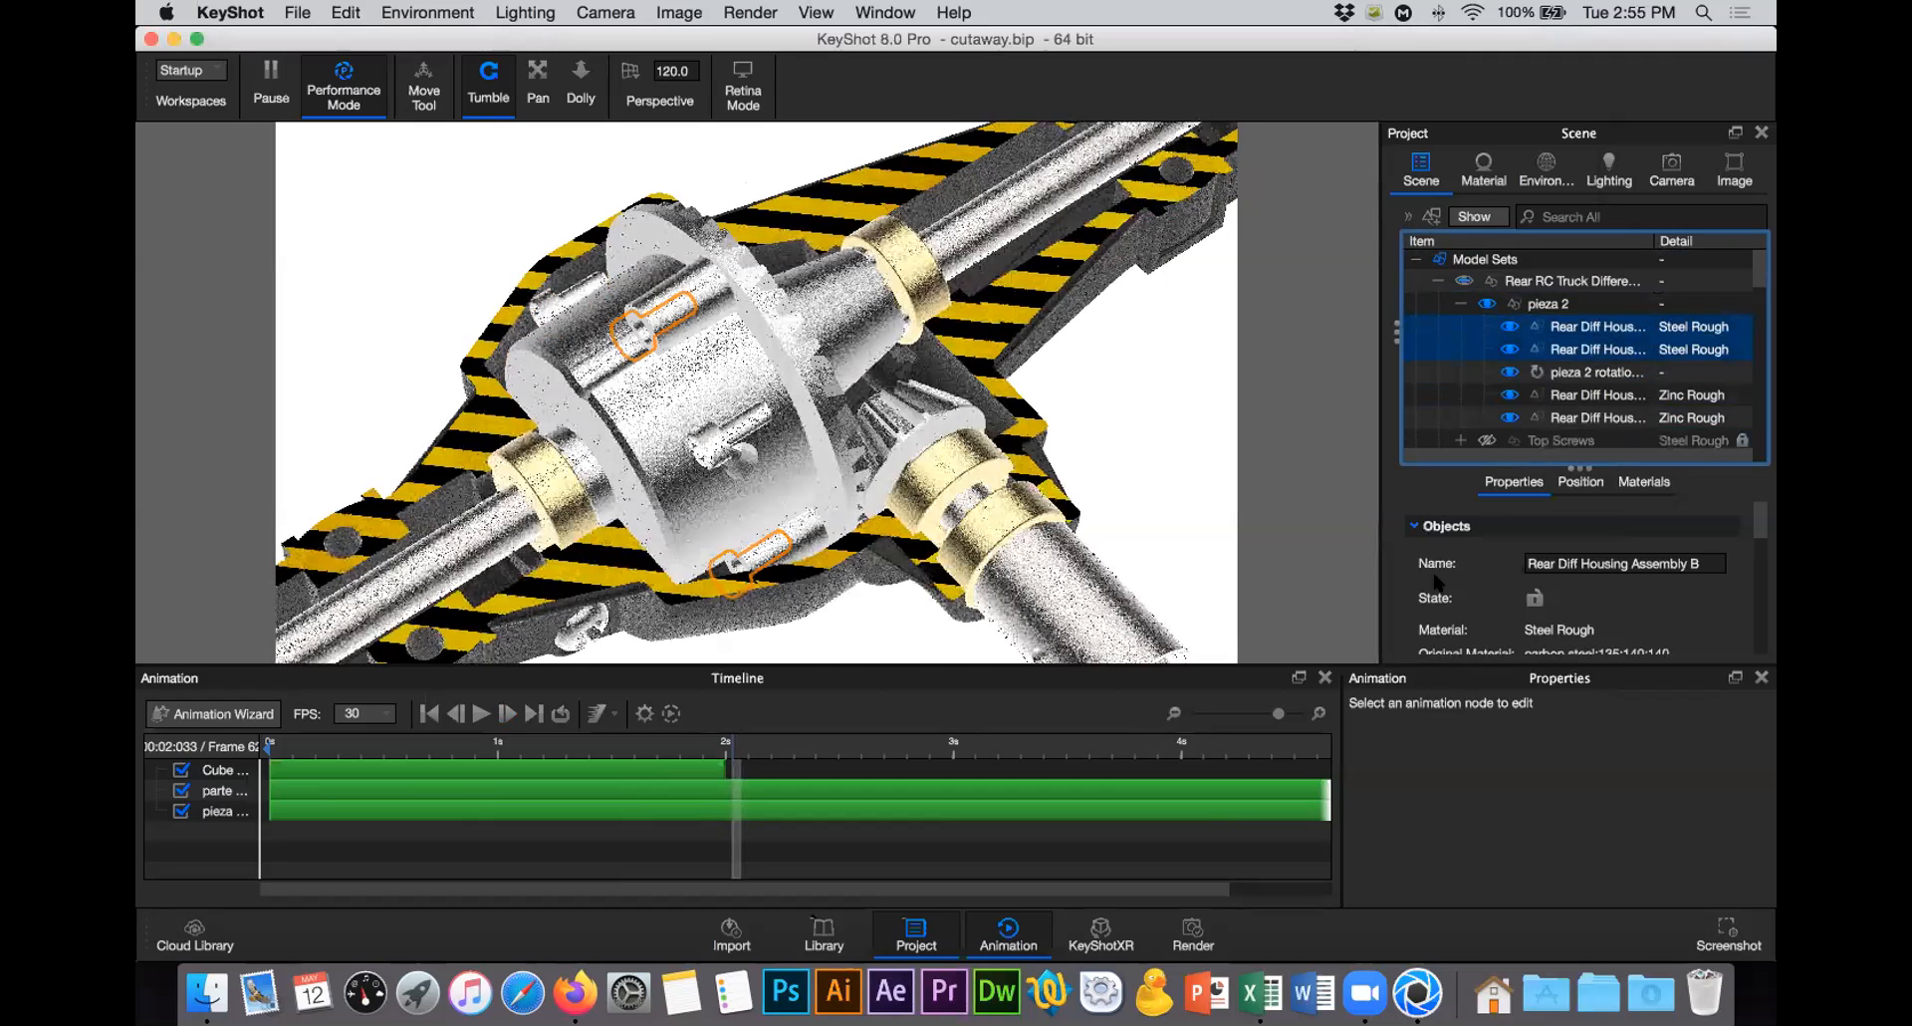
click(542, 302)
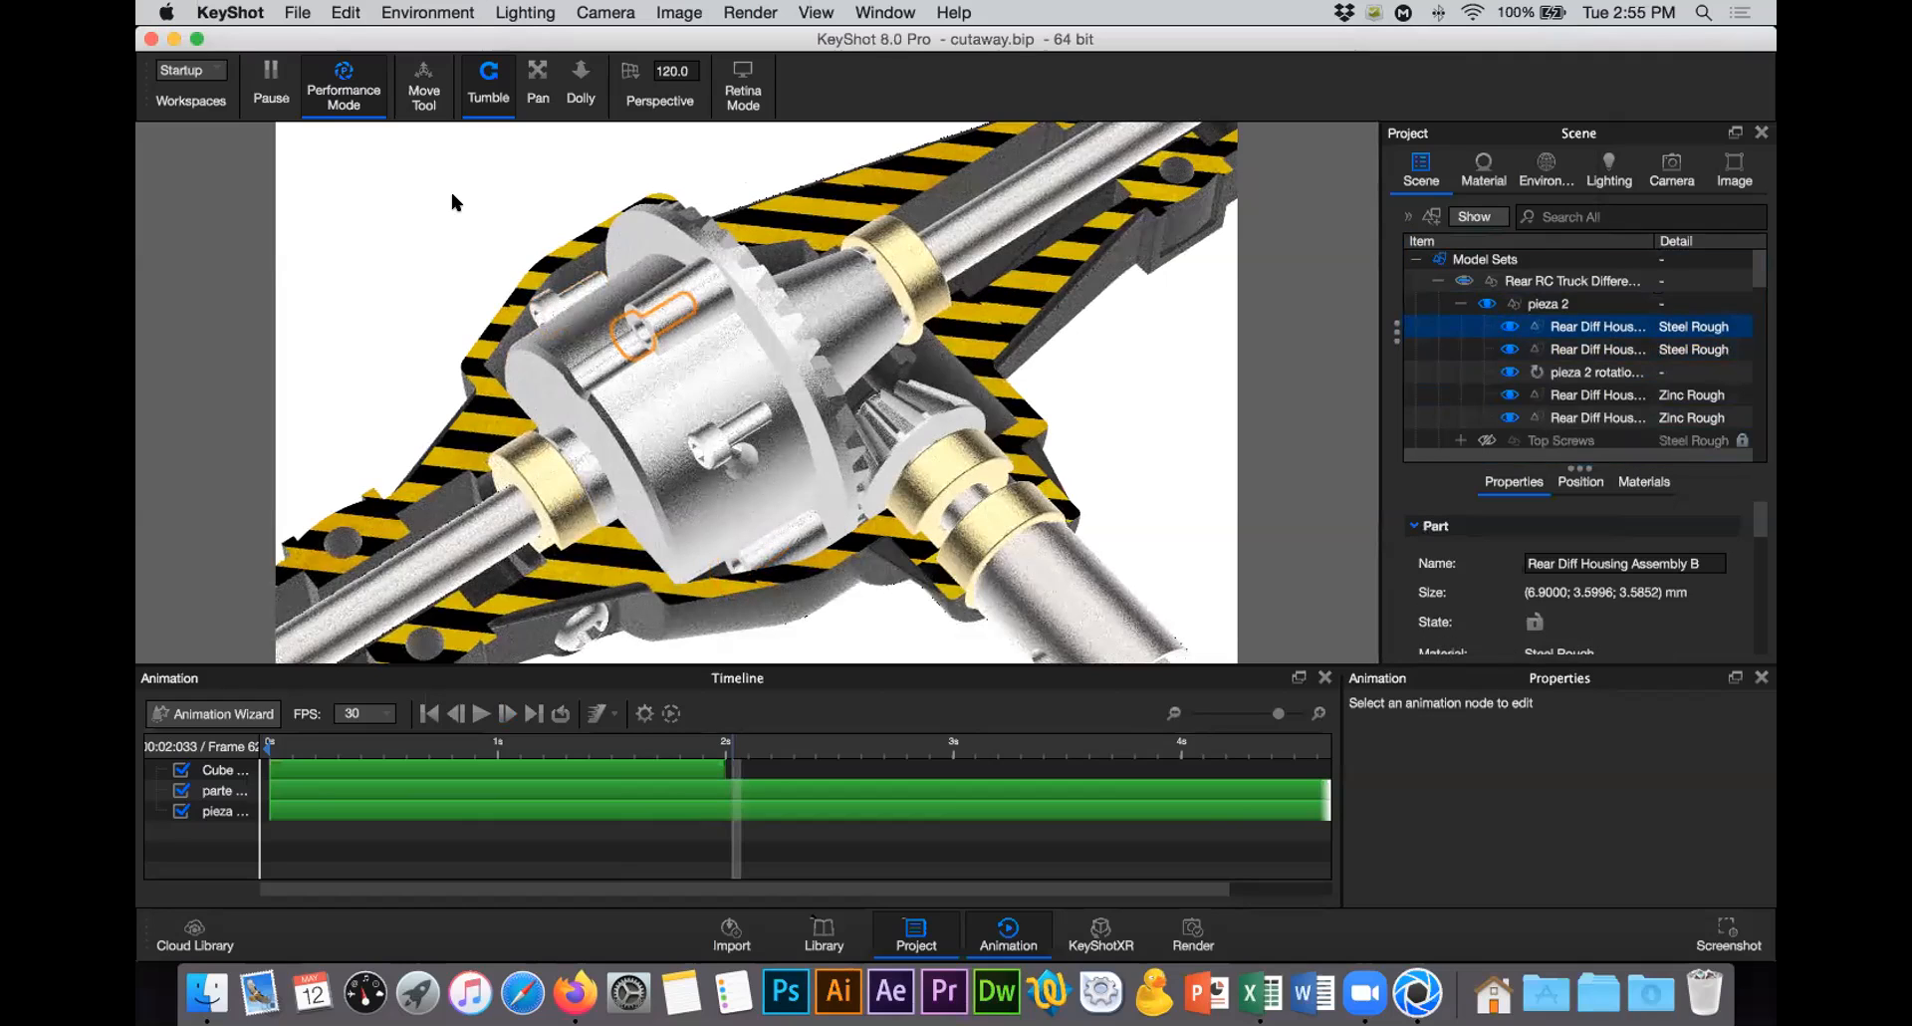
Step: Copy the pieza 2 rotation animation and paste it, unlinked, onto the two Steel Rough screws in the pieza 2 group
click(531, 299)
click(1599, 327)
right_click(1537, 374)
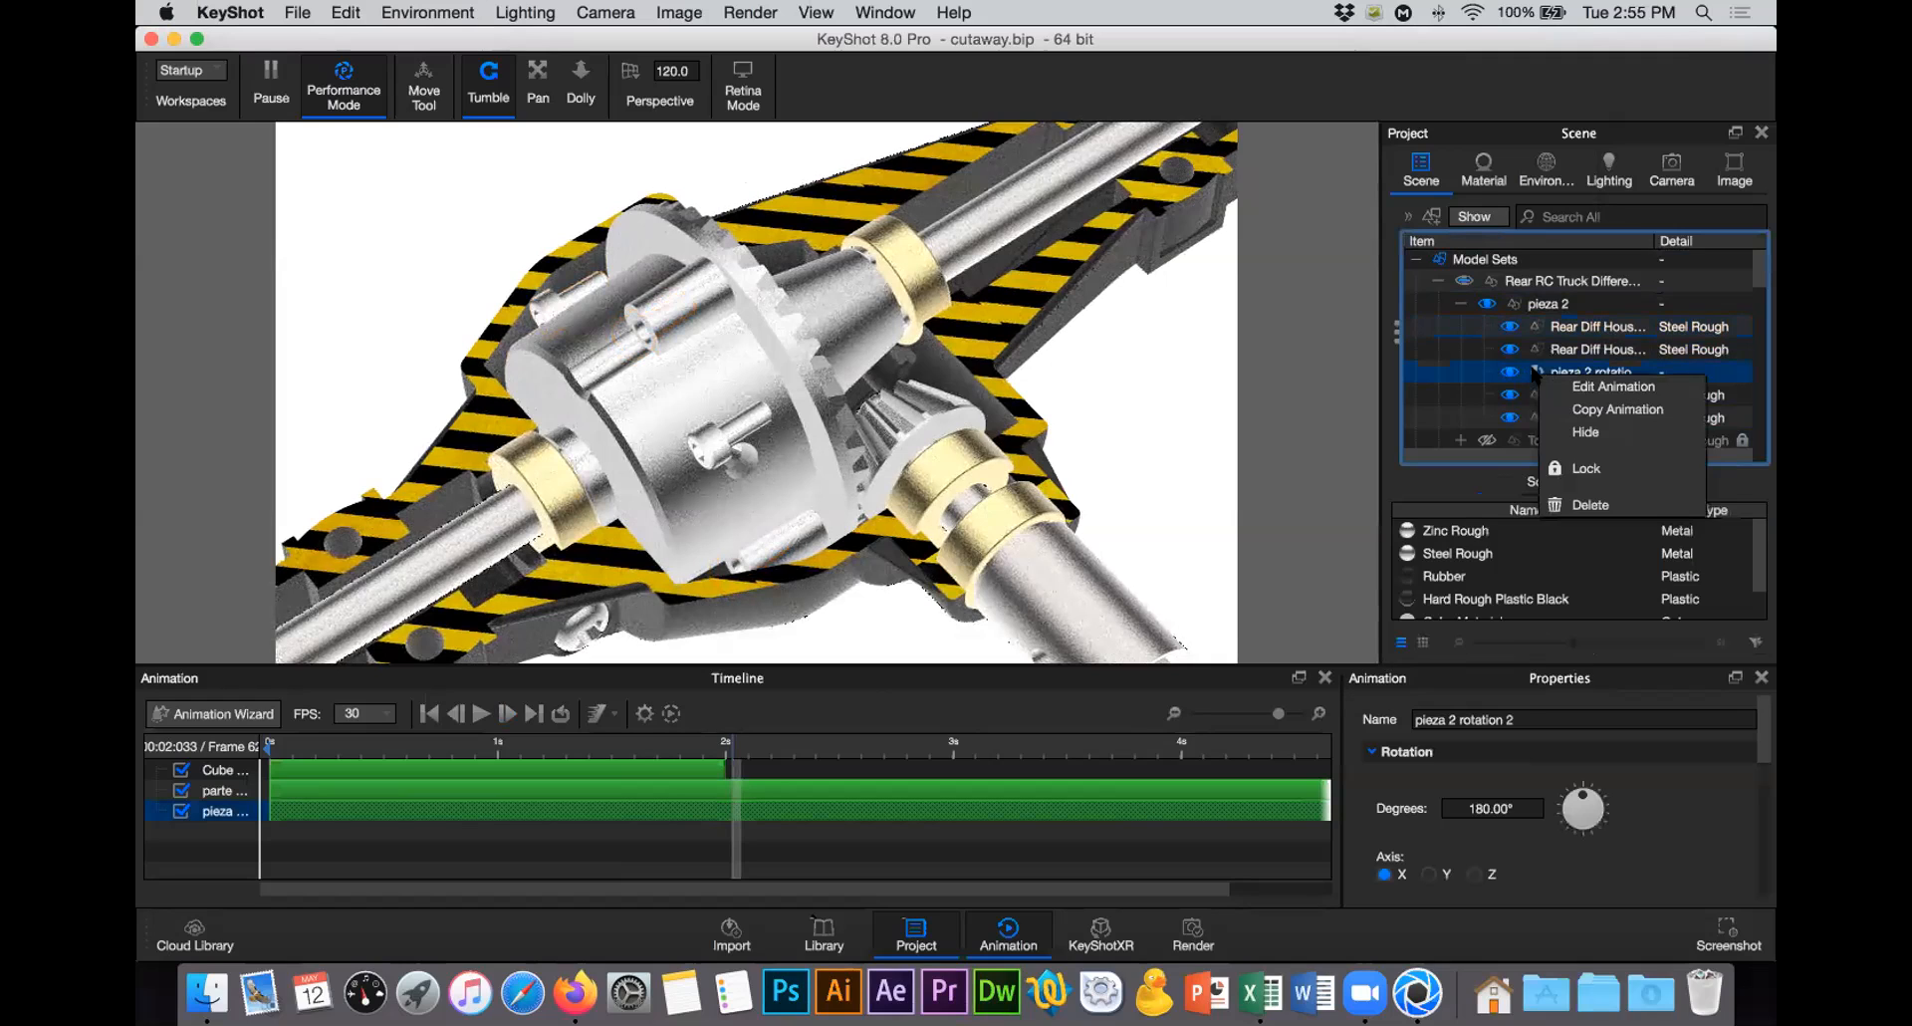
click(1583, 348)
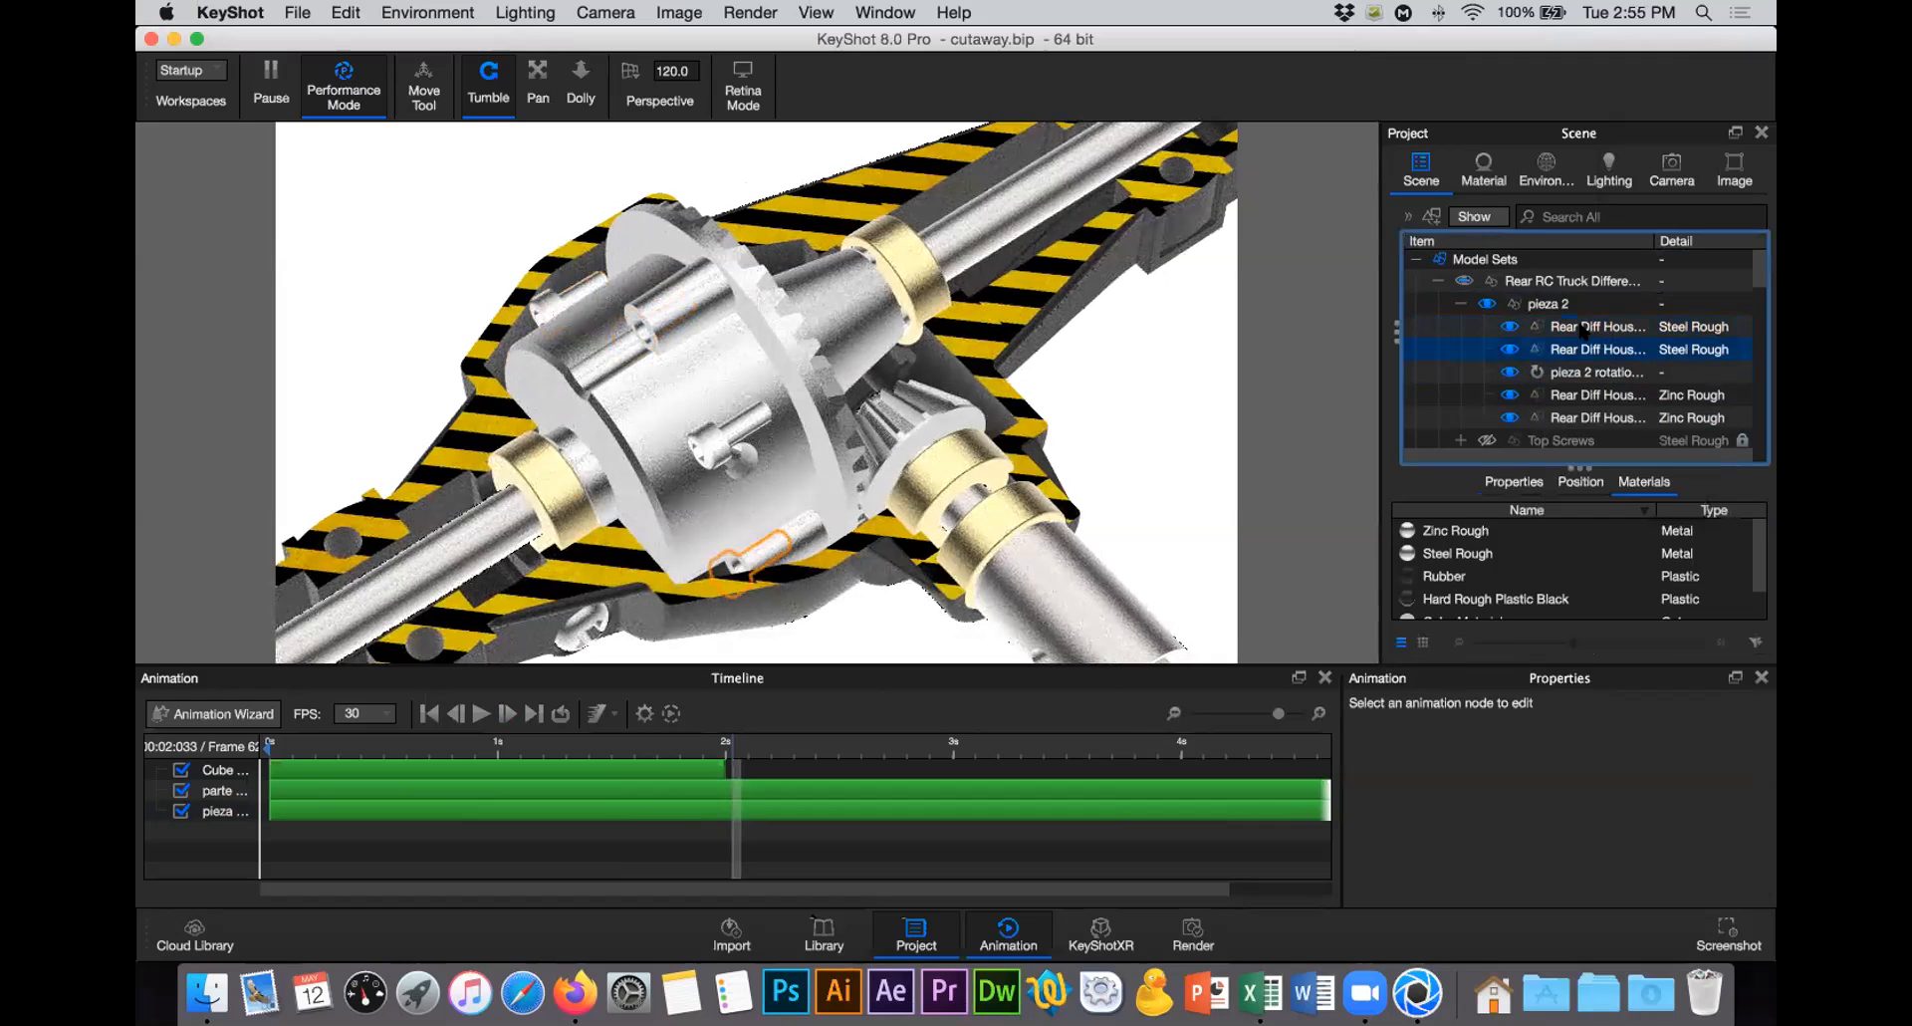
shift+click(1584, 327)
right_click(1584, 330)
mouse_move(1584, 400)
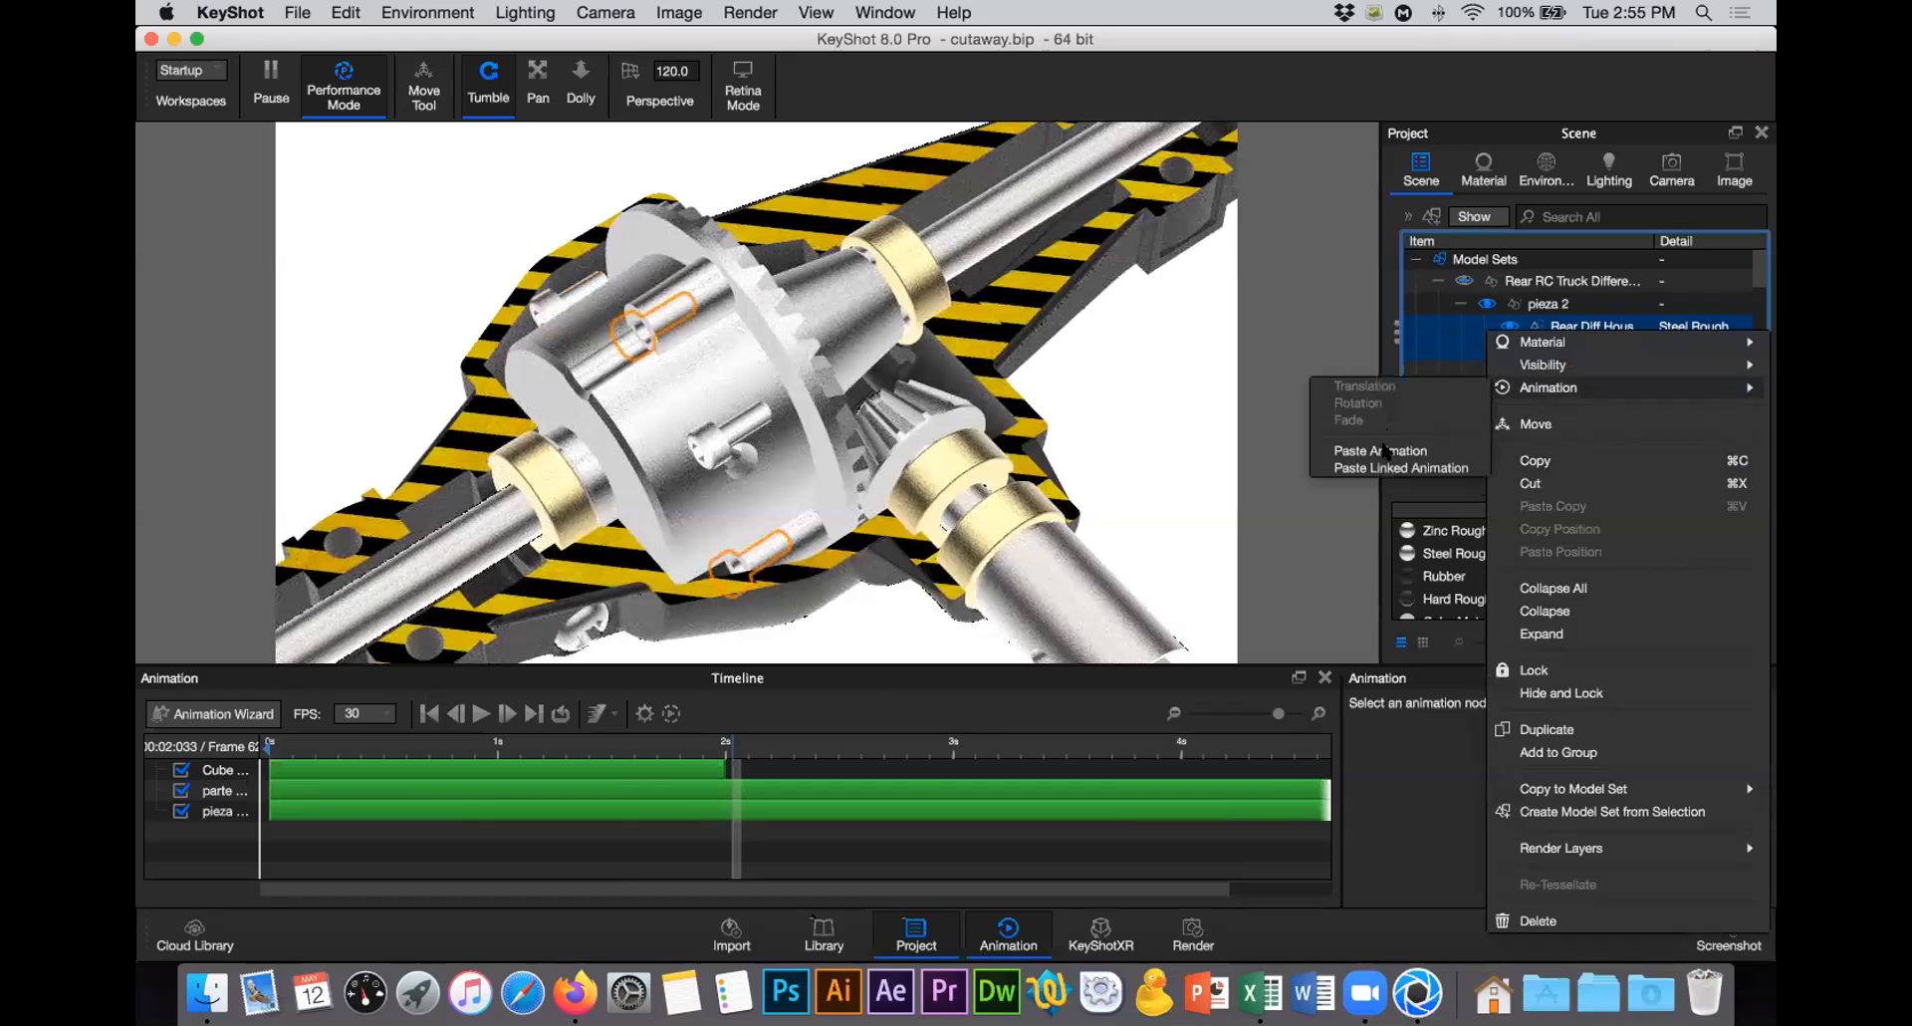
click(1385, 451)
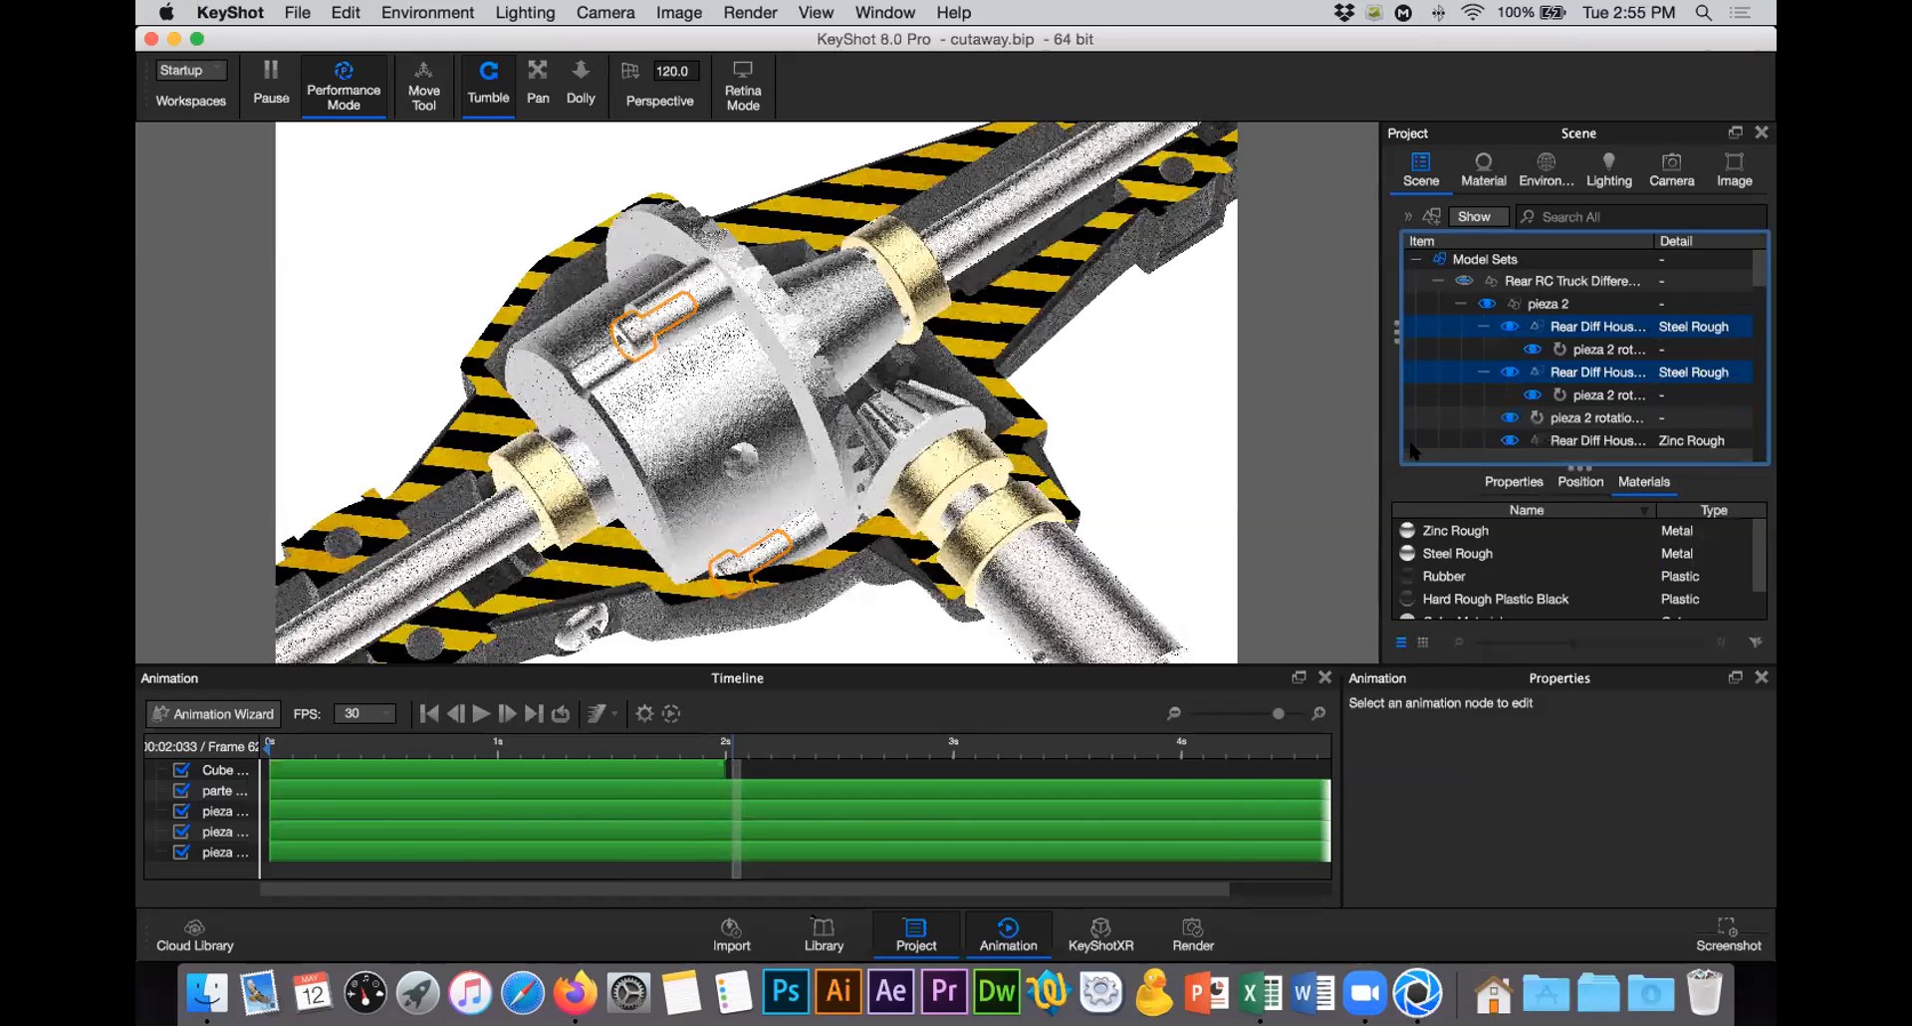
Step: Collapse the two Steel Rough screw entries within the pieza 2 group of the scene tree
scroll(1717, 387, down, 1)
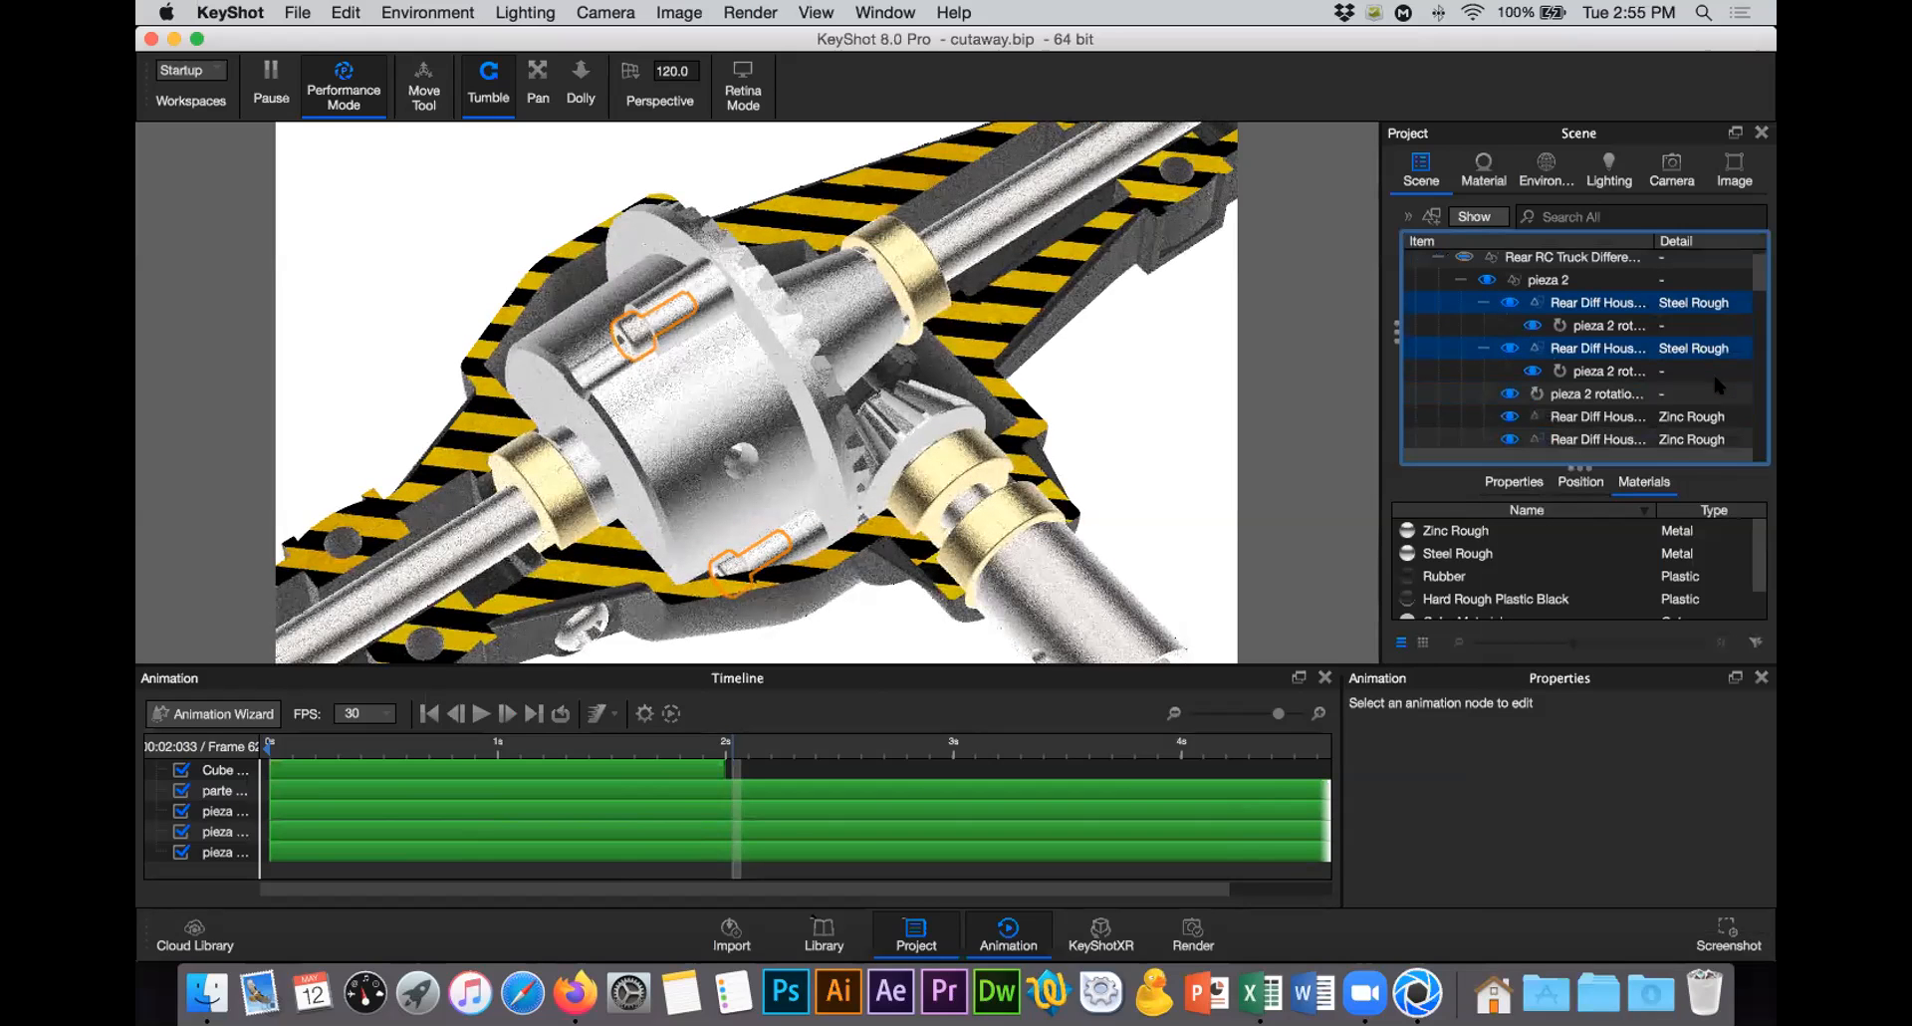
scroll(1481, 284, down, 1)
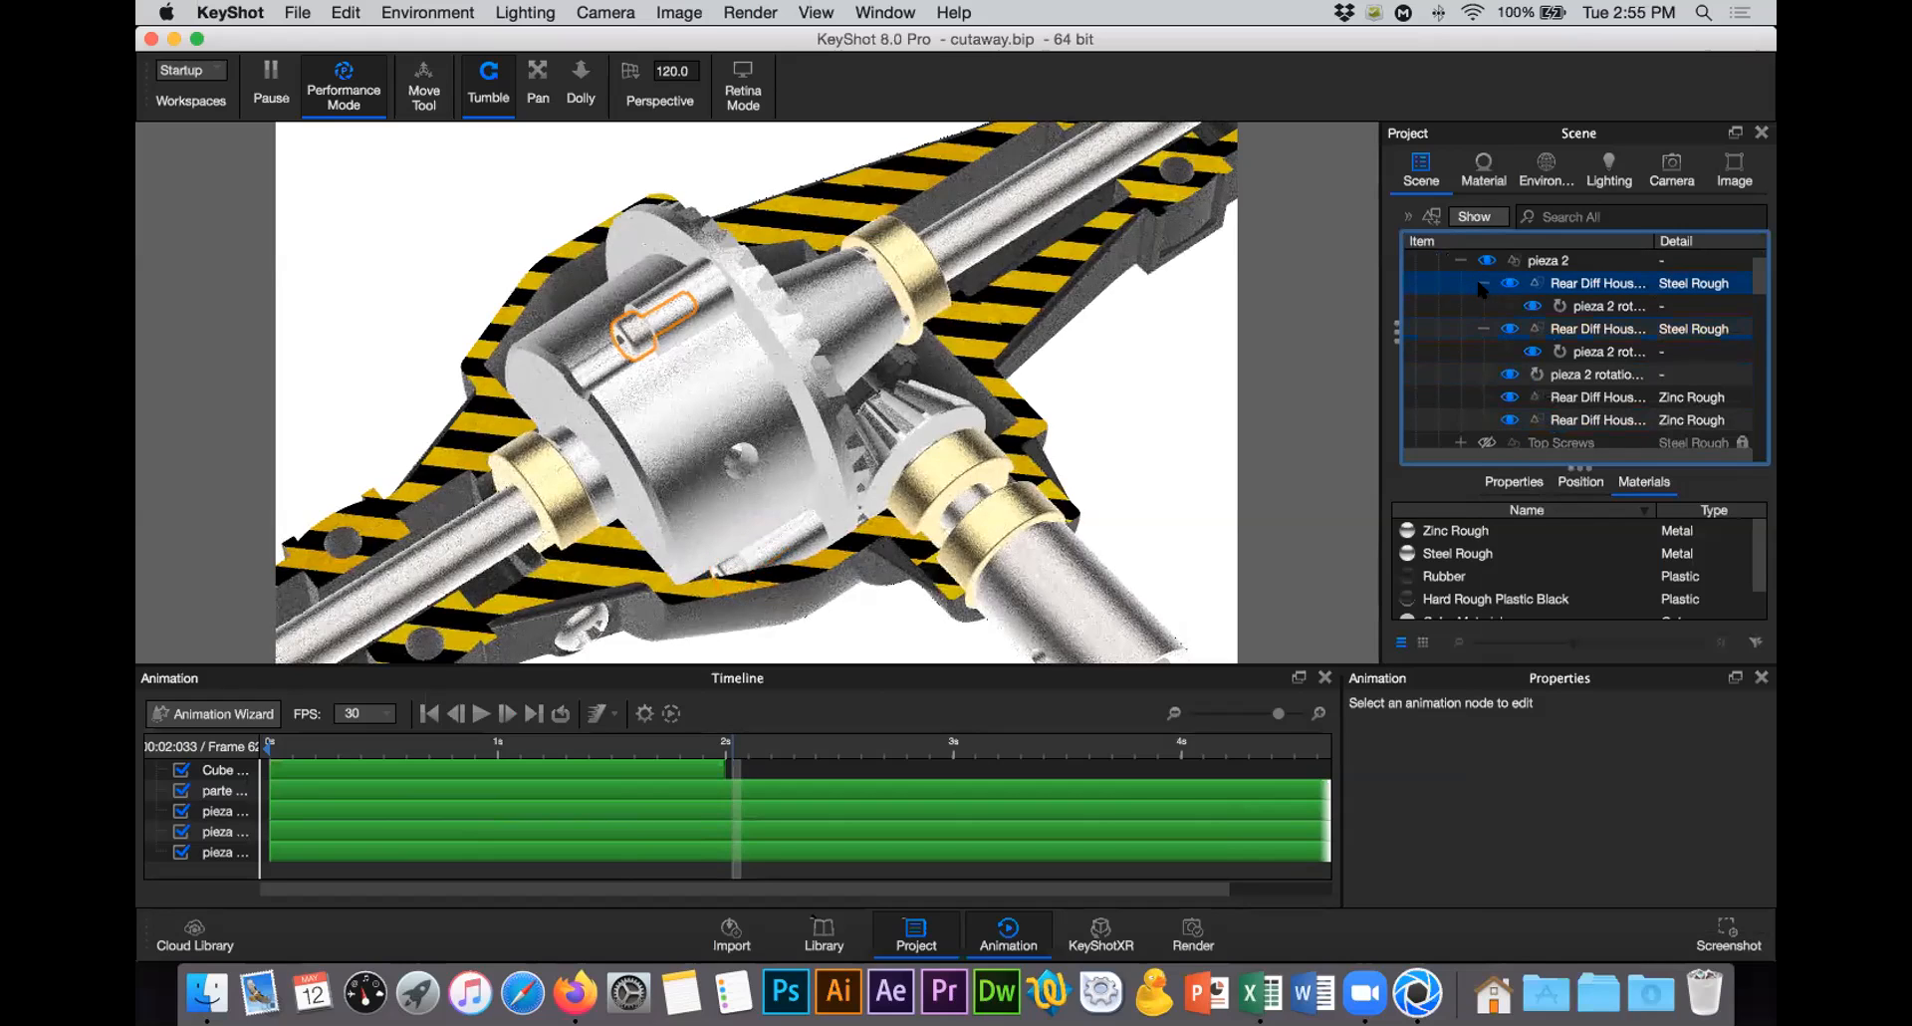
click(1483, 283)
click(1483, 306)
Step: Check which Zinc Rough parts belong to pieza 2, select its group rotation and scrub the animation to about 3.2 seconds
click(1573, 352)
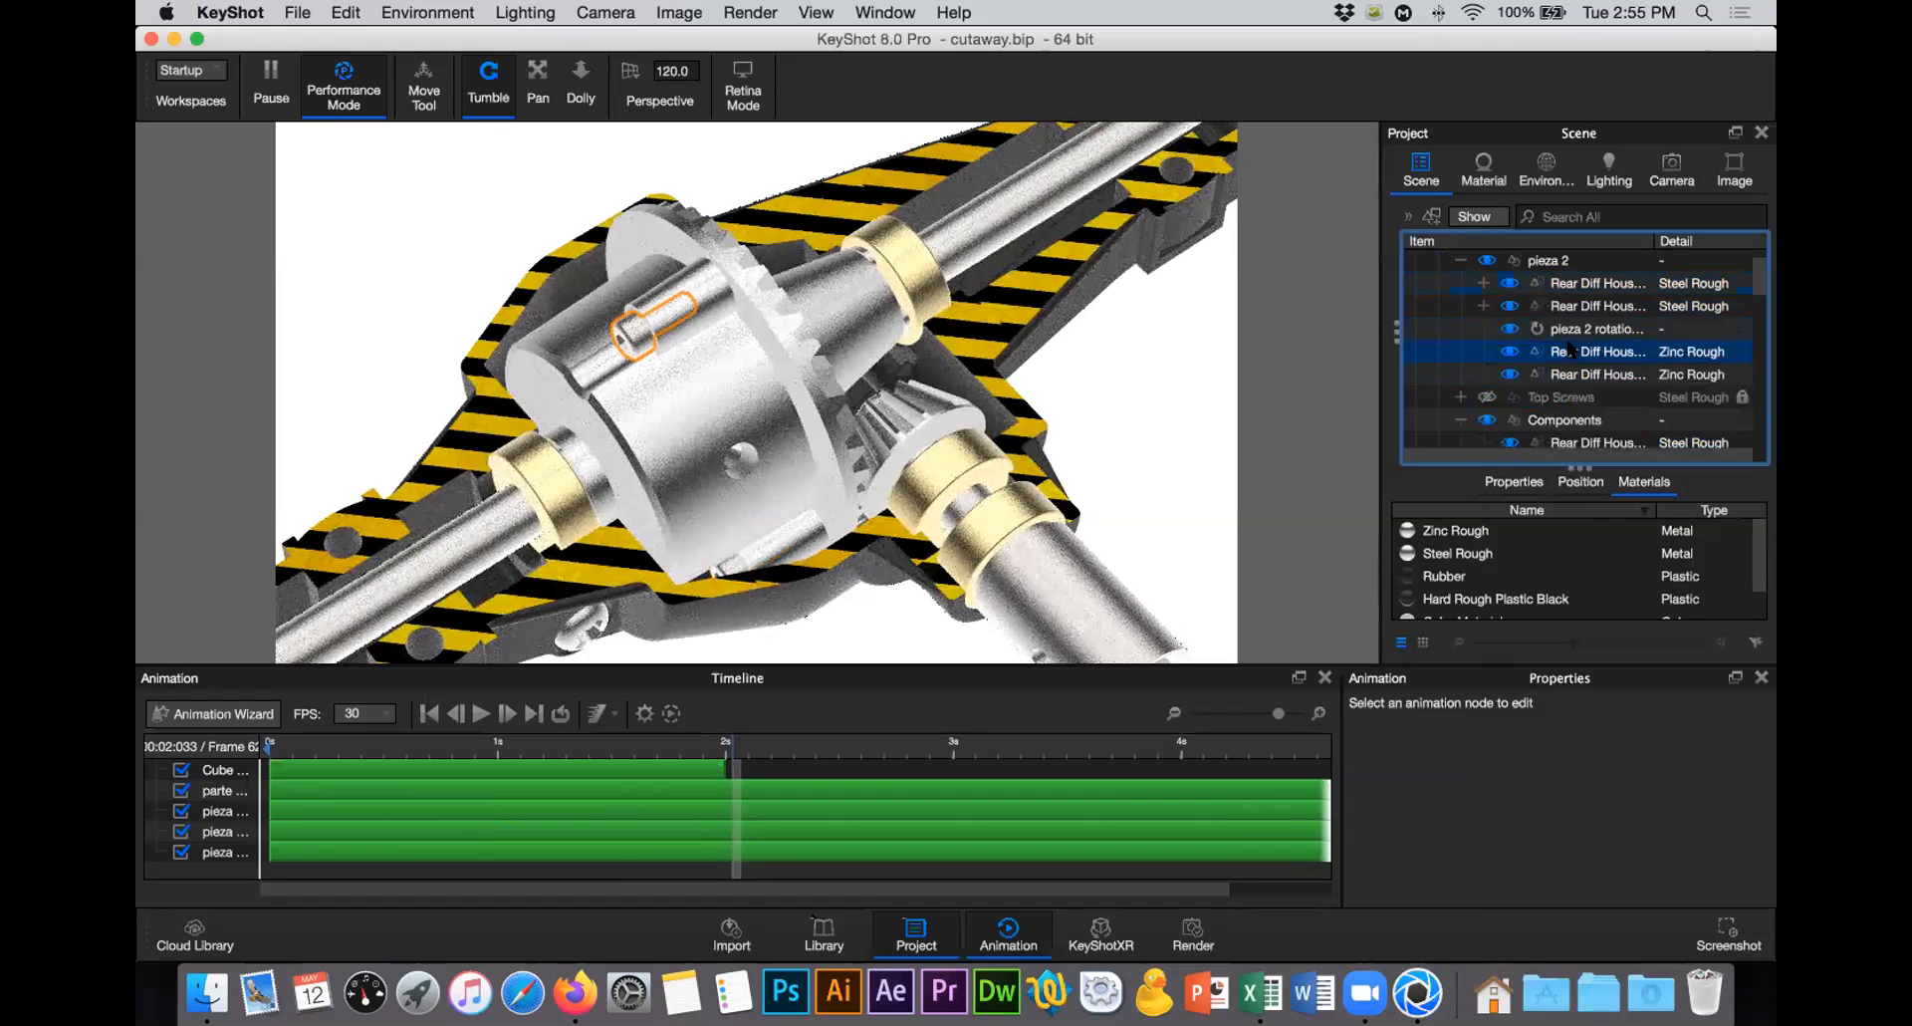
shift+click(1572, 375)
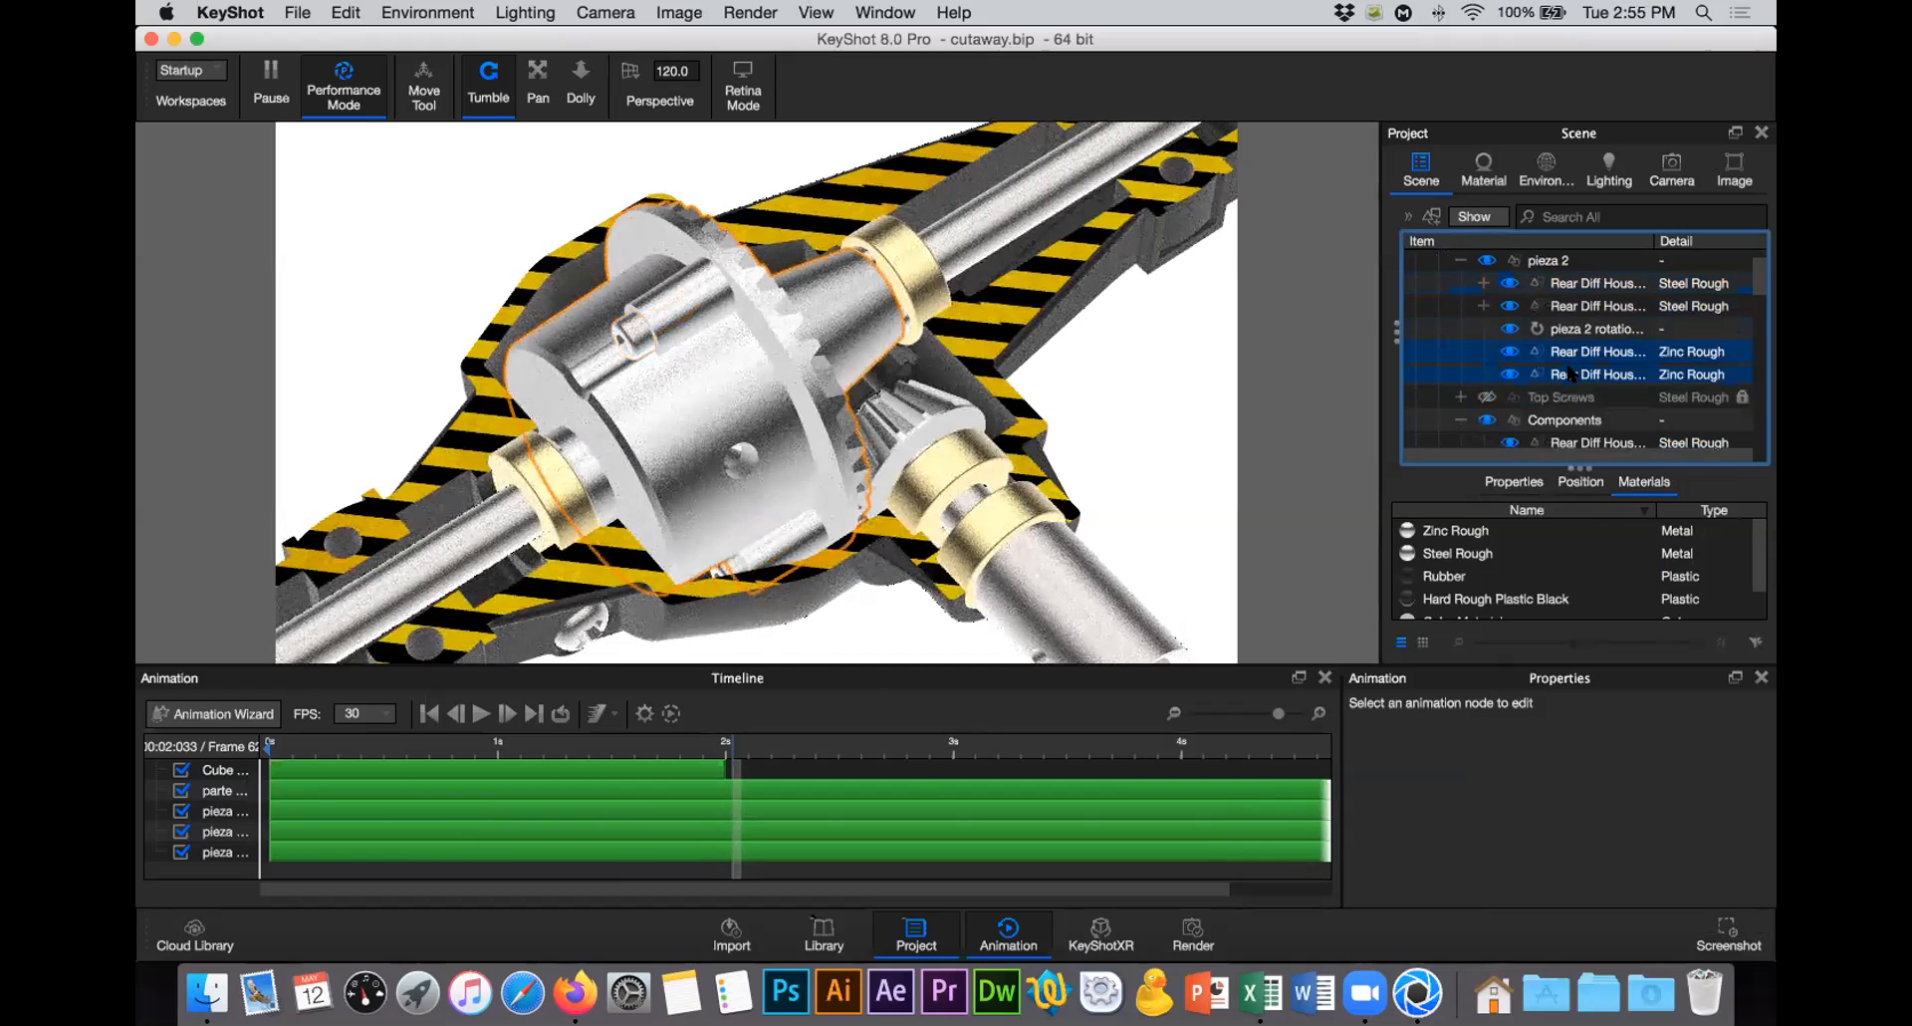
click(1572, 329)
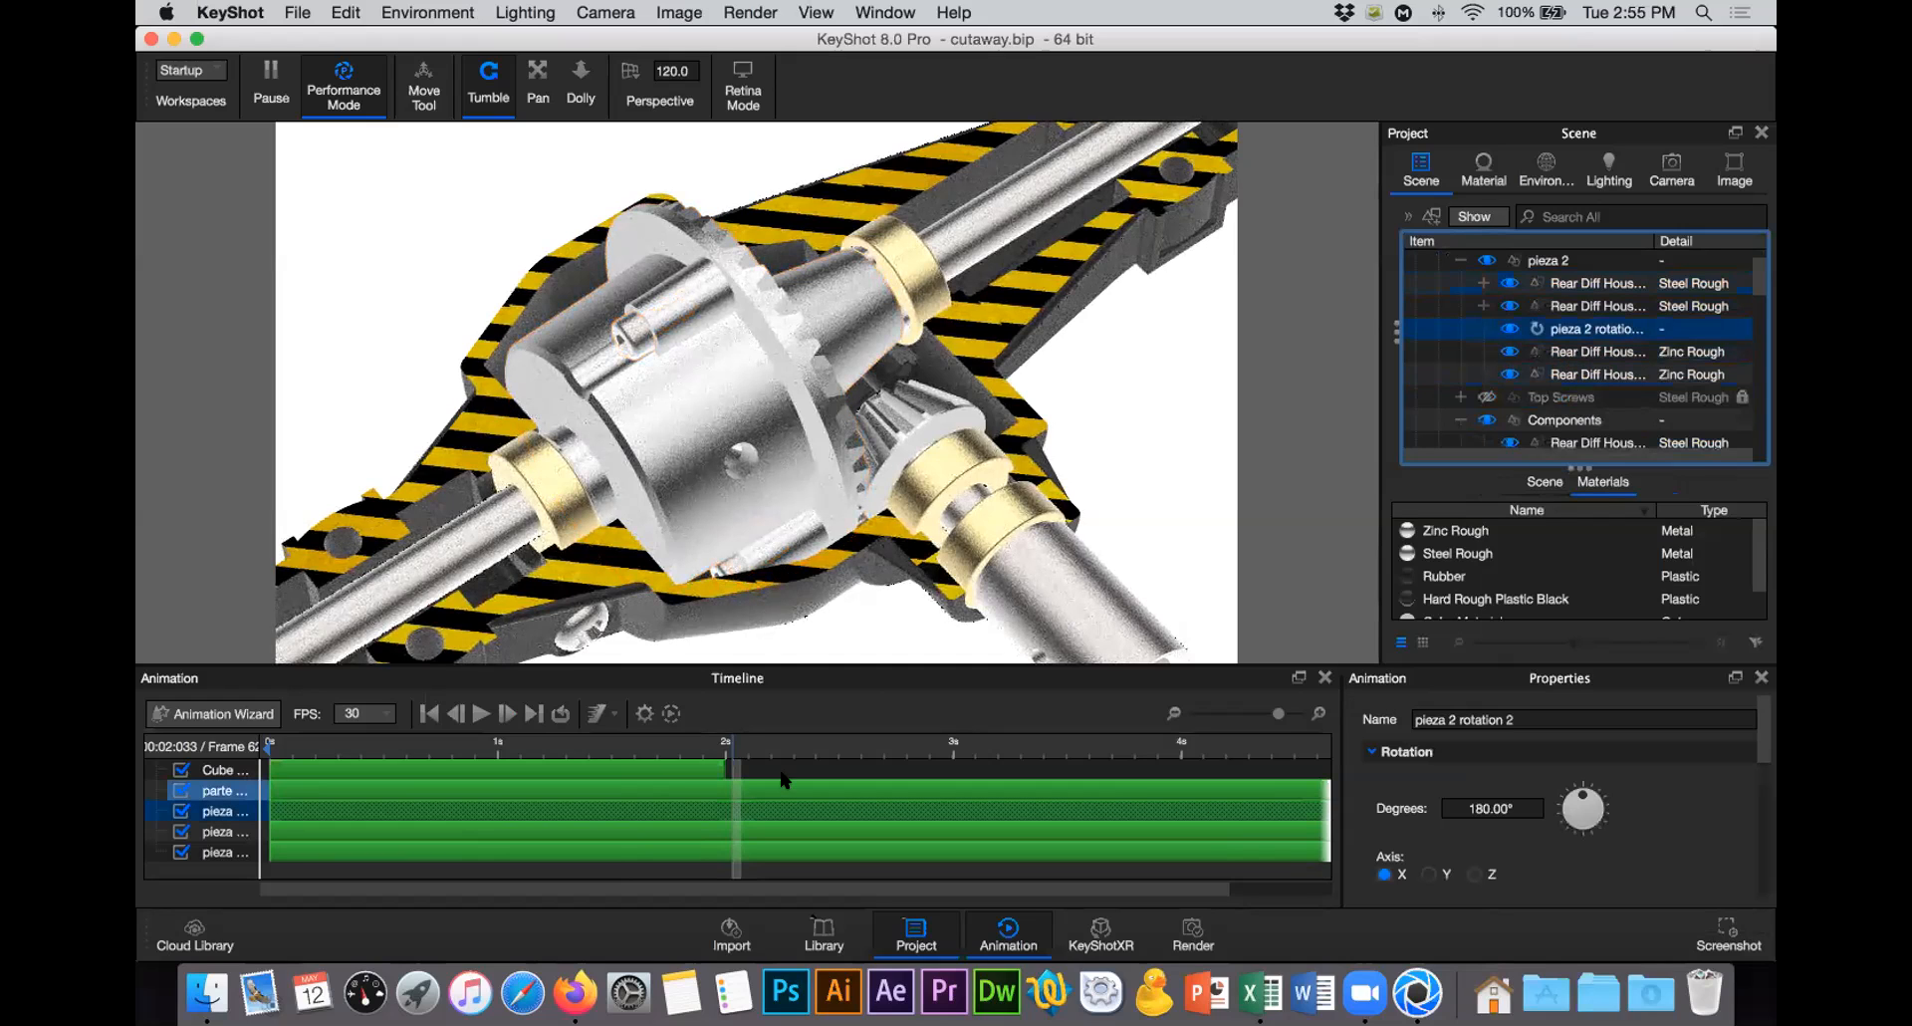
drag(726, 739, 1009, 759)
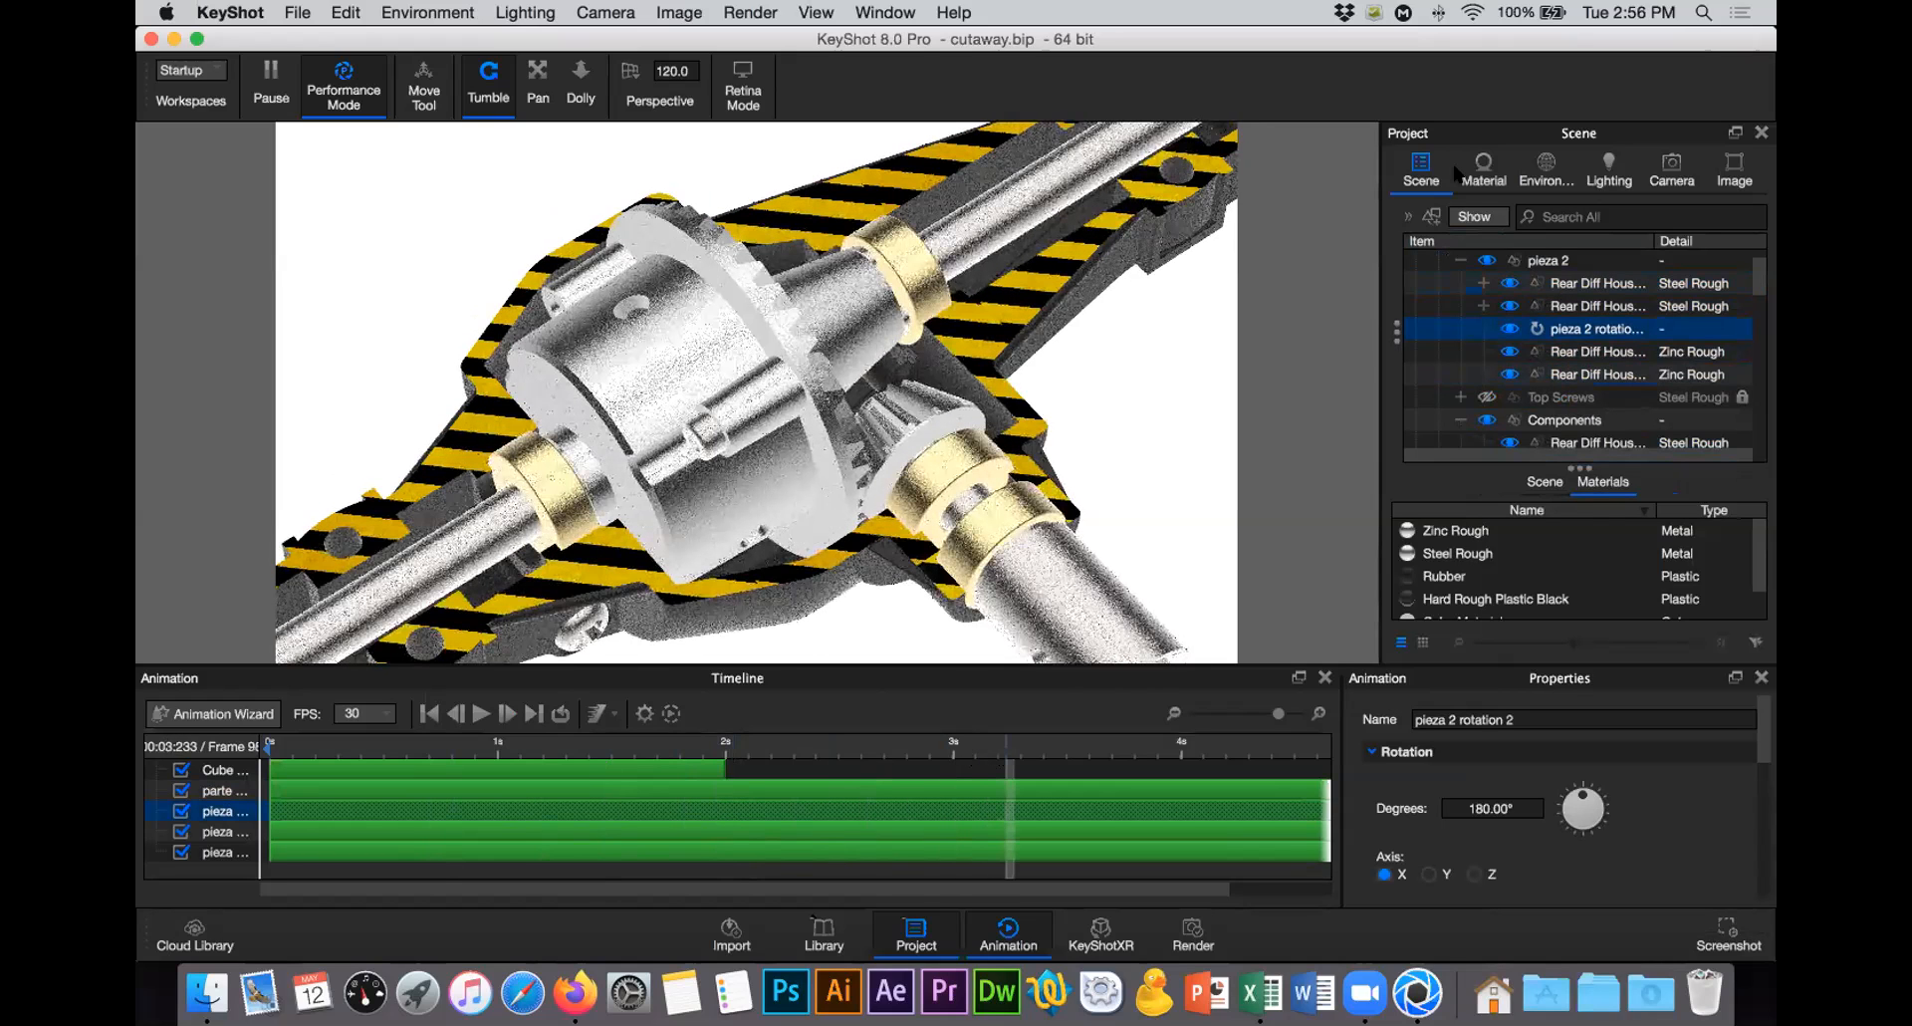
Step: Hide the Case group so the internal differential parts are exposed
drag(1760, 285, 1759, 423)
click(1765, 299)
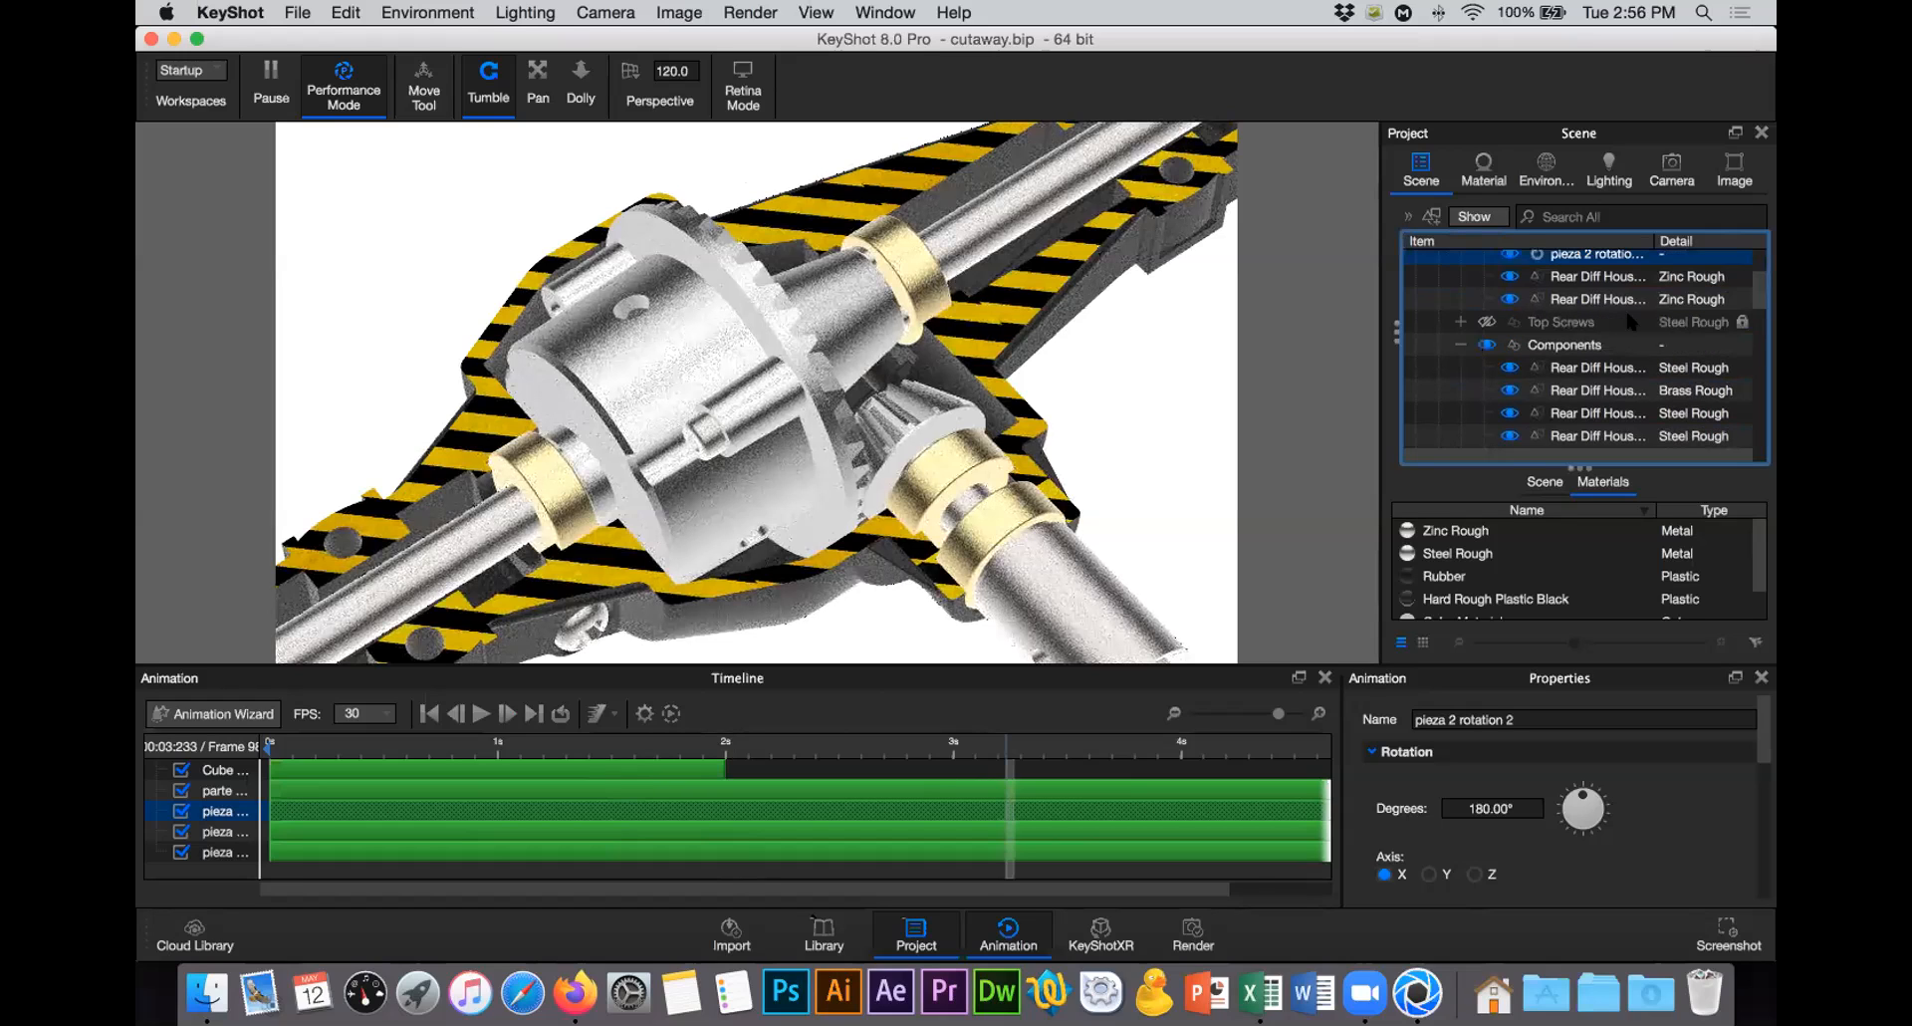
scroll(1517, 332, down, 3)
scroll(1518, 332, down, 3)
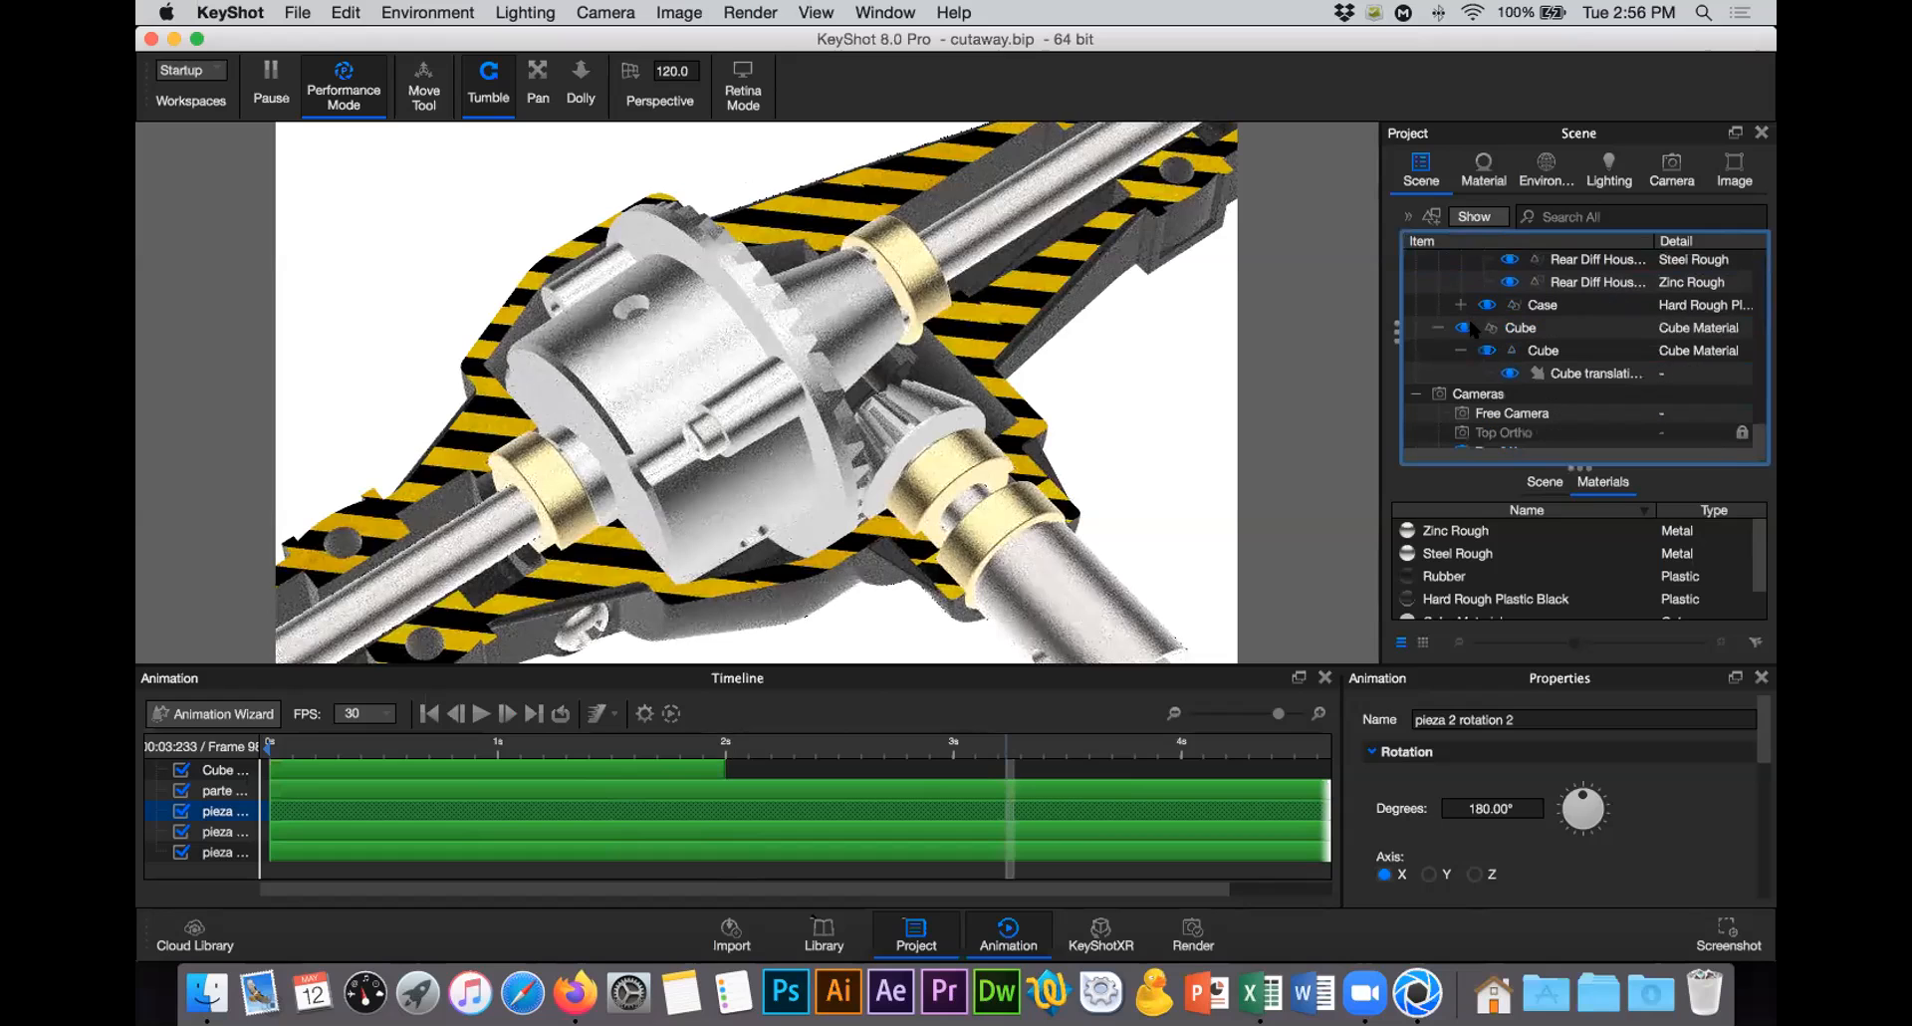
click(1487, 305)
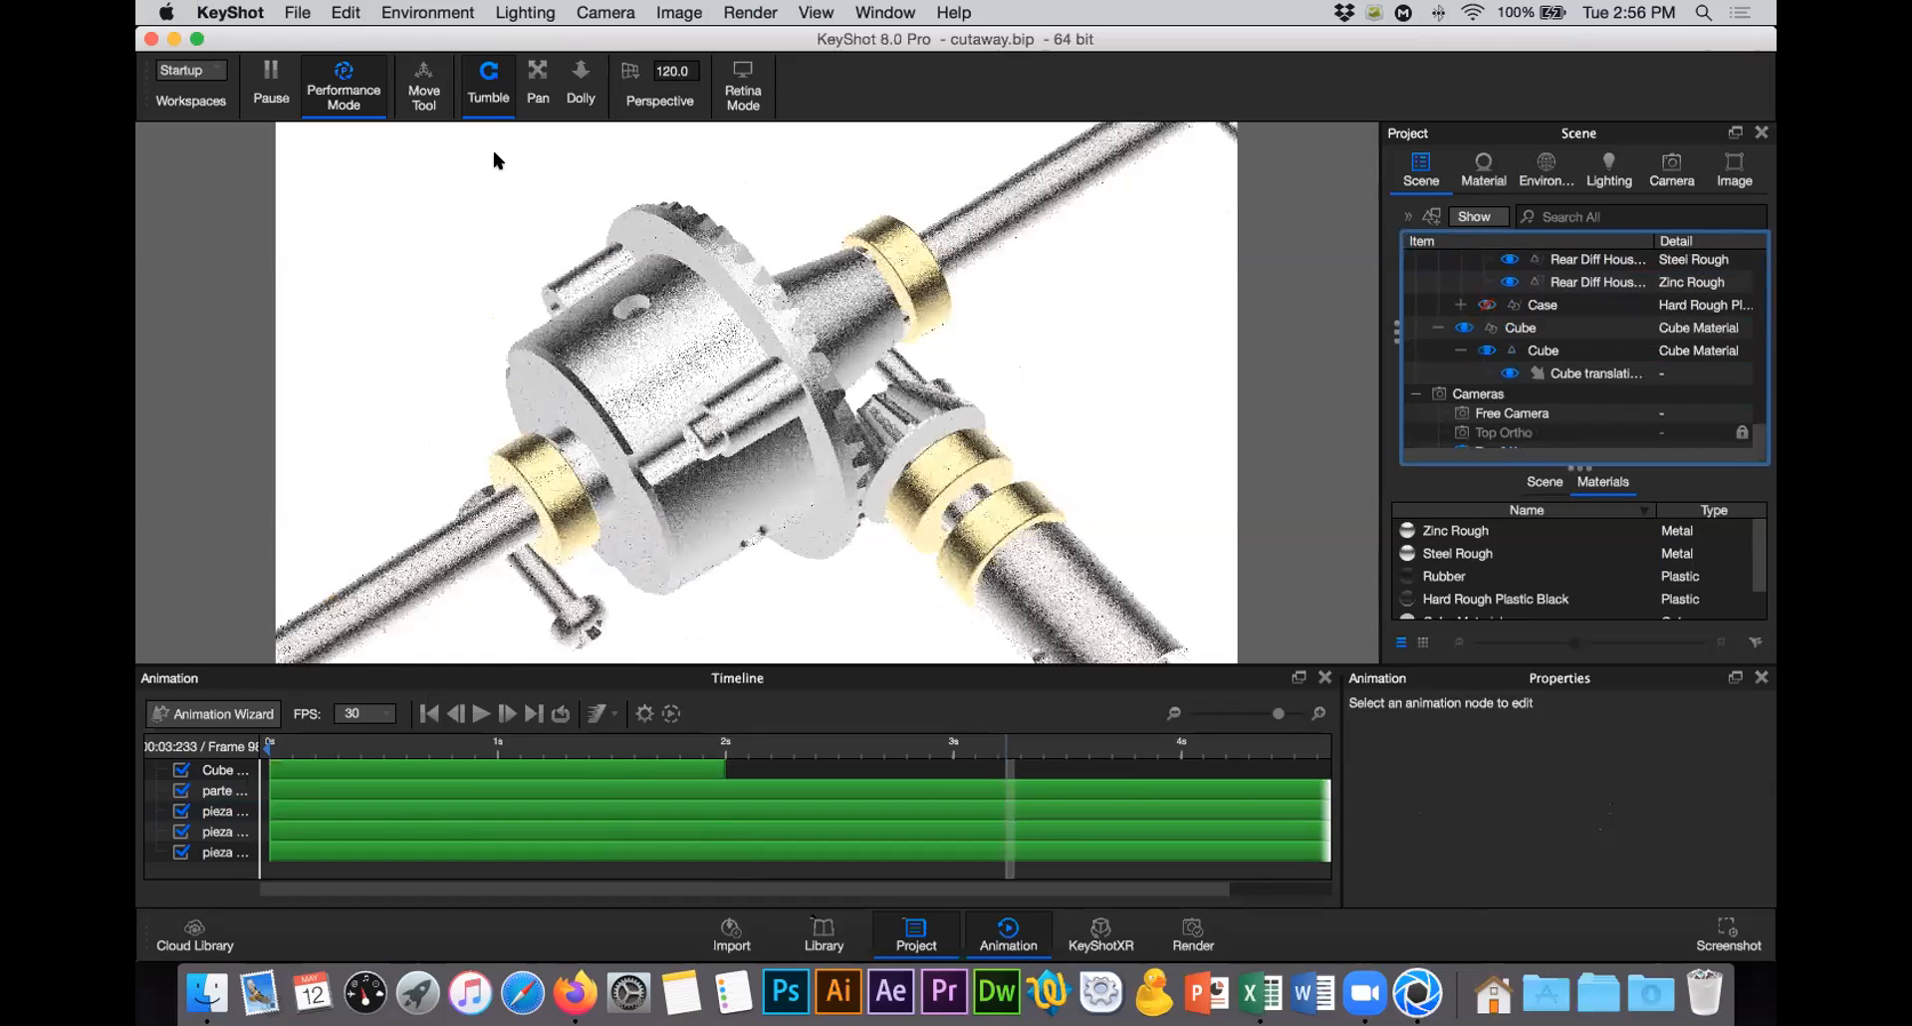
Step: Inspect the screws around the differential housing, checking one selected screw's group membership and rotation animation in the scene tree
drag(680, 286, 845, 521)
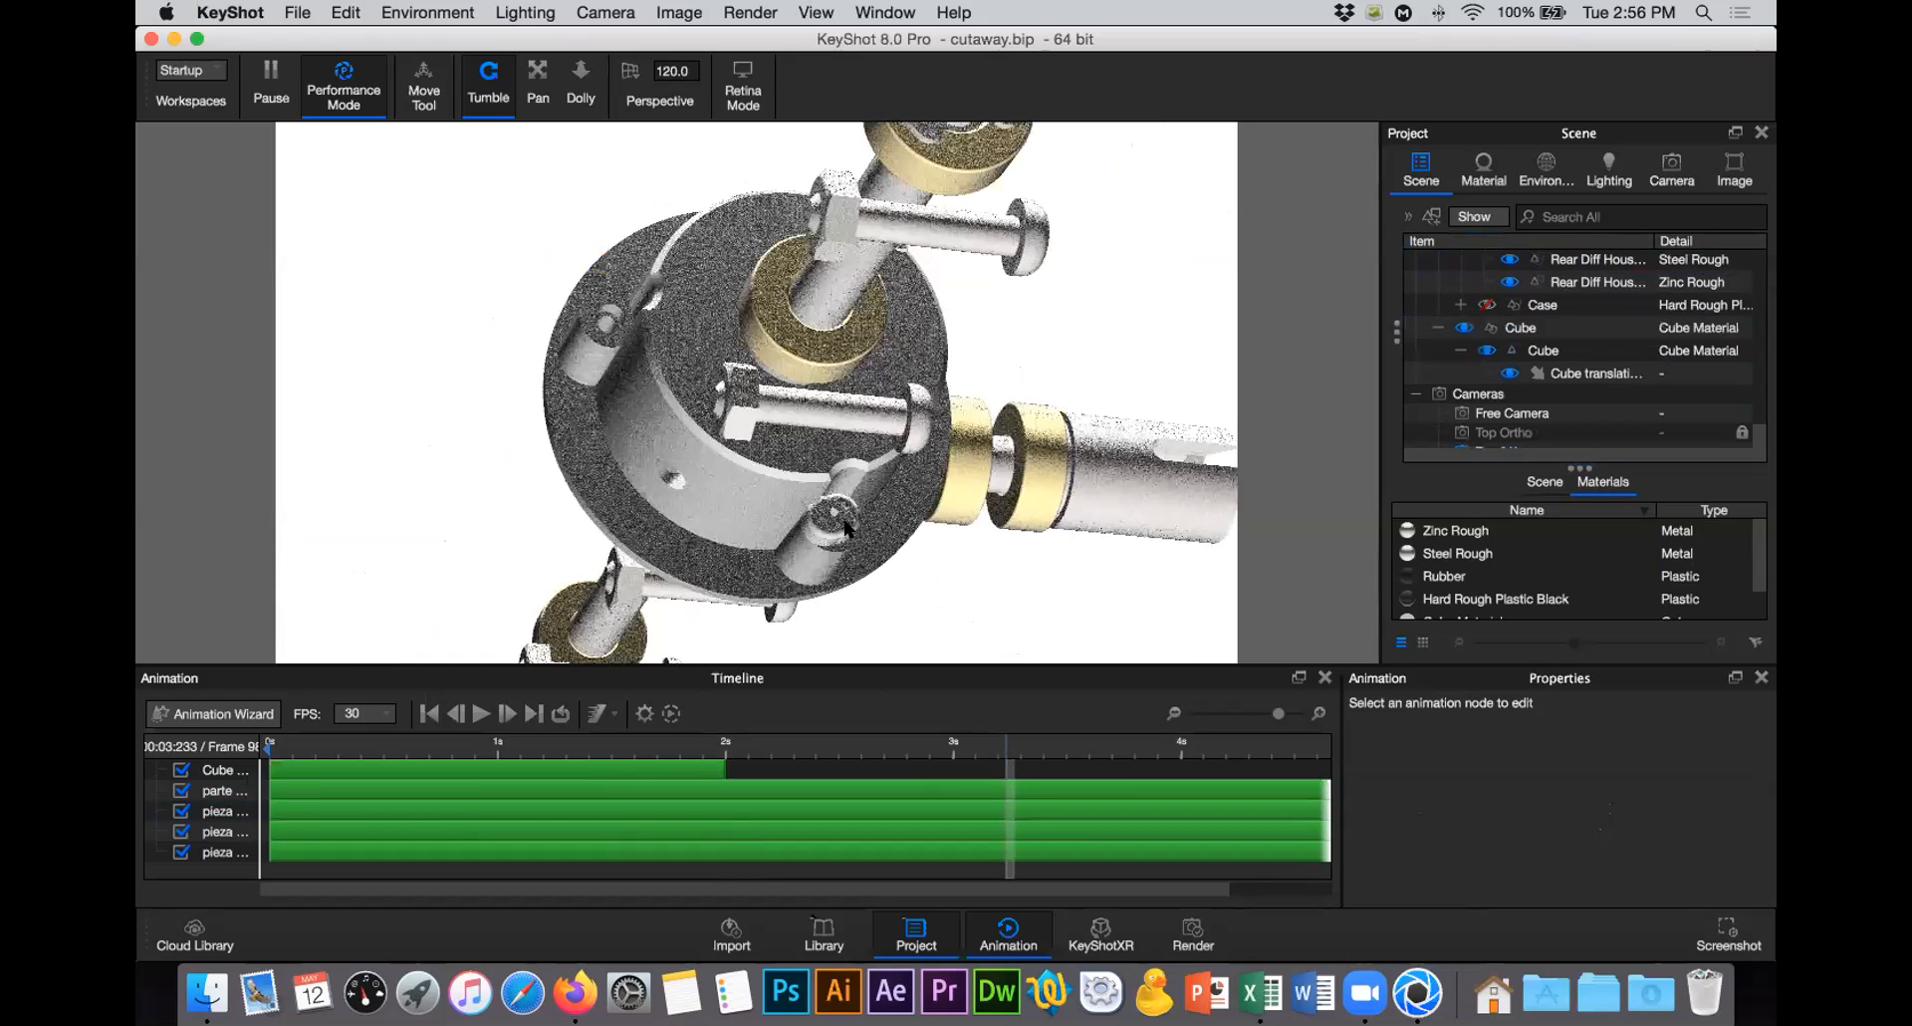
click(845, 525)
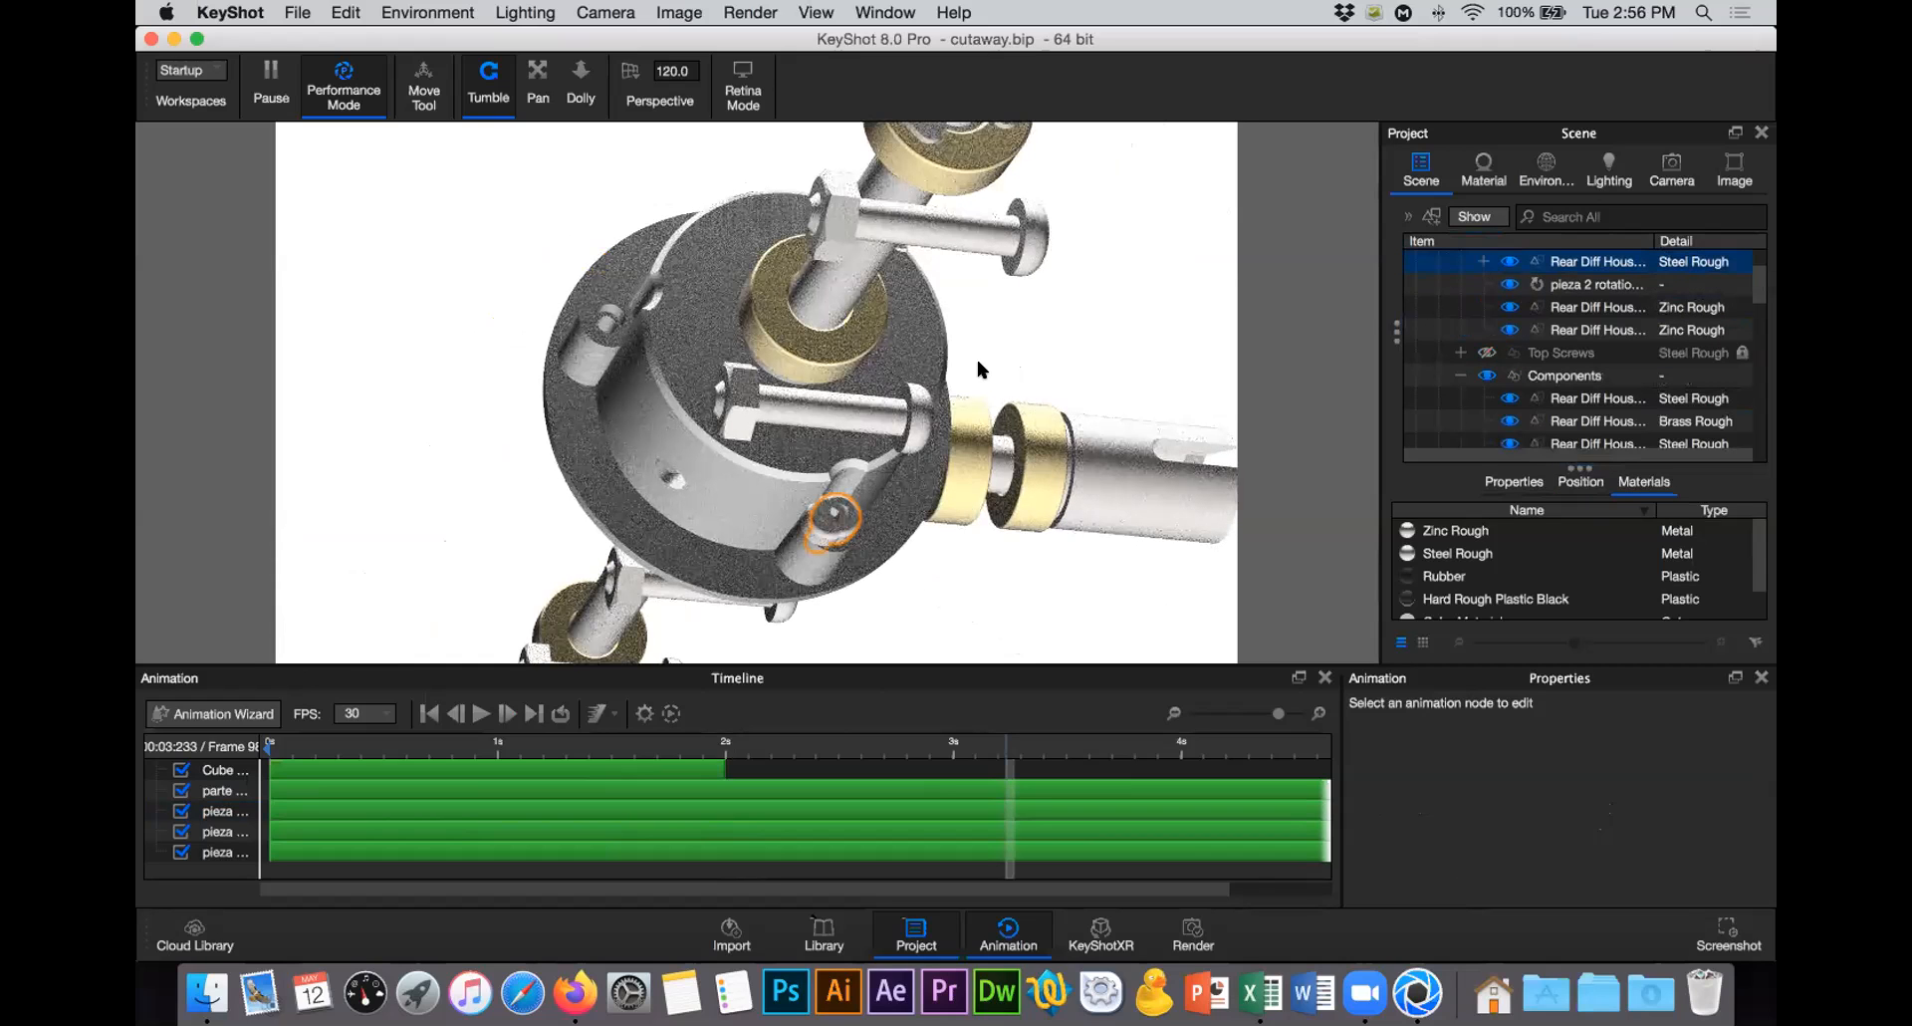
drag(884, 359, 1337, 470)
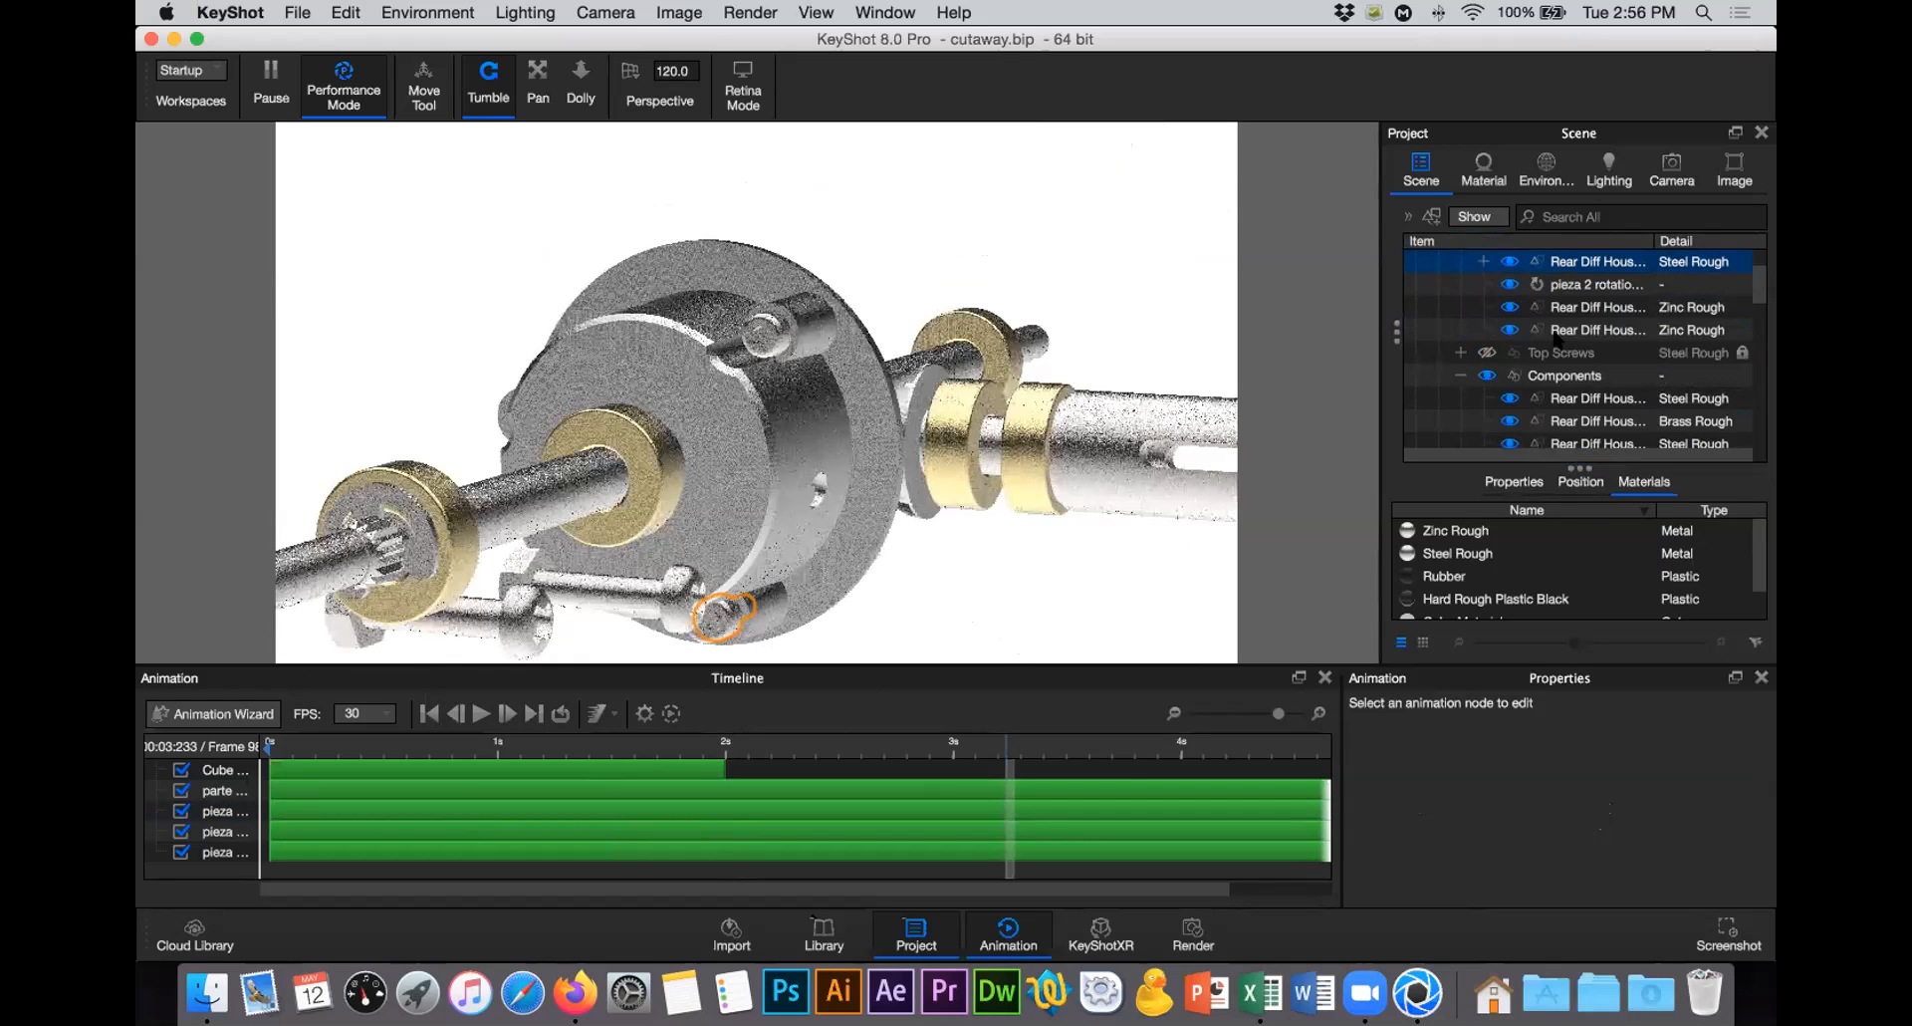
scroll(1554, 351, down, 3)
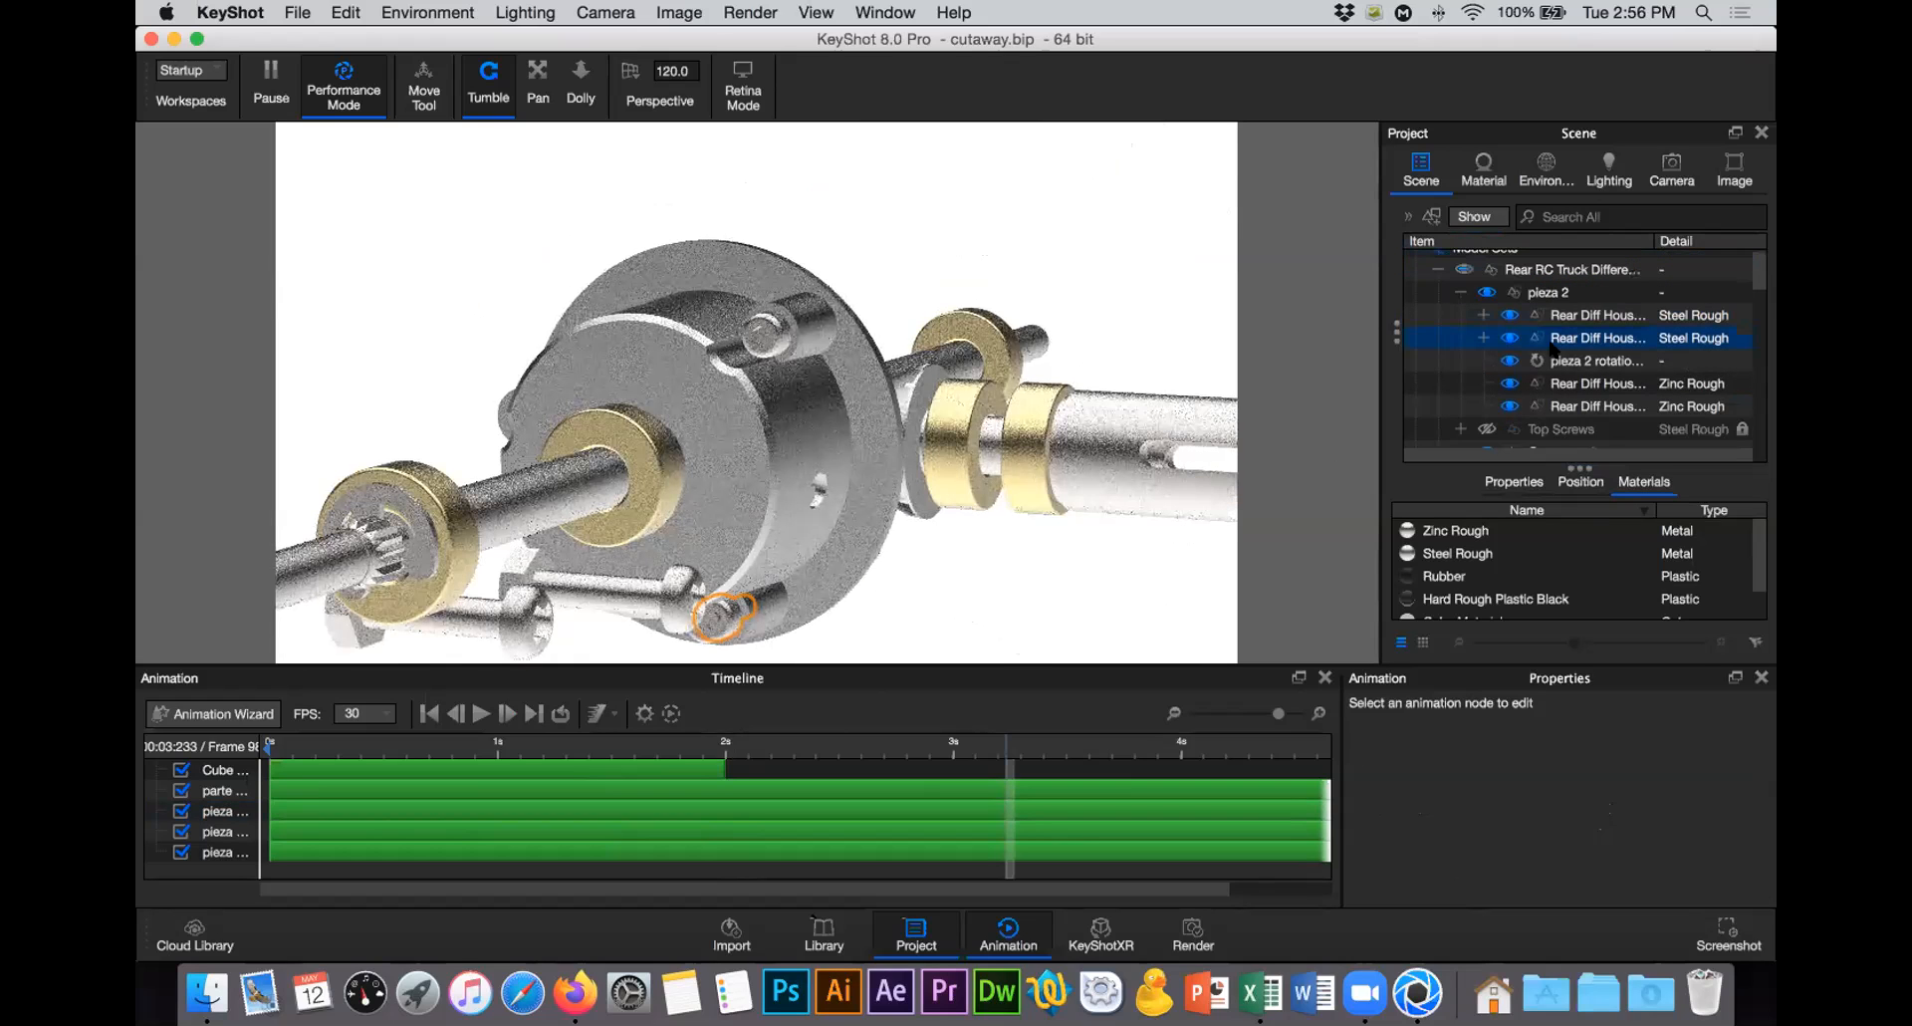
scroll(1571, 357, down, 3)
scroll(1571, 357, down, 3)
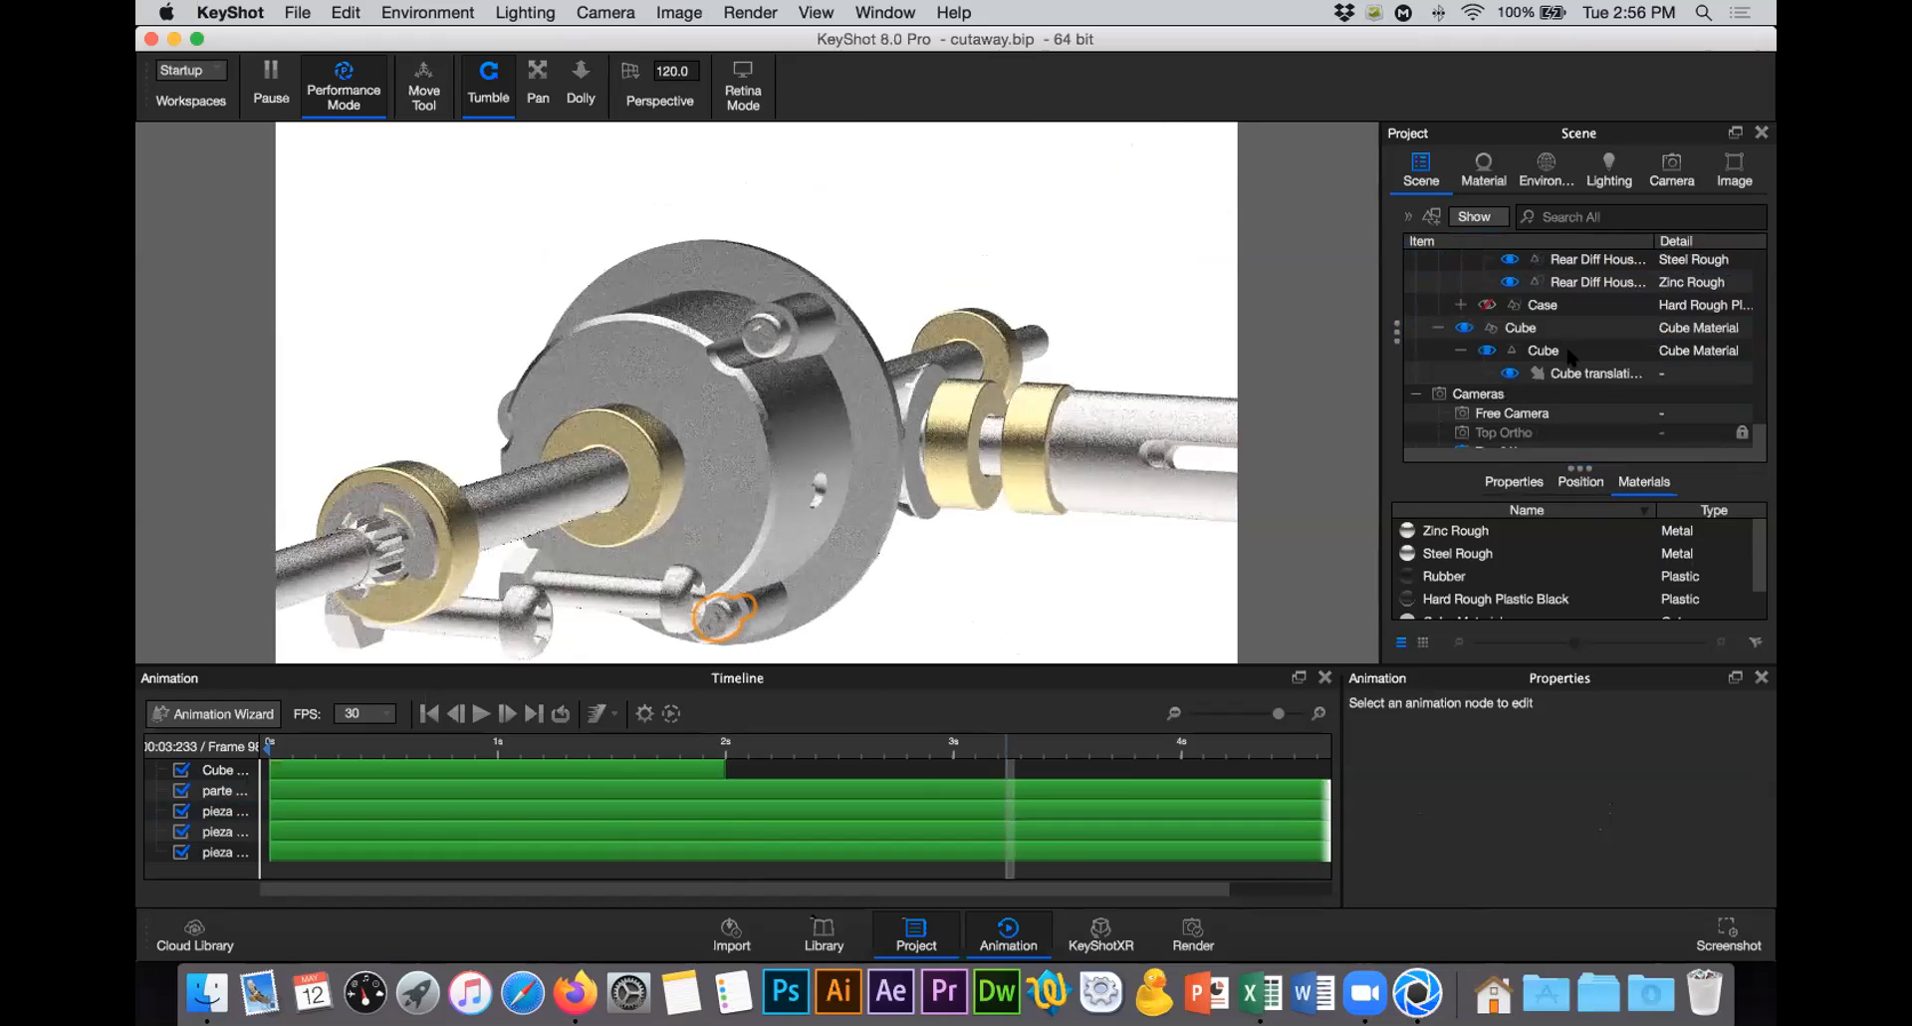
scroll(1570, 357, up, 5)
scroll(1570, 356, up, 5)
click(1570, 355)
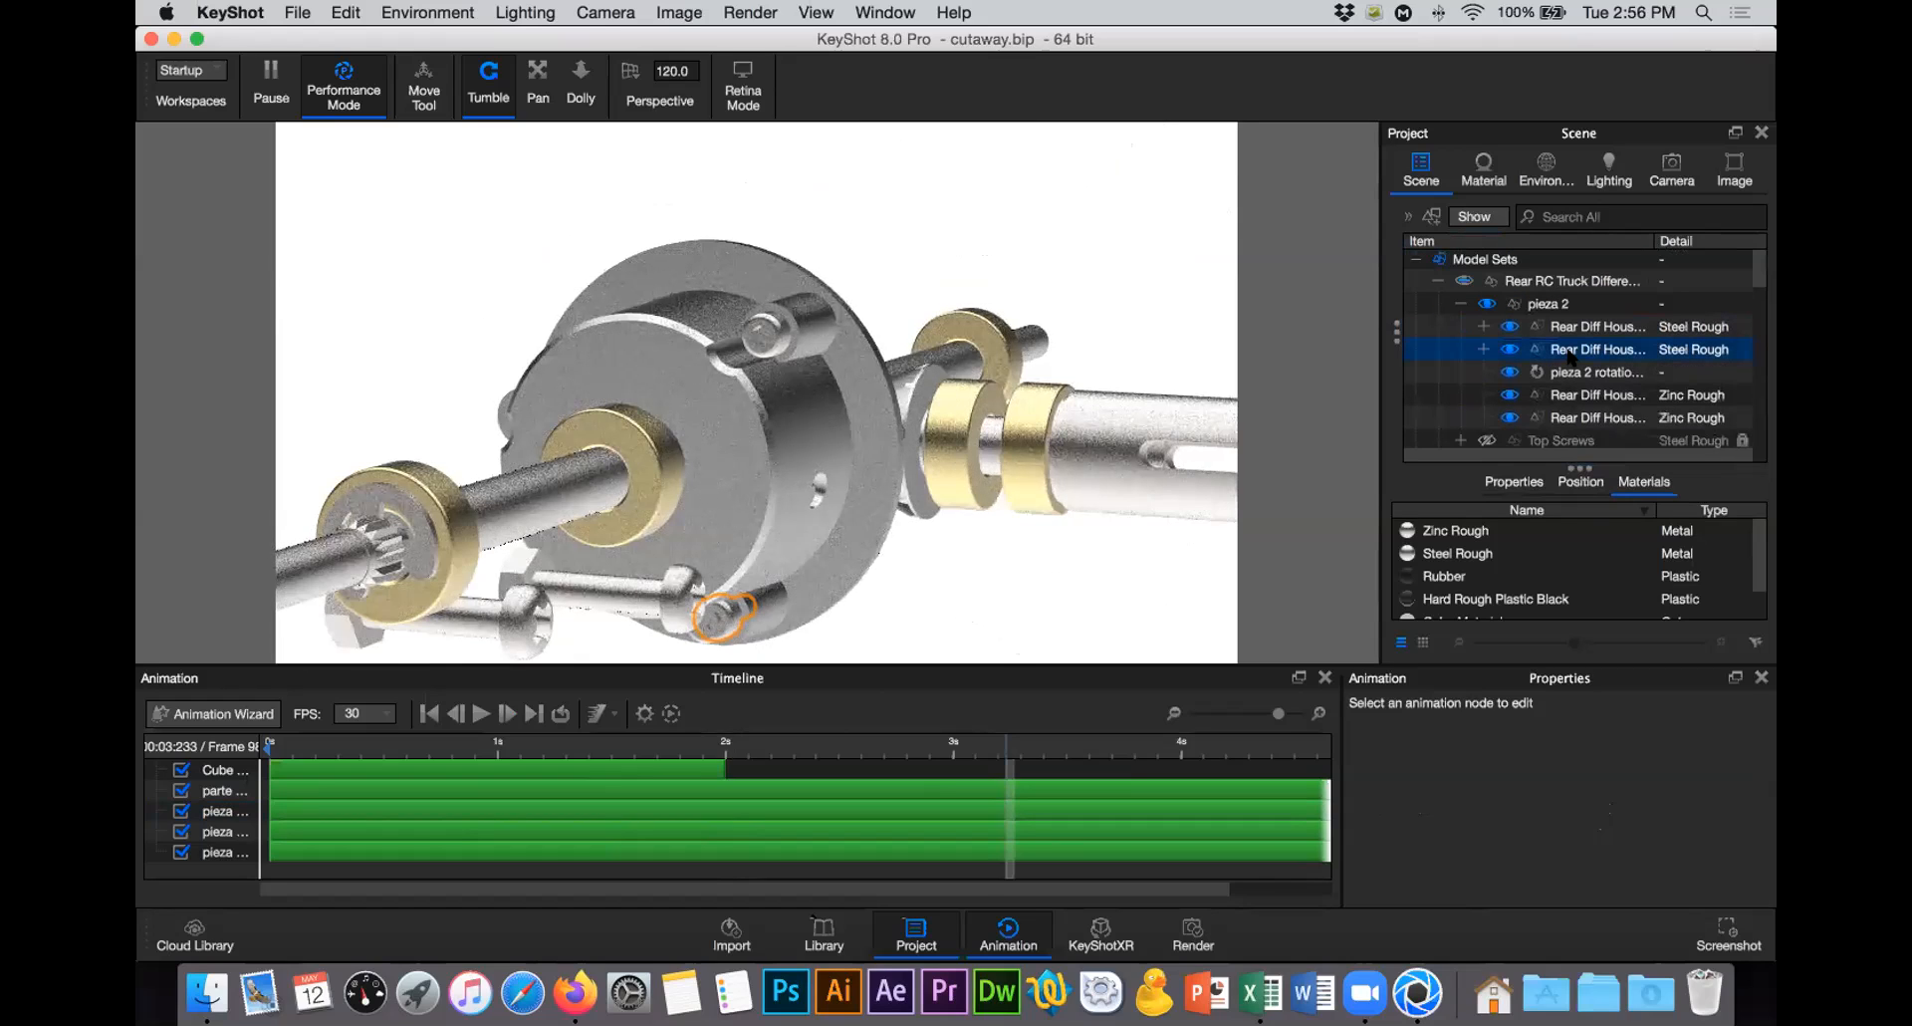
click(1482, 349)
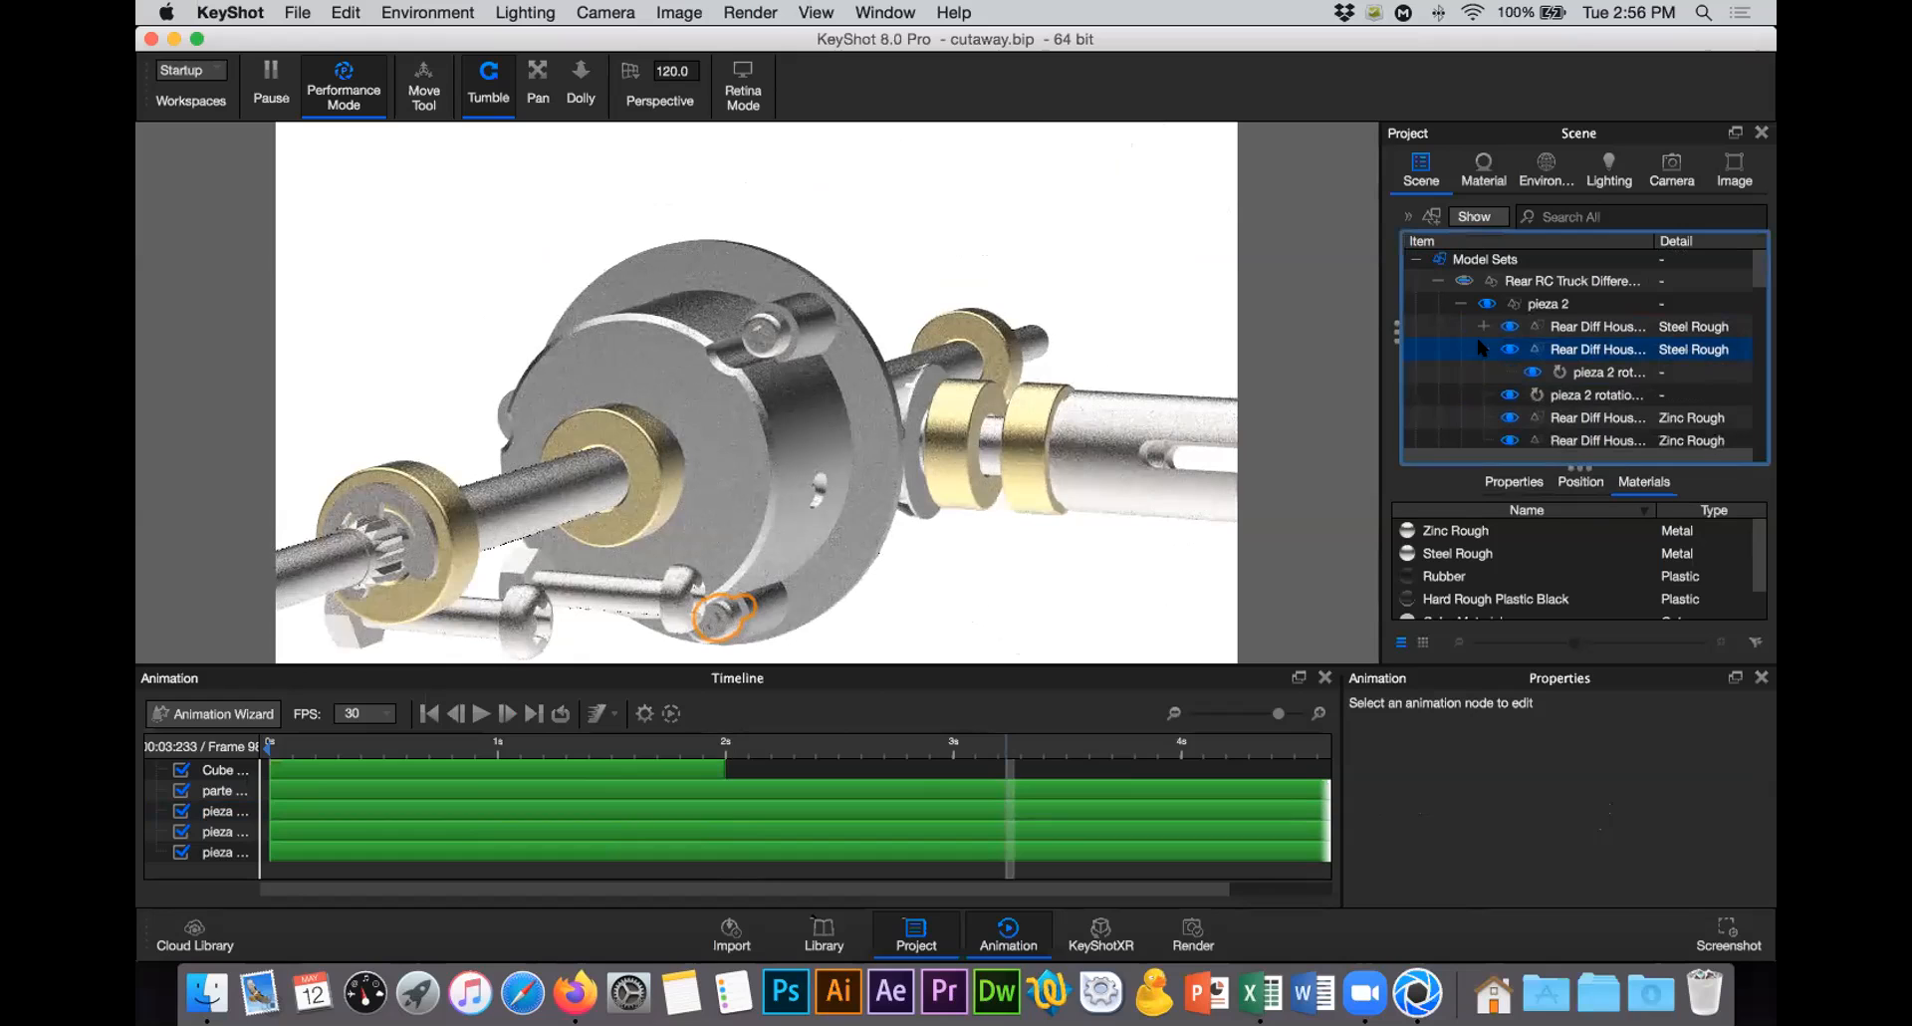
click(1482, 348)
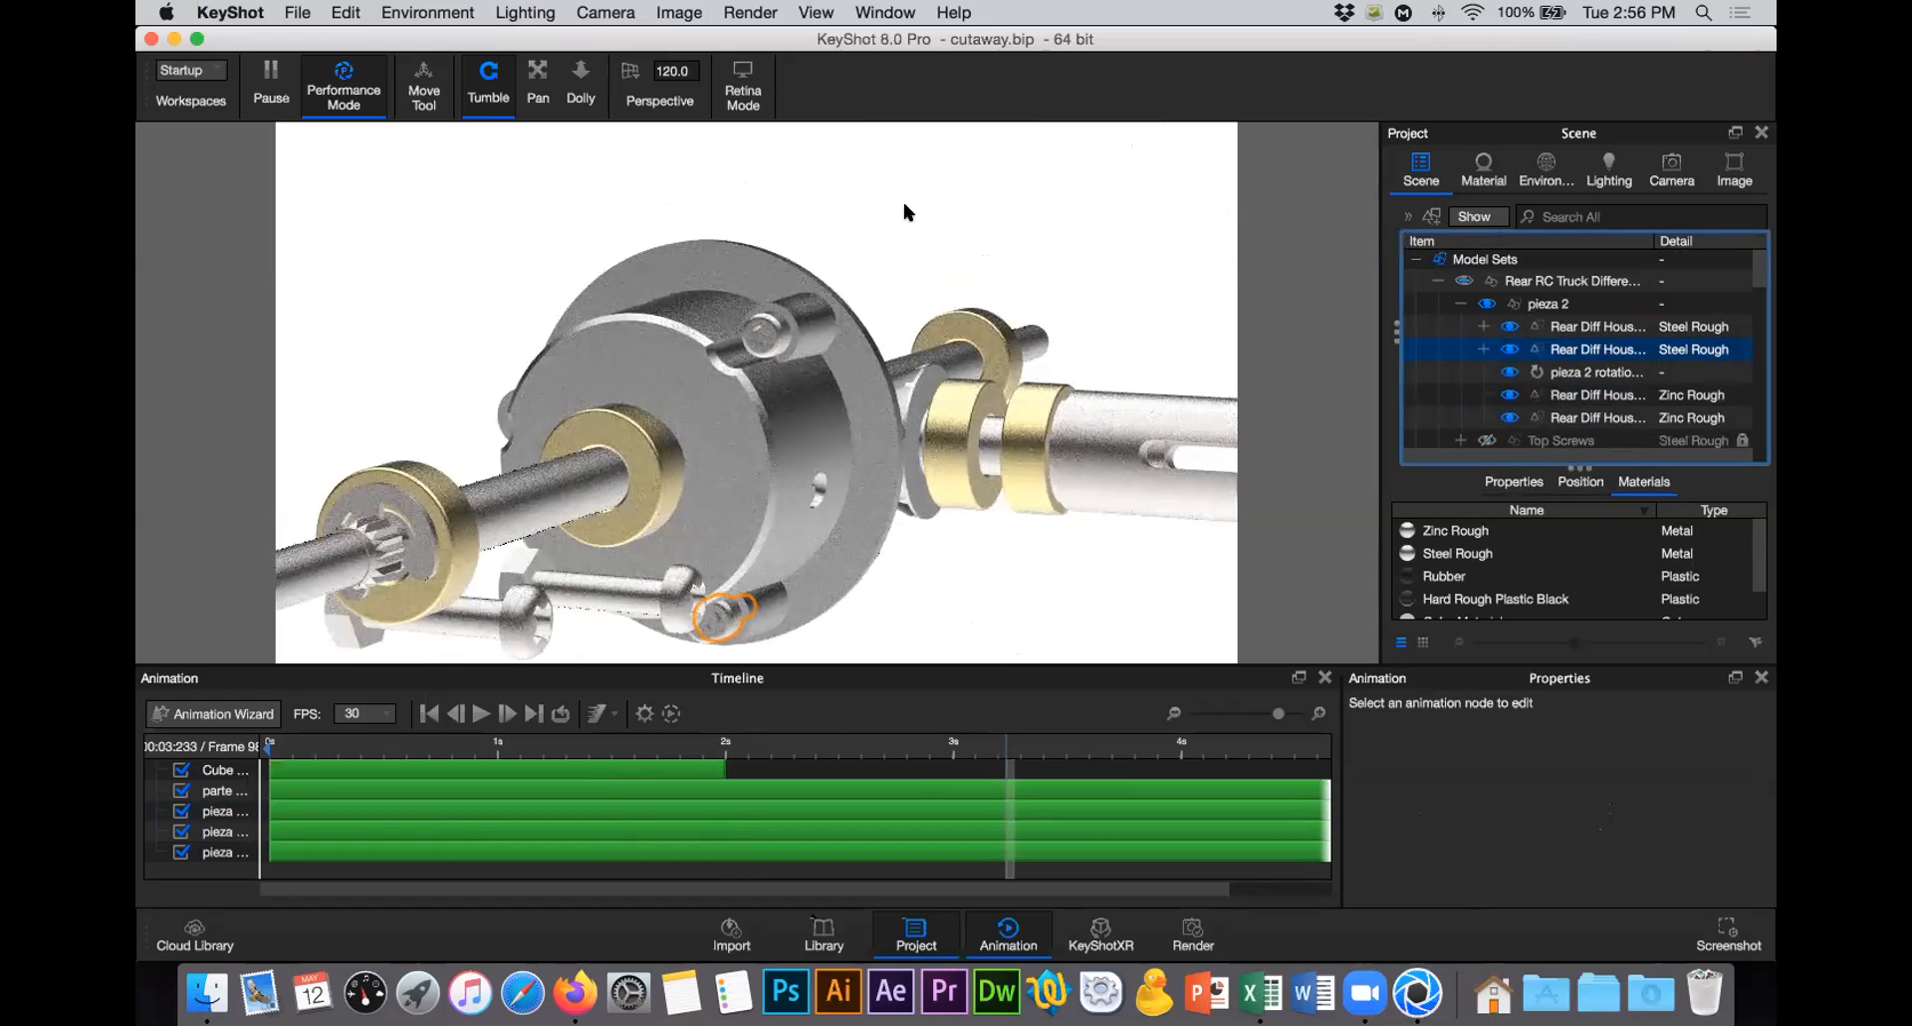
Step: Move the housing screw that does not follow the rotation from the Components group into the pieza 2 group, accepting the hierarchy change
drag(966, 160, 857, 741)
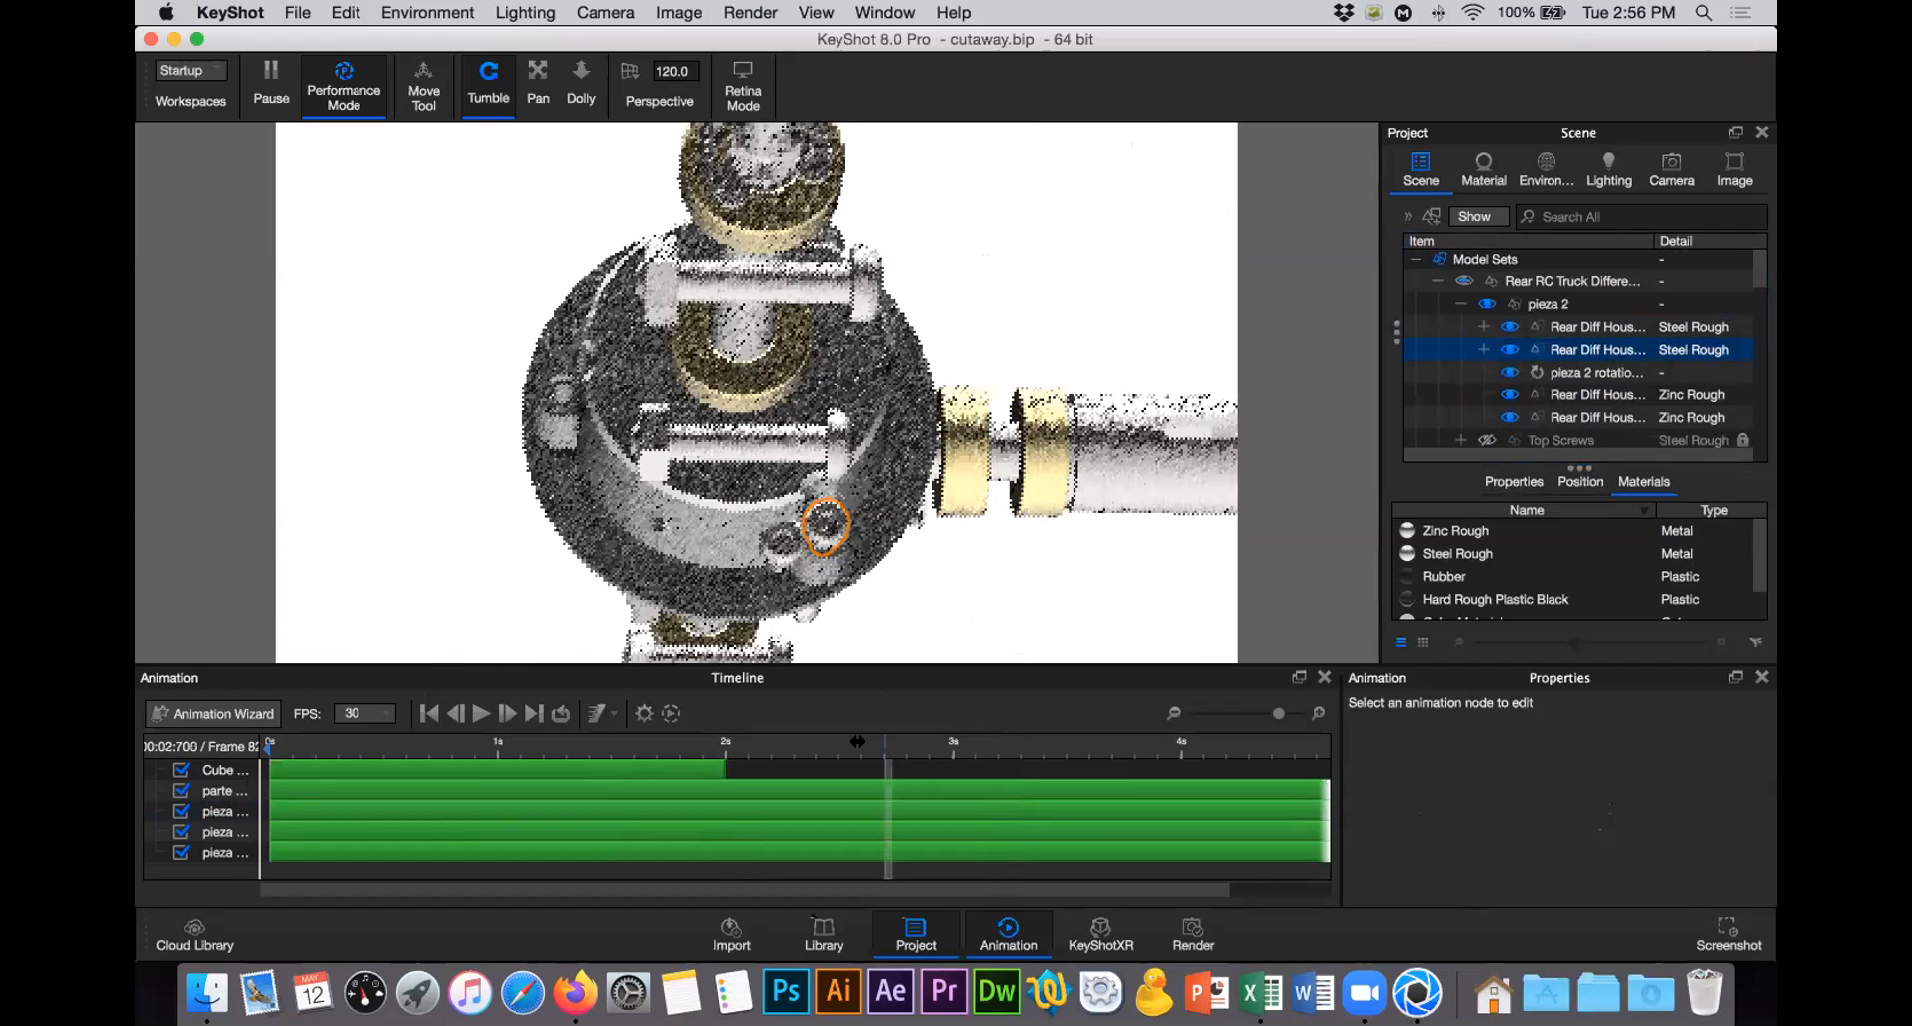
click(818, 741)
click(787, 539)
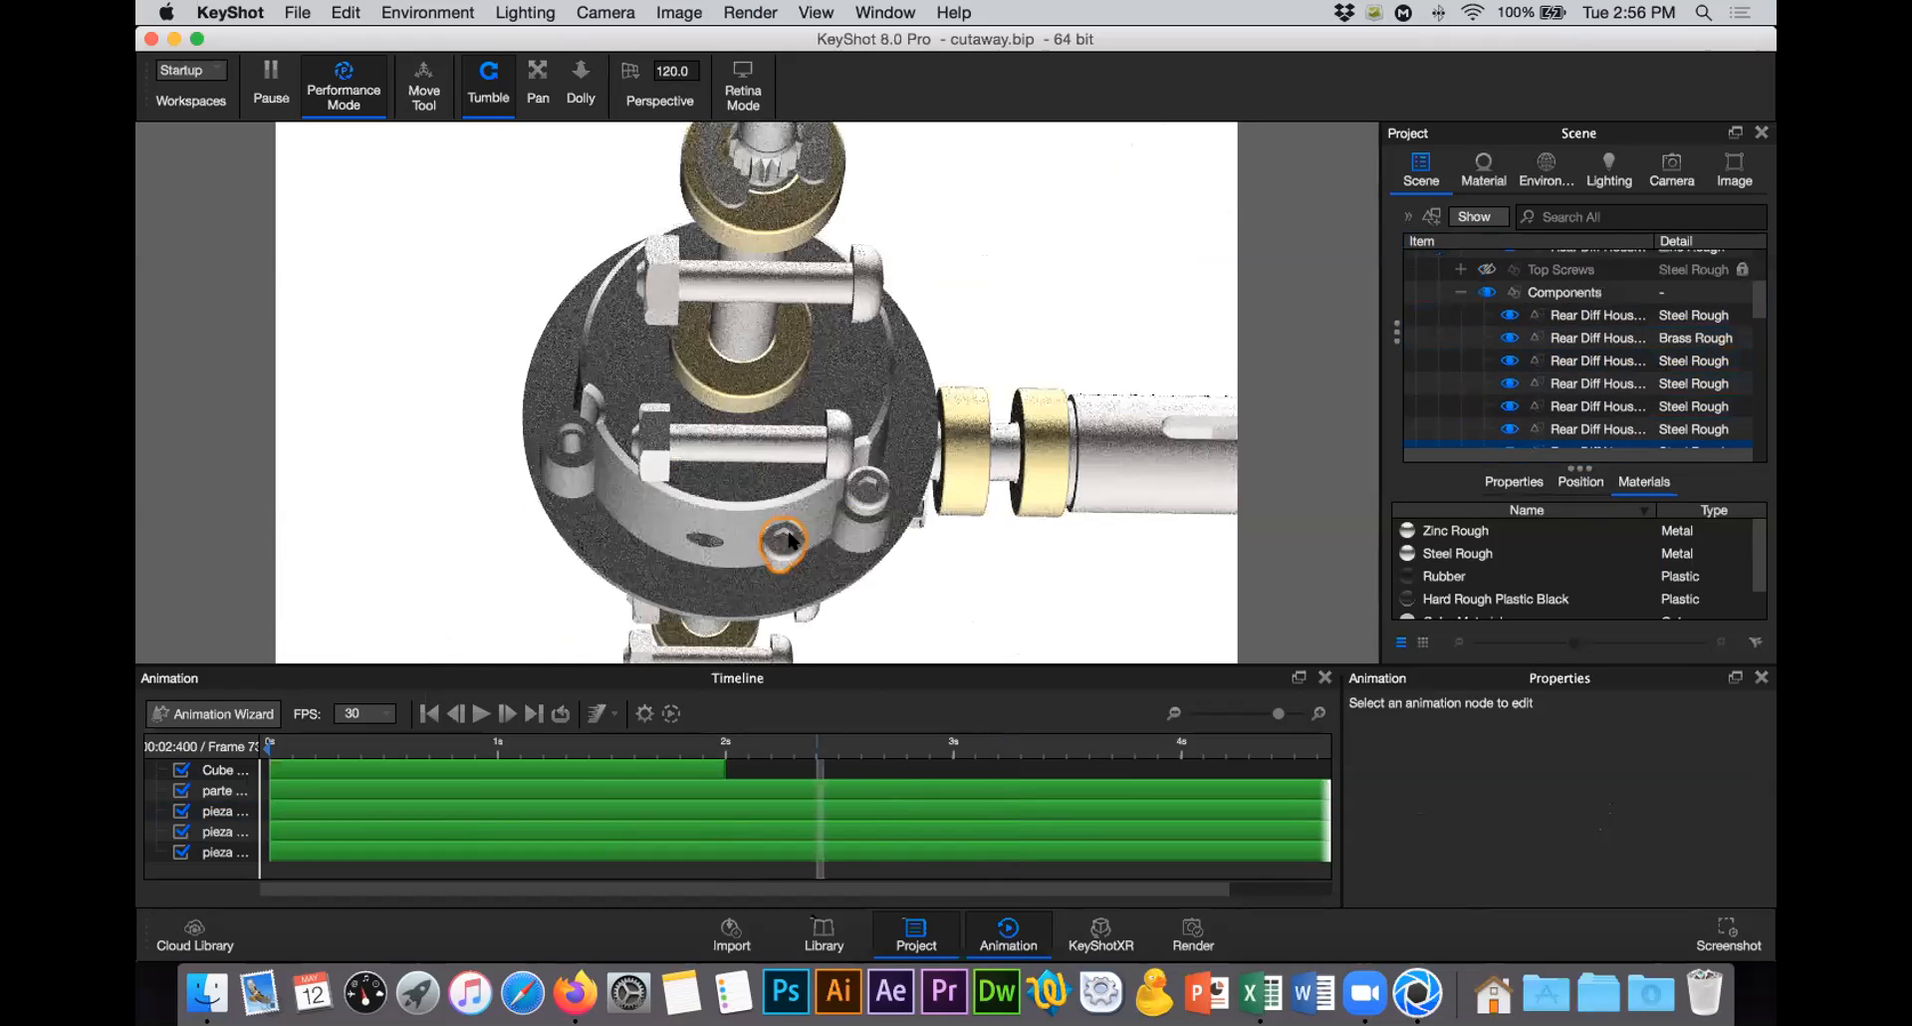
scroll(1604, 388, down, 1)
scroll(1571, 348, up, 1)
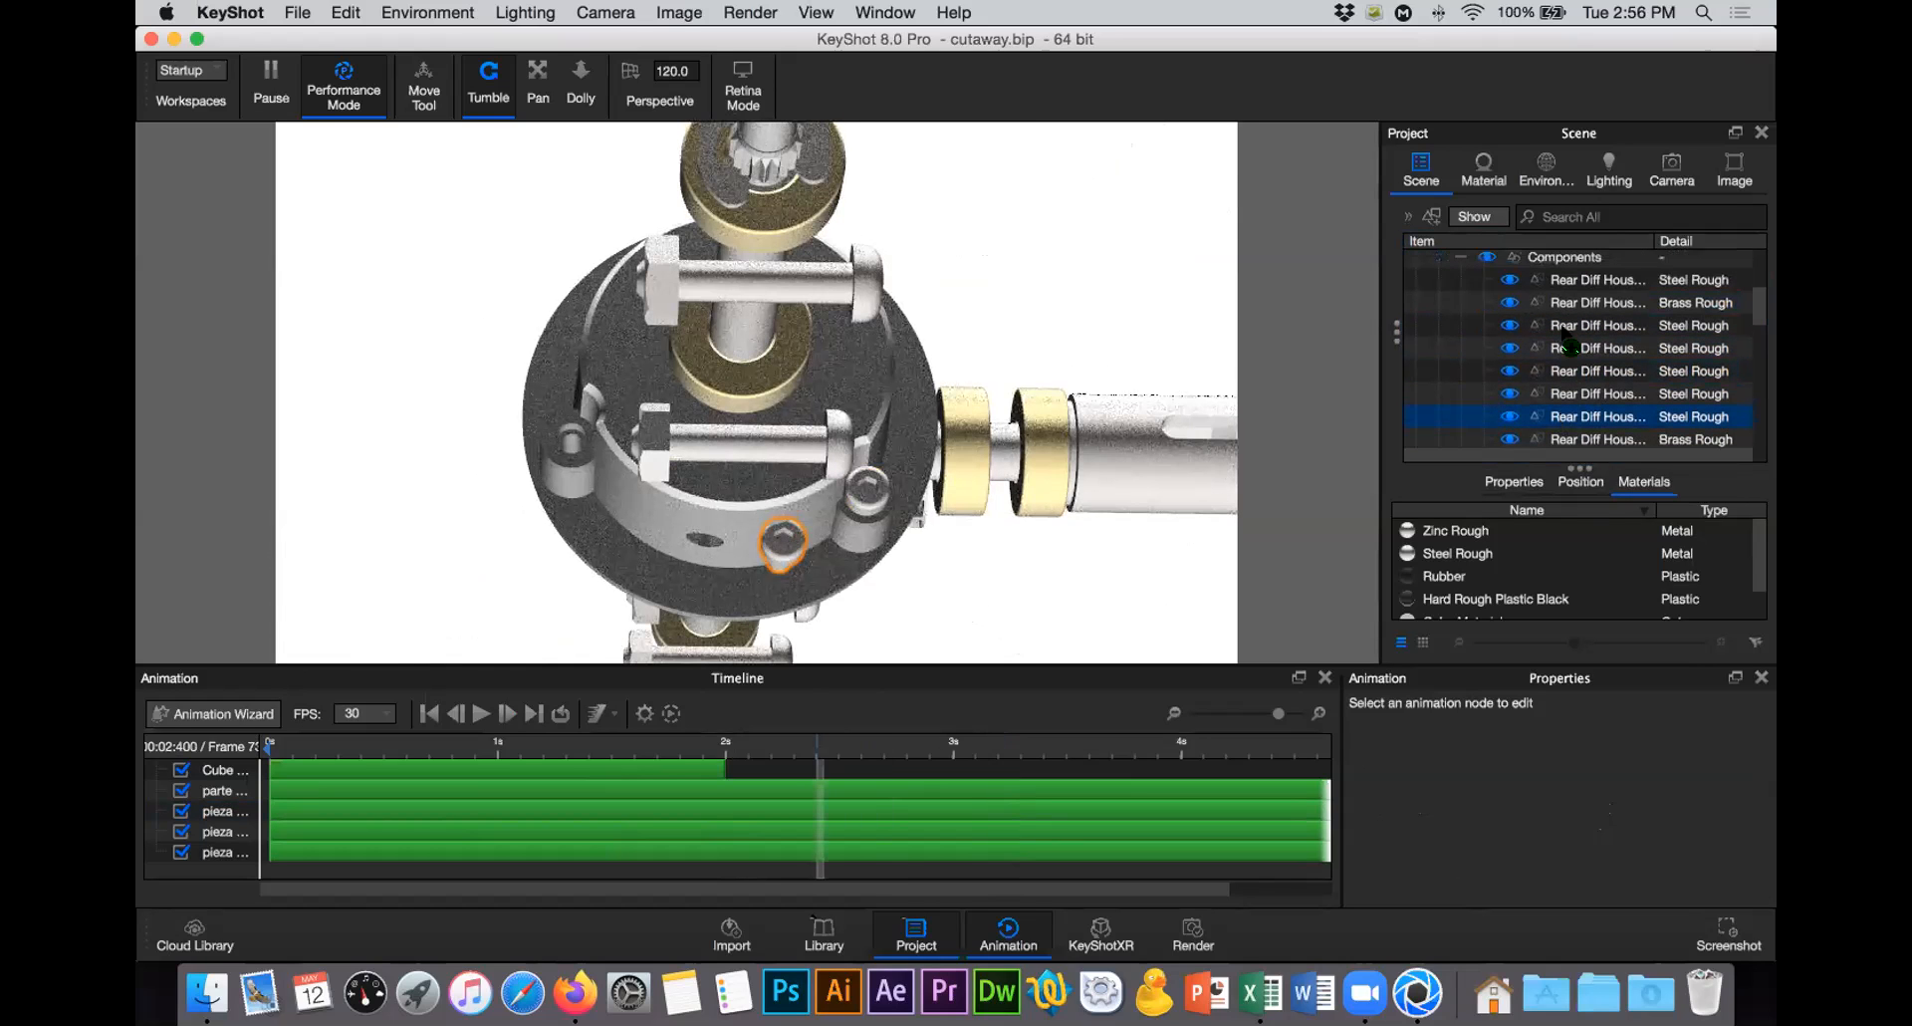
scroll(1571, 348, up, 5)
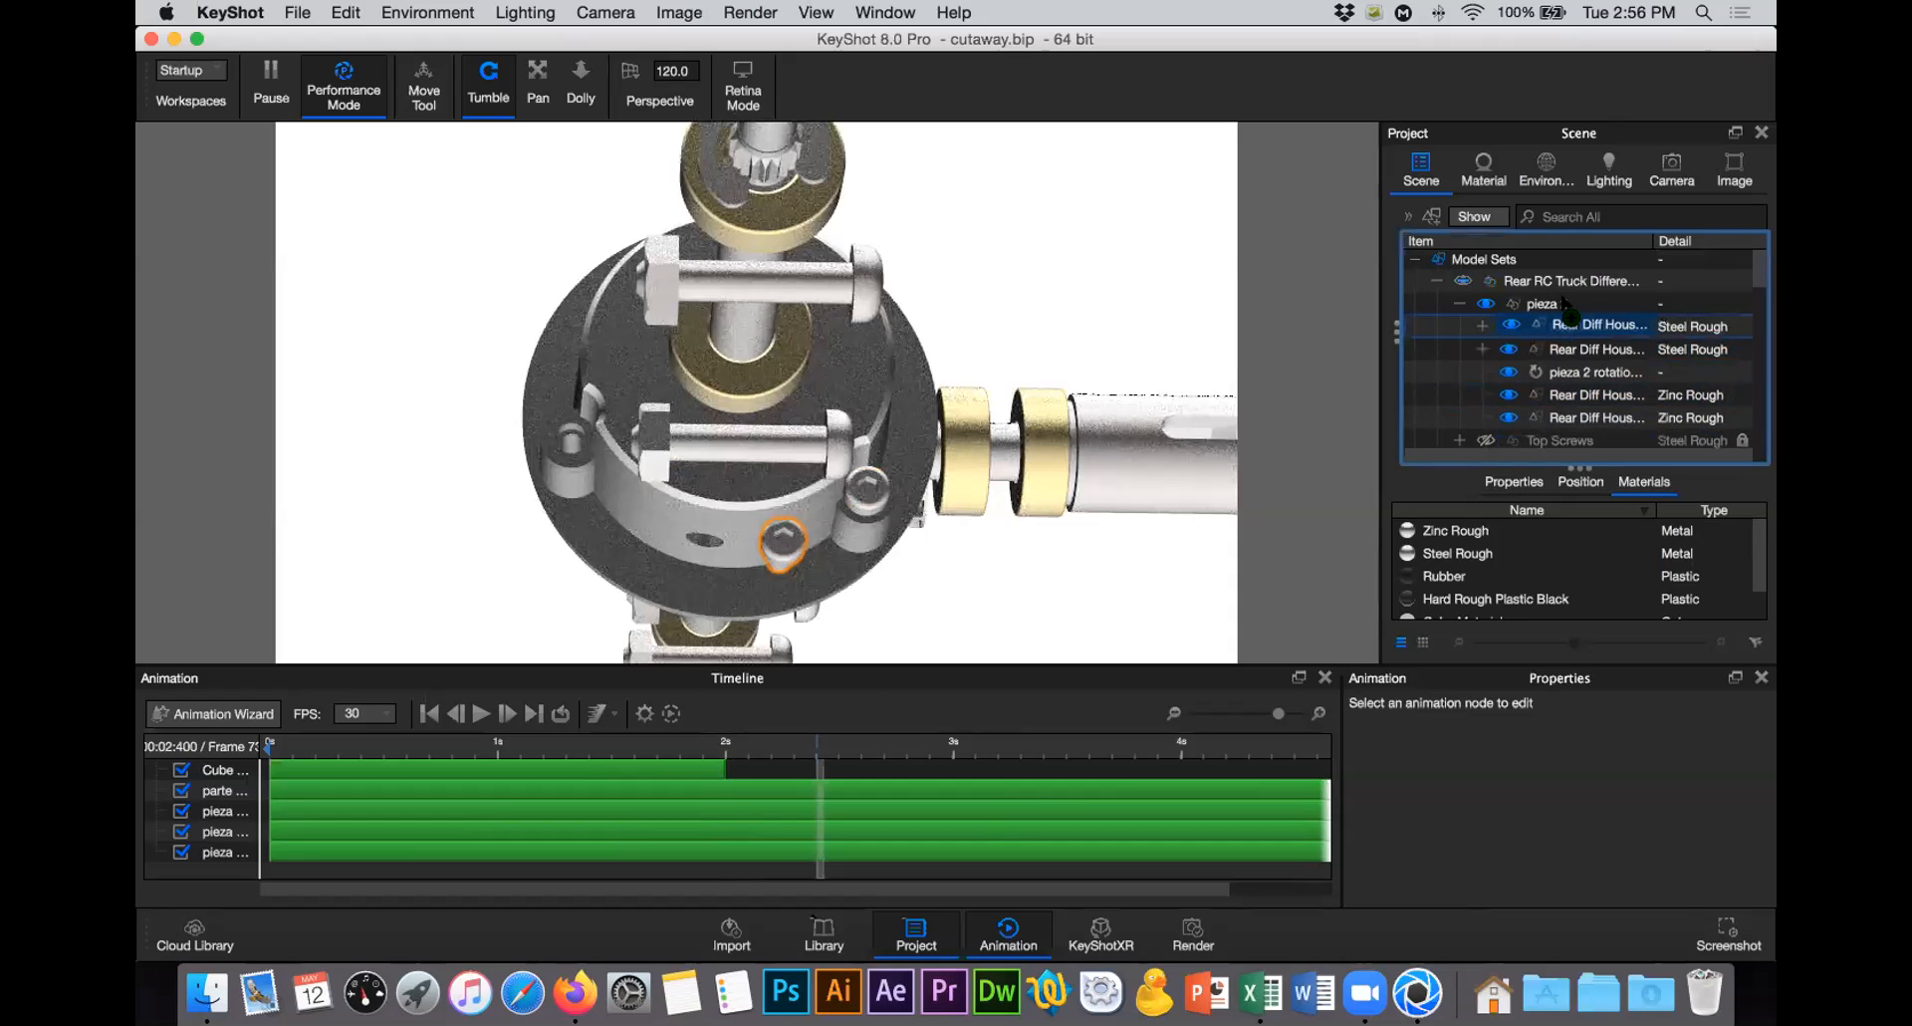
drag(1566, 307, 1554, 319)
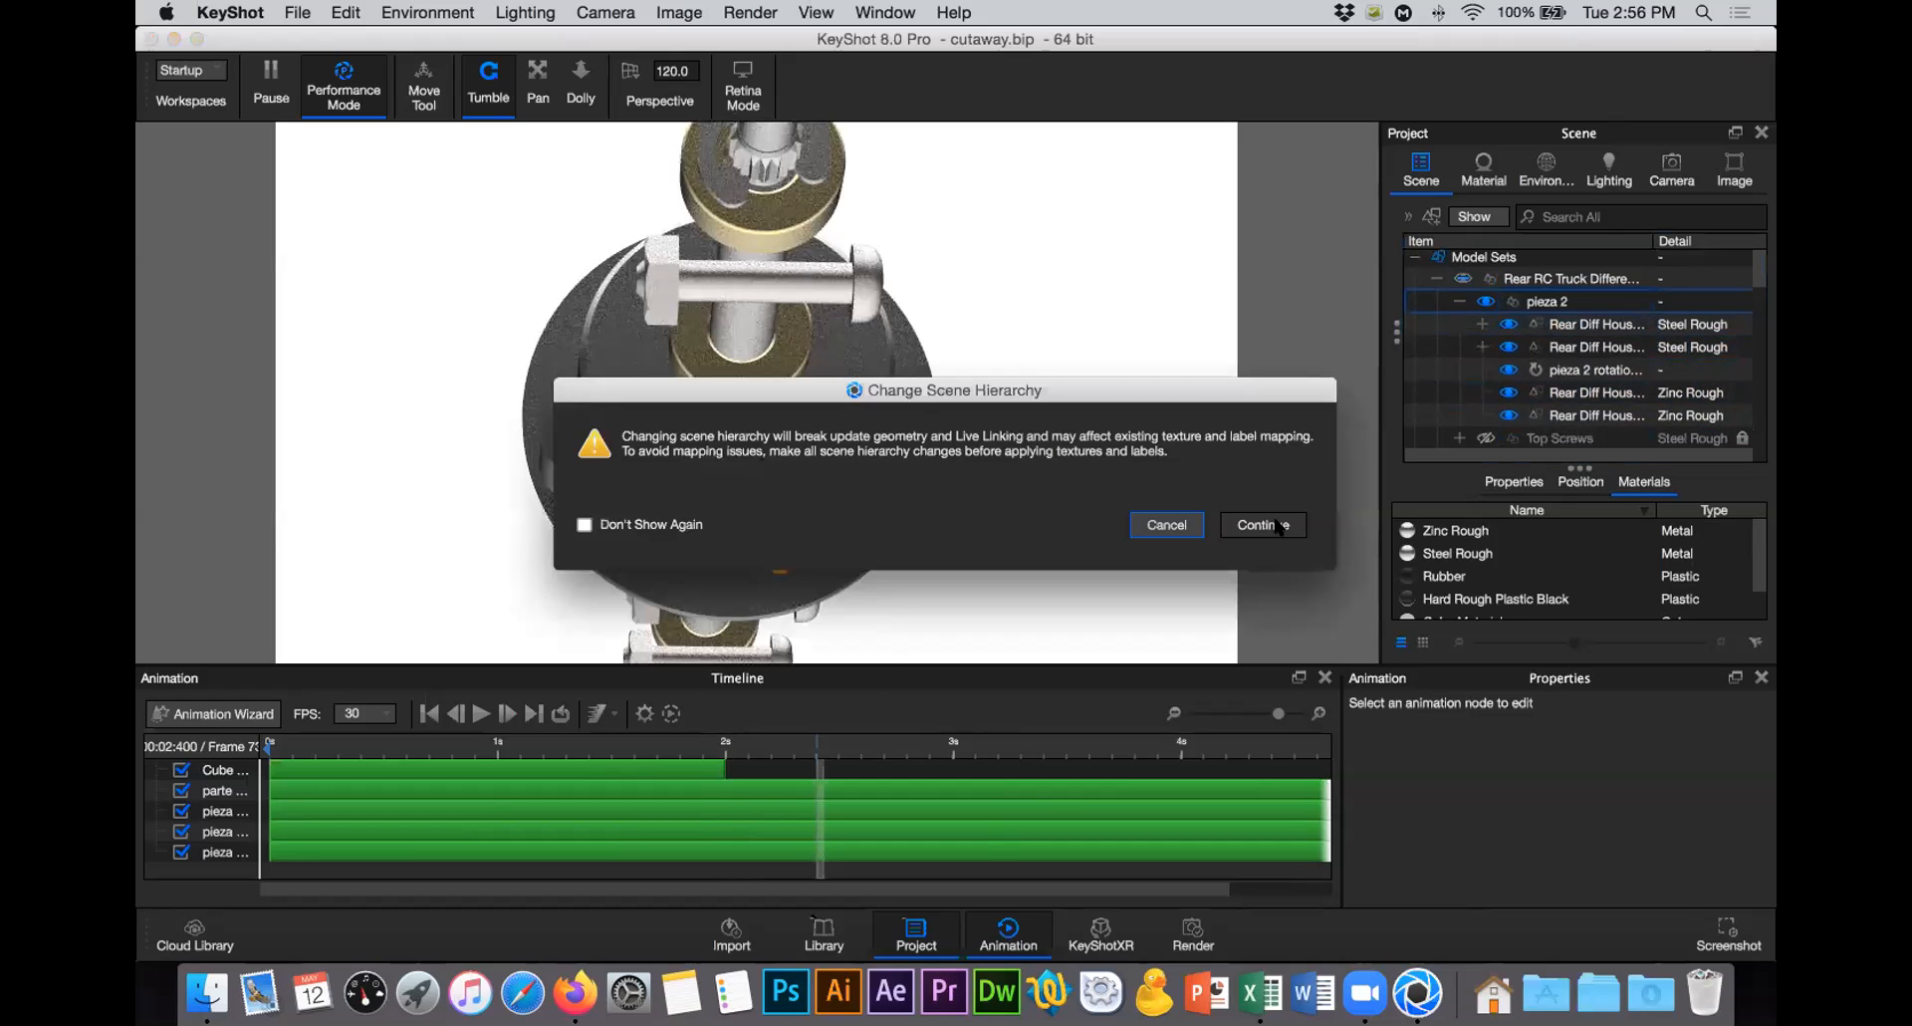
click(1263, 525)
Step: Paste the copied rotation animation onto the screw added to pieza 2 and preview its motion at several times
right_click(1587, 305)
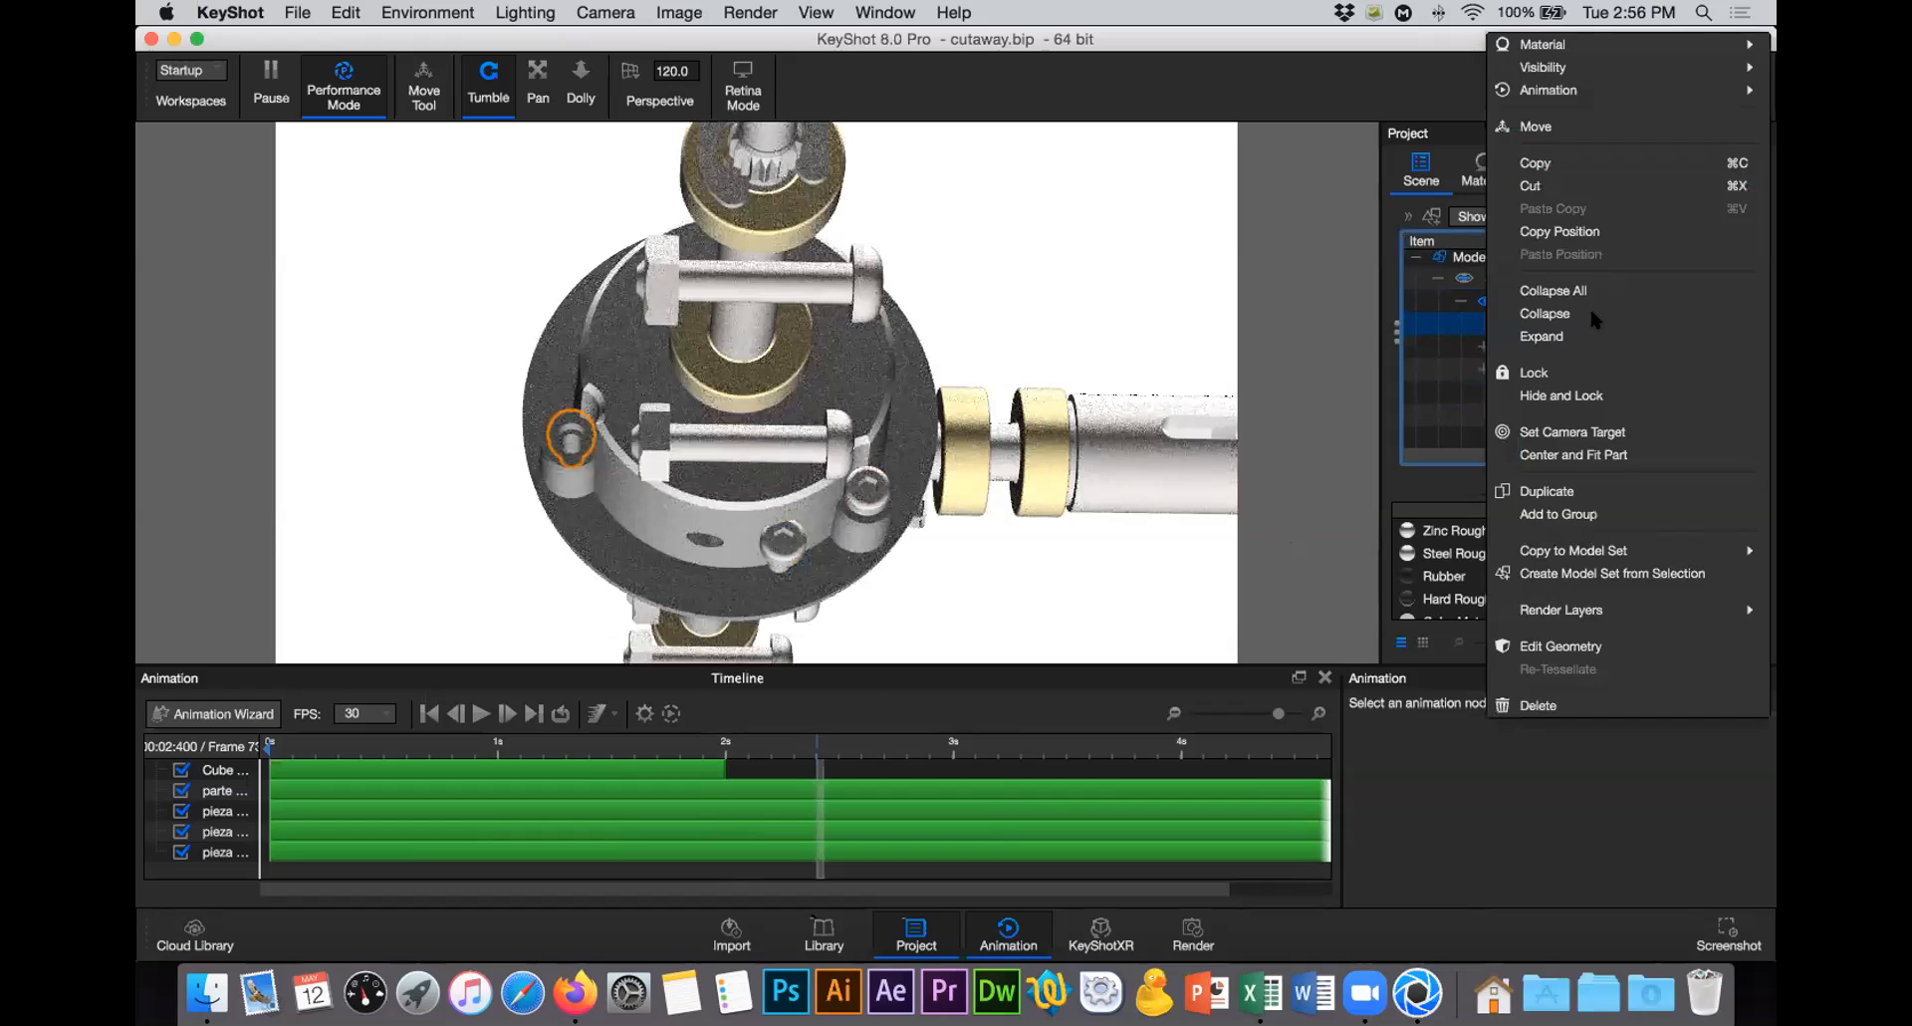
mouse_move(1549, 92)
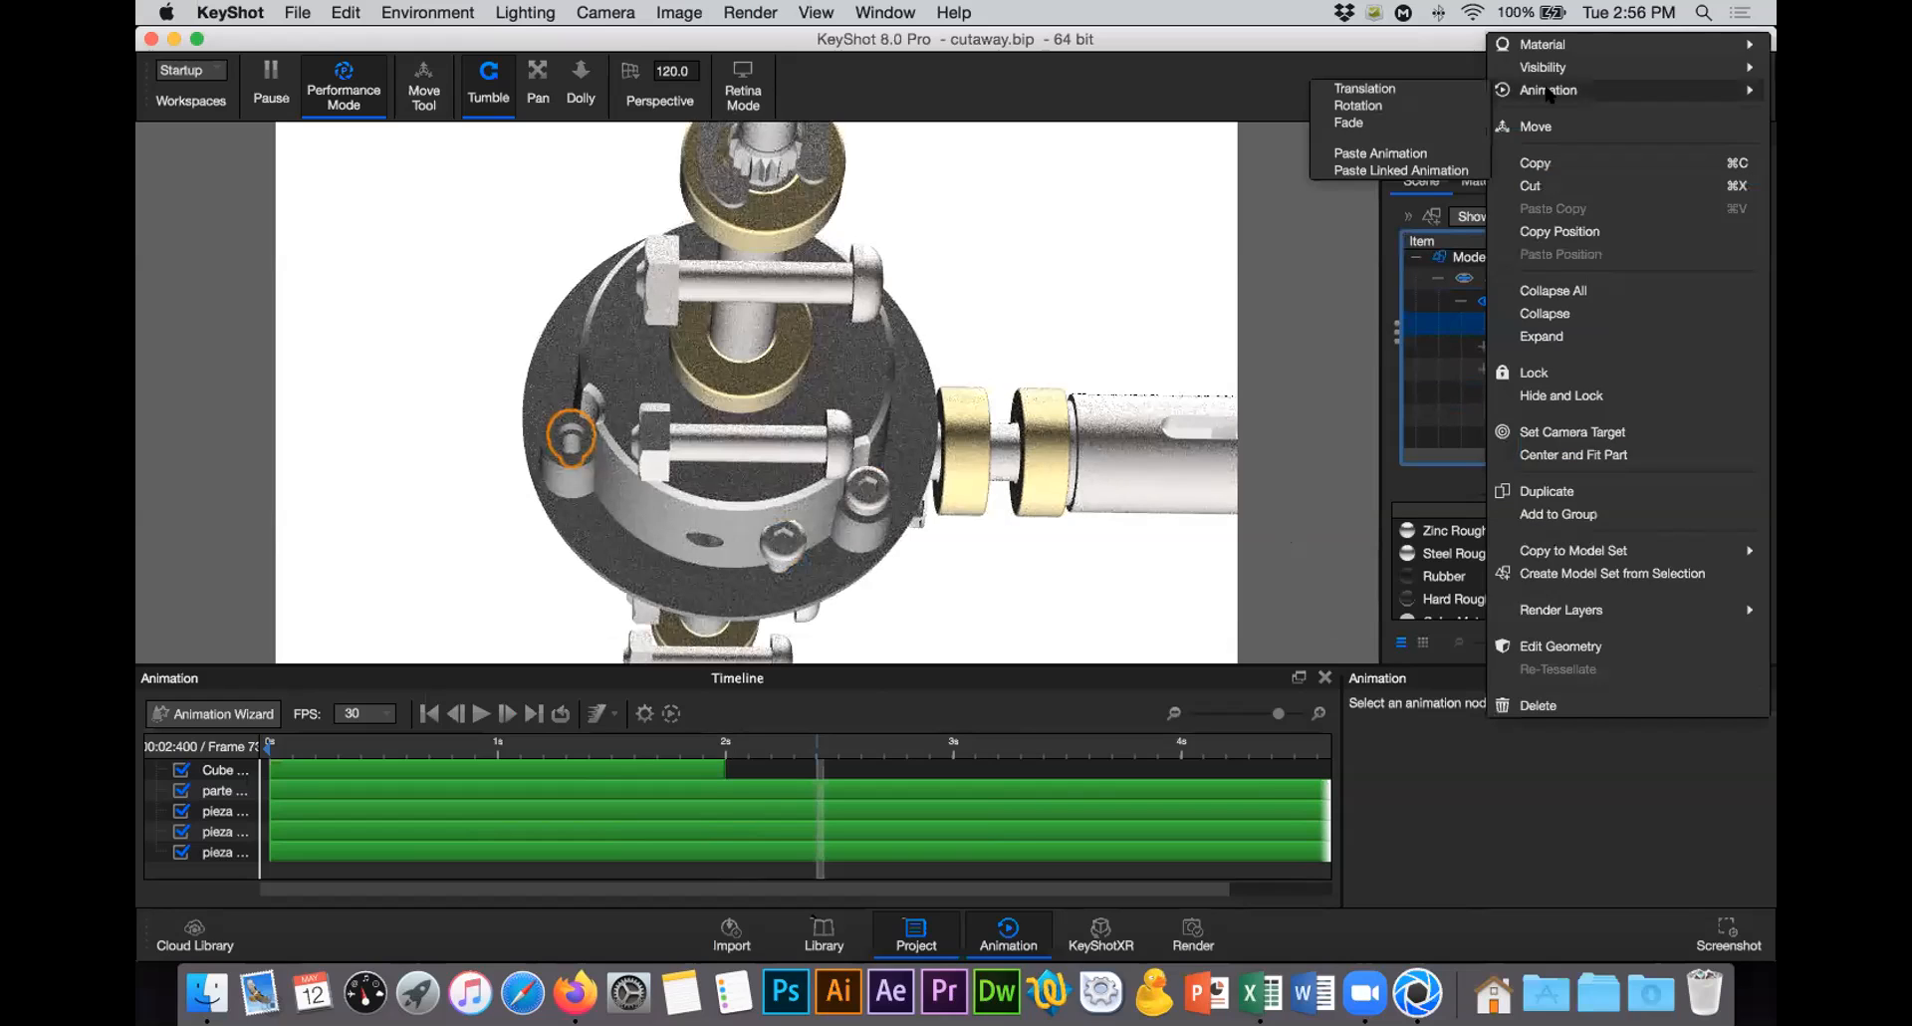
click(1374, 152)
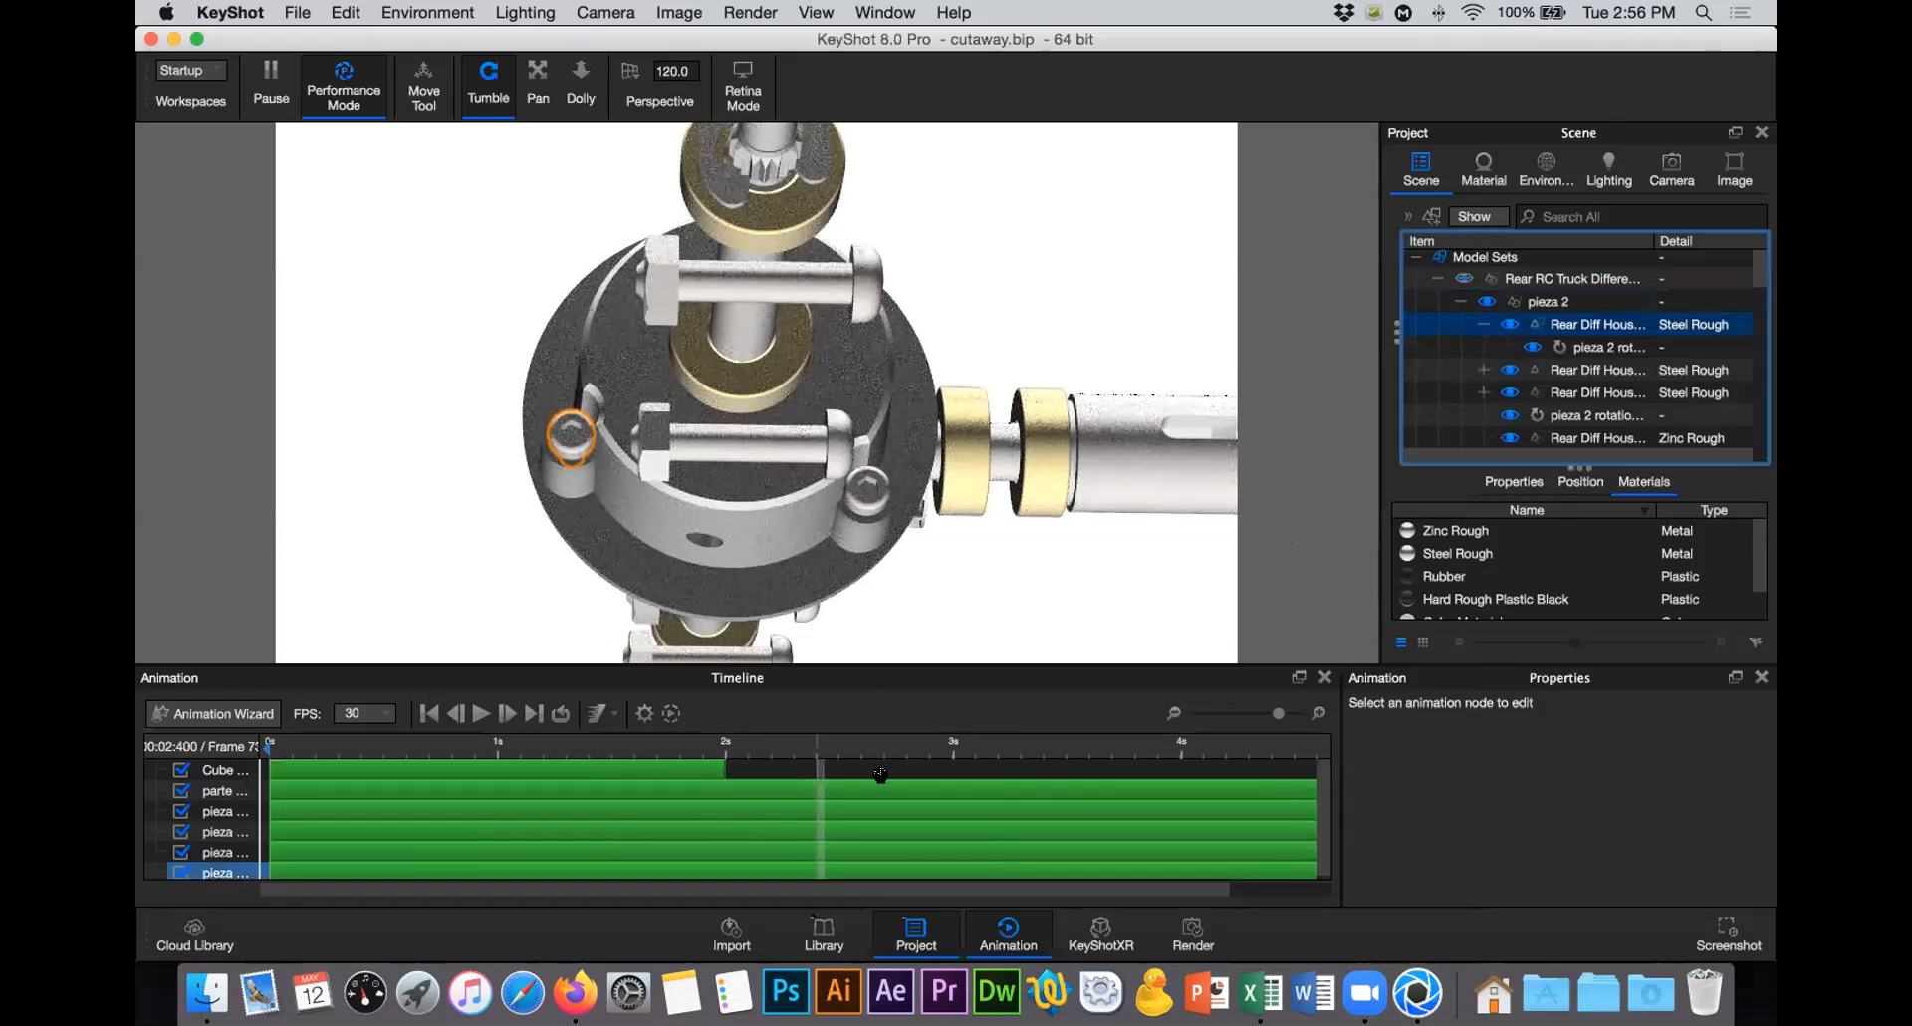
click(817, 620)
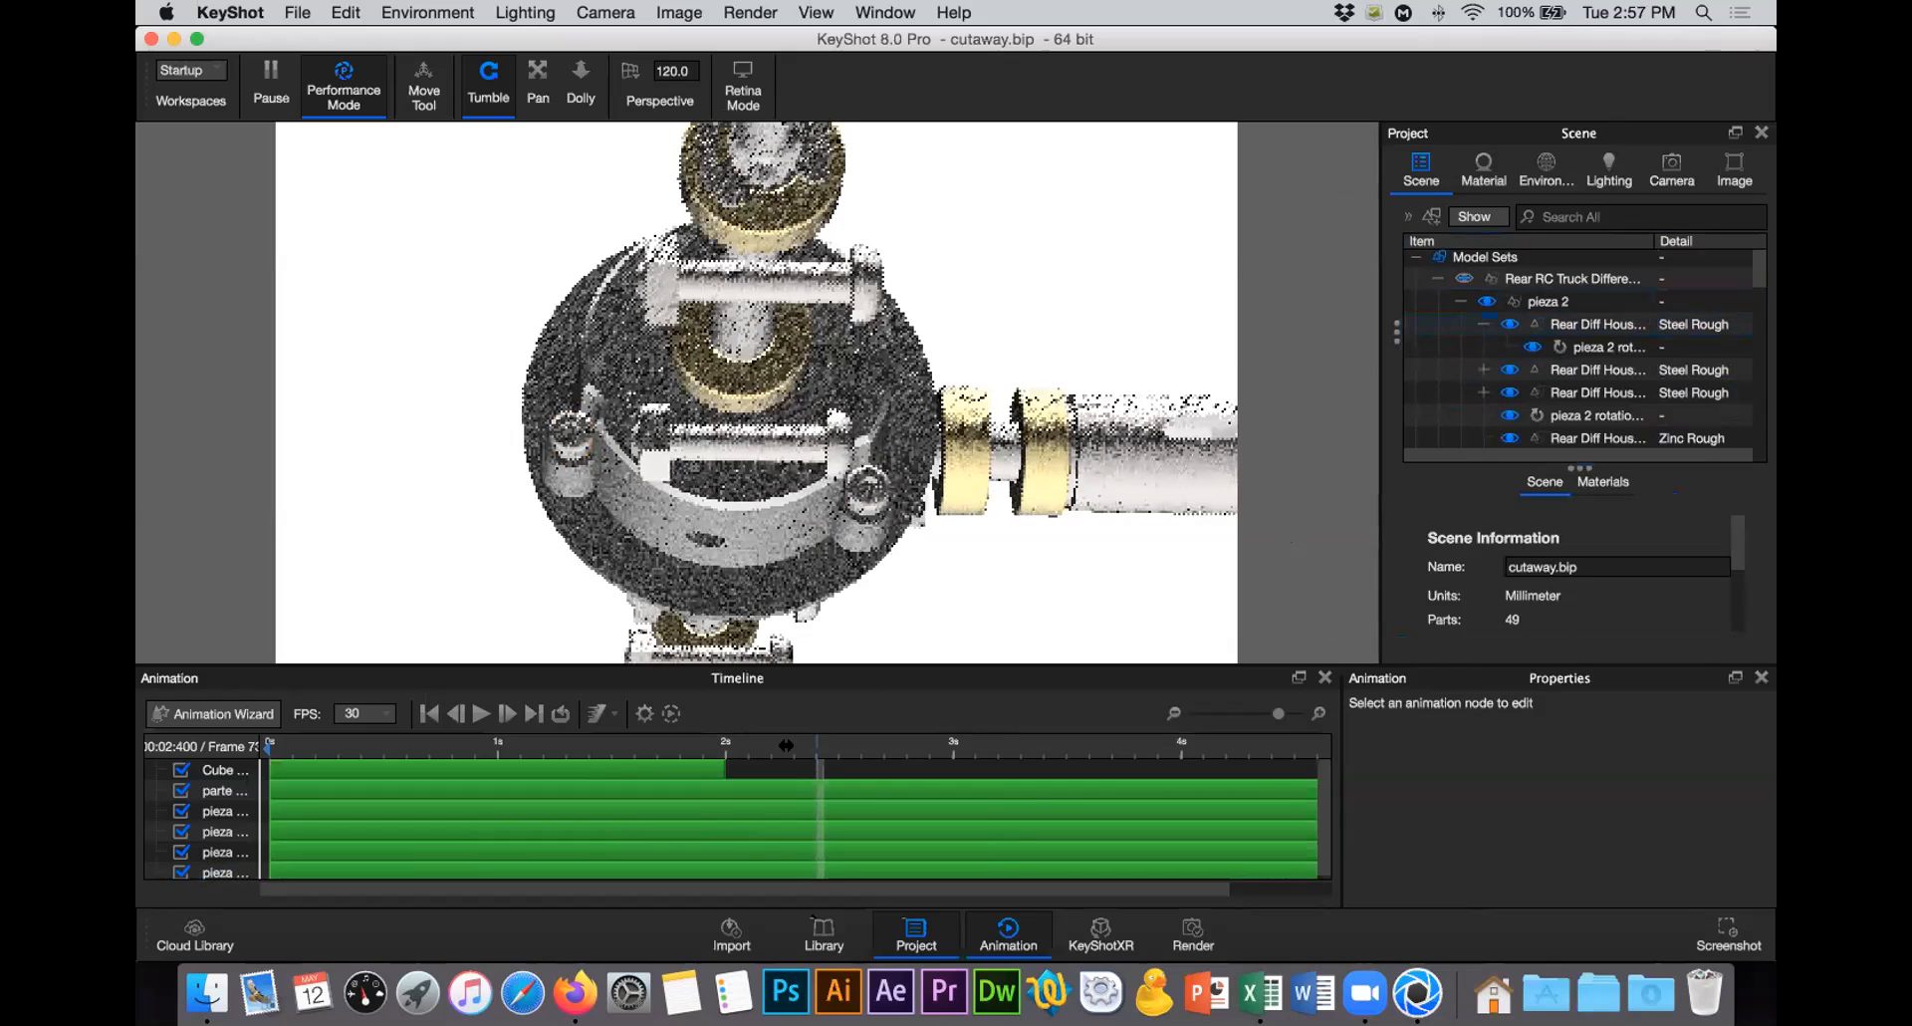
click(456, 759)
click(429, 761)
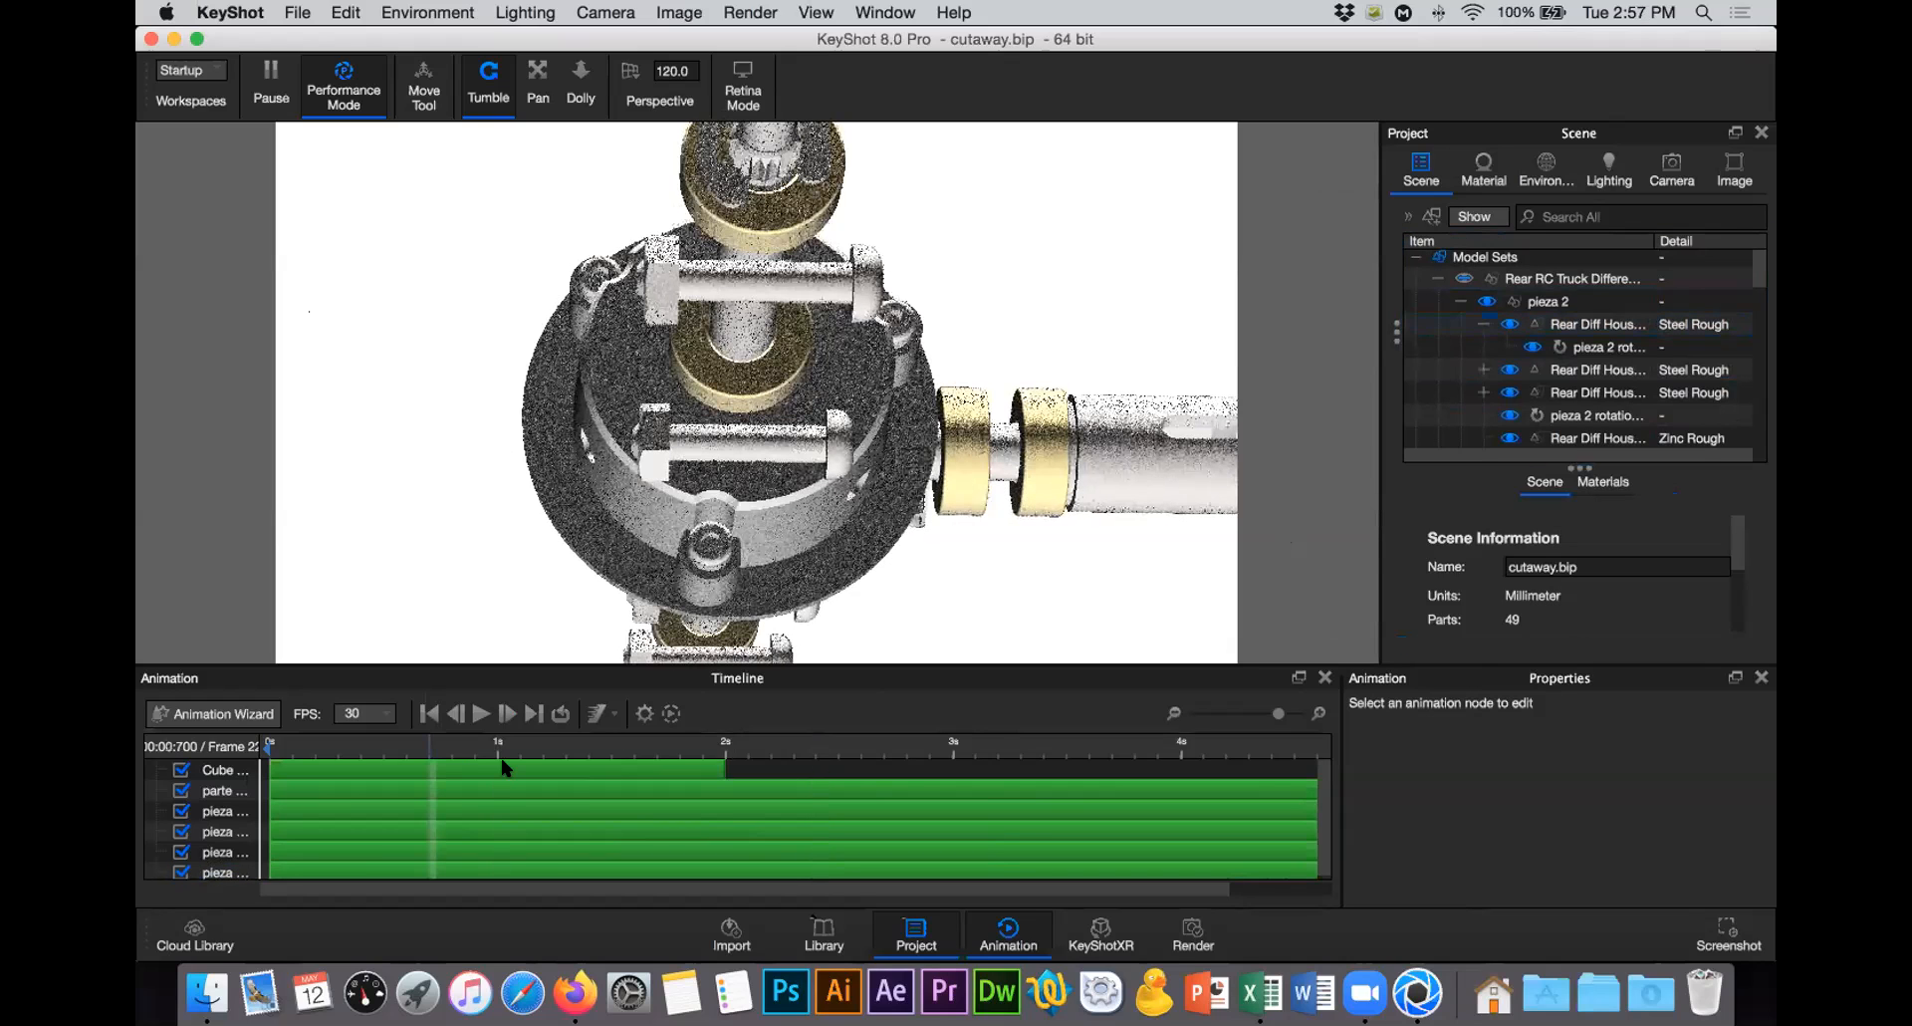
click(554, 767)
click(608, 767)
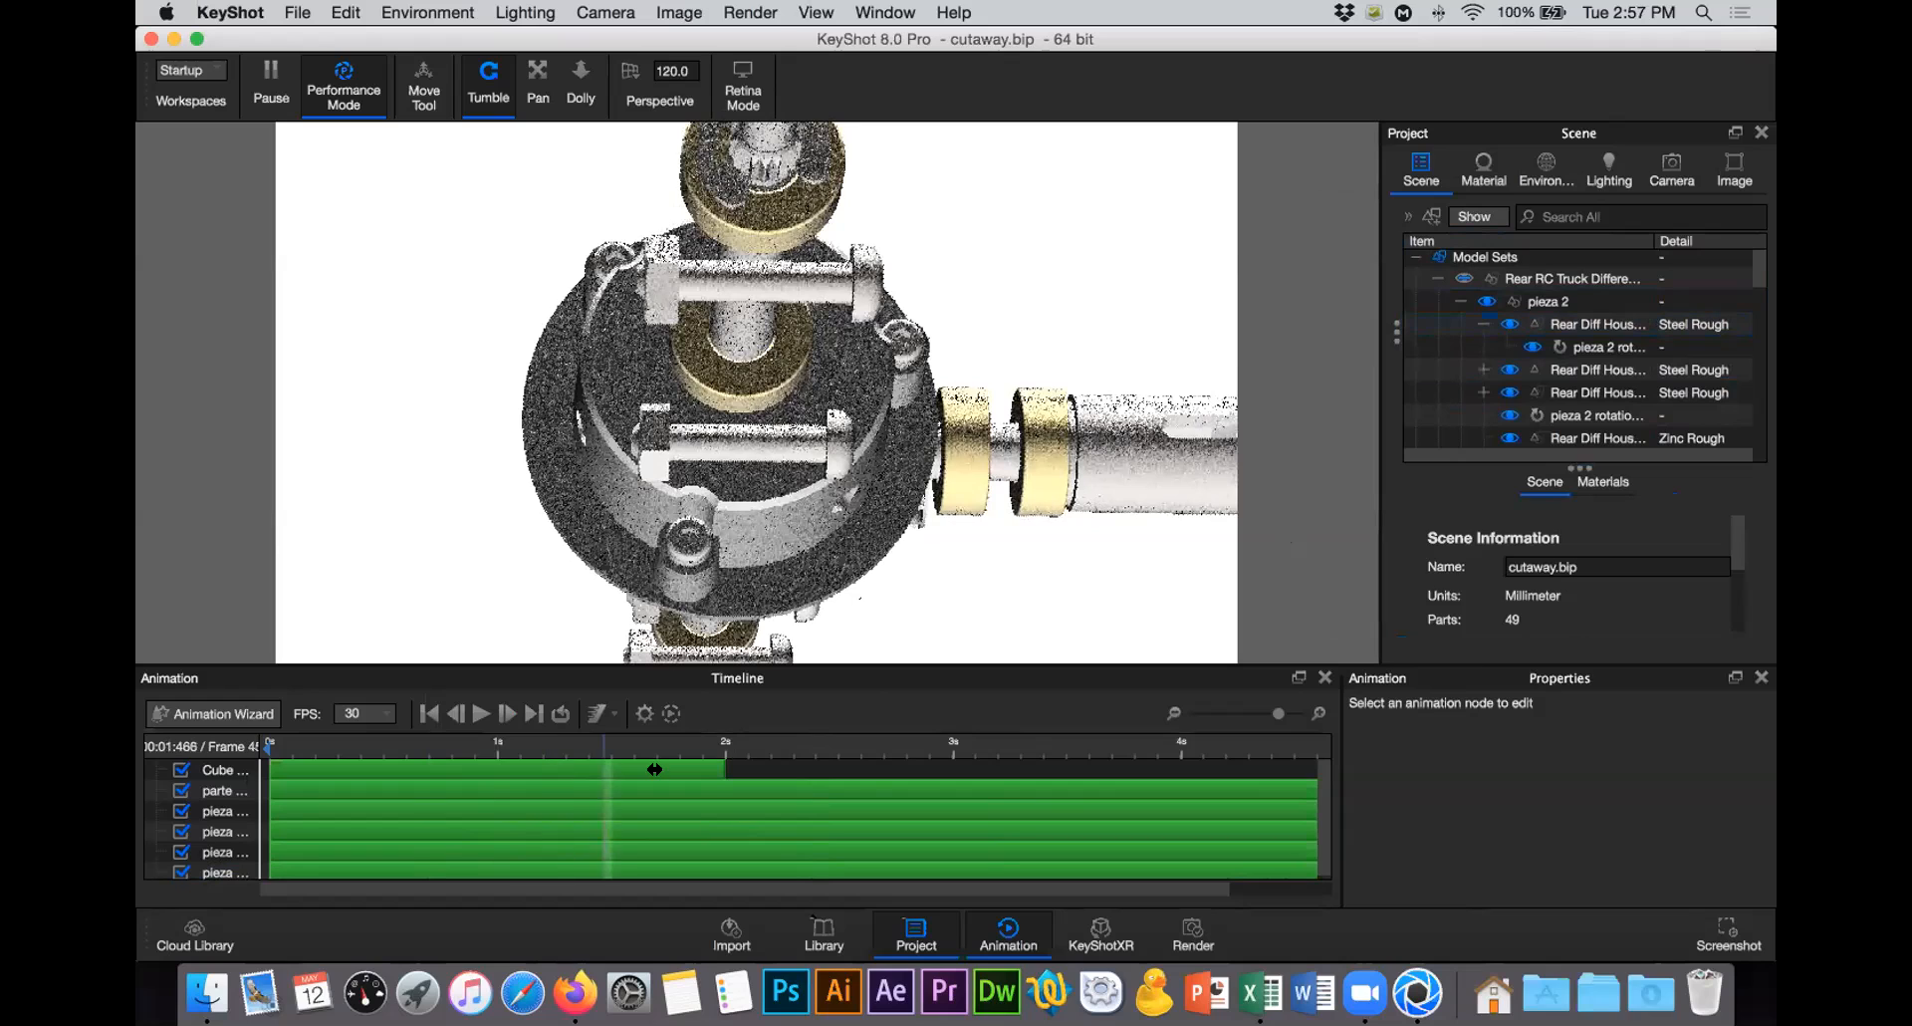
click(672, 769)
Step: Show the Case group again and return to an angled overview of the whole cutaway assembly
scroll(1494, 341, down, 5)
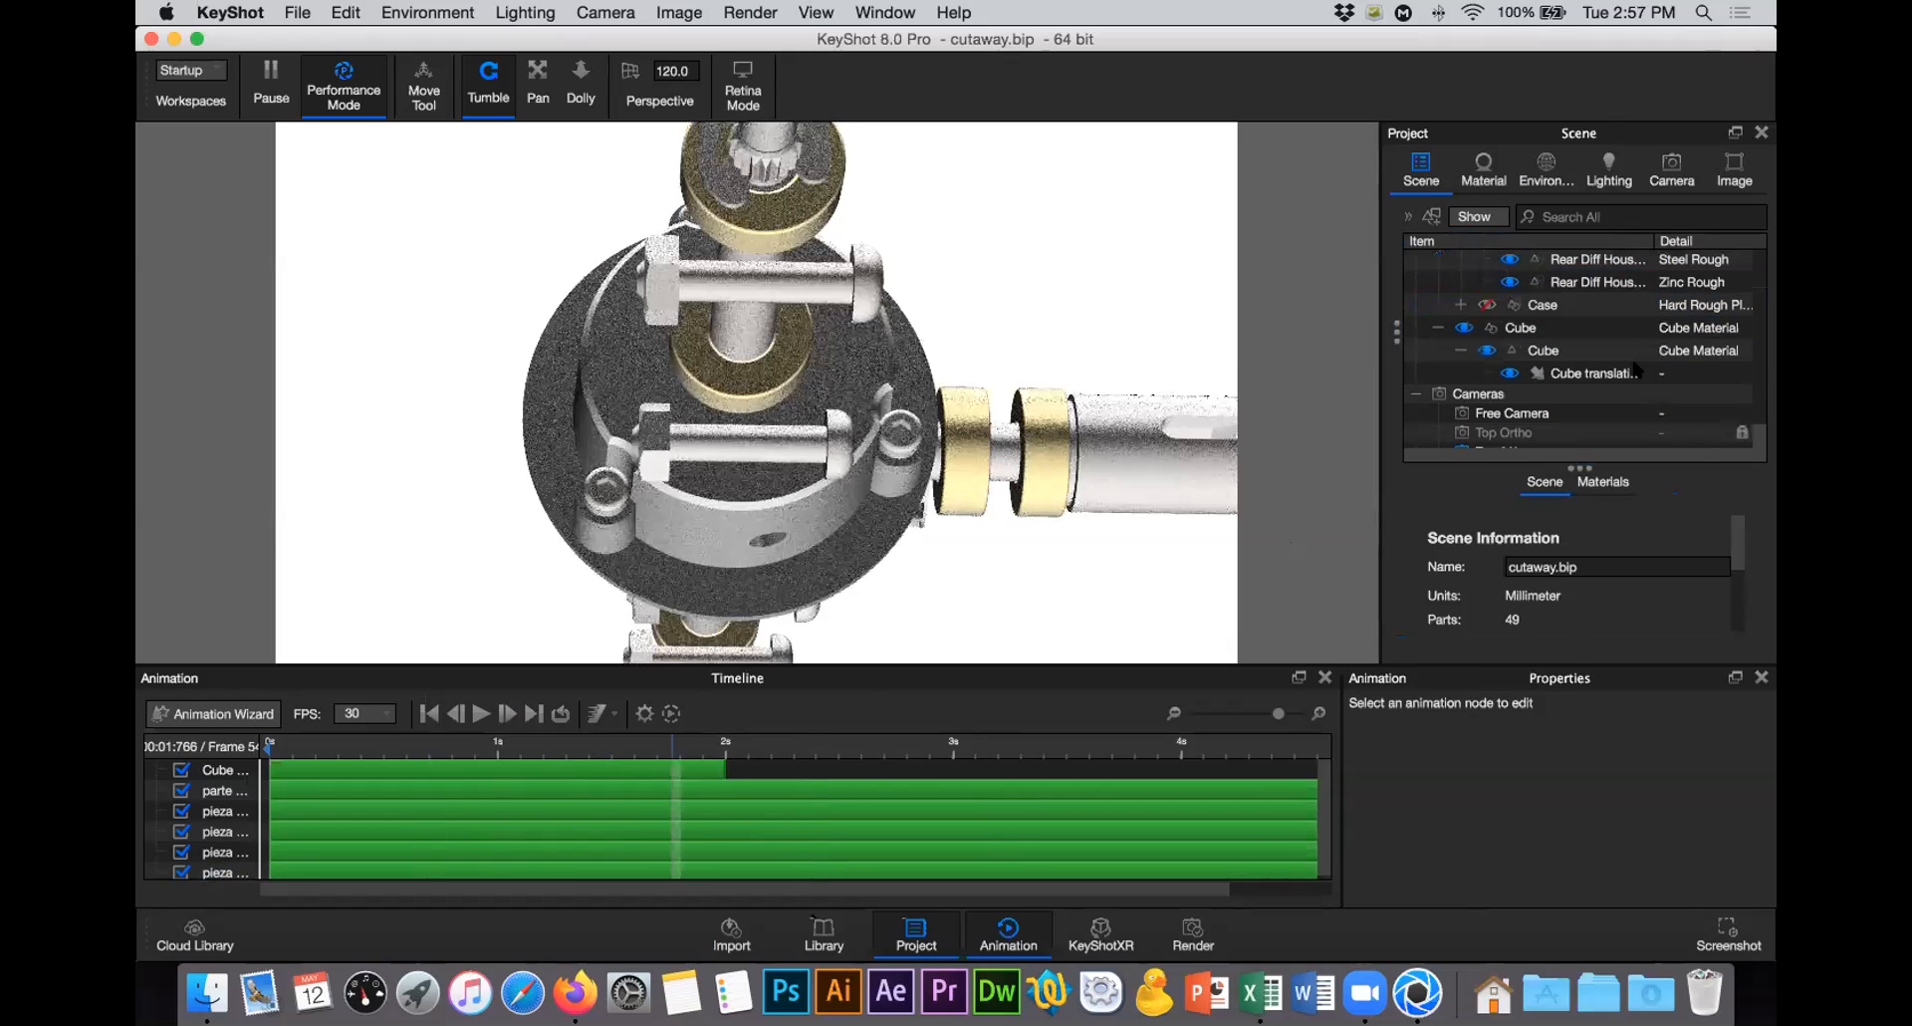
click(1486, 305)
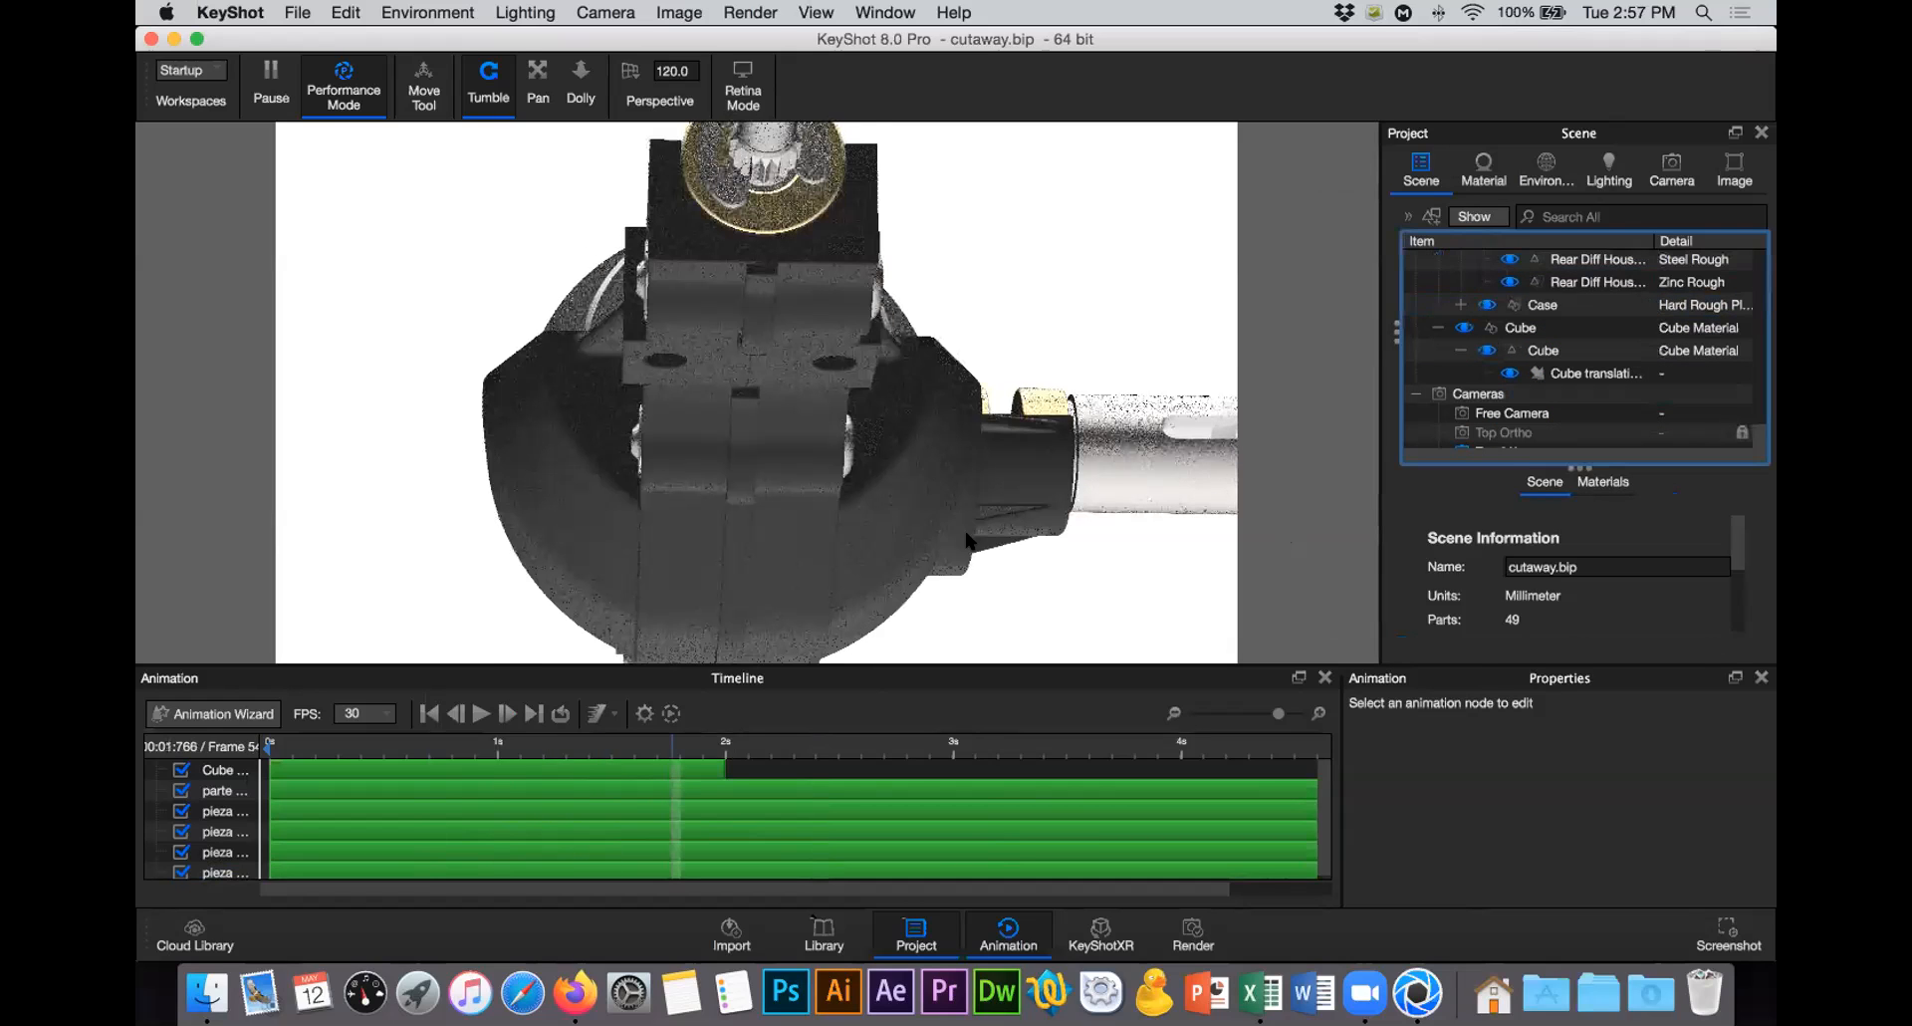
drag(710, 518, 825, 461)
scroll(825, 463, down, 5)
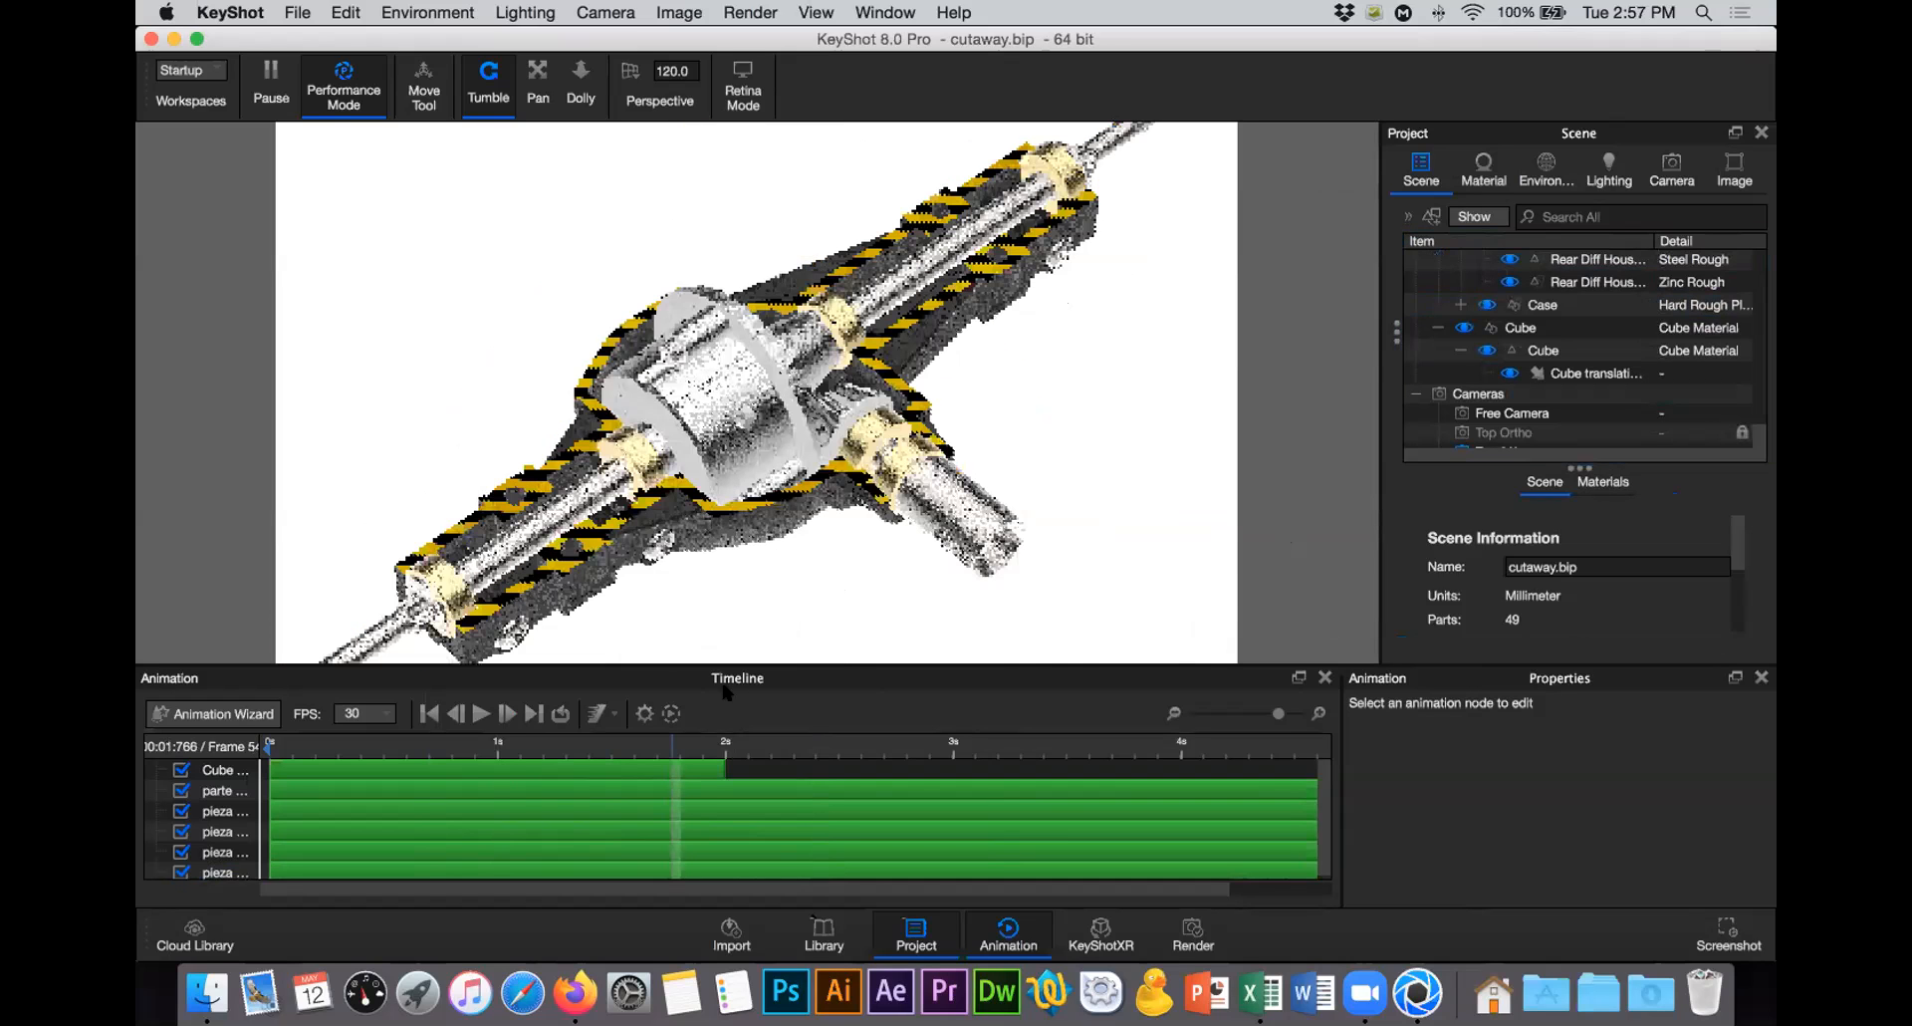
Step: Preview the cube's cutaway motion and the housing rotation from the start of the animation to about 3 seconds
click(331, 743)
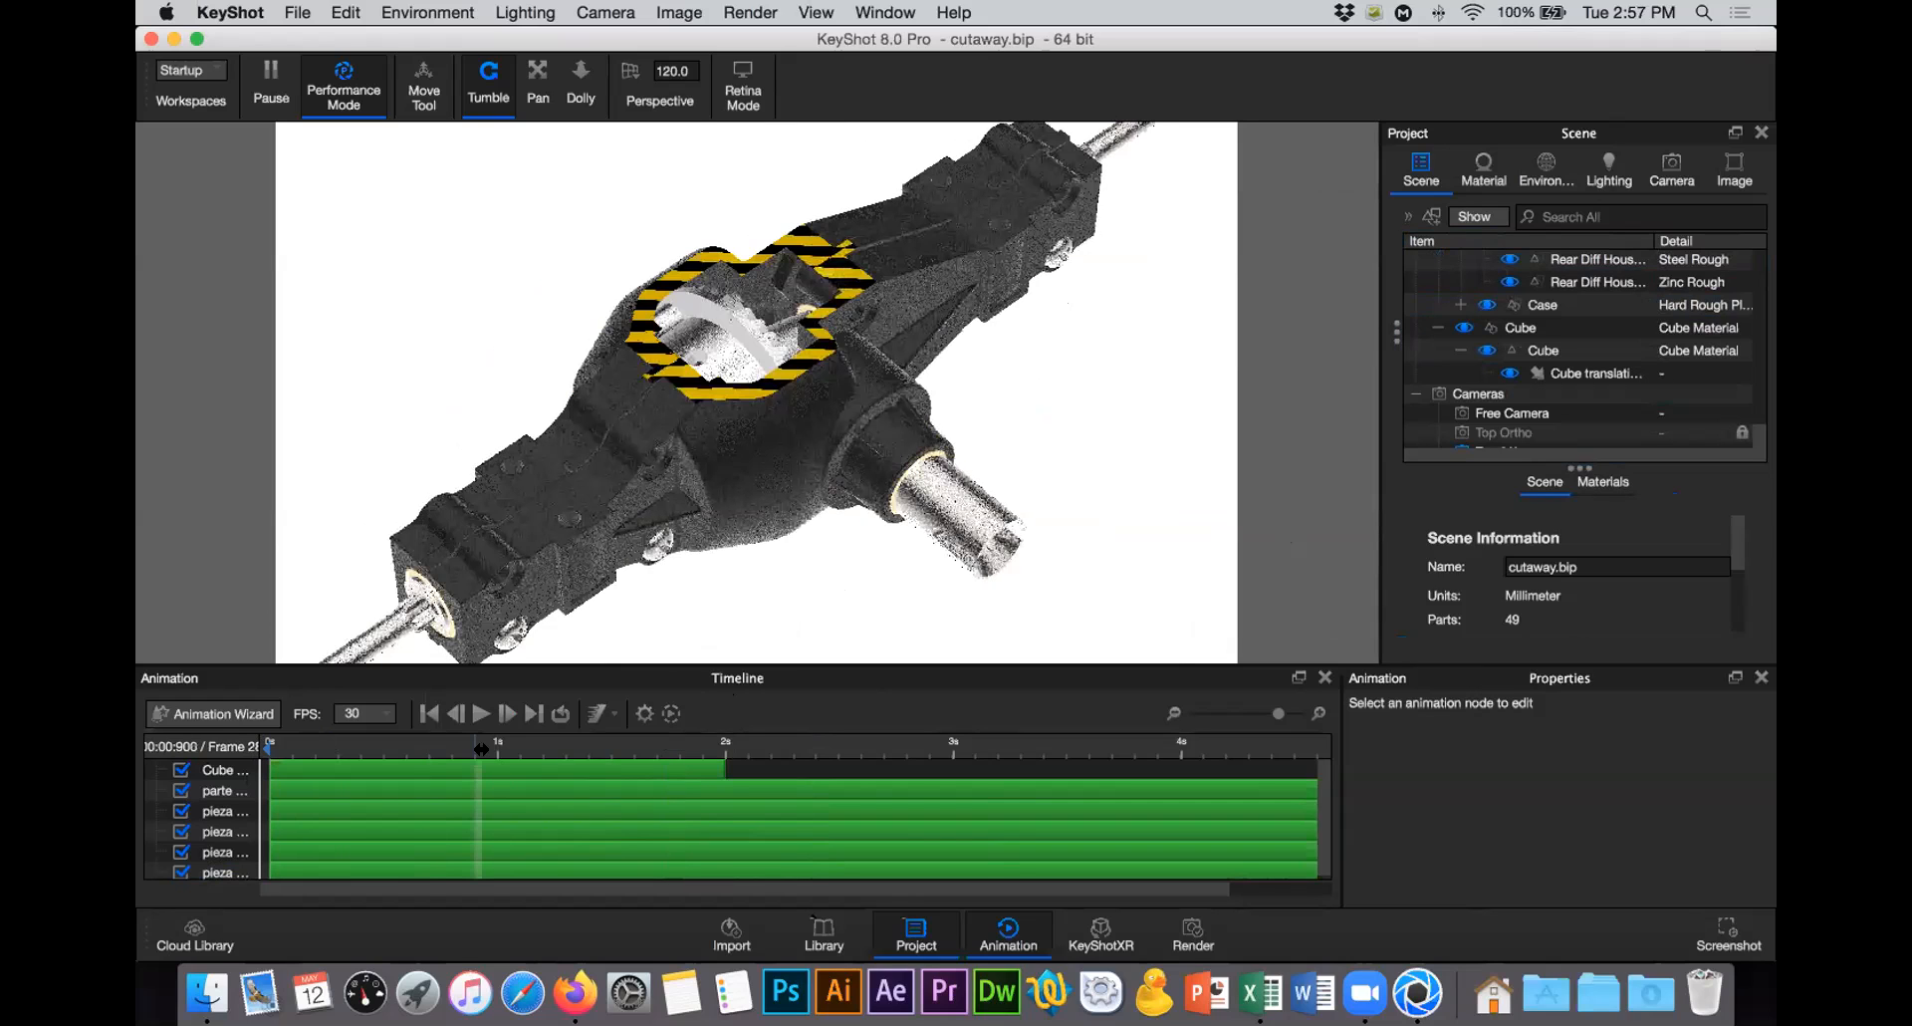
click(591, 757)
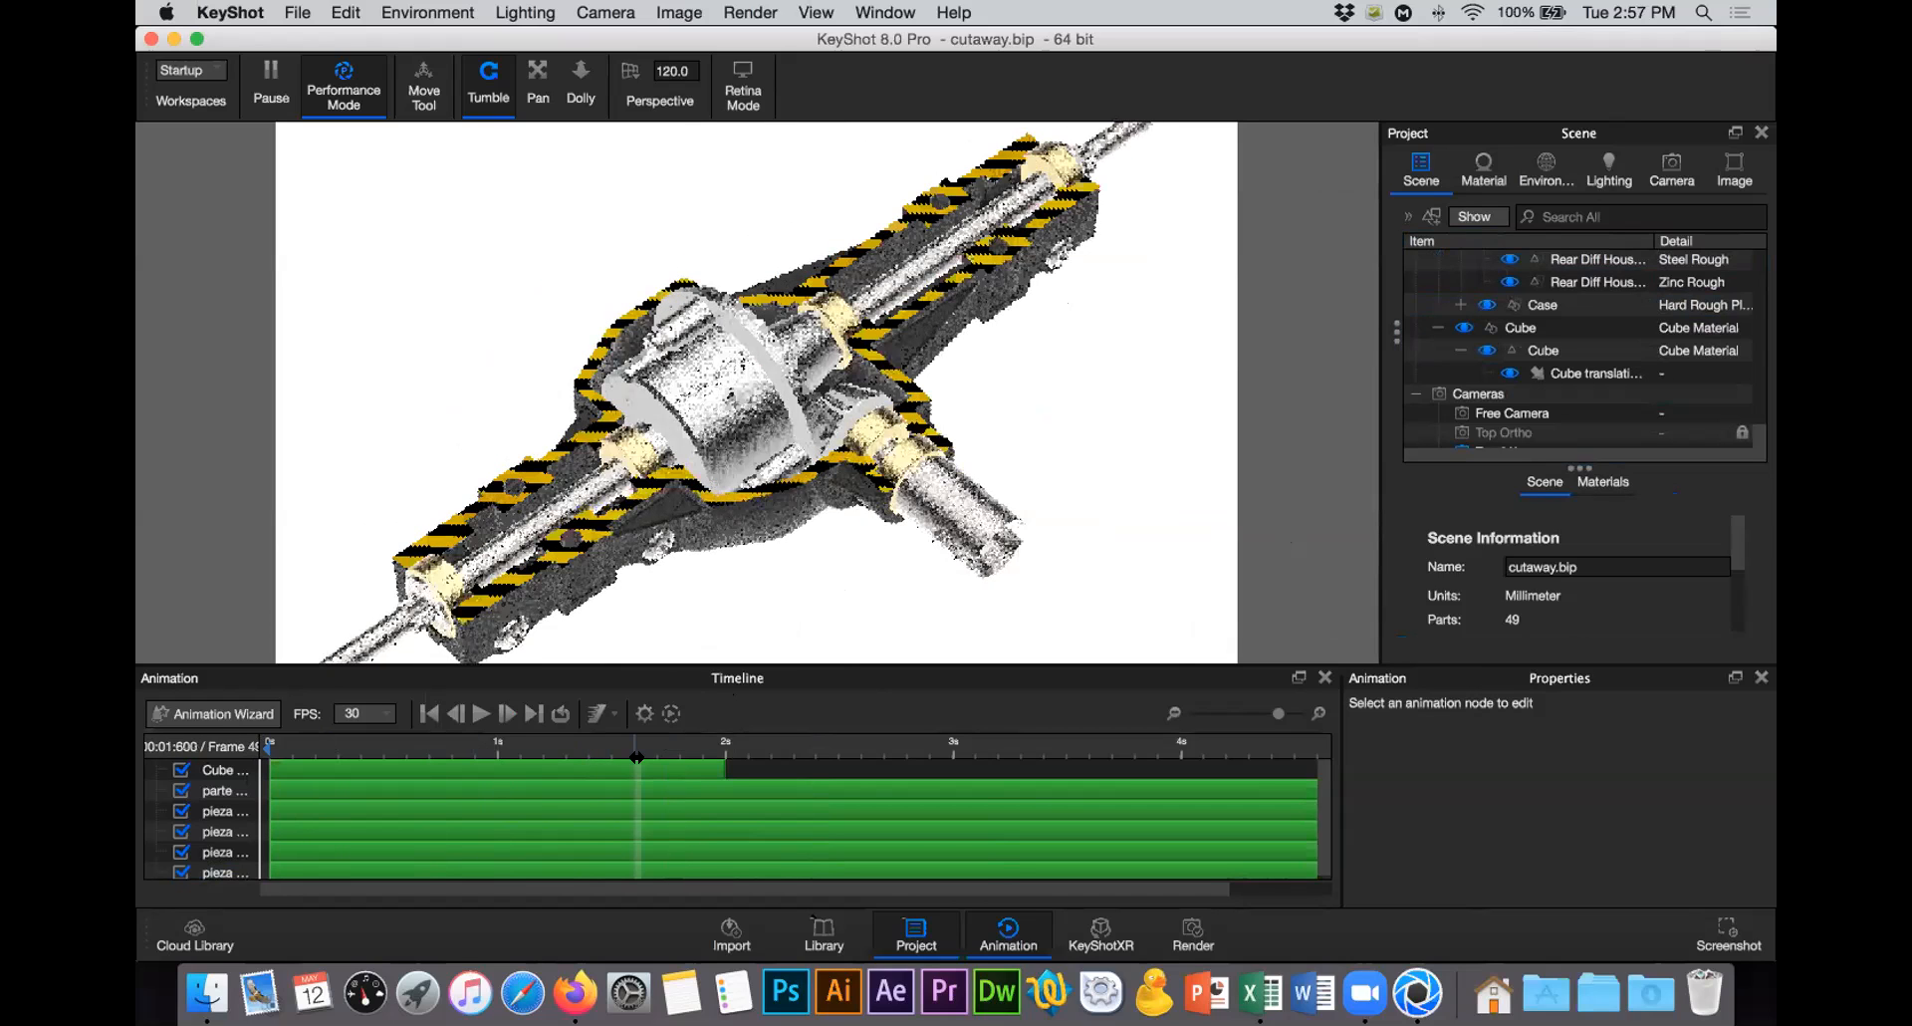
click(716, 756)
click(775, 757)
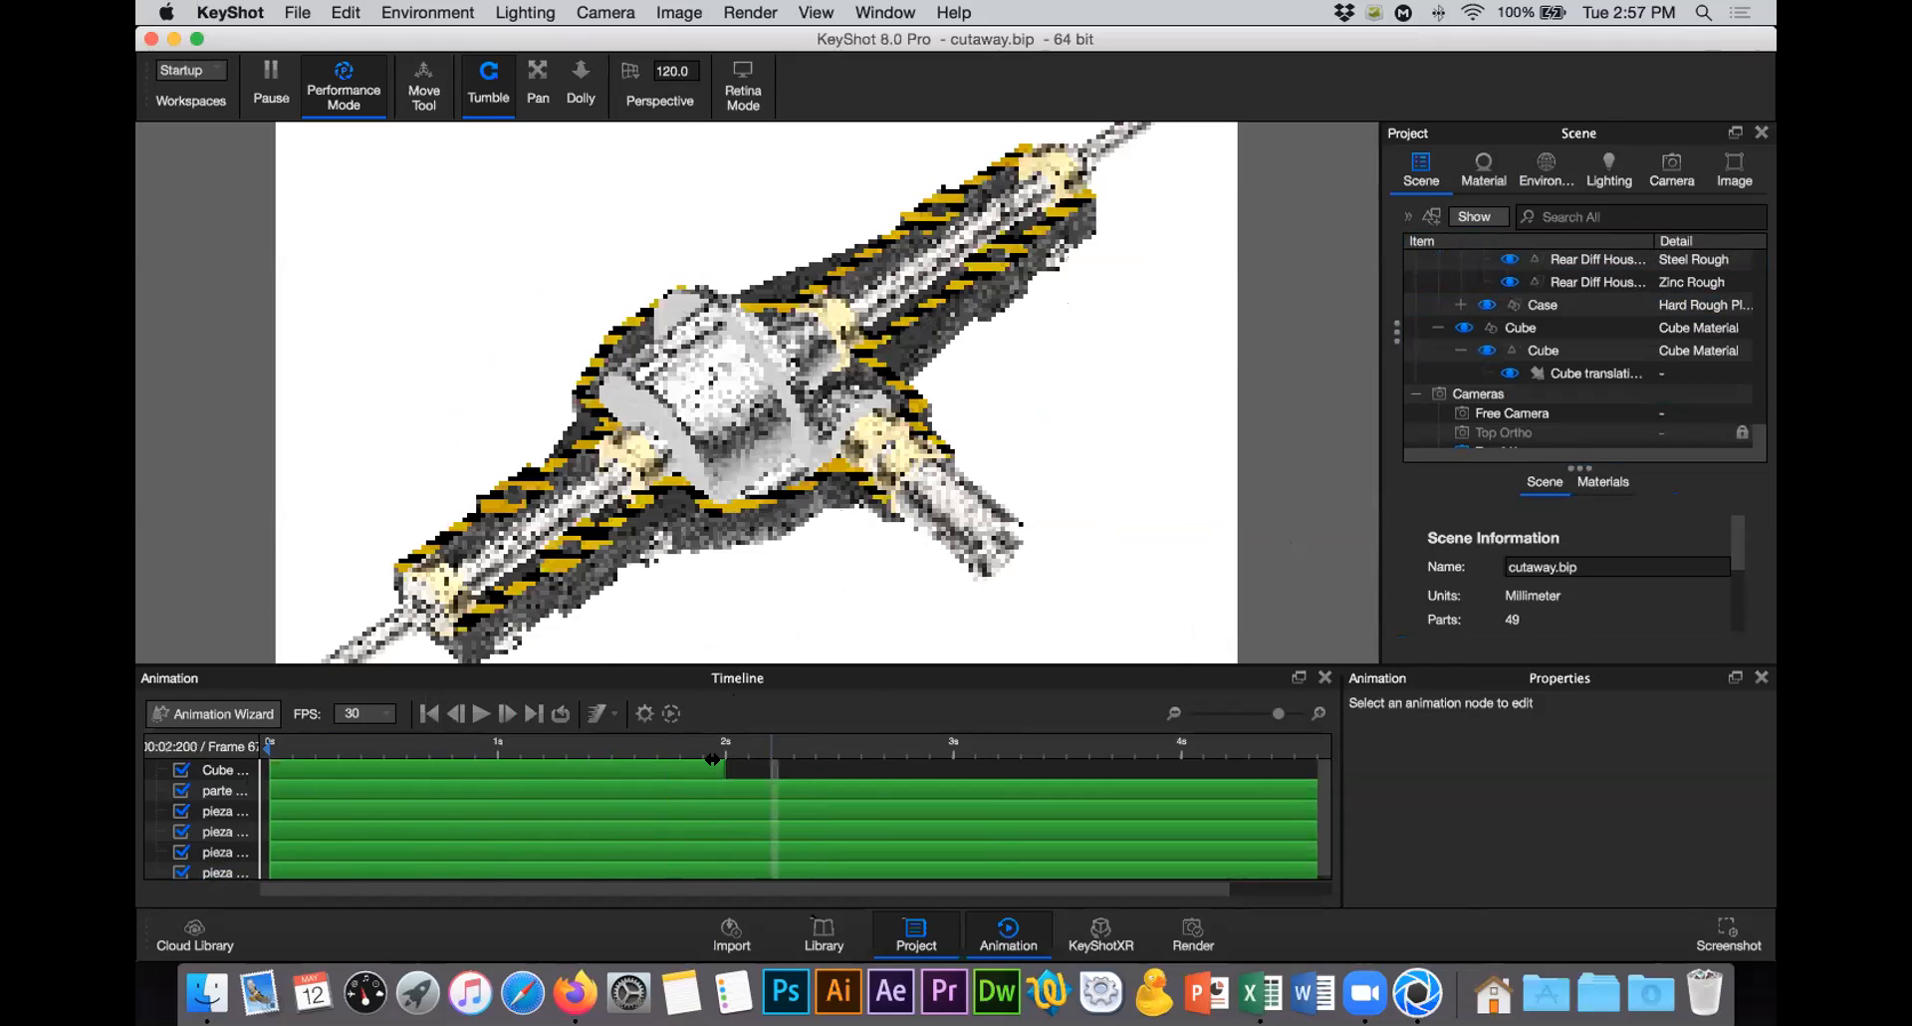
click(826, 759)
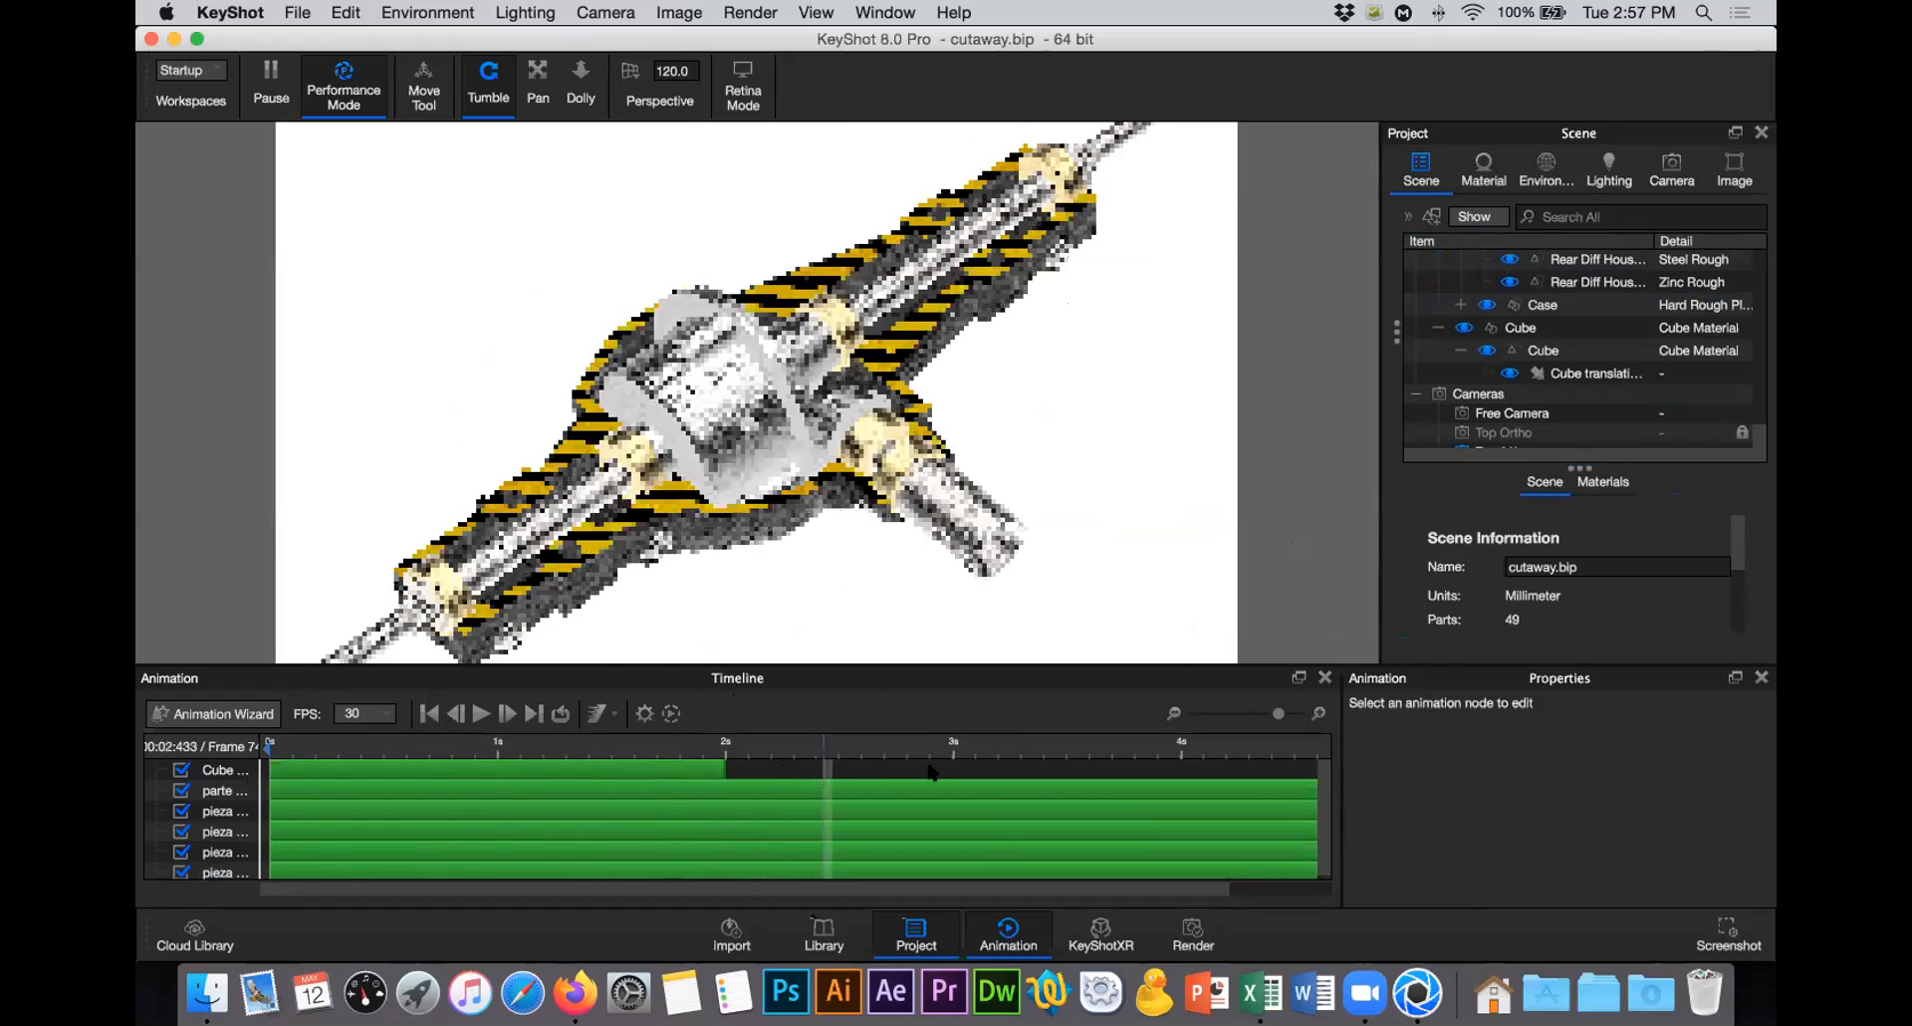
click(954, 765)
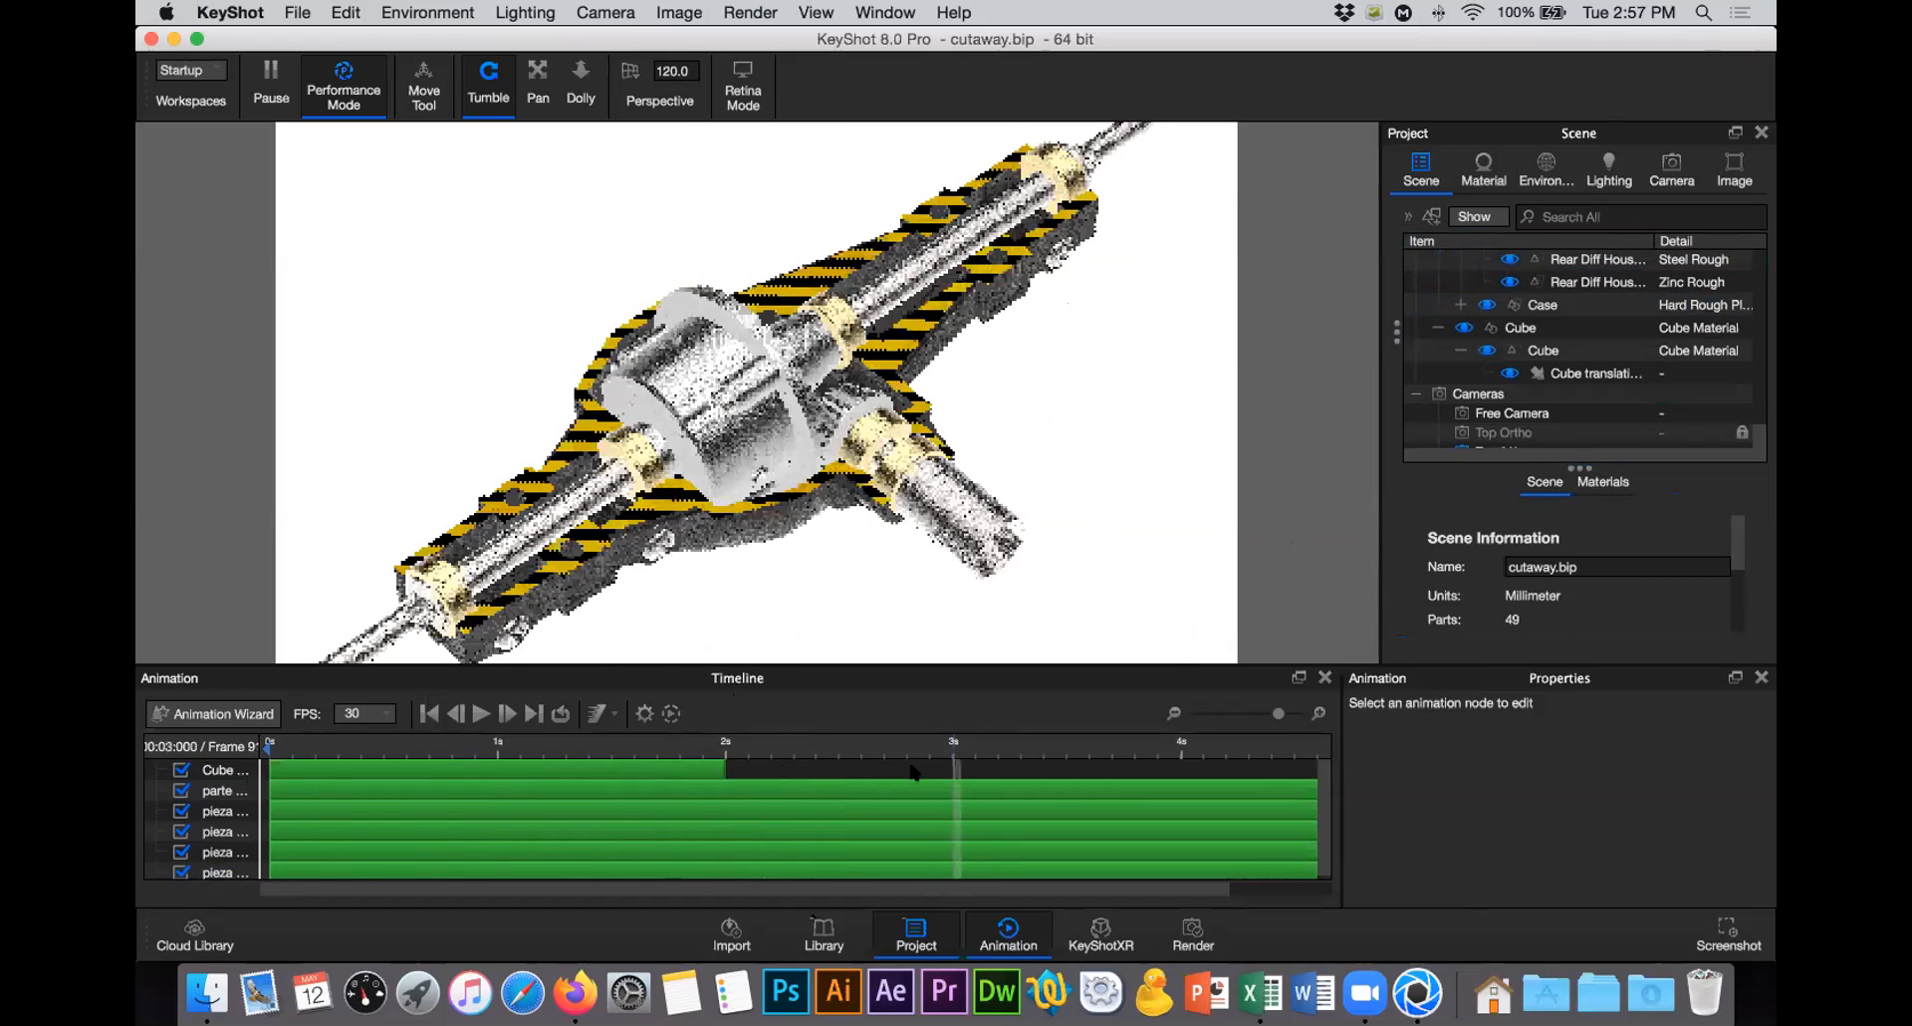
click(964, 769)
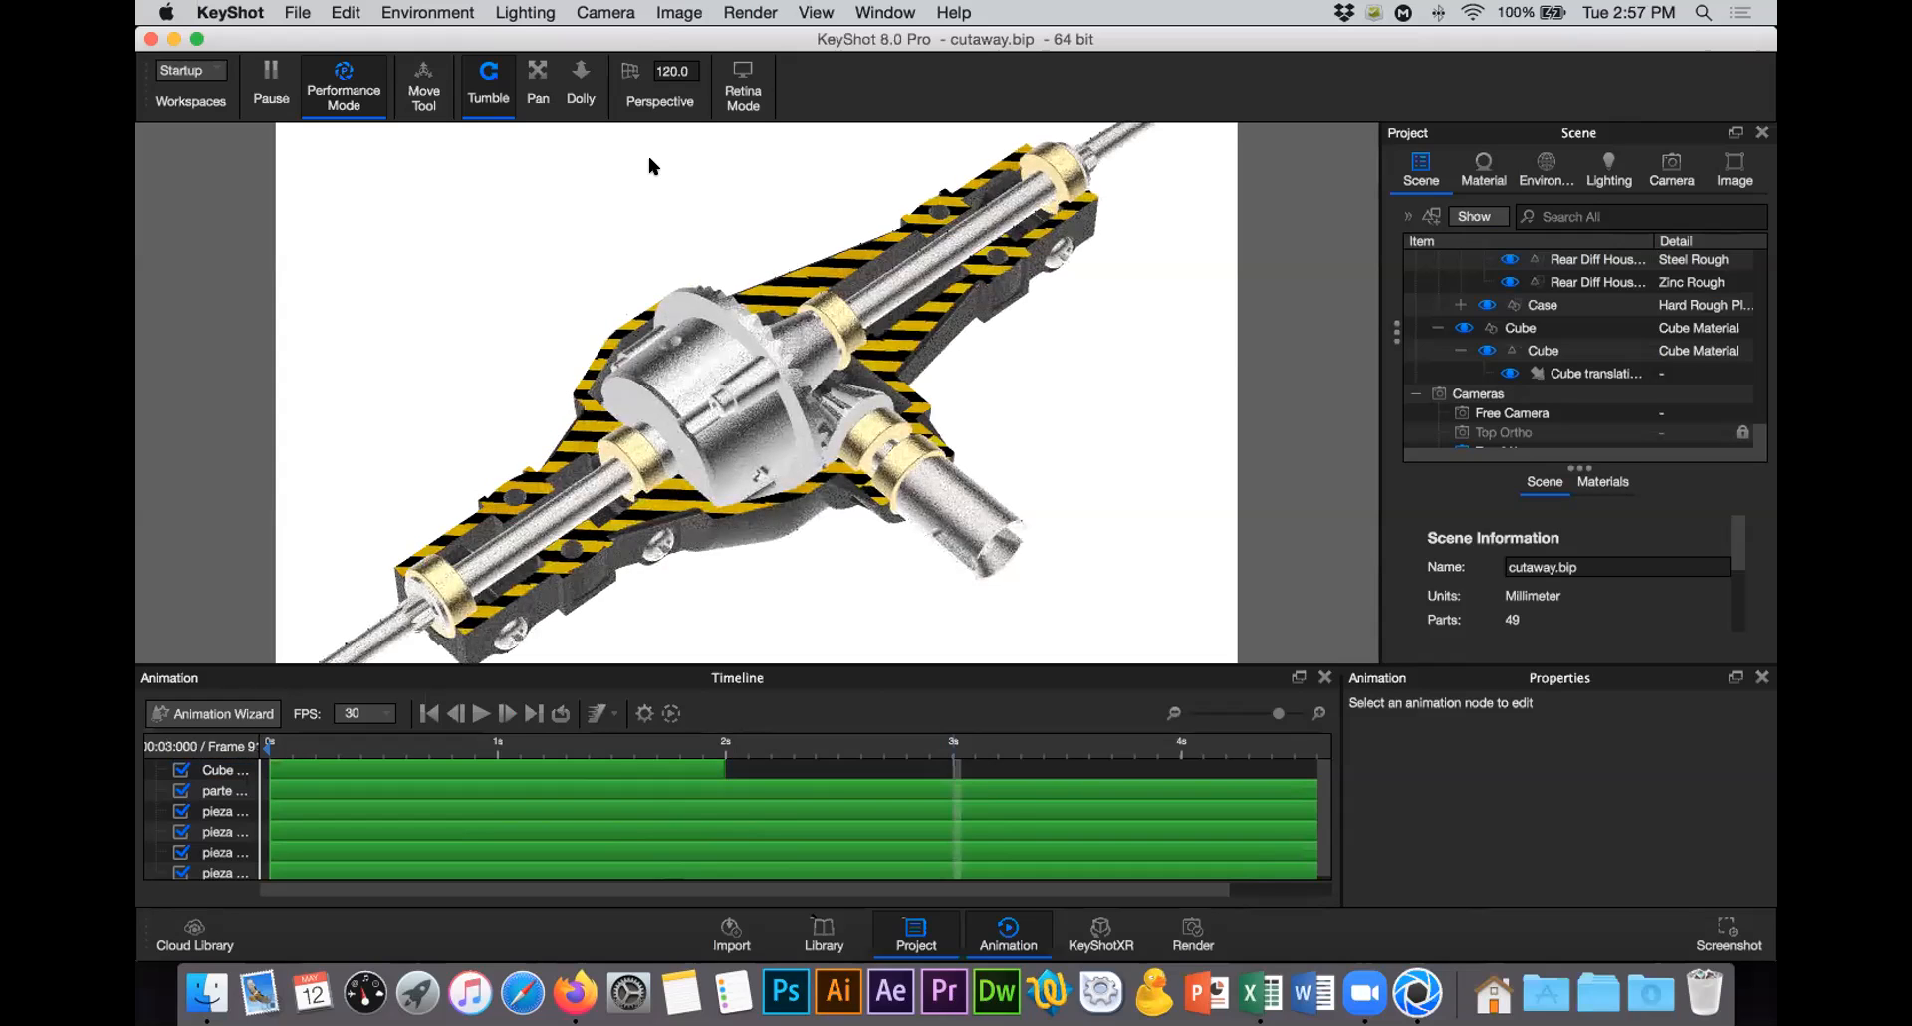
Step: Collapse the pieza 2 and Rear RC Truck Differential groups in the scene tree and select the cube's inner part
scroll(1493, 333, up, 10)
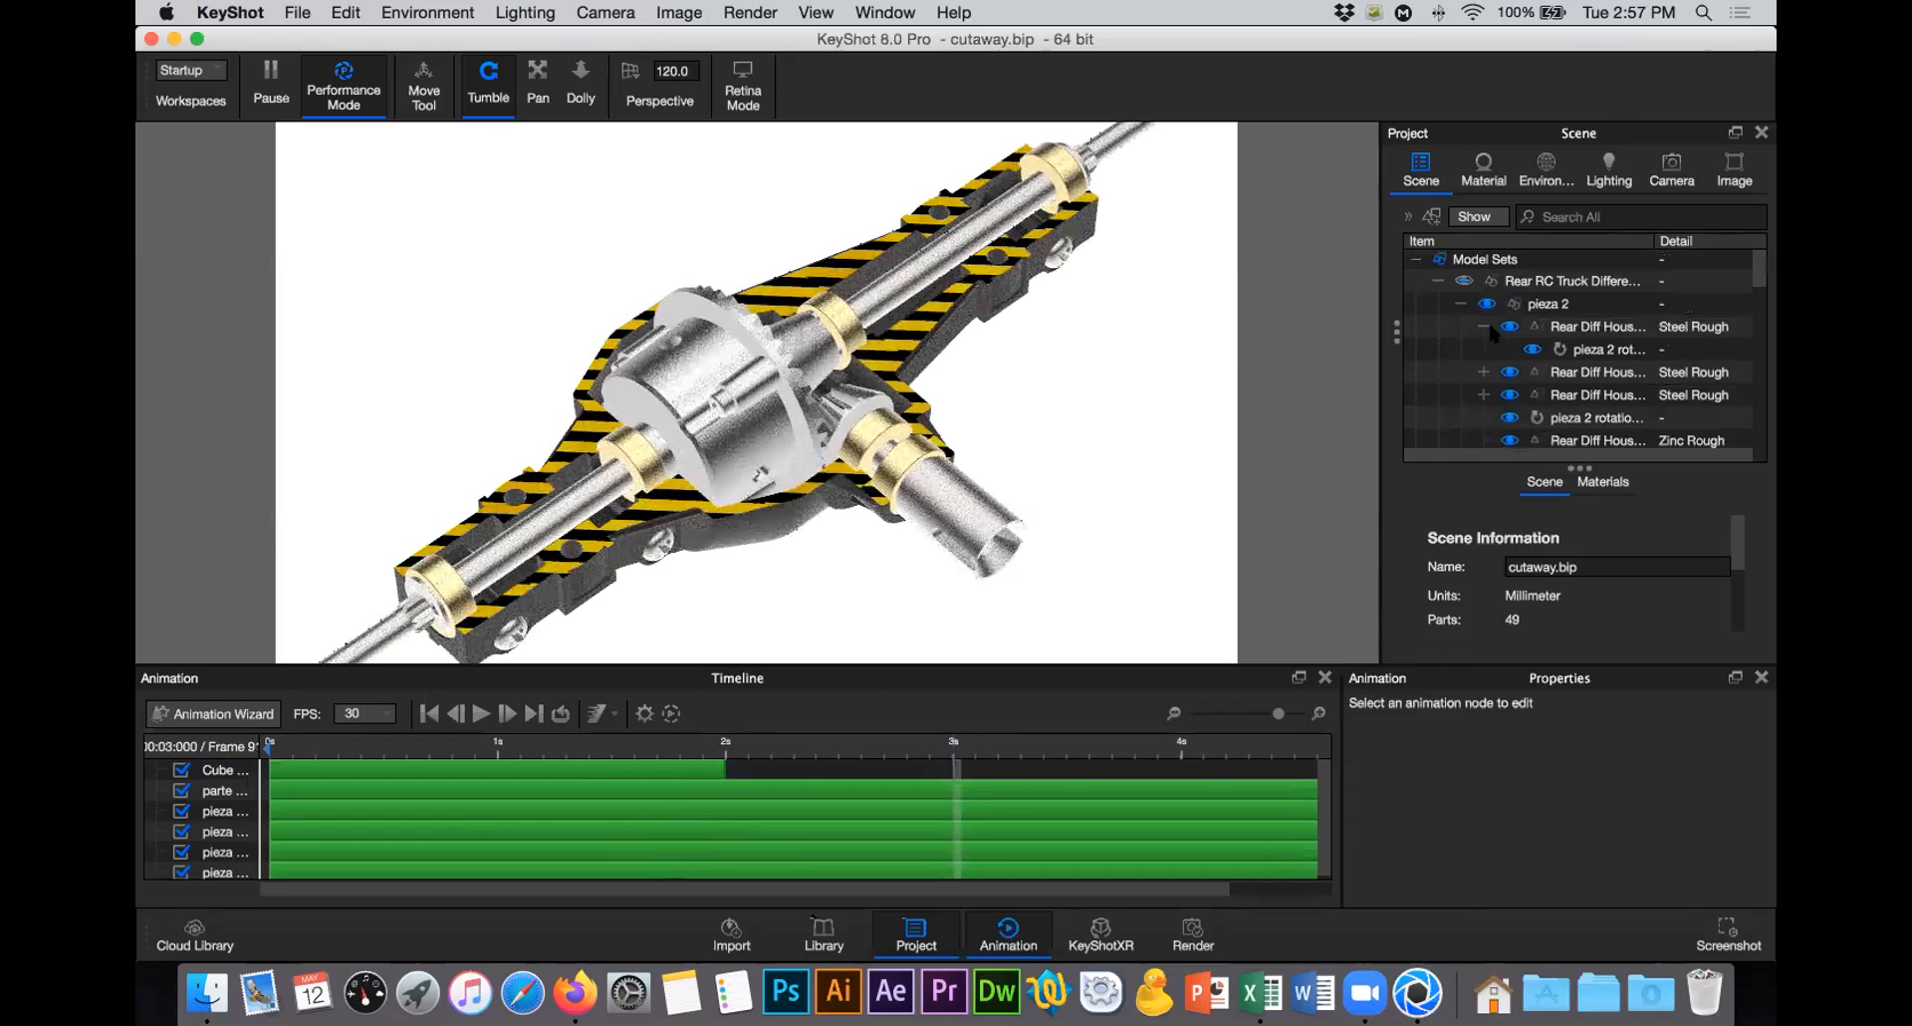
click(1482, 327)
click(1460, 302)
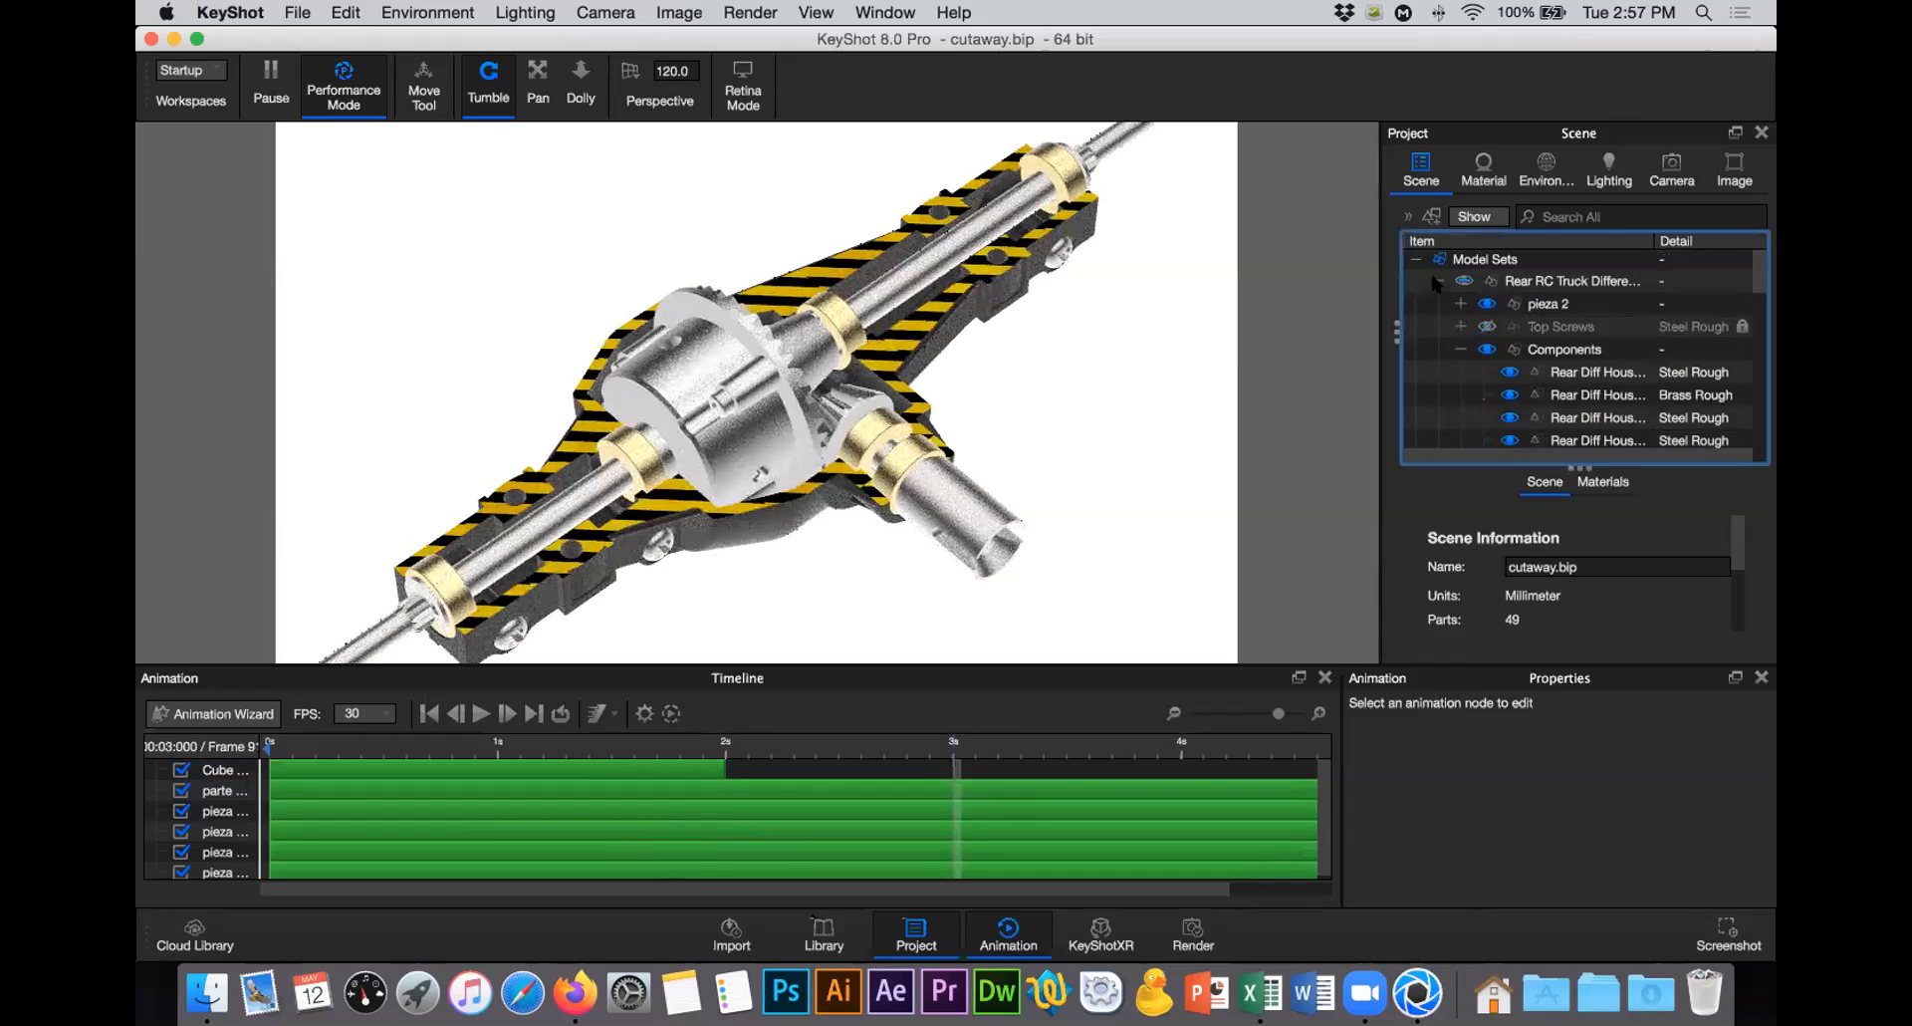
click(1437, 282)
click(1546, 305)
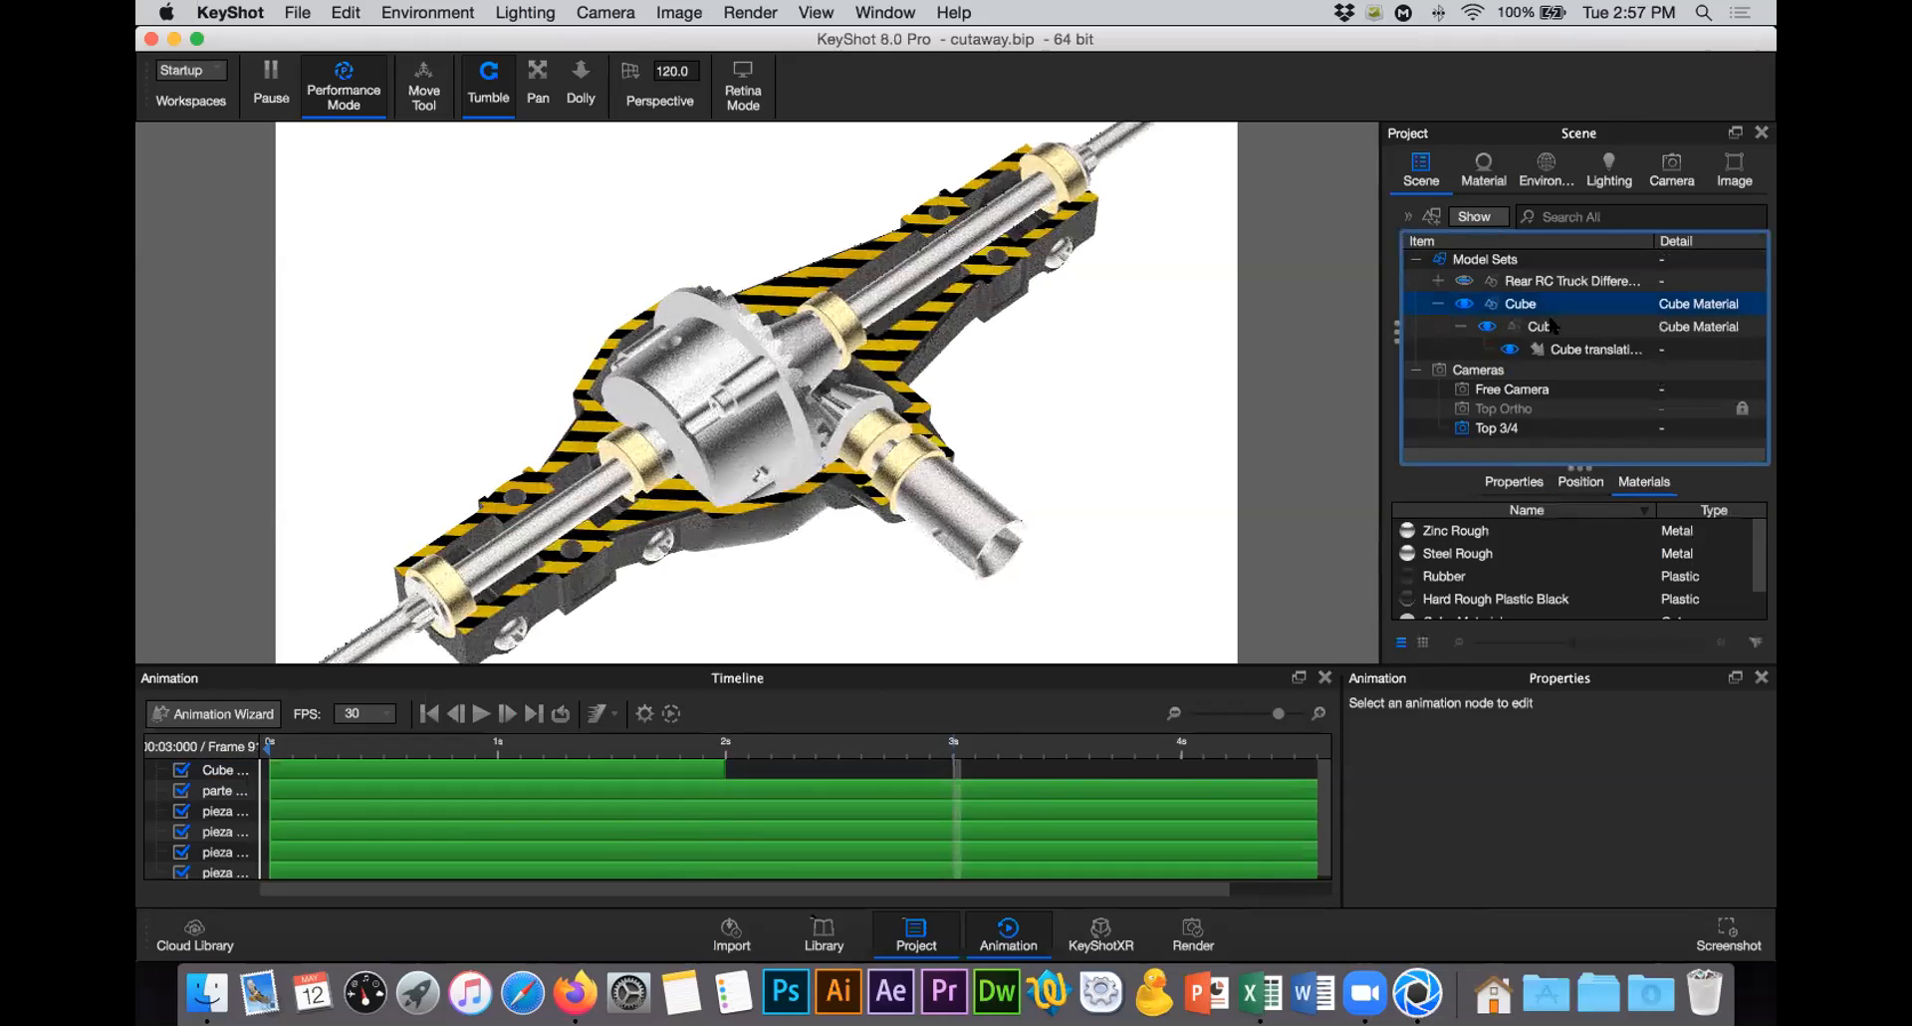
key(Down)
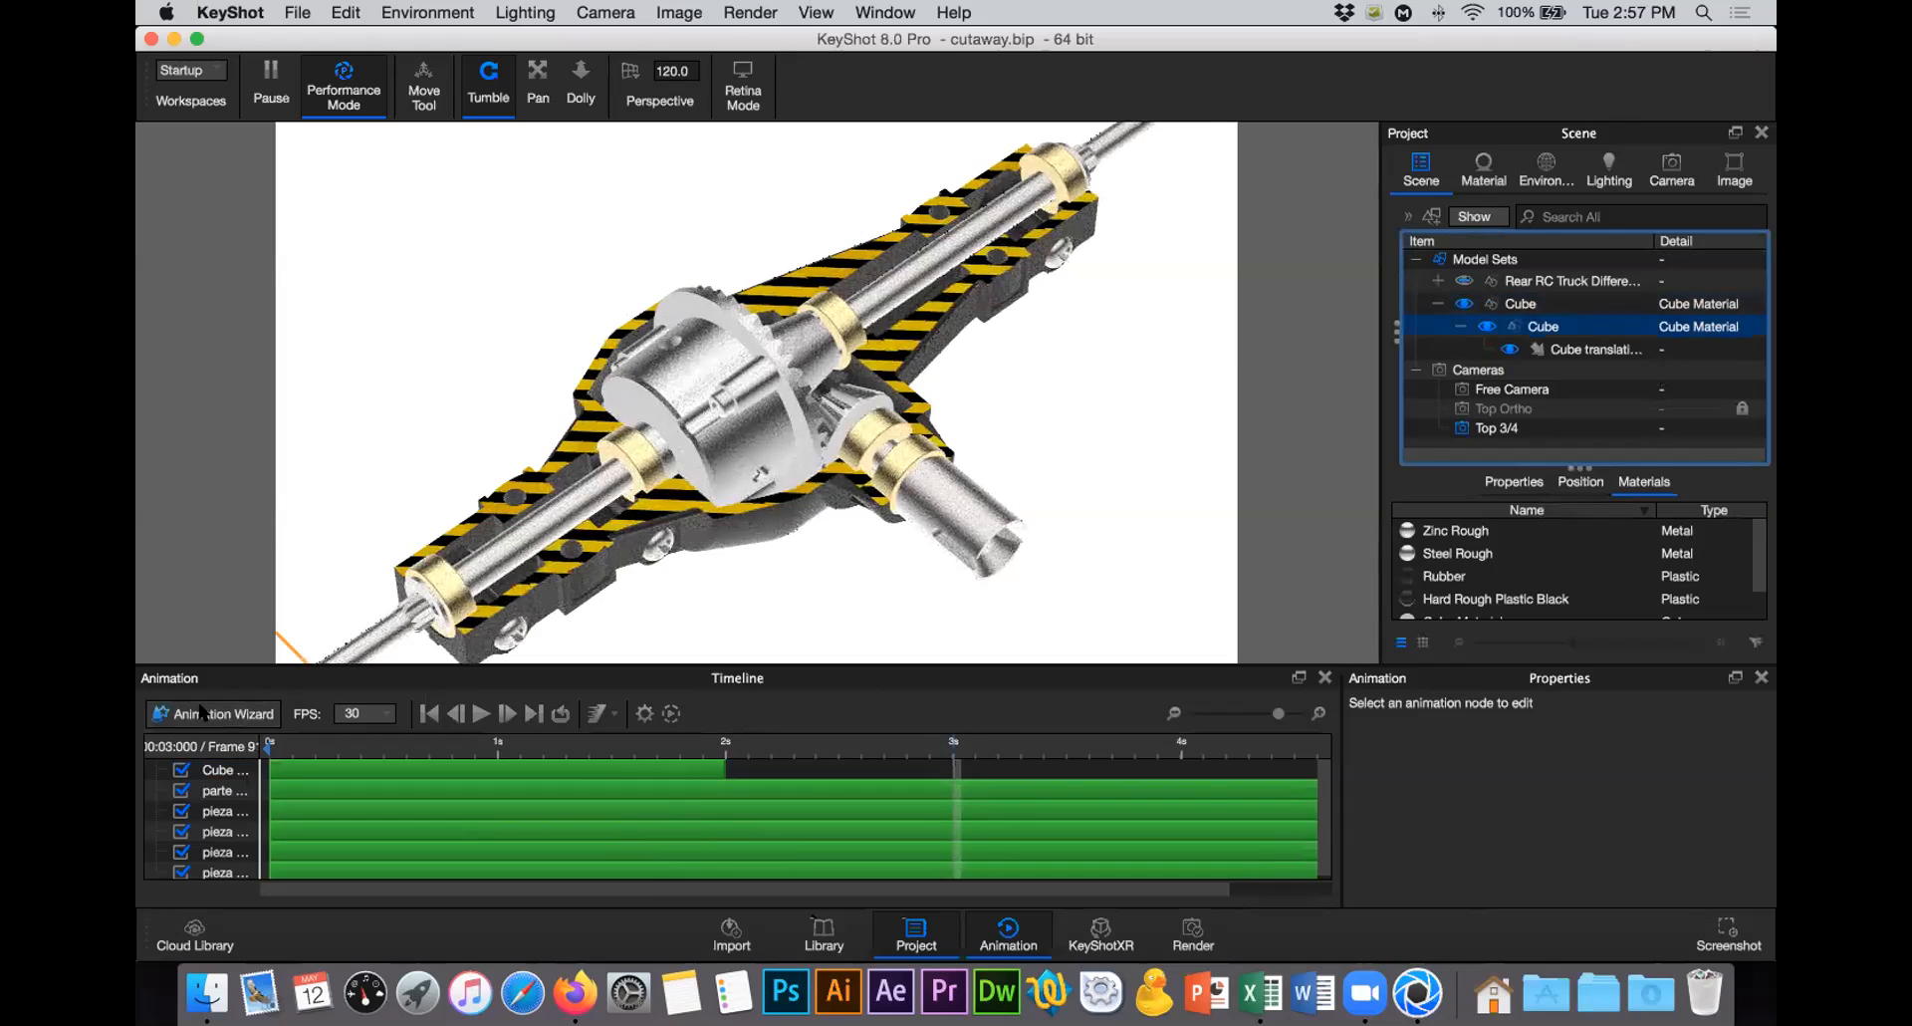
Step: Add a new Translation animation and assign it to the top-level Cube model
click(797, 271)
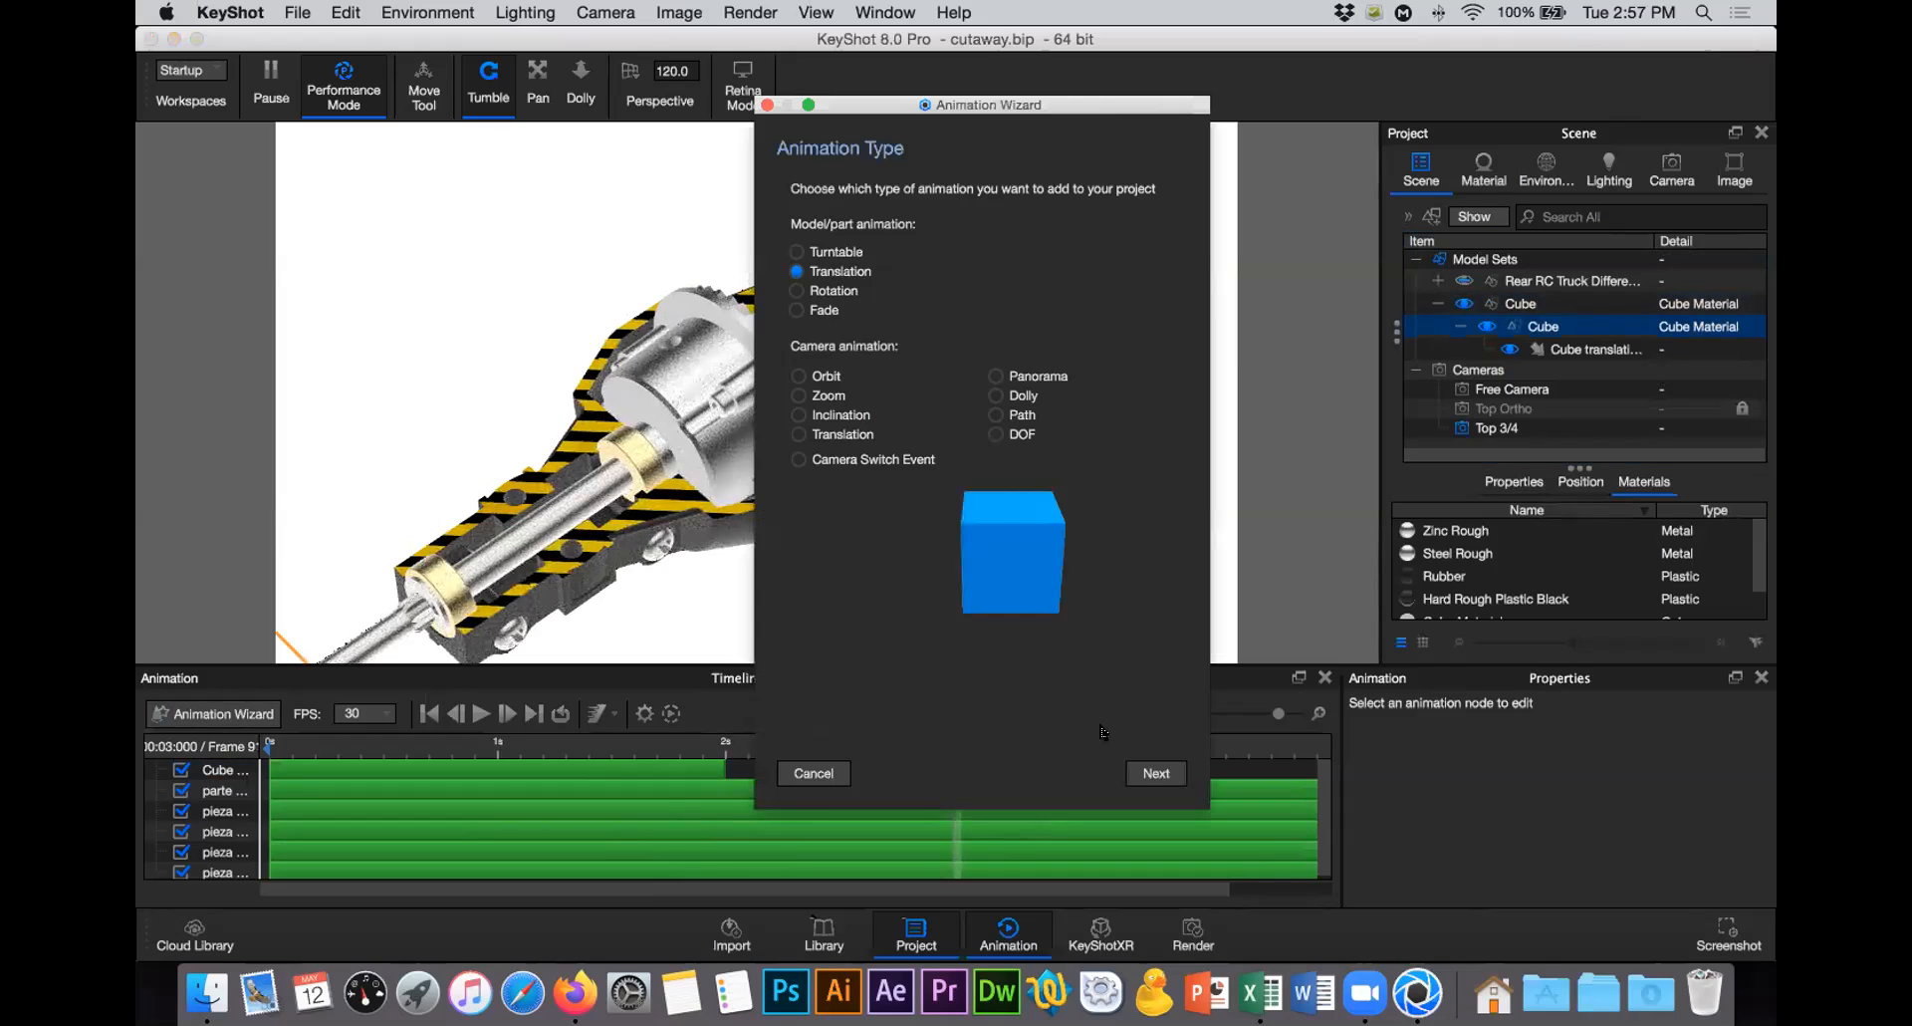
click(1155, 772)
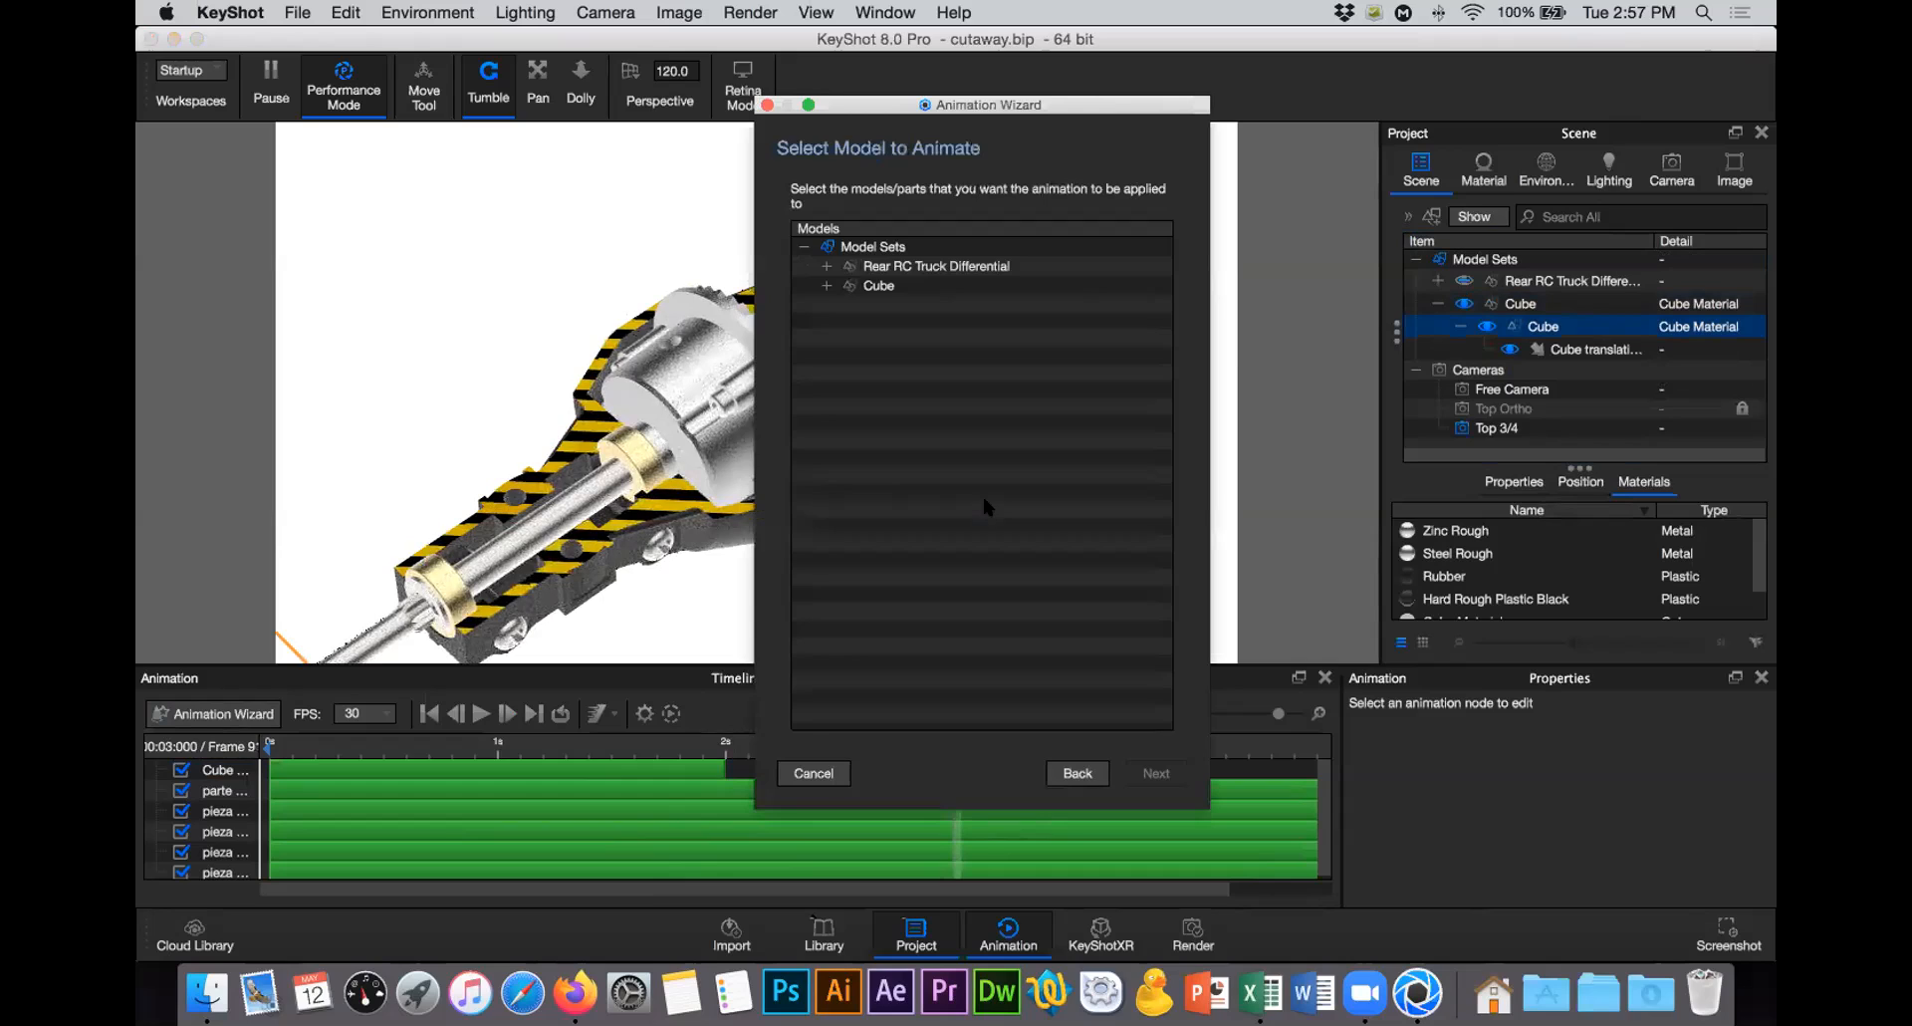
click(842, 285)
click(828, 286)
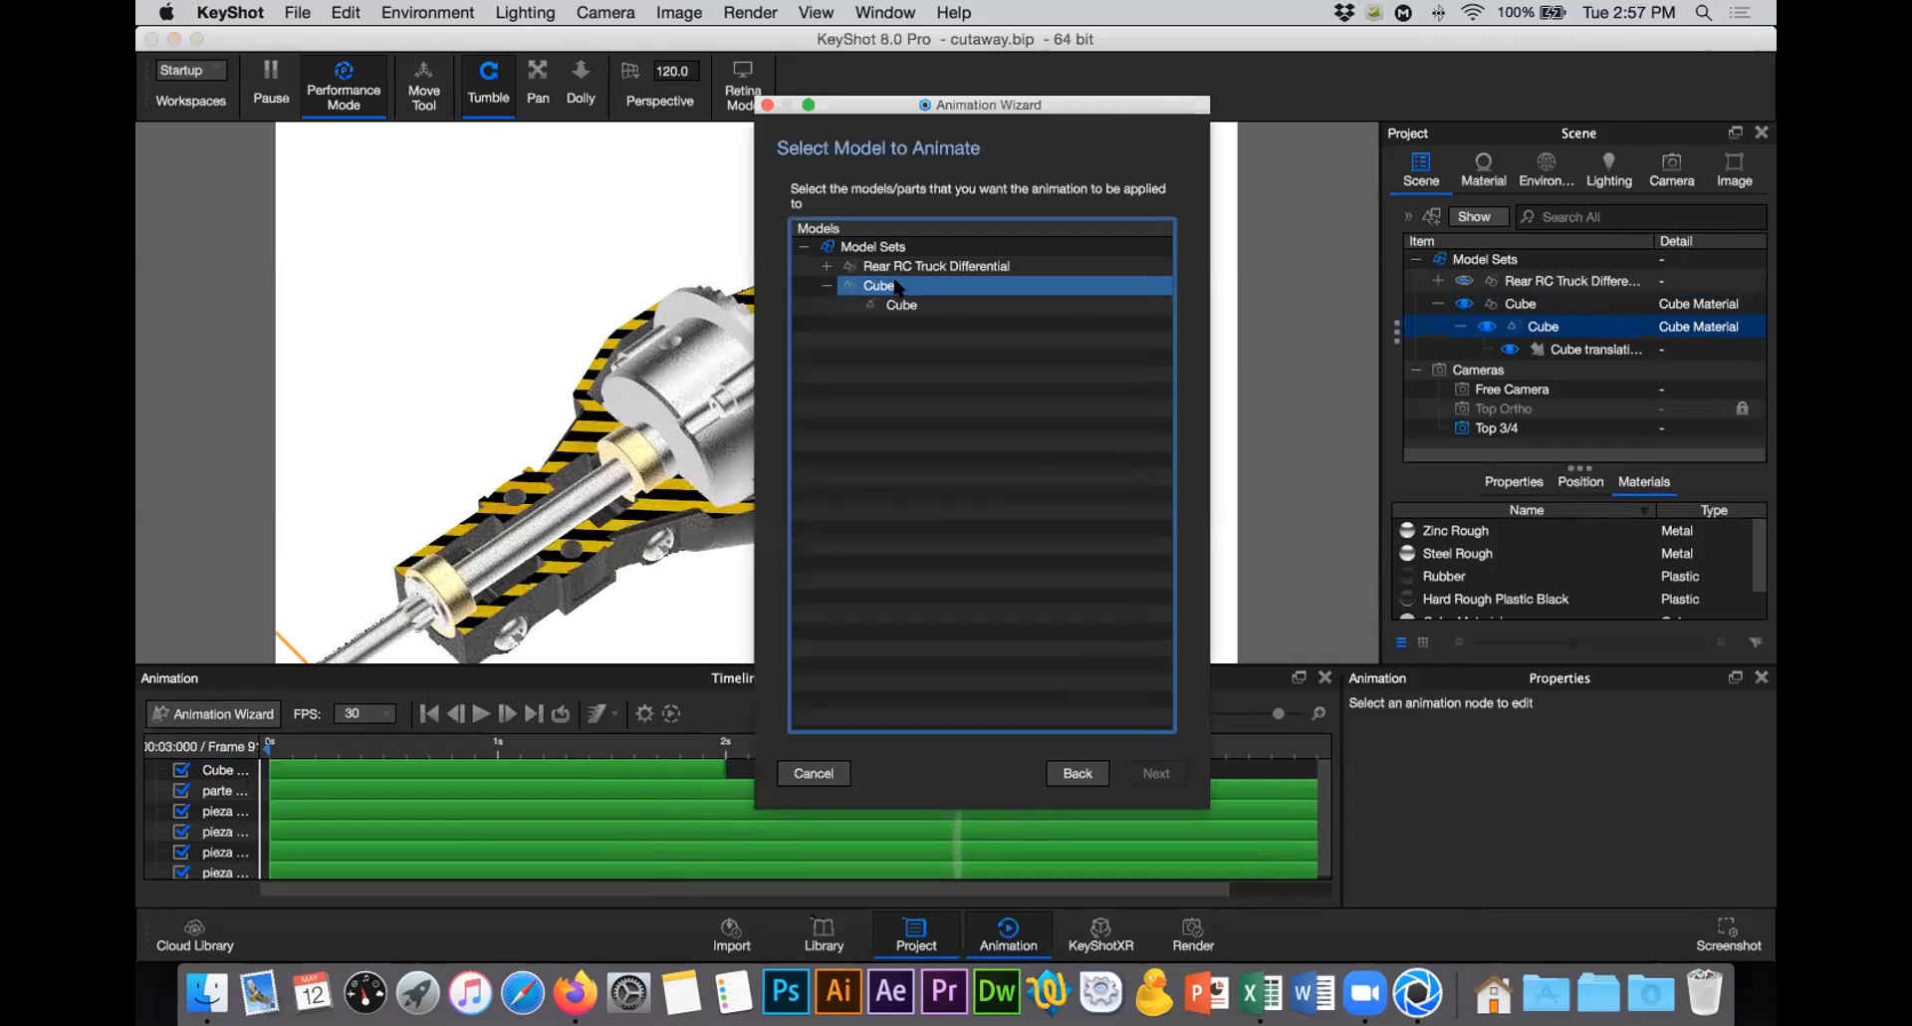
click(1155, 773)
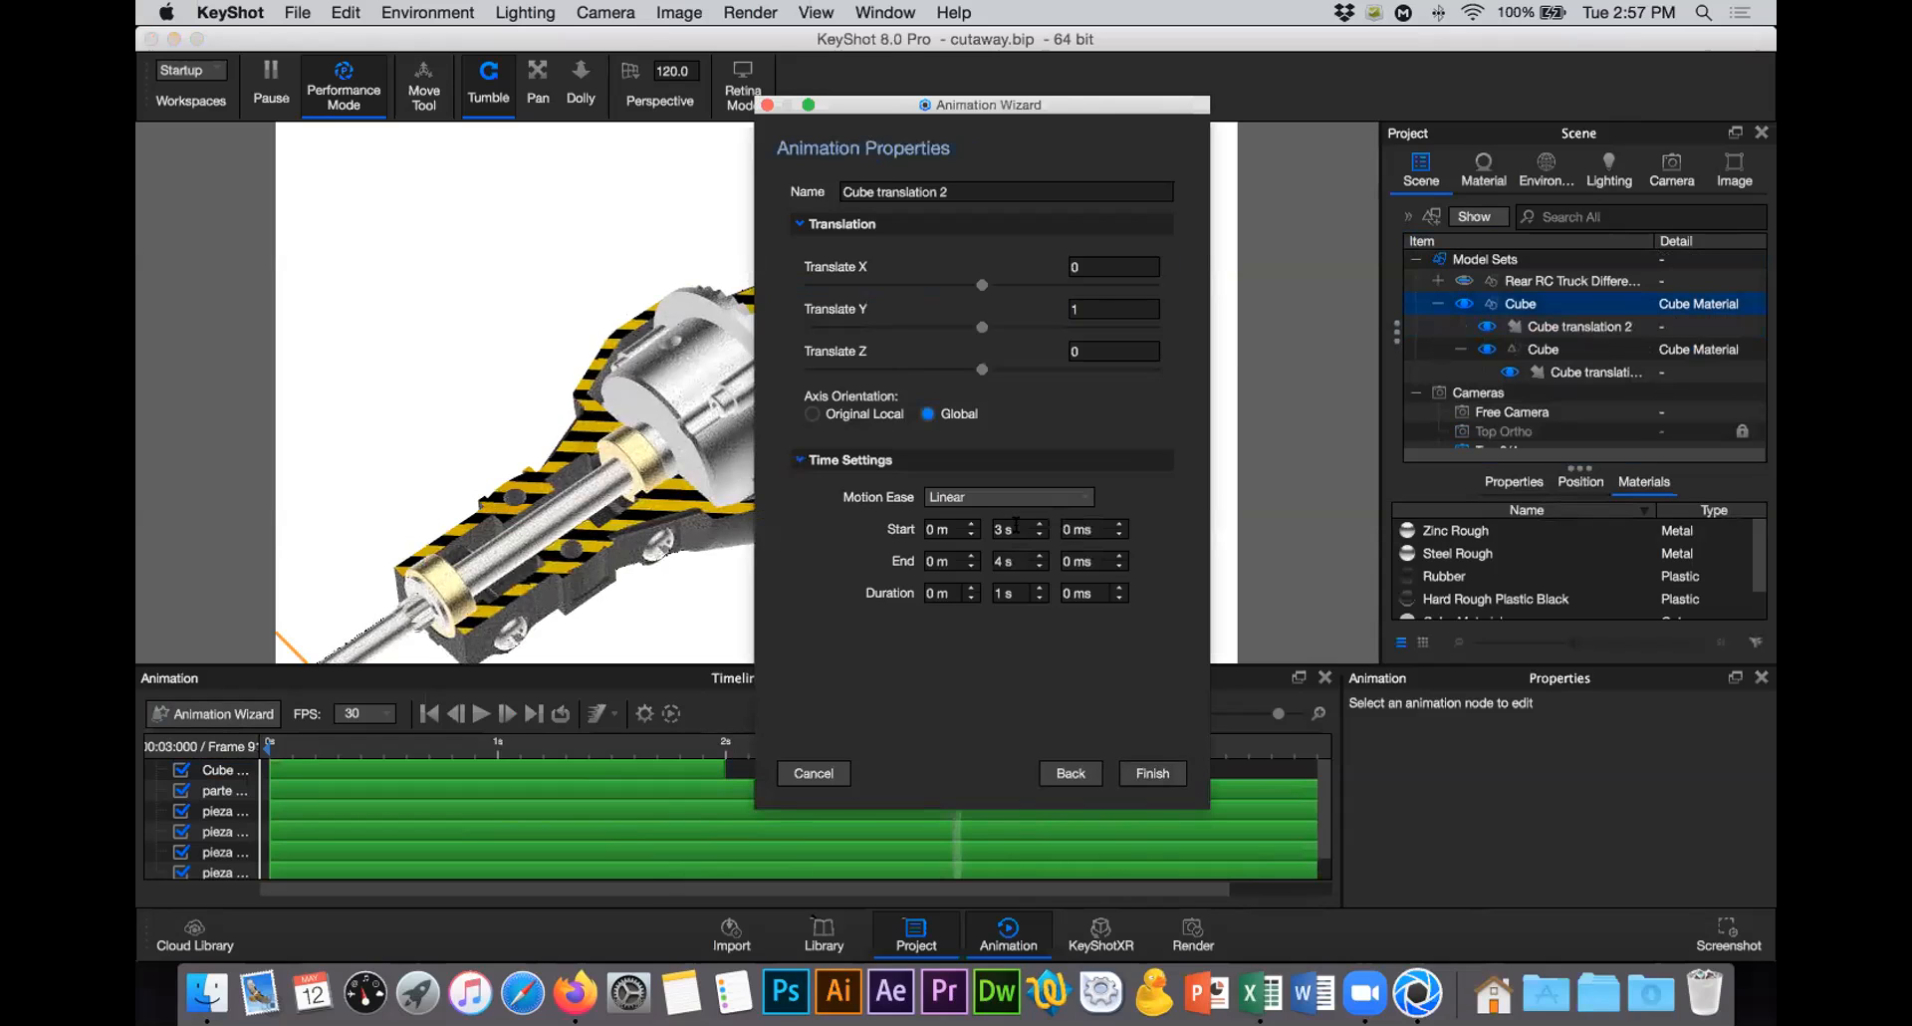
Step: Set the new cube translation to last 2 seconds with Ease In motion, and finish creating the animation
drag(826, 110, 1363, 85)
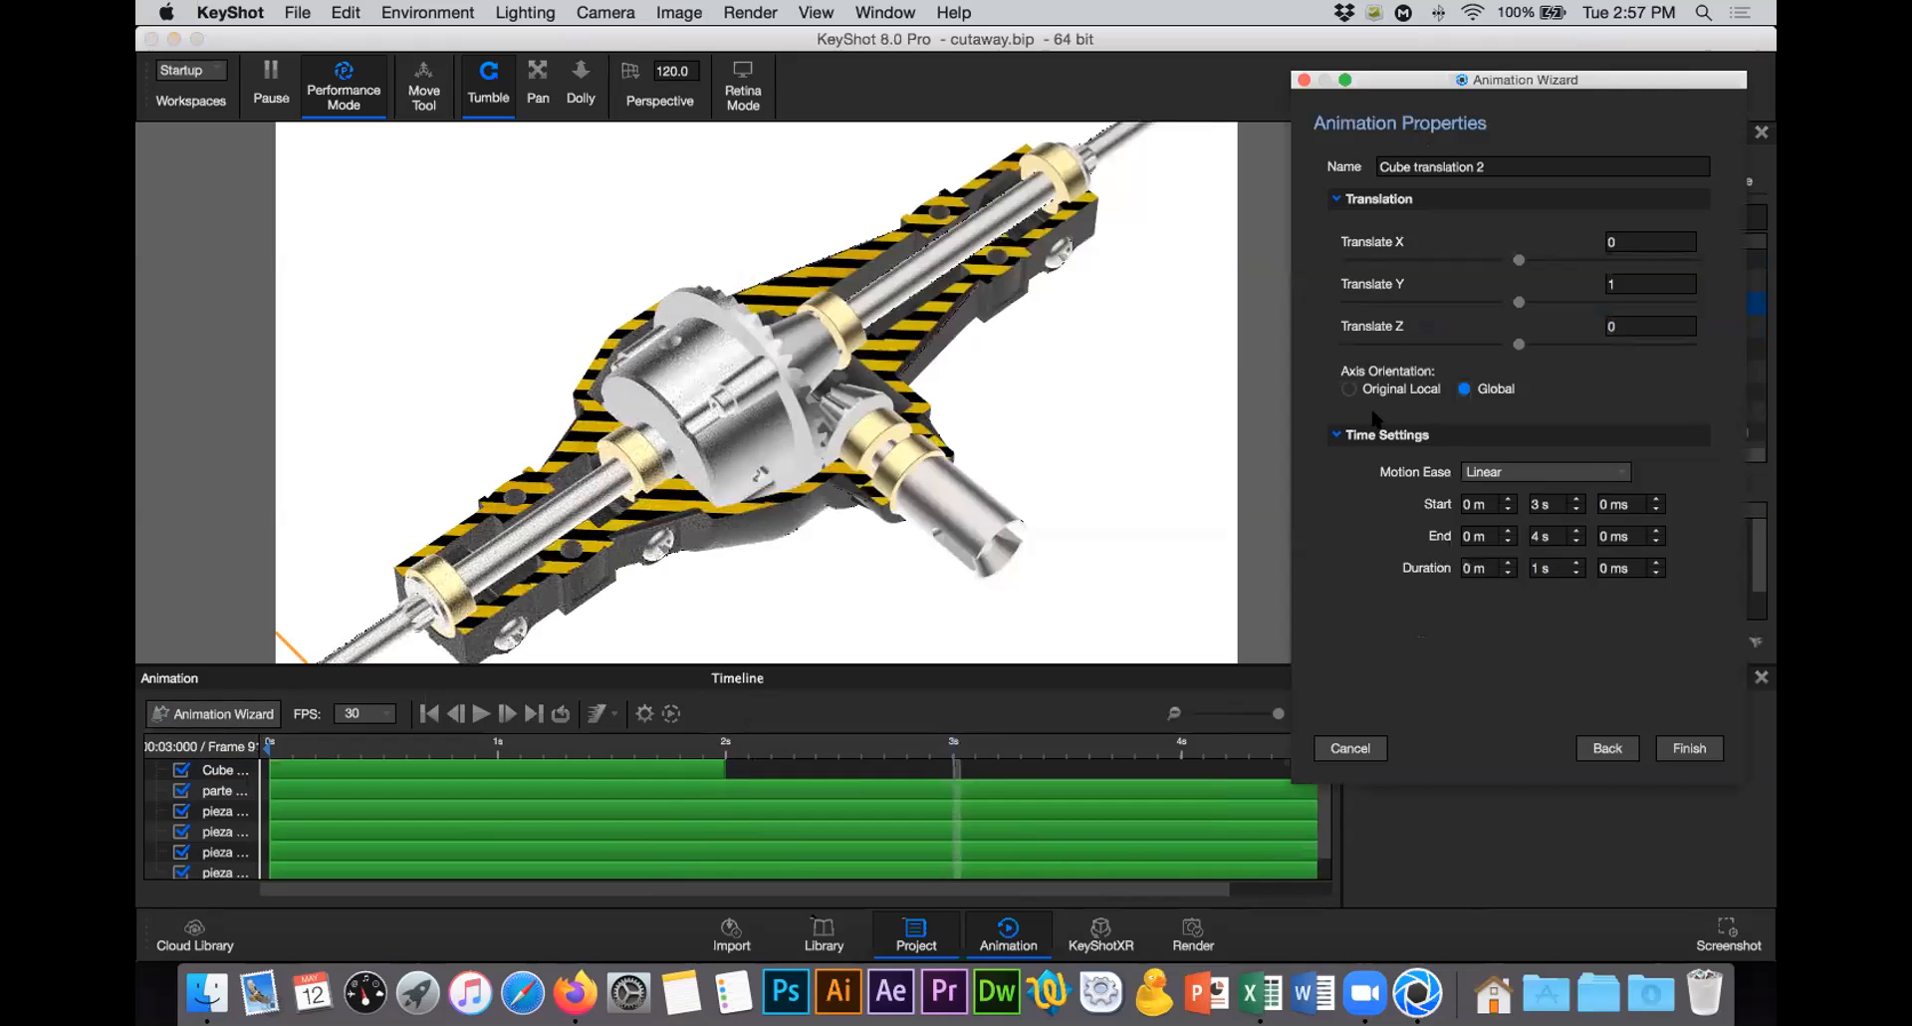
drag(1449, 77, 843, 73)
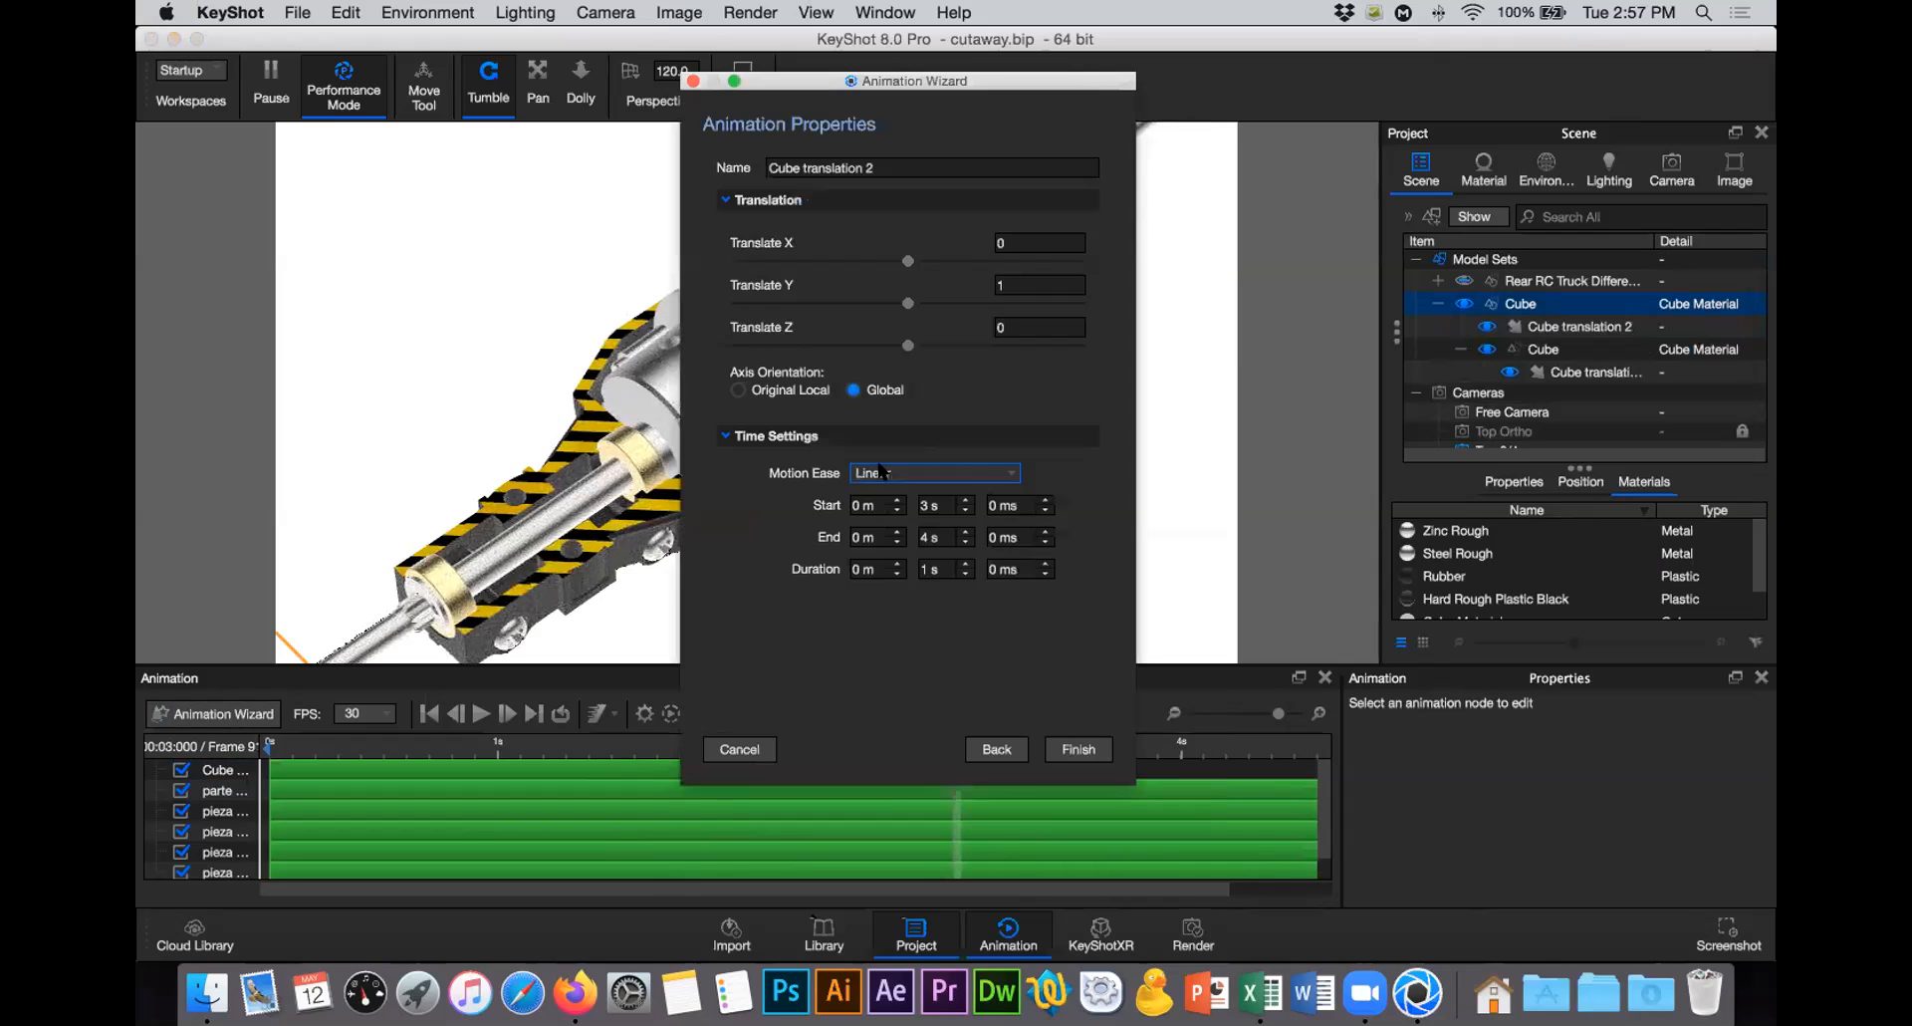
click(924, 566)
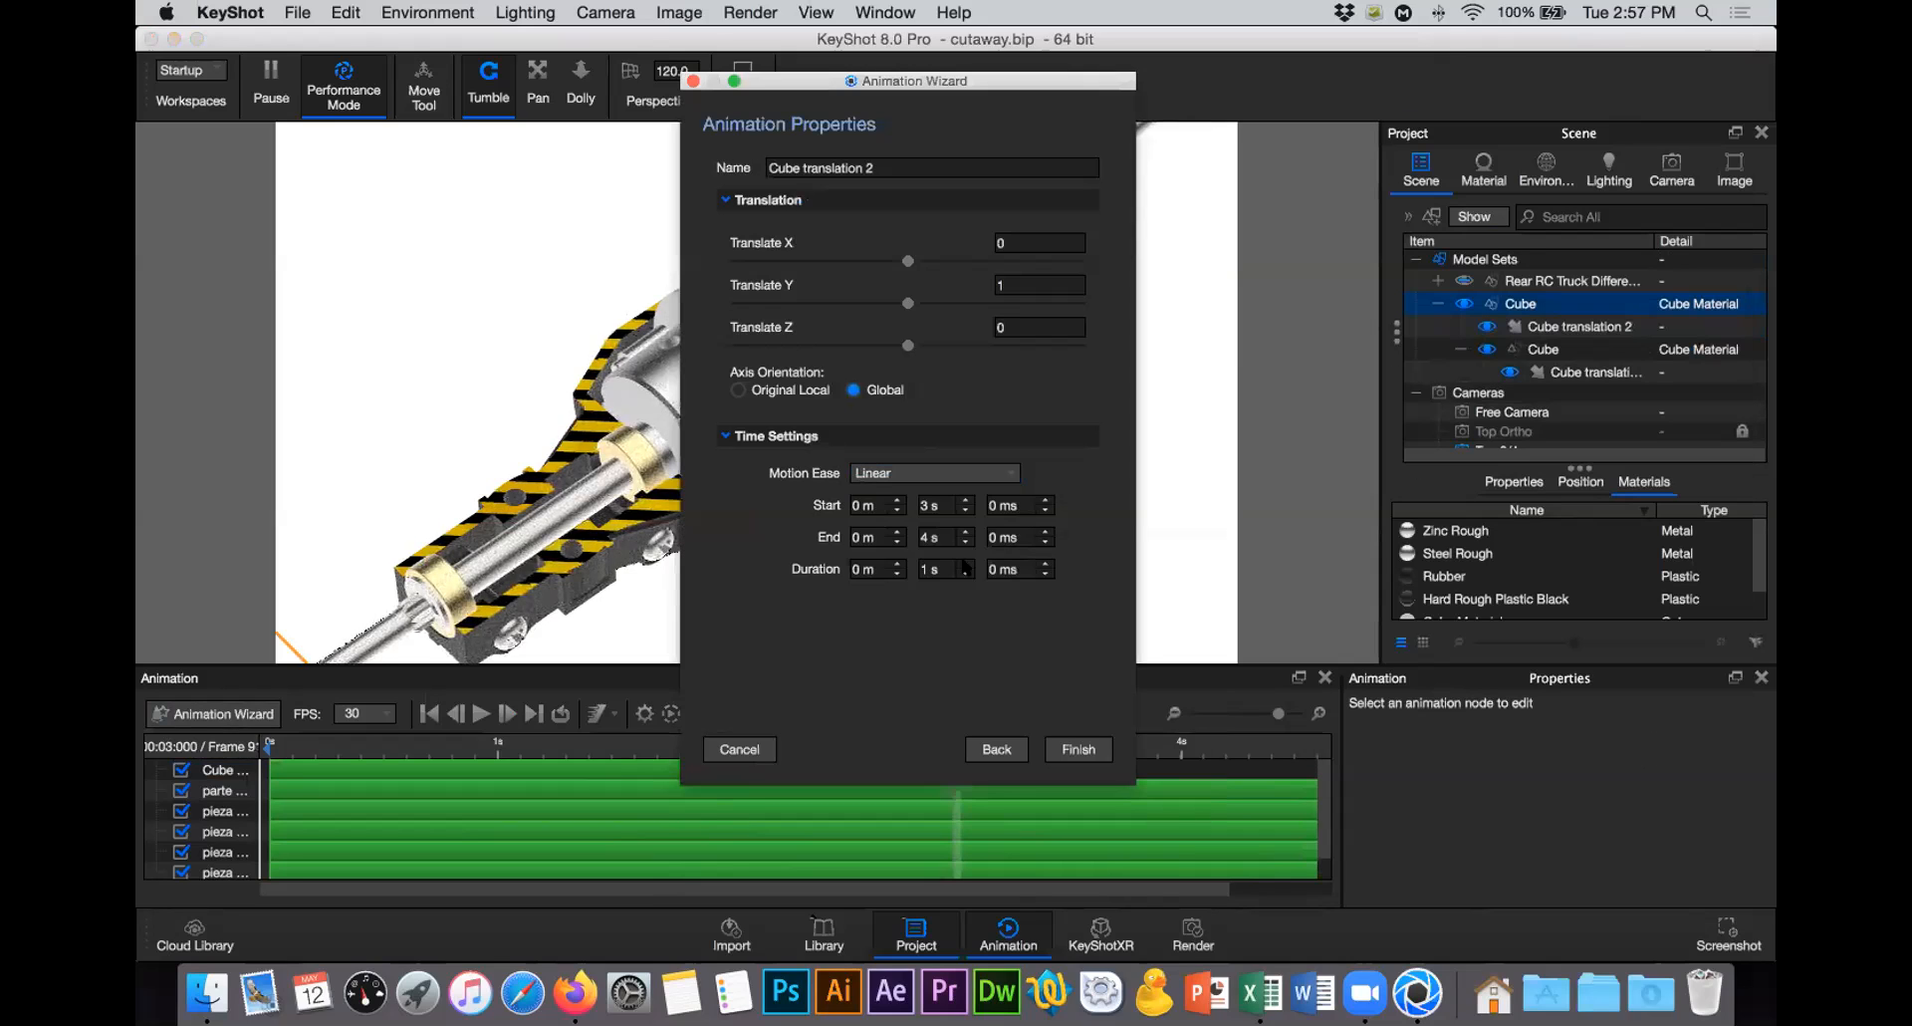
click(965, 564)
click(896, 475)
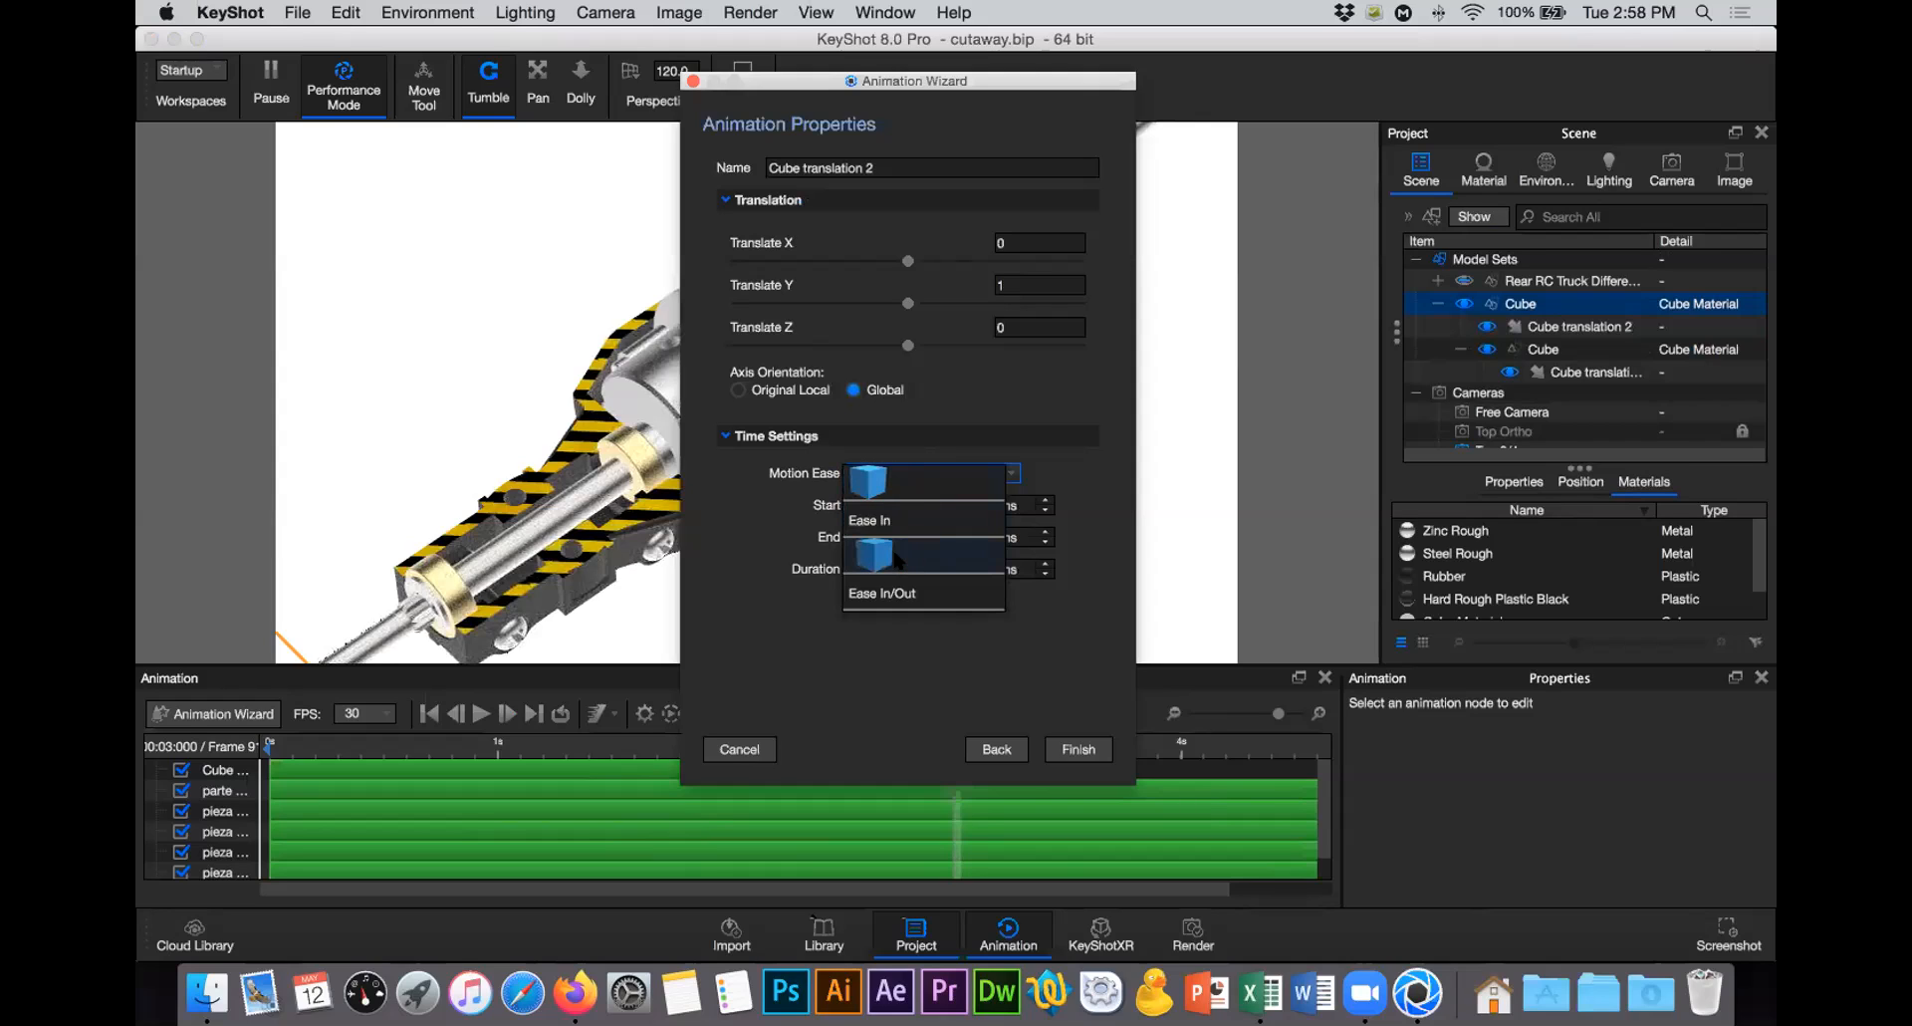
click(897, 524)
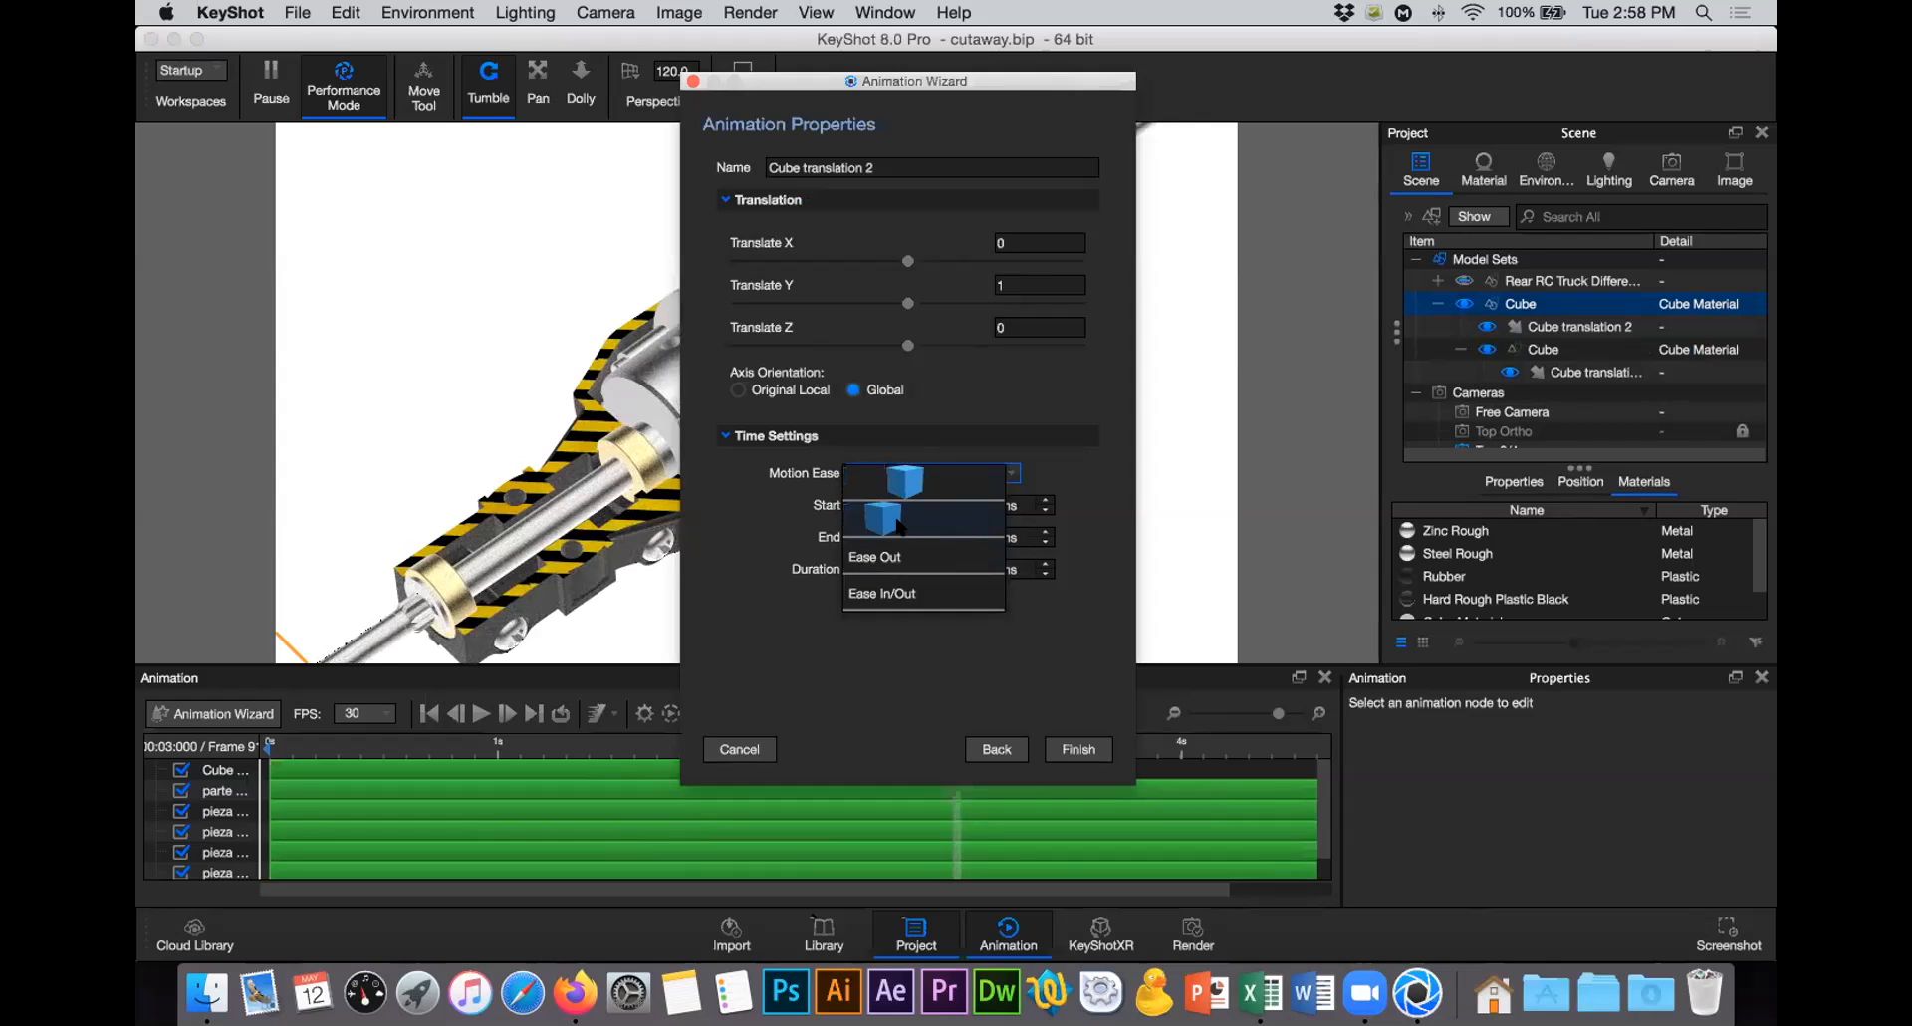
click(1074, 749)
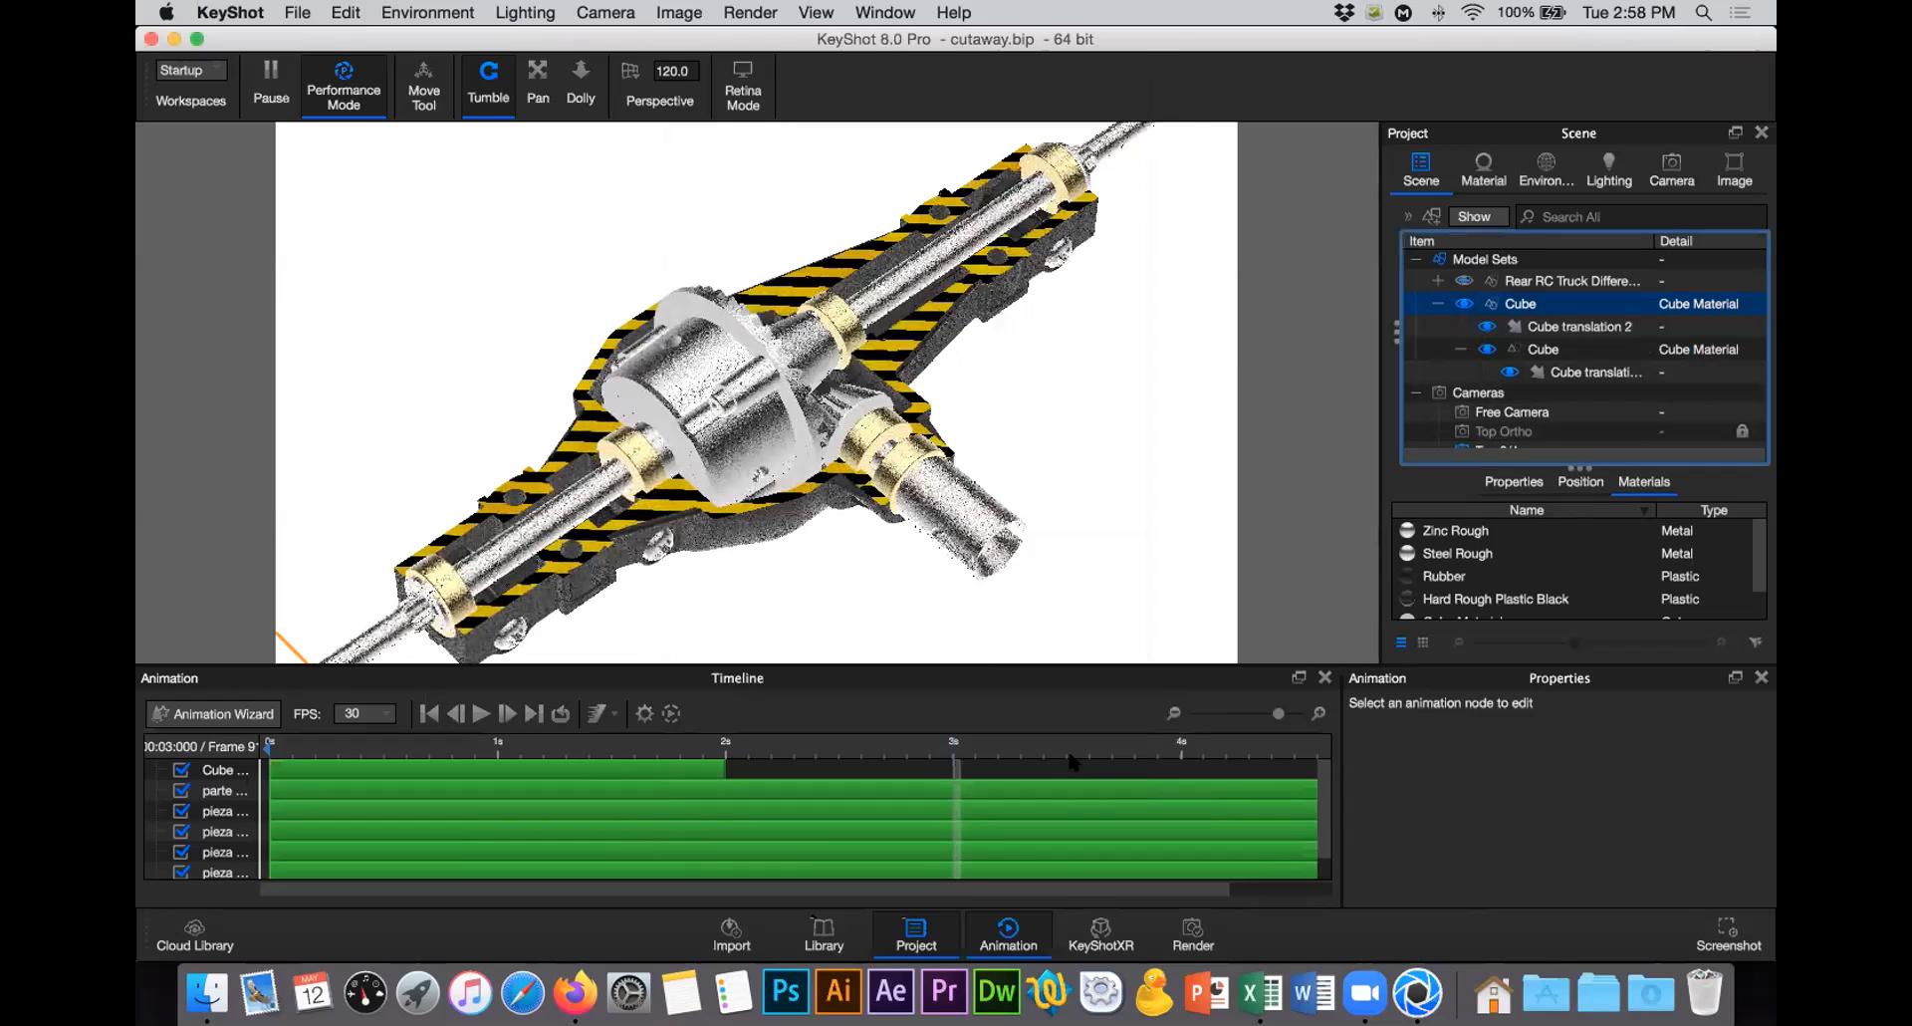
Step: Enlarge the timeline area and set the second cube translation to 22 along Y
scroll(1016, 788, down, 1)
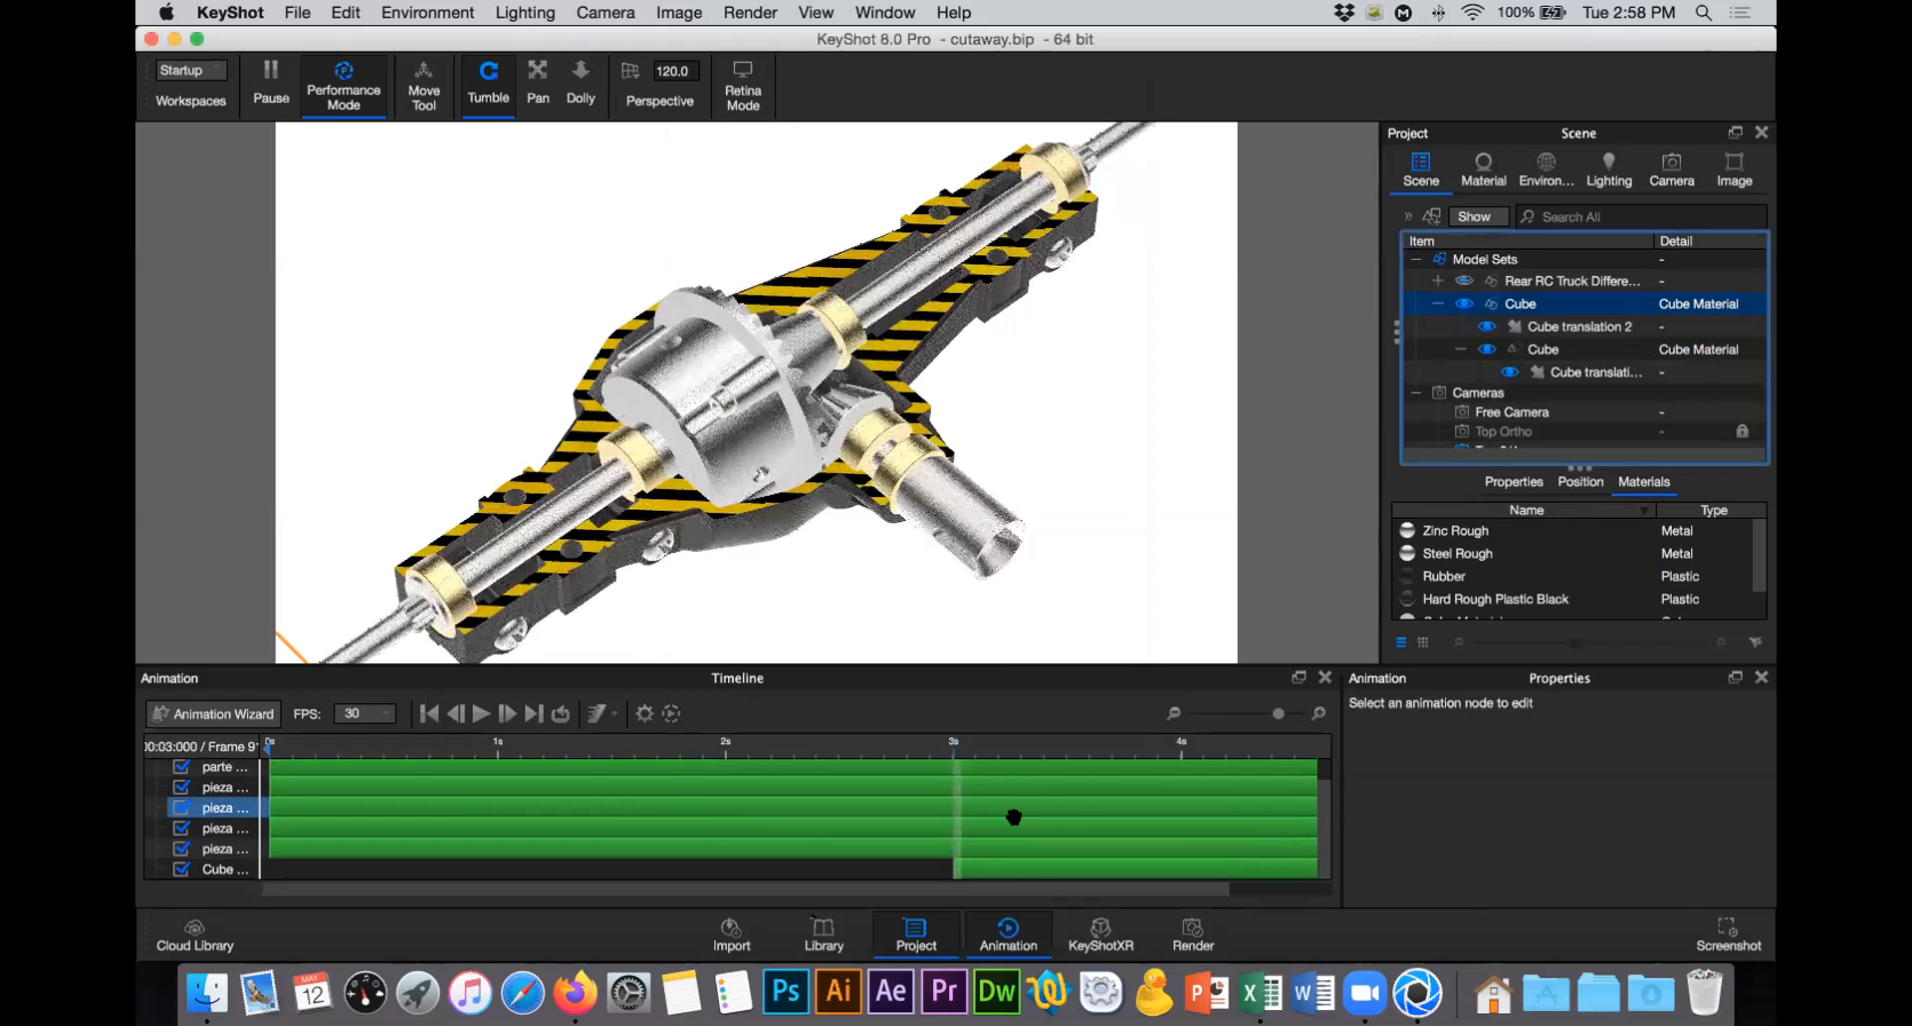
click(976, 865)
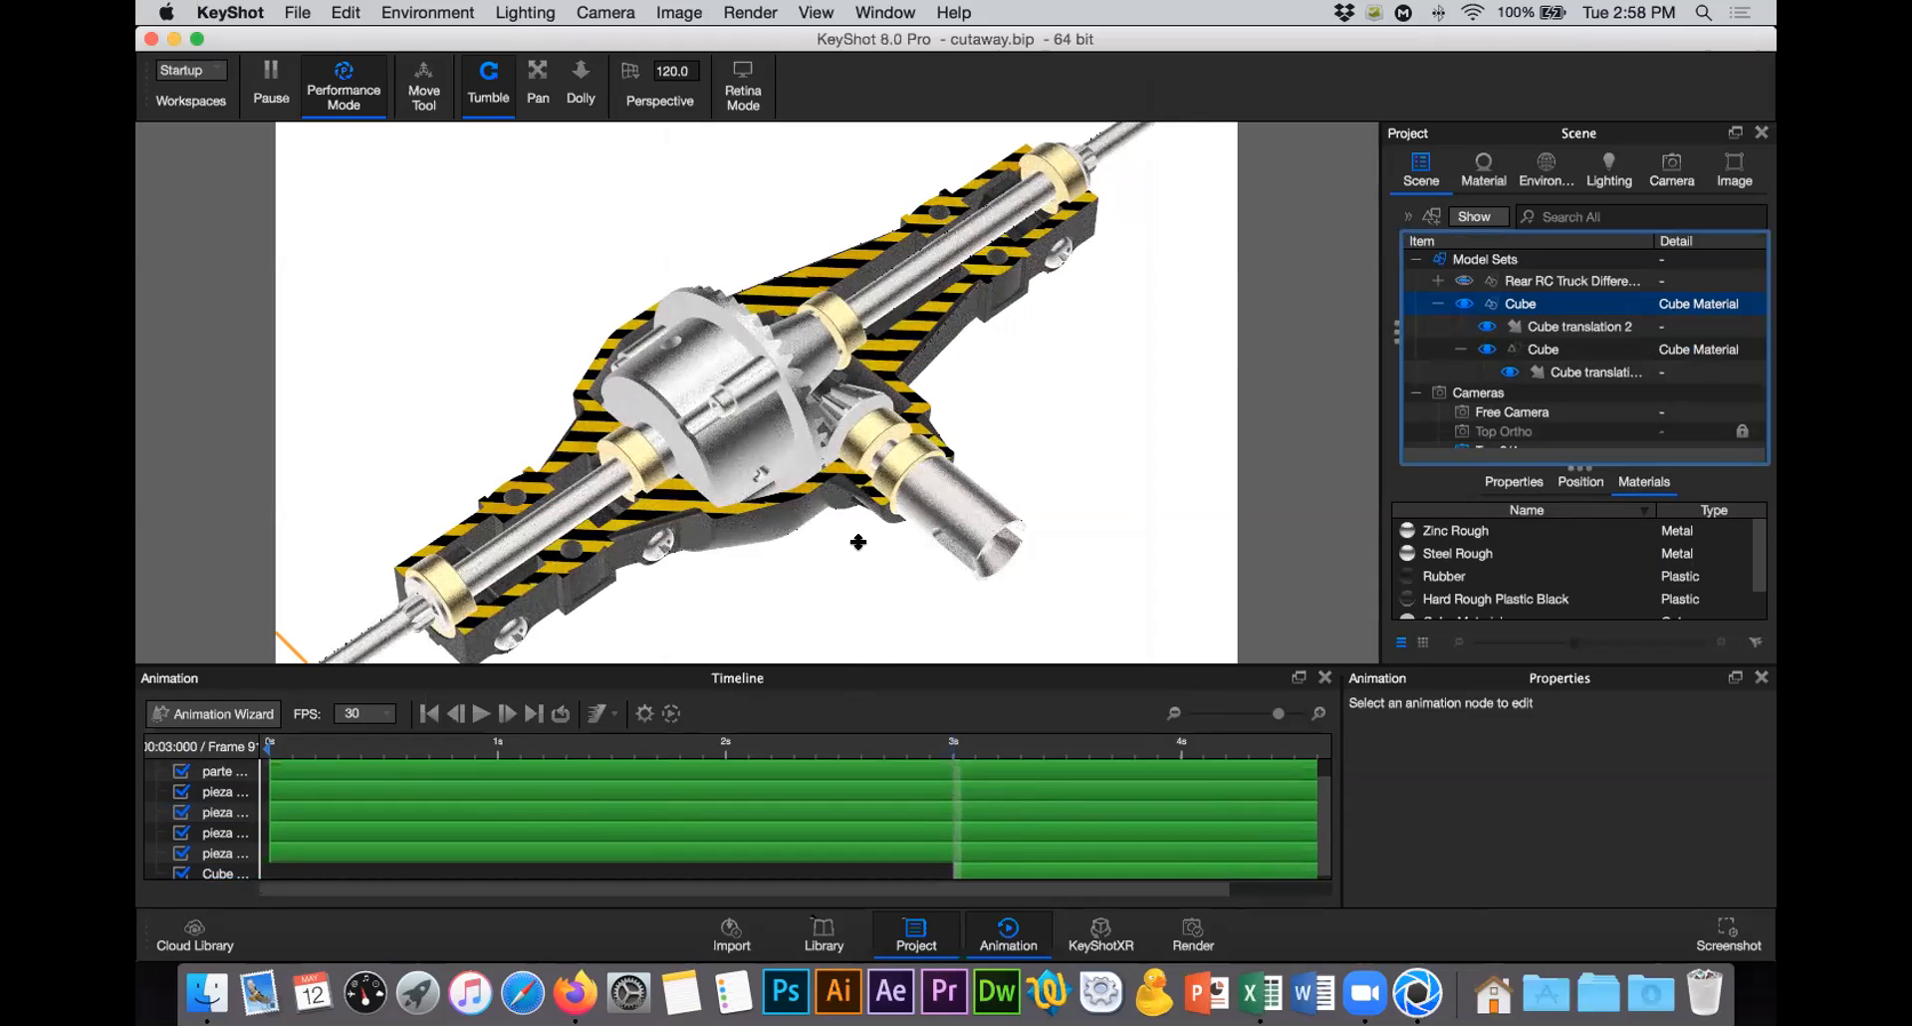
drag(860, 664, 861, 553)
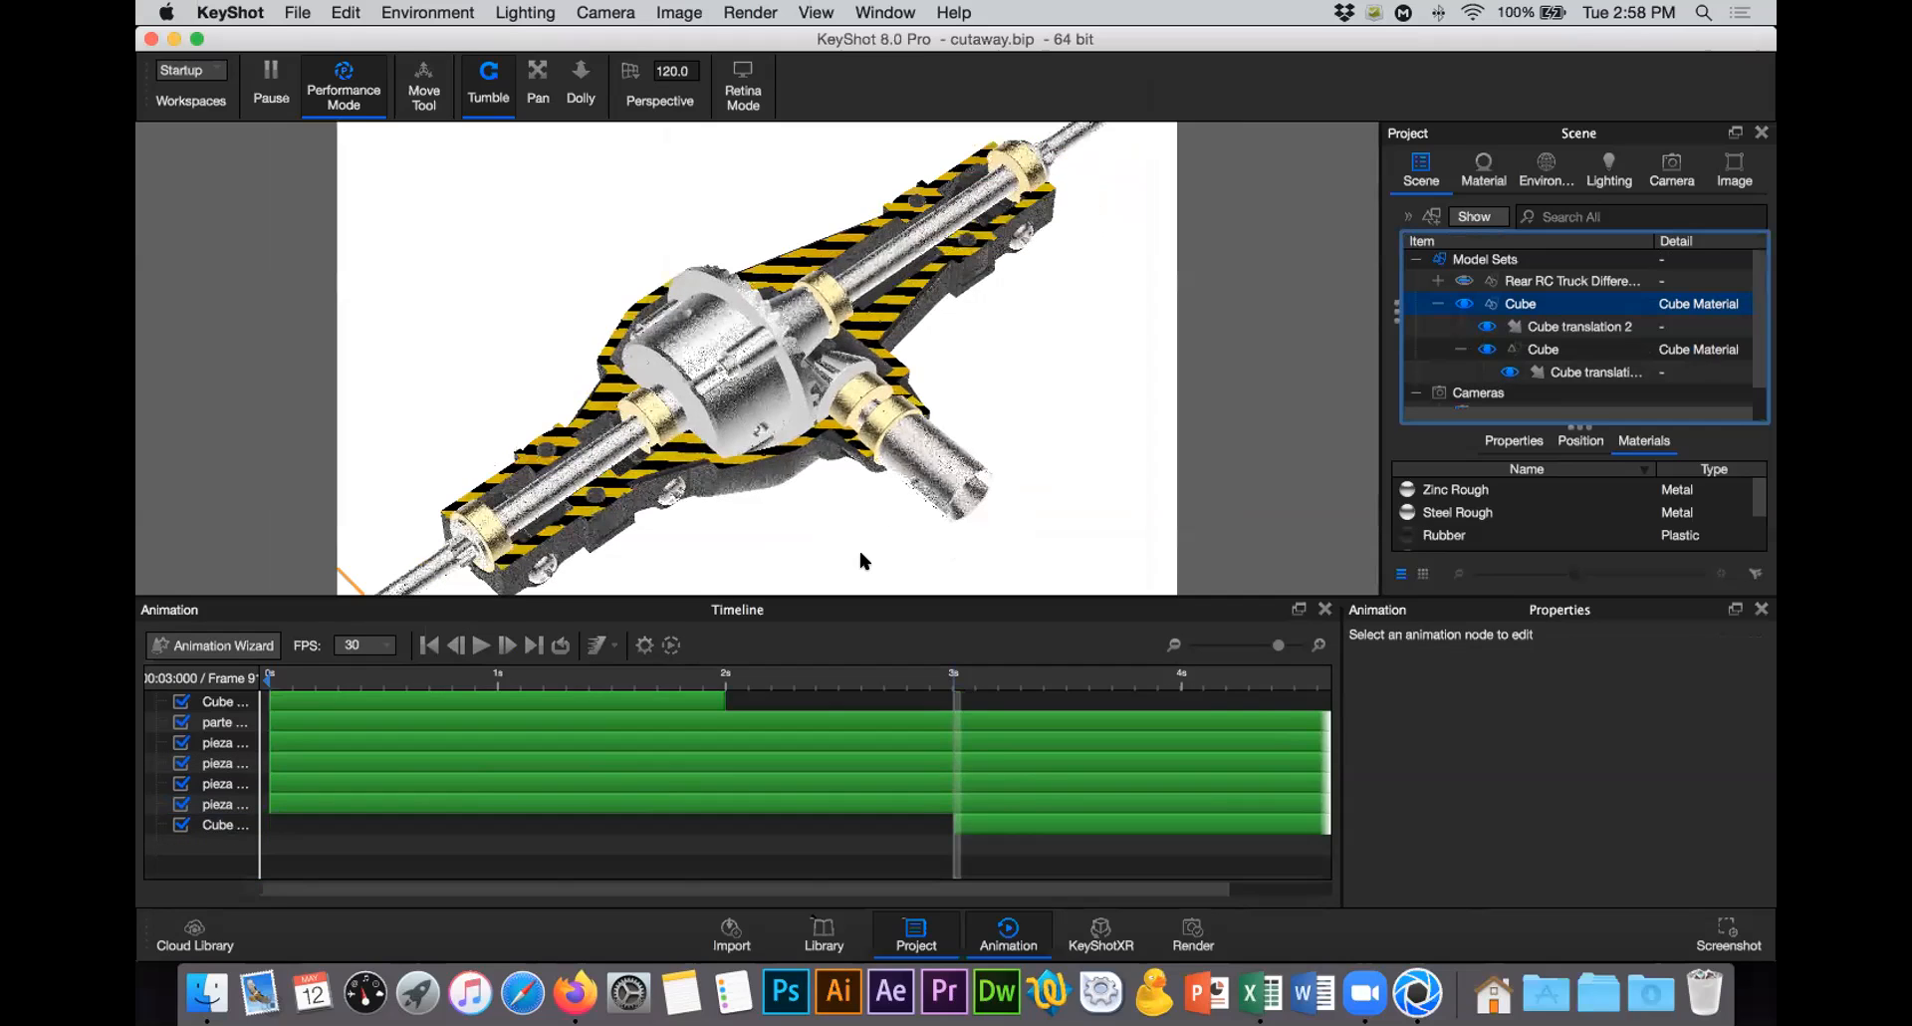
click(1177, 823)
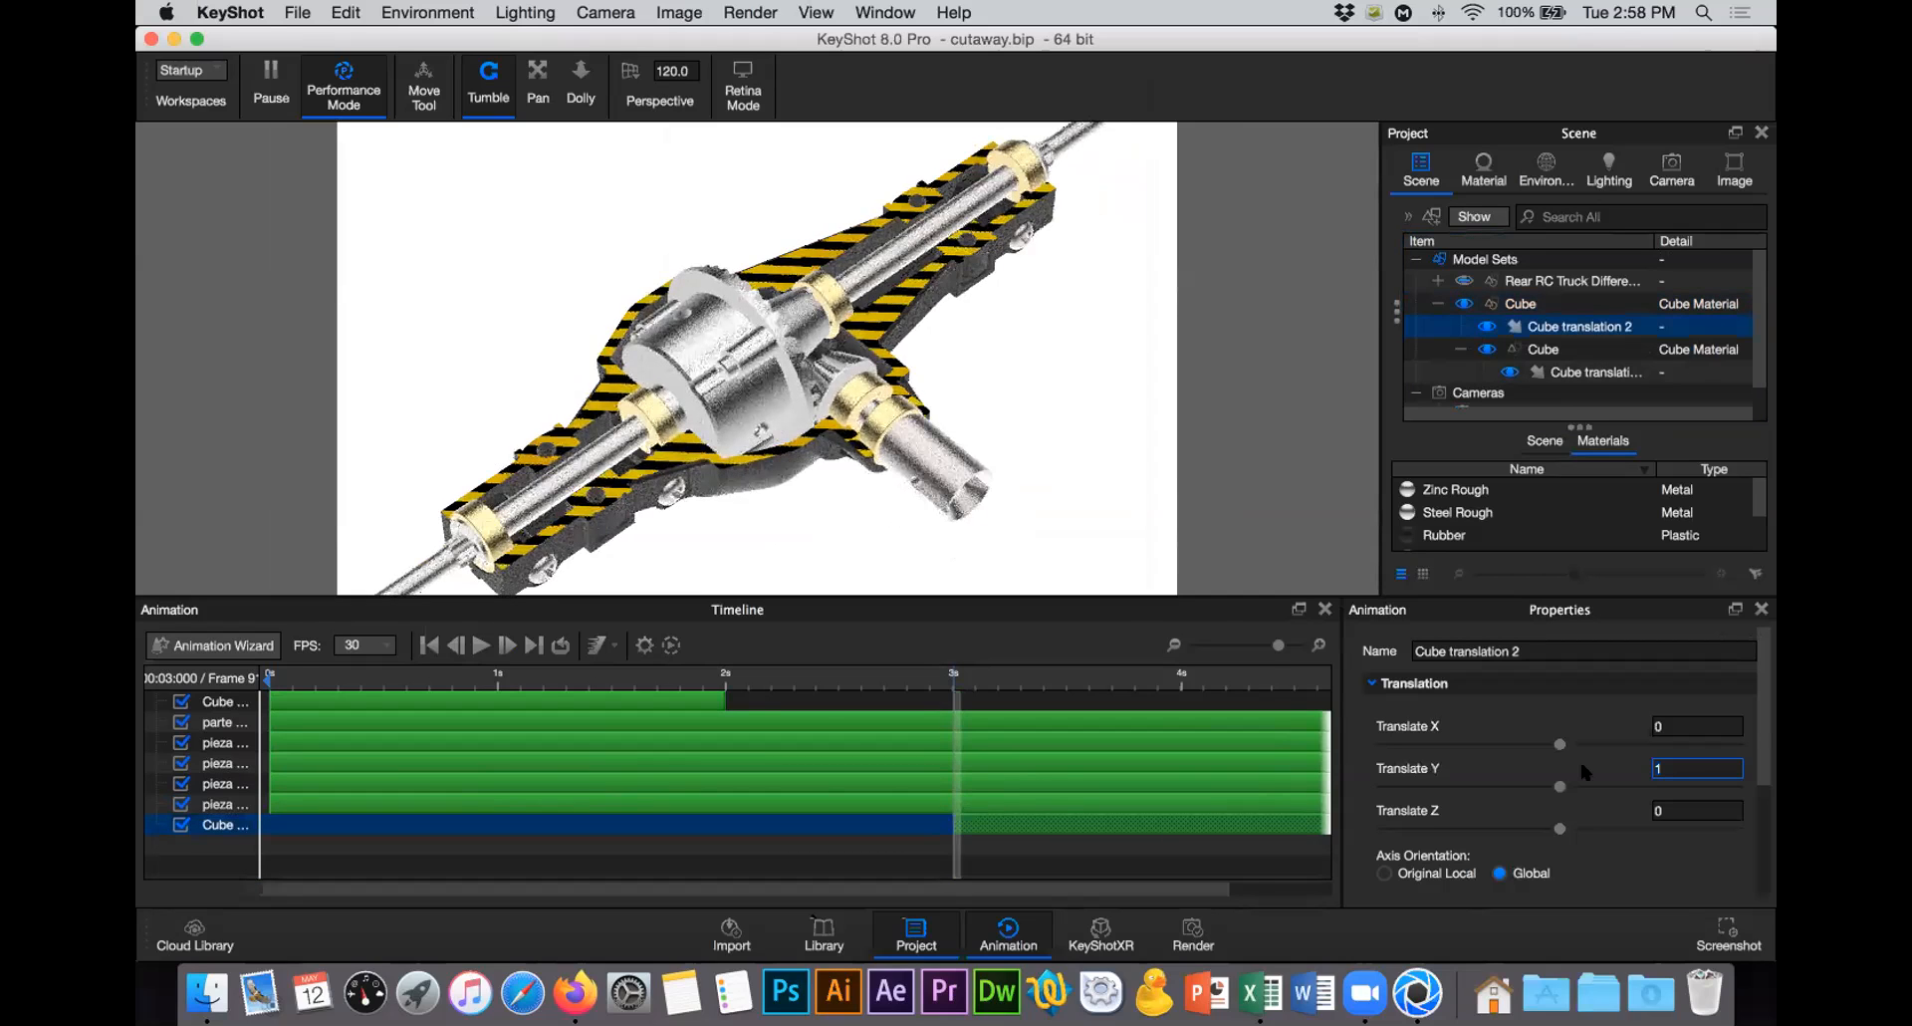
text(22)
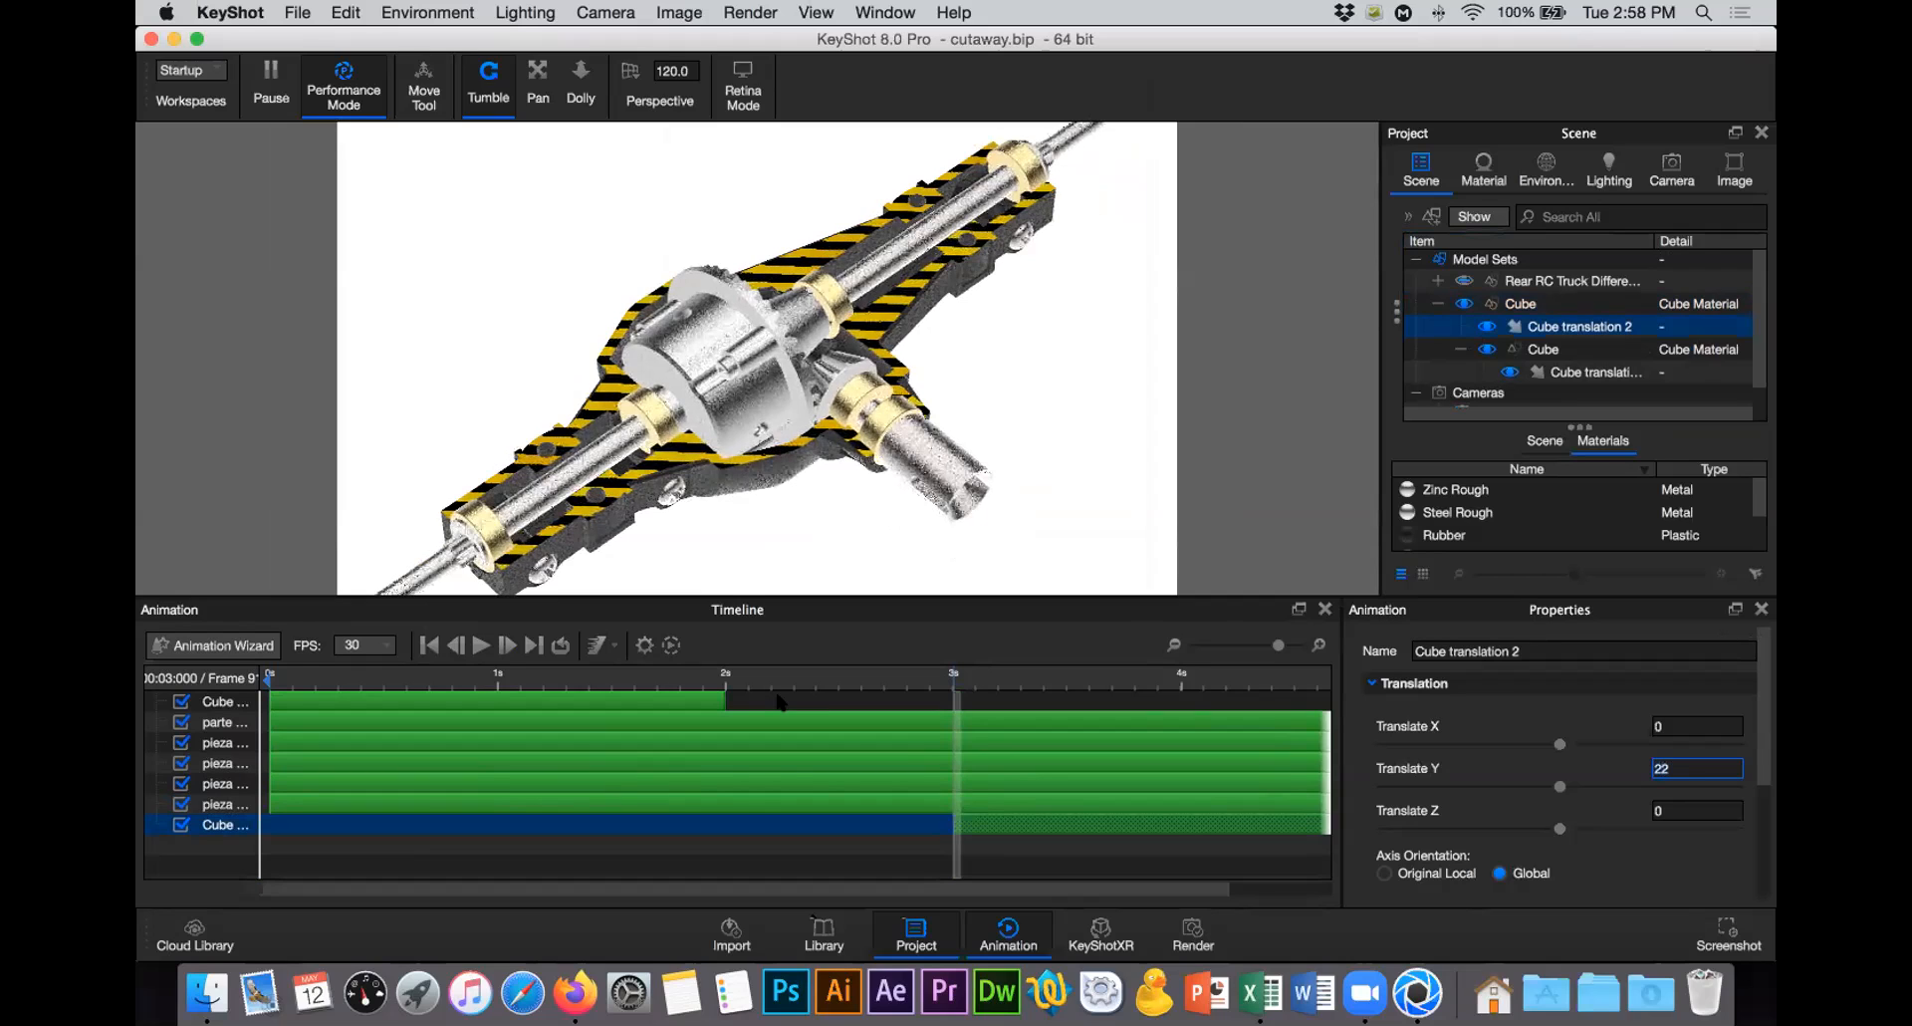
Step: Compare the settings of the cube's first translation and preview the animation from the start to about 4.7 seconds
click(631, 699)
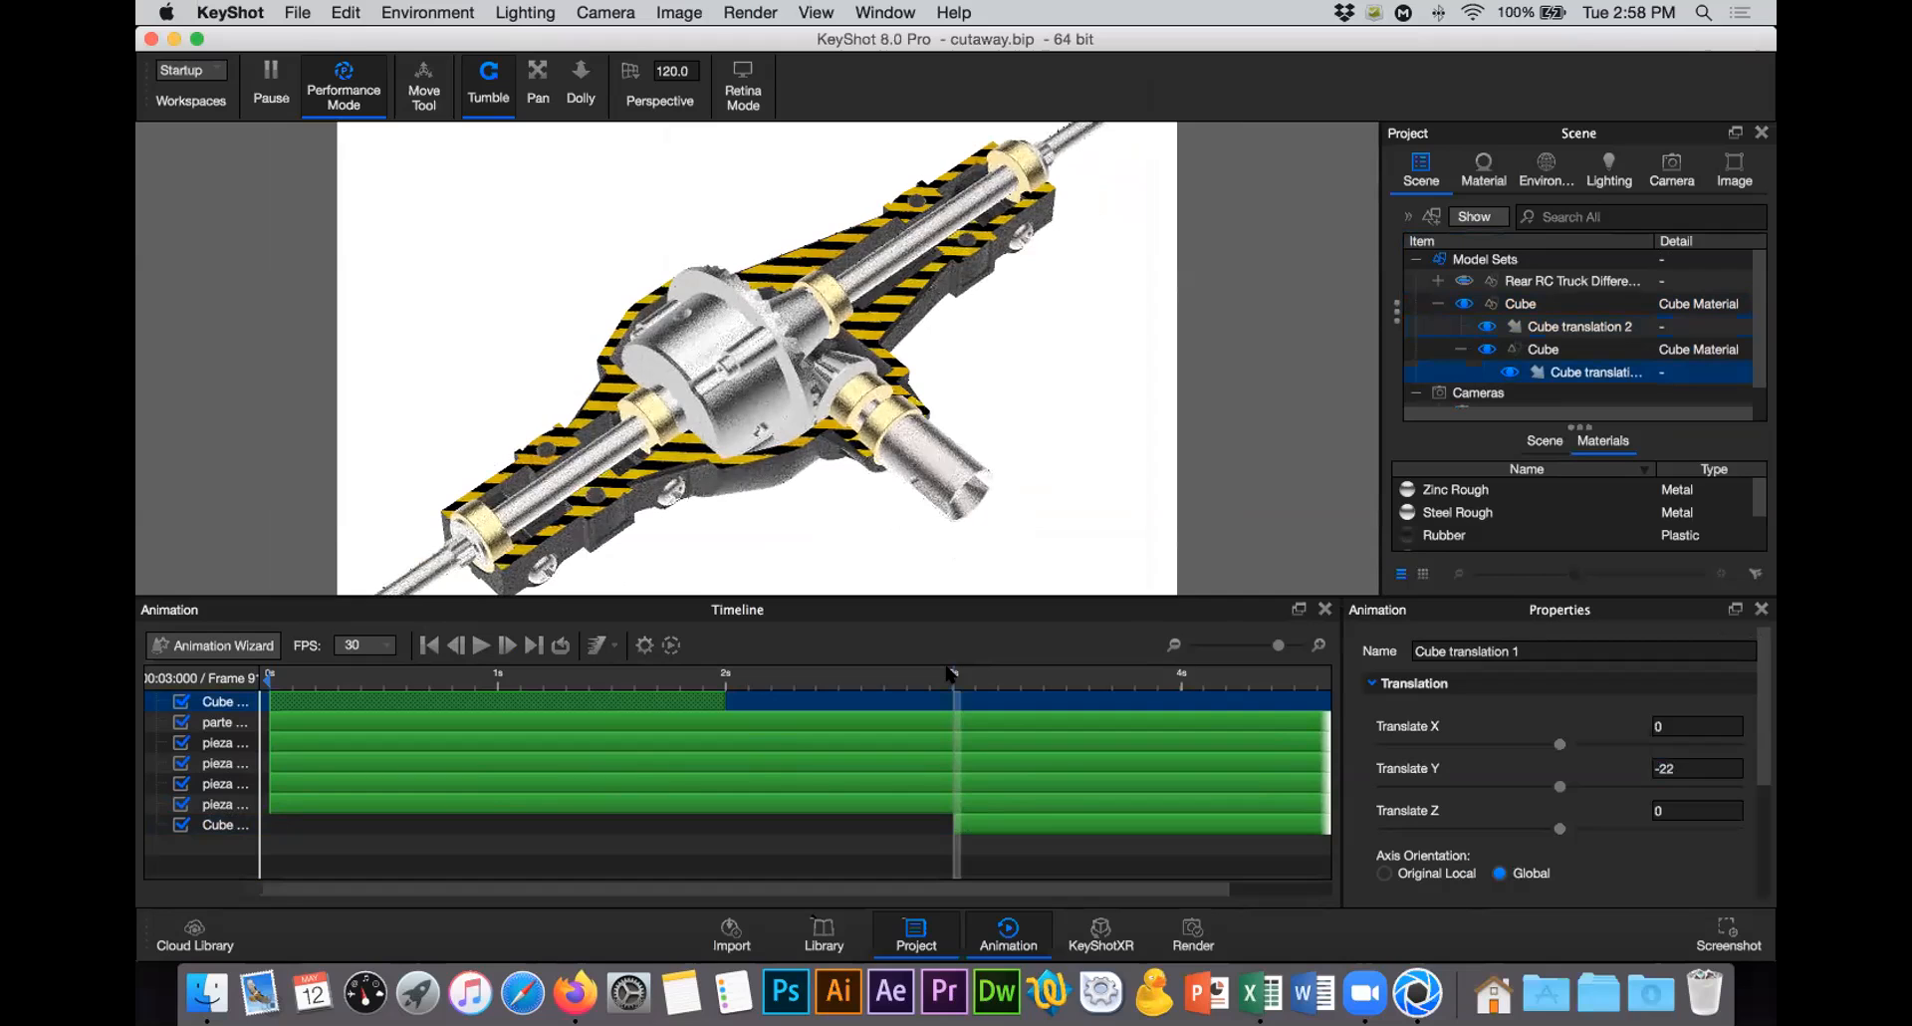
click(367, 713)
drag(366, 713, 437, 702)
drag(461, 701, 1340, 664)
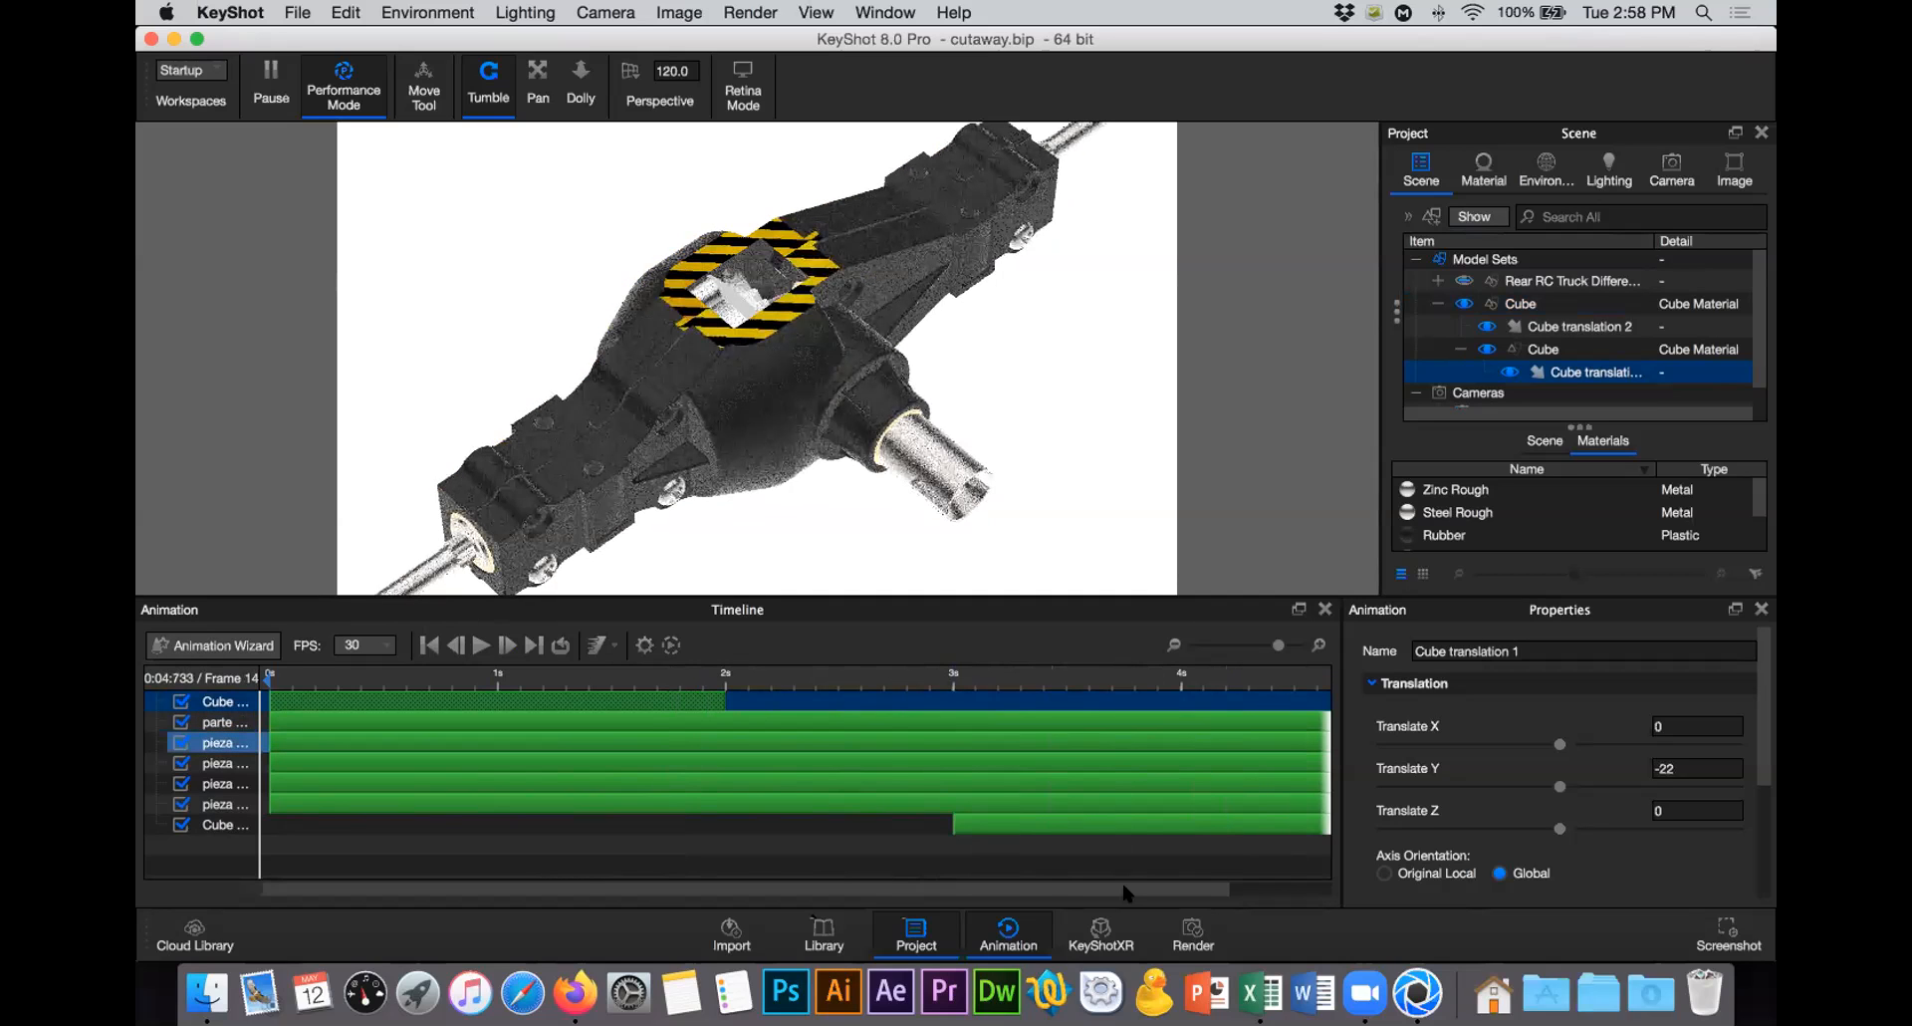
Step: Examine the end of the timeline near 5 seconds and play the animation to check the cube's return motion
drag(1126, 892, 1226, 893)
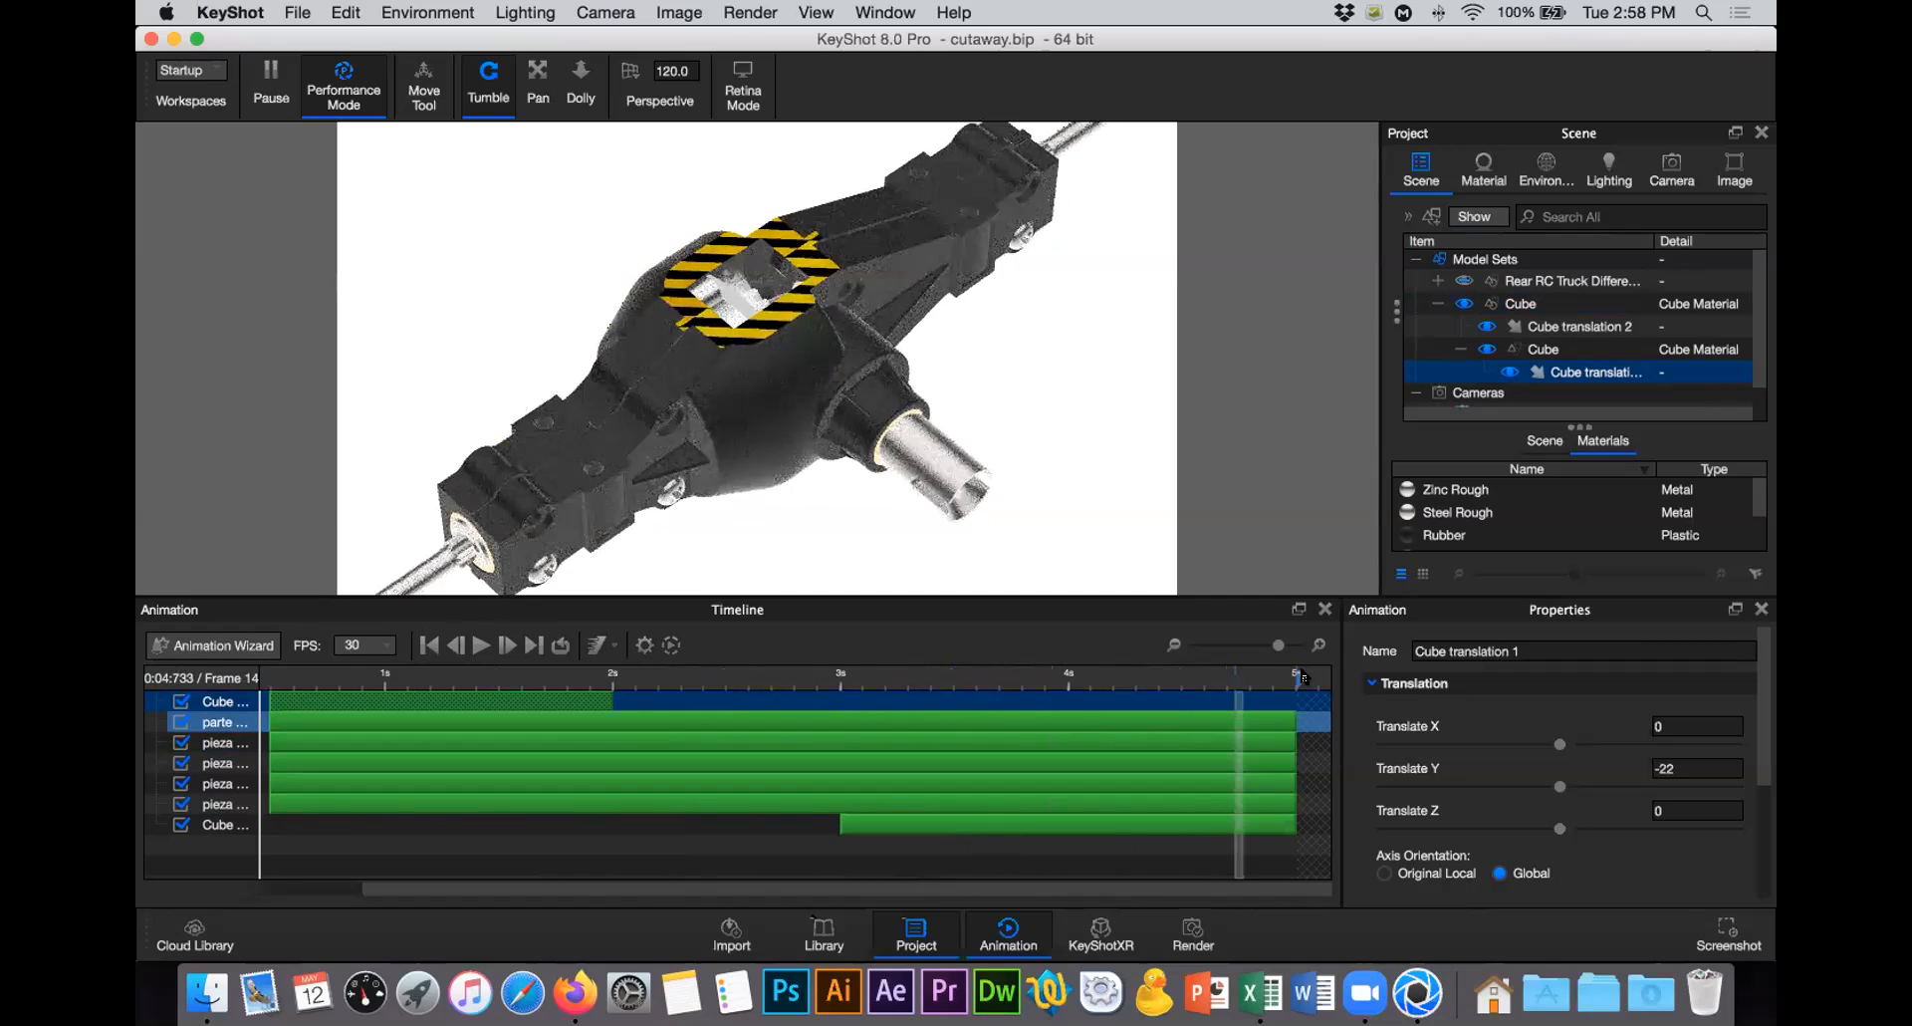
click(1236, 647)
click(1266, 645)
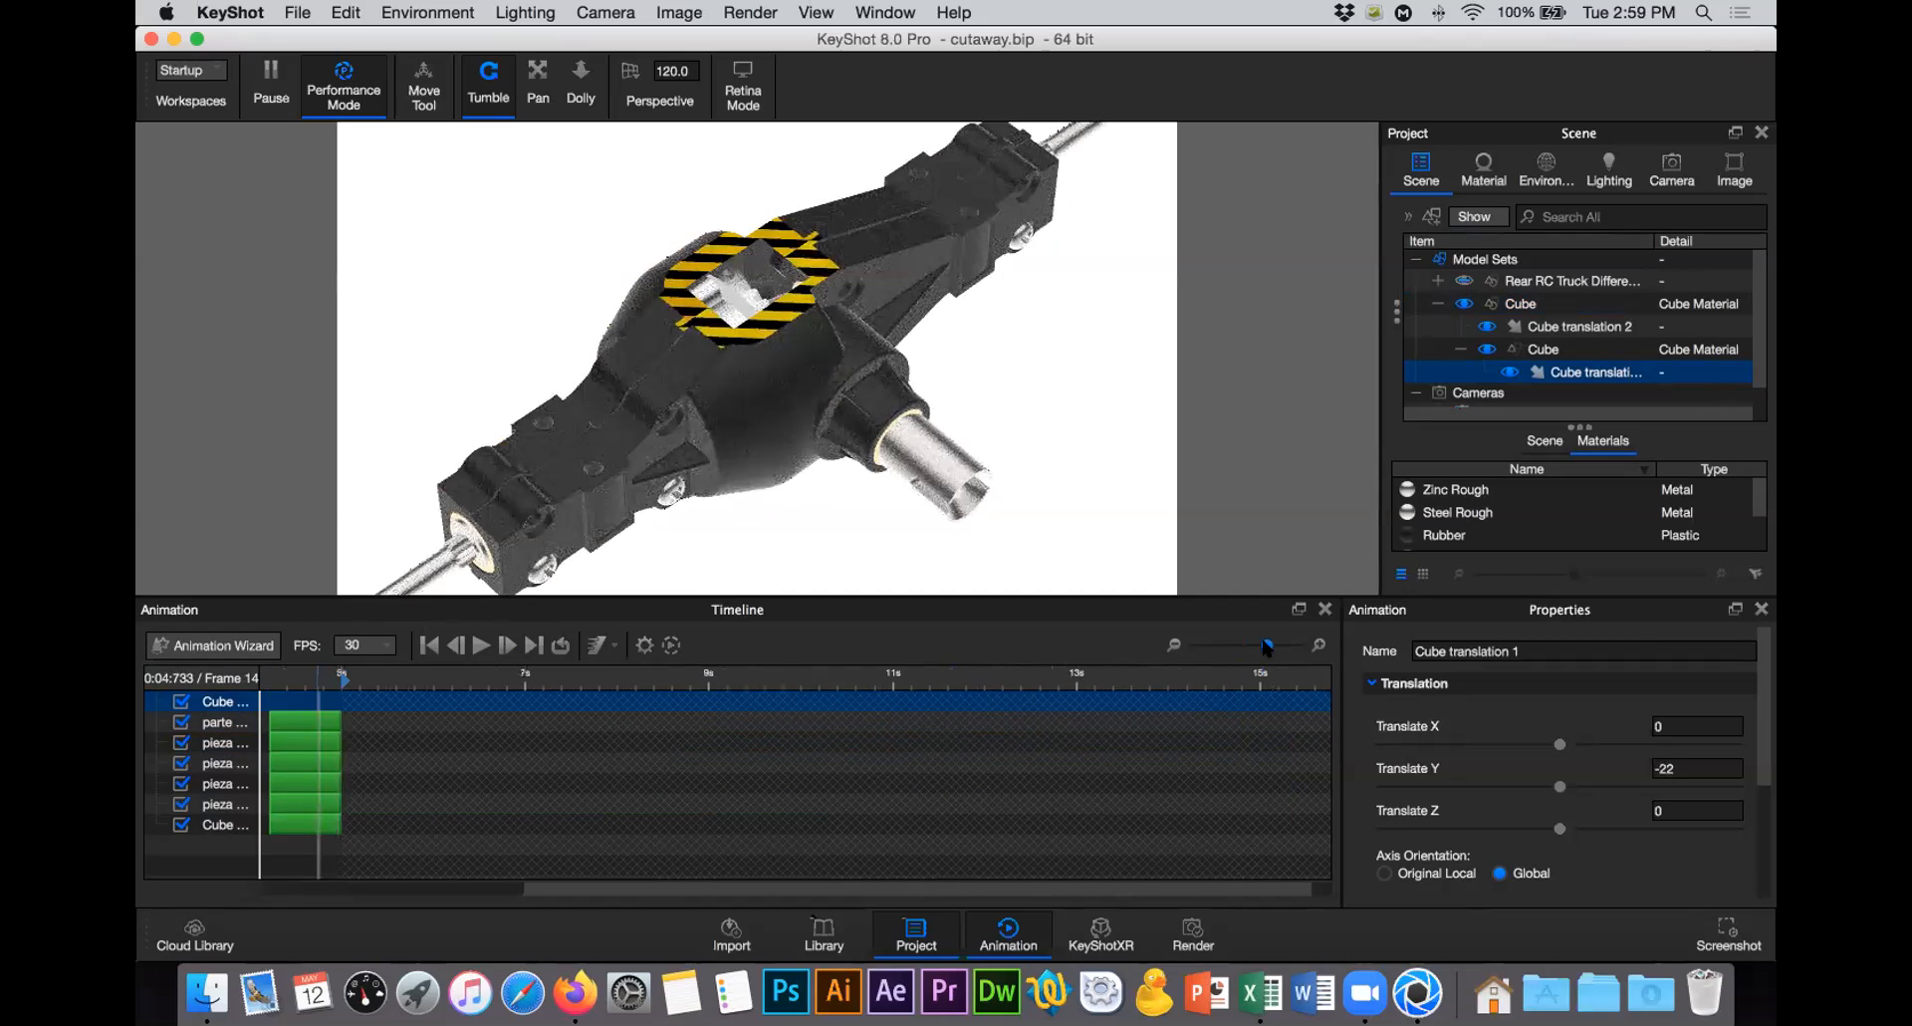
scroll(642, 703, up, 2)
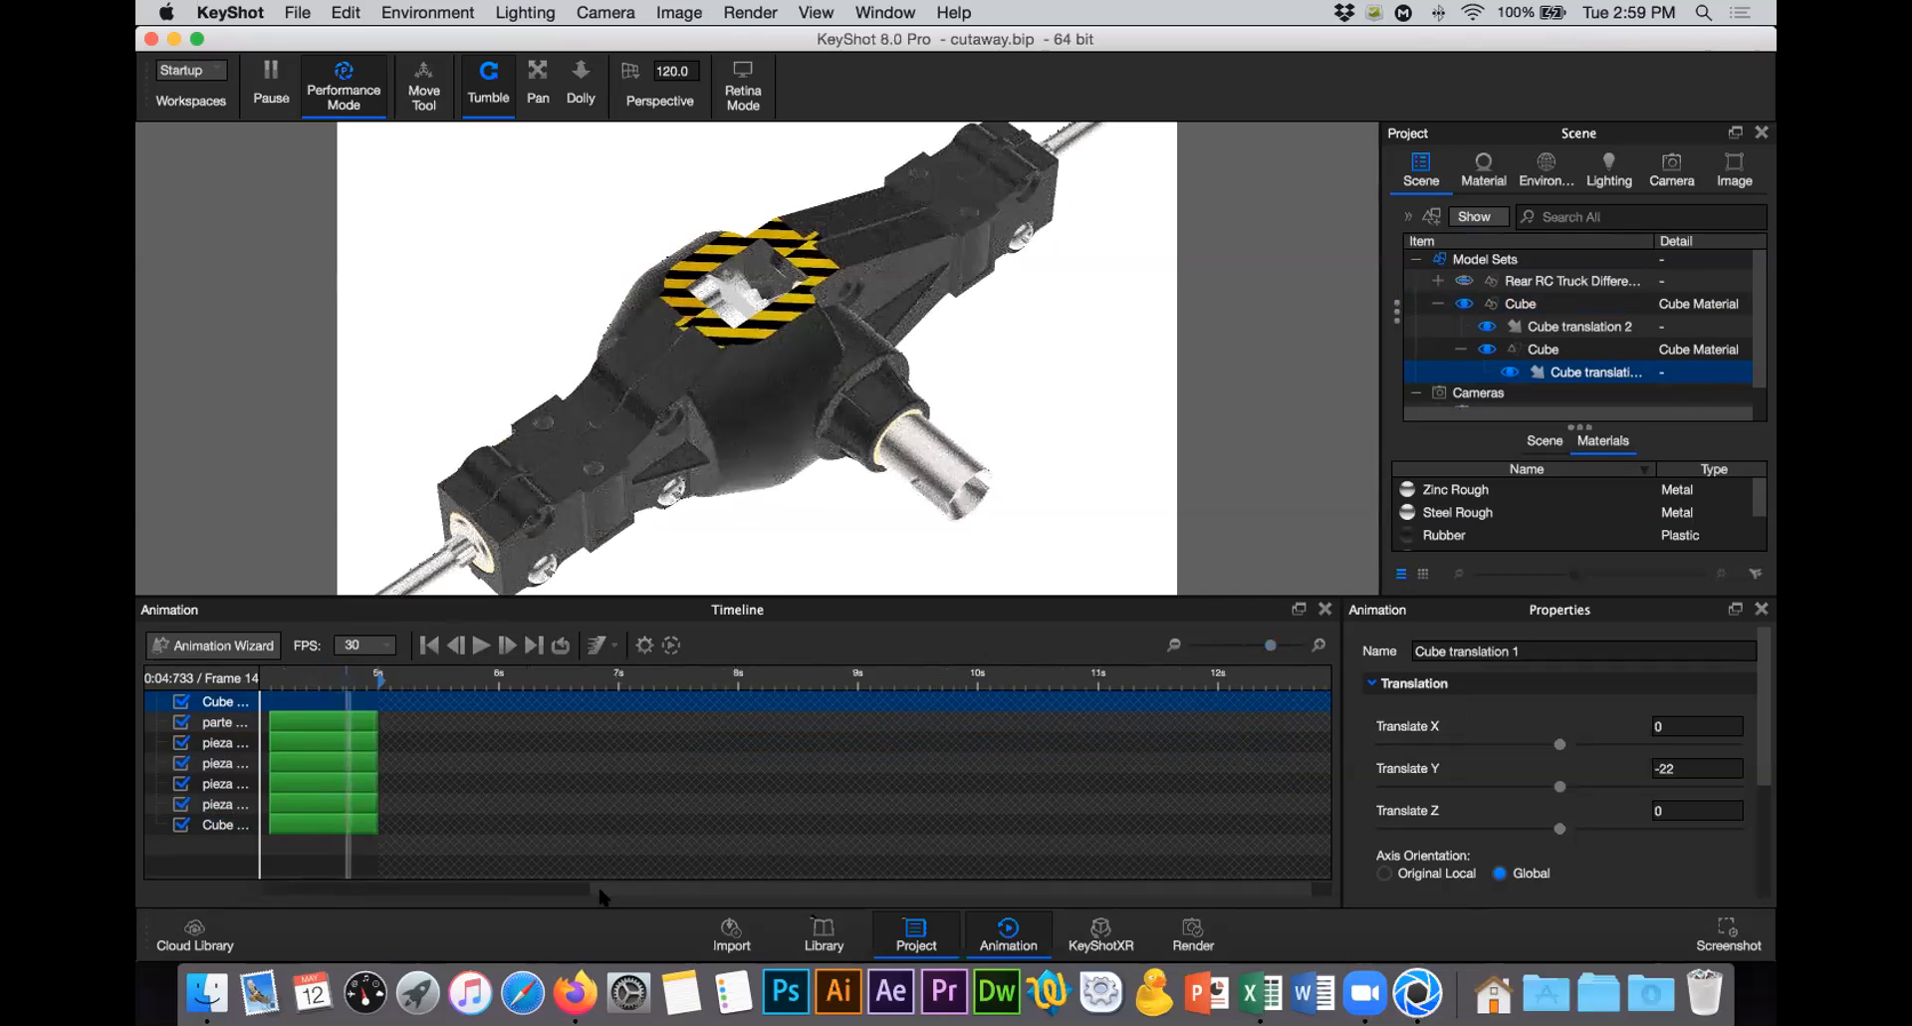
scroll(639, 676, left, 3)
click(666, 676)
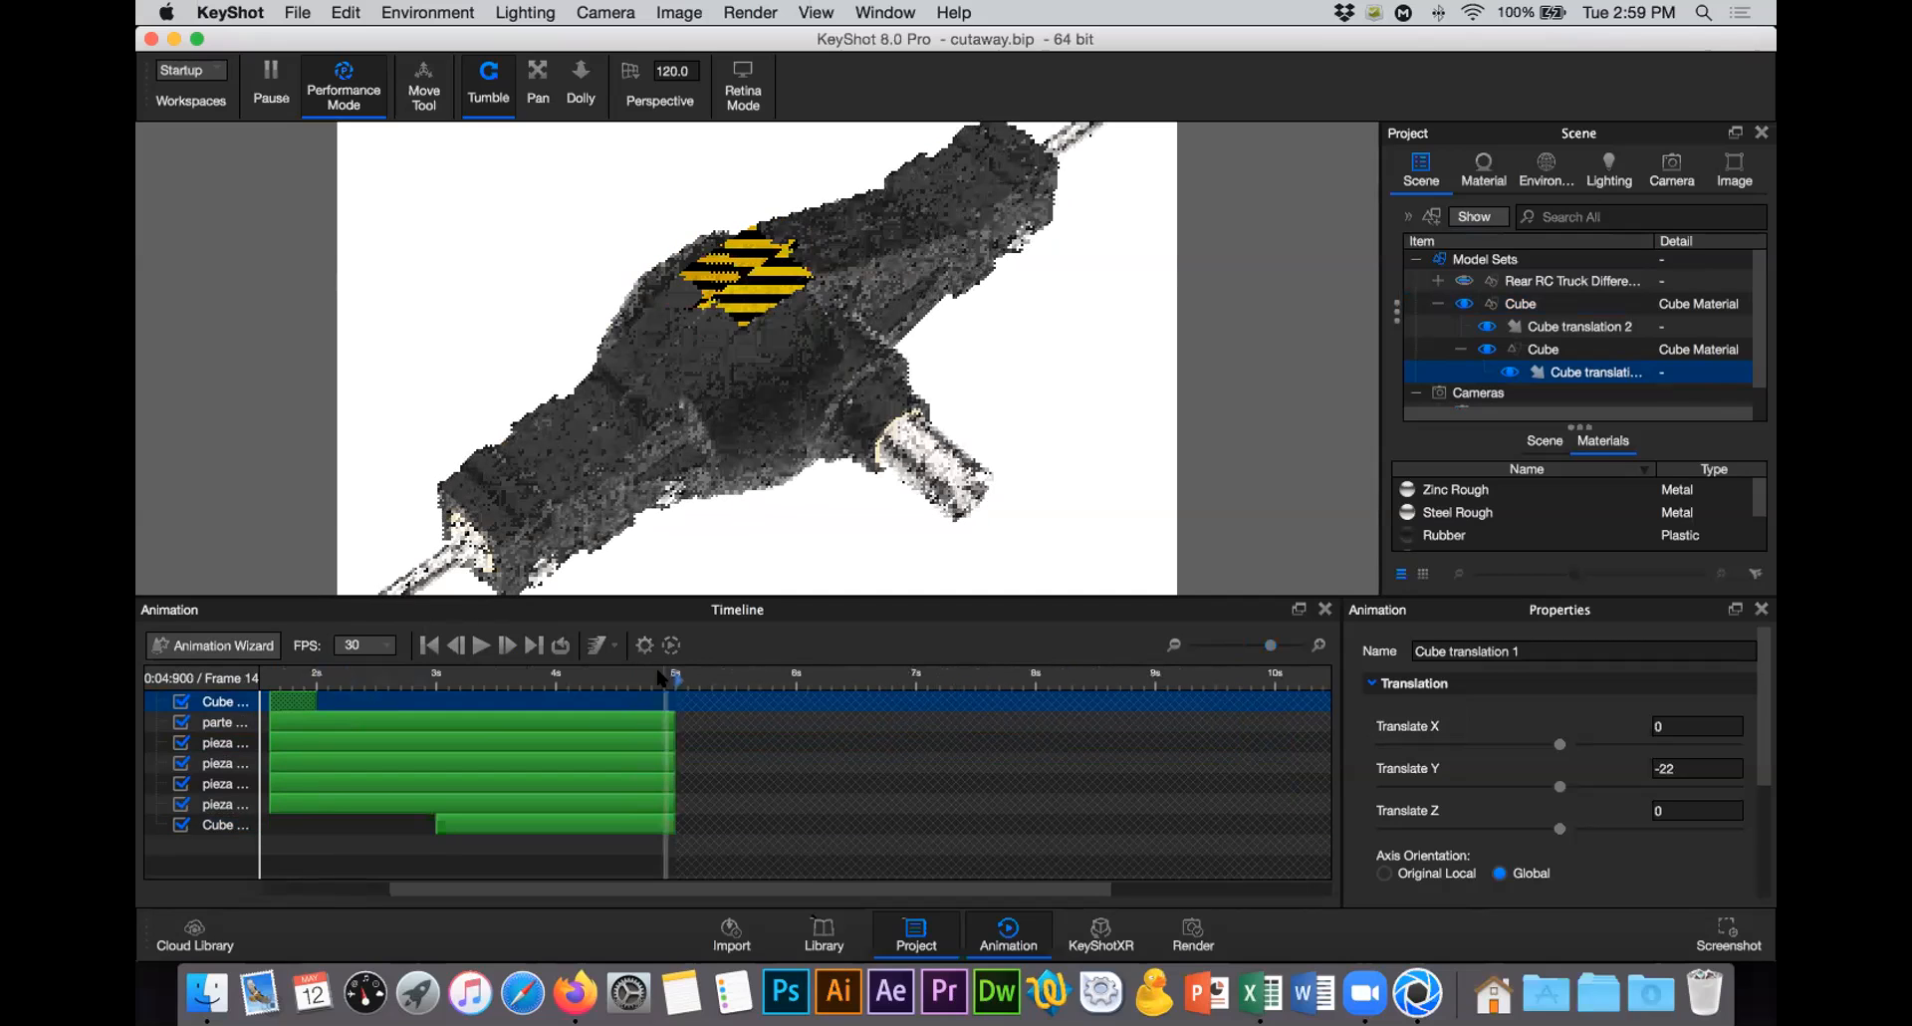
click(481, 645)
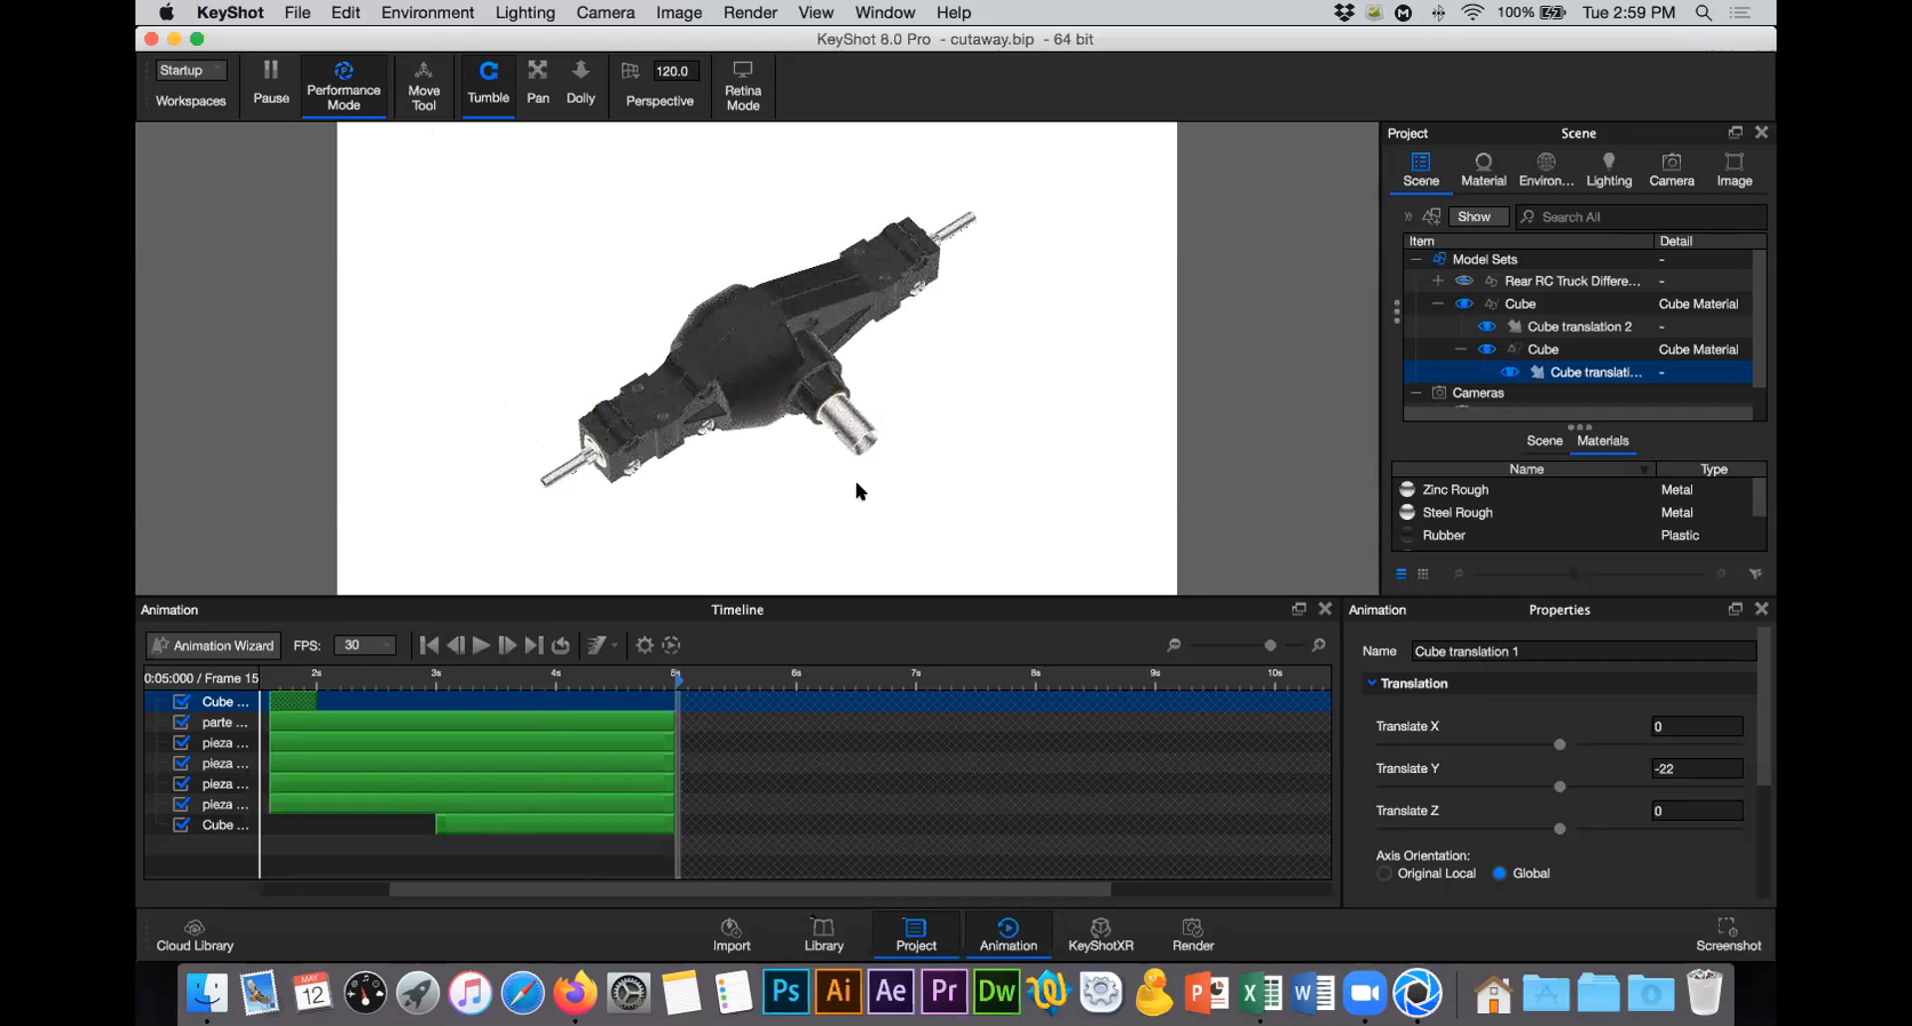
click(481, 645)
Step: Open the render output settings for an animation and review the resolution and its presets
click(1190, 928)
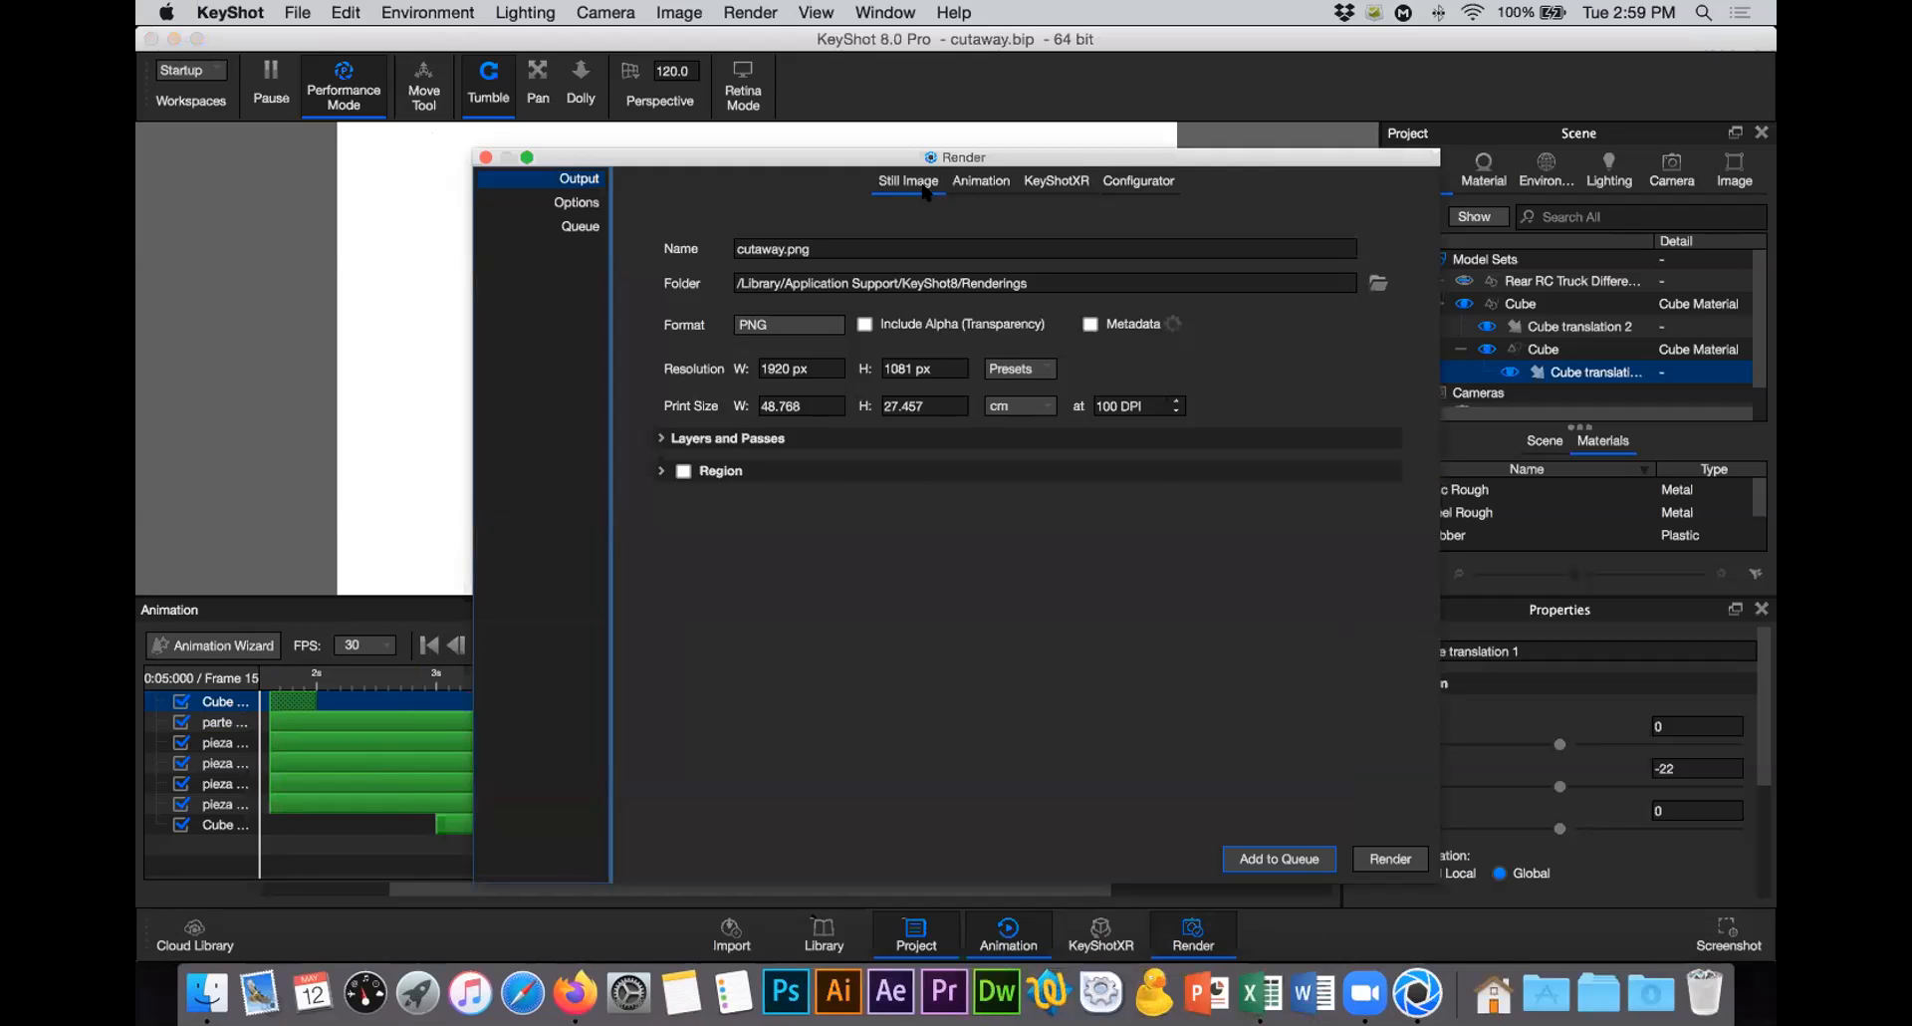
click(978, 183)
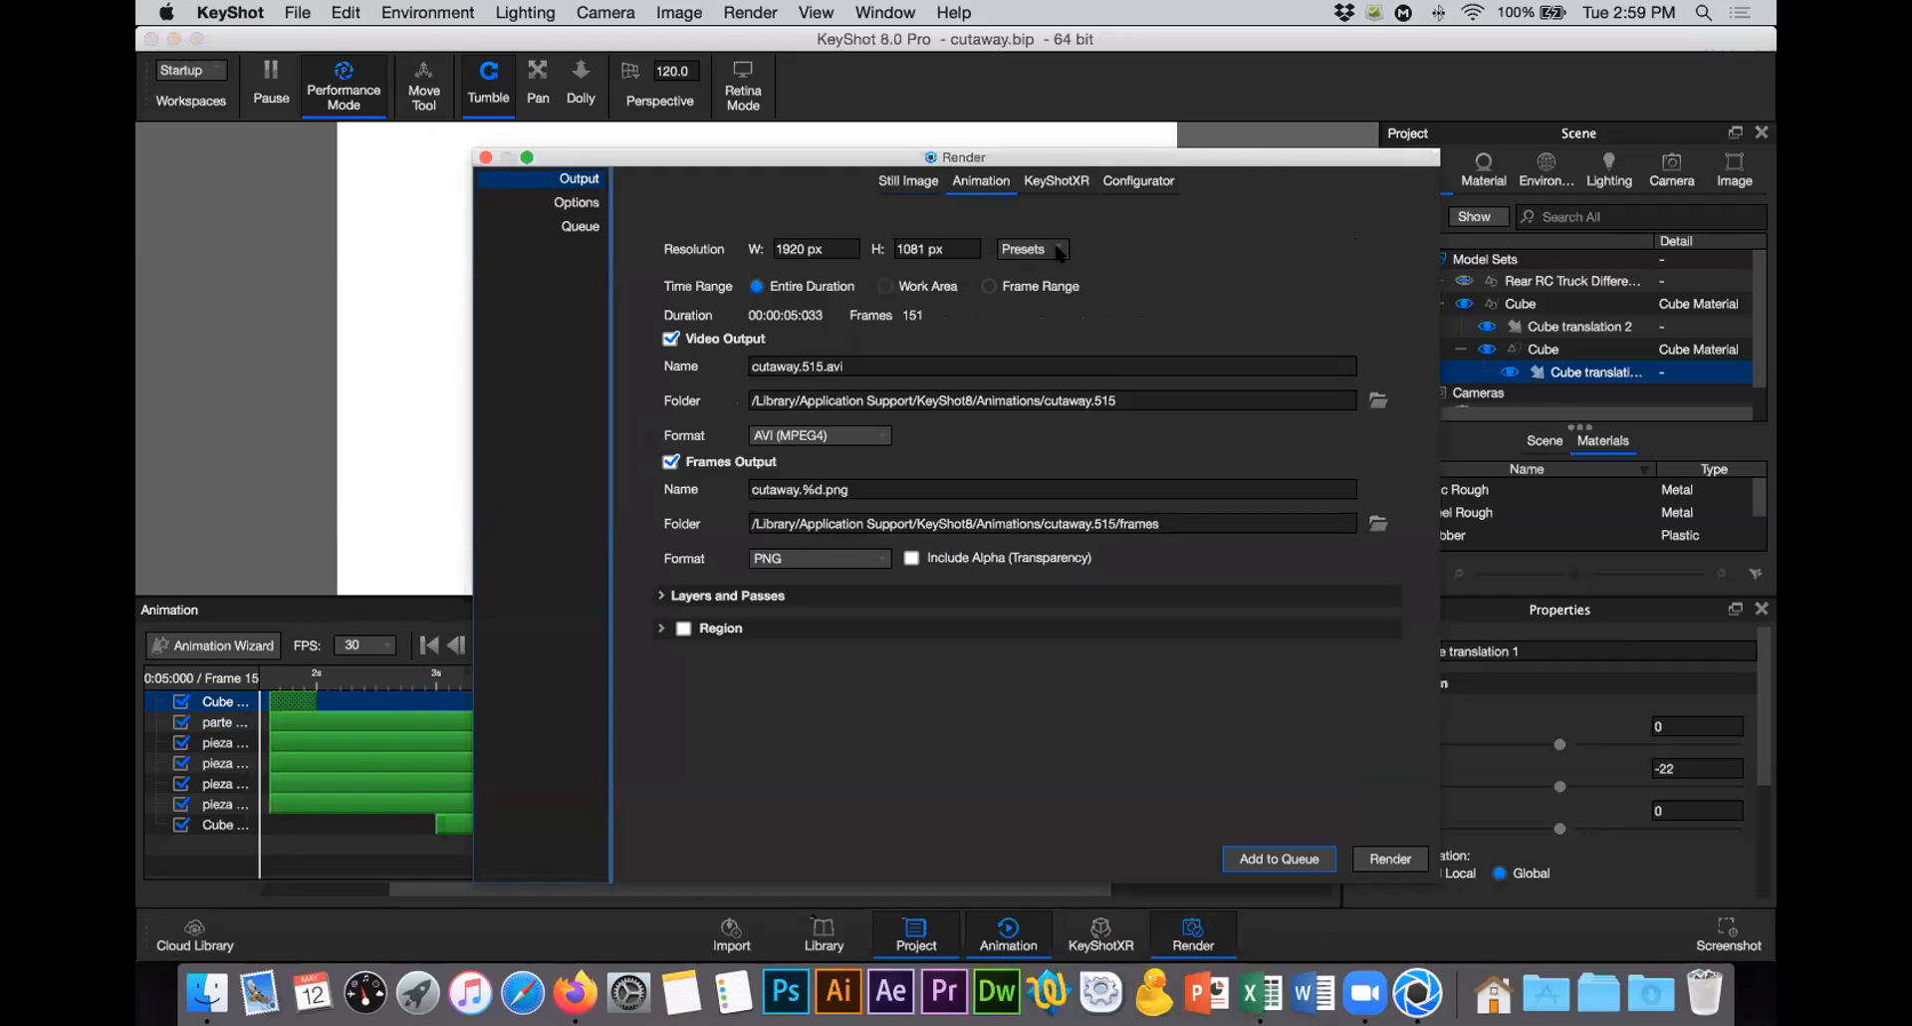
click(817, 249)
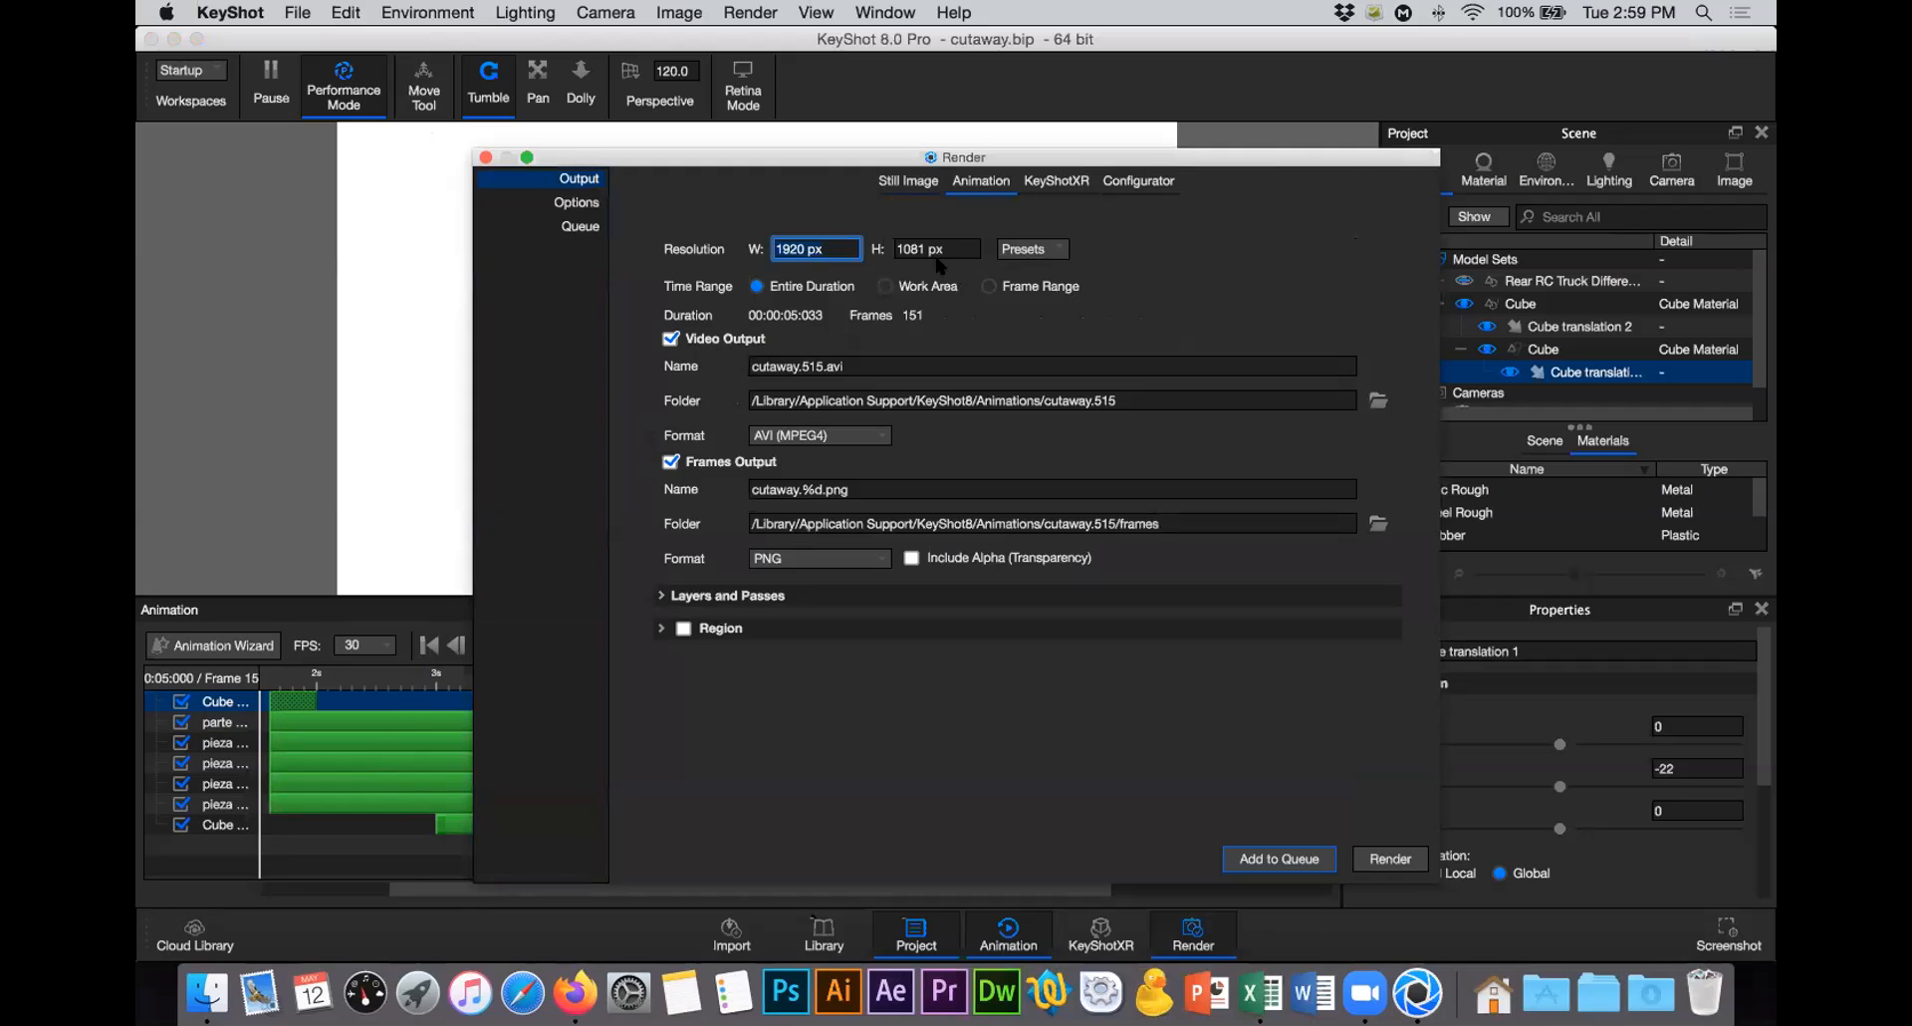
key(Tab)
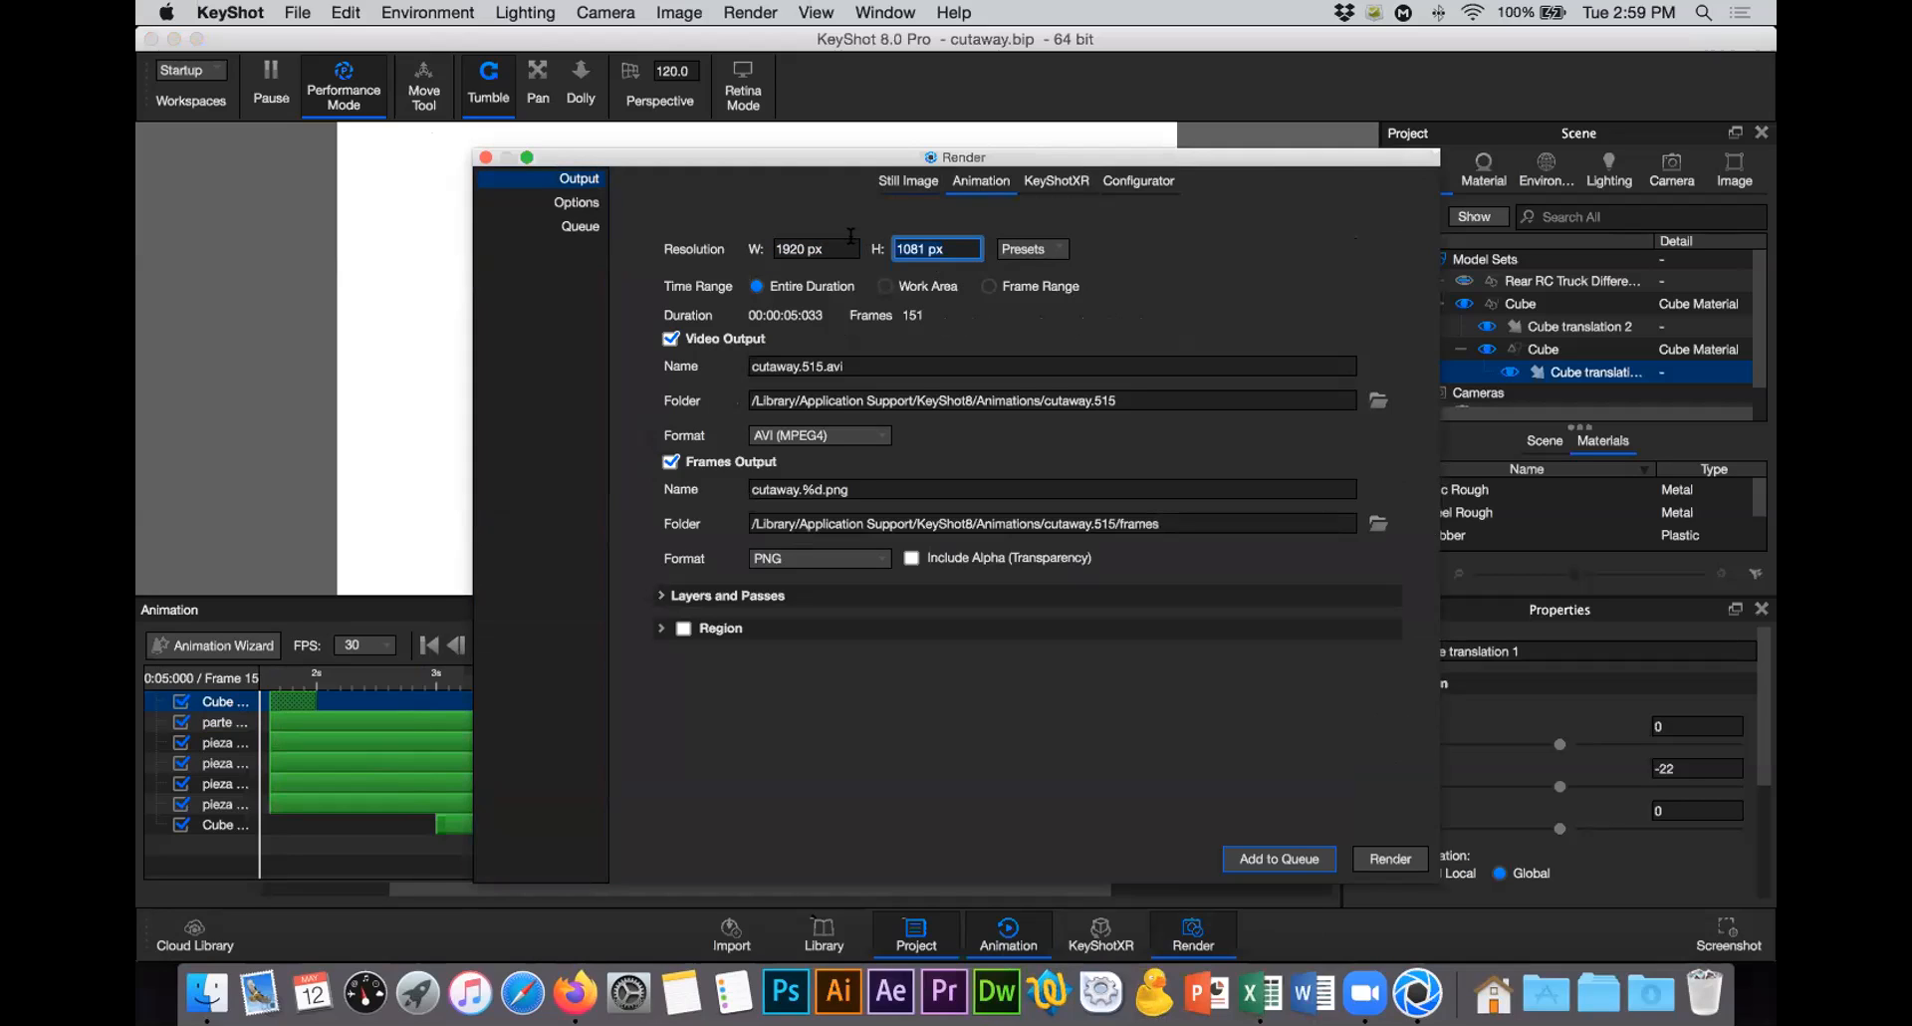
click(815, 249)
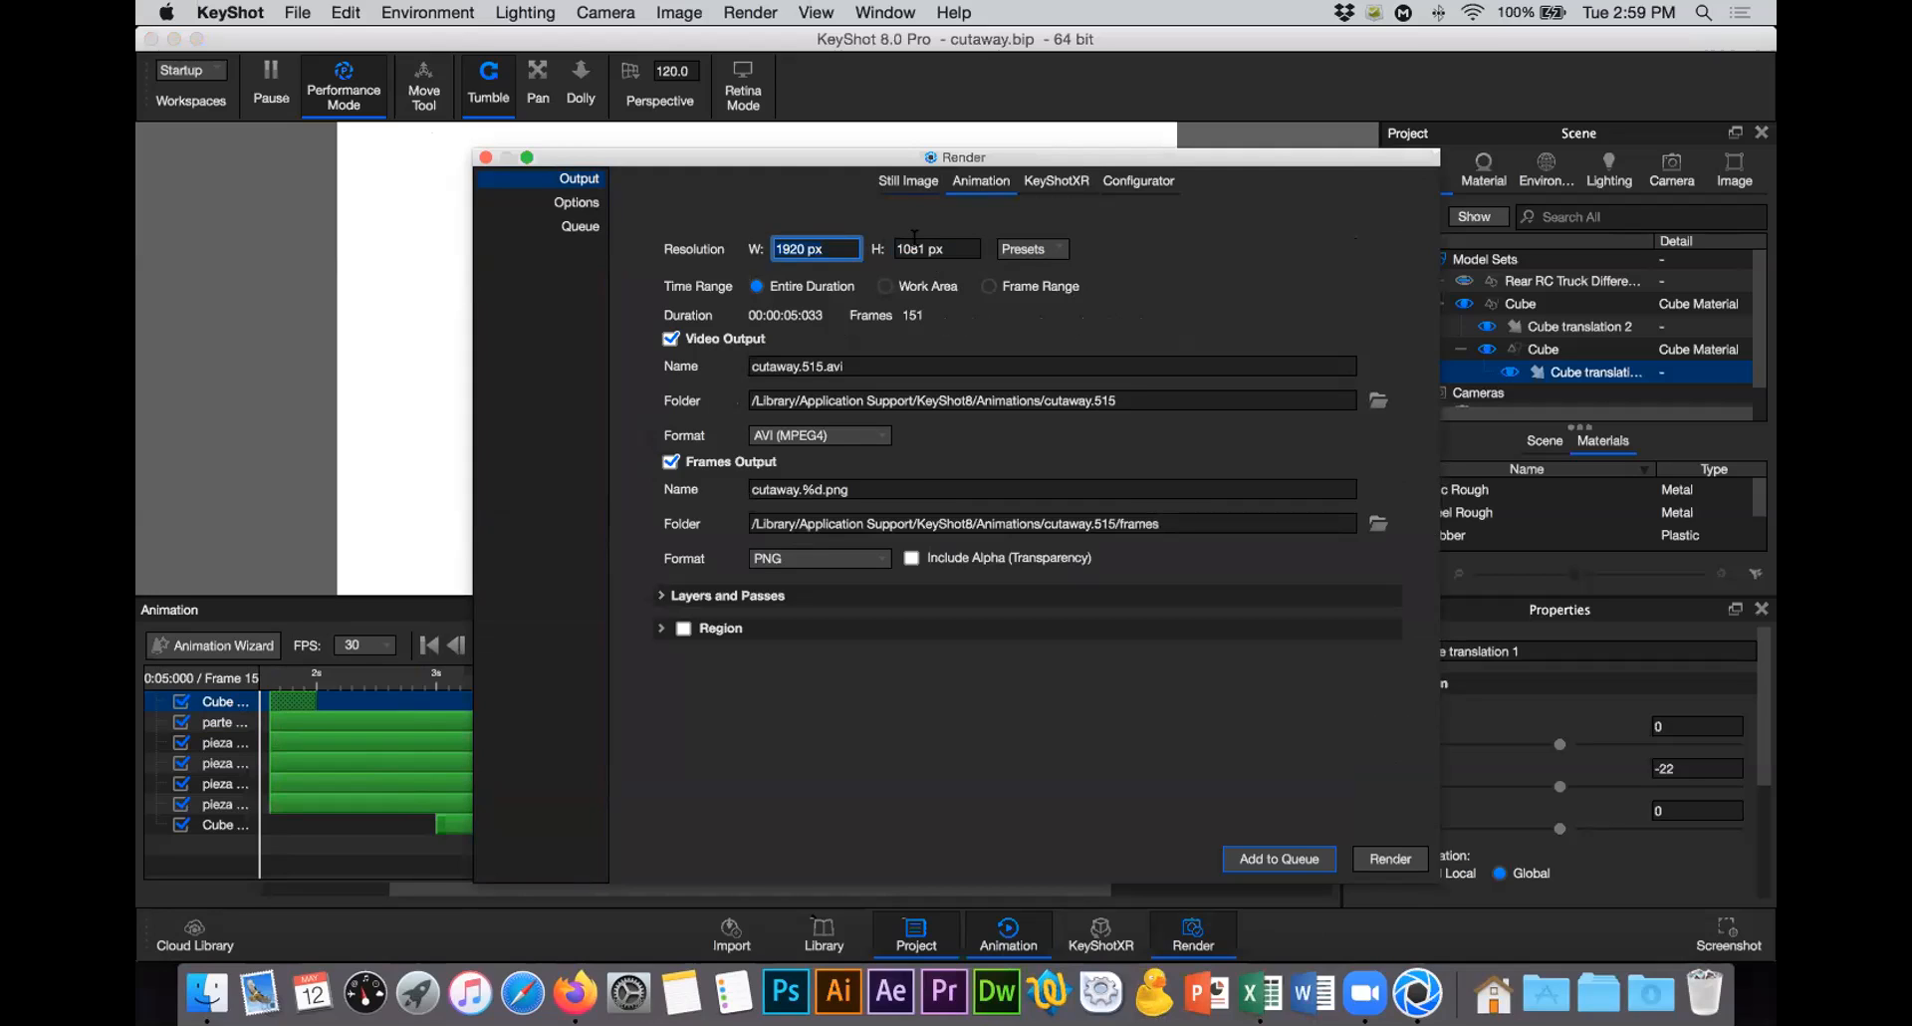
click(1031, 249)
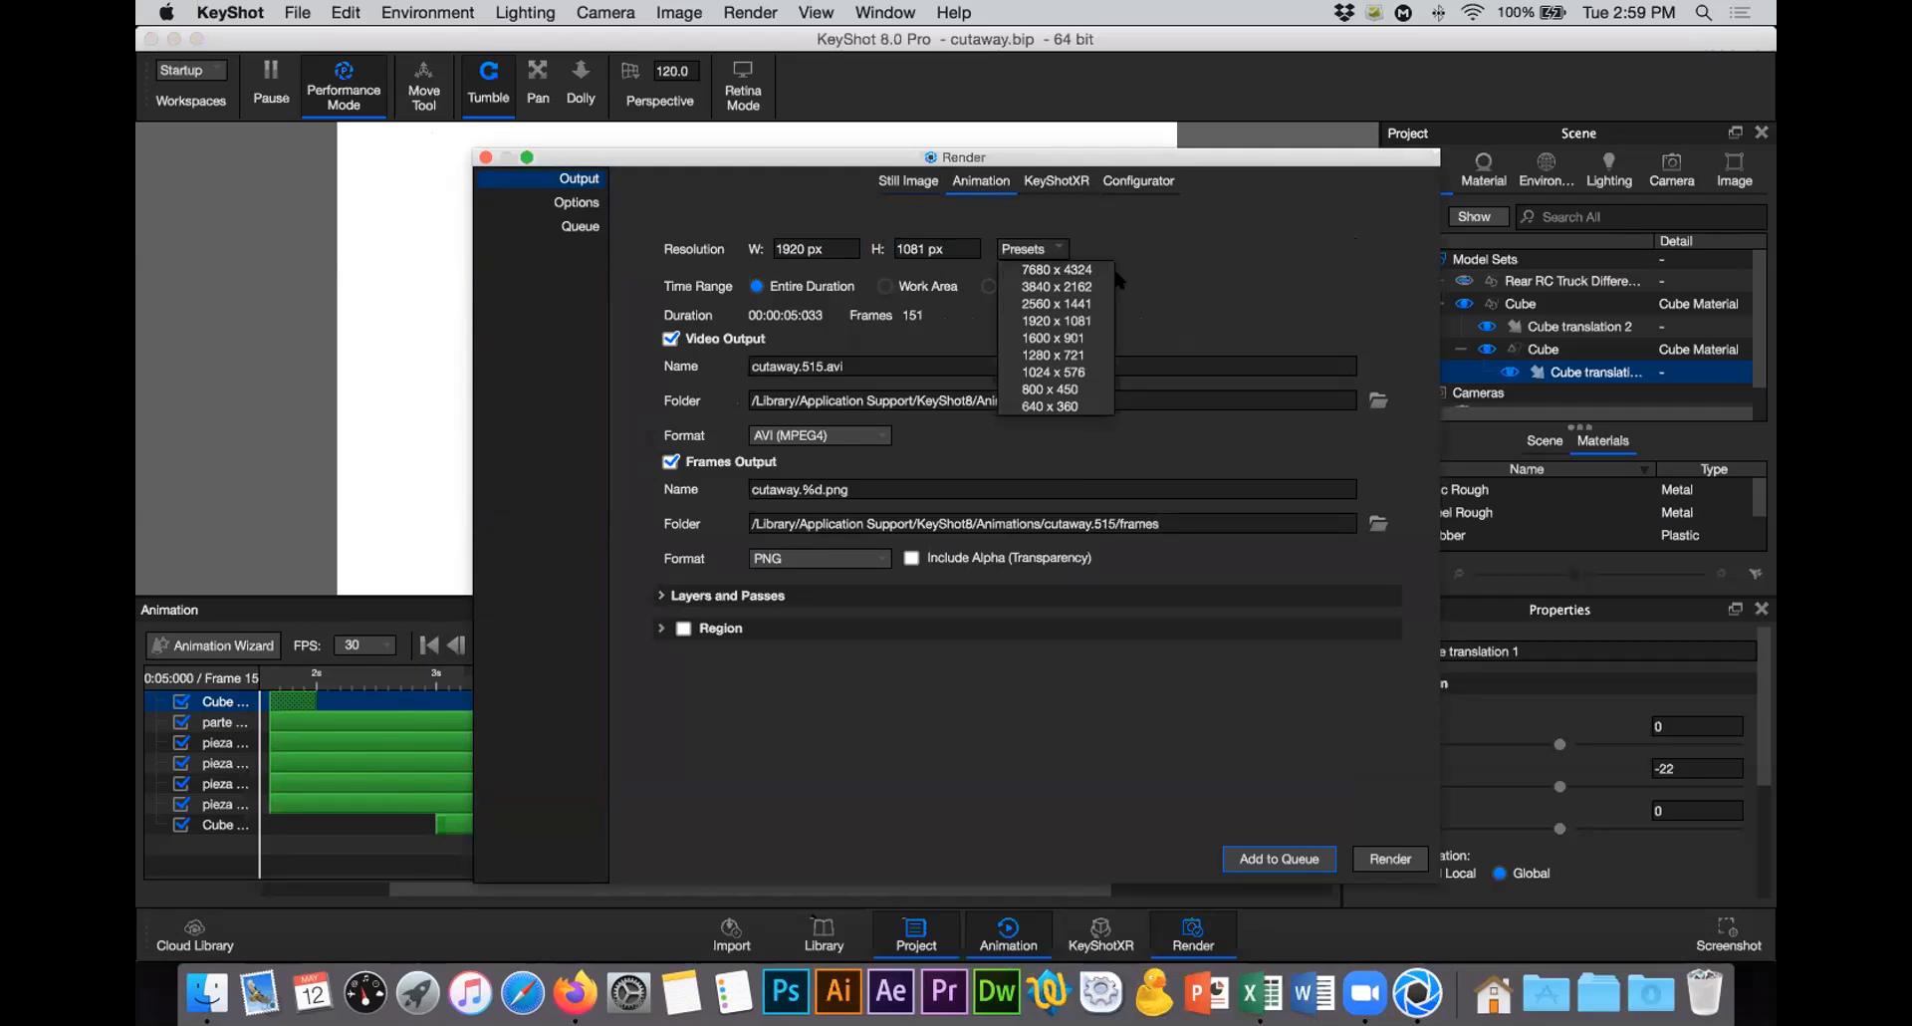
click(1183, 254)
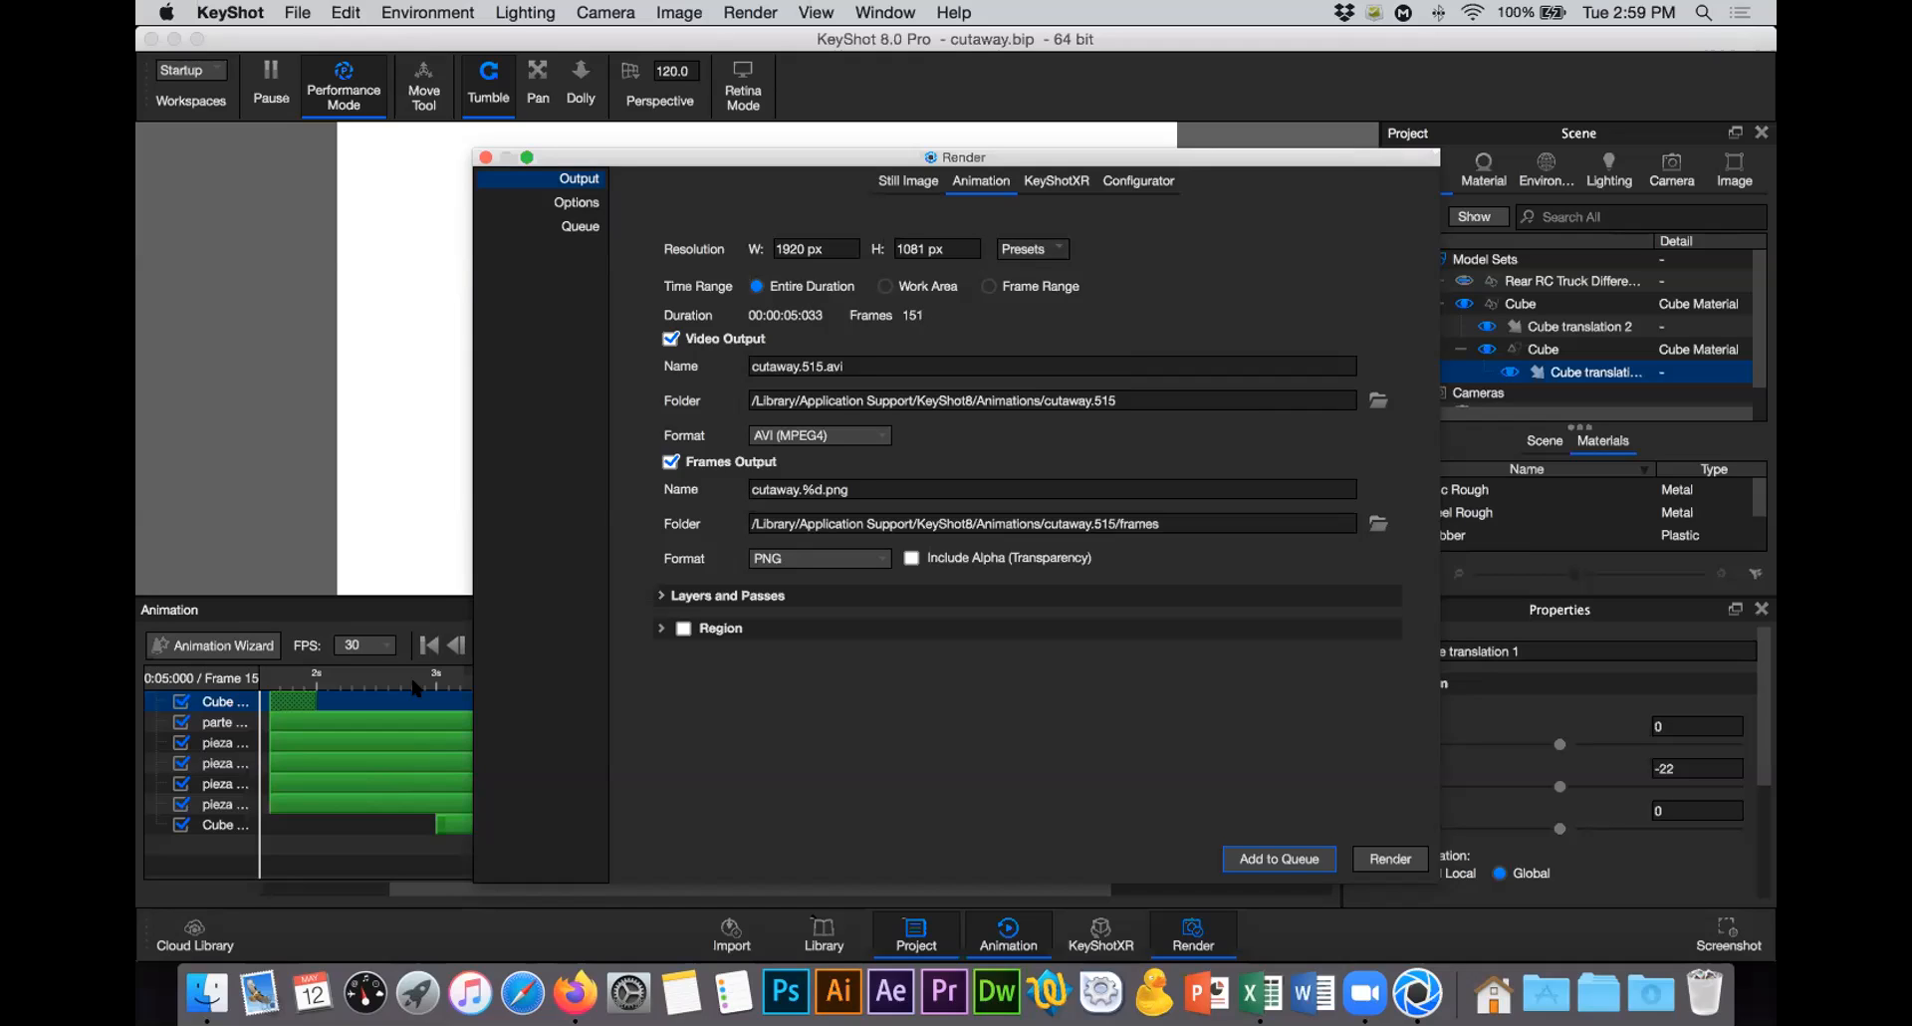
Step: Review the video output name and the available video formats for the animation render
drag(648, 157, 674, 120)
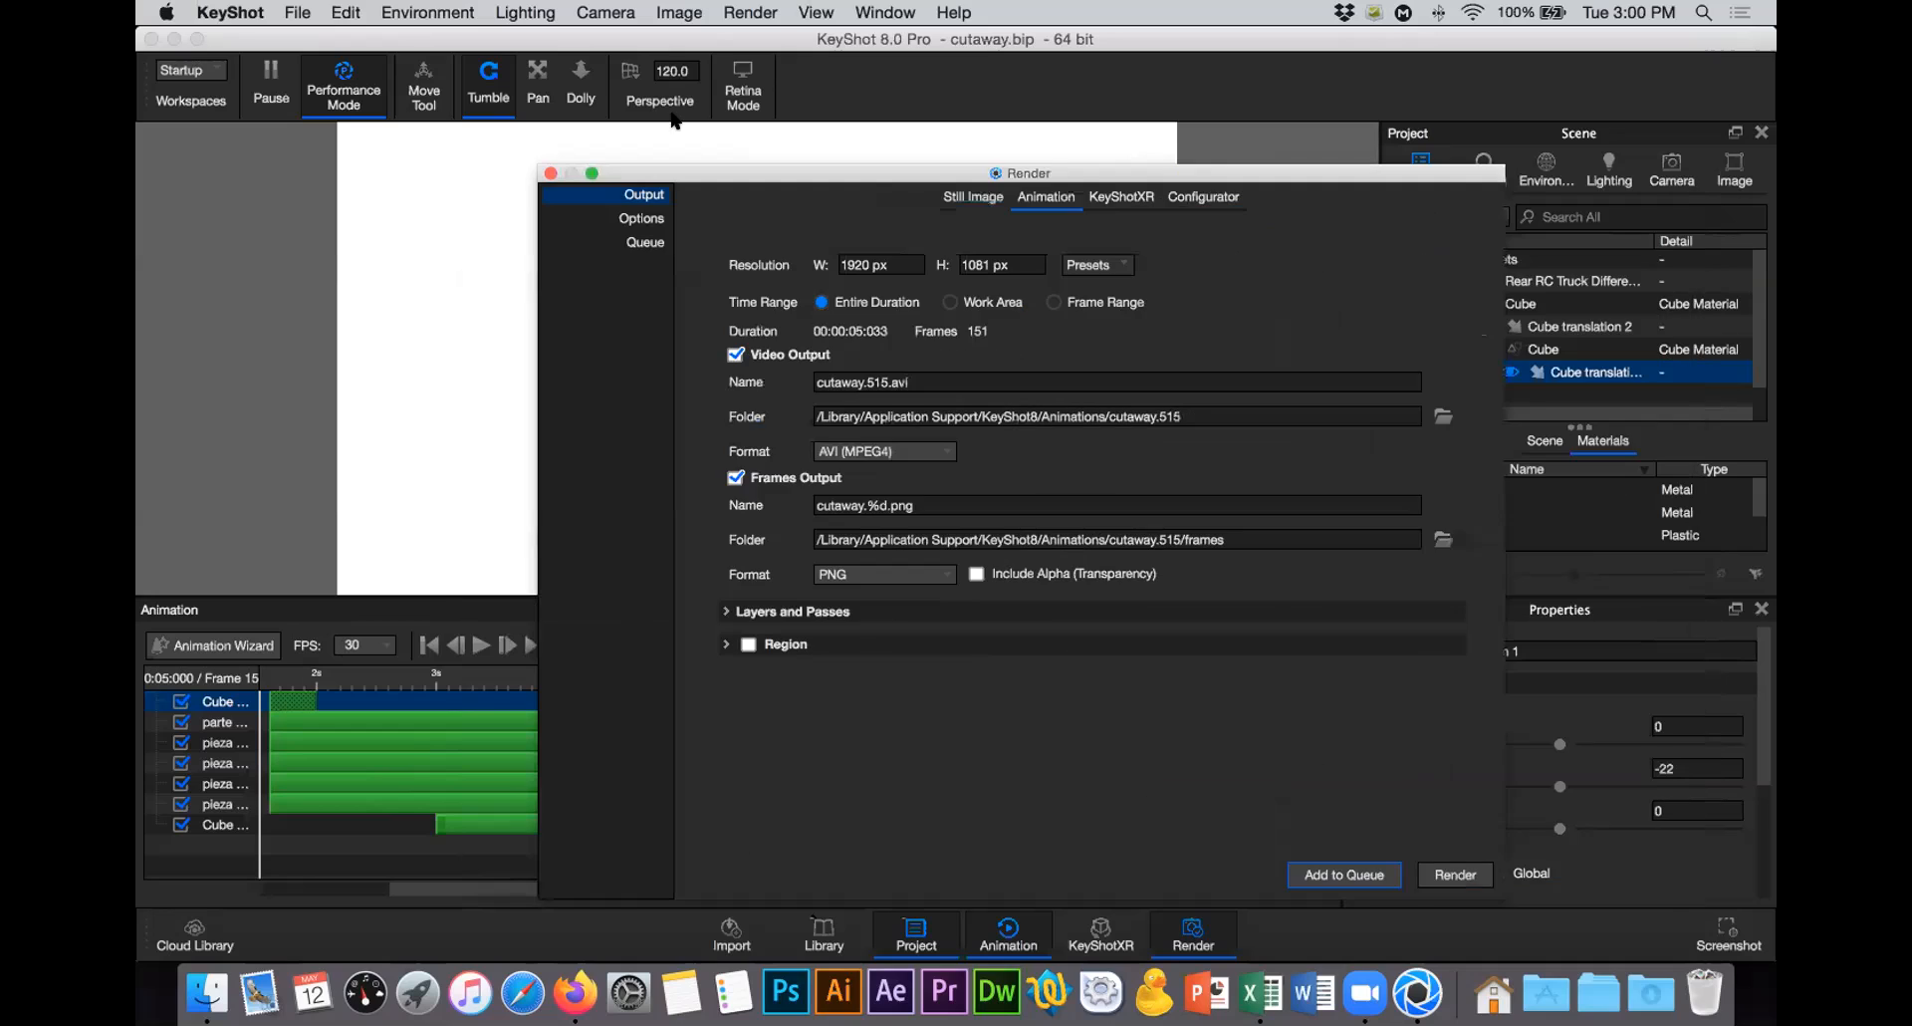
click(889, 322)
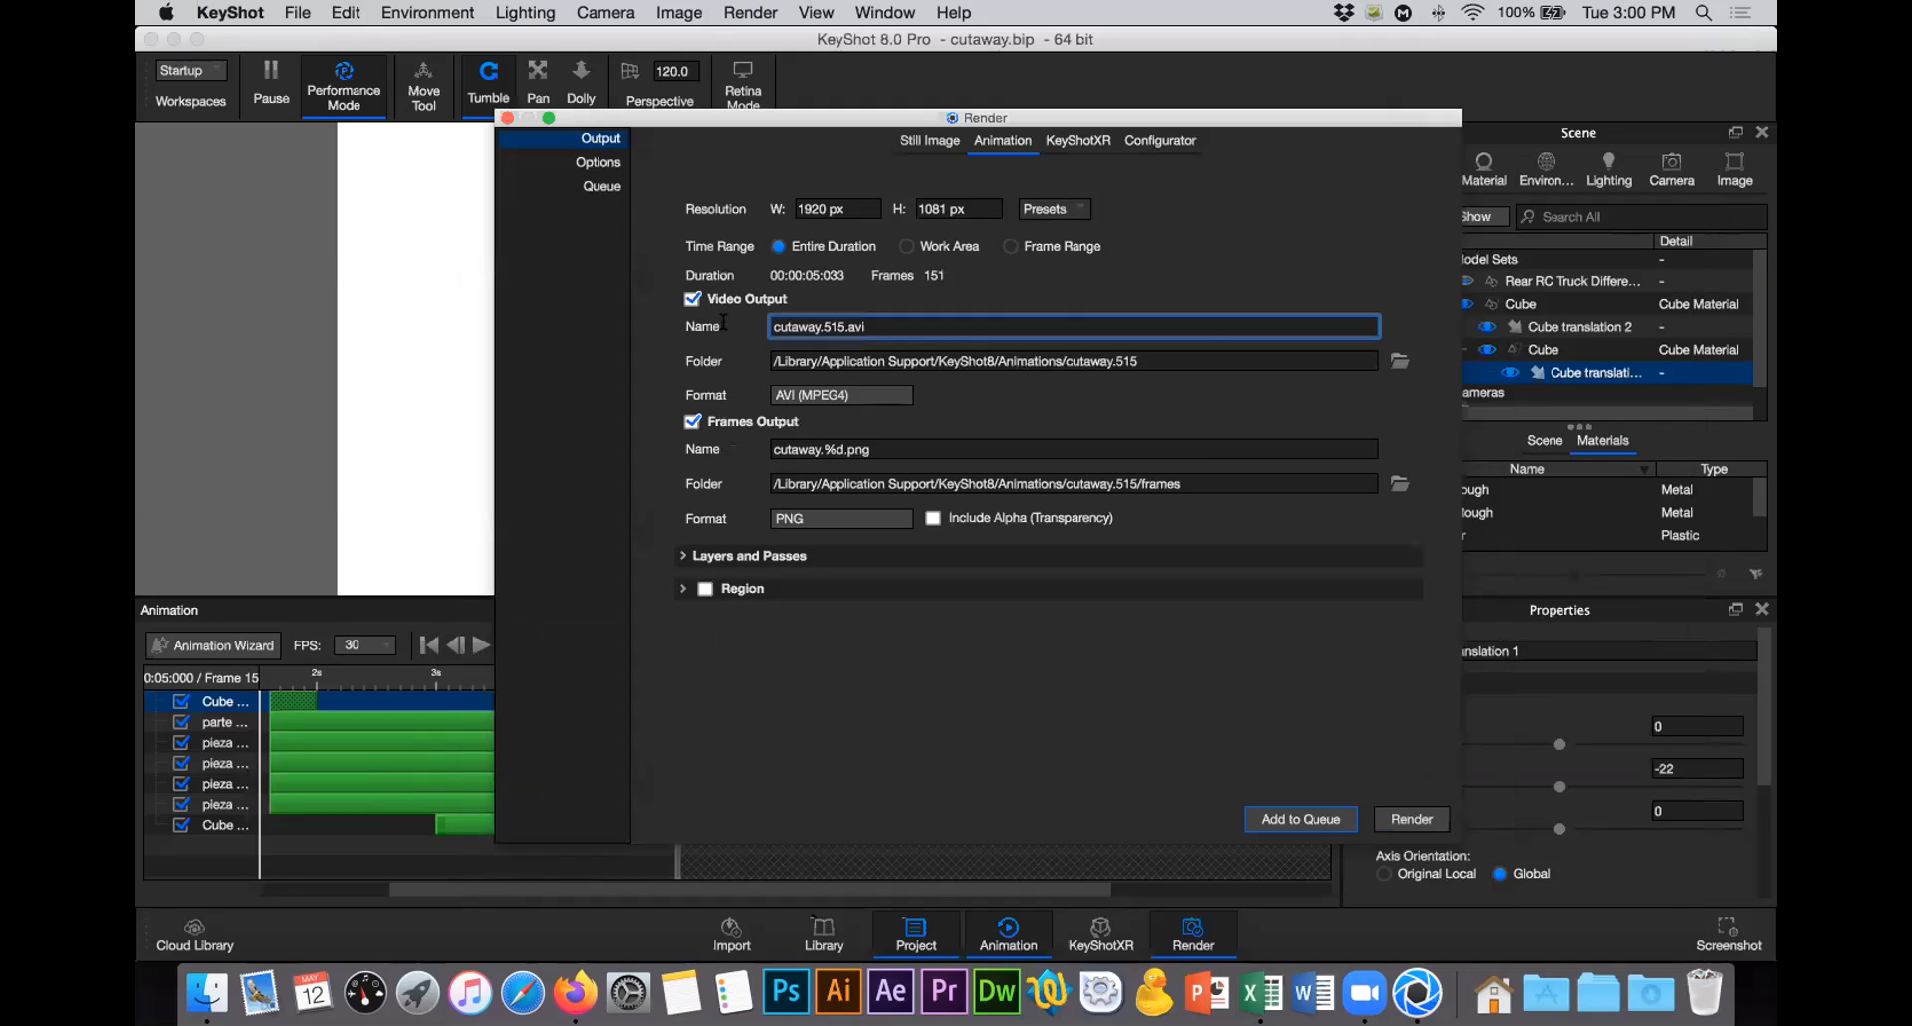
key(super+a)
click(862, 398)
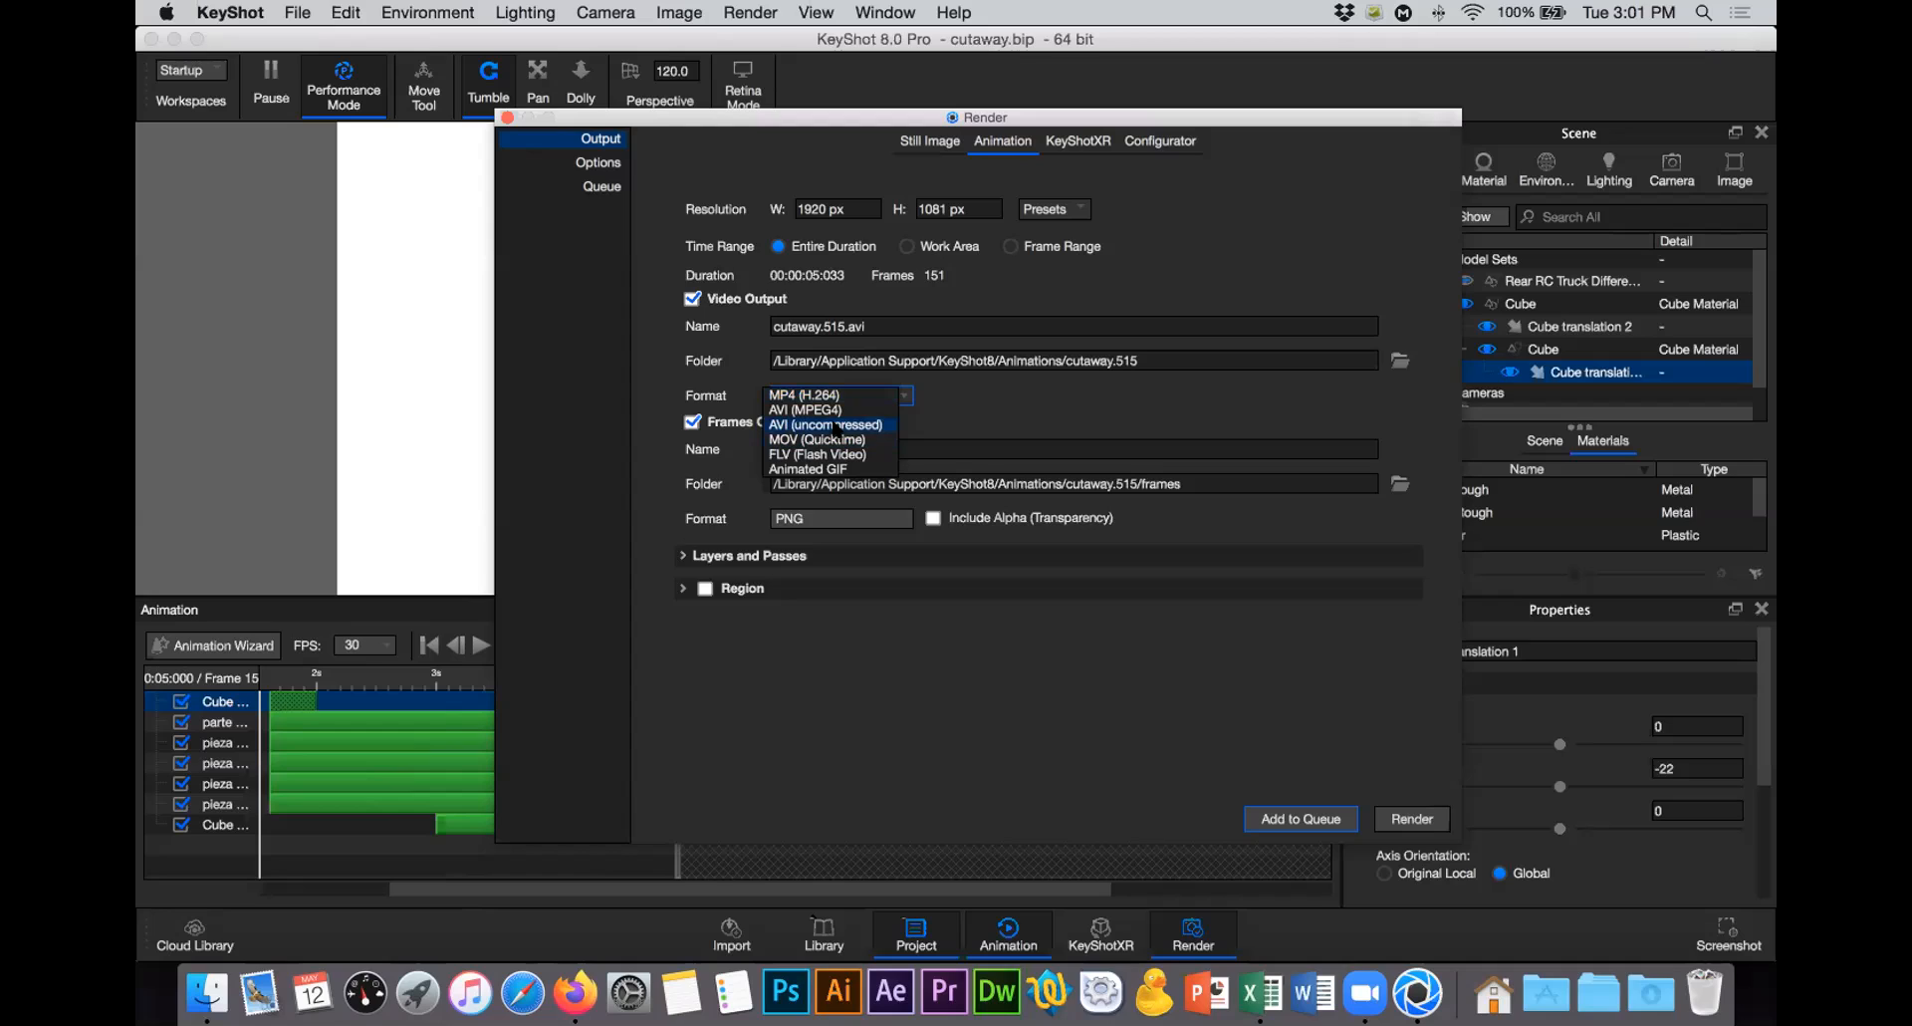
click(1024, 386)
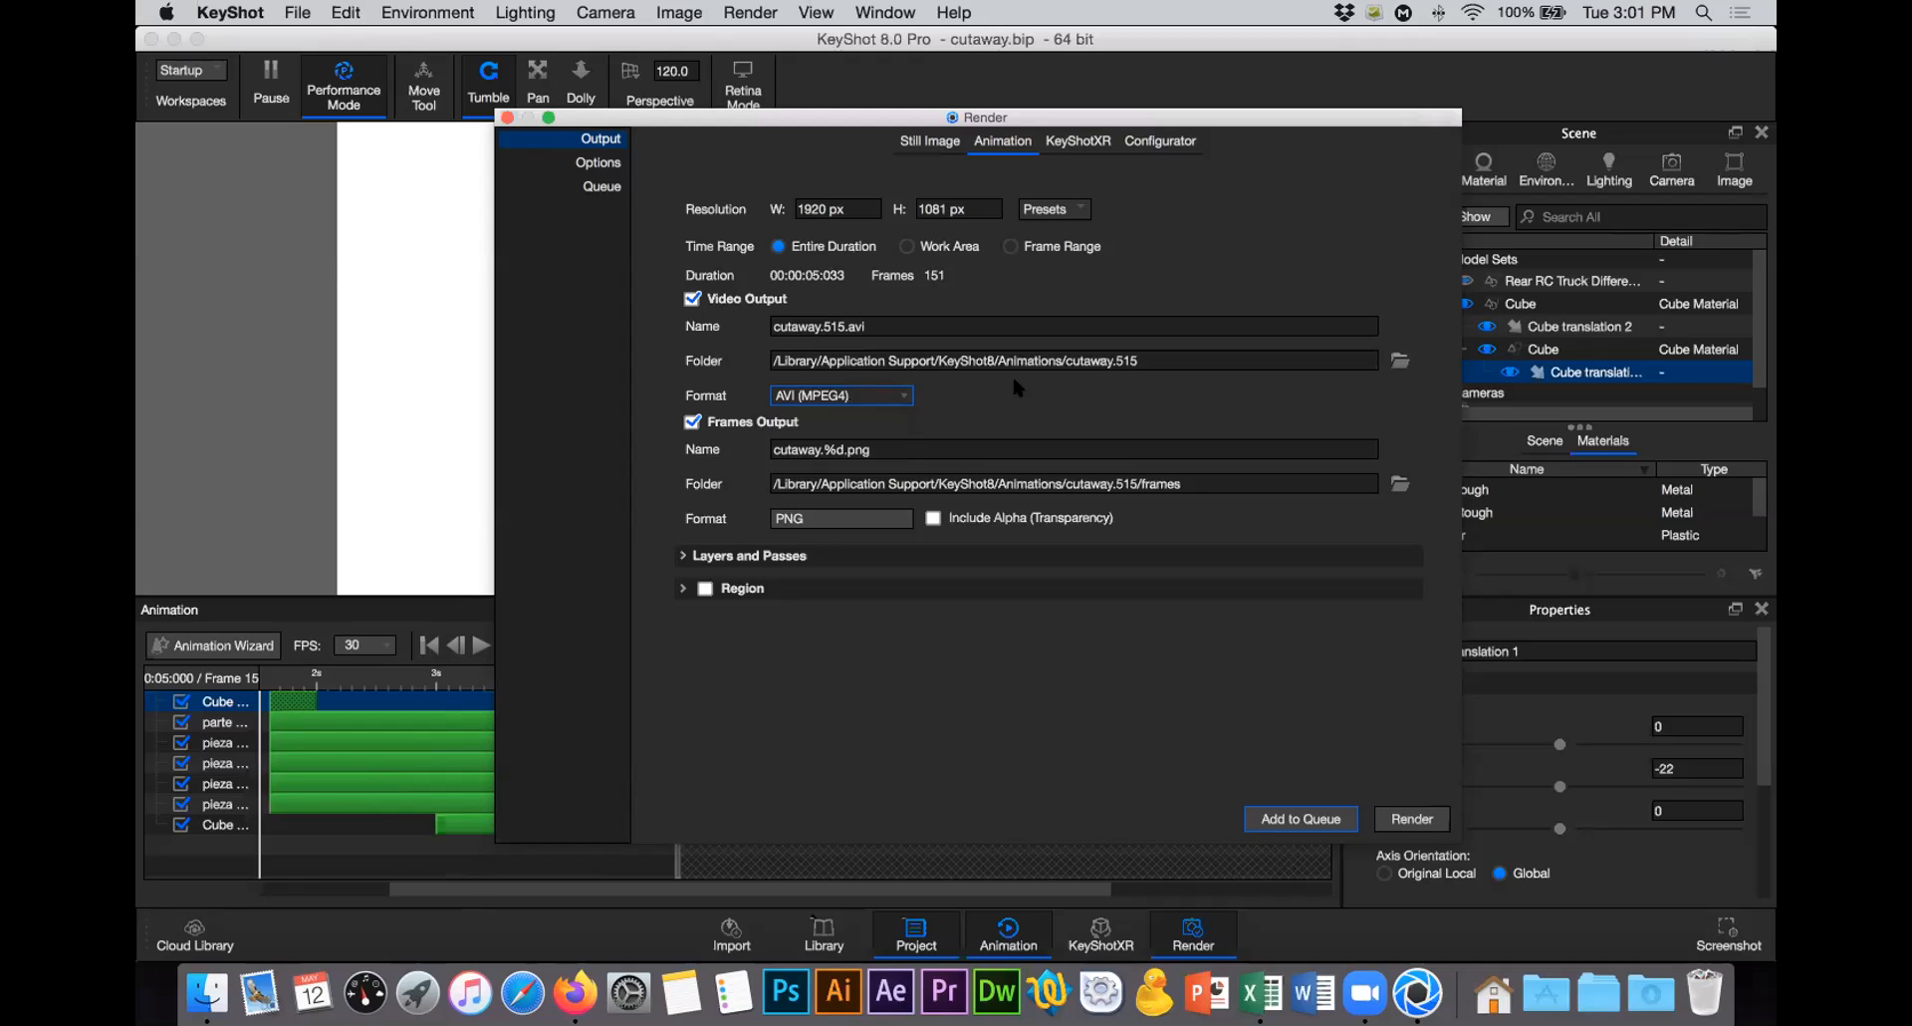
Step: Turn off the video output and name the output frames parte.%d.png, keeping the PNG format
click(692, 298)
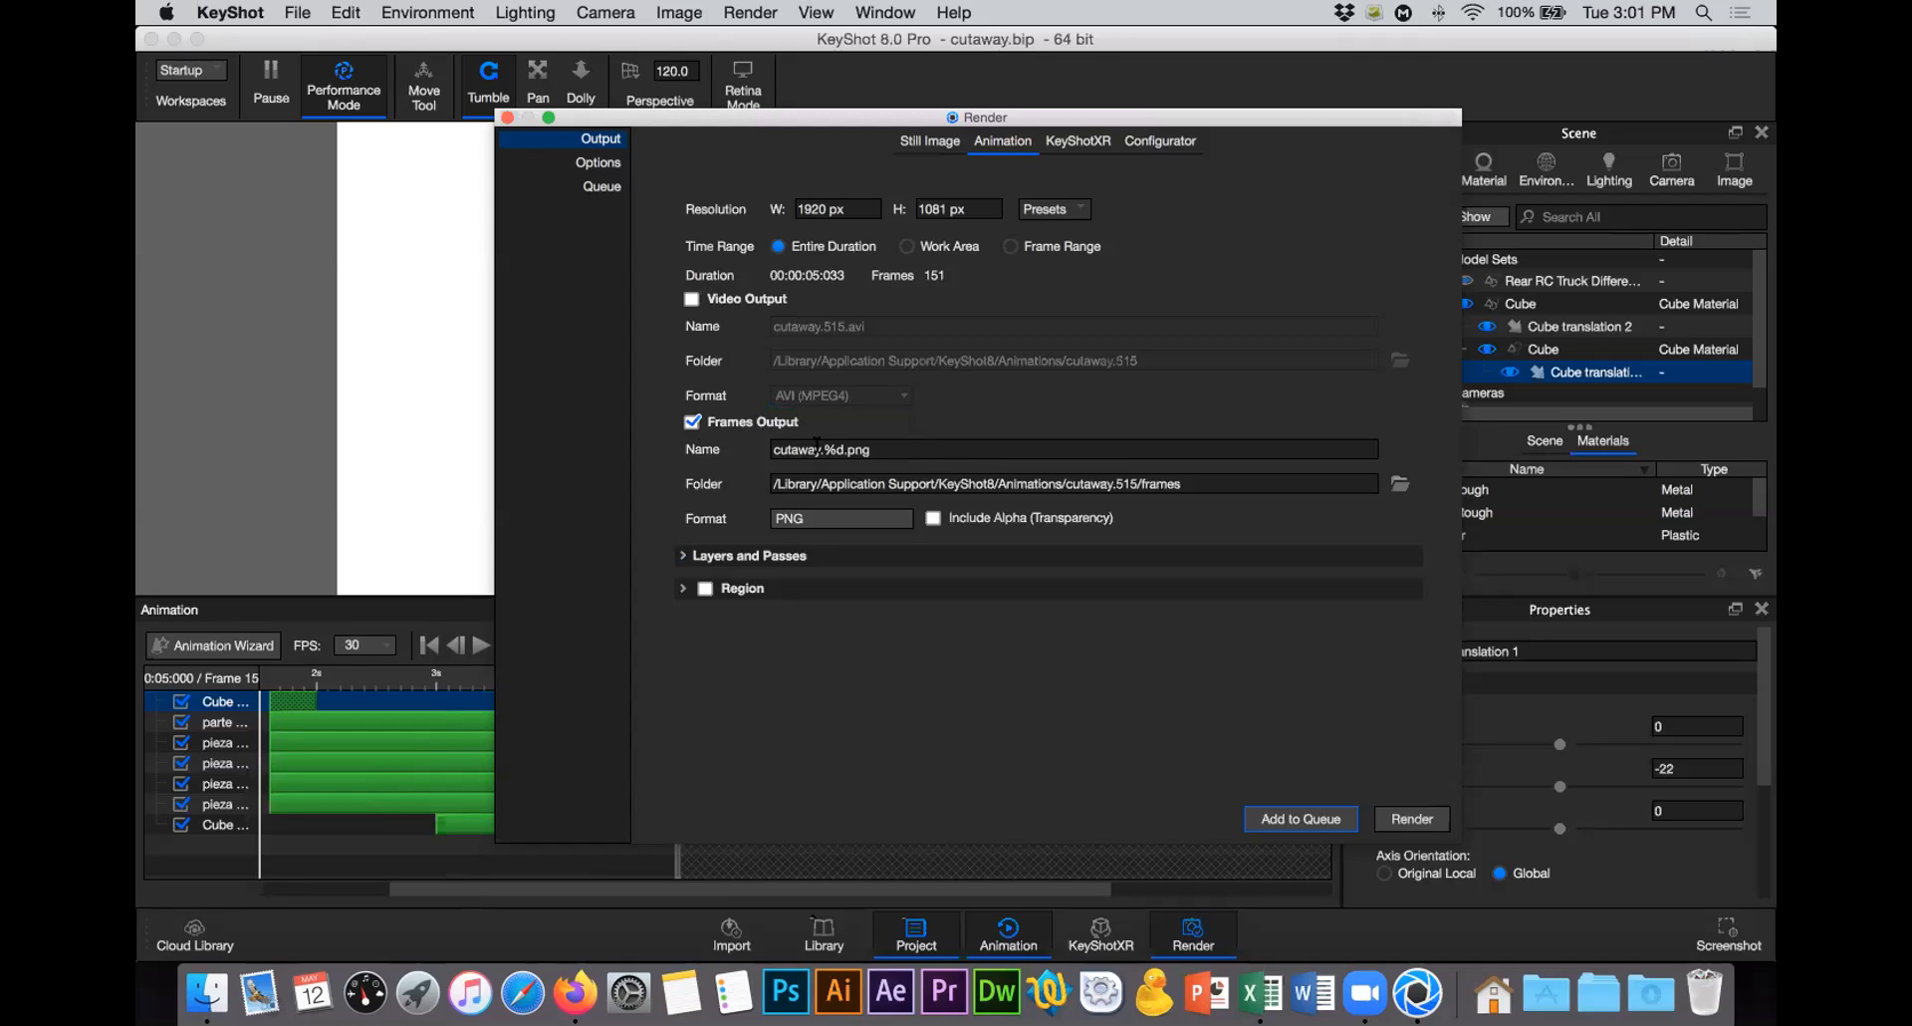
drag(822, 450, 753, 450)
text(p)
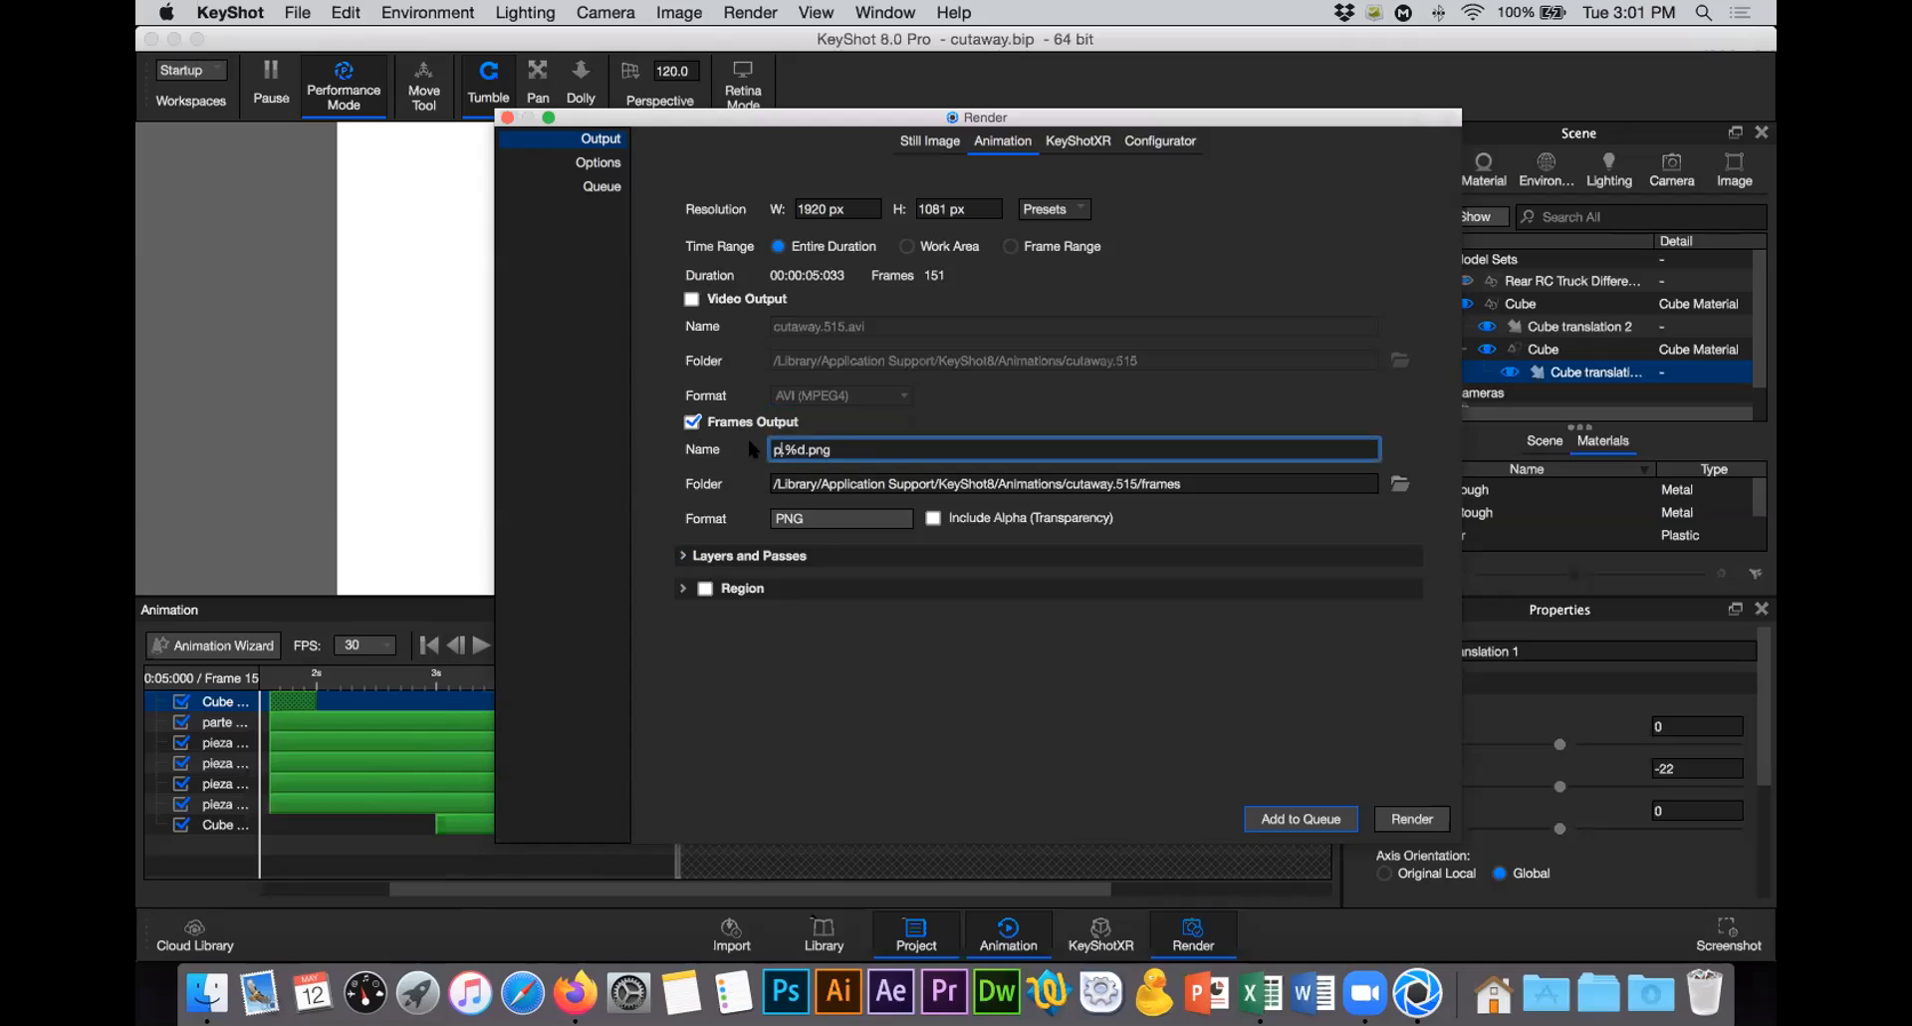
text(arte)
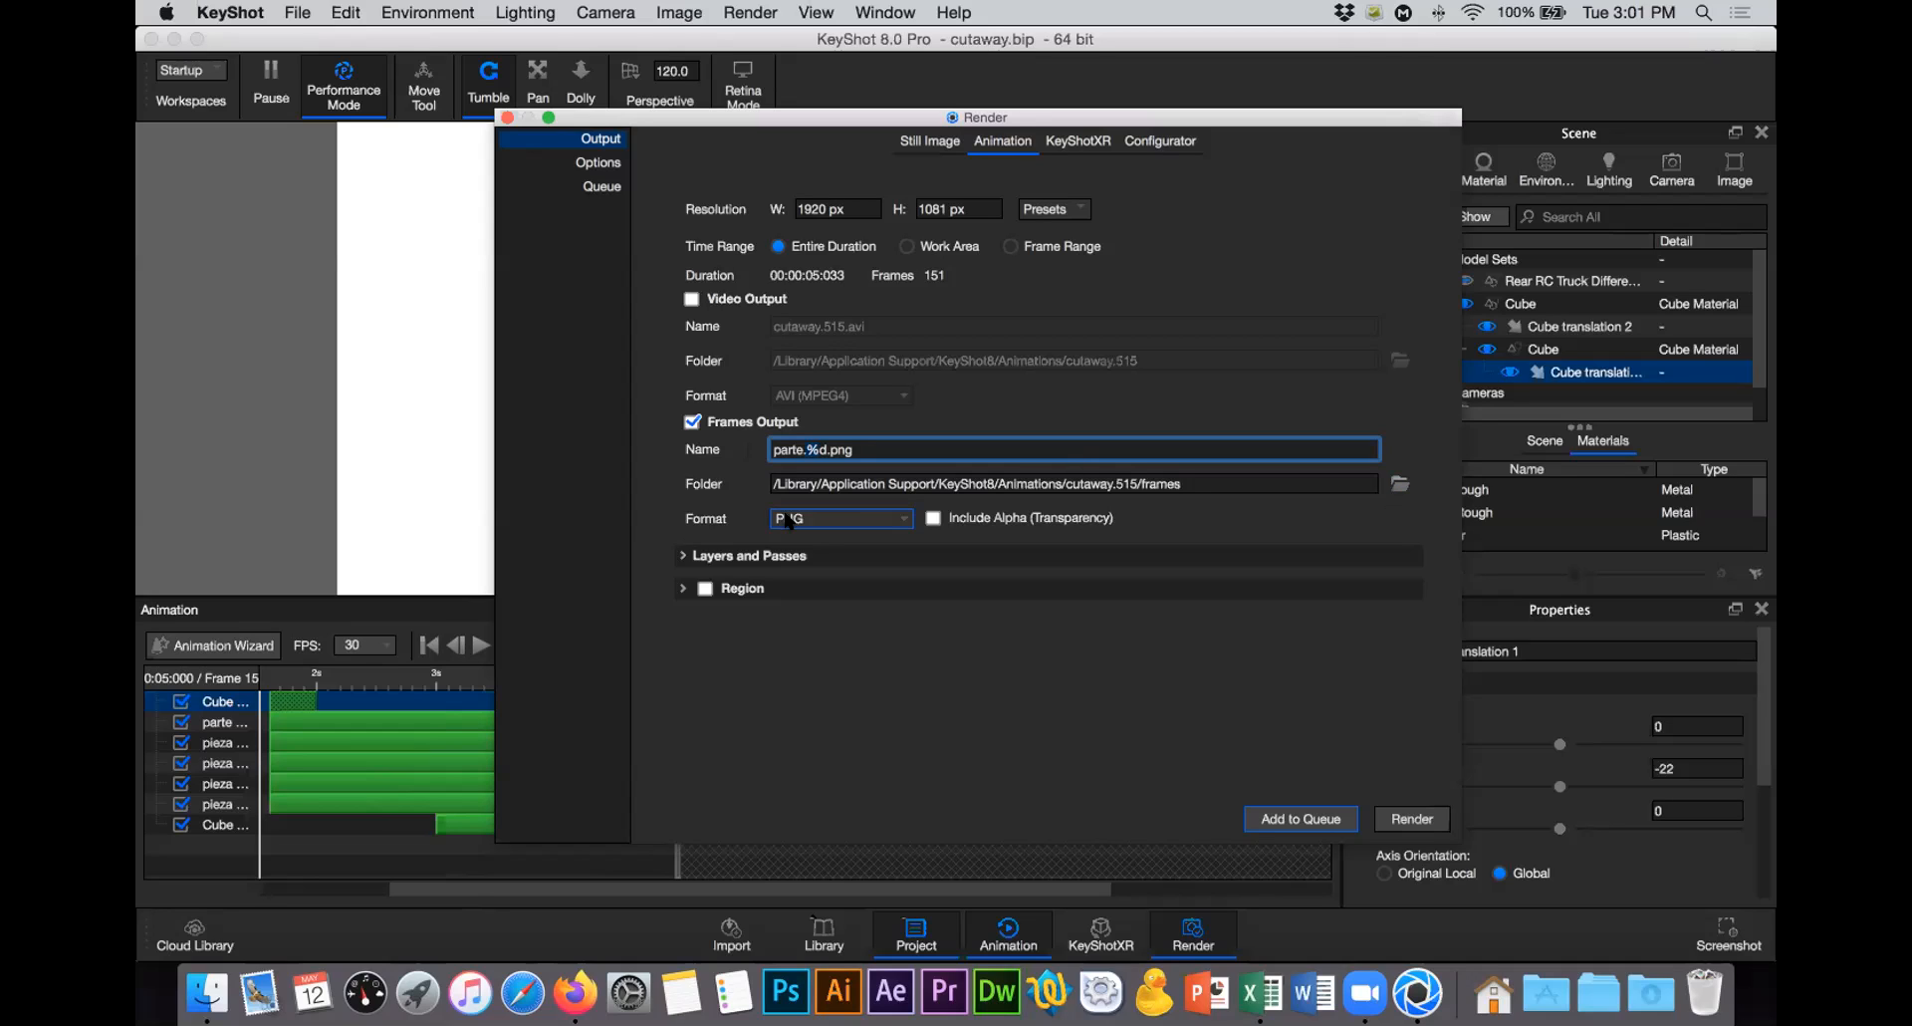
click(819, 523)
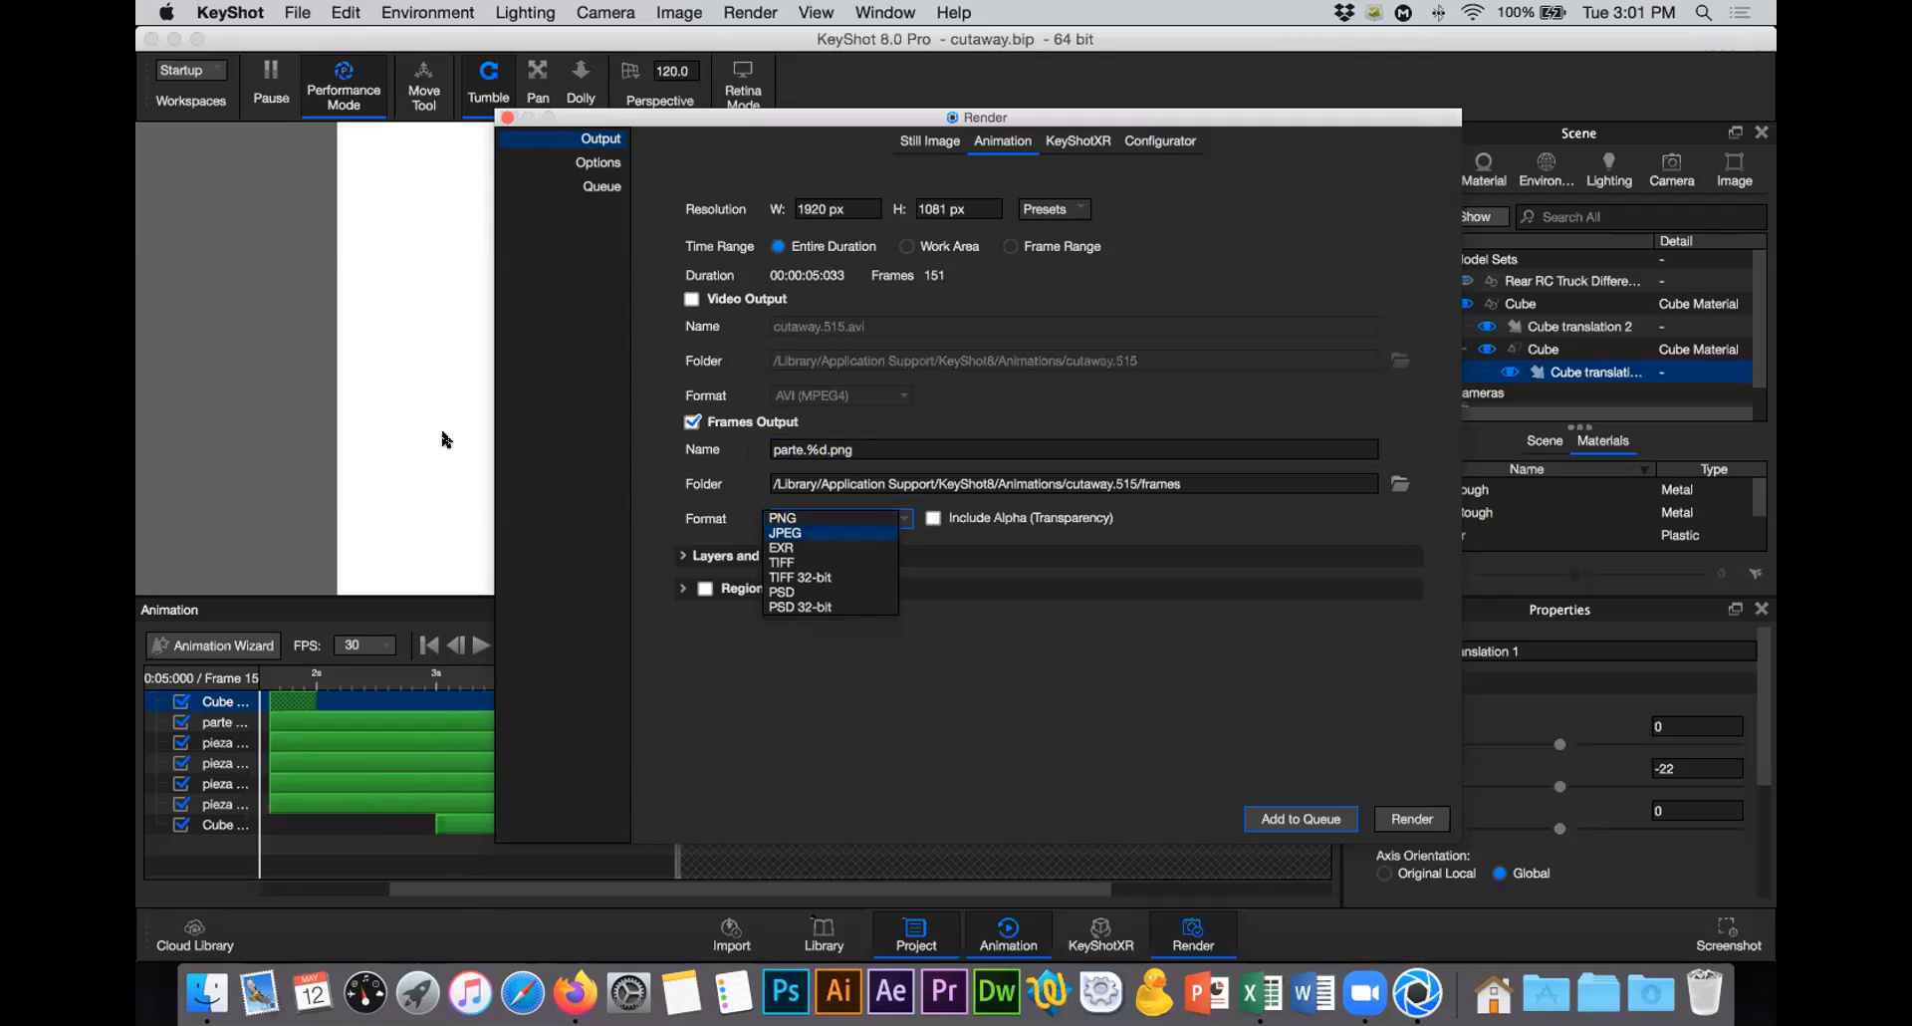
click(574, 476)
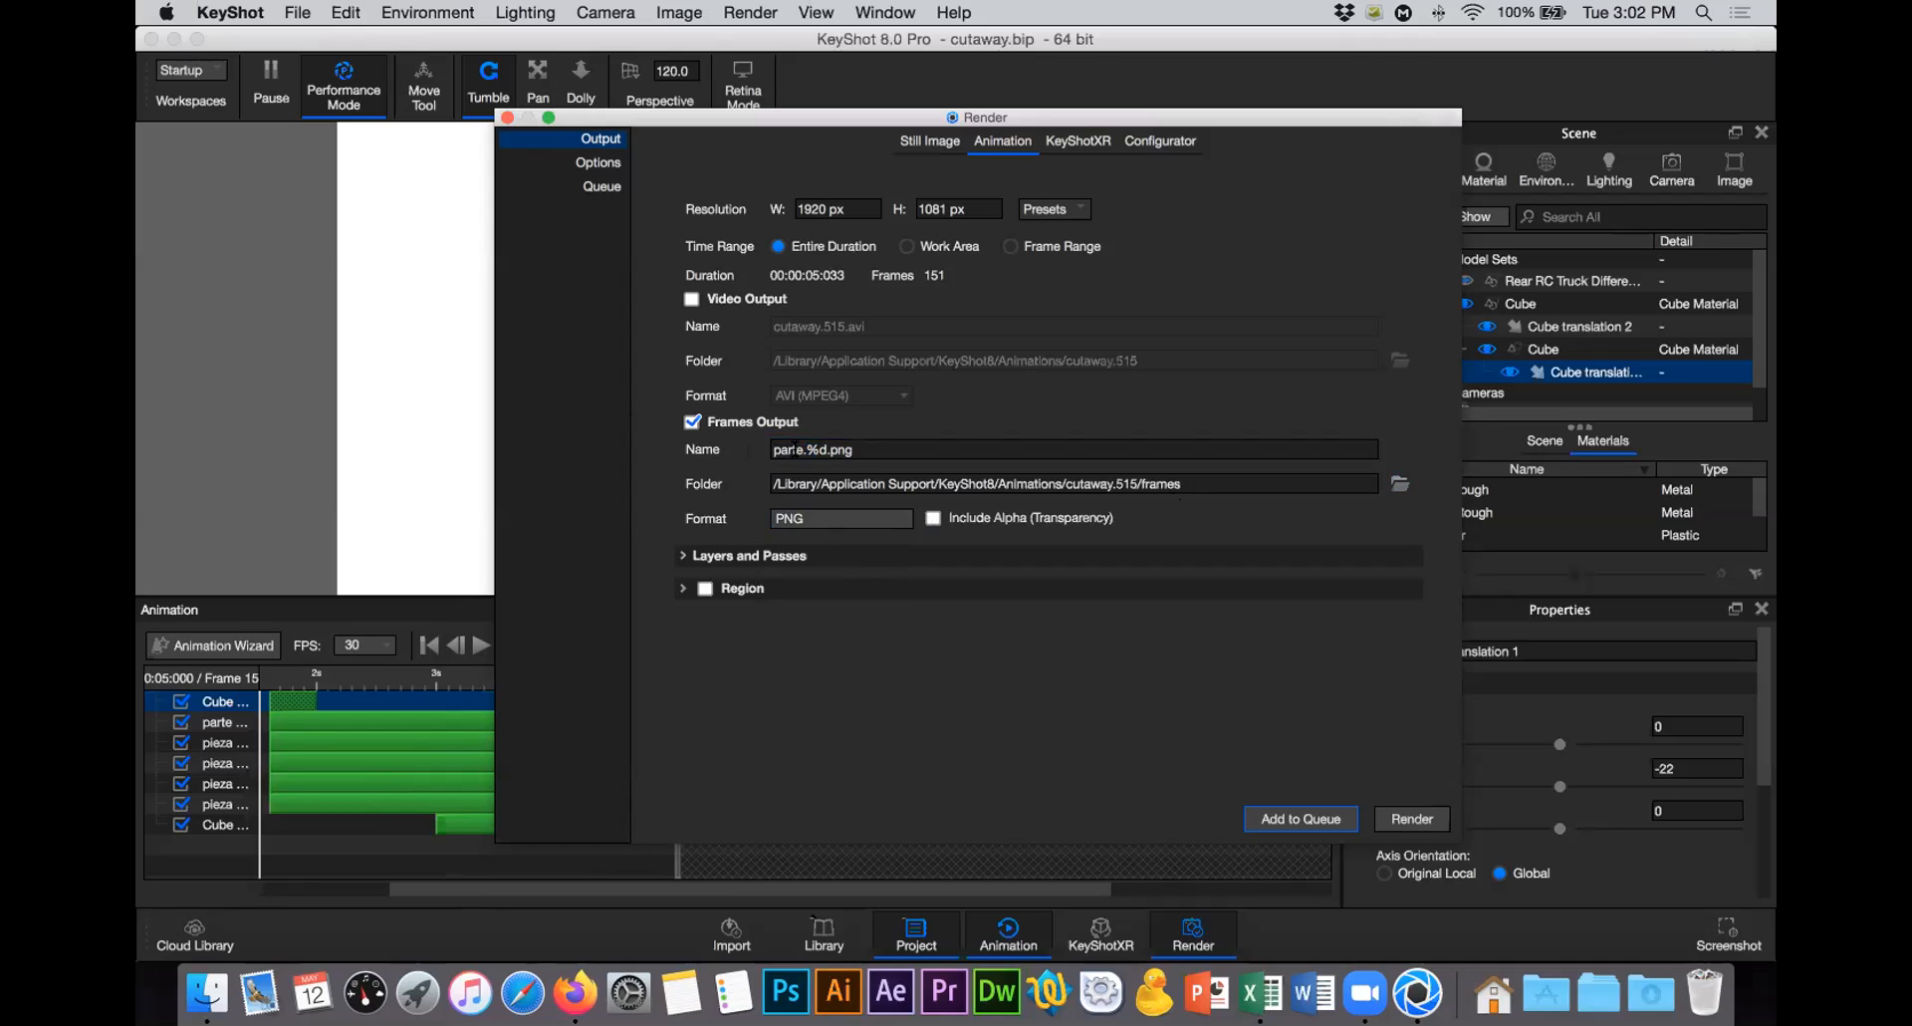
Step: Add the animation render to the queue and review the queued job's details
click(1309, 819)
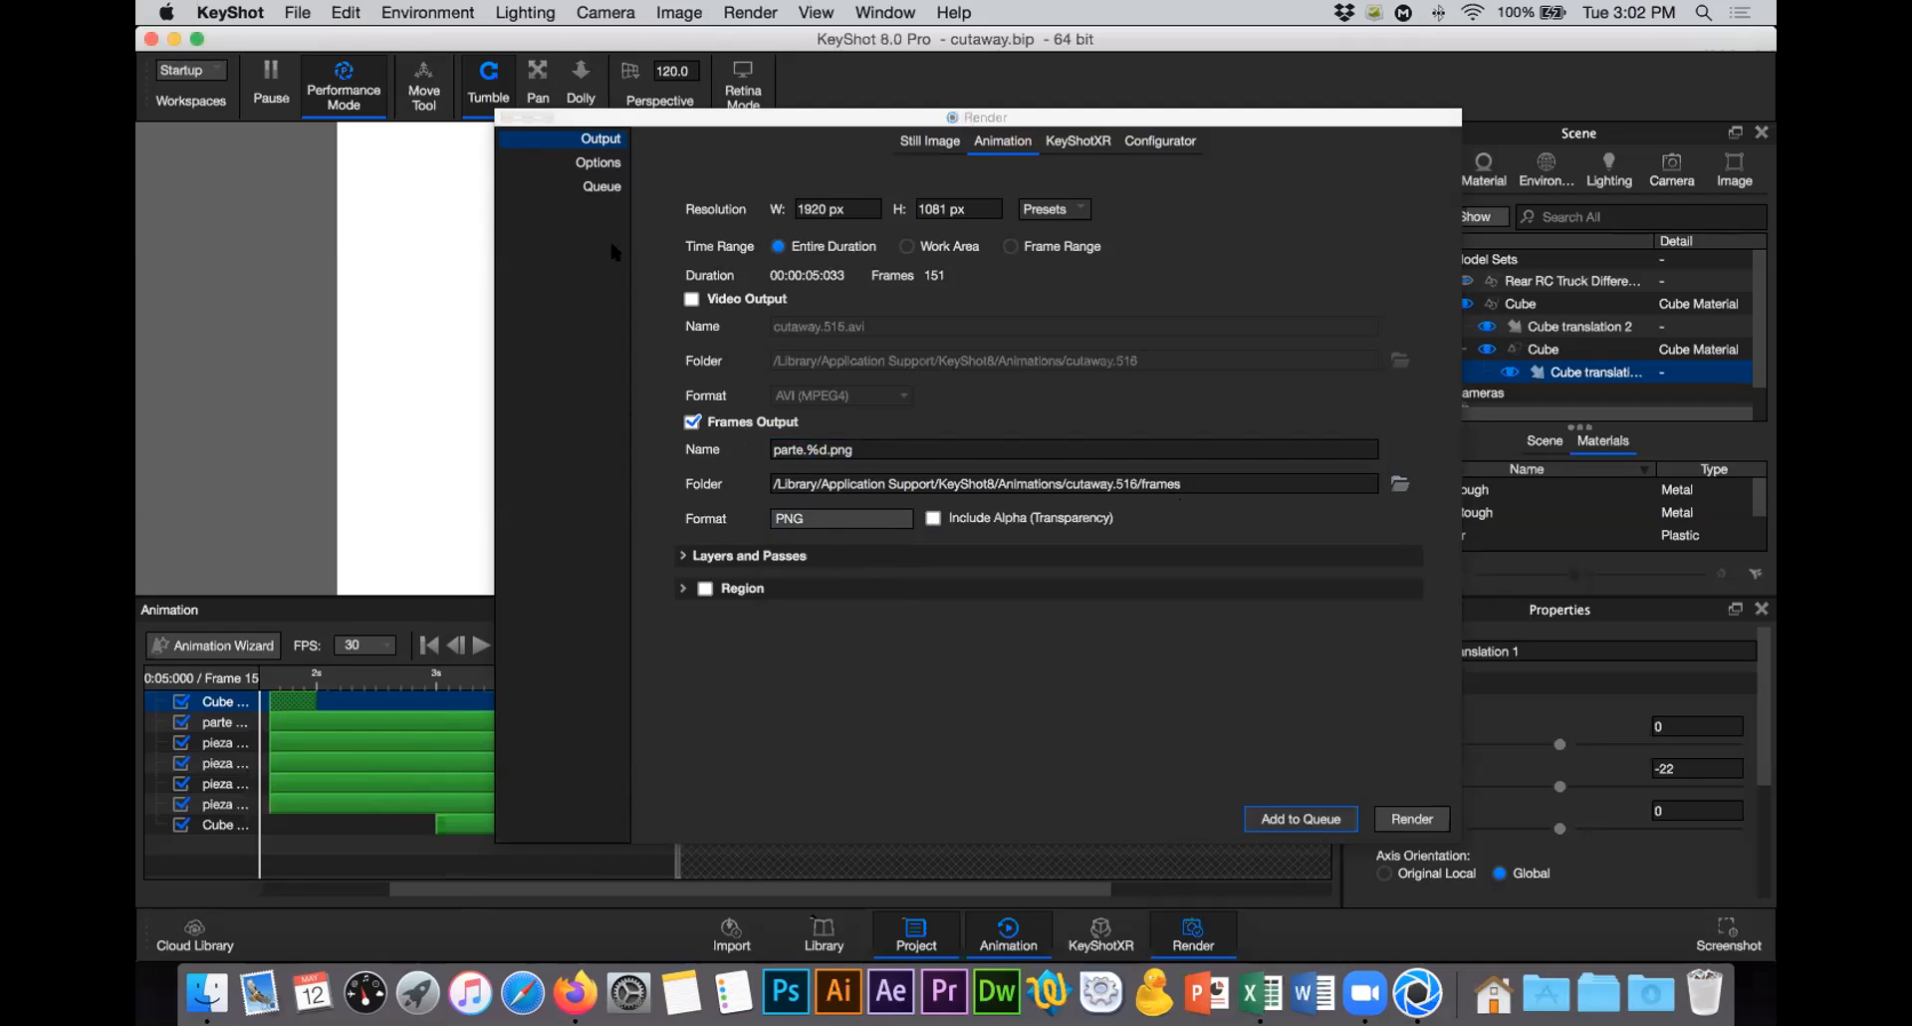
click(601, 187)
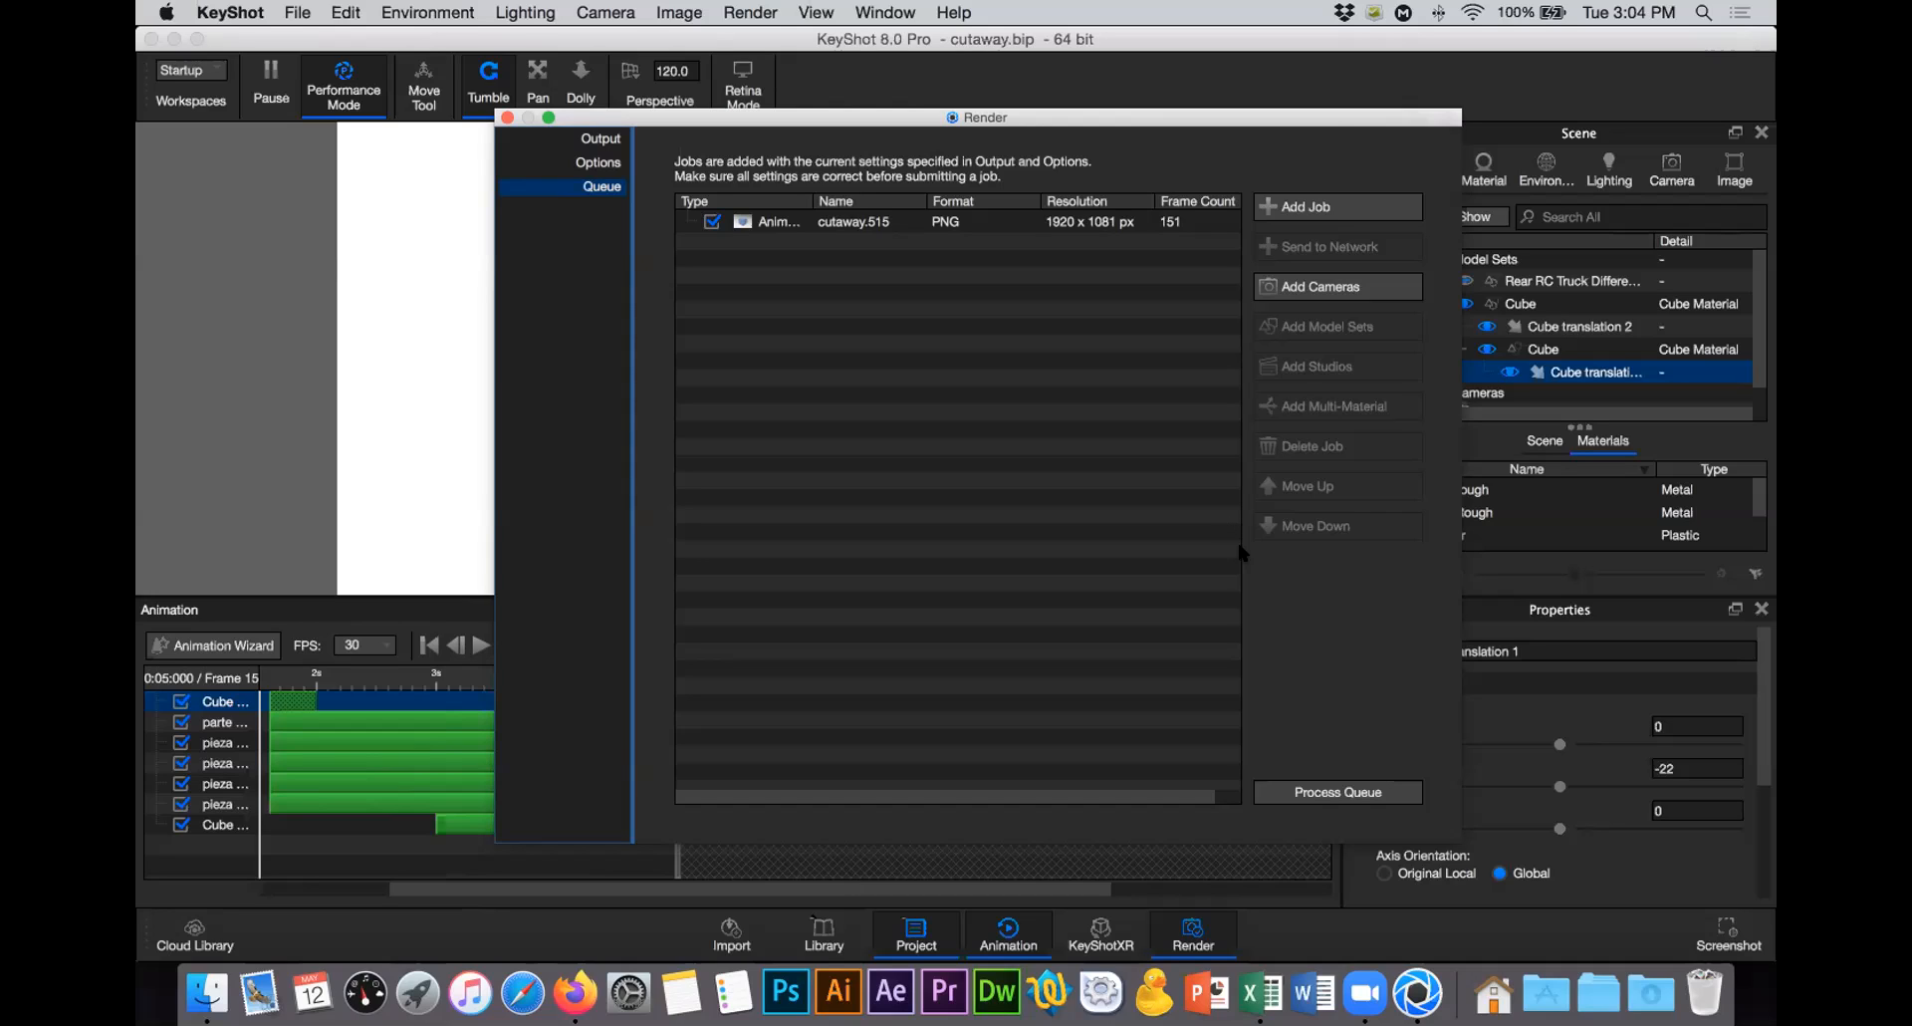
drag(1330, 114, 1316, 135)
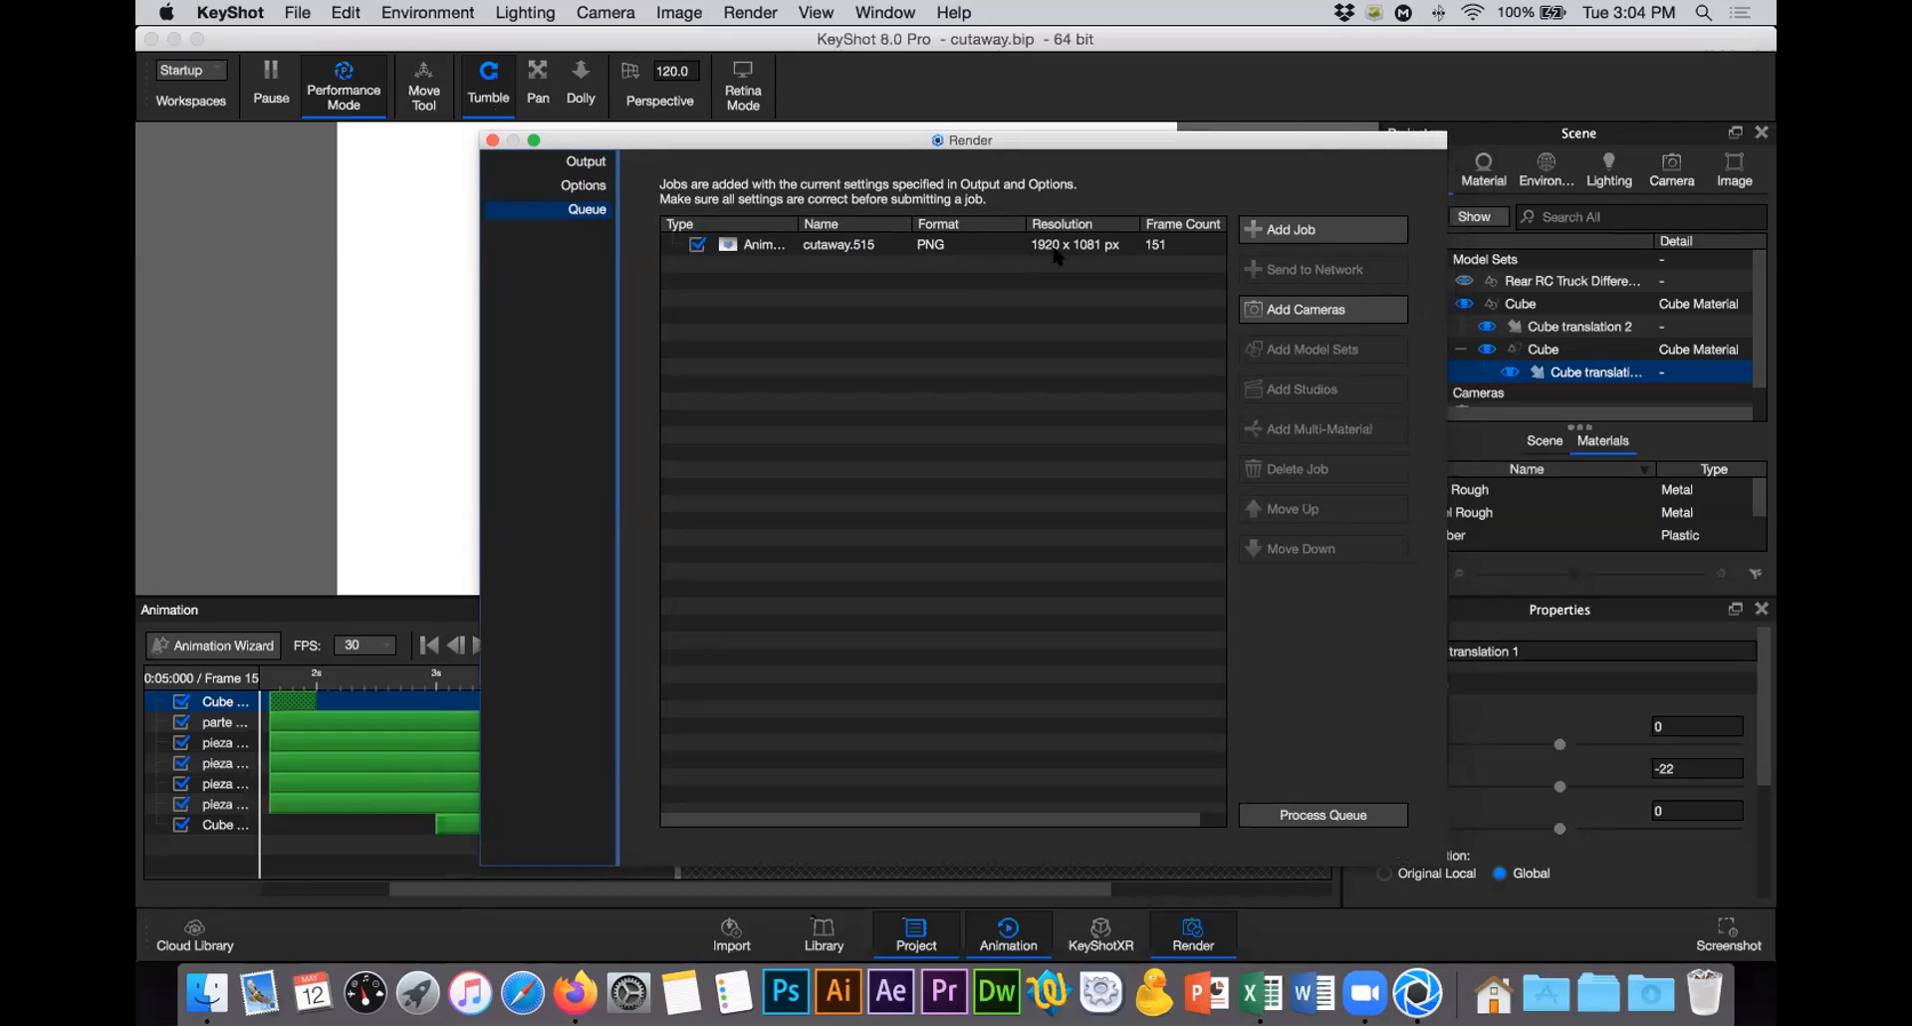
click(1073, 244)
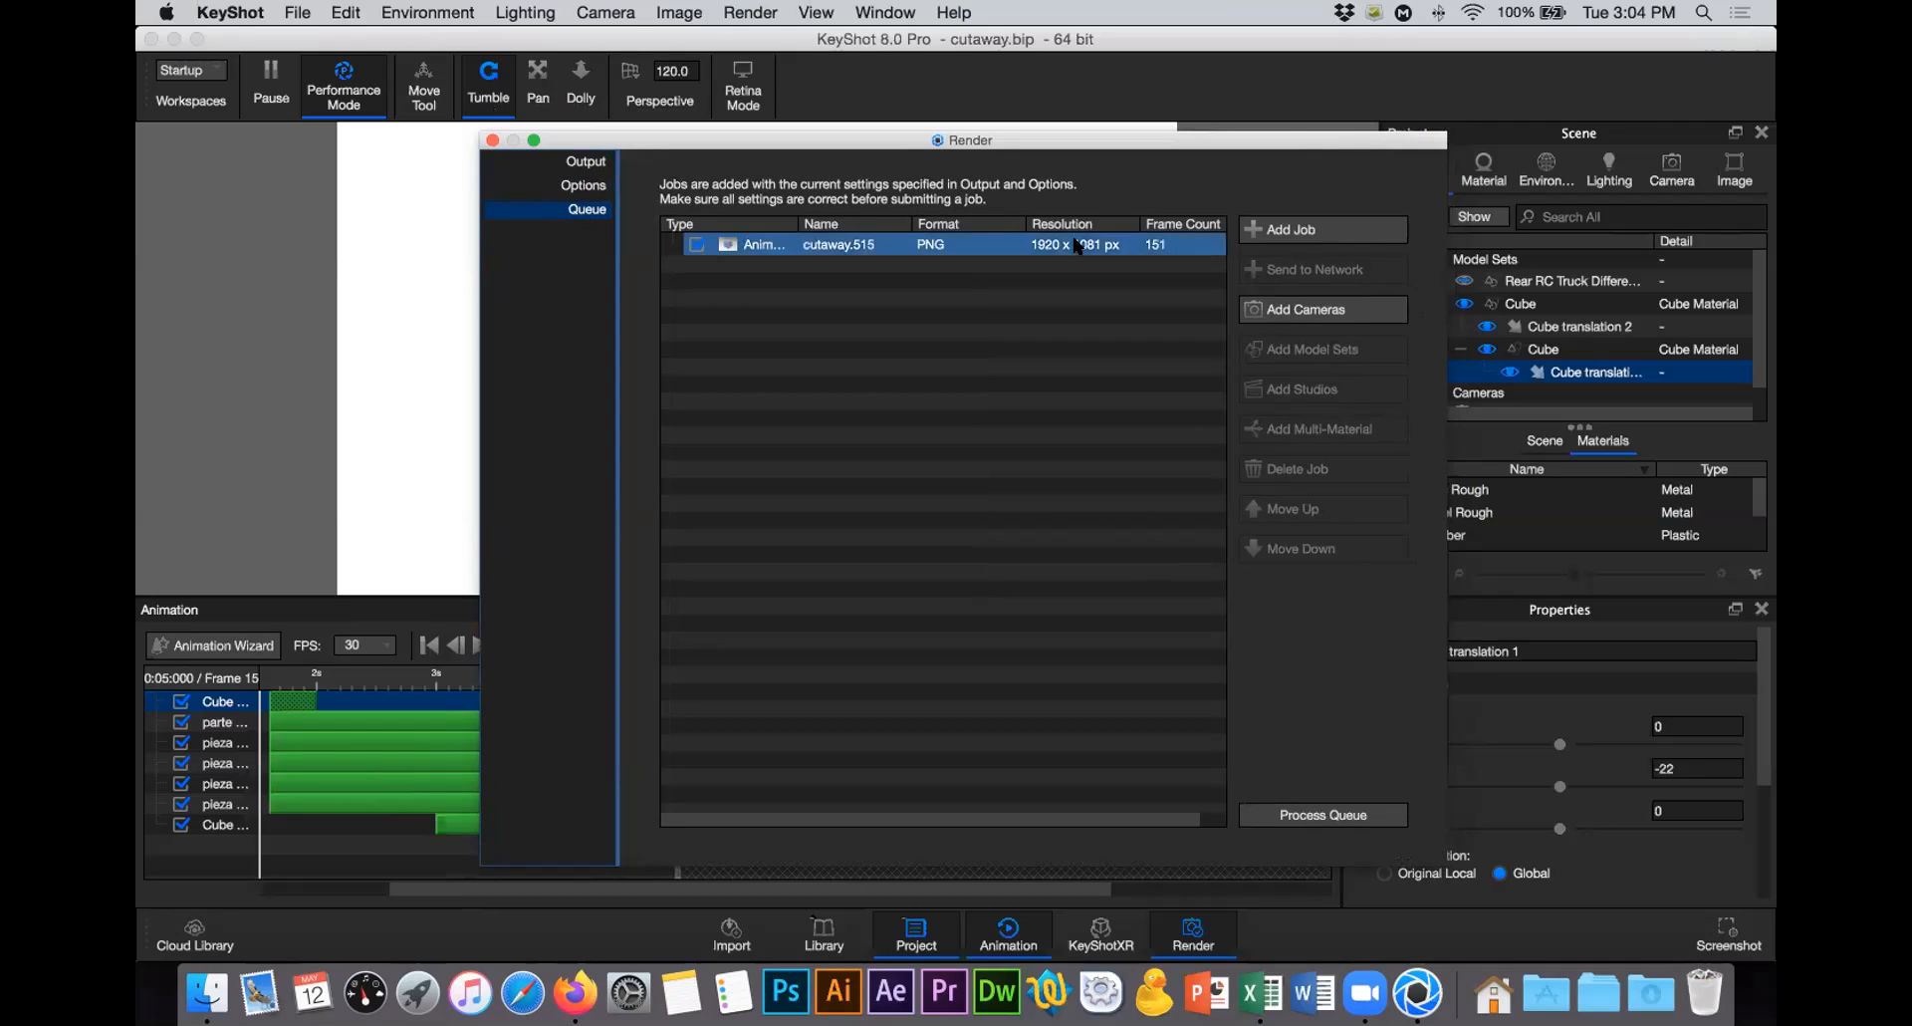
mouse_move(1100, 242)
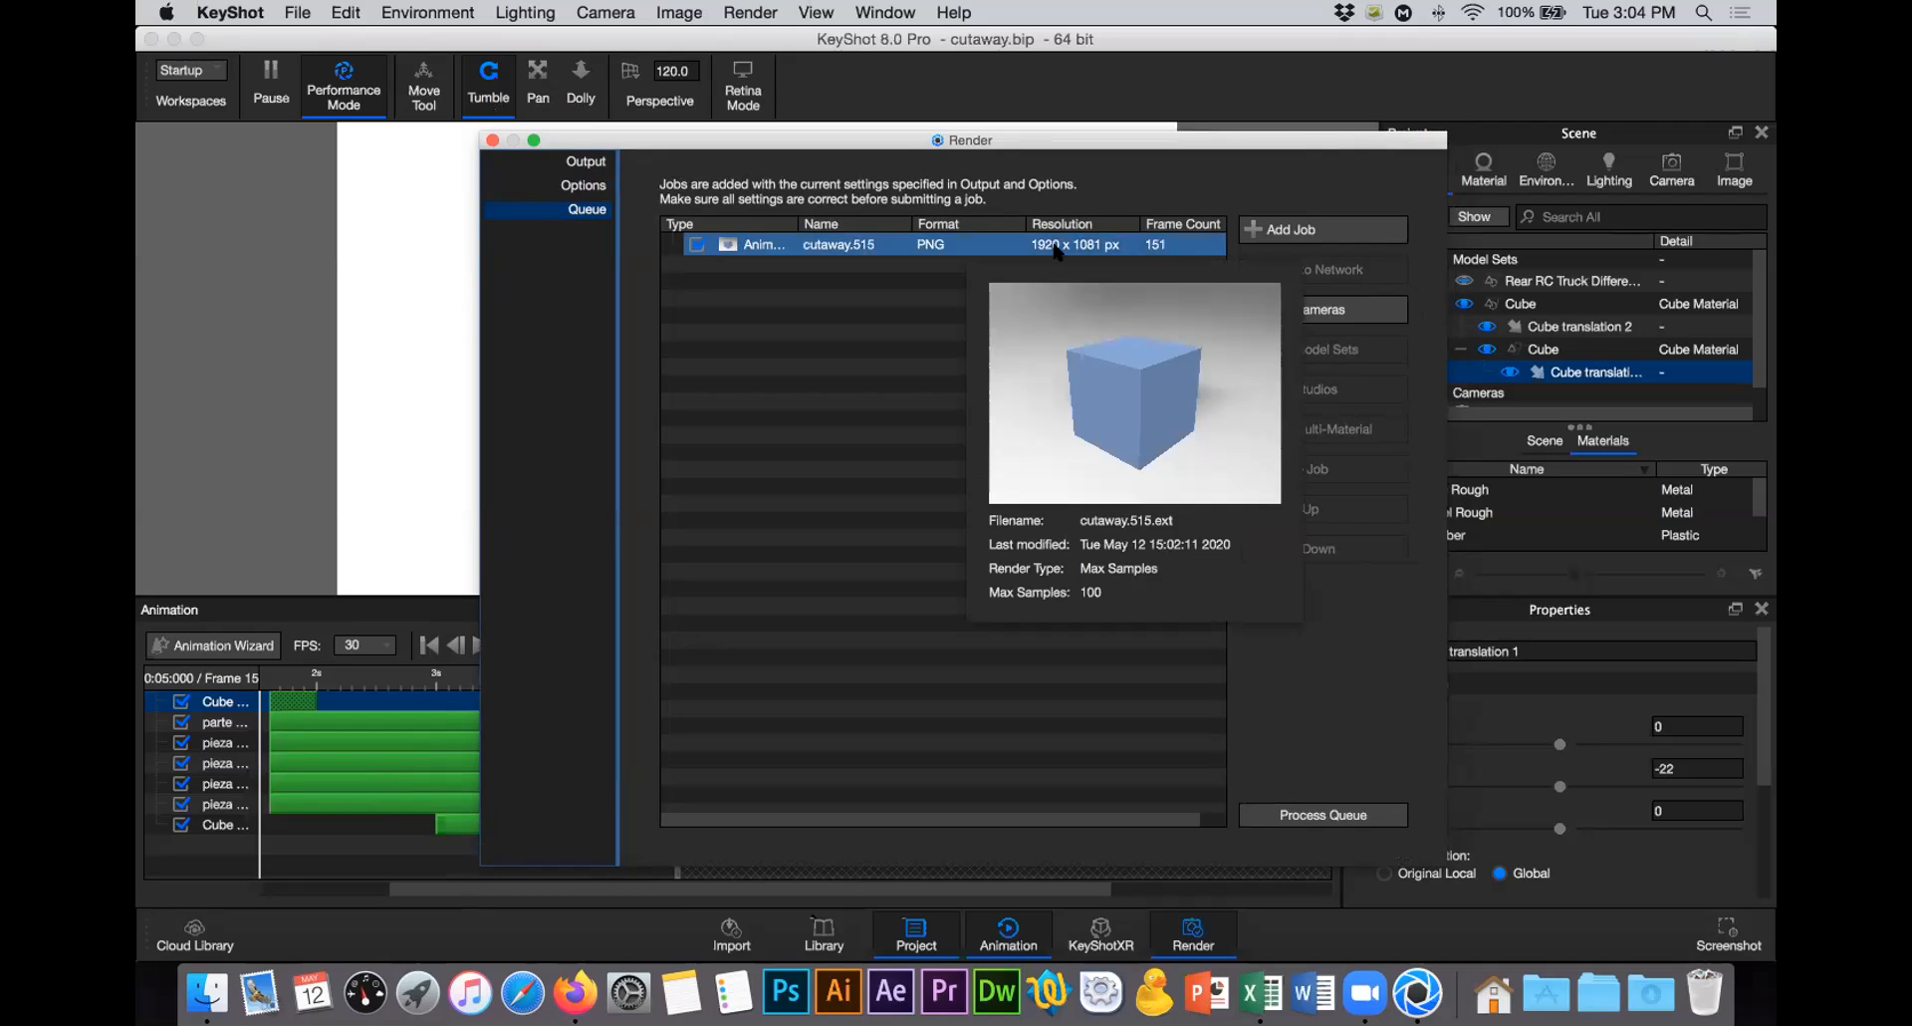
Step: Close the render settings and set the scene's lighting preset to Basic
click(489, 141)
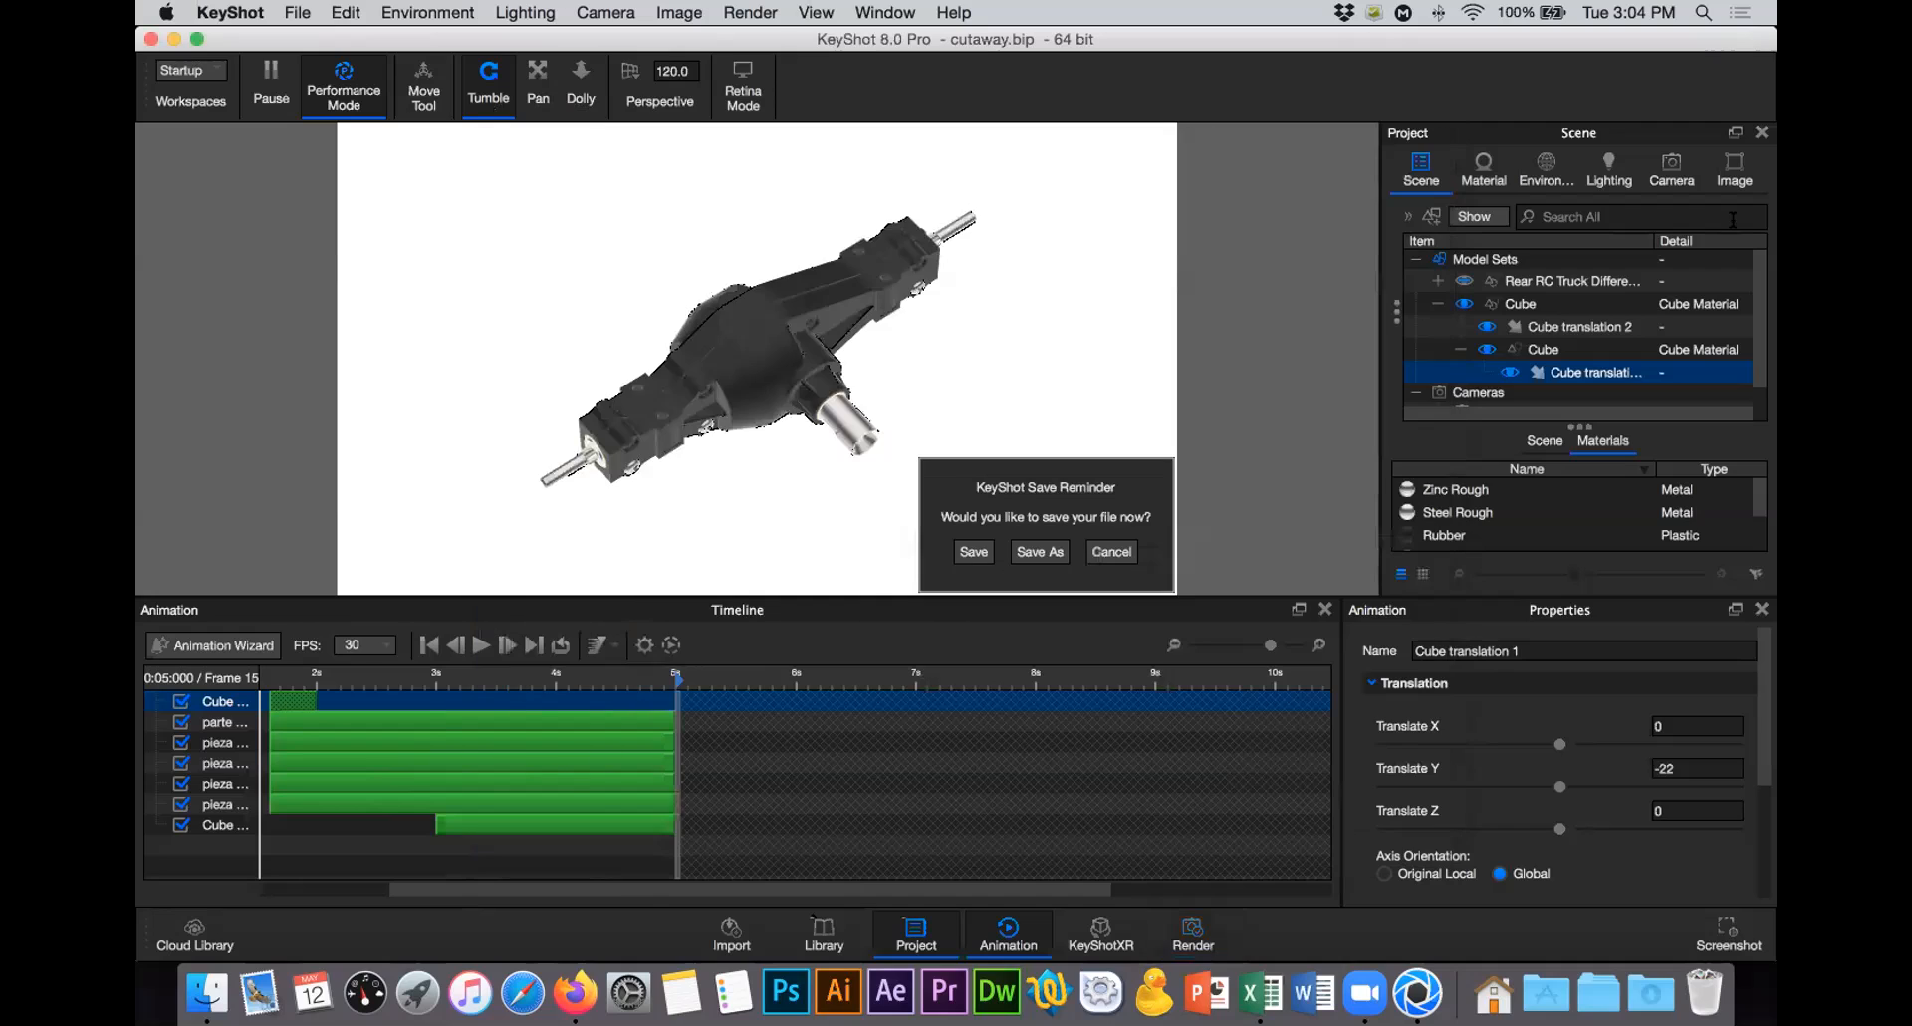
click(1609, 169)
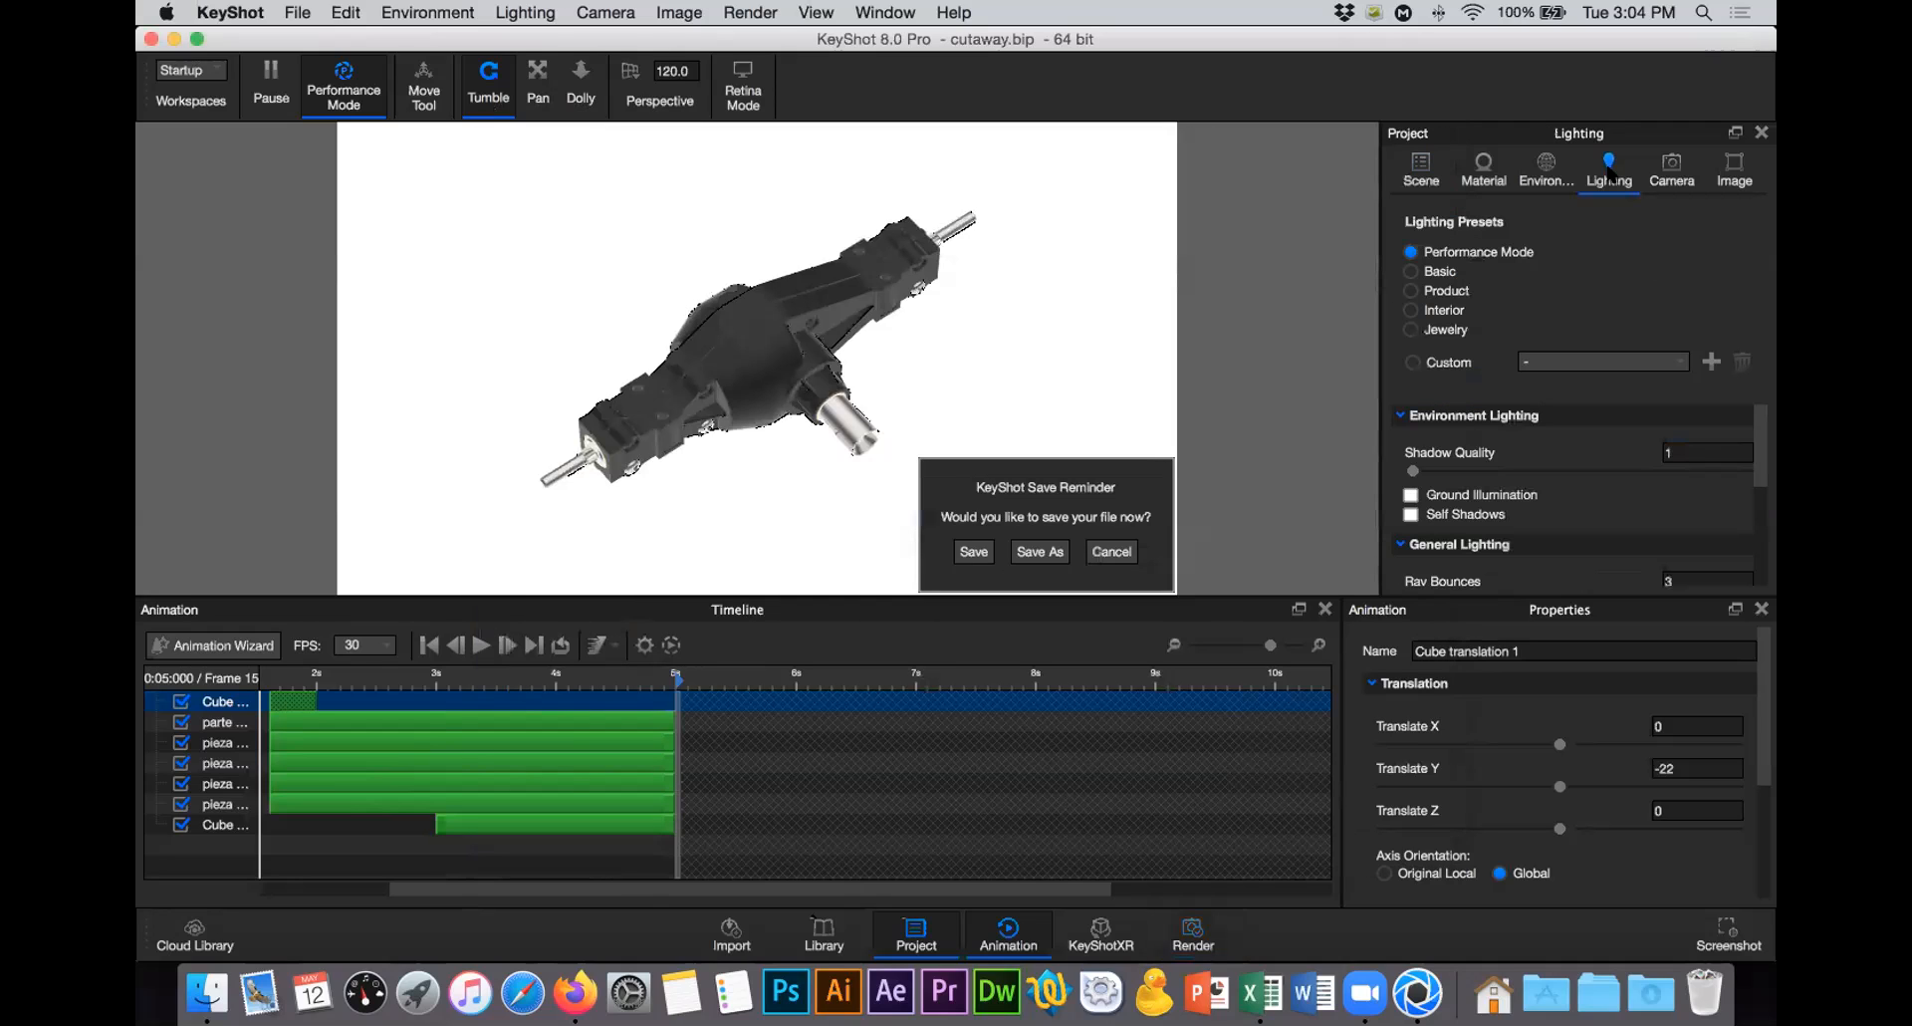
click(1440, 272)
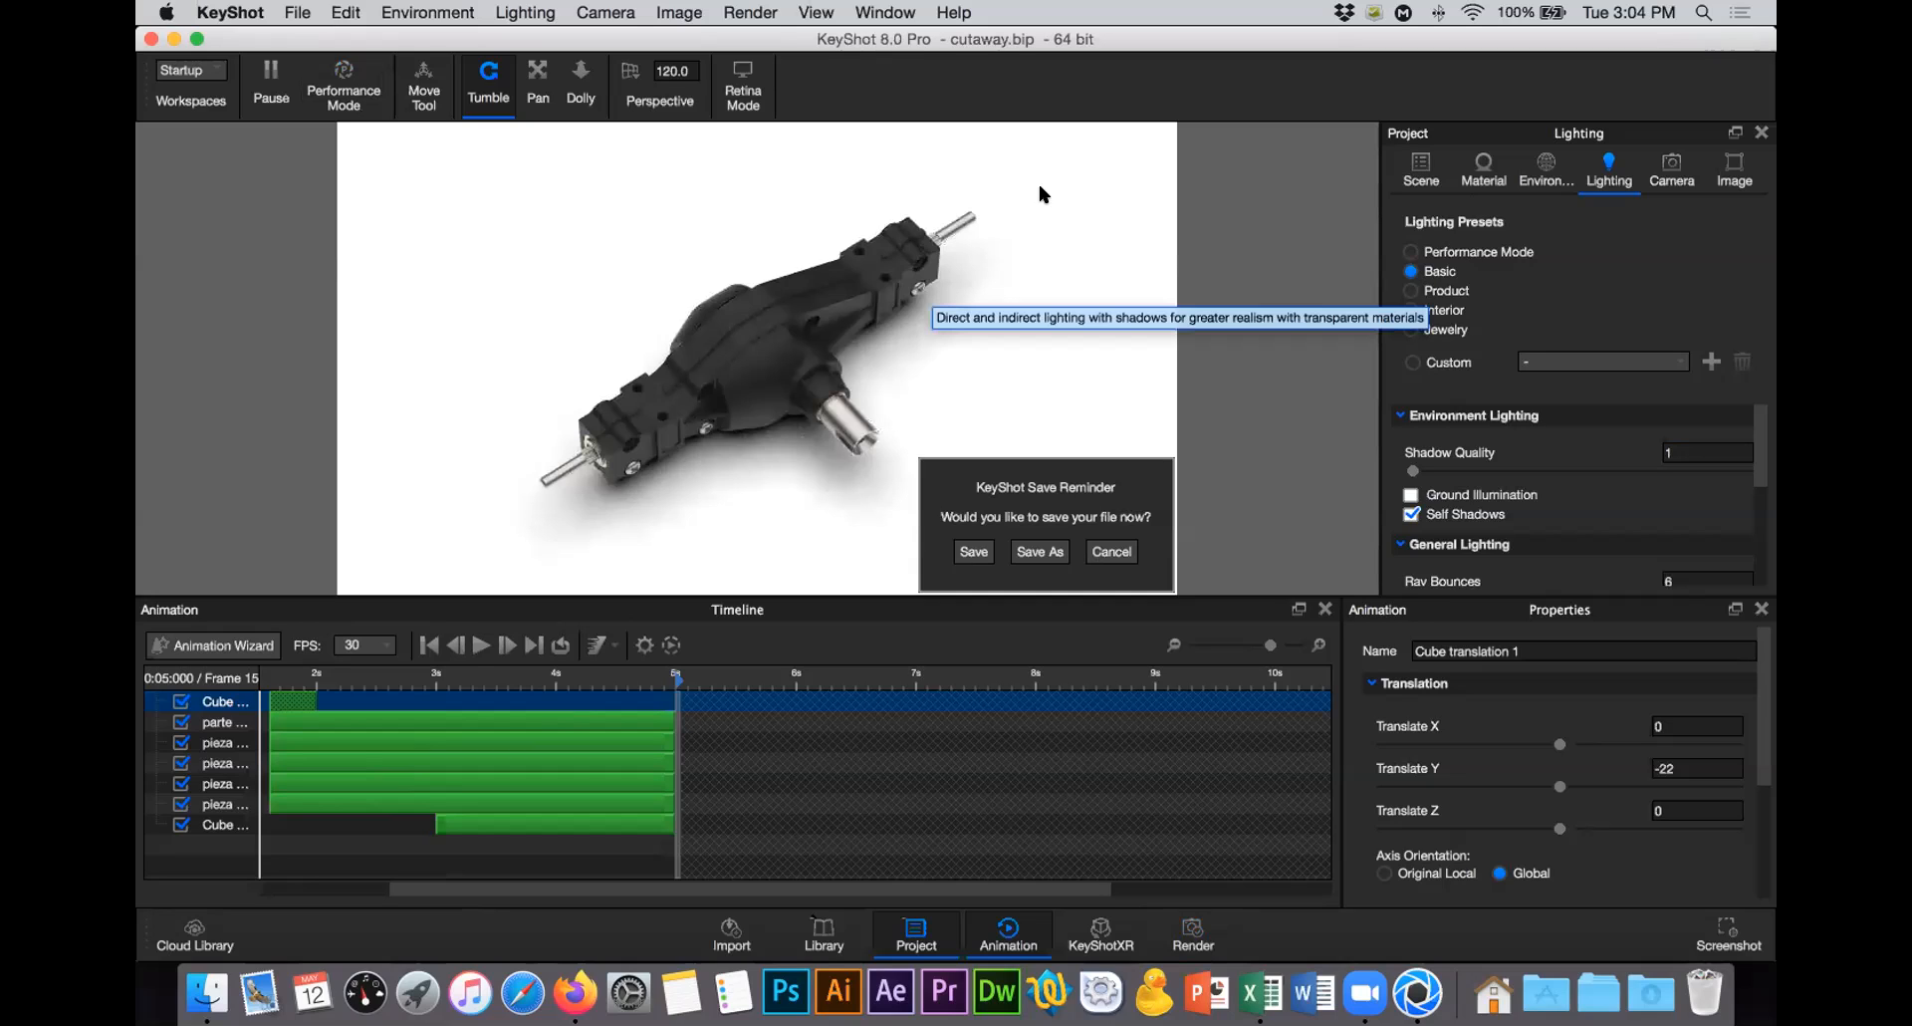
Step: Reopen the render settings and delete the cutaway.515 job from the queue
click(734, 12)
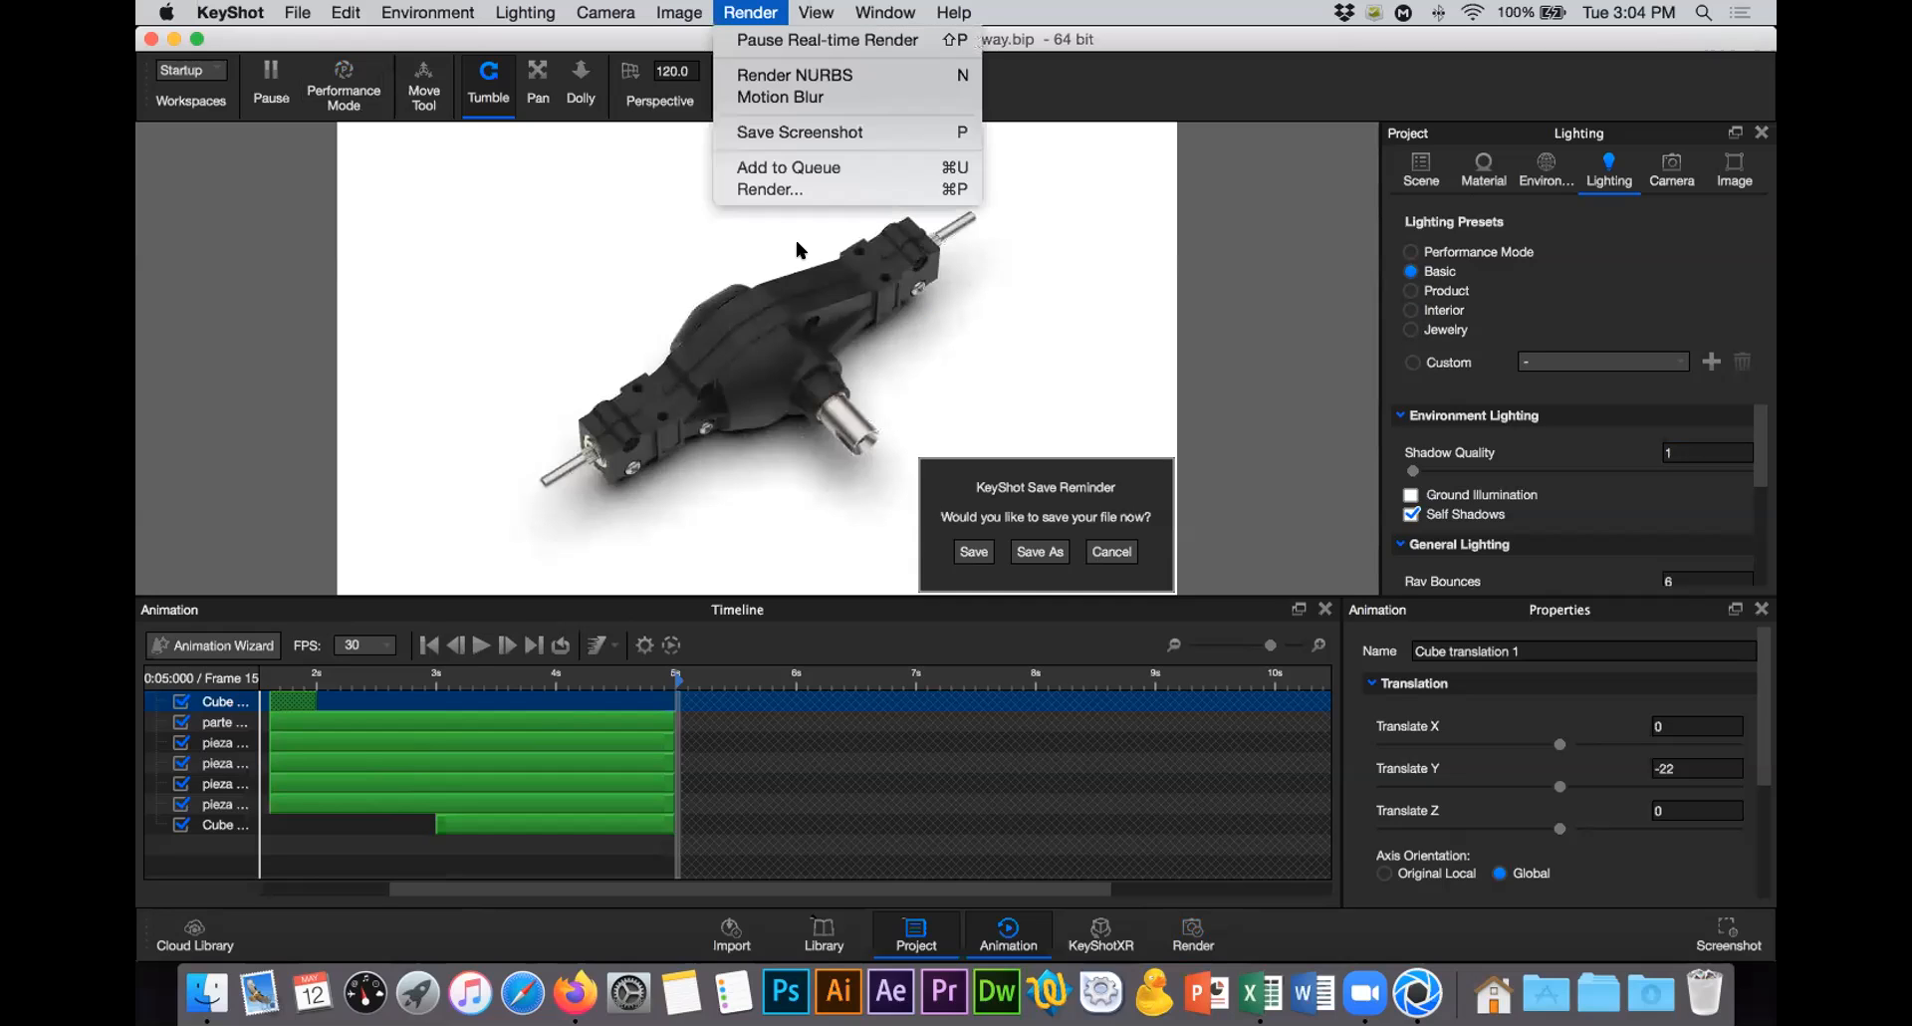
click(769, 189)
click(846, 244)
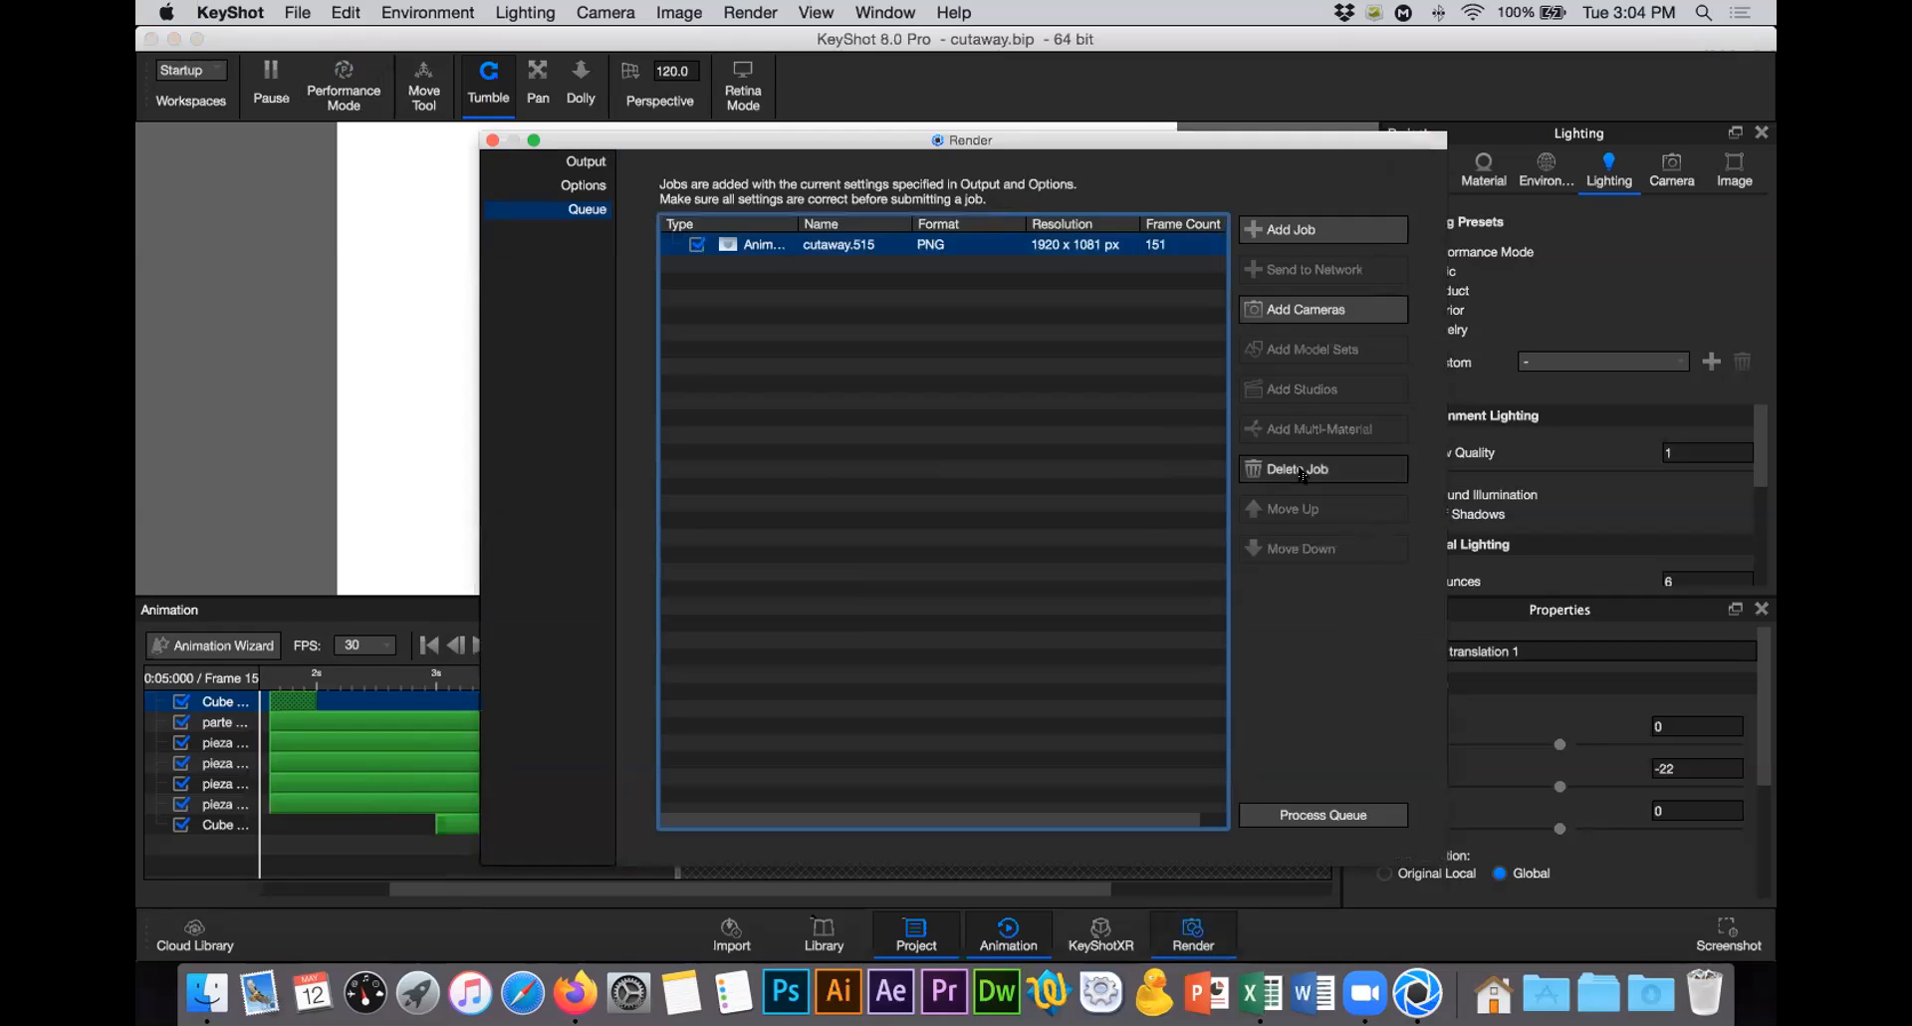
key(Delete)
key(Return)
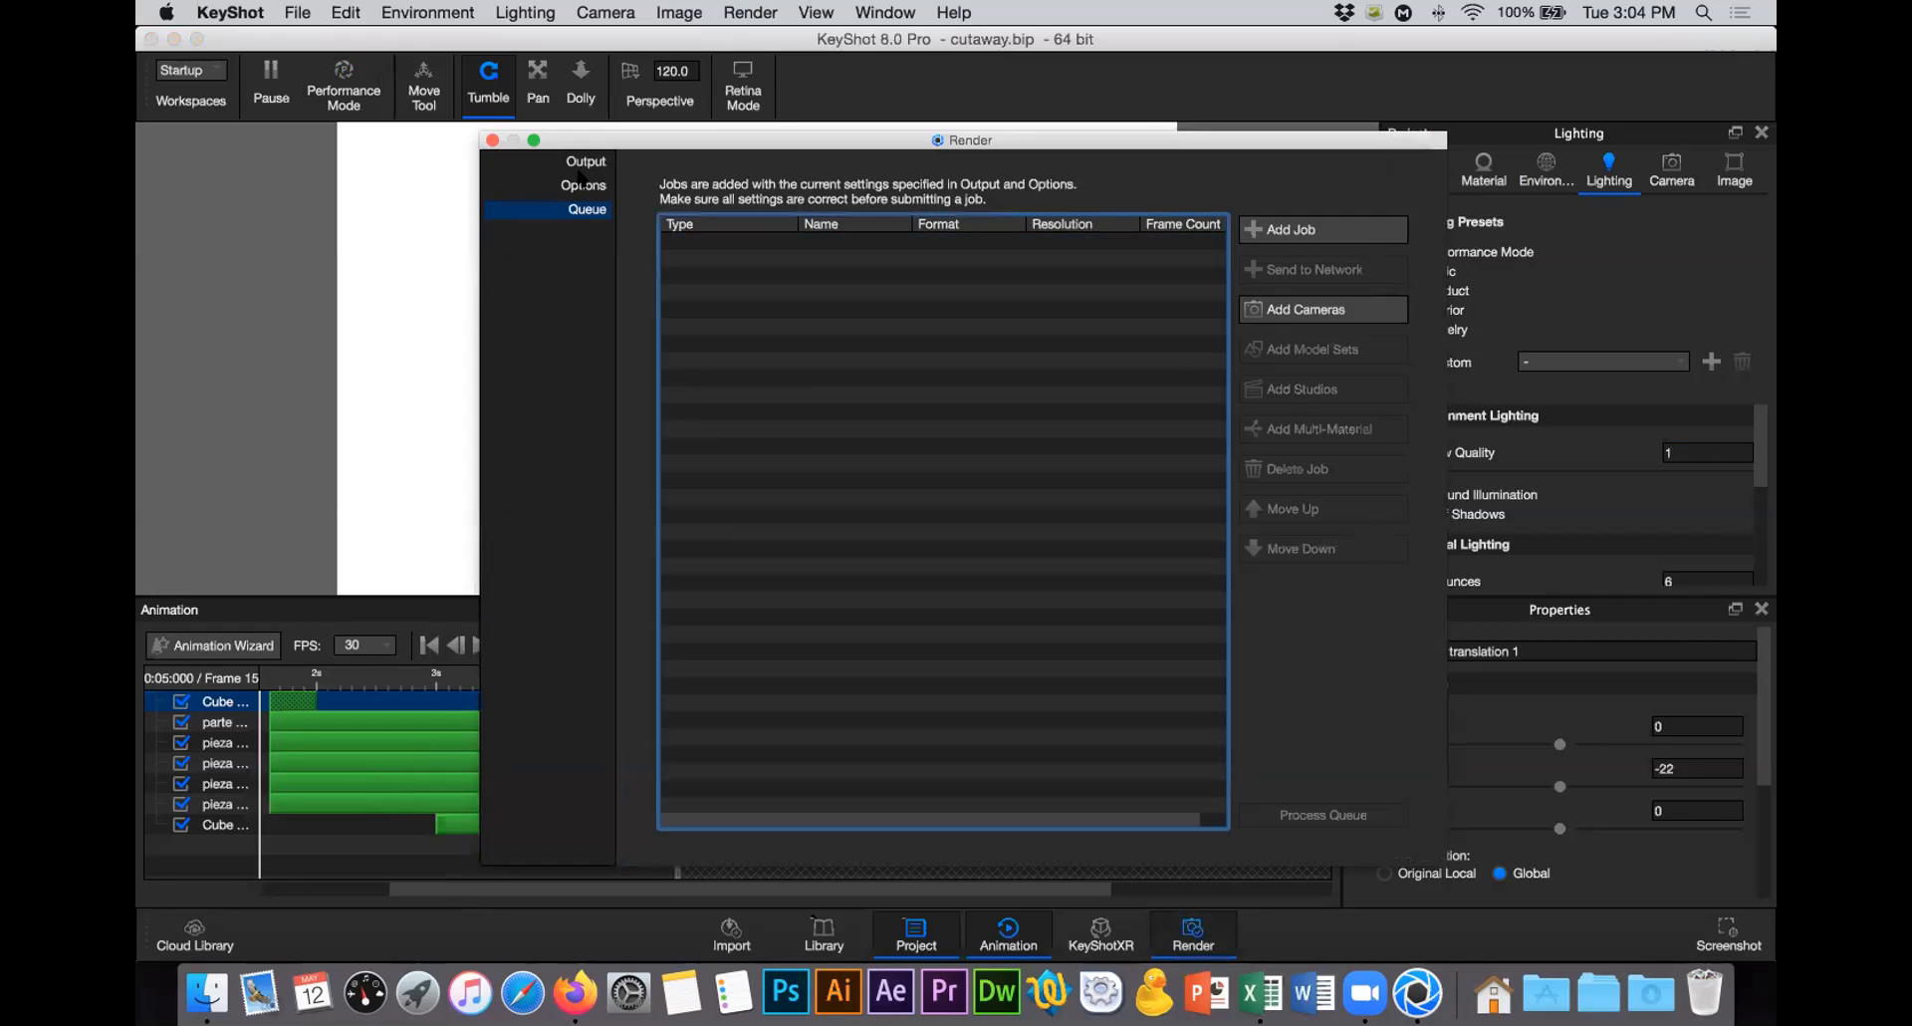
Step: Add the PNG frames render to the queue again with the Basic lighting and show the queue
click(585, 164)
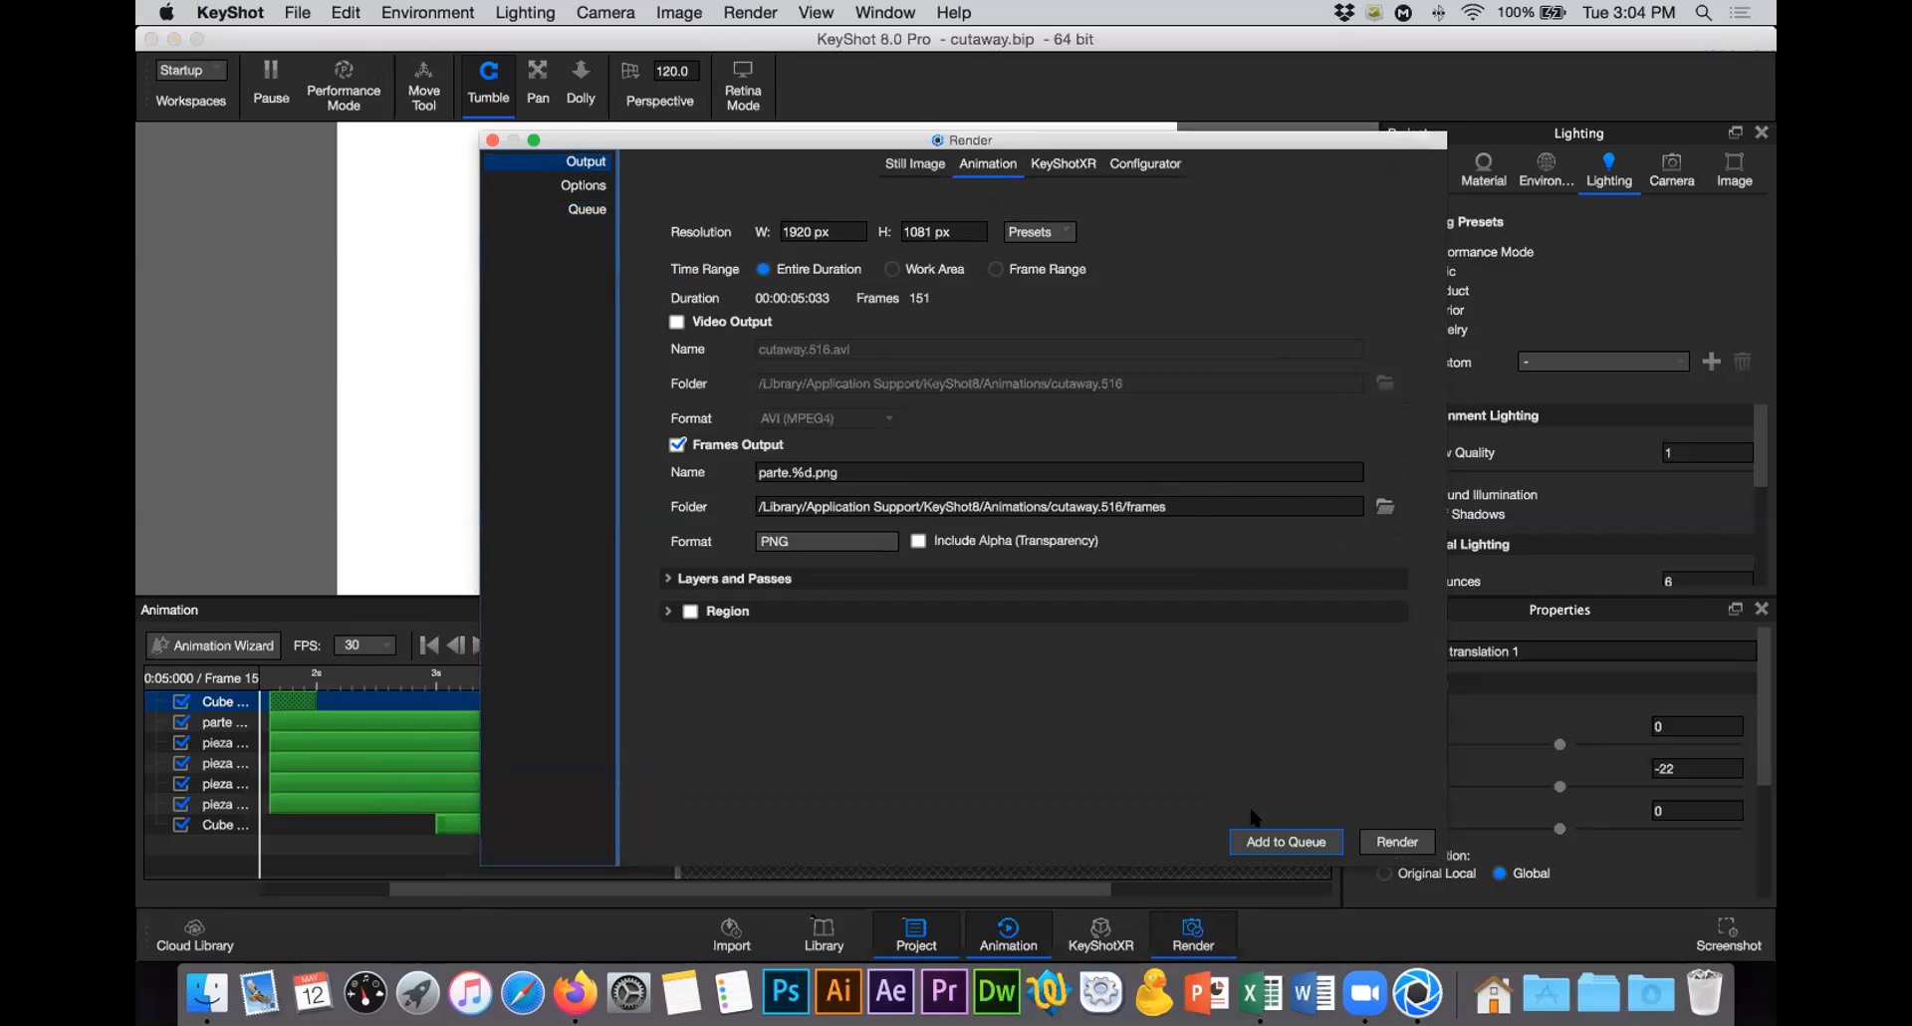
click(1276, 839)
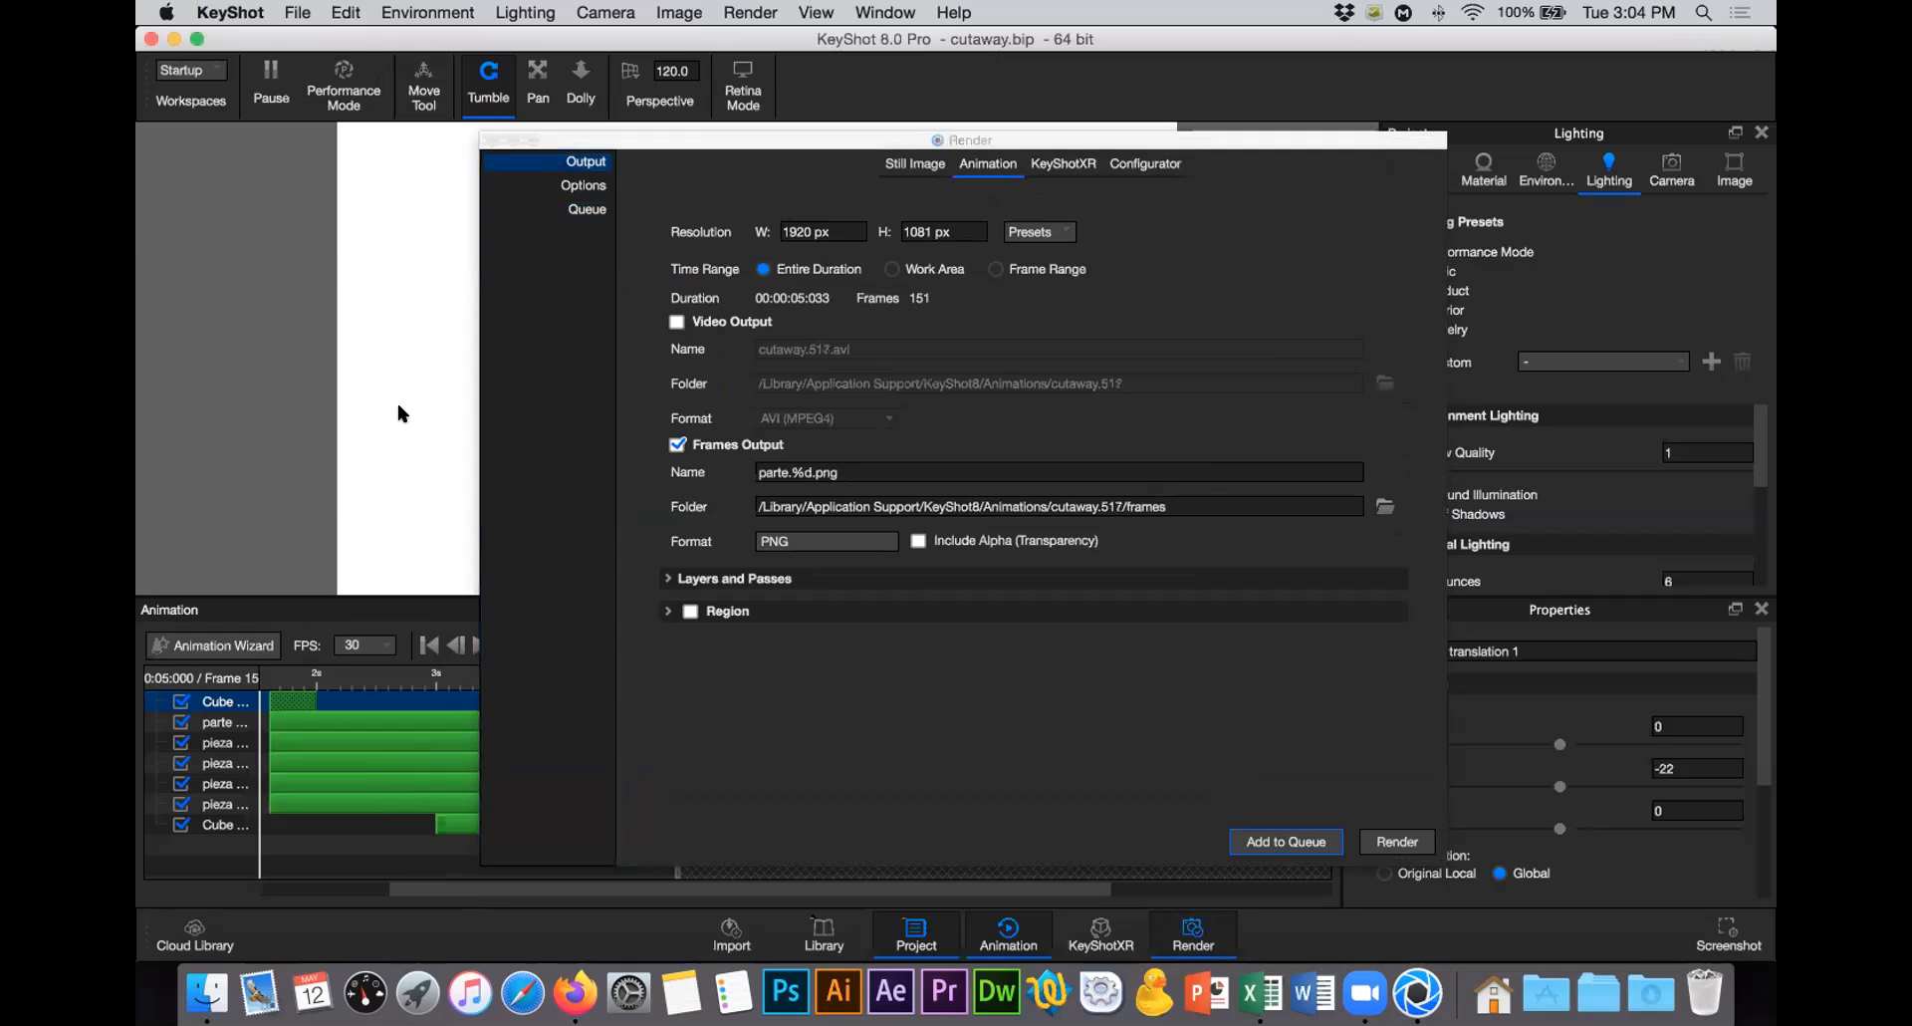
click(556, 211)
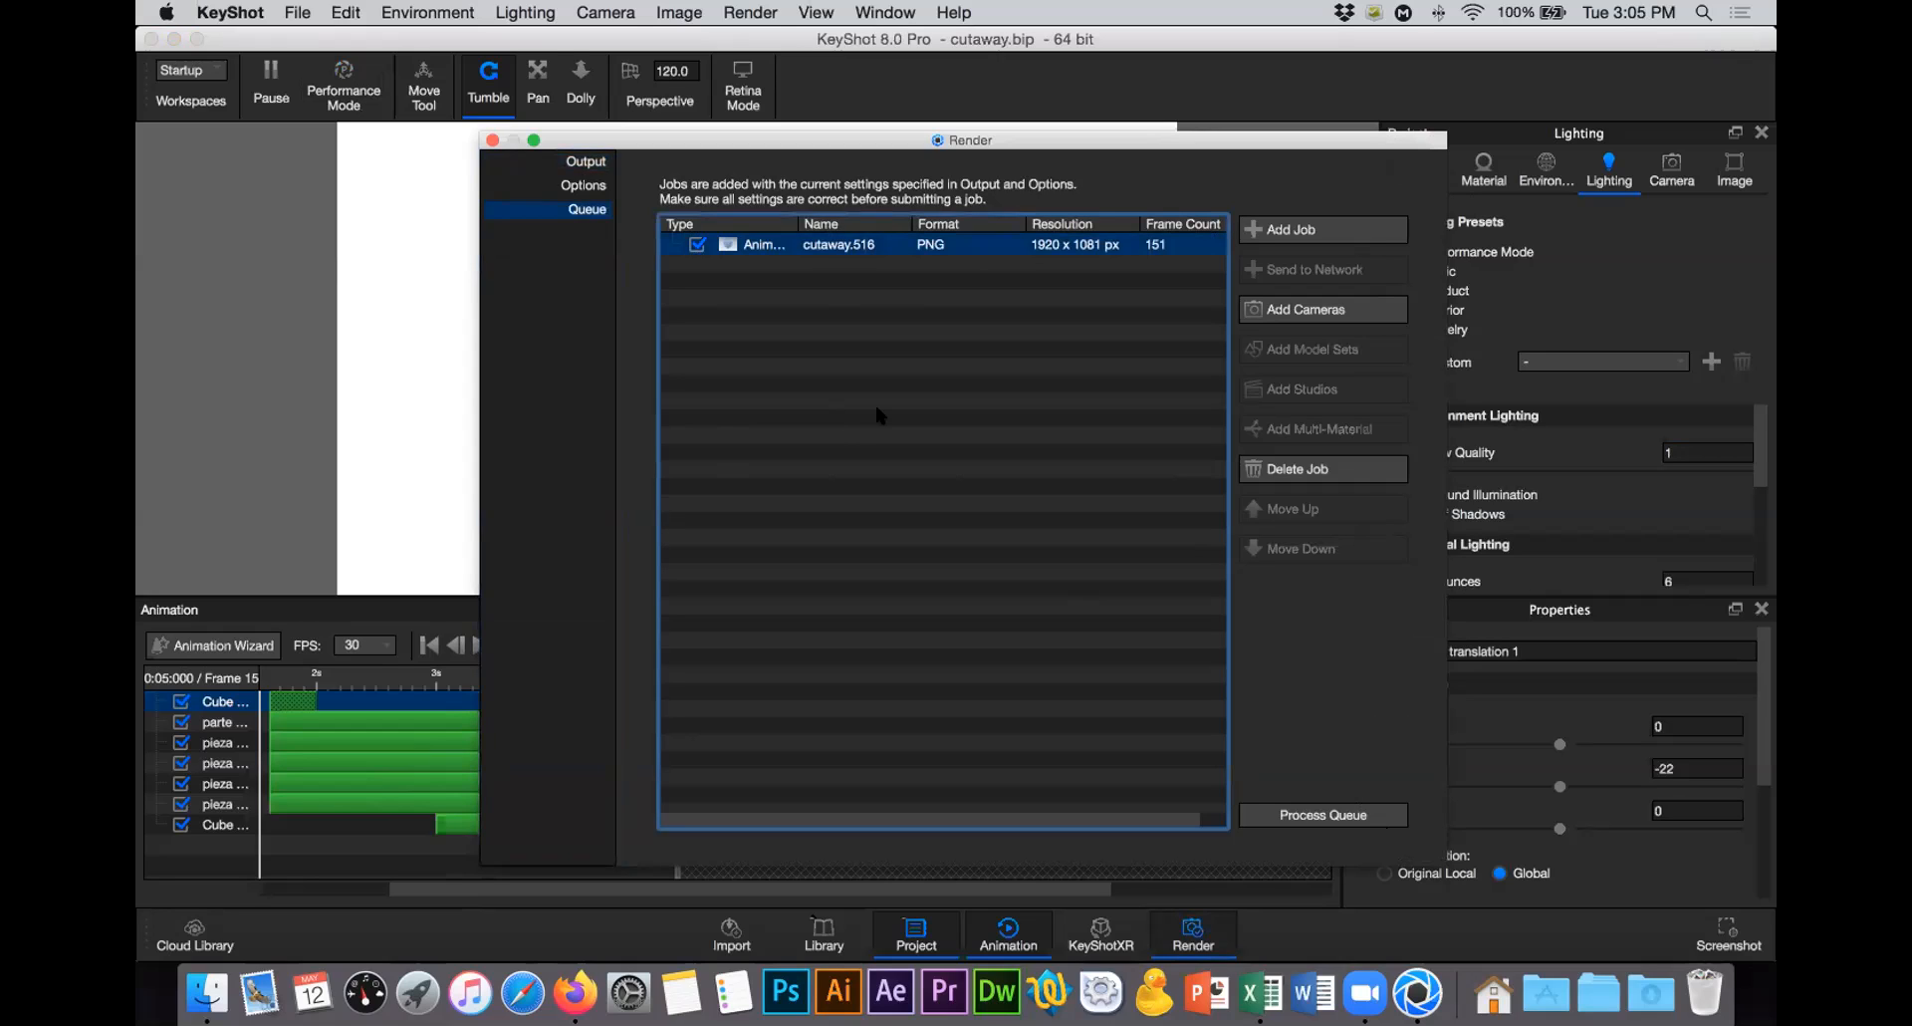
Step: Delete the cutaway.516 job from the queue, close the render settings and dismiss the save reminder
click(1300, 468)
click(1120, 518)
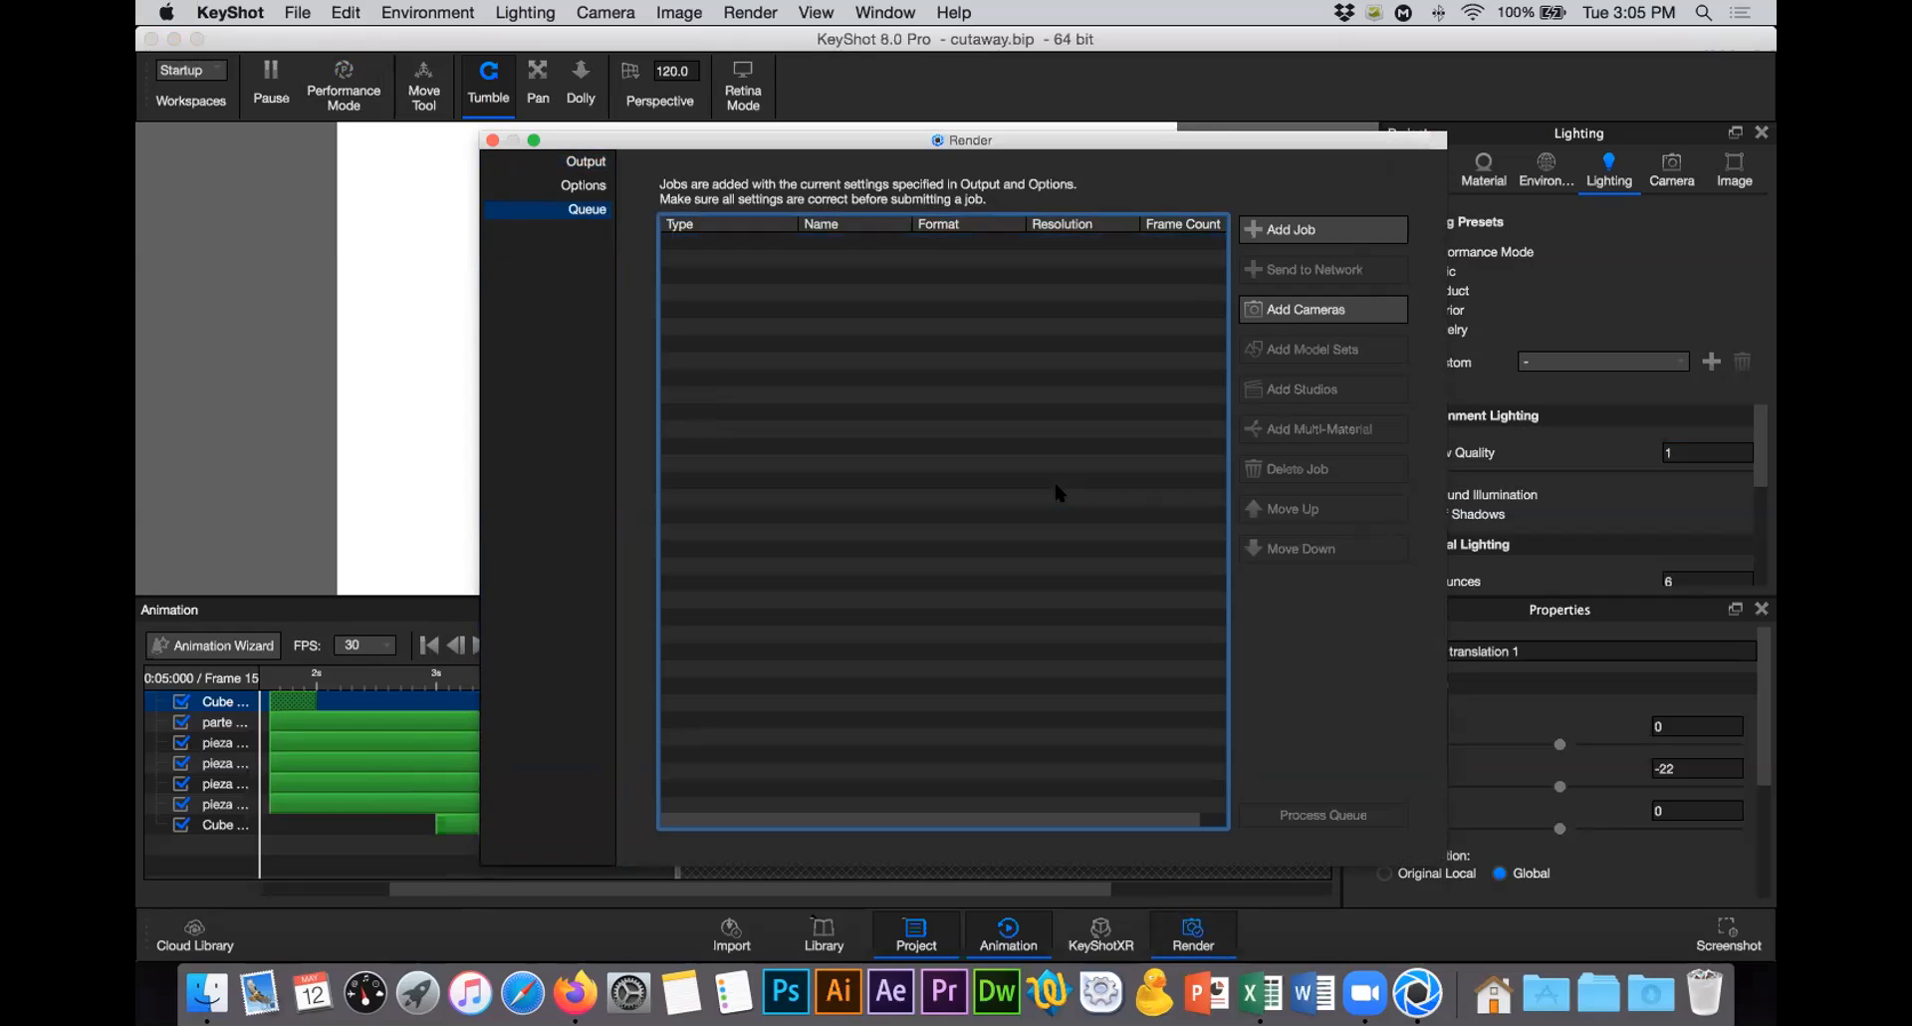
click(493, 140)
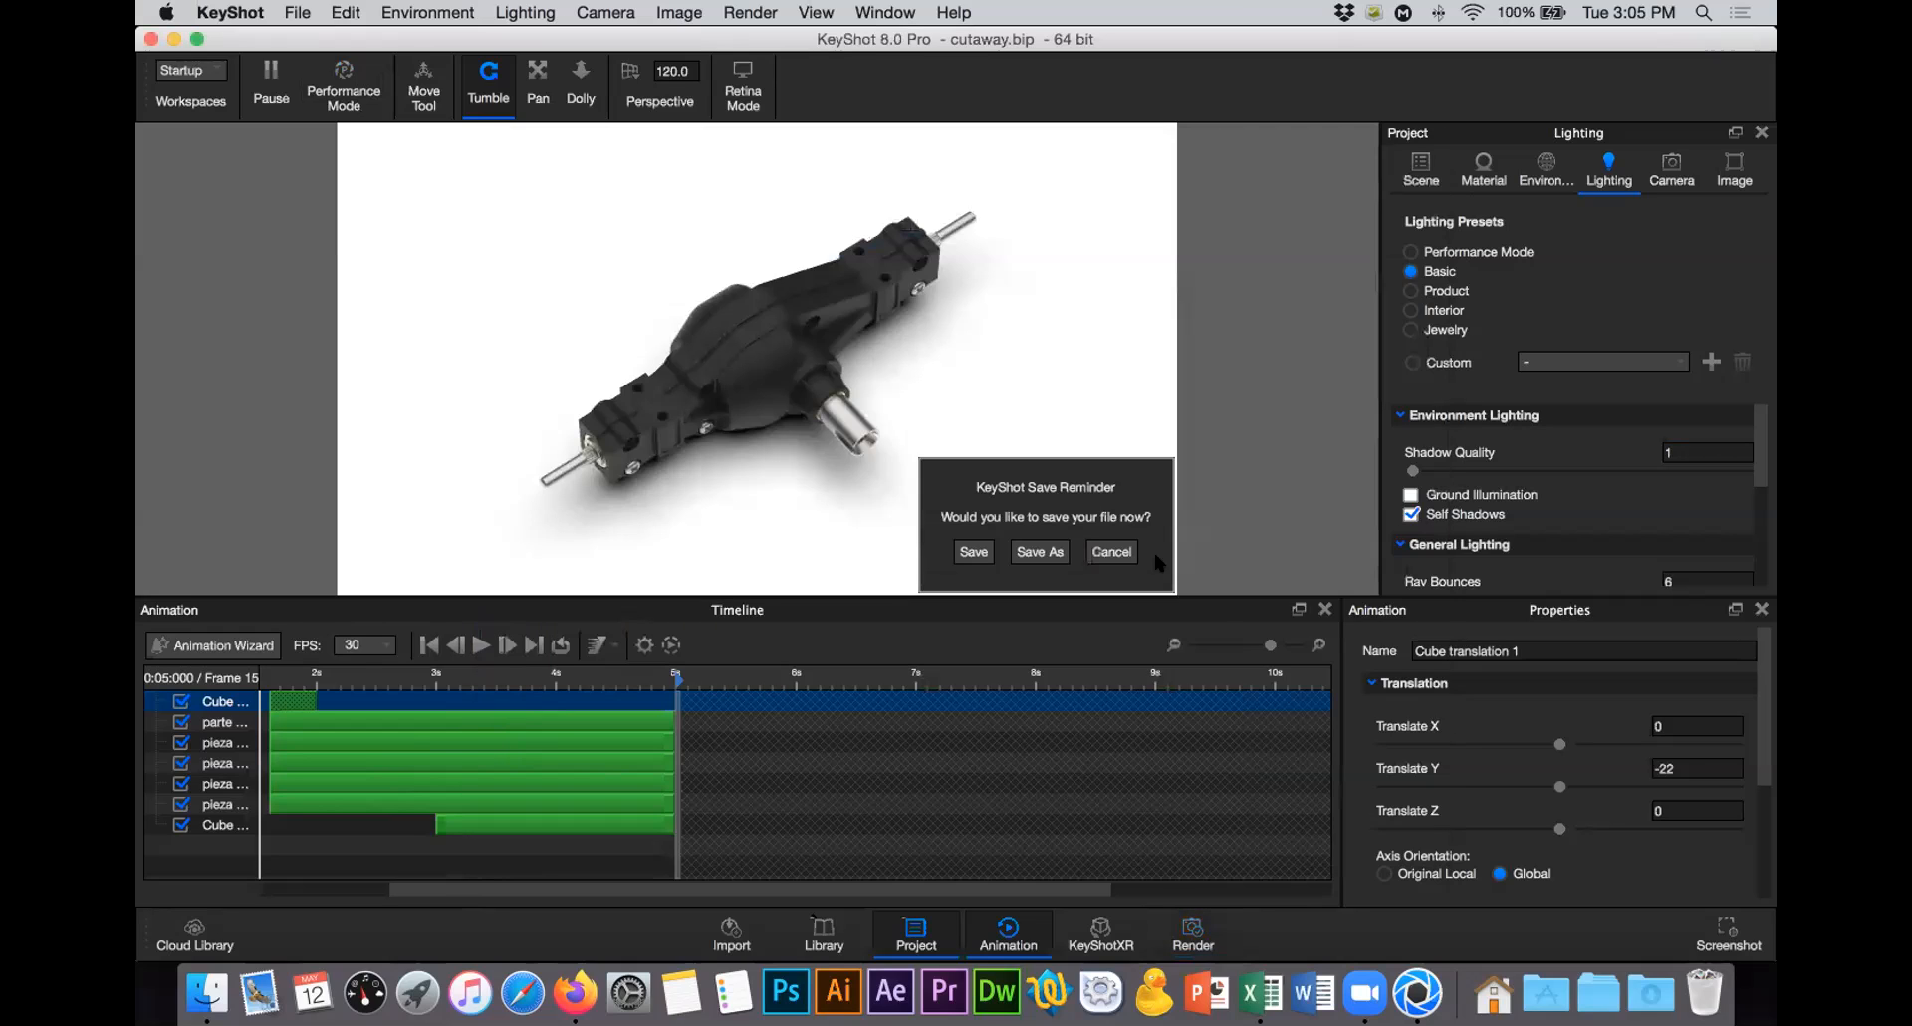
click(1107, 551)
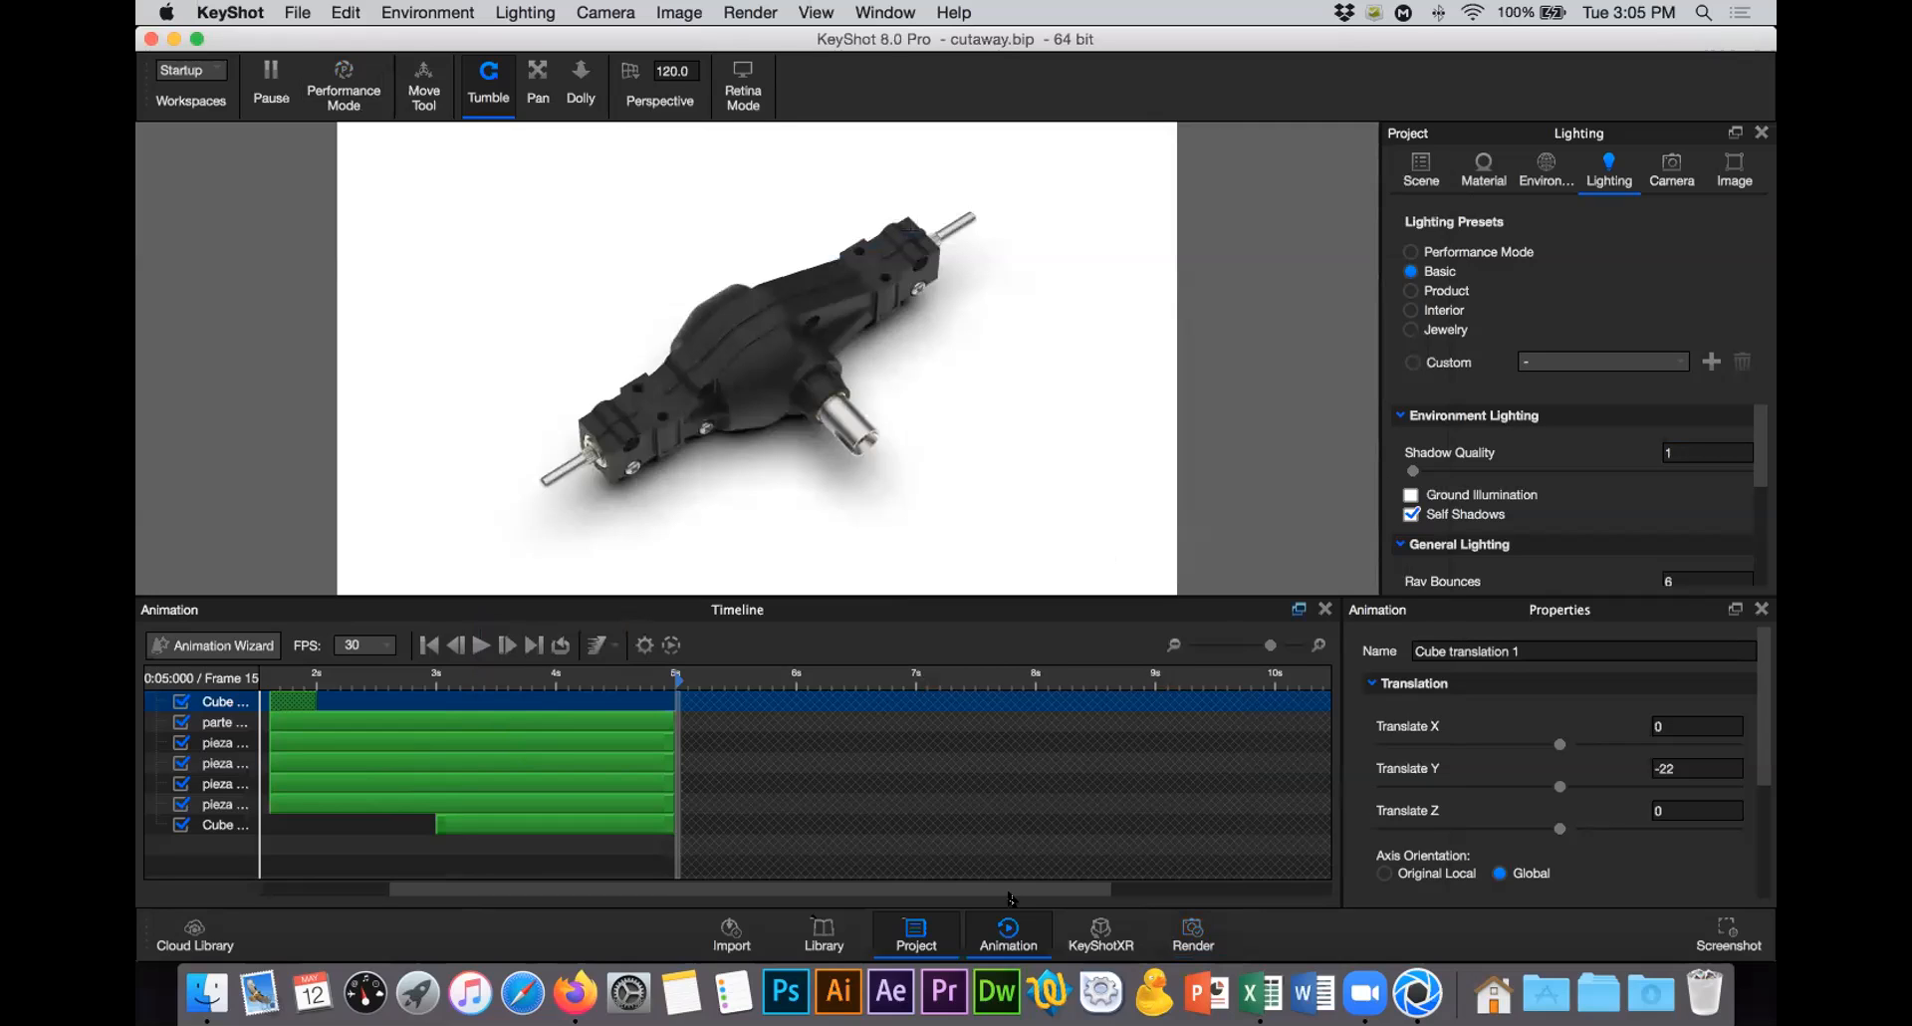
Step: Hide the animation timeline and close KeyShot without saving the changes to cutaway.bip
click(1016, 931)
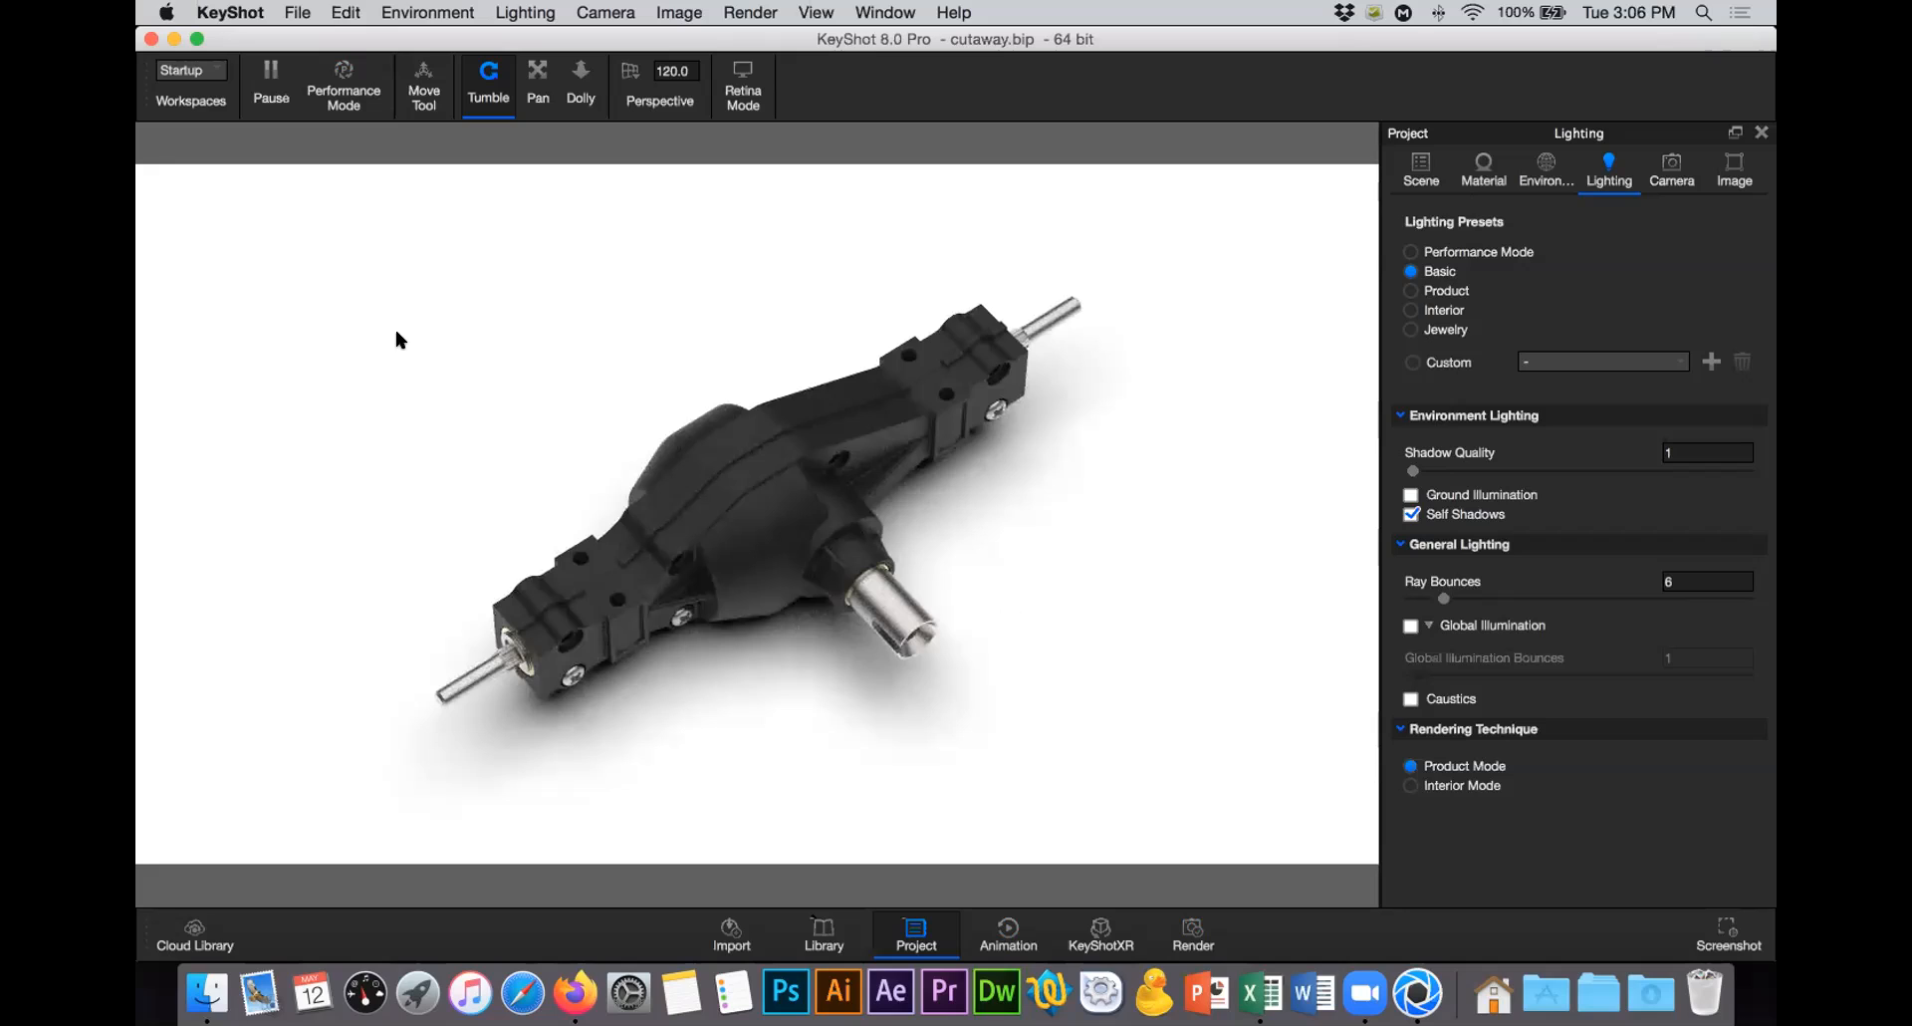
click(152, 42)
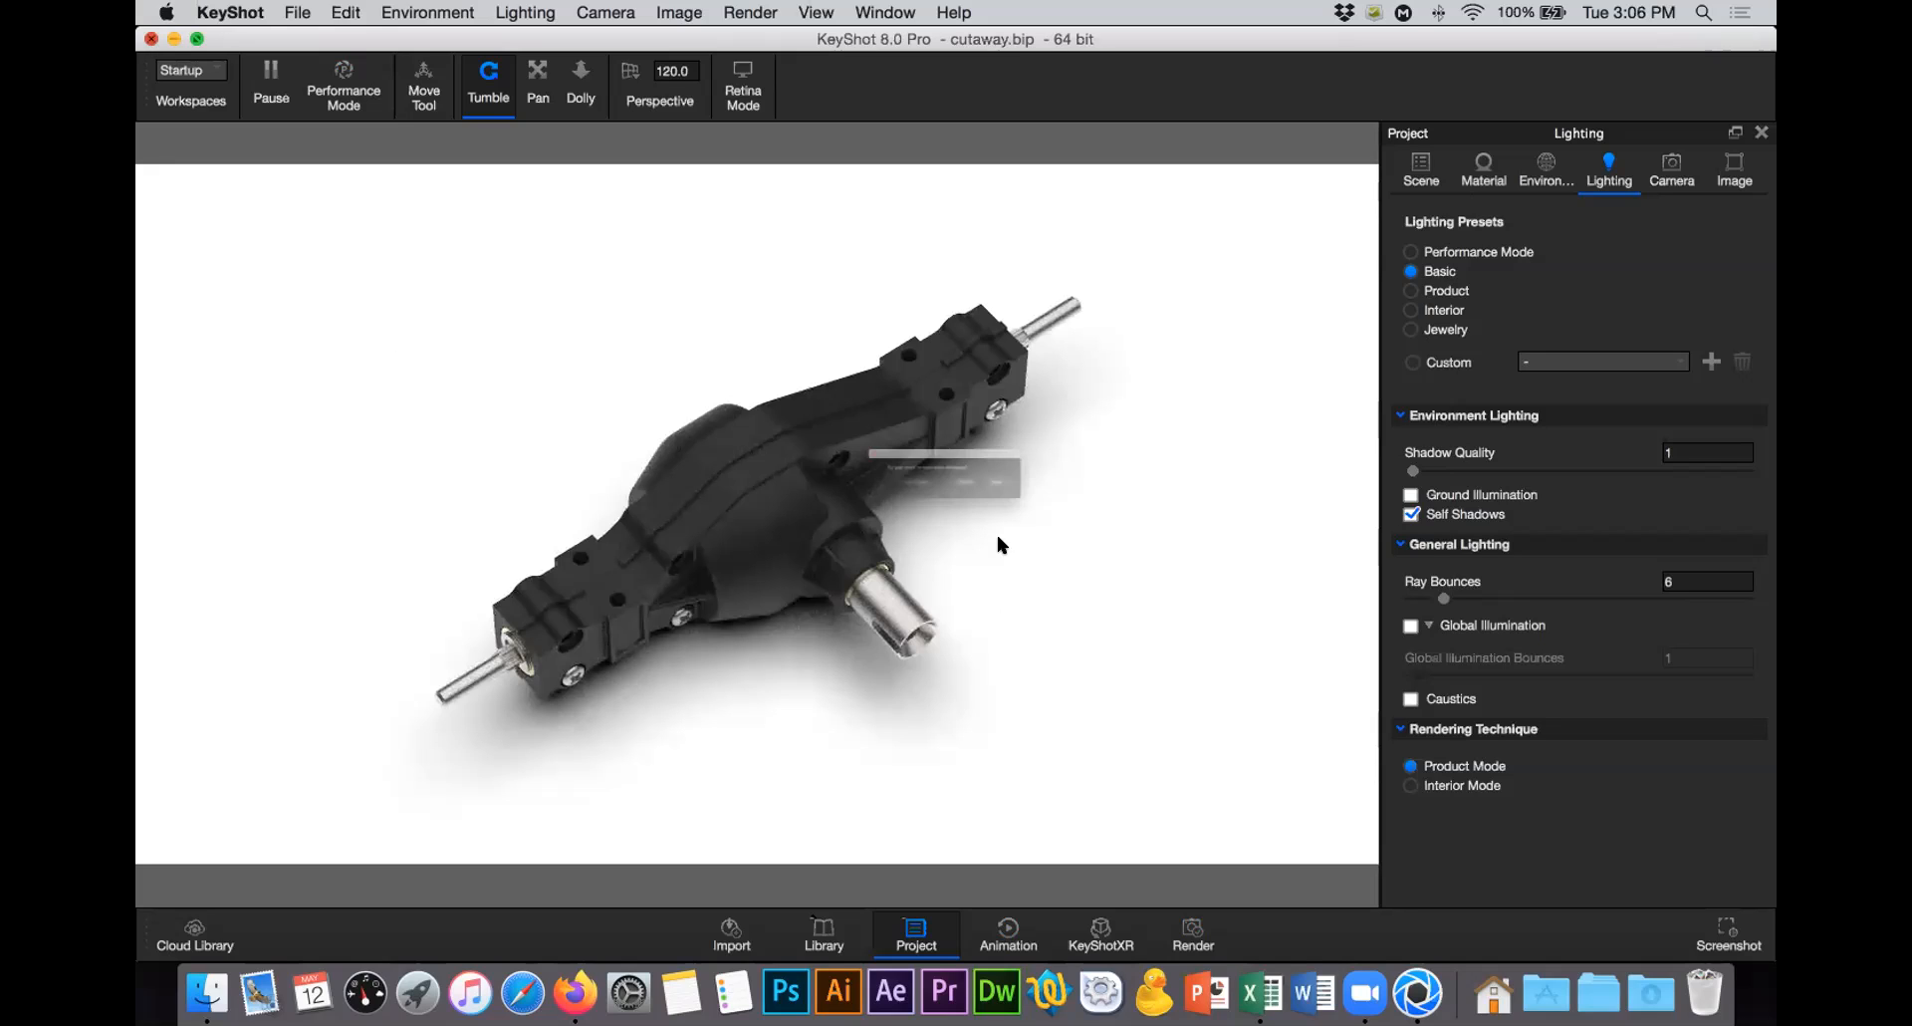
click(881, 497)
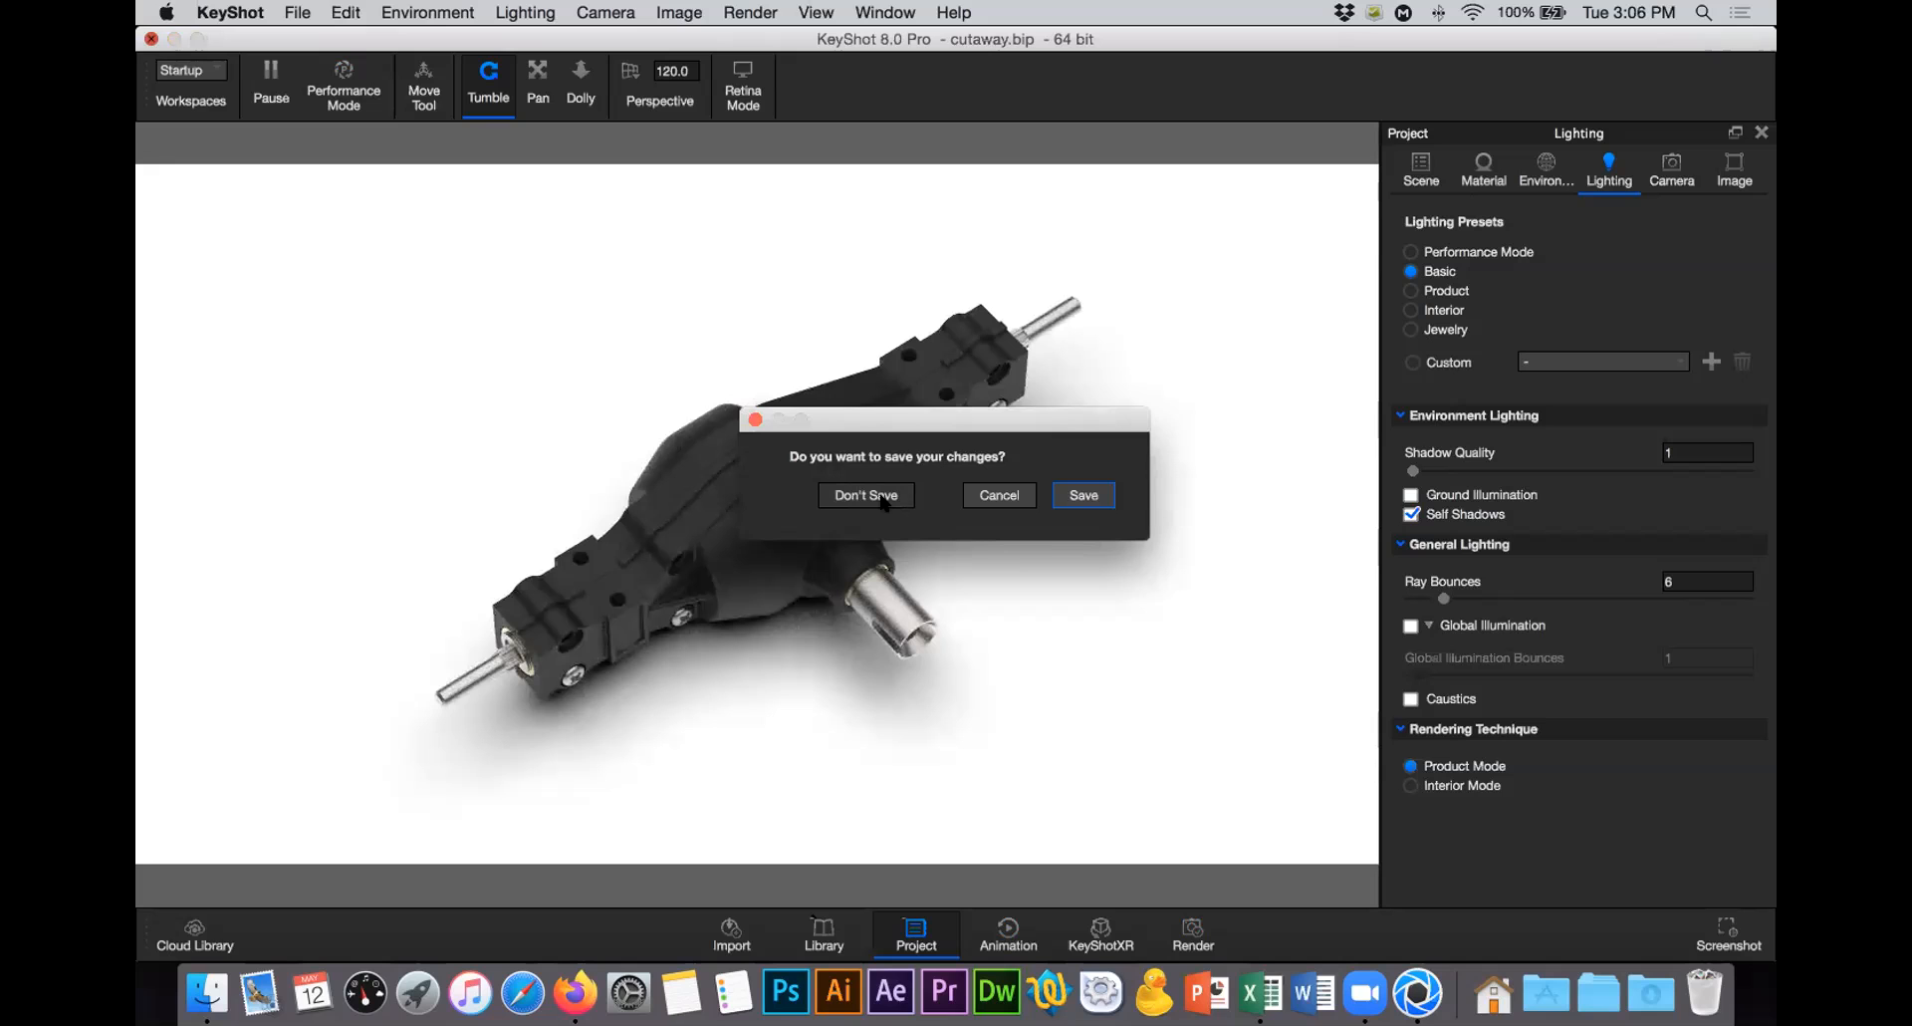
click(881, 500)
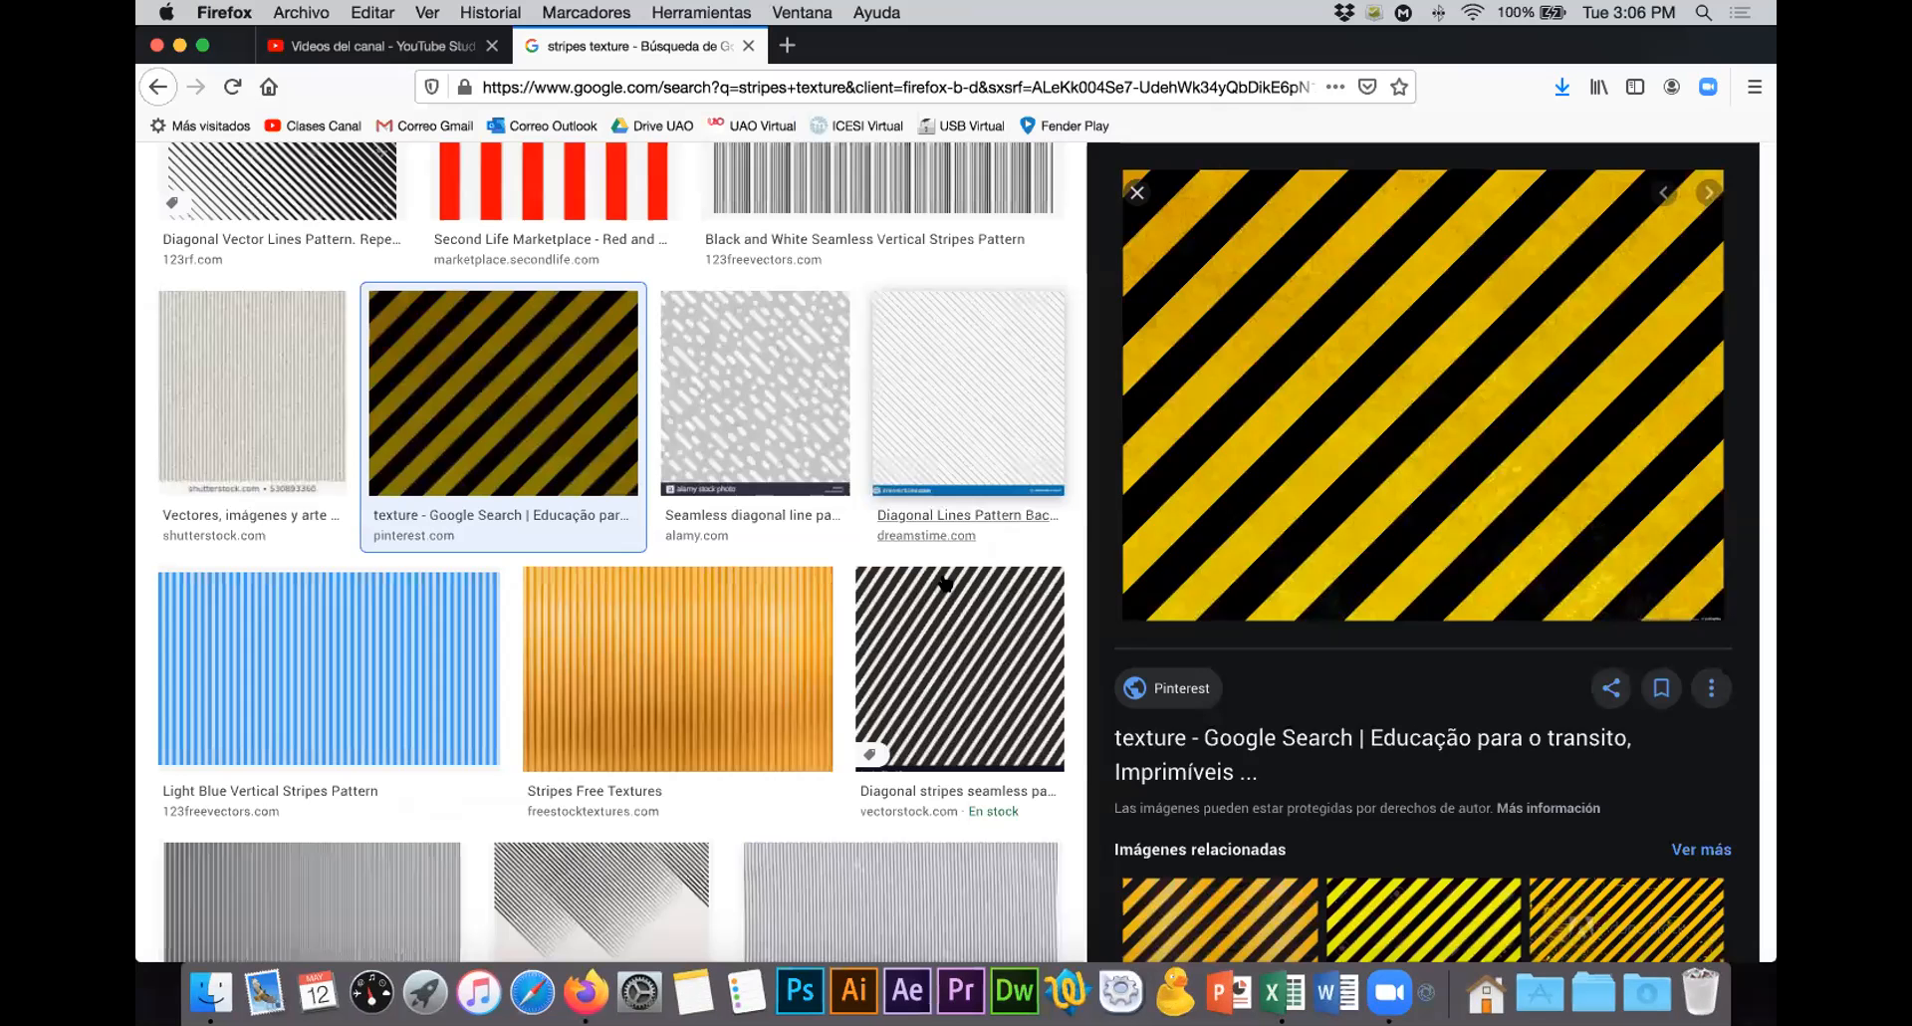
Step: Close the stripes texture search in Firefox, leave the browser and deselect the cutaway.bip file on the desktop
key(super+w)
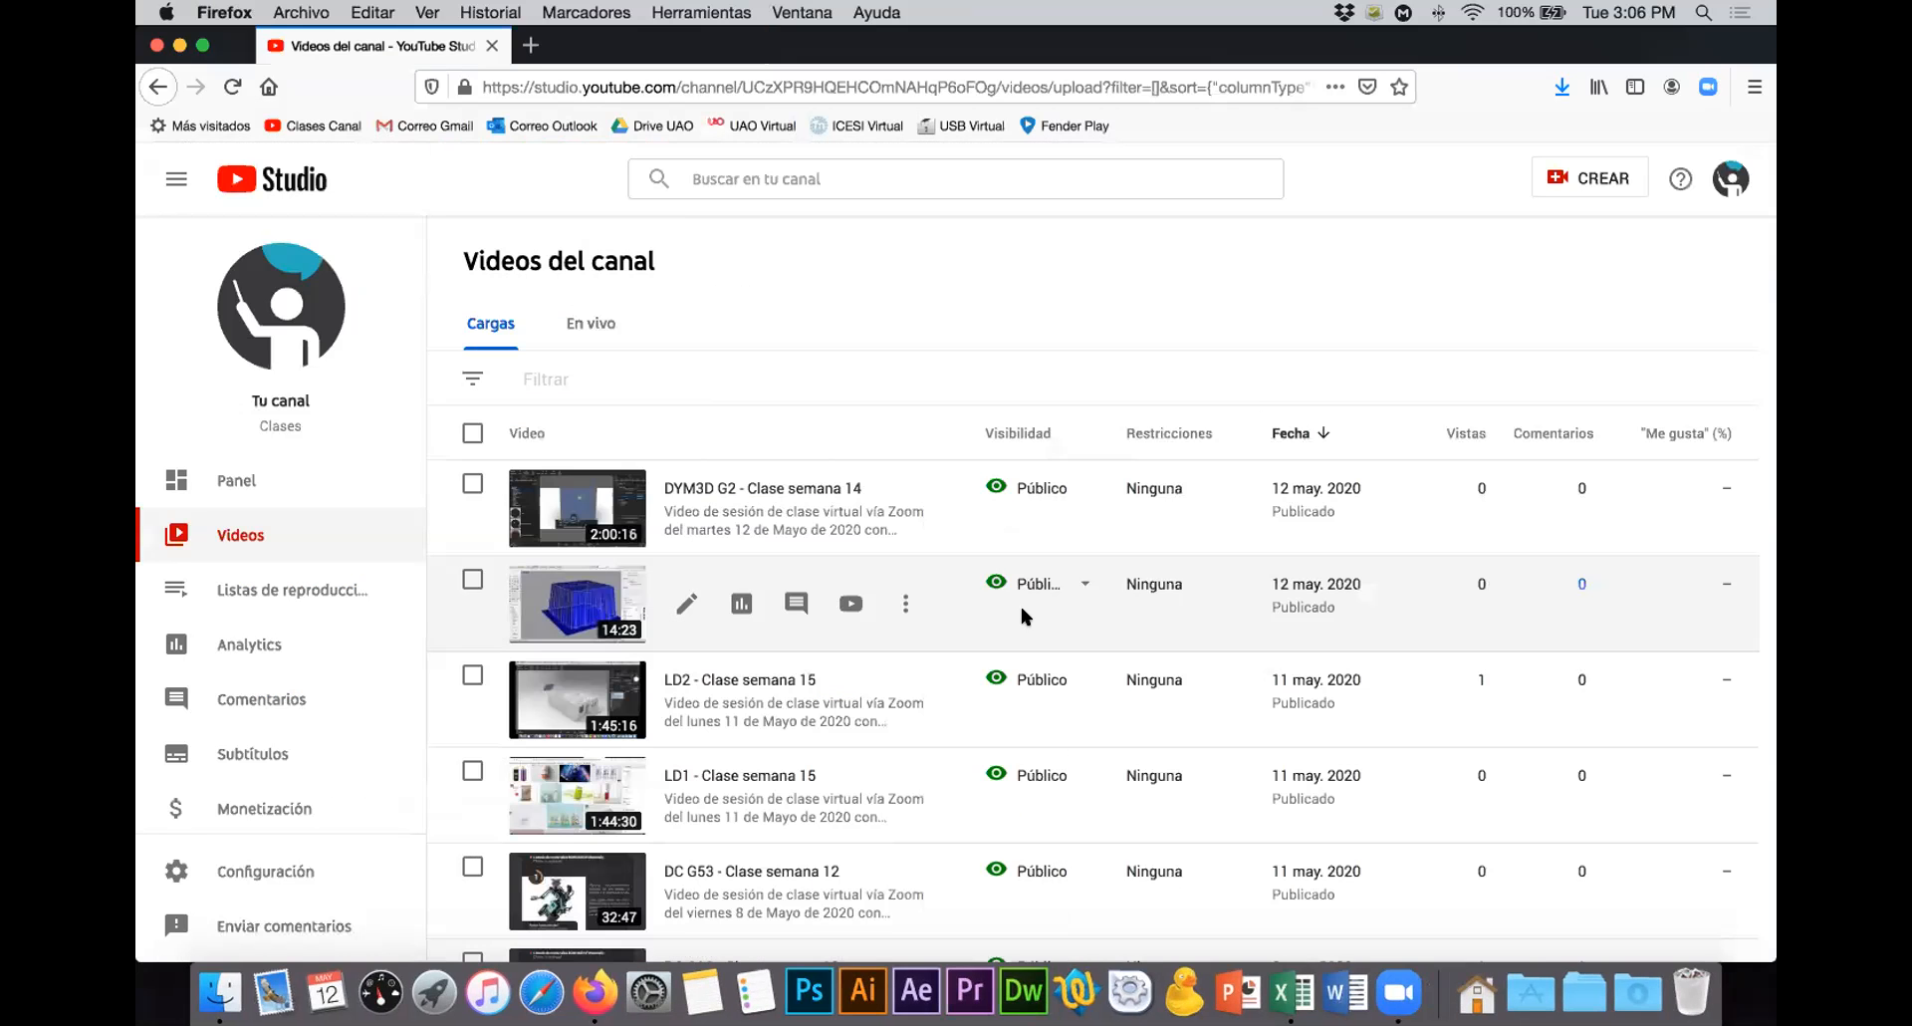
key(super+q)
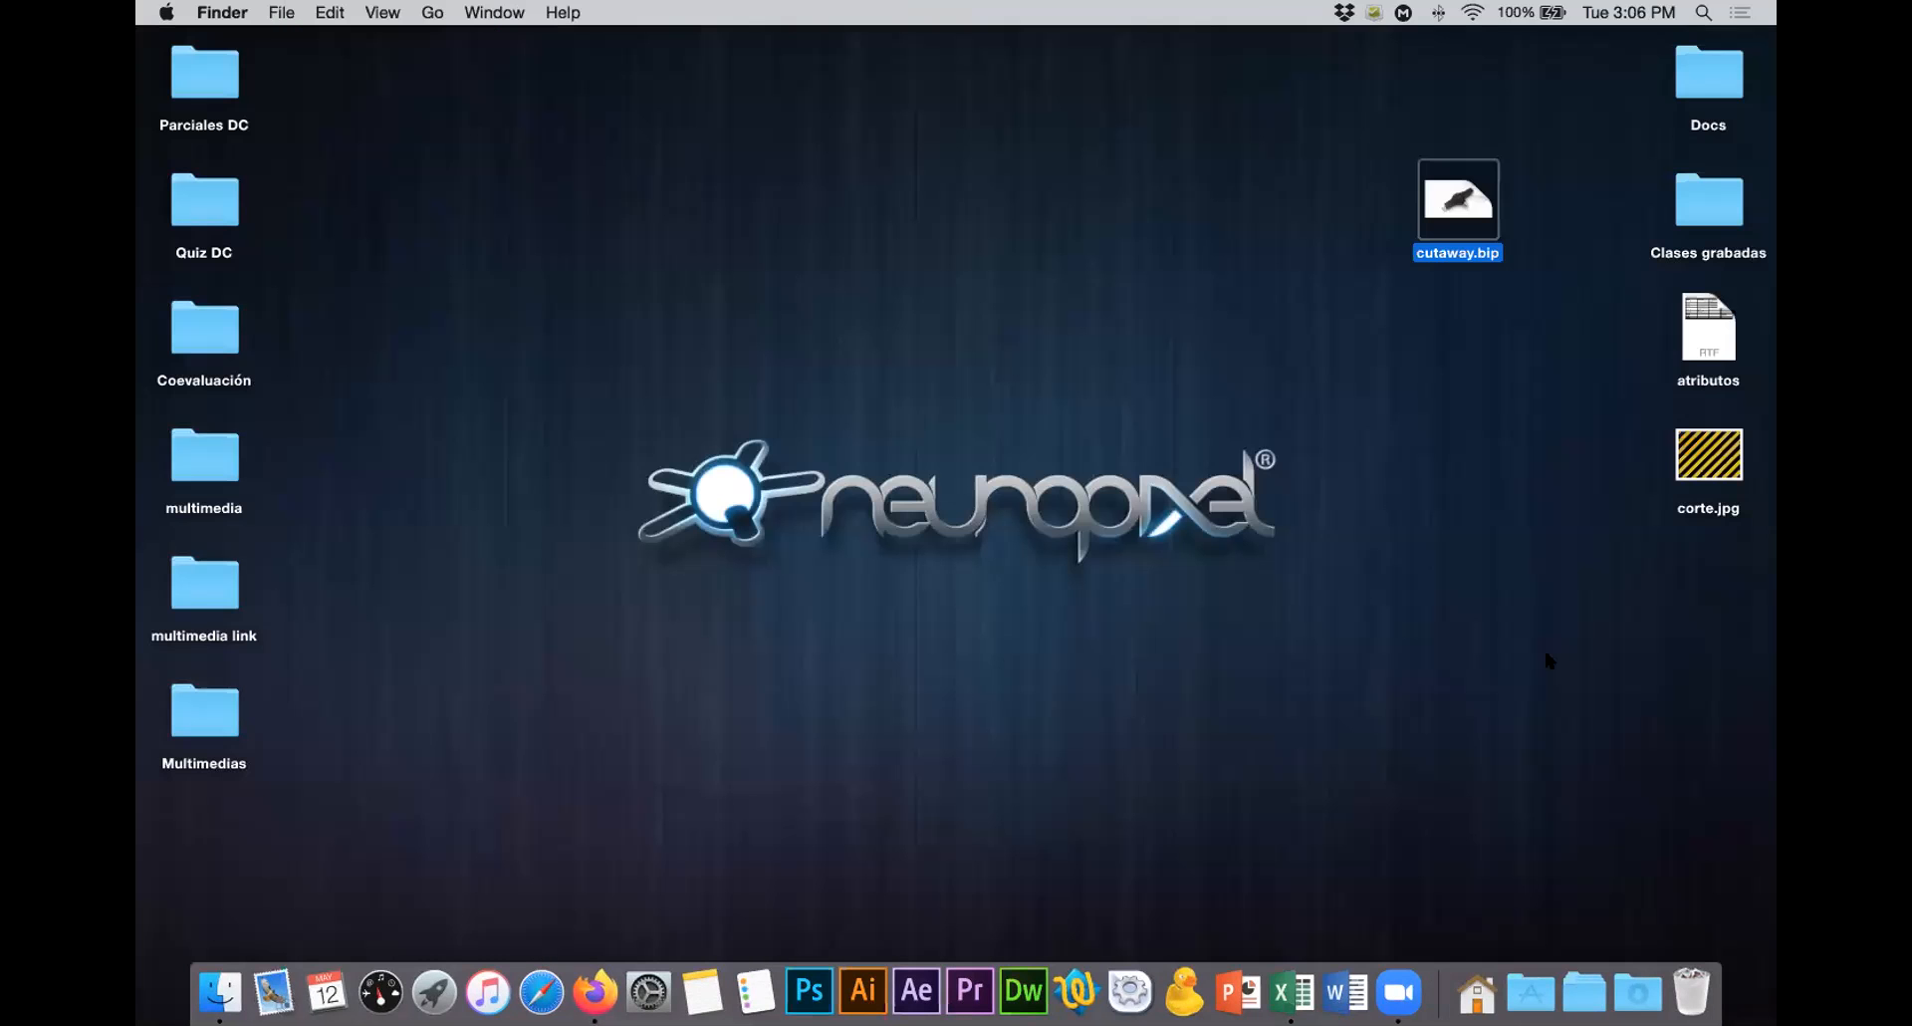
click(1490, 370)
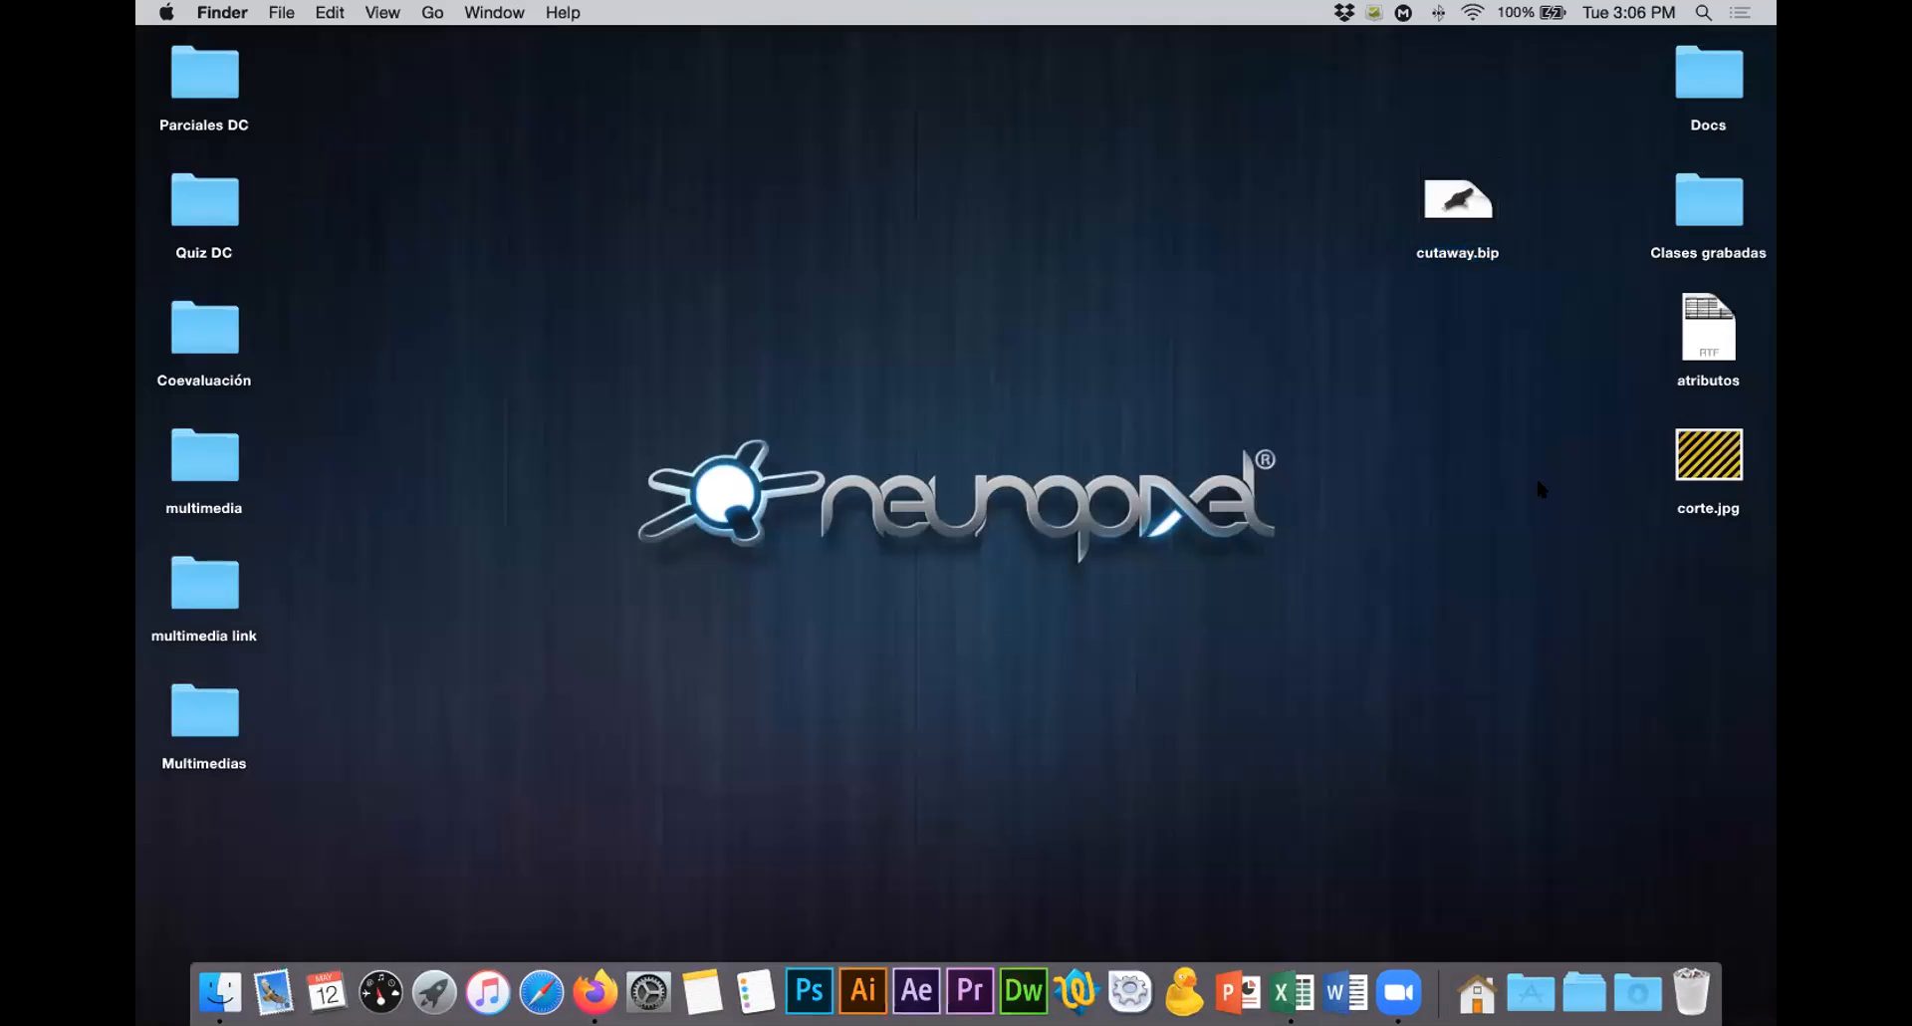
Step: Open the Documents folder in Finder and shift its window slightly up on the desktop
click(1583, 981)
click(1647, 803)
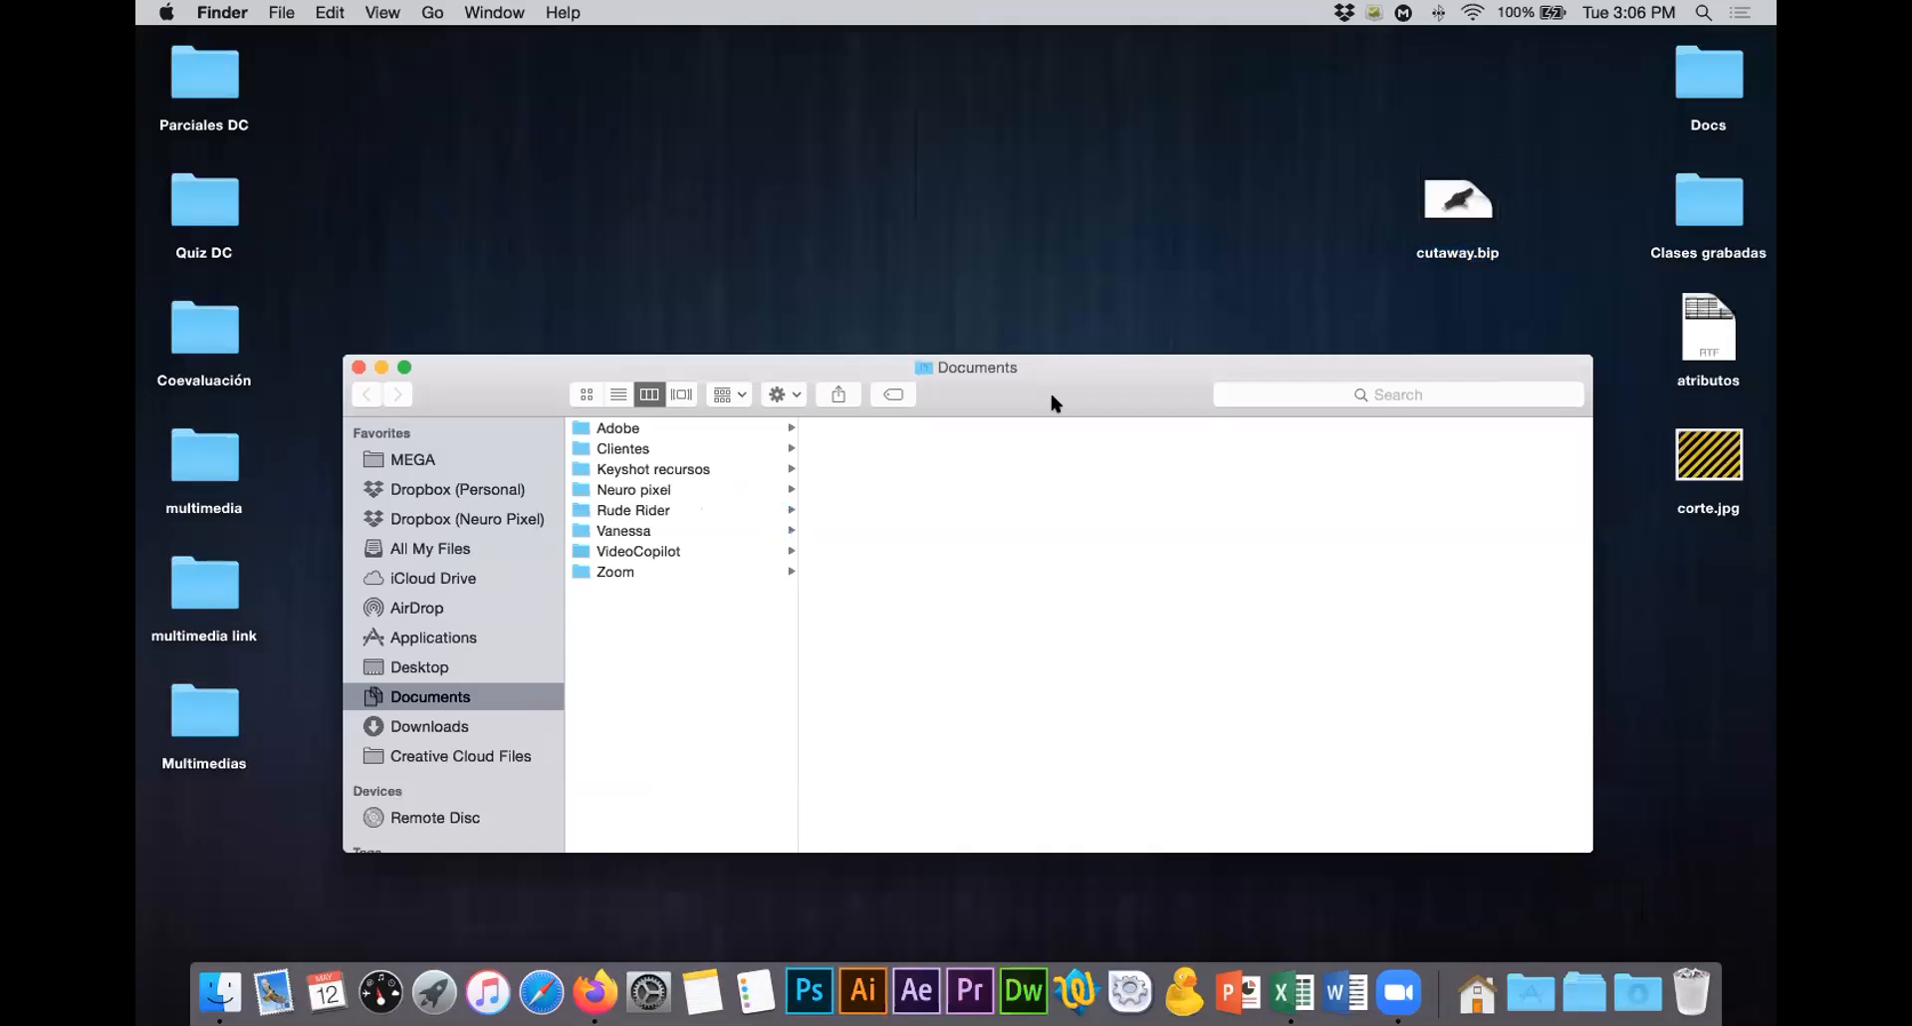
drag(1023, 365, 1030, 325)
Step: Move corte.jpg to the trash and put cutaway.bip in its place below the atributos file on the desktop
click(1707, 453)
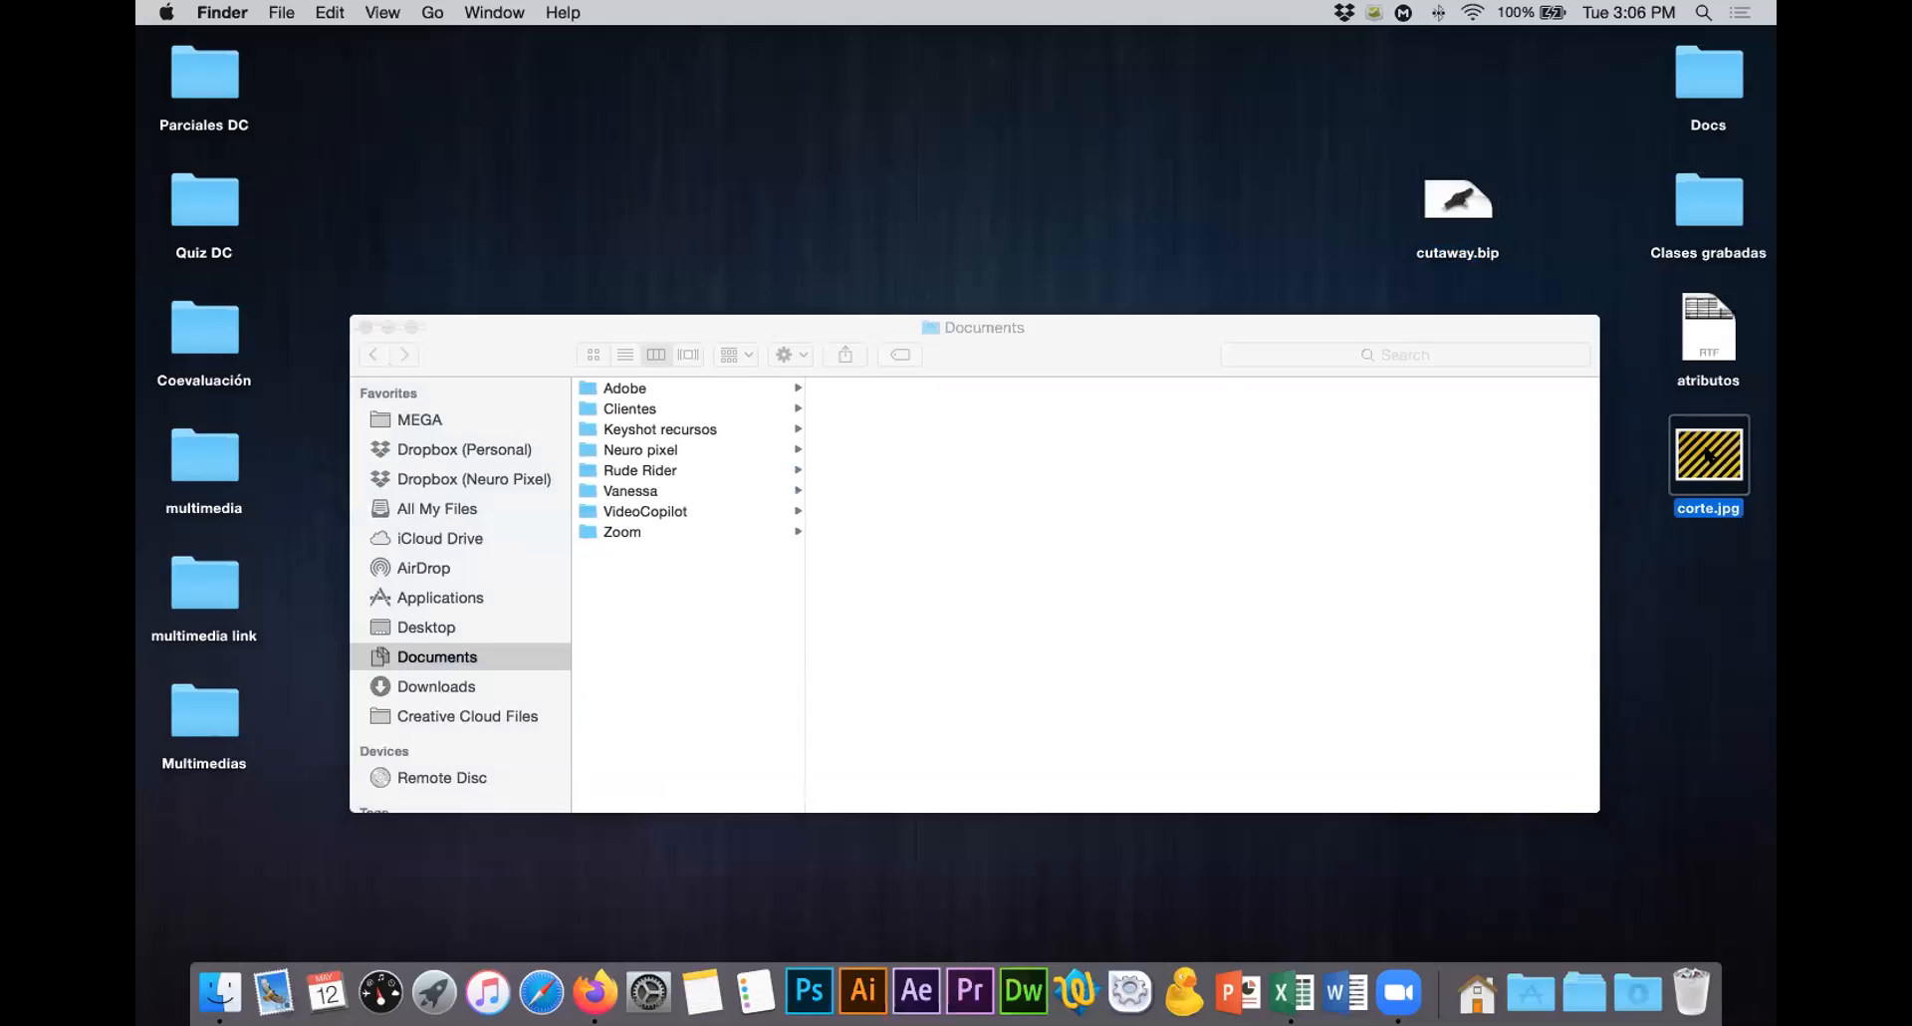
key(super+BackSpace)
drag(1445, 191, 1696, 447)
click(1399, 535)
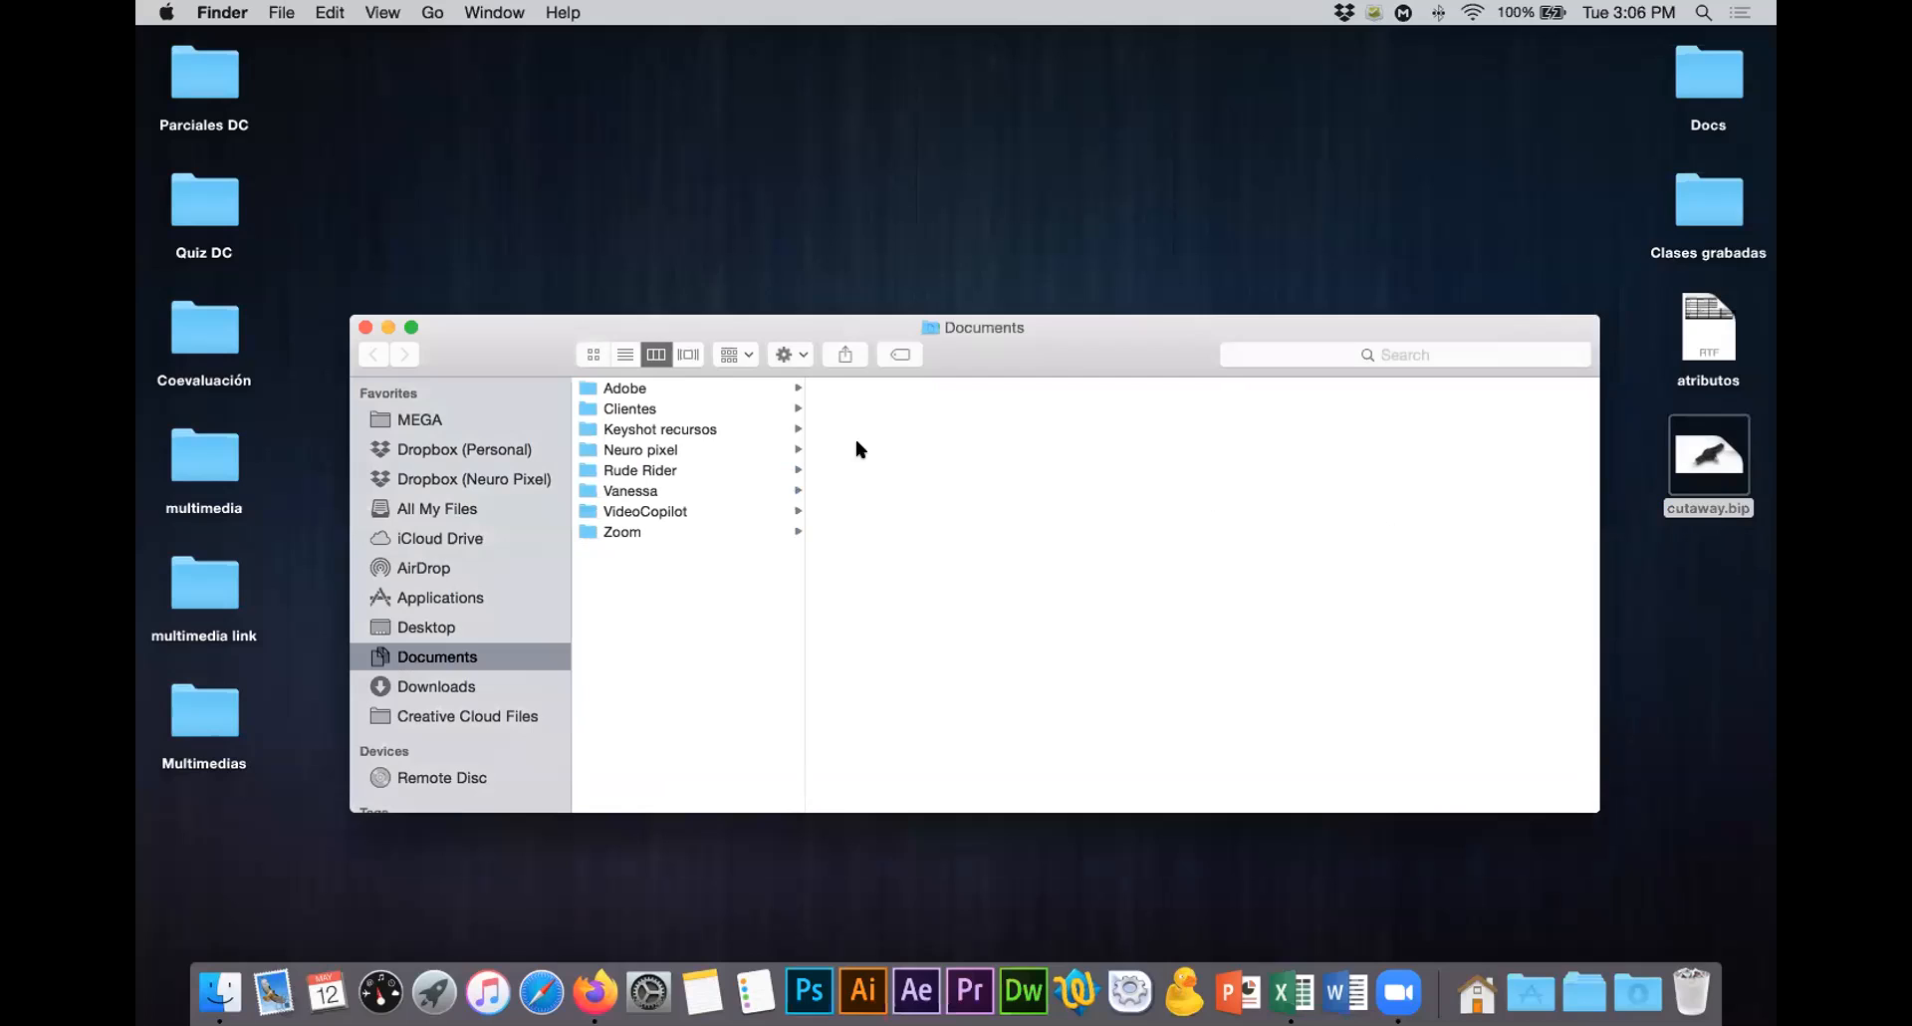
Step: Look through the Clientes and Neuro pixel folders, and replace the Documents window with the desktop's Clases grabadas folder
click(712, 411)
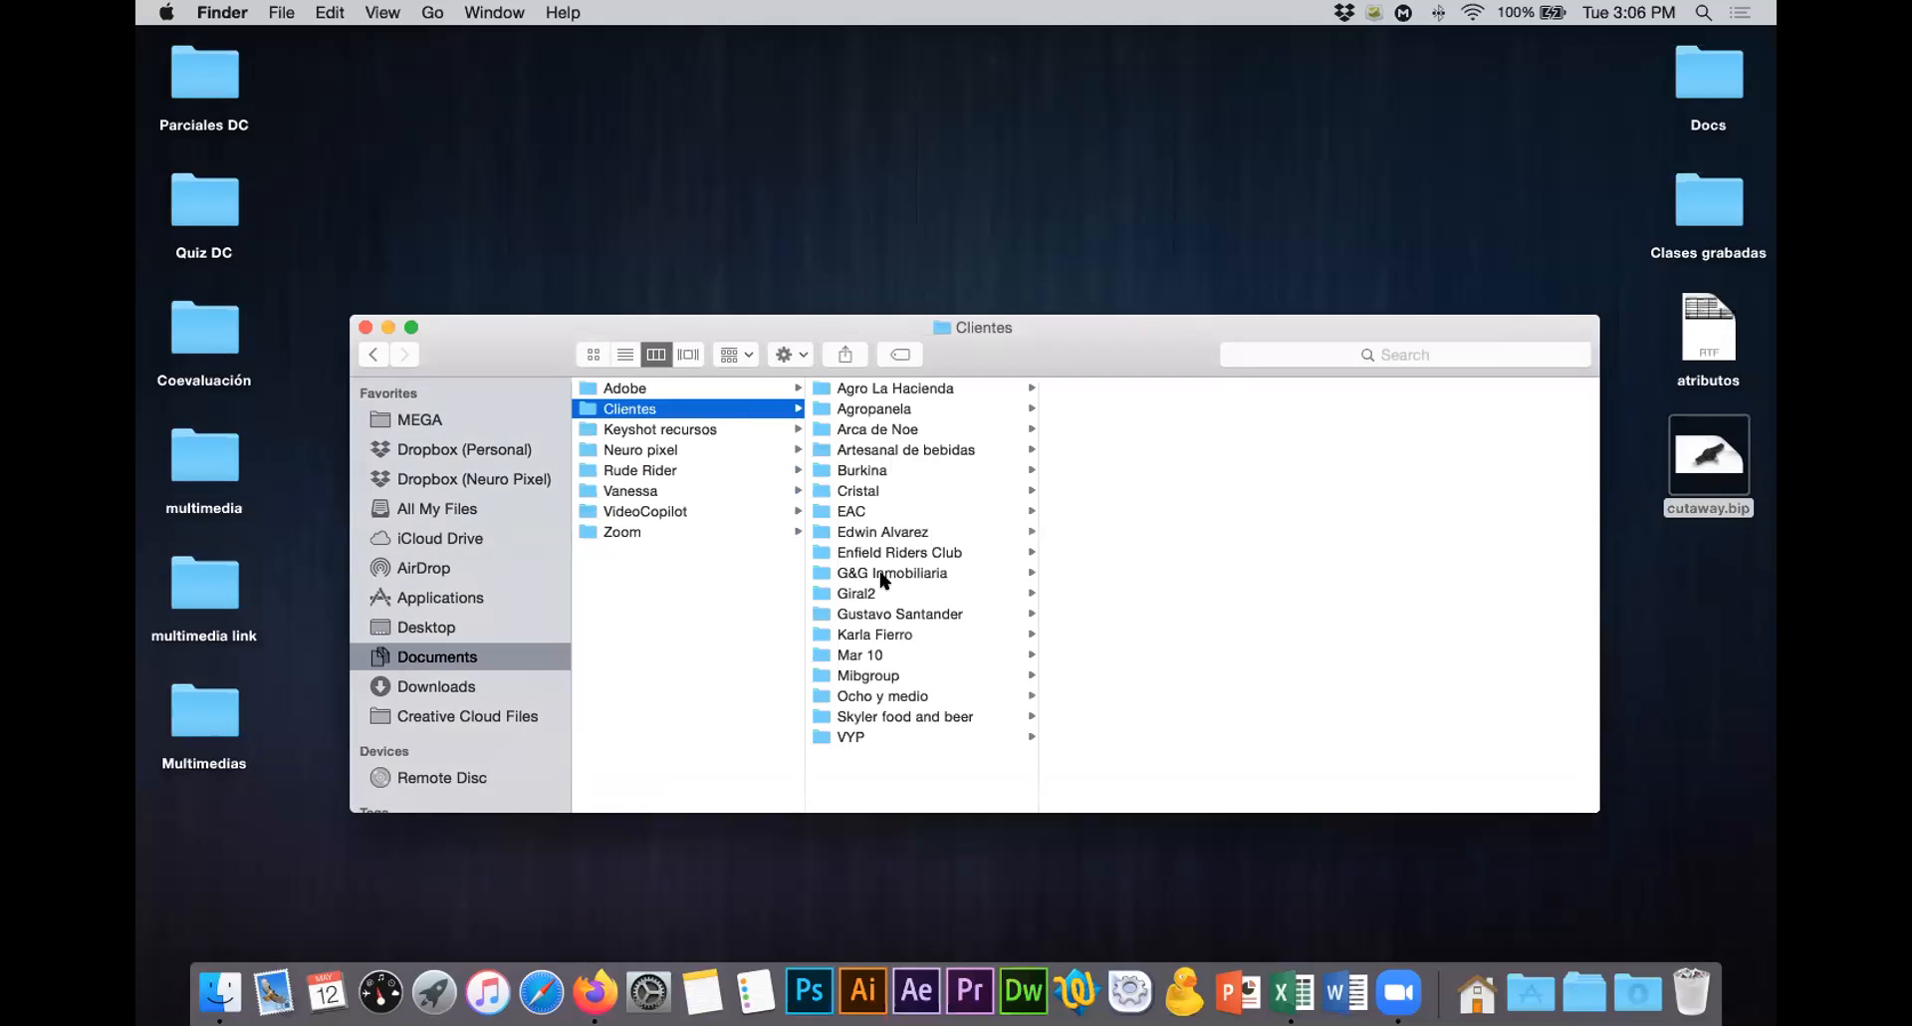
click(664, 451)
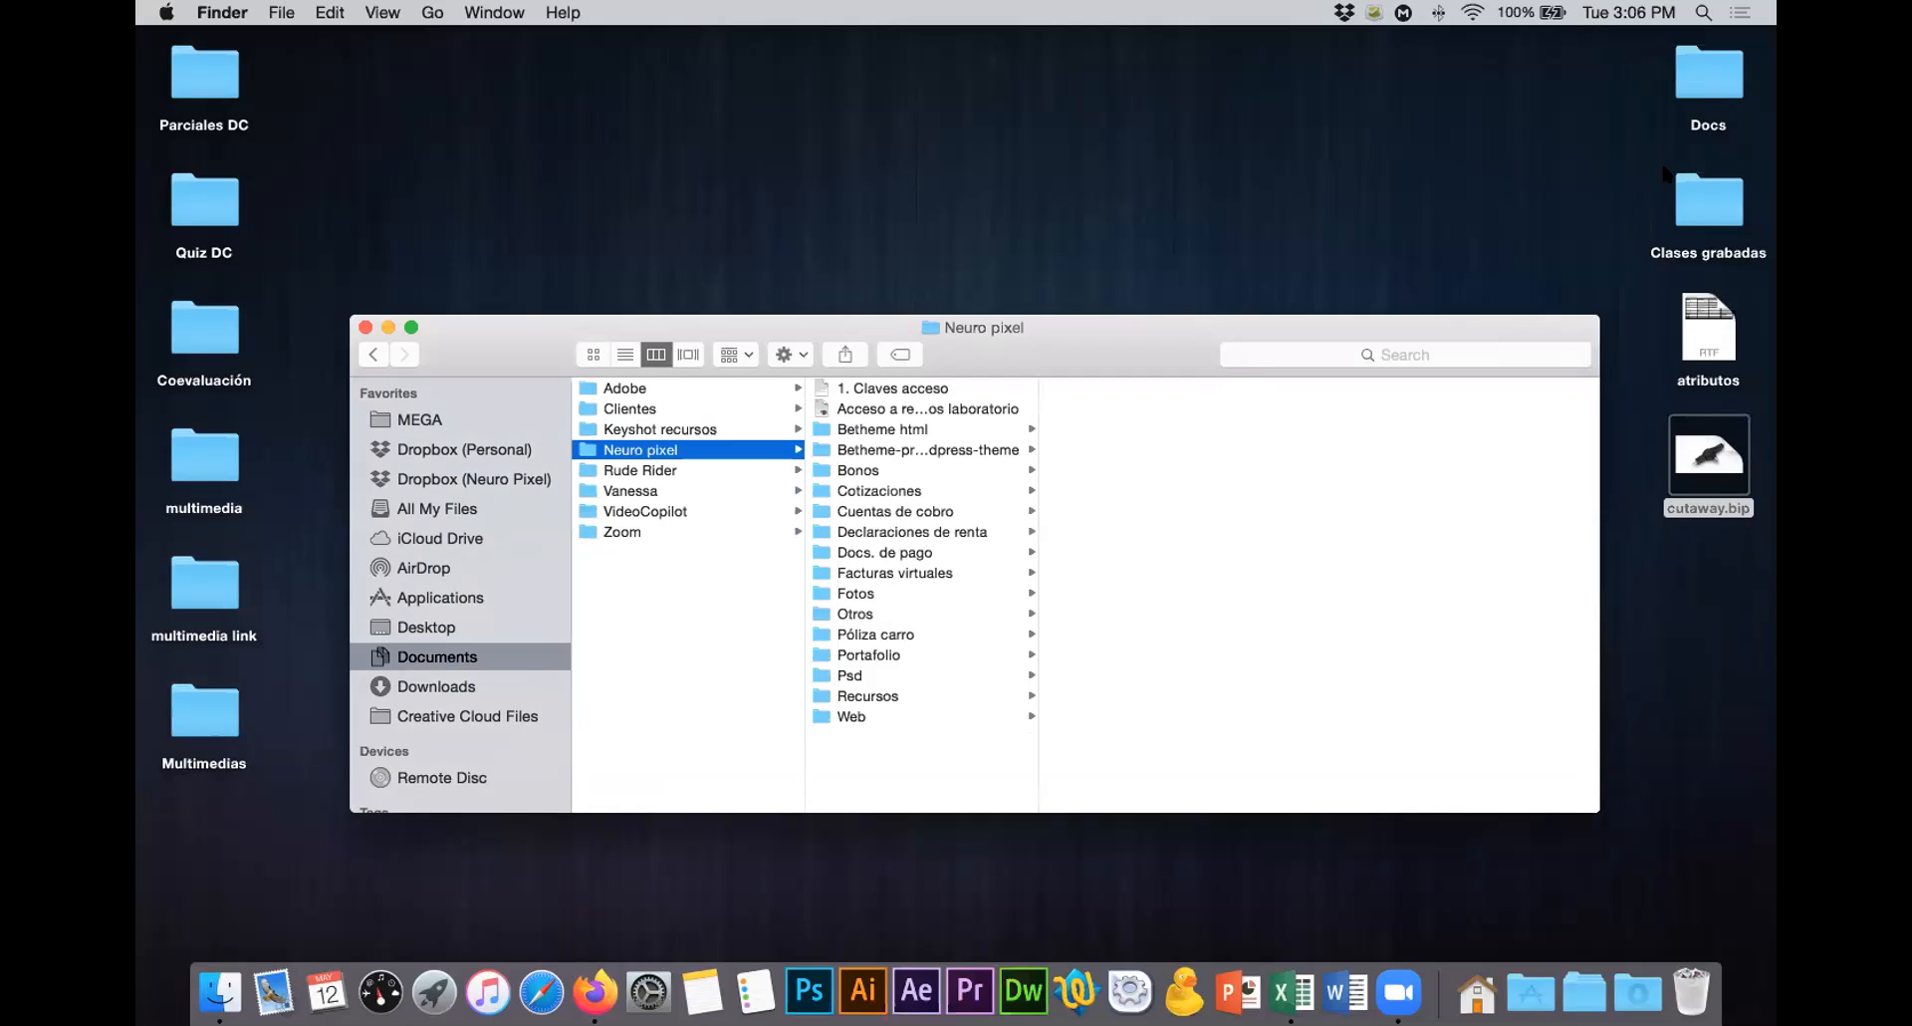
click(1719, 187)
double_click(1717, 185)
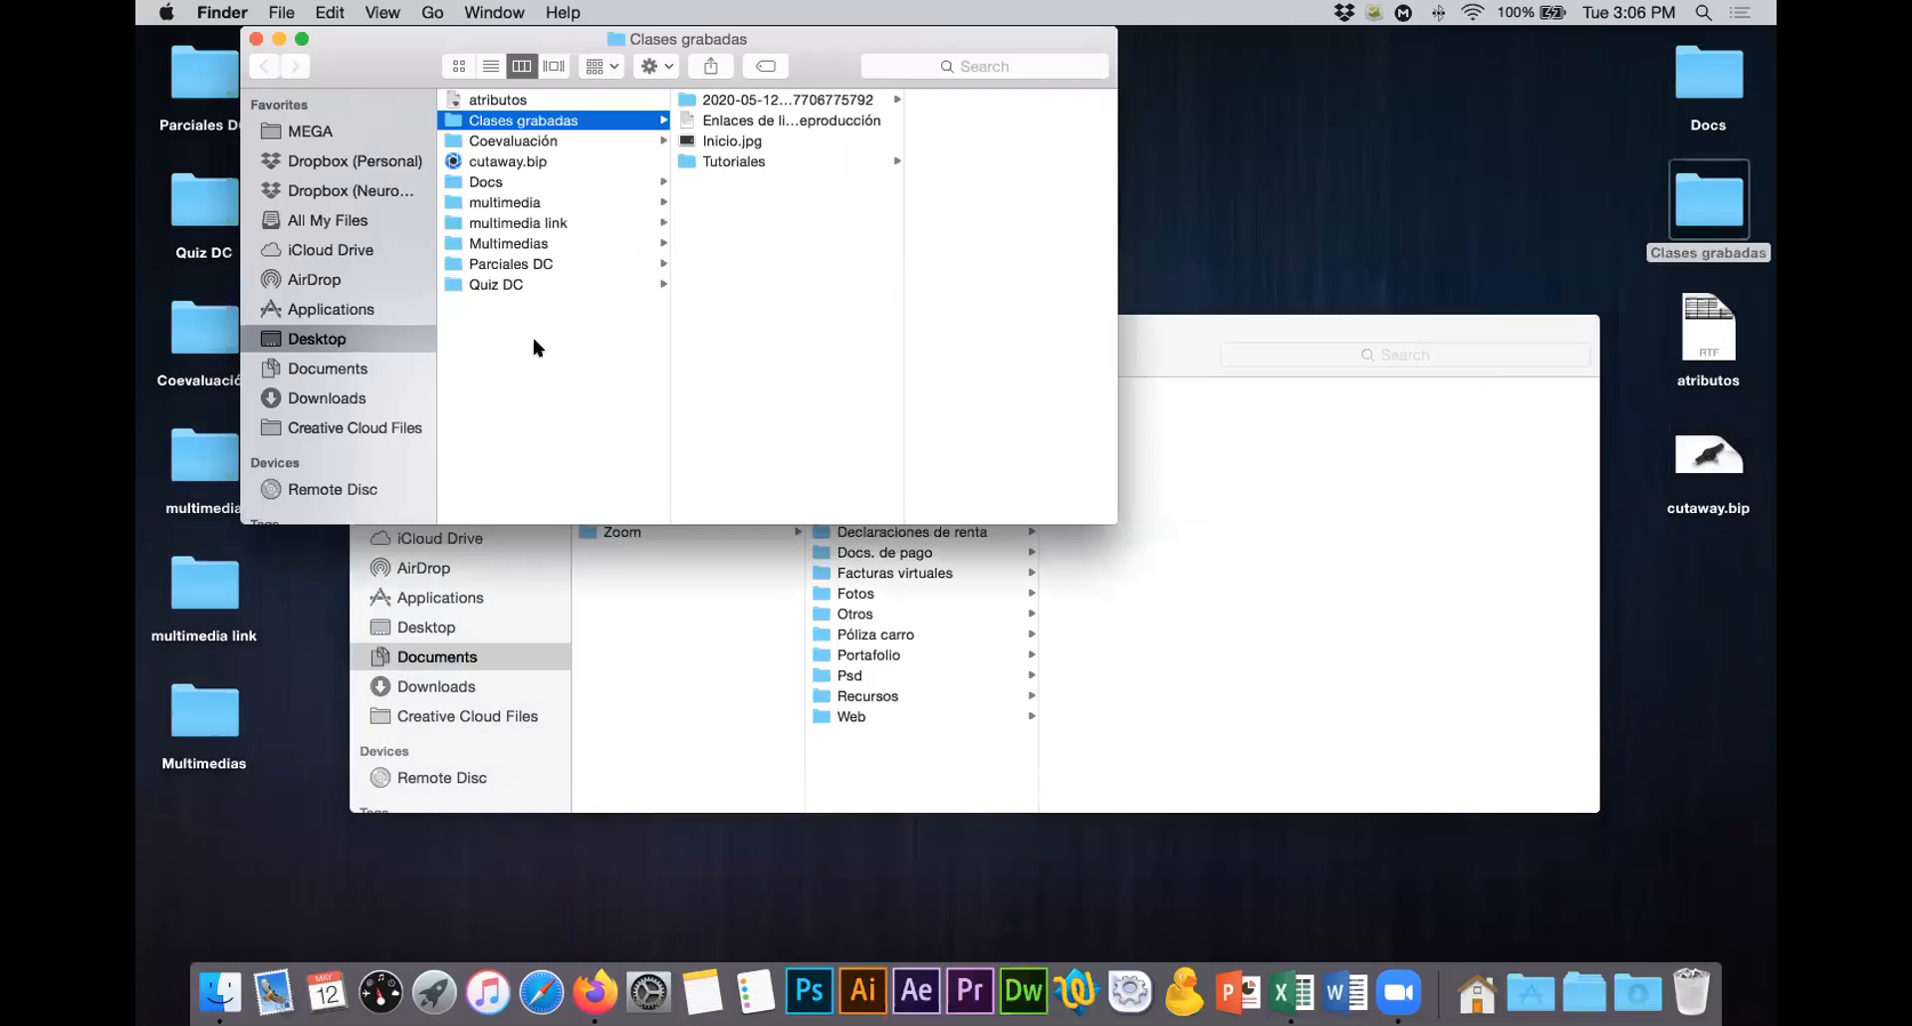
click(1149, 339)
click(366, 327)
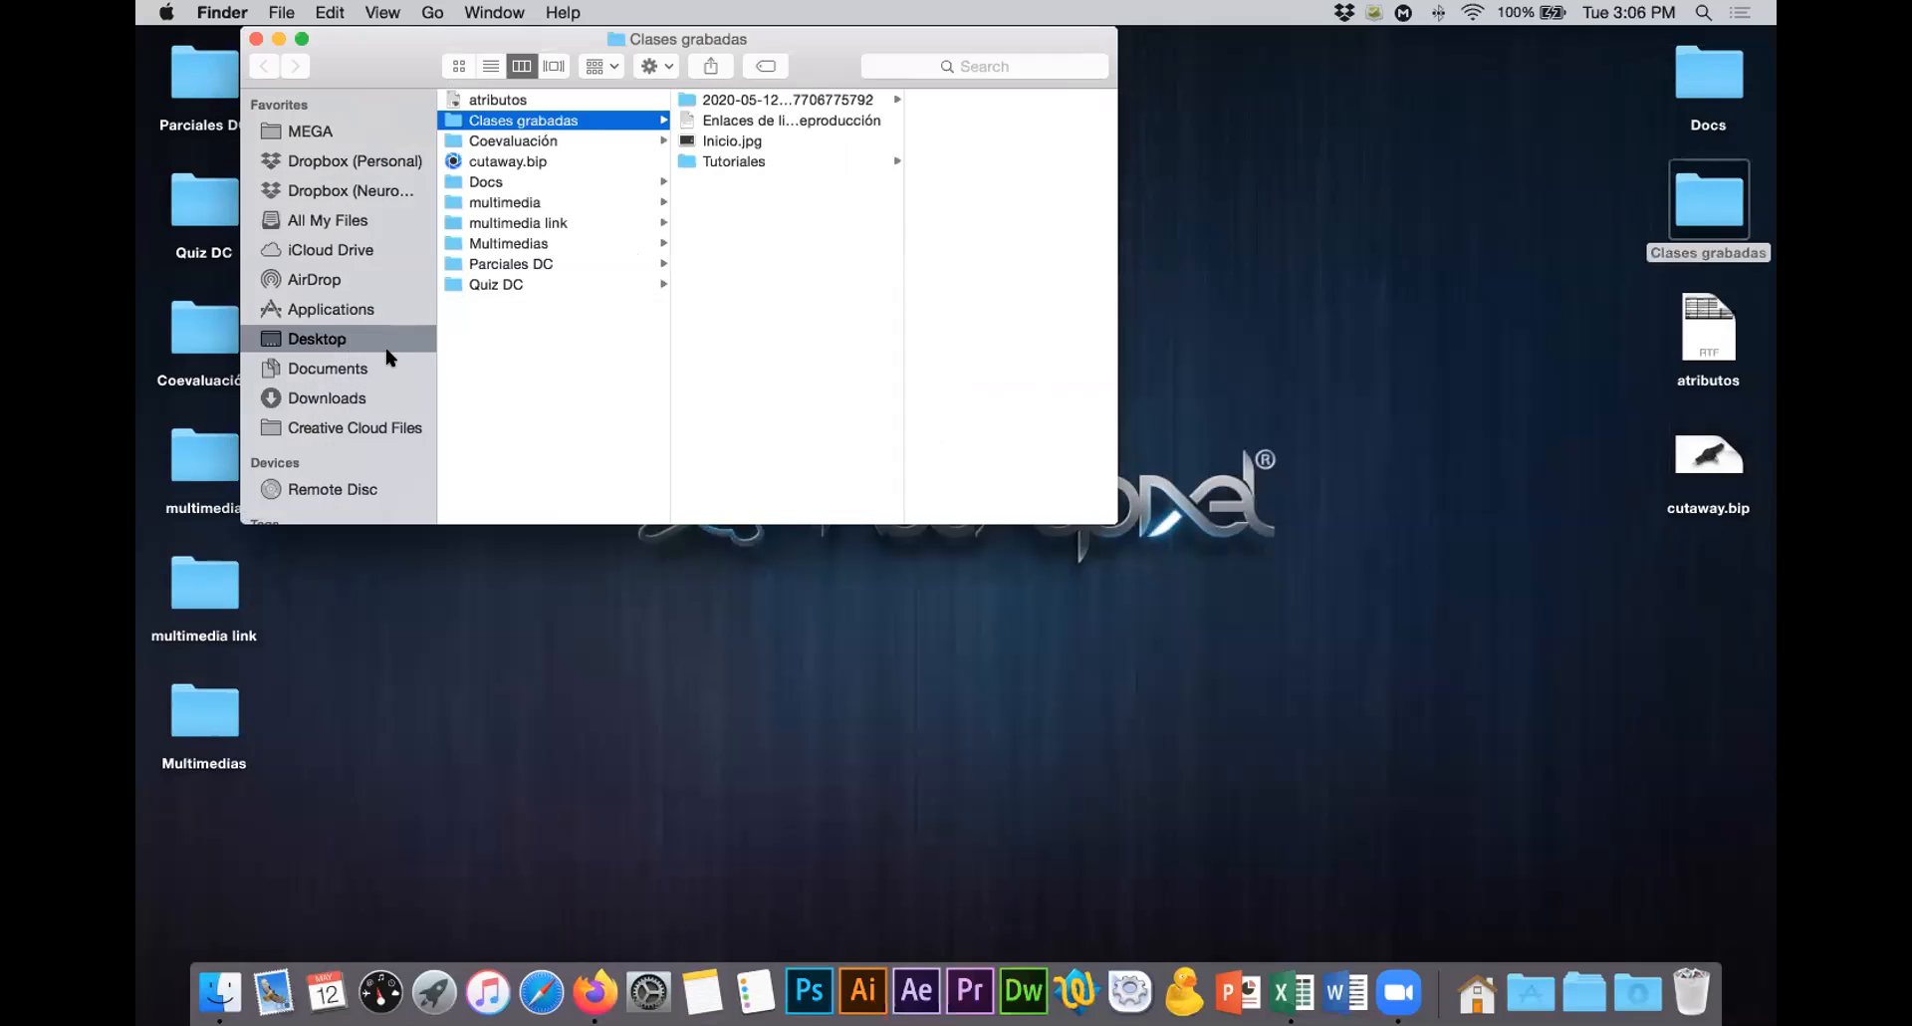
Step: Go into the Zapatos folder inside Tutoriales and show the contents of its Texturas folder
click(734, 165)
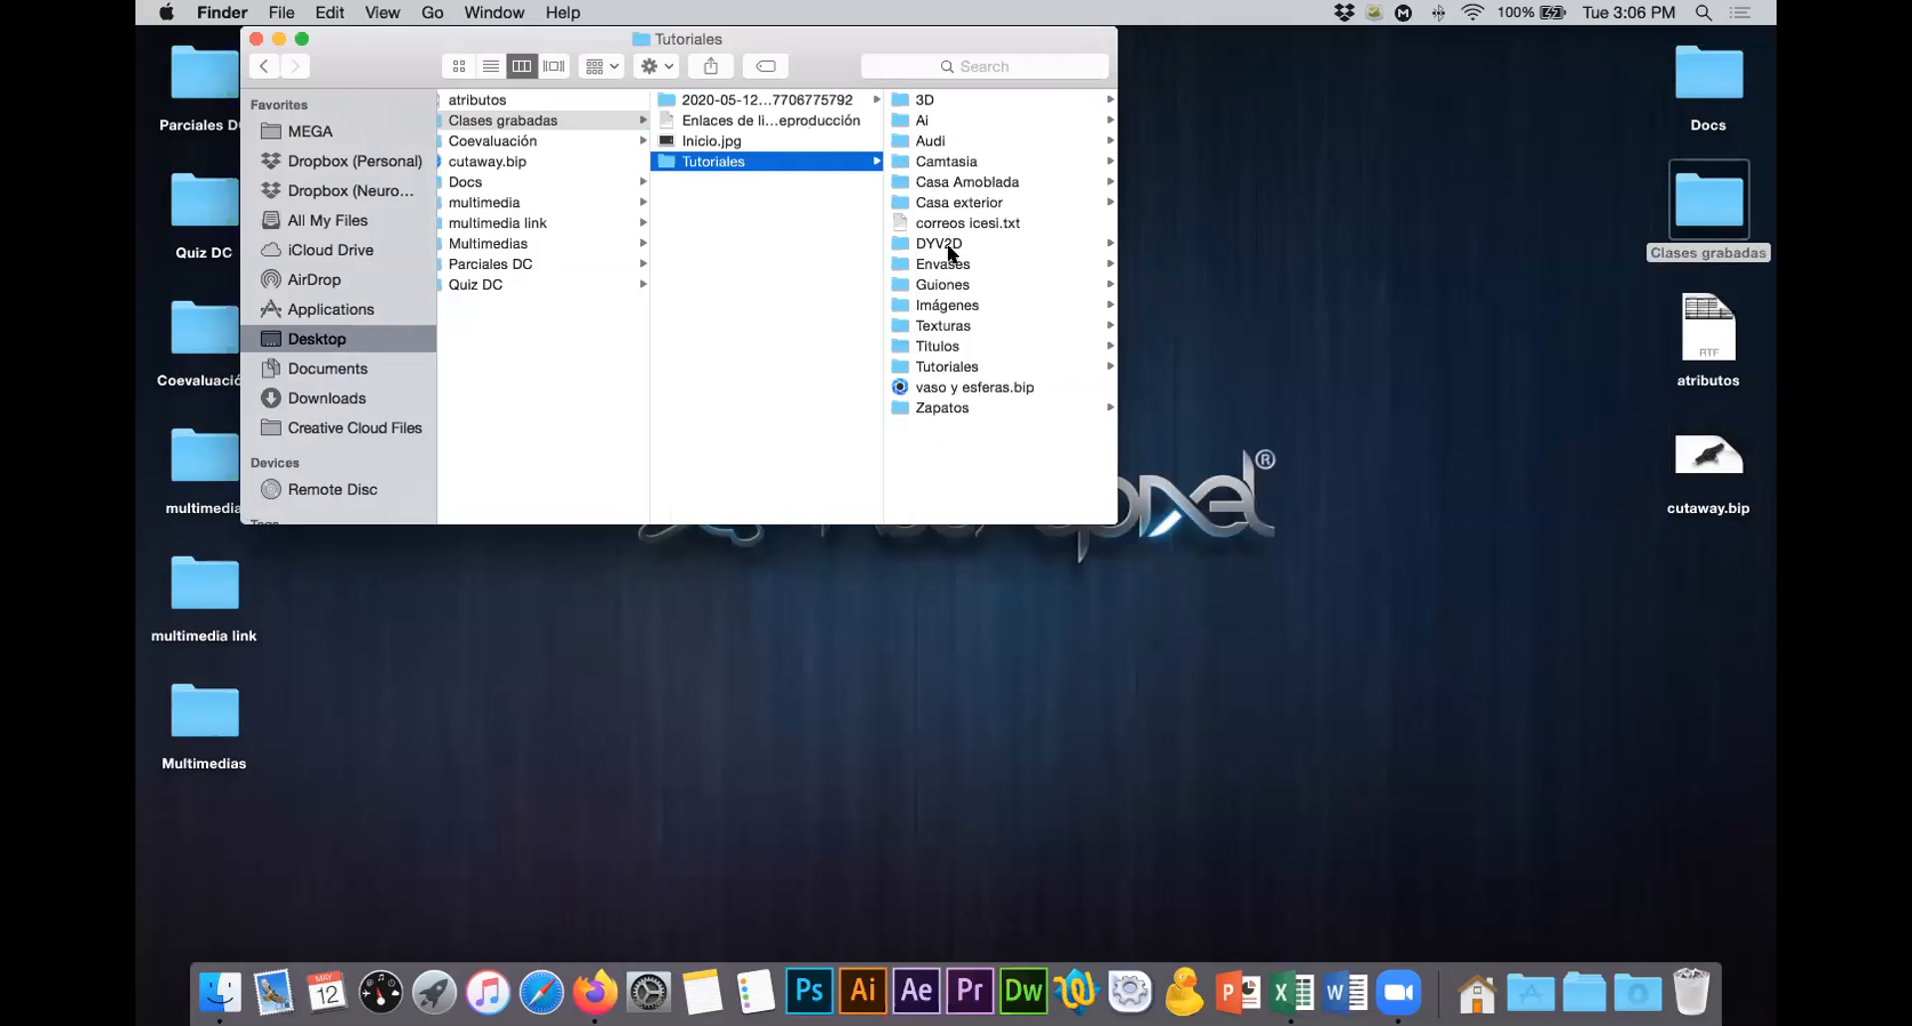
click(940, 407)
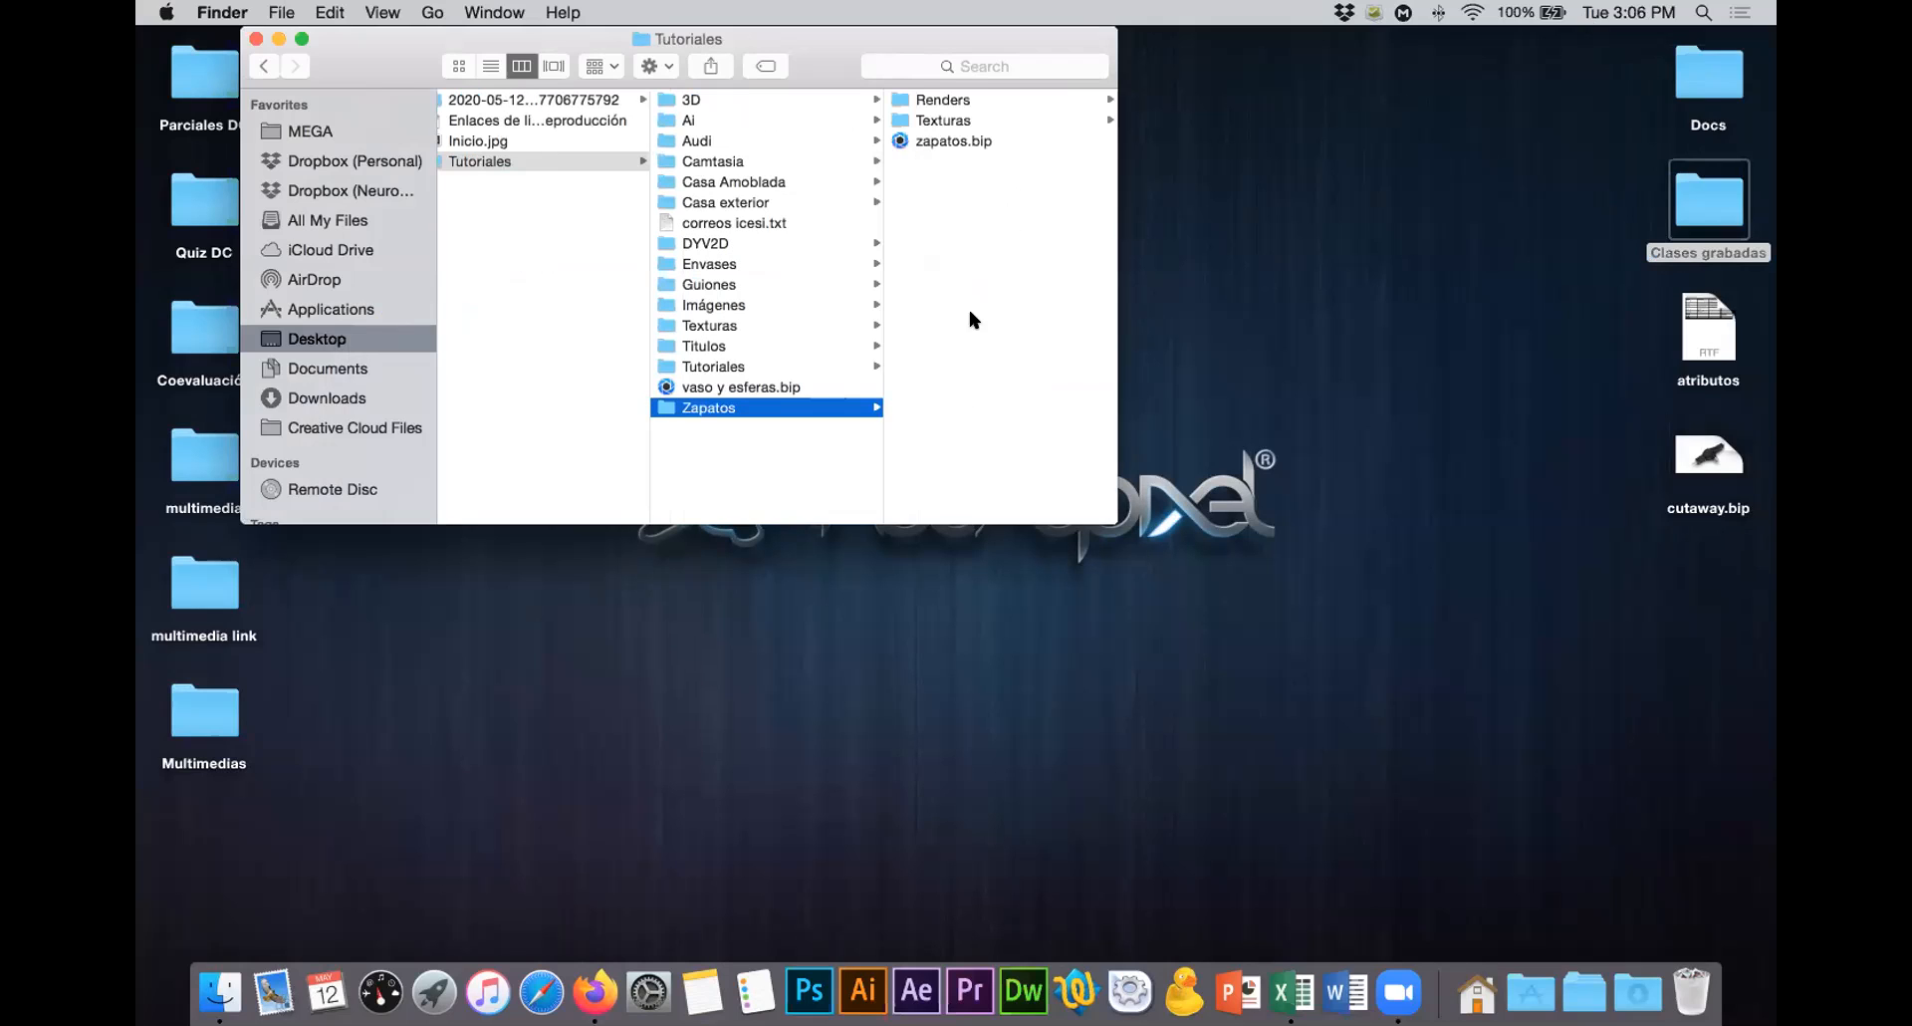
click(951, 121)
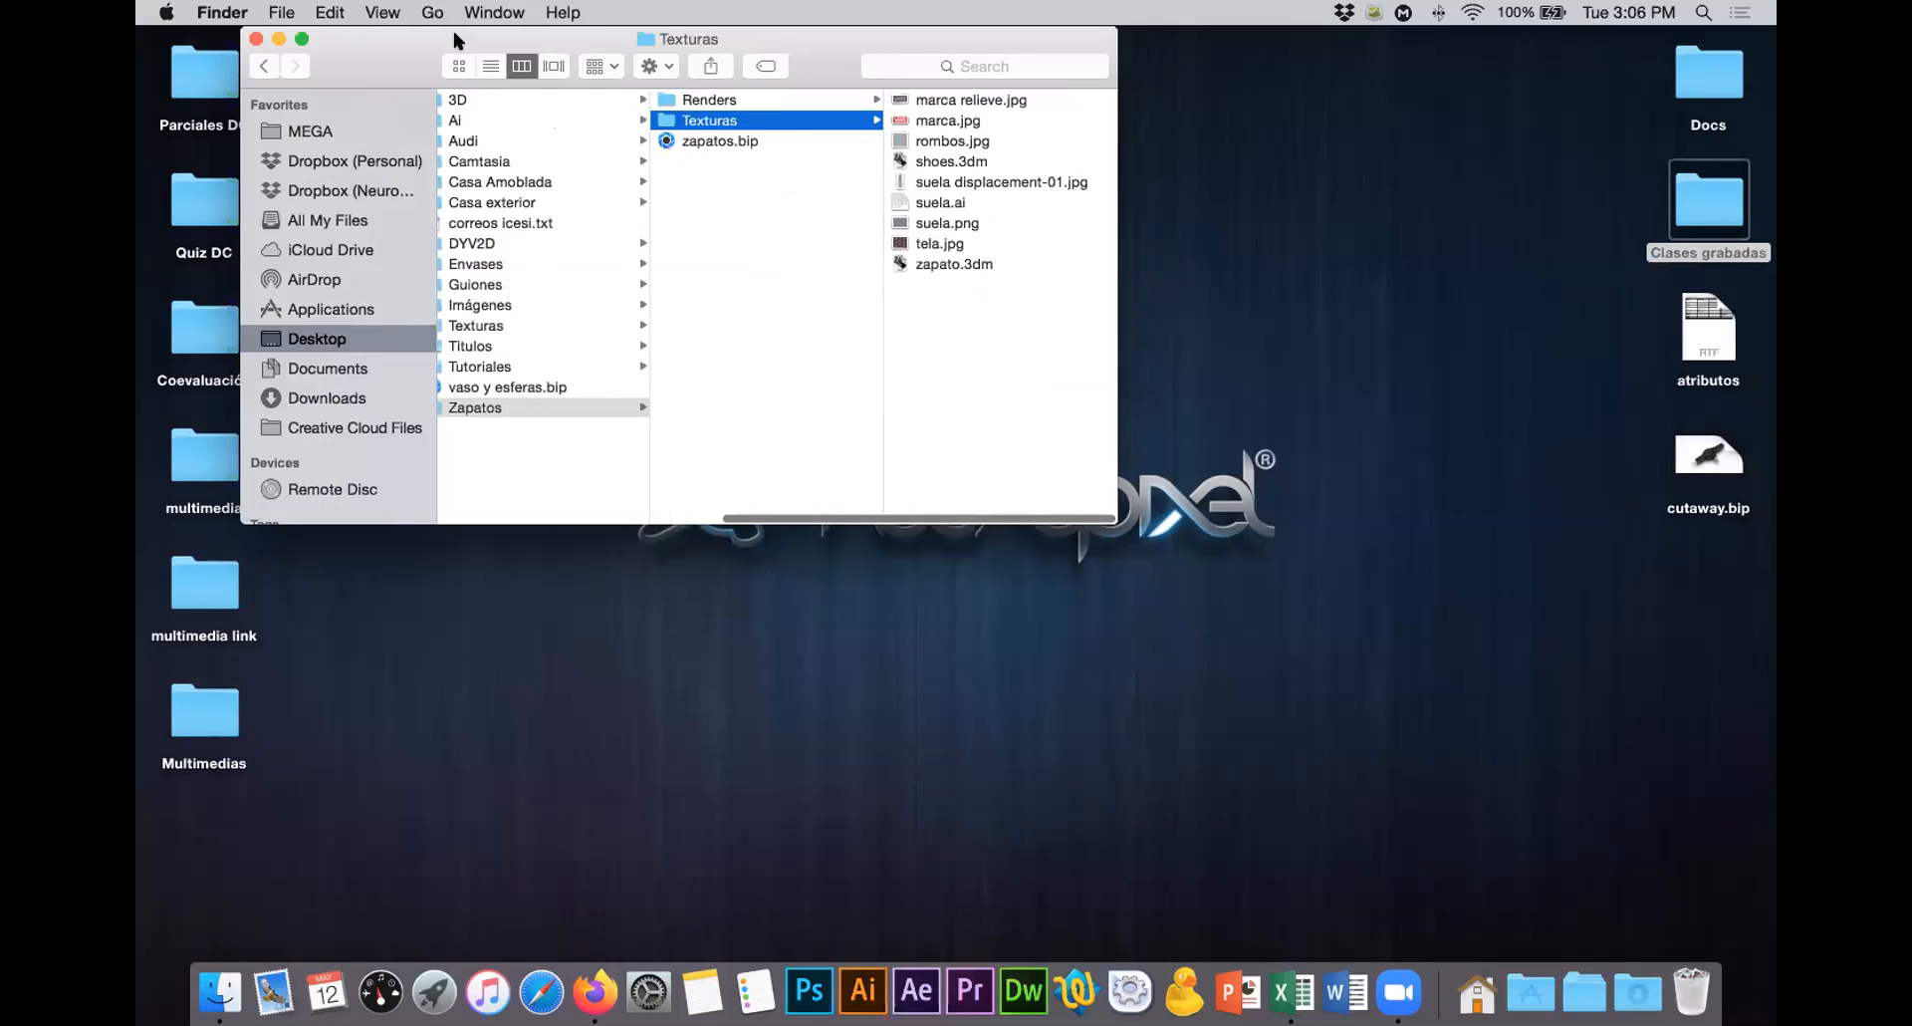
Step: Preview the image zapatos.495.jpg from the Renders folder at large size and close the preview
drag(460, 39, 465, 169)
click(717, 228)
click(906, 227)
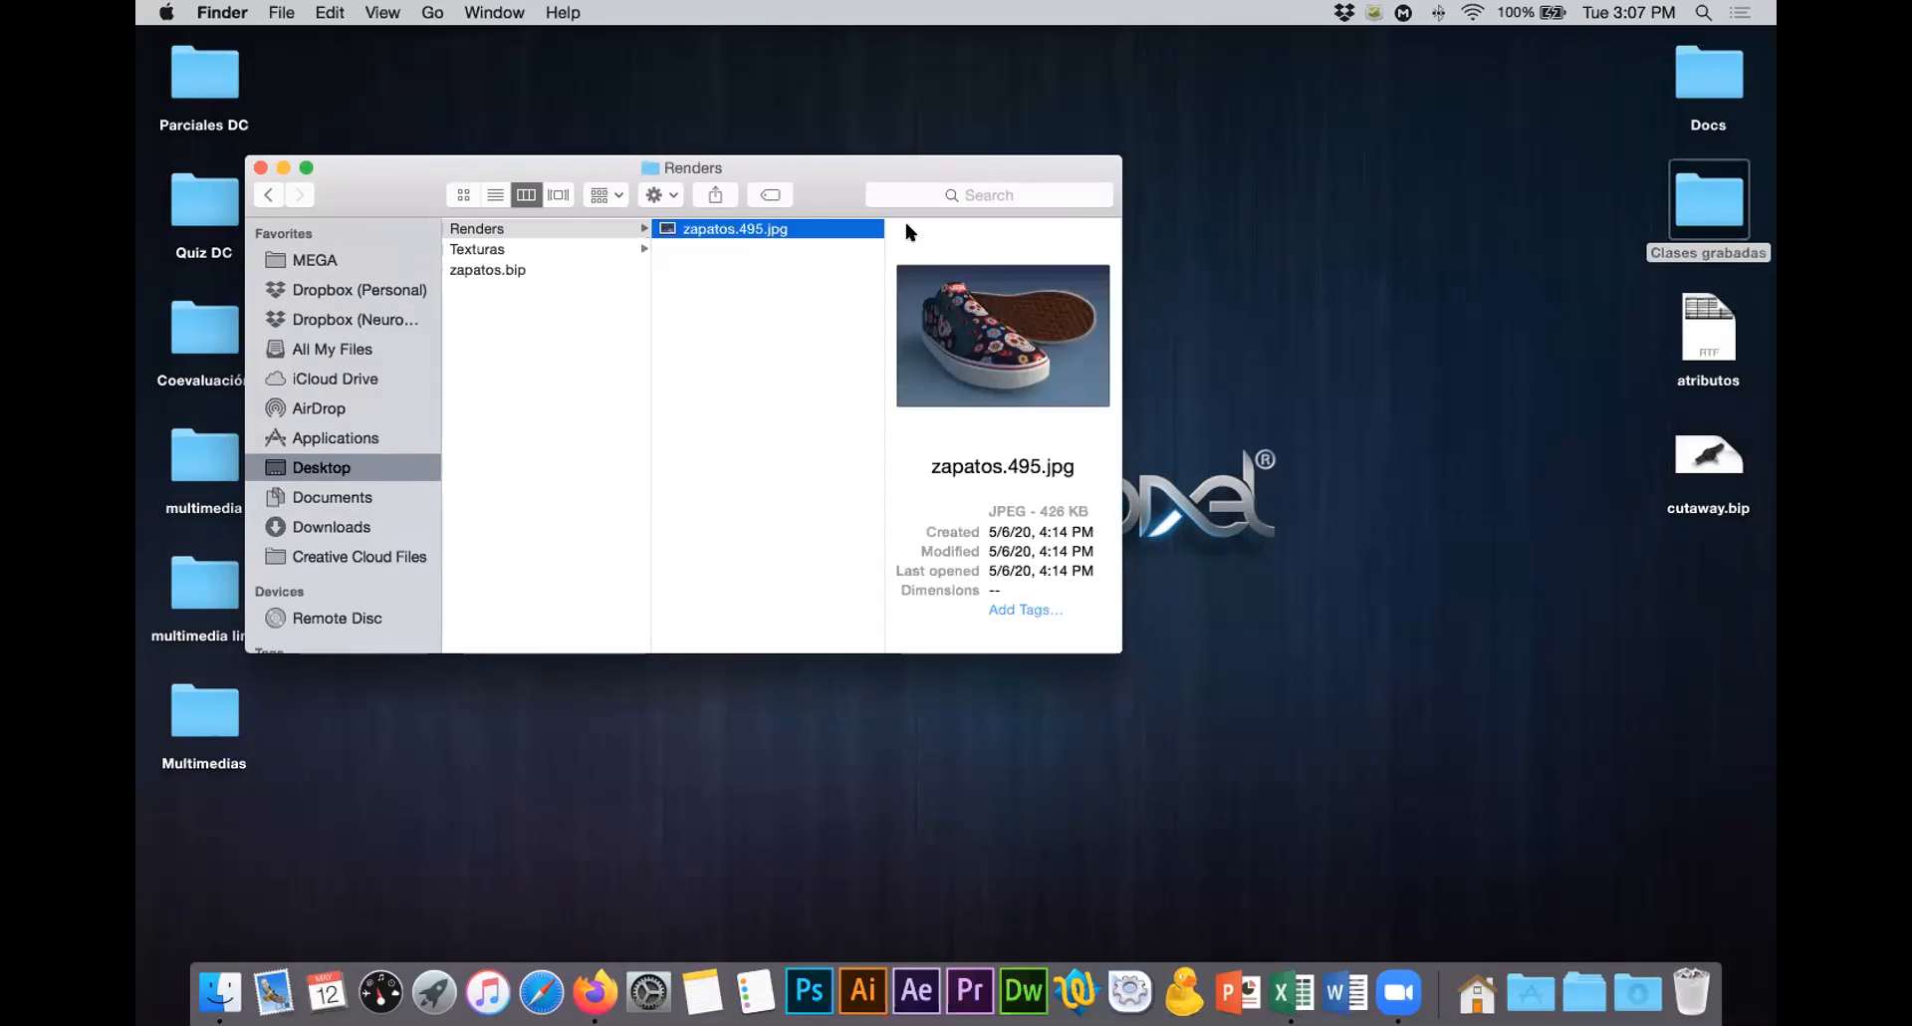
key(space)
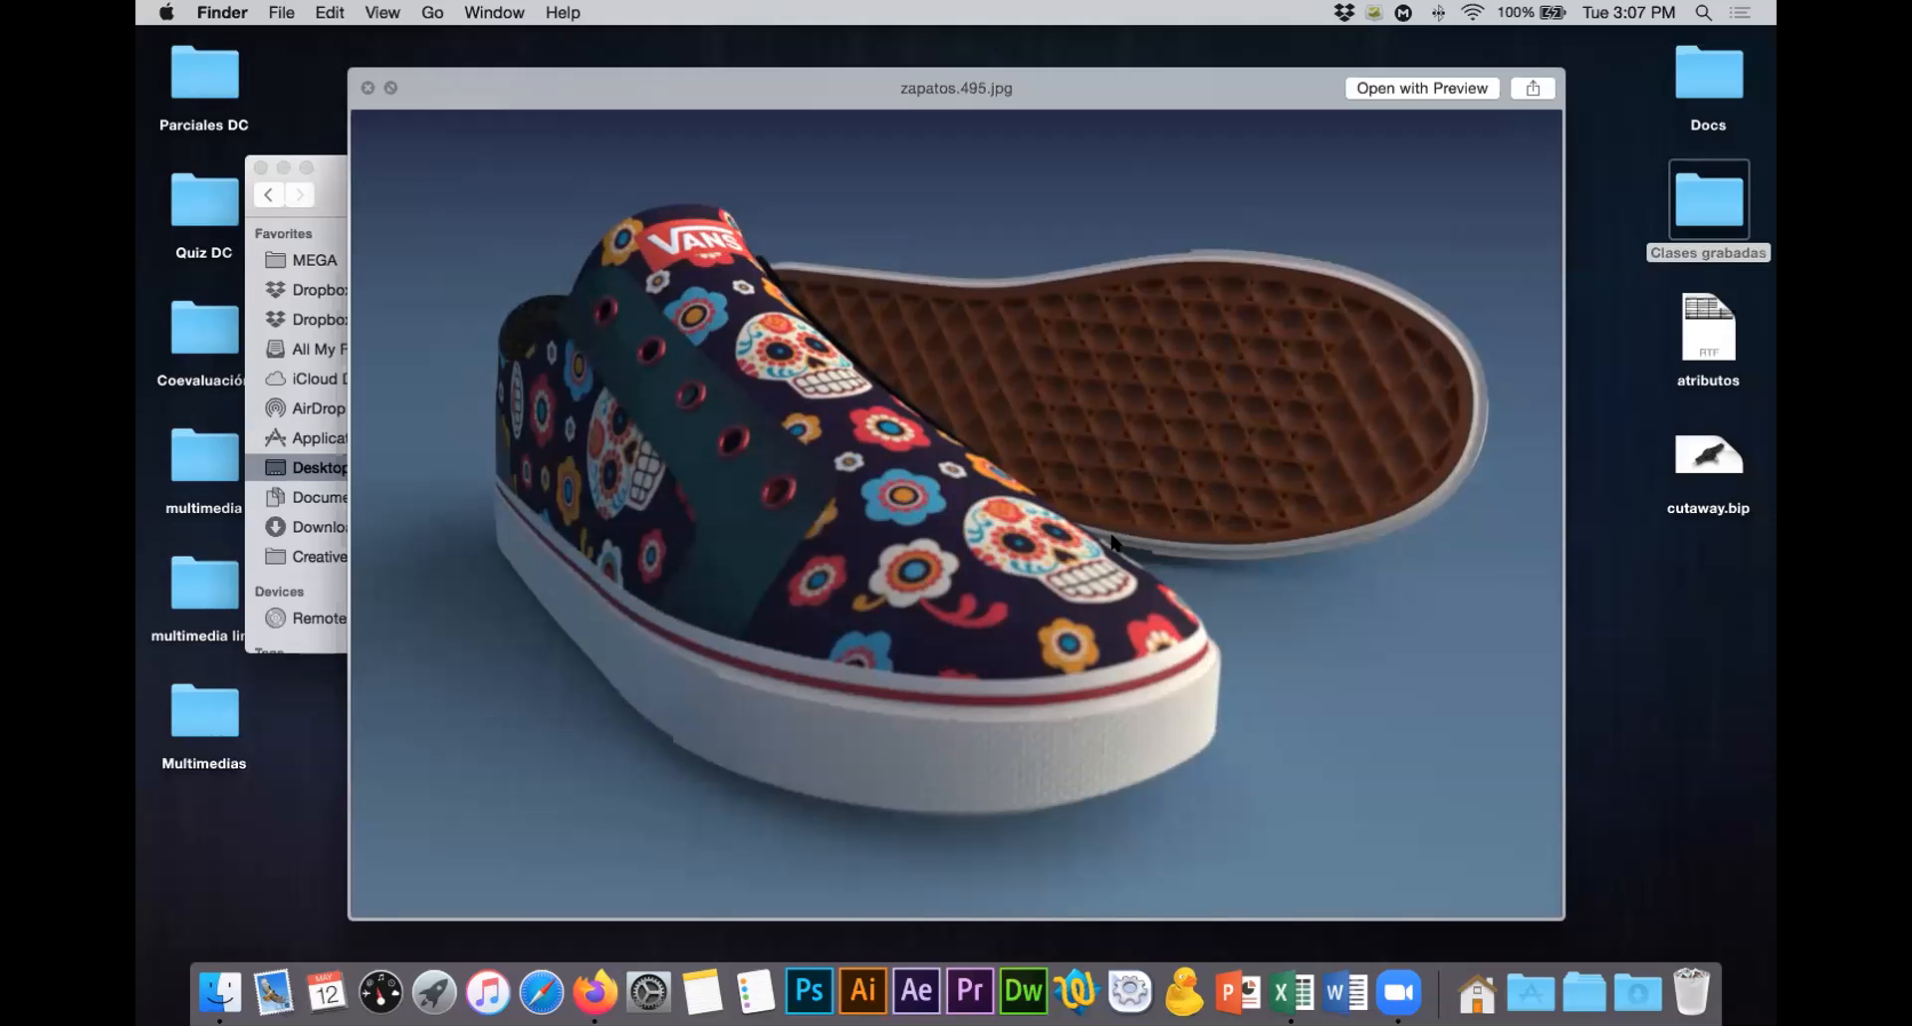
key(space)
Step: Open zapatos.bip in KeyShot and delete its Render 1 camera
click(484, 270)
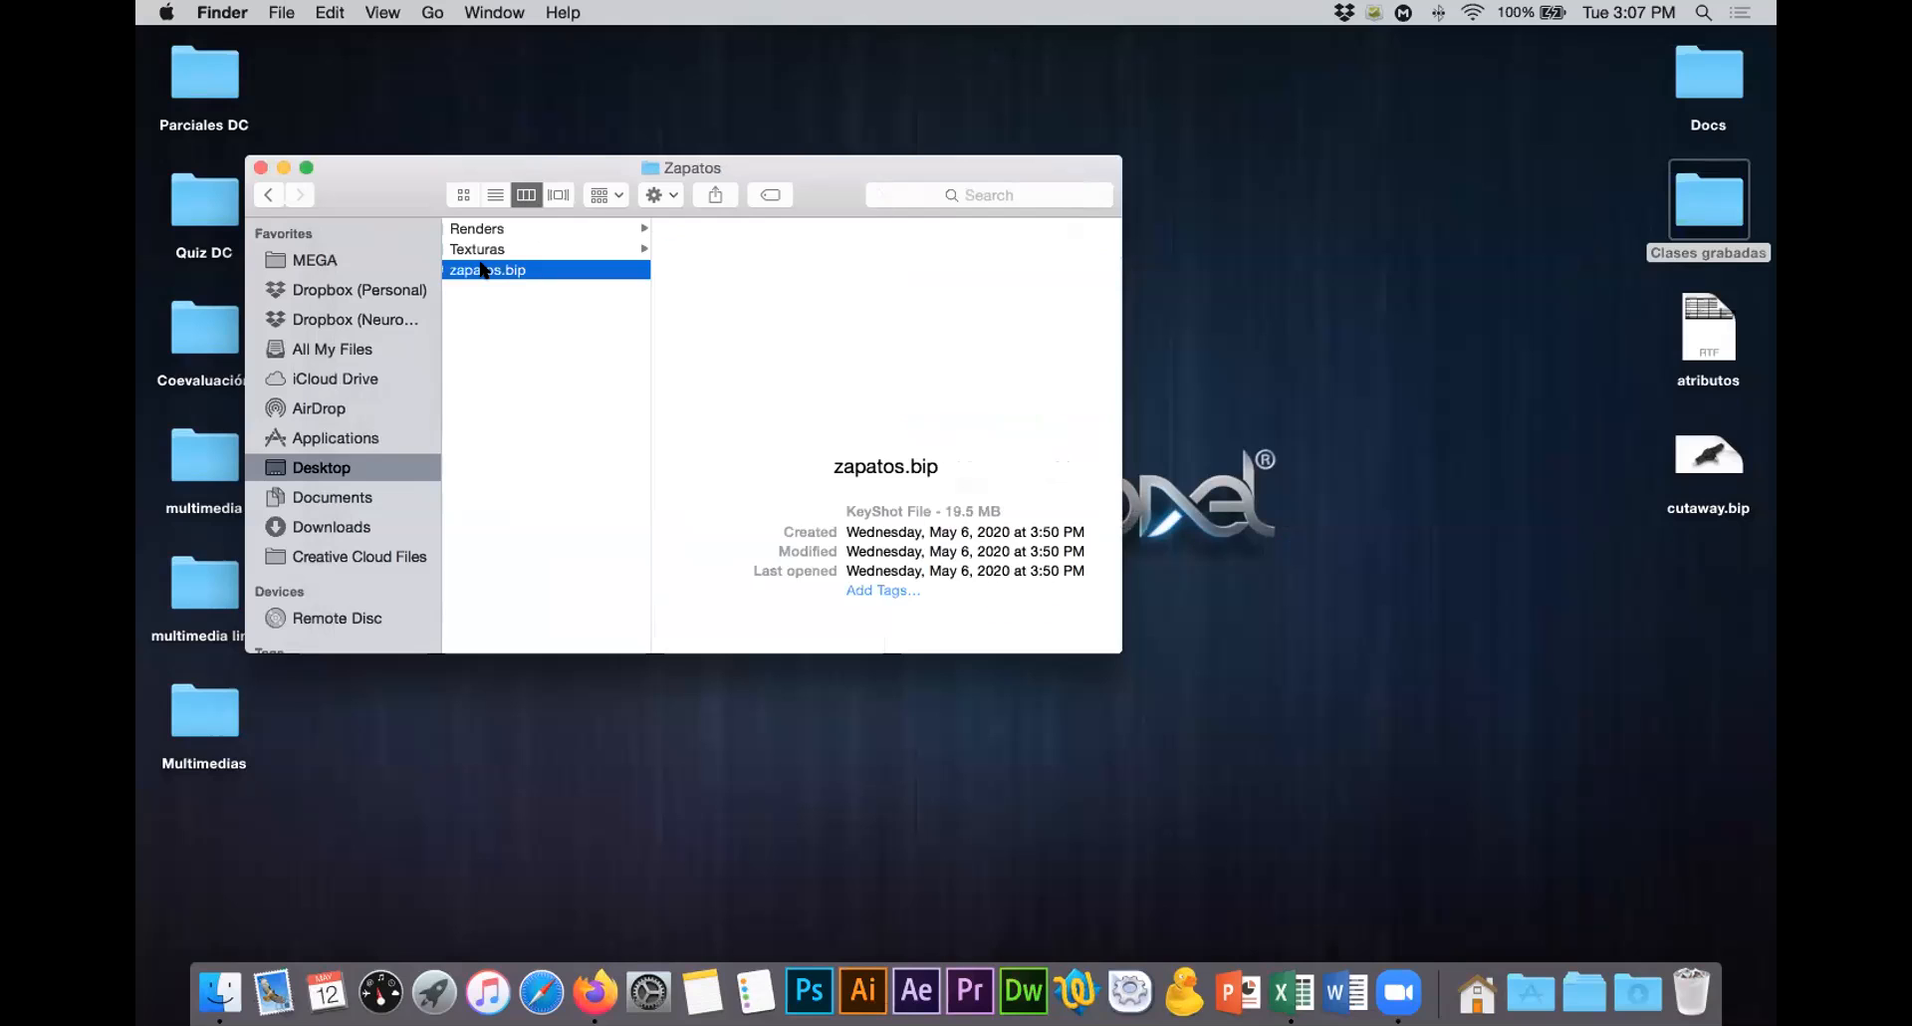
double_click(484, 270)
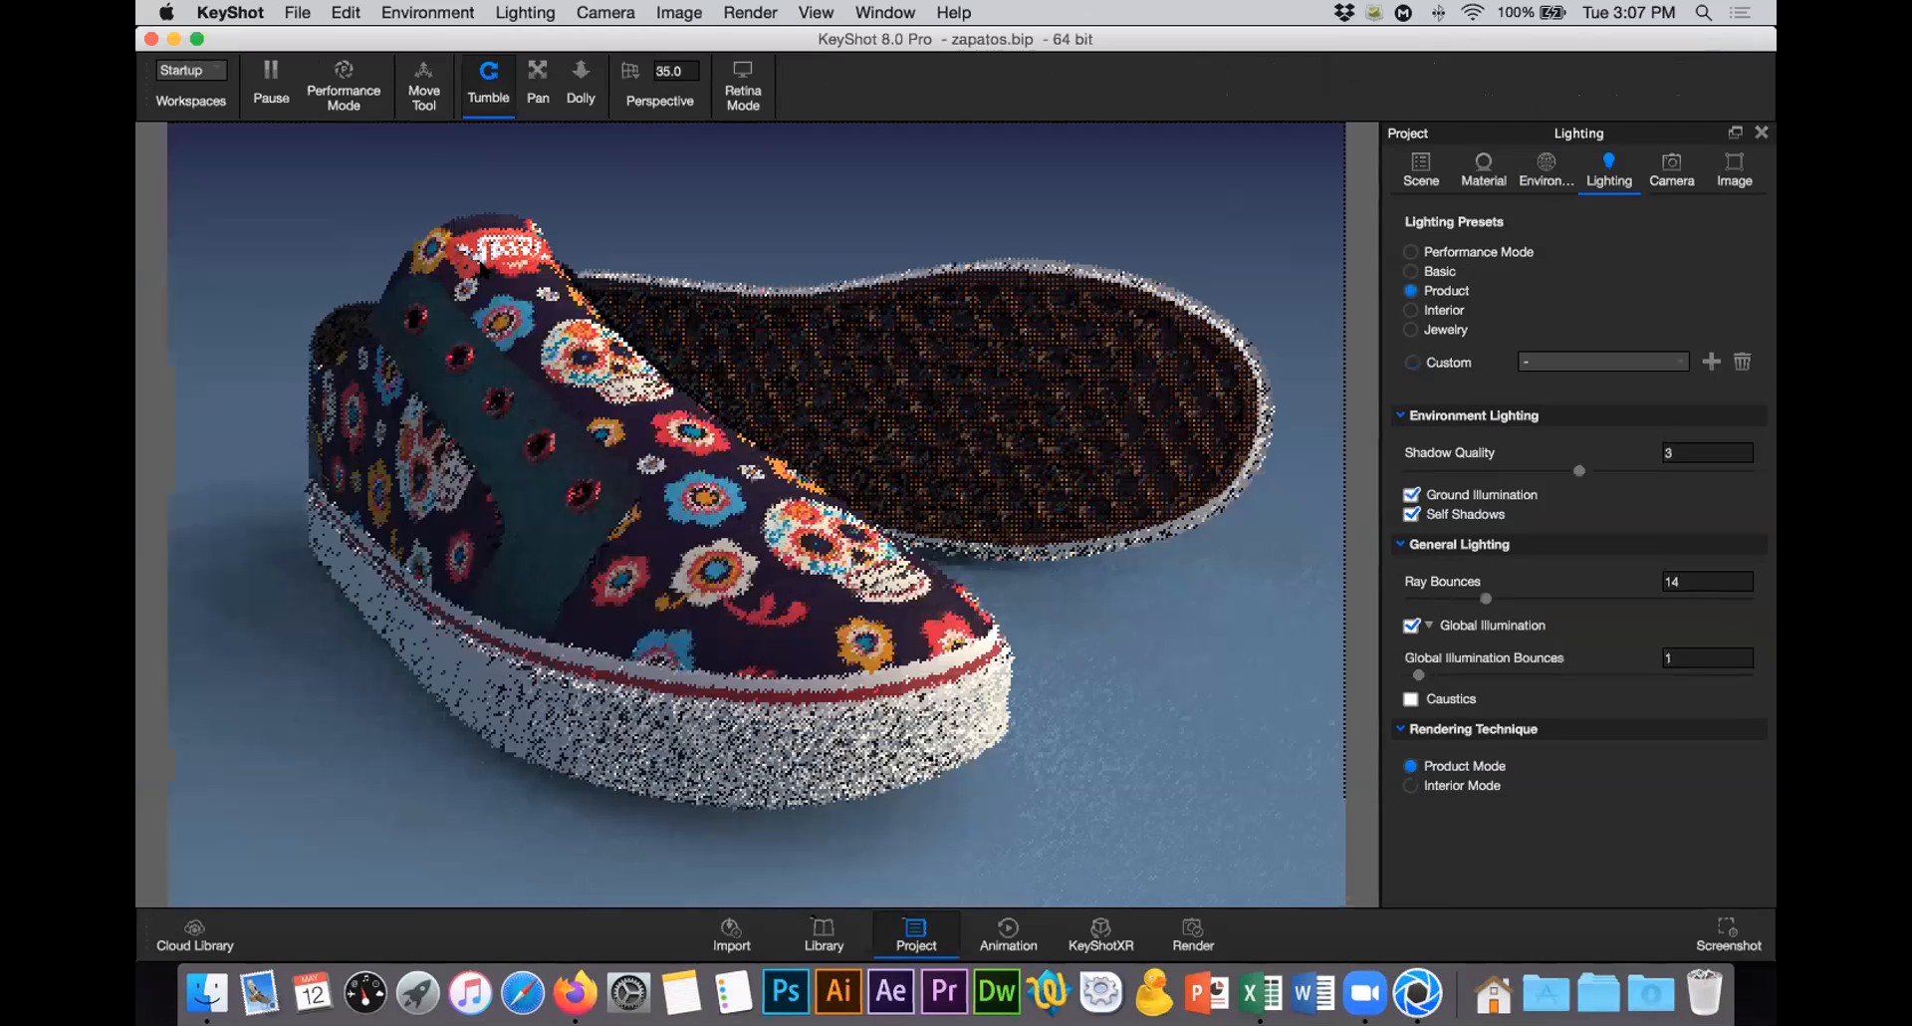
click(1671, 171)
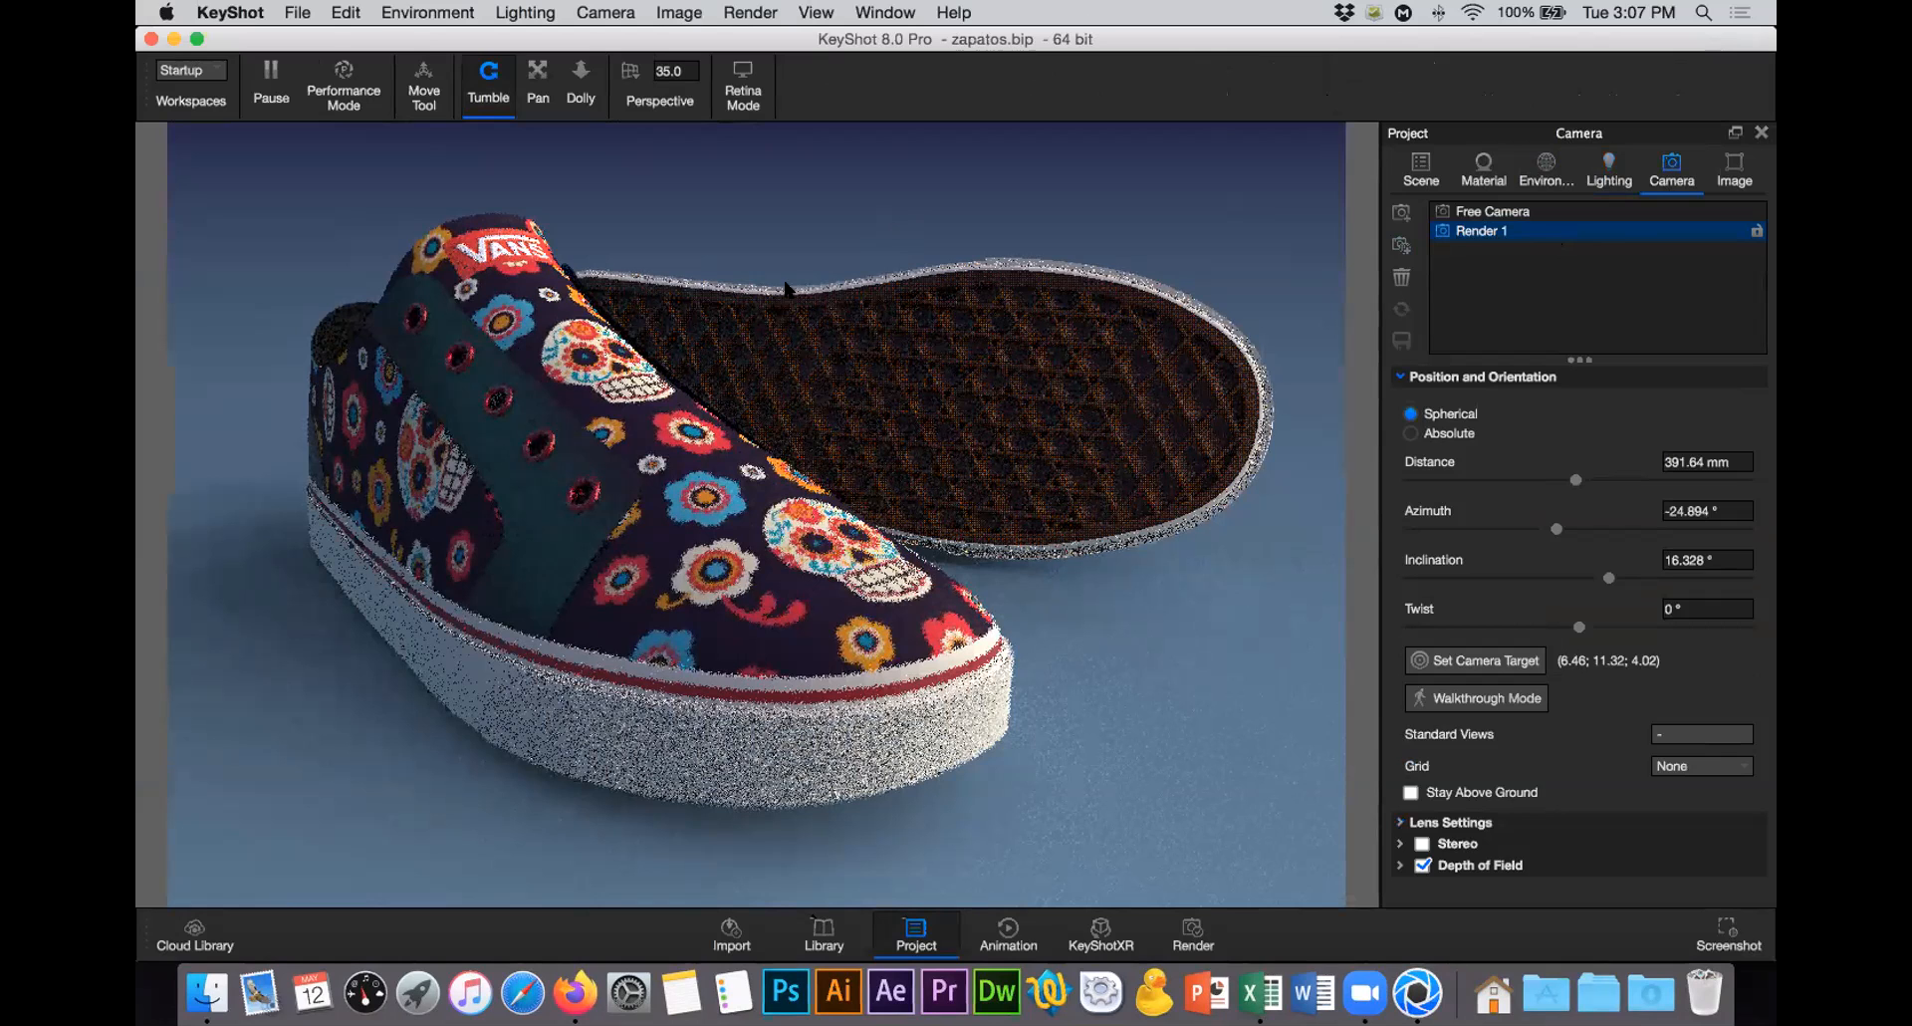
click(1547, 226)
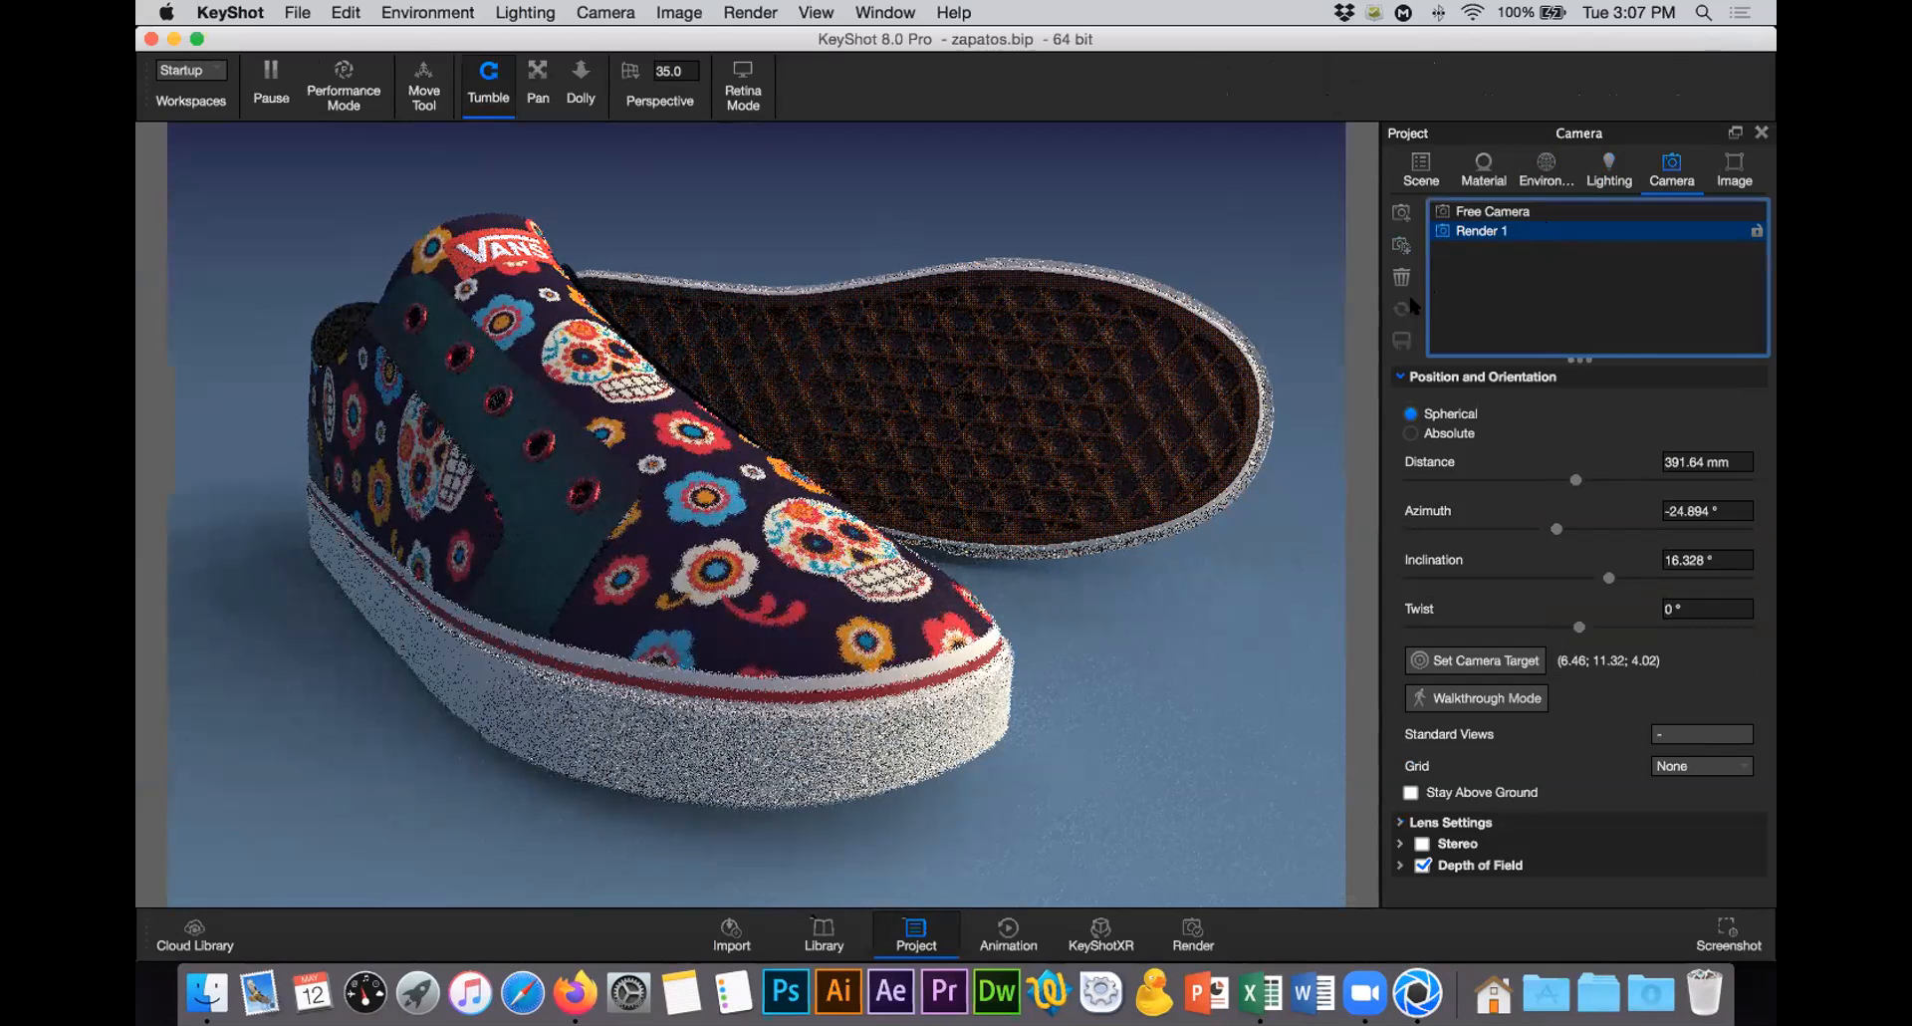
click(1403, 279)
click(1547, 312)
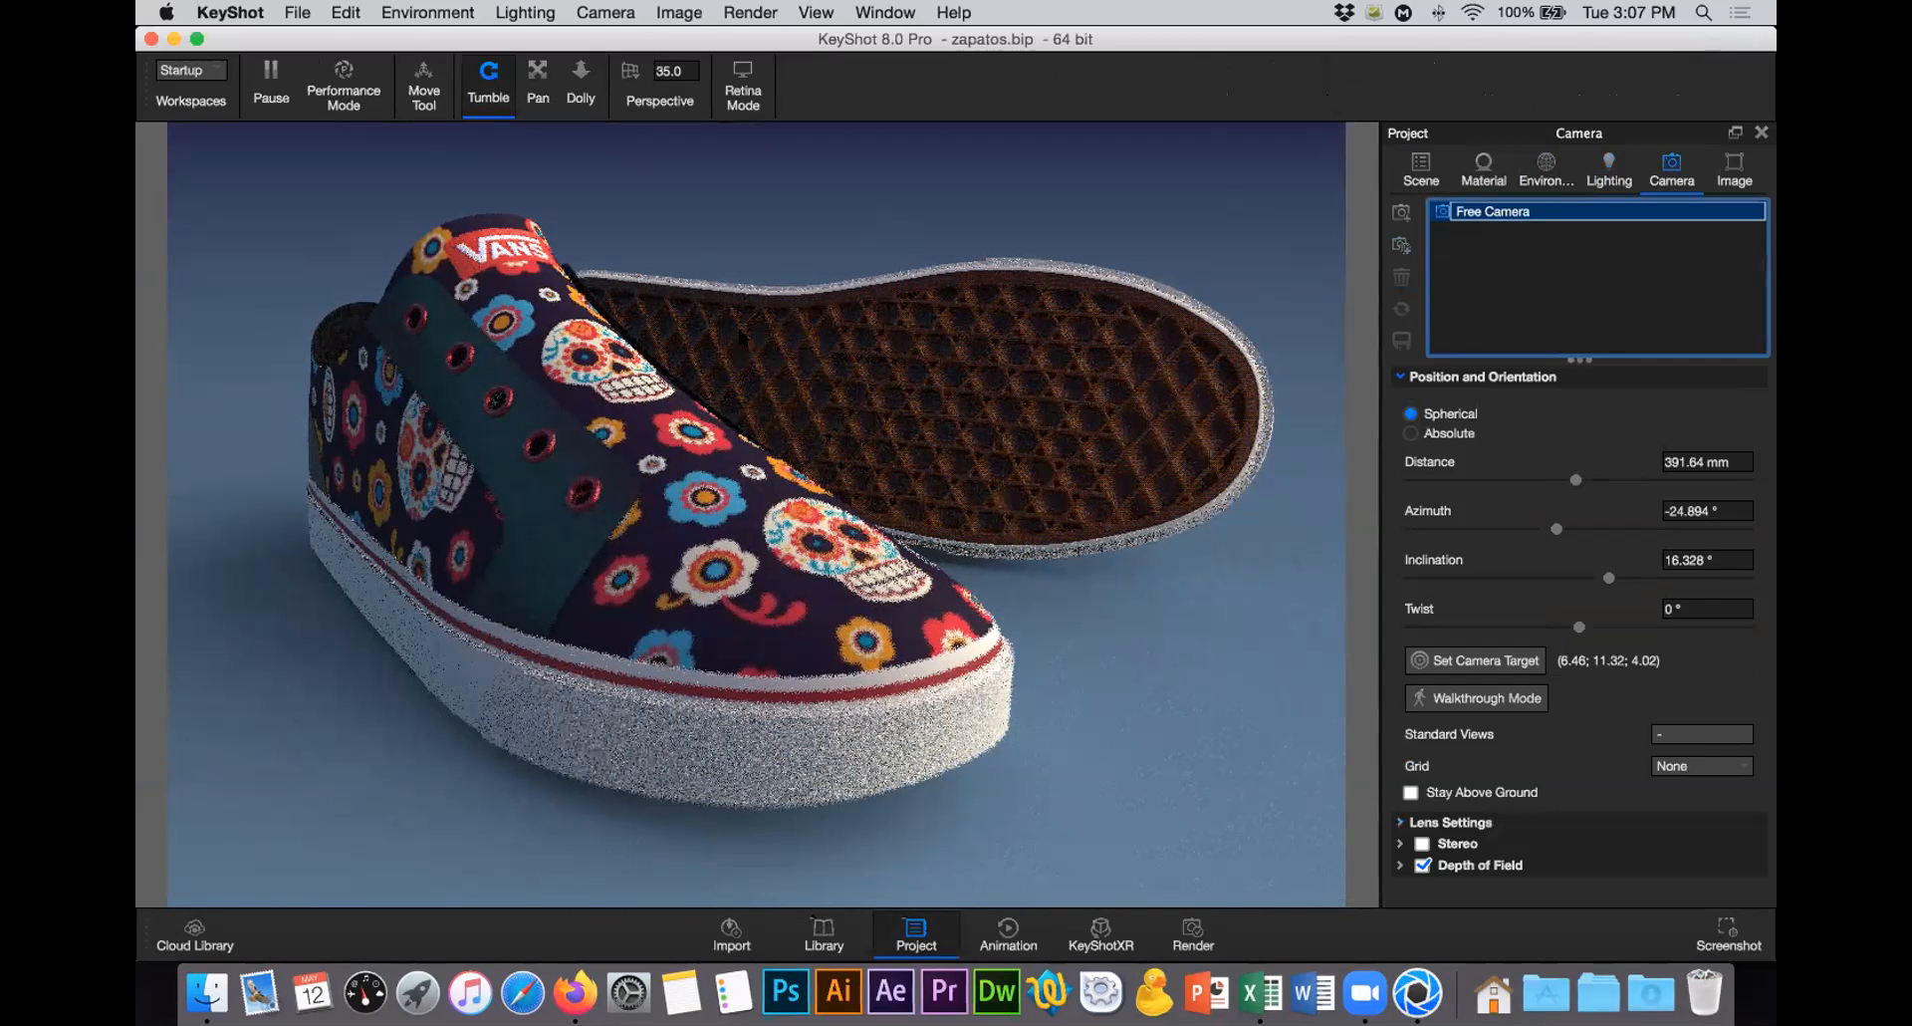
Step: Add a new camera from the current view of the shoes and lock it
click(1401, 213)
click(1482, 269)
double_click(1754, 231)
click(1659, 253)
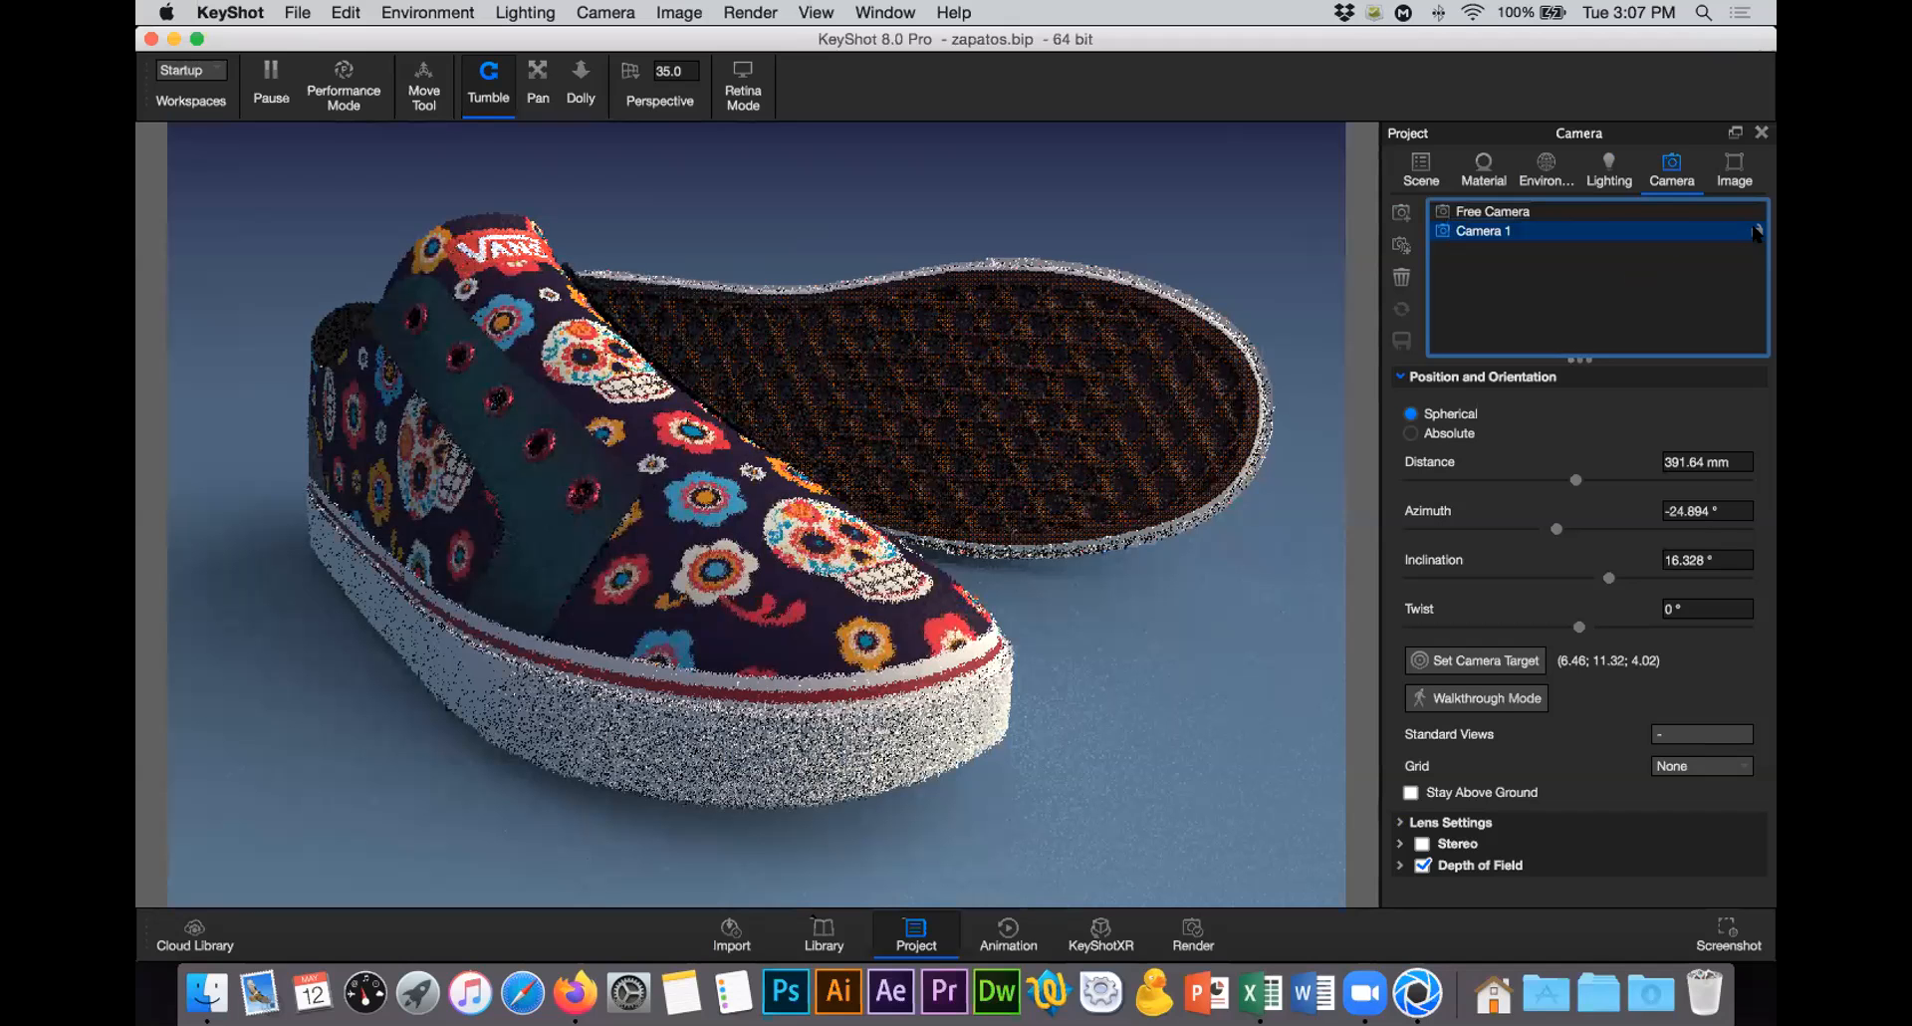
click(743, 551)
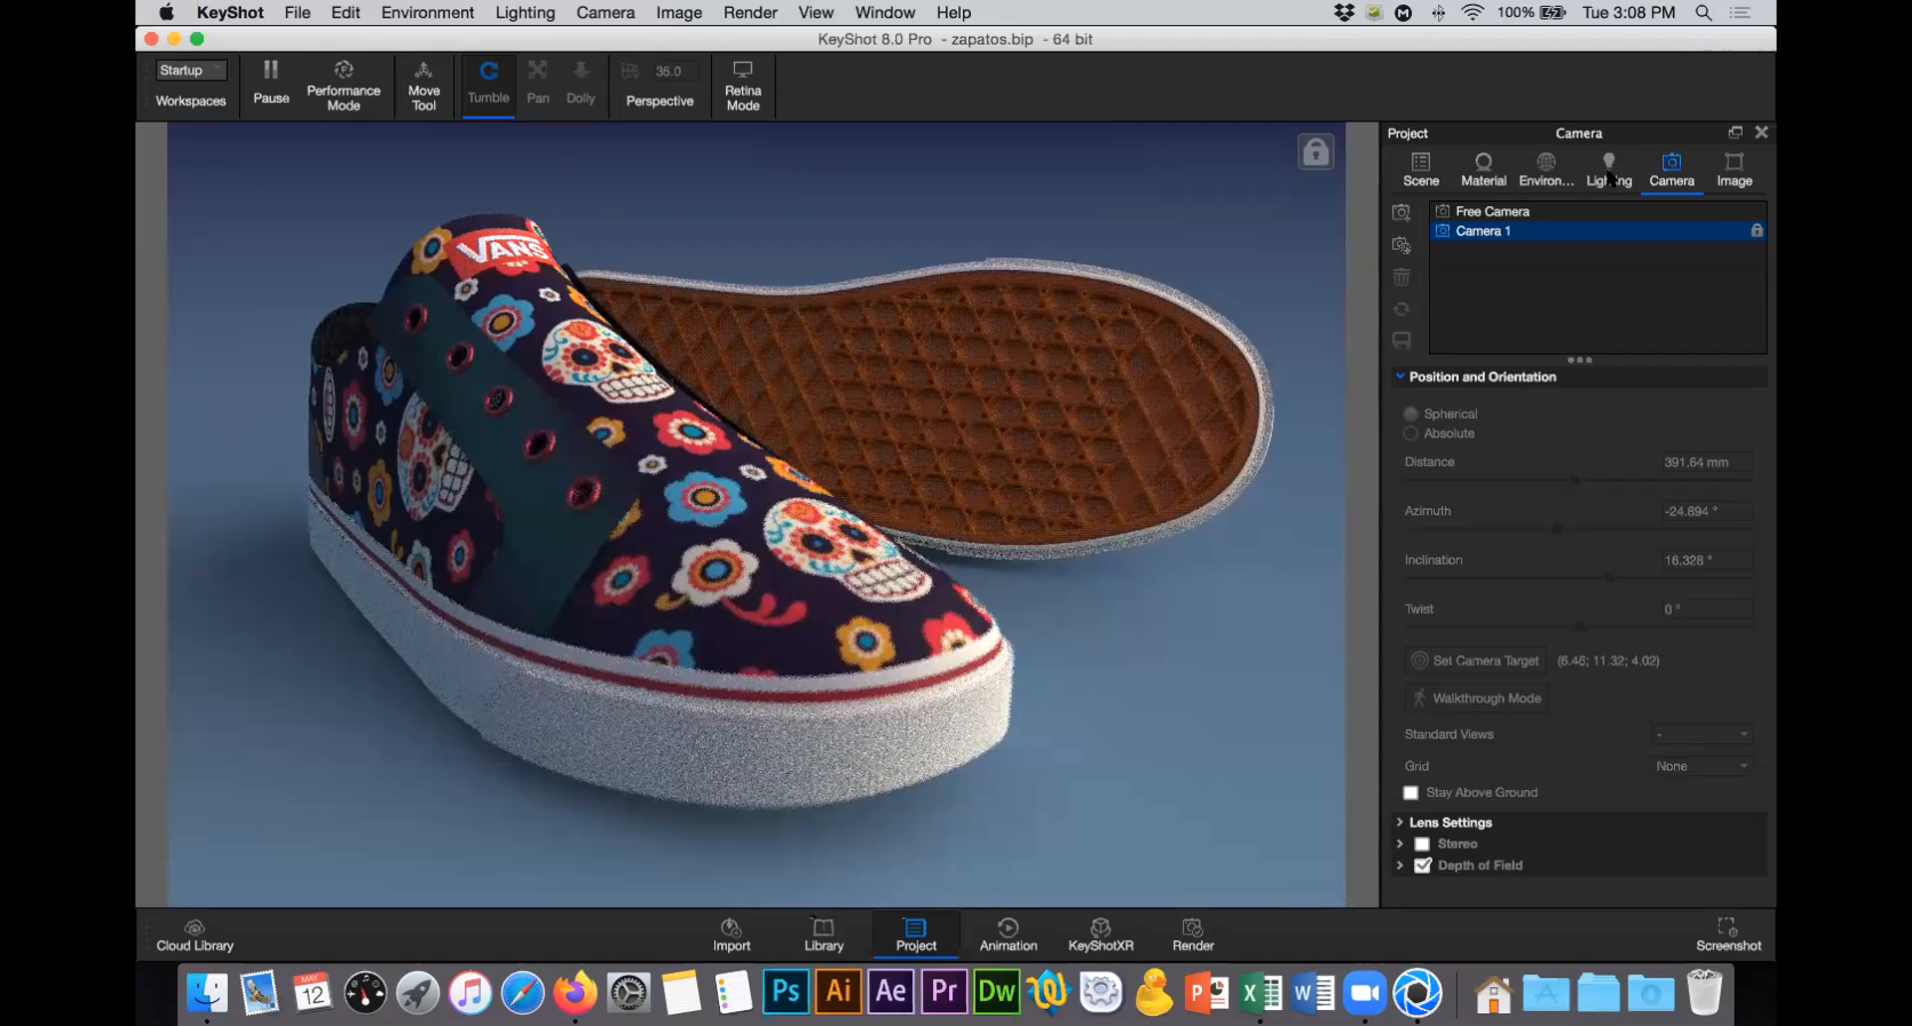
Step: Replace the scene's lighting environment with 2 Panels Tilted 4K from the library's Studio environments and close the library
click(1558, 170)
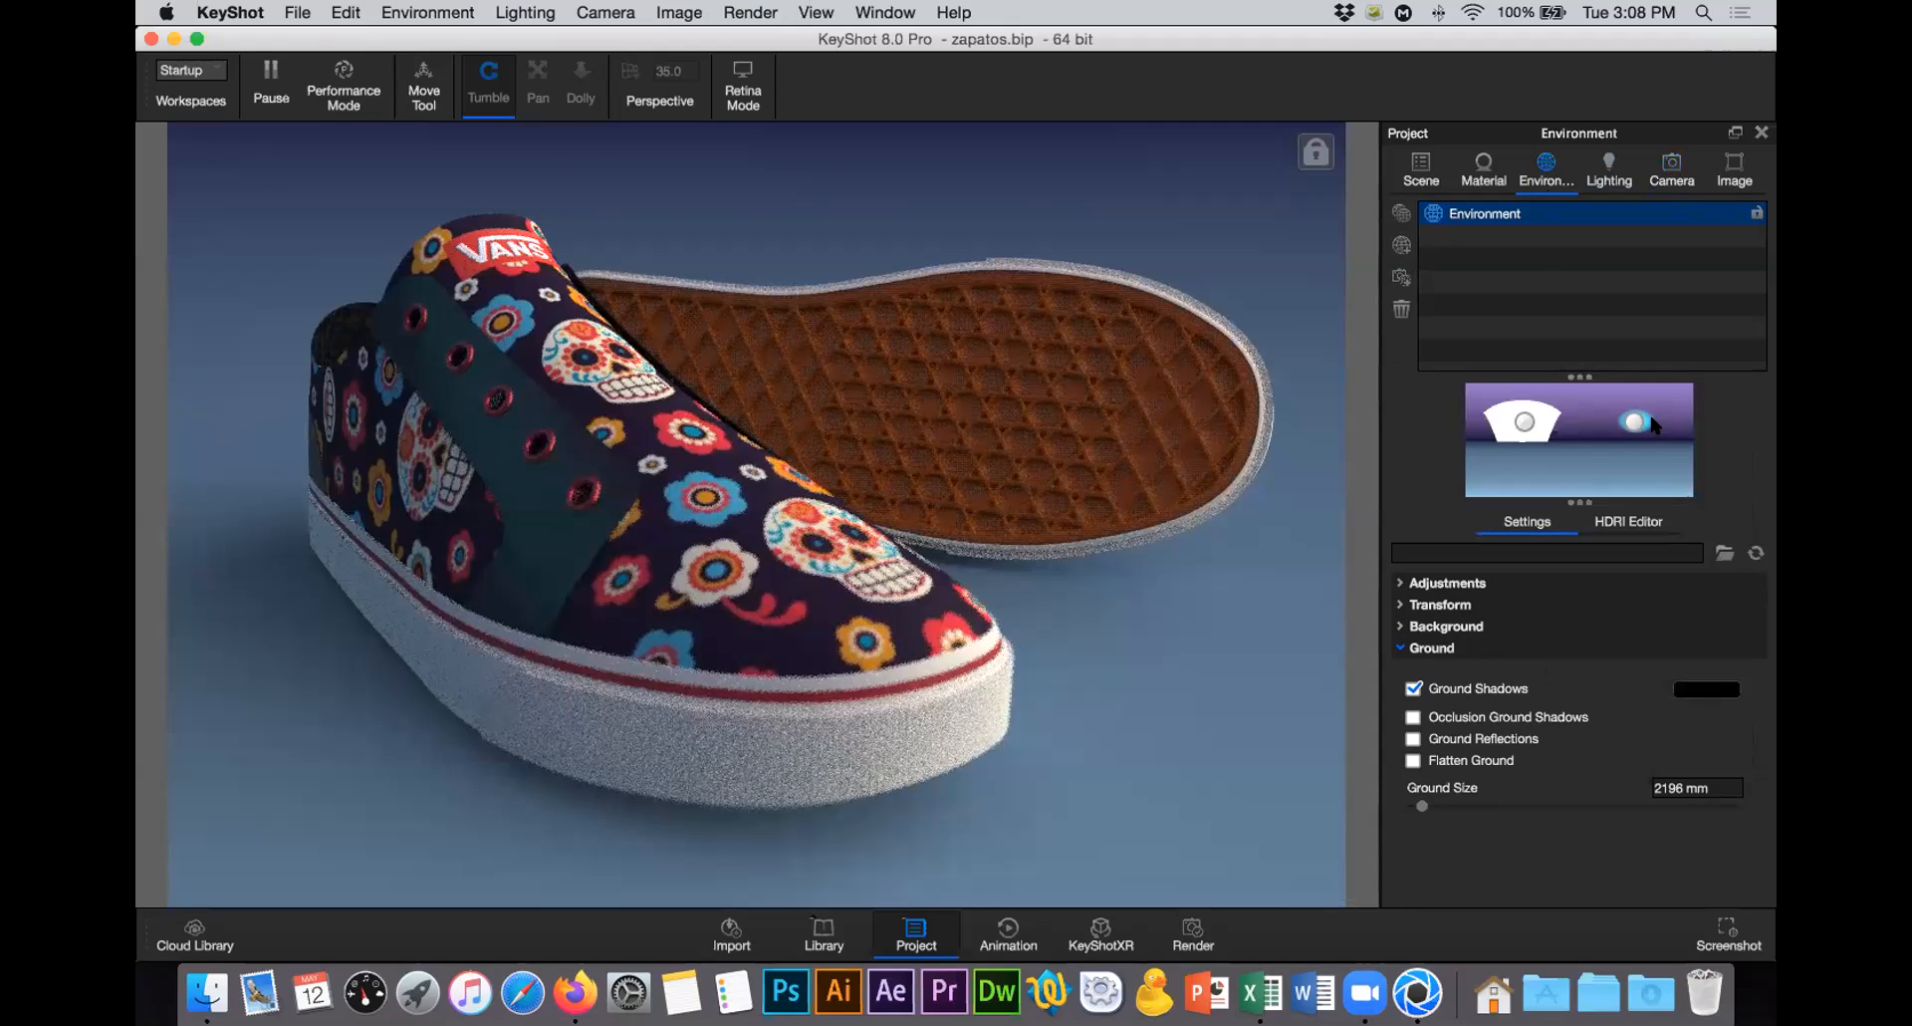
click(822, 932)
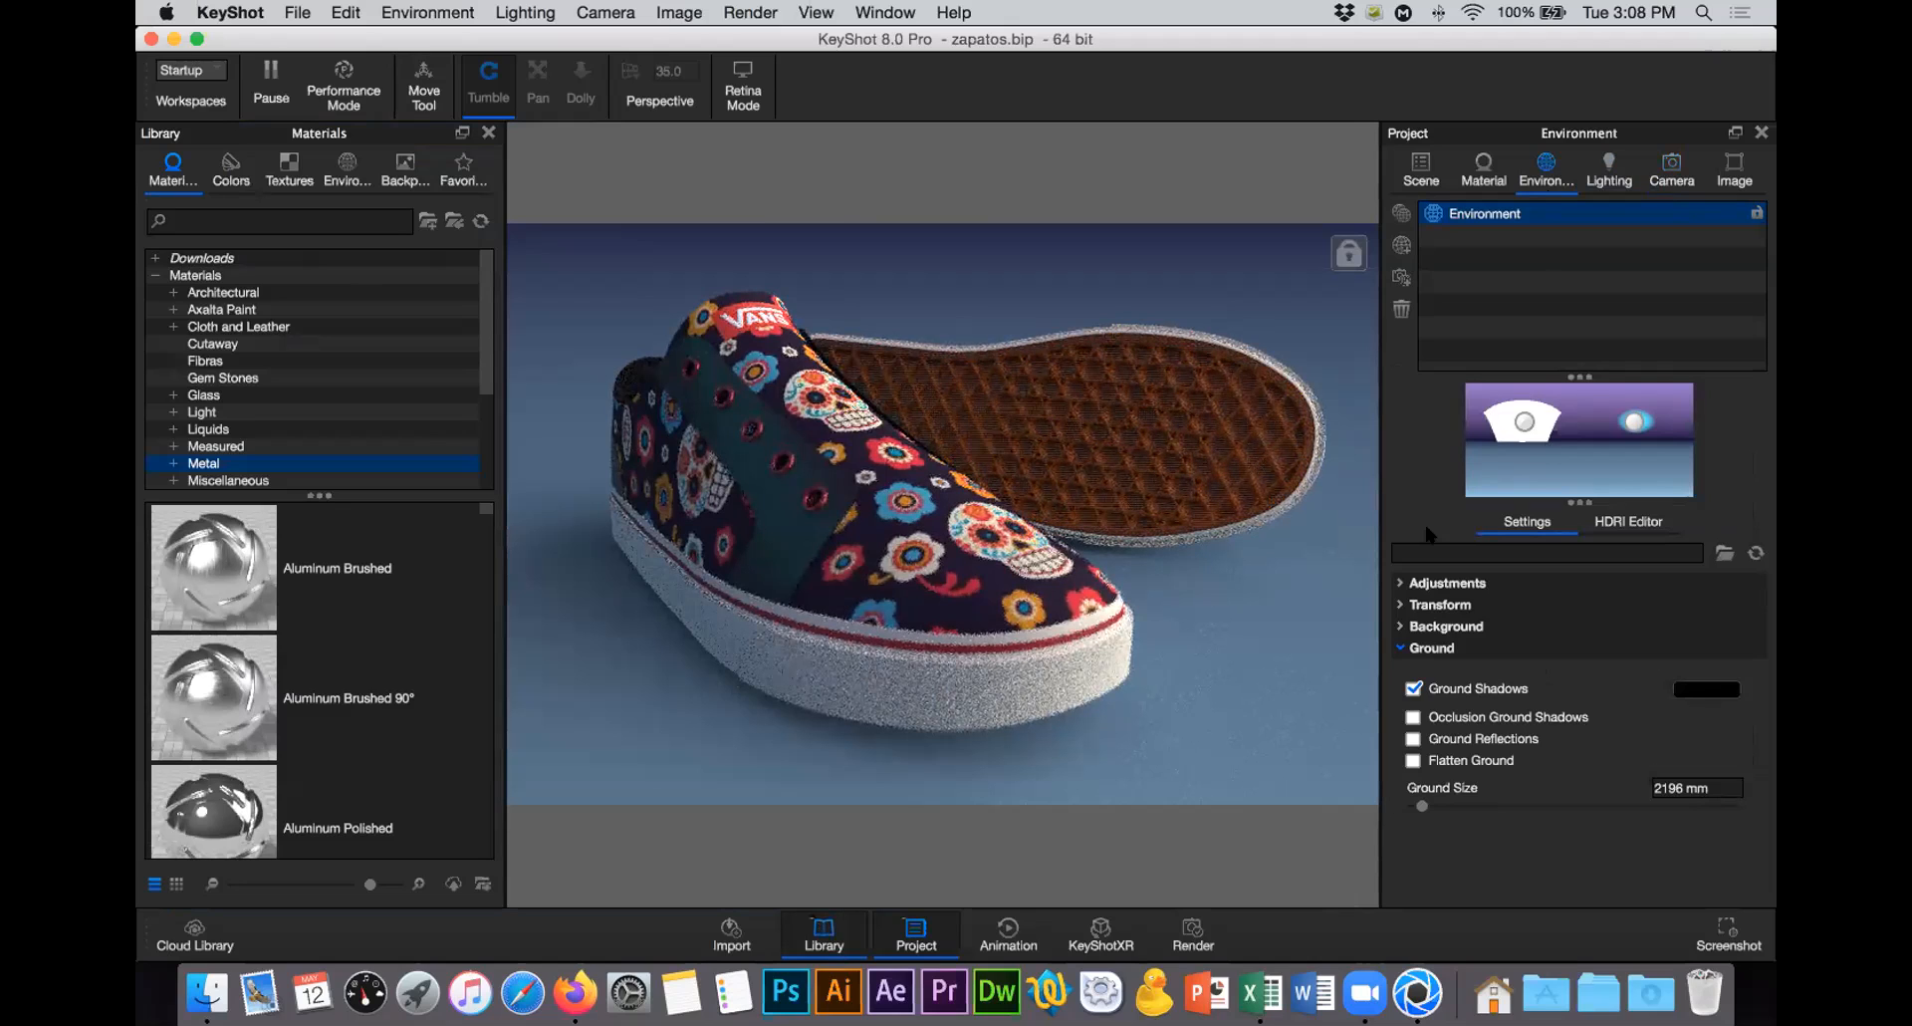
click(346, 169)
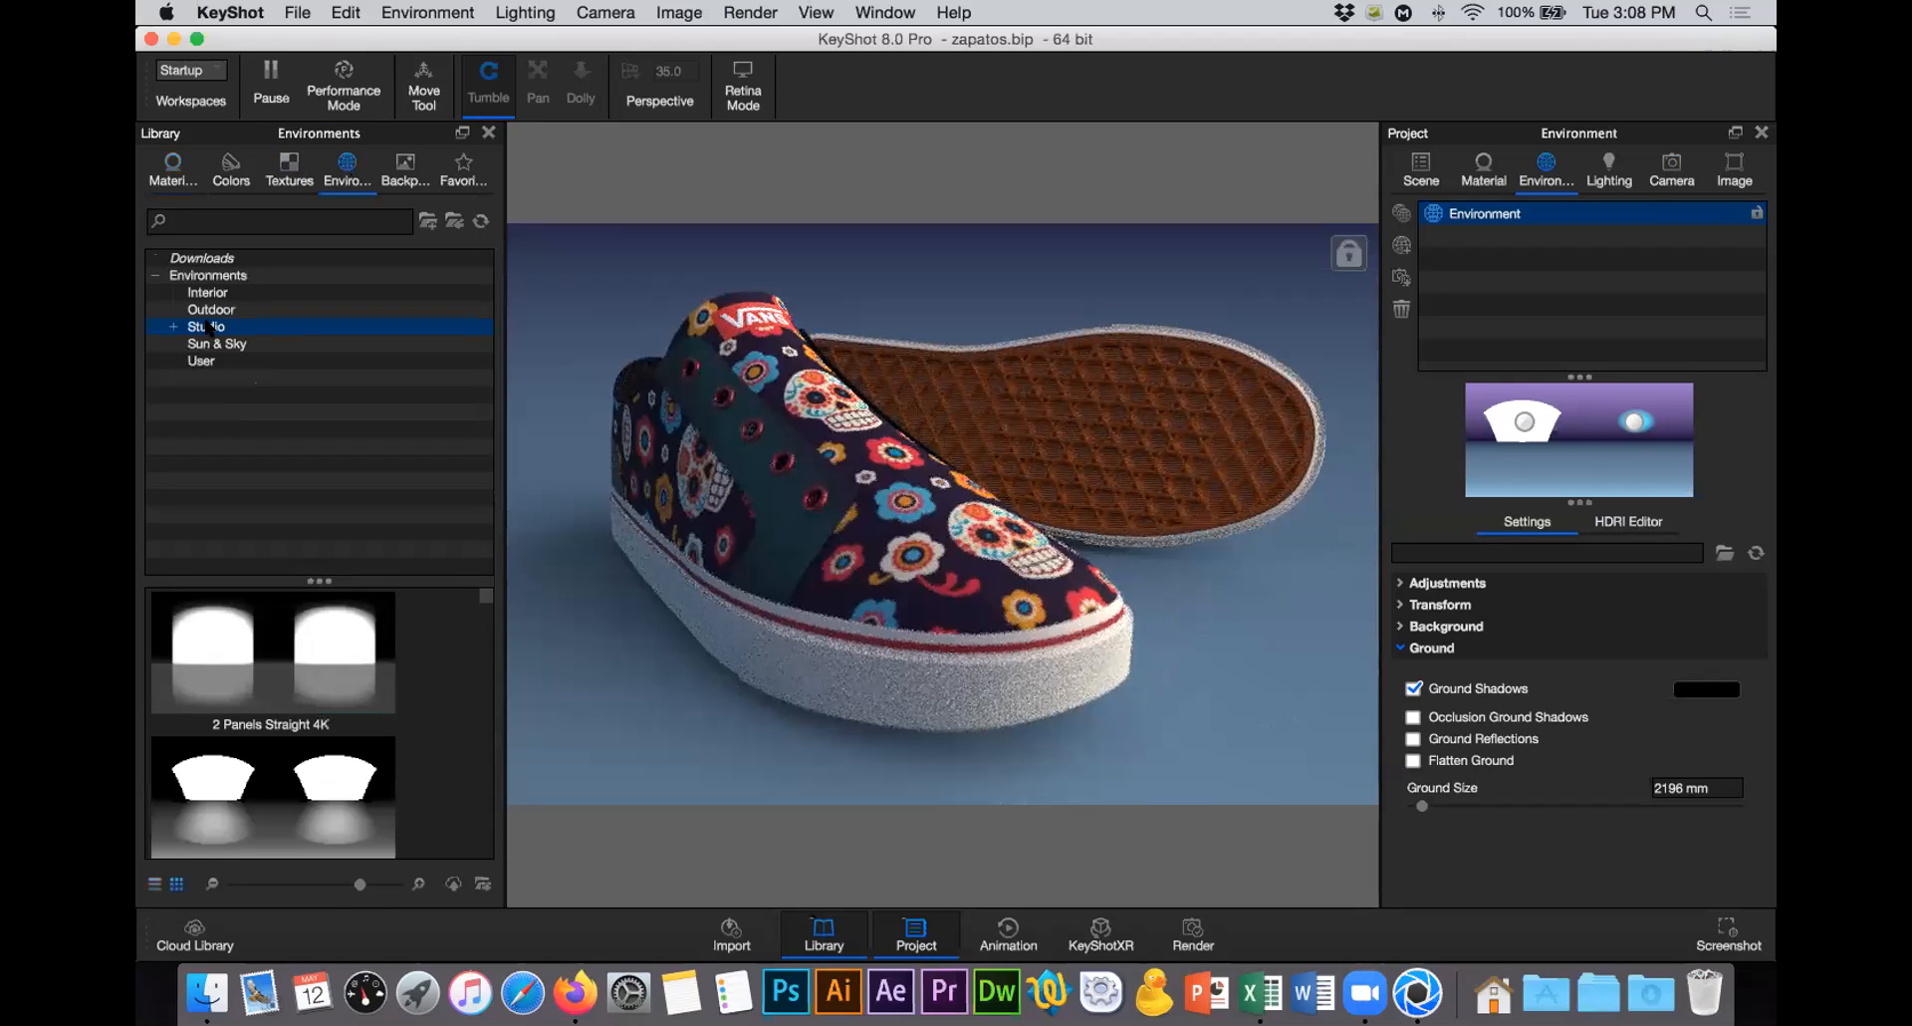
click(209, 327)
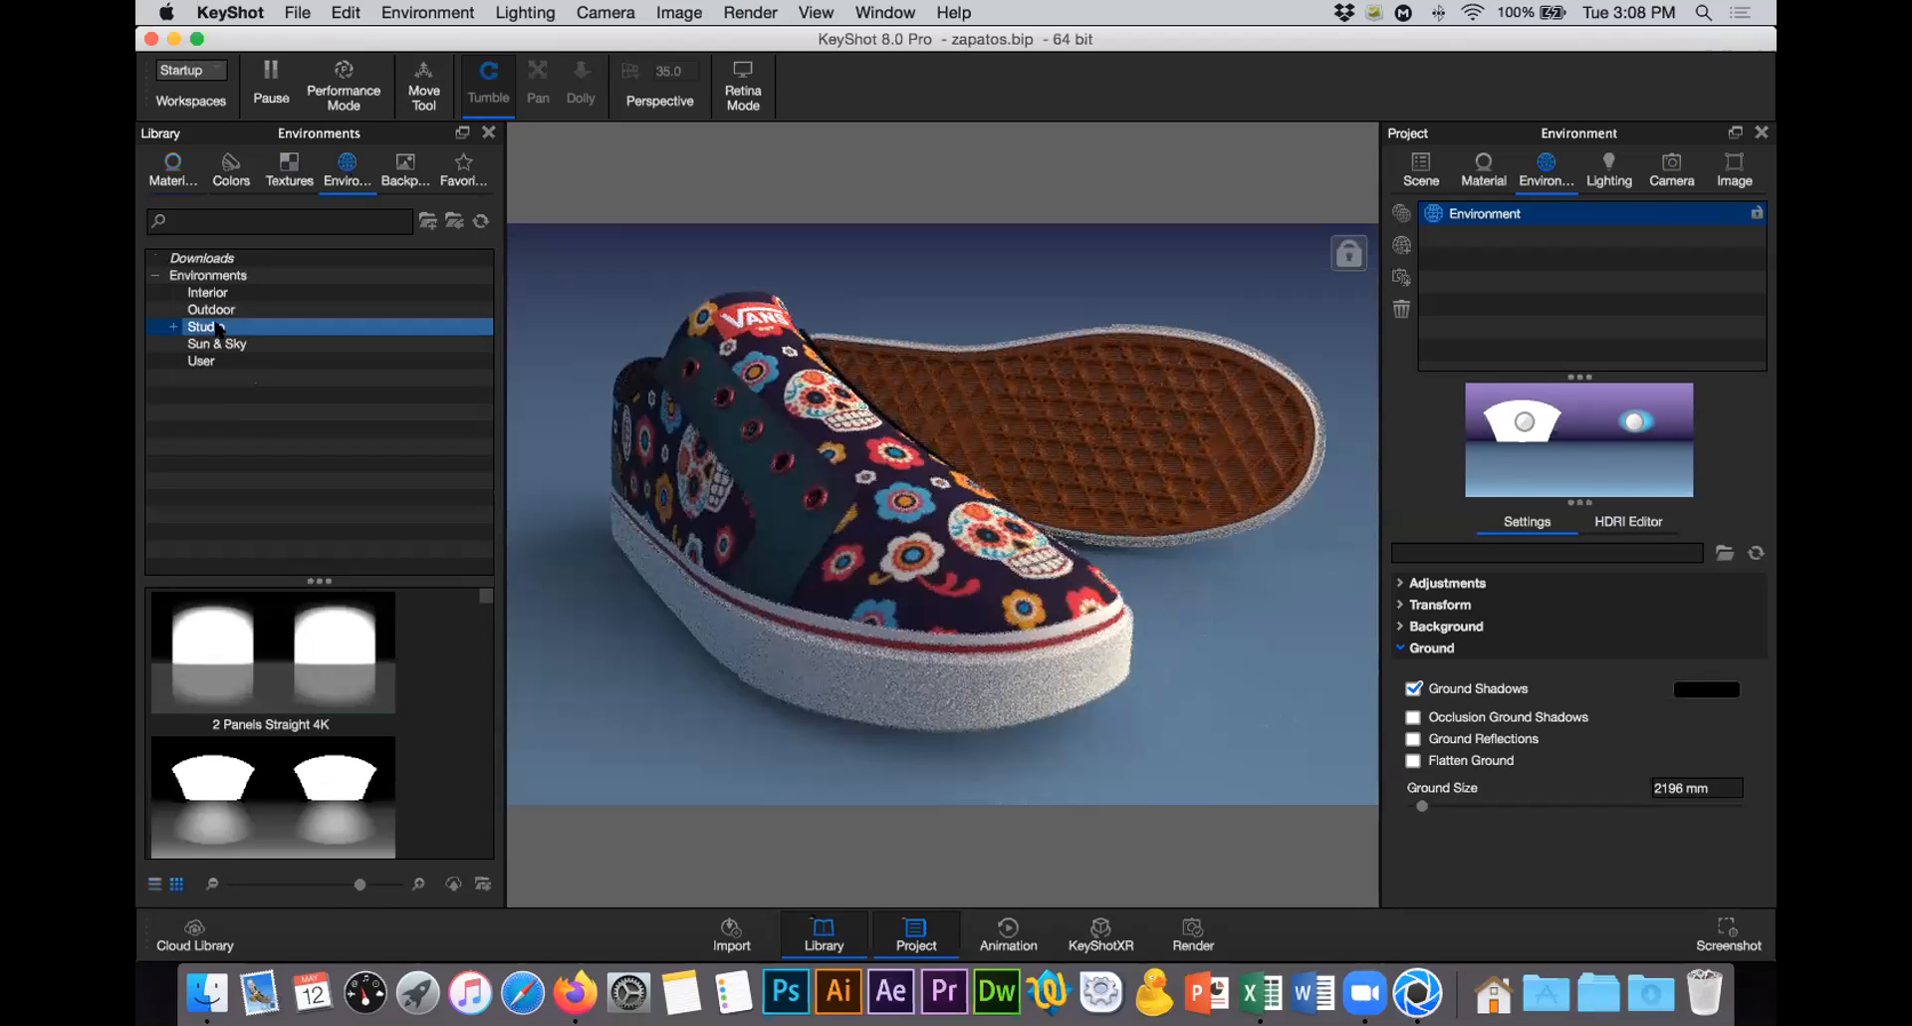
click(450, 623)
scroll(448, 618, down, 3)
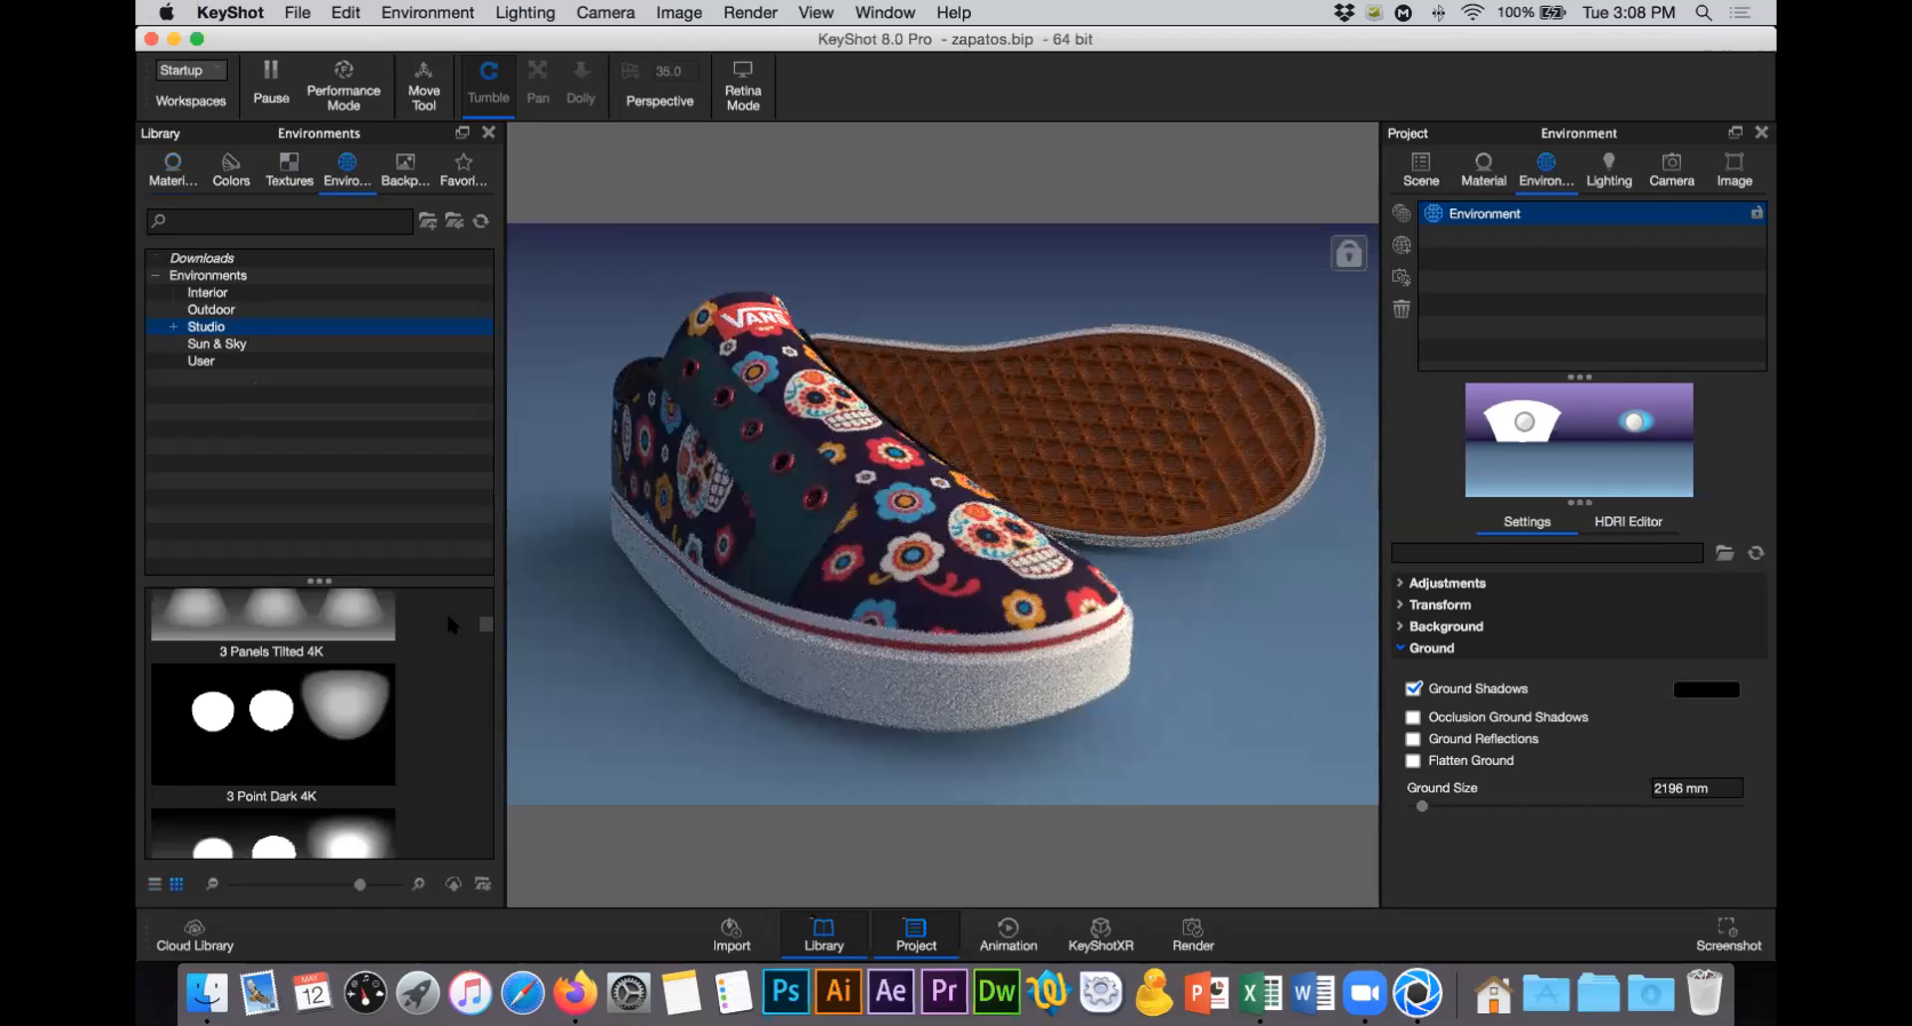
scroll(448, 617, up, 4)
click(365, 765)
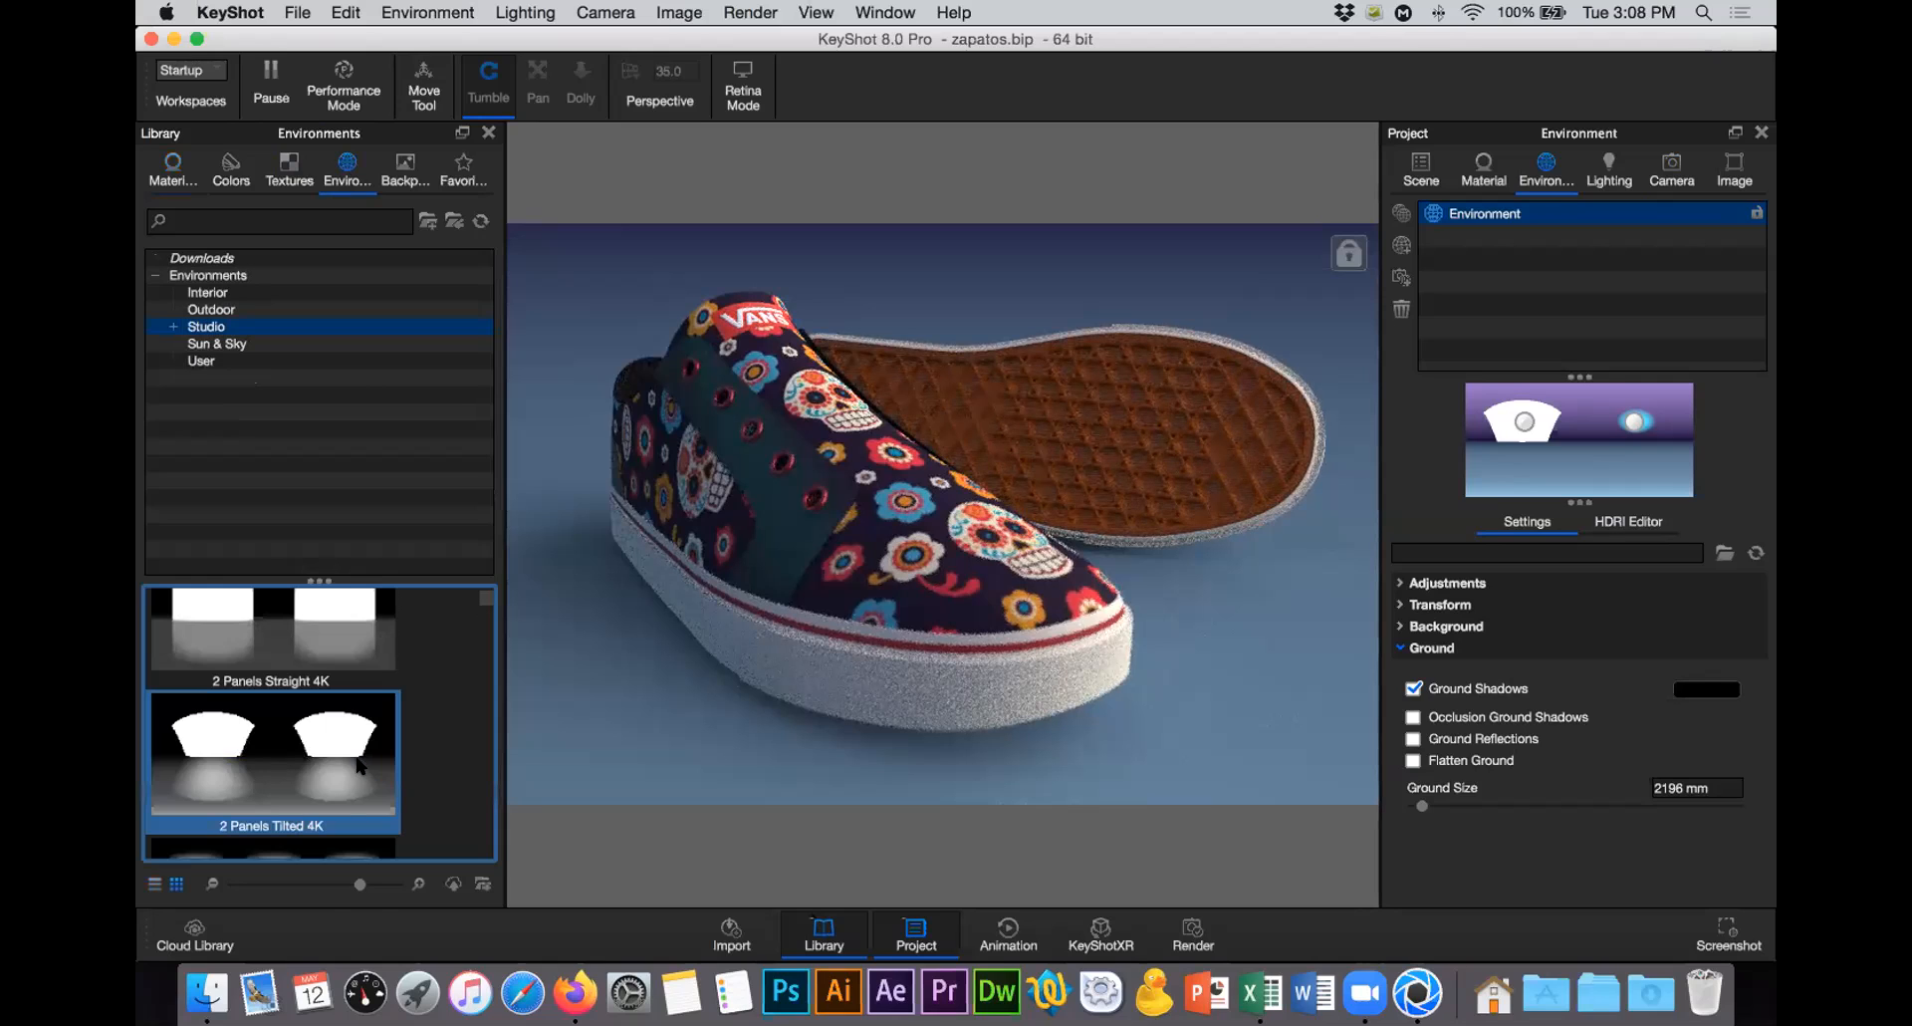
click(297, 662)
mouse_move(298, 661)
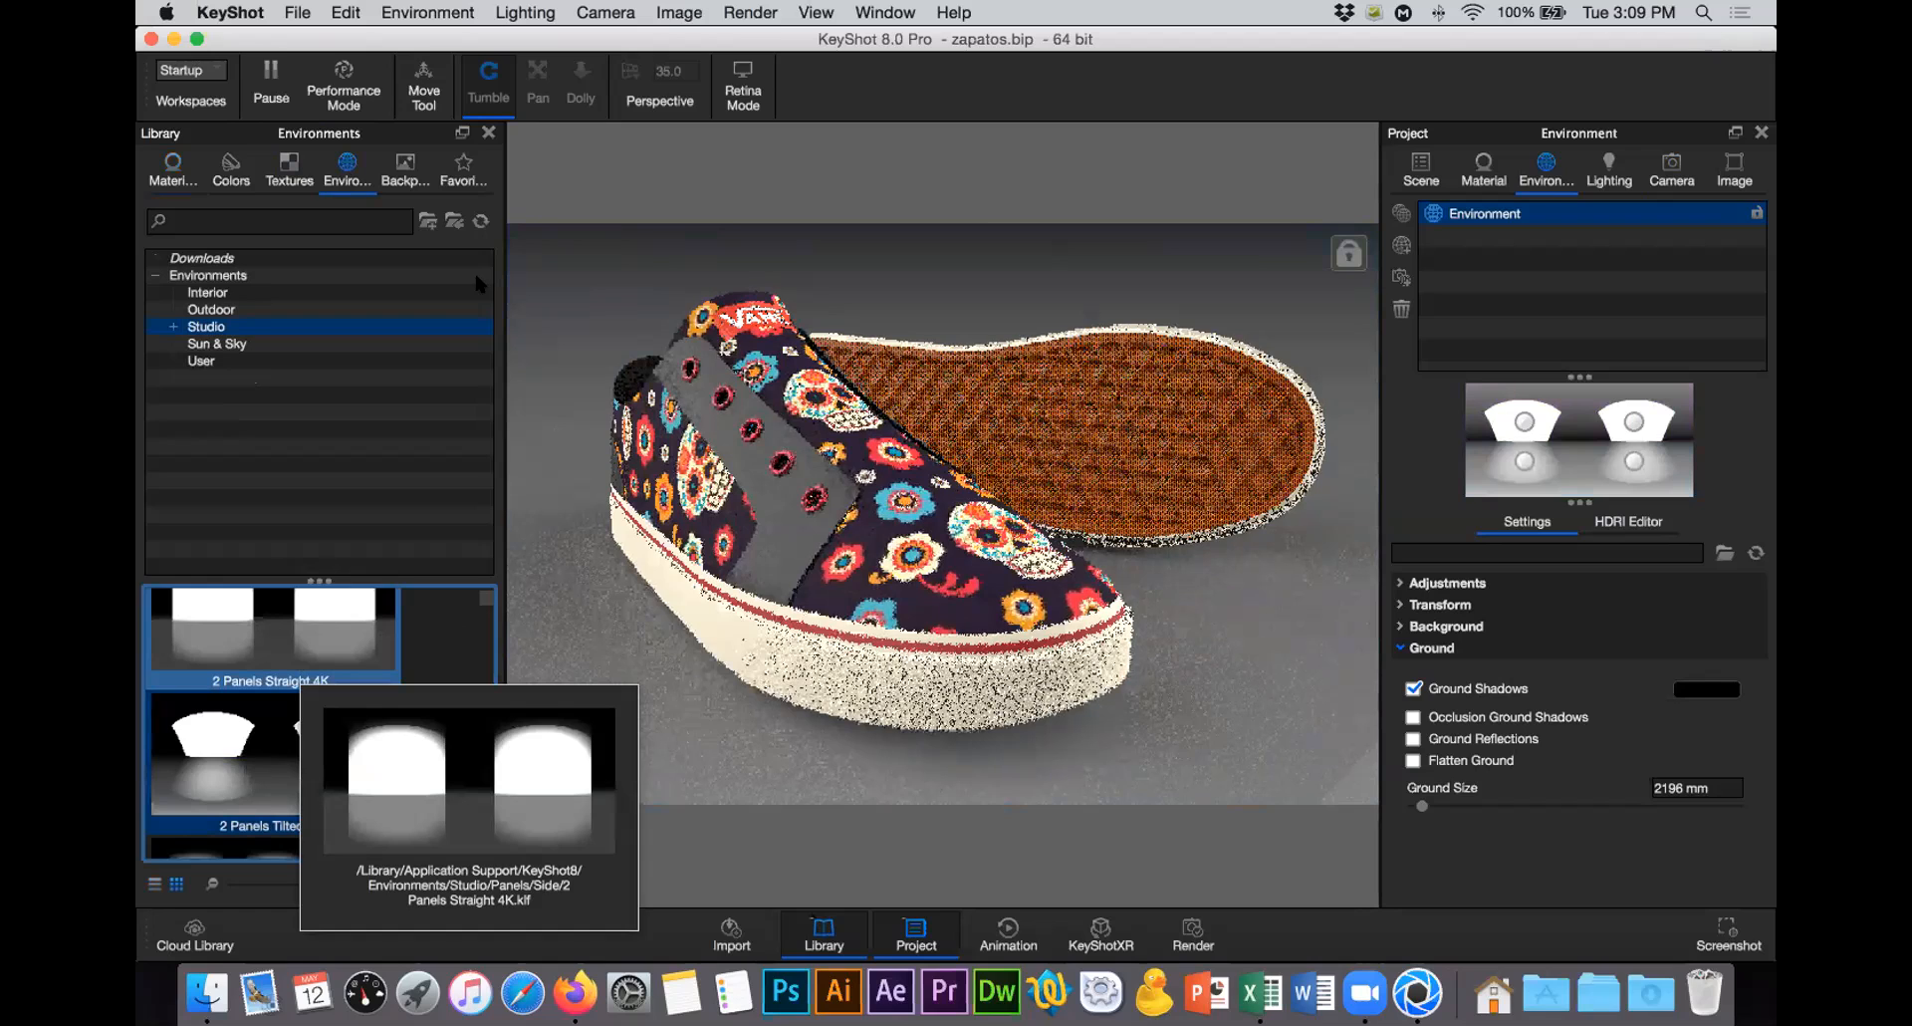
click(488, 133)
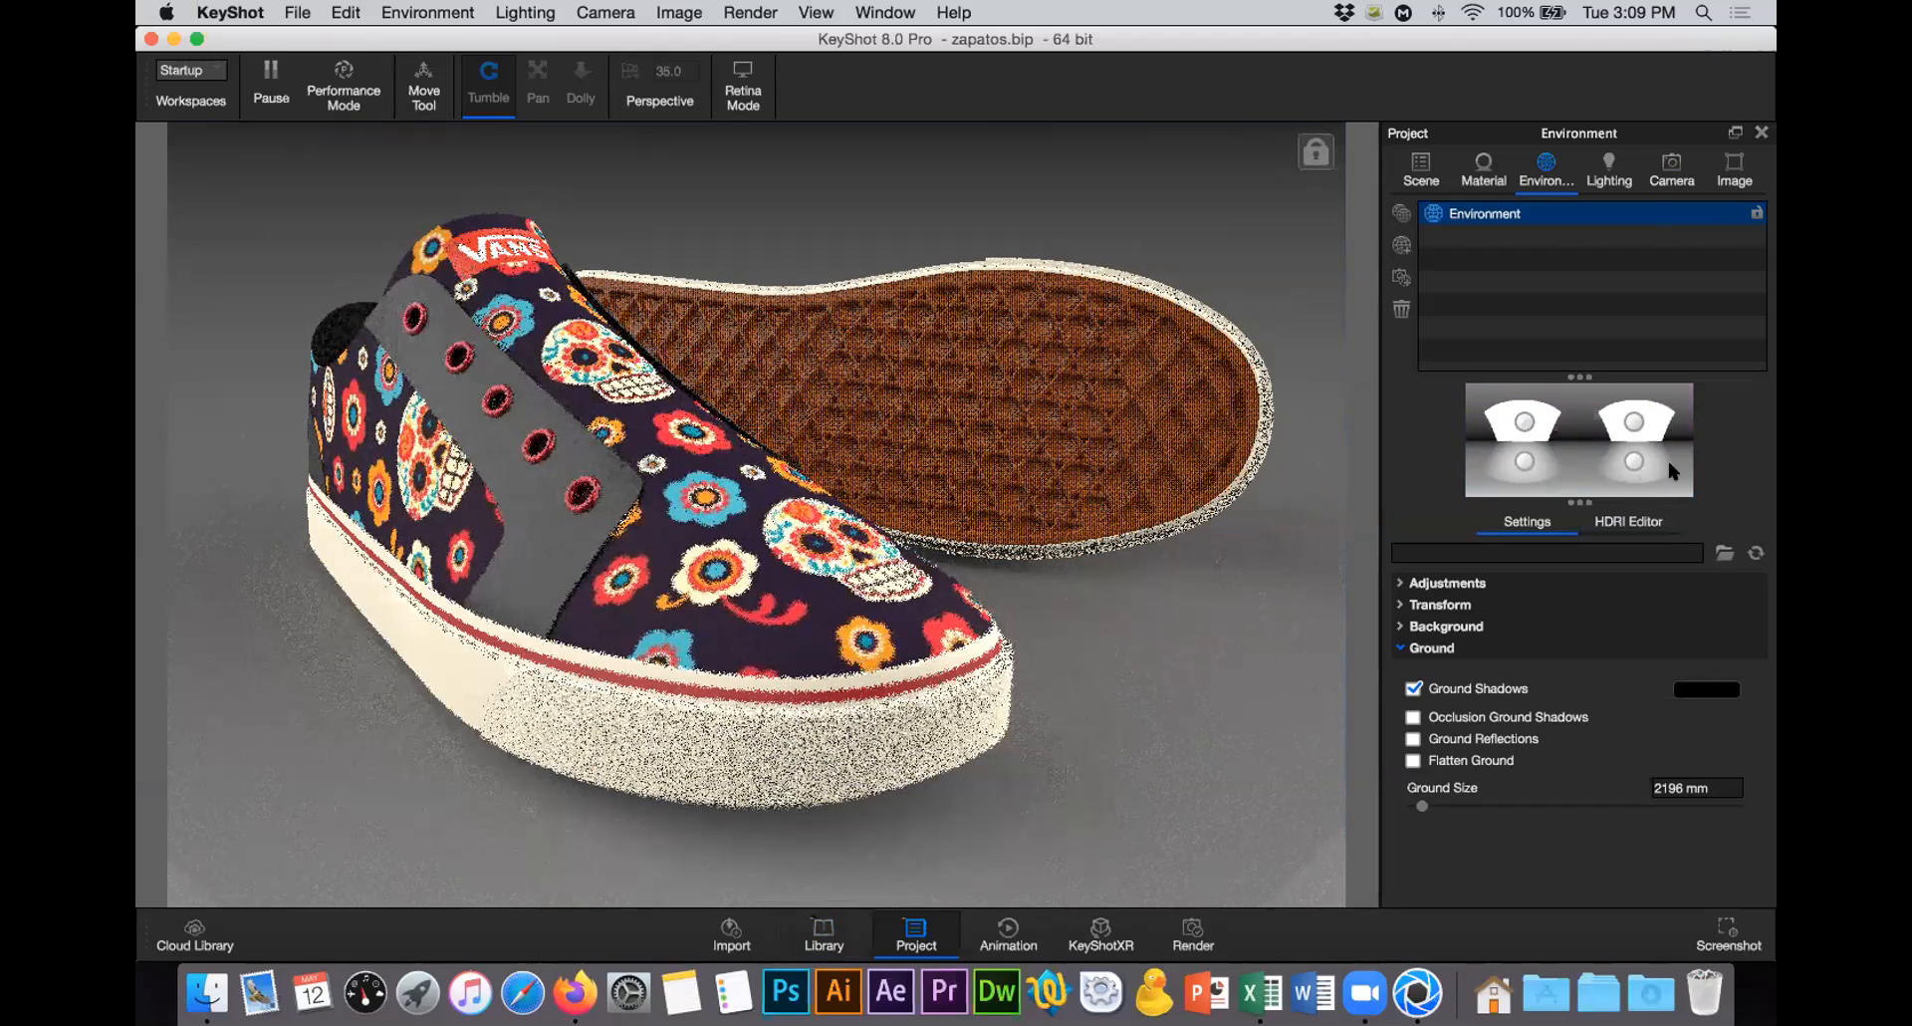
Step: Identify the environment's light pins and delete both Floor Reflection pins in the HDRI Editor, keeping the two Overhead pins
click(1518, 459)
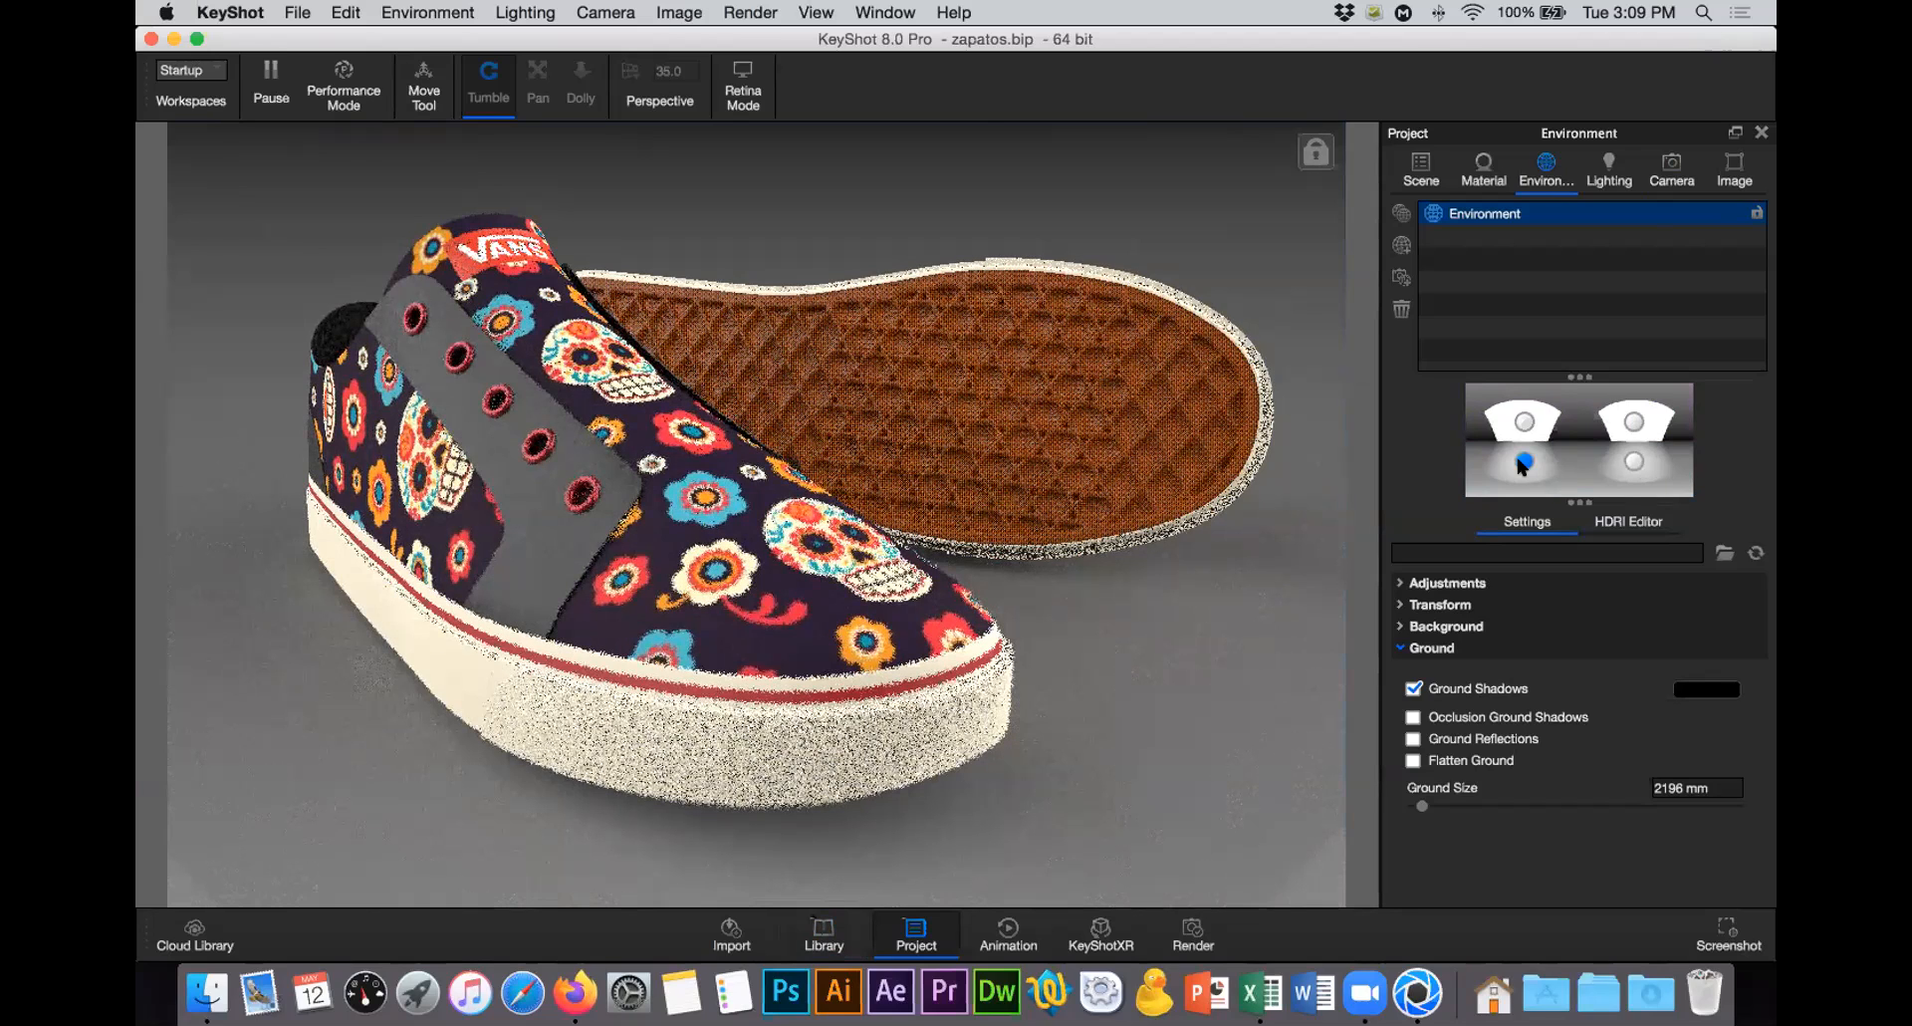
click(1524, 421)
click(1633, 421)
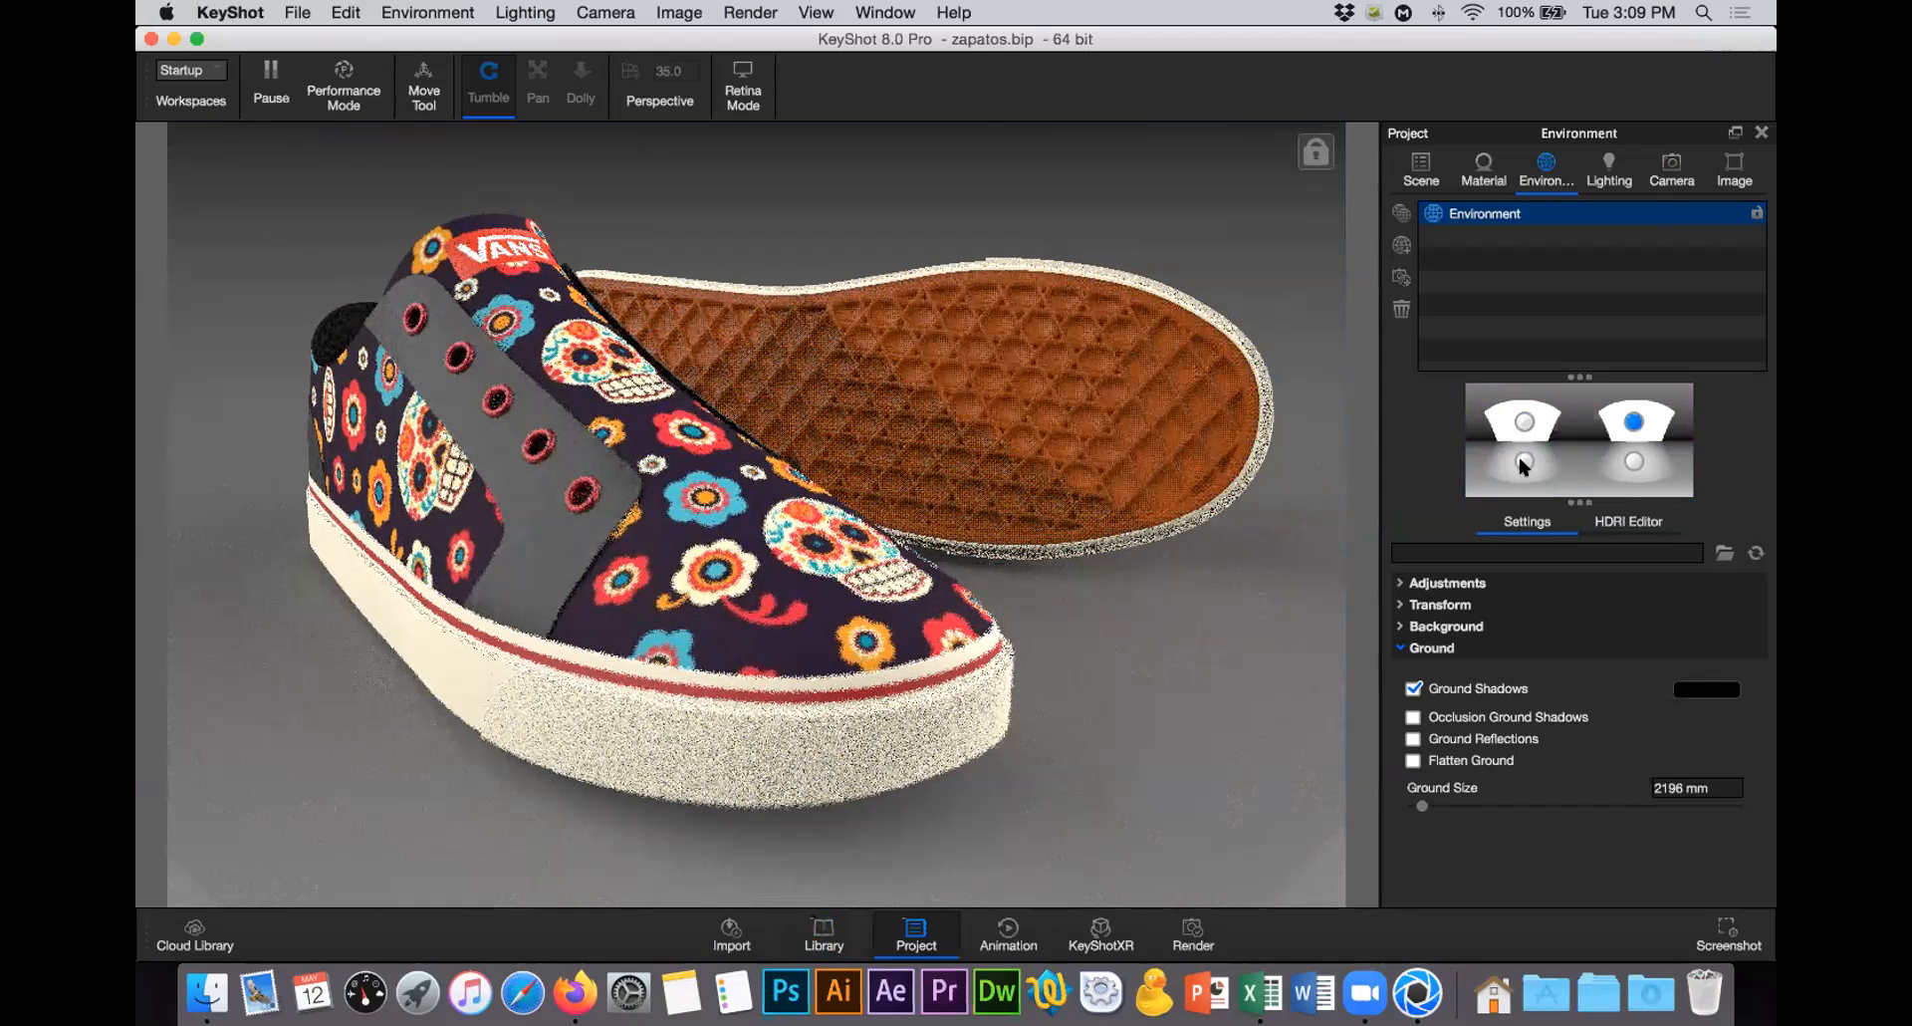
click(1524, 460)
click(1633, 461)
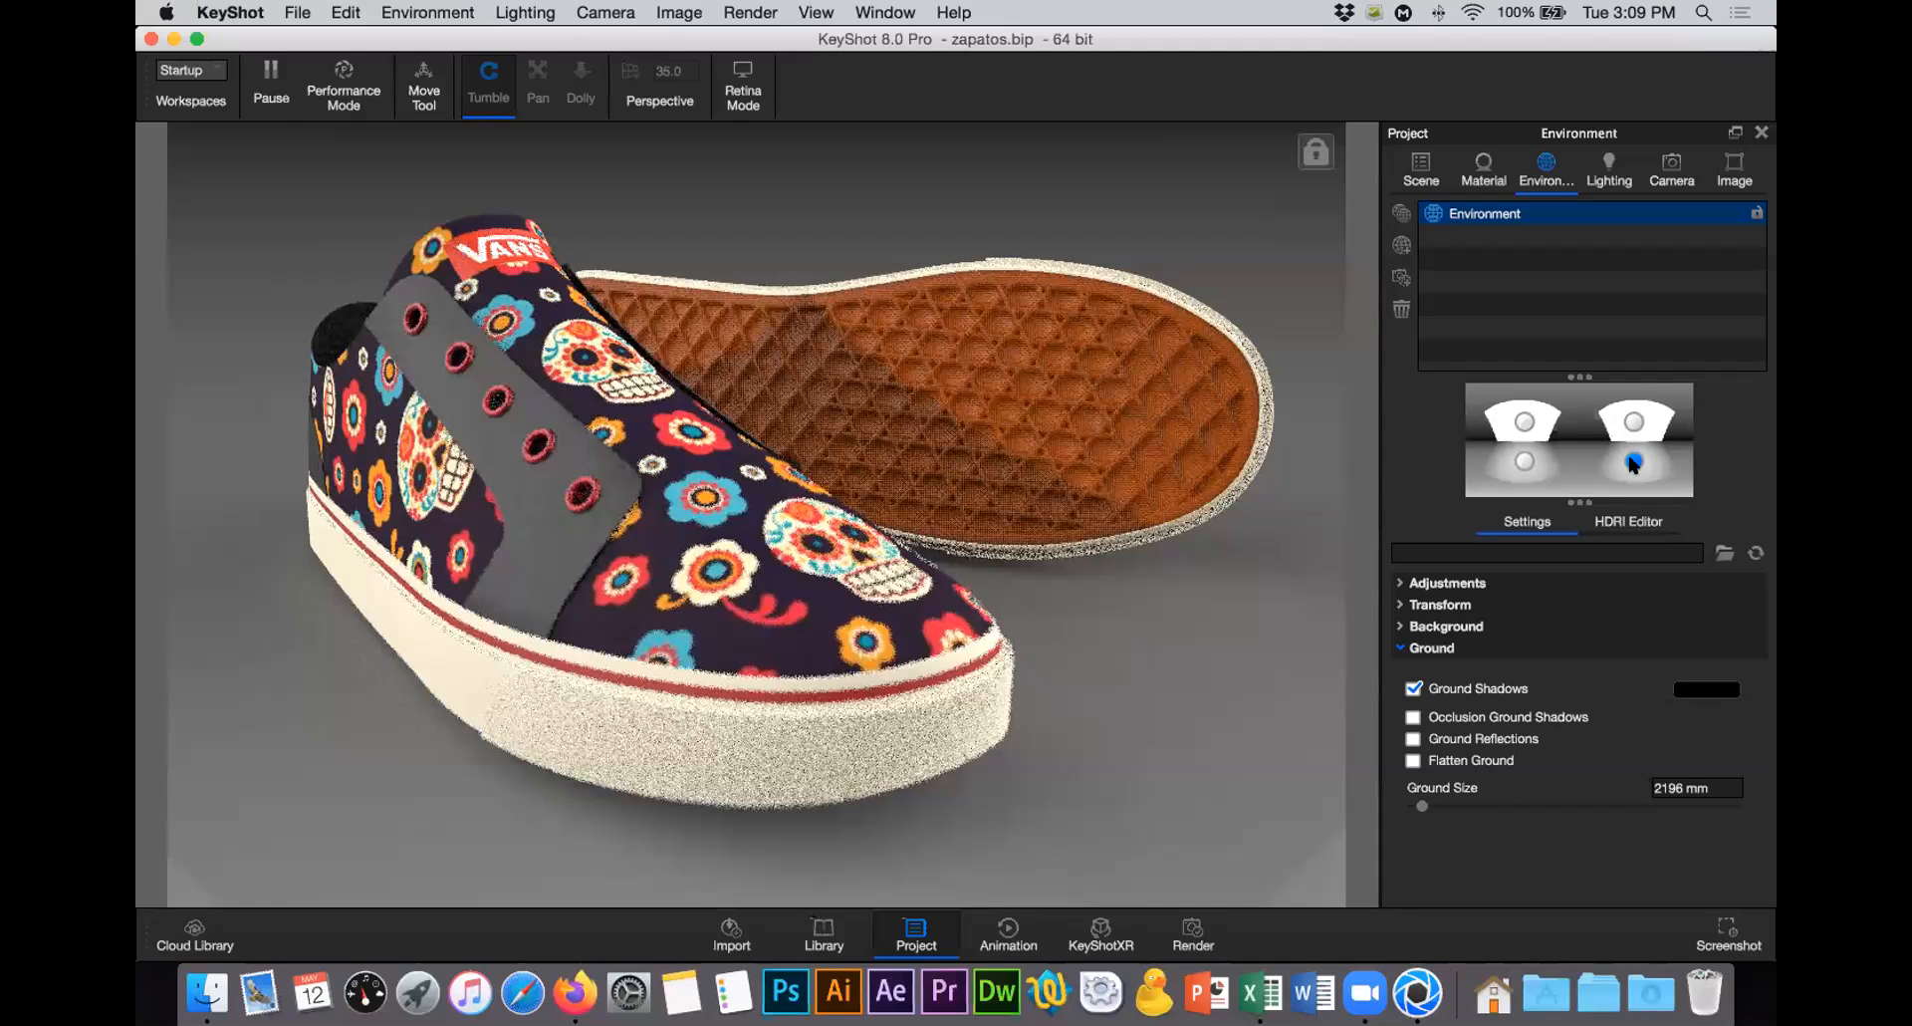
click(1648, 523)
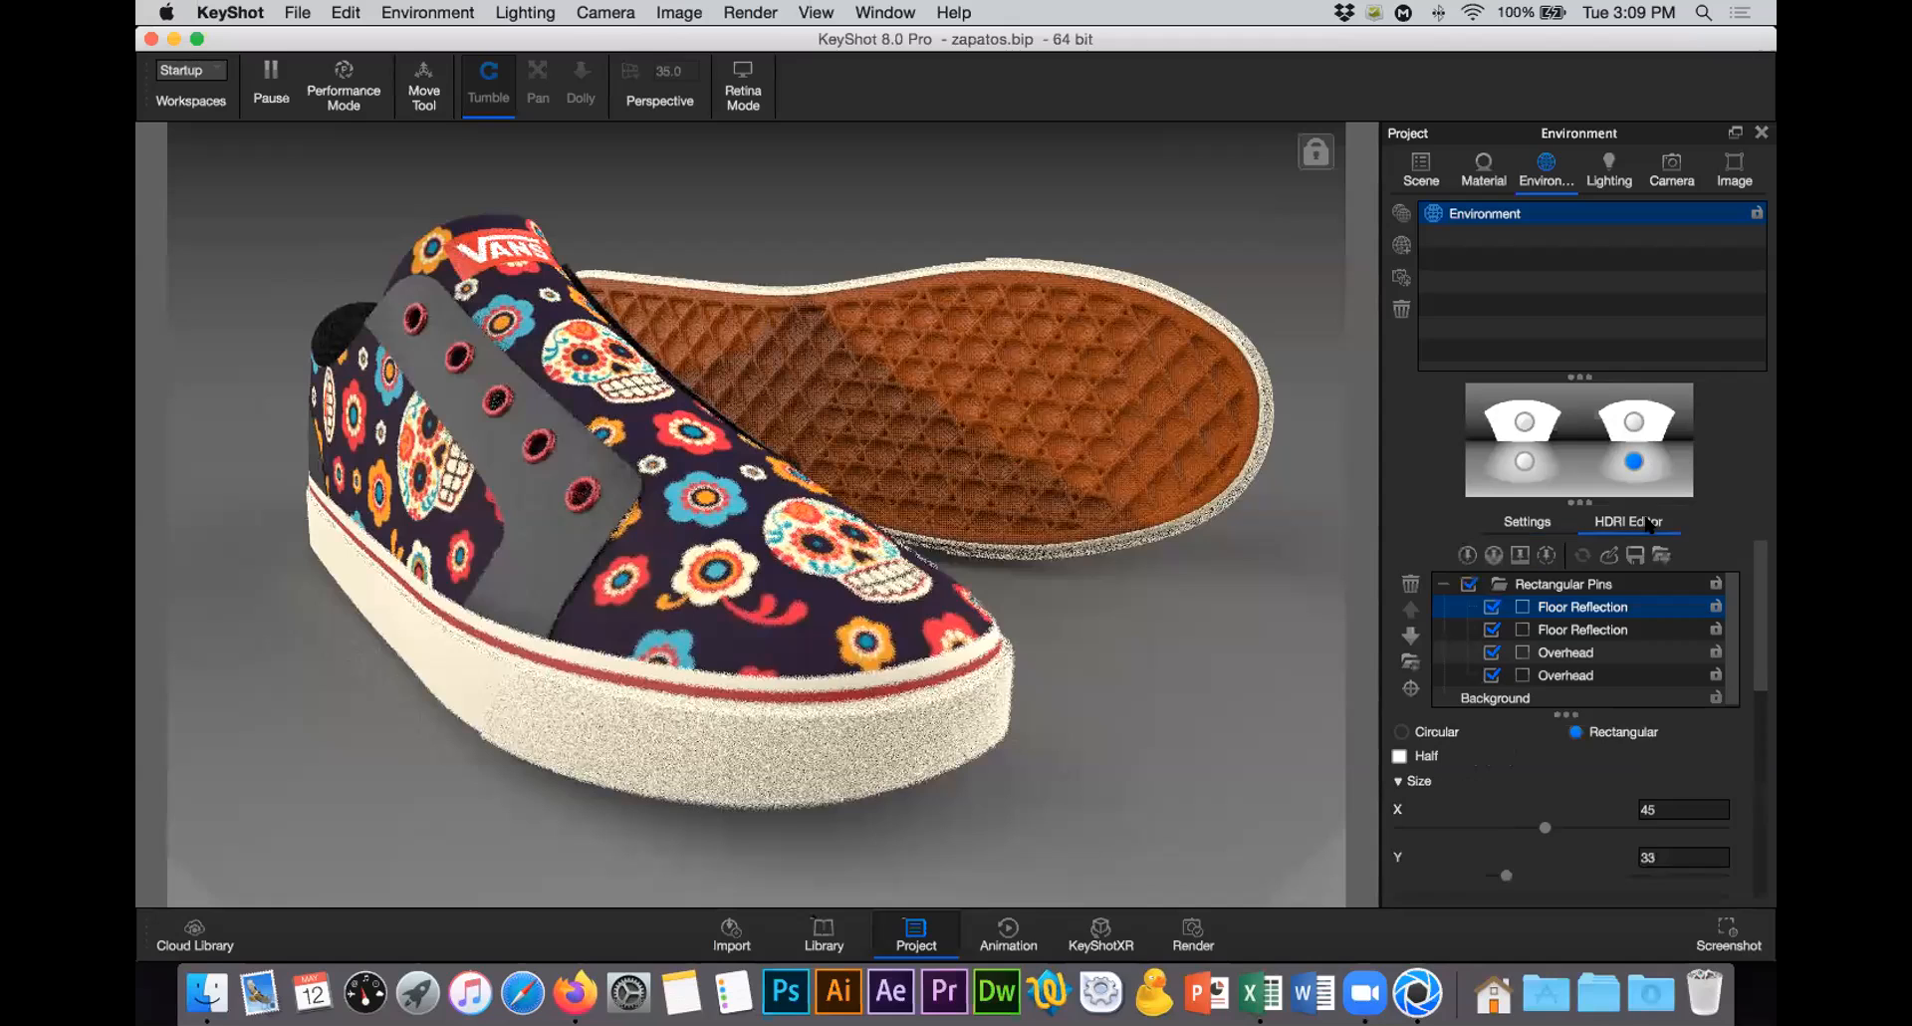
click(1639, 610)
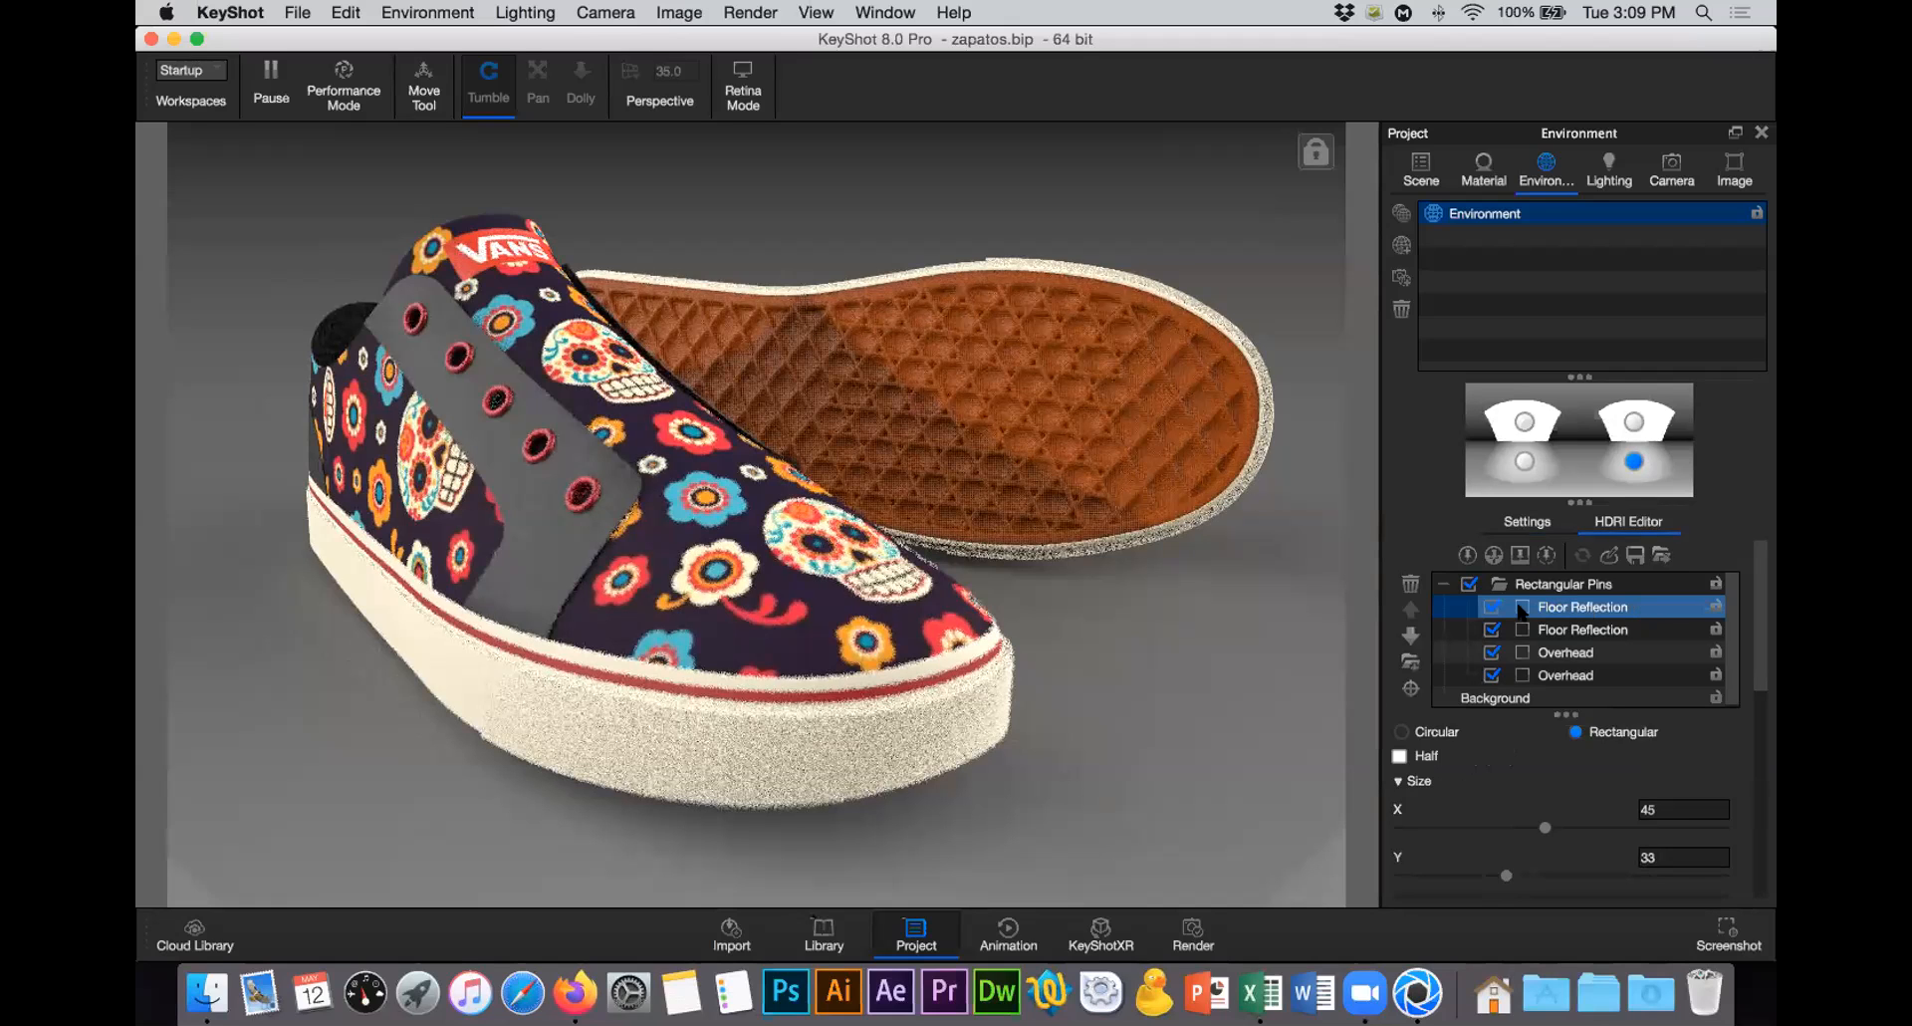
click(1410, 583)
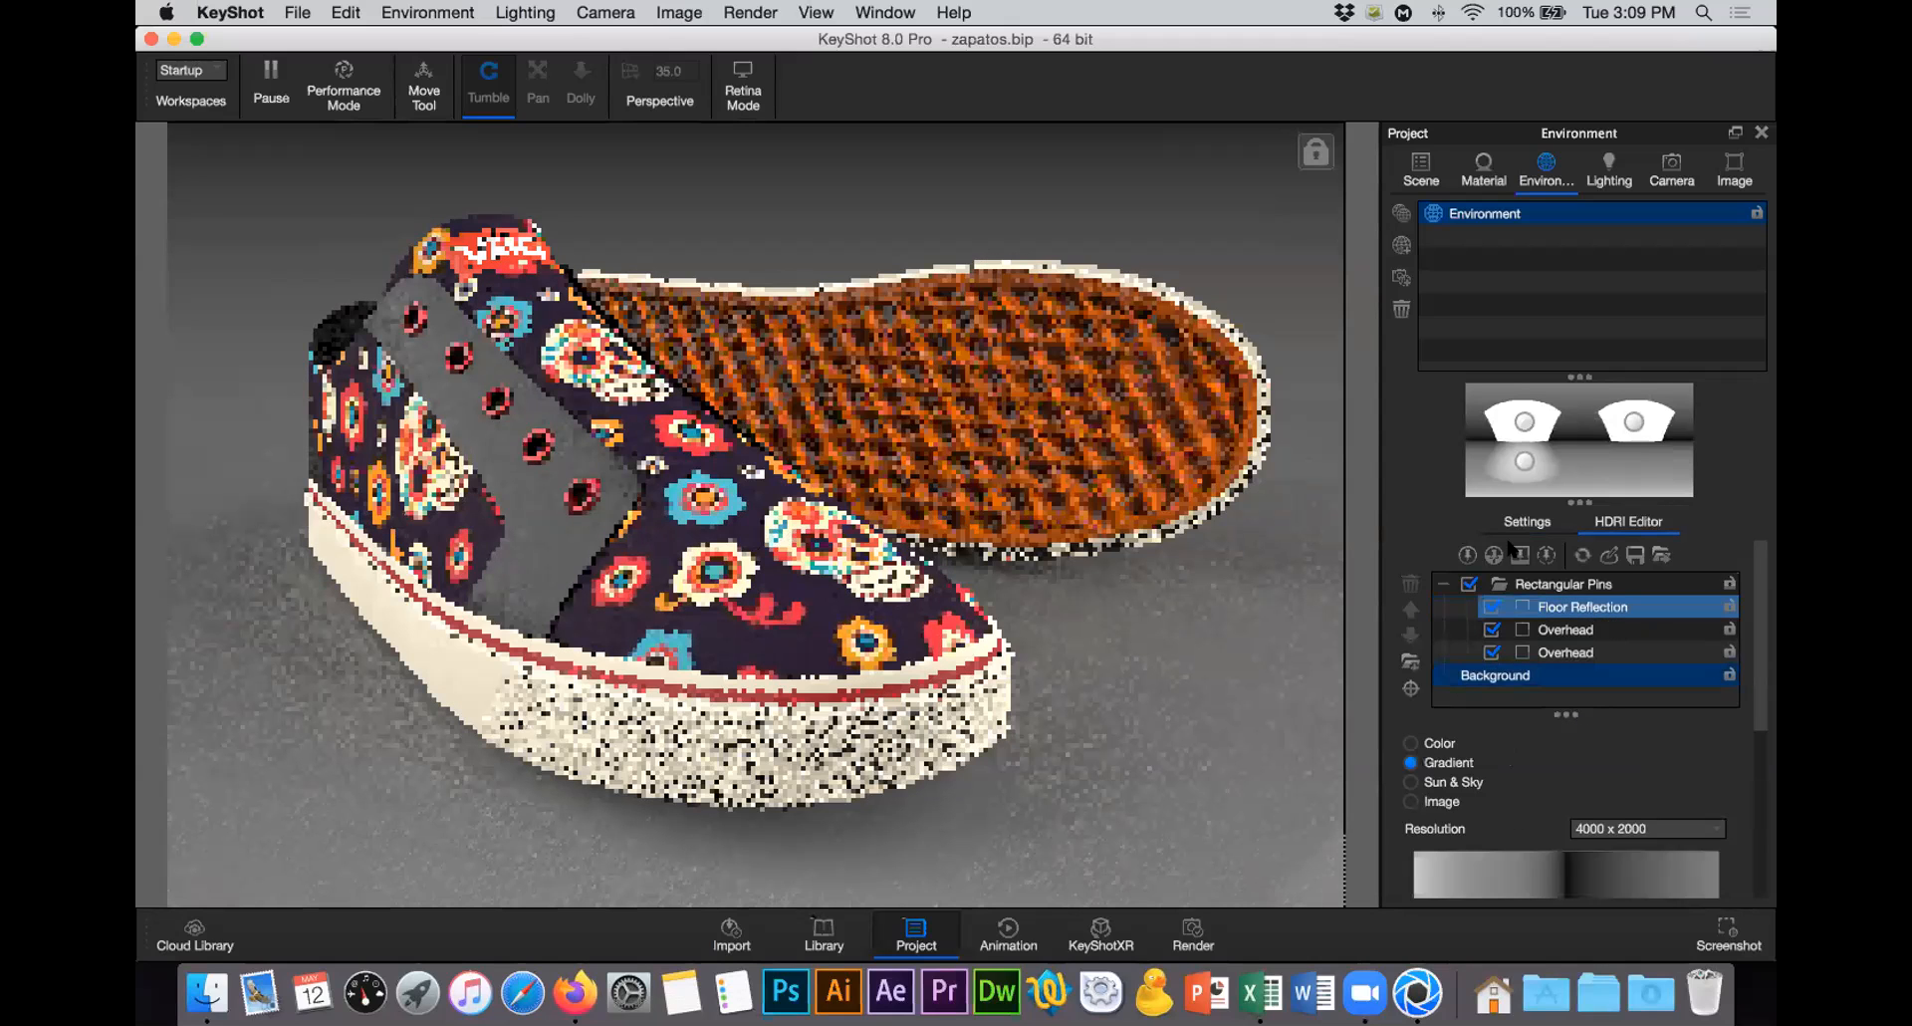
click(1520, 464)
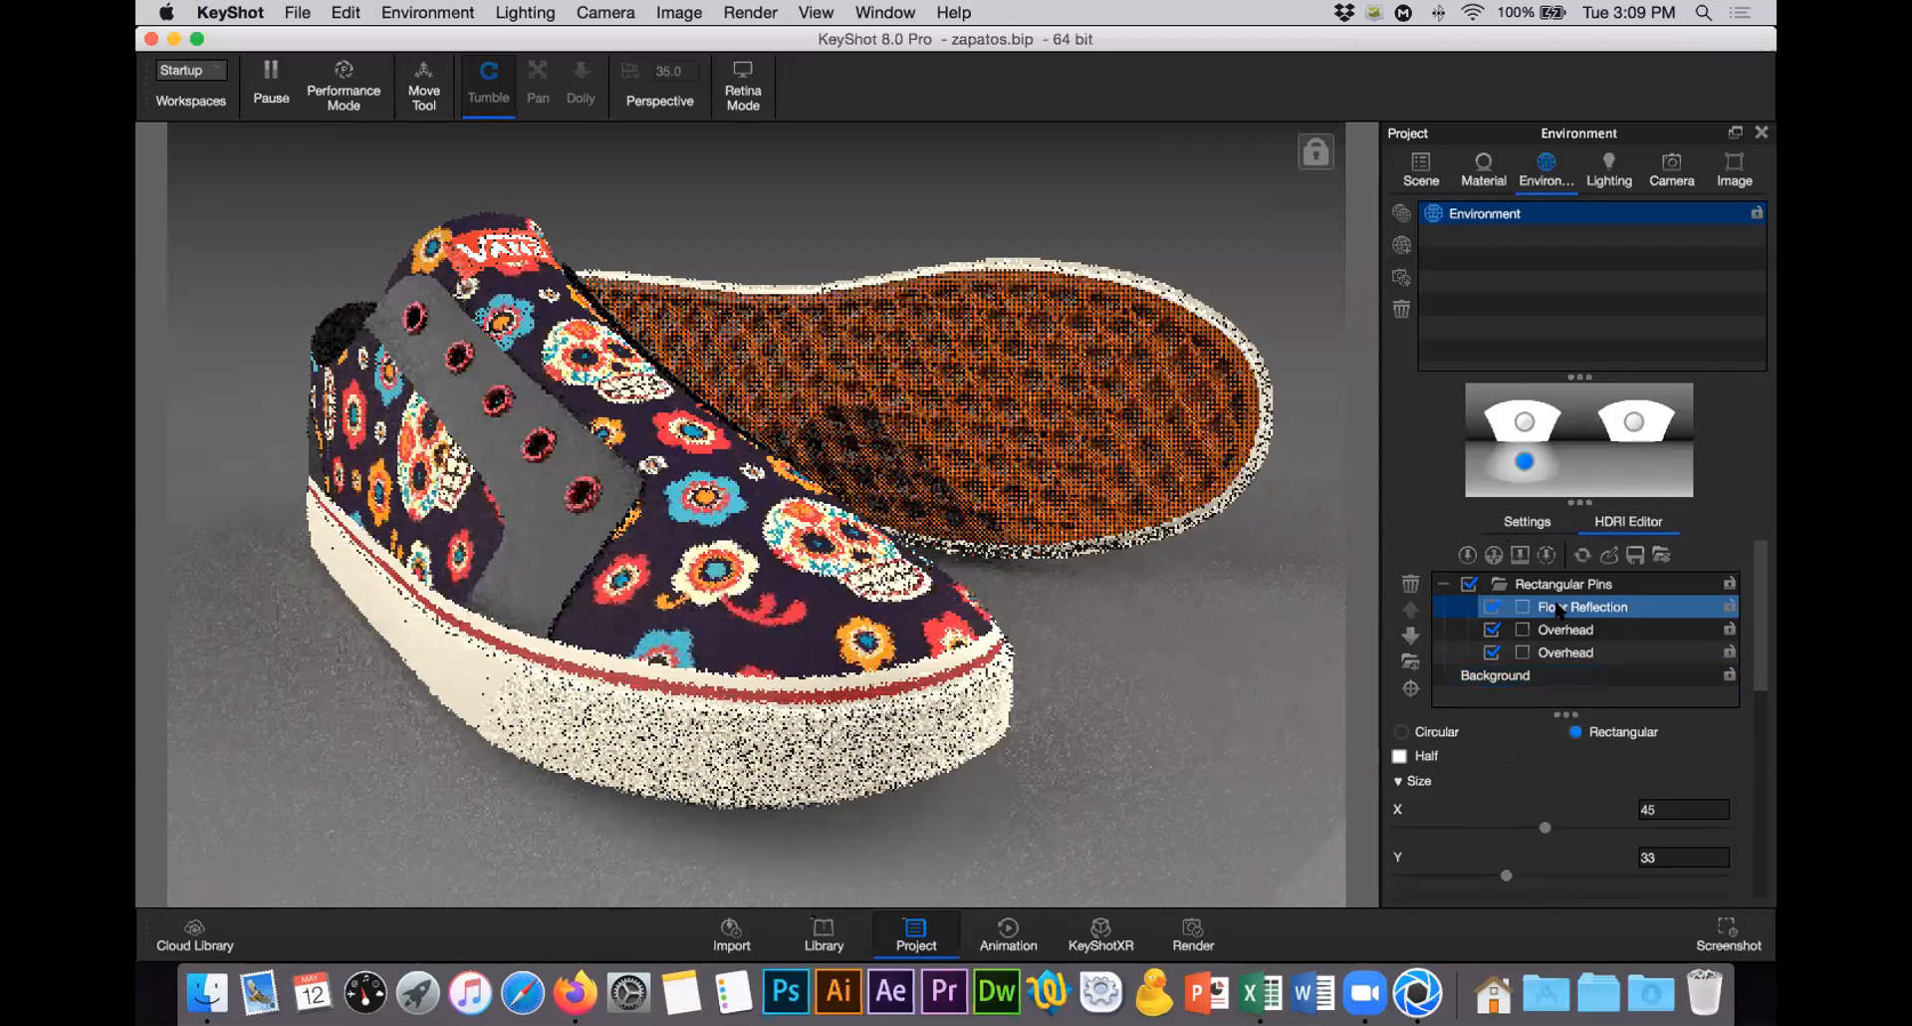
click(1410, 584)
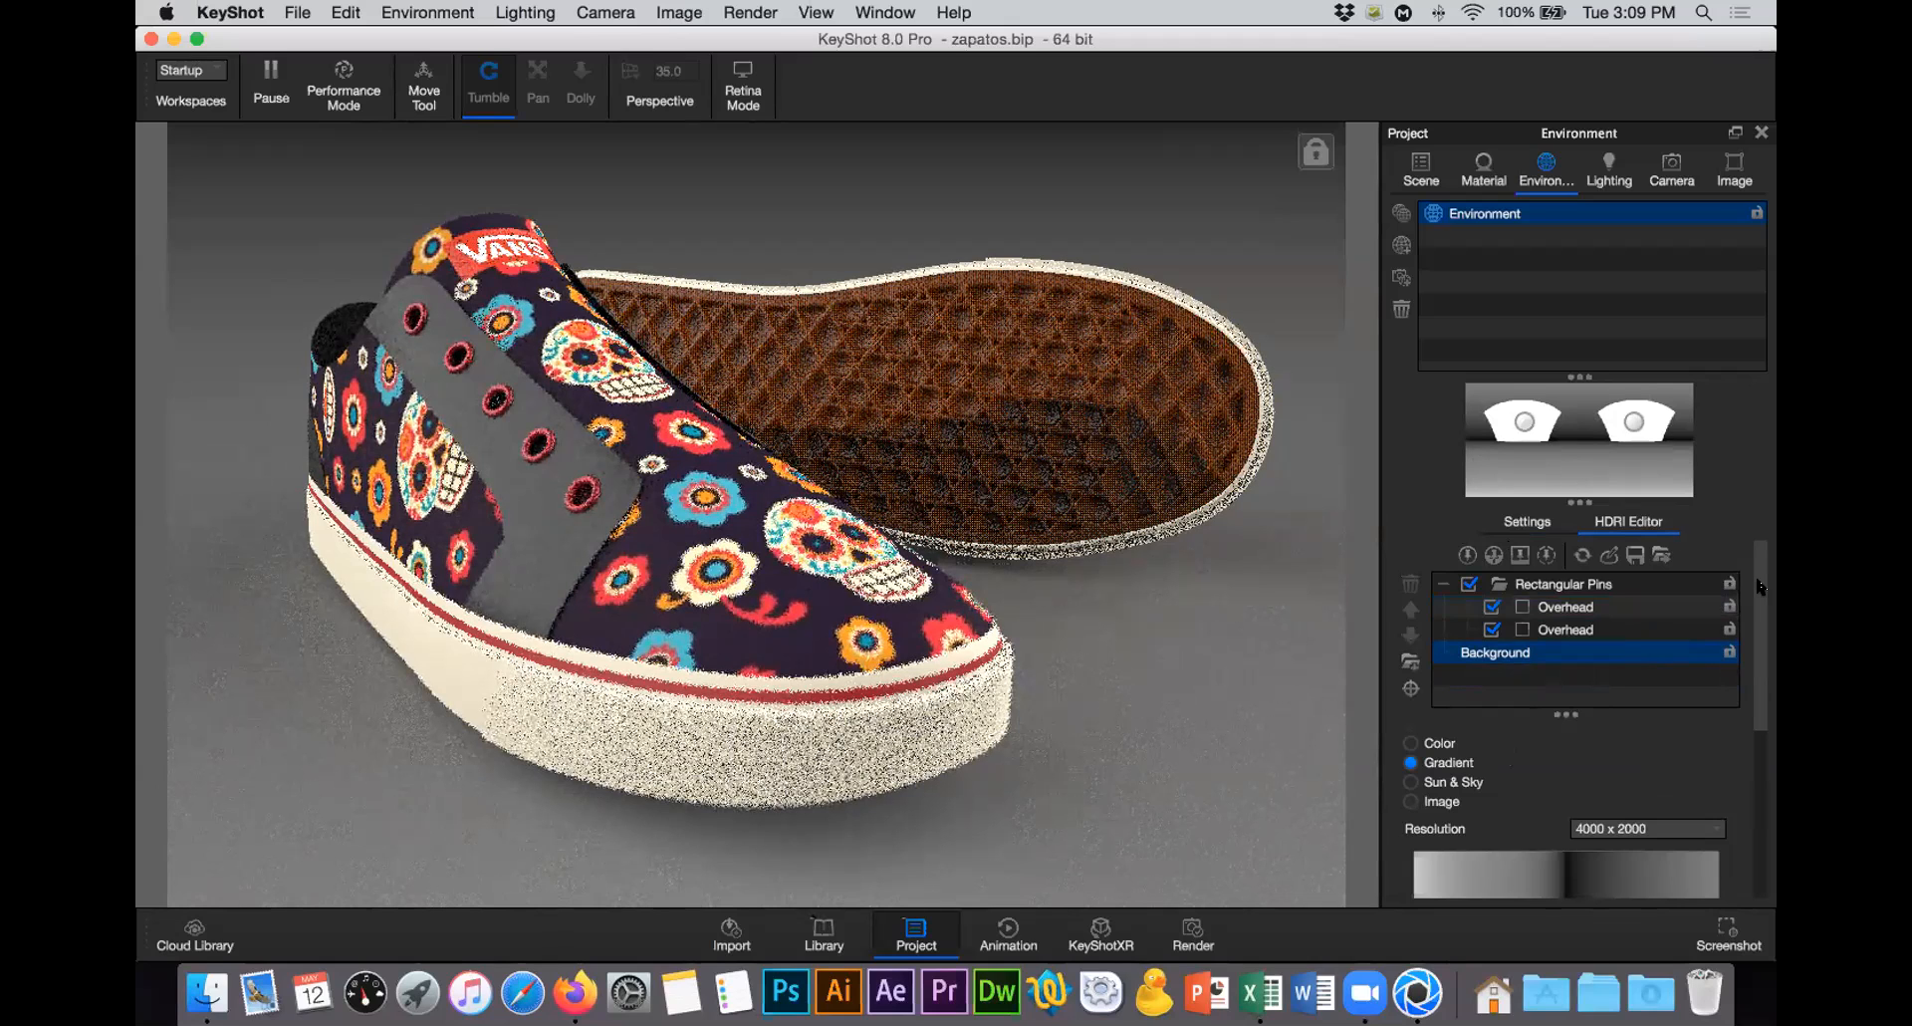
Step: Set the environment background gradient's 90° latitude stop to purple #8036C8
scroll(1748, 755, down, 5)
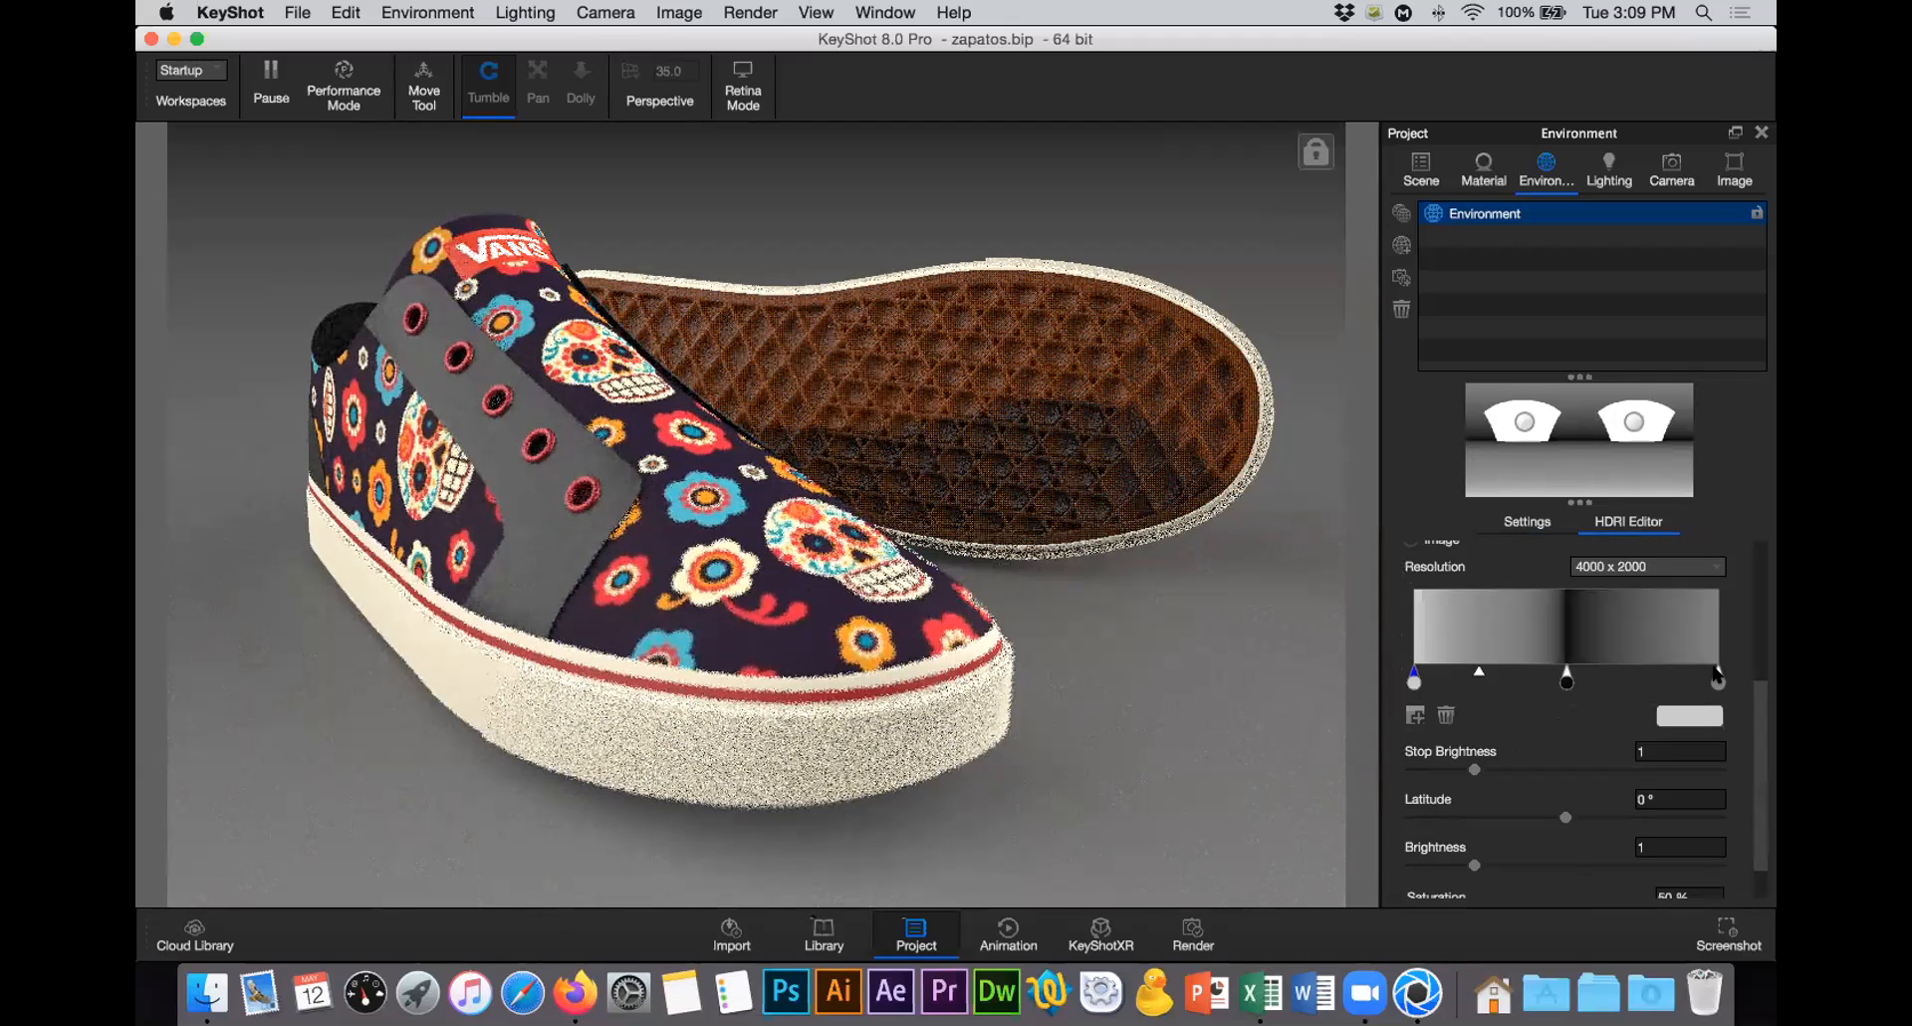
click(1715, 683)
click(1693, 715)
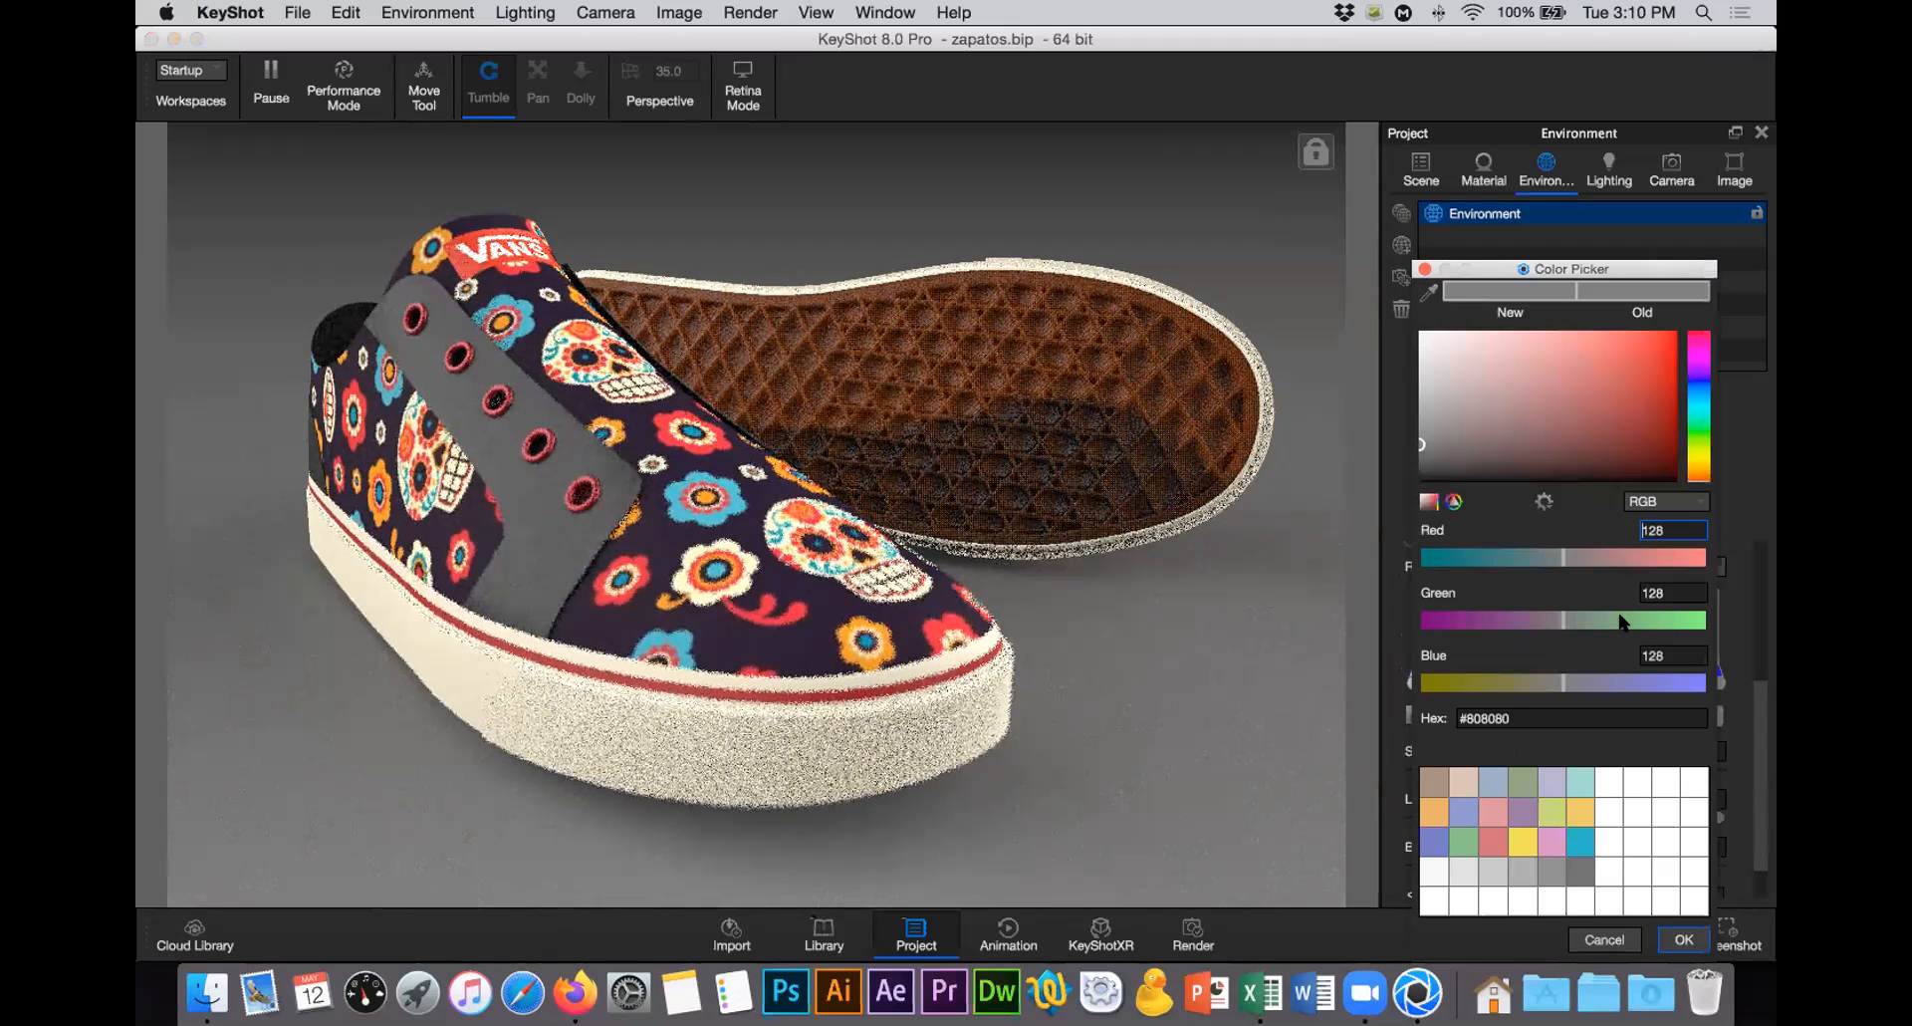
click(1643, 683)
click(1482, 623)
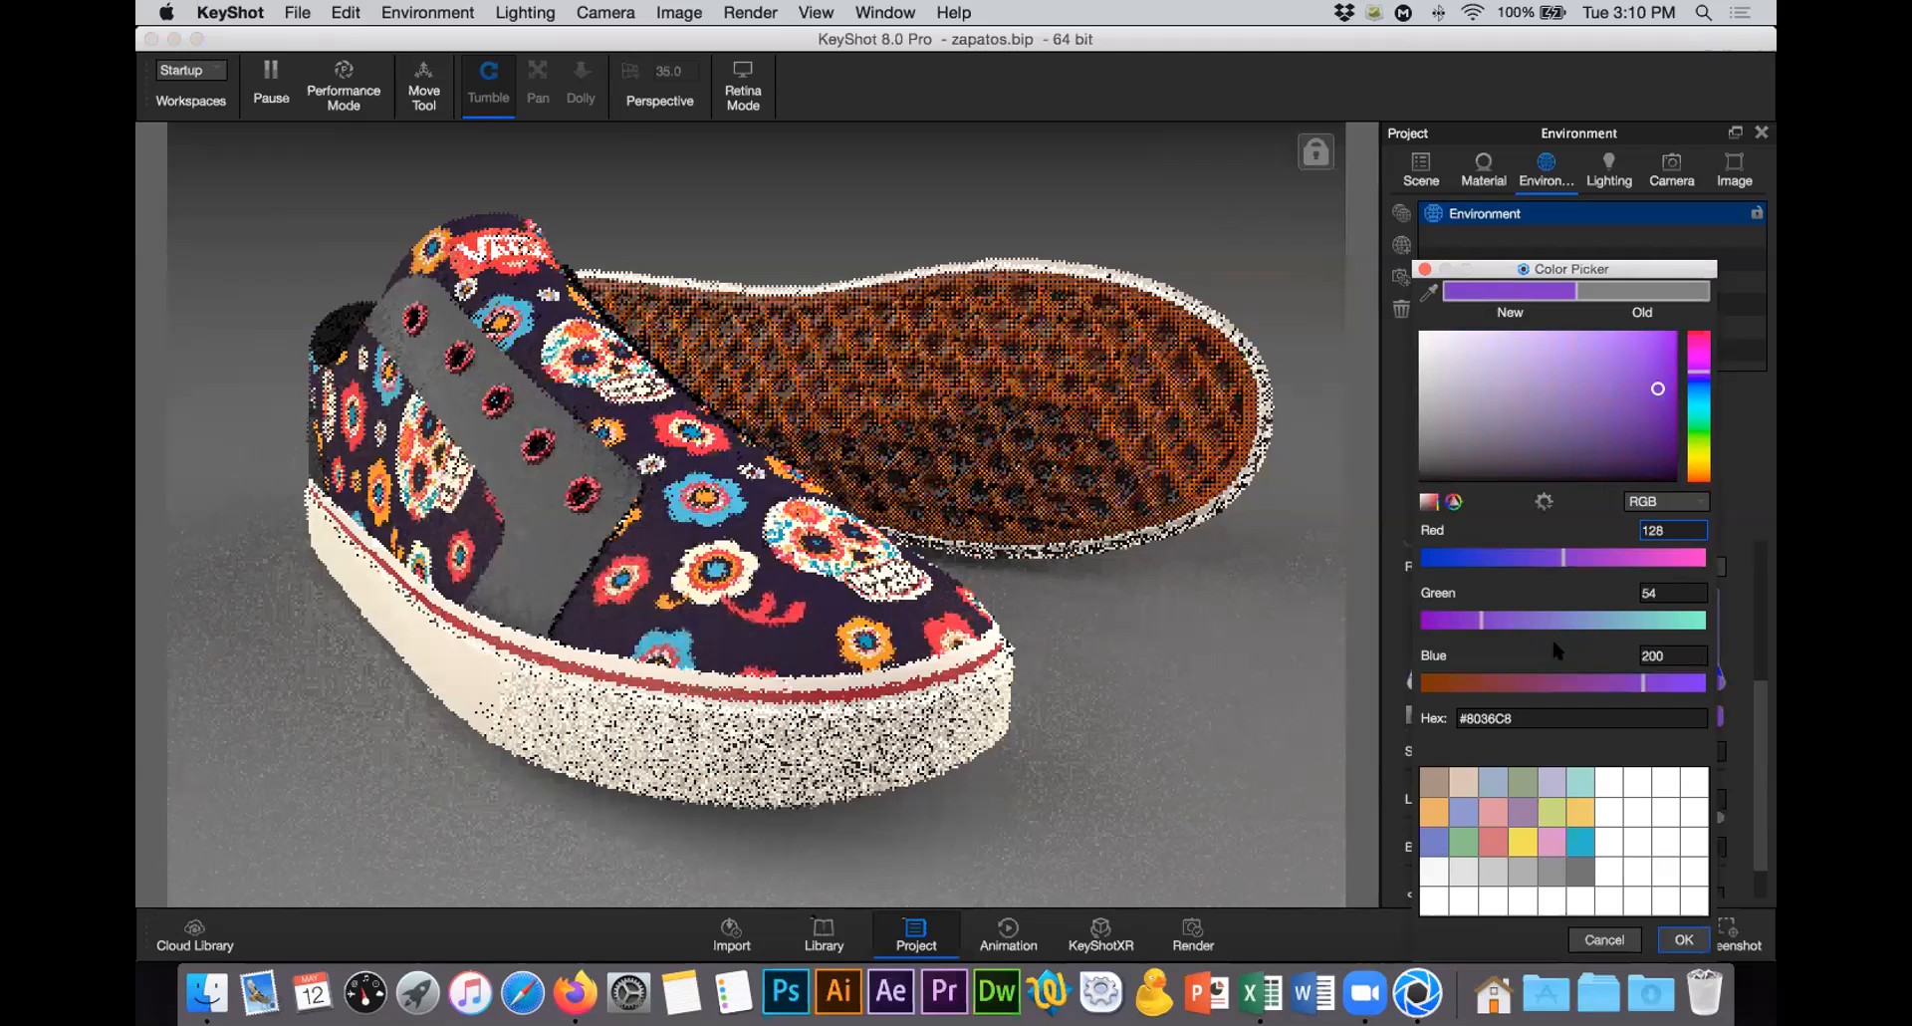
click(1683, 938)
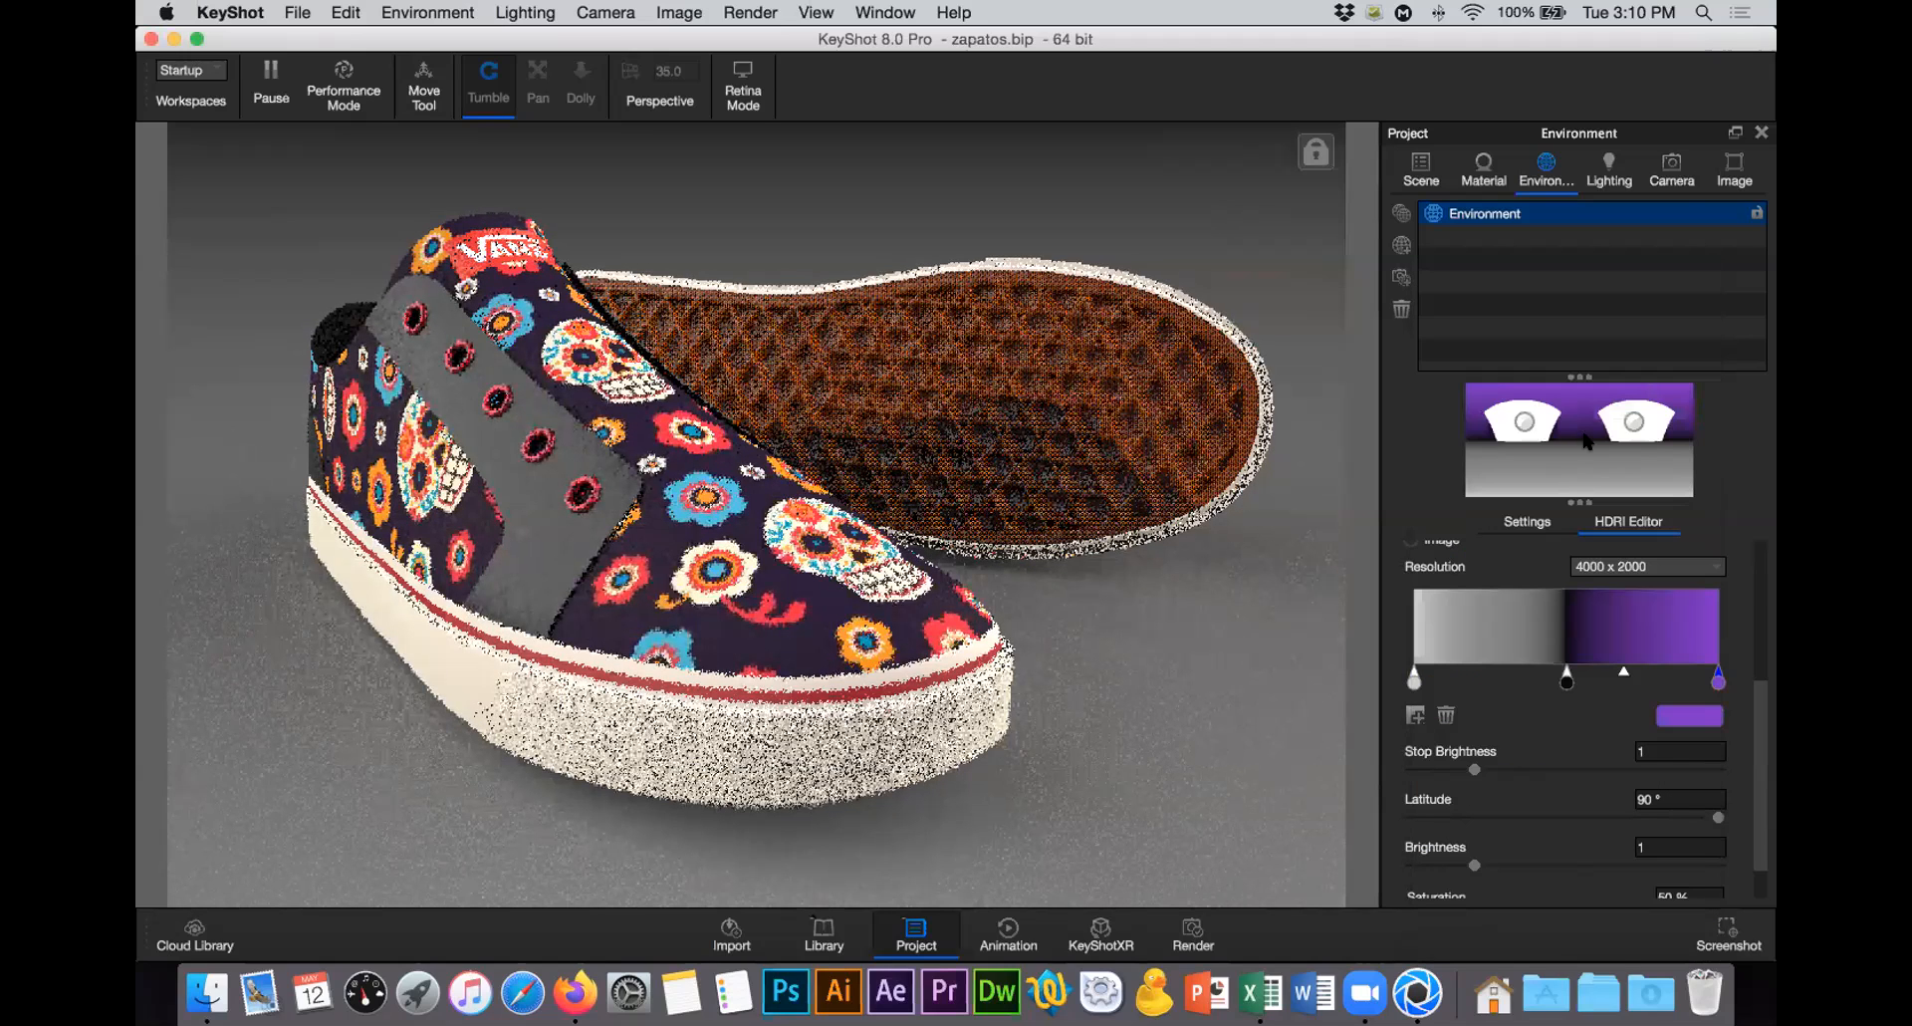
Step: Recolour the background gradient's middle stop at 0° latitude to green #08B236
click(1567, 677)
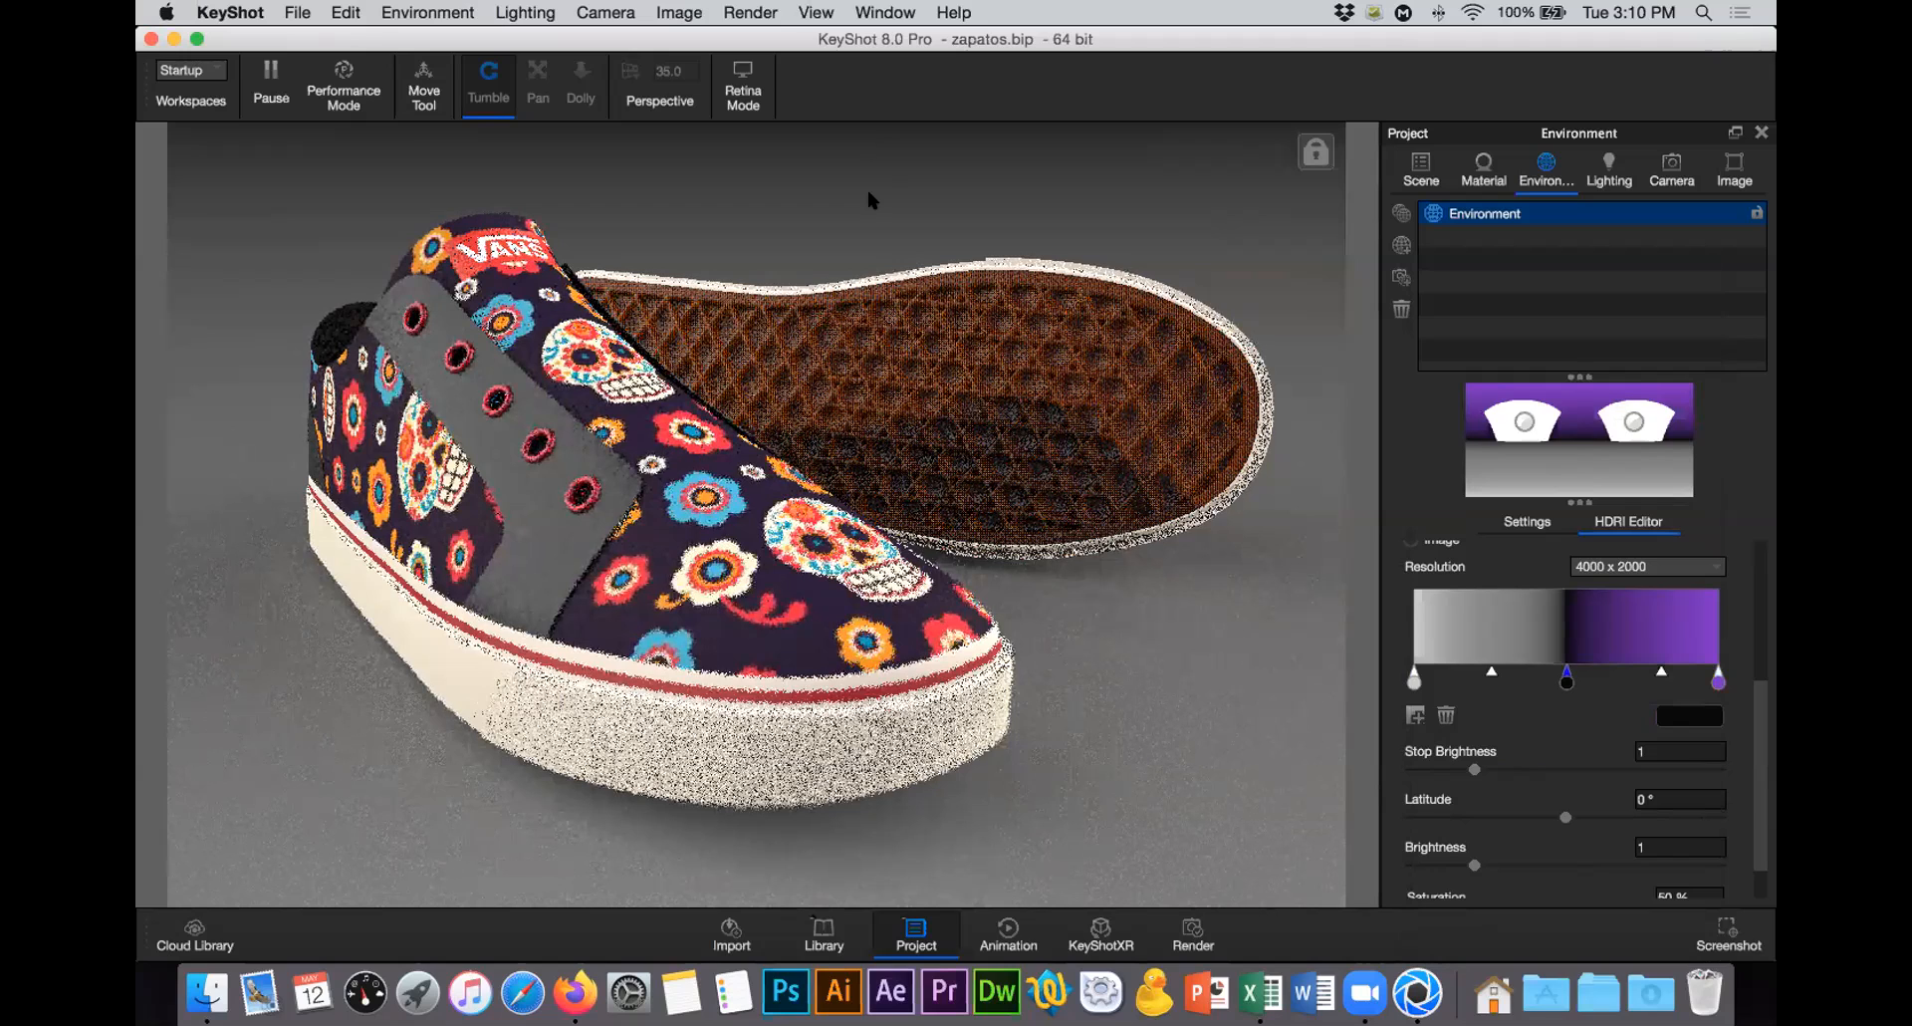
double_click(1566, 680)
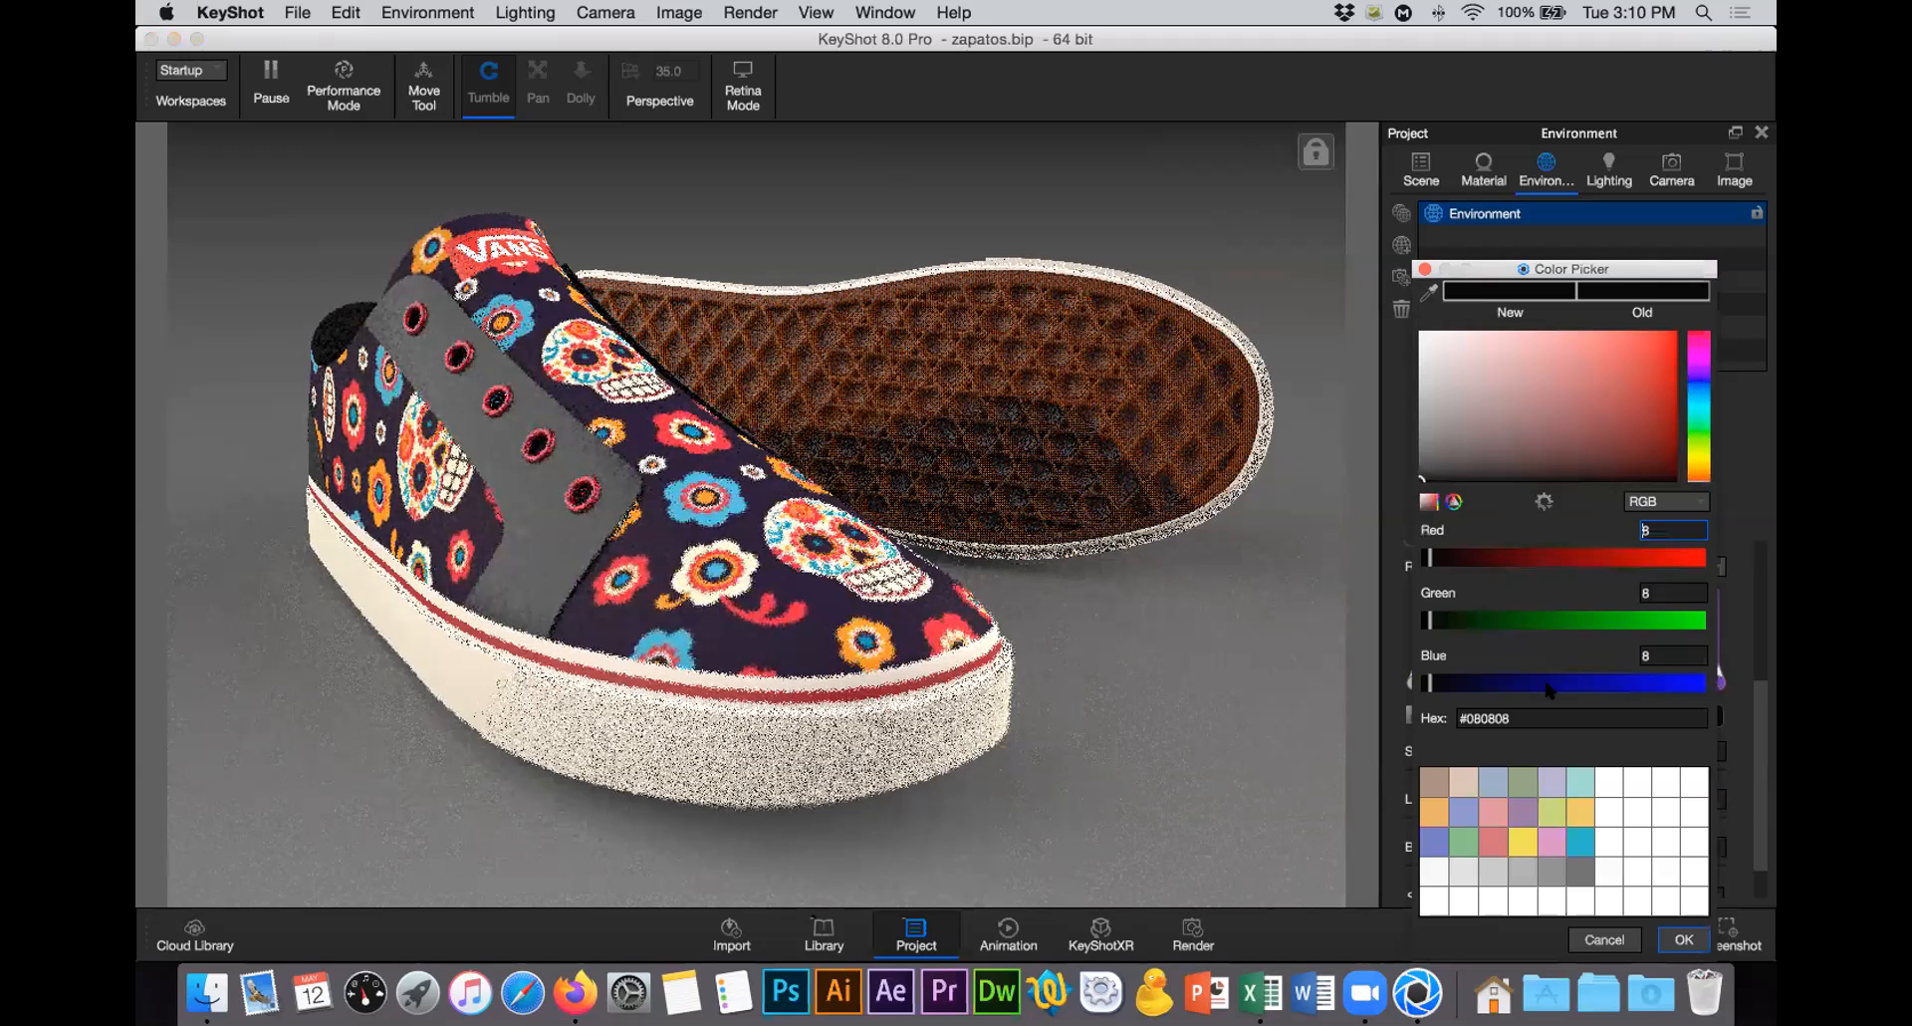
click(1549, 684)
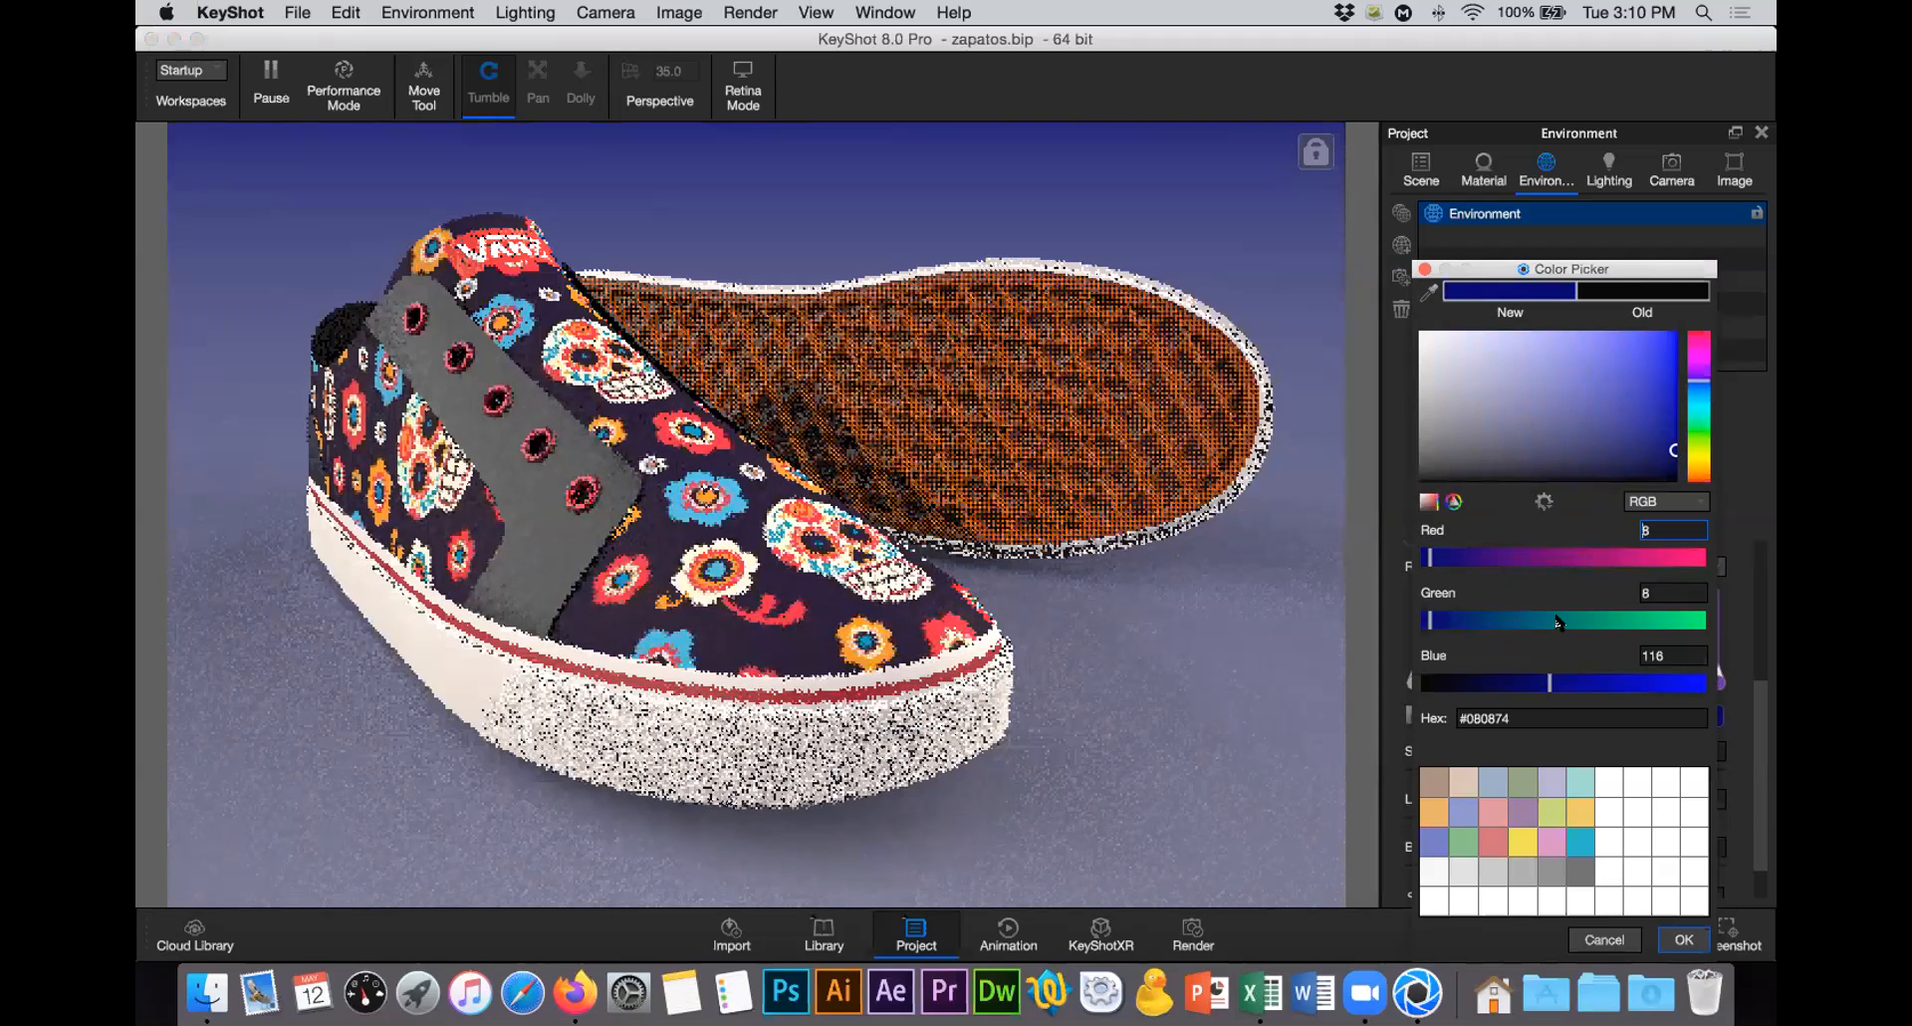
click(1558, 620)
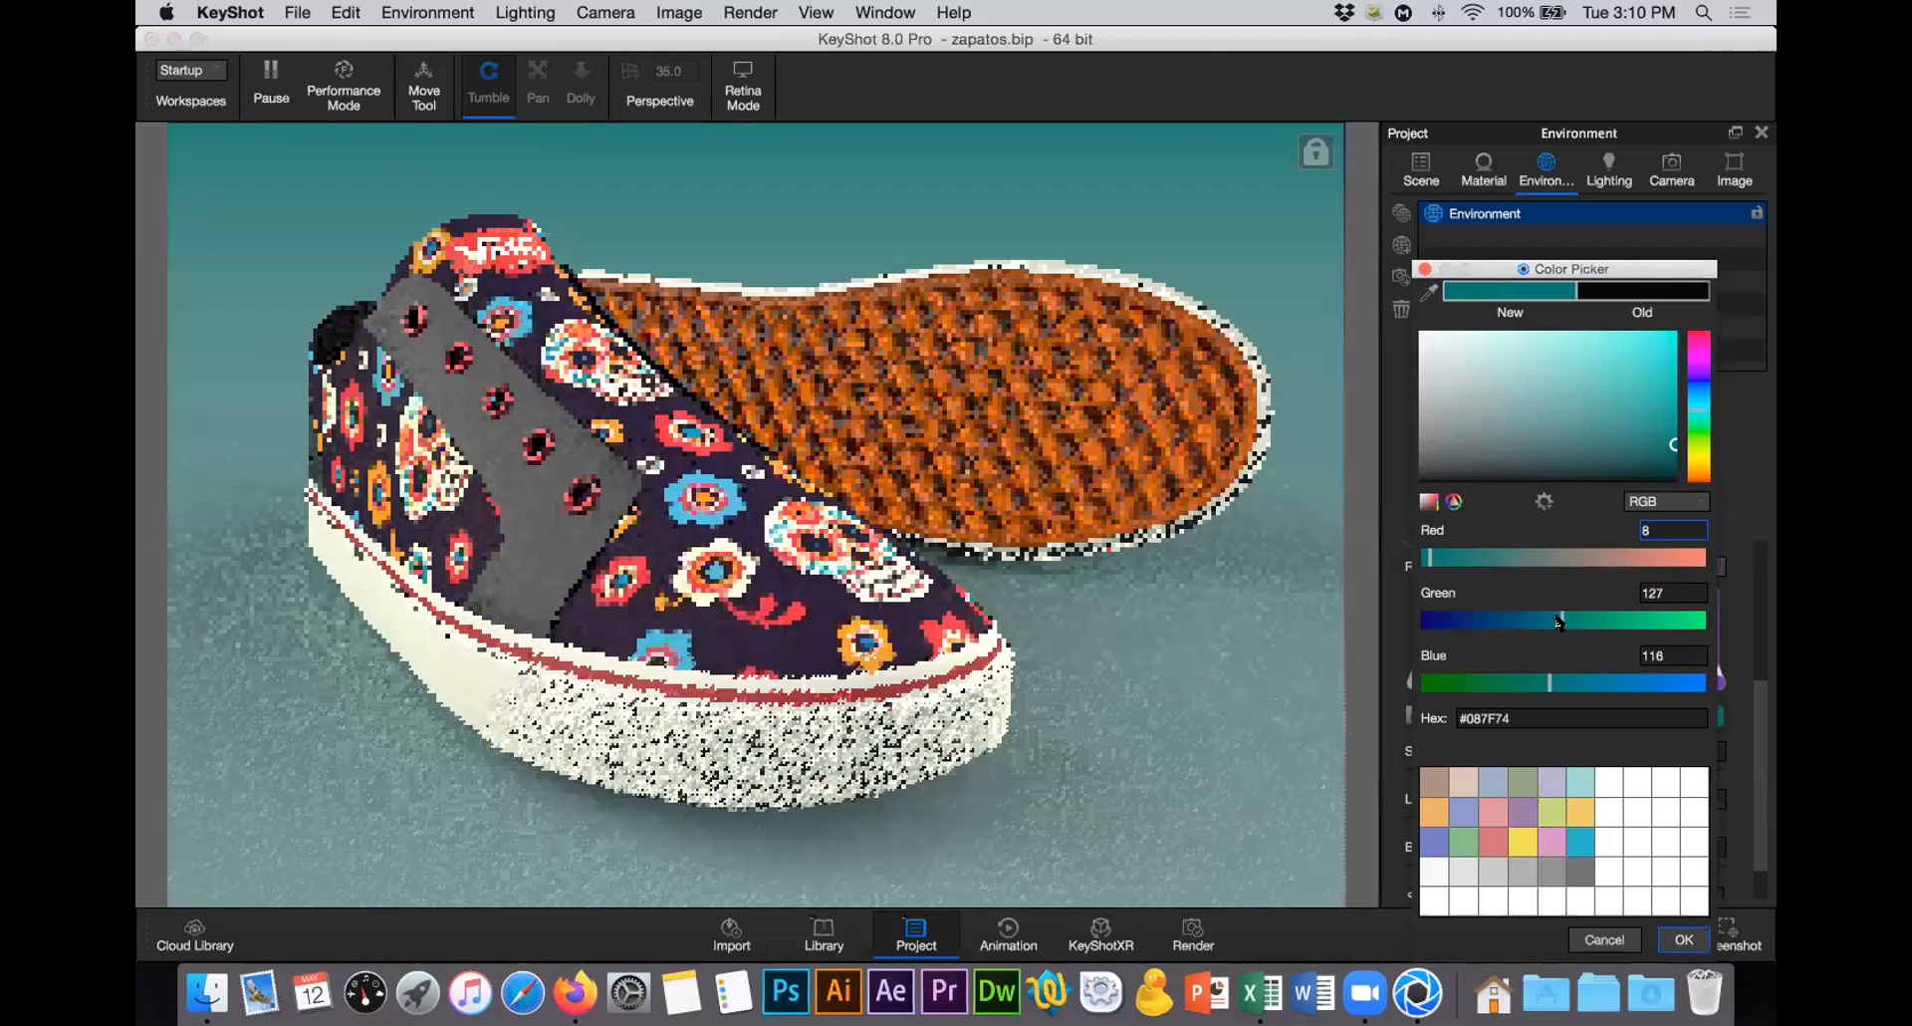
click(1619, 621)
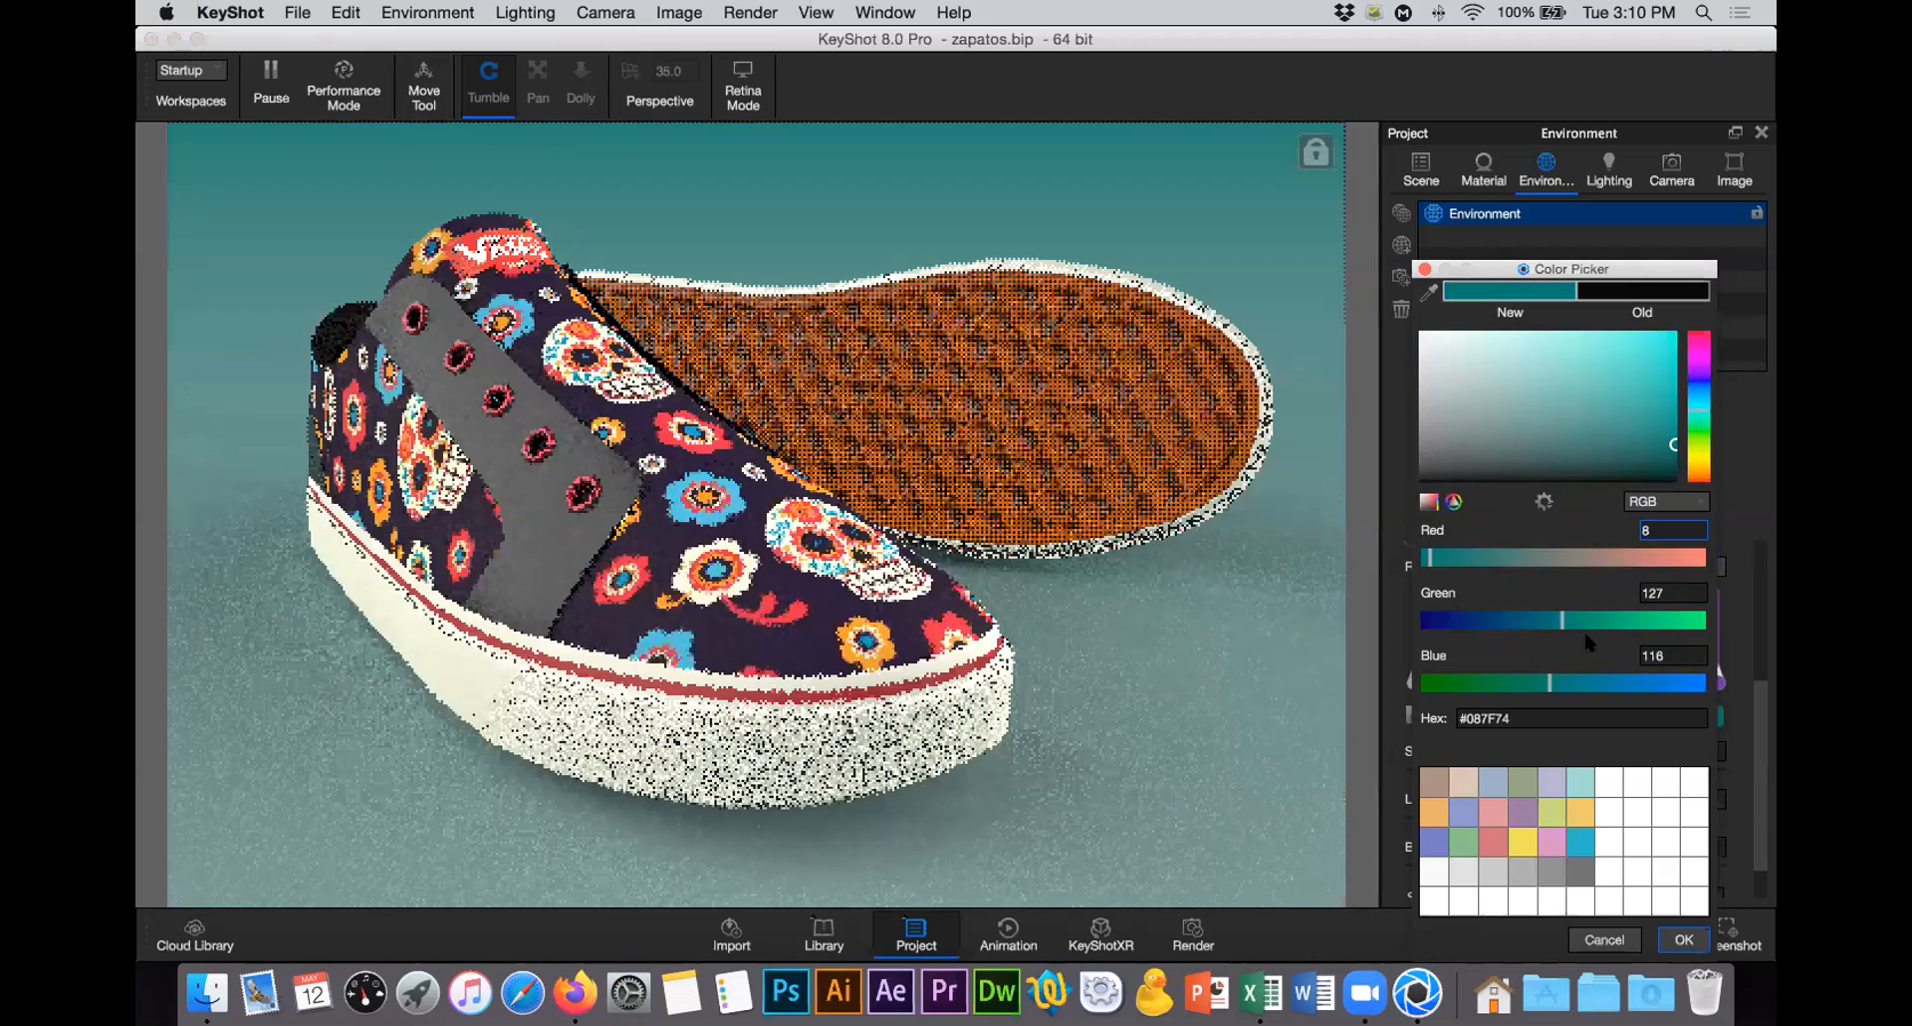
click(1480, 684)
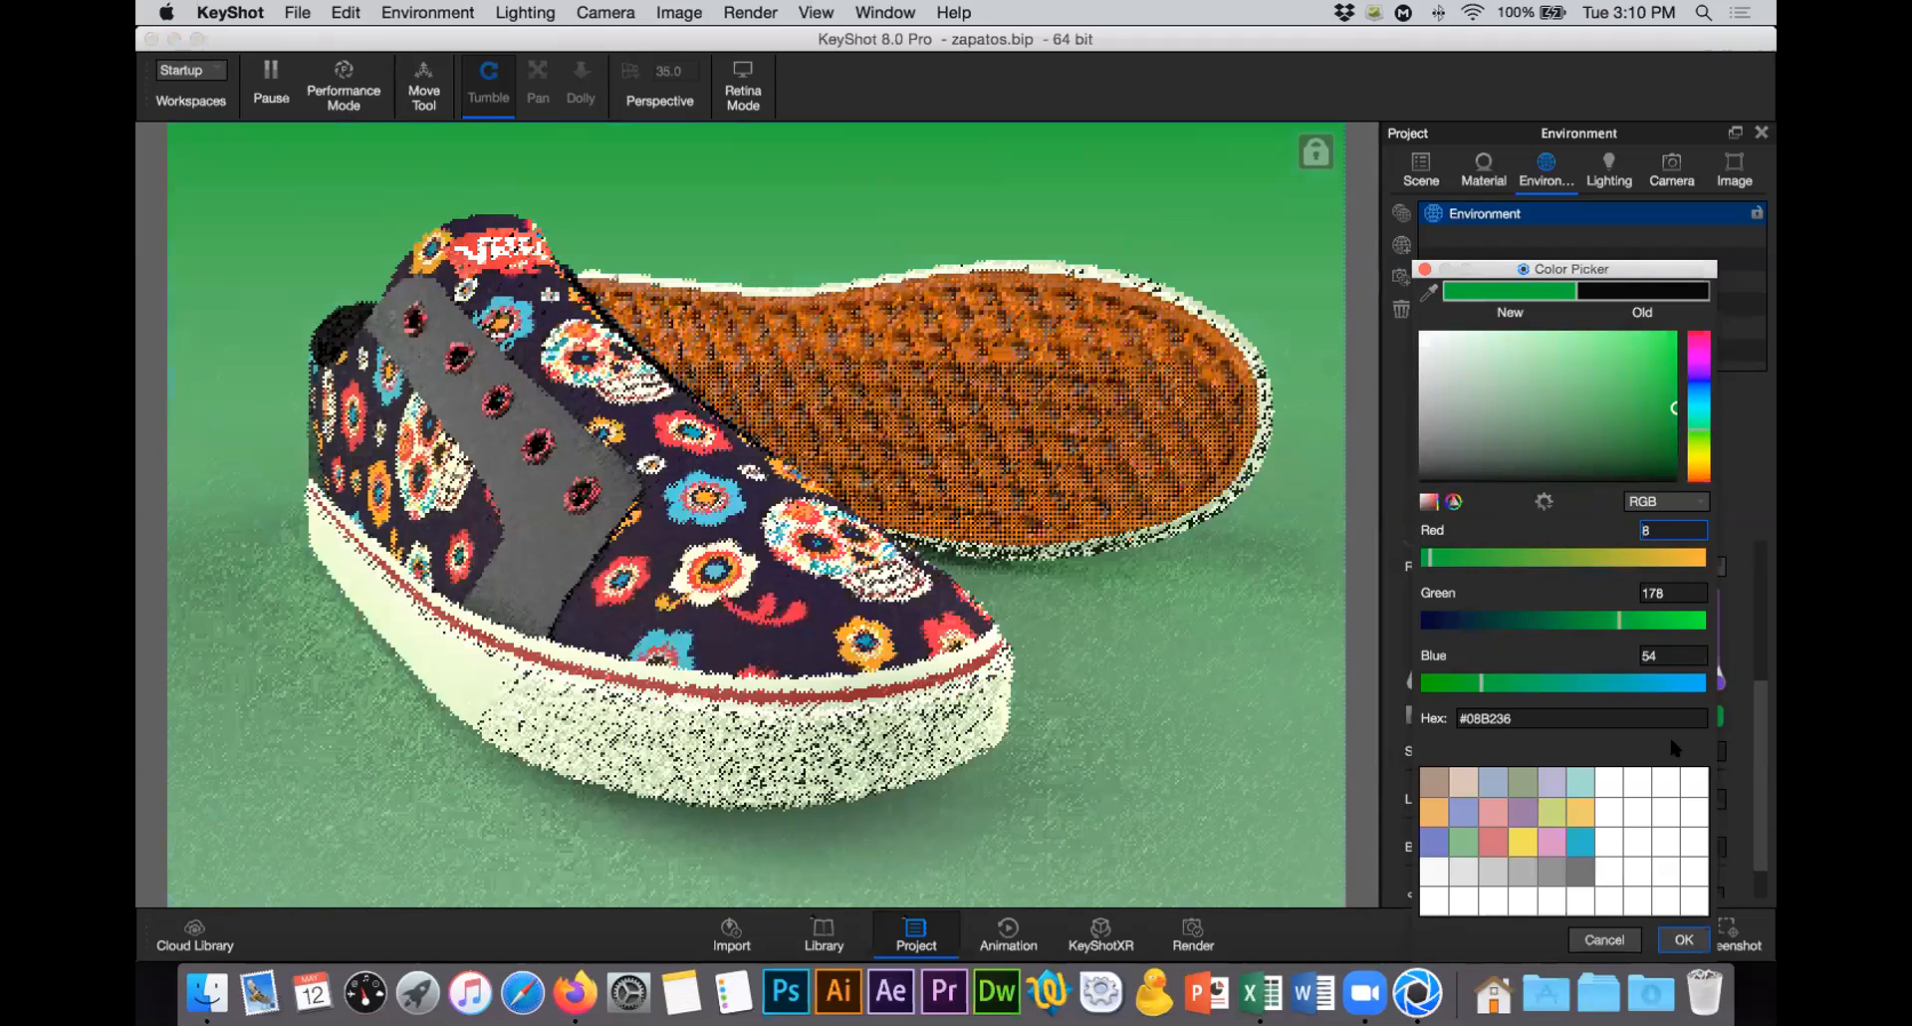
click(1681, 939)
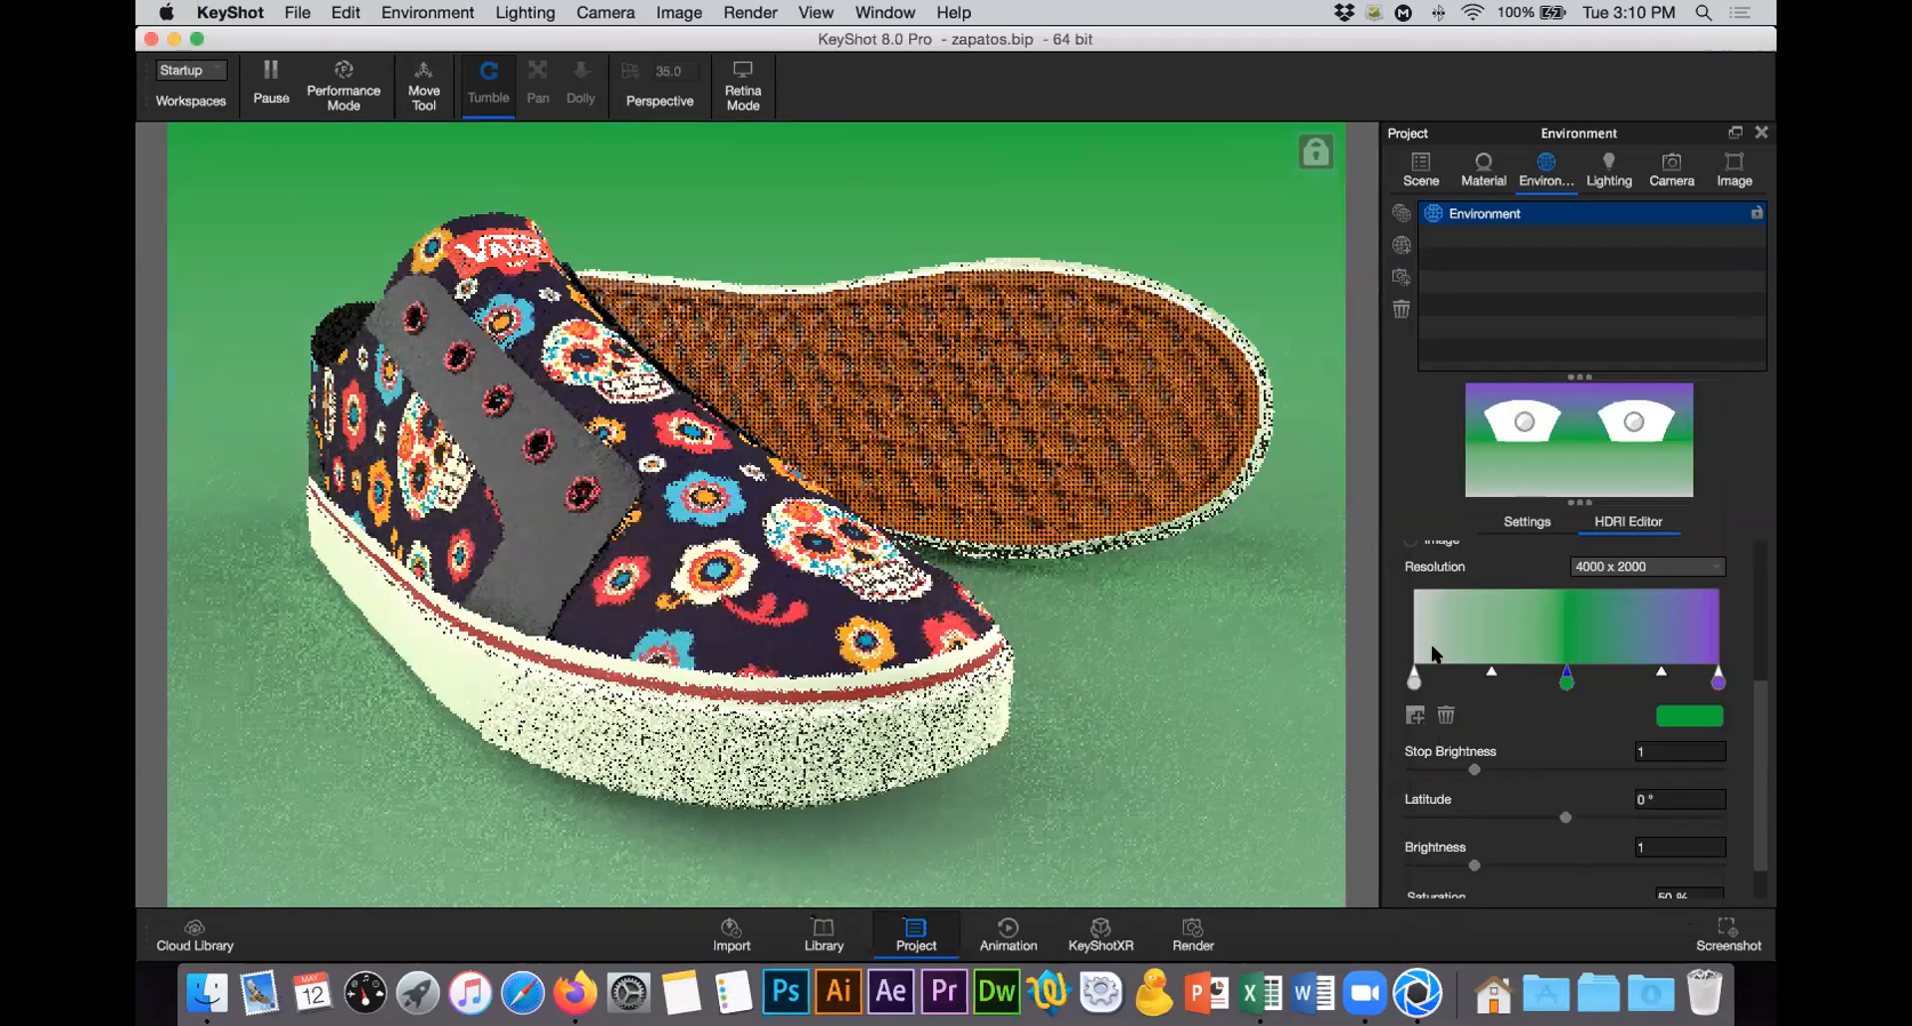
Step: Recolour the background gradient's -90° latitude stop to yellow #D9E300
double_click(1414, 680)
click(1560, 811)
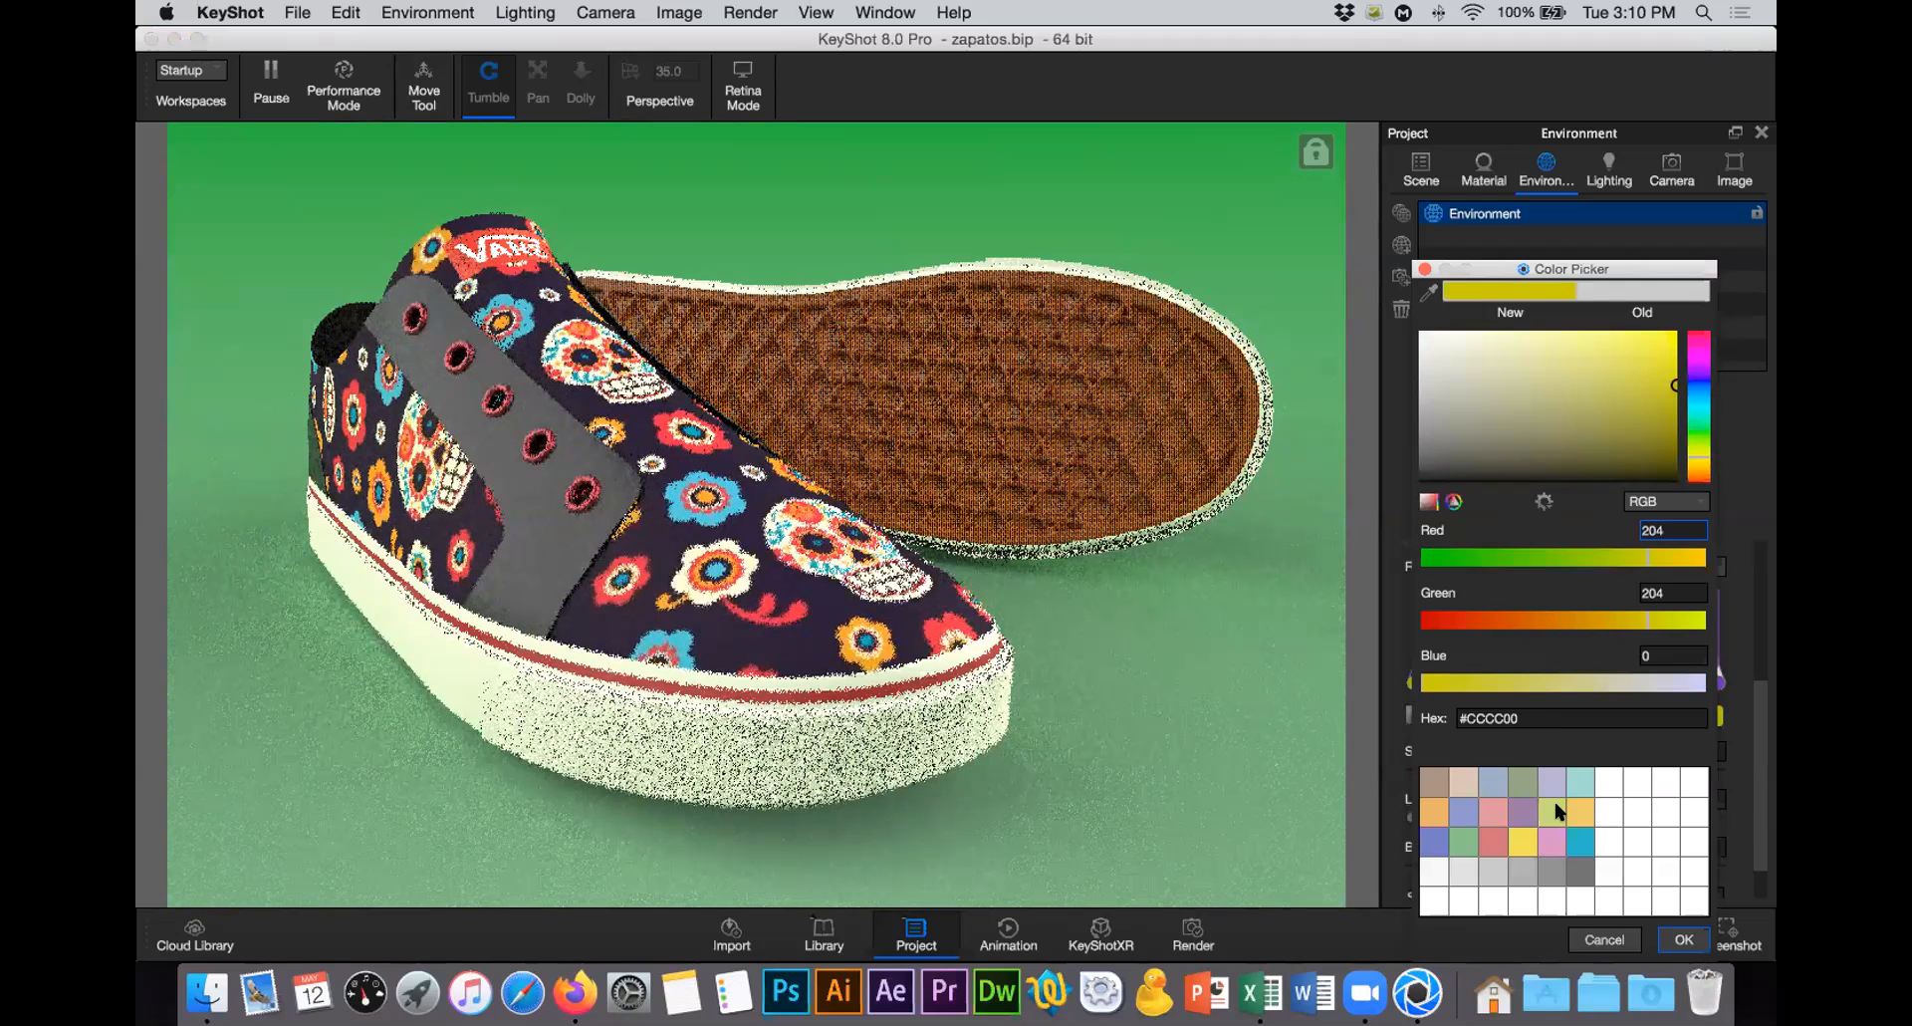
click(1673, 619)
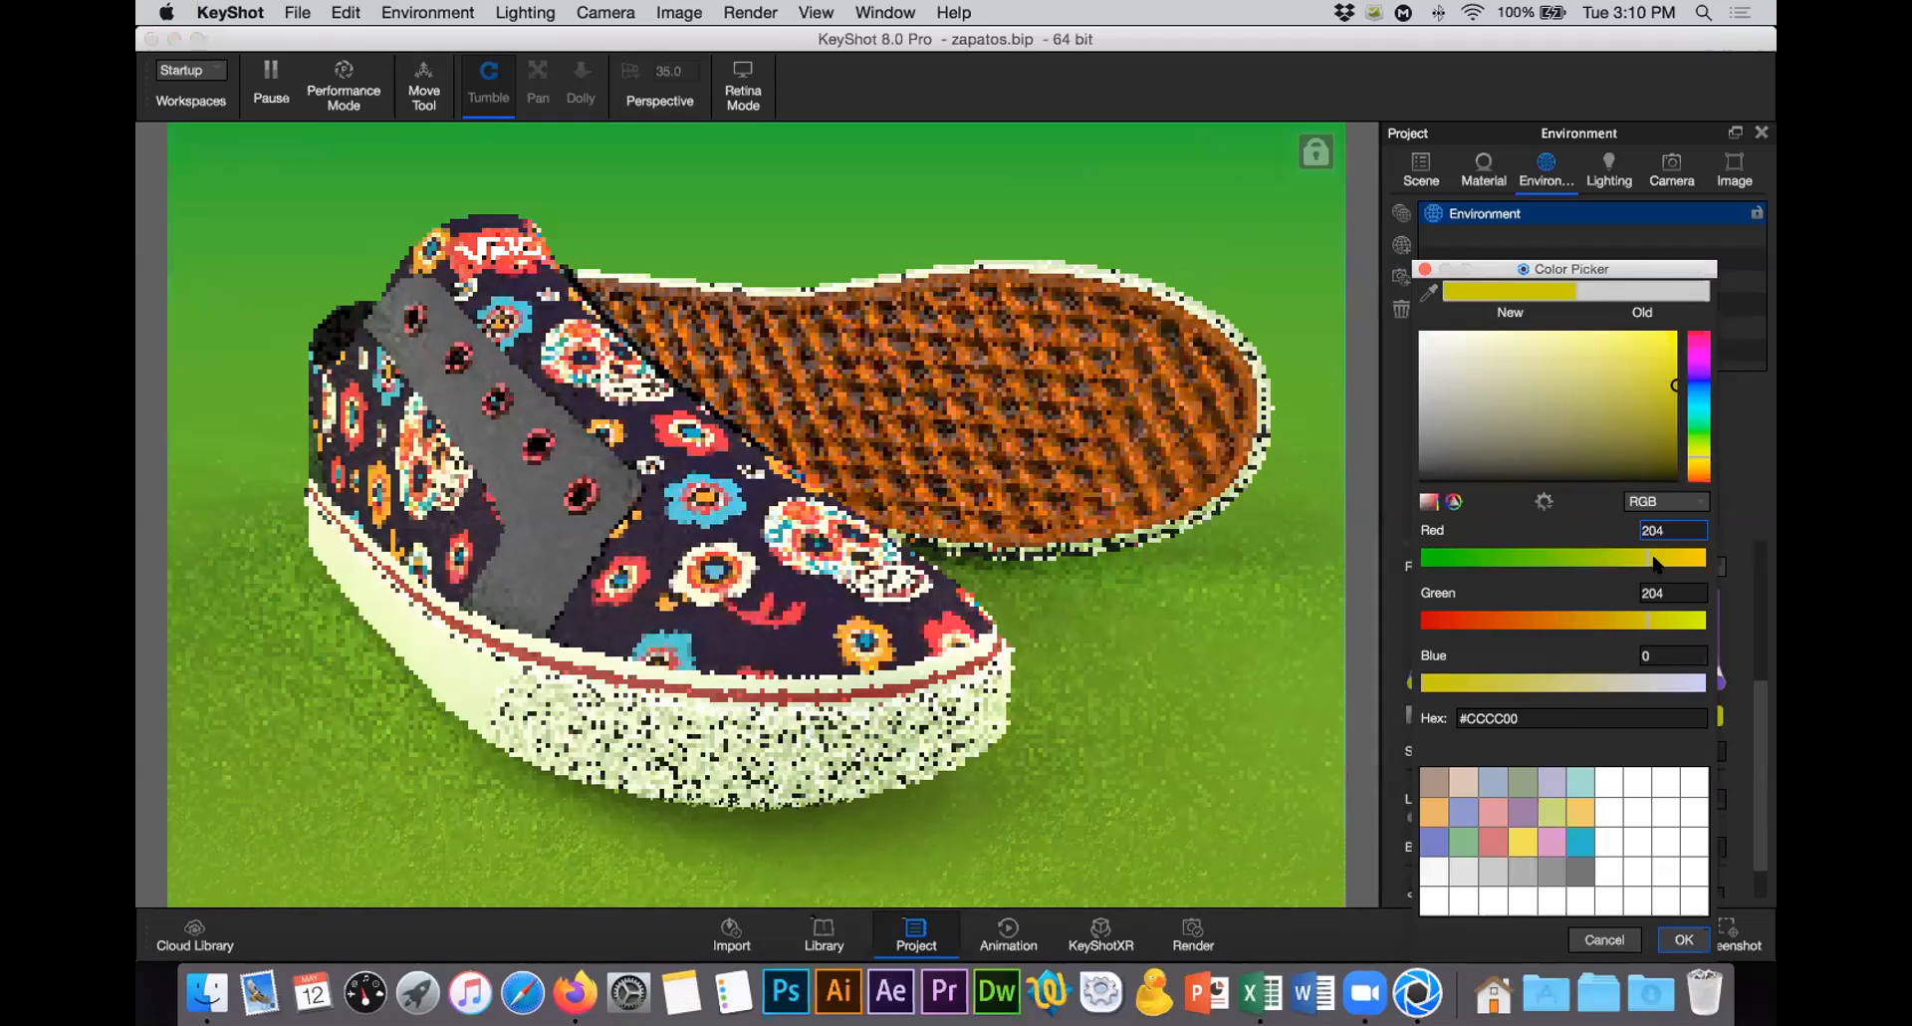
click(1661, 556)
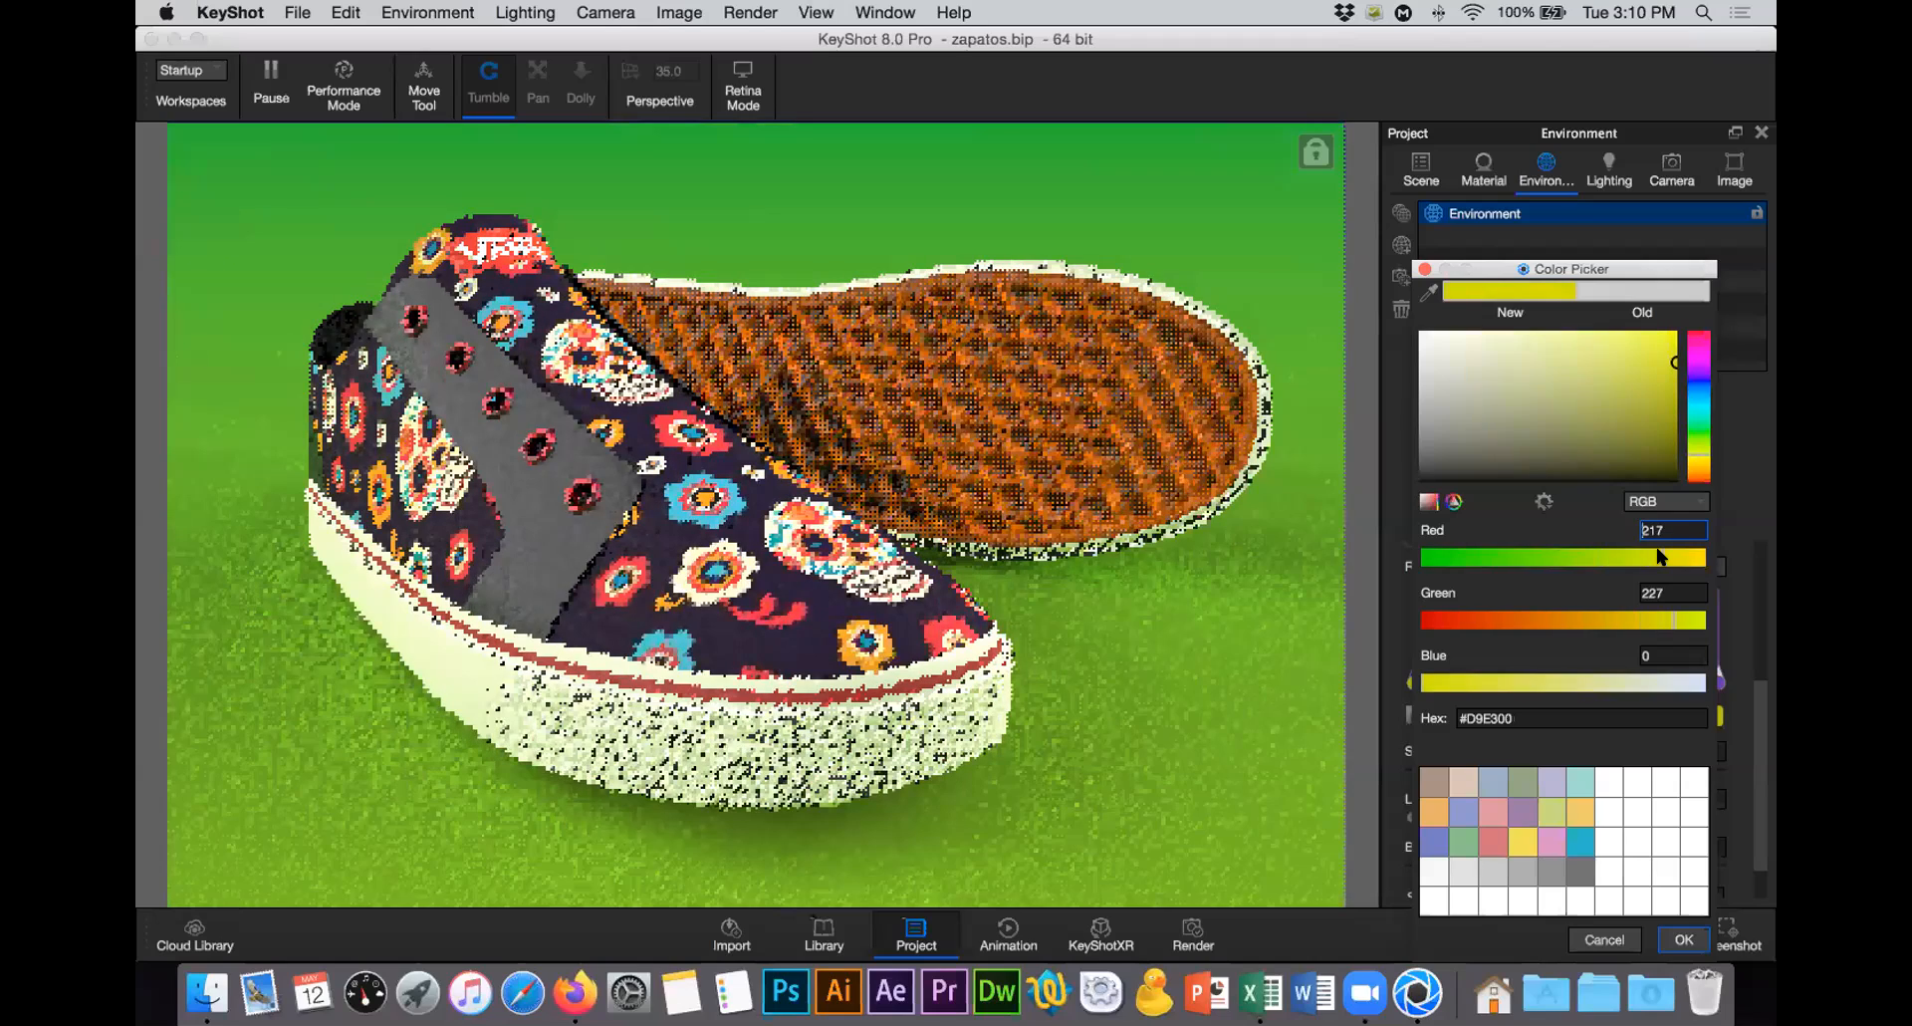
click(1681, 938)
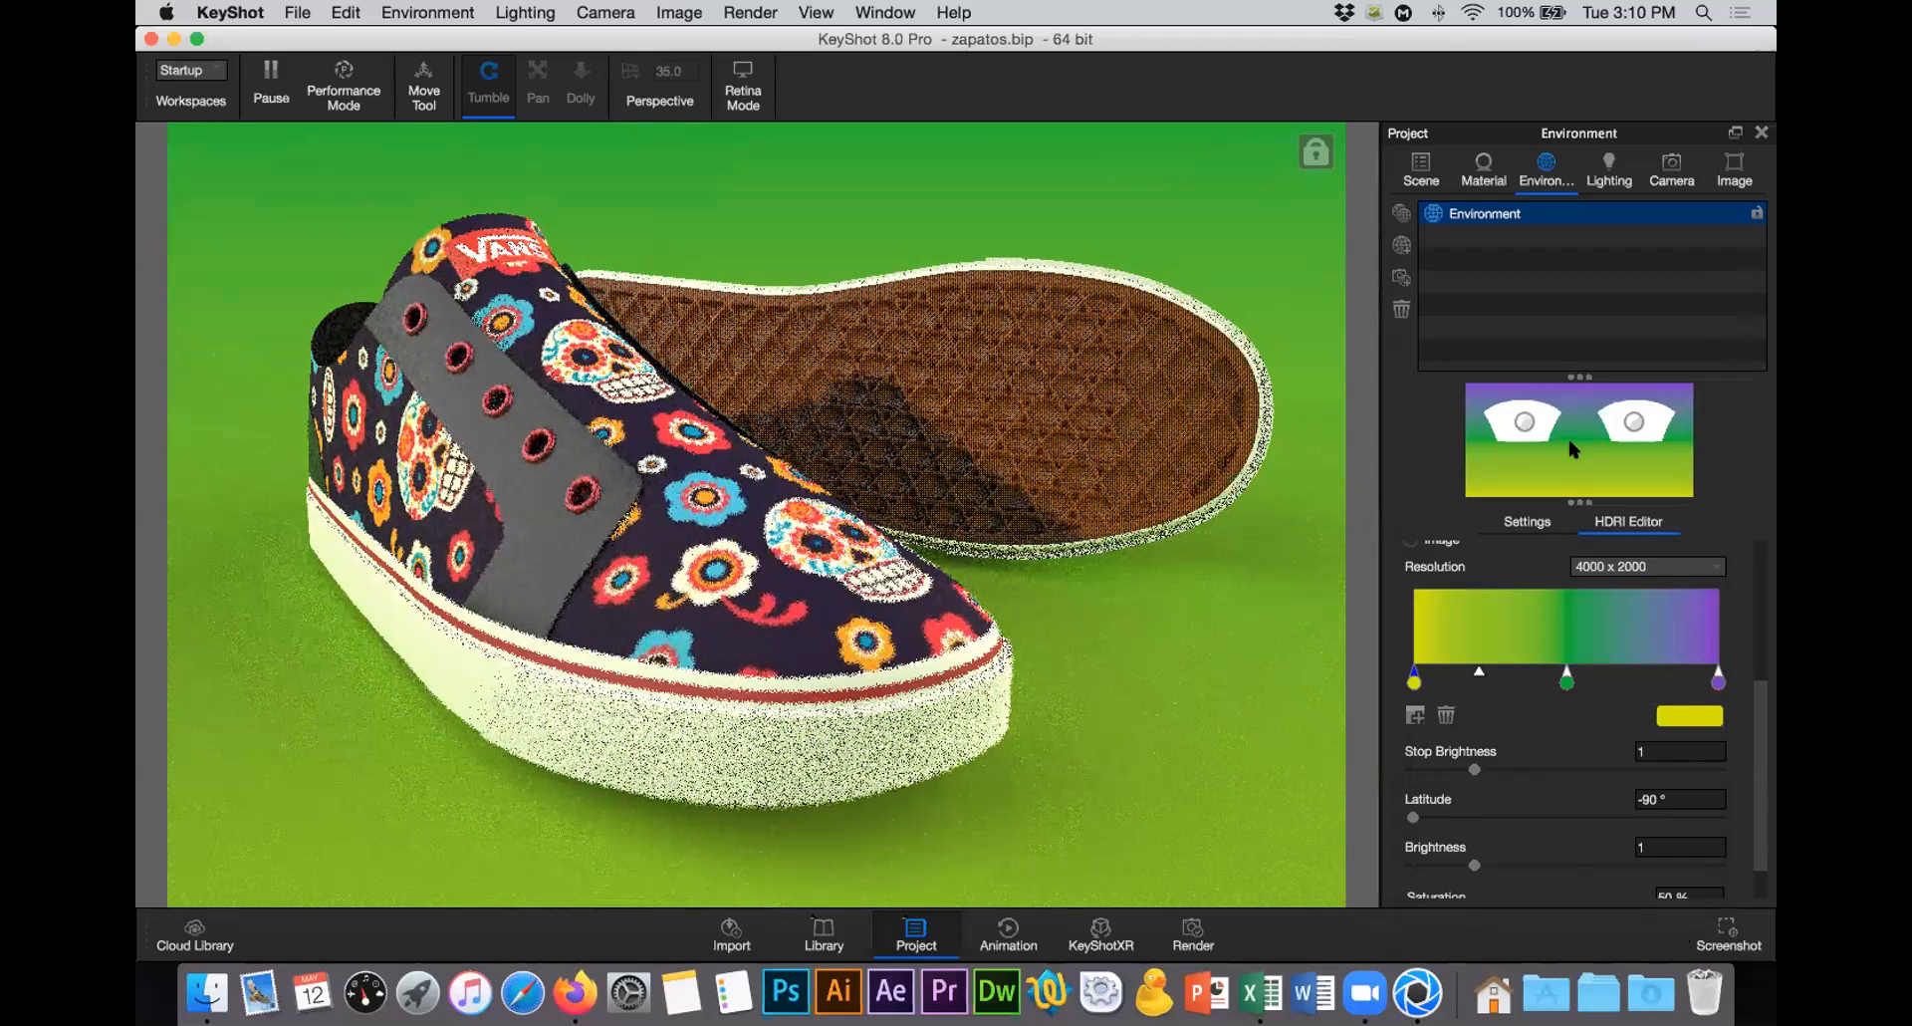
Step: Try several positions for the left Overhead pin on the HDRI, ending at about -43° azimuth and 43° elevation
click(1526, 420)
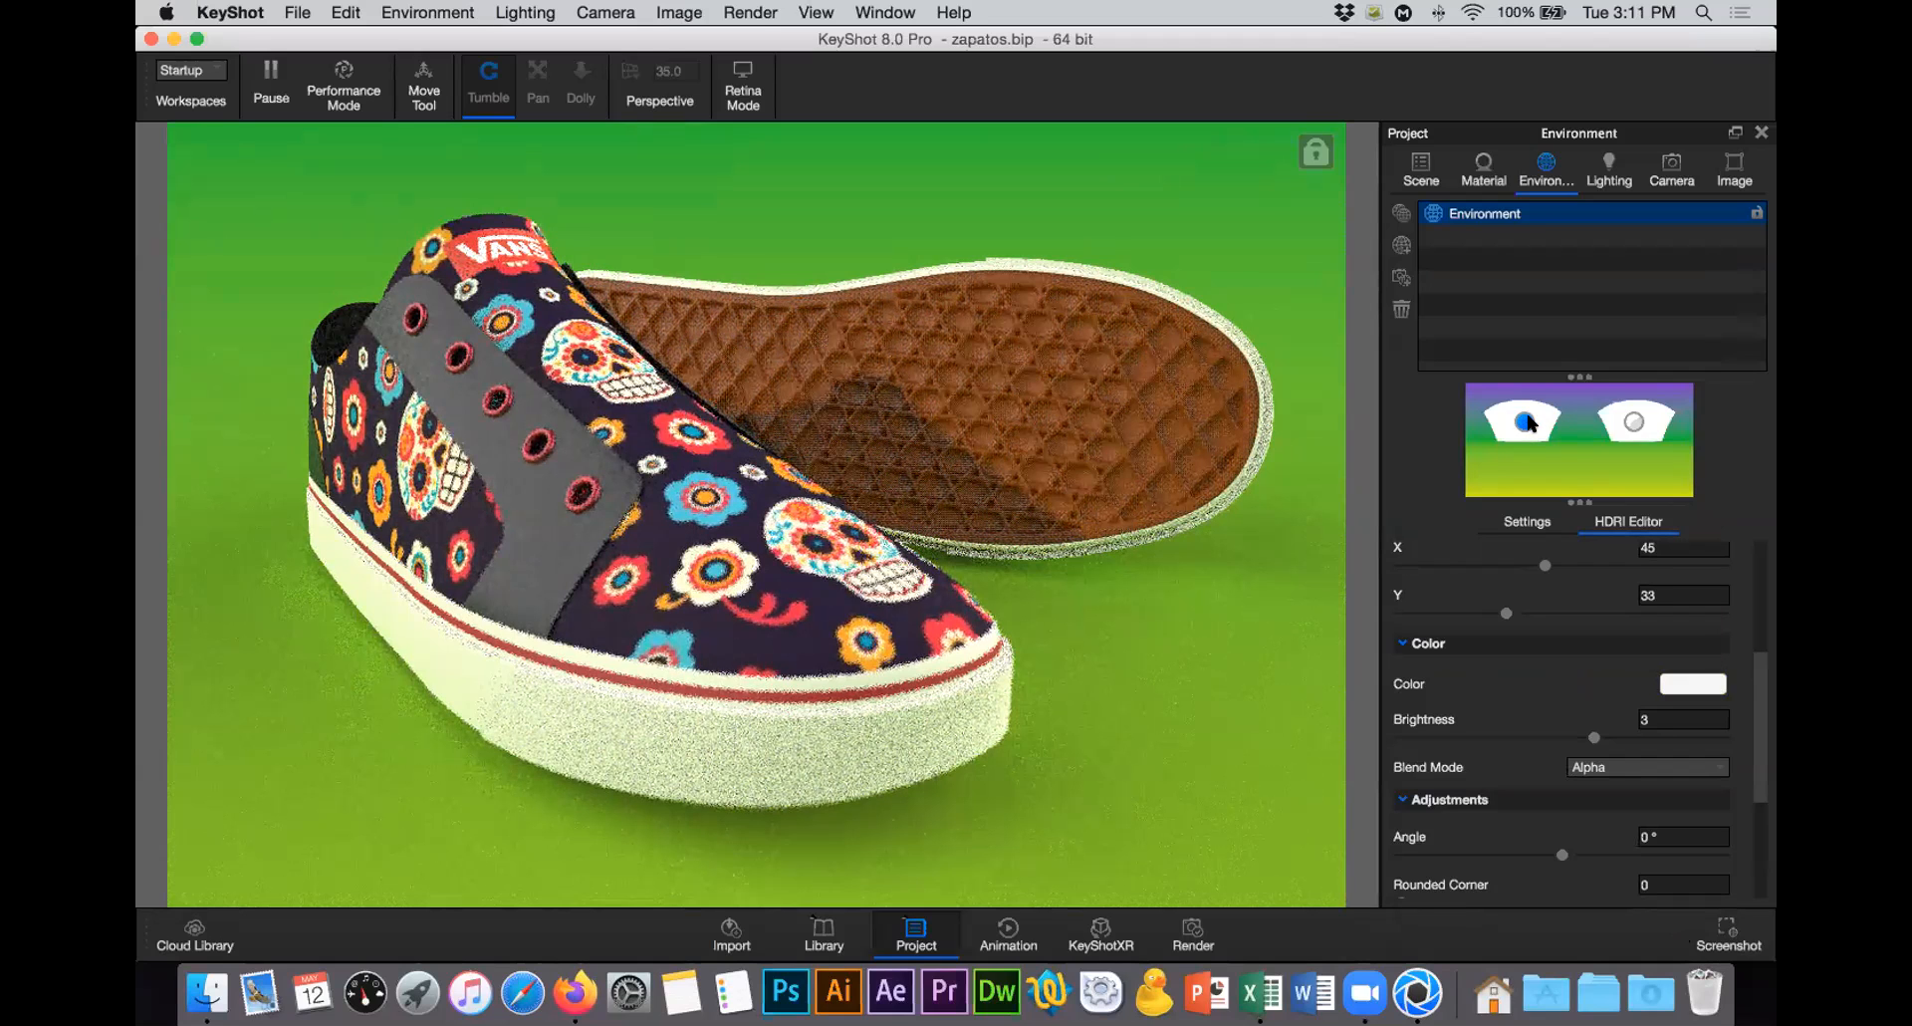
drag(1529, 423, 1534, 422)
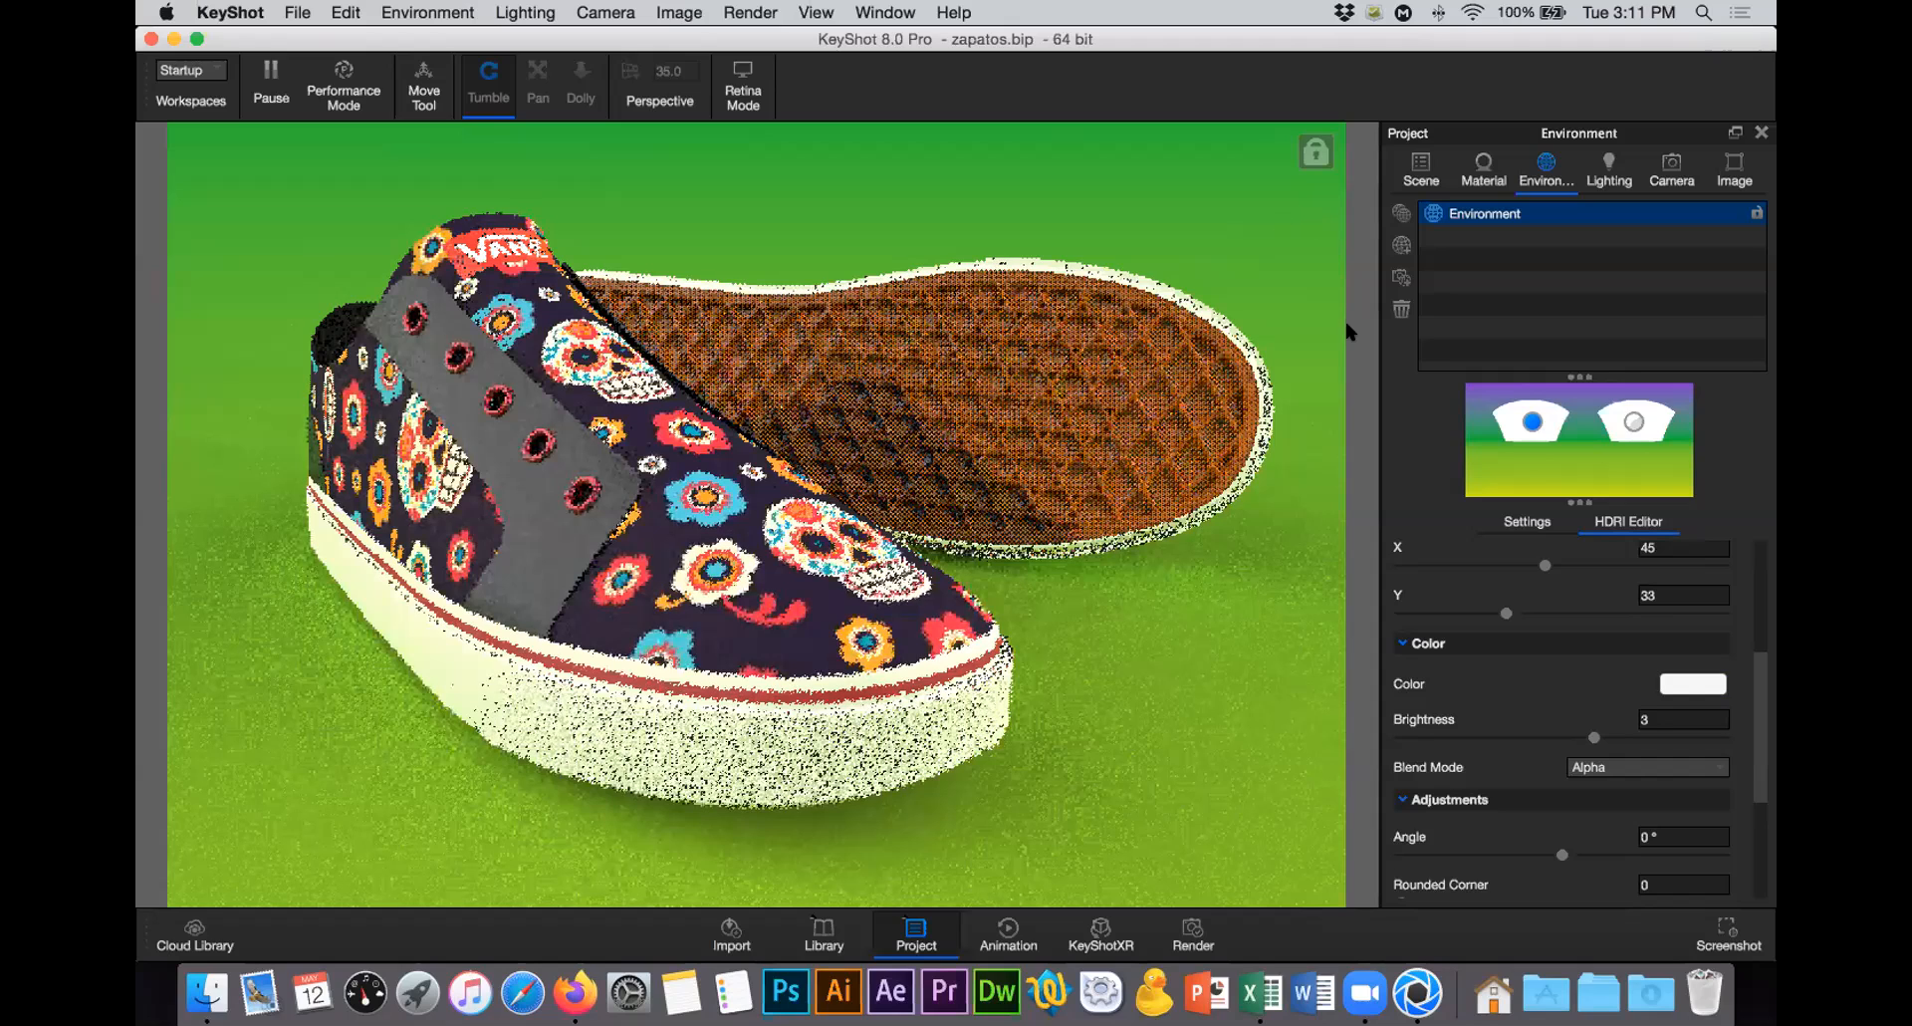
drag(1518, 422, 1478, 418)
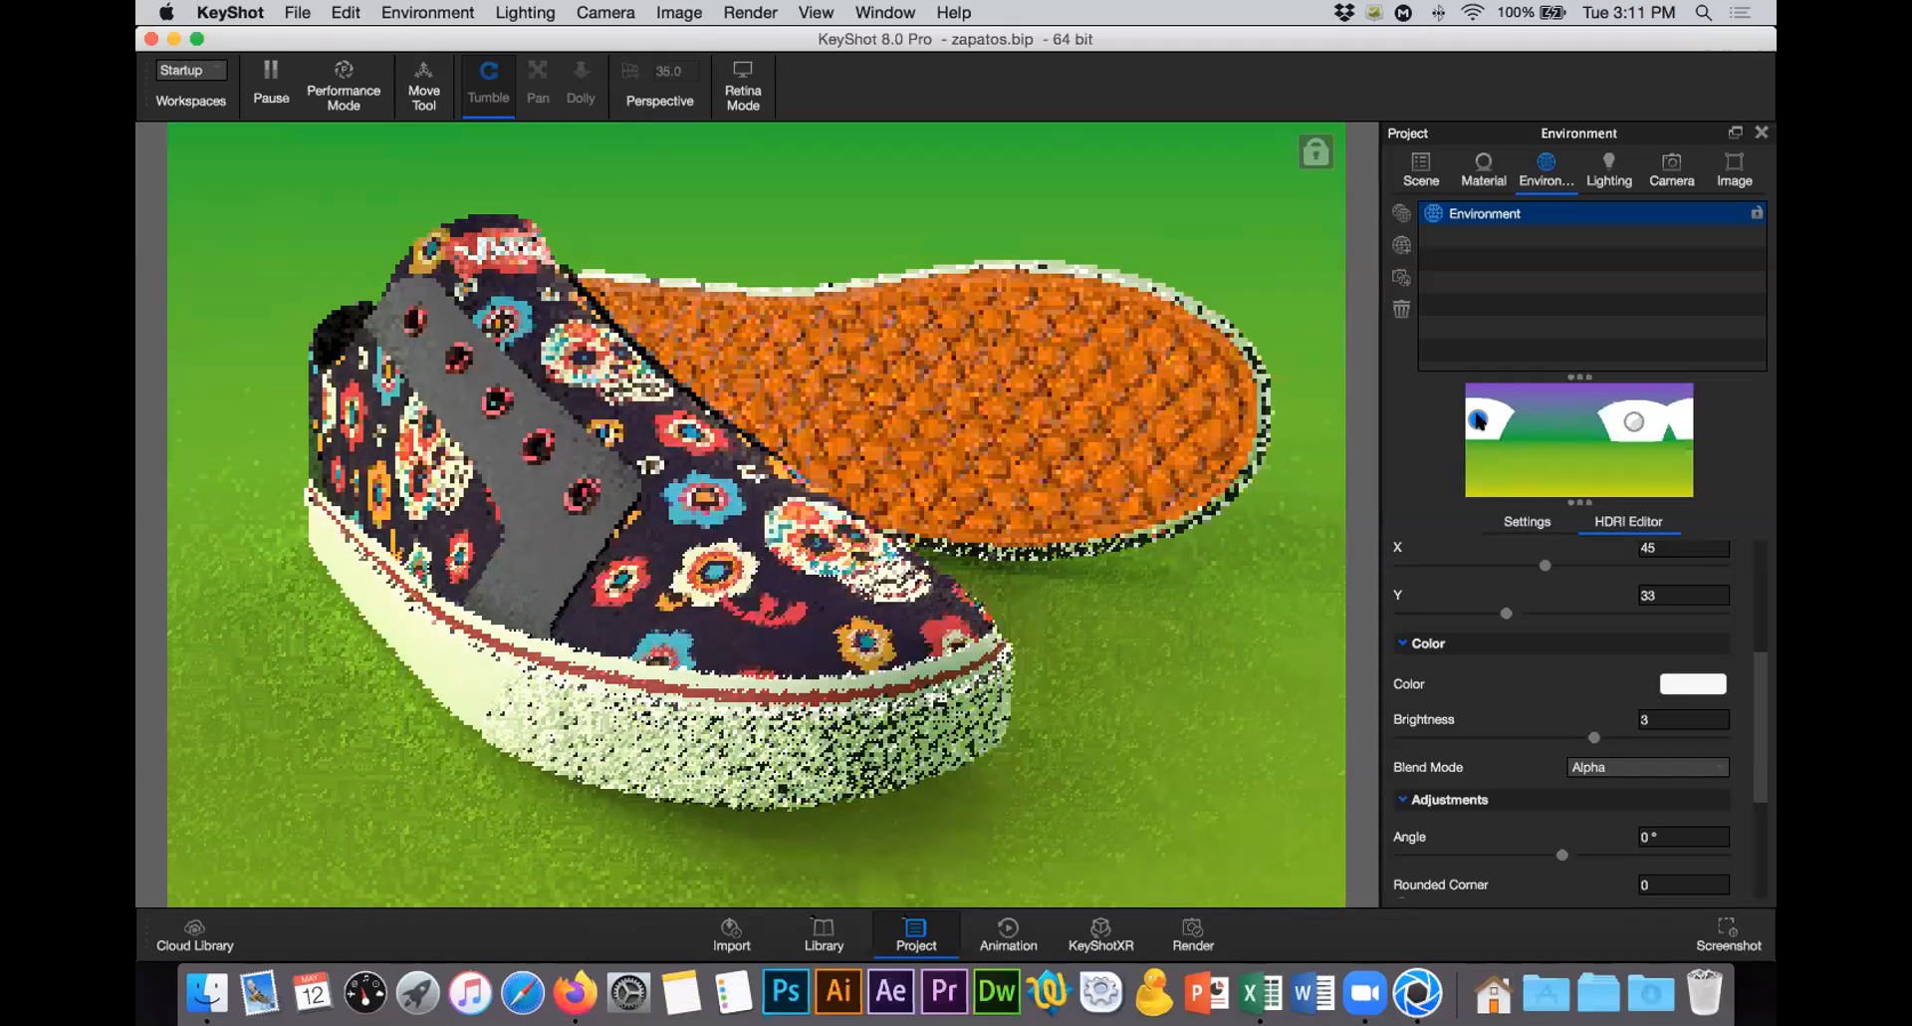
click(1527, 421)
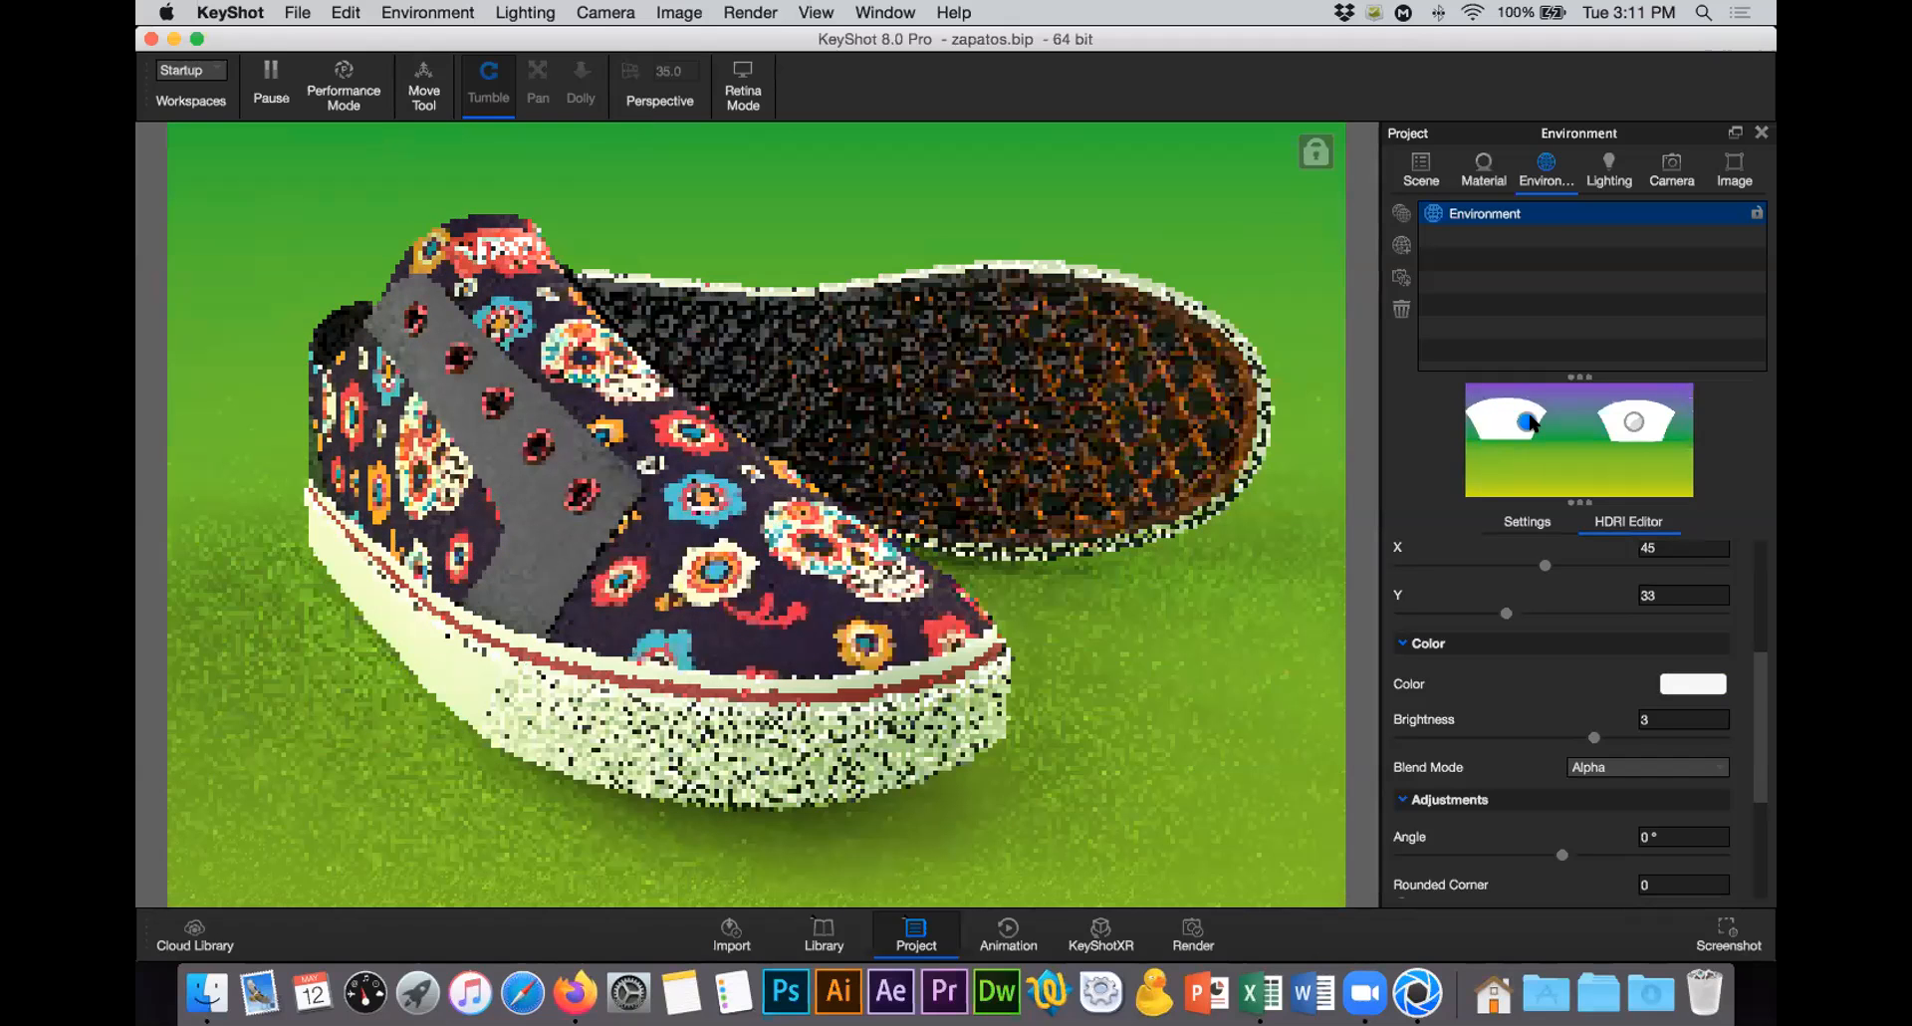
drag(1534, 422, 1555, 422)
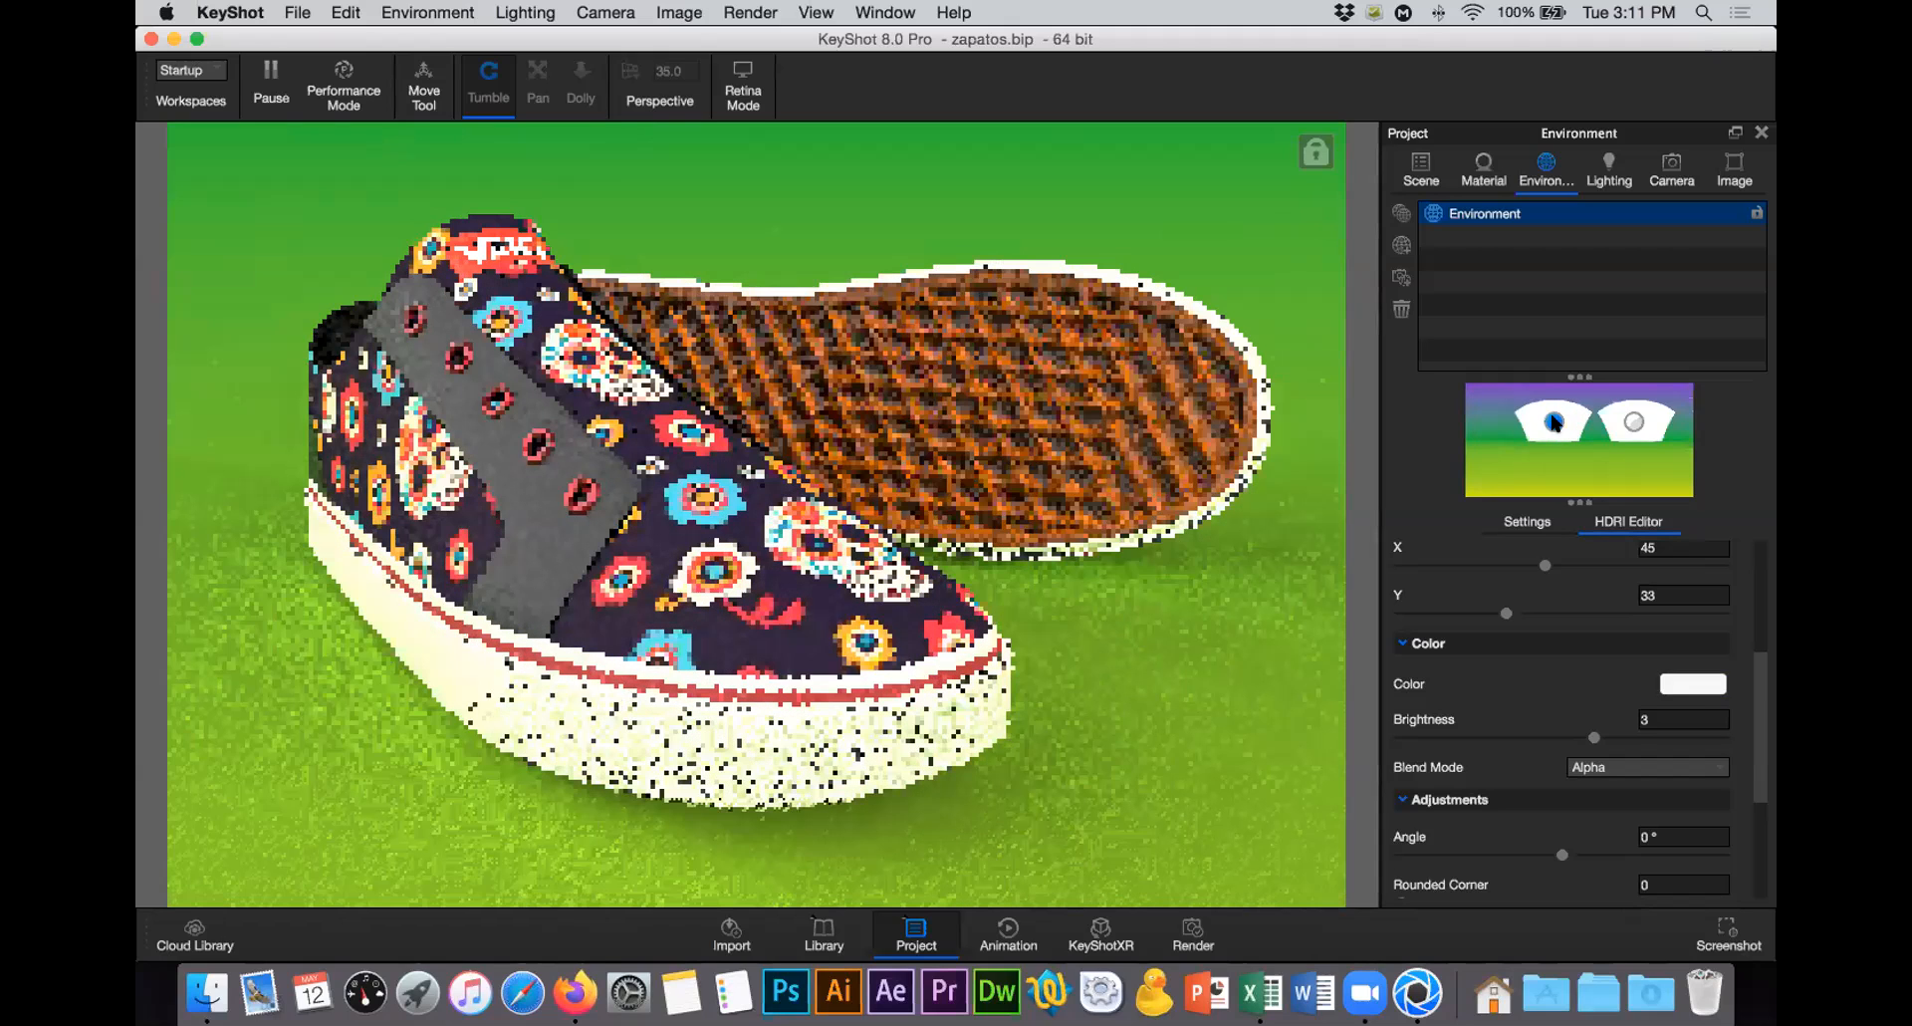
drag(1555, 422, 1554, 446)
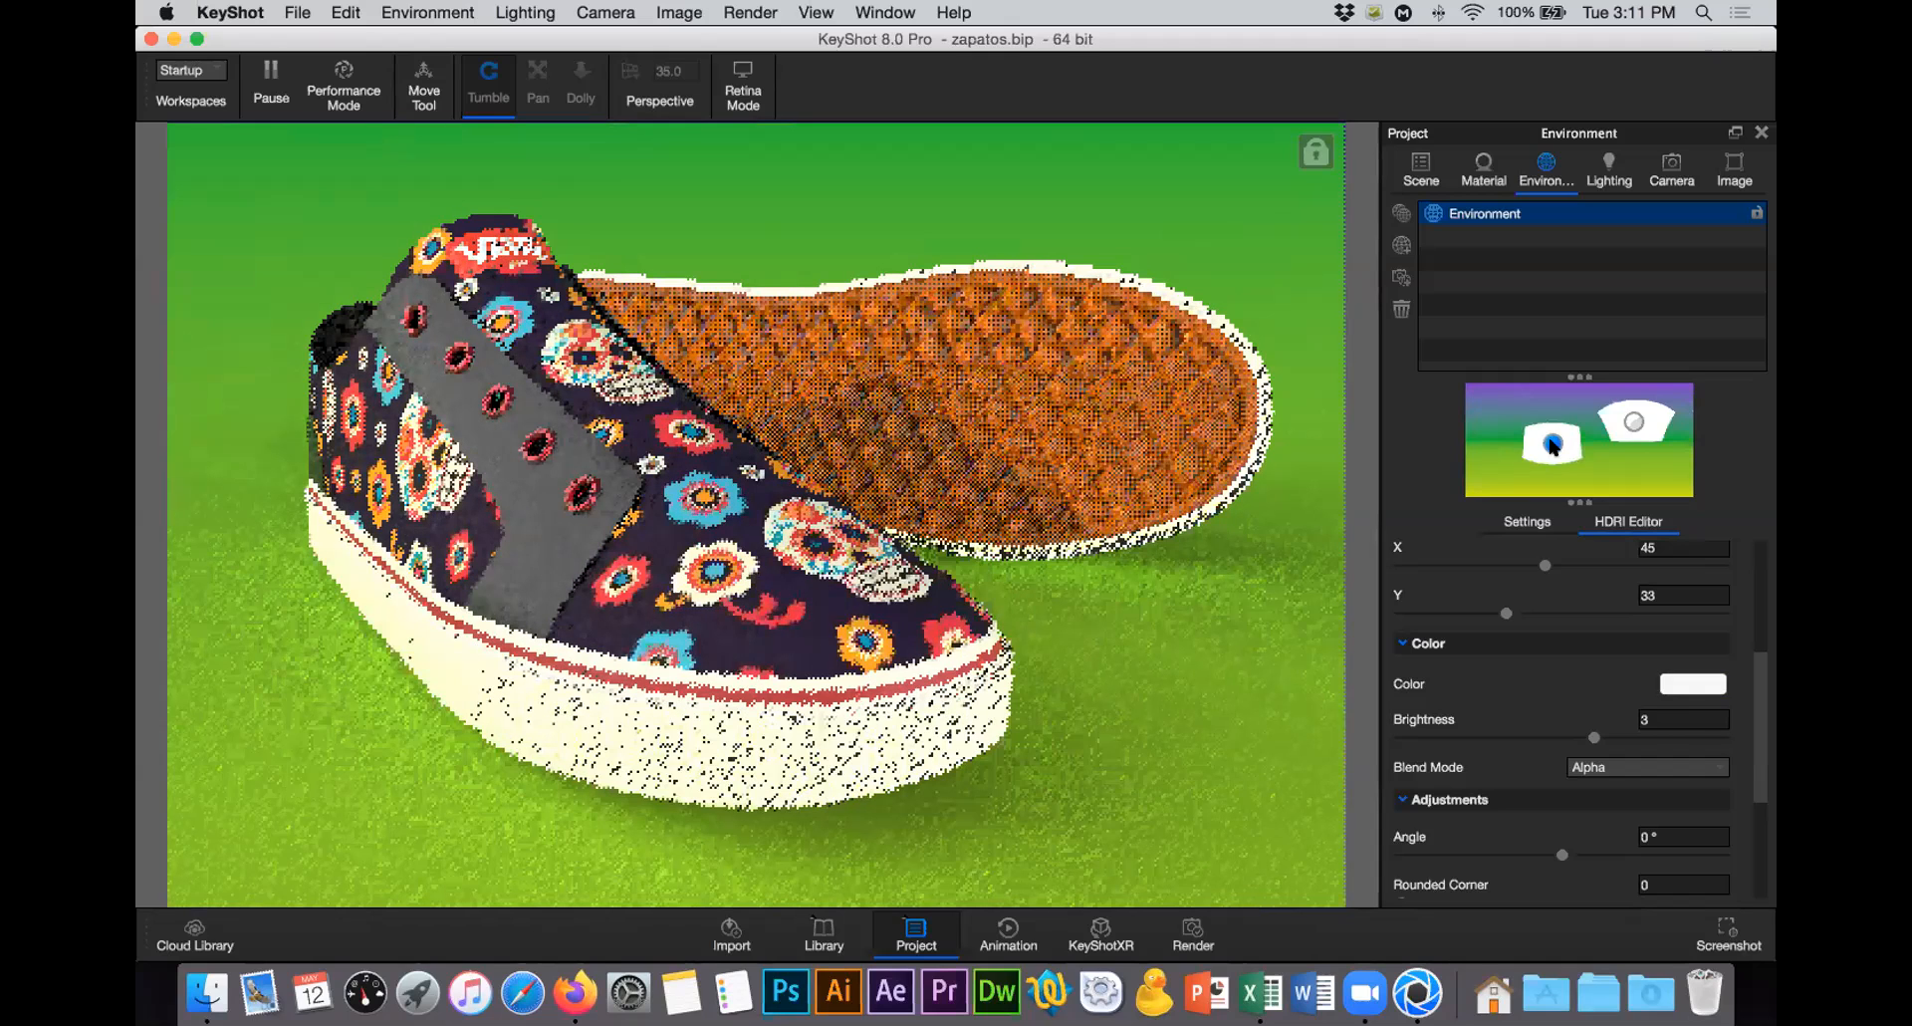
drag(1553, 447, 1553, 399)
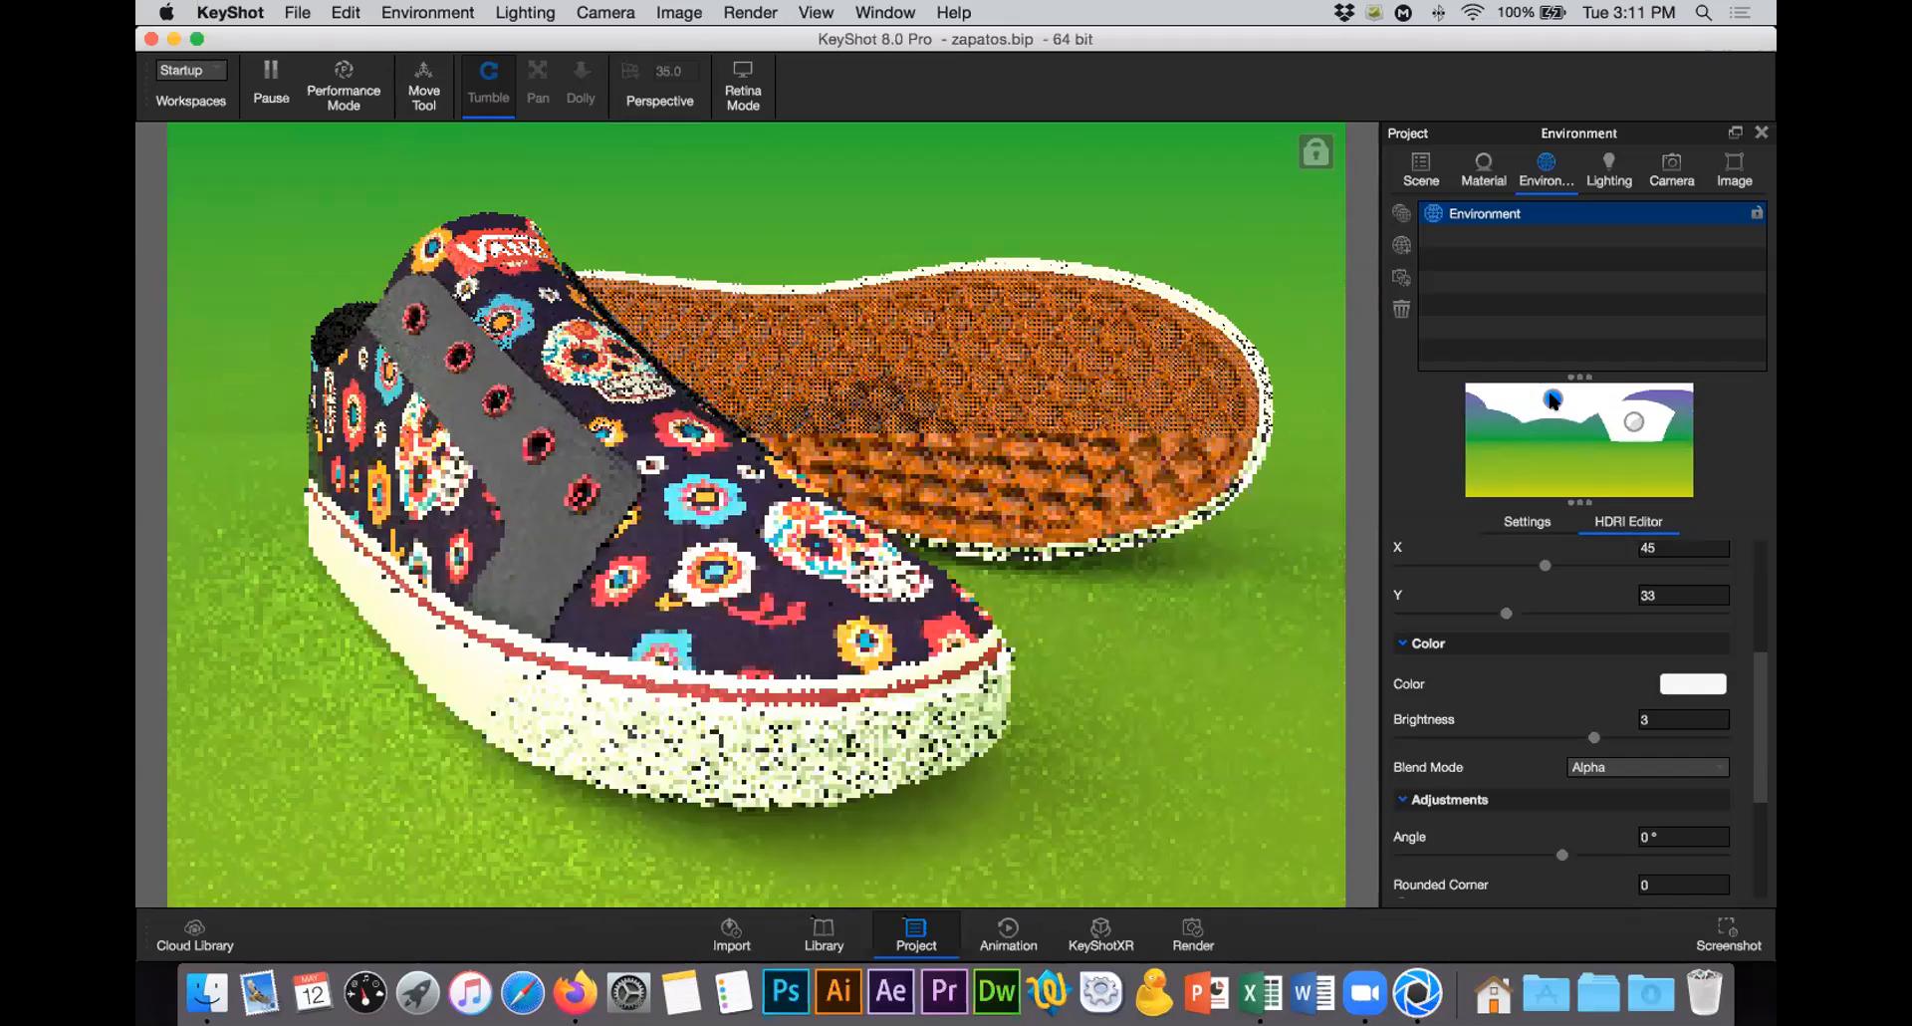
drag(1552, 398, 1553, 418)
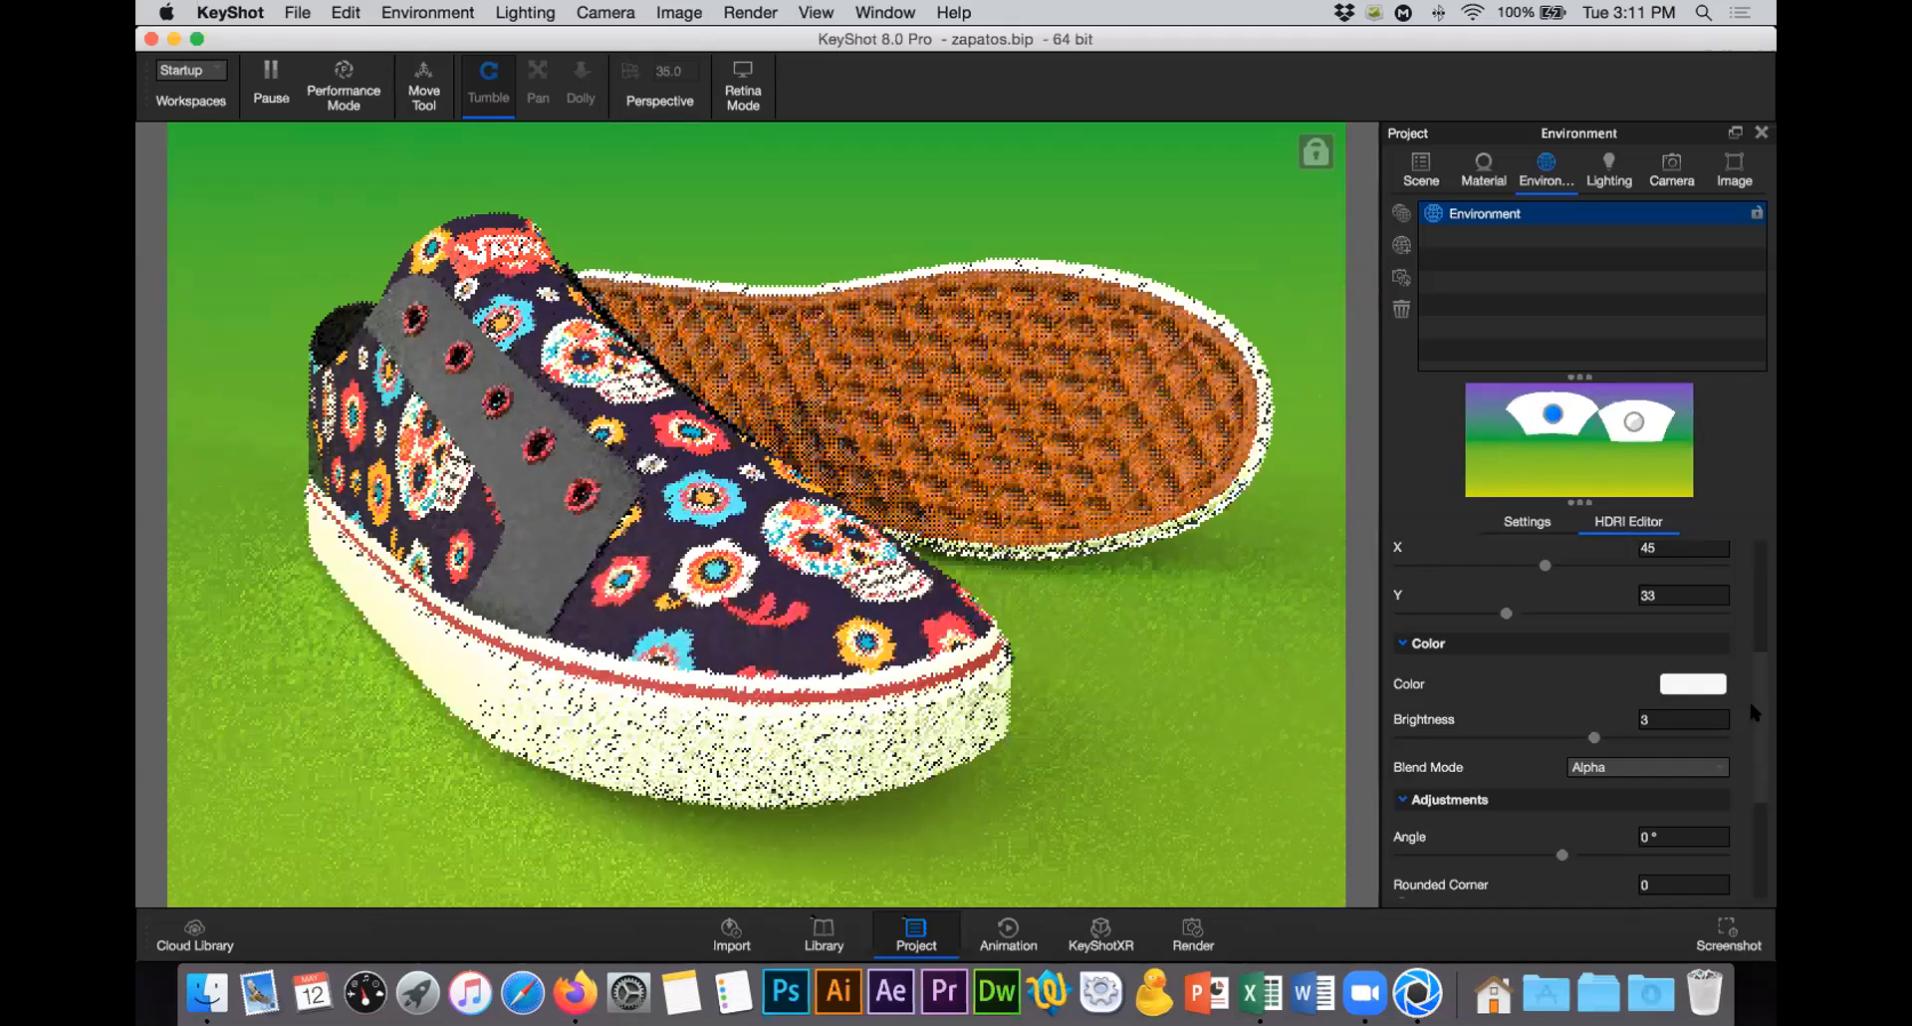
Step: Compare Rectangular, Linear and Quadratic falloff modes on the moved Overhead pin, and set its falloff mode to Exponential
scroll(1444, 771, down, 3)
scroll(1444, 774, down, 2)
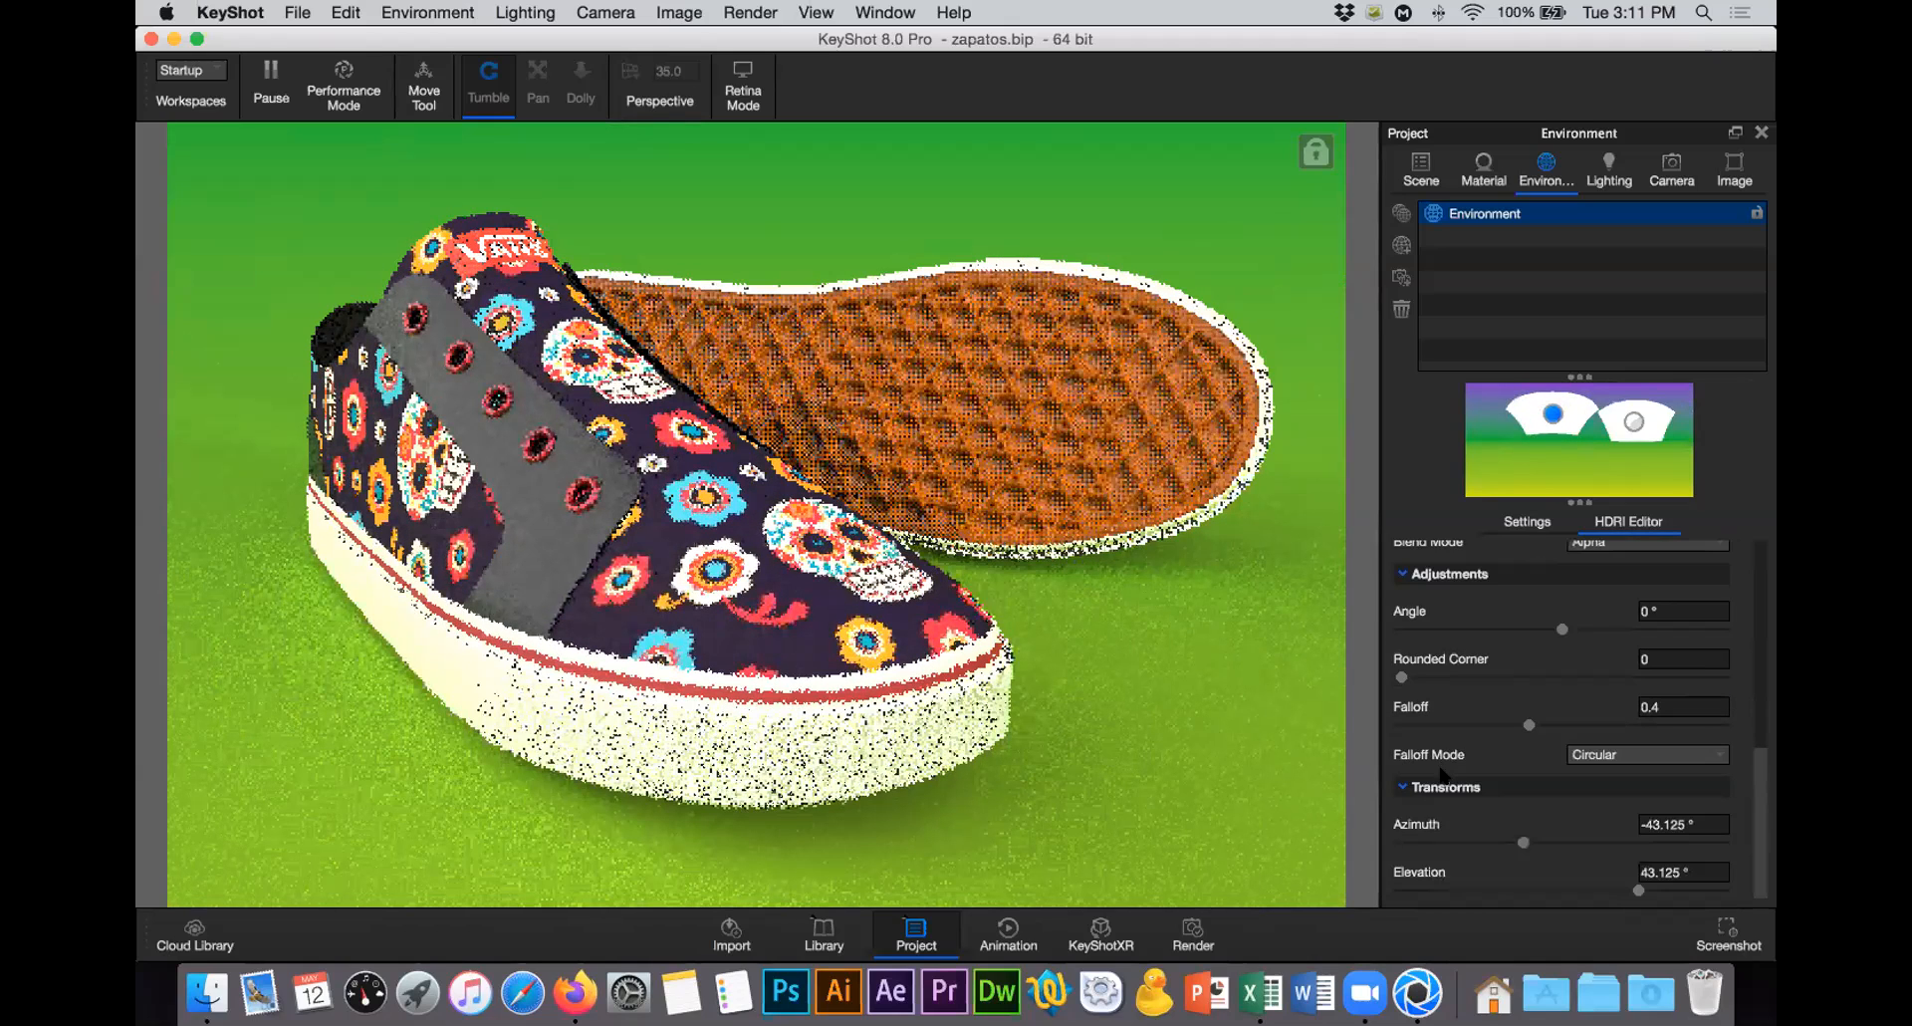
click(1642, 759)
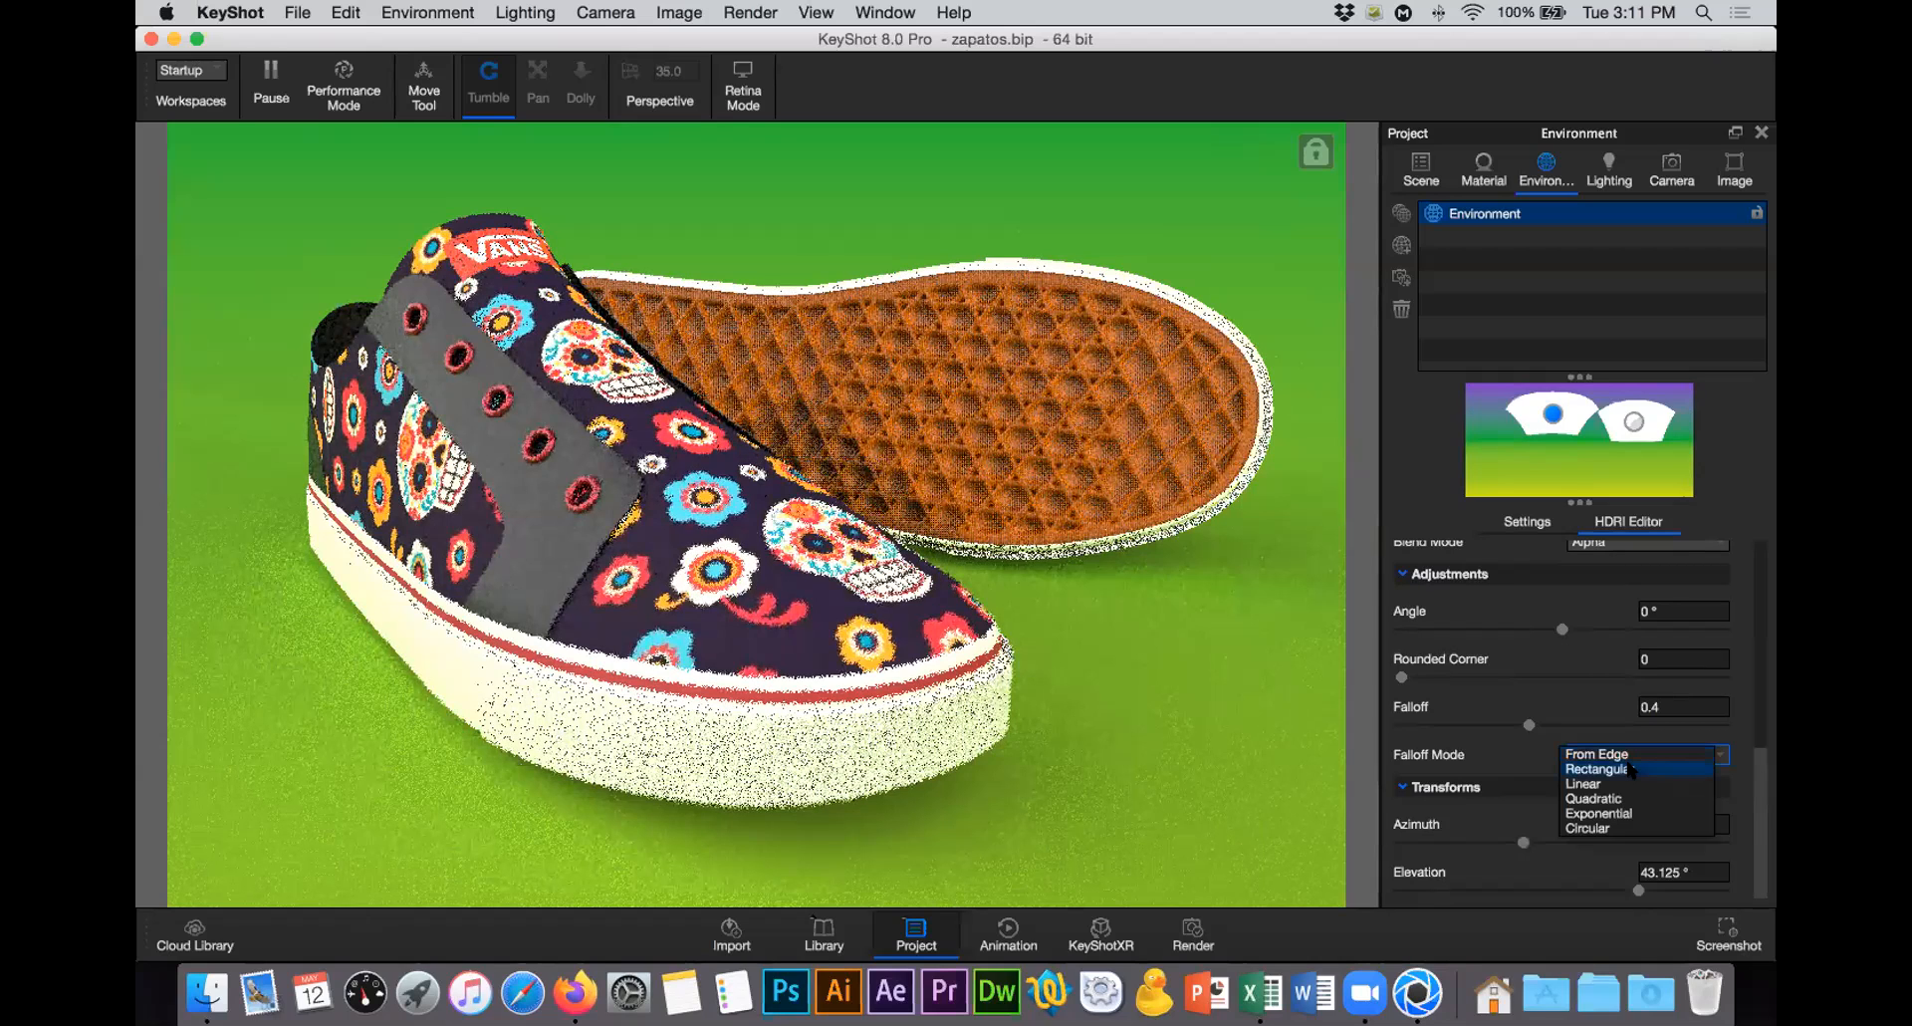
click(1632, 770)
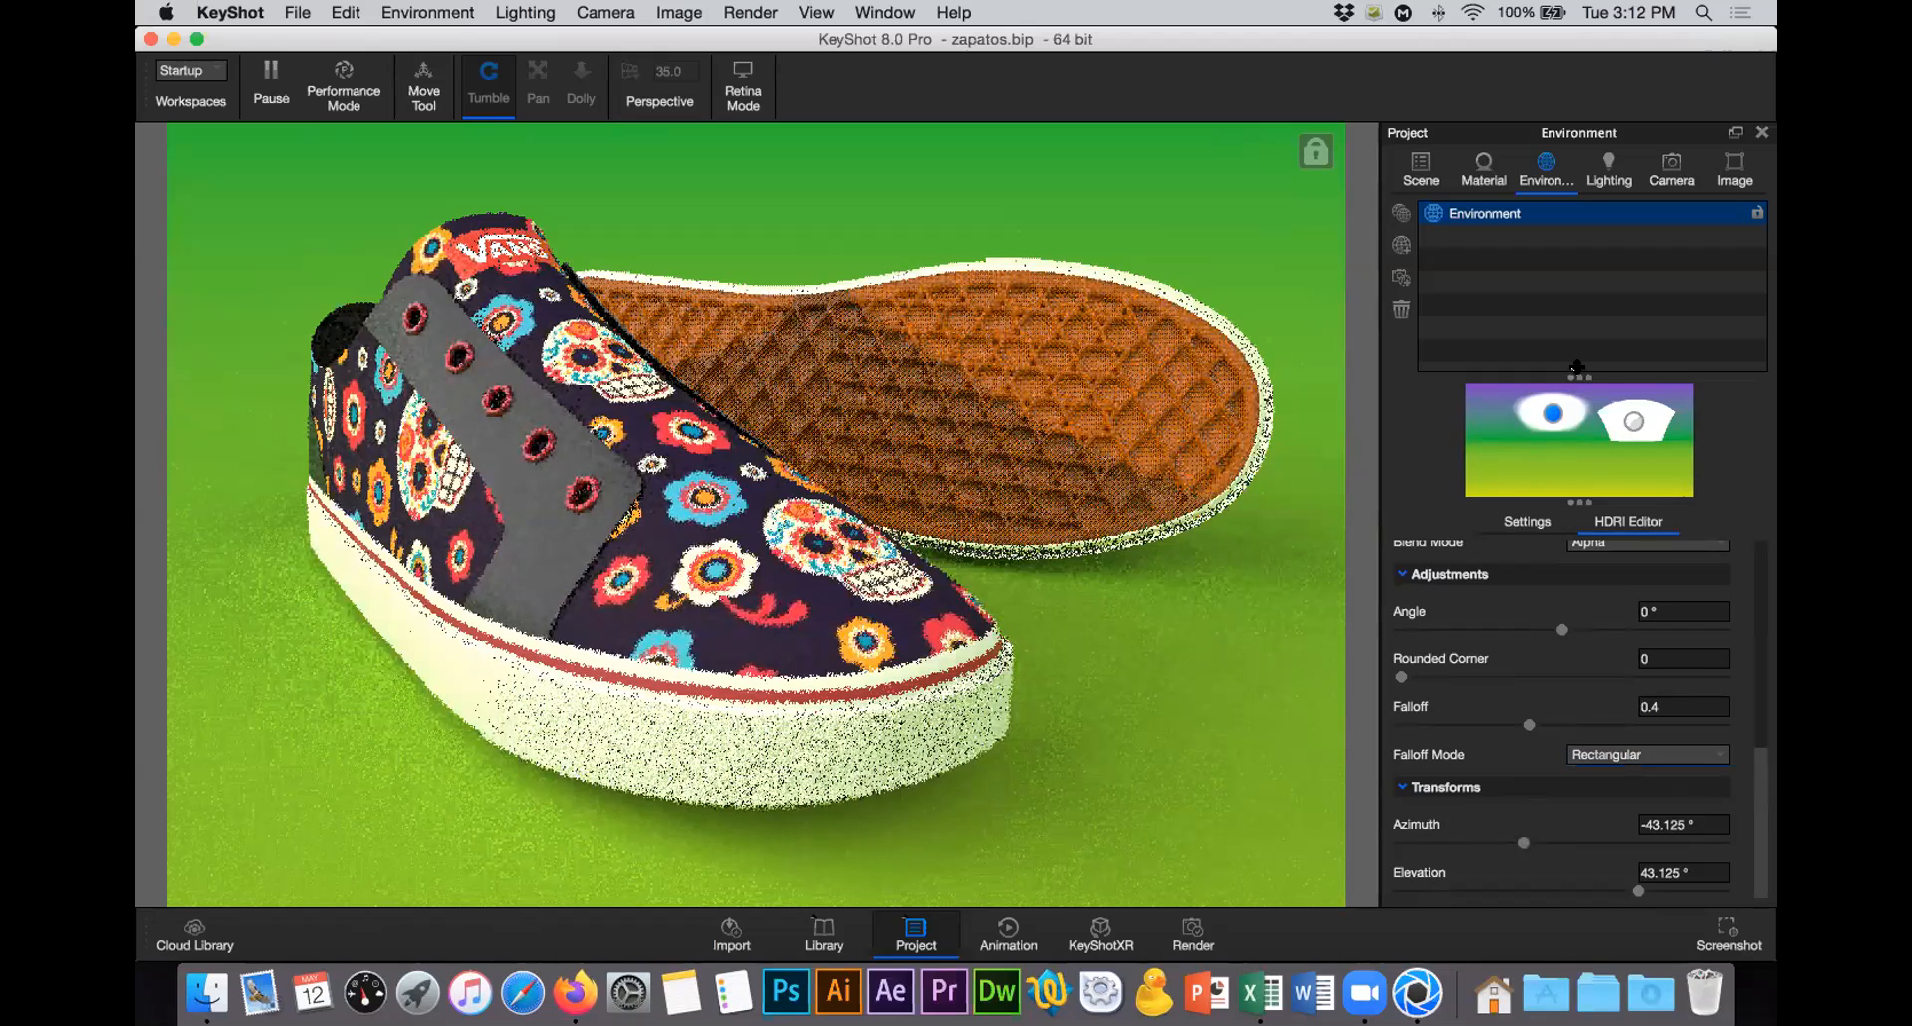
scroll(1633, 765, up, 1)
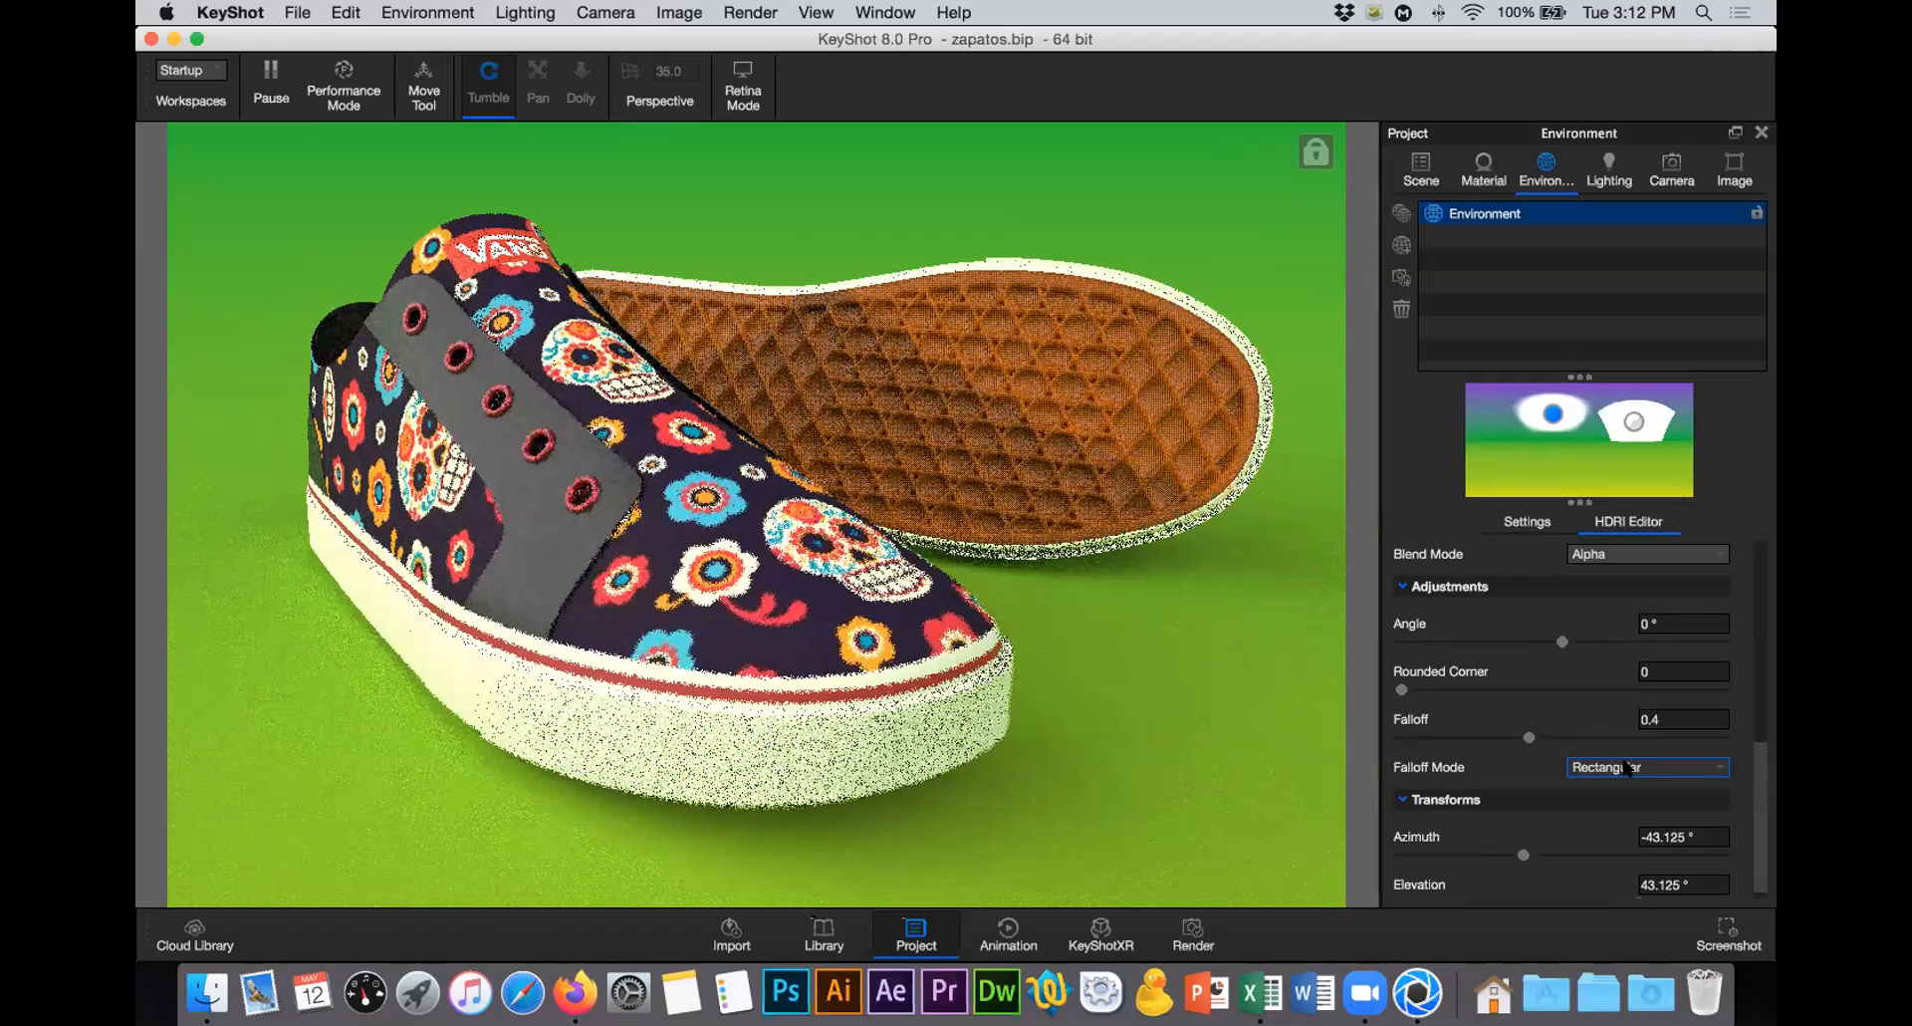
click(1626, 766)
click(1598, 795)
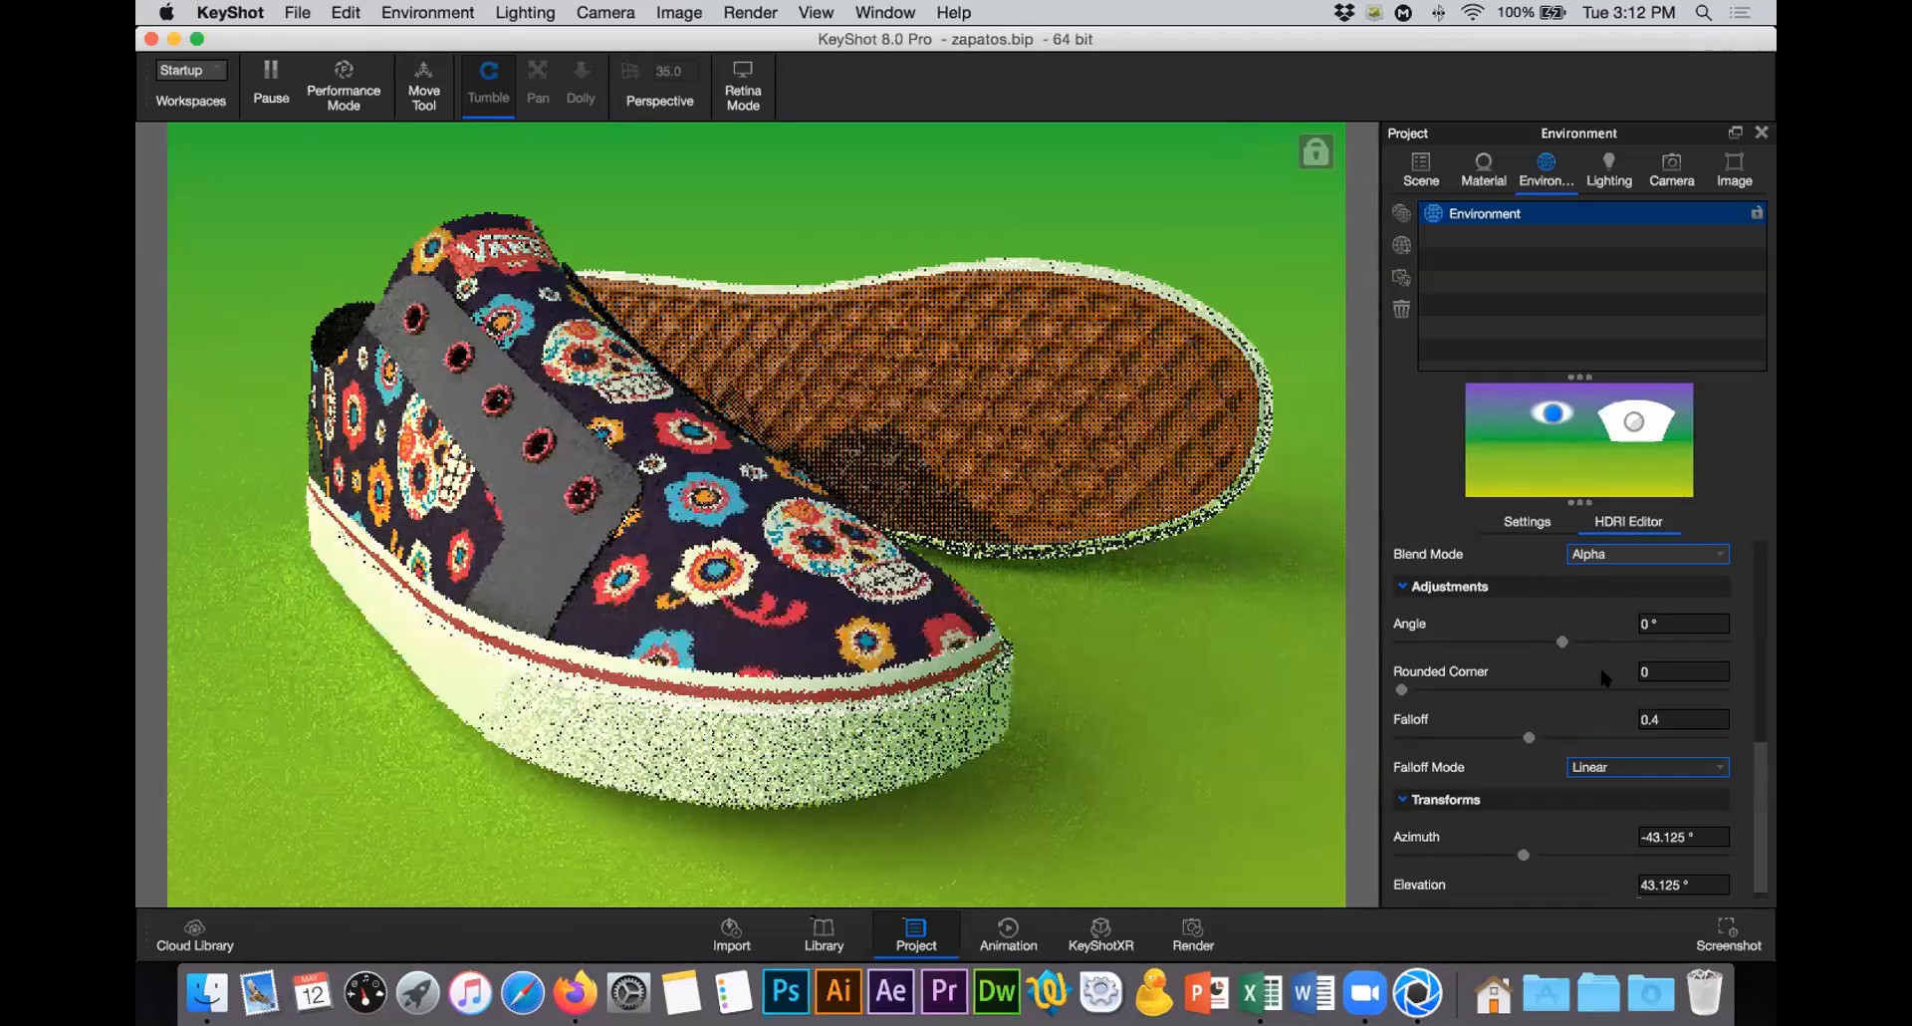
click(1622, 767)
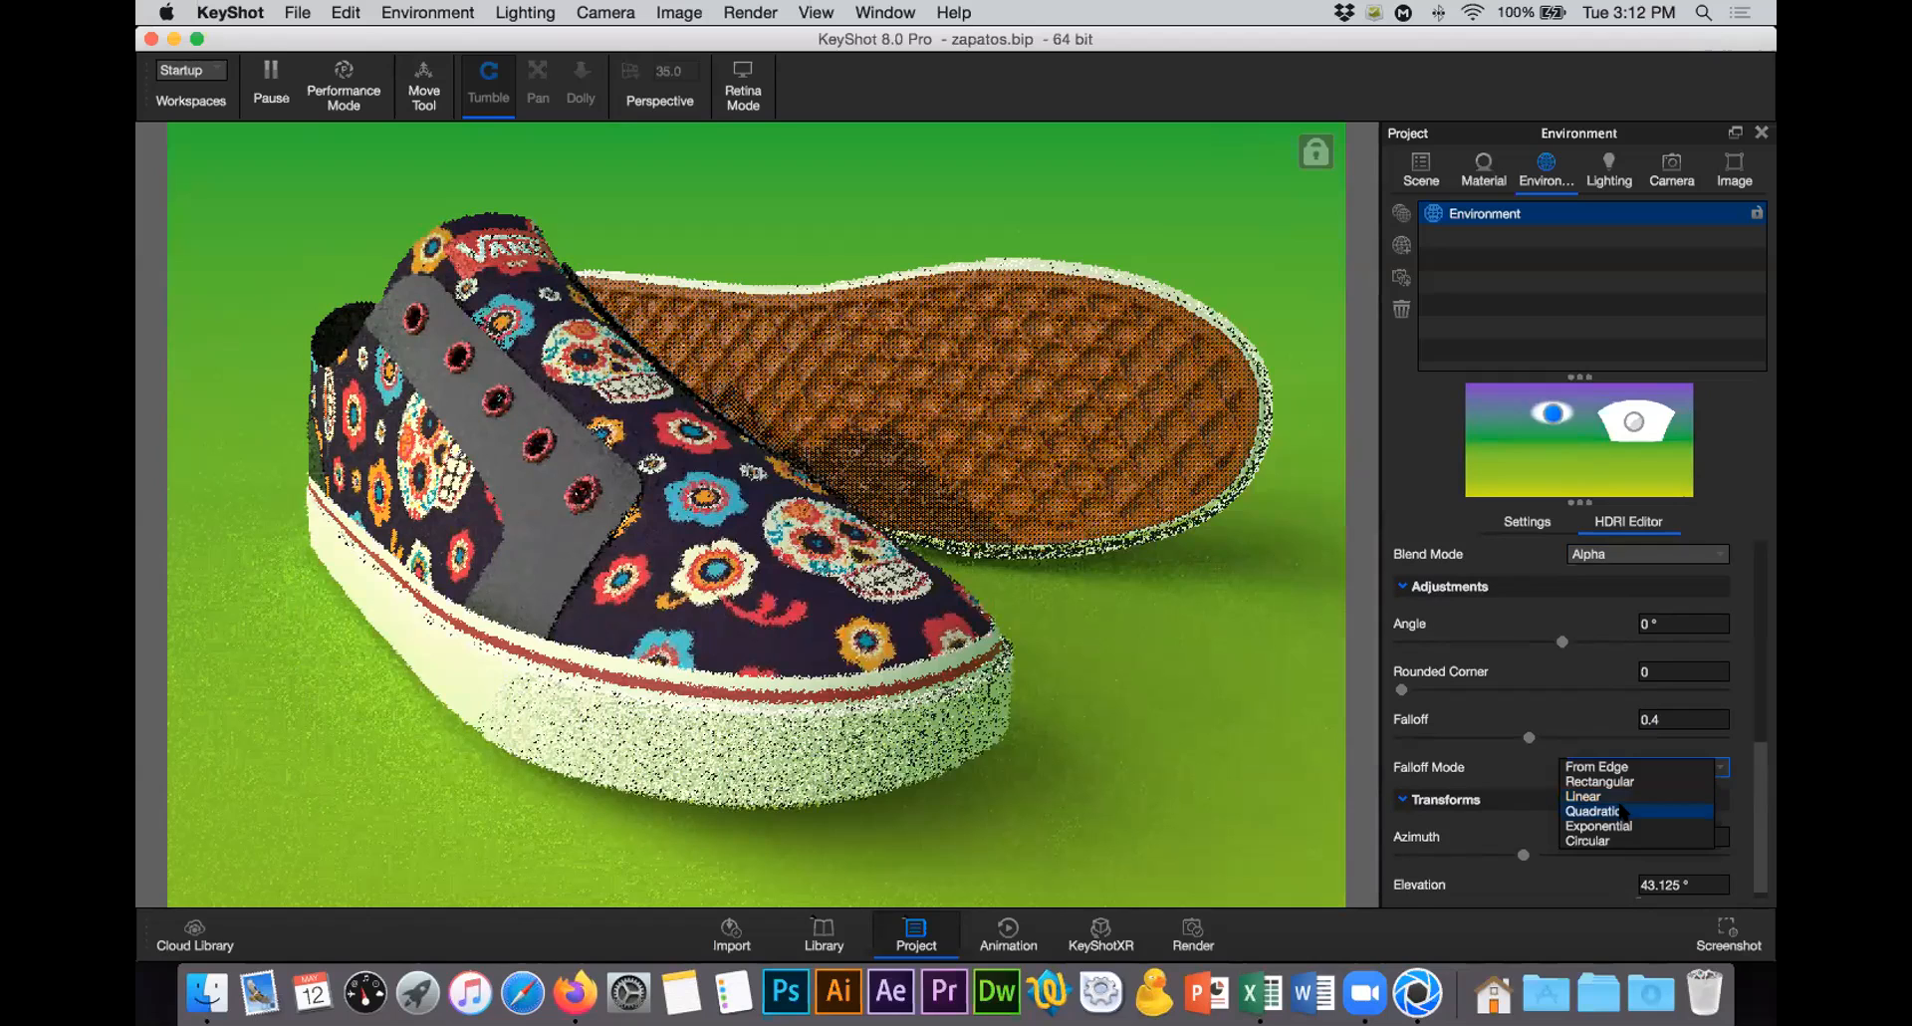
click(1621, 812)
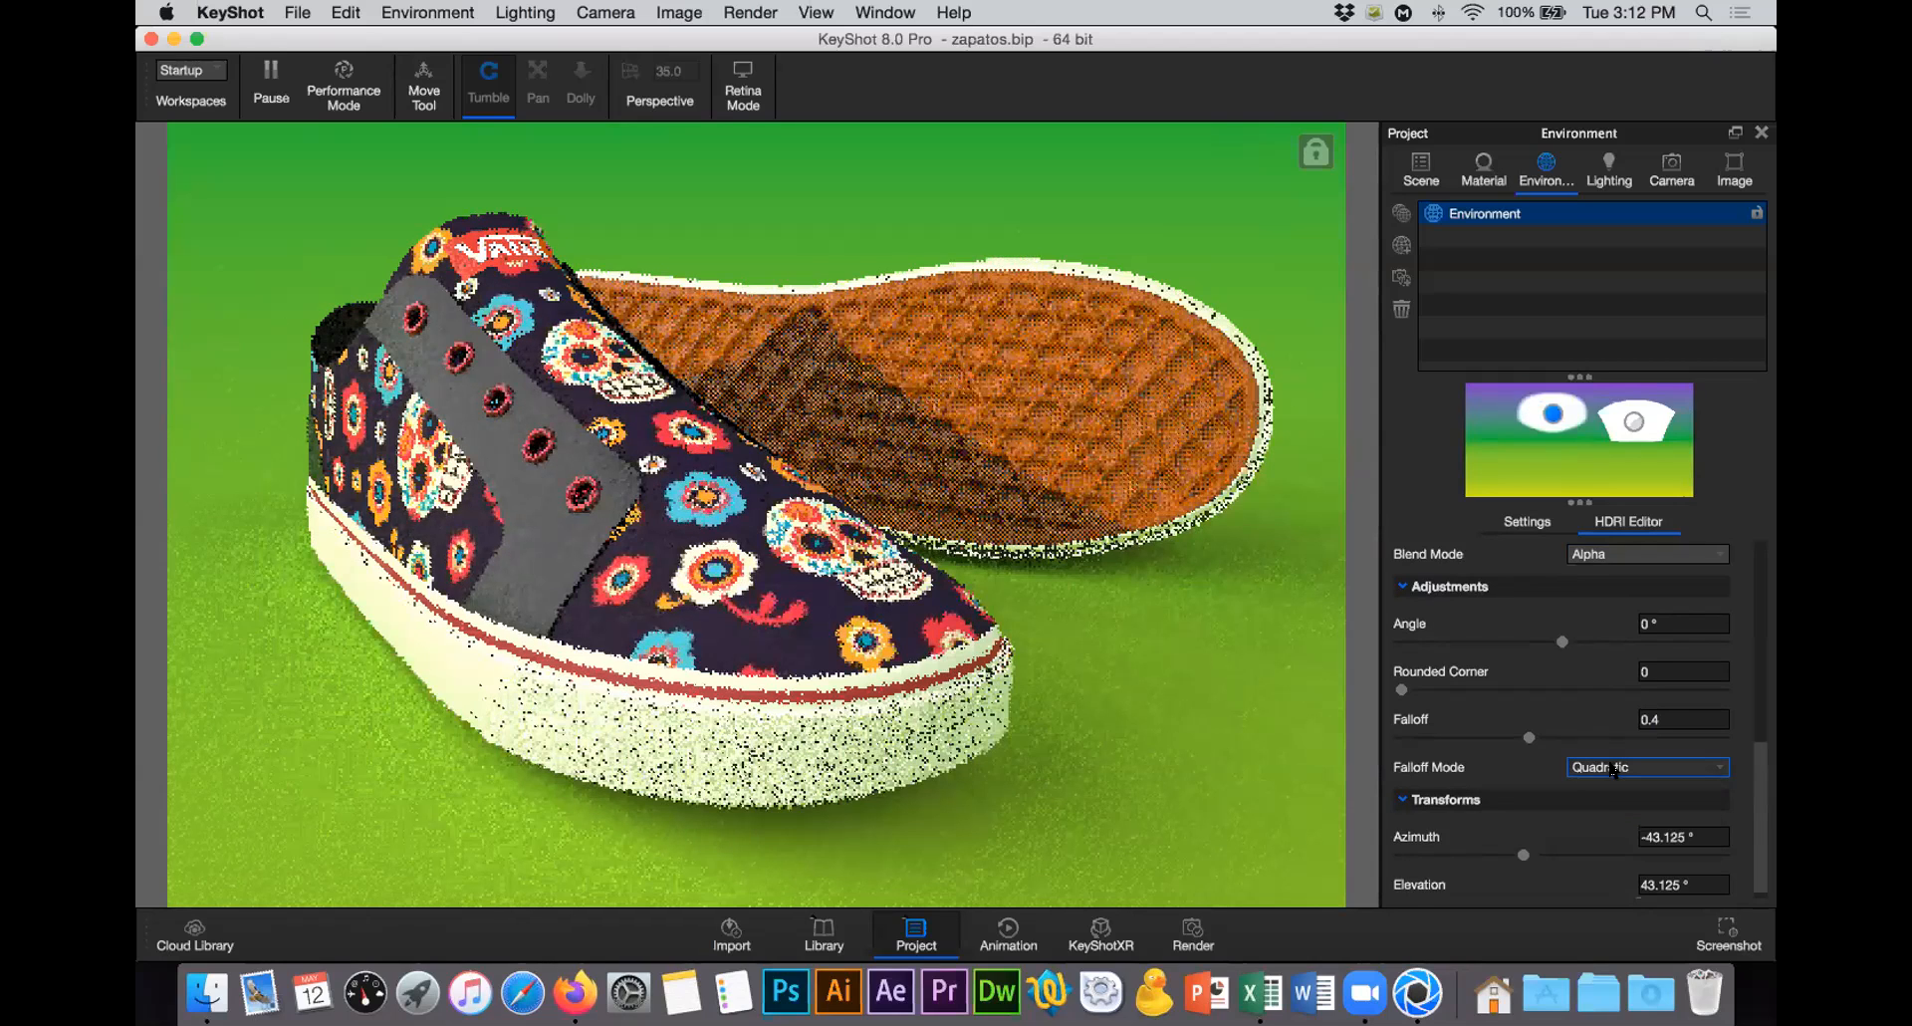
click(1606, 767)
click(1603, 827)
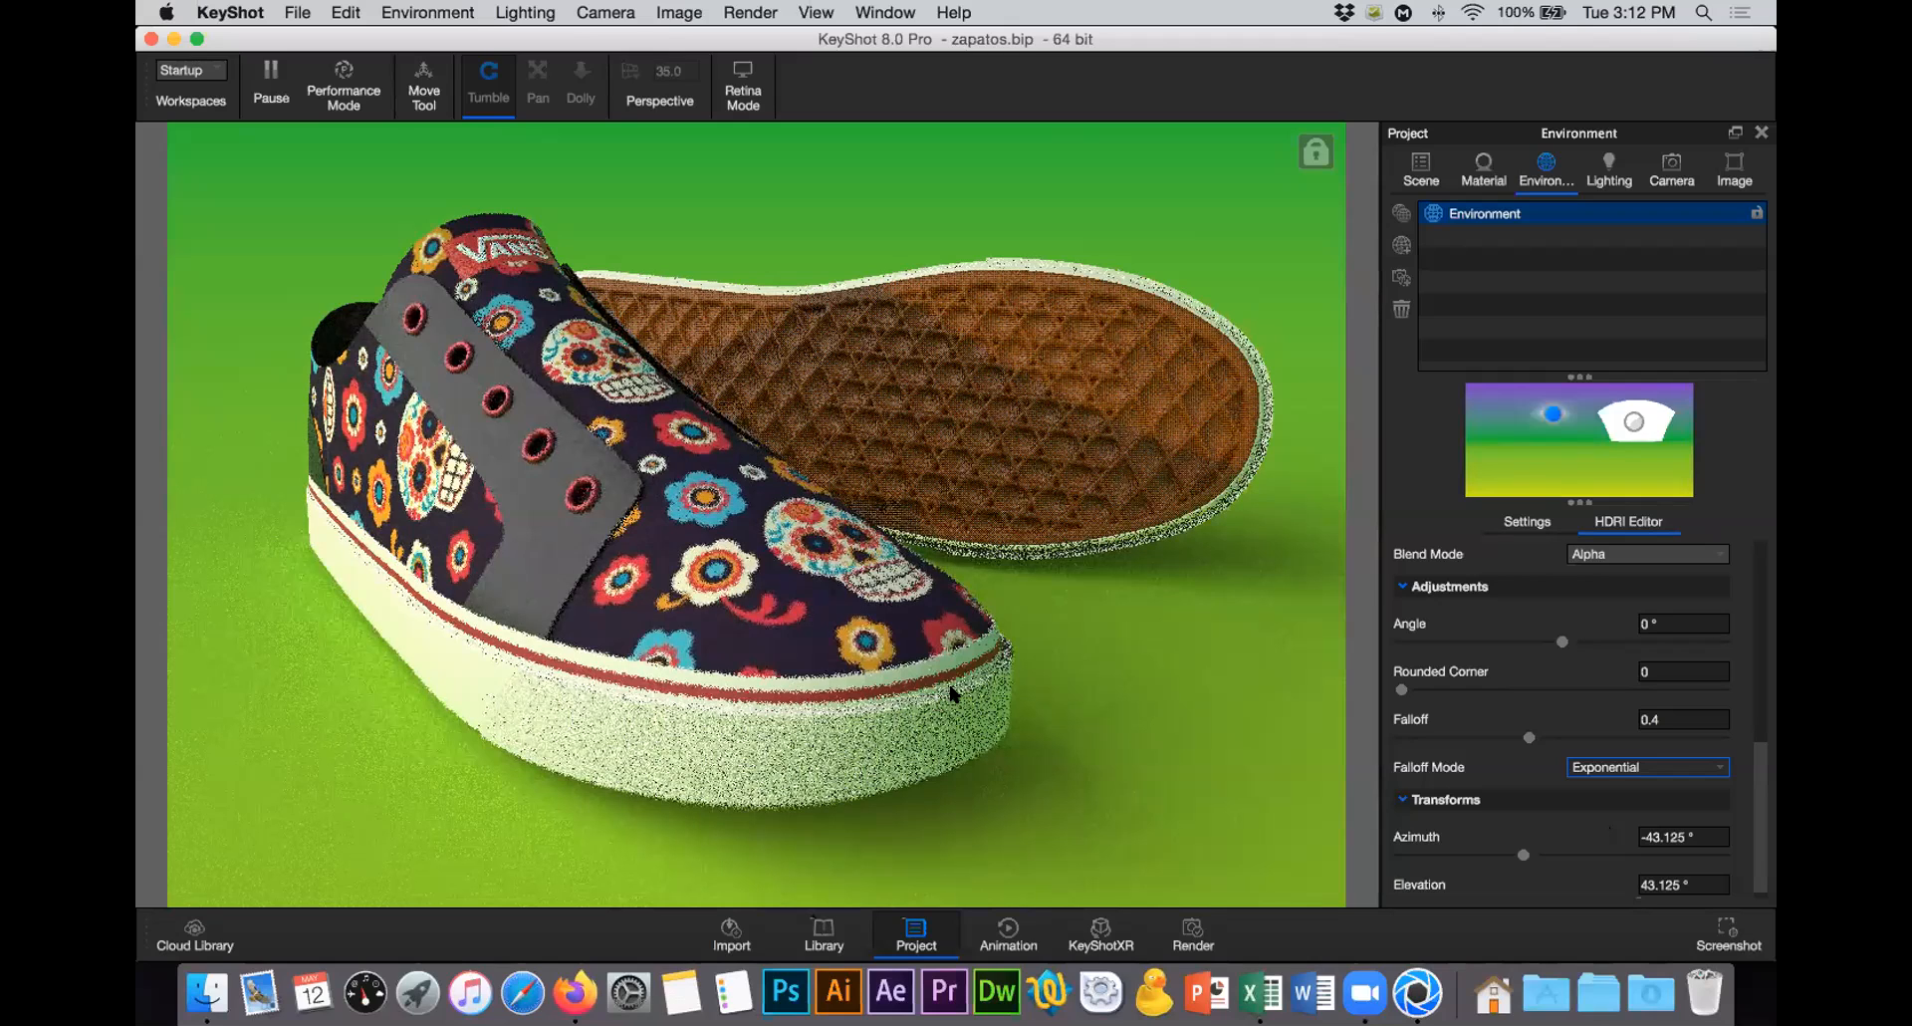
Step: Turn off depth of field for Camera 1 and lock the camera
click(1671, 170)
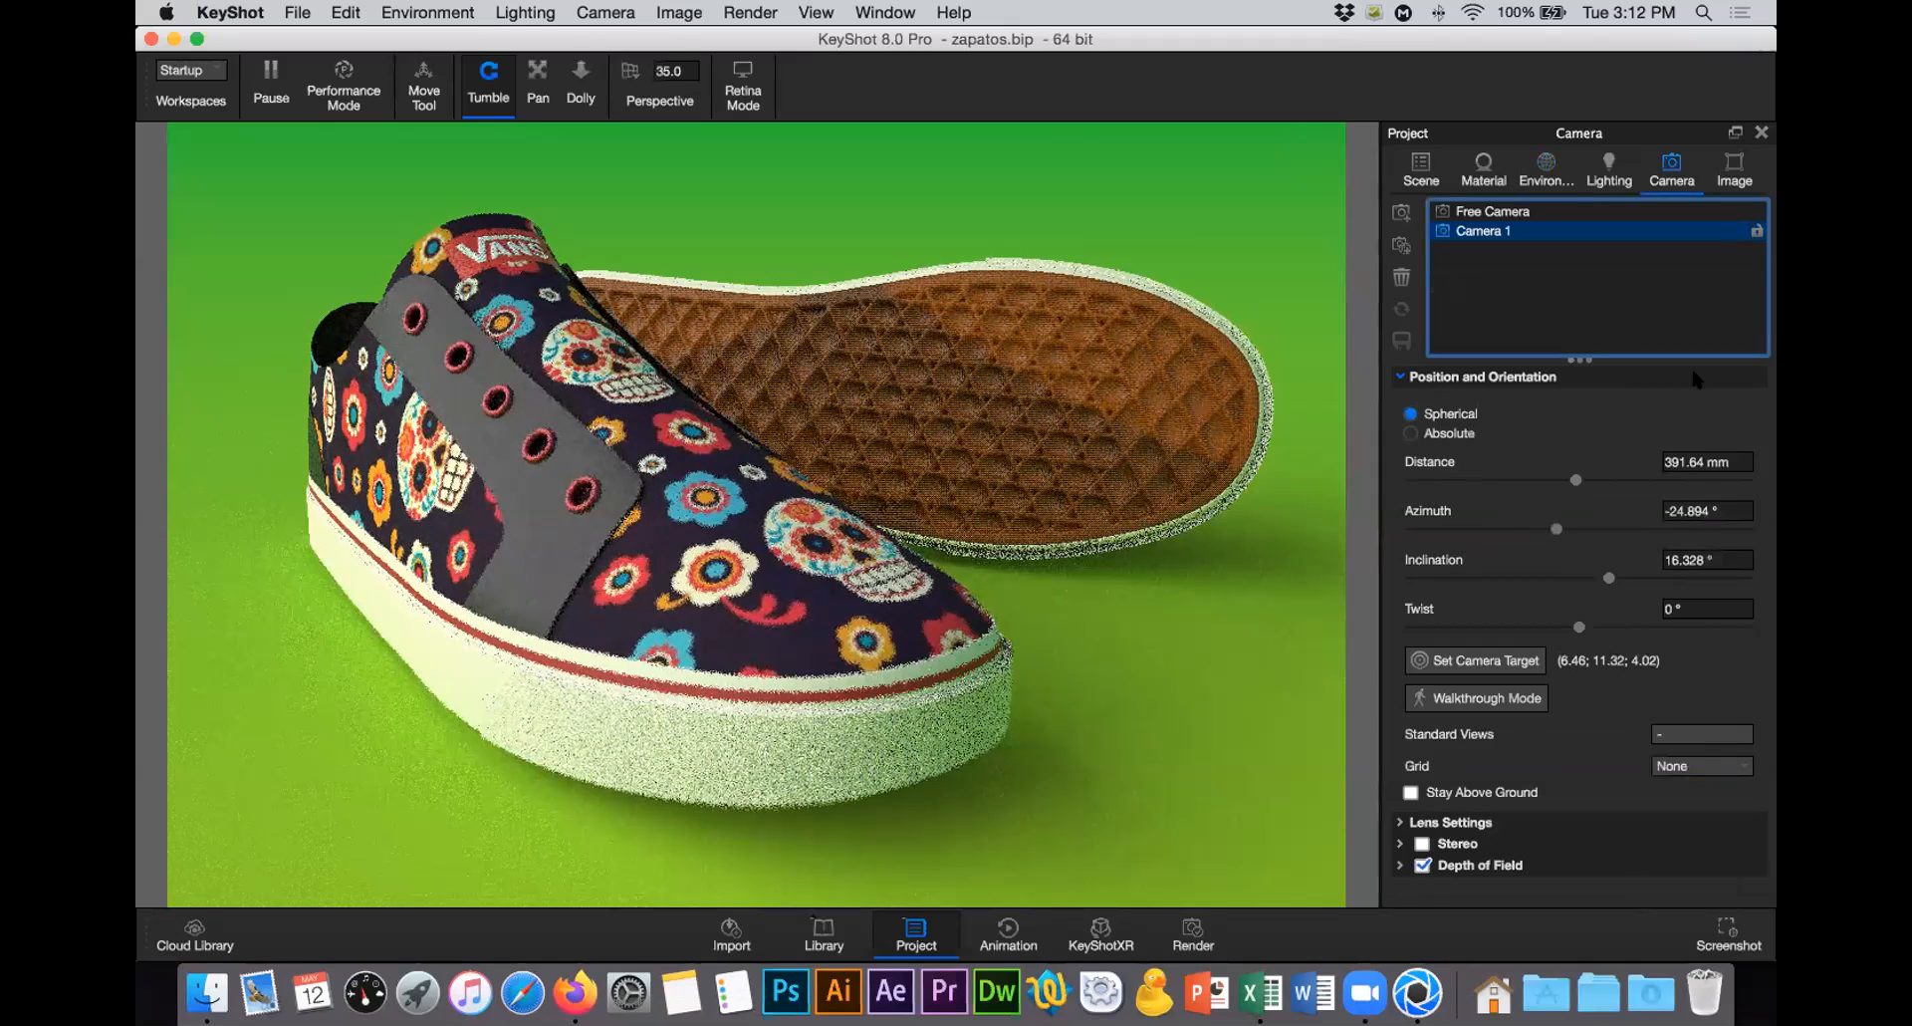
click(1422, 864)
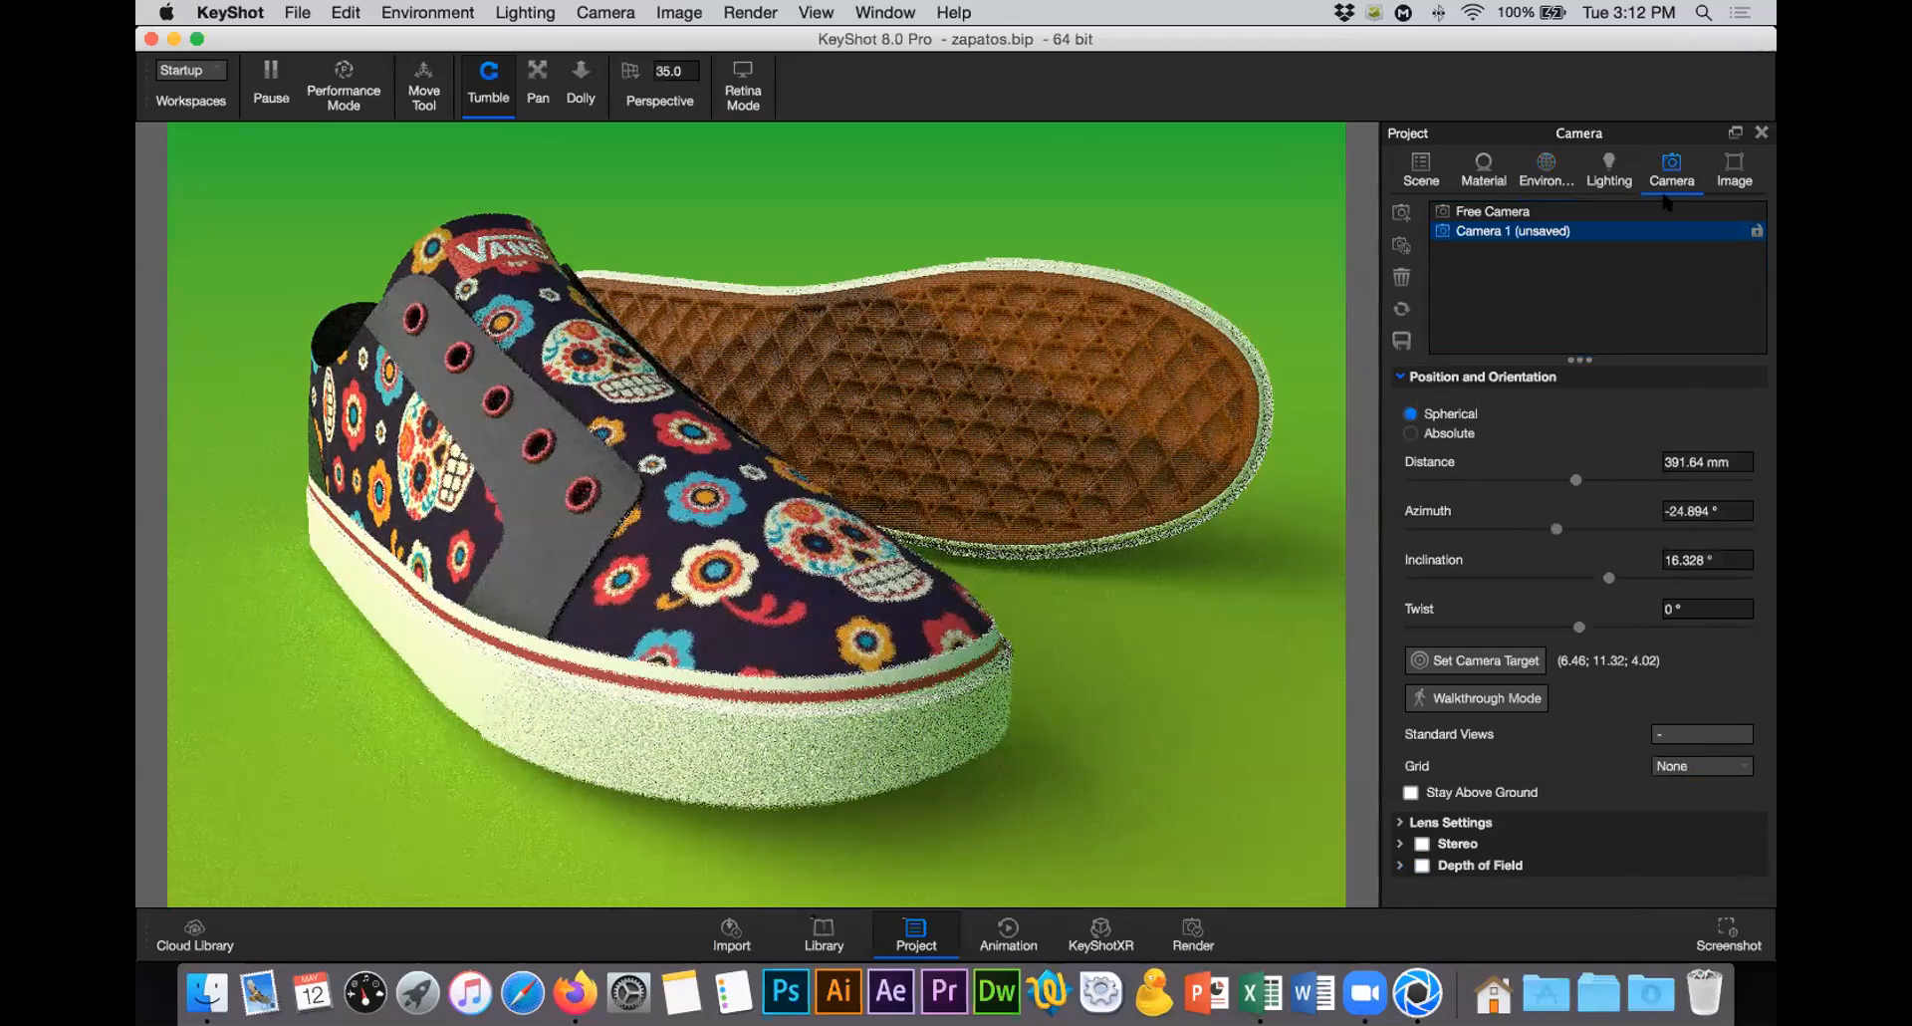
click(1757, 230)
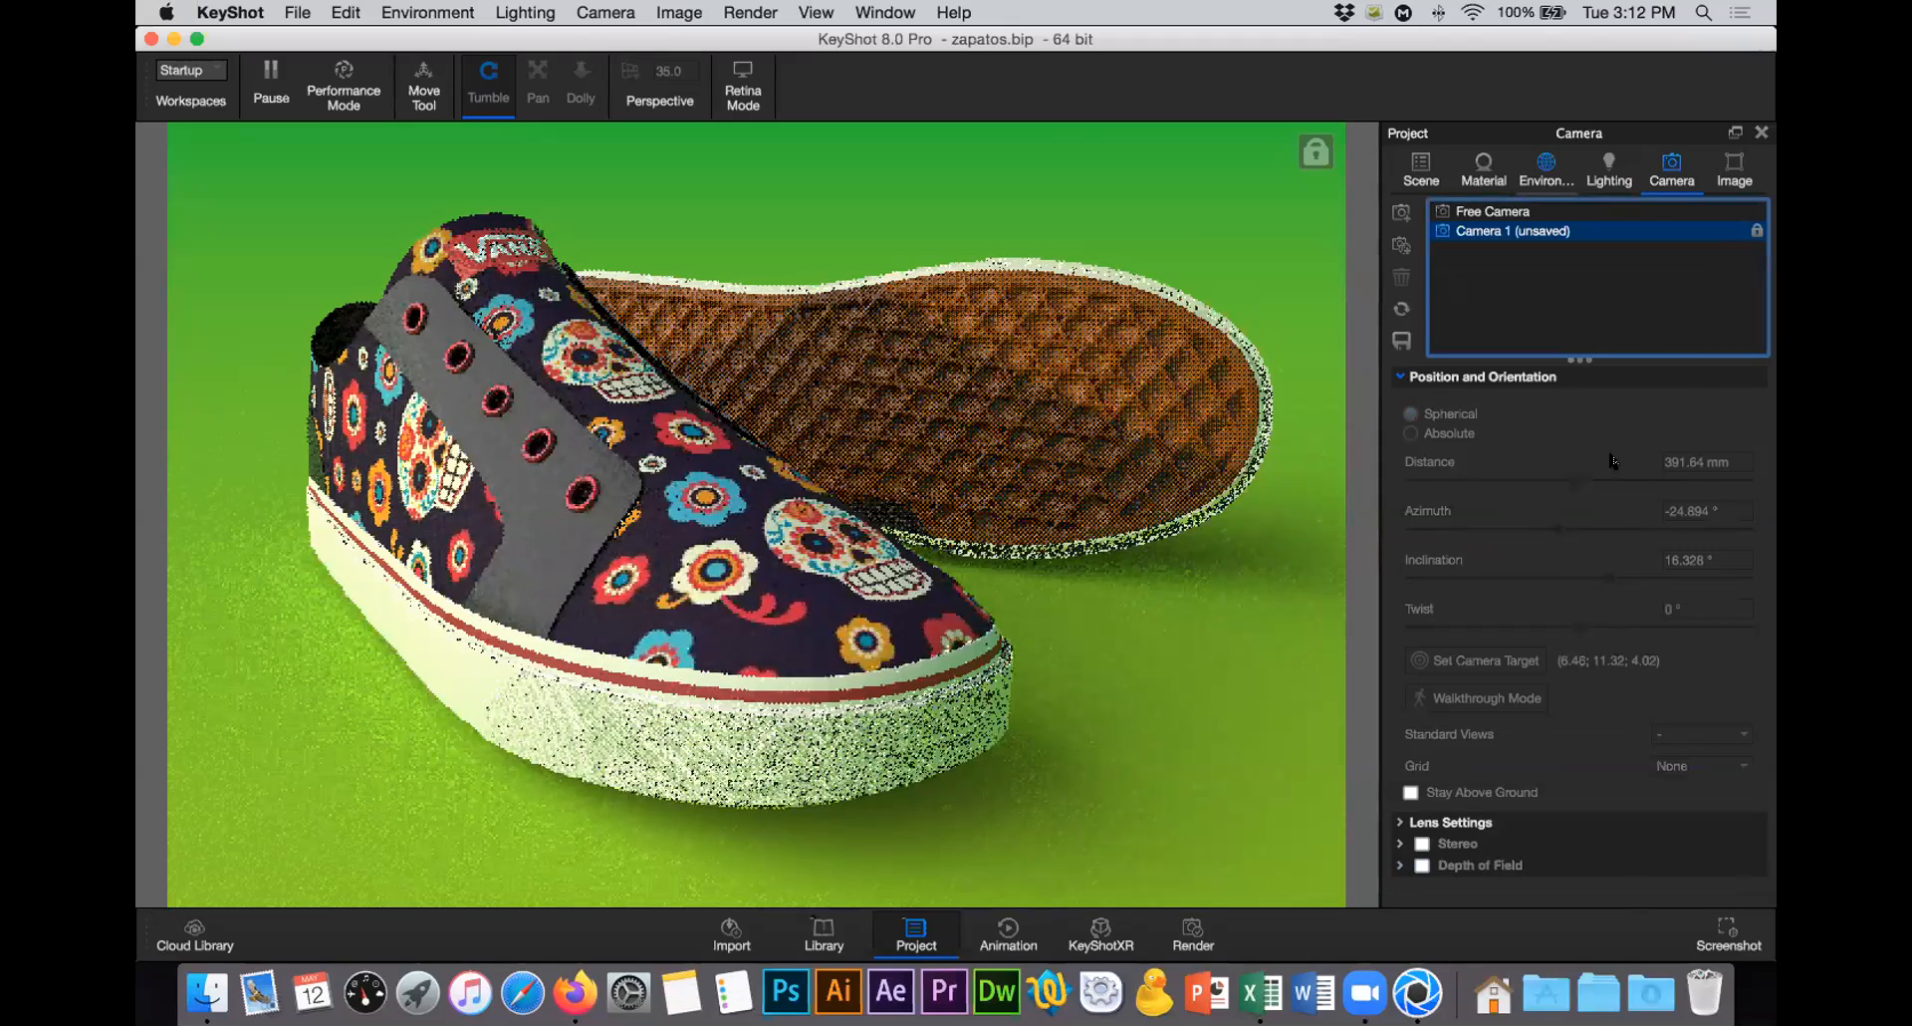
Step: Recolour the large rectangular light pin on the HDRI to pale lilac #EEE0F9, after trying blue, green and pink tints
click(1630, 426)
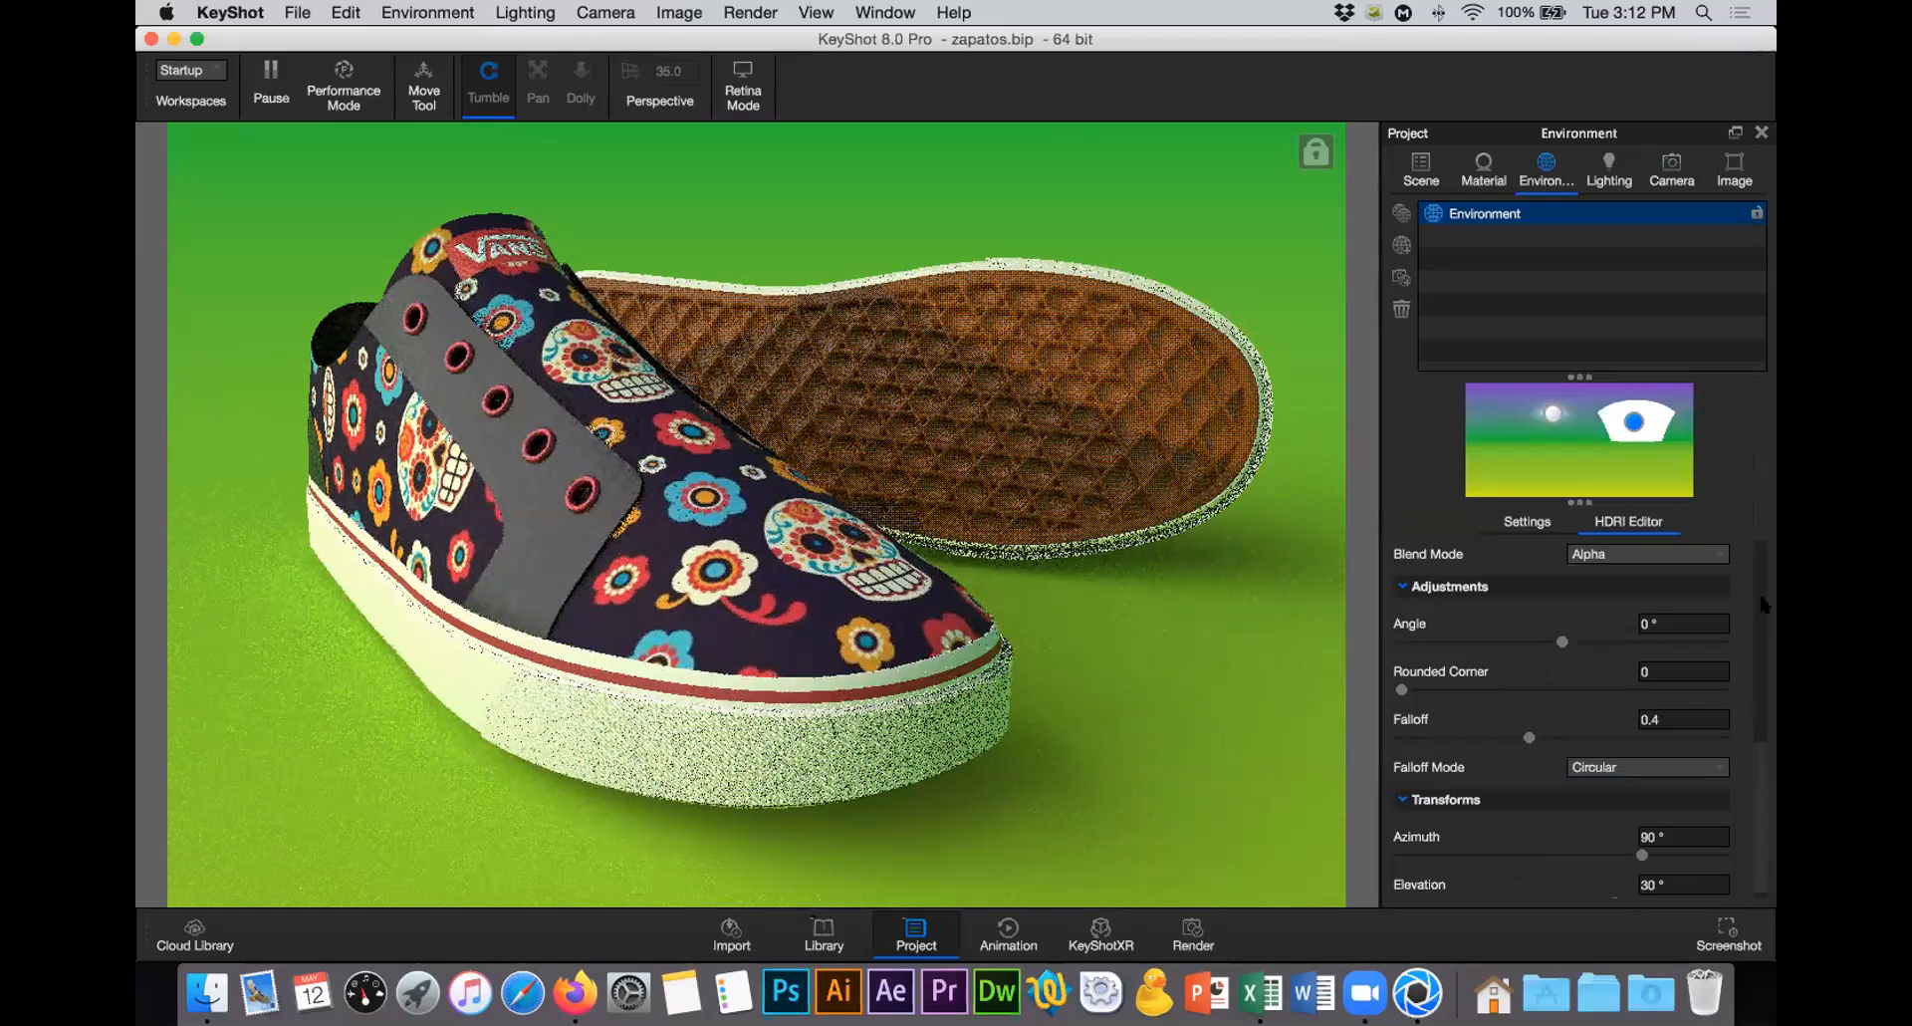
scroll(1763, 658, up, 3)
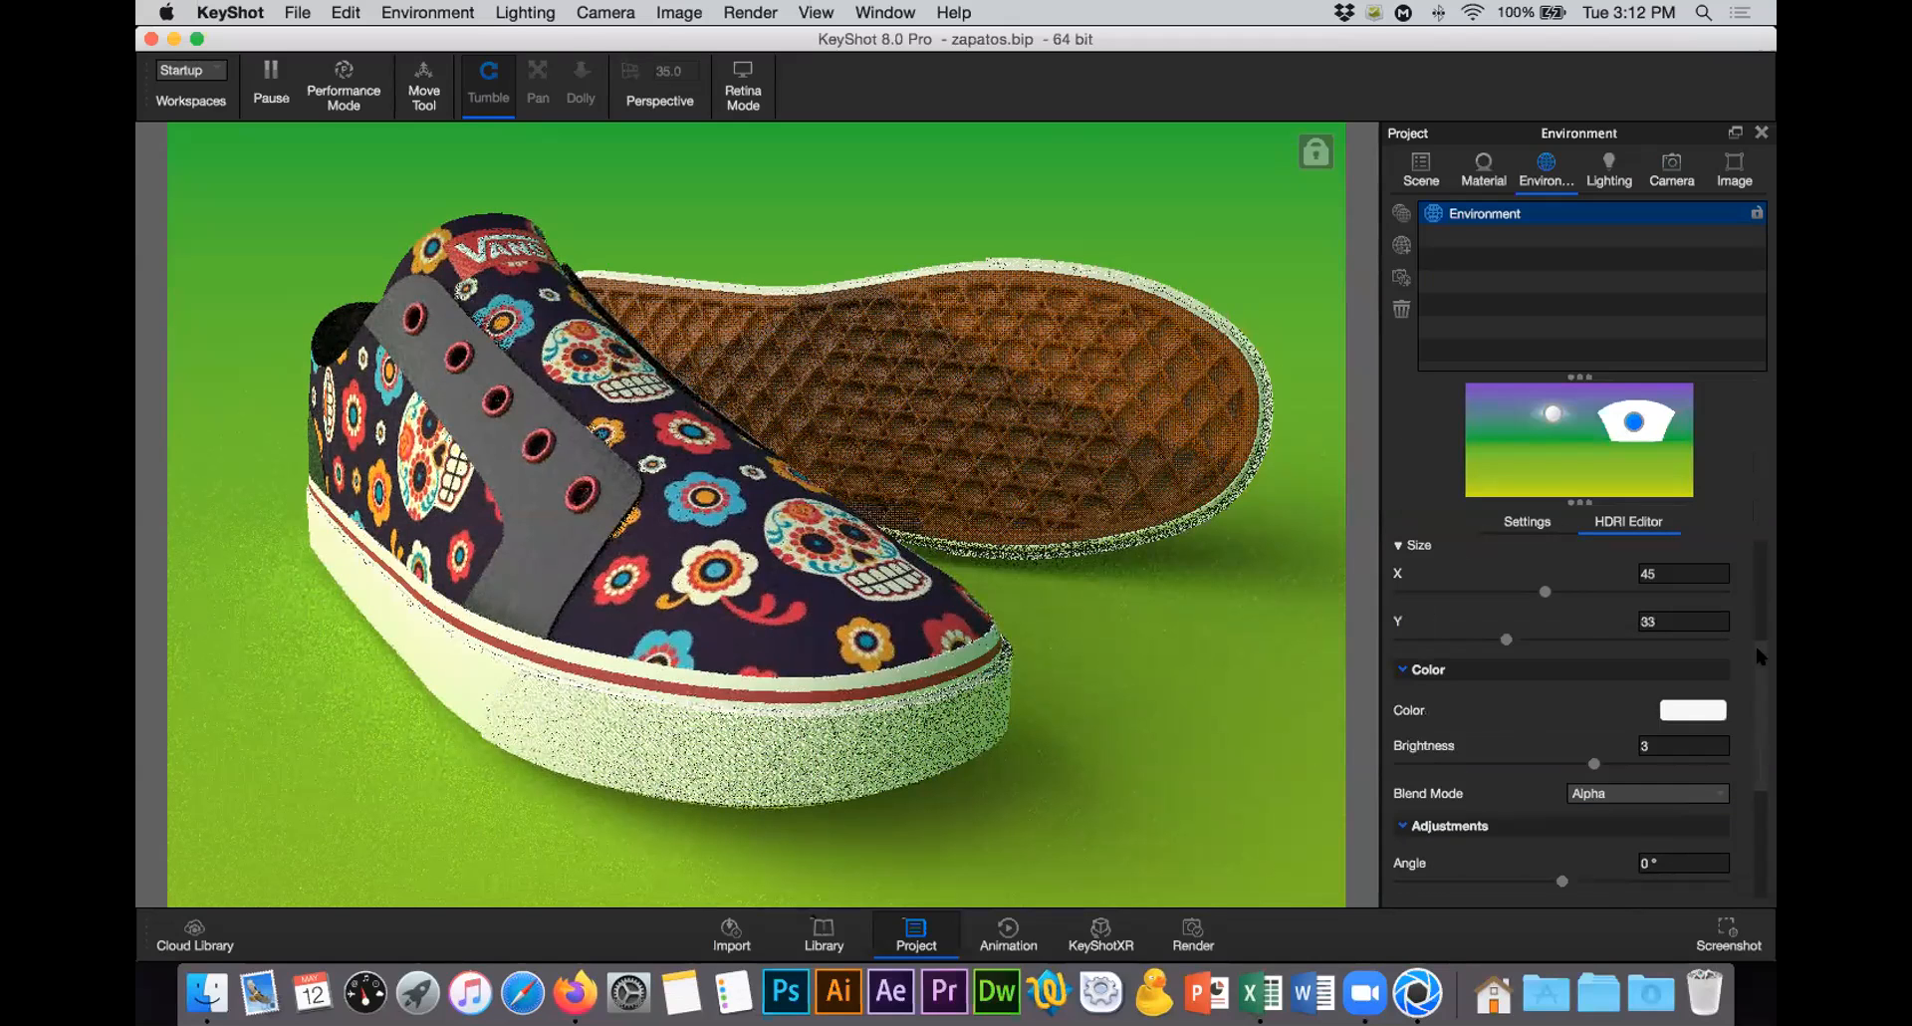
click(1673, 709)
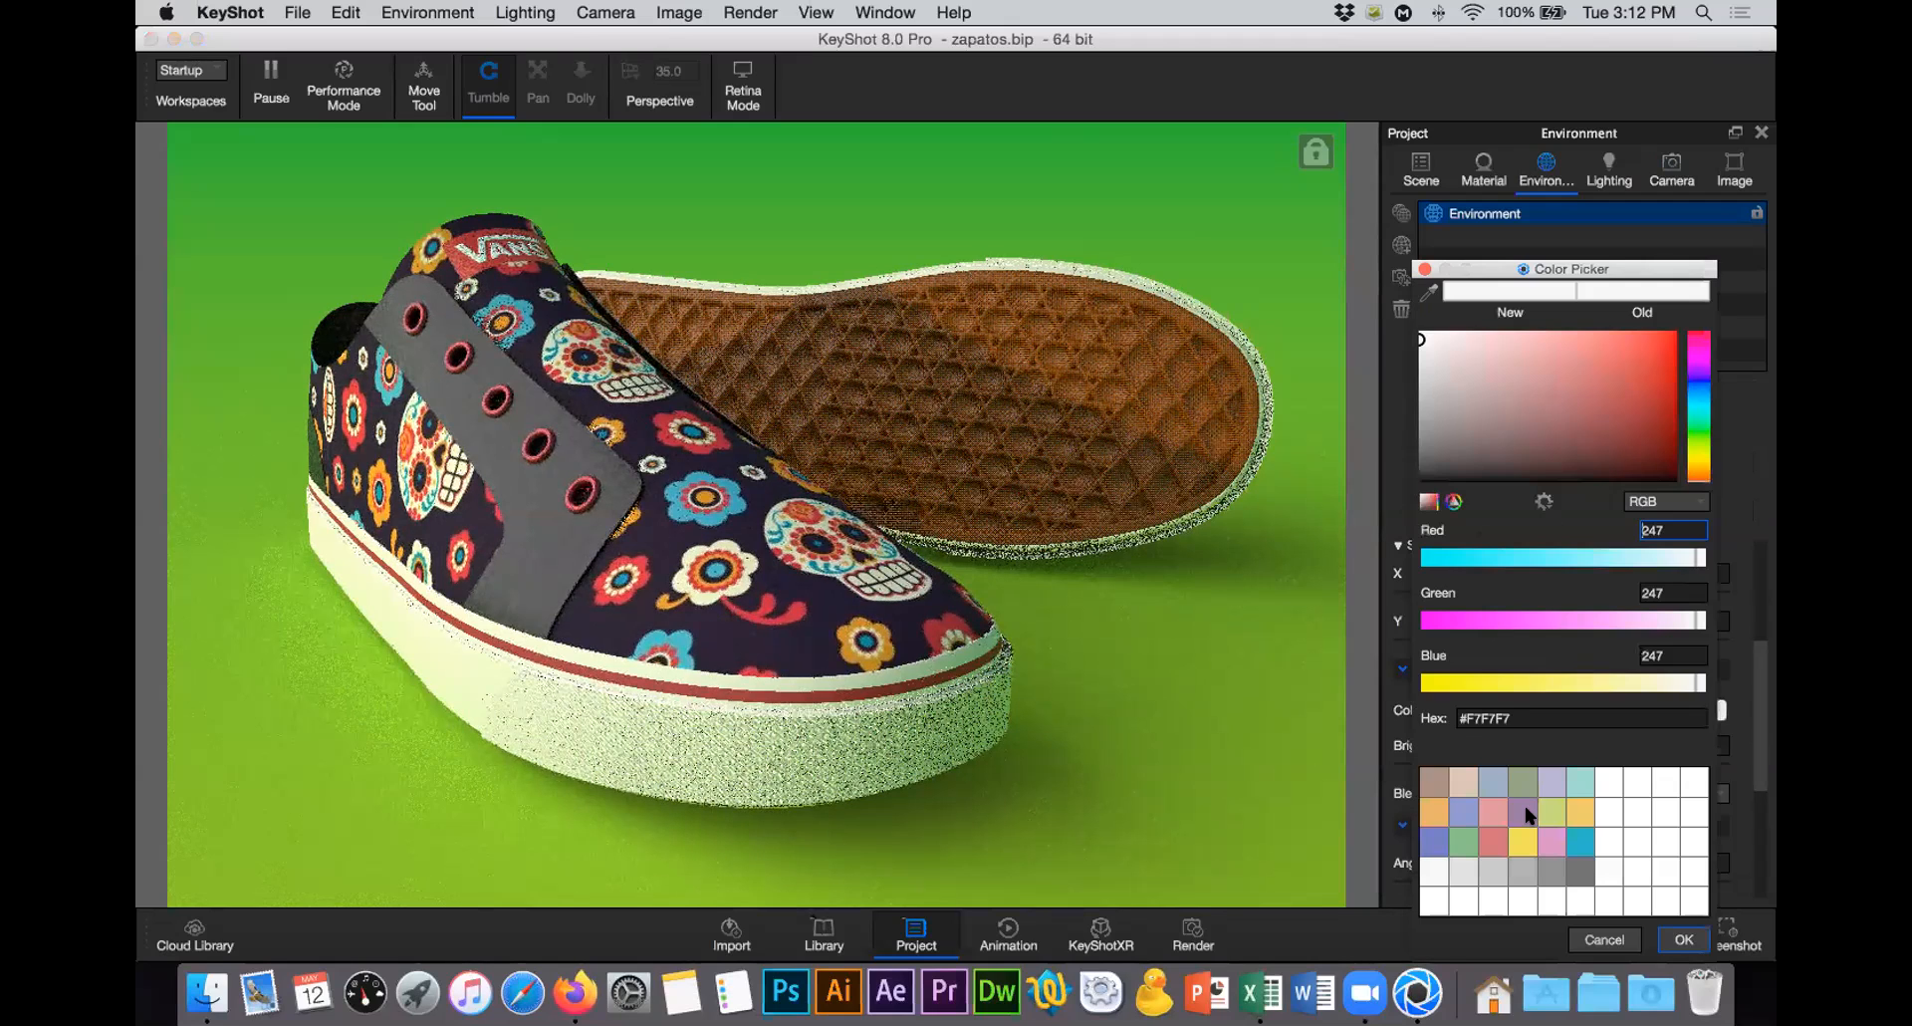
click(1580, 840)
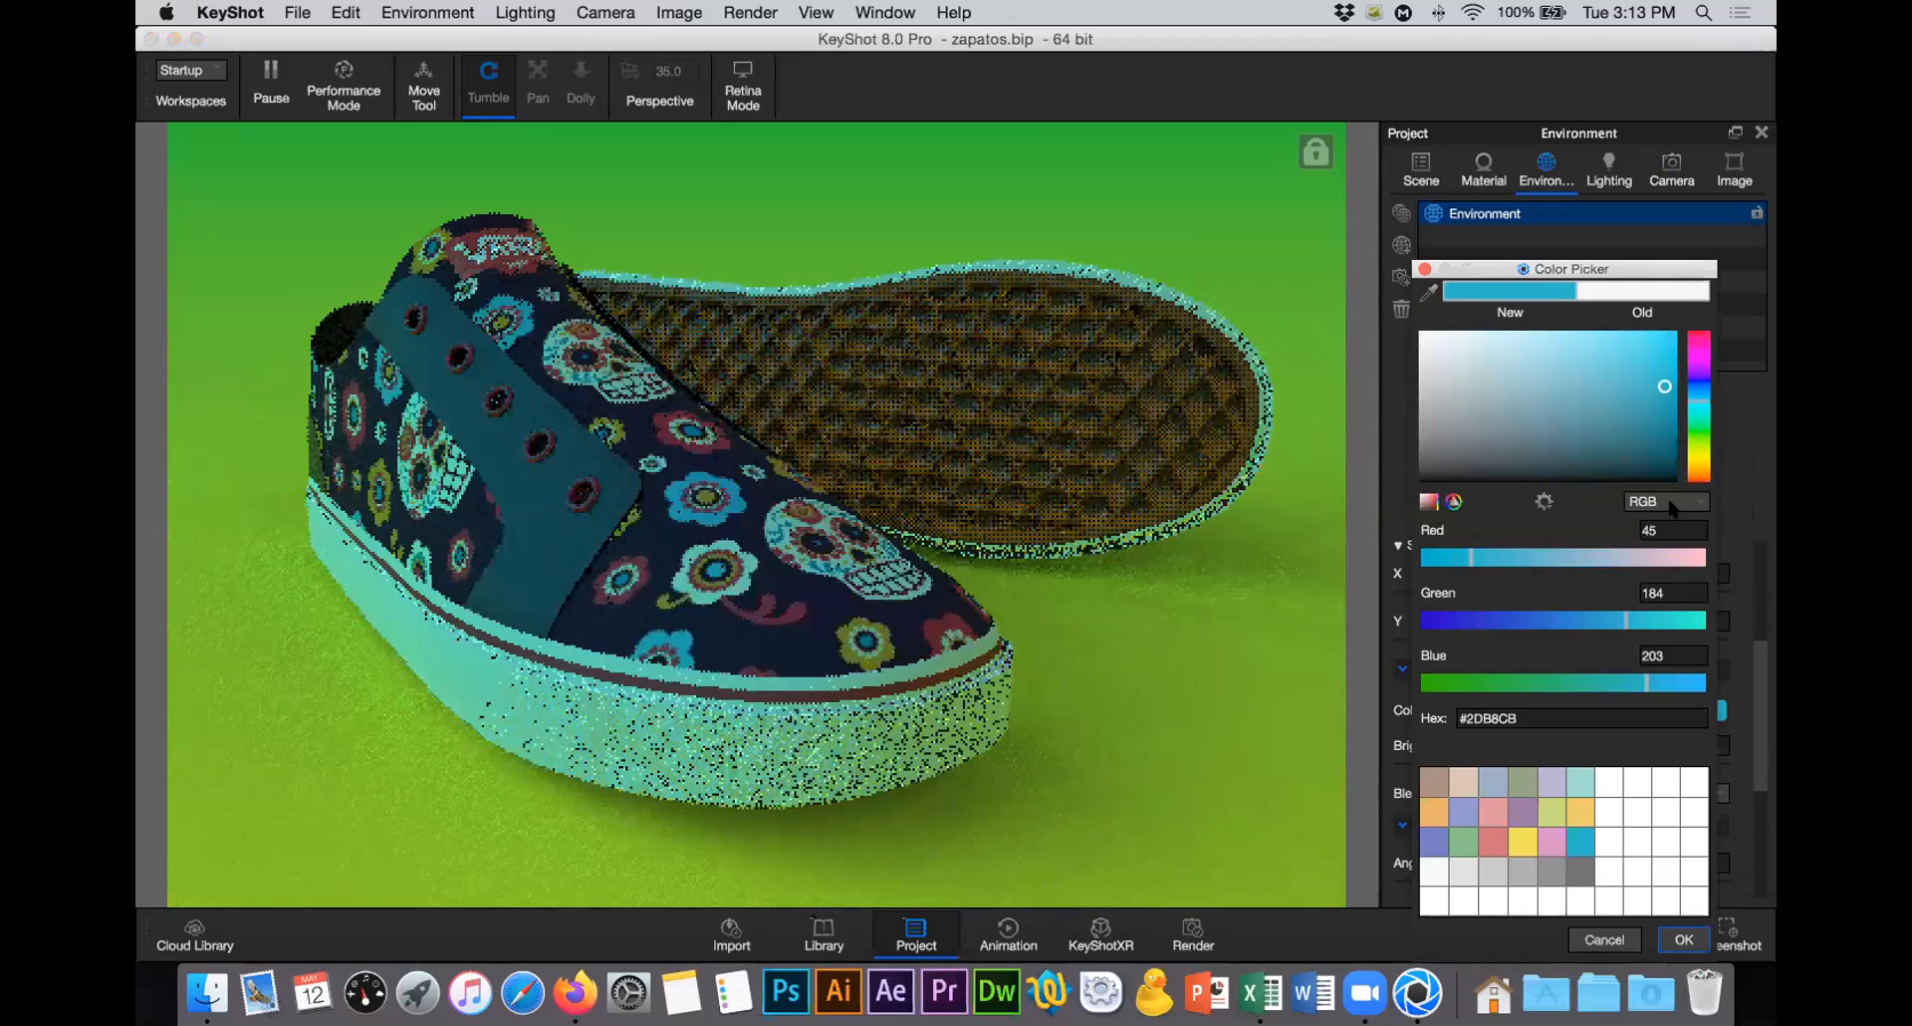
click(1550, 337)
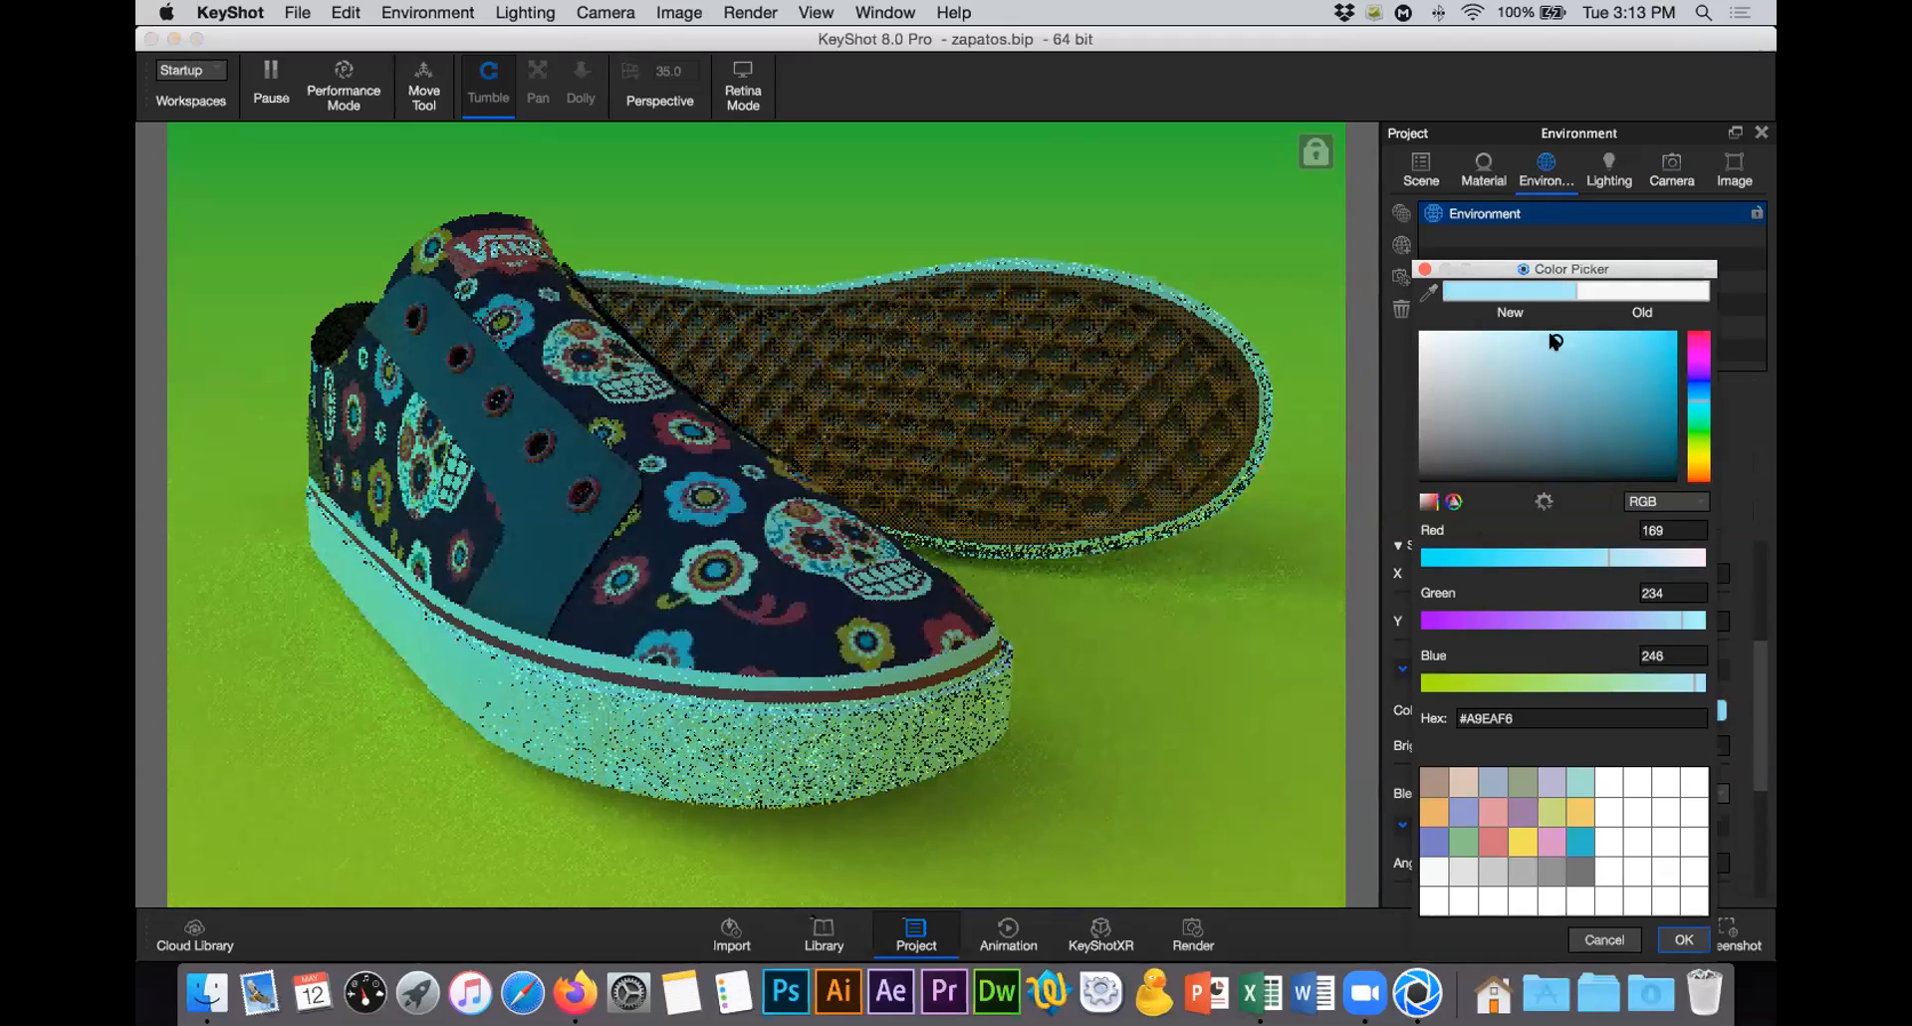
click(1529, 346)
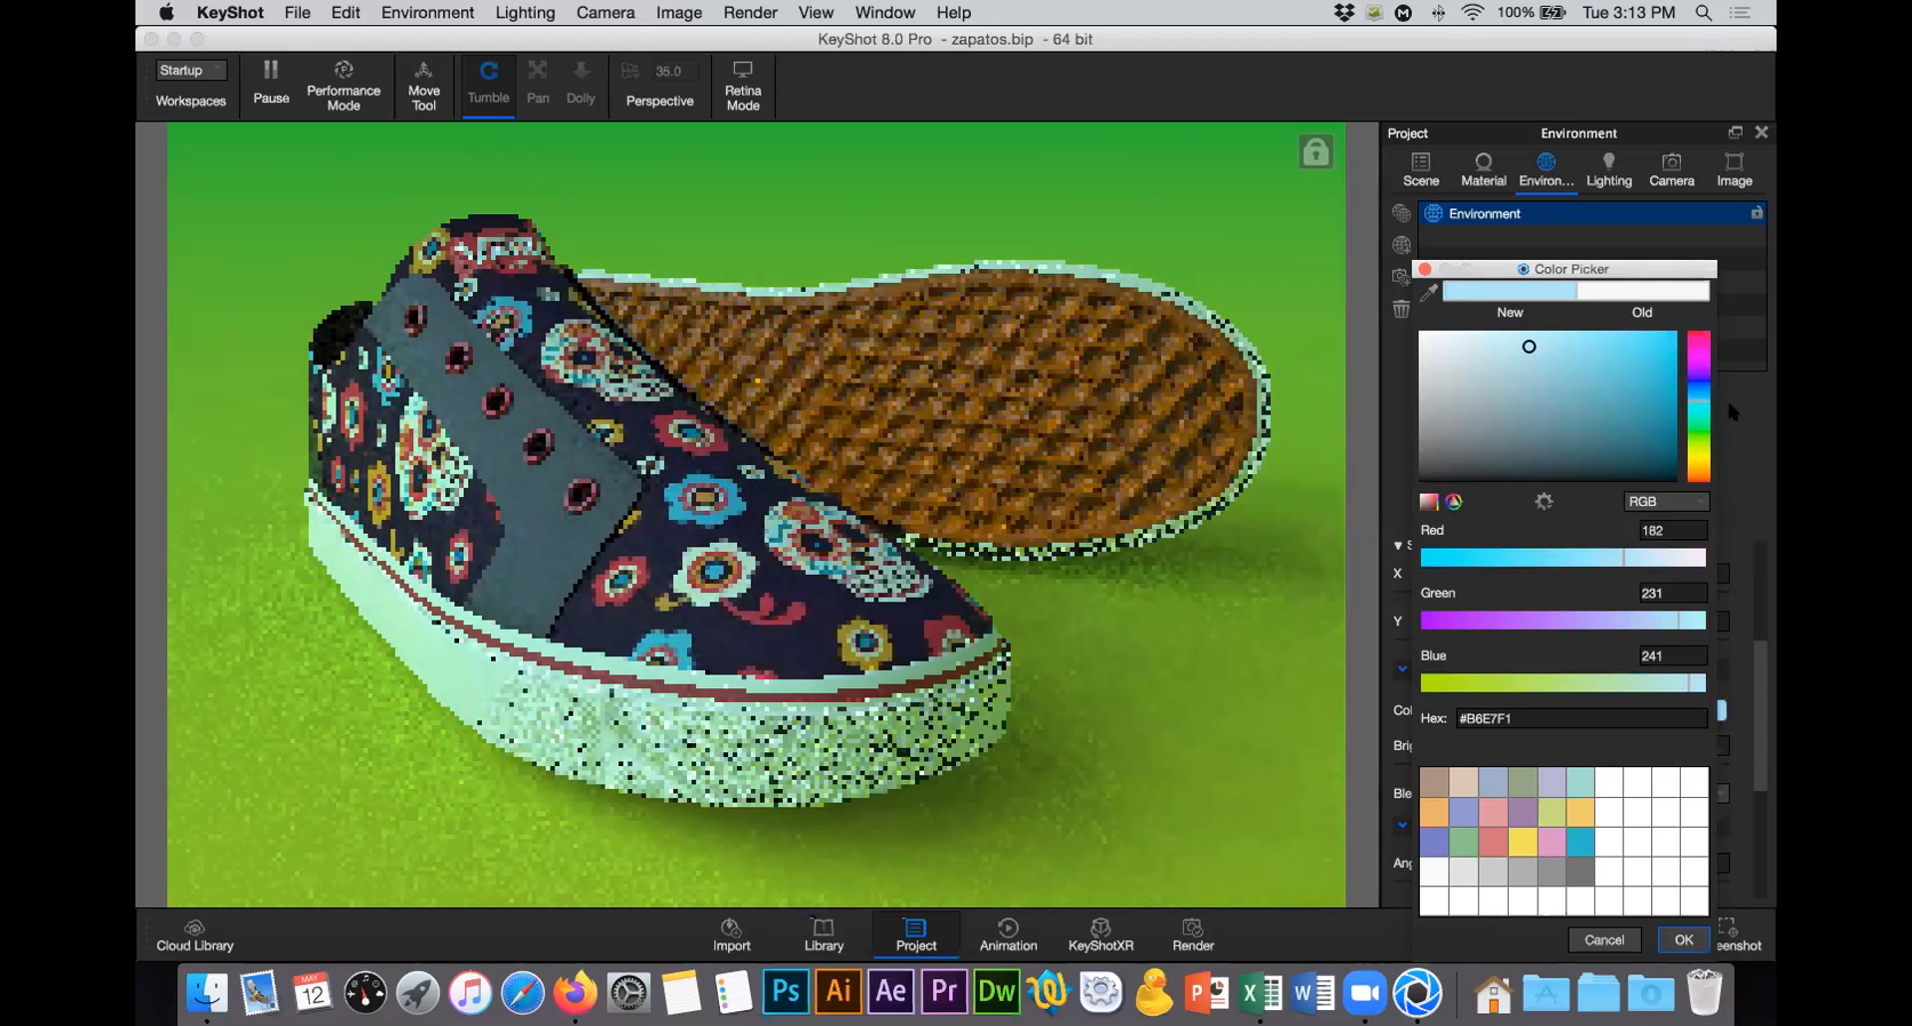
click(1698, 418)
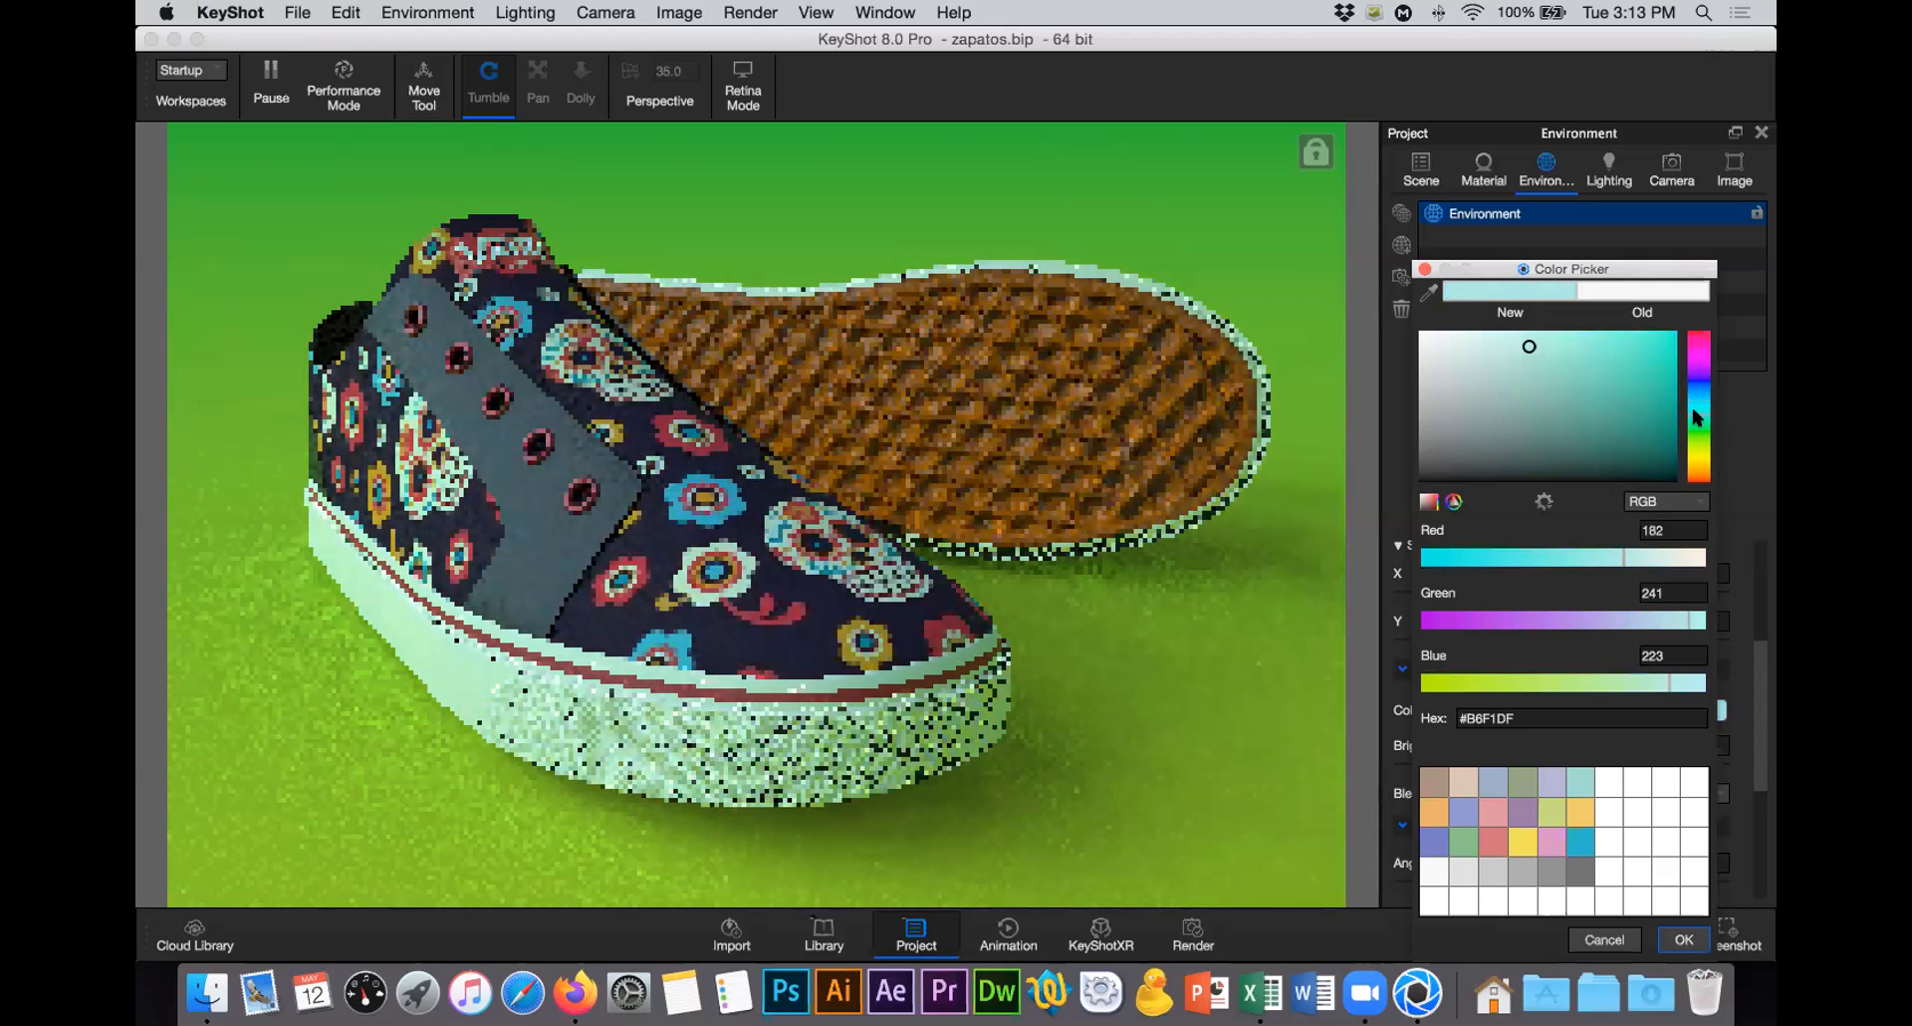
click(1698, 366)
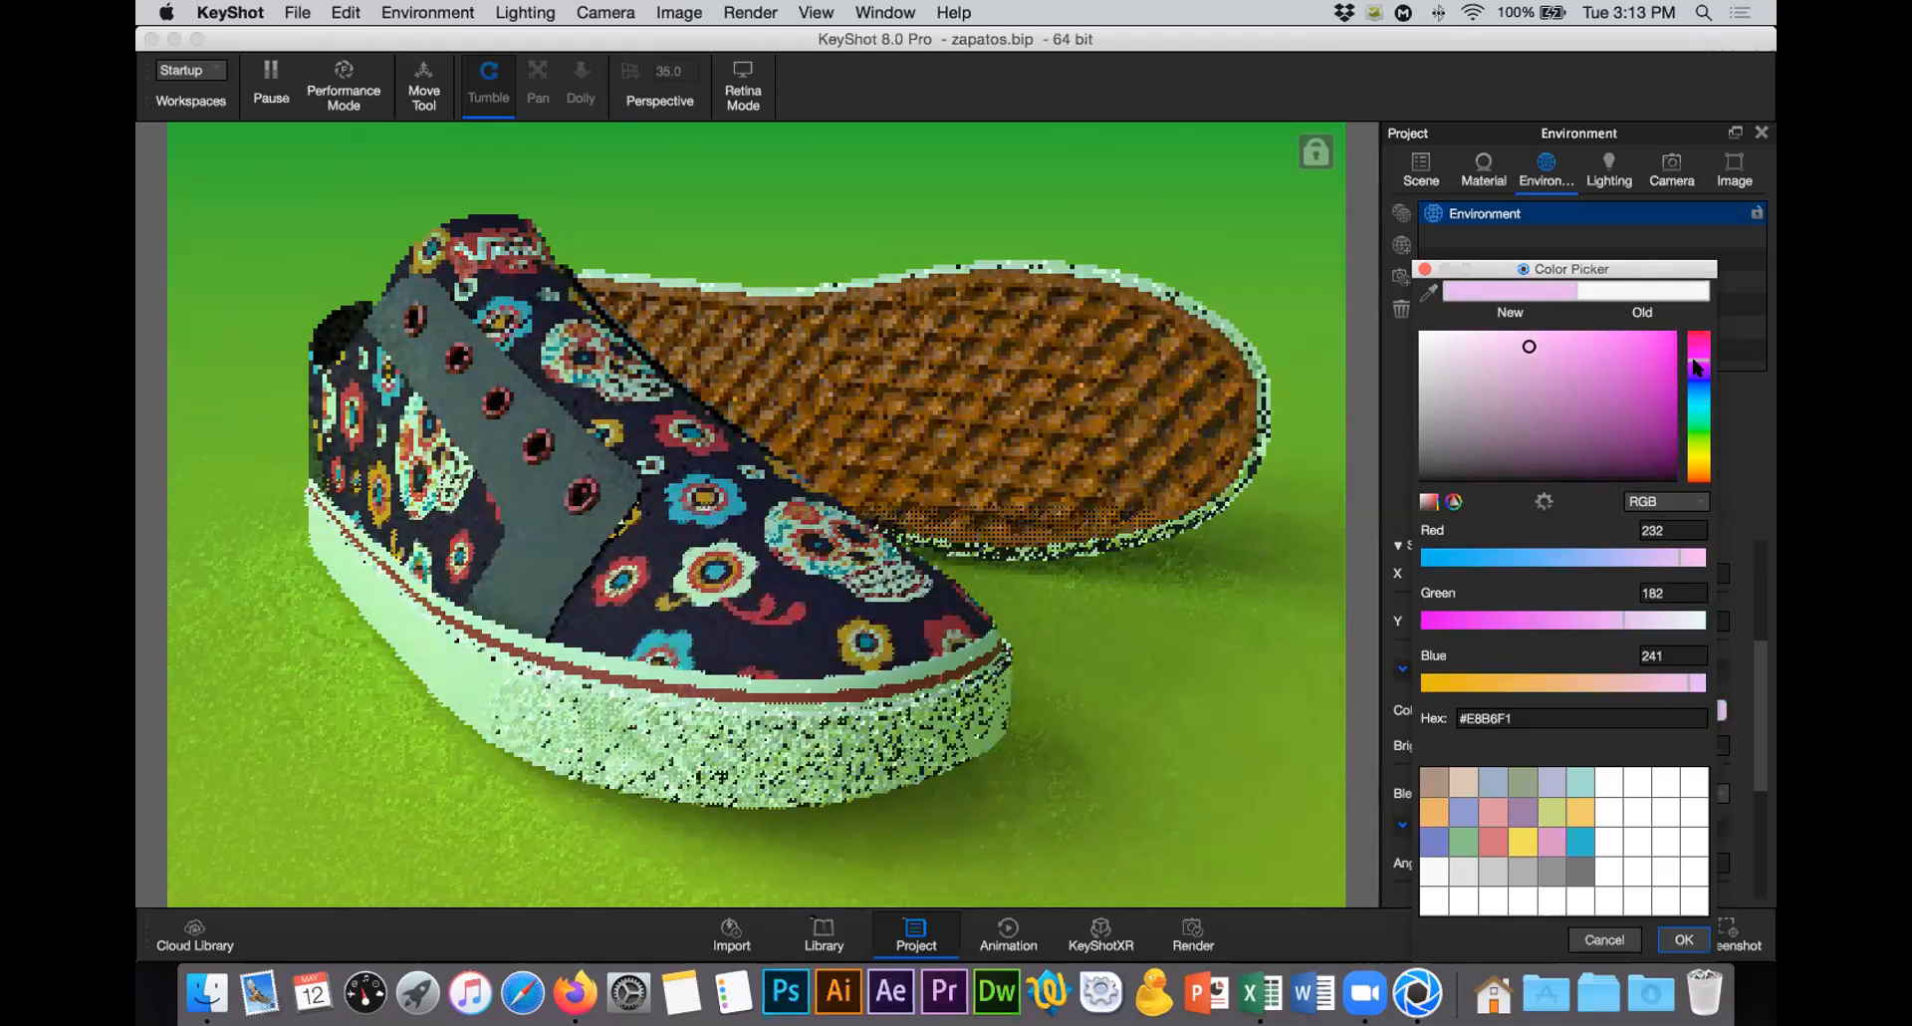
click(1698, 369)
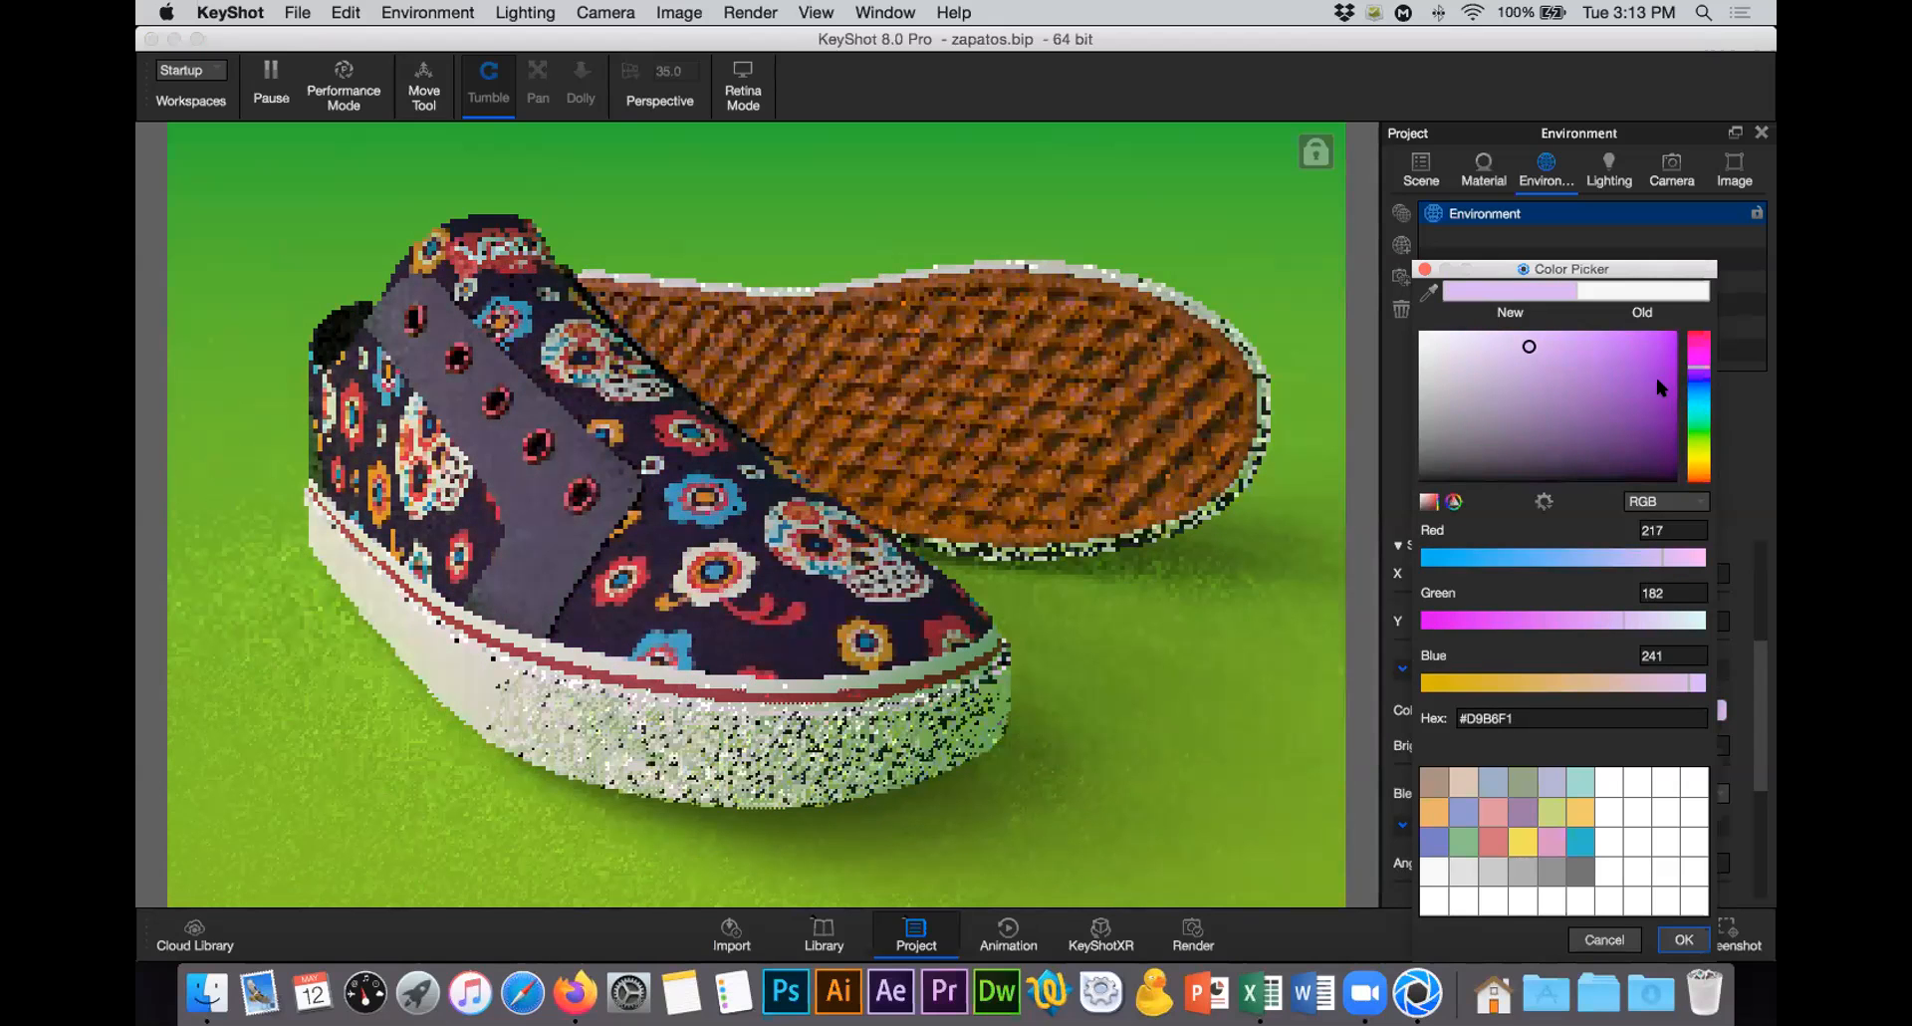
click(1474, 334)
click(1467, 337)
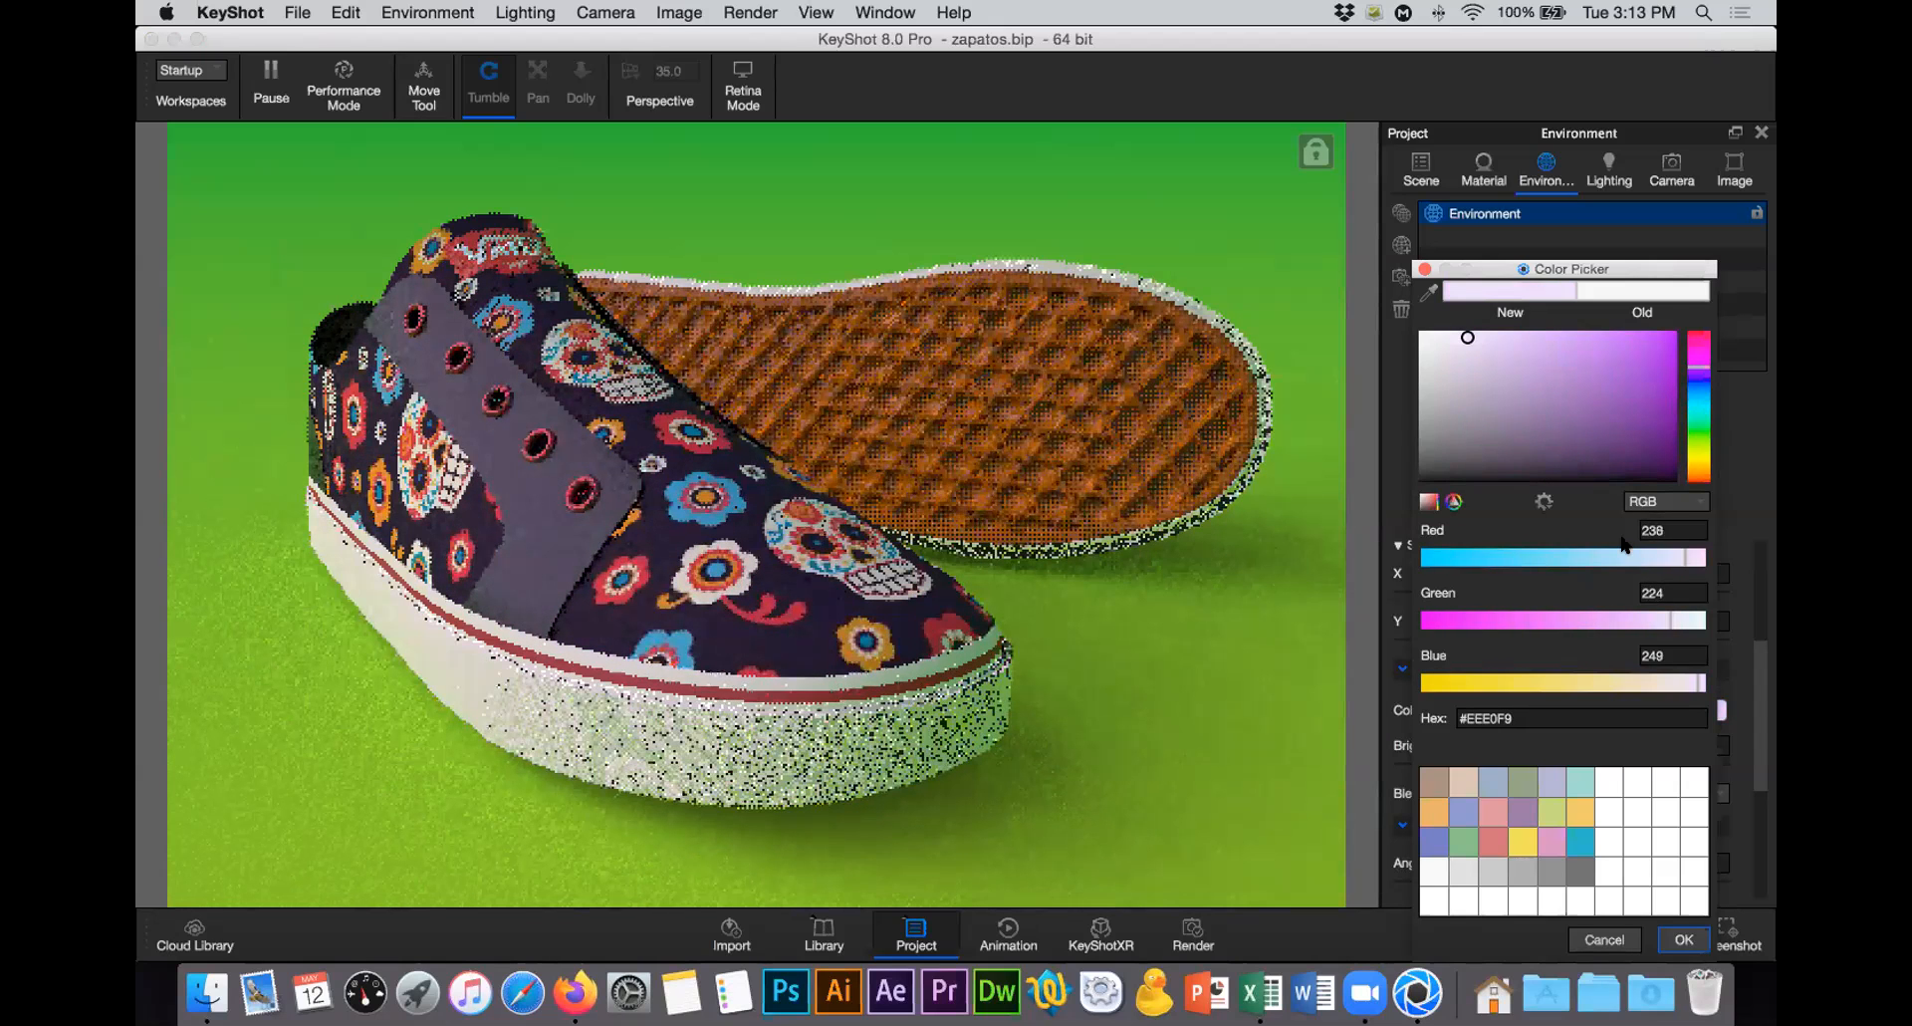
click(1684, 939)
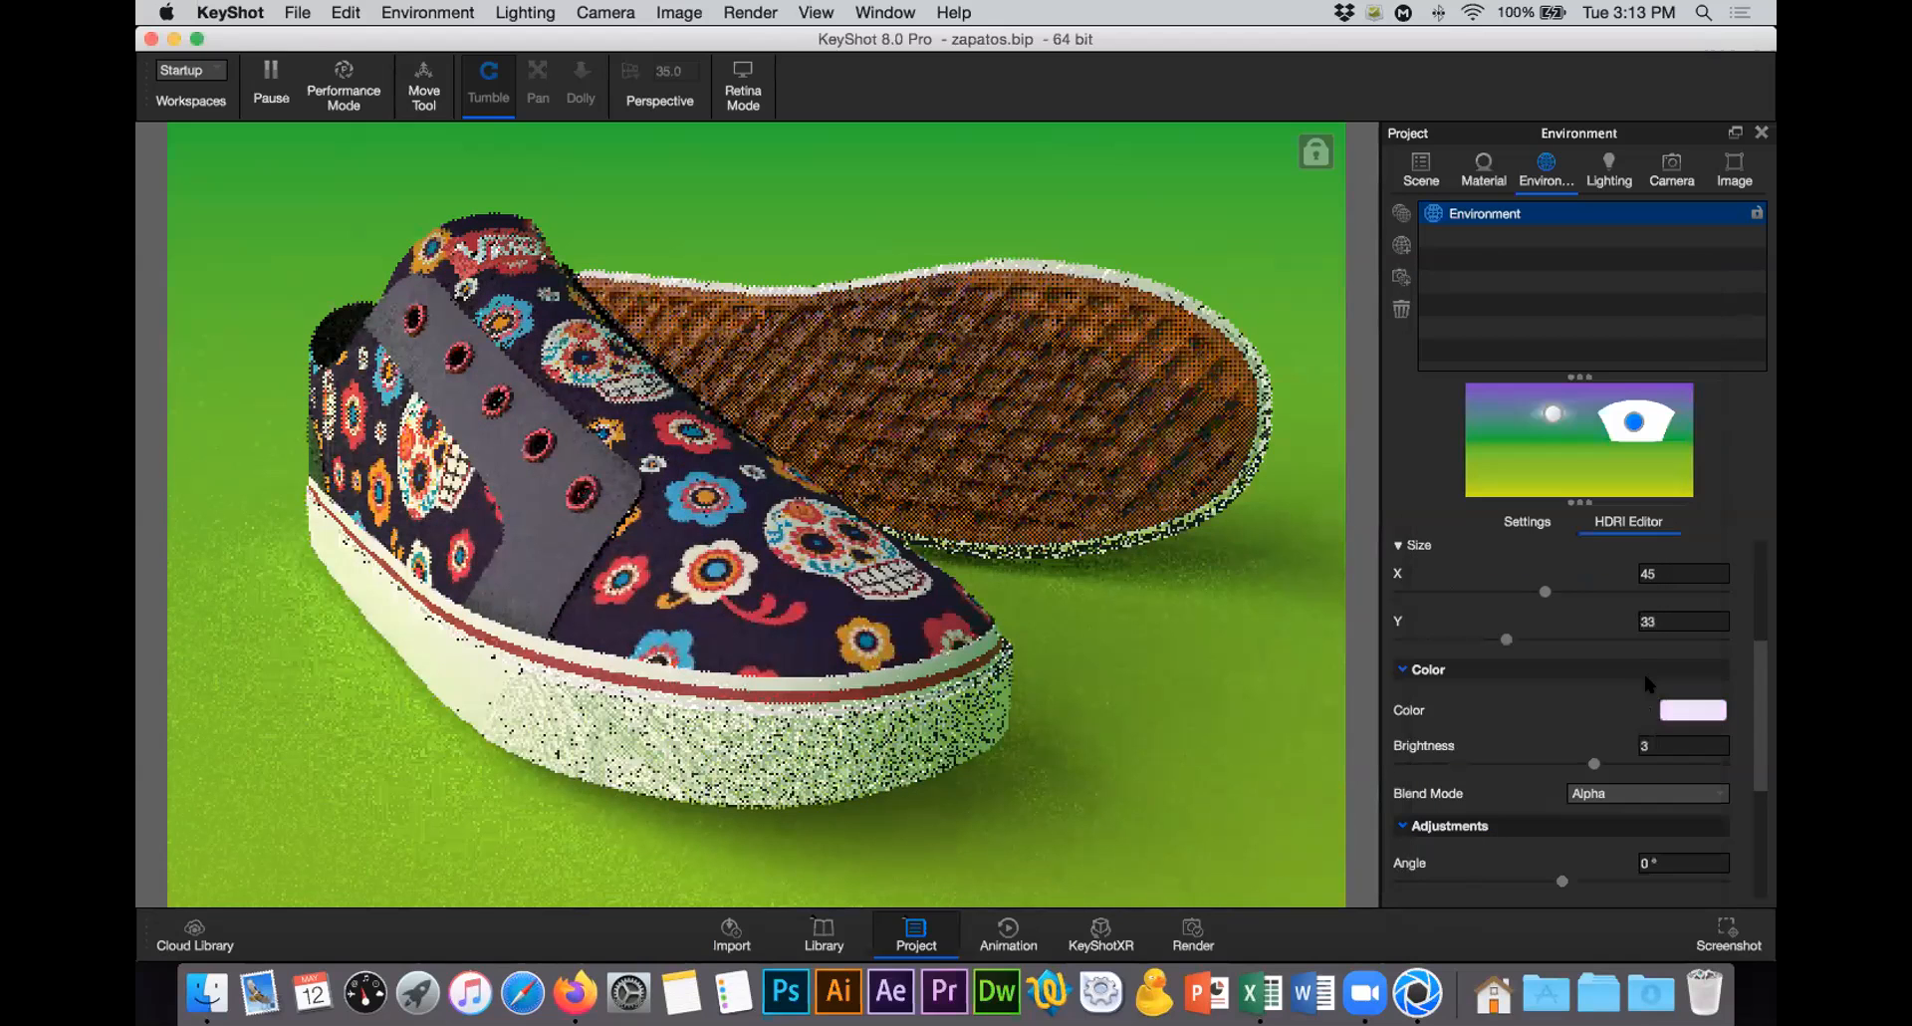
Step: Try lower brightness values of about 1 and 1.9 on the rectangular light pin, and set its brightness to 5
drag(1595, 764, 1466, 764)
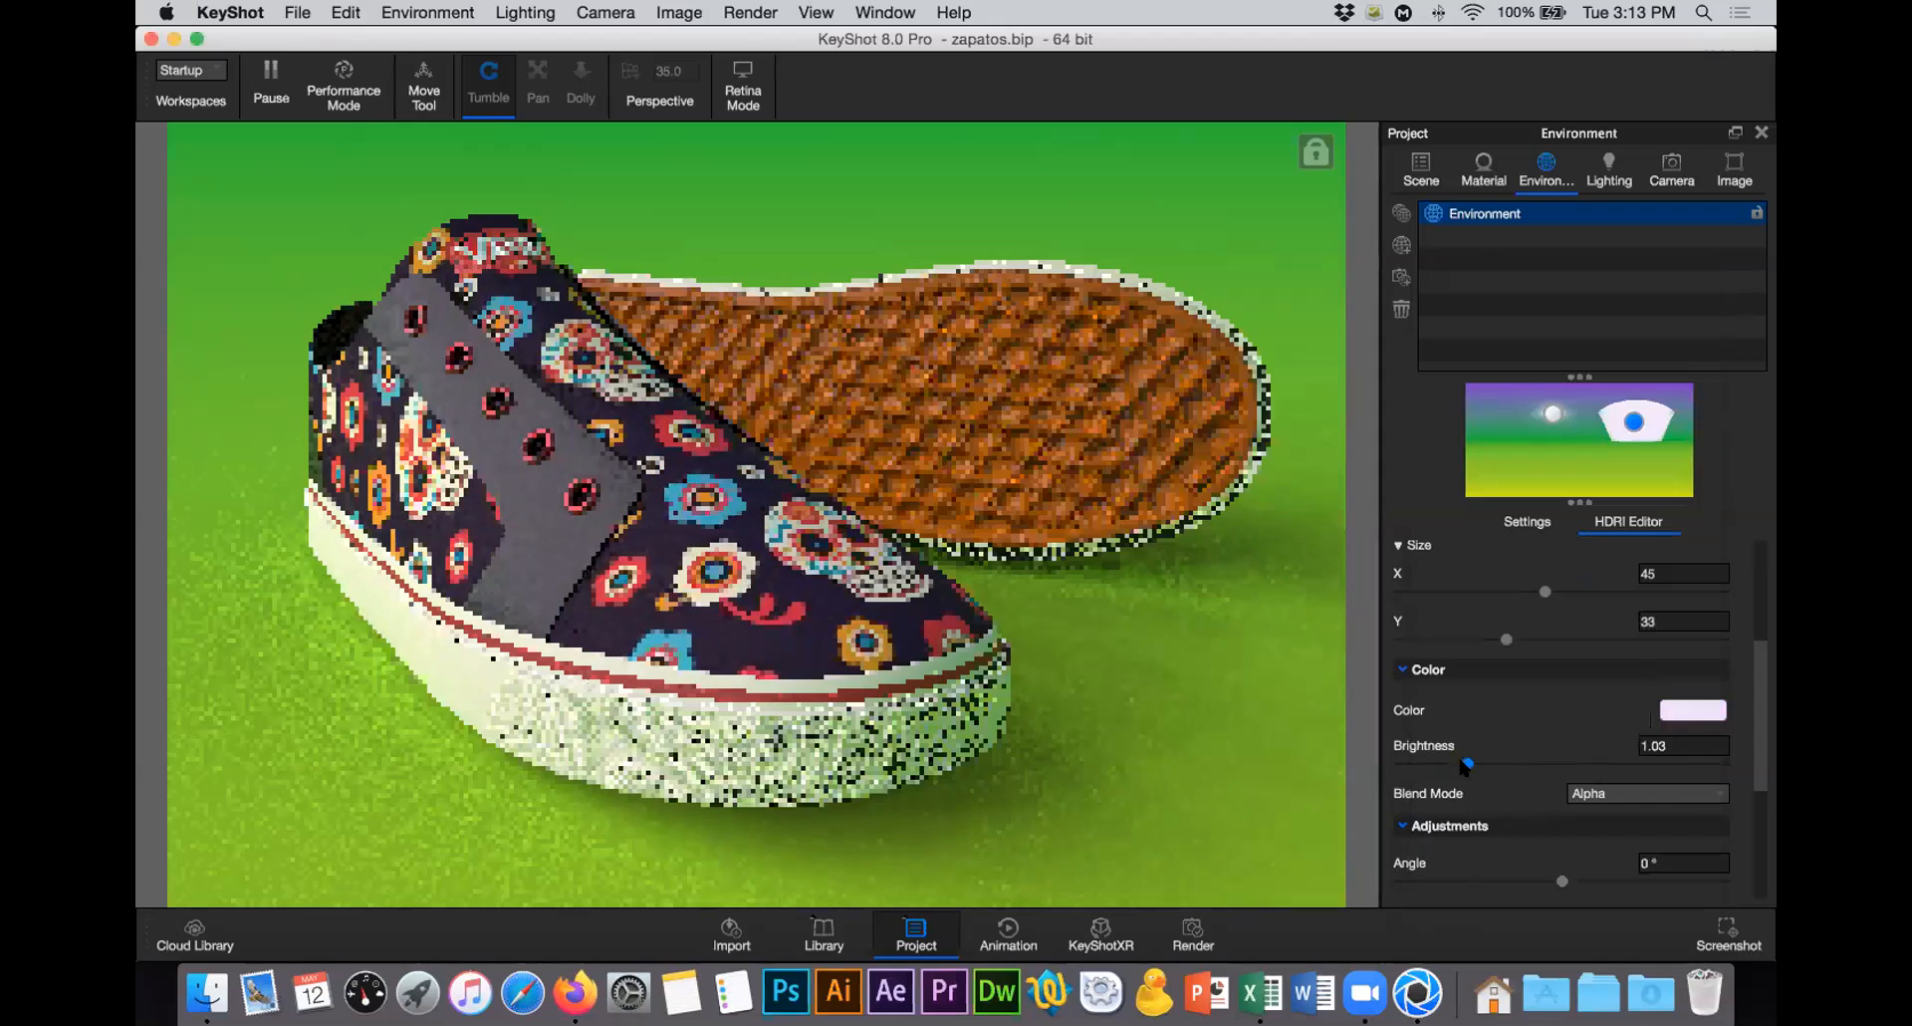
drag(1466, 764, 1521, 764)
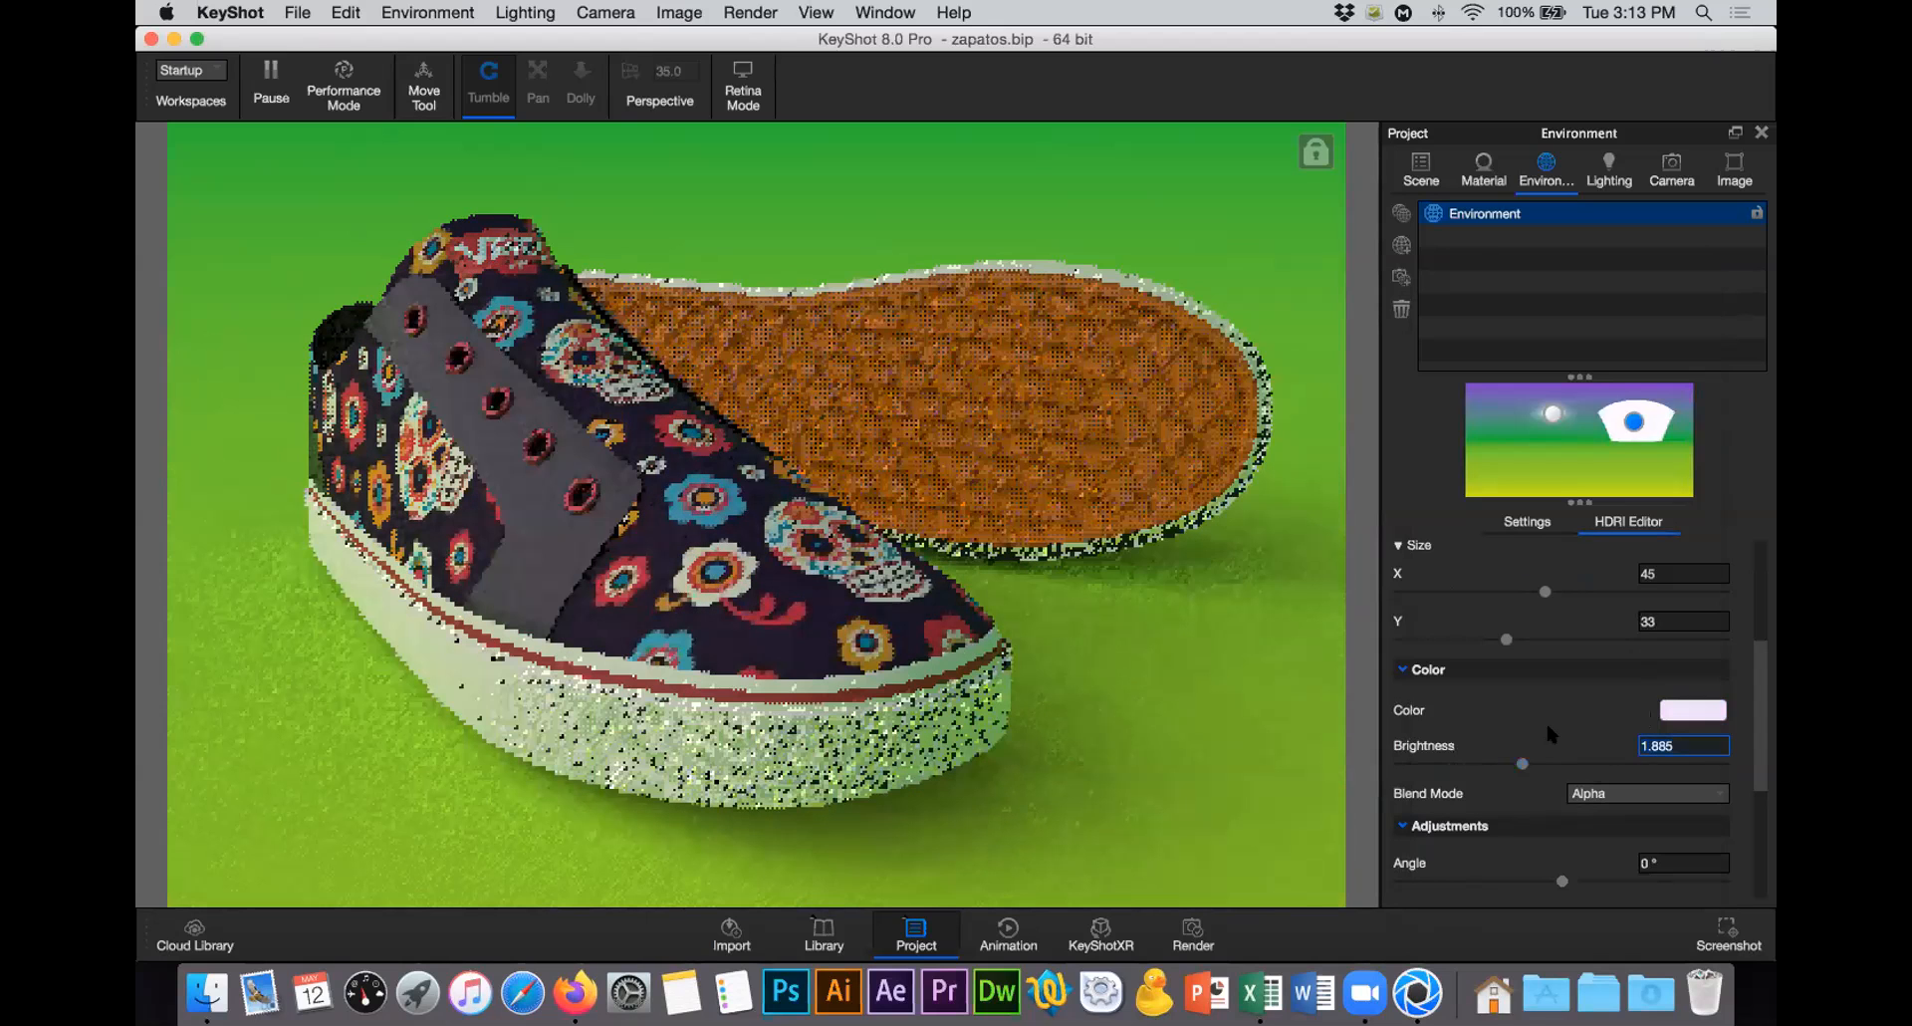
text(5)
key(Return)
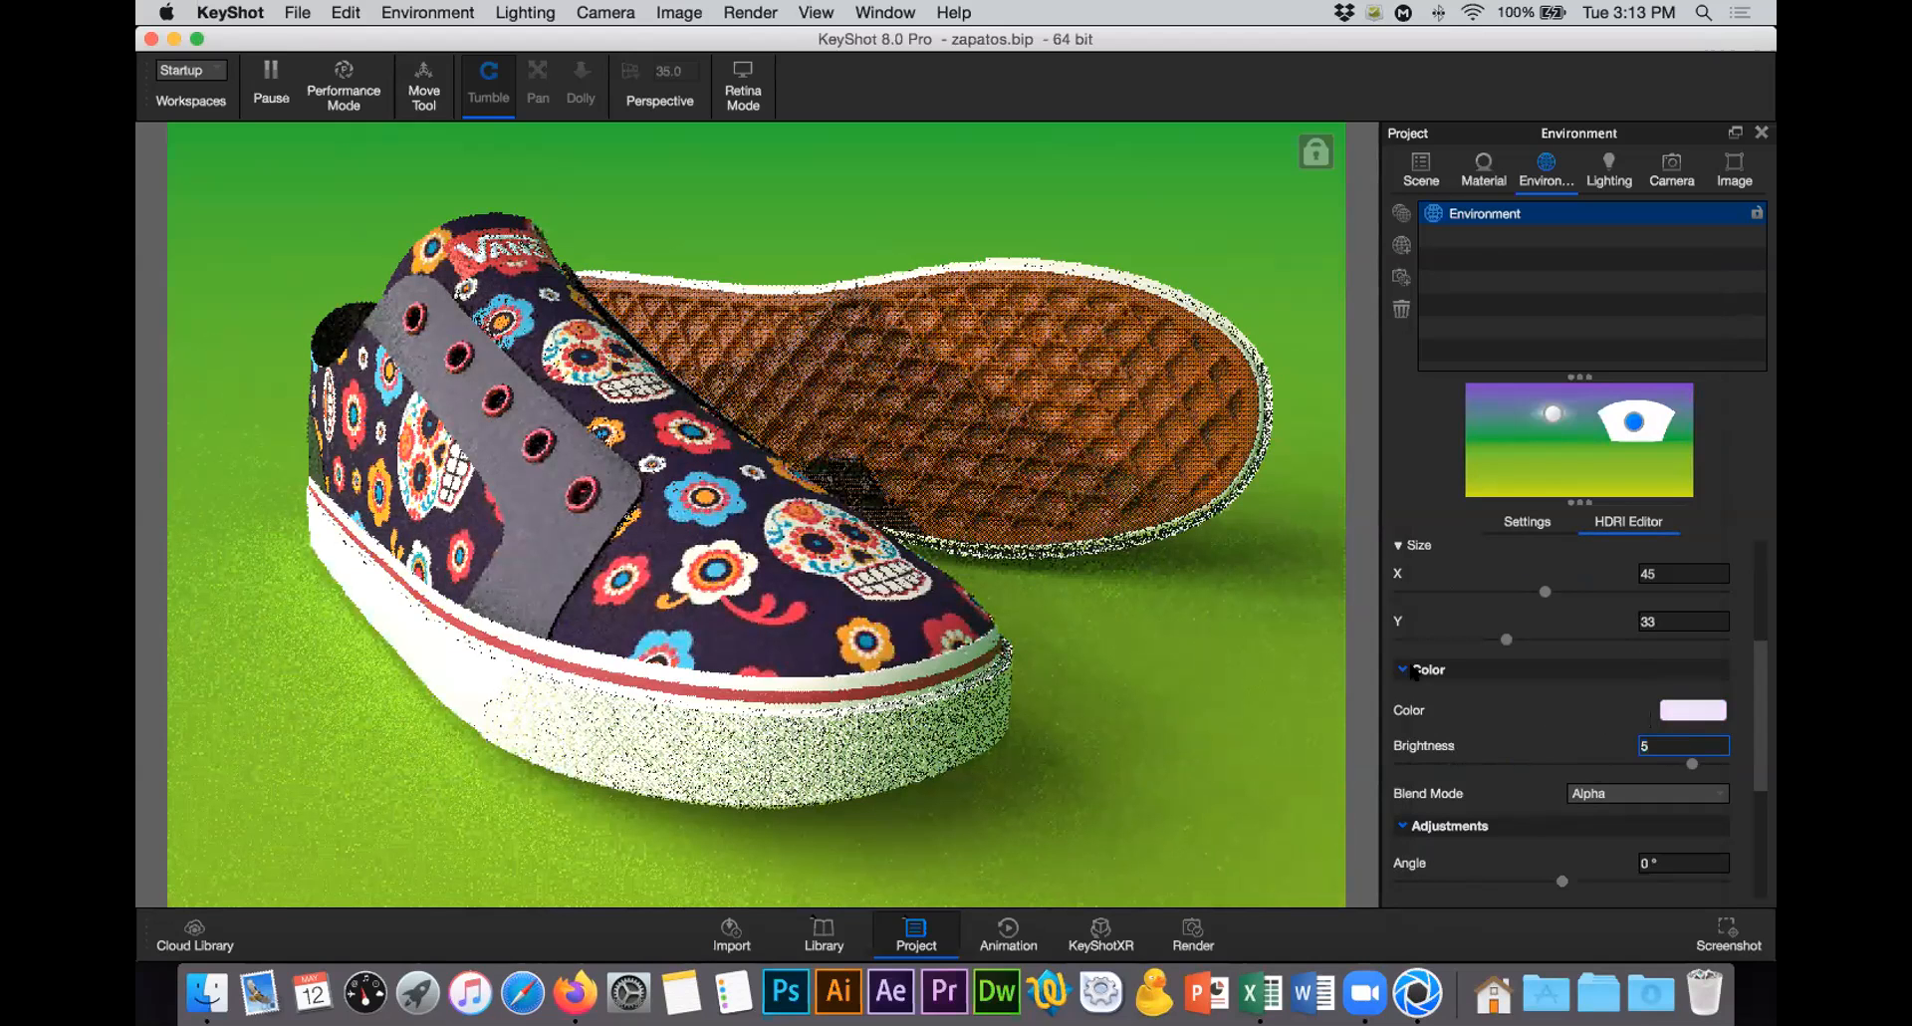
Step: Move the rectangular light pin on the HDRI to about 135° azimuth and 47° elevation
click(1634, 426)
drag(1634, 426, 1634, 414)
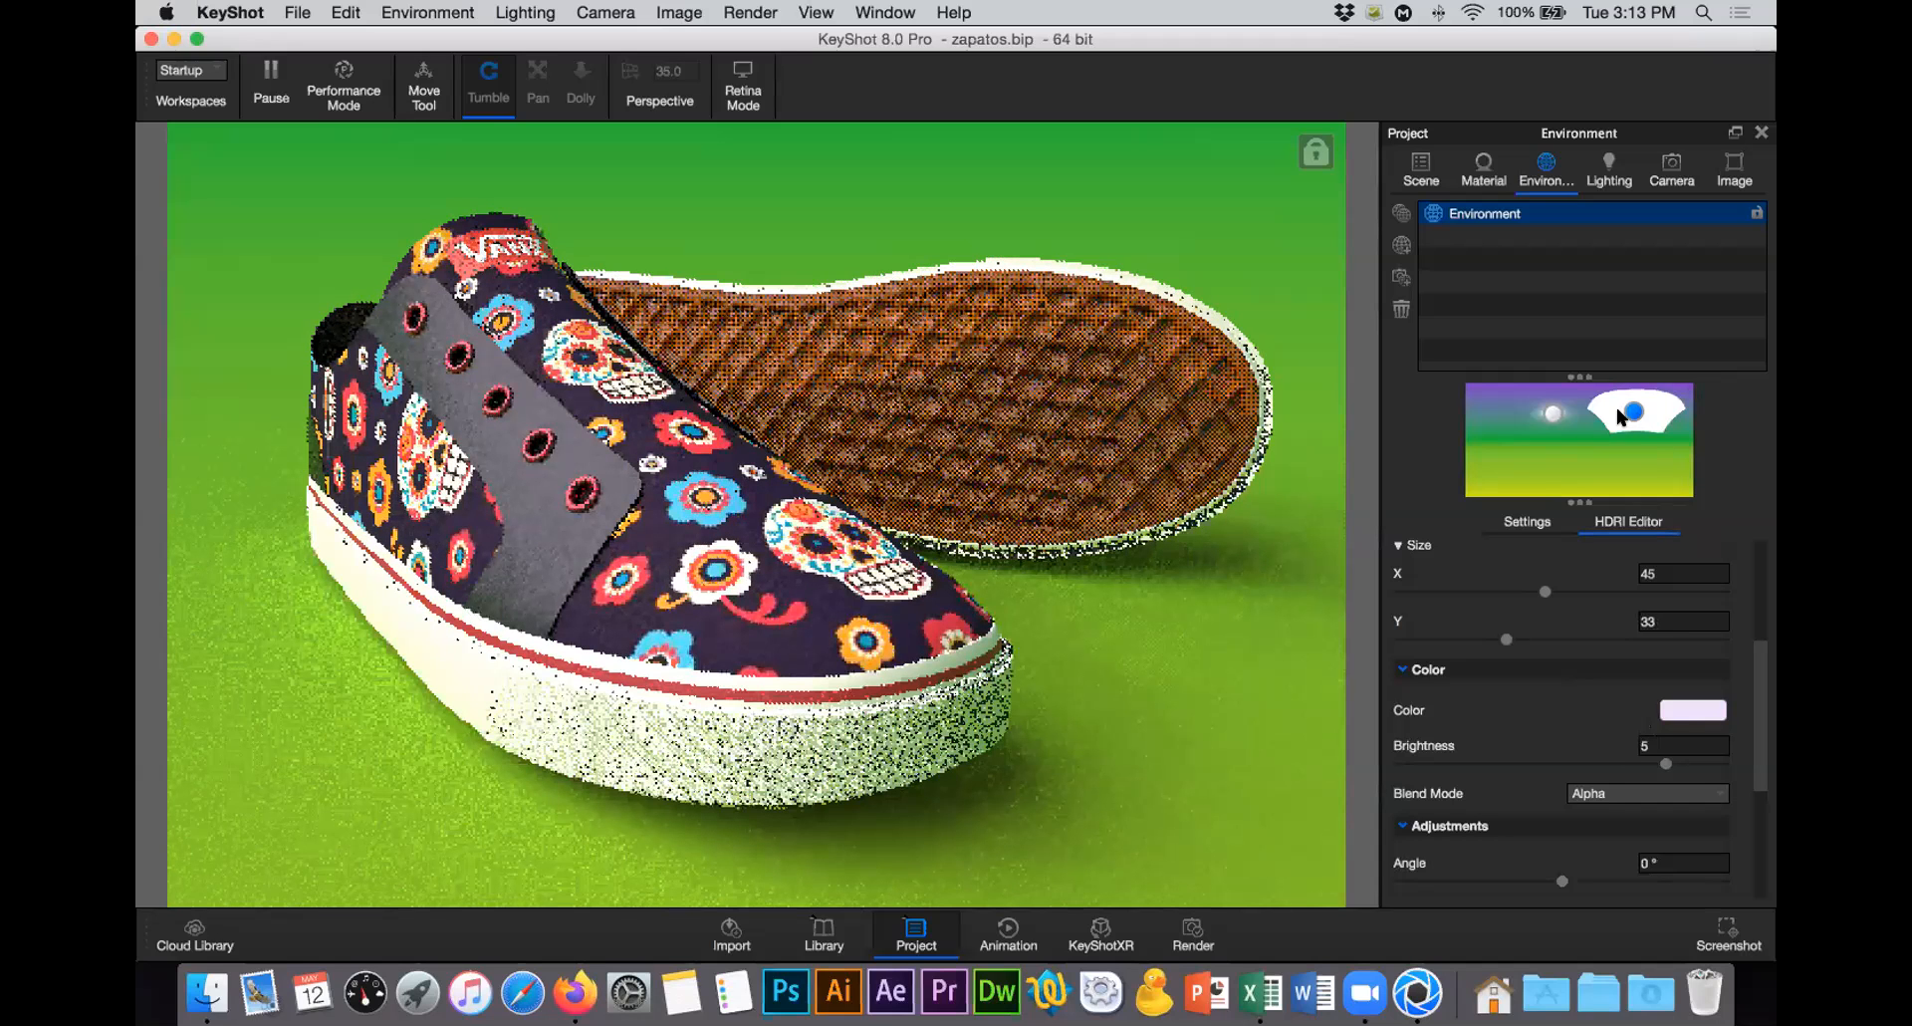
drag(1622, 417, 1660, 411)
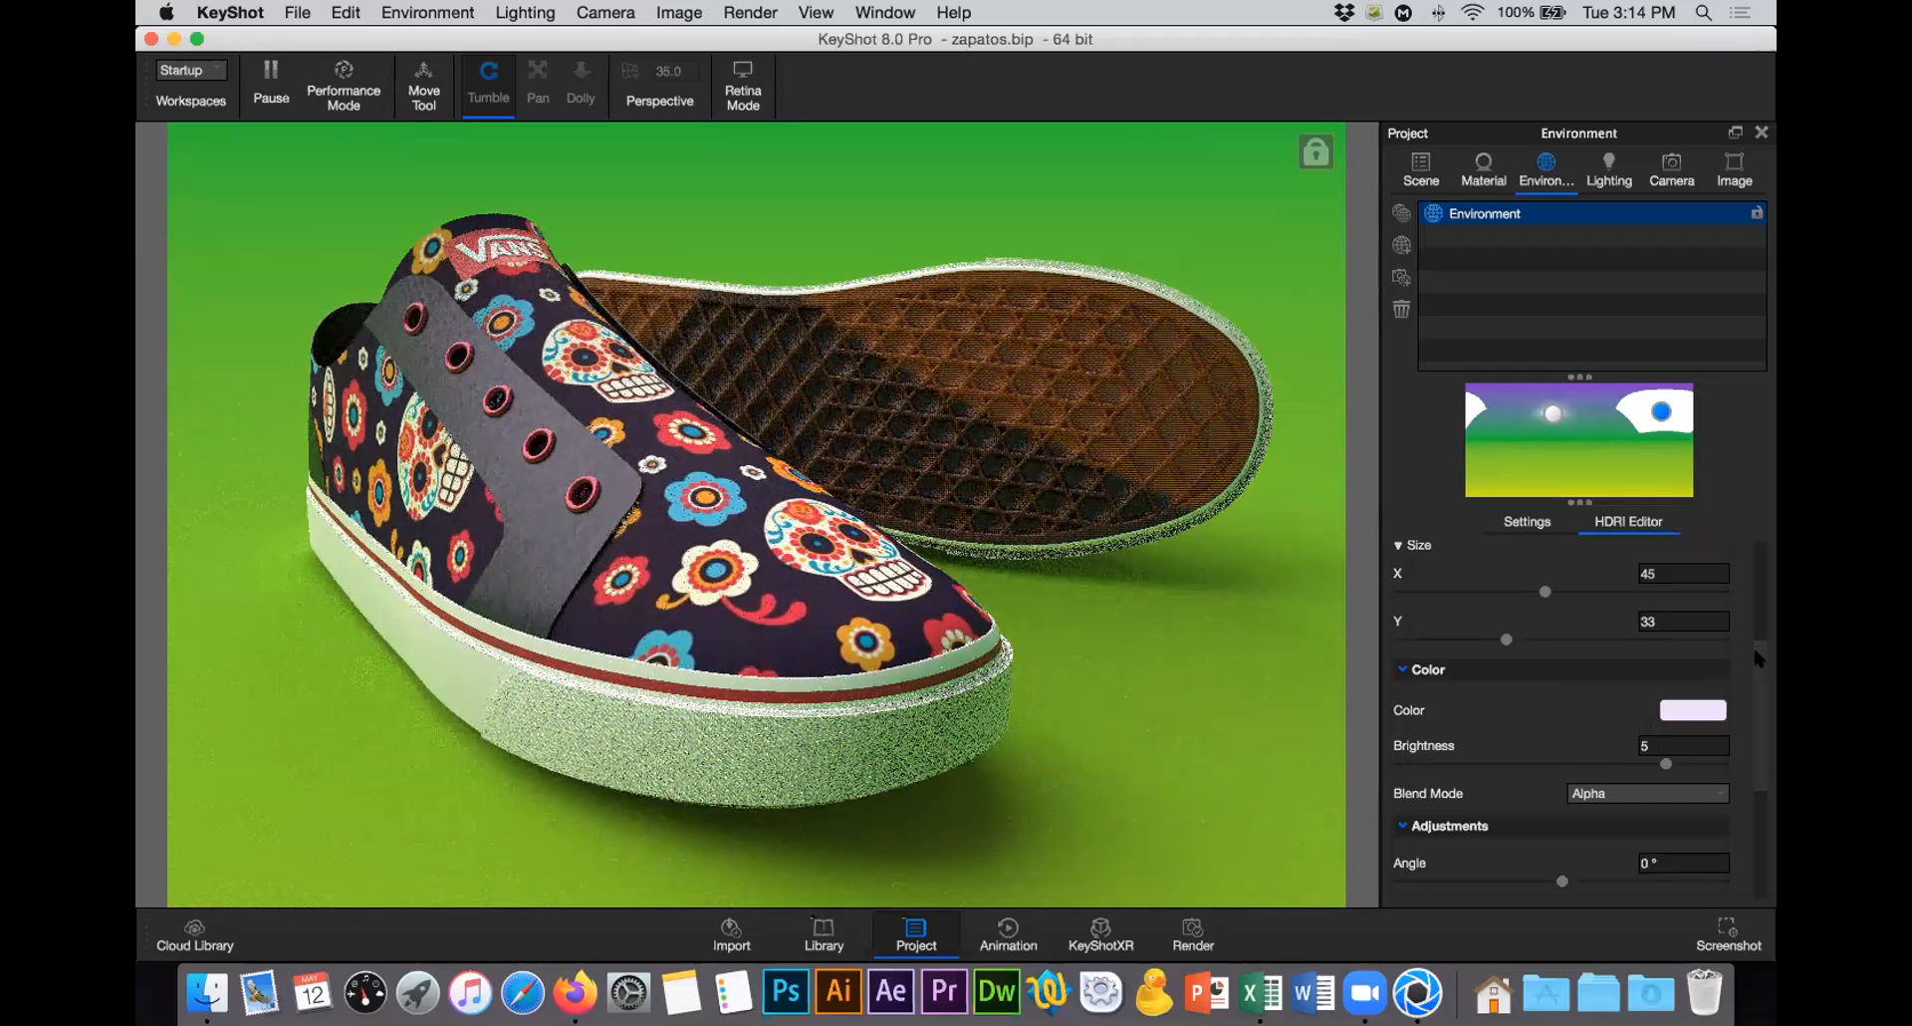
Step: Collapse the rectangular pin's Color, Adjustments and Size settings
drag(1756, 681, 1770, 771)
scroll(1771, 777, down, 4)
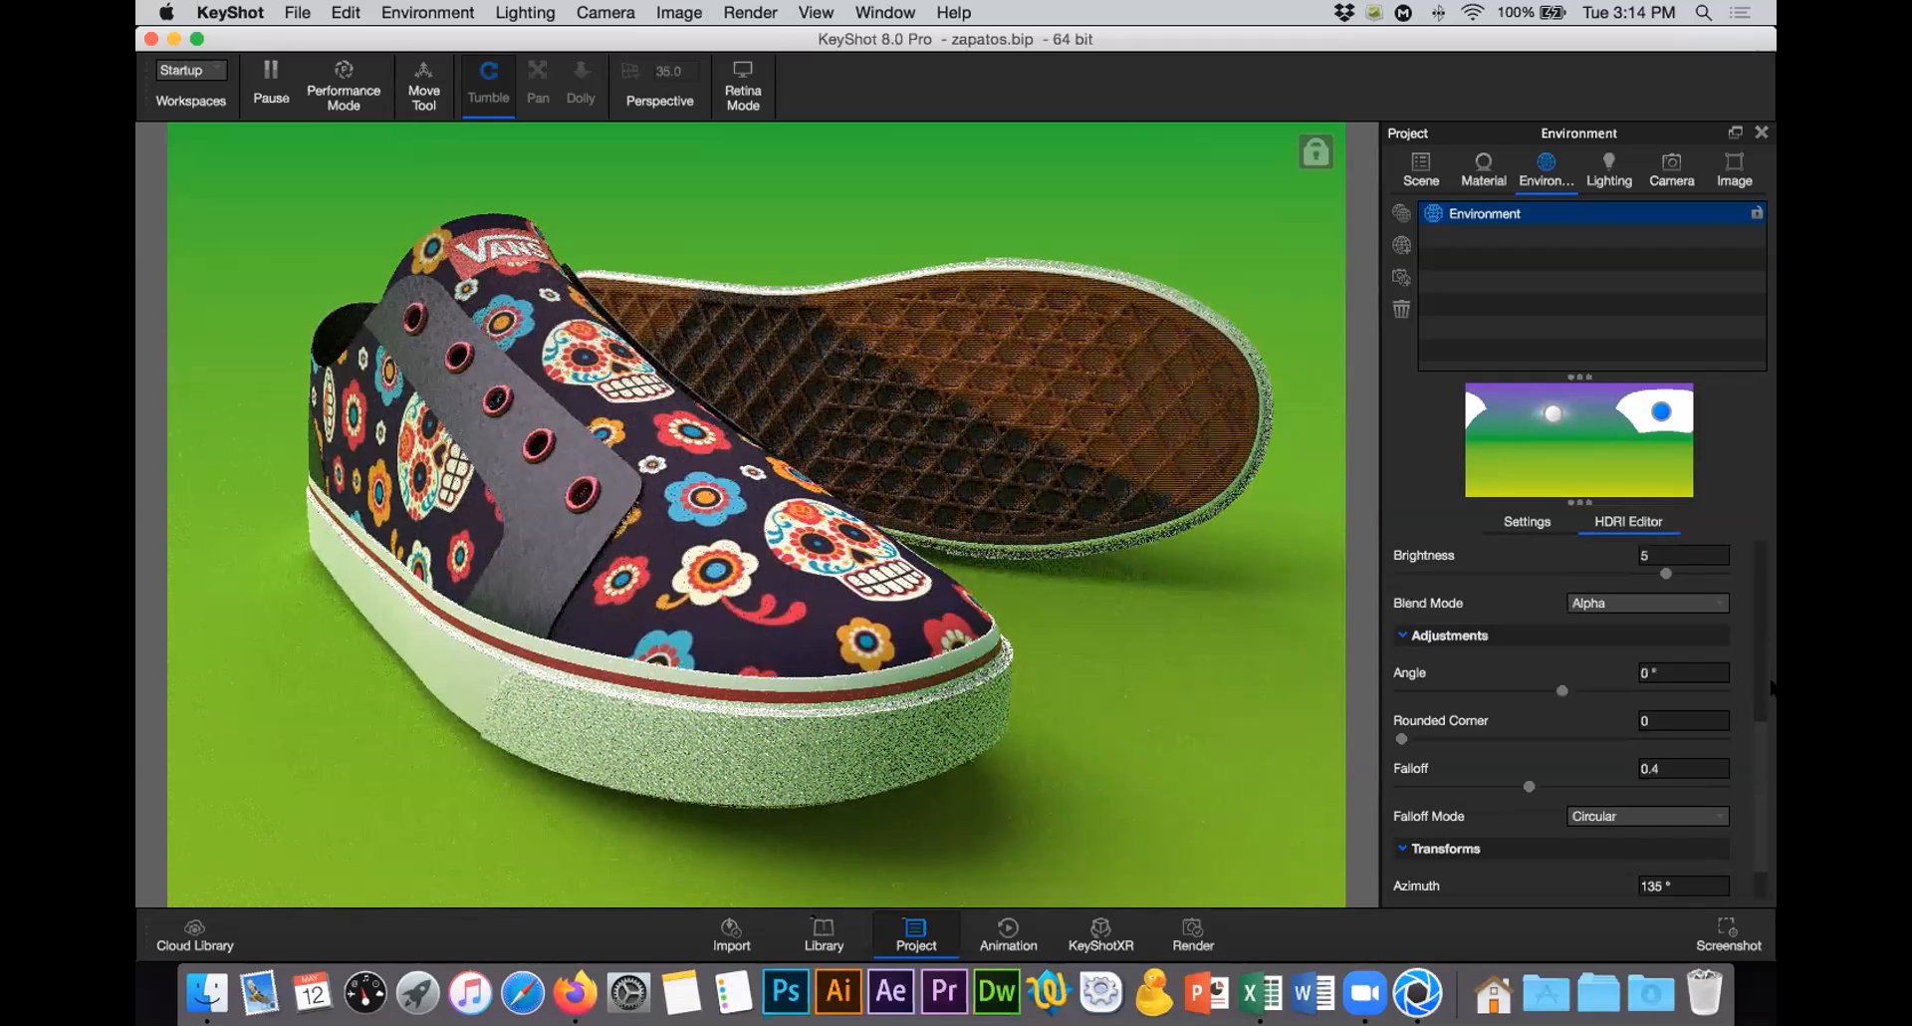
scroll(1480, 762, up, 5)
click(1404, 717)
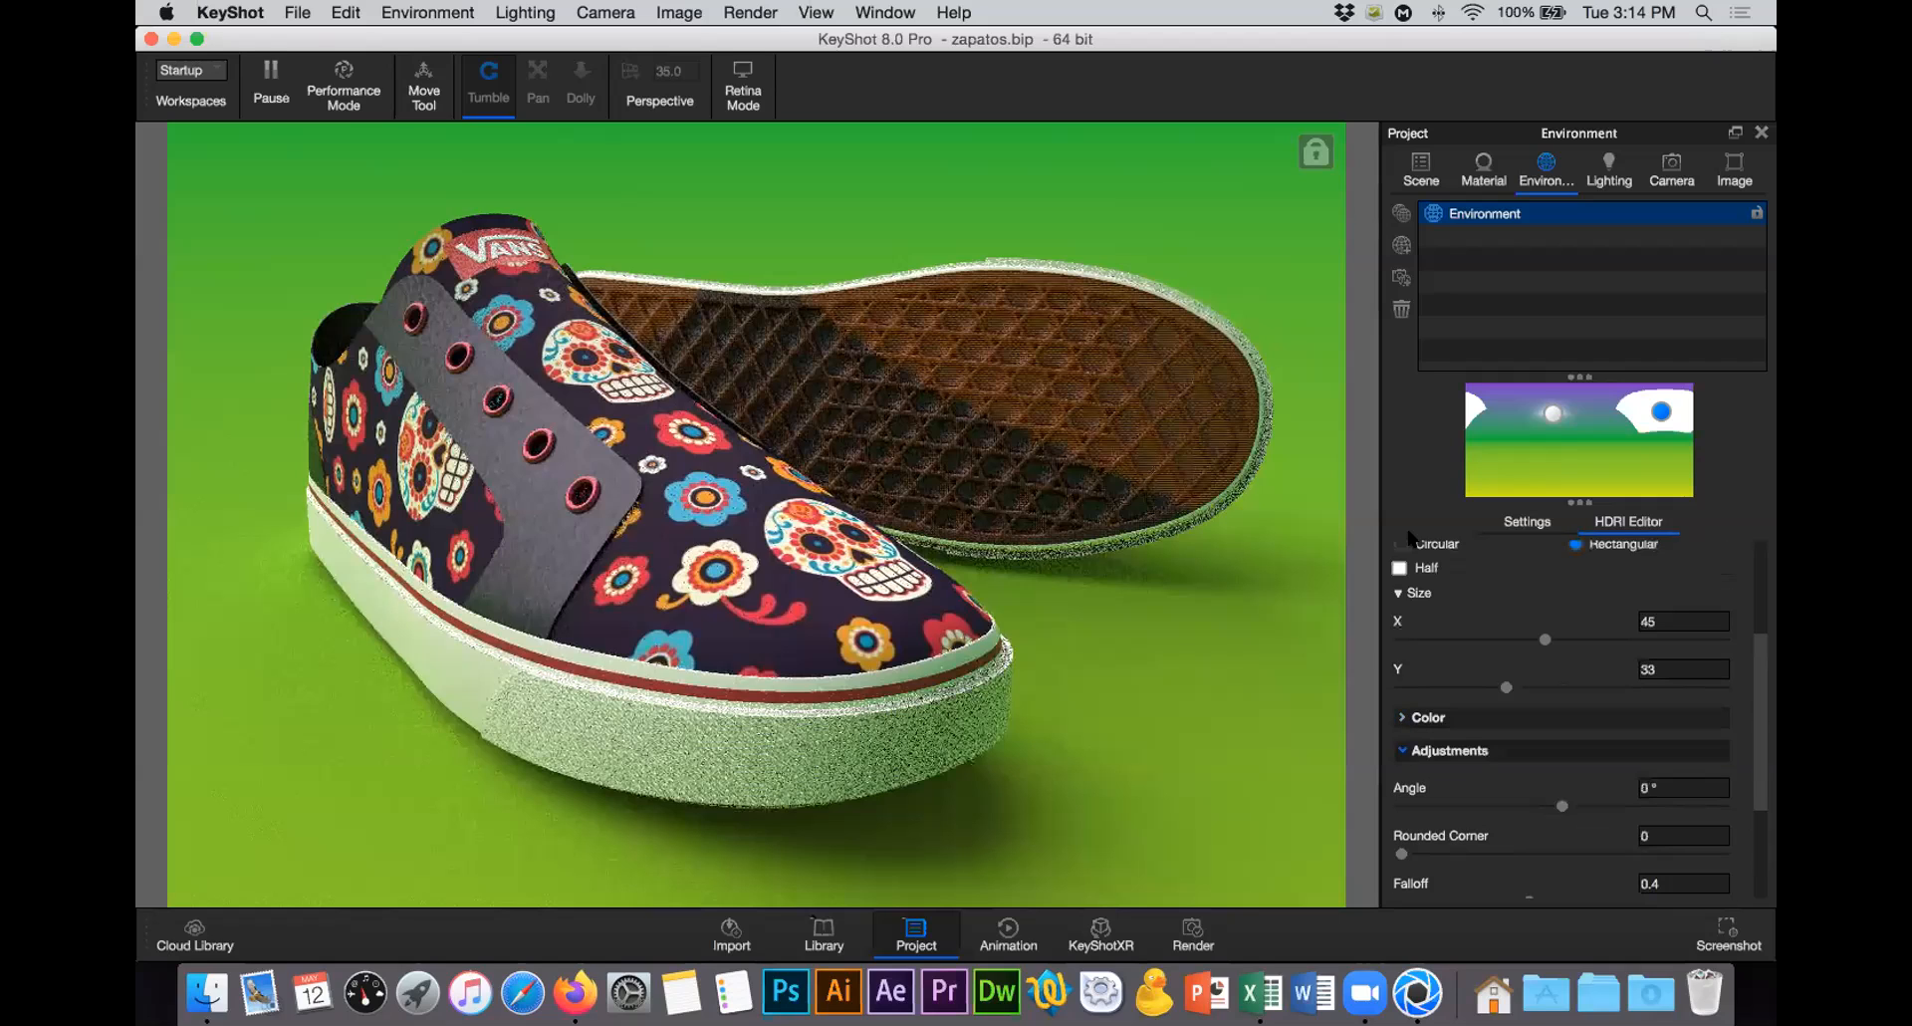
click(1414, 751)
click(1399, 596)
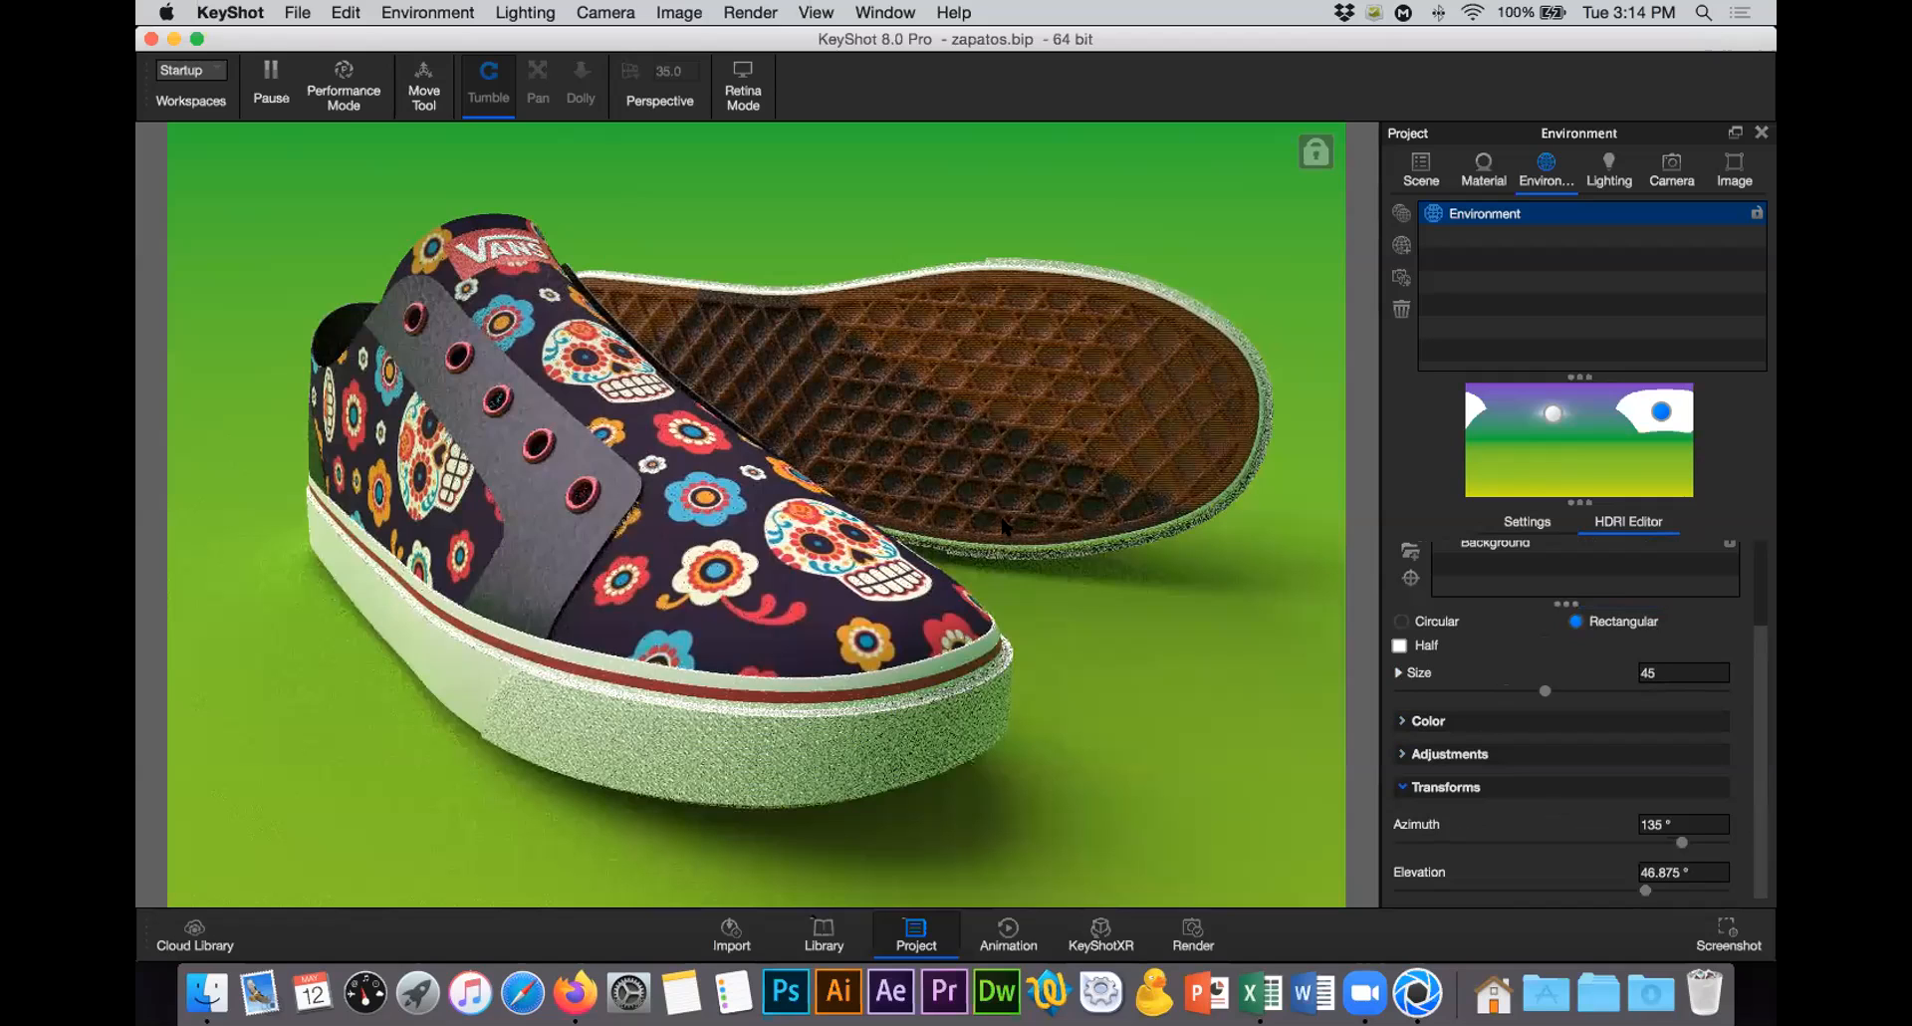
Step: Switch the Default image style to Photographic and set its exposure to 1 EV, after trying 2 EV and -0.5 EV
click(1728, 169)
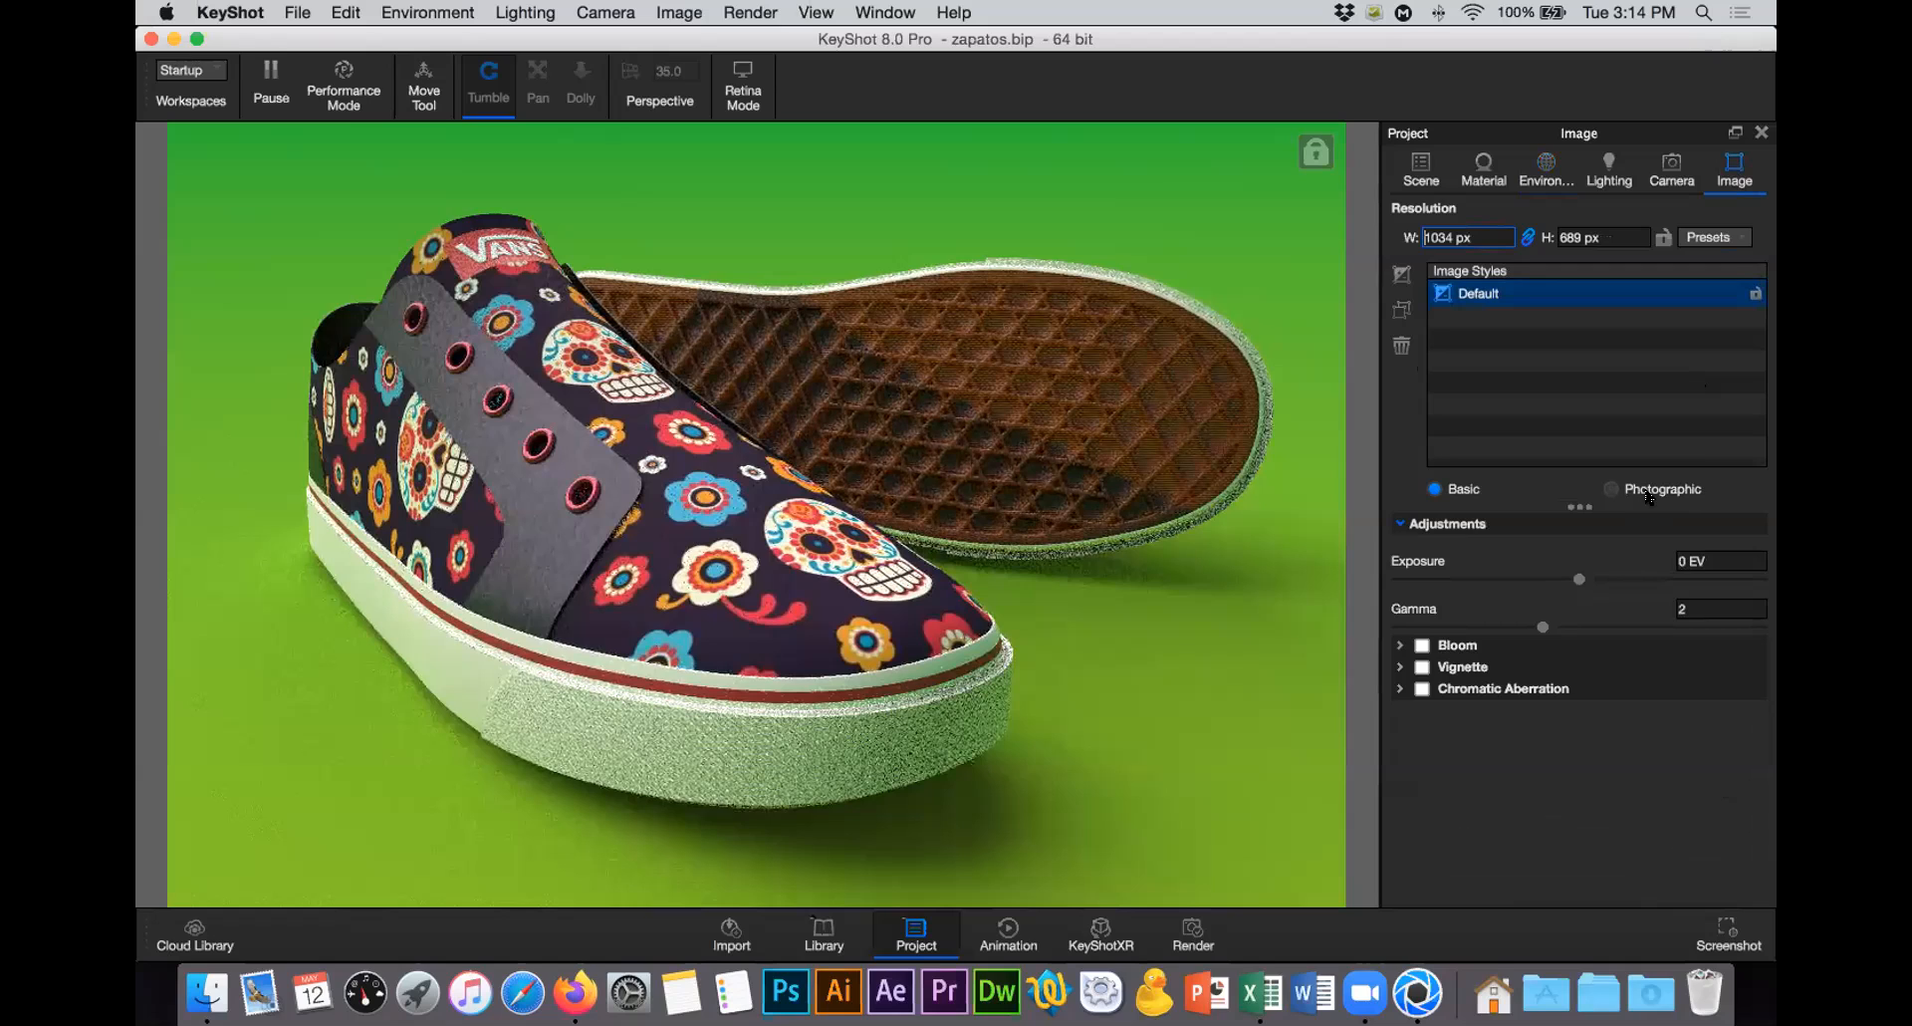
click(1649, 492)
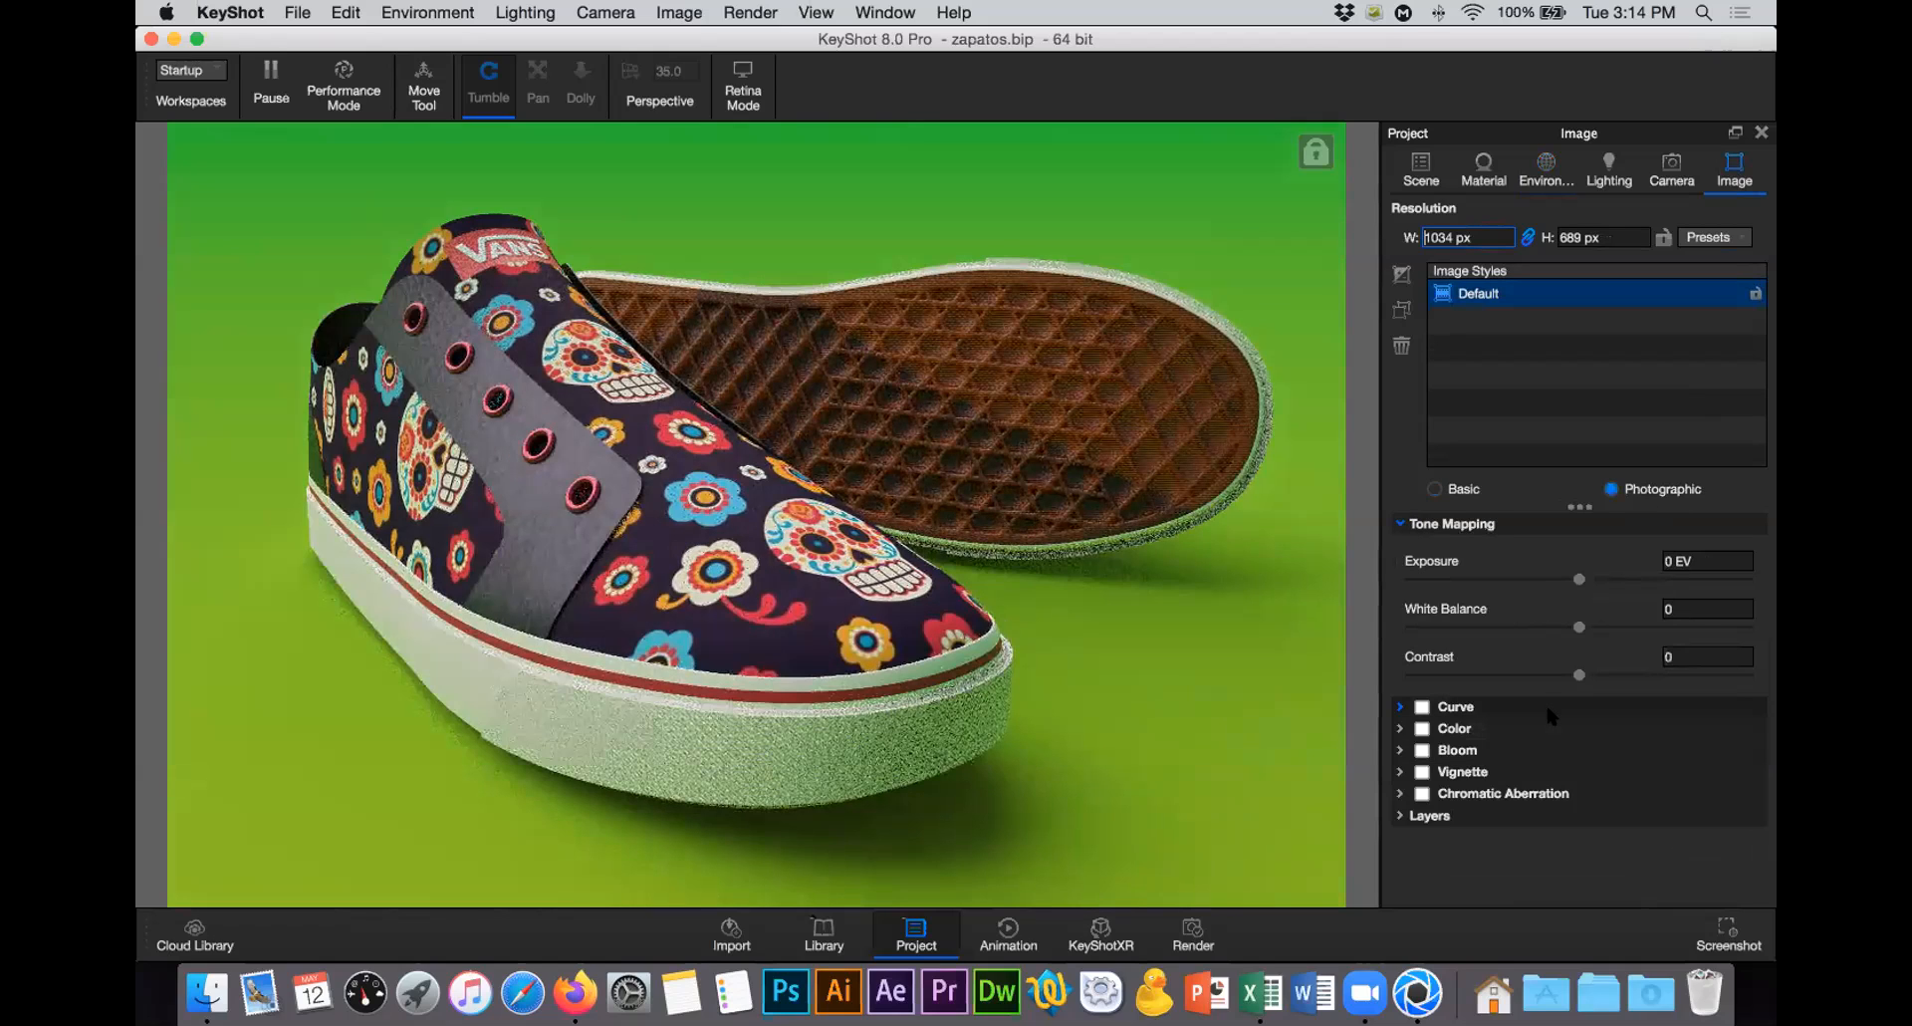
click(1663, 562)
key(Return)
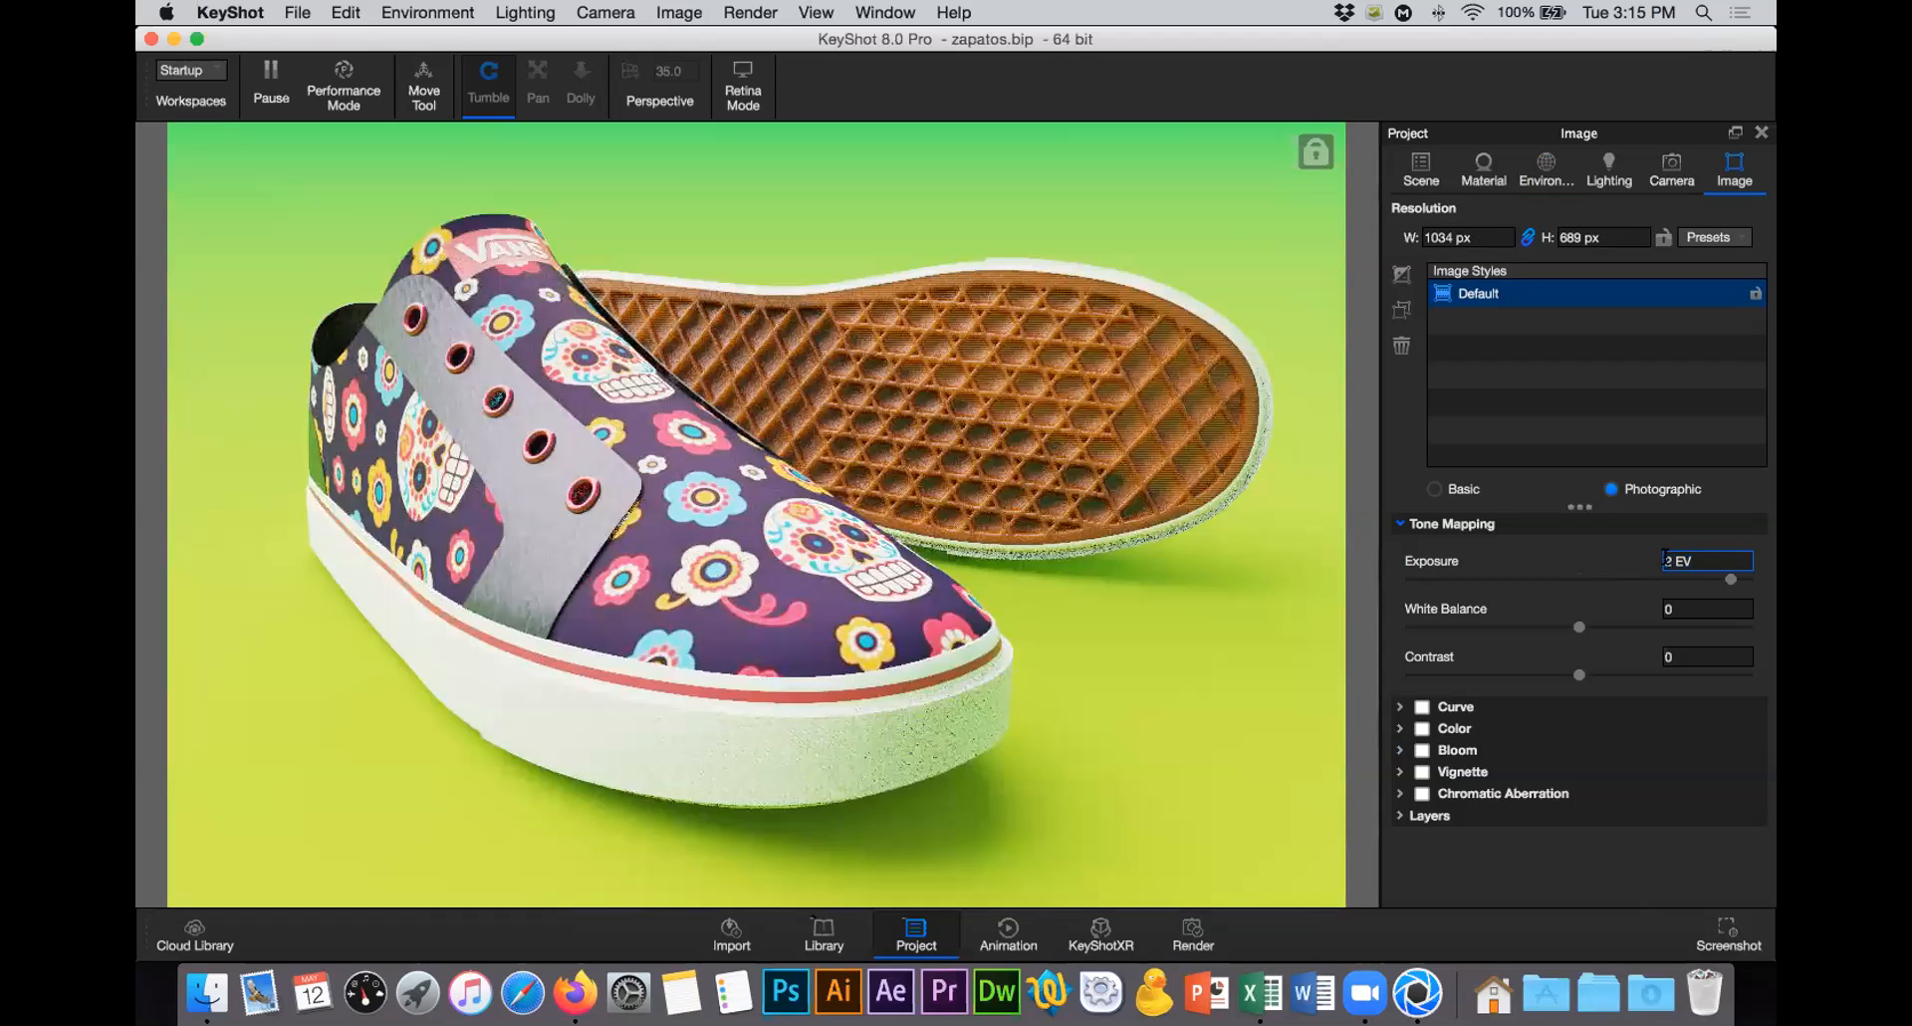
key(BackSpace)
text(0)
key(BackSpace)
text(-0.5)
key(Return)
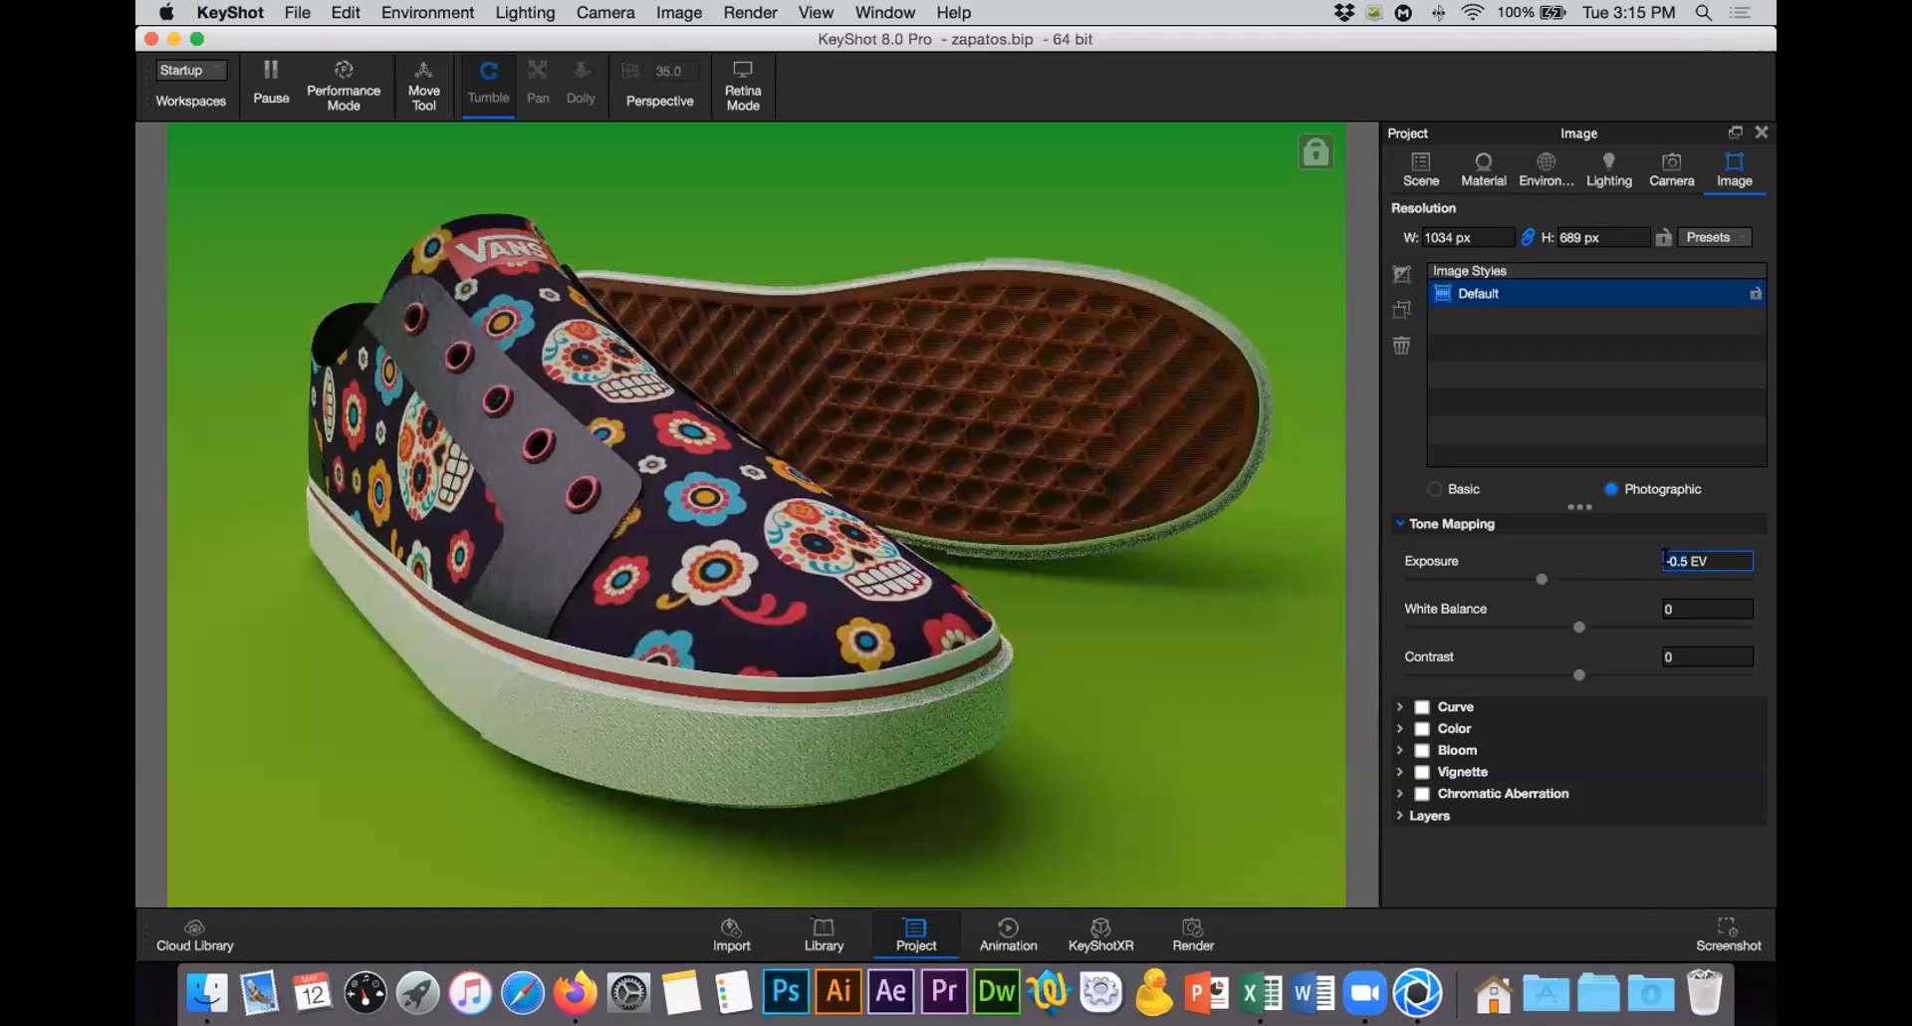
text(1)
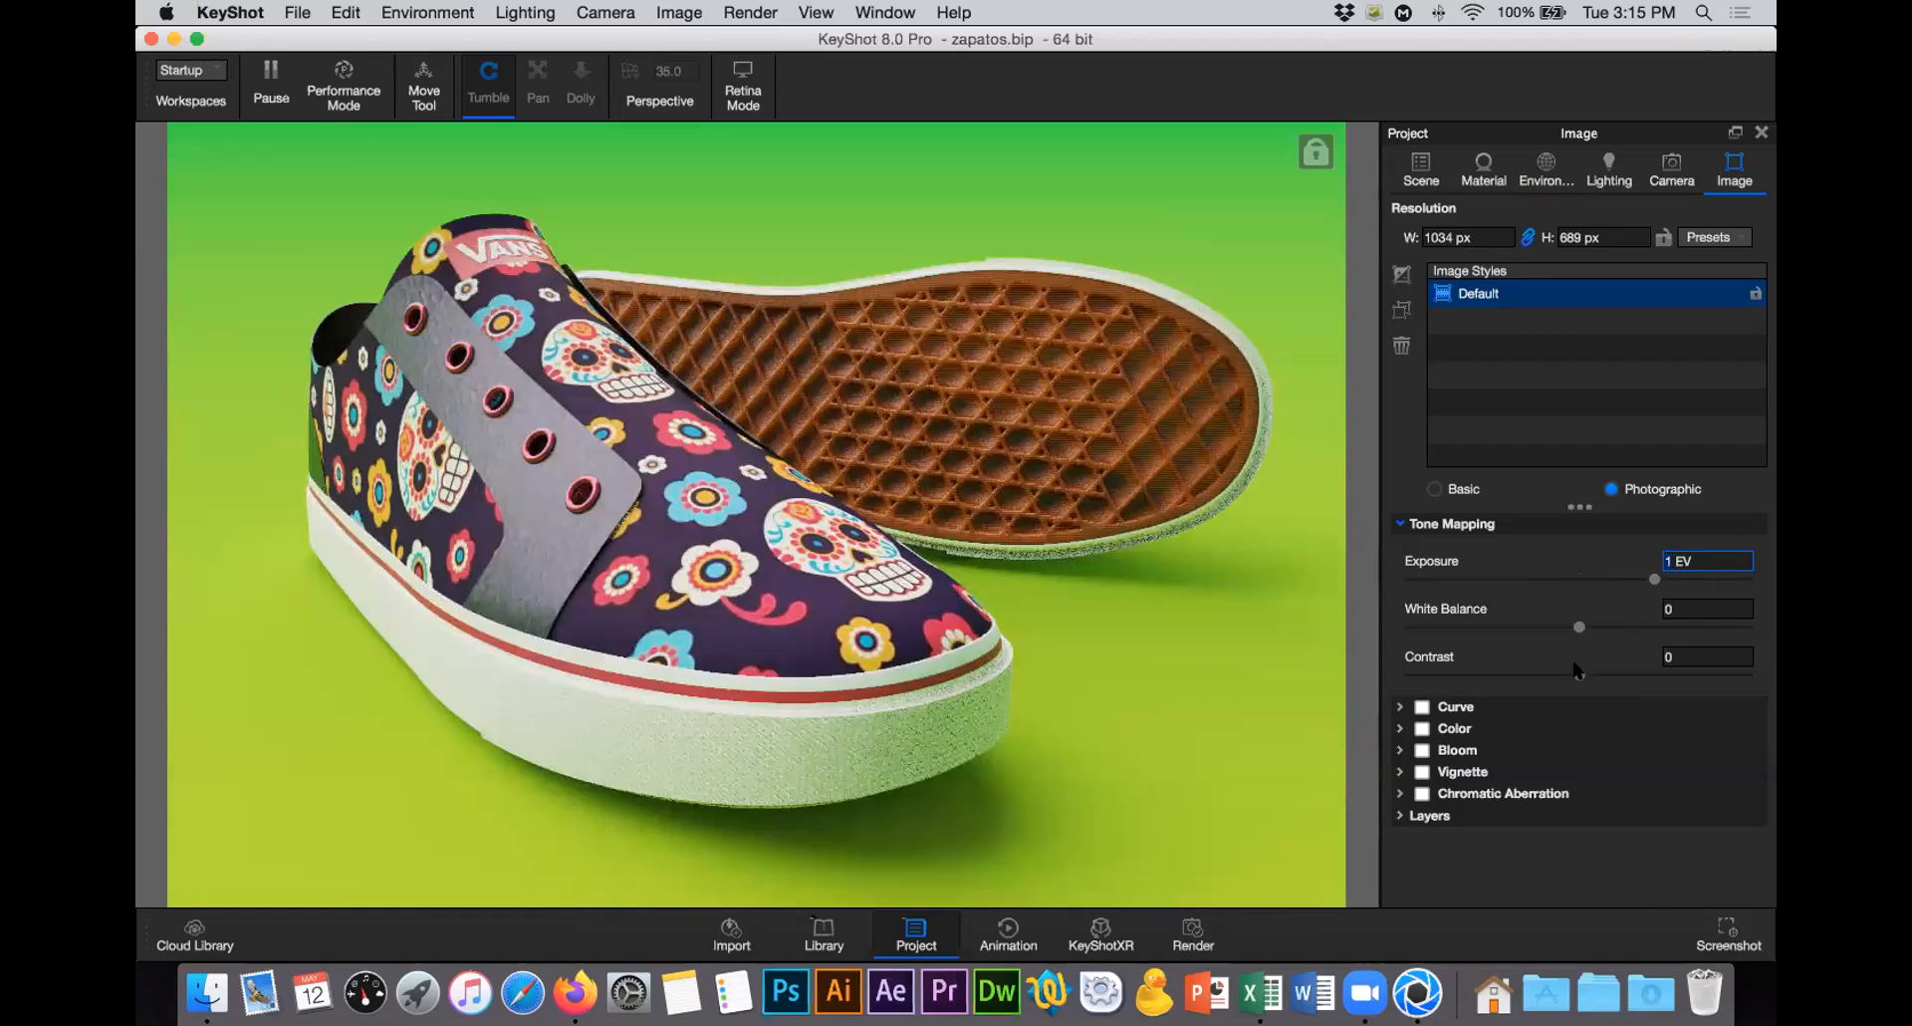
Step: Try a slightly higher contrast on the image style and reset it to 0
mouse_move(1577, 674)
mouse_down()
mouse_move(1488, 677)
mouse_move(1653, 675)
mouse_move(1604, 674)
mouse_up()
key(BackSpace)
key(BackSpace)
key(BackSpace)
Step: Enable Bloom for the image style and raise the bloom intensity to 2
click(1401, 750)
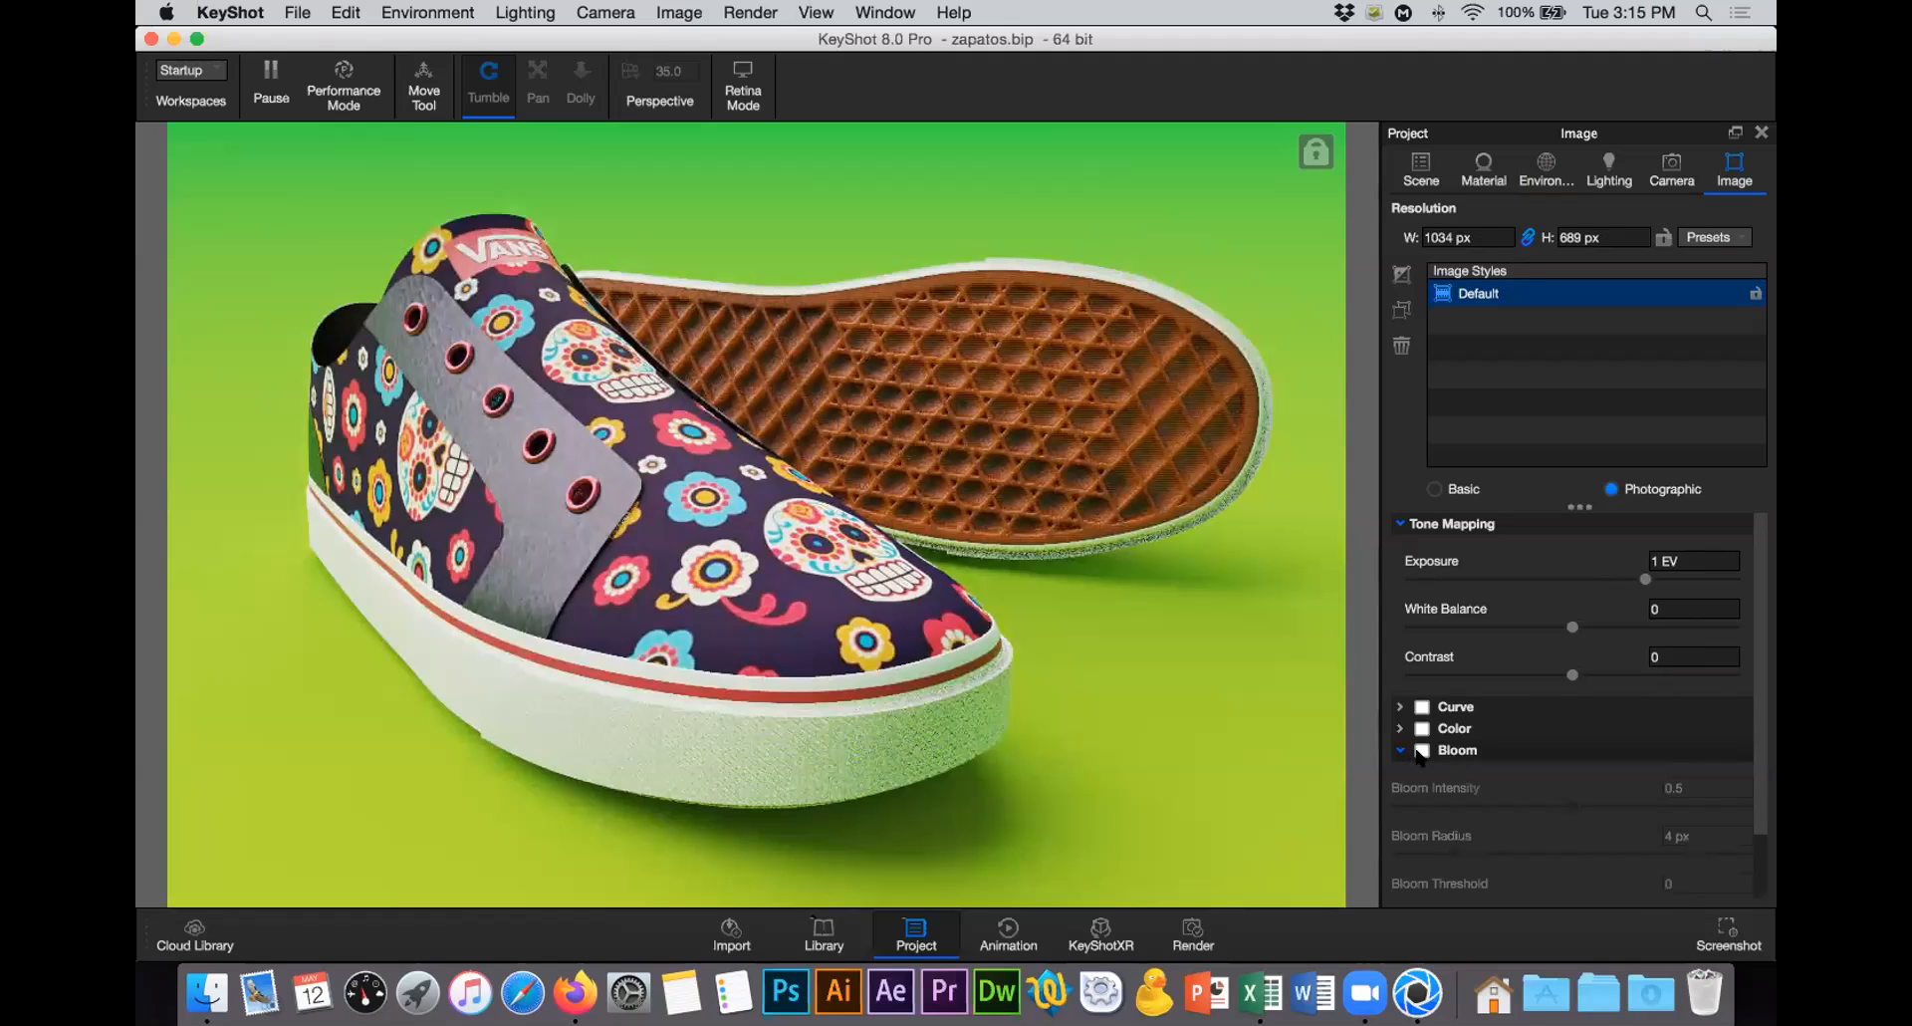
click(1421, 750)
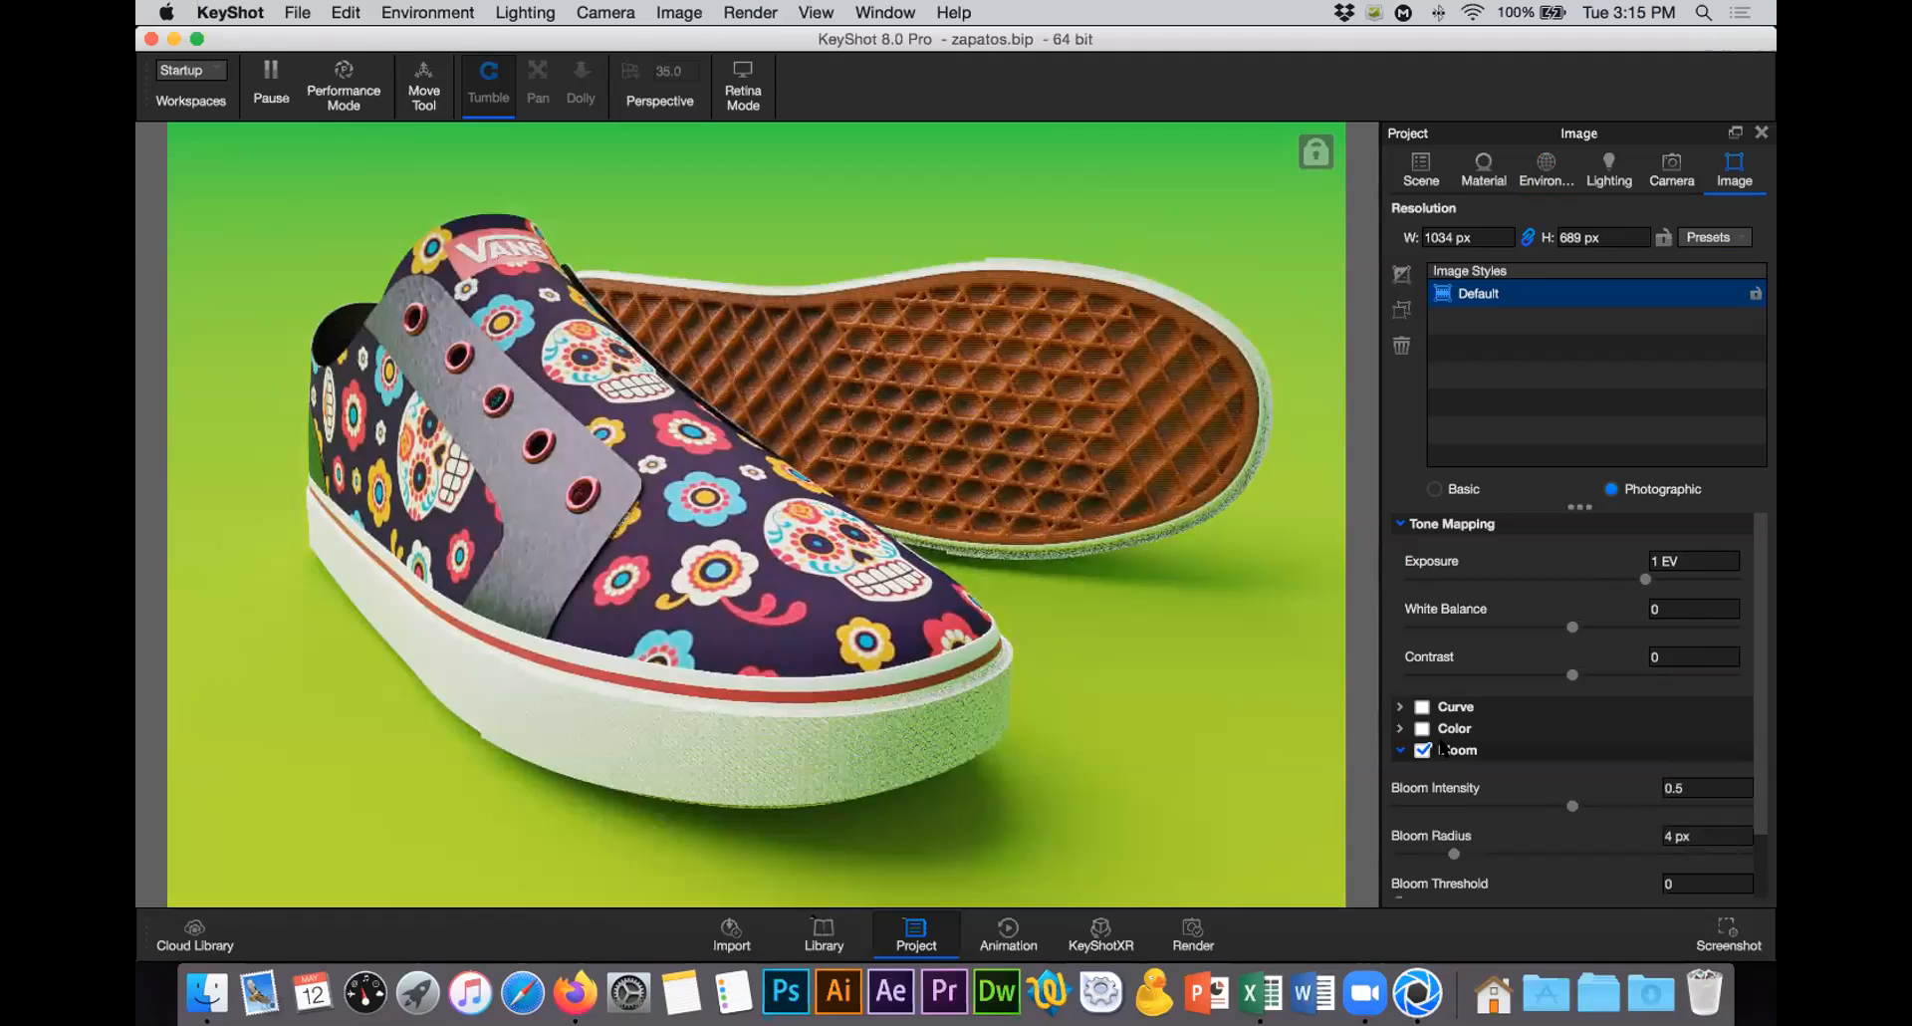
scroll(1762, 786, down, 2)
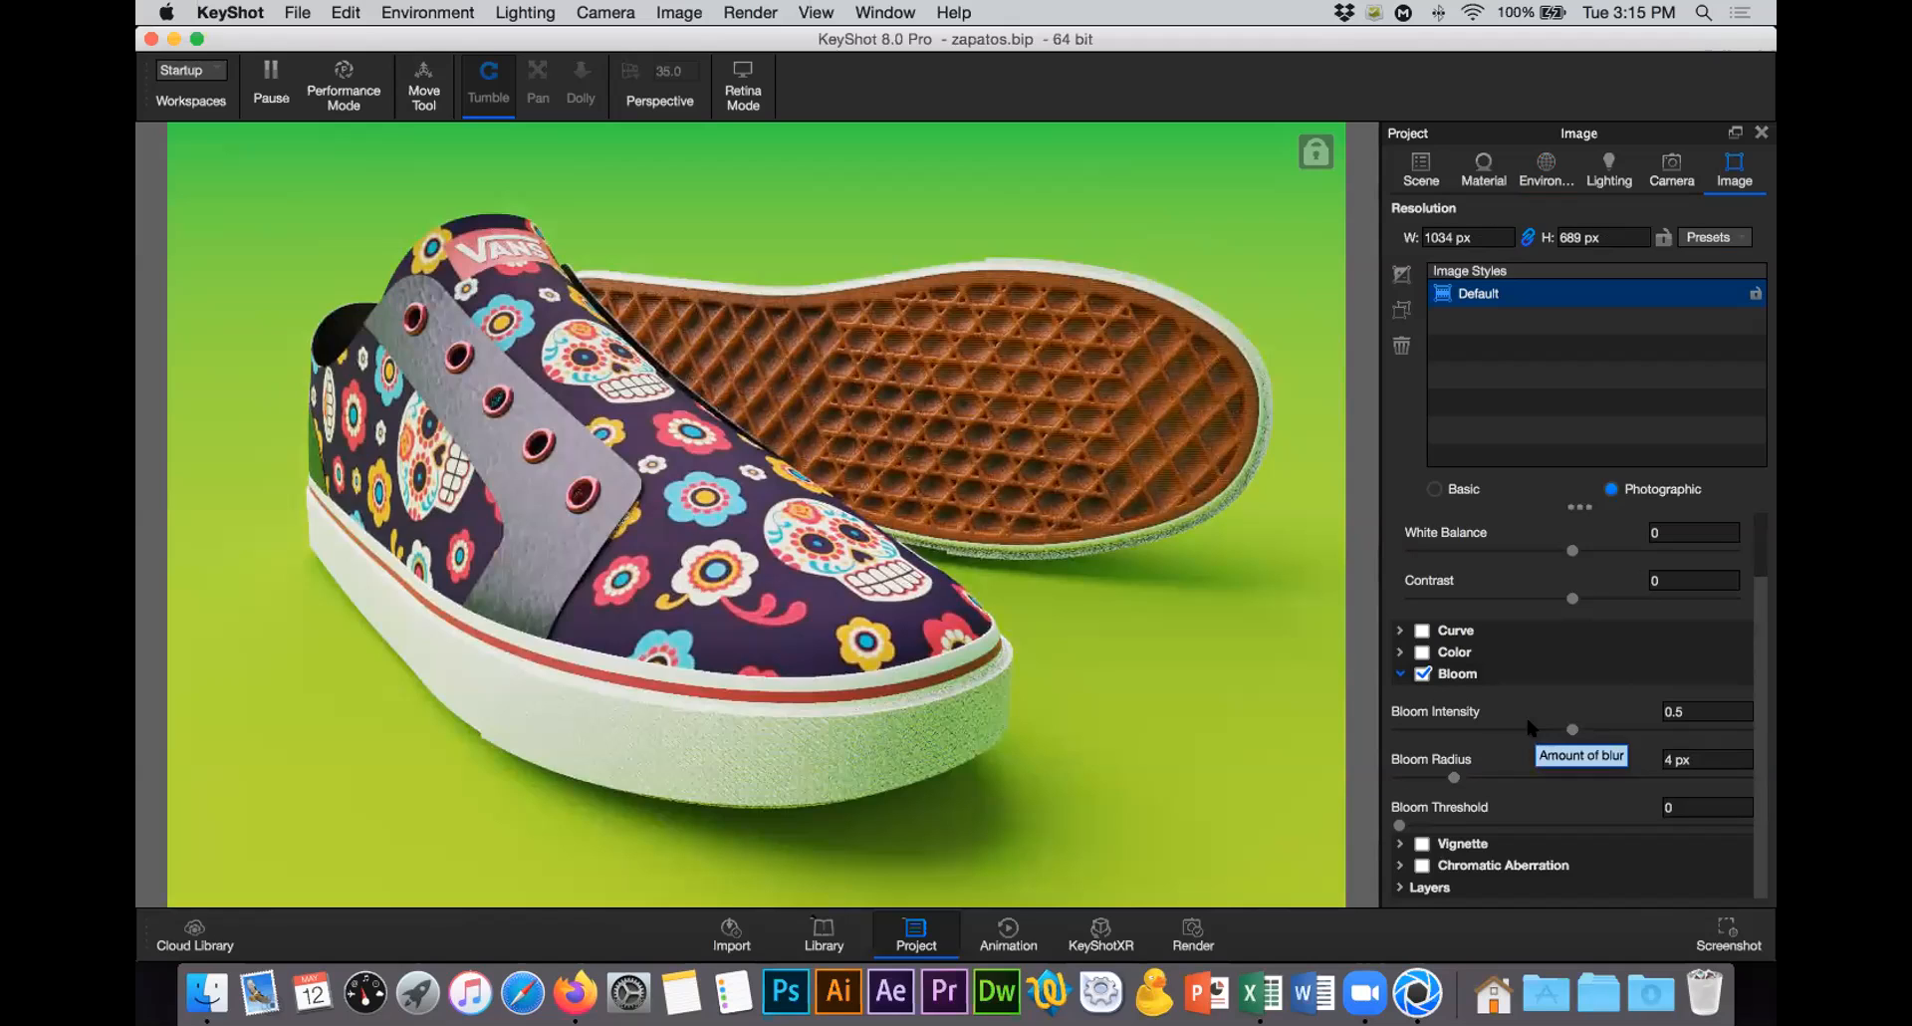
drag(1572, 730, 1589, 732)
click(1635, 729)
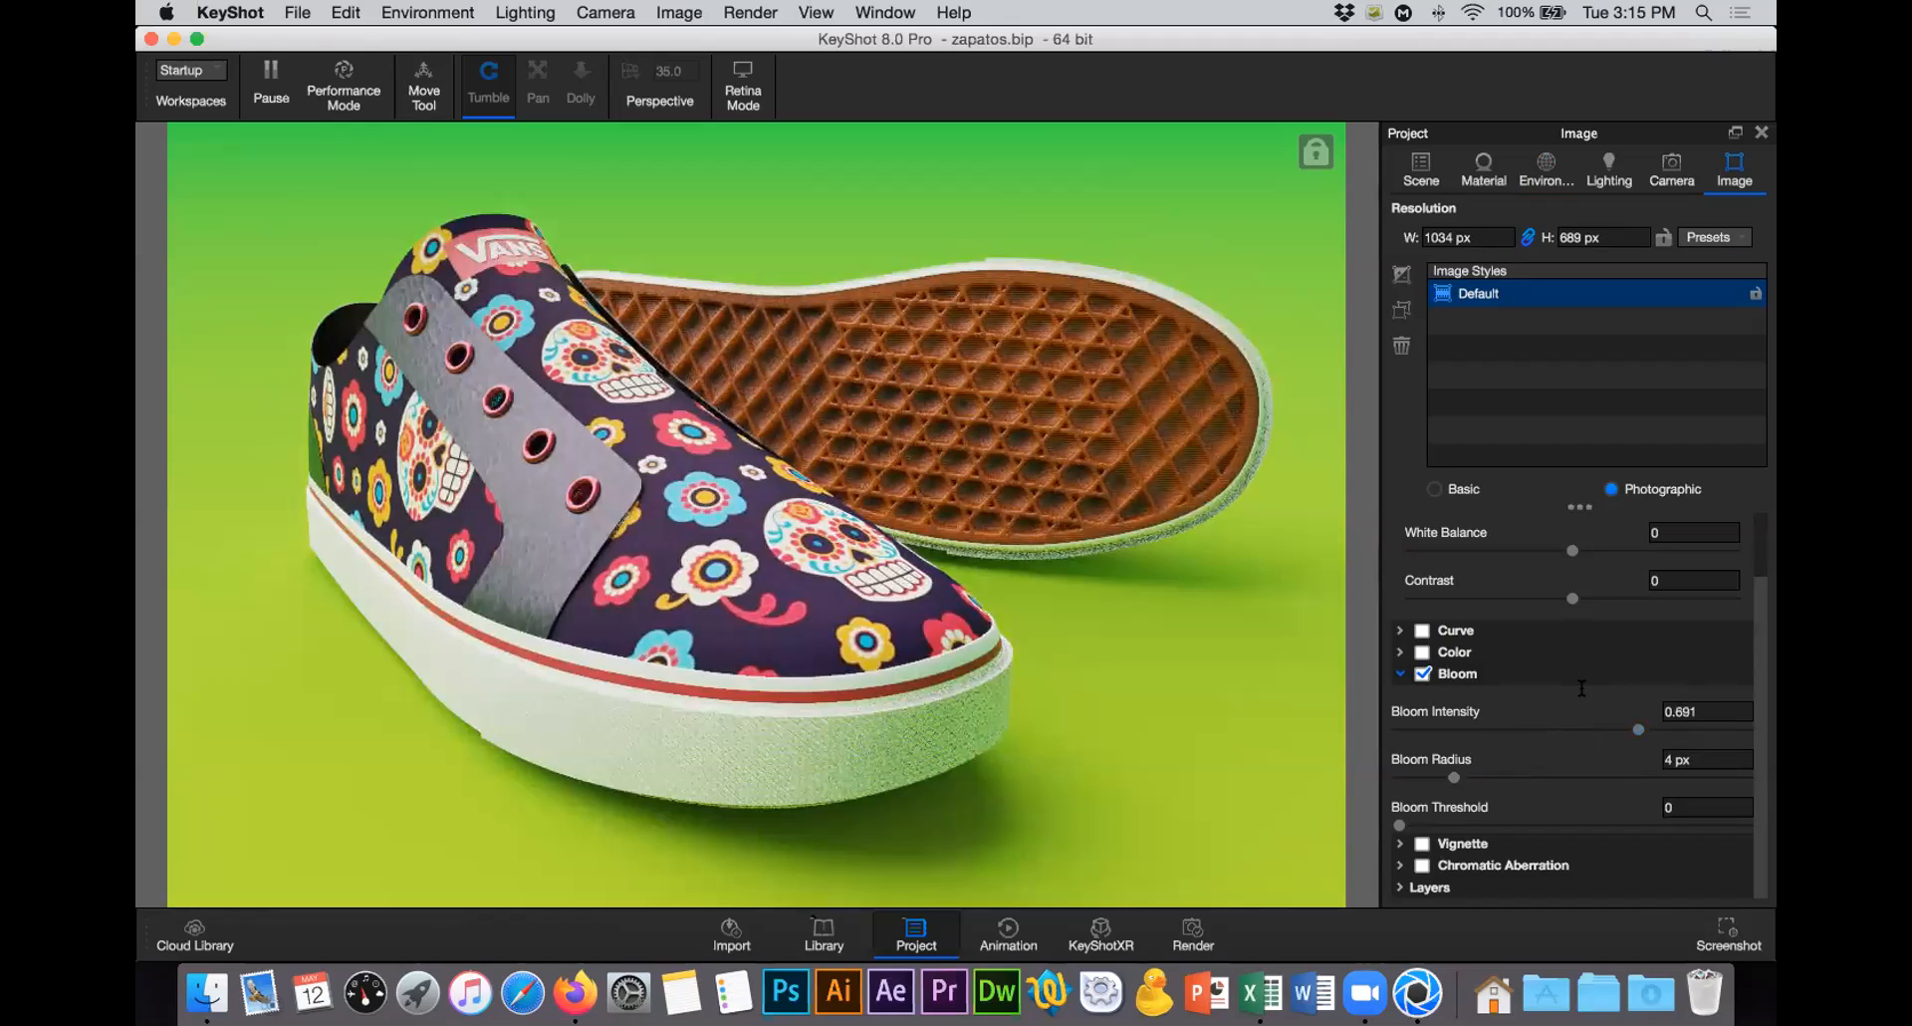
key(Tab)
text(2)
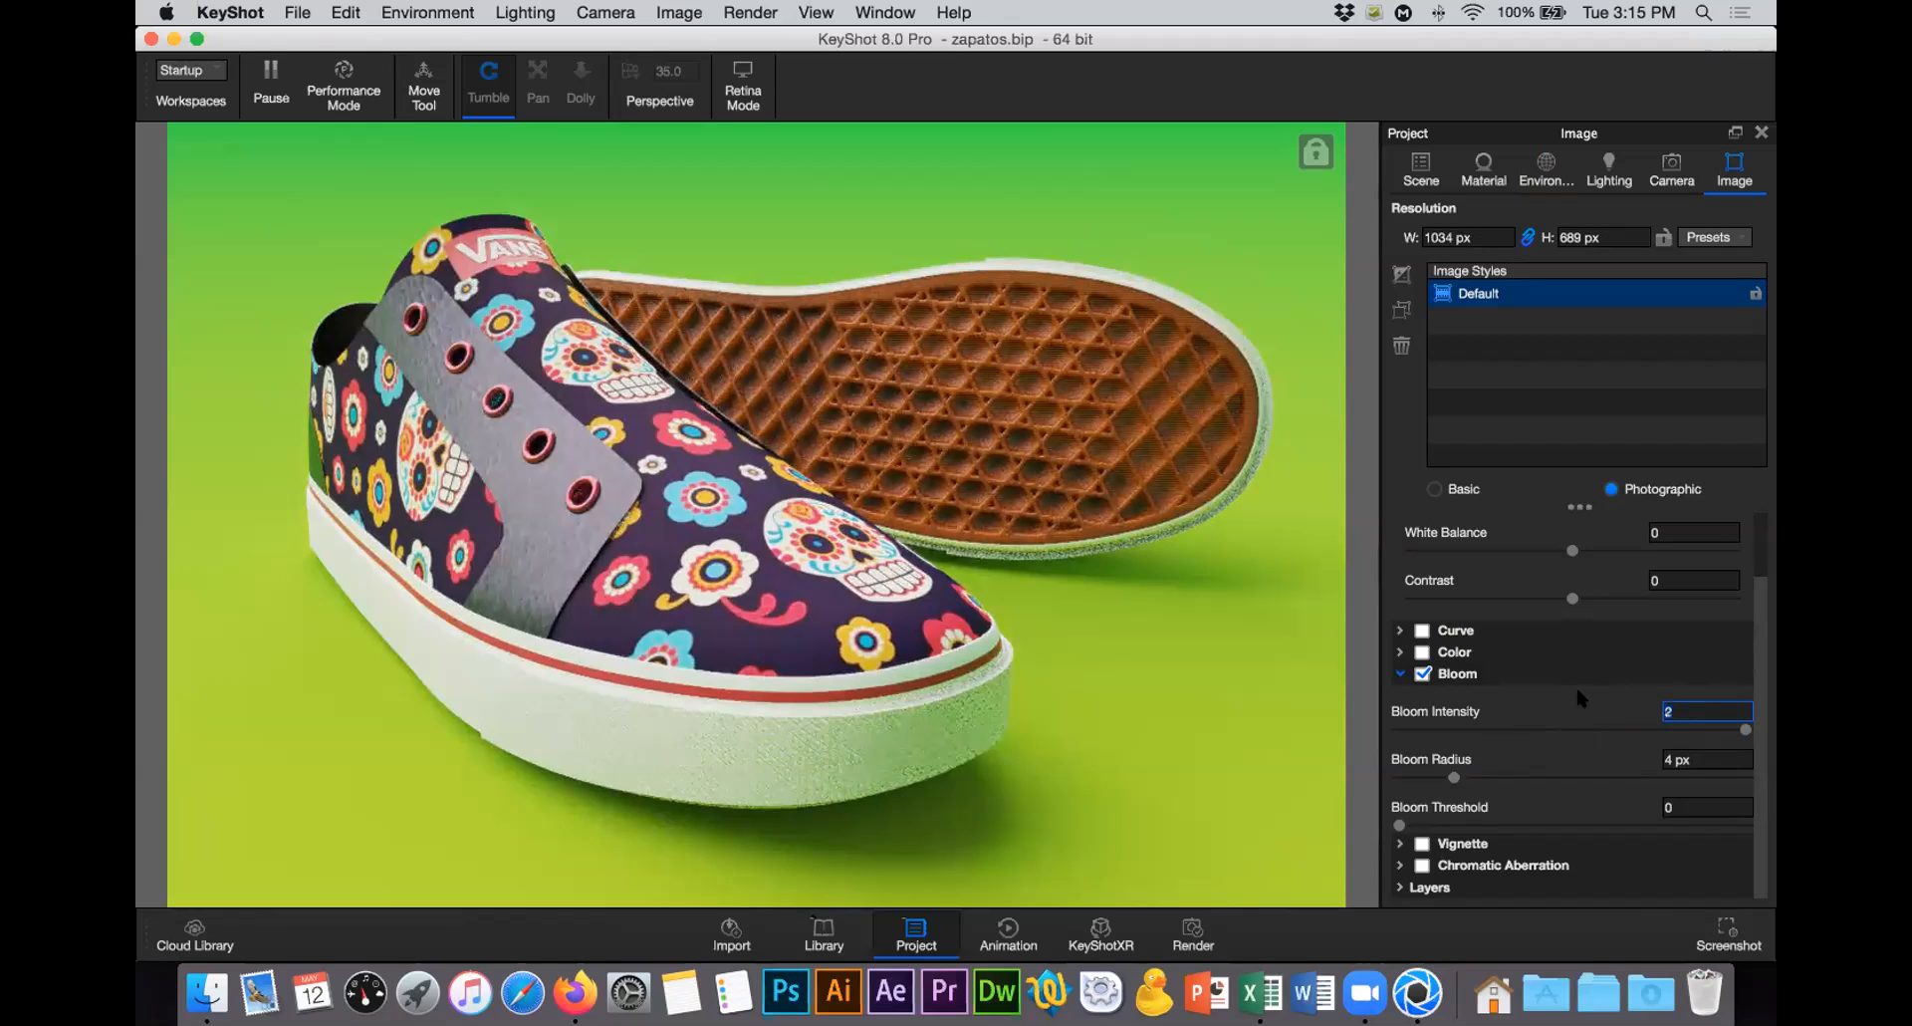
Step: Test a bloom radius of about 7.6 px, and set the radius to 4 px and the bloom intensity to 1
click(1515, 777)
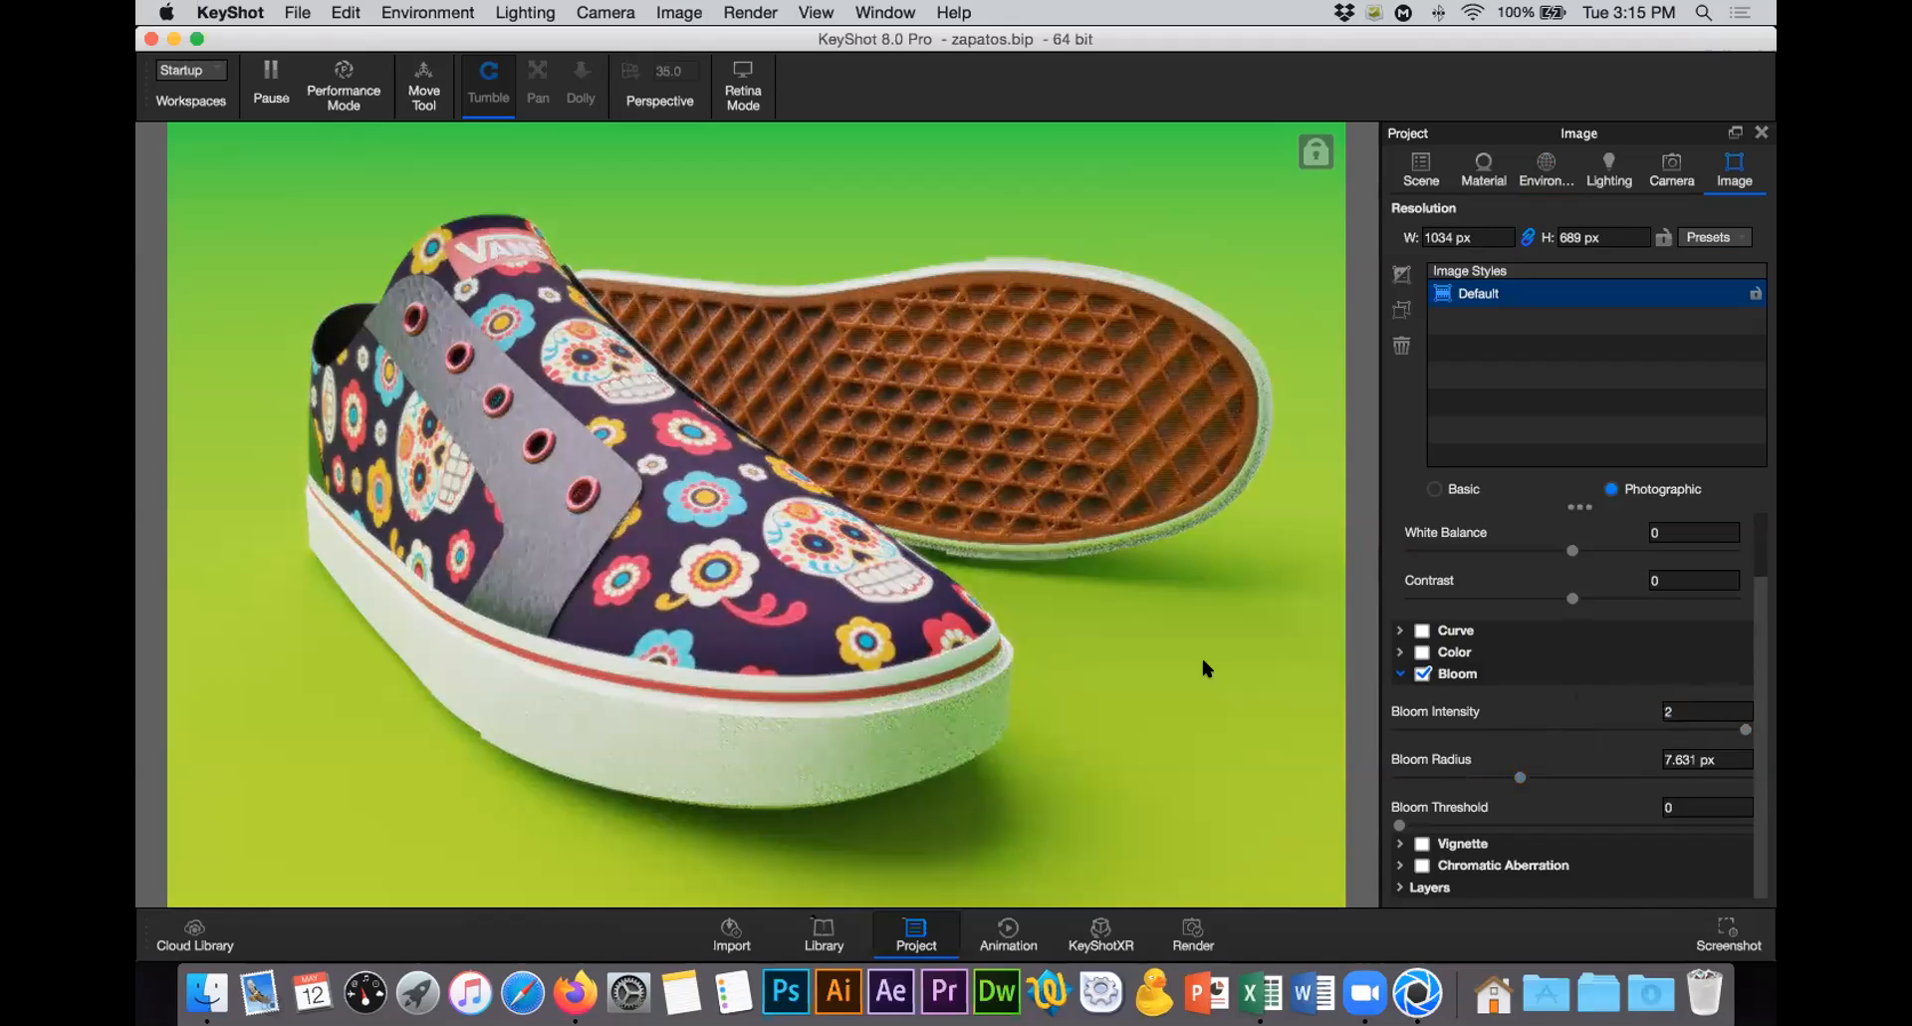
click(1450, 776)
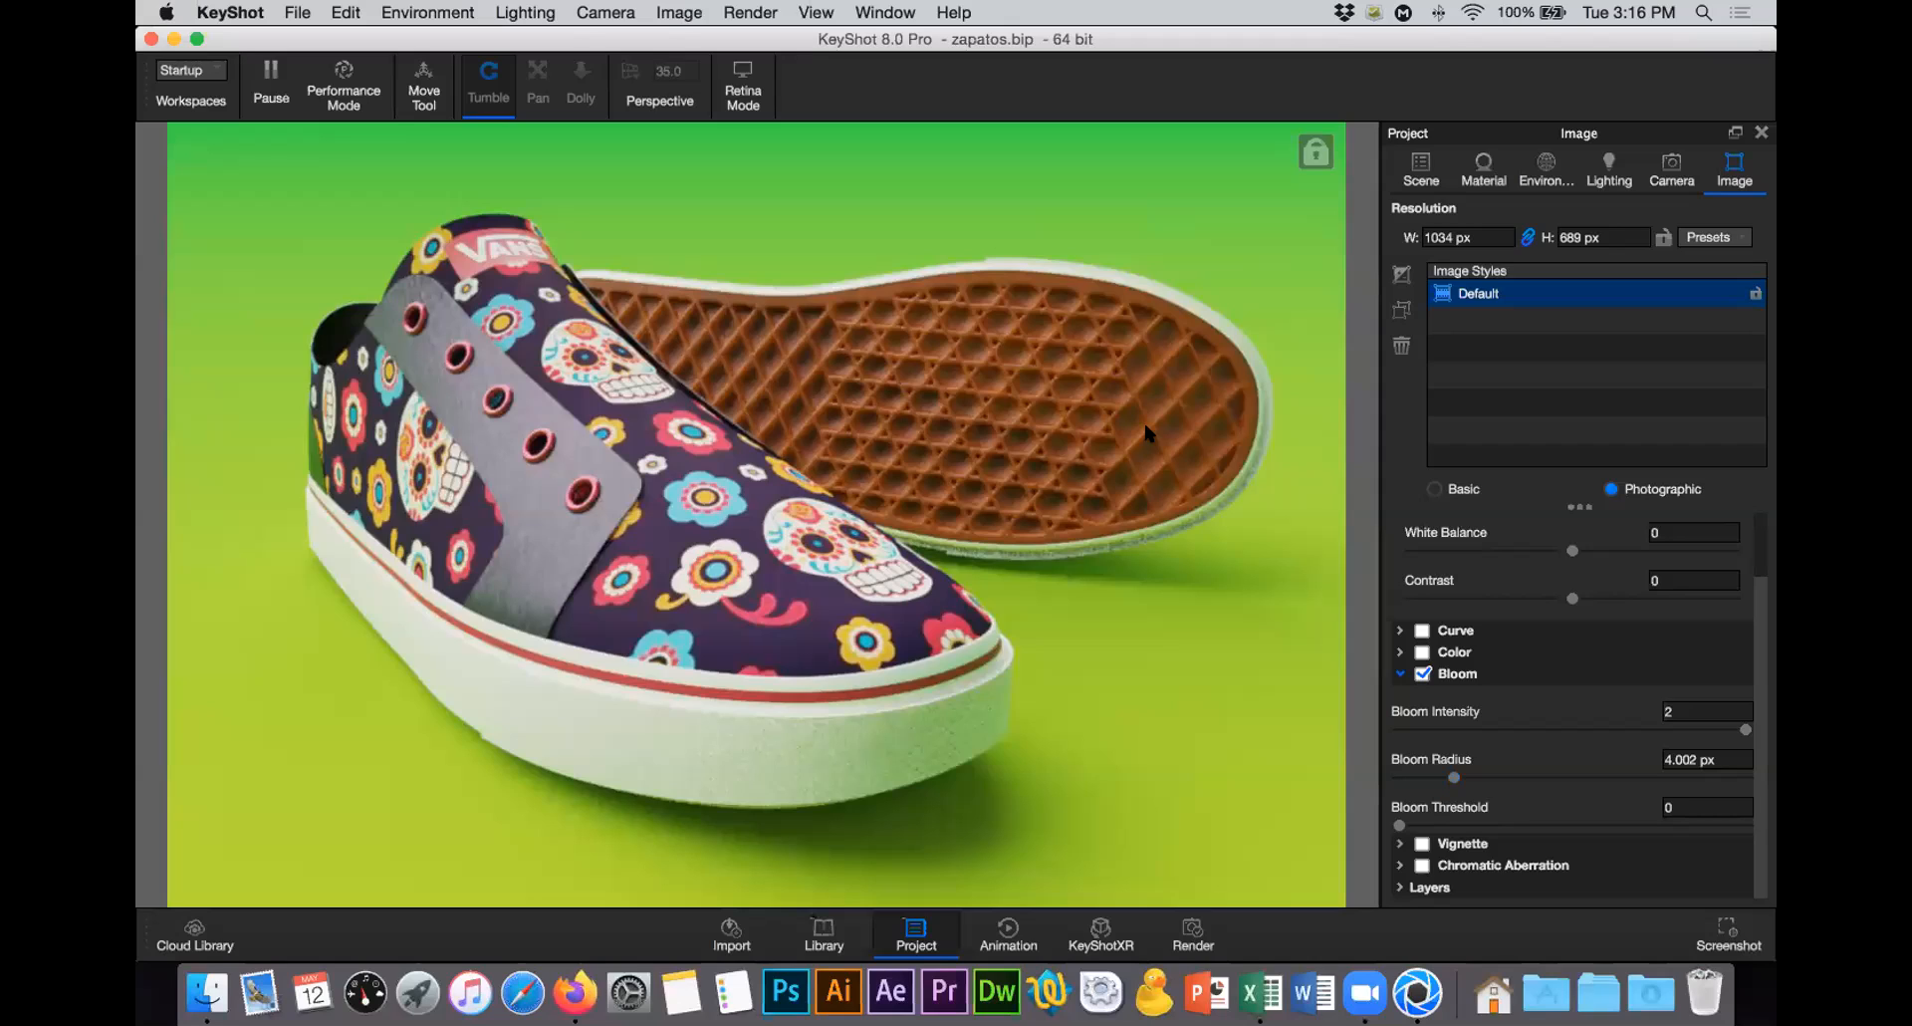
click(1698, 760)
text(4)
key(Return)
click(1648, 705)
text(1)
key(Return)
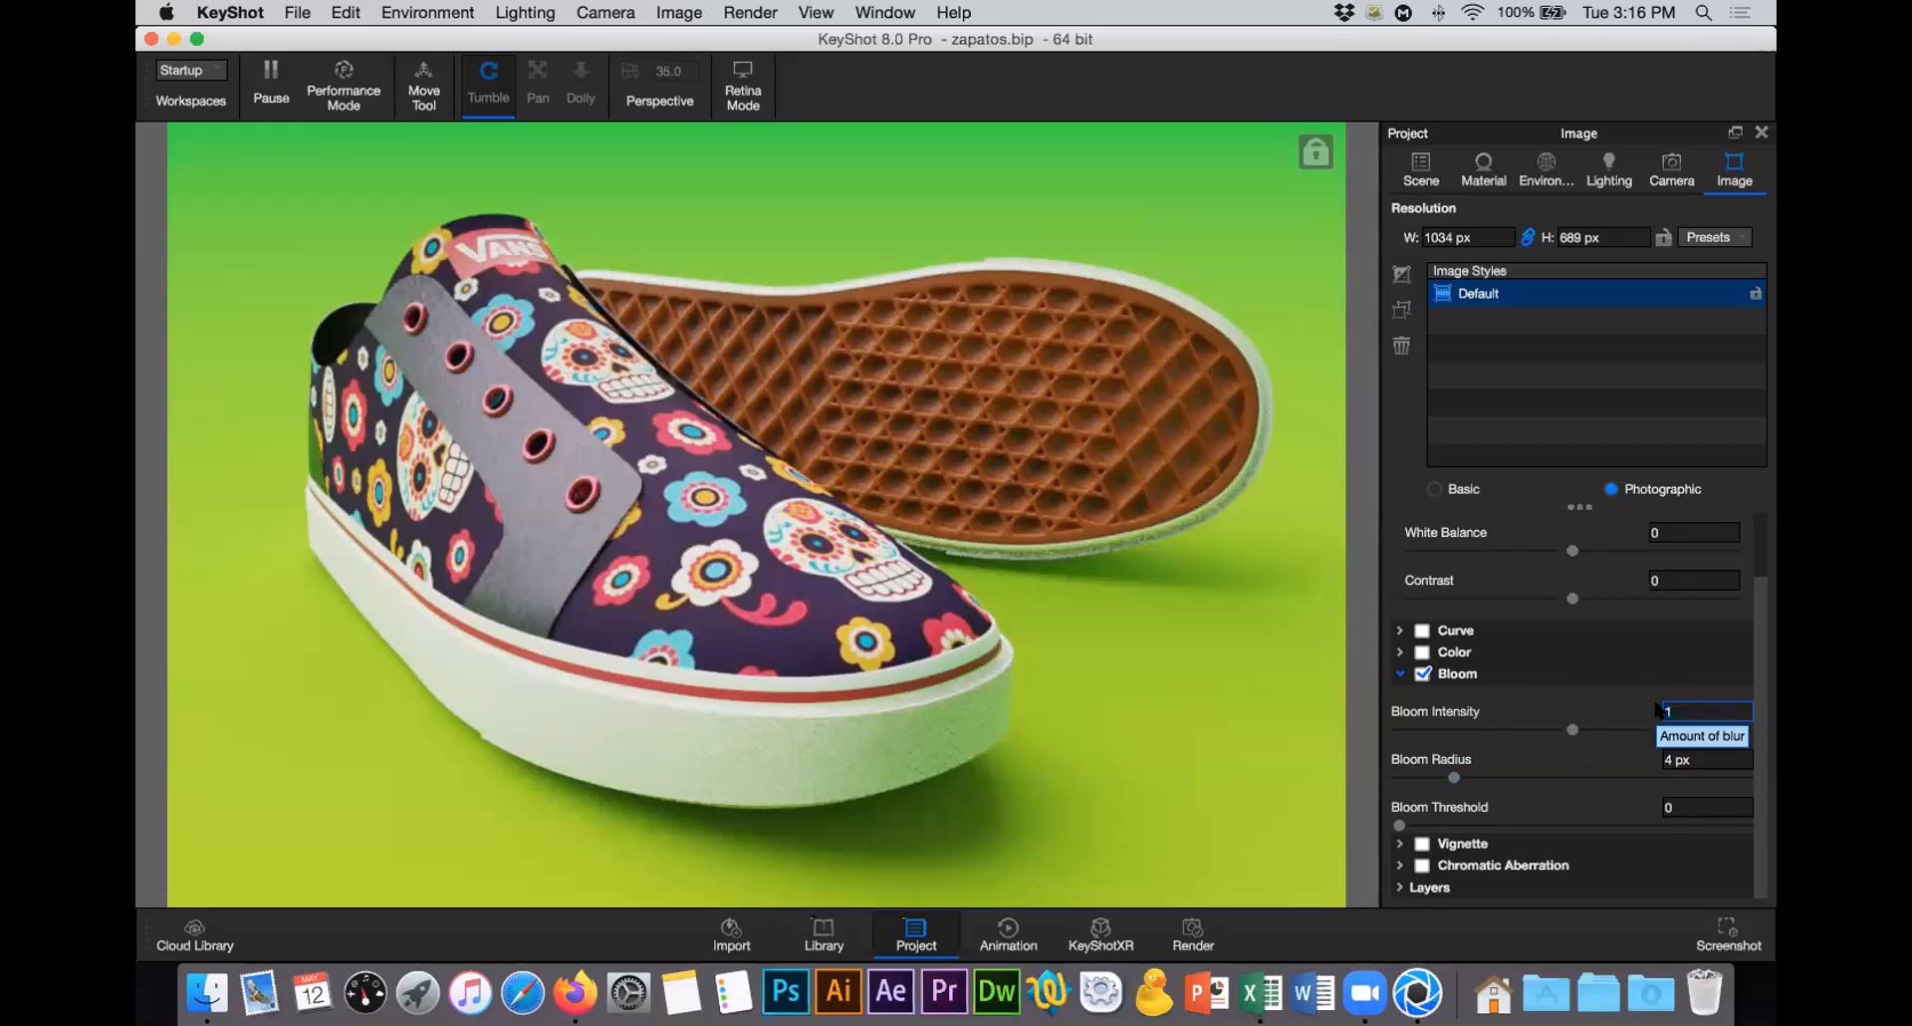
click(1398, 673)
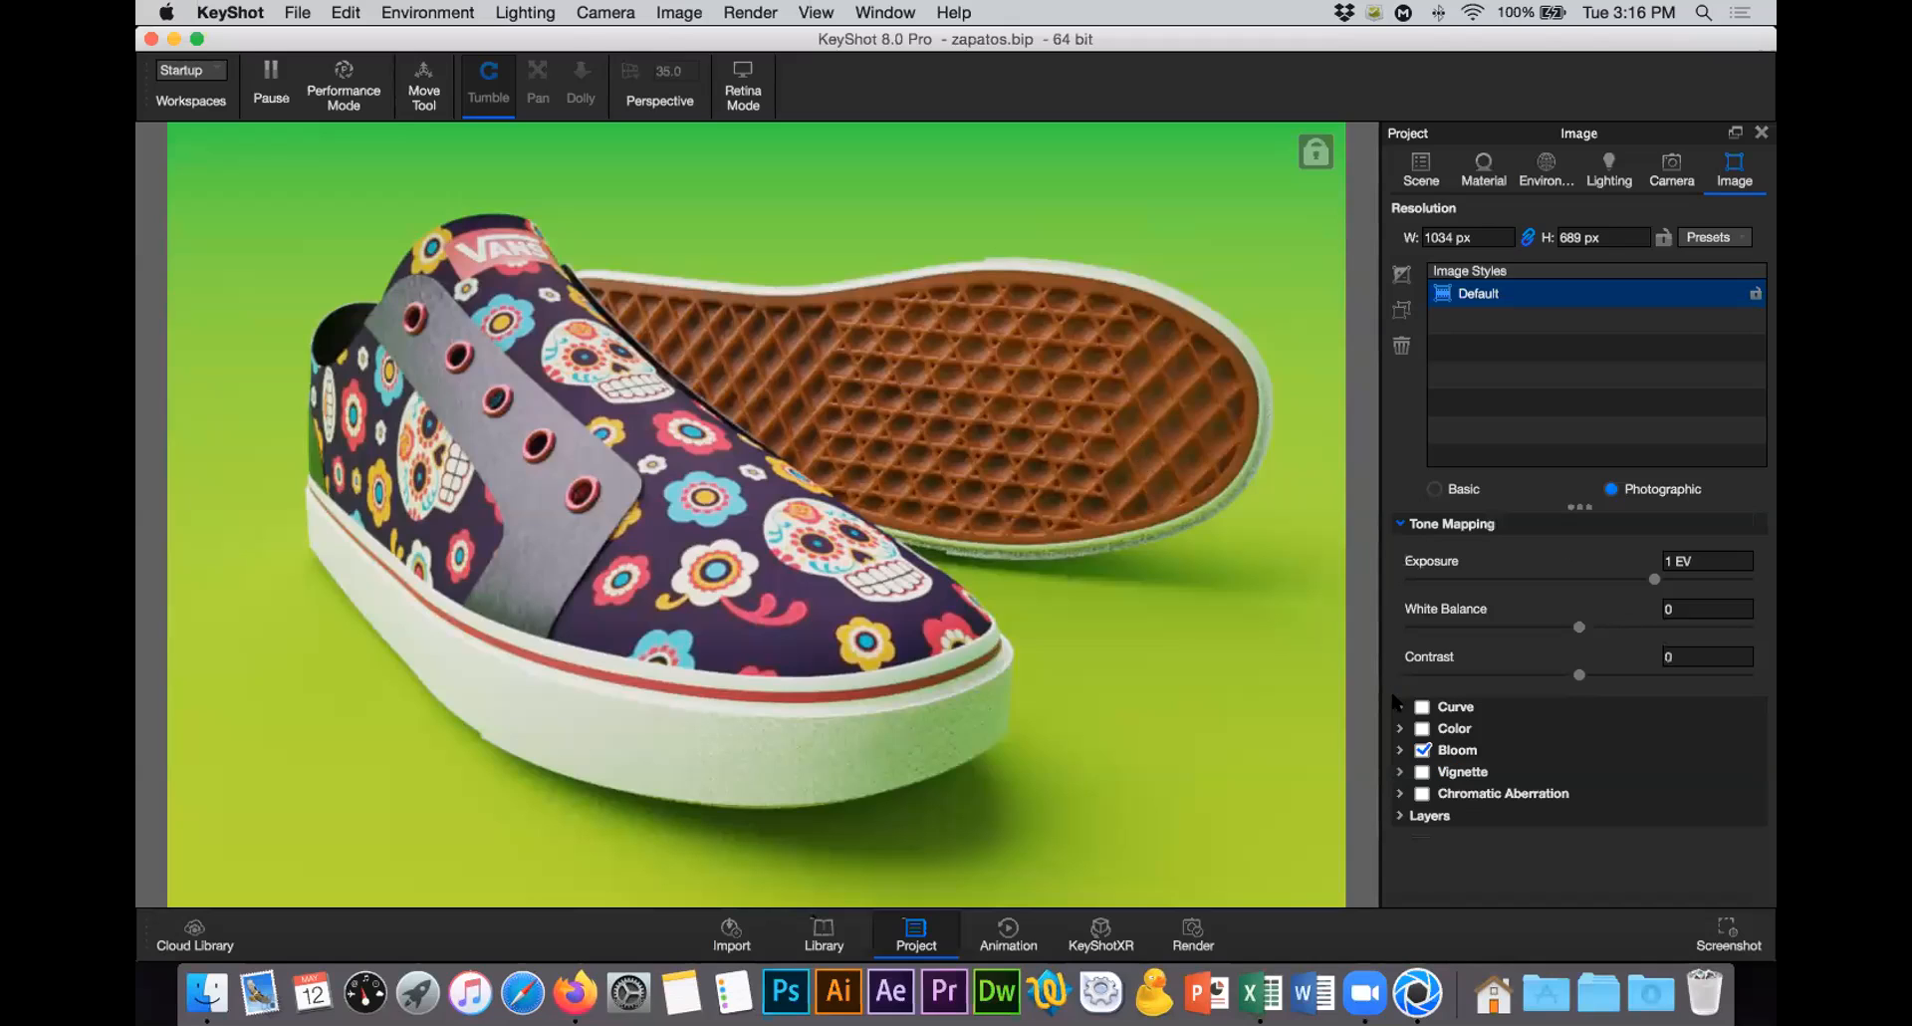
Step: Set the image style's exposure to 1.5 EV
click(1663, 561)
text(.5)
key(Return)
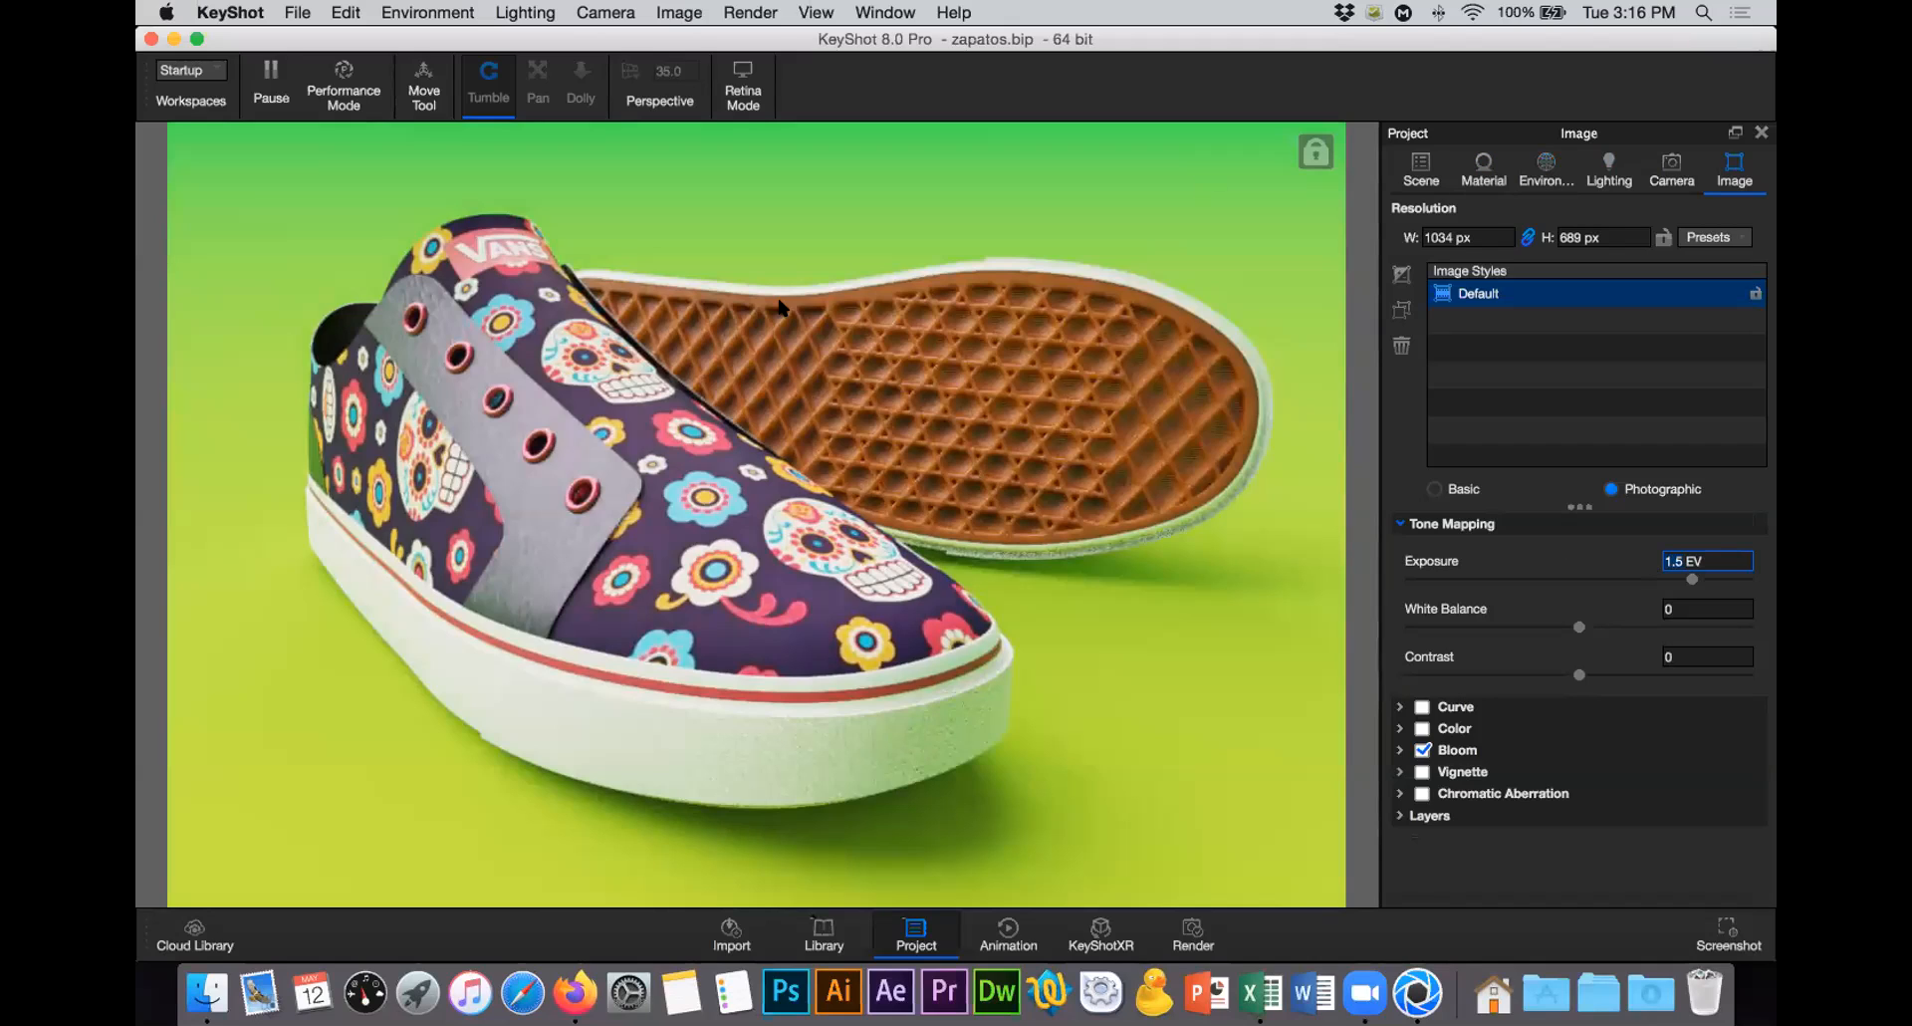
Step: Enable ground reflections in the environment's ground settings
click(1524, 177)
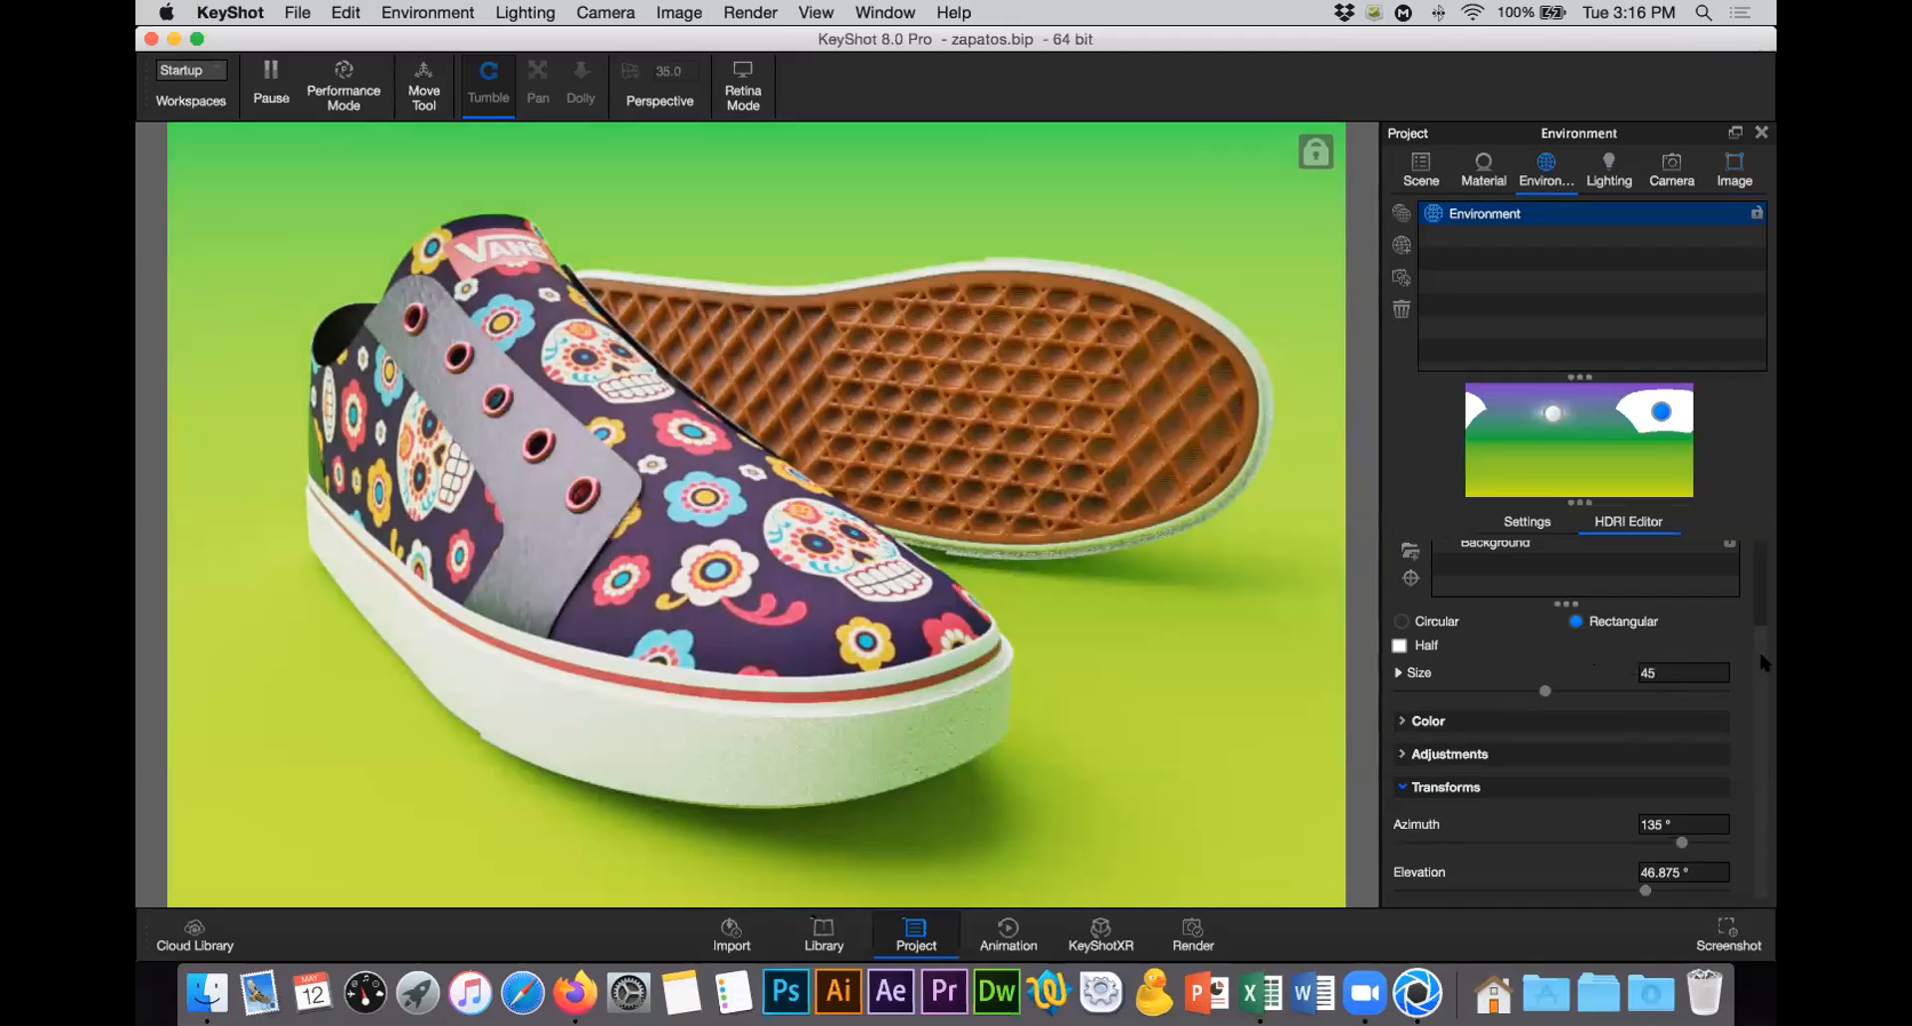
scroll(1765, 540, up, 2)
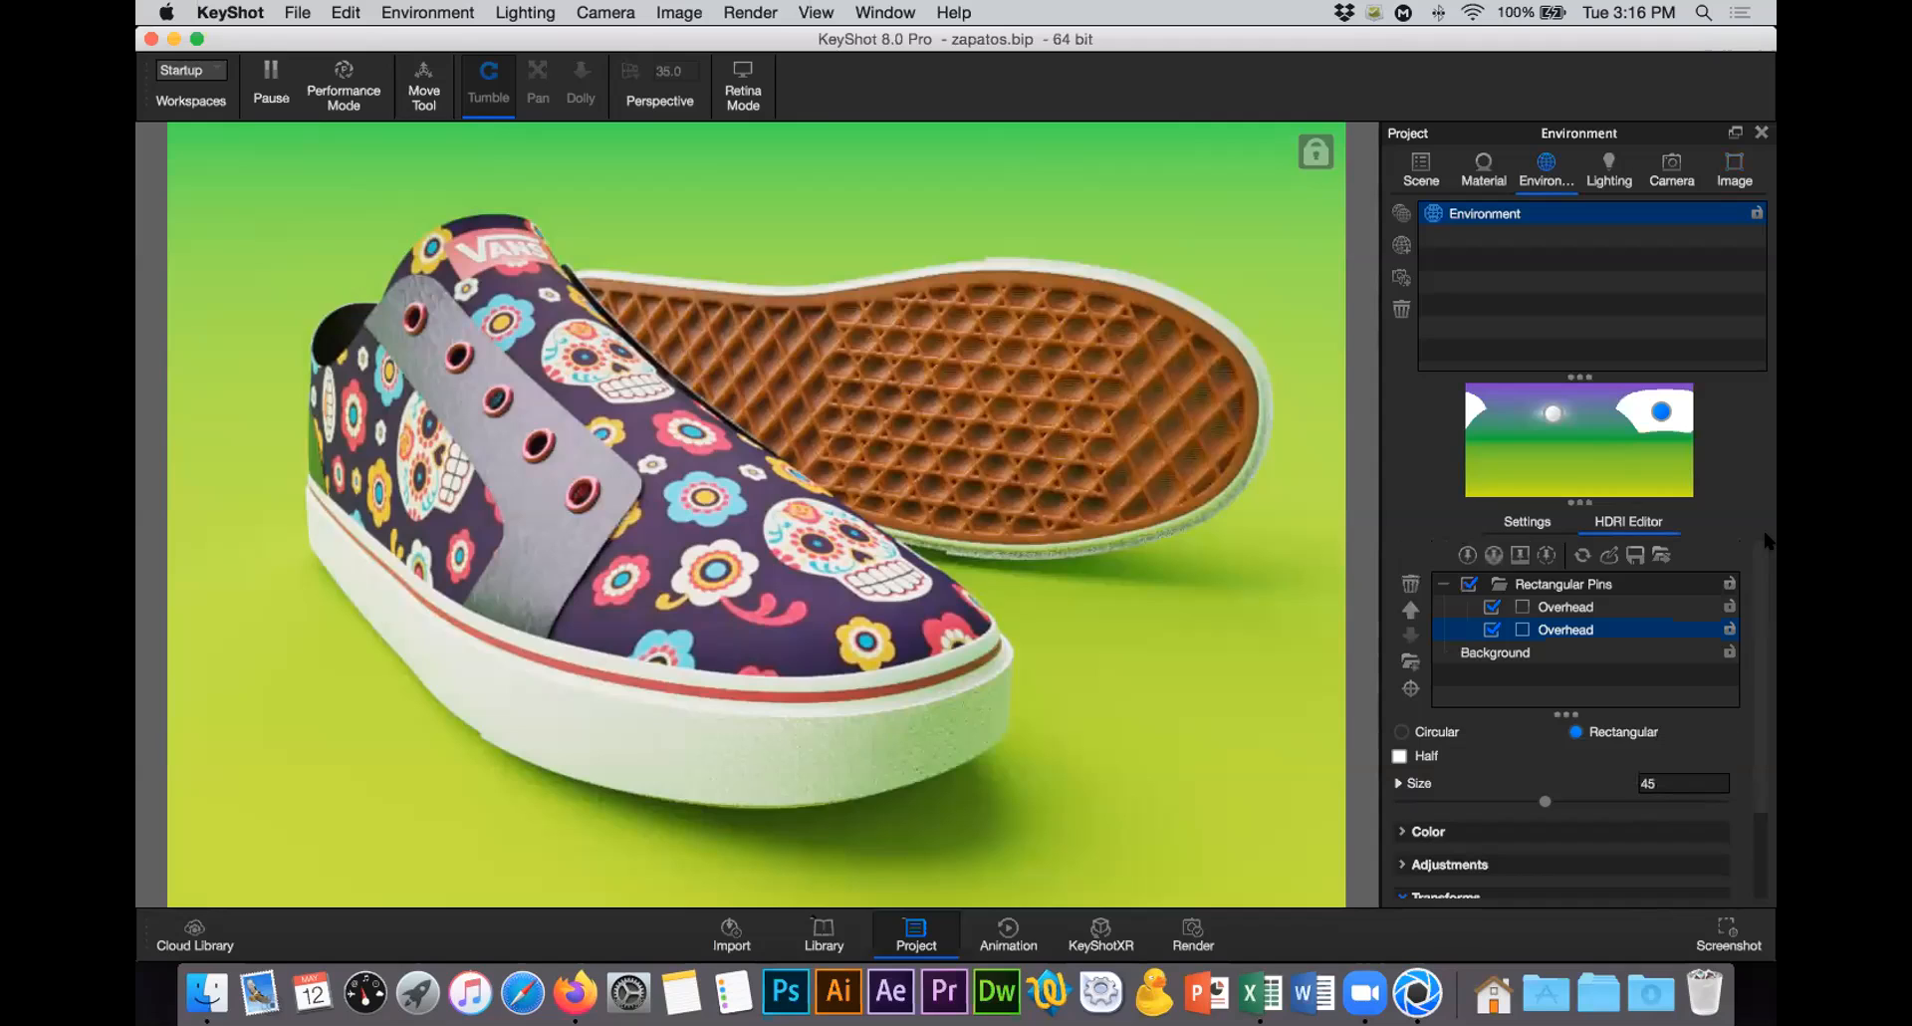
click(1527, 521)
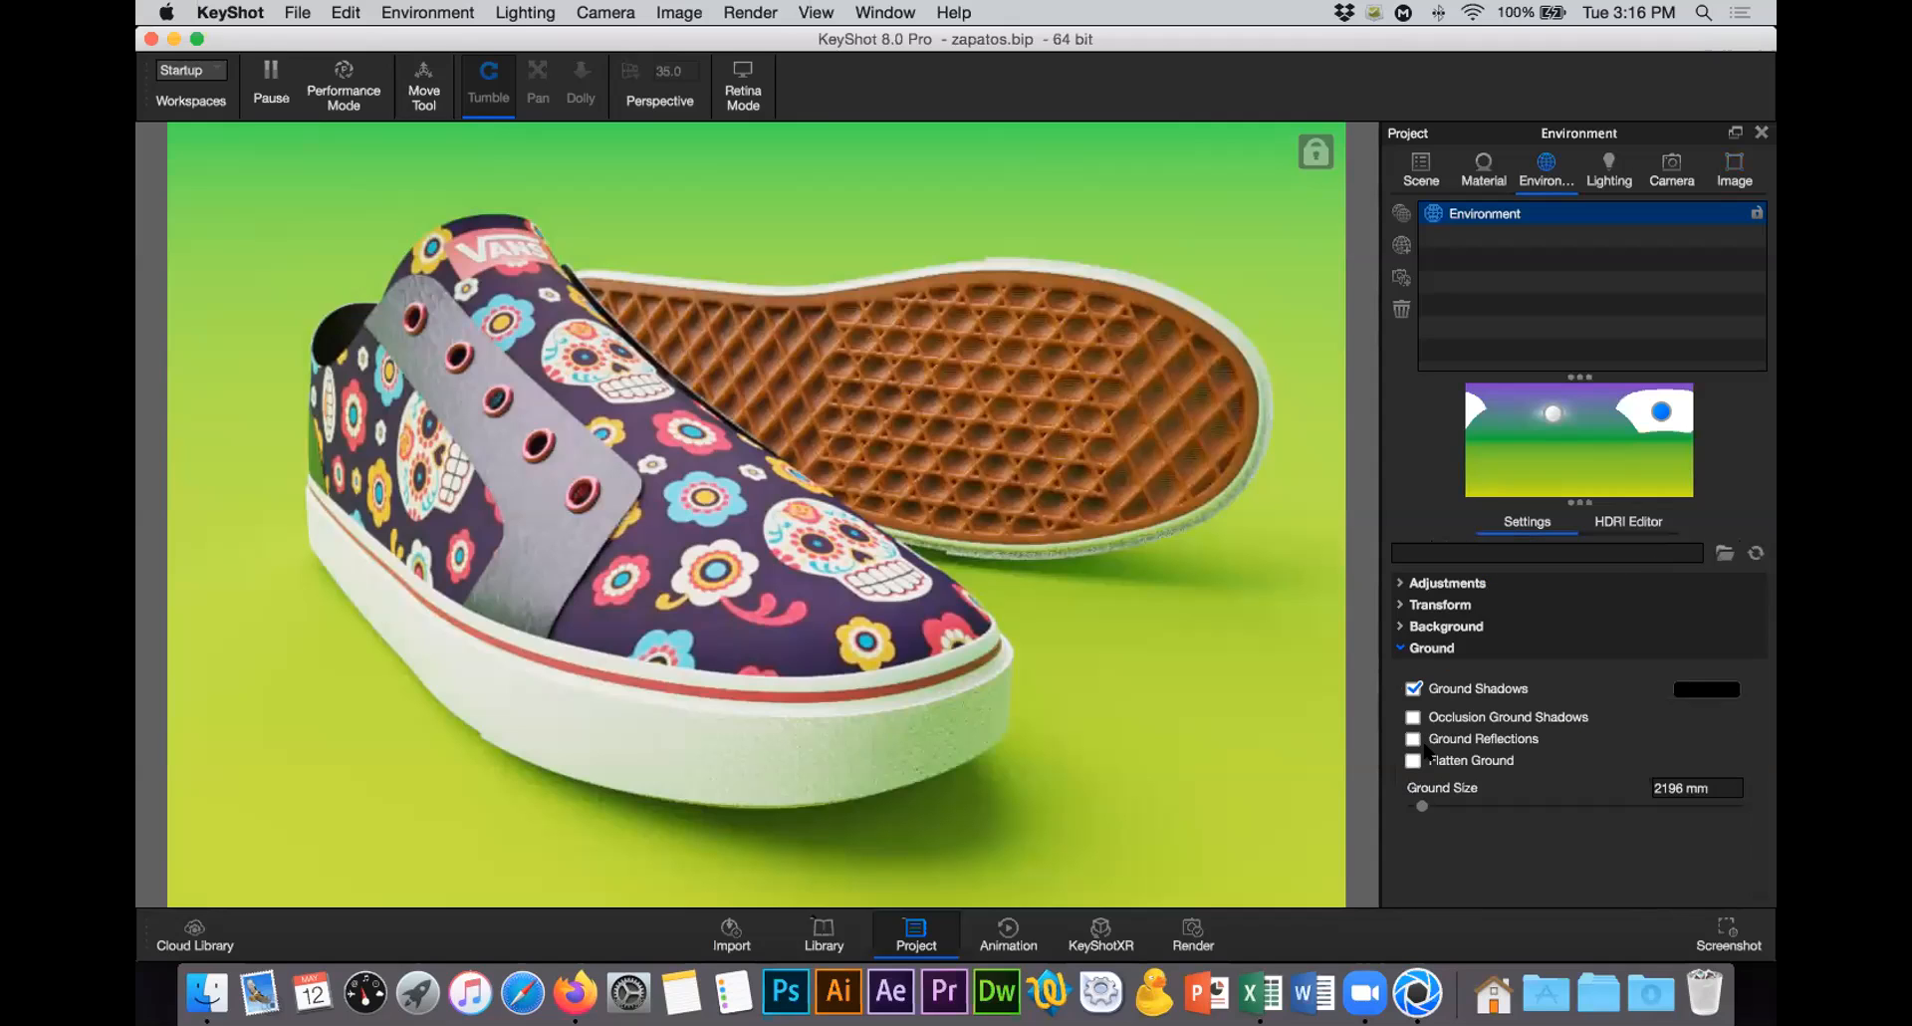
click(1476, 742)
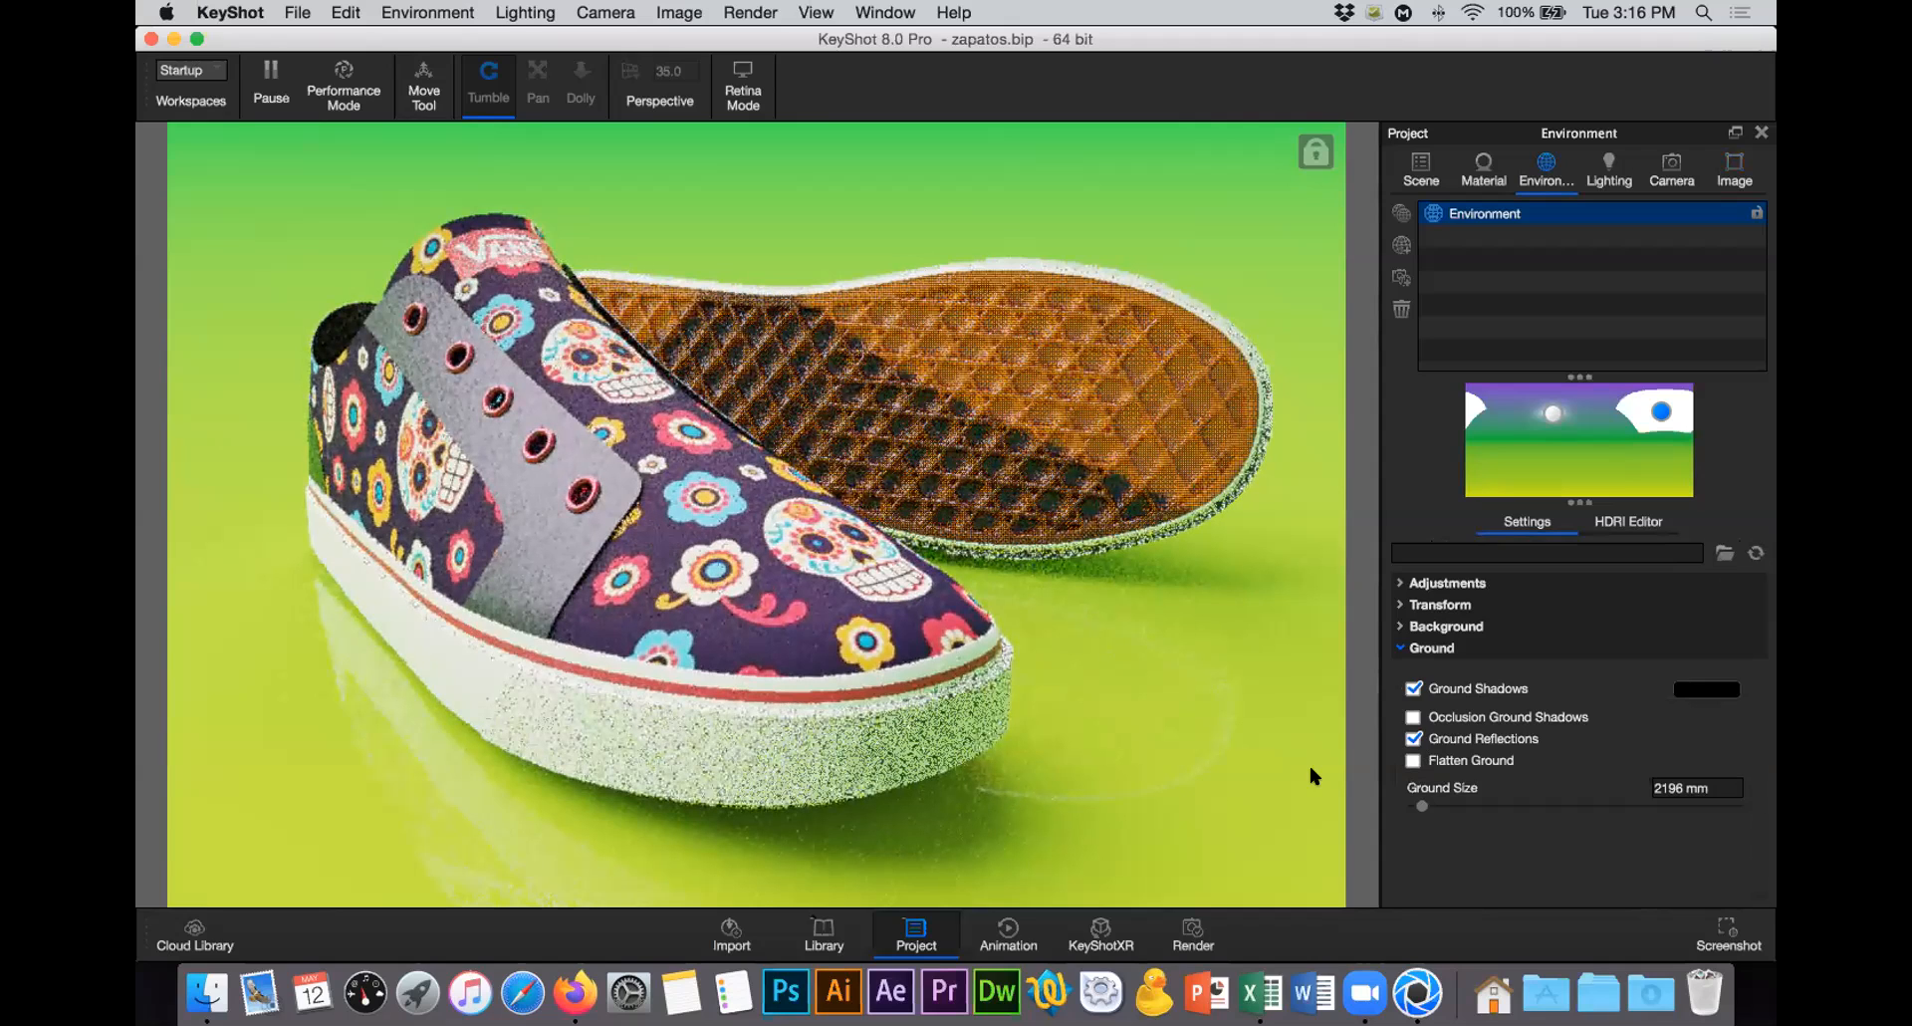
Step: Change the ground shadow color to dark grey #3F3F3F after trying the lighter grey #737373
click(1707, 689)
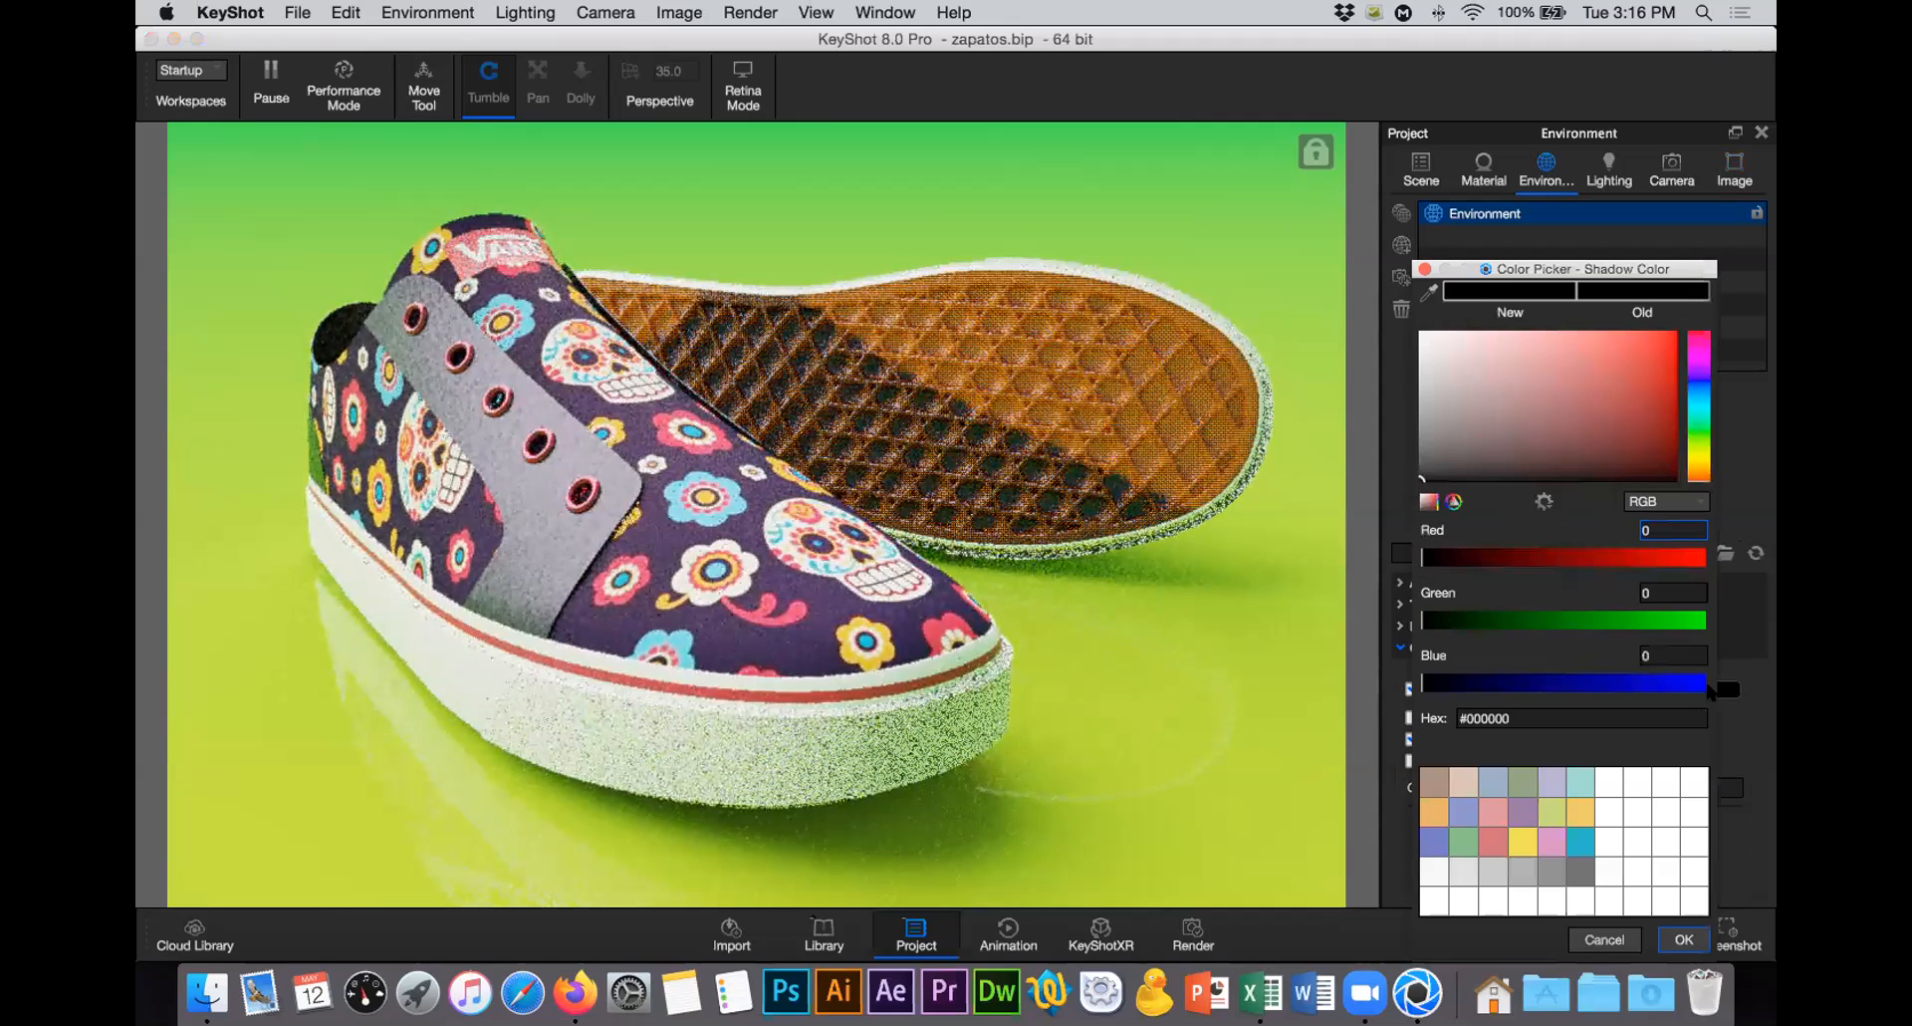
click(1581, 863)
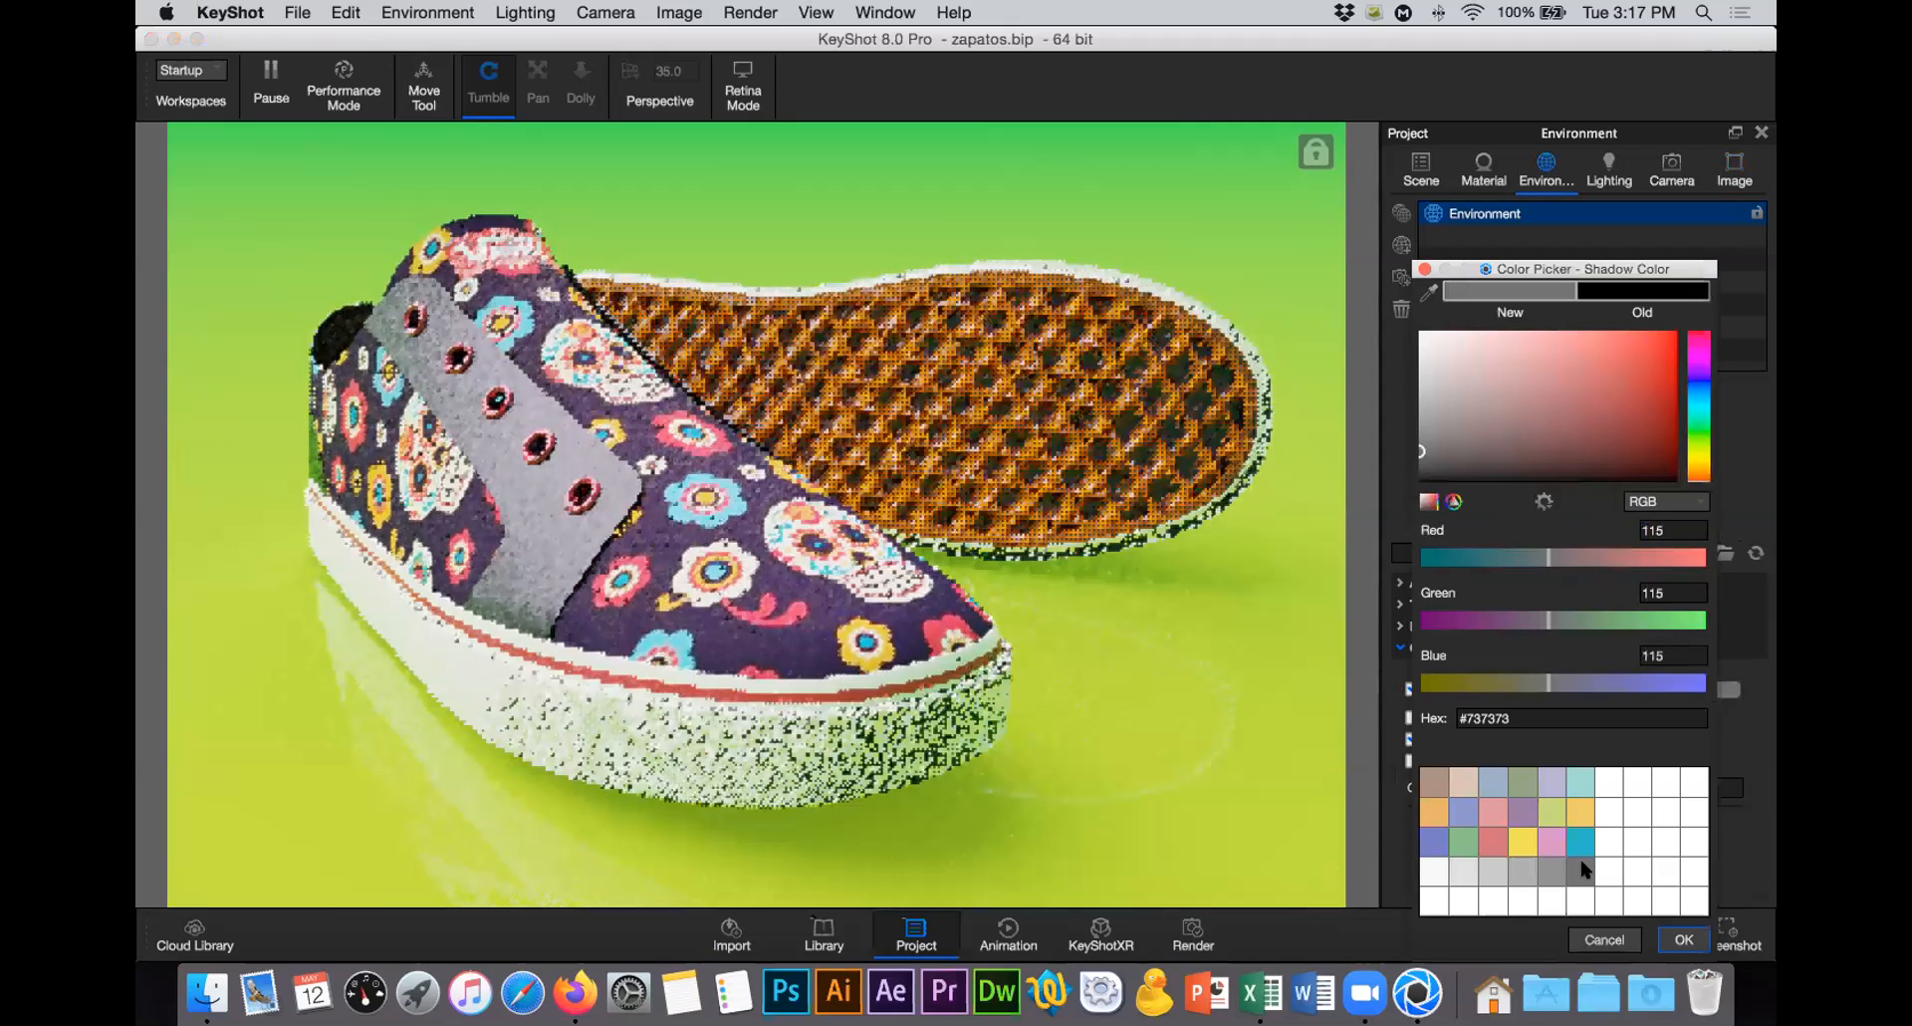
click(1416, 469)
click(1416, 472)
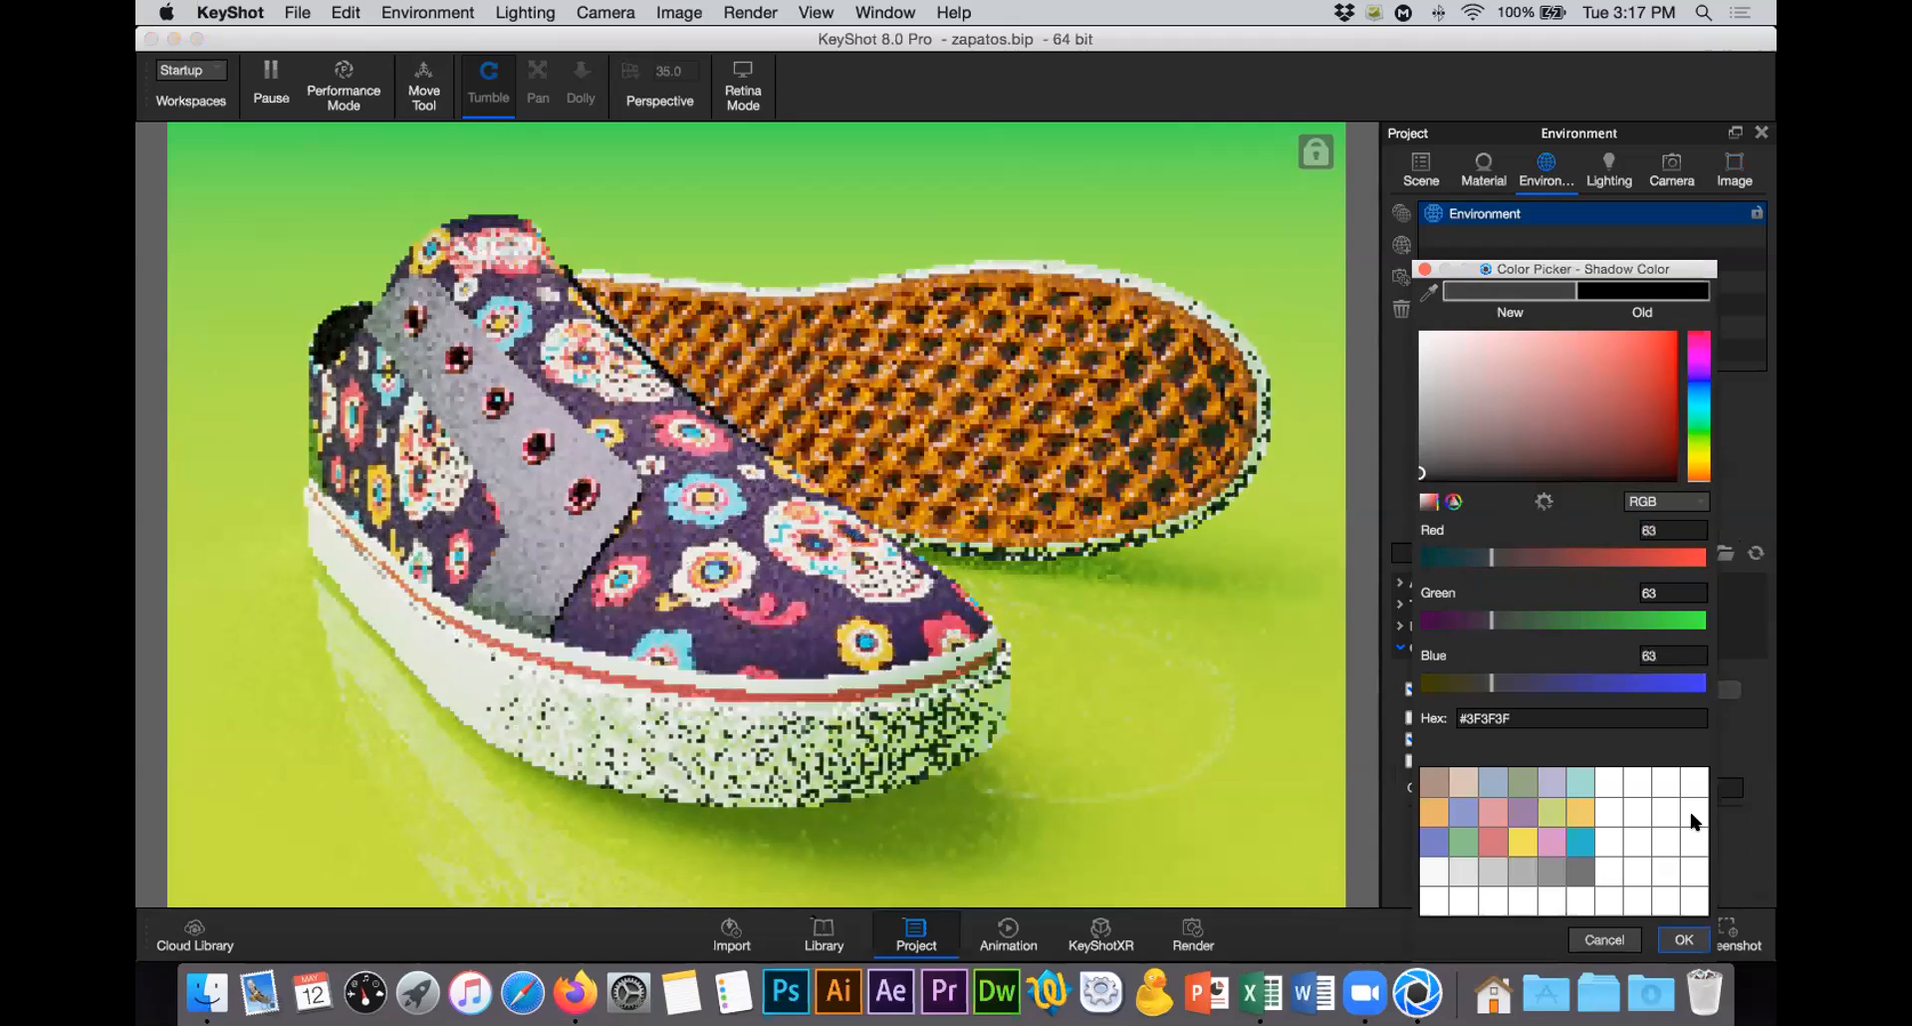
key(Return)
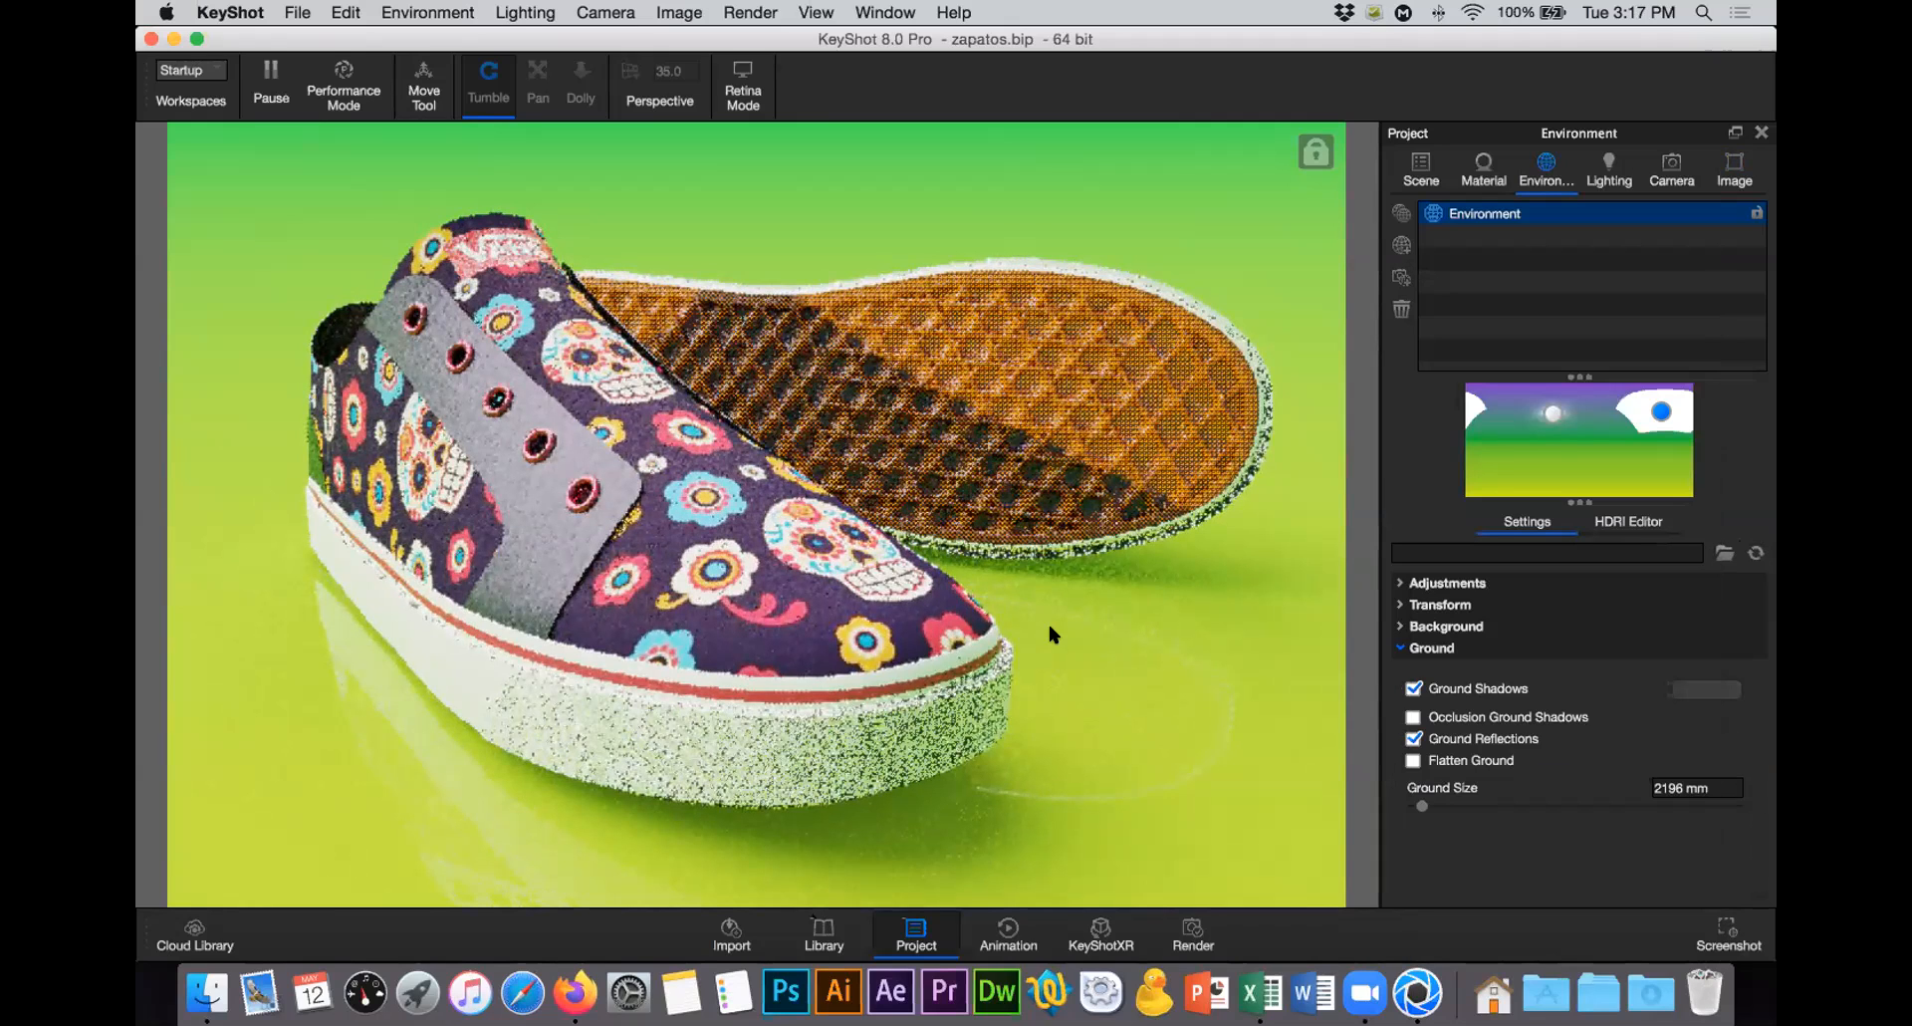
Step: Set the brightness of the second Overhead rectangular light pin to 4
click(1661, 404)
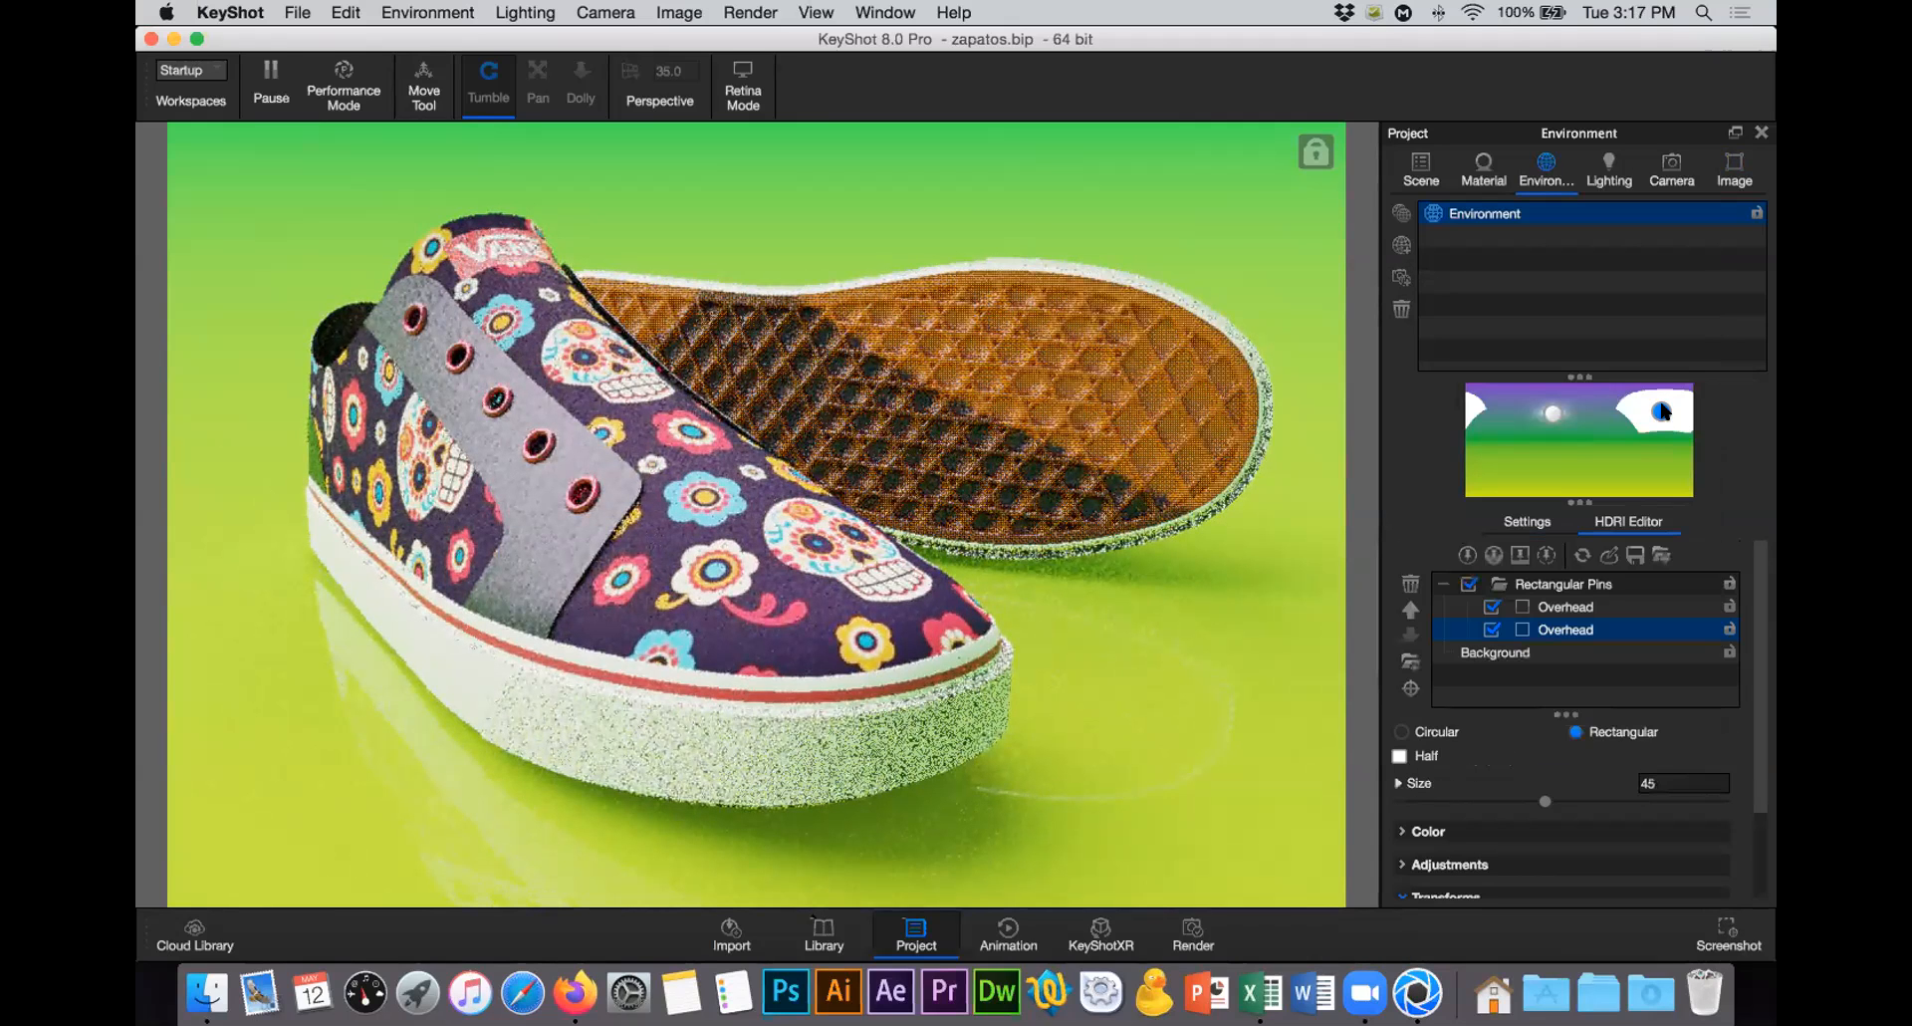
scroll(1758, 630, down, 1)
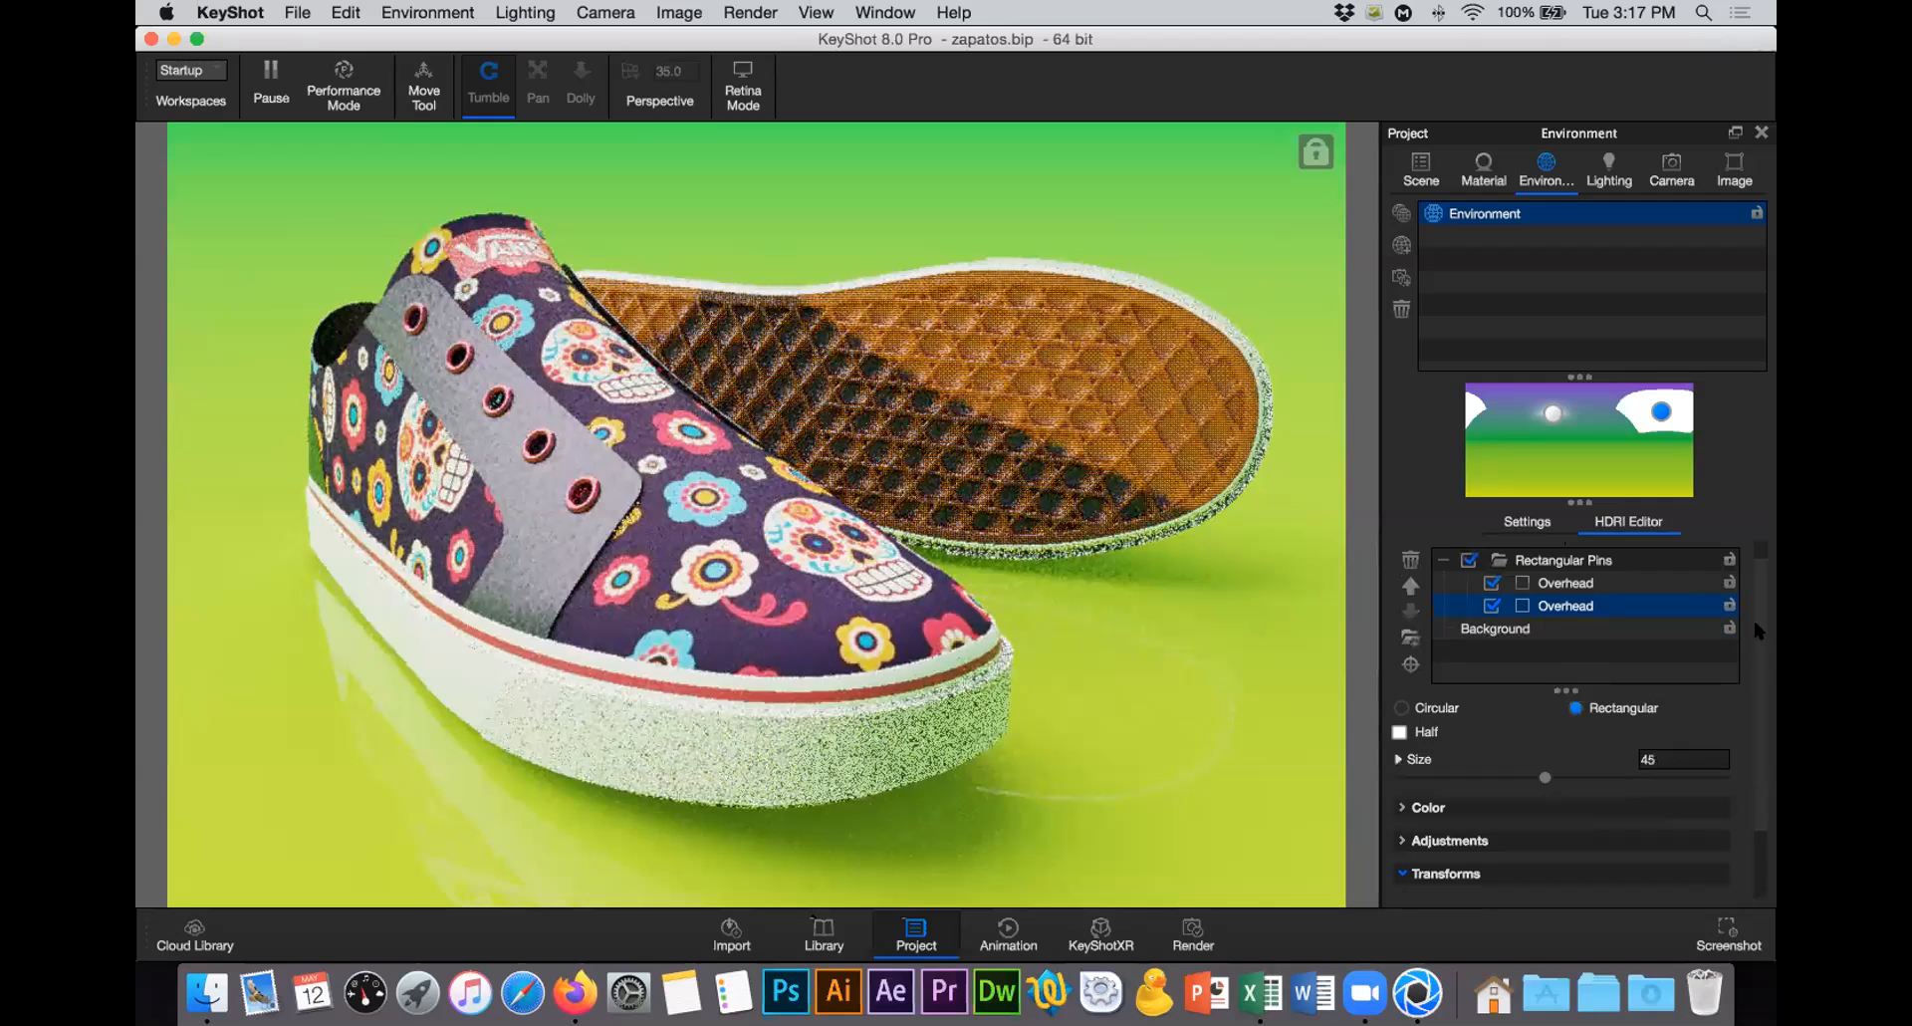
scroll(1755, 670, down, 3)
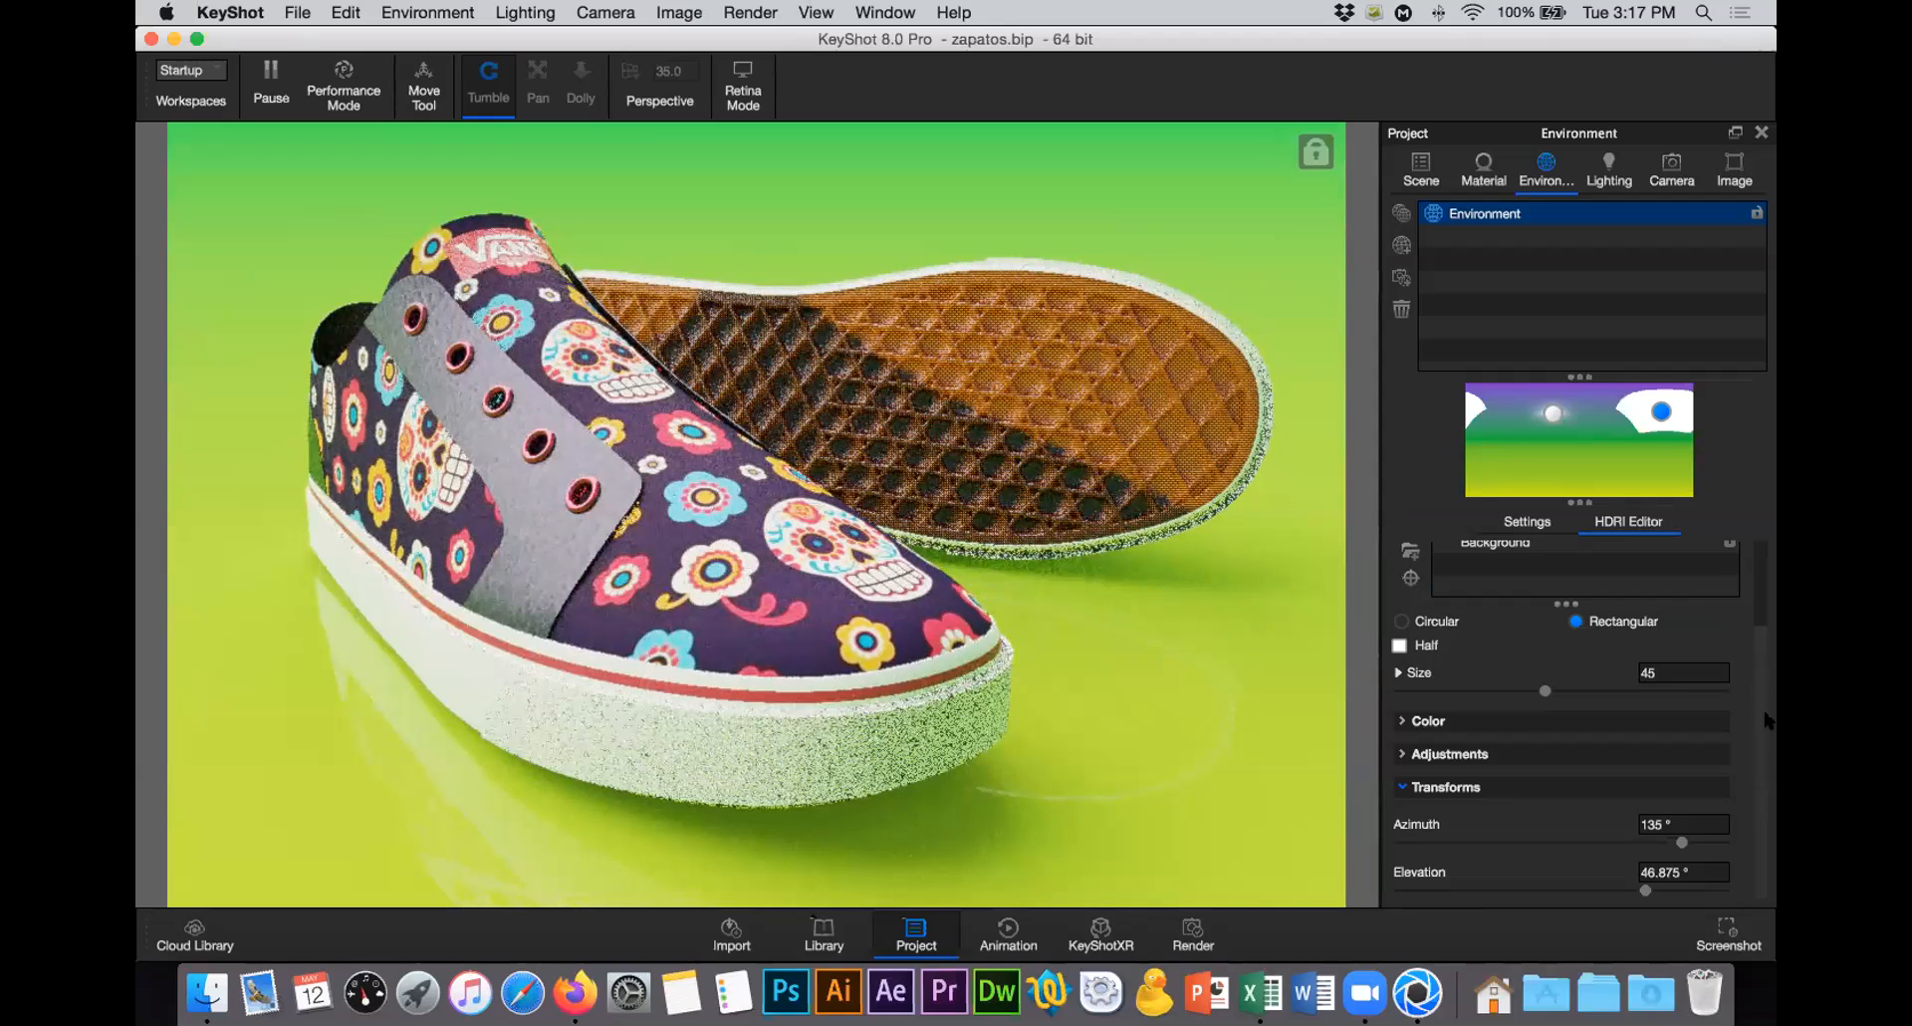
click(1439, 790)
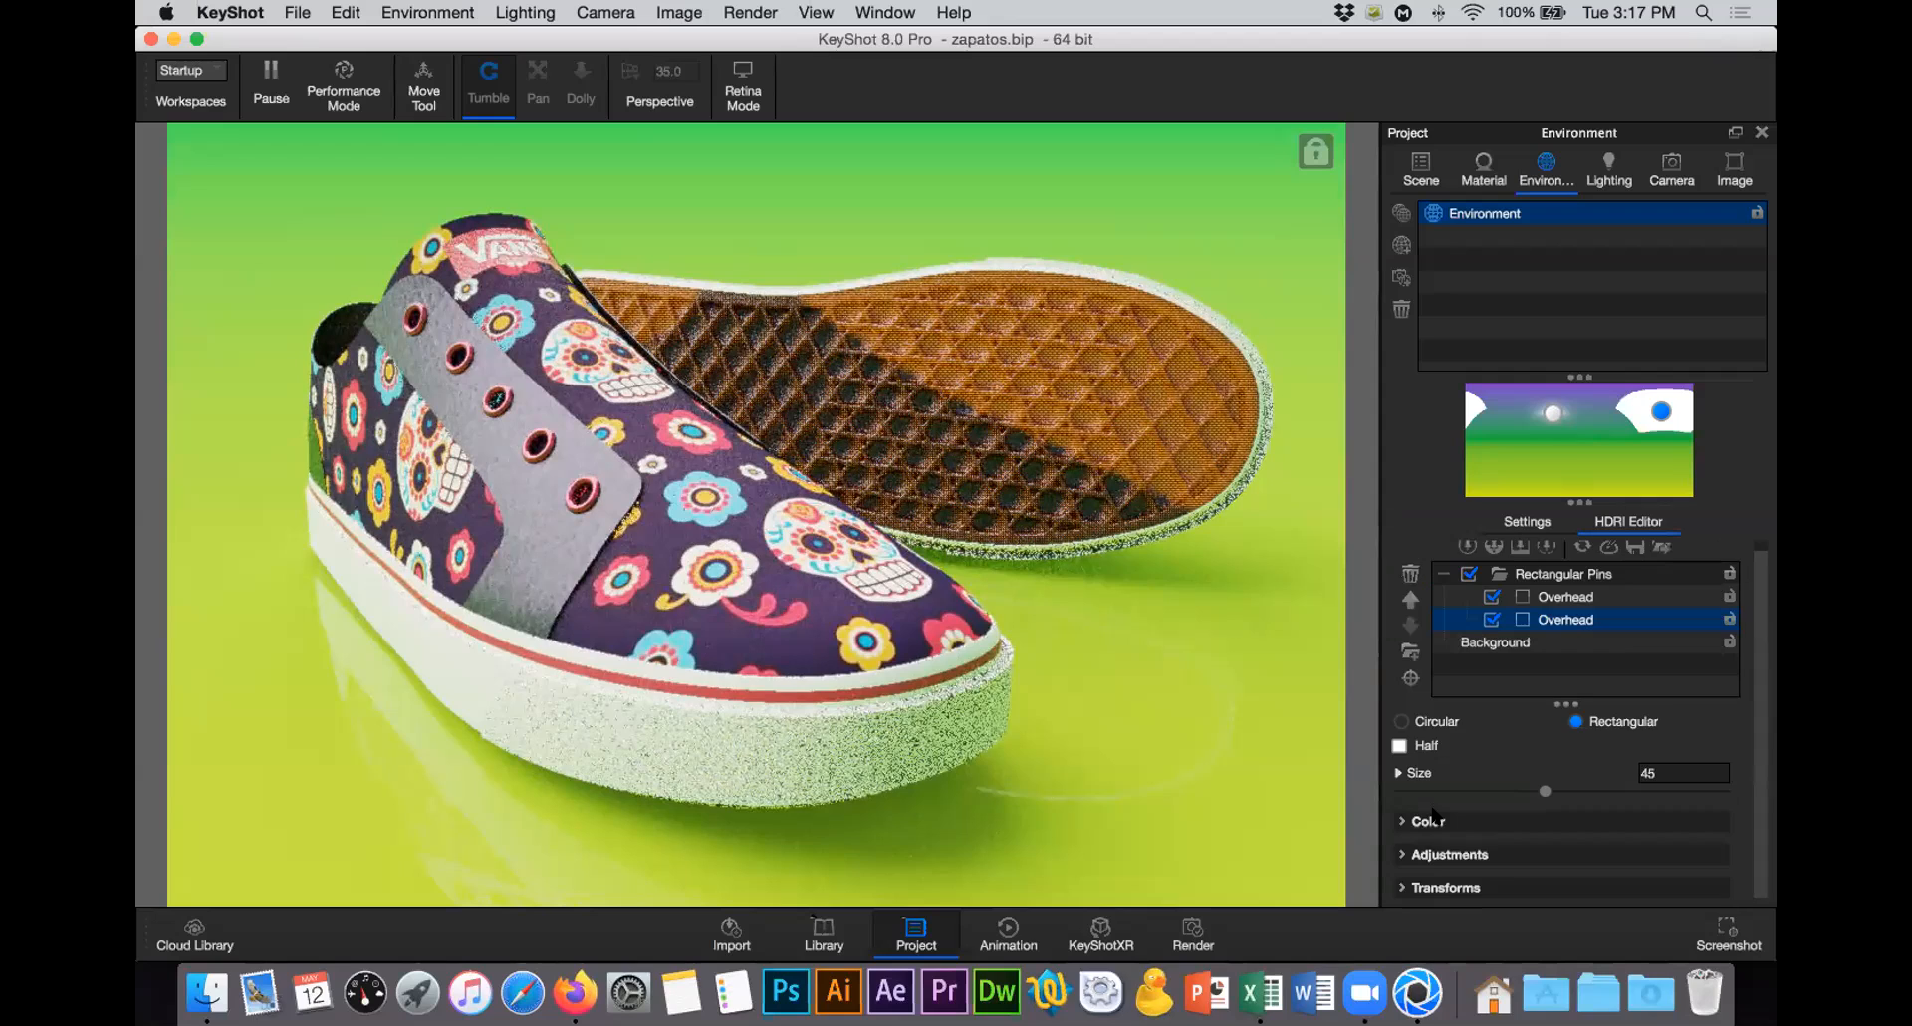
click(1494, 821)
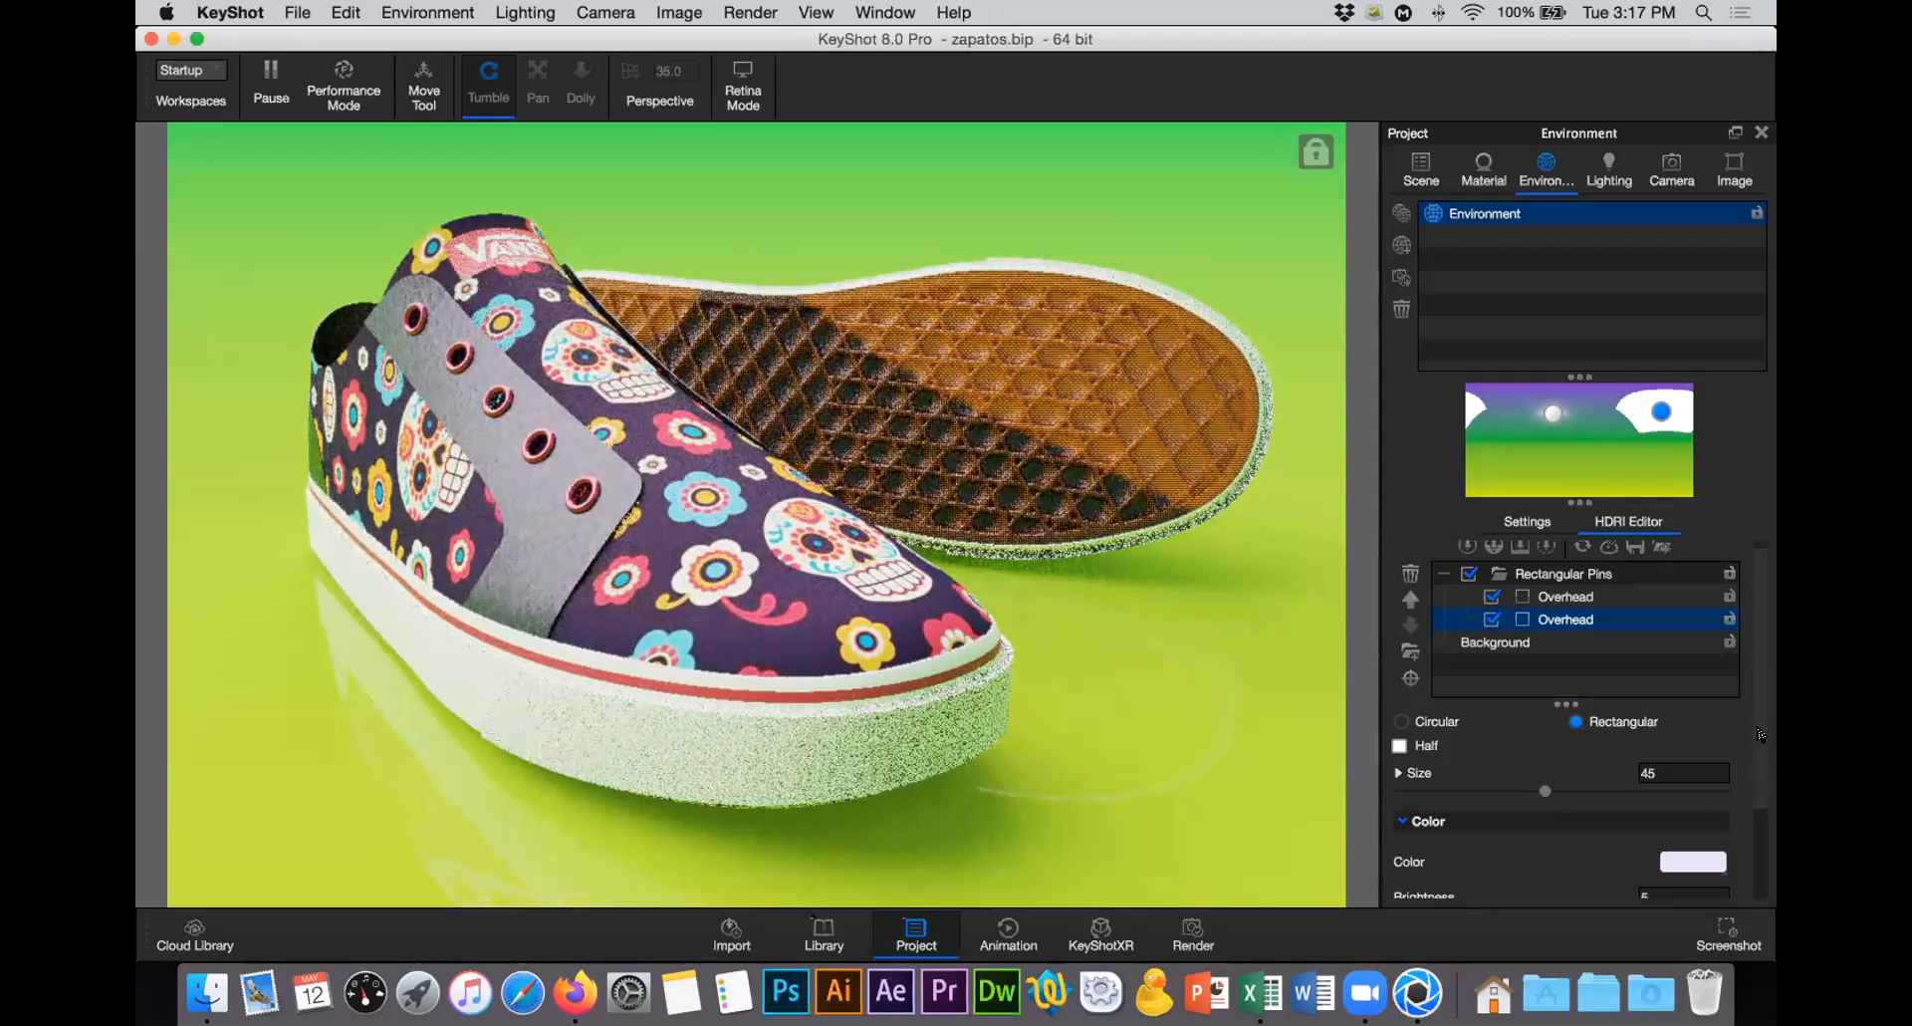
scroll(1765, 865, down, 4)
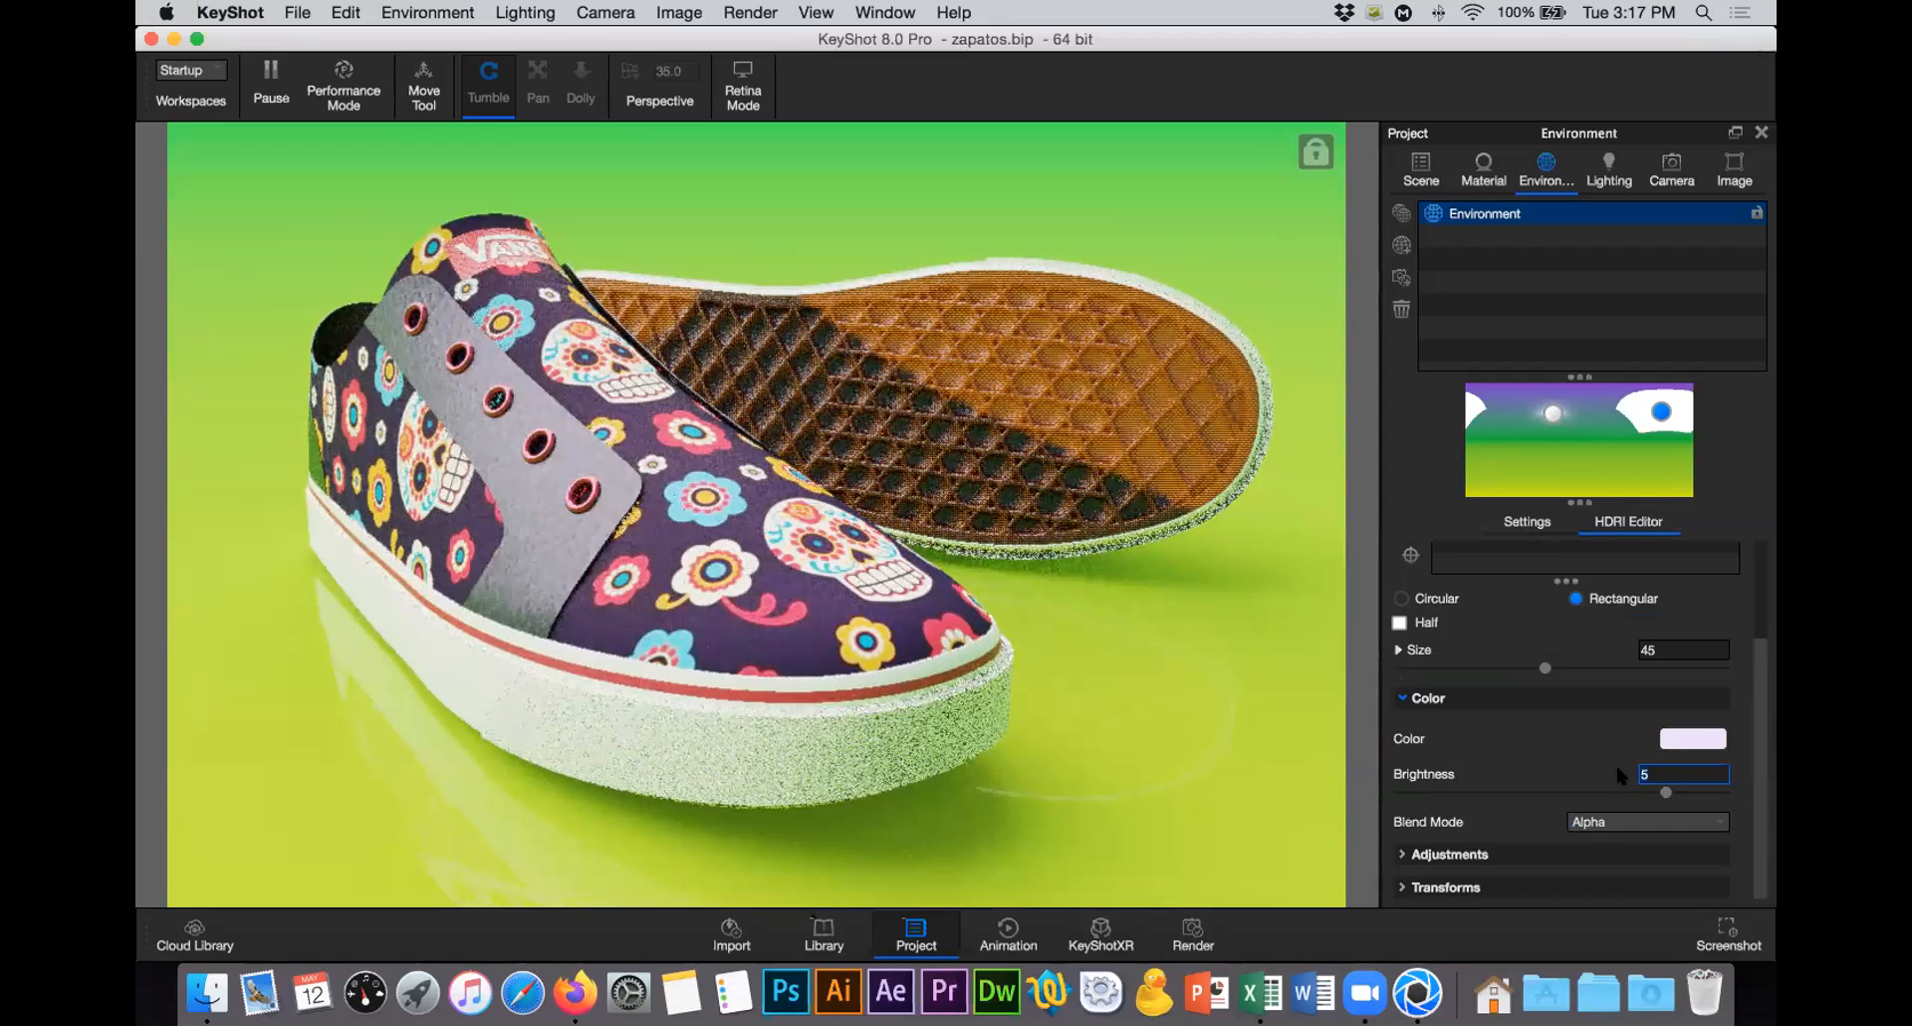
key(Down)
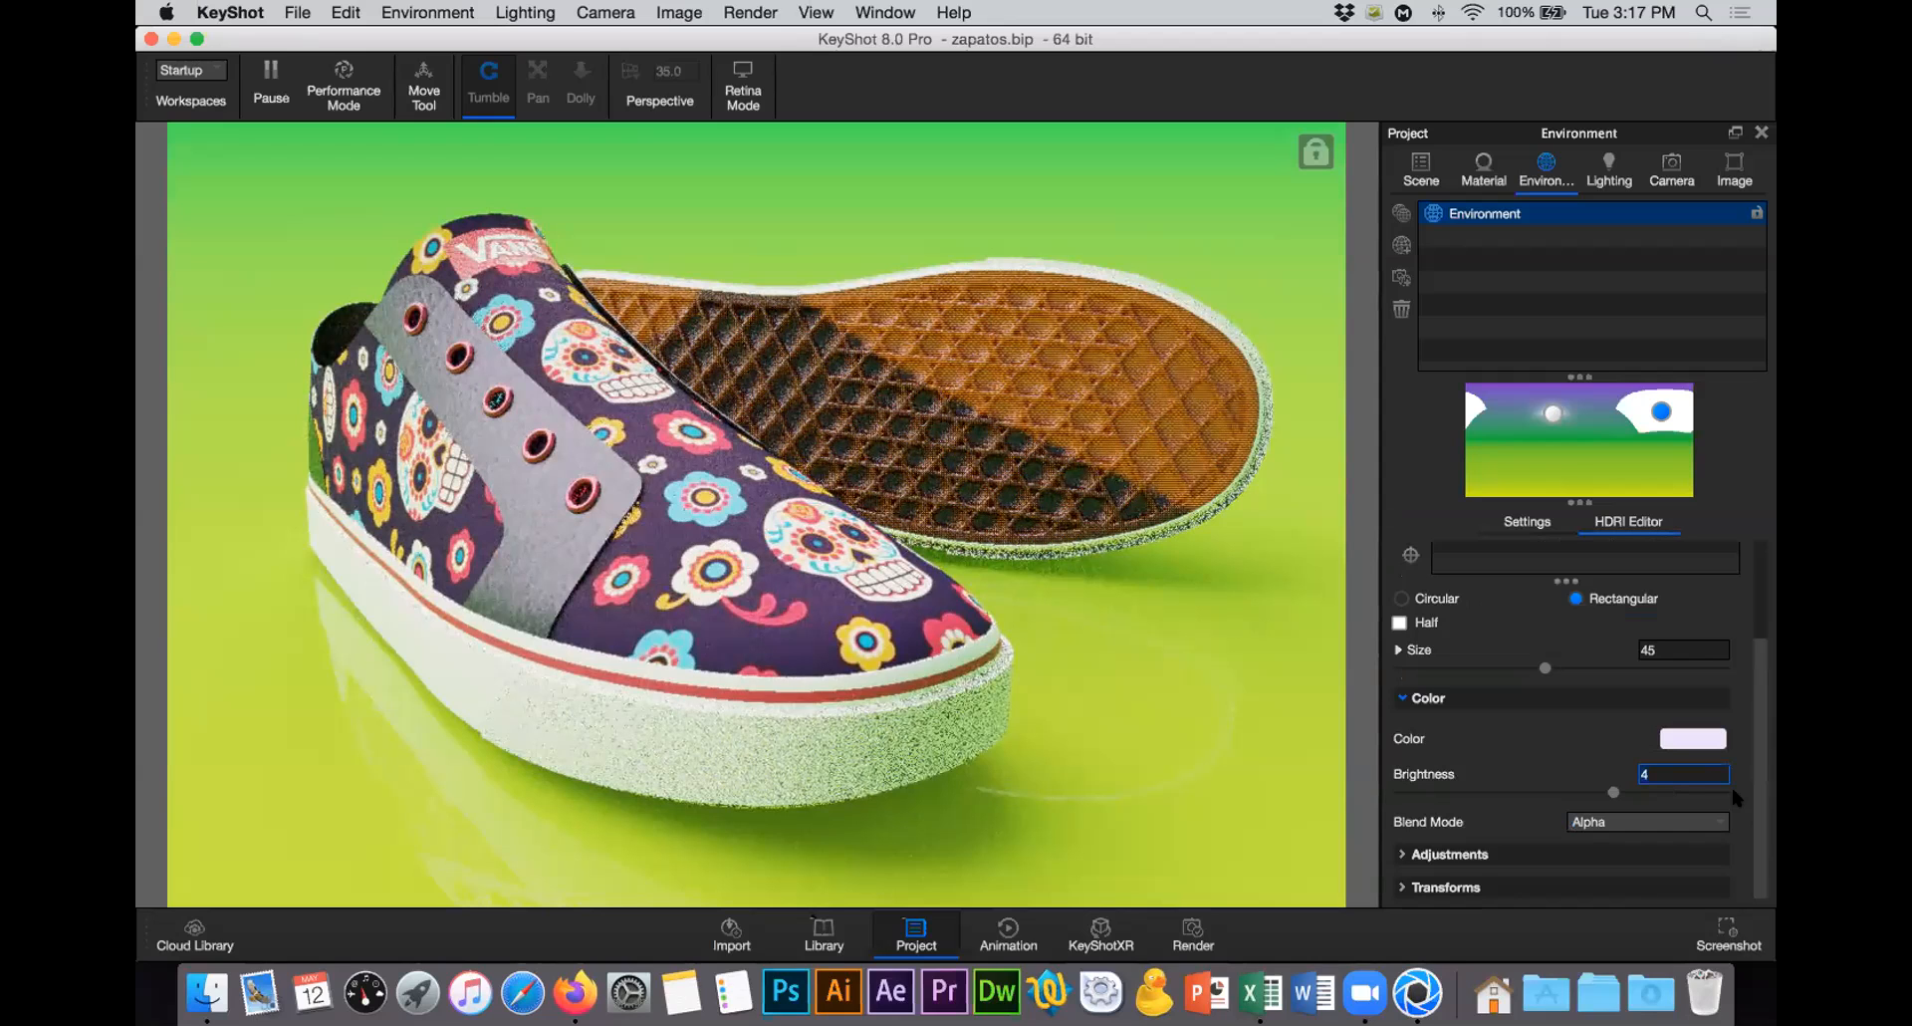
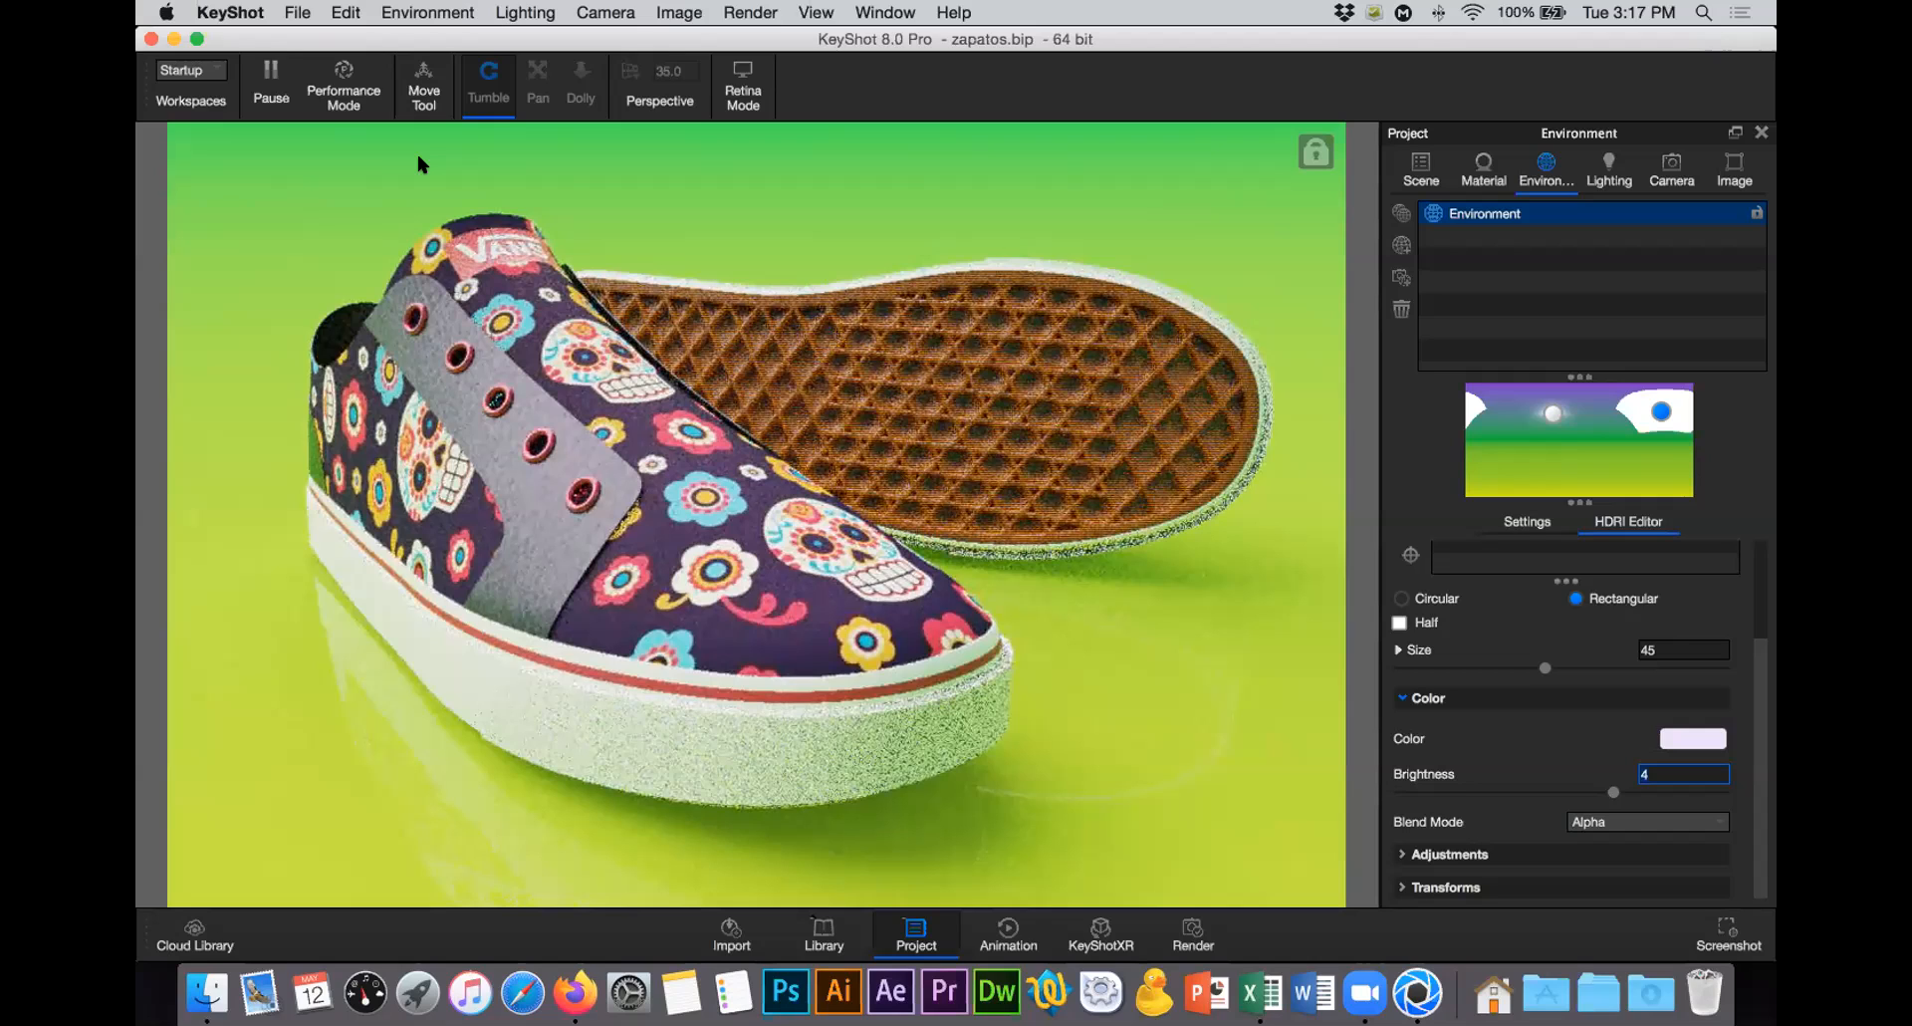
Step: Close the zapatos scene without saving and look through the Zapatos project's Renders and Texturas folders in Finder
click(150, 40)
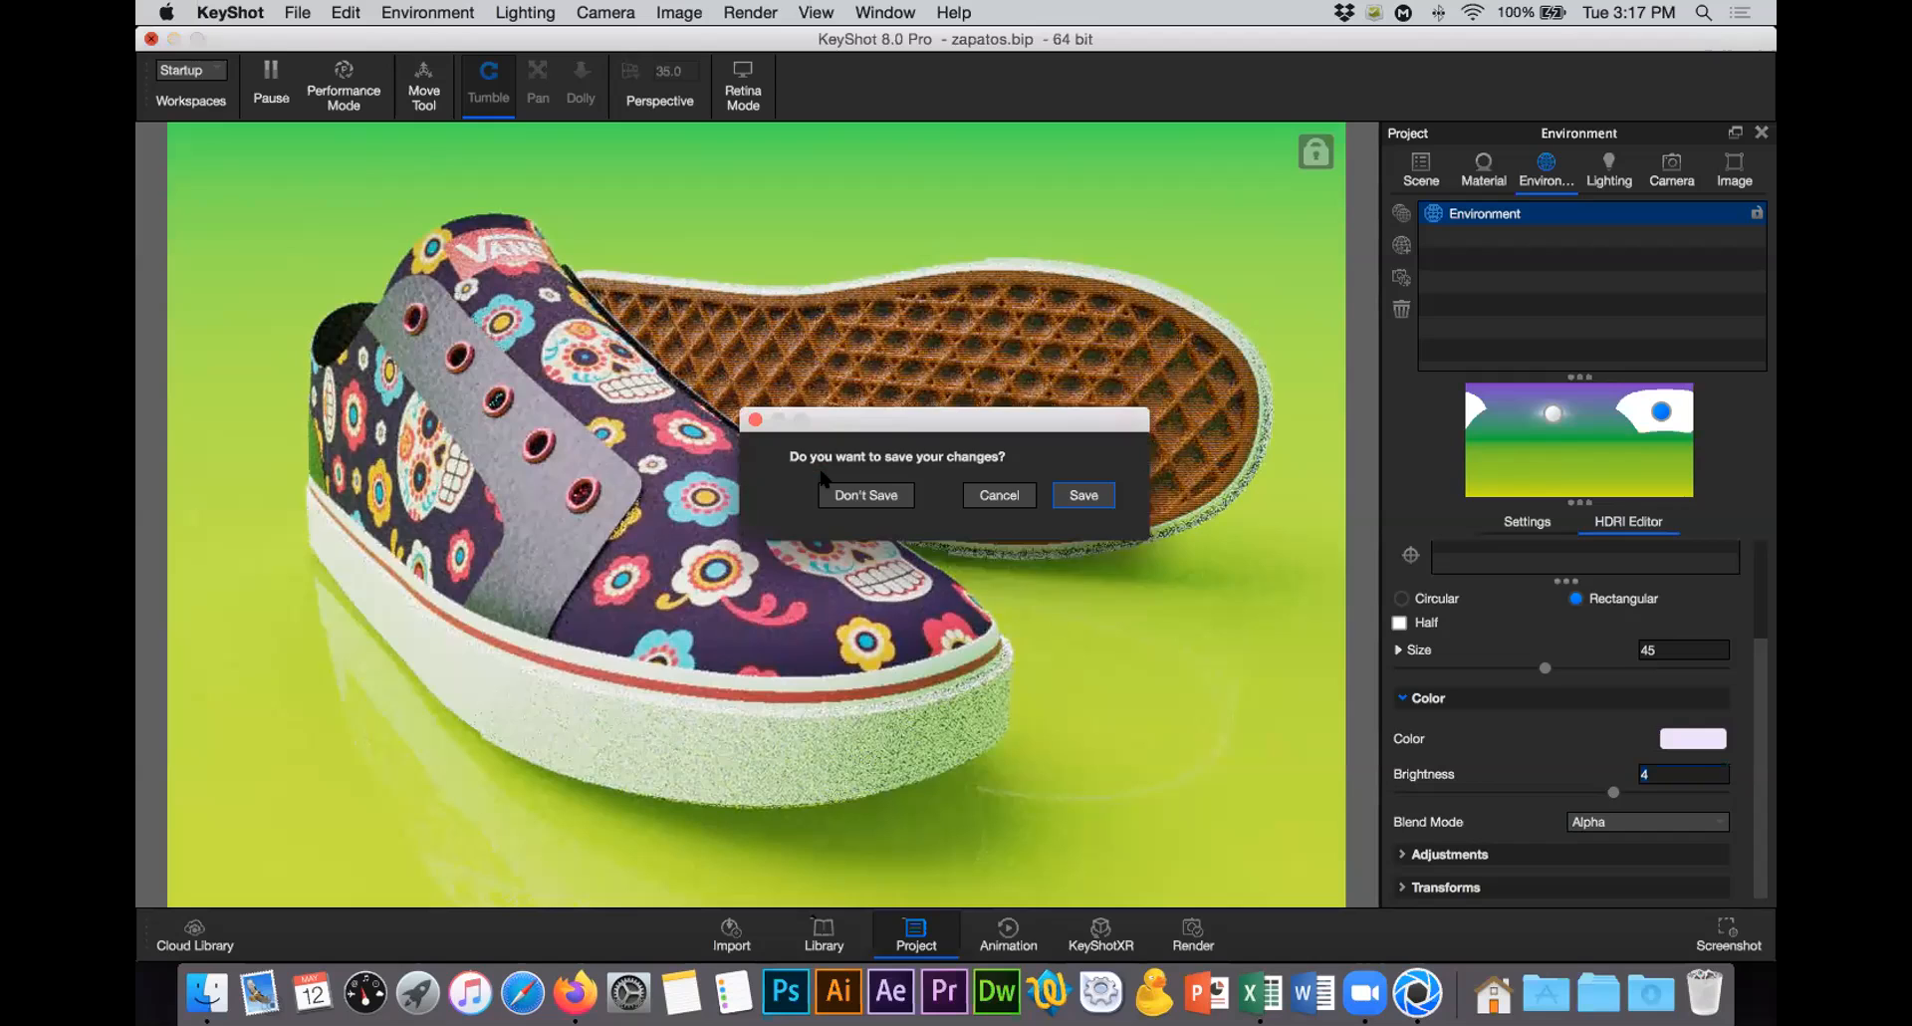
click(859, 489)
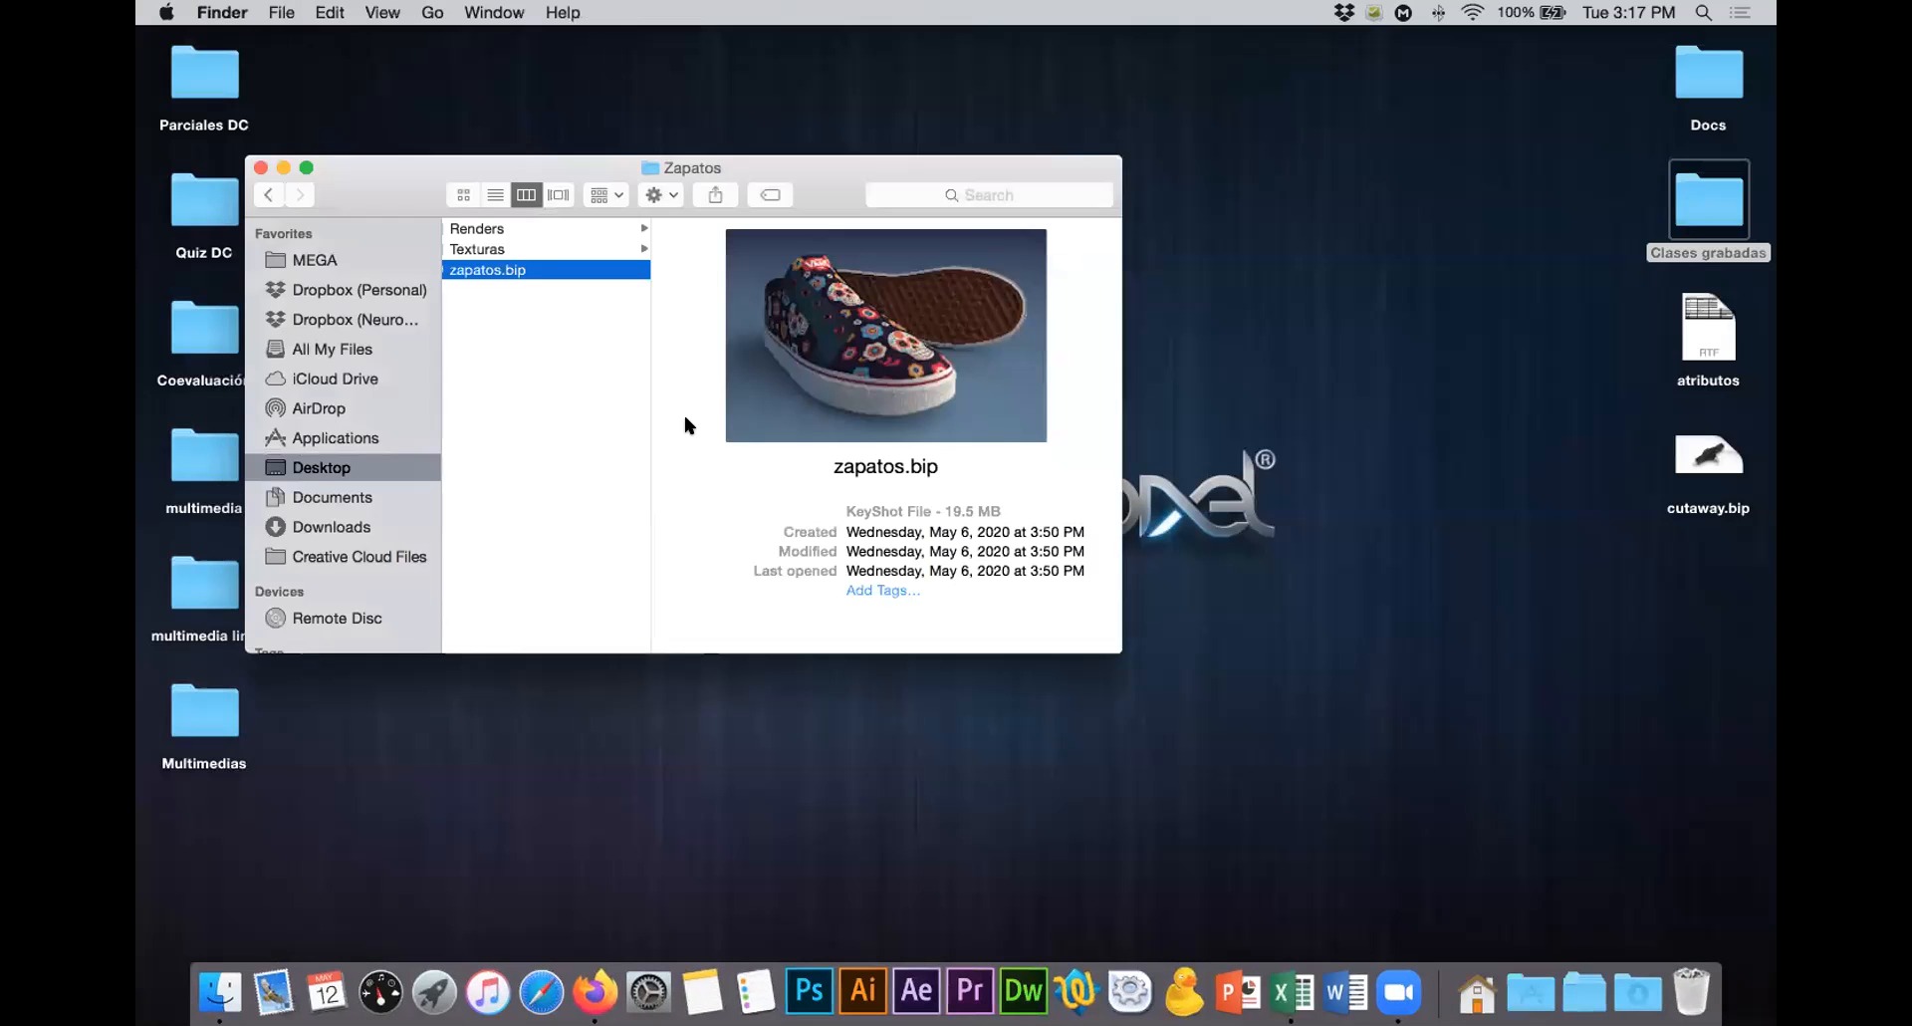
click(749, 229)
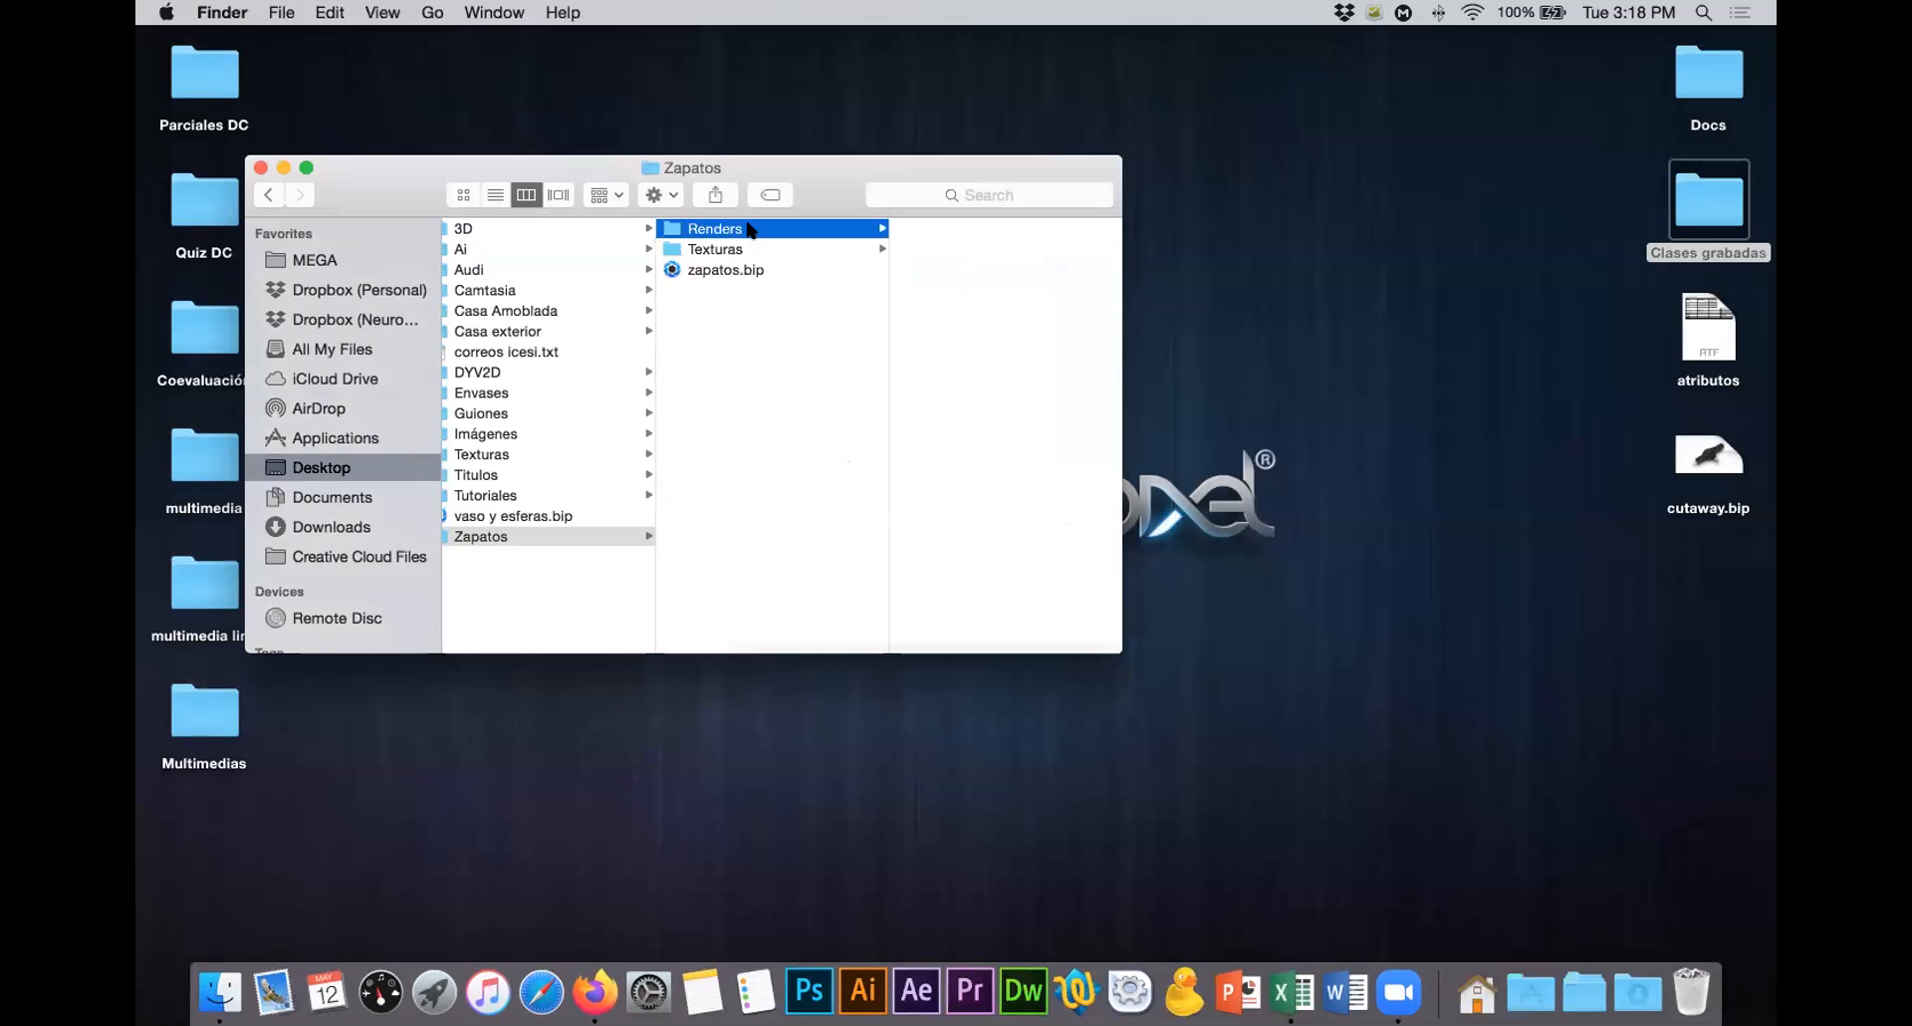
click(918, 229)
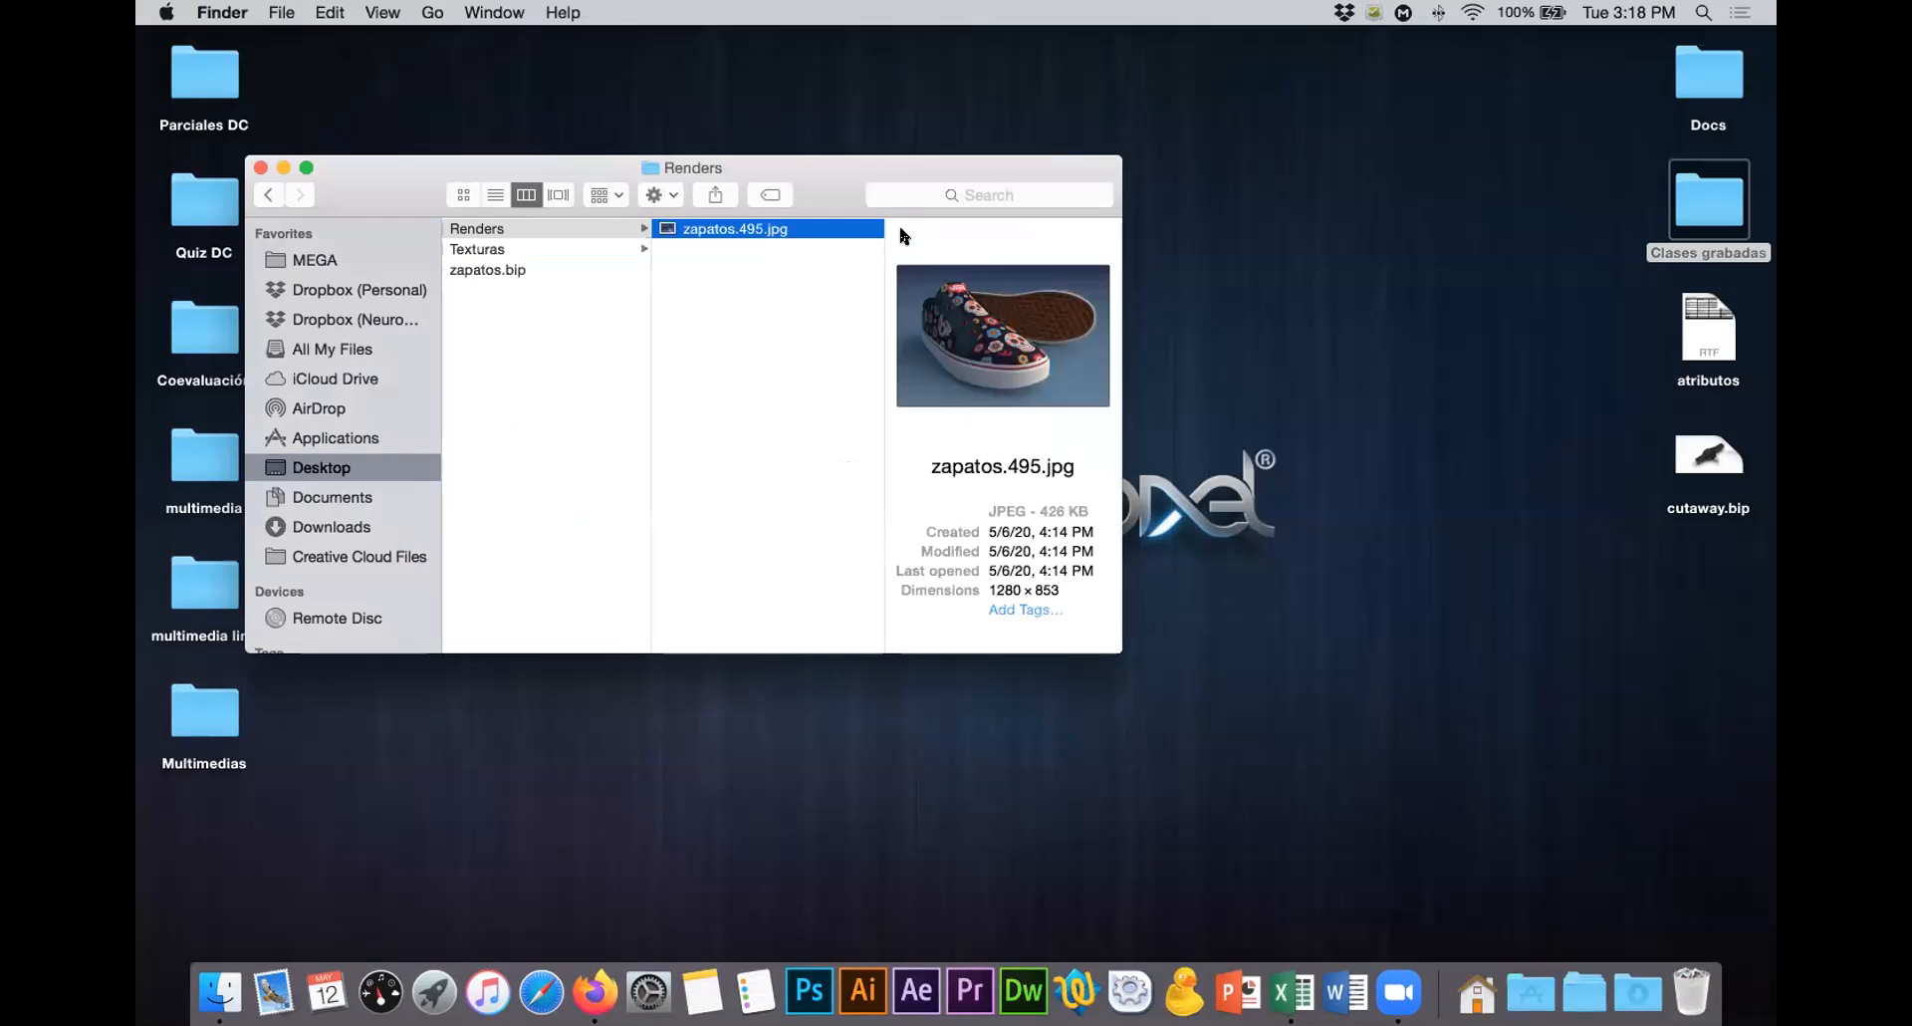
click(635, 253)
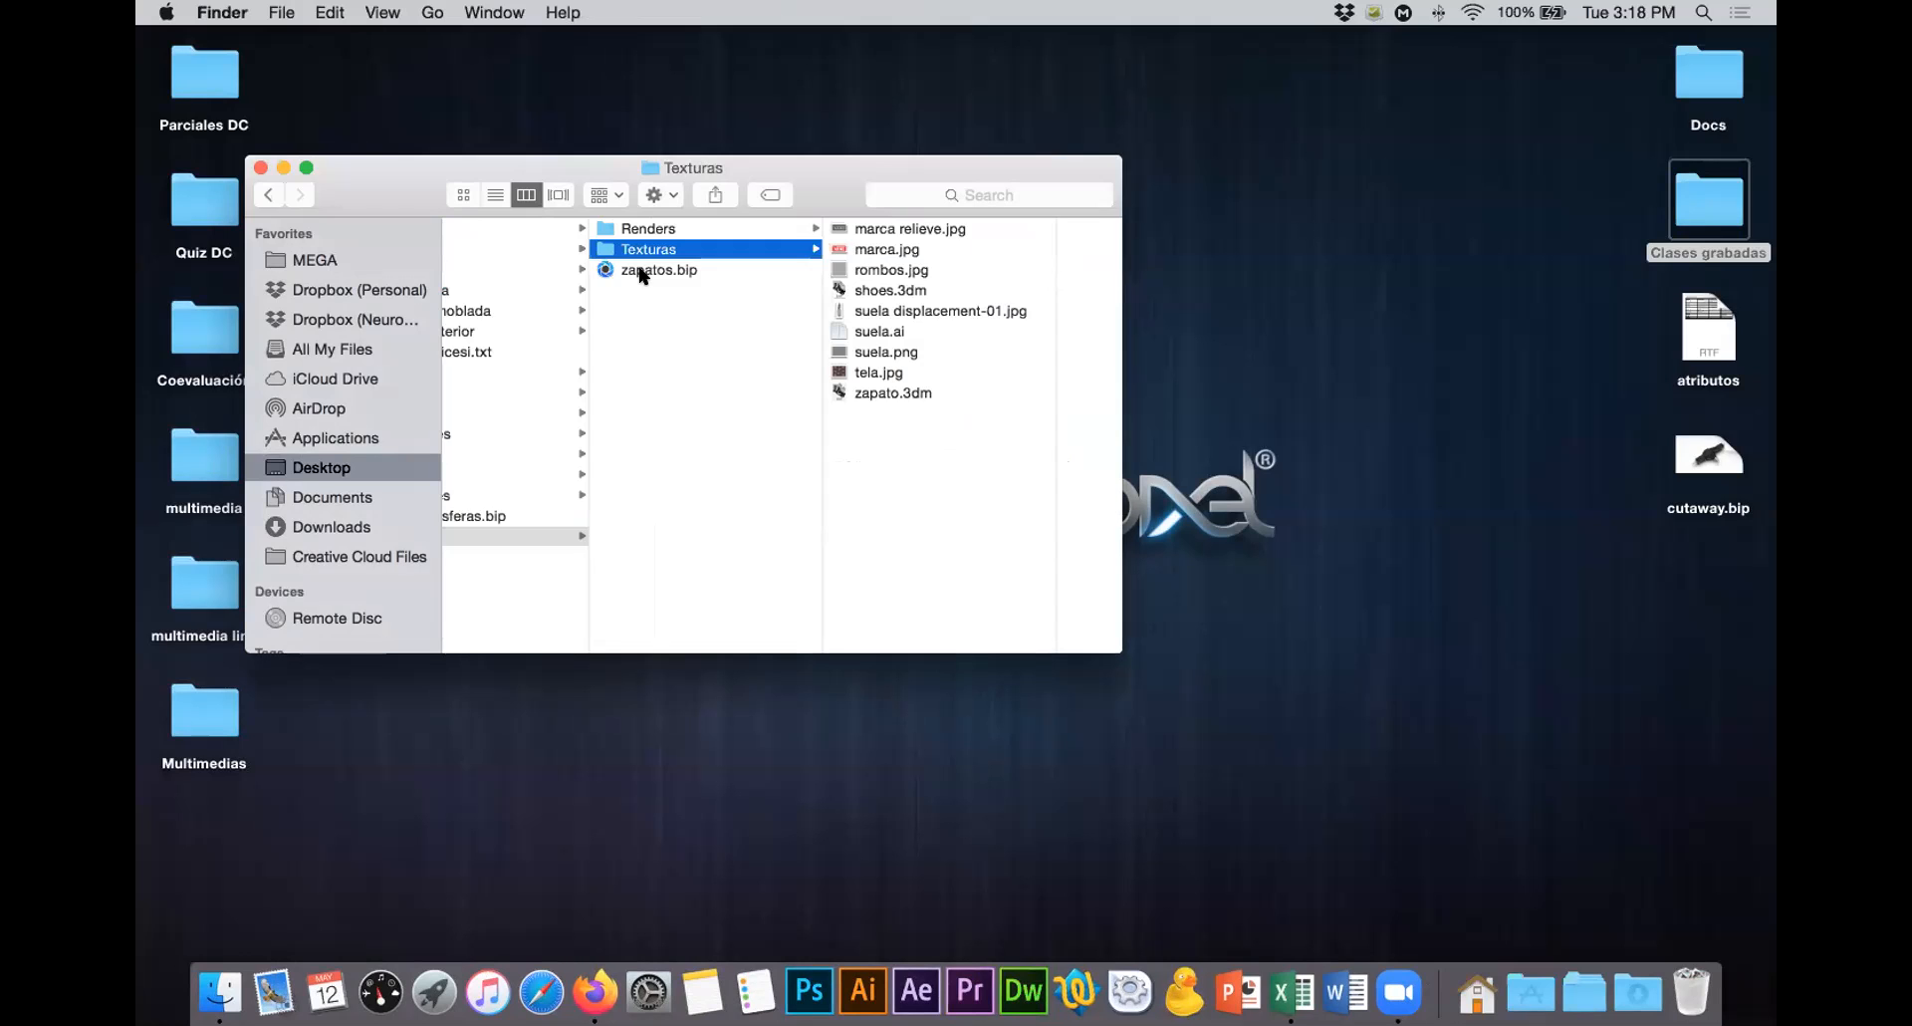
Step: Find casa amoblada.3dm in the Casa Amoblada folder under Tutoriales and open it in Rhinoceros
scroll(876, 394, left, 5)
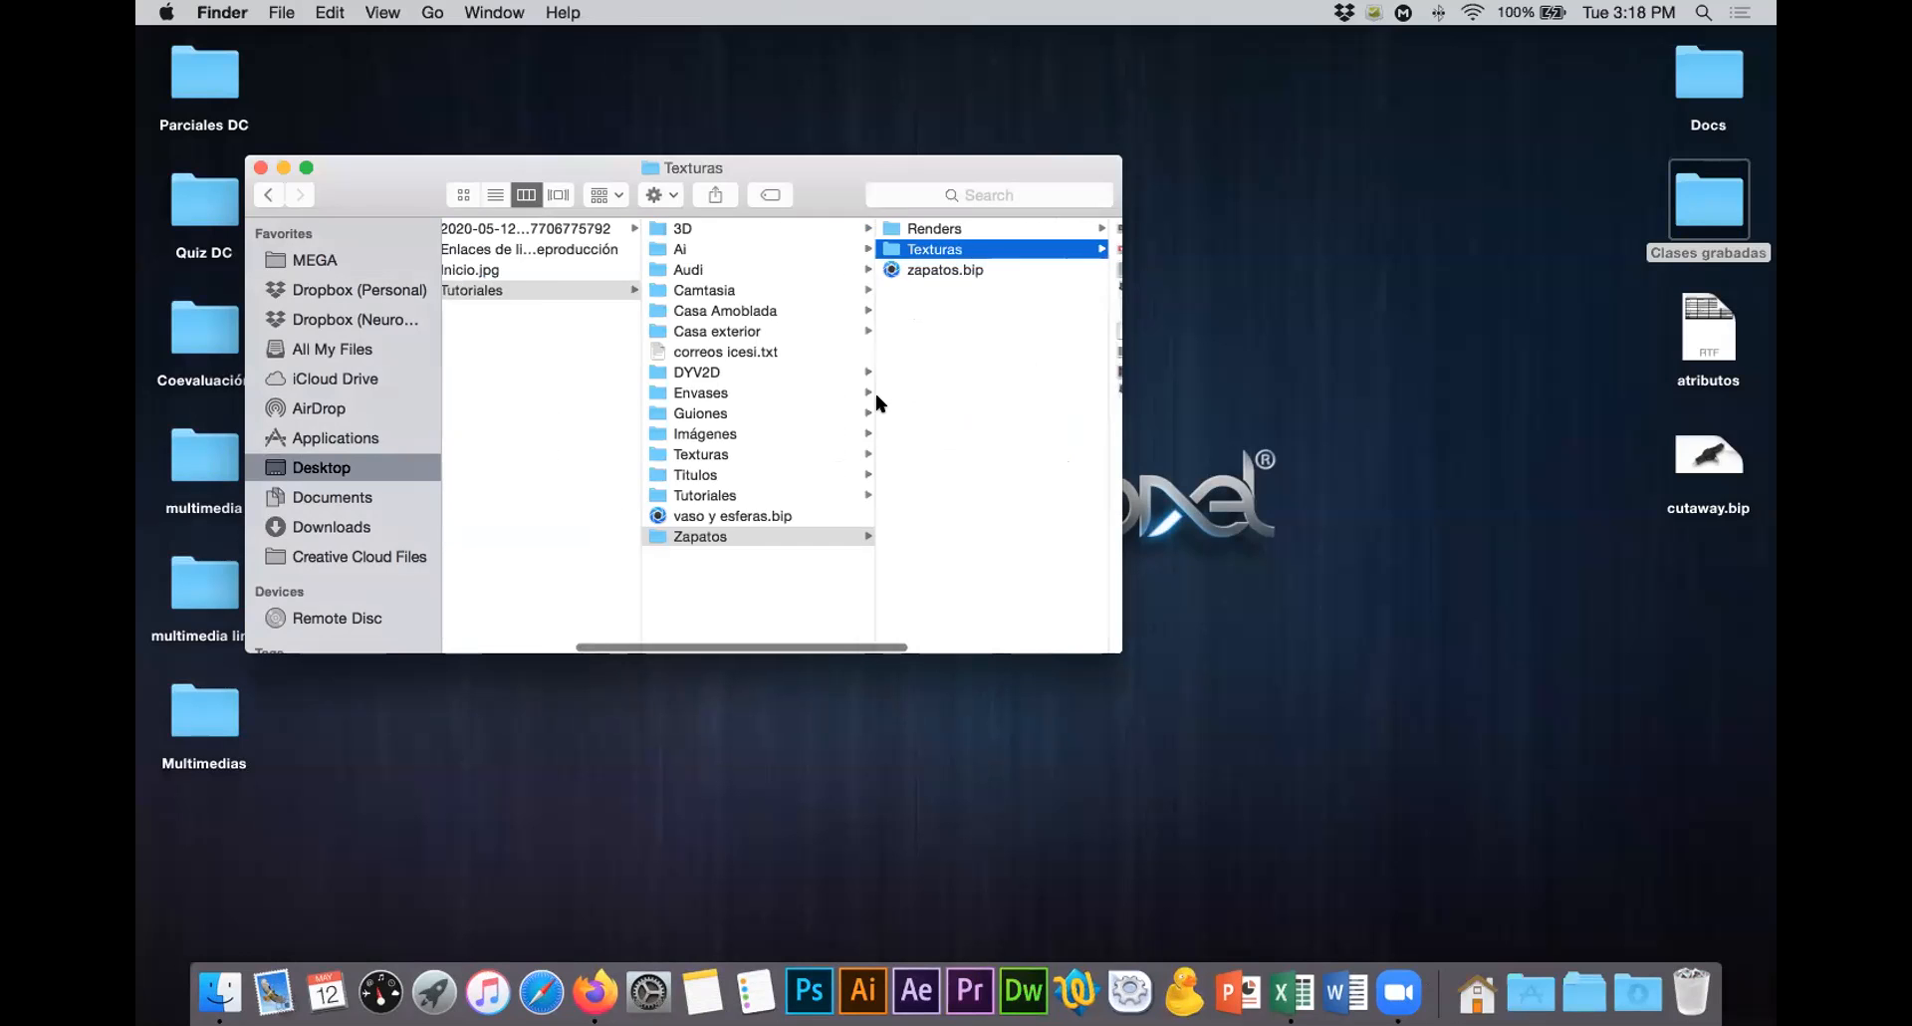
click(760, 228)
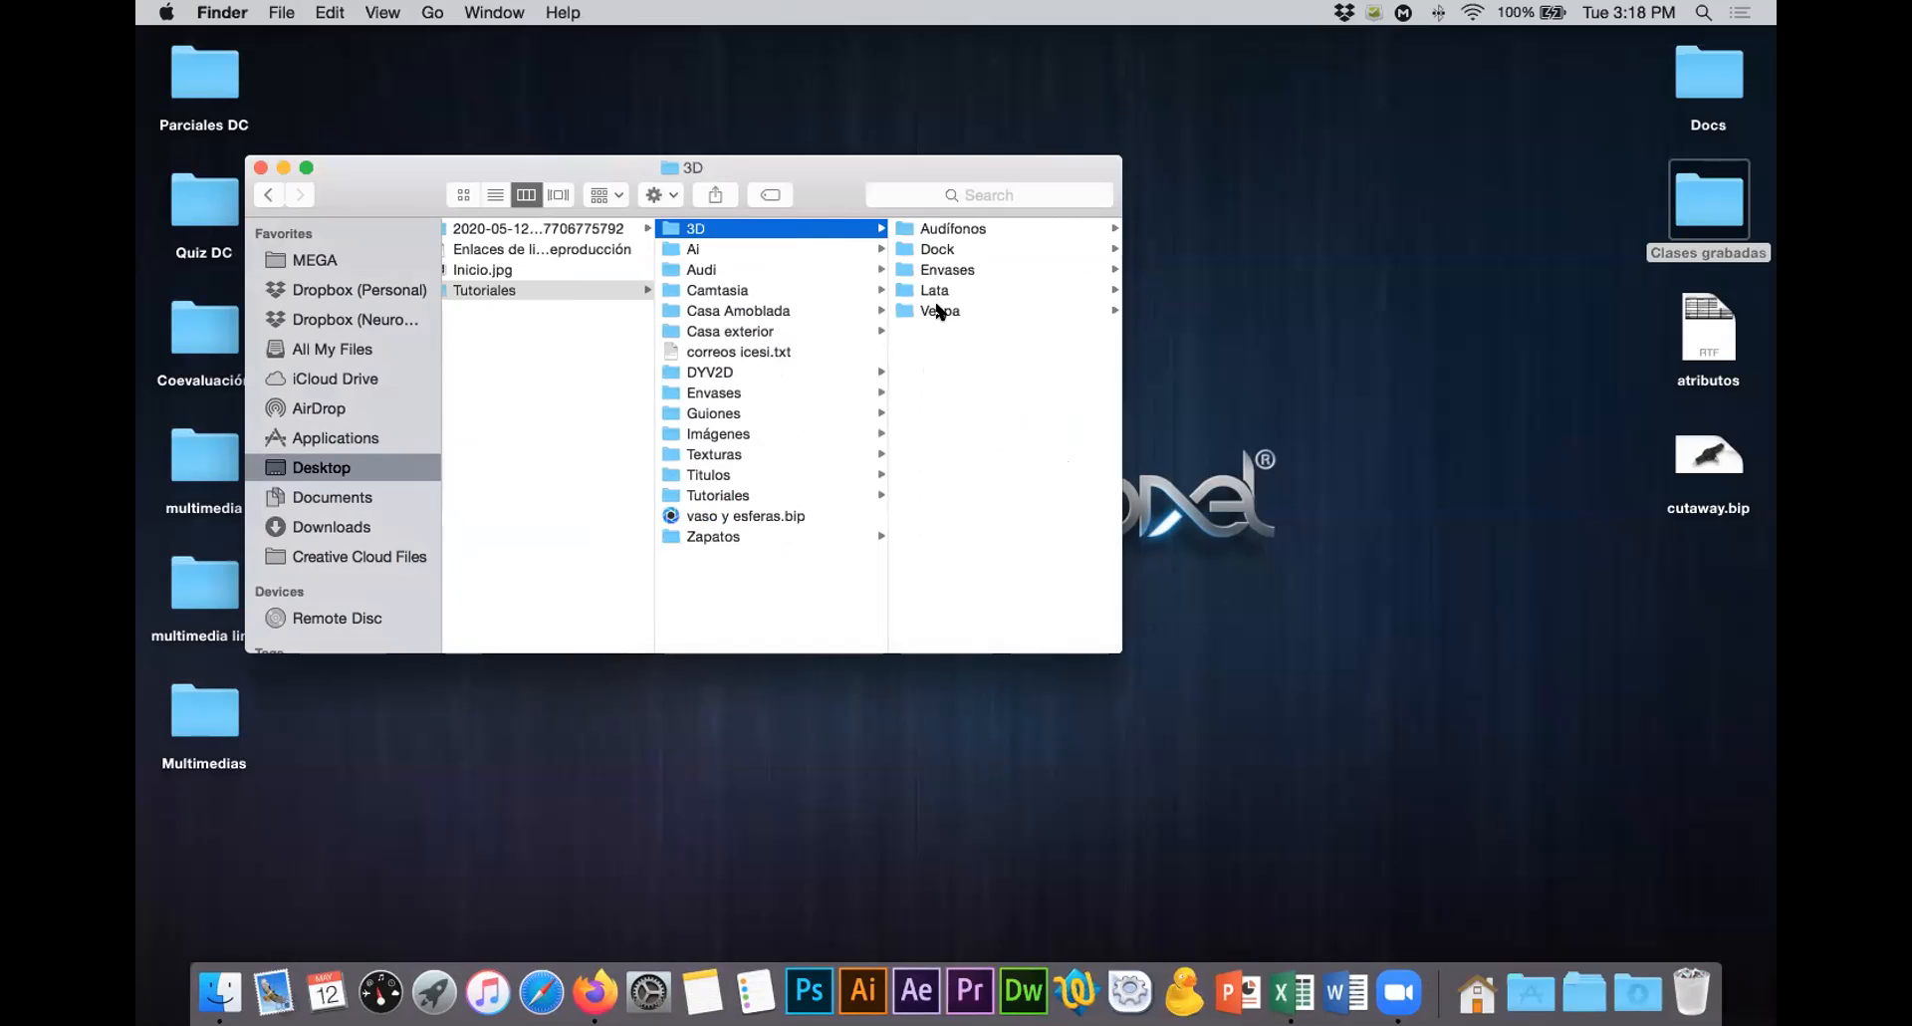
click(744, 494)
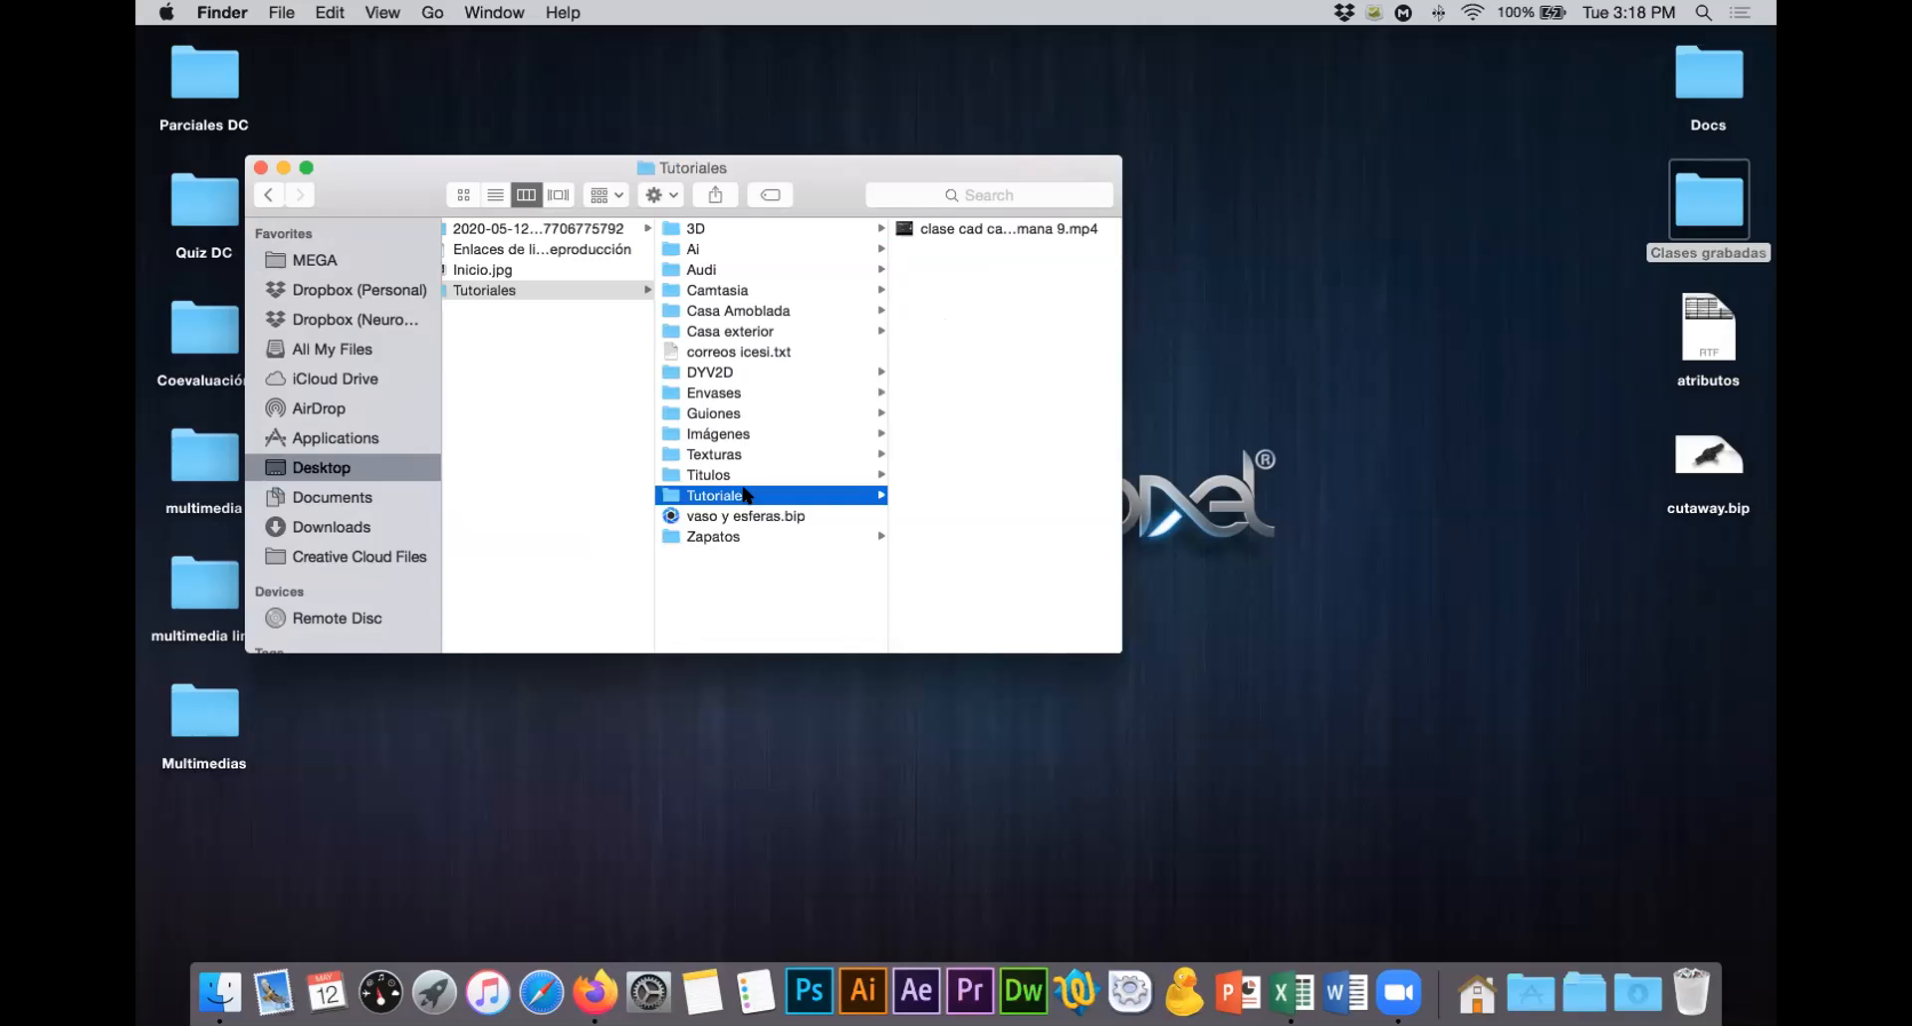
click(783, 311)
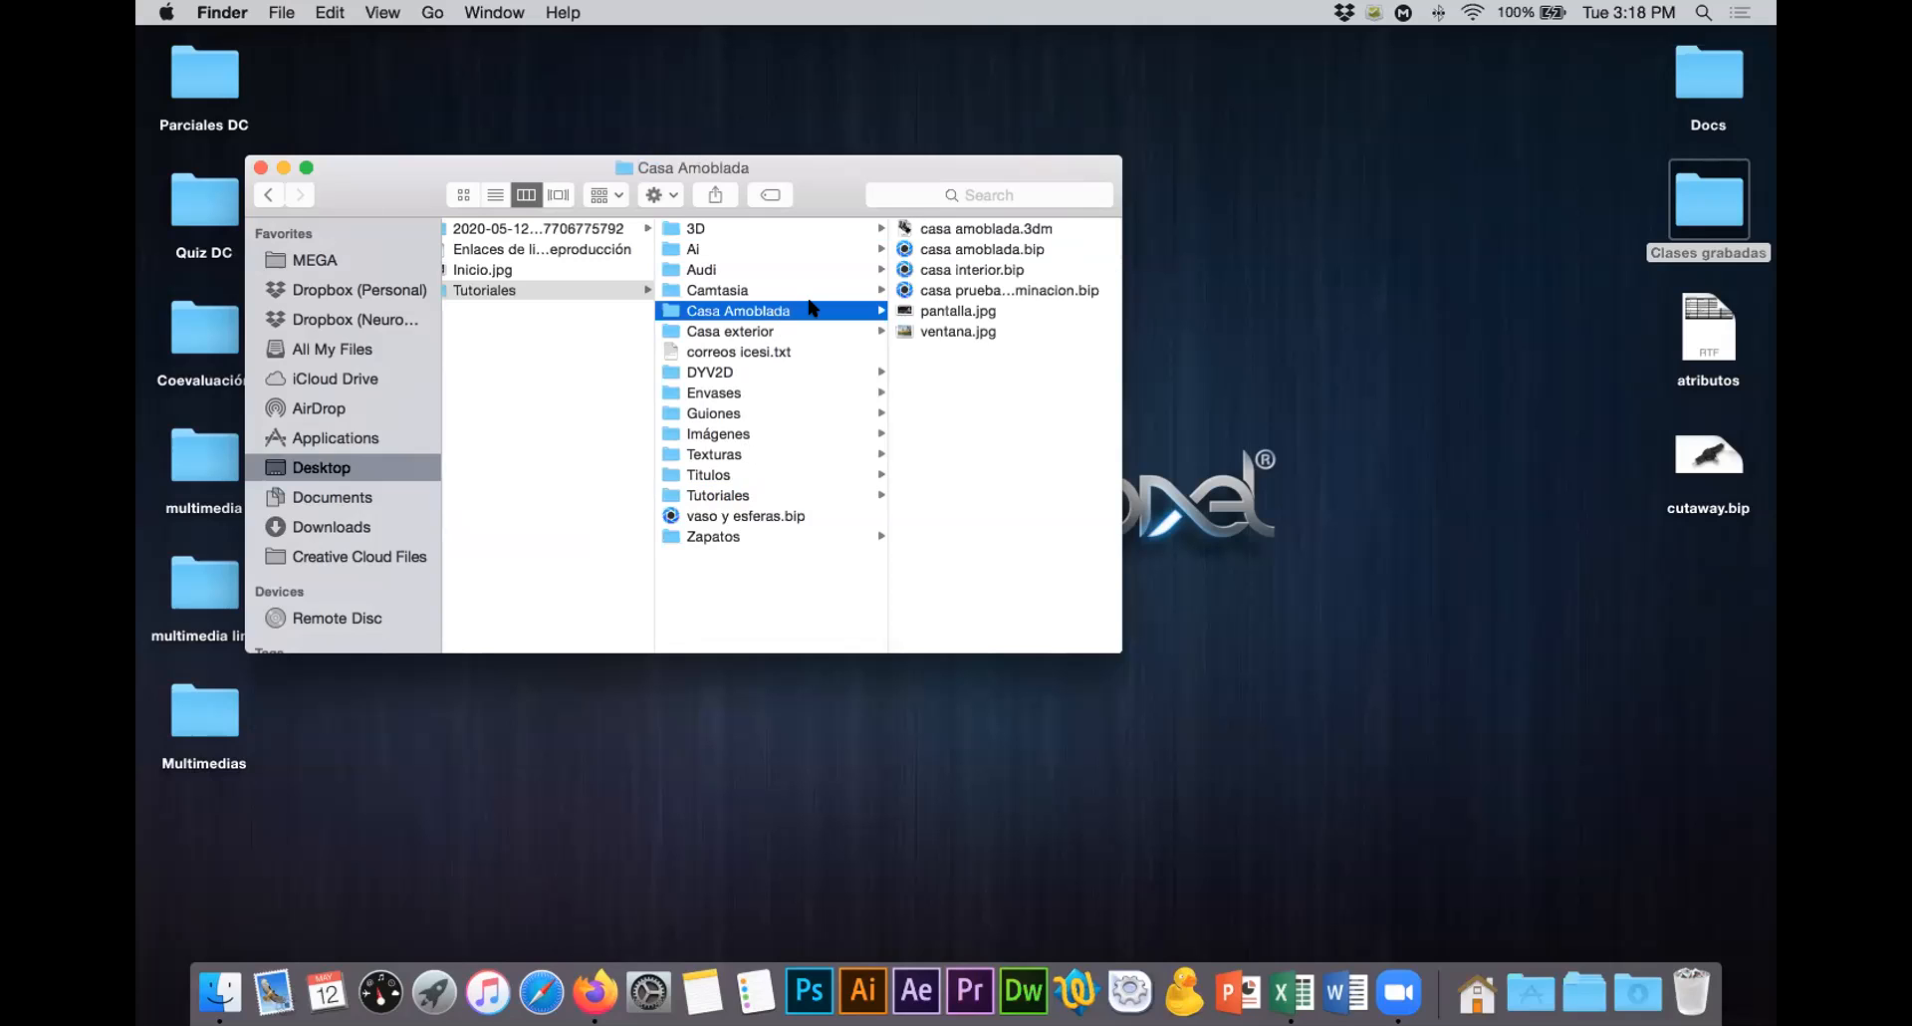
click(964, 230)
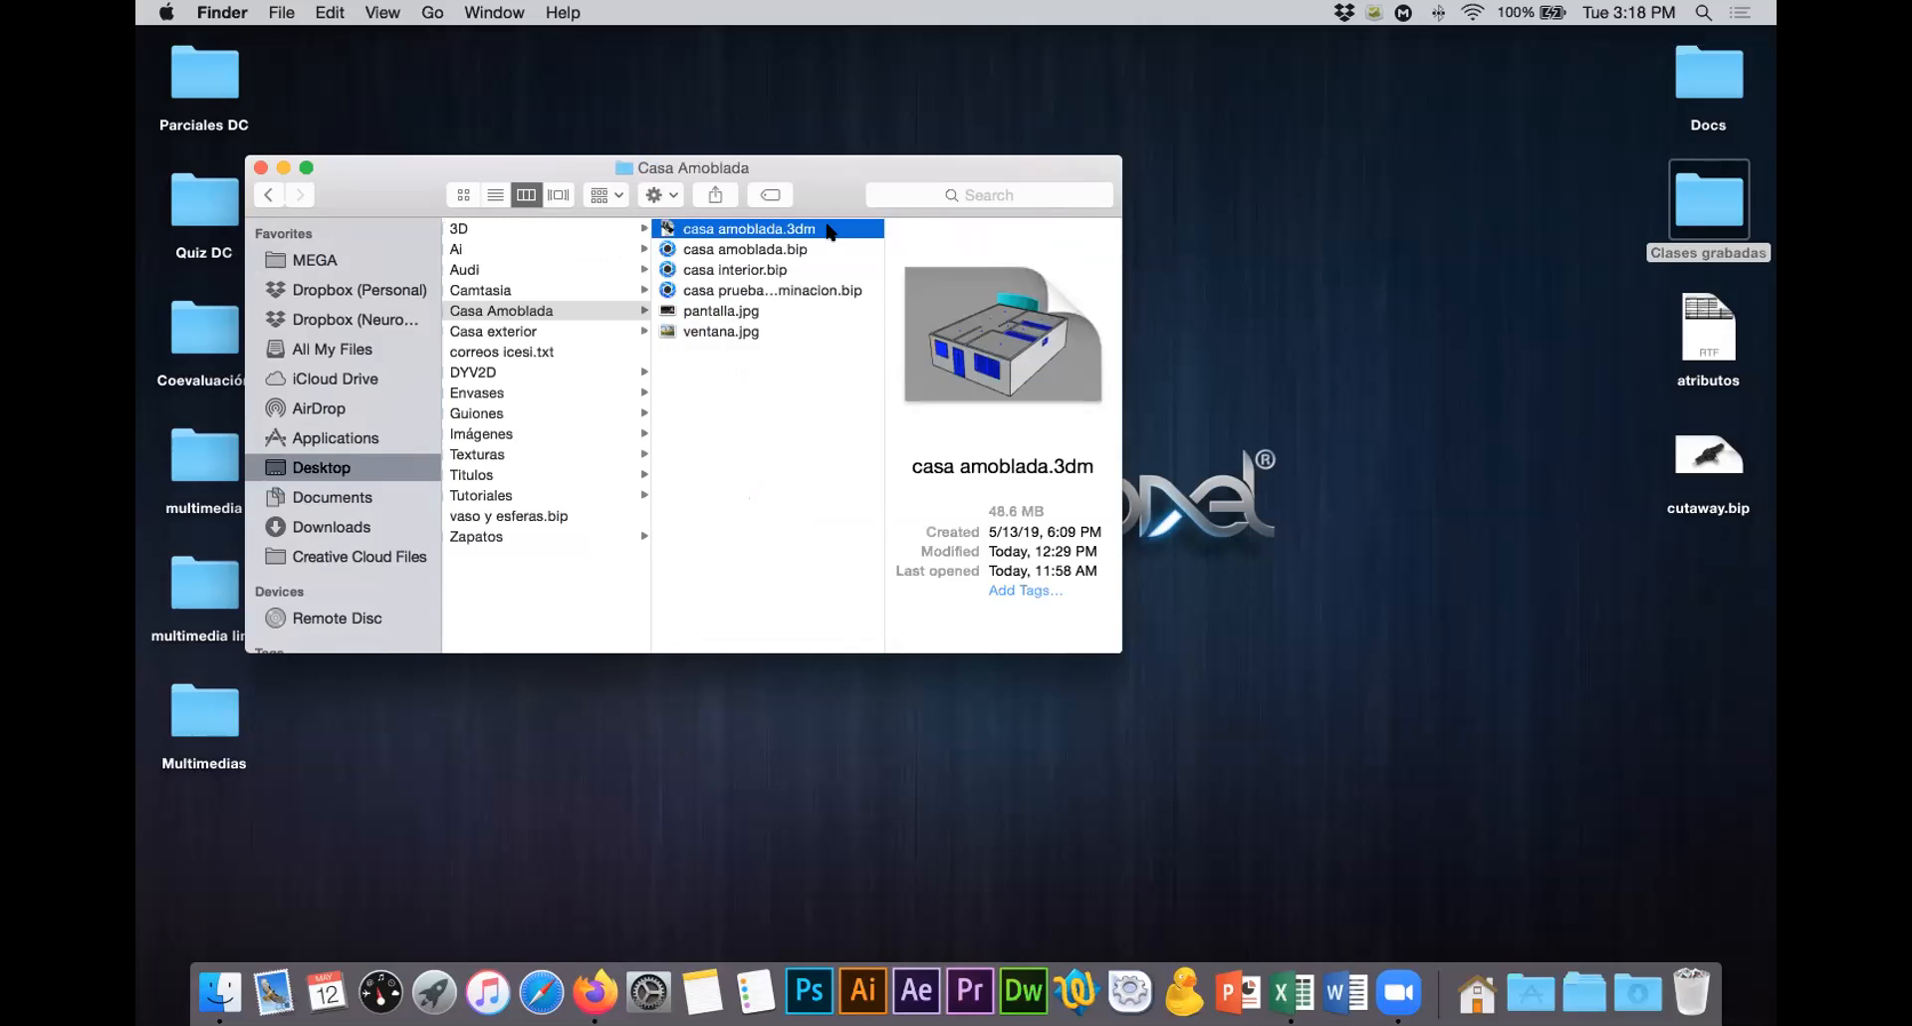
double_click(665, 228)
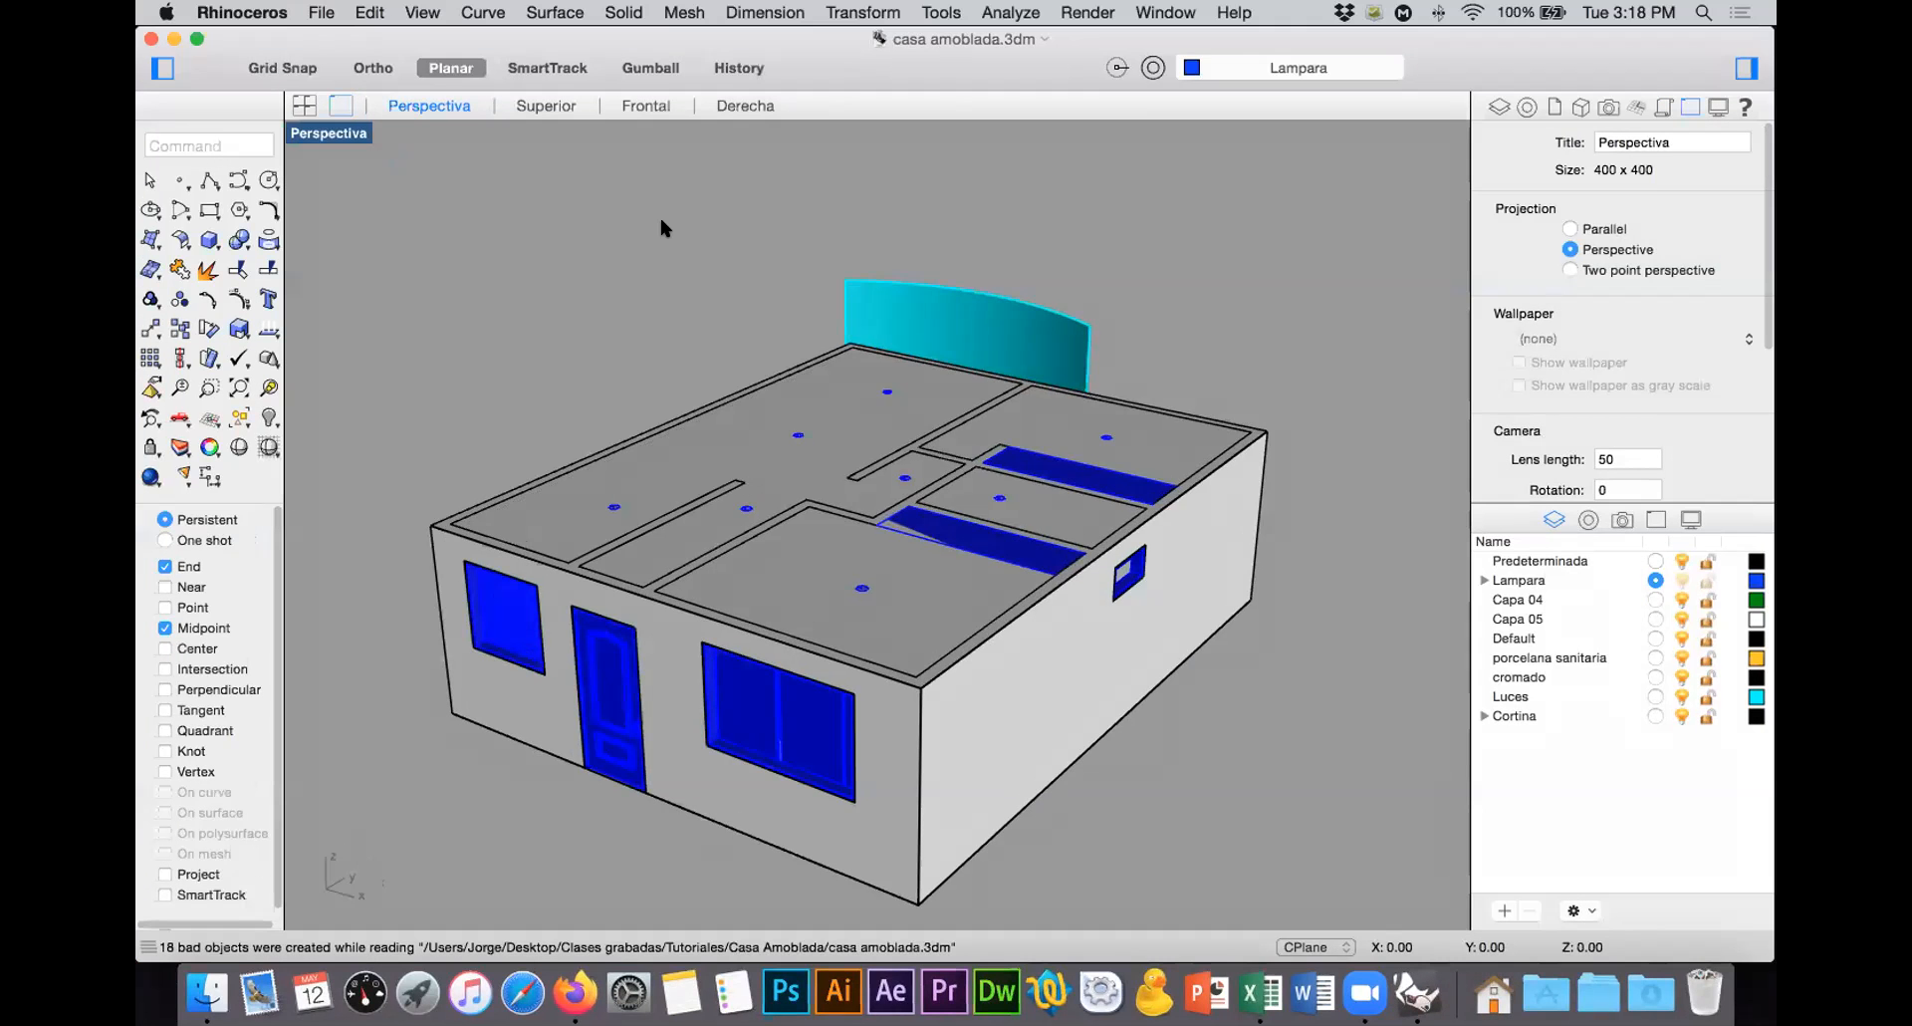
Step: Hide the roof slab of the house to expose the furnished interior
click(1029, 561)
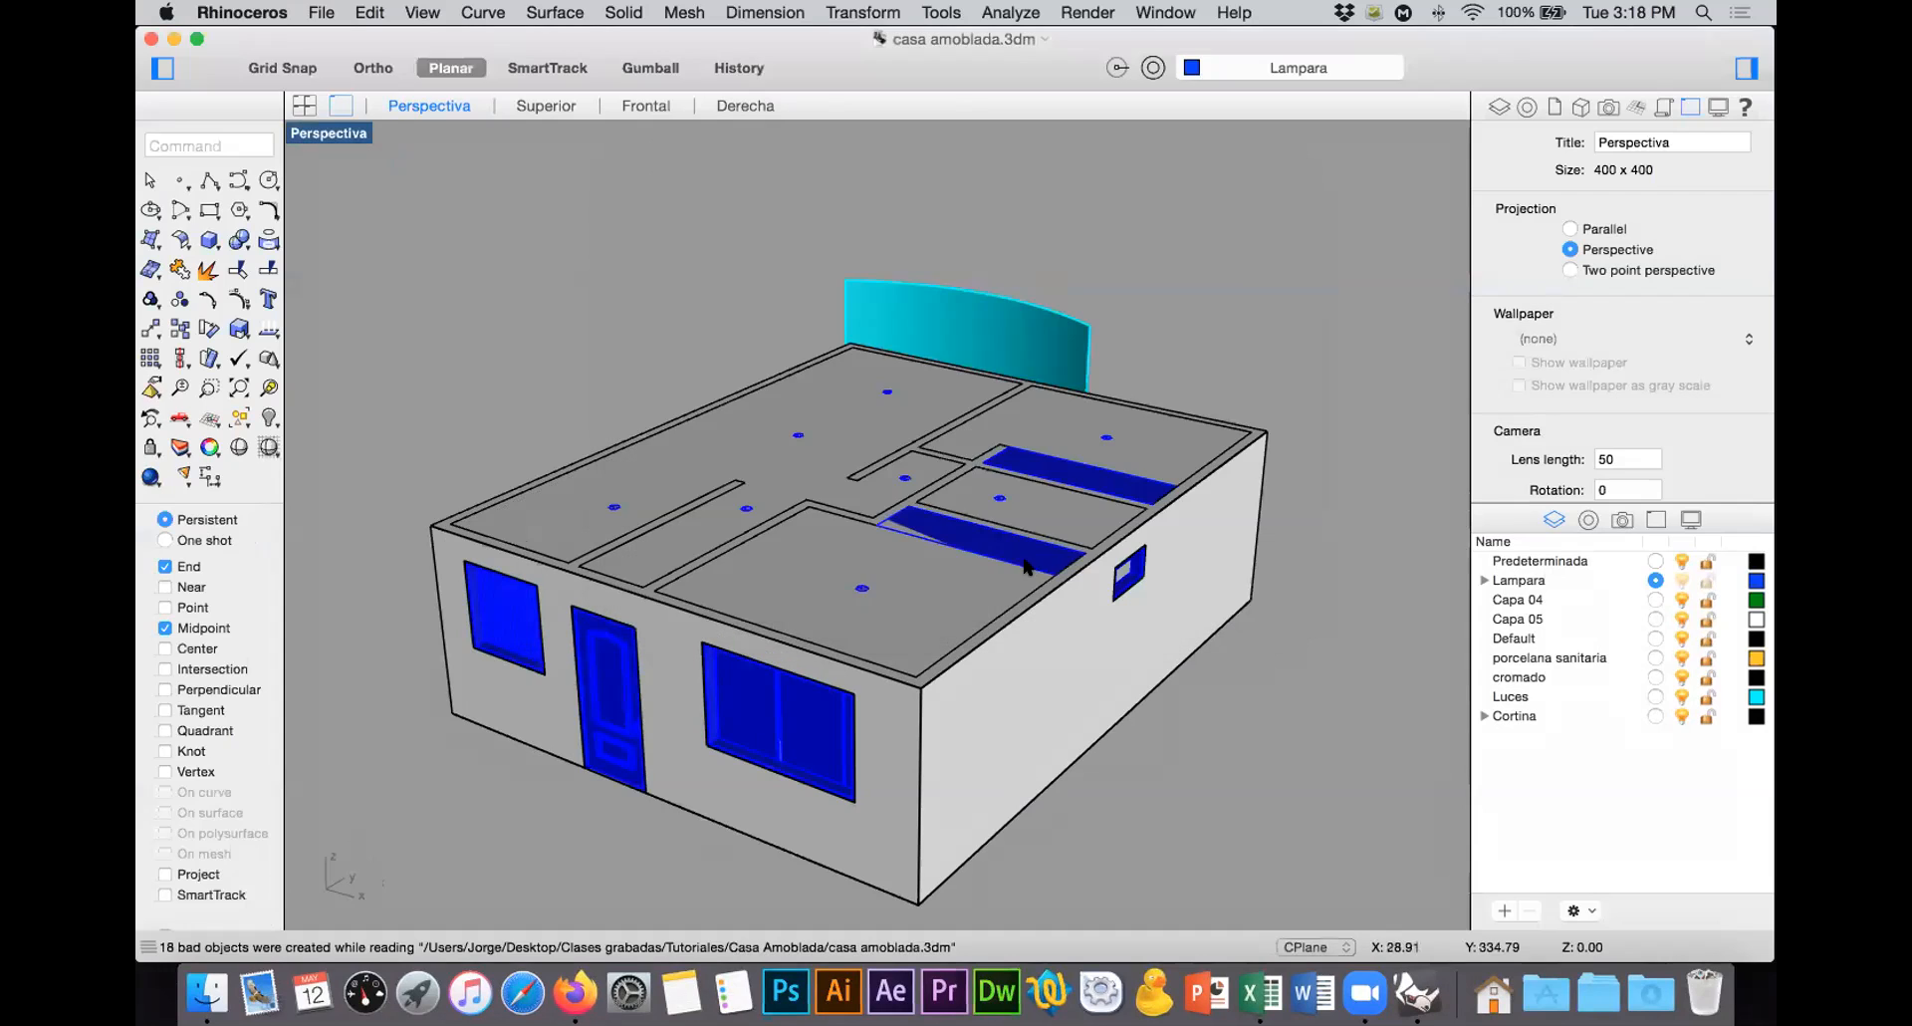
right_drag(1276, 589, 815, 378)
click(815, 376)
click(275, 416)
right_drag(846, 478, 1031, 430)
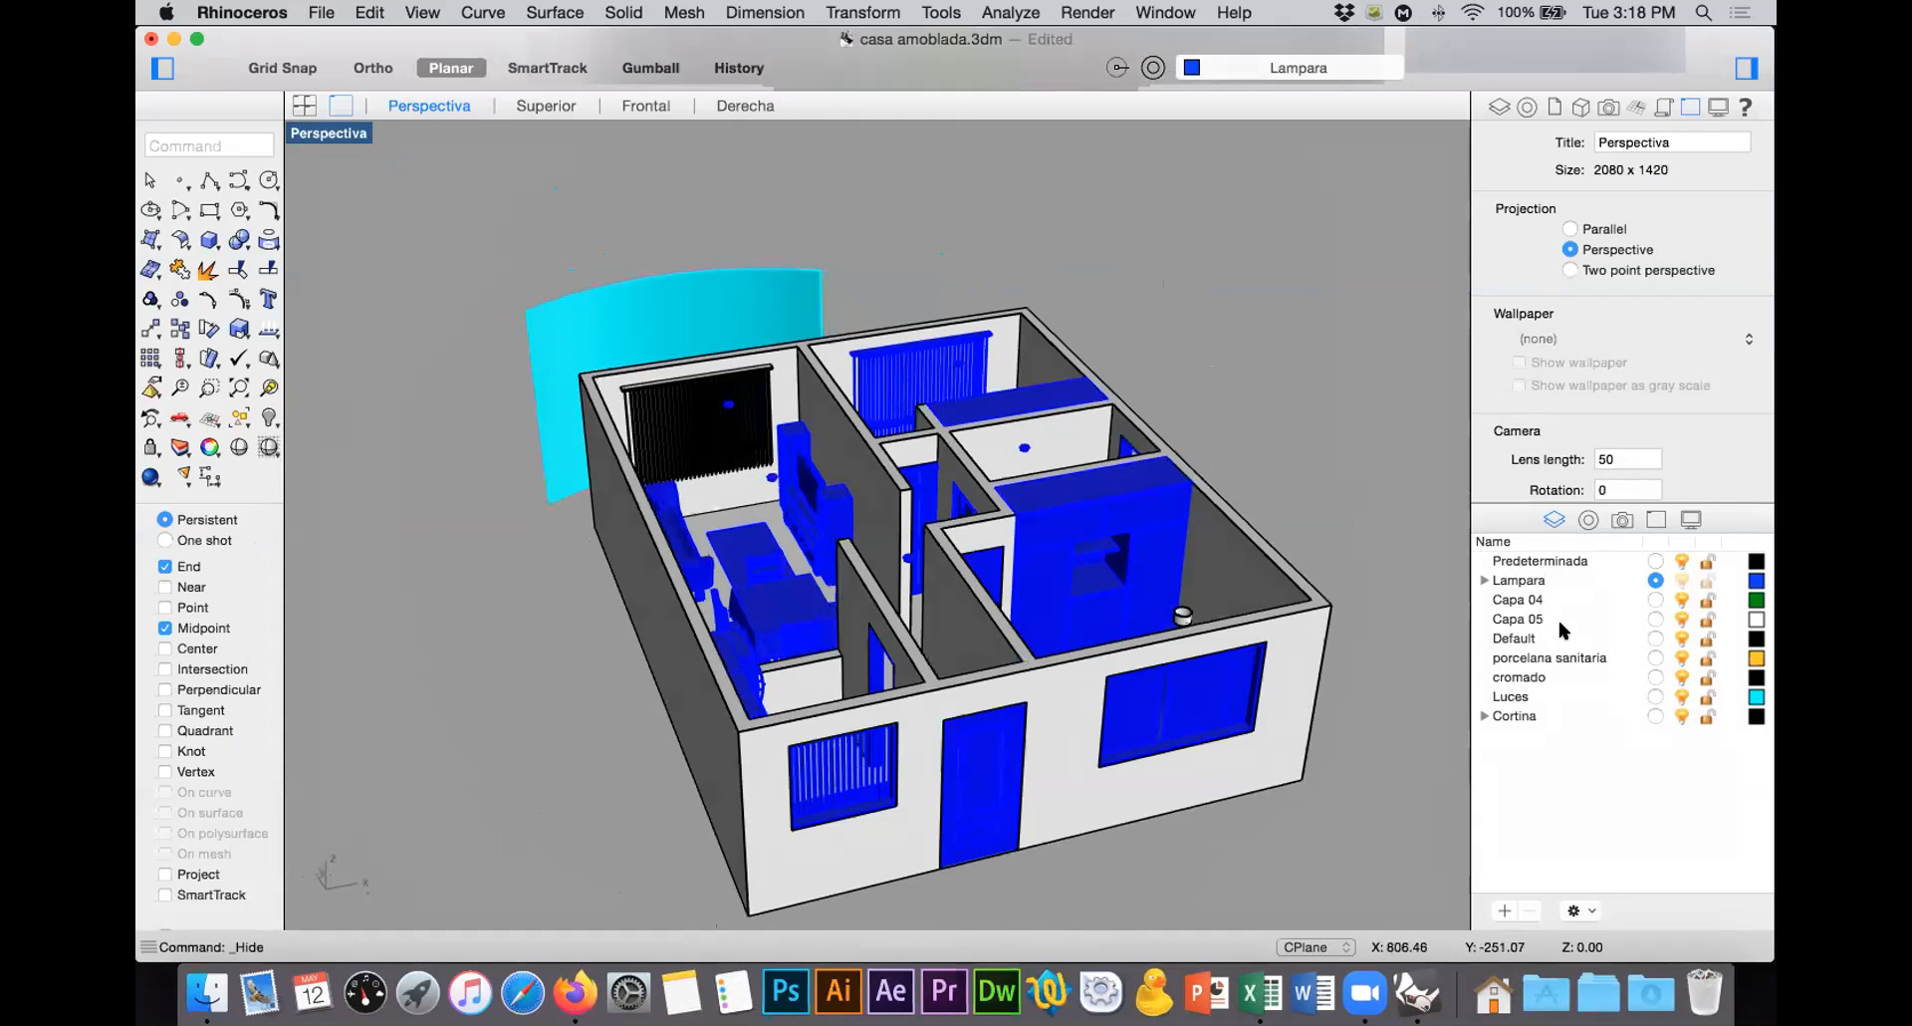
Step: Make Predeterminada the current layer and turn off the Lampara, Cortina and Luces layers
click(1655, 562)
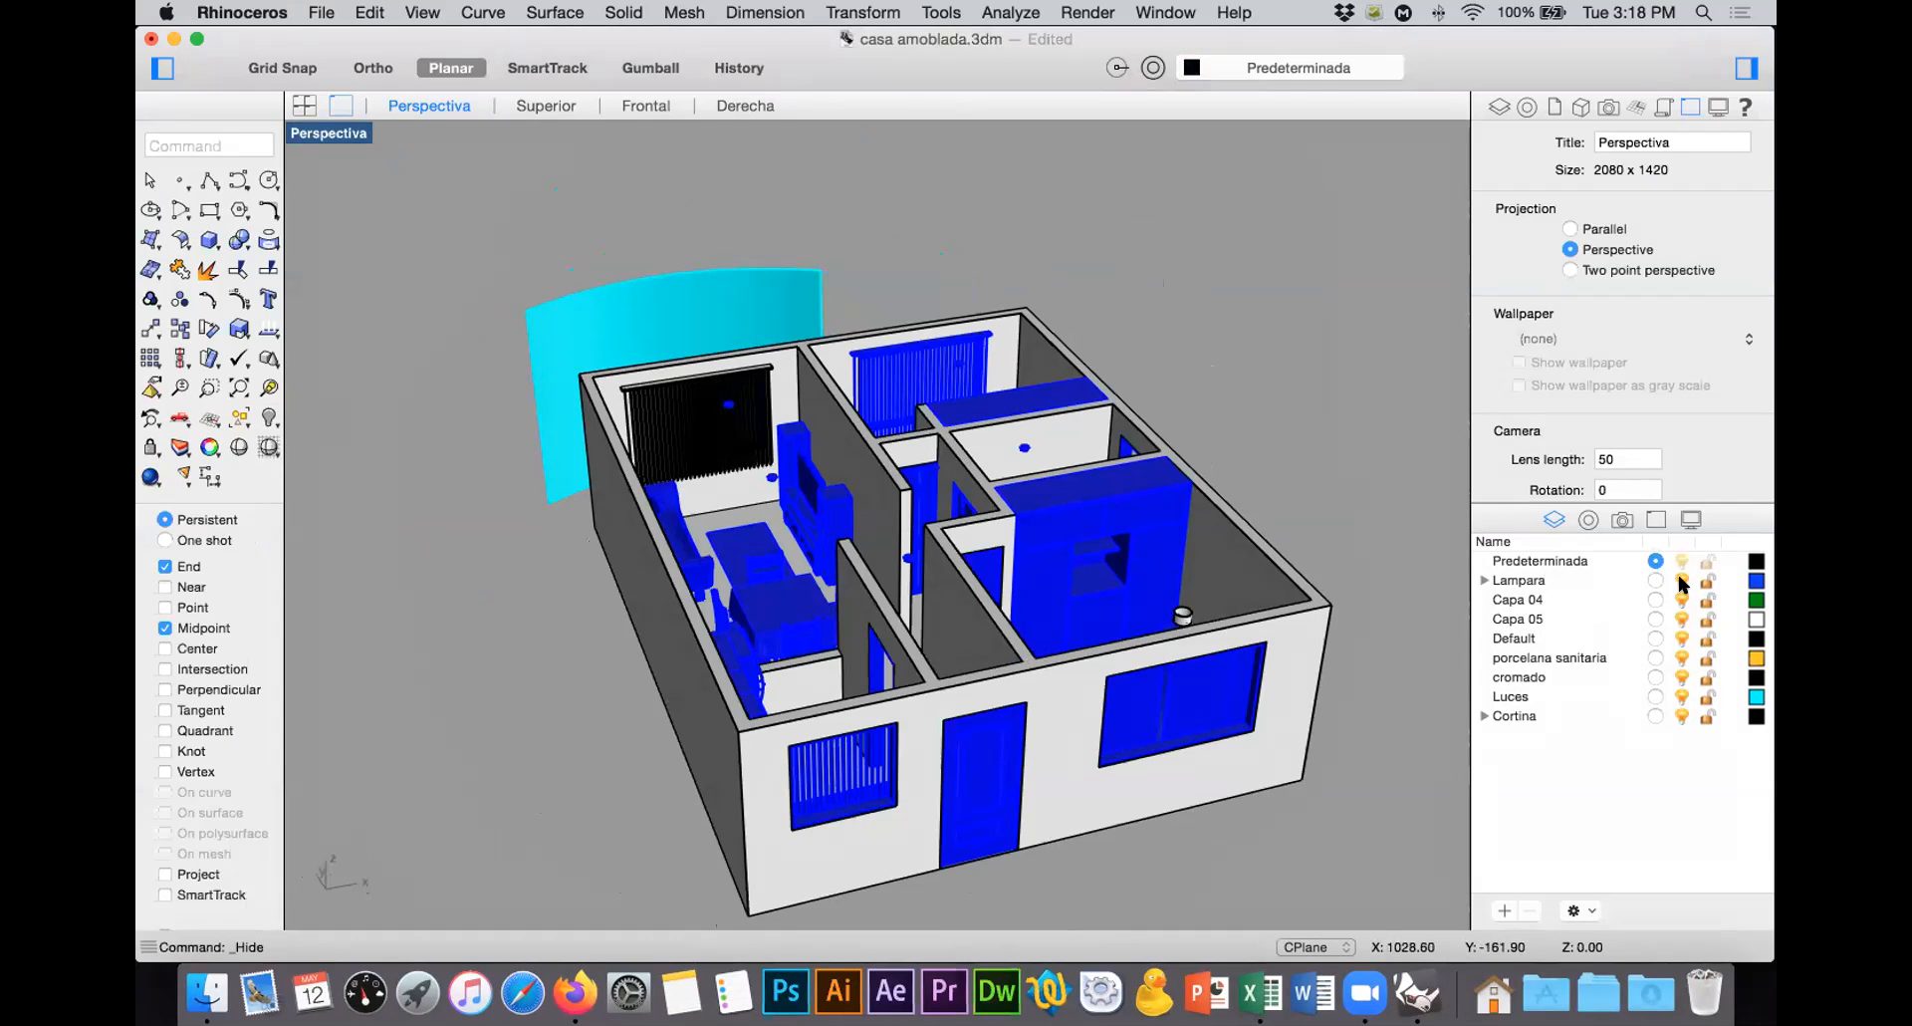
click(1682, 581)
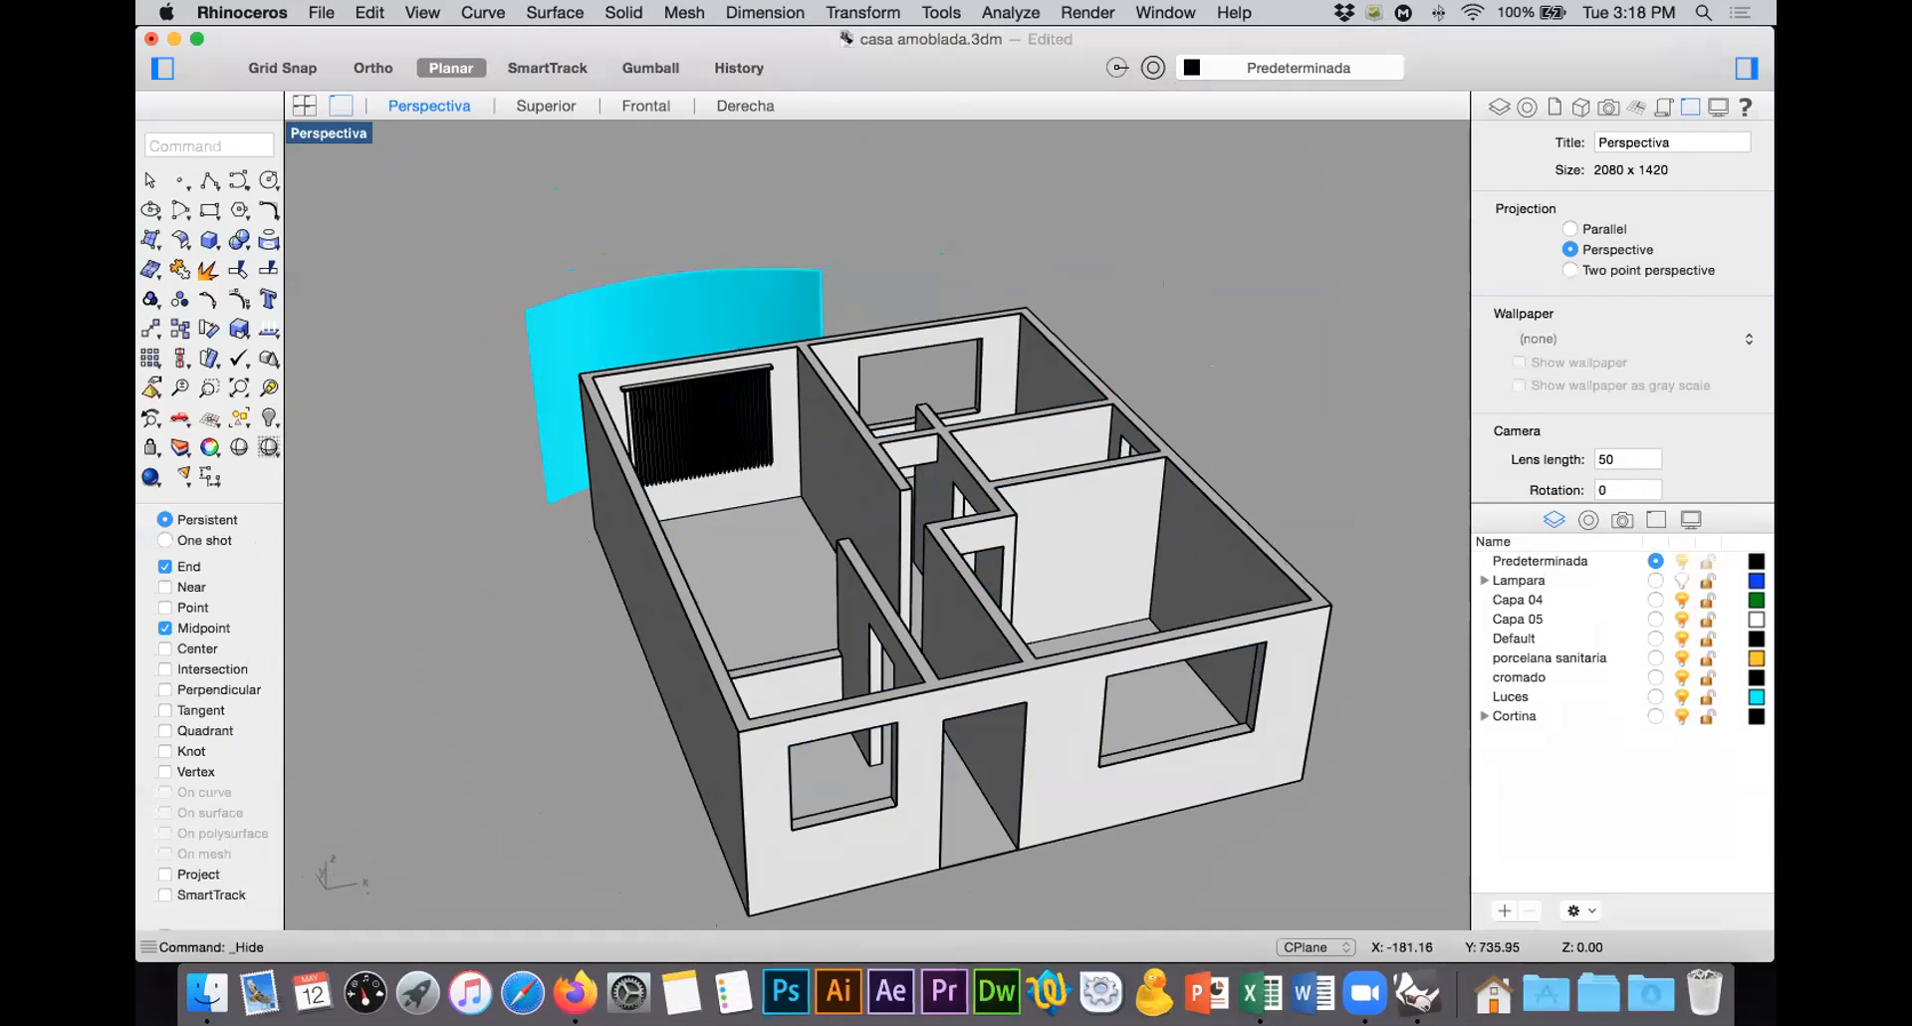
click(642, 411)
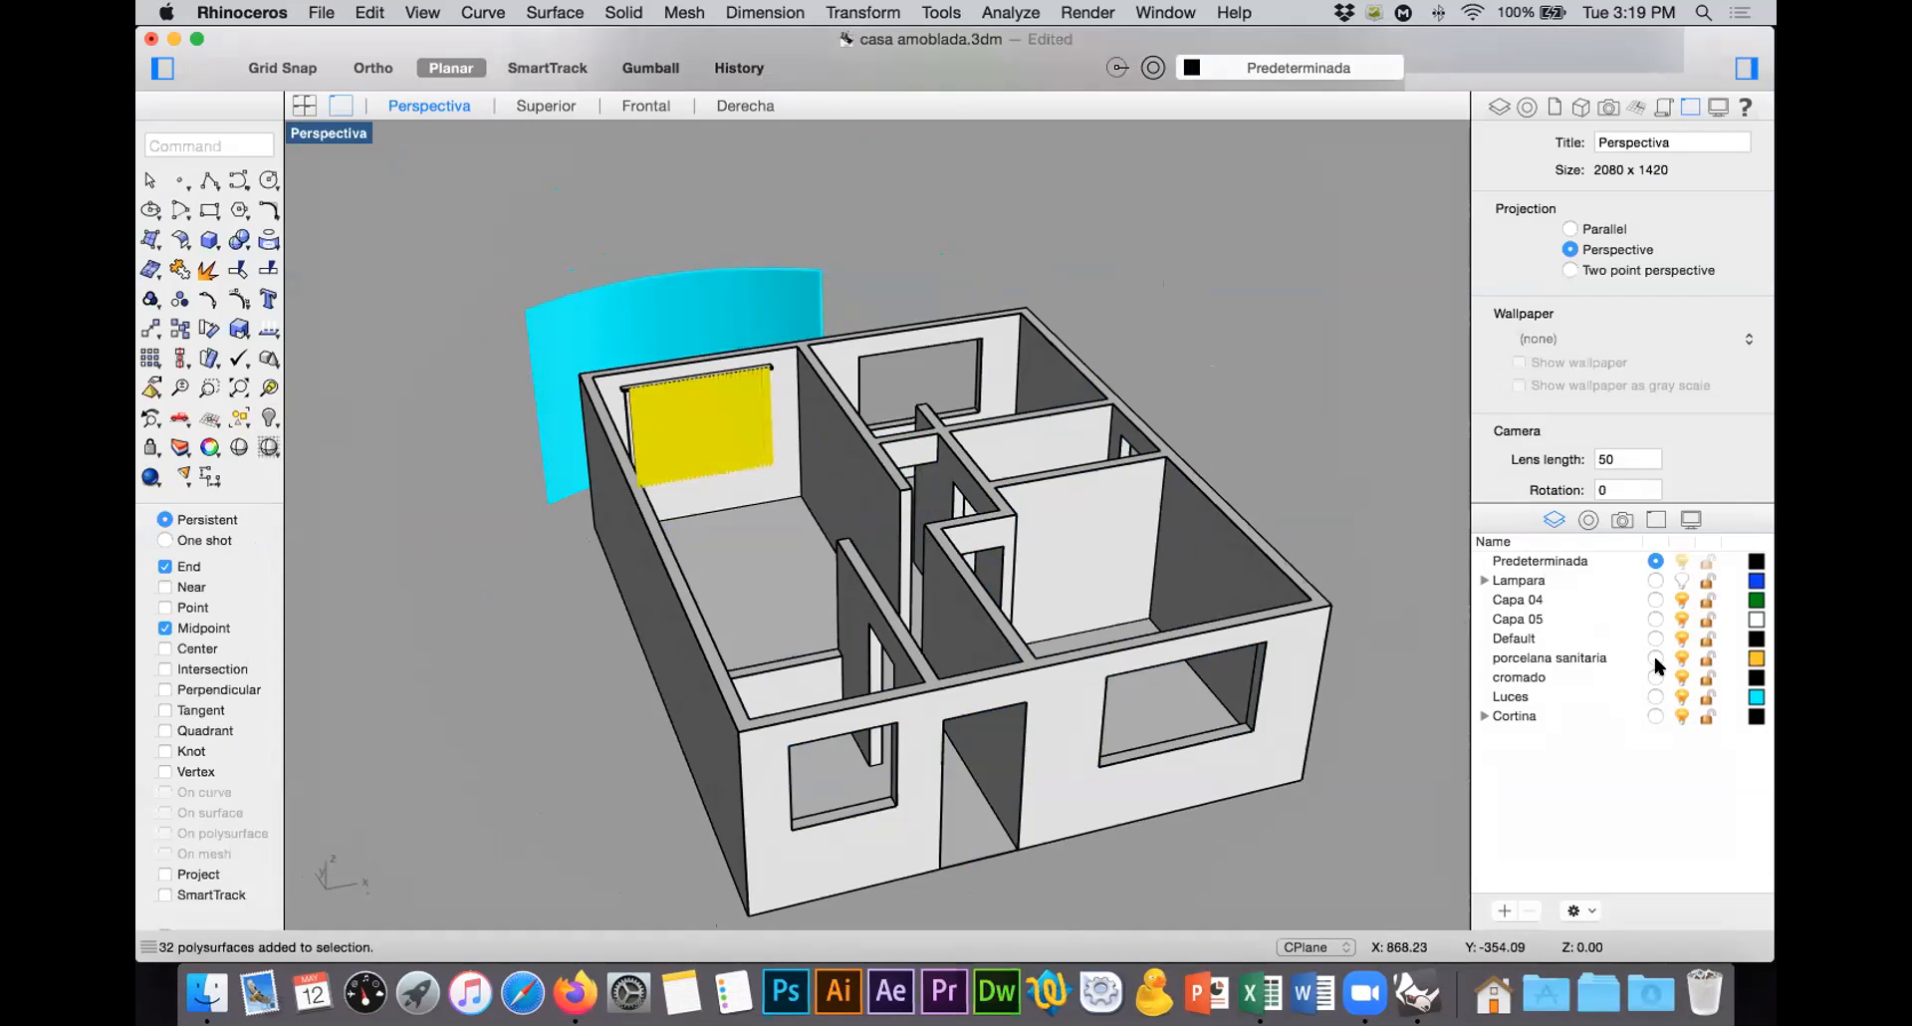
click(1681, 715)
mouse_move(1109, 547)
right_down()
mouse_move(958, 613)
mouse_move(918, 544)
mouse_move(873, 556)
mouse_move(1097, 556)
right_up()
click(744, 287)
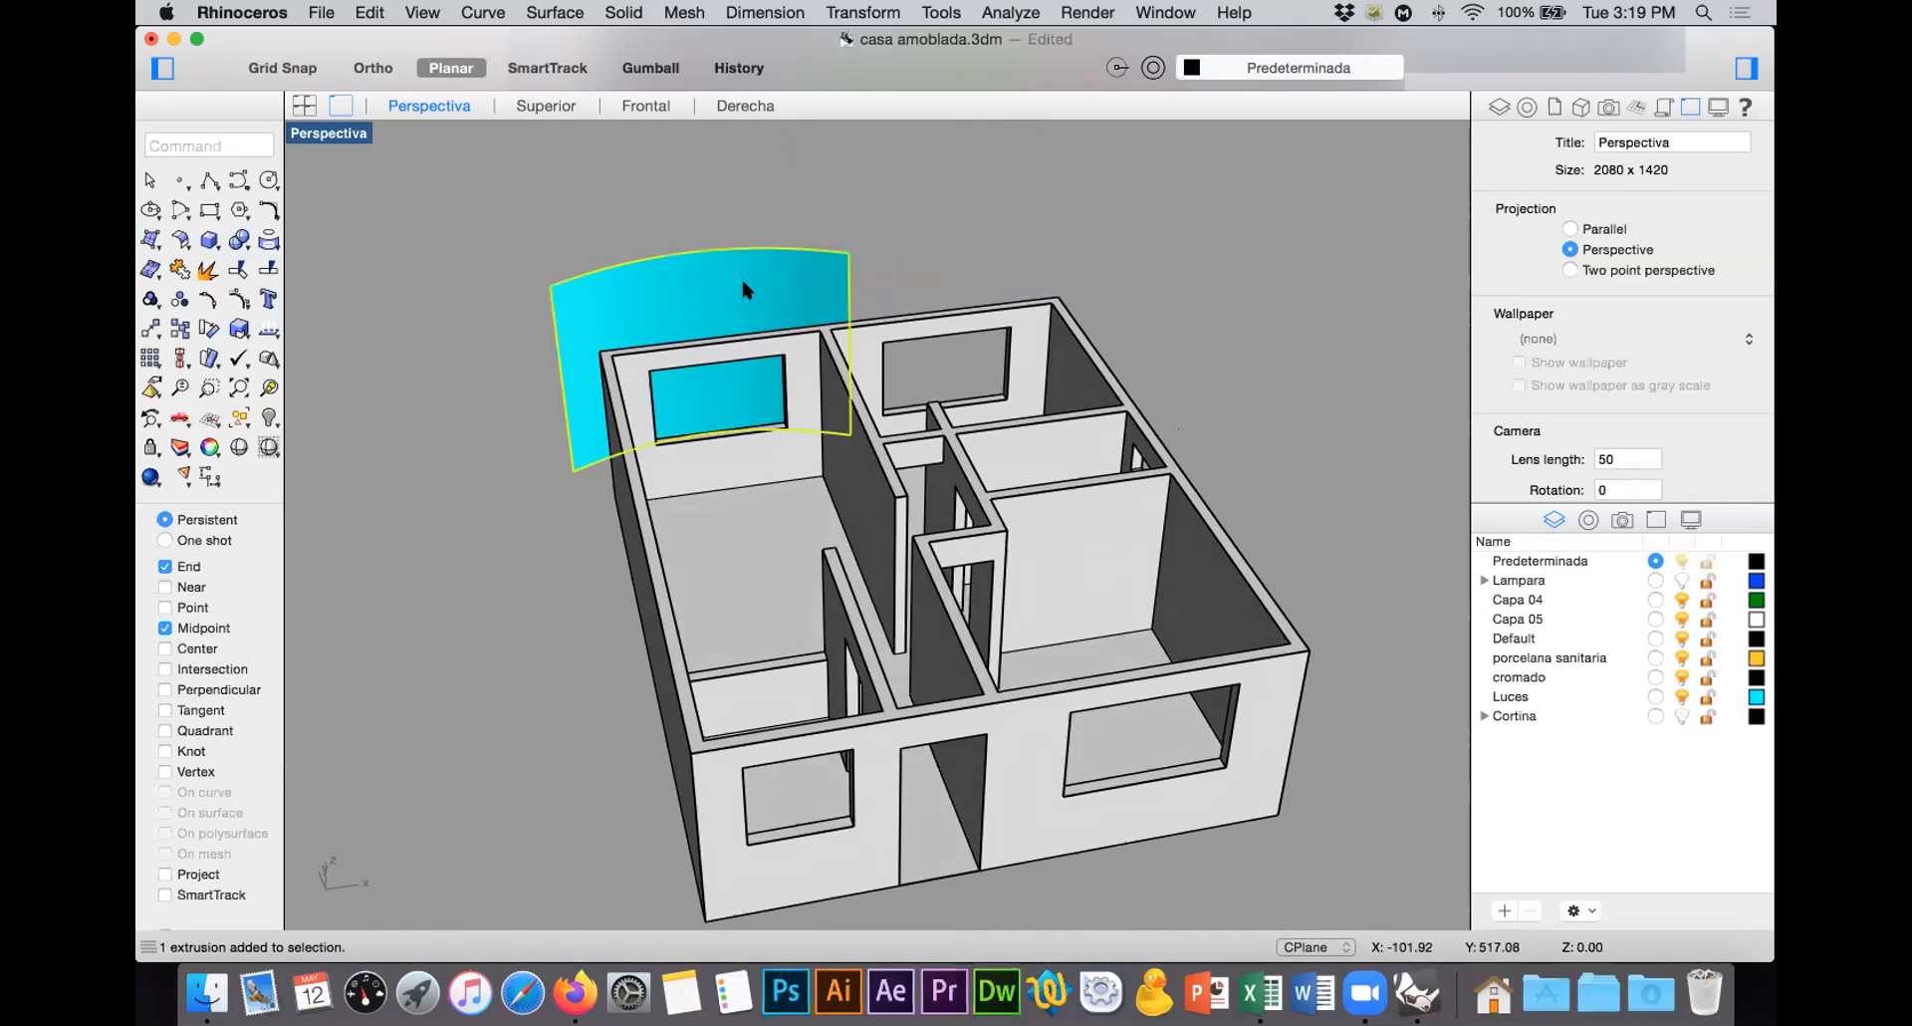
click(1681, 696)
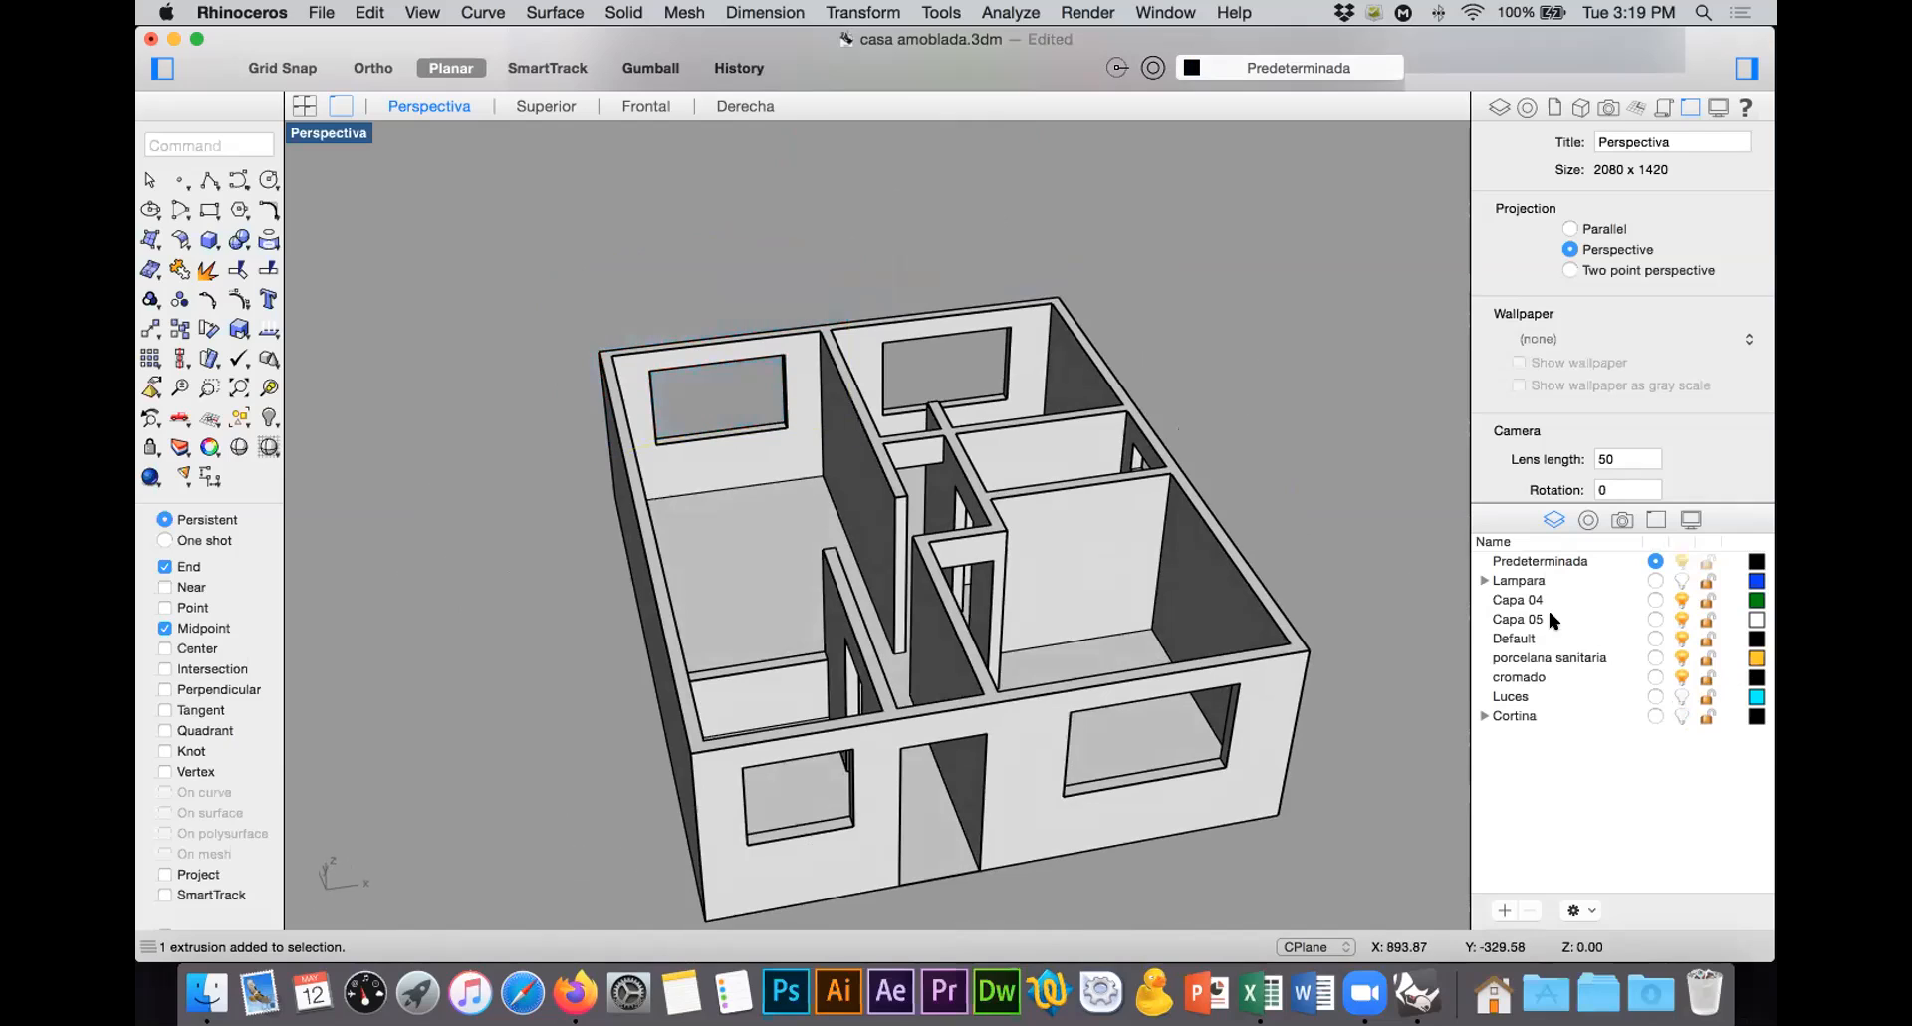
Step: Bring back only the hidden roof slab so that it covers the house walls again
click(269, 417)
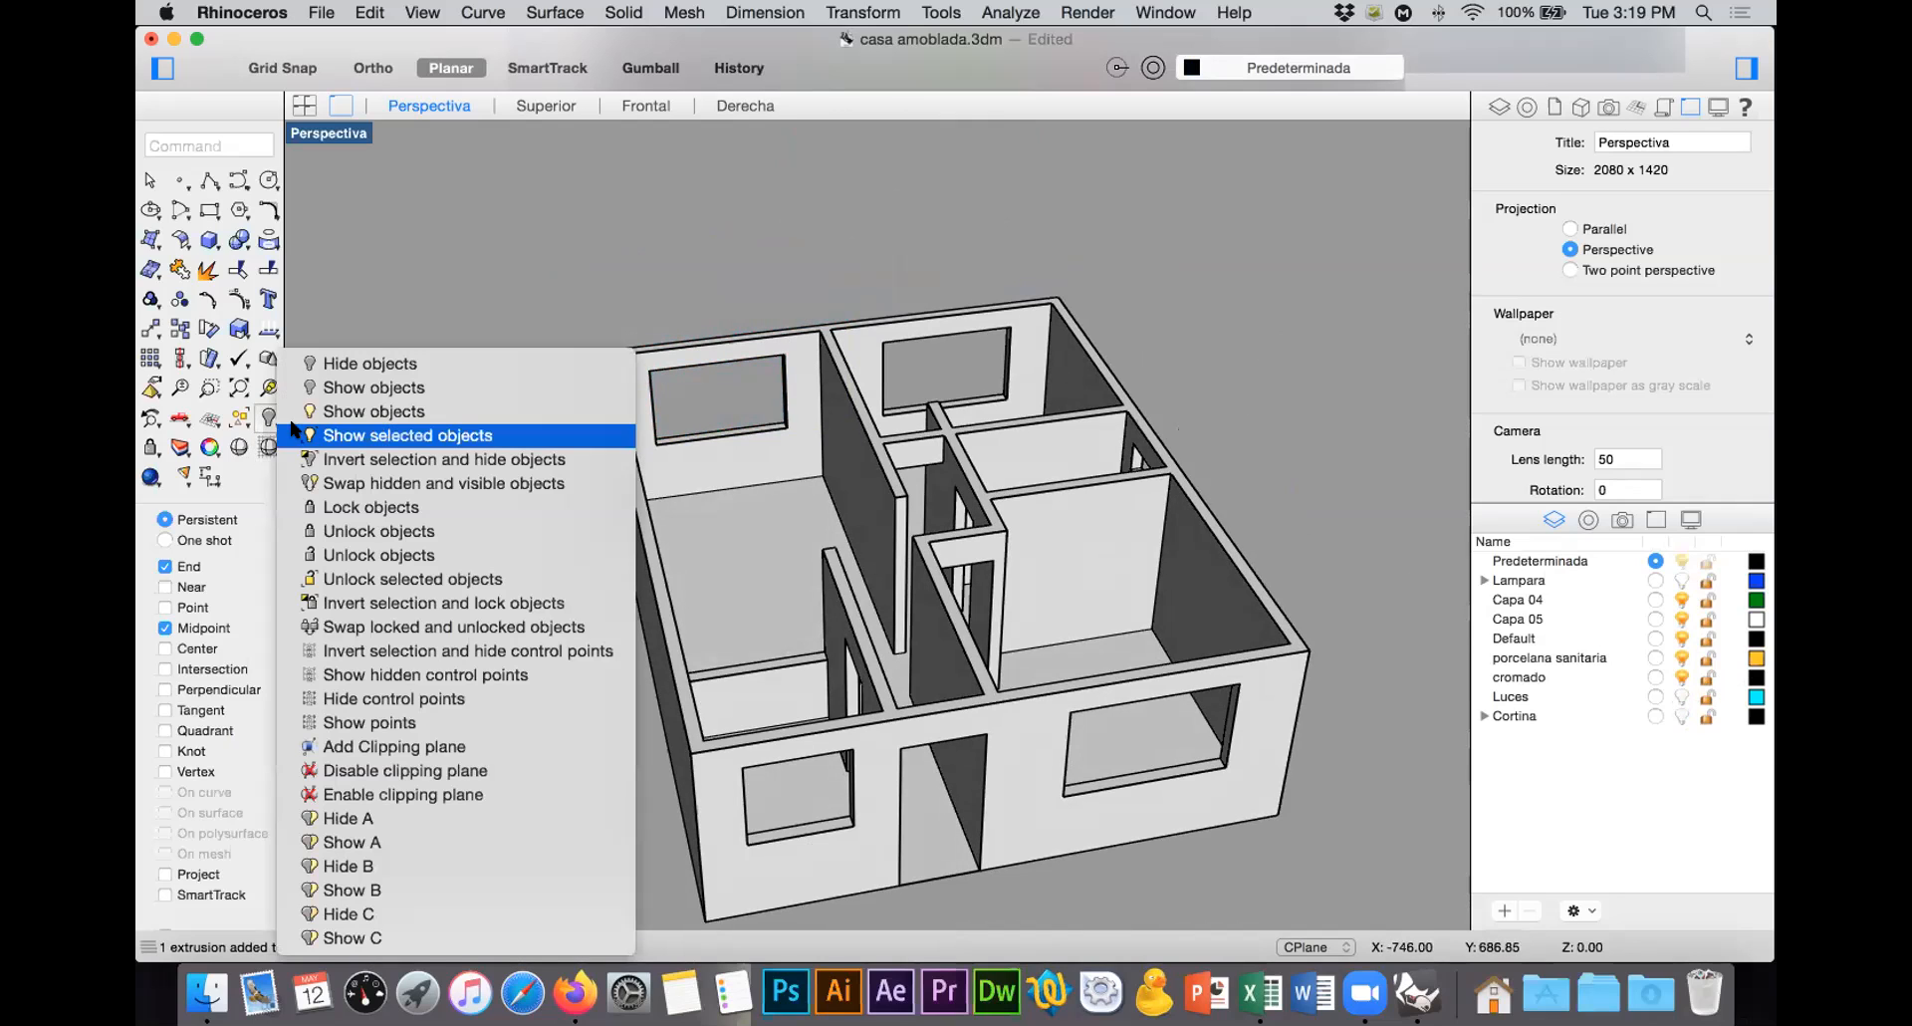
click(422, 434)
click(767, 496)
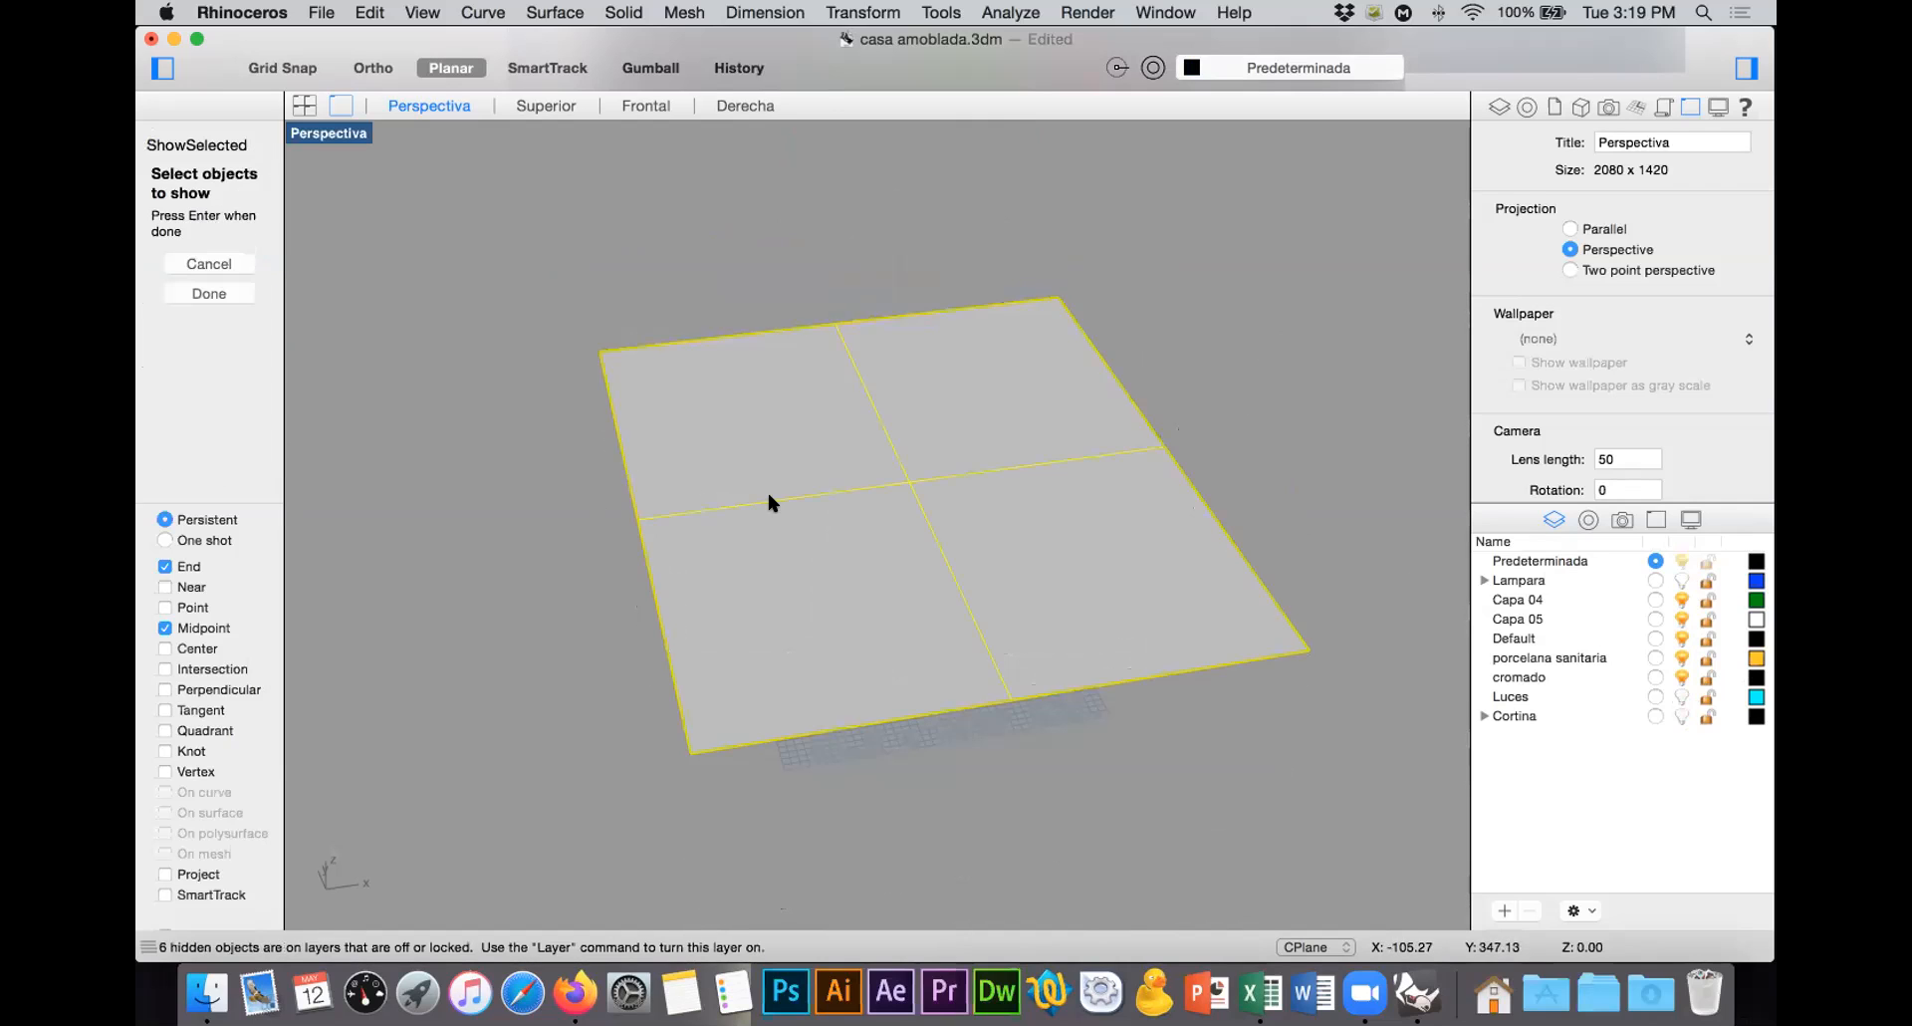
key(Return)
Step: Select the walls, floor and roof of the house and export only them to the Desktop as muros.3dm
right_drag(856, 491, 525, 312)
drag(525, 312, 1378, 842)
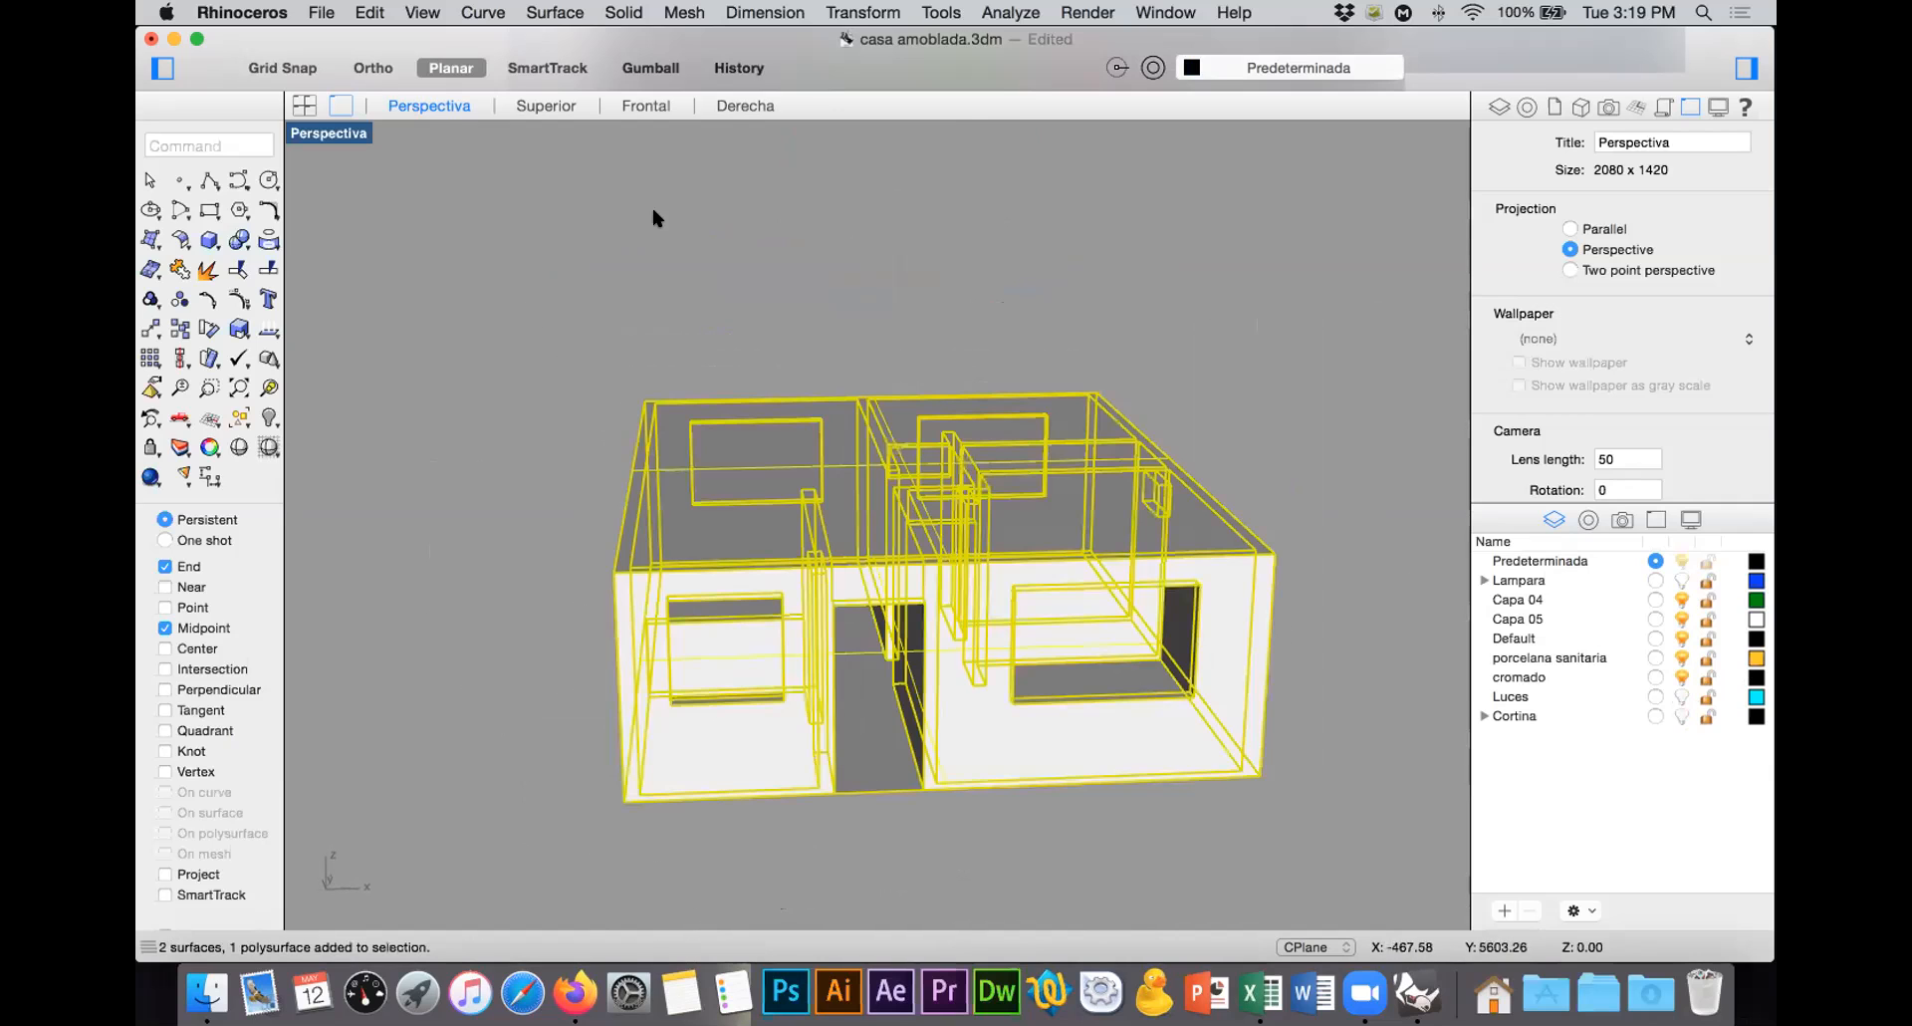
click(317, 16)
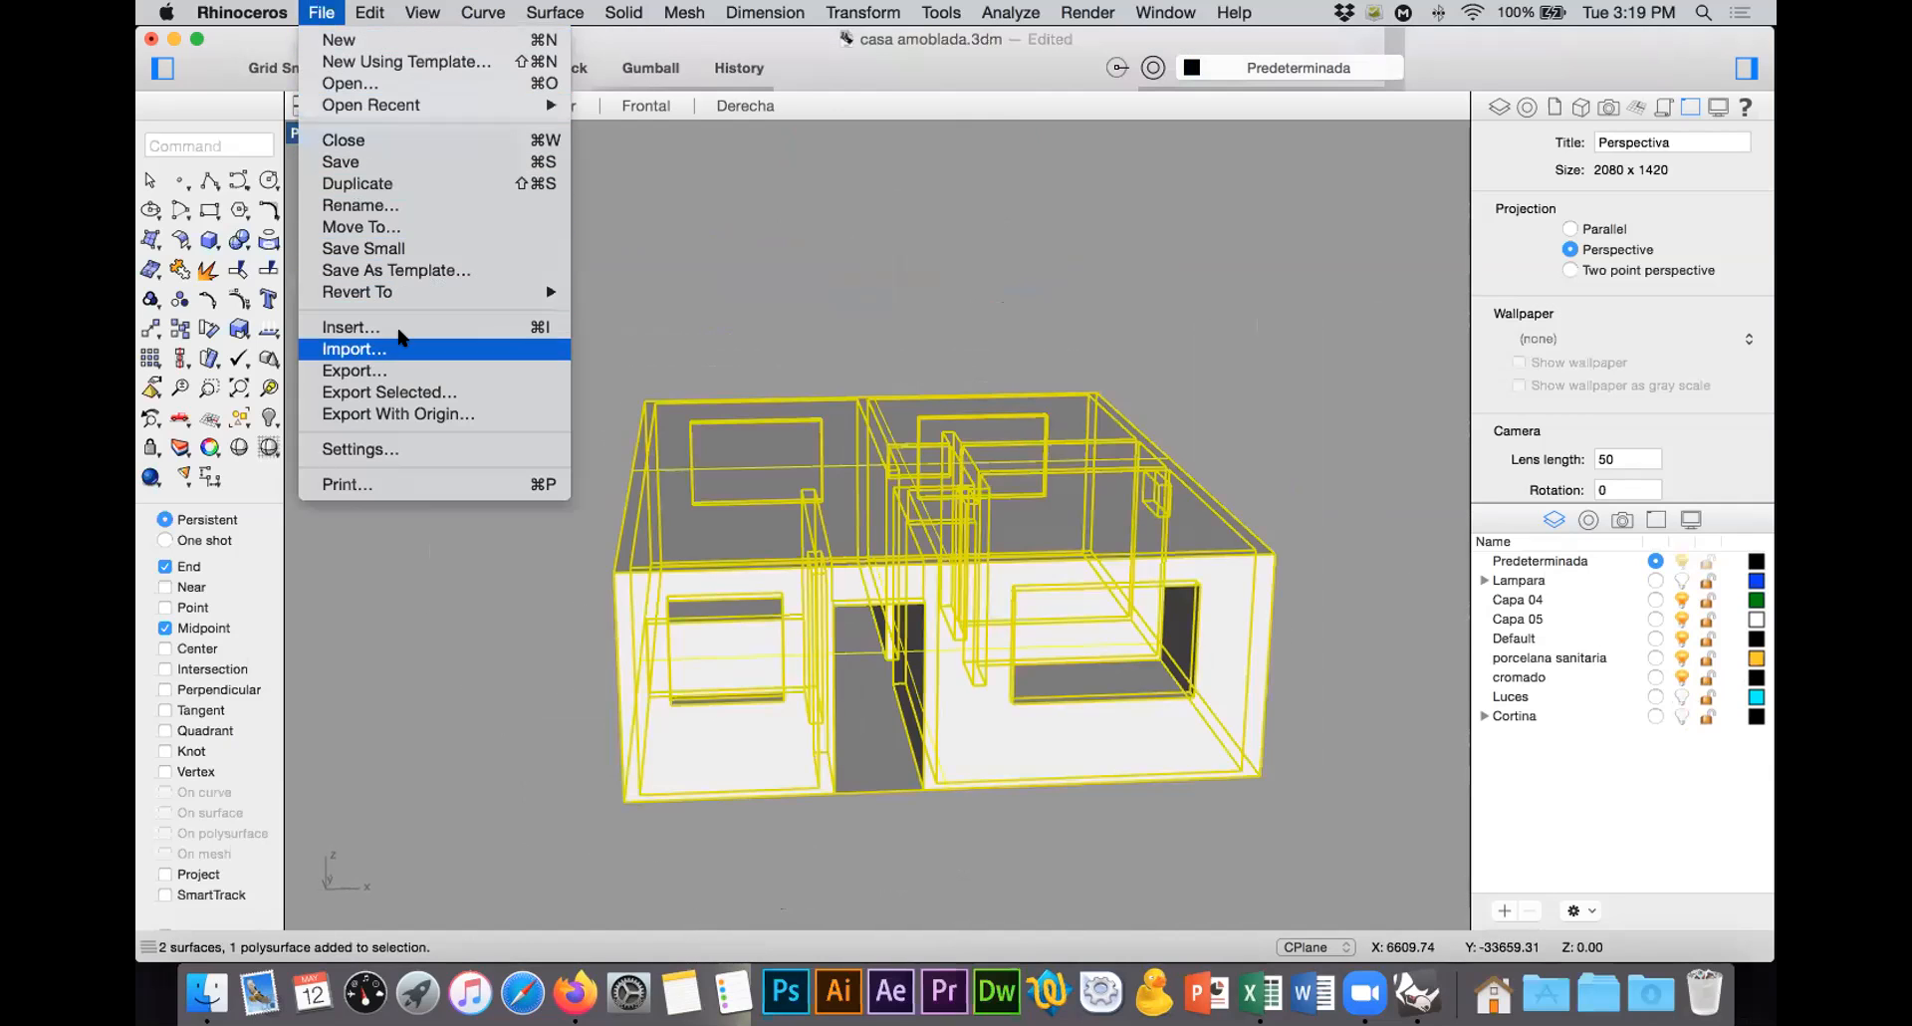
click(458, 394)
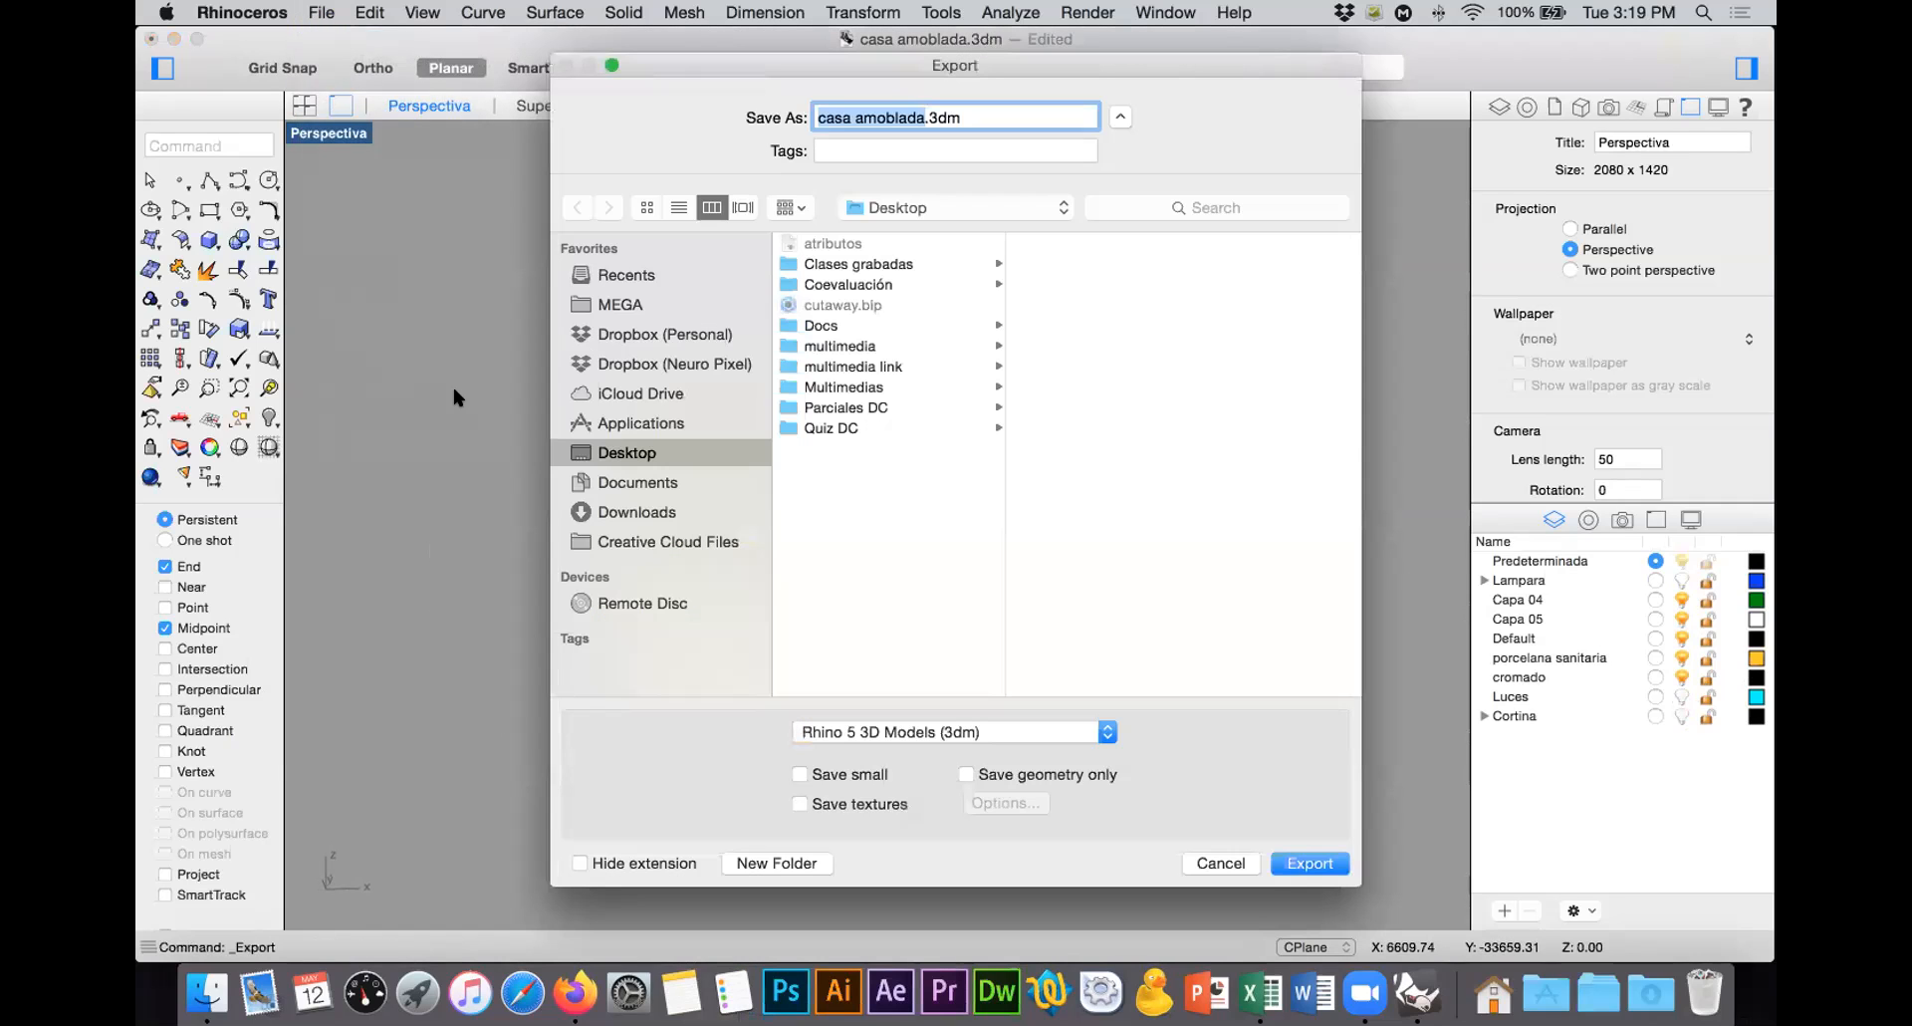
text(muros)
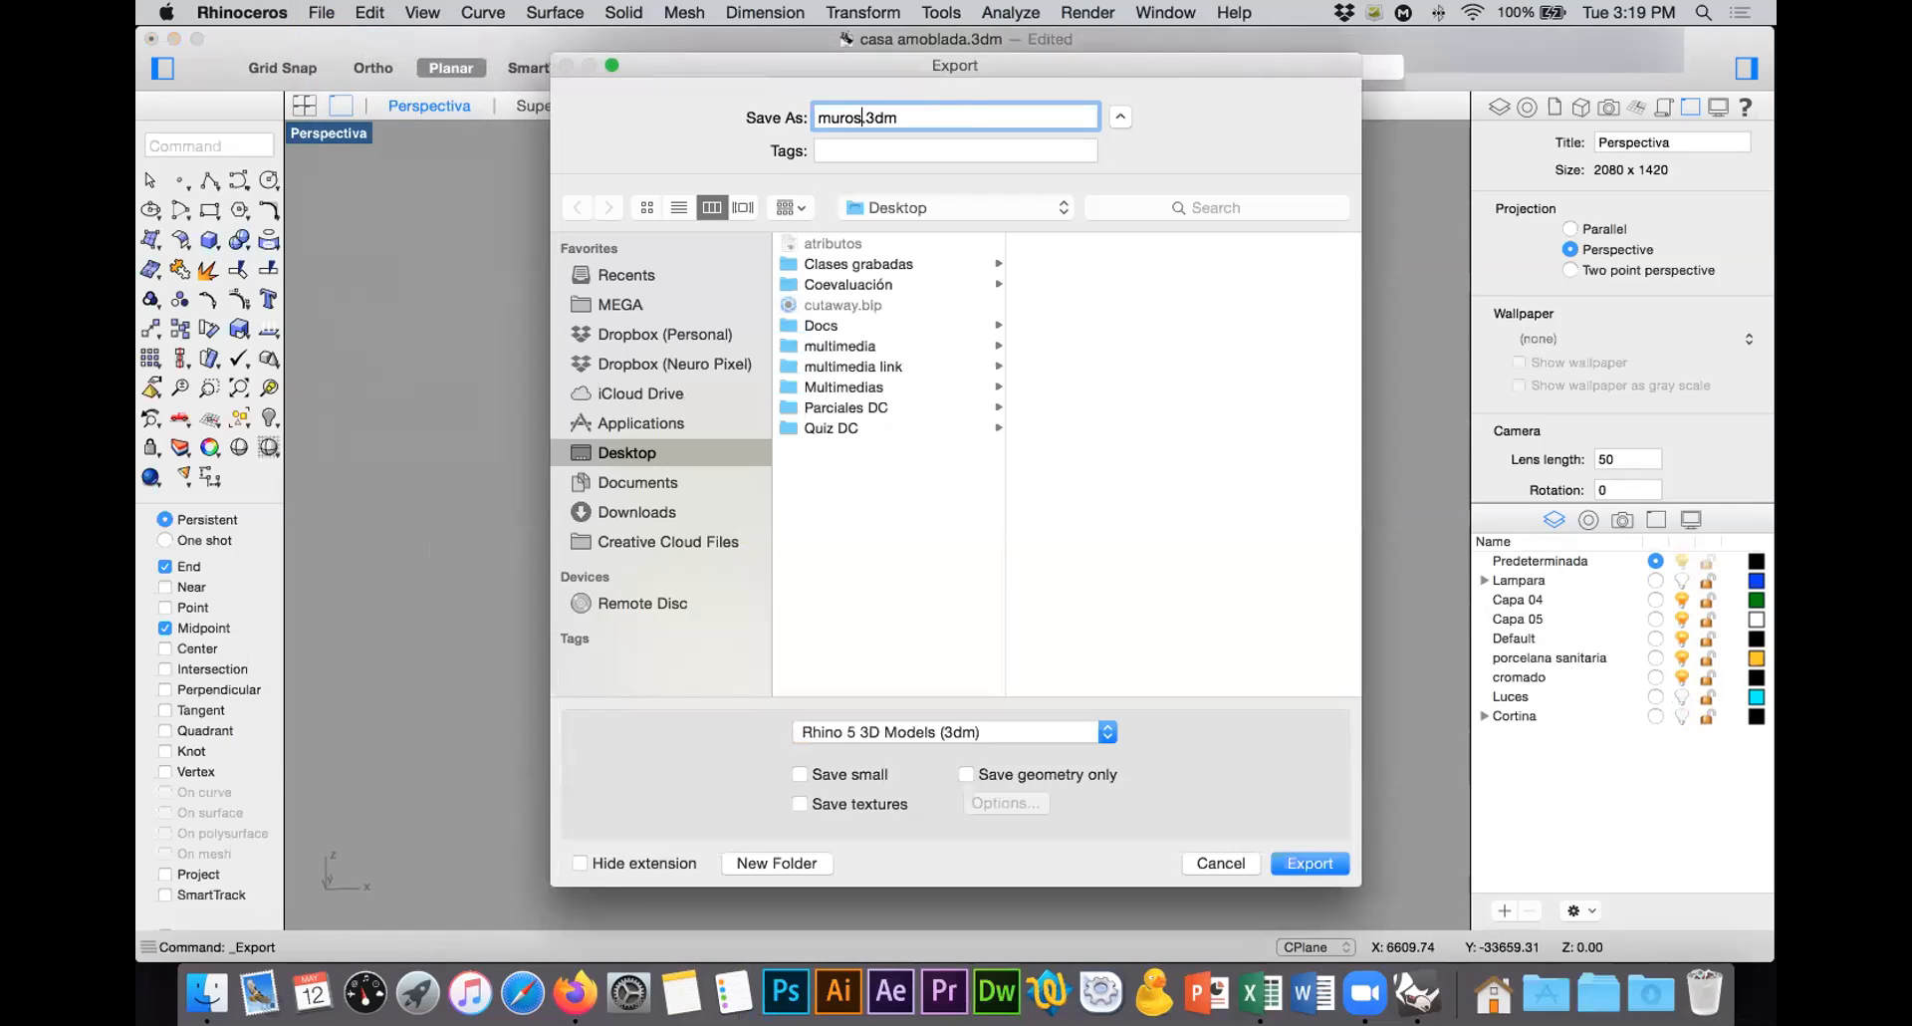
key(Return)
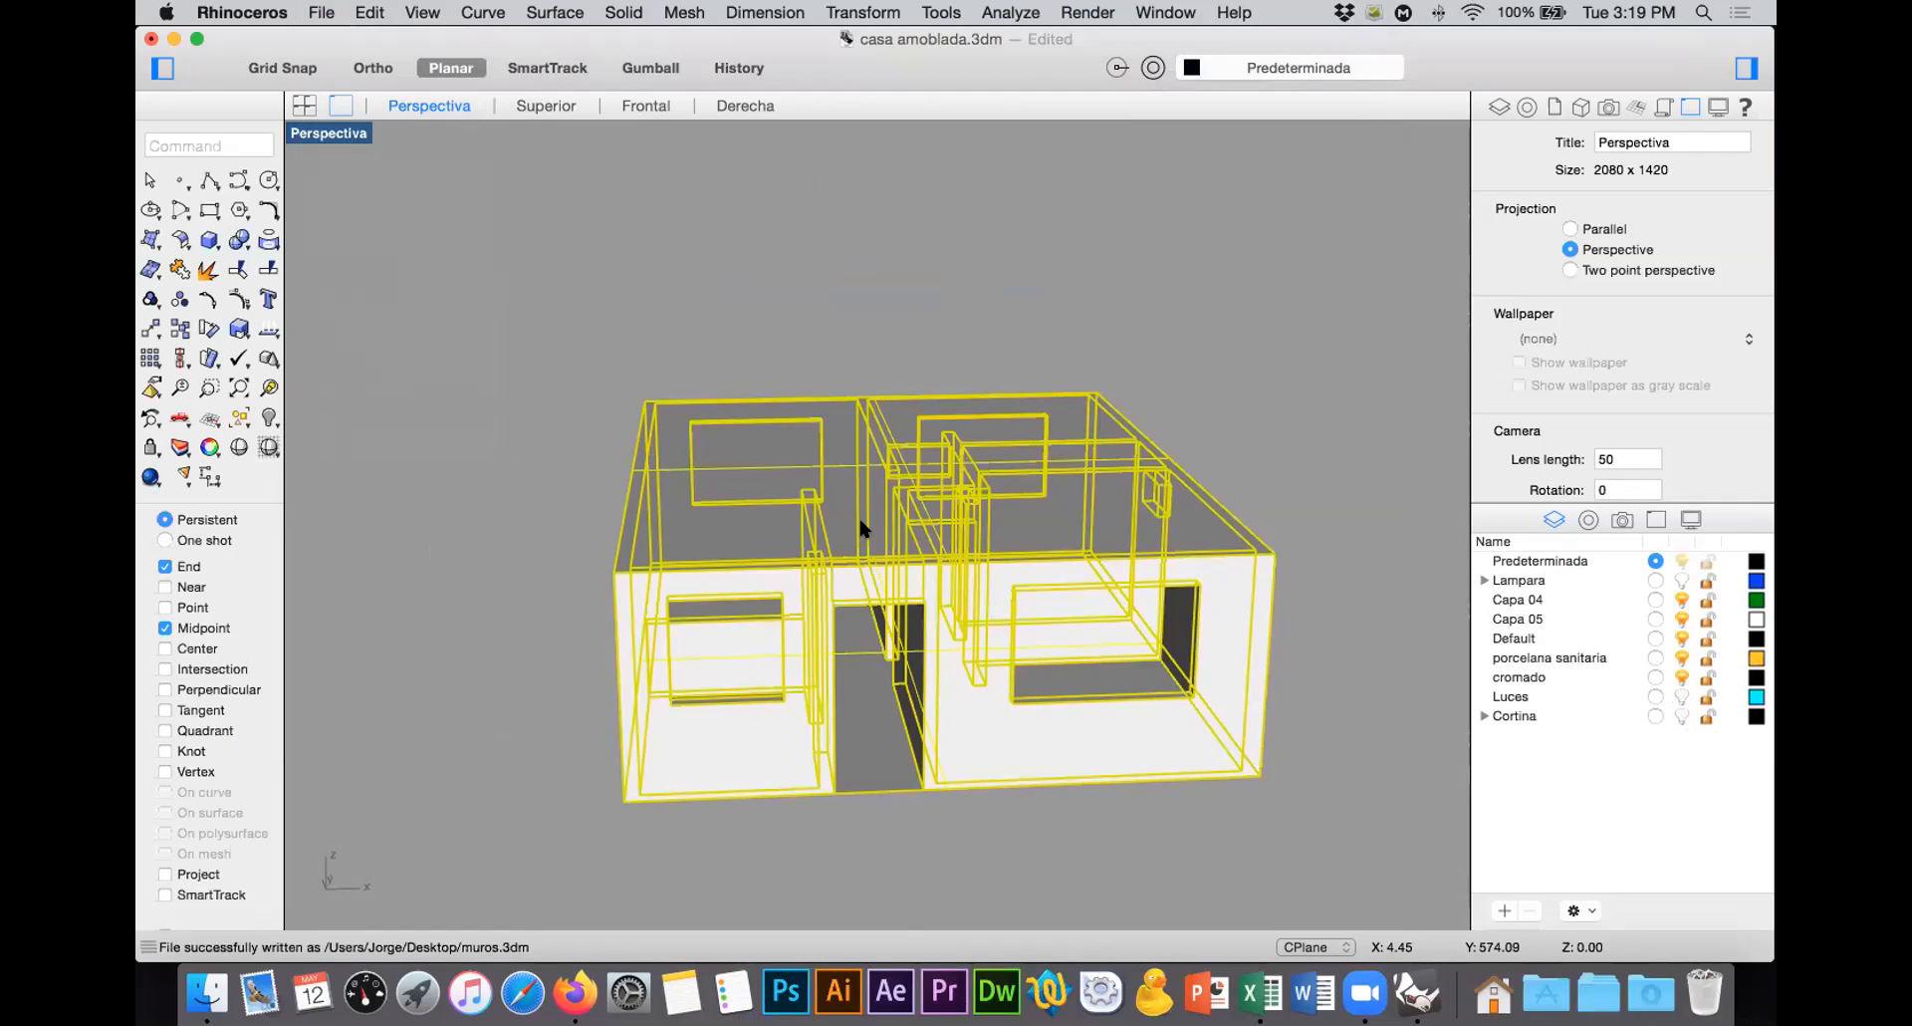
Step: Launch KeyShot 8 and import muros.3dm from the Desktop with the default import settings
click(1551, 966)
key(k)
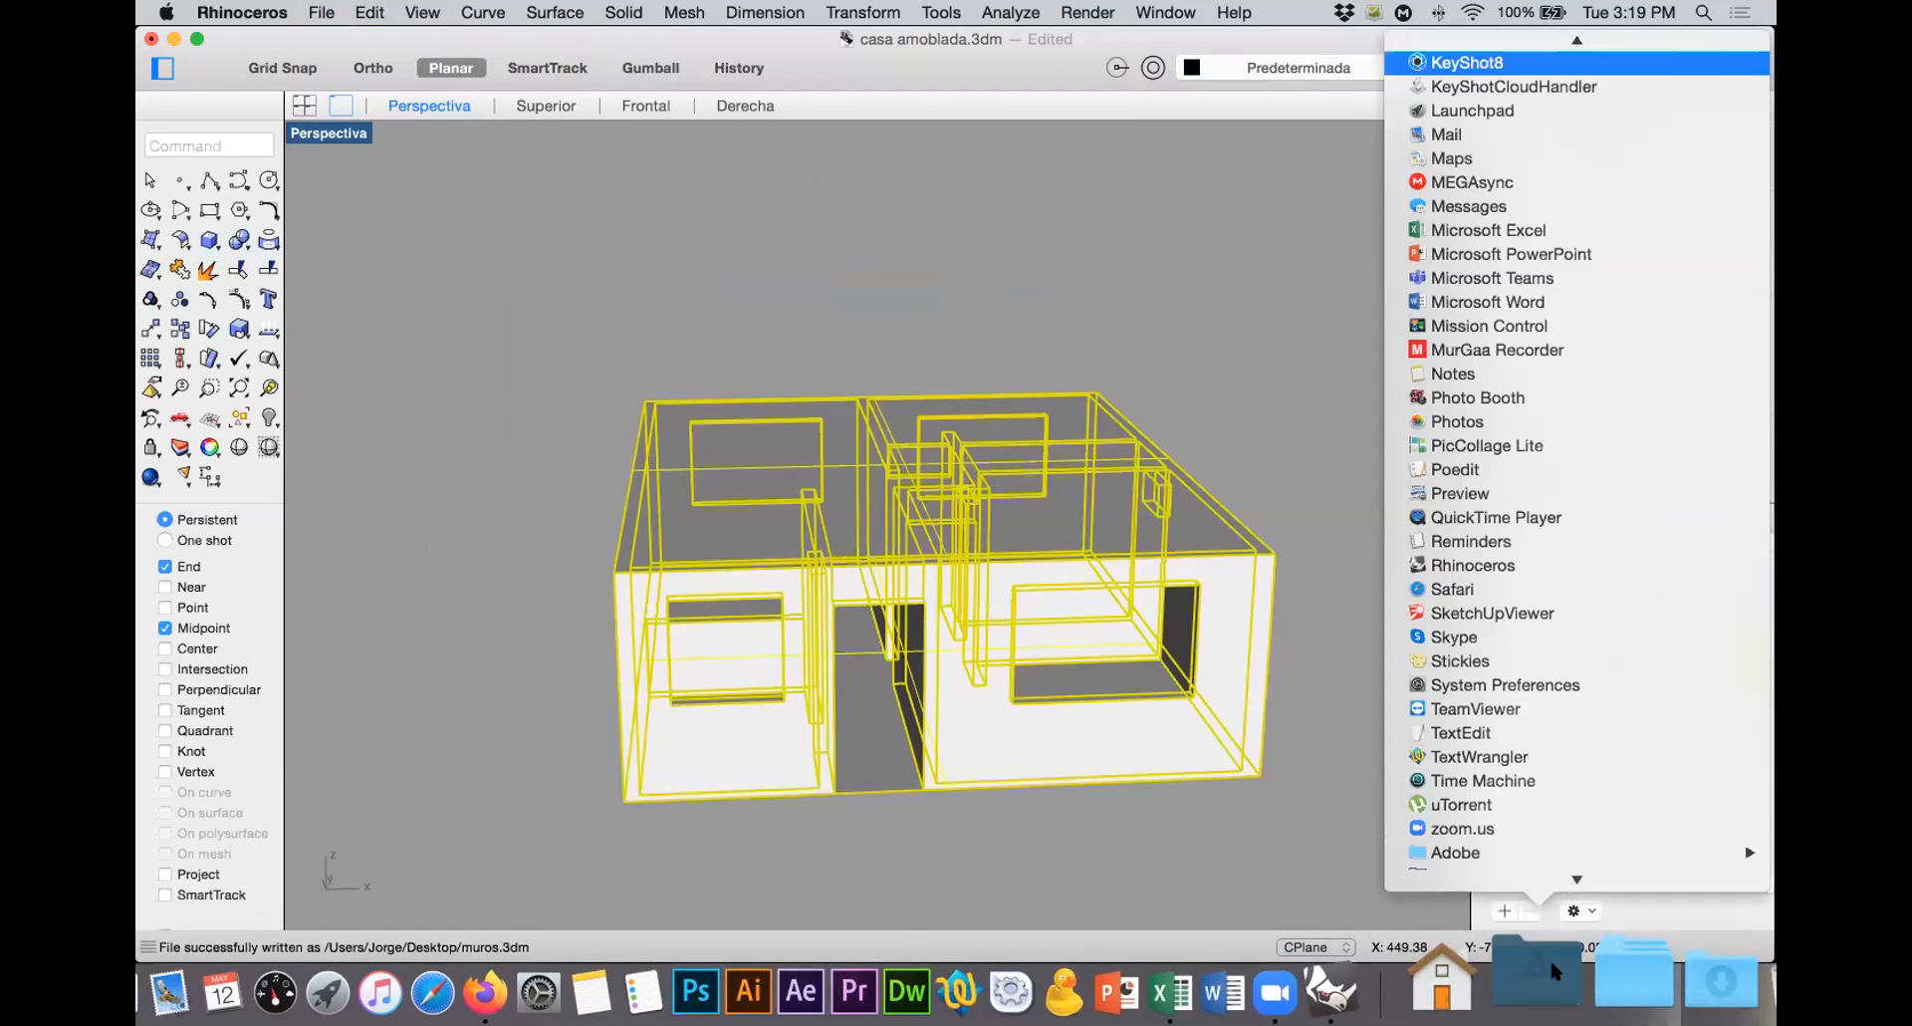
key(Return)
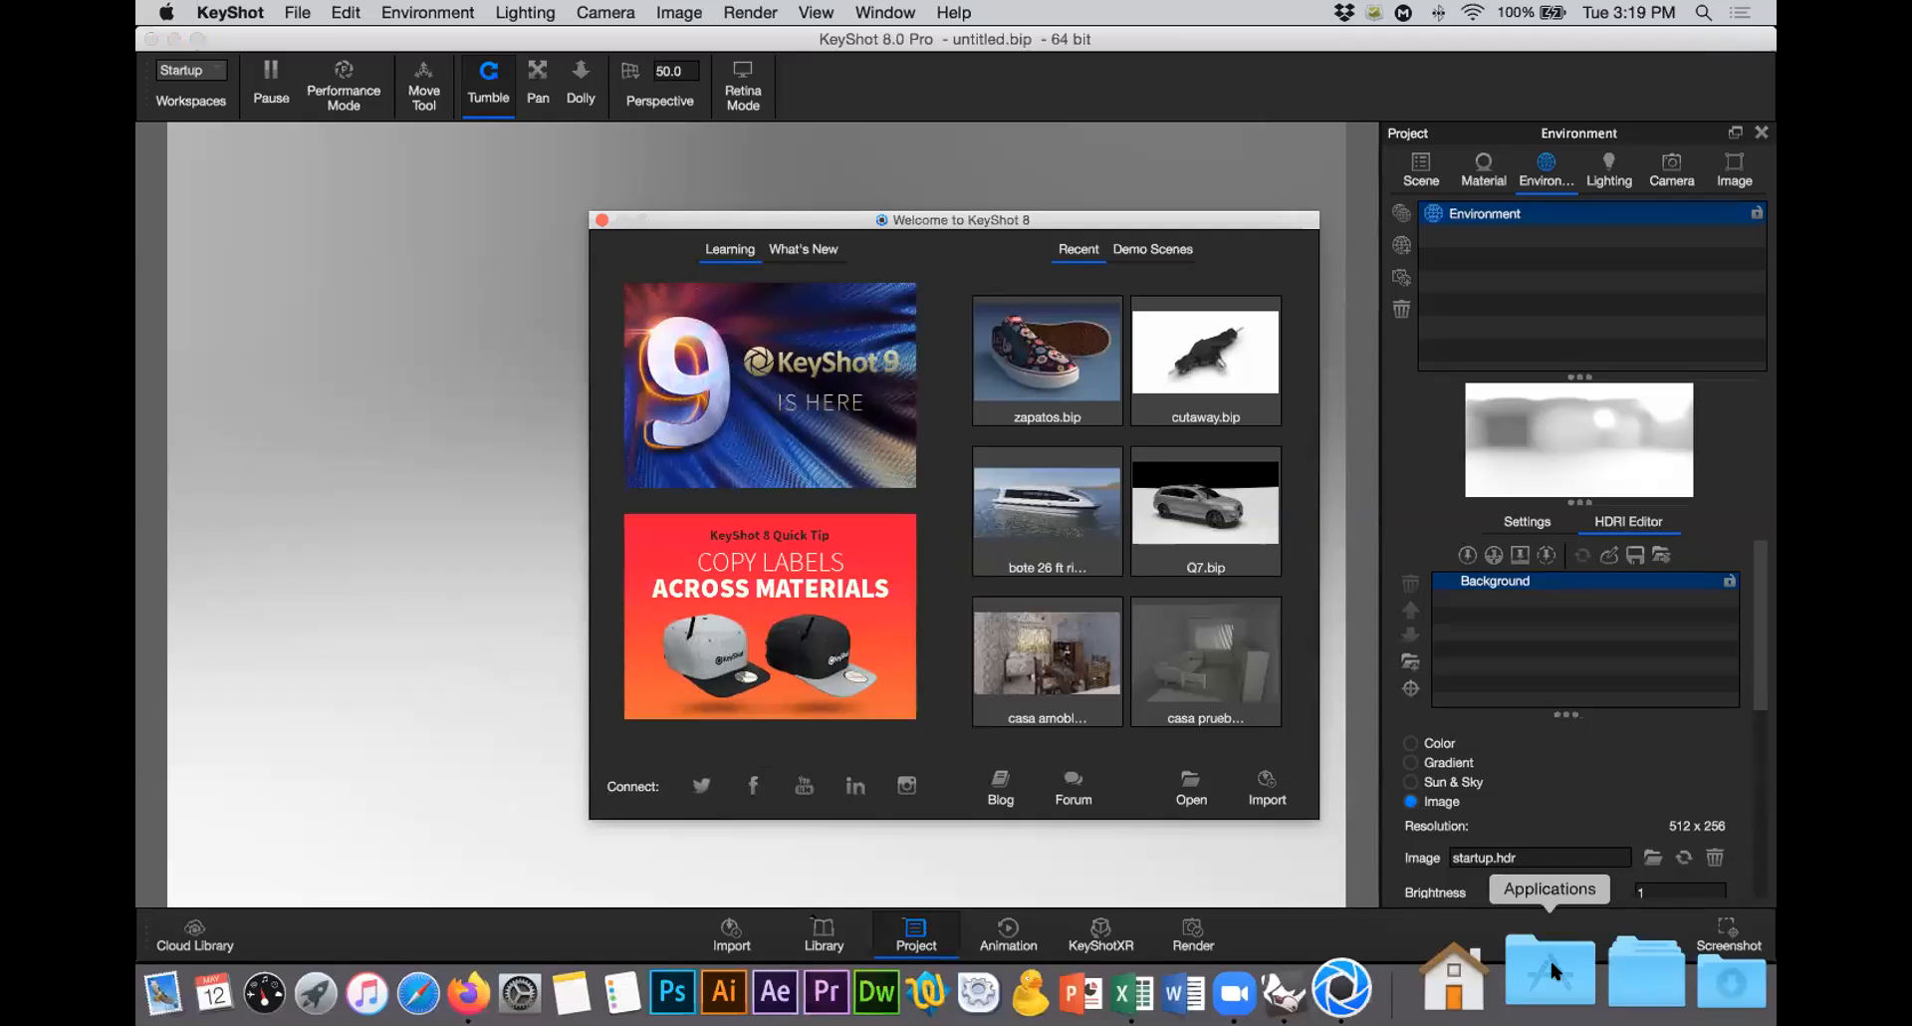
click(1255, 792)
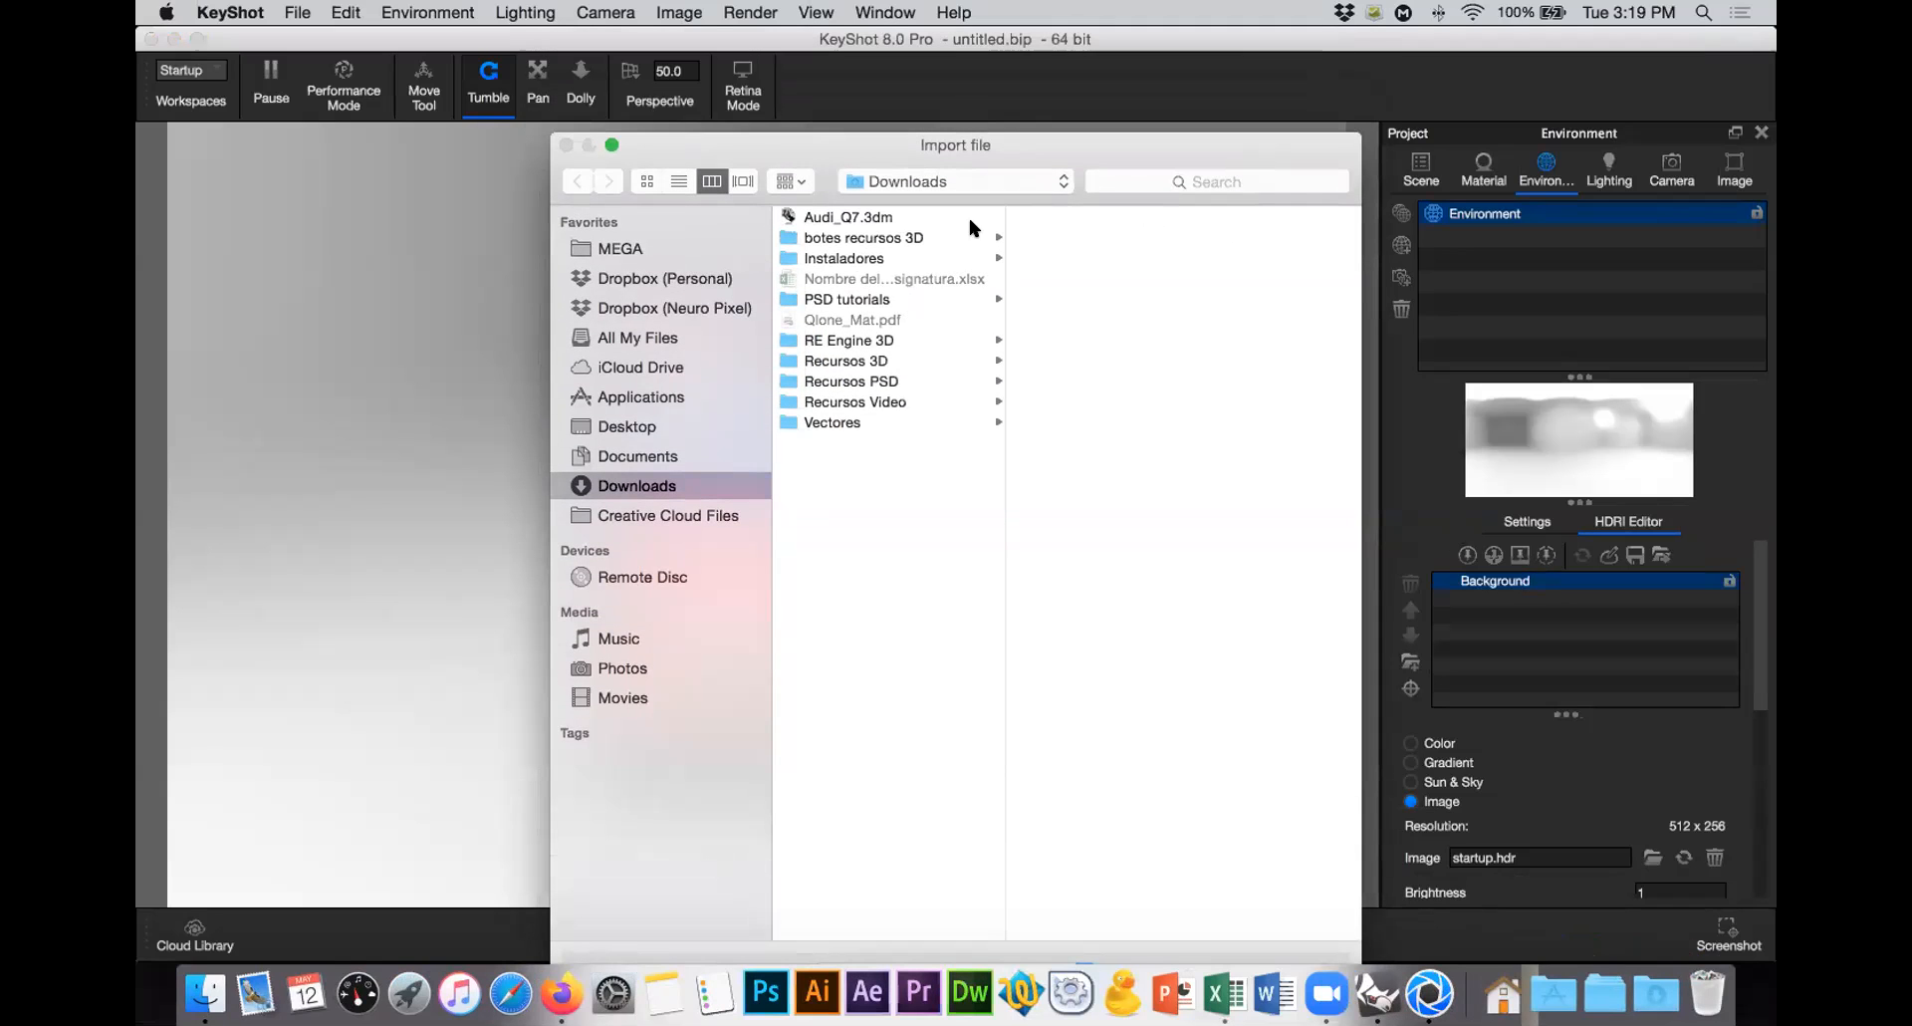
click(630, 426)
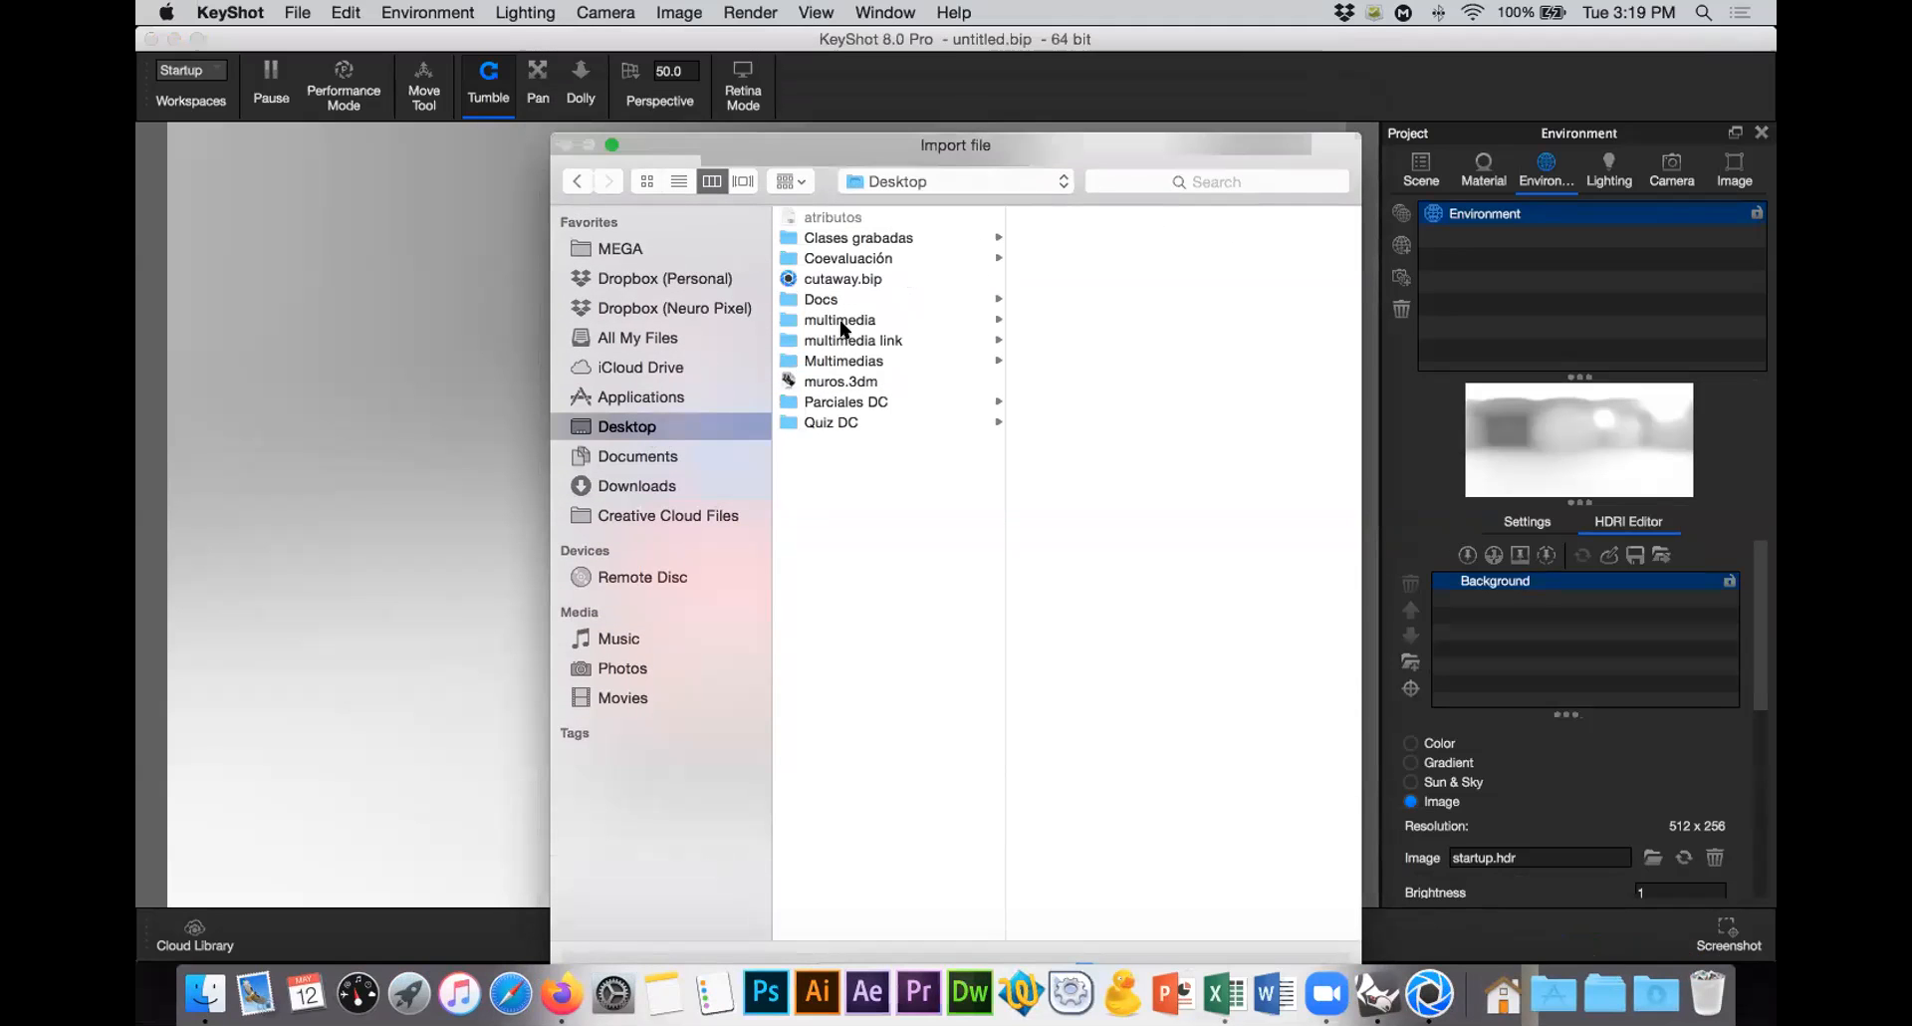
click(844, 382)
double_click(845, 381)
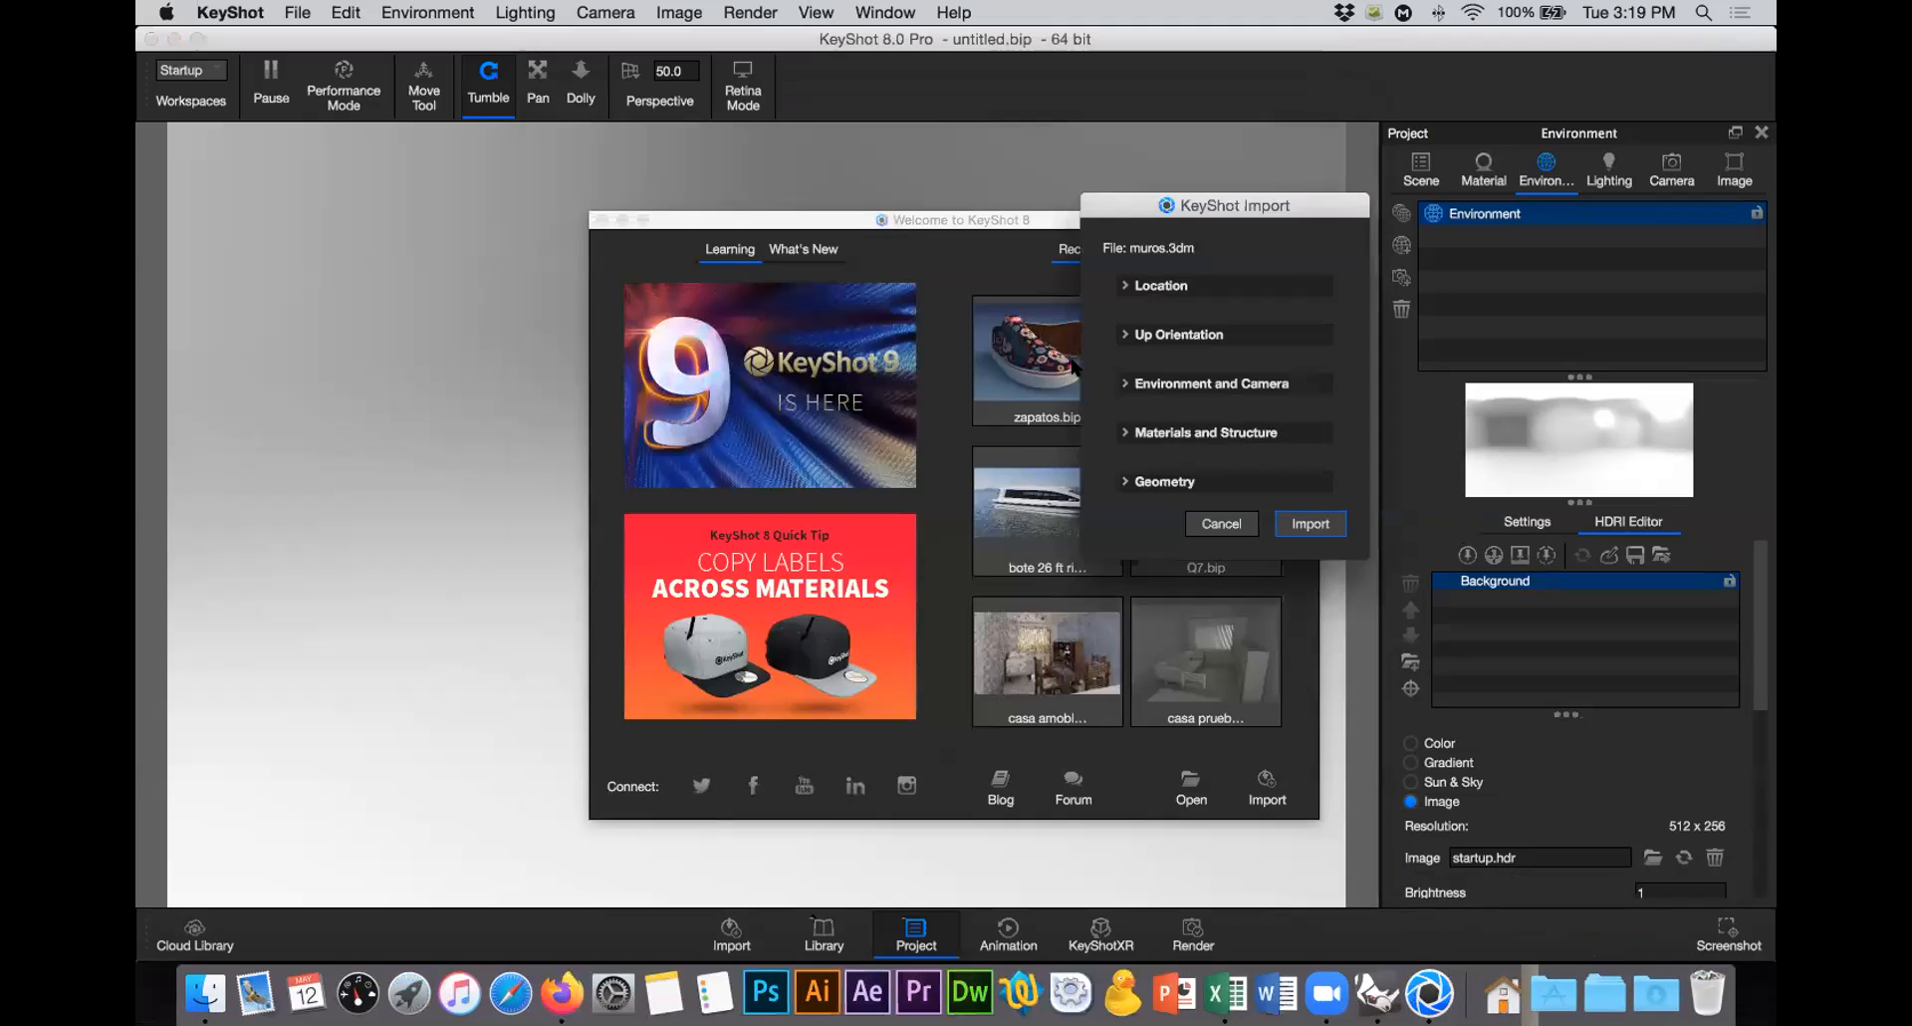
click(1302, 521)
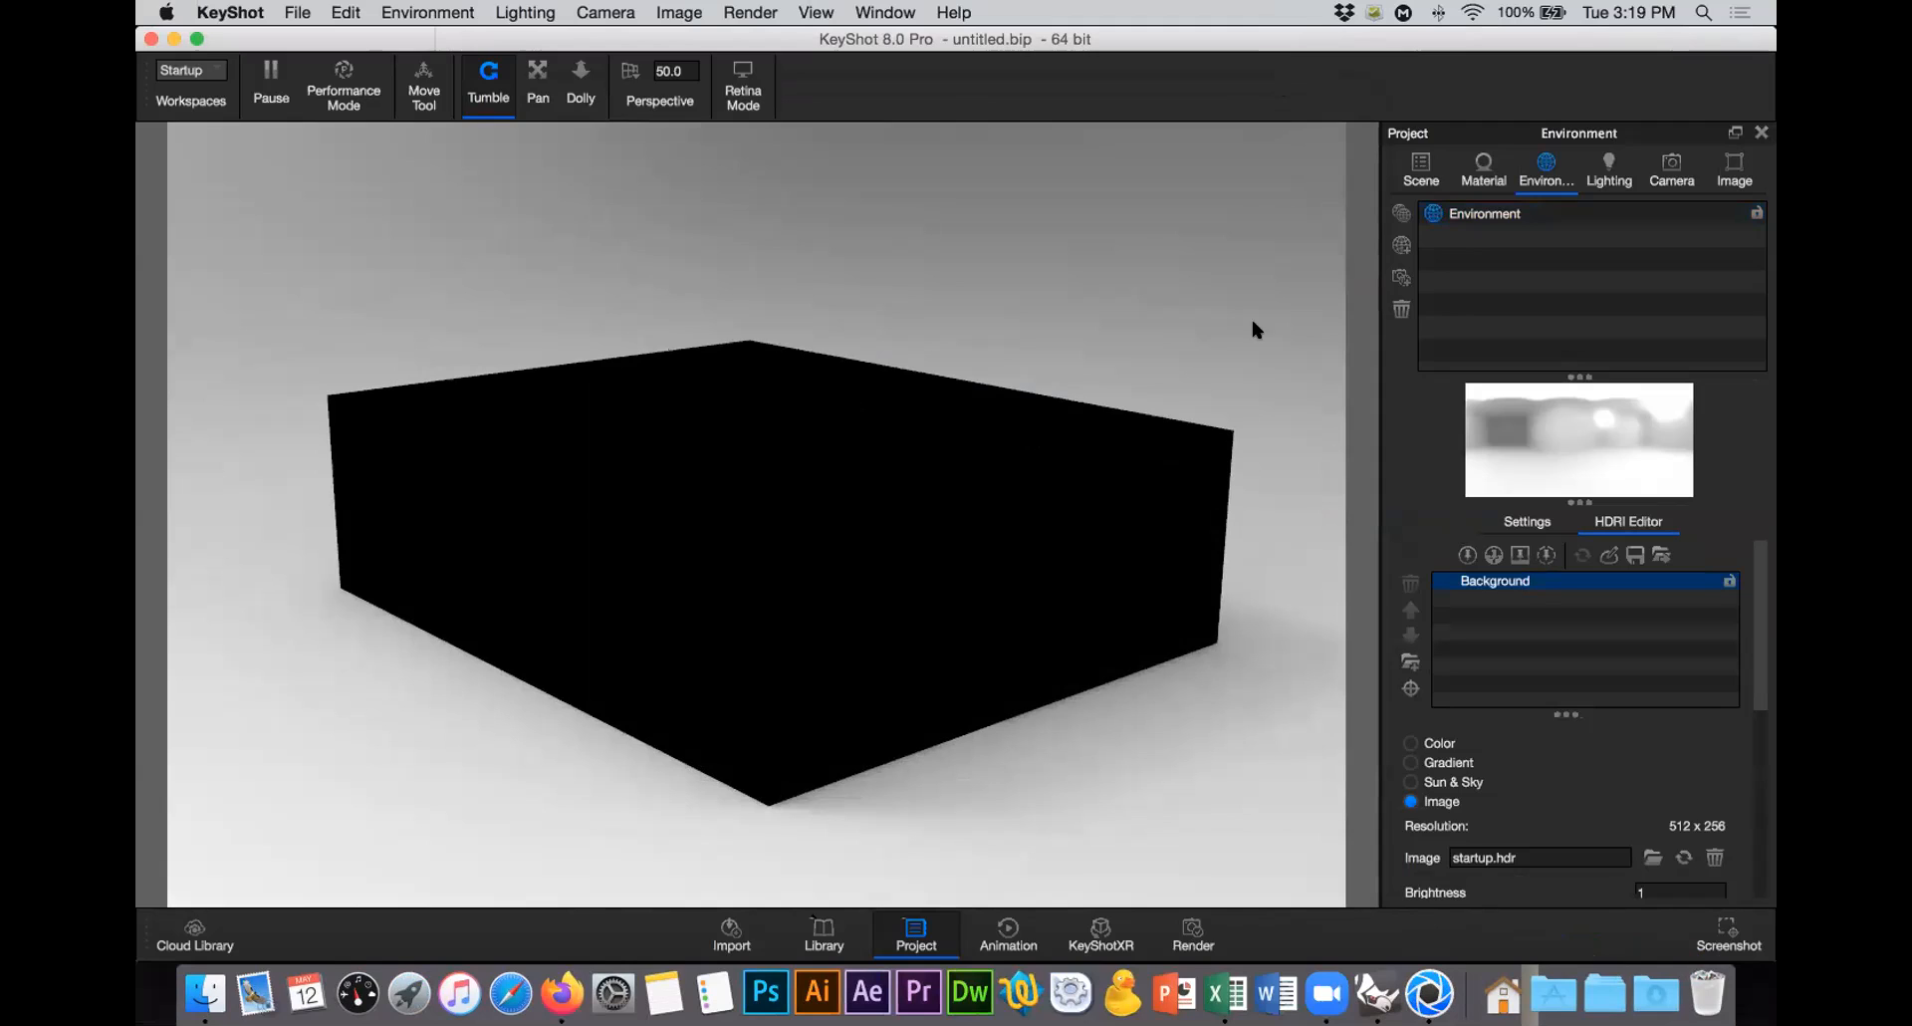
Step: Set the diffuse colour of the material on the muros model's parts to grey #B0B0B0 (RGB 176, 176, 176)
click(1415, 169)
click(1514, 281)
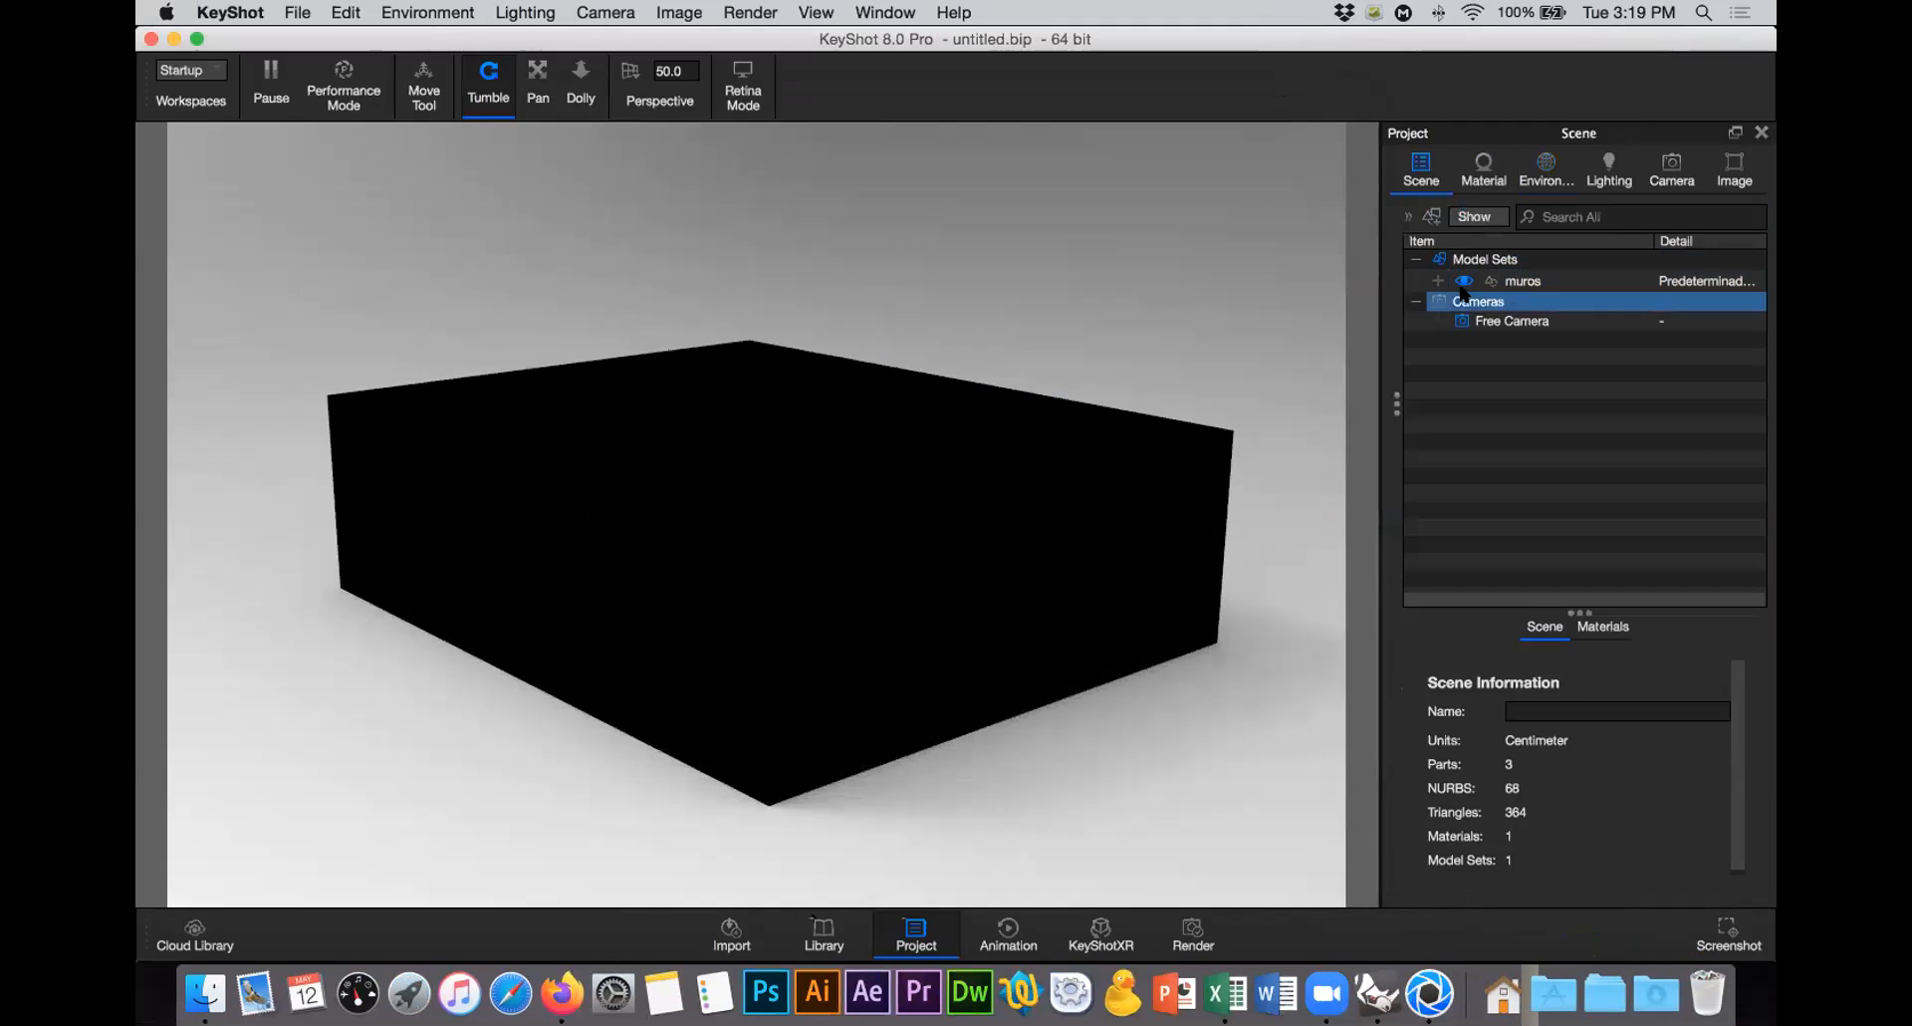
click(1437, 281)
click(1474, 302)
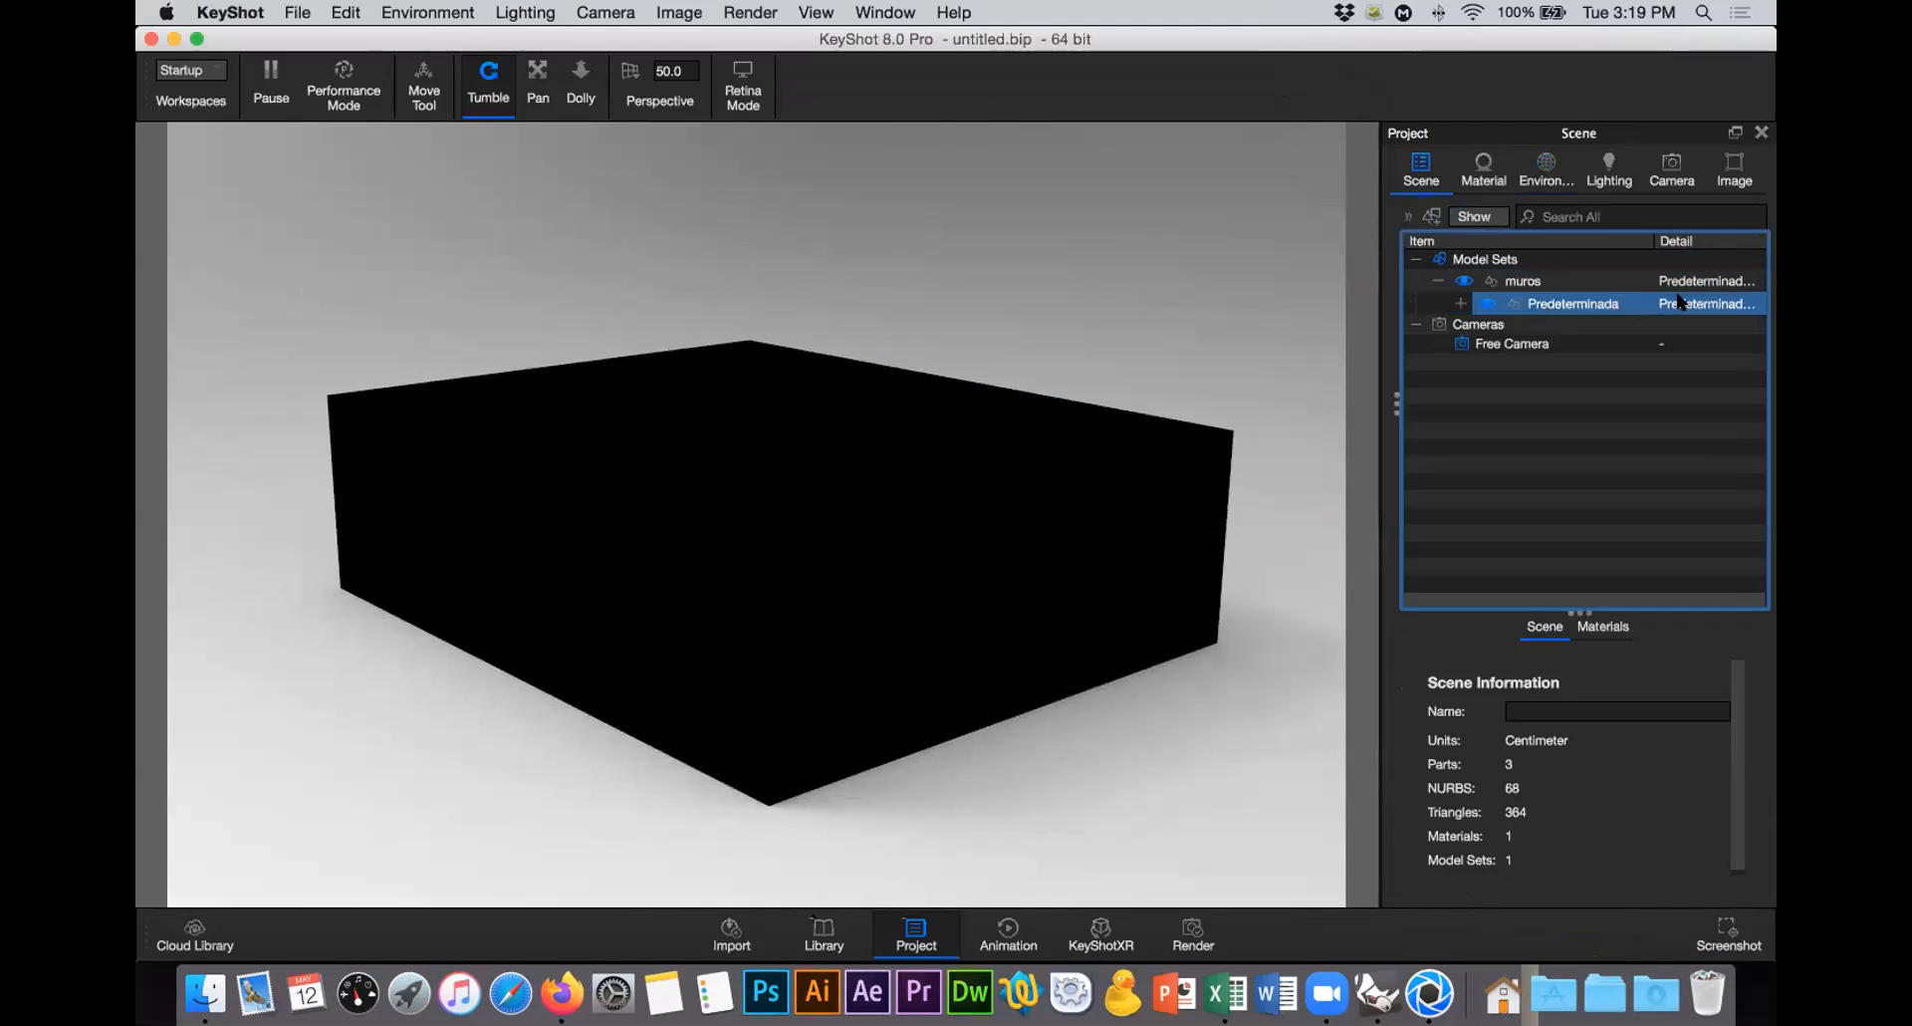
click(1461, 304)
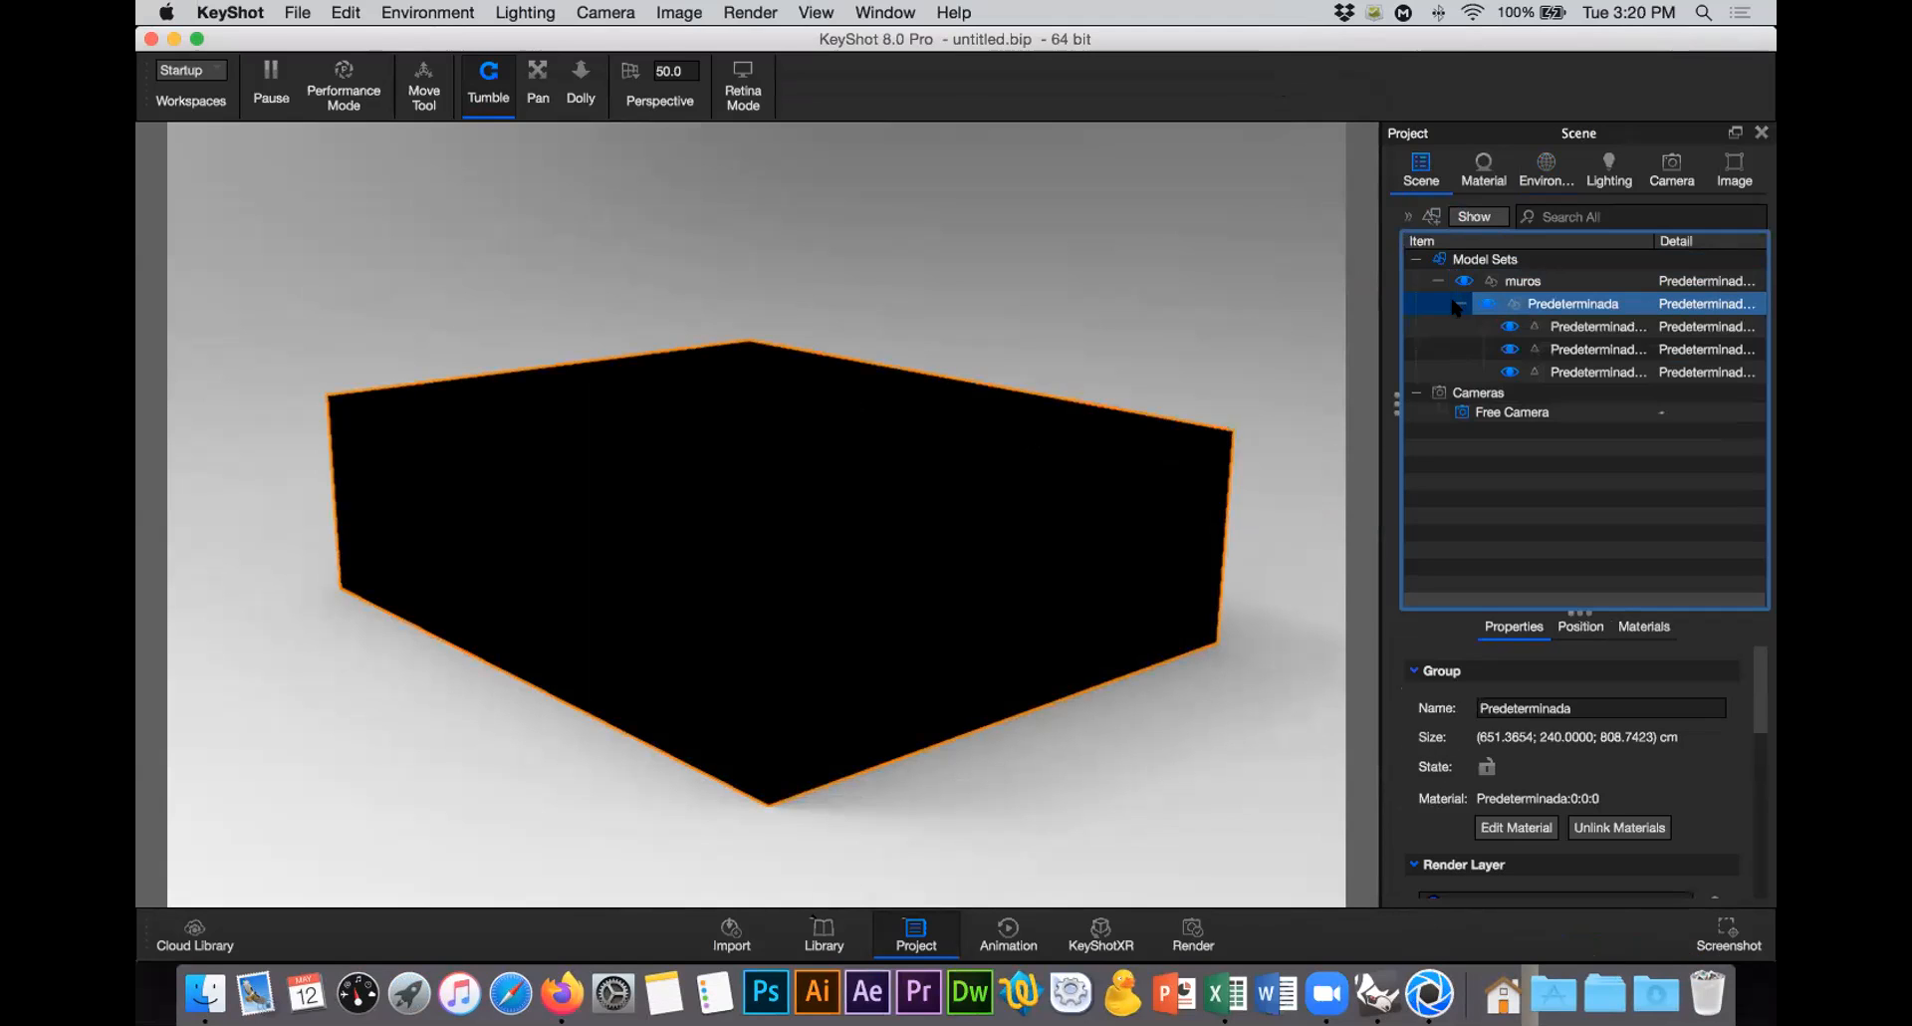
click(1573, 326)
click(1484, 169)
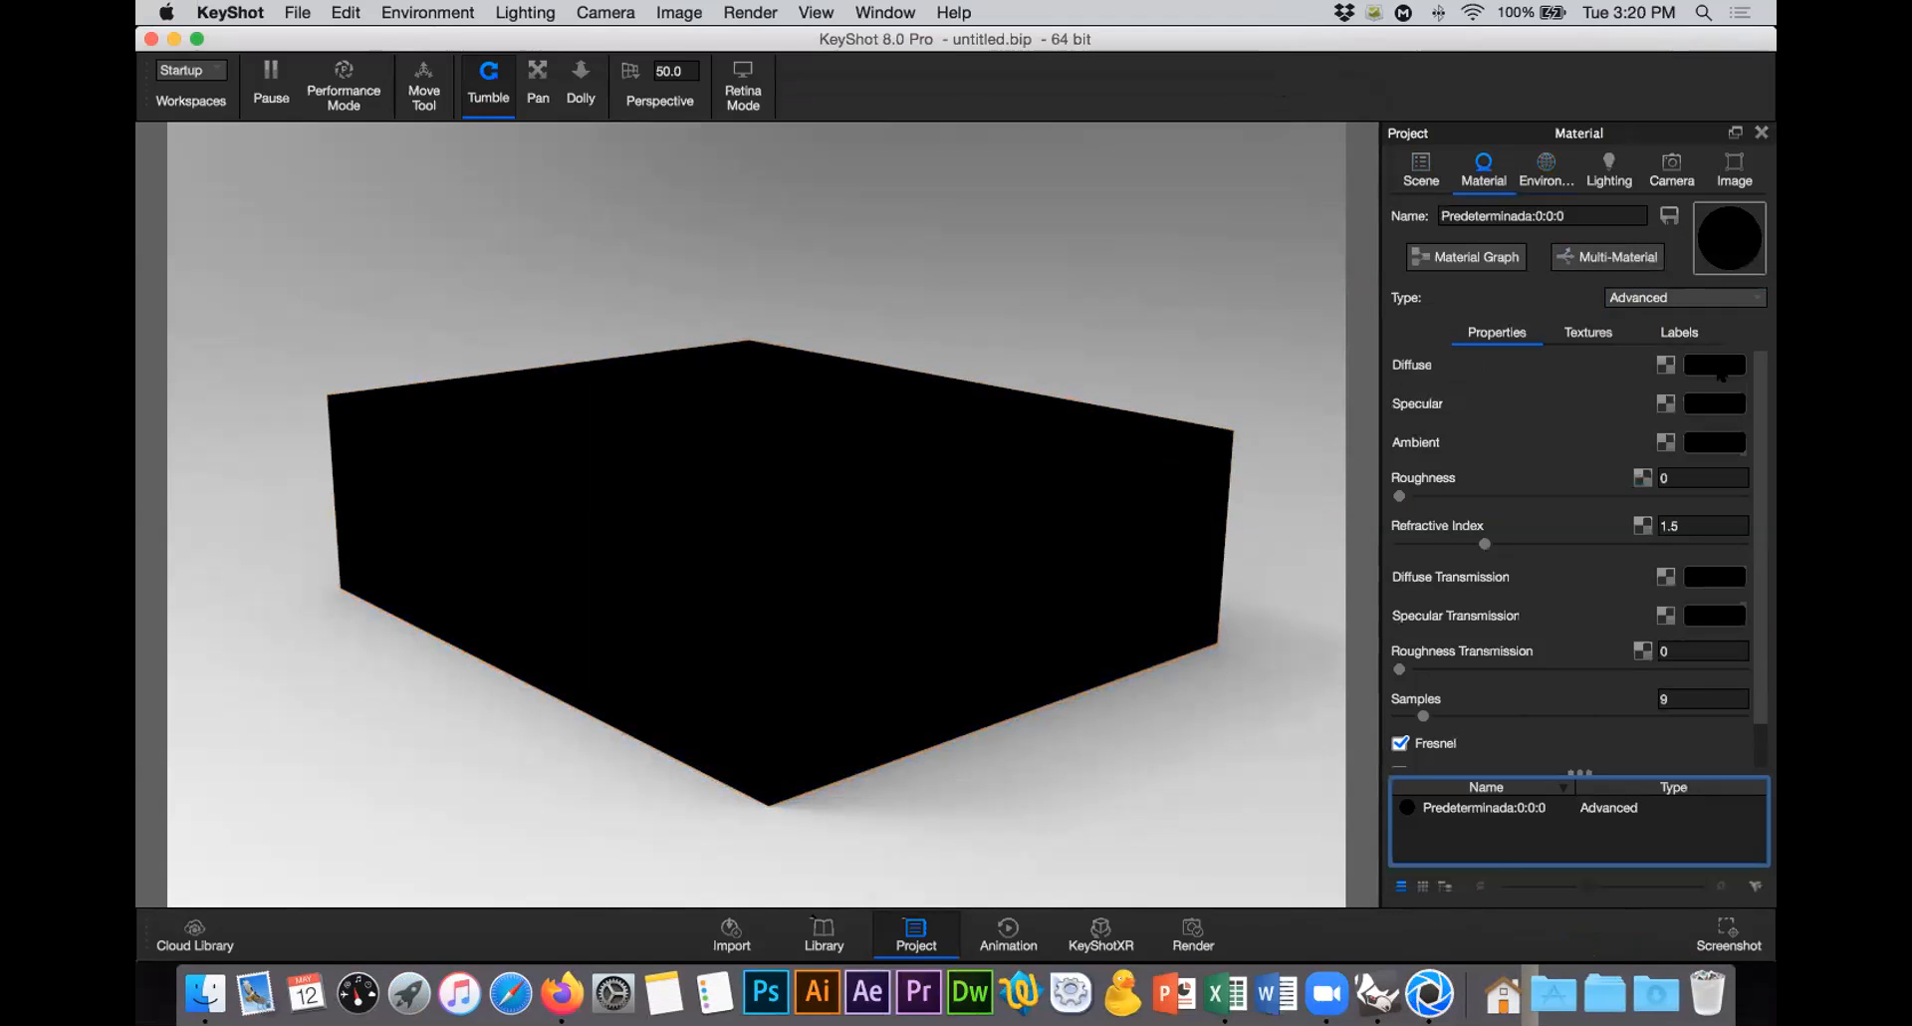
click(1714, 365)
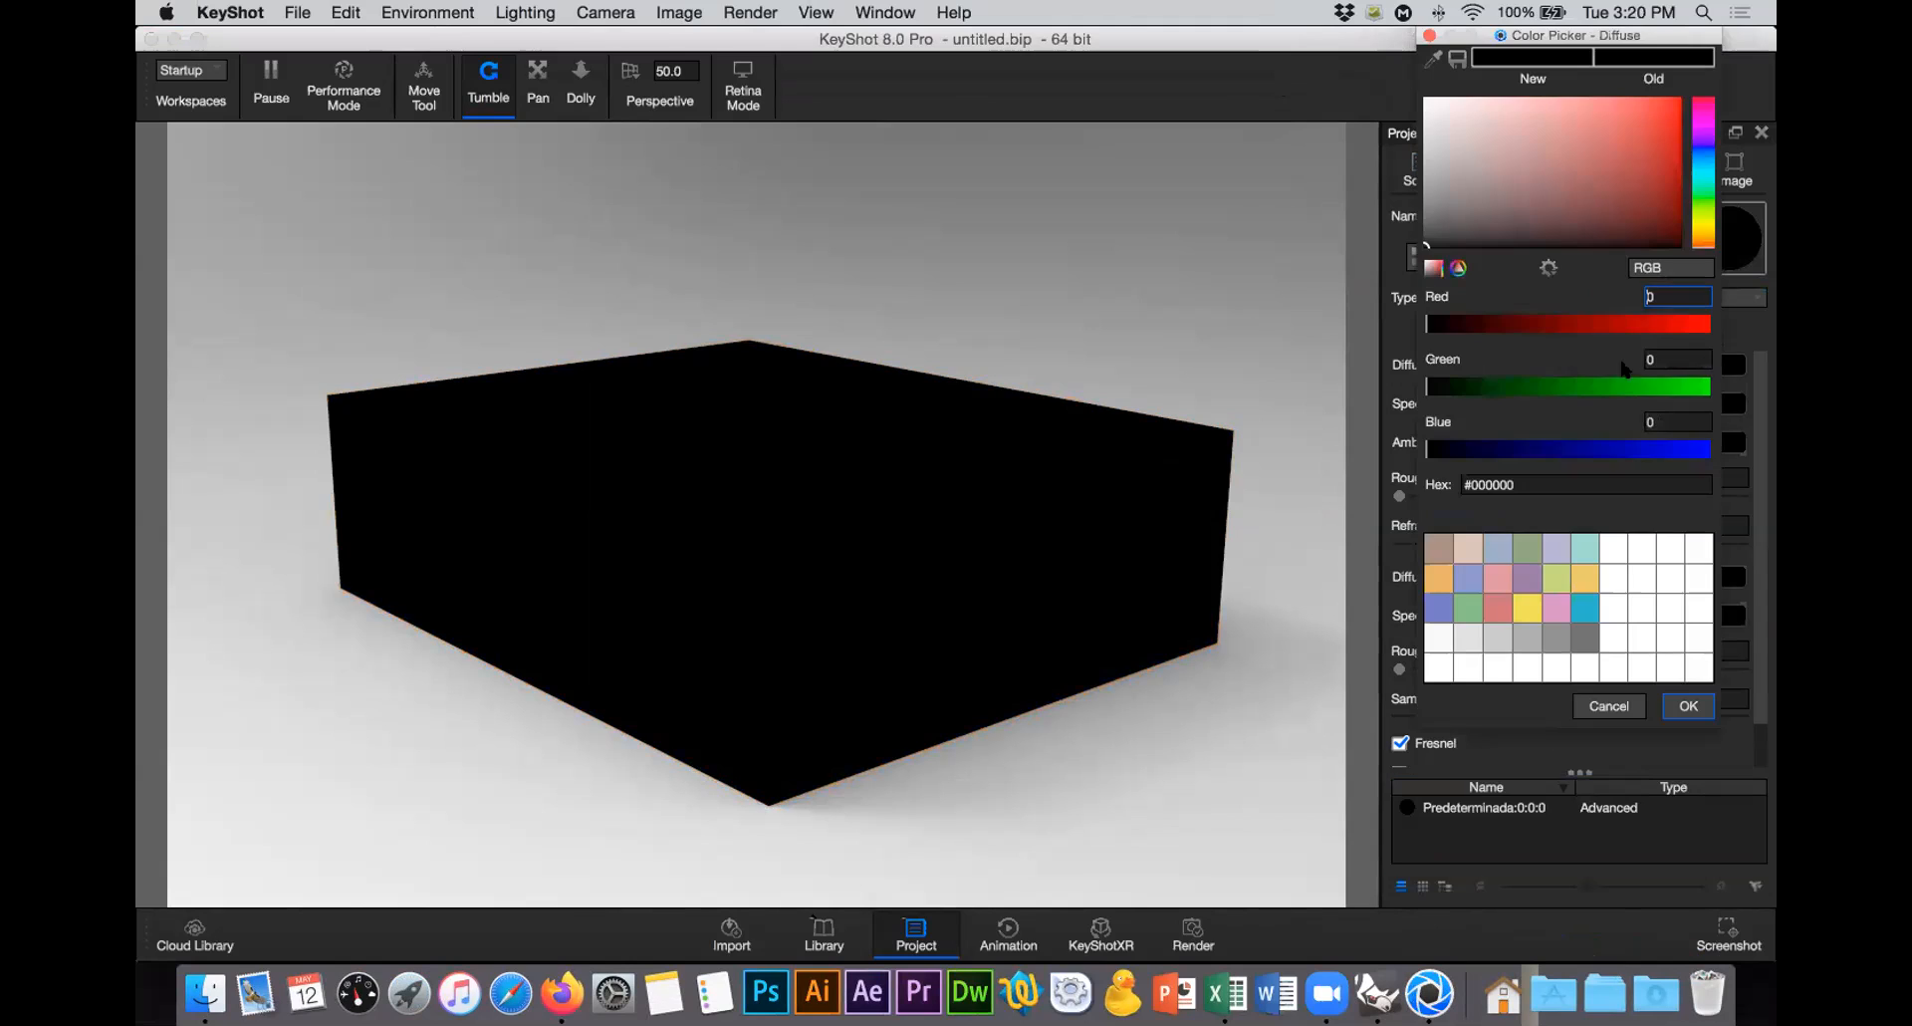
click(1474, 639)
click(1479, 640)
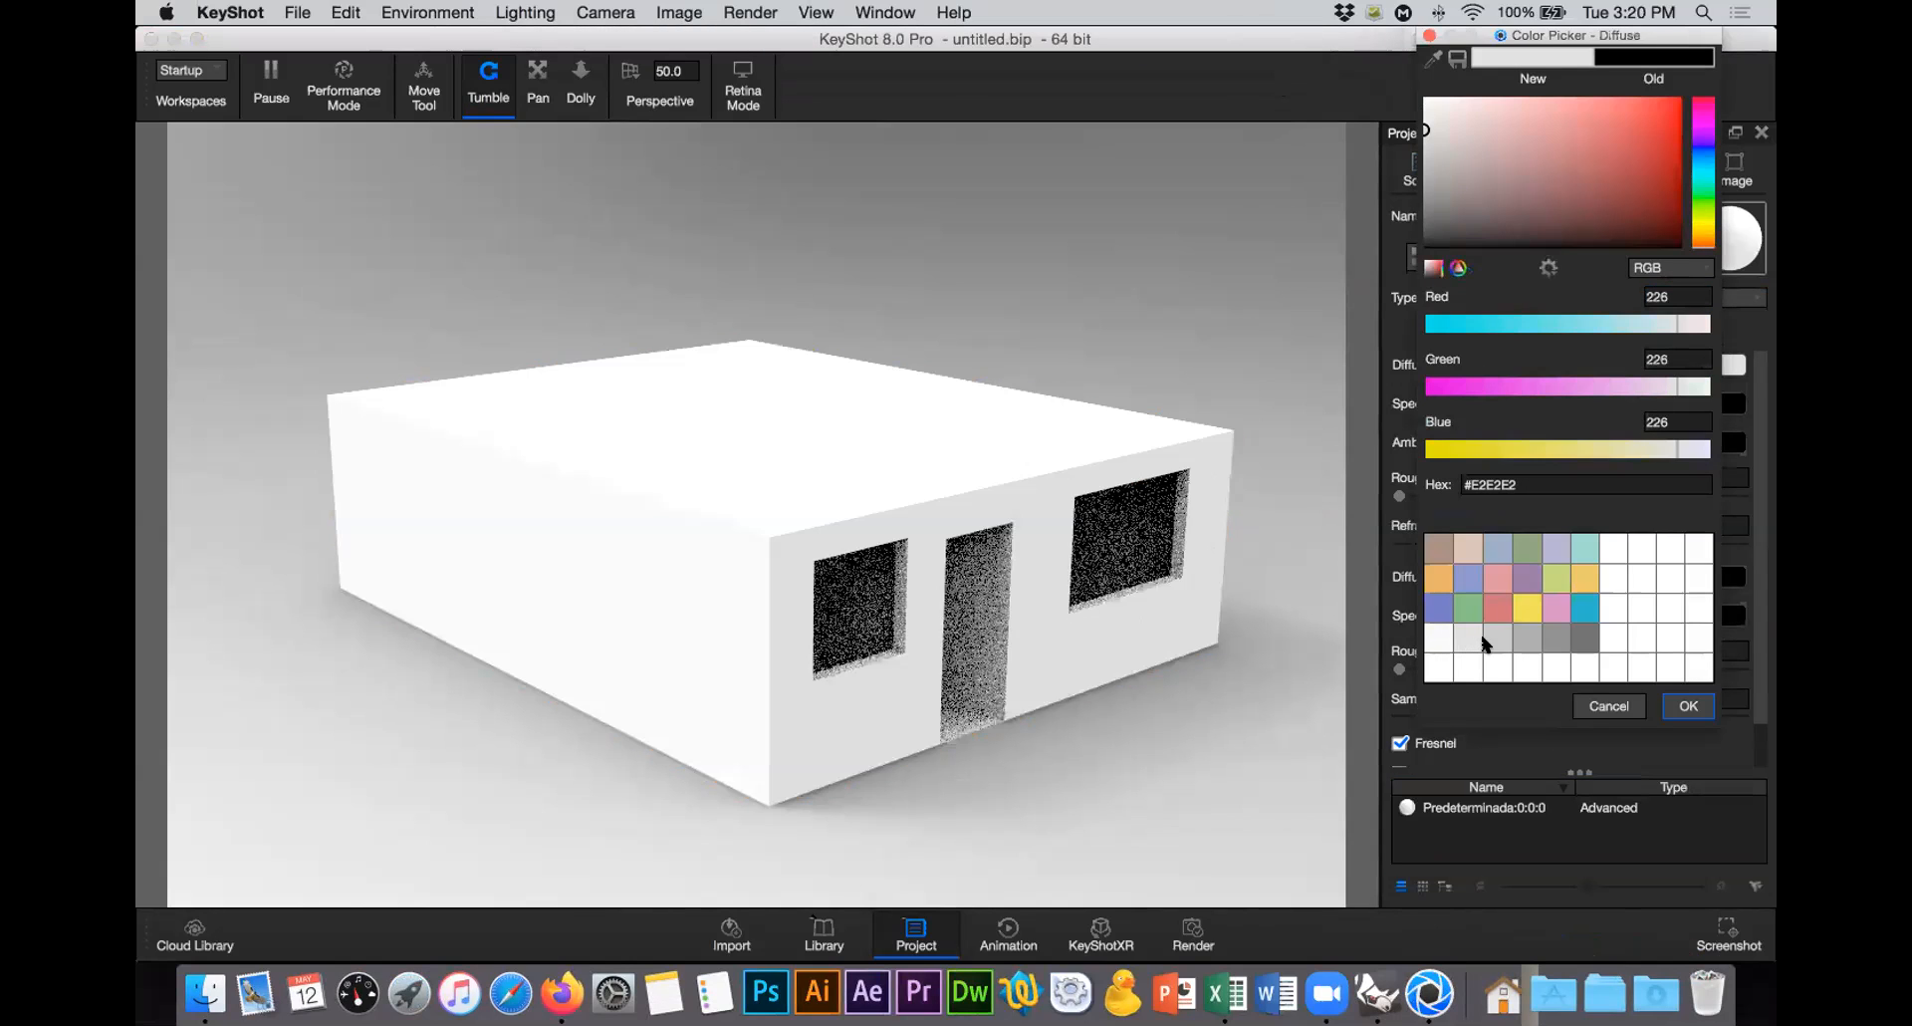
click(1494, 641)
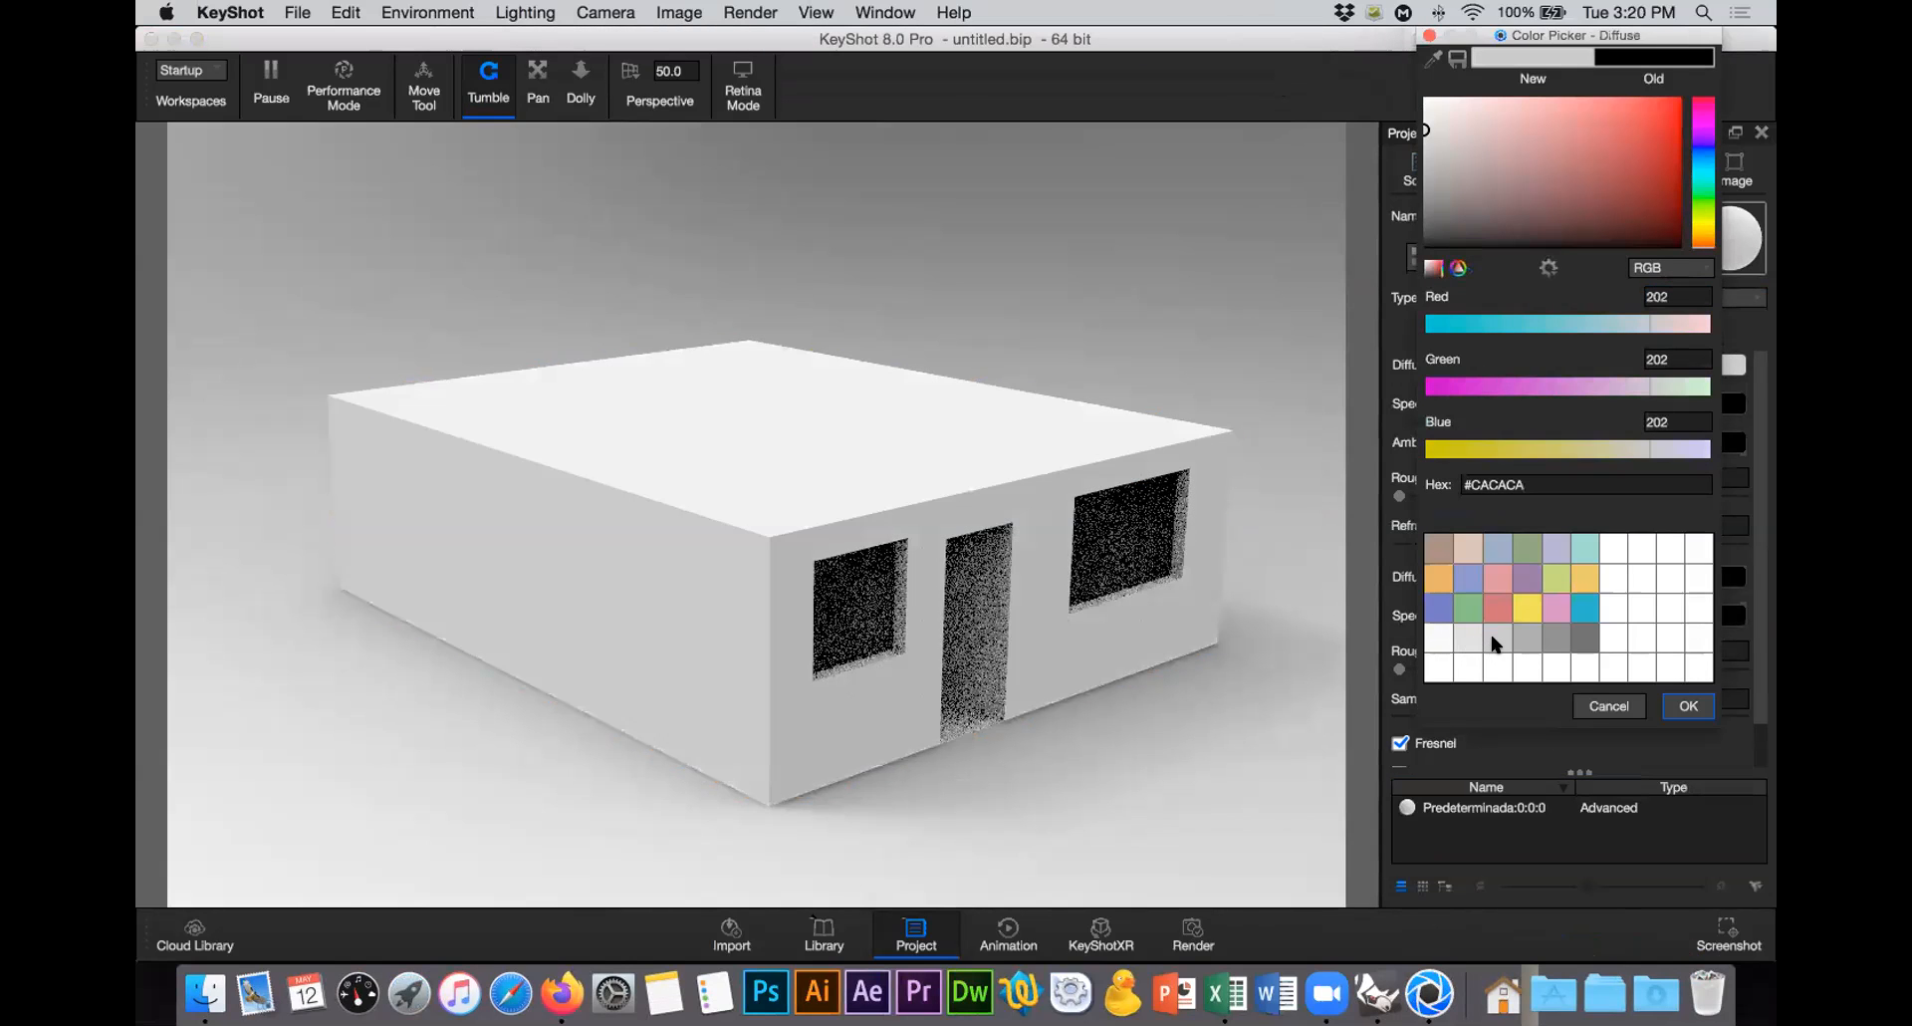
click(1519, 641)
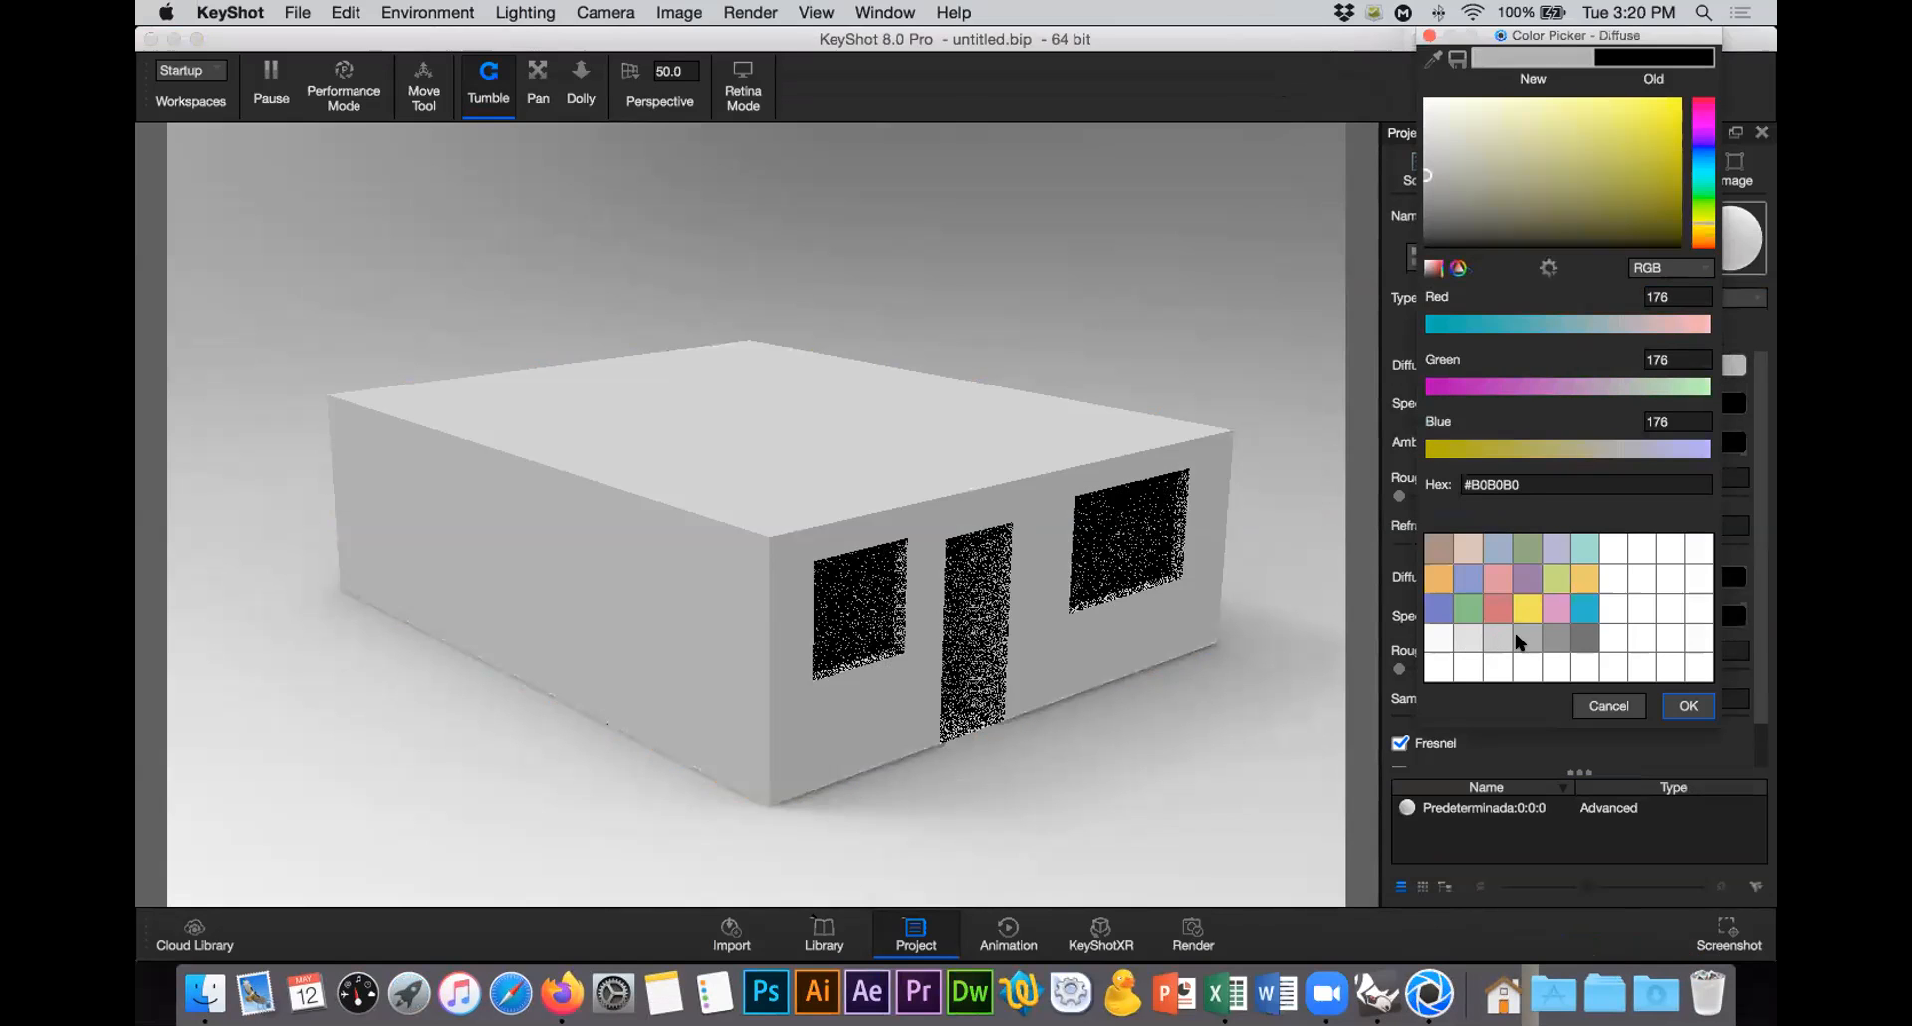
click(1678, 703)
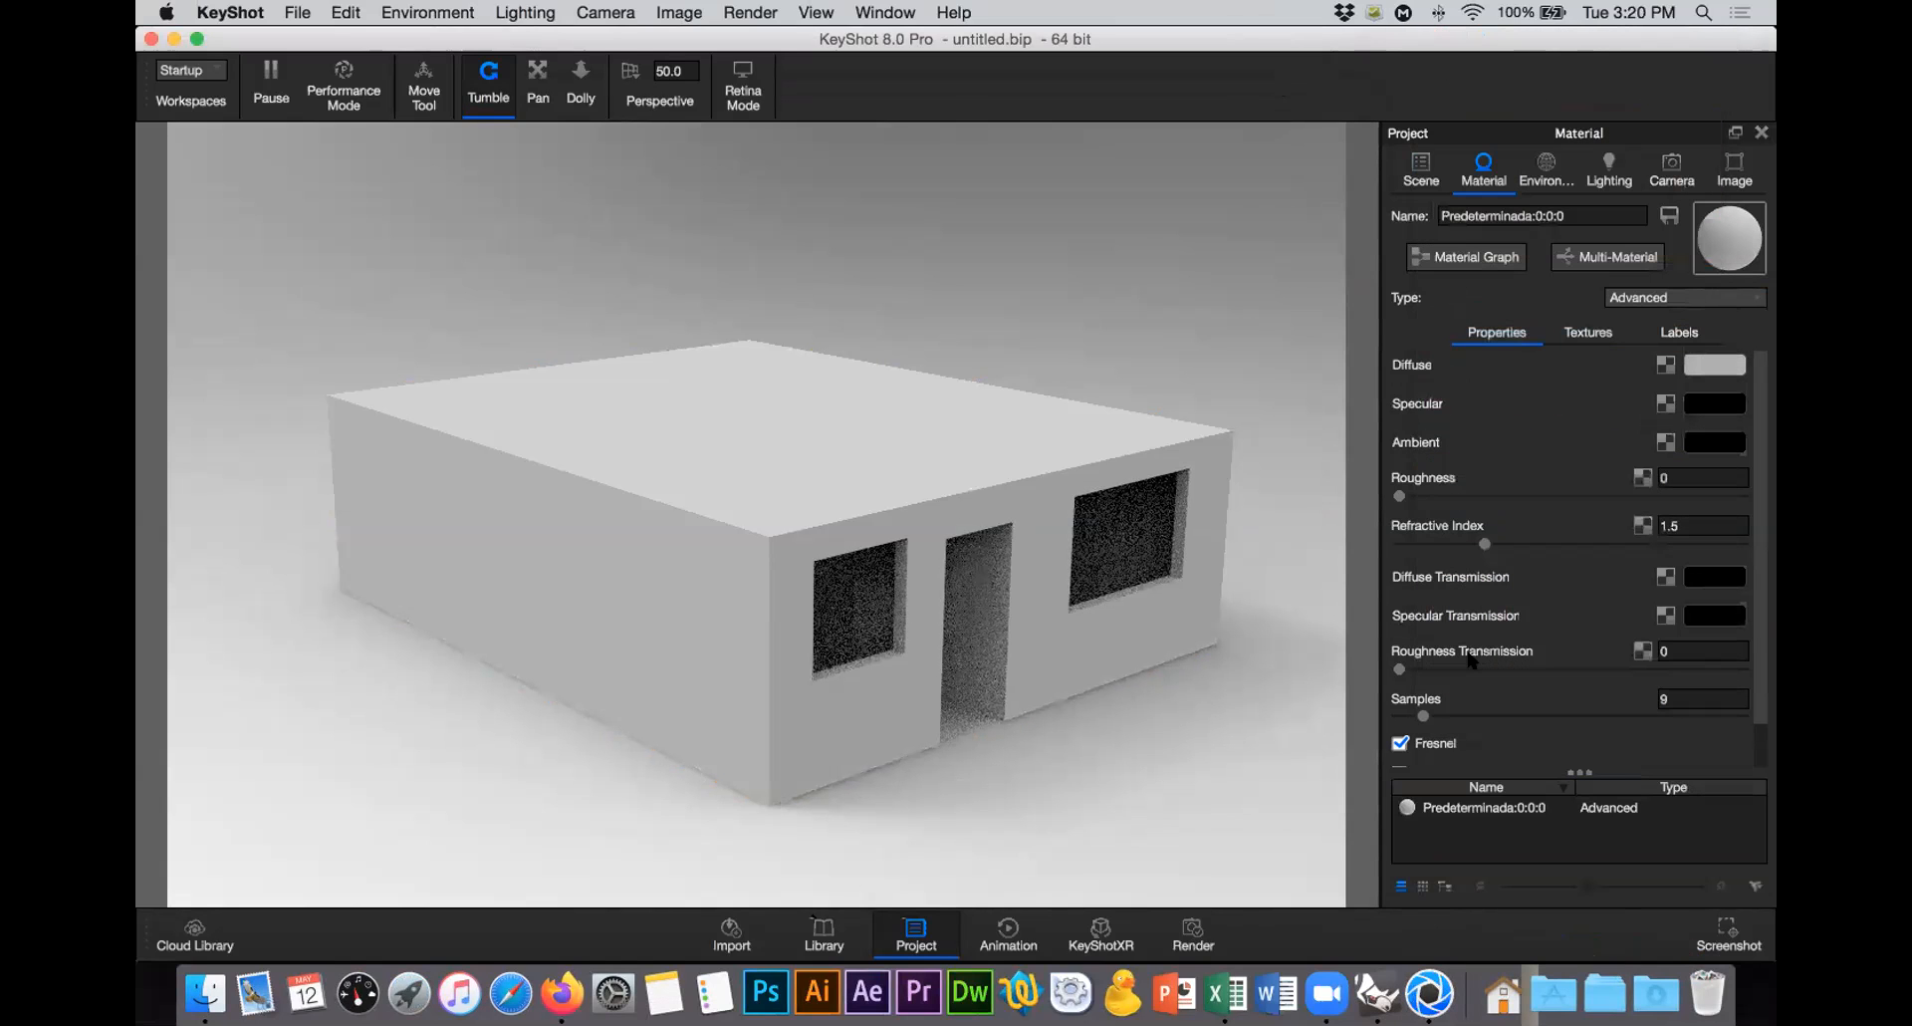
Step: Move the camera inside the house to frame the room's window wall, and set the perspective value to 25
click(1422, 165)
drag(923, 356, 748, 291)
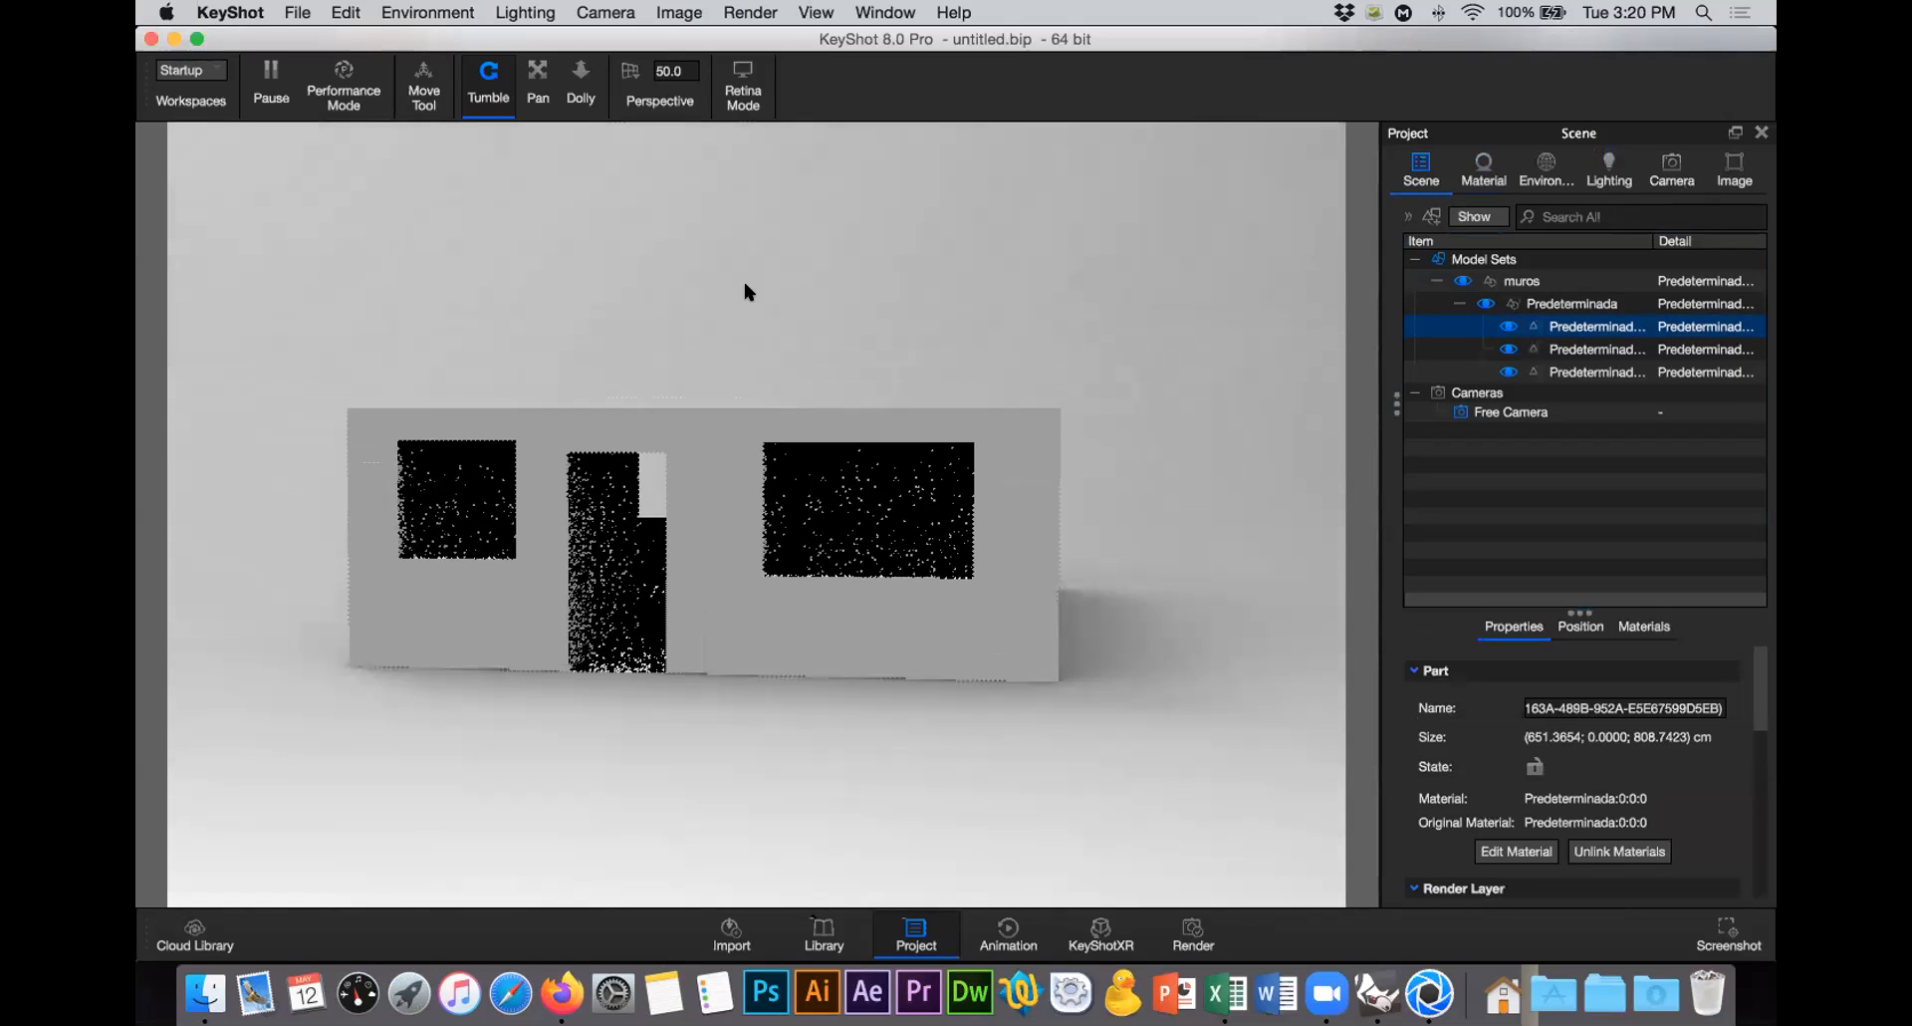
scroll(631, 478, up, 10)
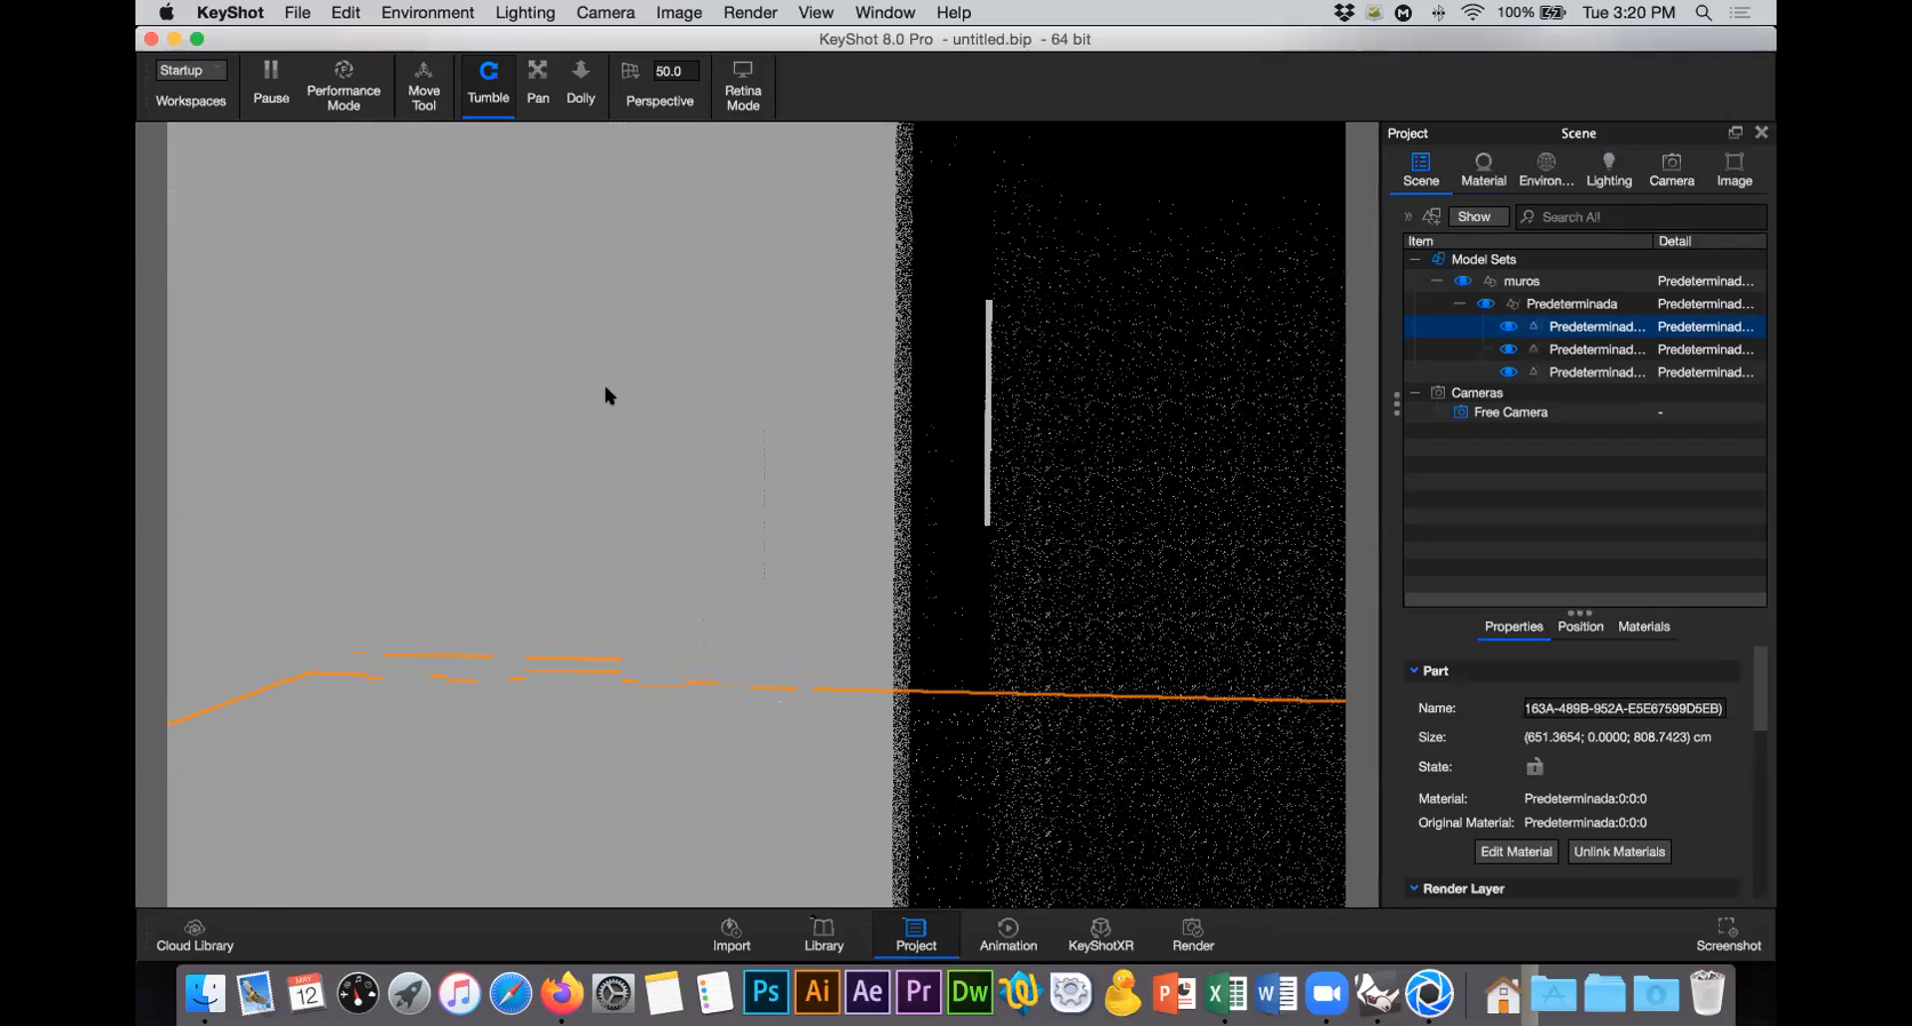
click(538, 84)
drag(737, 381, 1128, 419)
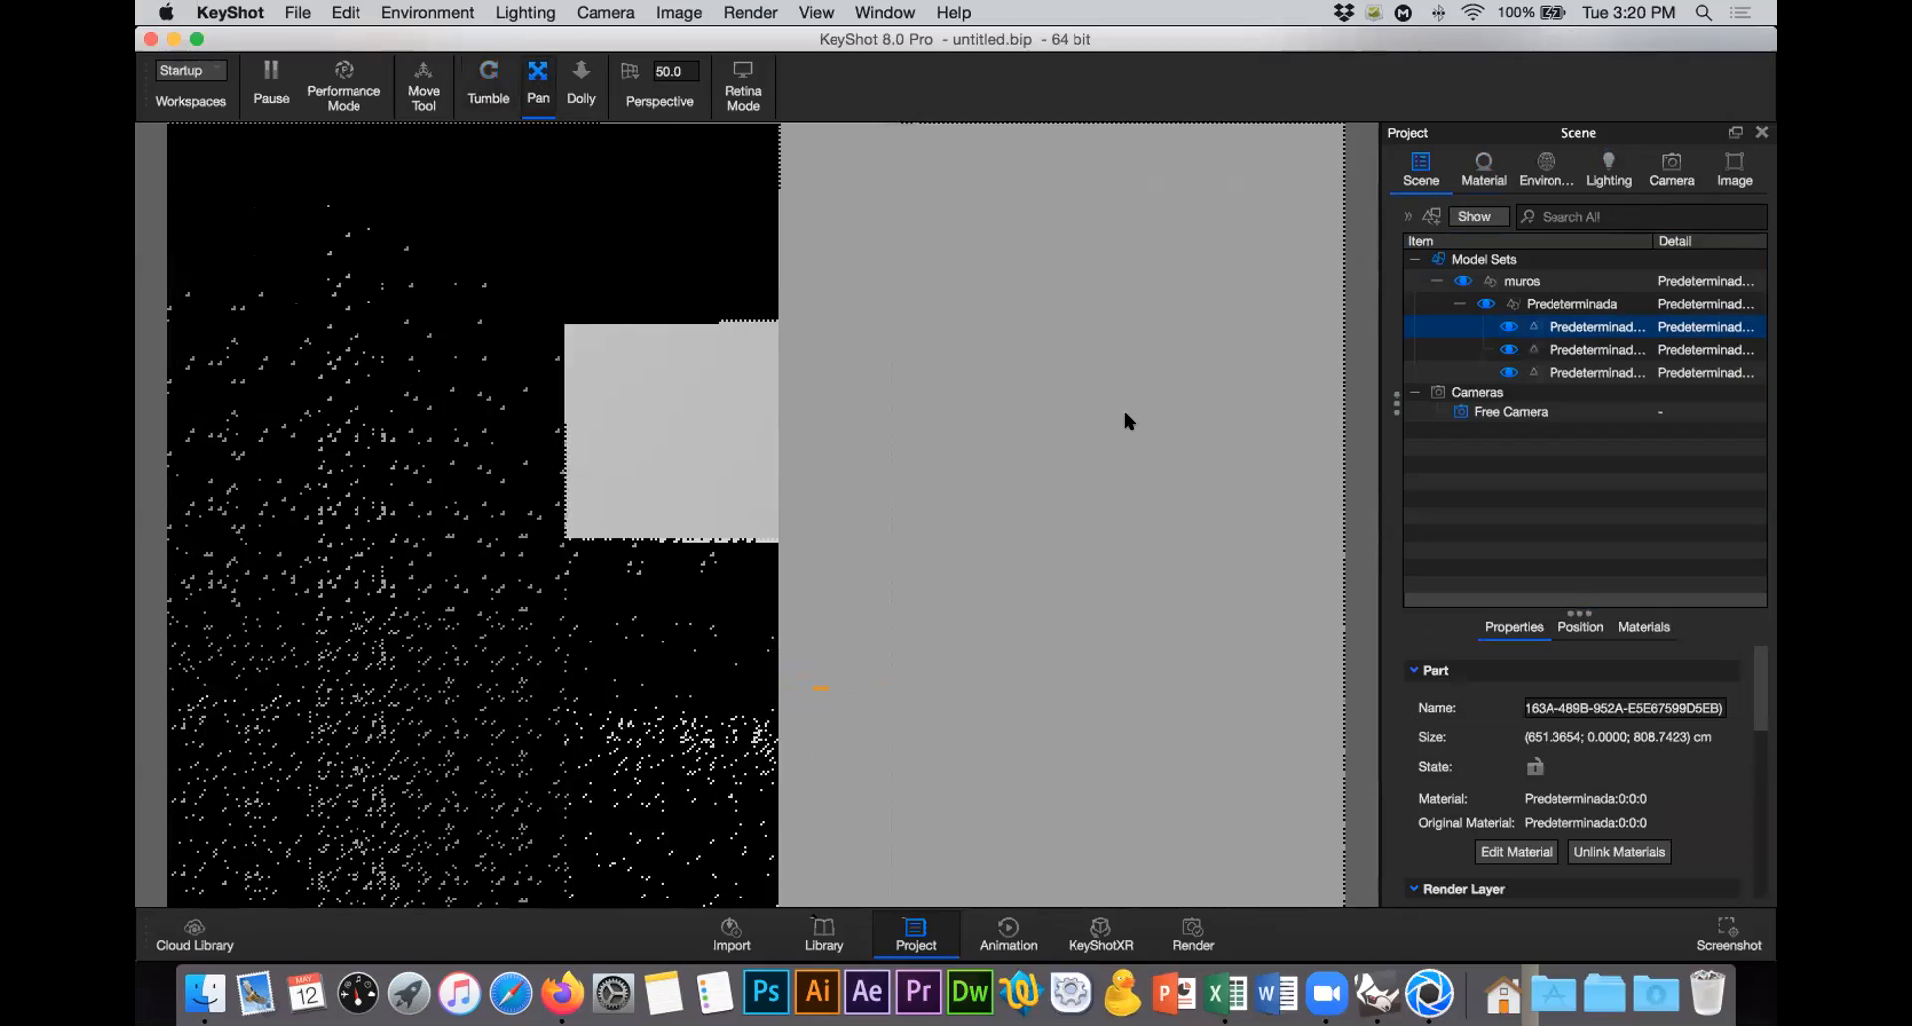
scroll(734, 504, up, 5)
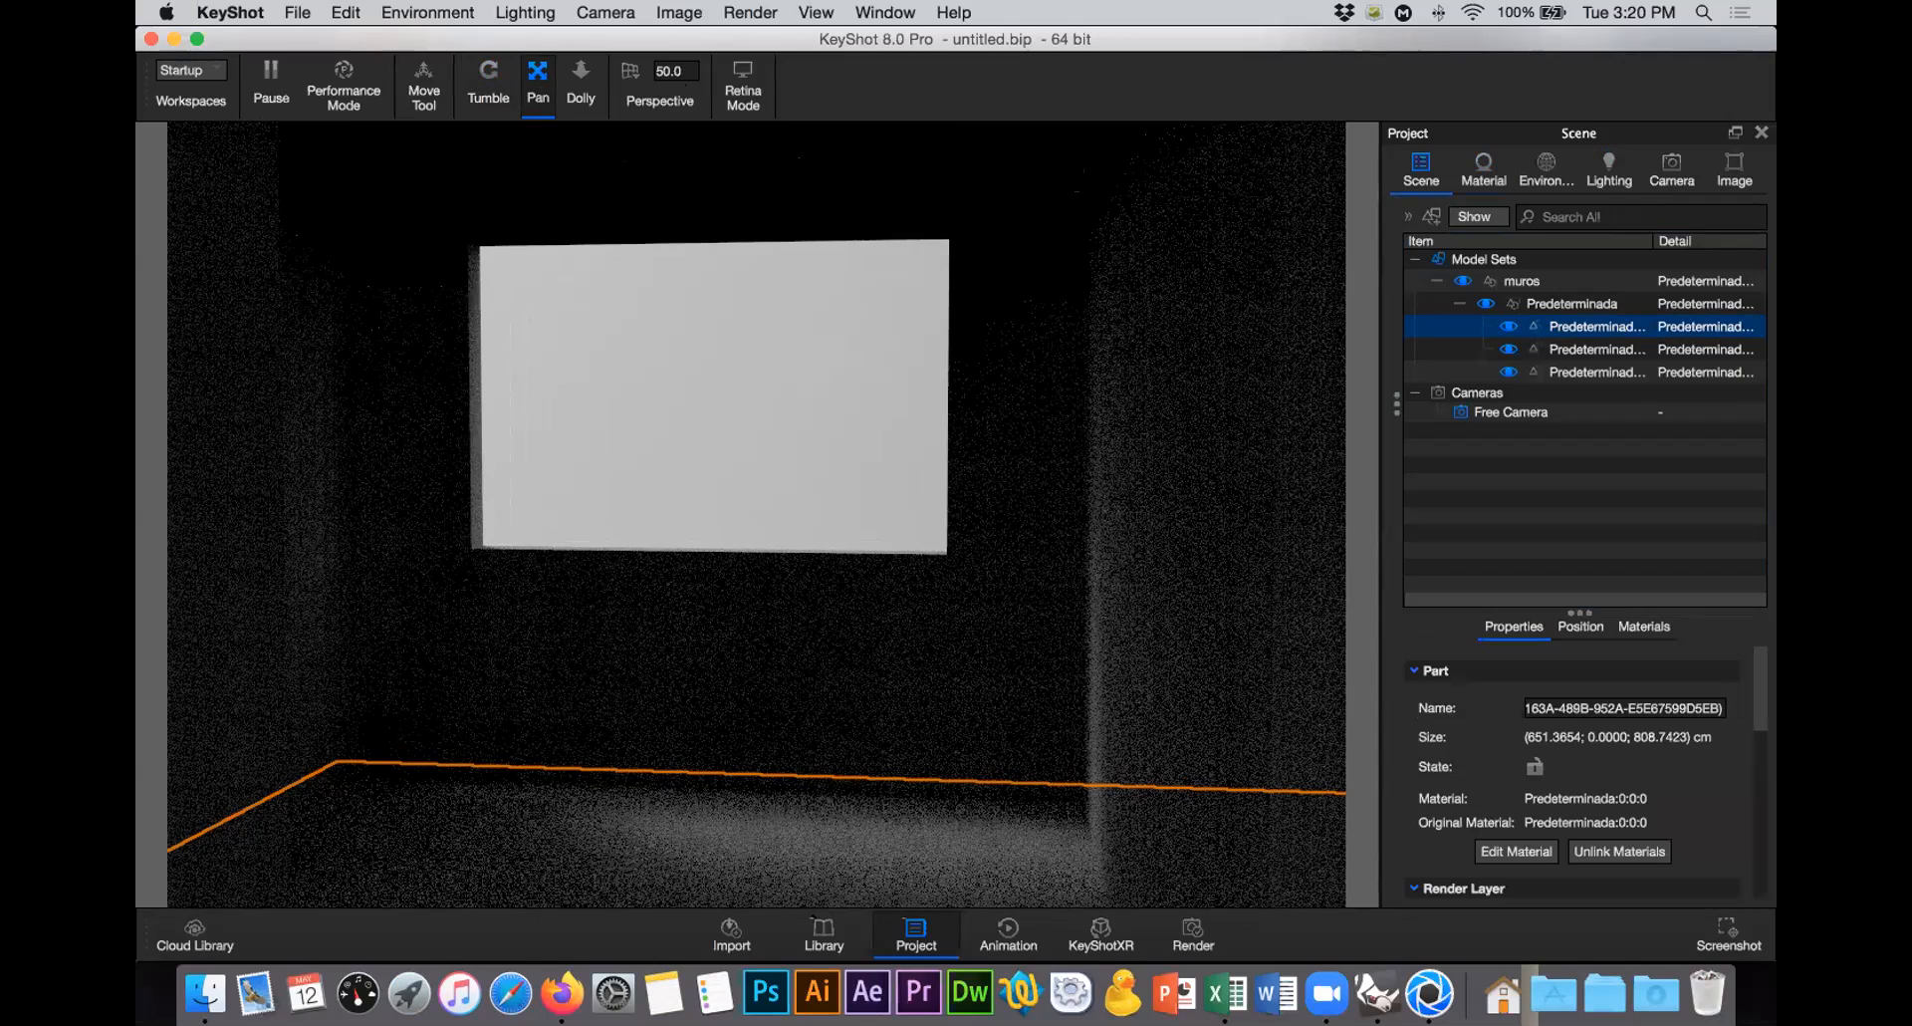
drag(689, 71, 572, 63)
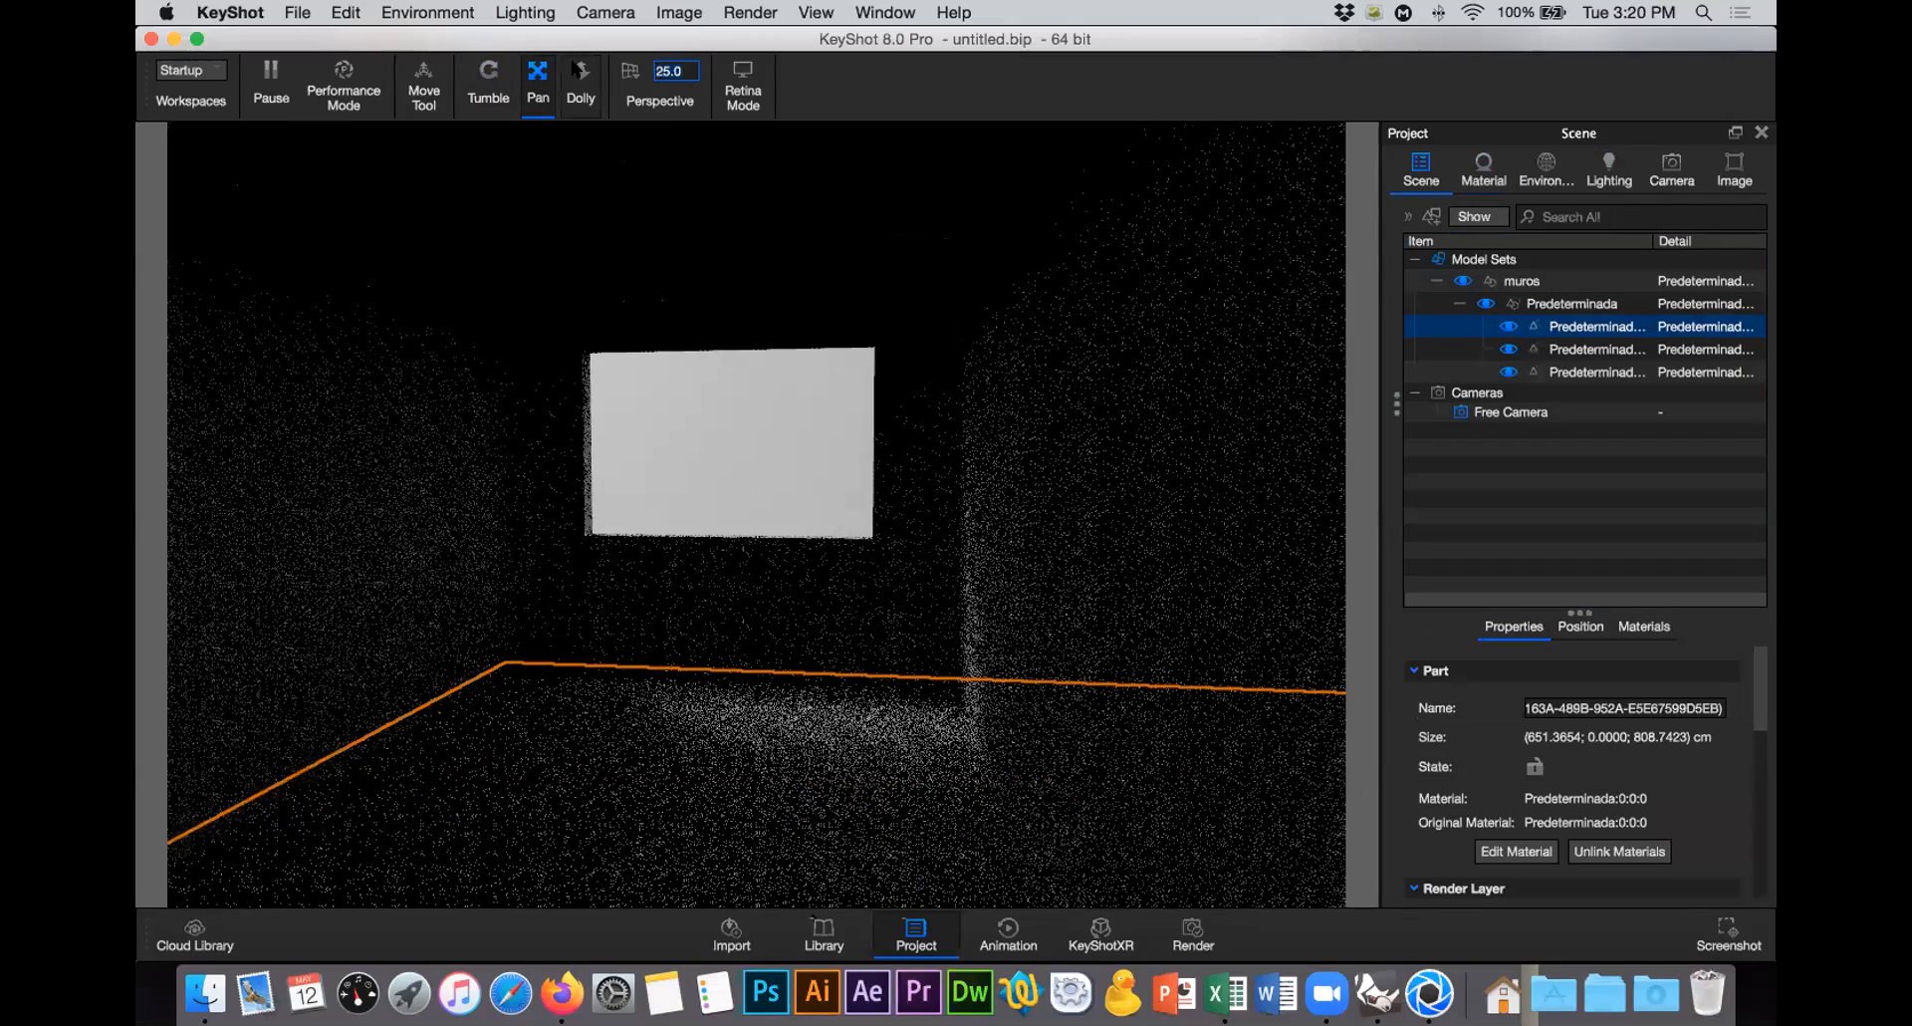
scroll(715, 498, down, 3)
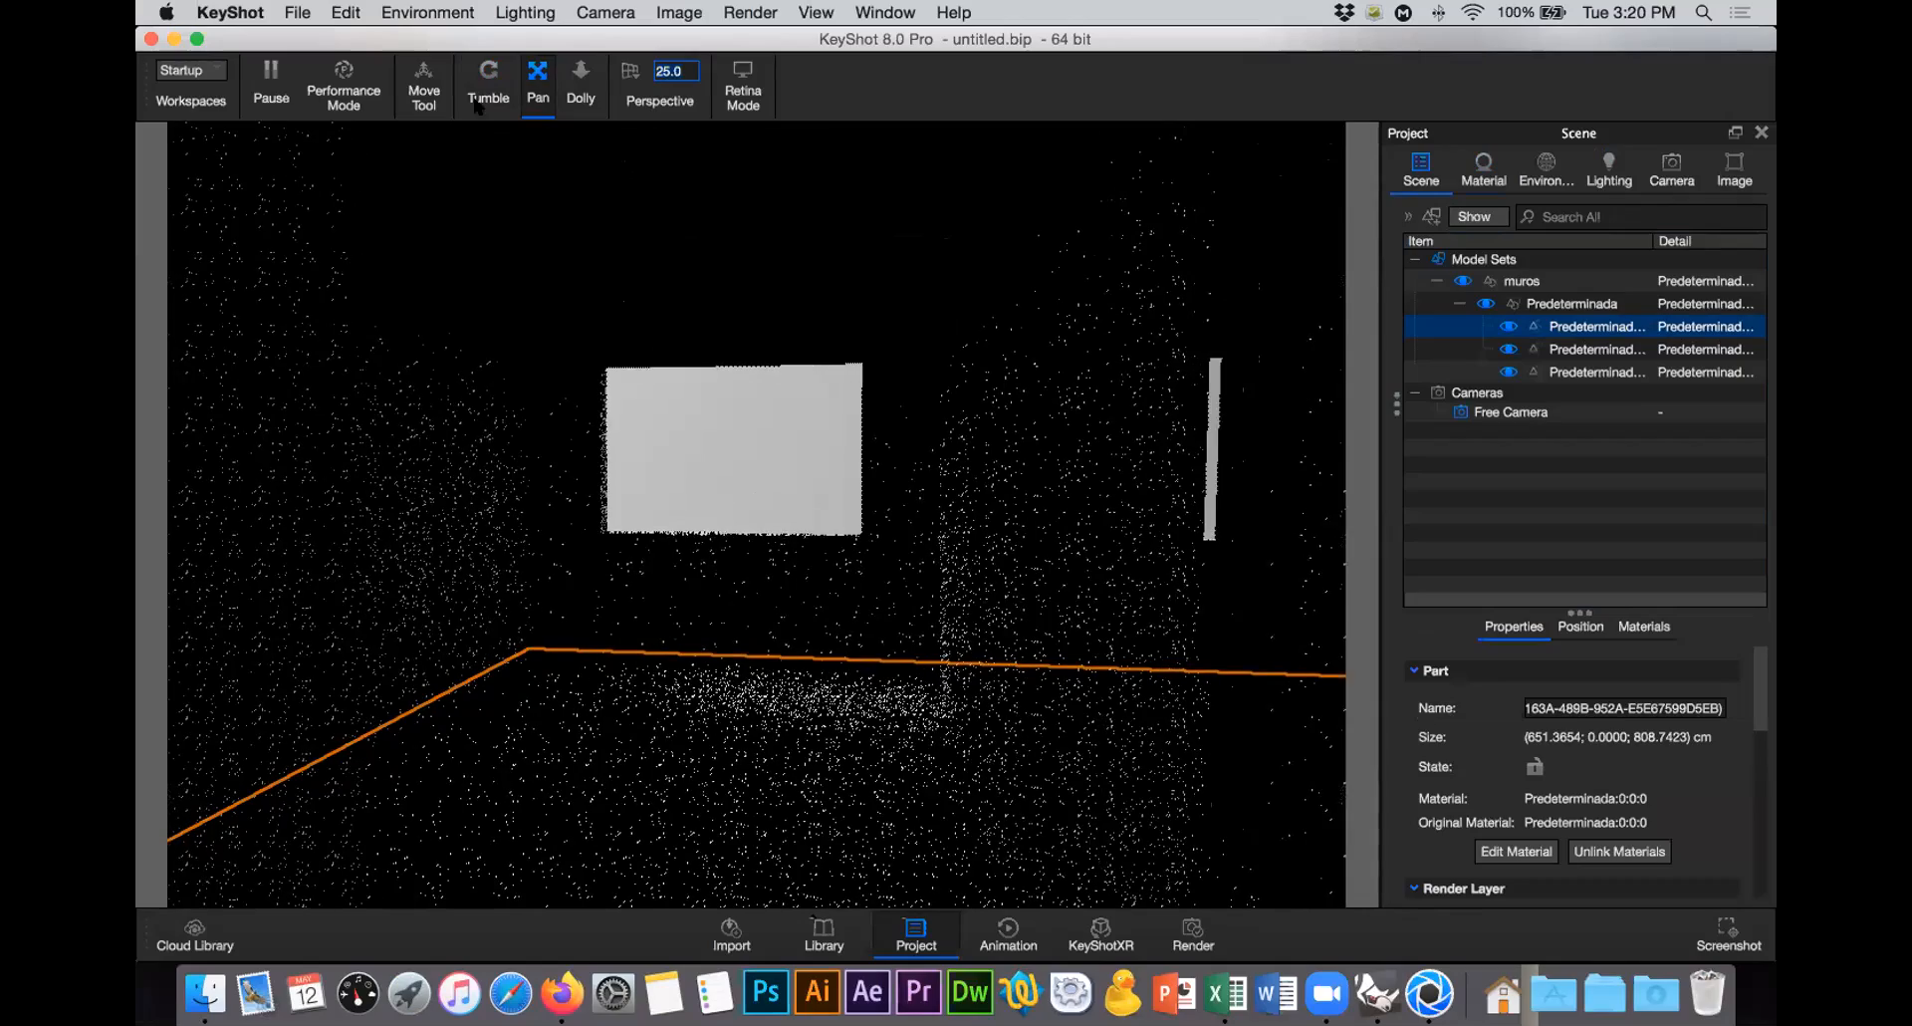
drag(747, 399, 817, 399)
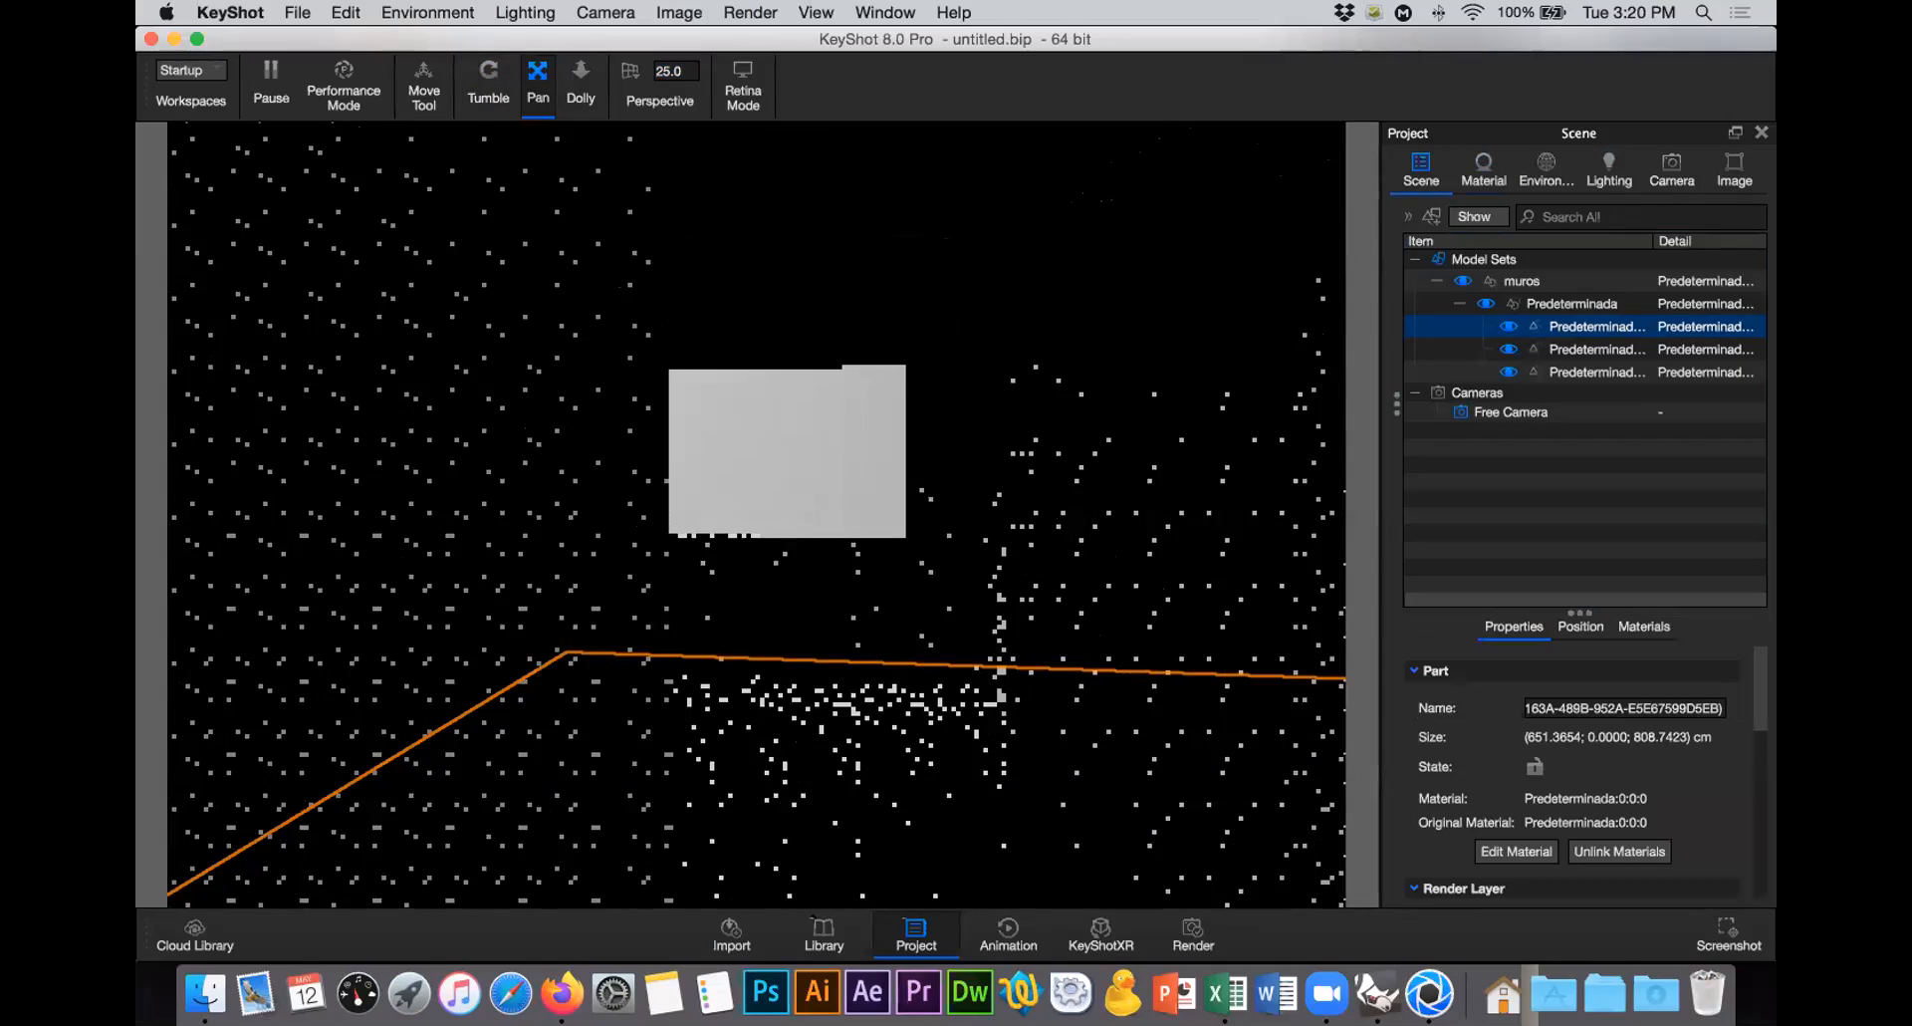
middle_drag(874, 404, 863, 412)
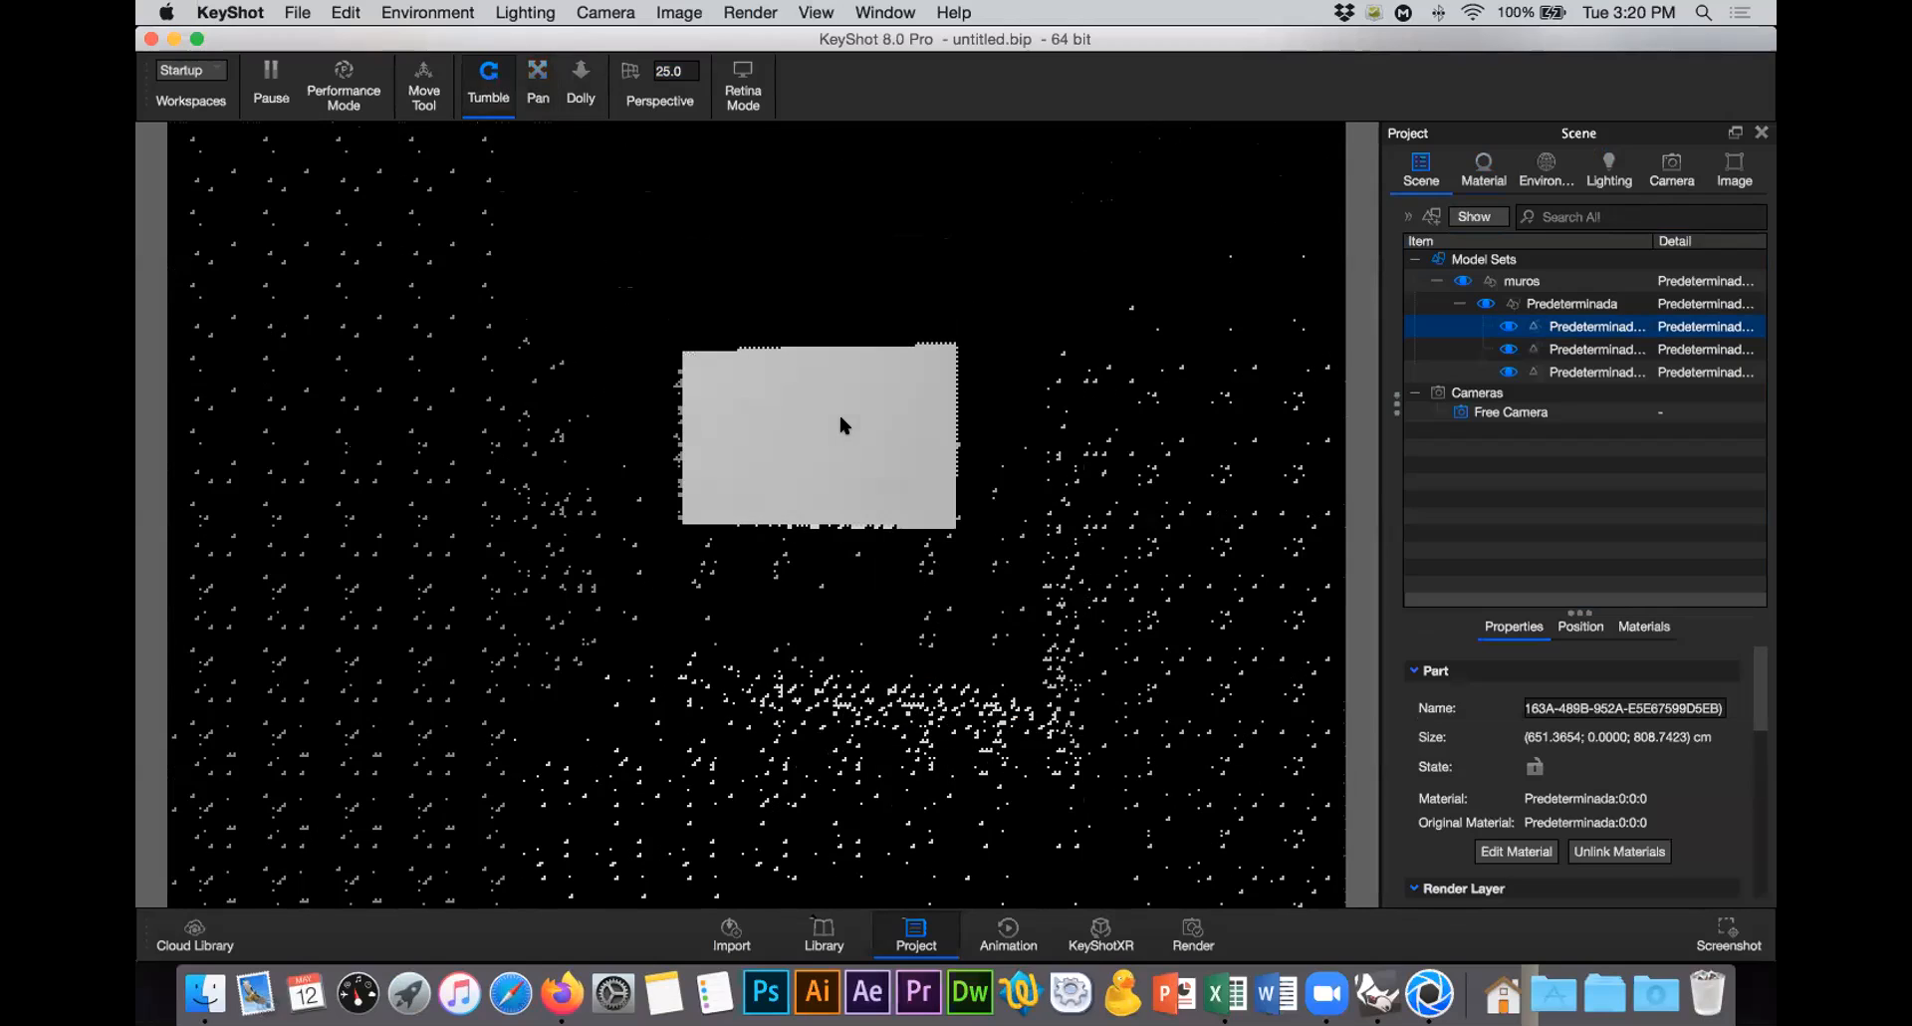
Step: Switch the lighting preset to Performance Mode and tilt the interior view to include more of the floor
click(1608, 169)
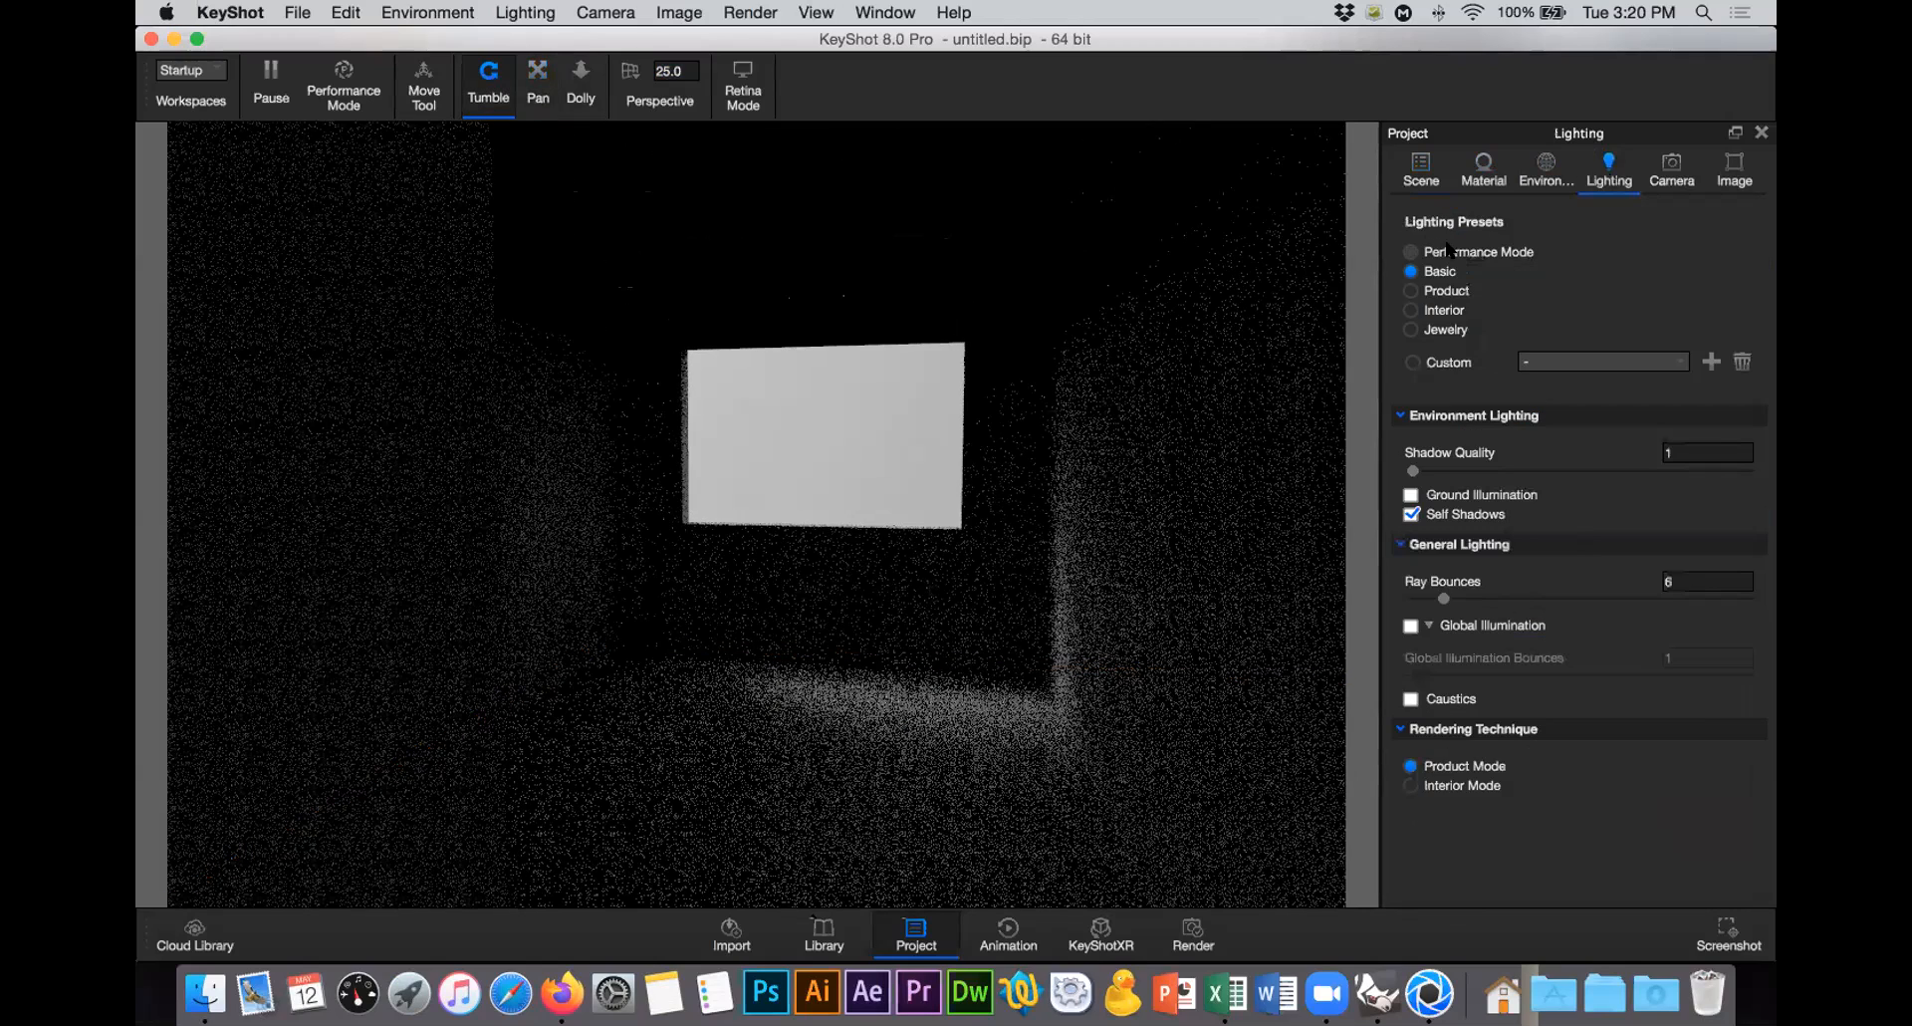
click(1453, 255)
mouse_move(815, 474)
mouse_down()
mouse_move(810, 504)
mouse_move(833, 495)
mouse_move(806, 492)
mouse_up()
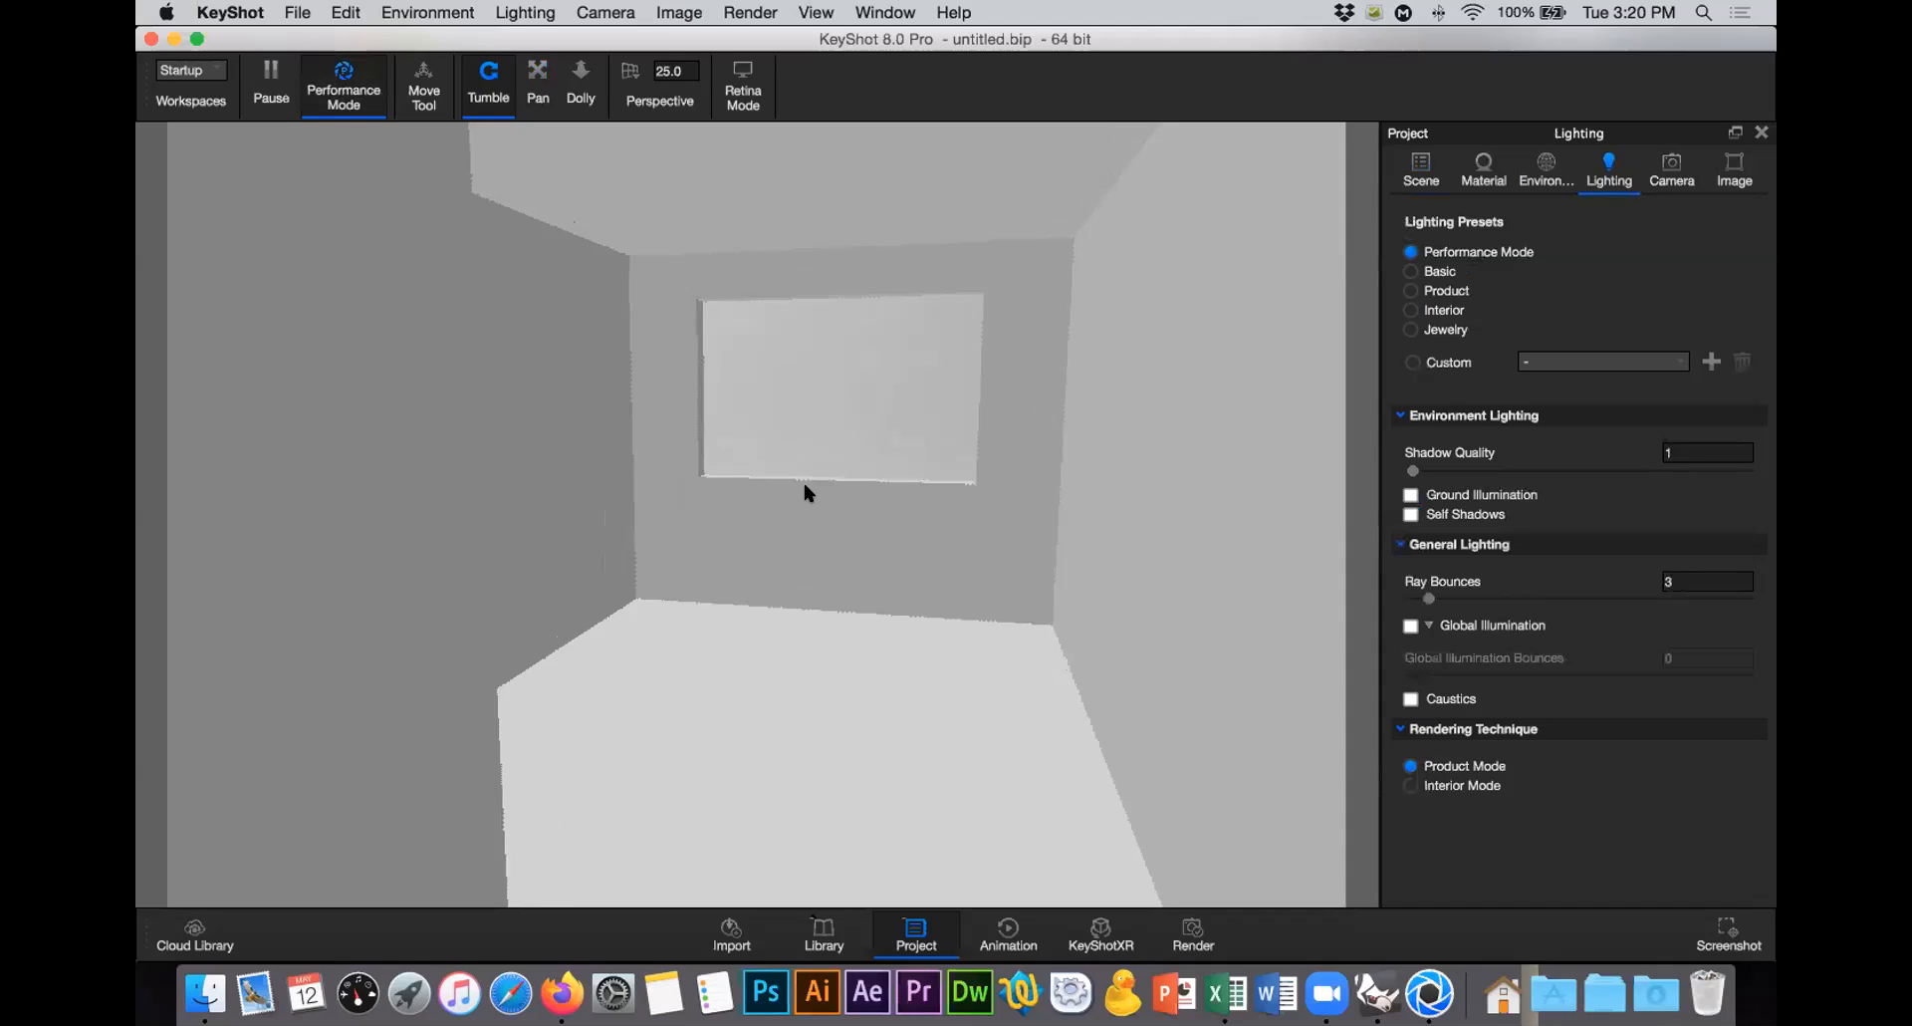
Step: Adjust the framing of the room and save the view as a new camera named Render
drag(729, 410, 642, 435)
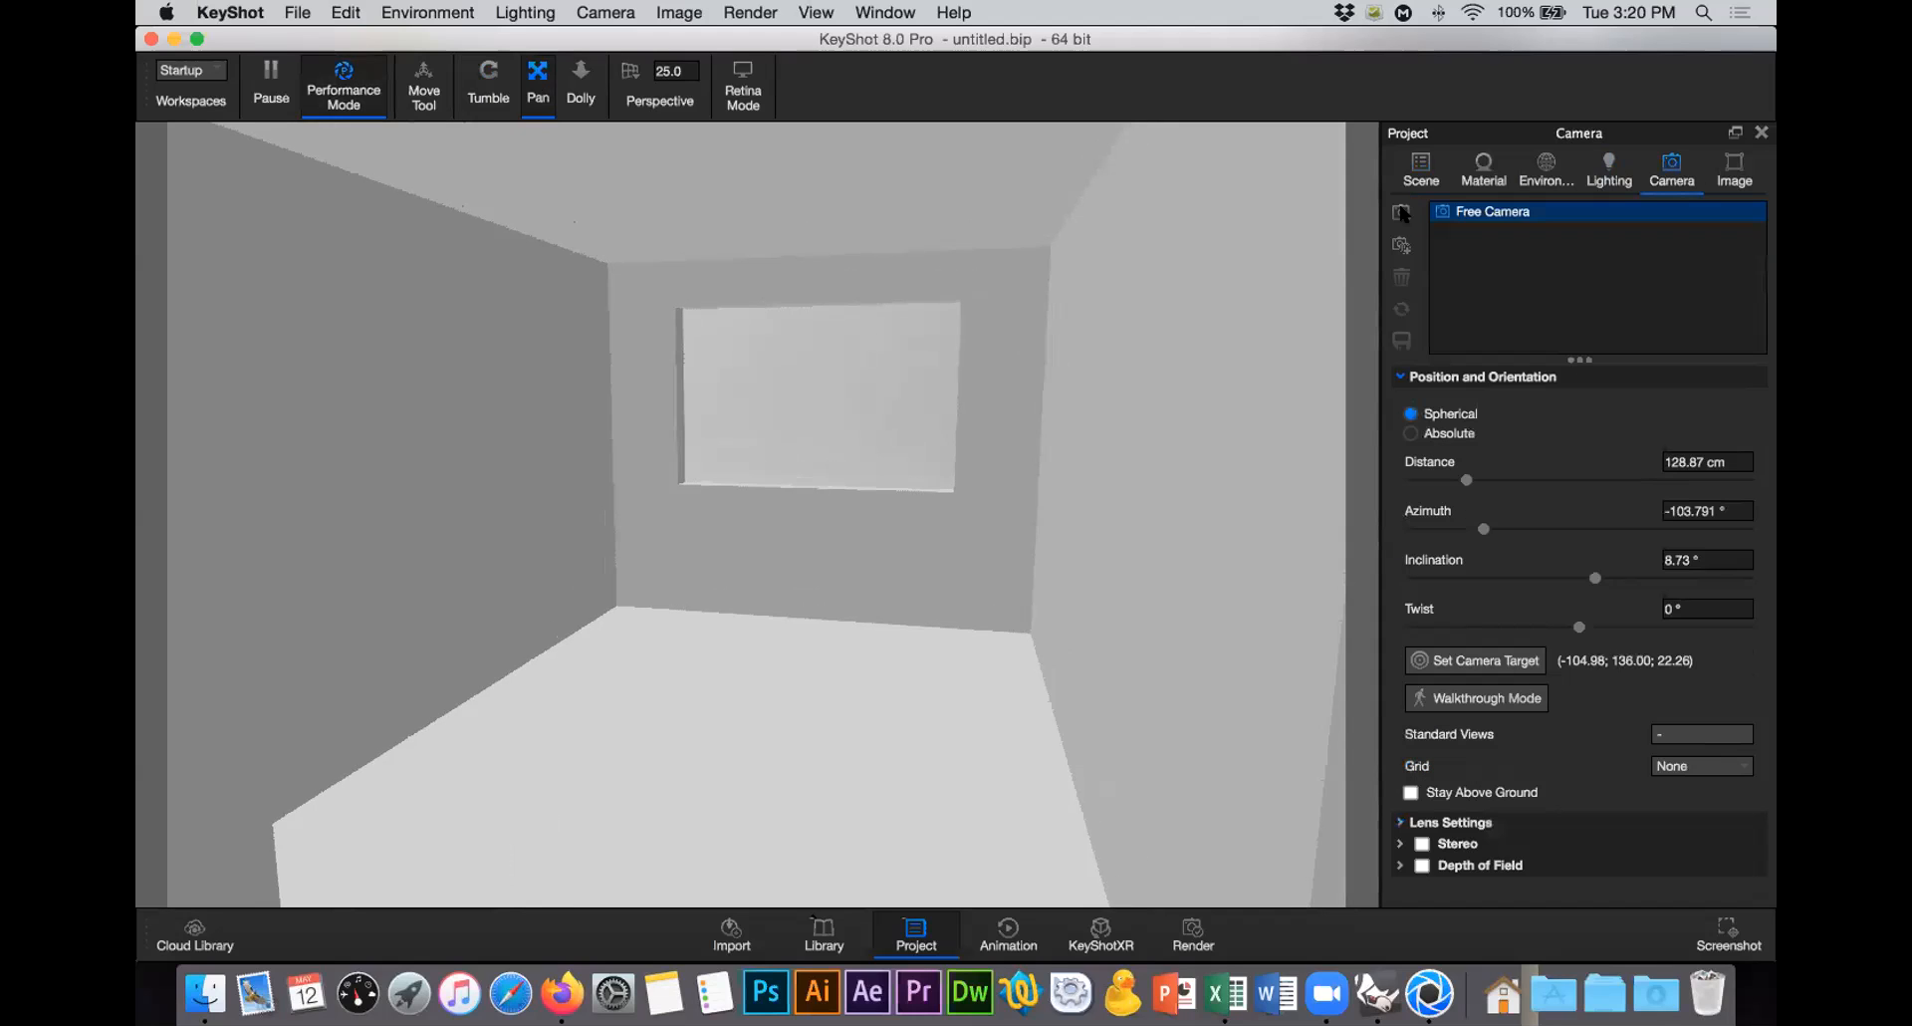
click(1401, 213)
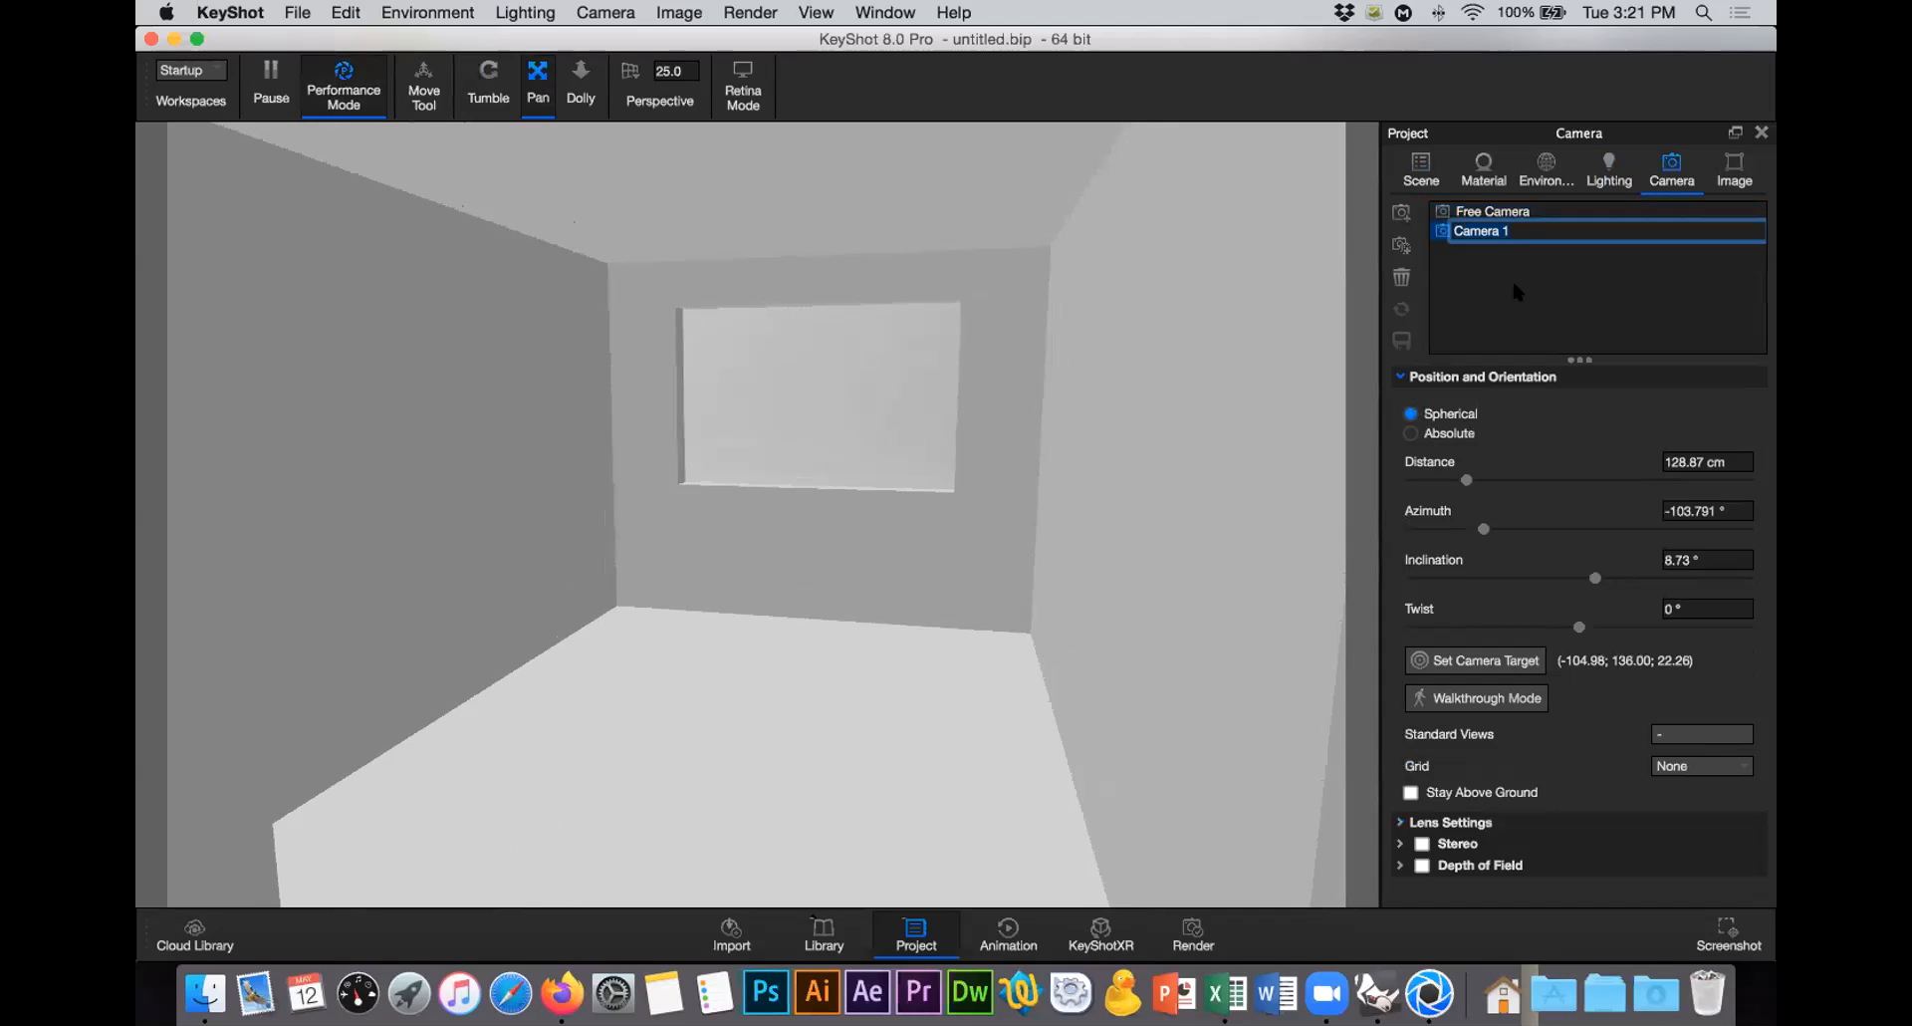
text(Render)
key(Return)
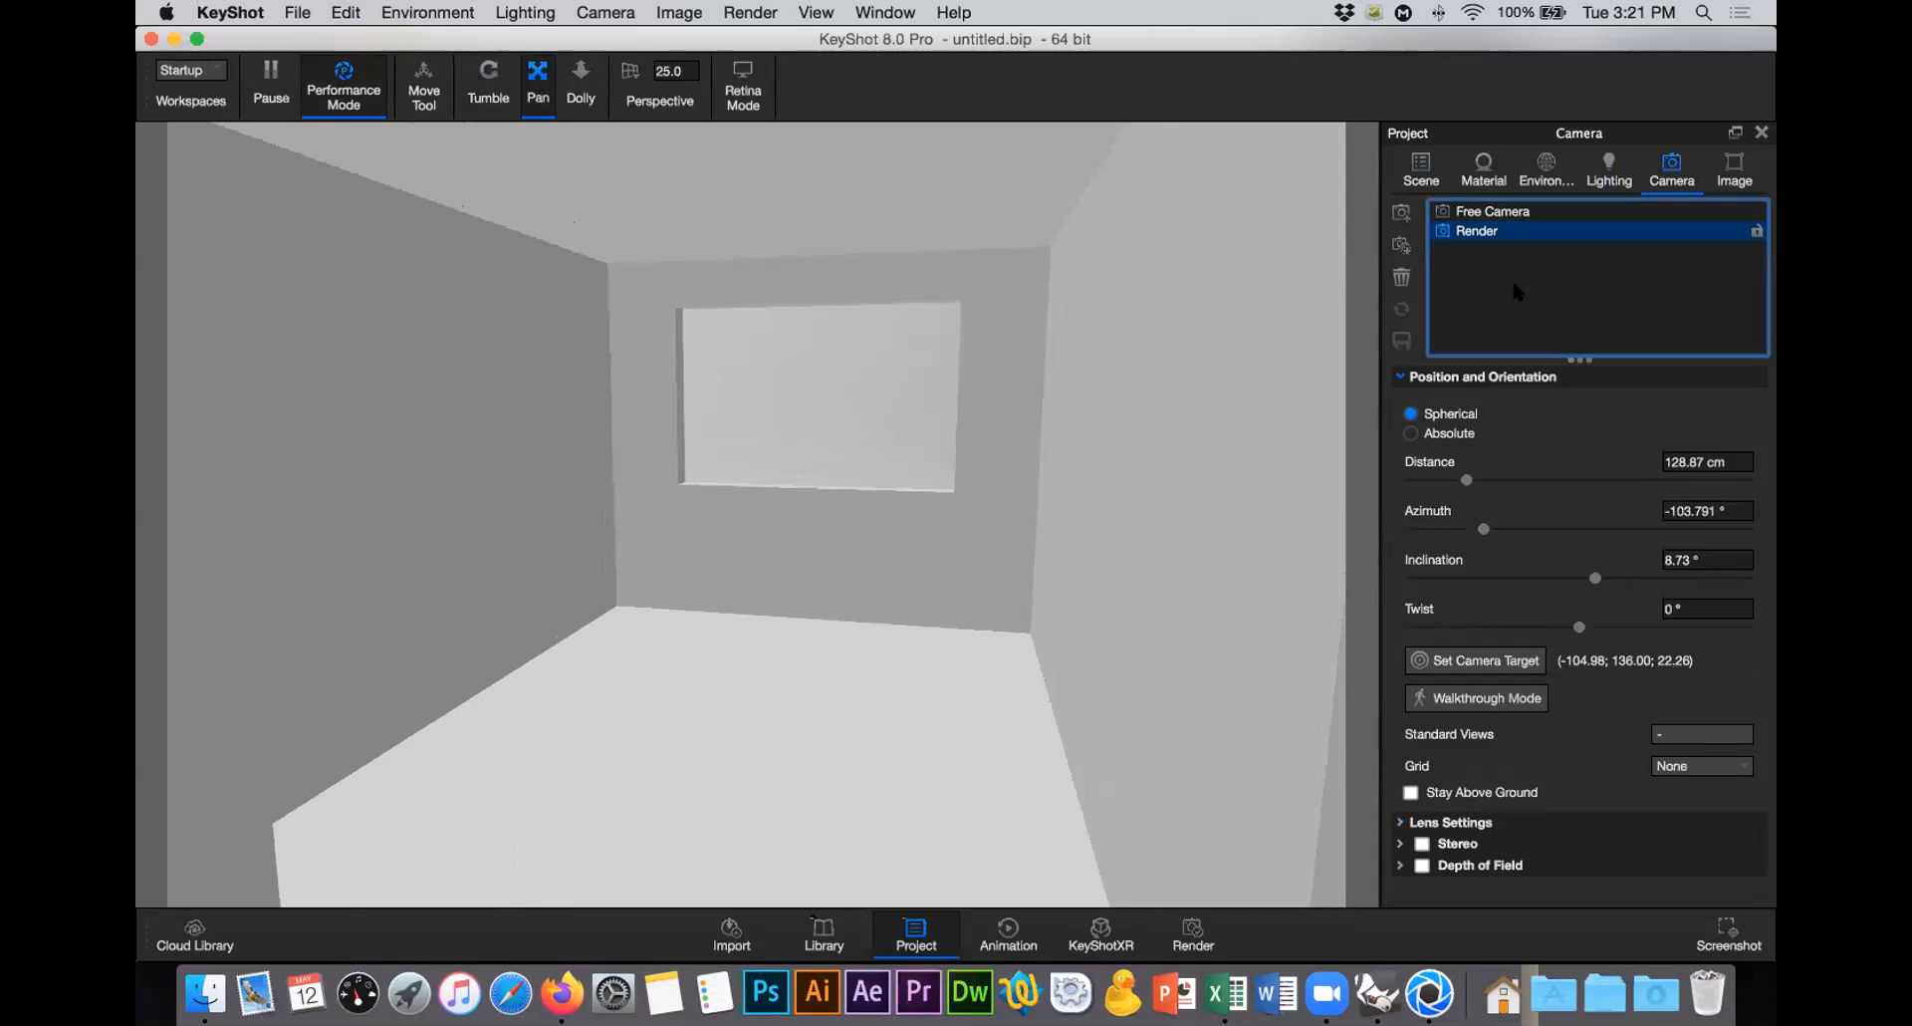
Step: Lock the Render camera and switch the lighting preset to Basic
click(1756, 230)
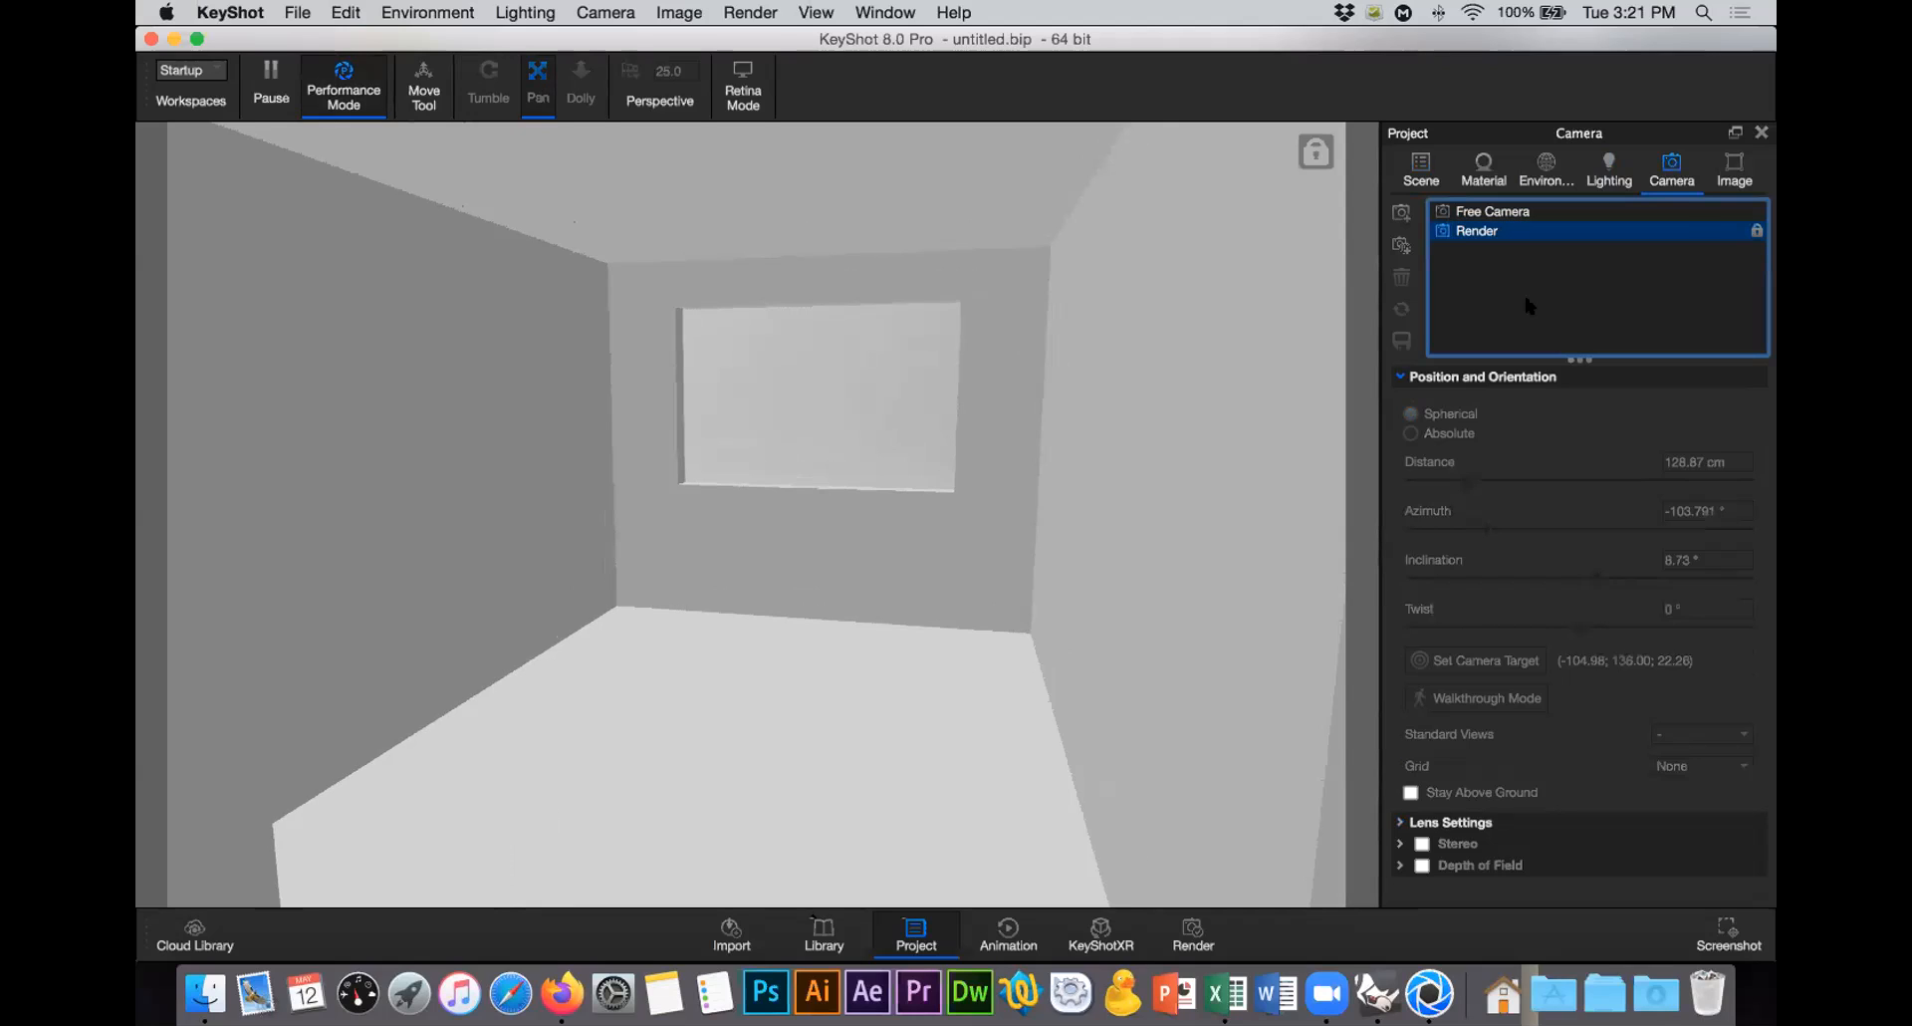
click(1598, 179)
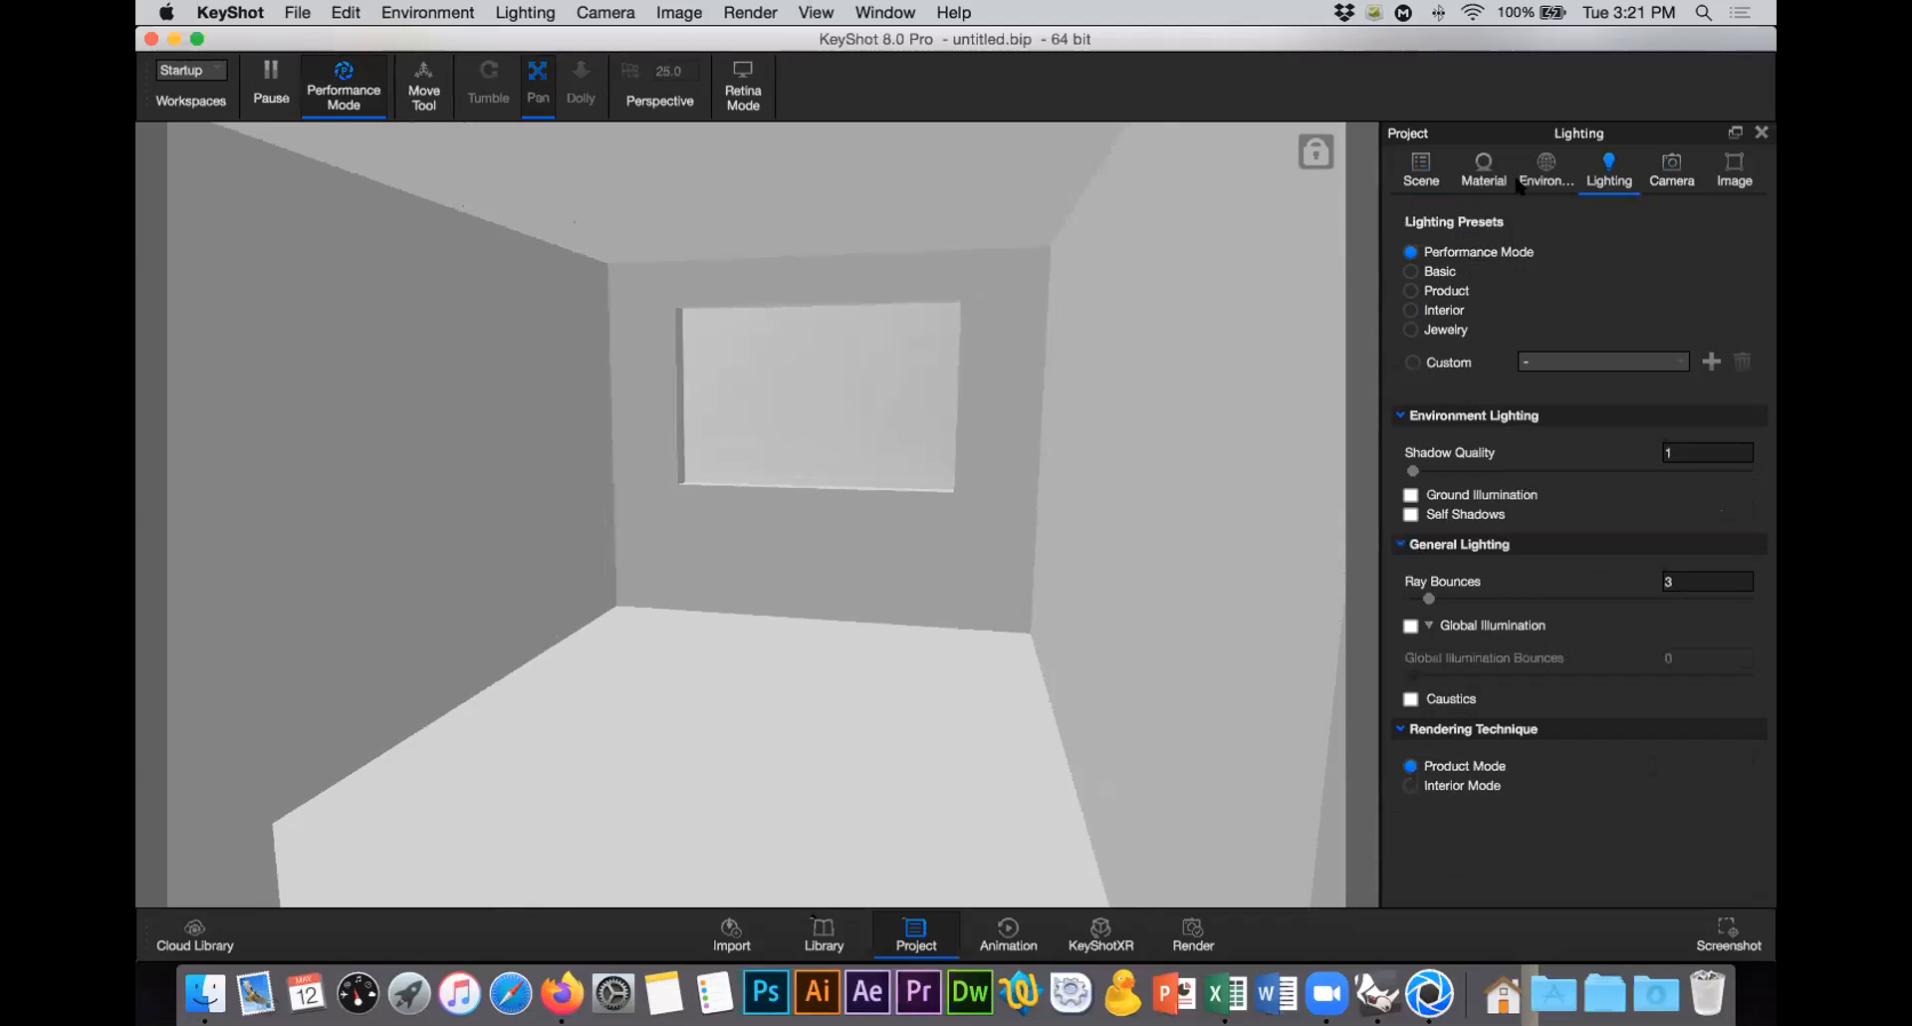
click(1432, 273)
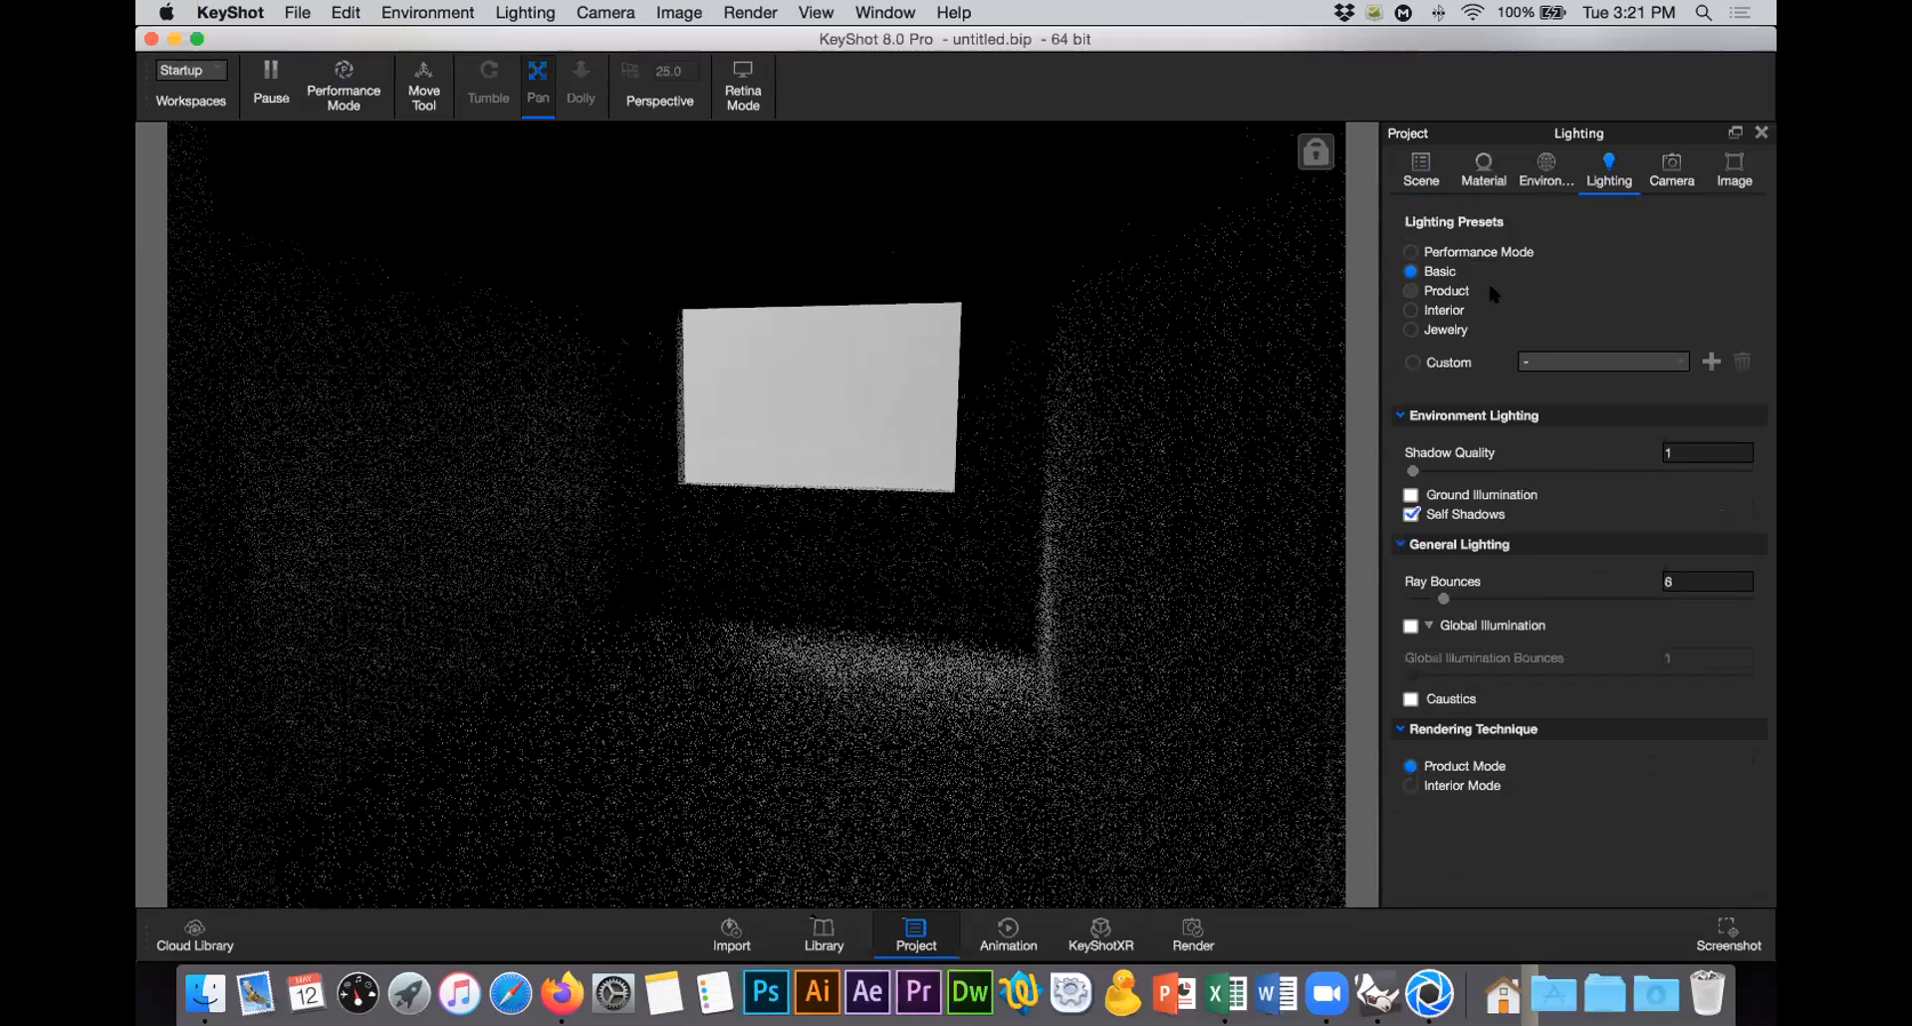
Step: Toggle Performance Mode on and back off, and save a screenshot of the room view
click(343, 75)
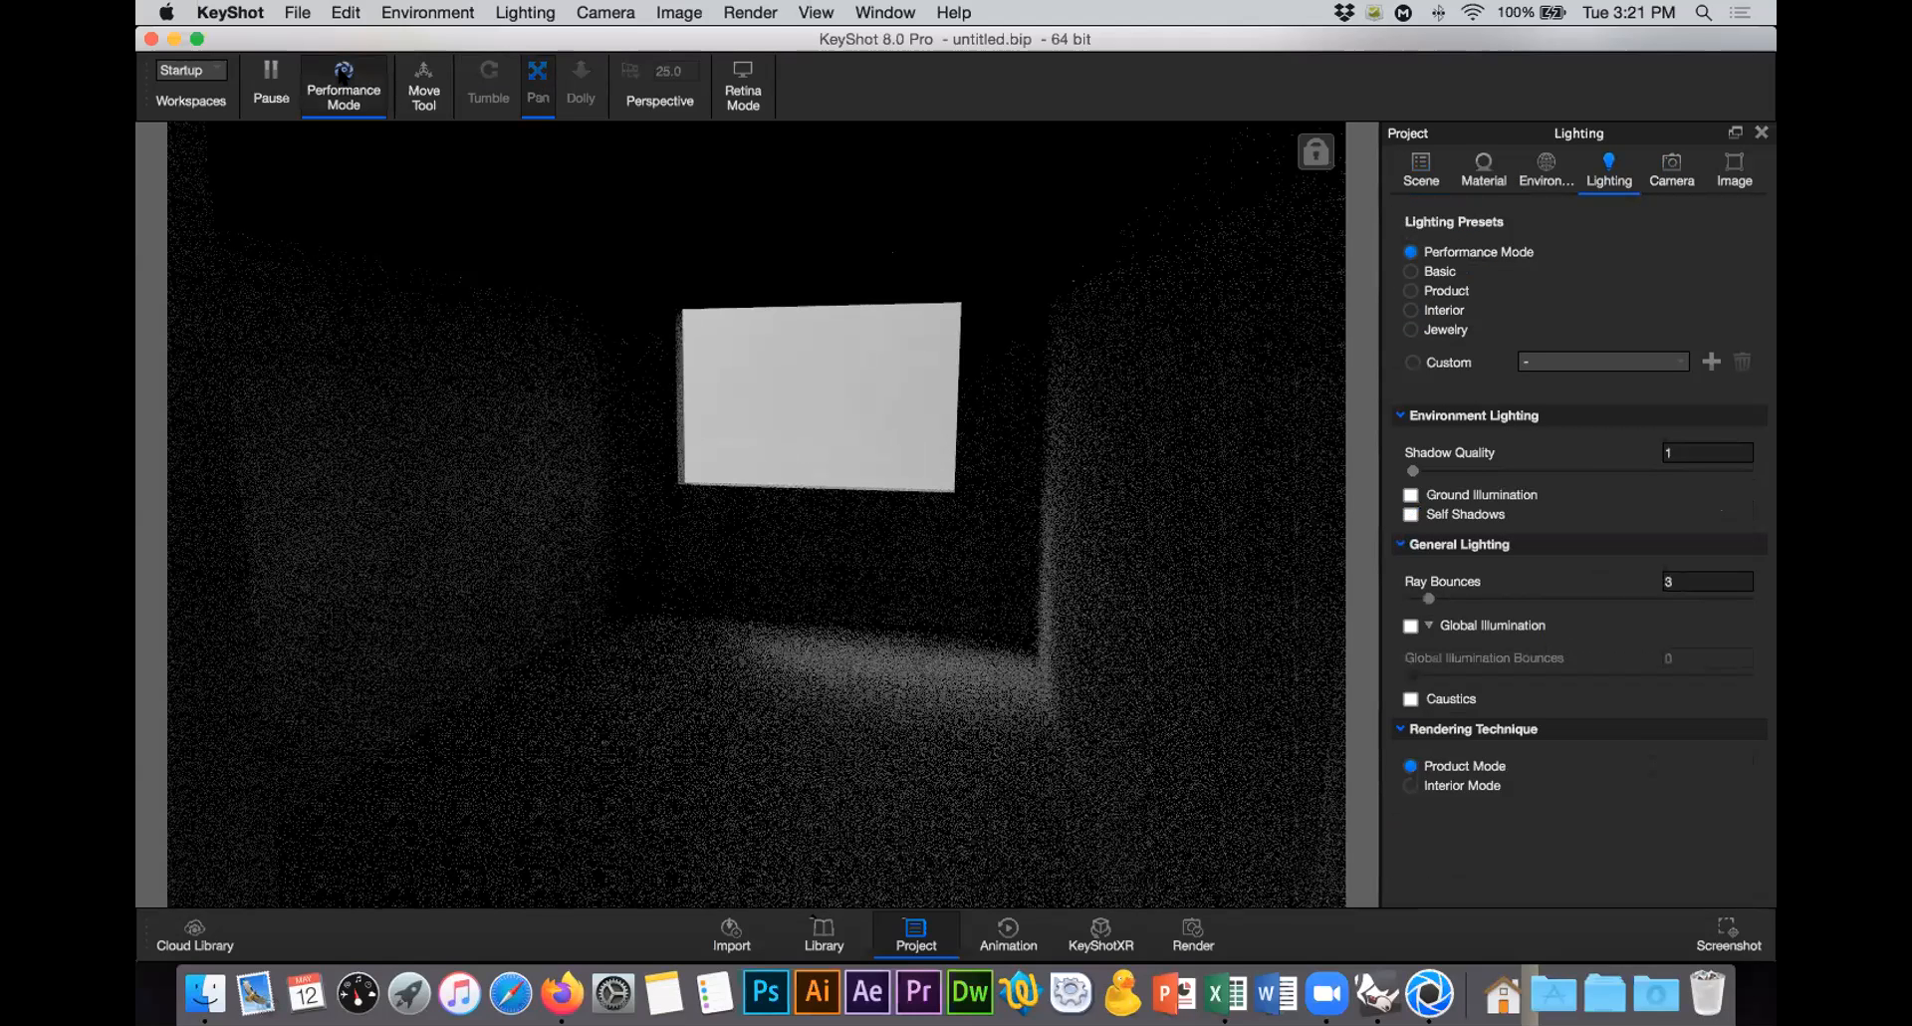
click(342, 75)
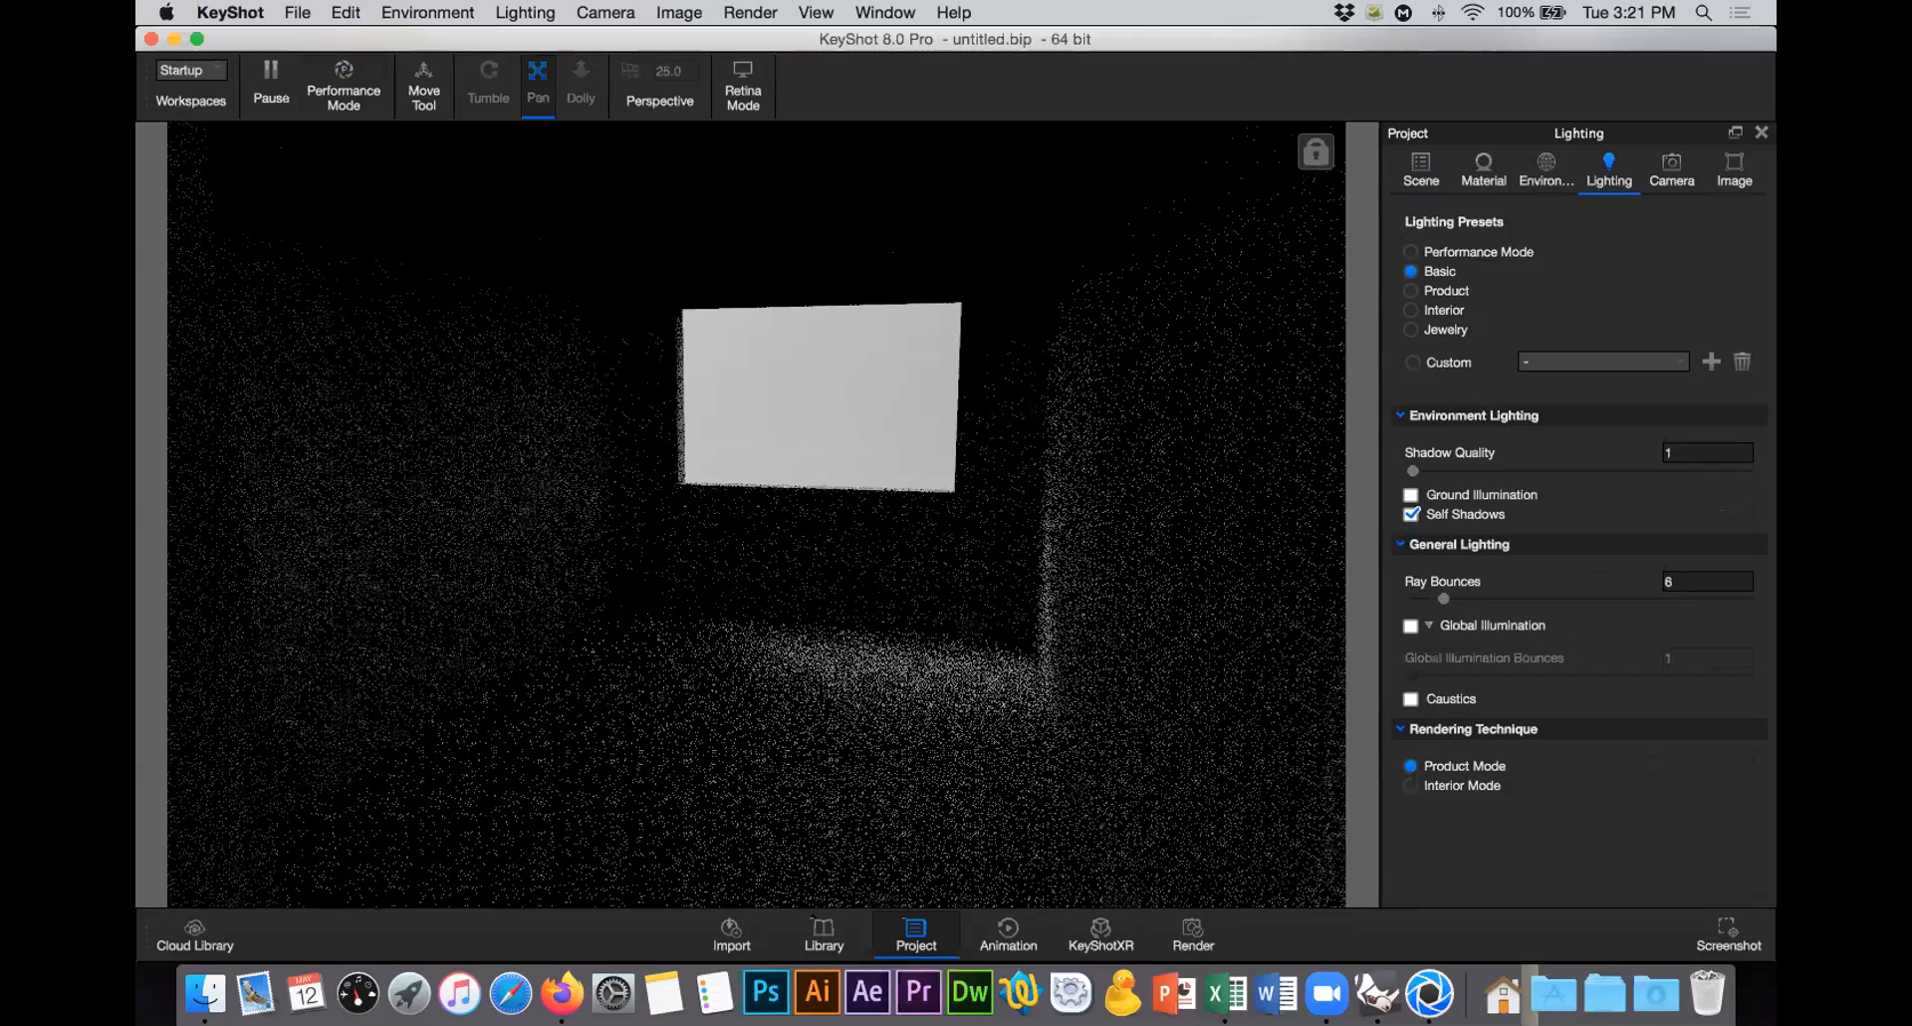
key(p)
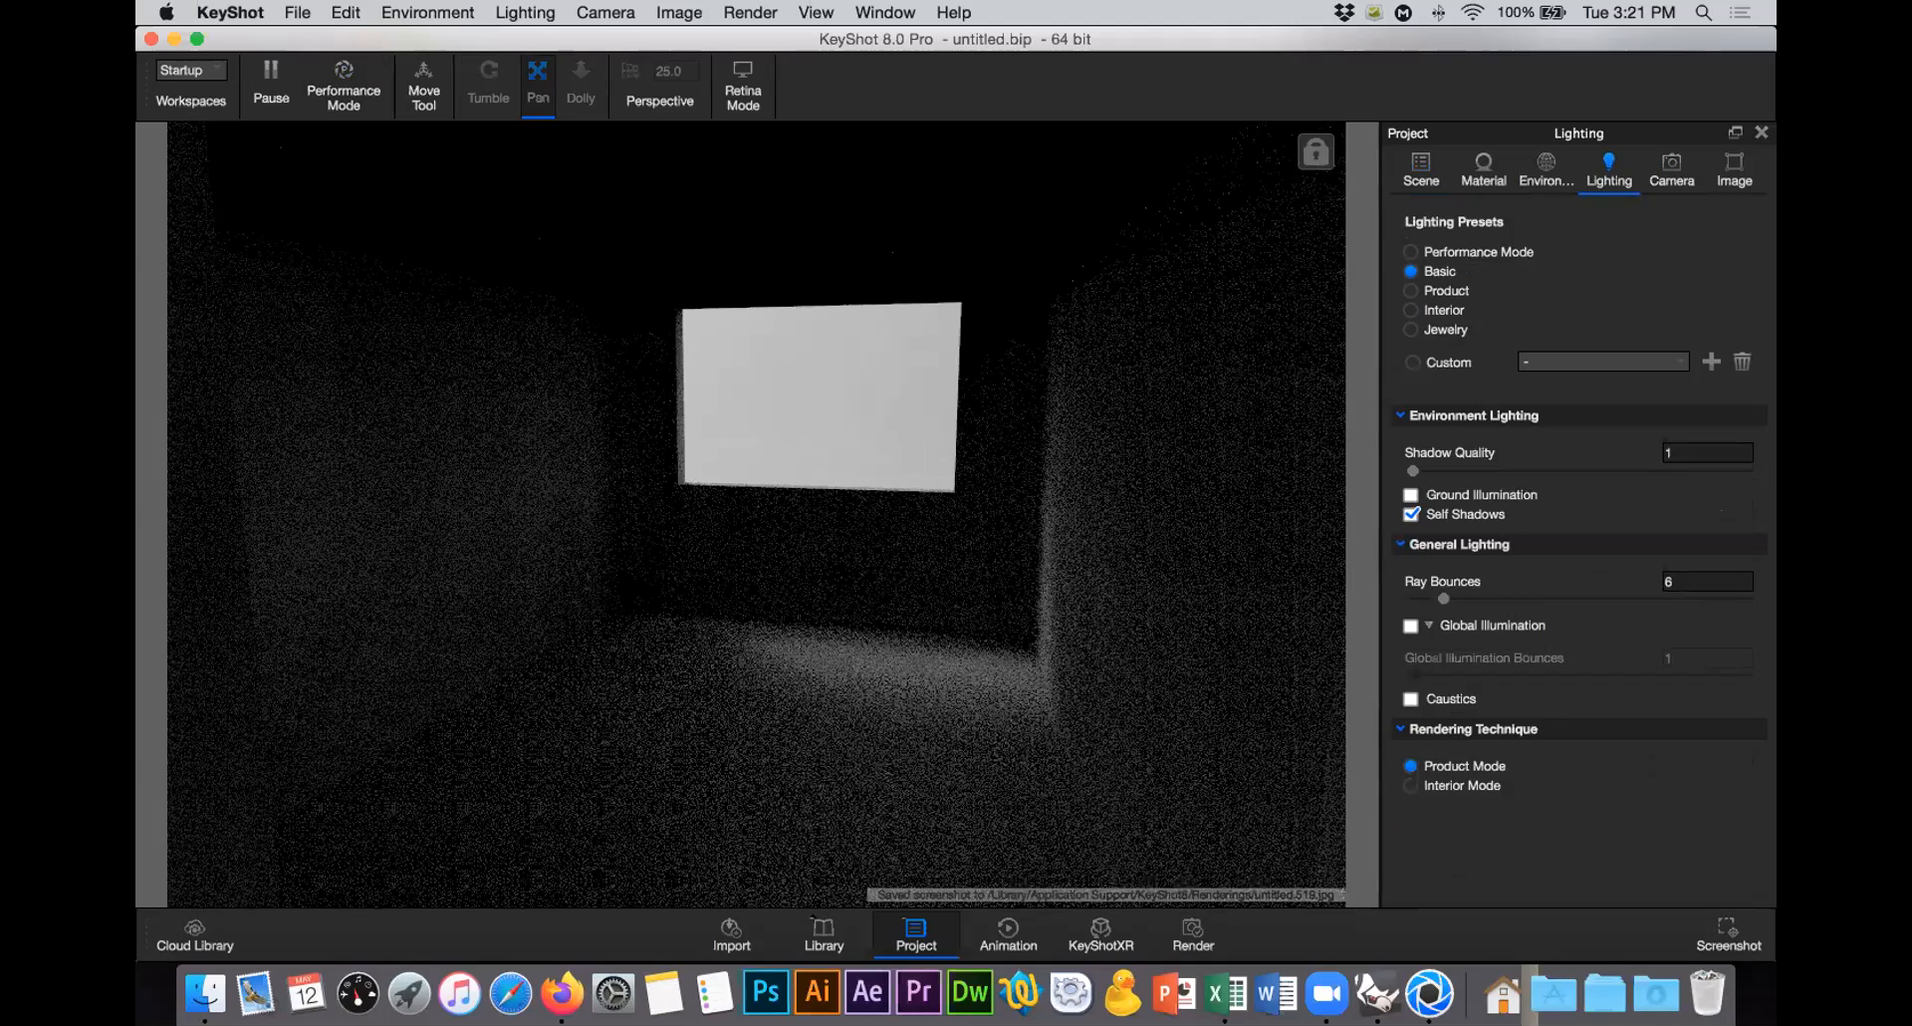
key(p)
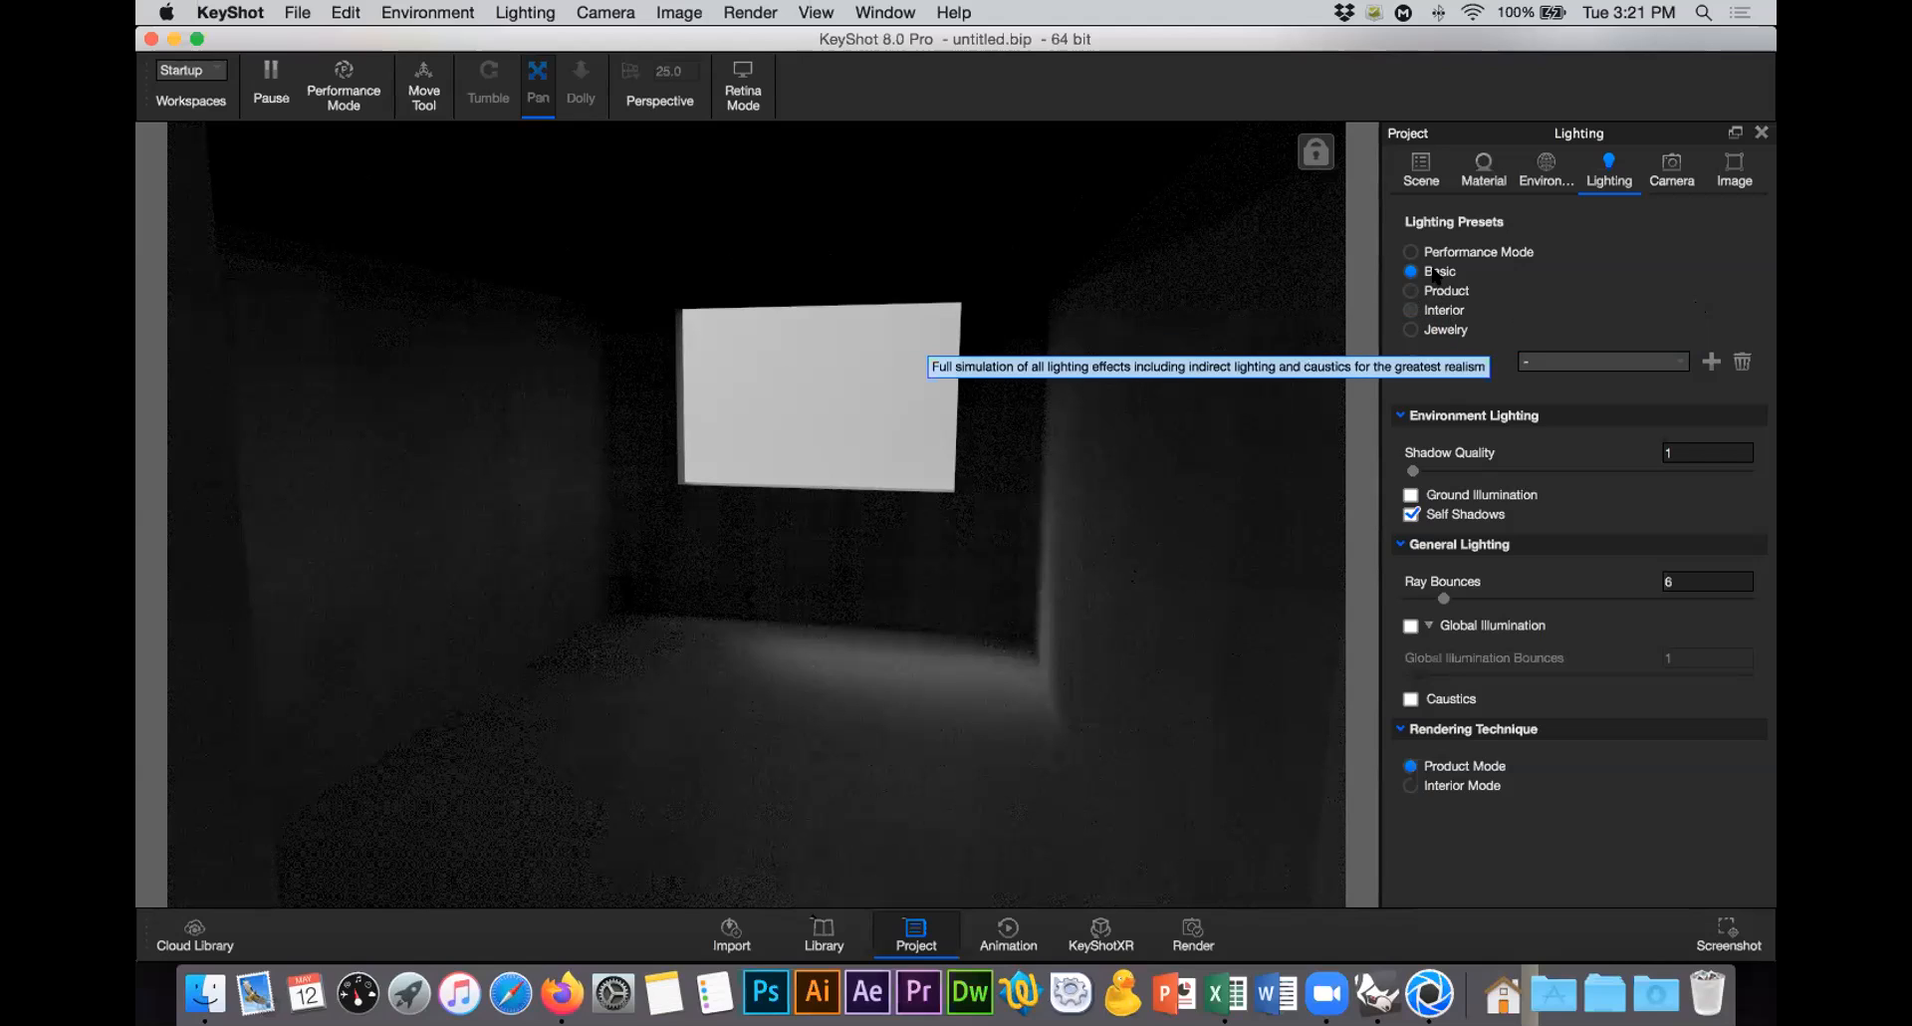
Step: Compare the Basic and Product lighting presets, checking shadow quality, ray bounces and global illumination bounces
click(1665, 452)
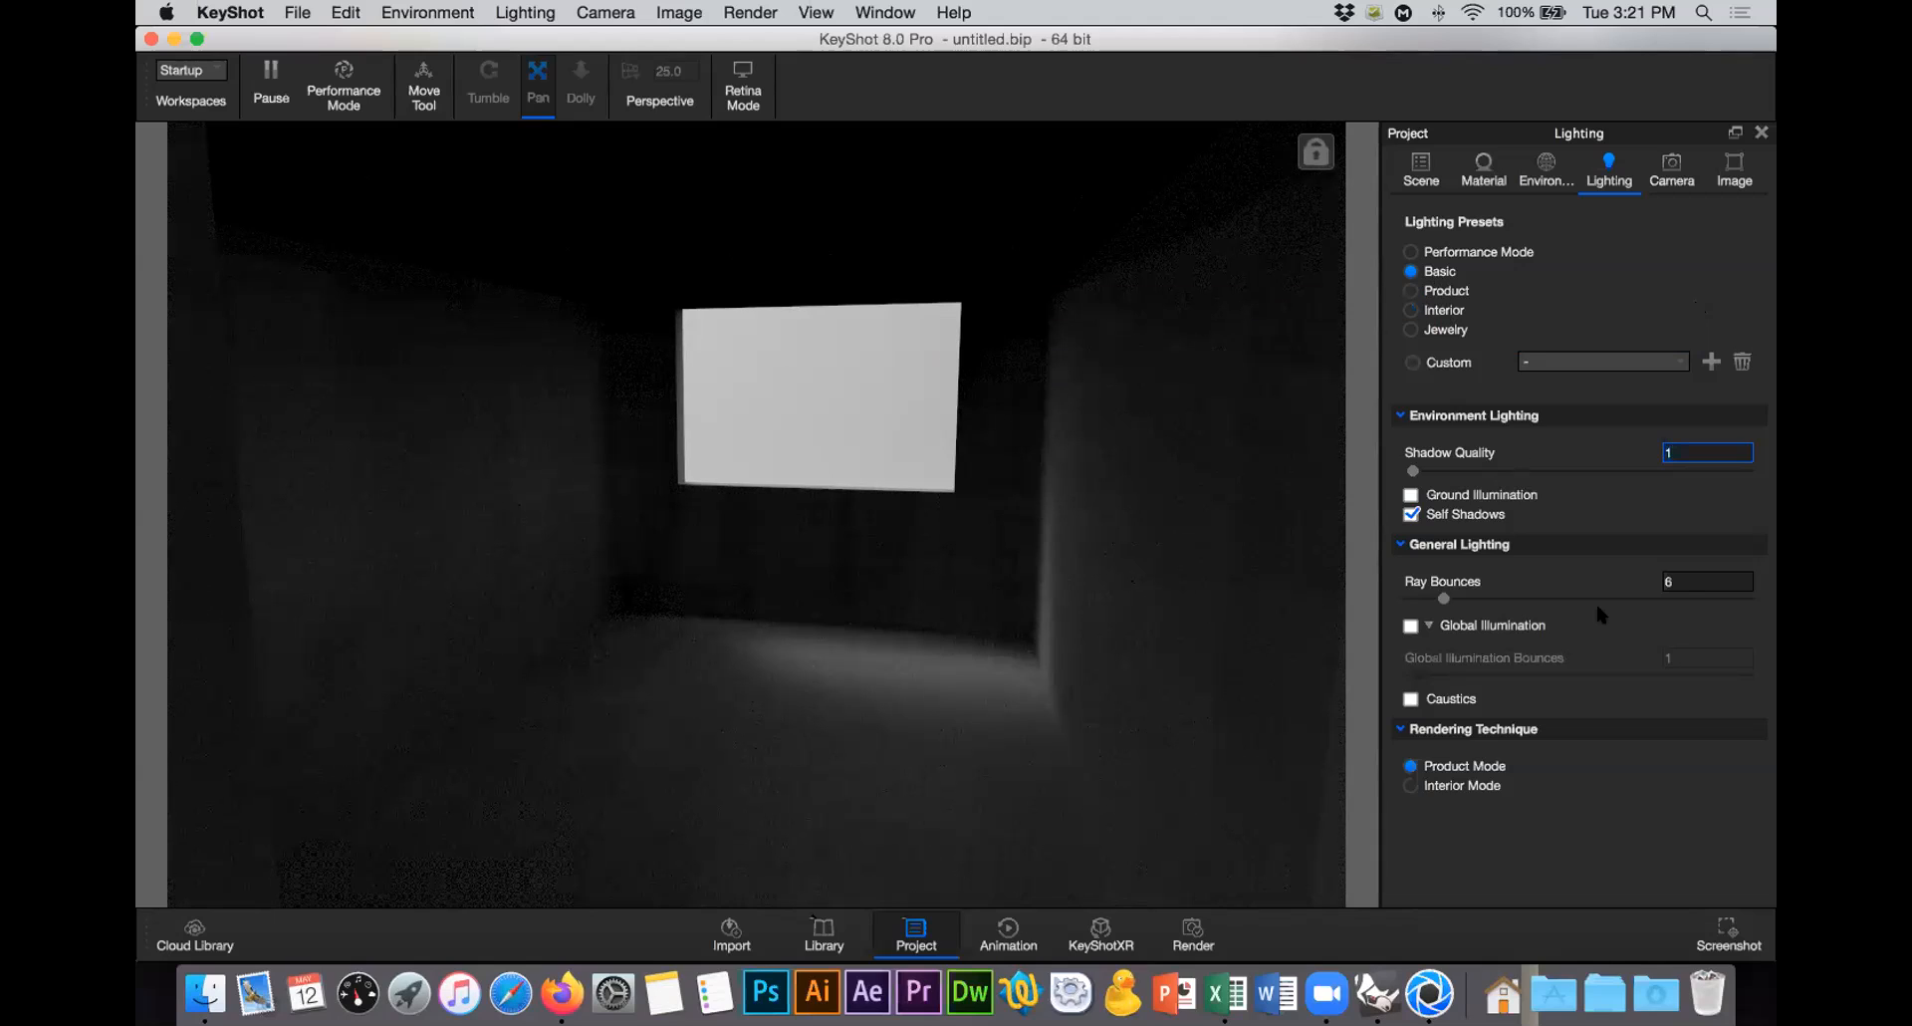
click(1681, 581)
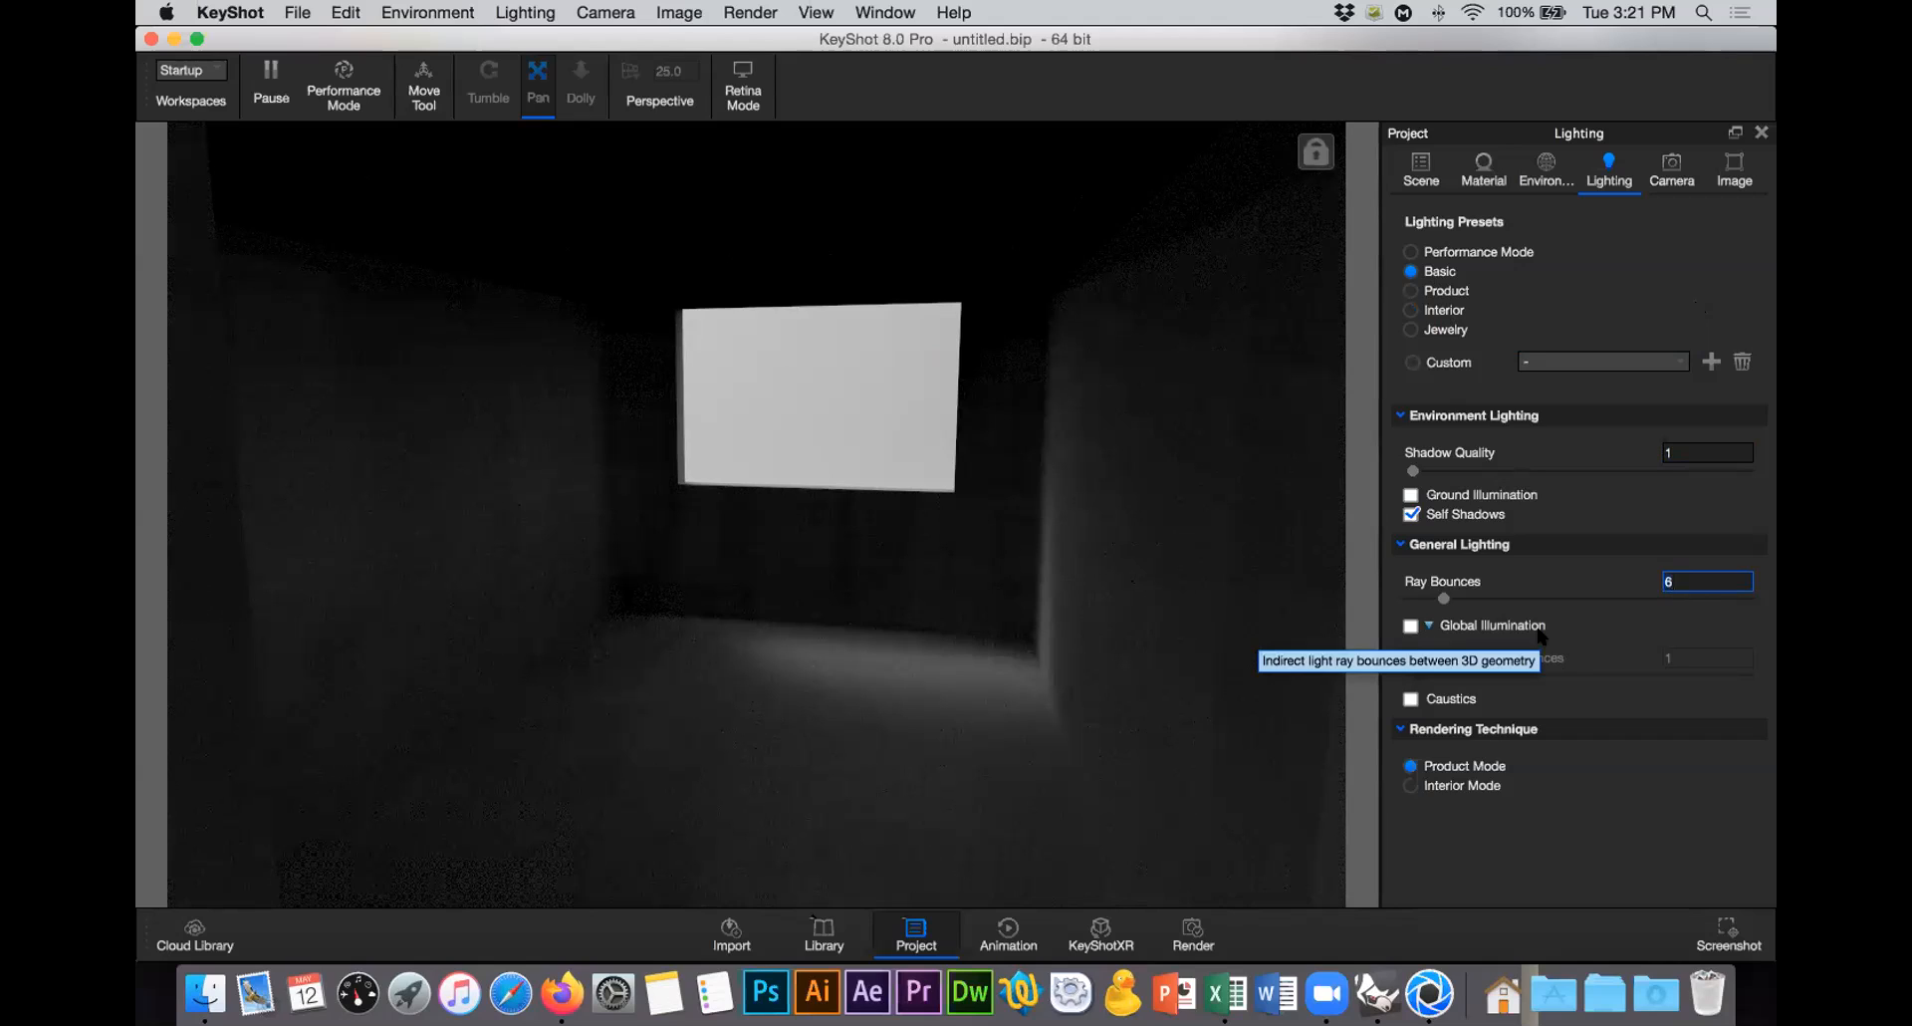
click(1452, 291)
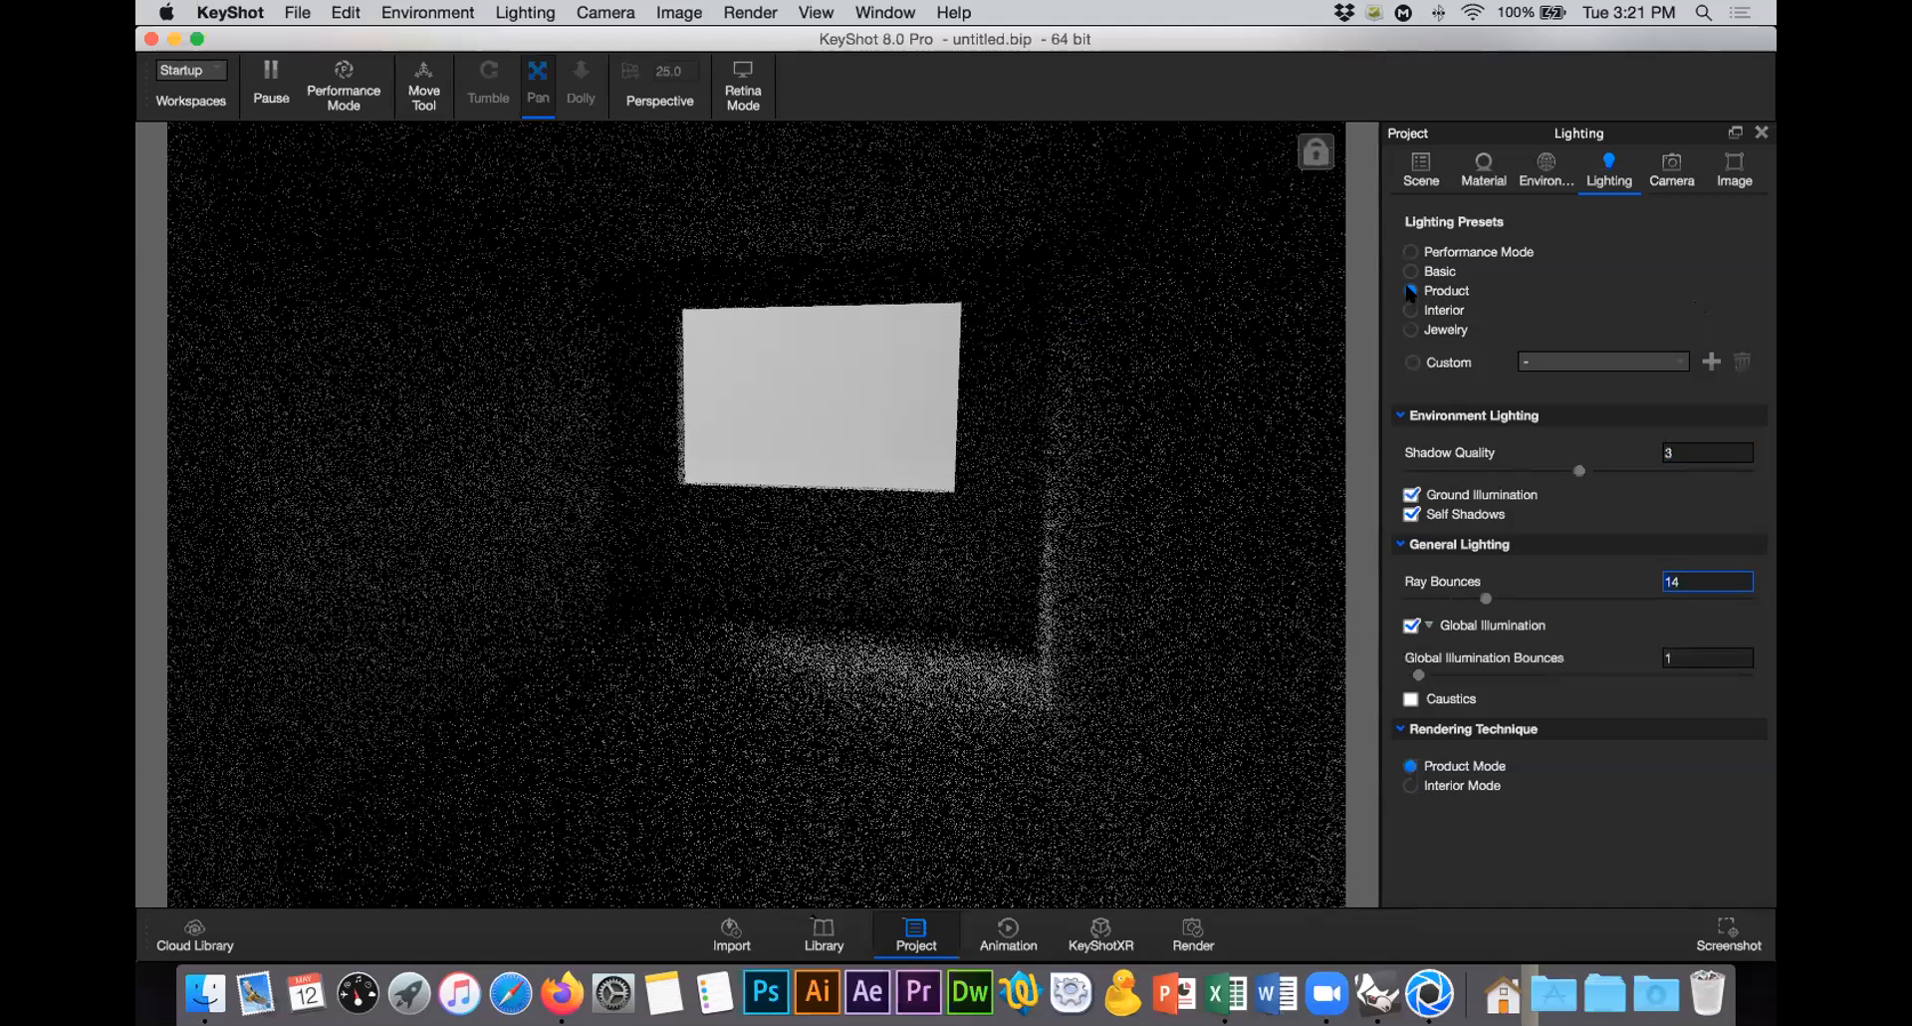
click(1637, 451)
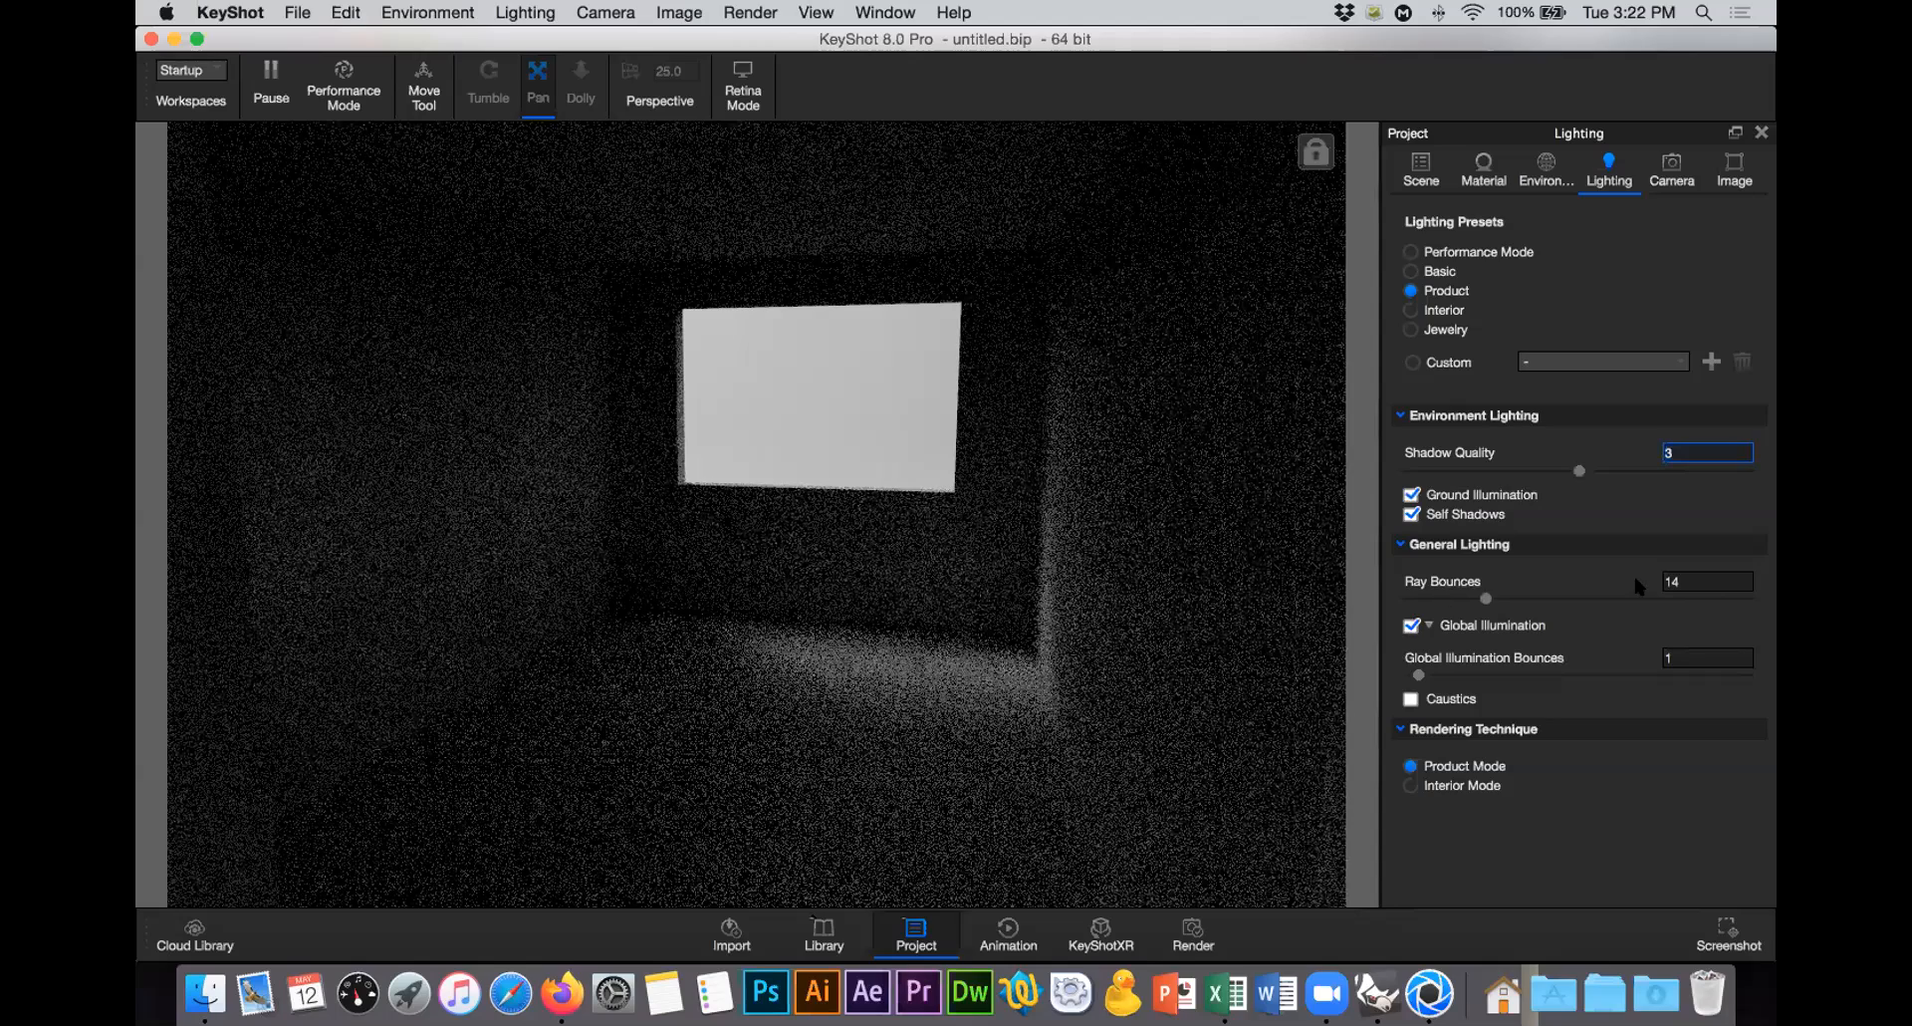
click(1681, 580)
click(1679, 658)
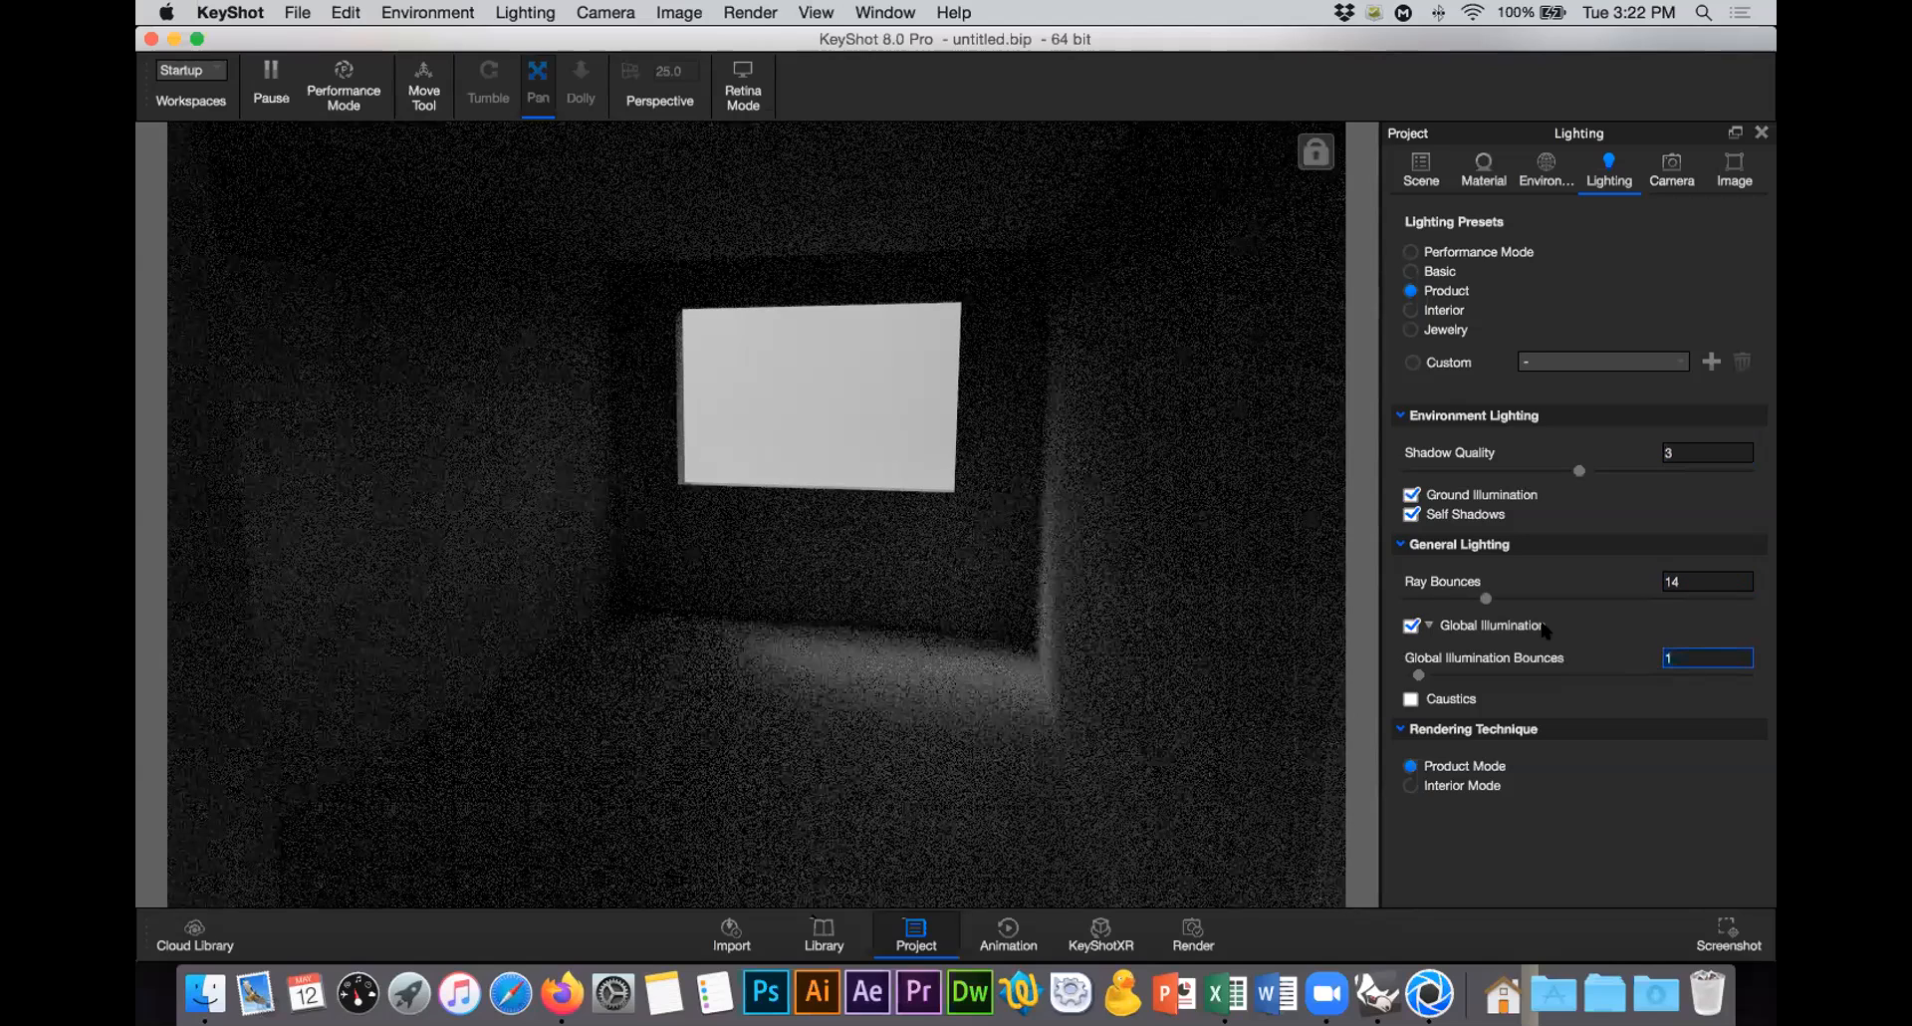
Step: Switch the lighting preset to Interior and check its ray bounces and global illumination bounces
click(1434, 311)
click(1687, 581)
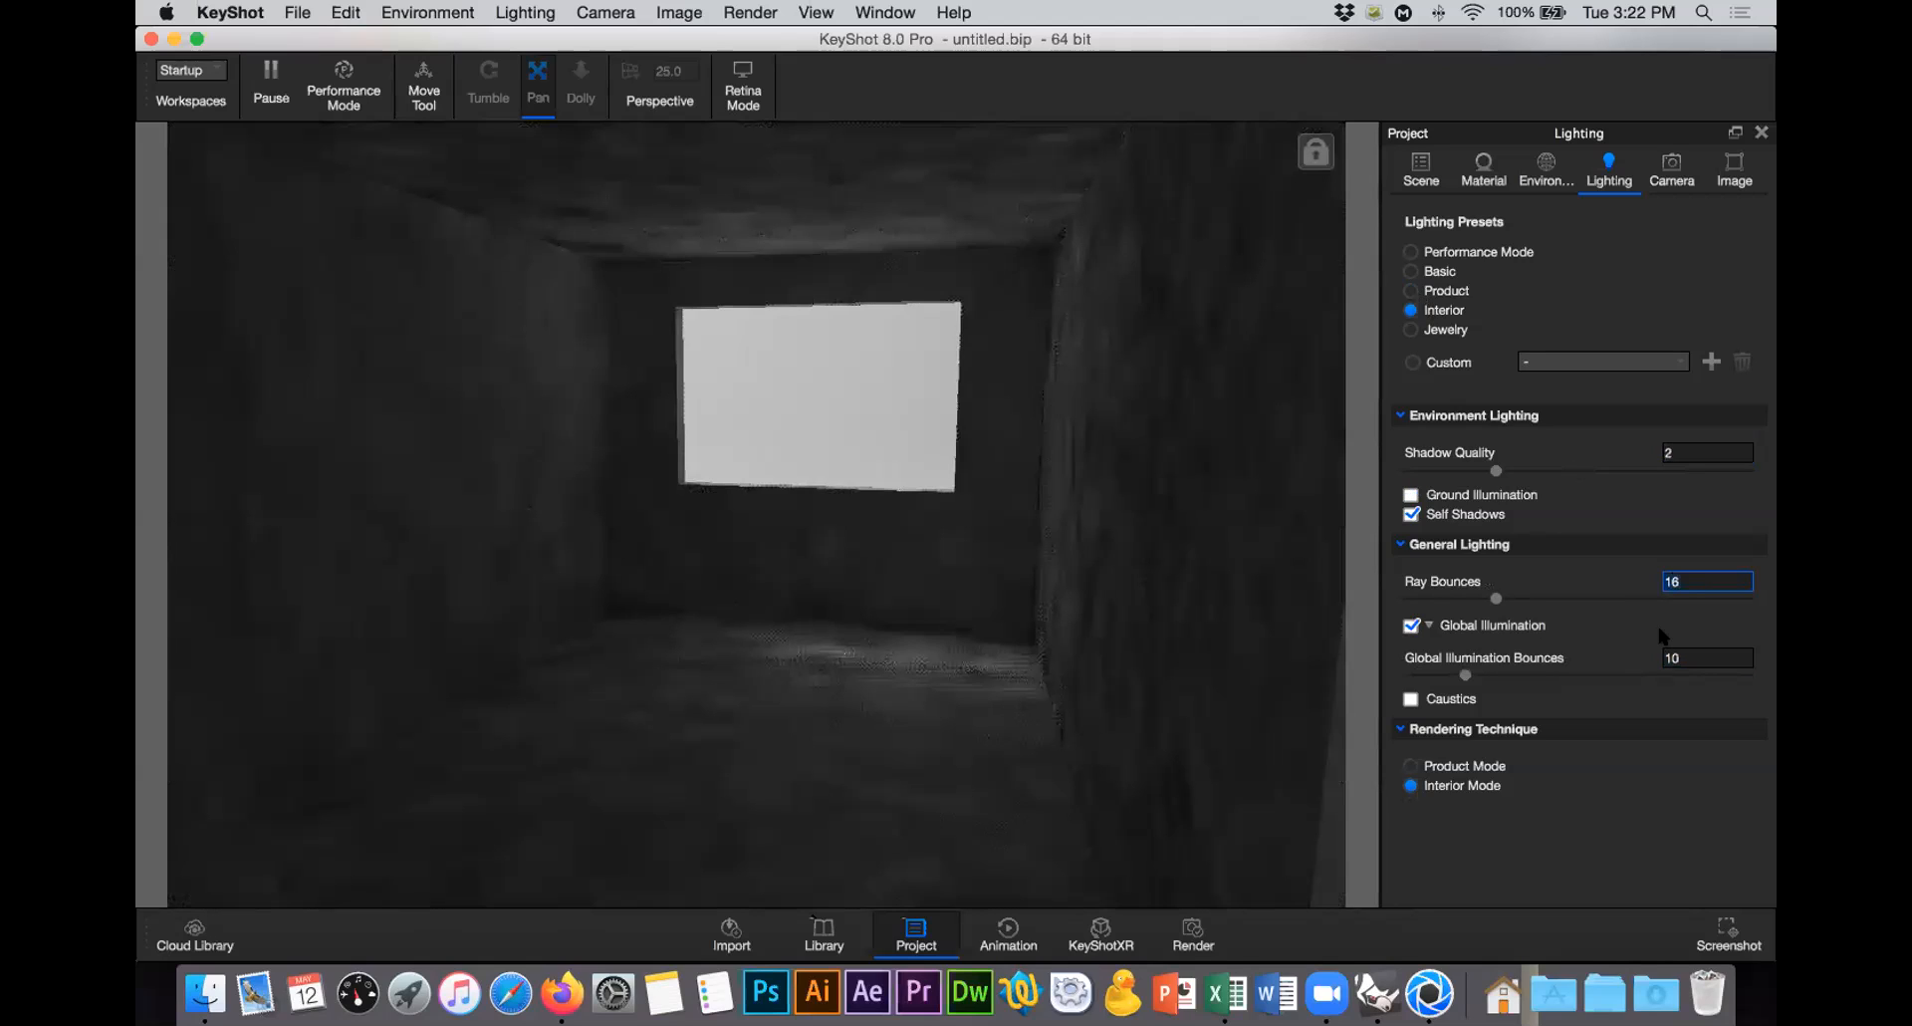
click(1691, 656)
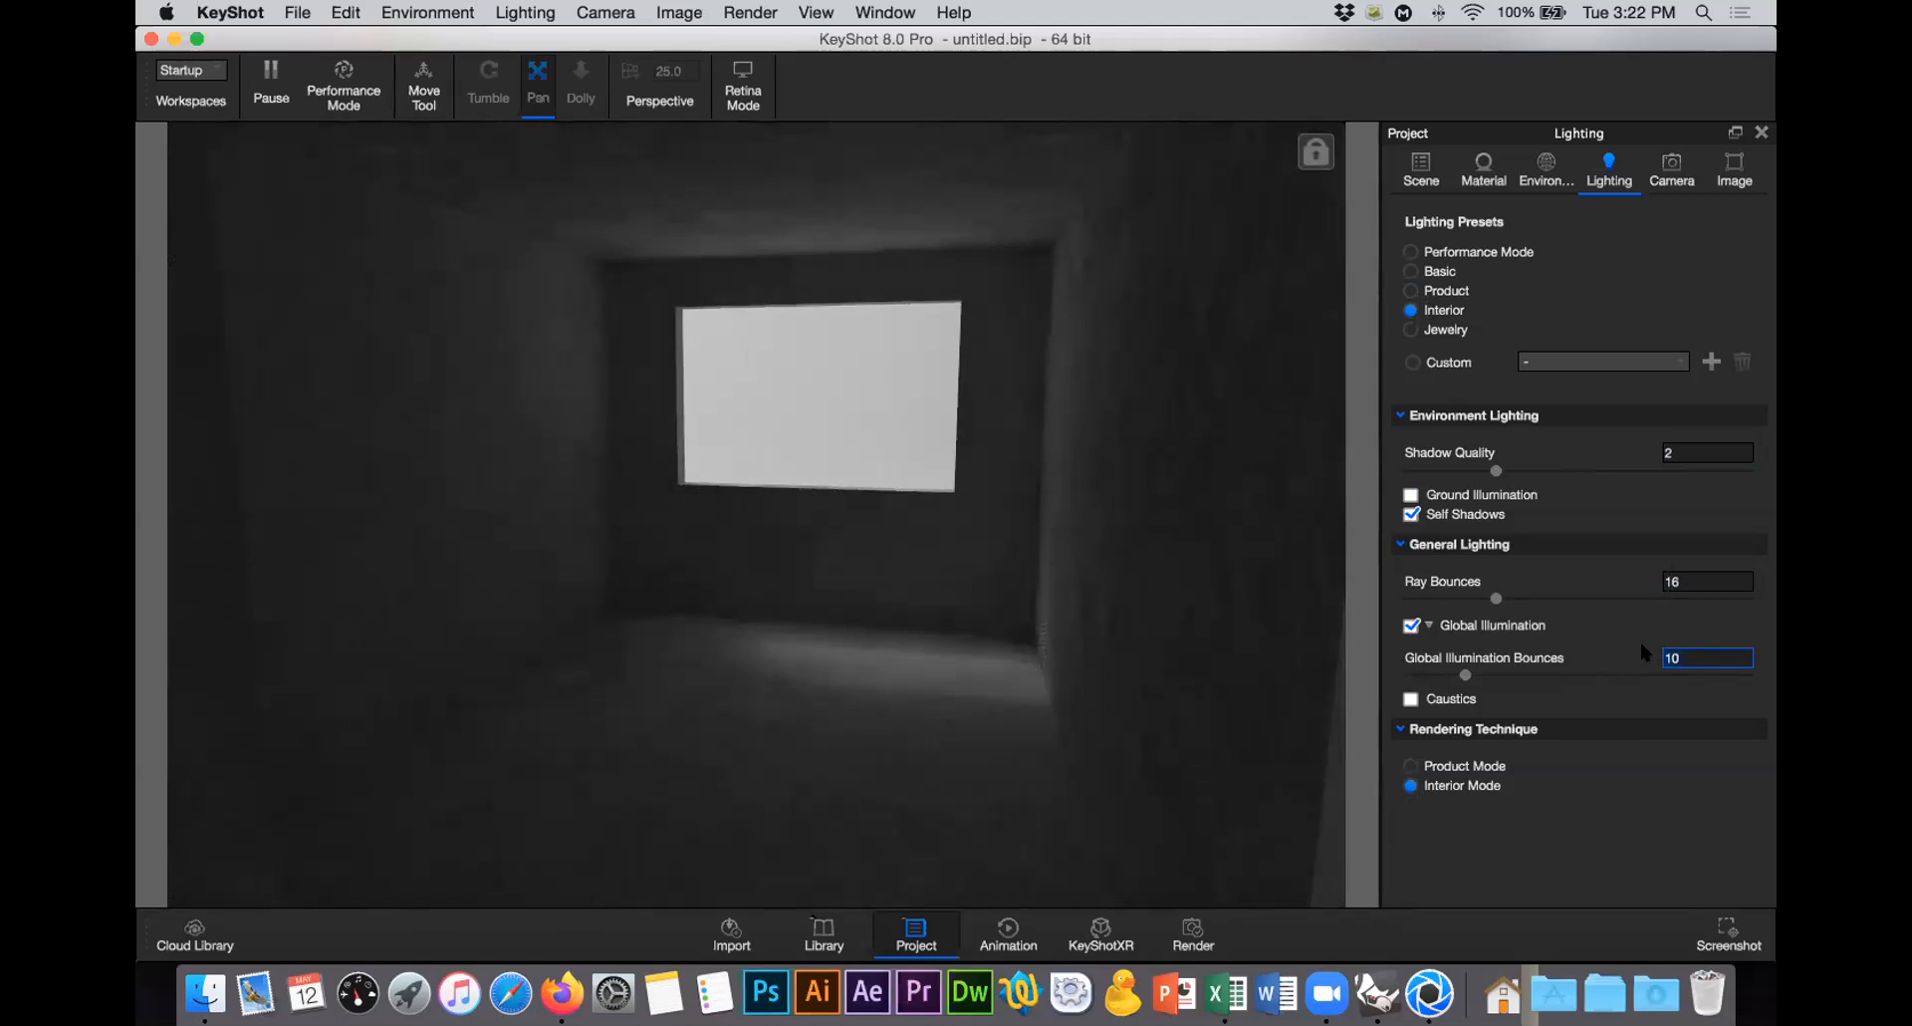
Step: Try a different number of global illumination bounces and set the value back to 10
key(BackSpace)
text(6)
key(Return)
key(BackSpace)
text(0)
key(Return)
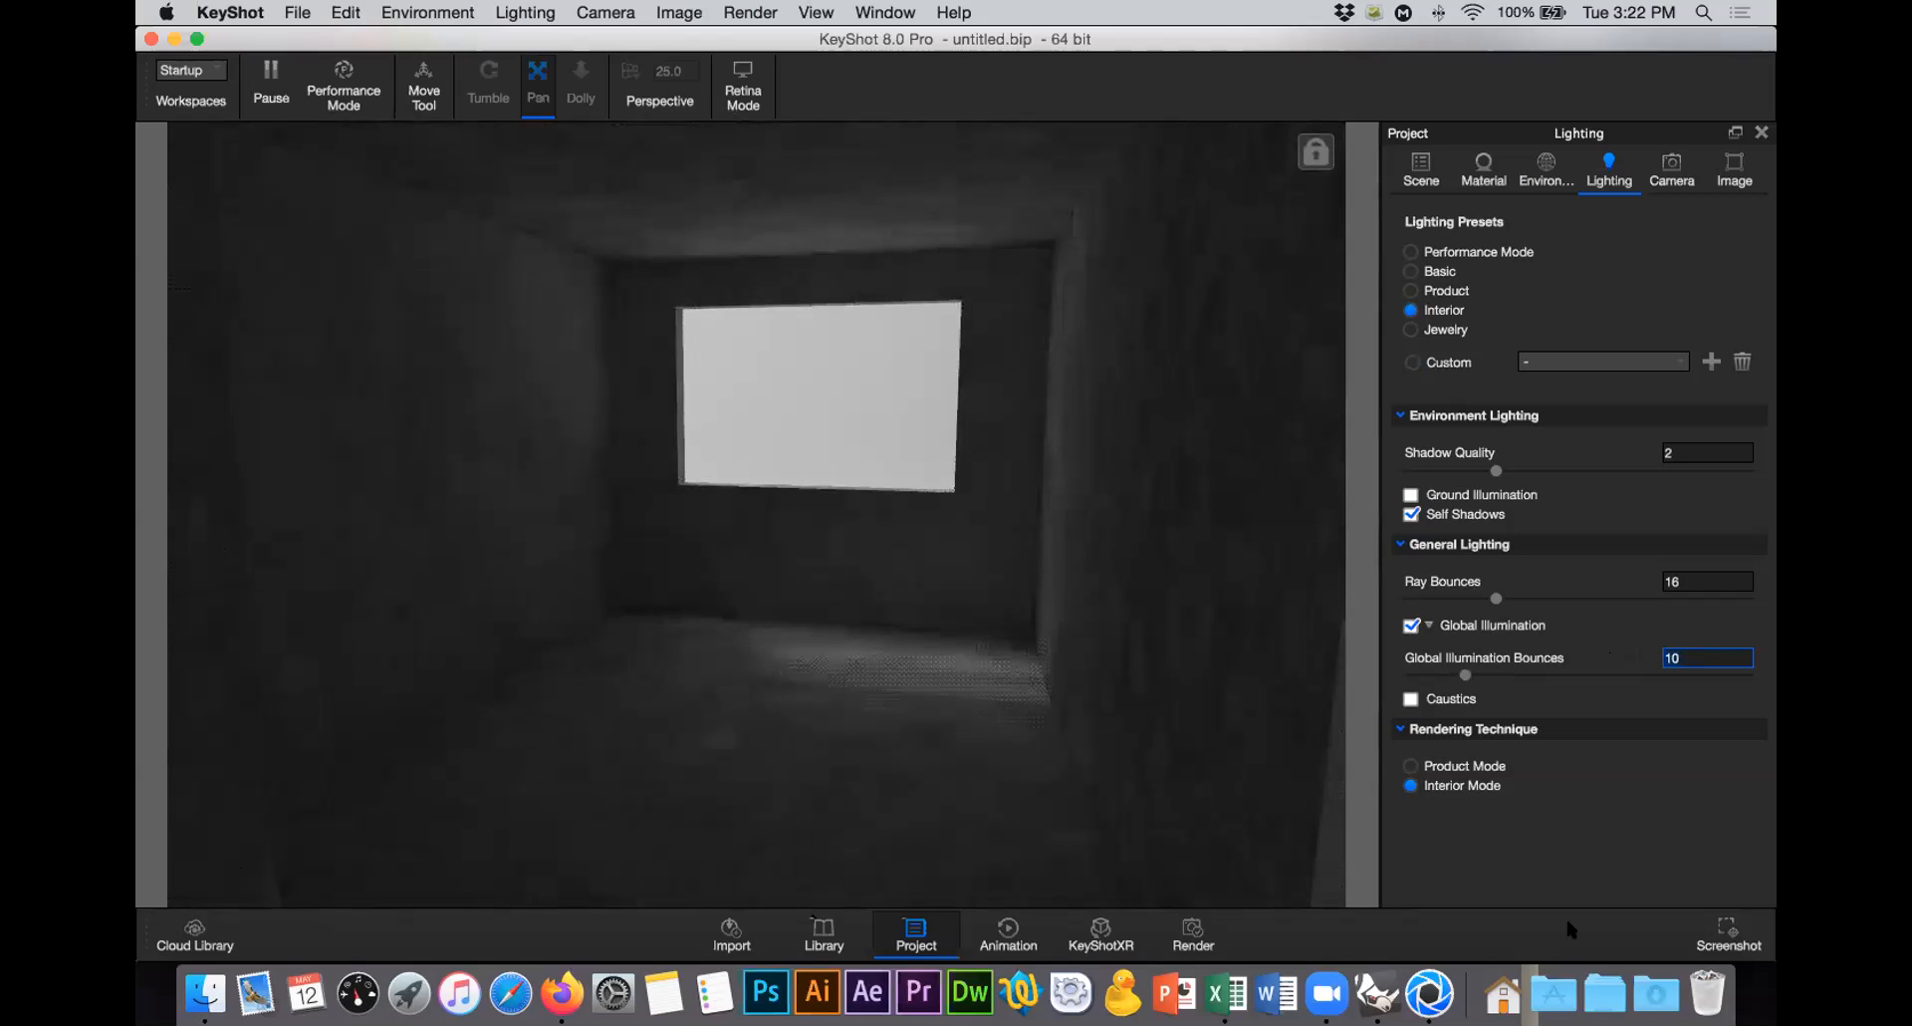
Step: Switch to Rhinoceros, show the hidden objects and hide only the curved extrusion beside the house
click(1360, 978)
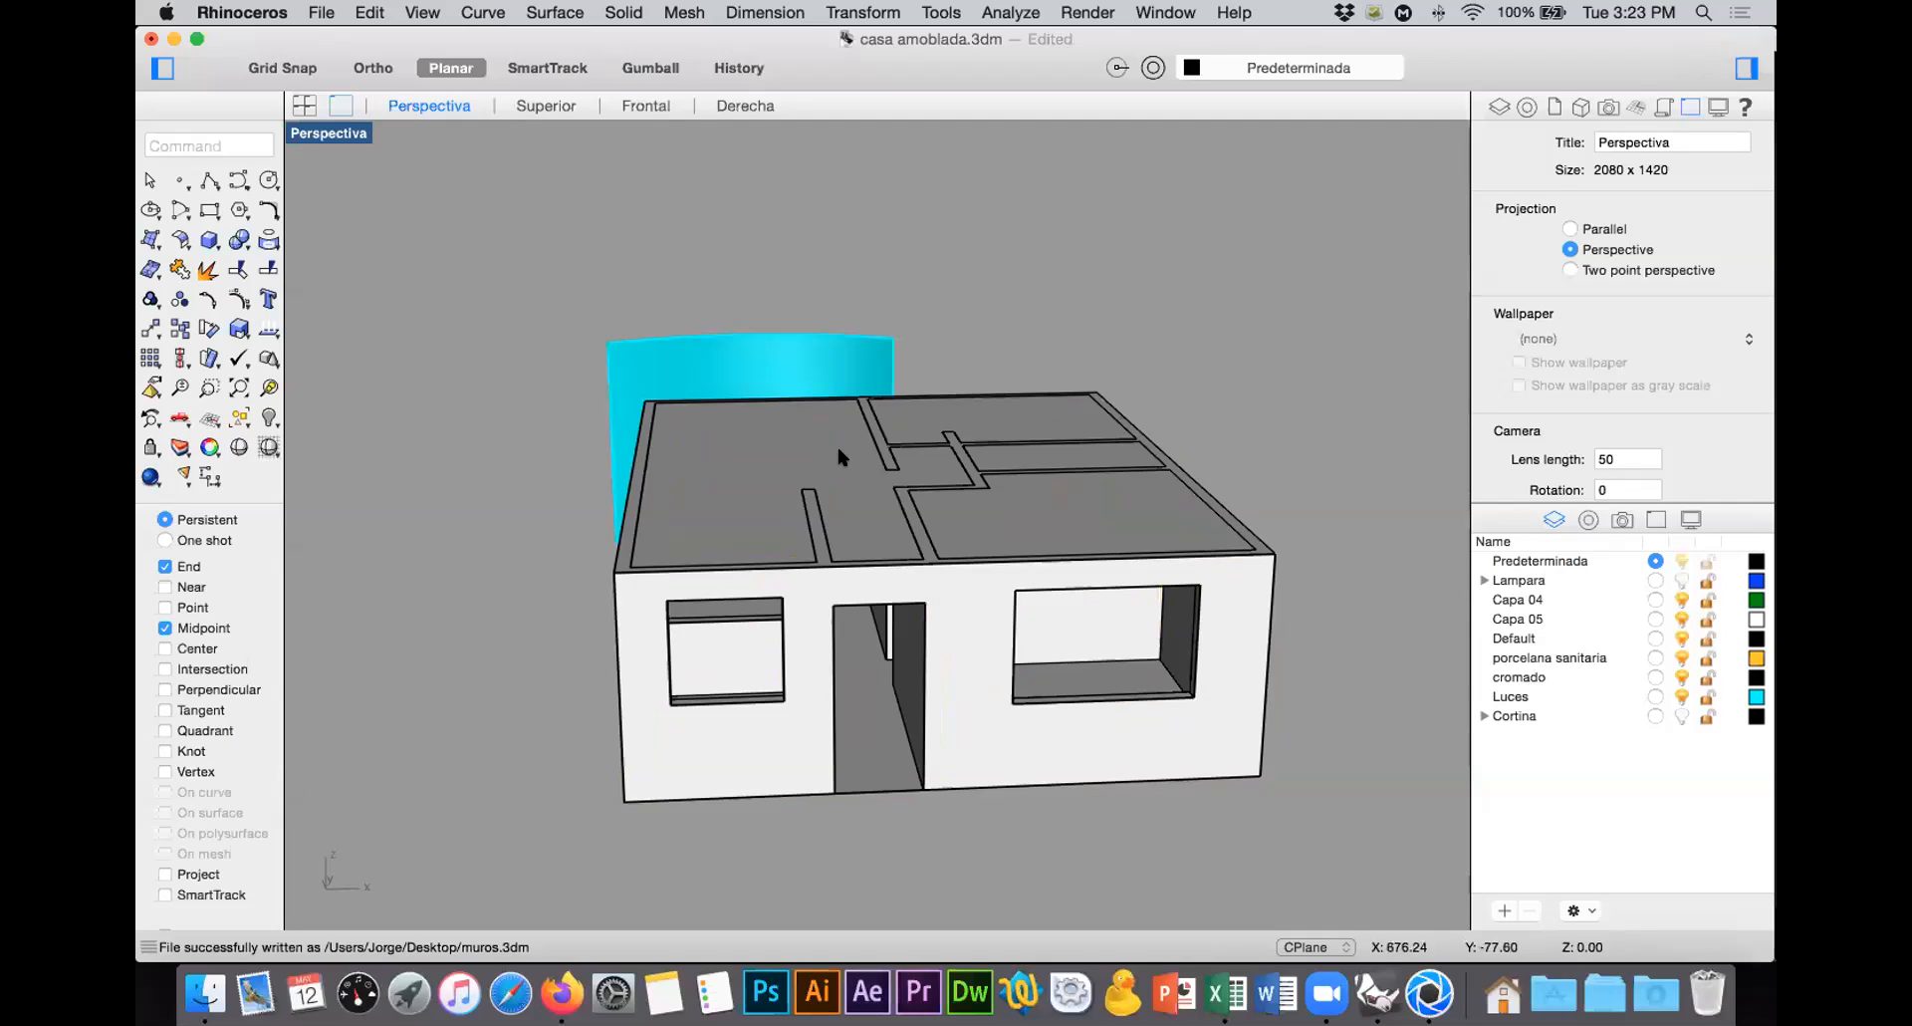
click(269, 421)
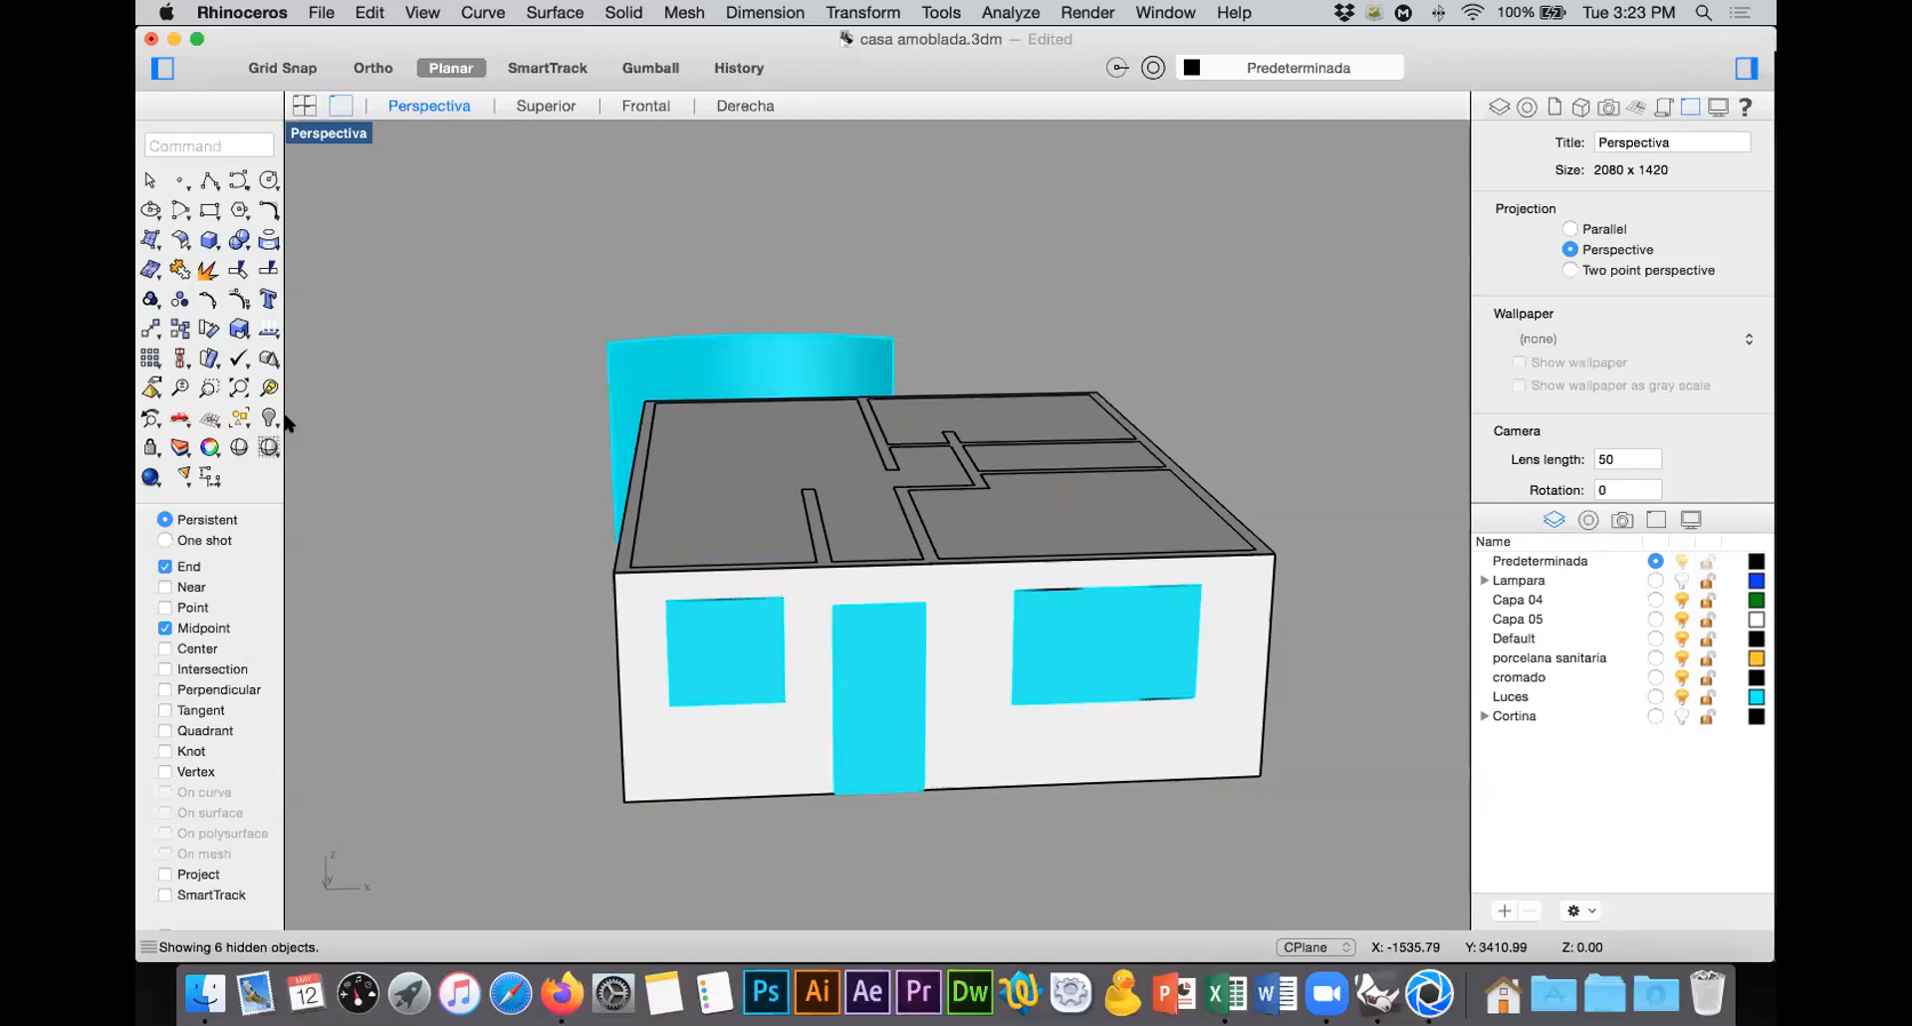
right_drag(747, 321, 546, 485)
click(581, 482)
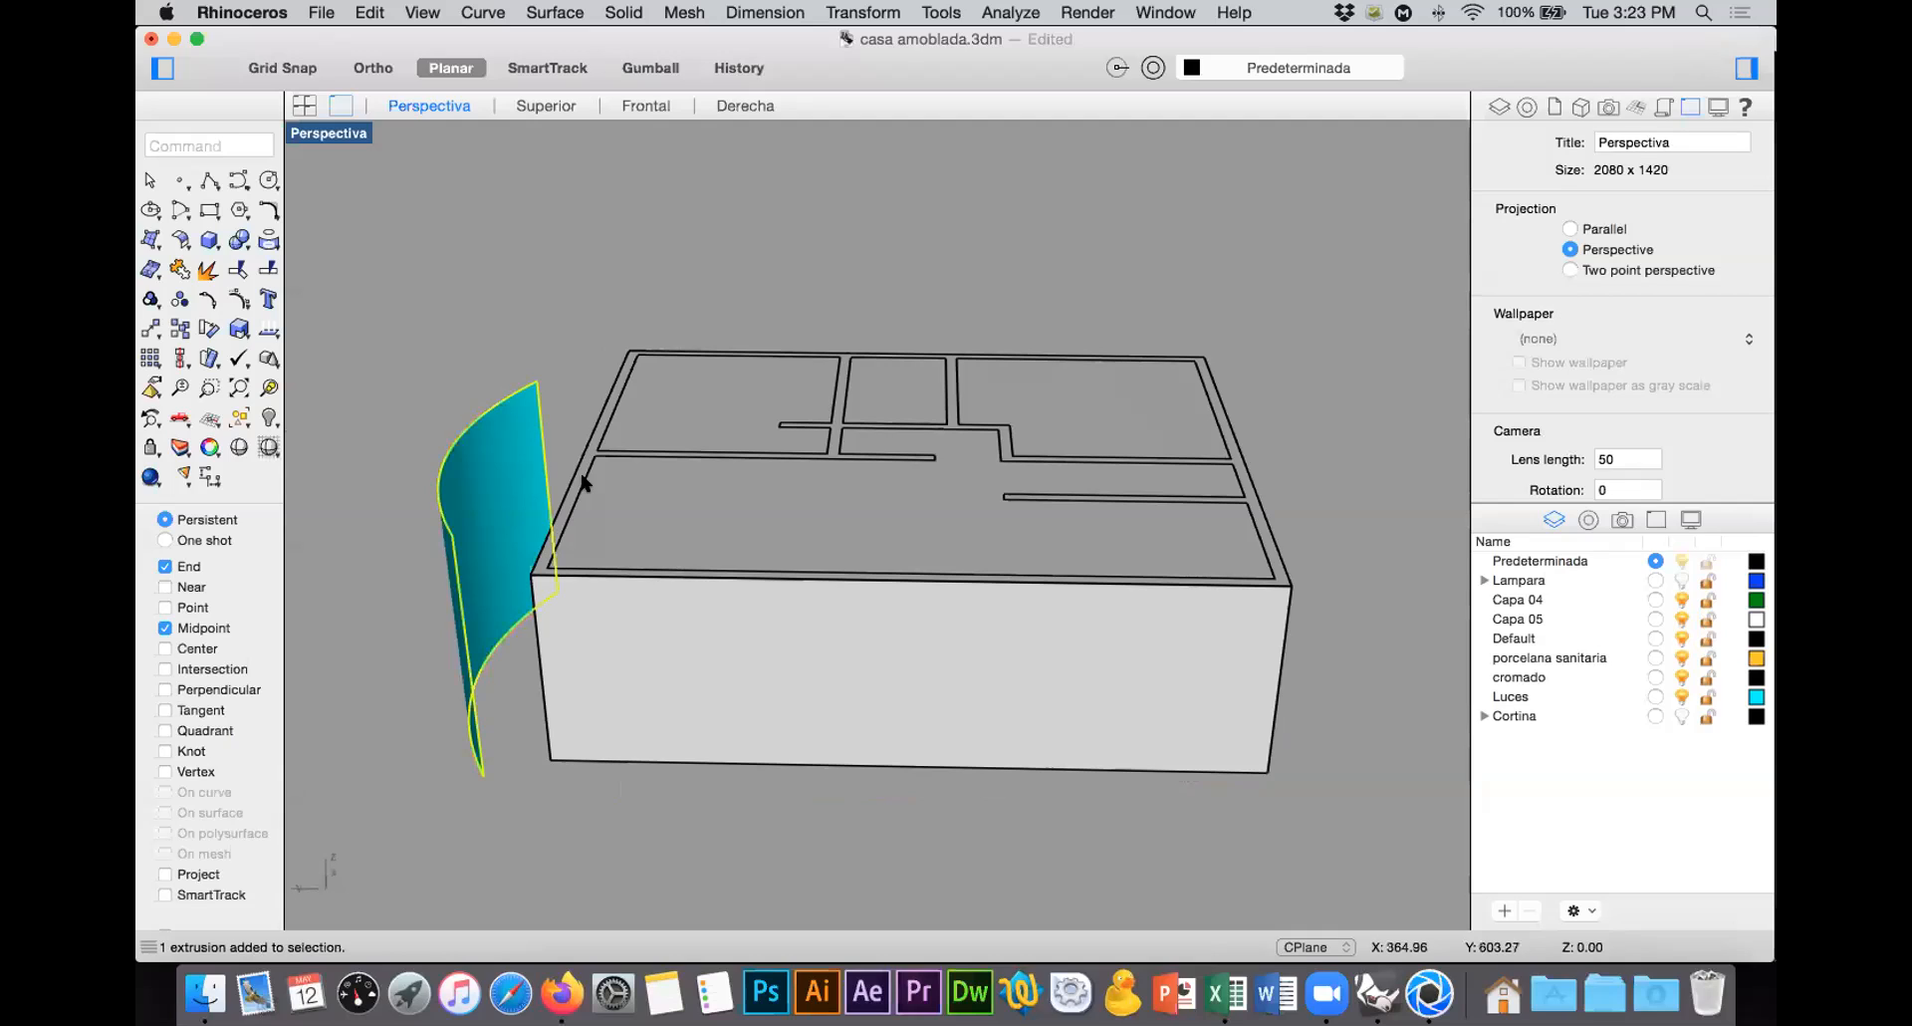
click(263, 413)
Step: Isolate and select all surfaces on the Luces layer, making that layer current and hiding the Predeterminada layer
right_drag(991, 413, 872, 637)
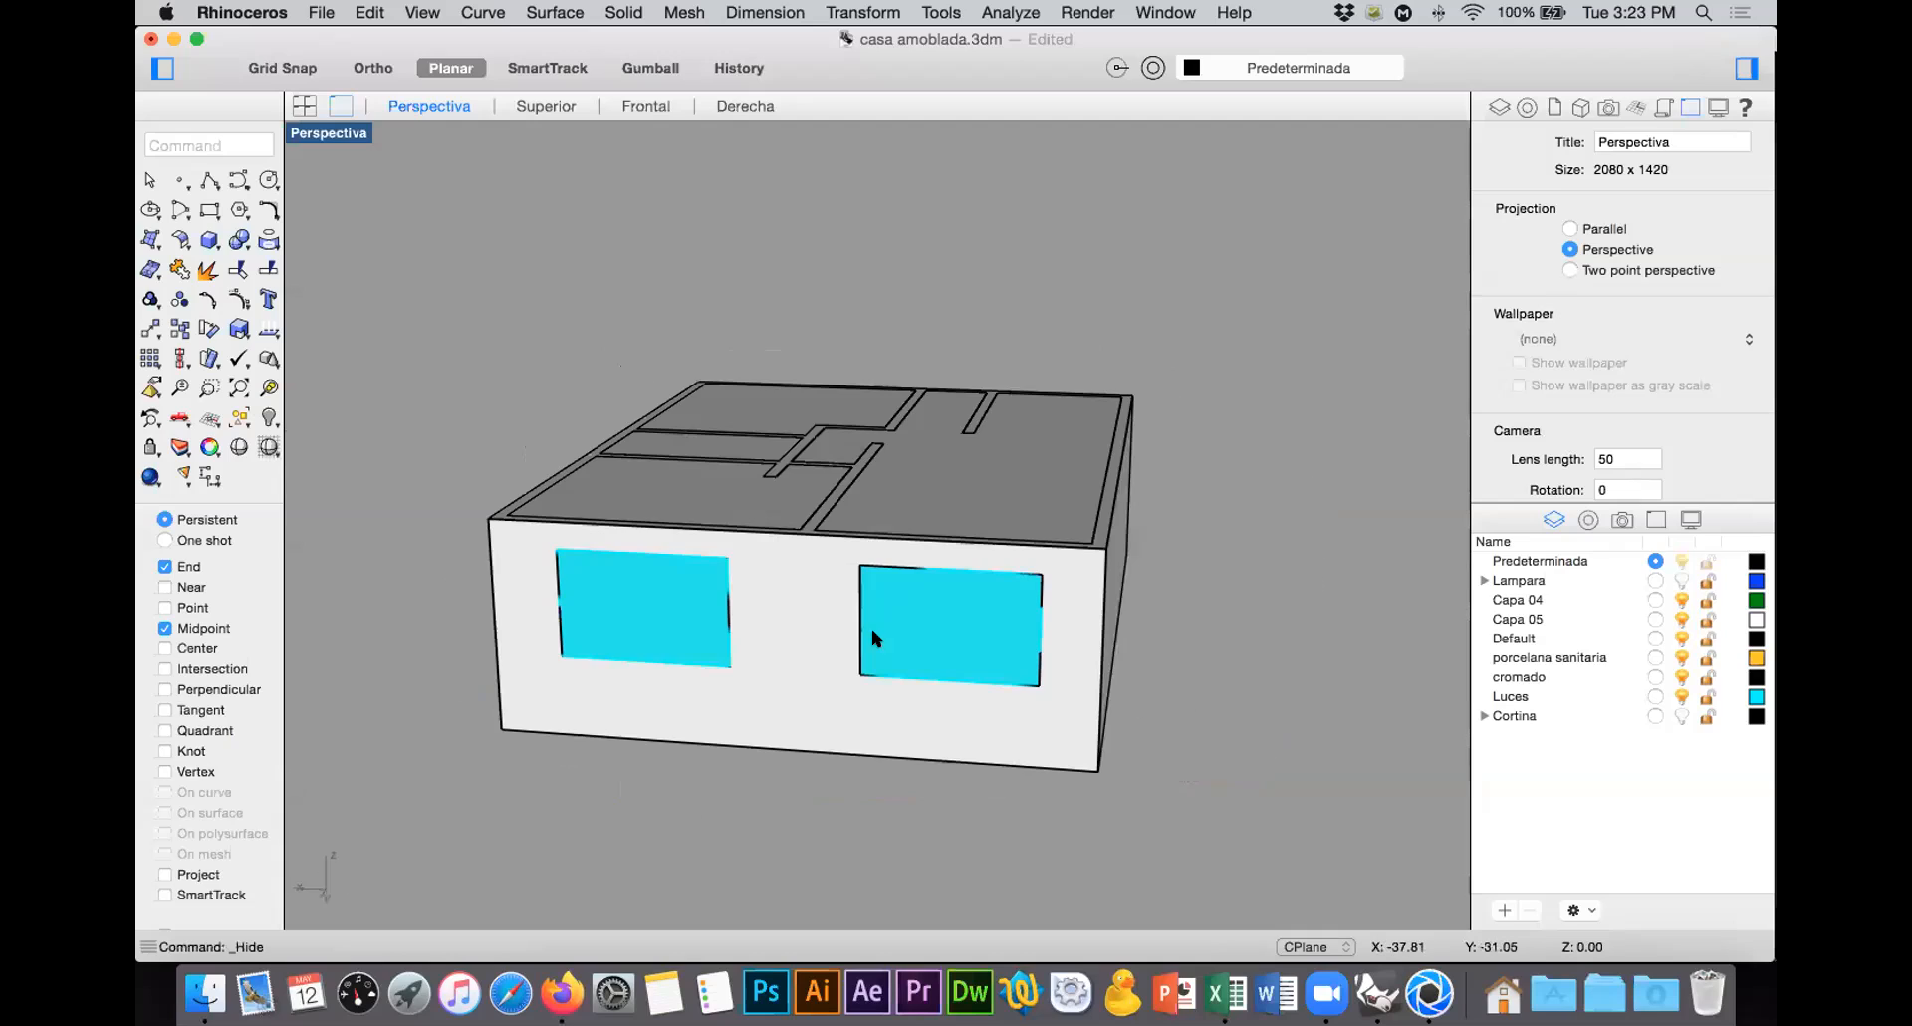
click(648, 607)
right_drag(1114, 558, 1197, 781)
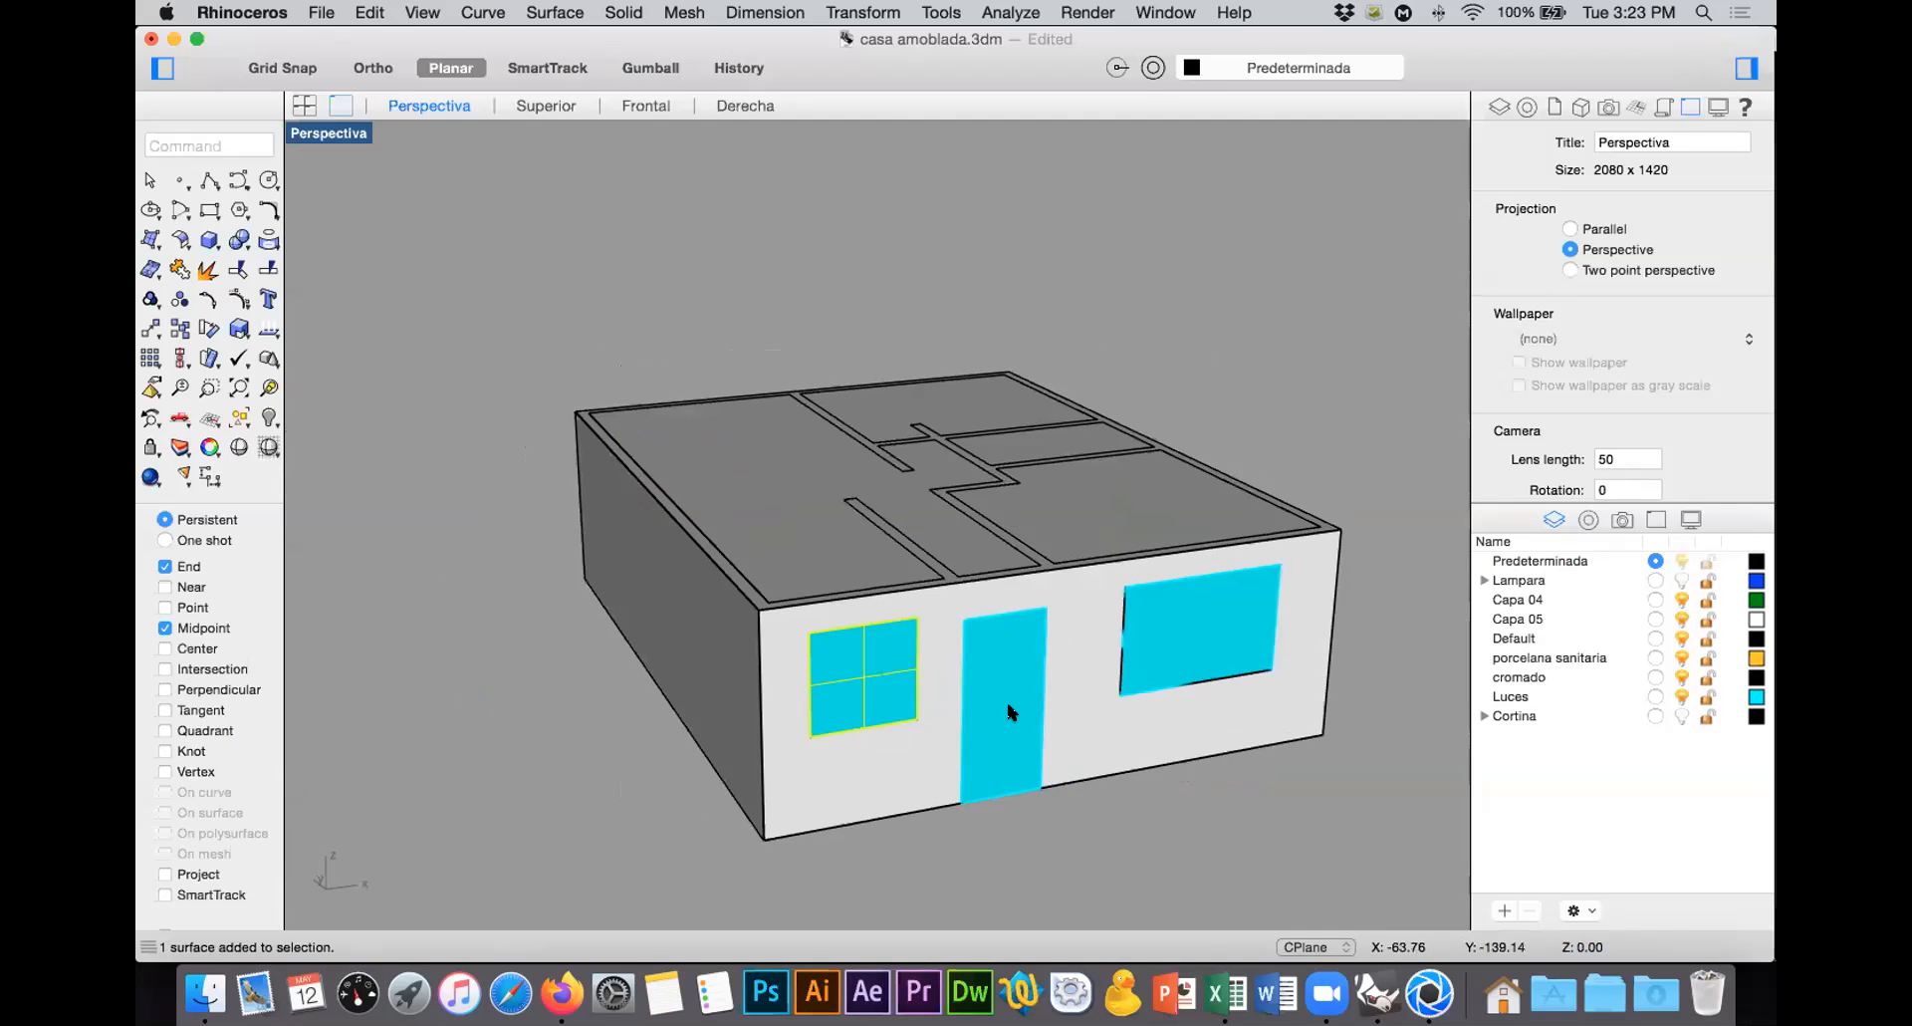
right_drag(1102, 612, 1173, 606)
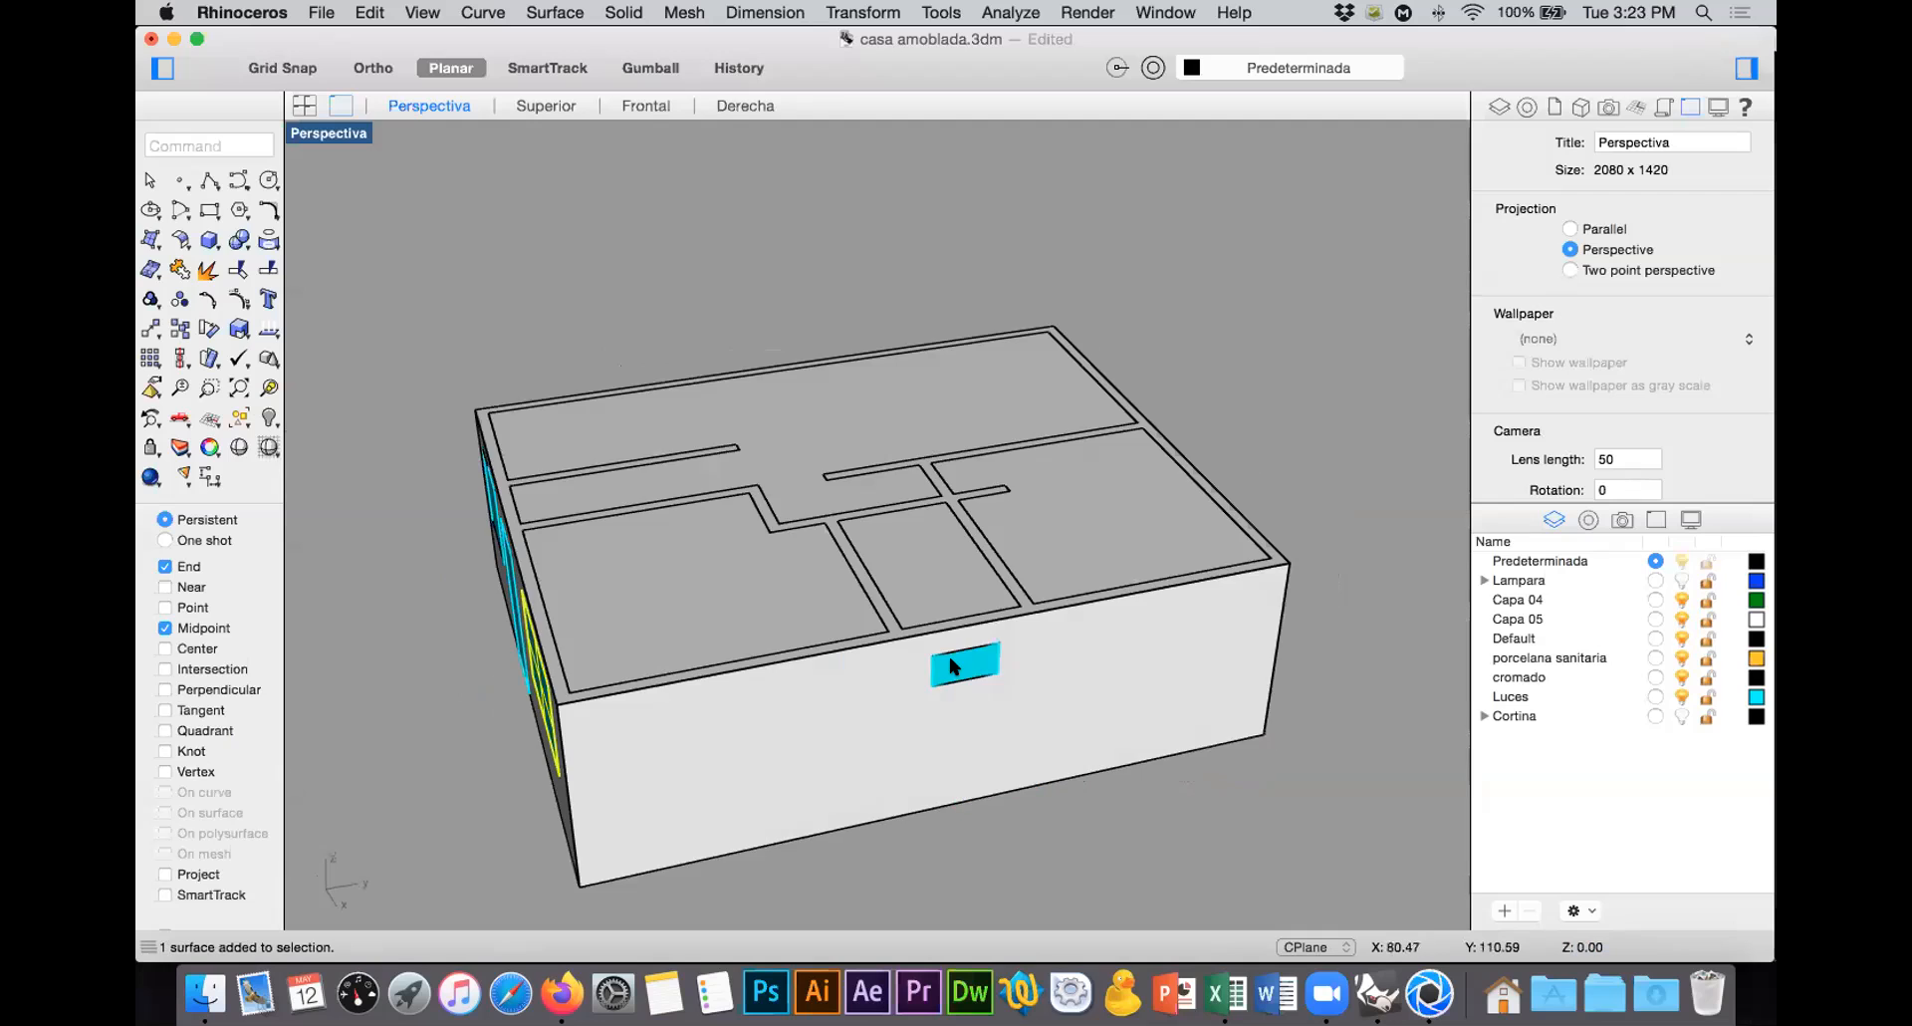
right_drag(882, 675, 932, 730)
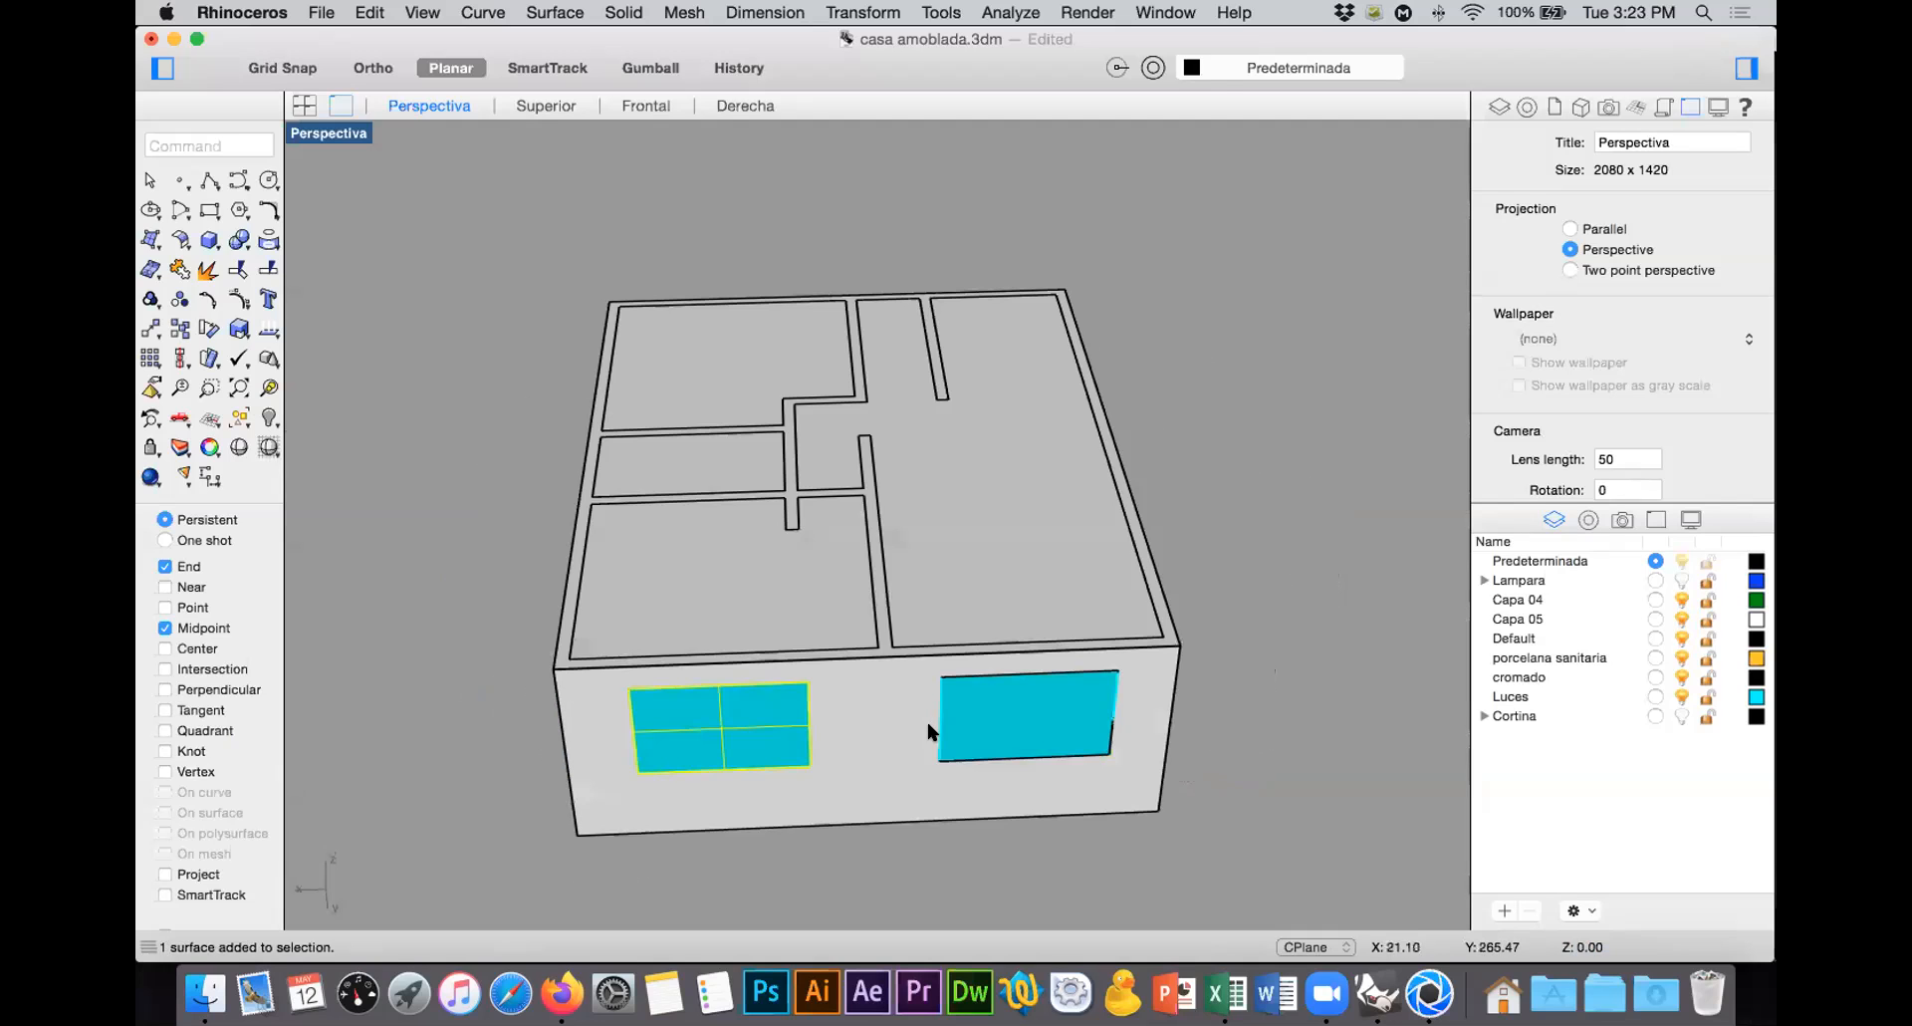
right_drag(1202, 662, 1069, 689)
click(1604, 695)
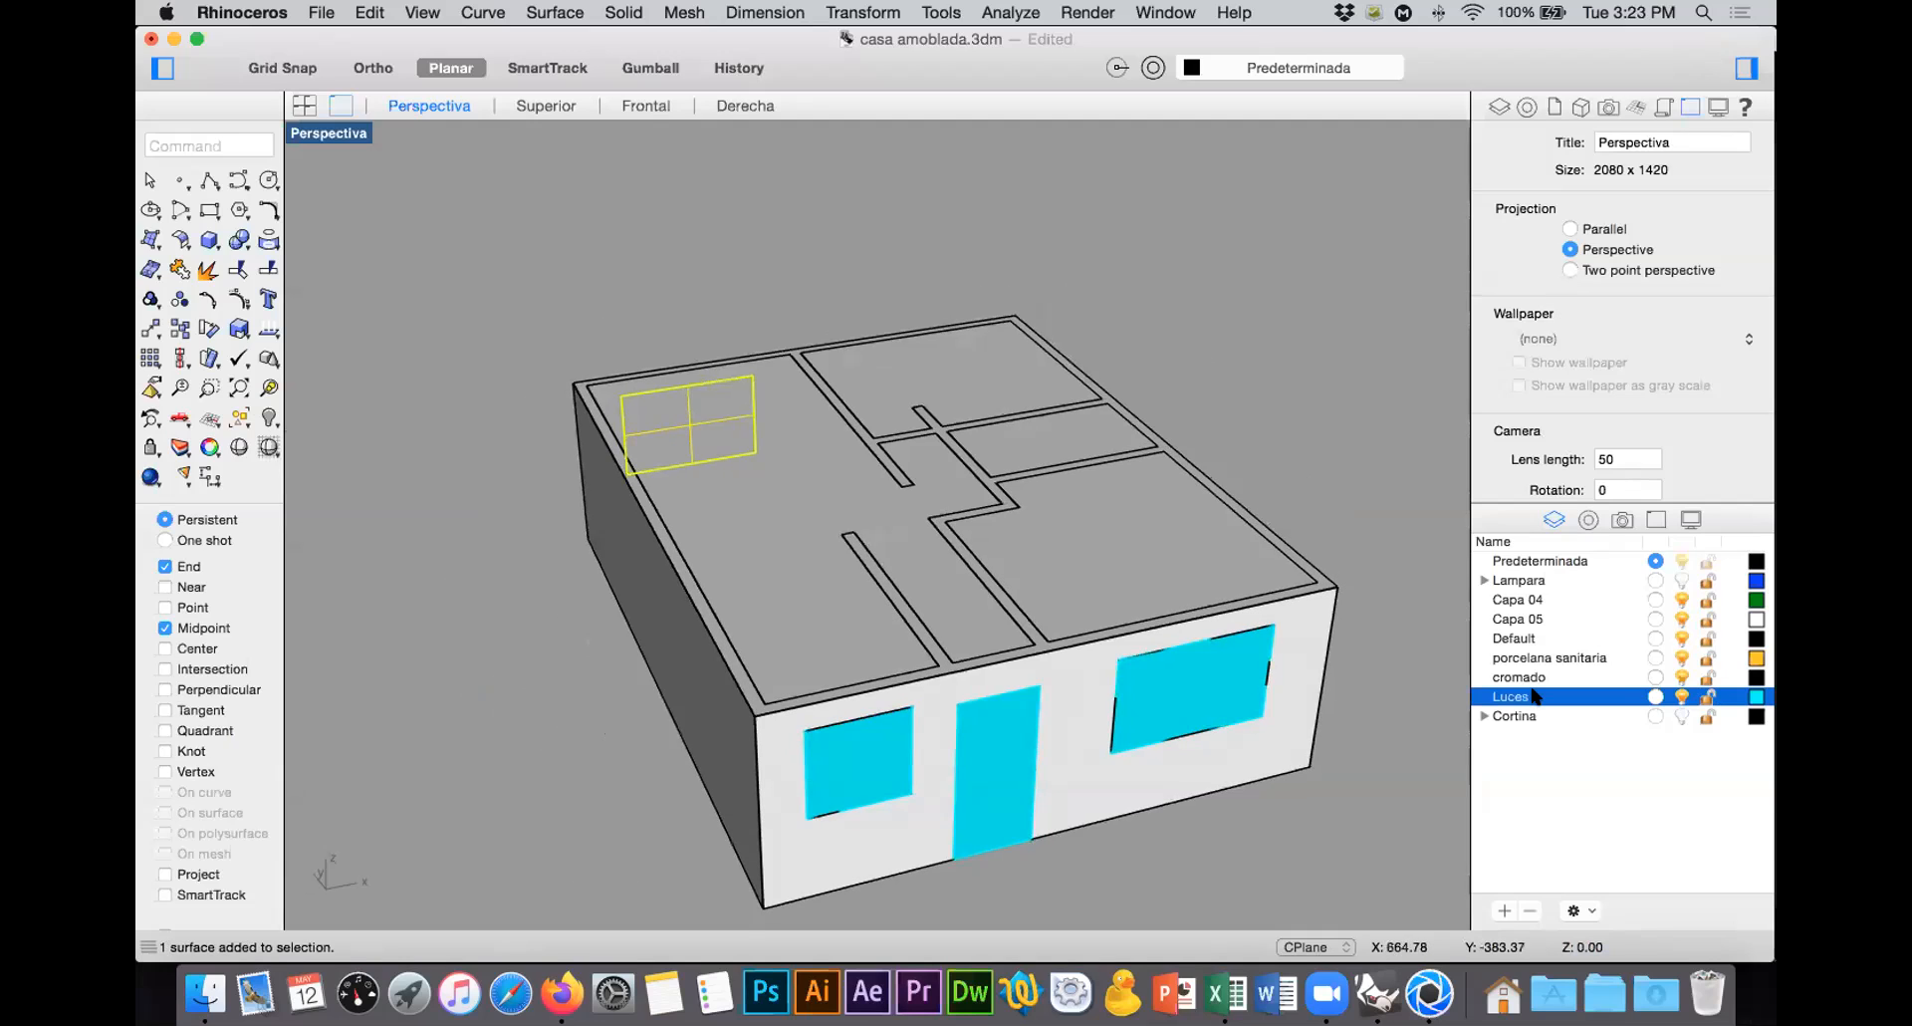
right_click(1537, 696)
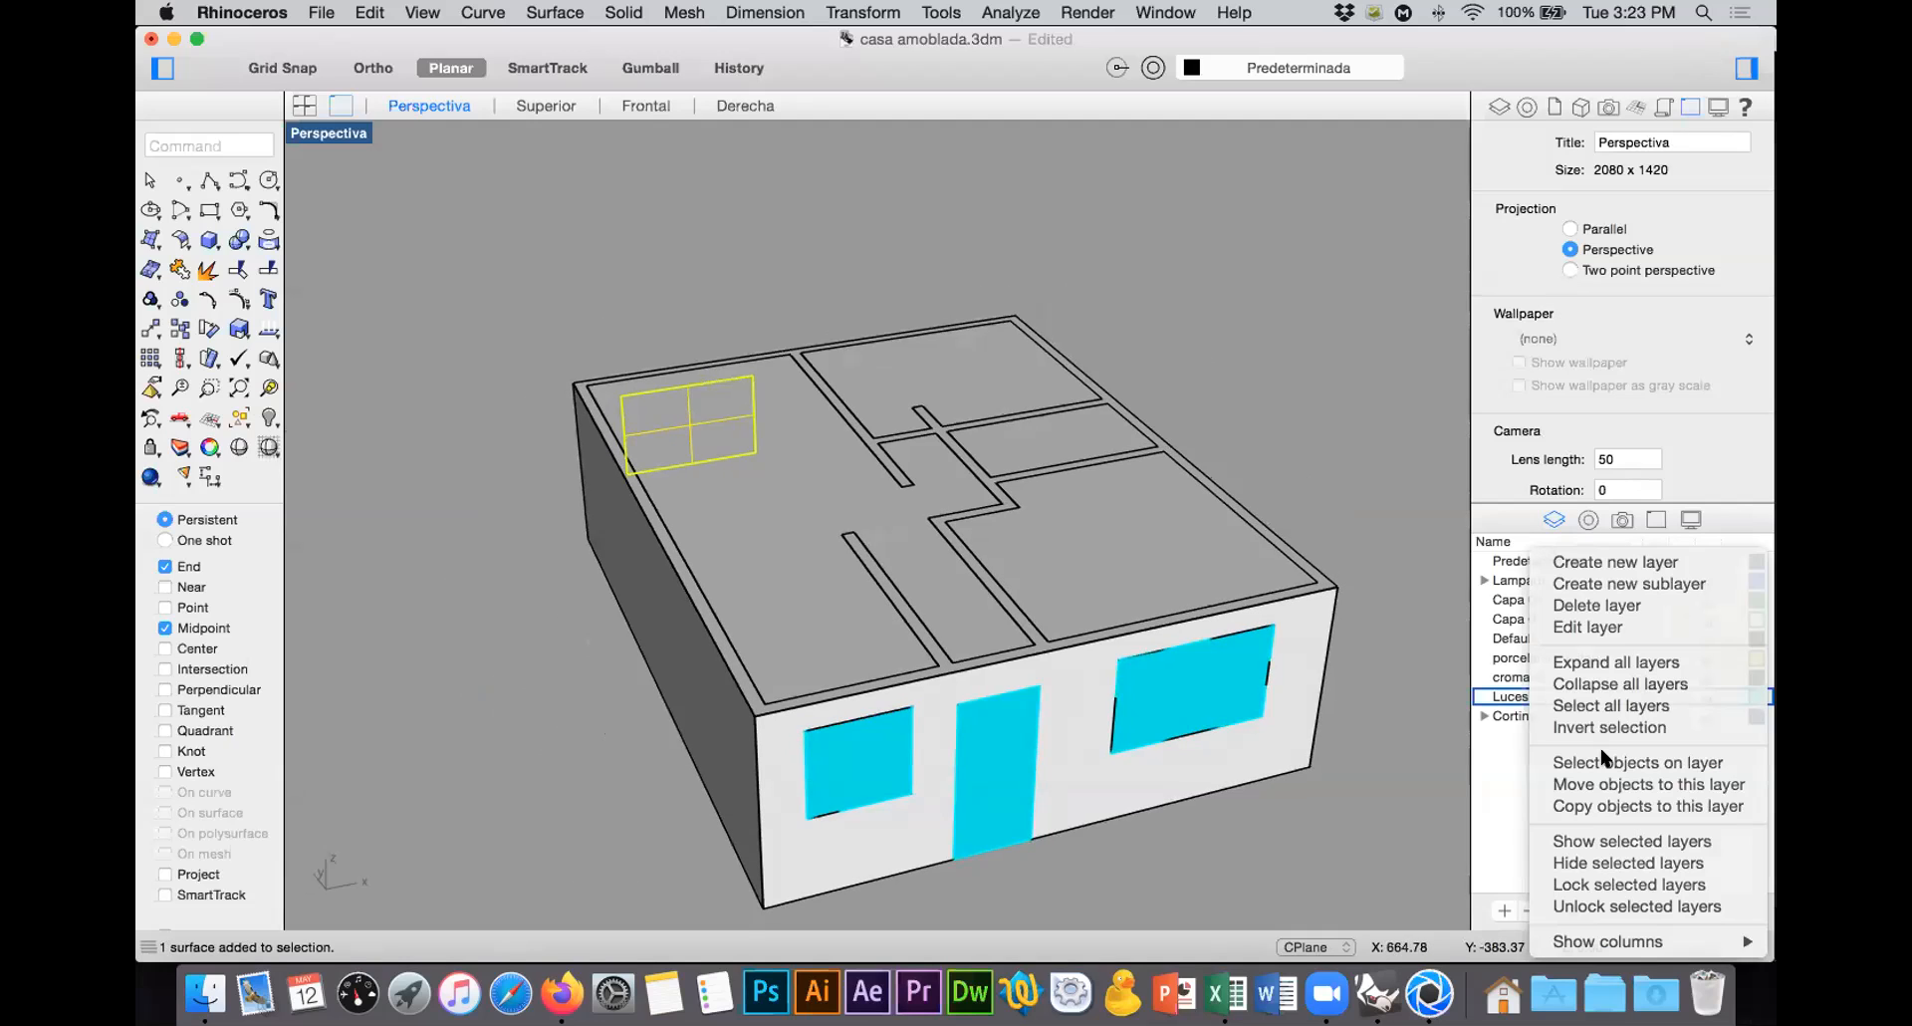
click(1623, 762)
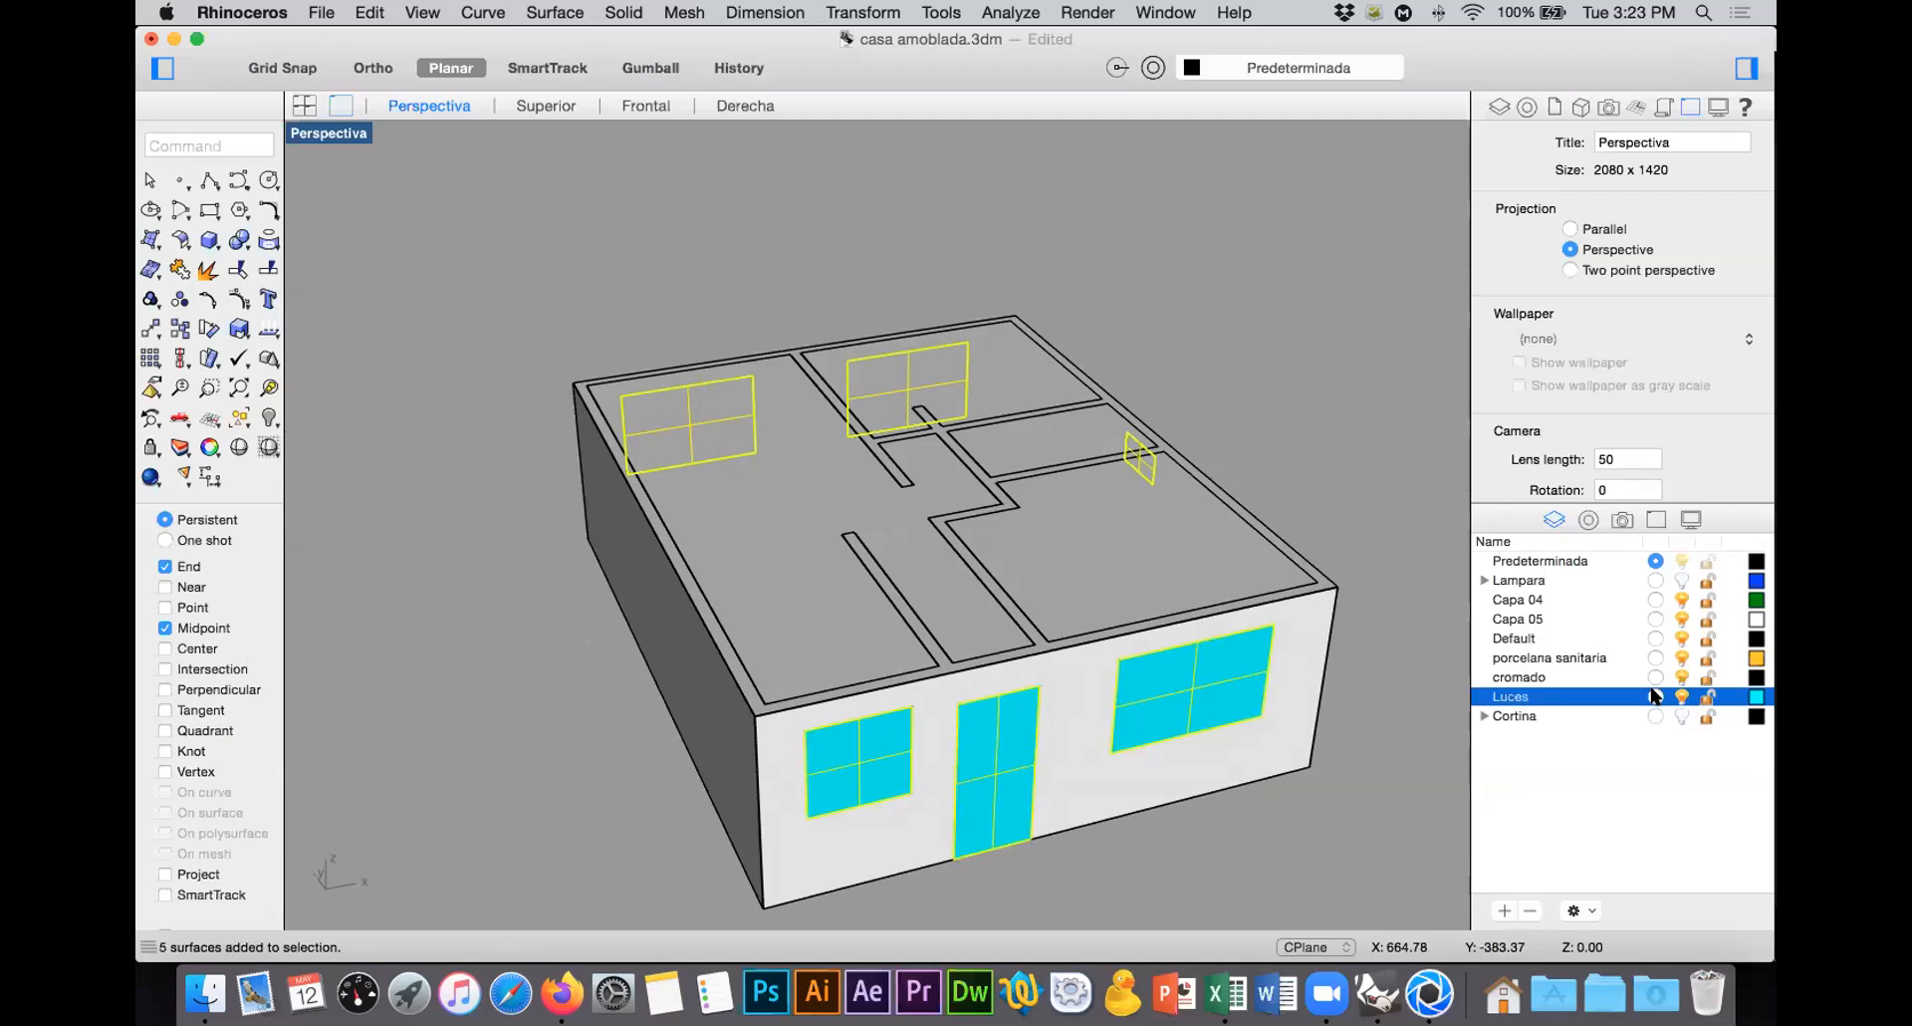
click(1655, 695)
click(1682, 561)
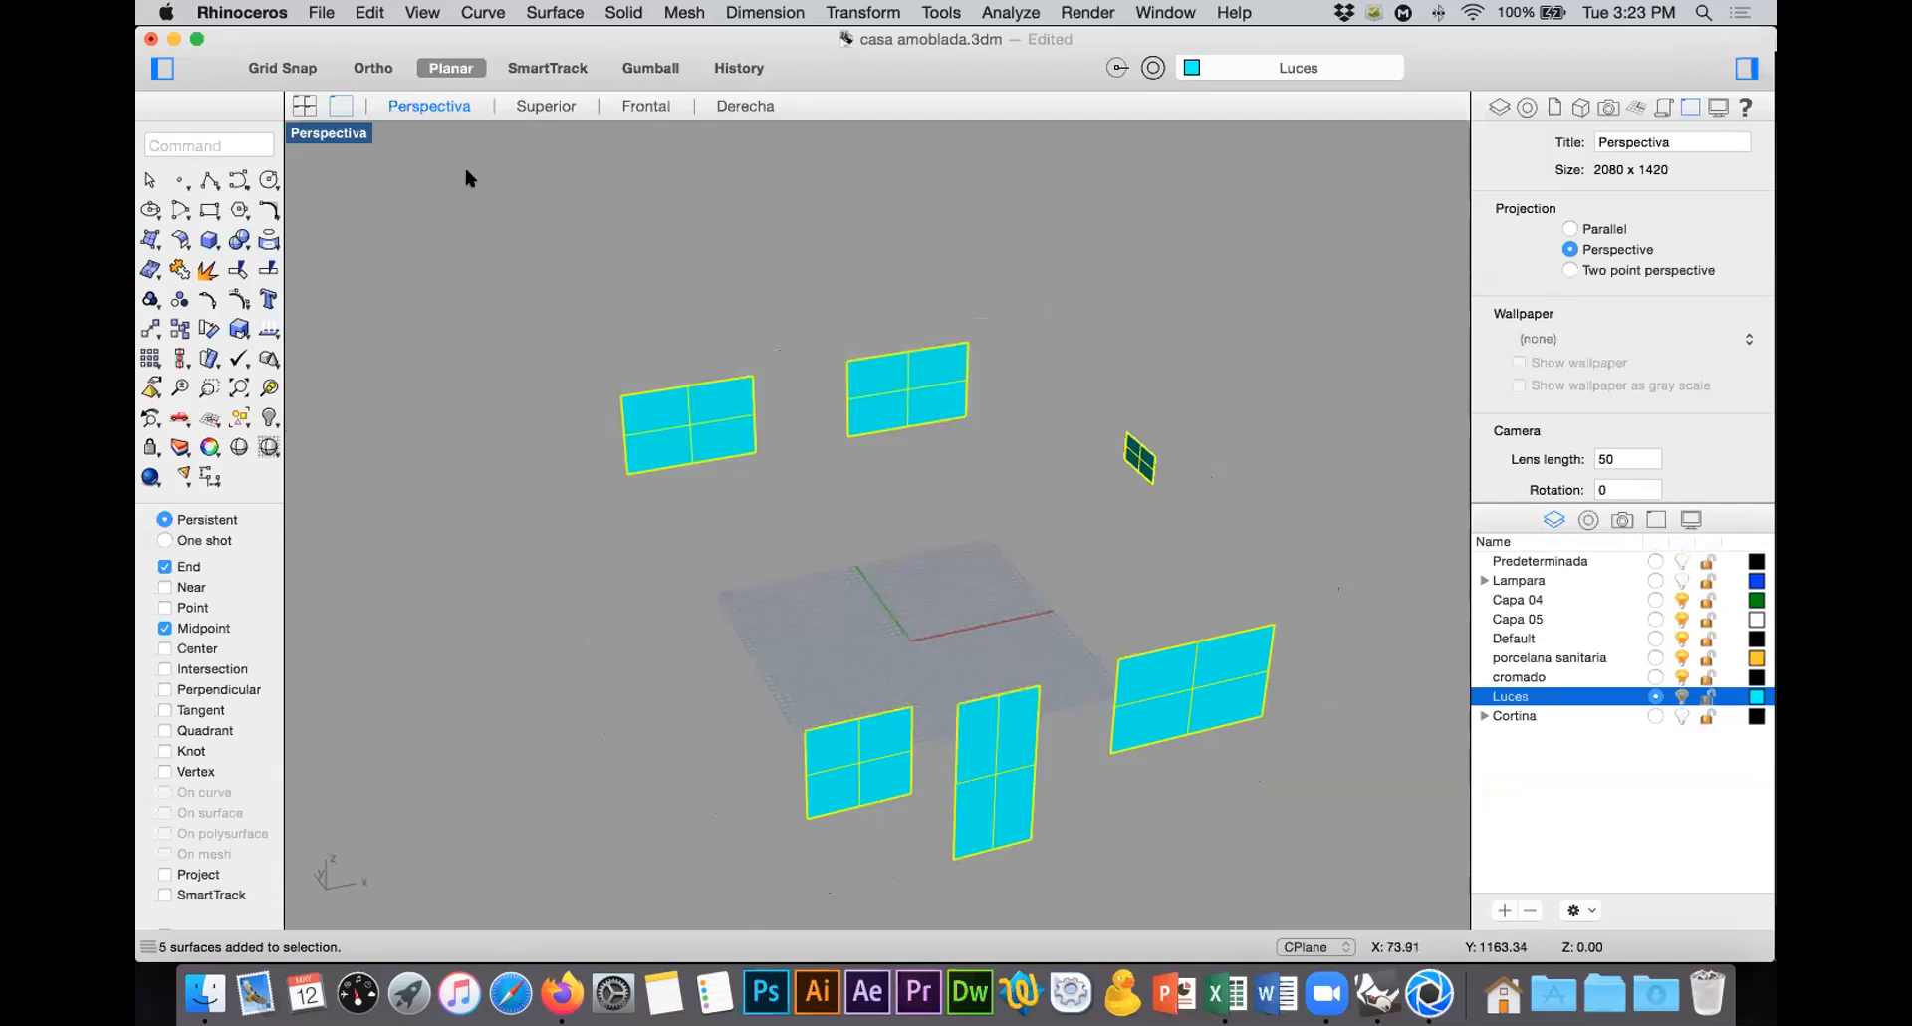
Step: Export the selected light surfaces to the Desktop as luces.3dm in Rhino 5 3D Models format
click(317, 12)
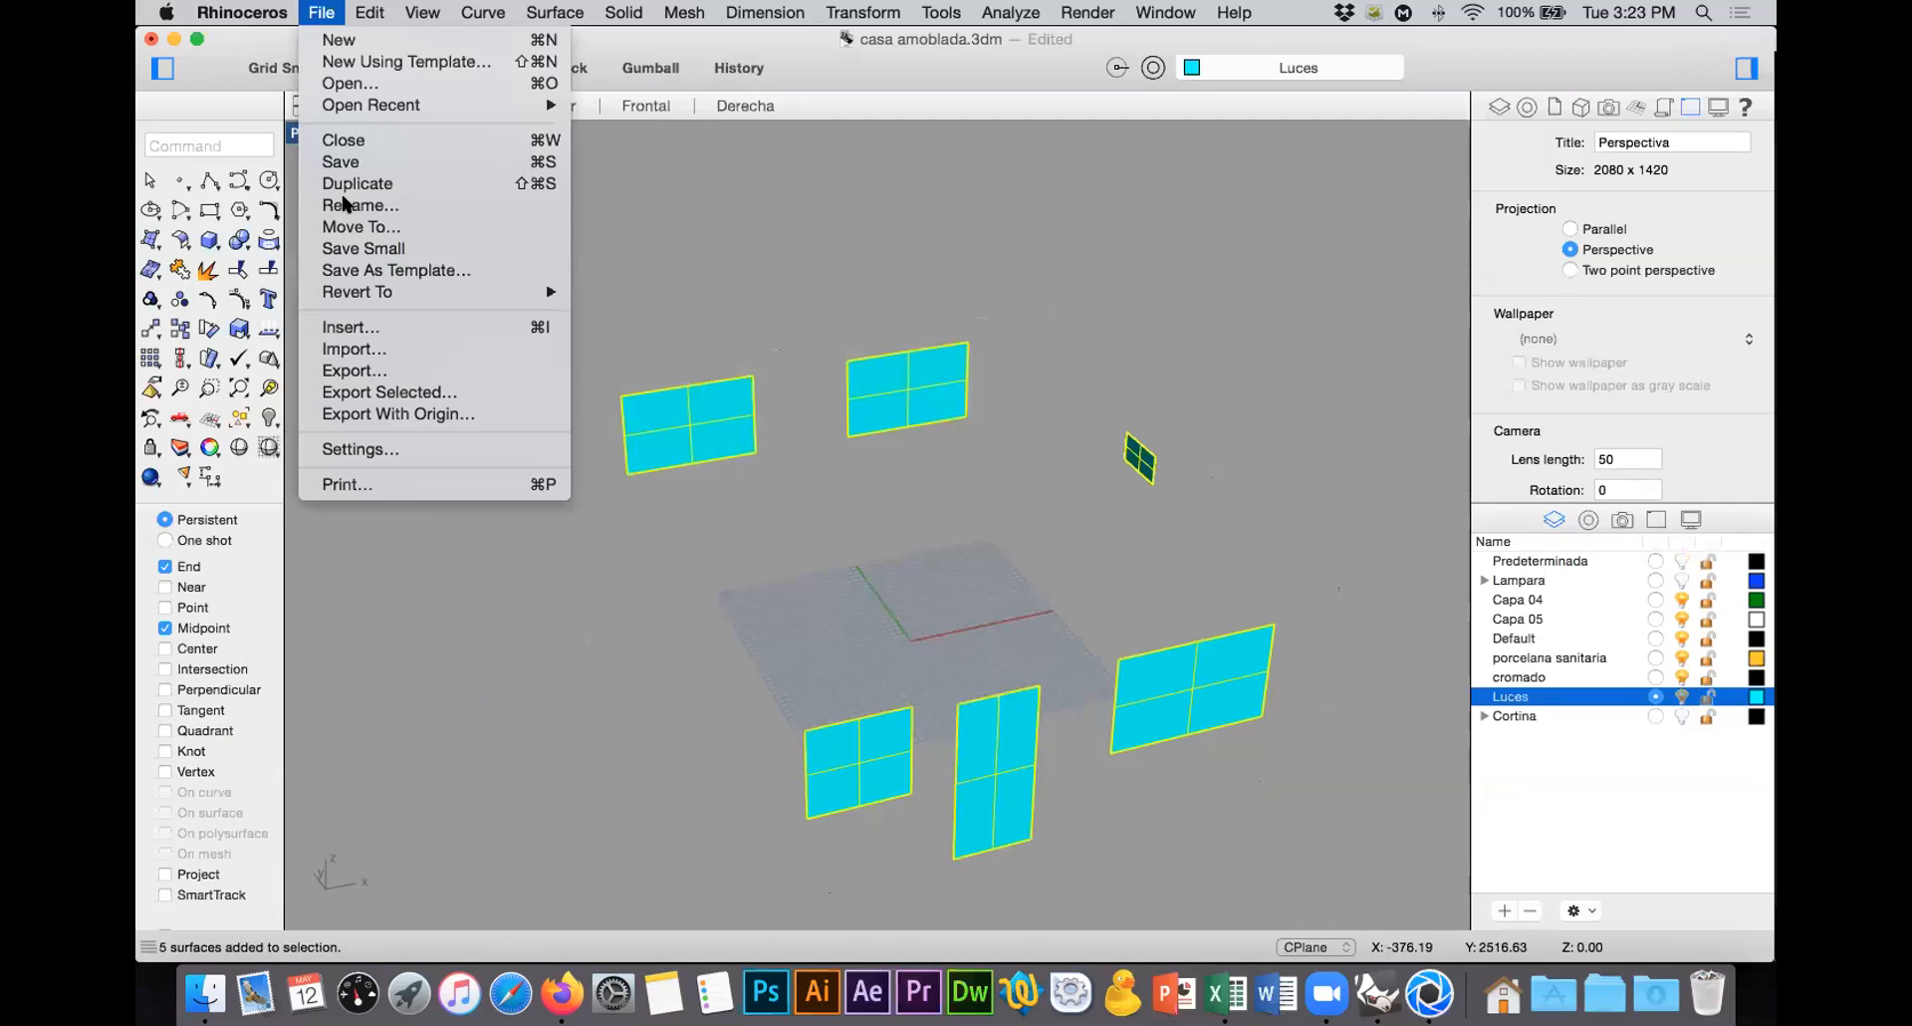
click(389, 391)
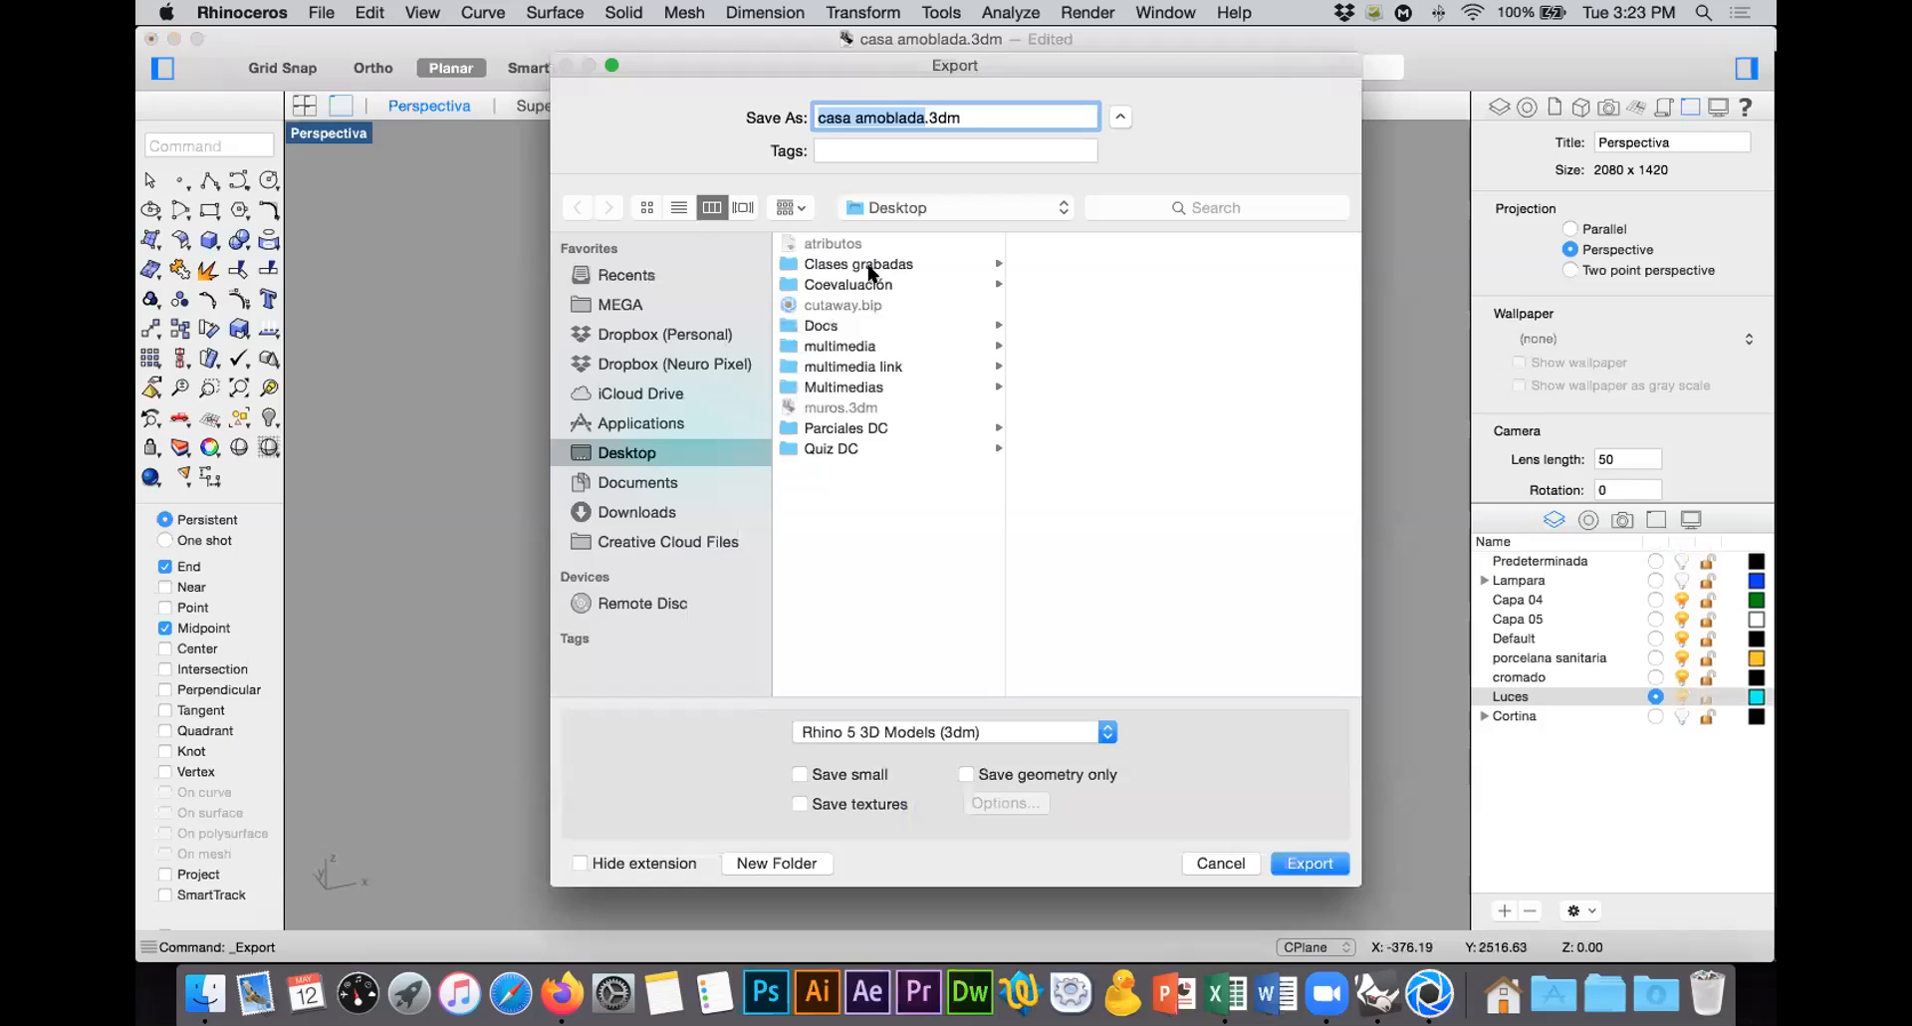
text(luces)
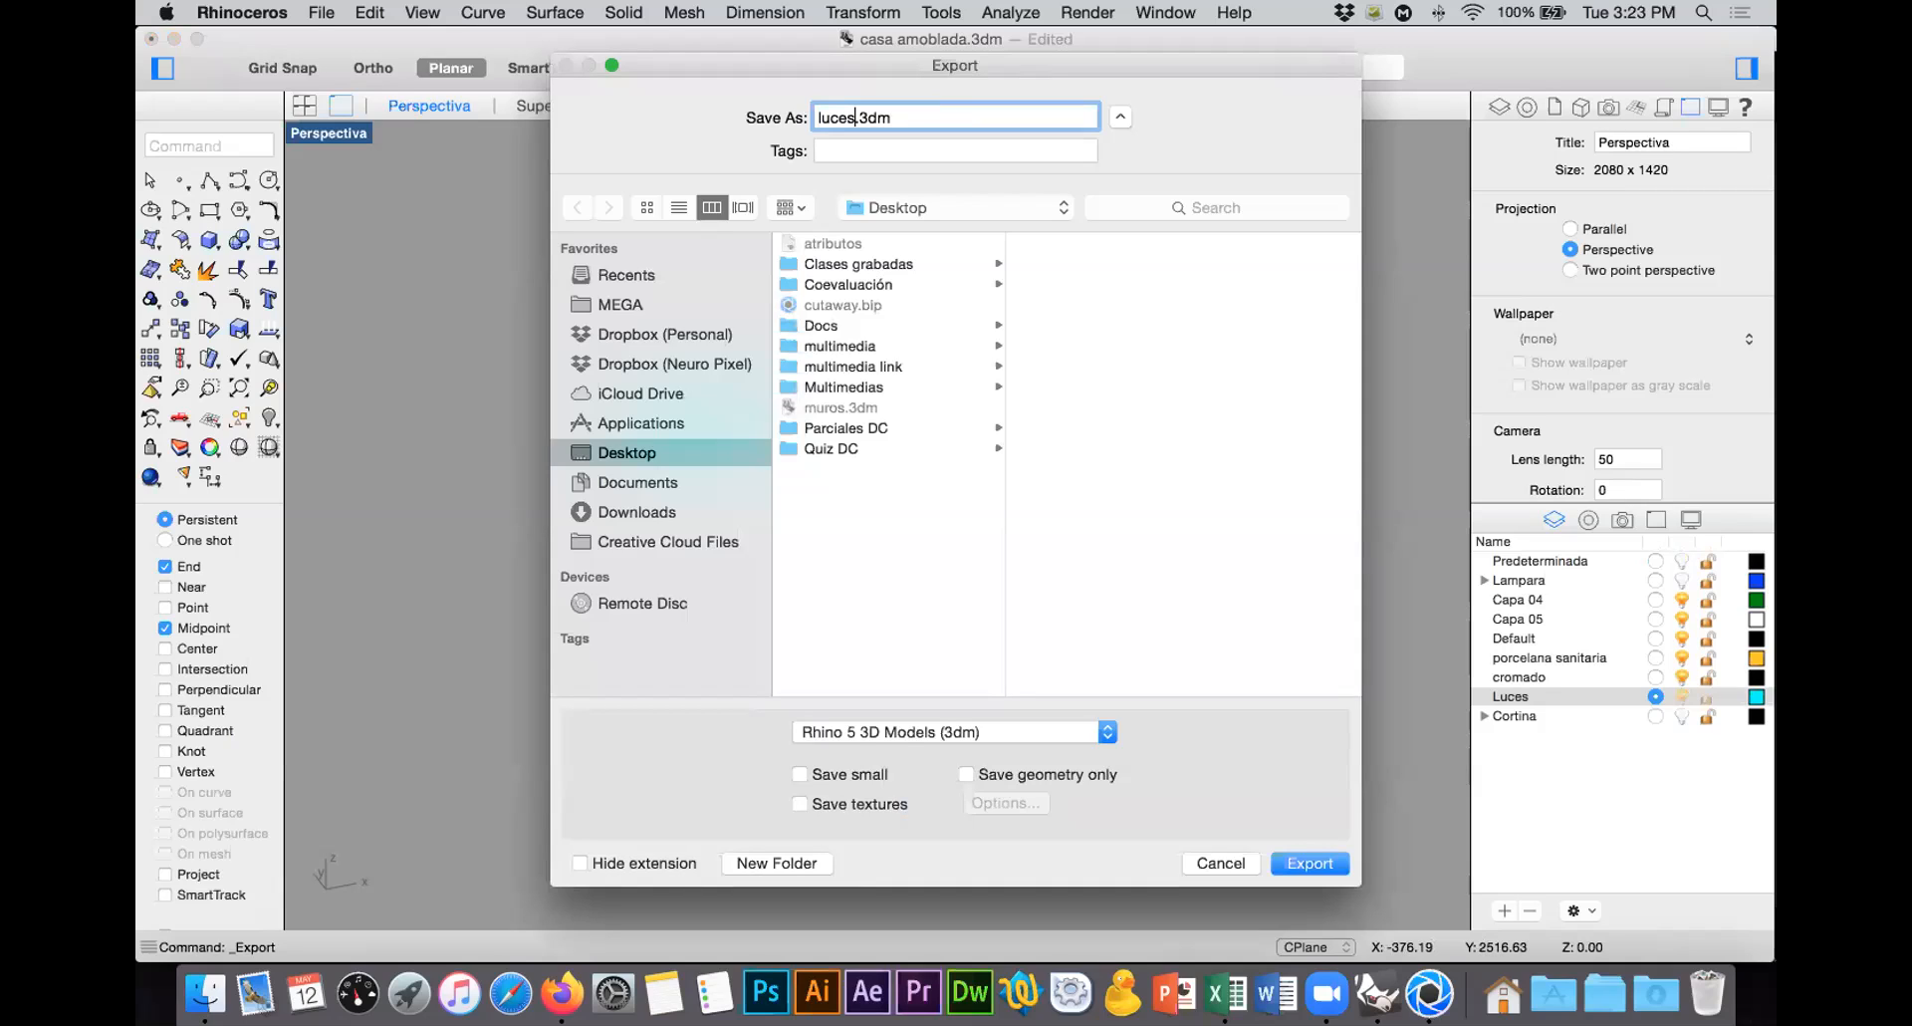
key(Return)
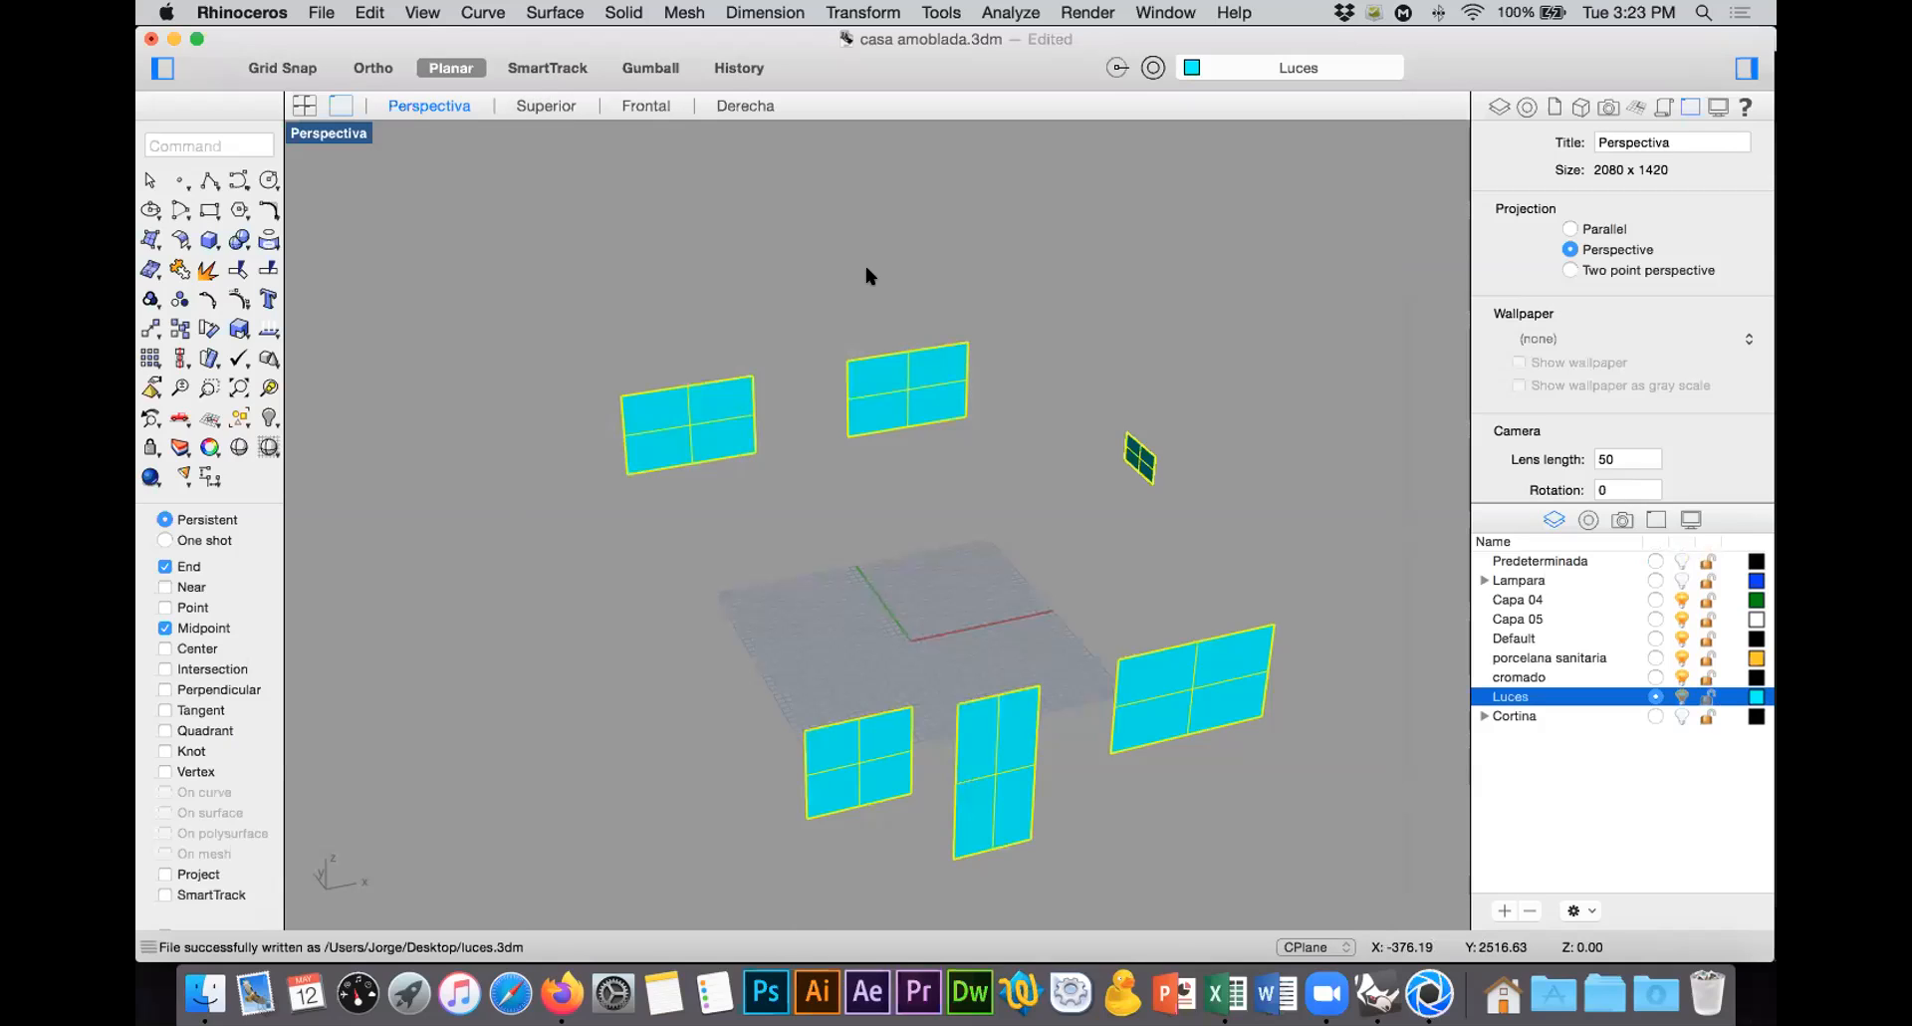
Step: Switch back to KeyShot and start importing the exported luces.3dm file
key(super+Tab)
click(295, 12)
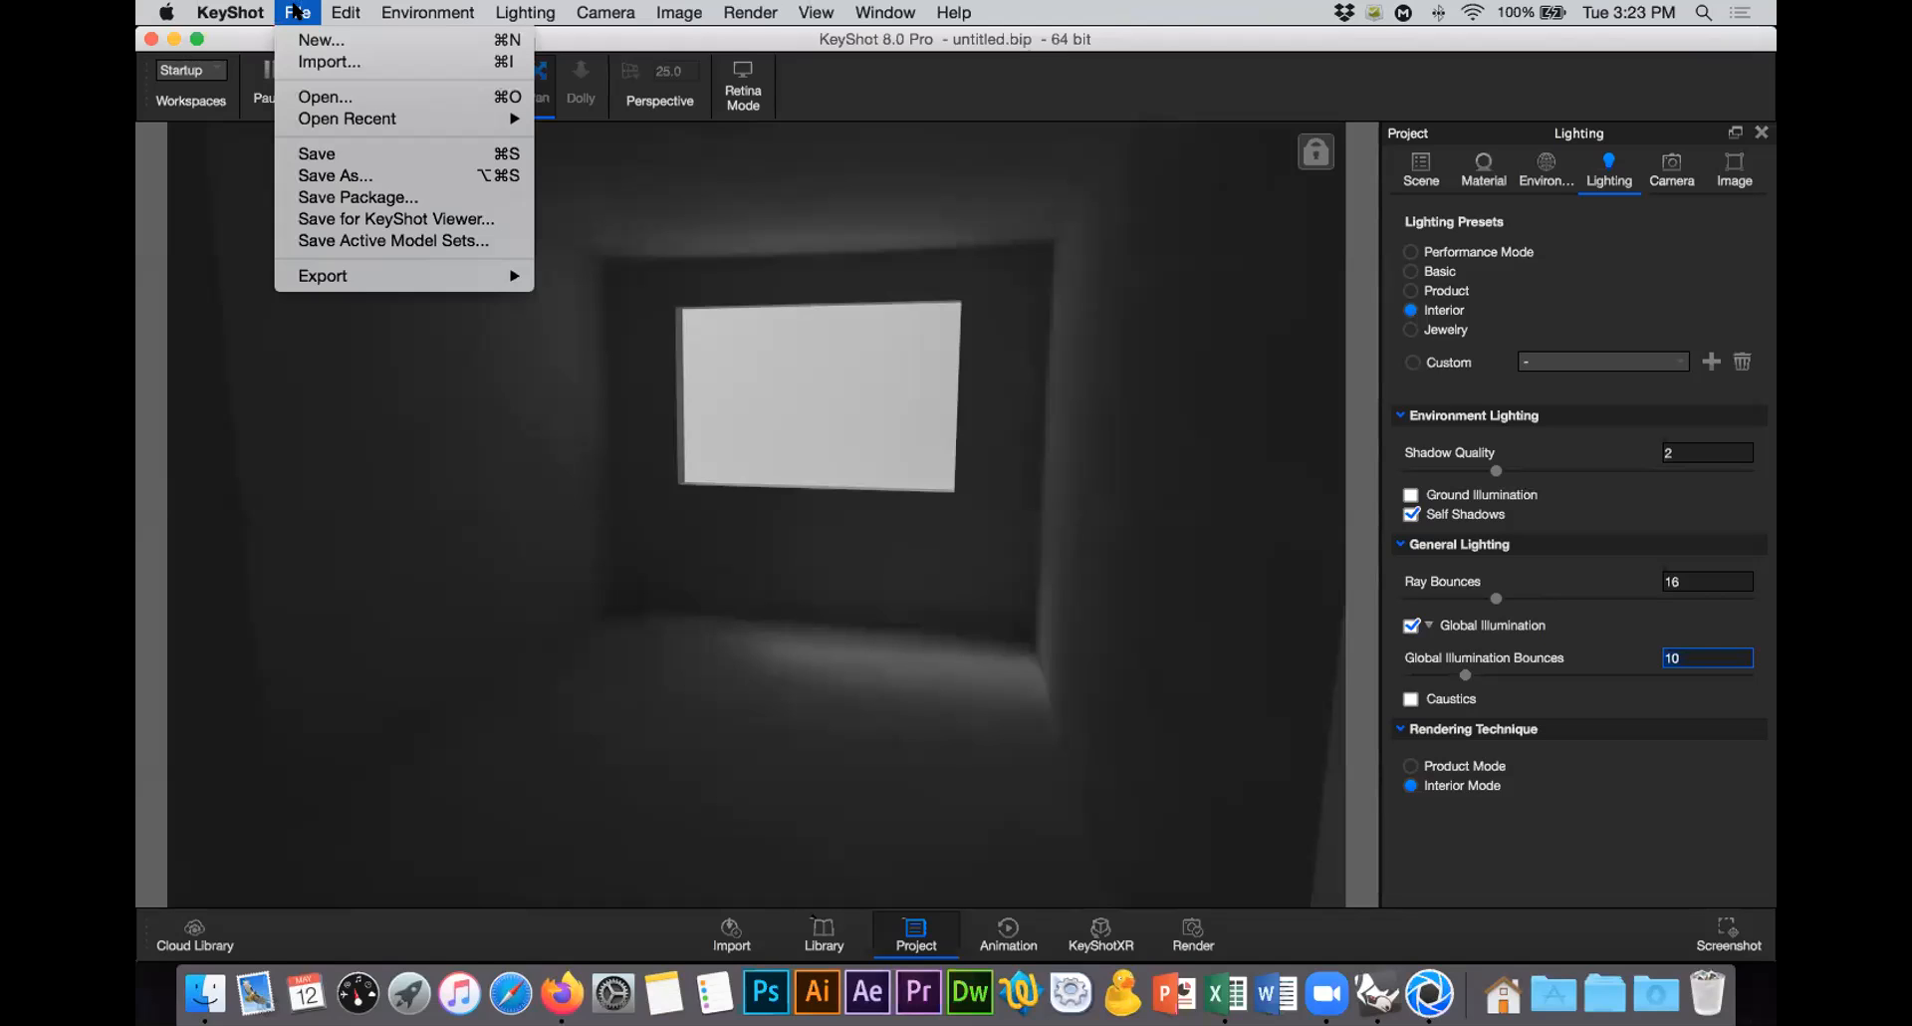
Step: Import the luces.3dm model from the Desktop into the scene with the default import settings
click(310, 62)
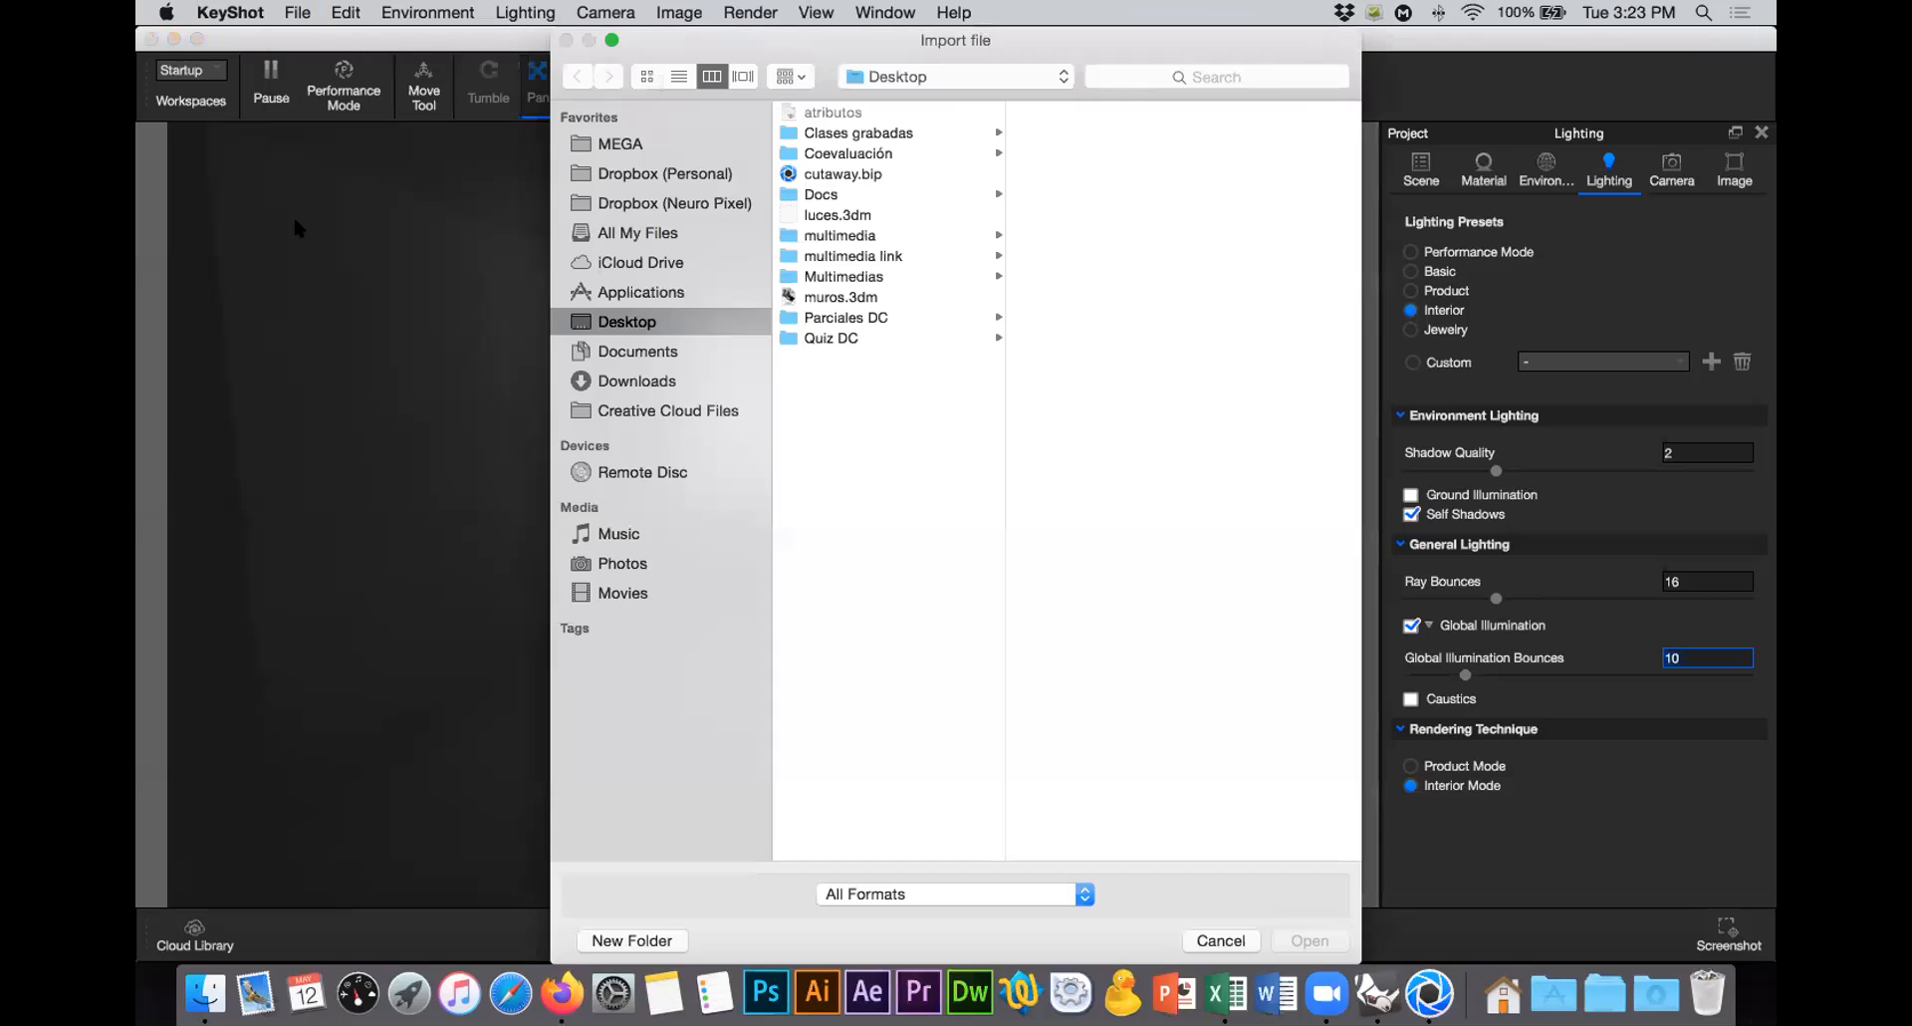
click(842, 213)
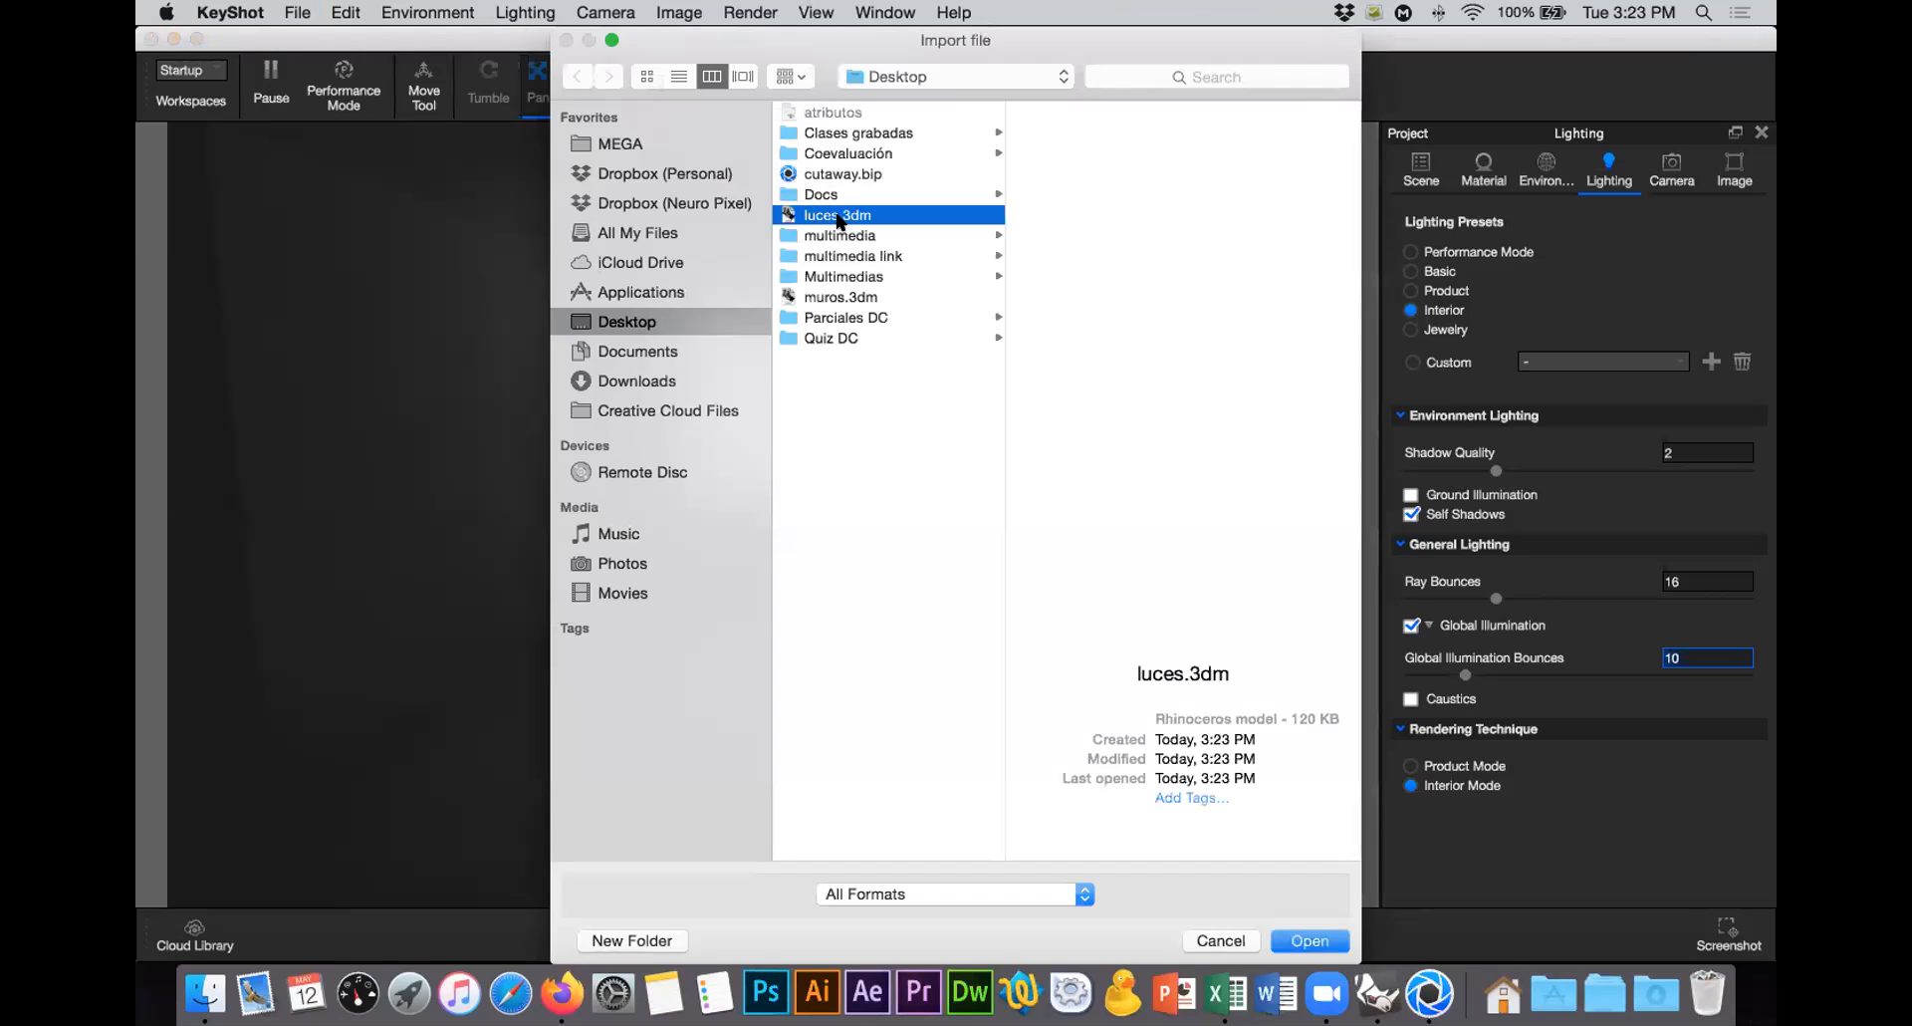
click(1310, 940)
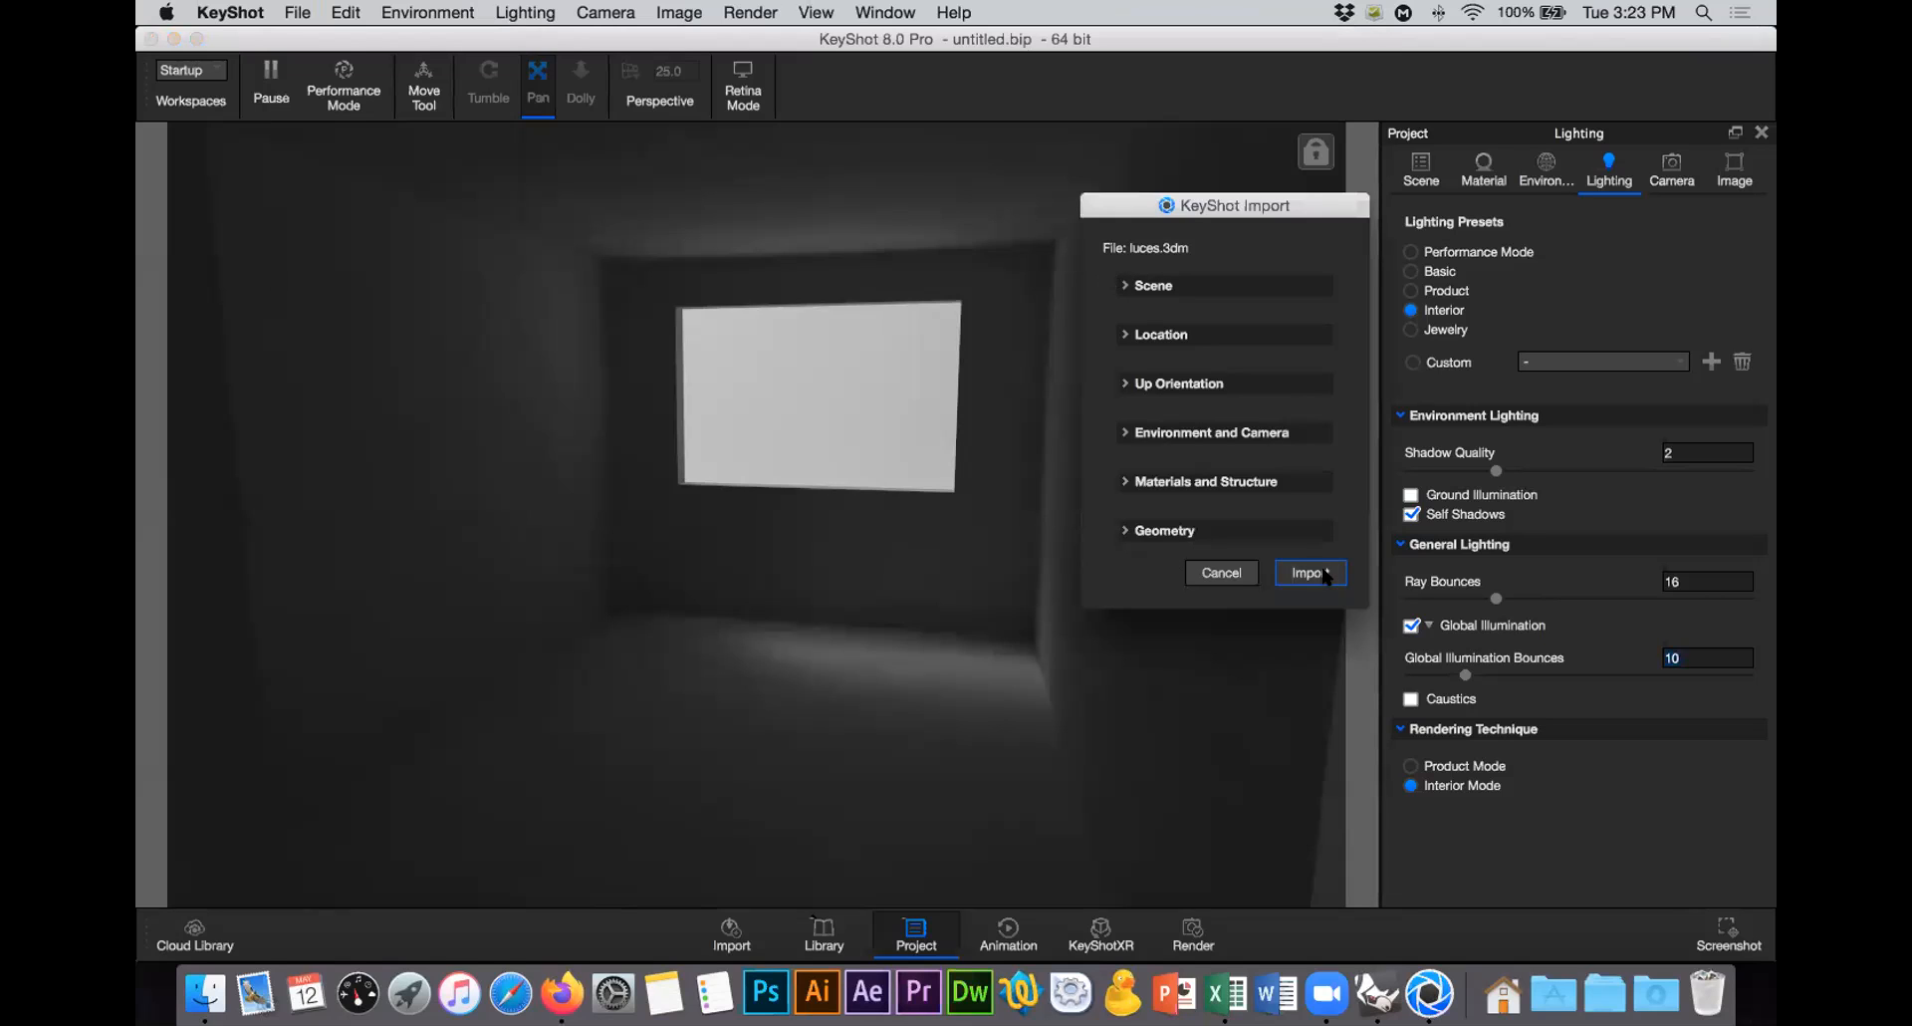
click(1311, 573)
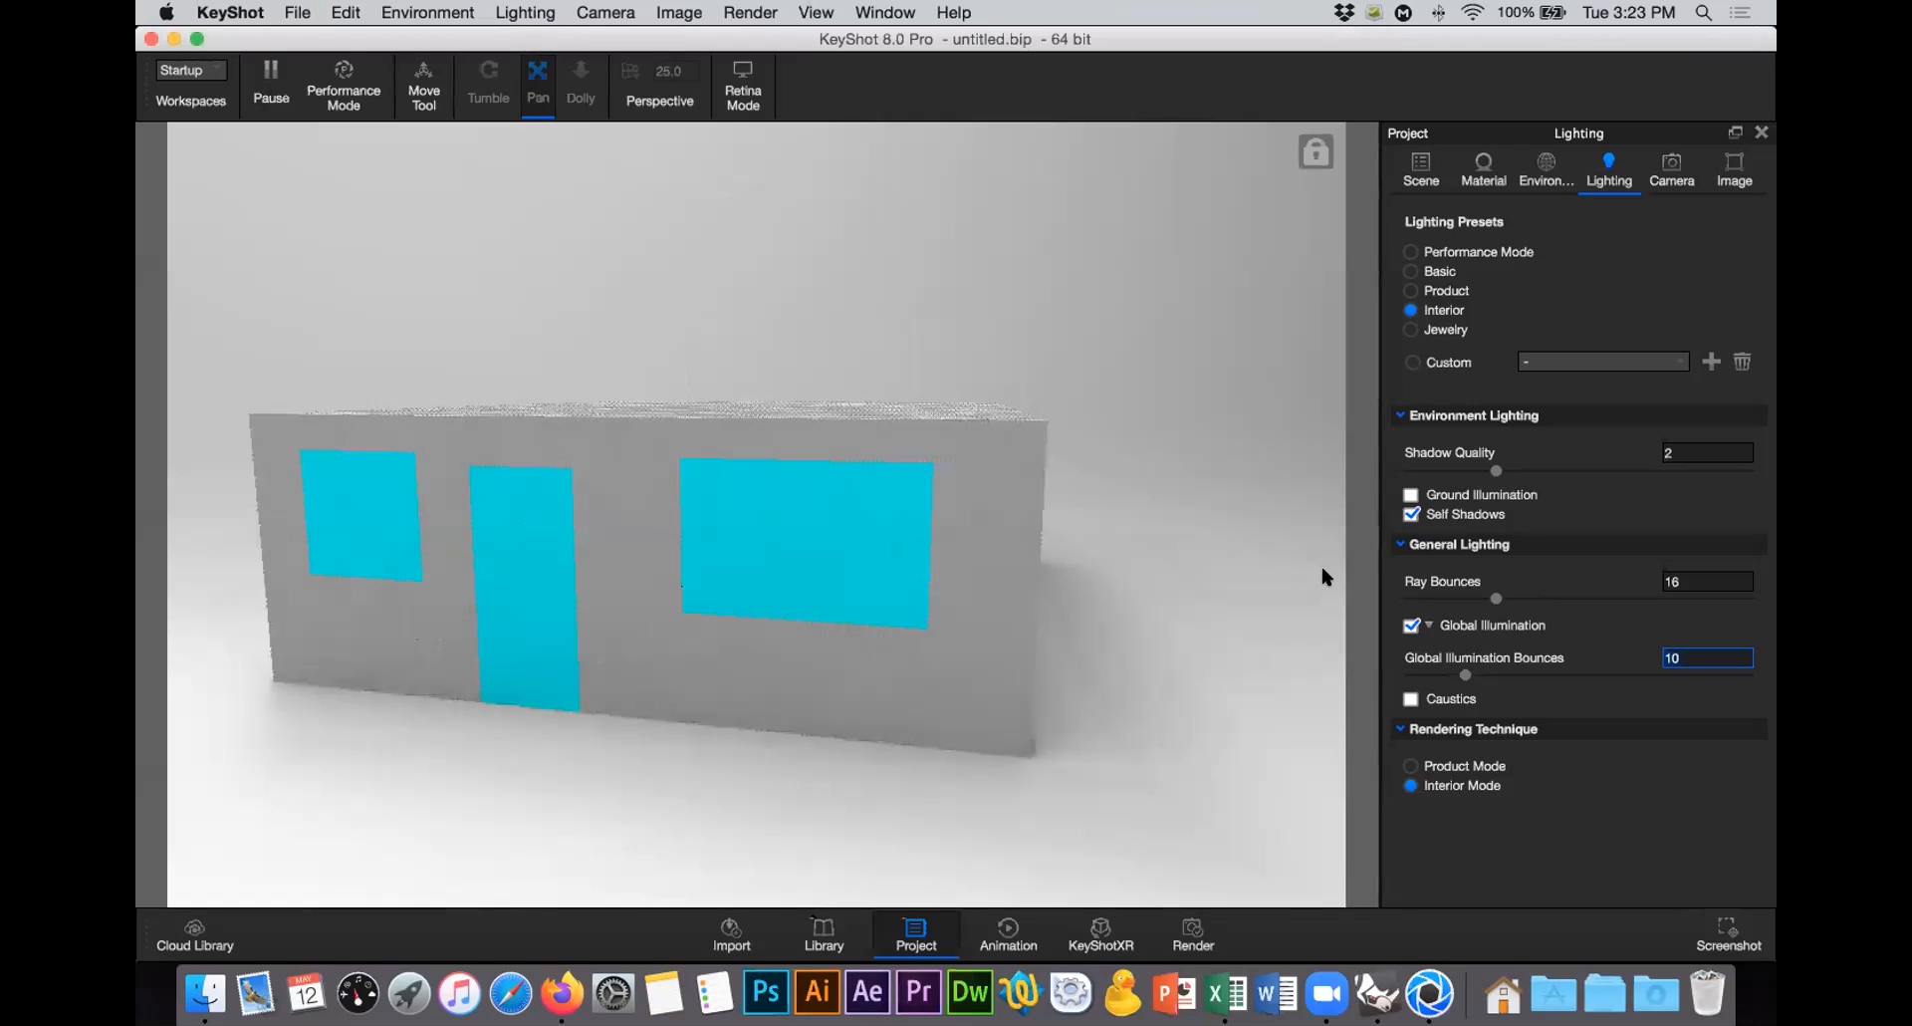
Step: Compare the scene through the untitled. 1 and untitled. 2 cameras, finishing on untitled. 1
click(1672, 167)
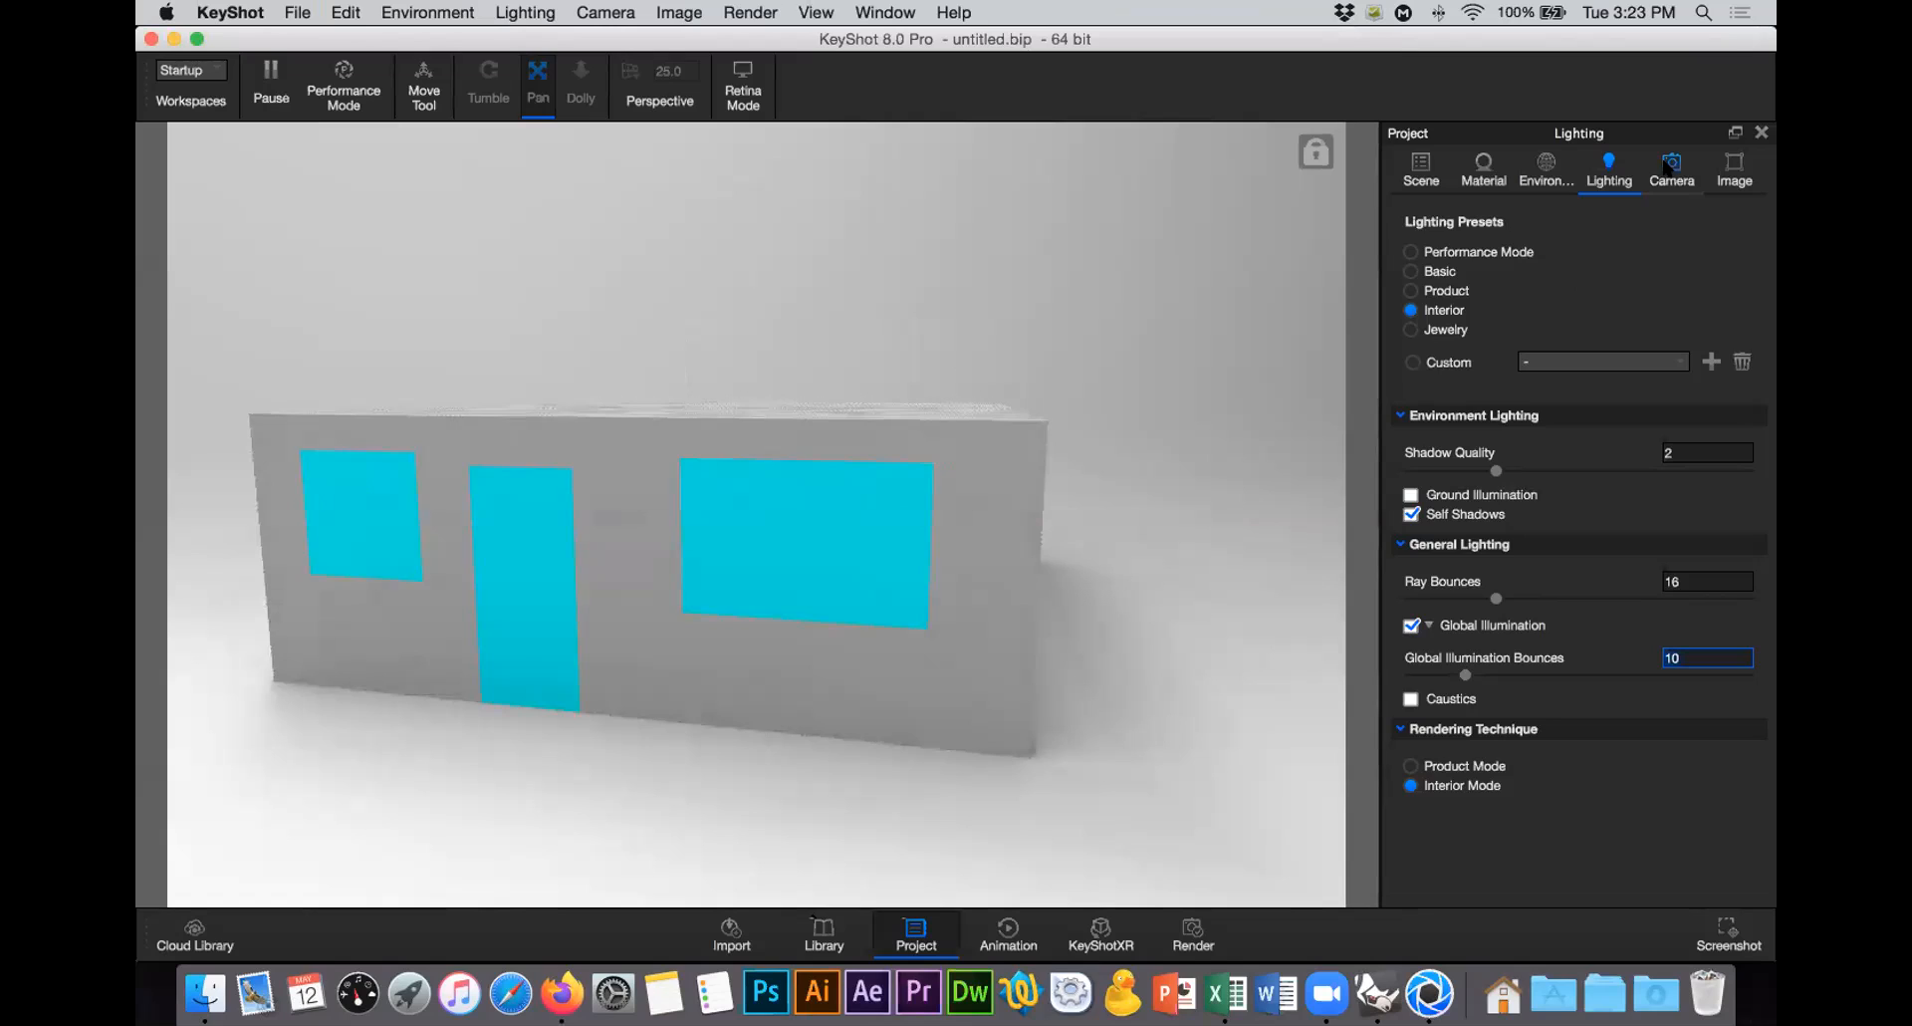
click(1532, 251)
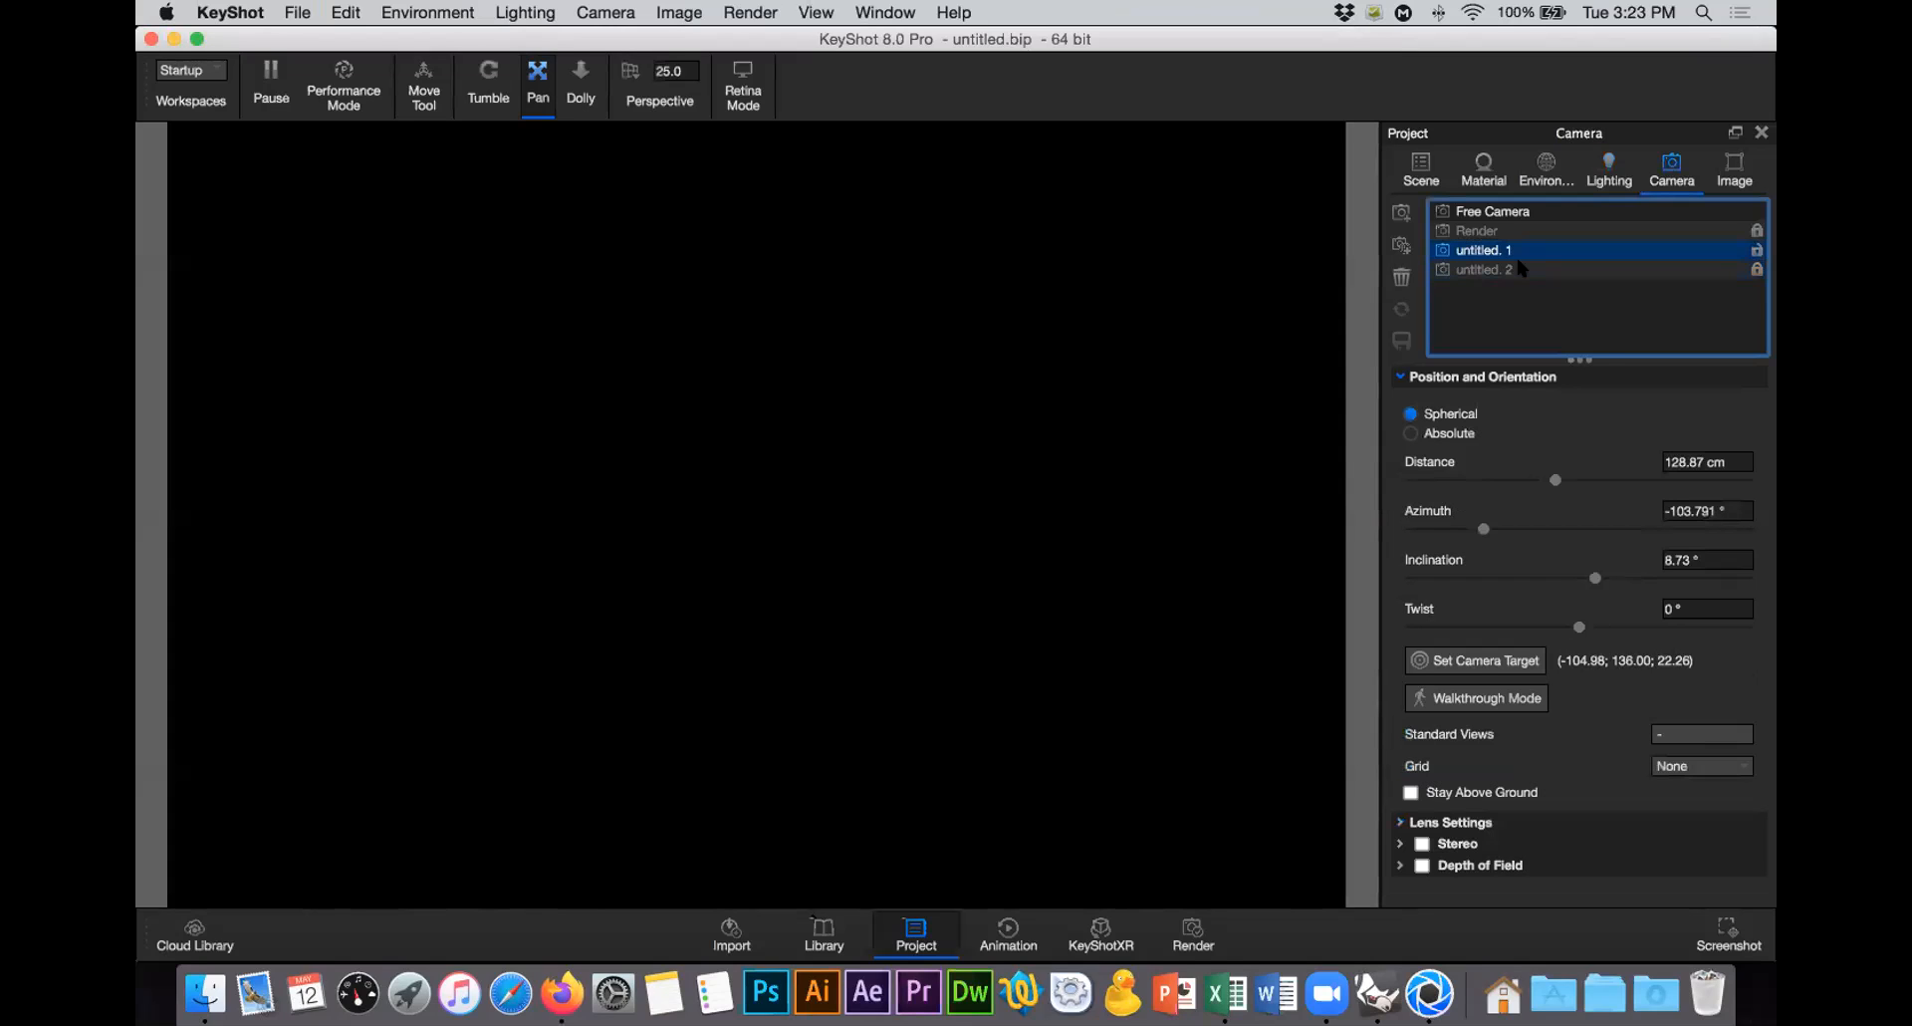
click(1519, 266)
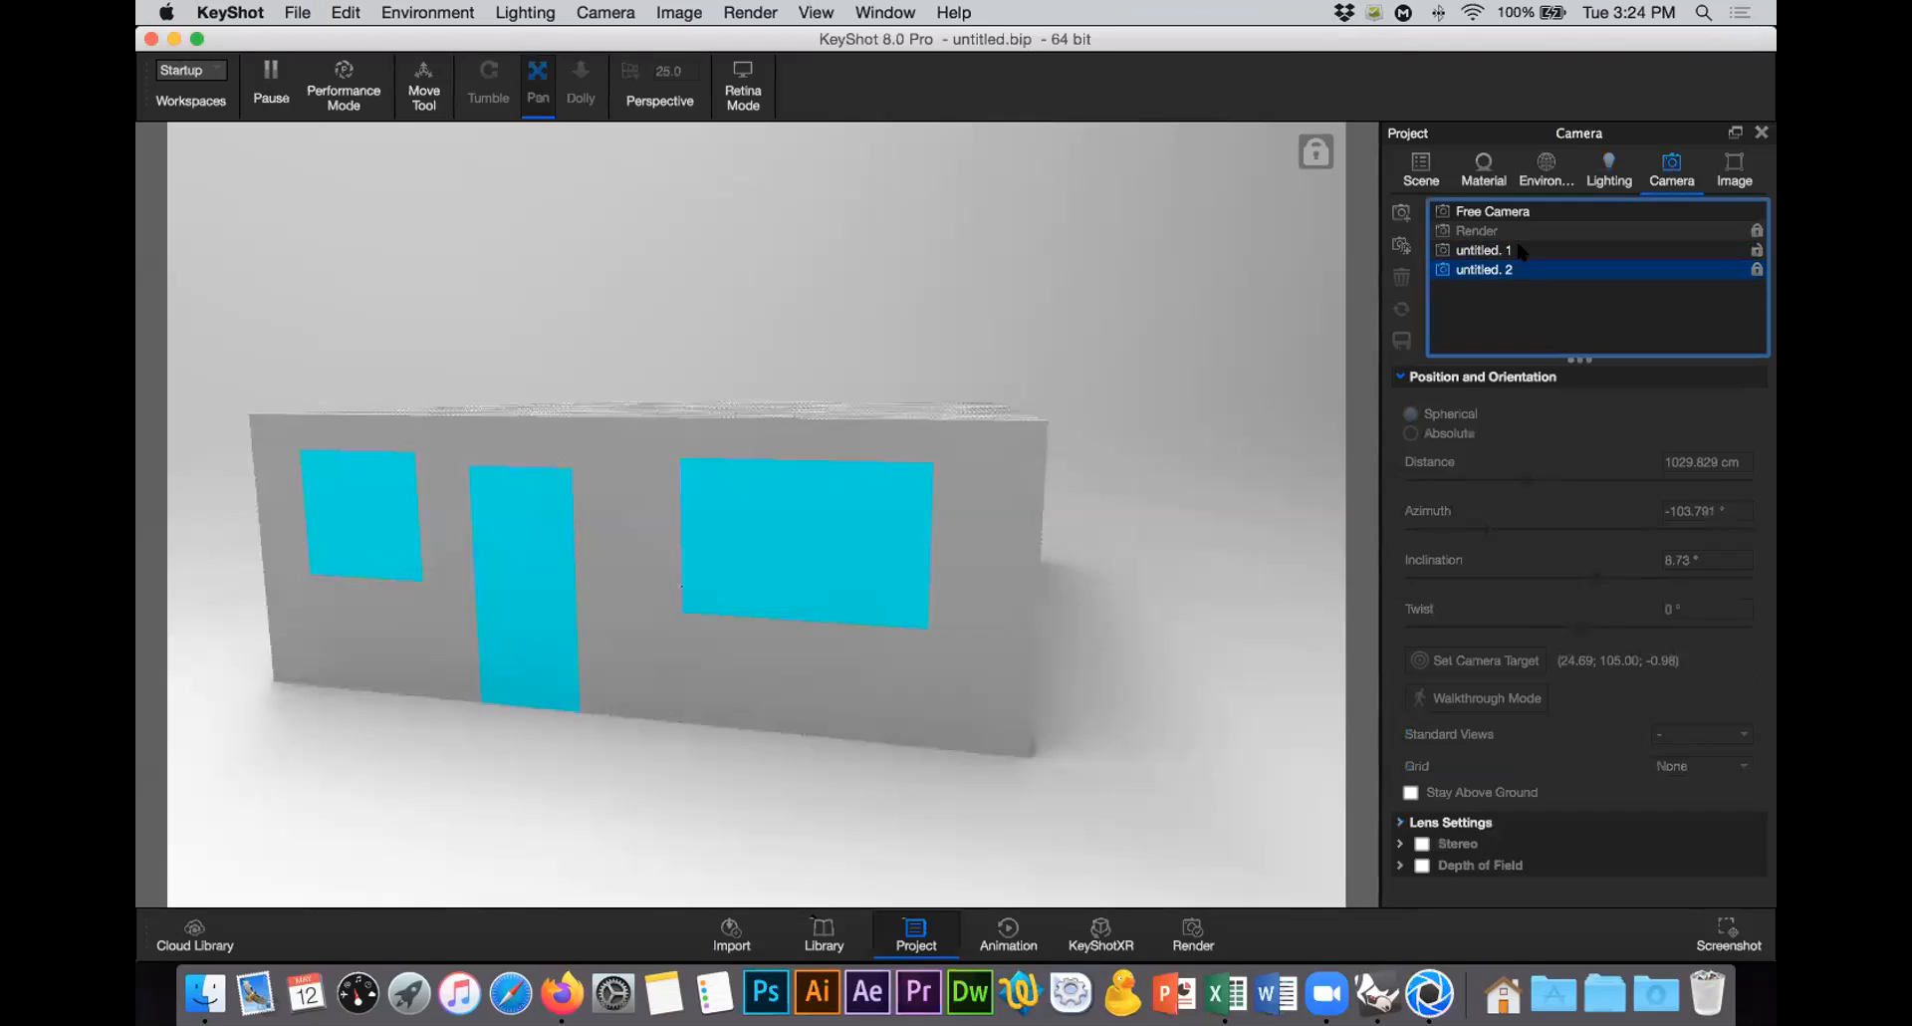
click(1518, 250)
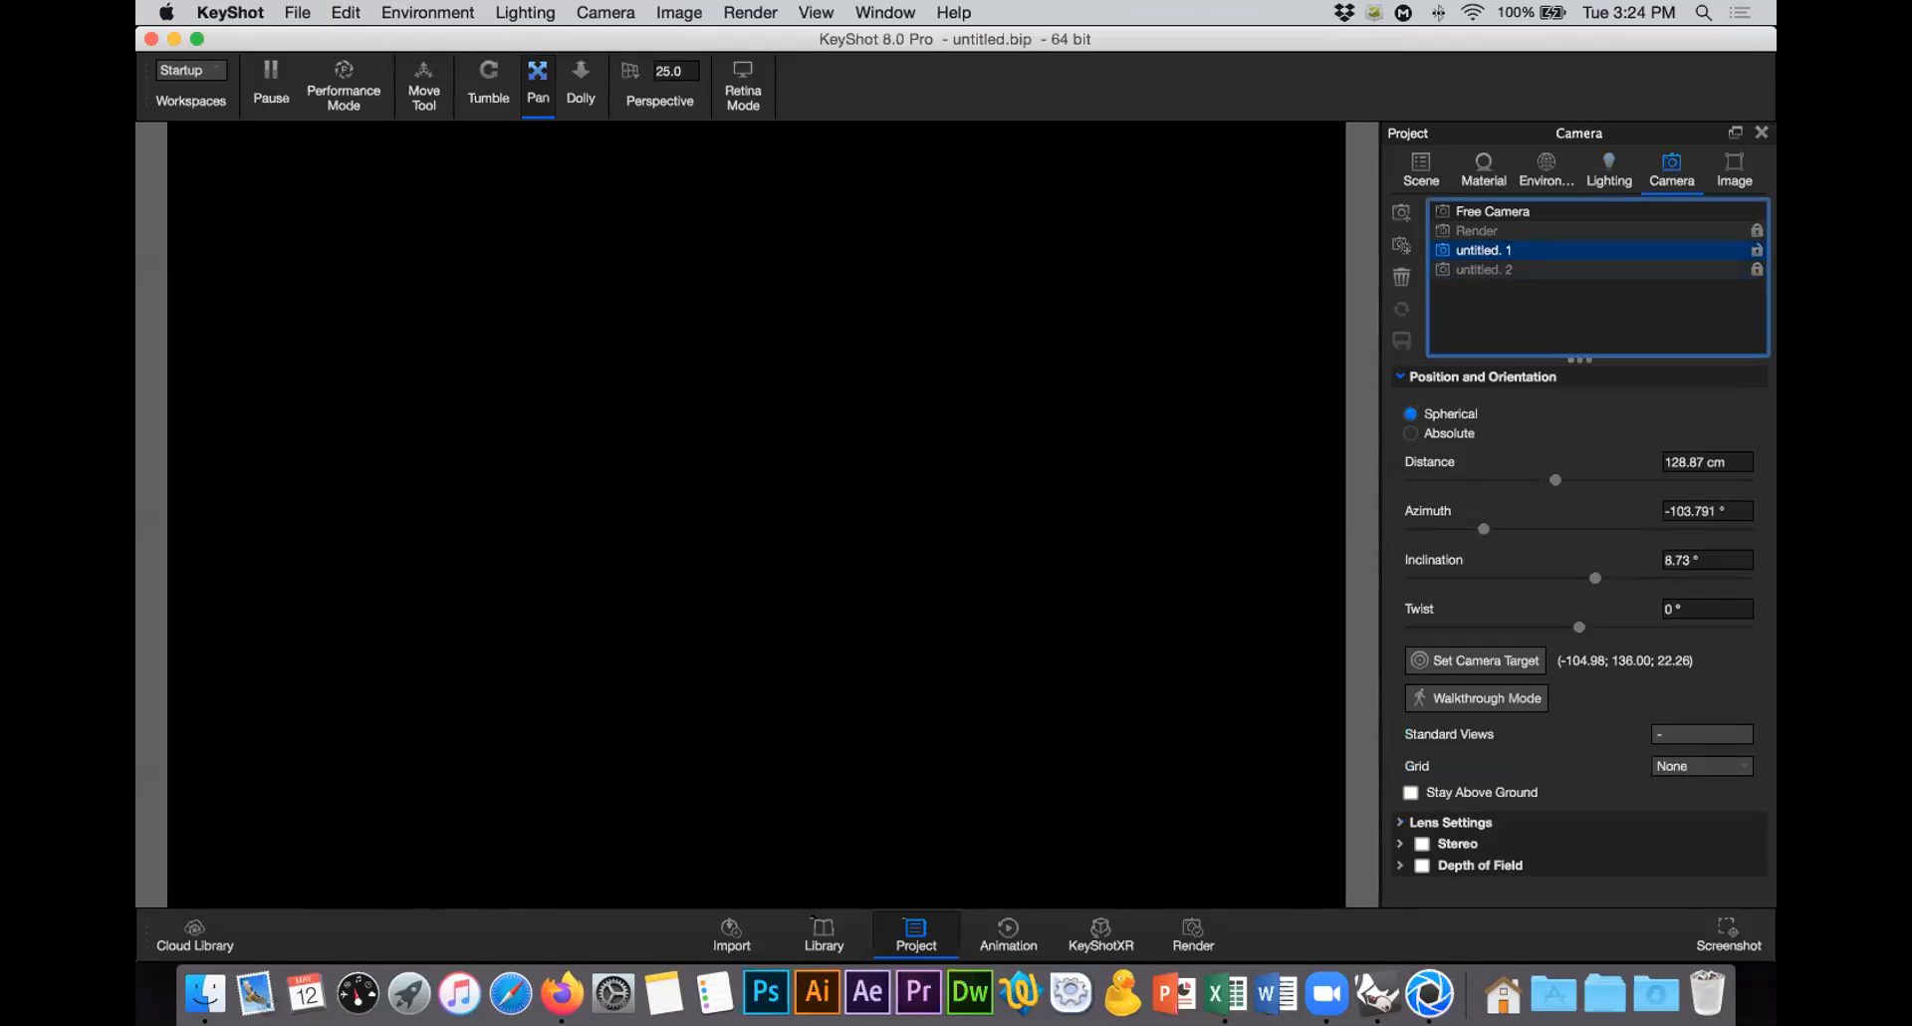
Step: Edit the material of the luces group in the scene tree and change its type to Area Light
click(1420, 171)
click(1546, 303)
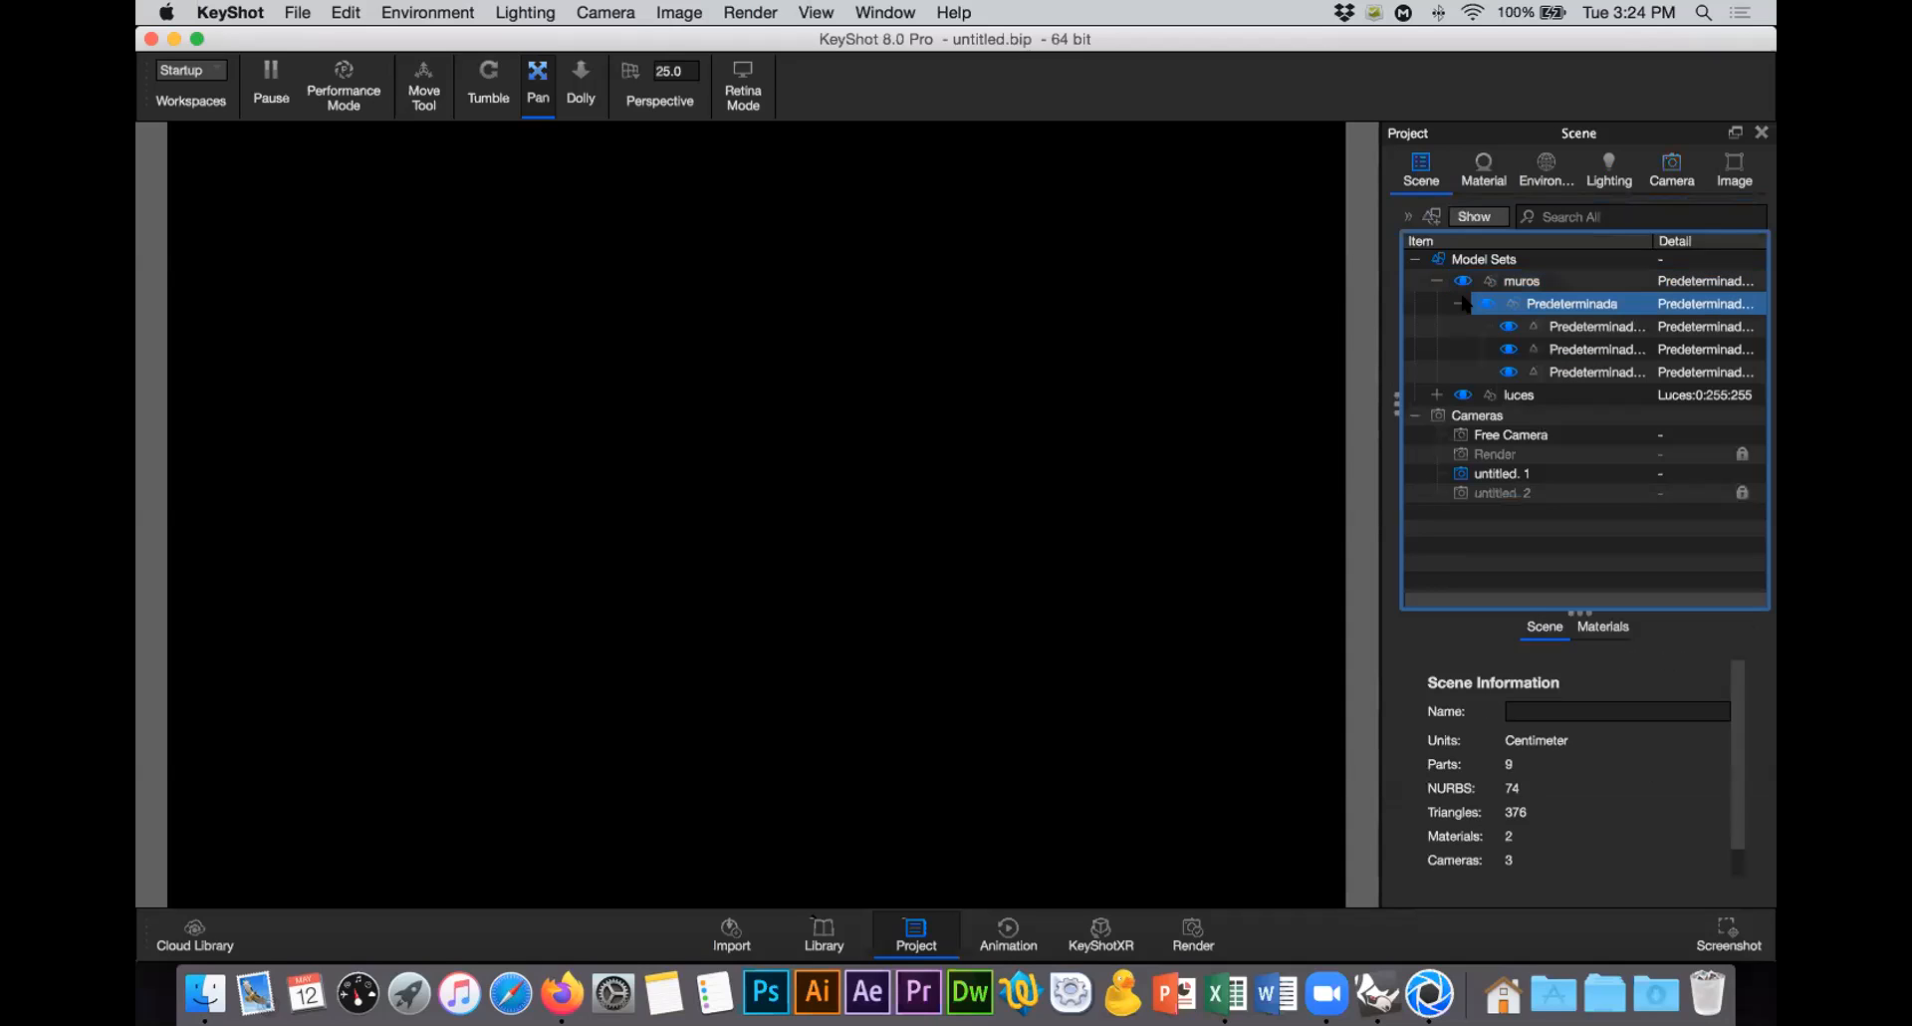
click(1460, 303)
click(1548, 327)
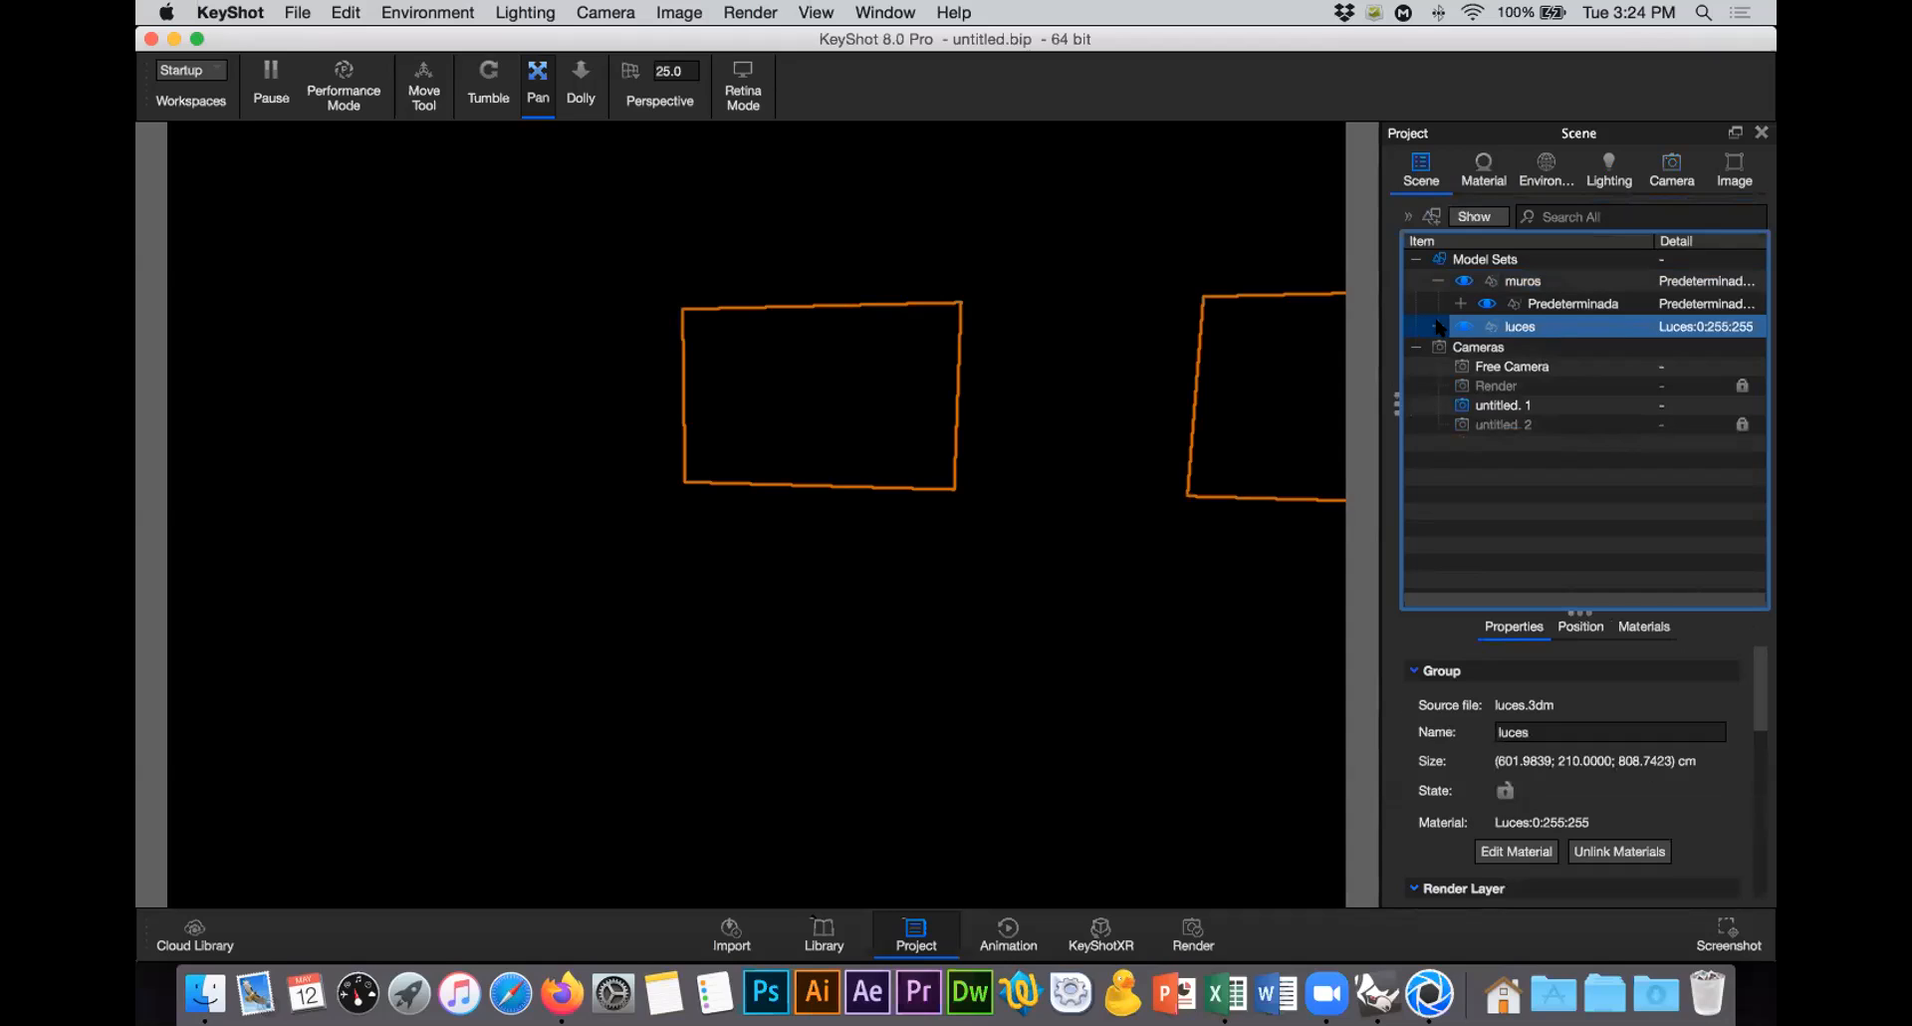
click(1436, 327)
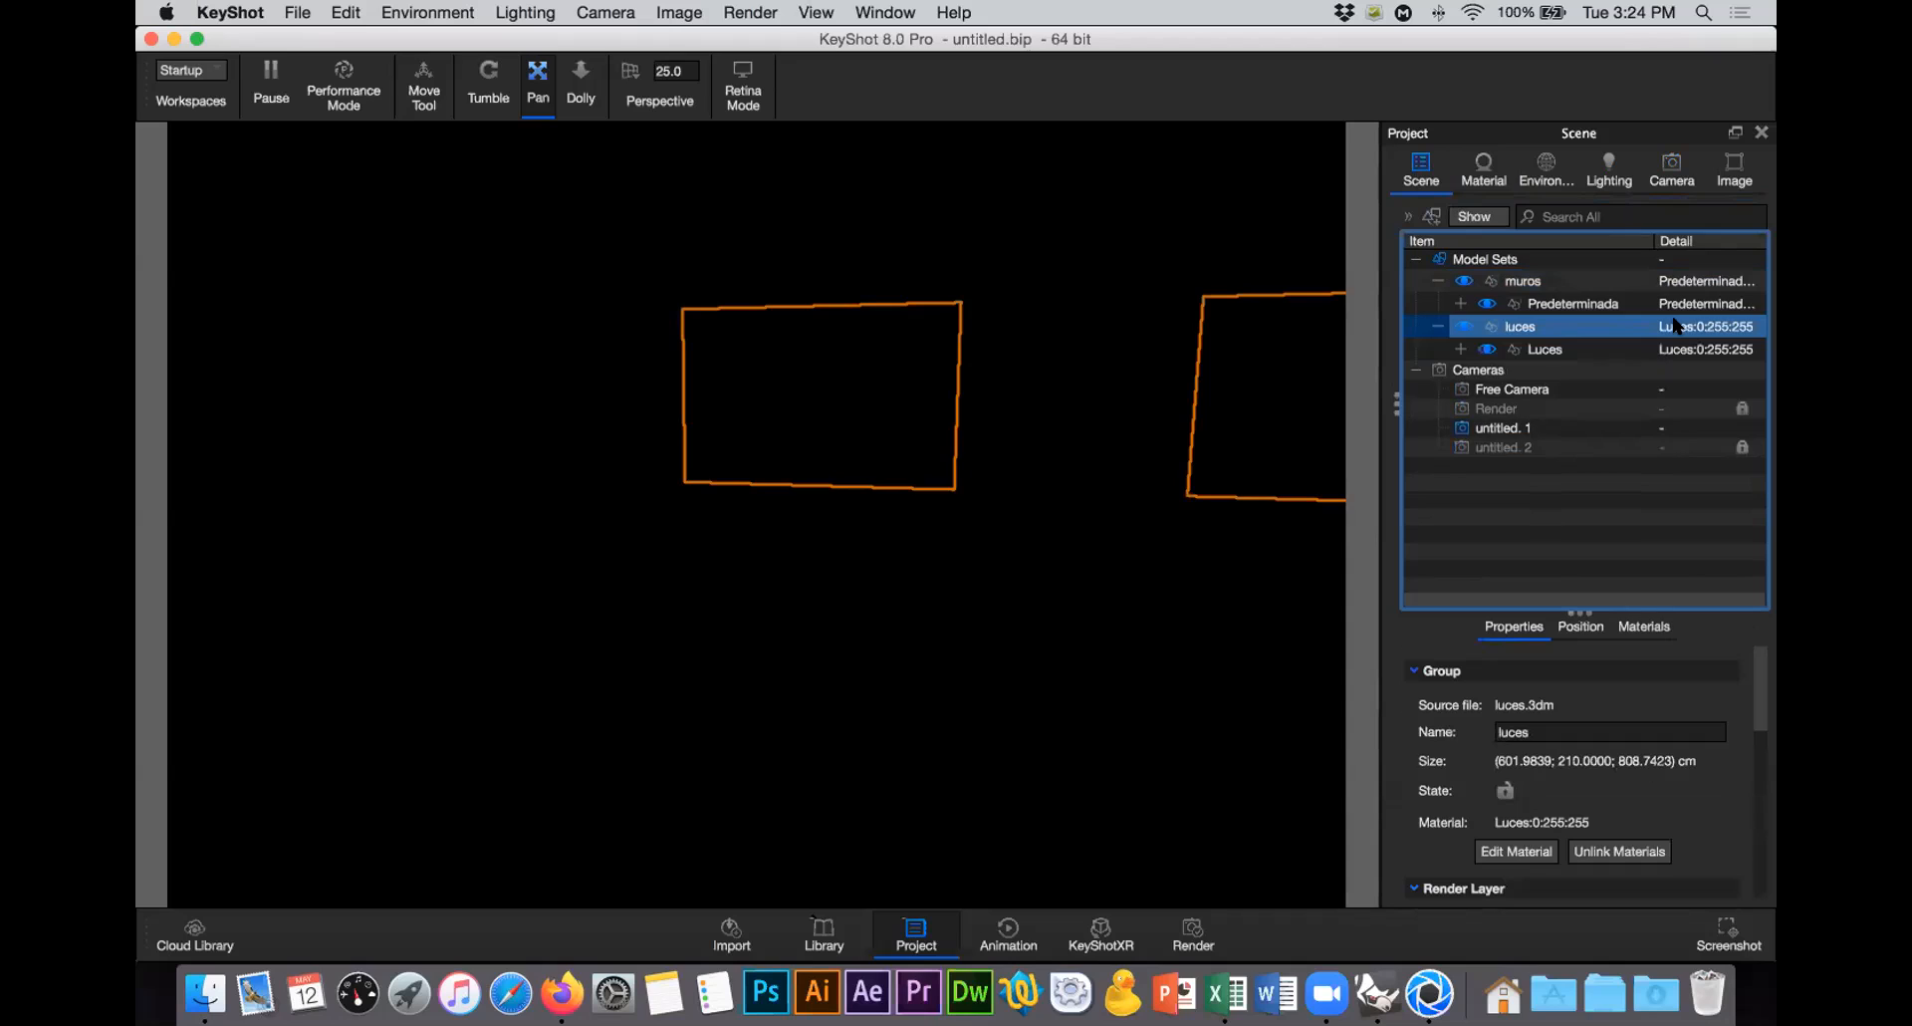
right_click(1675, 325)
mouse_move(1538, 44)
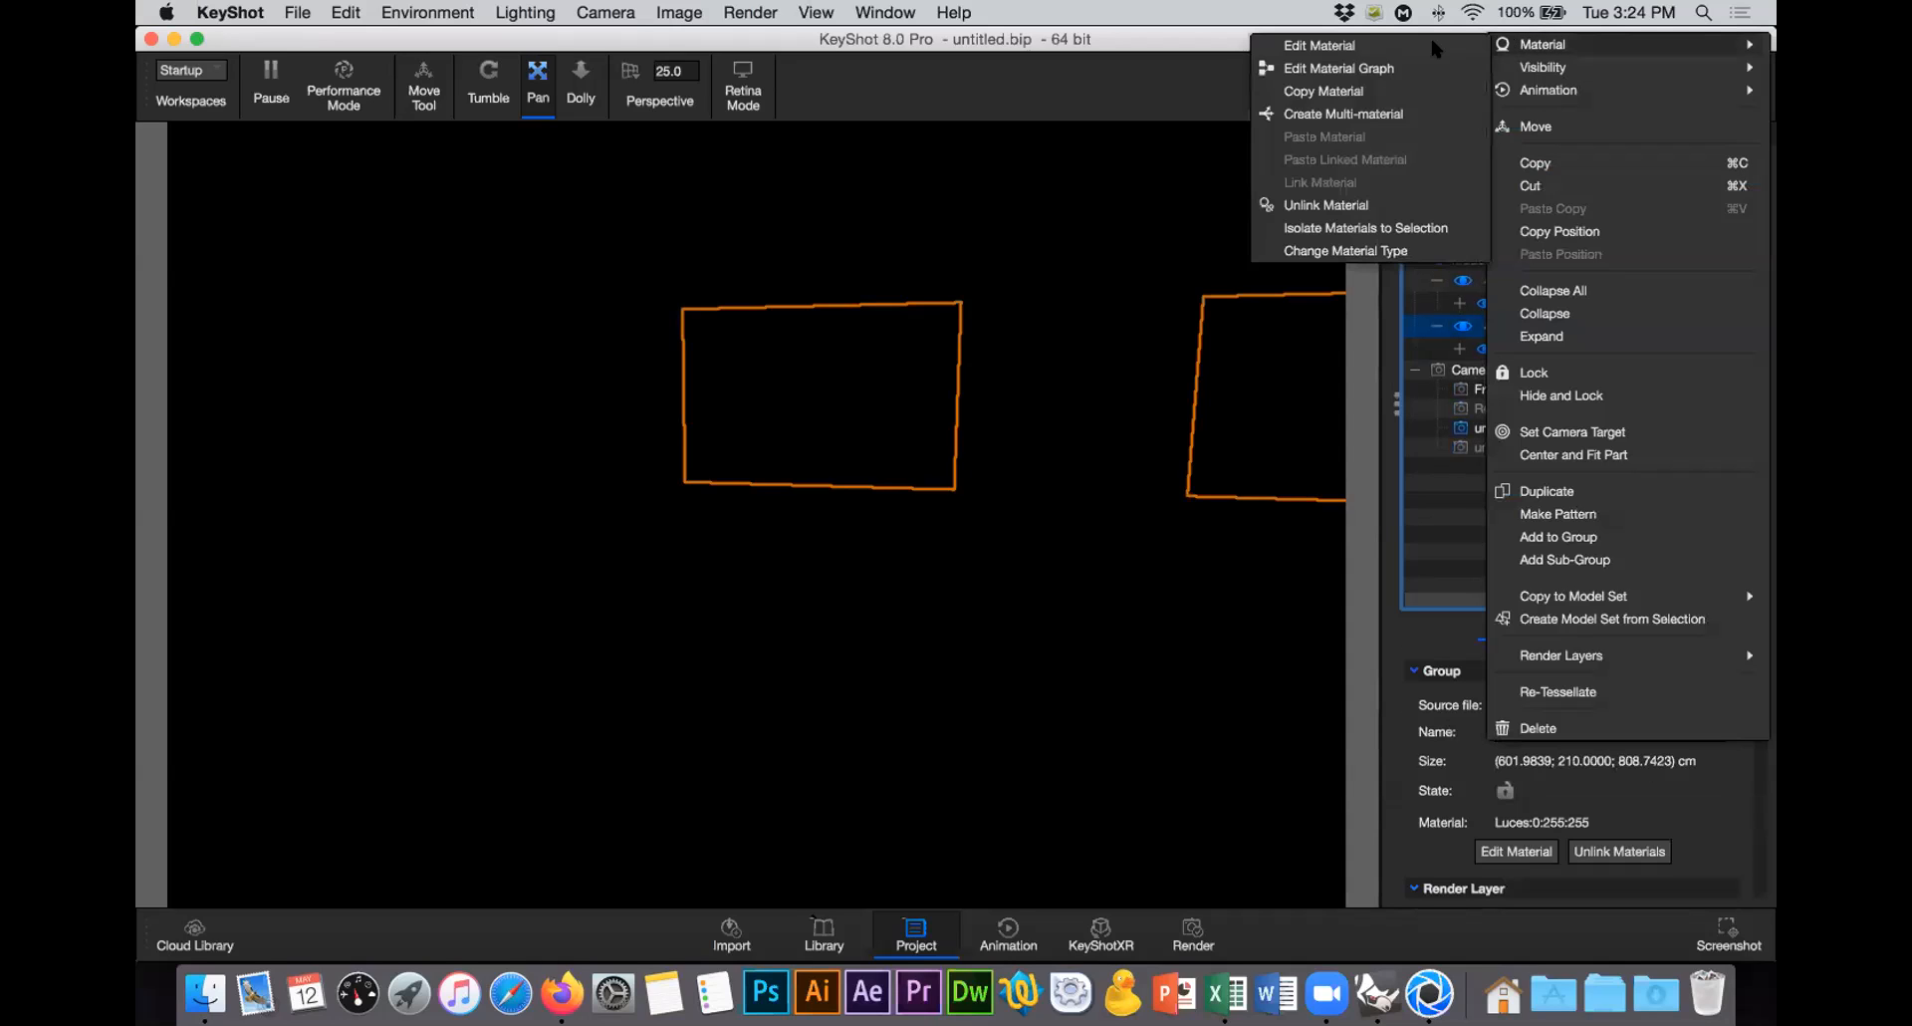
click(1432, 45)
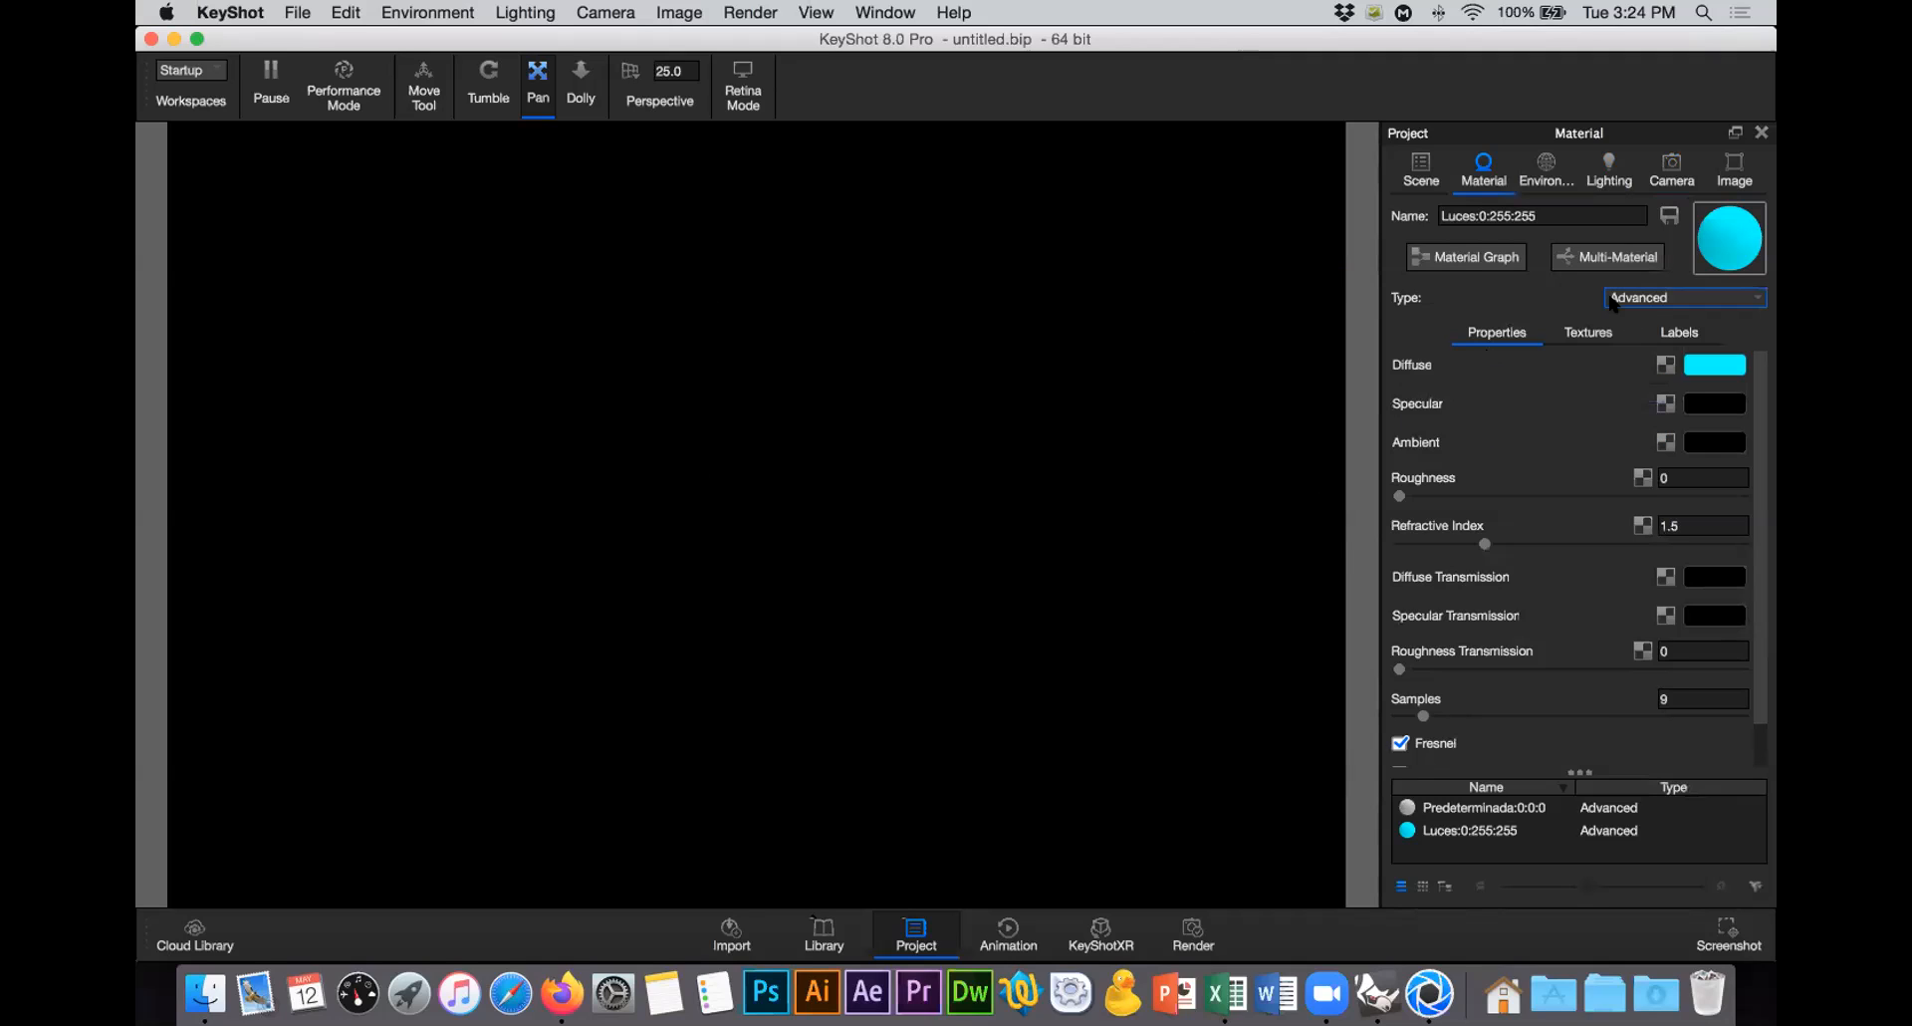
click(1658, 299)
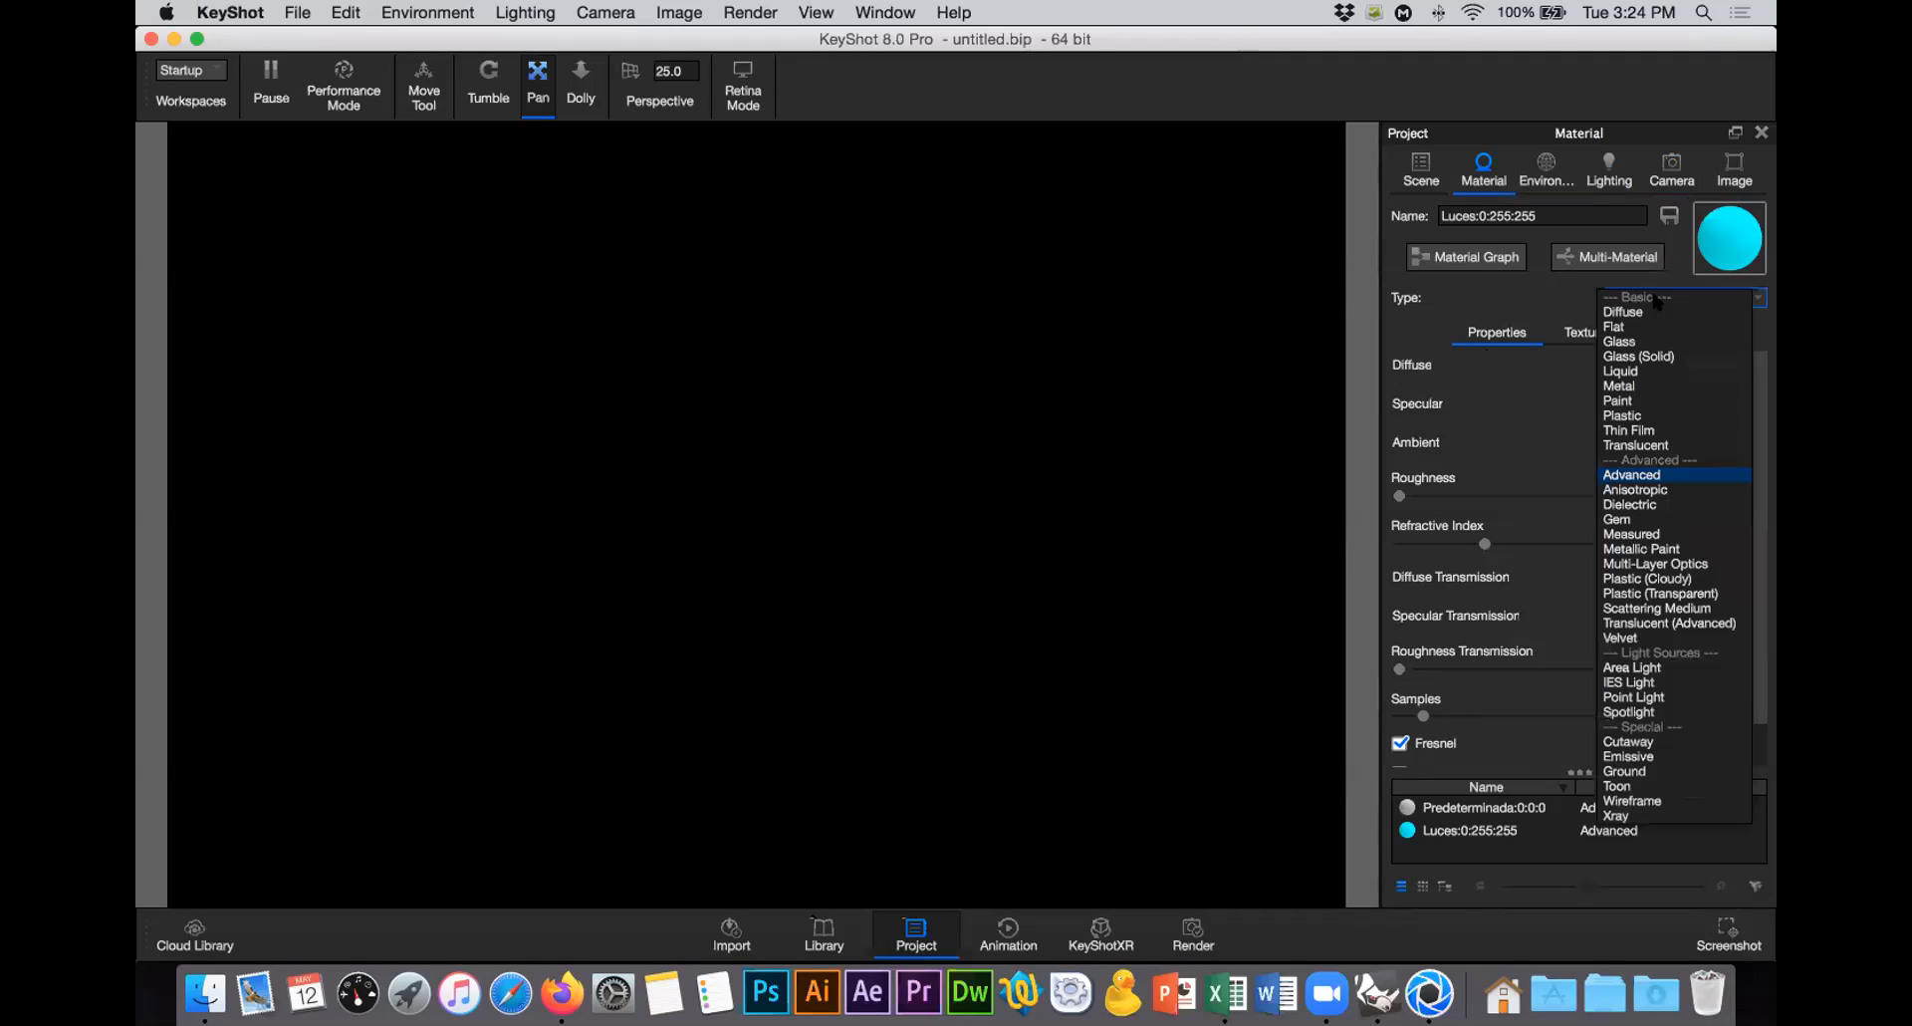
click(1627, 666)
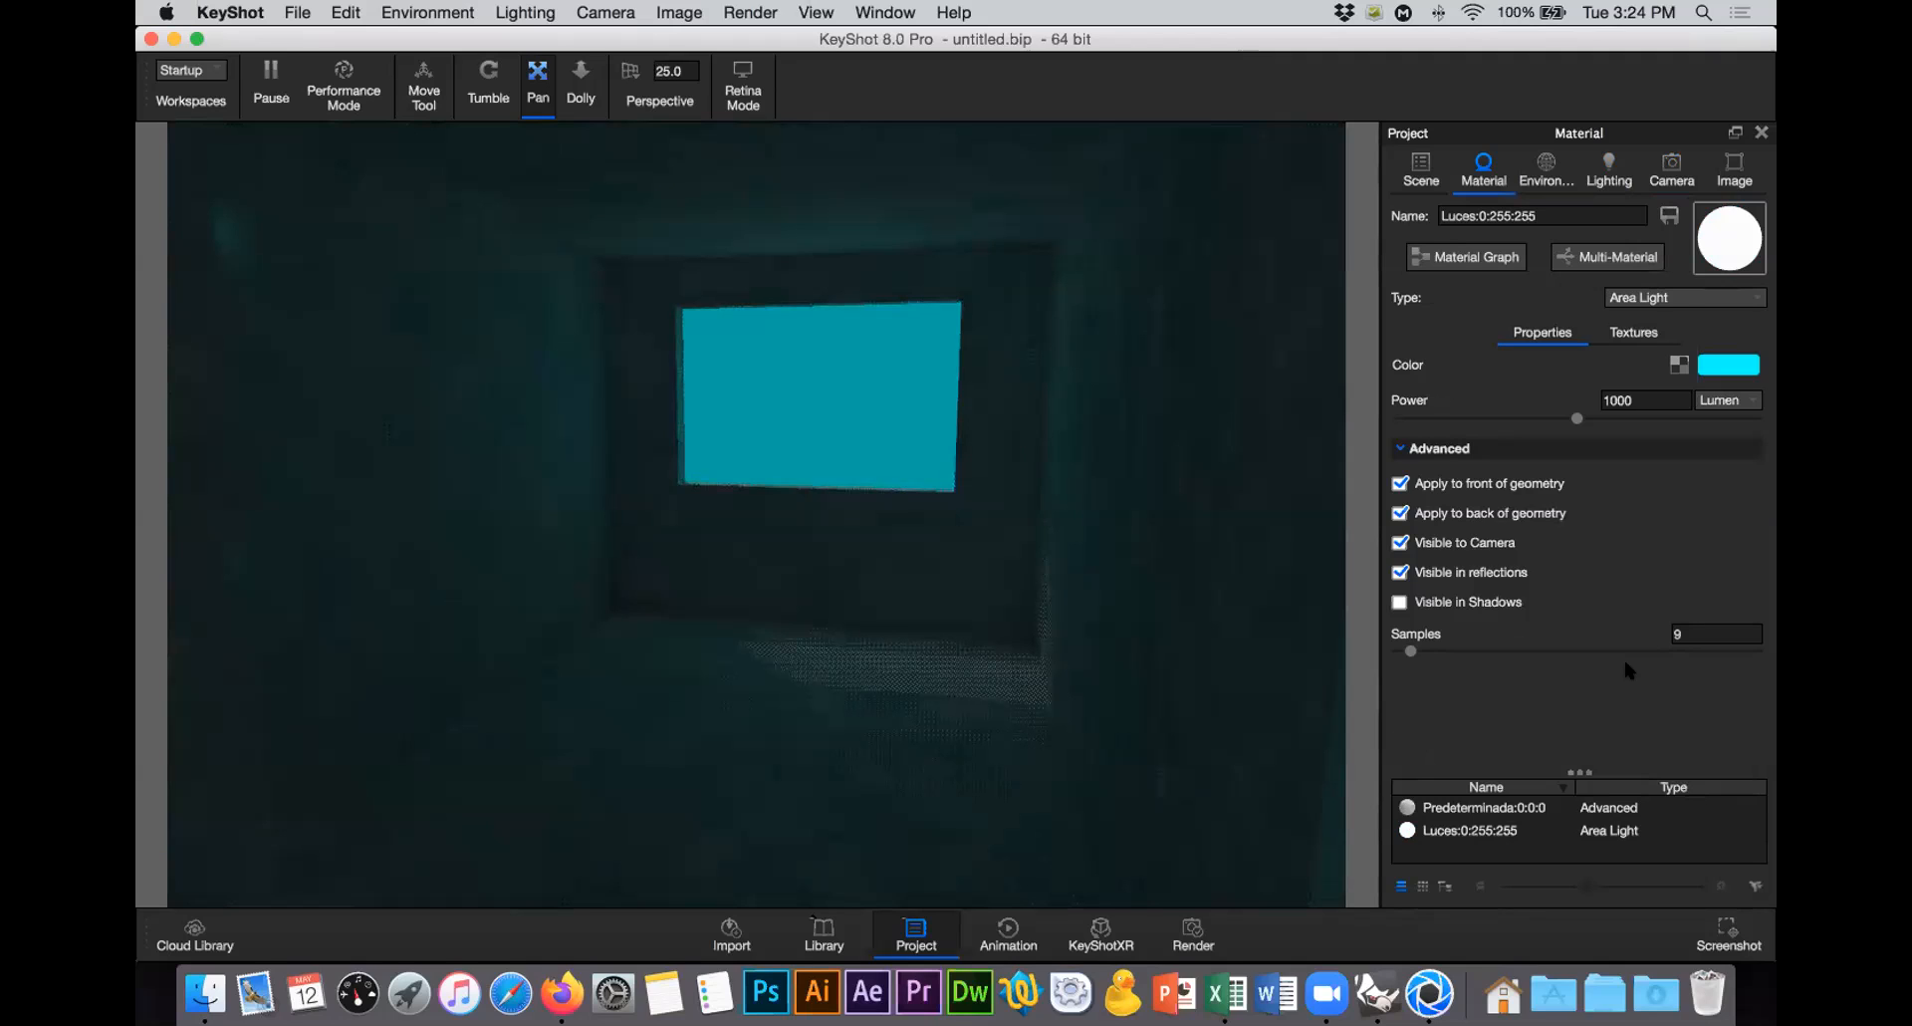
Step: View the building through the untitled. 2 camera and select the luces group in the scene tree
click(1661, 149)
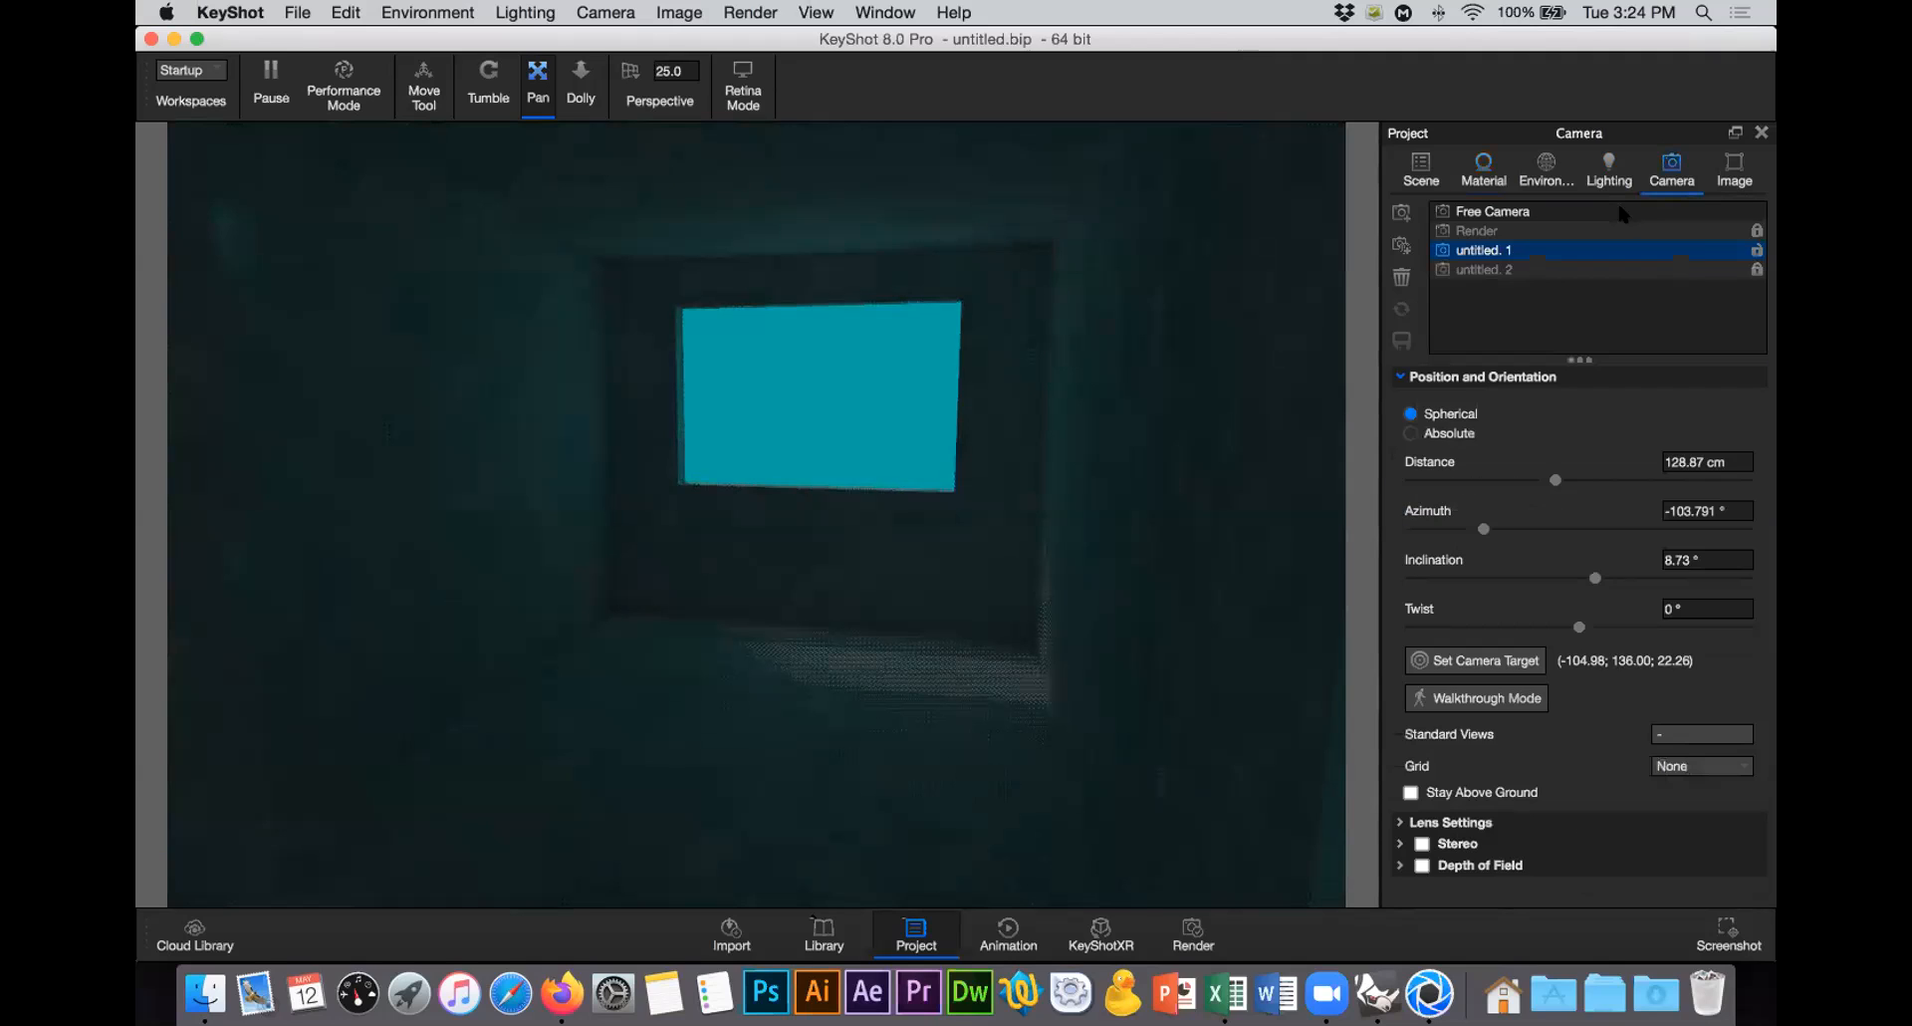
click(1517, 278)
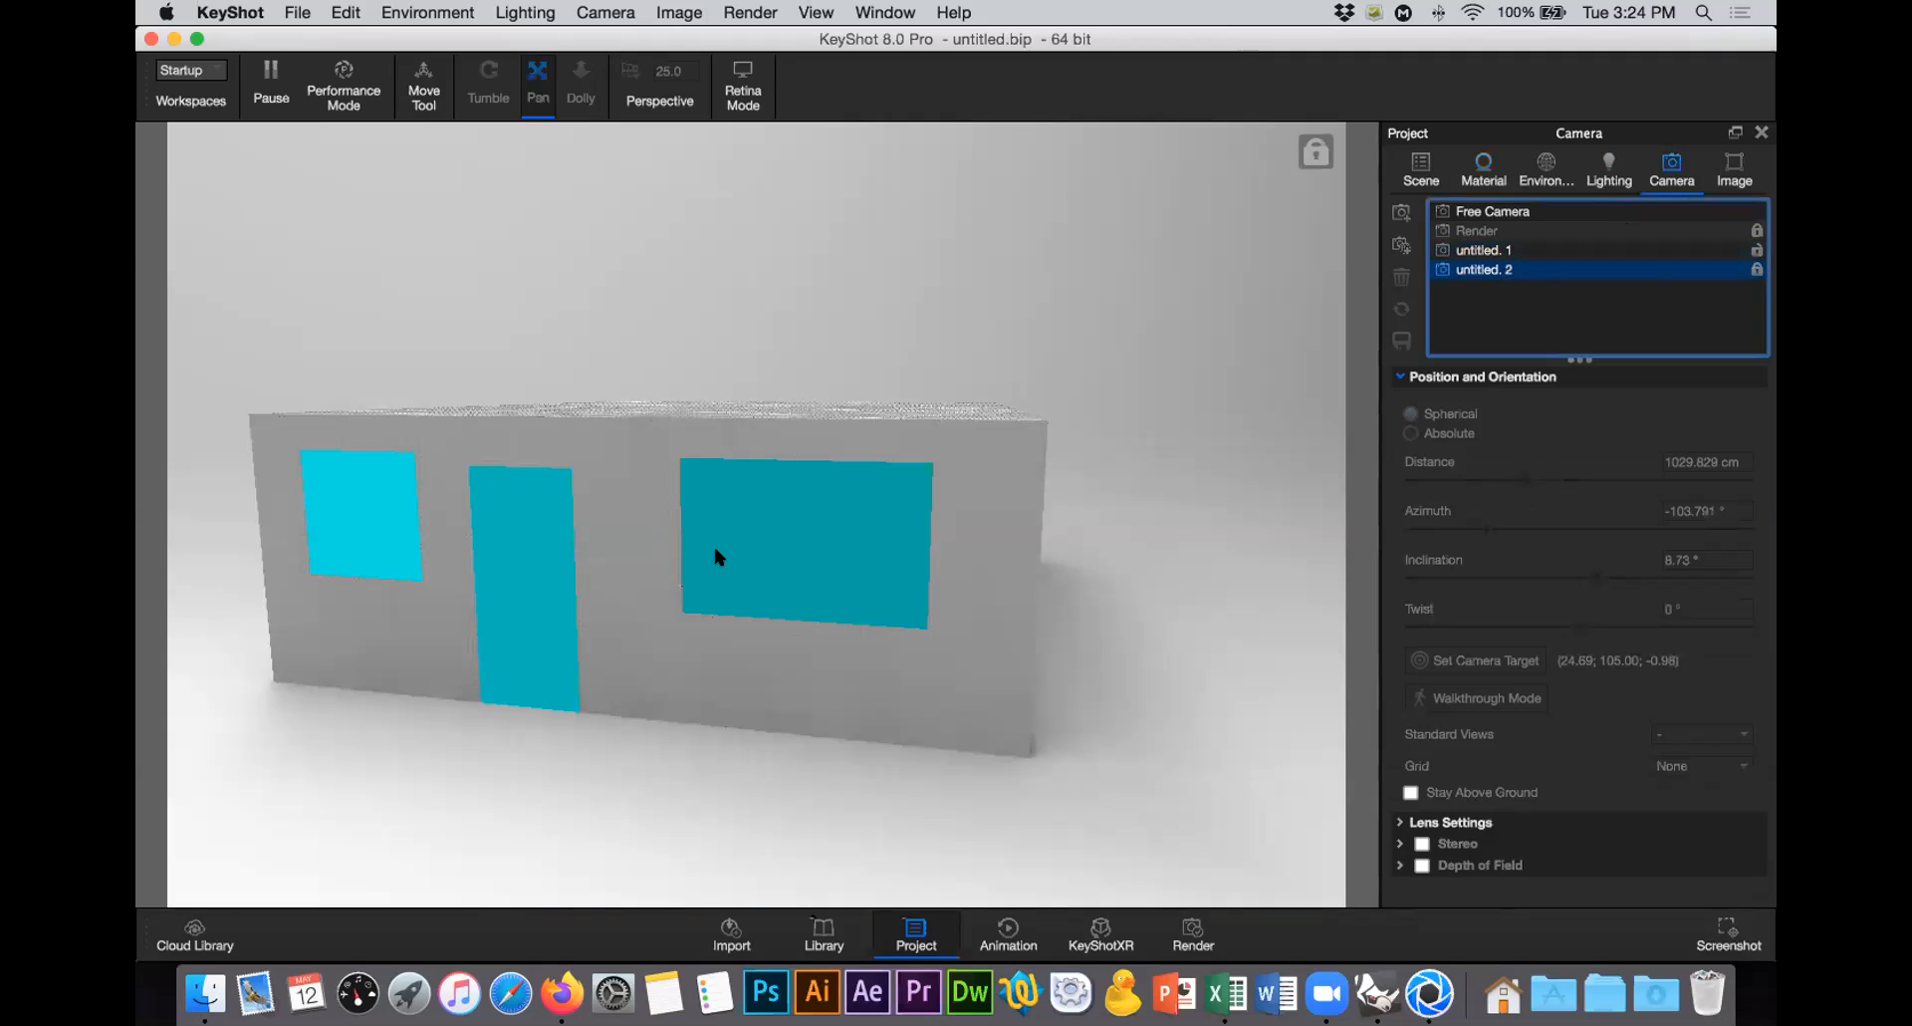
click(1431, 180)
click(1461, 326)
click(1537, 331)
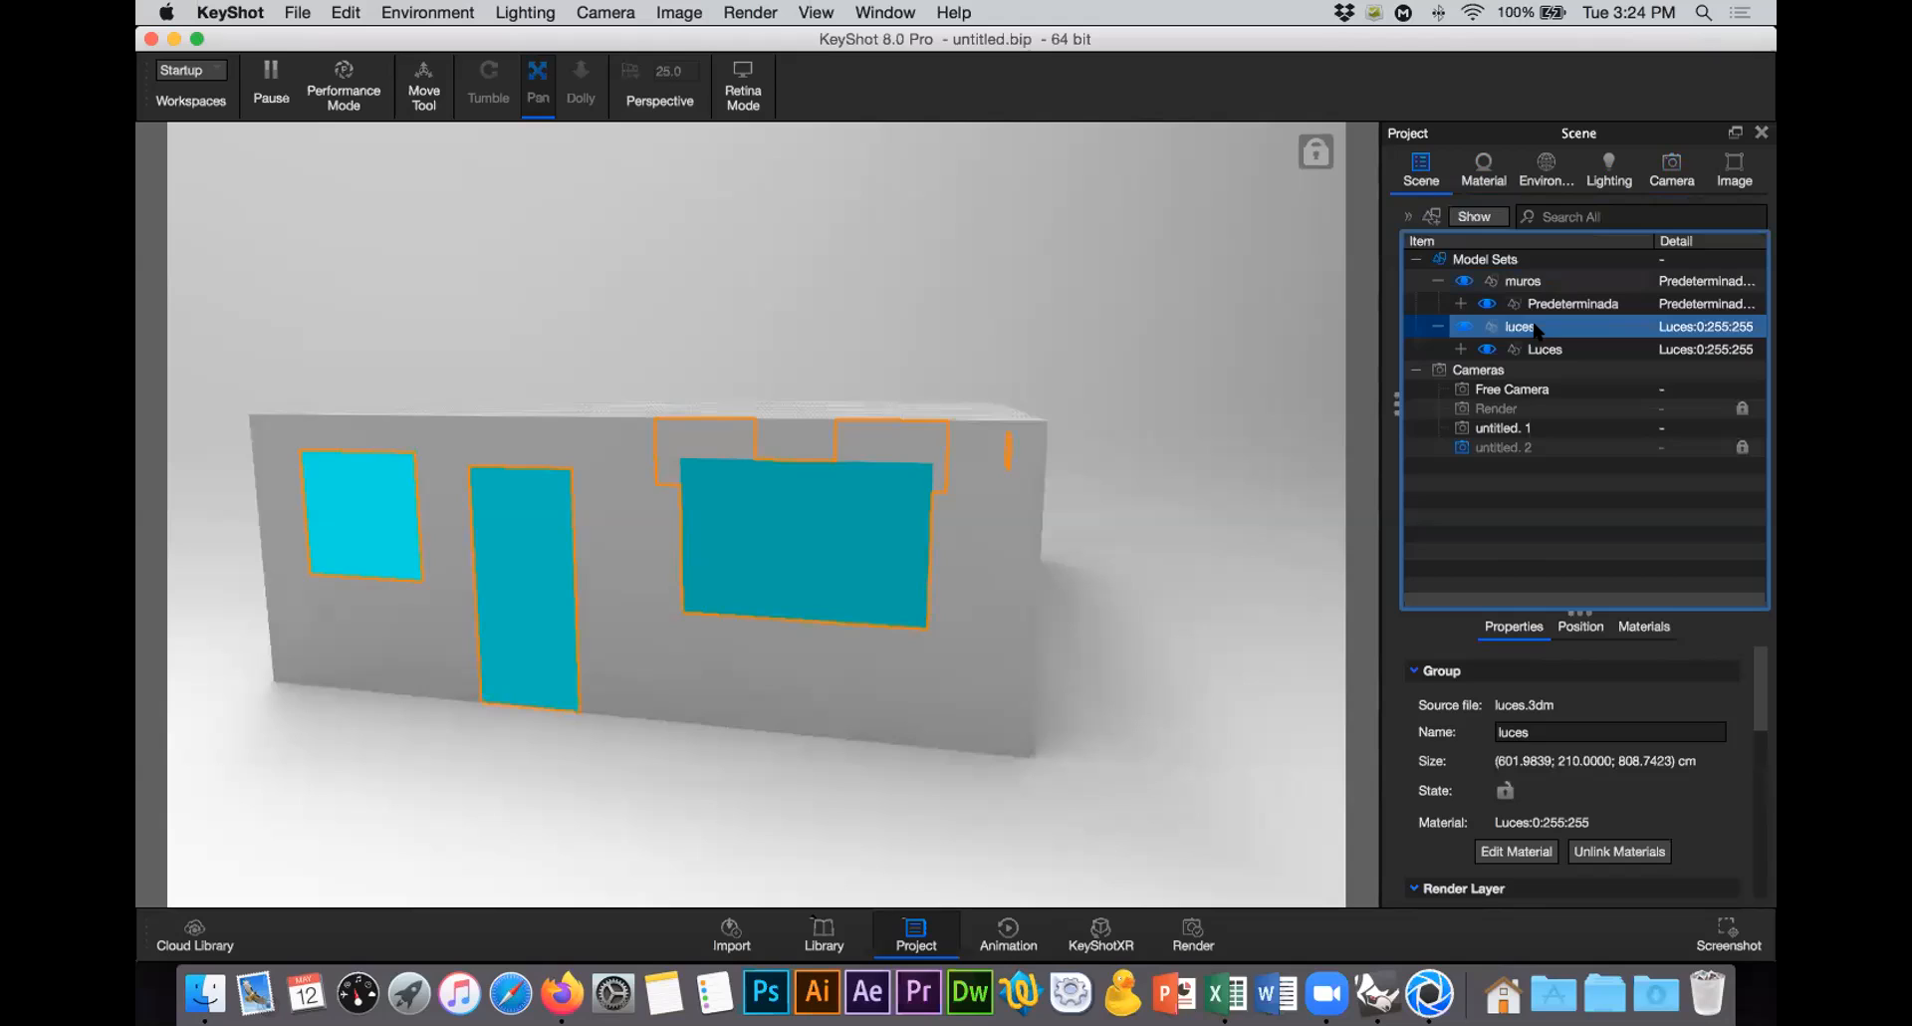
Step: Rename the material of the luces group as "luz area" and reselect the group in the scene tree
click(1499, 185)
drag(1534, 212, 1386, 213)
key(BackSpace)
text(luz)
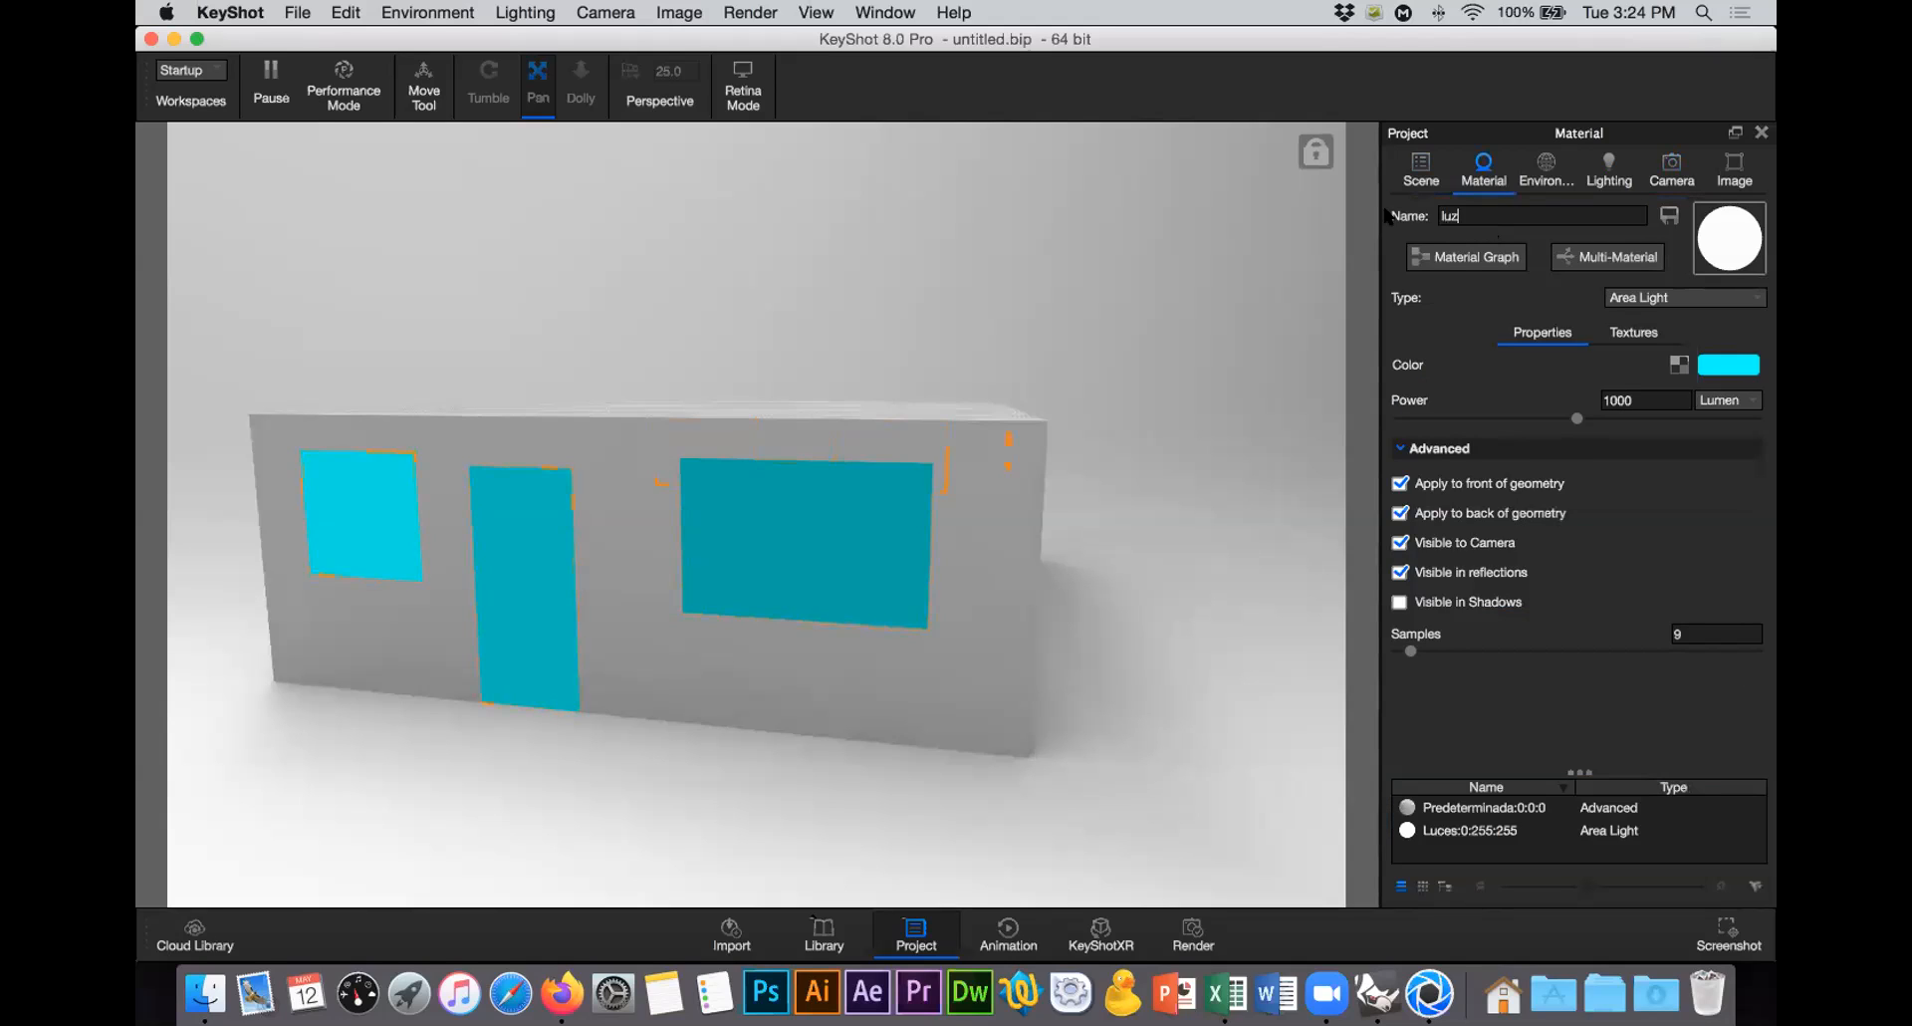
text( area)
key(Return)
click(1422, 169)
click(1532, 329)
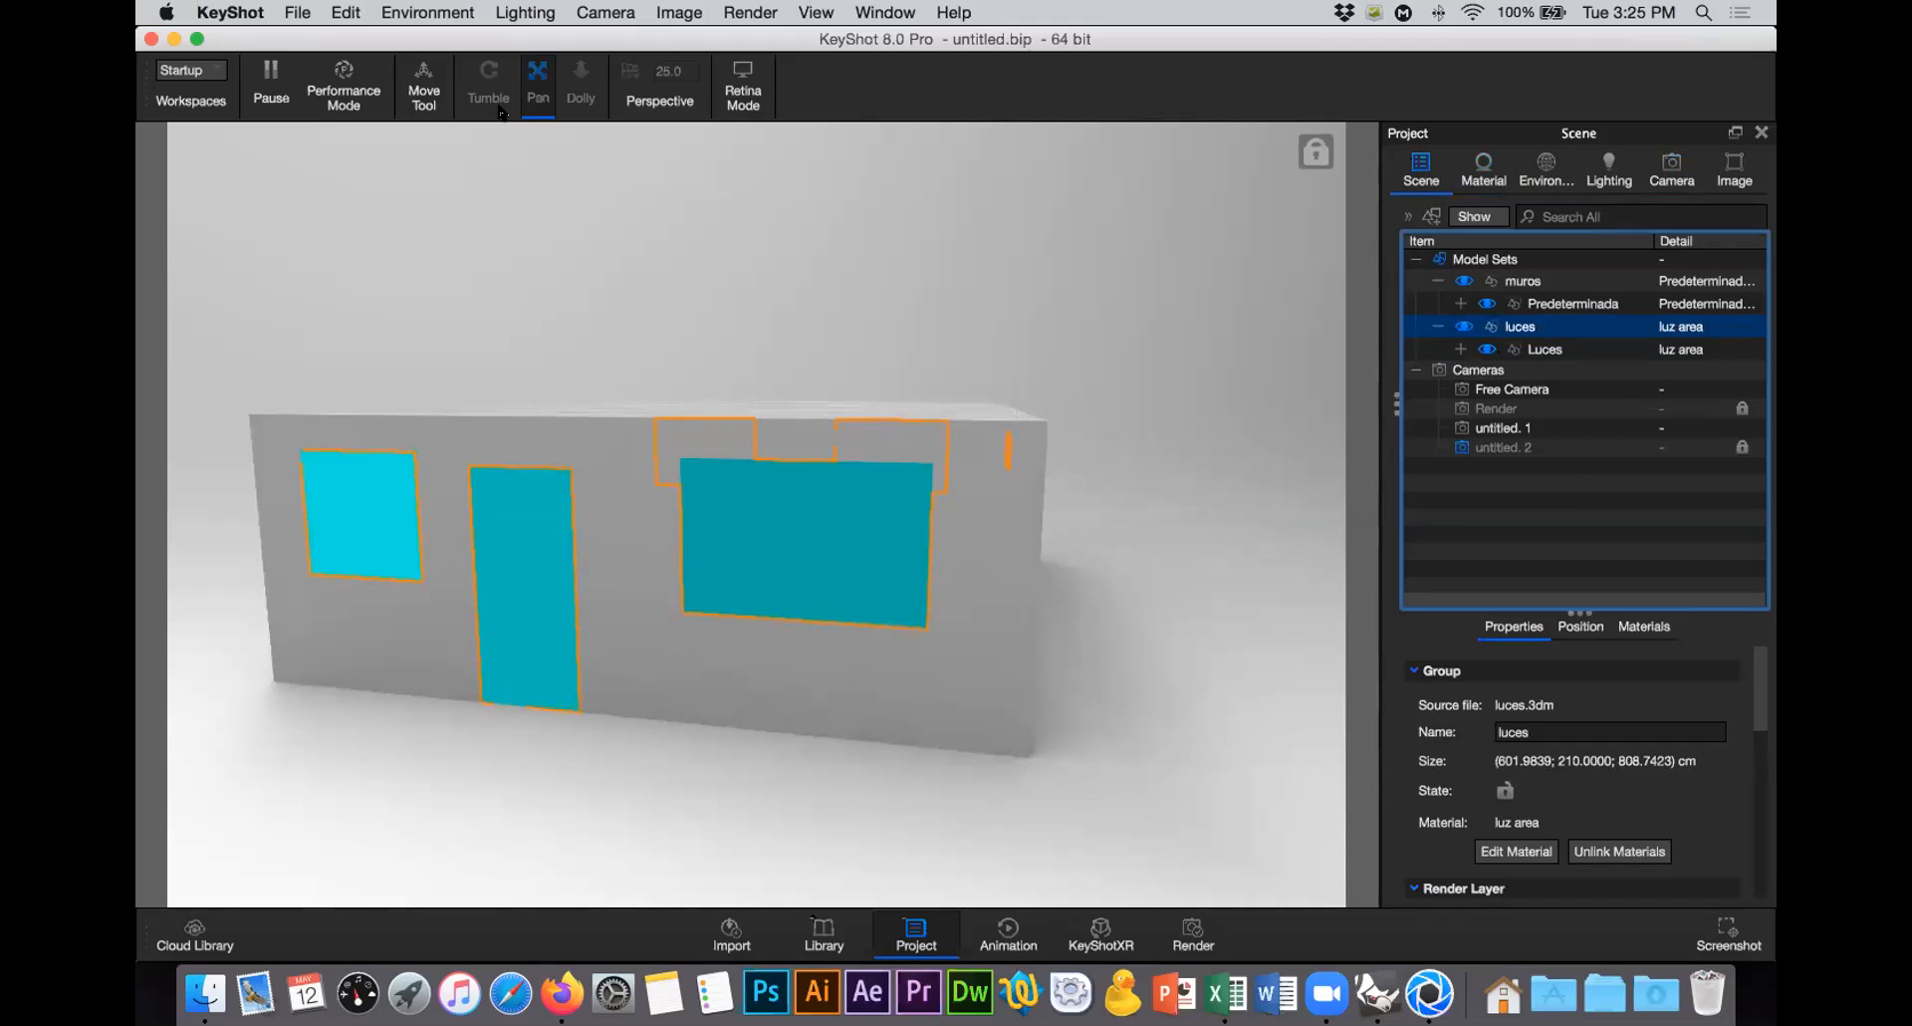
Step: Unlock the untitled. 2 camera and orbit around the building to view its openings and roof from above
click(1672, 168)
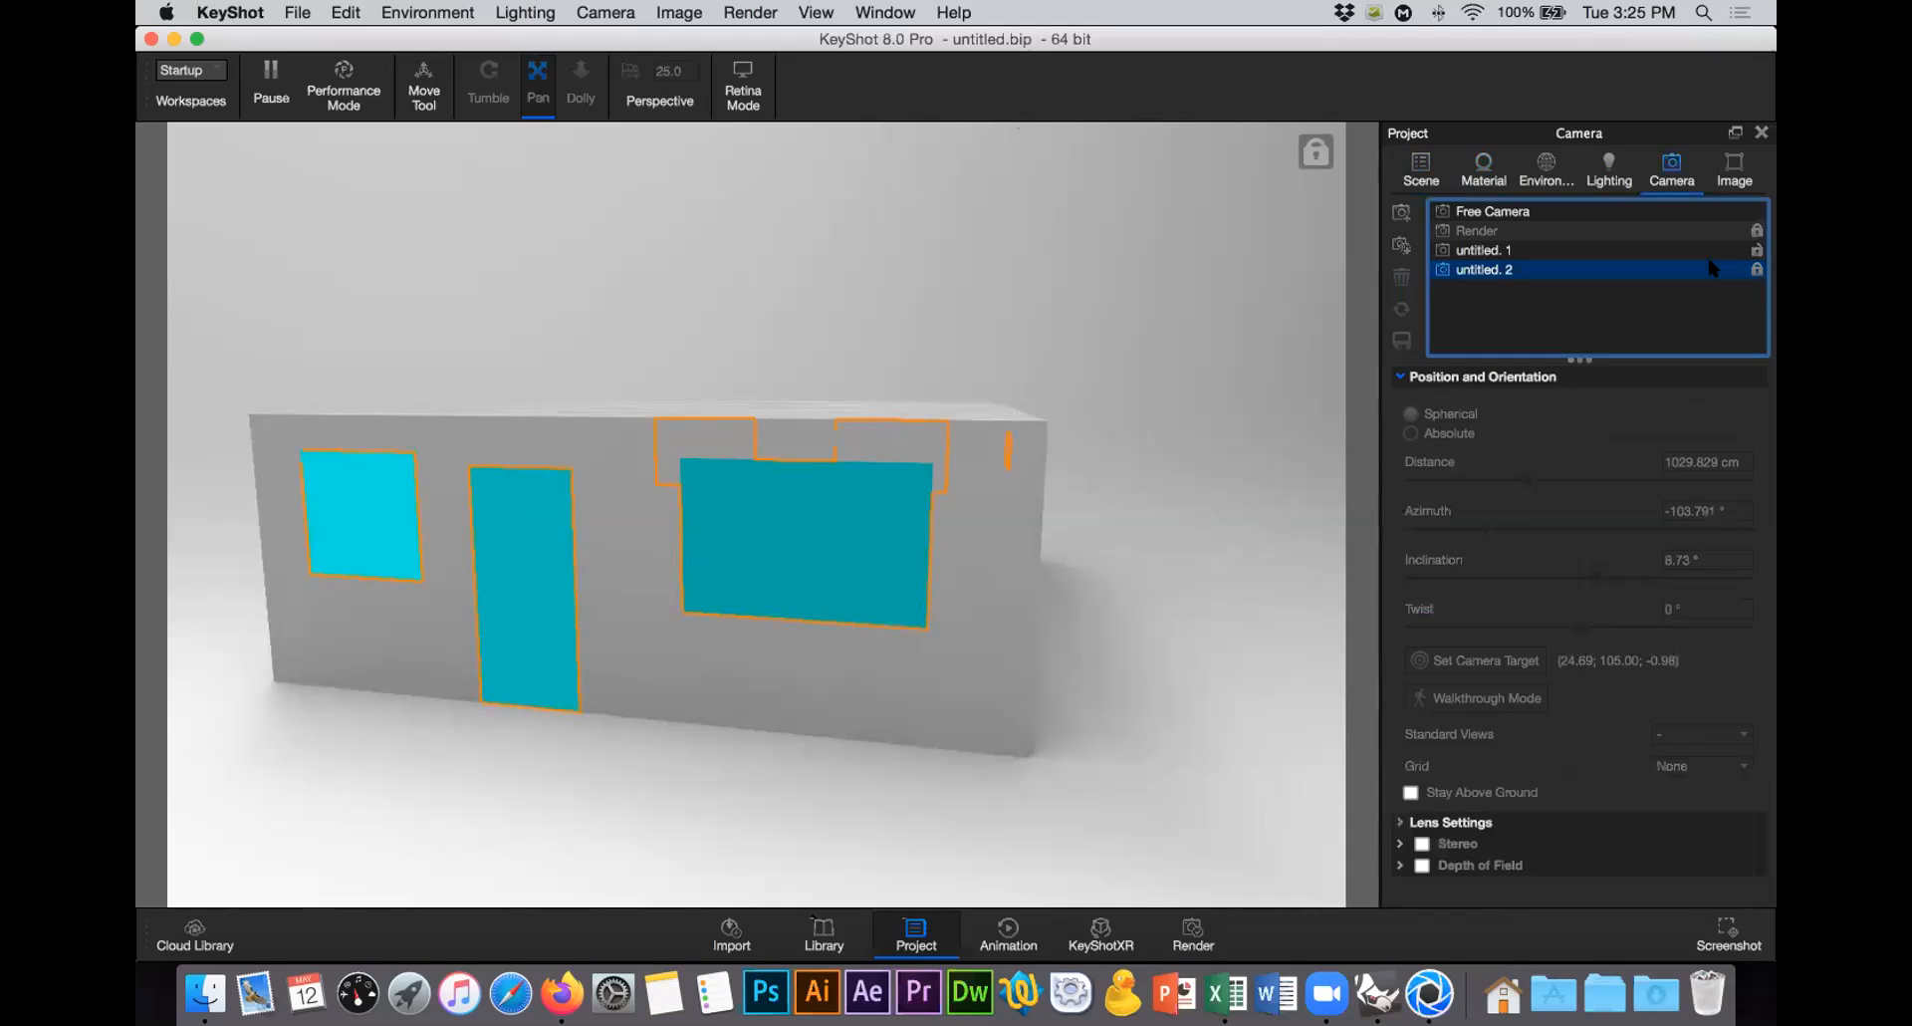
click(1755, 269)
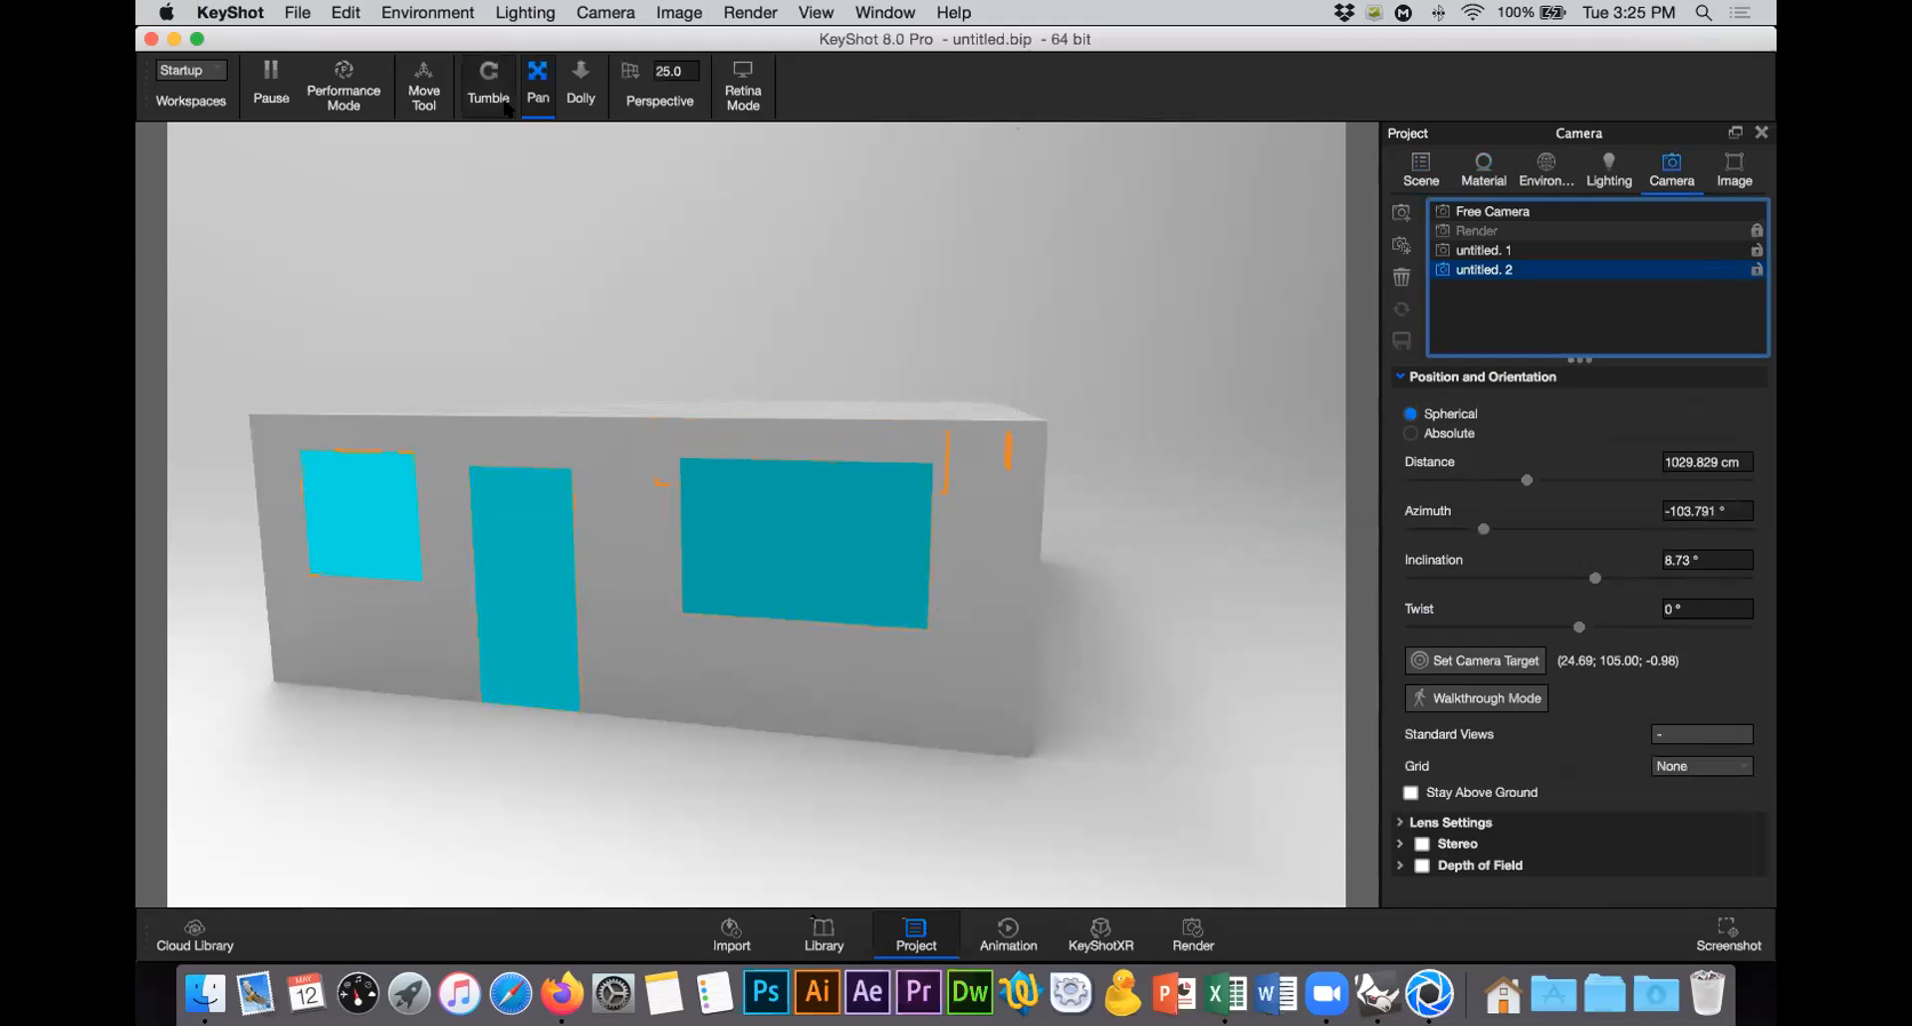
drag(819, 458, 819, 459)
drag(1227, 445, 1223, 495)
drag(845, 517, 670, 508)
drag(660, 678, 636, 698)
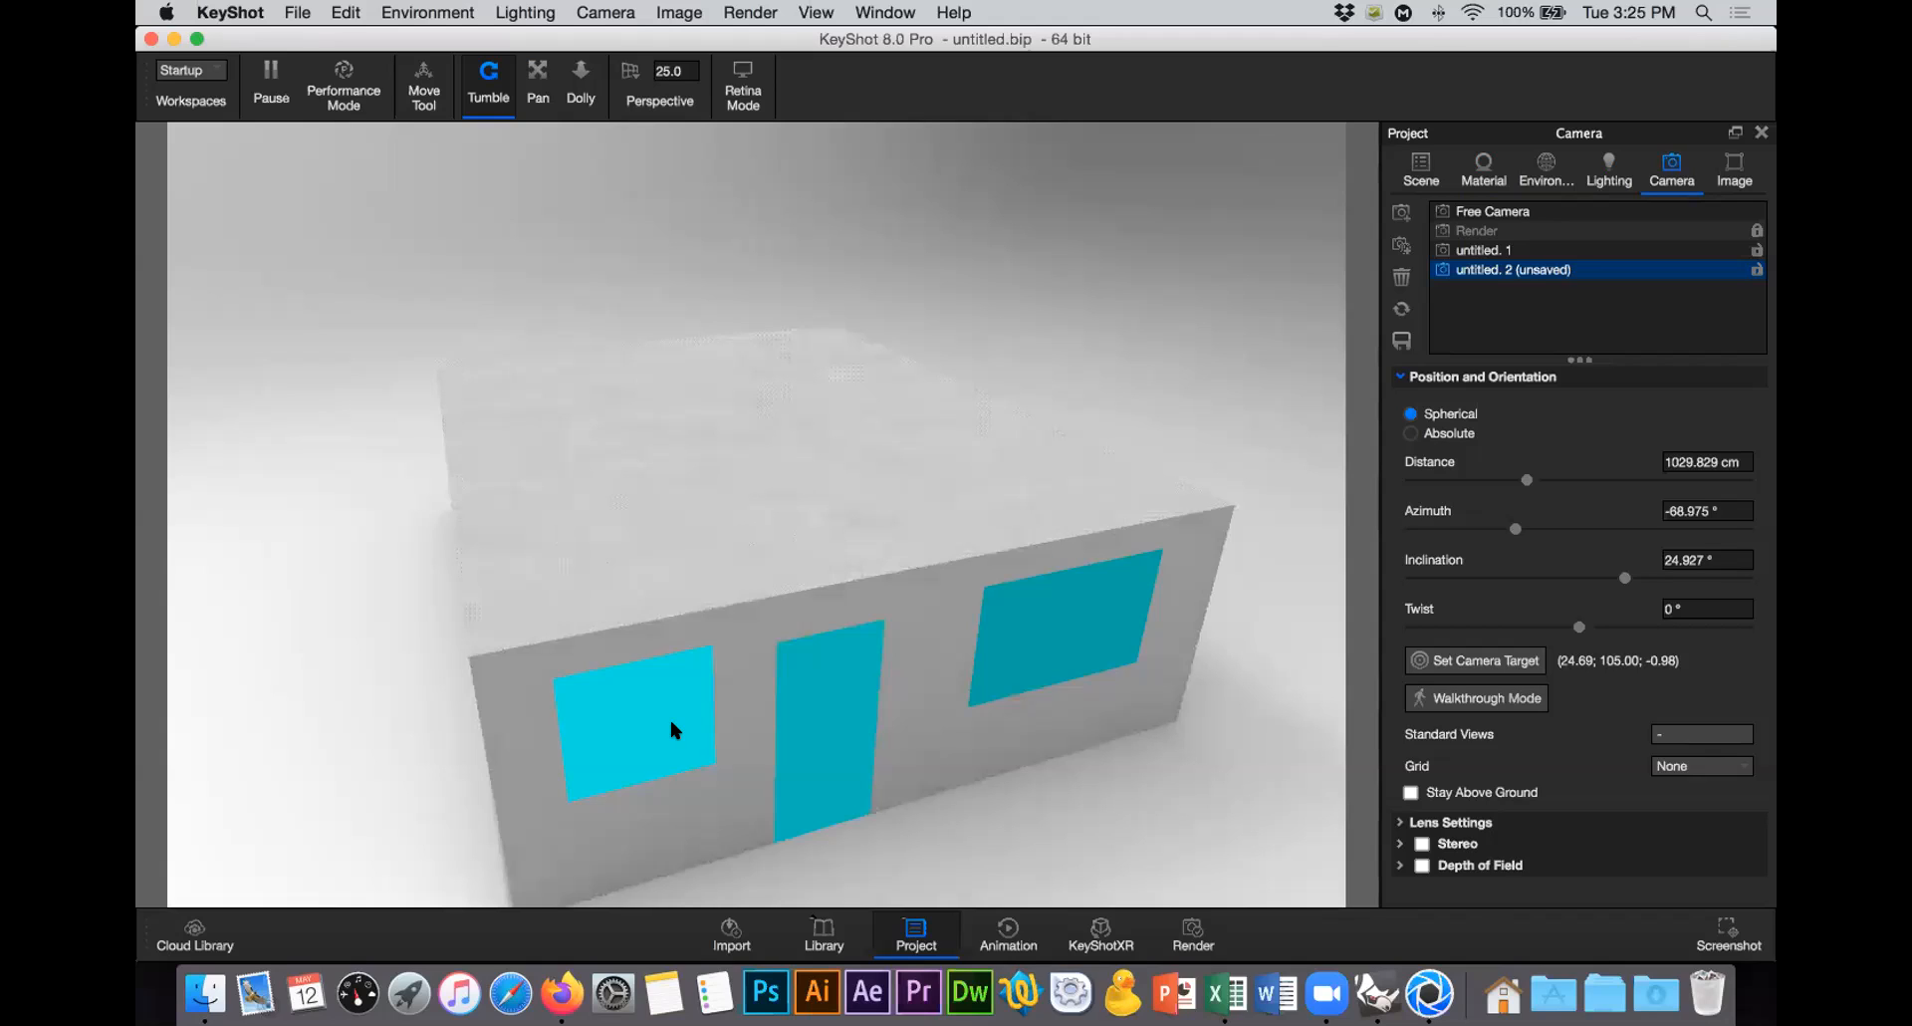
Step: Switch to the untitled. 1 camera and set the luz area material's power to 45 Watt
click(1500, 249)
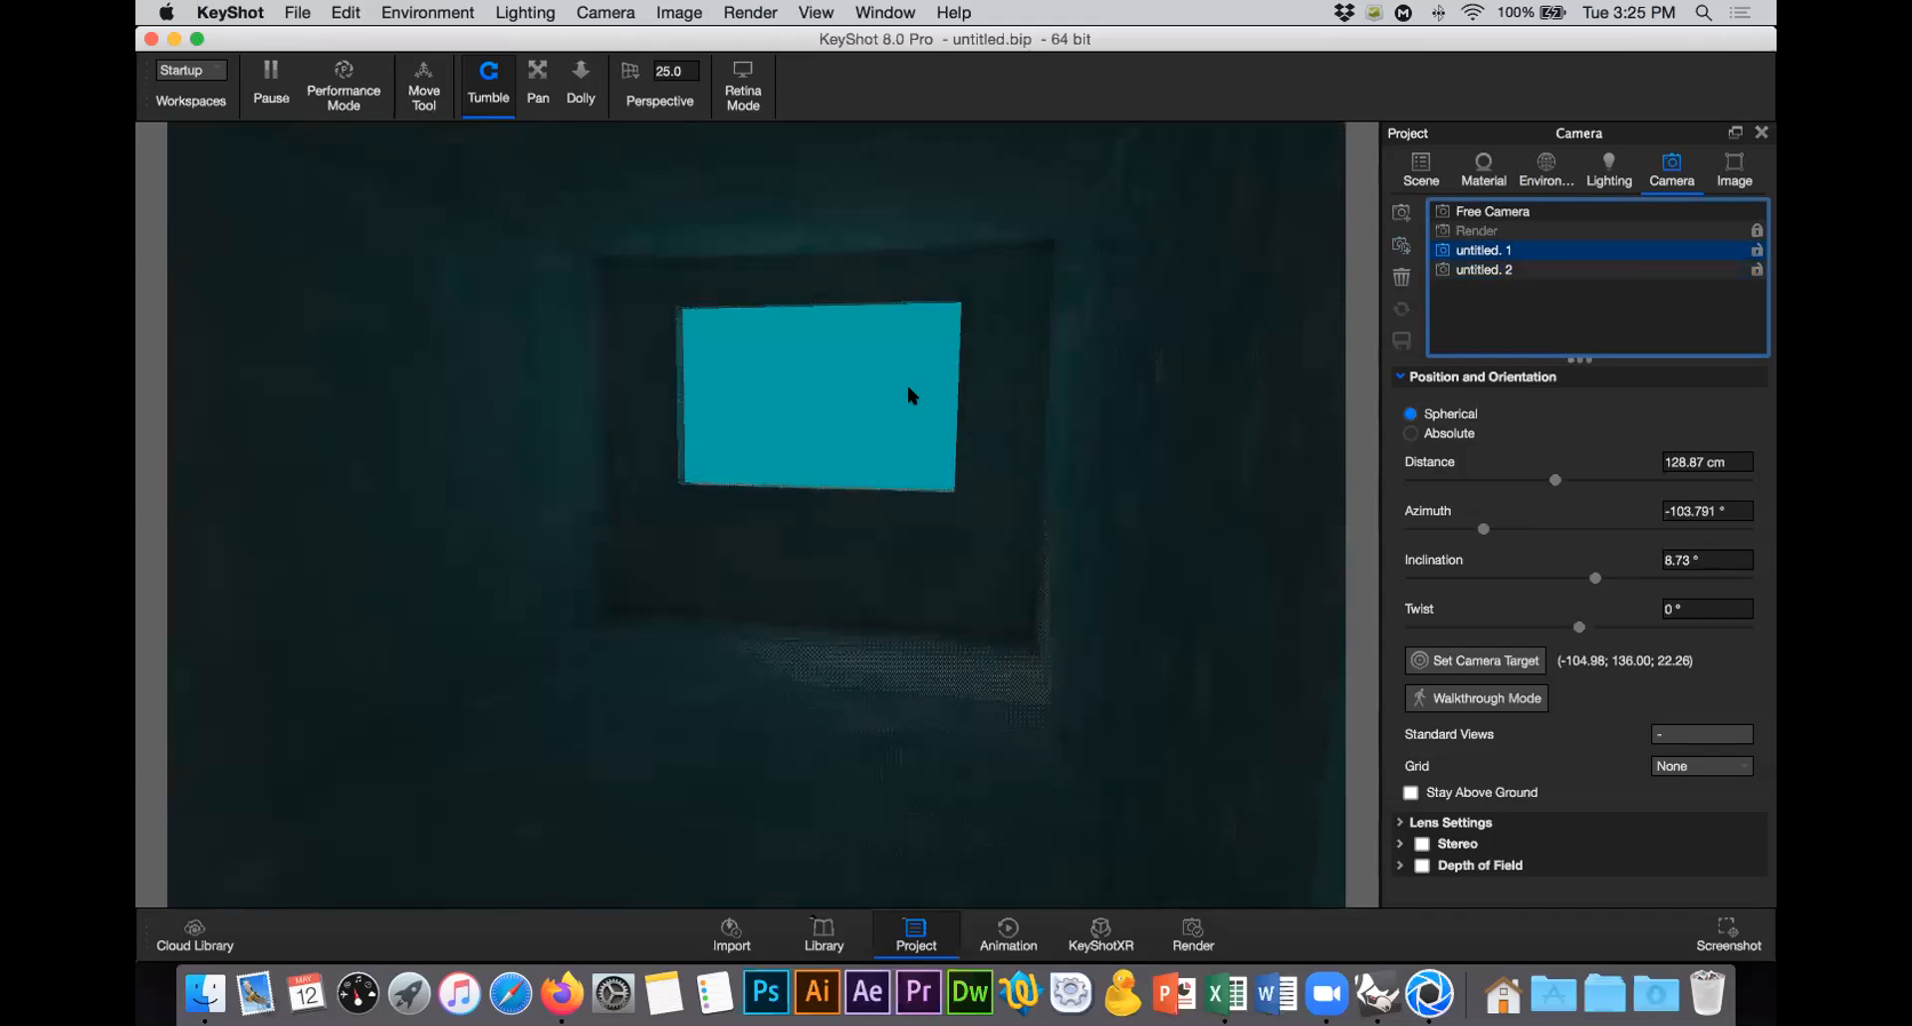
click(1484, 167)
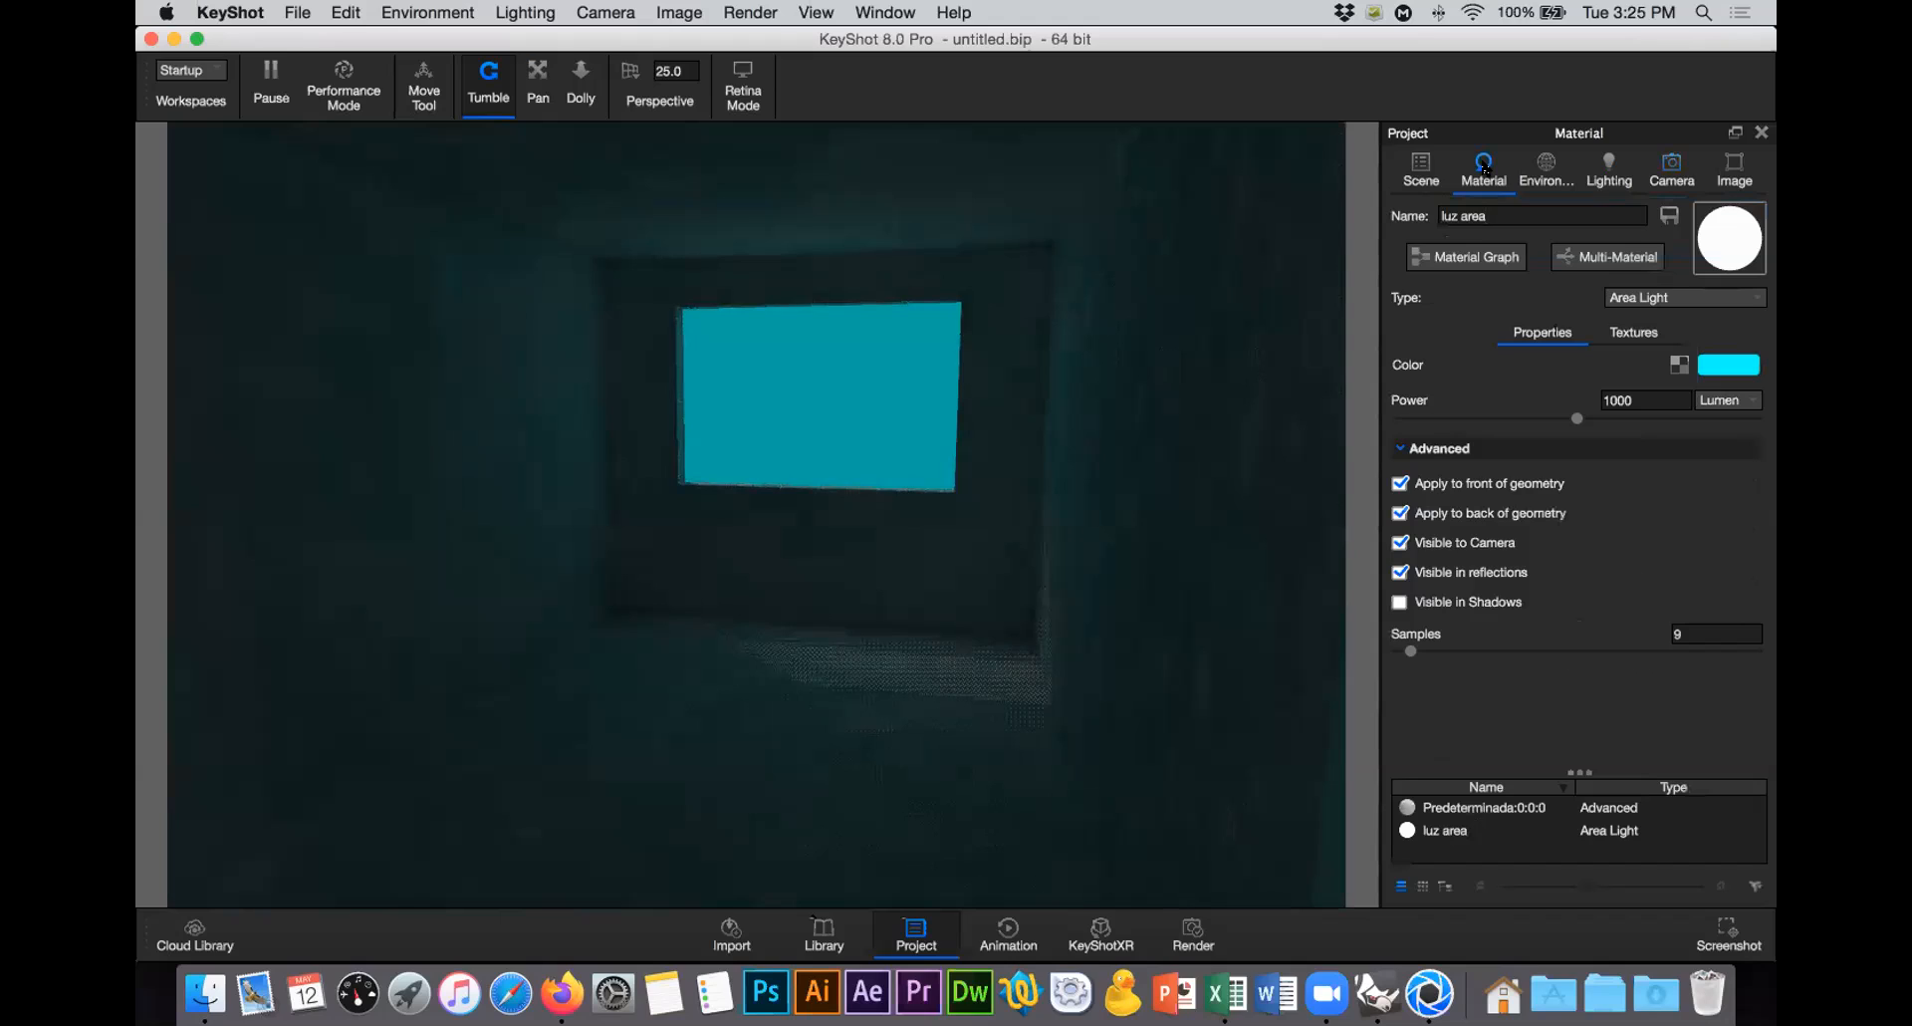
click(1730, 400)
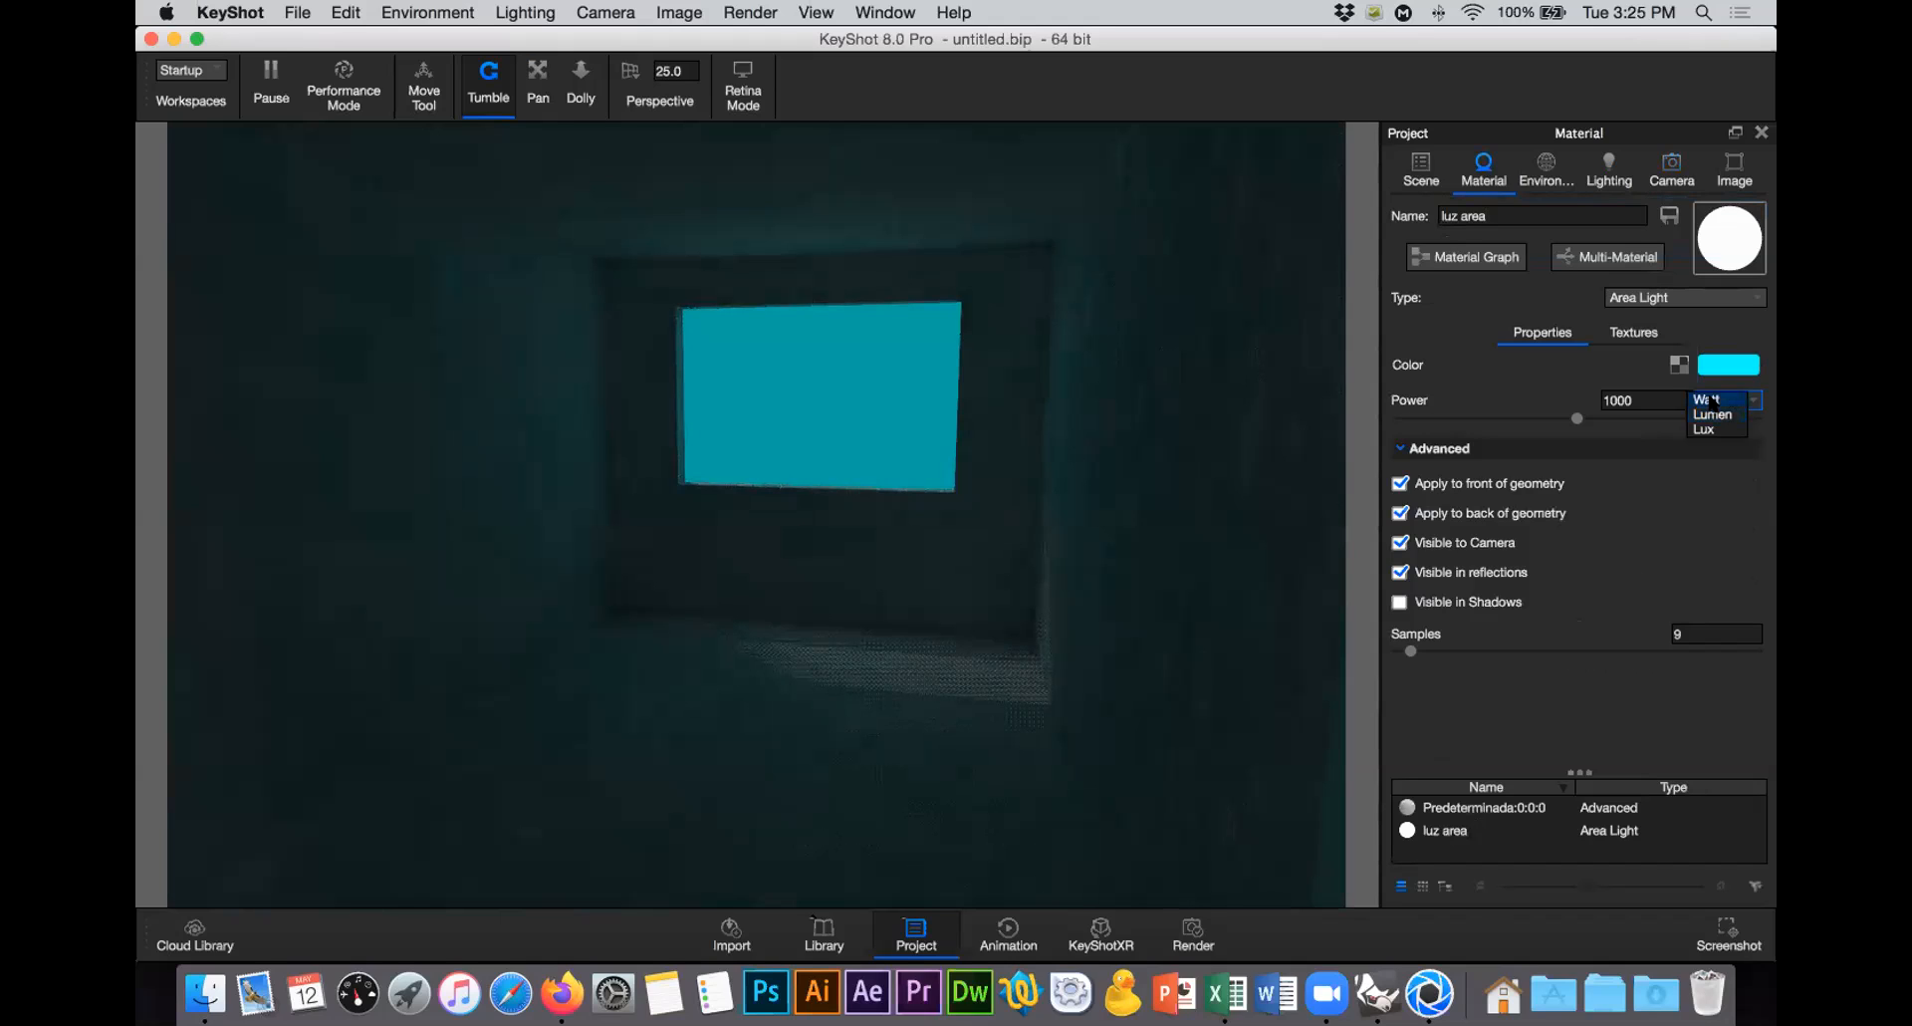
click(1714, 399)
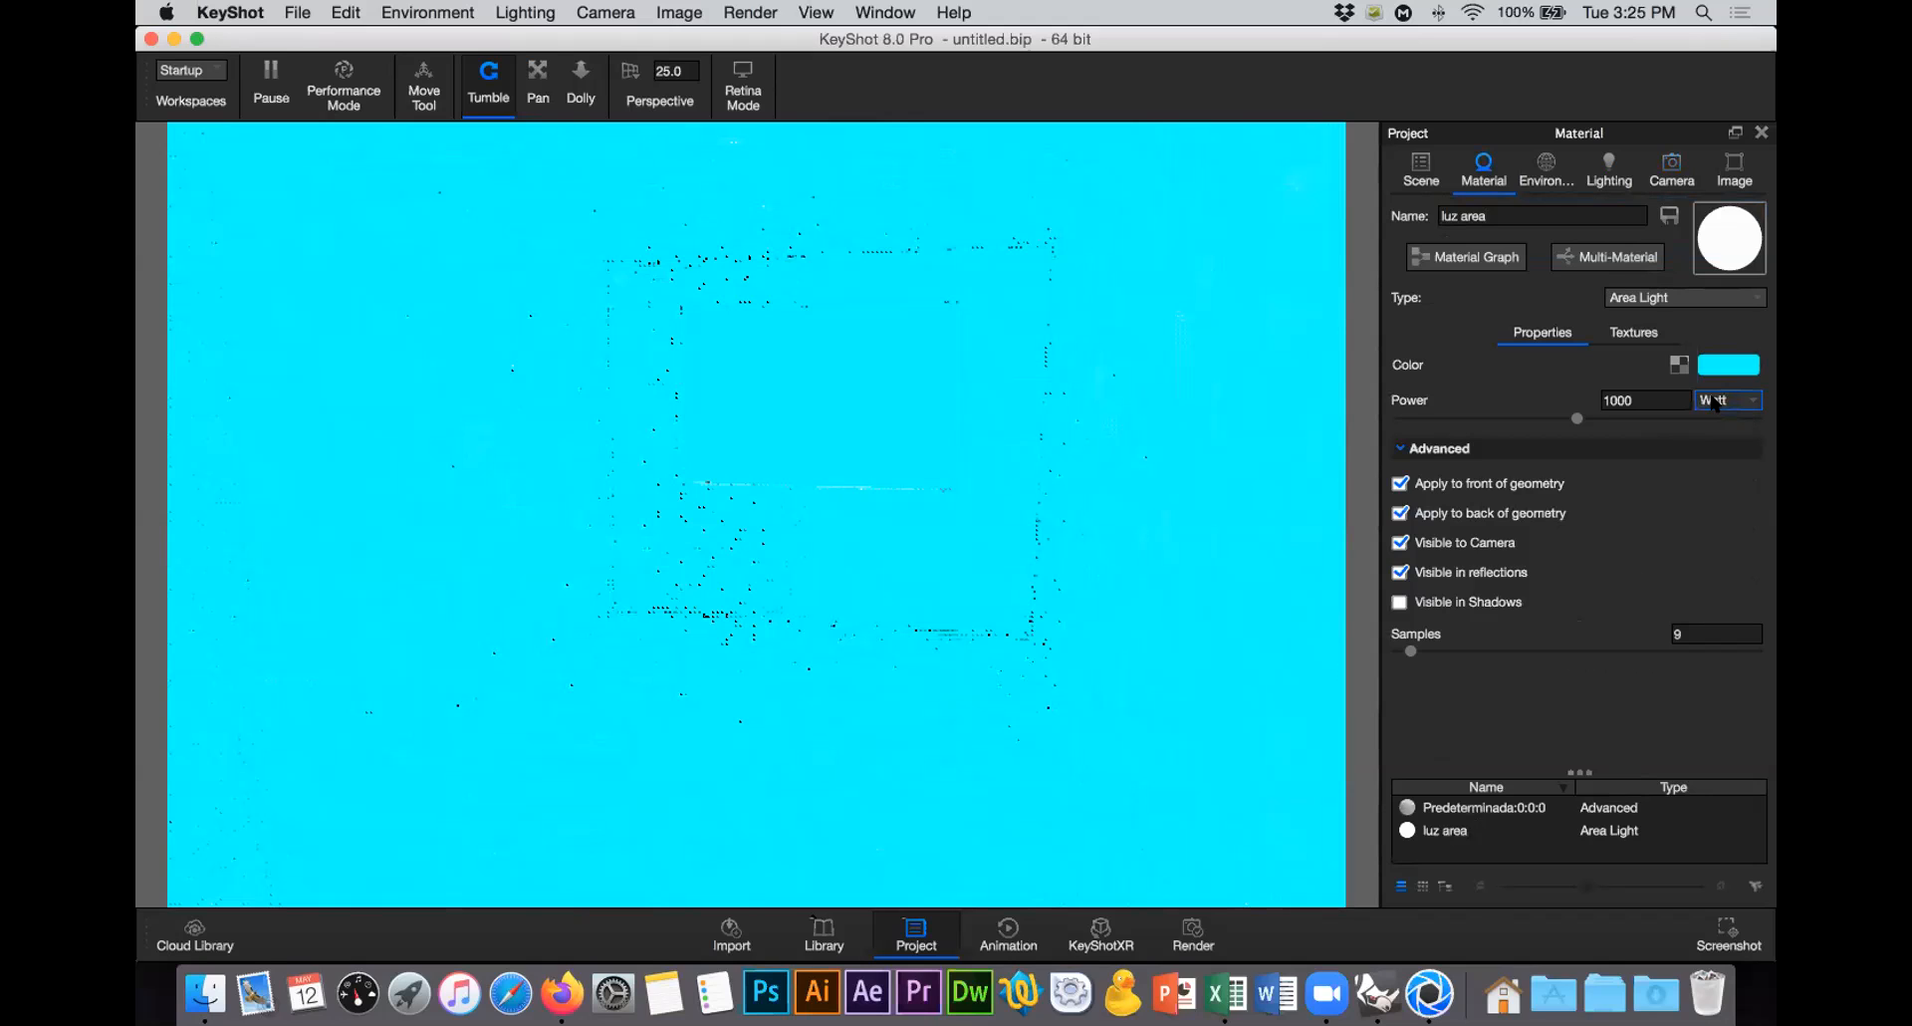
drag(1644, 400, 1586, 399)
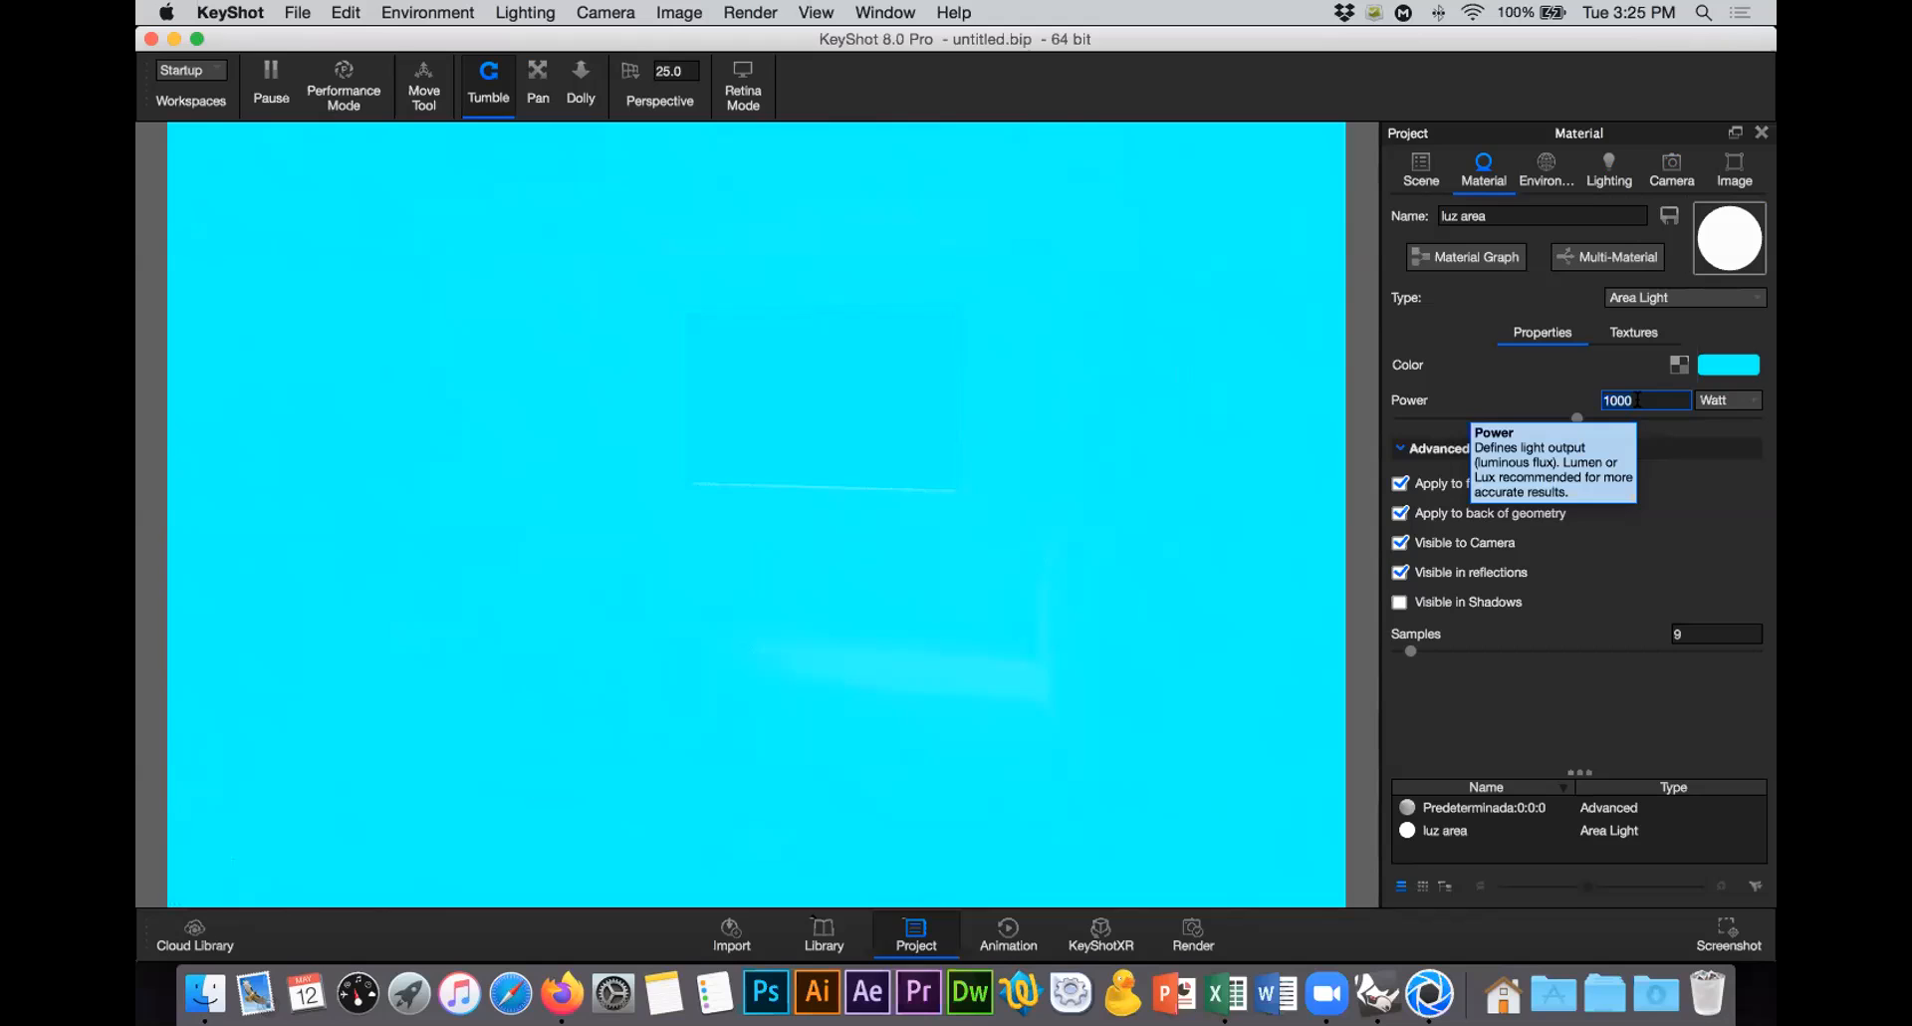
text(45)
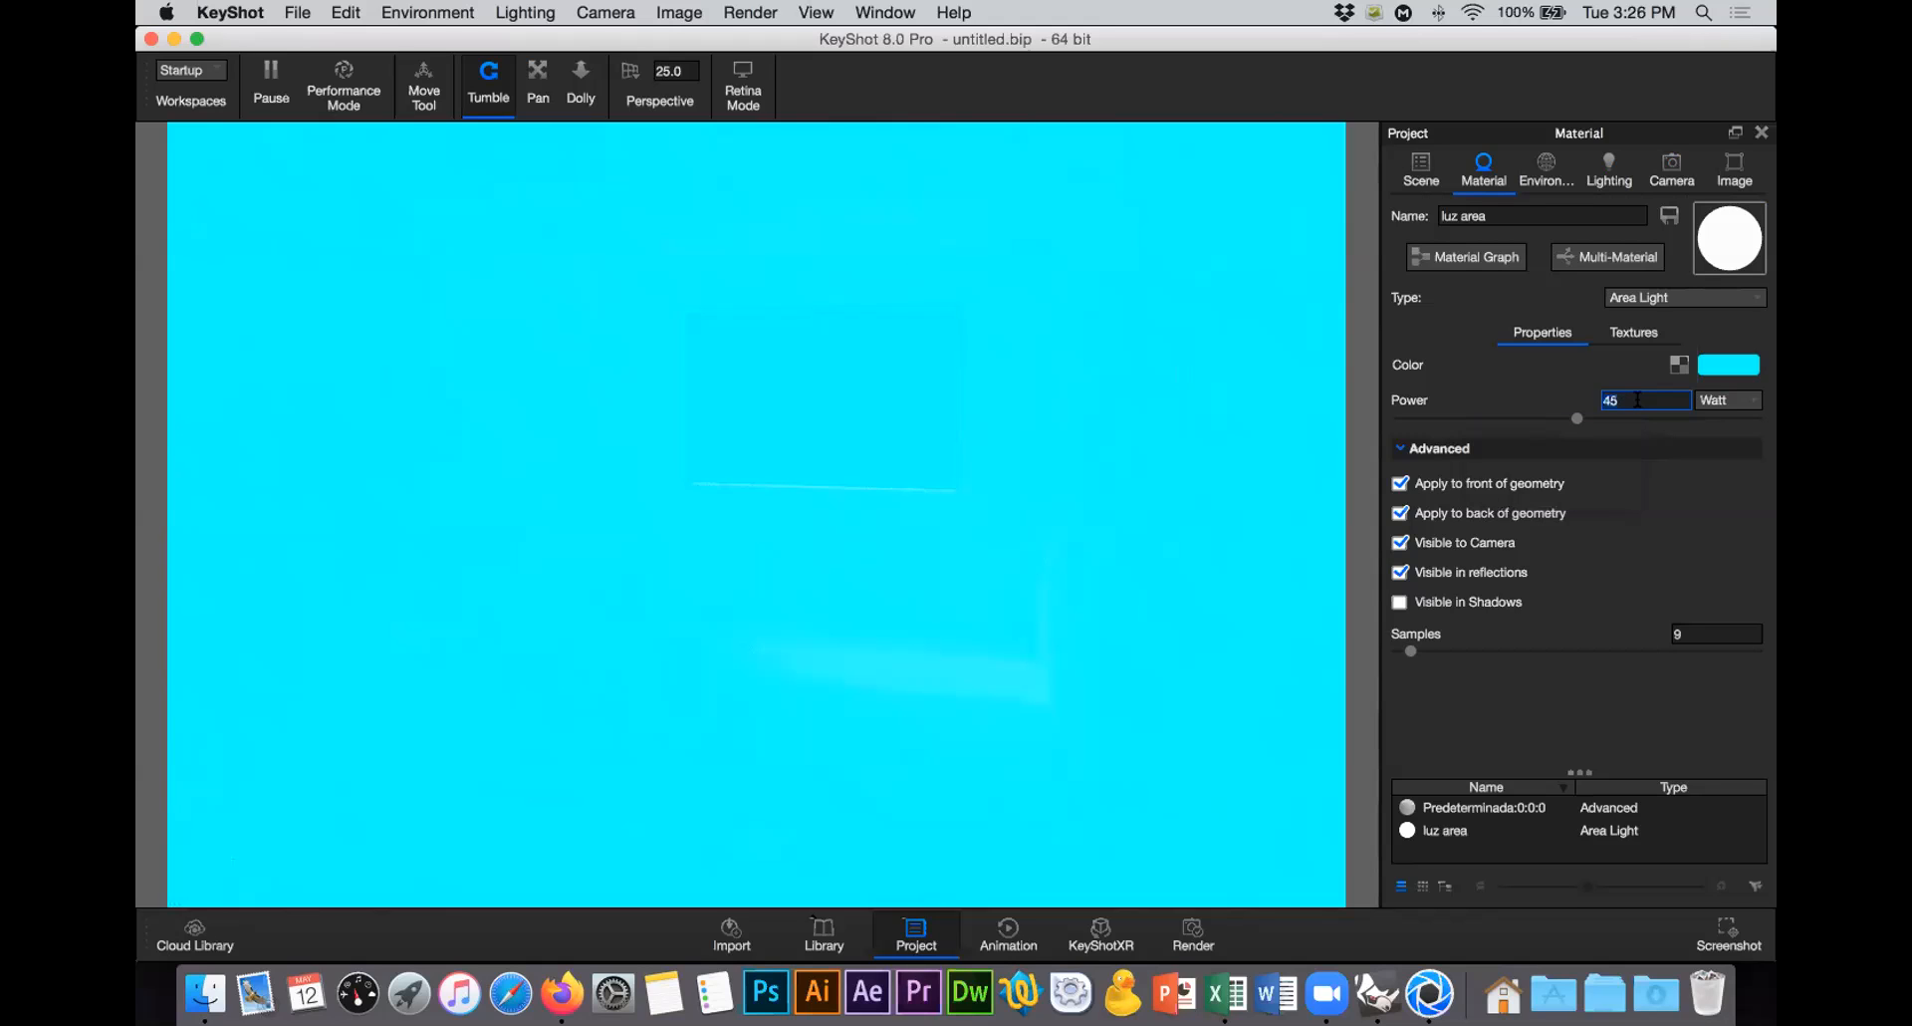
key(Return)
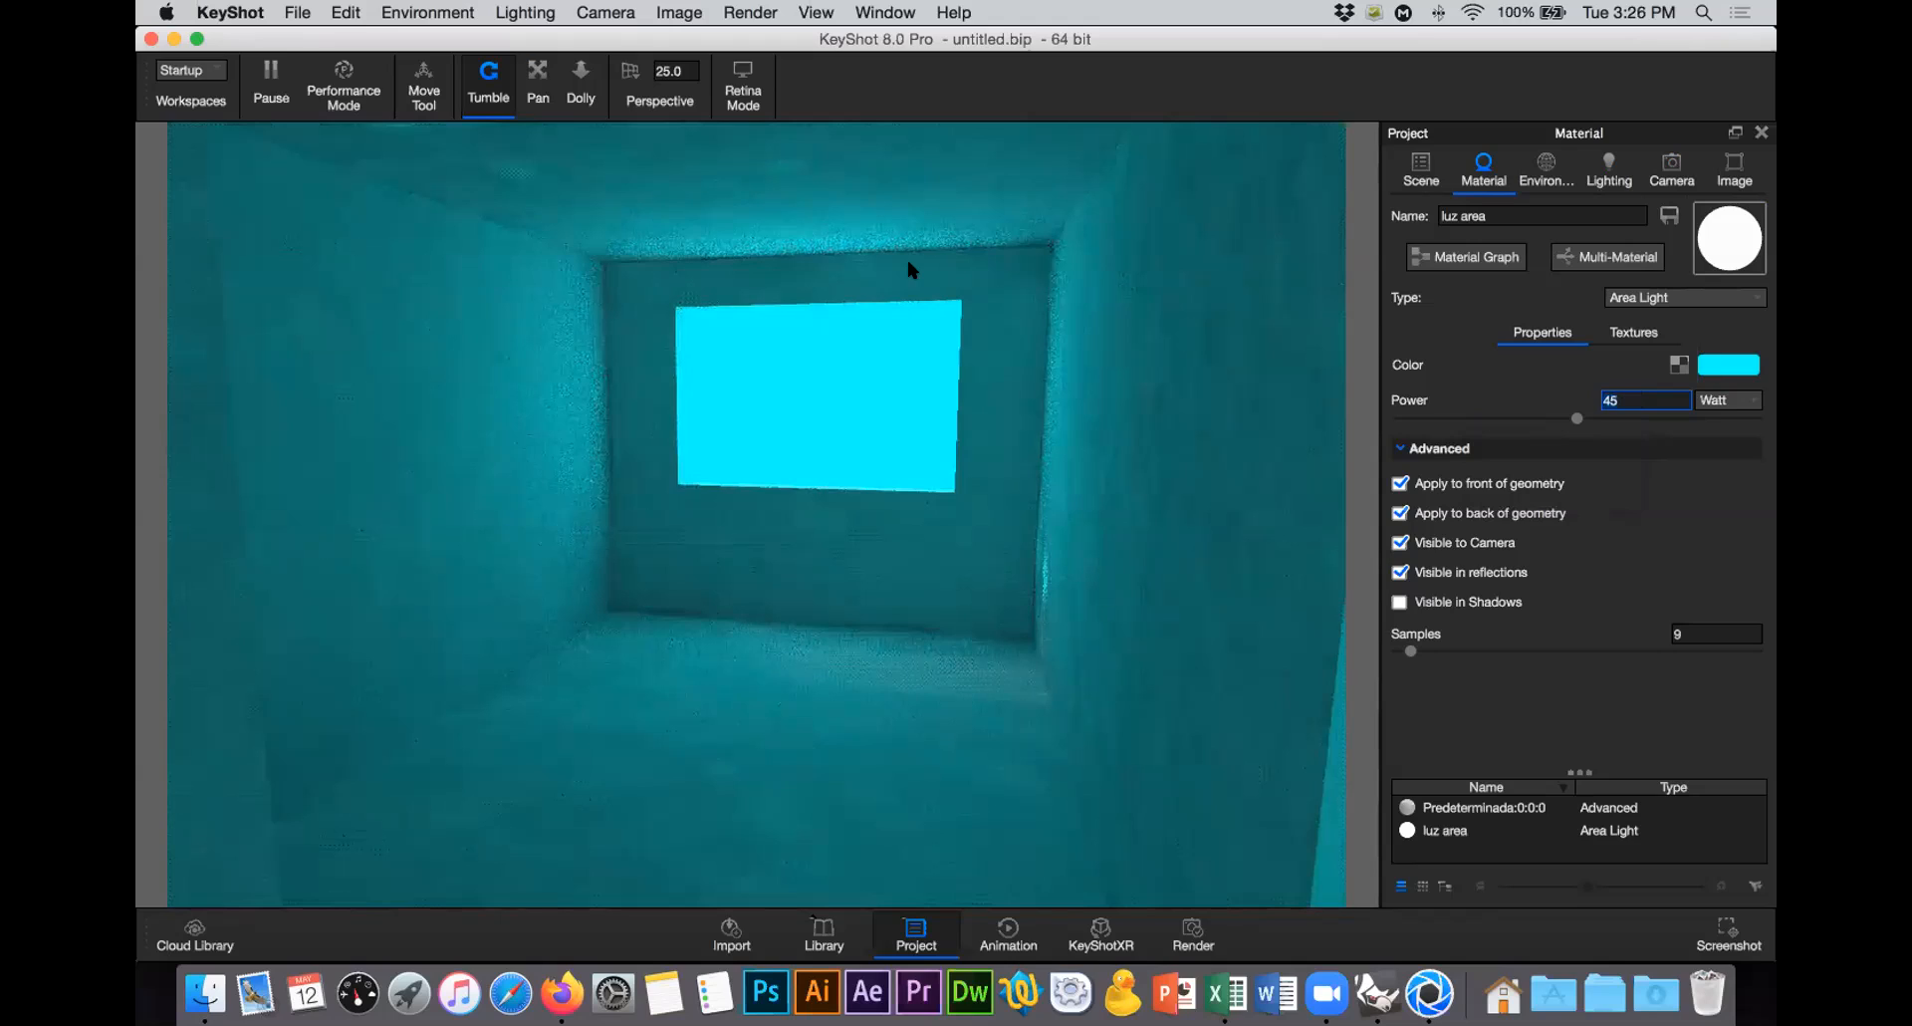
Step: Change the luz area light's color to white and set its color temperature to 6000 Kelvin
click(1728, 365)
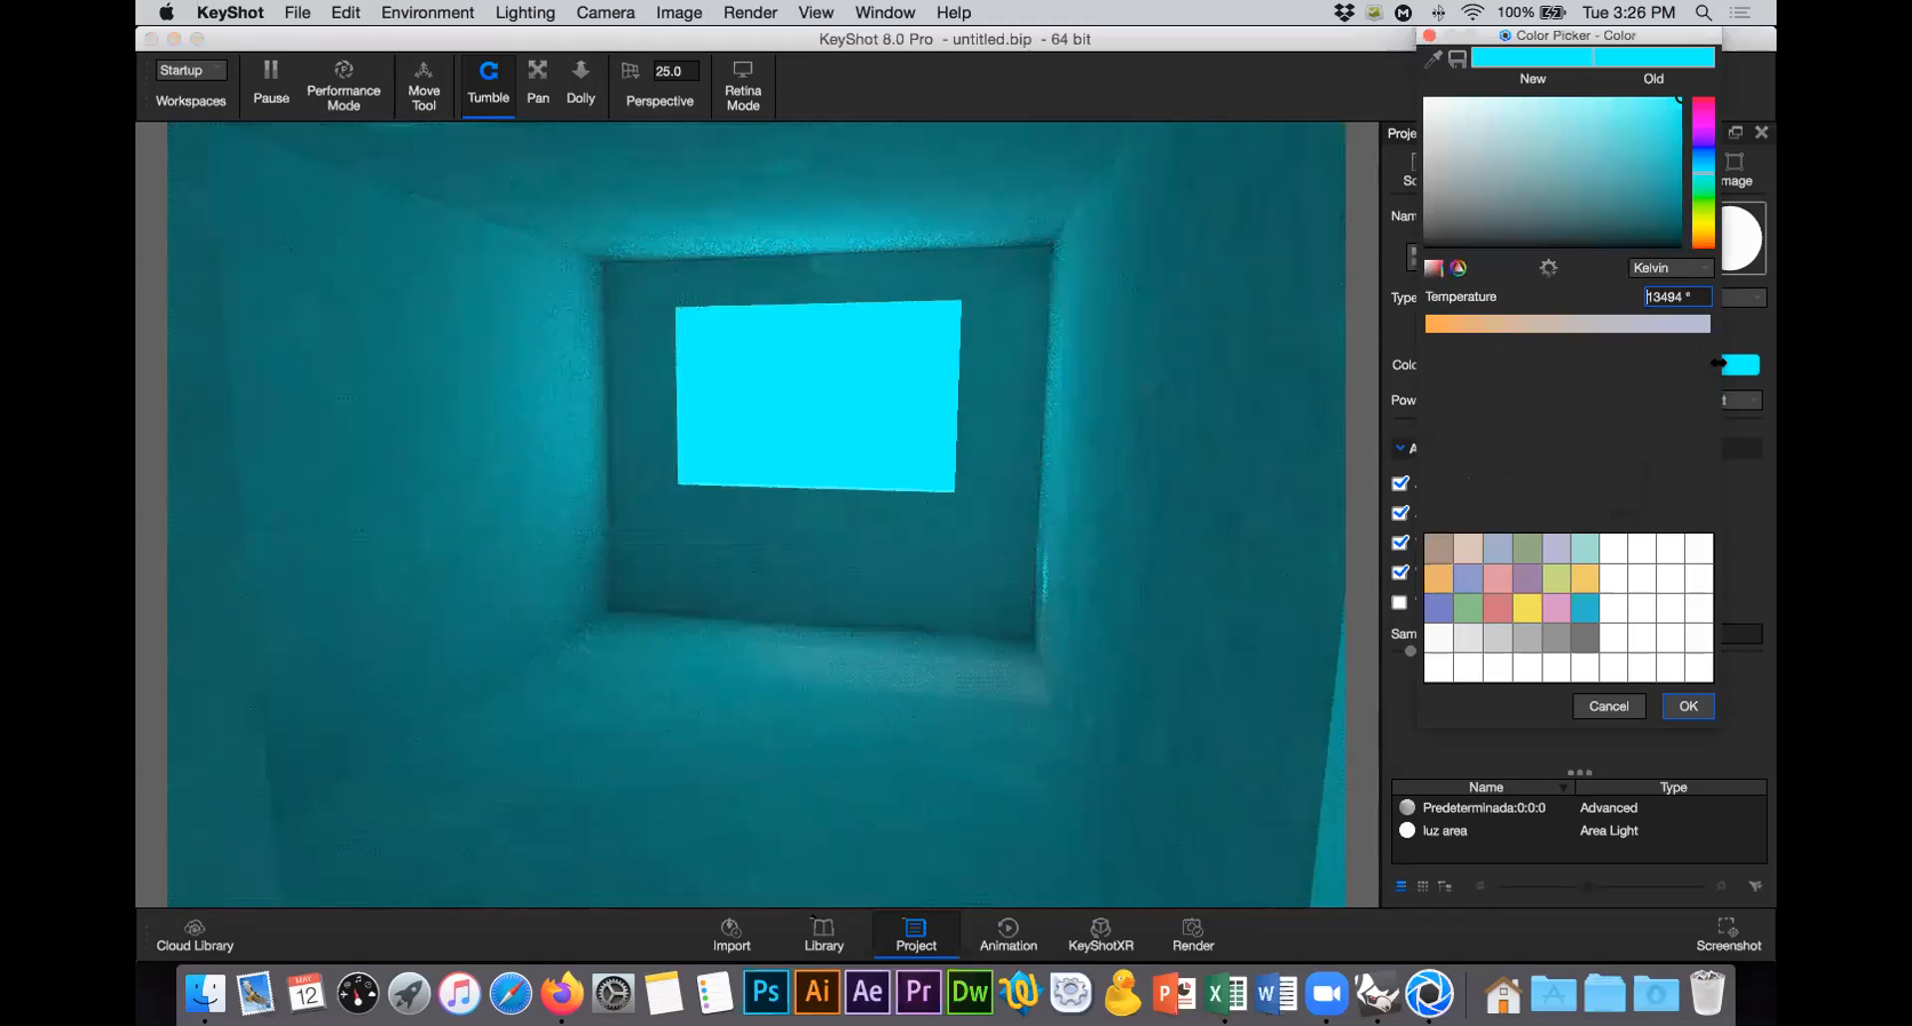
click(1692, 670)
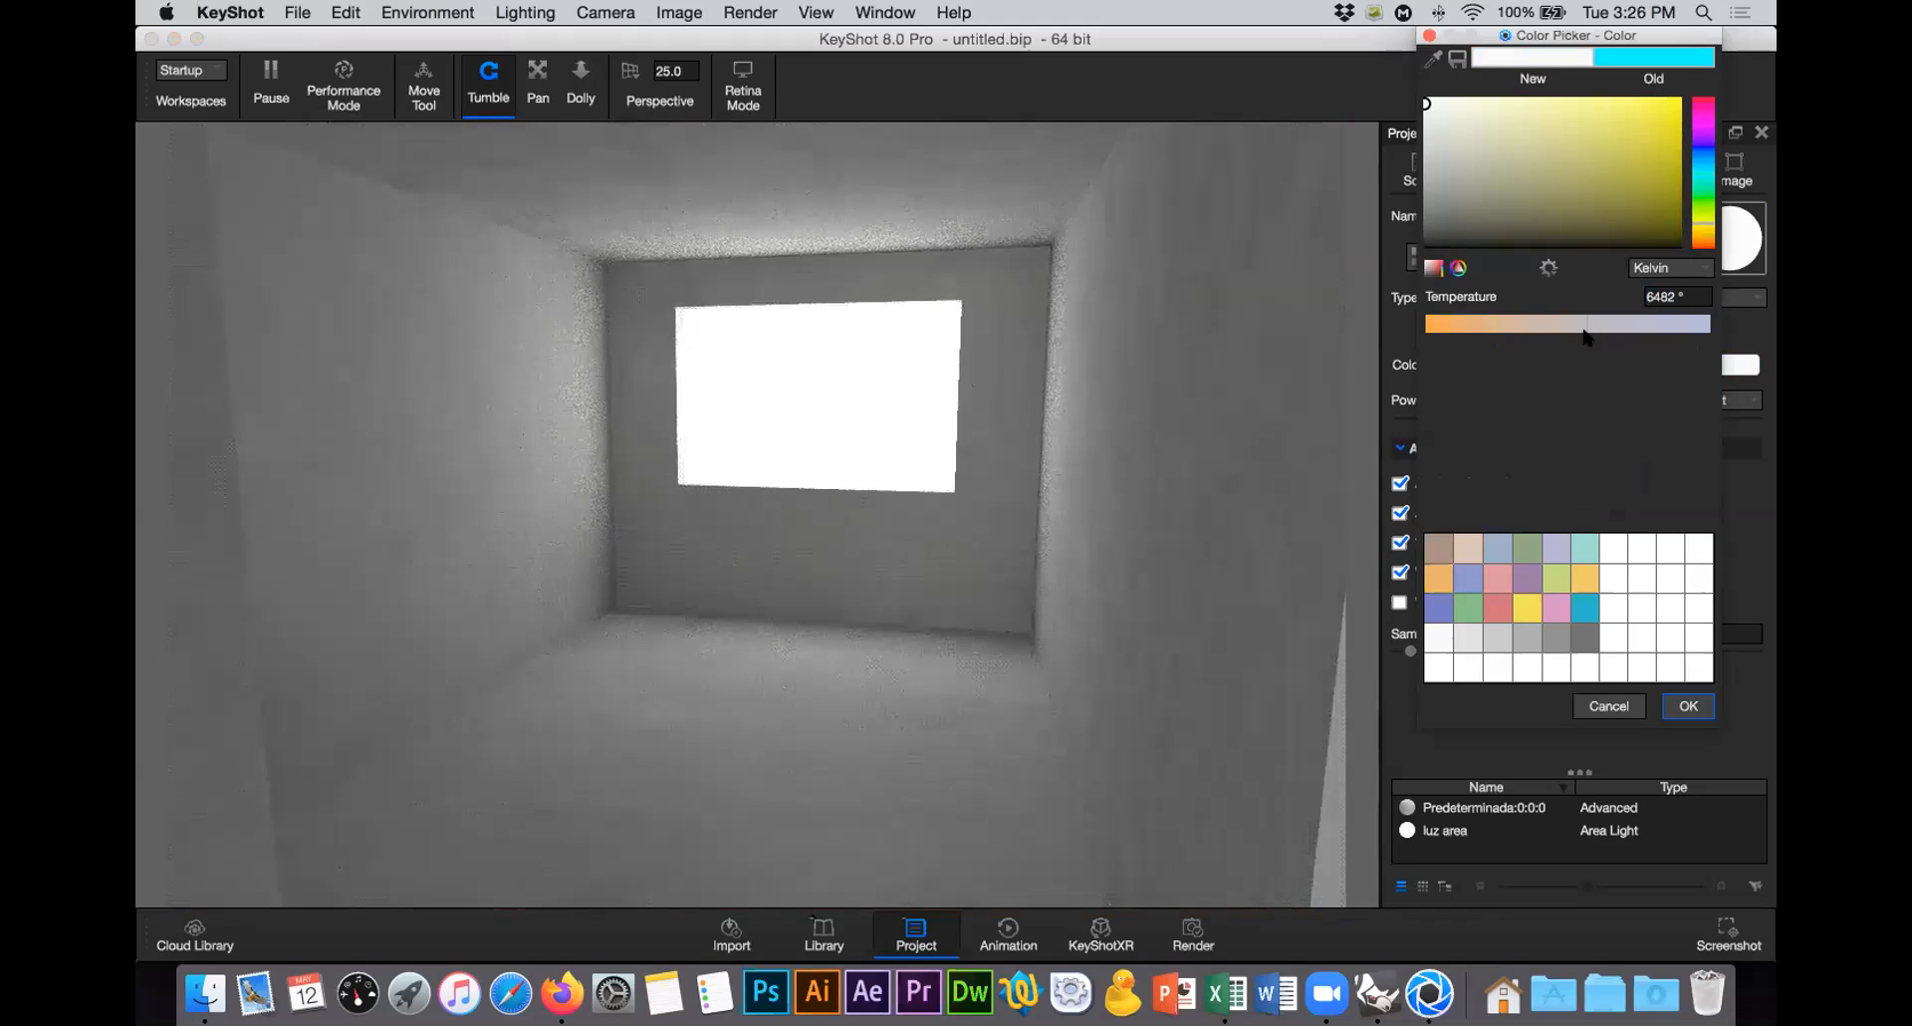
drag(1584, 326, 1516, 330)
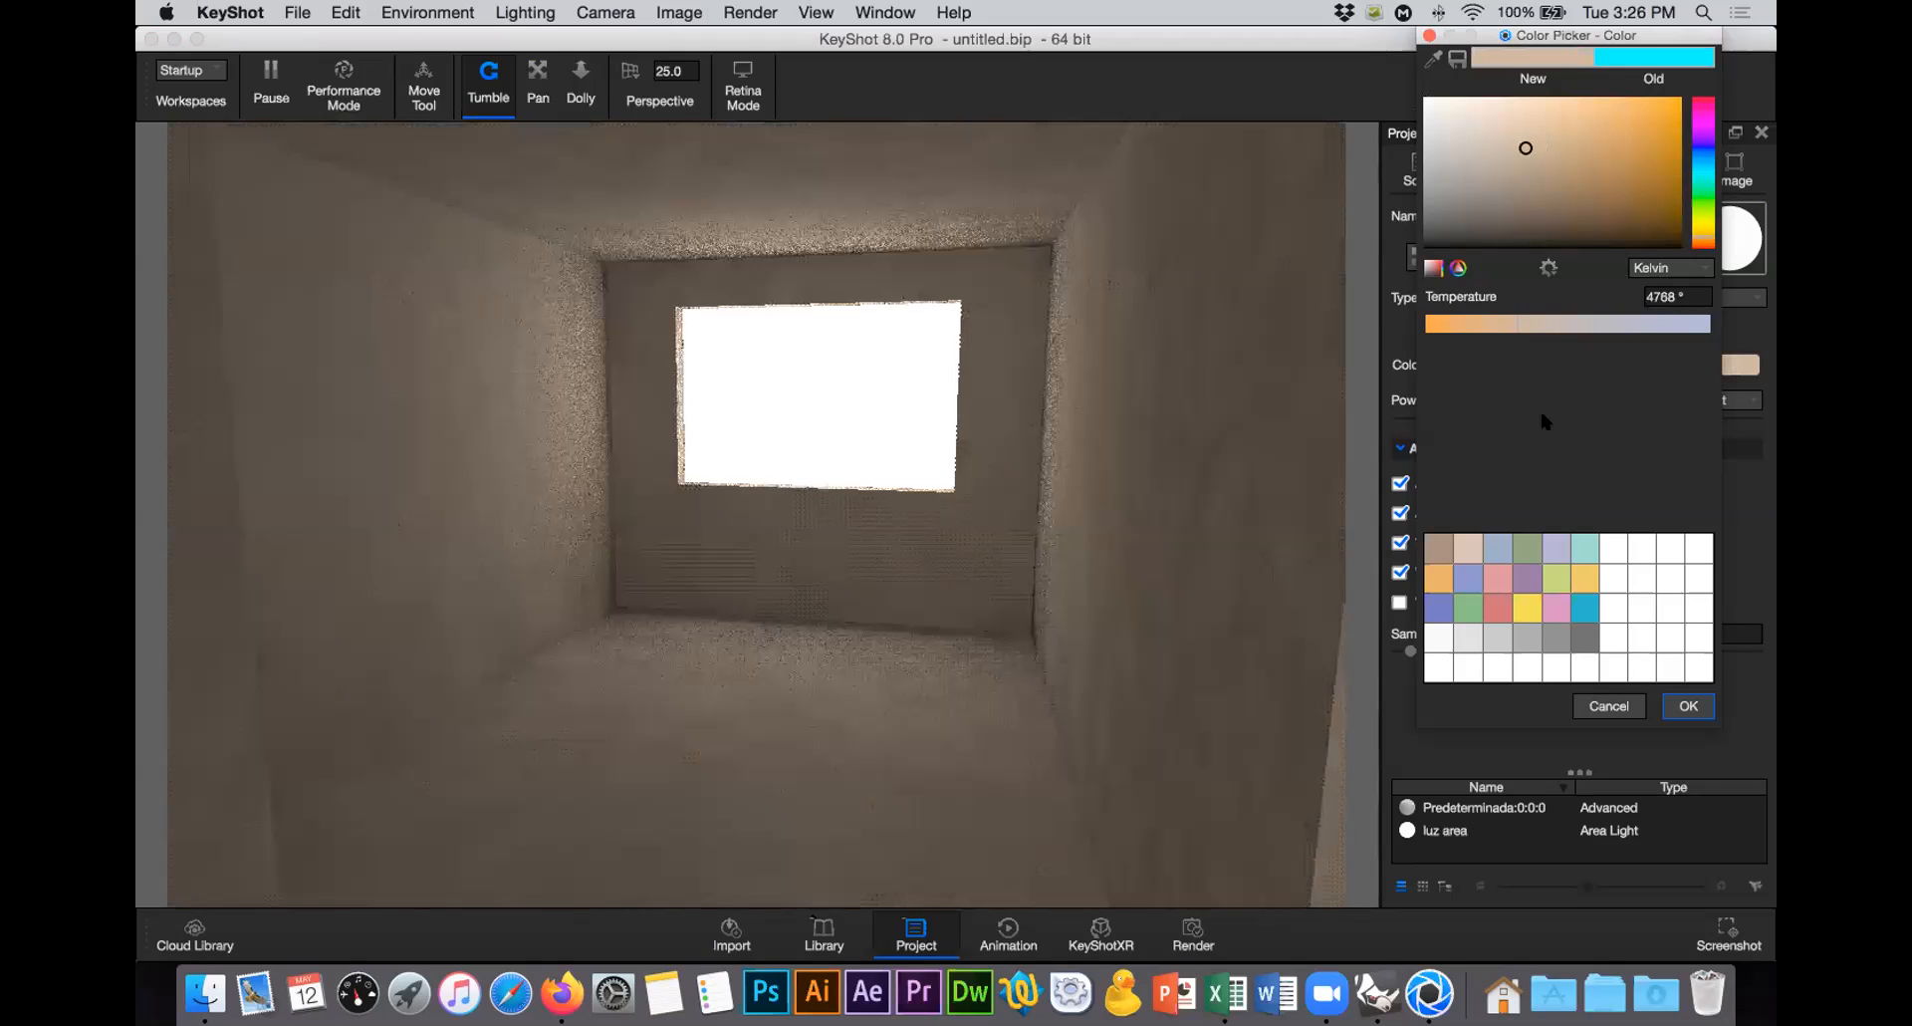
click(1569, 323)
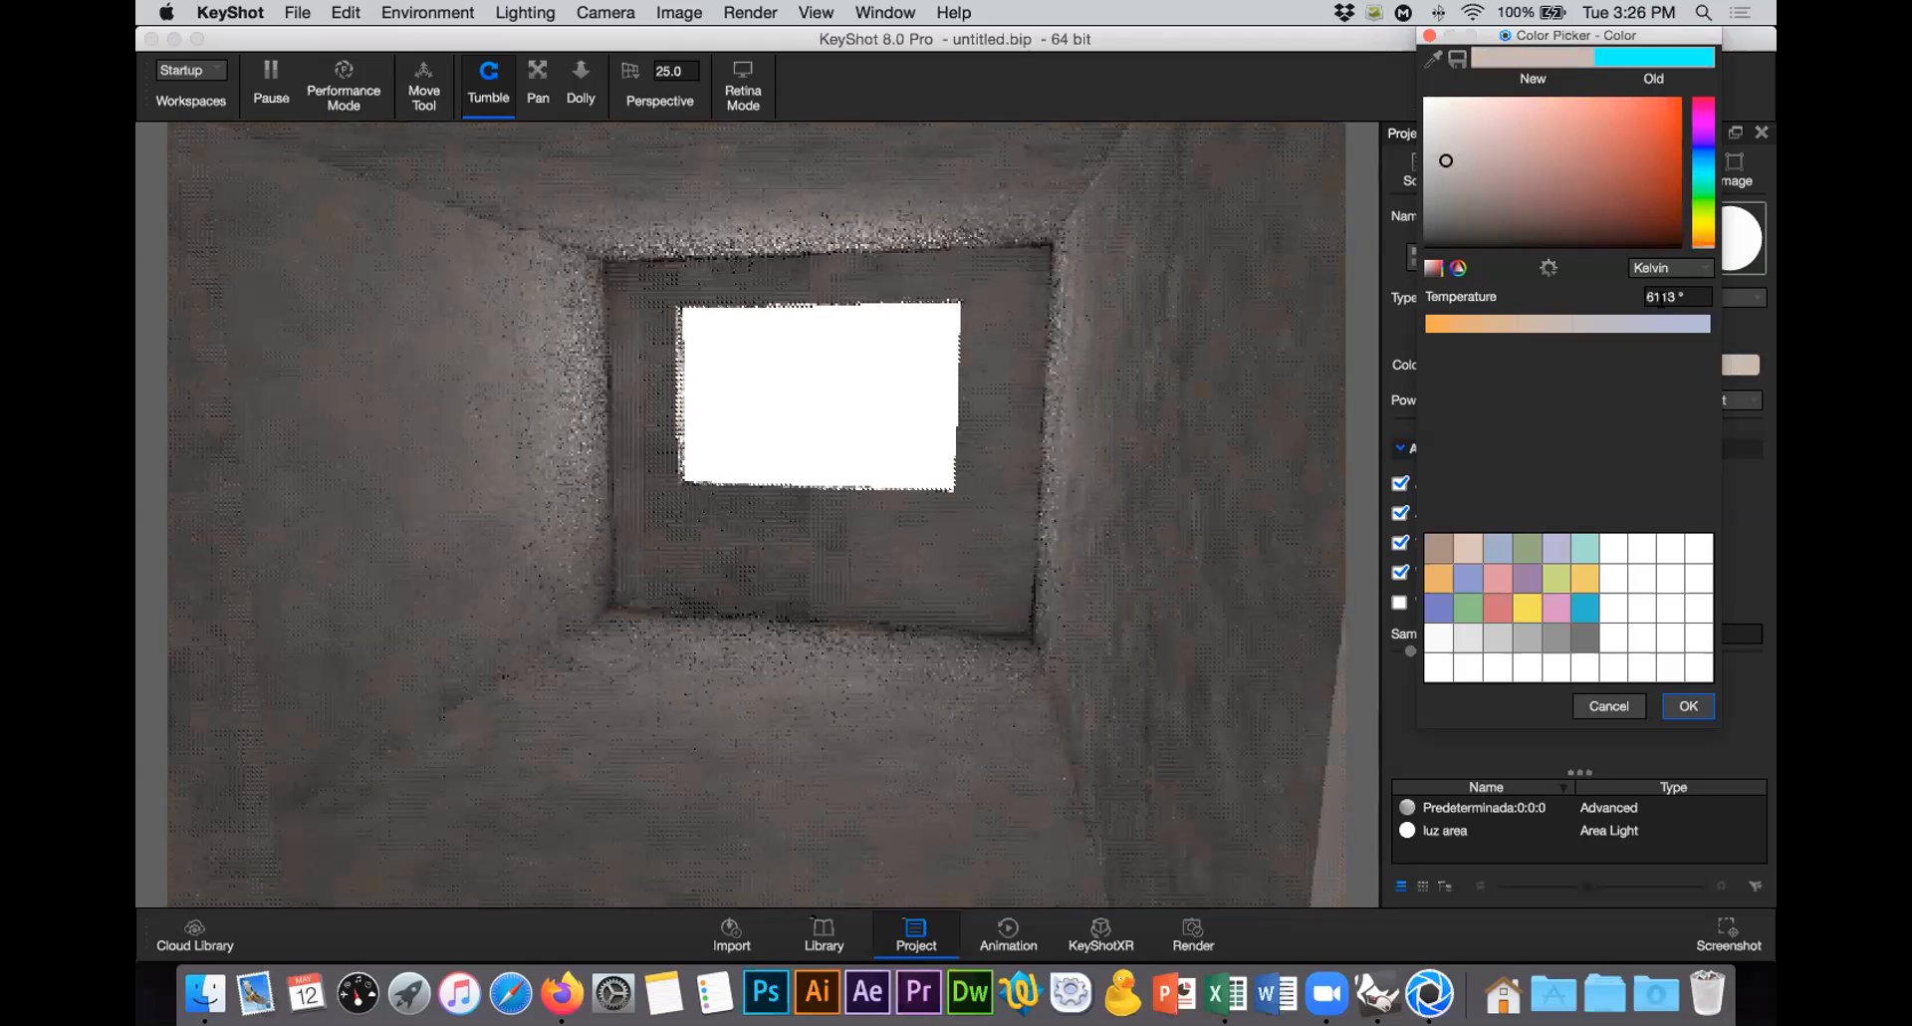
text(600)
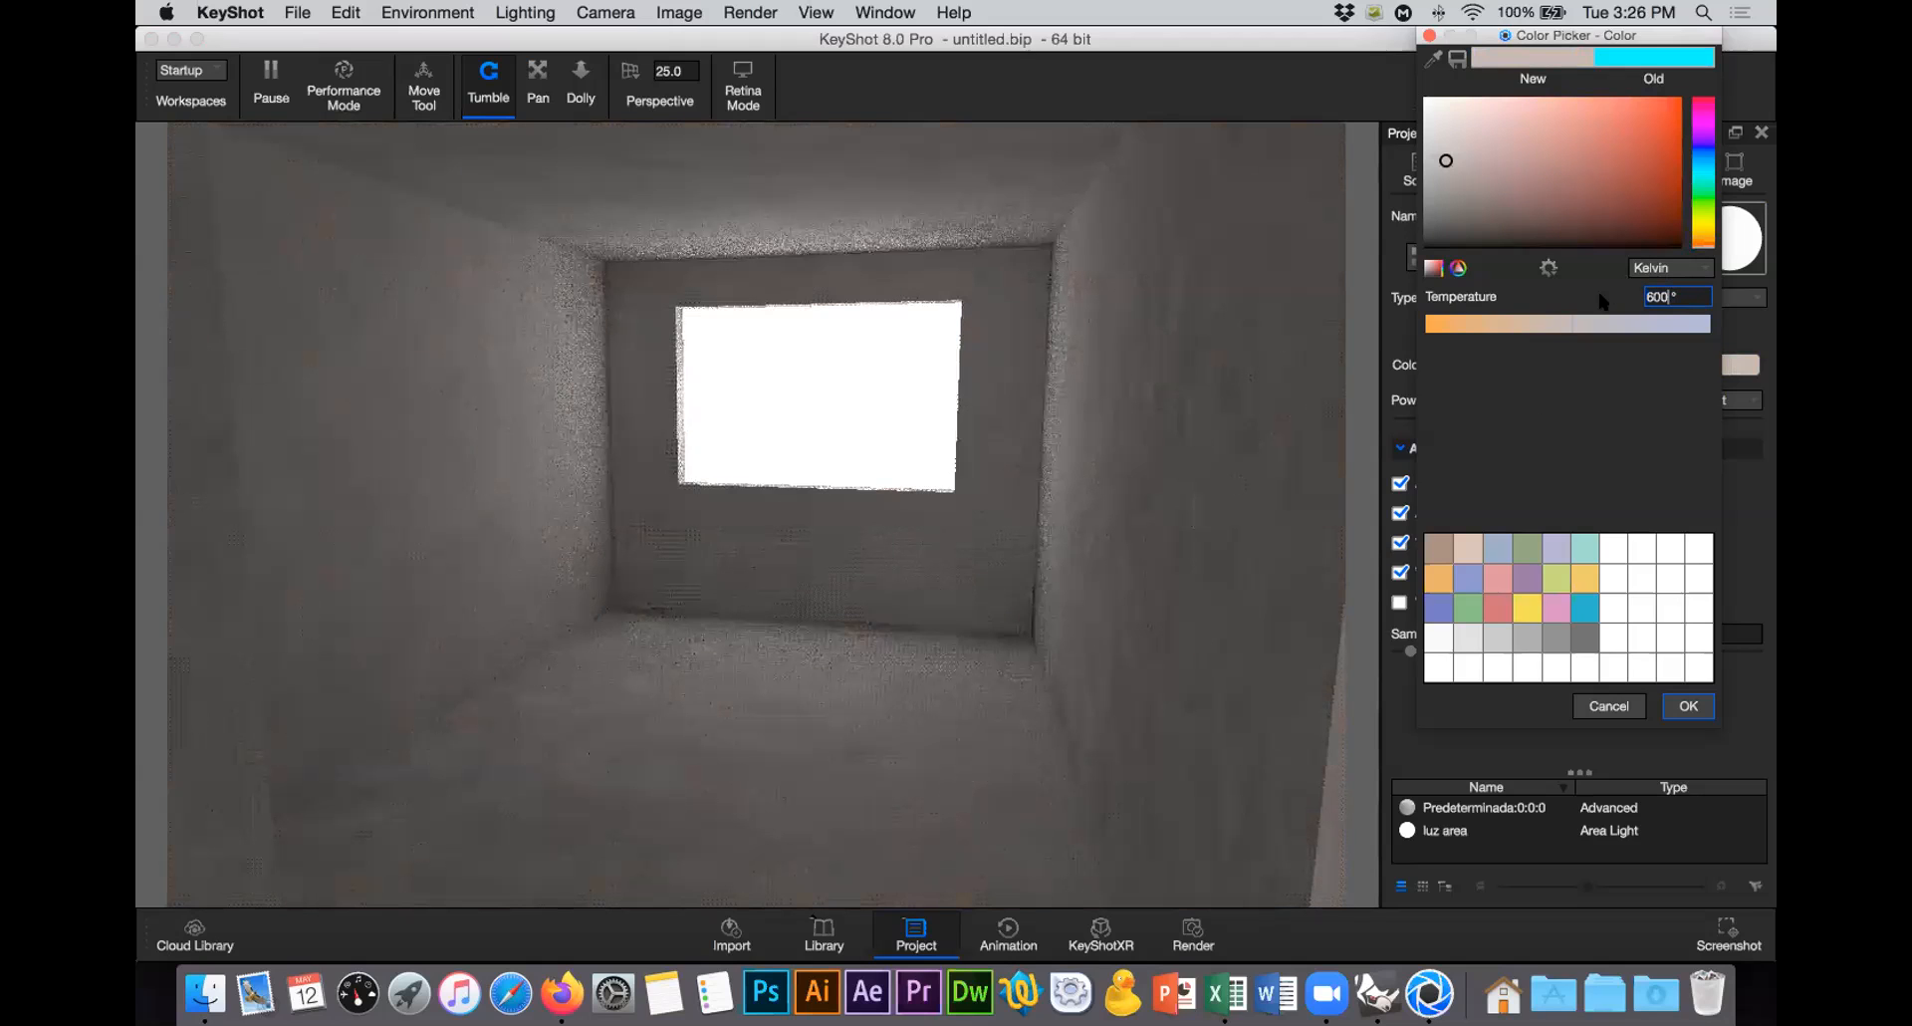
text(0)
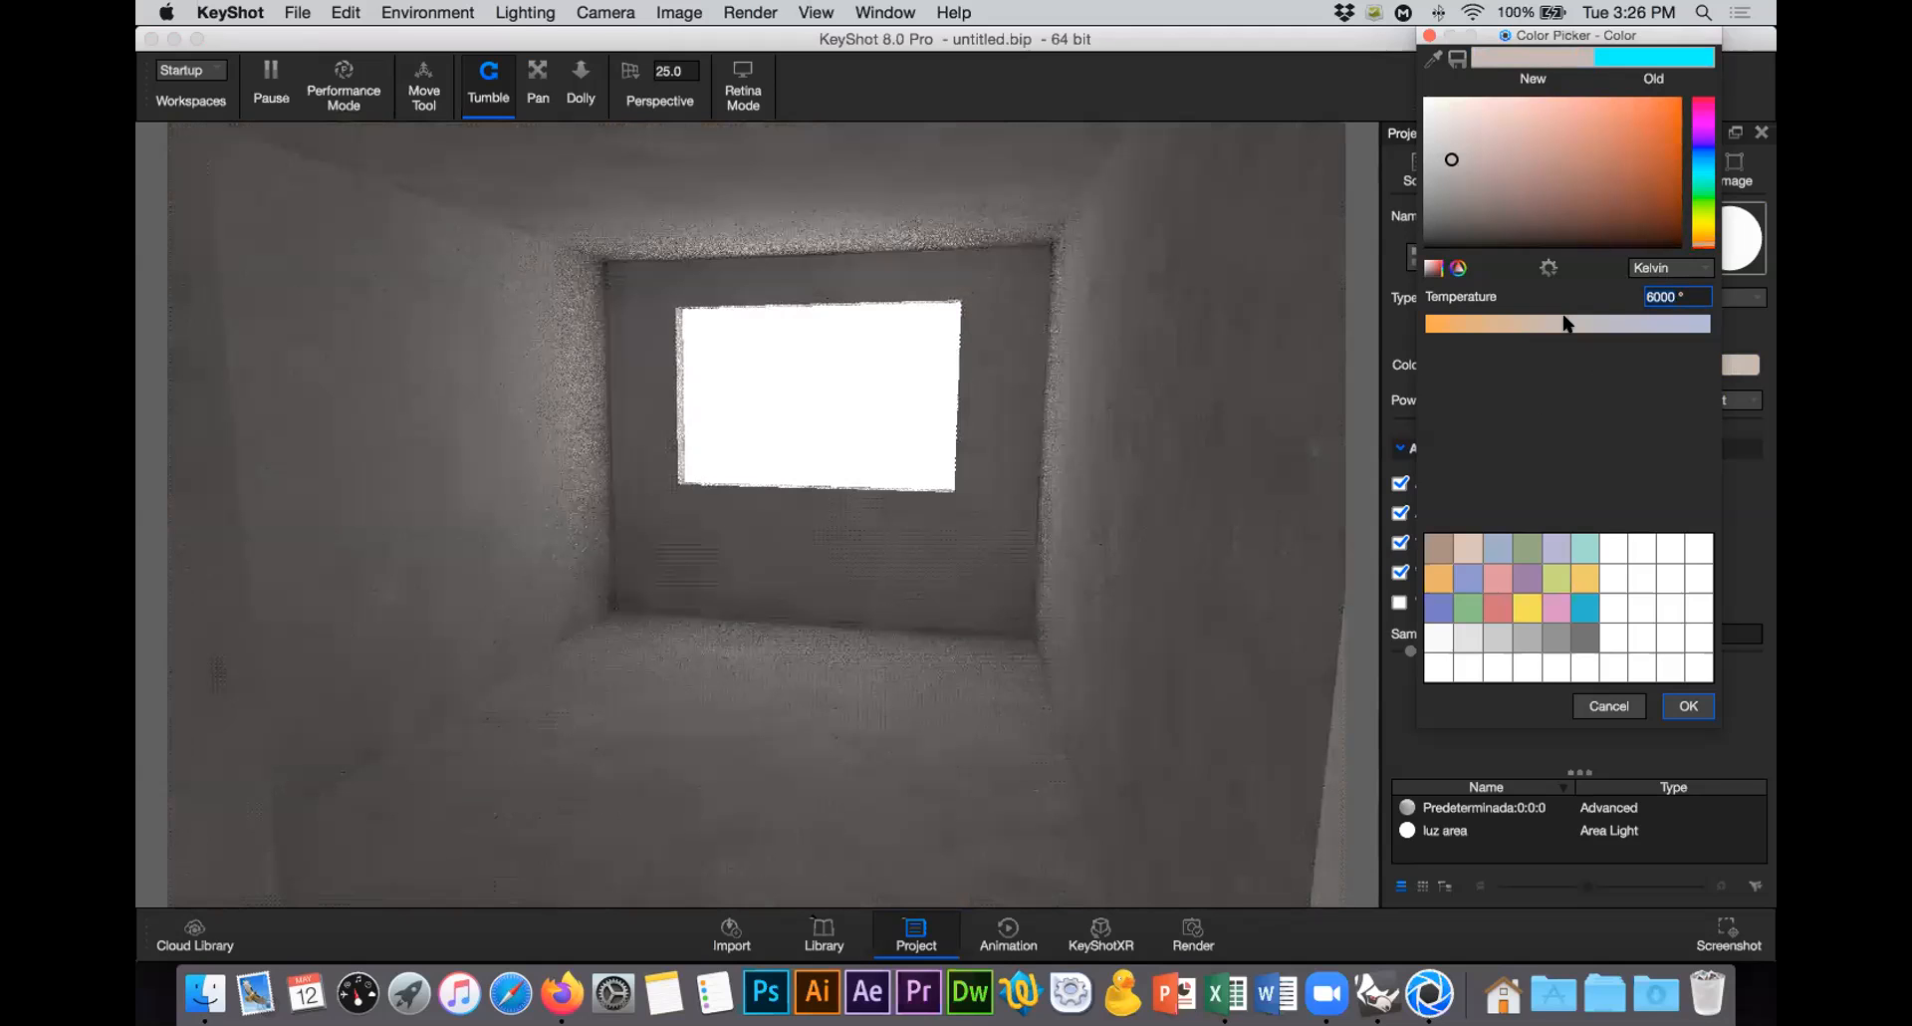
Step: Try warm and cool color temperatures on the area light, ranging from about 2668 to 9109 Kelvin
drag(1566, 330, 1430, 329)
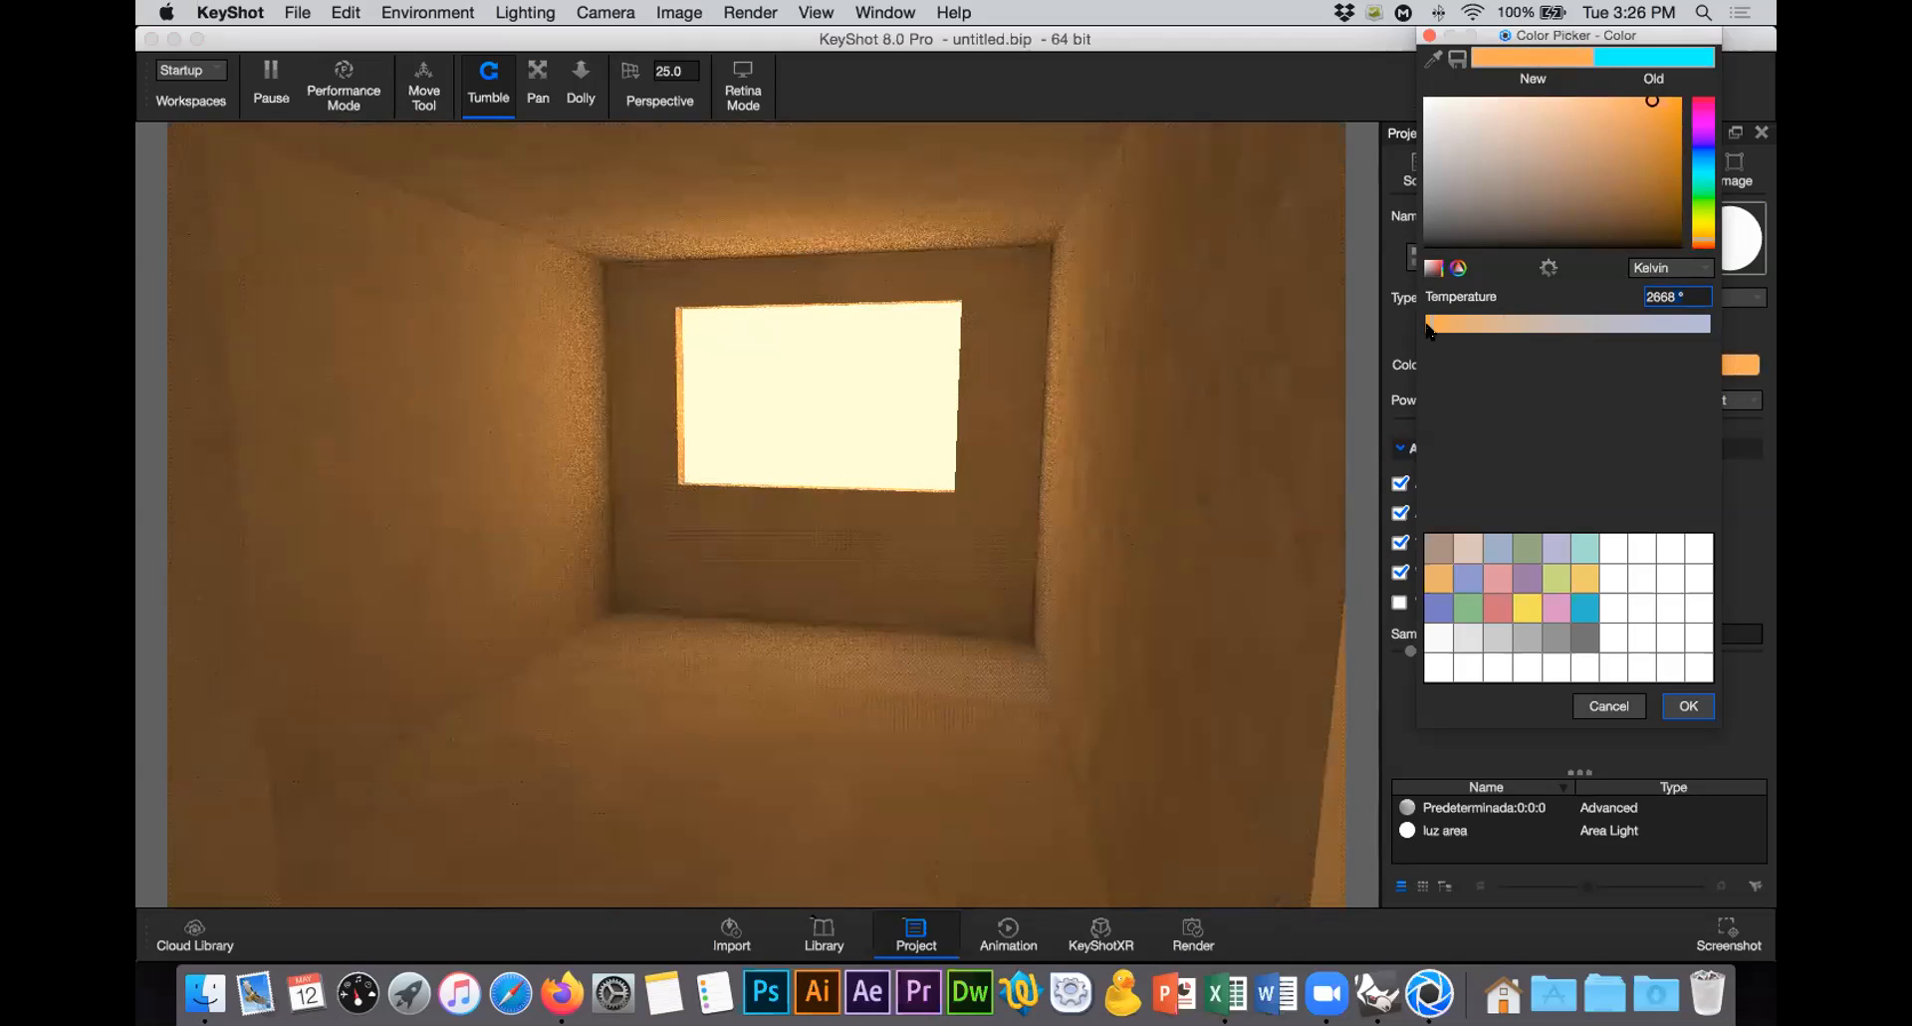
key(XF86AudioRaiseVolume)
drag(1430, 327, 1475, 327)
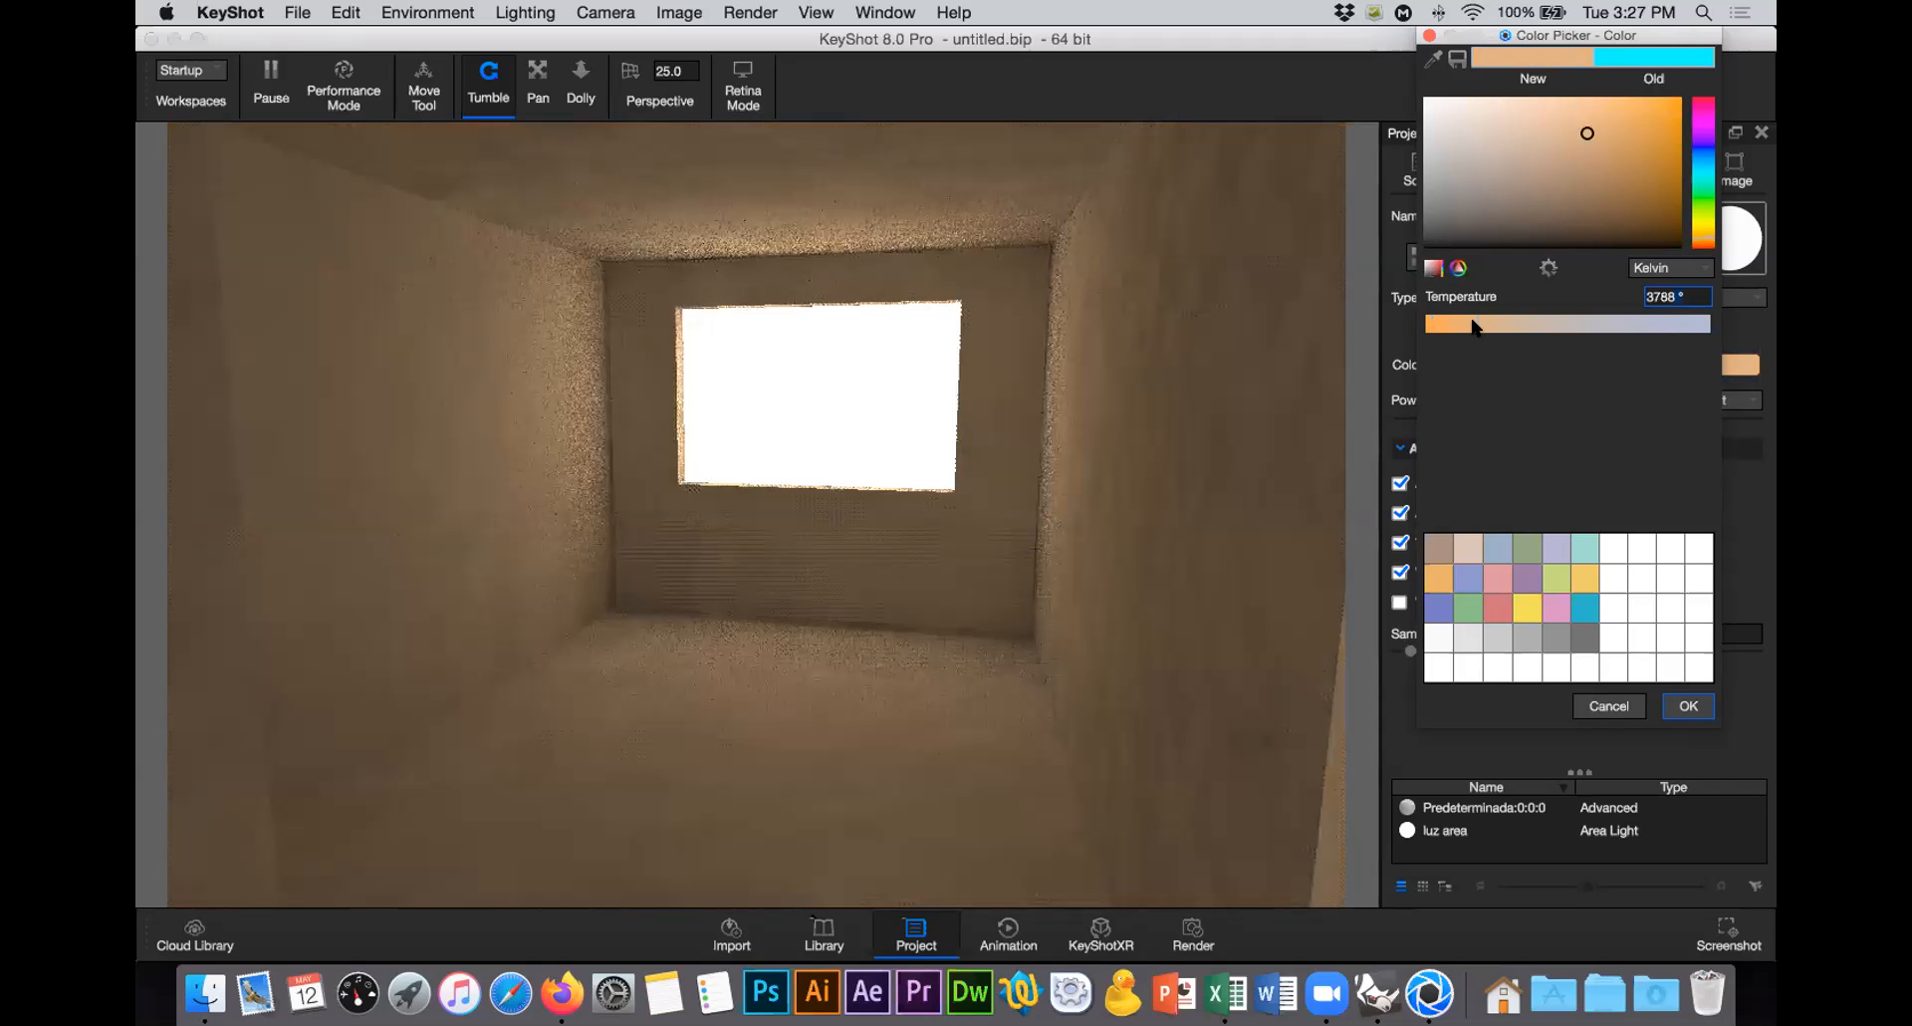
drag(1475, 326, 1690, 329)
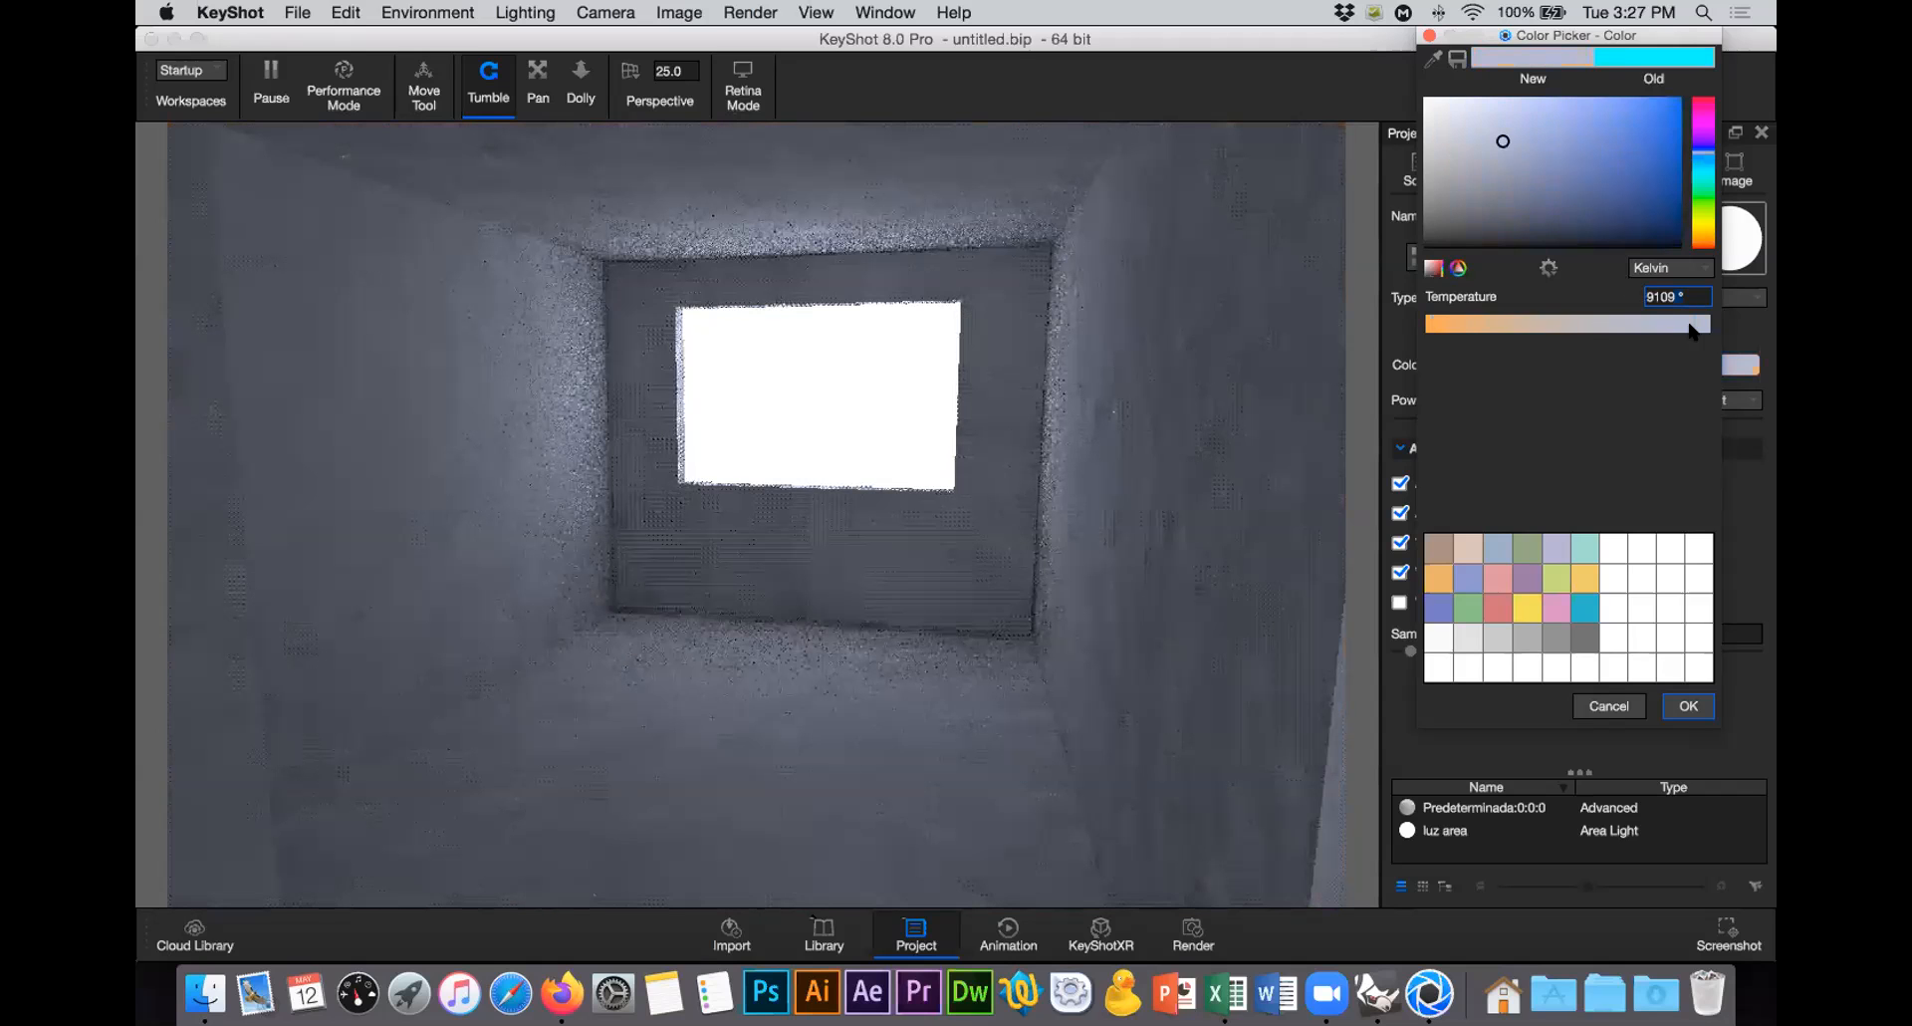
click(1696, 331)
drag(1696, 331, 1608, 332)
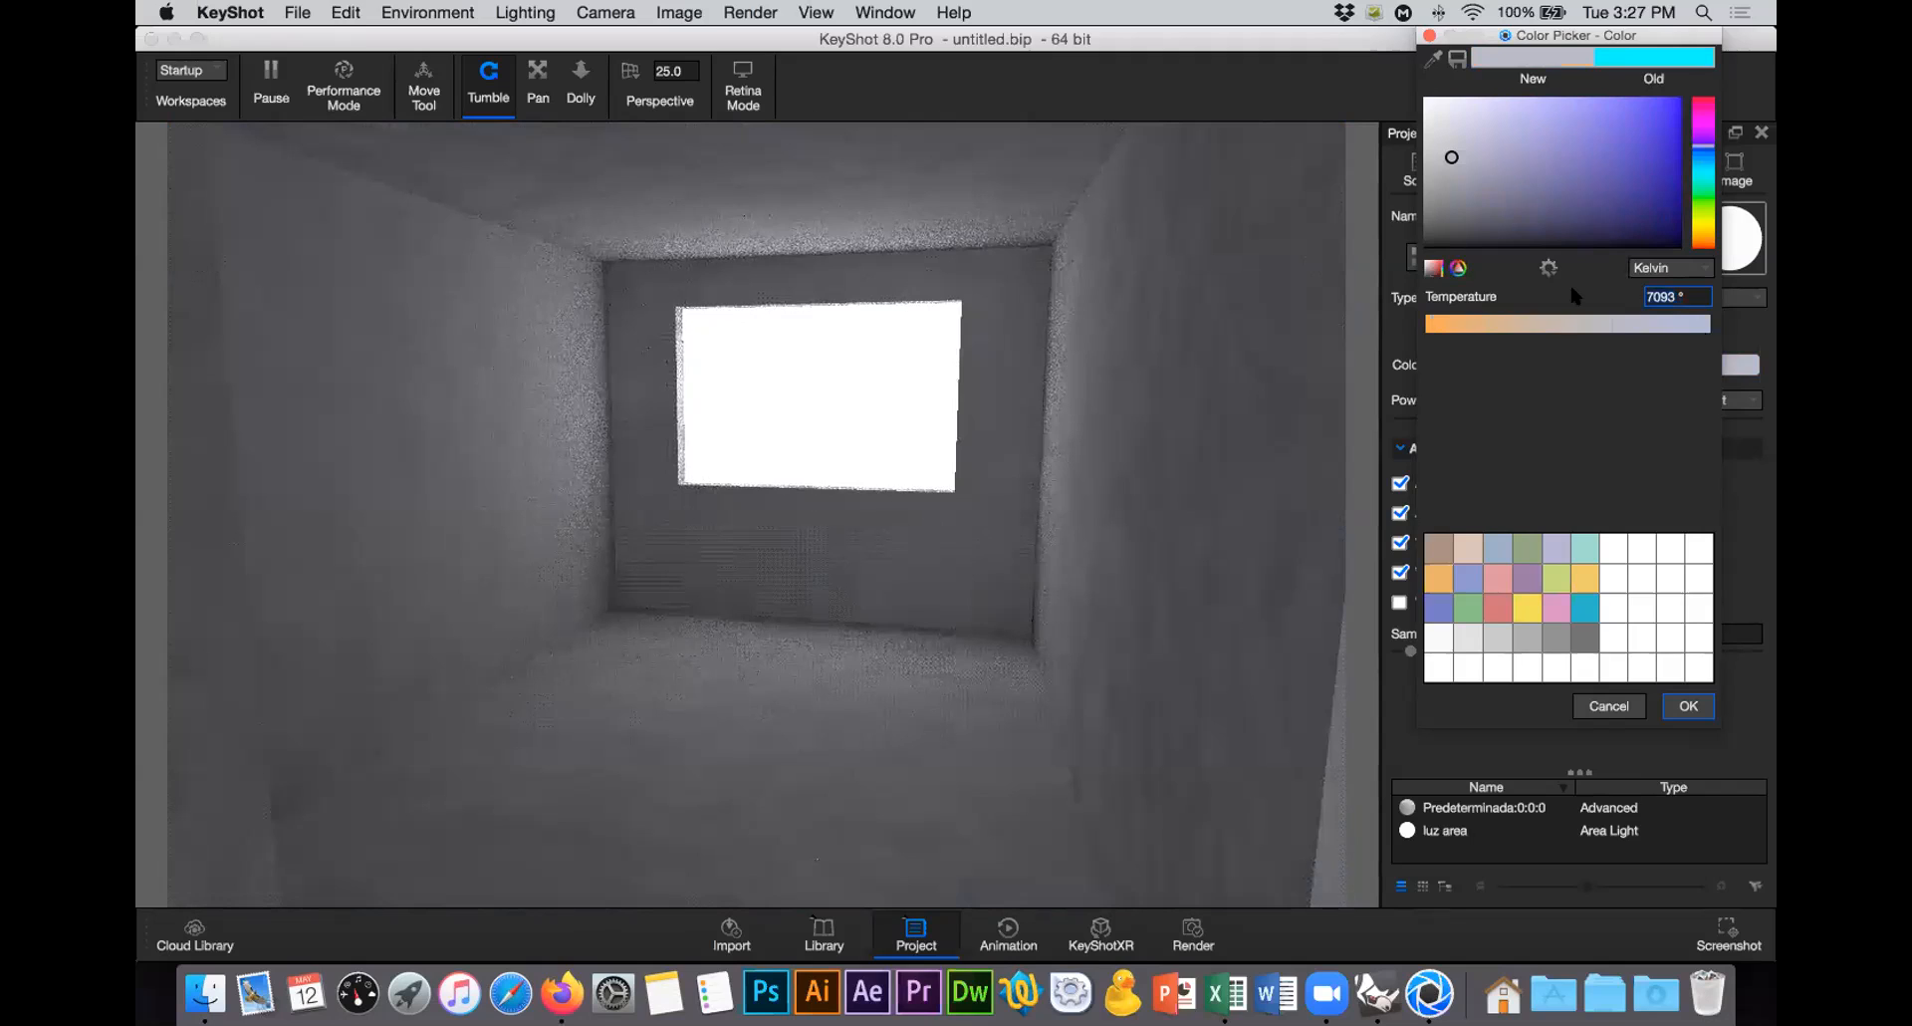
Step: Set the luz area light's color temperature to 6000 Kelvin, accept the color, and make the light invisible to the camera
text(600)
key(Return)
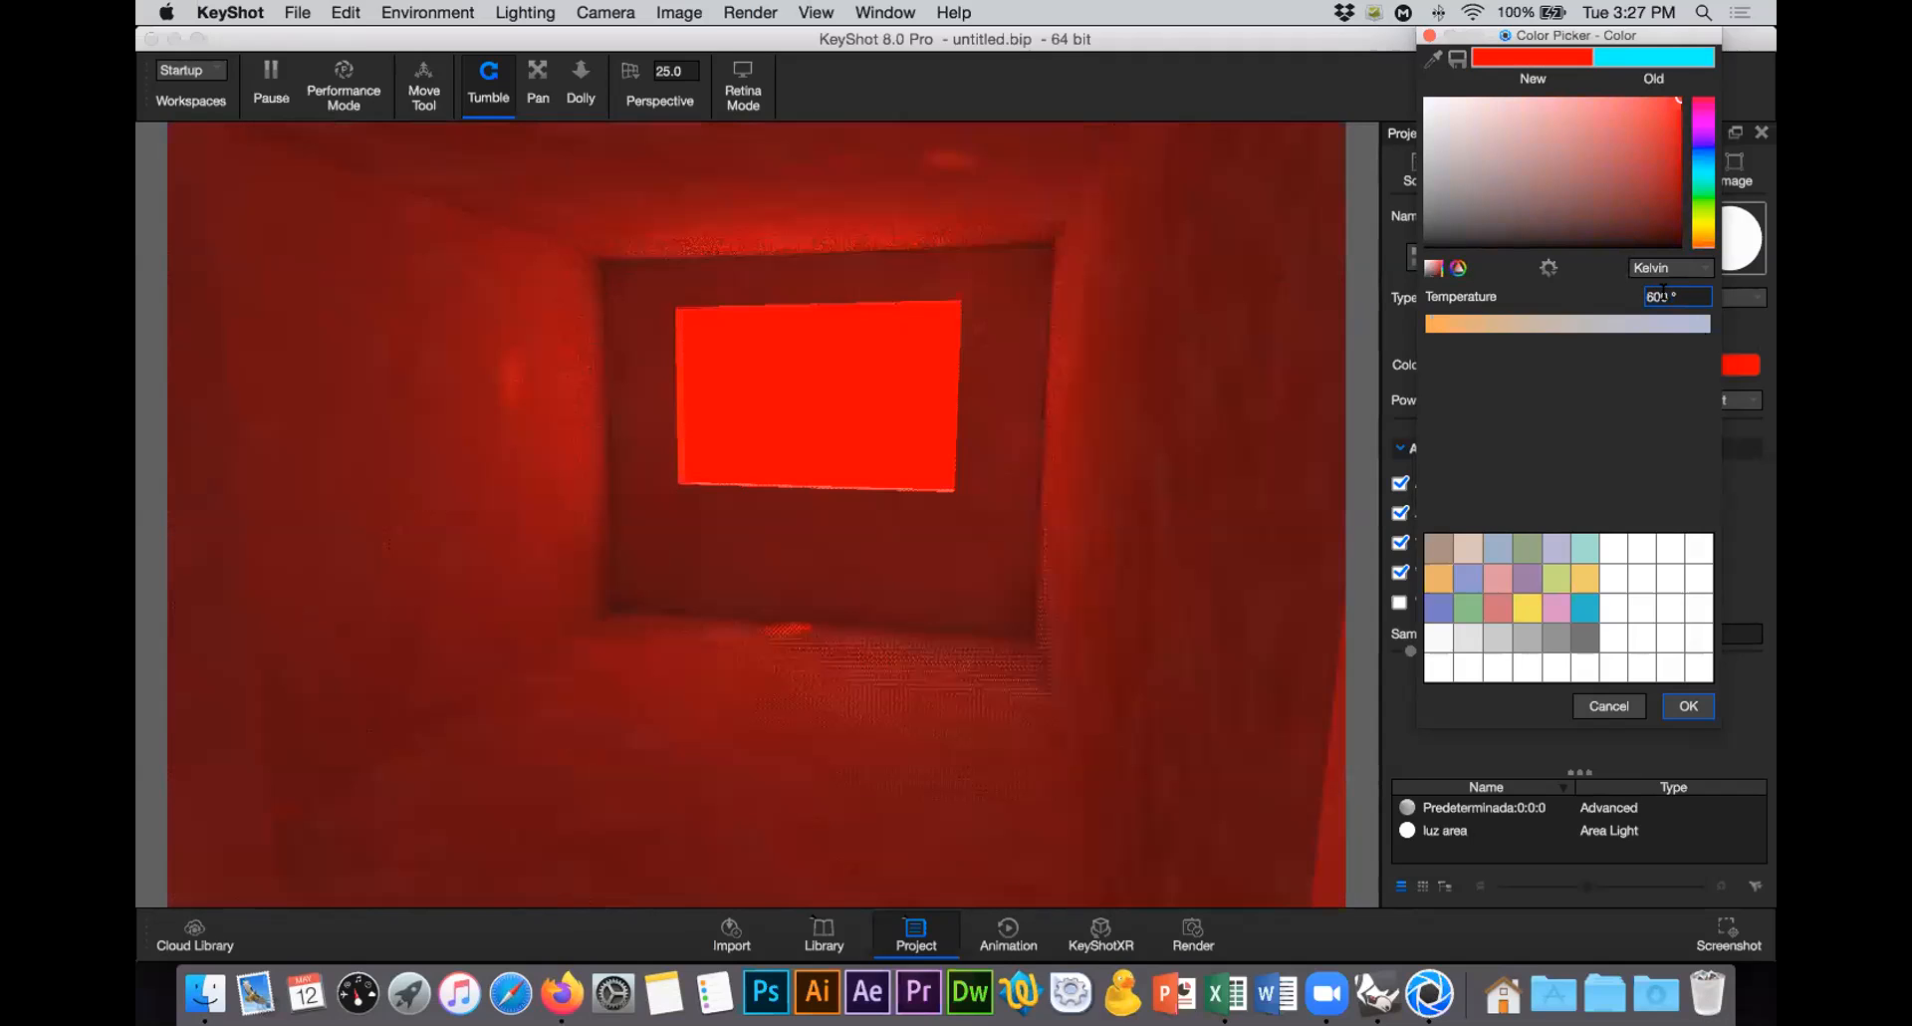
text(0)
key(Return)
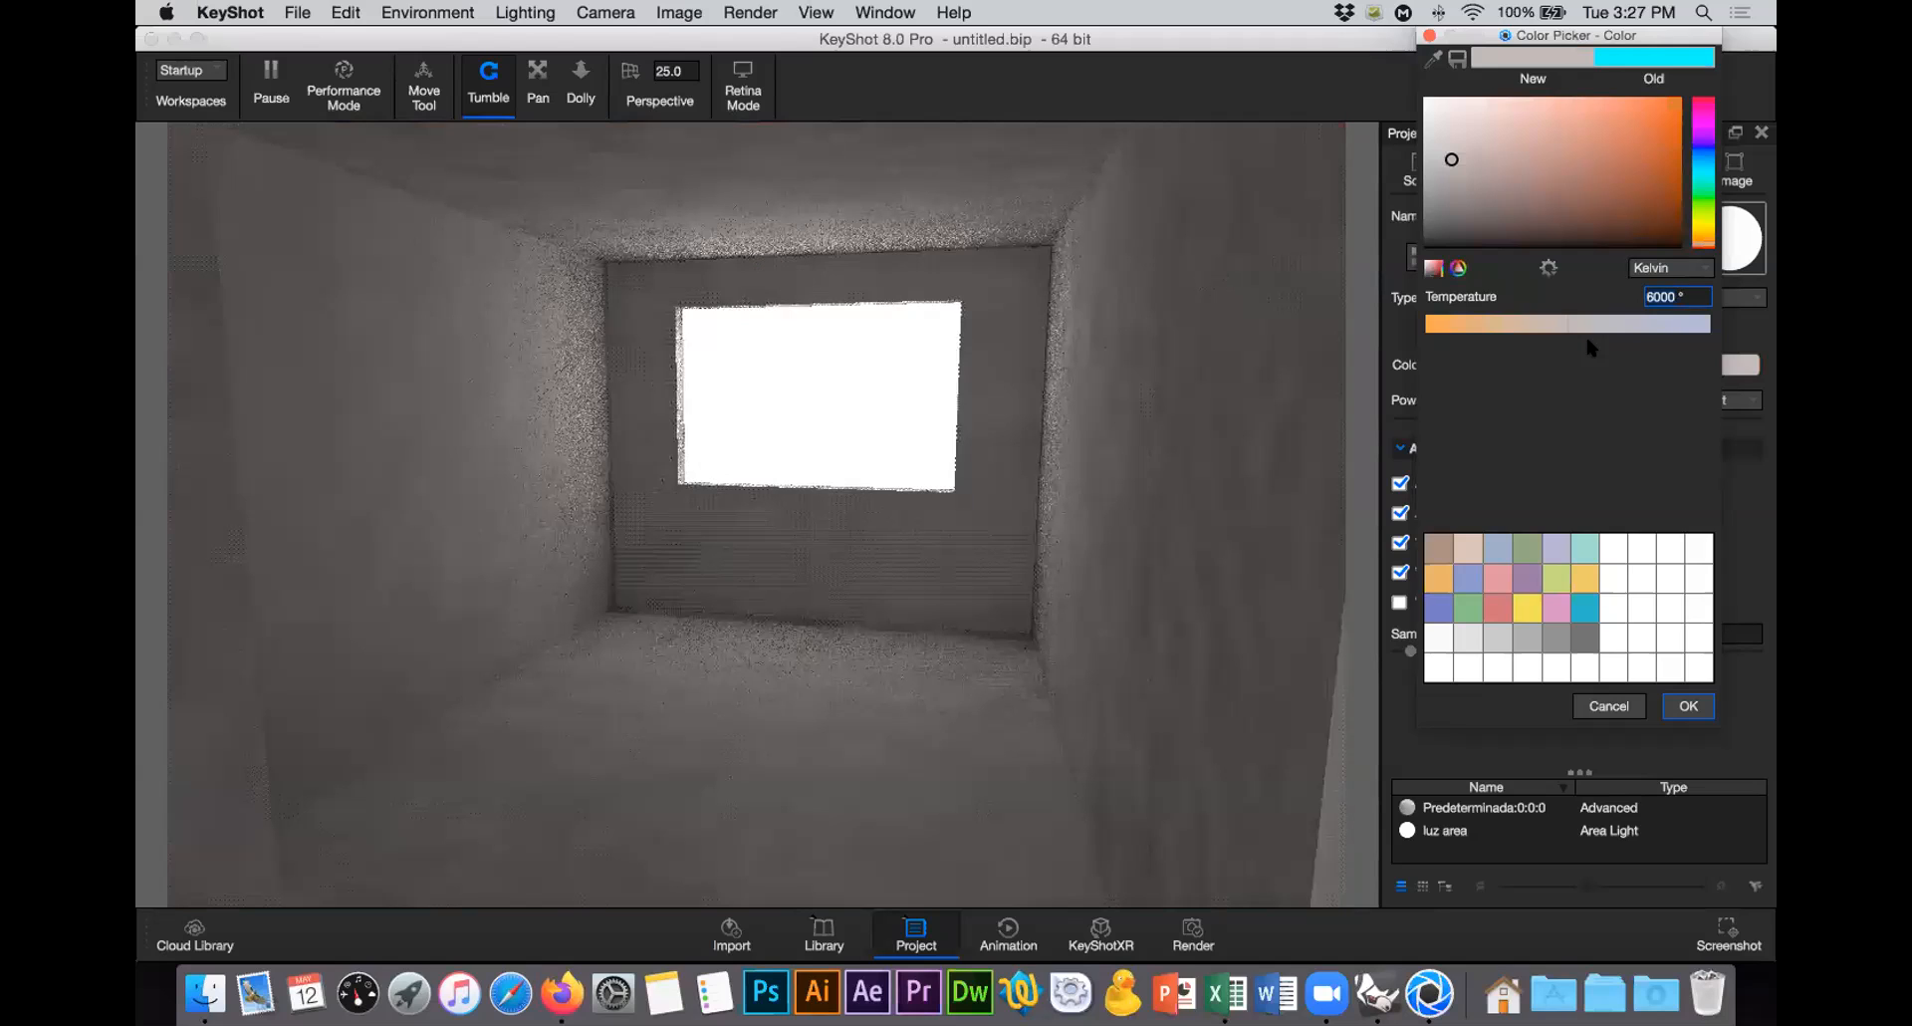
click(1675, 706)
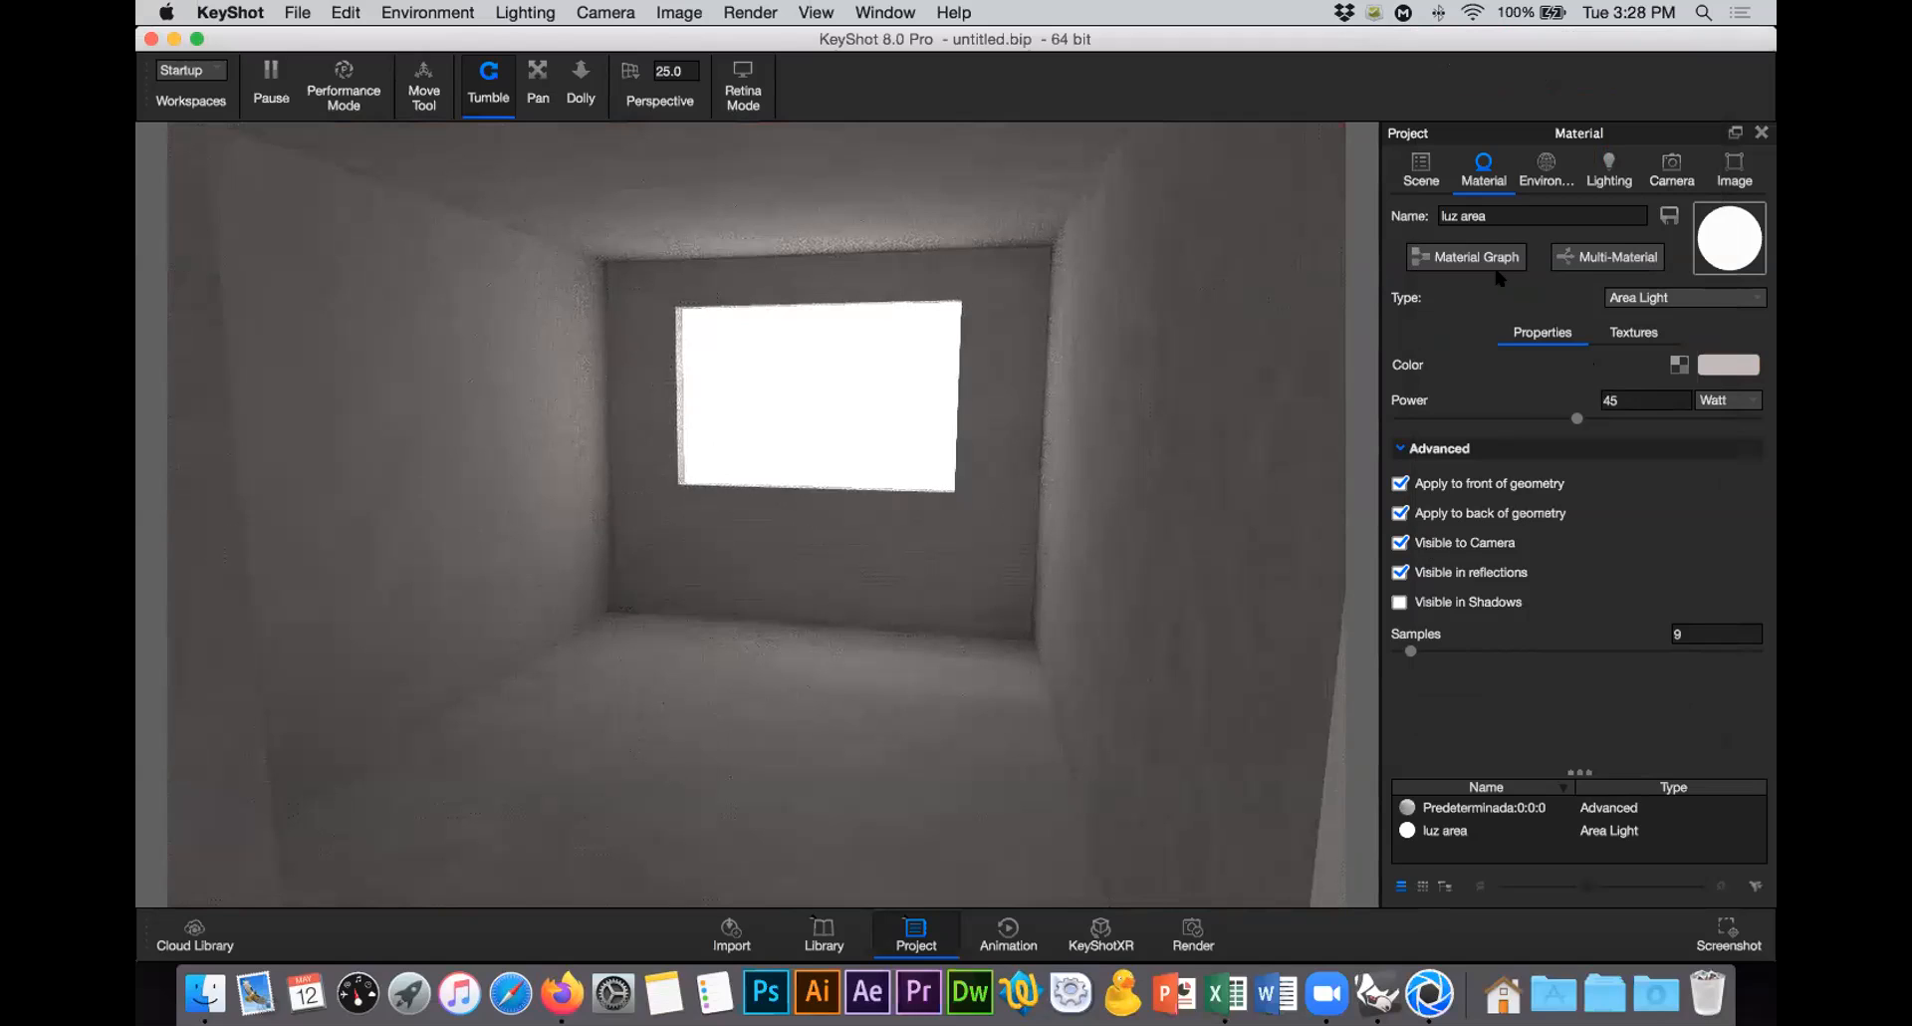
click(1400, 542)
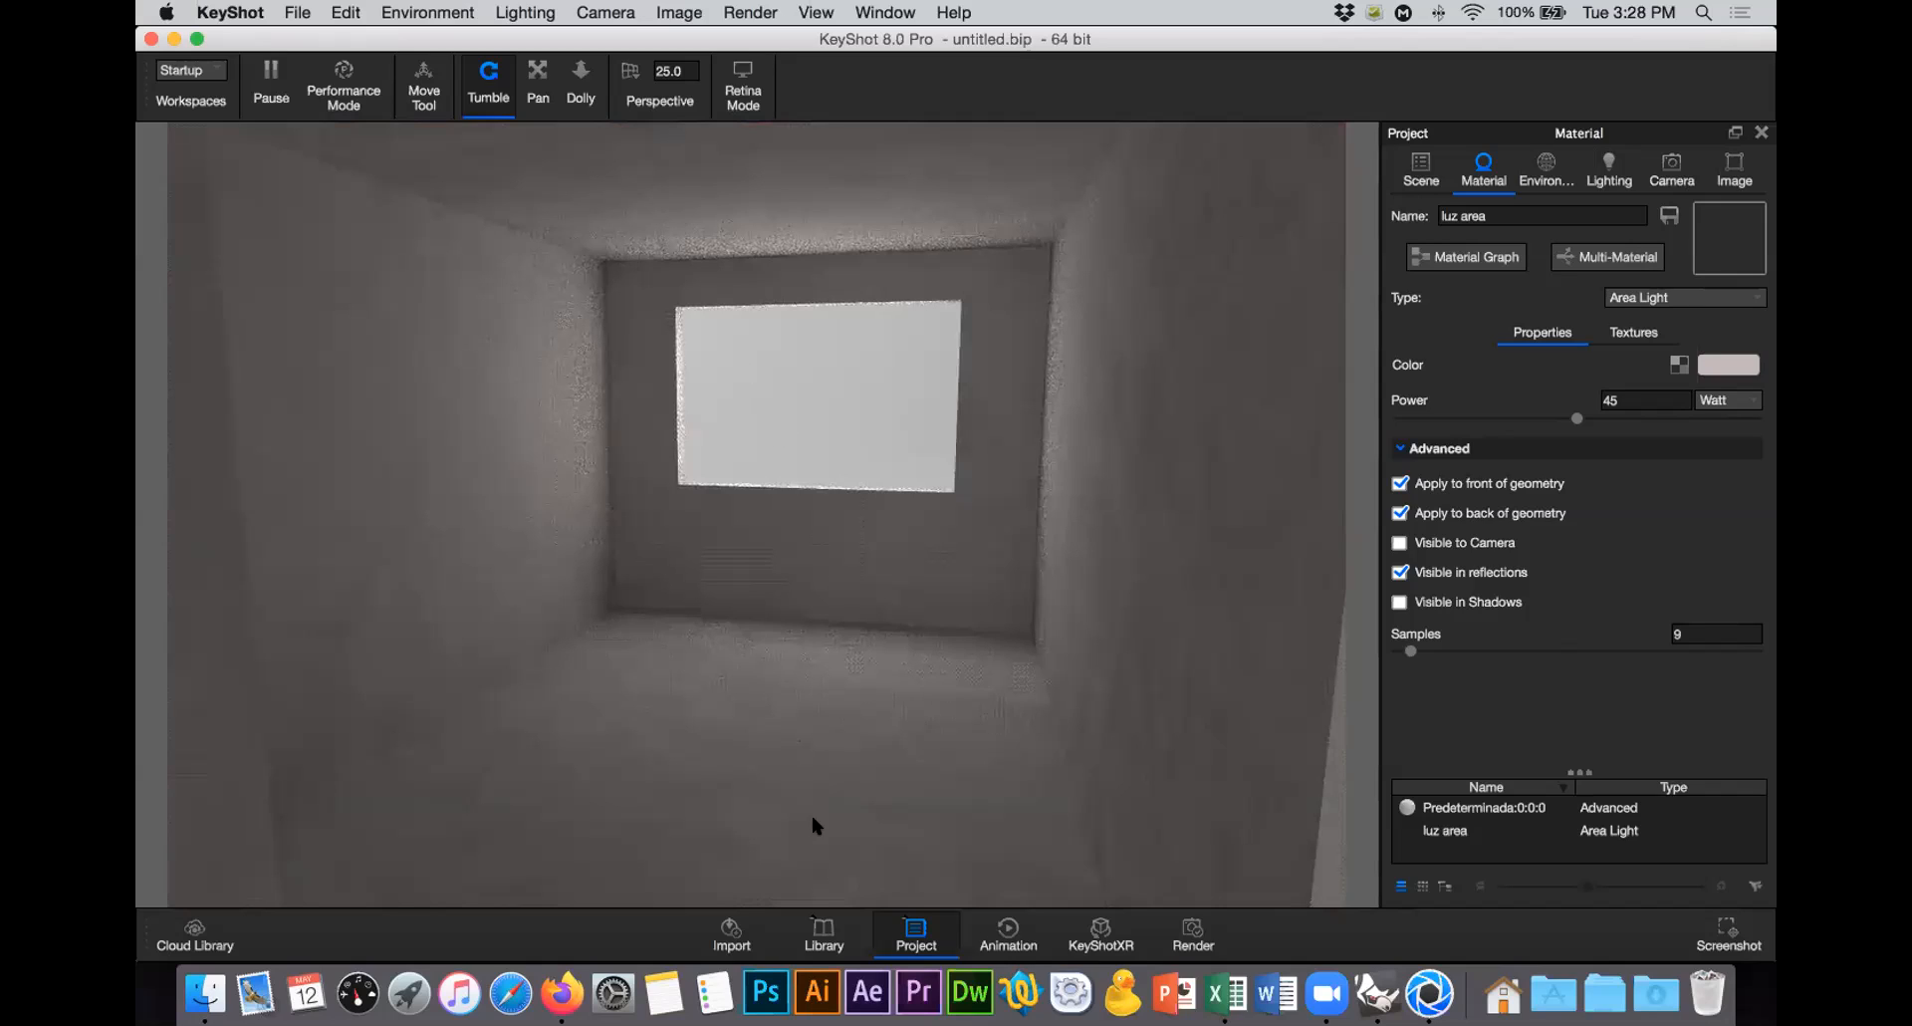
Step: Apply the Aversis_Village-lawn_3k outdoor environment from the library to the scene
click(826, 931)
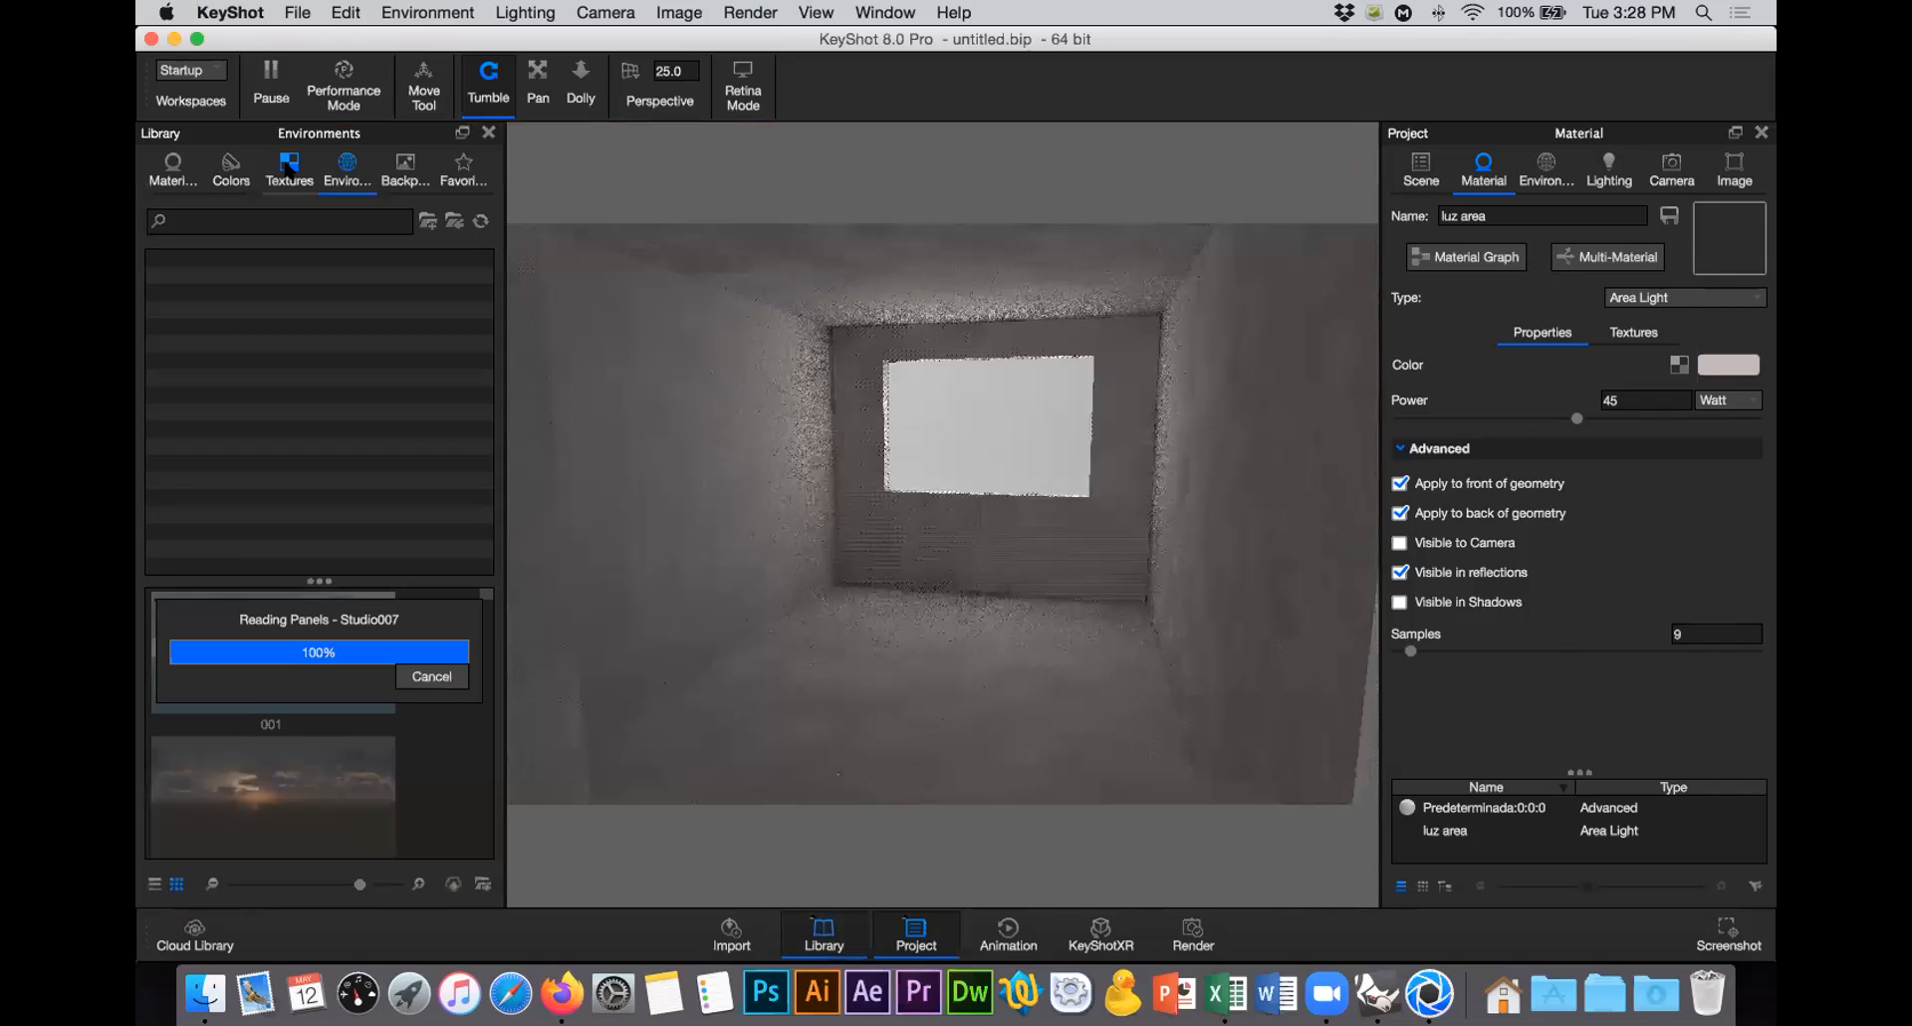
click(347, 172)
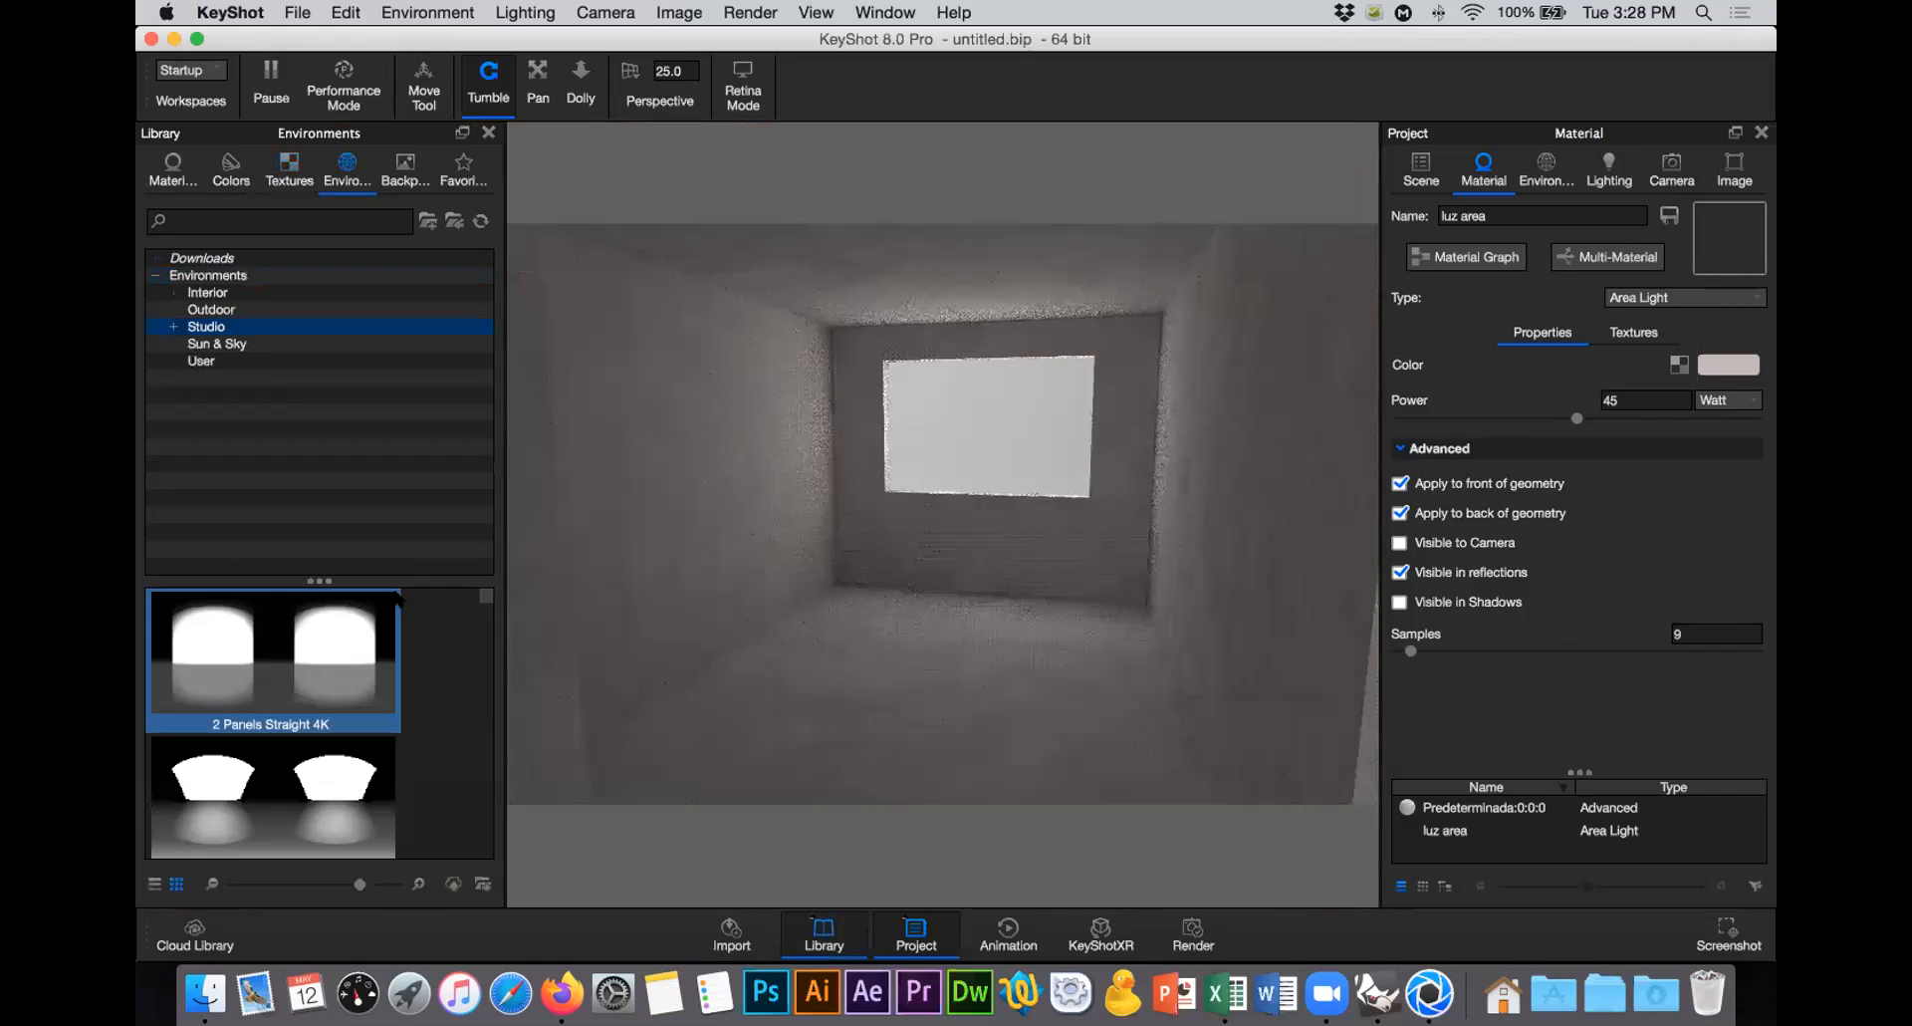
click(229, 308)
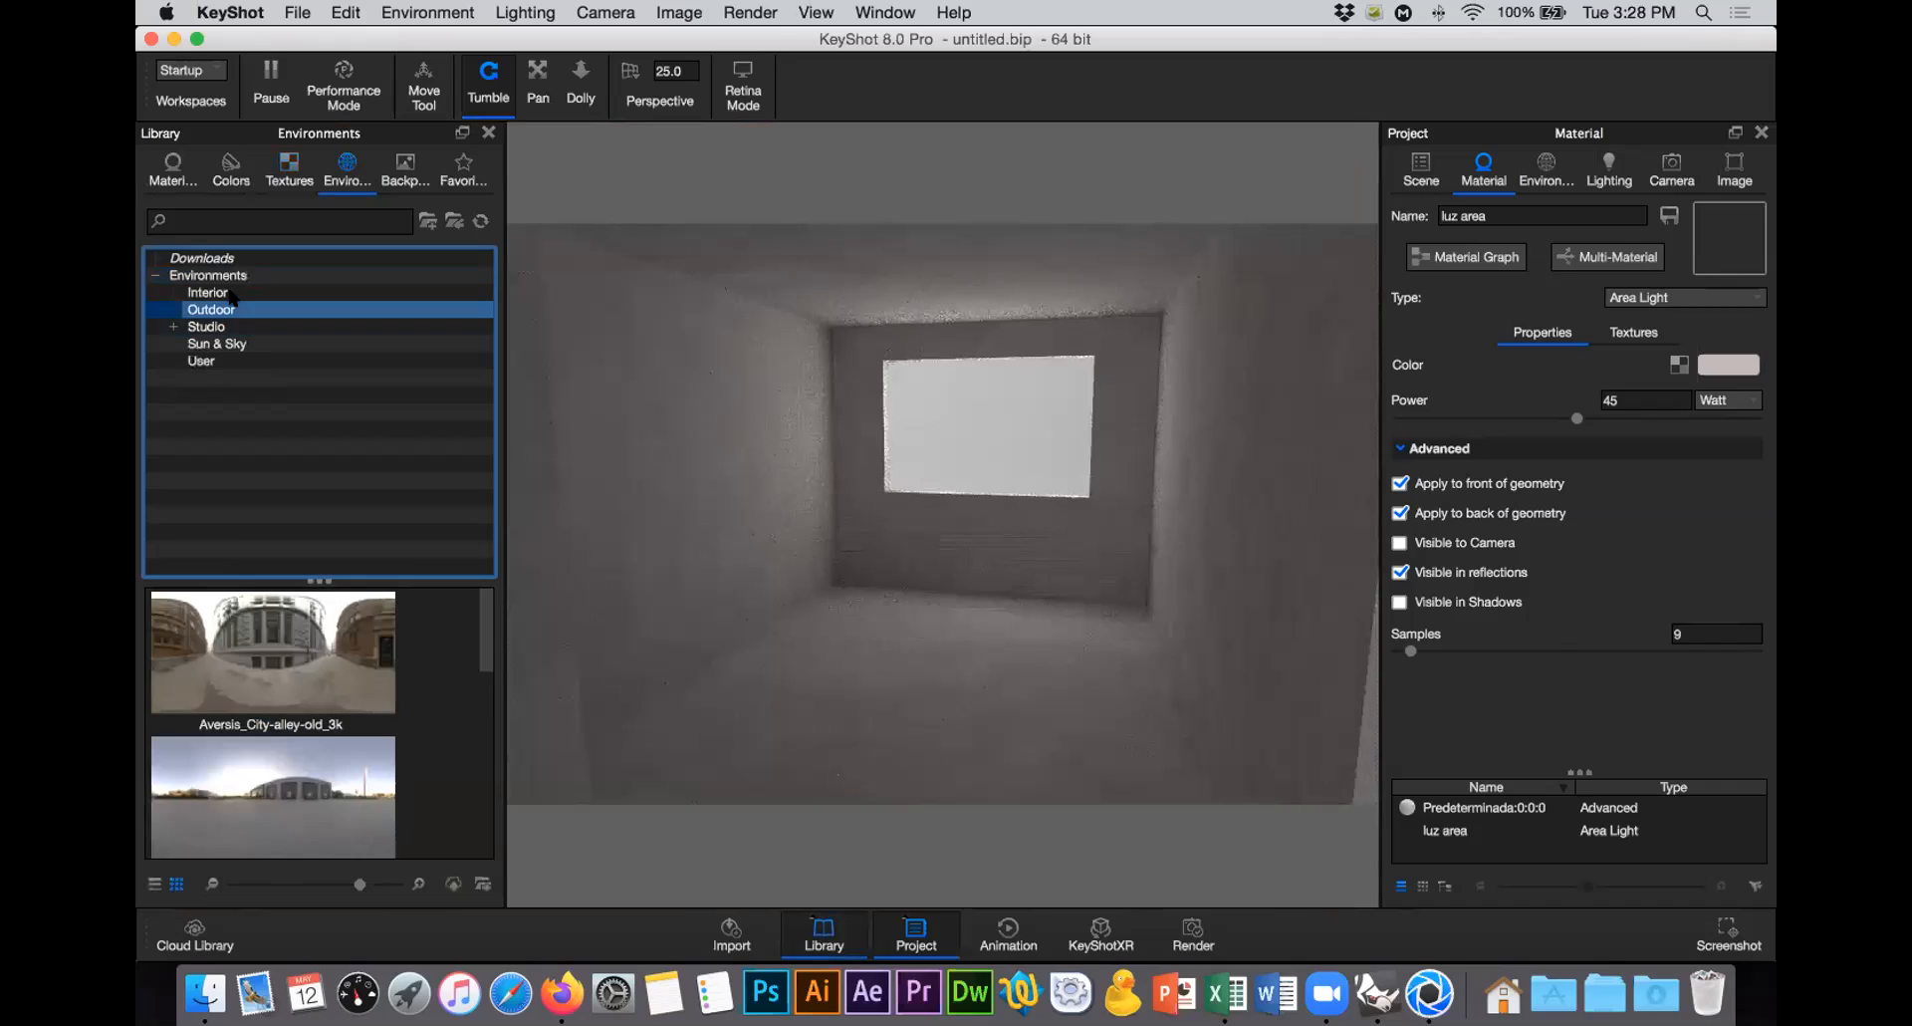
click(327, 723)
scroll(326, 723, down, 5)
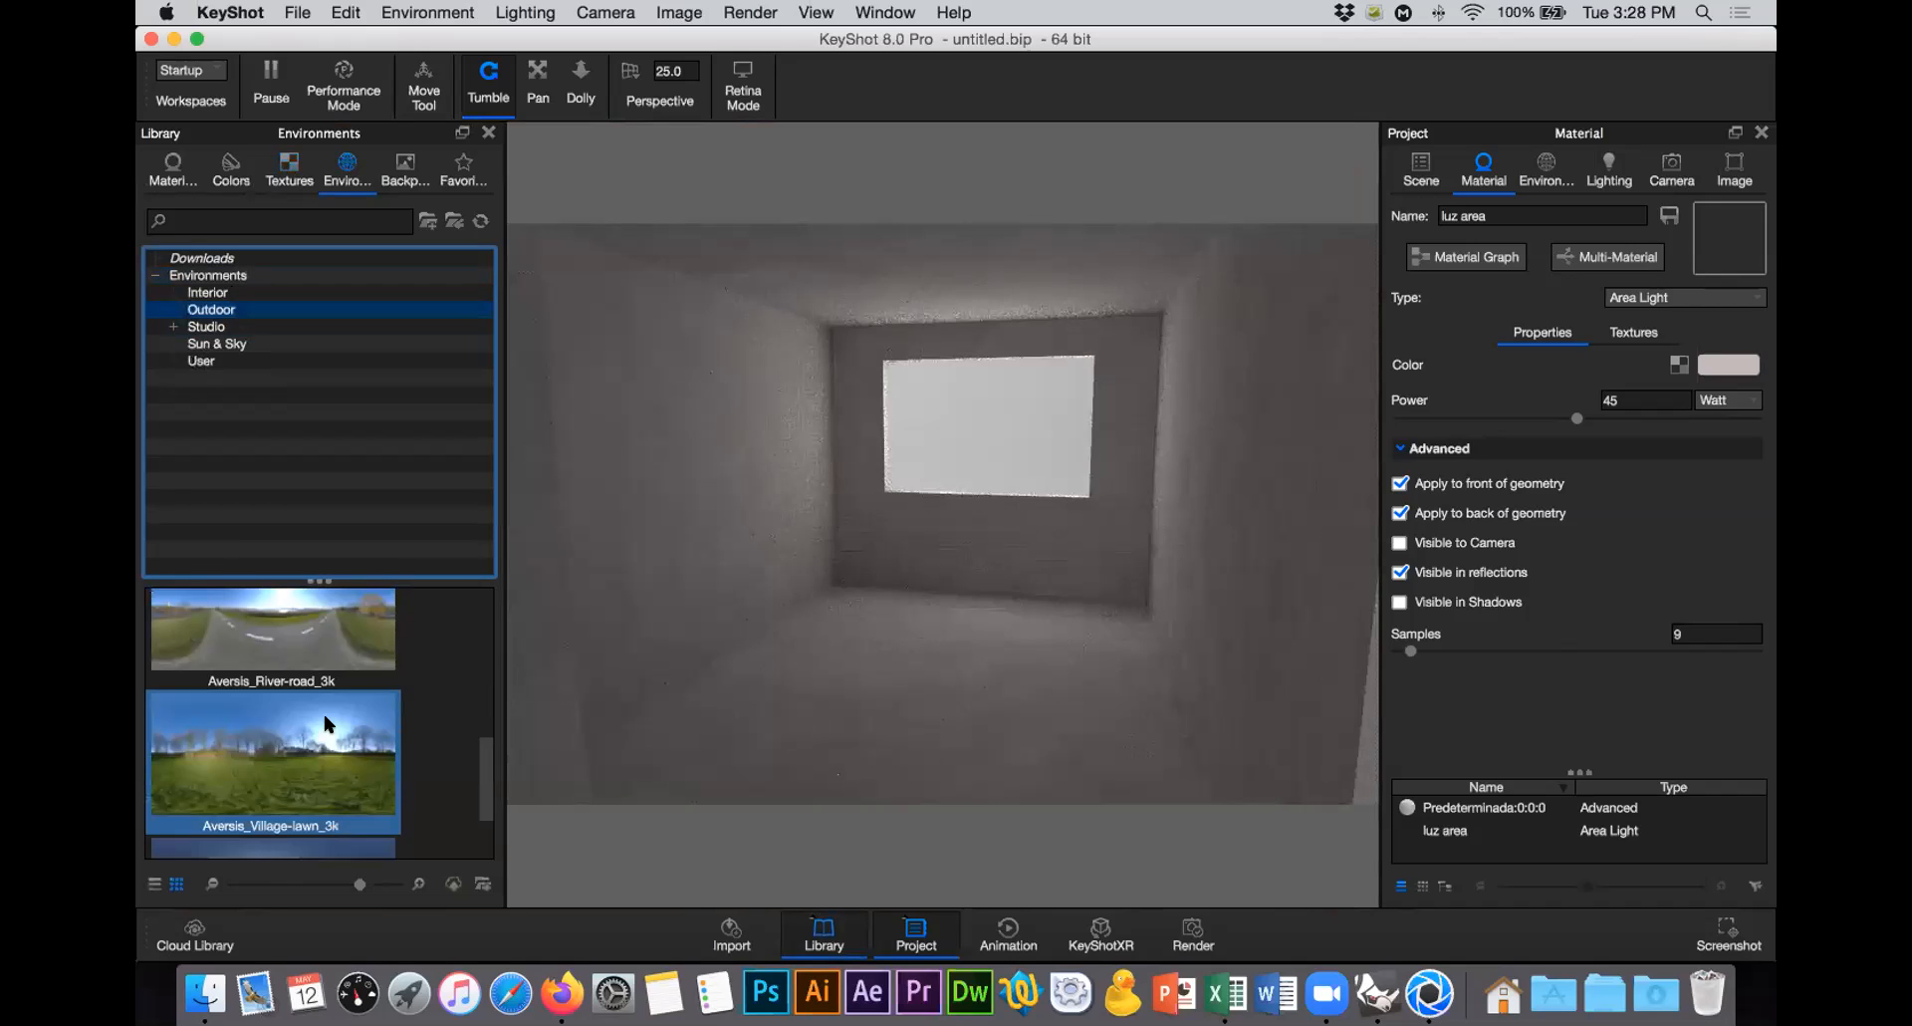
scroll(323, 769, up, 1)
click(327, 784)
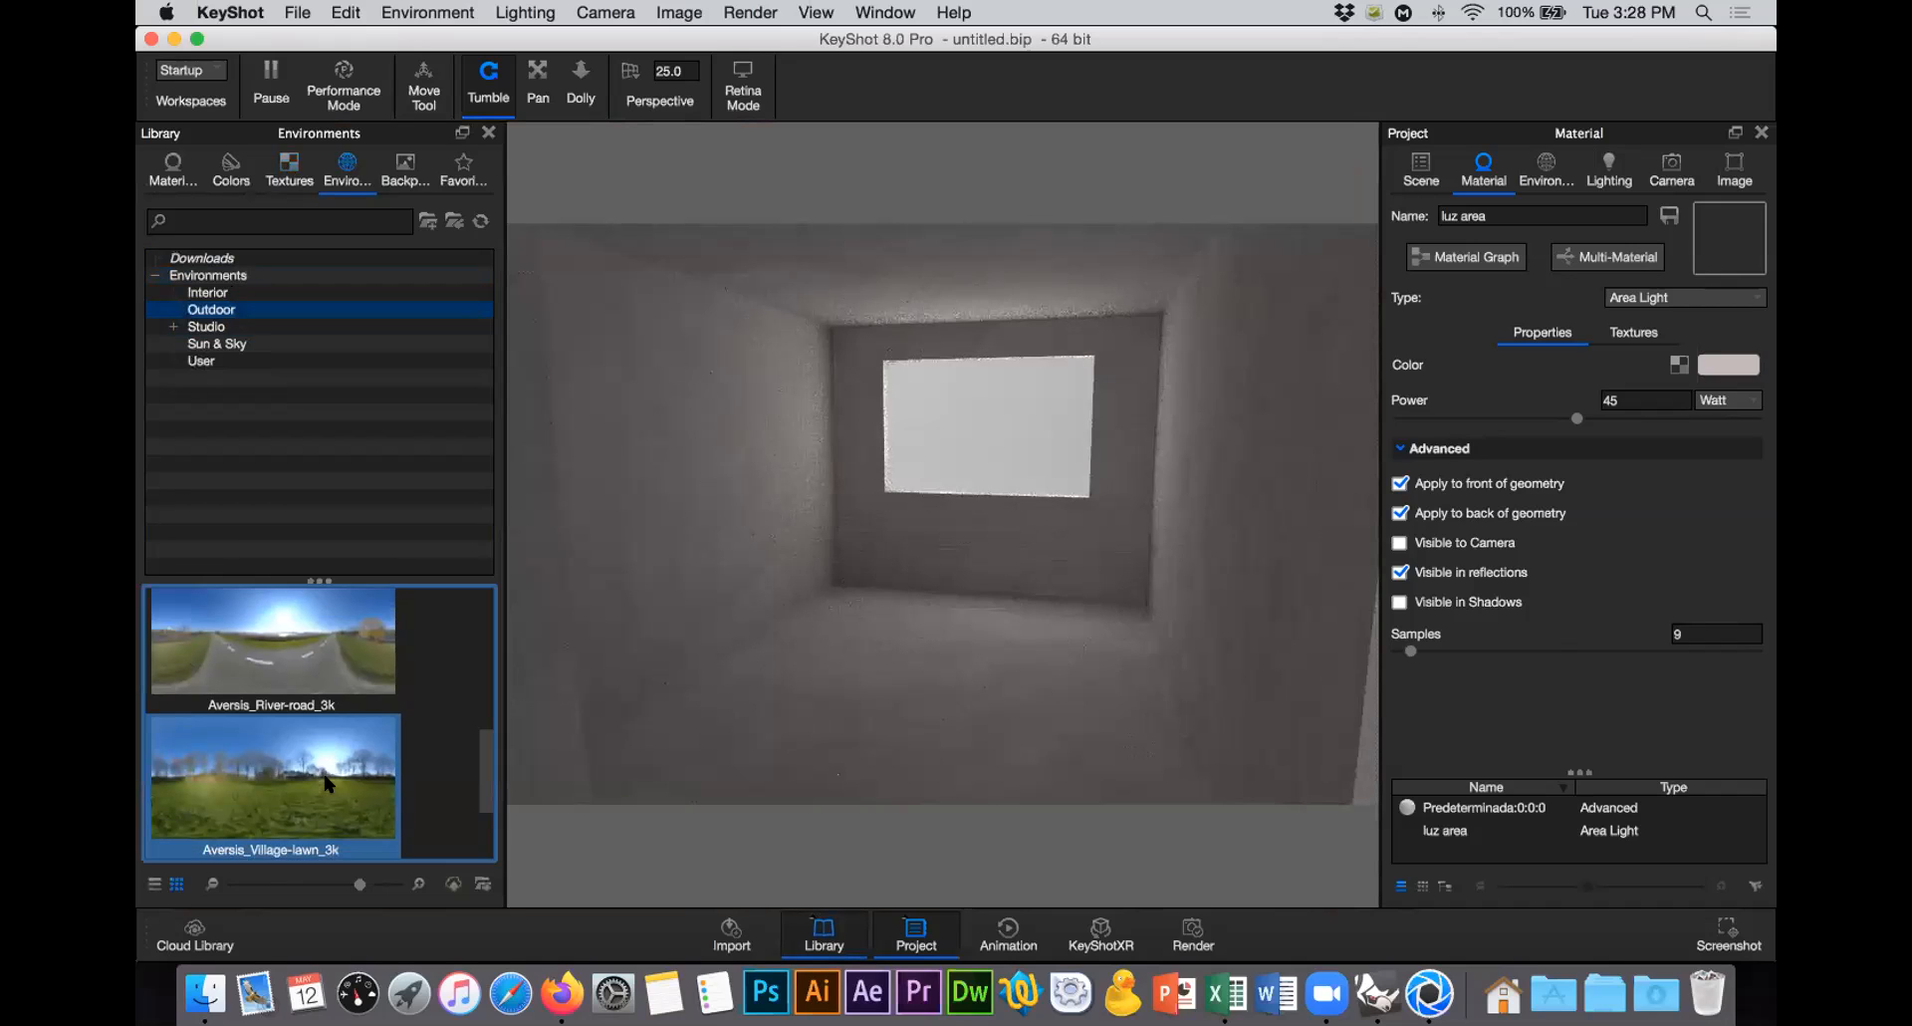
drag(327, 784, 985, 524)
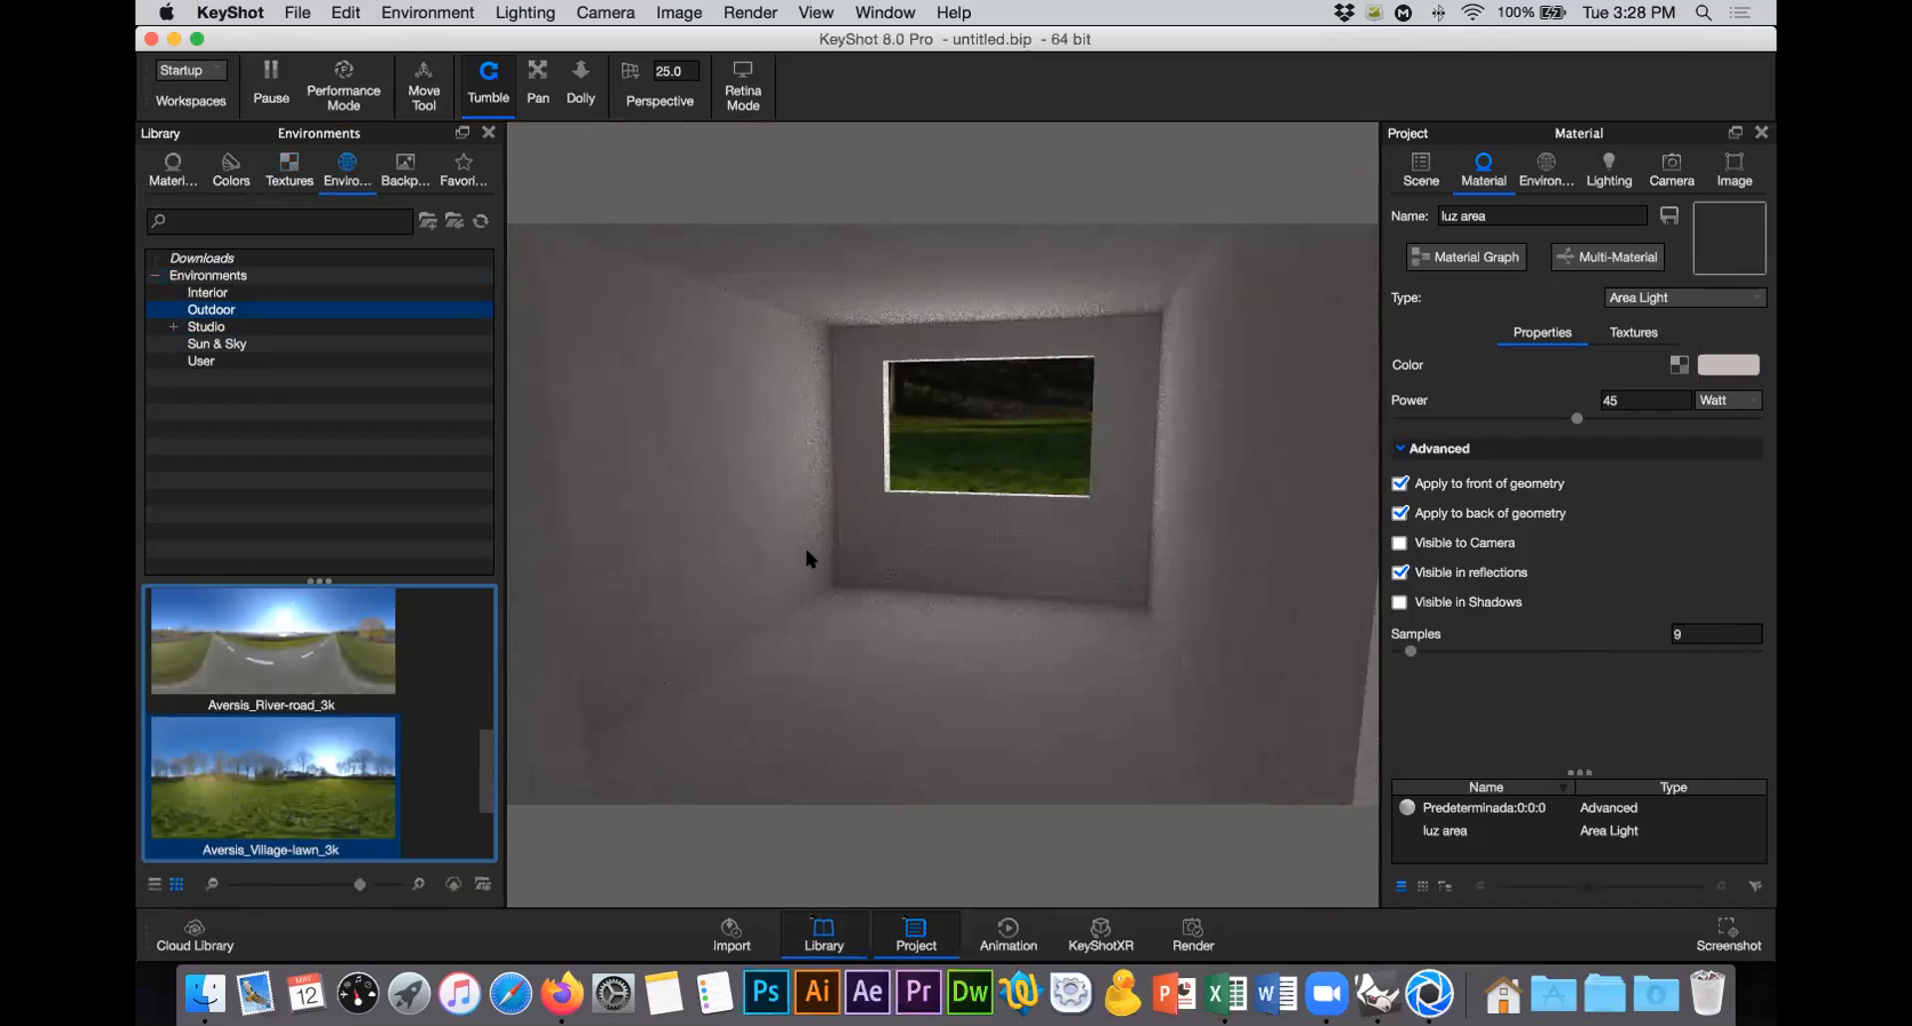
Step: Open the material of the first Predeterminada part in the muros model and set its specular color to white
click(1419, 171)
click(1544, 326)
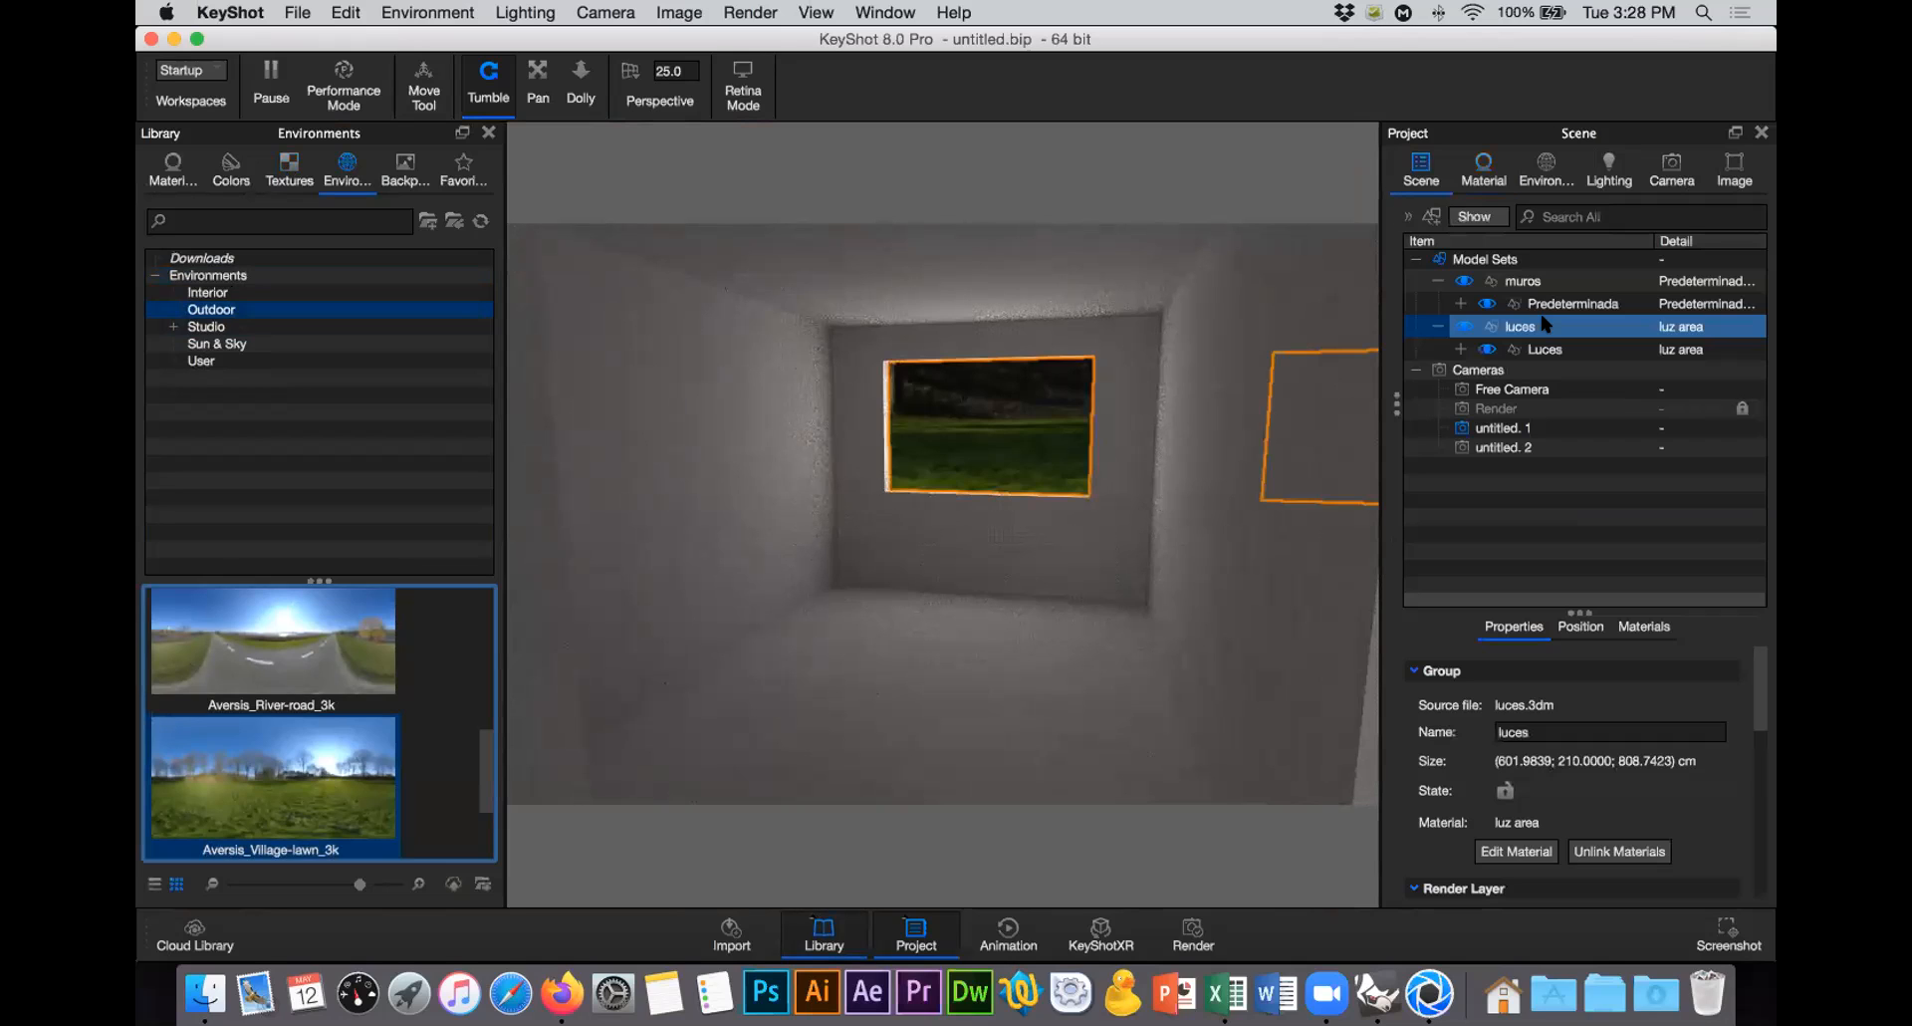
click(1563, 303)
click(1461, 304)
click(1613, 327)
double_click(1613, 329)
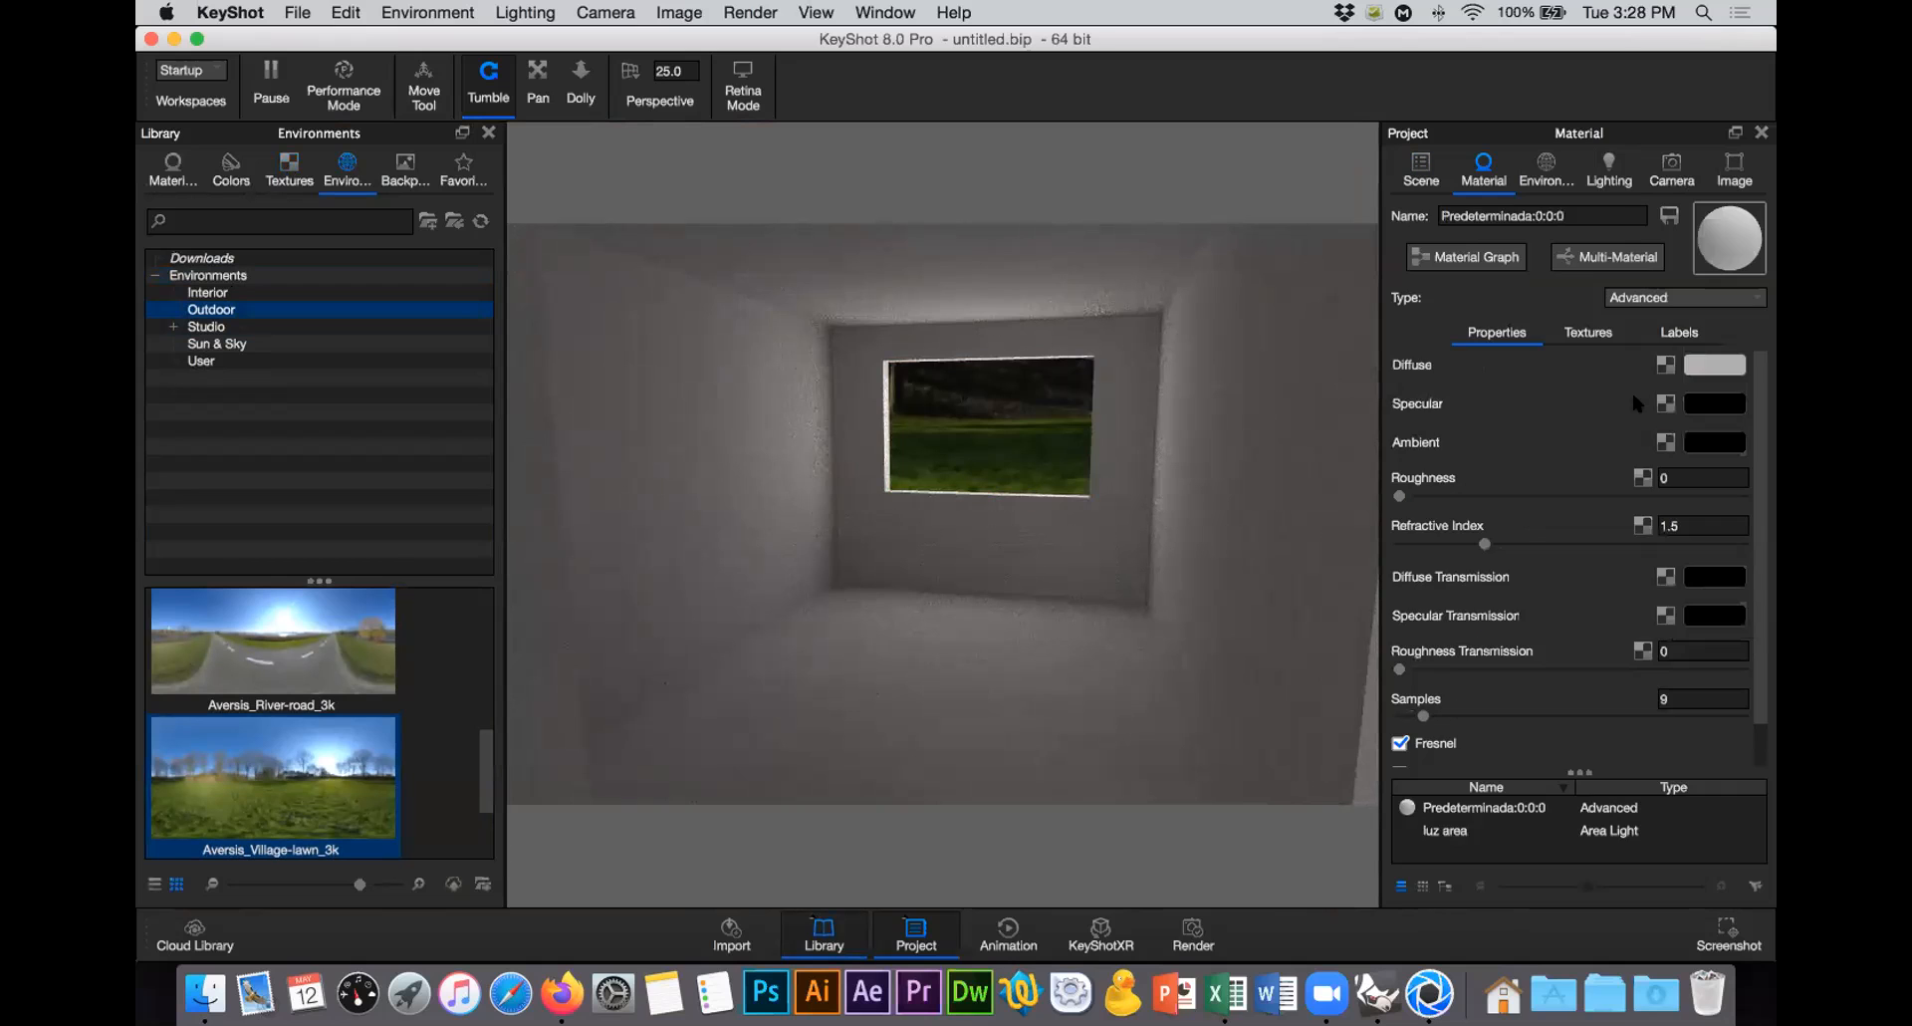
click(1713, 404)
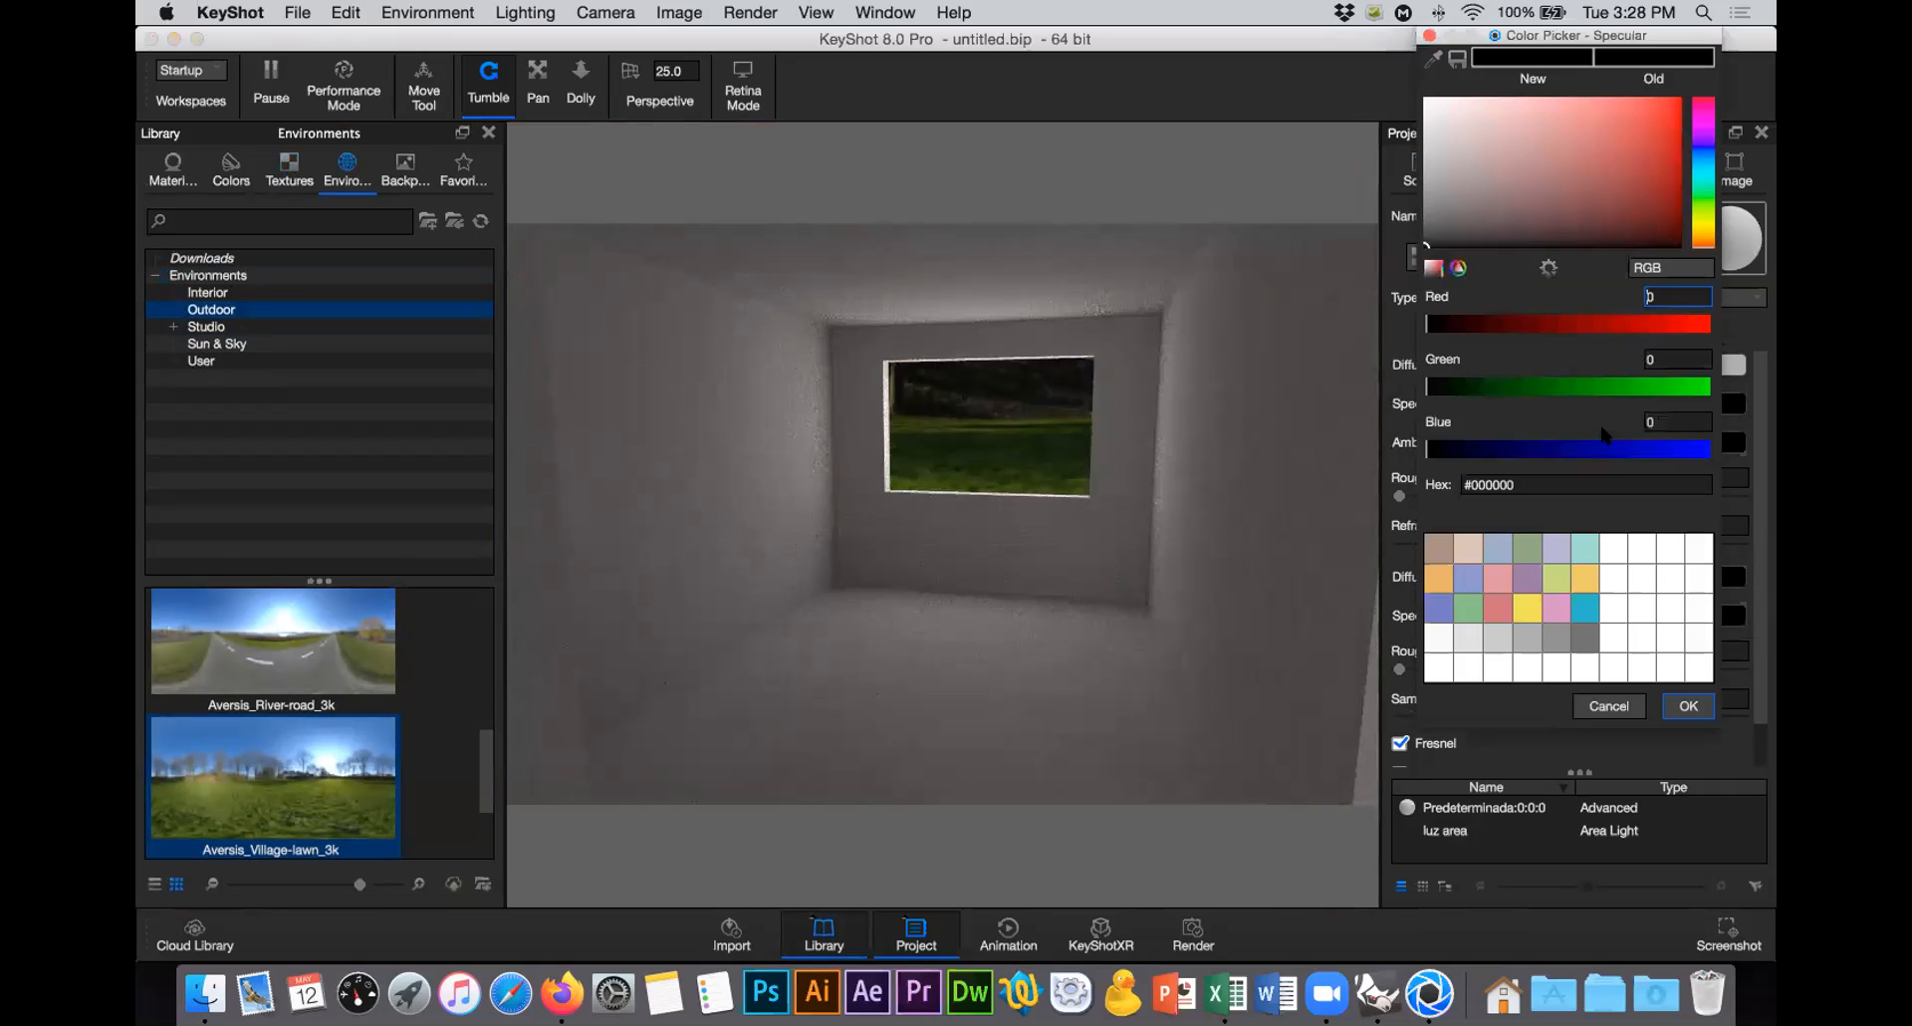
click(1437, 635)
click(1673, 707)
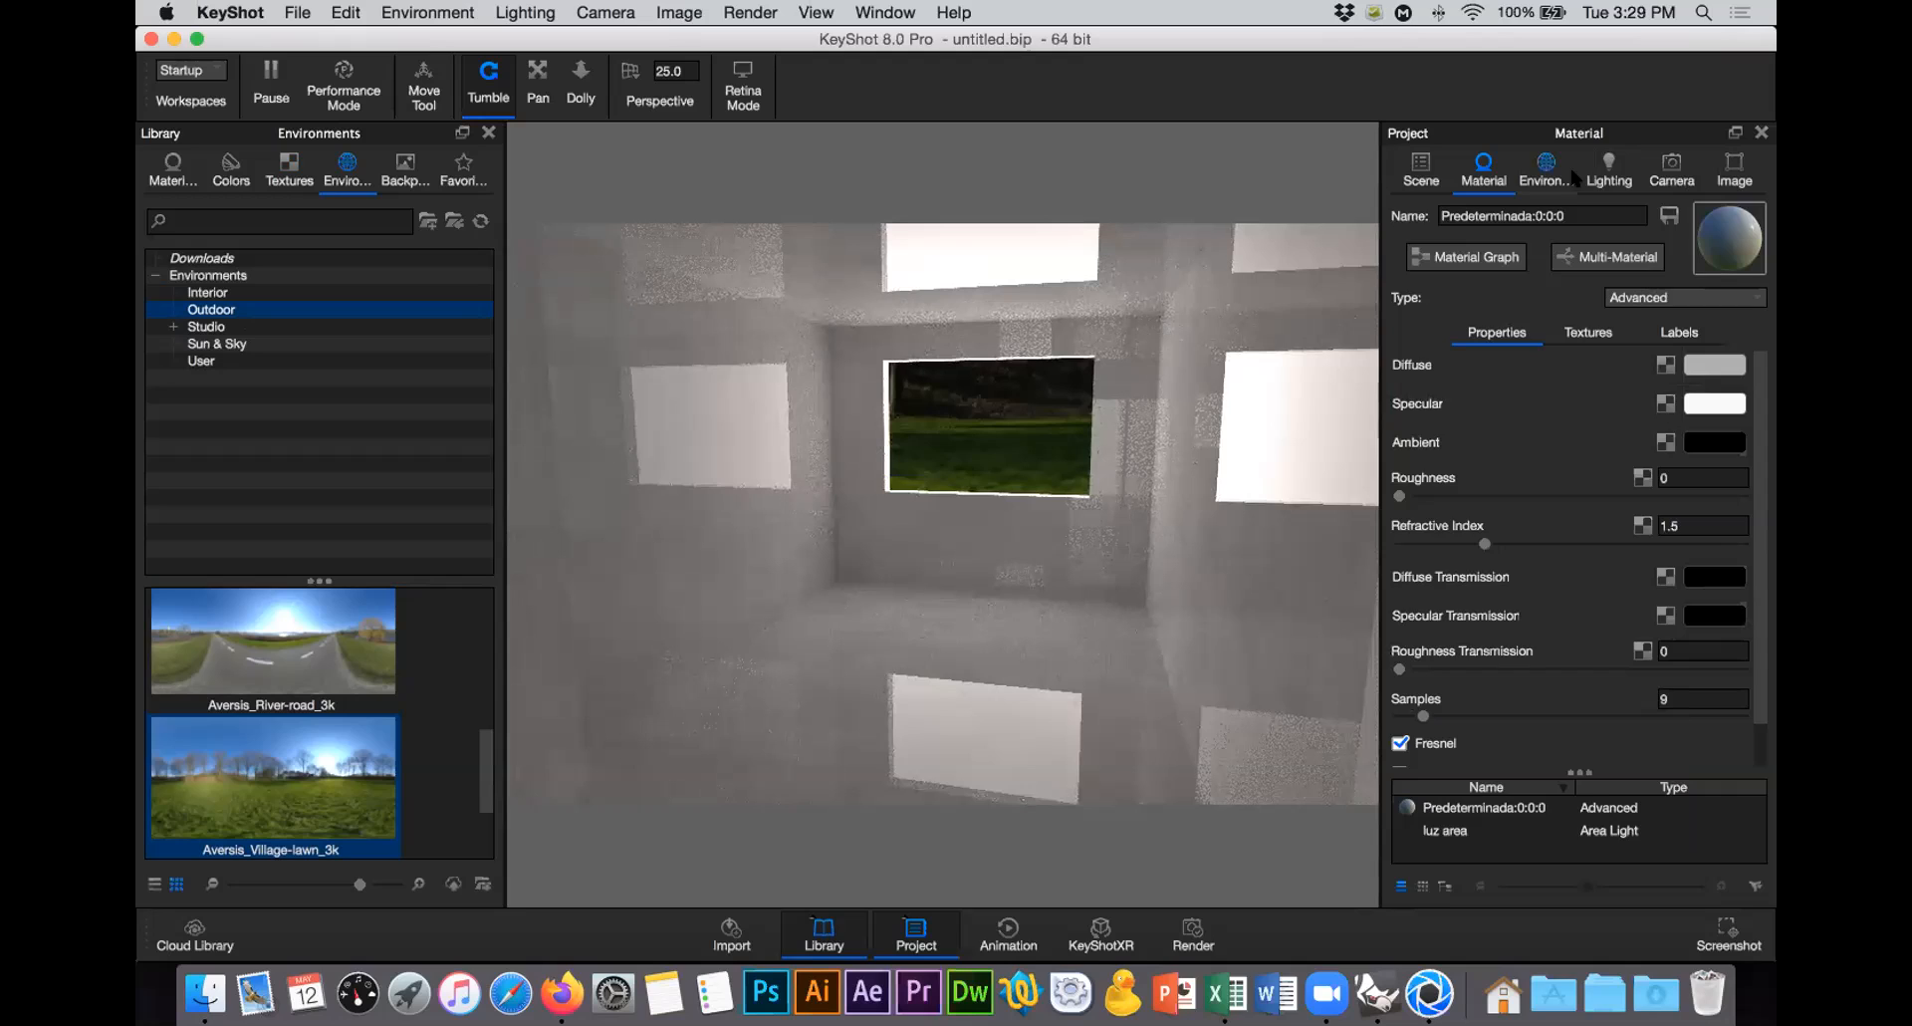
click(1607, 169)
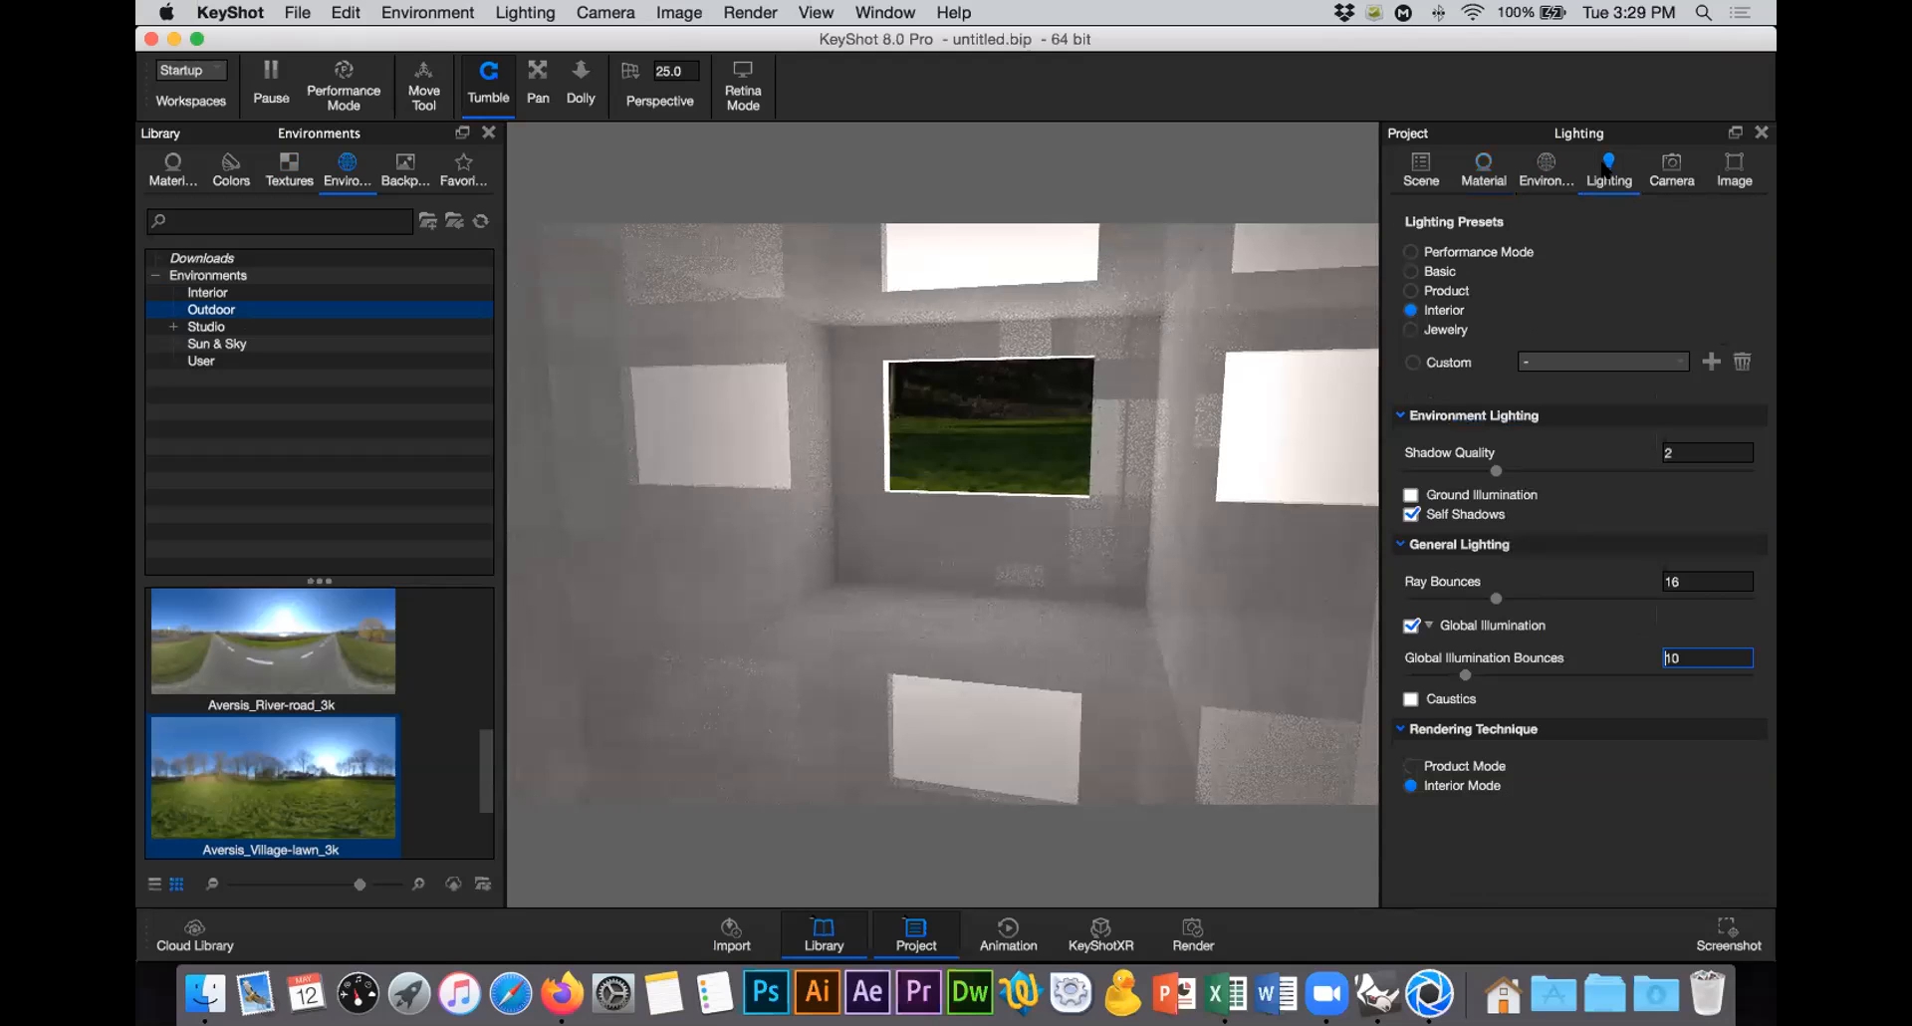
click(1498, 177)
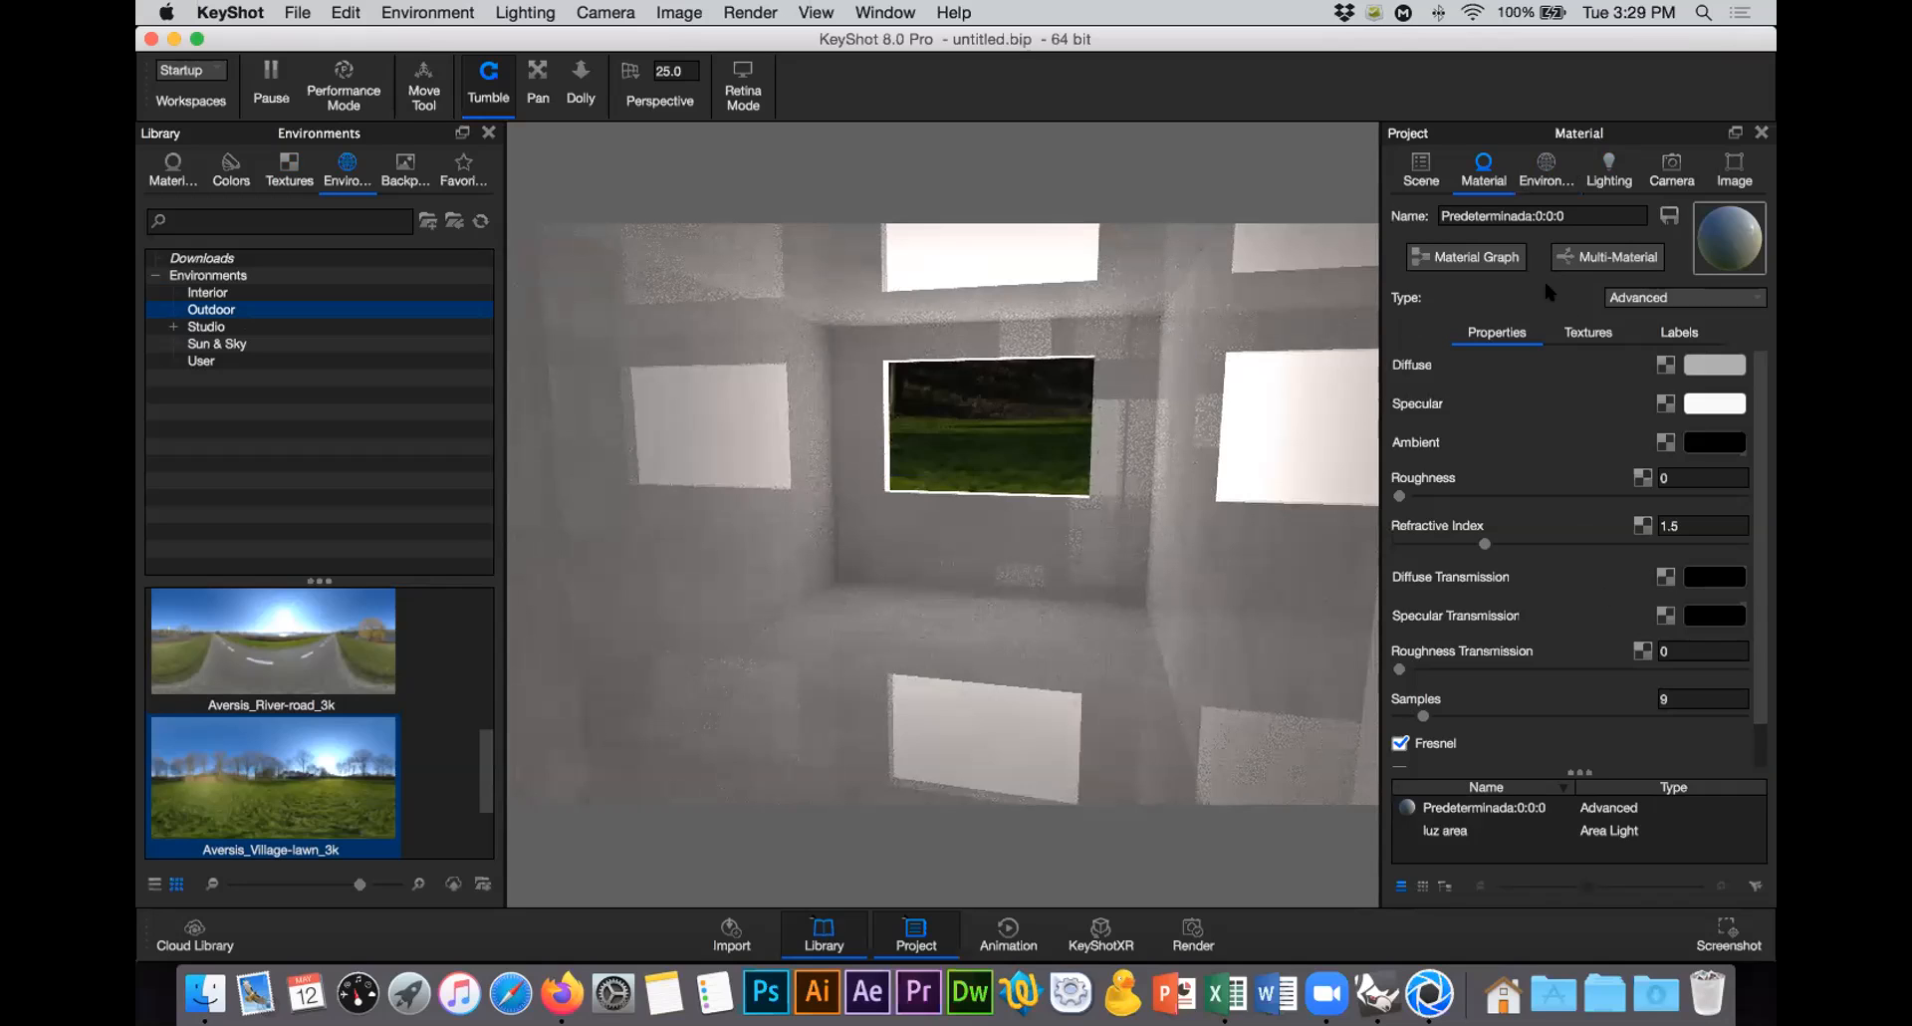
click(1587, 332)
click(1497, 332)
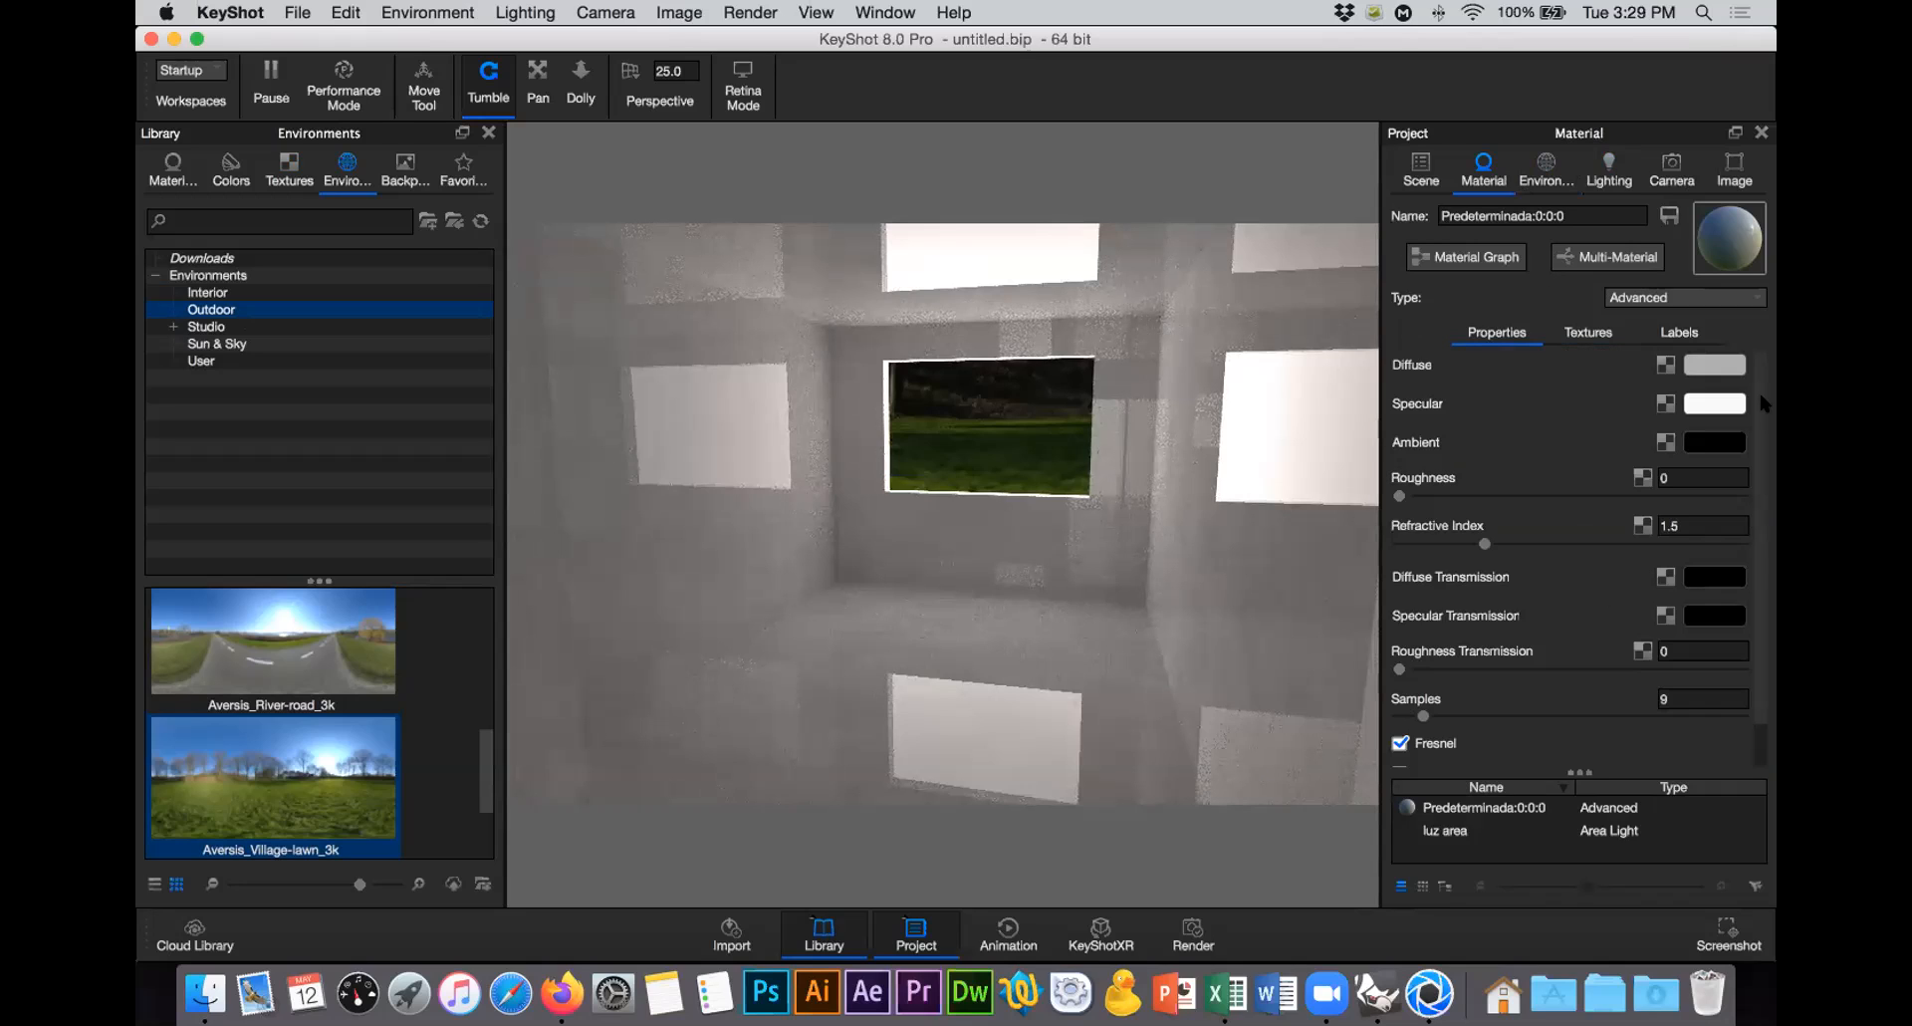
scroll(1759, 551, down, 1)
Step: Open the luz area material from the first light plane in the Luces group and turn off its visibility in reflections
click(1417, 180)
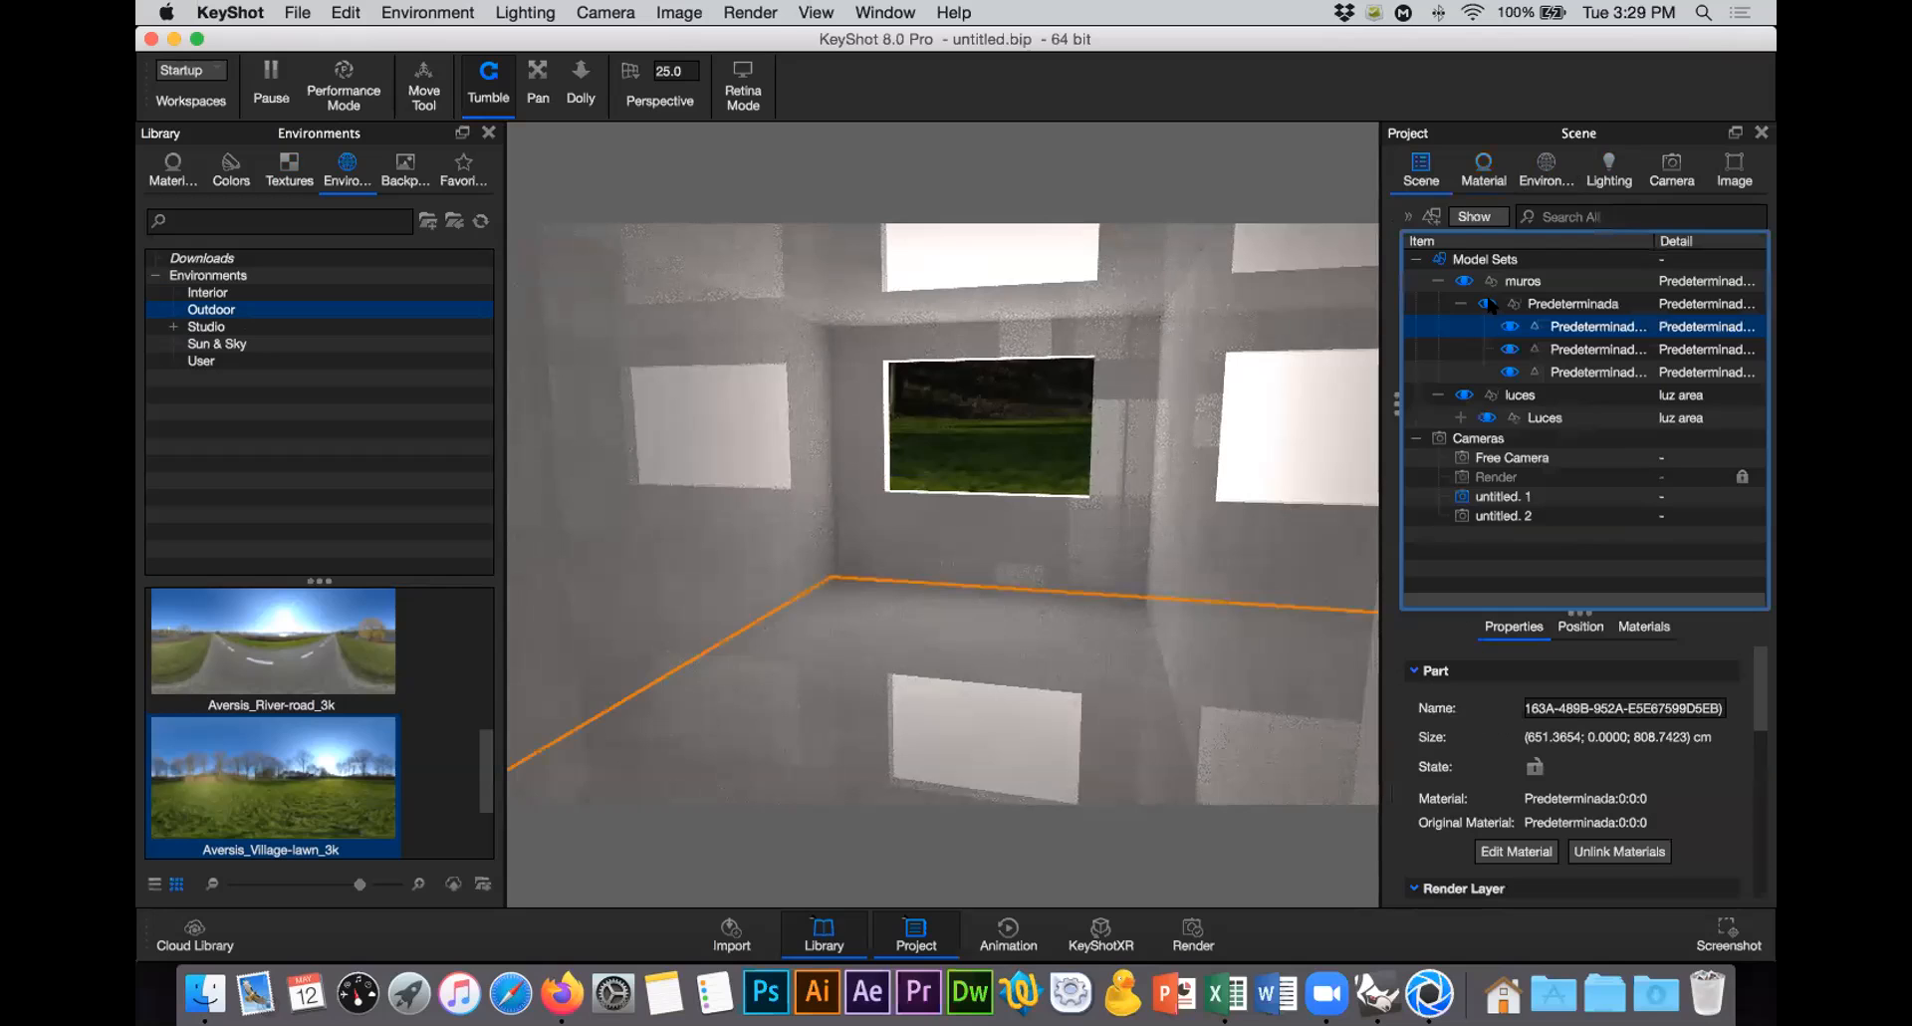
click(1539, 417)
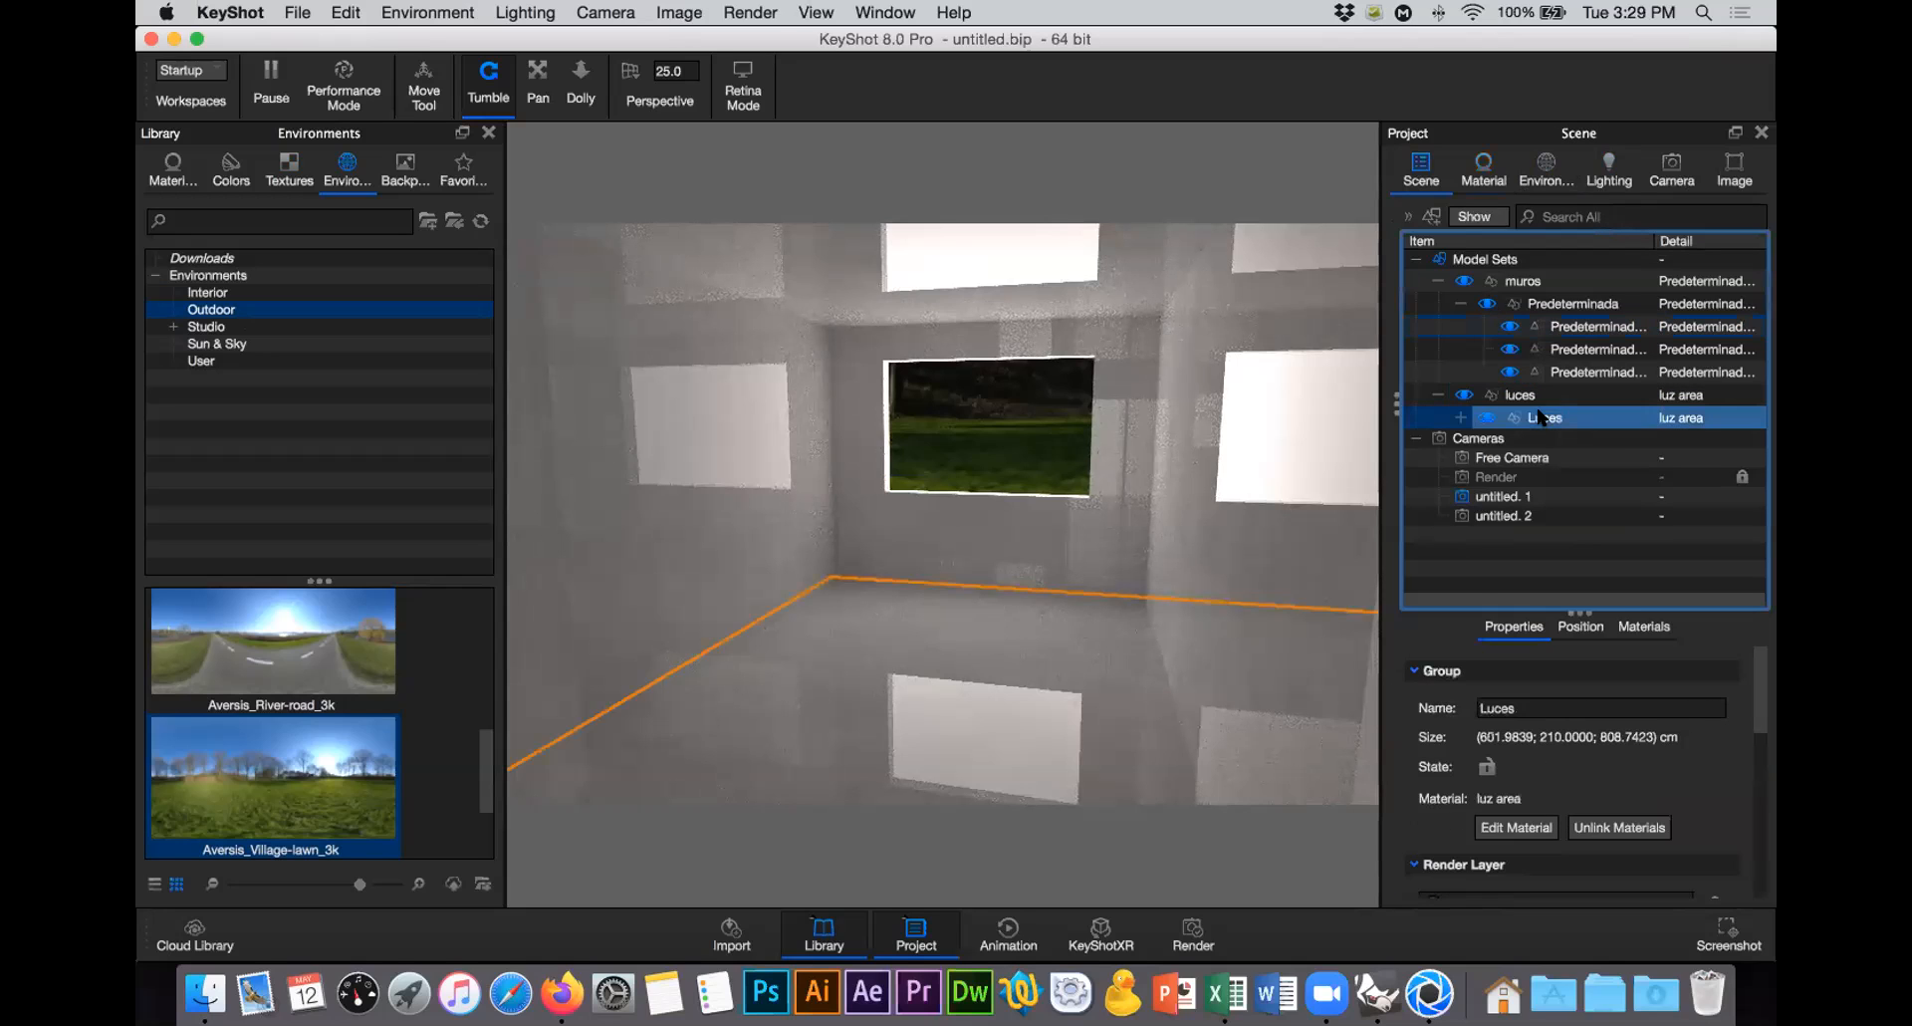
double_click(1540, 417)
click(1585, 438)
click(1483, 162)
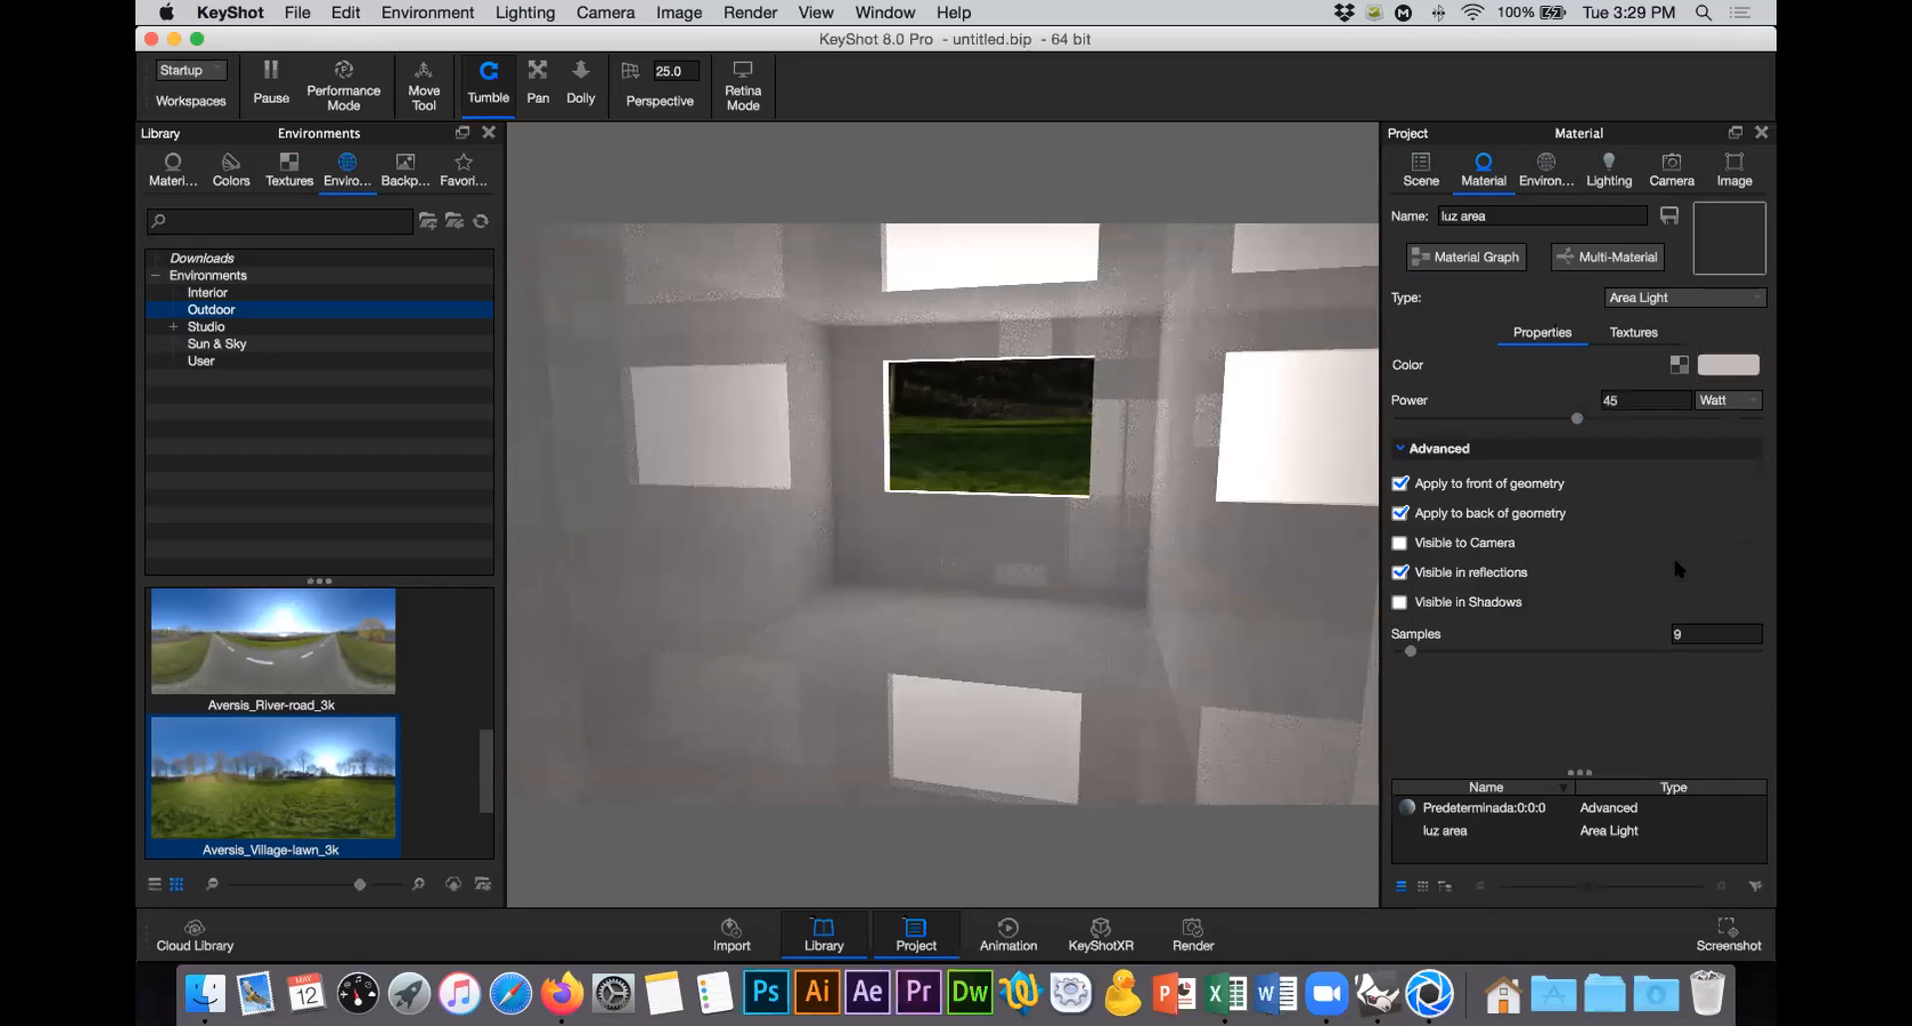
click(1480, 576)
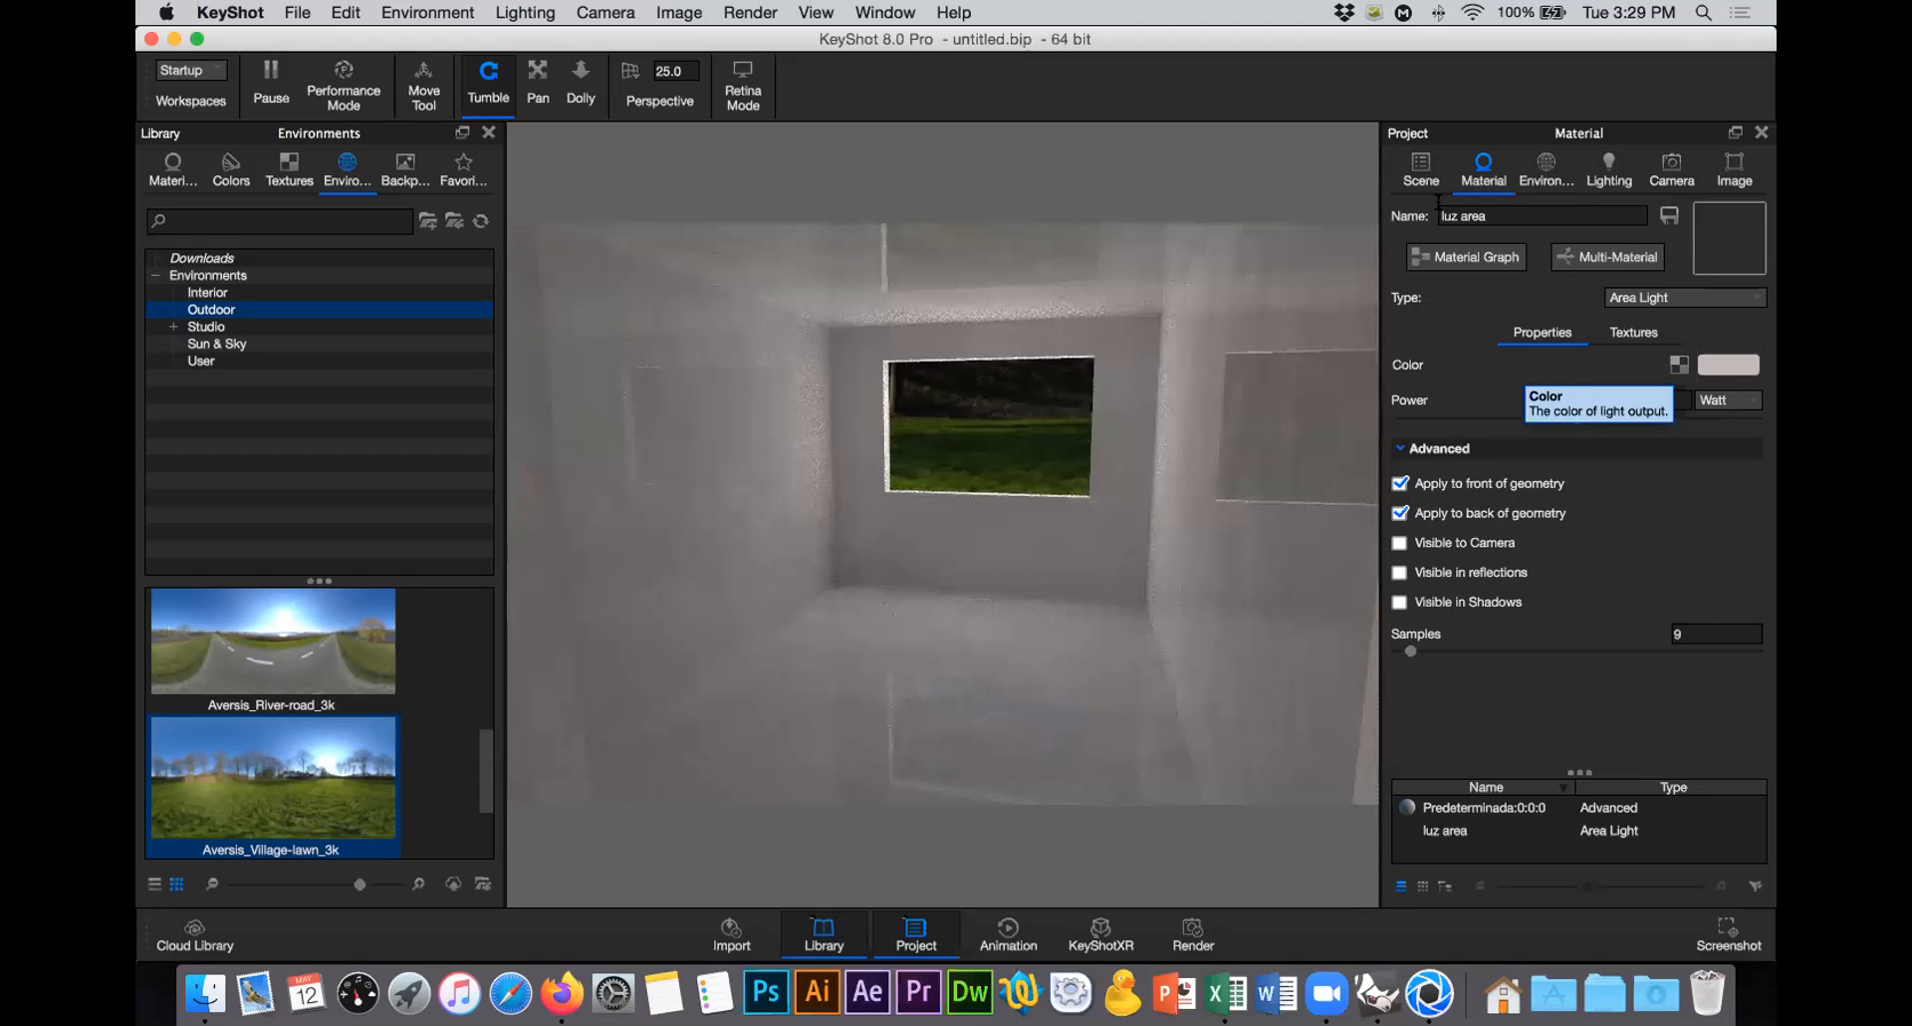
Step: Reopen the Predeterminada:0:0:0 material from the first part in the muros model and set its roughness to 0.3
click(1422, 174)
click(1603, 303)
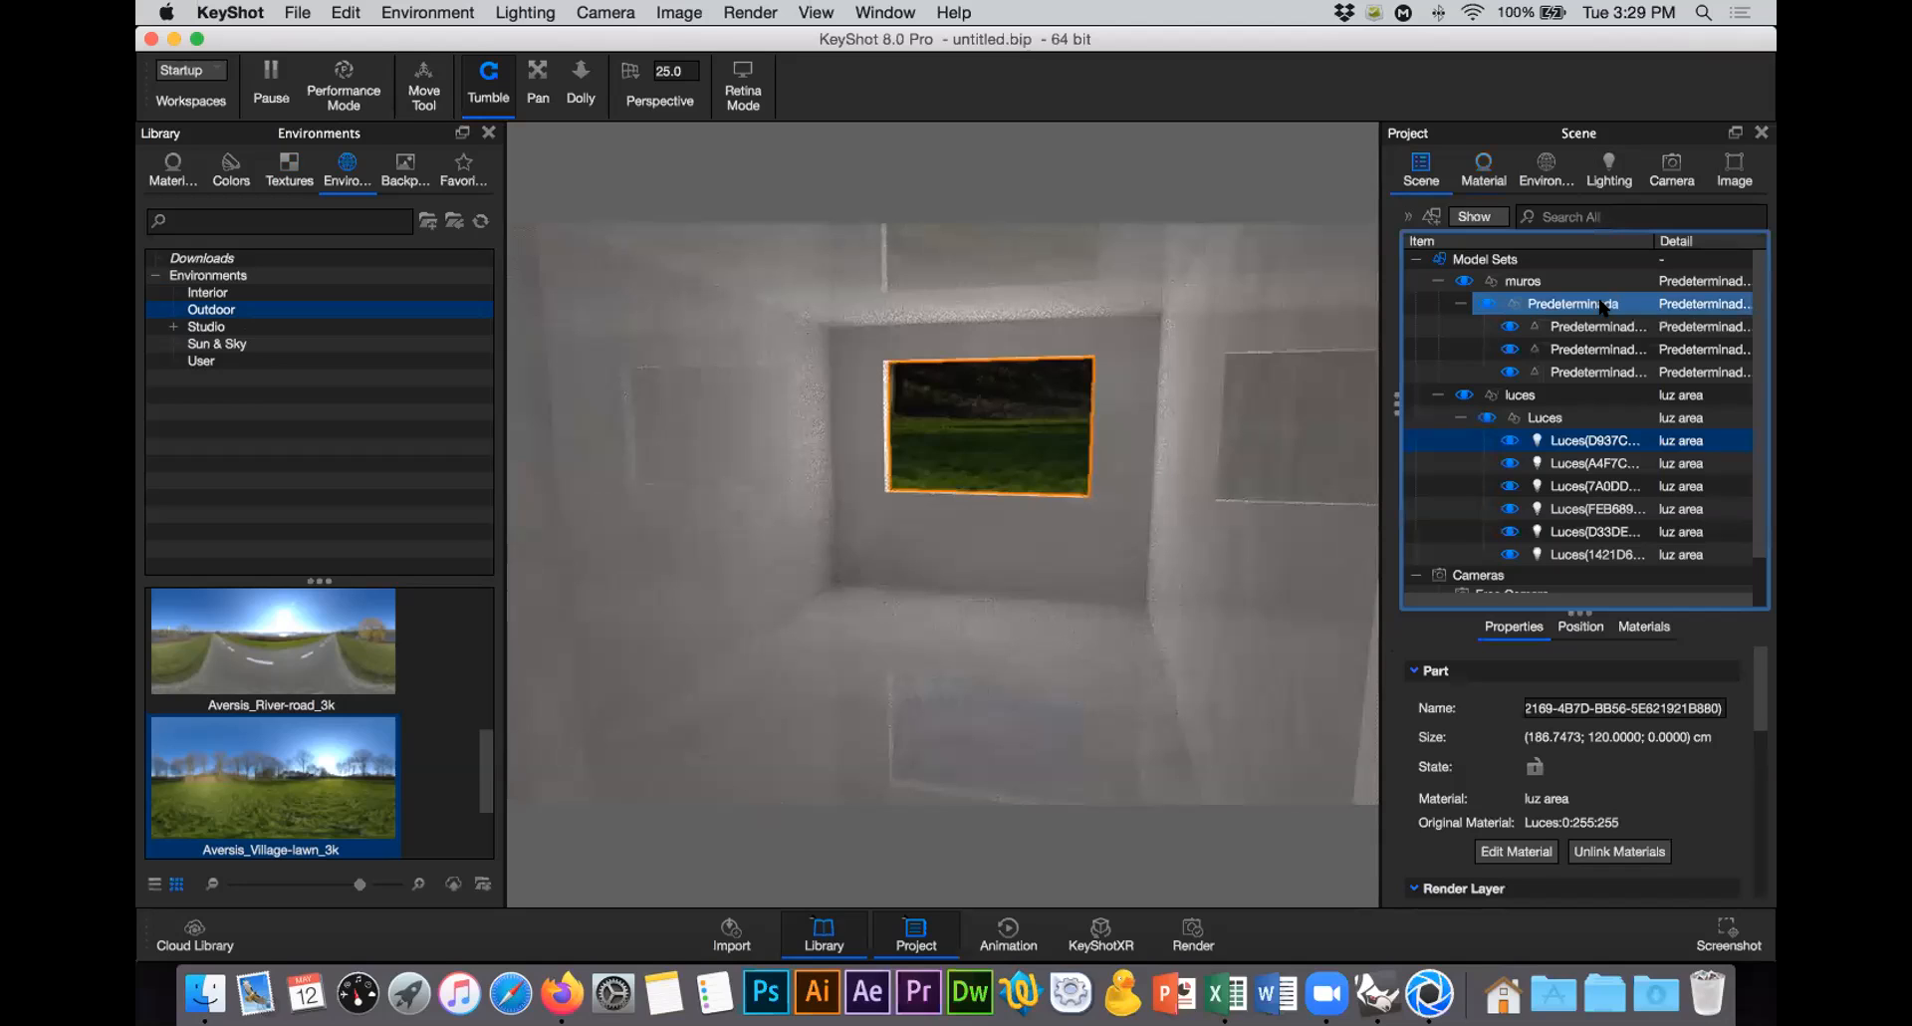
click(1563, 398)
click(1571, 304)
click(1570, 304)
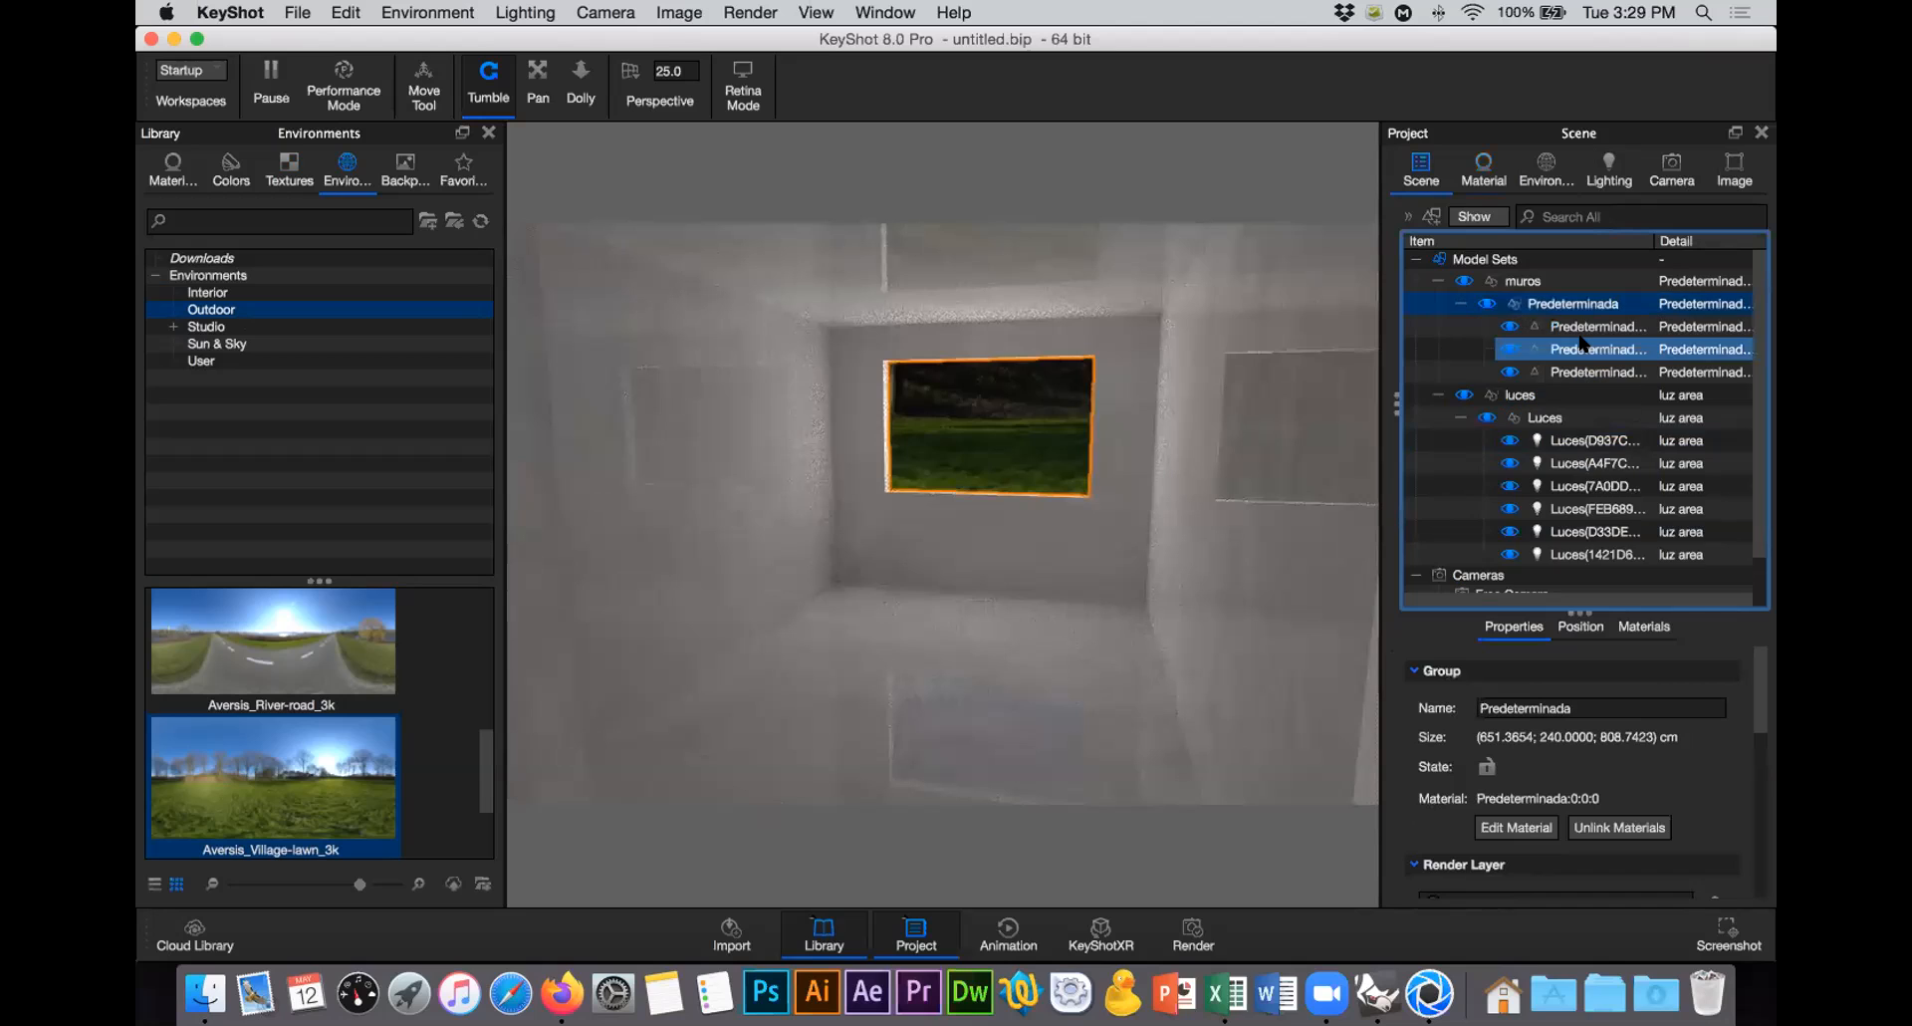
click(1598, 331)
double_click(1598, 335)
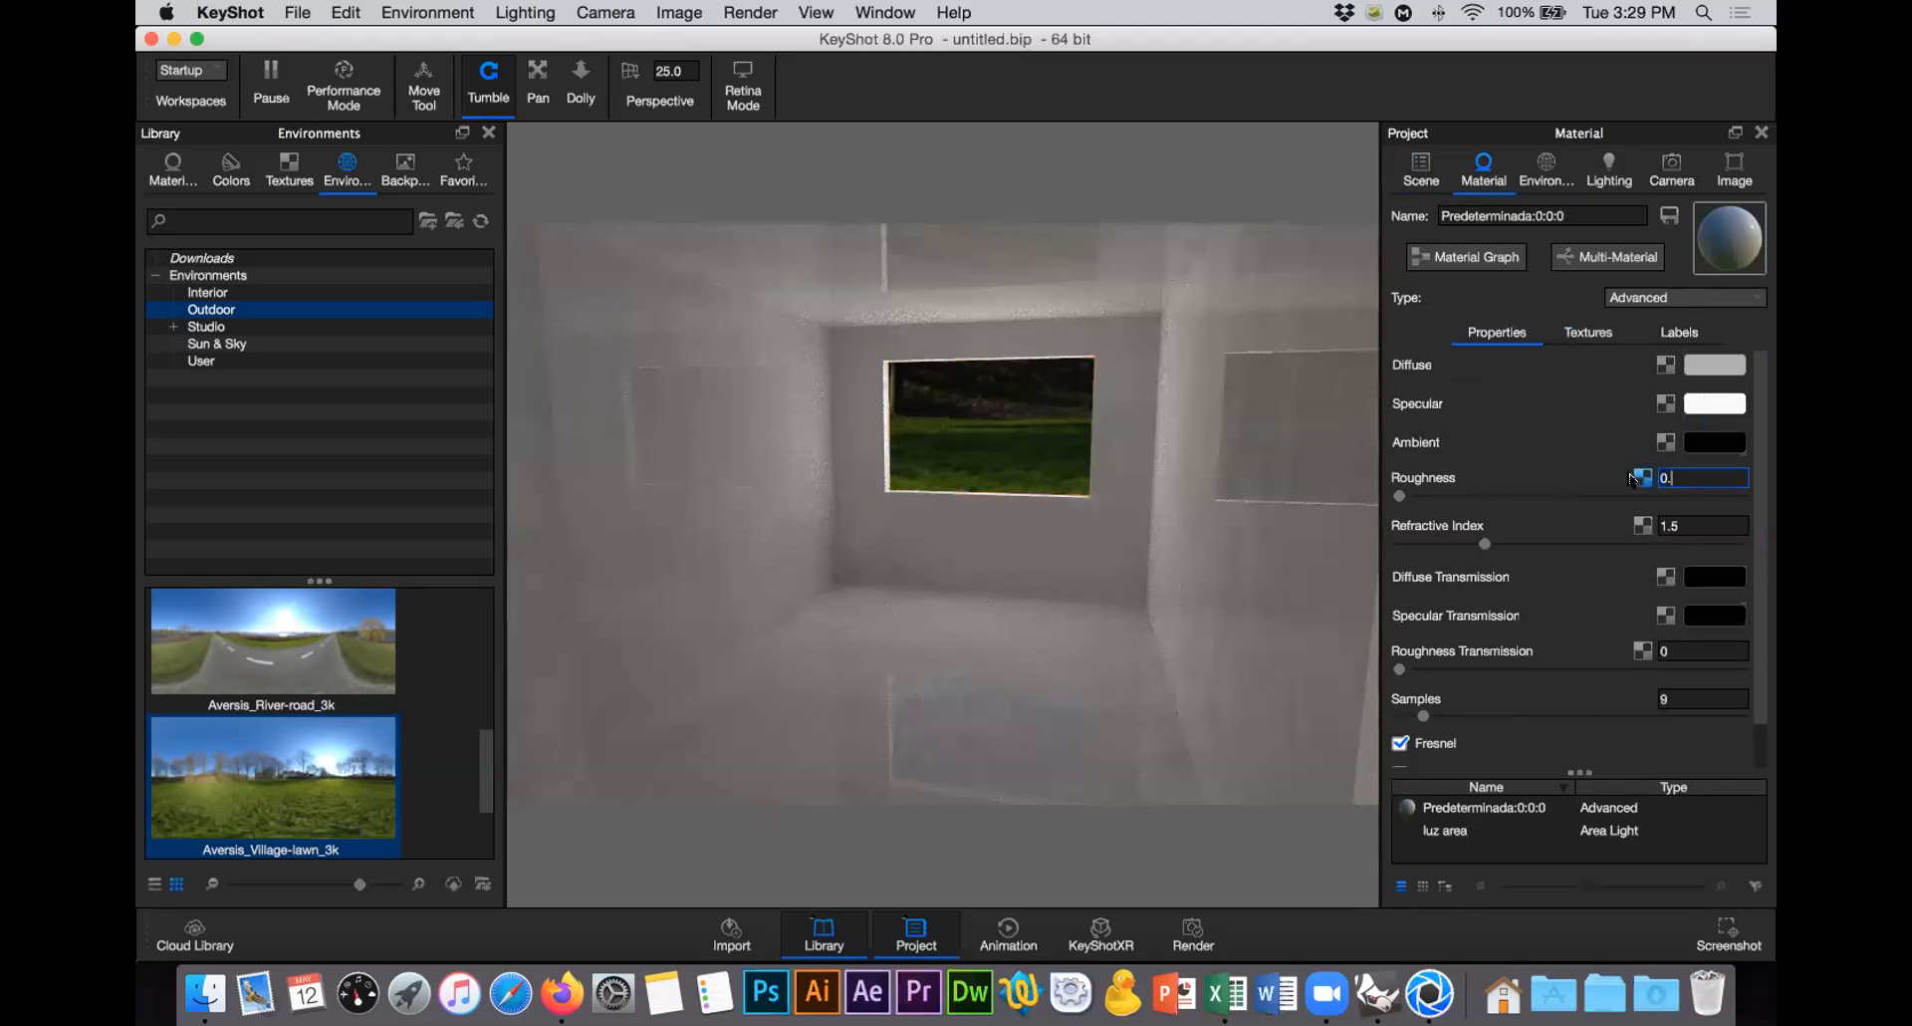
text(3)
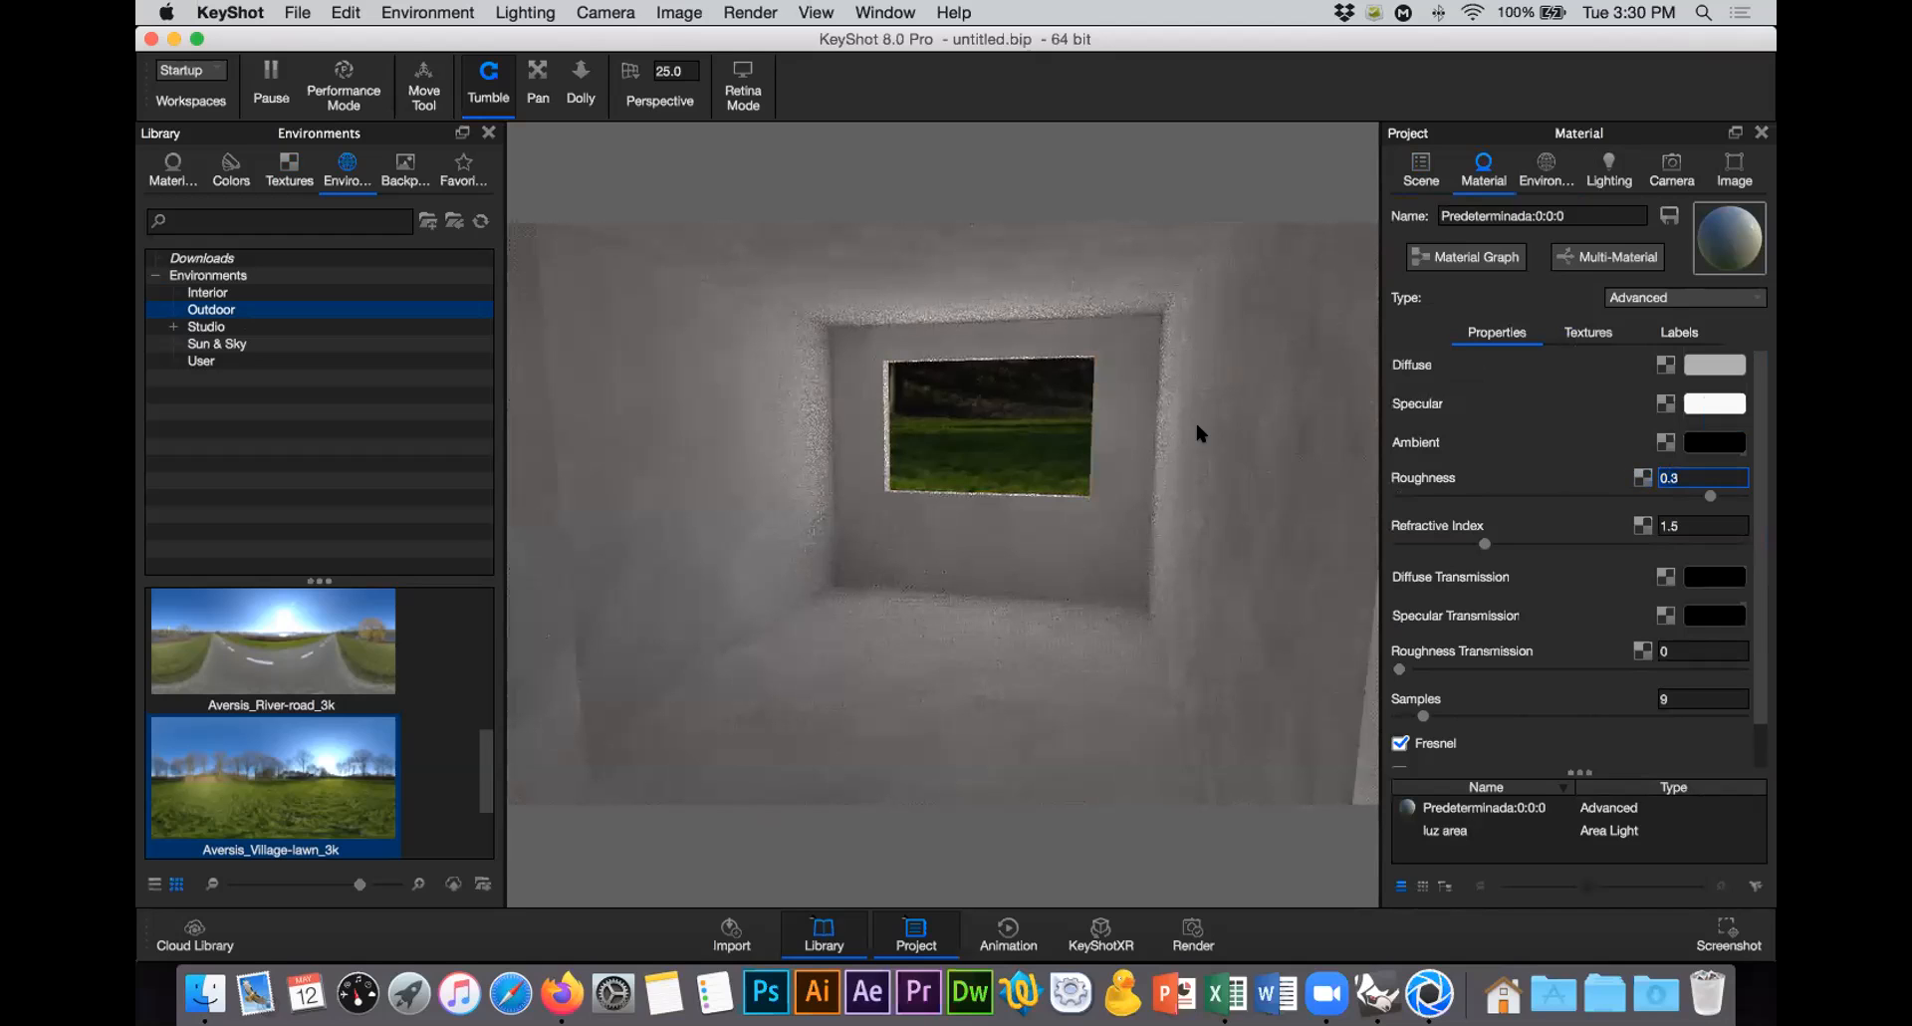
Step: Examine the walls' reflections inside the room and view the house from outside through its openings
drag(1033, 483, 1049, 483)
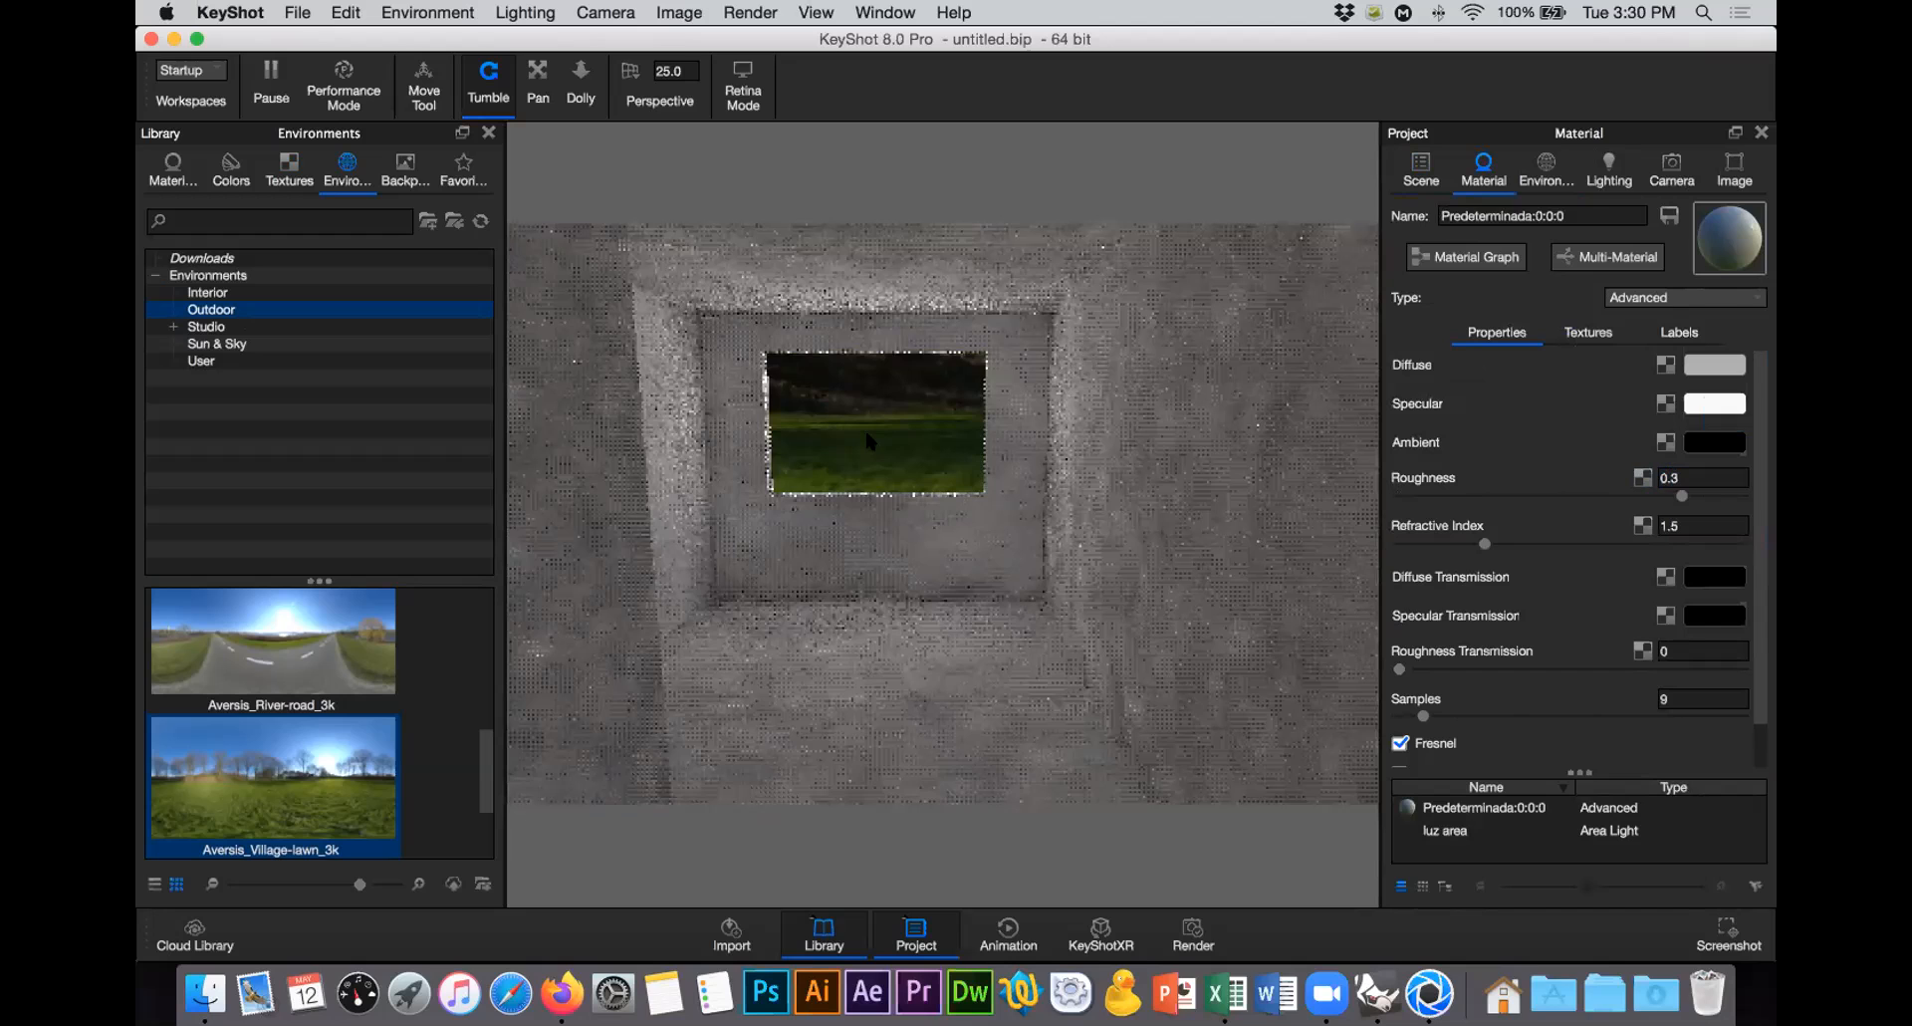
drag(885, 467, 979, 482)
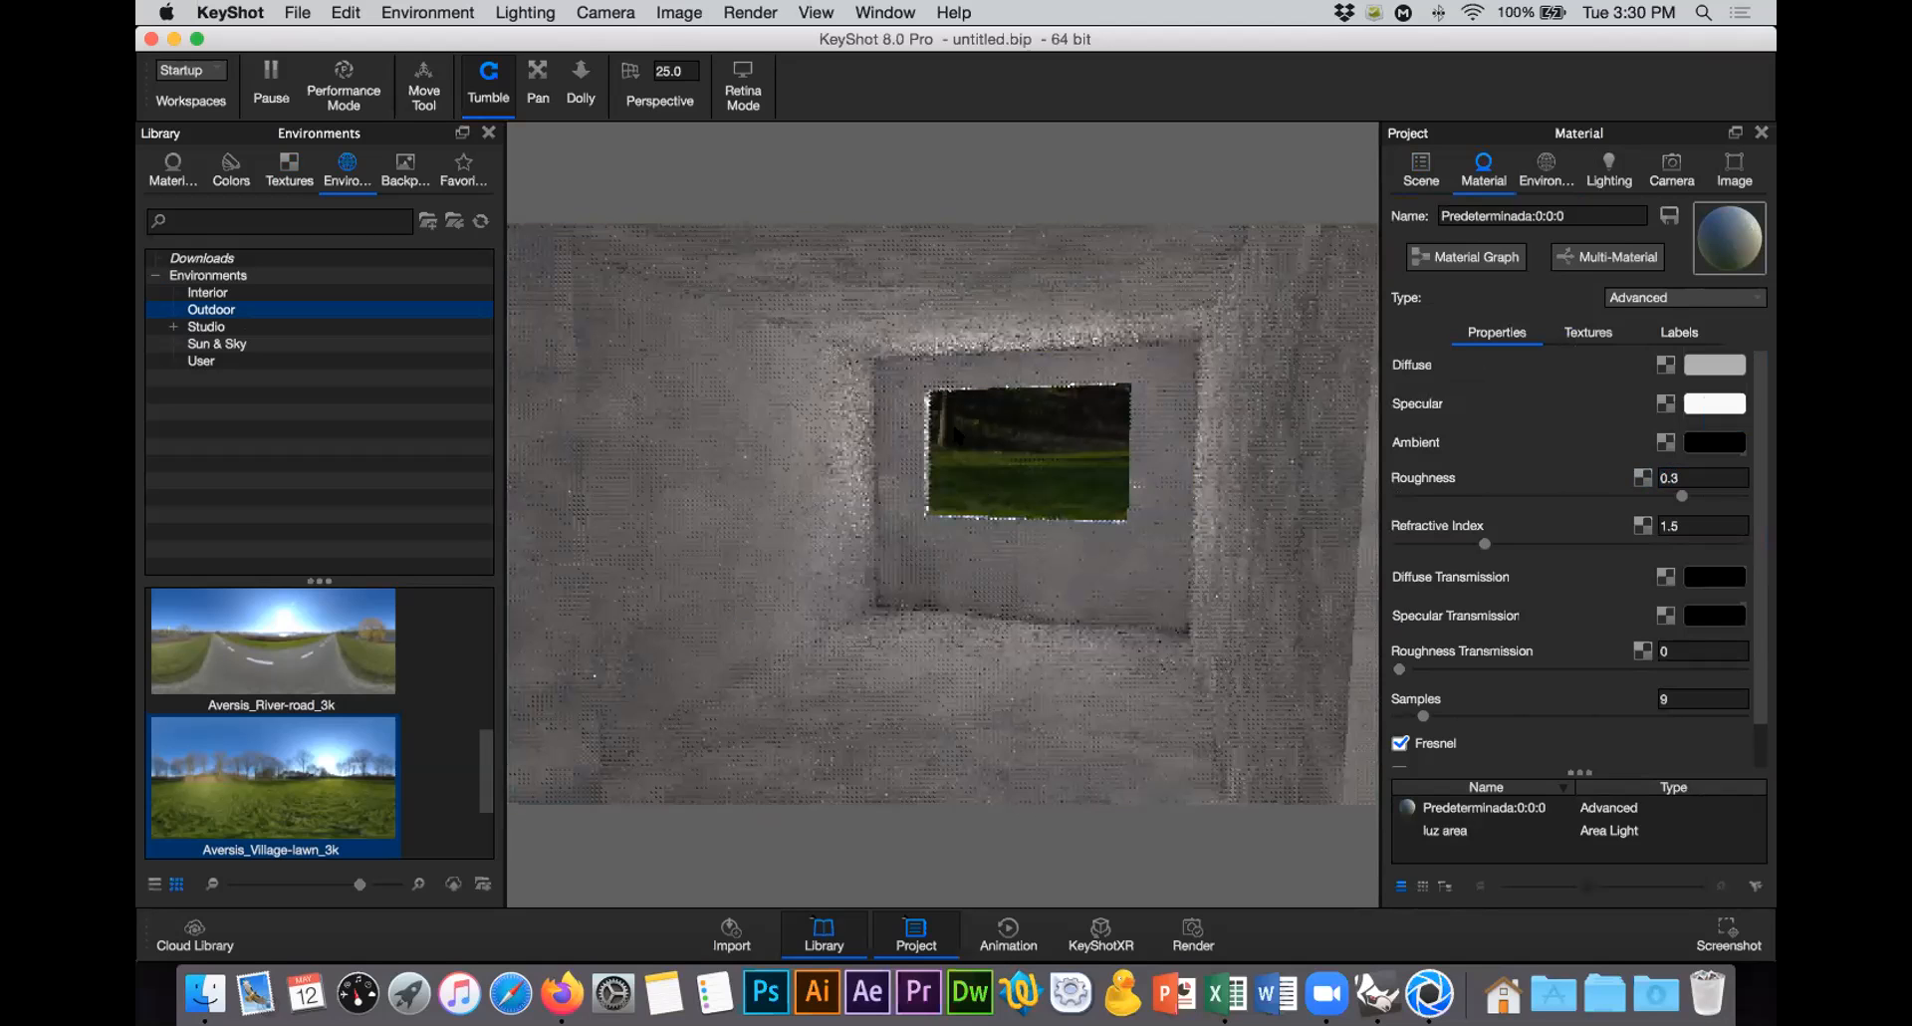
drag(1067, 529, 1456, 273)
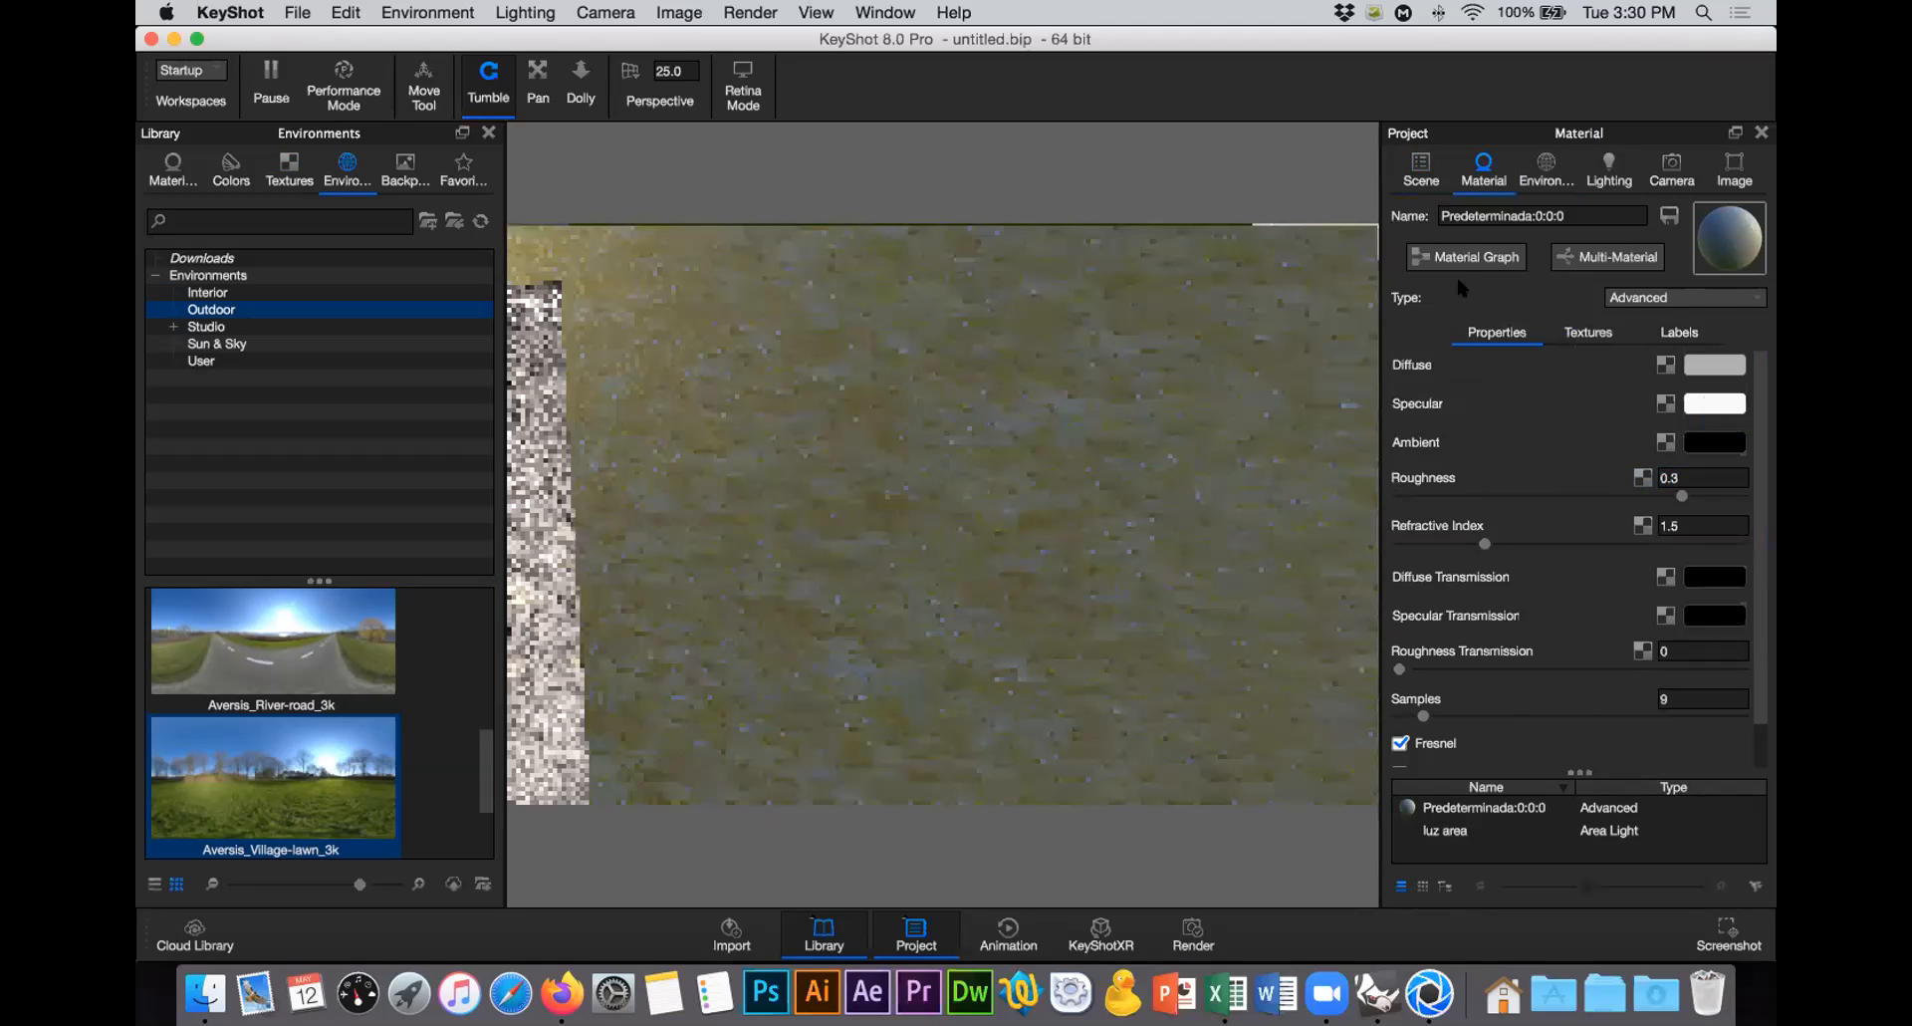
scroll(1186, 531, down, 10)
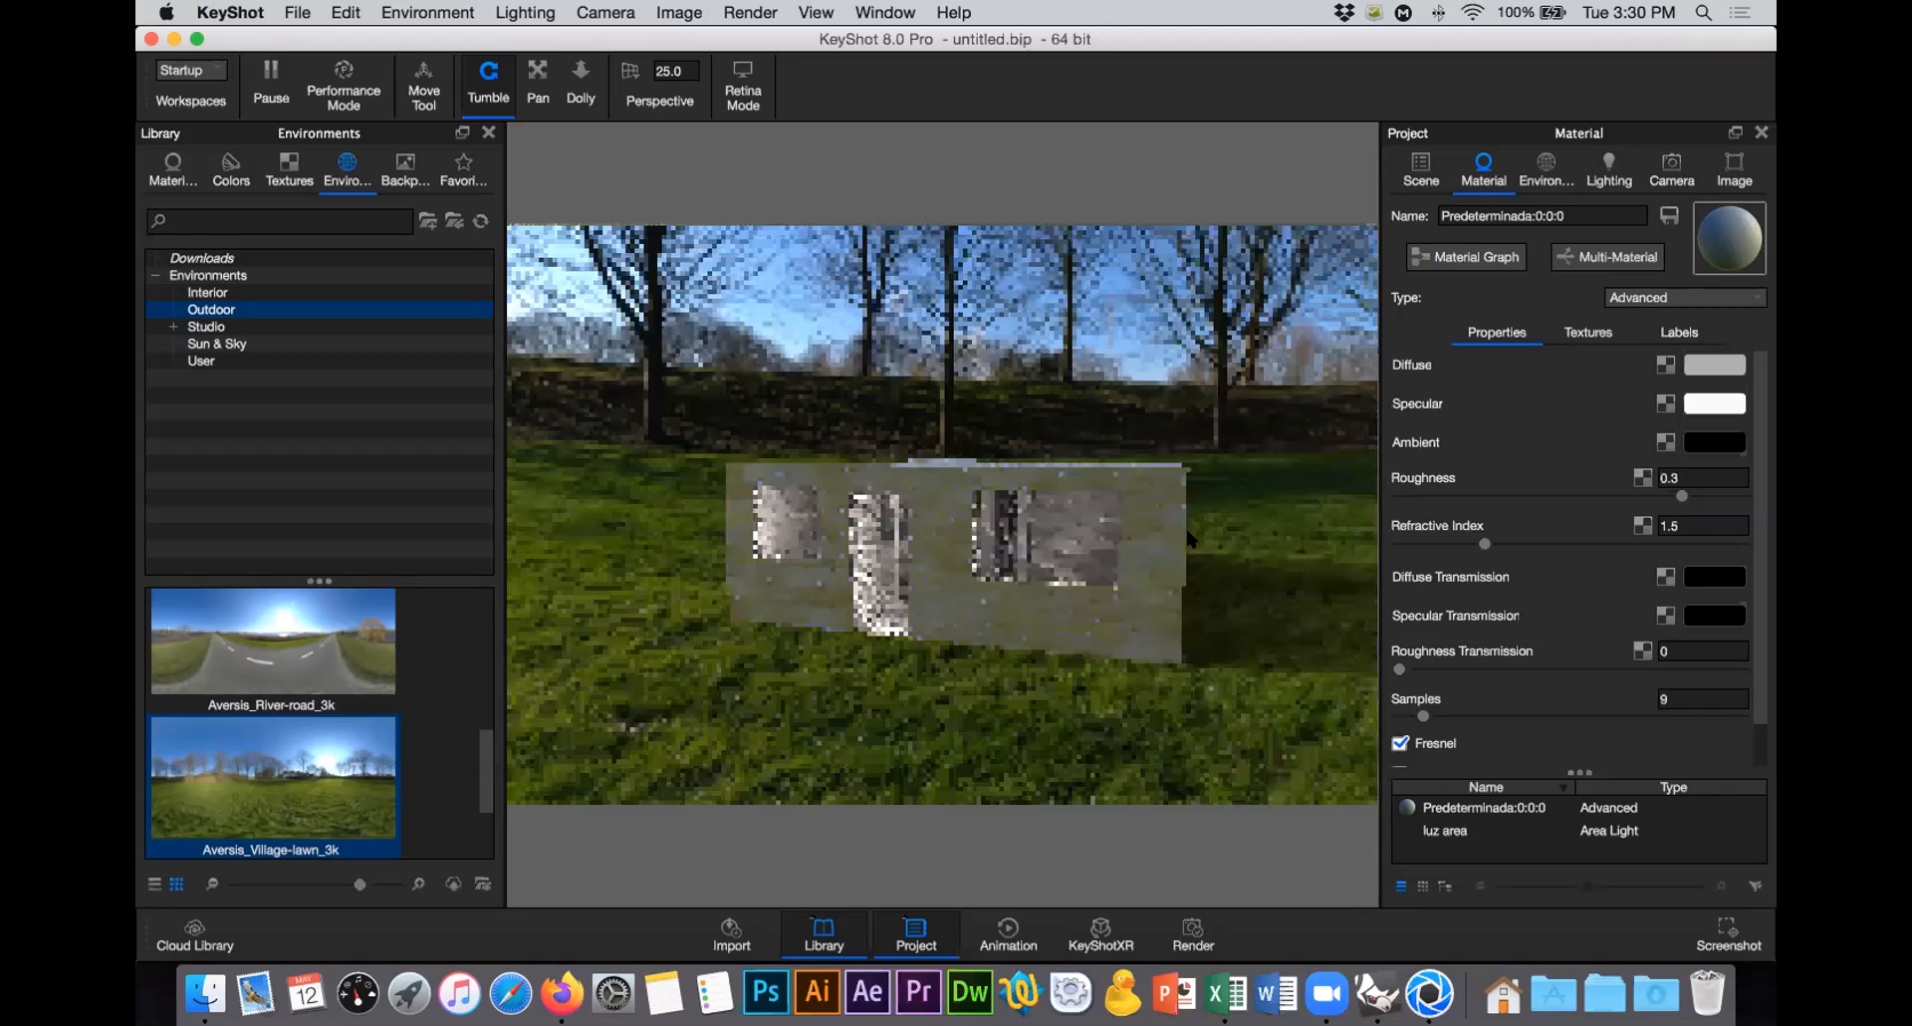
scroll(1069, 512, down, 2)
scroll(1067, 504, up, 2)
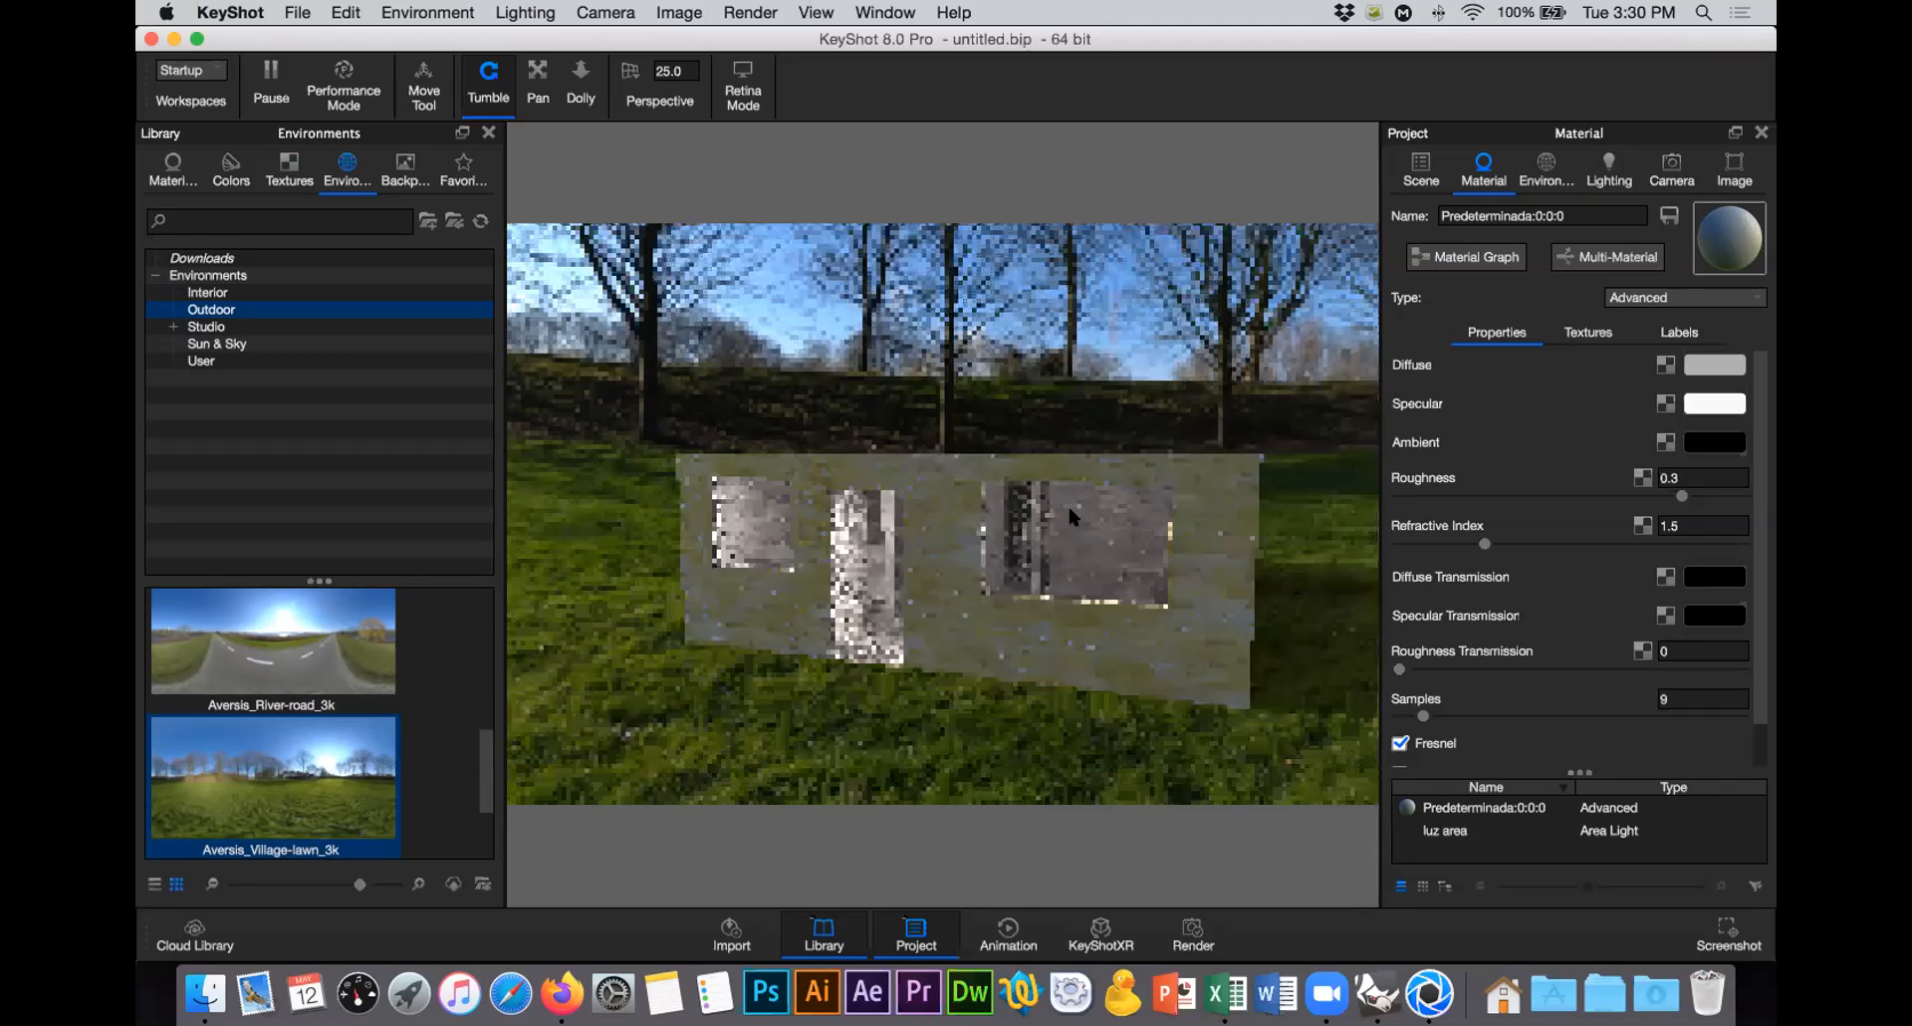
scroll(964, 380, up, 1)
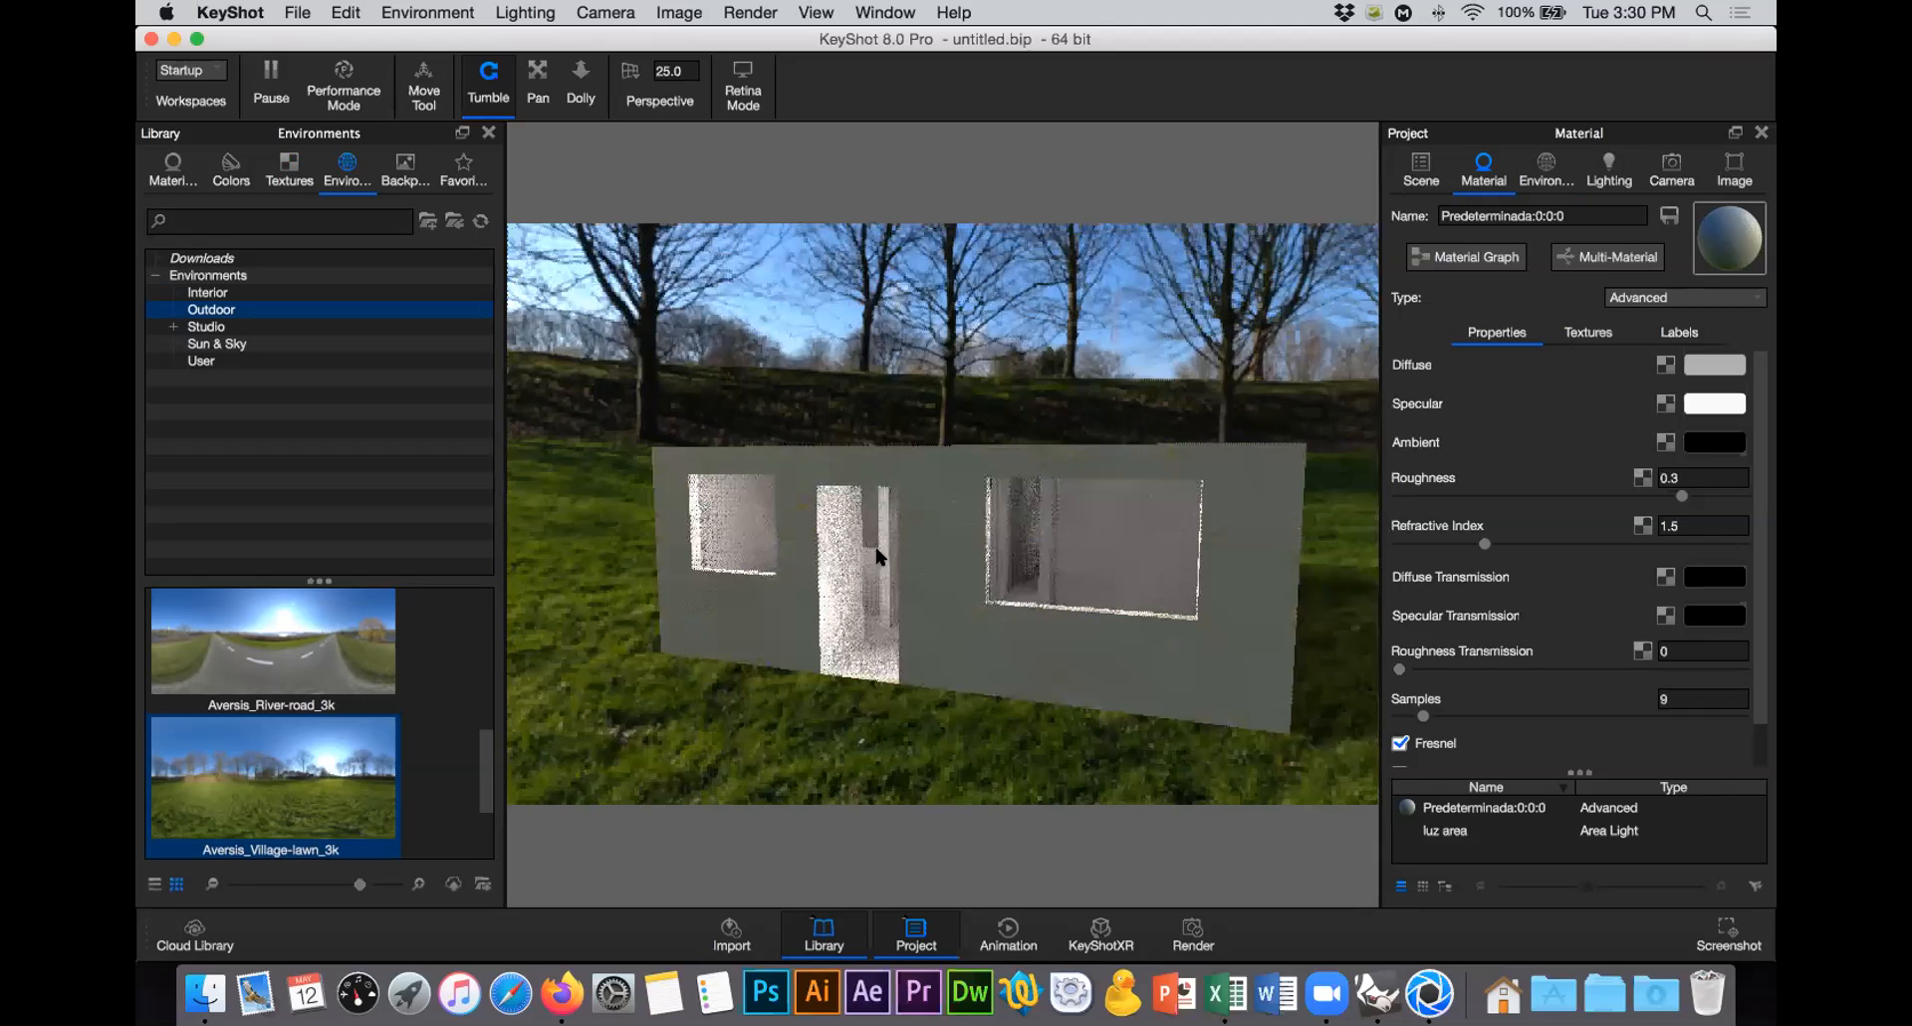
scroll(914, 528, up, 10)
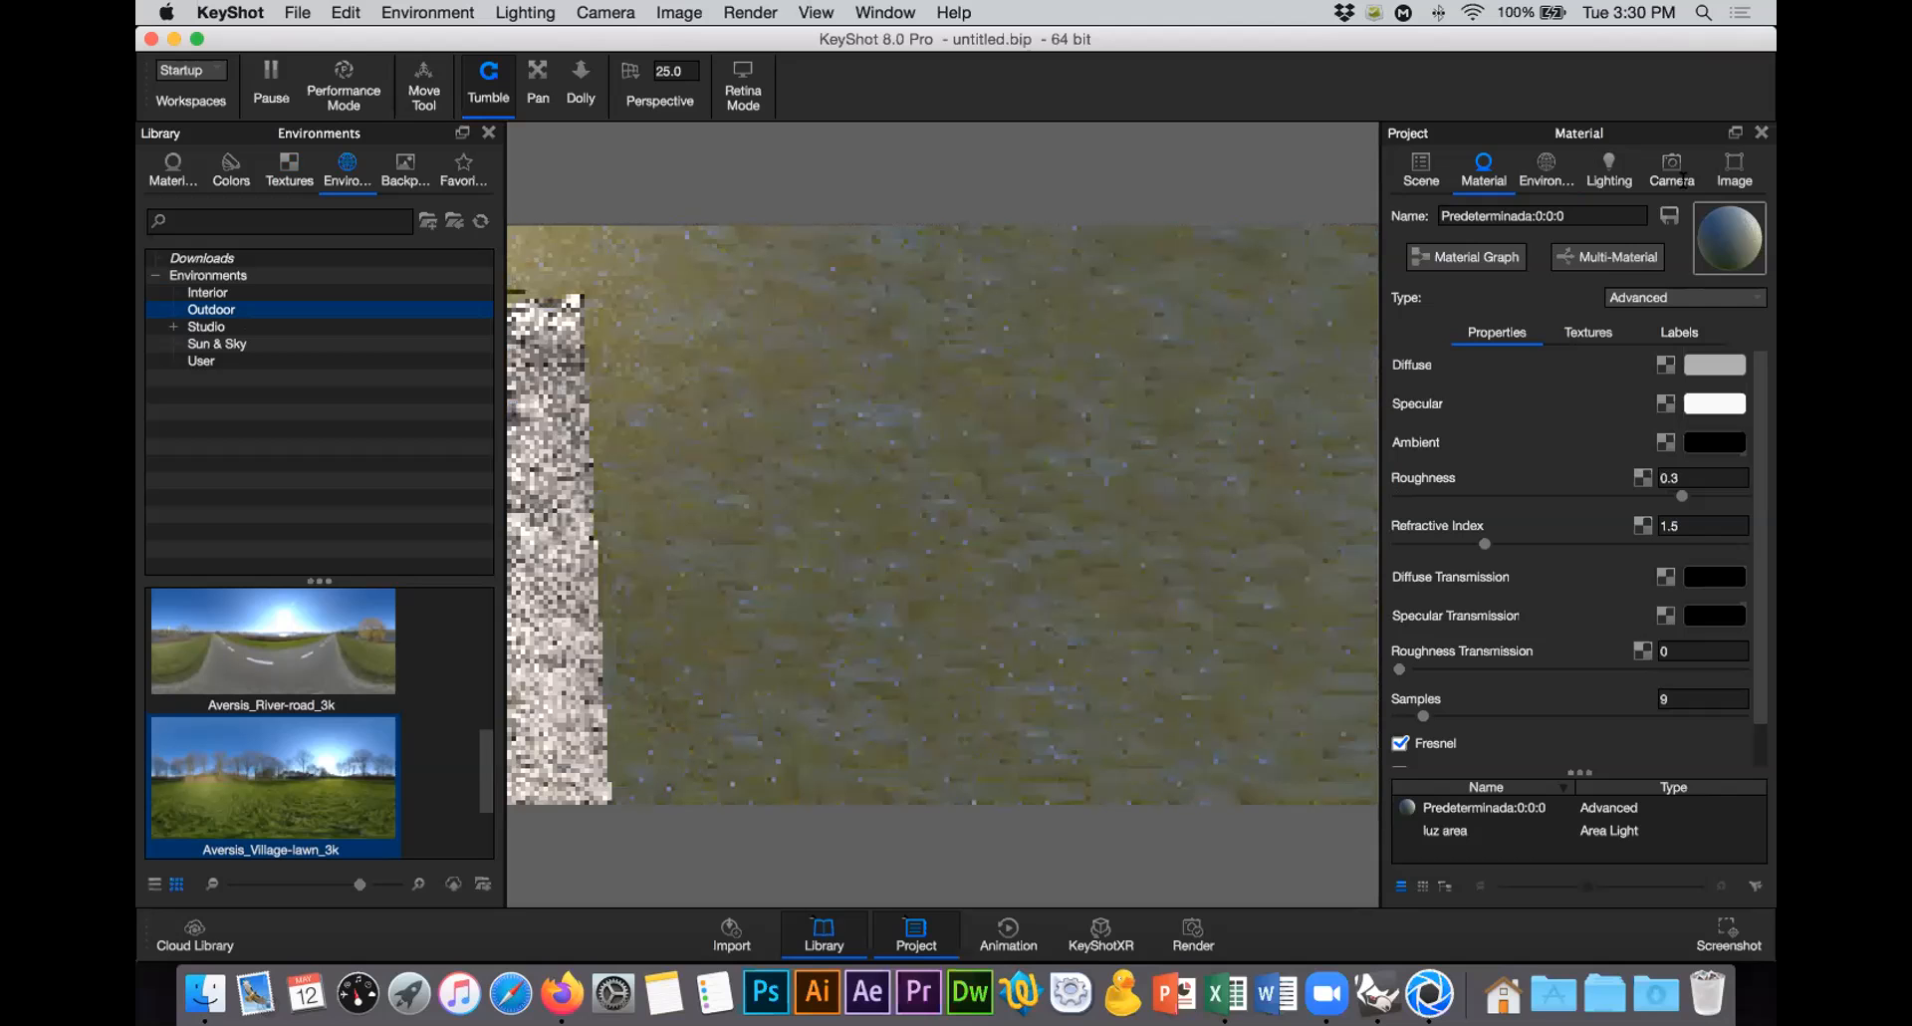
Step: Restore the saved view of the untitled. 1 camera and lock that camera
click(1673, 172)
click(1571, 250)
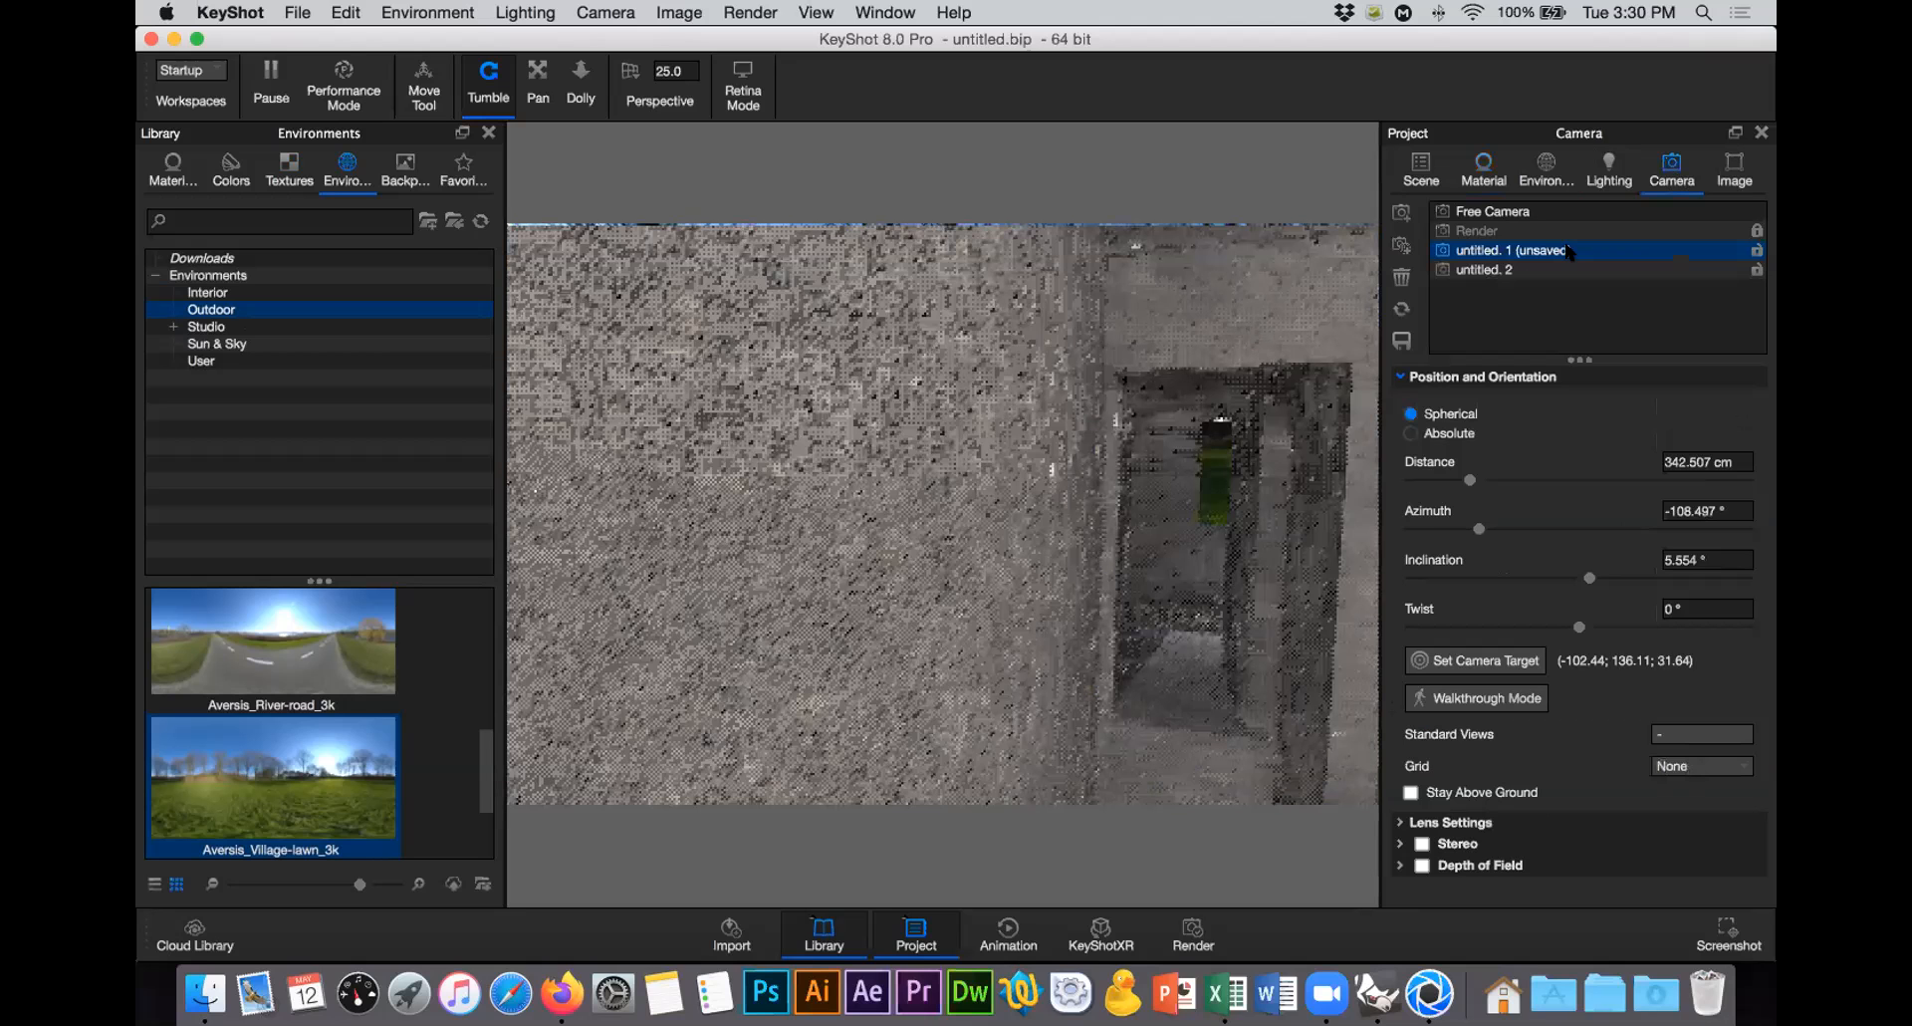
click(1559, 260)
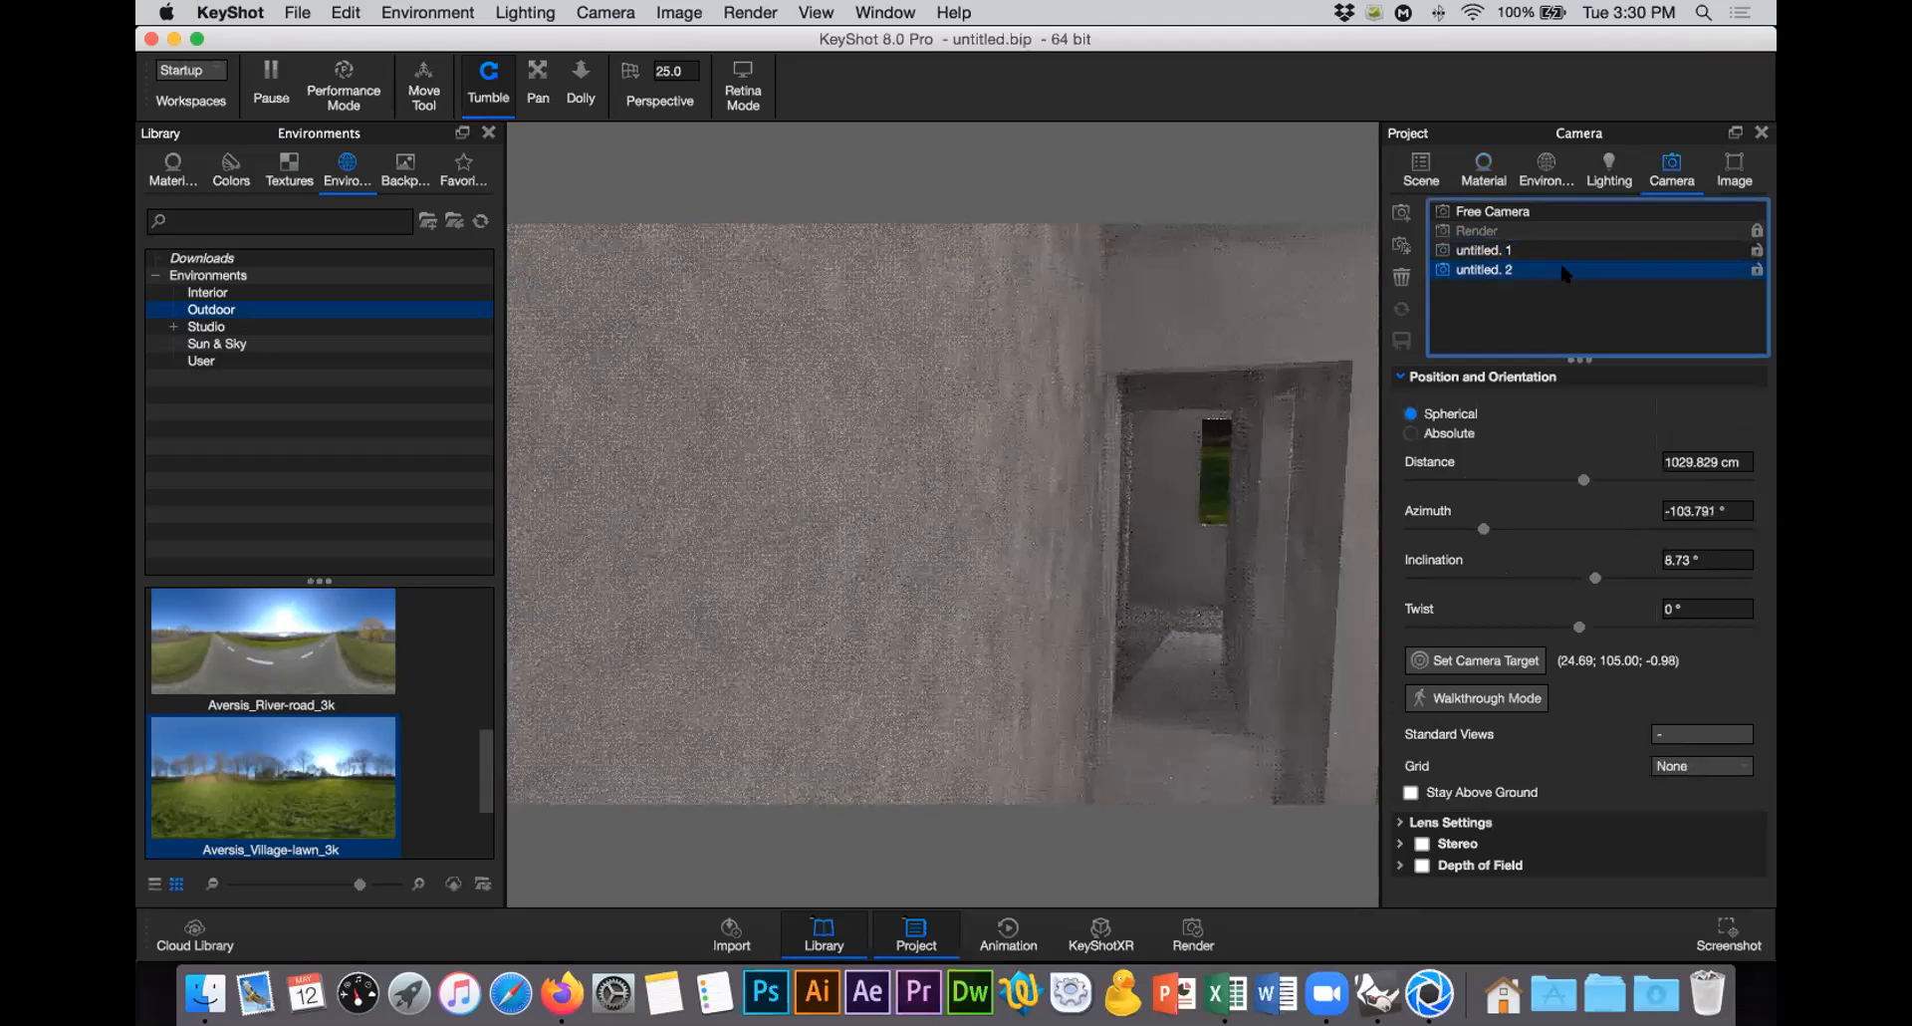
click(1560, 251)
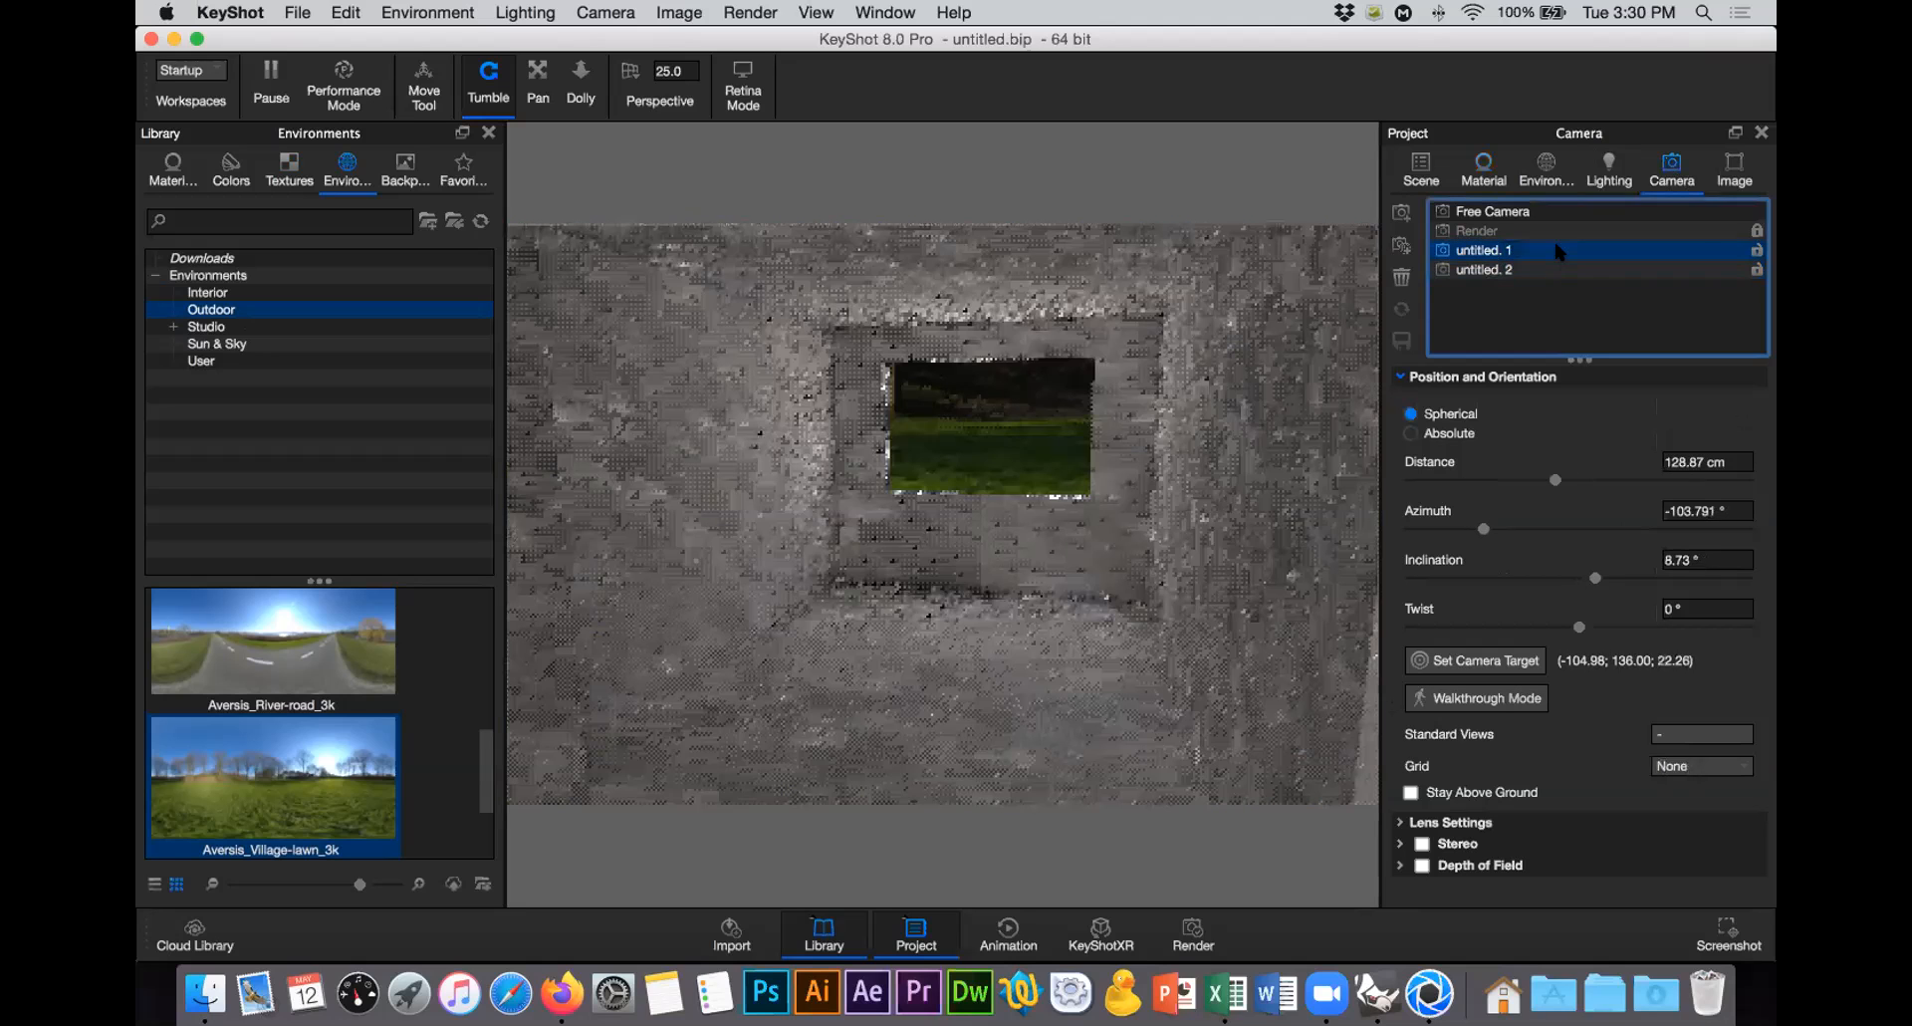
click(1757, 250)
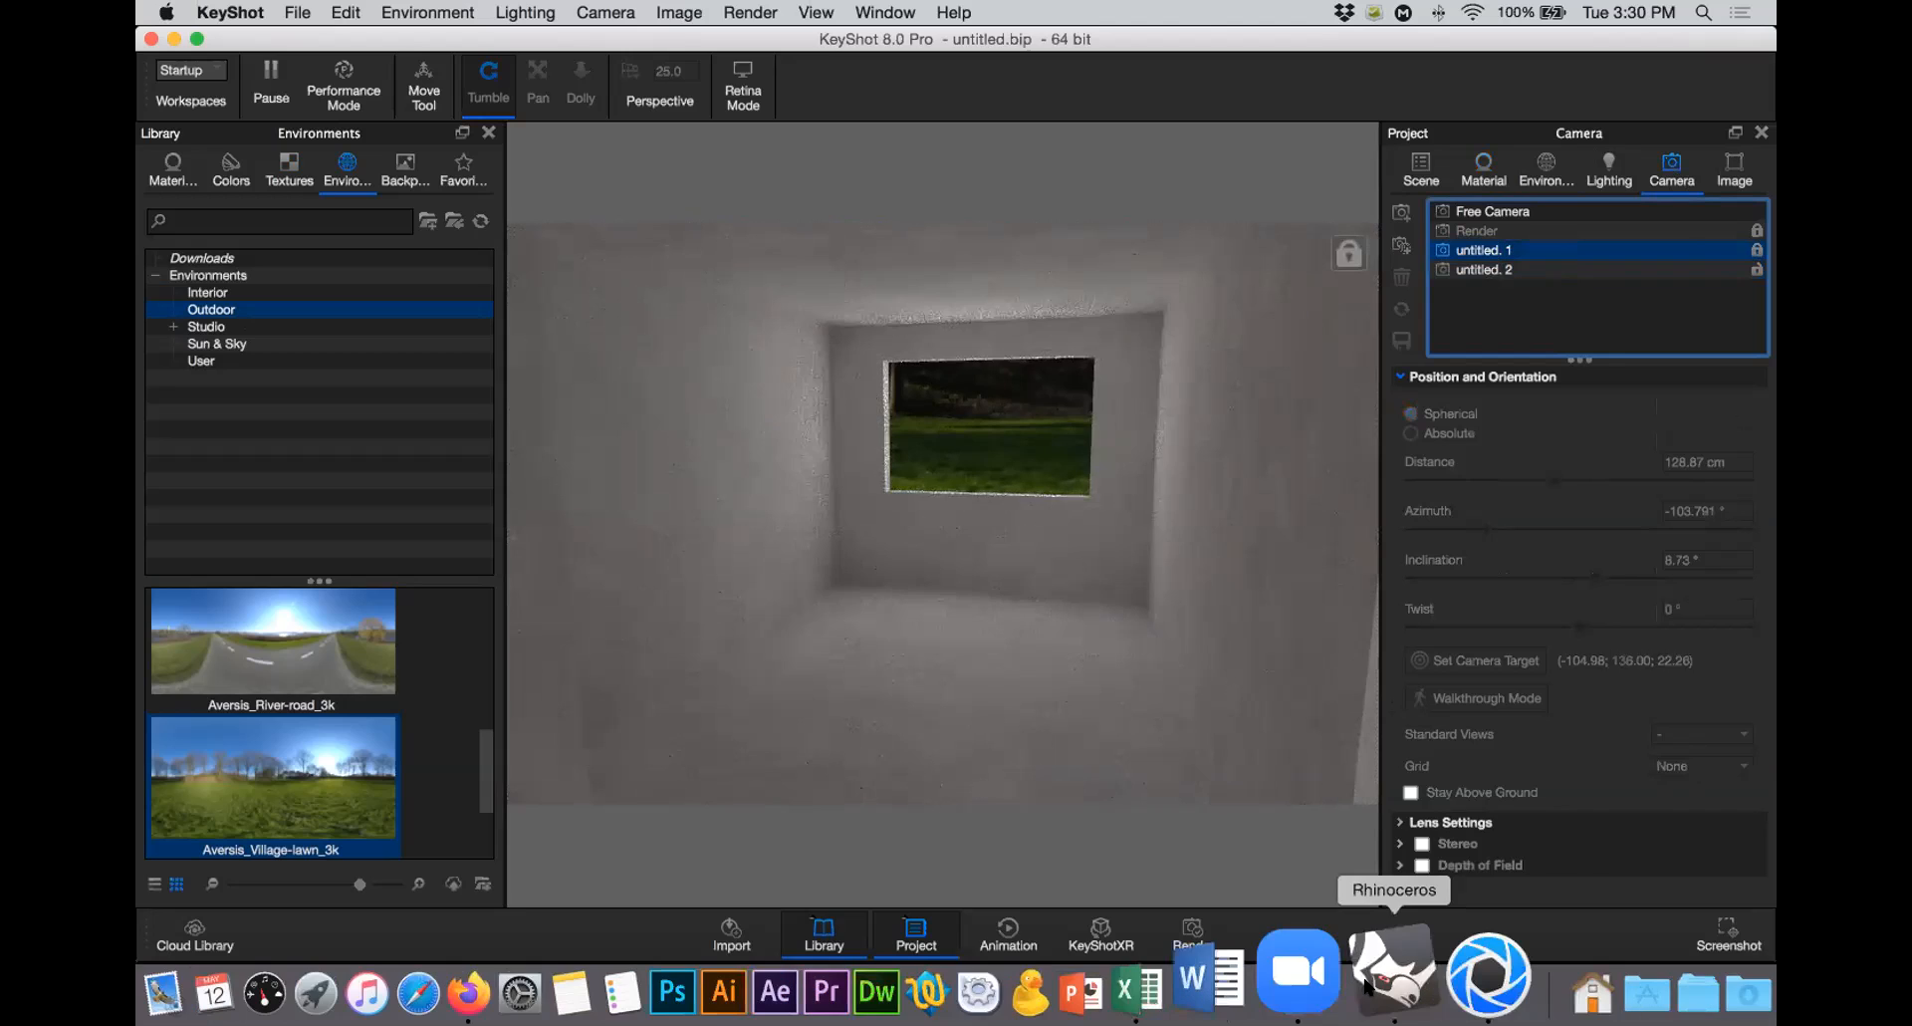
Step: Switch to Rhinoceros, unhide the hidden curved surface behind the light planes, and select it
click(1320, 929)
click(1250, 416)
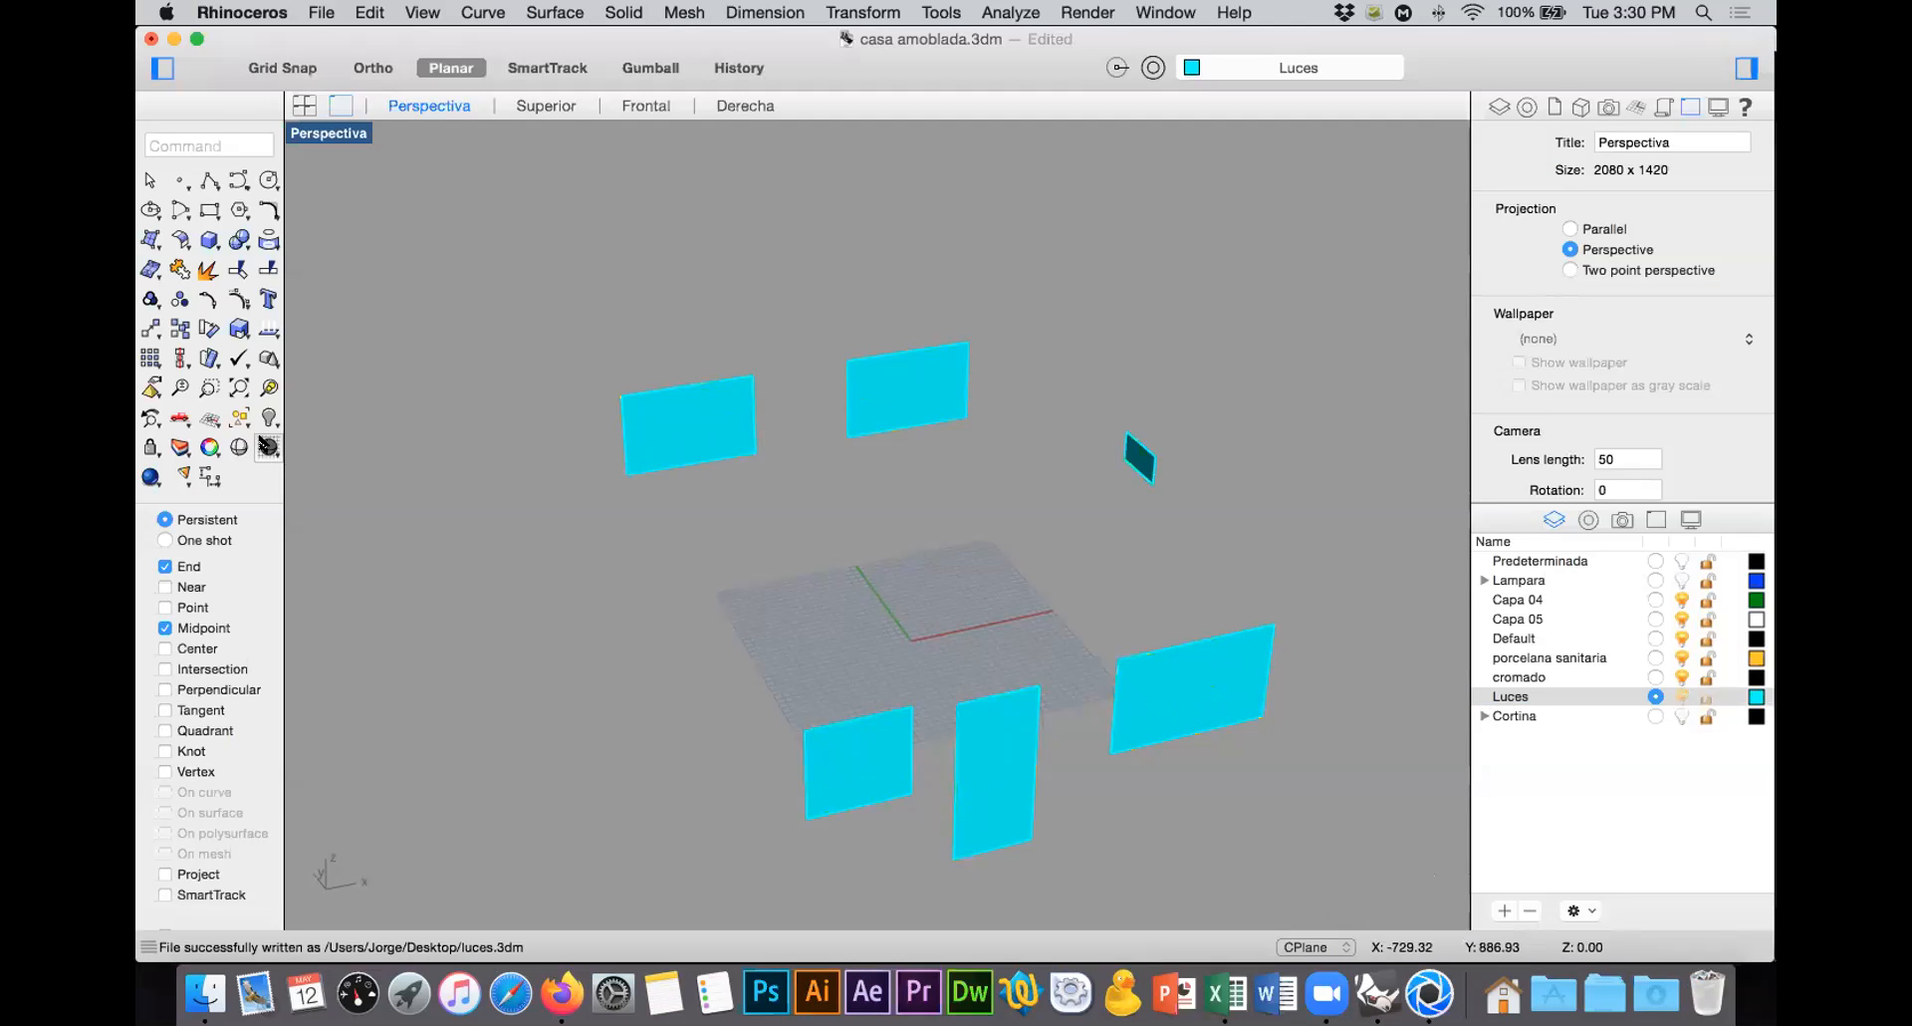
right_click(267, 416)
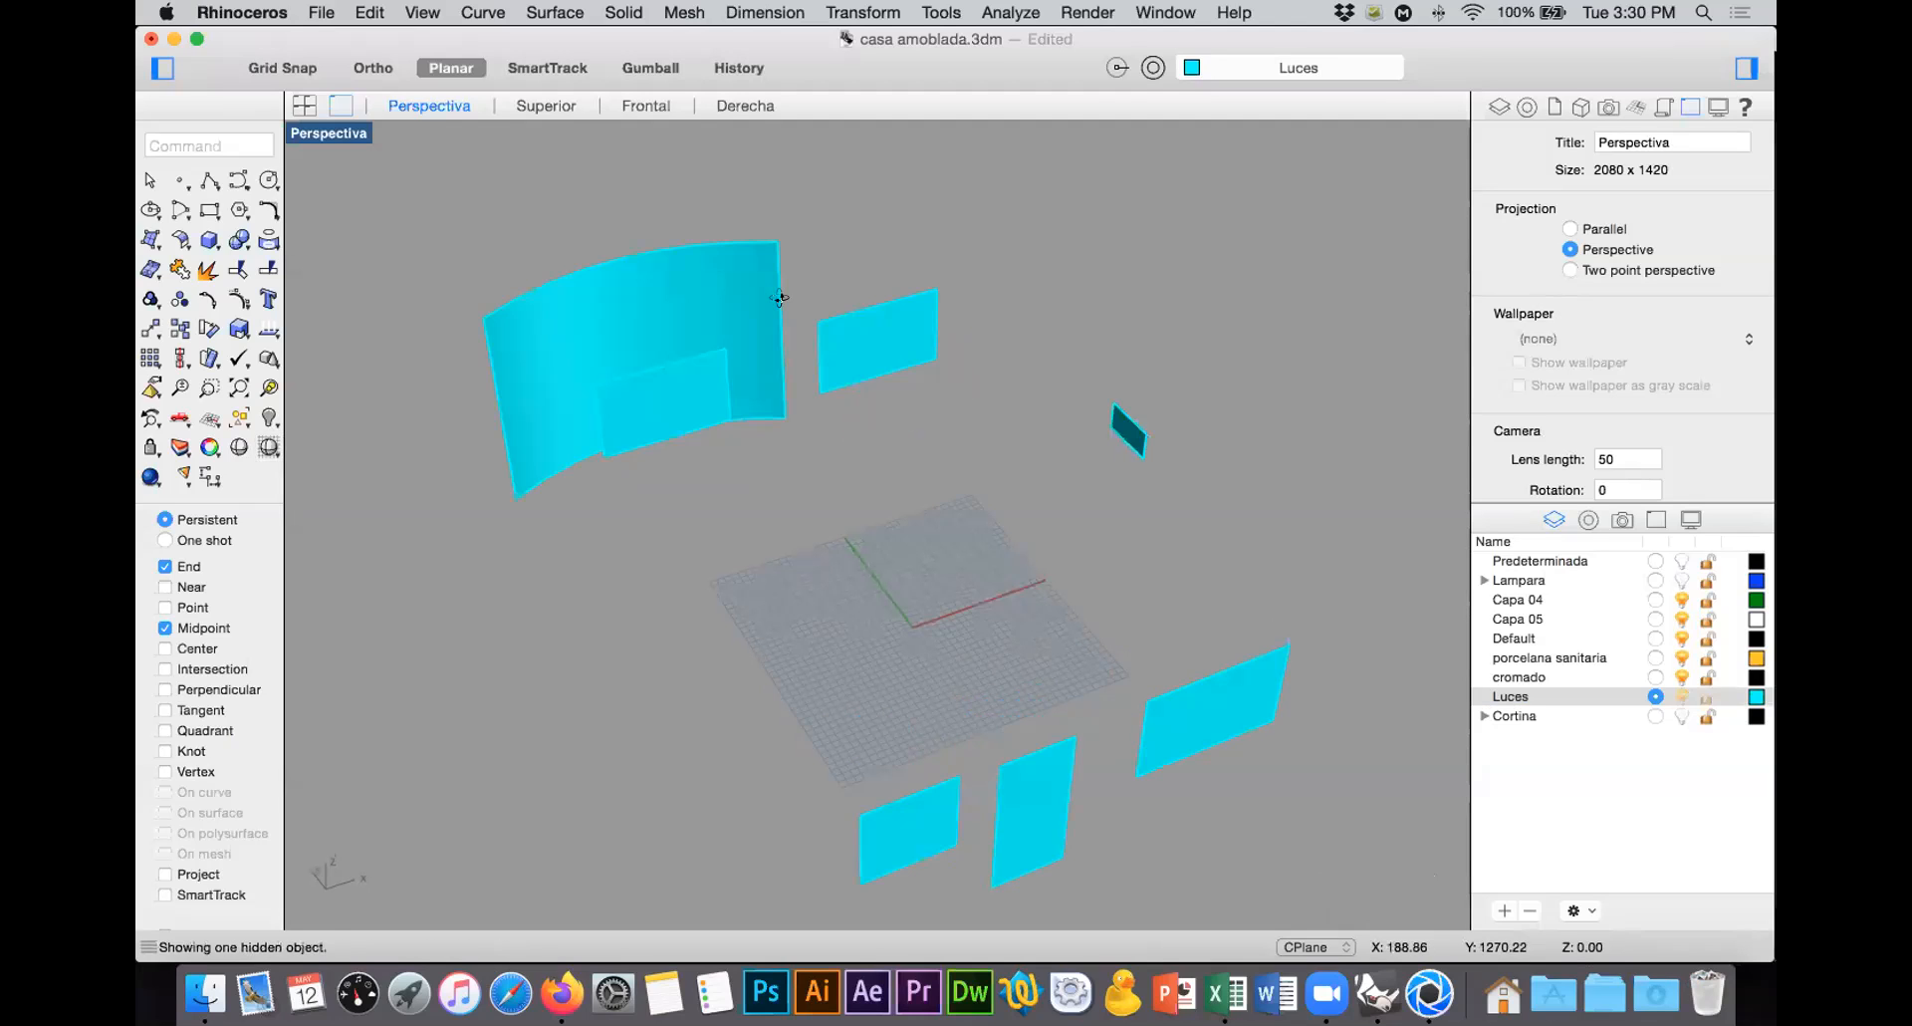
click(522, 416)
right_drag(522, 416, 402, 538)
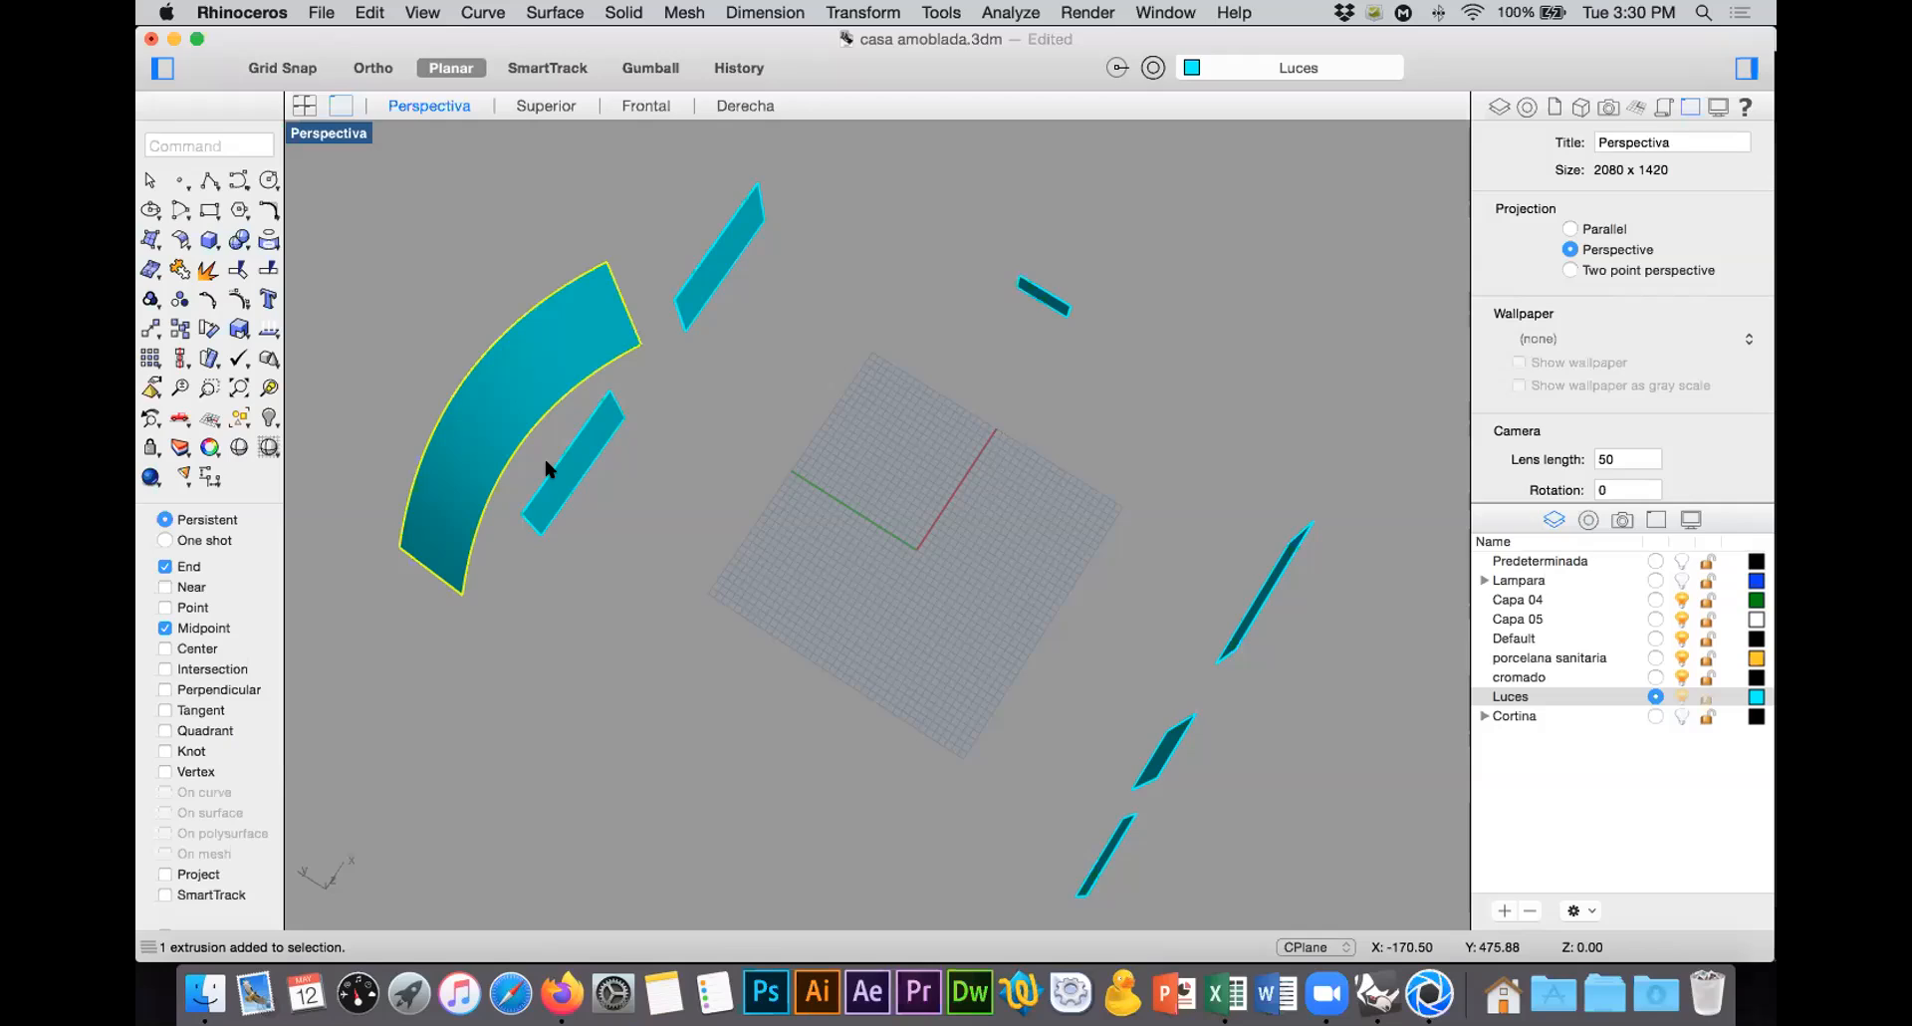
right_drag(741, 469, 722, 368)
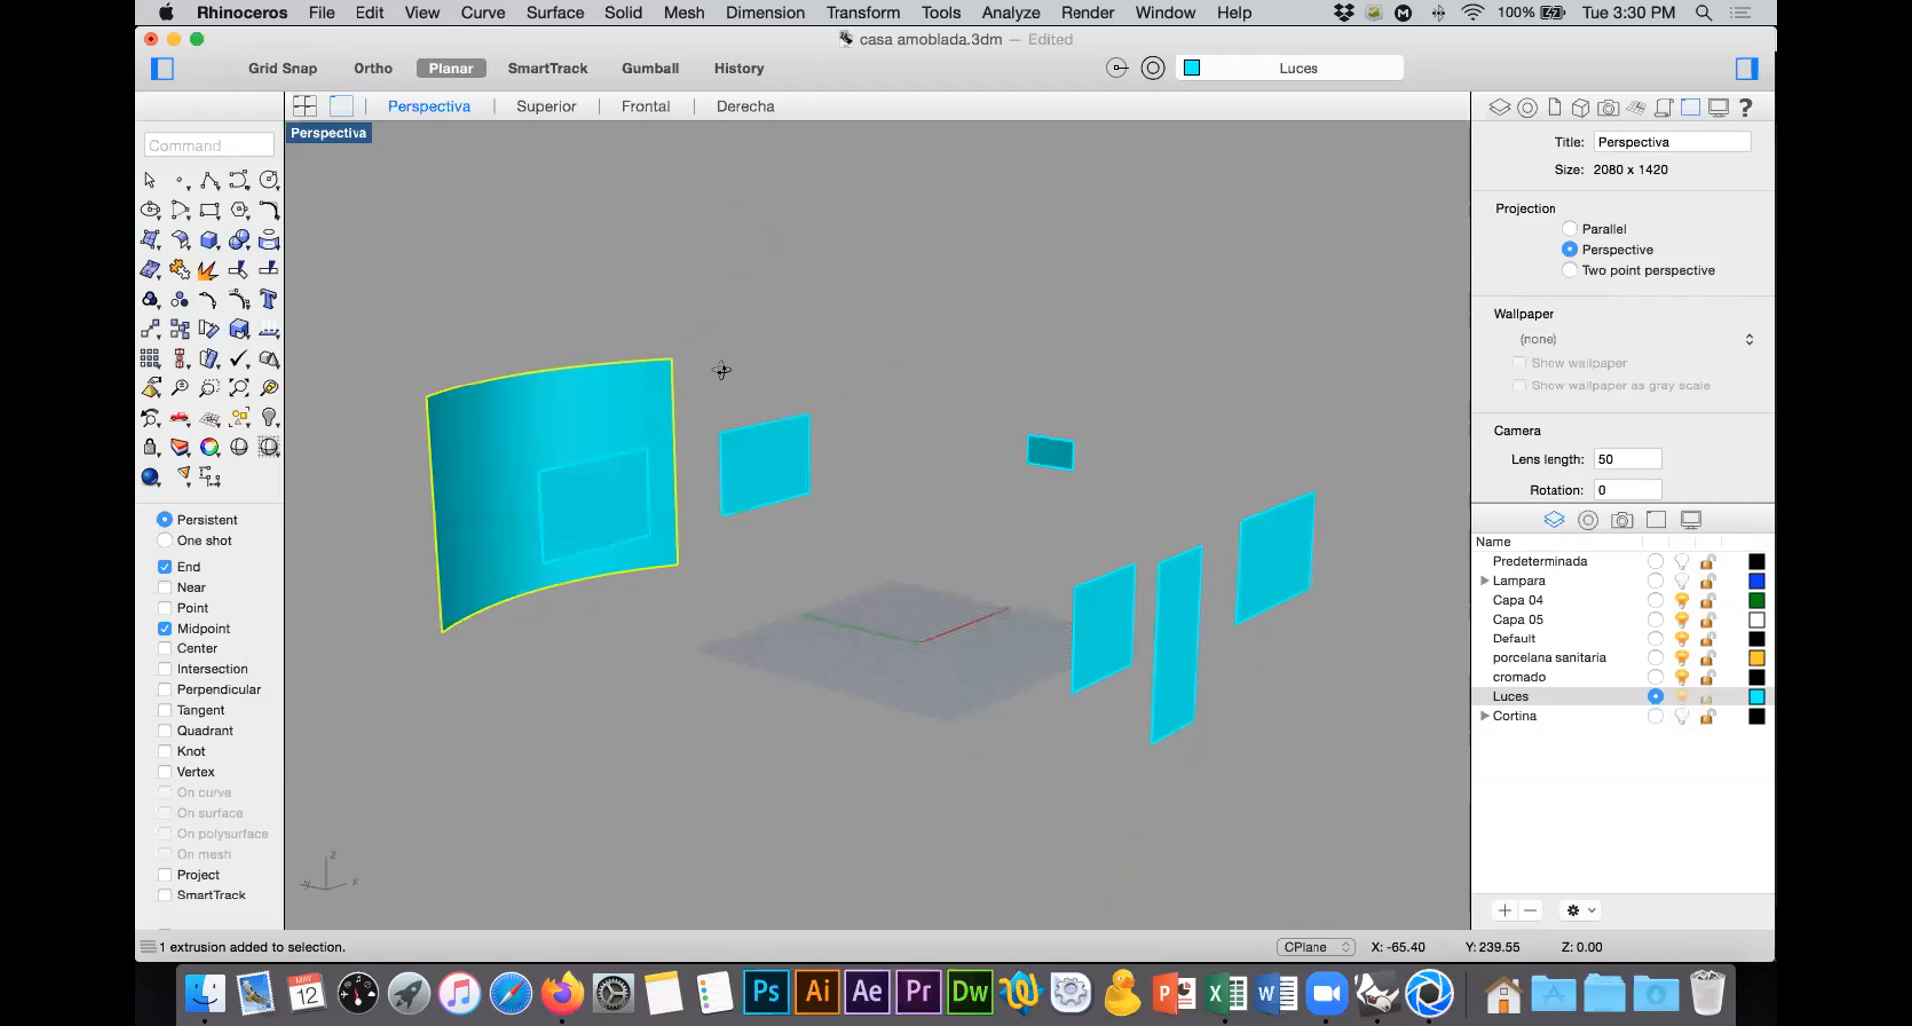
Step: Turn on the Predeterminada layer to check the surface against the walls, and leave only the curved surface showing and selected
click(269, 419)
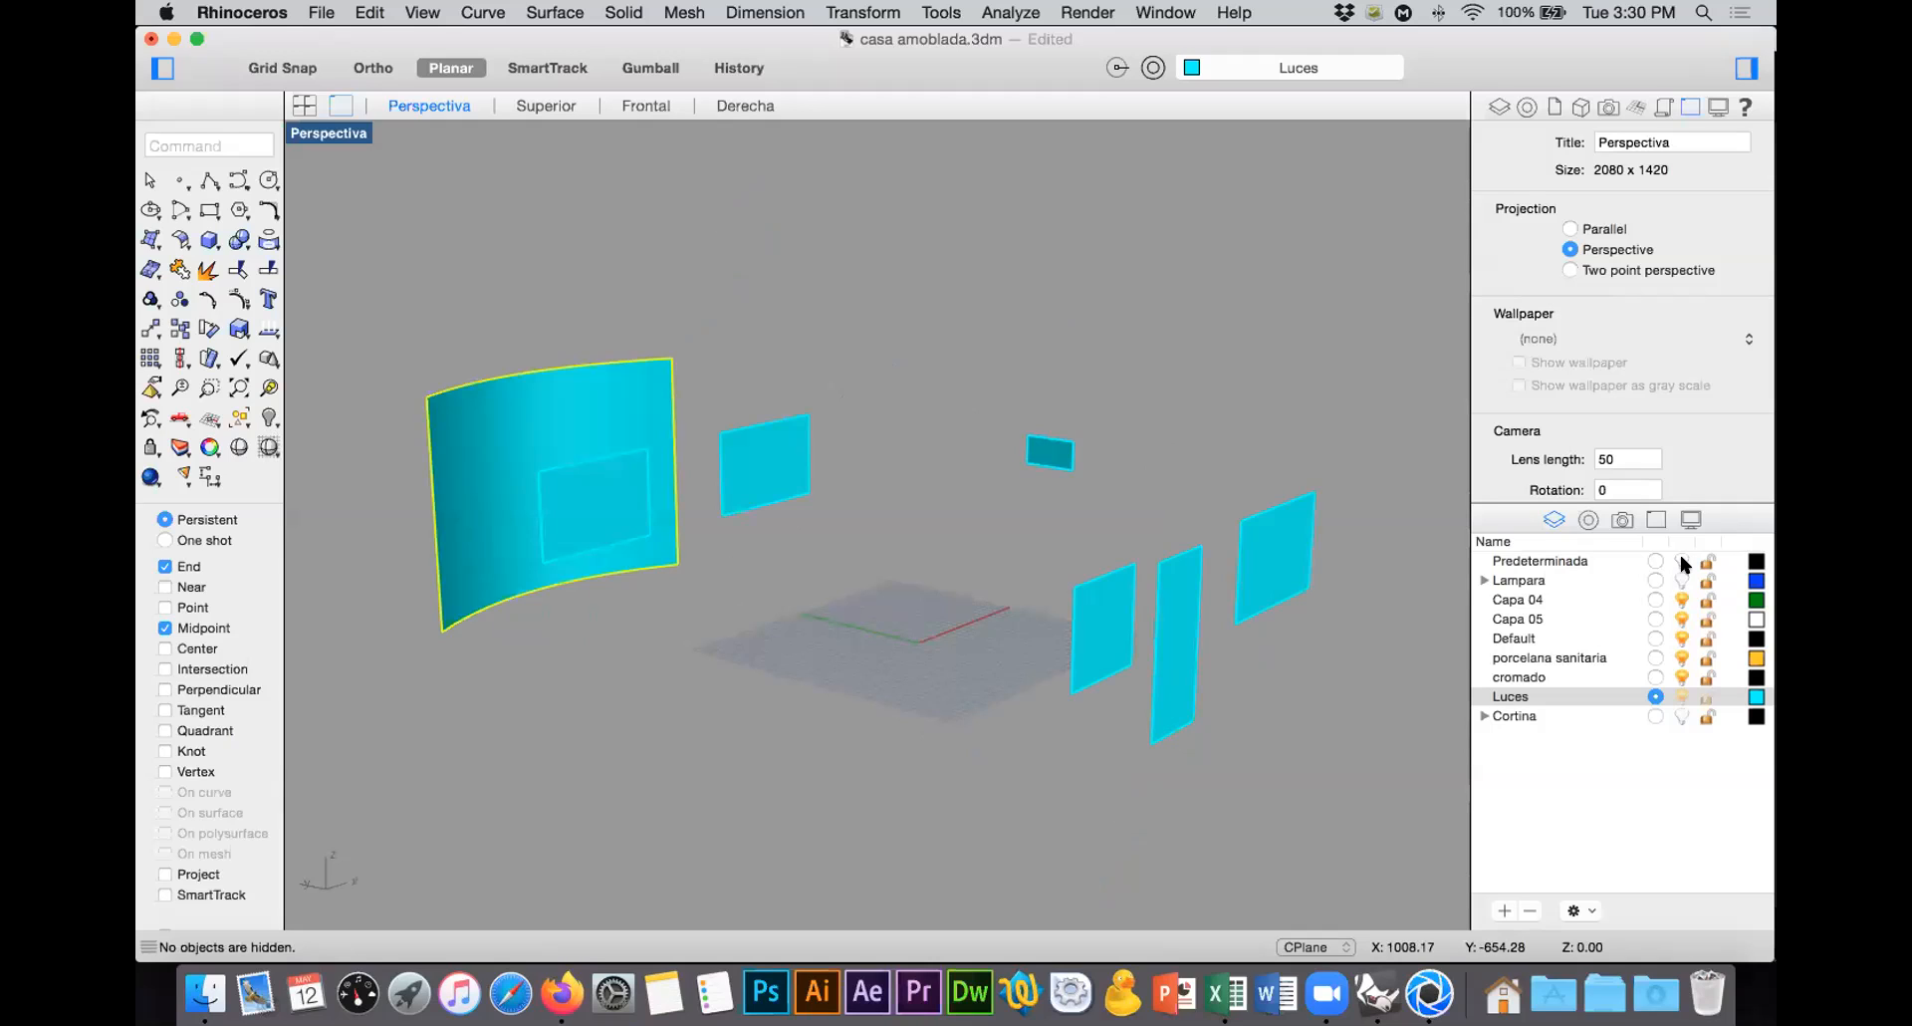
click(1681, 560)
right_drag(892, 620, 785, 632)
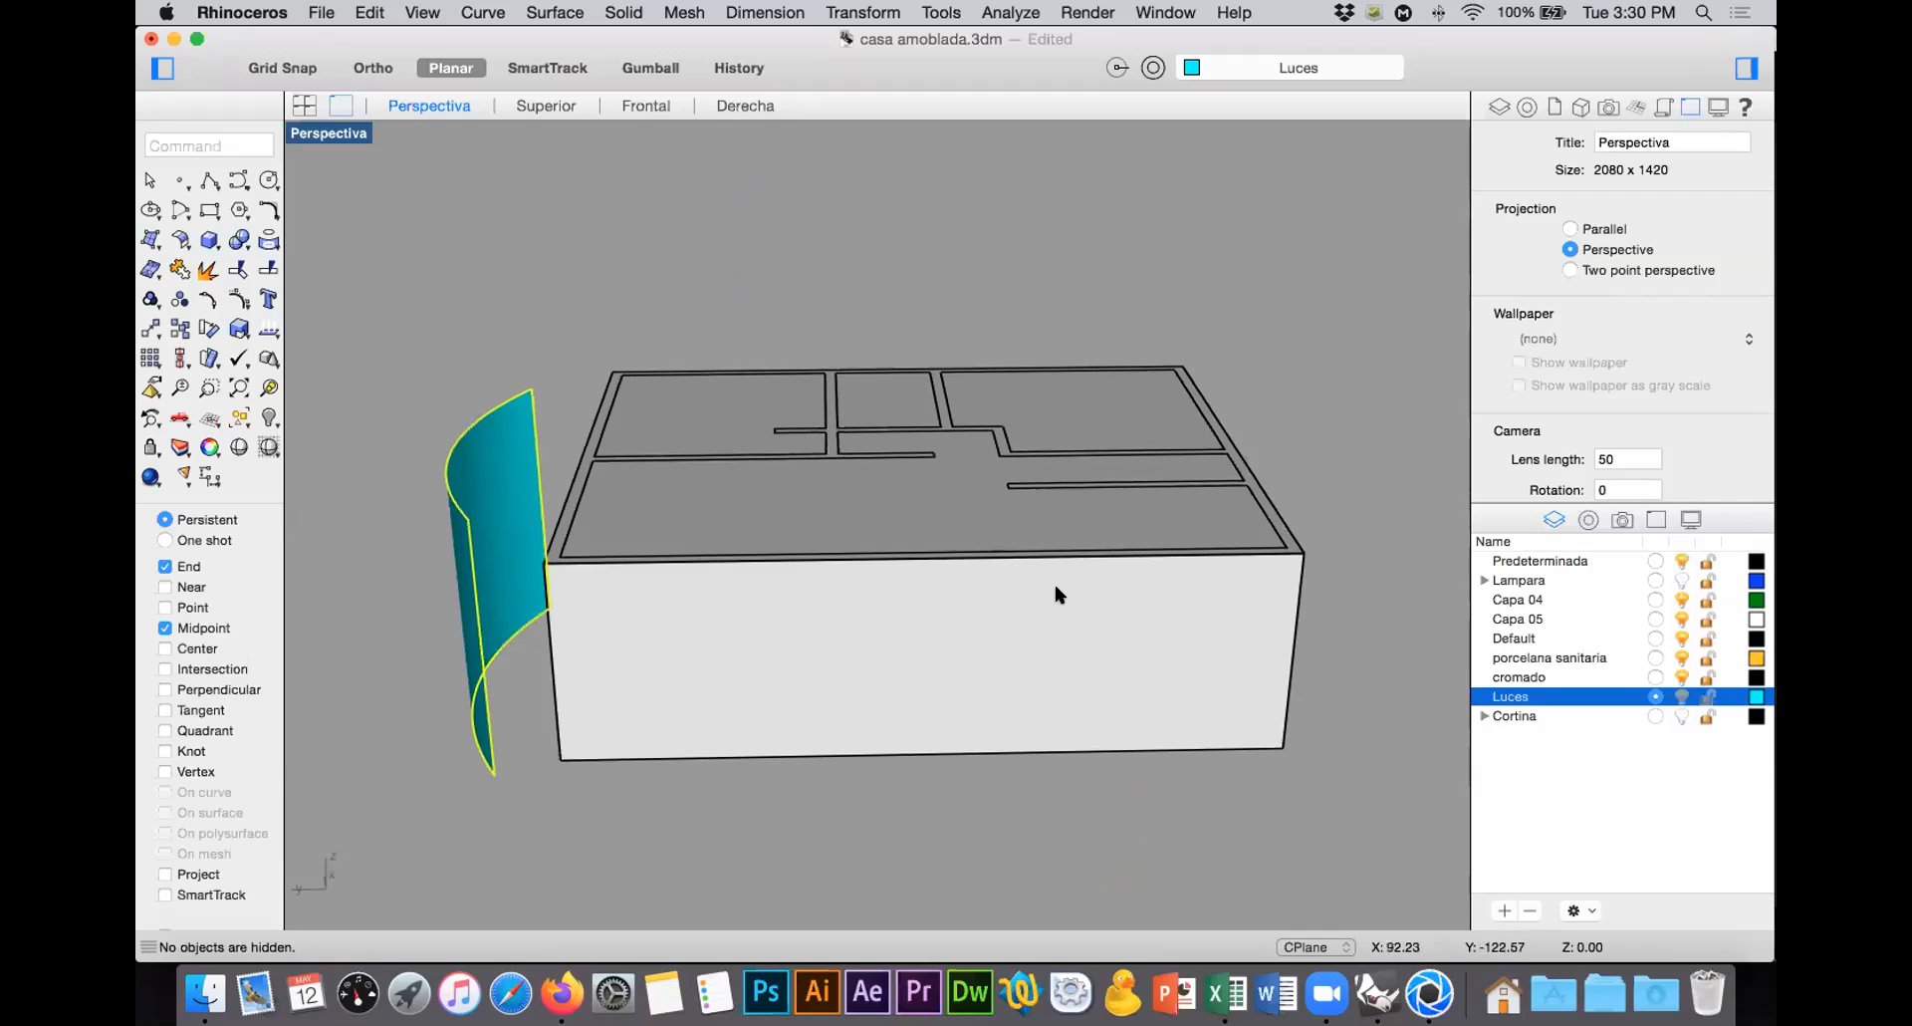
click(275, 422)
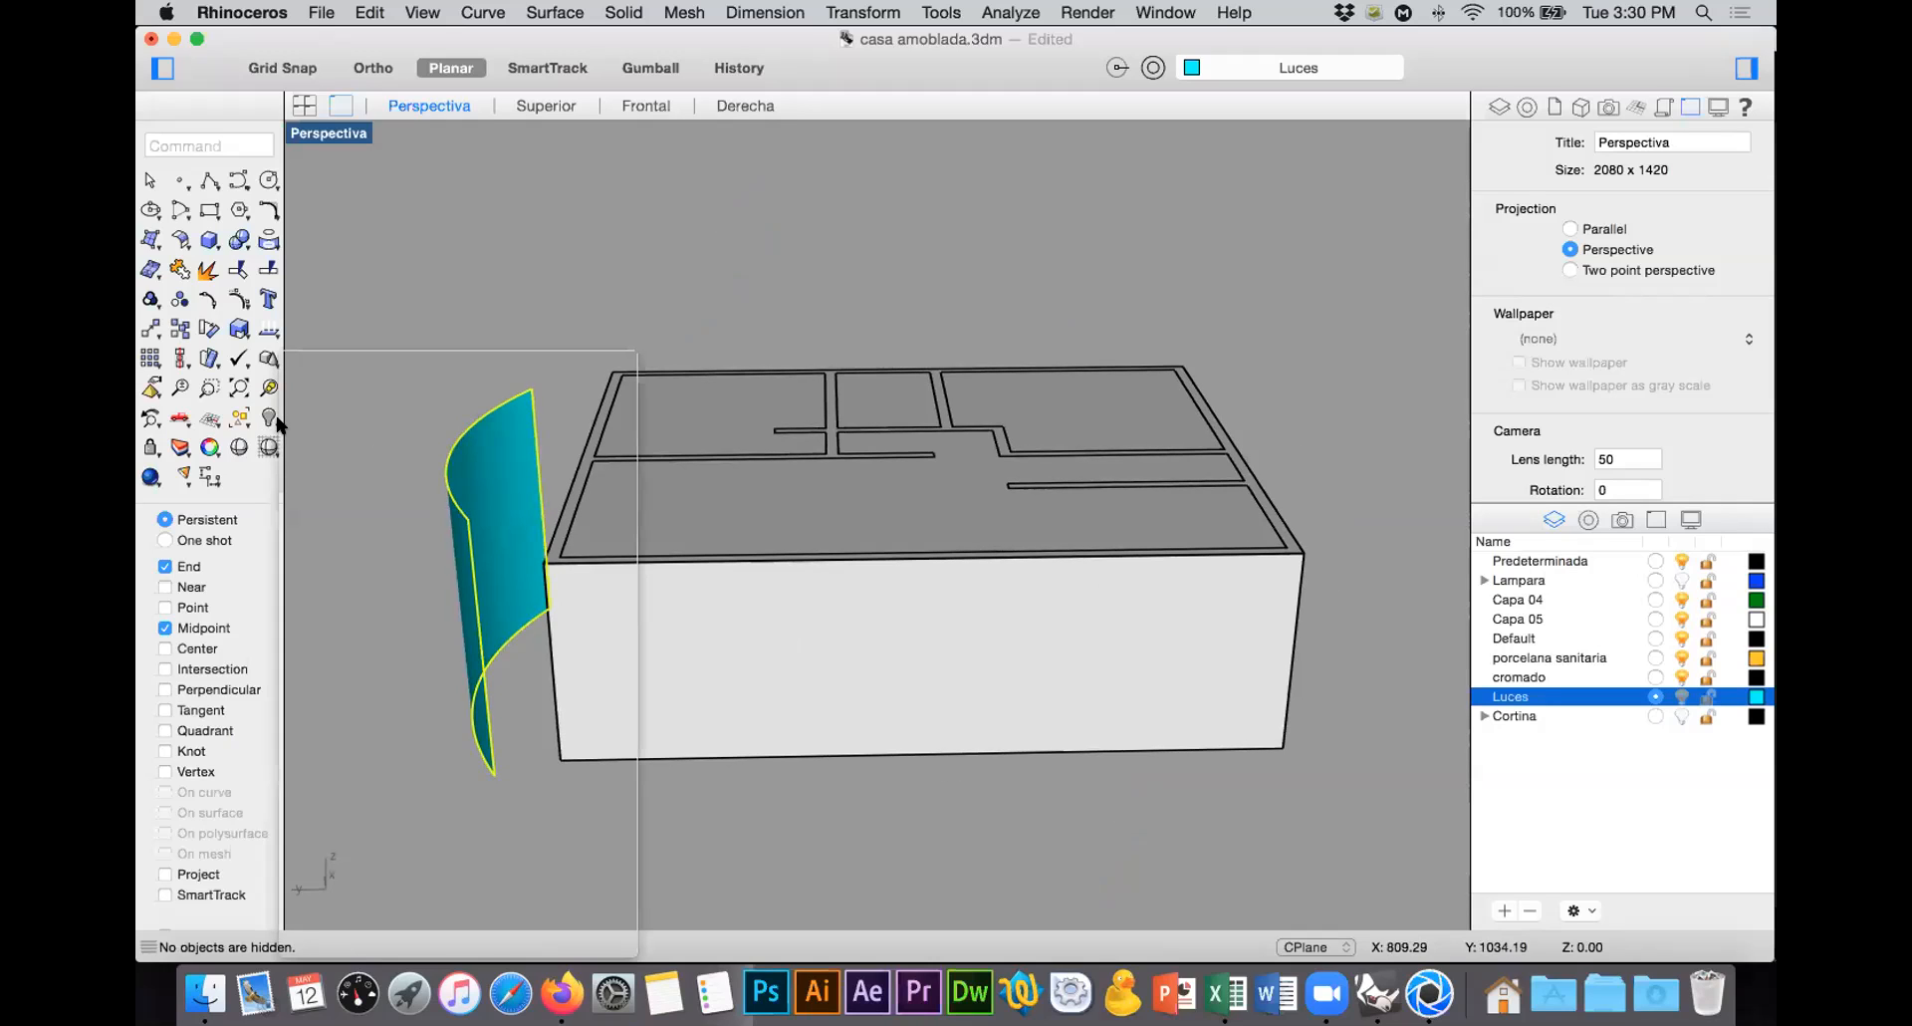
click(496, 490)
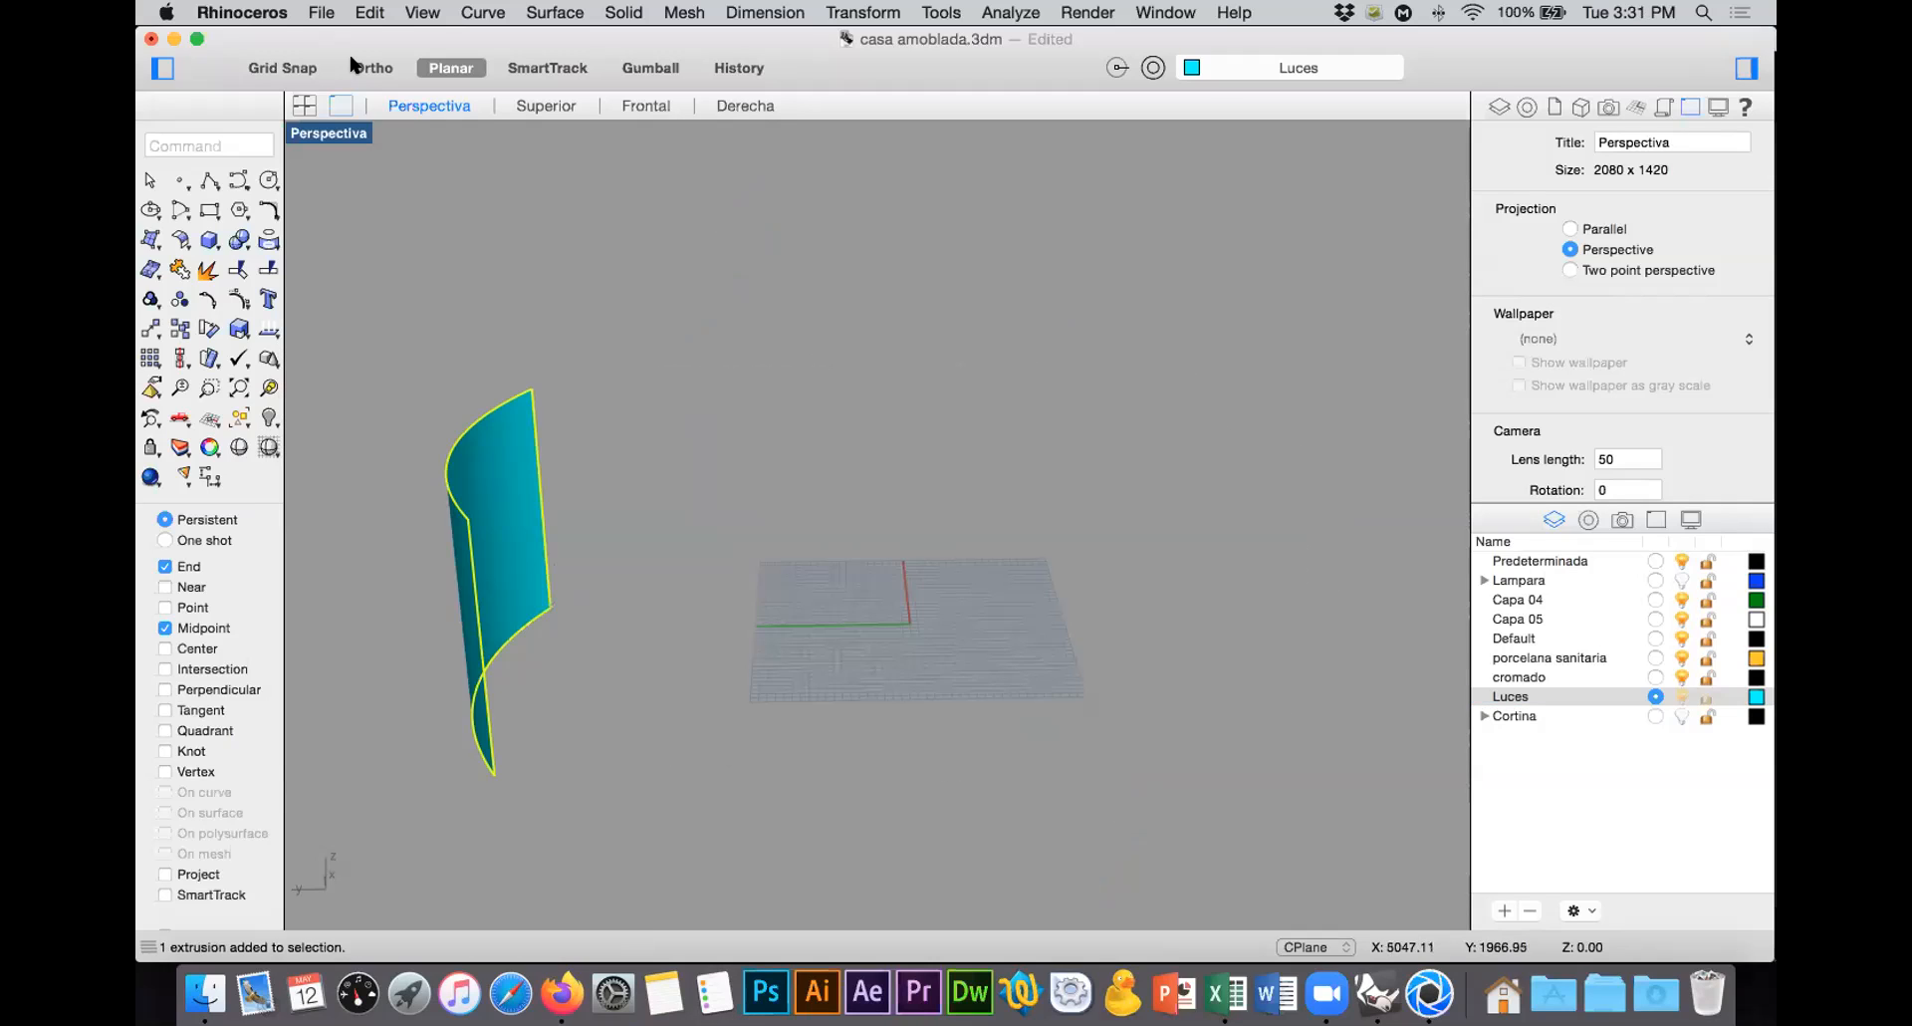
Step: Export the selected curved surface to the Desktop as ventana.3dm in Rhino 5 format
click(322, 12)
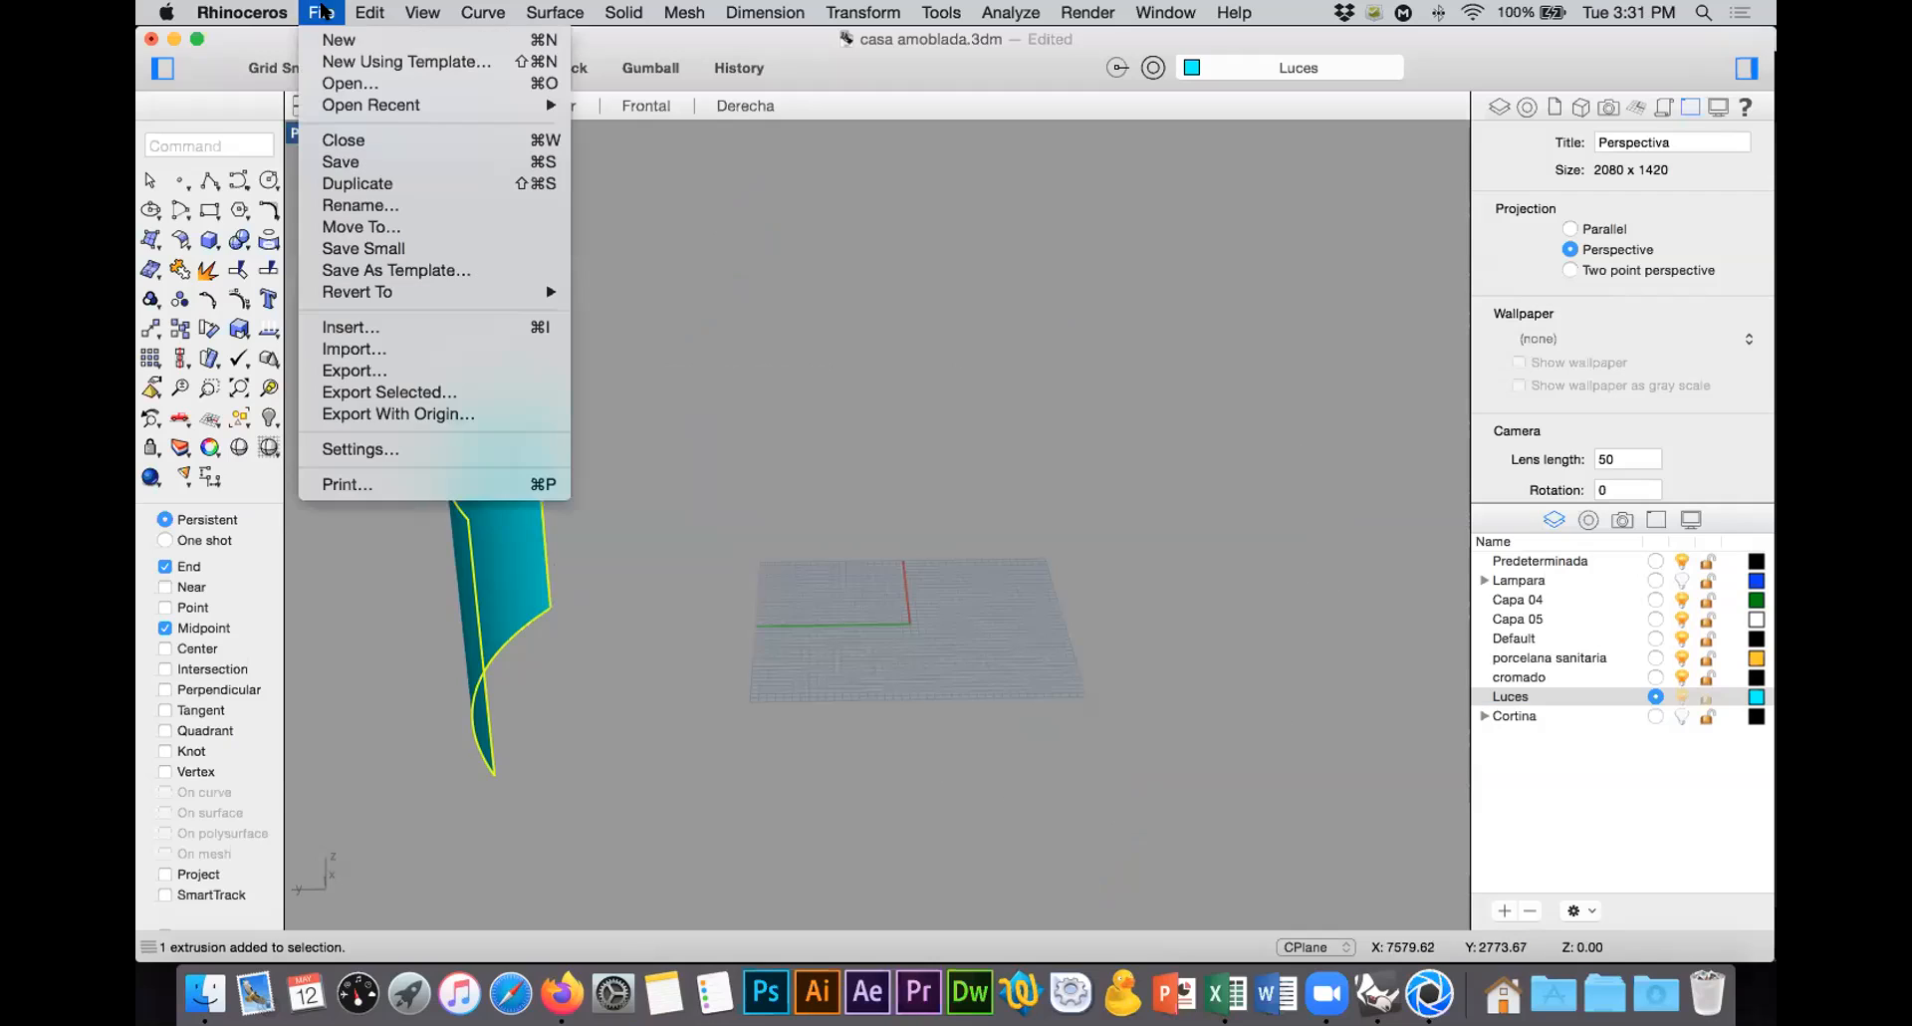
click(450, 392)
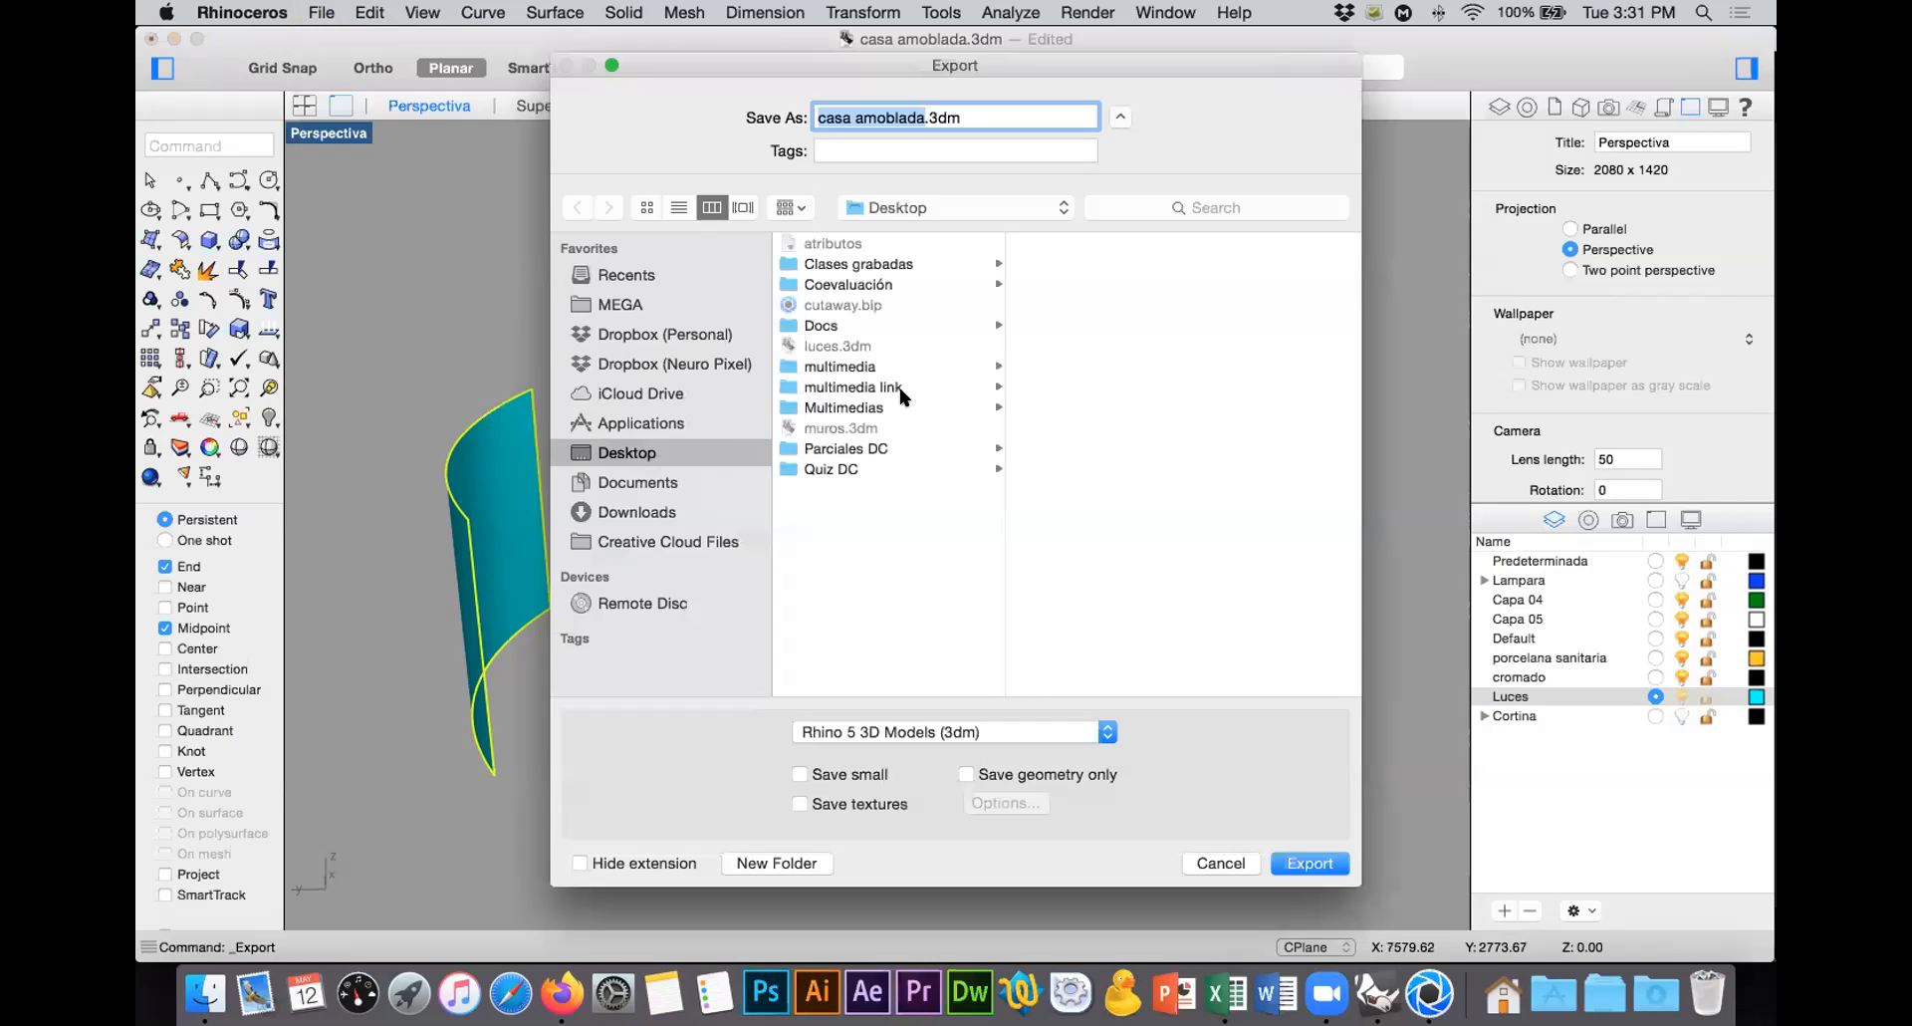
text(venta)
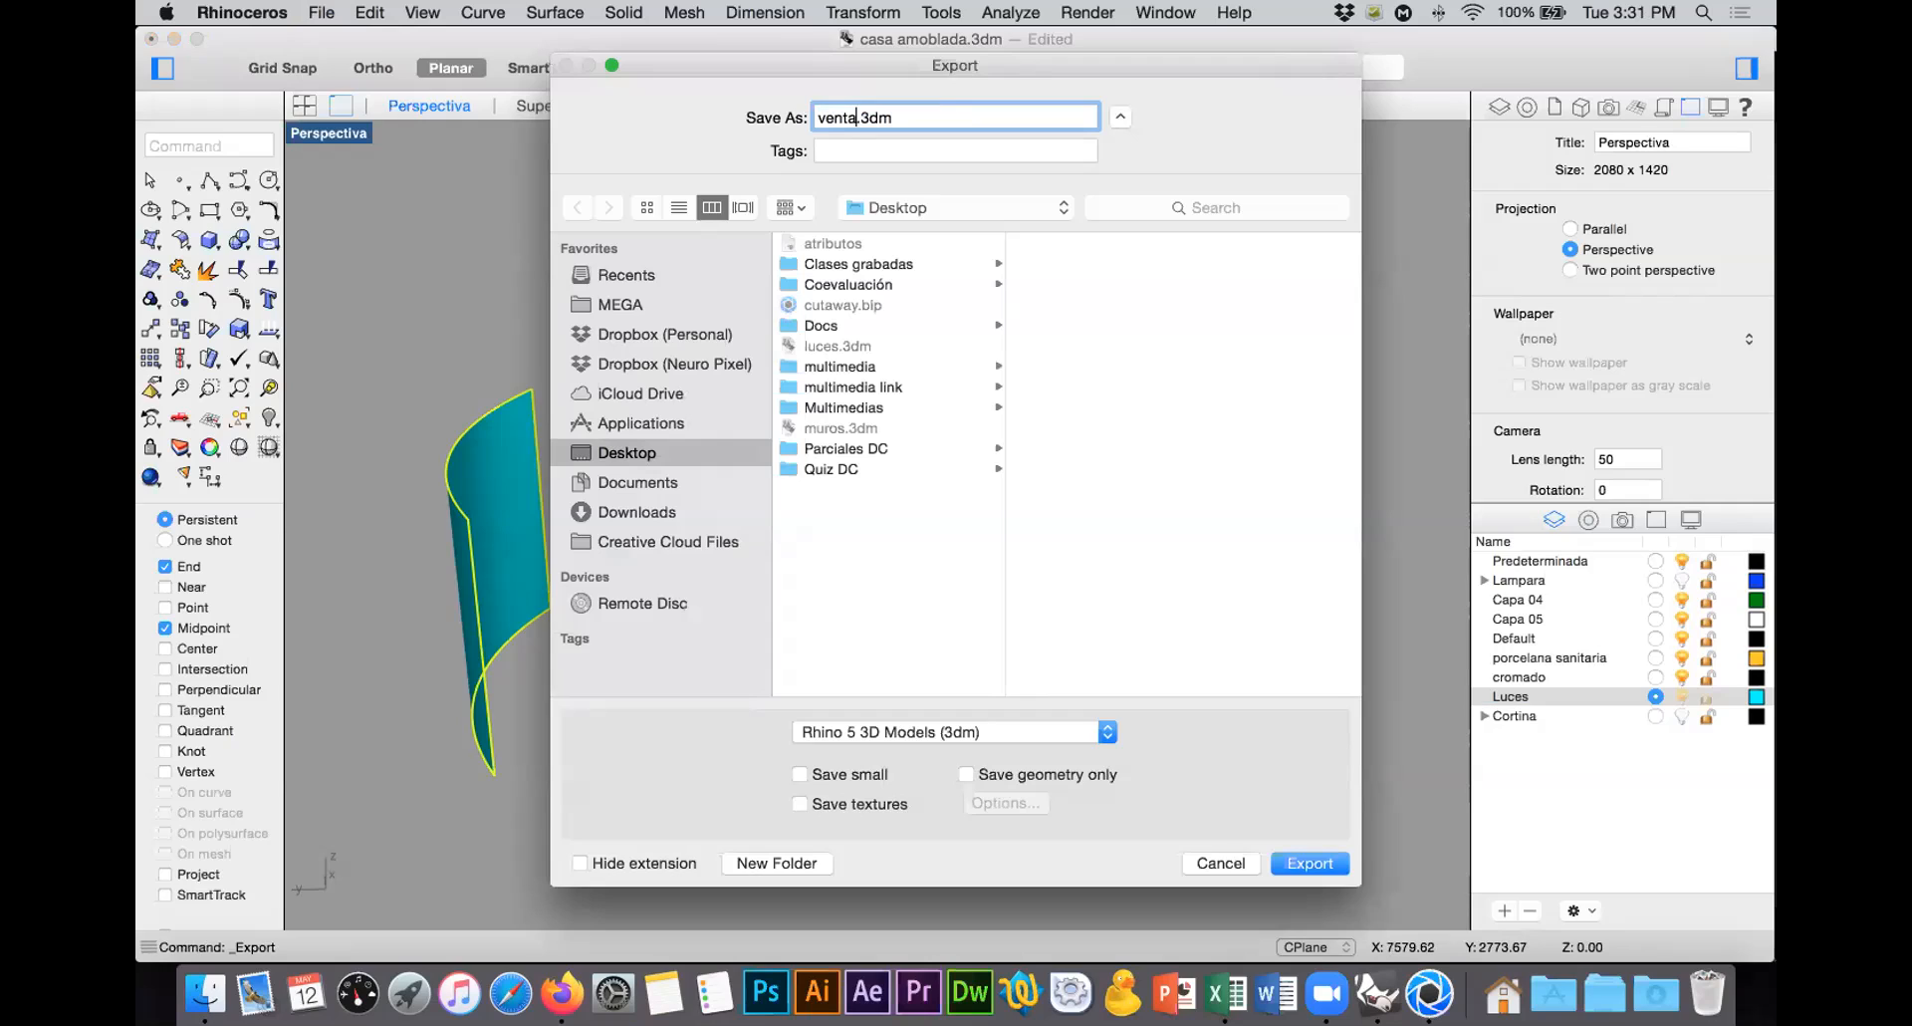
text(na)
key(Return)
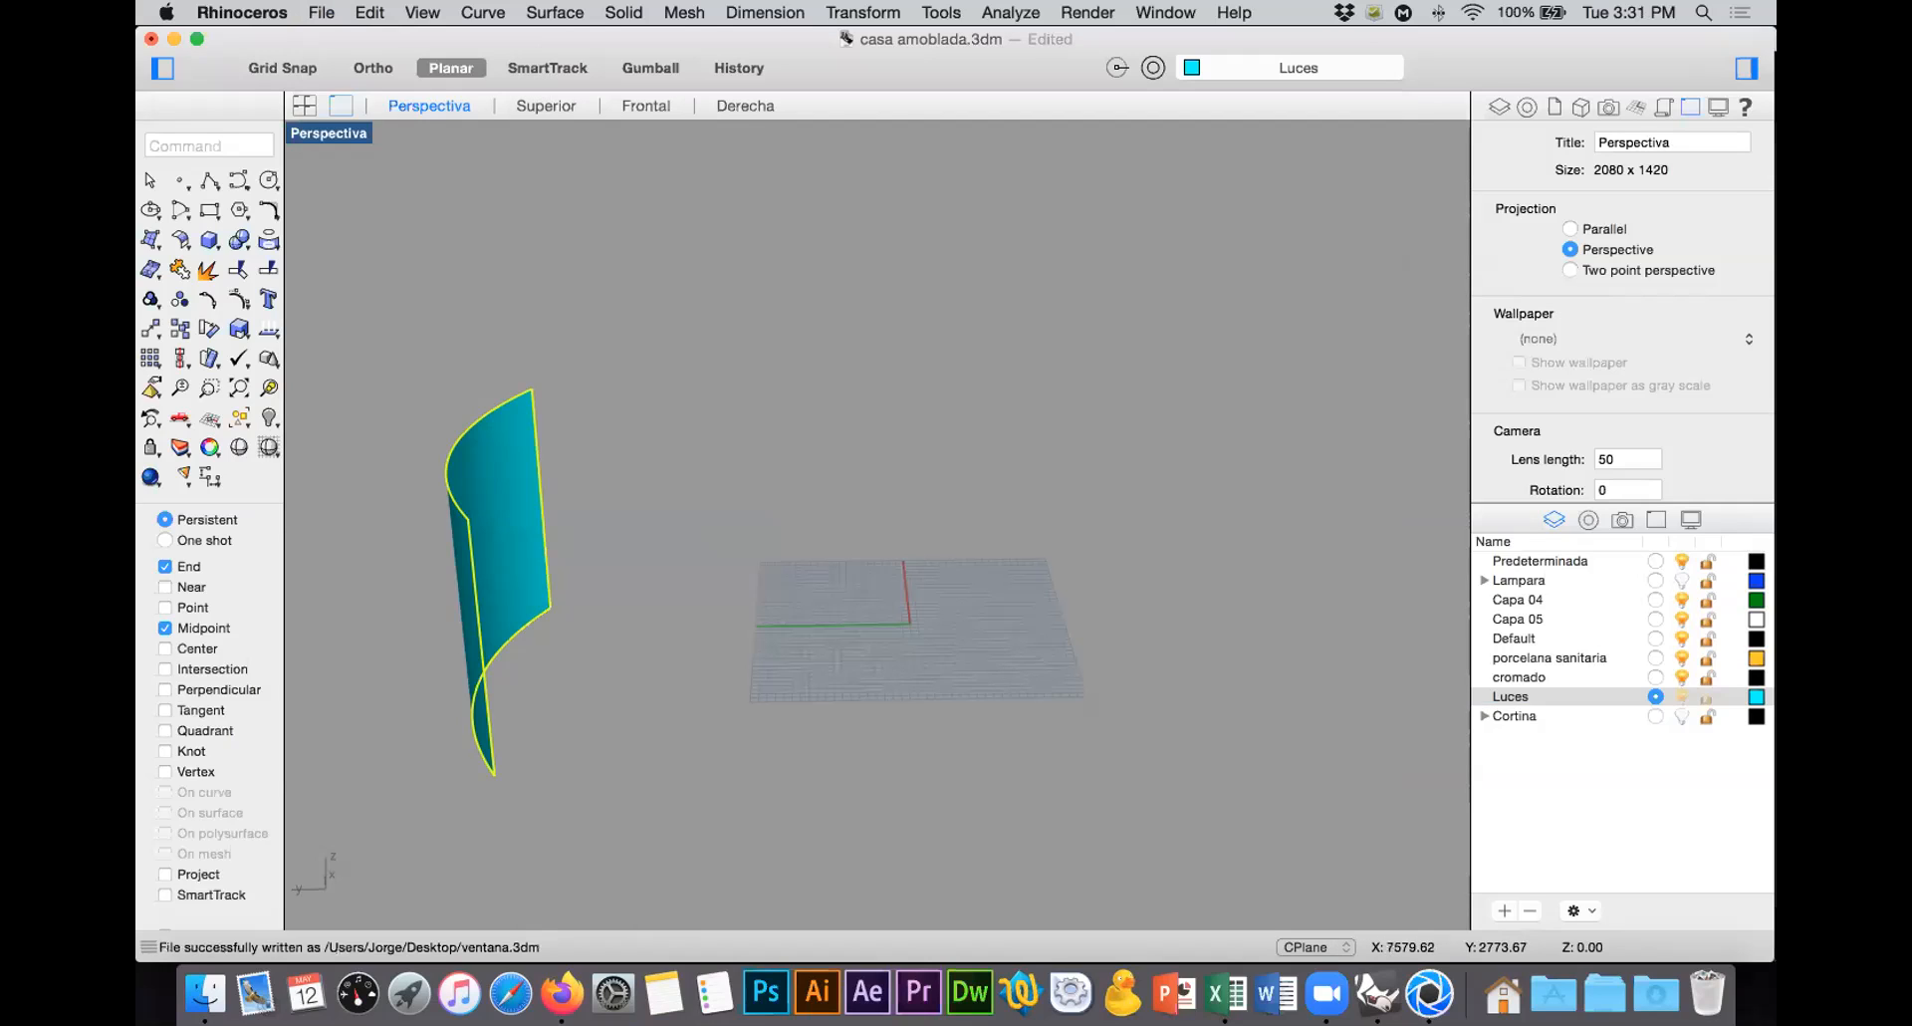
Step: Switch to KeyShot and import ventana.3dm from the Desktop into the scene with the default import settings
click(1430, 993)
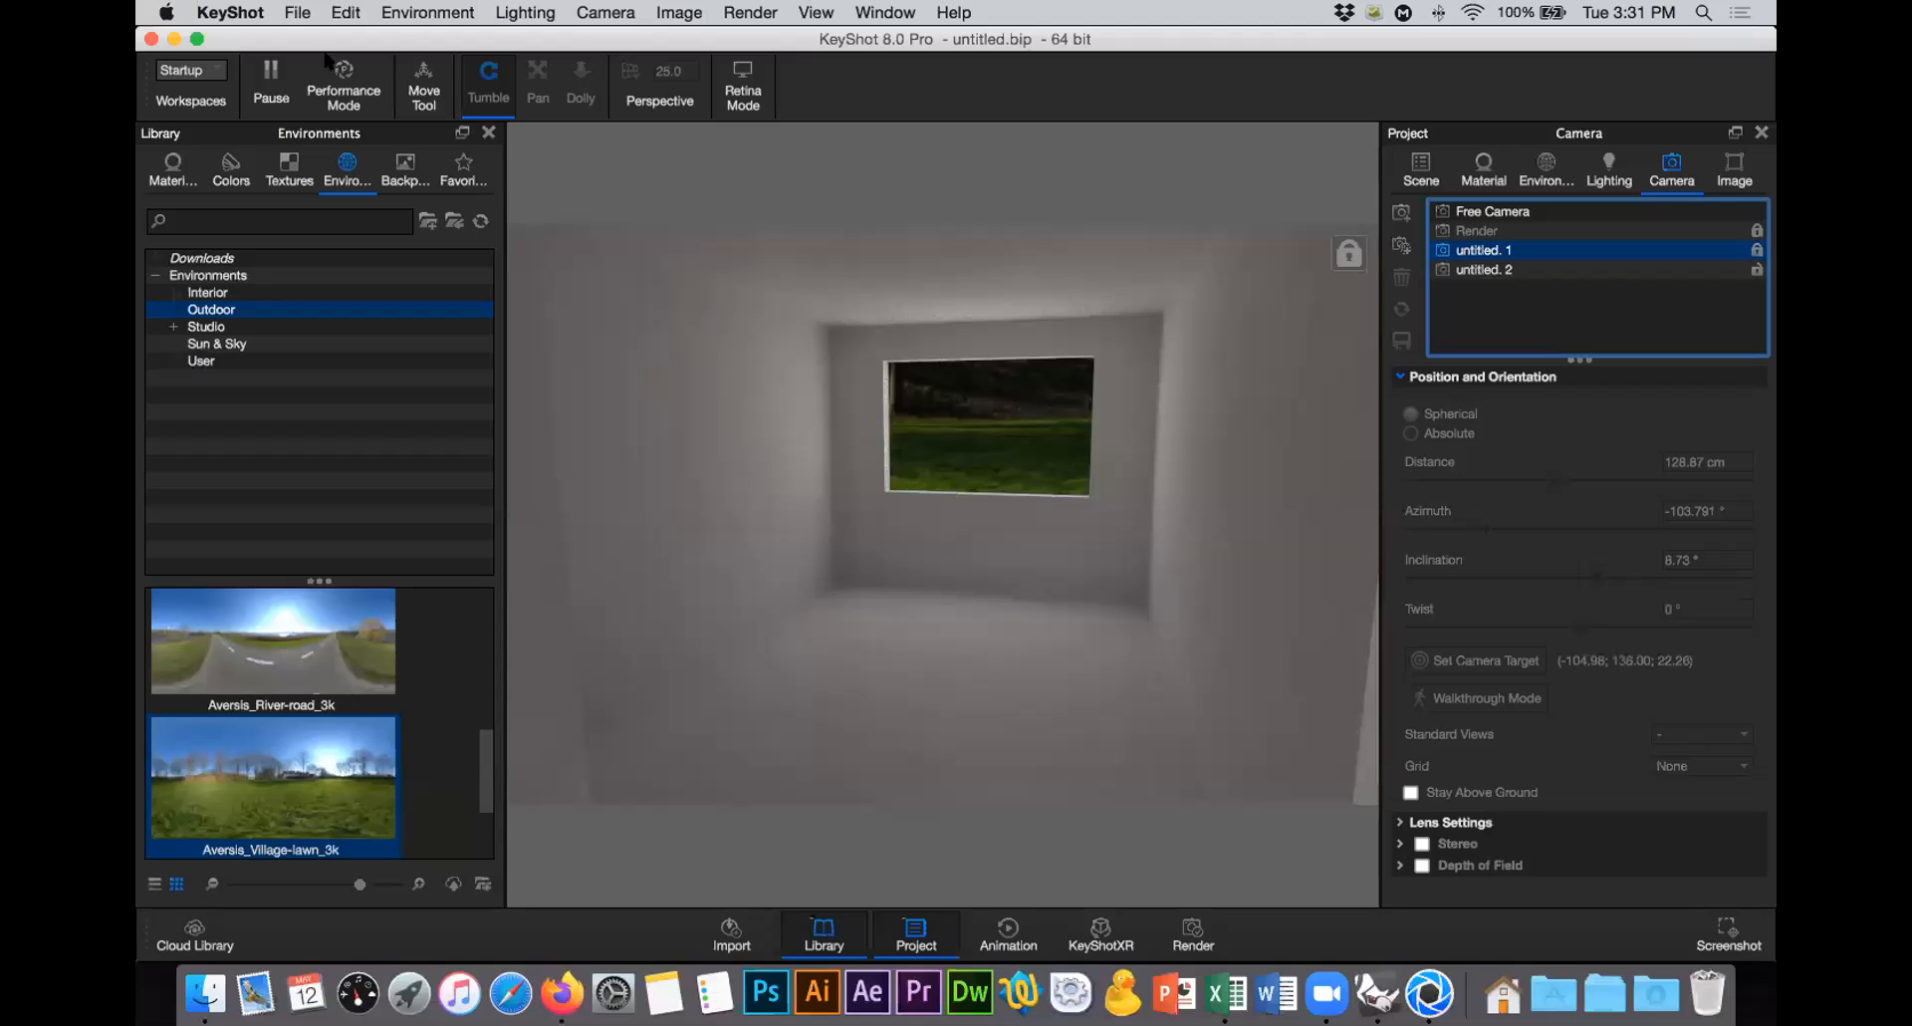
click(296, 12)
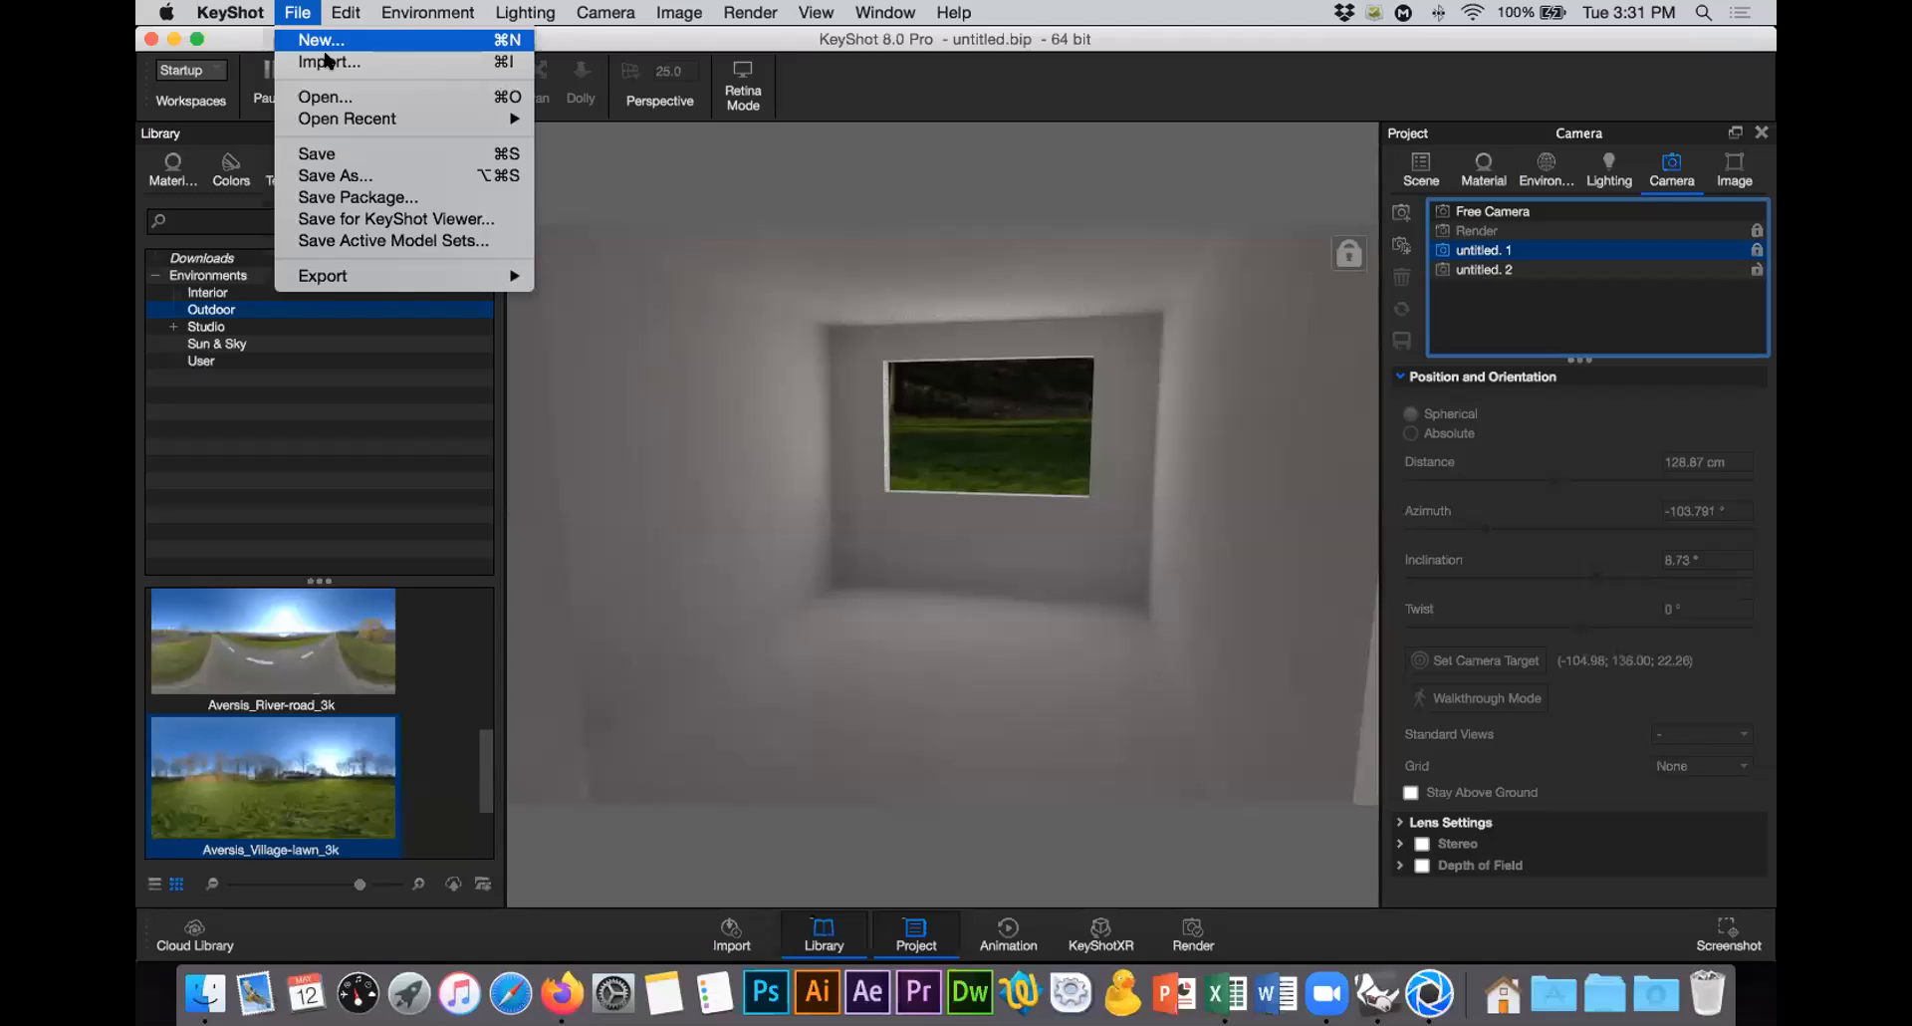
click(325, 60)
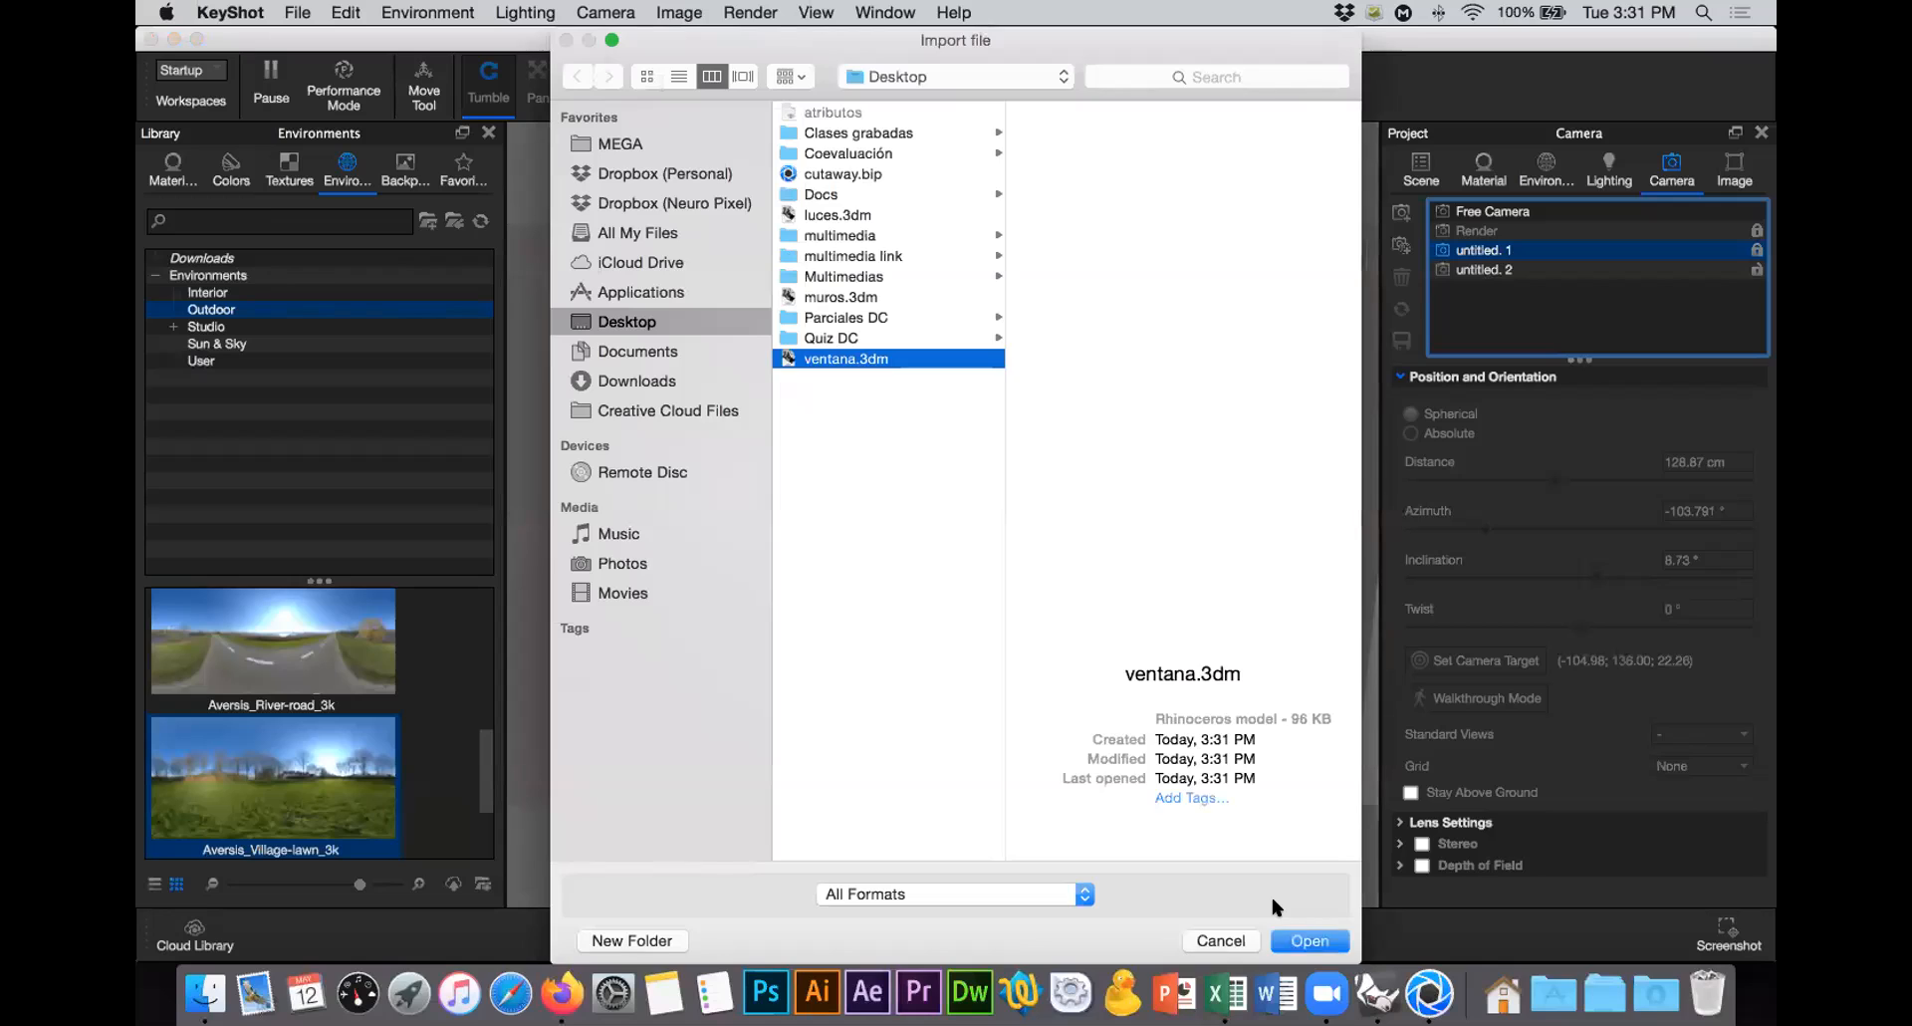
click(1308, 940)
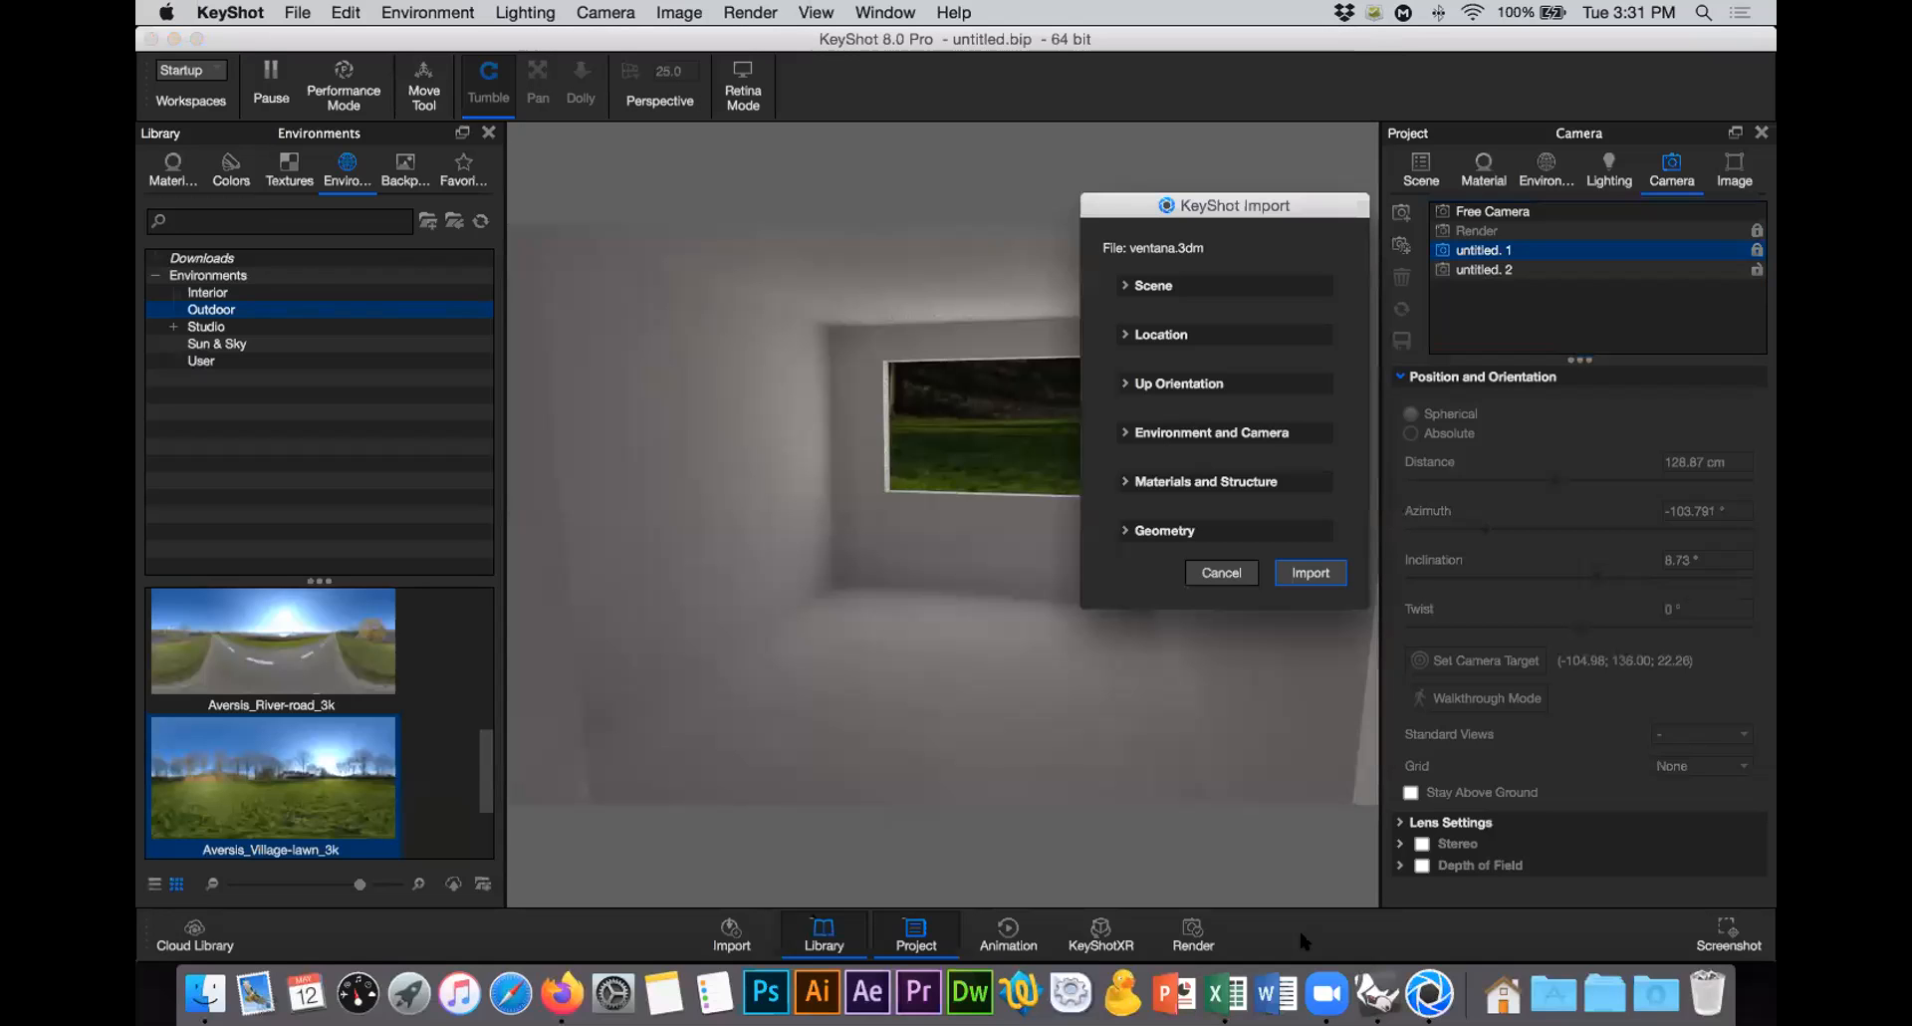
click(1312, 573)
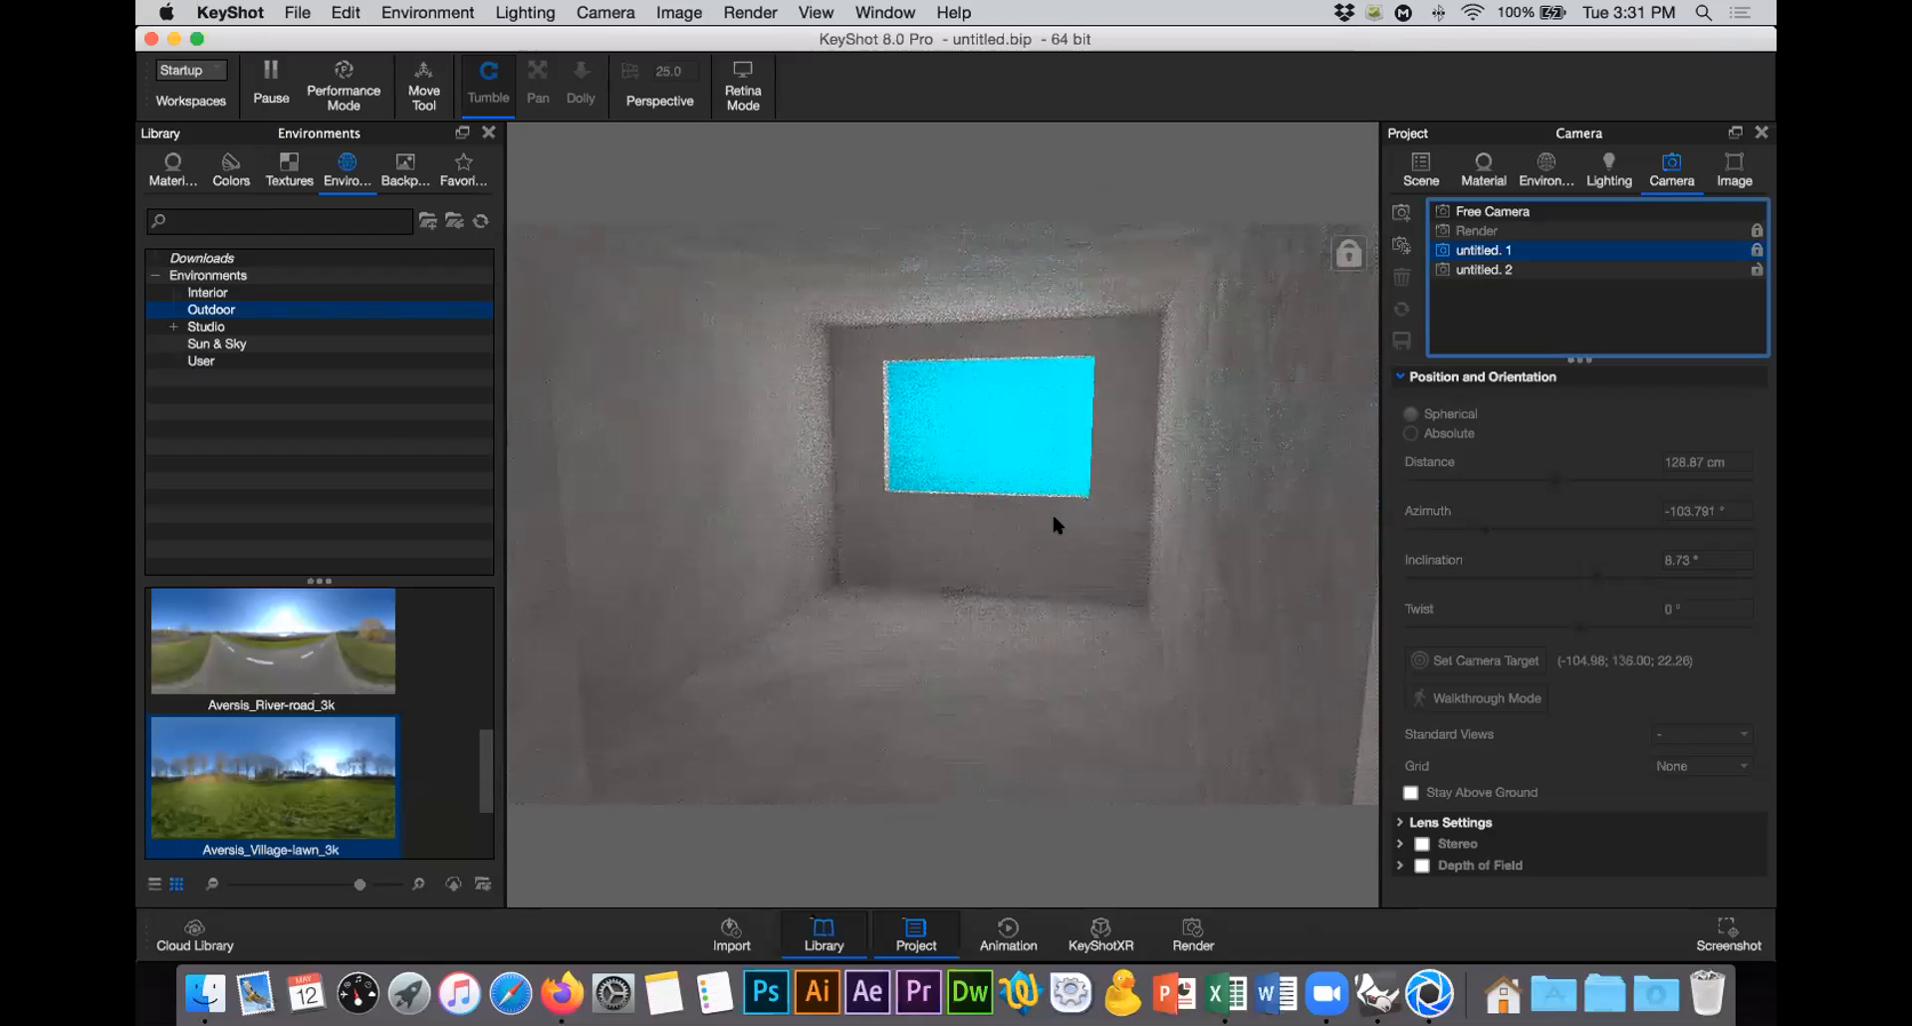
Step: Compare the curved surface in Rhinoceros with the imported ventana model in the KeyShot scene
key(super+Tab)
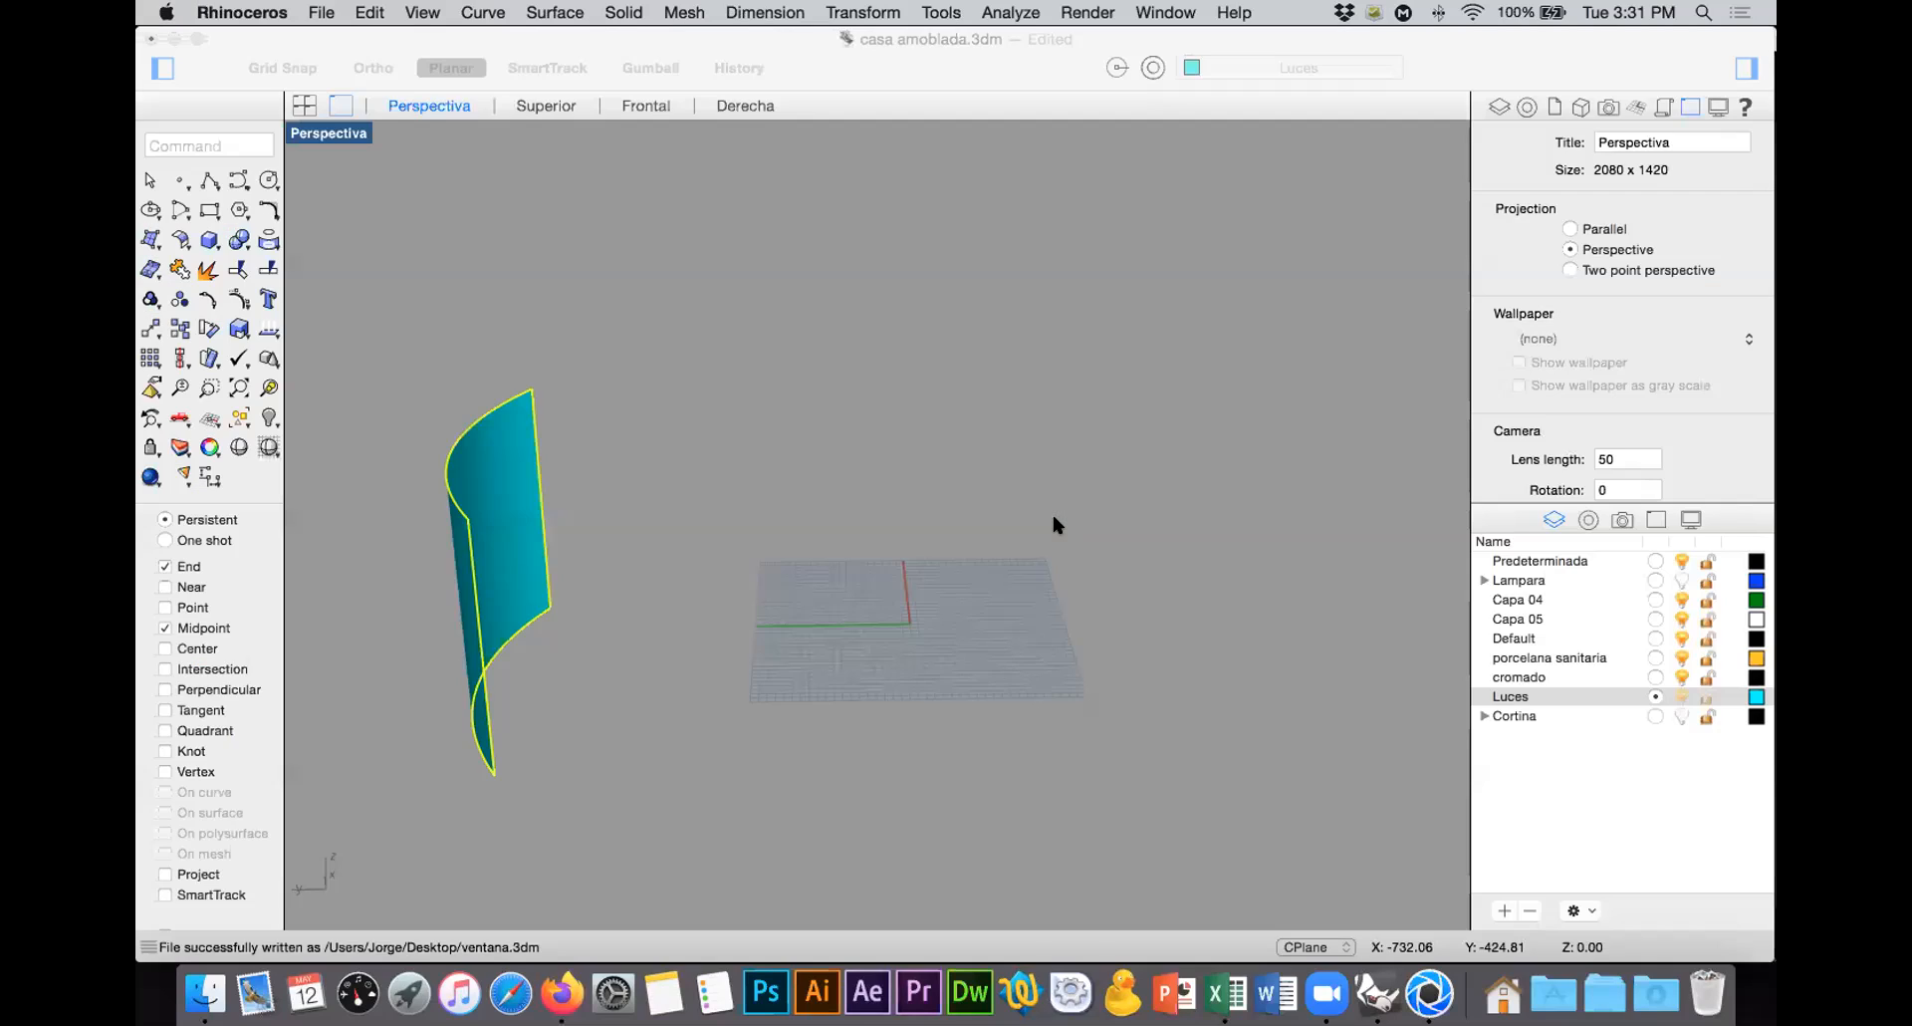
right_drag(703, 547, 675, 517)
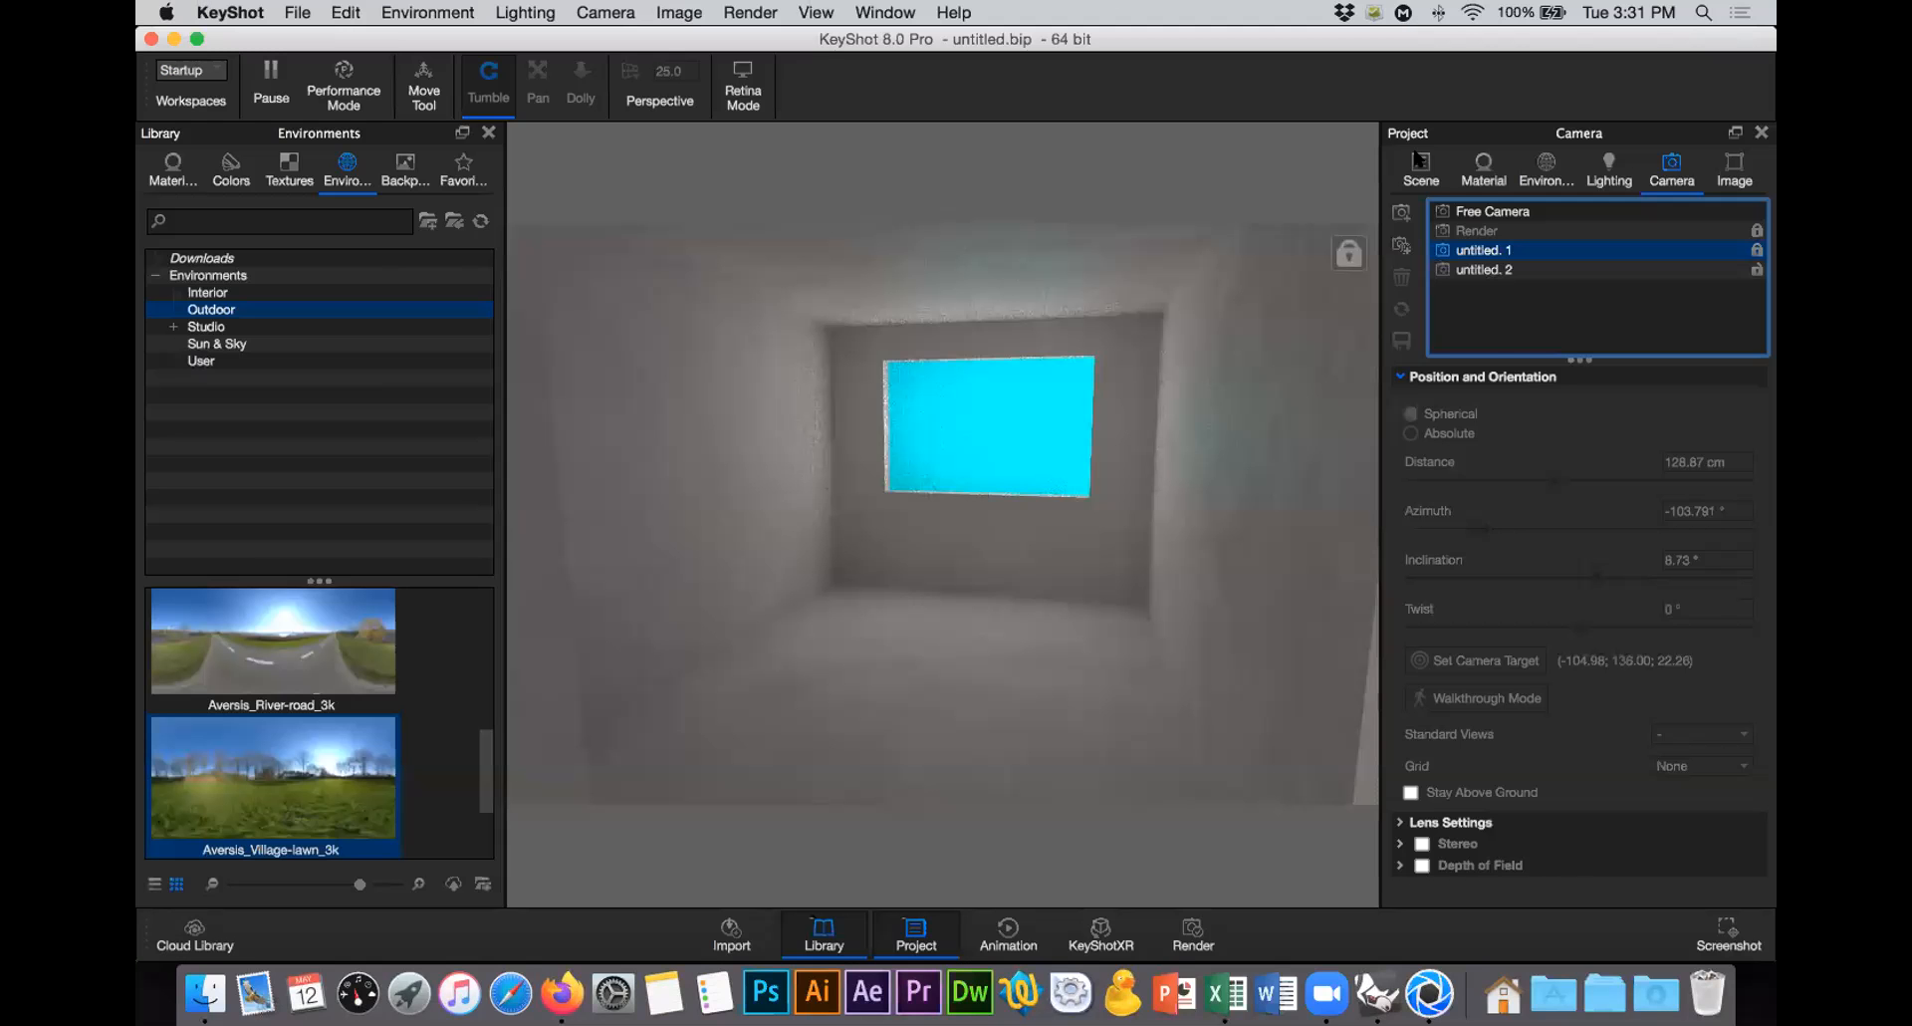
click(1420, 165)
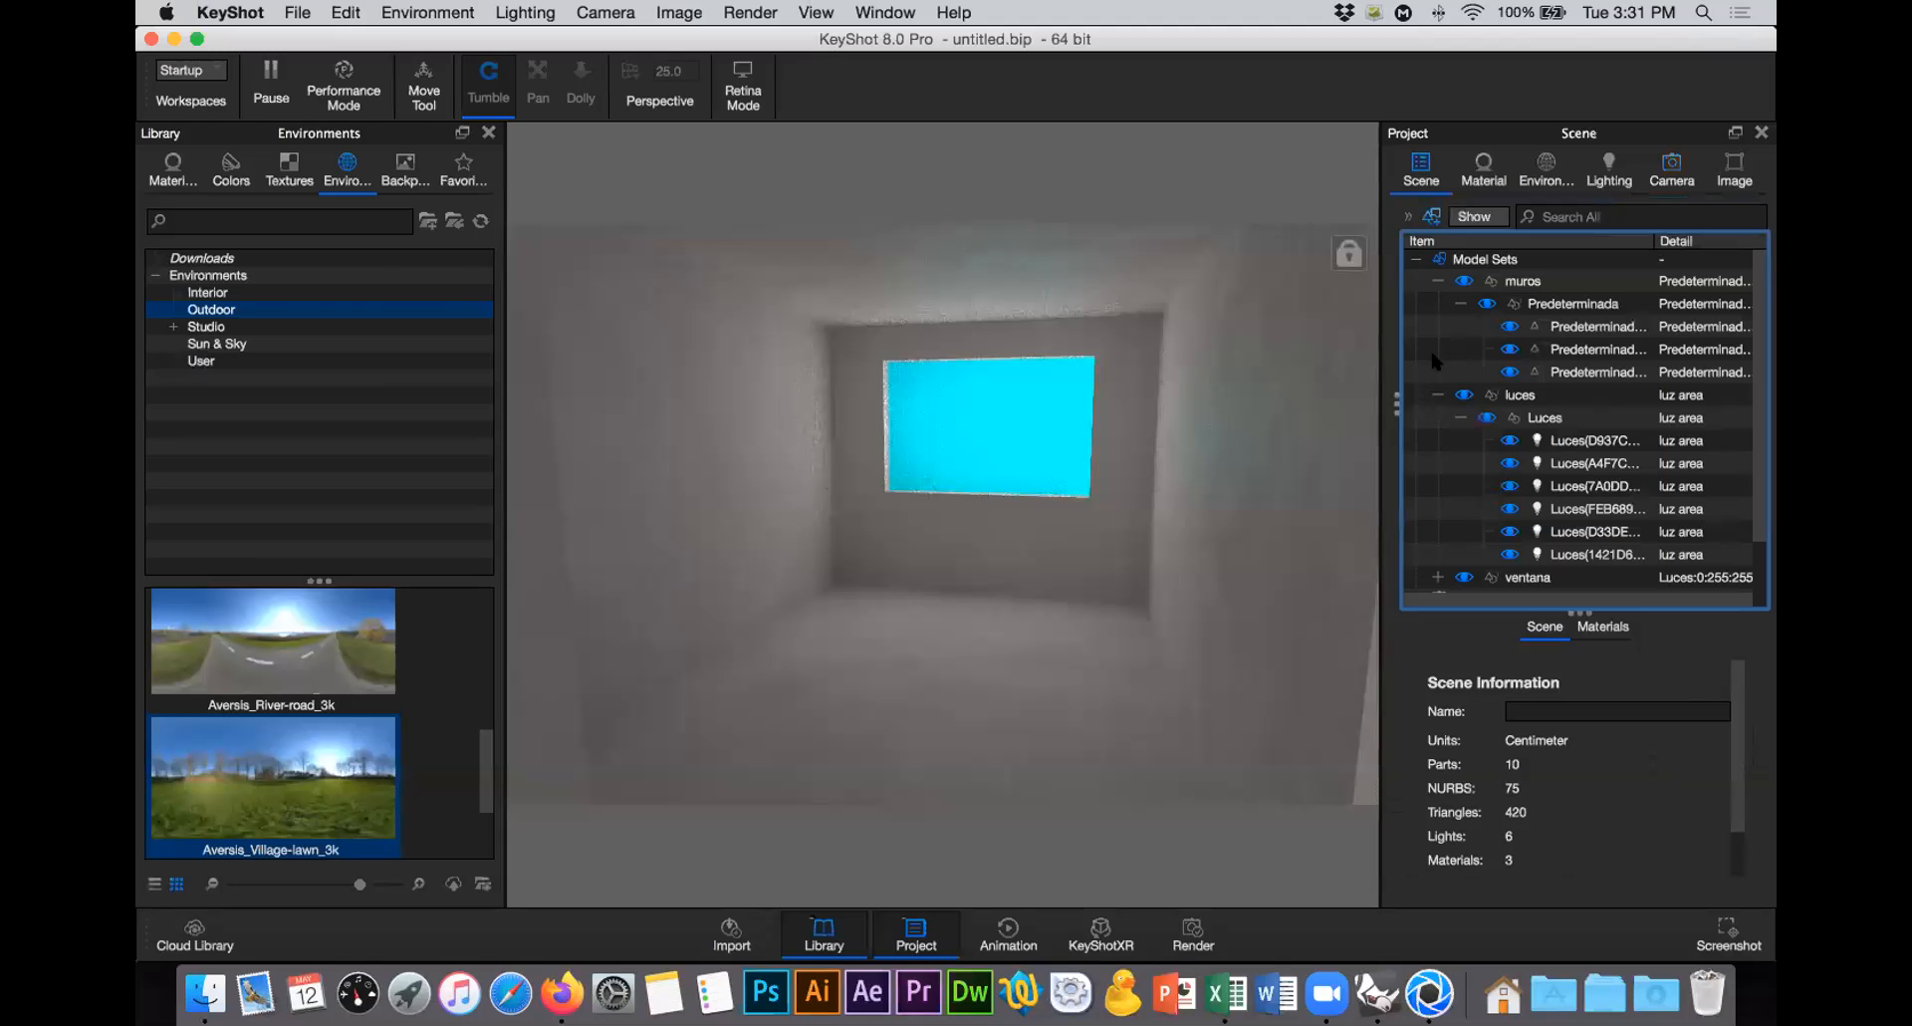
click(1179, 454)
click(970, 405)
Step: Activate the exterior camera untitled. 2 and inspect the cyan curved surface's position relative to the house
click(1682, 179)
click(1576, 273)
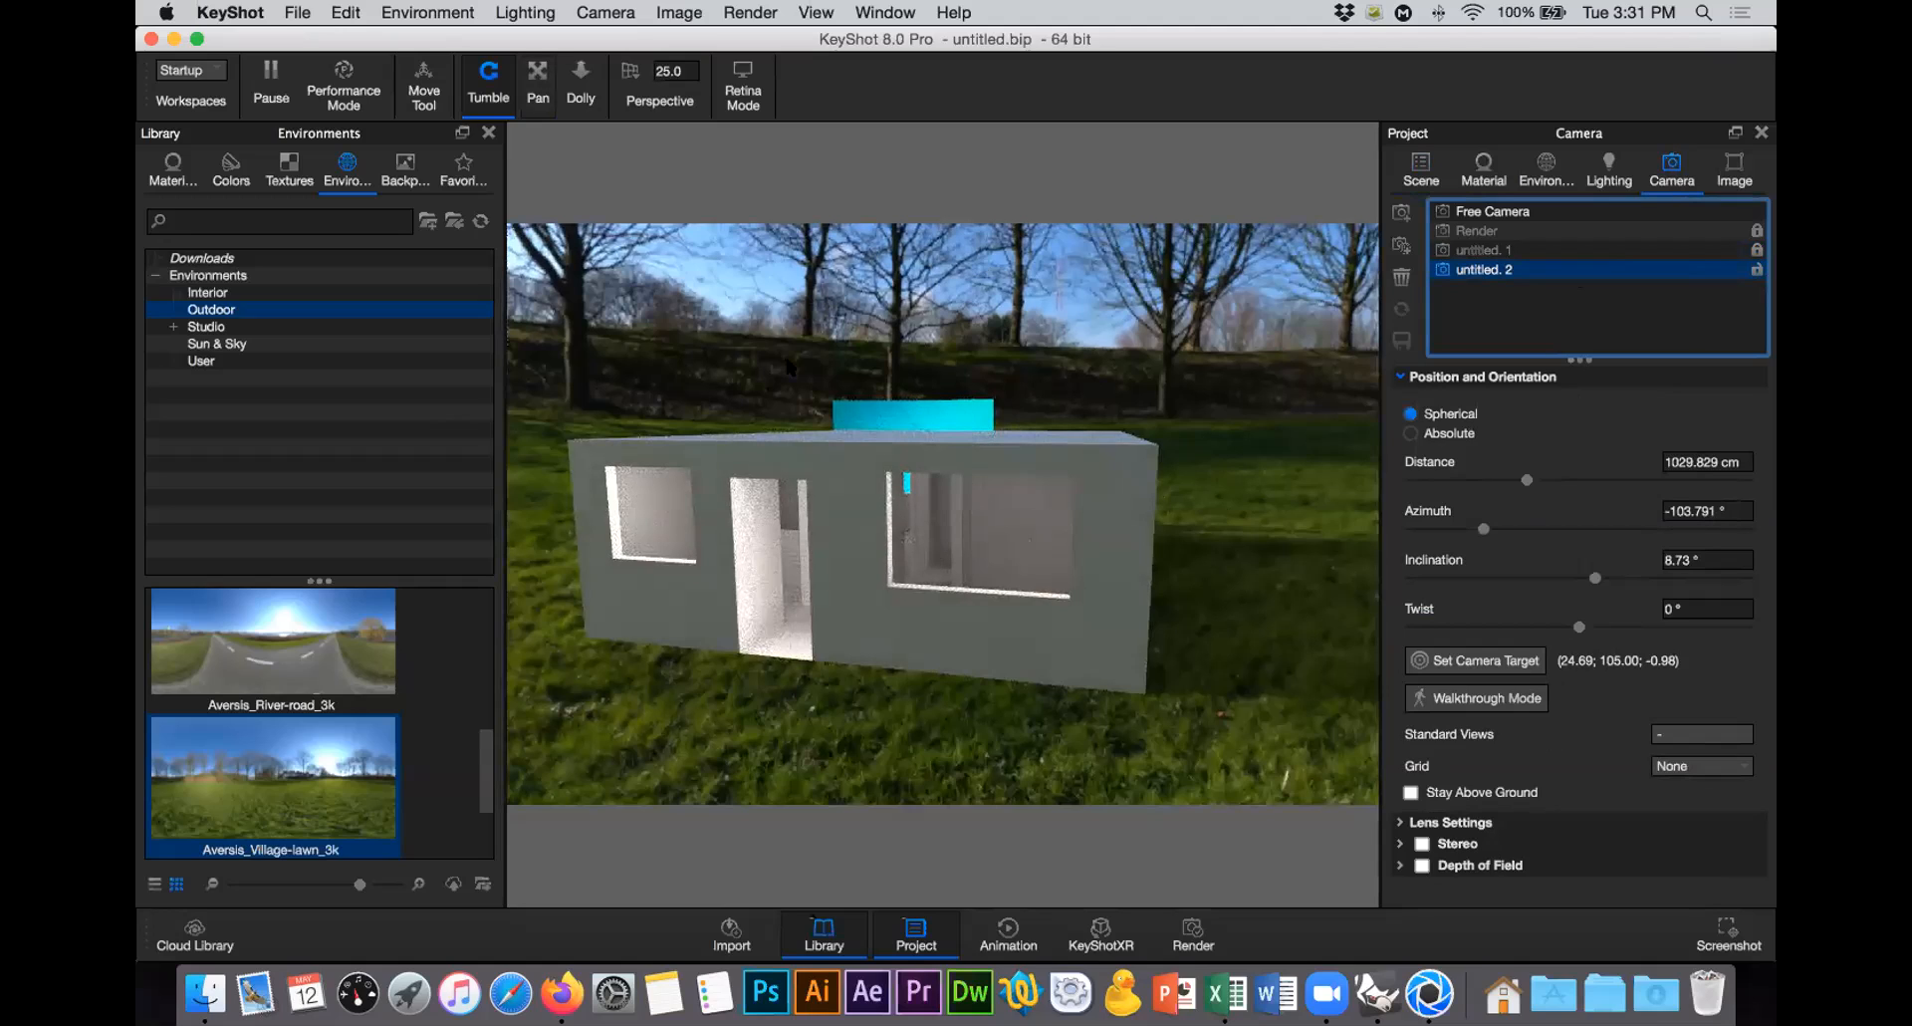
drag(787, 359, 910, 477)
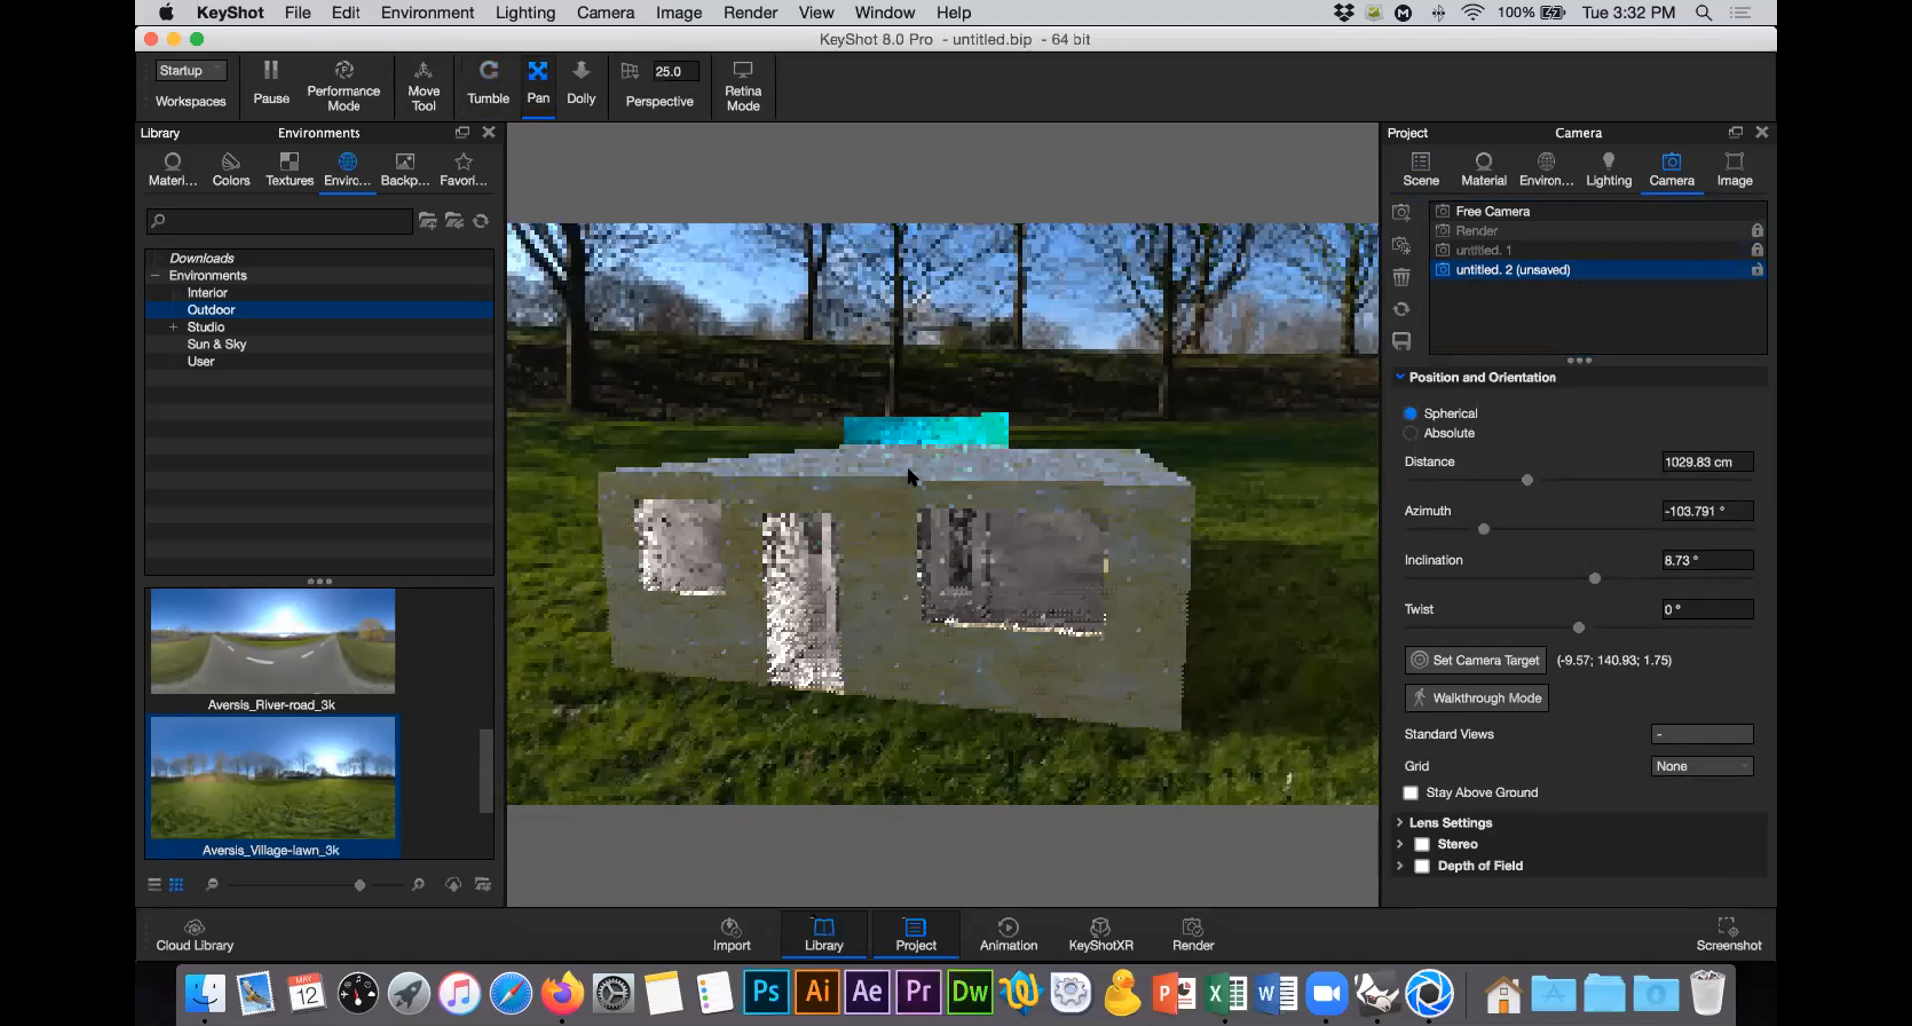
scroll(909, 477, down, 3)
scroll(909, 477, up, 5)
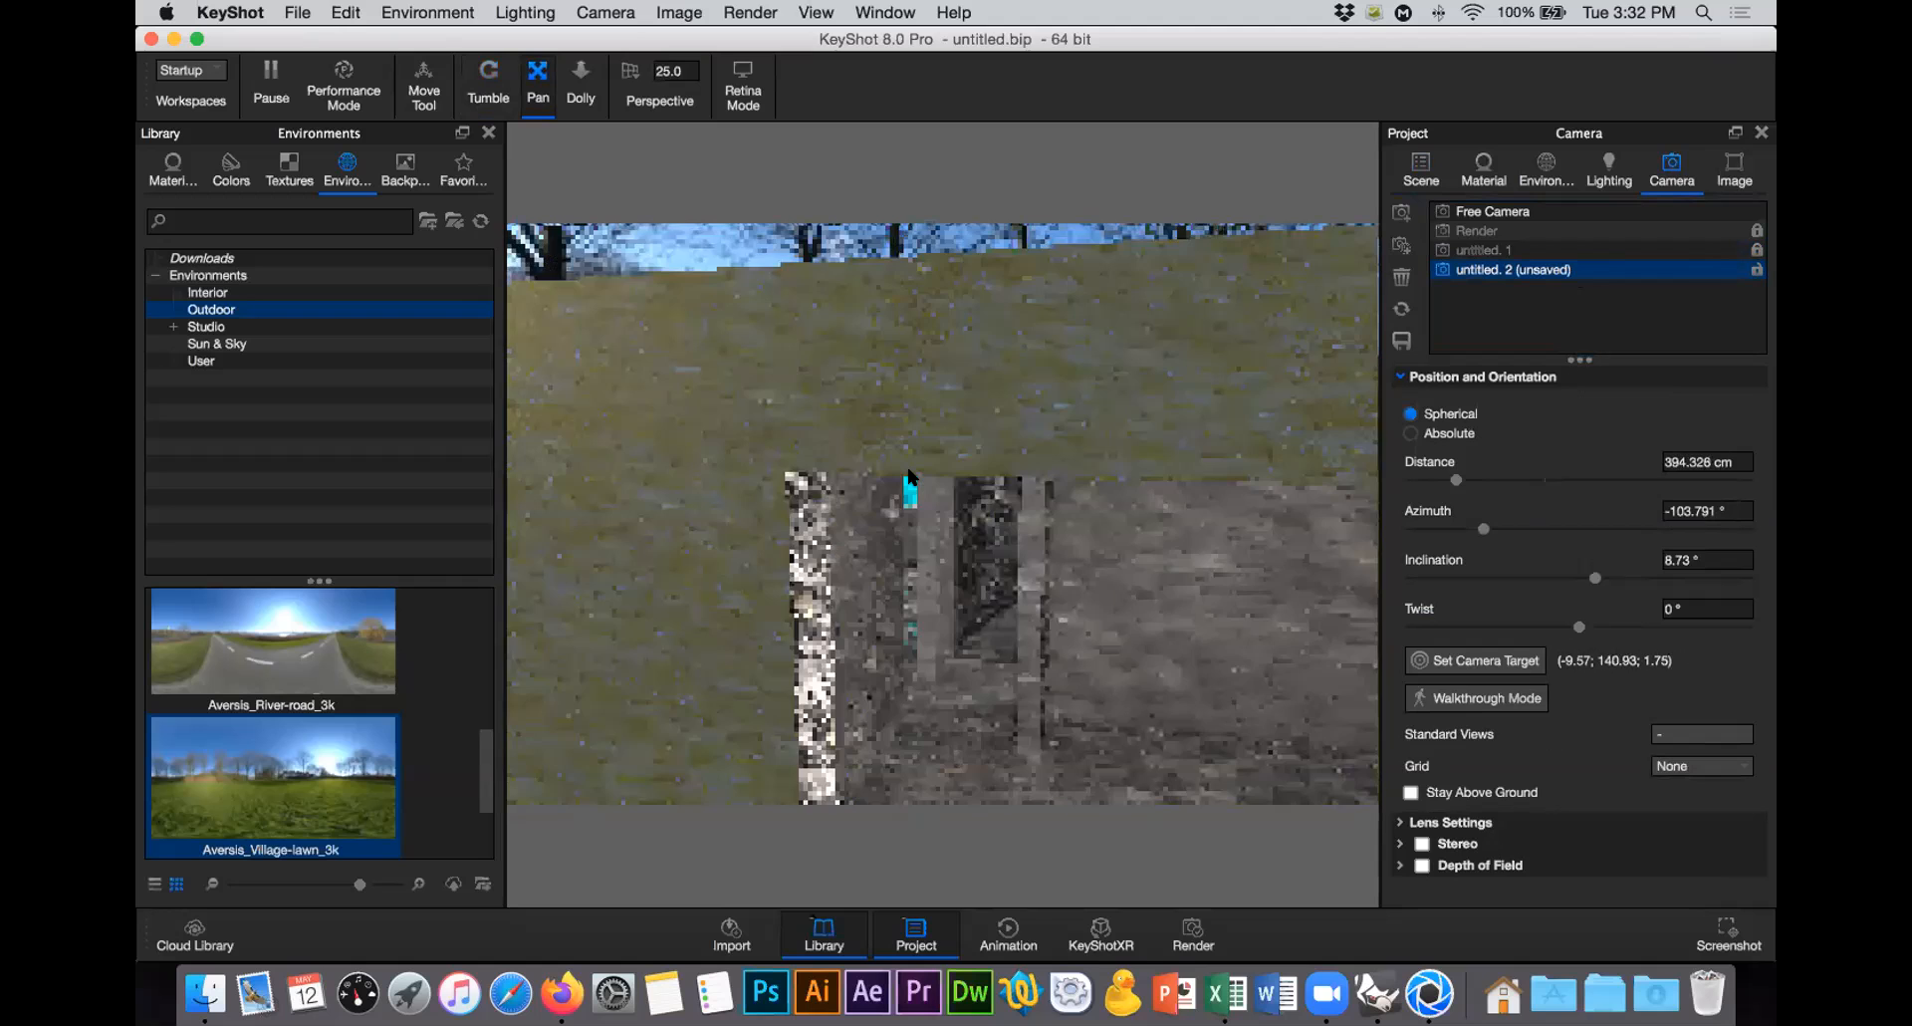
scroll(909, 477, down, 2)
scroll(910, 477, down, 1)
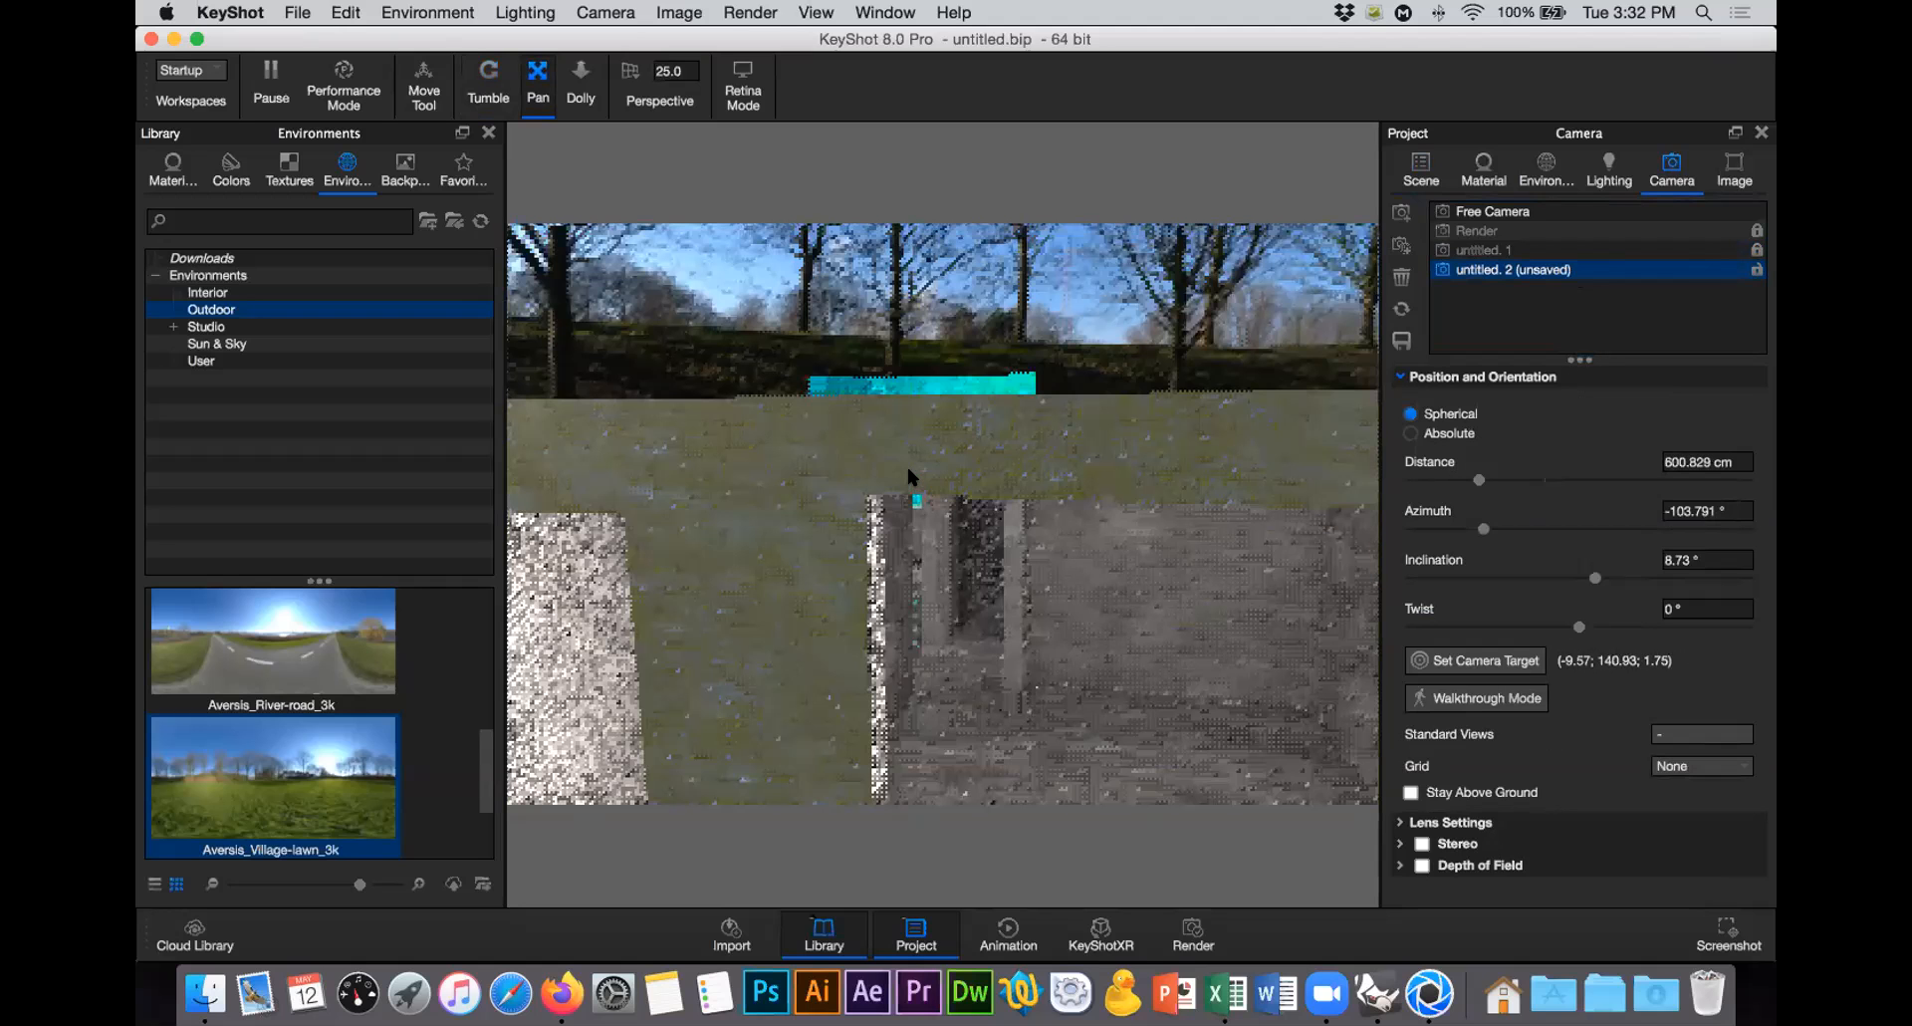
scroll(910, 477, down, 2)
scroll(910, 477, down, 2)
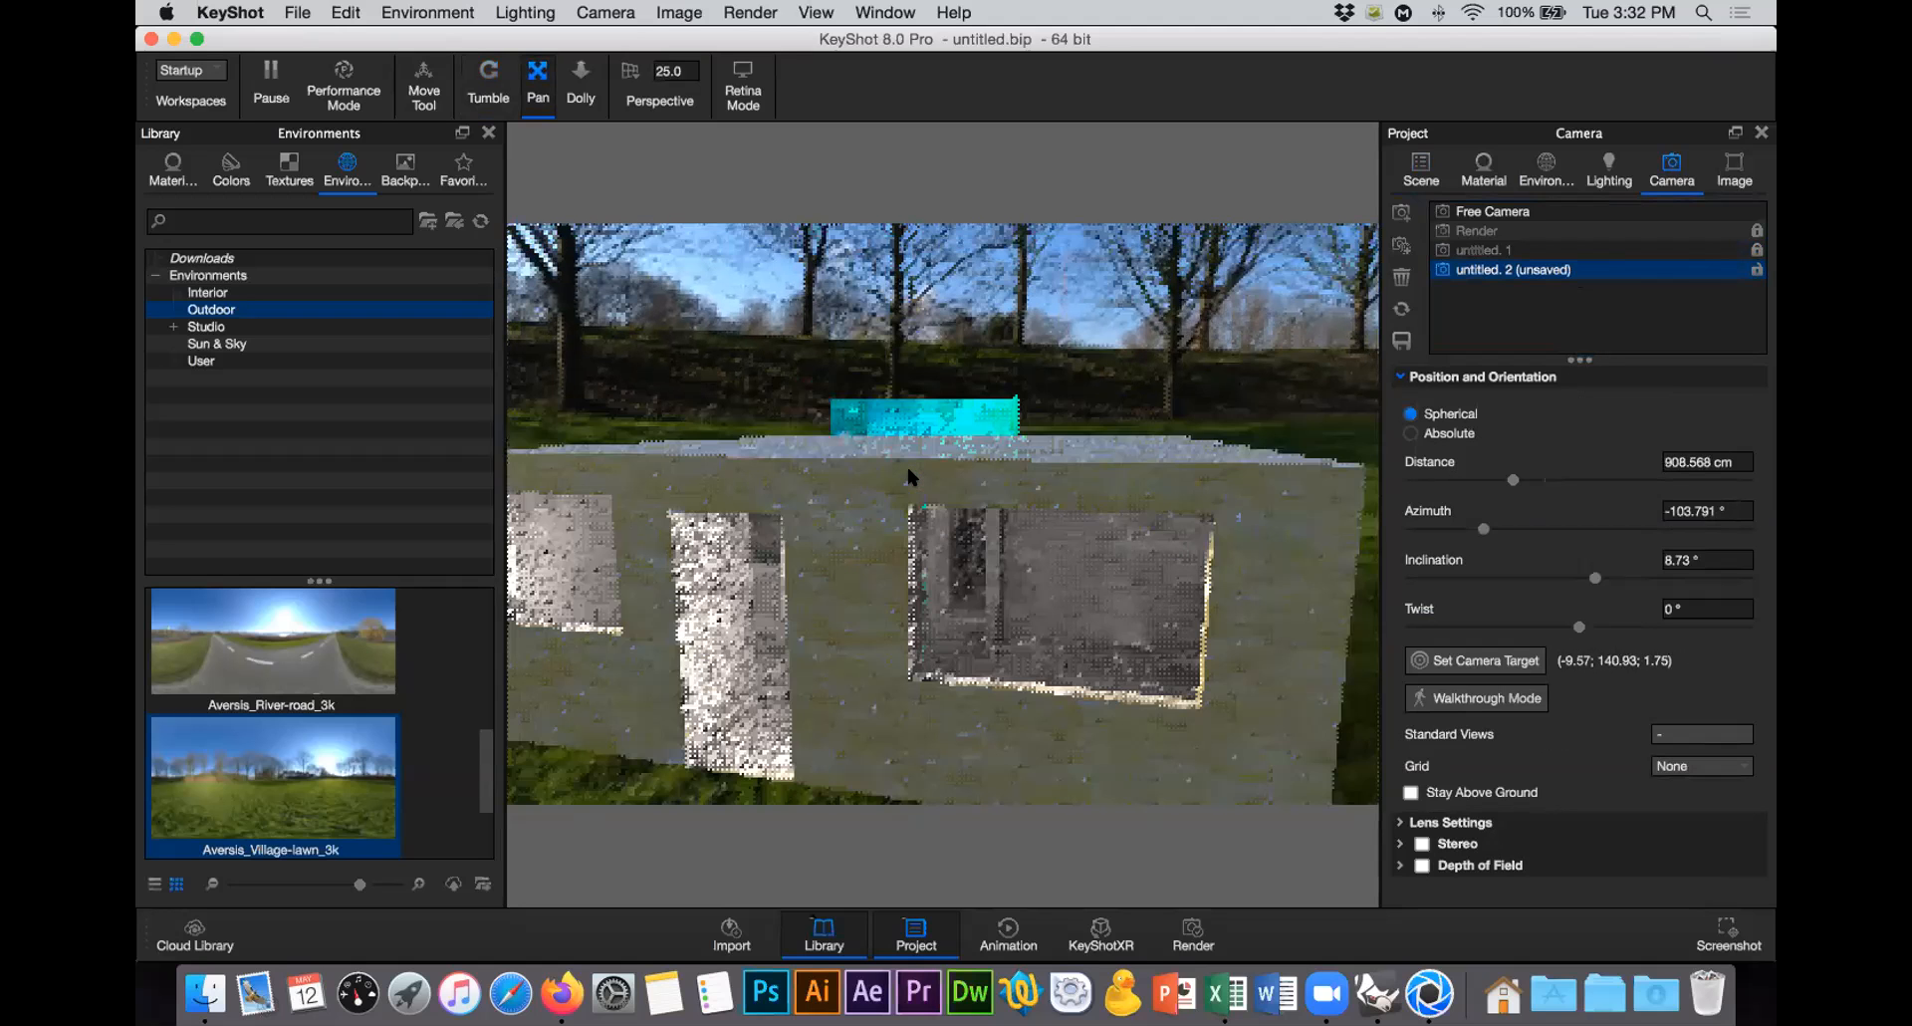
scroll(909, 477, down, 2)
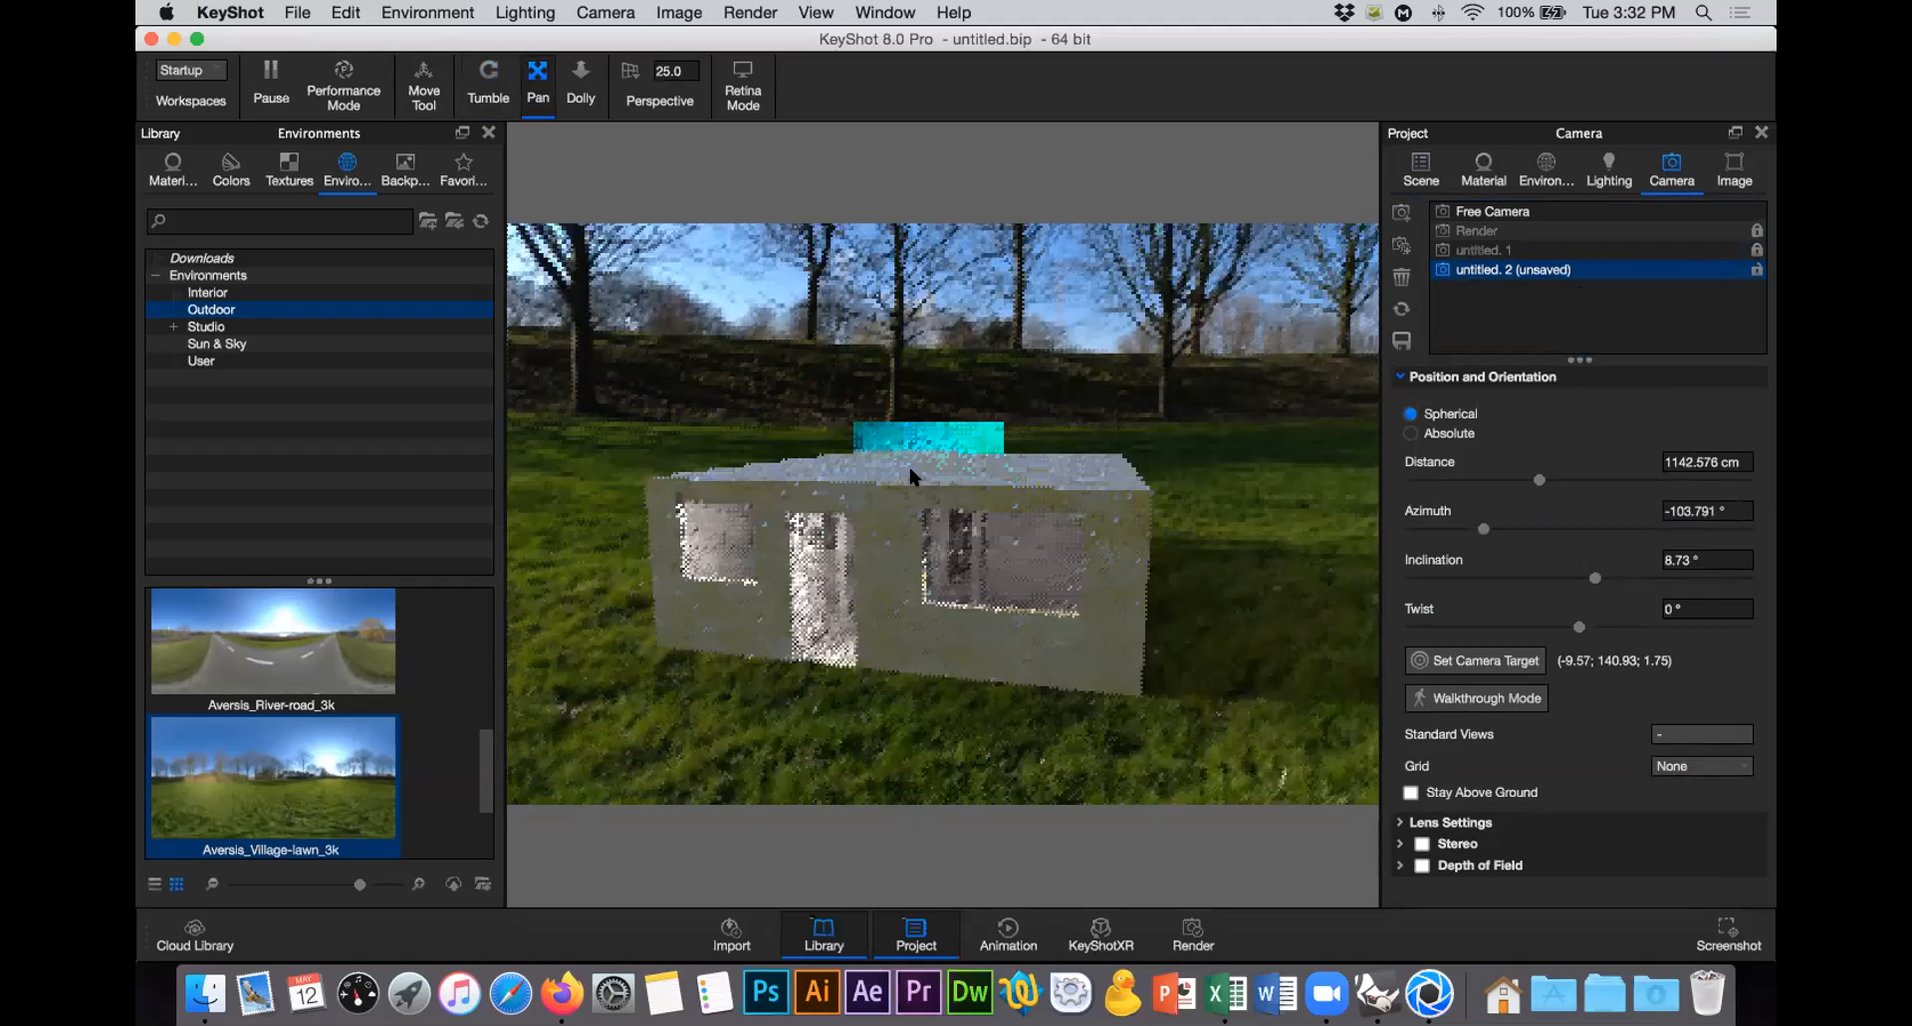
Step: Reduce the outdoor environment's size, trying 1000 cm and settling on 1500 cm
click(1545, 171)
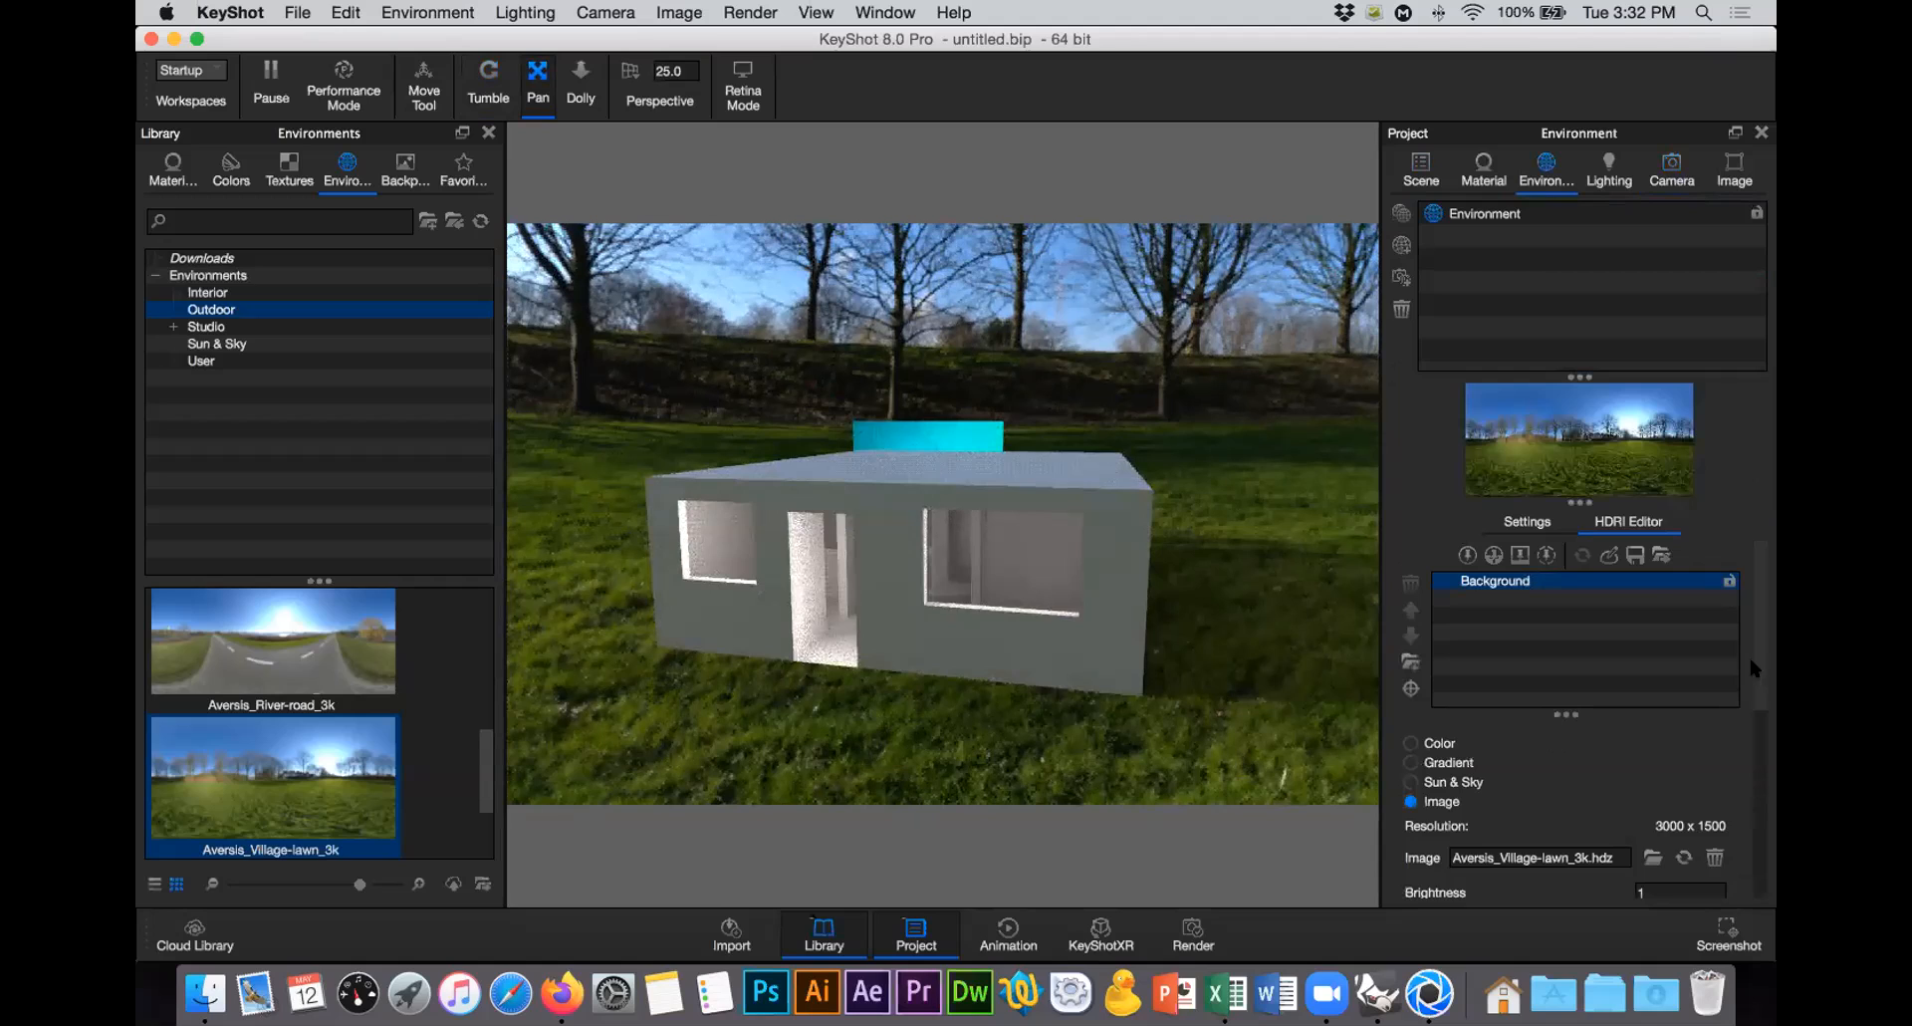
scroll(1749, 732, down, 4)
scroll(1643, 627, up, 2)
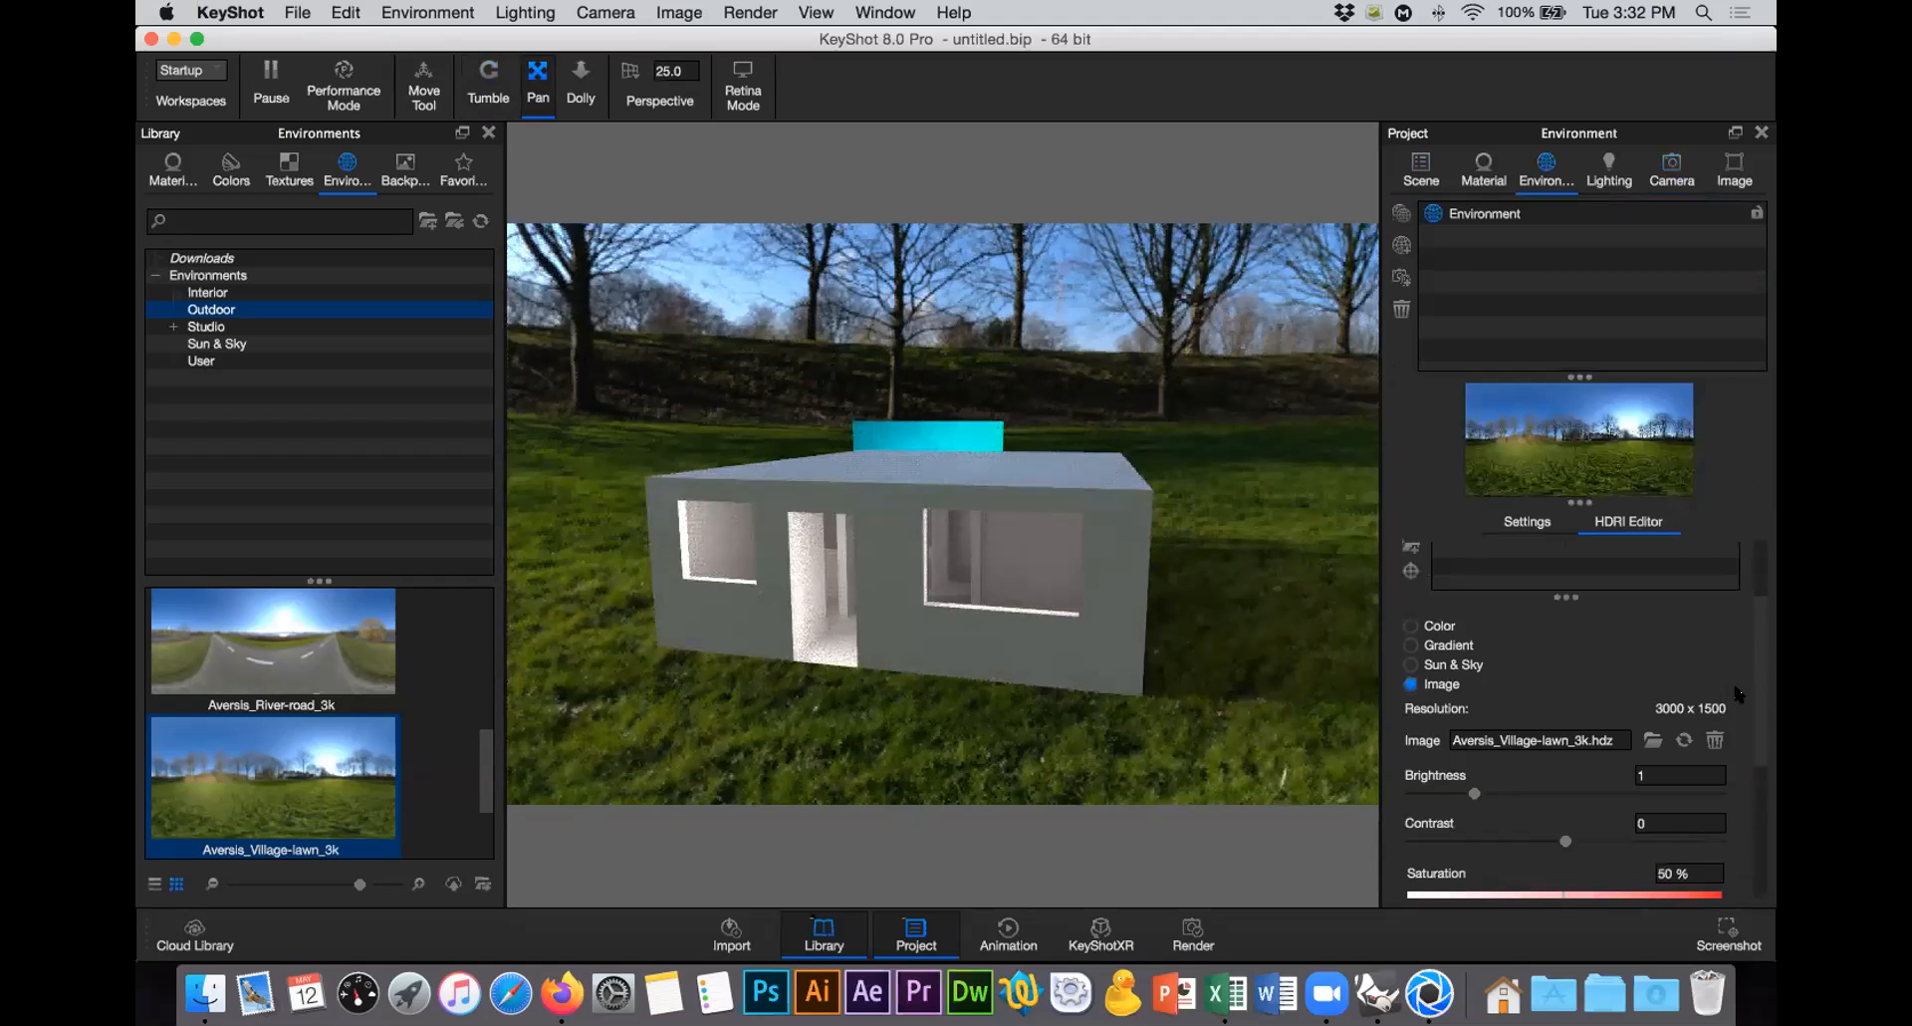
click(1531, 523)
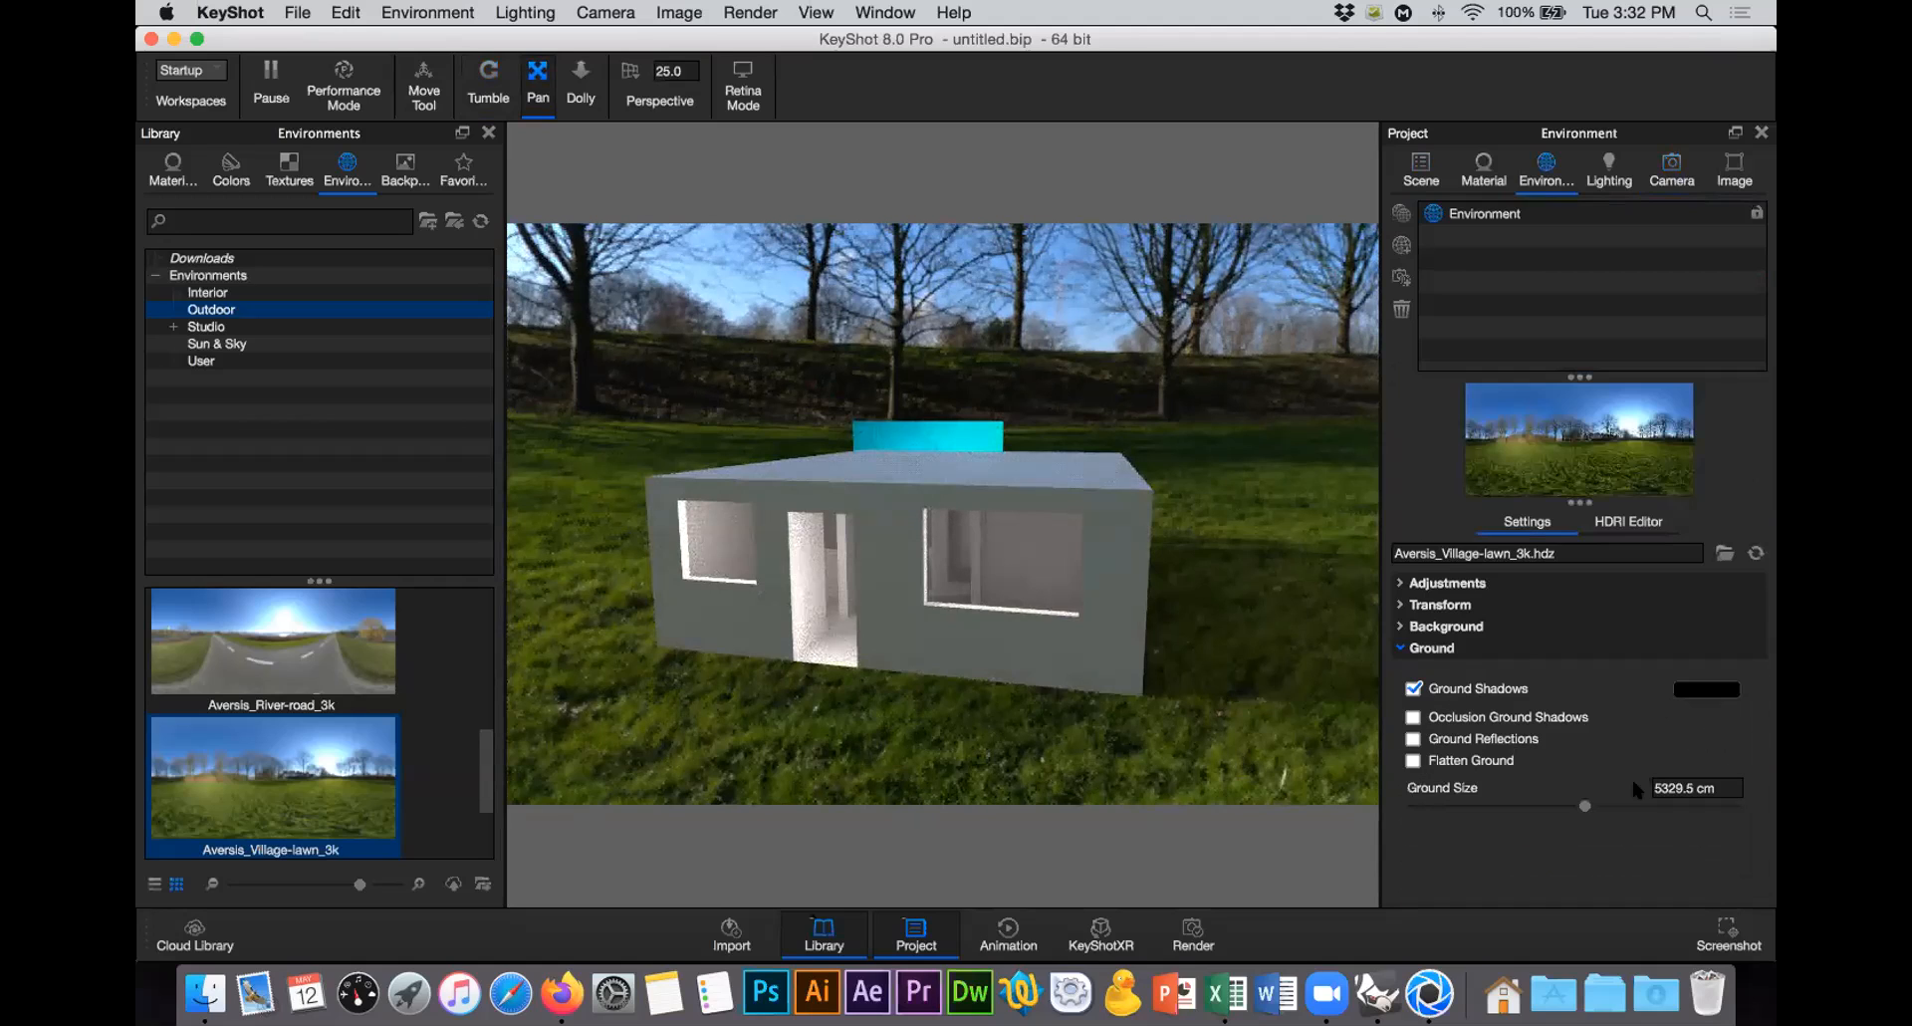
click(1430, 646)
click(1430, 605)
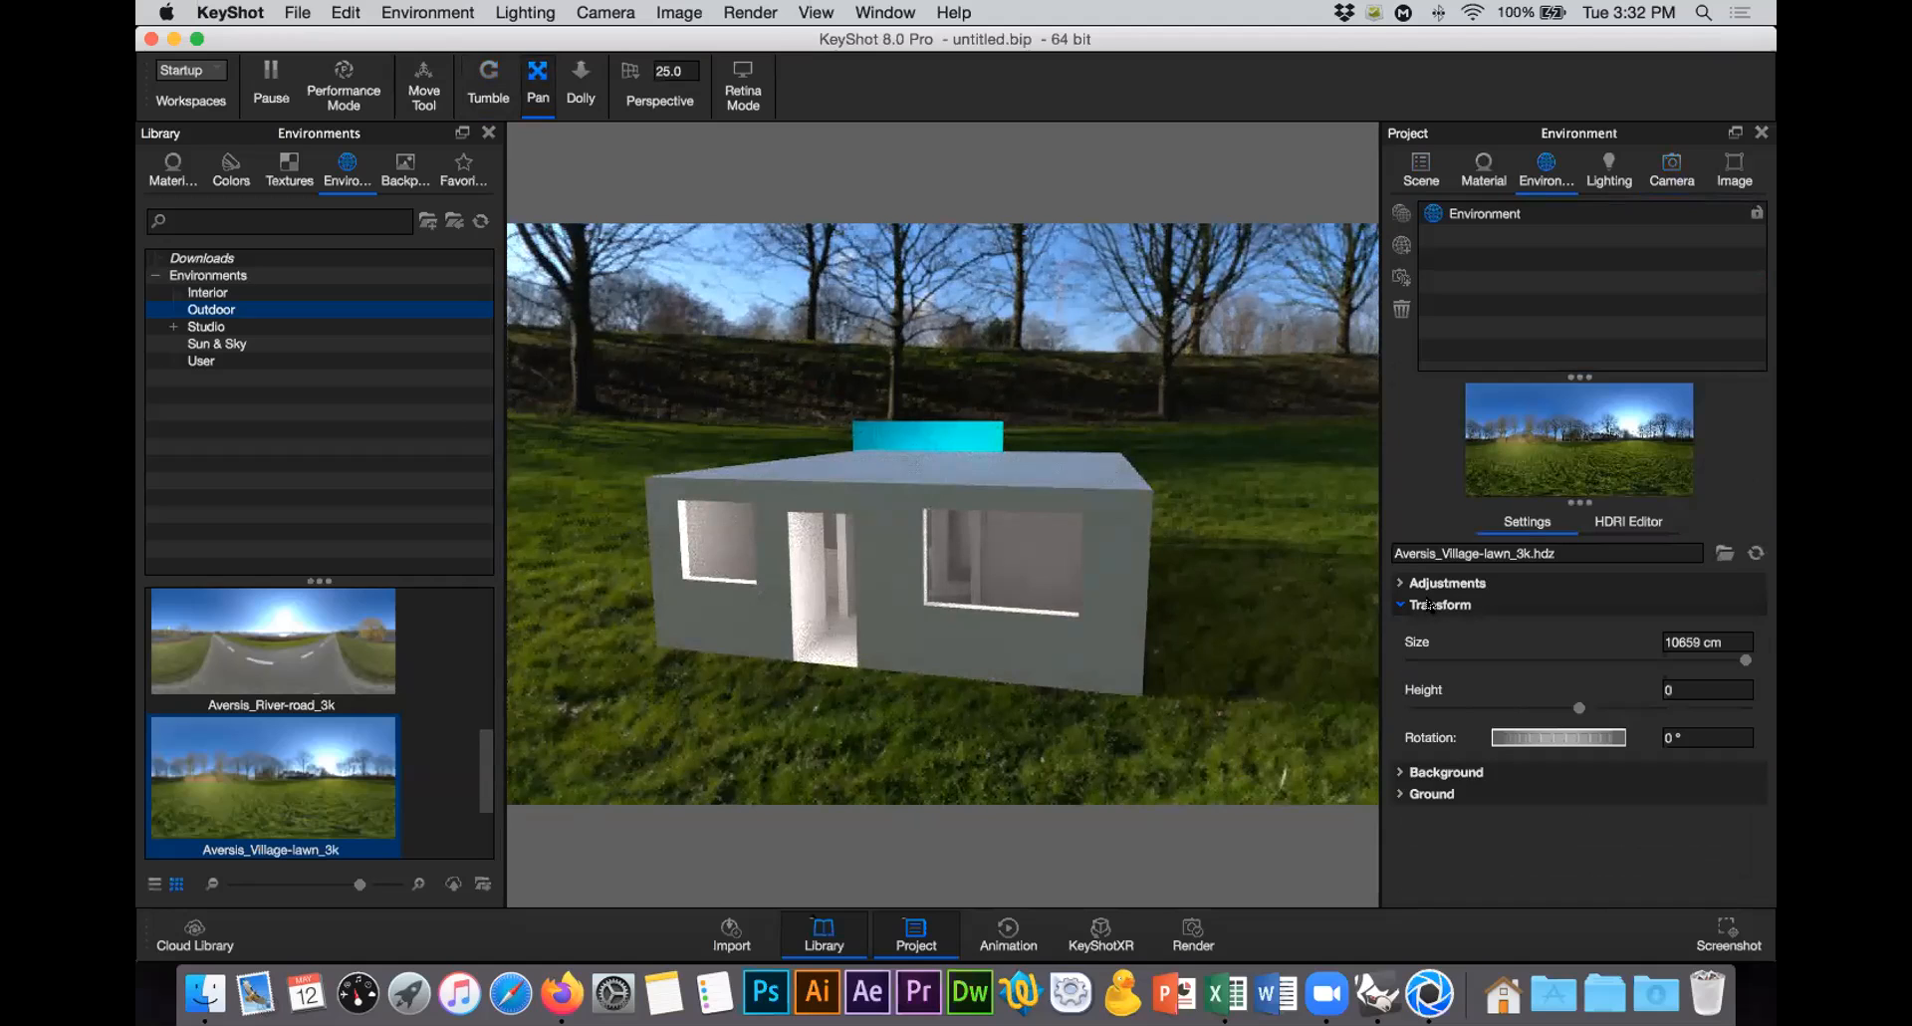
click(1430, 582)
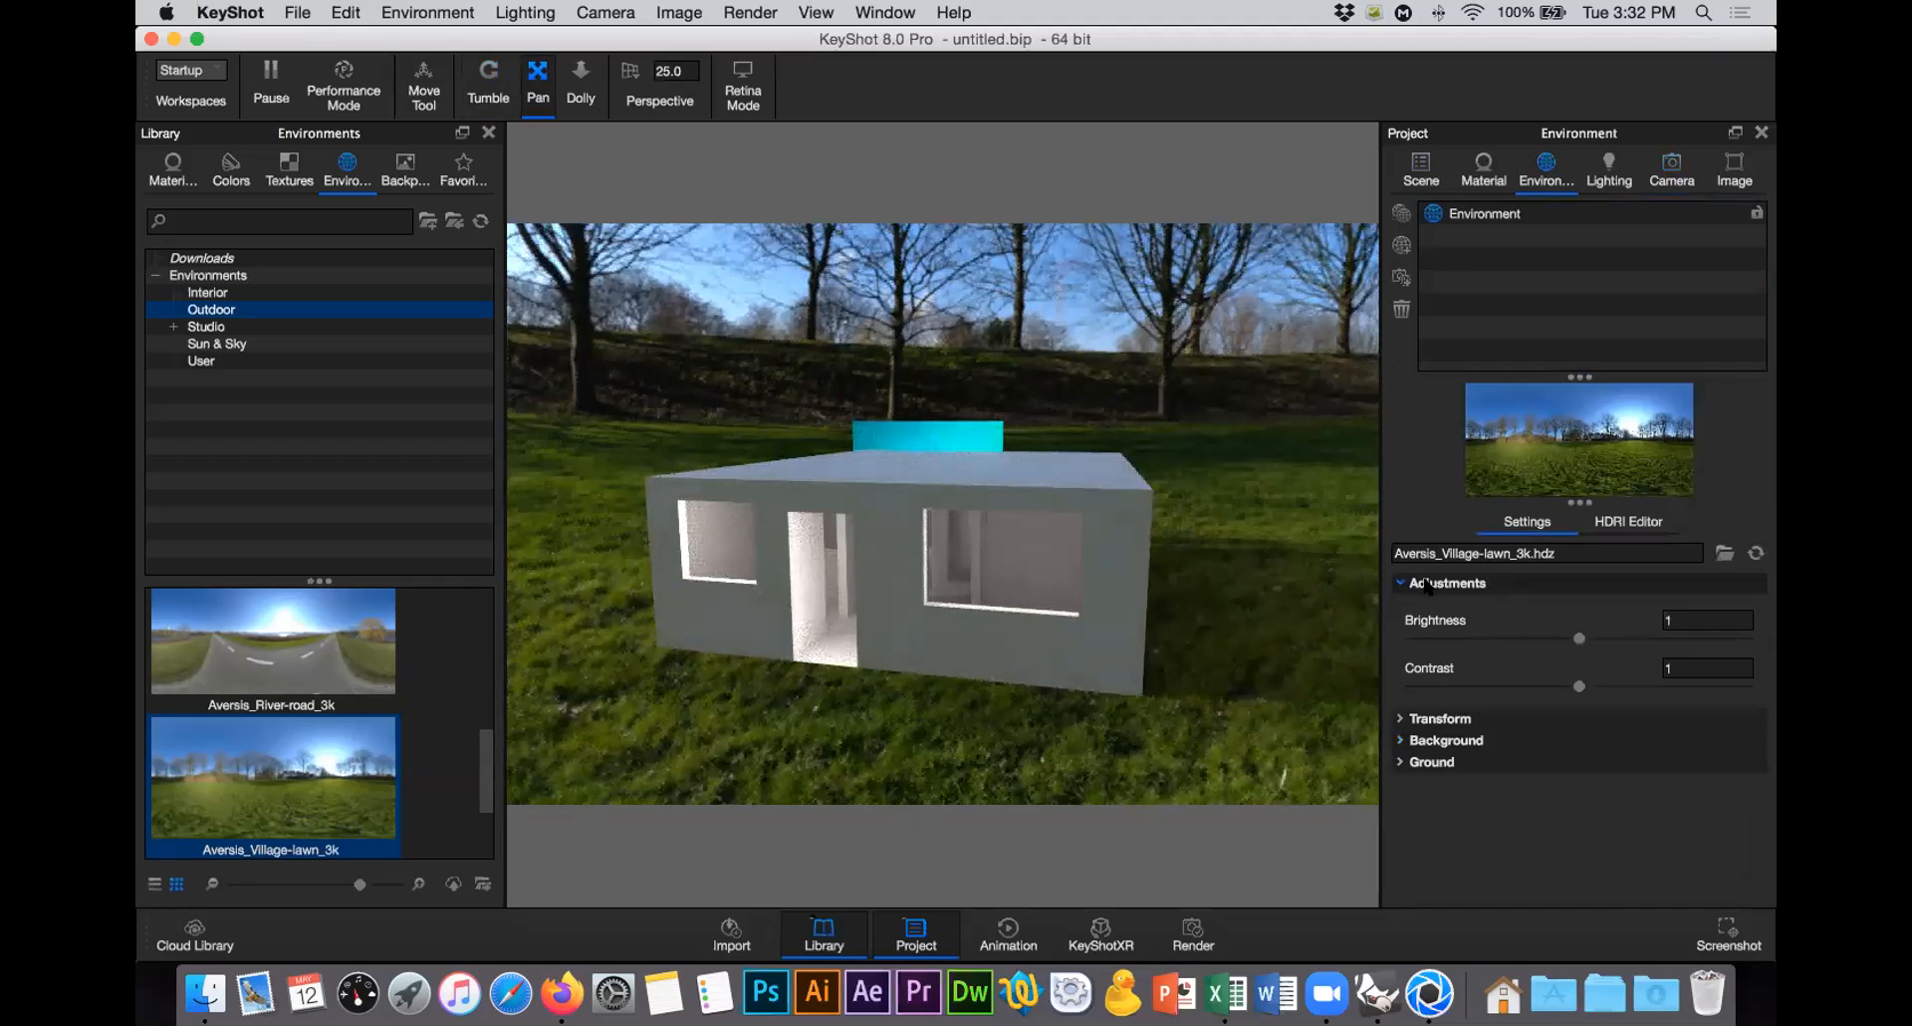
click(1434, 582)
click(1434, 604)
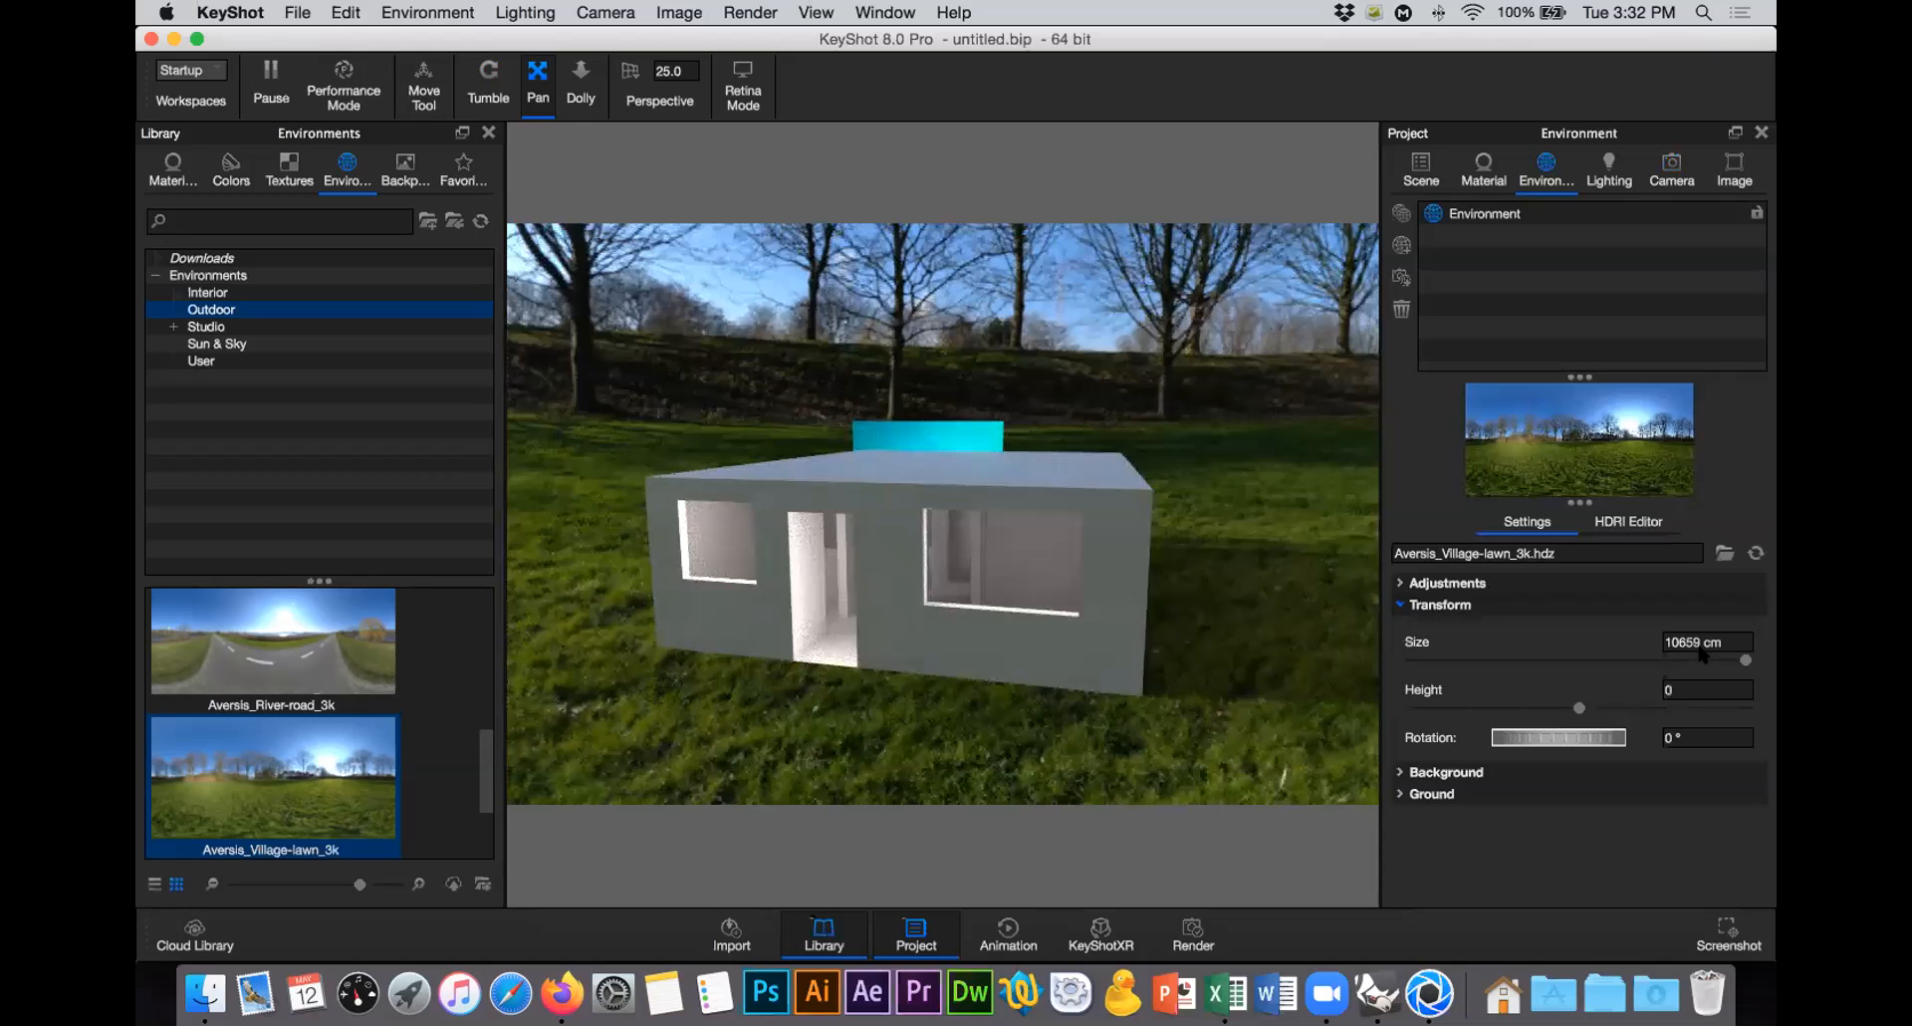
double_click(1668, 641)
text(1000)
key(Return)
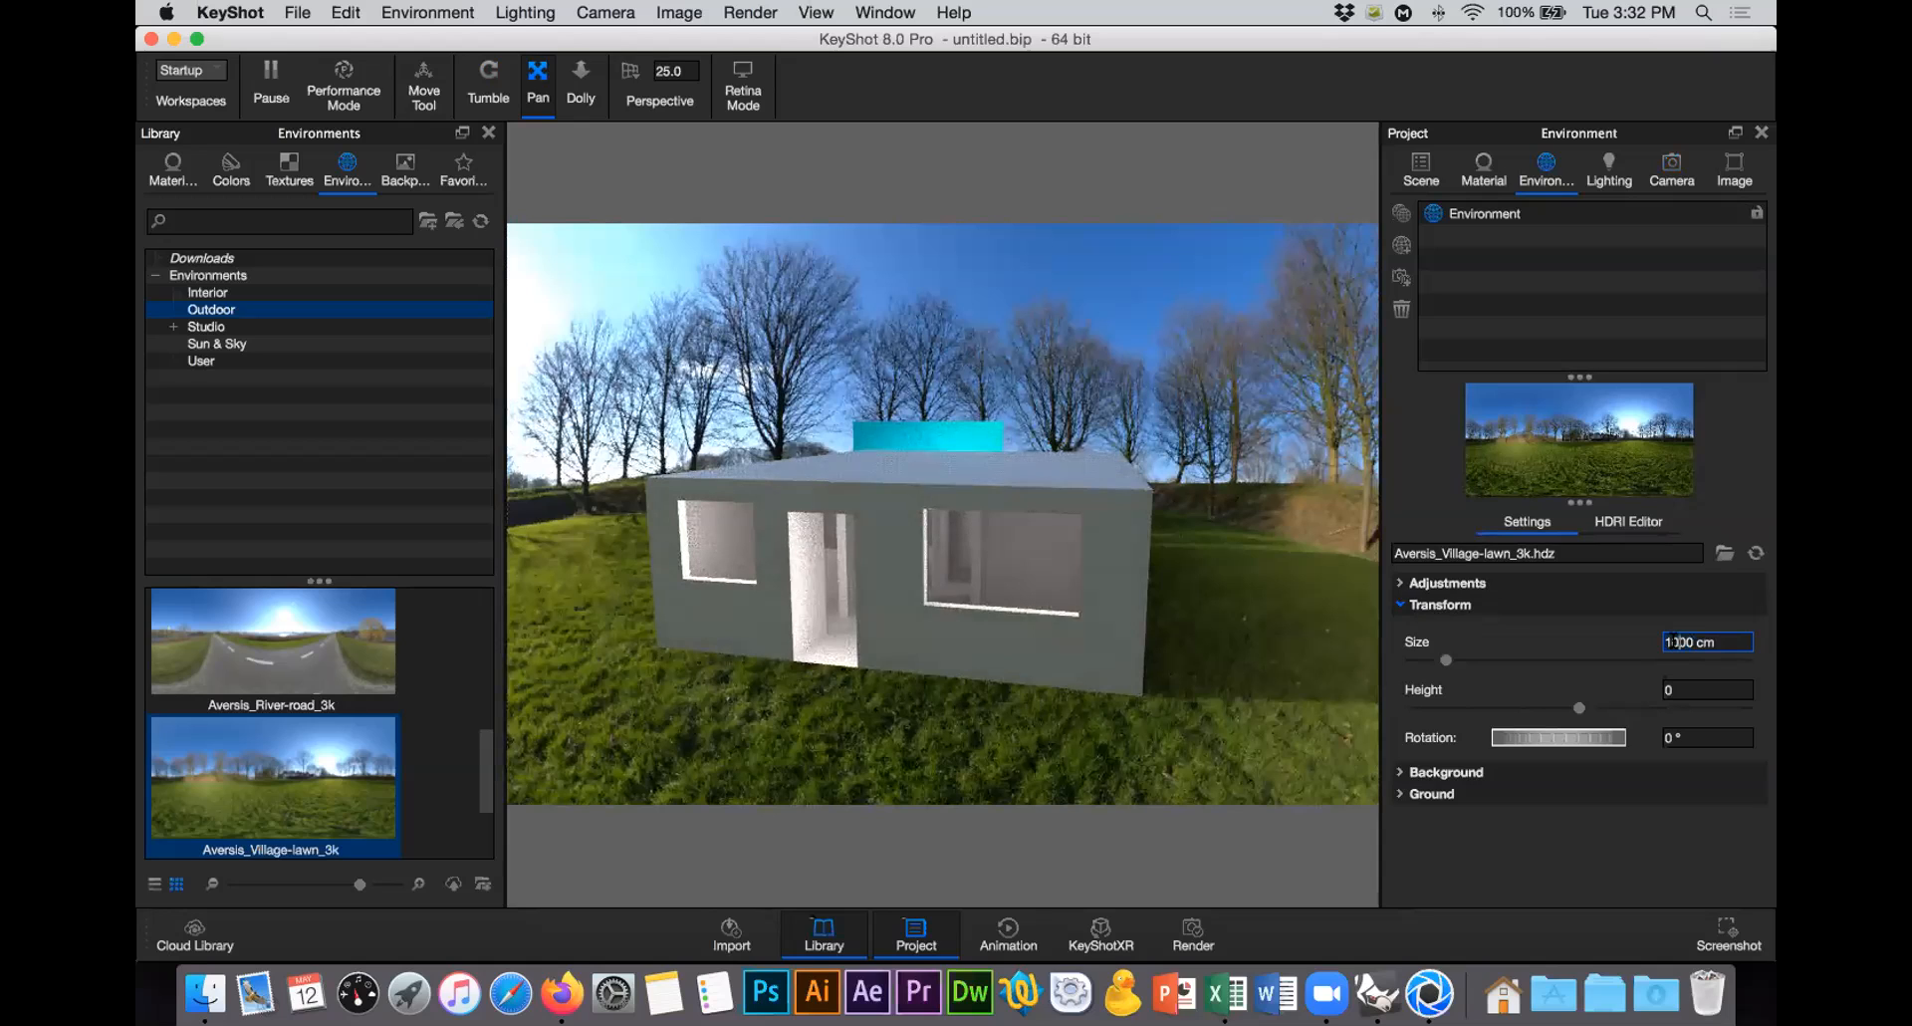
key(BackSpace)
text(5)
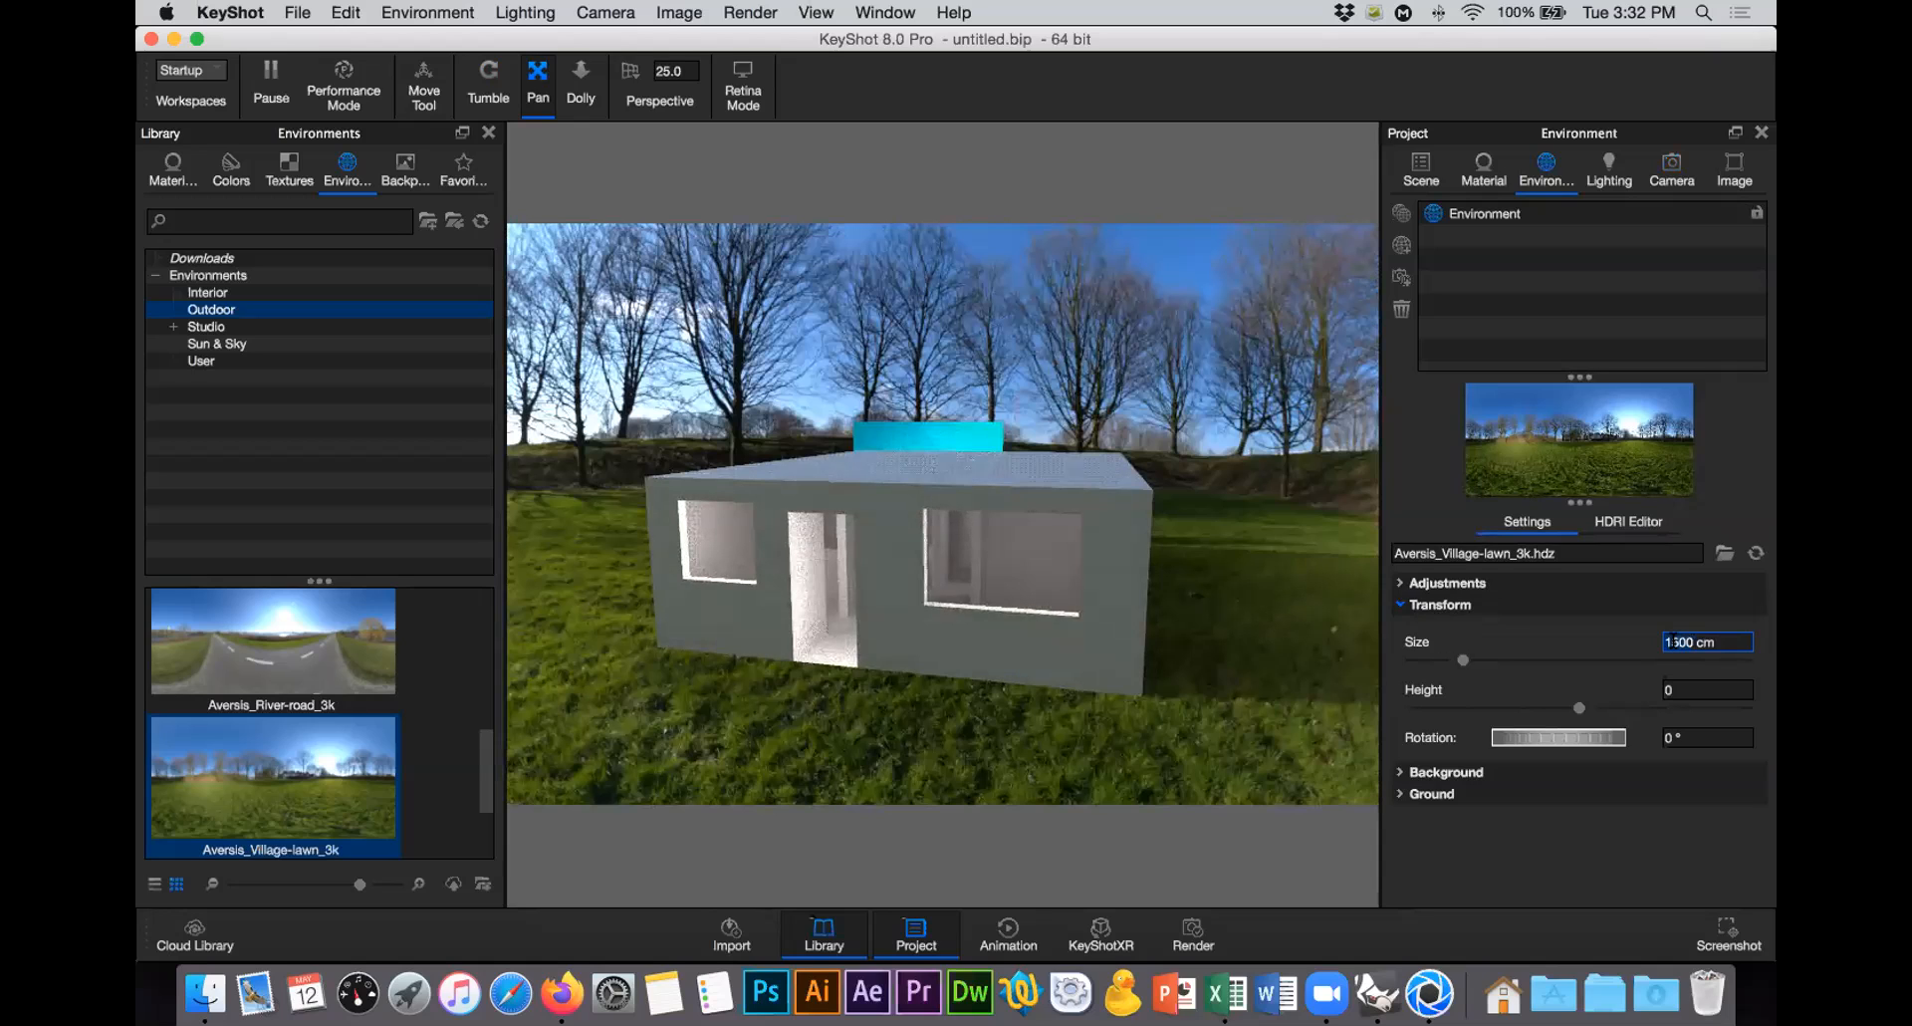
Step: Return to the interior camera untitled. 1 and collapse the Predeterminada group and the luces model set in the scene tree
click(1672, 169)
double_click(1535, 249)
click(1432, 170)
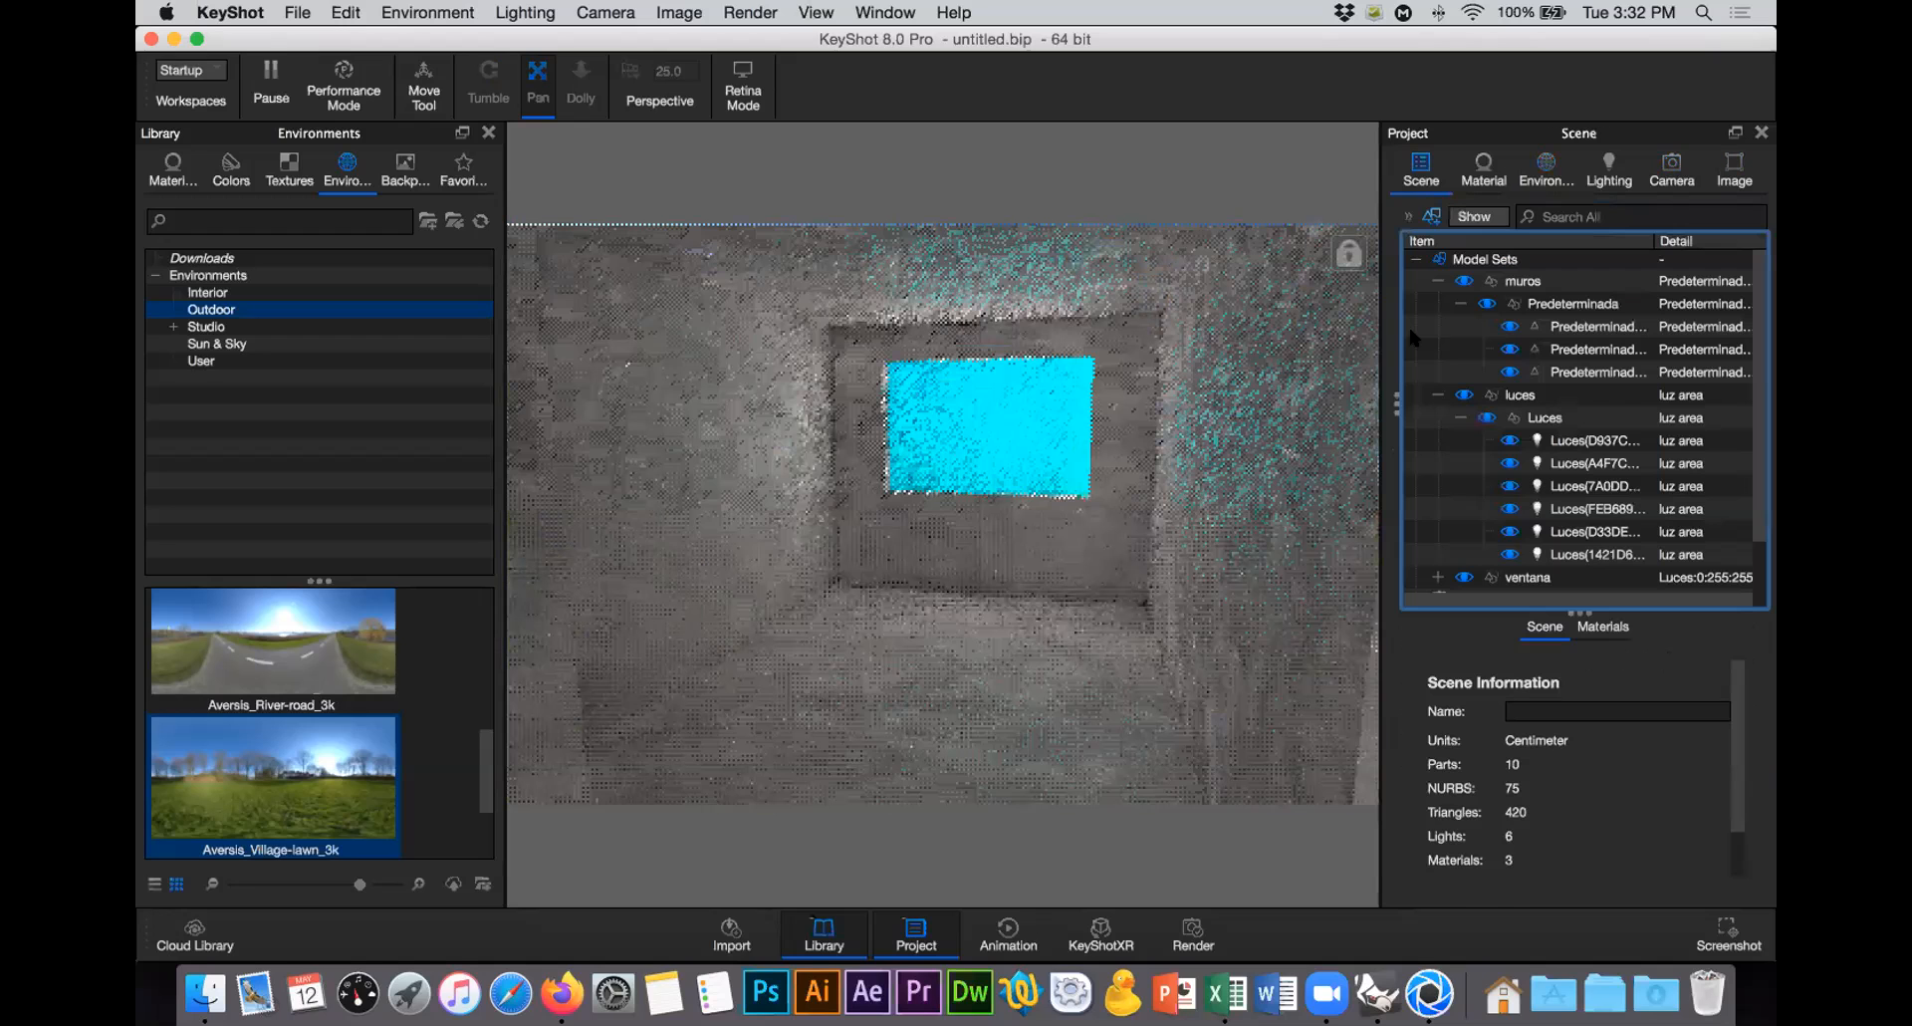
click(1494, 395)
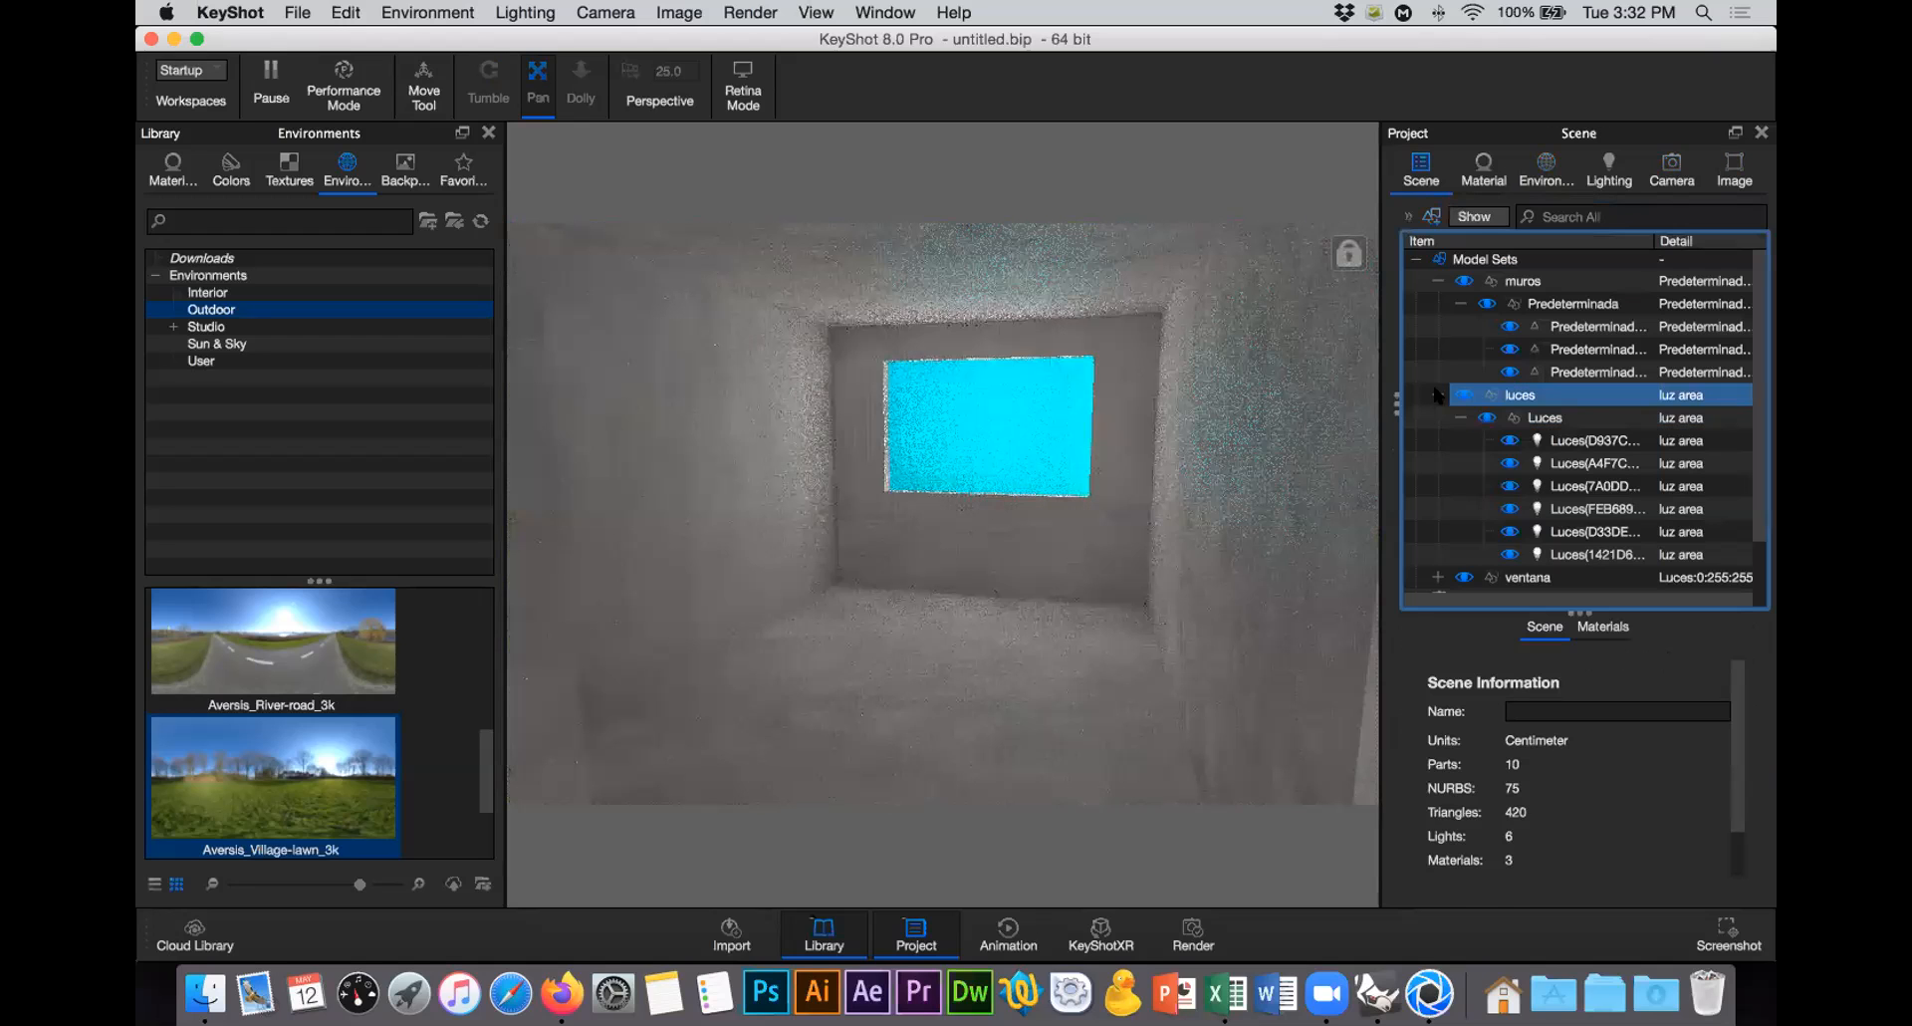
click(1459, 303)
click(1438, 327)
Step: Hide the ventana model to check the environment through the window, and show it again
click(1460, 356)
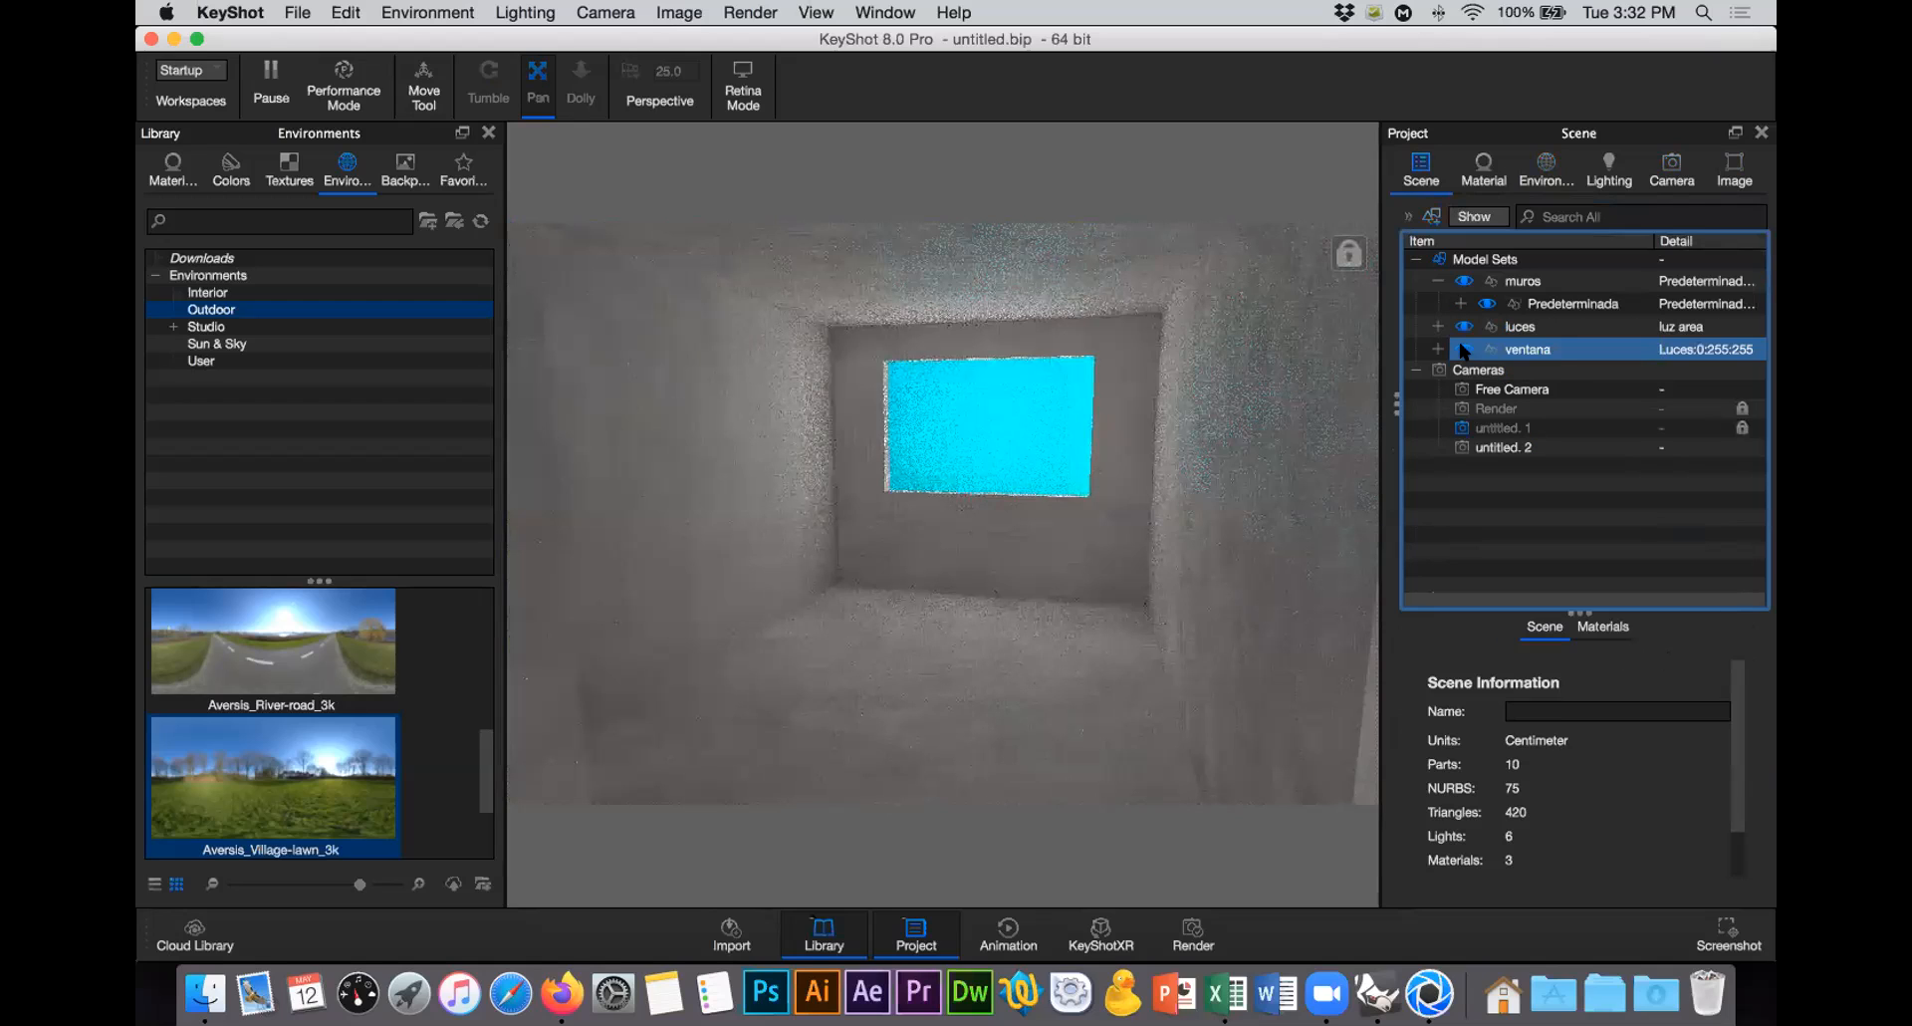
click(1465, 361)
click(1457, 343)
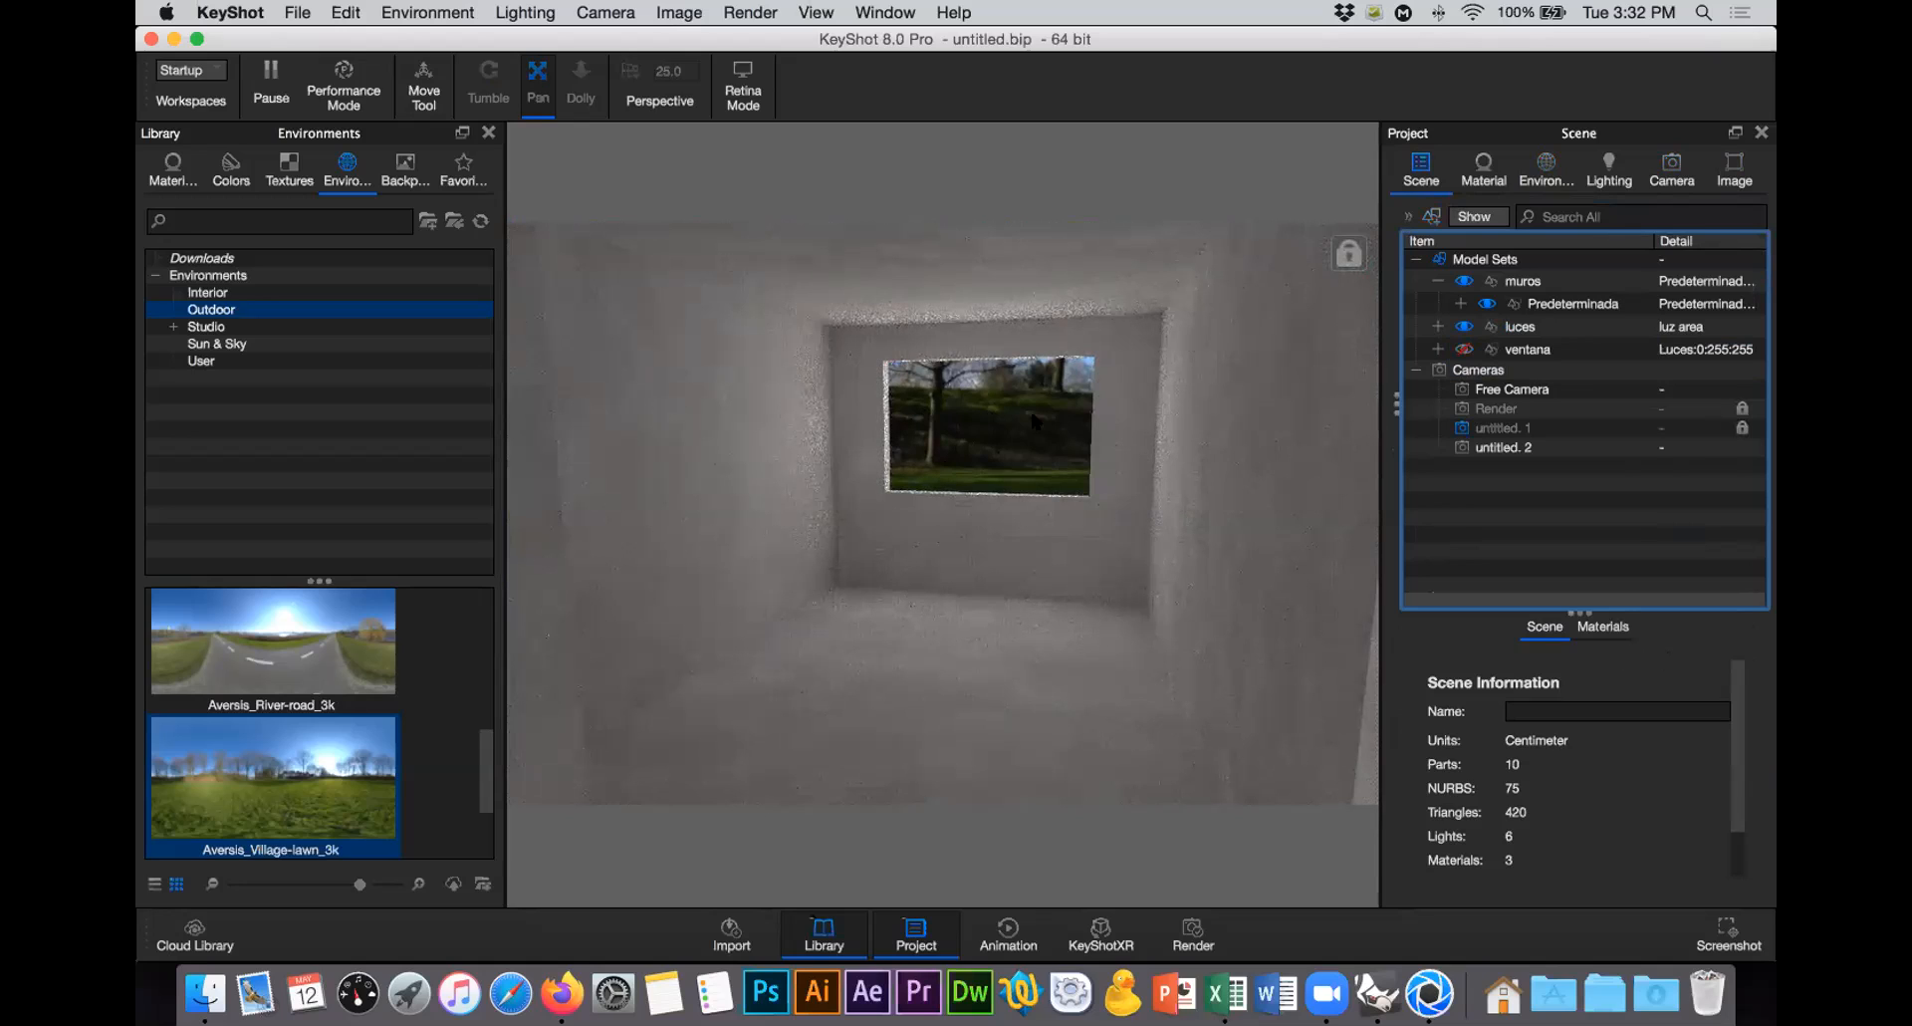
click(1465, 349)
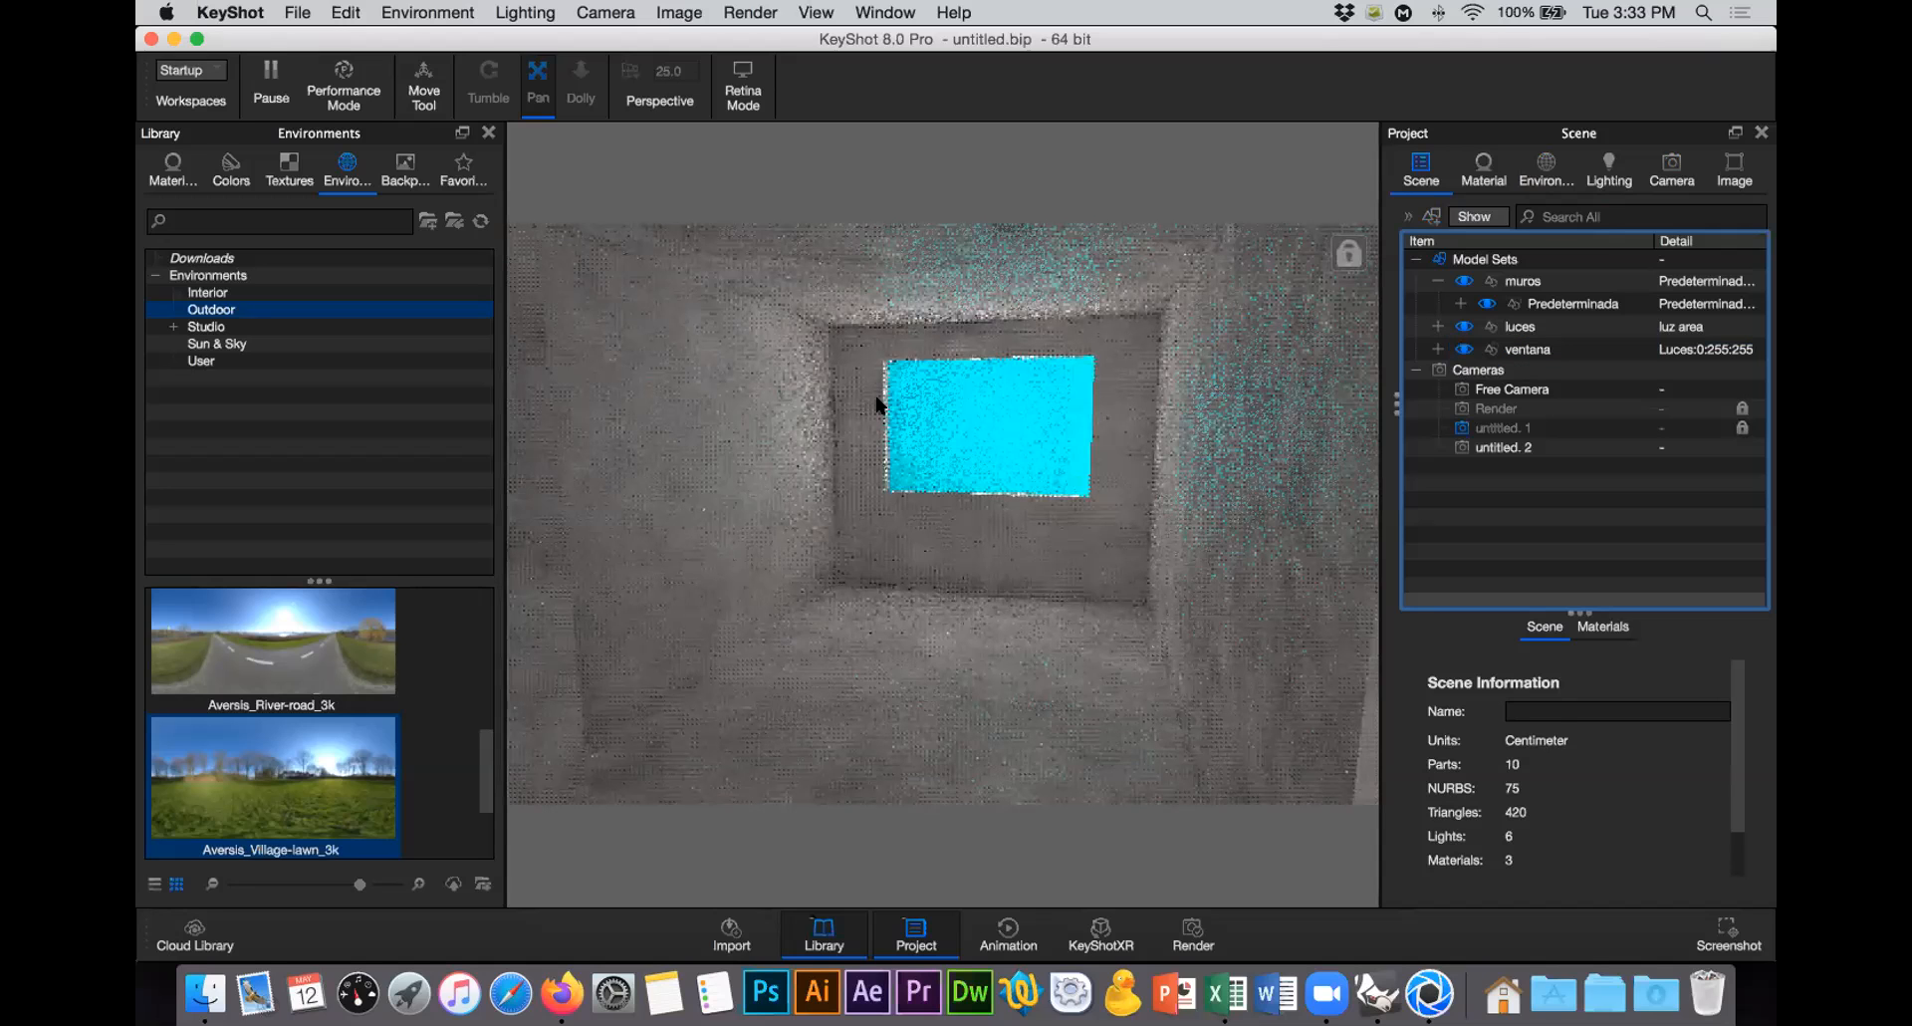
Step: Switch to Firefox and run a Google image search for "city environment" in a new tab
click(576, 980)
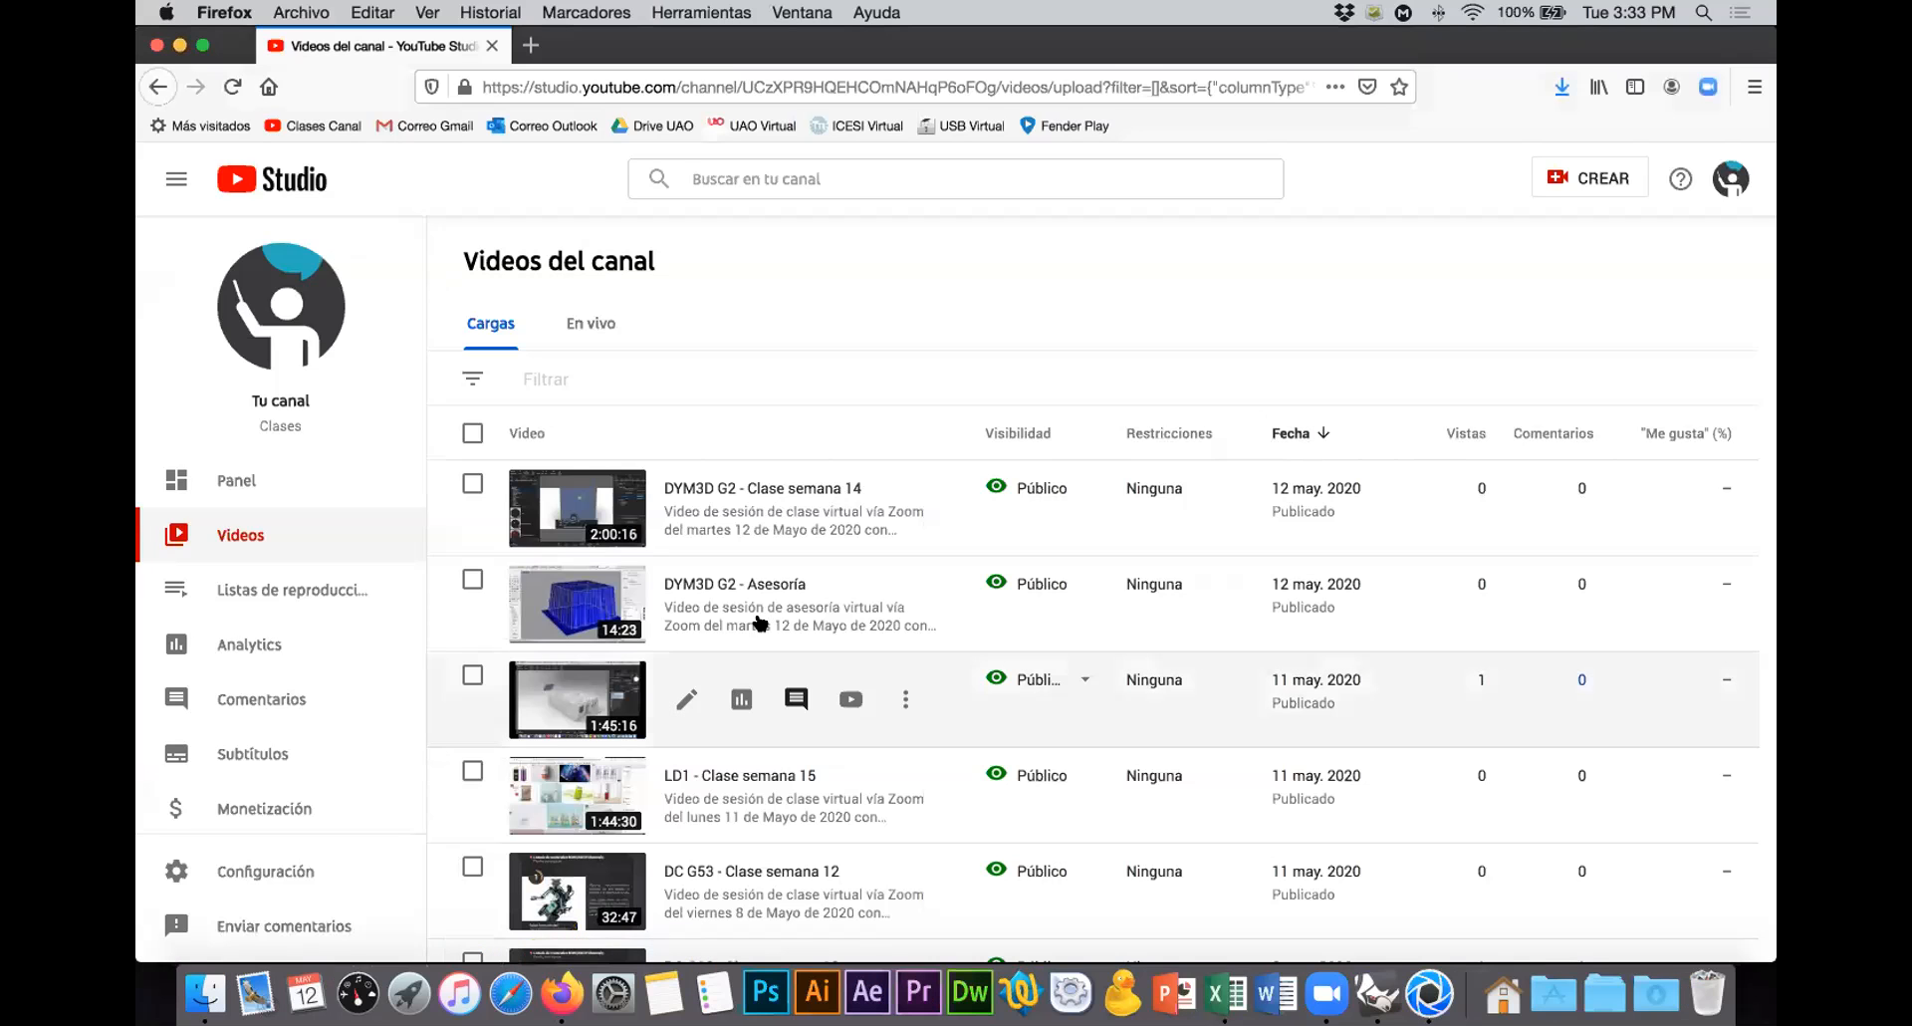
key(super+t)
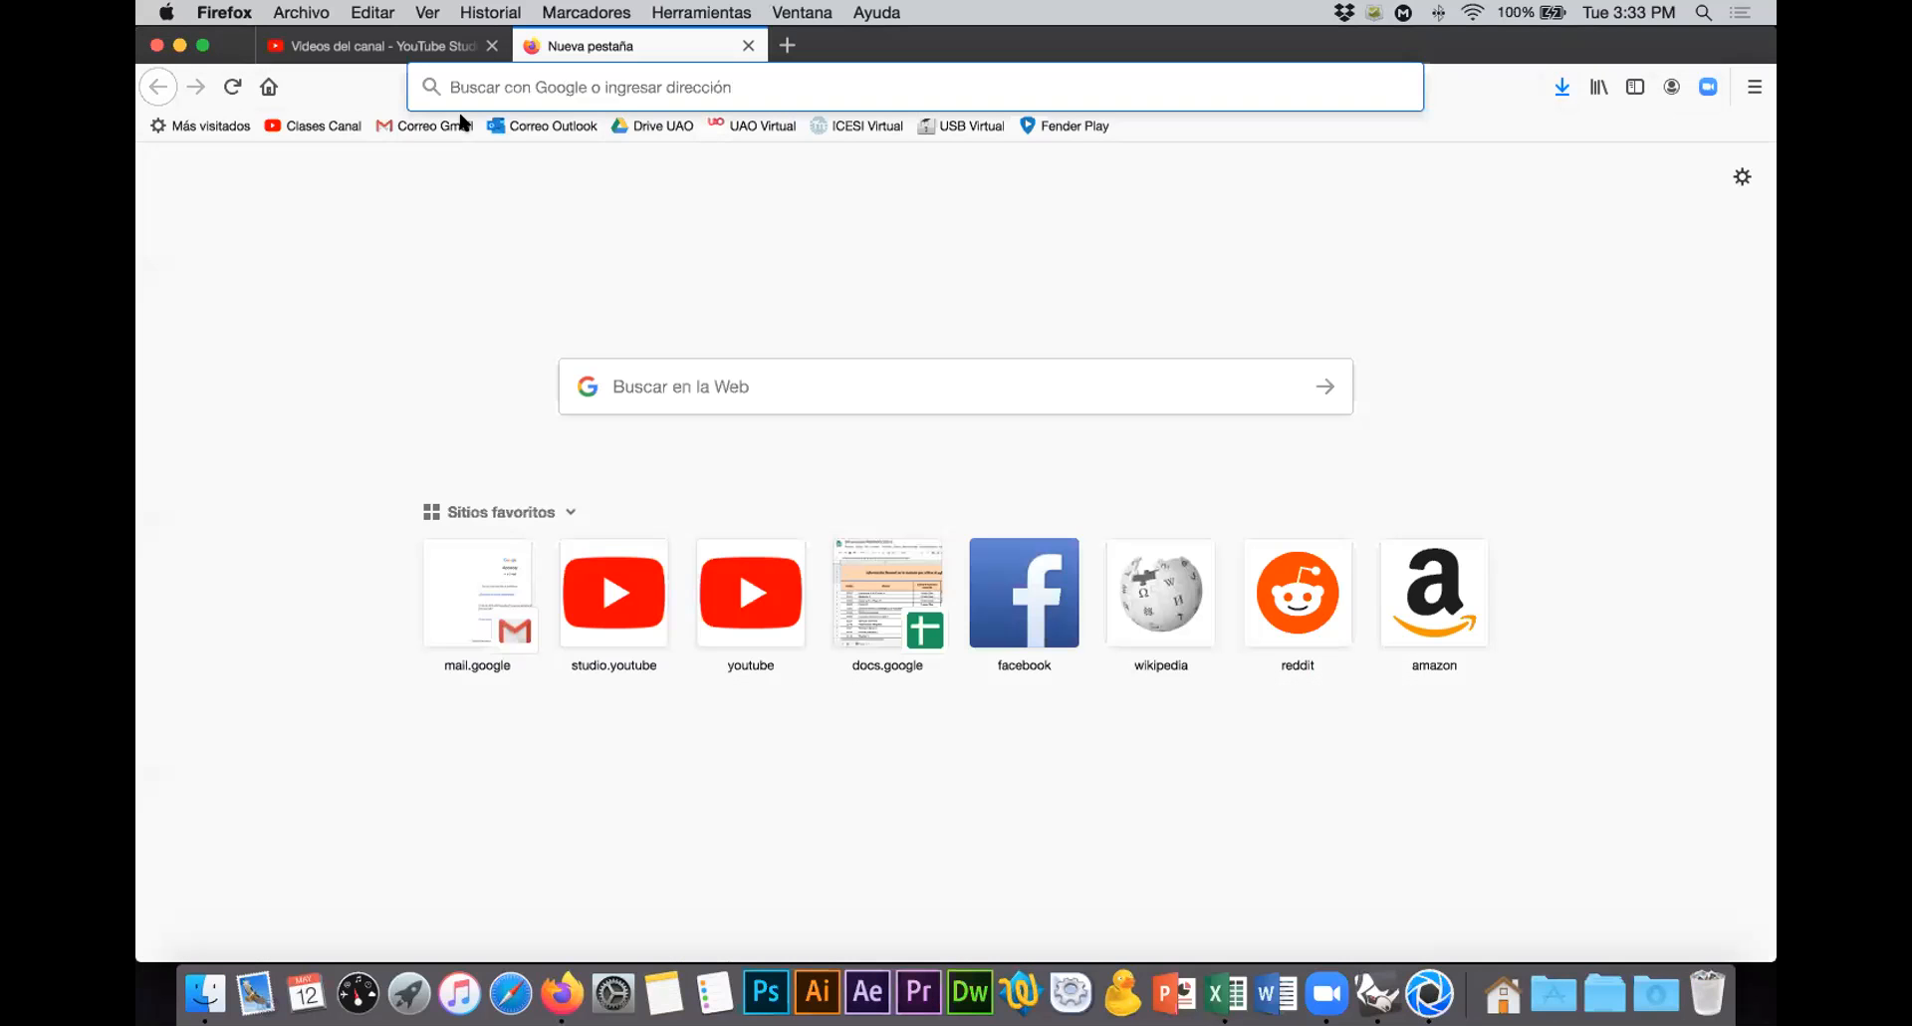
click(492, 87)
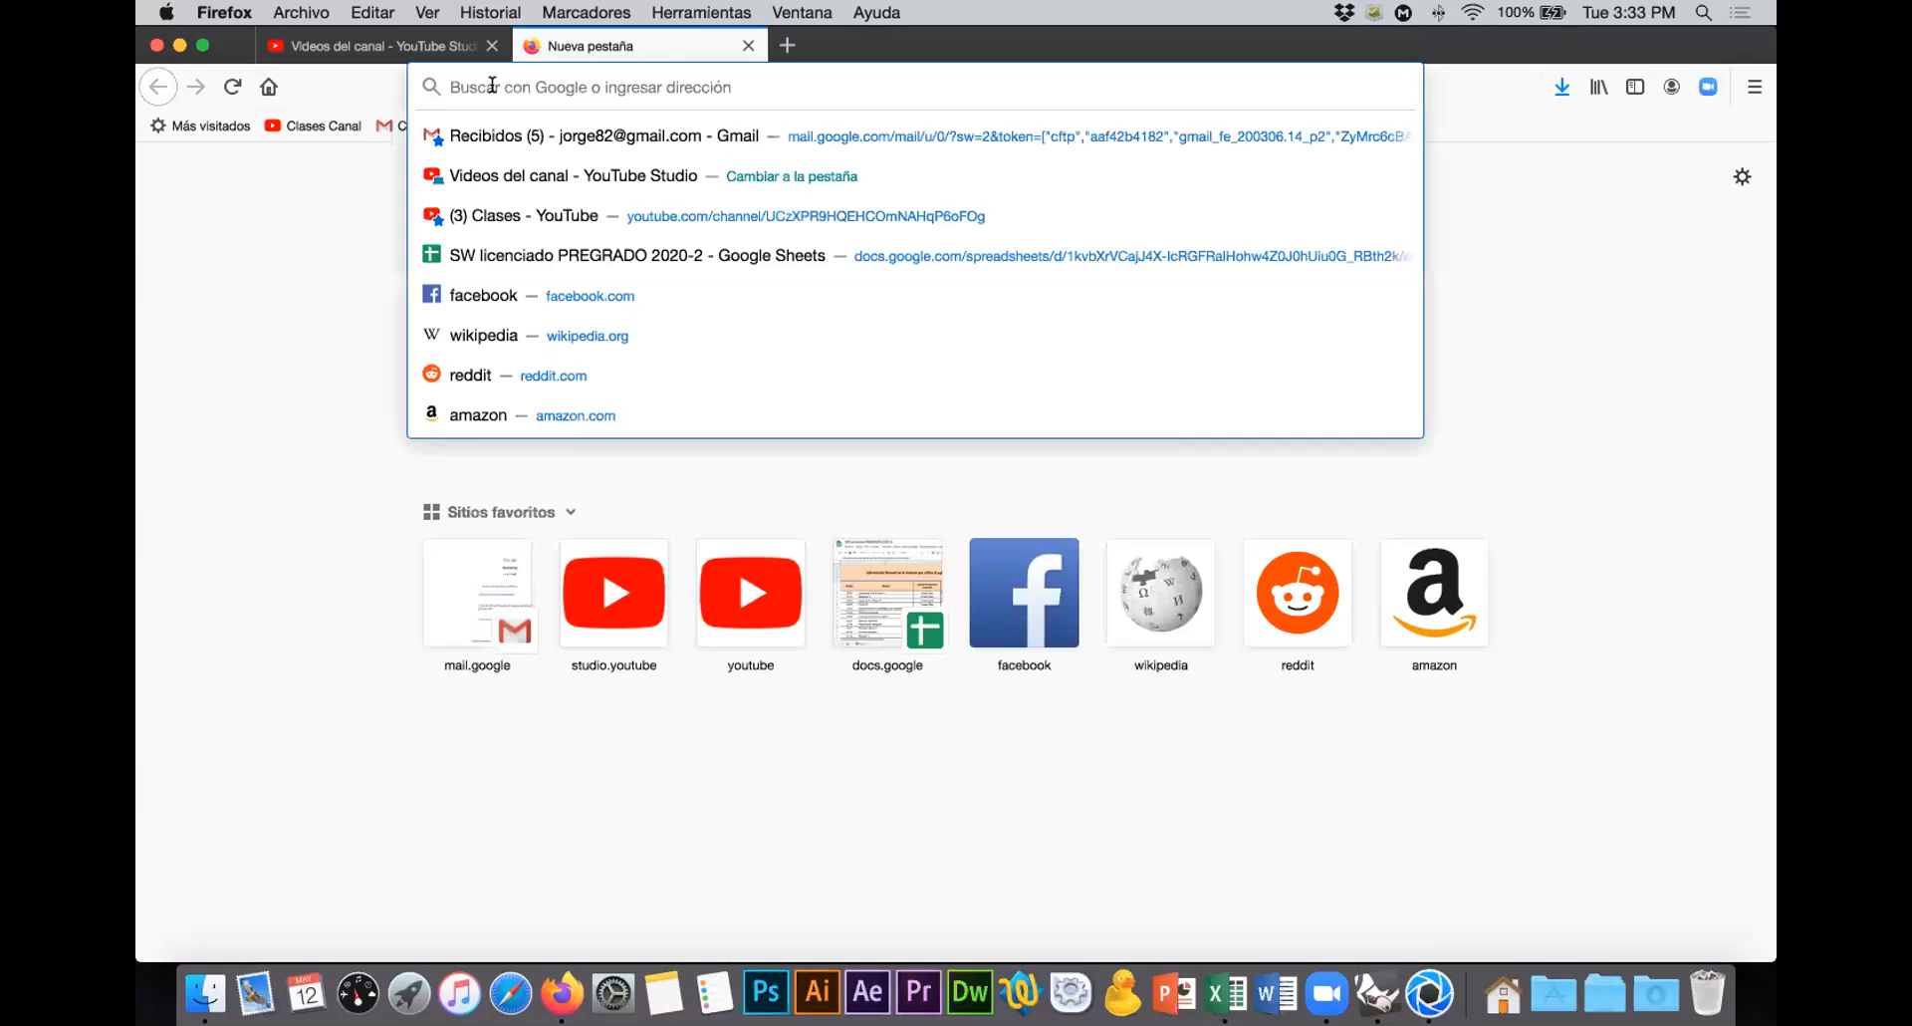
text(city env)
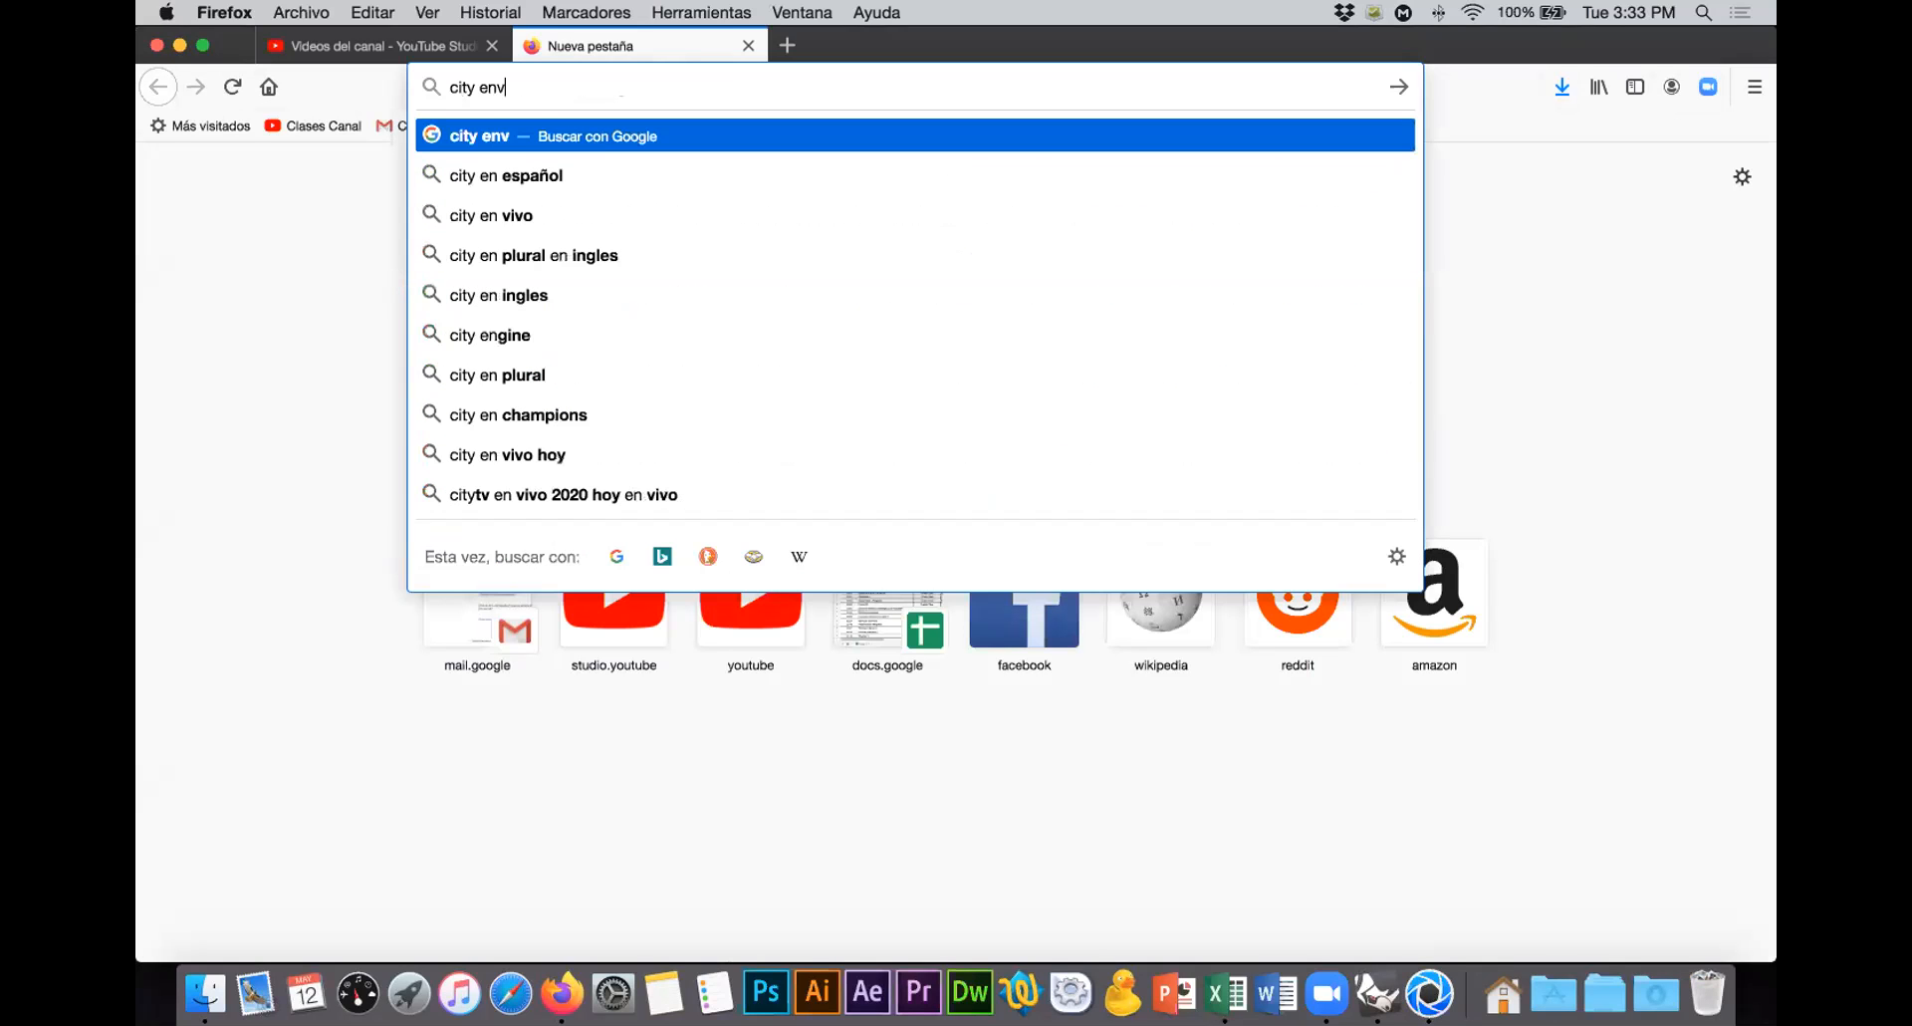
text(ironment)
key(Return)
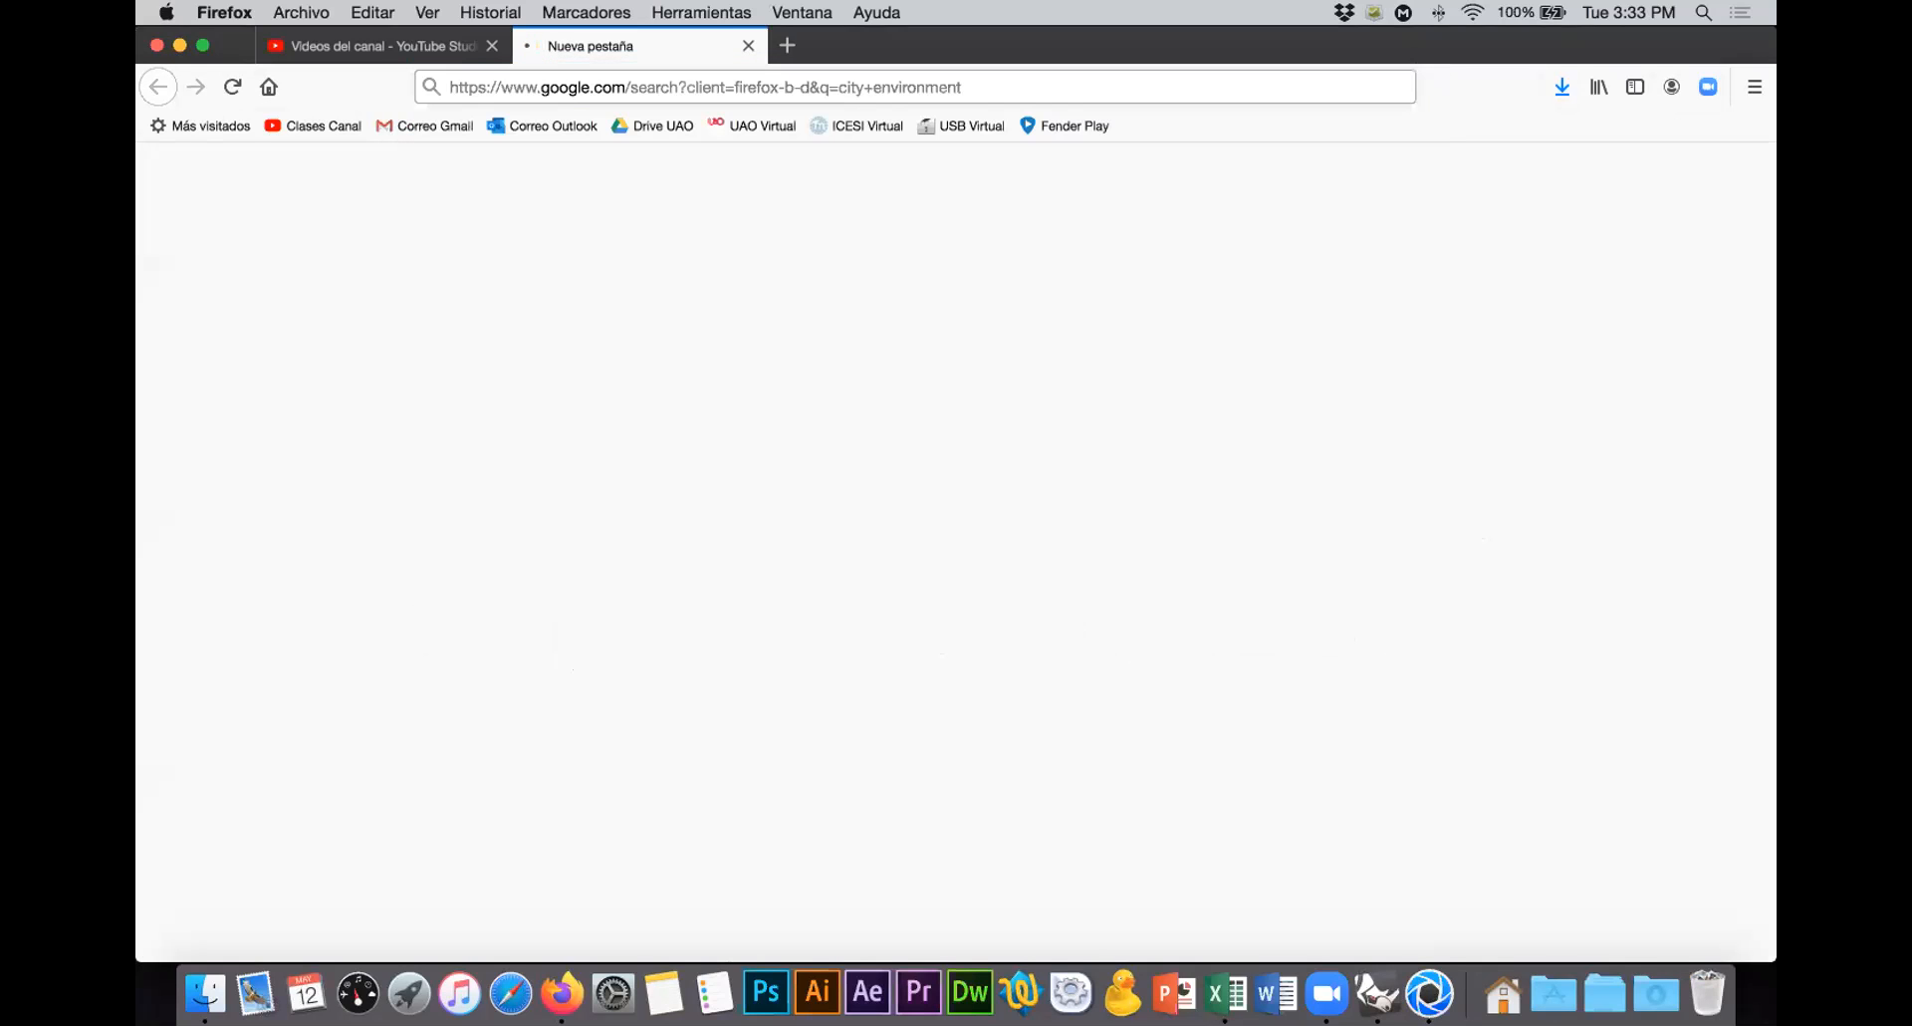
click(471, 256)
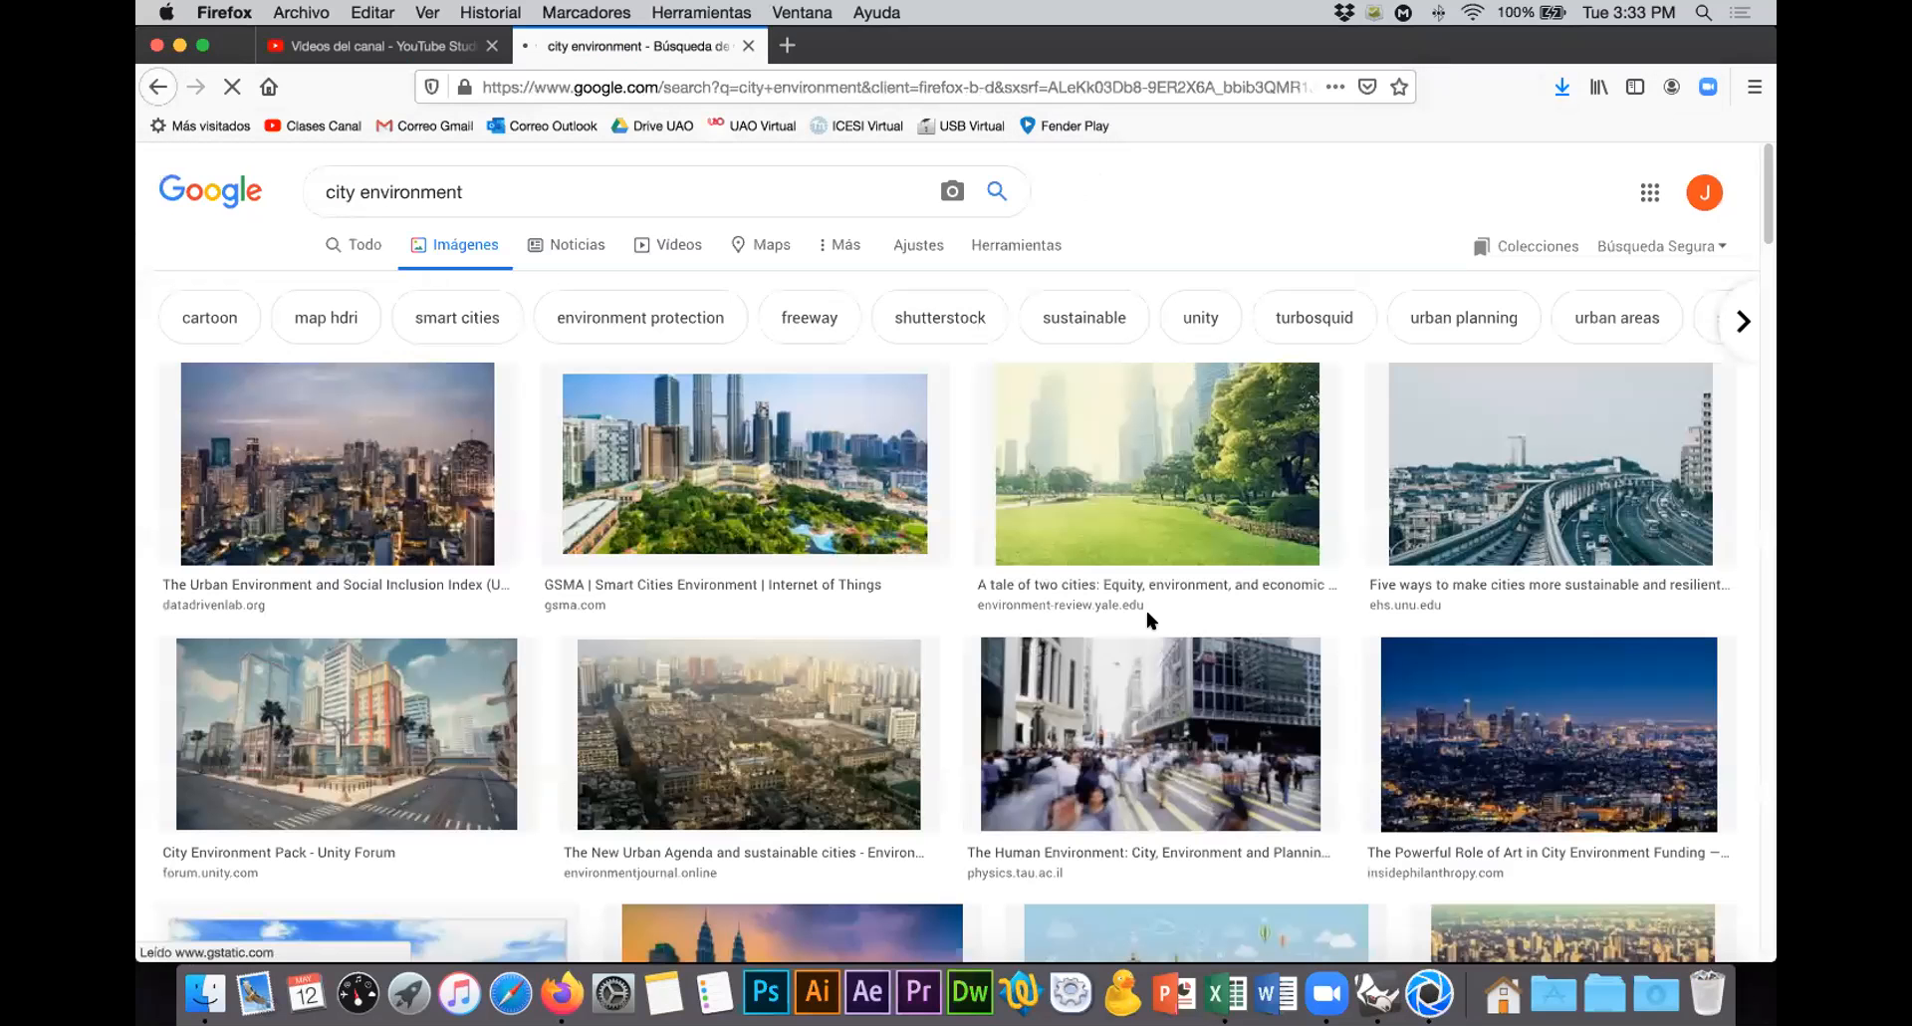
Step: Browse the "city environment" image results for a city skyline photo suitable as the view outside the window
scroll(1117, 606, down, 4)
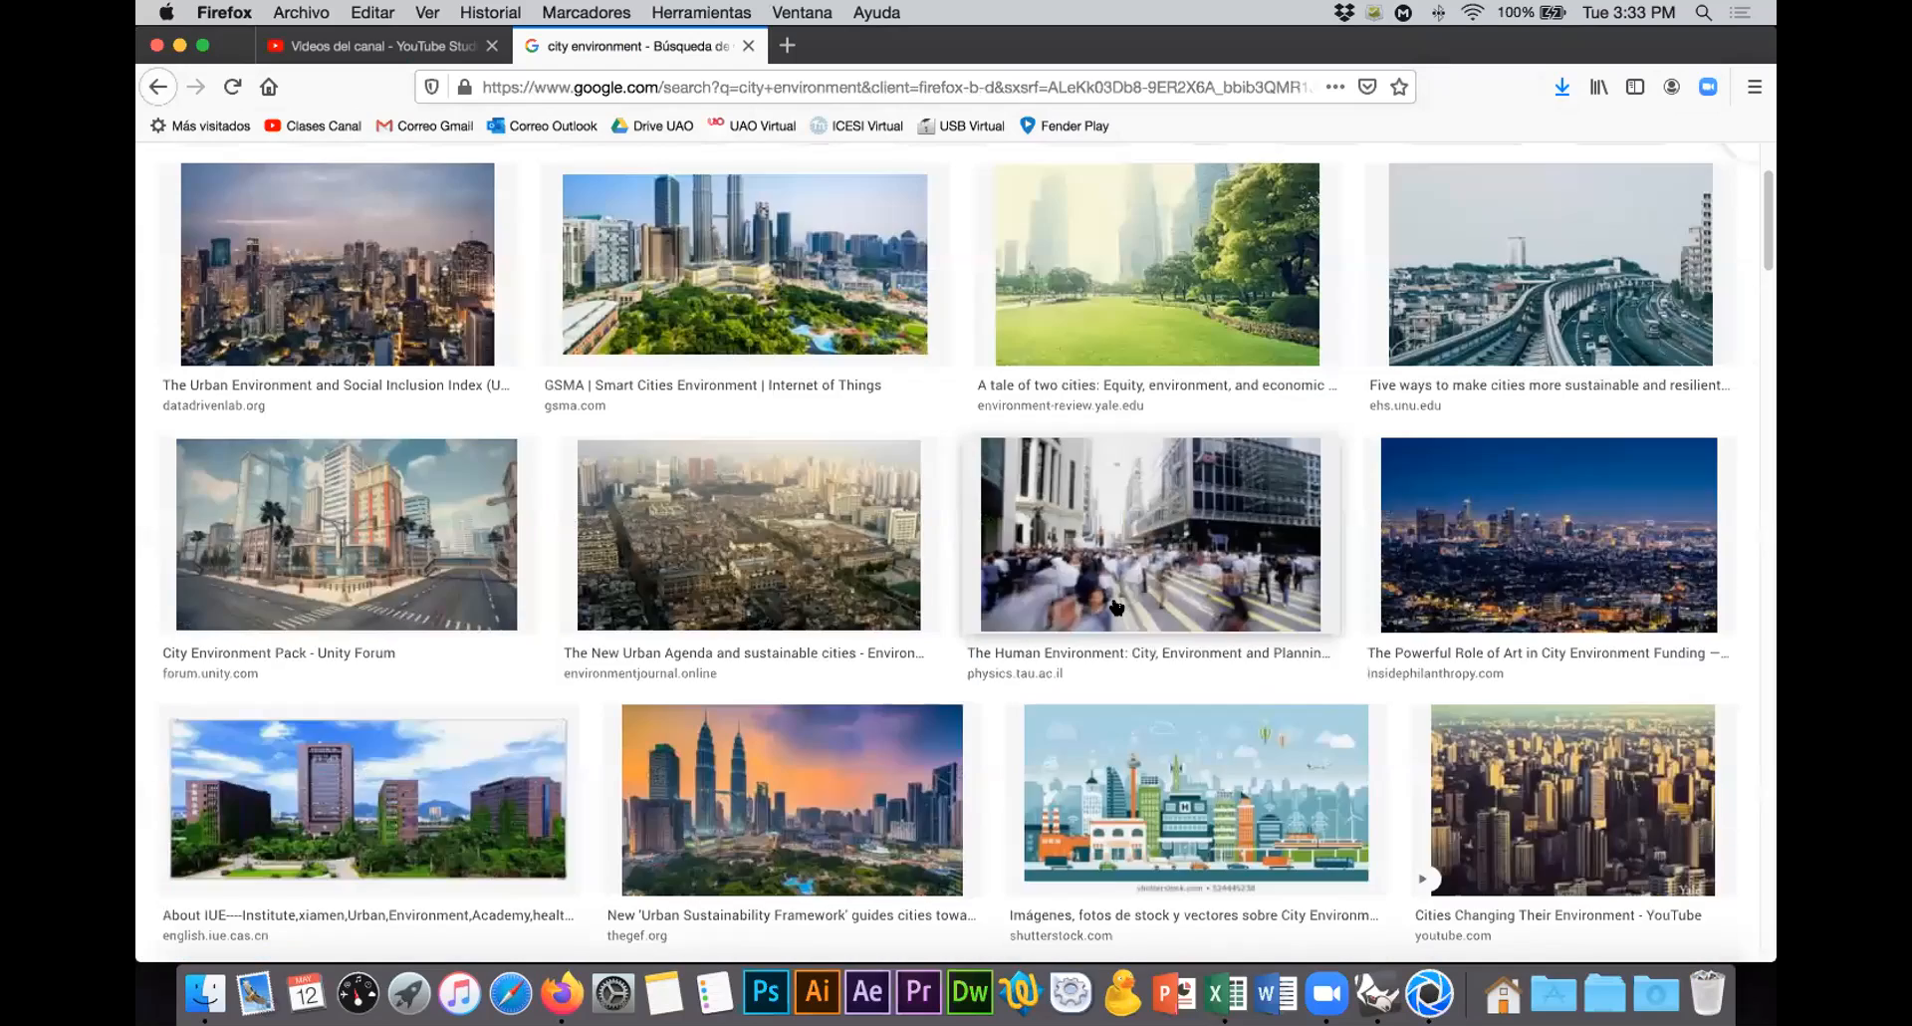
scroll(1117, 606, down, 5)
scroll(1119, 611, down, 5)
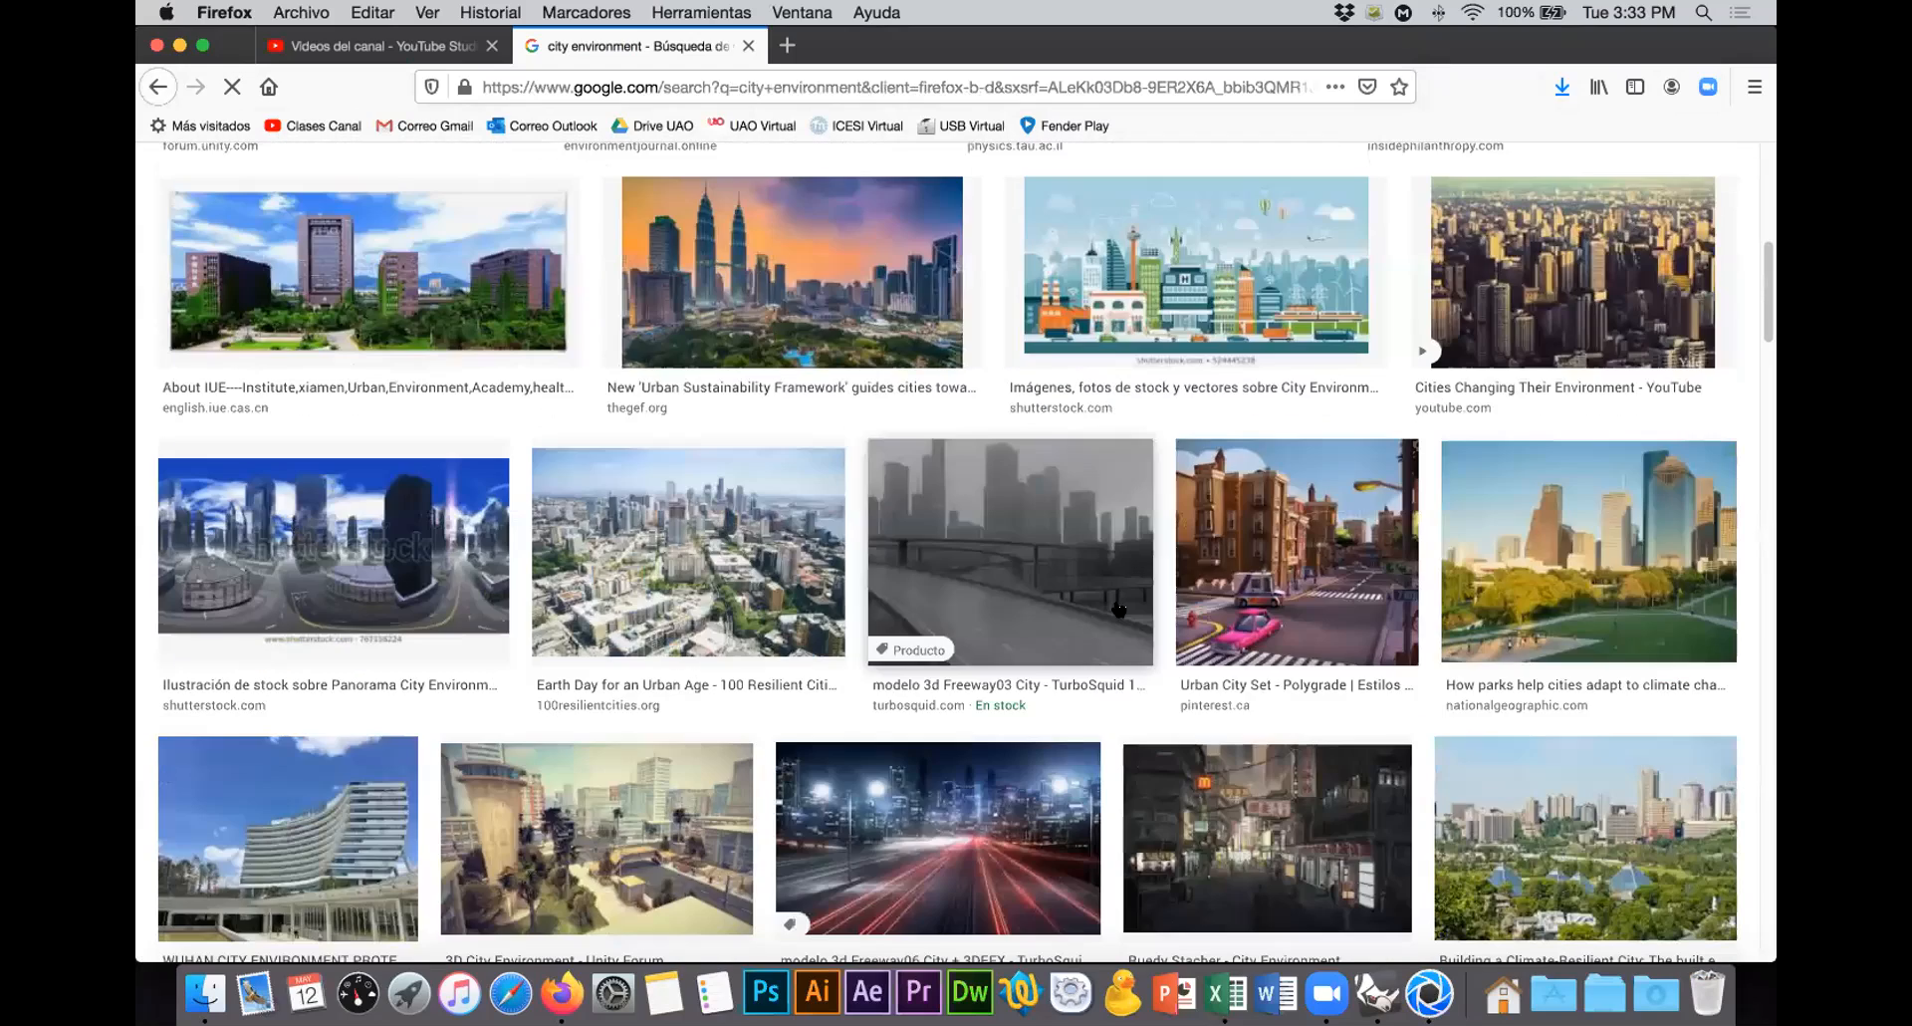
scroll(1118, 609, down, 5)
scroll(1118, 610, down, 5)
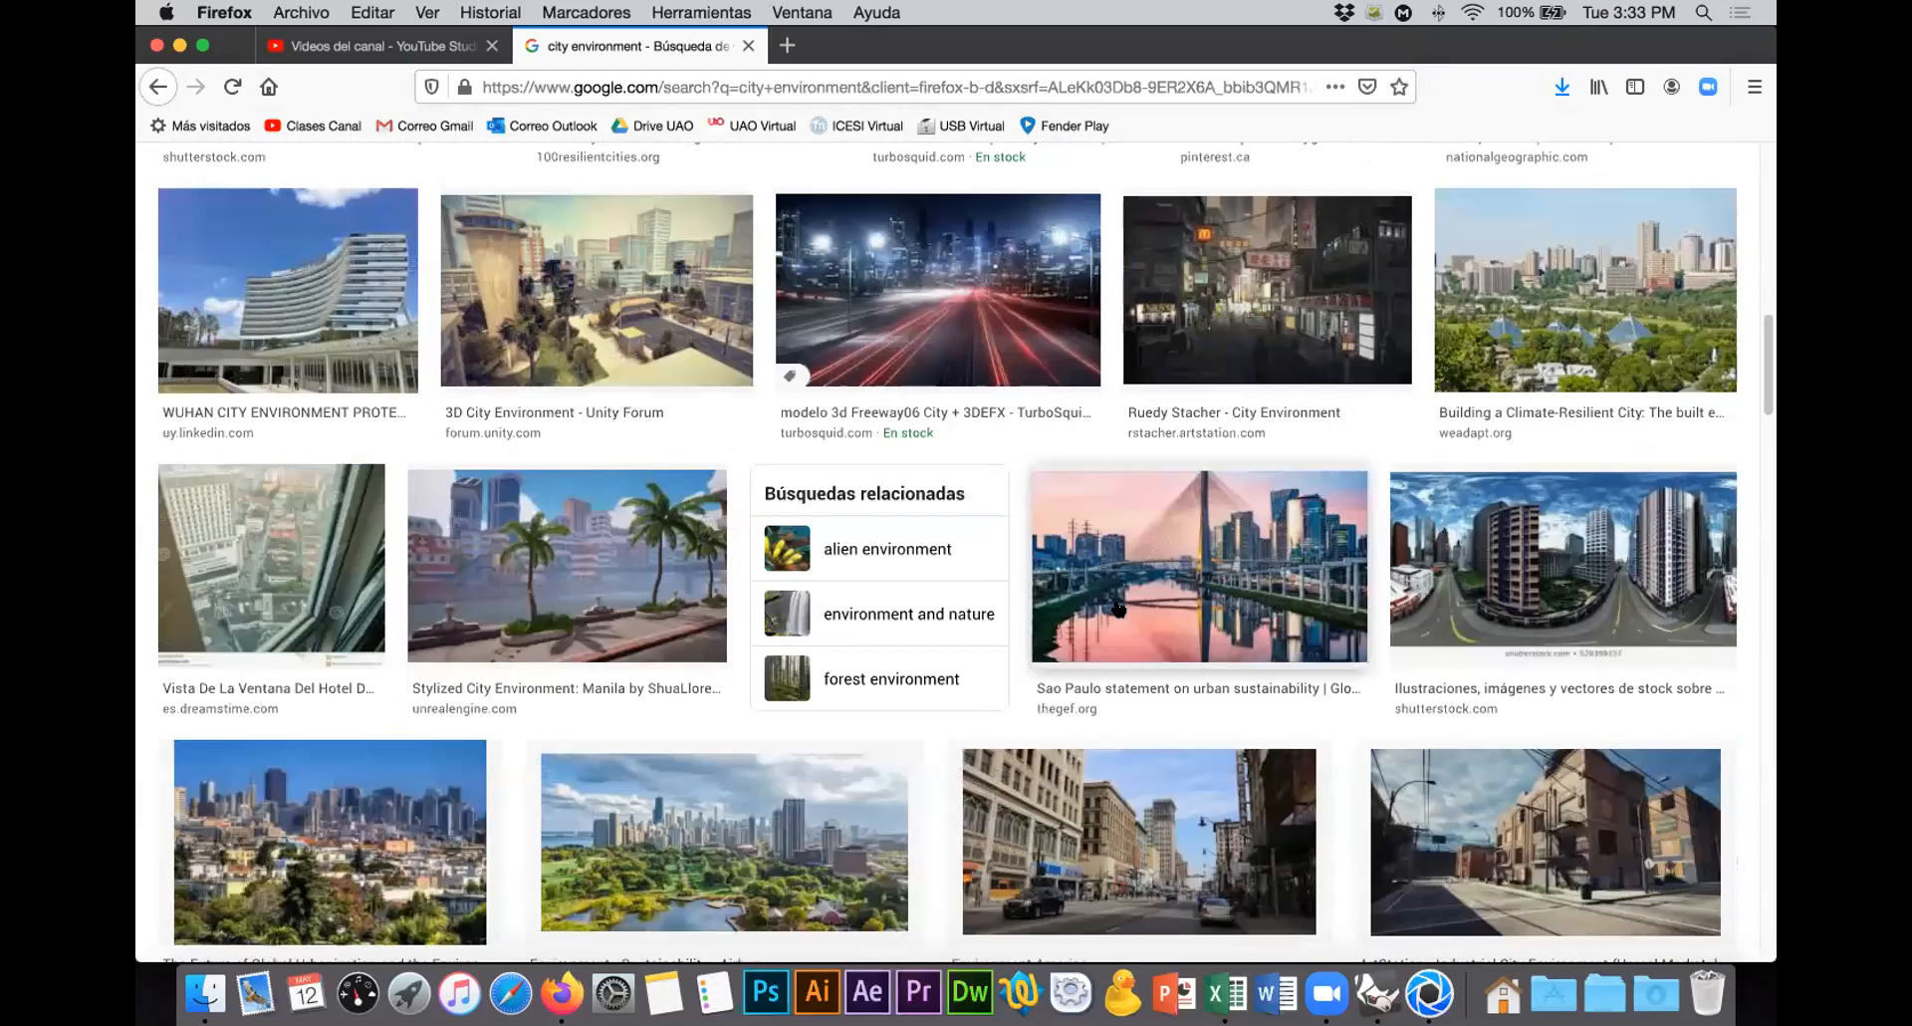
scroll(1119, 609, down, 4)
scroll(1119, 610, down, 2)
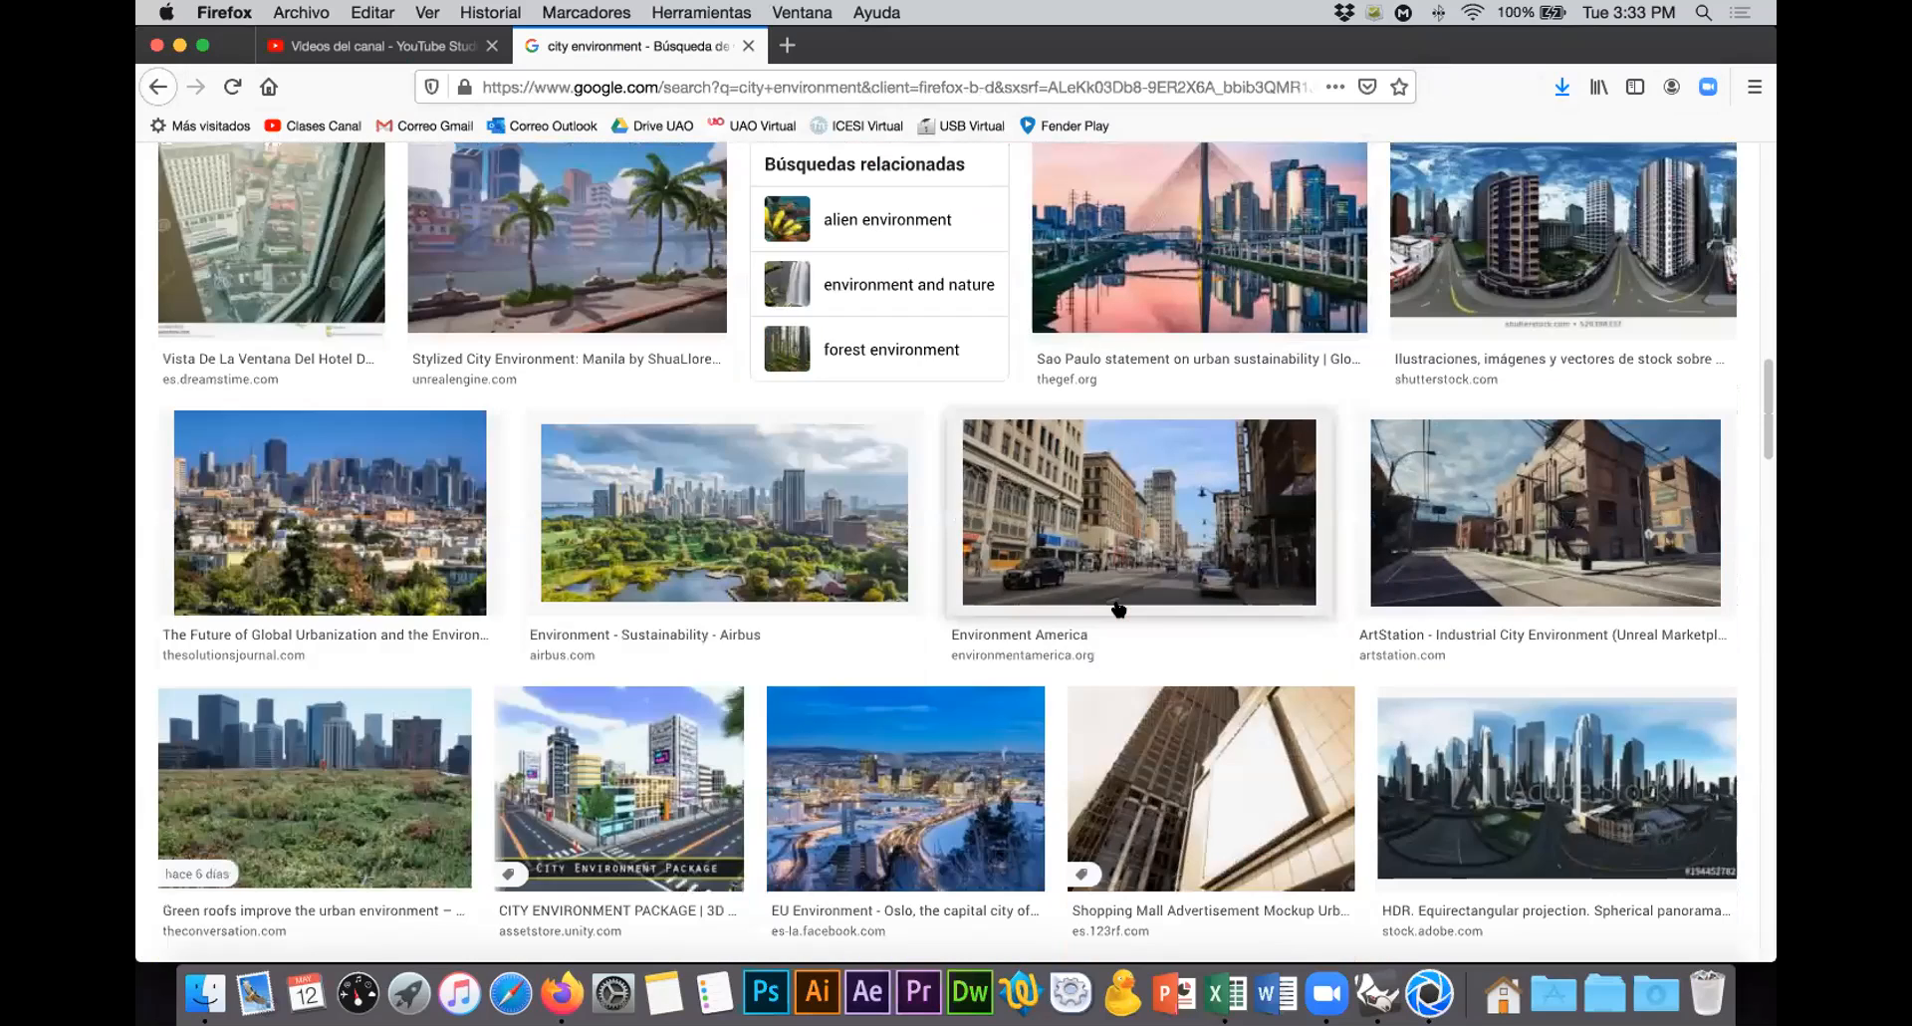
scroll(1119, 609, down, 9)
scroll(1119, 609, down, 1)
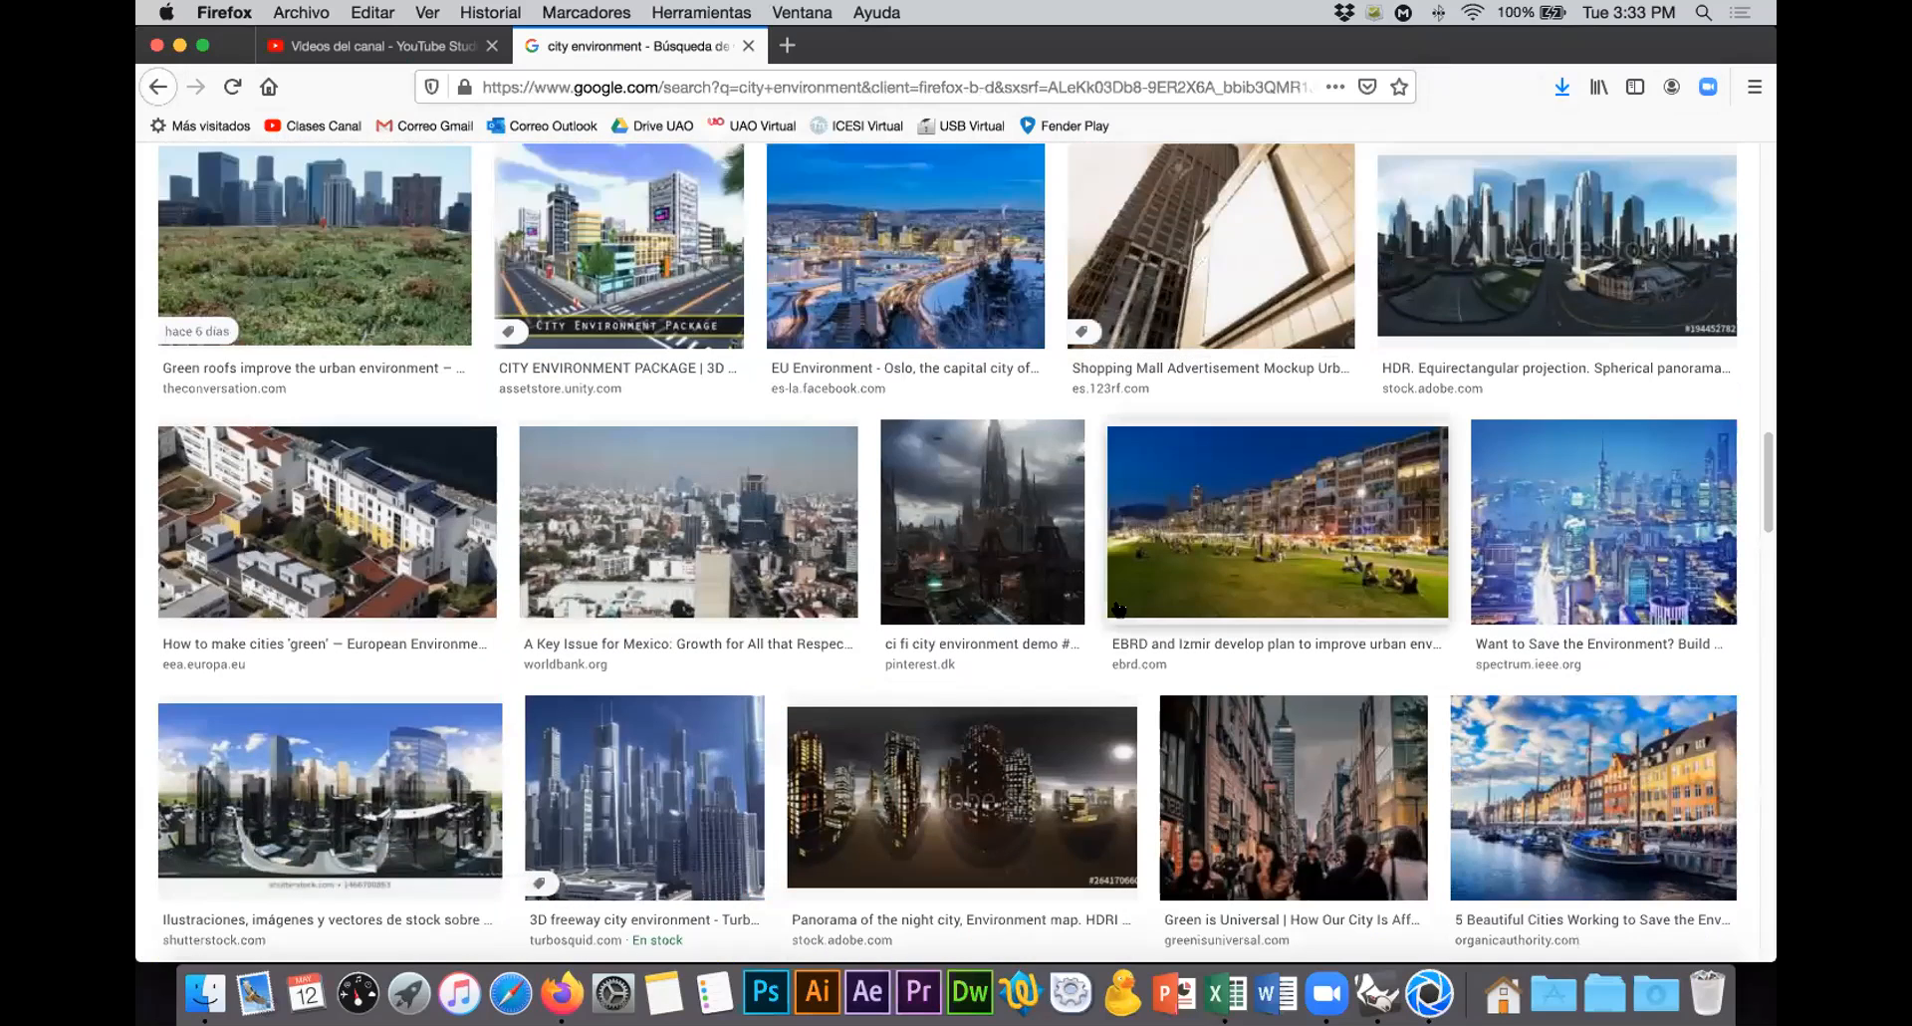
scroll(1119, 610, down, 10)
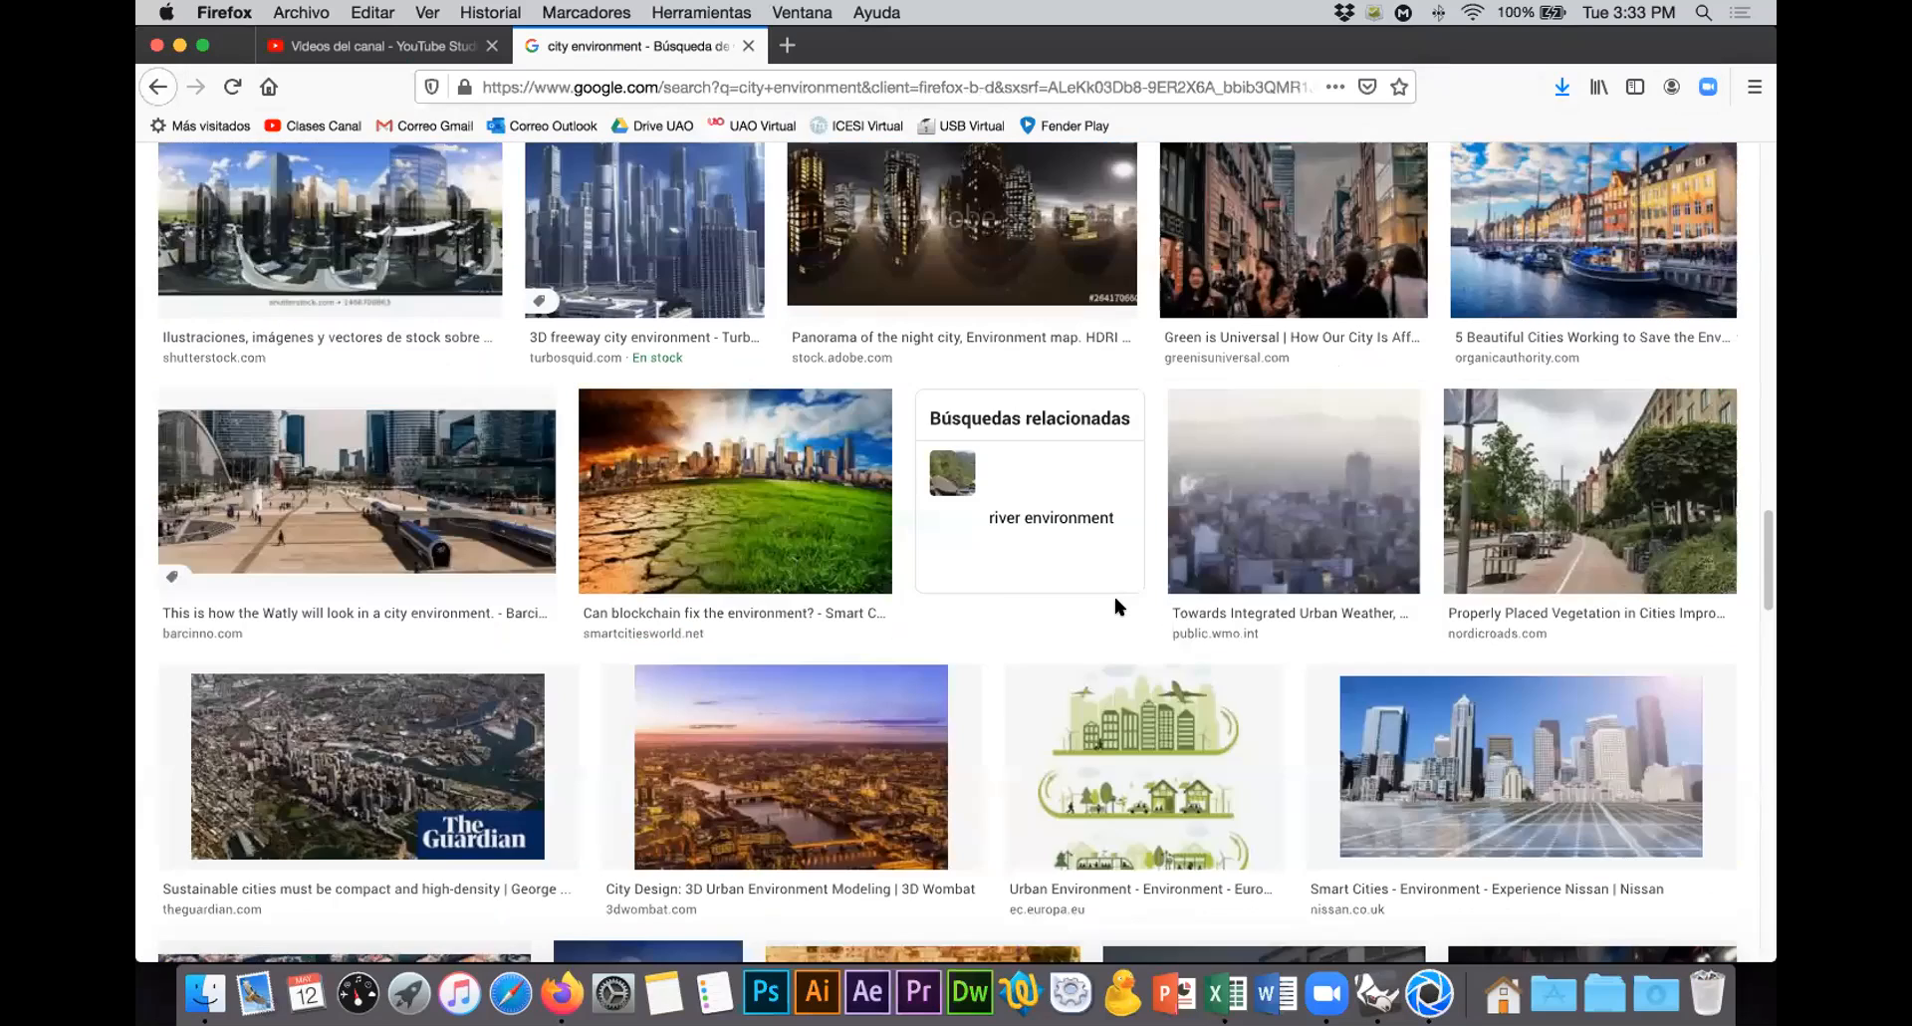
scroll(1116, 606, down, 1)
scroll(1115, 605, down, 4)
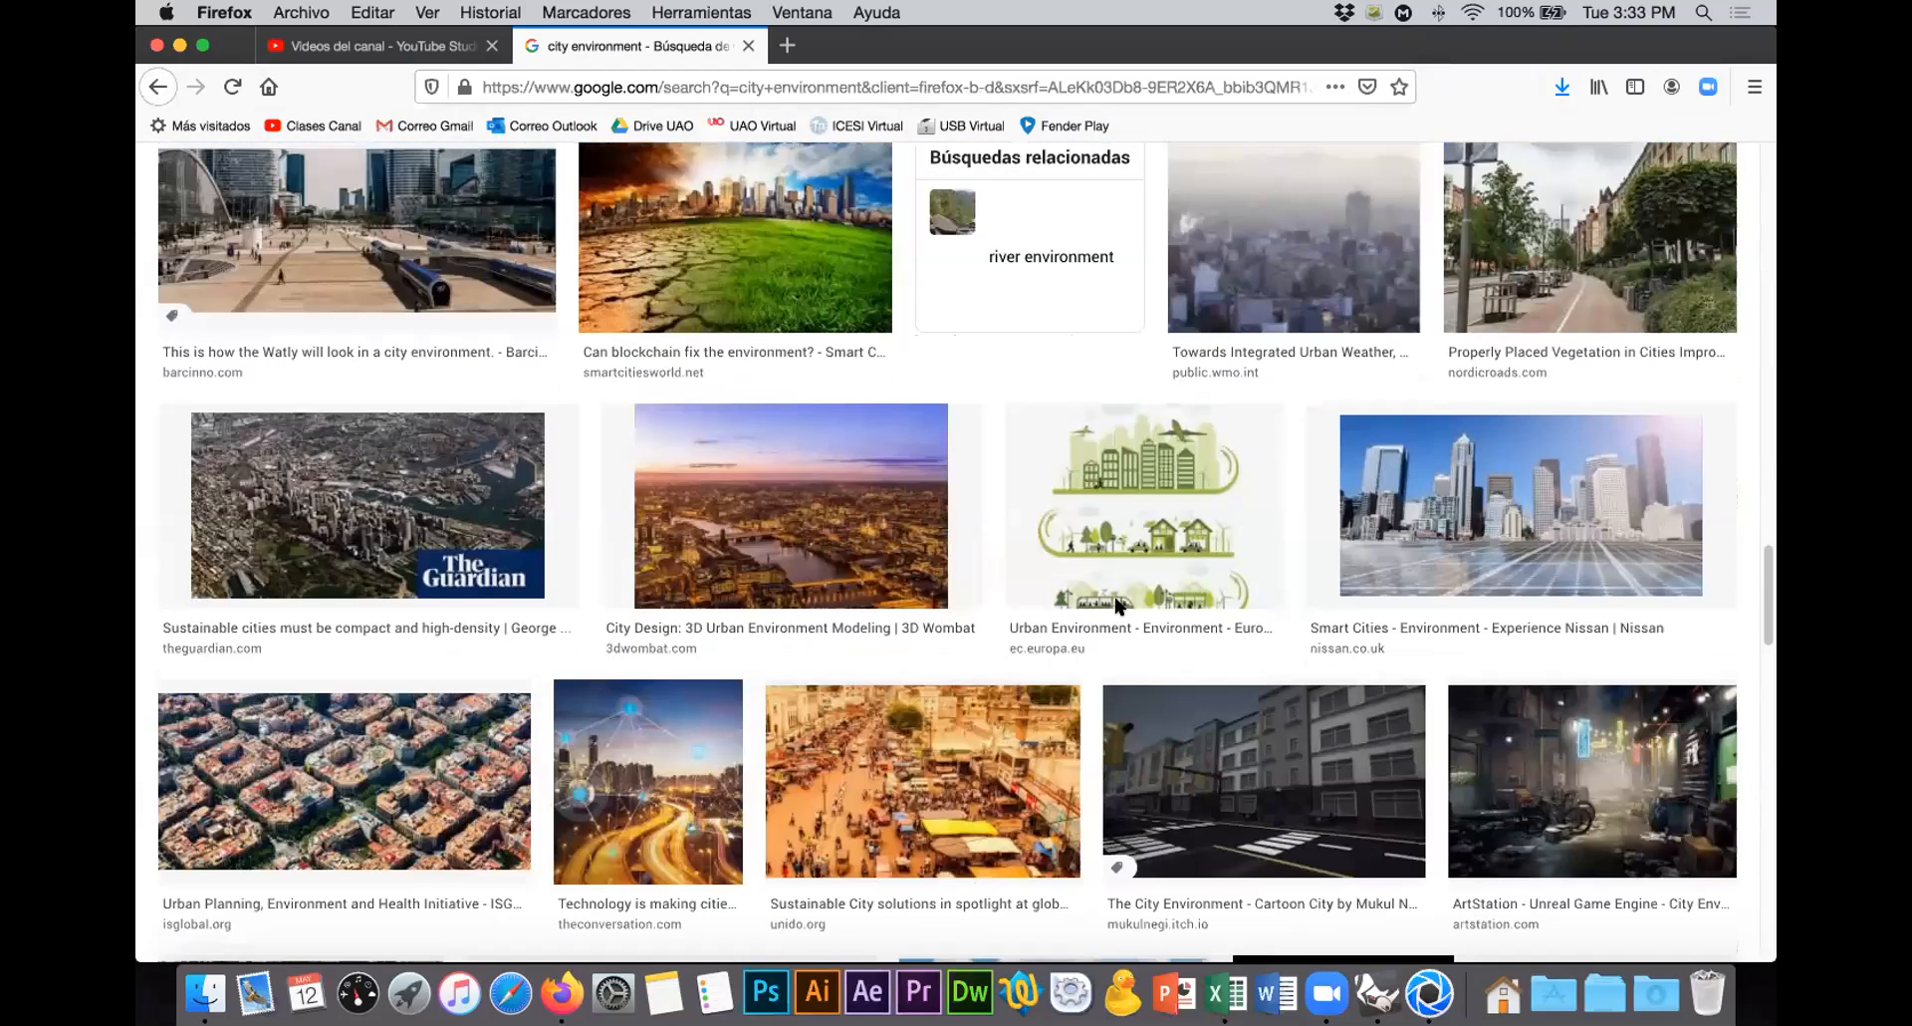
scroll(1118, 607, down, 3)
scroll(1119, 609, down, 10)
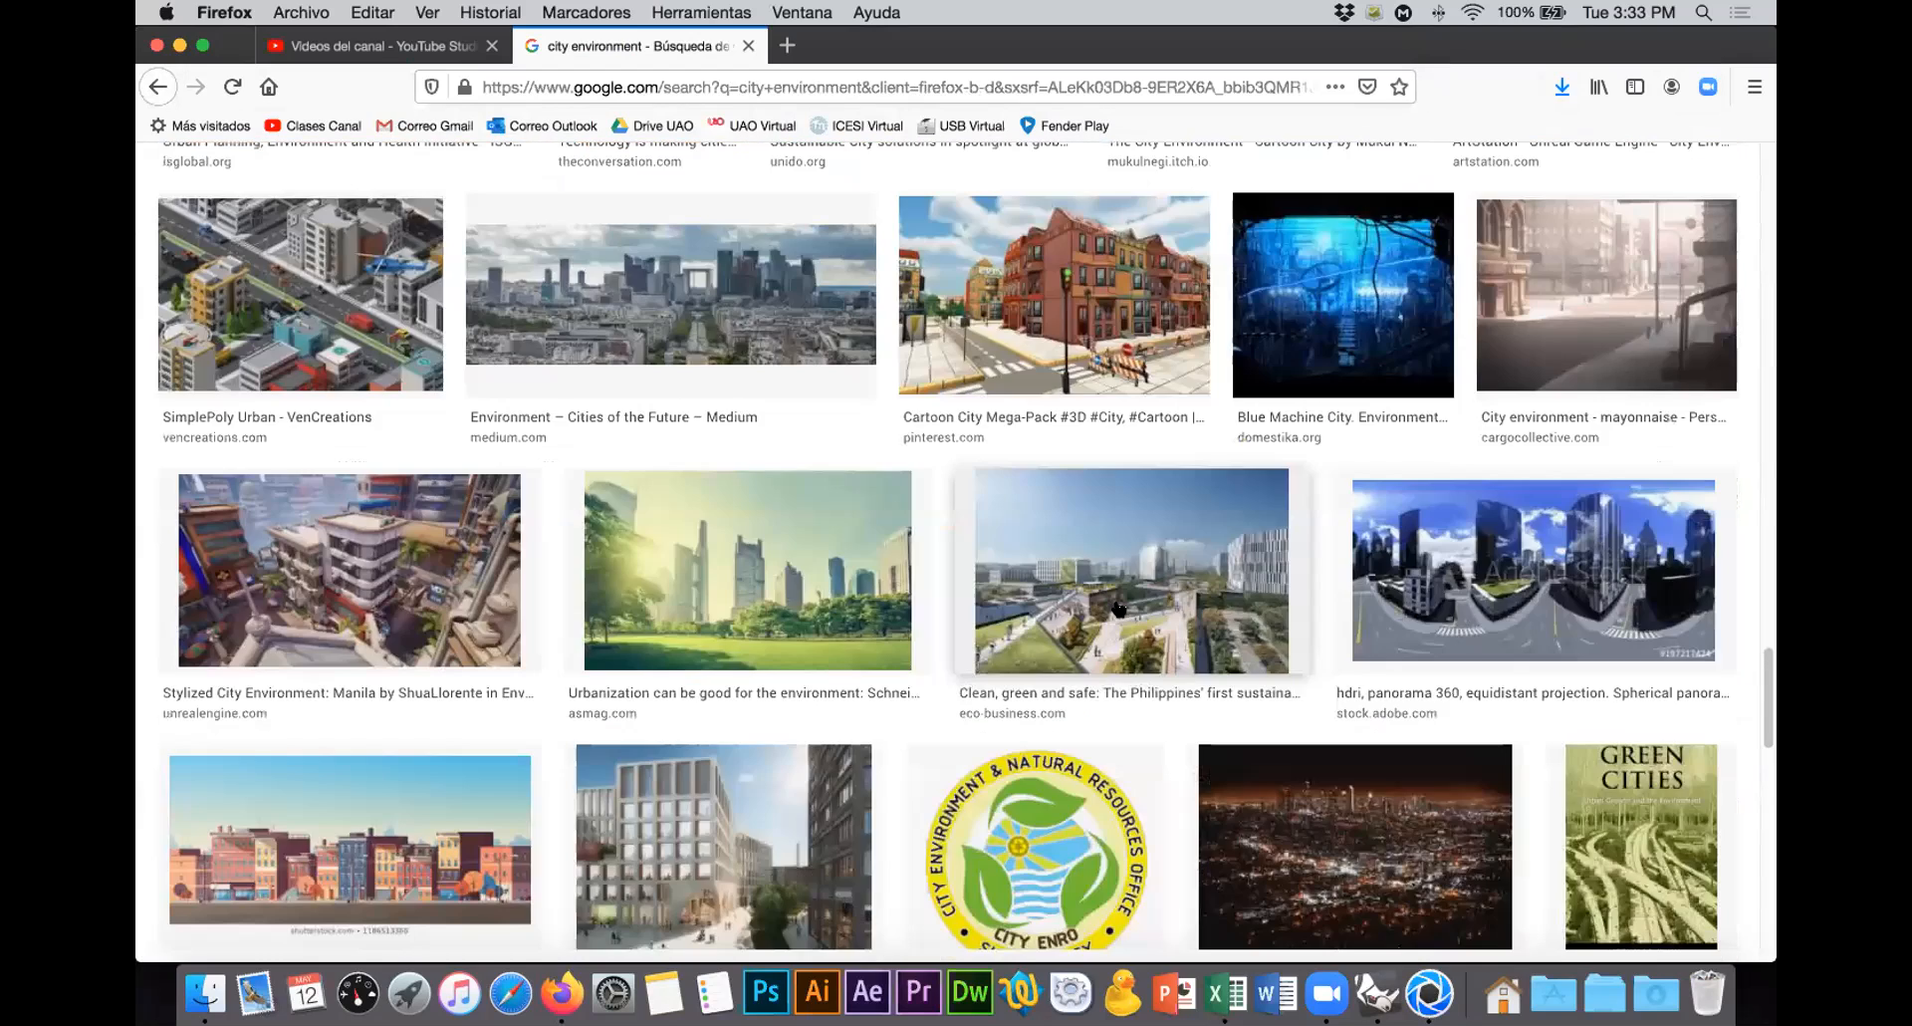
scroll(1119, 609, down, 1)
scroll(1119, 608, down, 1)
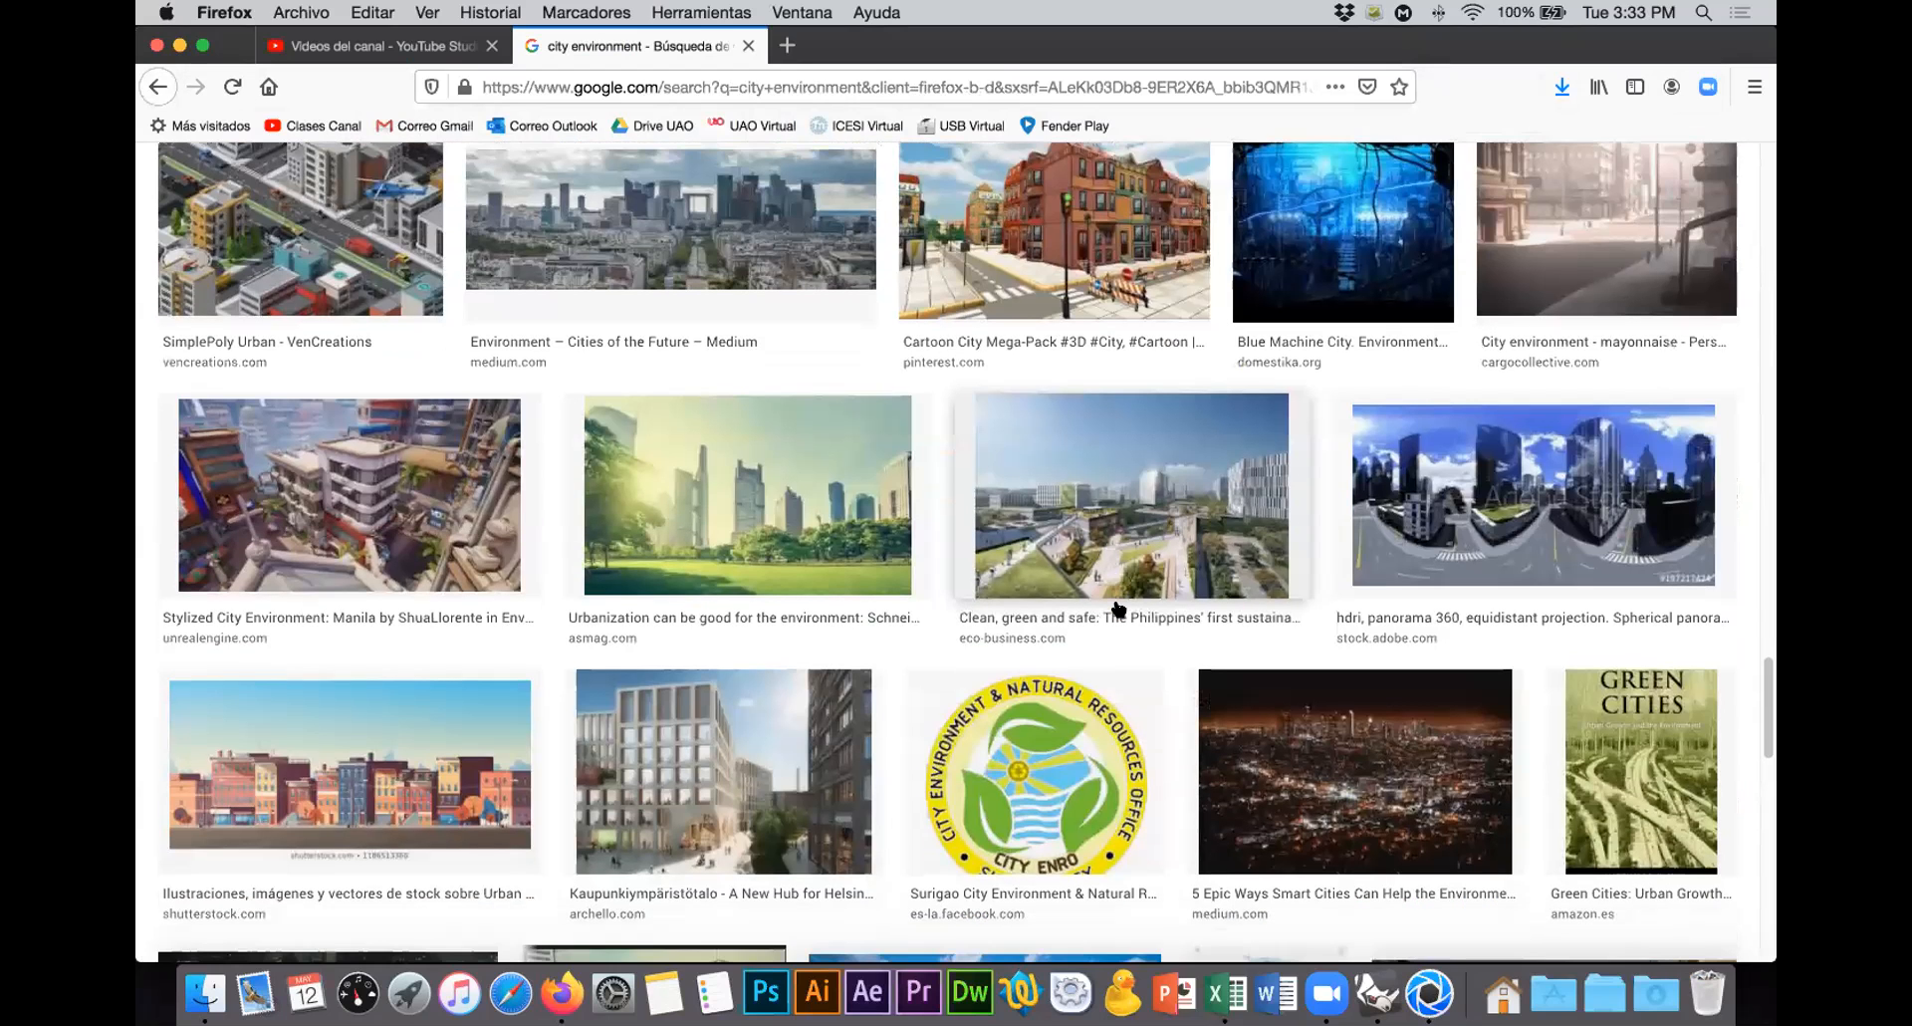
scroll(1118, 608, down, 1)
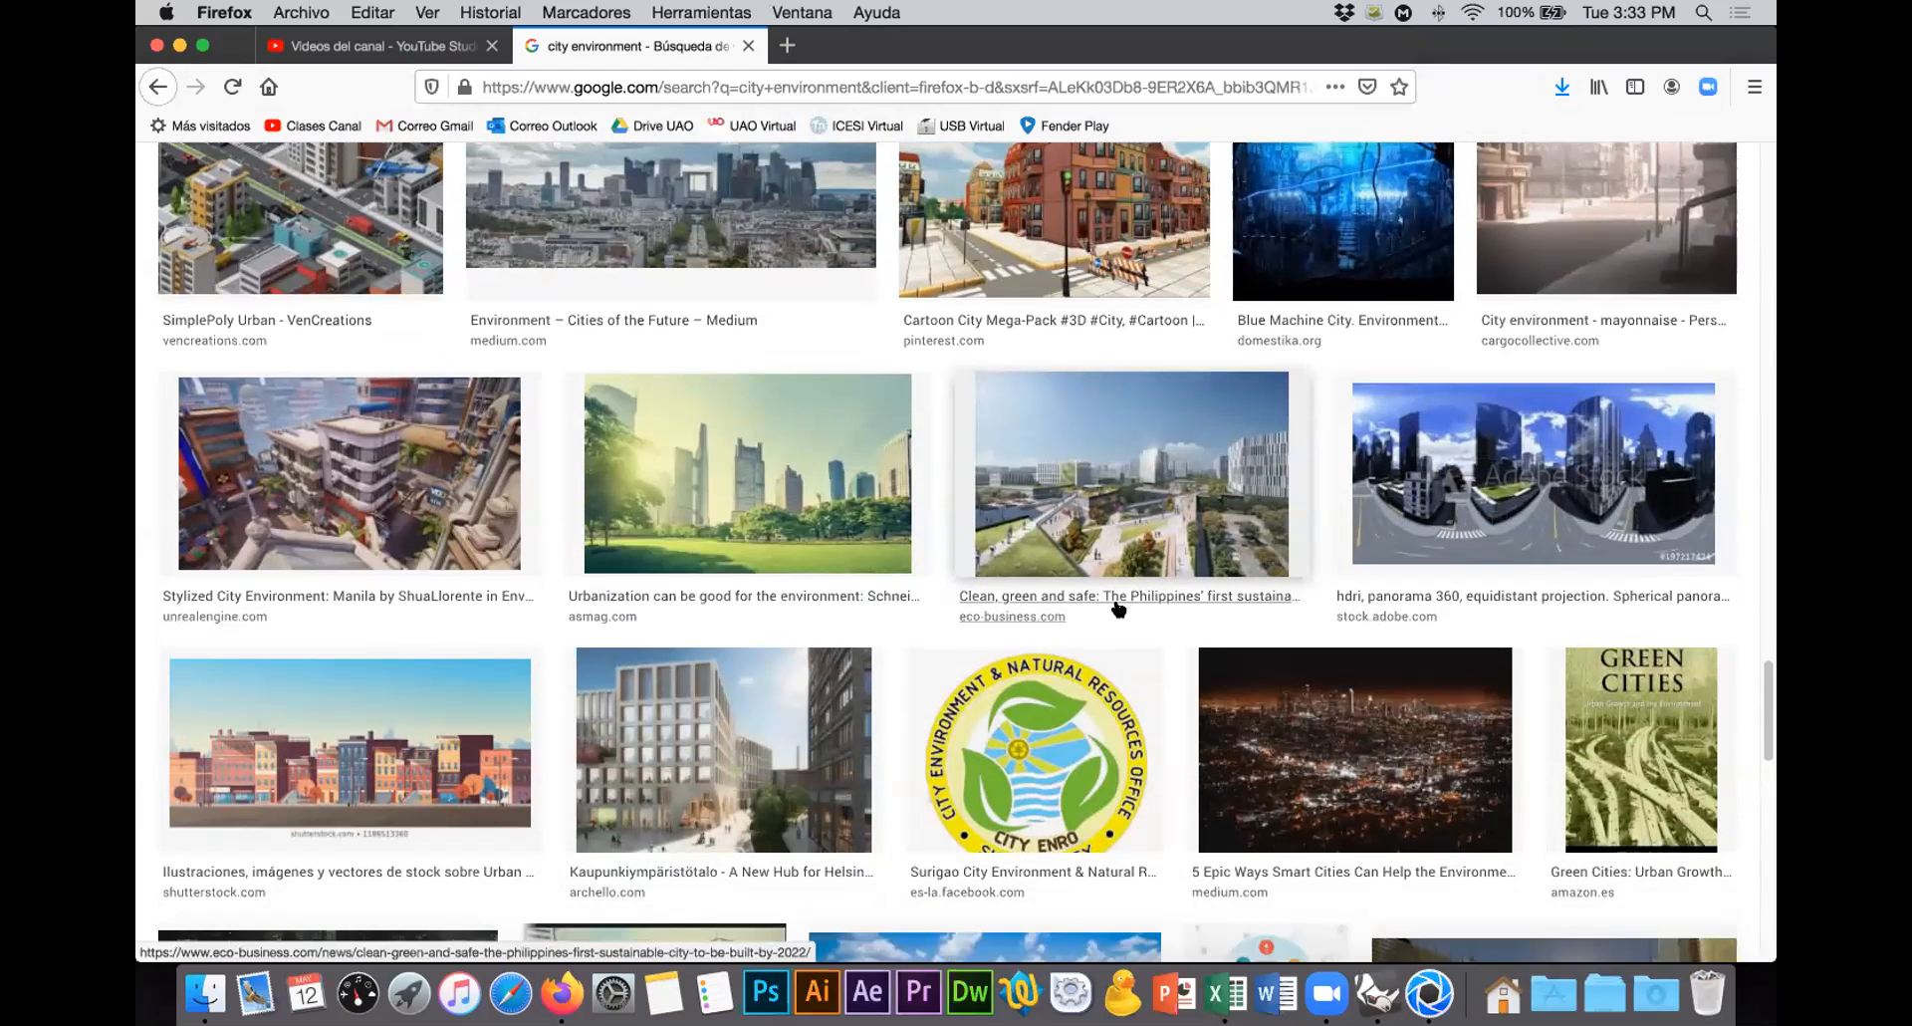
scroll(1118, 608, down, 1)
scroll(1118, 608, down, 5)
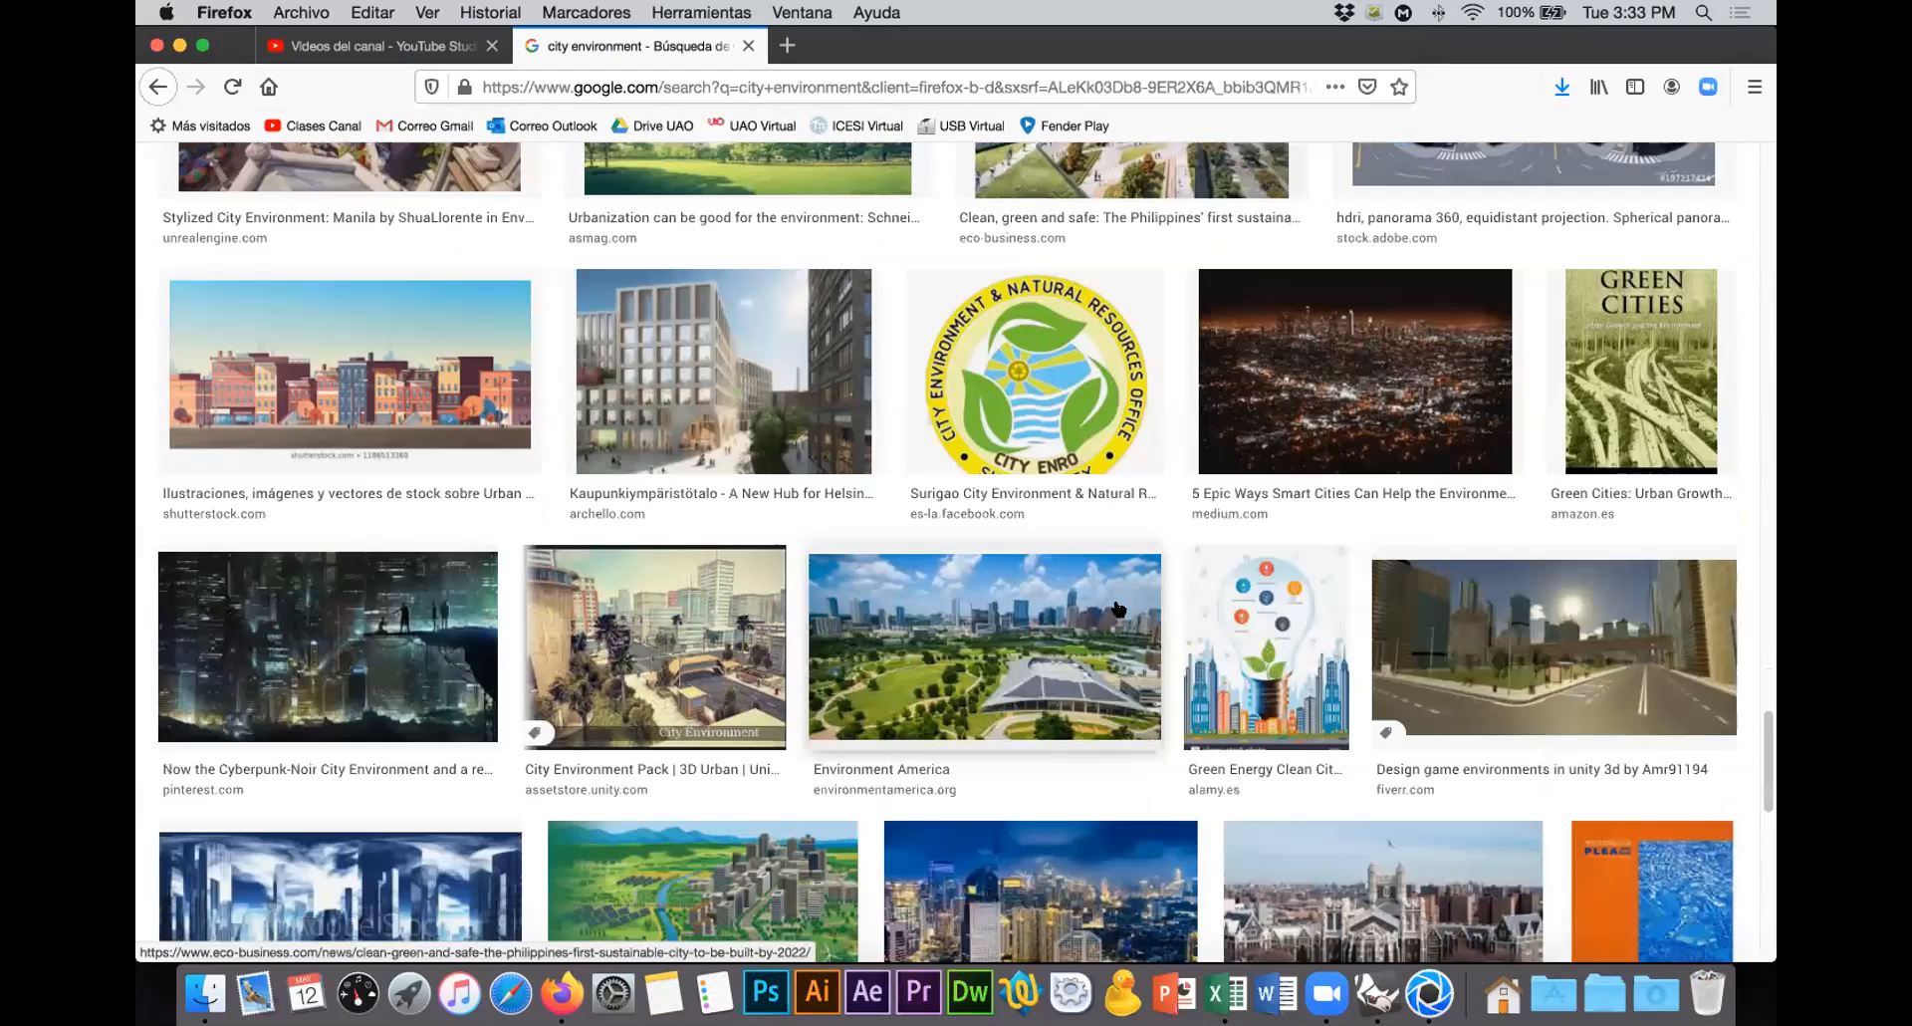
scroll(1118, 608, down, 3)
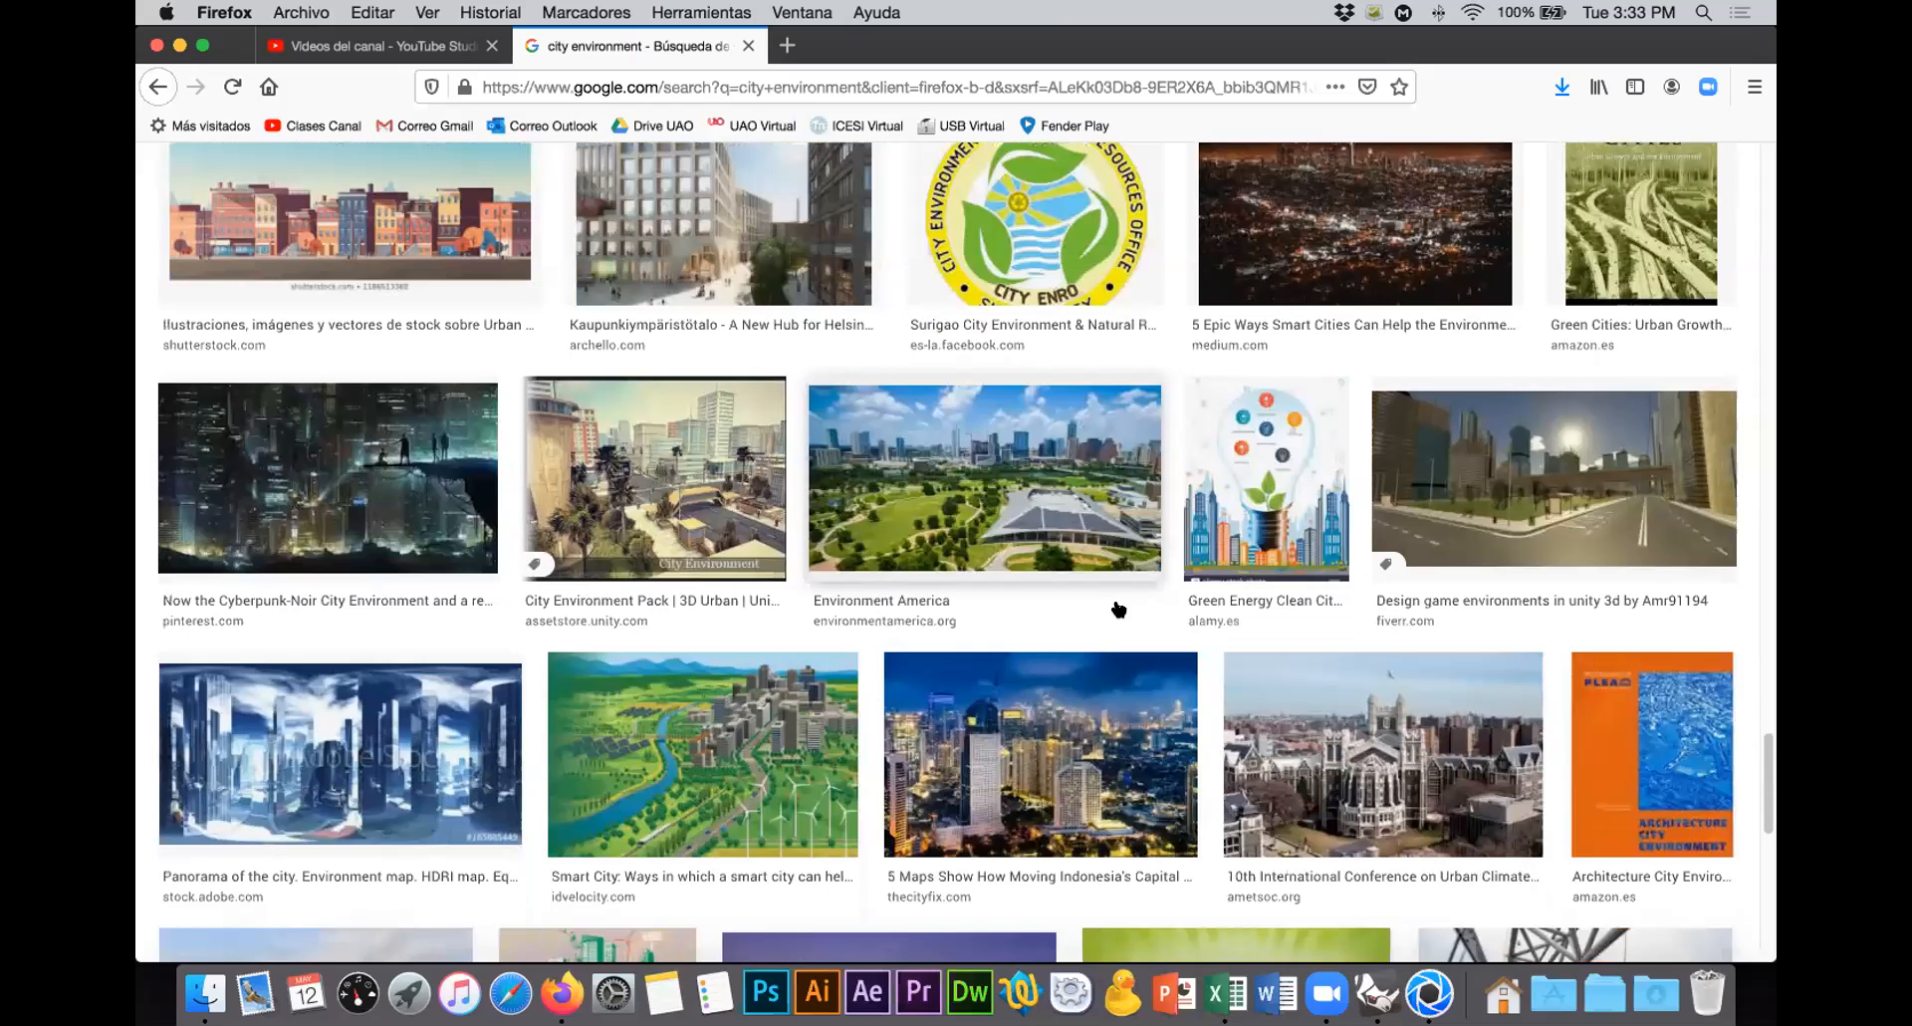
scroll(1119, 608, down, 6)
scroll(1118, 608, down, 5)
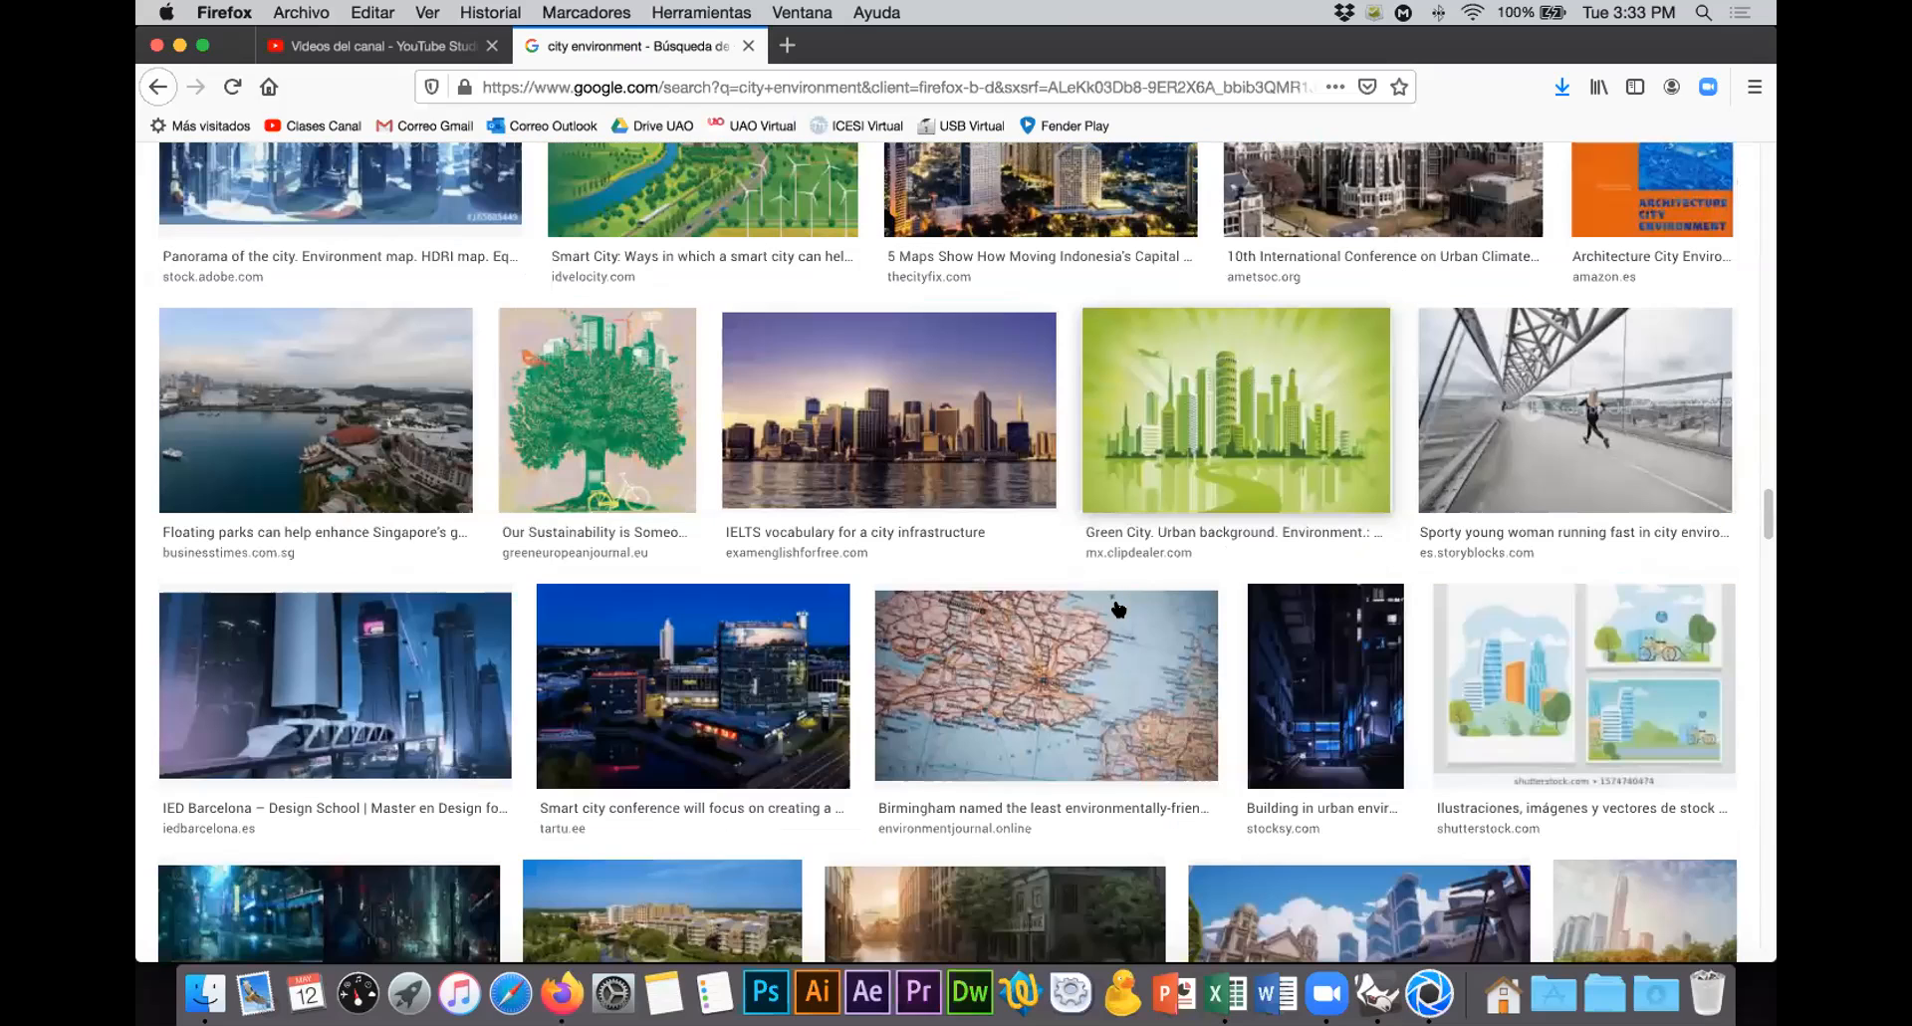
scroll(1119, 608, down, 4)
scroll(1119, 608, down, 8)
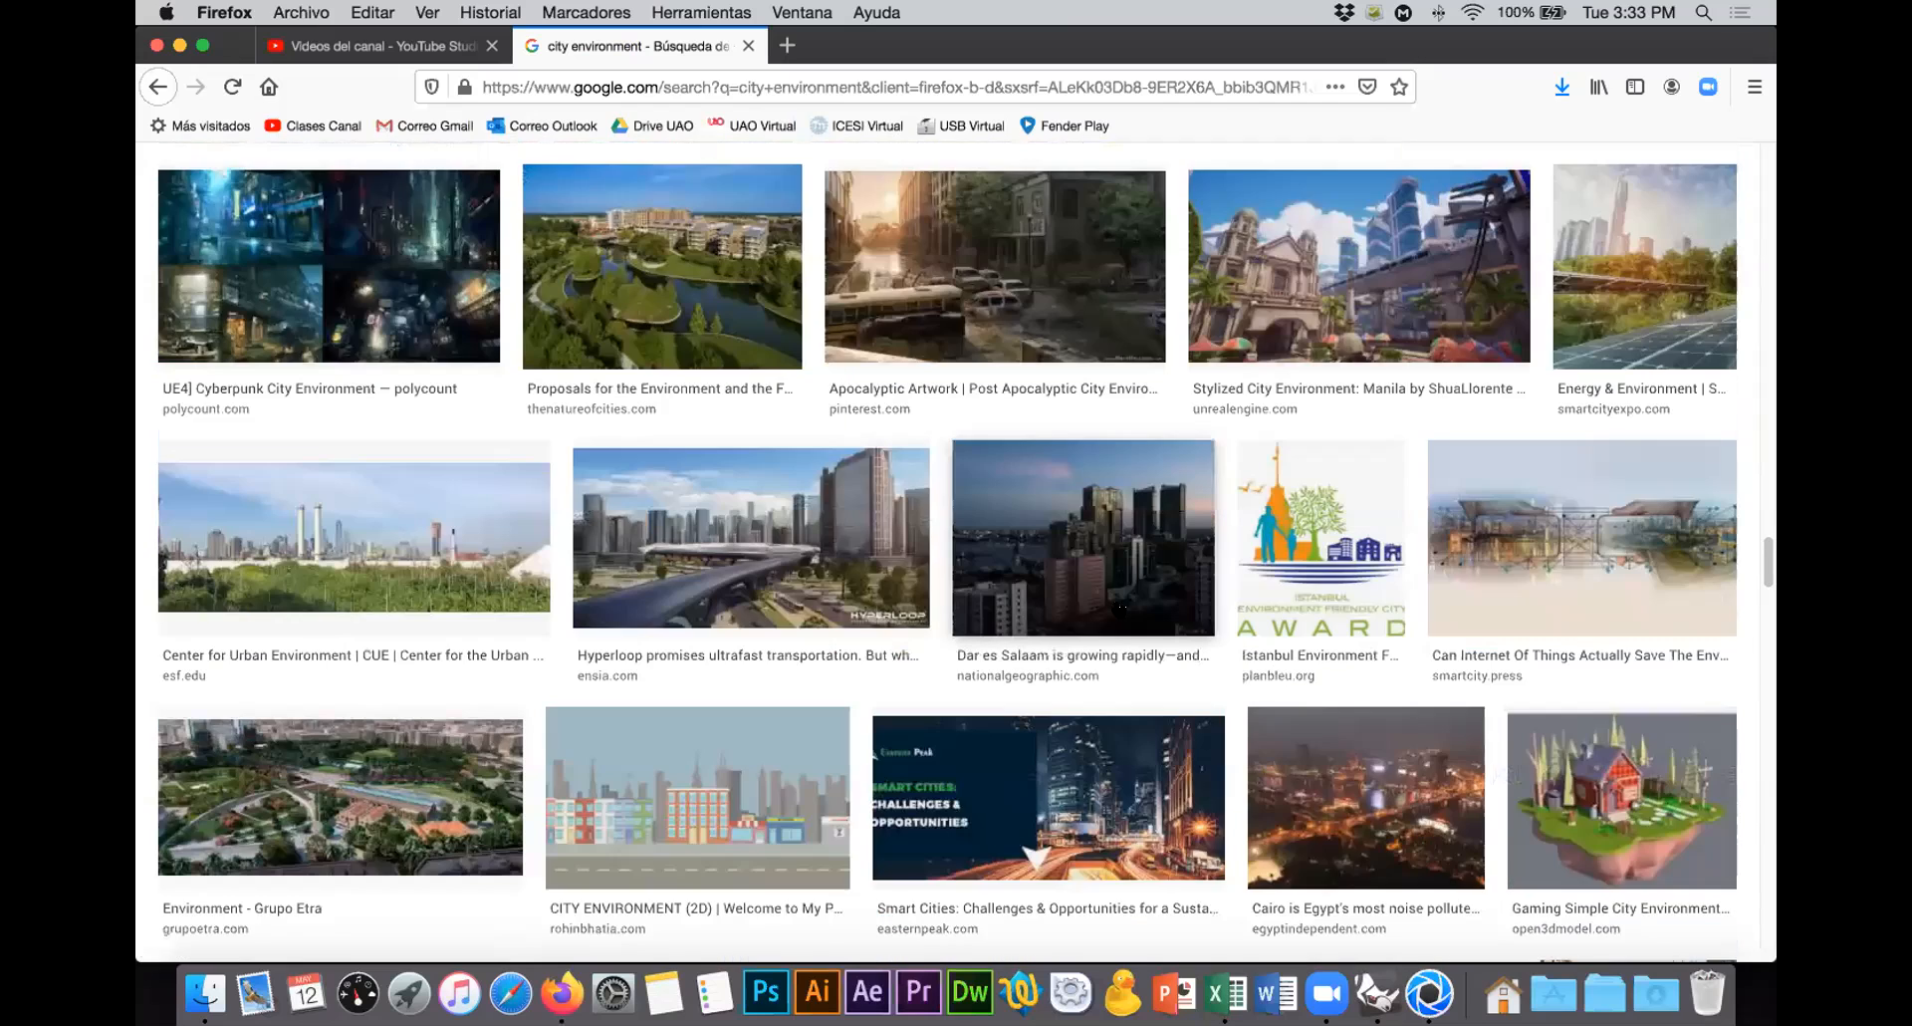
scroll(1121, 608, down, 2)
scroll(1118, 610, down, 1)
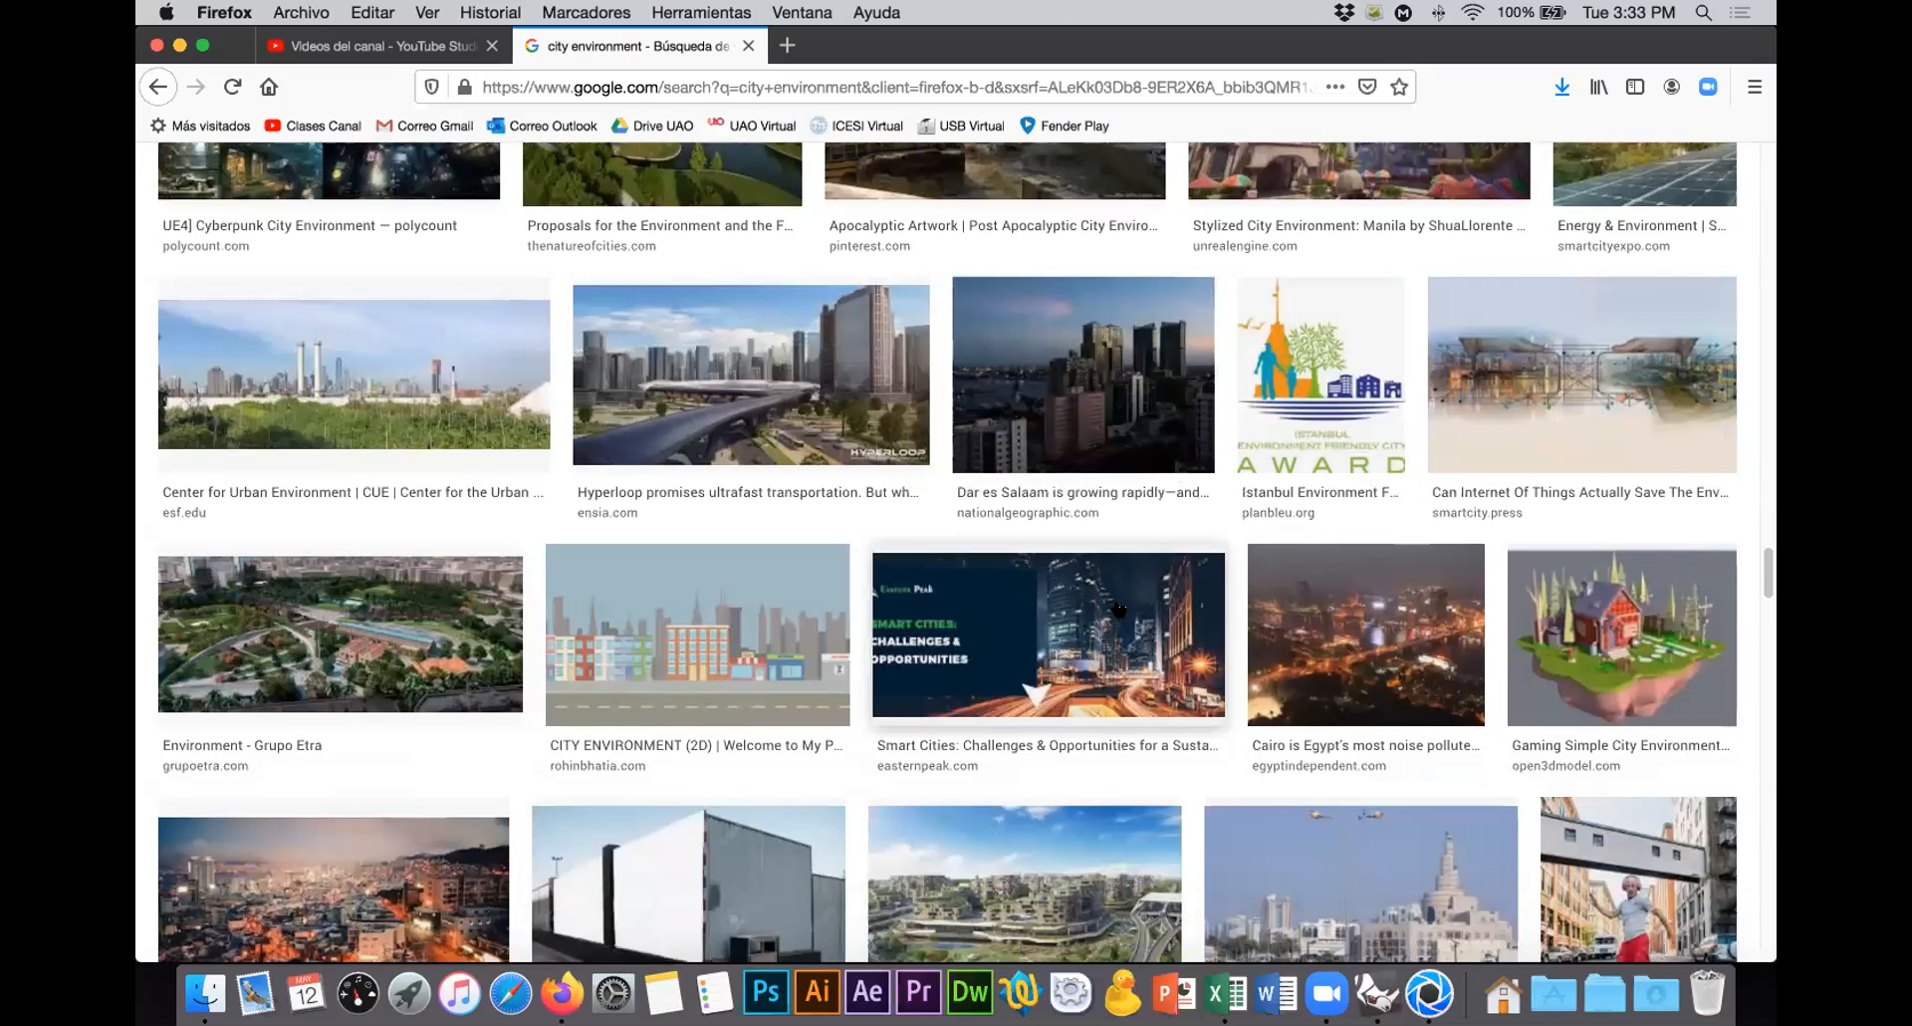
scroll(1118, 609, down, 7)
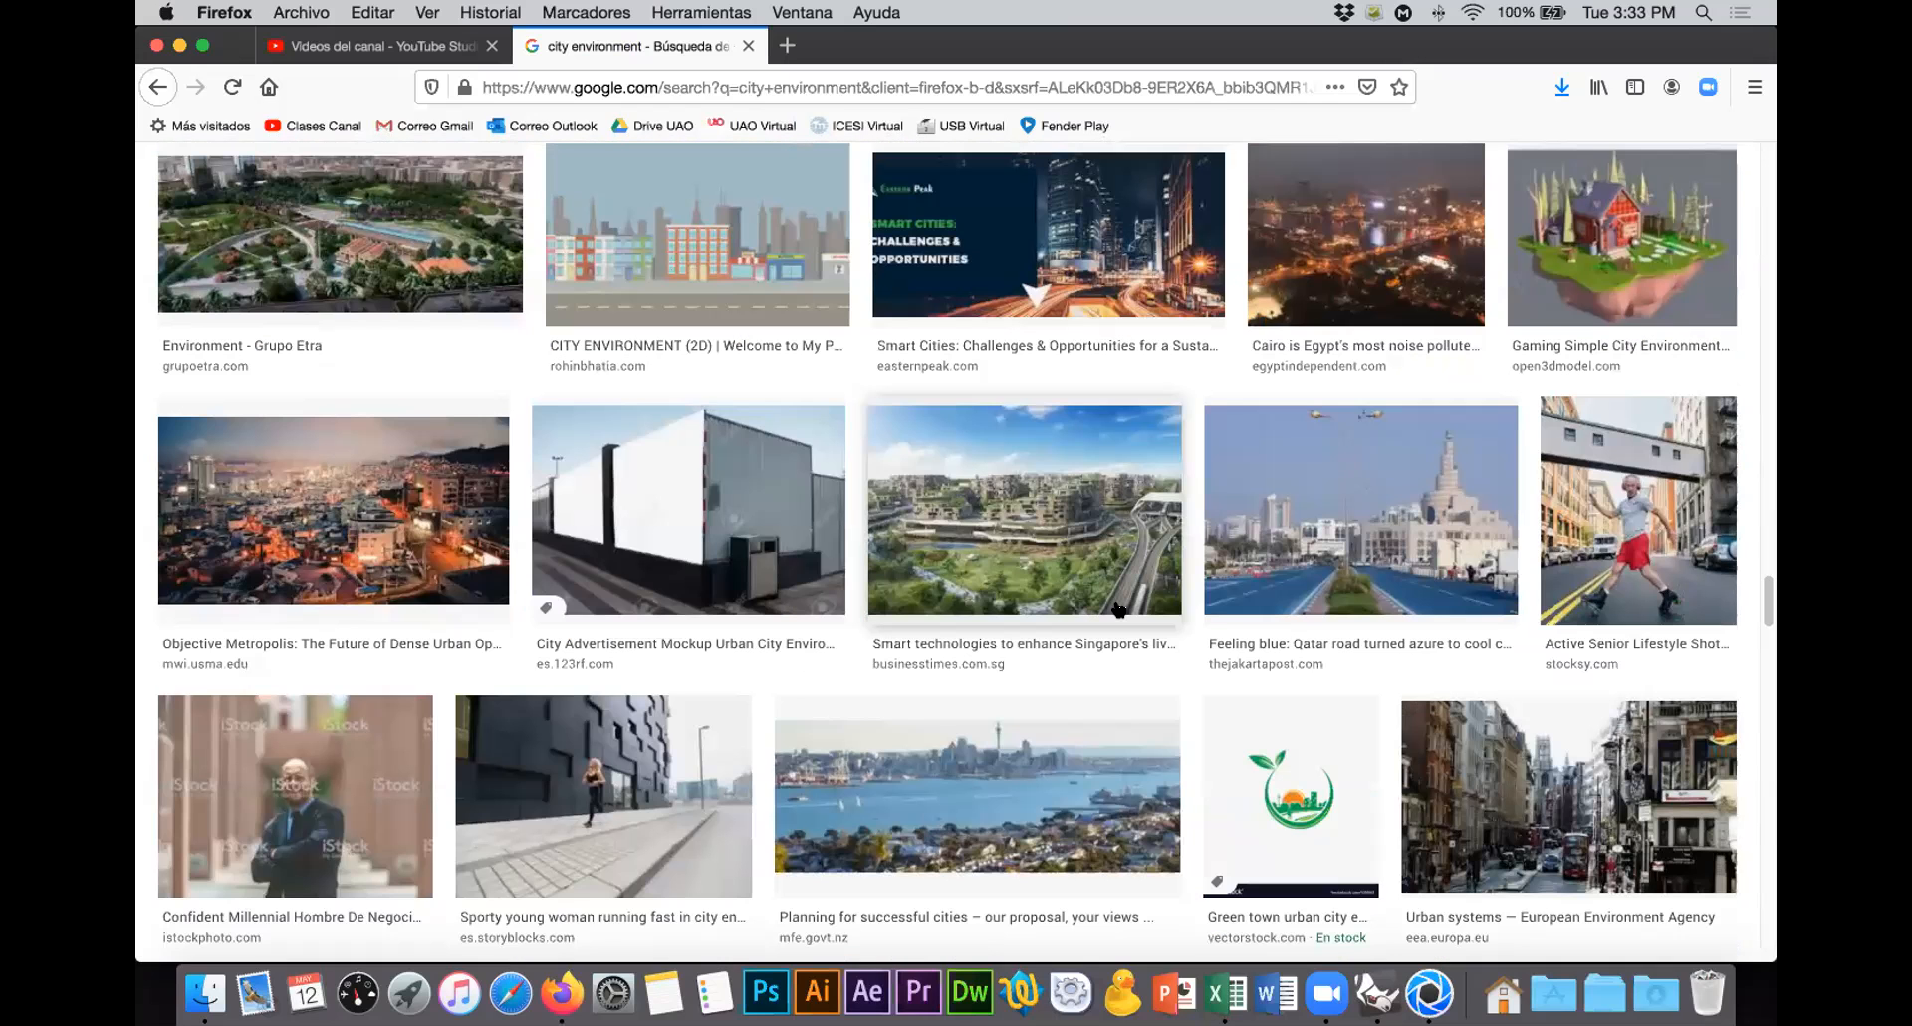
scroll(1119, 609, up, 7)
scroll(1118, 610, down, 9)
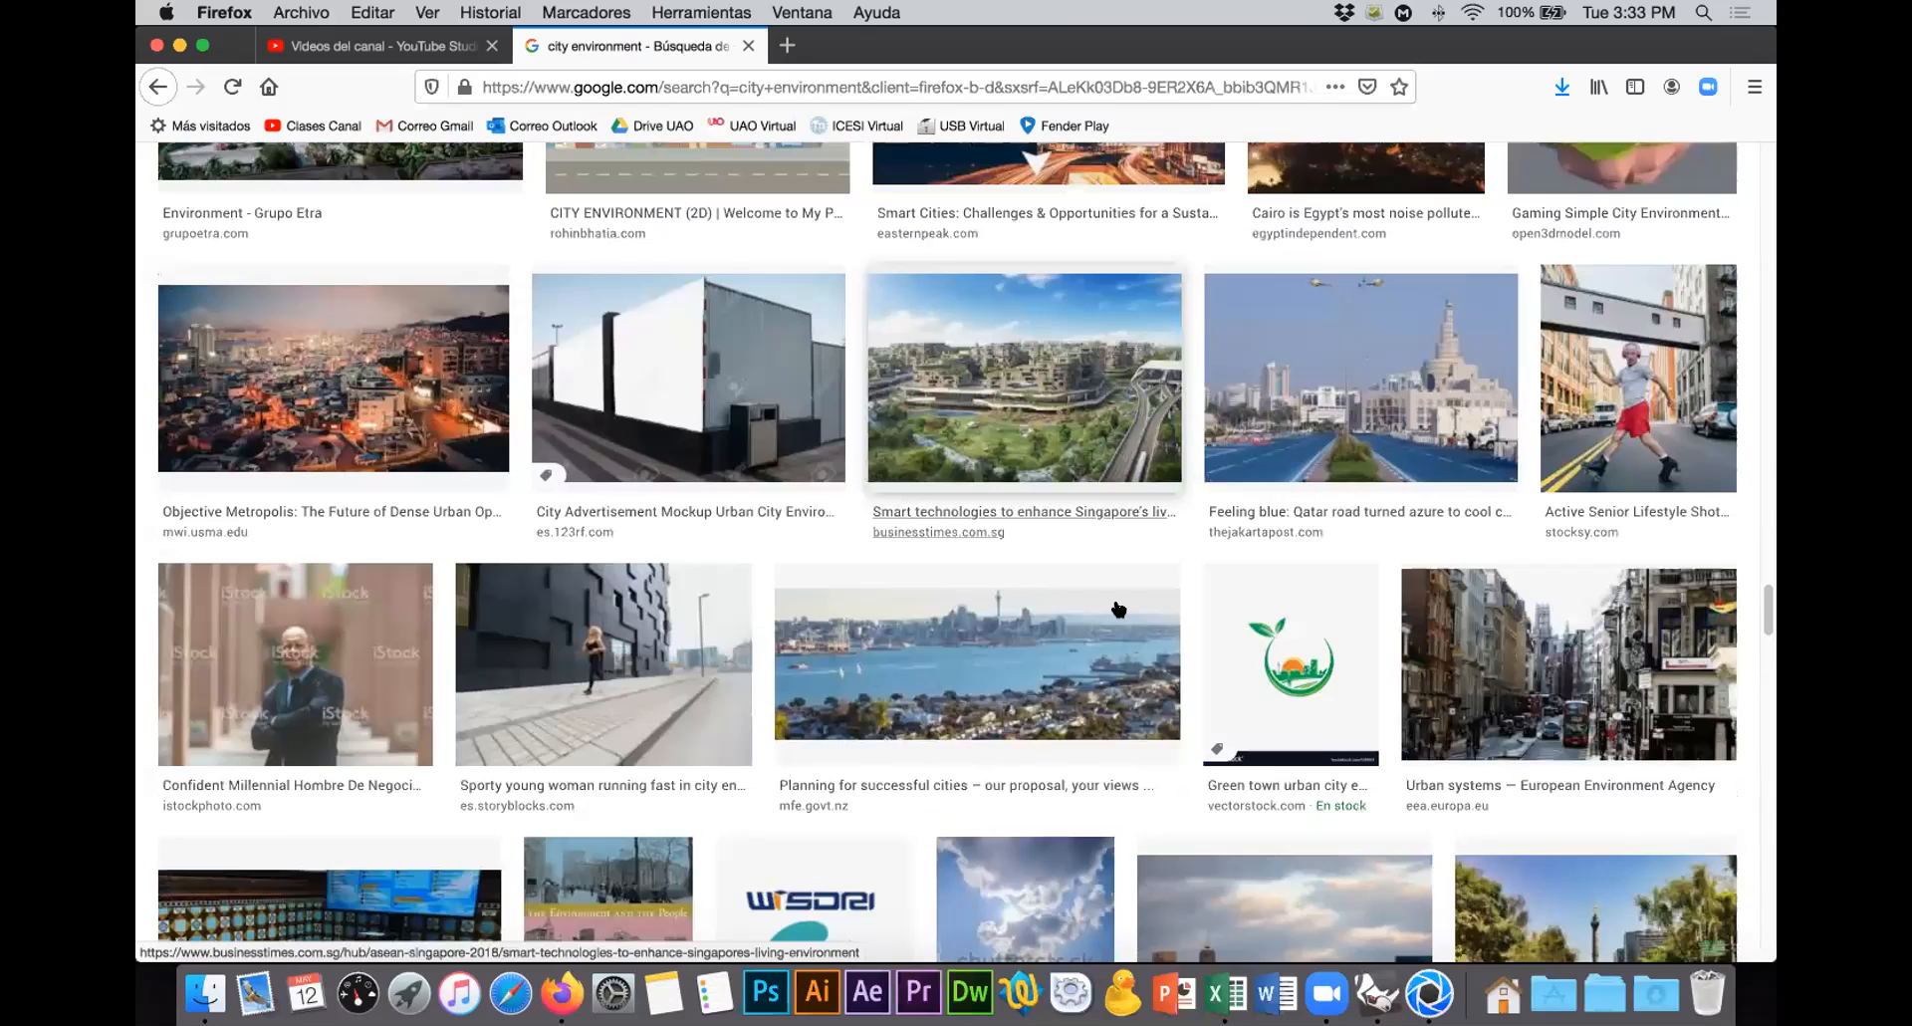
scroll(1114, 598, down, 6)
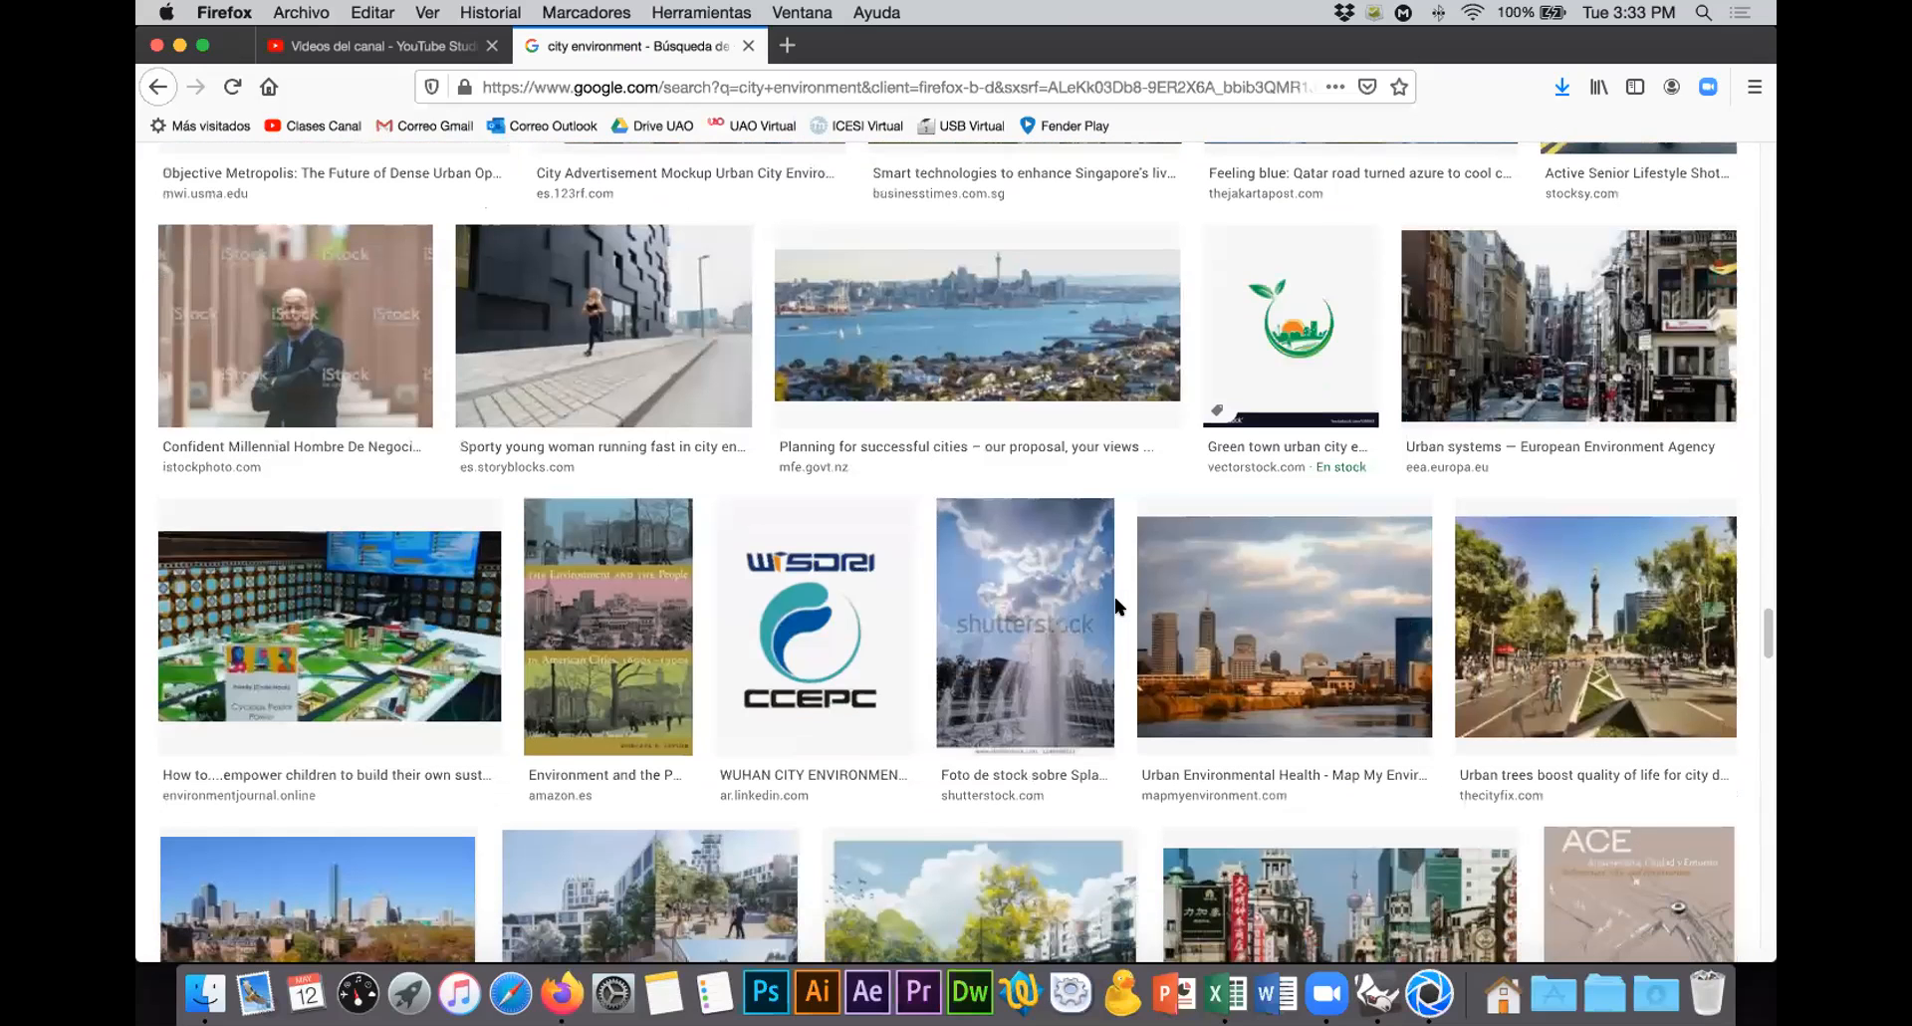
scroll(1114, 597, down, 7)
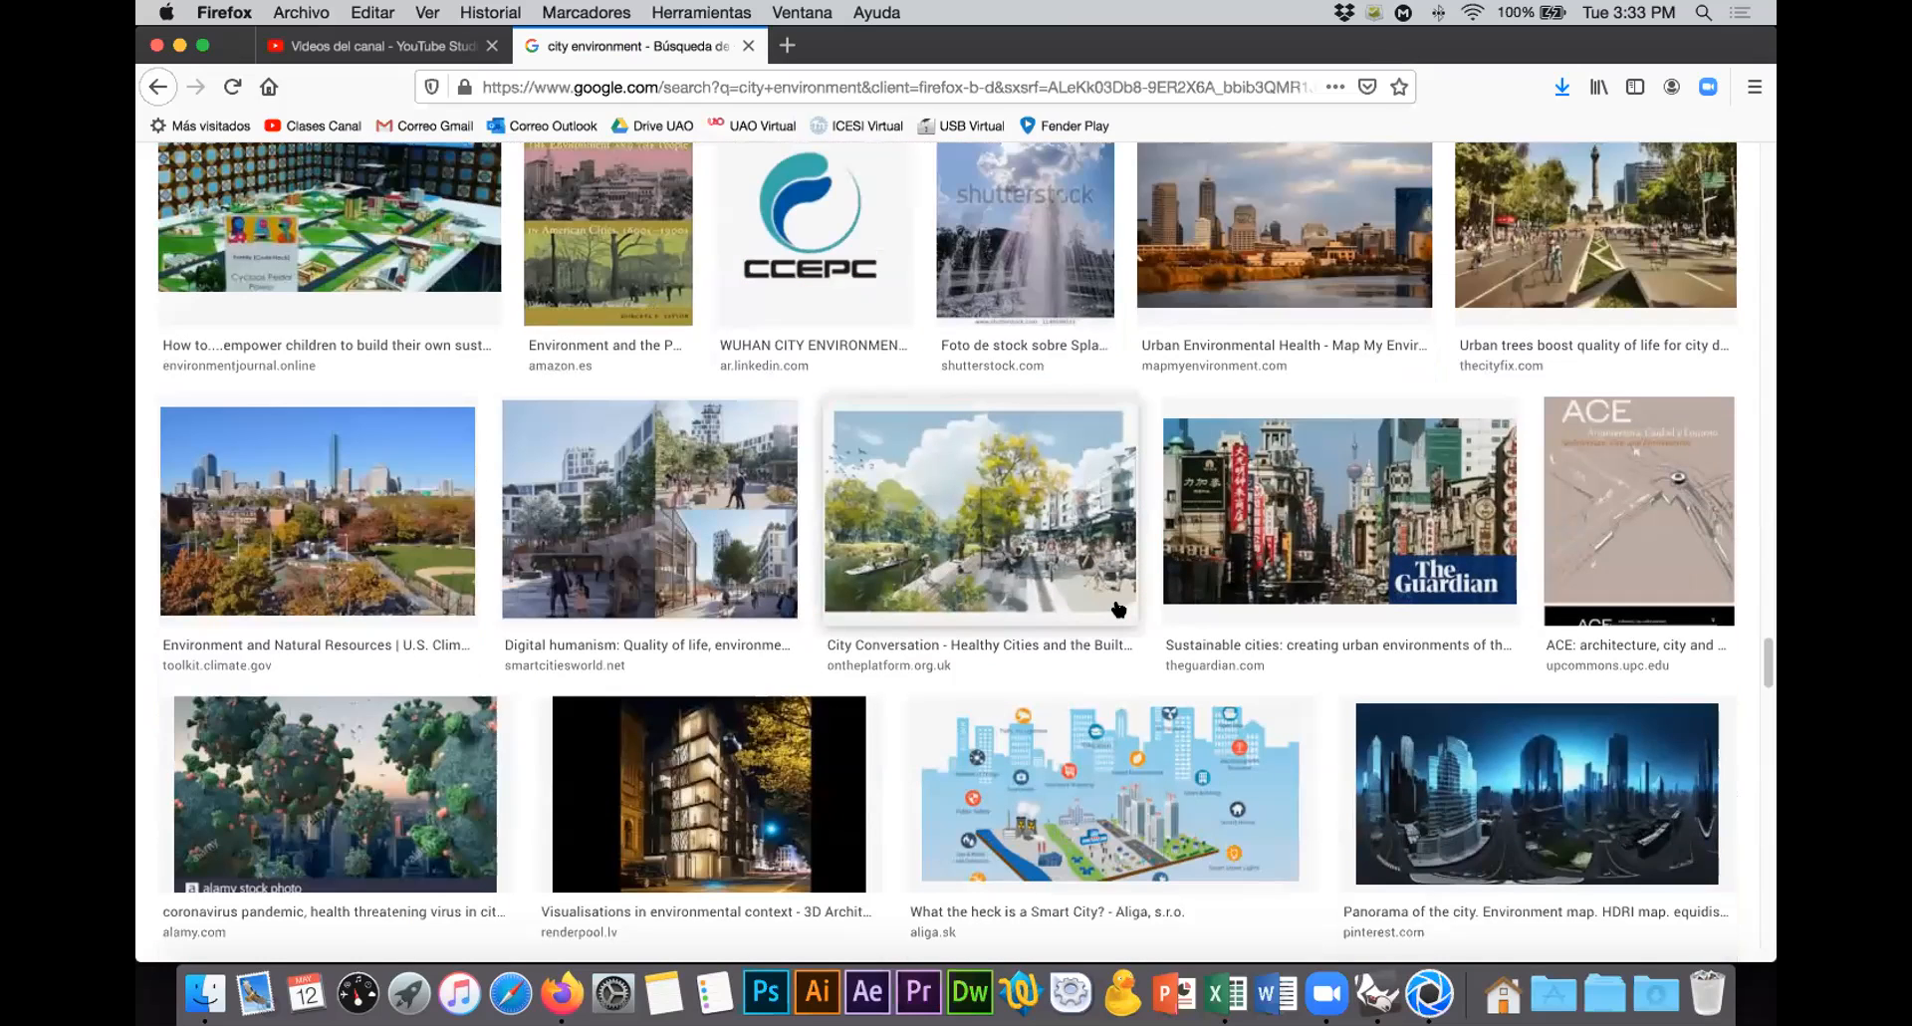
Step: Open the Environment and Natural Resources skyline photo with autumn trees and save it to the Desktop as ventana
click(375, 513)
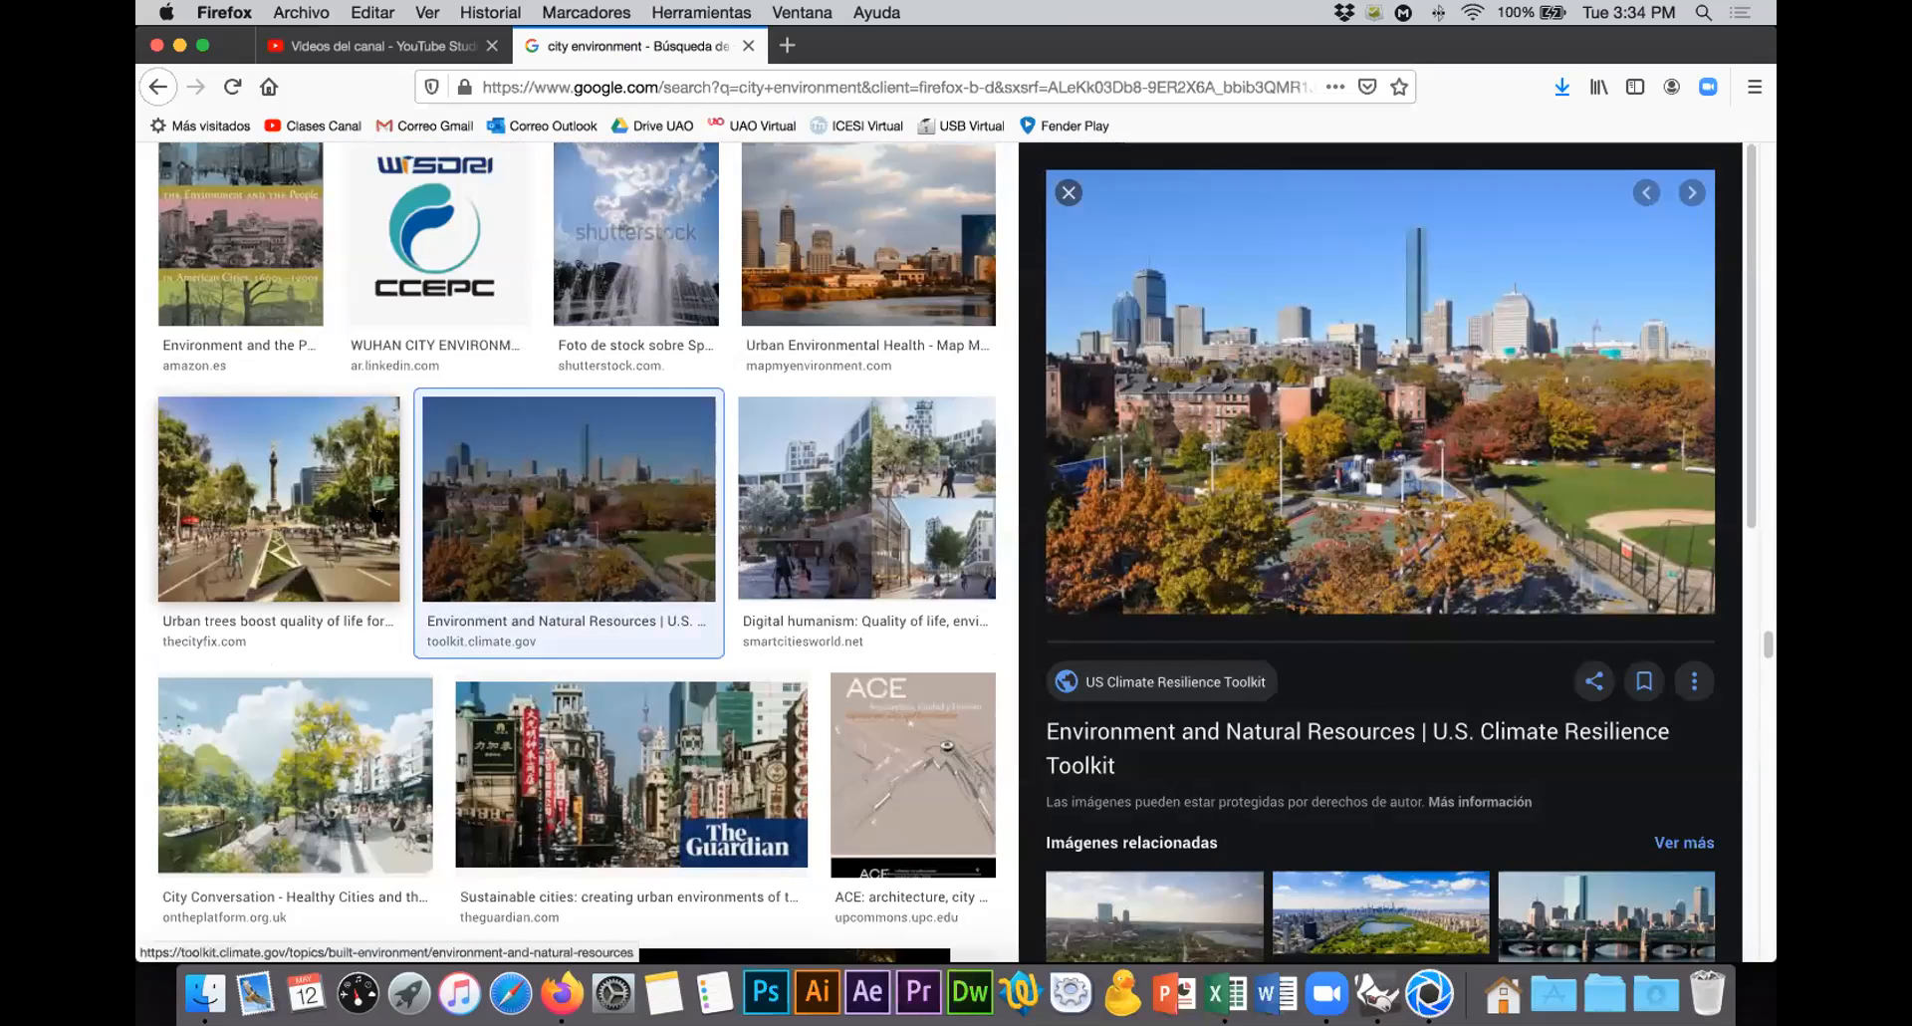
right_click(1334, 451)
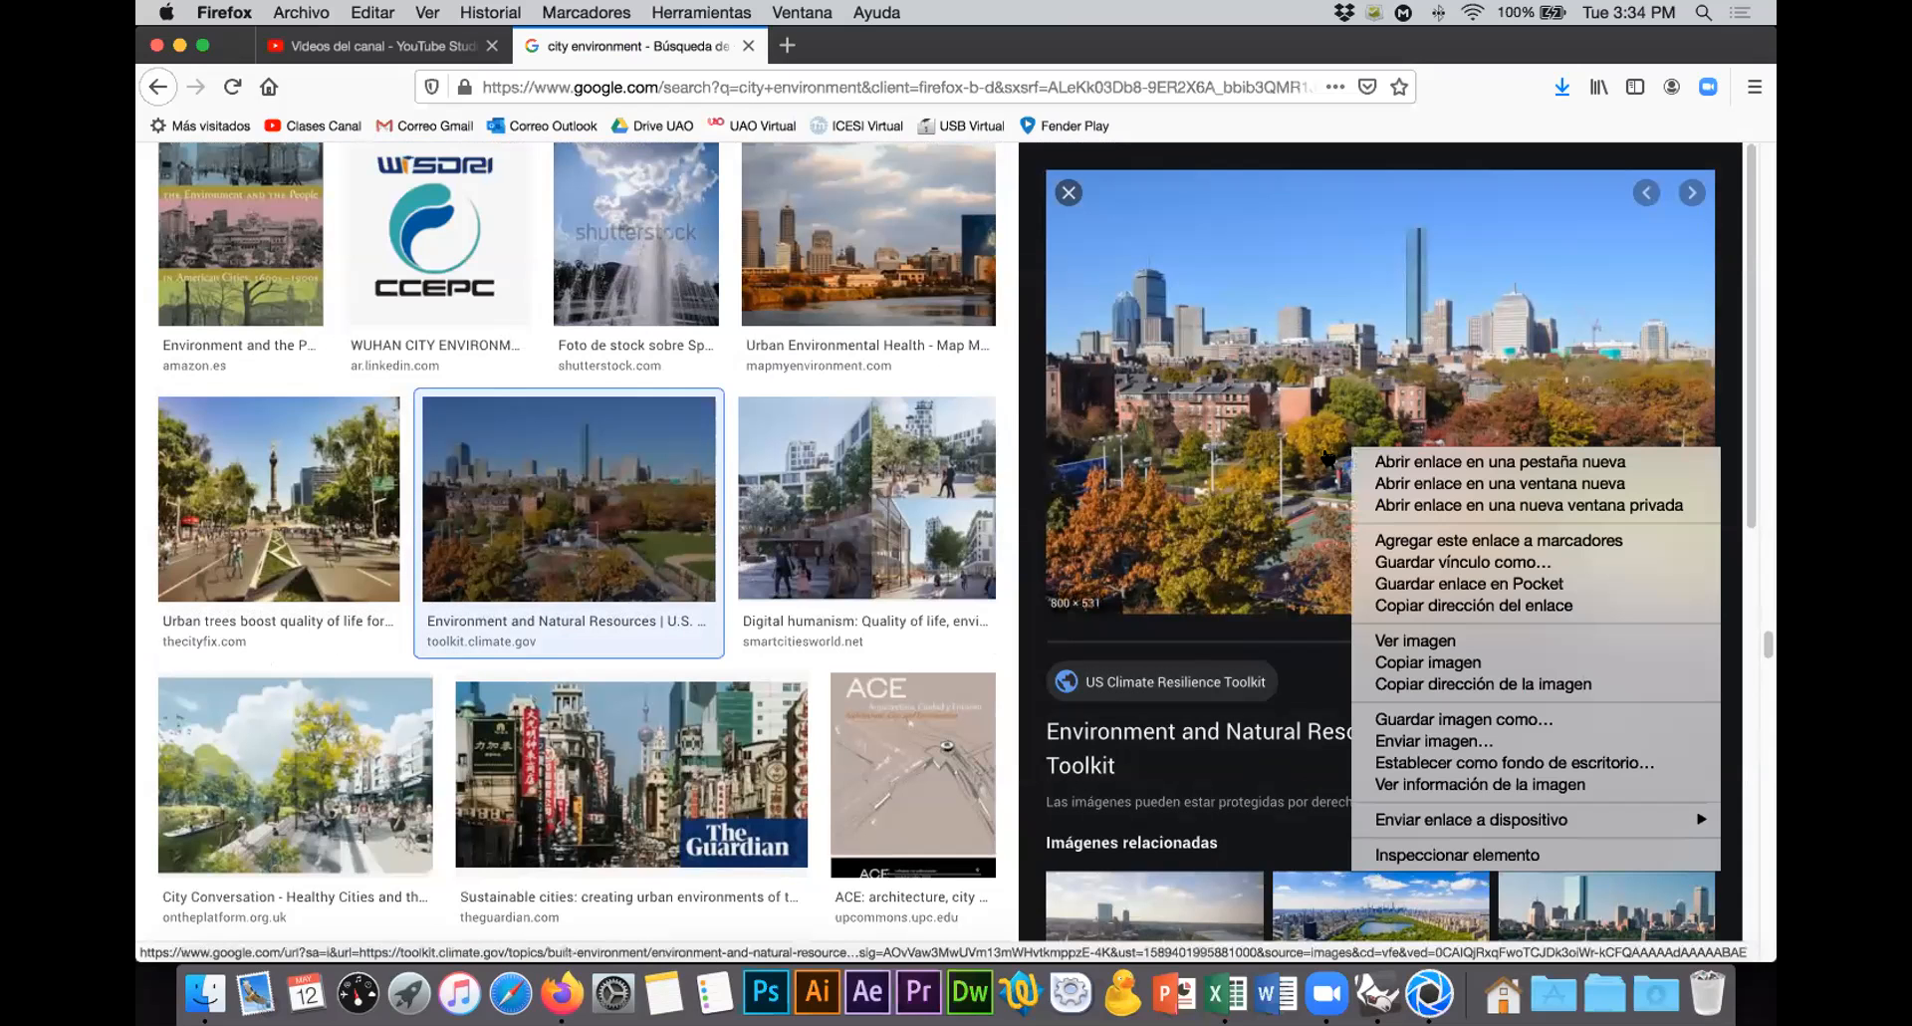
click(1454, 719)
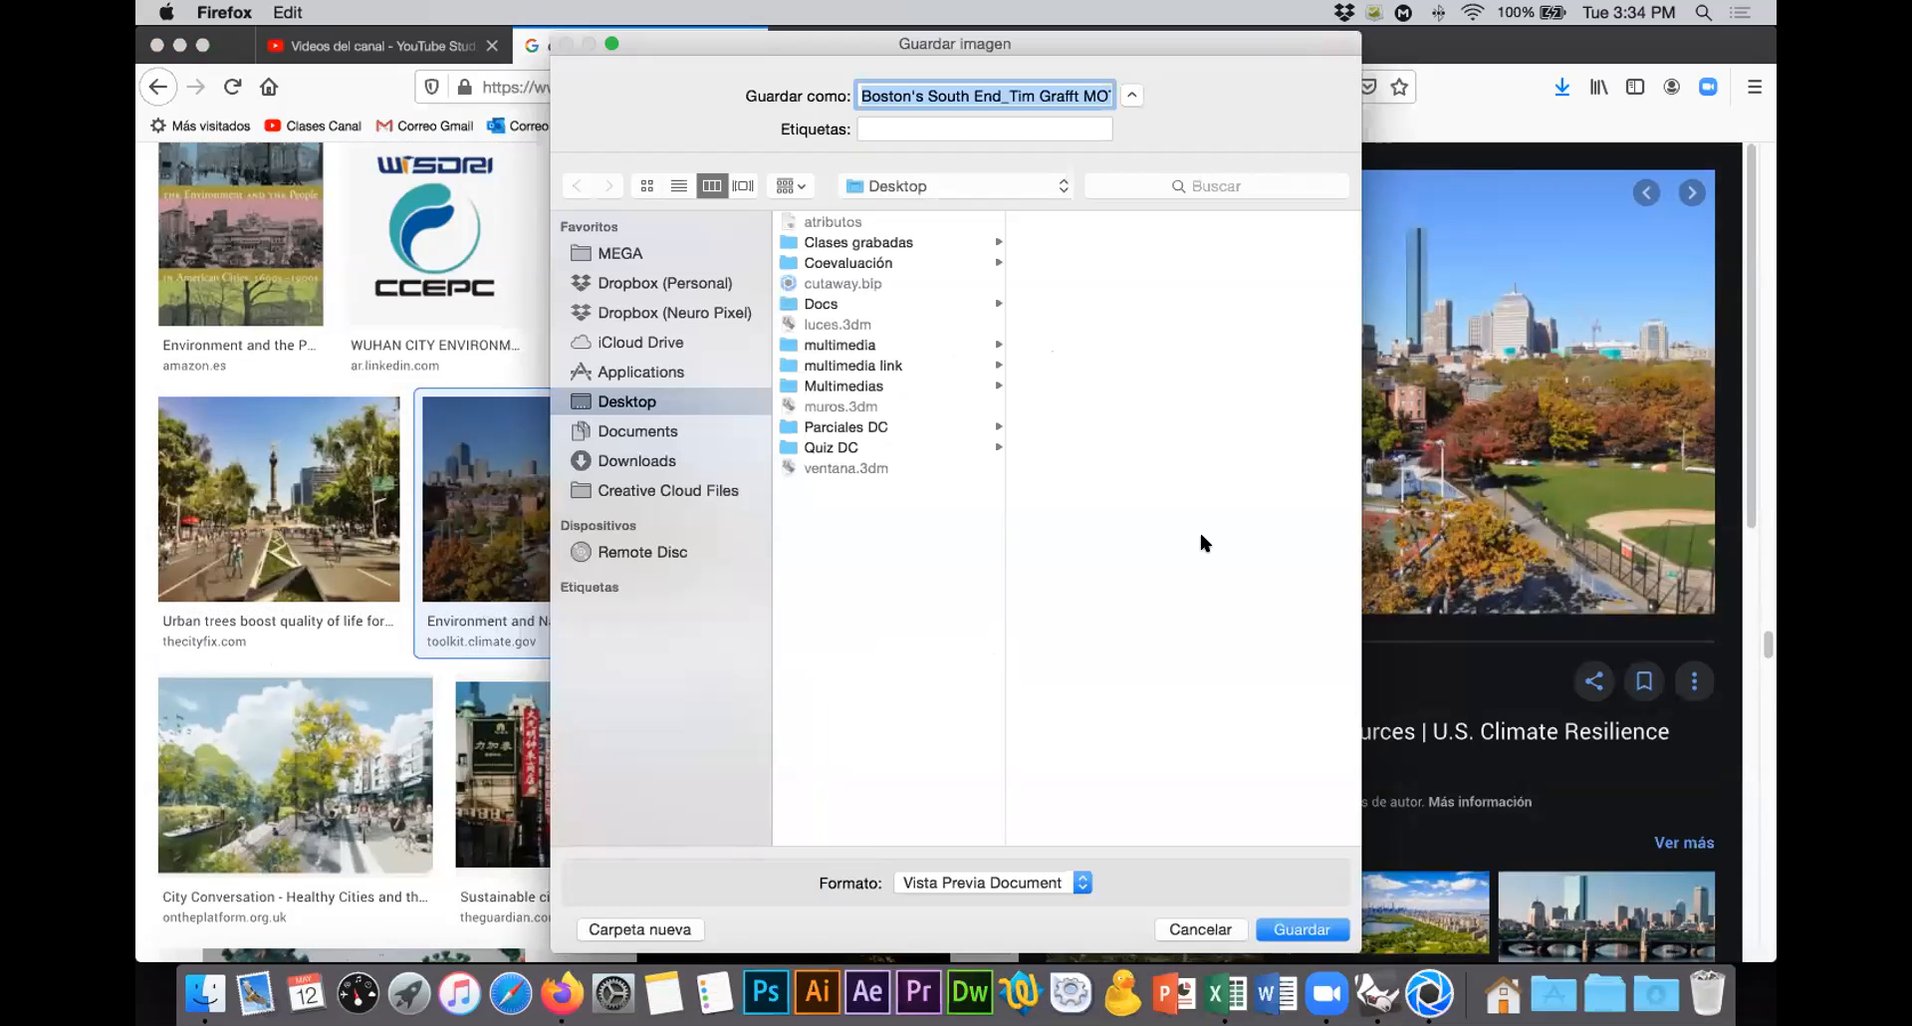
text(ventana)
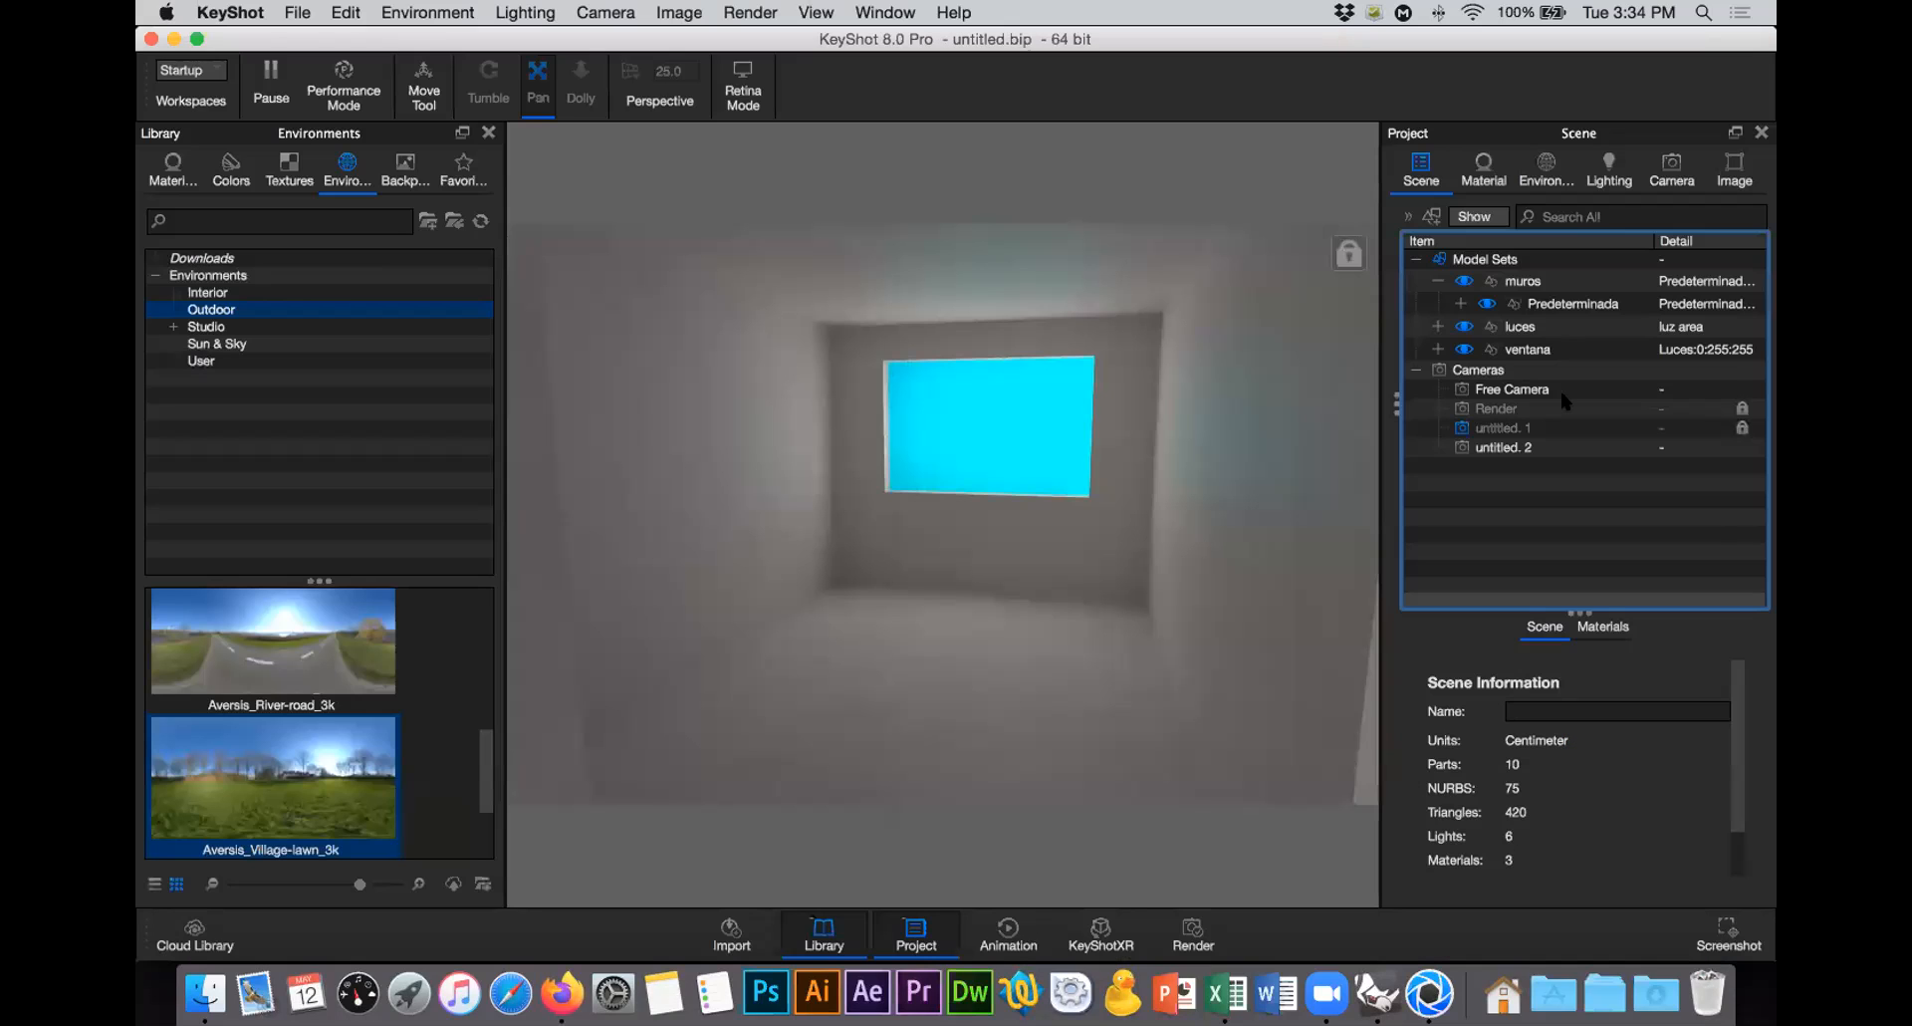
Step: Switch to KeyShot, expand the ventana model set in the scene tree and select its Luces group
click(1501, 302)
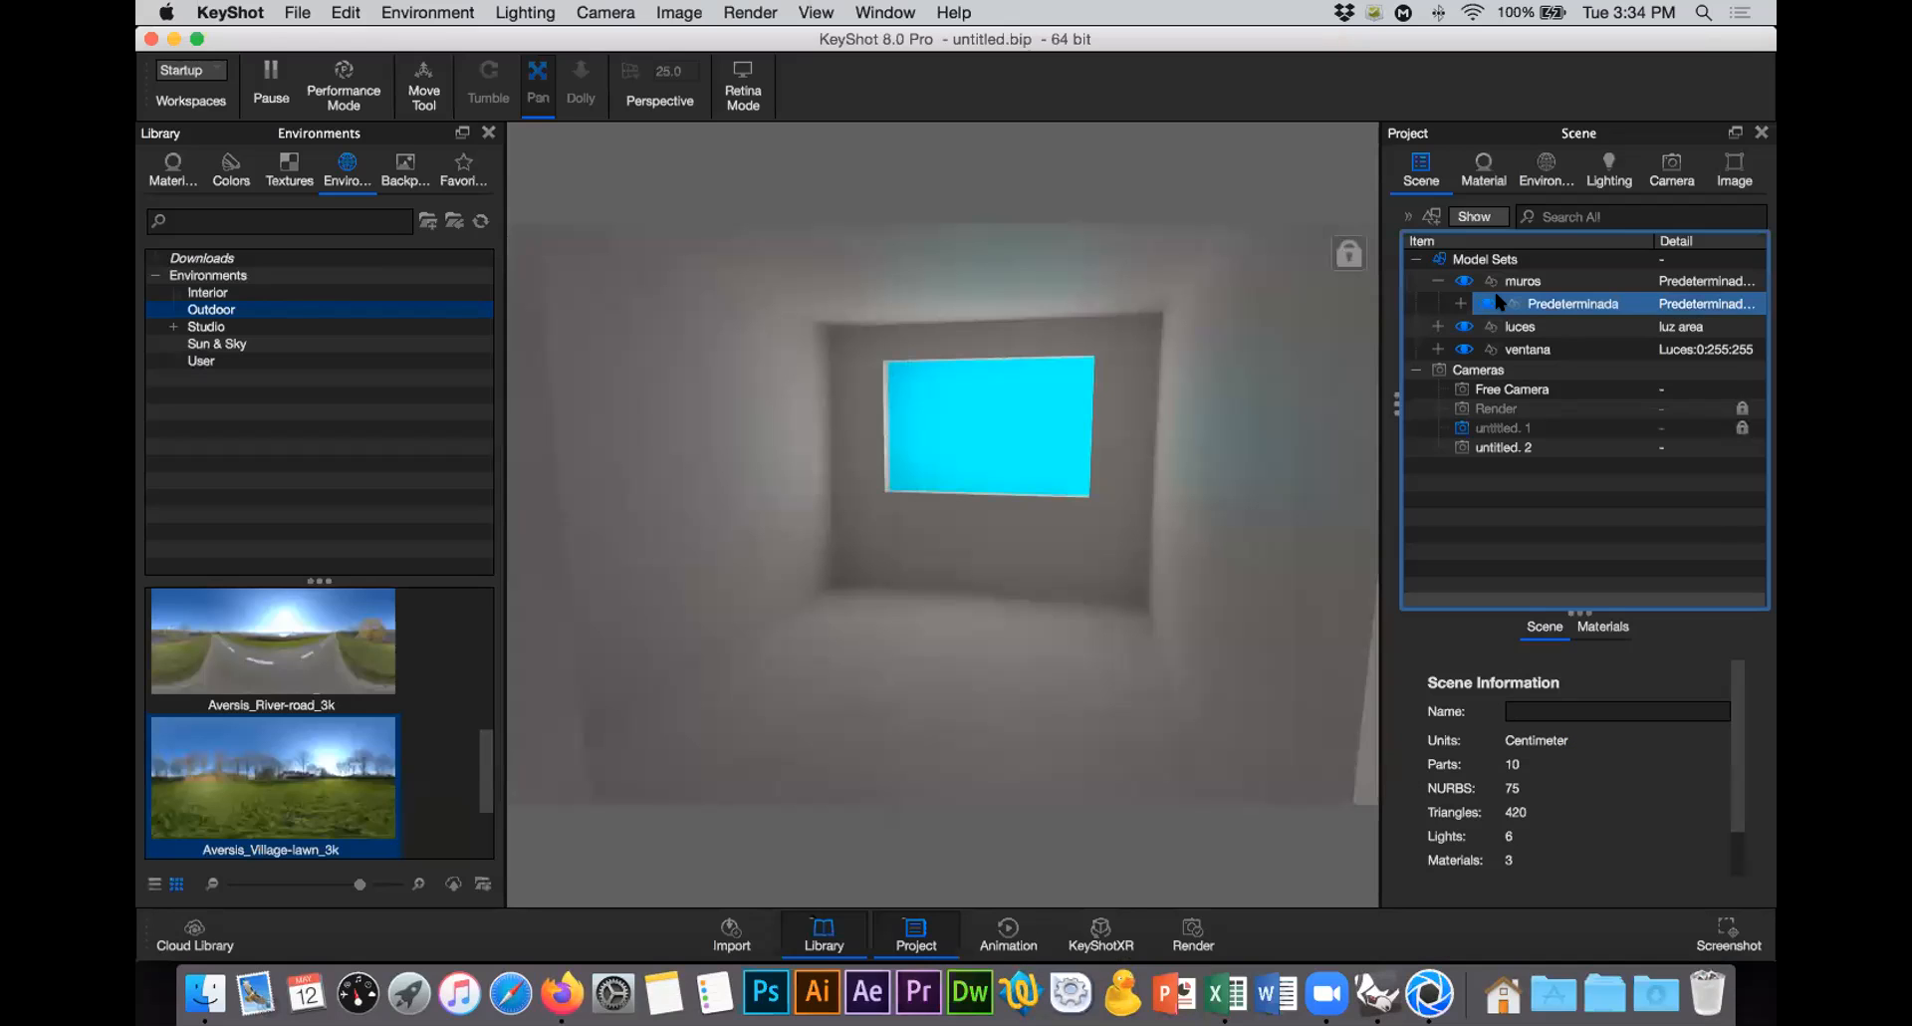
click(1517, 353)
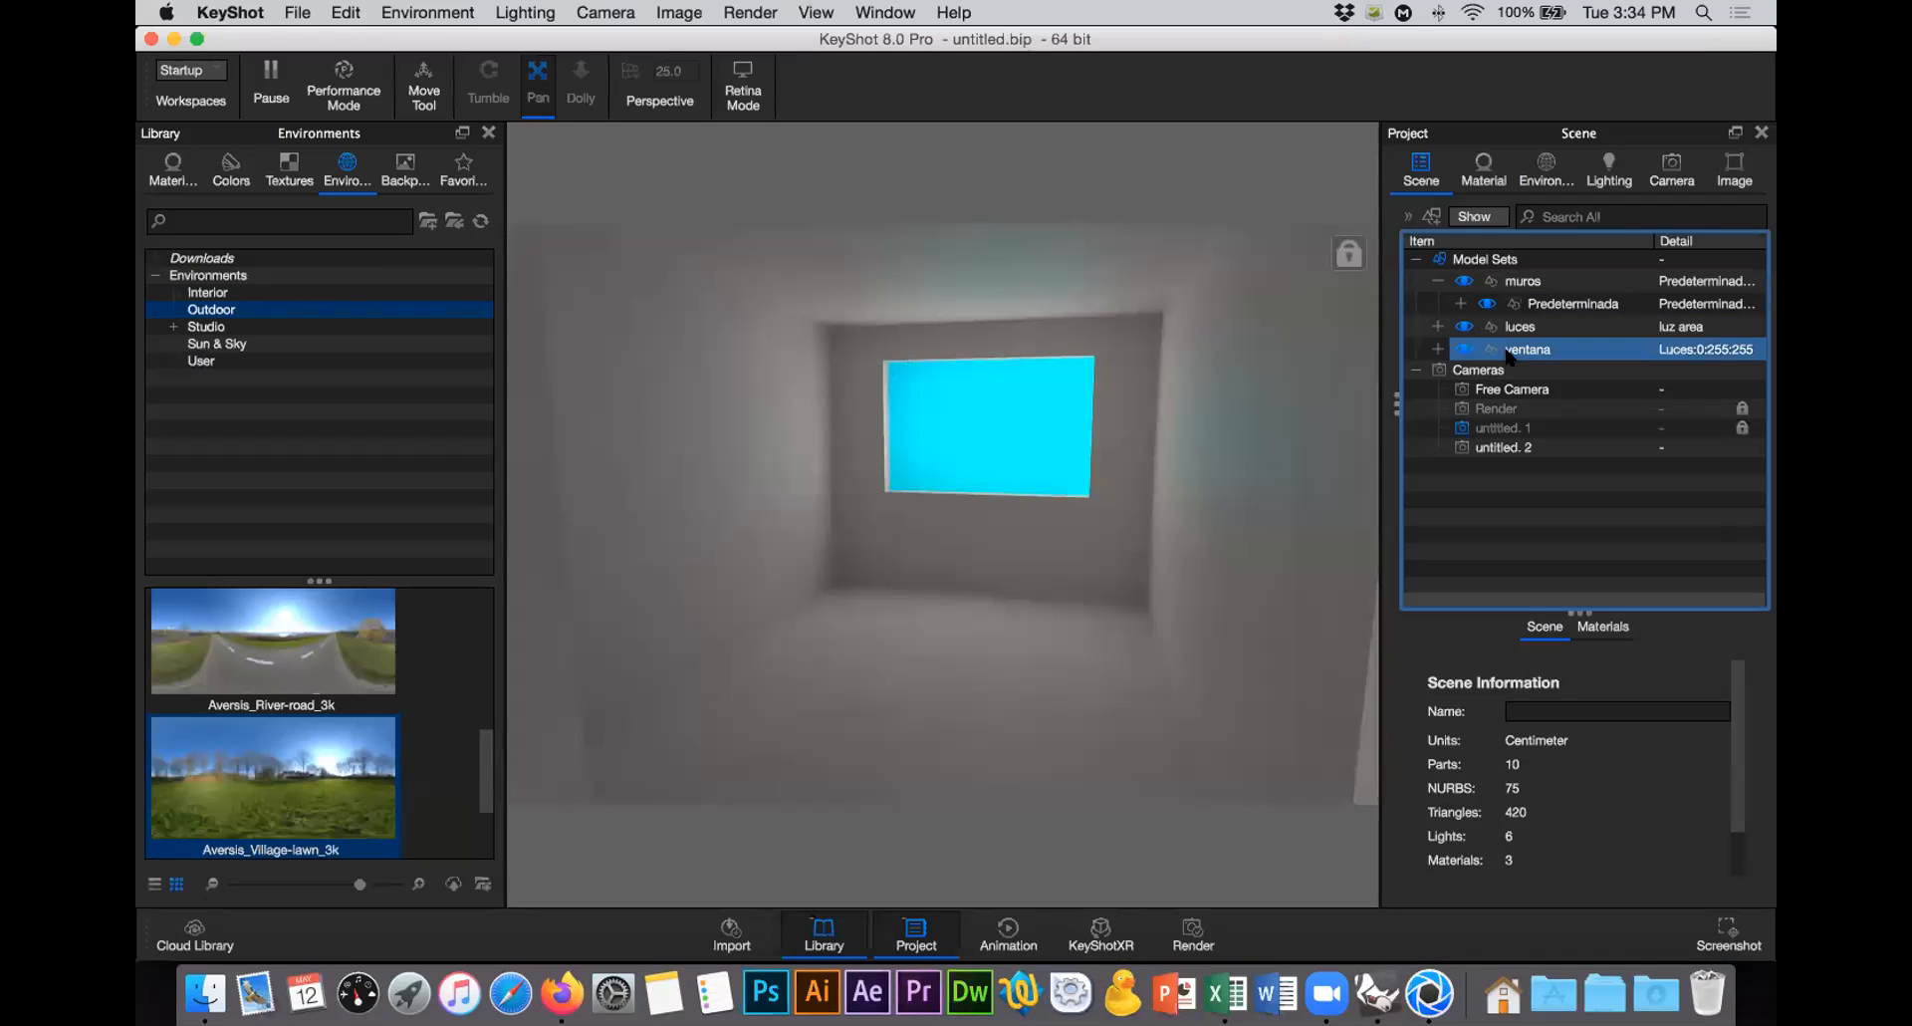
click(1517, 356)
click(1437, 350)
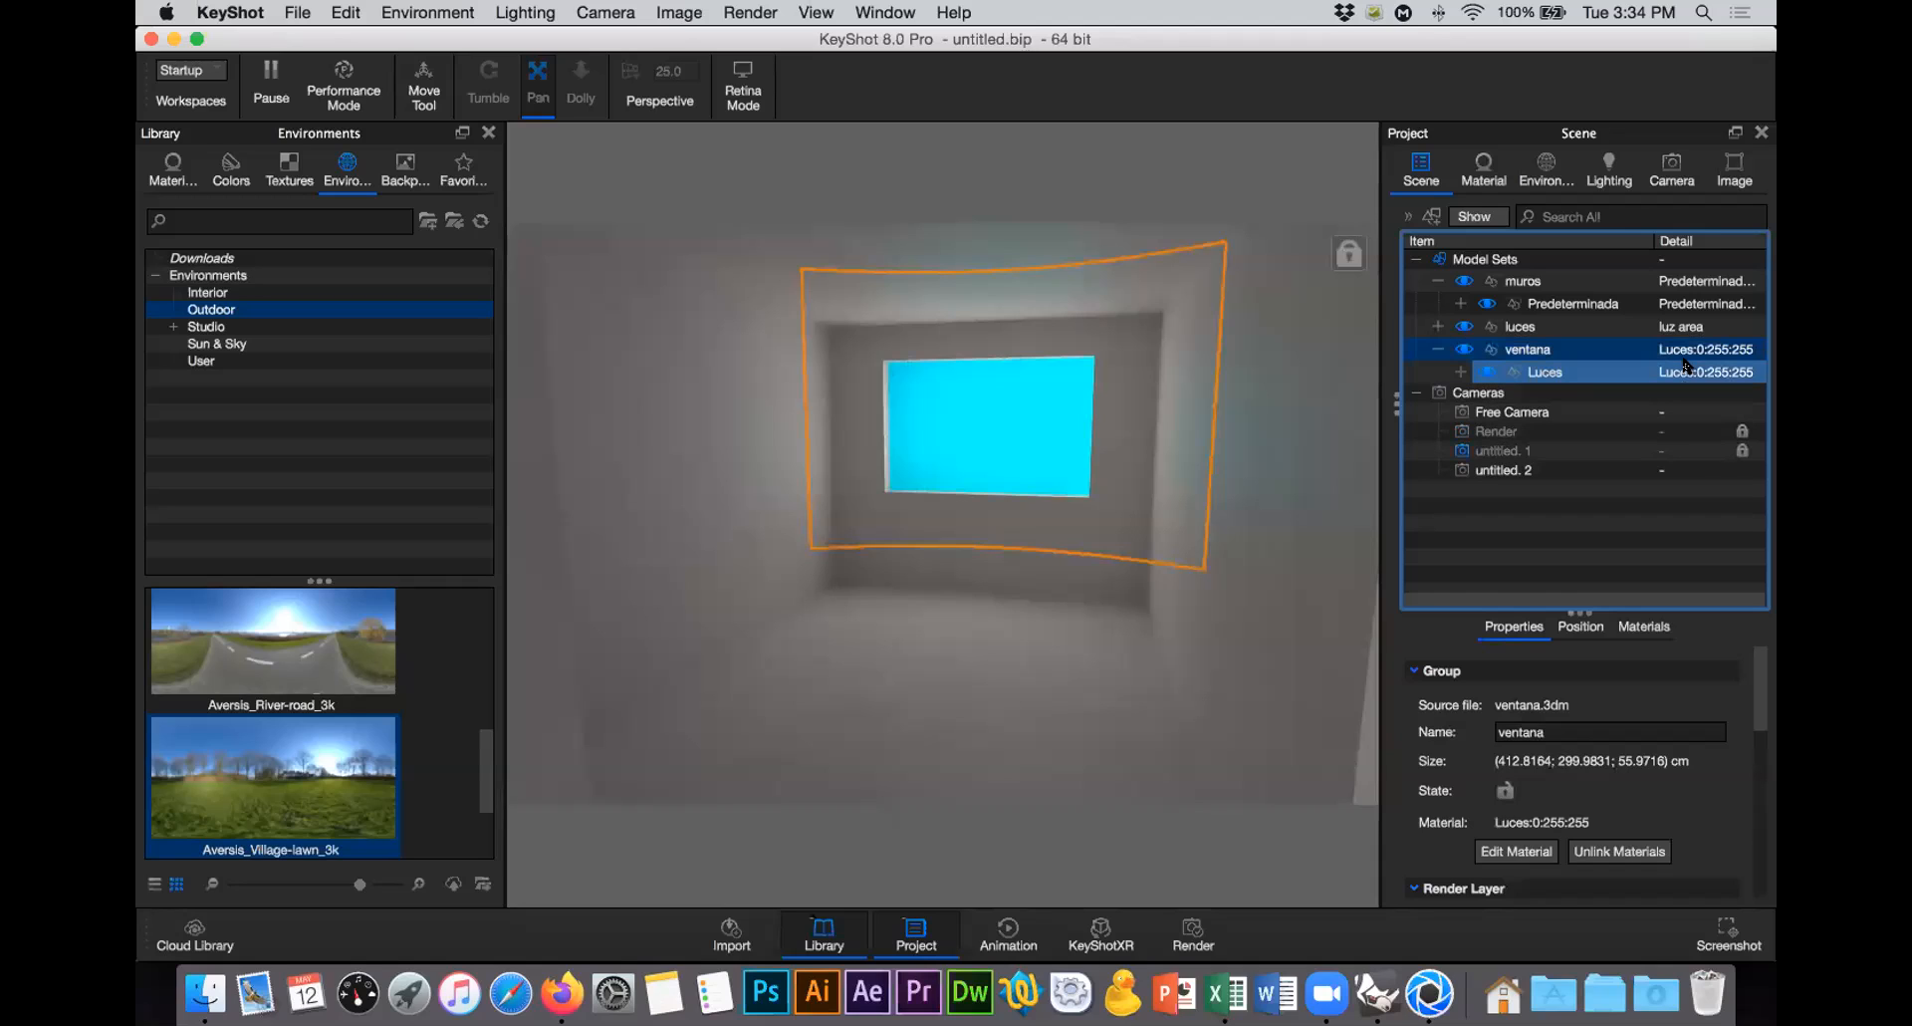
click(1699, 371)
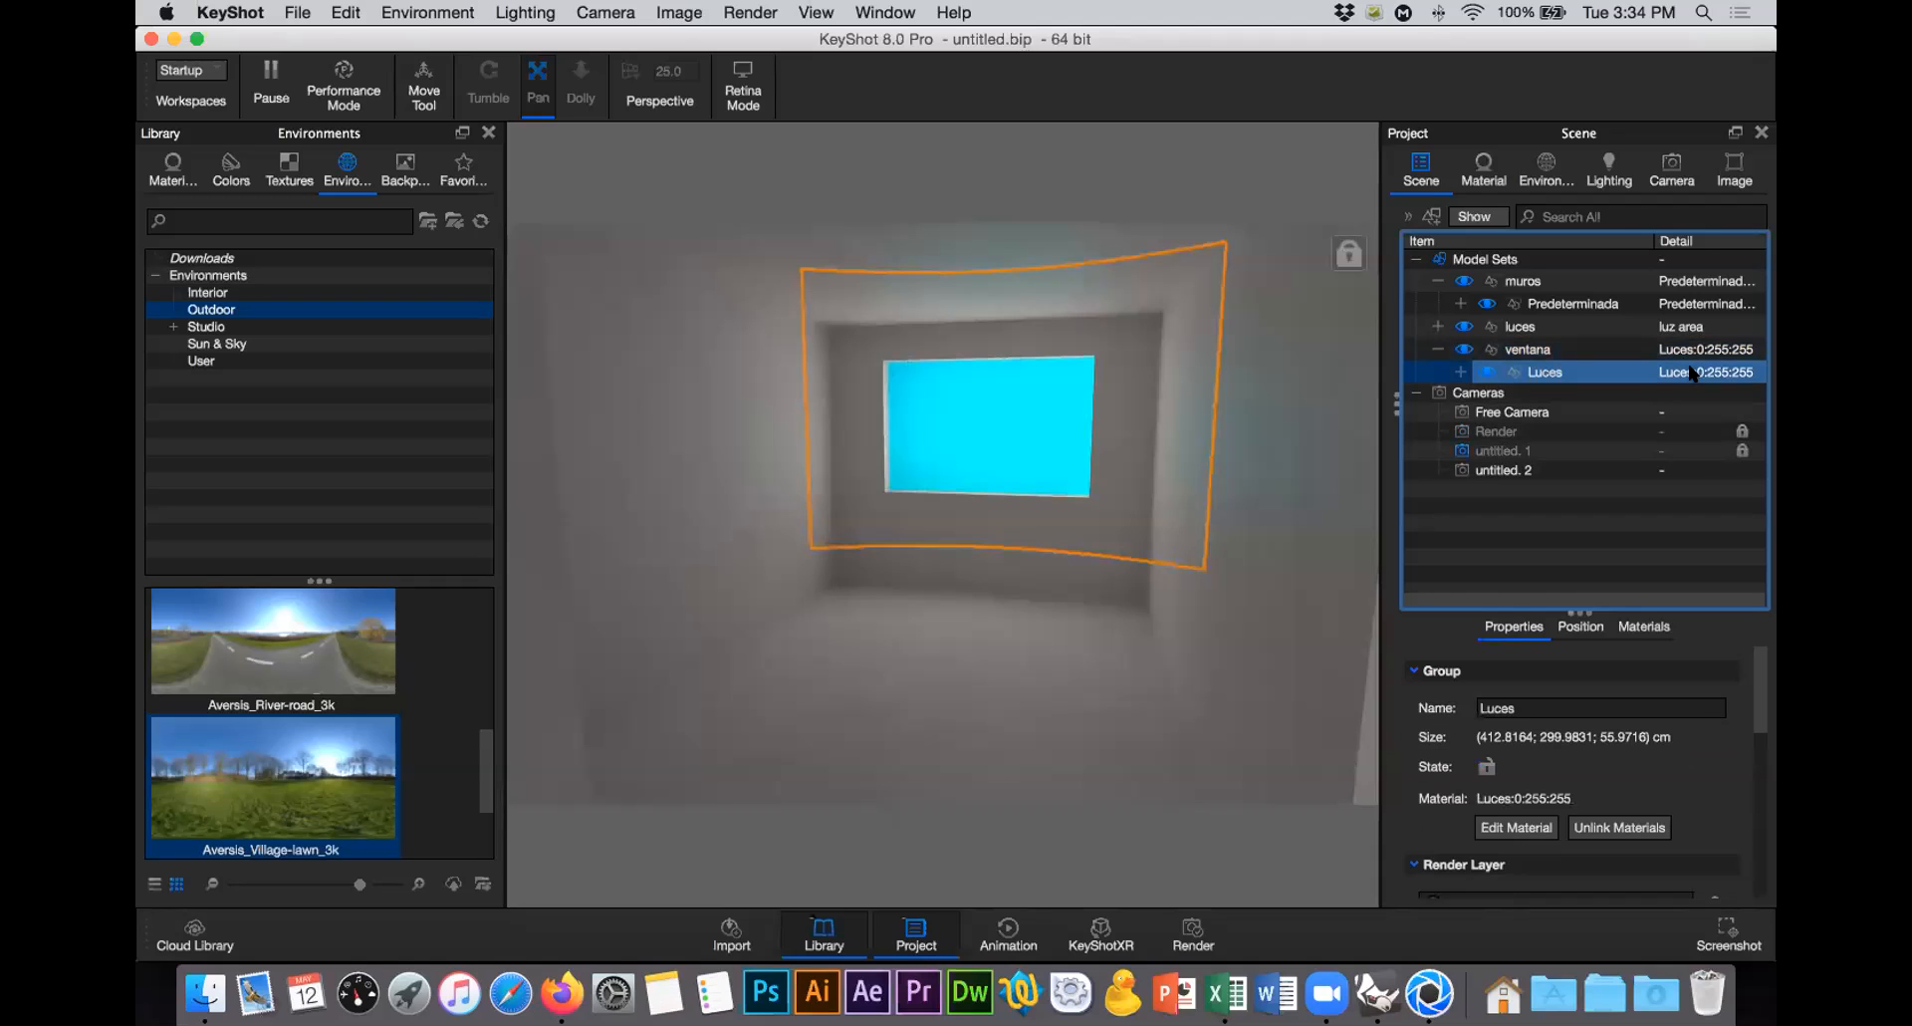
click(1467, 189)
click(1426, 179)
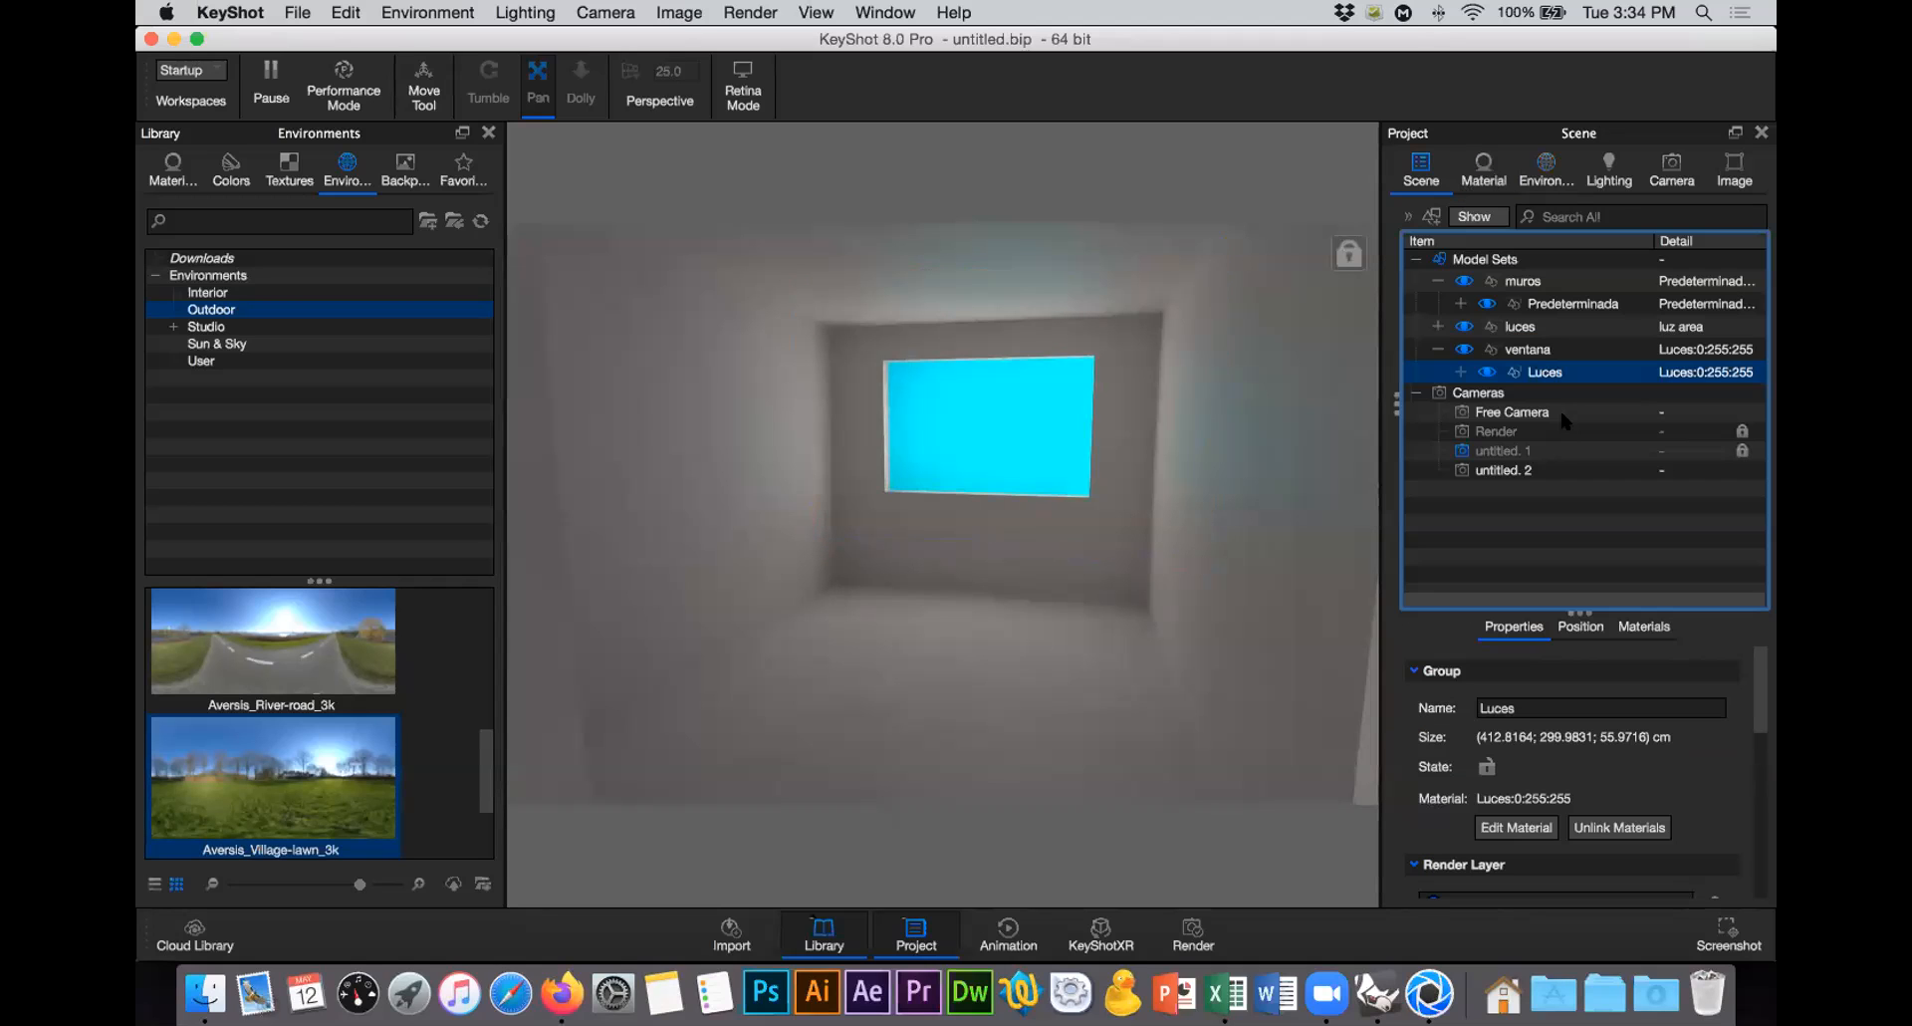
Step: Expand the Luces group under ventana and open the material of its curved surface part for editing
click(1680, 368)
right_click(1535, 294)
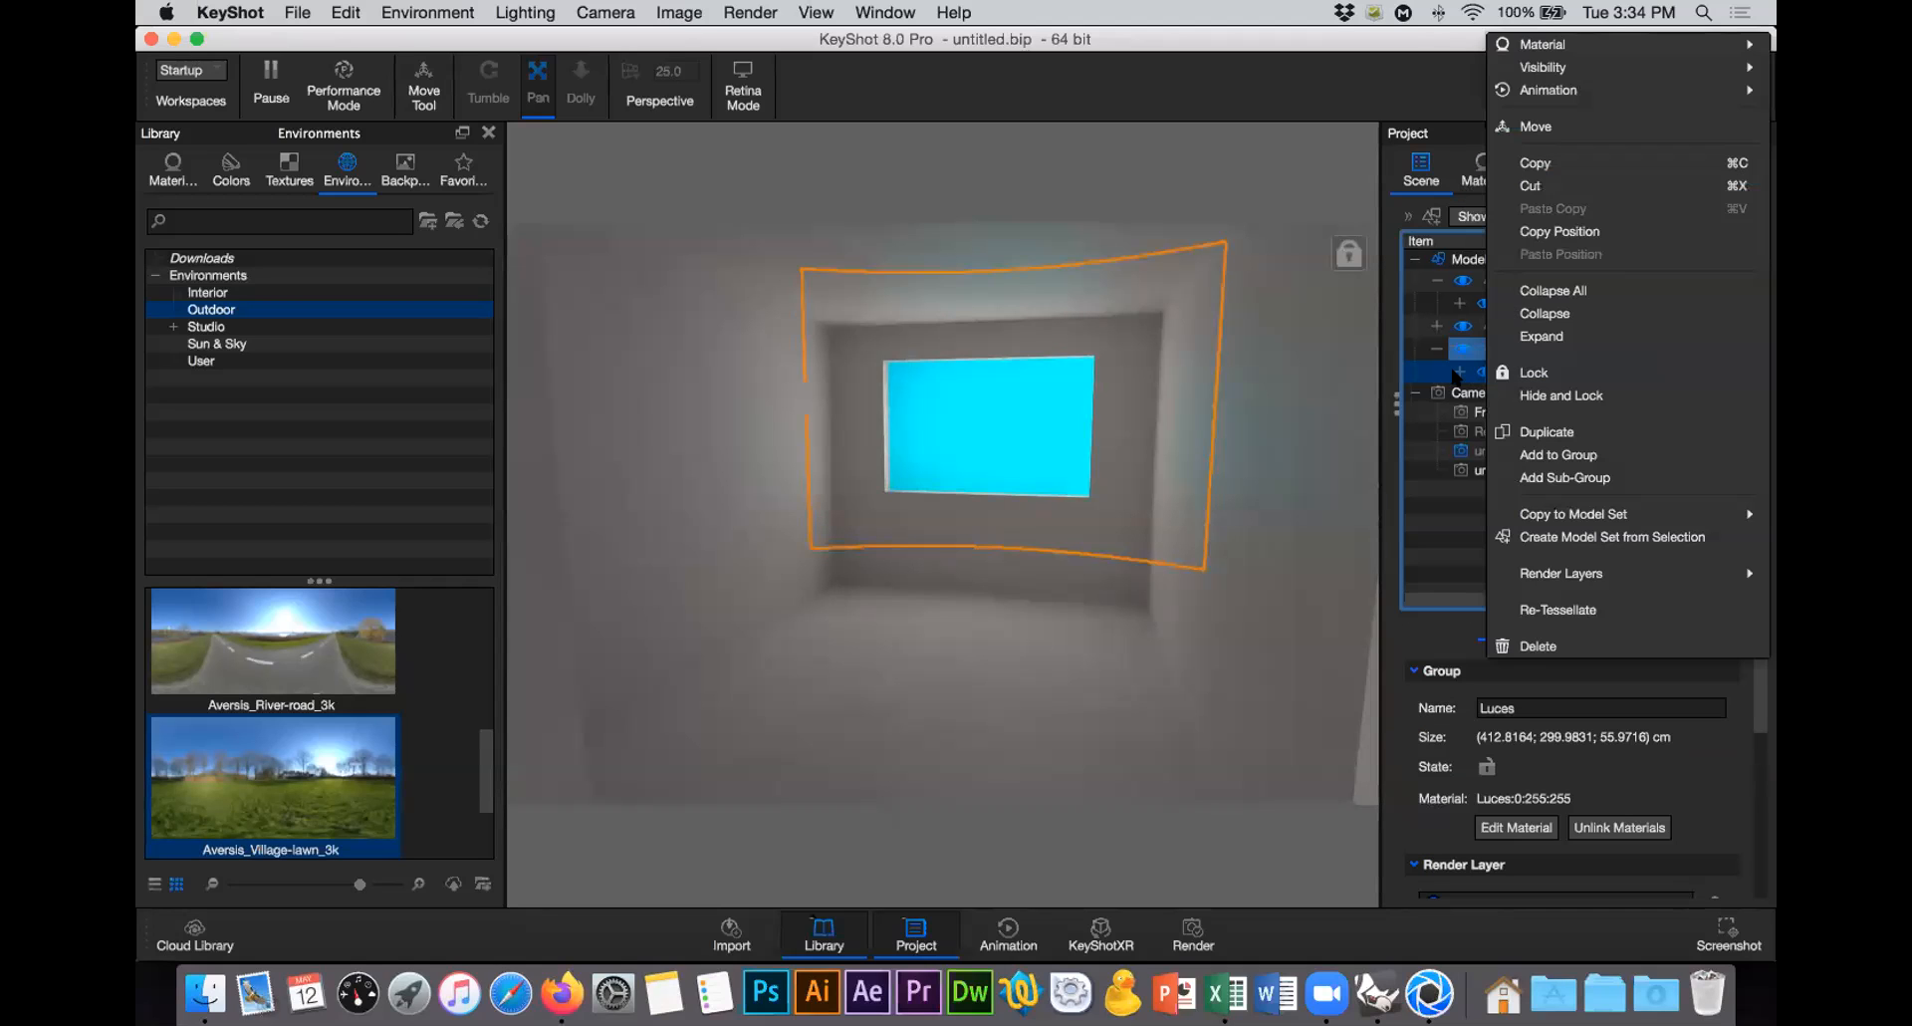
click(1652, 401)
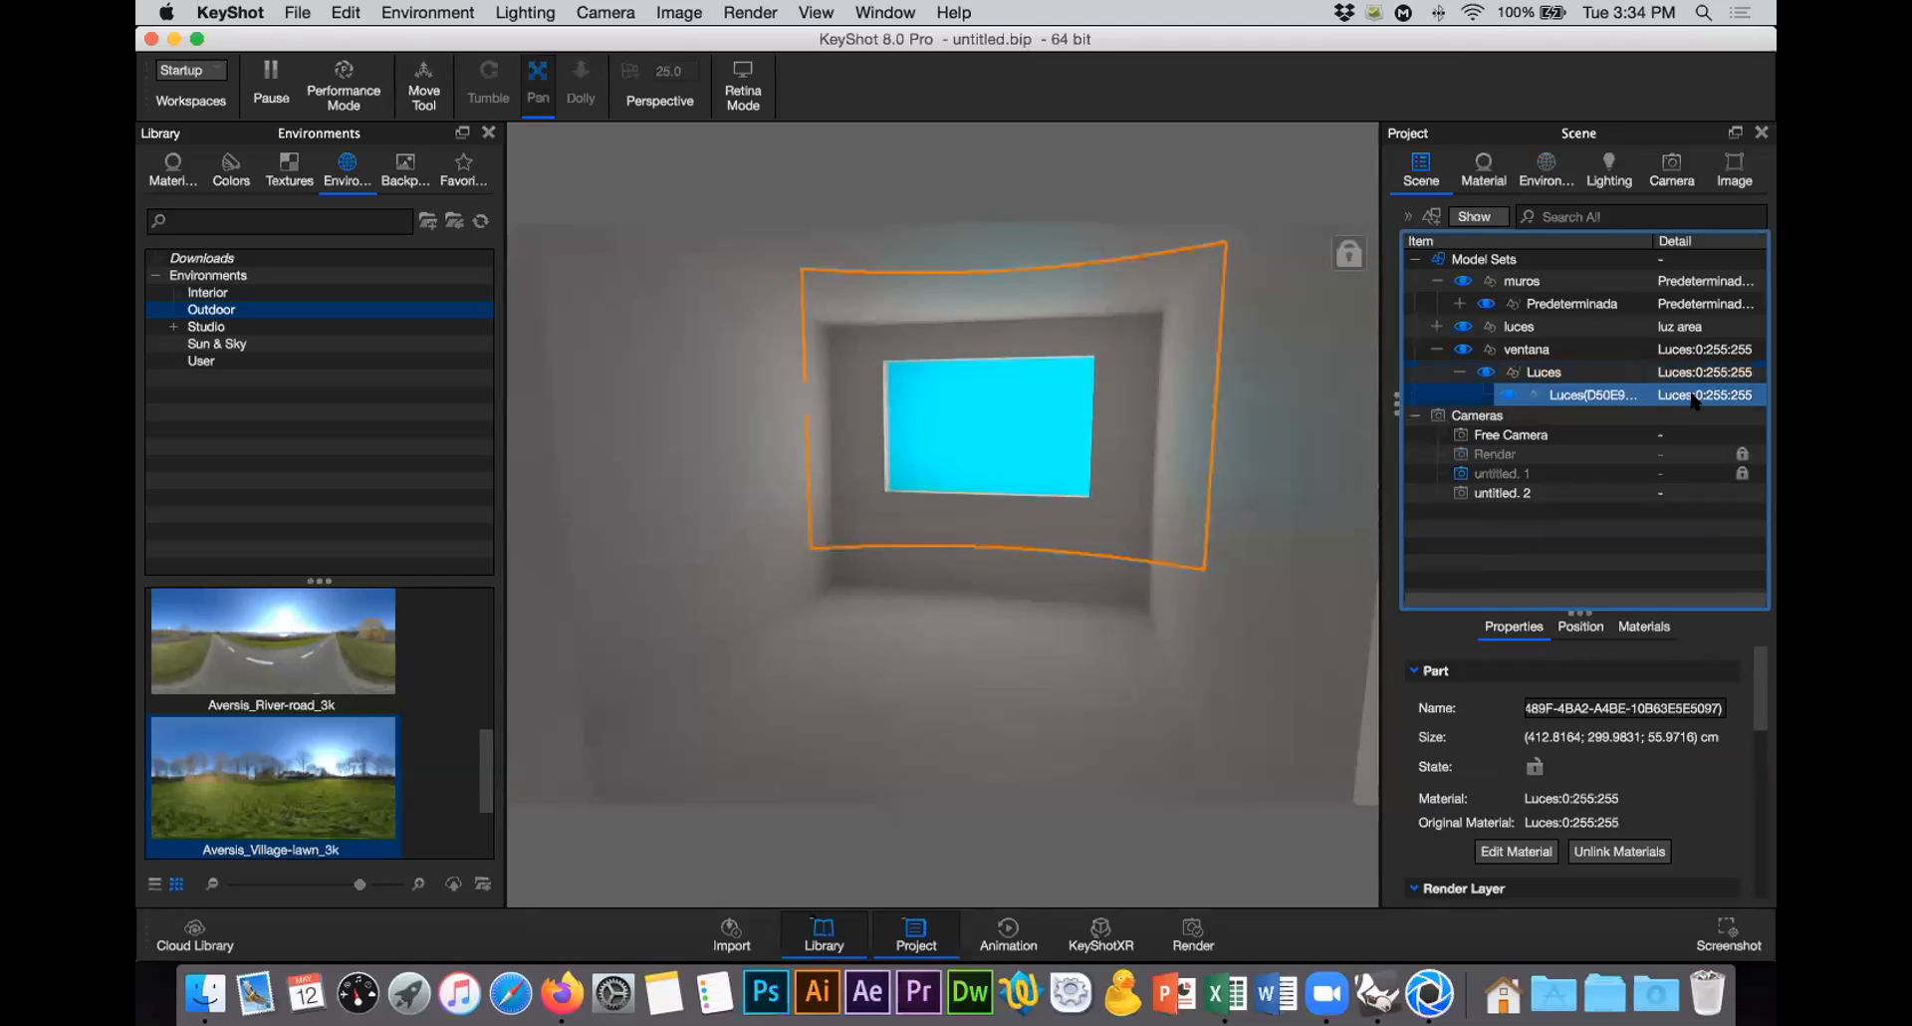
right_click(1692, 389)
mouse_move(1547, 45)
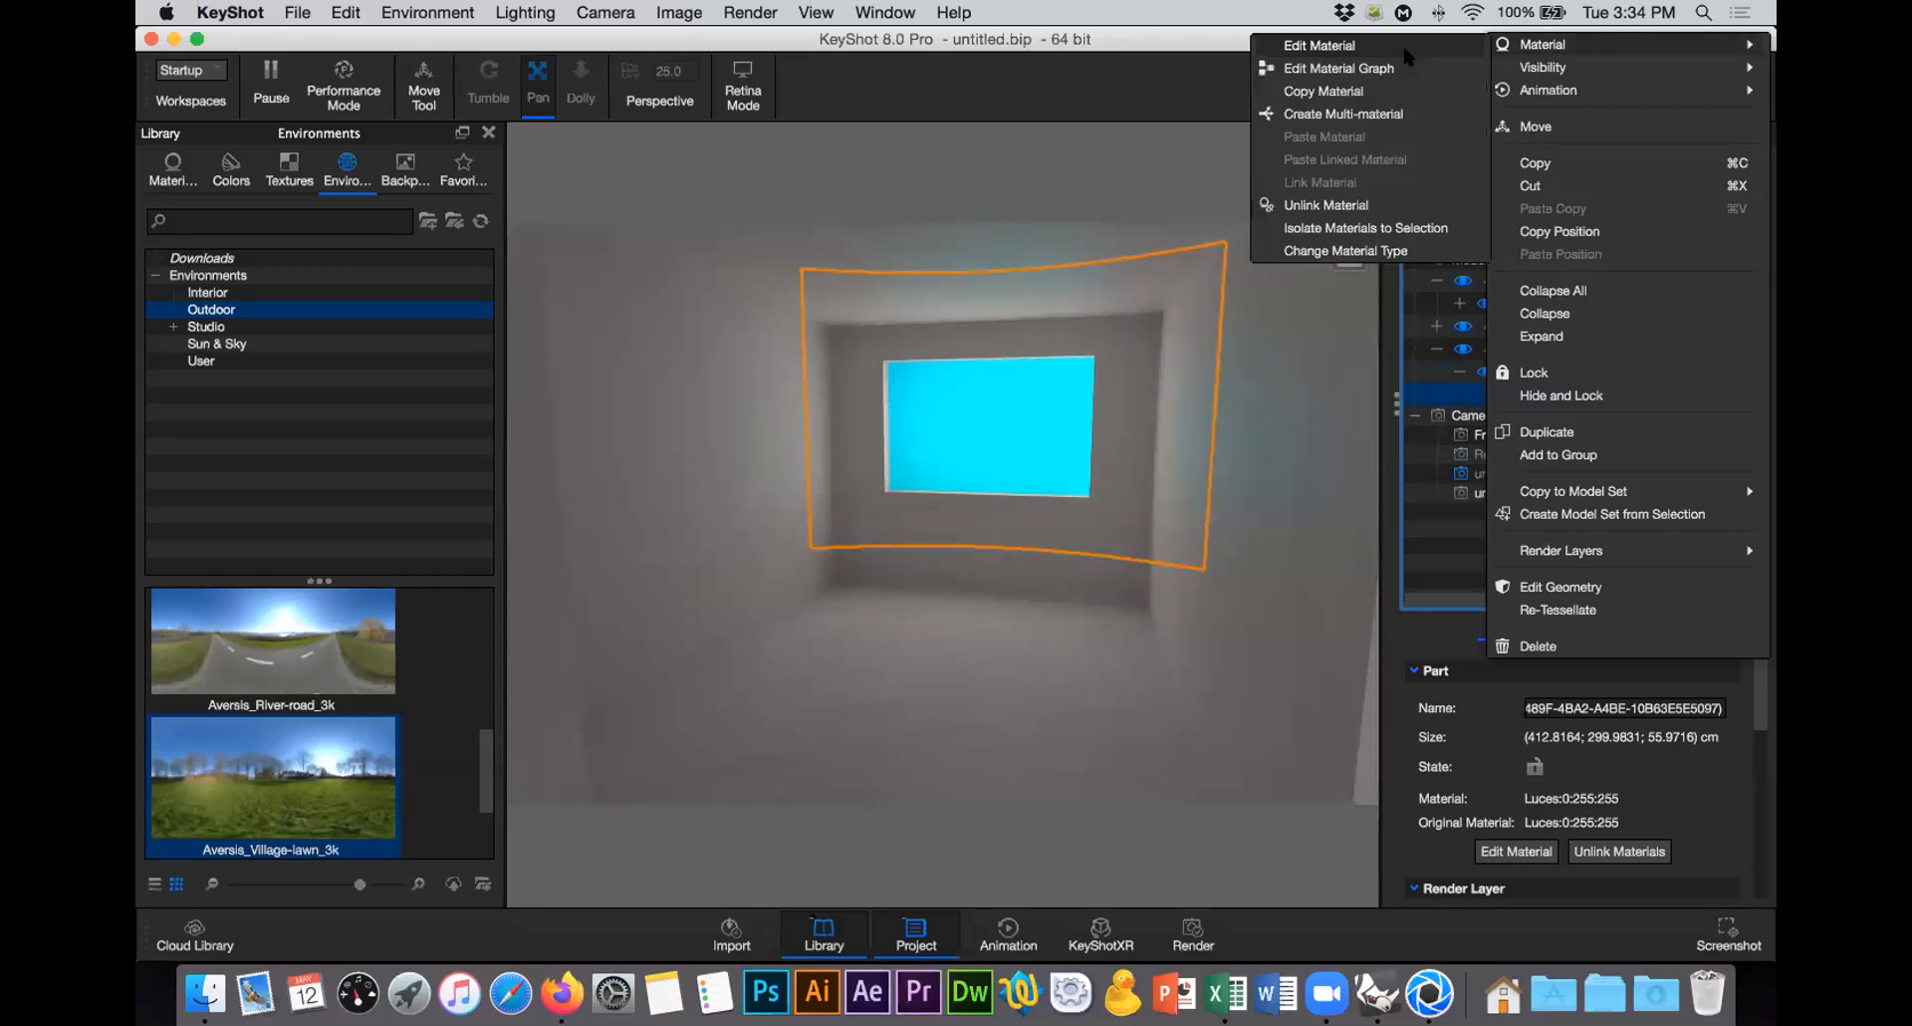
click(1408, 46)
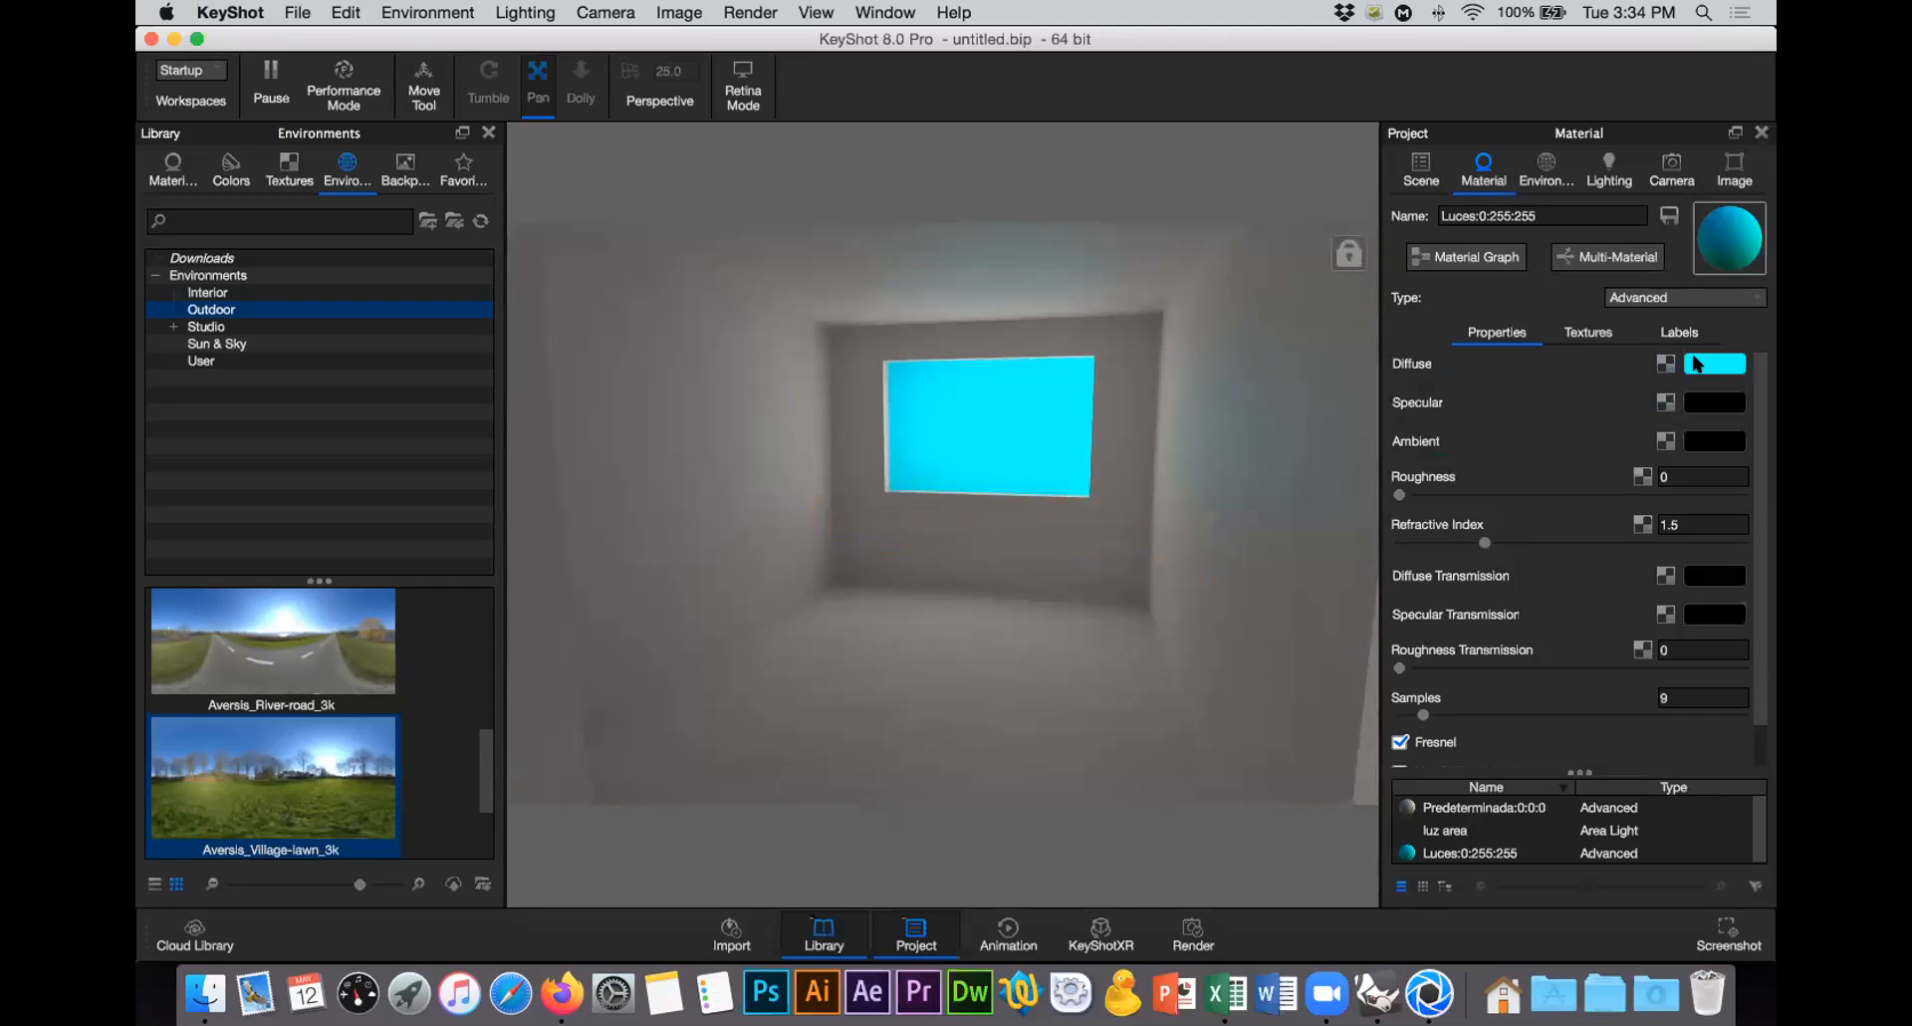
Step: Change the backdrop surface's material type to Flat and load ventana.jpg from the Desktop as its color texture
click(1638, 297)
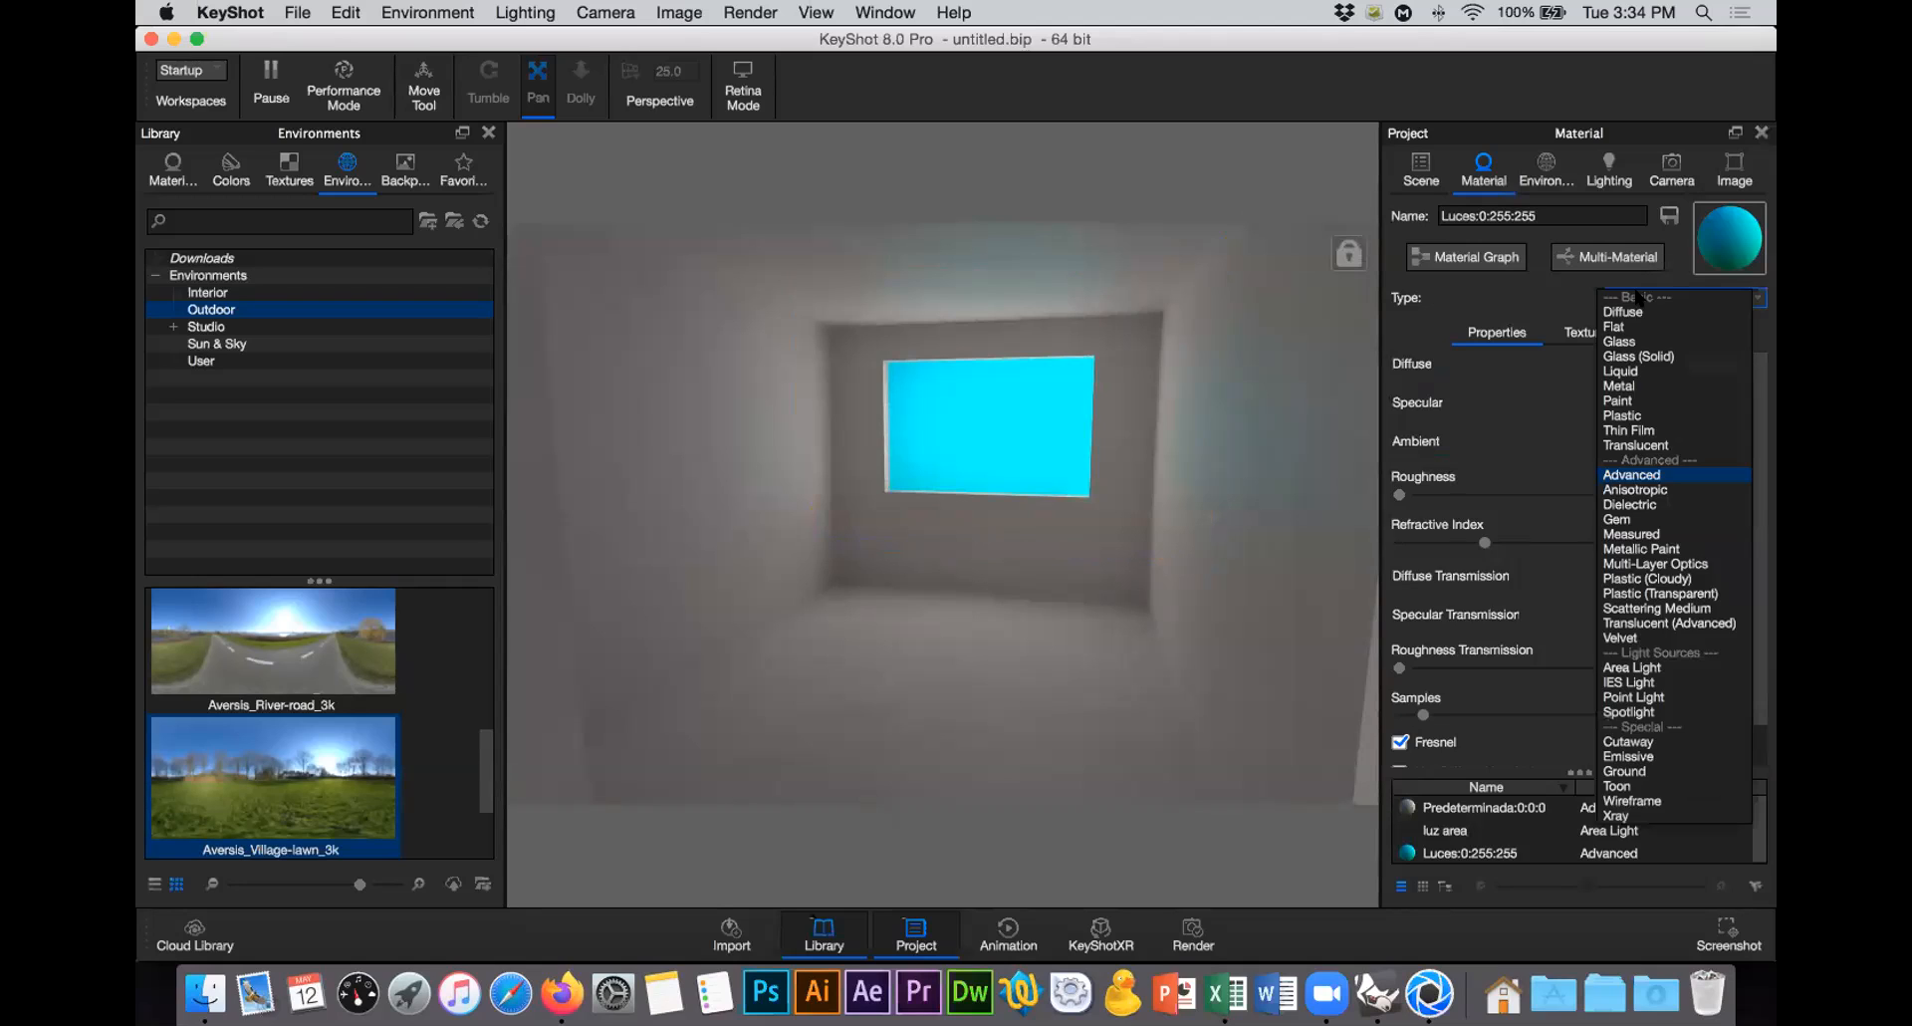
key(Return)
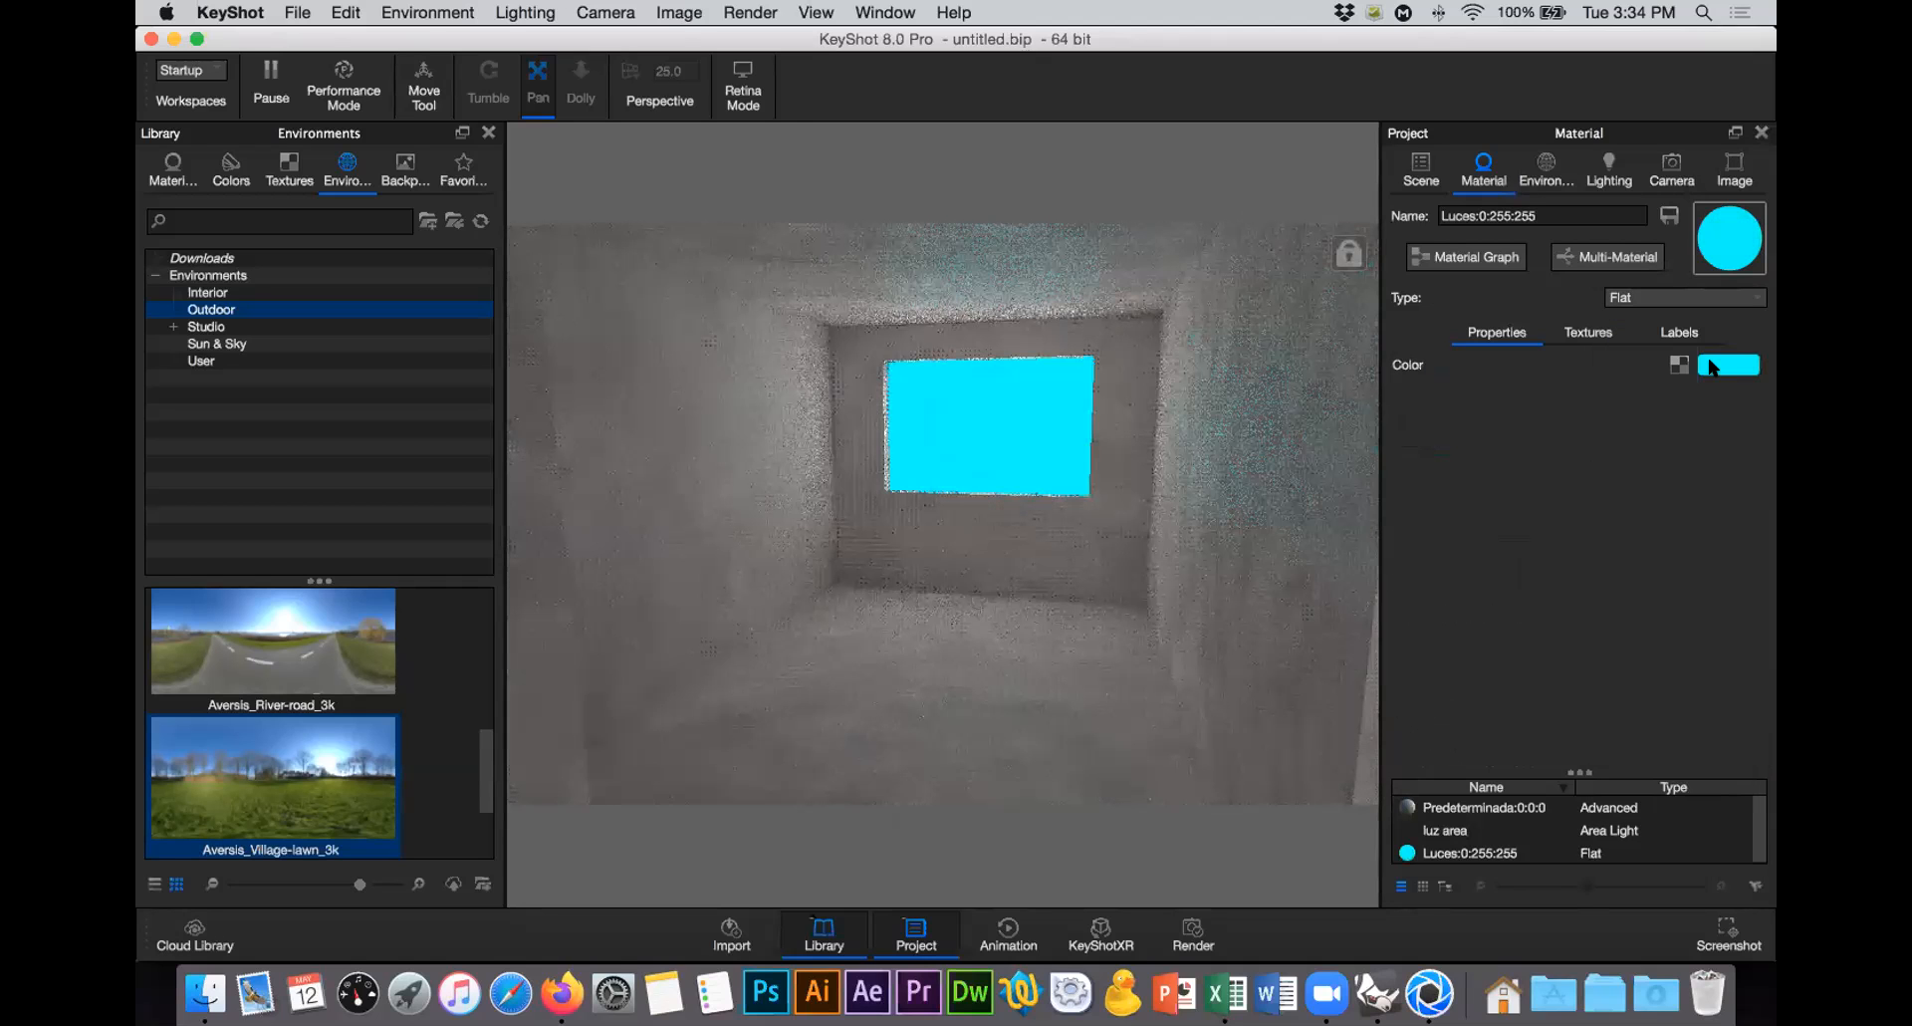
click(1679, 364)
click(841, 379)
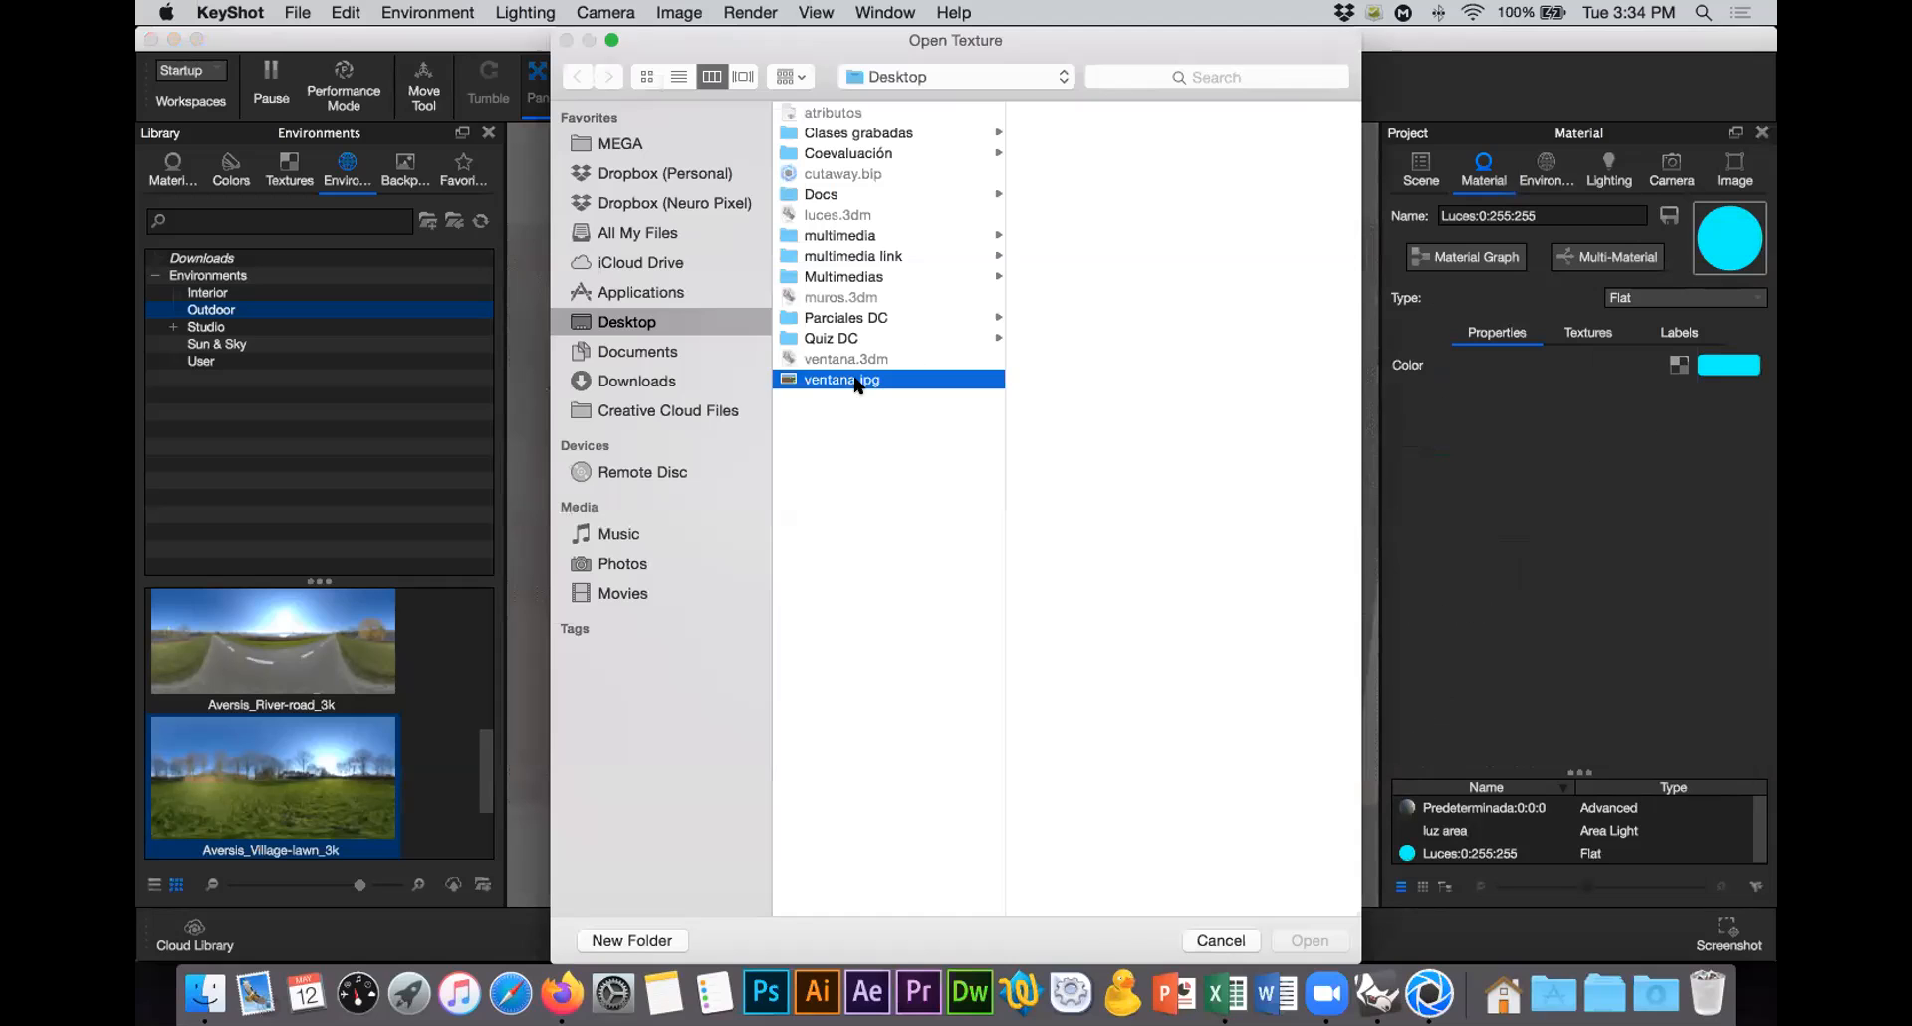
click(1306, 940)
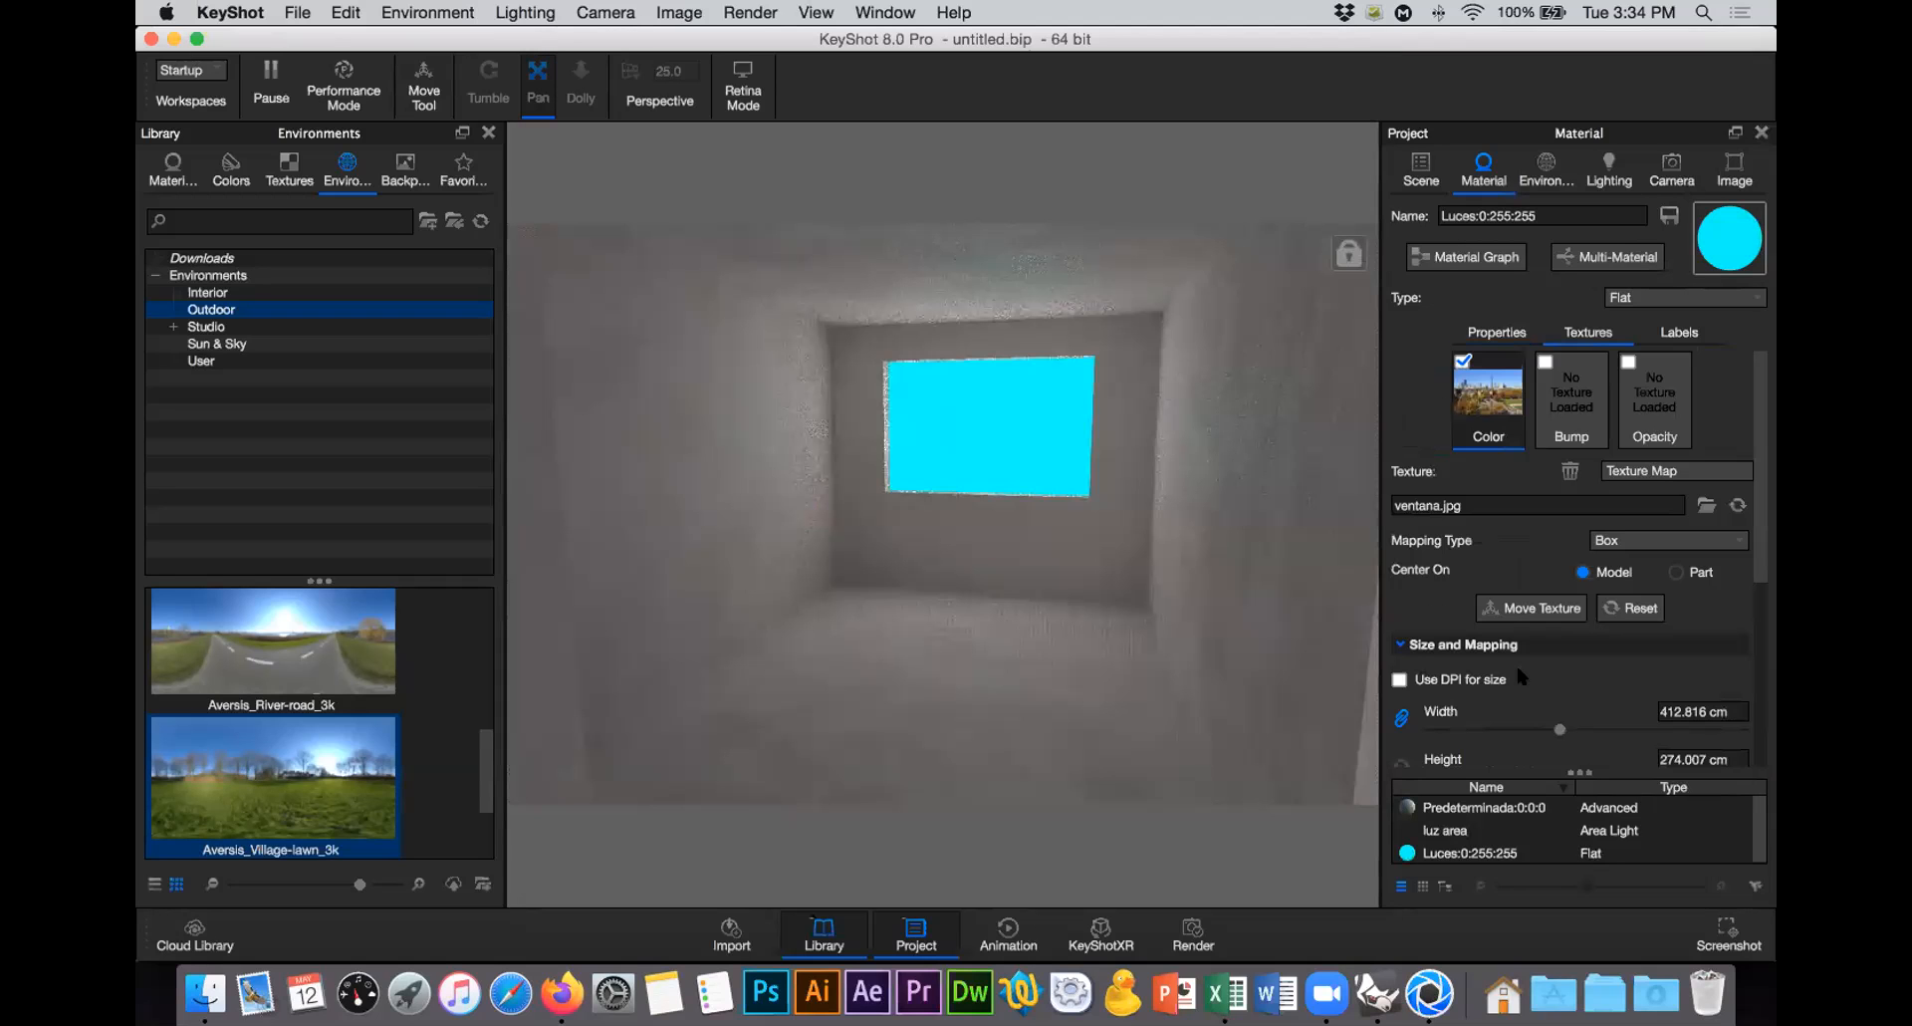
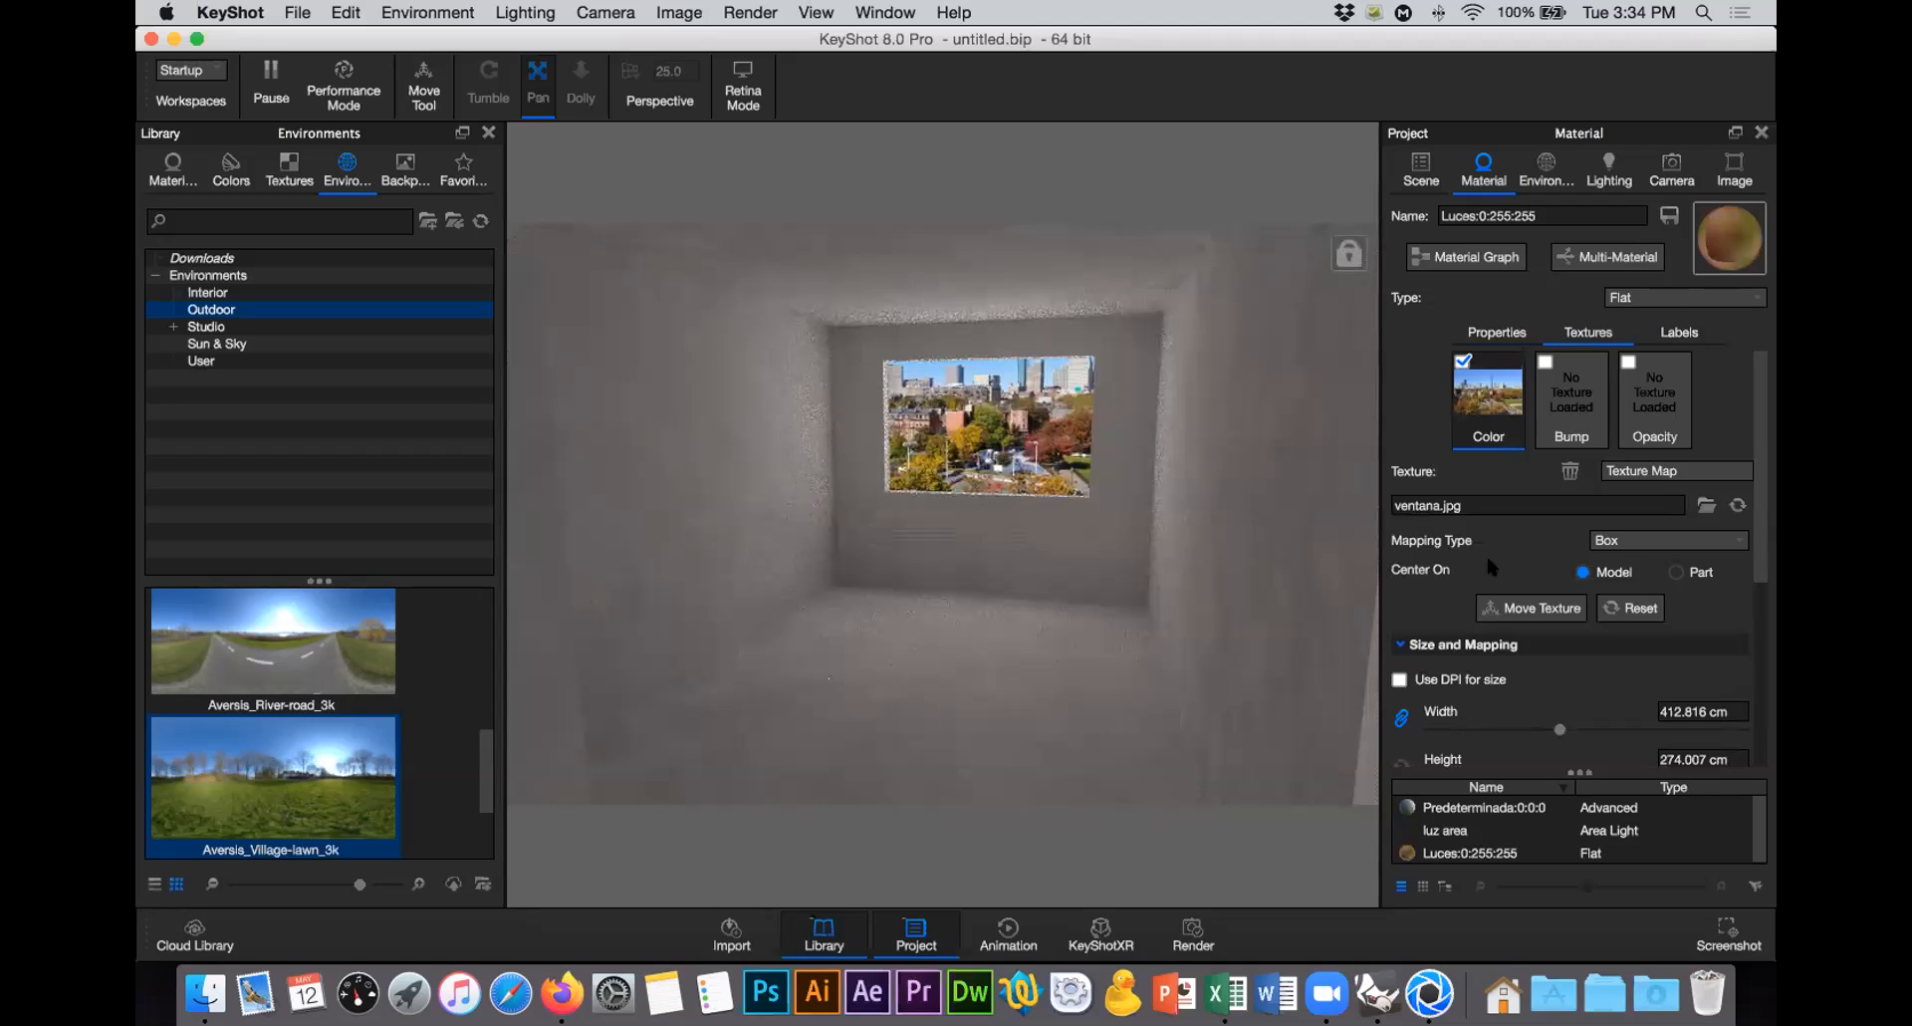
Step: Set the backdrop texture's mapping type to UV and flip the image vertically
click(1629, 538)
click(1637, 597)
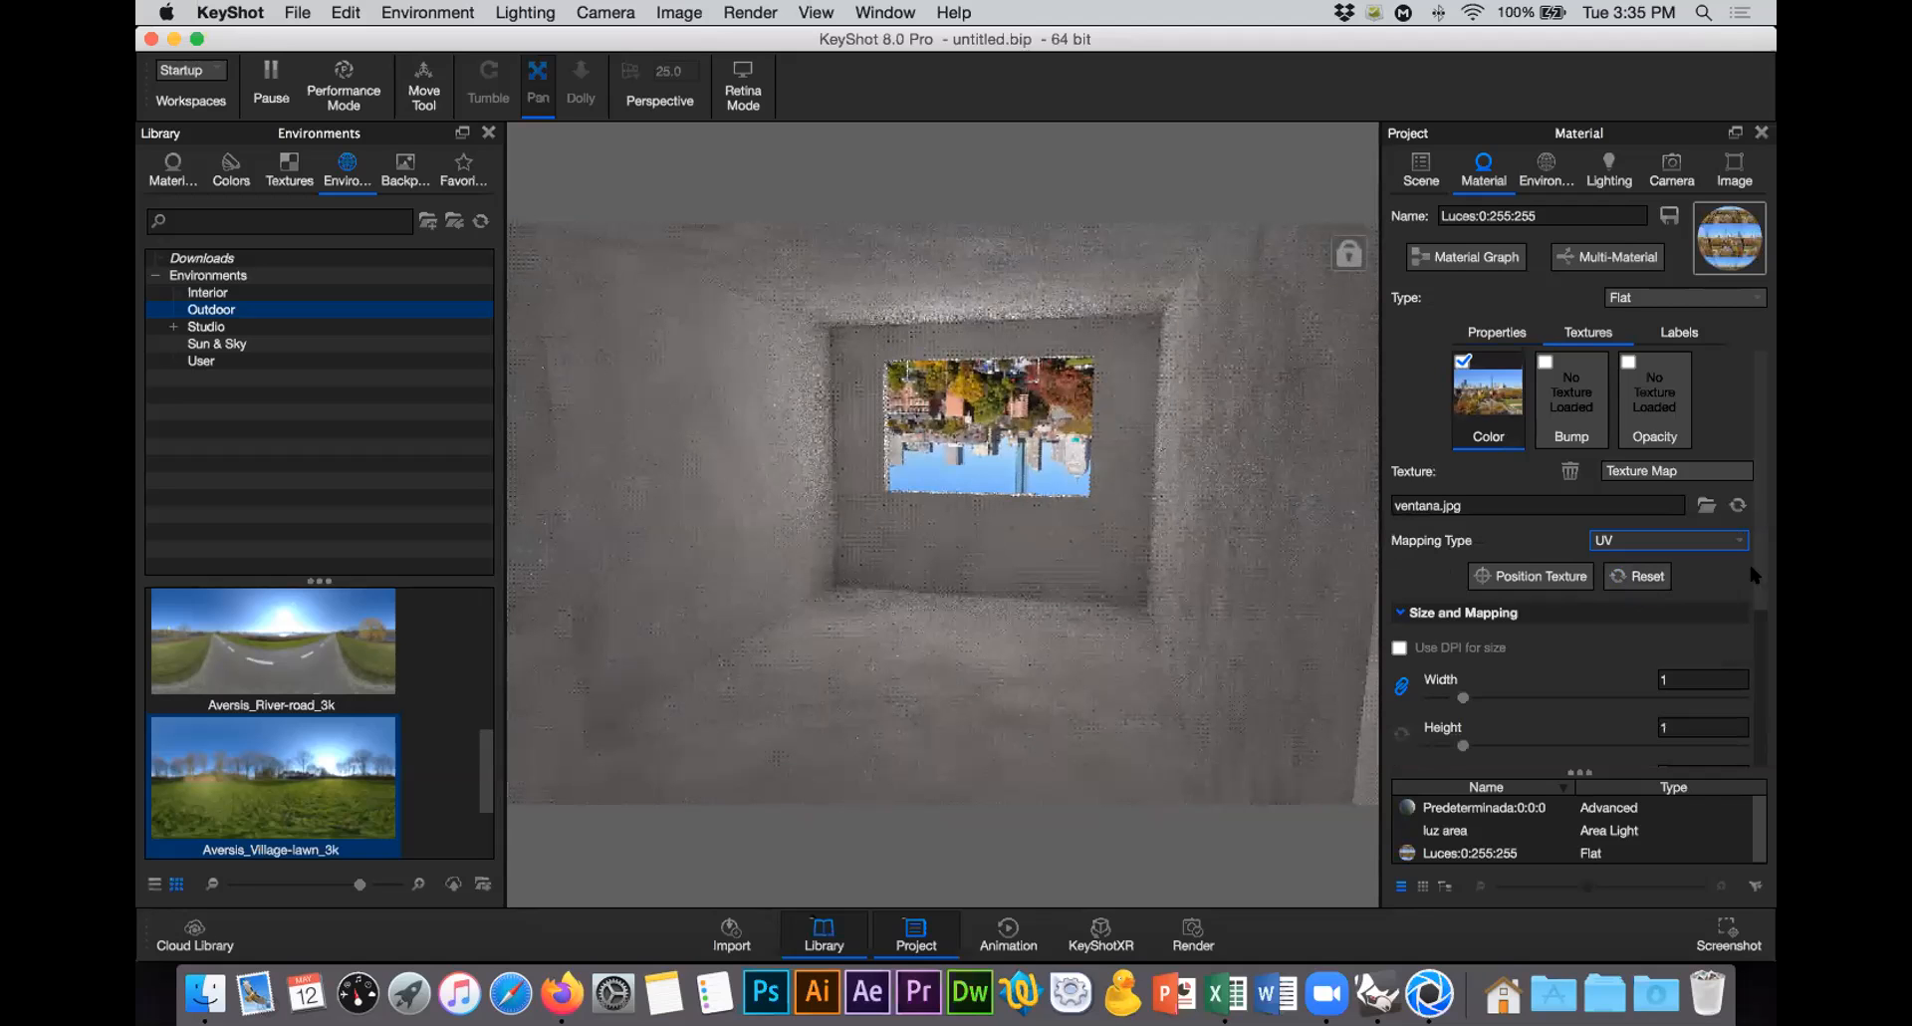
scroll(1751, 709, down, 5)
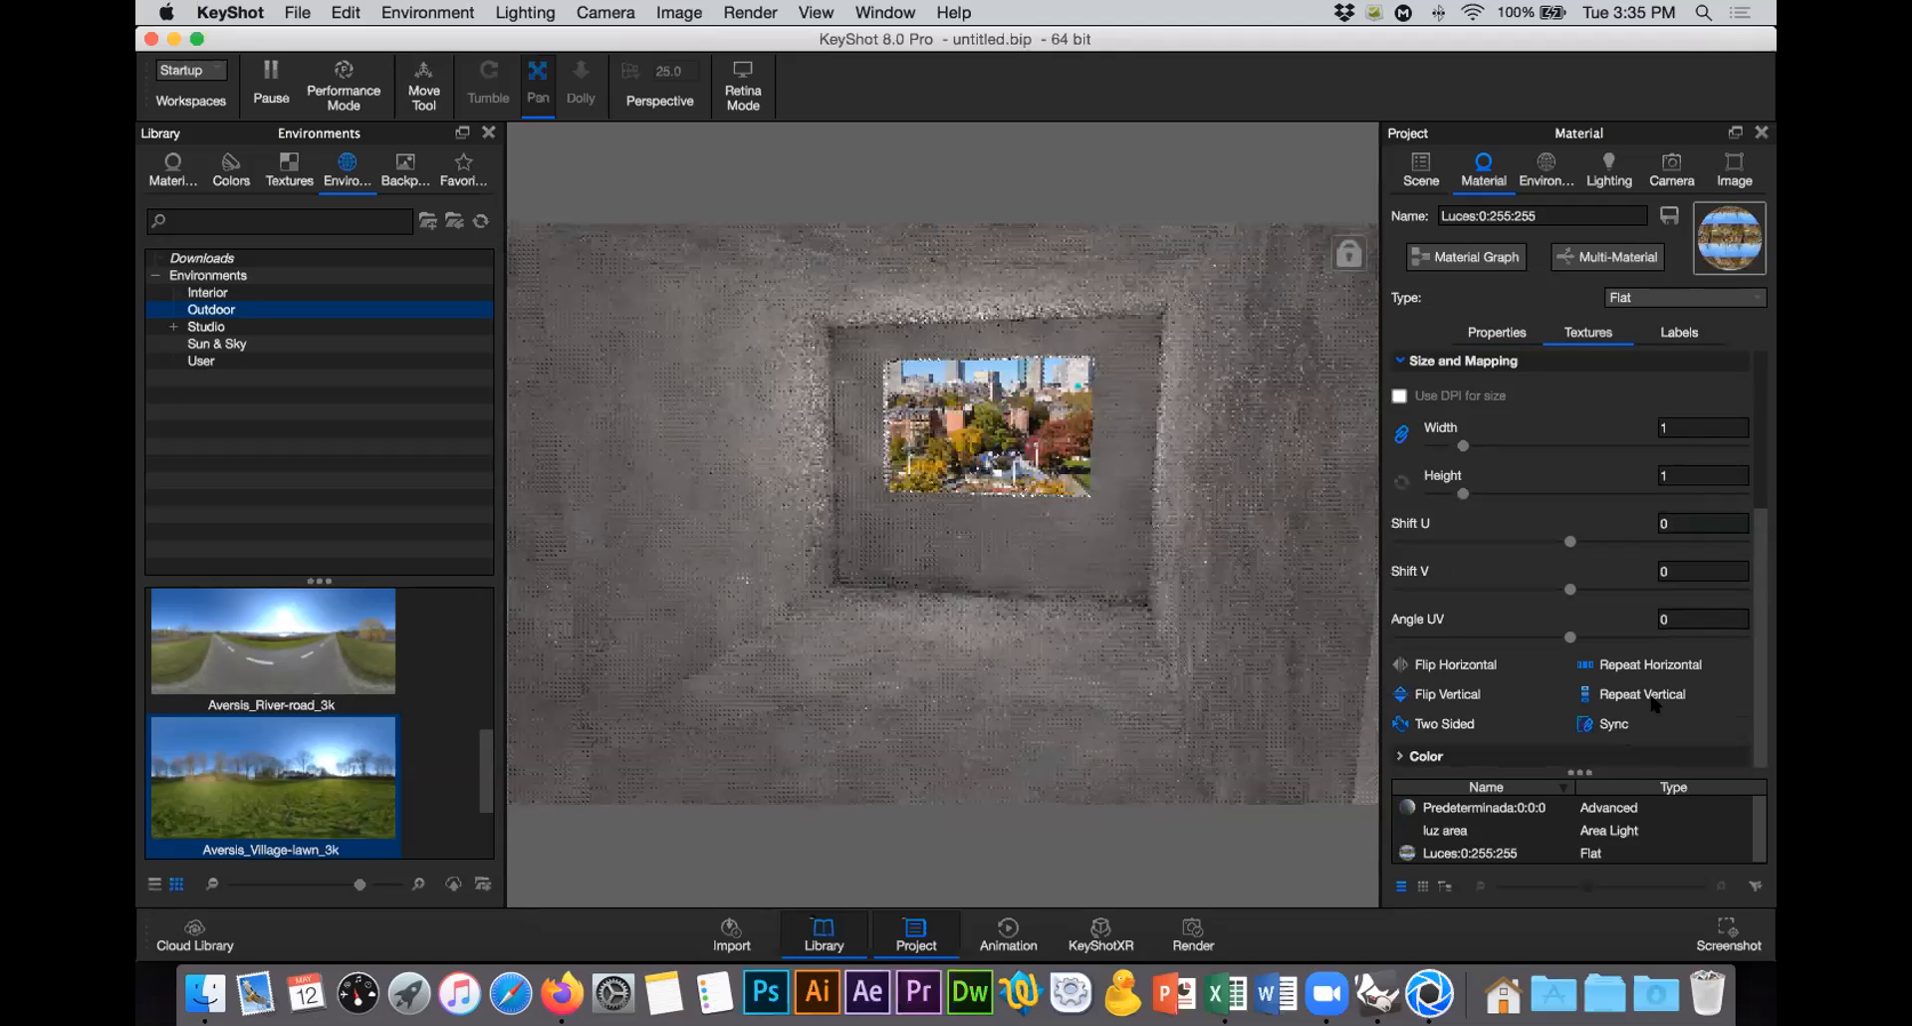
Step: Scale the city texture to a width of about 1.44 with linked height
drag(1464, 445, 1502, 447)
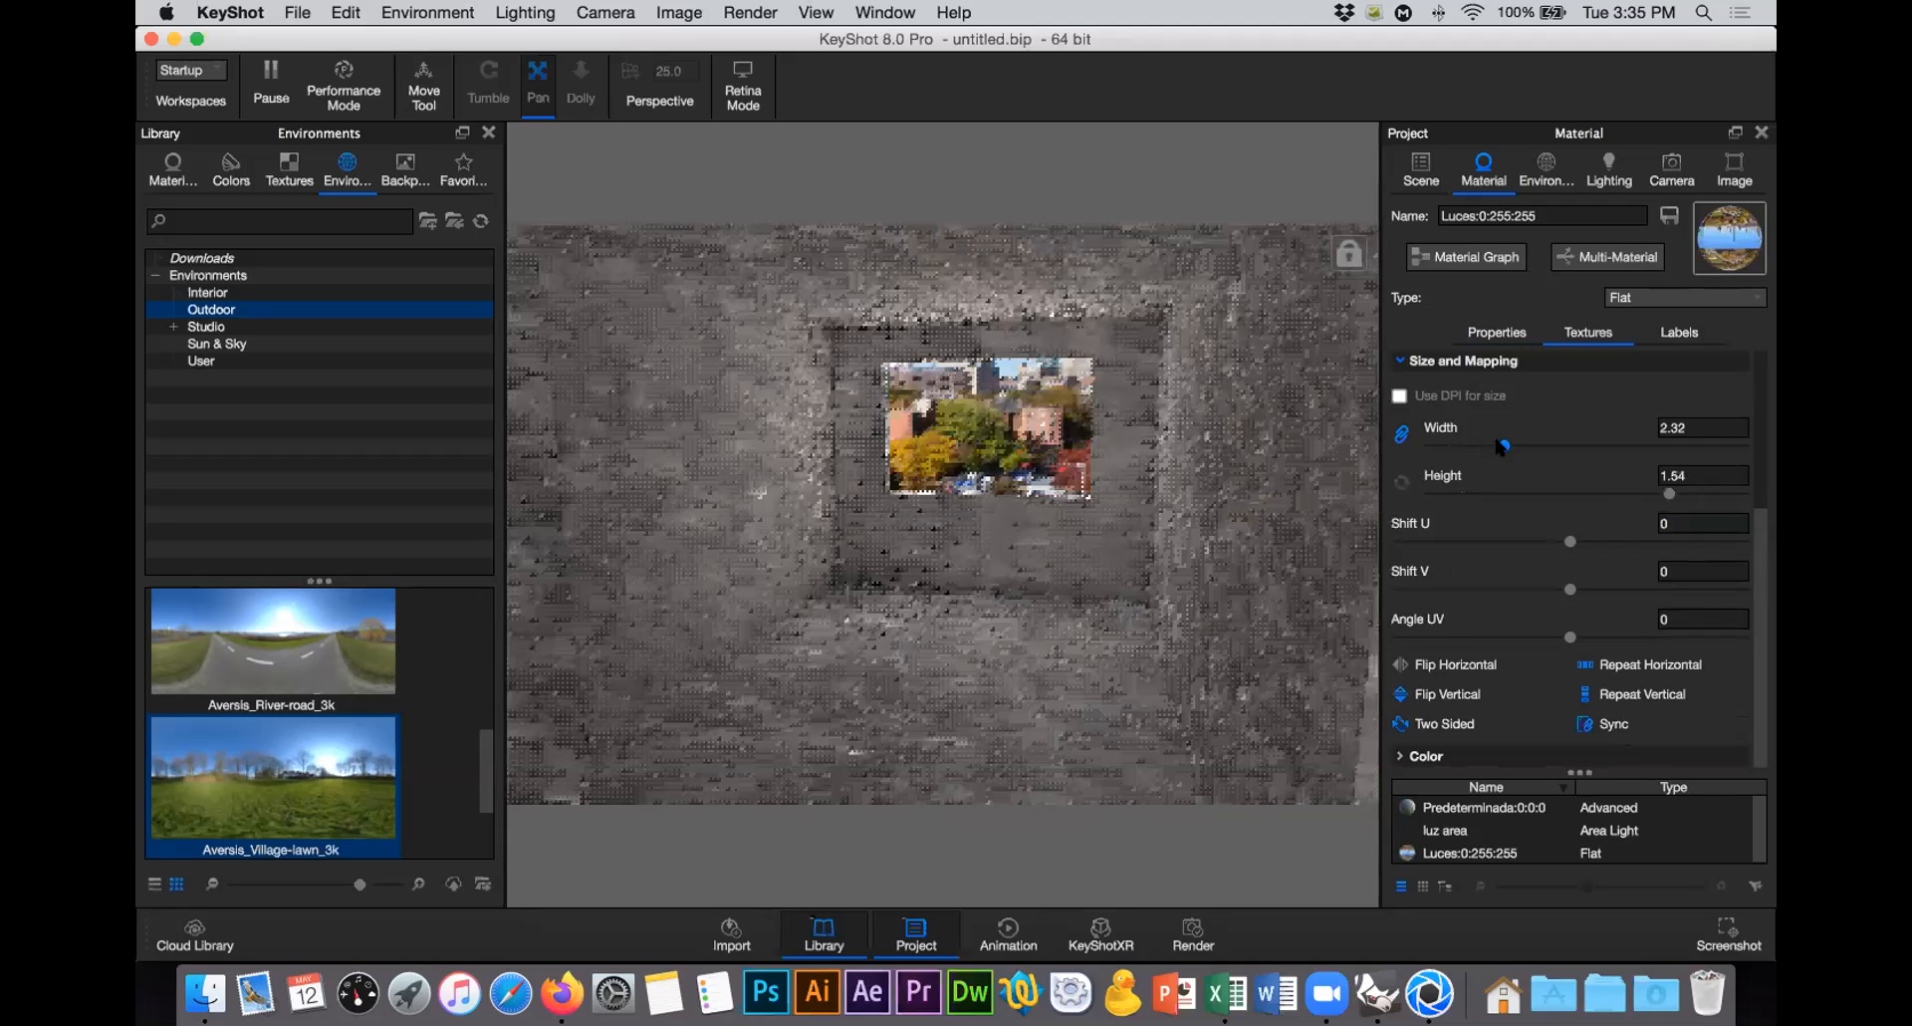
drag(1499, 445, 1496, 445)
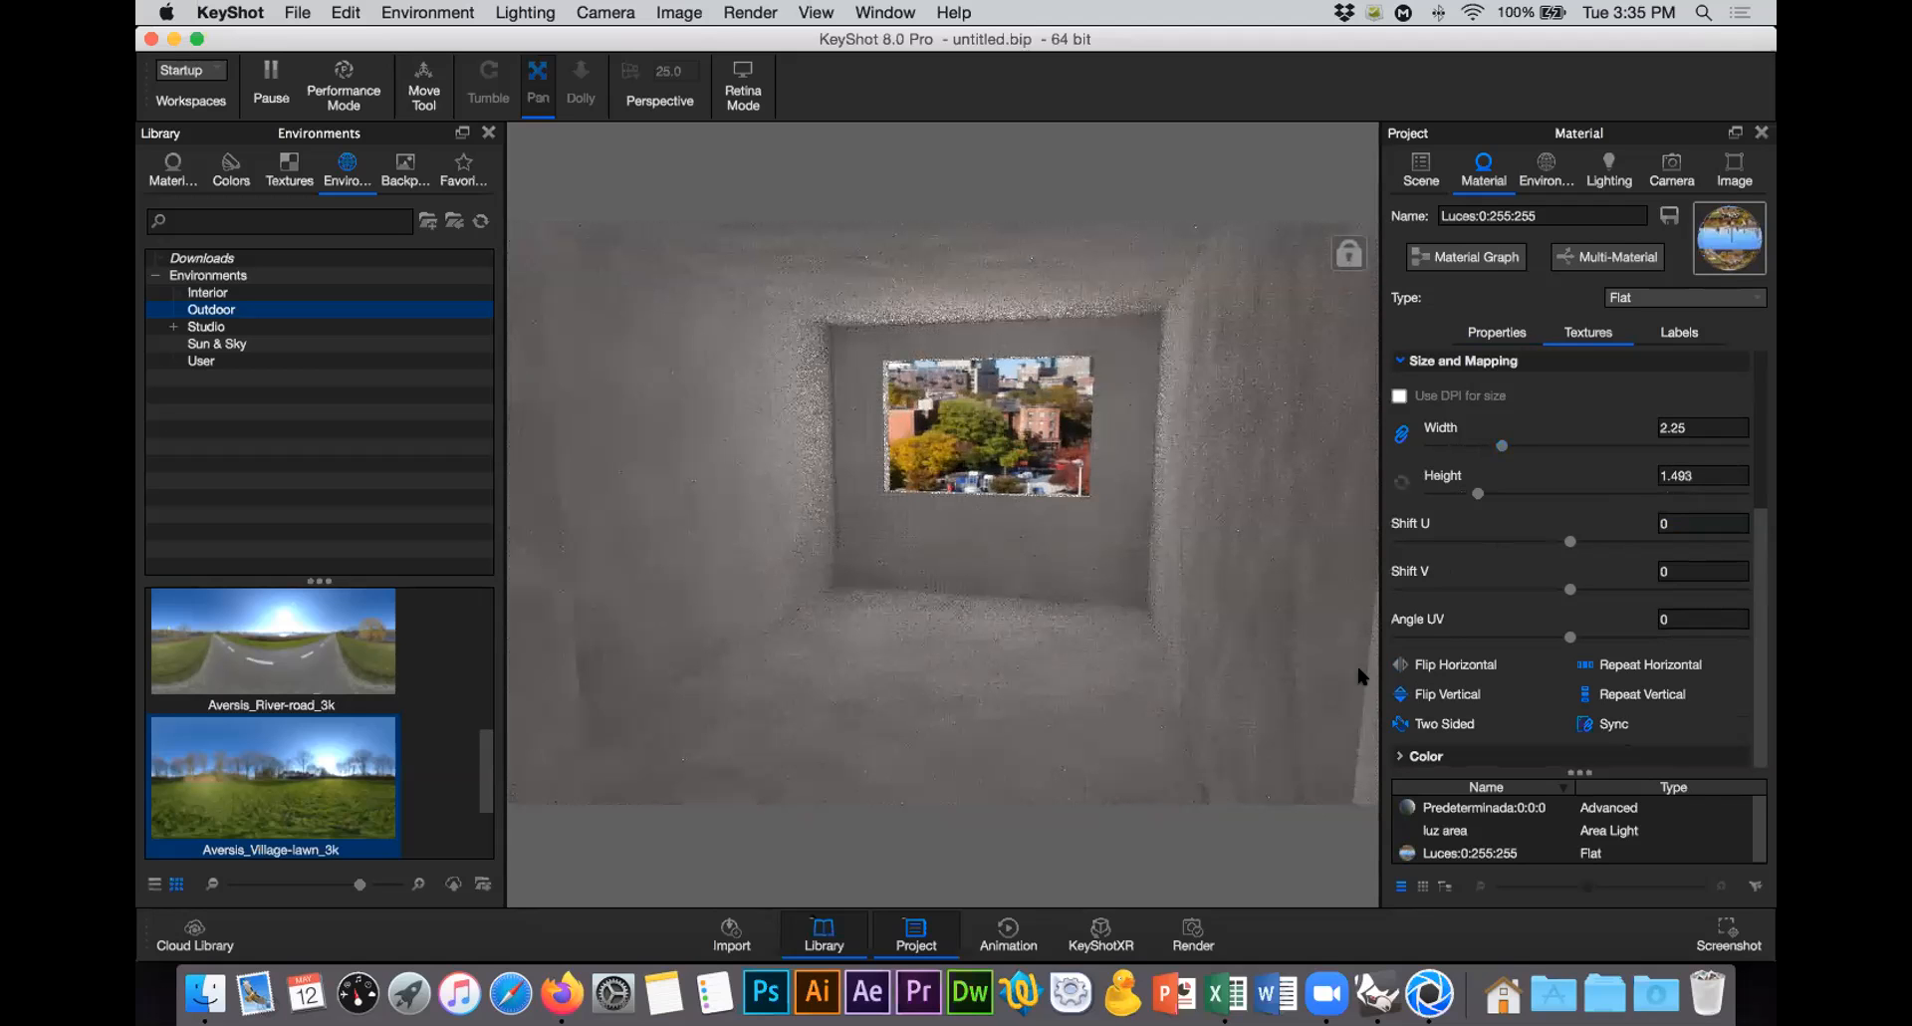
click(1476, 445)
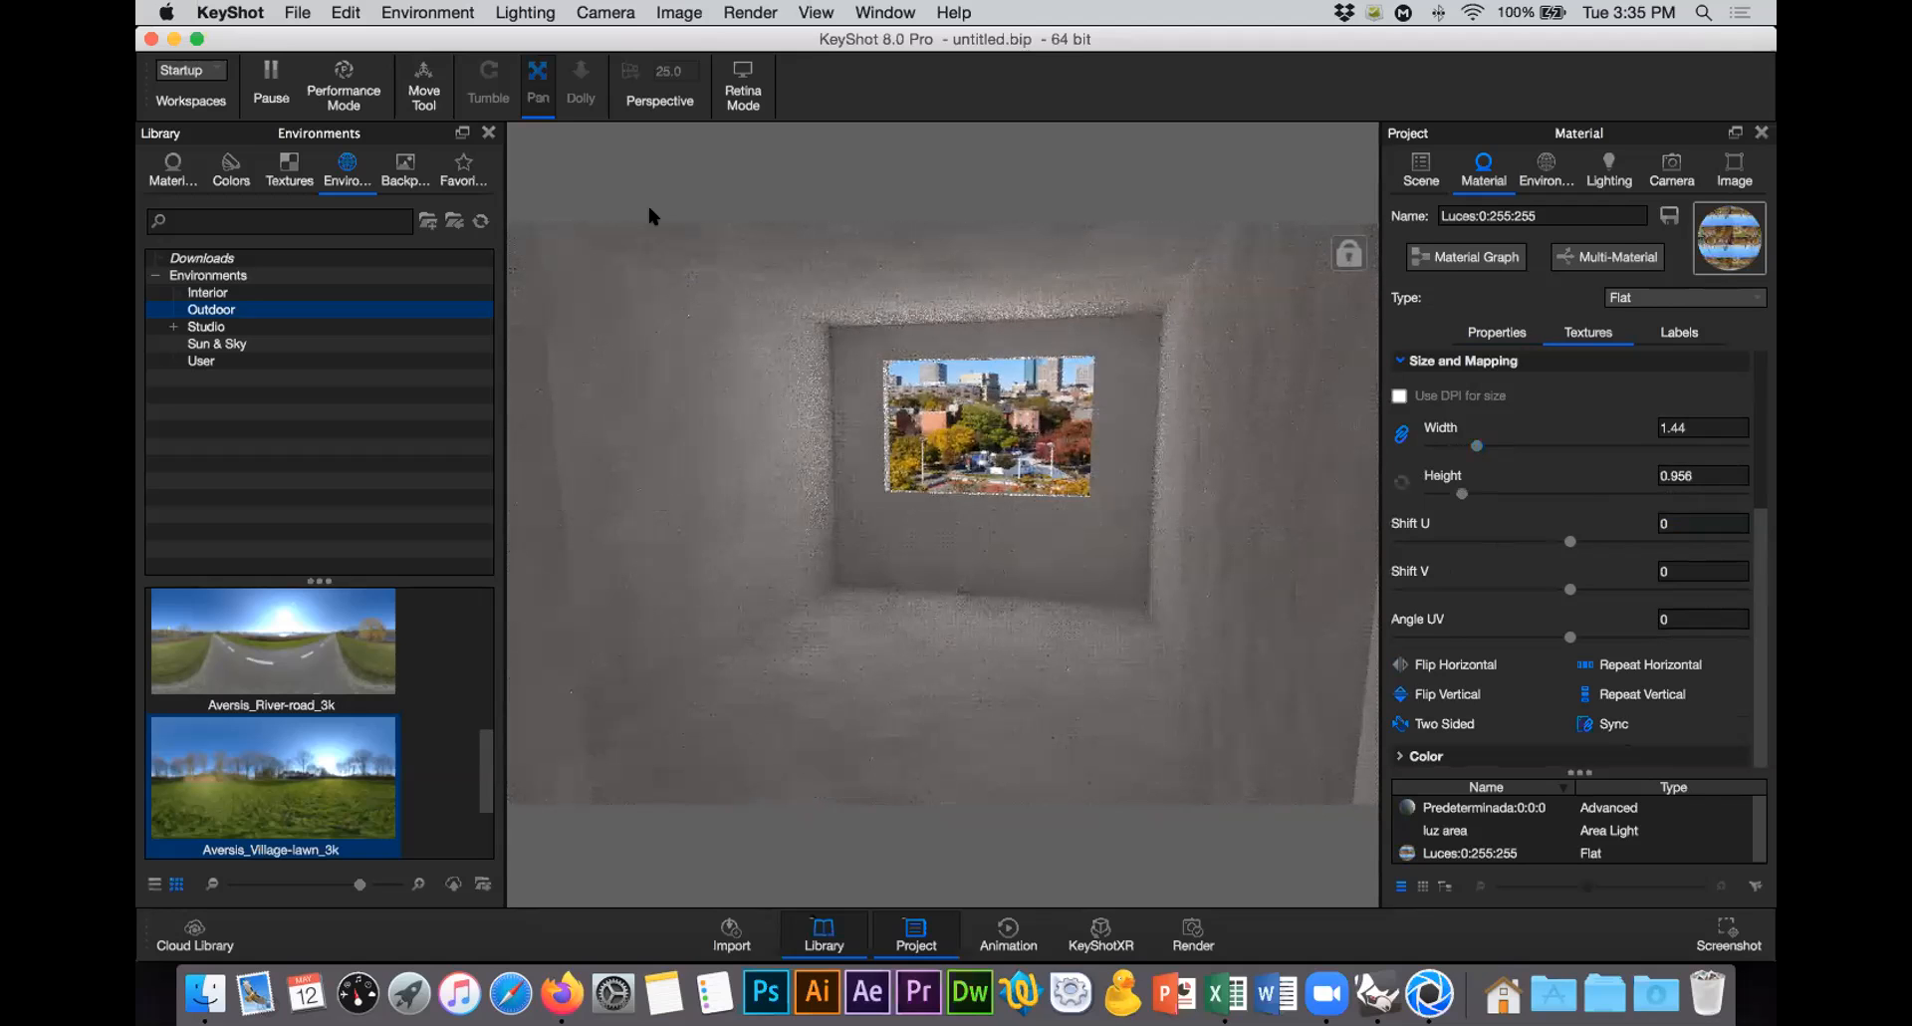
Step: Duplicate the untitled. 1 camera and unlock the copy for editing
click(1681, 169)
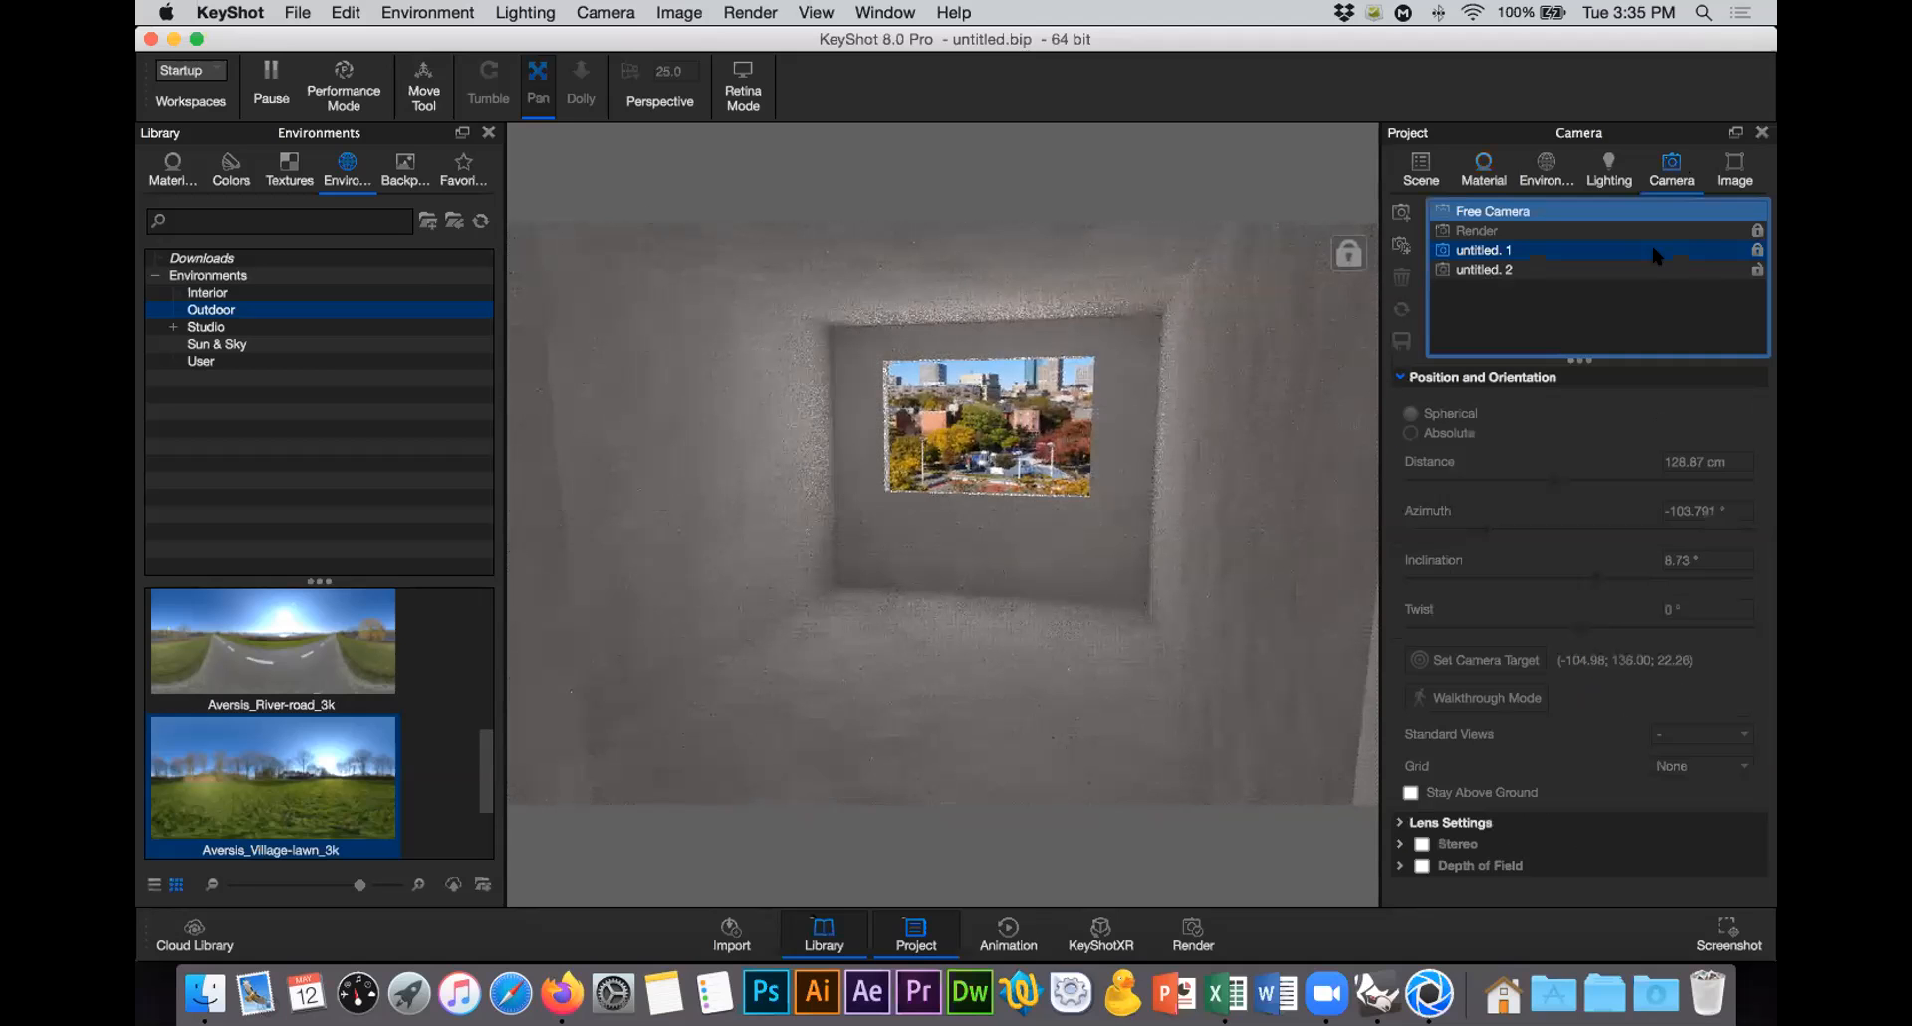
click(1535, 269)
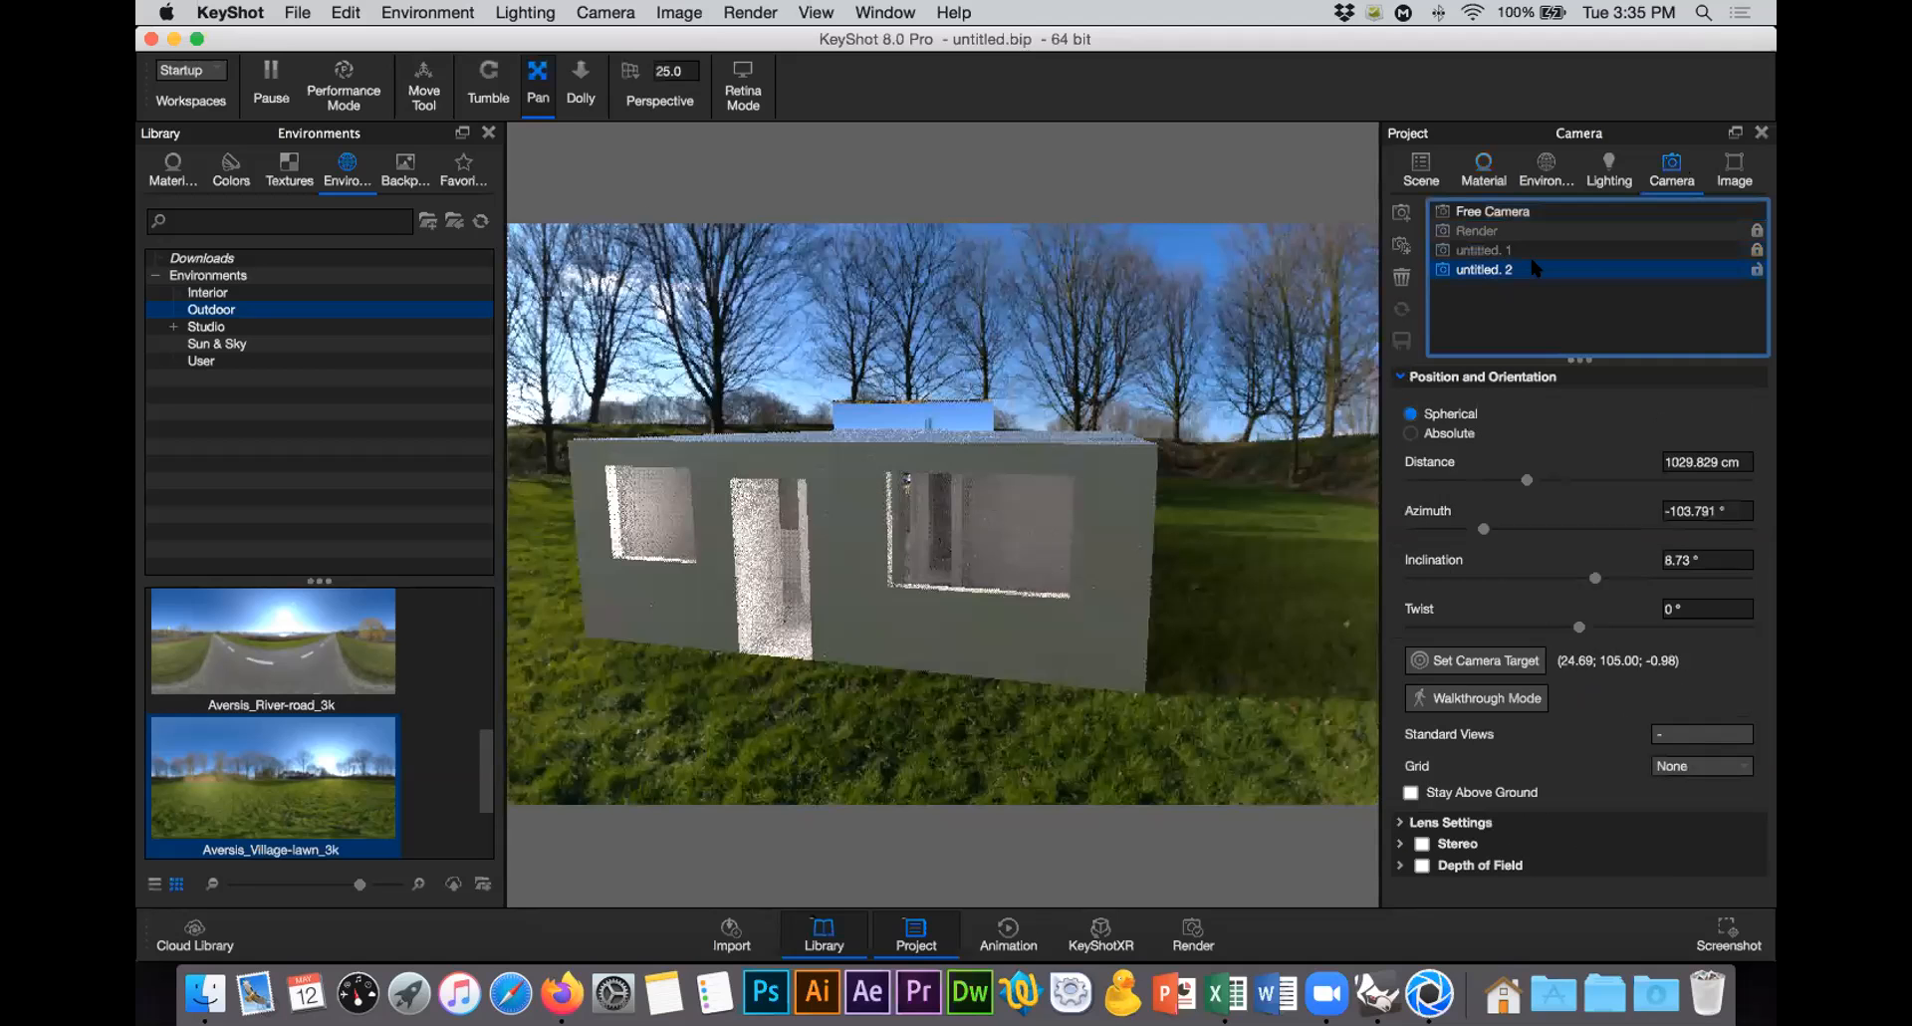
click(1518, 250)
right_click(1518, 250)
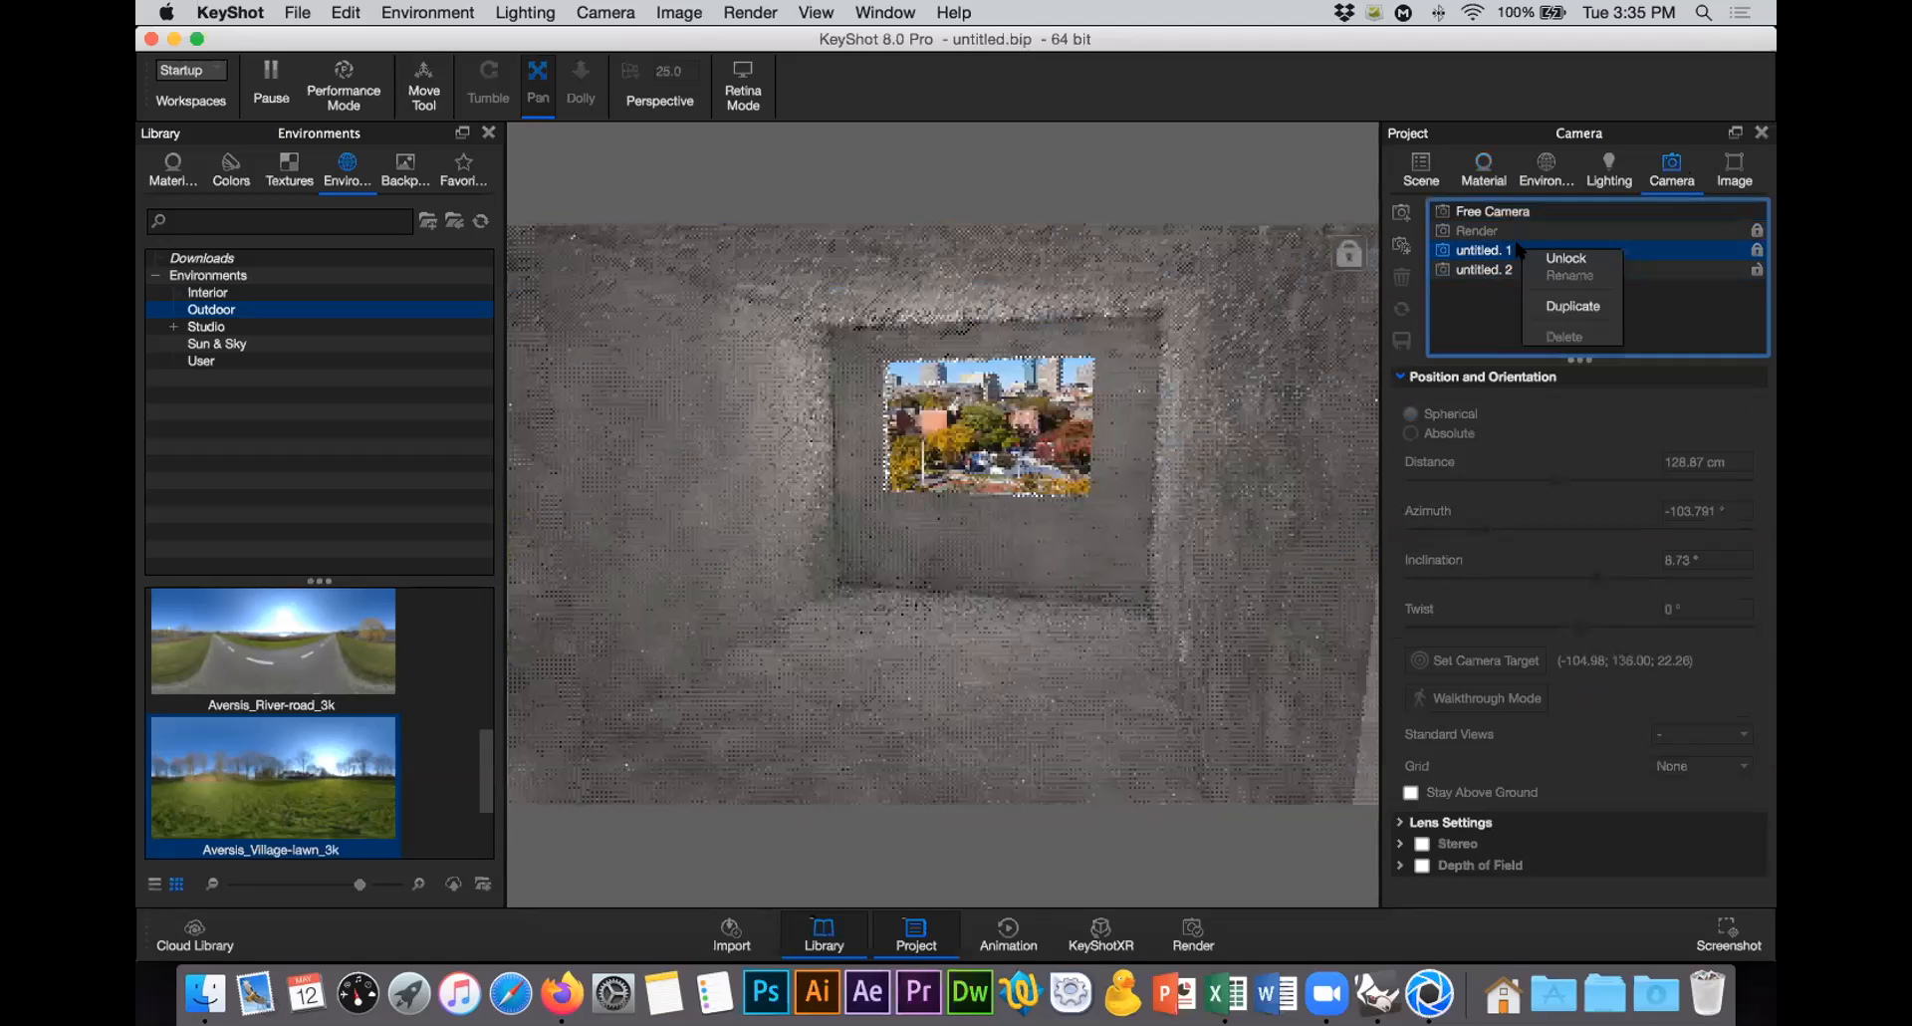
click(1552, 295)
click(1751, 271)
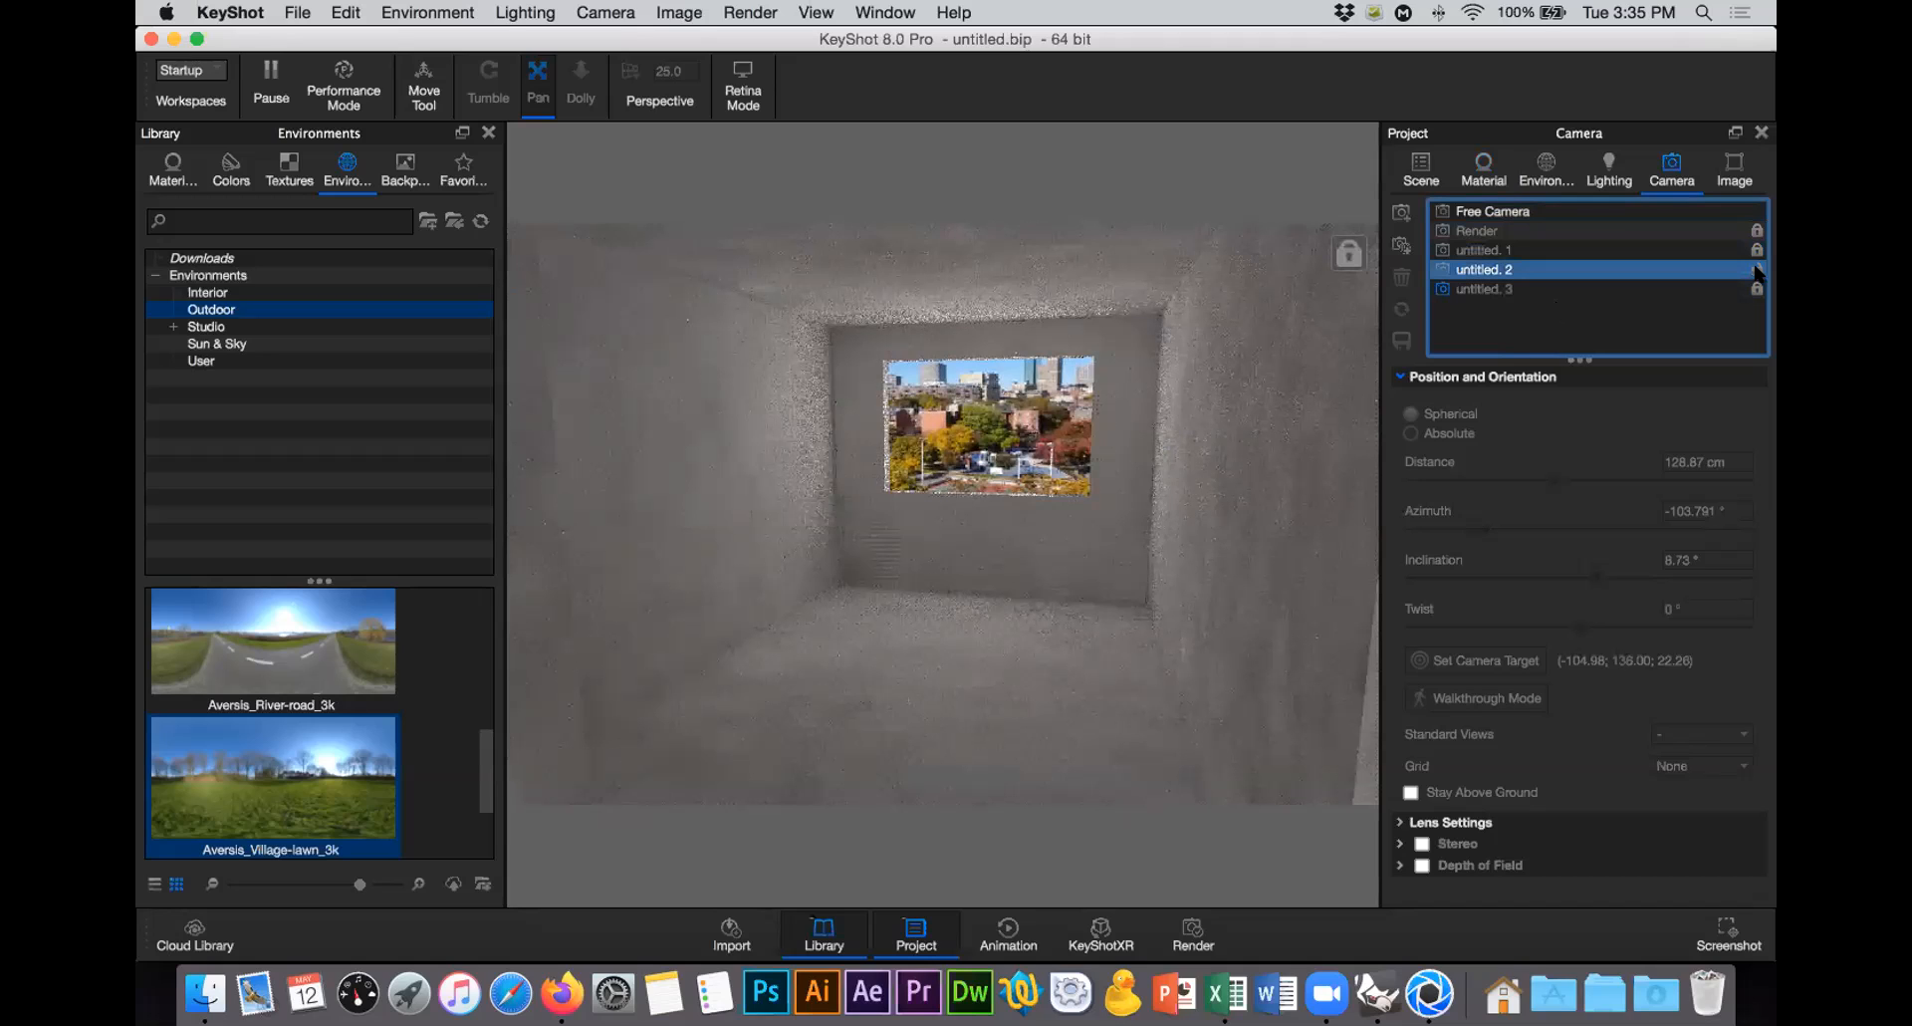
click(1611, 287)
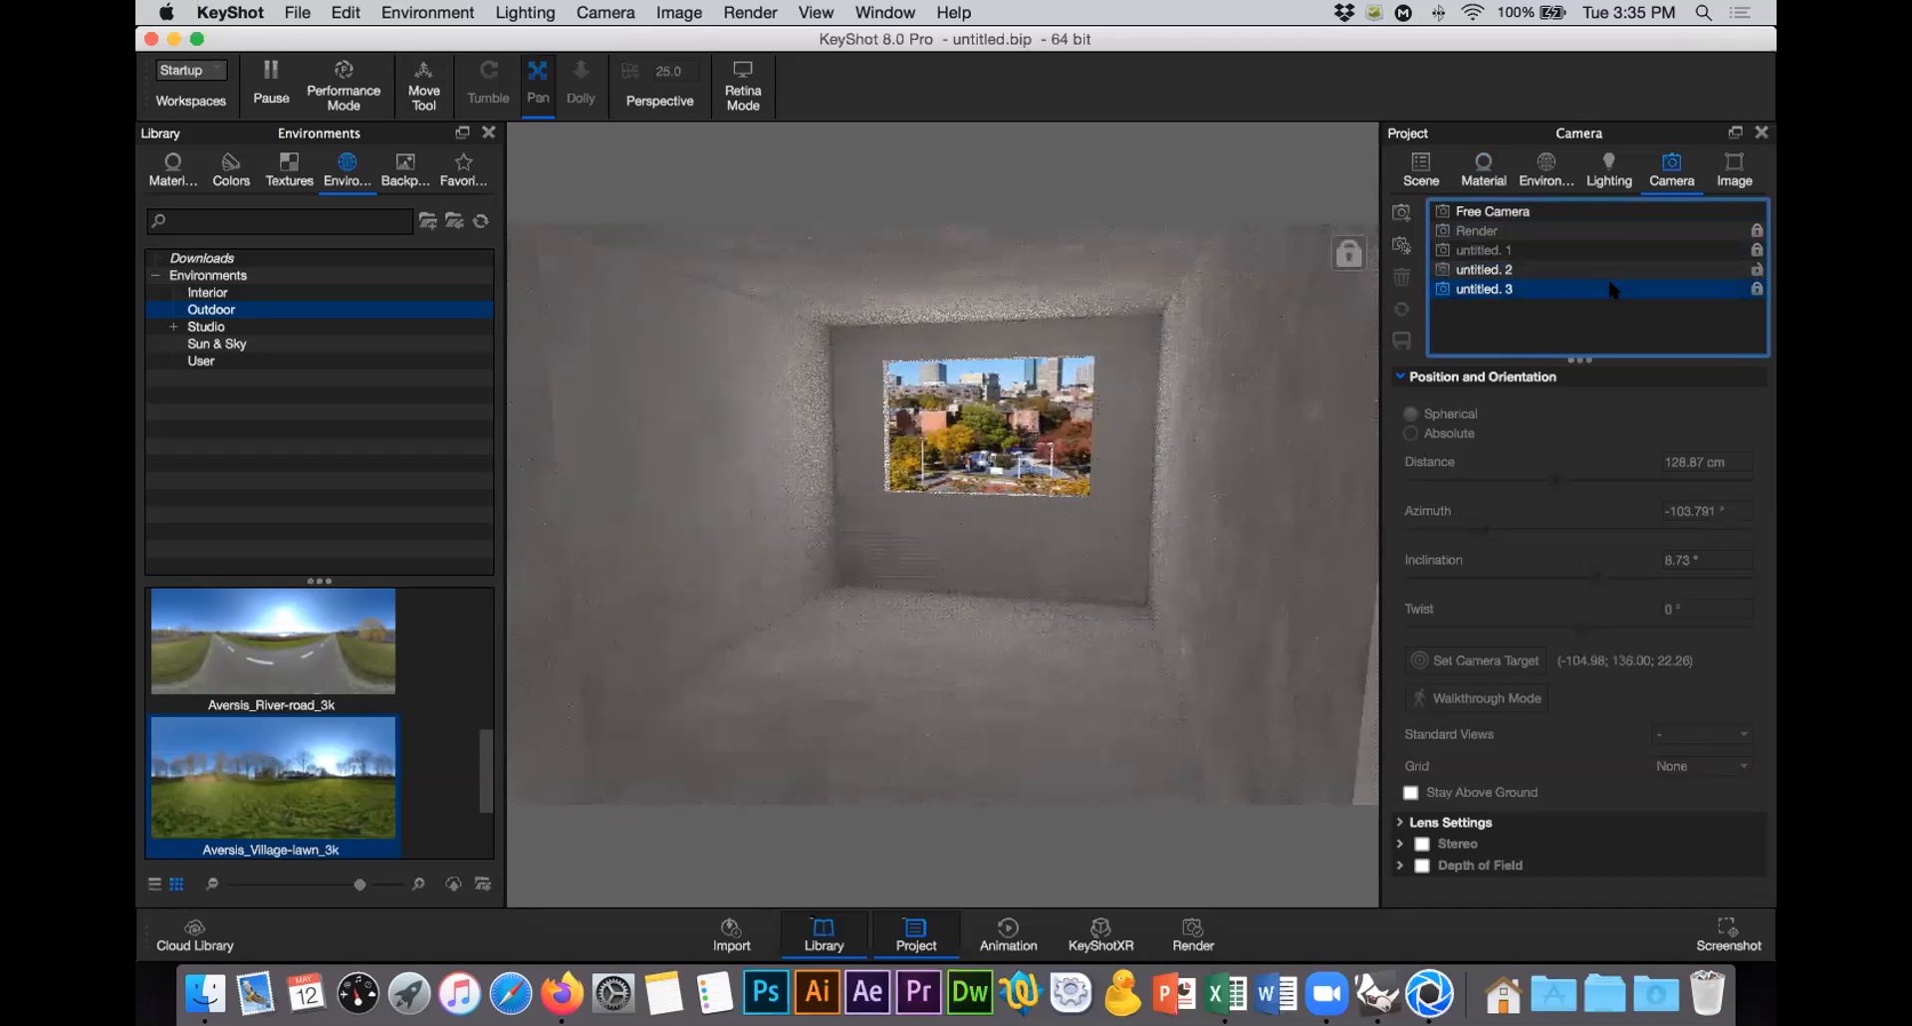
click(1752, 290)
Step: Orbit the duplicated camera around the room to examine the city view through the window from different angles
drag(857, 369, 933, 381)
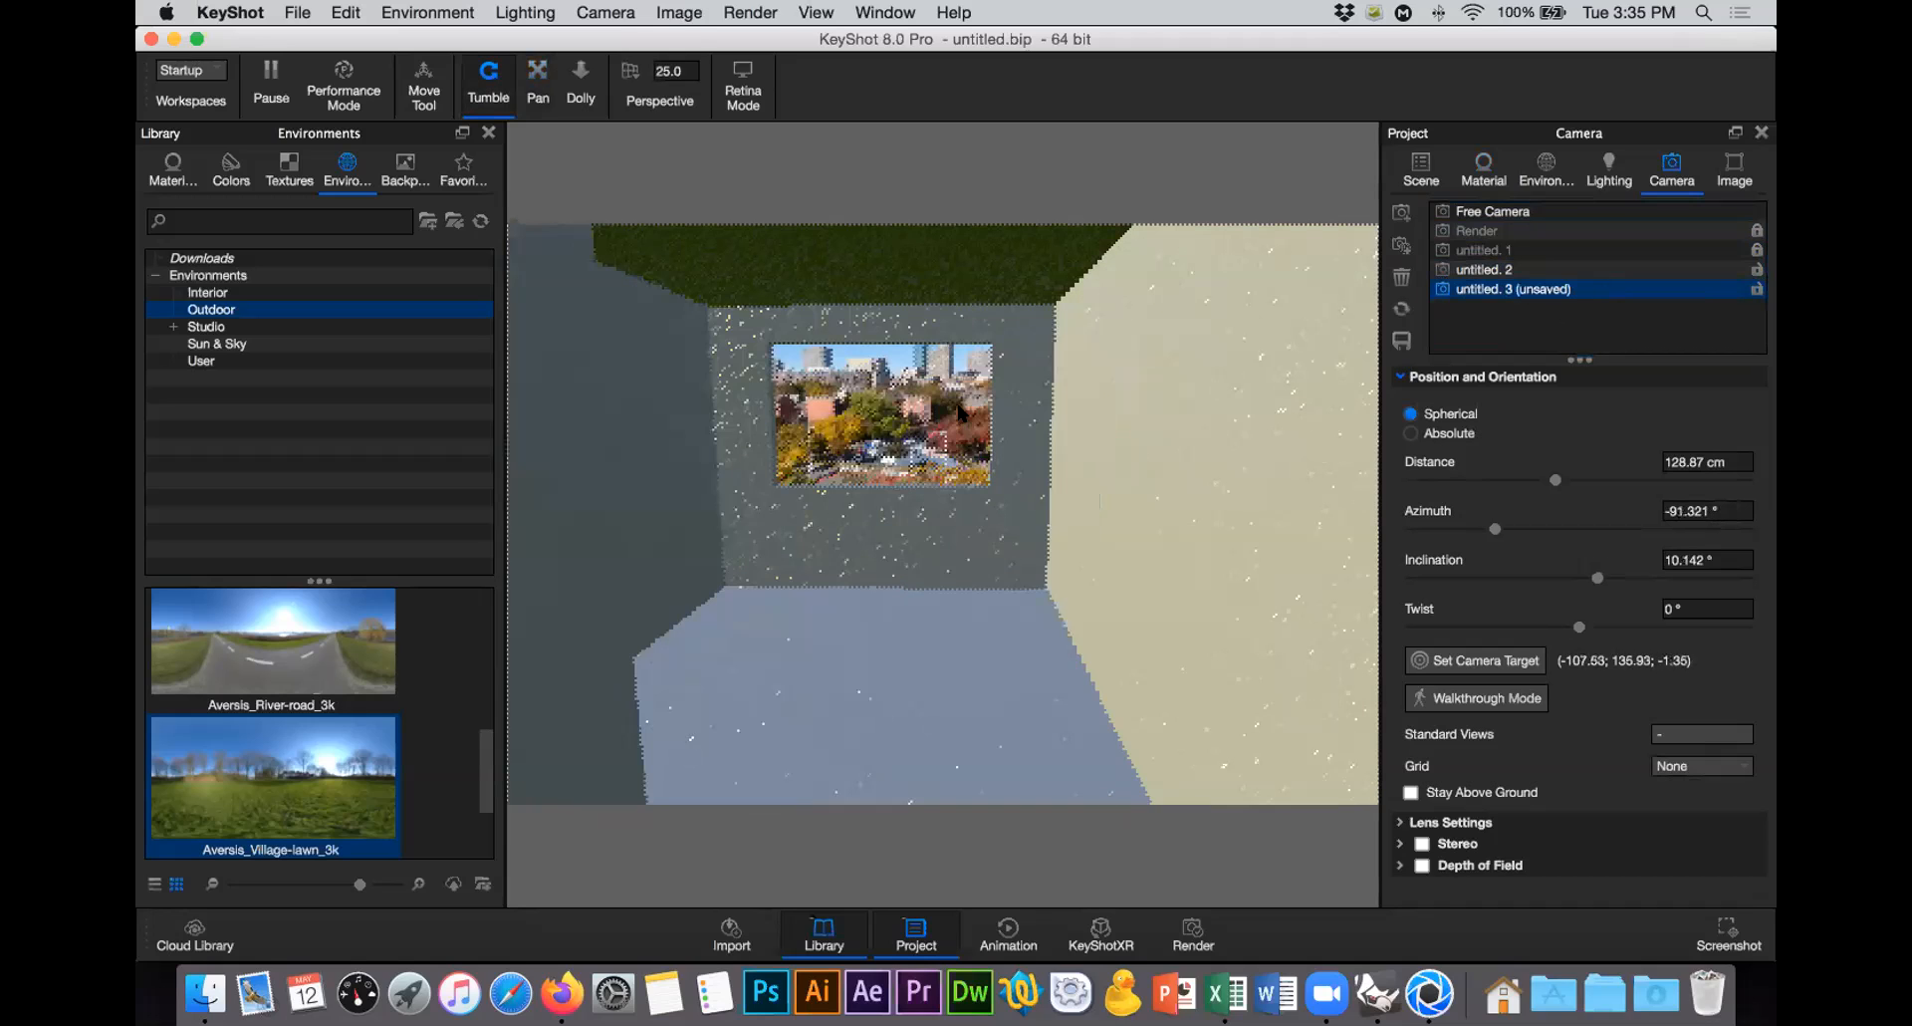
drag(903, 443, 998, 446)
mouse_move(687, 423)
mouse_down()
mouse_move(782, 428)
mouse_move(717, 408)
mouse_up()
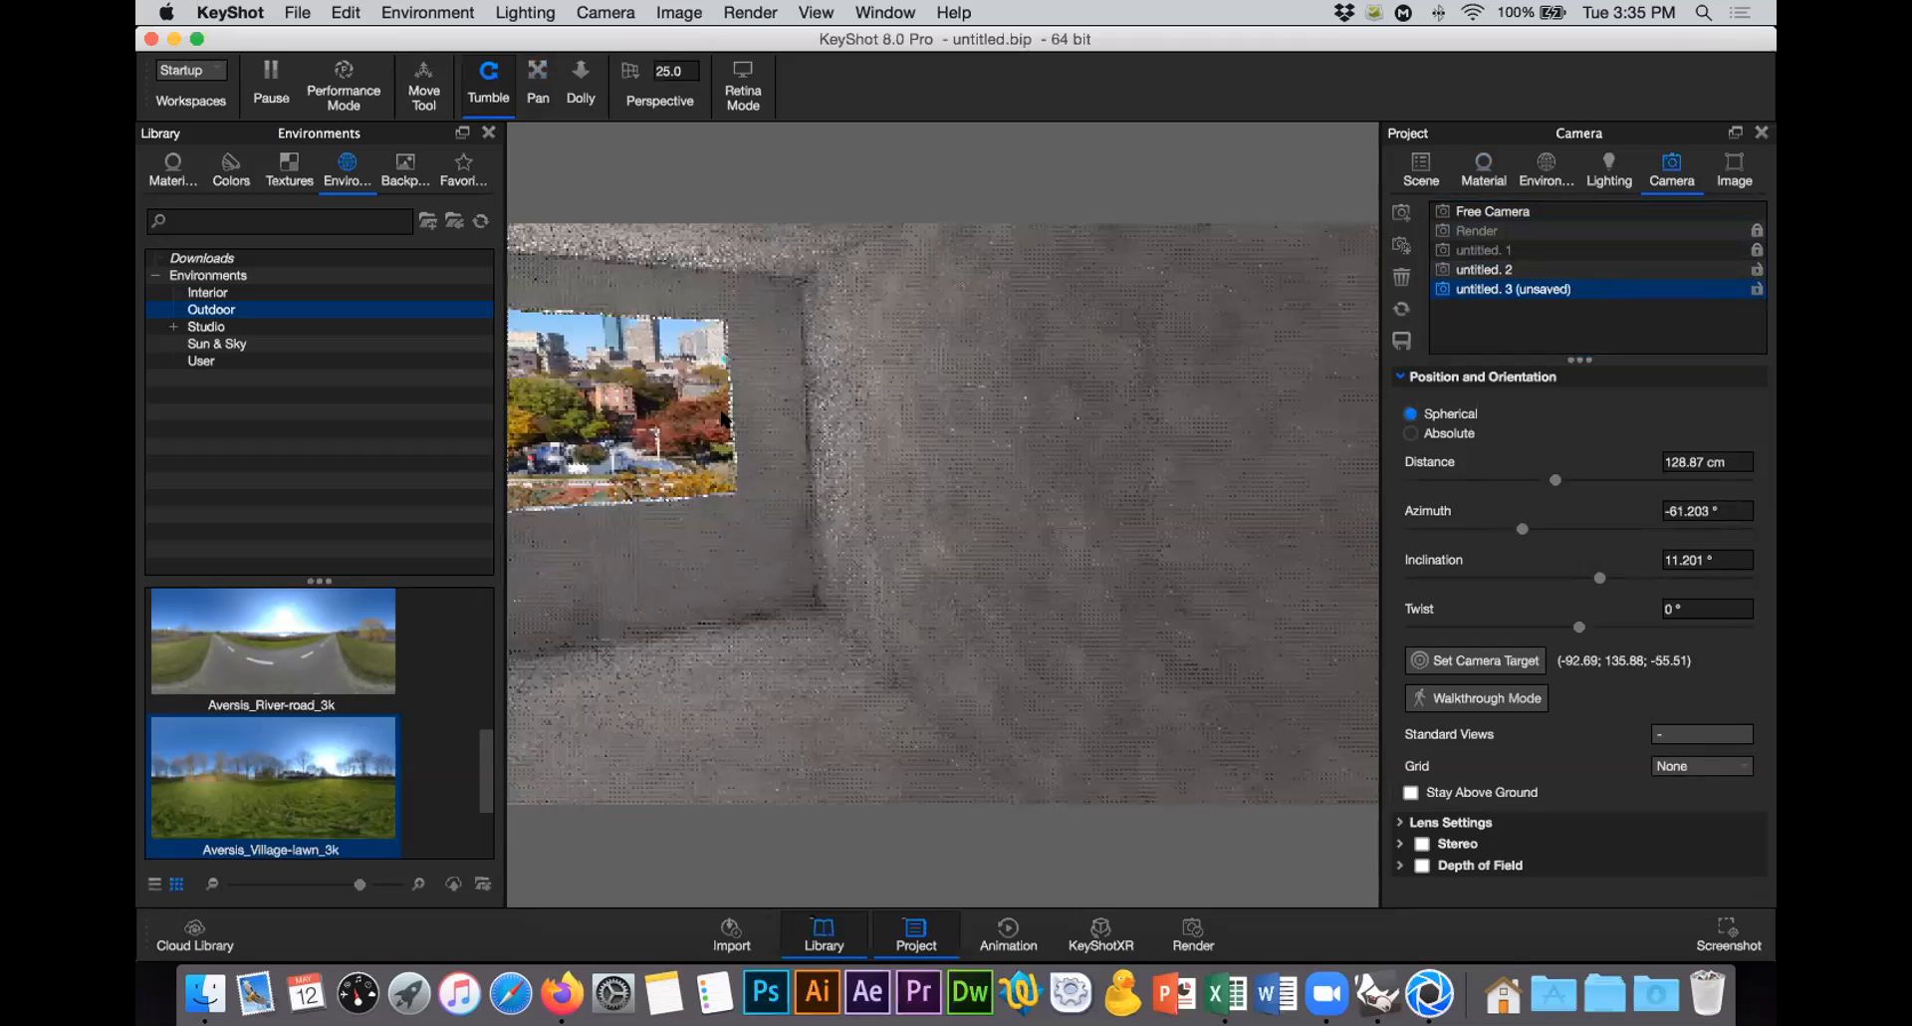
drag(694, 435, 876, 438)
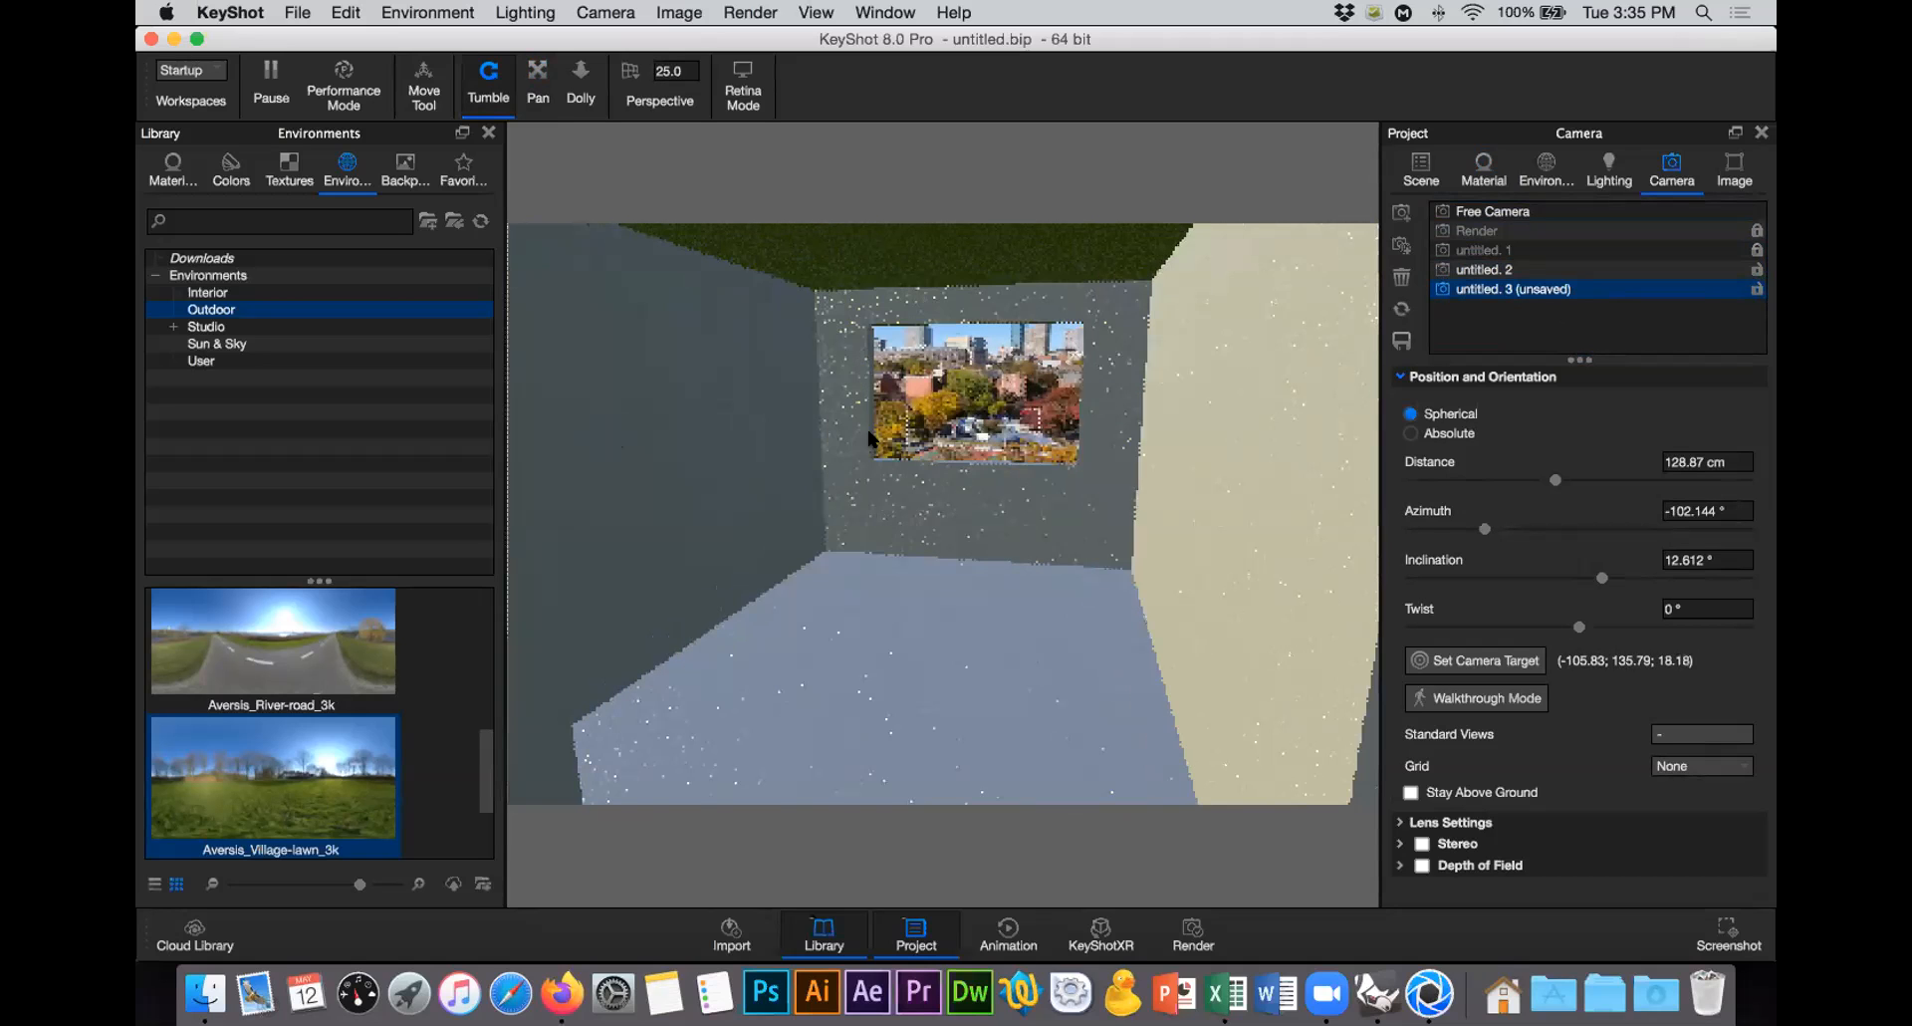
drag(1228, 322, 1090, 339)
drag(990, 423, 679, 375)
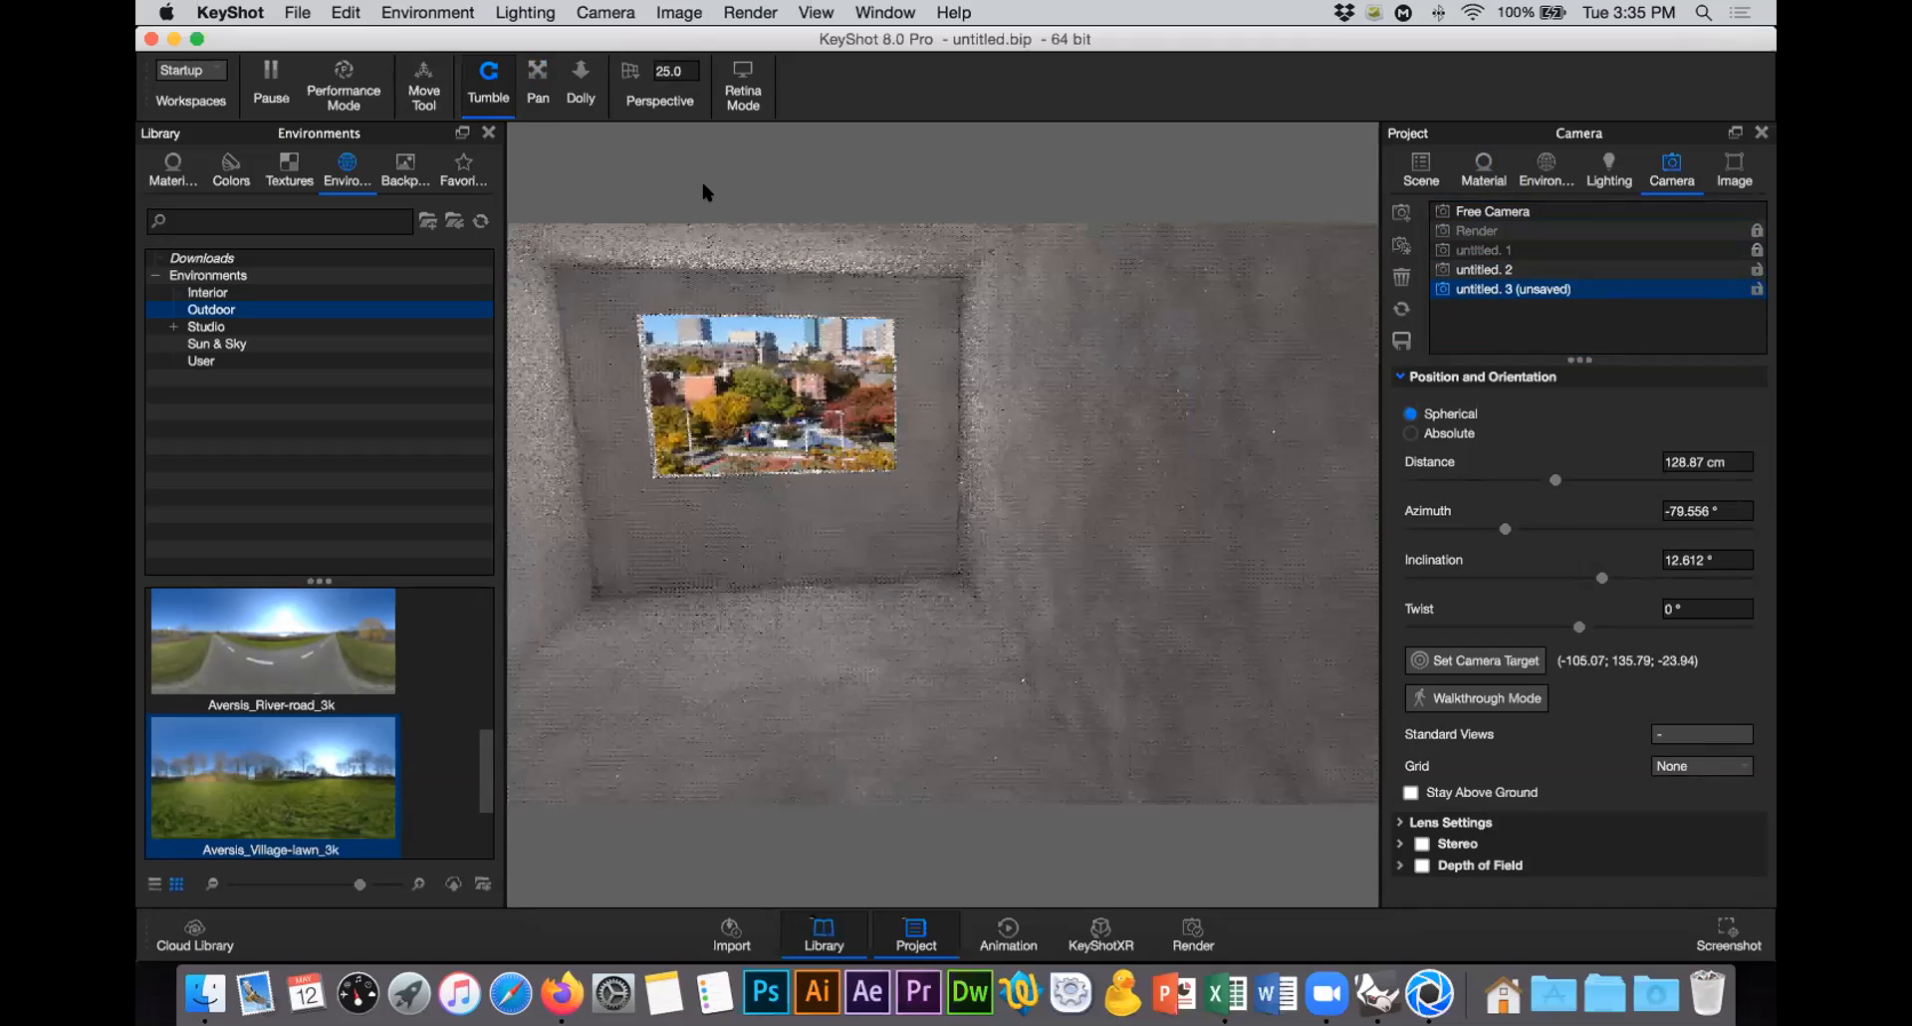
mouse_move(851, 408)
mouse_down()
mouse_move(802, 408)
mouse_move(869, 406)
mouse_up()
drag(762, 367, 1009, 439)
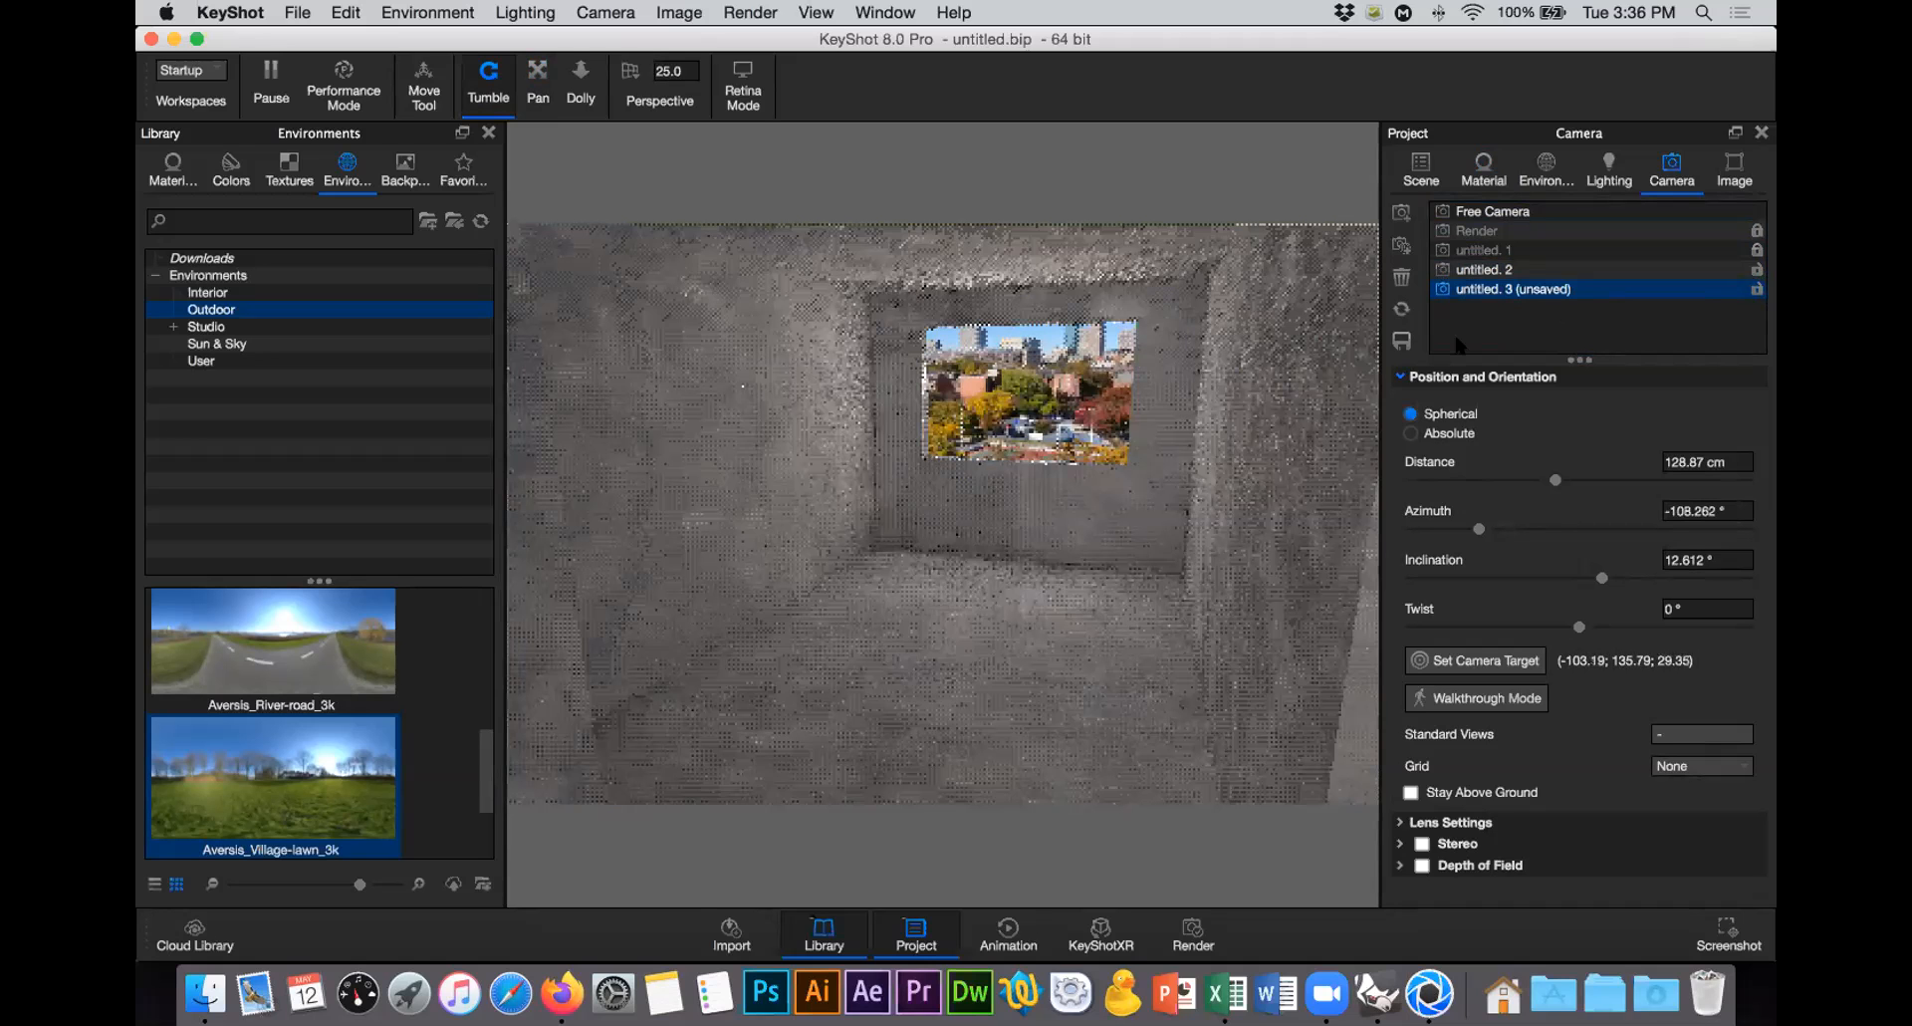
Step: Delete the duplicated camera and return to the untitled. 1 camera view
click(1510, 265)
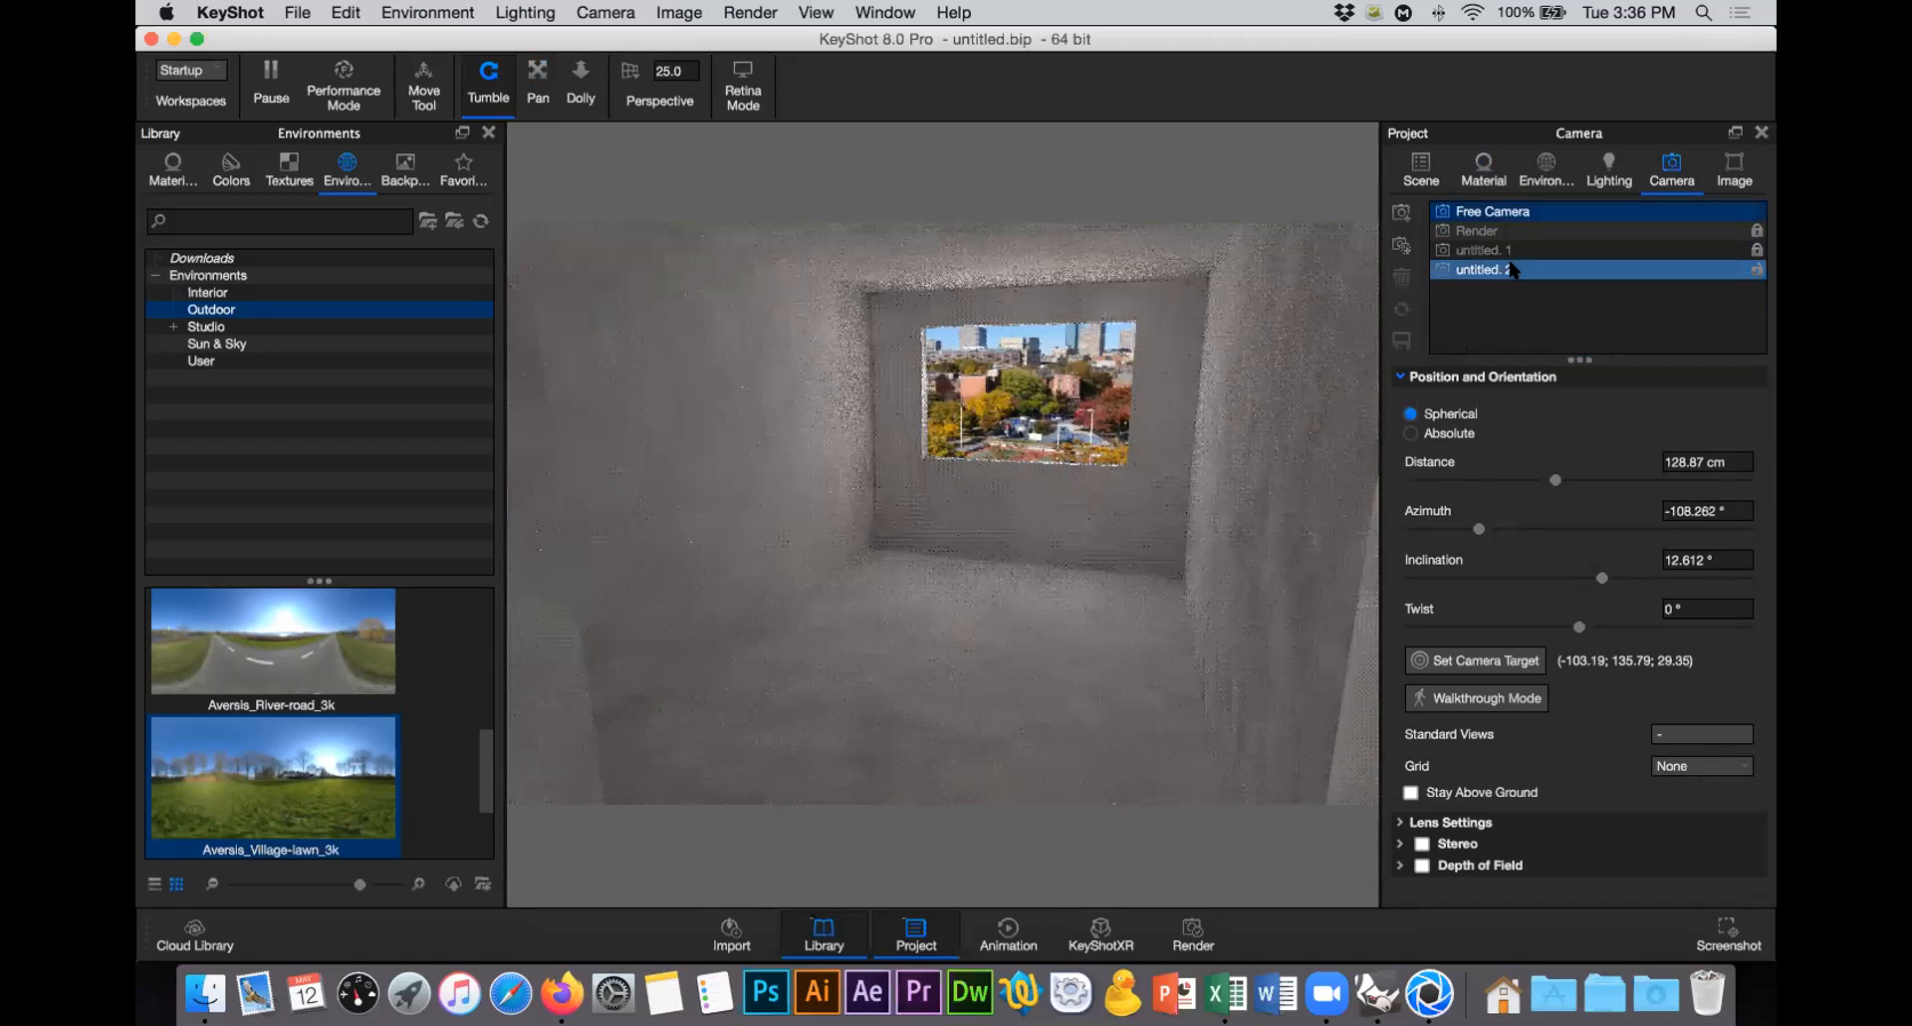
click(1523, 246)
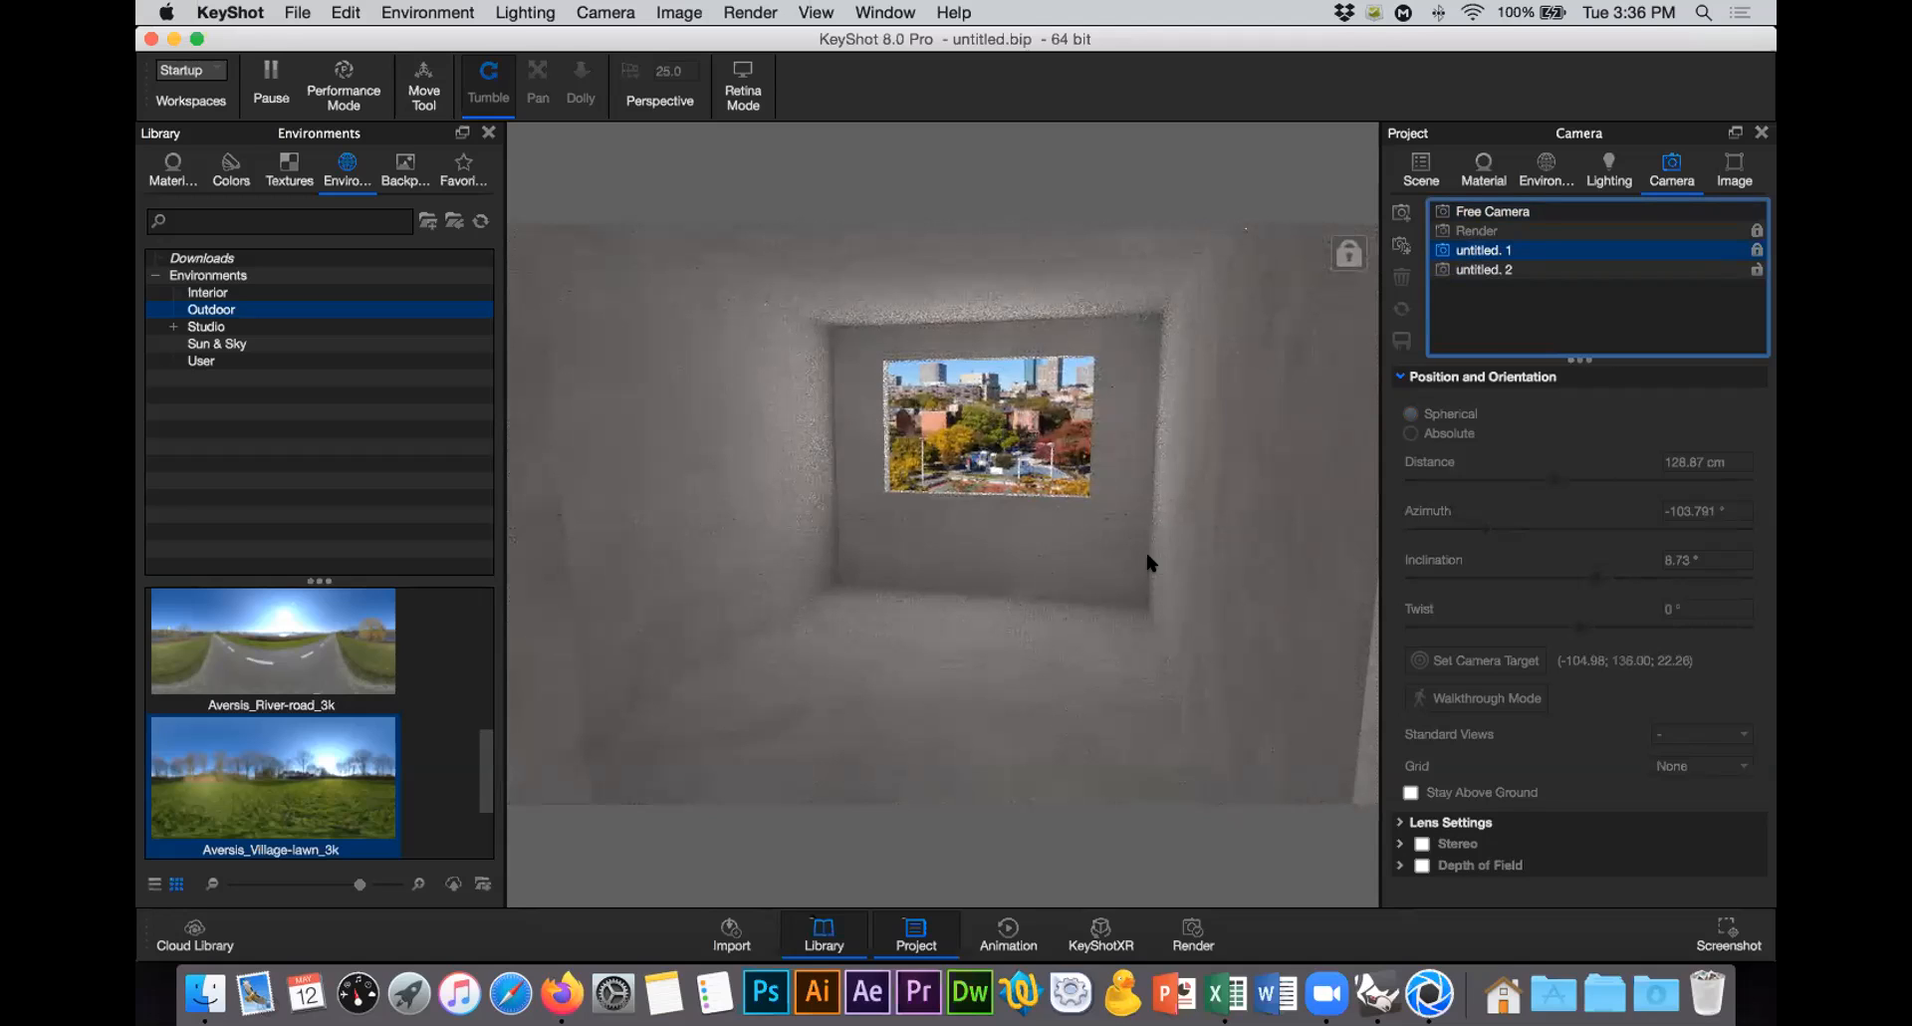
Step: Switch to Rhinoceros, bring back the hidden house with the Lampara layer turned on, and hide the roof surface
click(1390, 989)
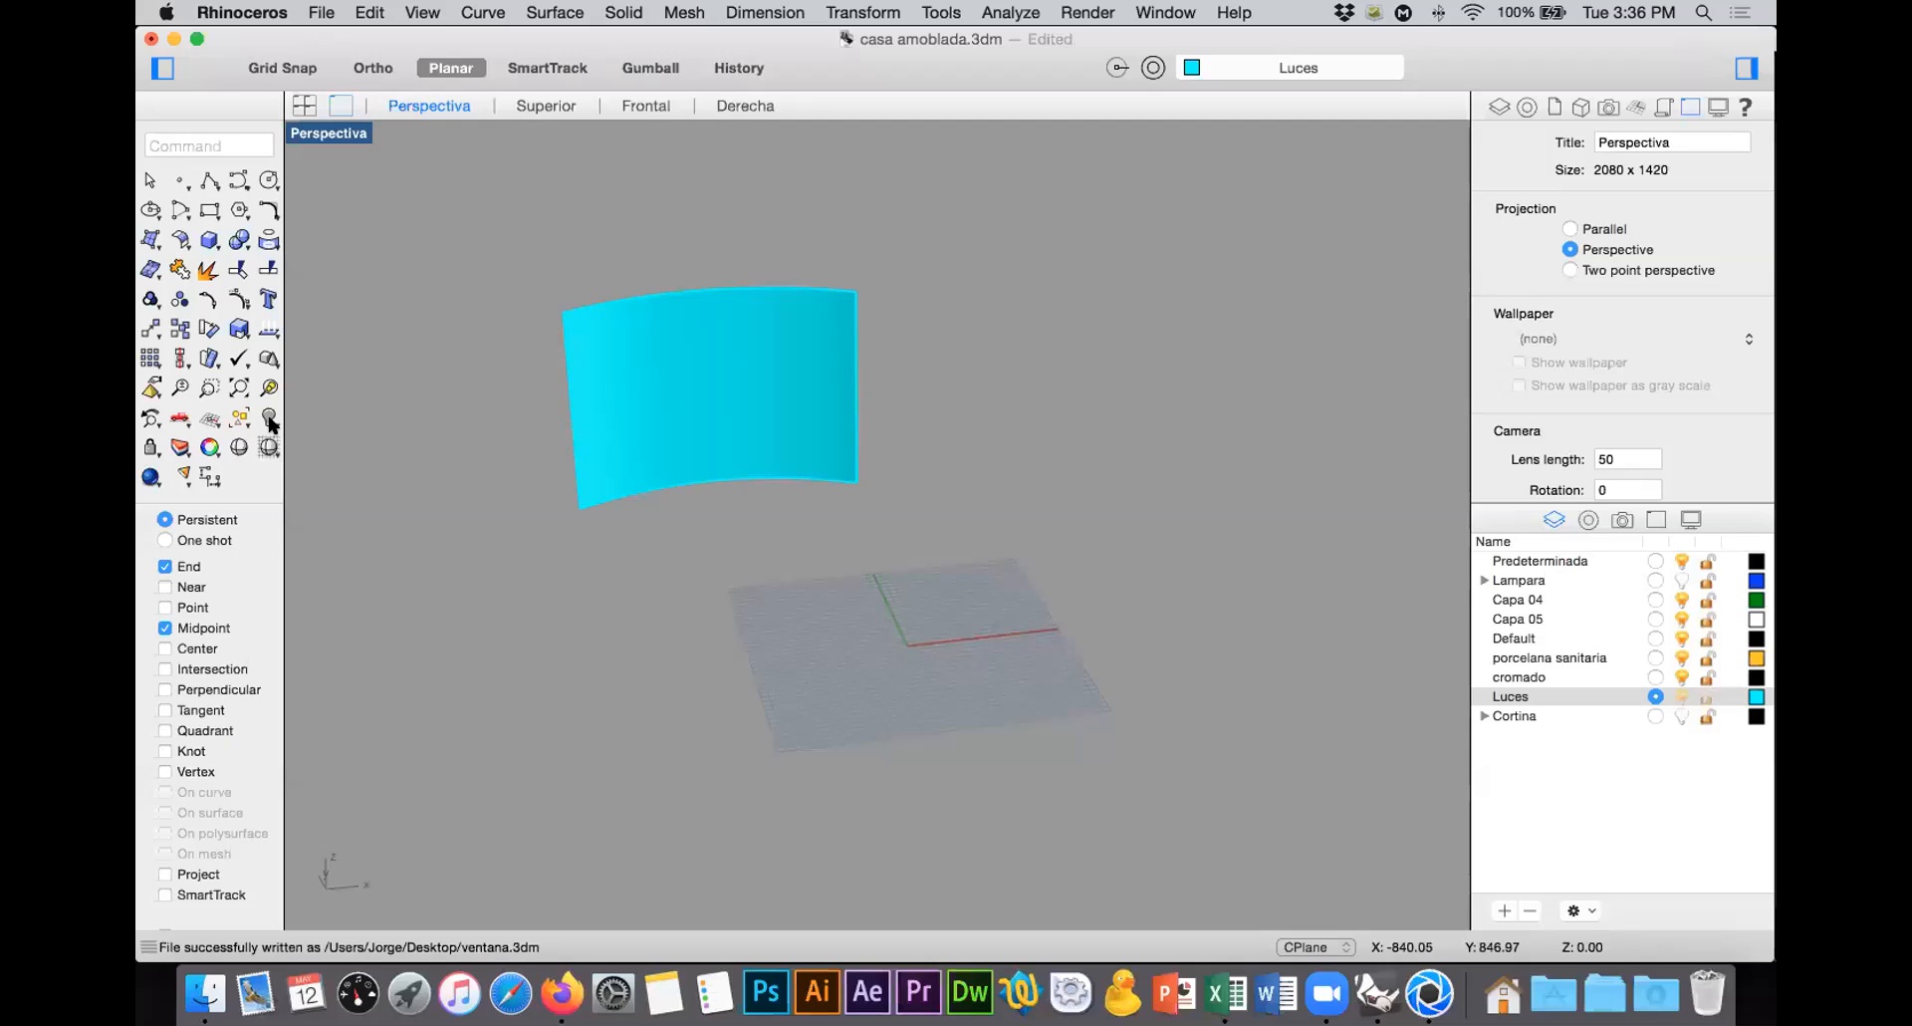
click(269, 420)
click(1233, 601)
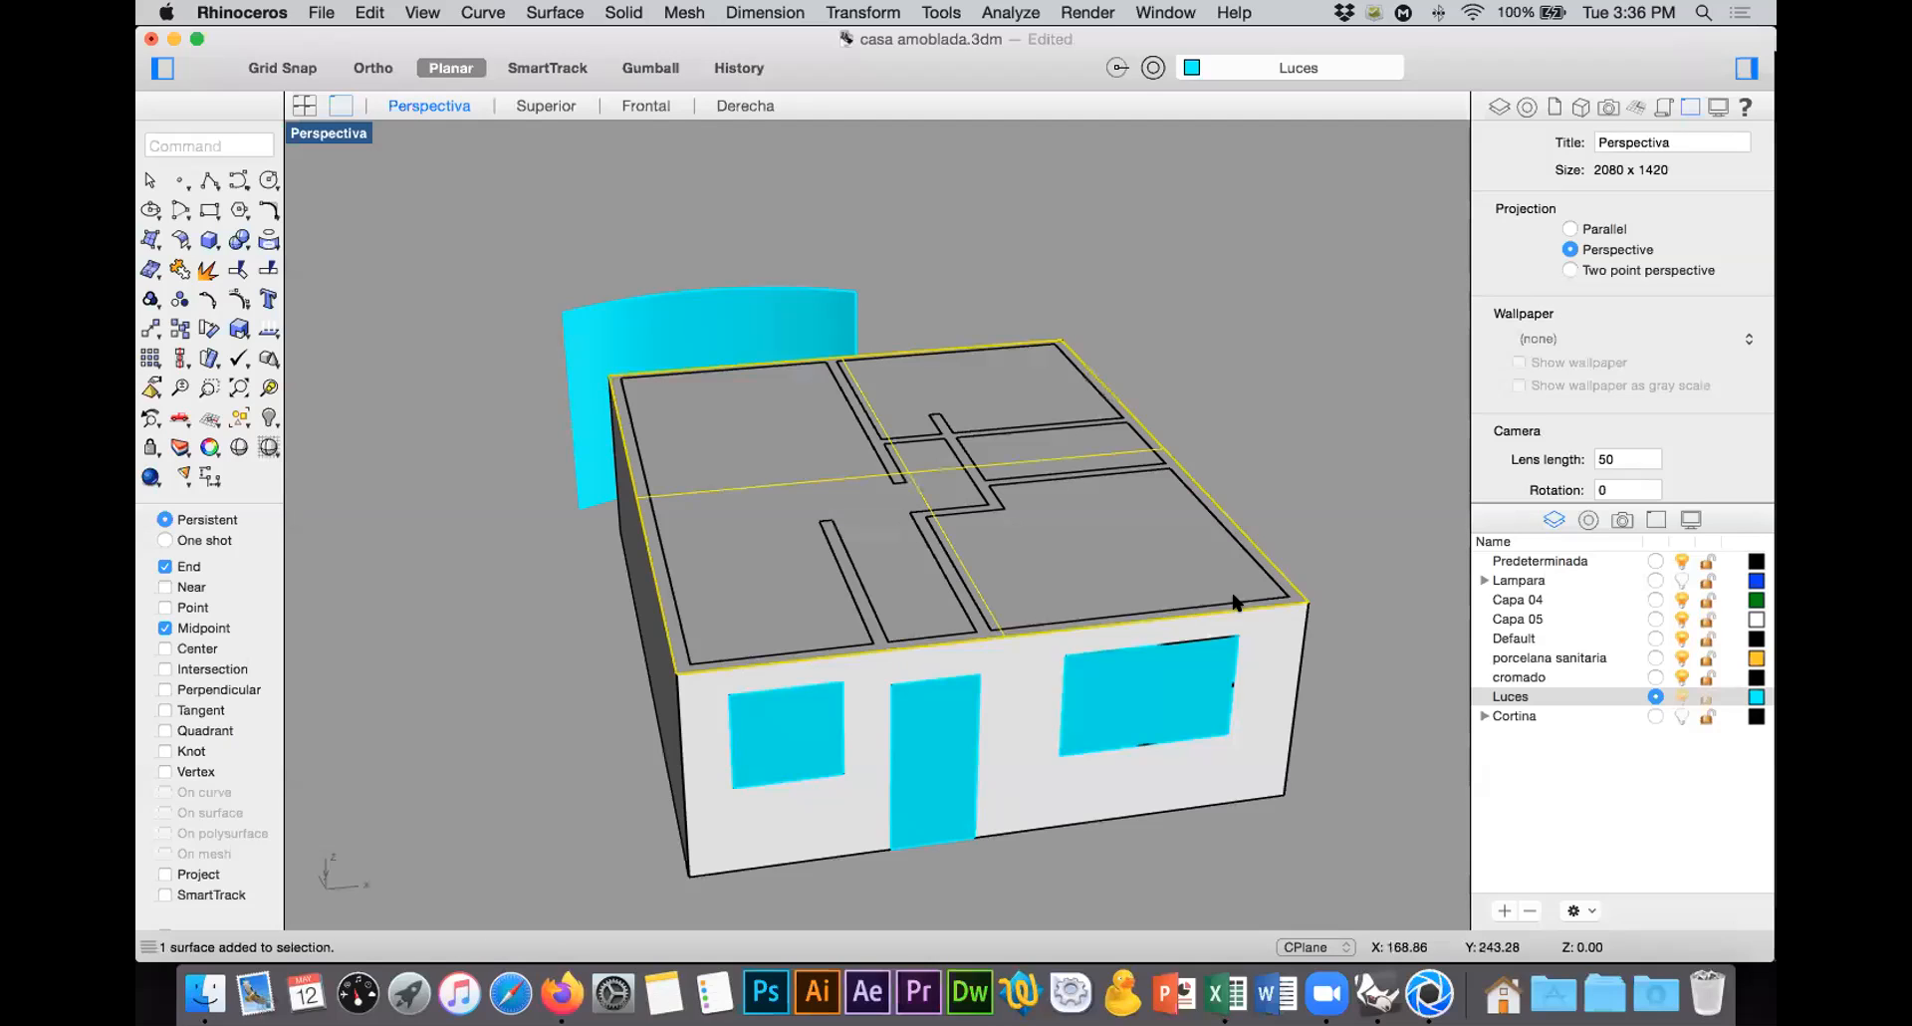
click(1681, 581)
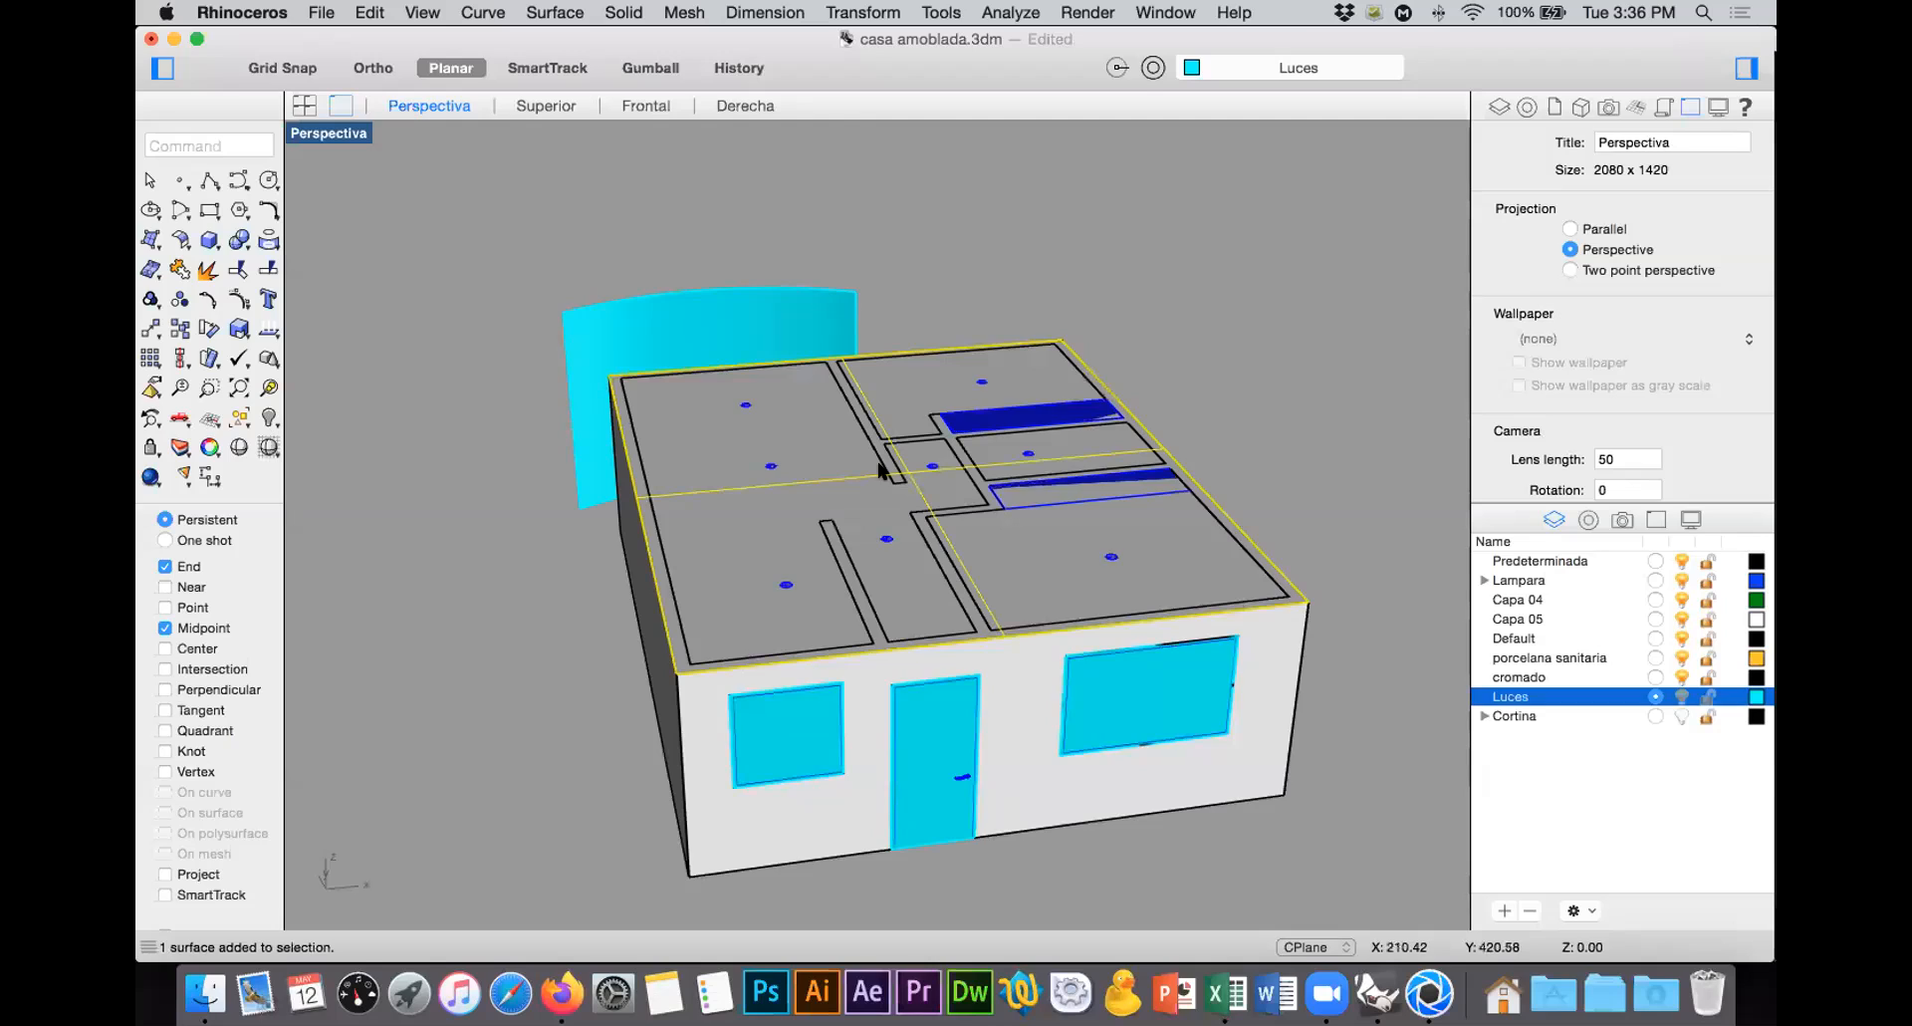
click(261, 417)
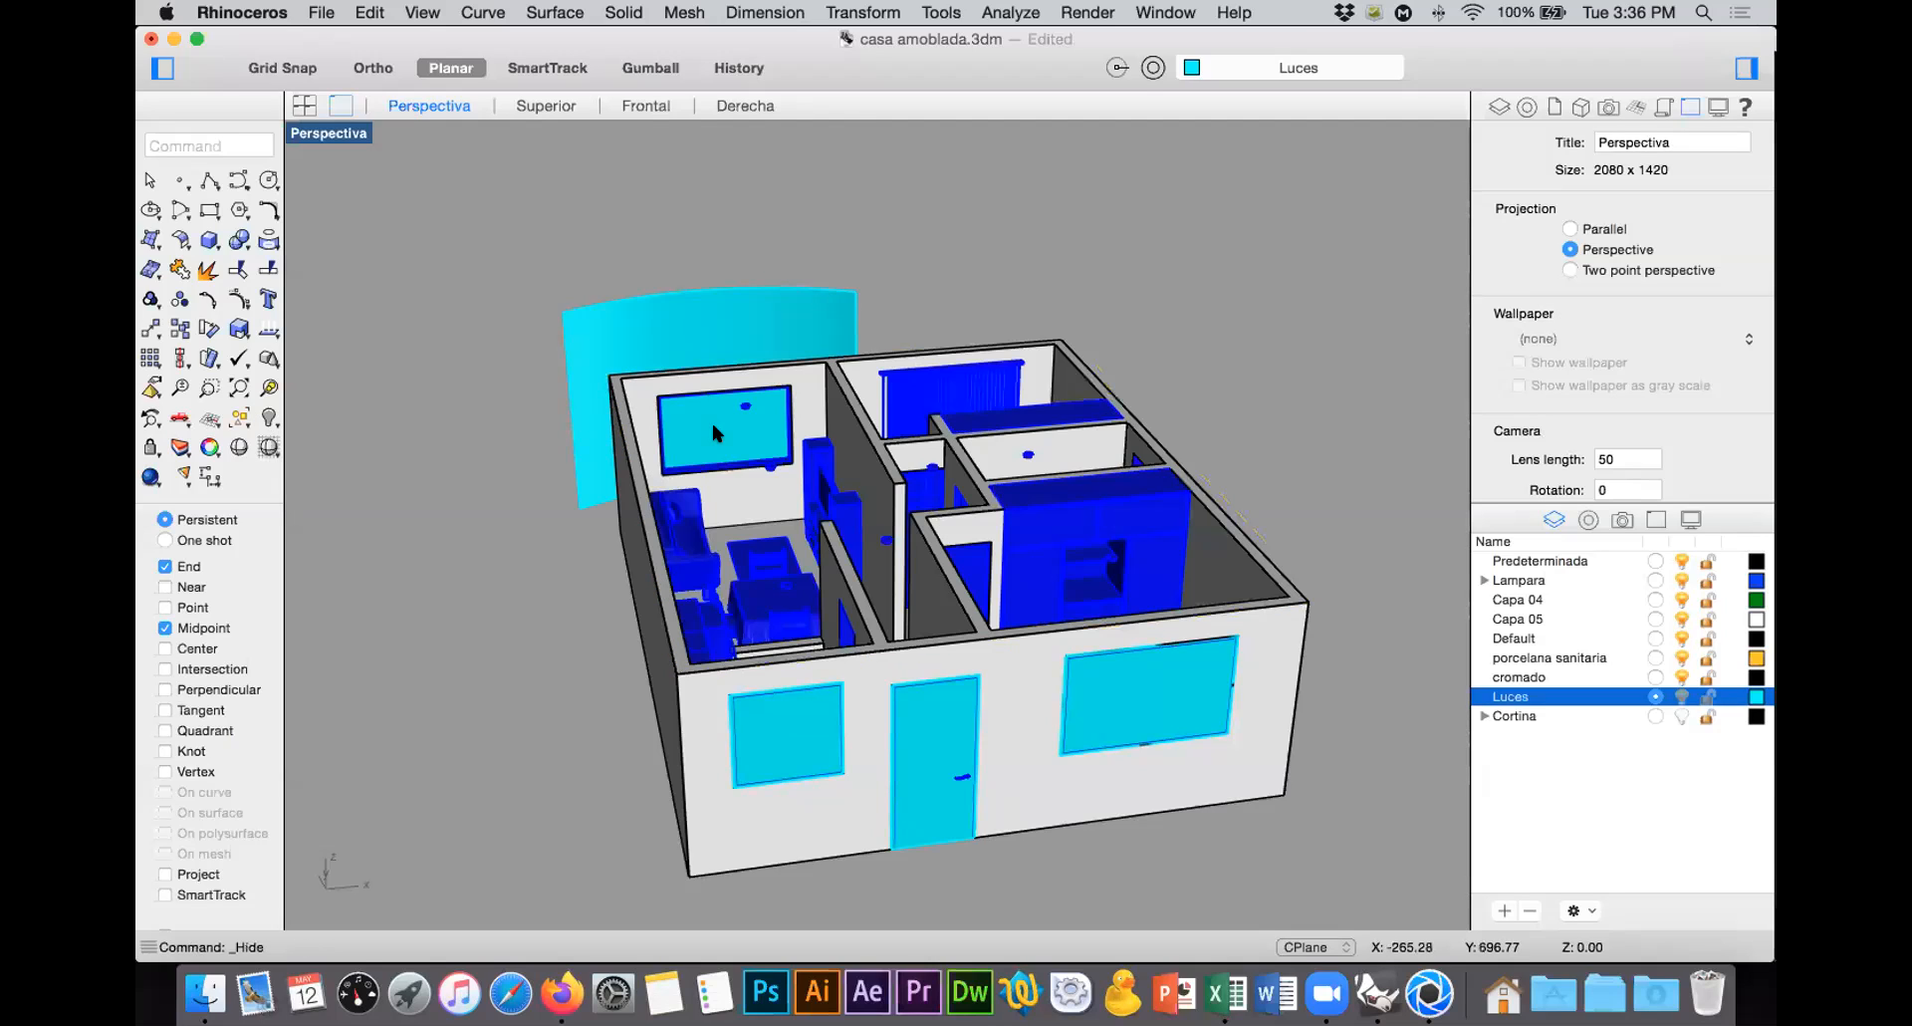
Step: Select the ceiling lamp near the living-room window and zoom in on it from below
click(738, 405)
click(269, 389)
right_drag(923, 422, 911, 415)
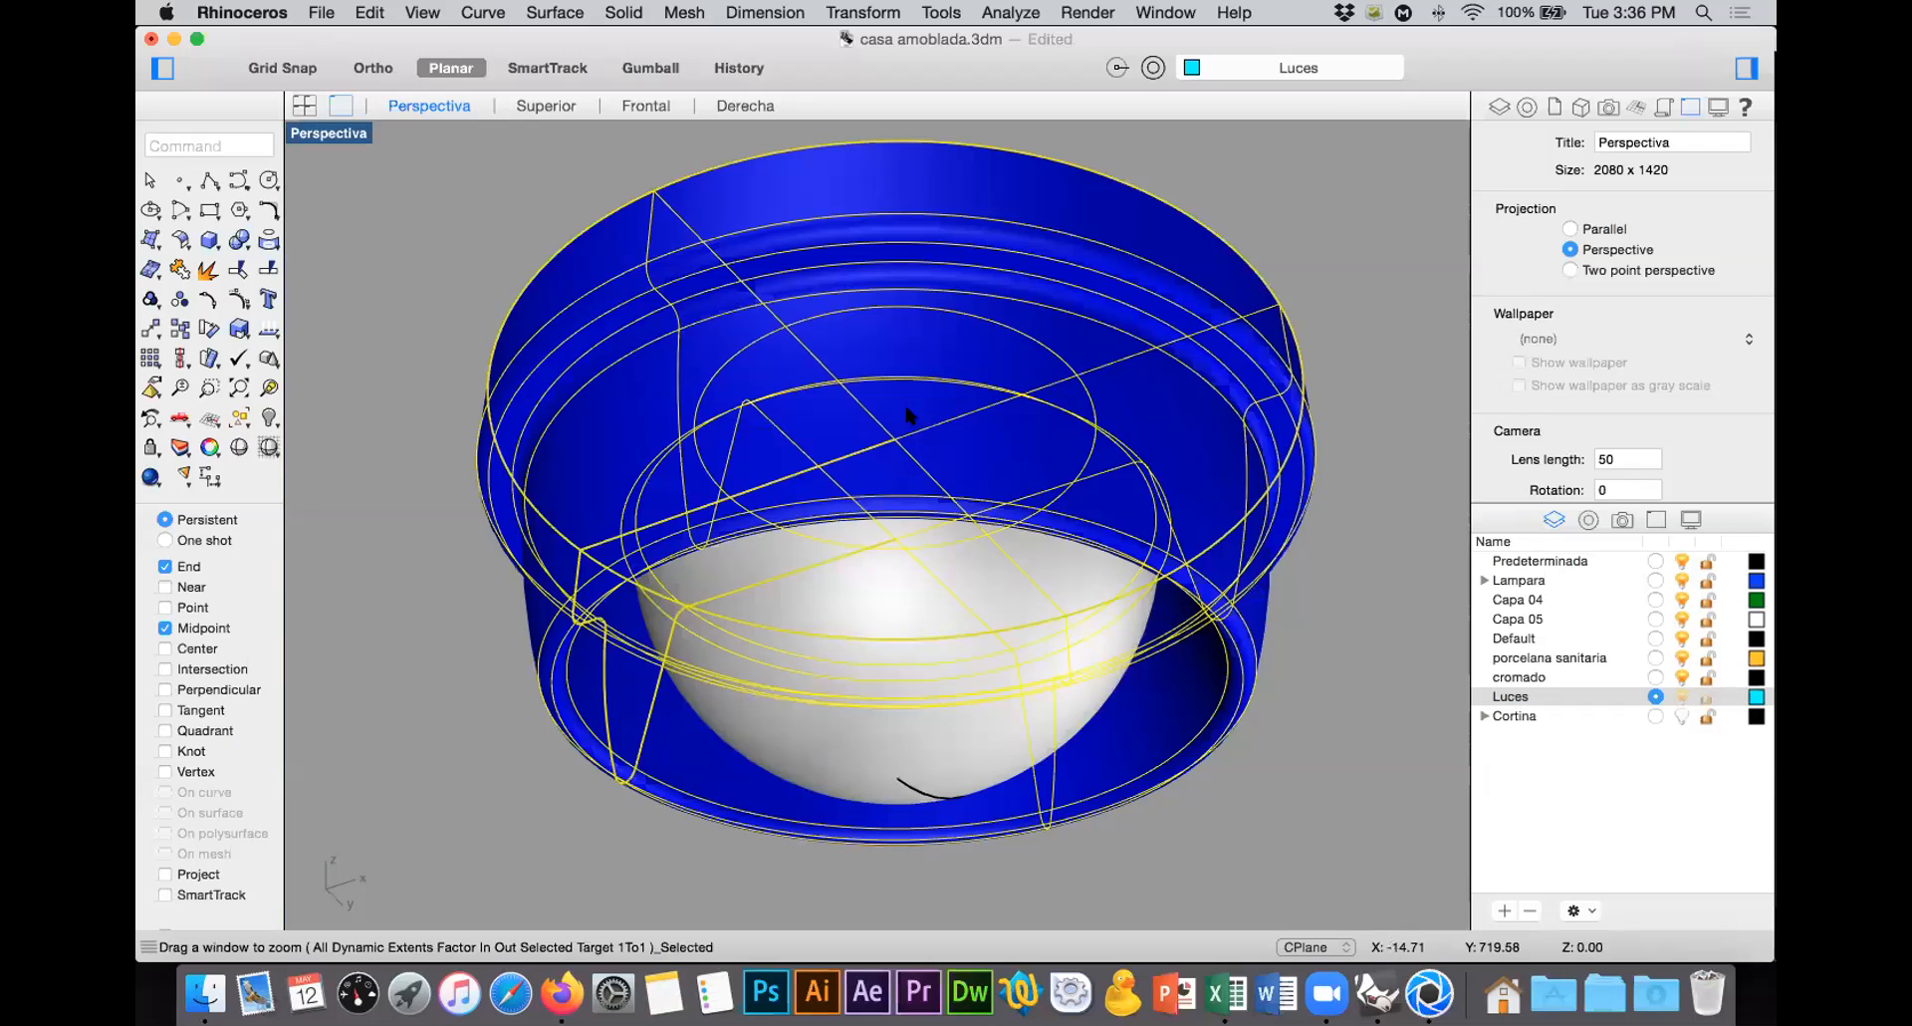
Step: Select the lamp's bulb, expand the Lampara layer and toggle the Bombillo sublayer's visibility to check what it holds
click(869, 728)
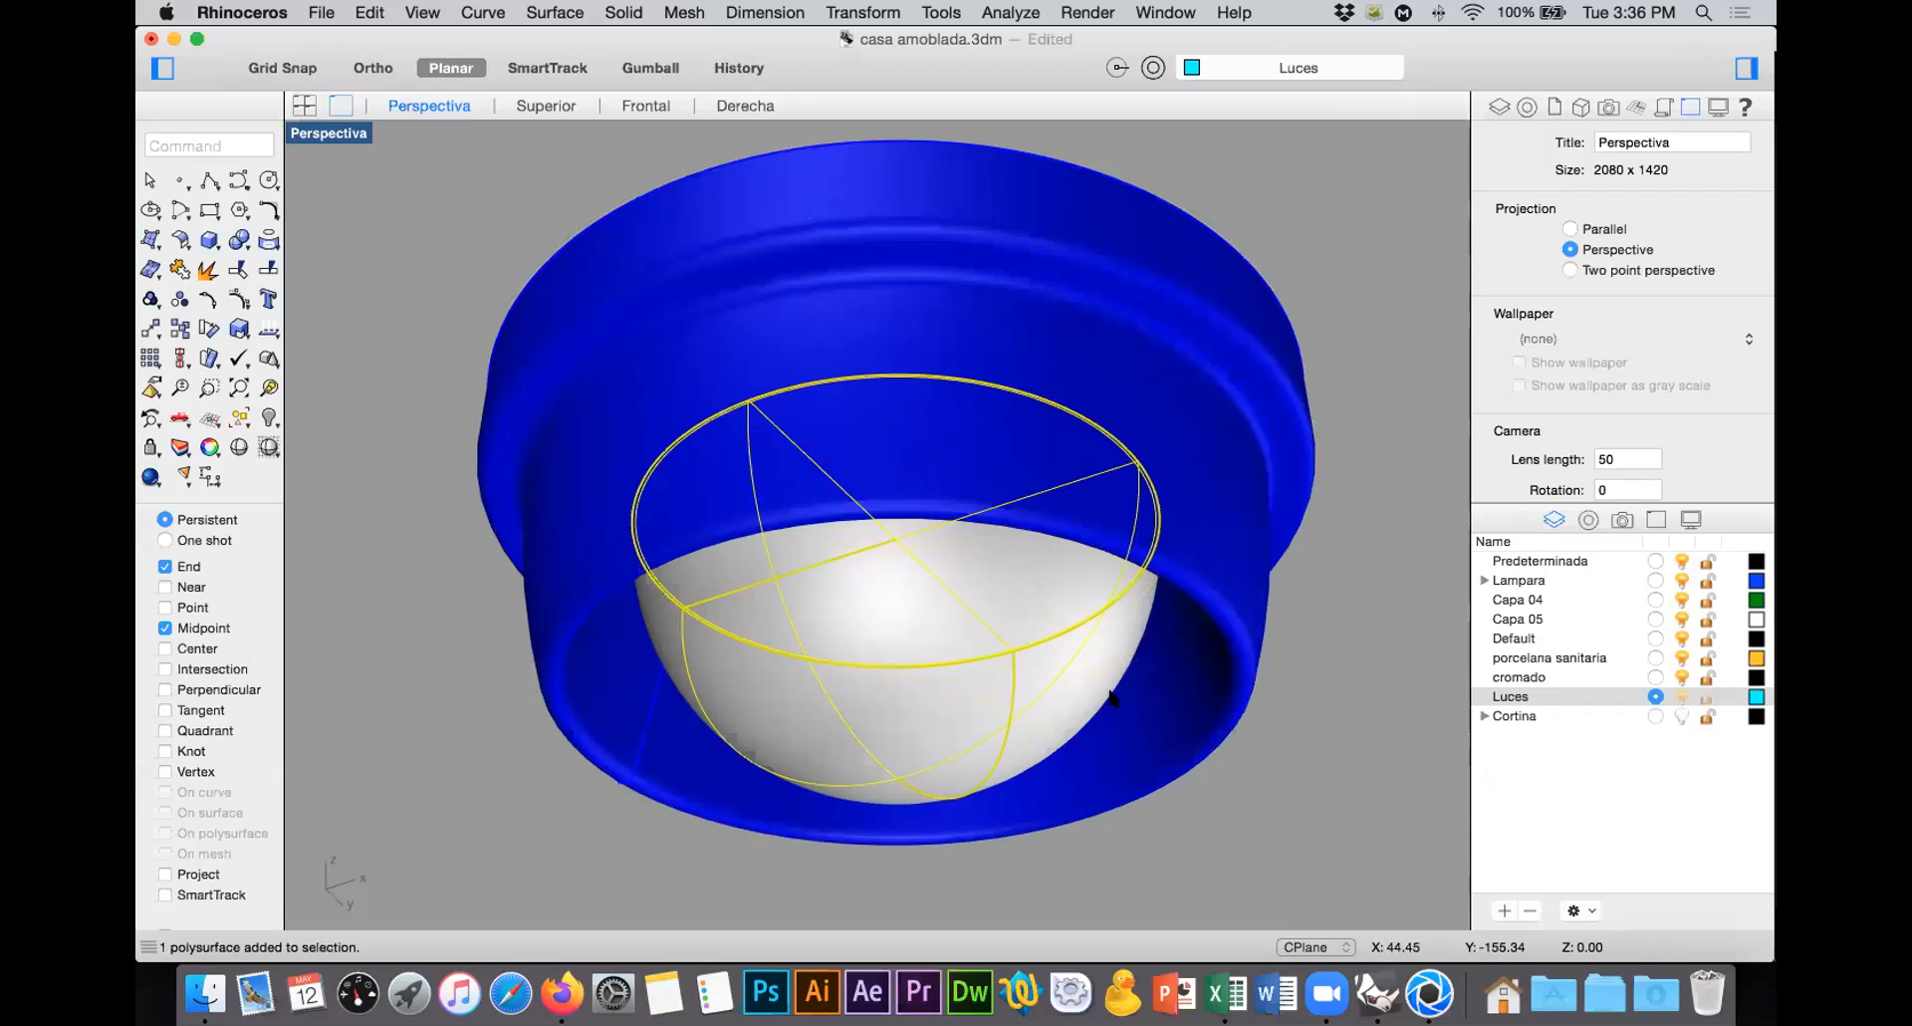
click(1484, 580)
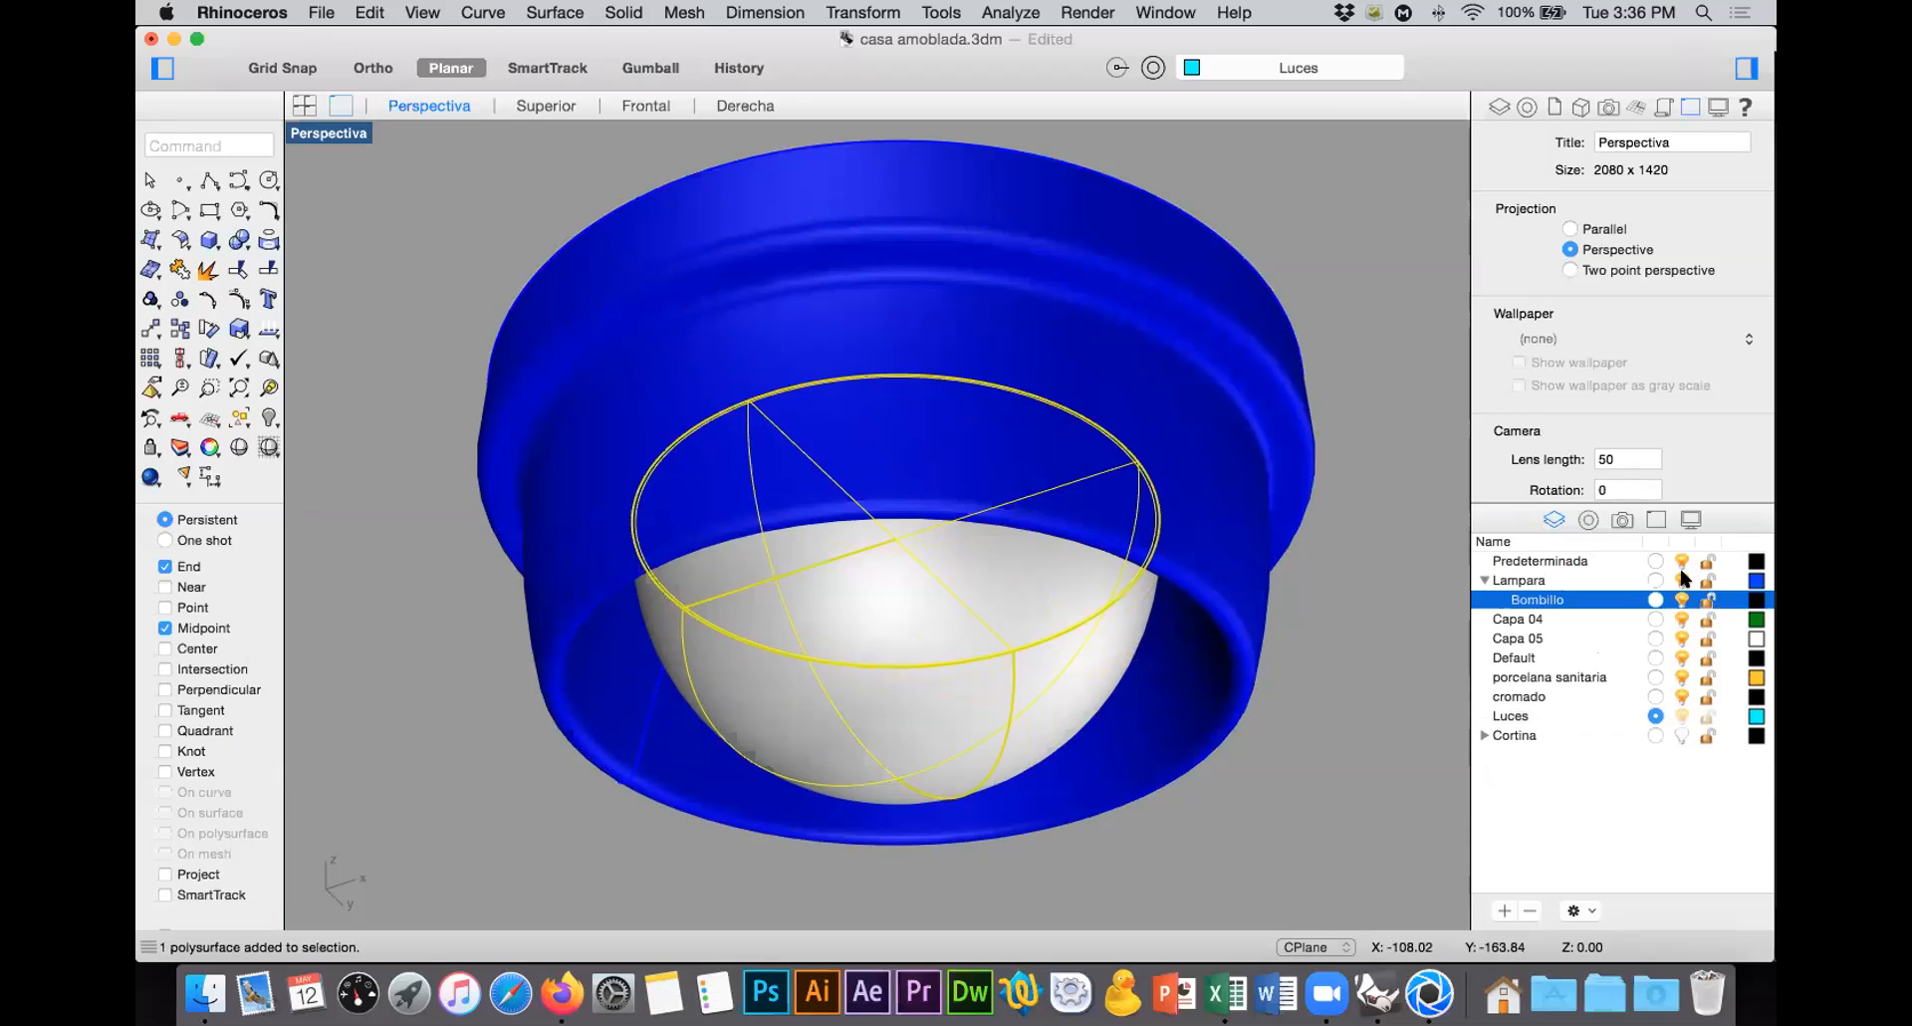
key(Escape)
click(1679, 599)
click(1679, 599)
Step: Isolate the ceiling lamp's body and bulb, and export both to the Desktop as lampara.3dm
drag(1352, 240, 616, 681)
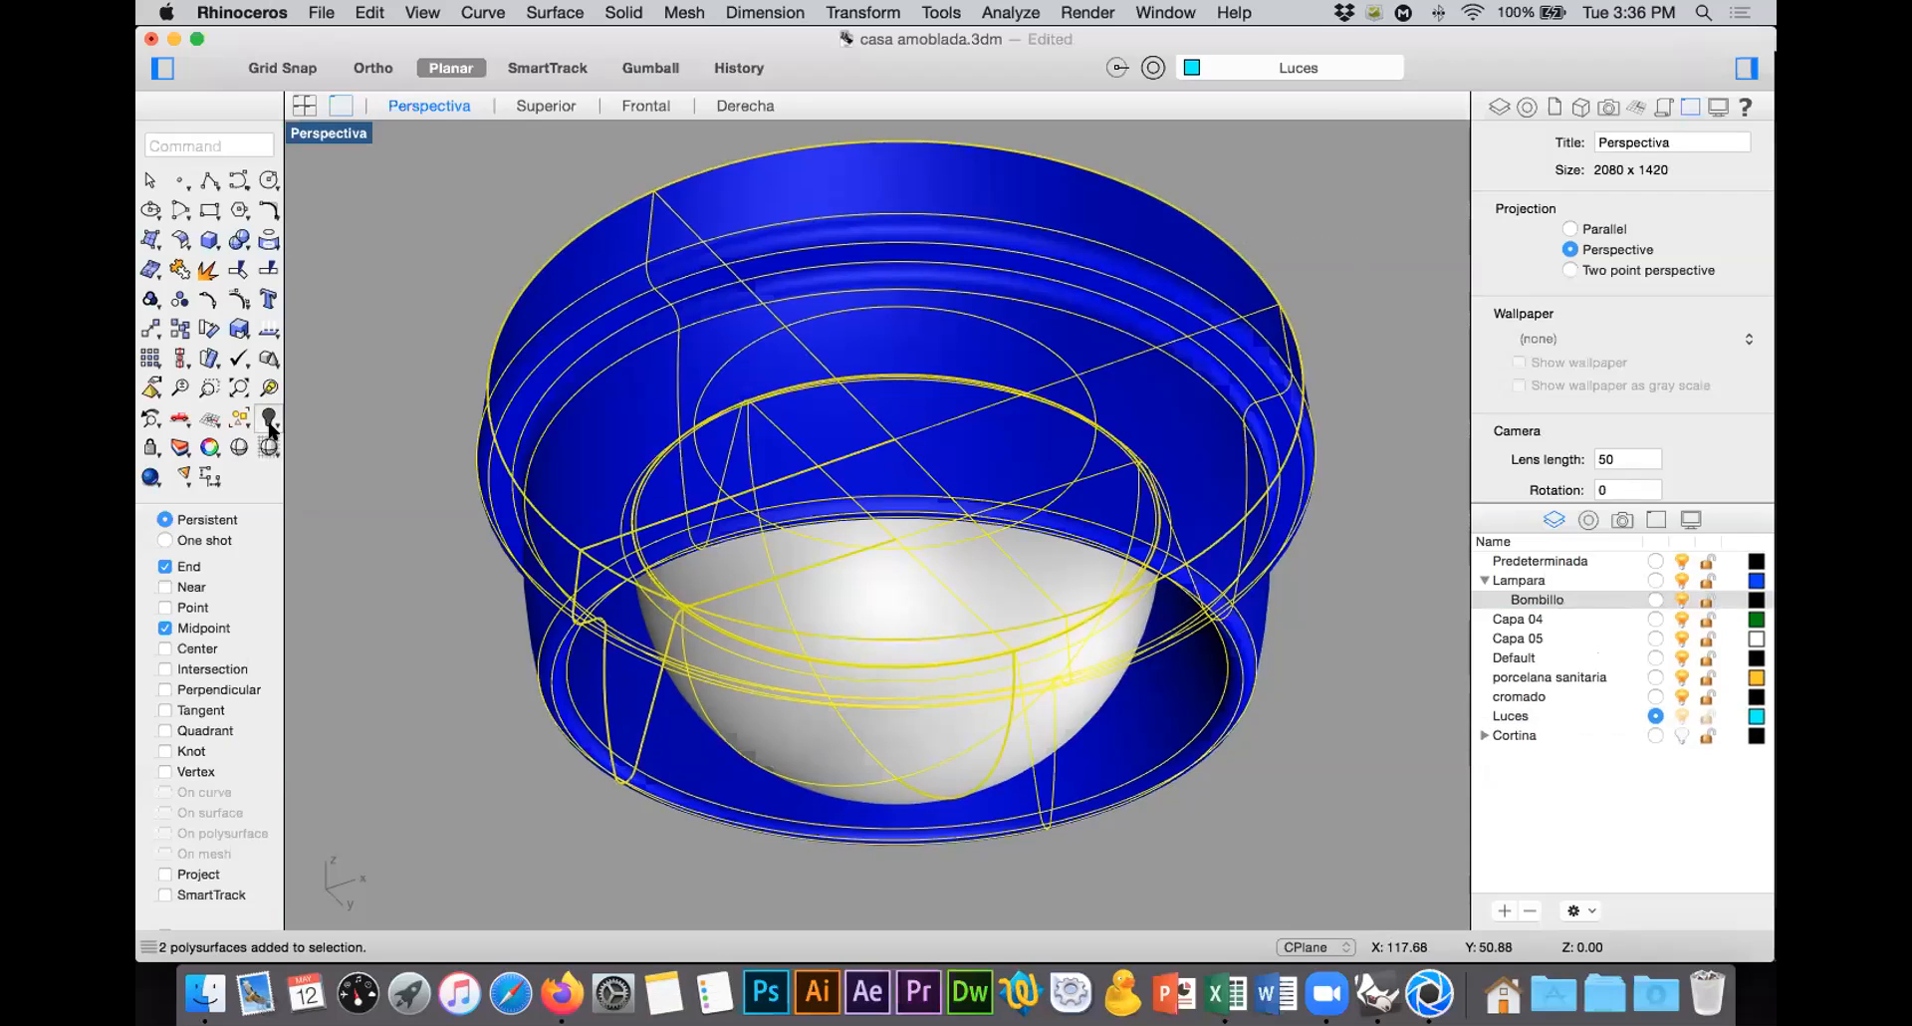
drag(269, 424, 365, 460)
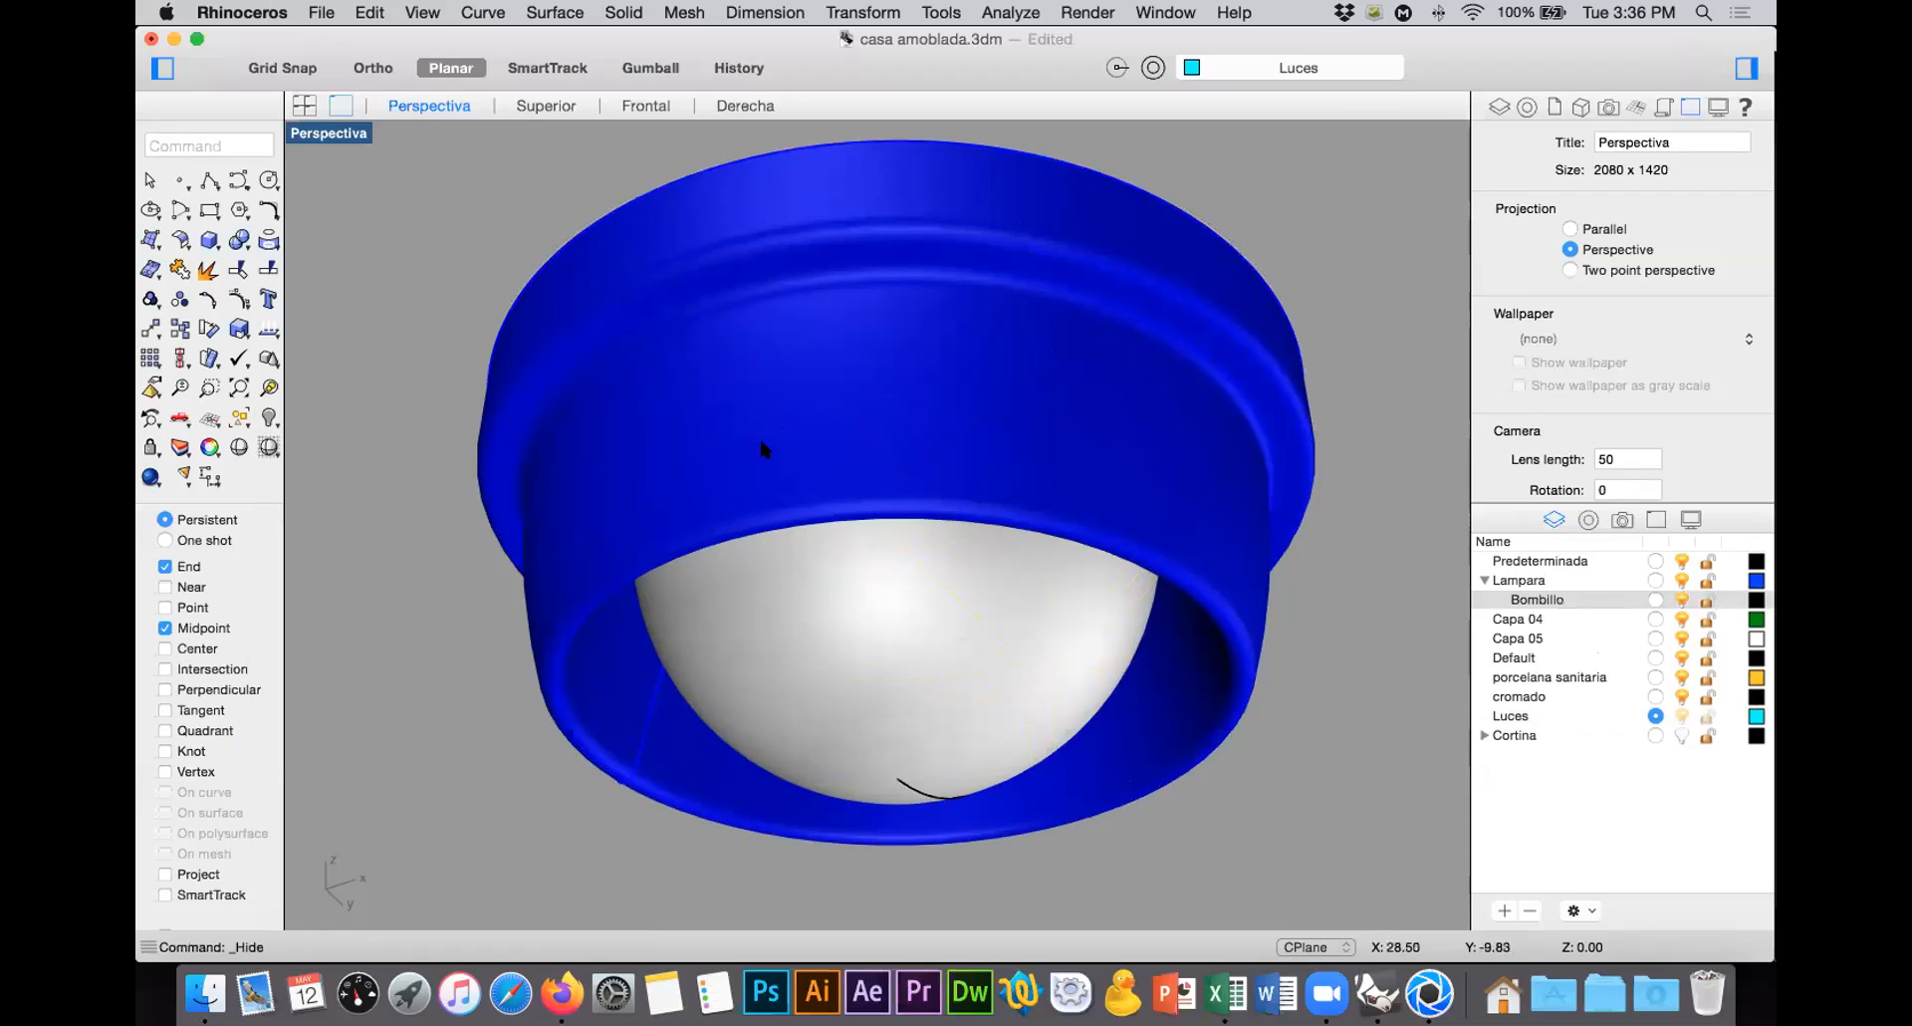
click(329, 13)
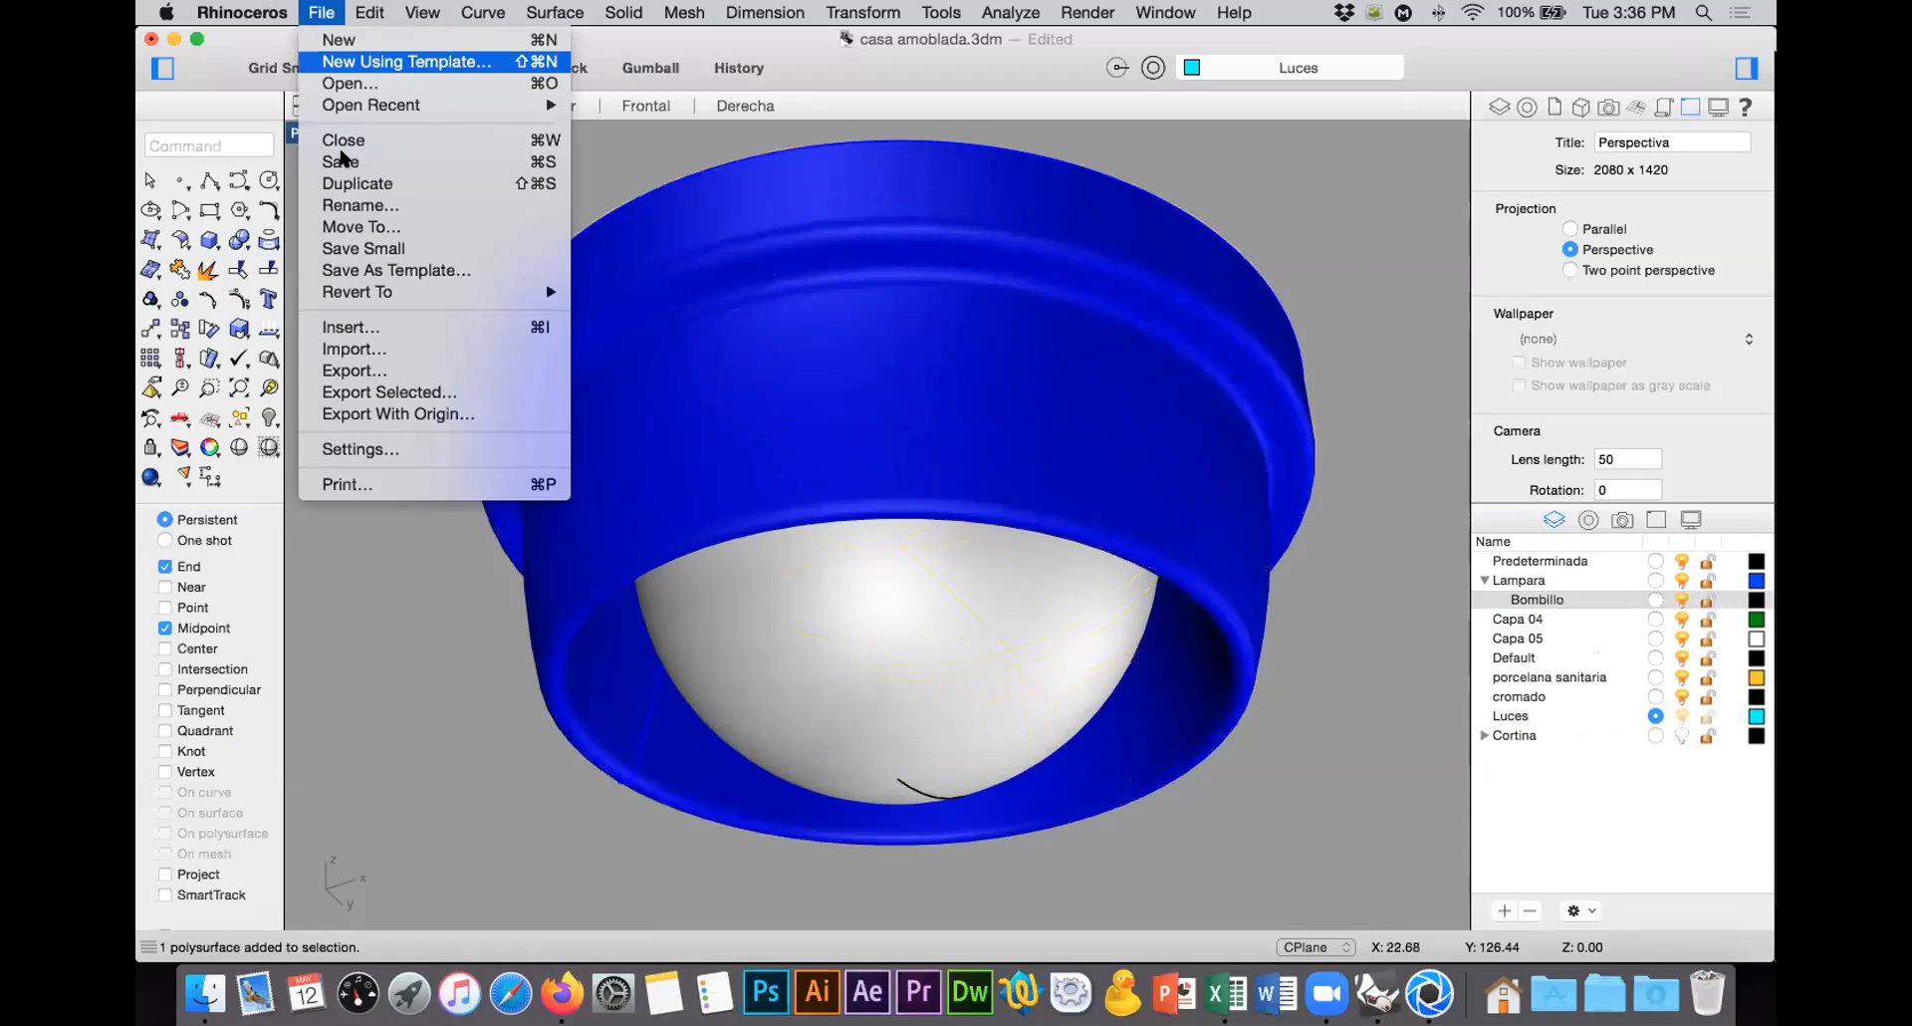
click(406, 392)
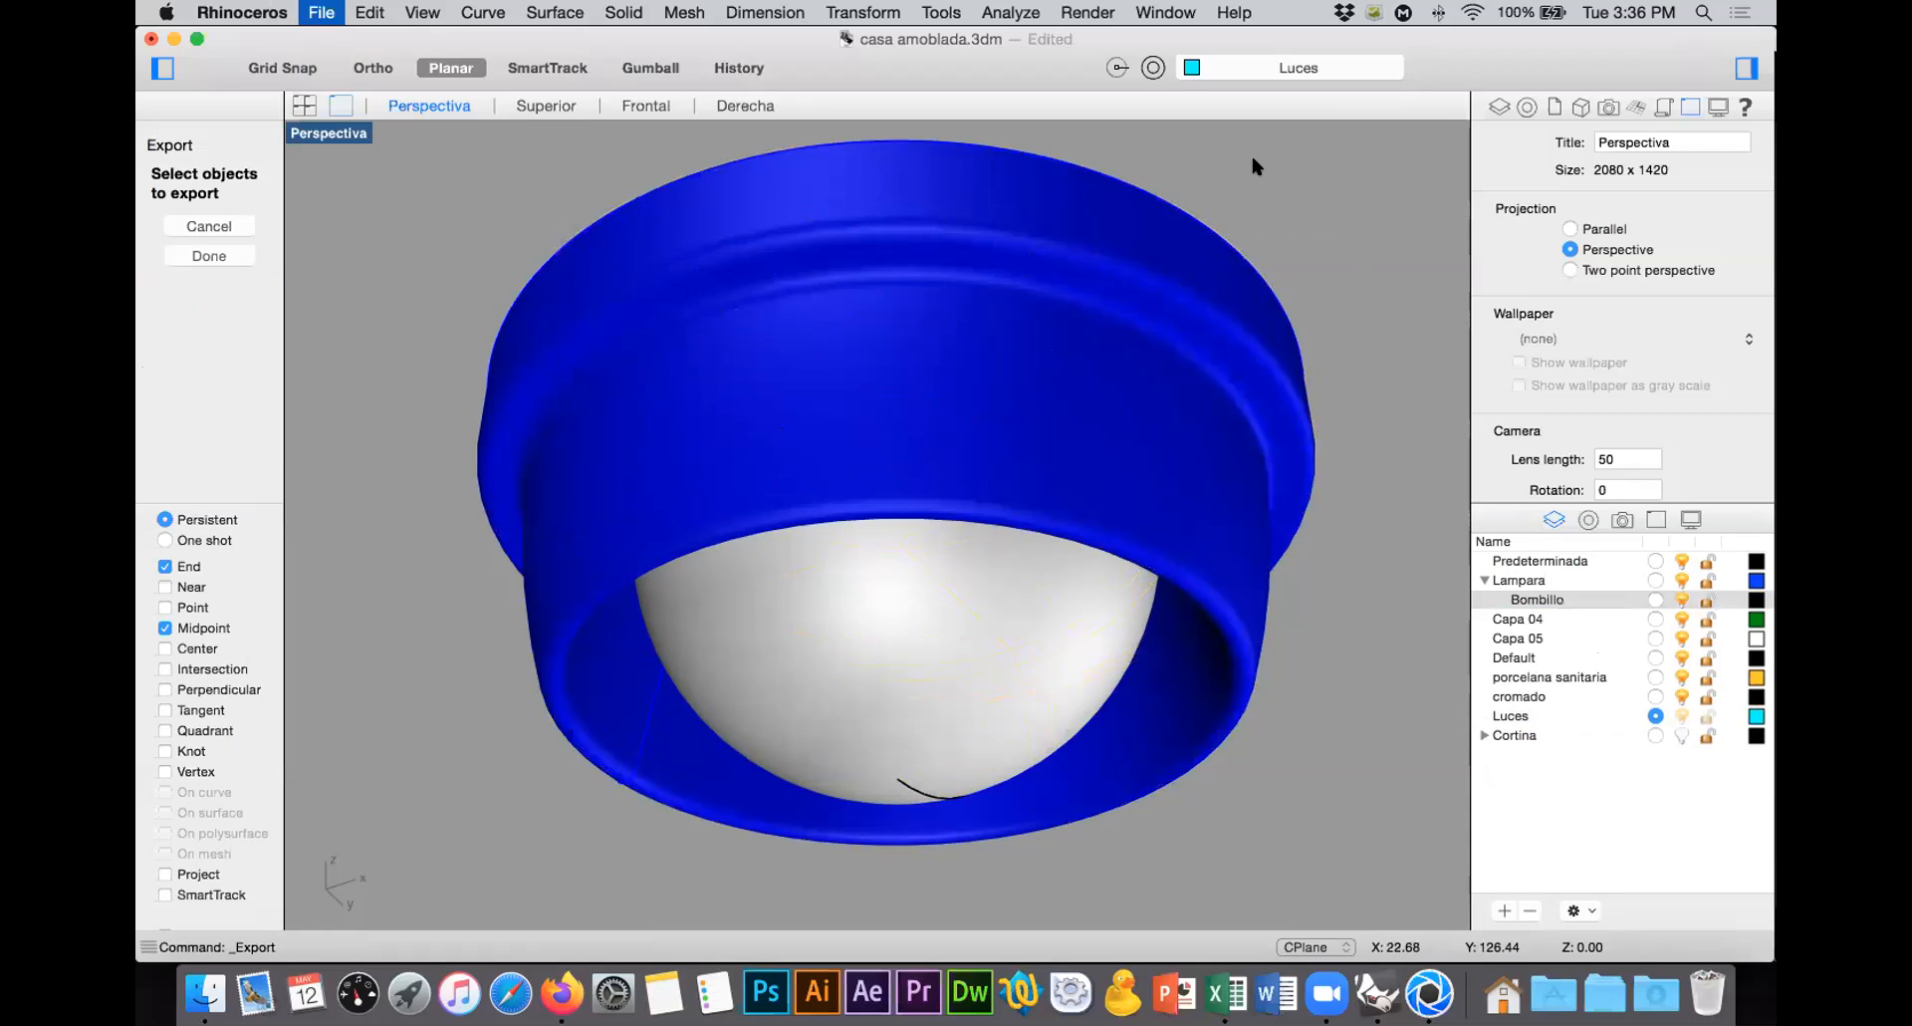
key(super+a)
key(Return)
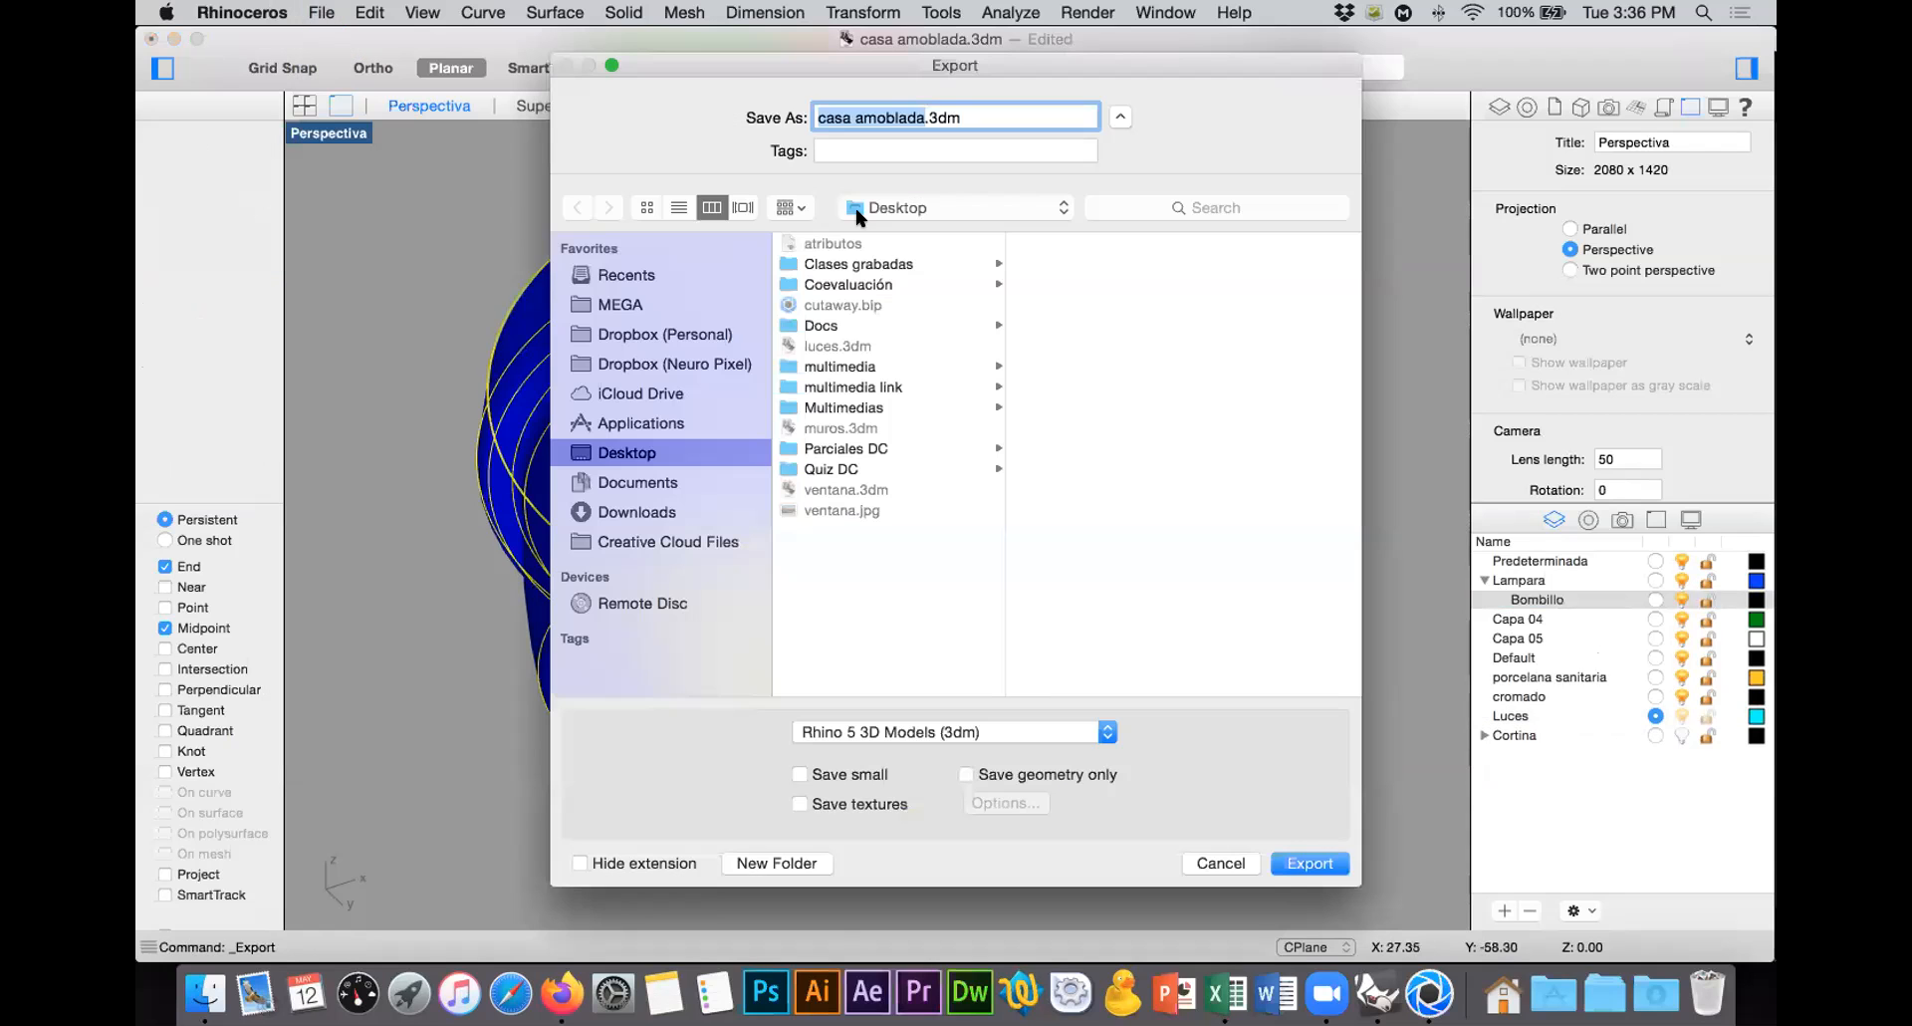
text(lampar)
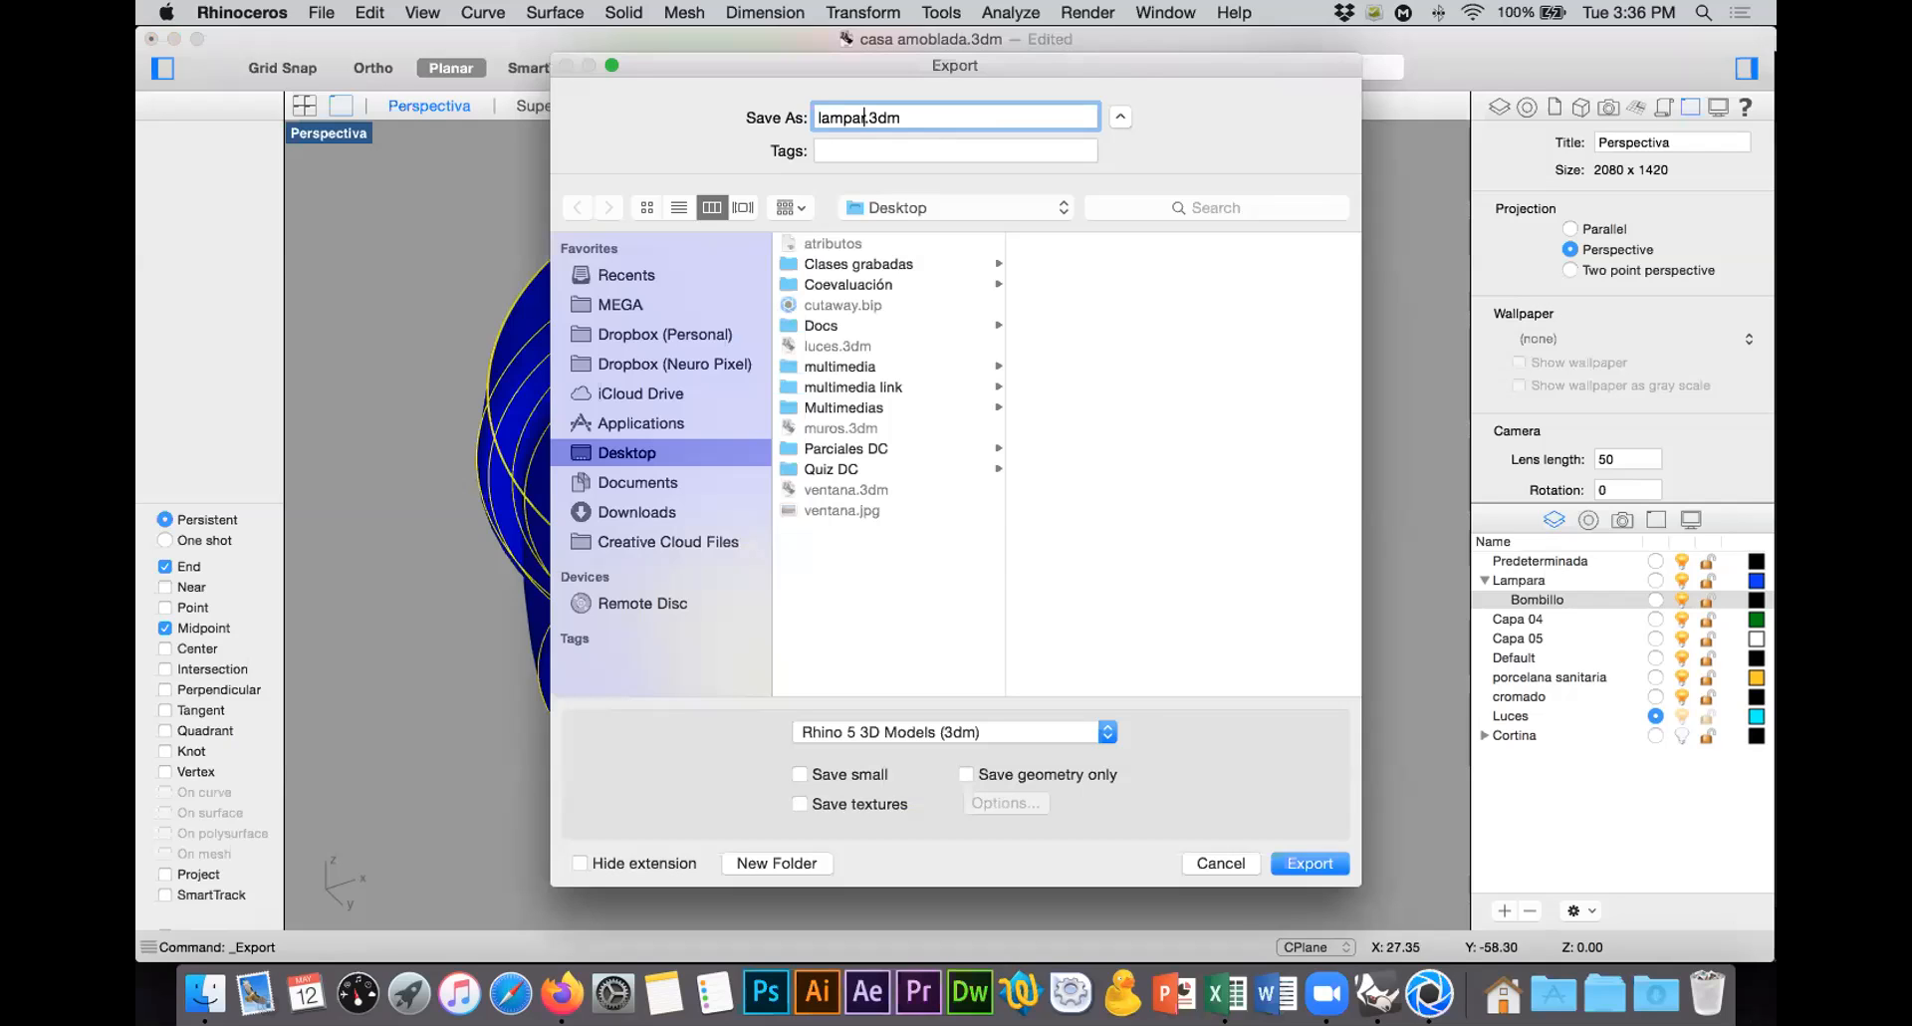
text(a)
key(Return)
key(Escape)
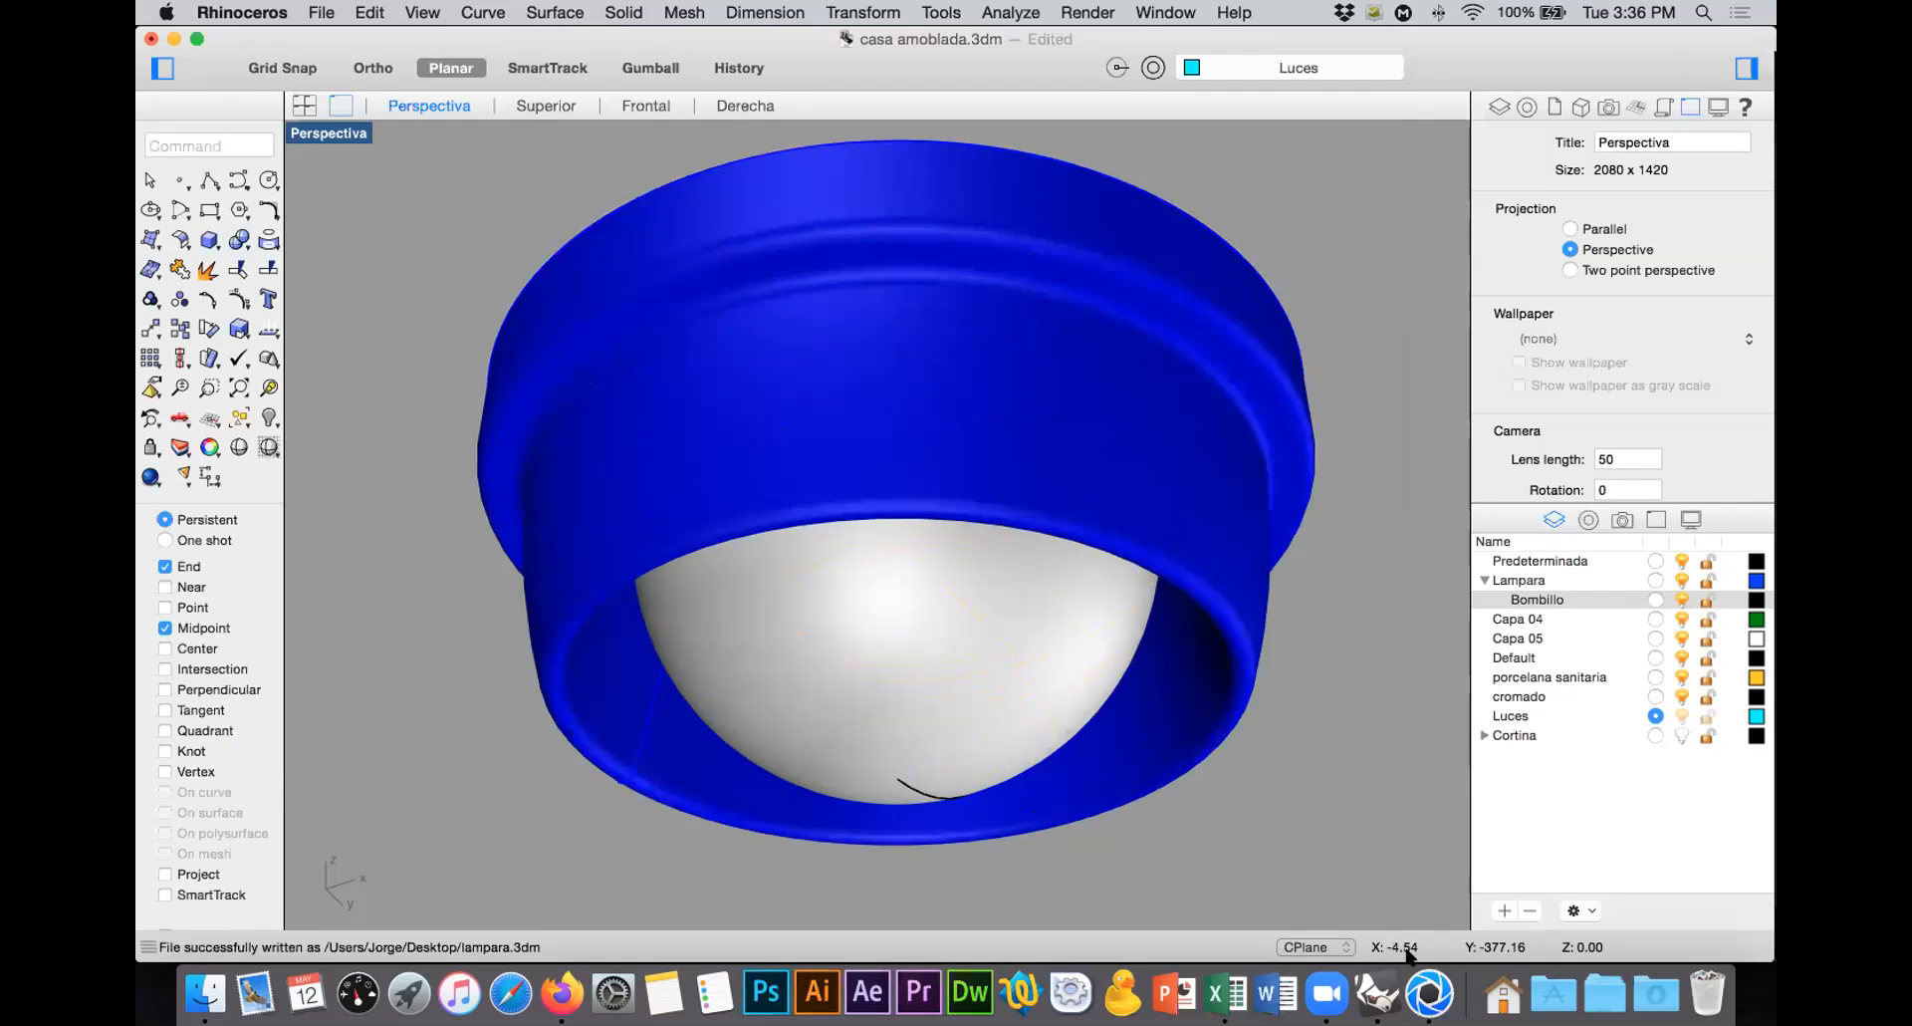
Step: Switch to KeyShot and import lampara.3dm from the Desktop with the default import settings
click(1441, 985)
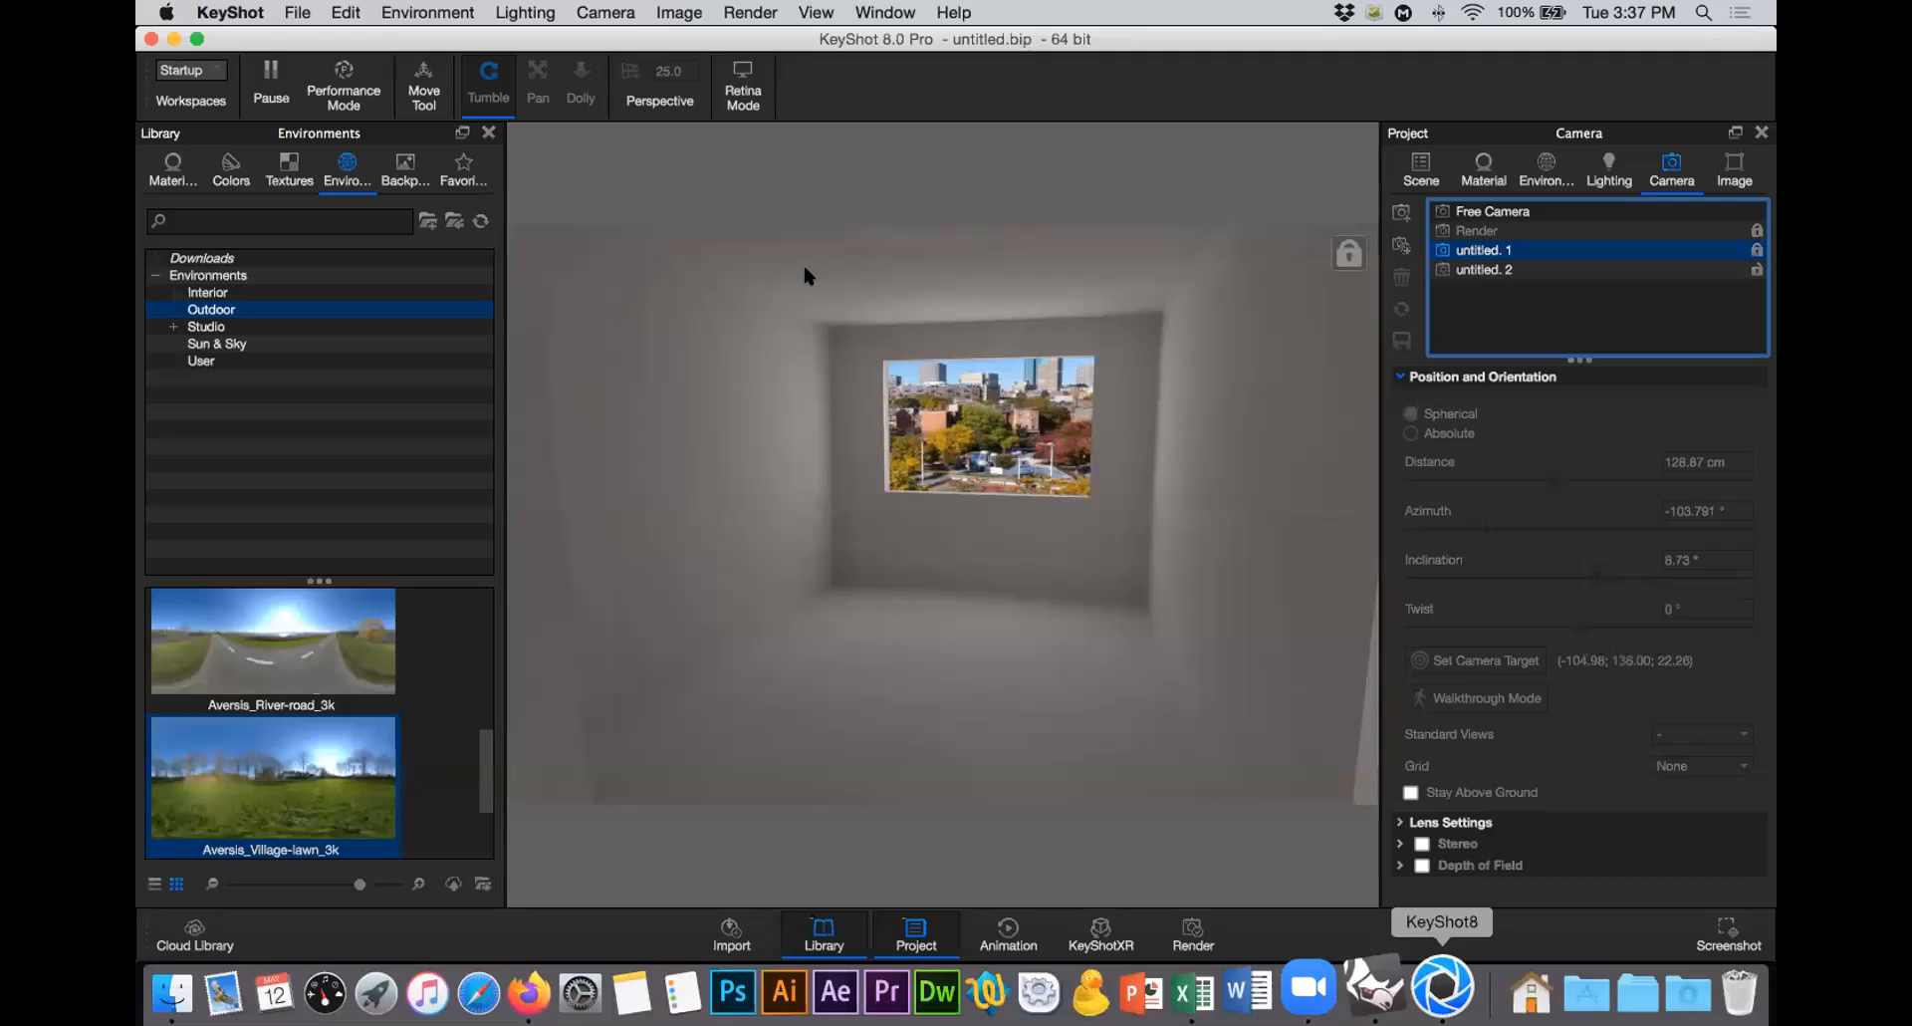
click(297, 12)
click(821, 311)
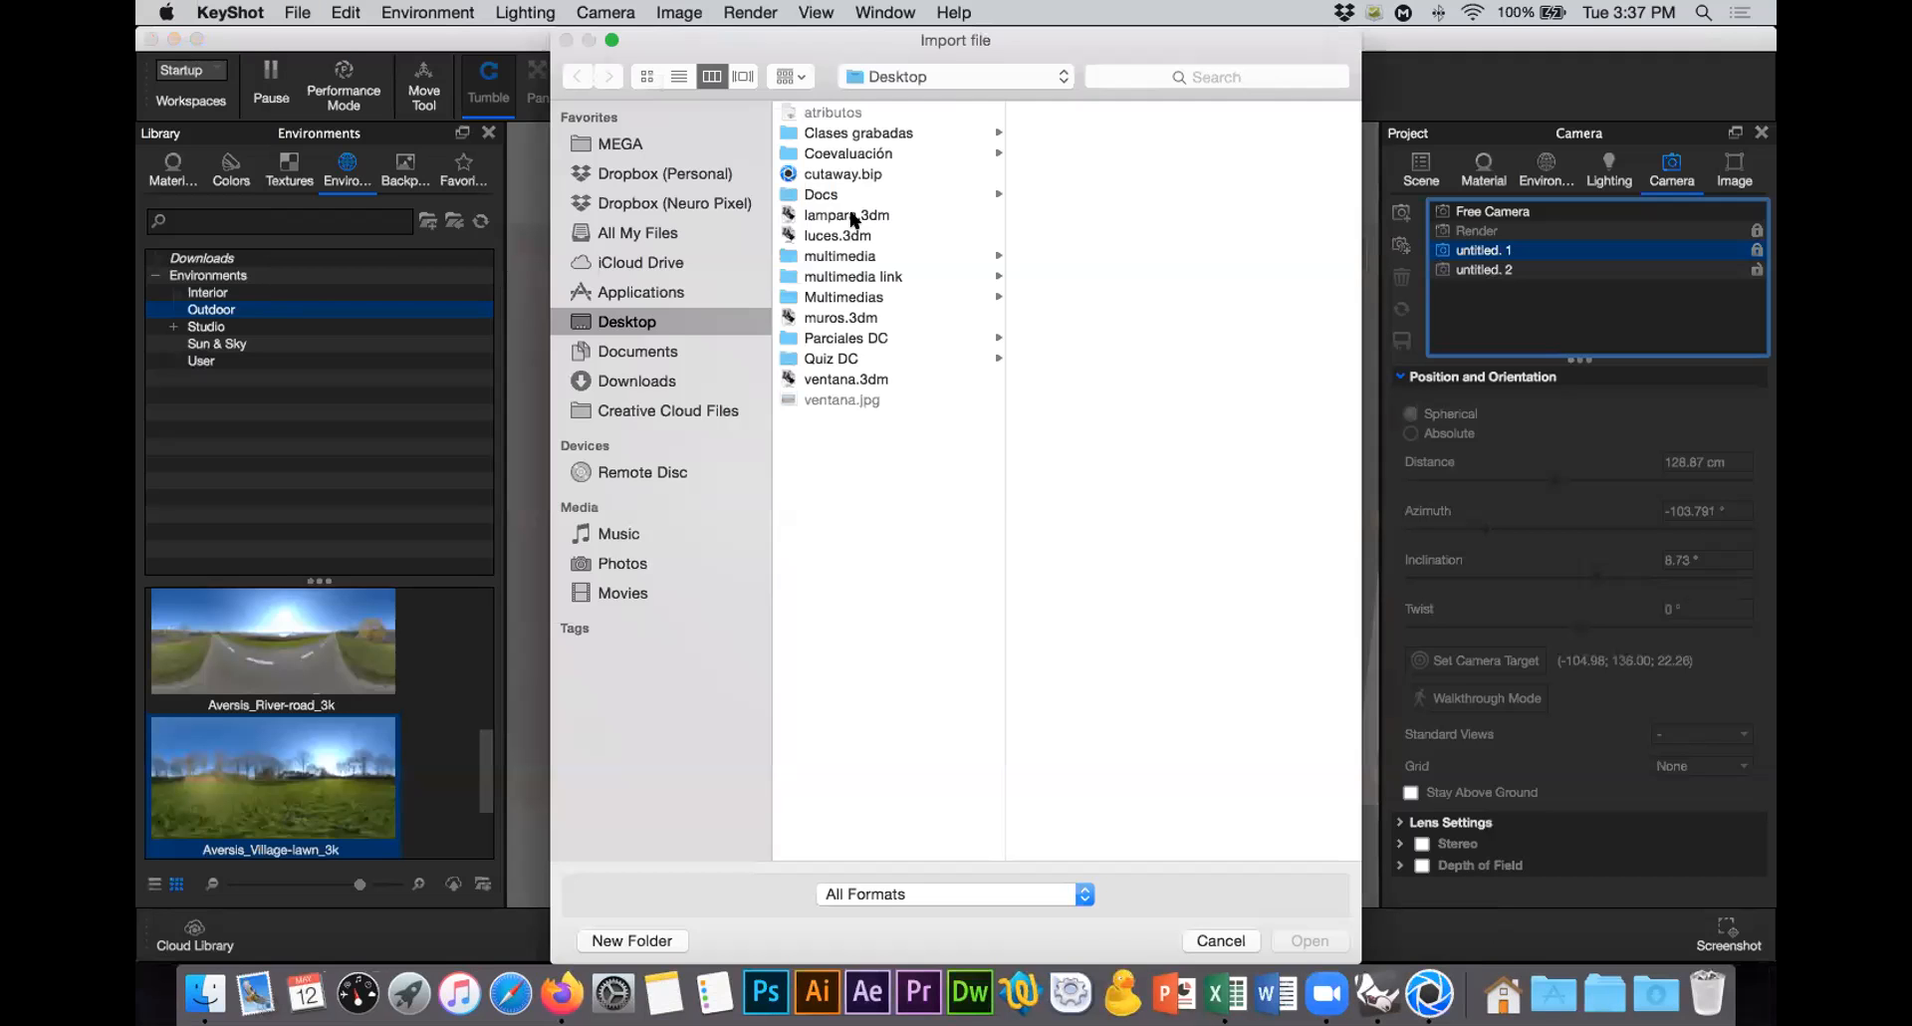
double_click(851, 214)
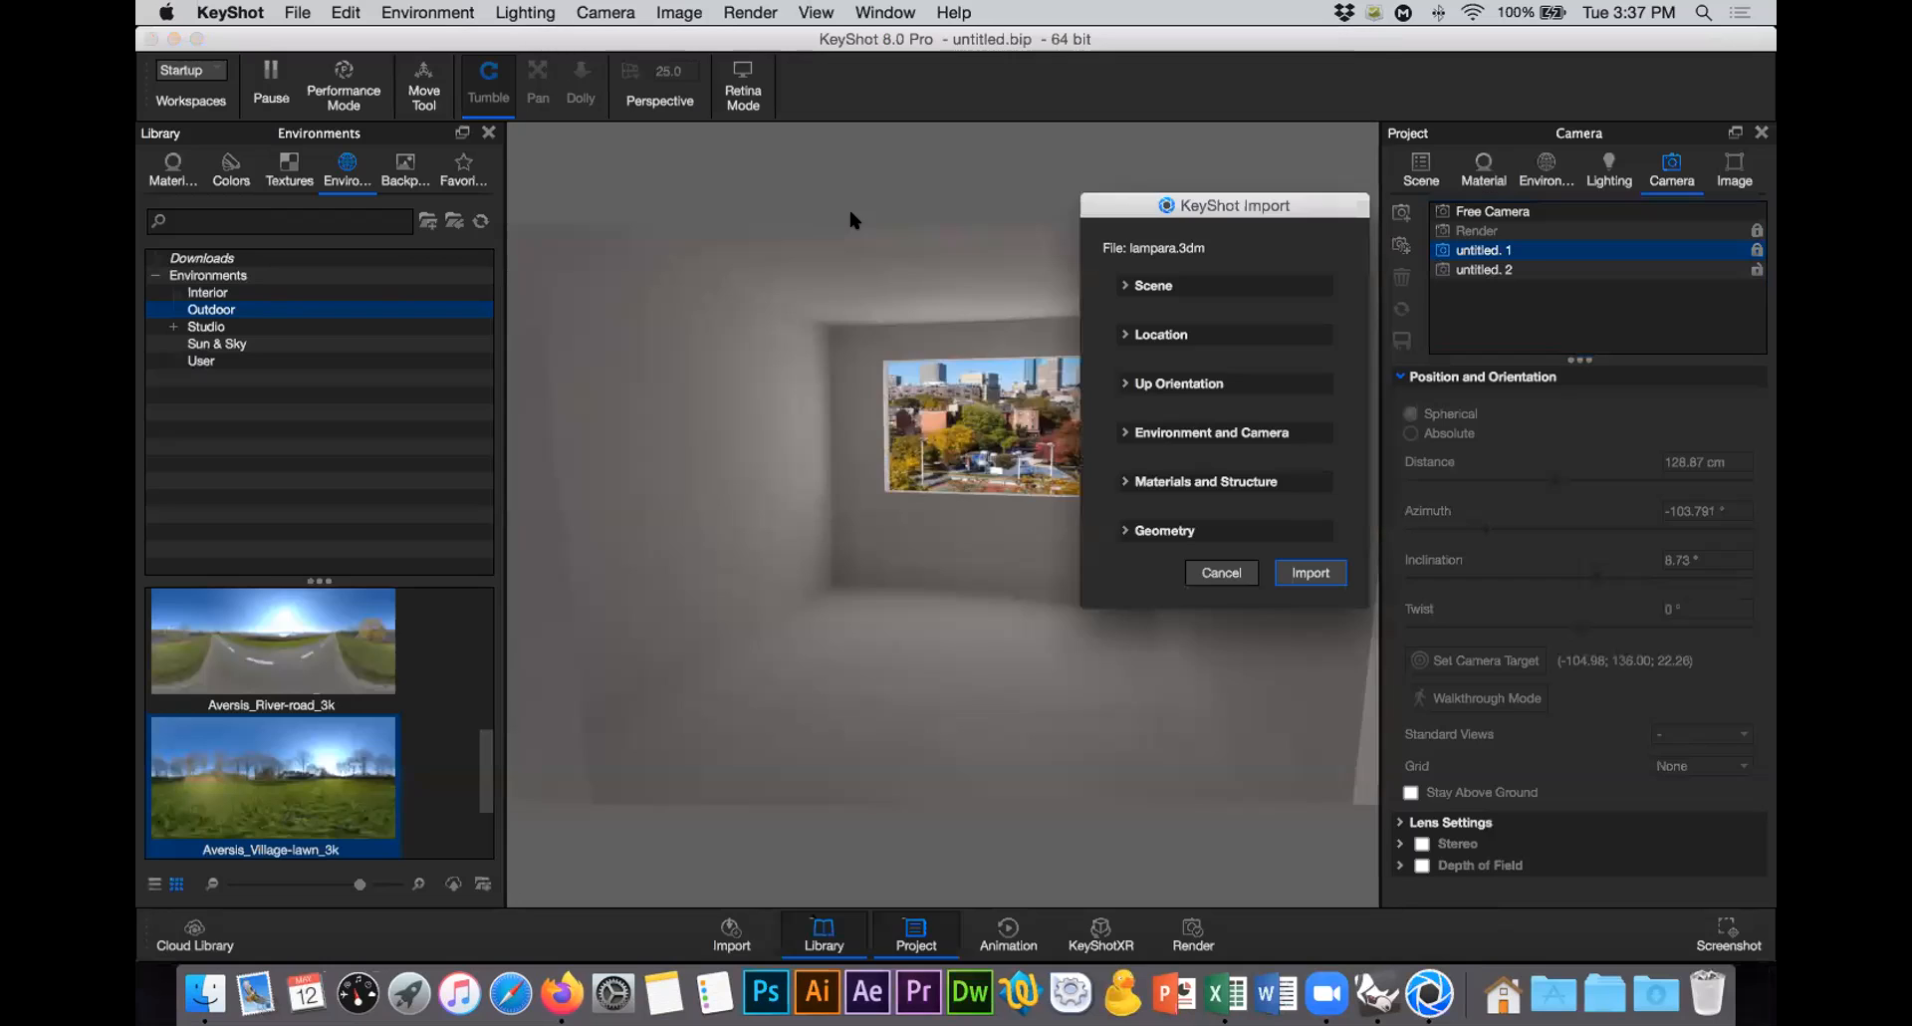
click(1310, 573)
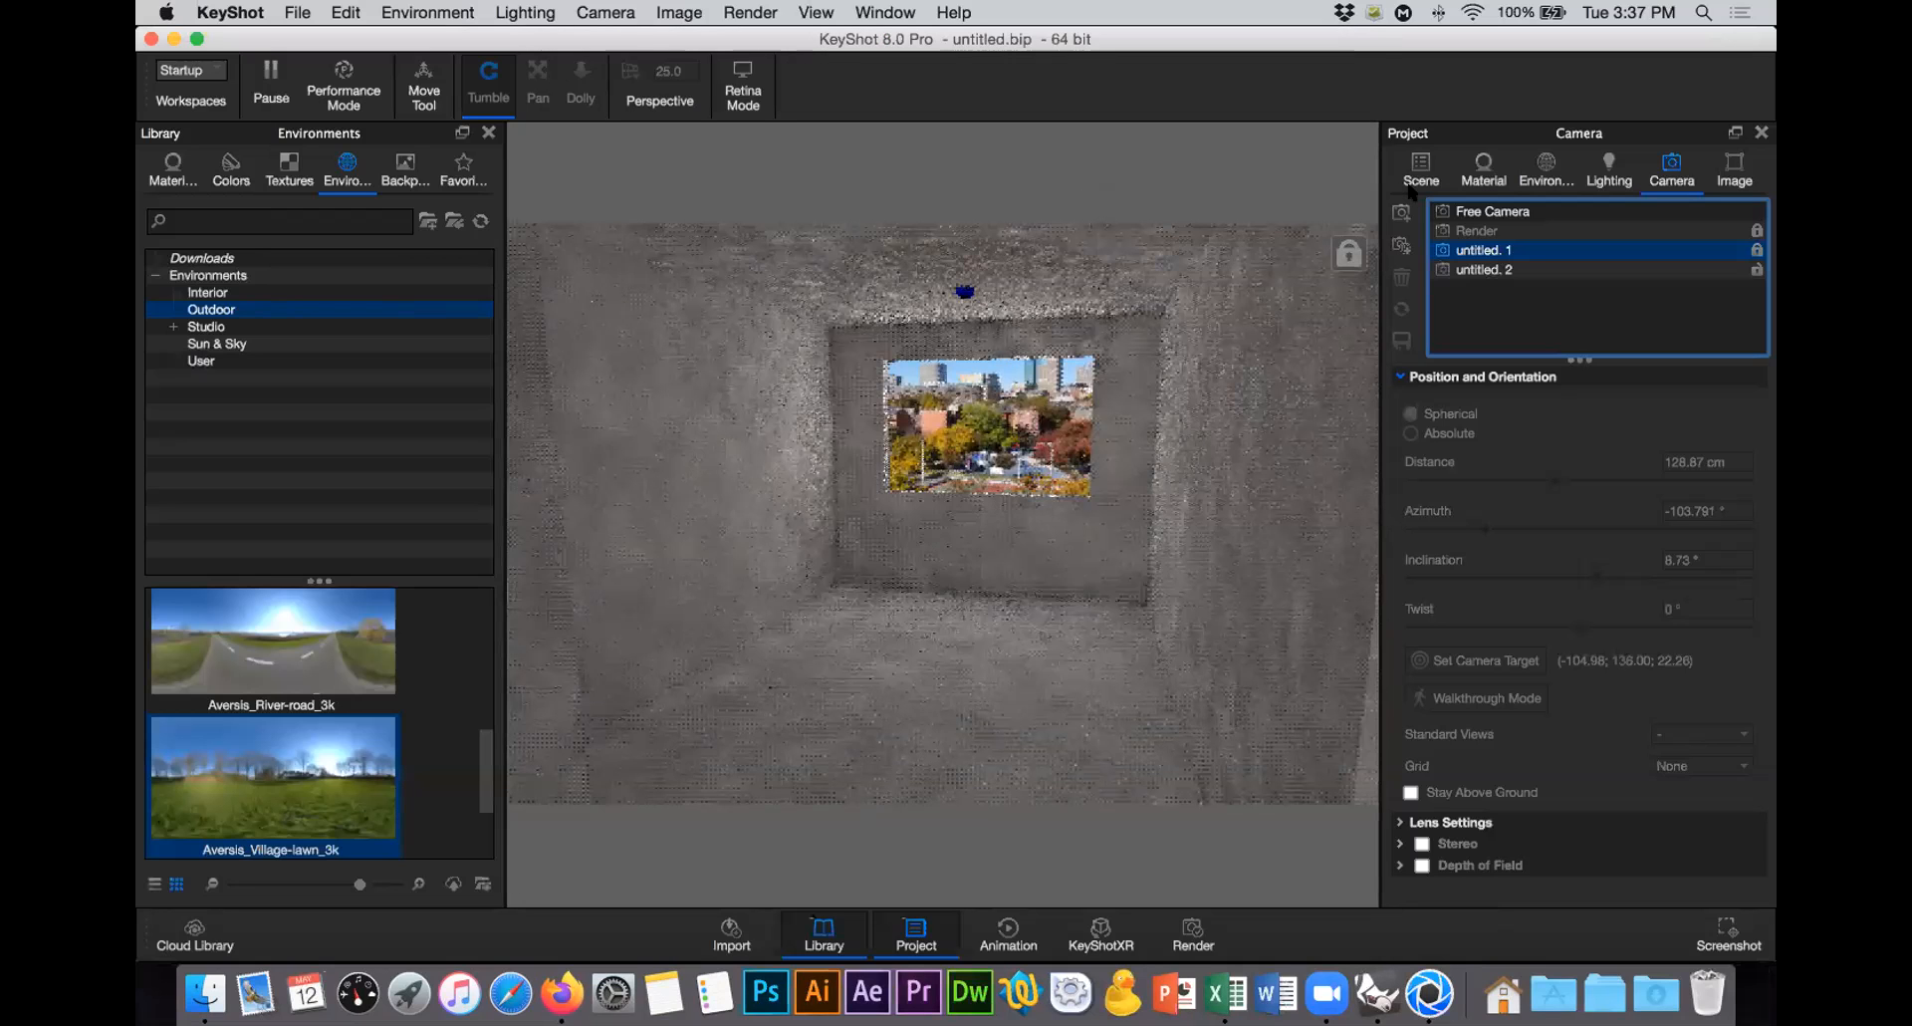
Step: Collapse the ventana group in the scene tree and expand the lampara model down to its individual parts
click(1410, 188)
click(1629, 416)
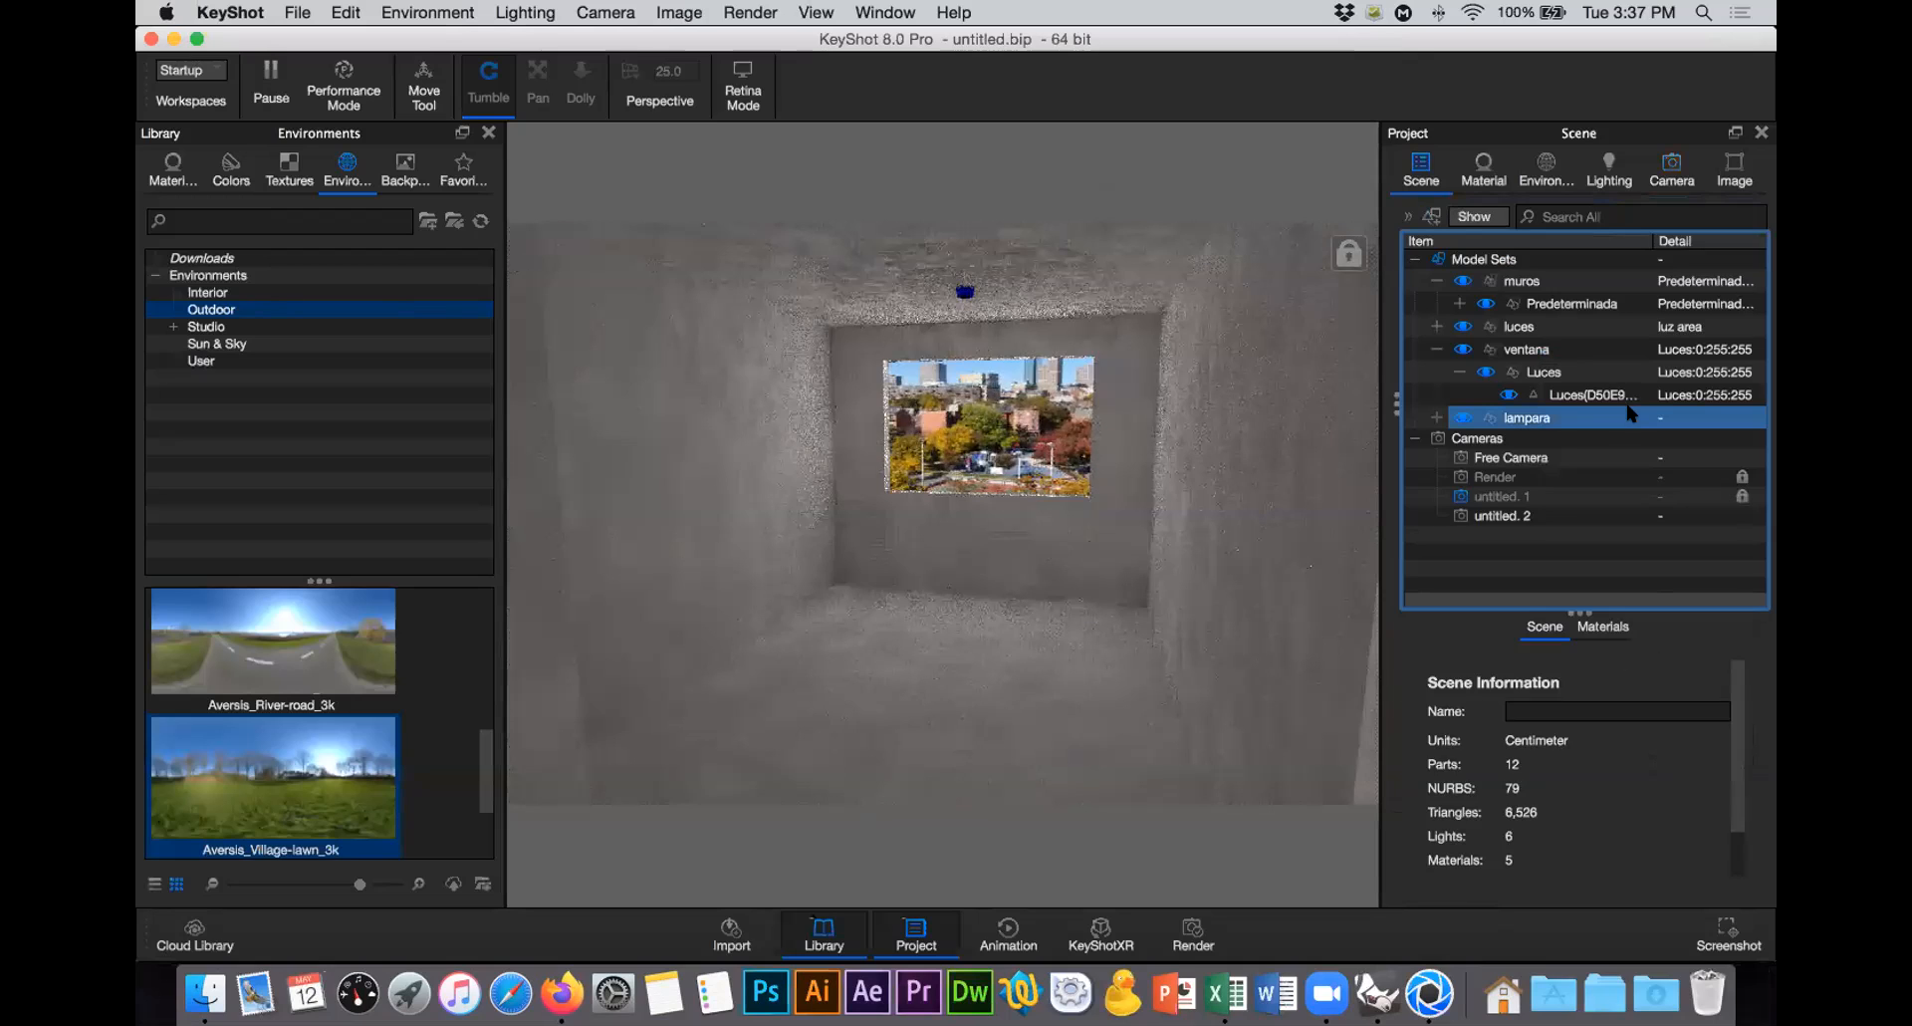
click(1461, 370)
click(1435, 349)
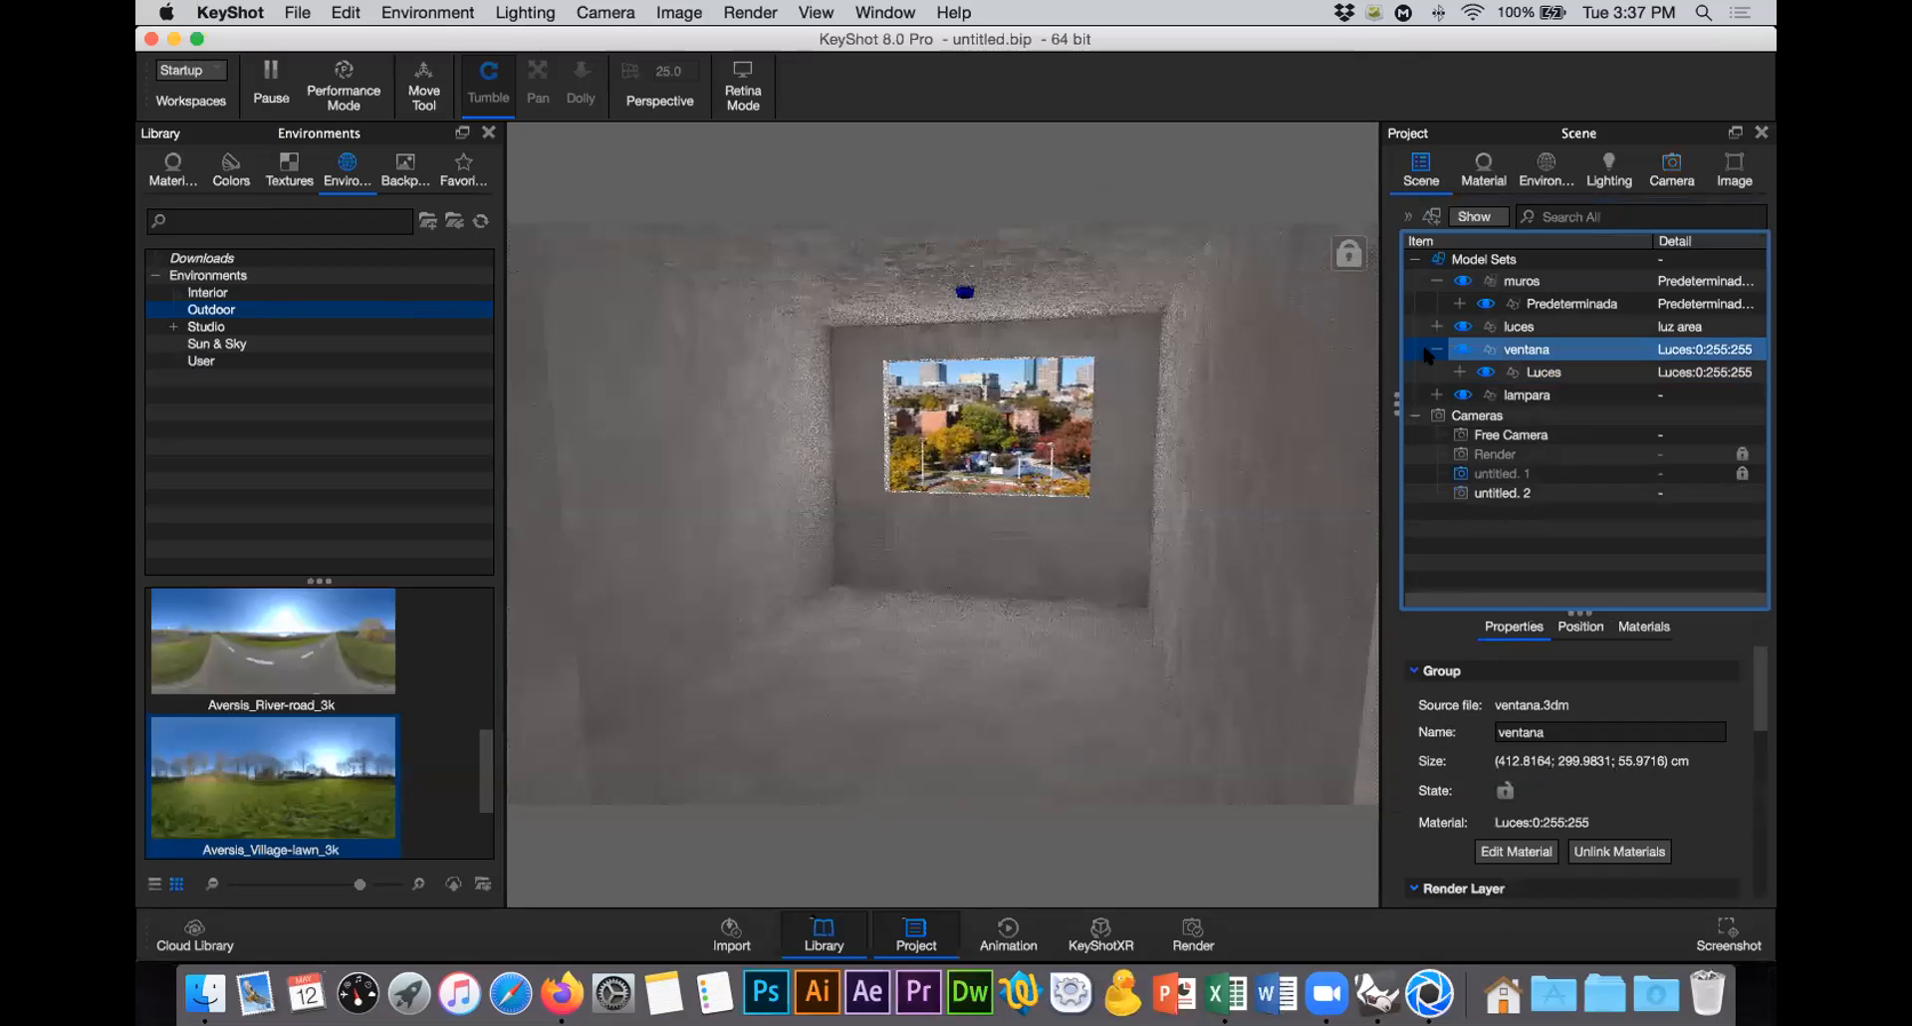
click(1435, 350)
click(1437, 371)
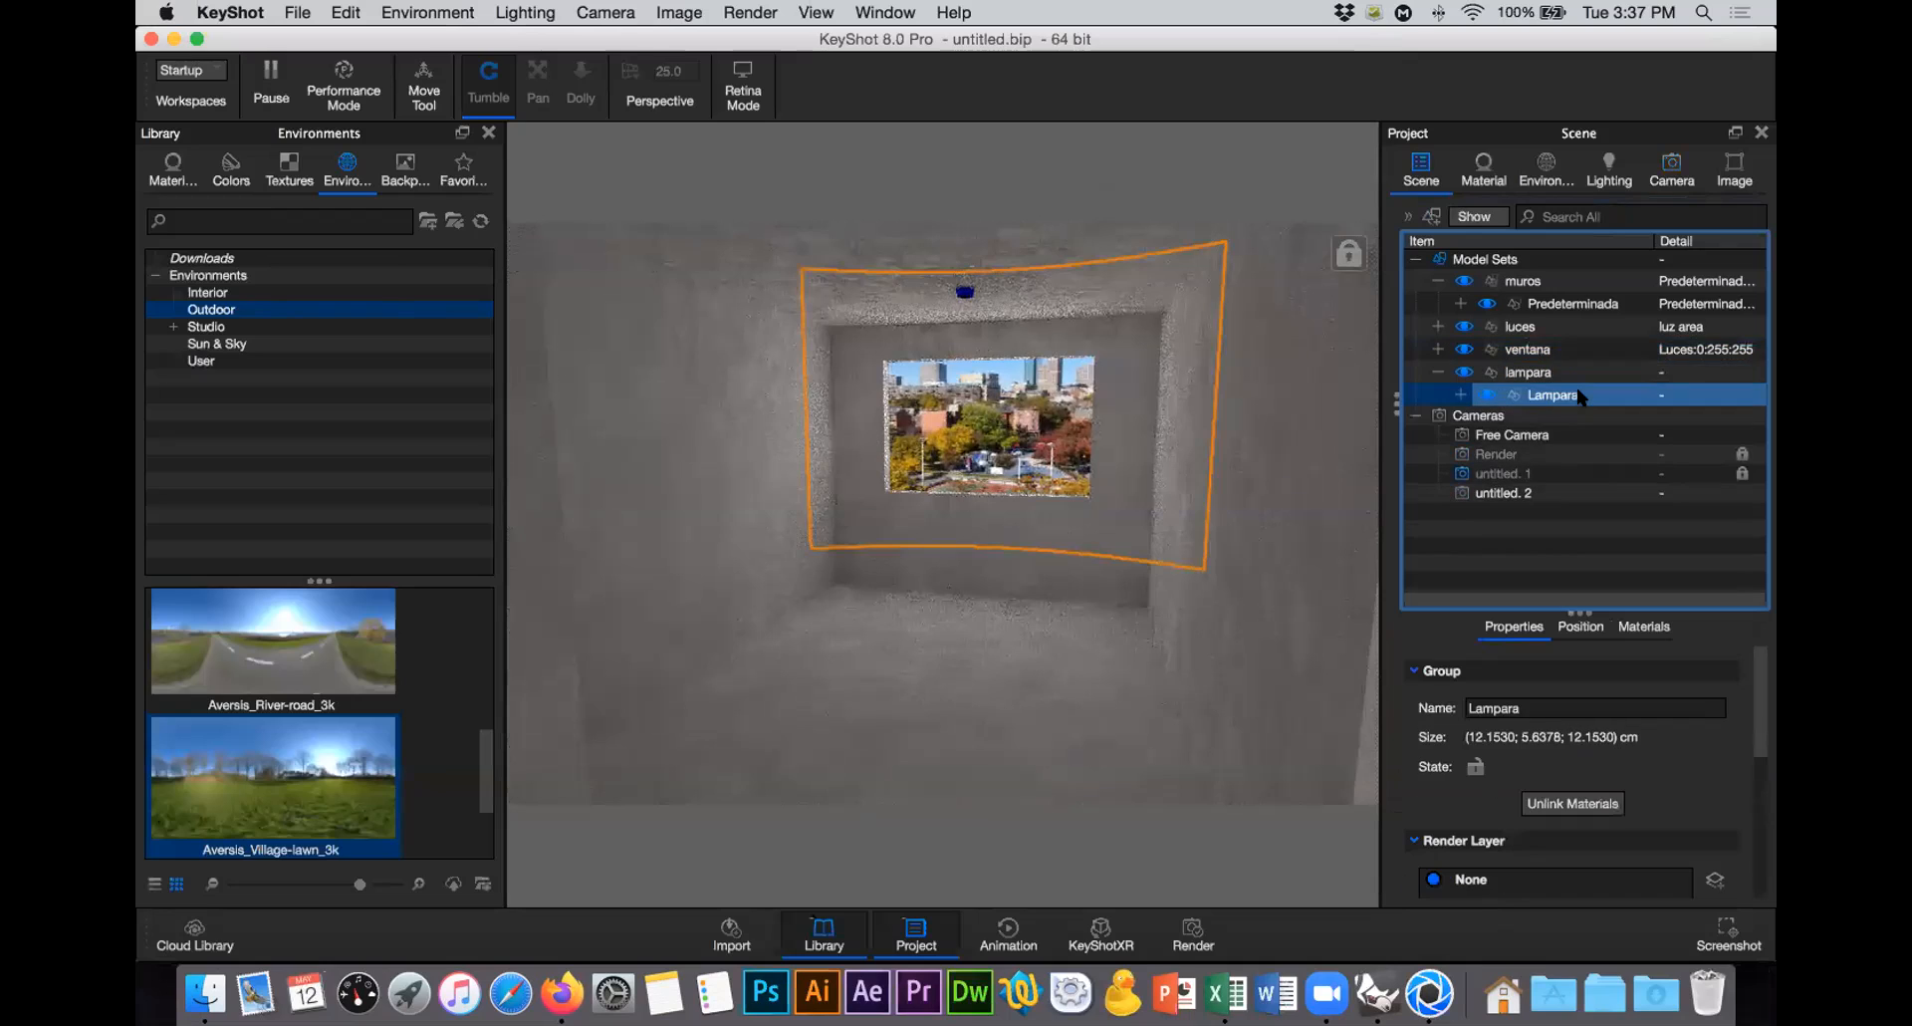
click(1461, 395)
Step: Apply the Aluminum Brushed 90° metal material to the lamp's body part
click(1644, 412)
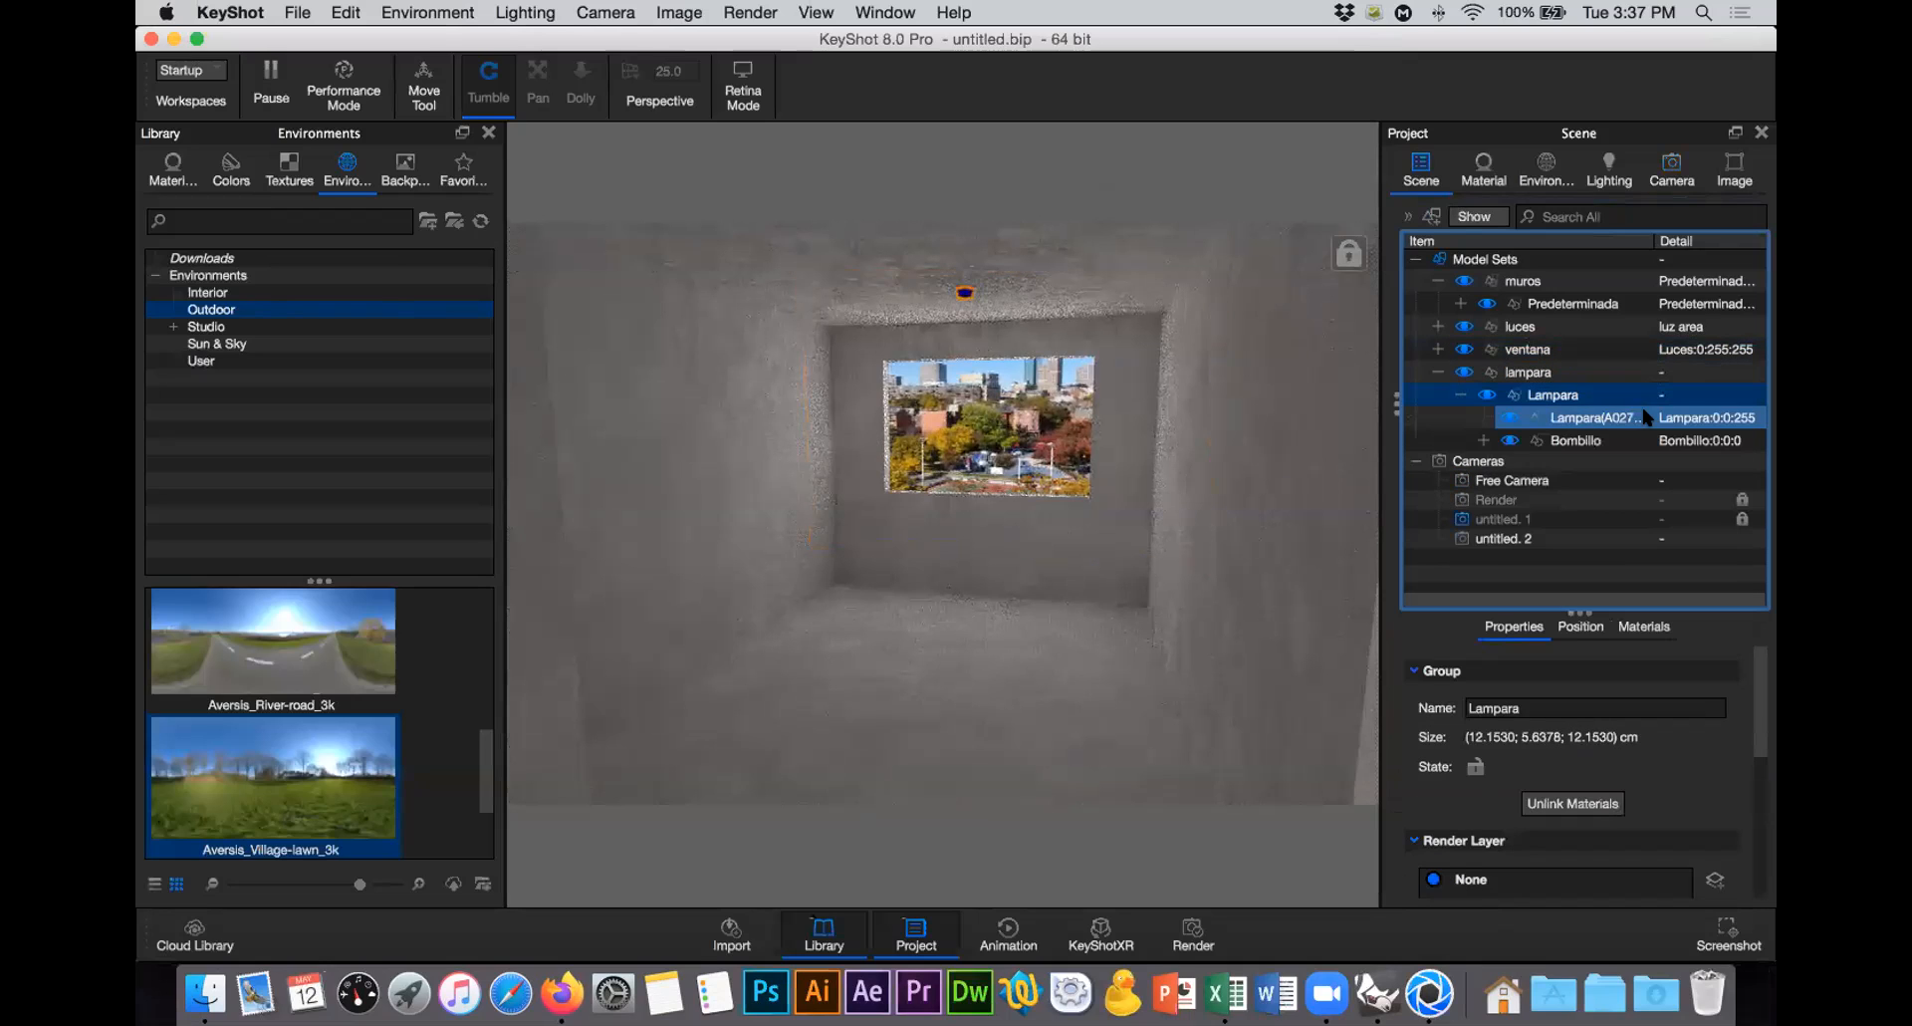
click(174, 179)
click(332, 769)
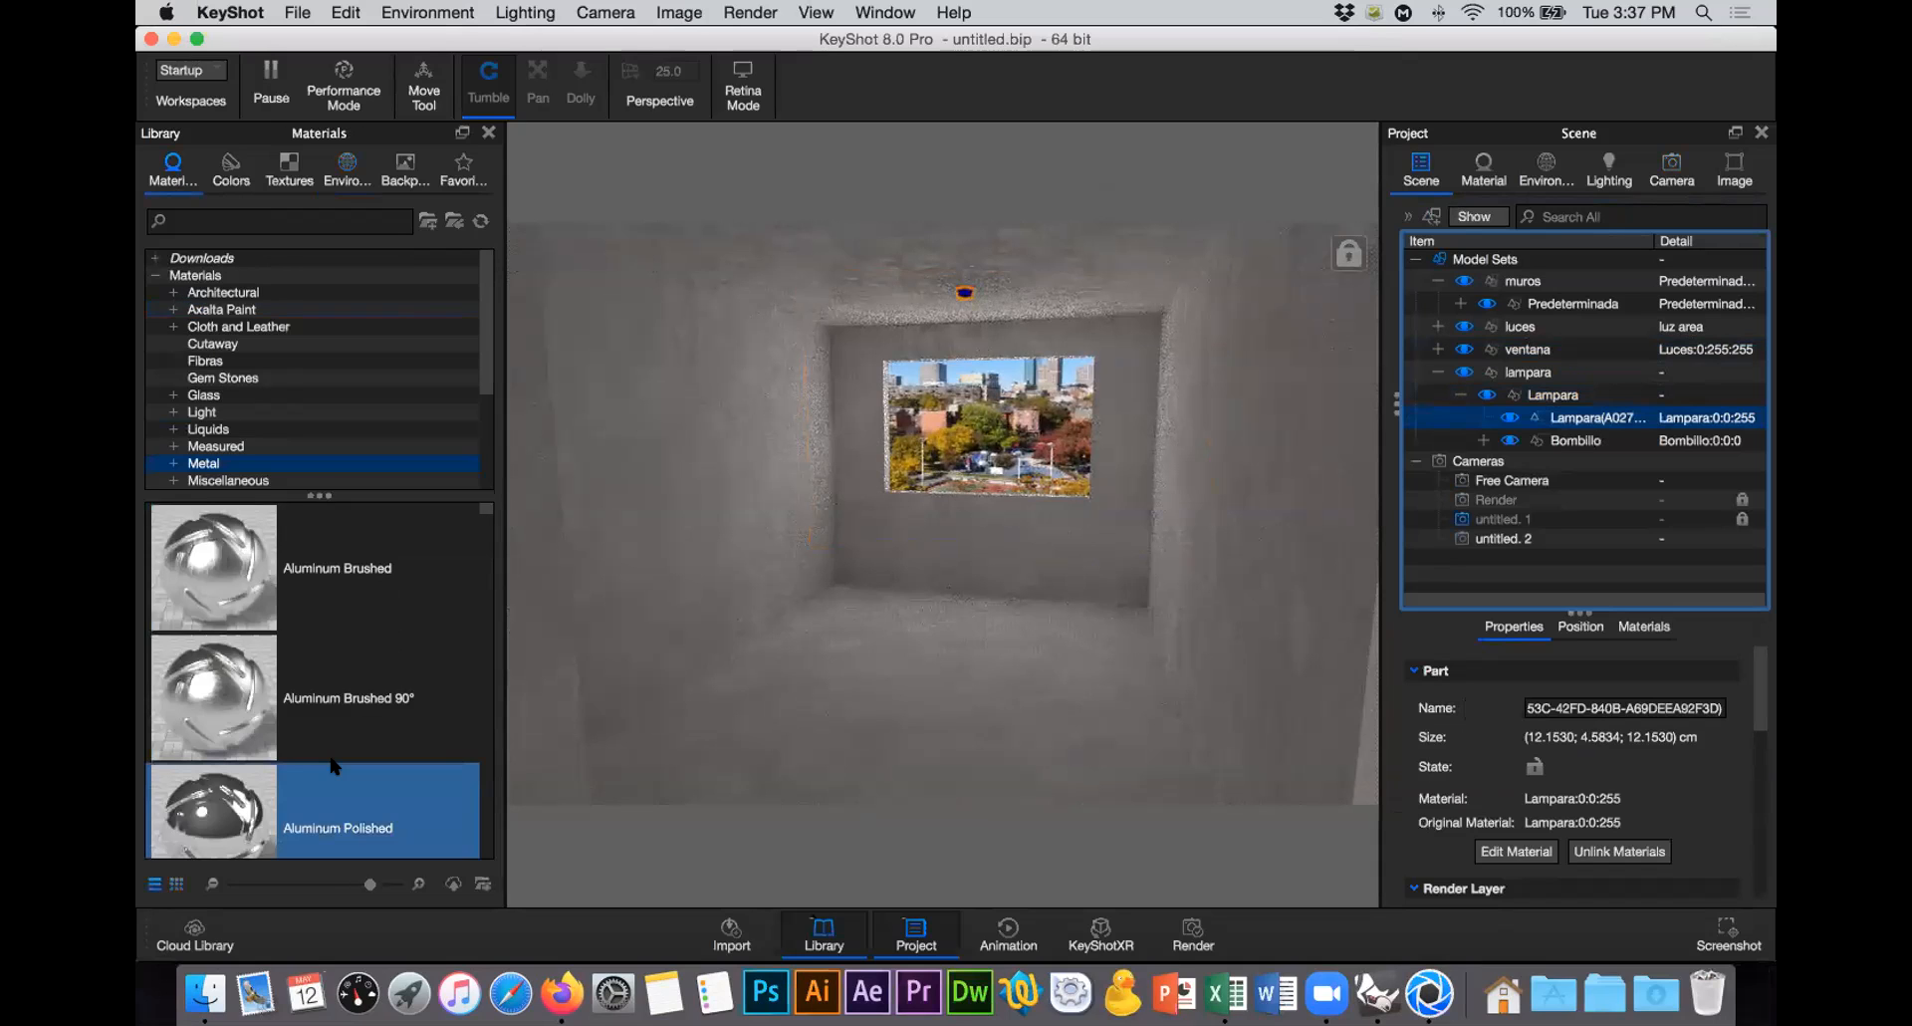
click(332, 757)
drag(230, 655, 1575, 424)
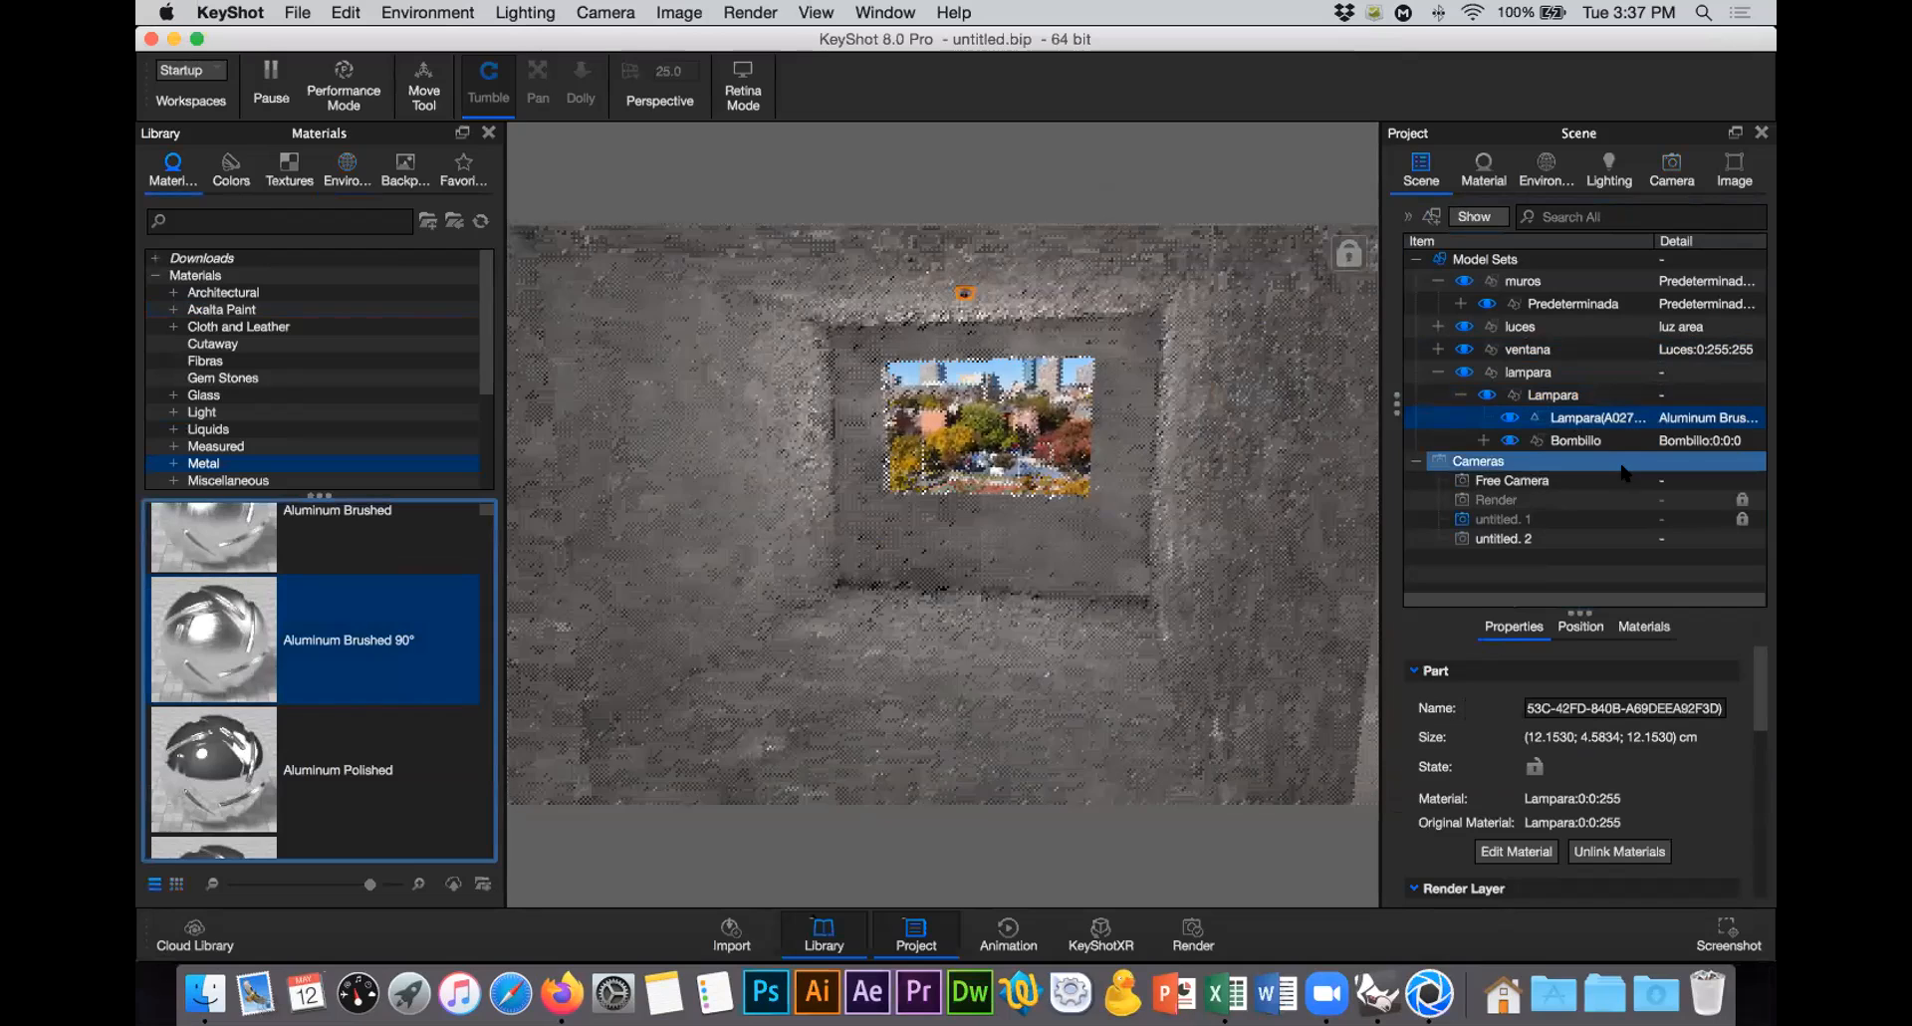
Step: Edit the Bombillo group's material and change its type to IES Light
click(1588, 444)
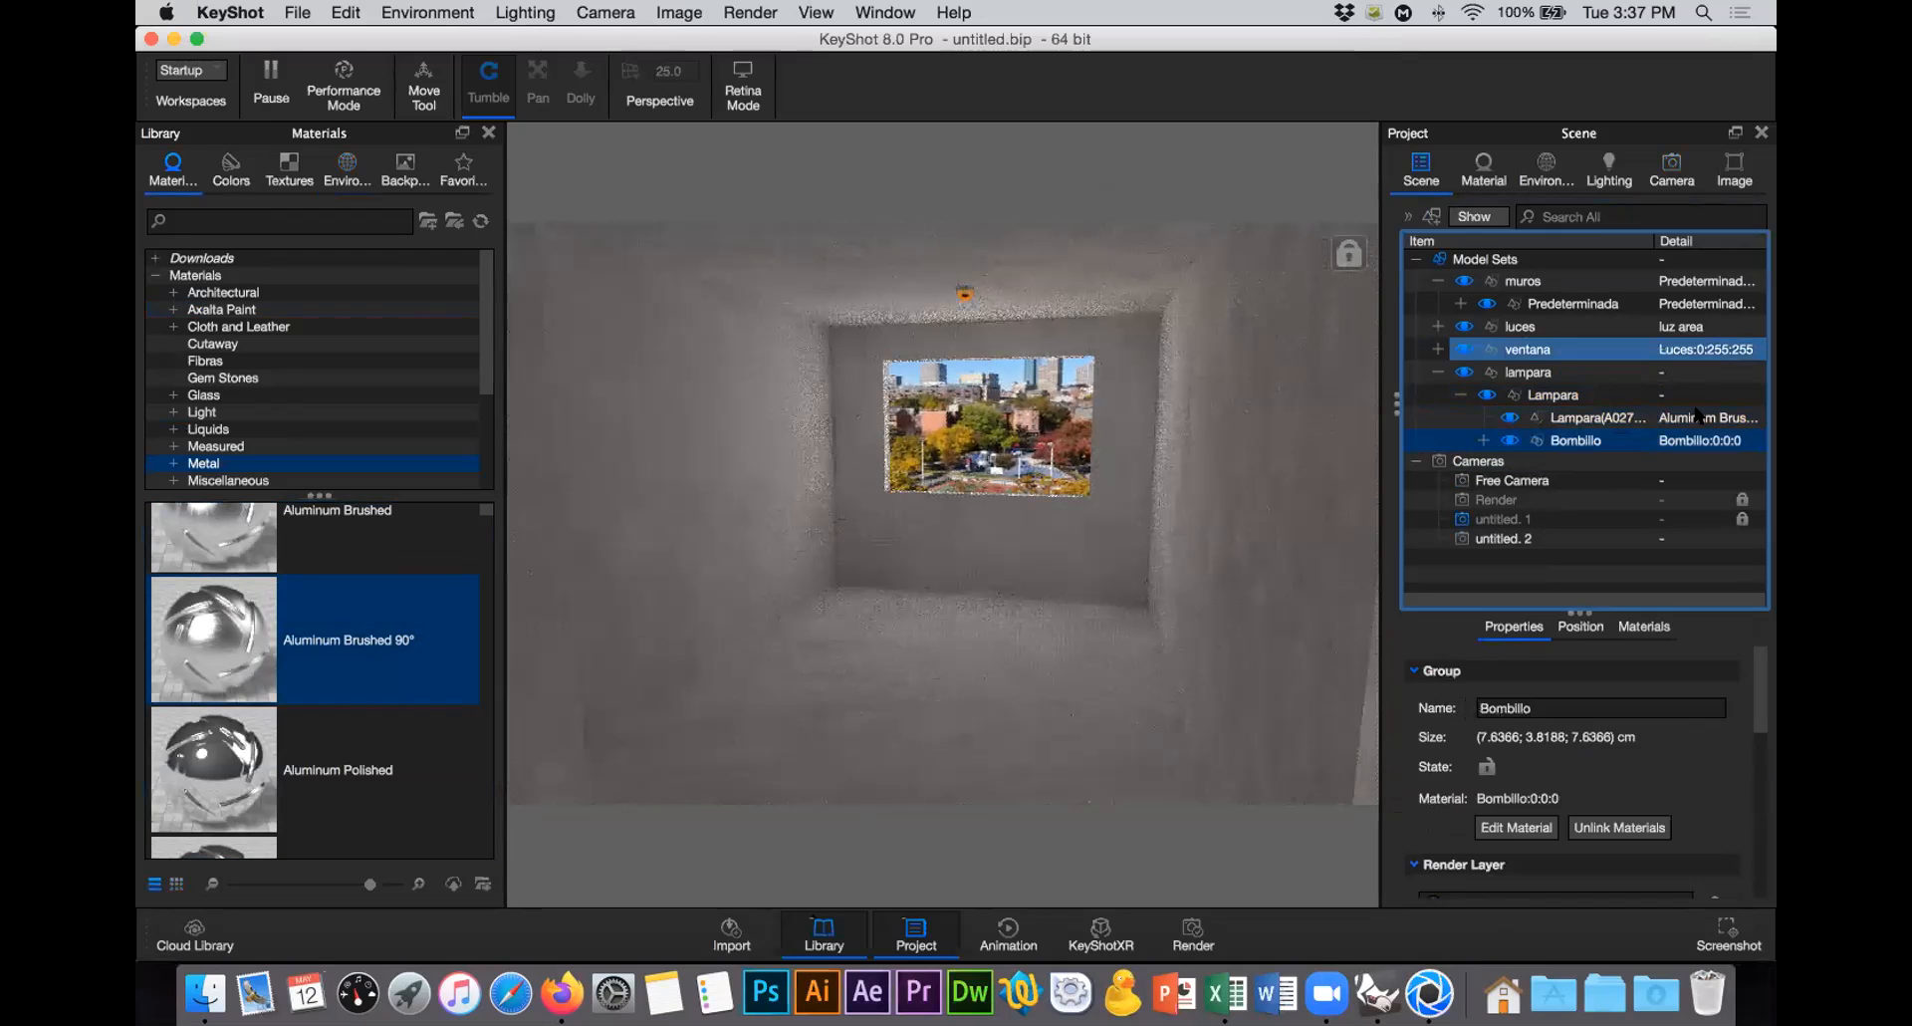
right_click(1509, 101)
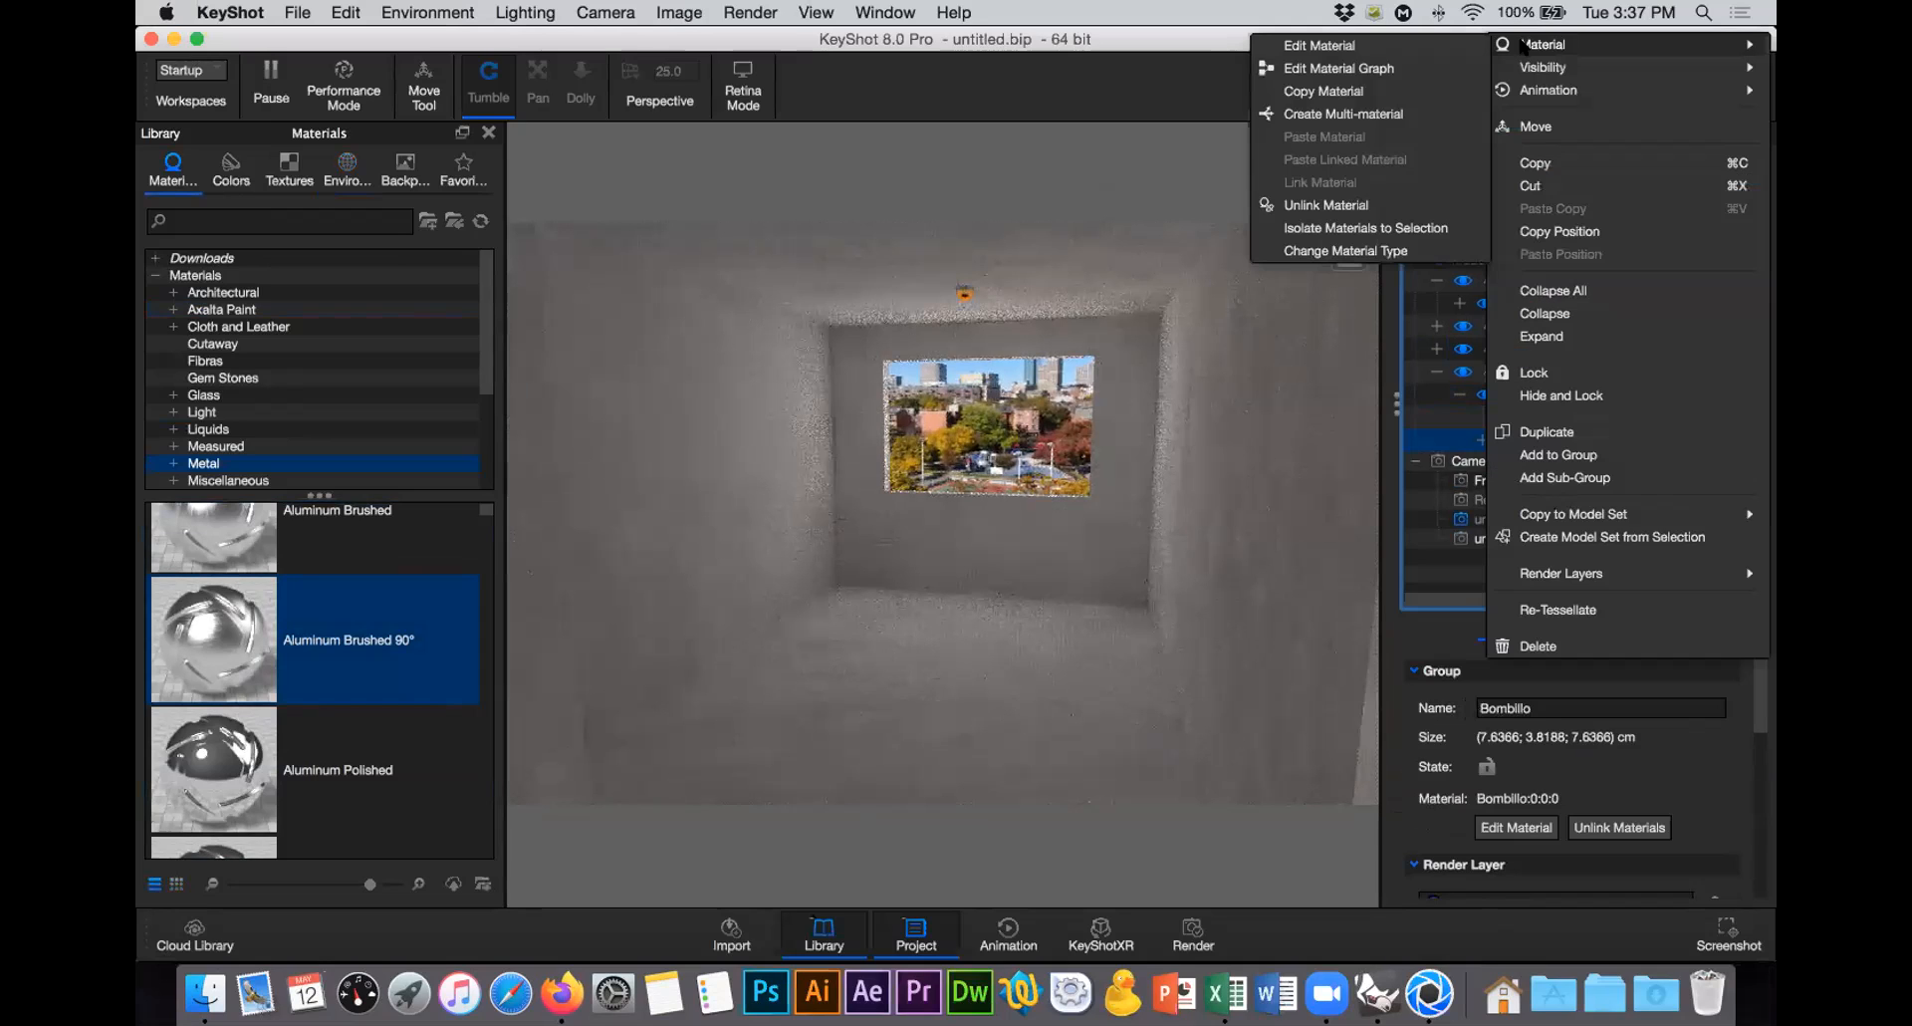
click(1406, 43)
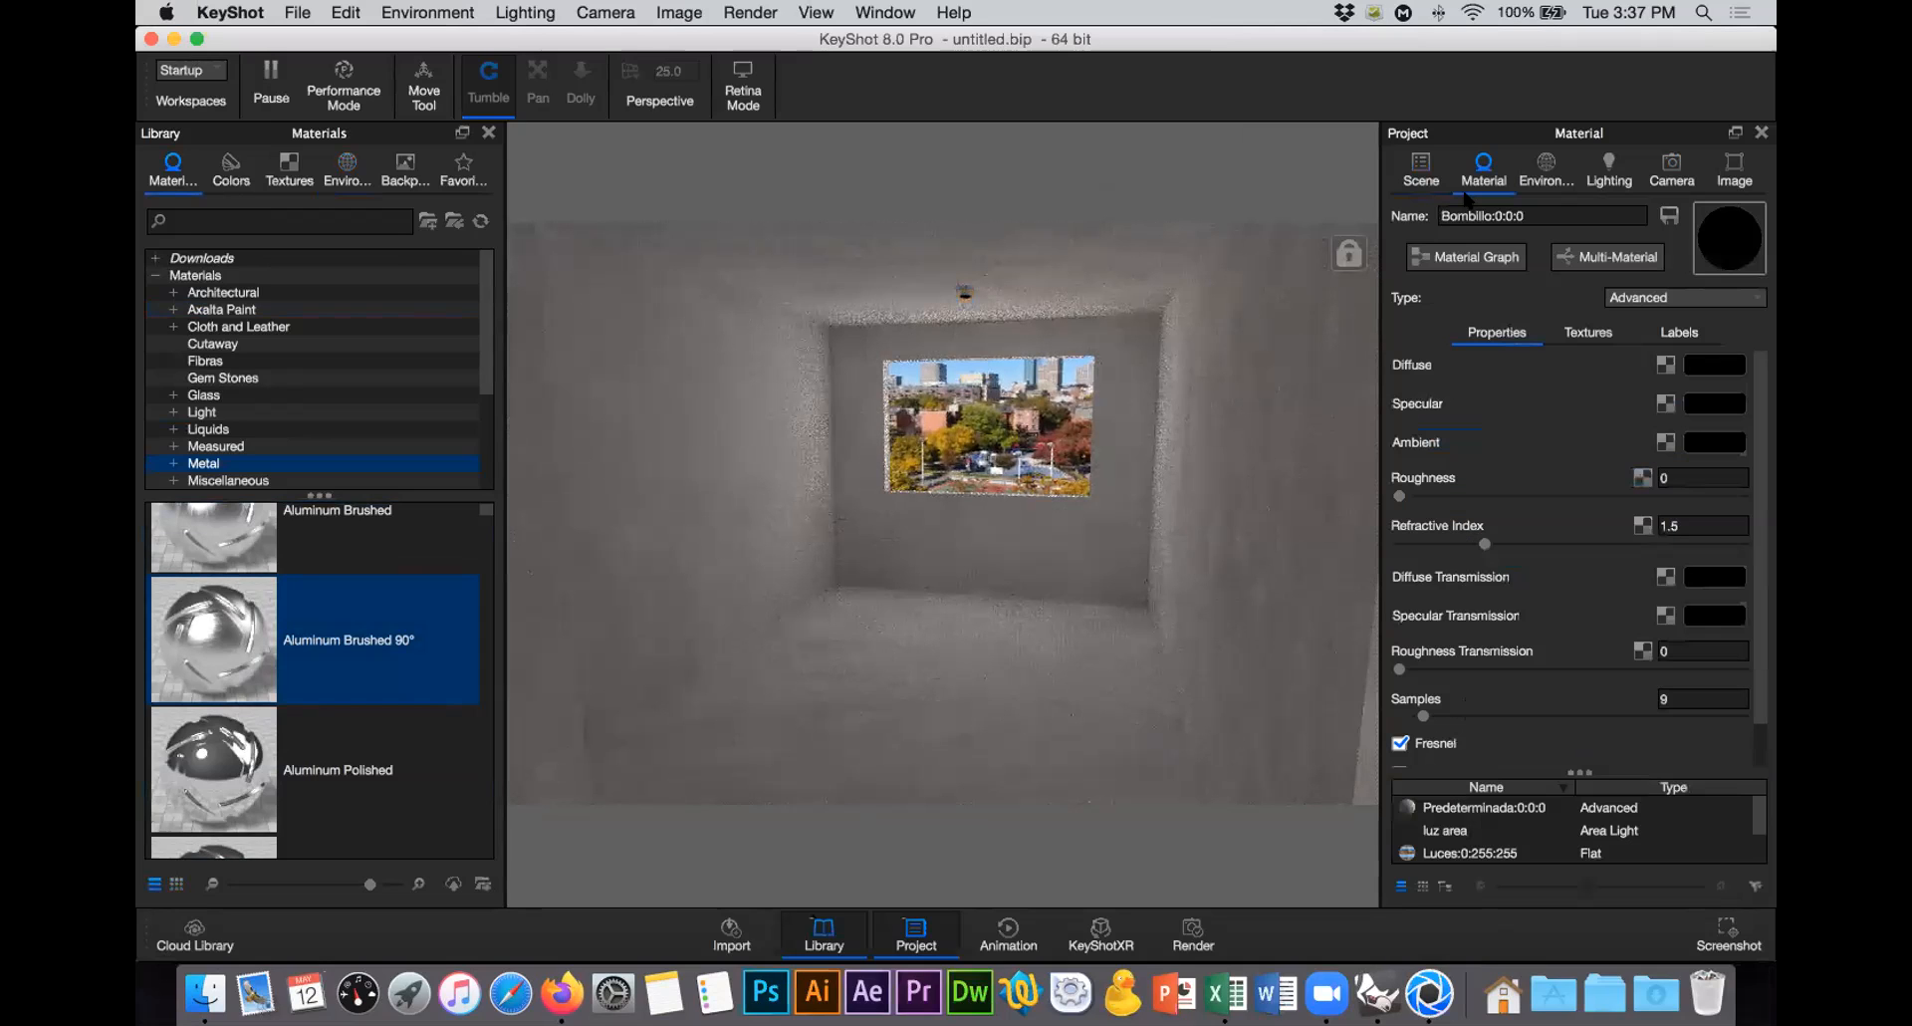
click(1690, 301)
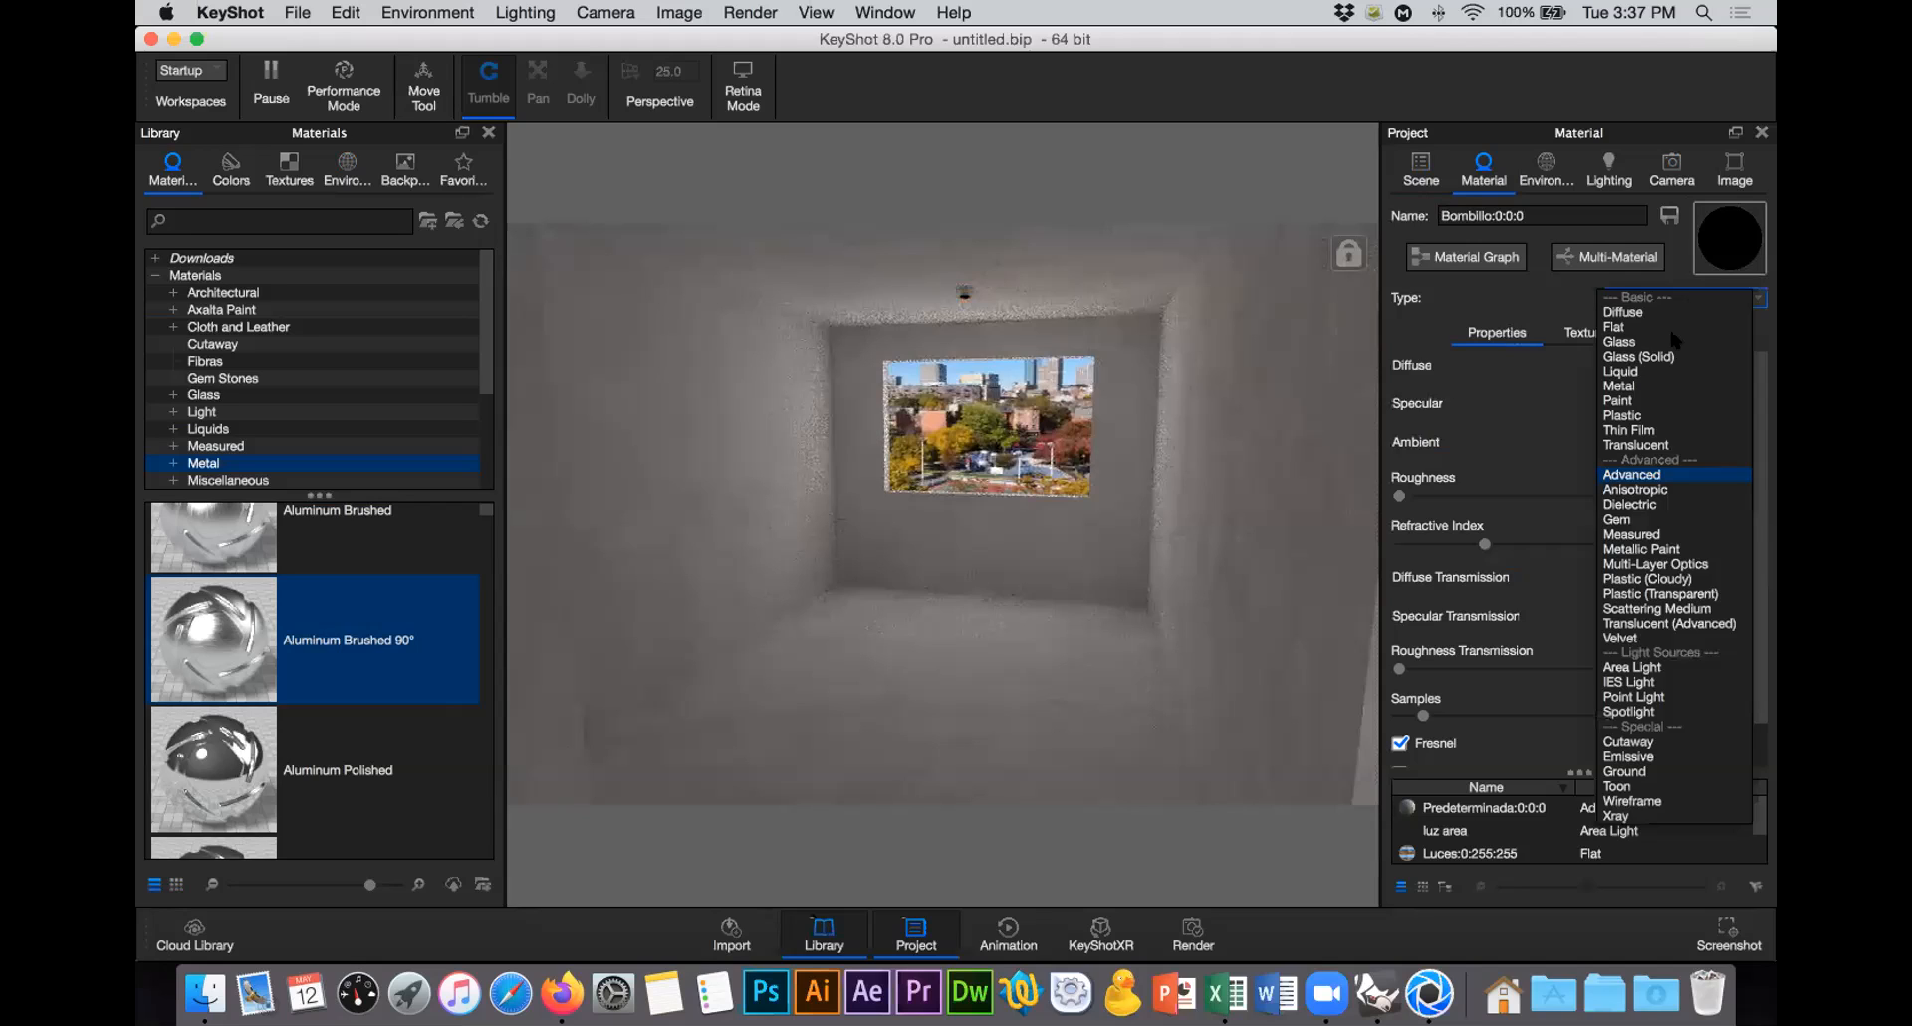
click(1665, 683)
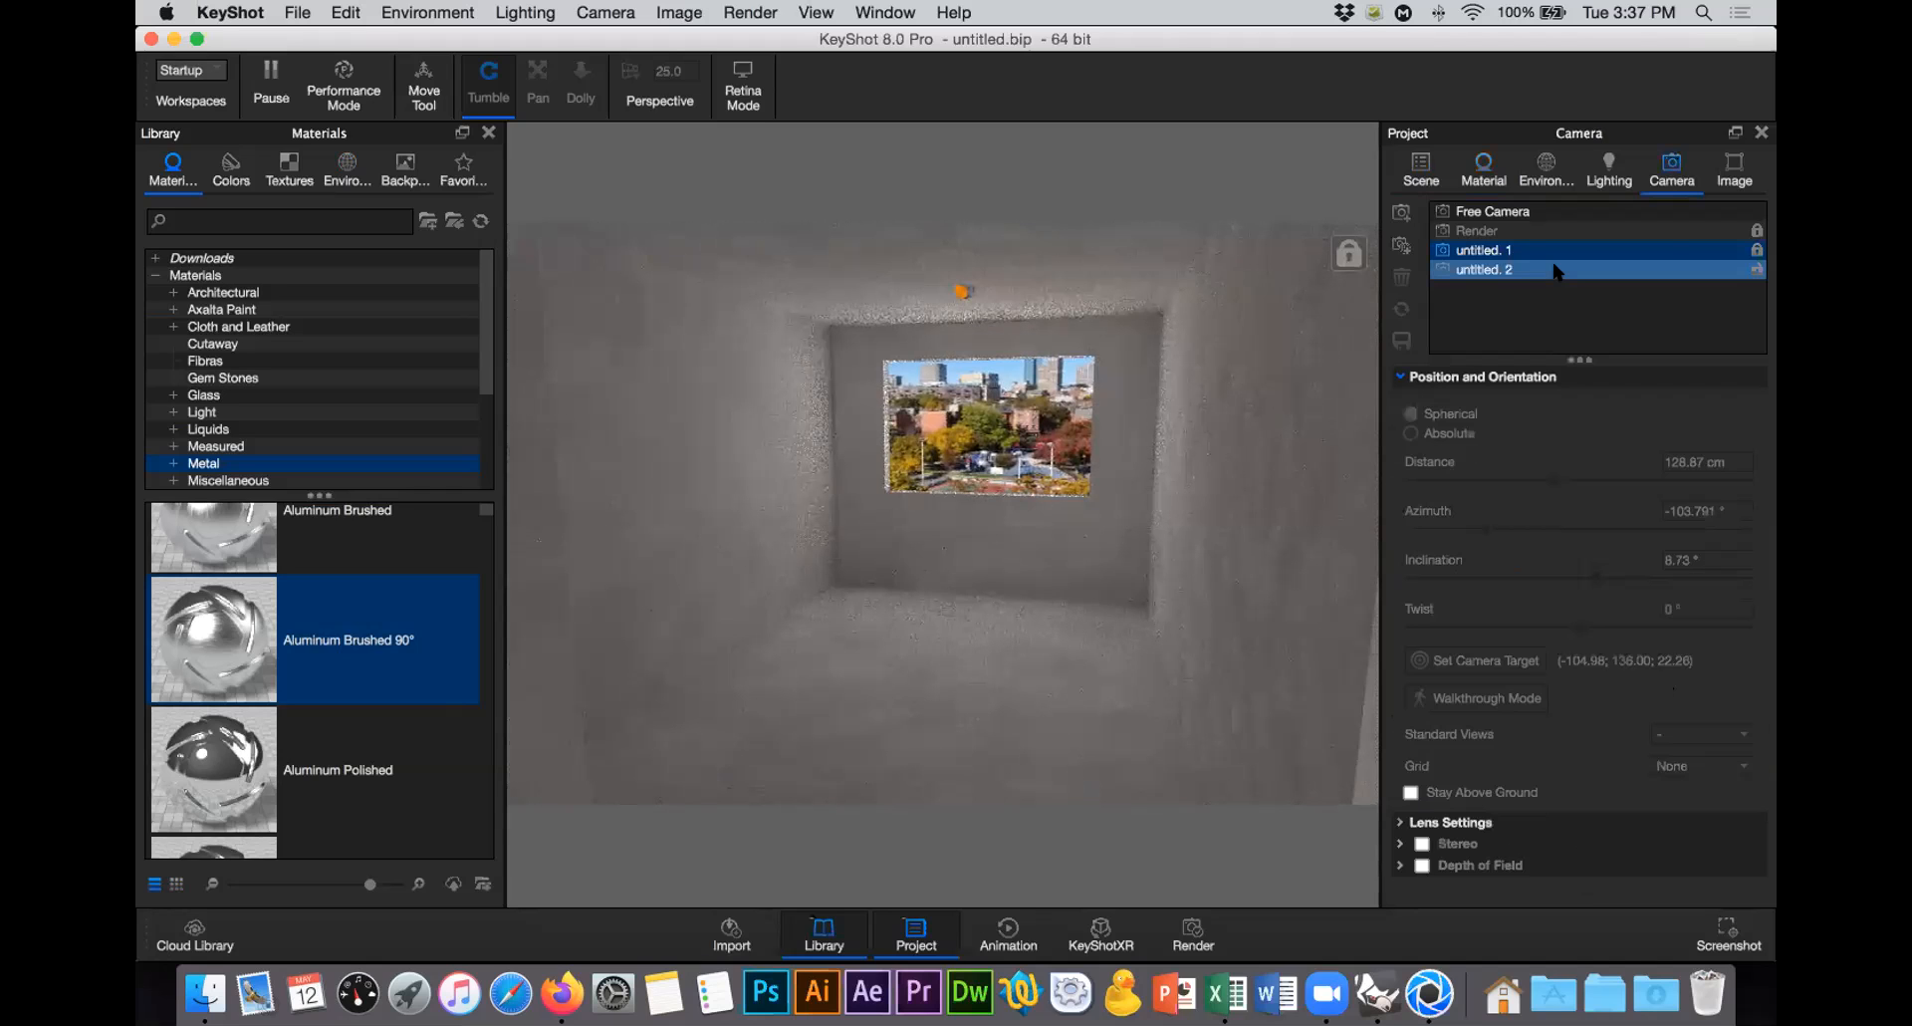
Step: Activate the untitled. 2 camera, center and fit the roof part, and bring the view under the ceiling near the lamp
click(1557, 271)
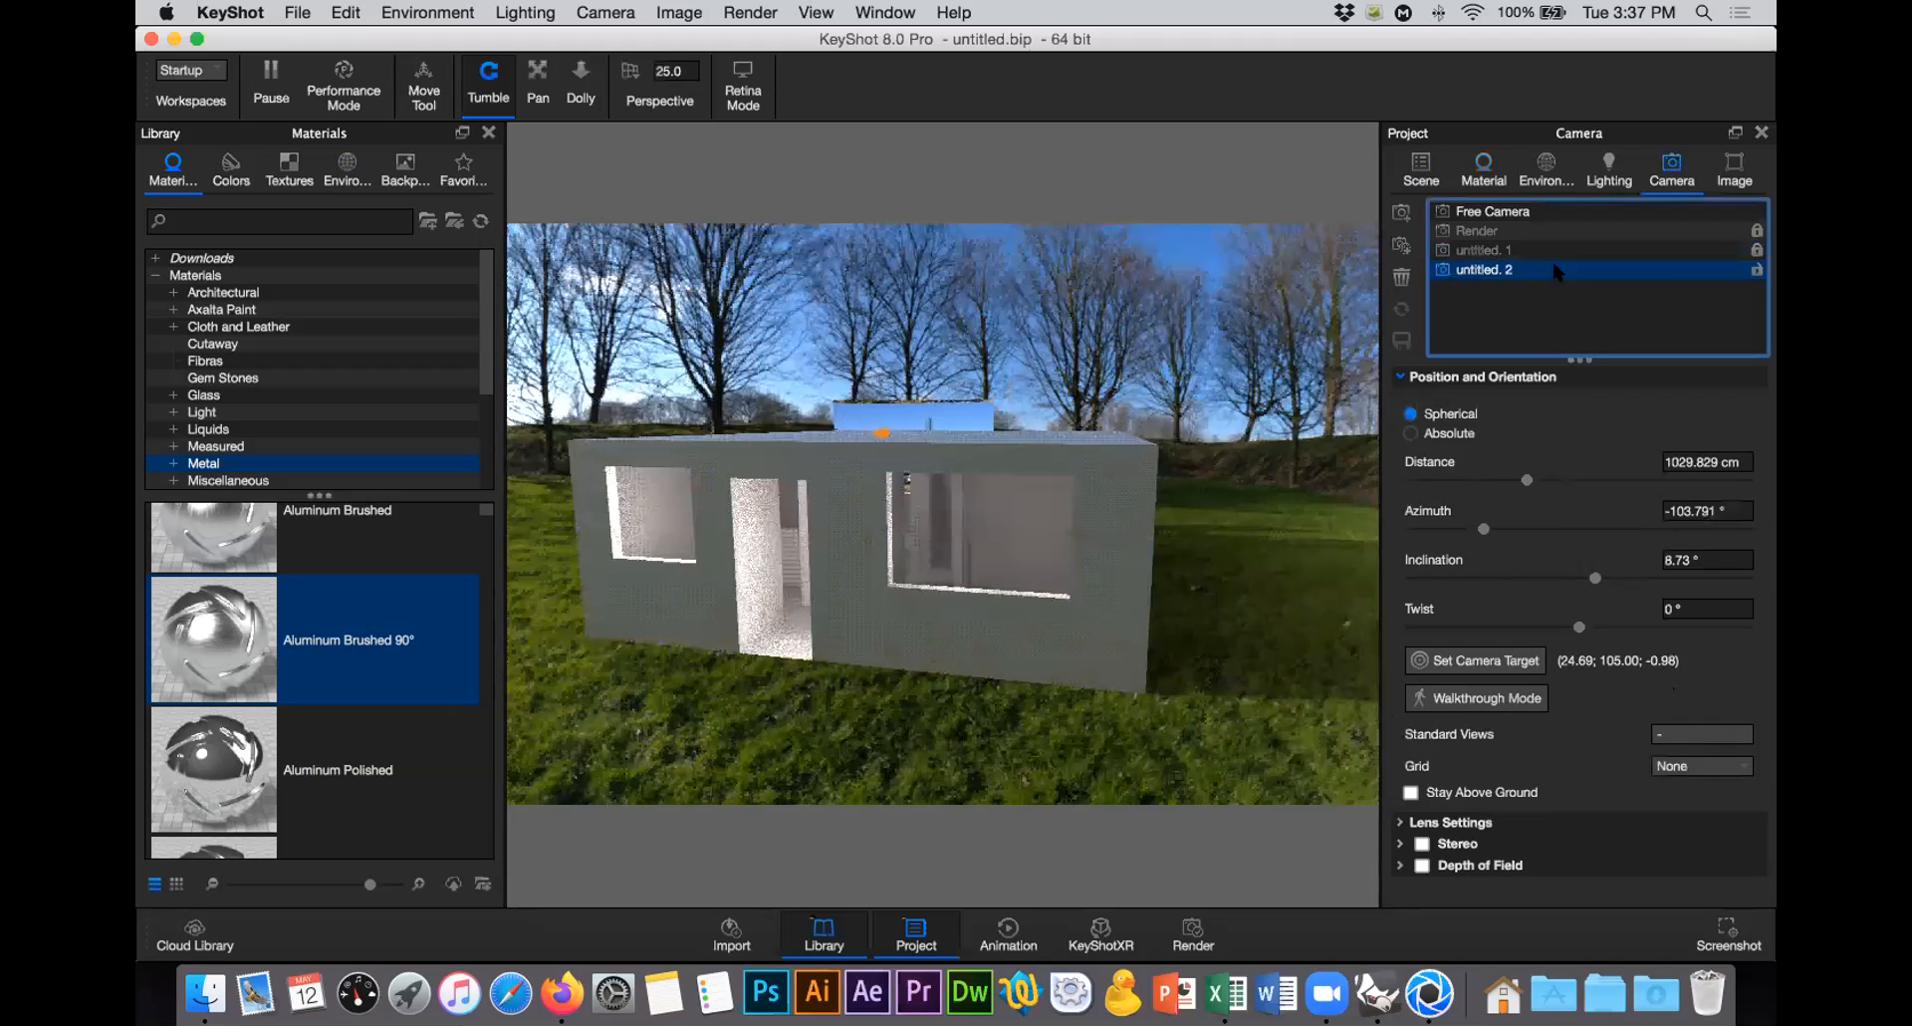
right_click(876, 435)
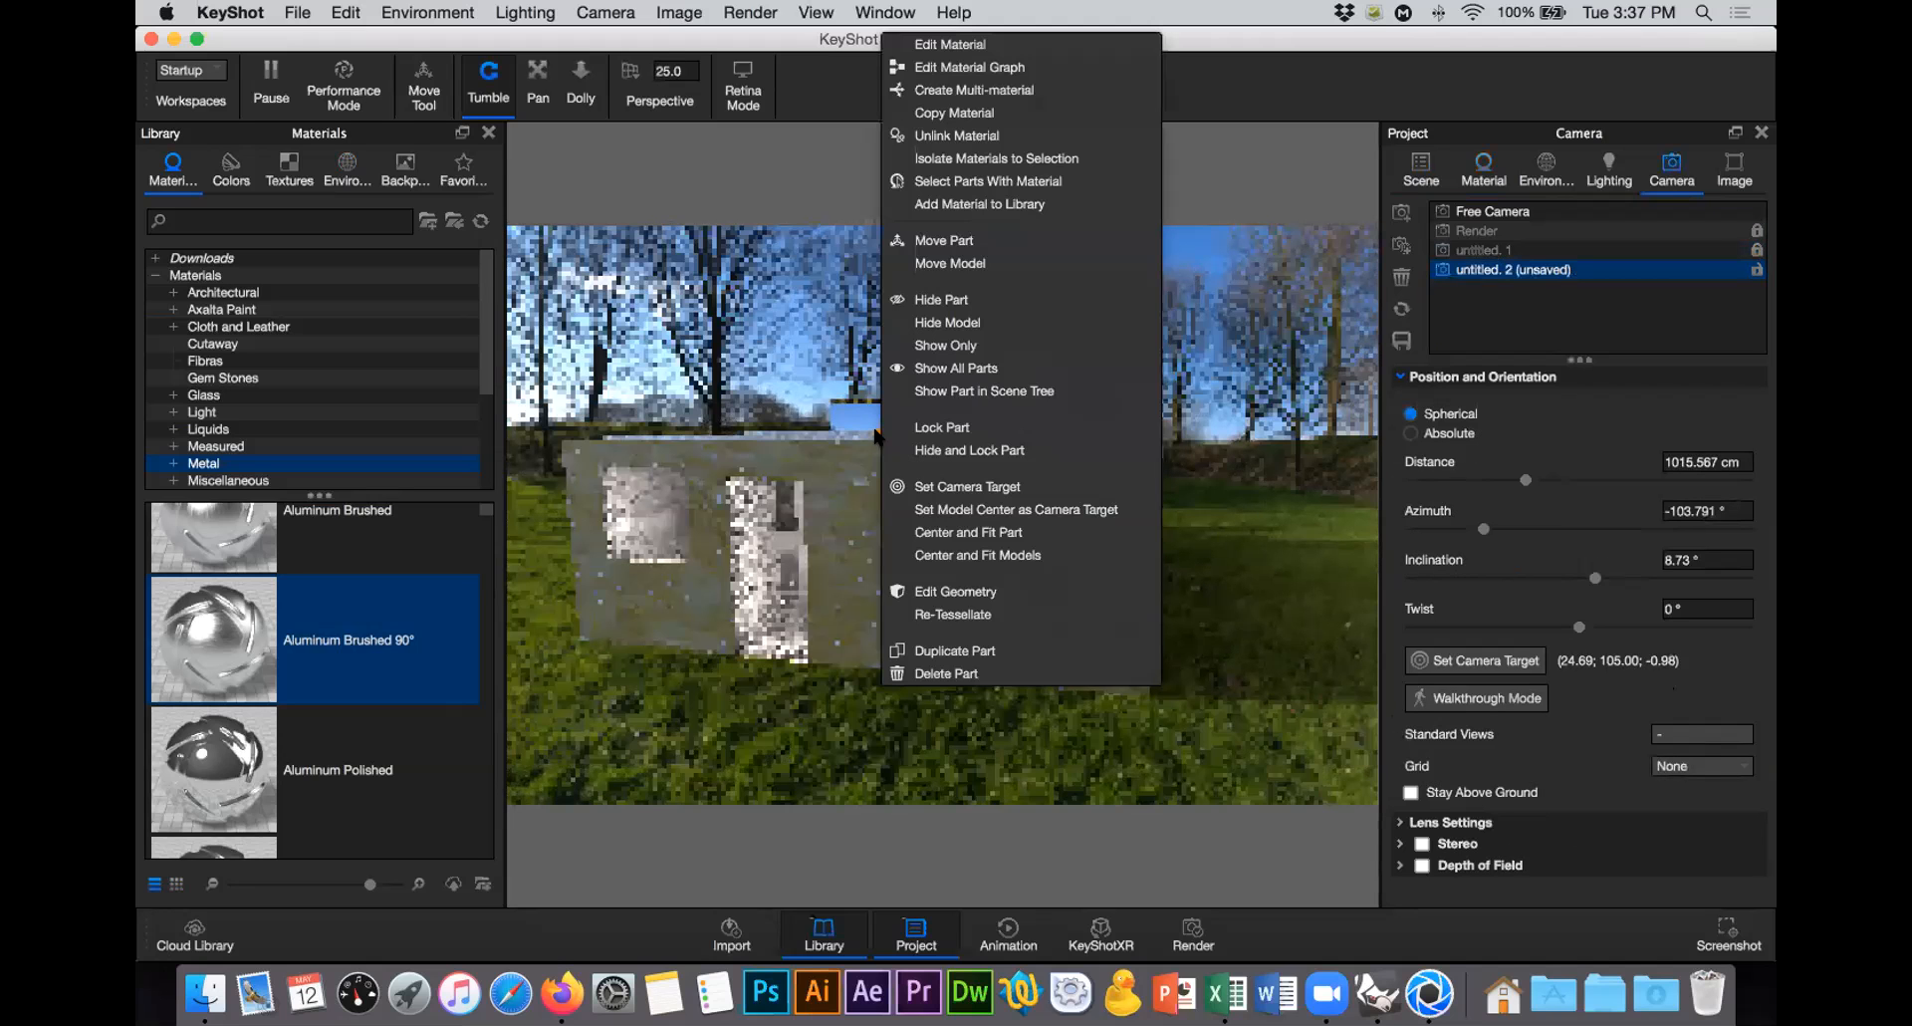
click(1035, 533)
drag(1035, 535, 901, 510)
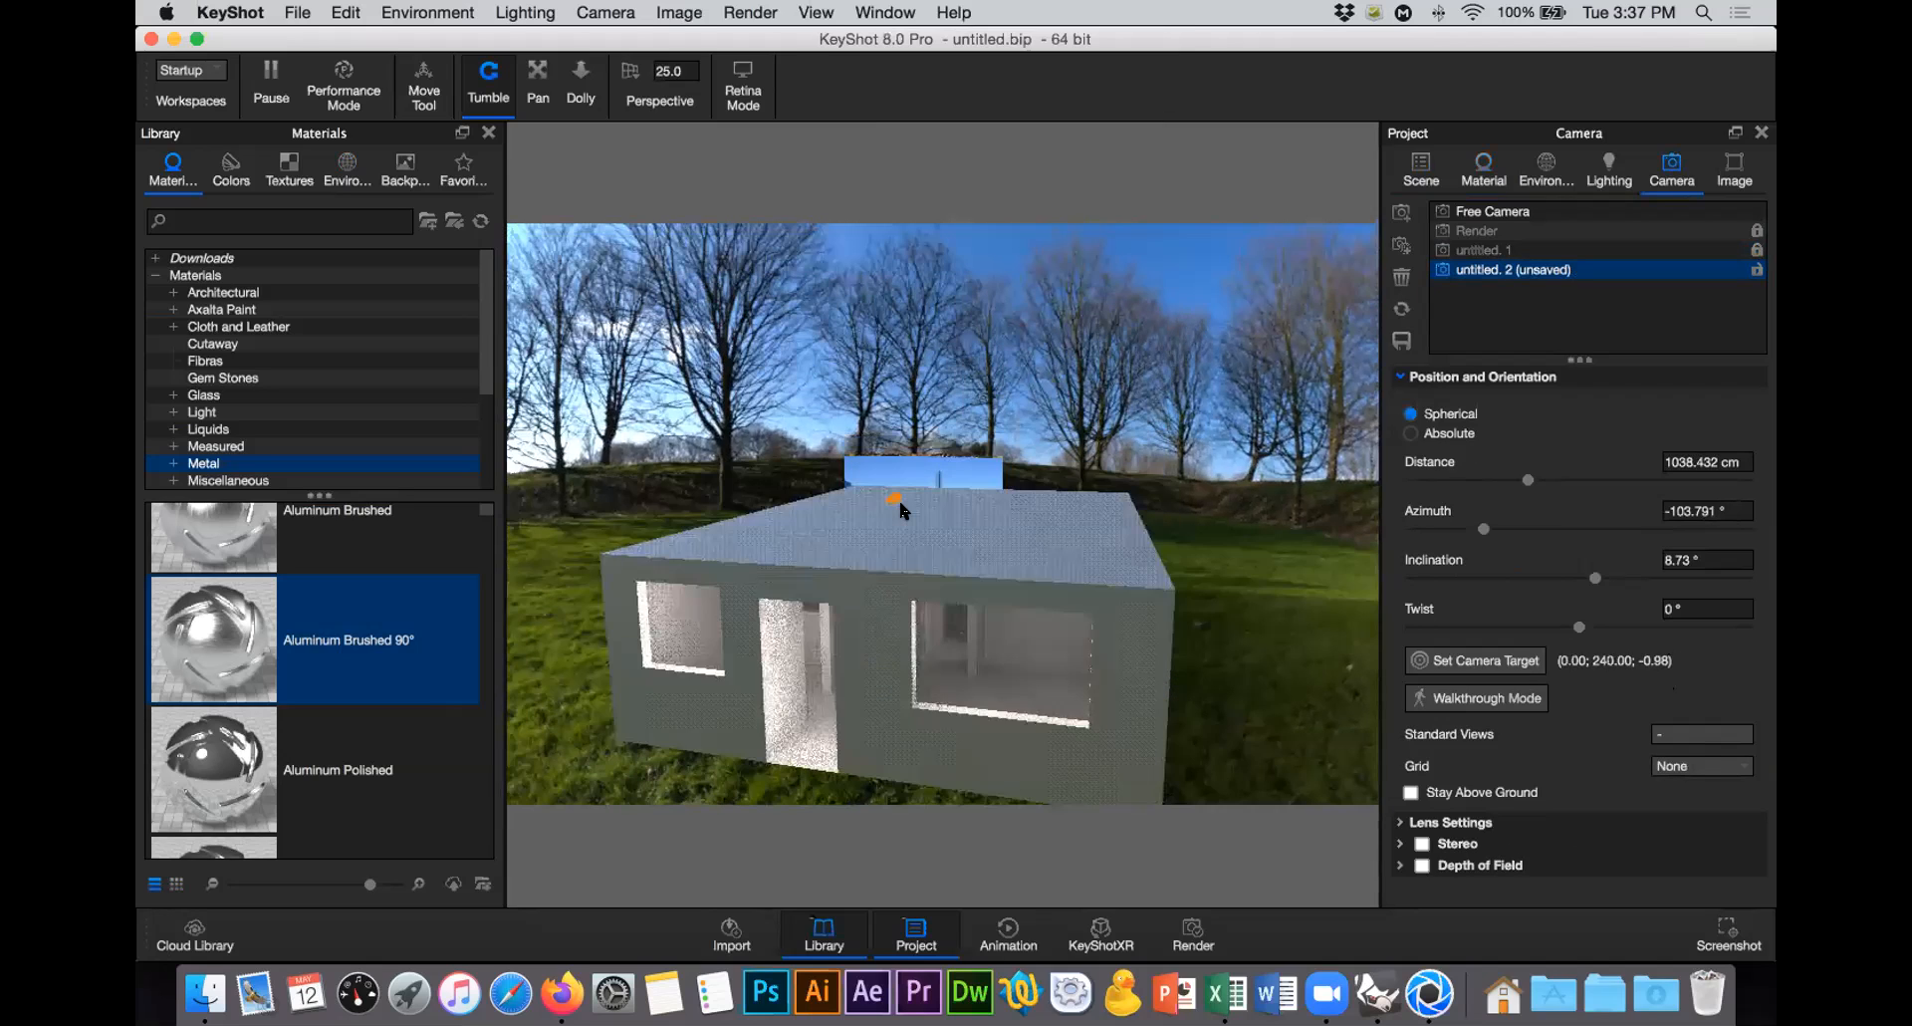
scroll(828, 470, up, 5)
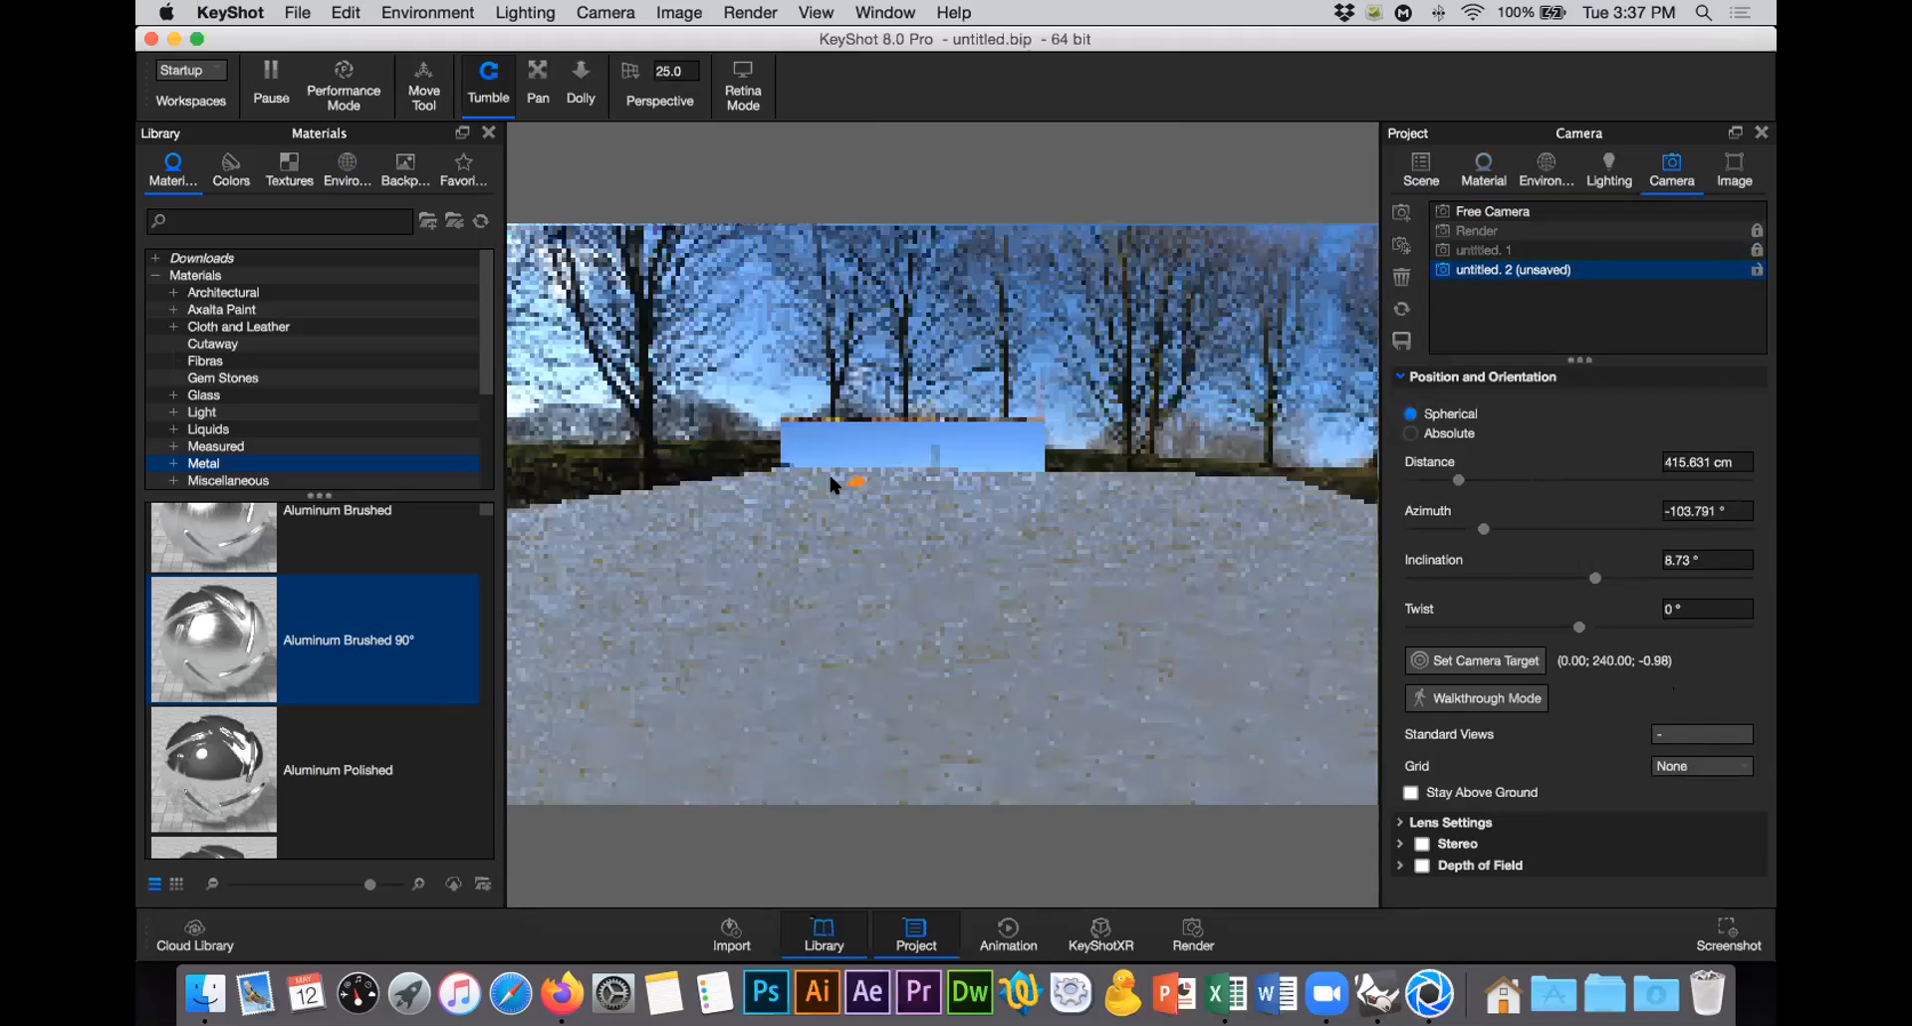
scroll(830, 484, up, 5)
drag(927, 527, 981, 436)
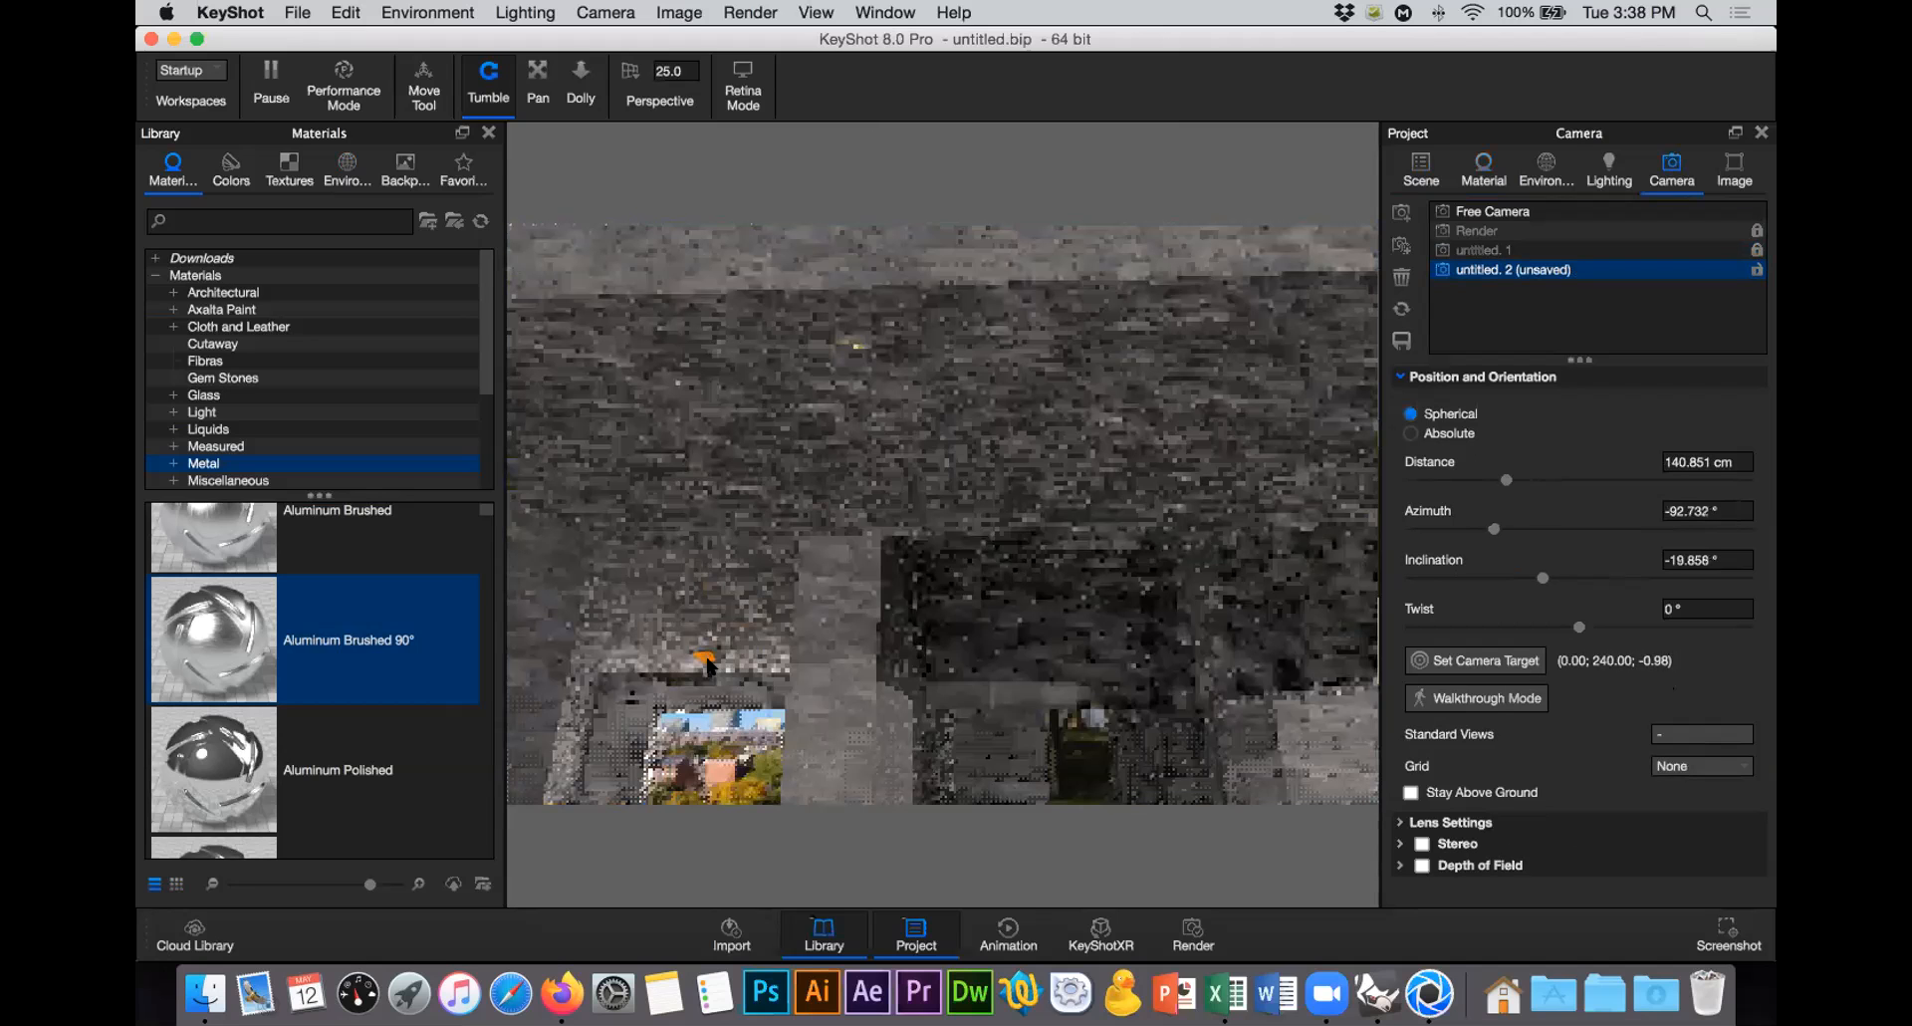
Step: Center and fit the view on the Bombillo selection, and set its IES light axis to Negative Z
click(1433, 183)
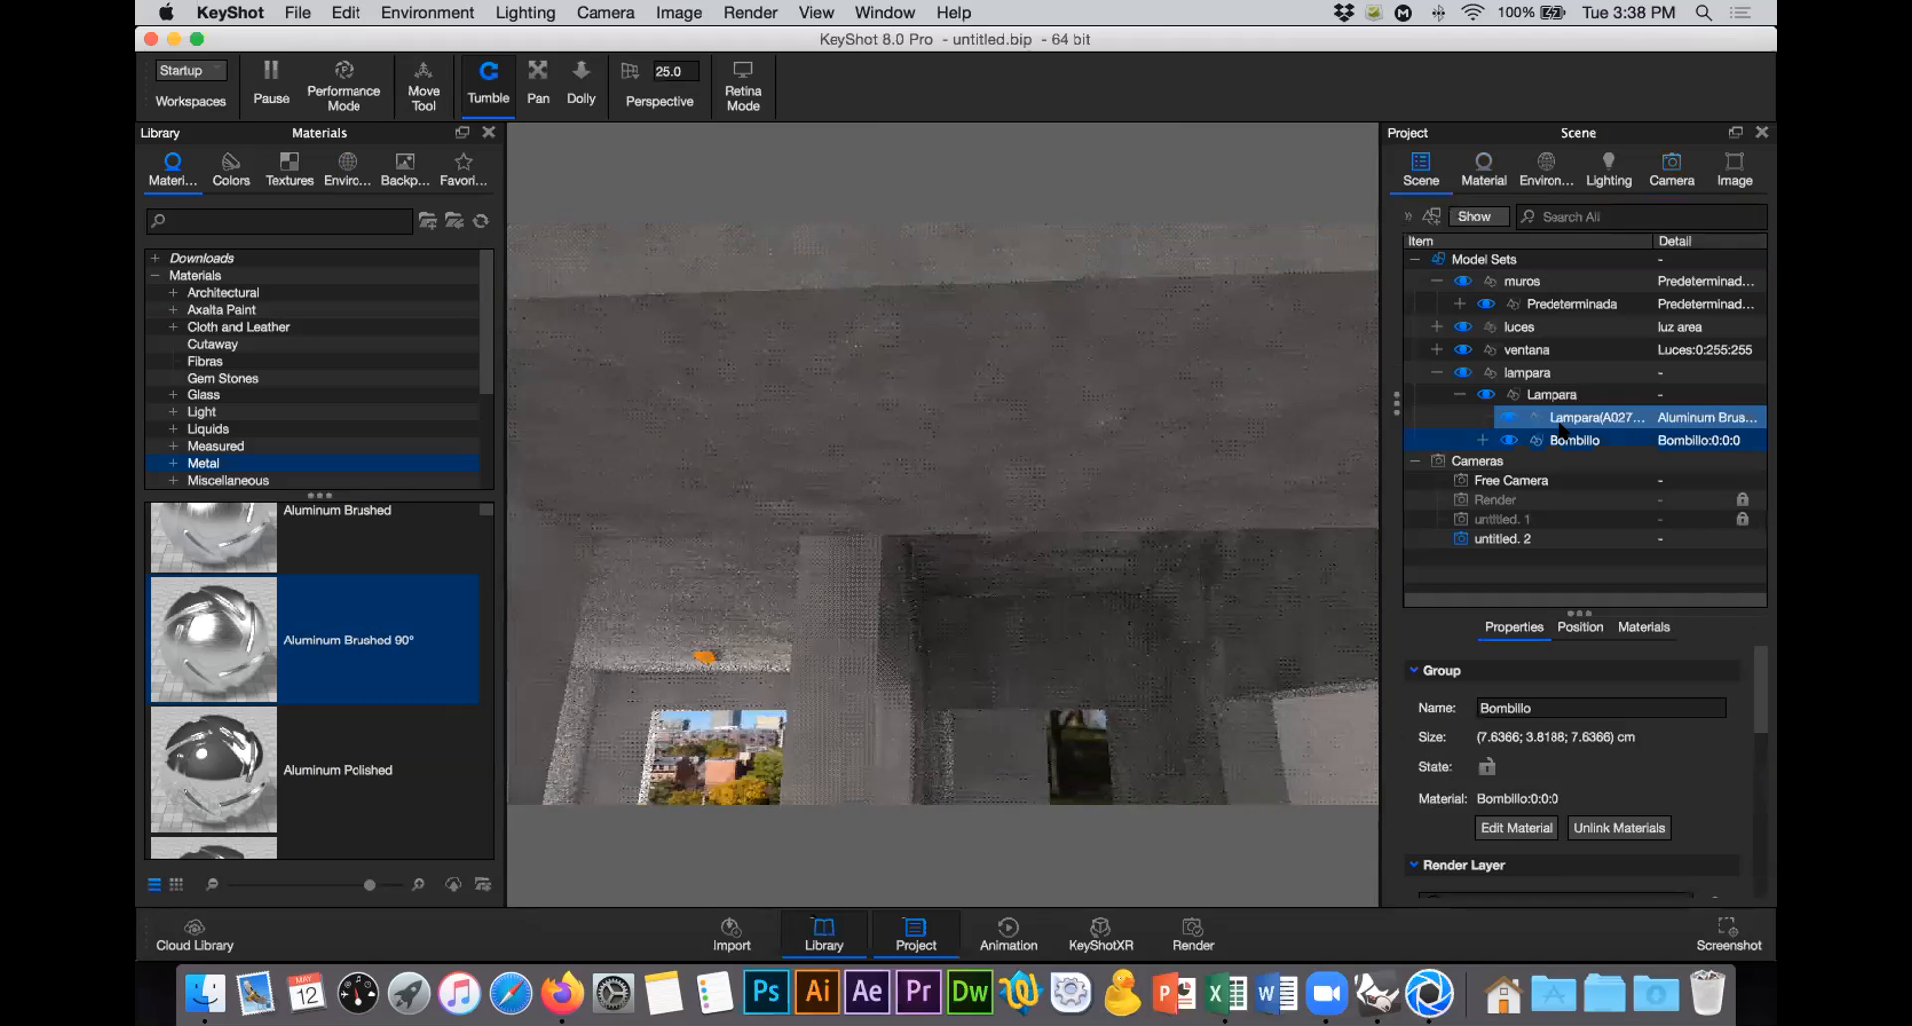
click(1567, 440)
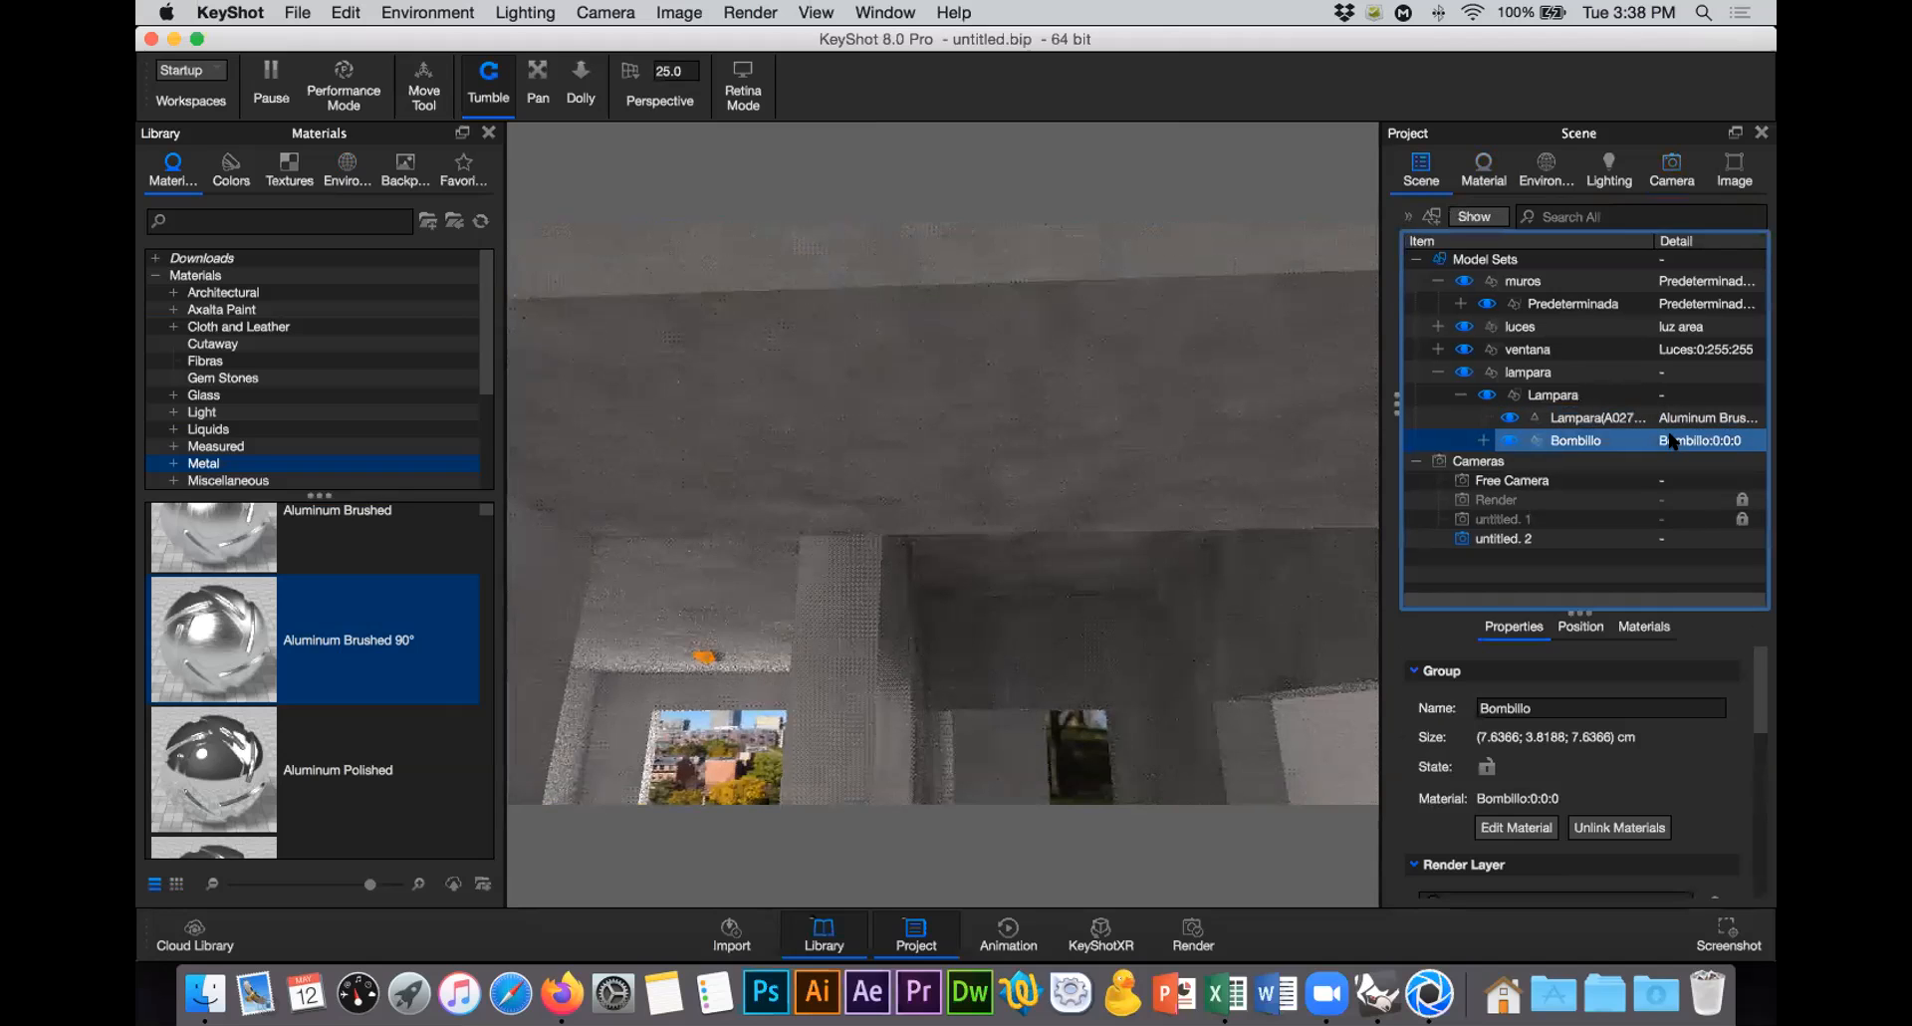
right_click(713, 662)
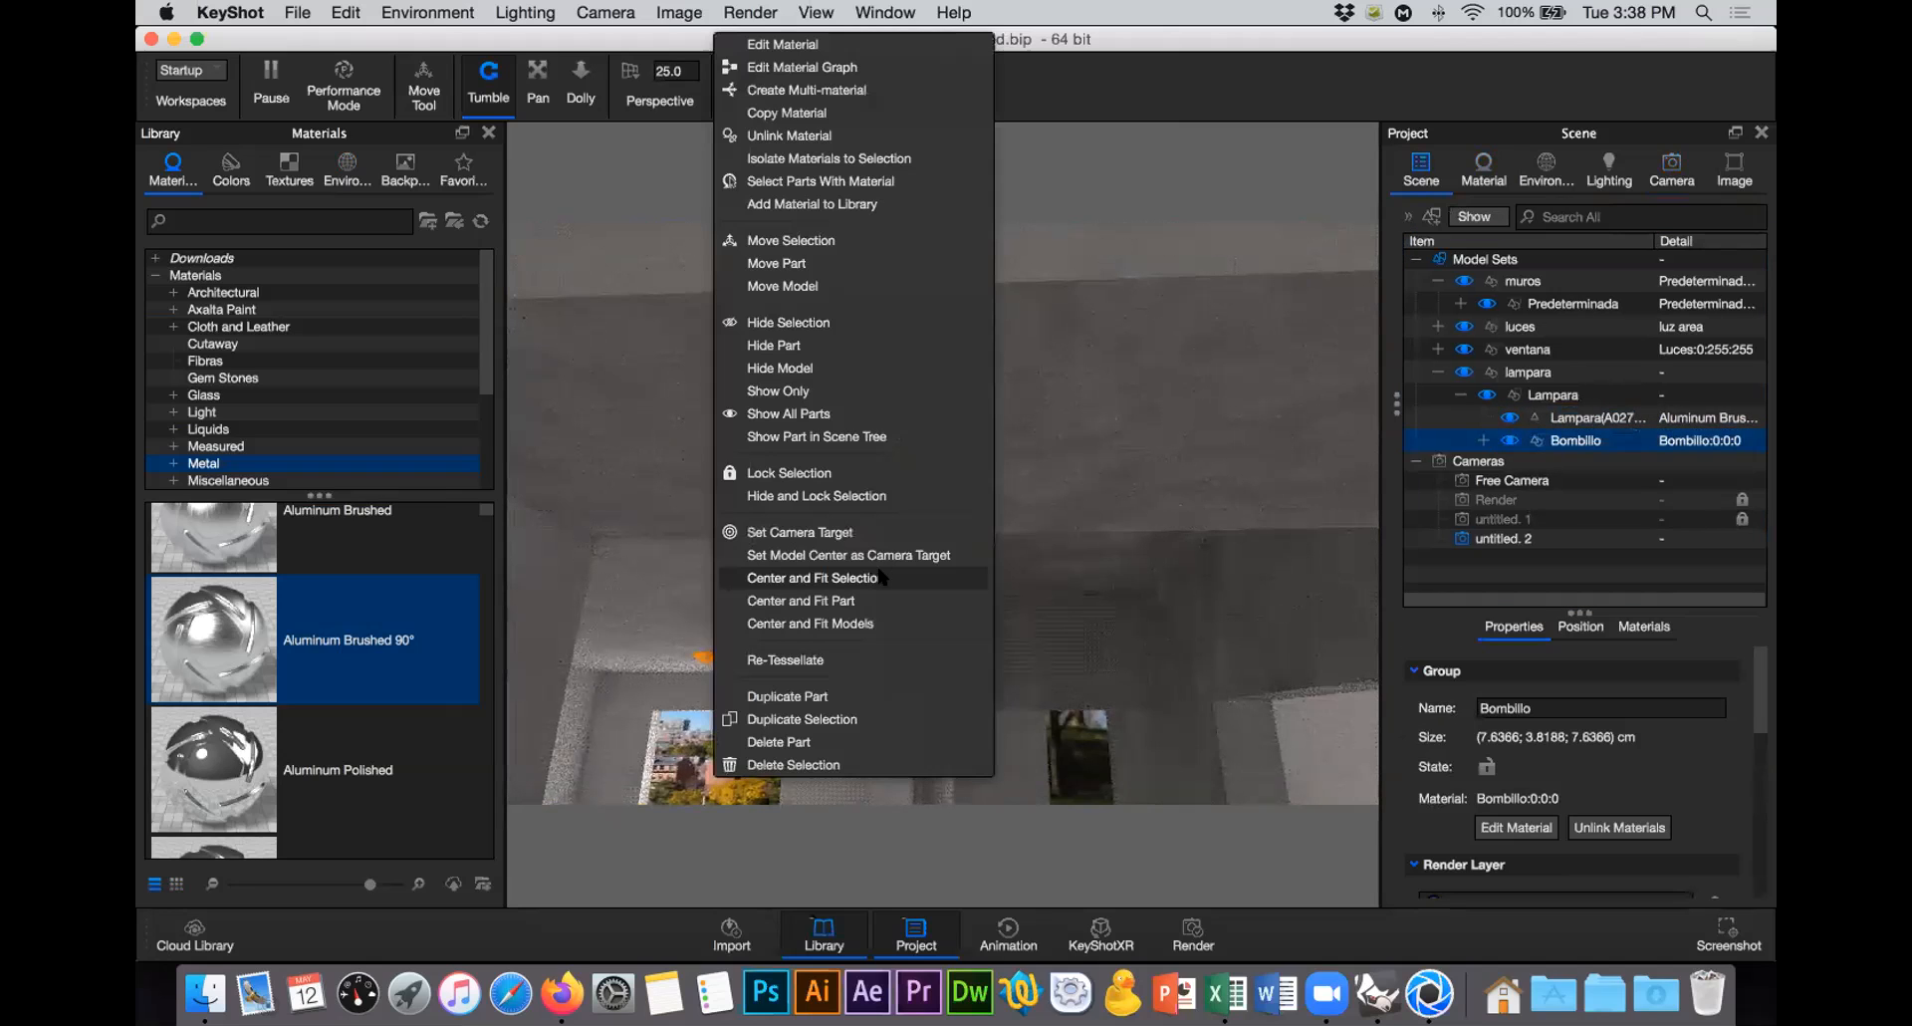
click(894, 581)
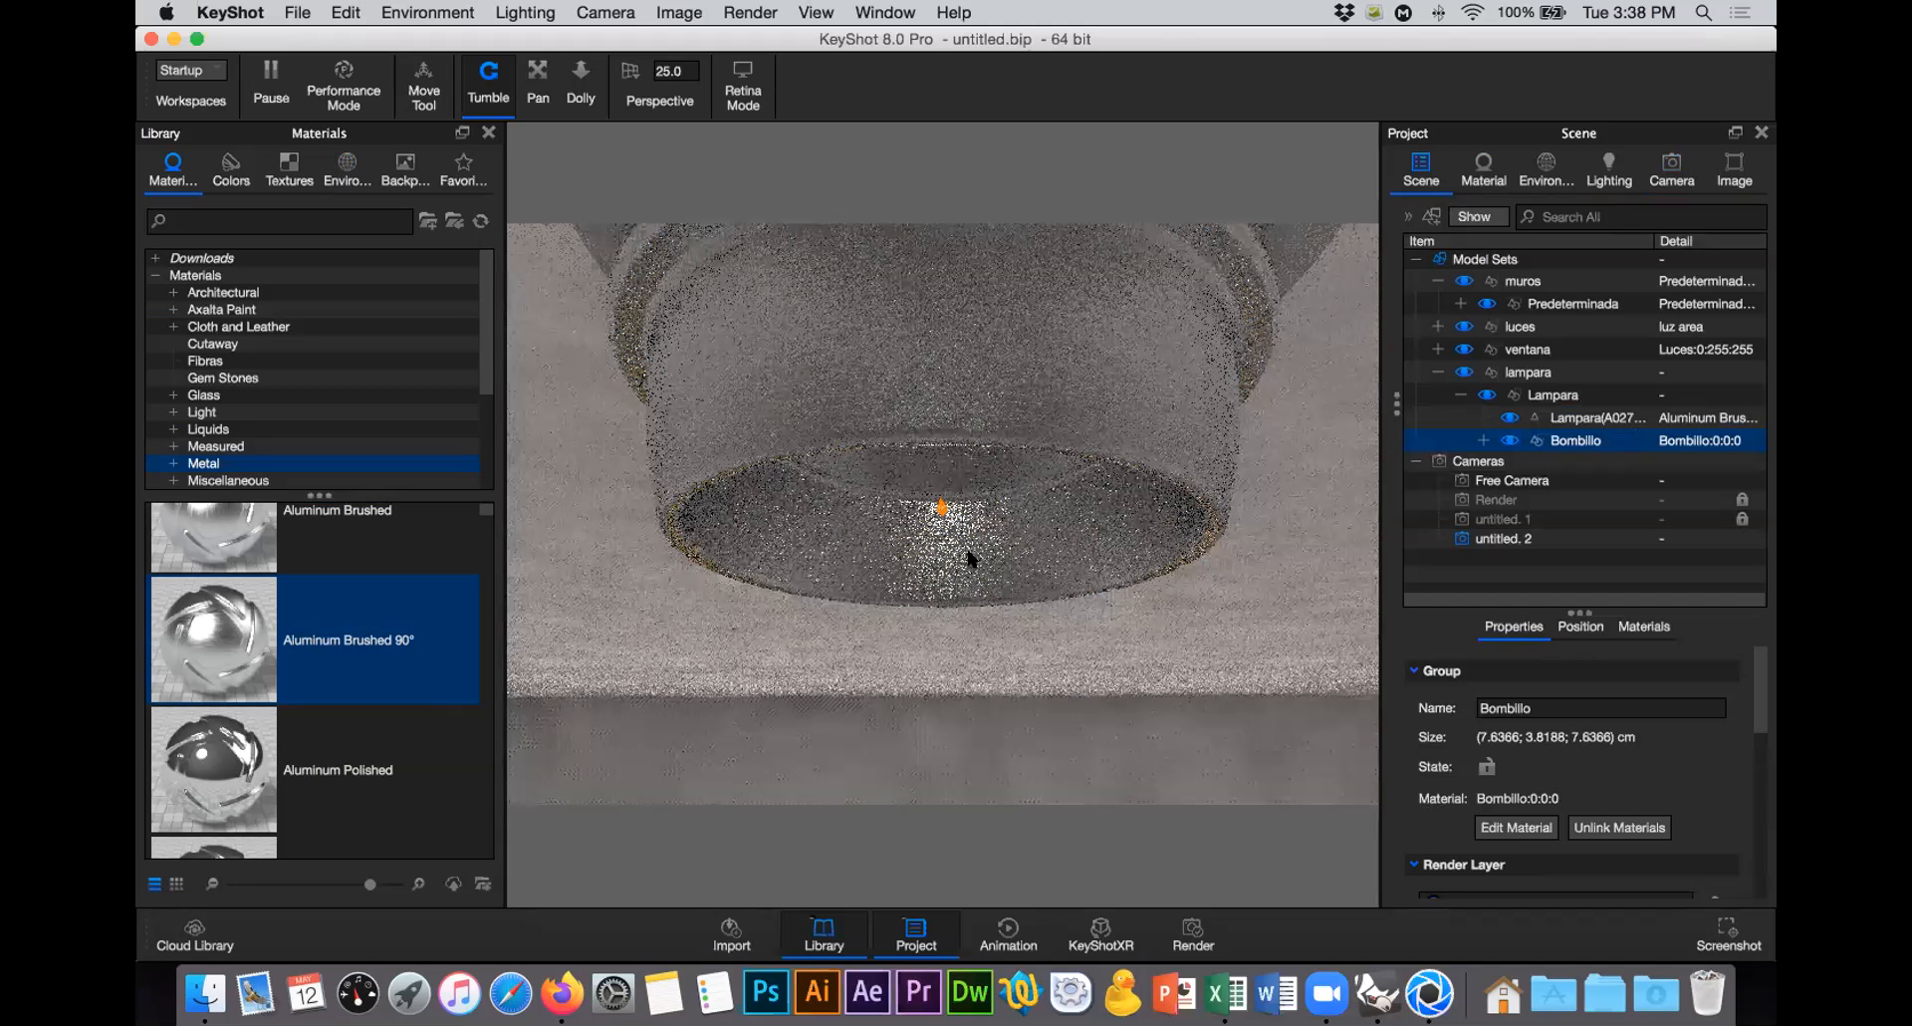
scroll(970, 559, down, 2)
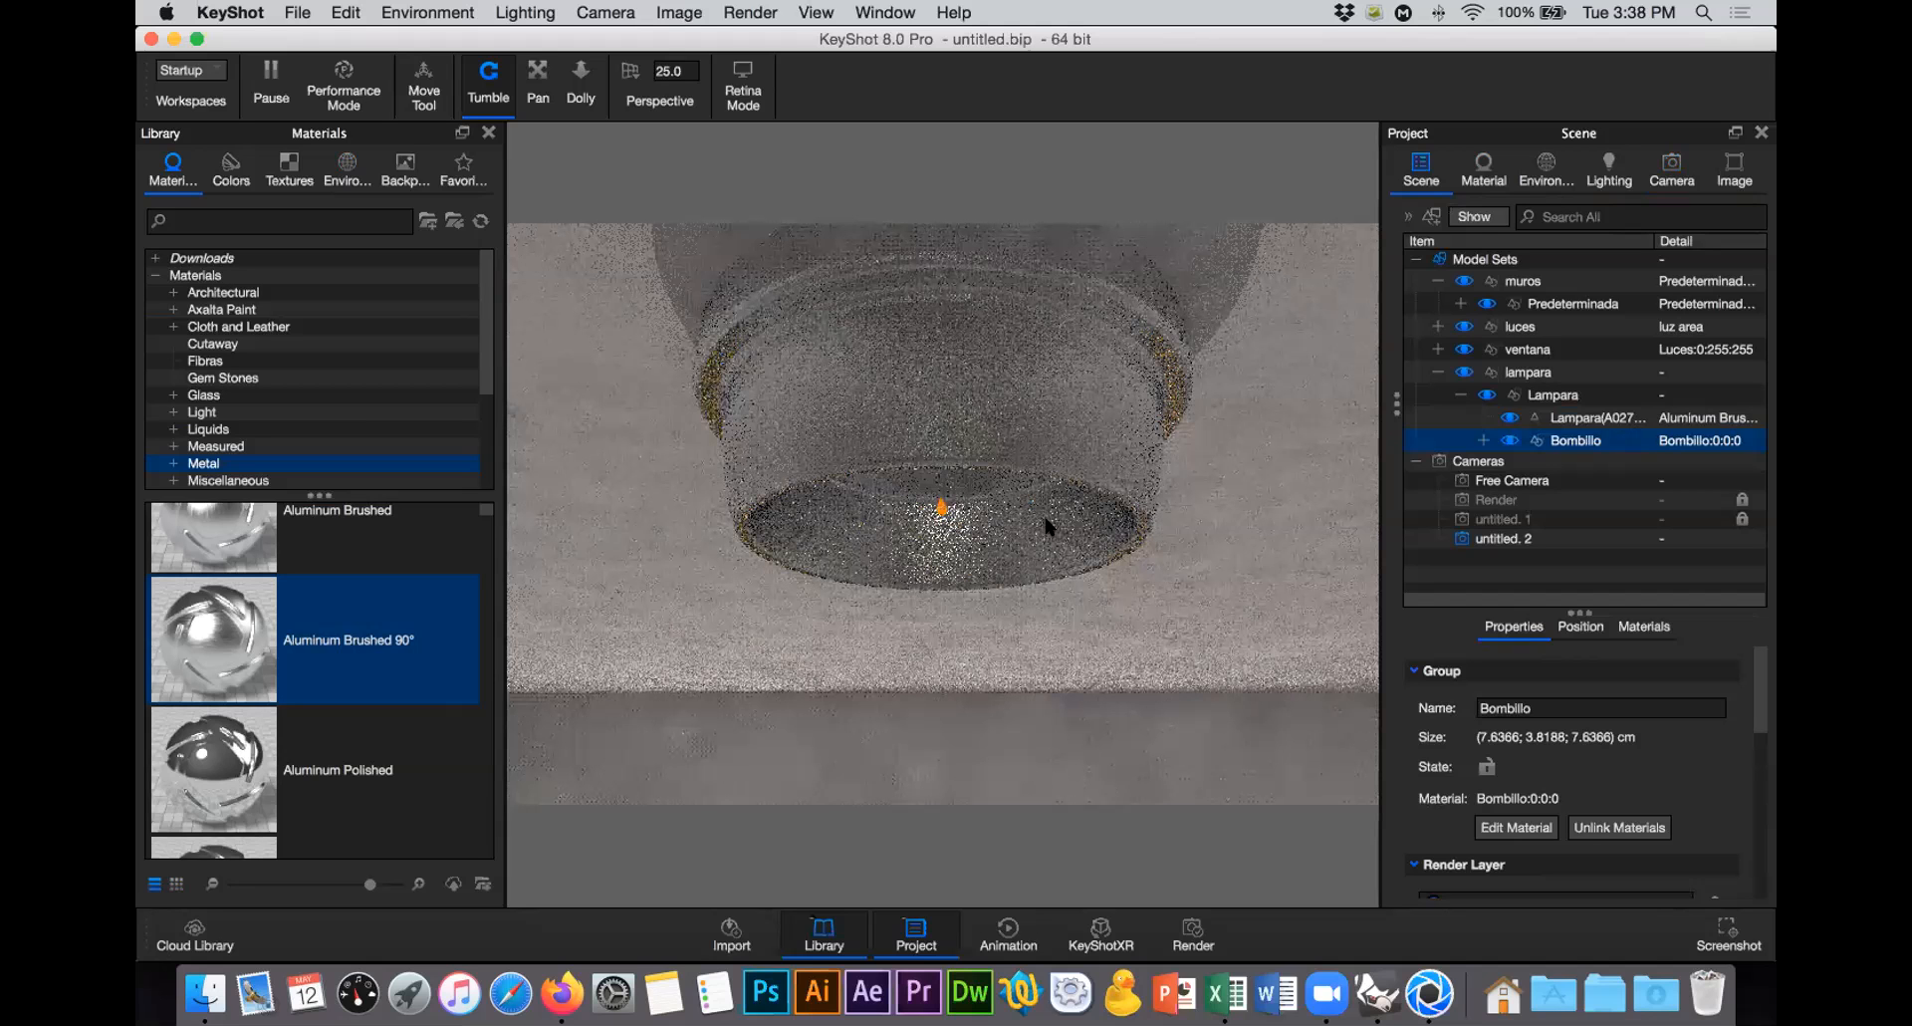
drag(827, 538, 930, 506)
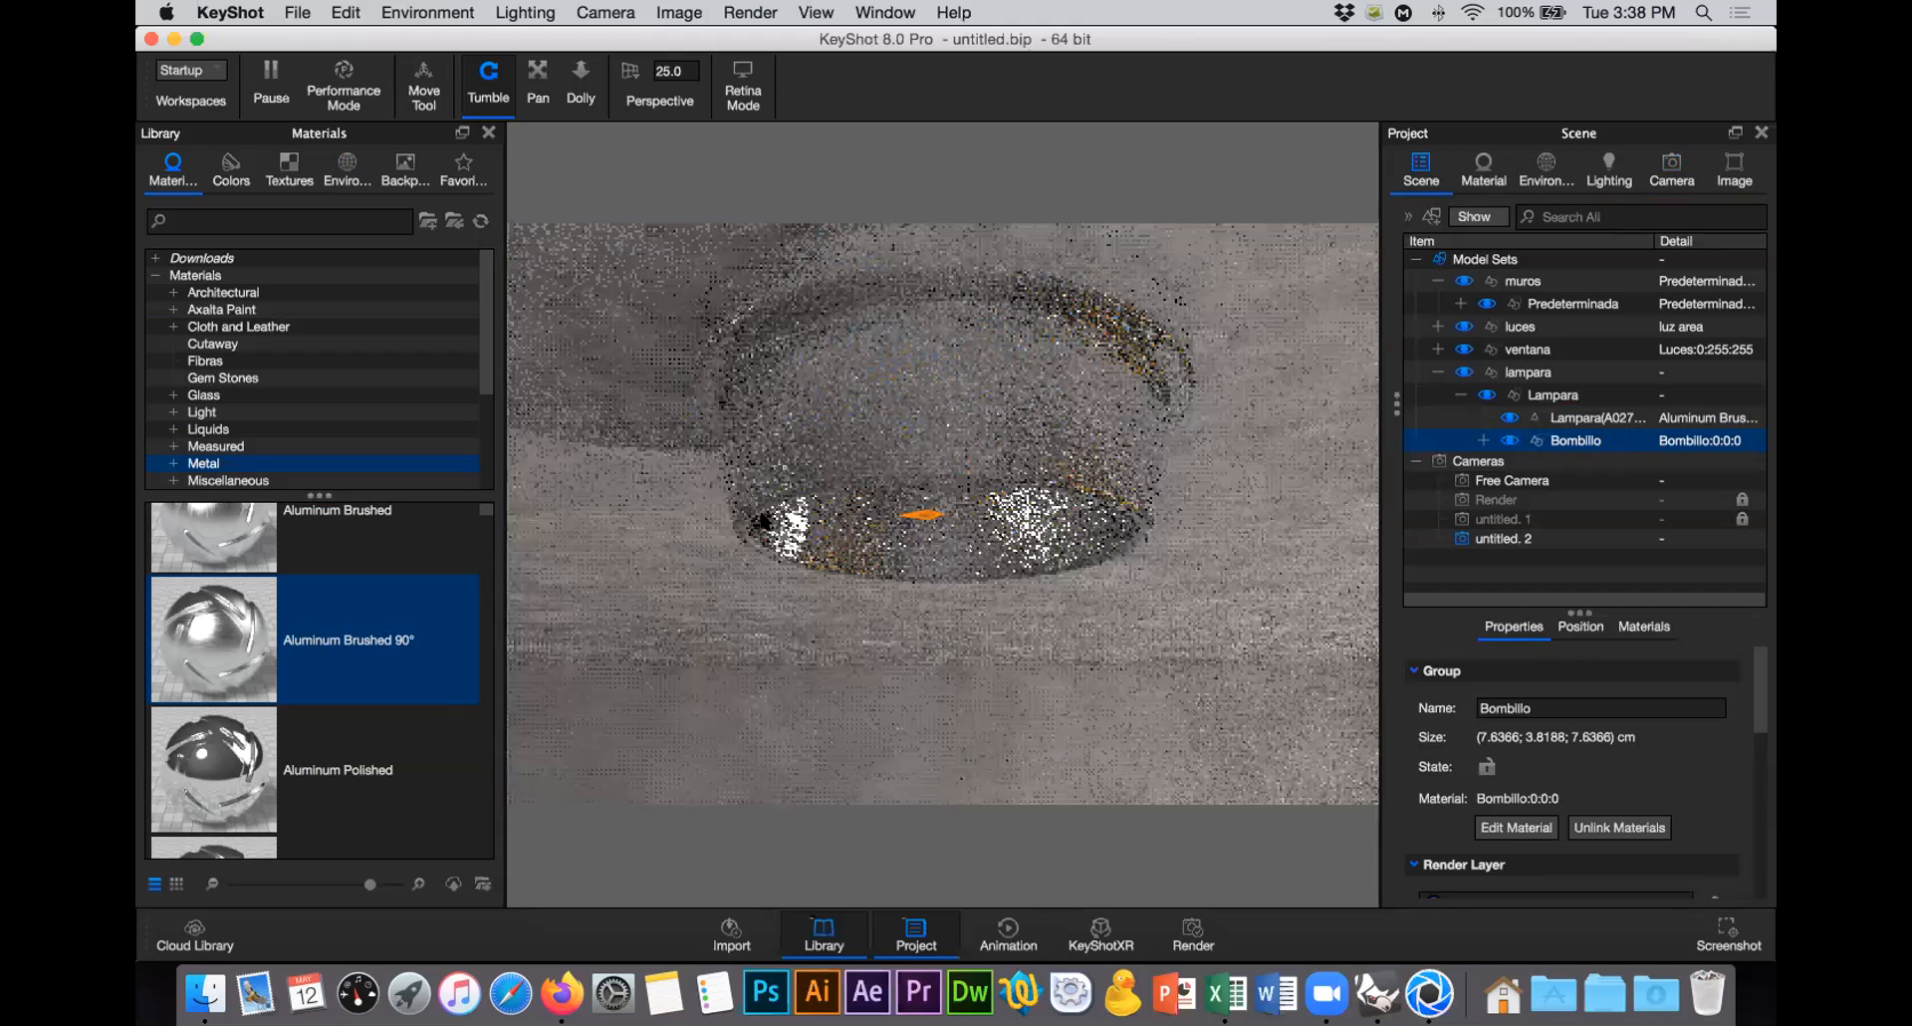
click(1484, 167)
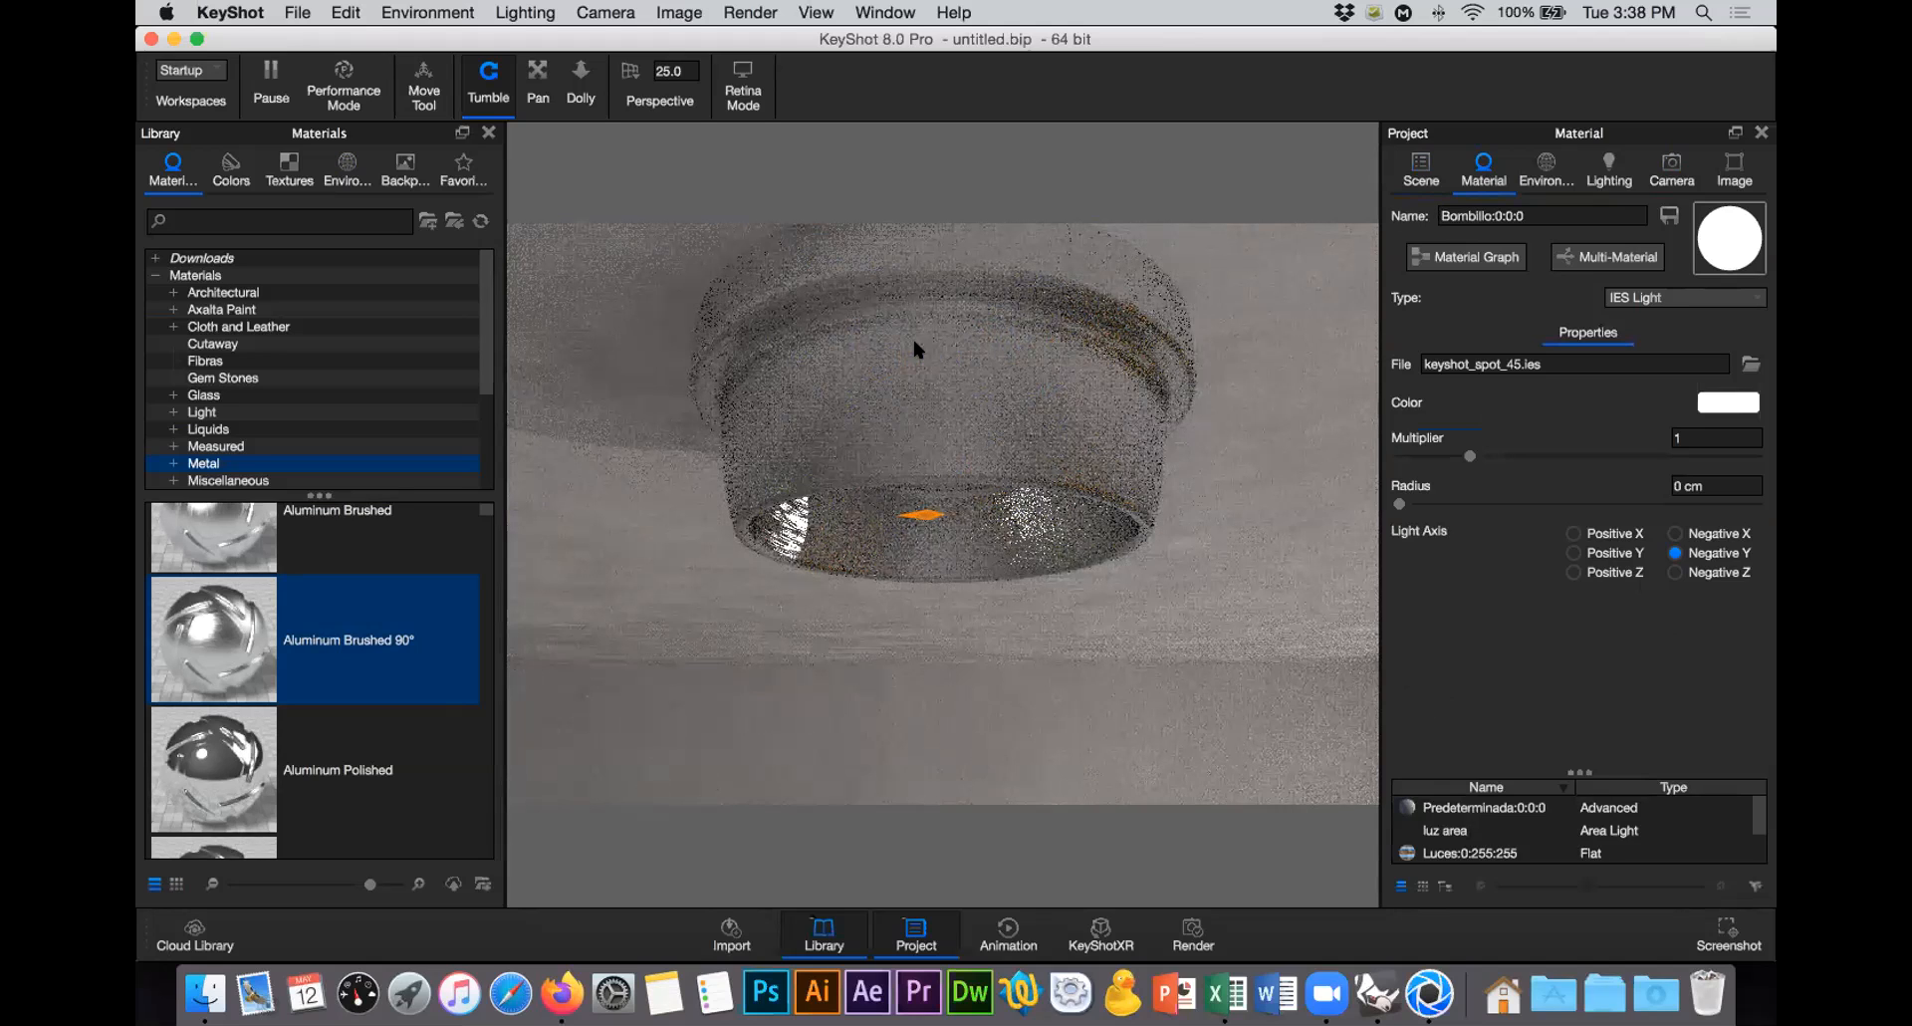
click(1676, 574)
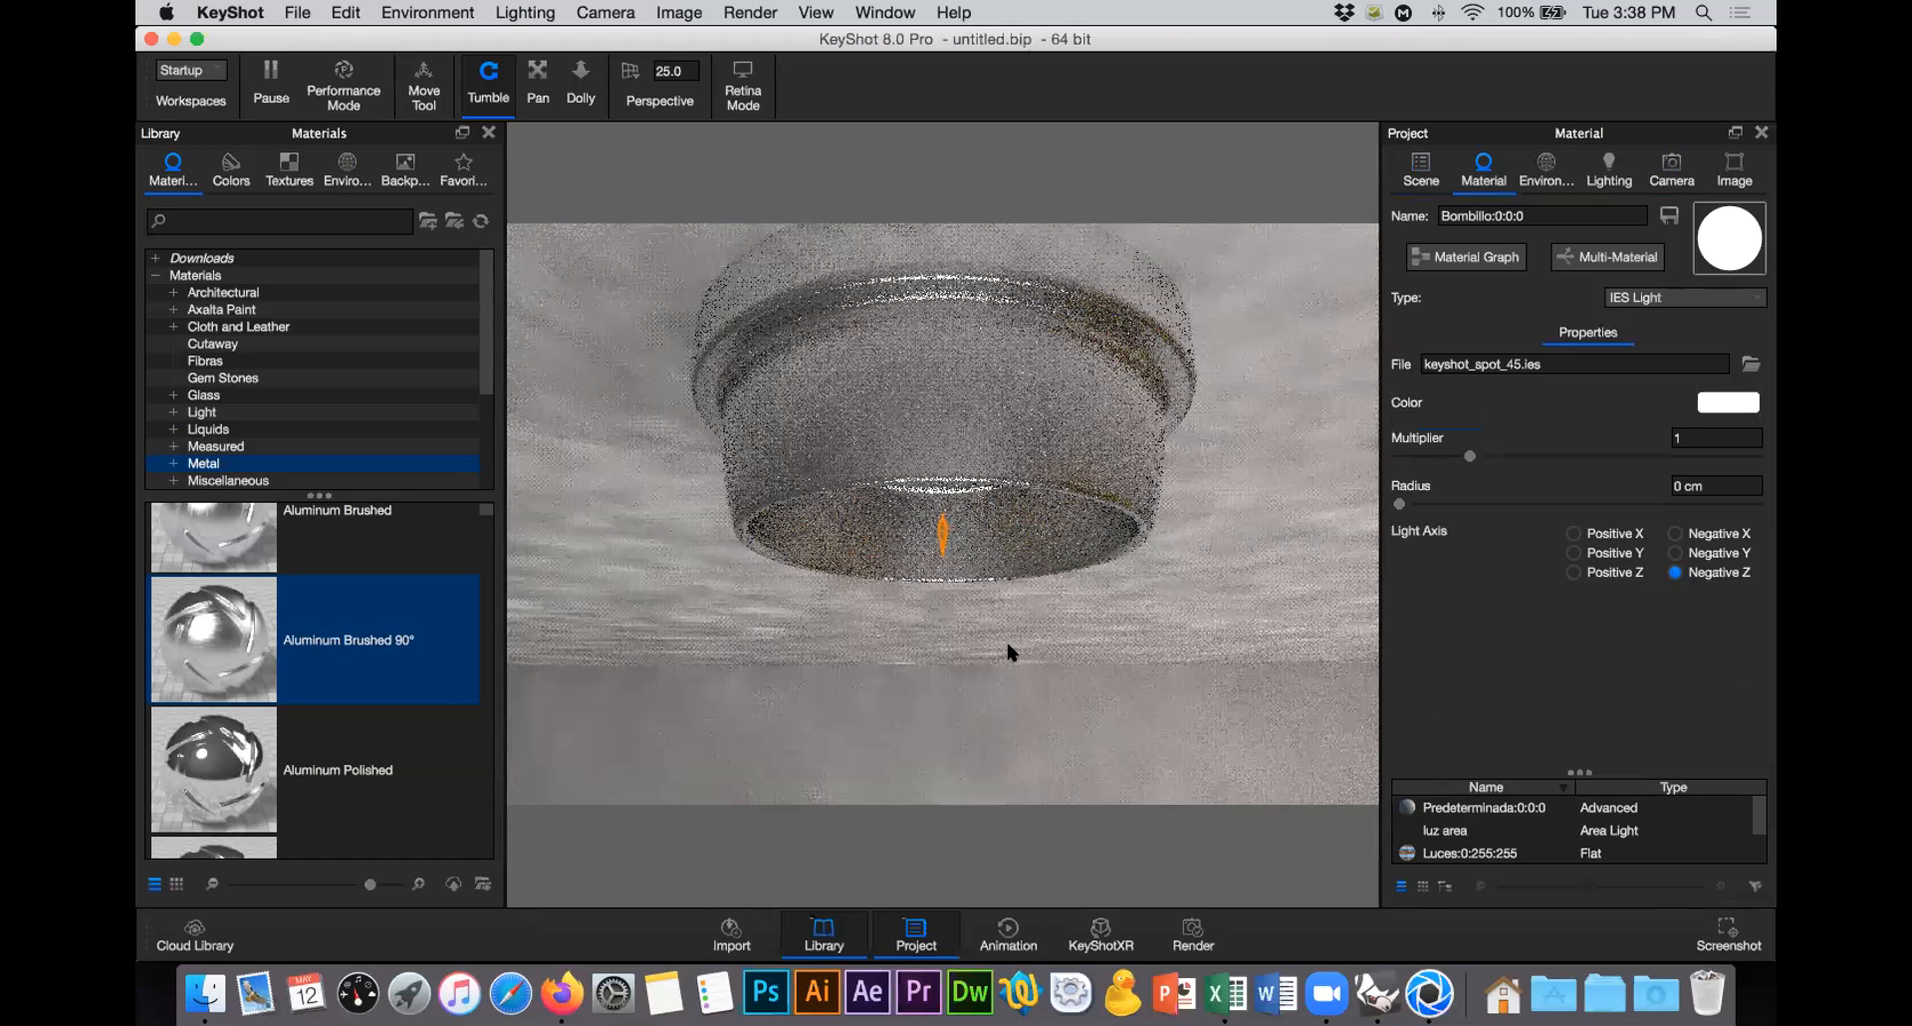
Step: Examine the light pool that the lamp's IES light casts on the floor near the window
scroll(1007, 652, down, 5)
drag(971, 620, 904, 630)
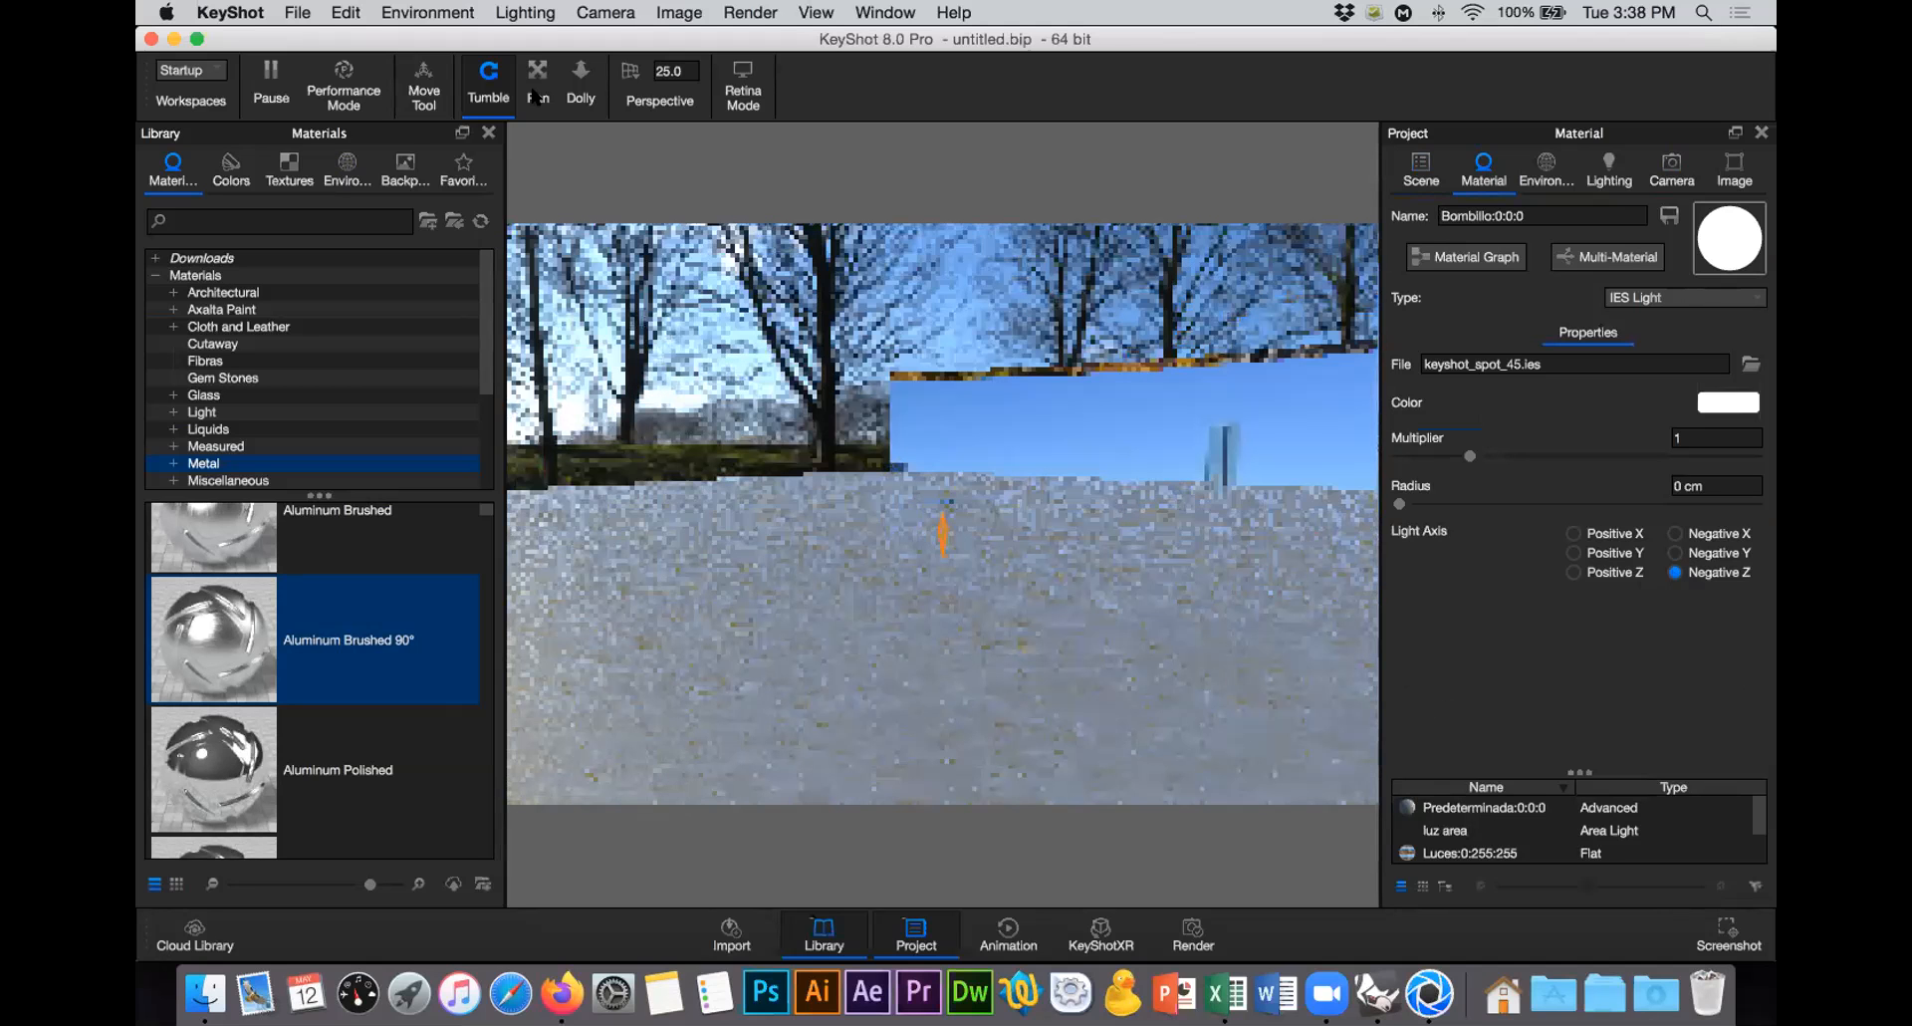
middle_drag(905, 631, 877, 268)
middle_drag(977, 574, 982, 566)
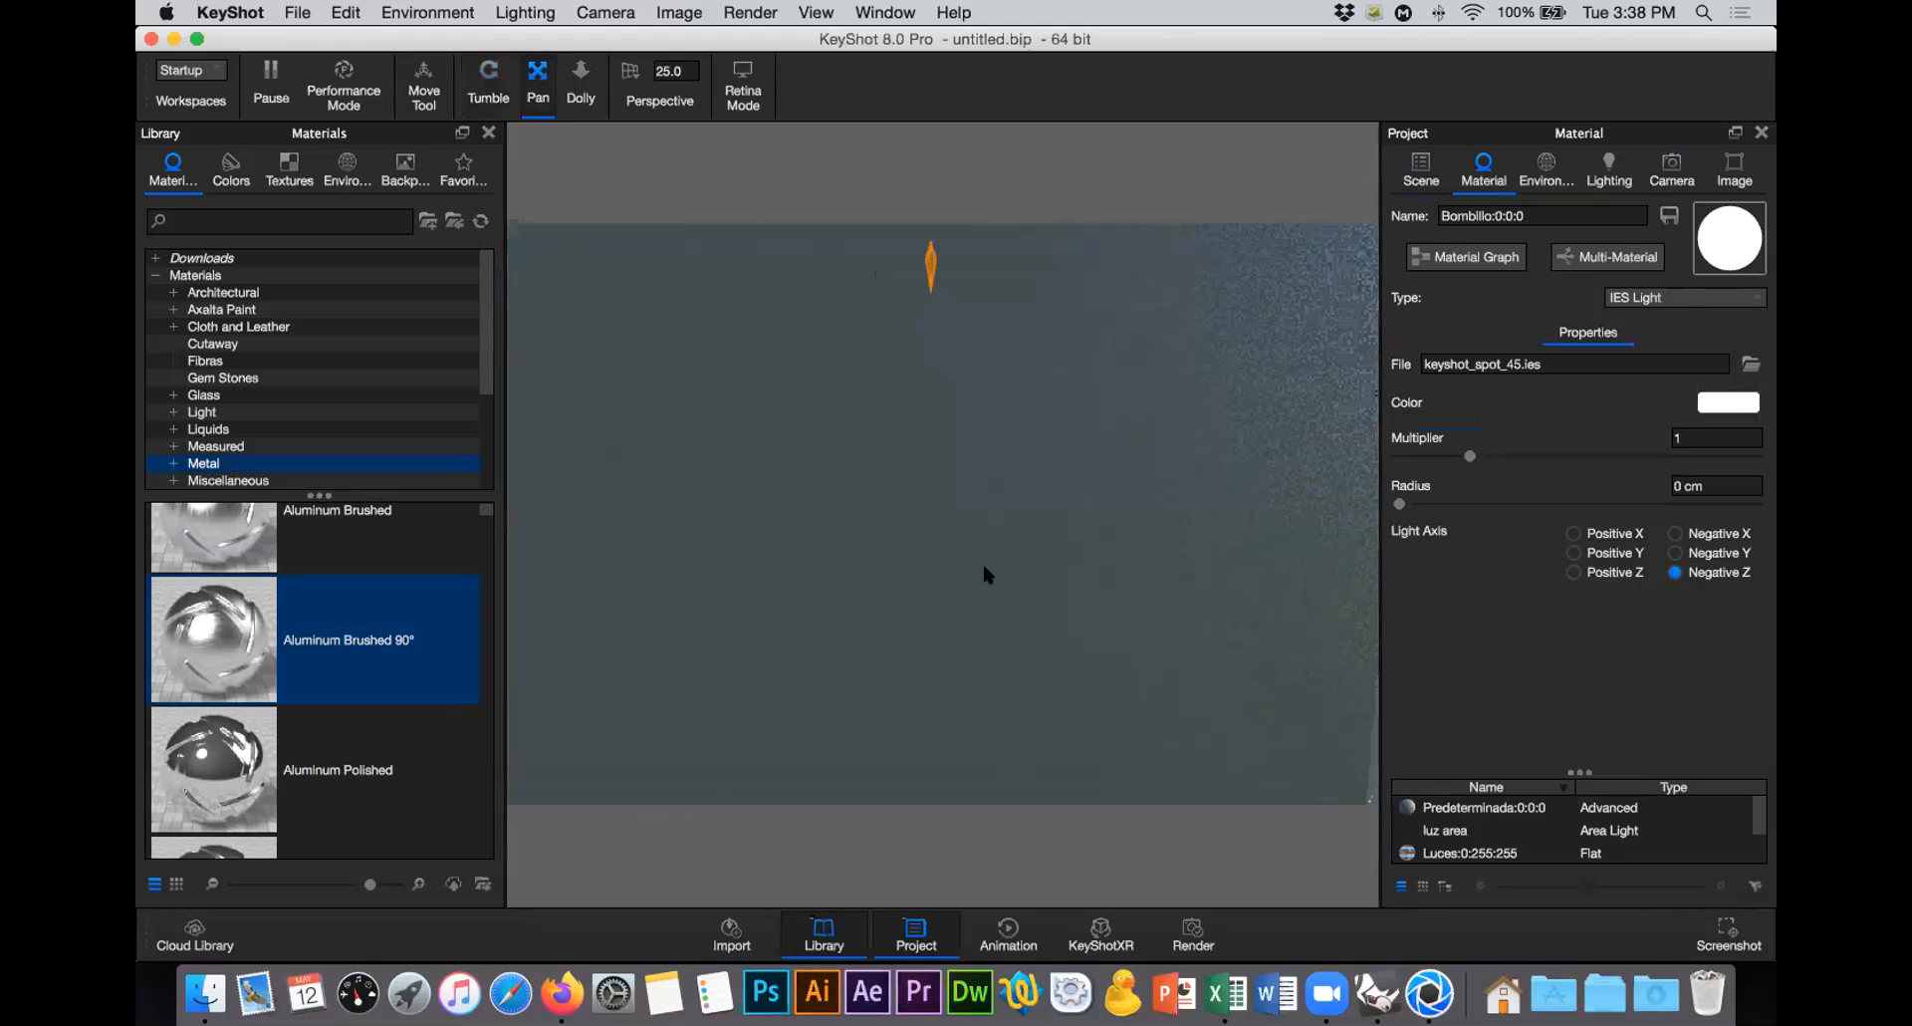
scroll(982, 566, up, 5)
middle_drag(1072, 638, 1131, 491)
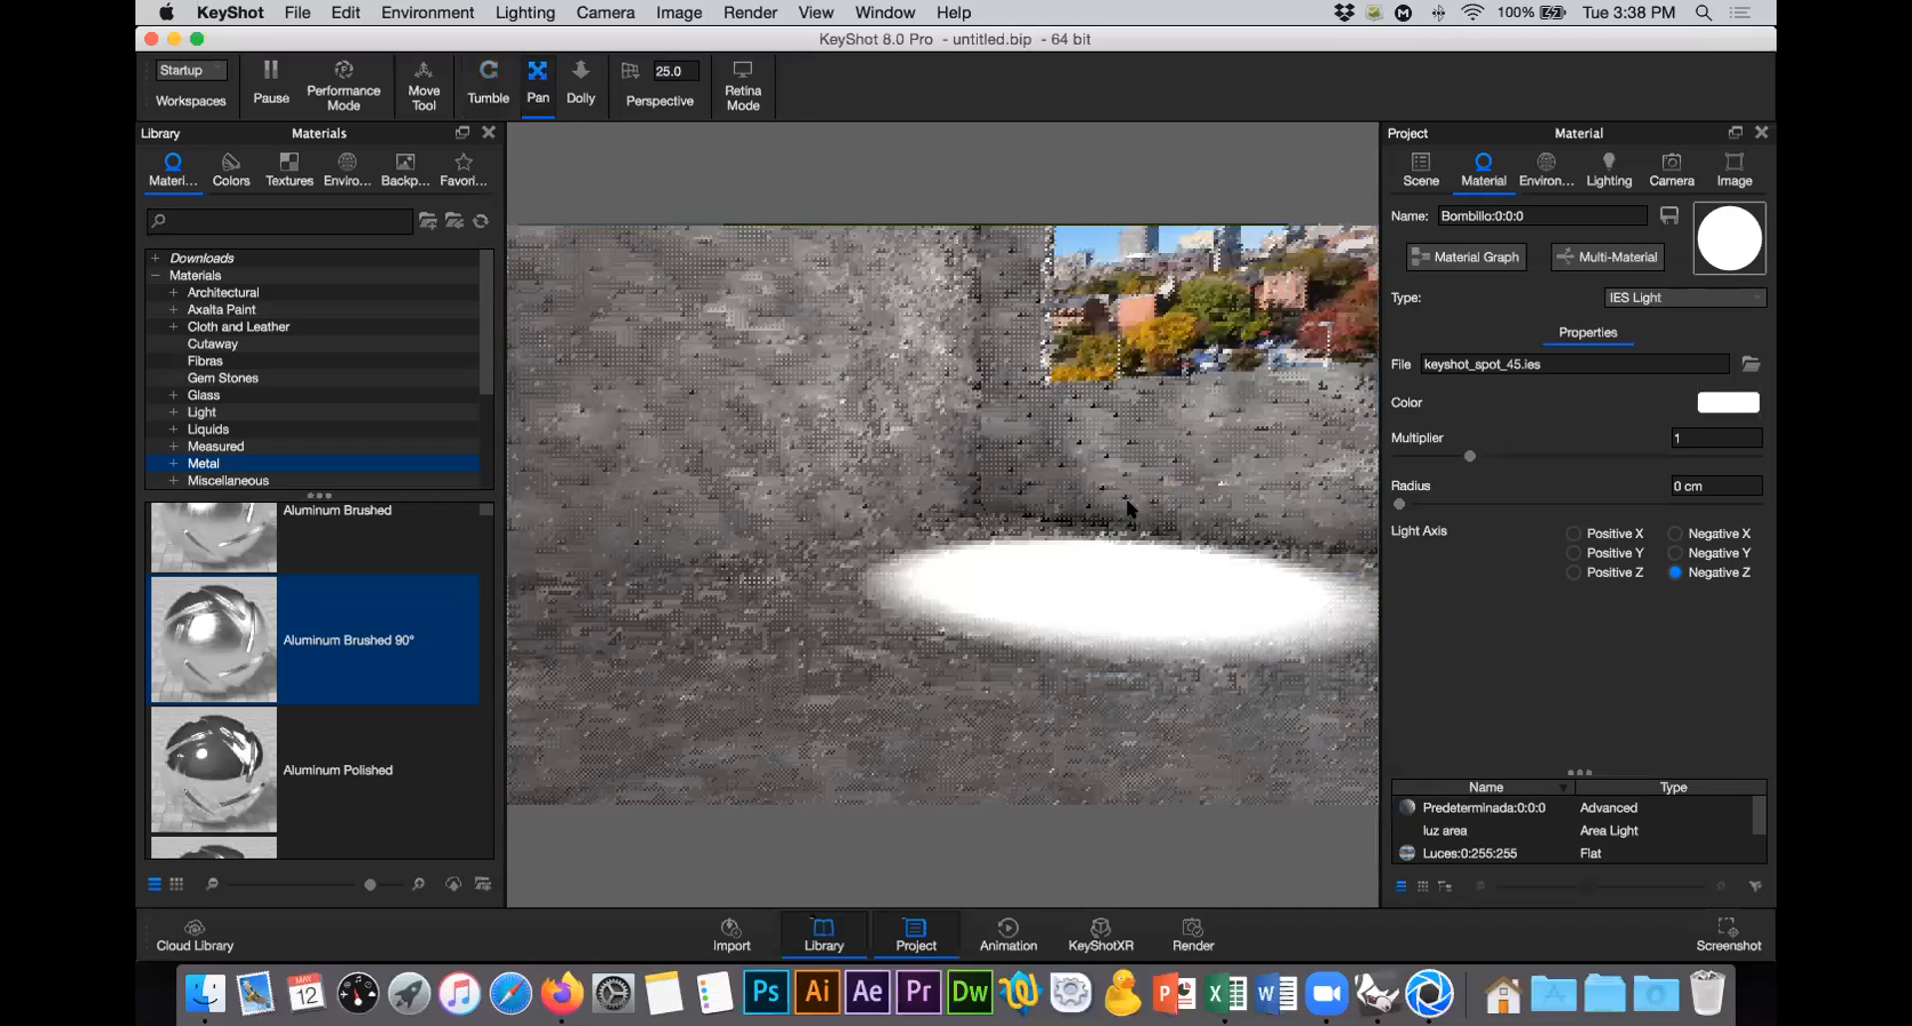
middle_drag(1052, 543, 1076, 612)
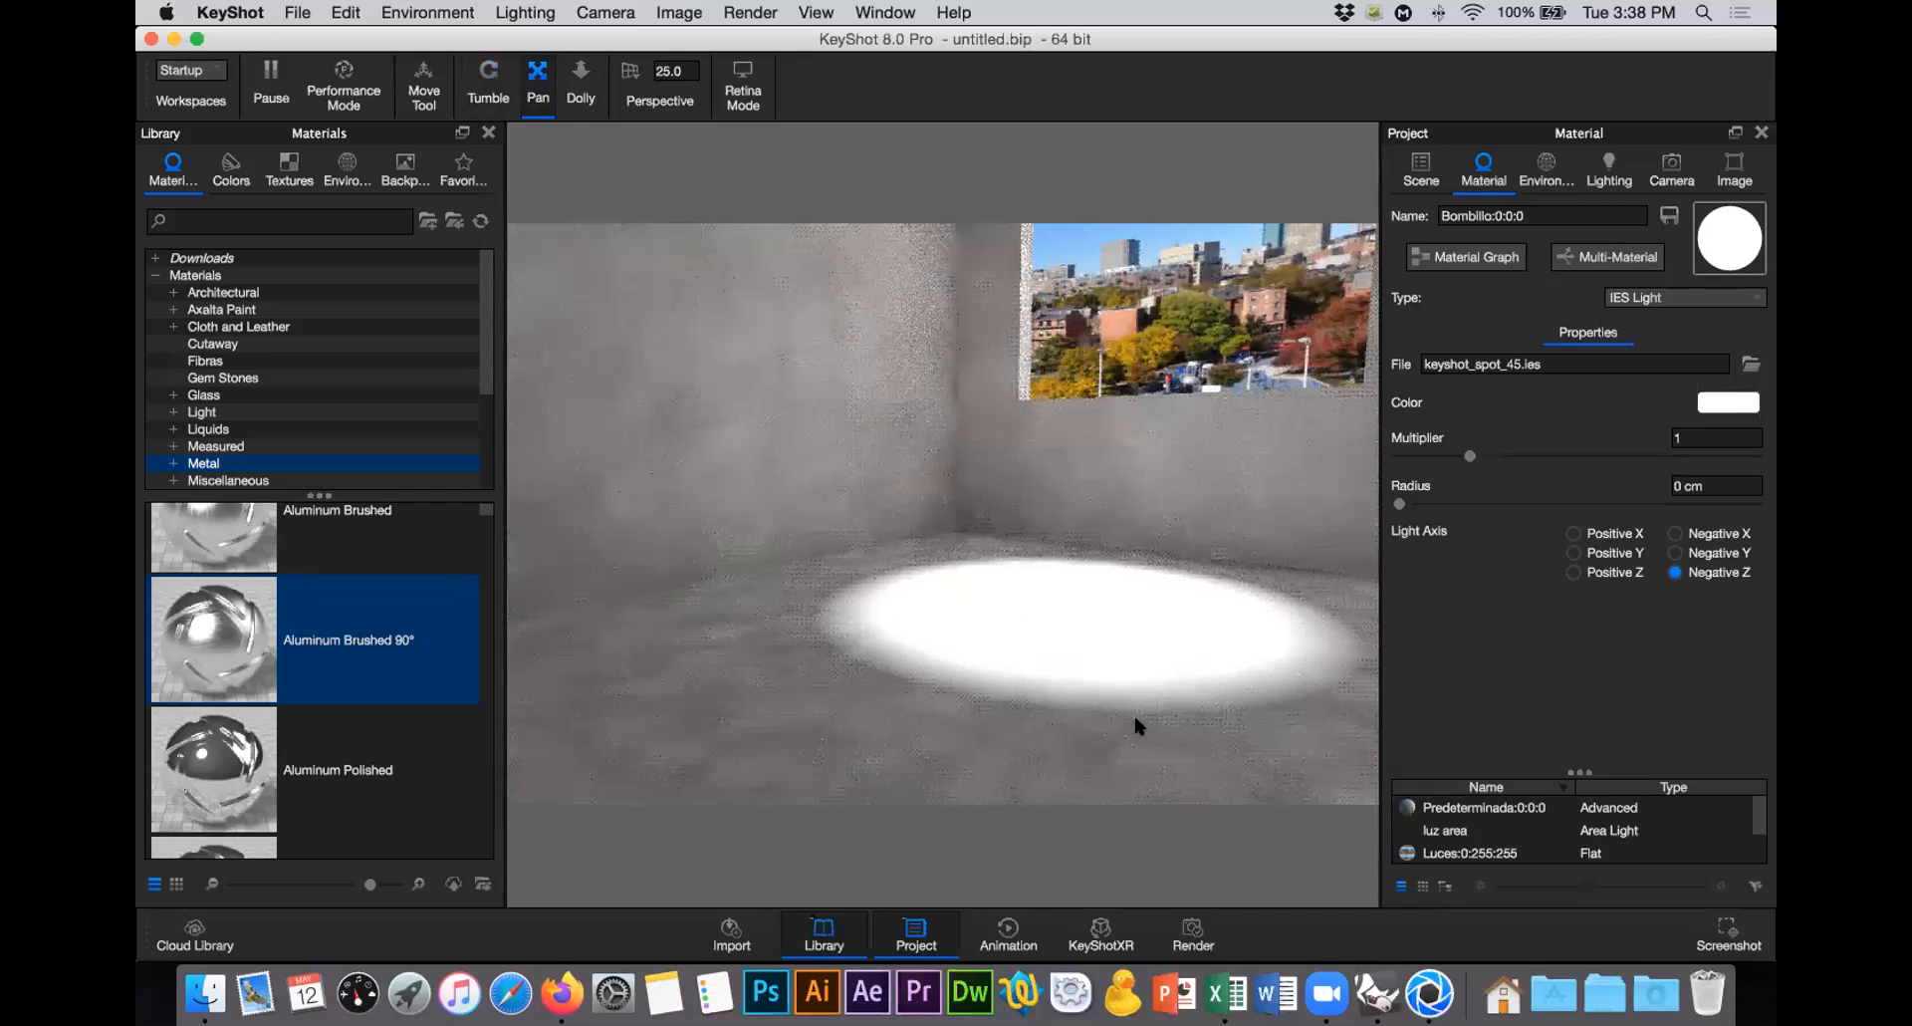
Step: Switch to Firefox, search Google Images for "desk lamp" and enlarge the photo of the black swing-arm lamp from Banggood
click(562, 989)
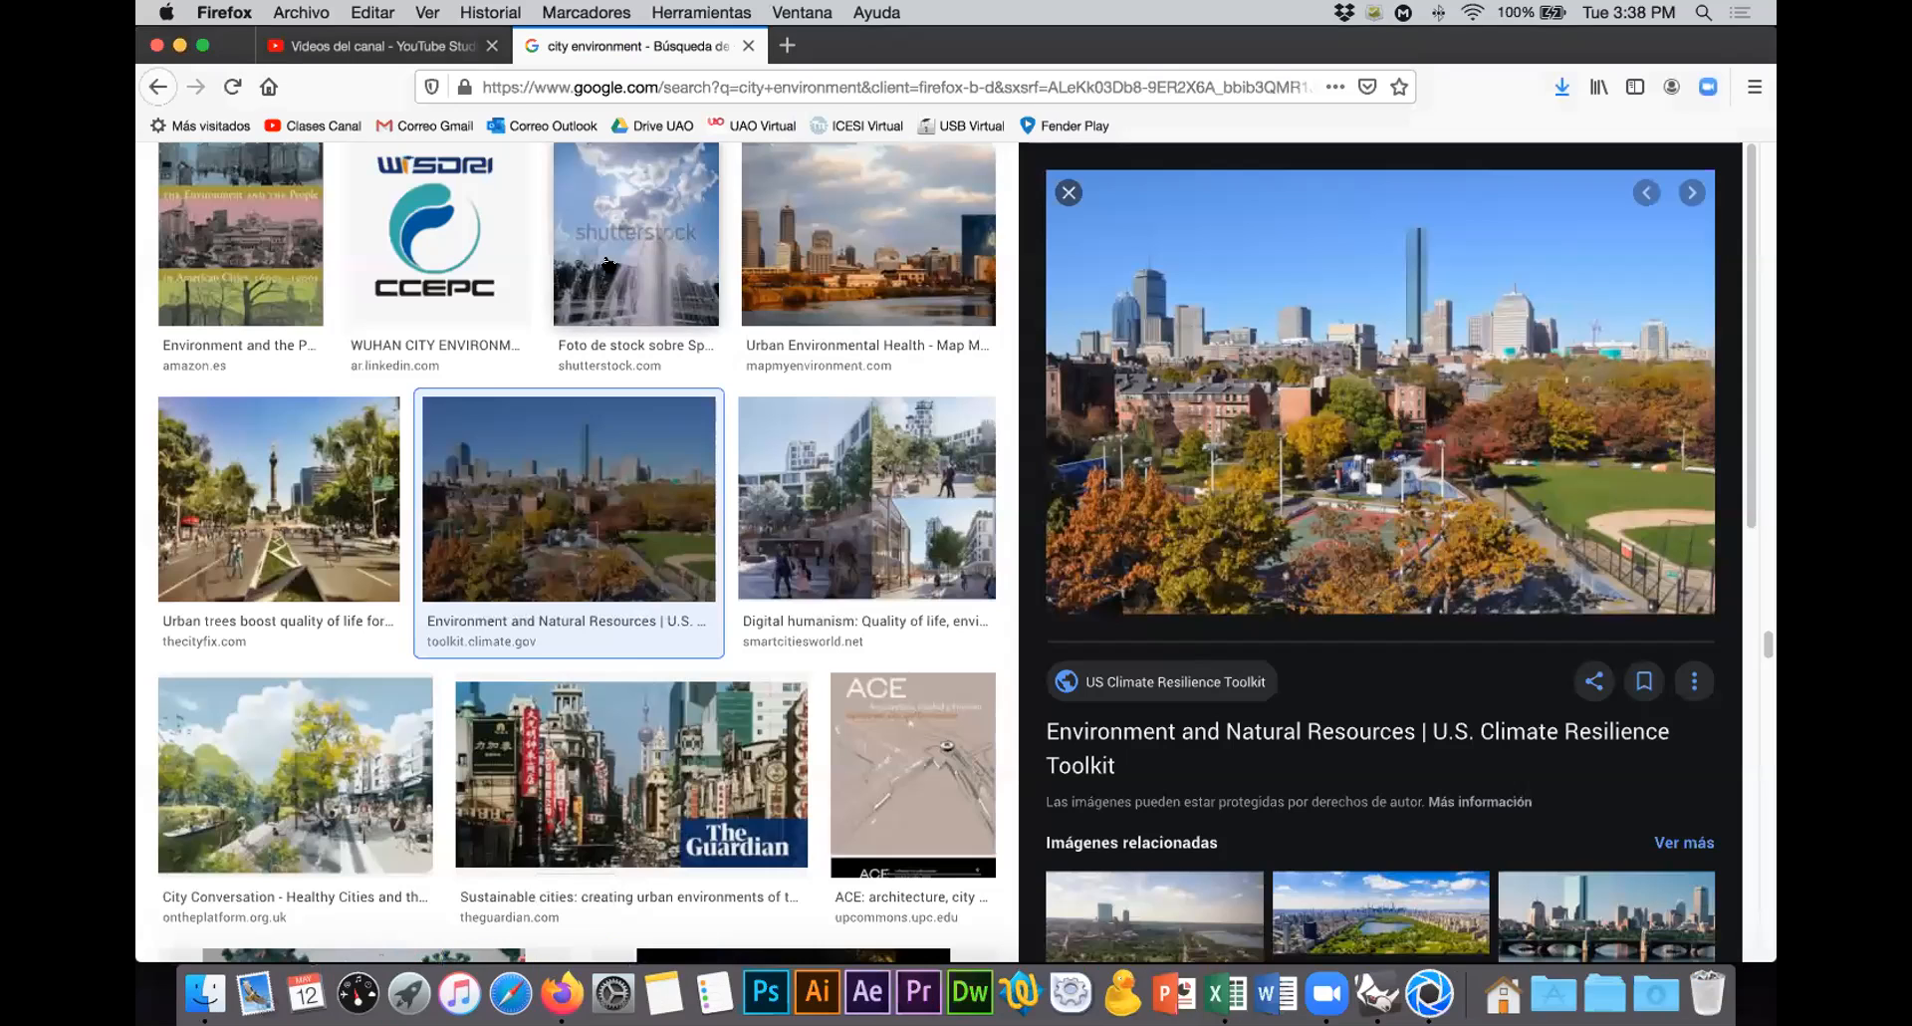
scroll(647, 324, up, 6)
scroll(657, 332, up, 5)
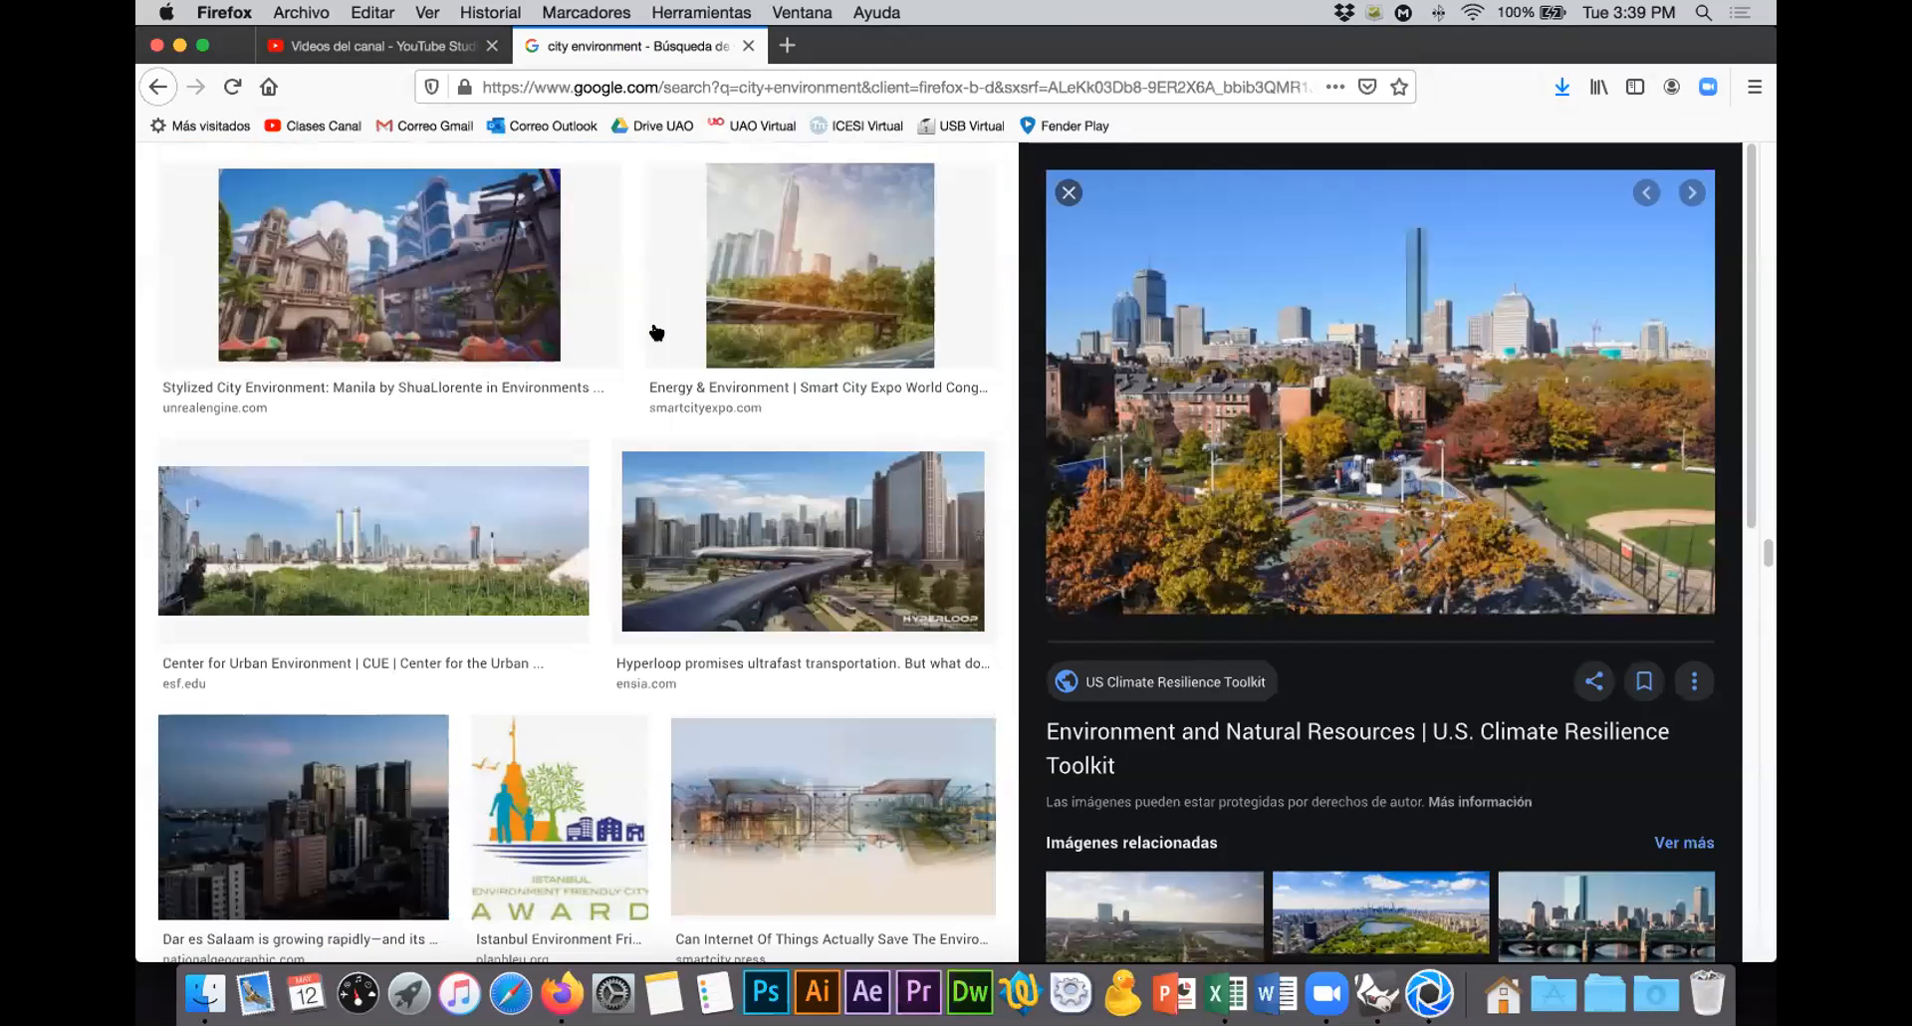
scroll(657, 333, up, 5)
scroll(656, 333, up, 5)
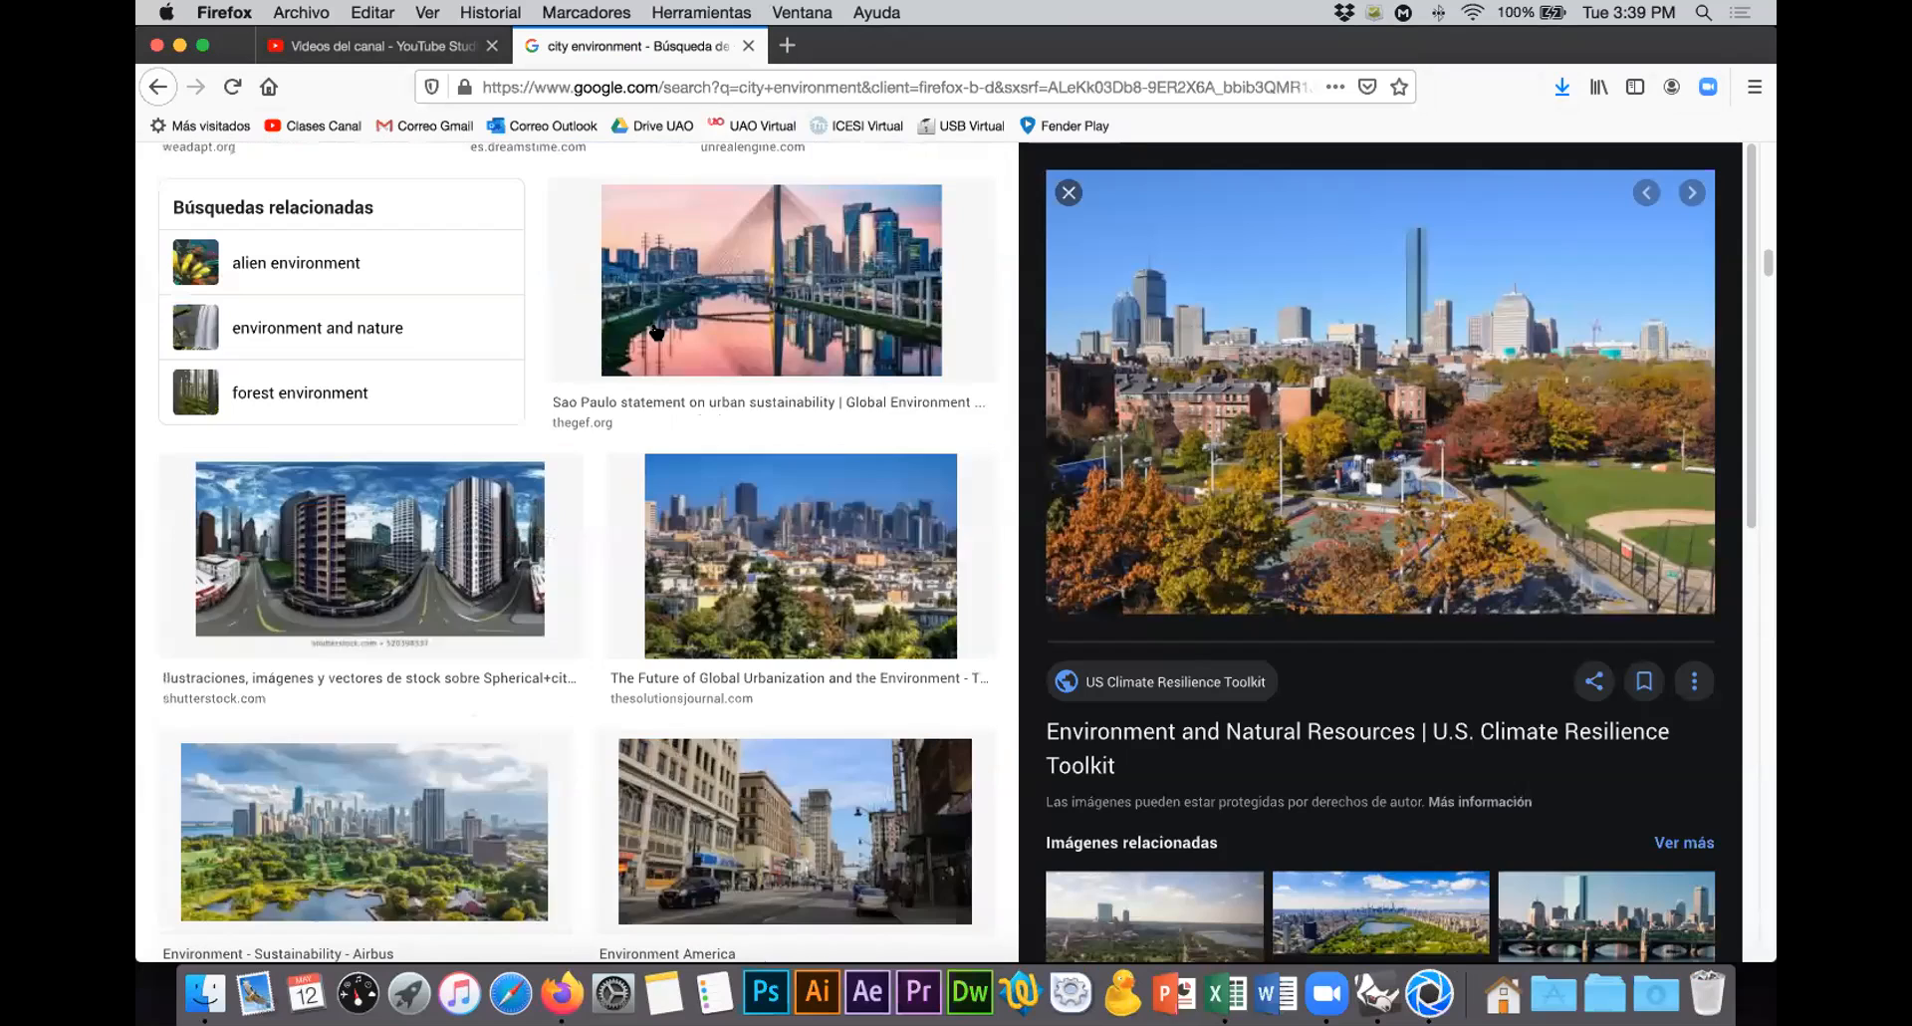
scroll(657, 333, up, 5)
drag(475, 189, 167, 187)
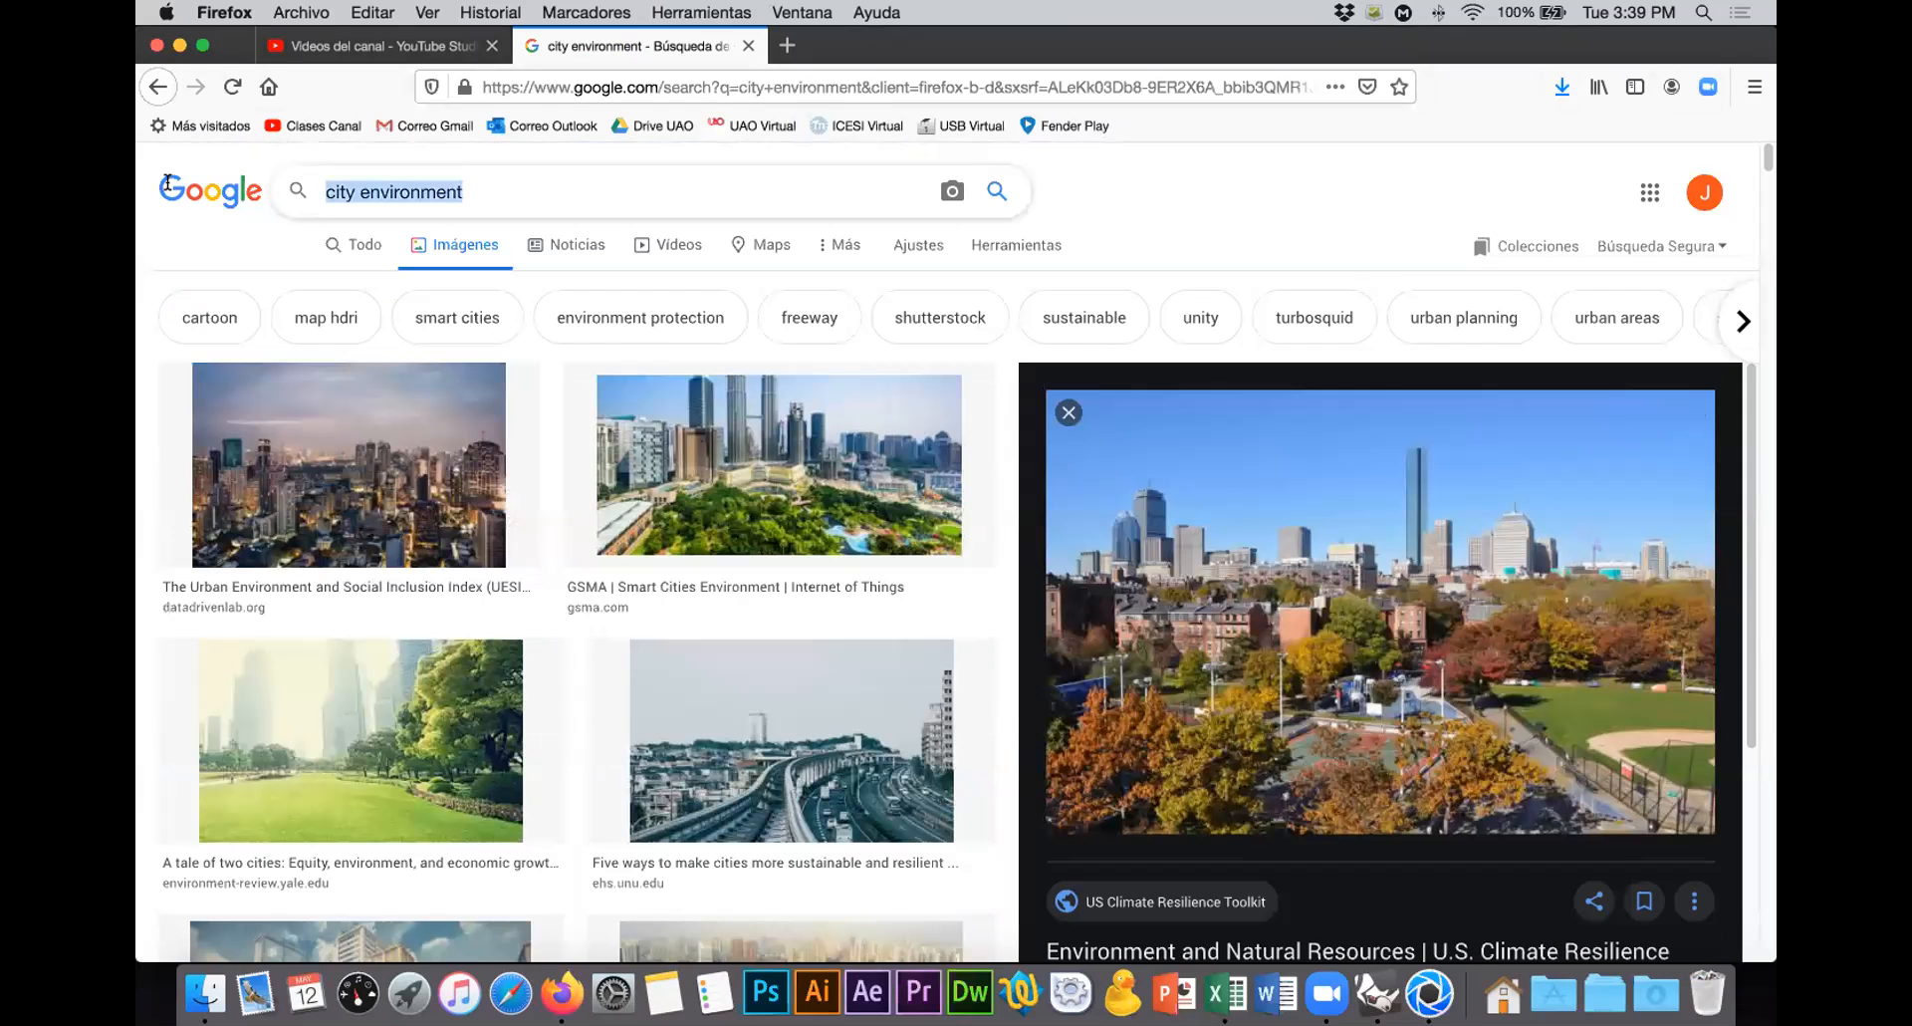
text(de)
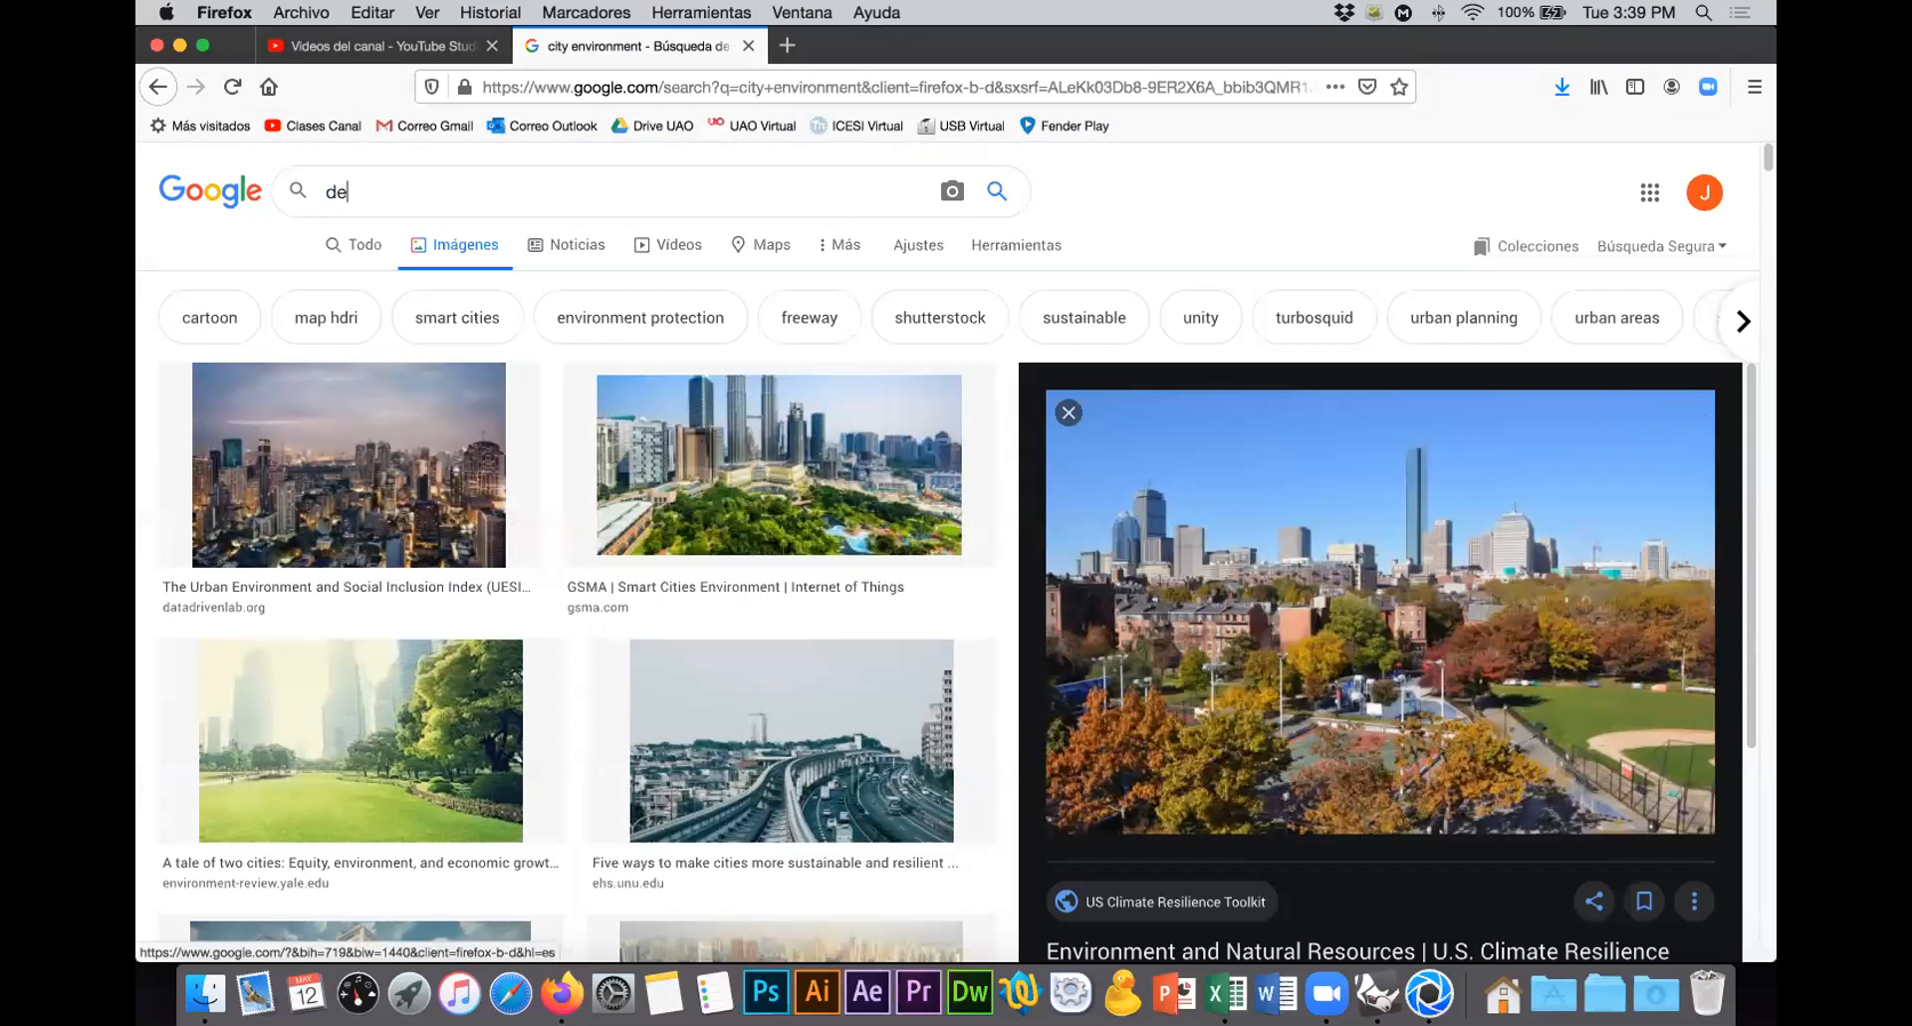
text(sk lamp)
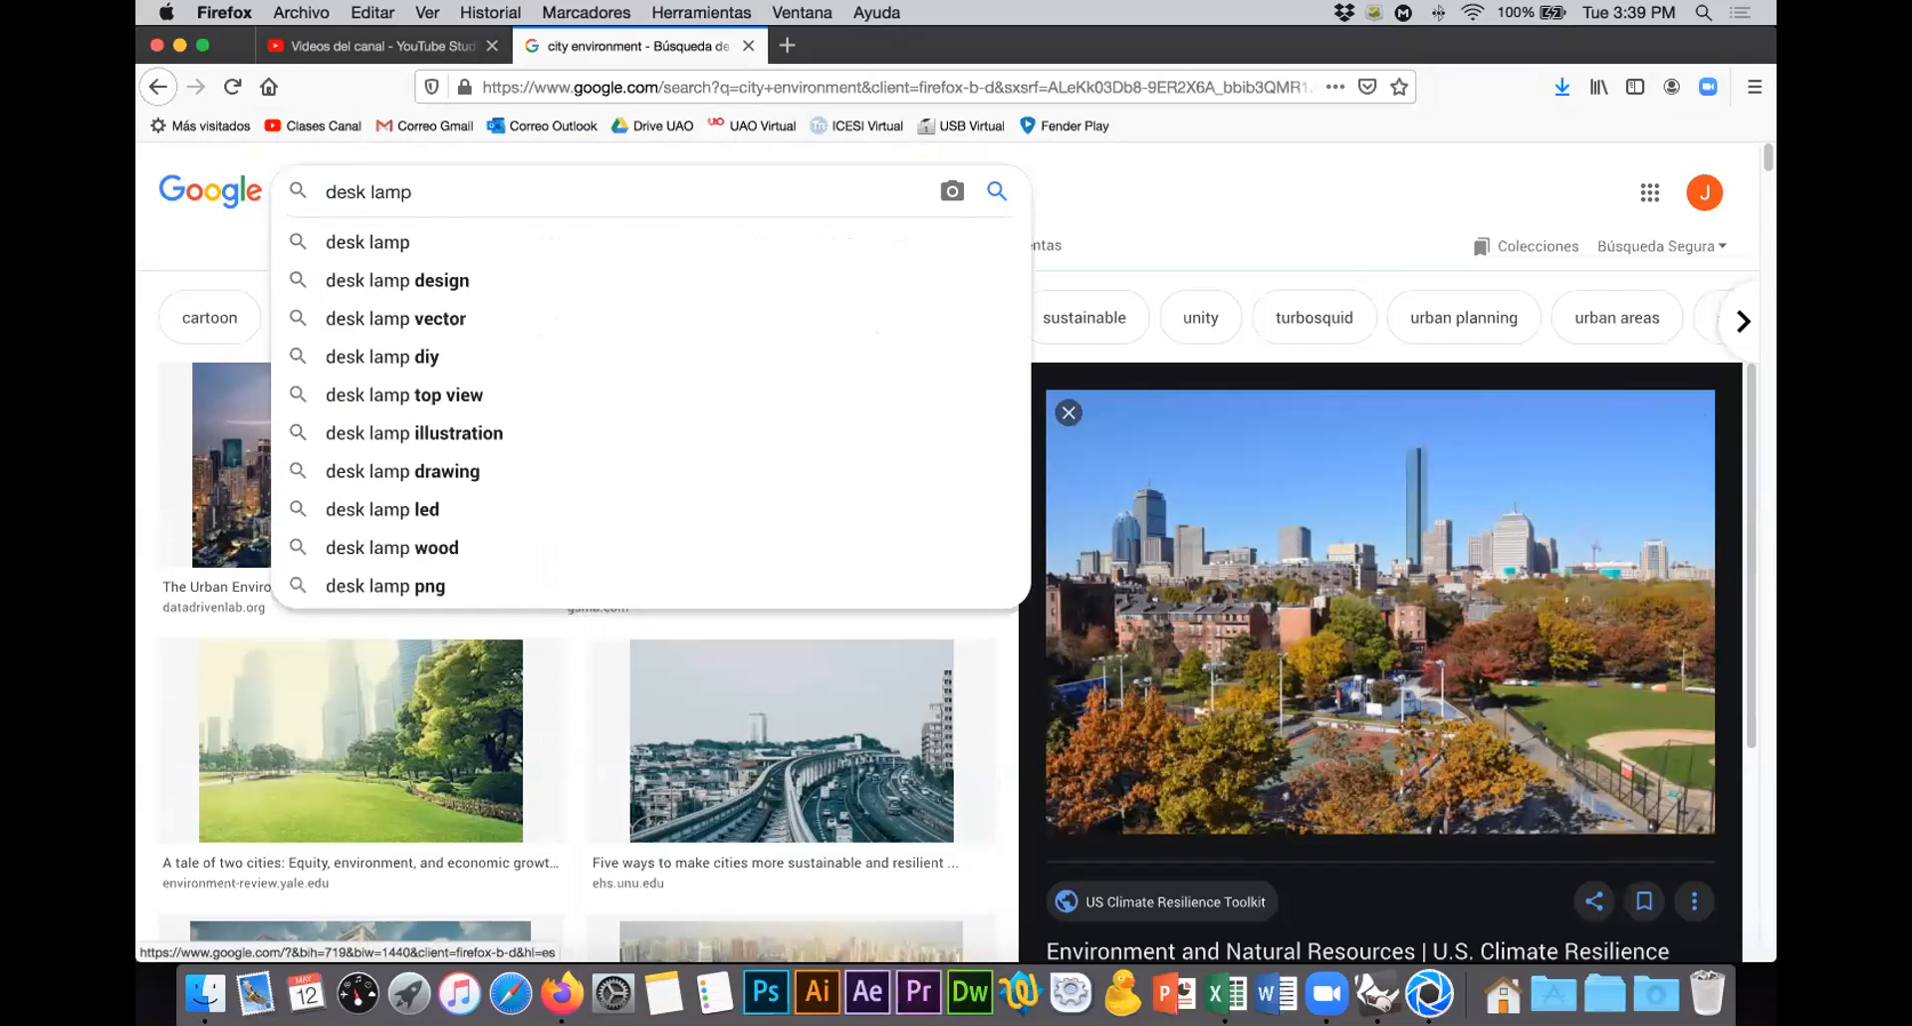
key(Return)
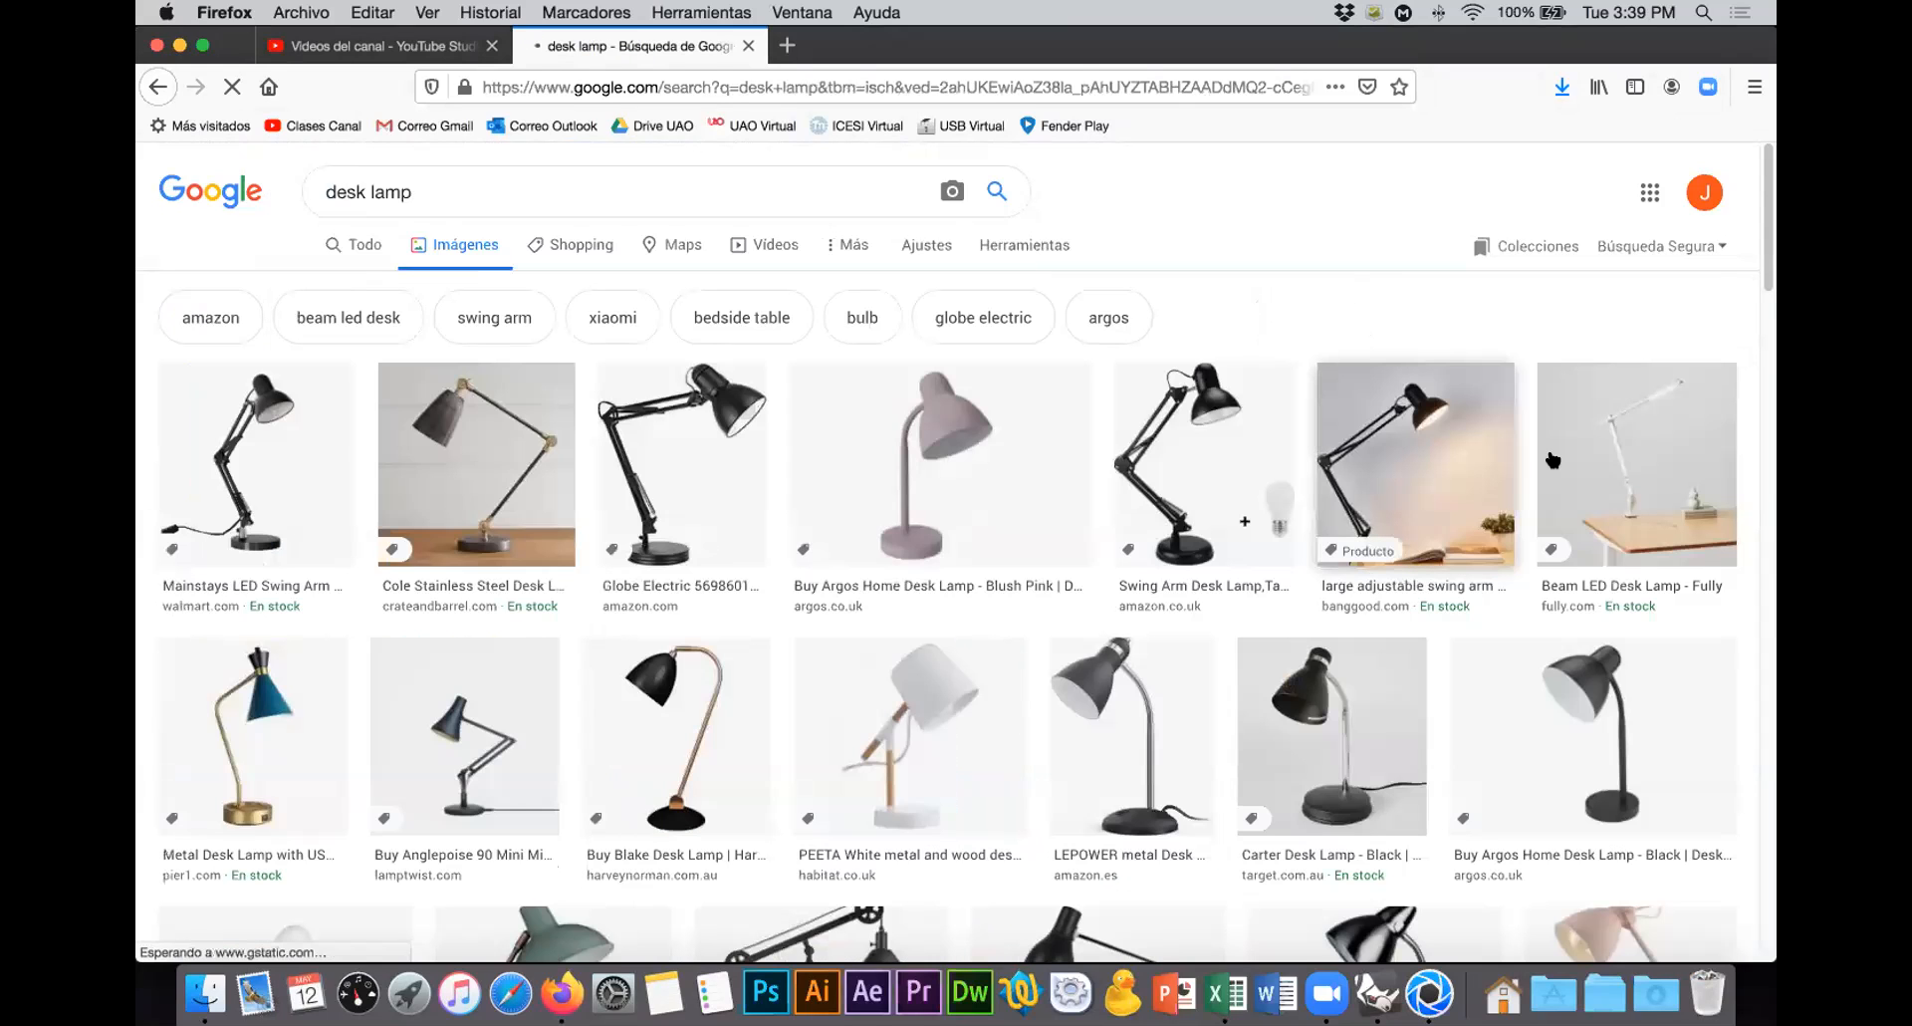
click(1445, 497)
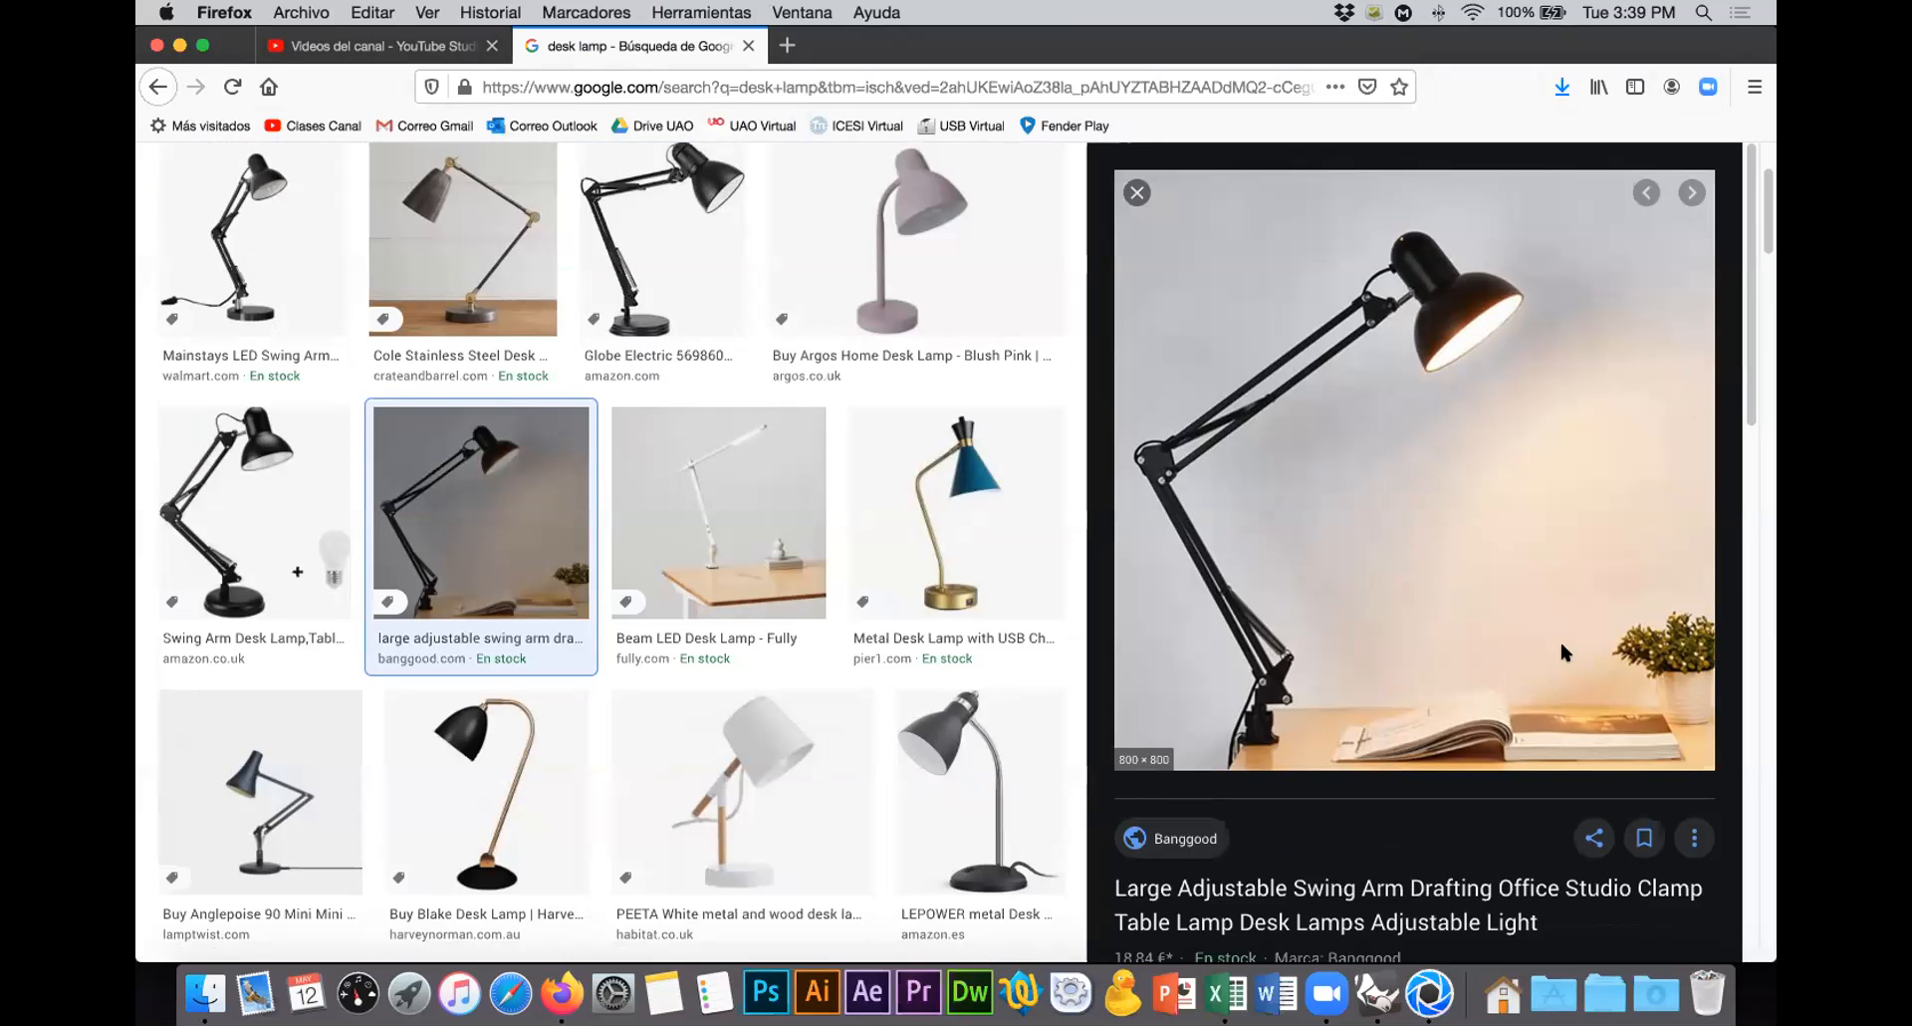
Step: Return to KeyShot and lower the Bombillo IES light's multiplier to 0.435
key(super+Tab)
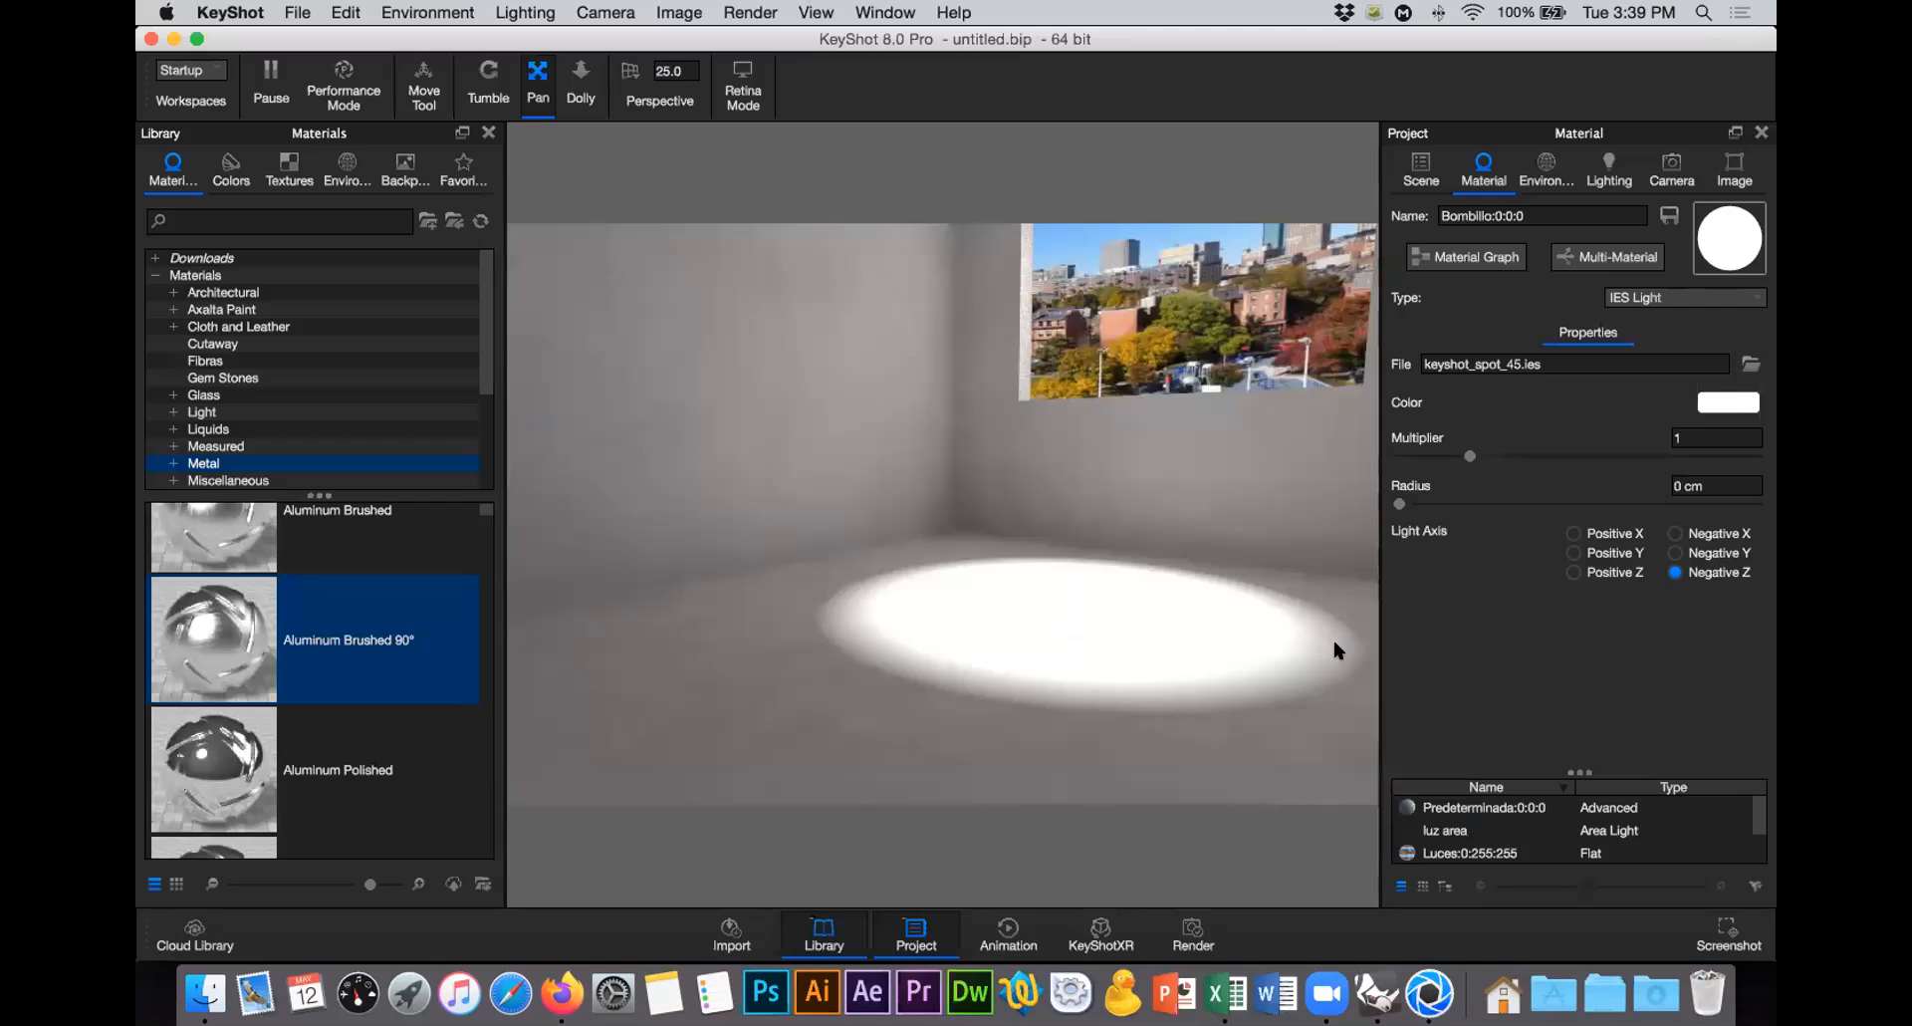
click(1433, 454)
drag(1421, 545, 1426, 577)
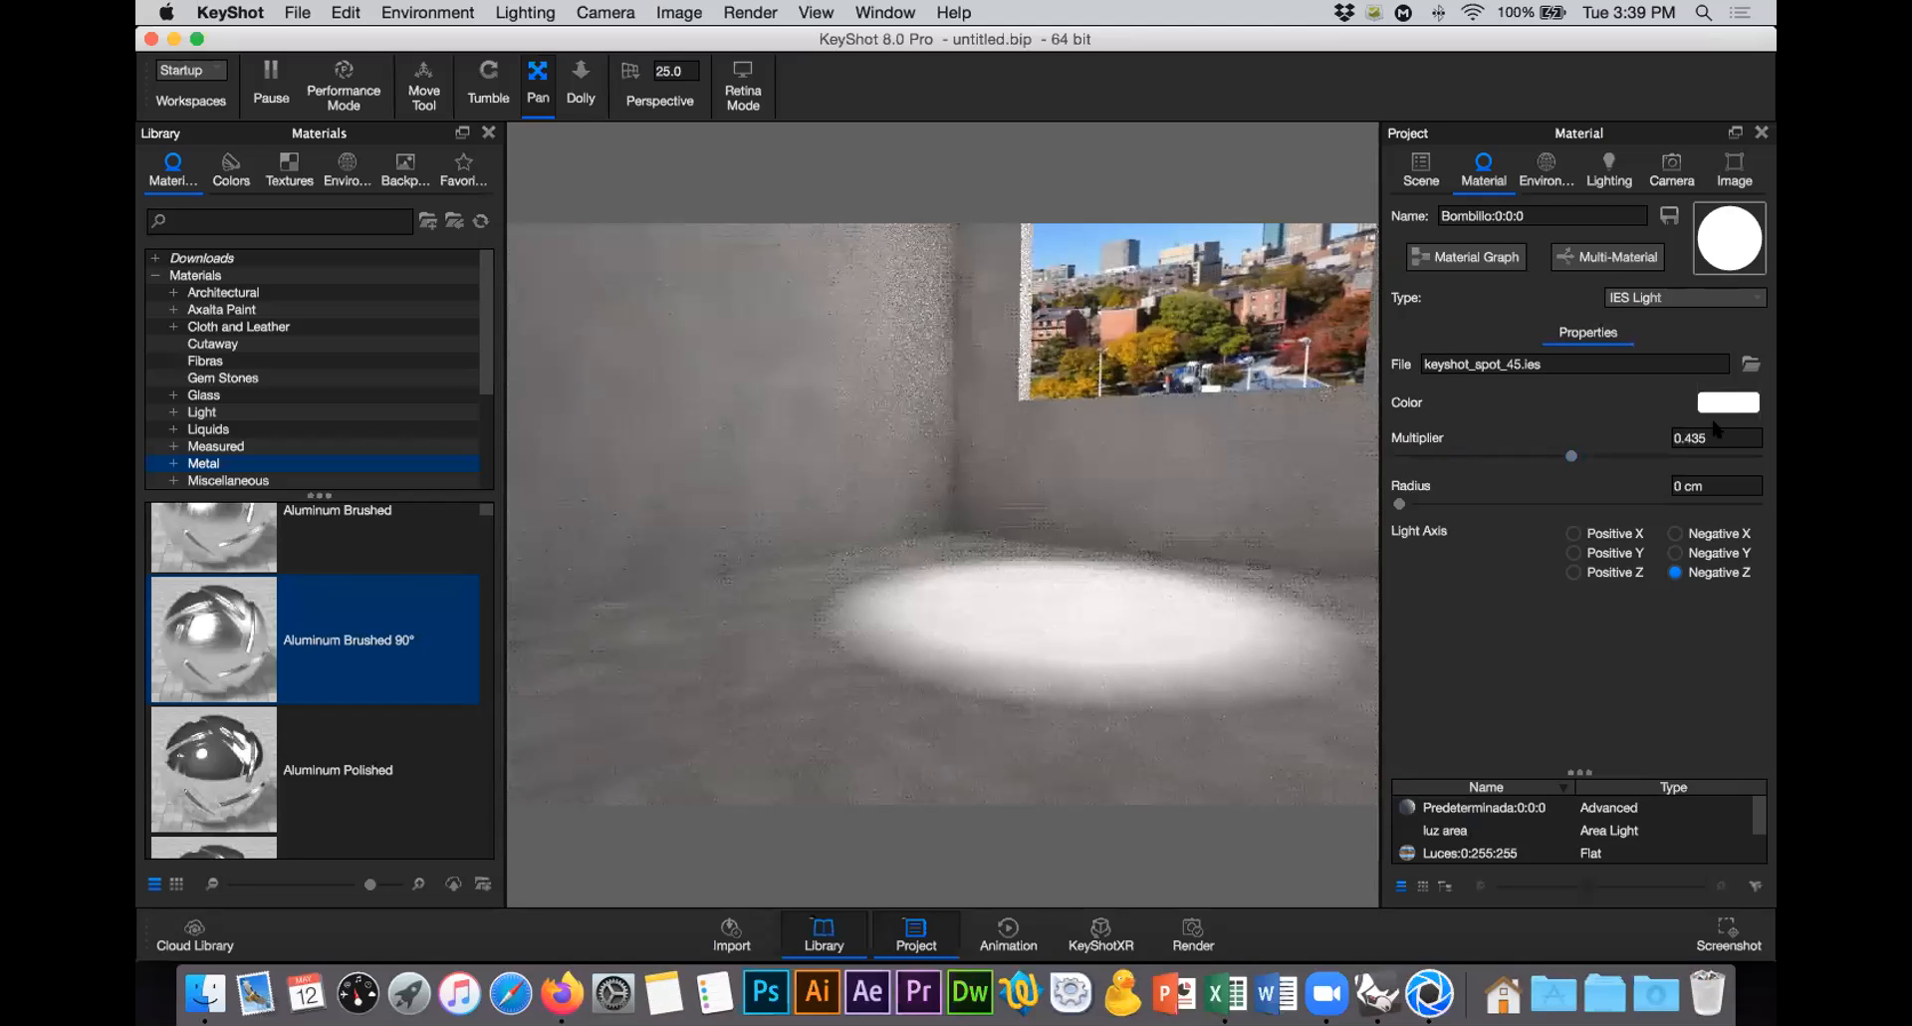
Step: Give the IES light the warm colour #FFEED2 and set its radius to 18.14 cm
click(1719, 399)
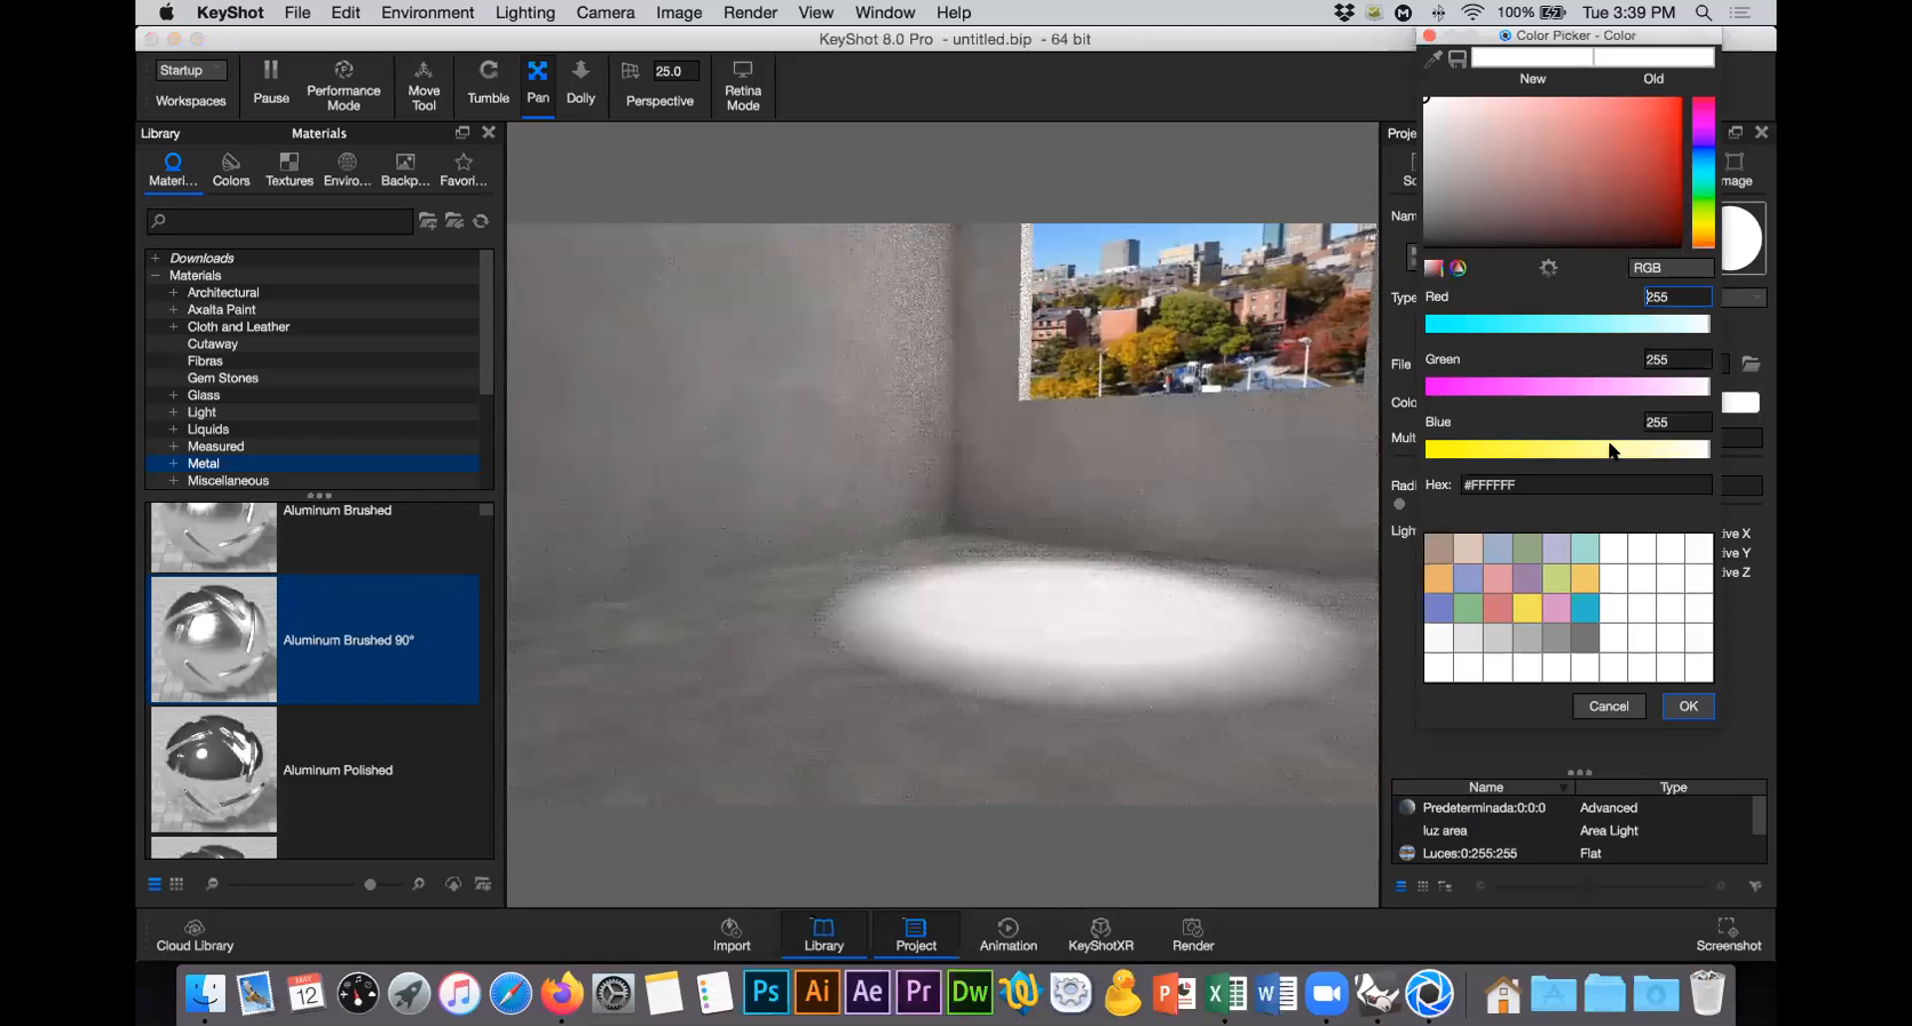
click(1638, 618)
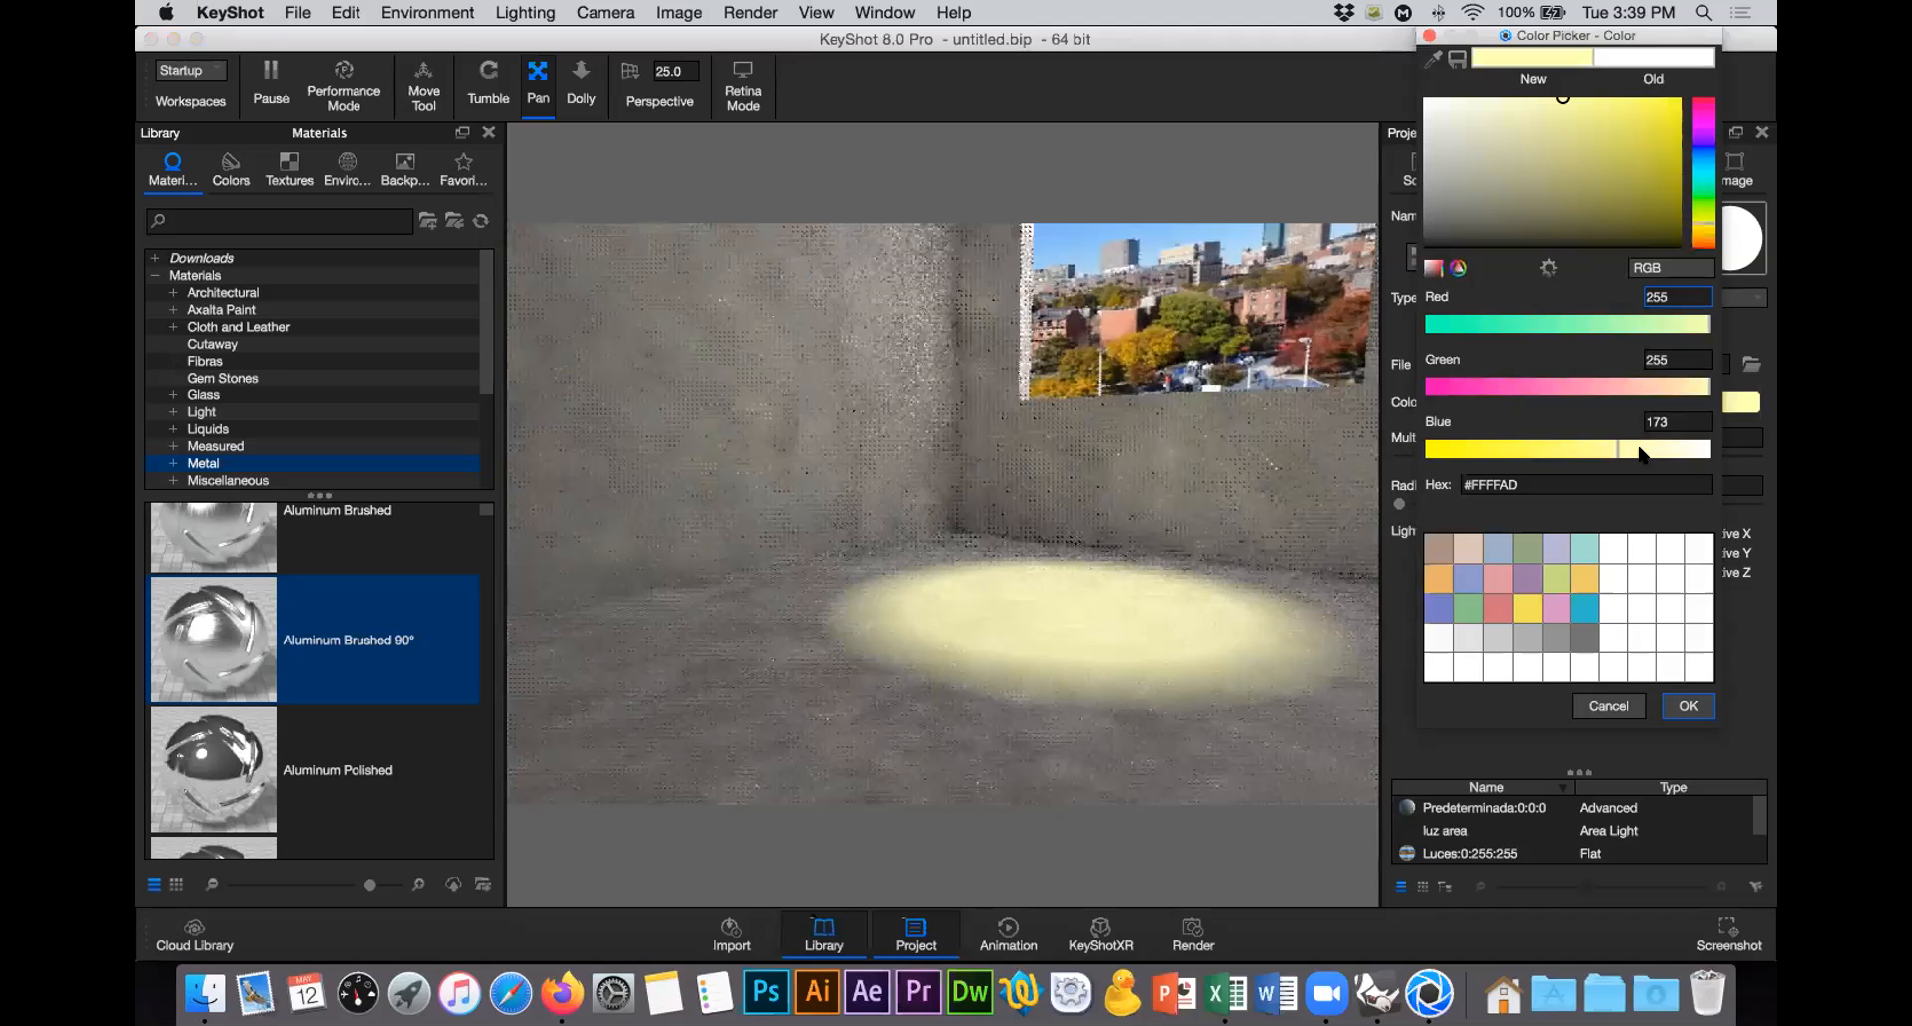
mouse_move(1641, 453)
mouse_down()
mouse_move(1685, 453)
mouse_move(1659, 450)
mouse_up()
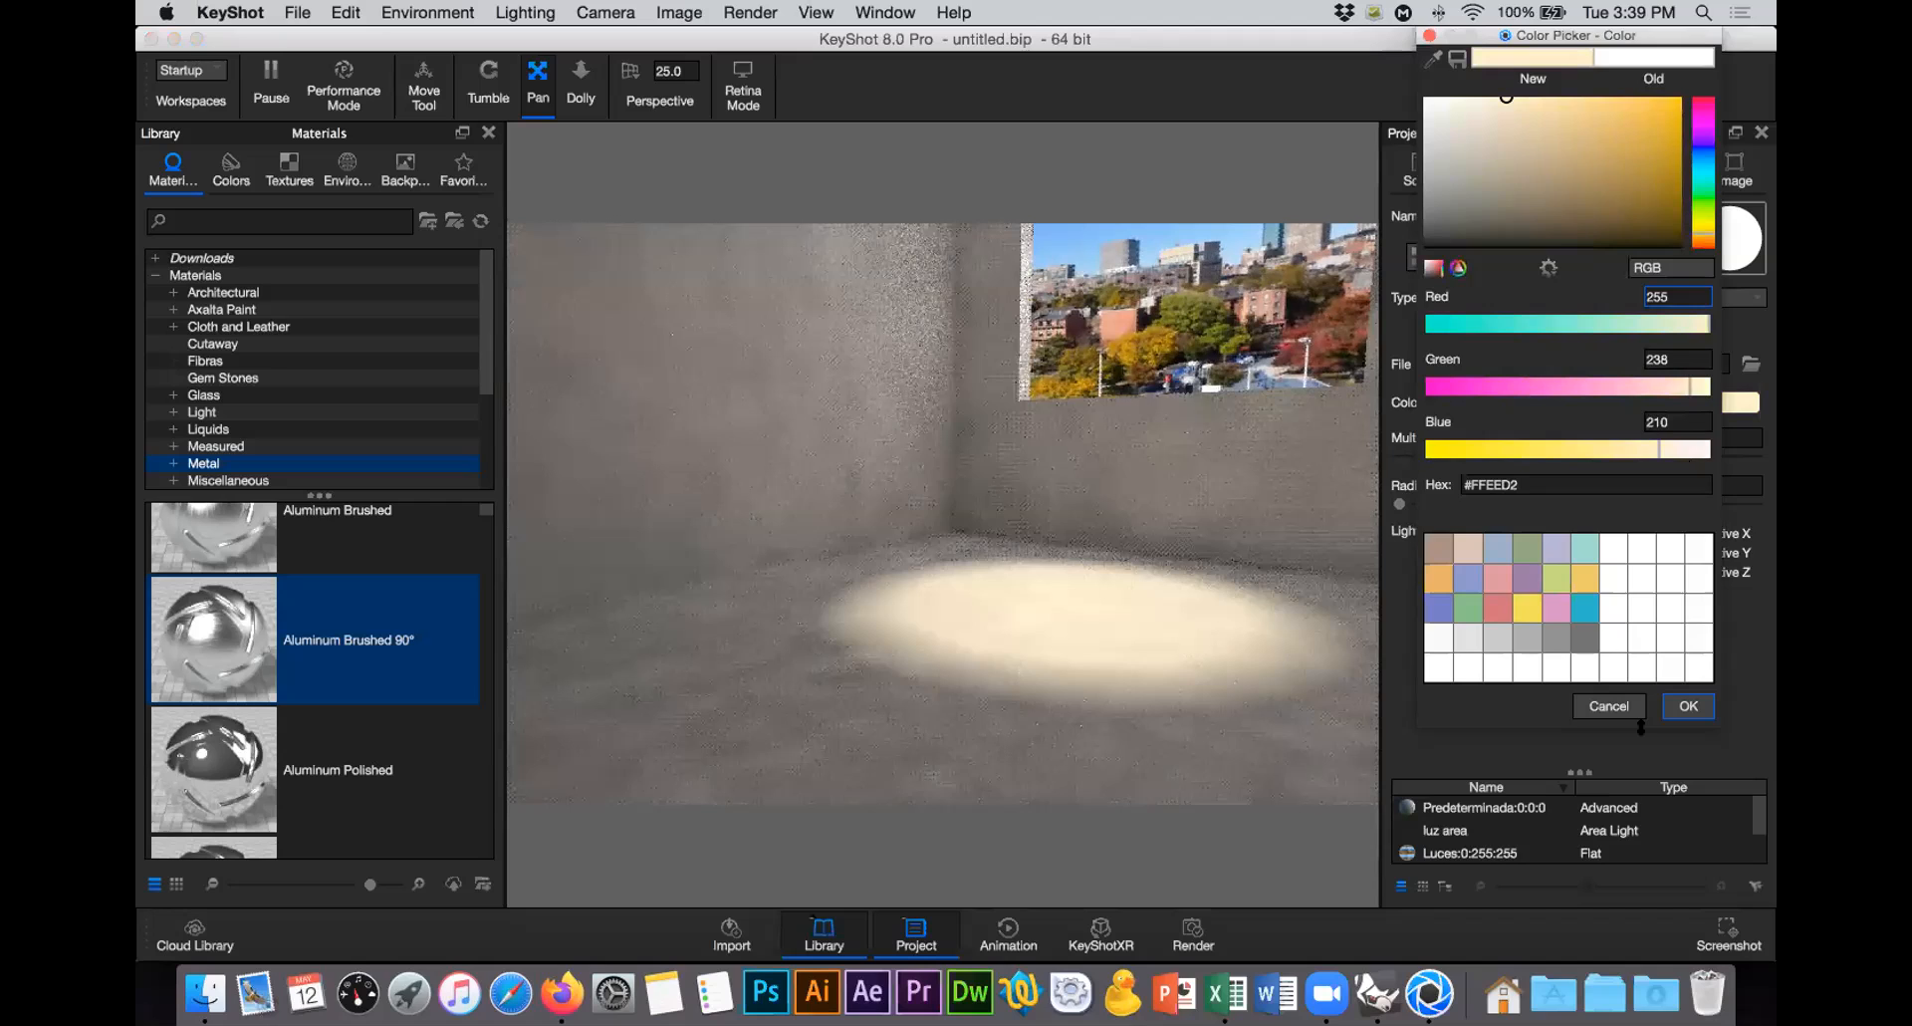
click(1673, 703)
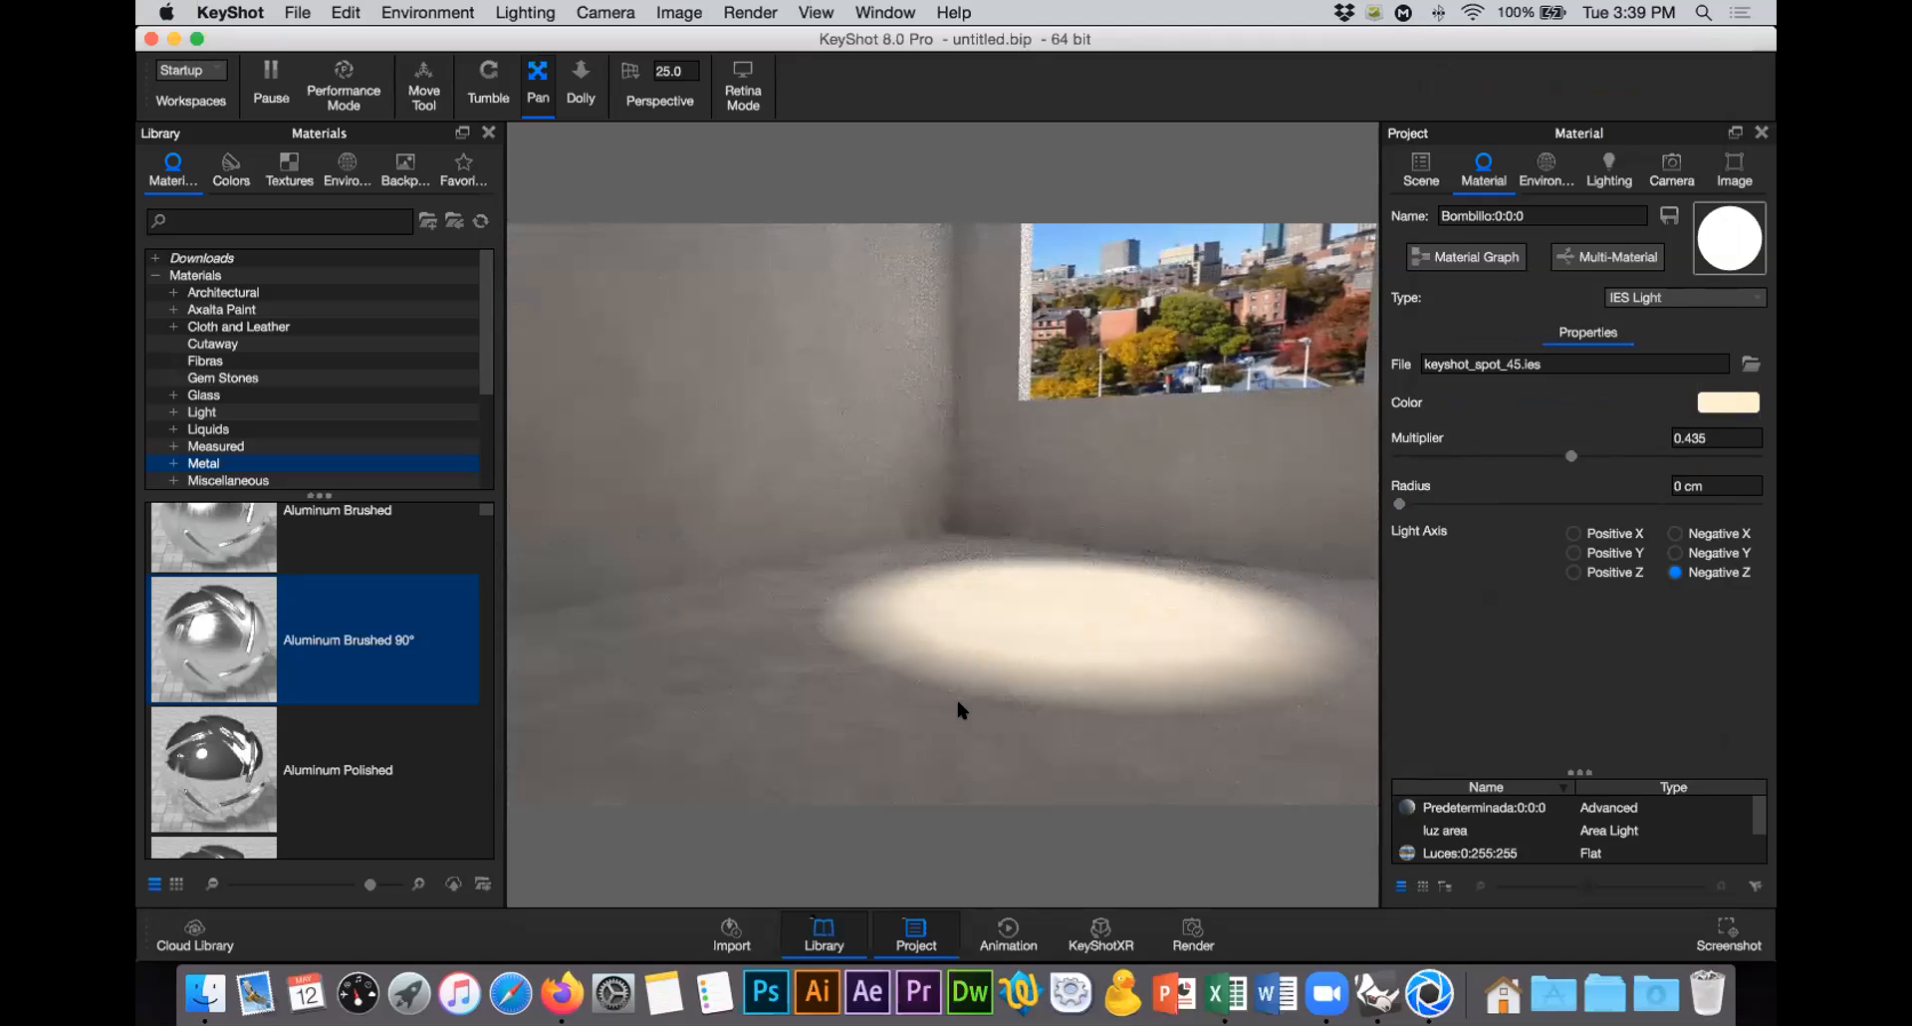
drag(1399, 504, 1693, 504)
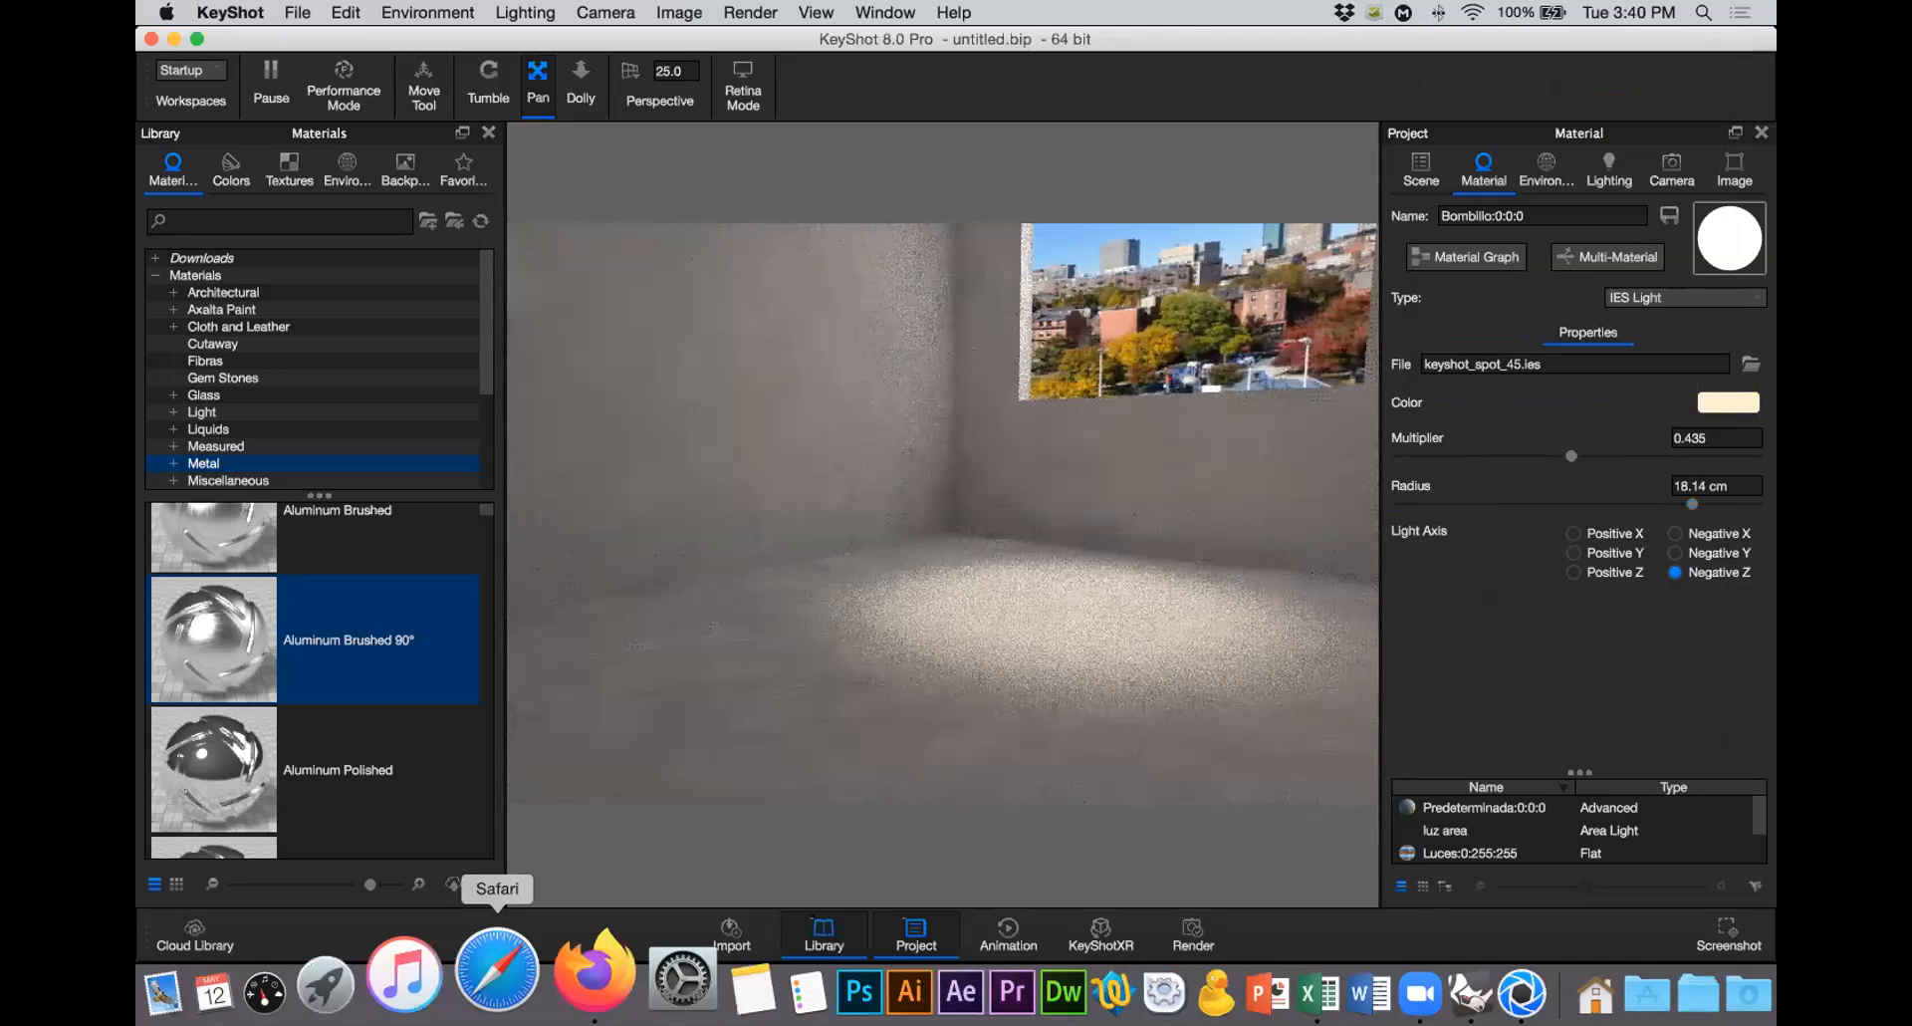
Step: Switch to Firefox and search Google Images for "spots iluminacion"
click(562, 993)
drag(450, 190, 172, 191)
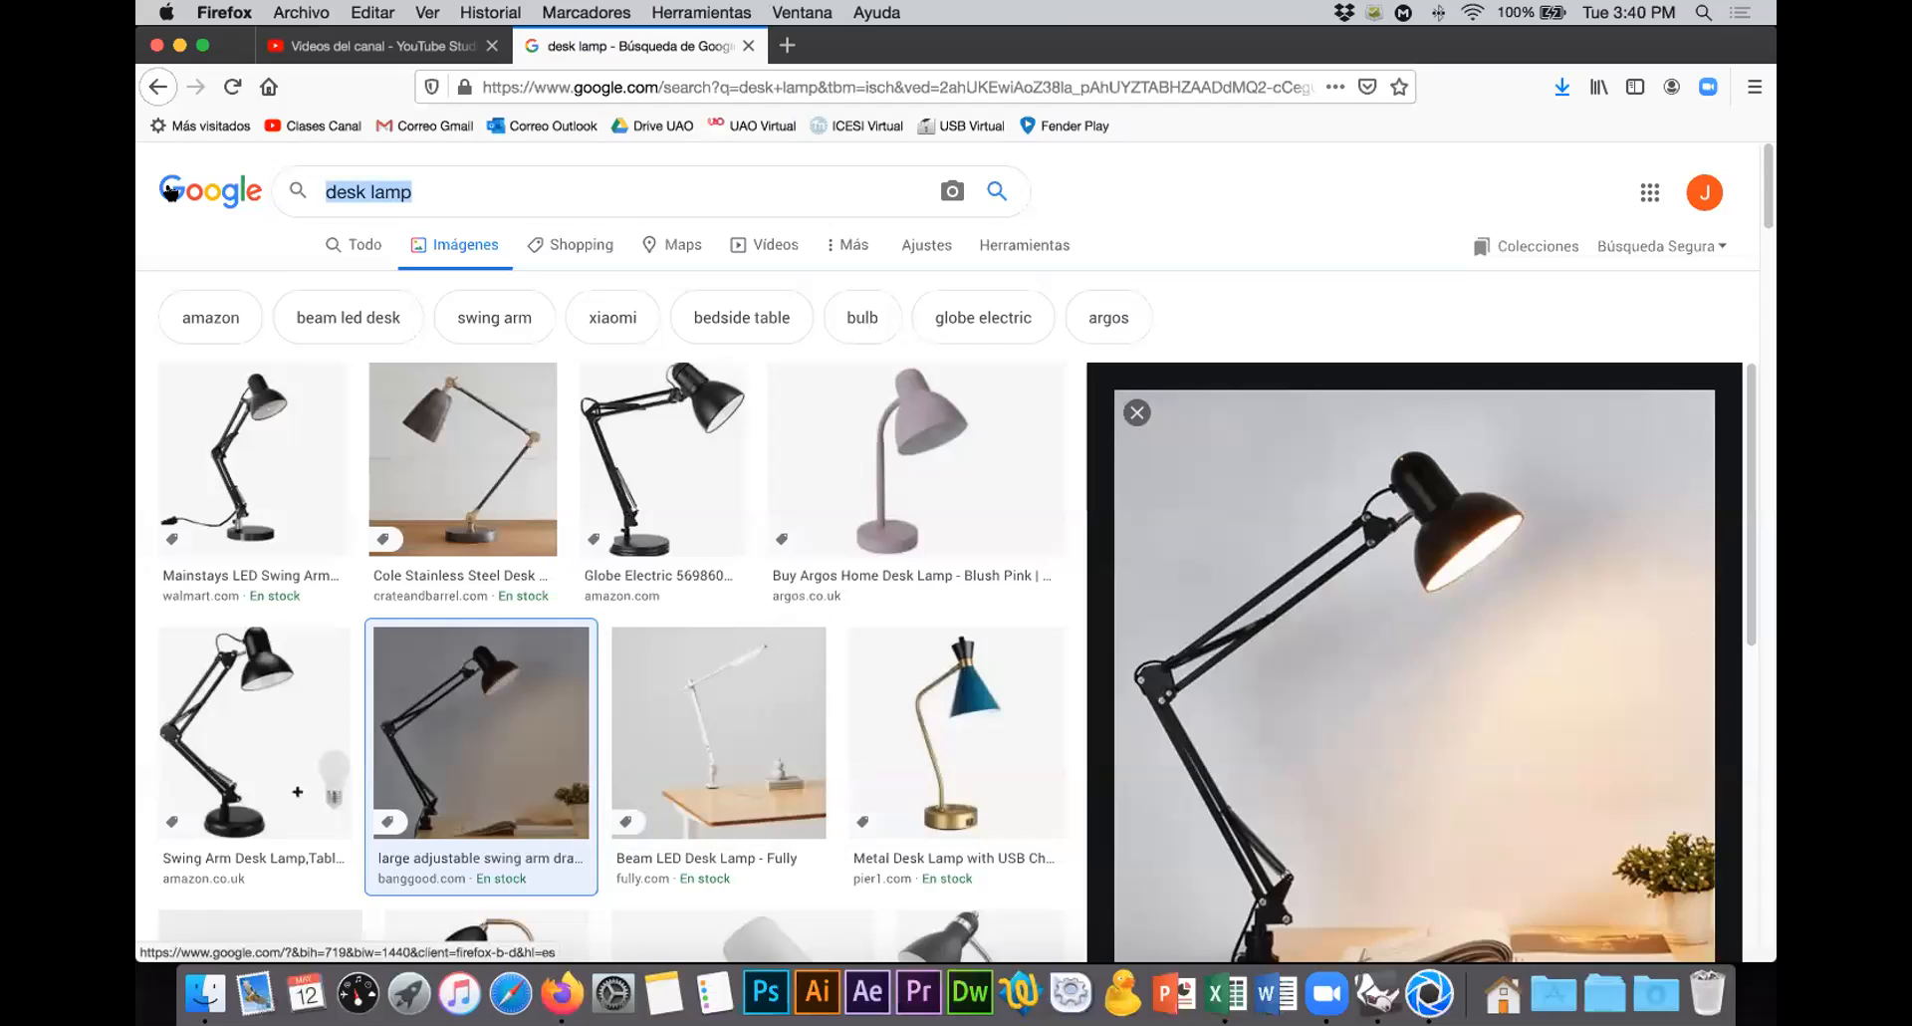
text(spot)
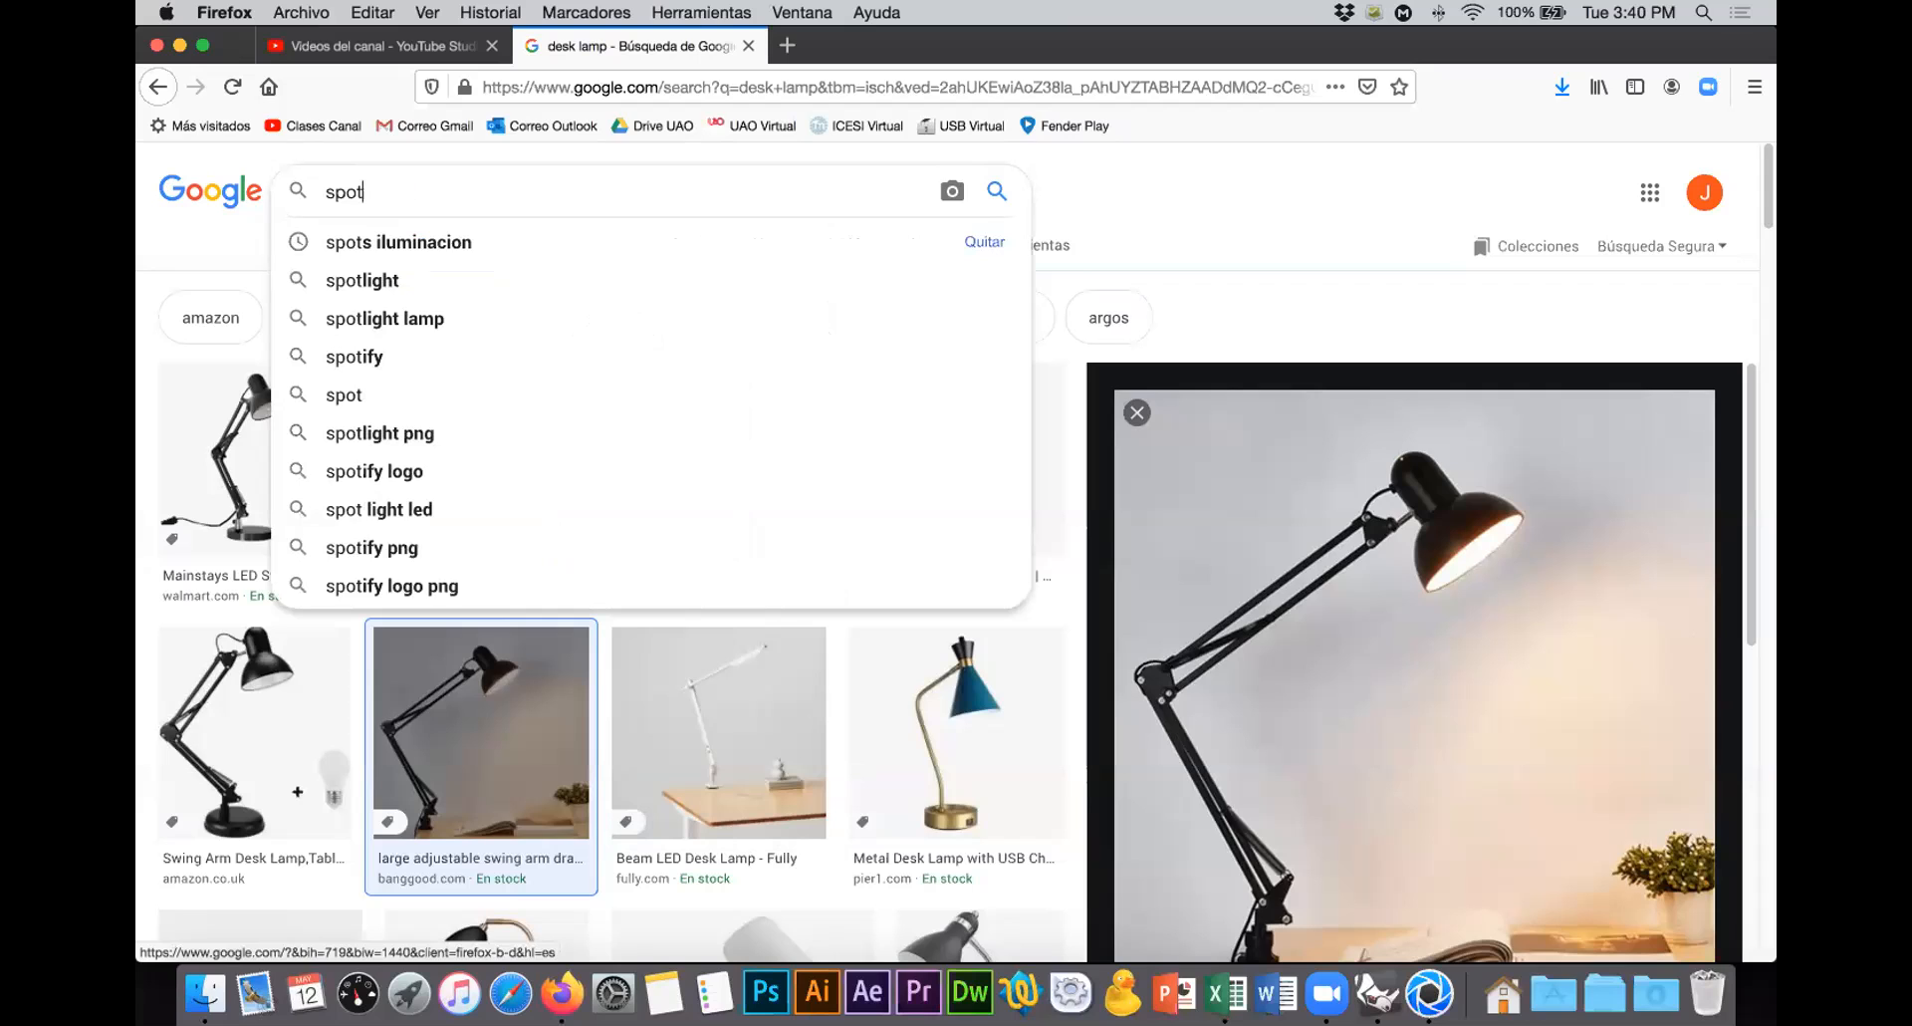
text(s)
key(Down)
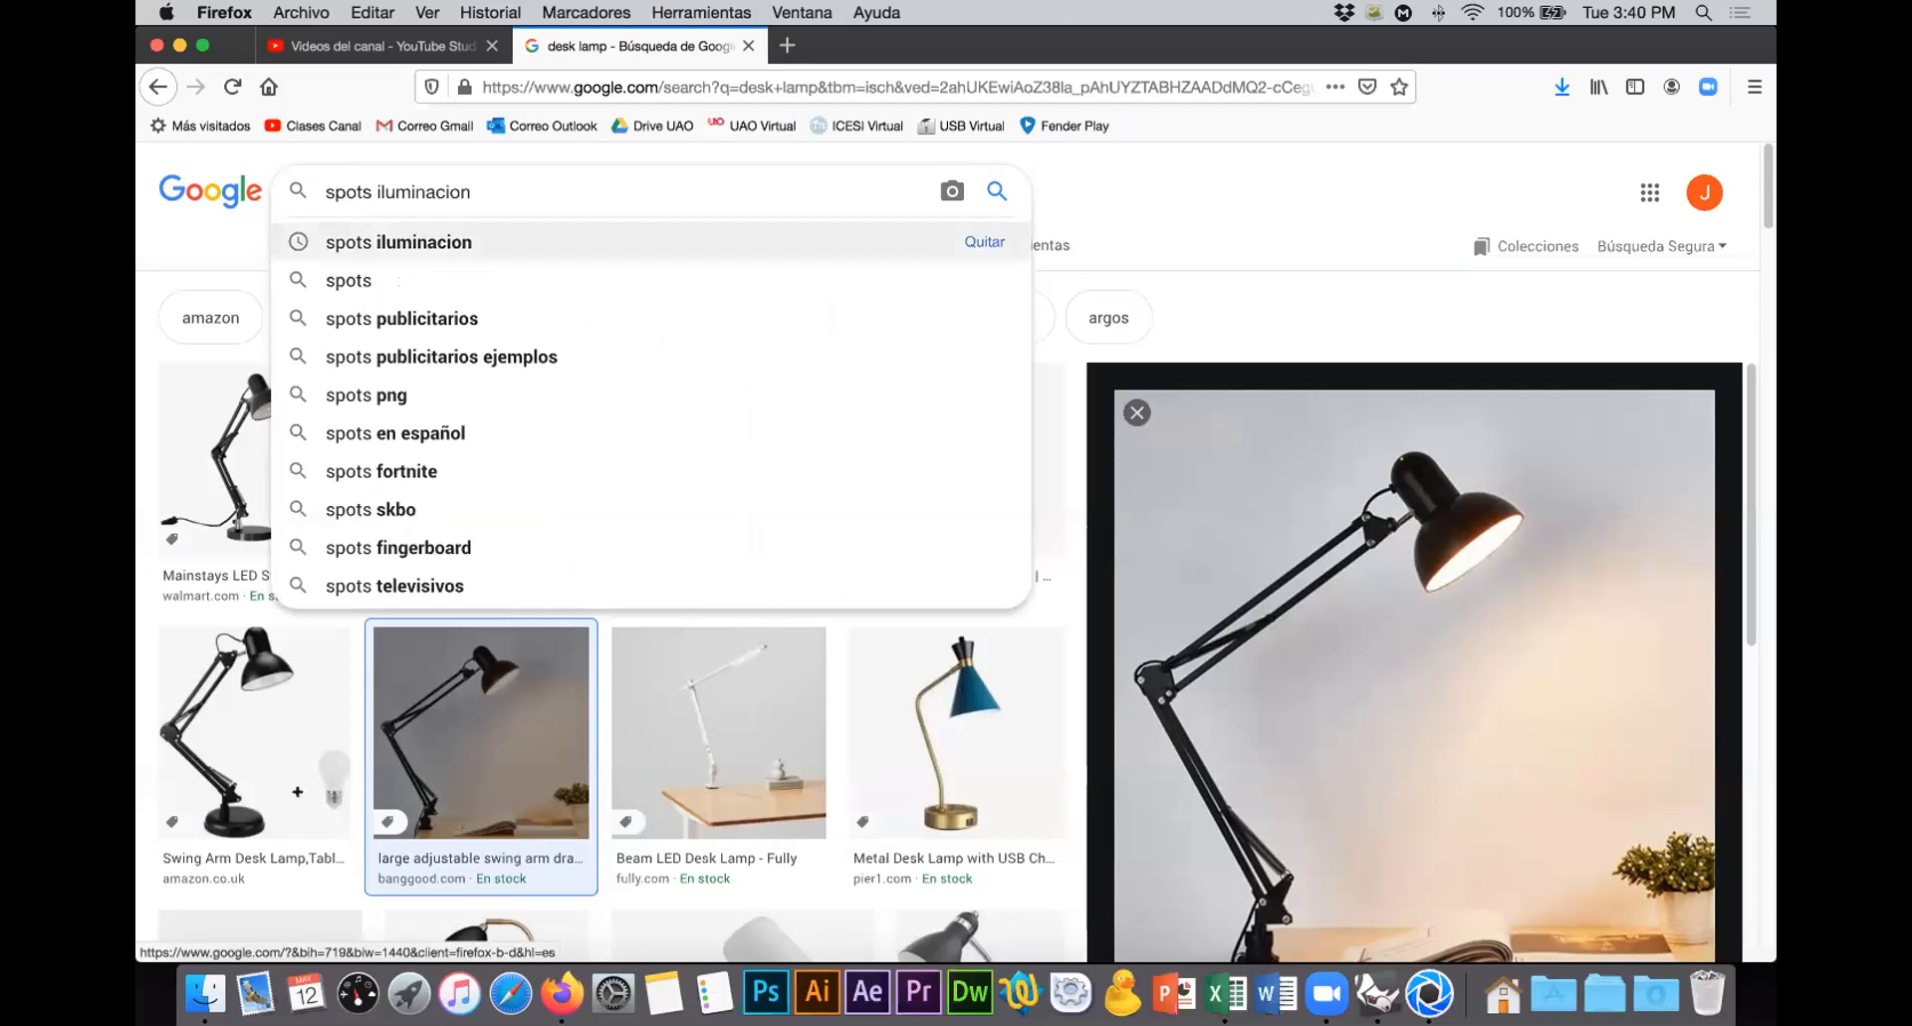
key(Return)
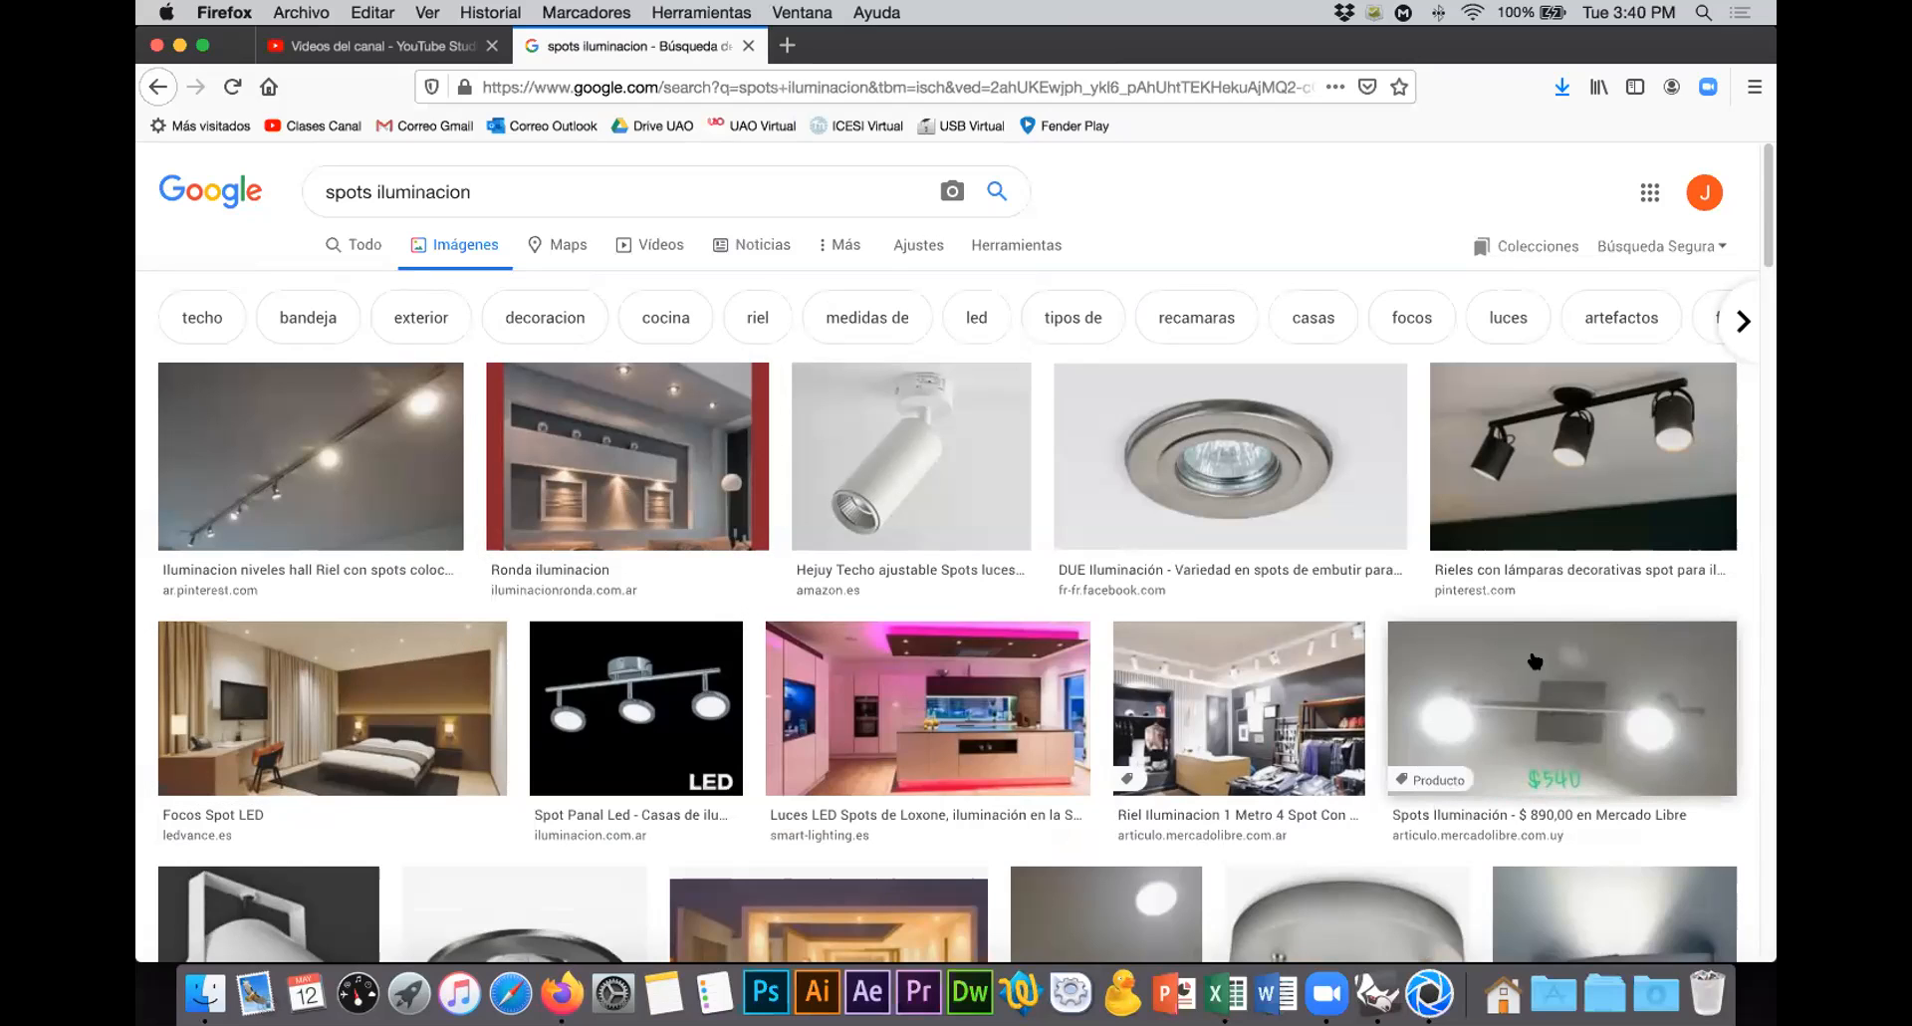
Step: Browse the spotlight images and enlarge the bedroom photo with the ceiling fan titled Focos y Spots
scroll(1544, 662, down, 3)
scroll(1539, 566, up, 3)
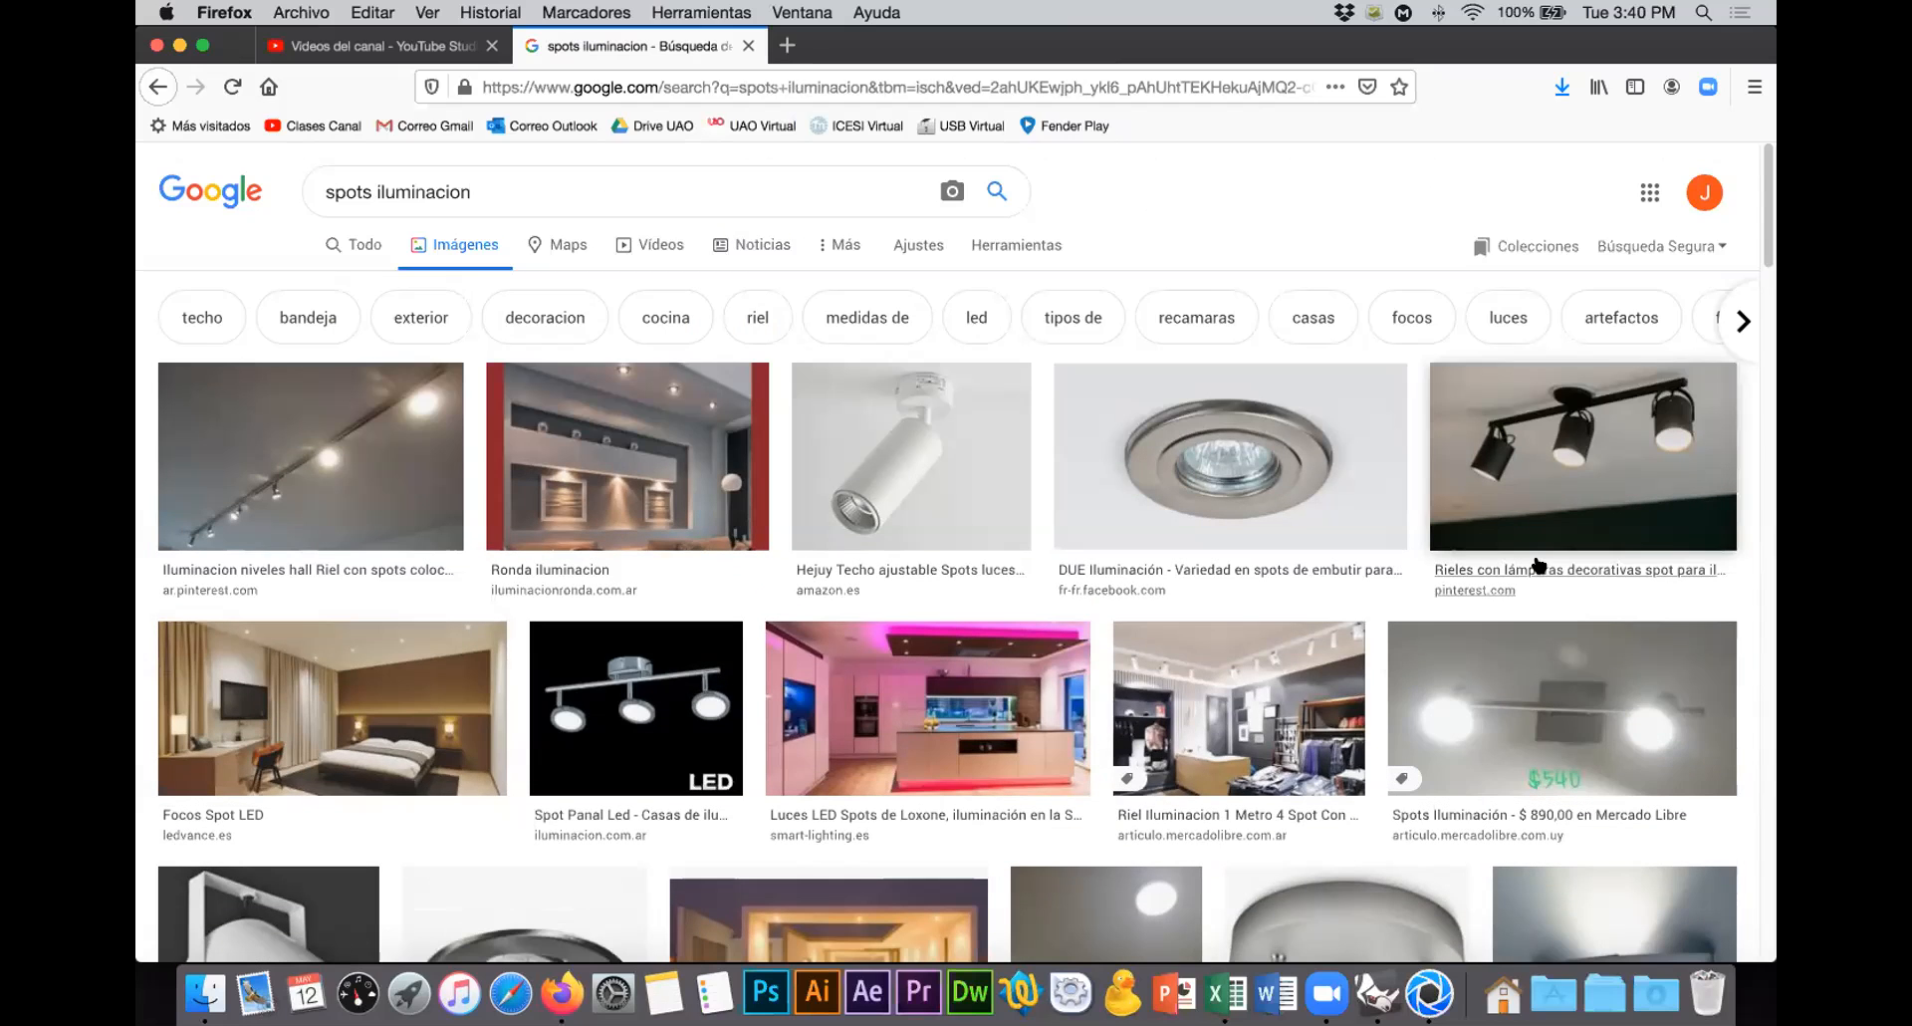
scroll(1583, 597, down, 5)
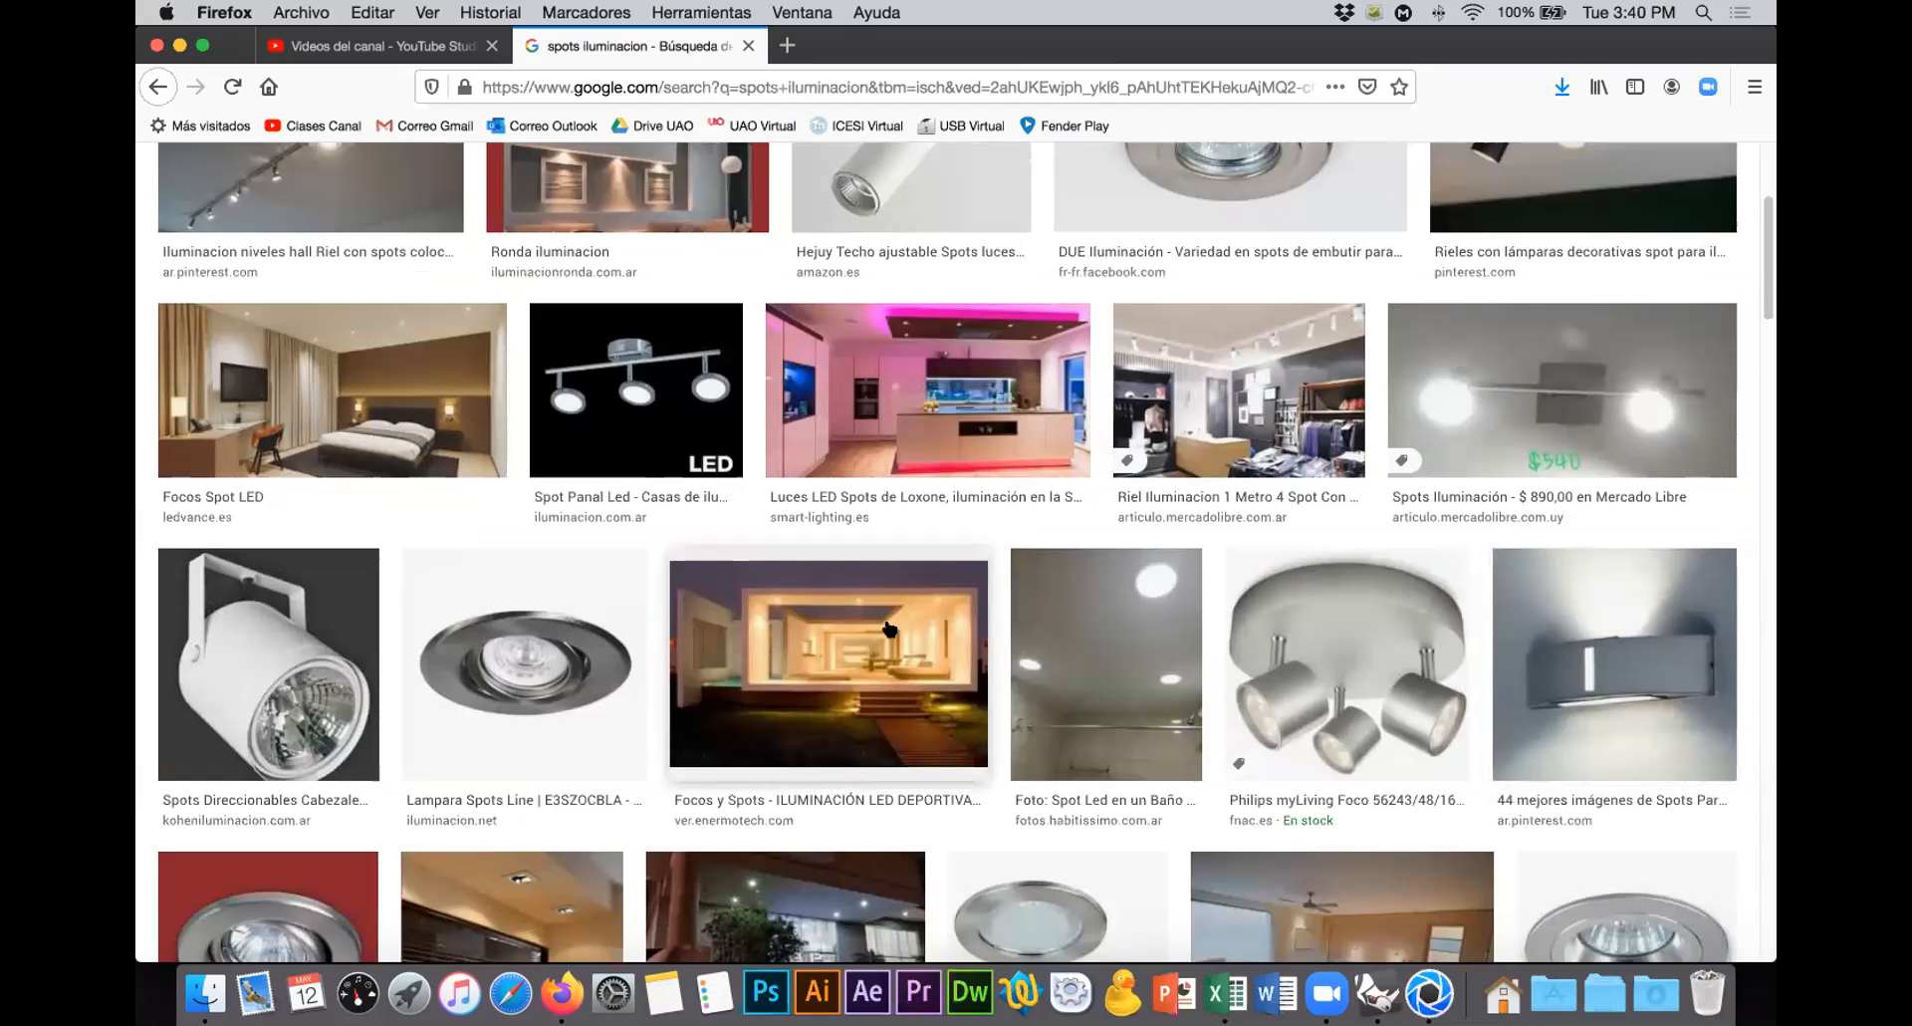
scroll(800, 710, down, 3)
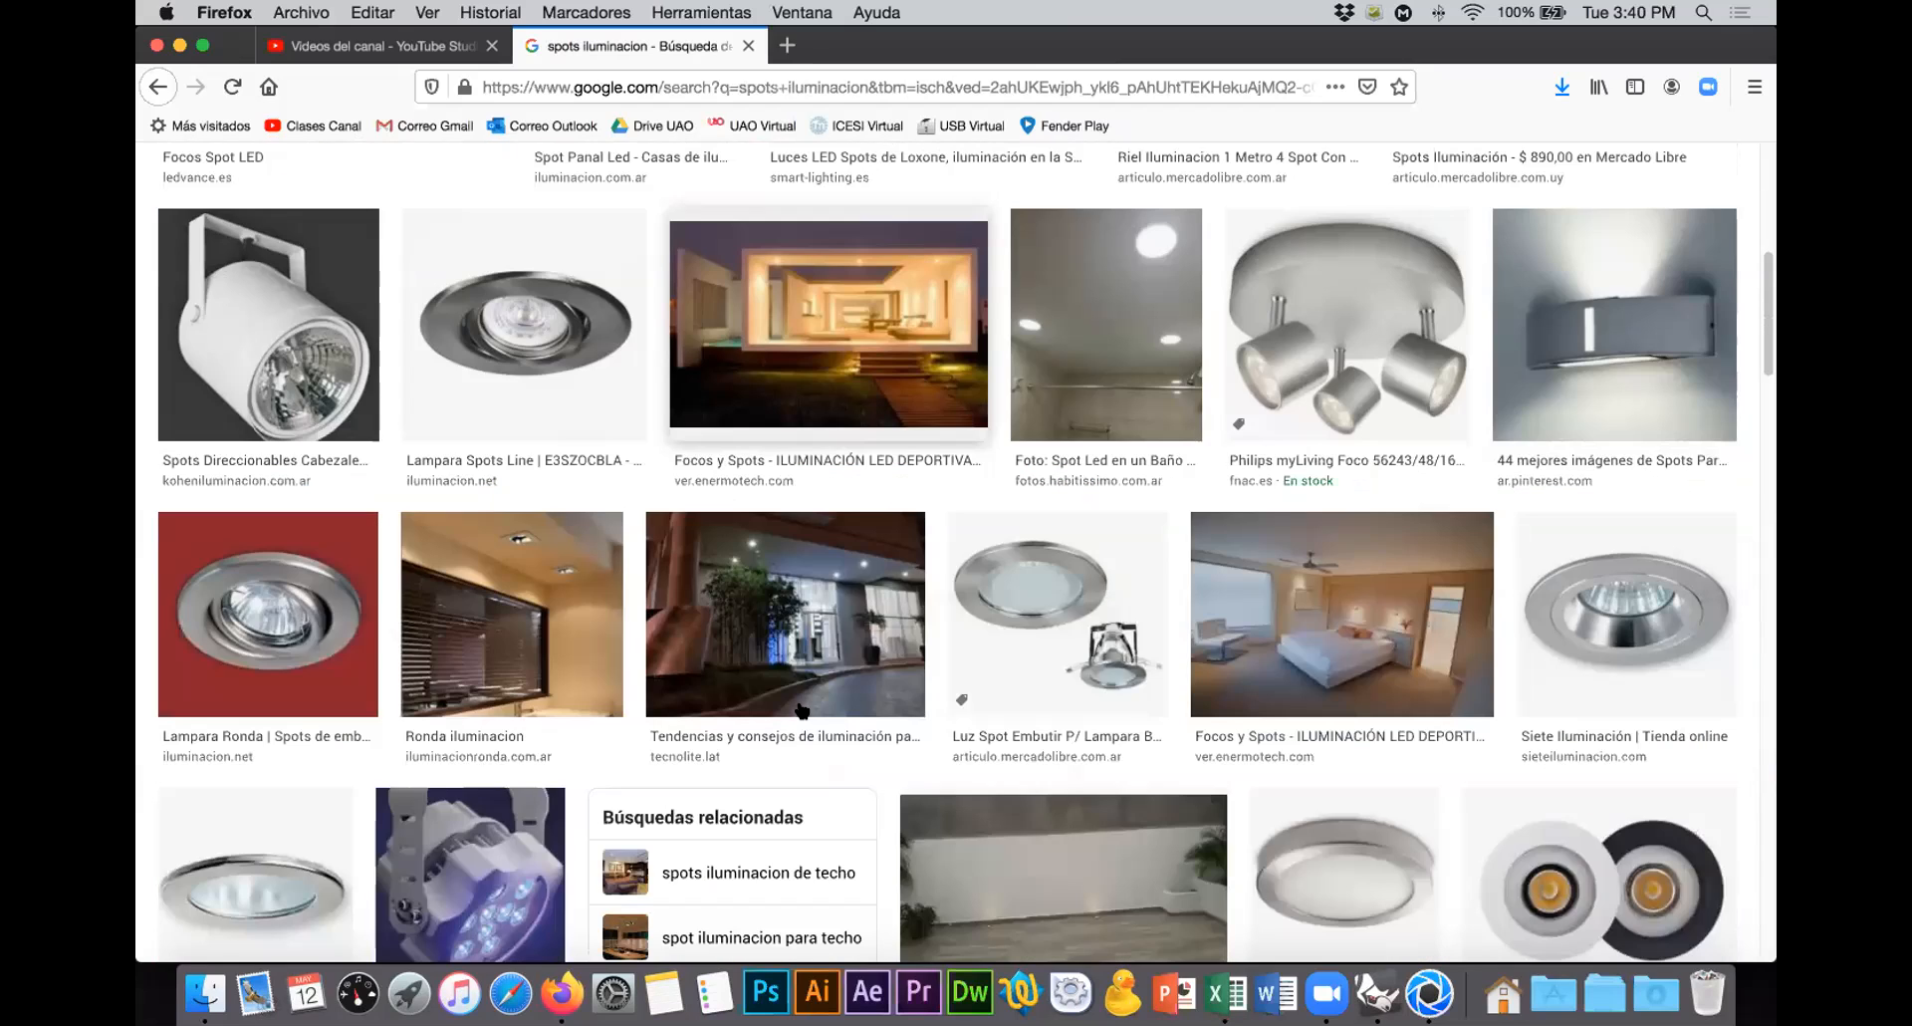
scroll(802, 711, down, 2)
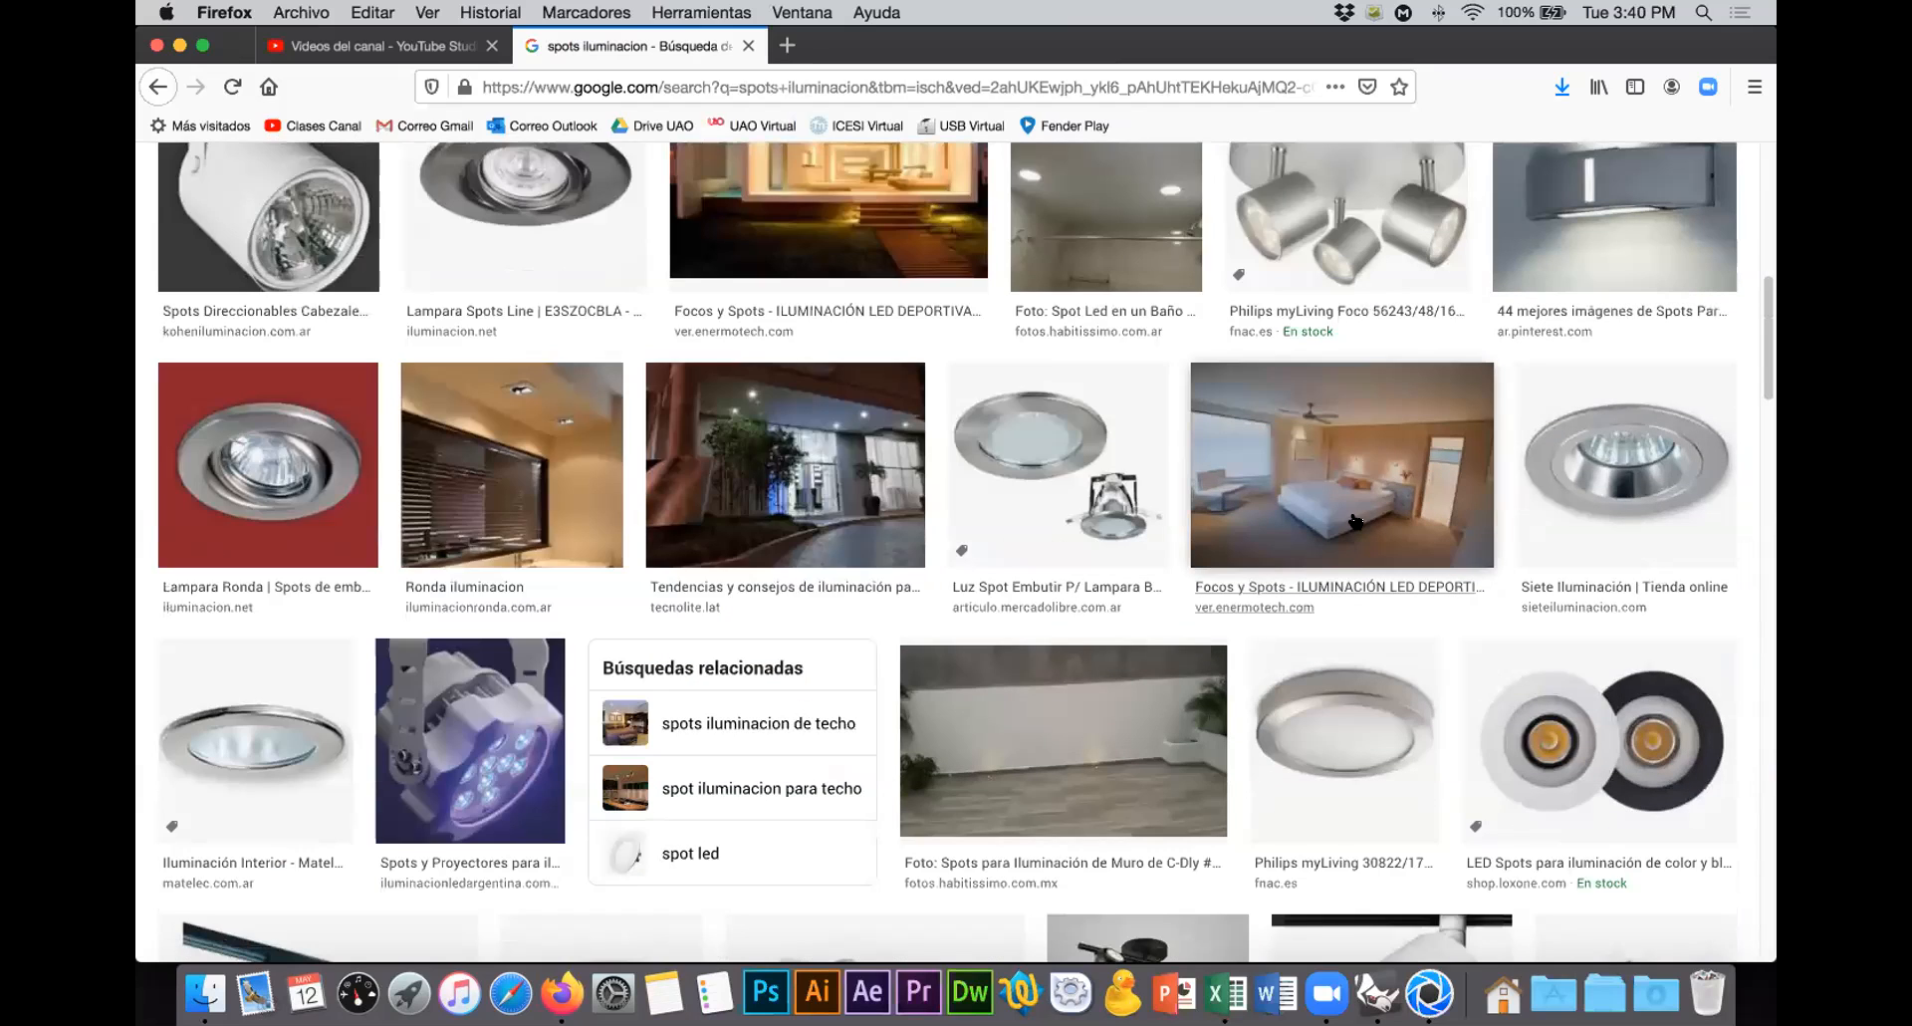
click(1346, 588)
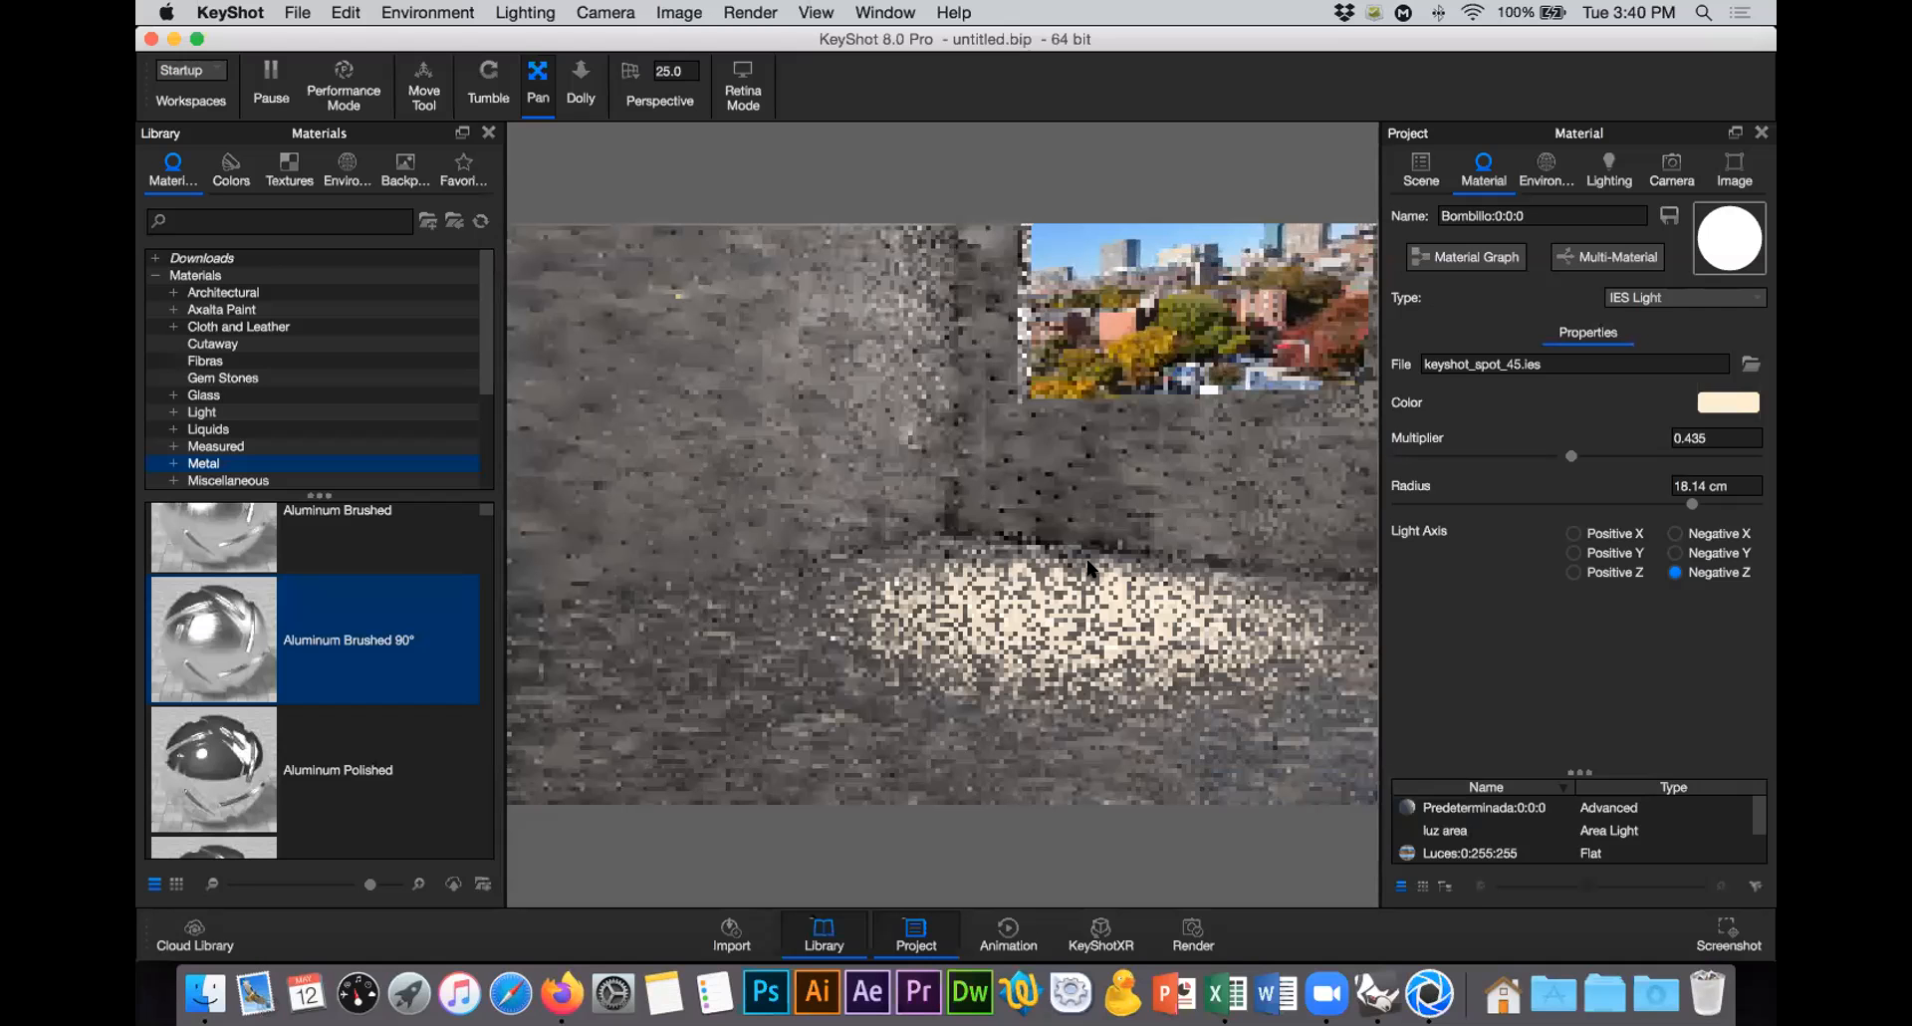
Step: Activate the untitled. 1 camera in KeyShot, and switch to Rhinoceros to view the lamp model
click(1672, 169)
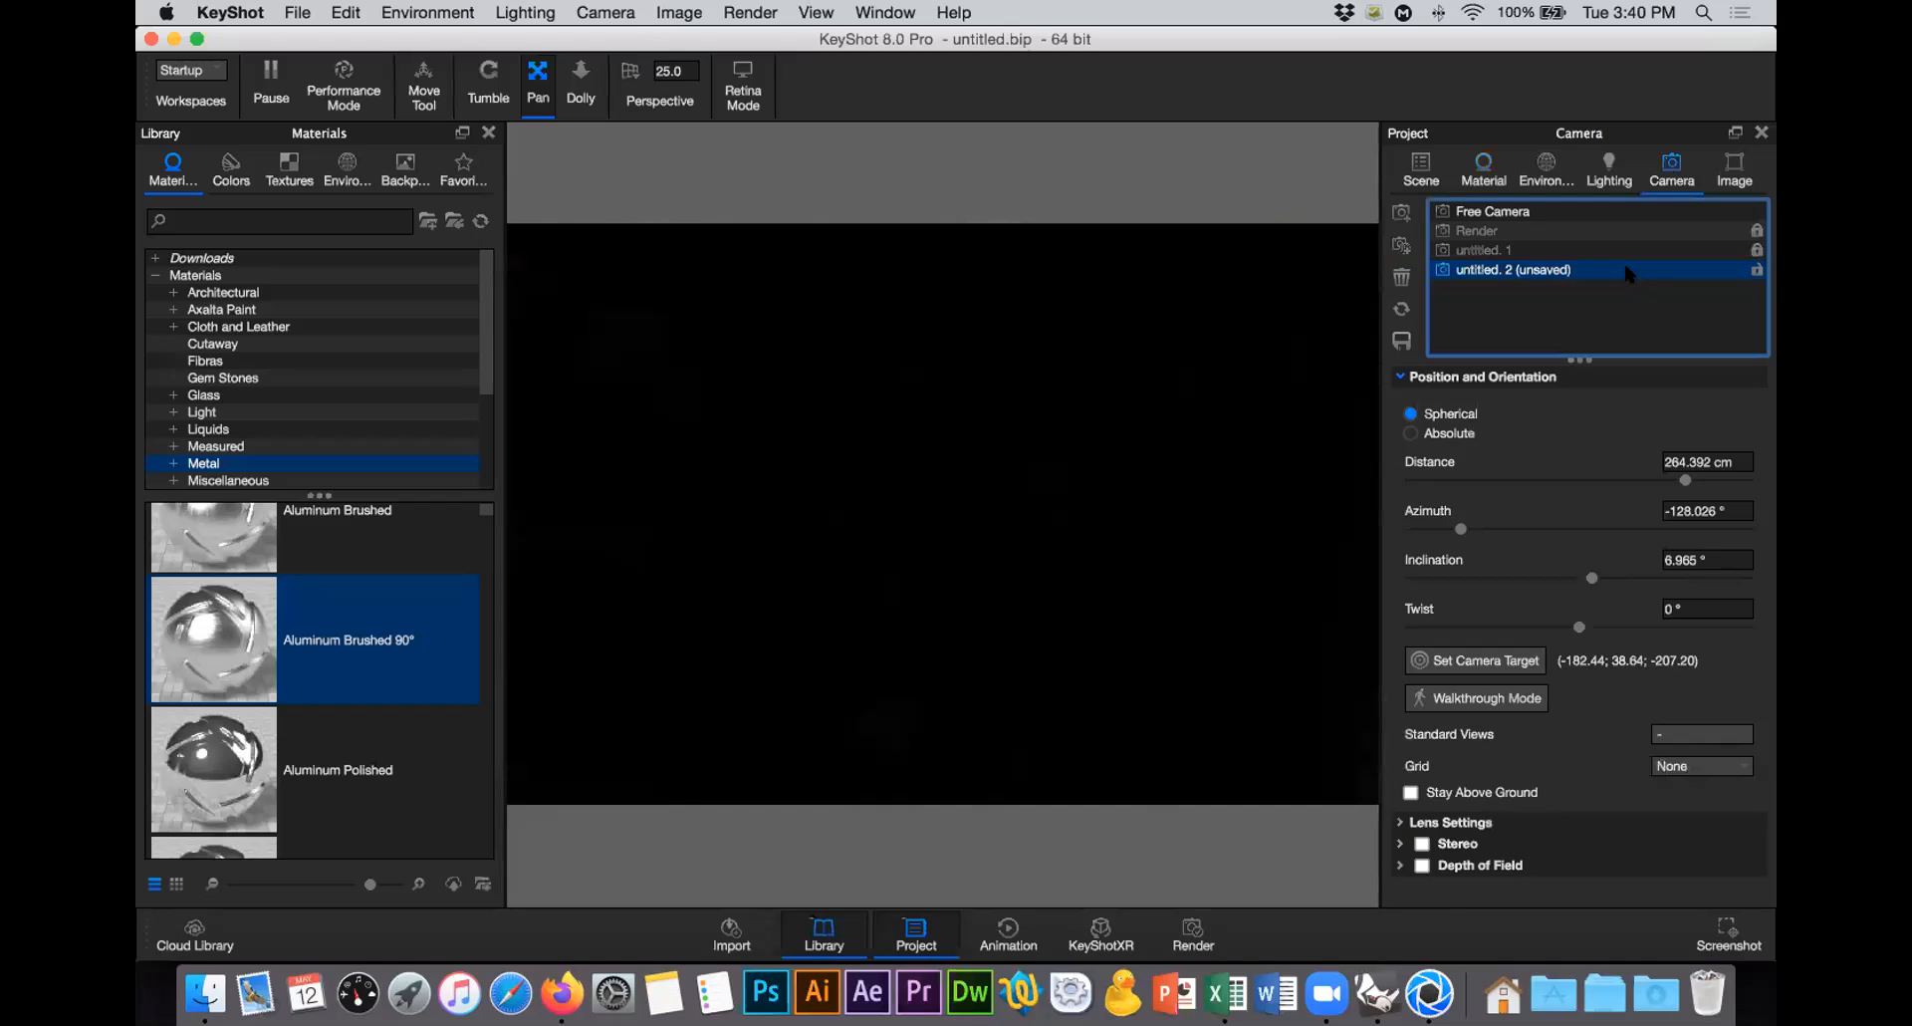
click(1523, 251)
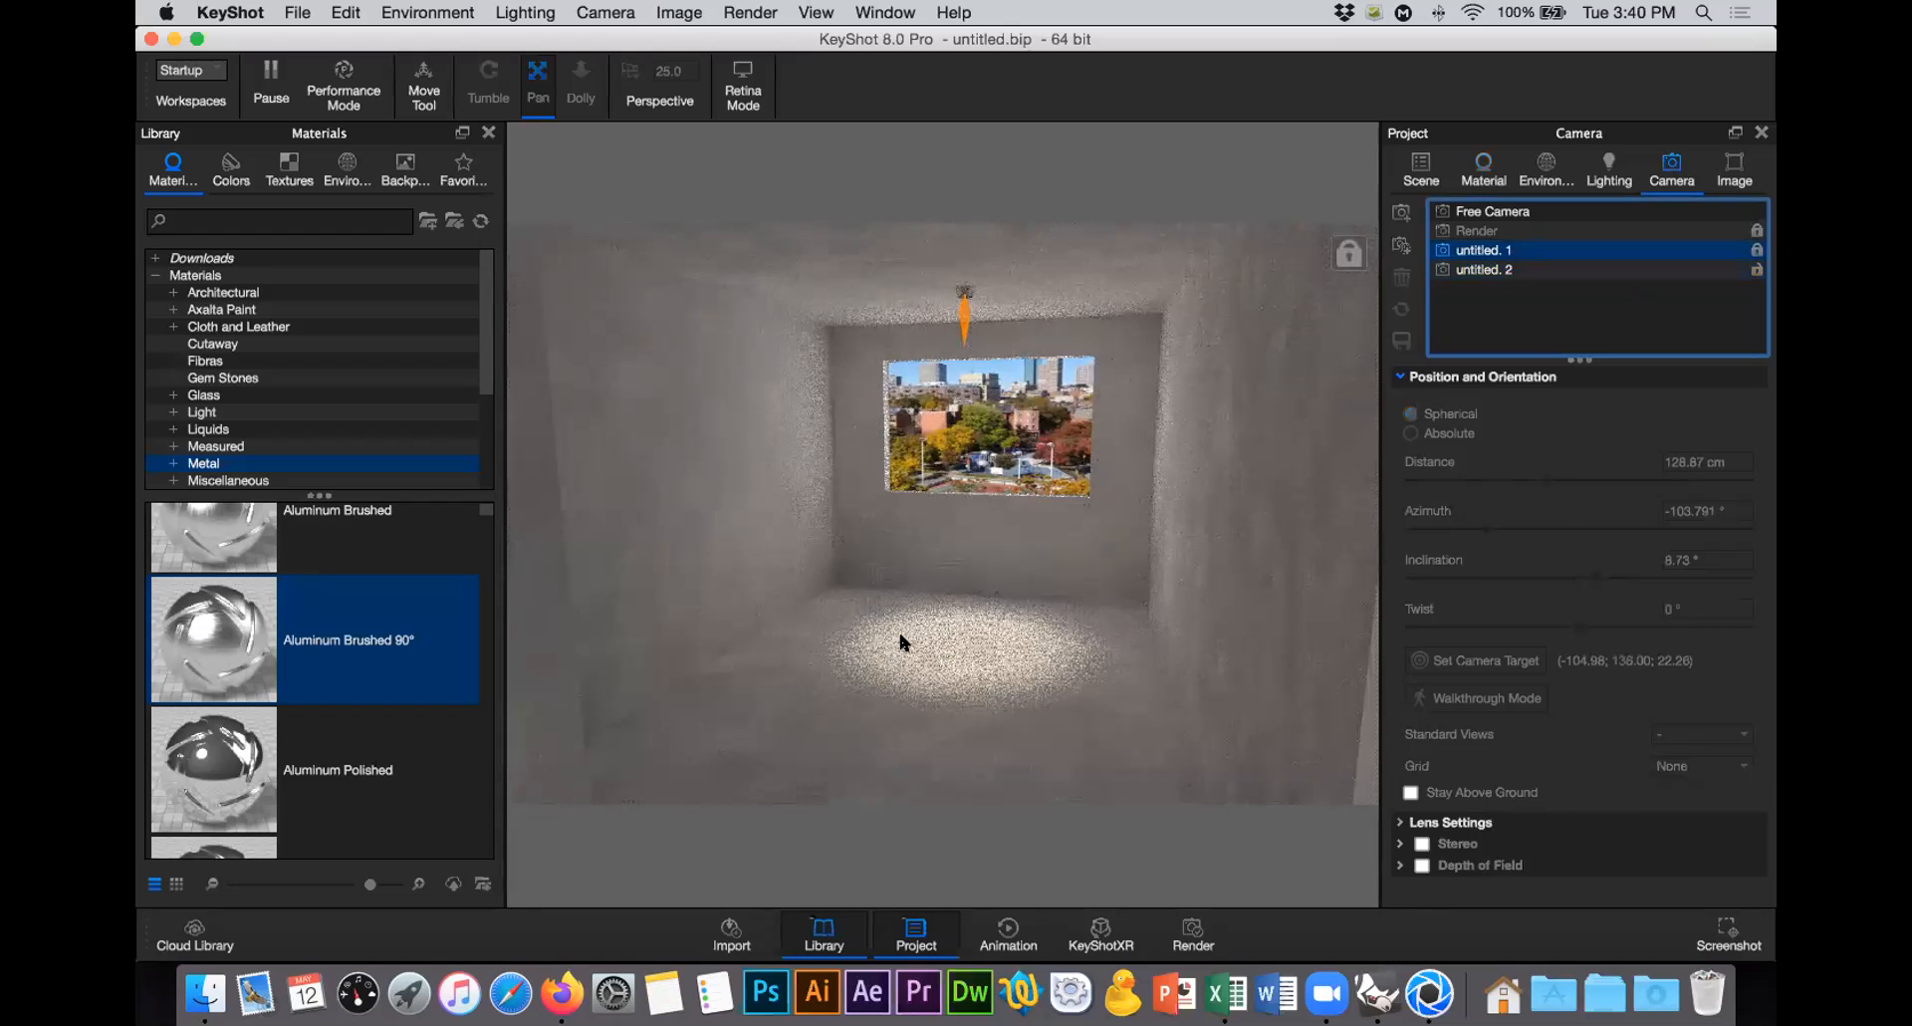
click(1377, 993)
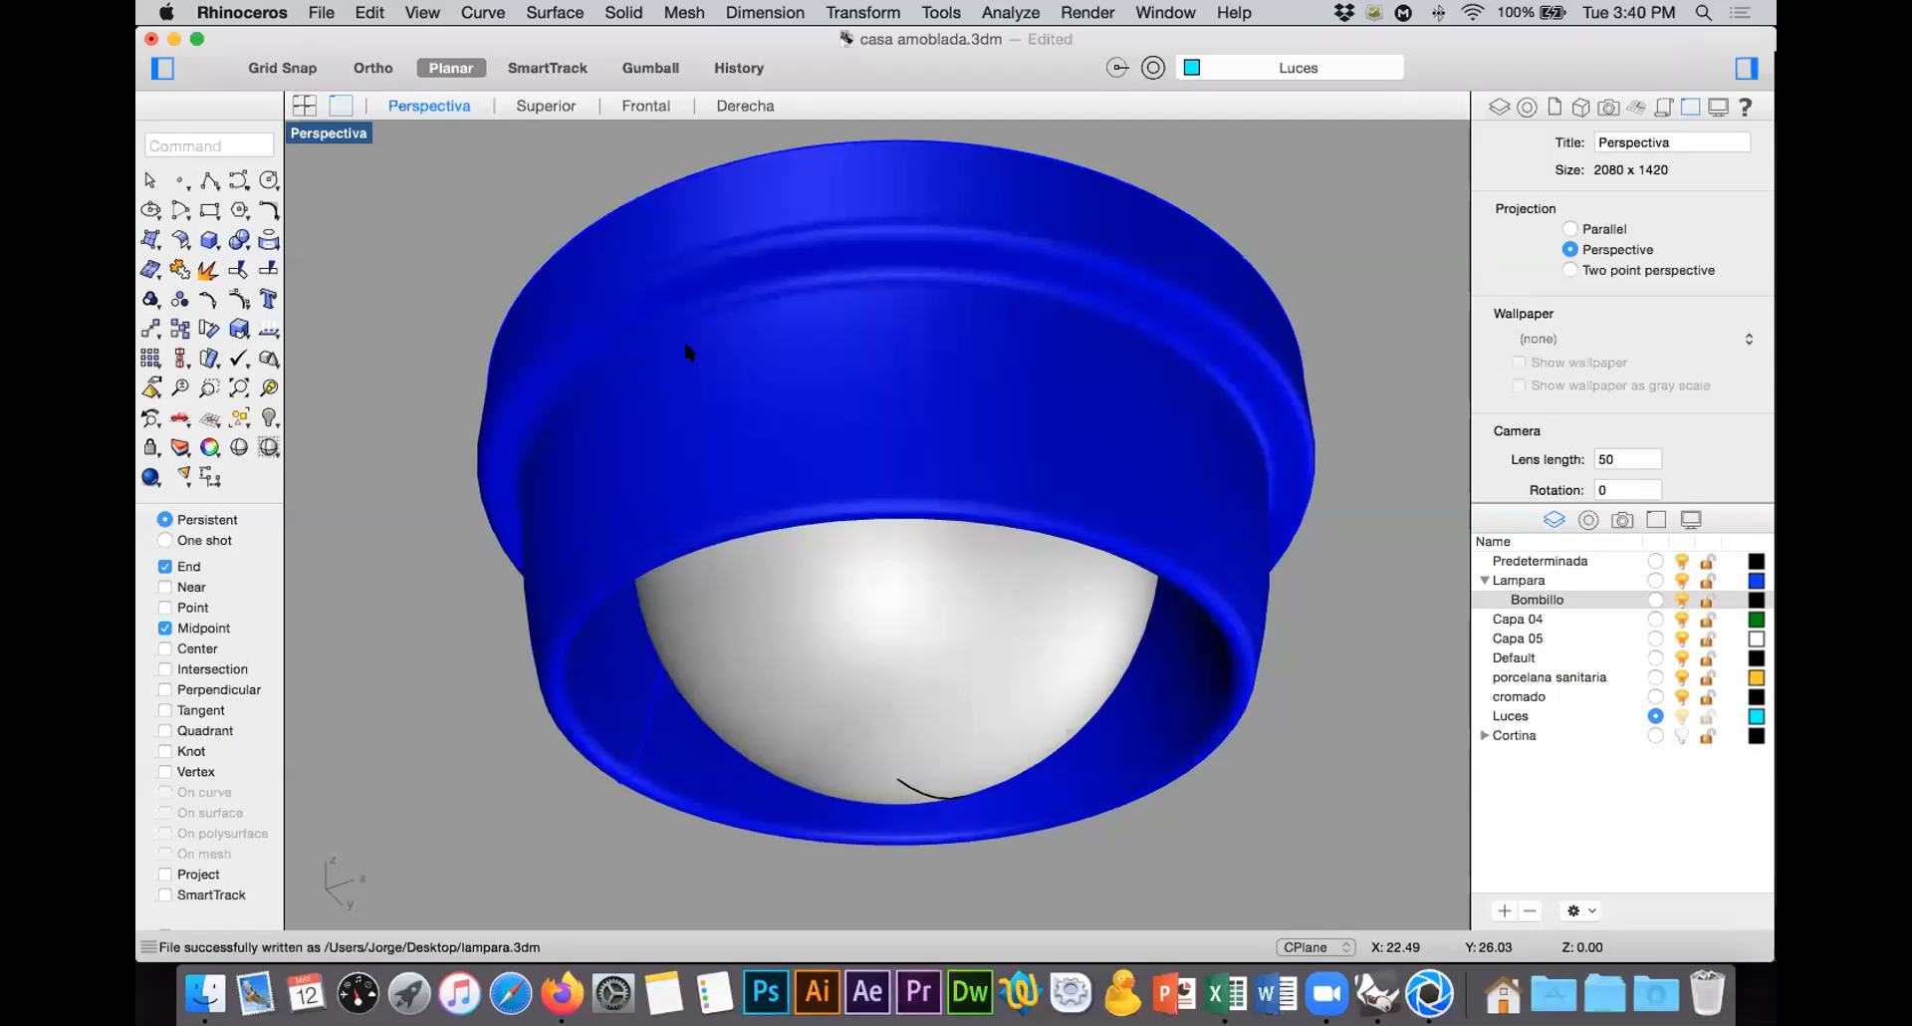
Step: Switch to Firefox and search Google Images for "render test ilumination", accepting the corrected spelling "illumination"
click(566, 981)
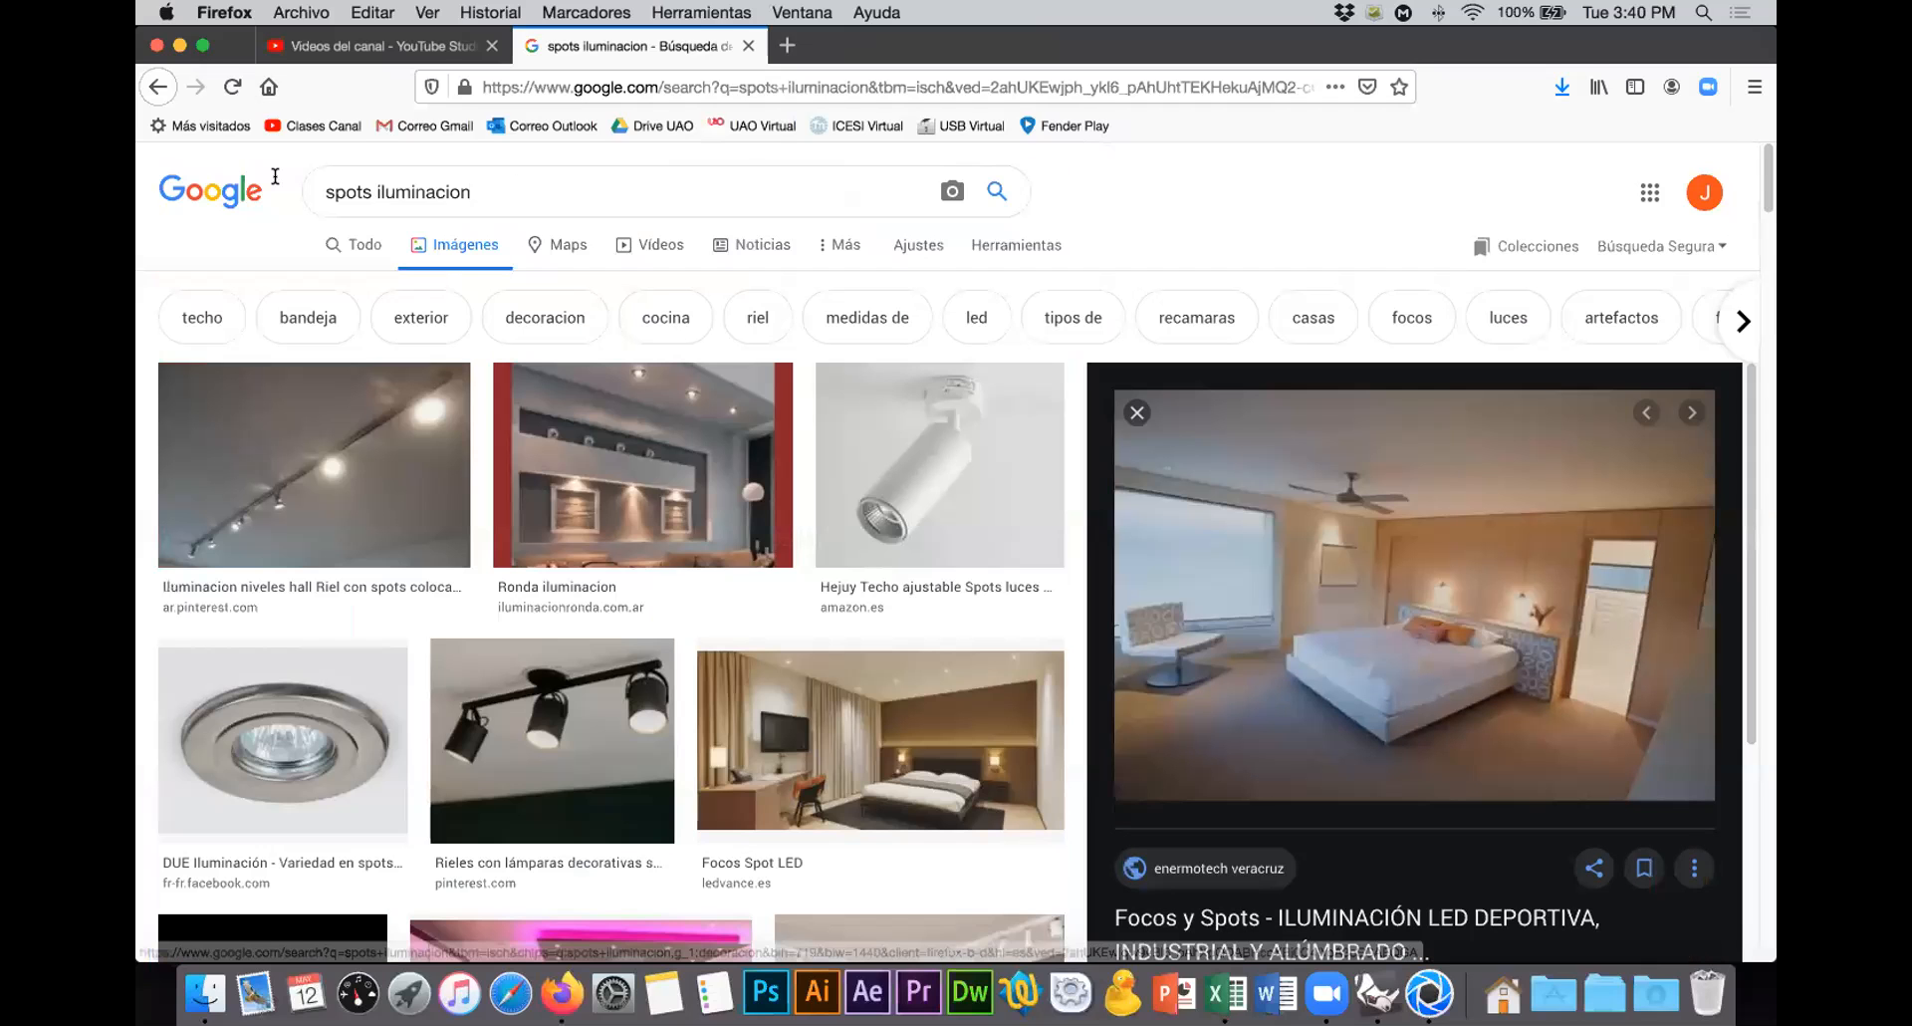
drag(520, 194, 275, 176)
text(r)
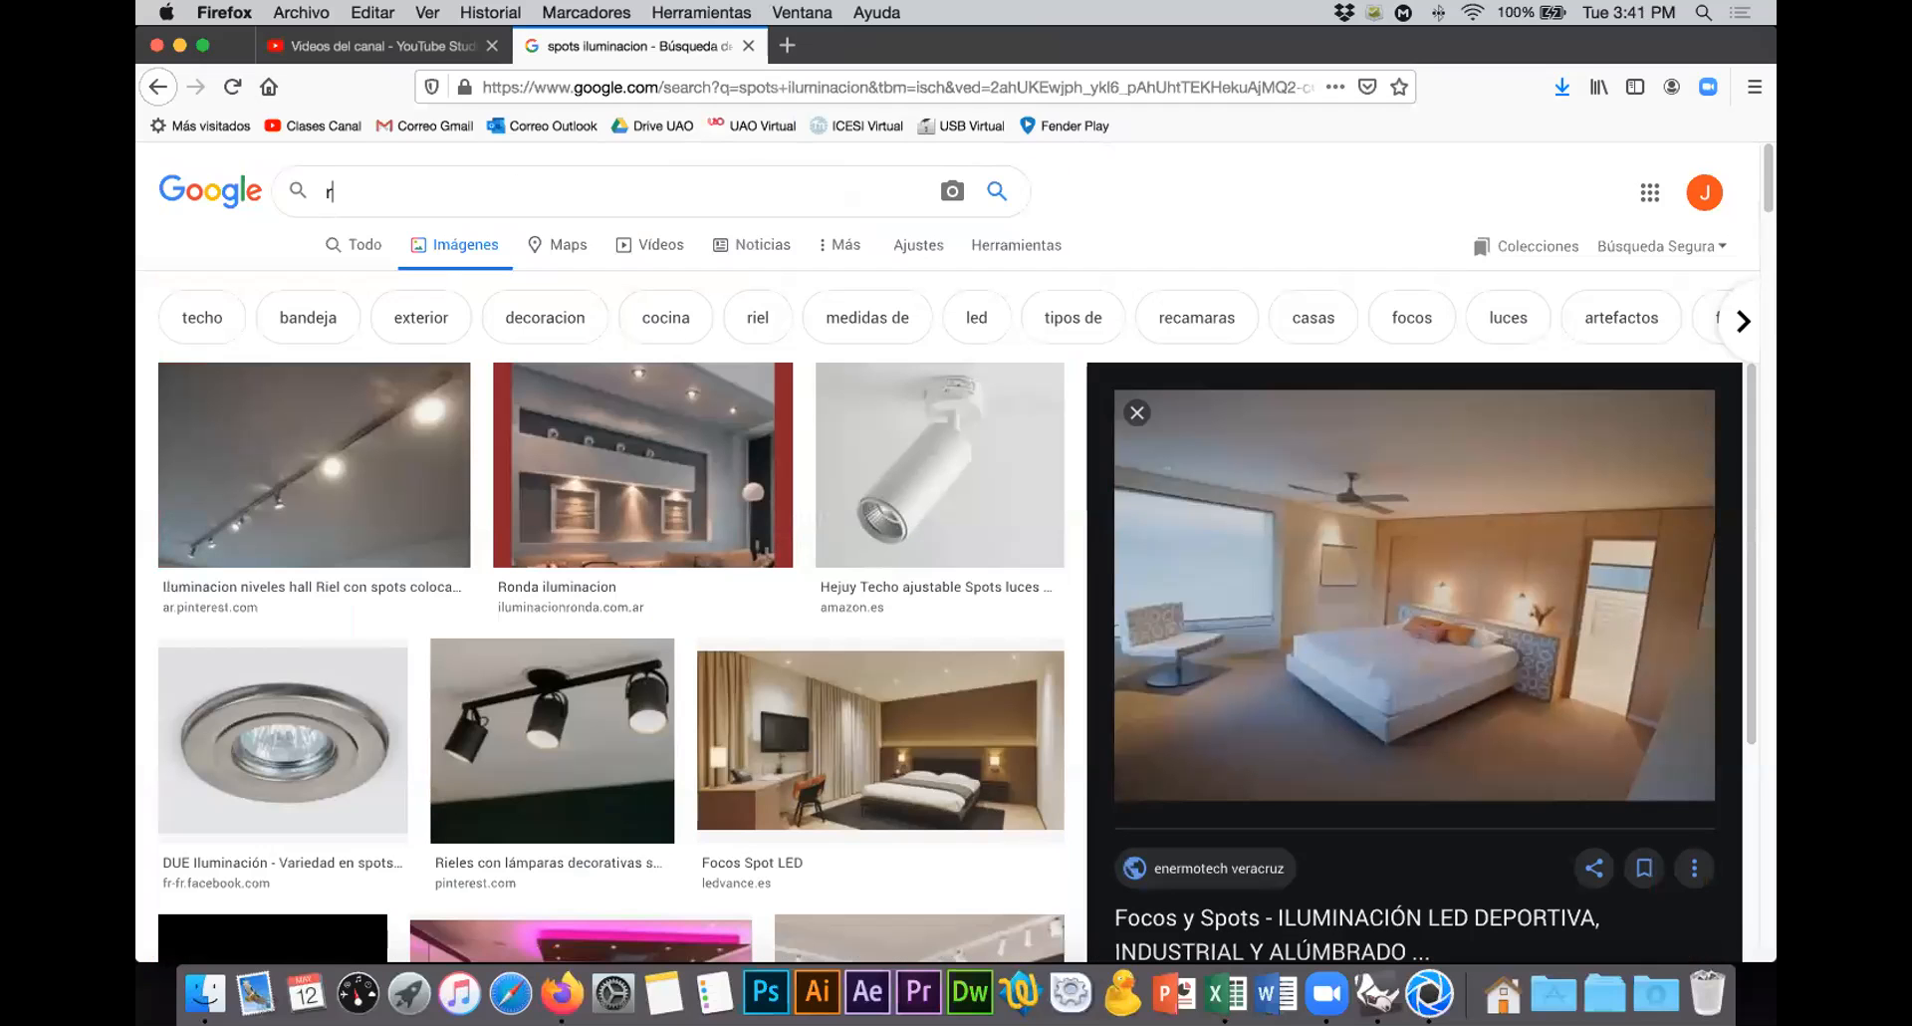
text(ender tes)
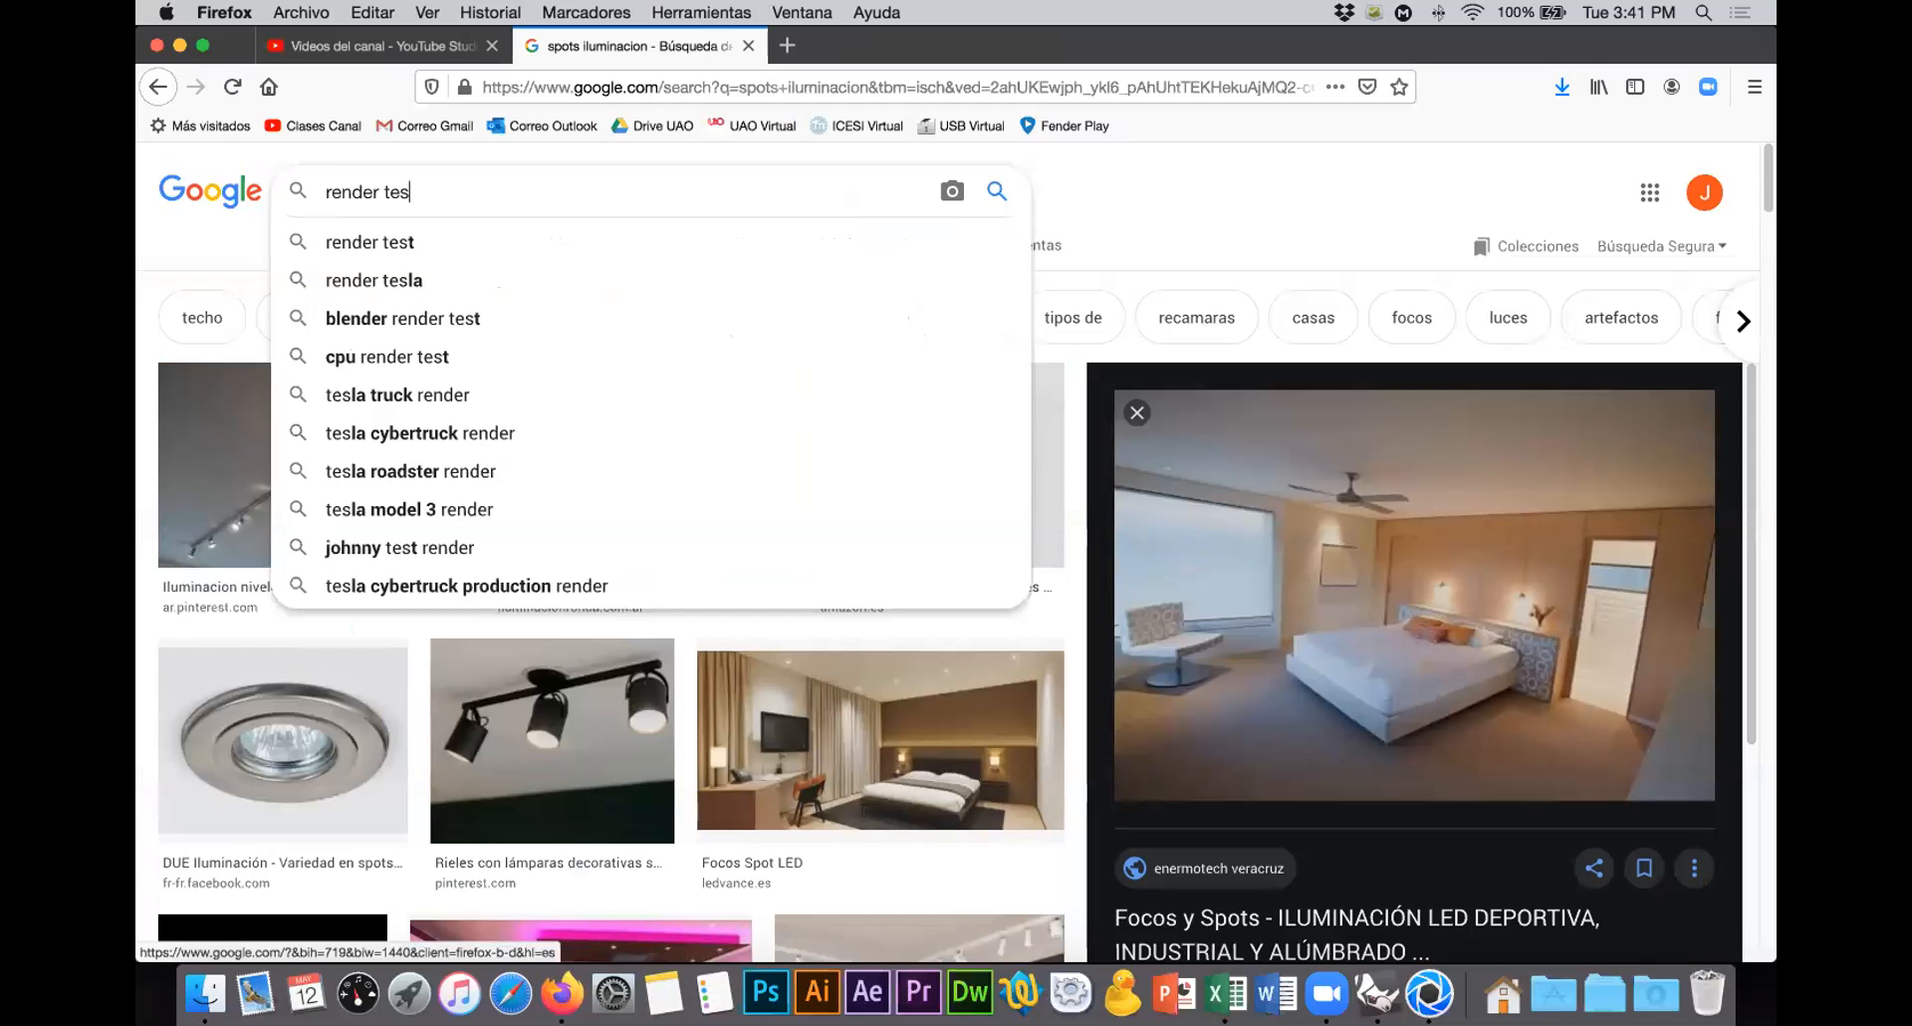
text(t ilu)
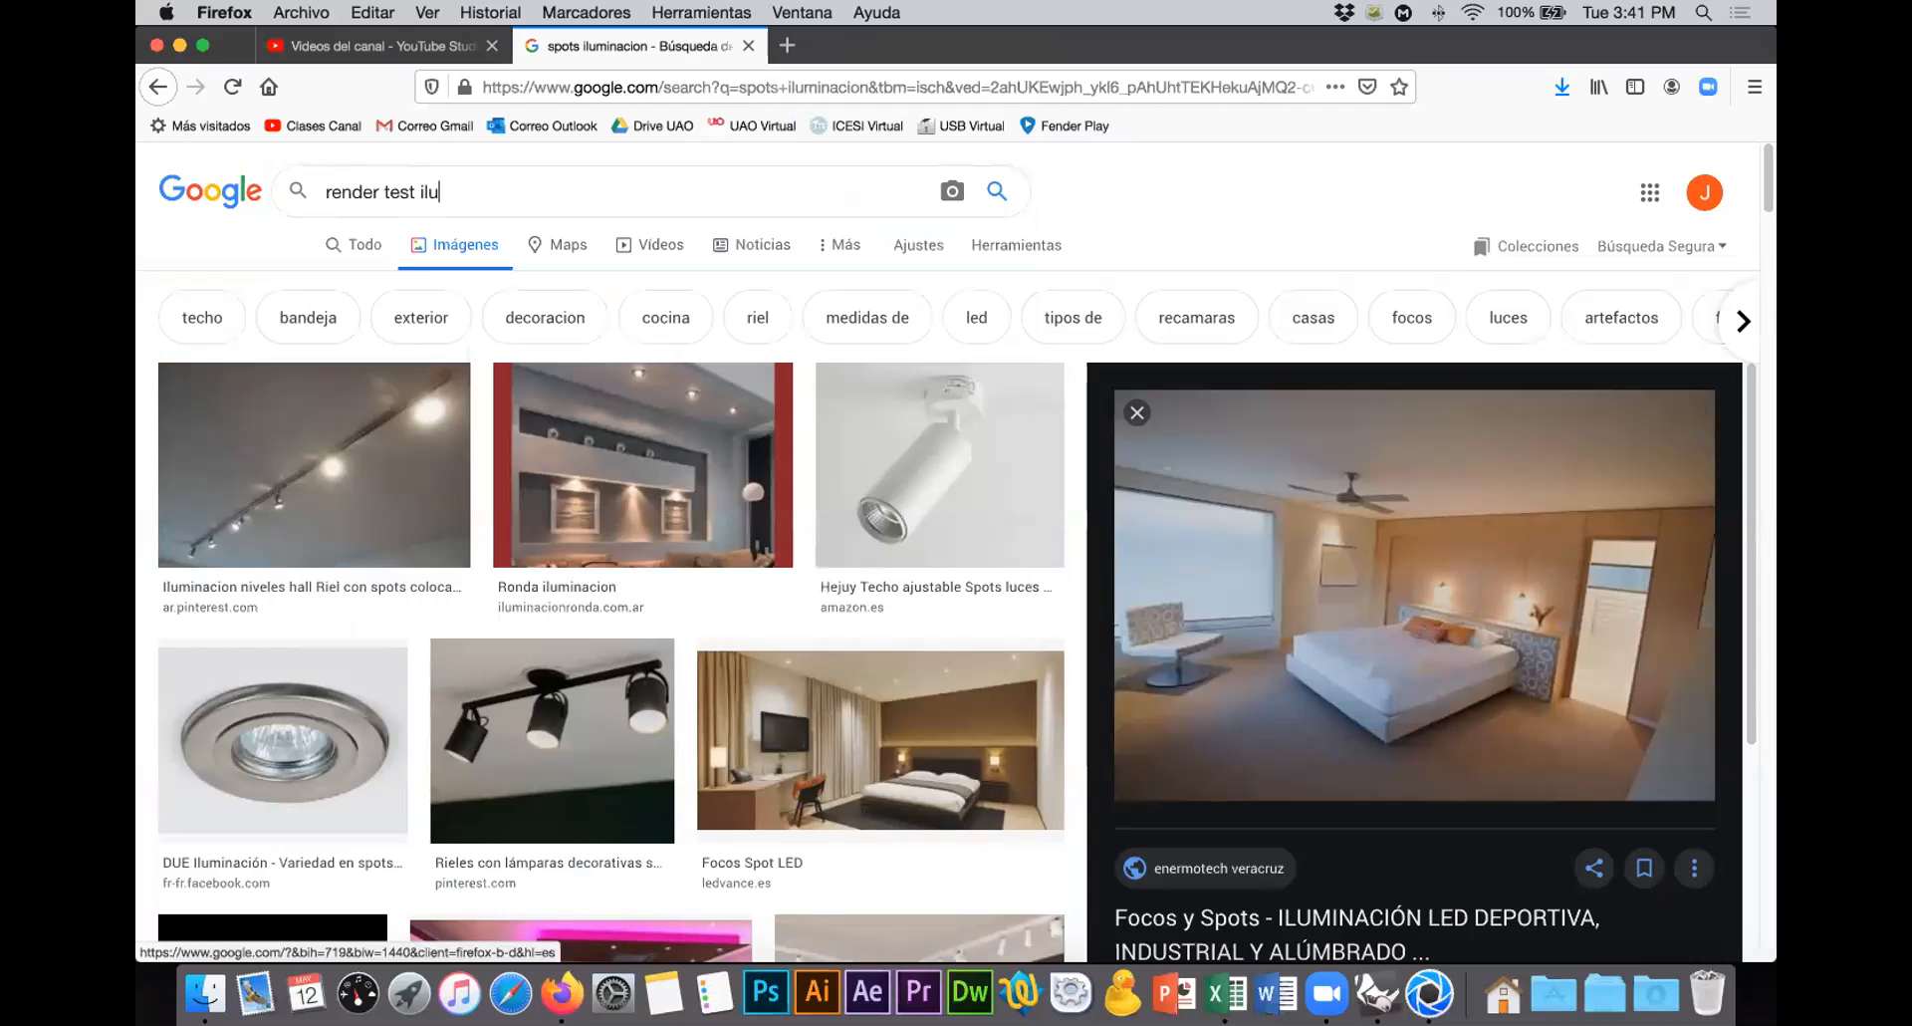
text(minatio)
text(n)
key(Return)
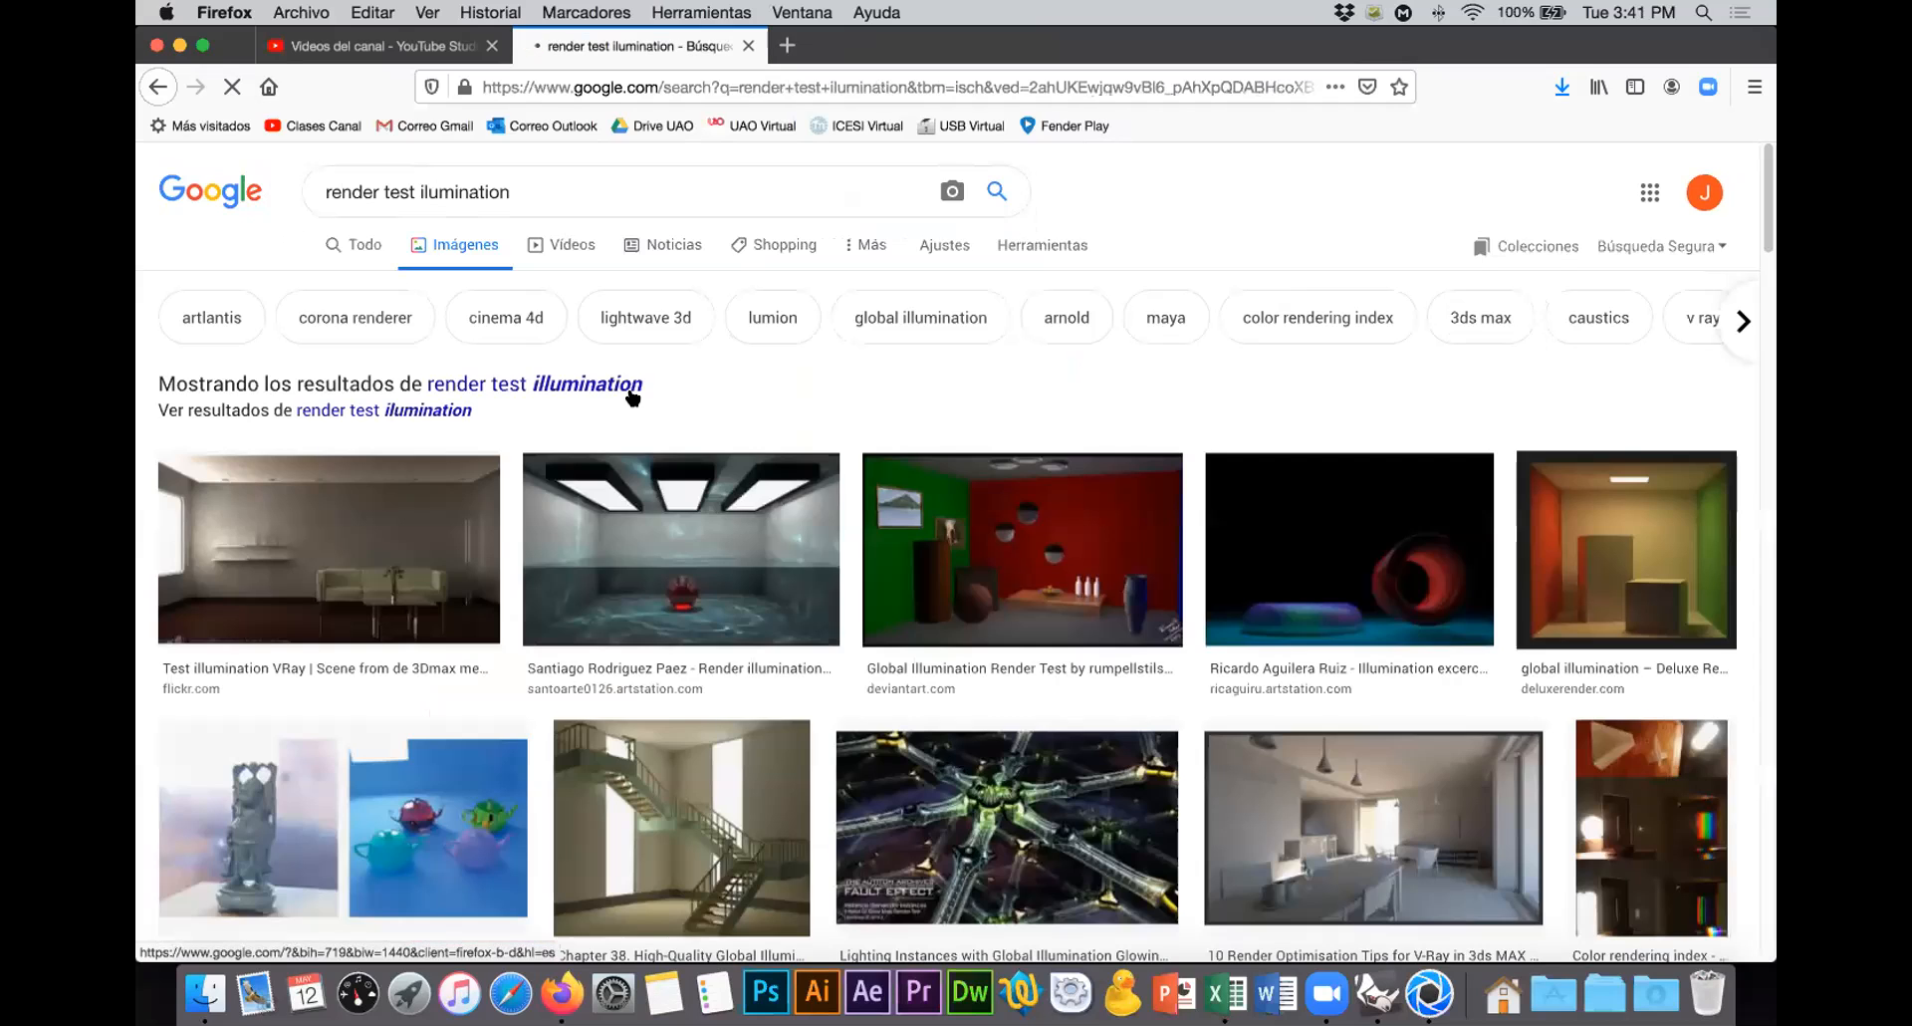
click(632, 397)
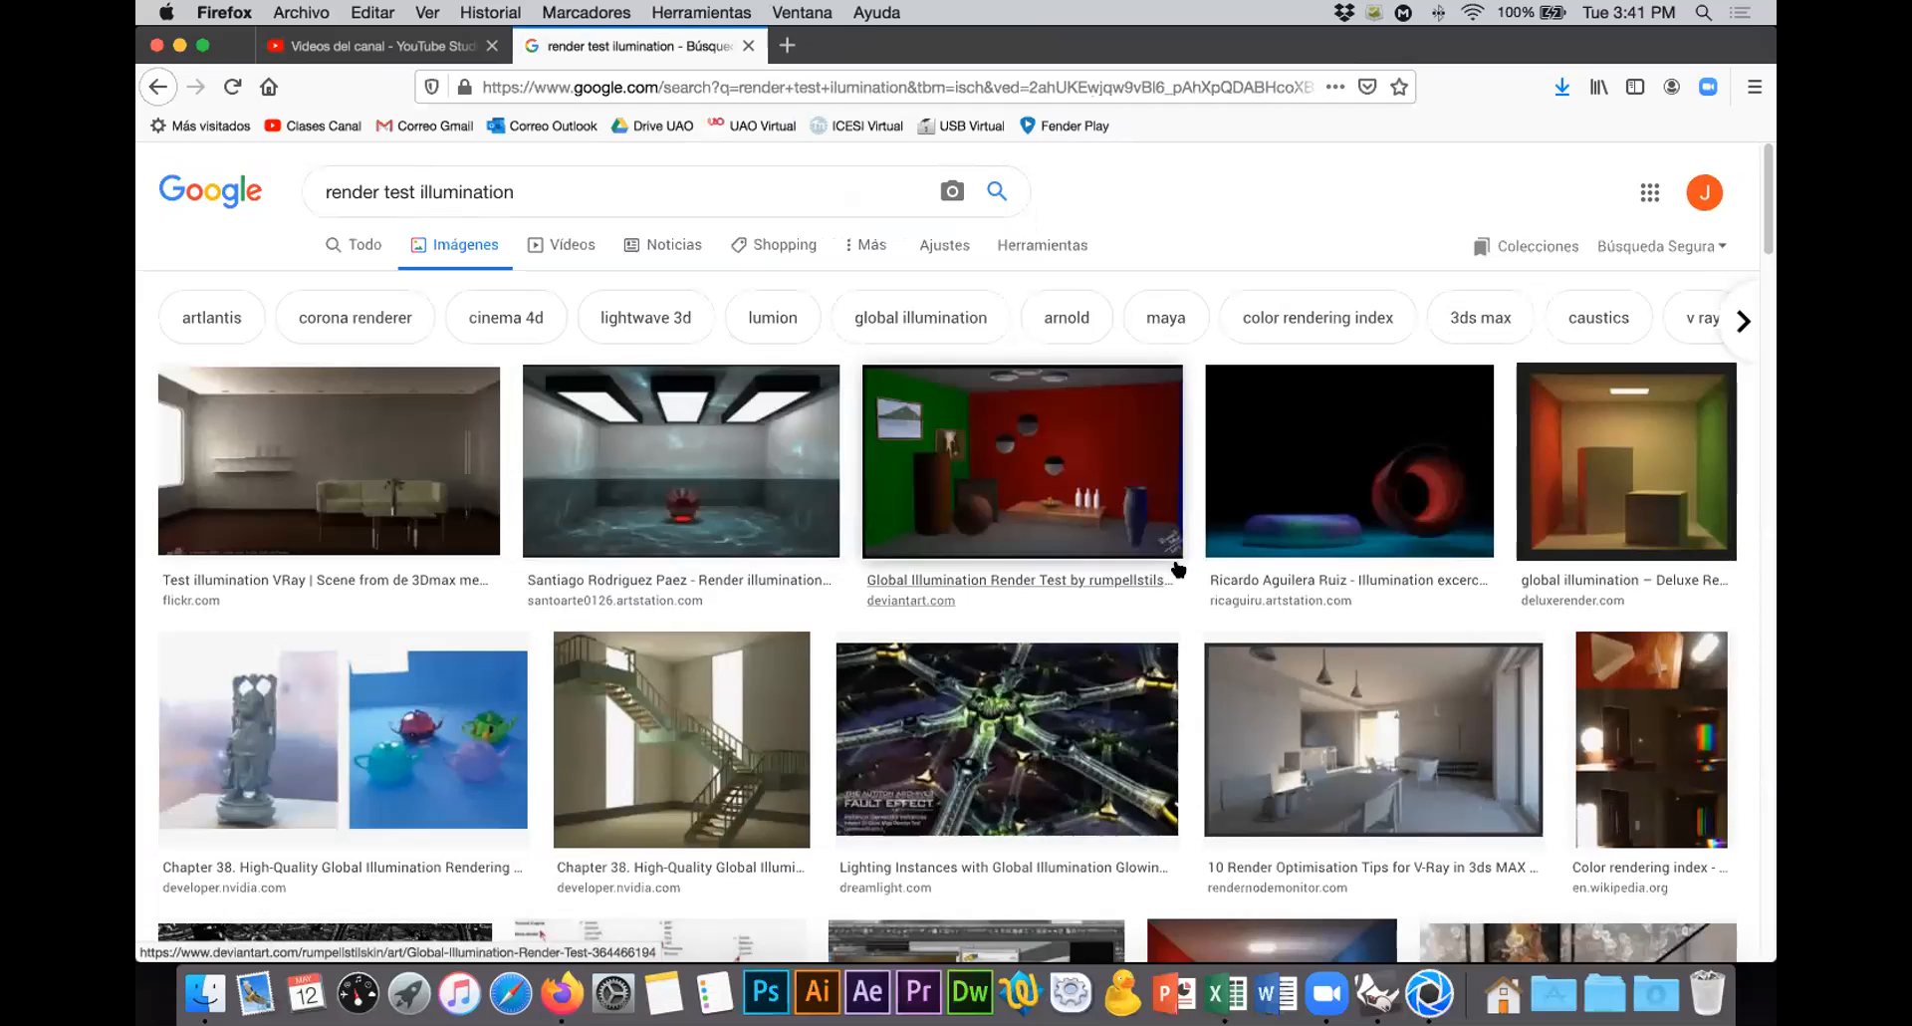
Step: Examine the white interior test renders, enlarging the V-Ray optimisation scene, the ArtStation shop, the Arnold bedroom and the Interior DAY | NIGHT living room
click(1454, 750)
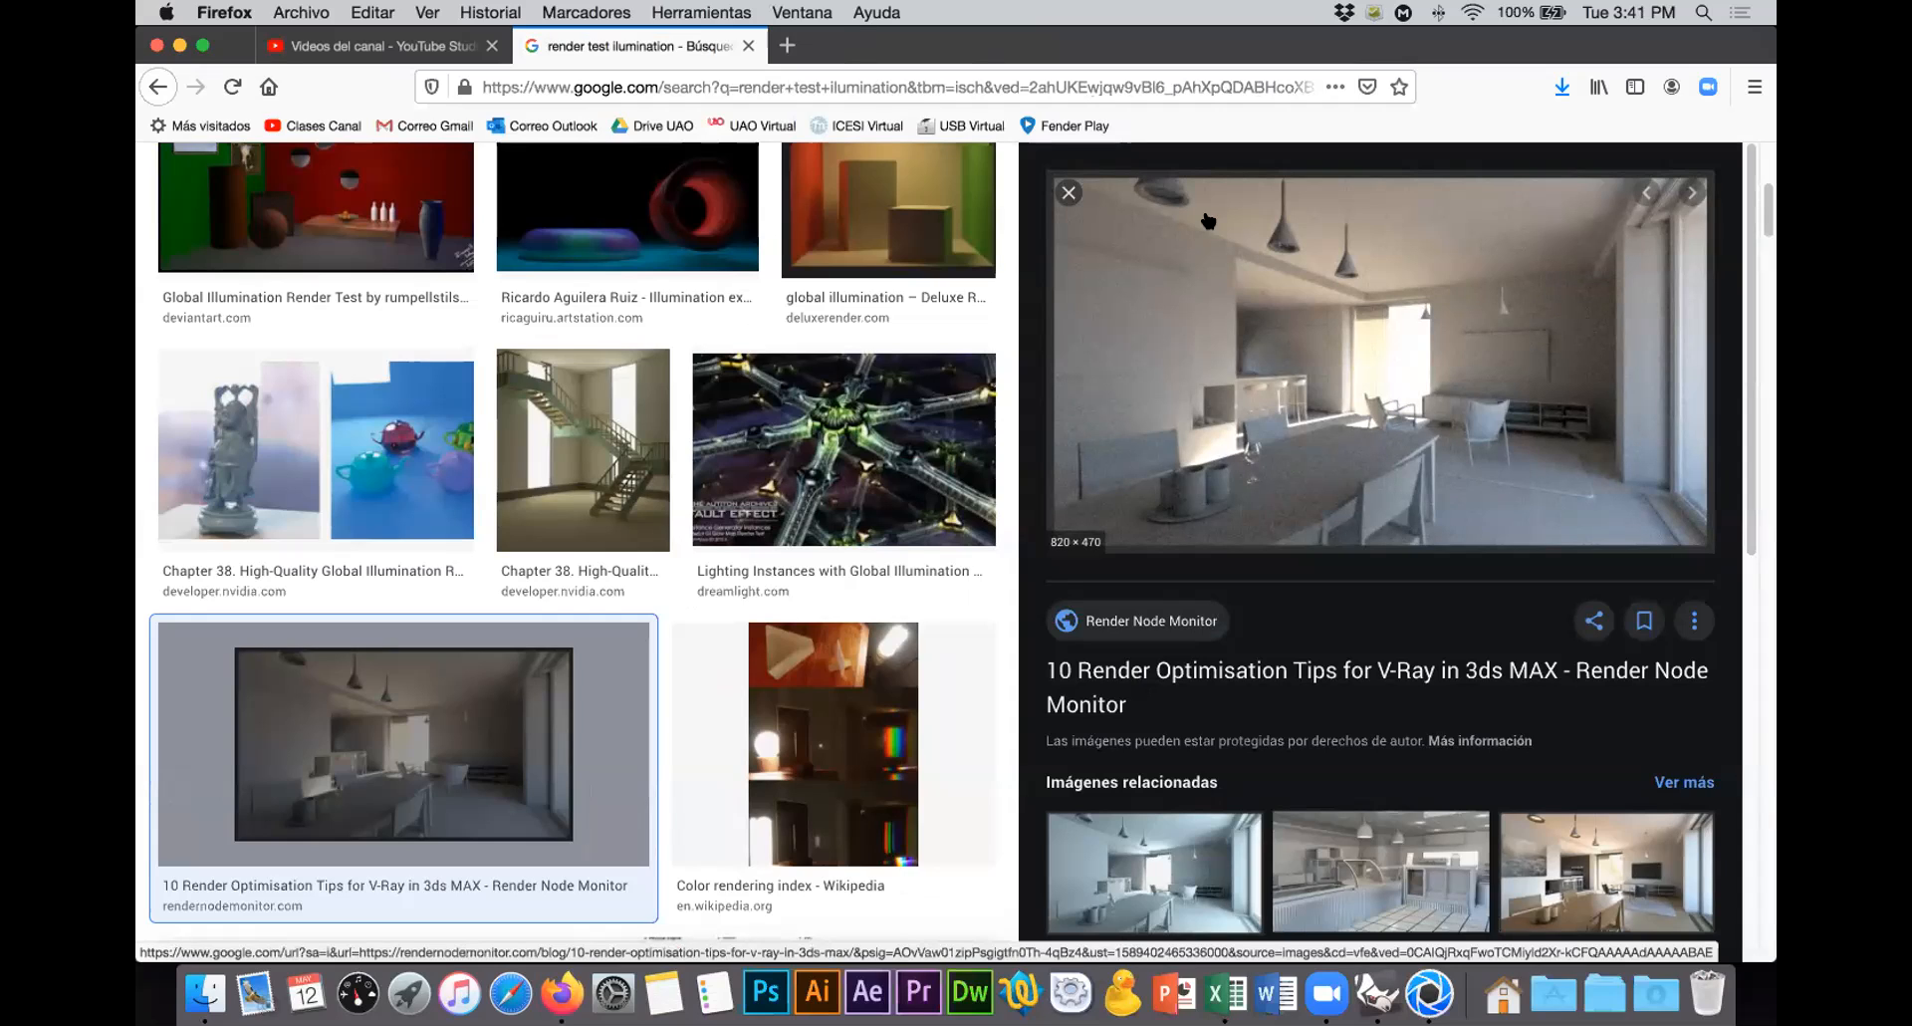
click(1376, 844)
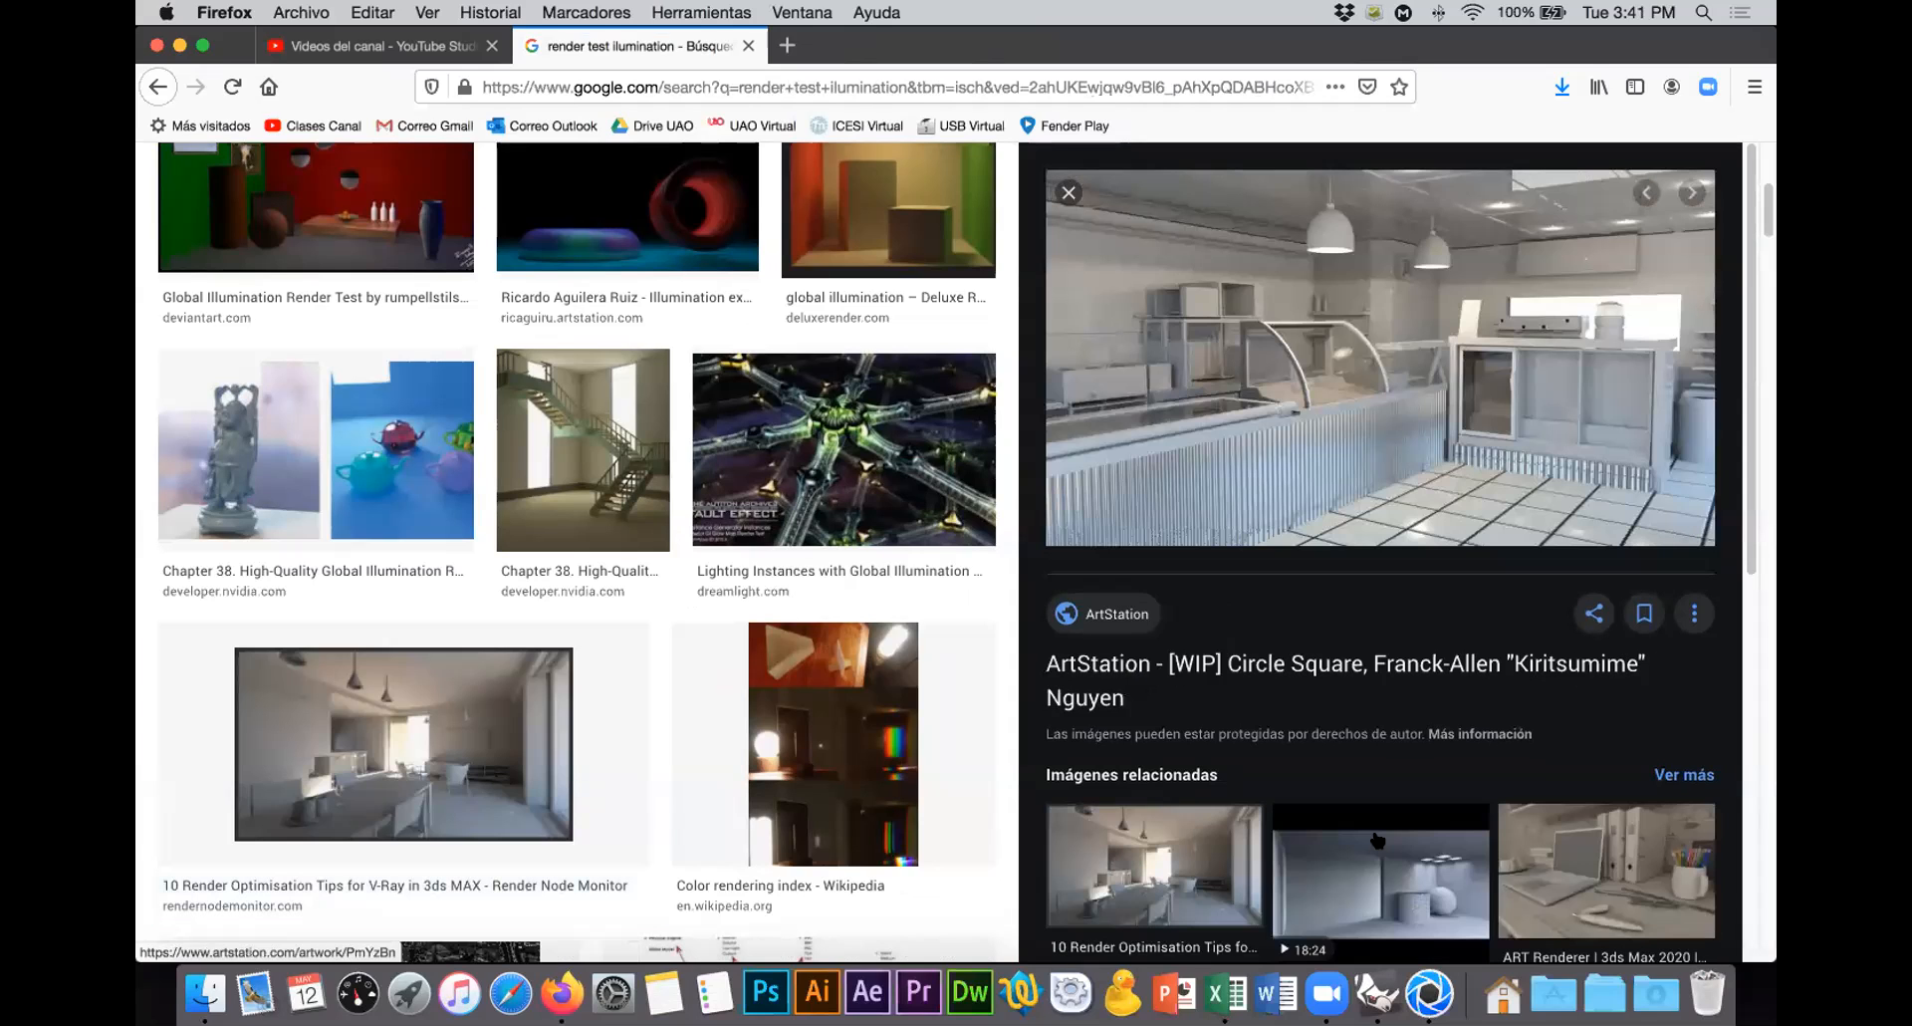
scroll(1378, 832, down, 2)
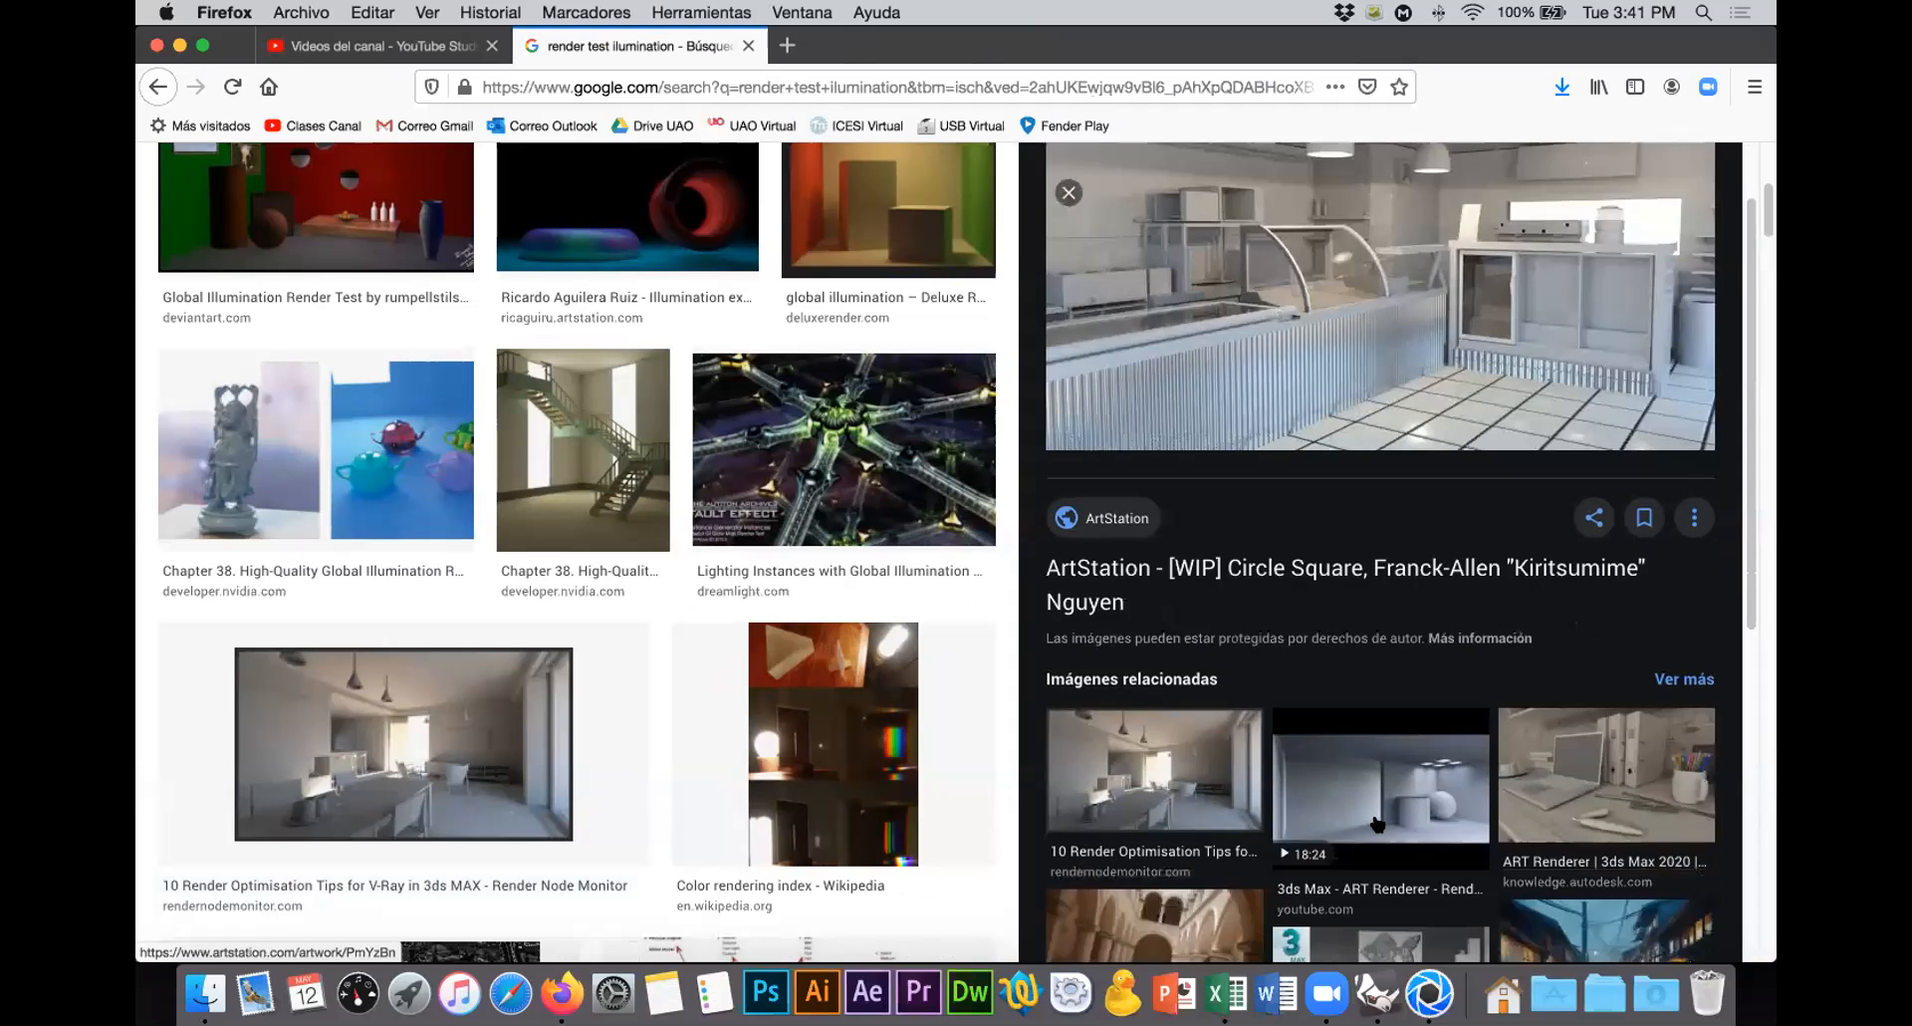
scroll(1375, 824, down, 5)
scroll(1375, 824, down, 1)
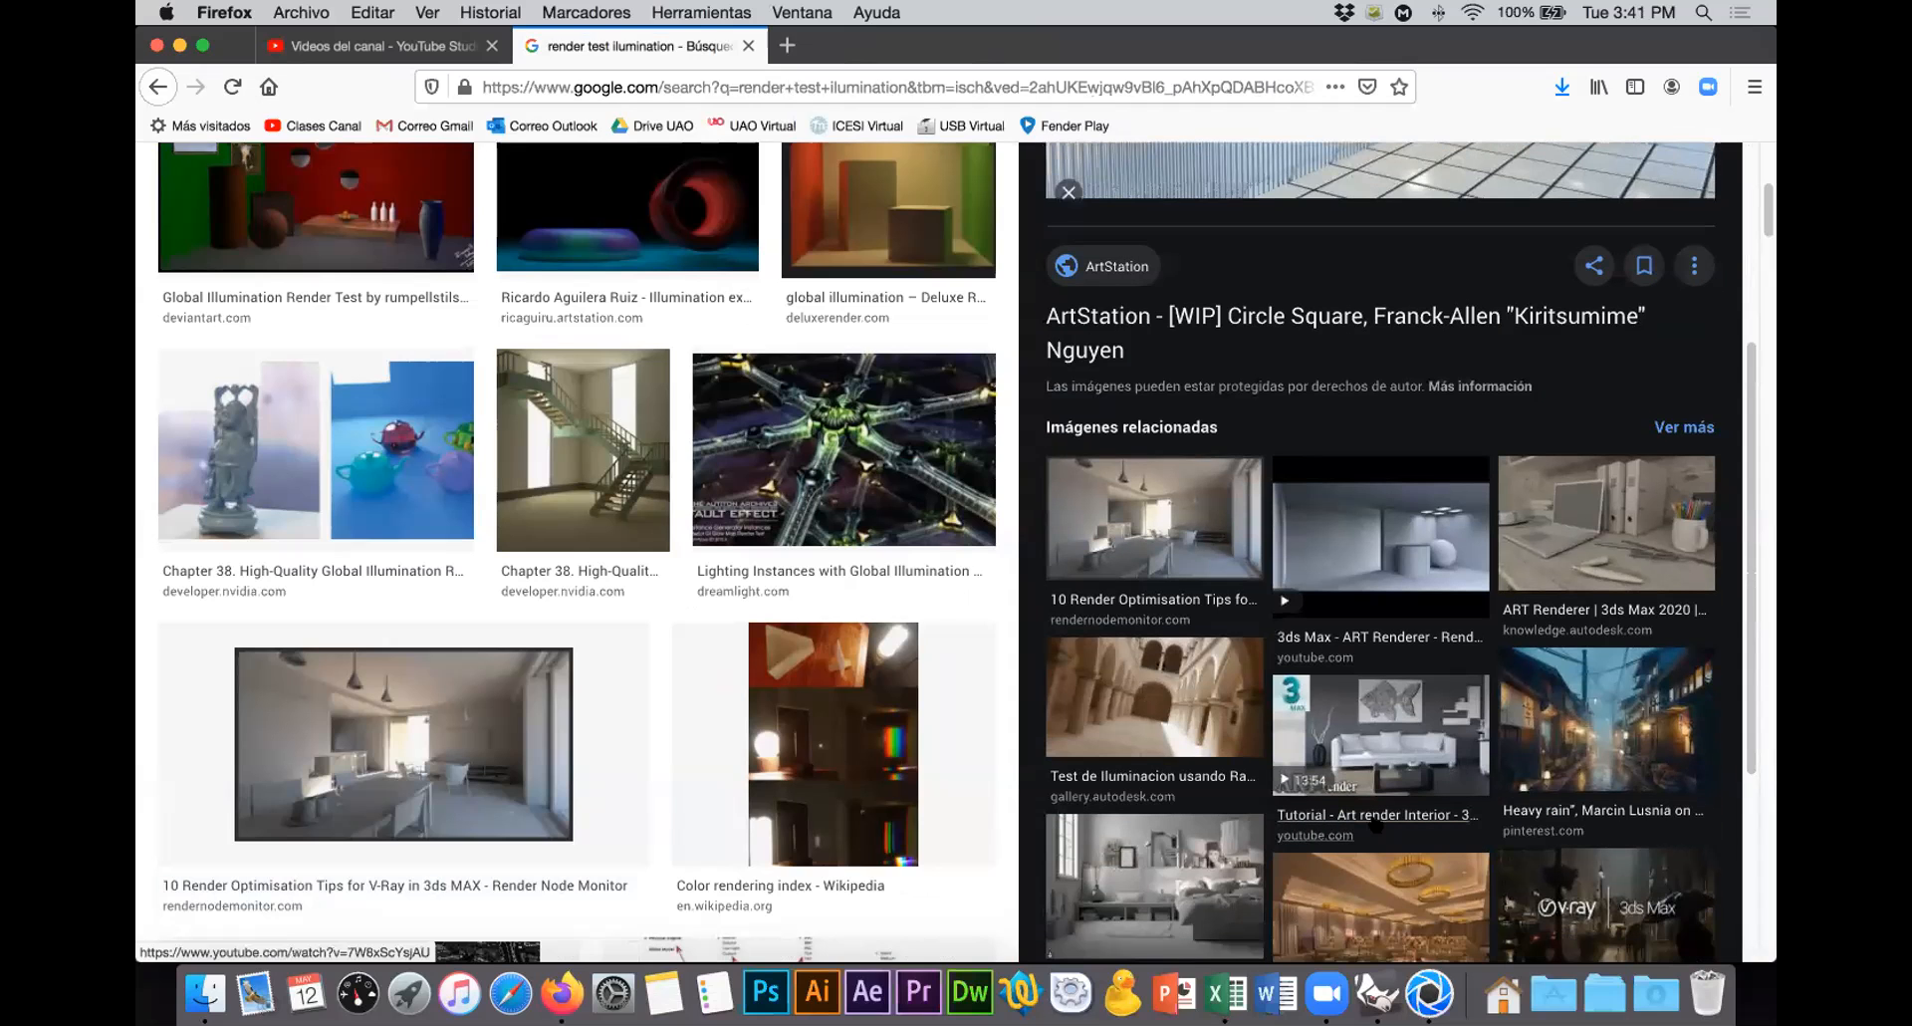
click(1177, 783)
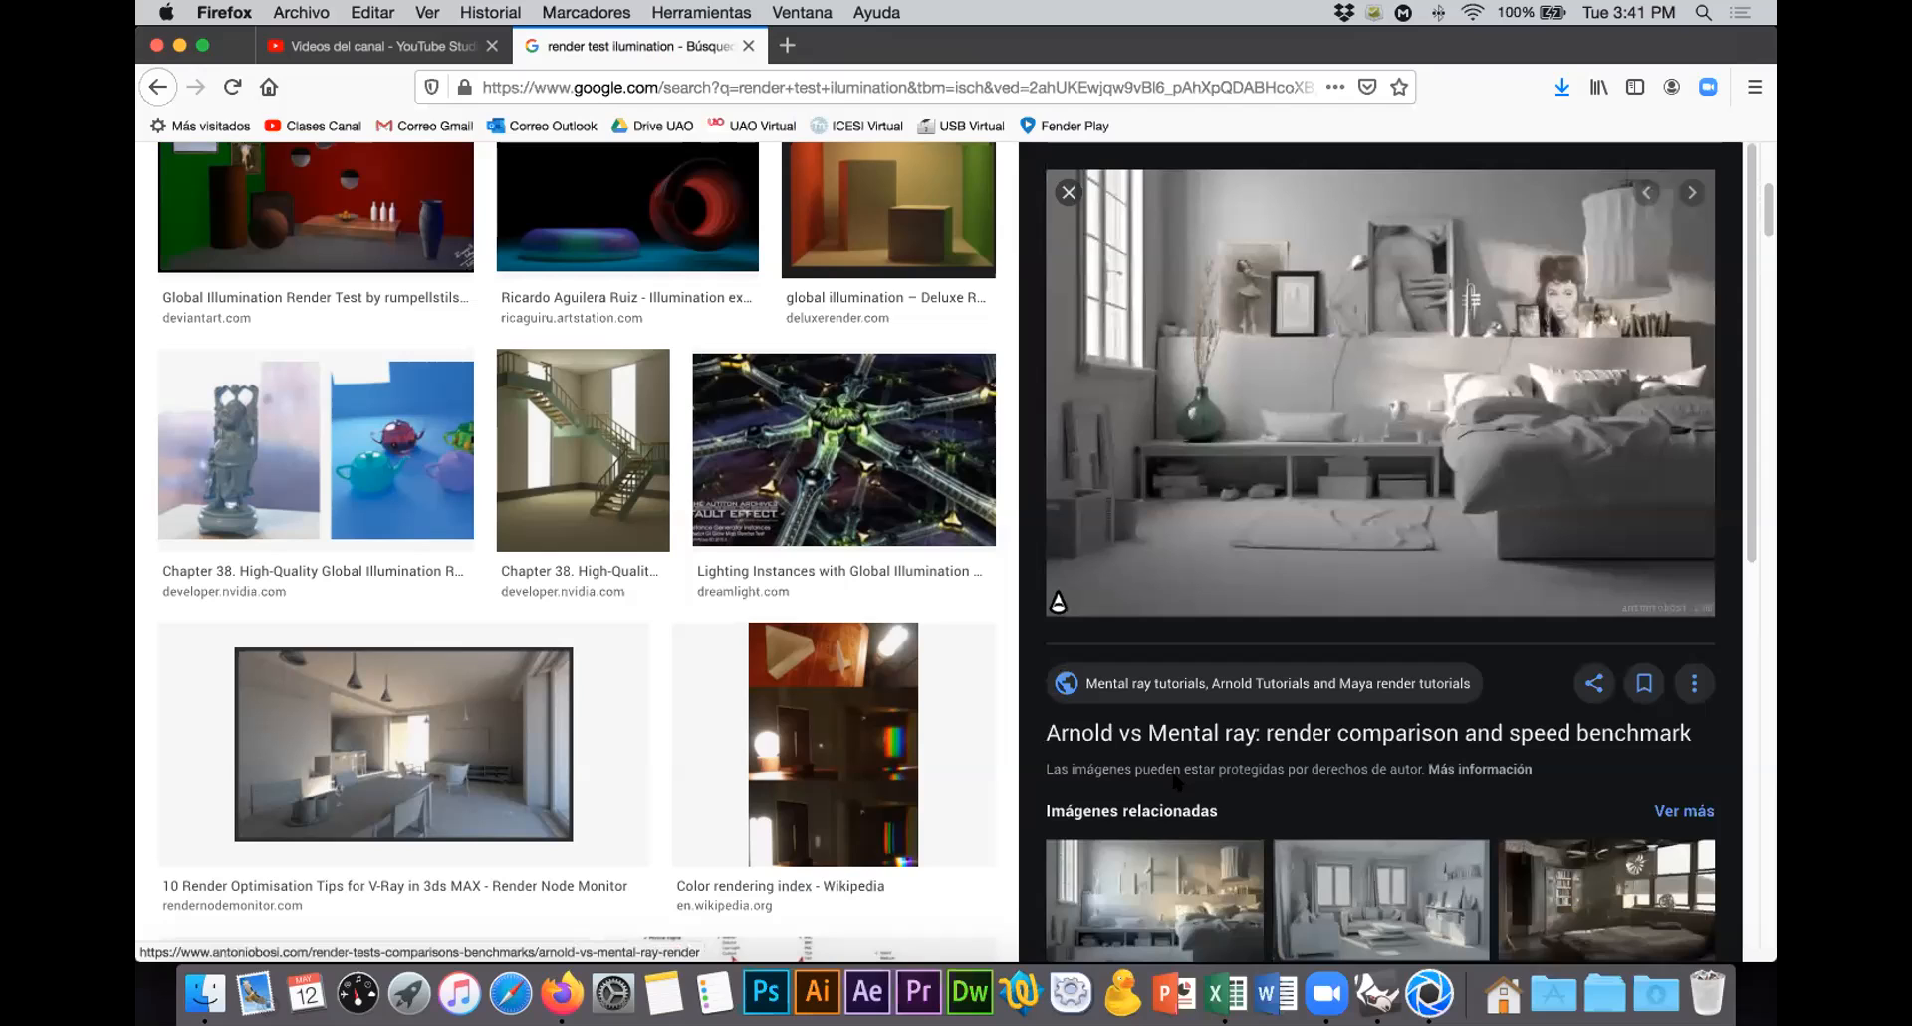
click(1385, 883)
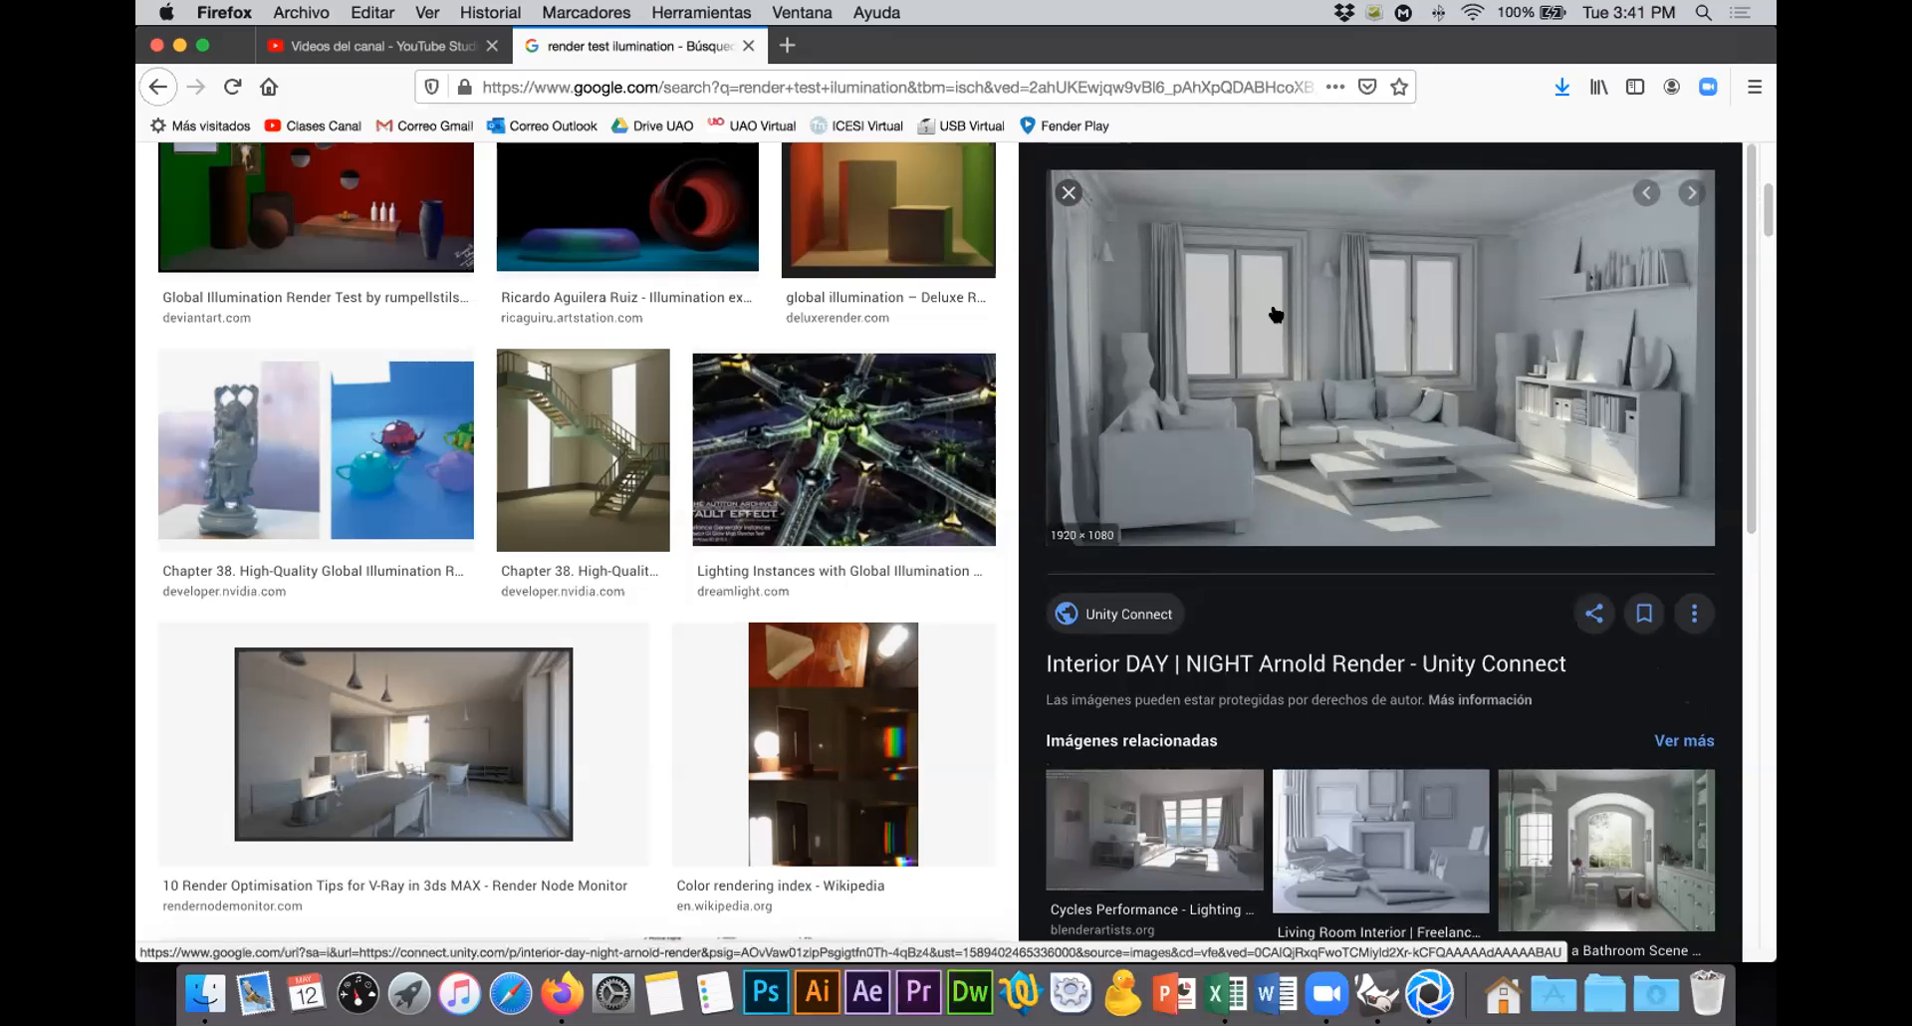
Step: Switch to Rhinoceros, show the whole house and hide its ceiling
key(super+Tab)
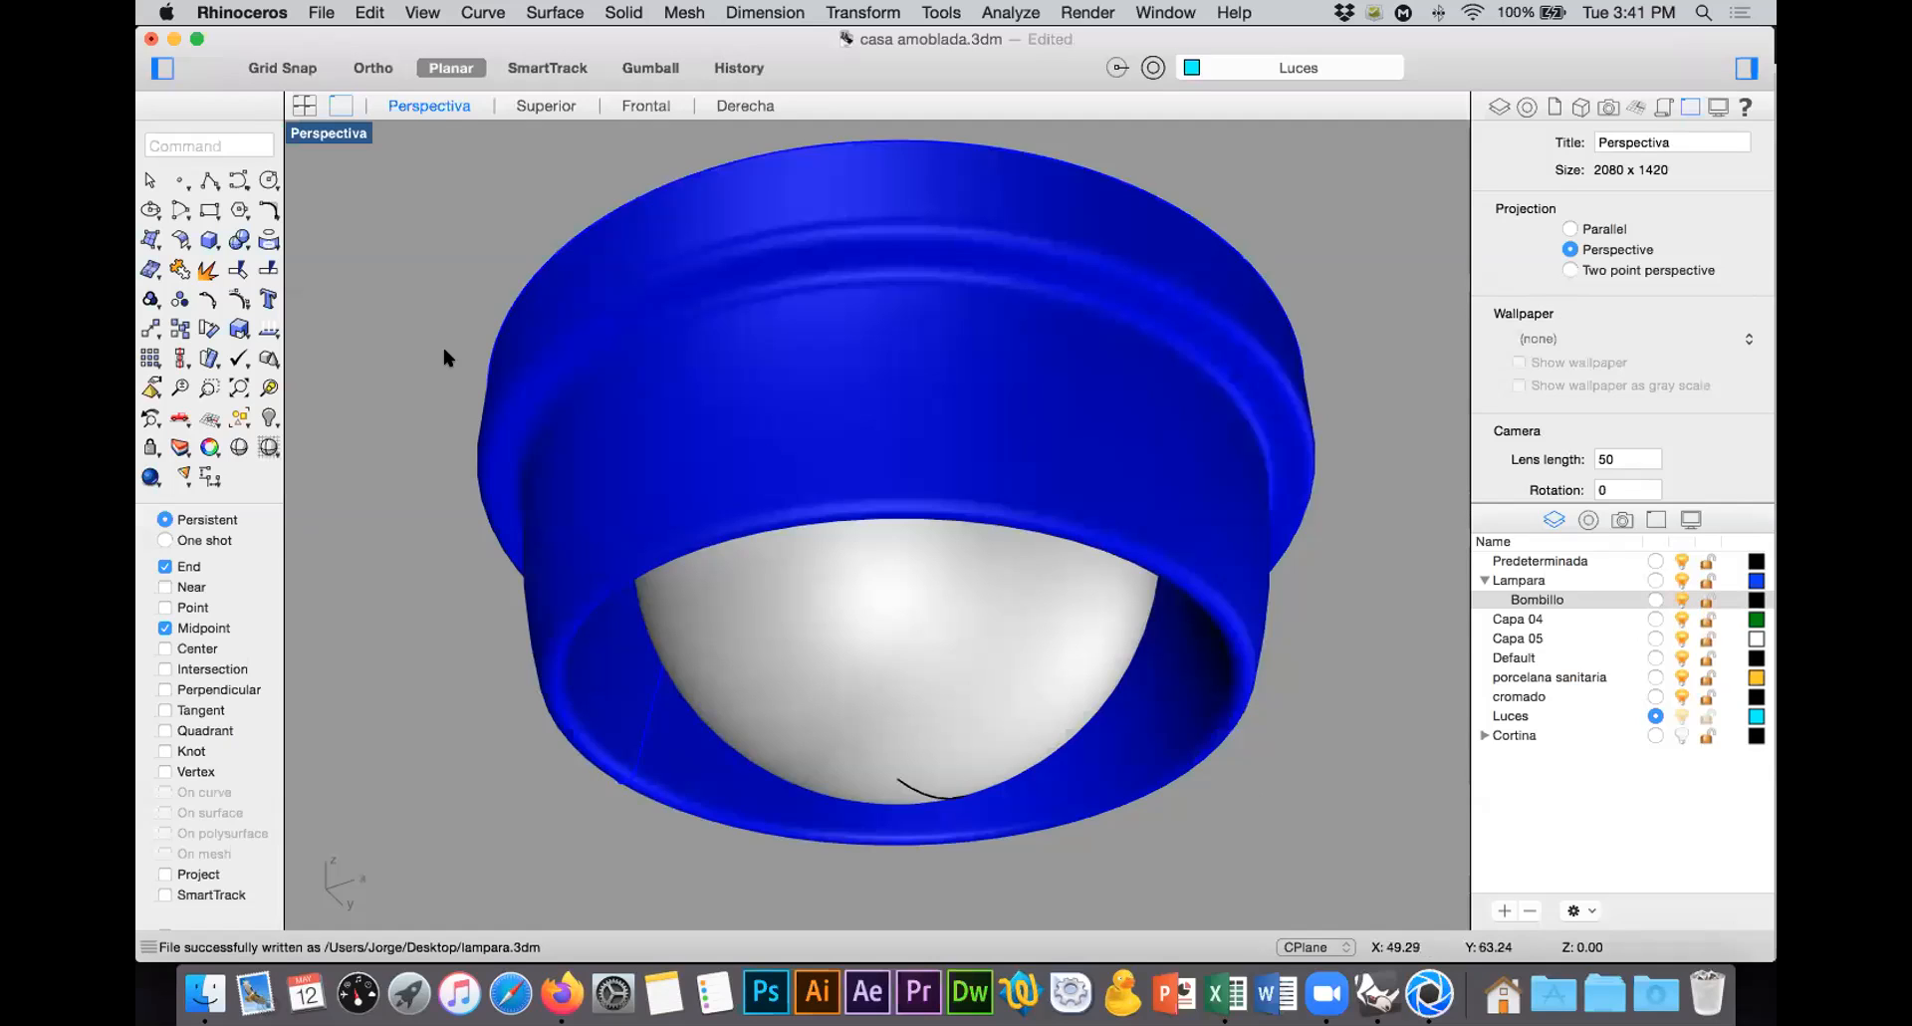
click(236, 380)
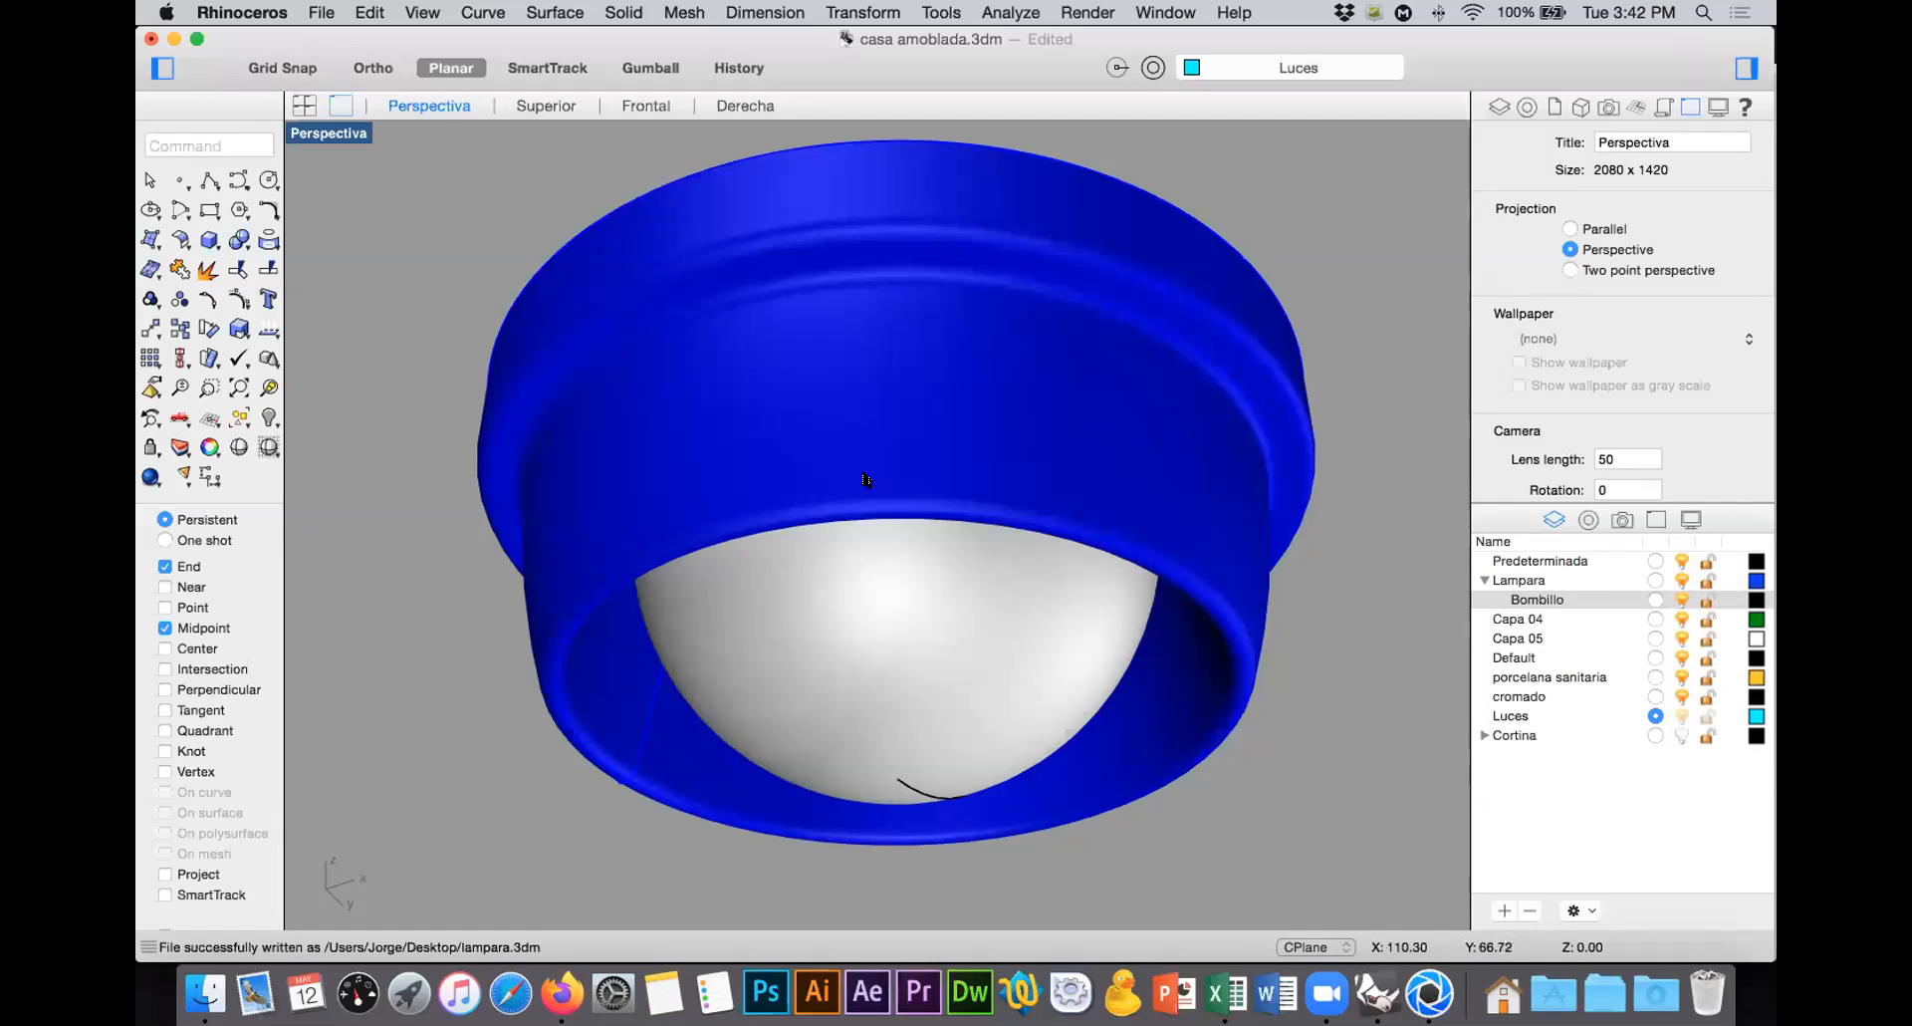
click(268, 419)
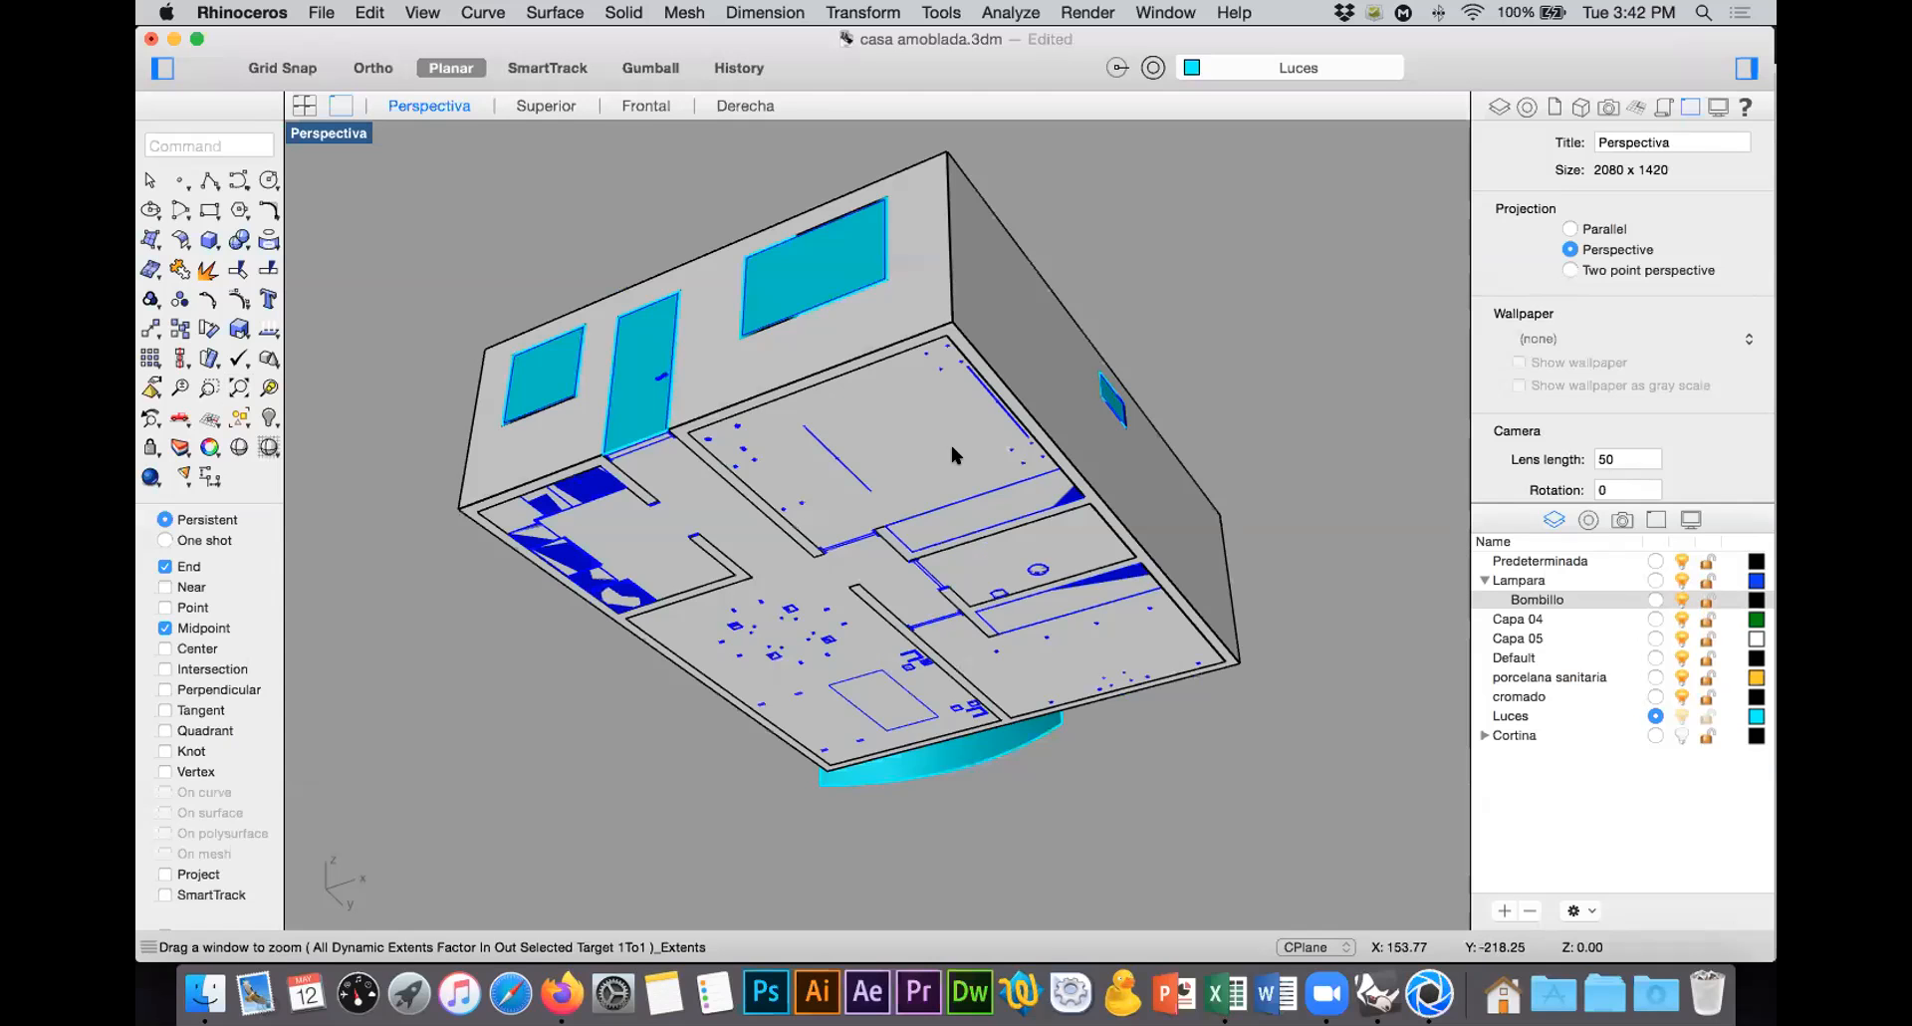
right_drag(952, 453, 896, 512)
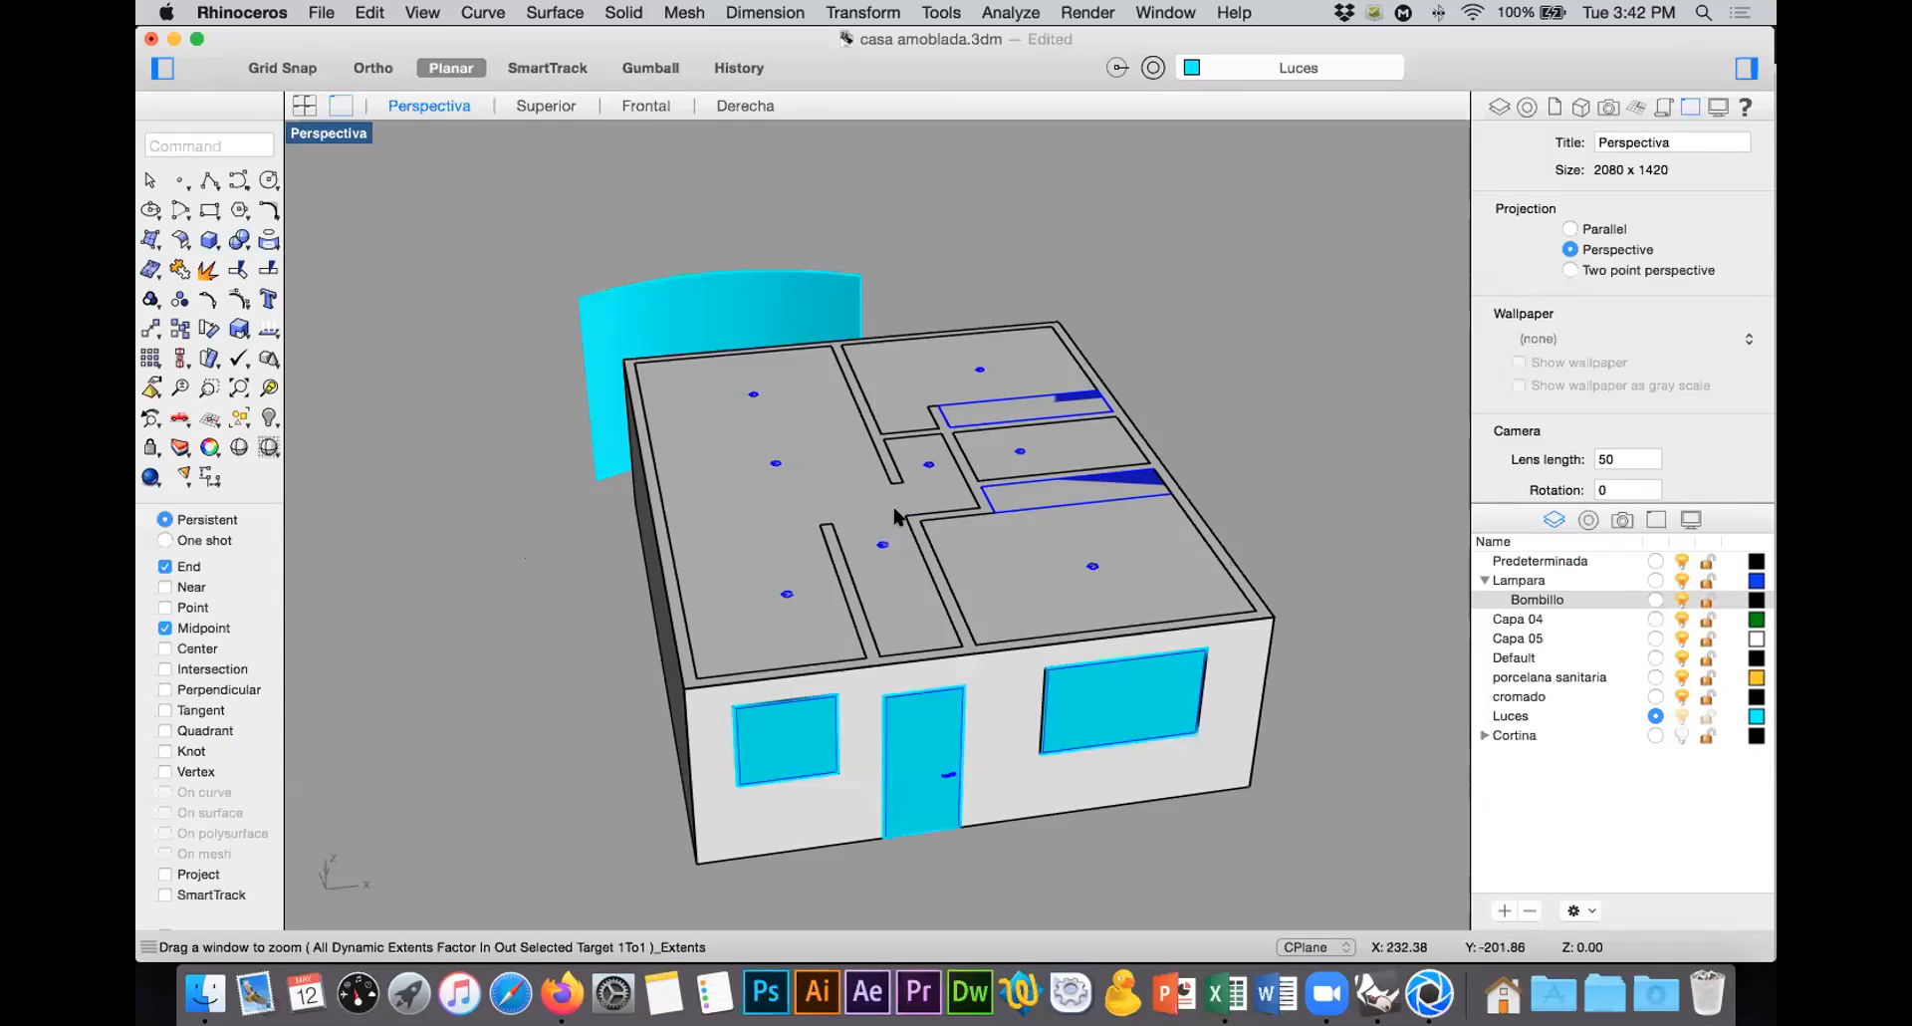
click(264, 416)
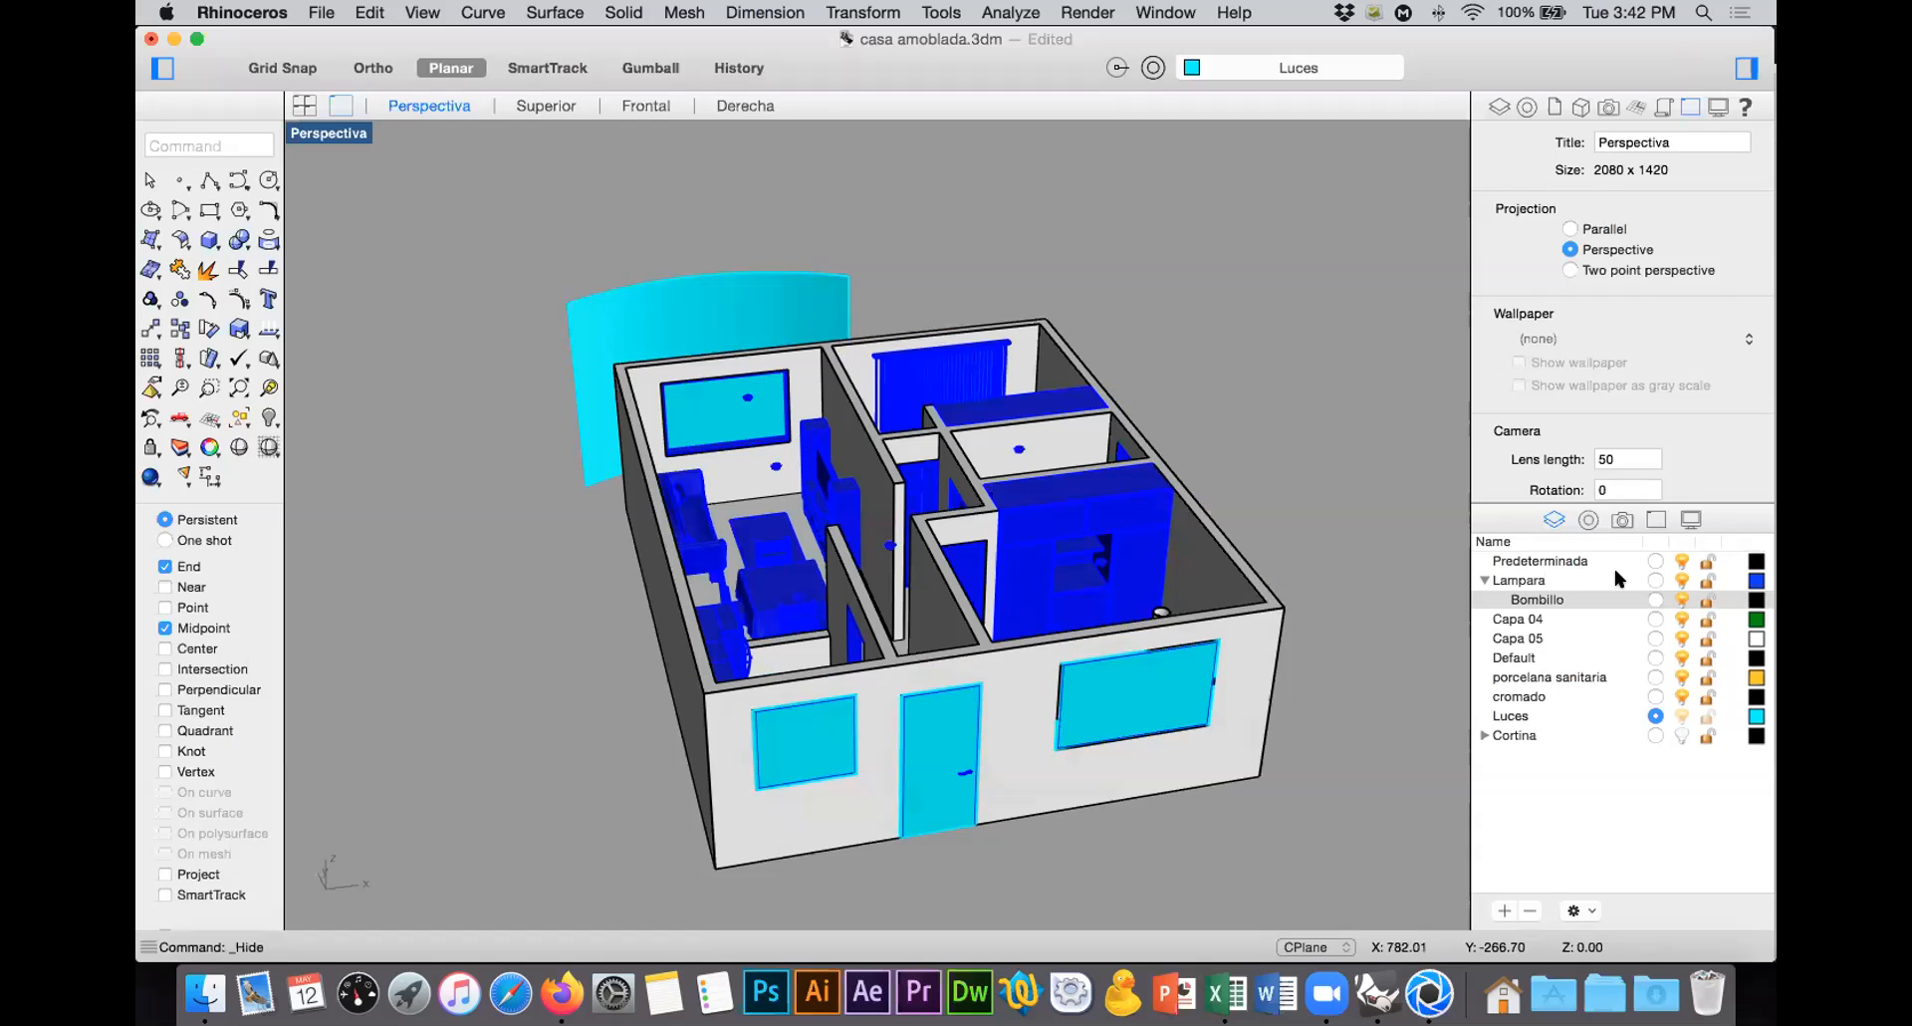
Step: Turn off the Predeterminada layer, make Default the current layer and turn off the Luces layer
click(1681, 561)
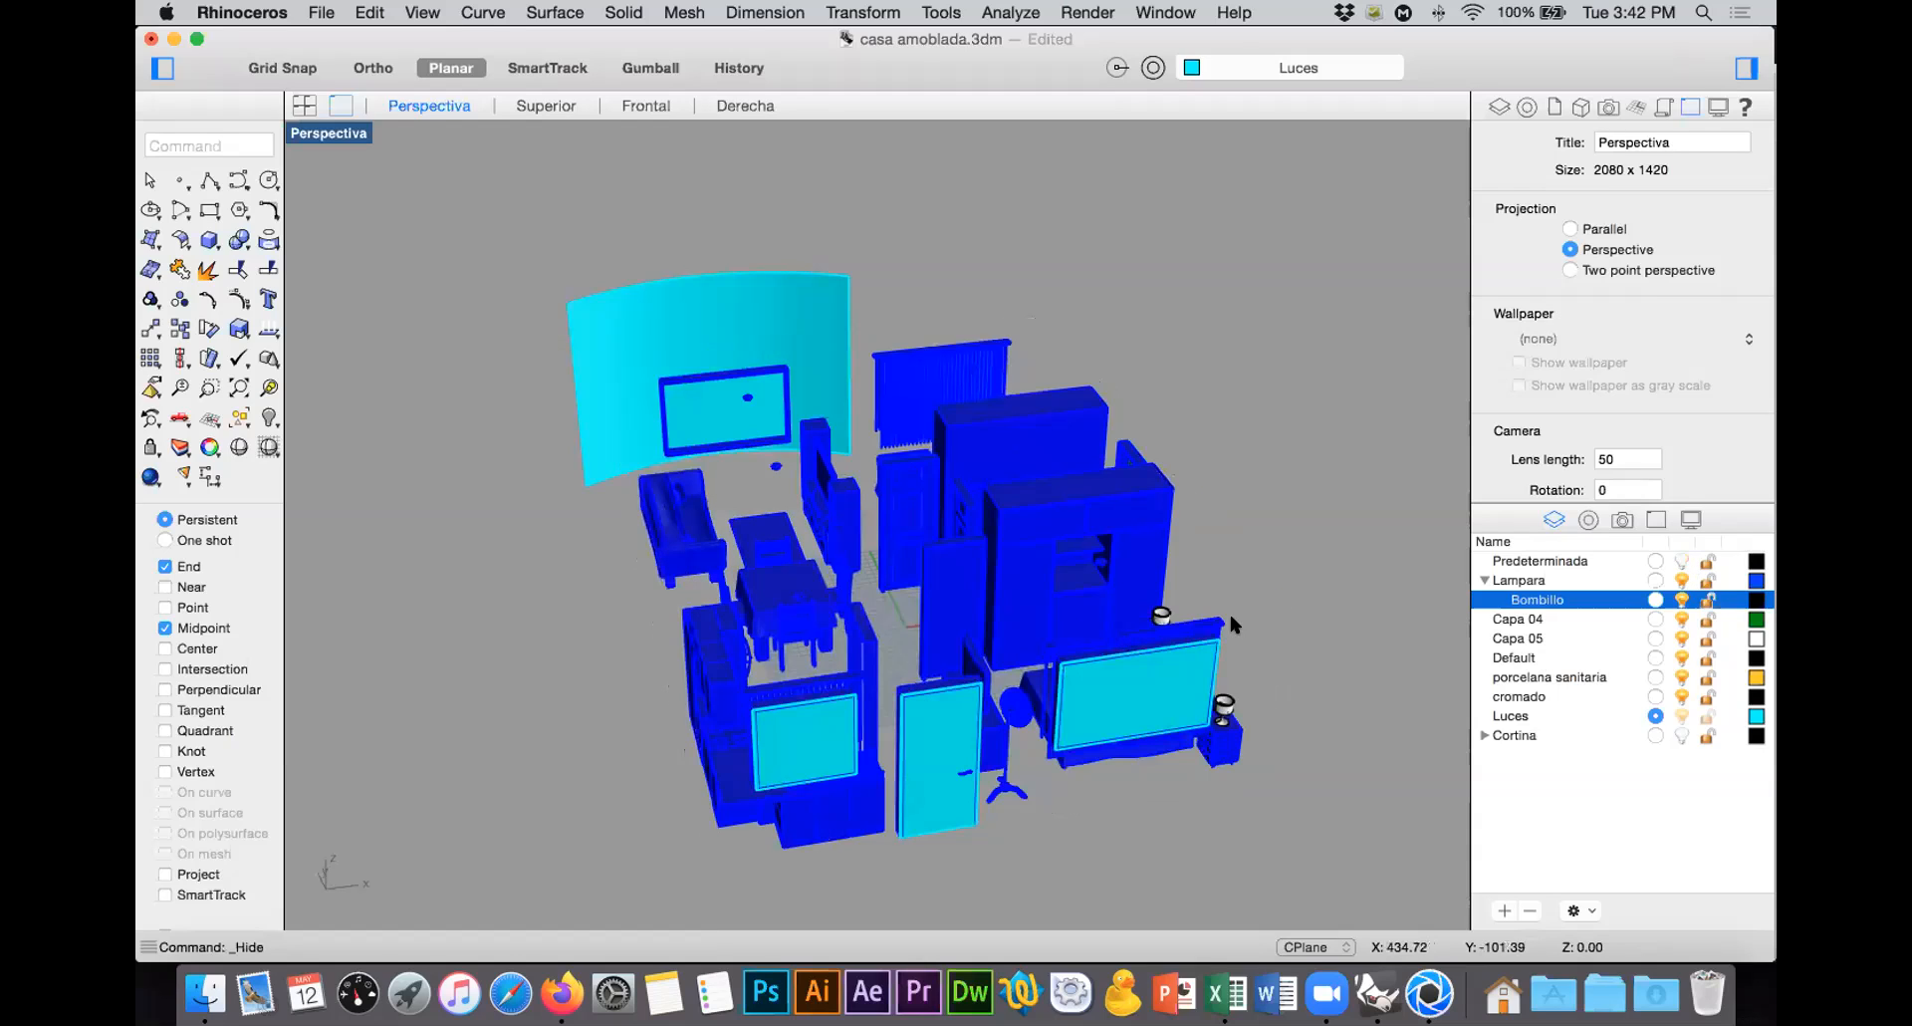
right_drag(1296, 652, 1424, 659)
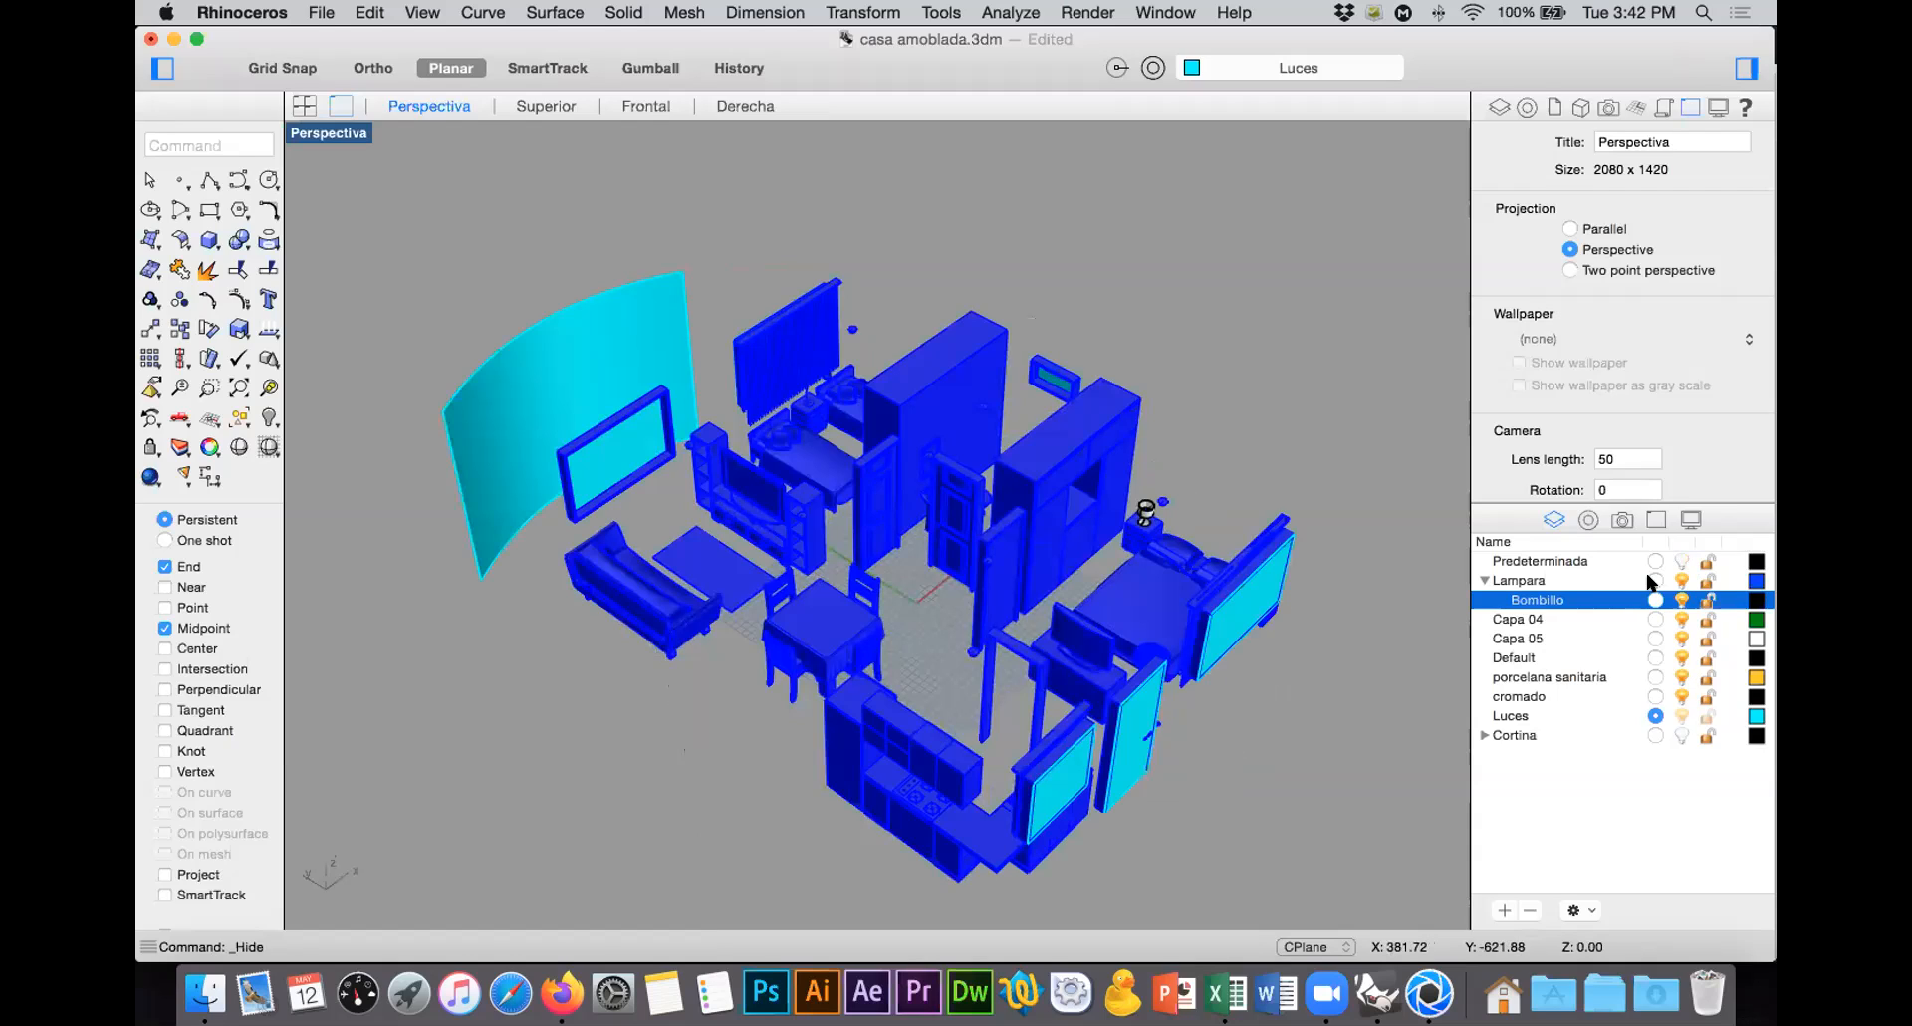
click(1656, 657)
click(1682, 716)
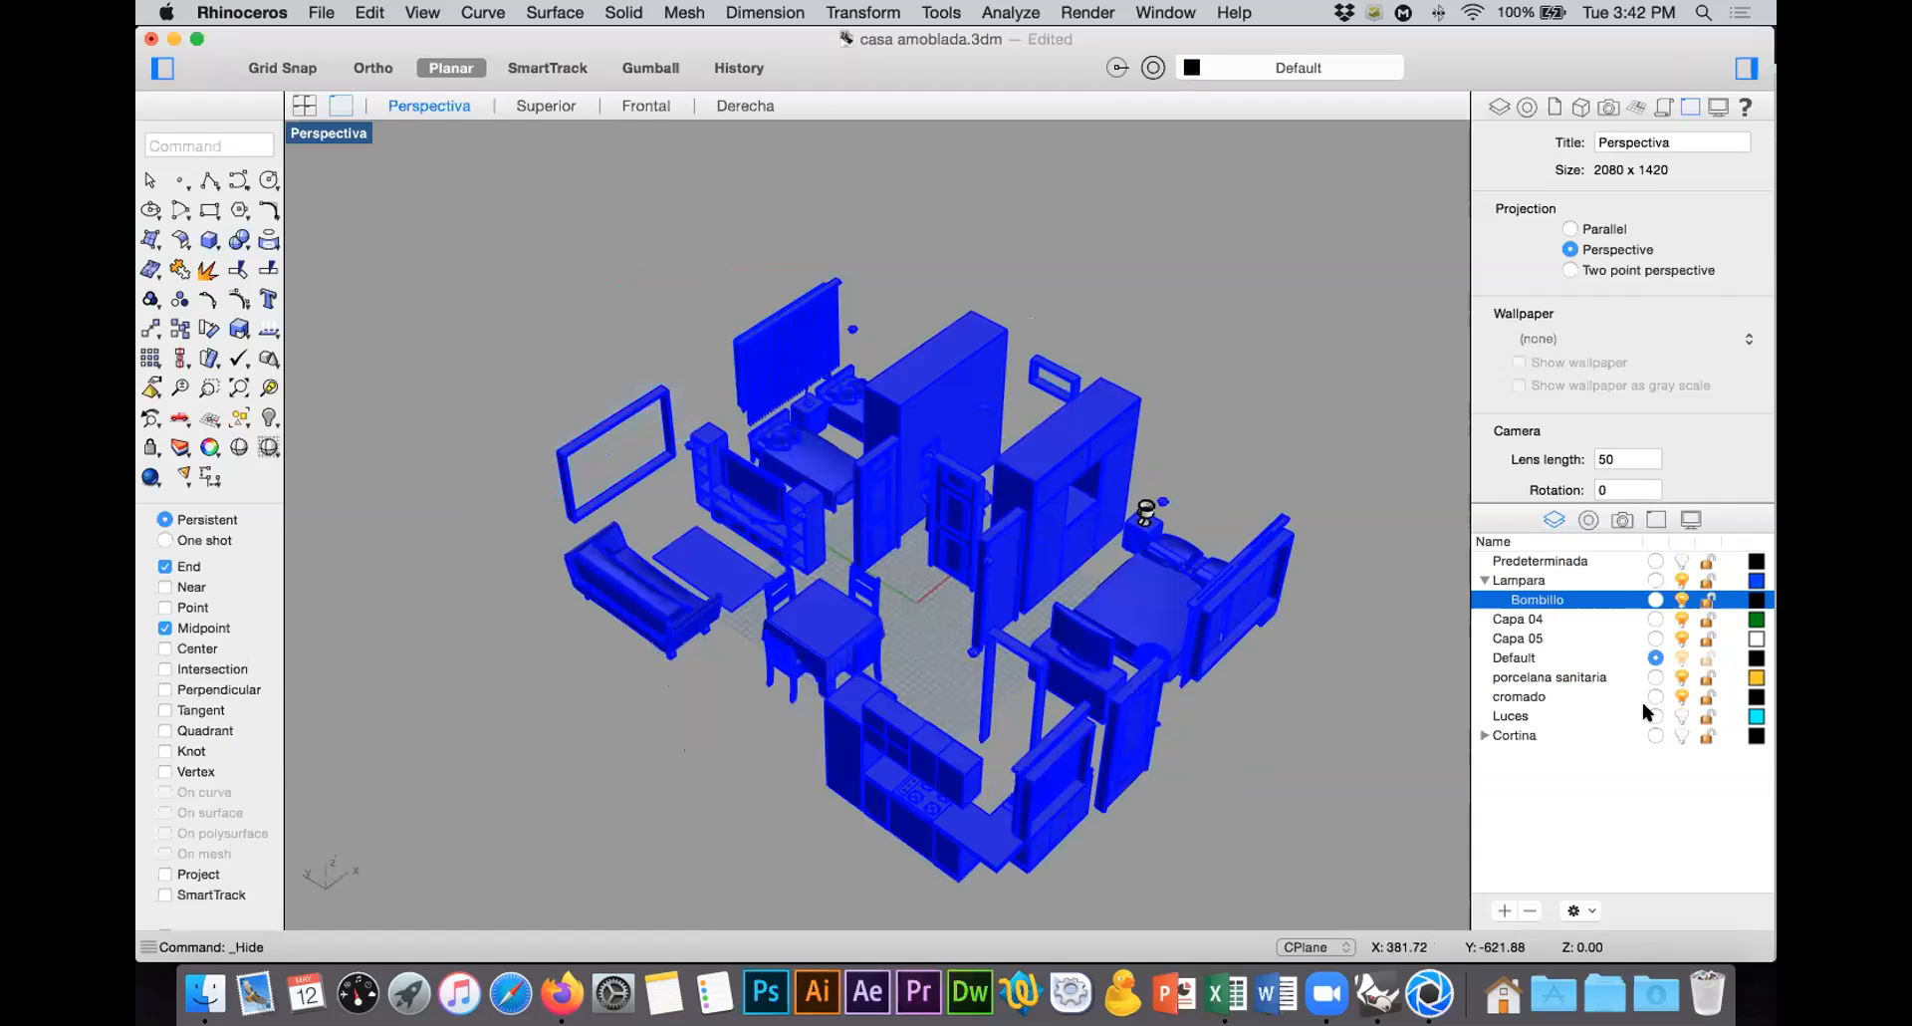
Step: Select the living and dining room furniture from above, and turn the Lampara layer off and back on
right_drag(844, 531, 710, 636)
drag(614, 200, 876, 610)
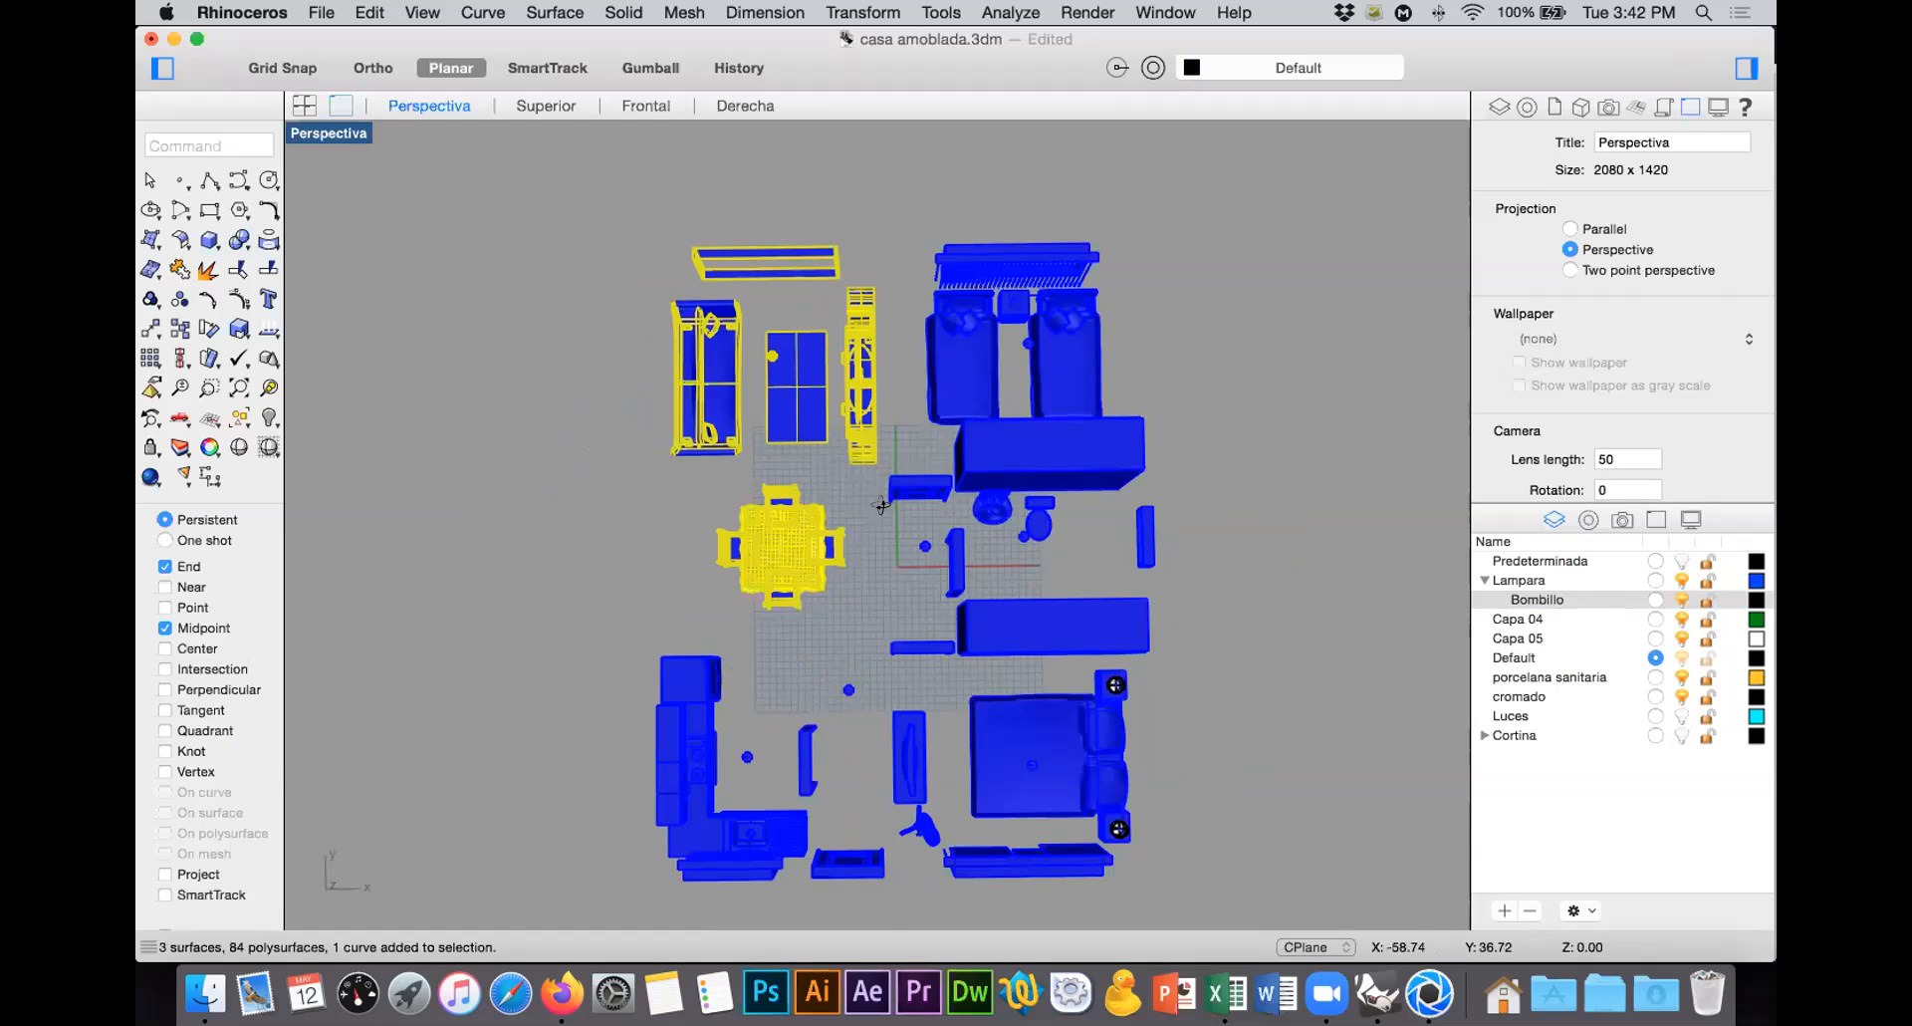
right_drag(914, 468, 914, 468)
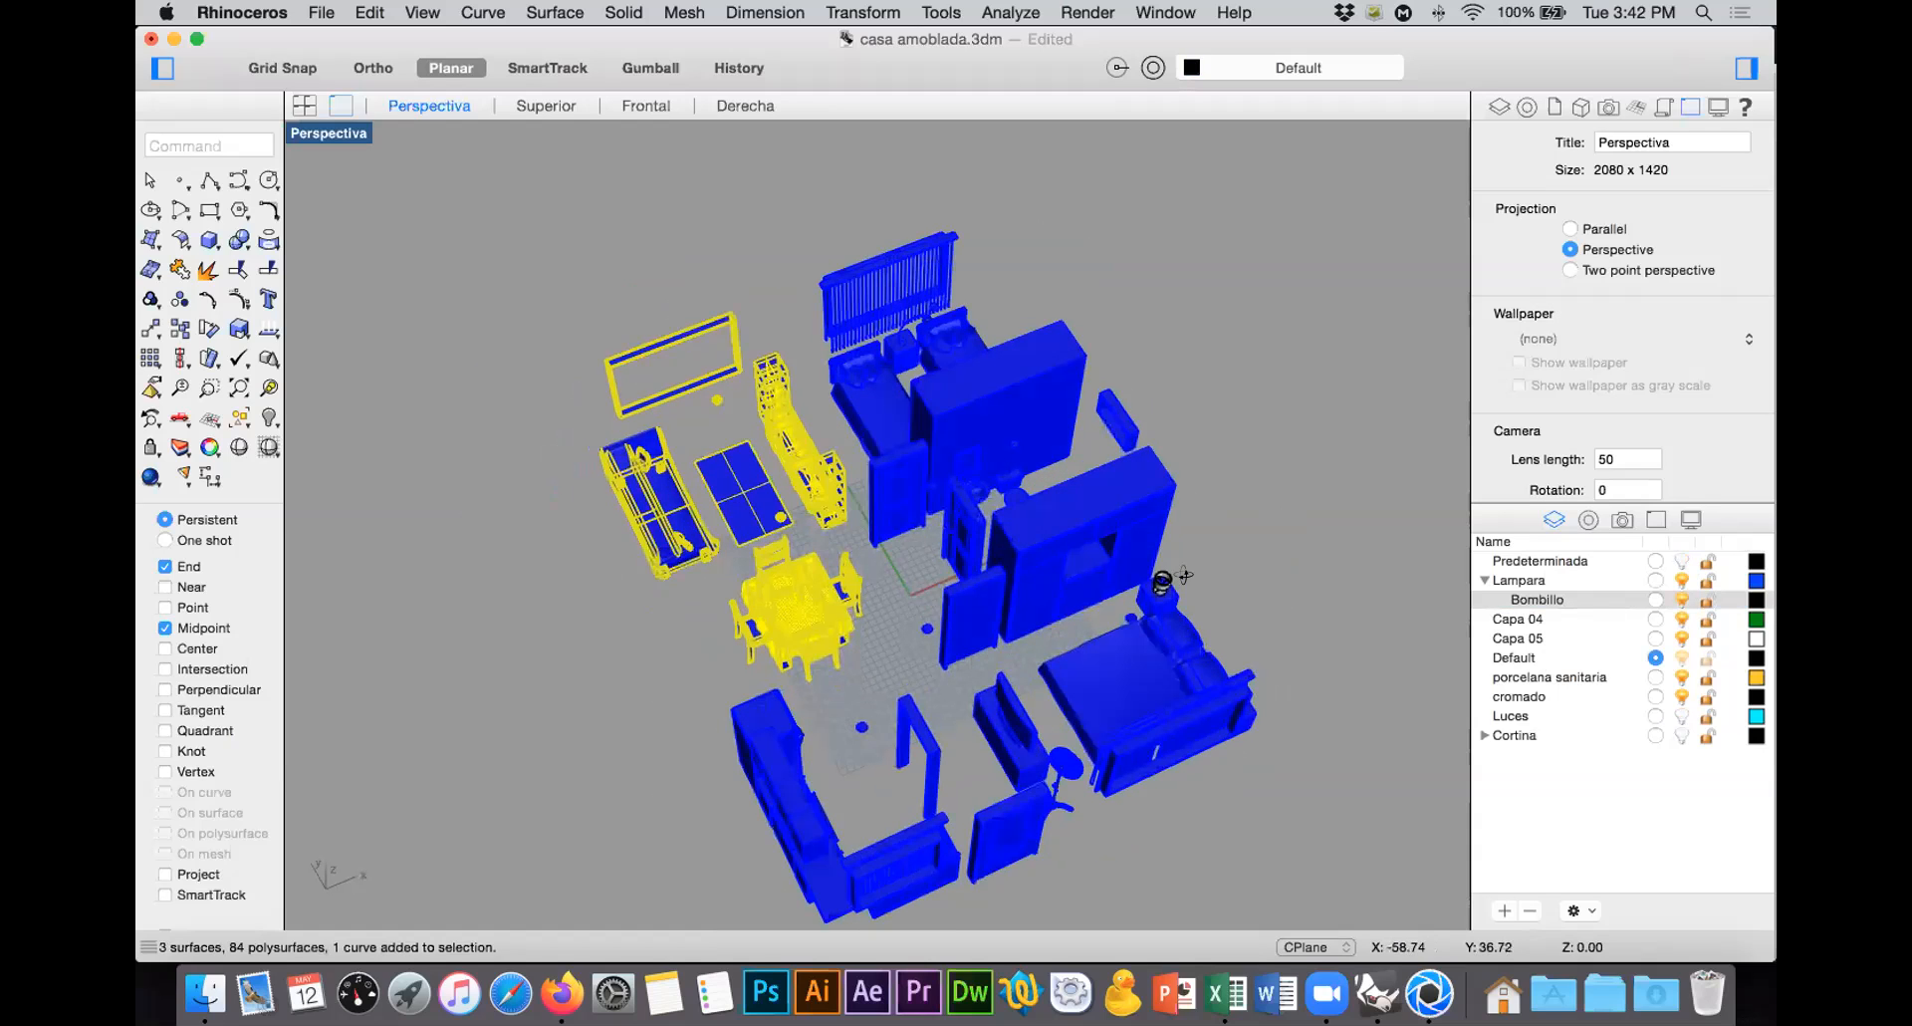
click(1678, 578)
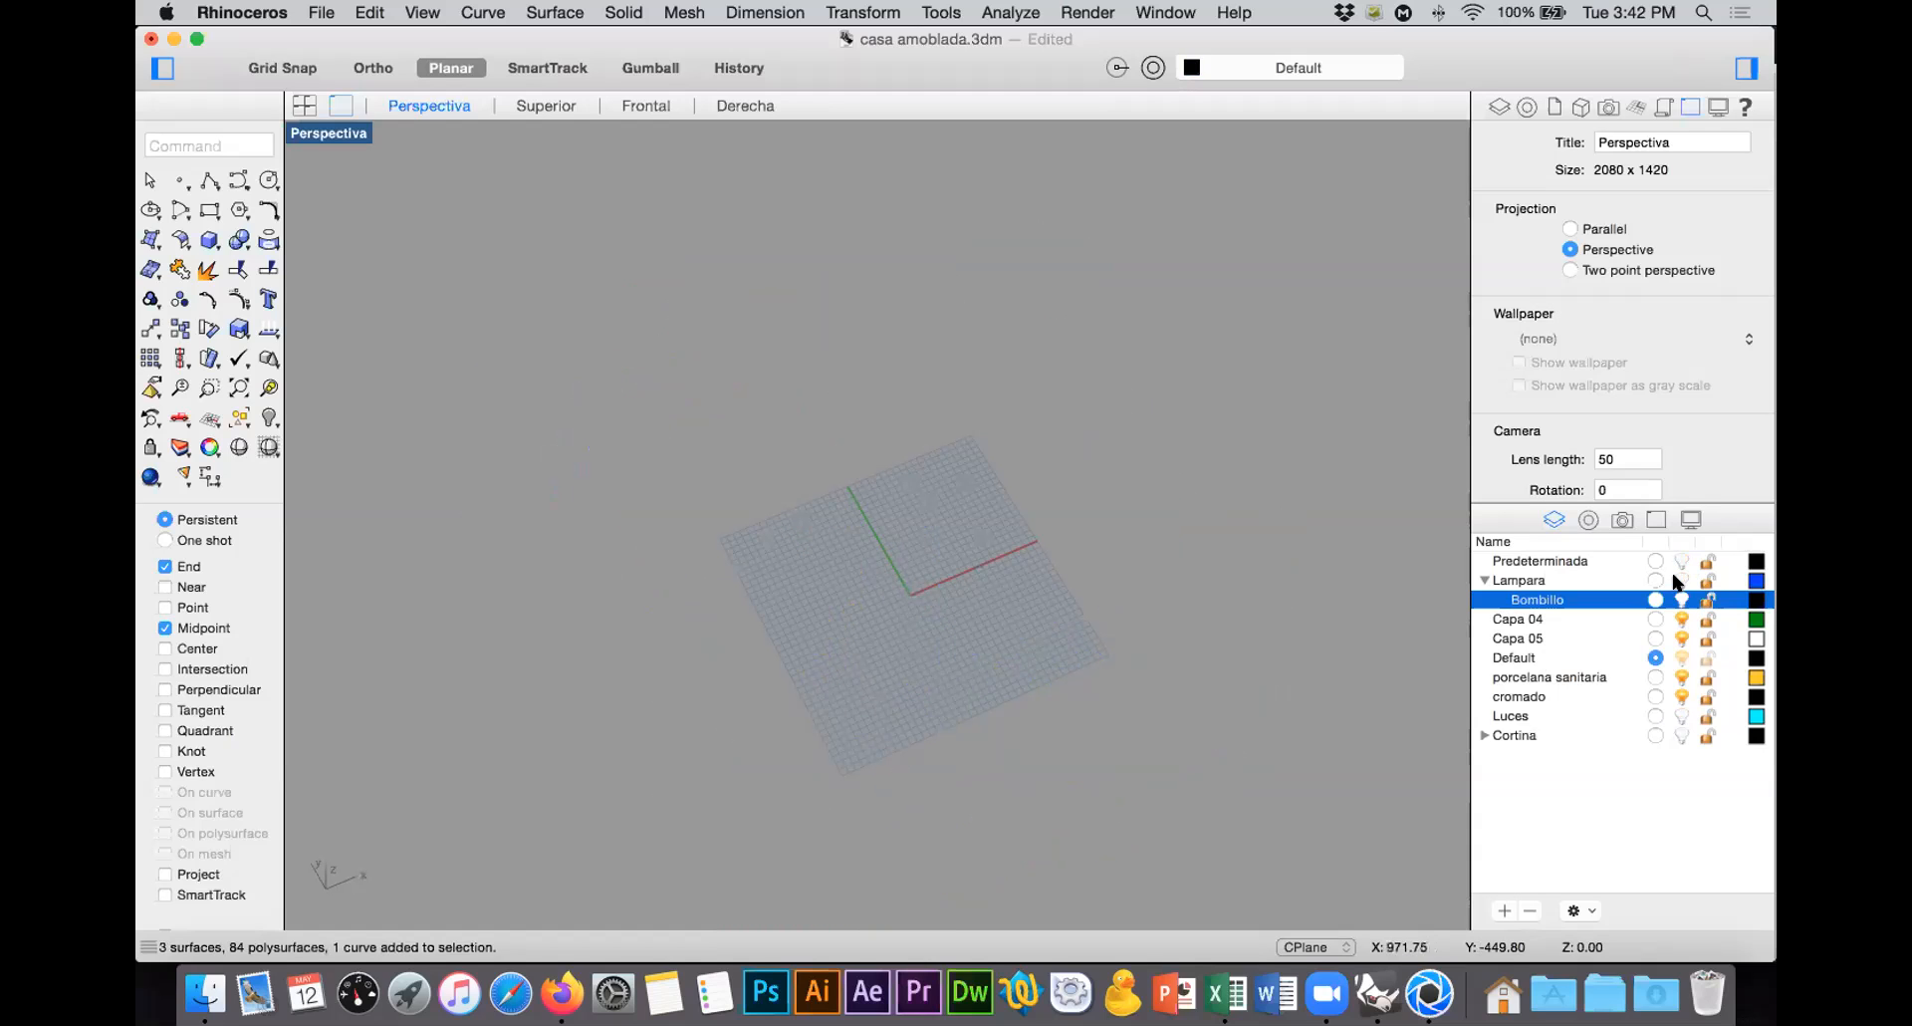
click(1679, 579)
Step: Try hiding the living and dining room furniture, and undo the hiding
scroll(857, 527, down, 2)
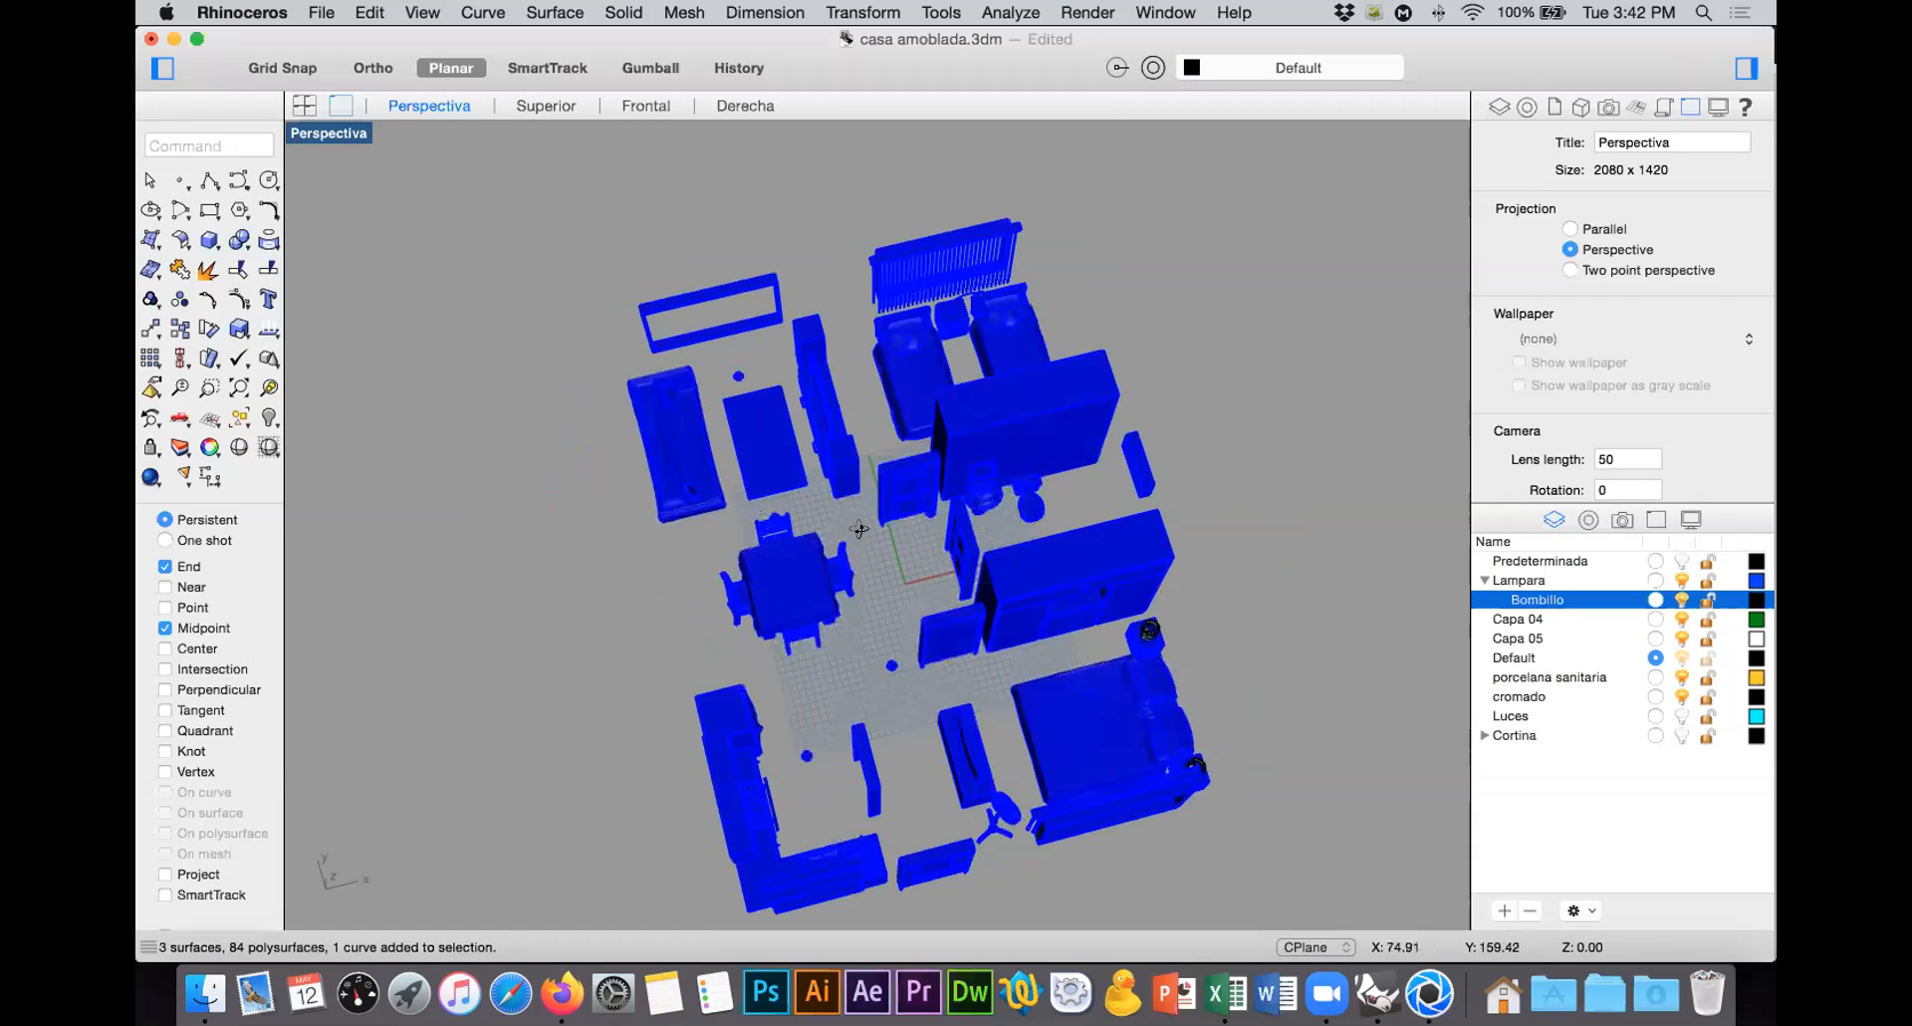
right_drag(706, 325, 703, 340)
drag(913, 643, 603, 209)
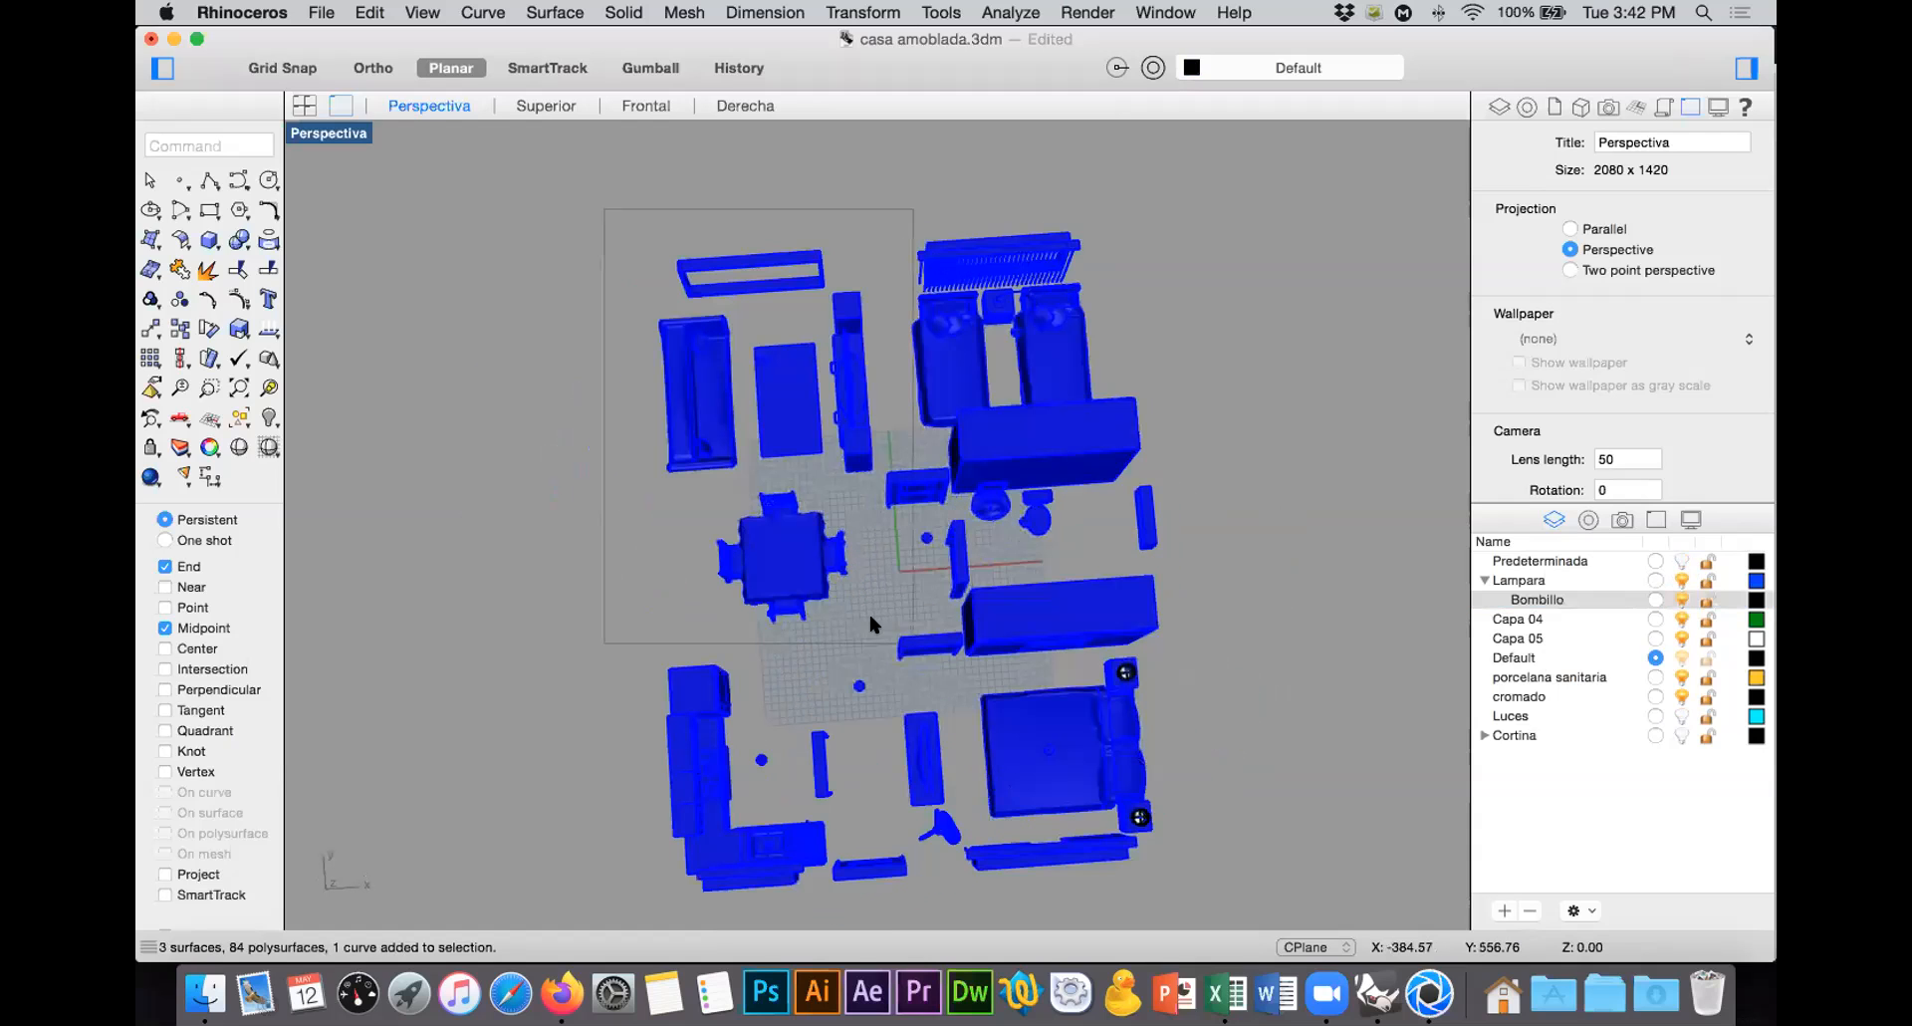
drag(873, 624, 870, 609)
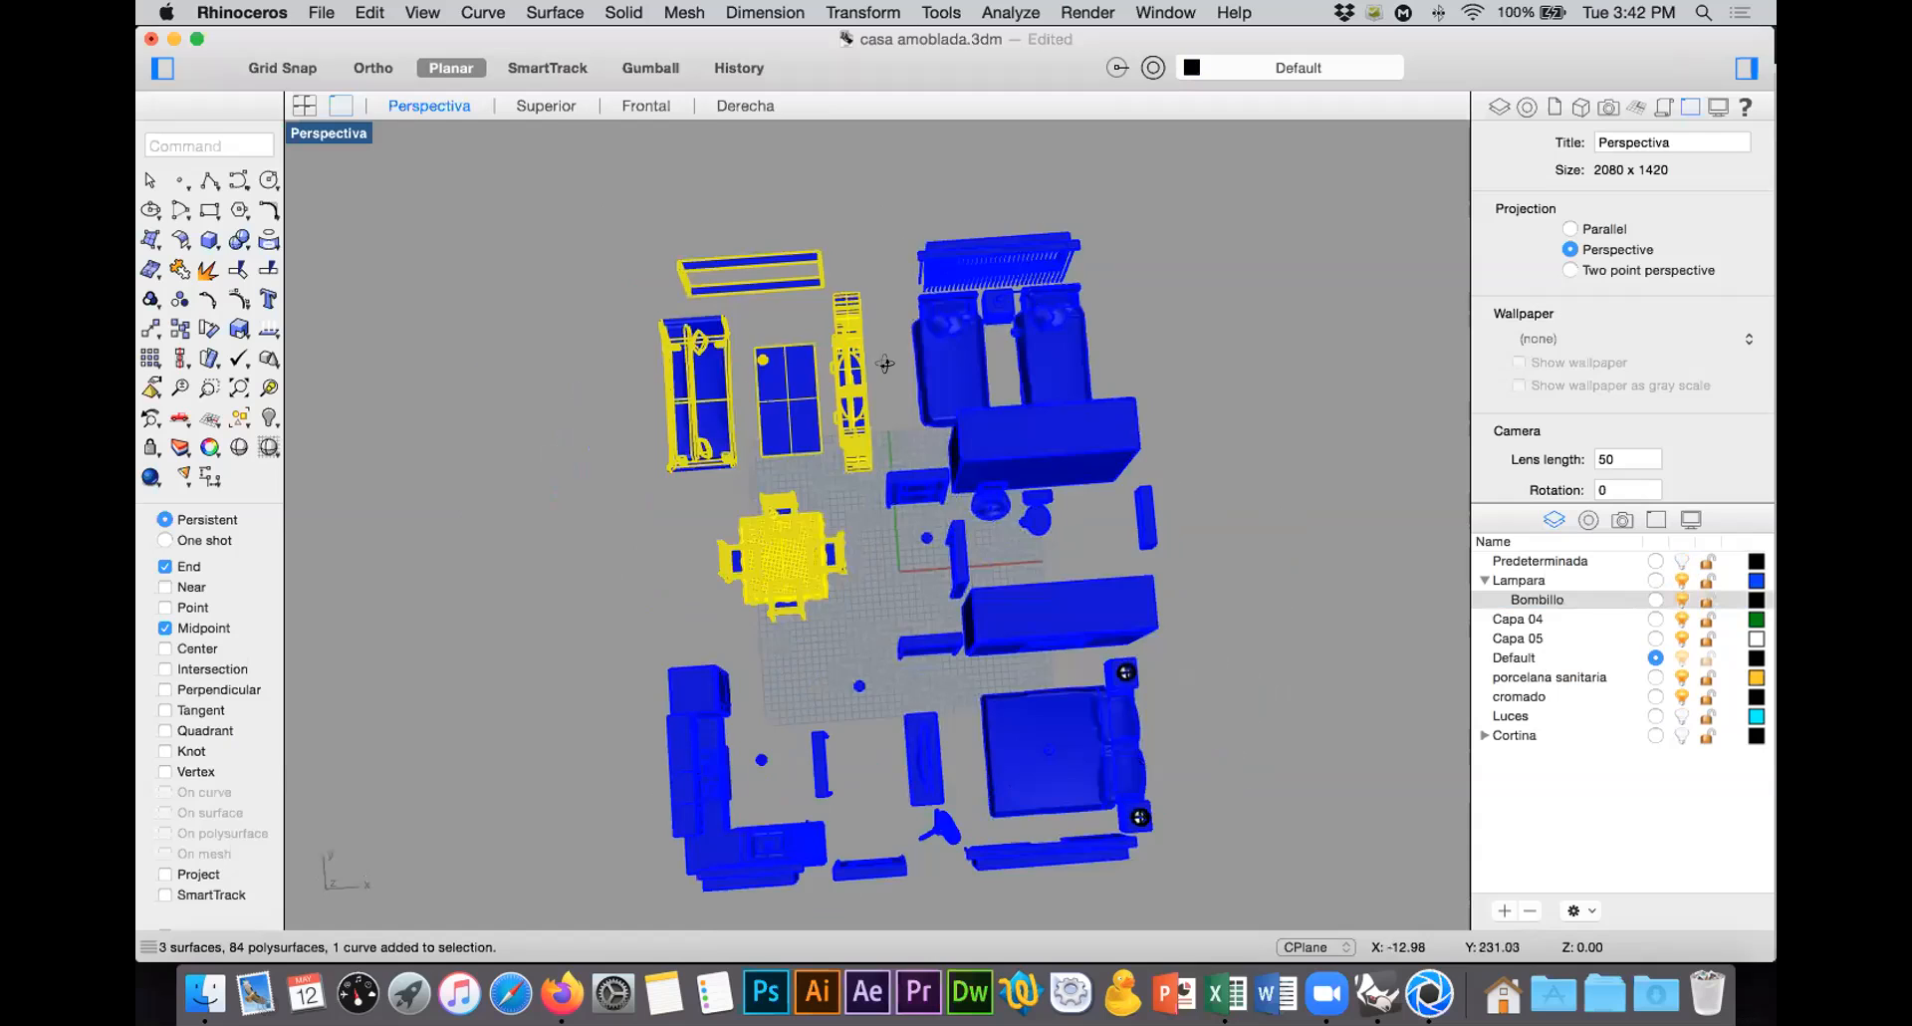
right_drag(743, 380, 739, 349)
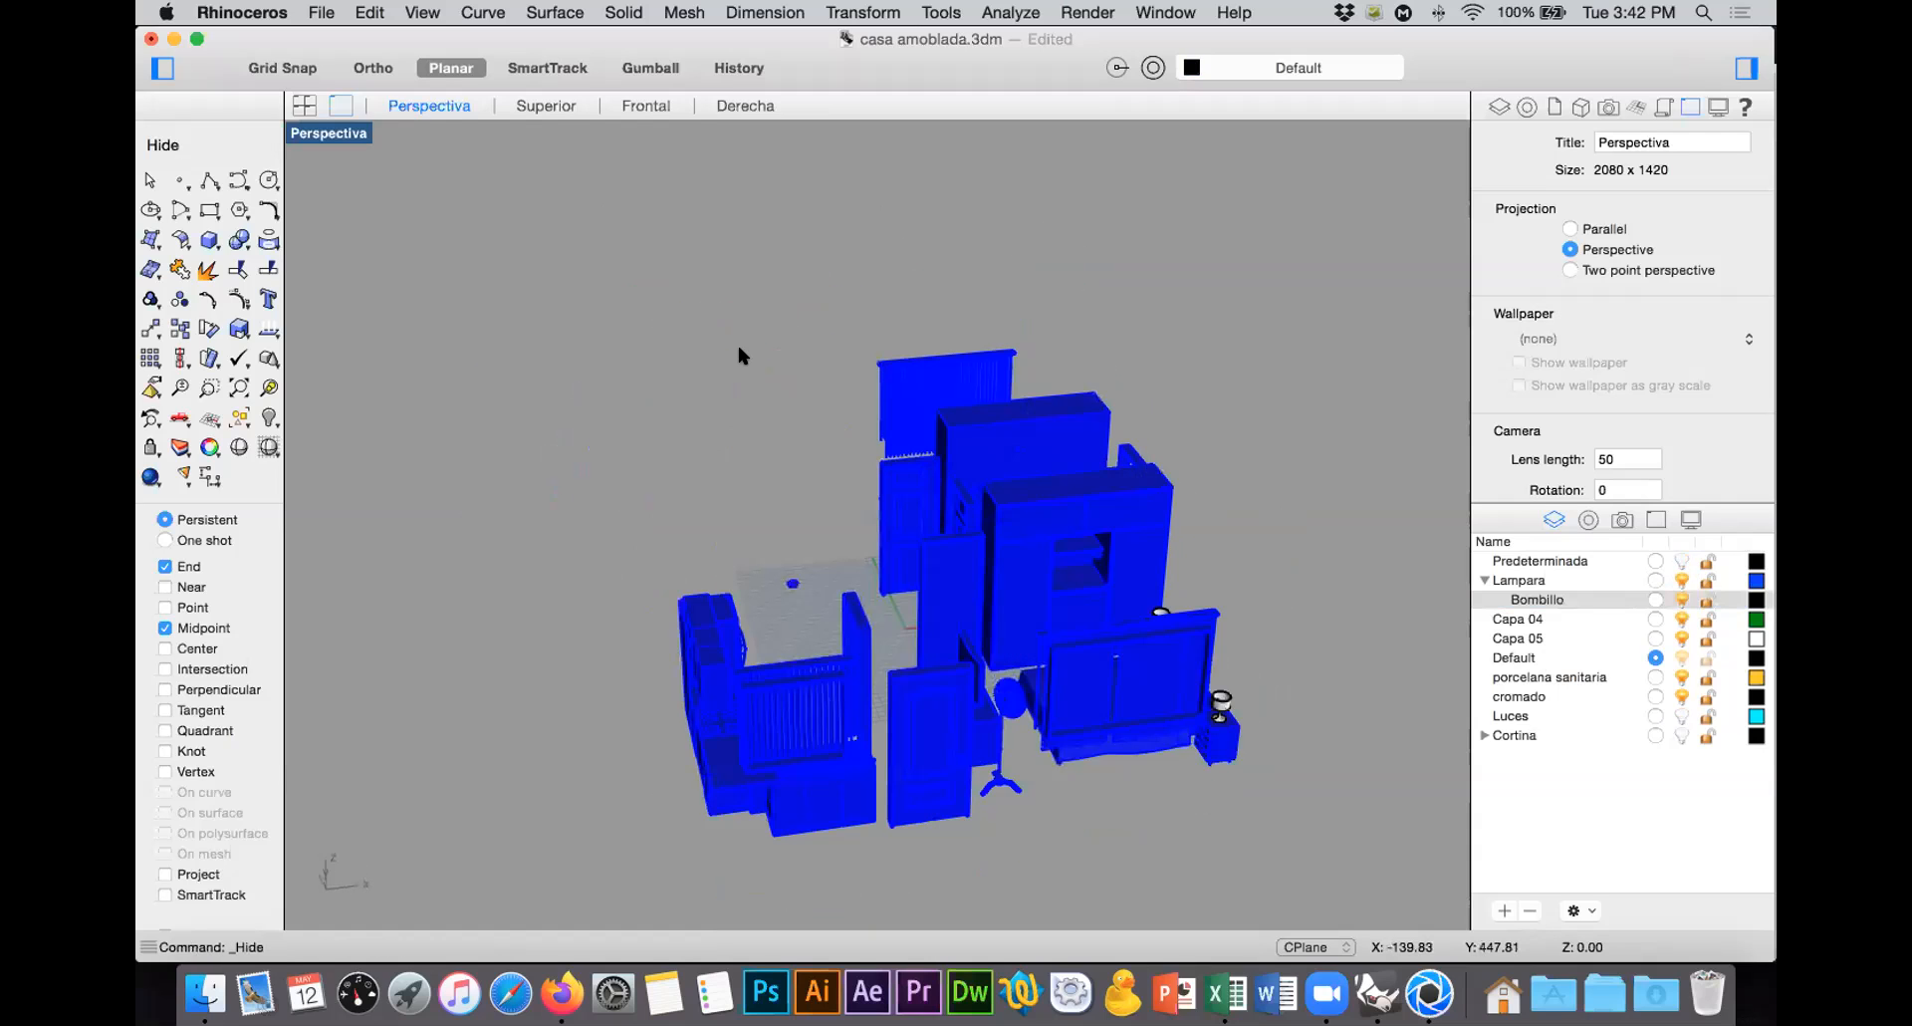
key(super+z)
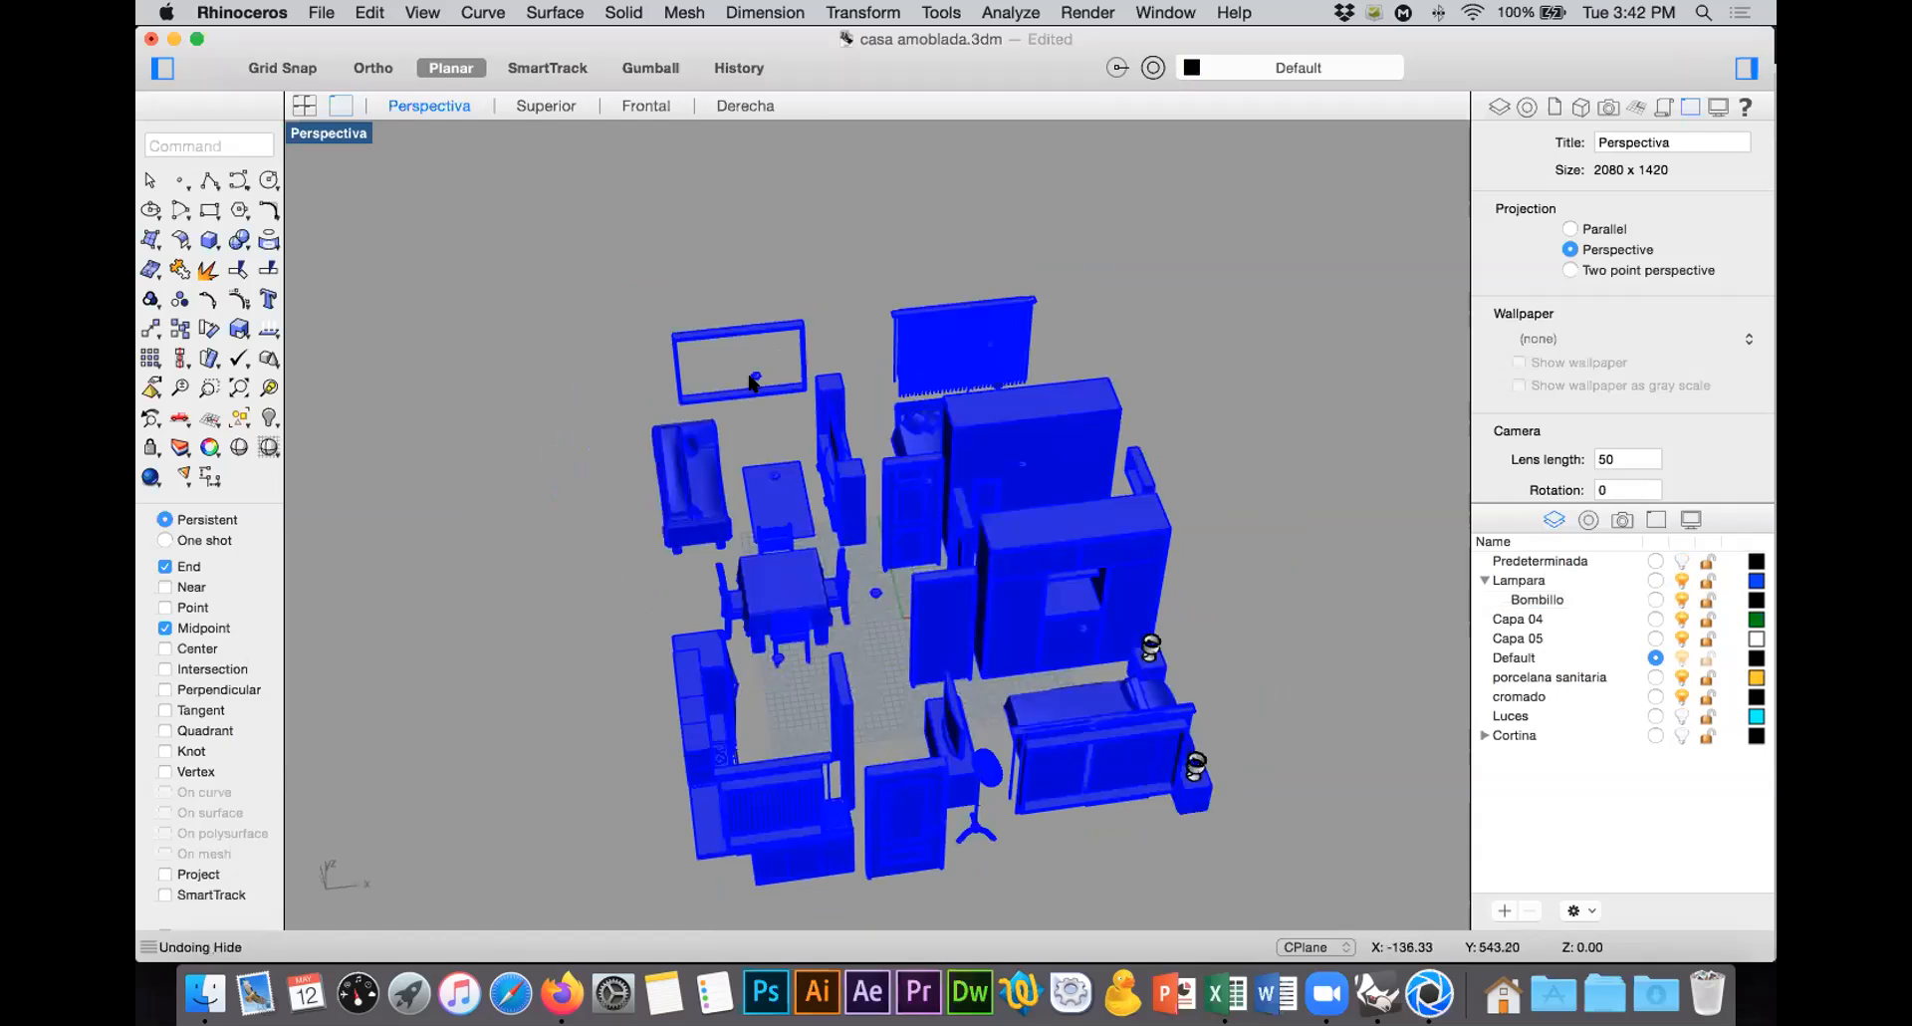
Step: Select the living and dining room furniture with the window frame, and remove the ceiling lamps from the selection
right_drag(822, 496, 800, 607)
drag(880, 630, 638, 209)
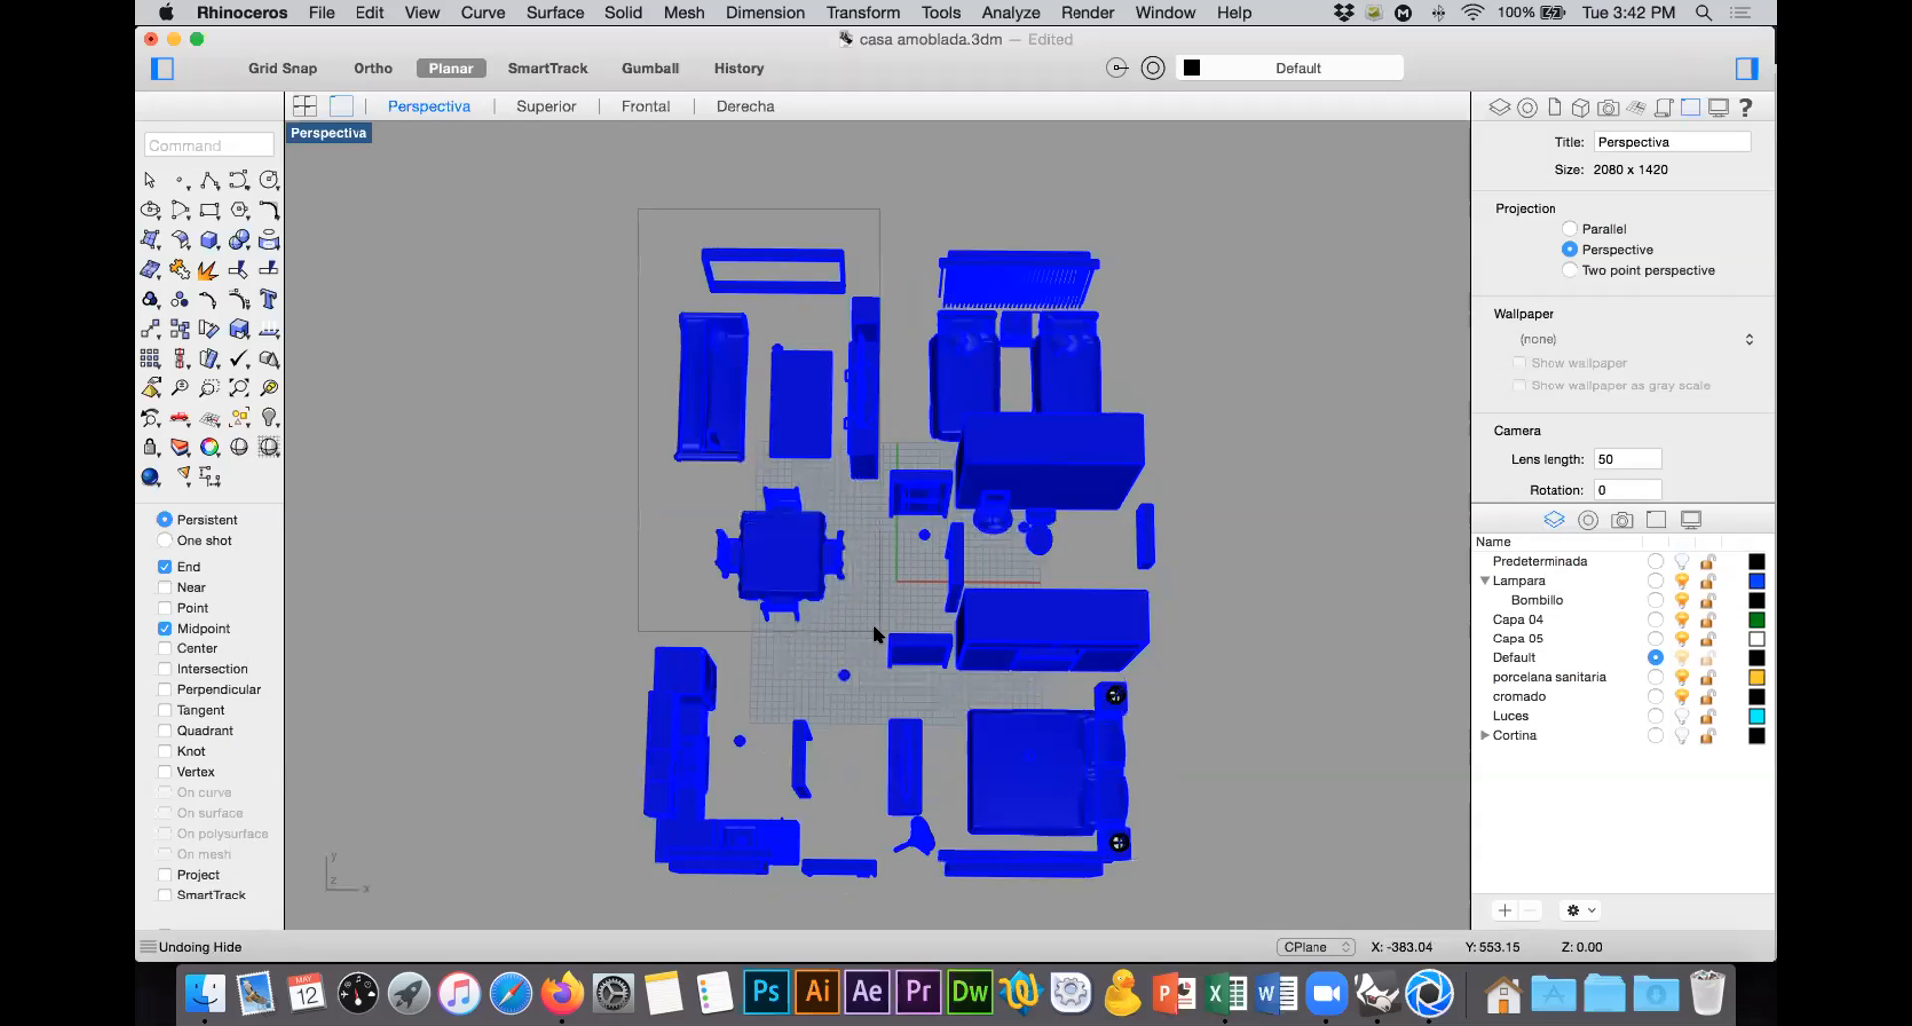
drag(880, 630, 887, 630)
right_drag(873, 632, 884, 577)
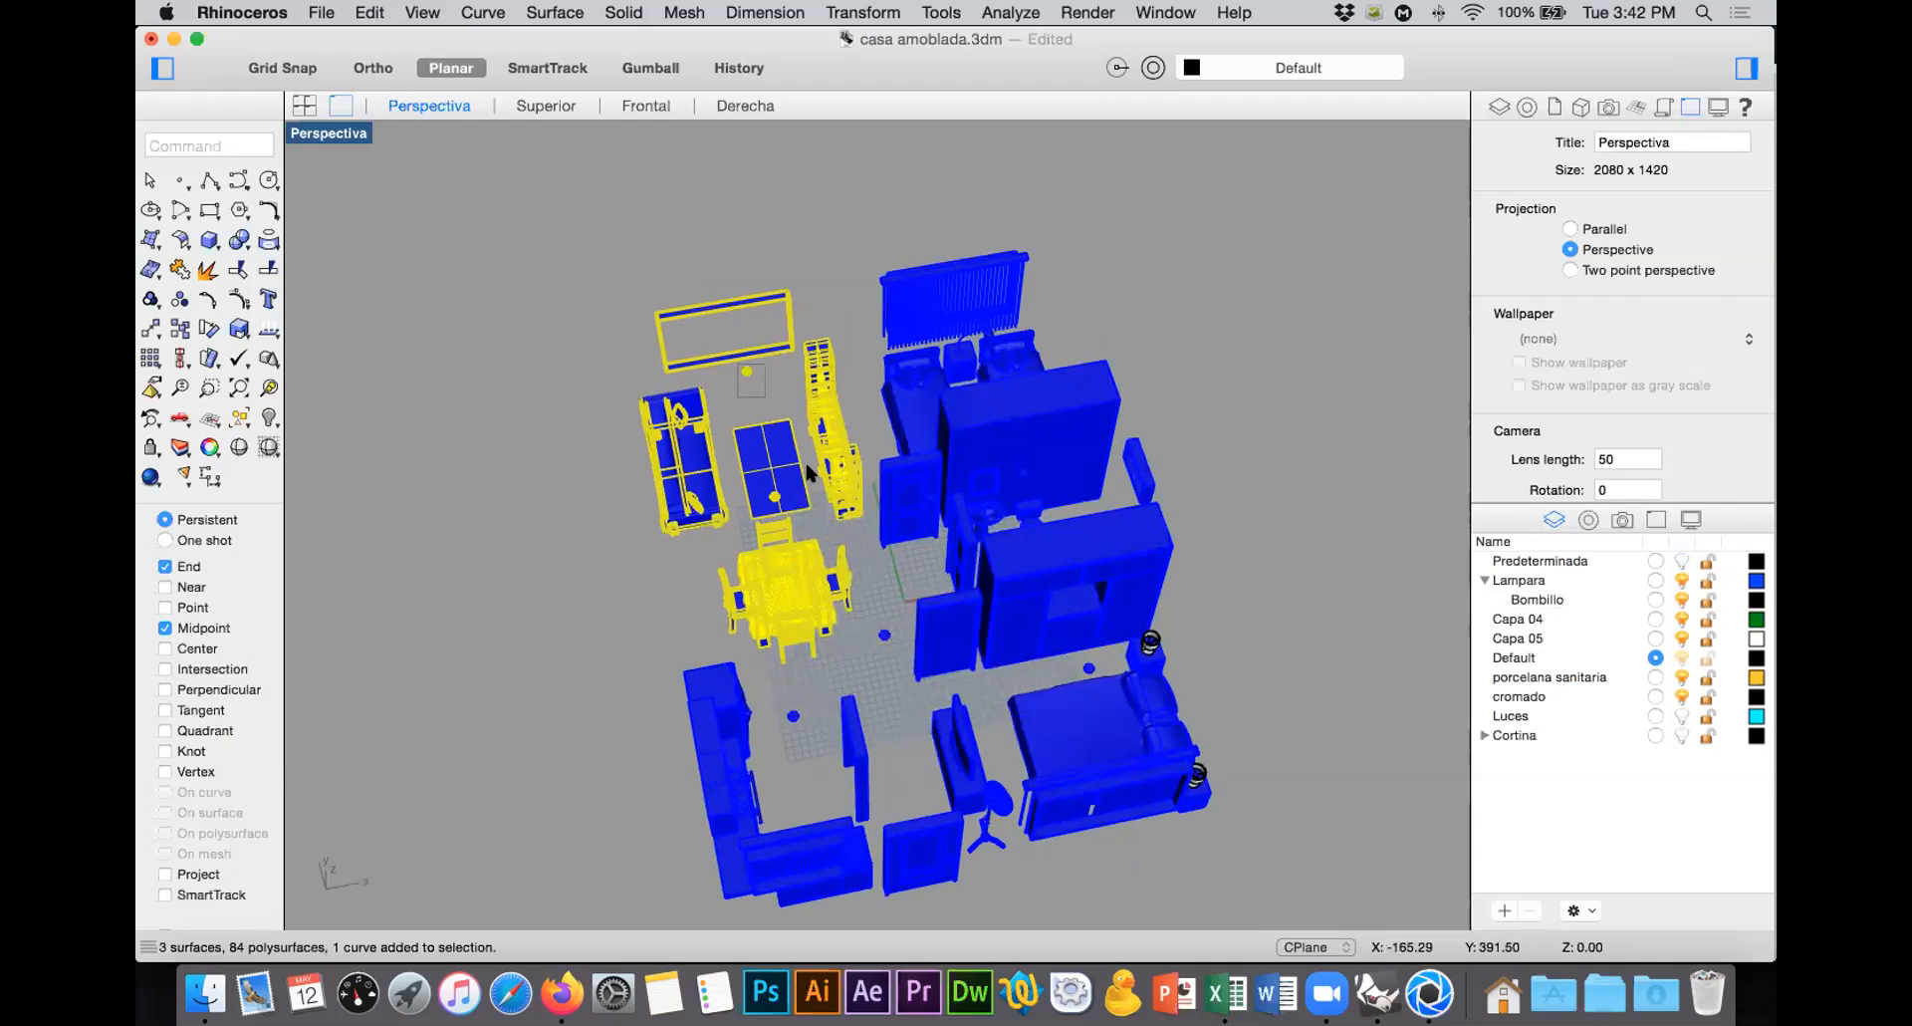
right_drag(901, 497, 1074, 349)
super+drag(920, 396, 947, 447)
right_drag(1068, 417, 781, 503)
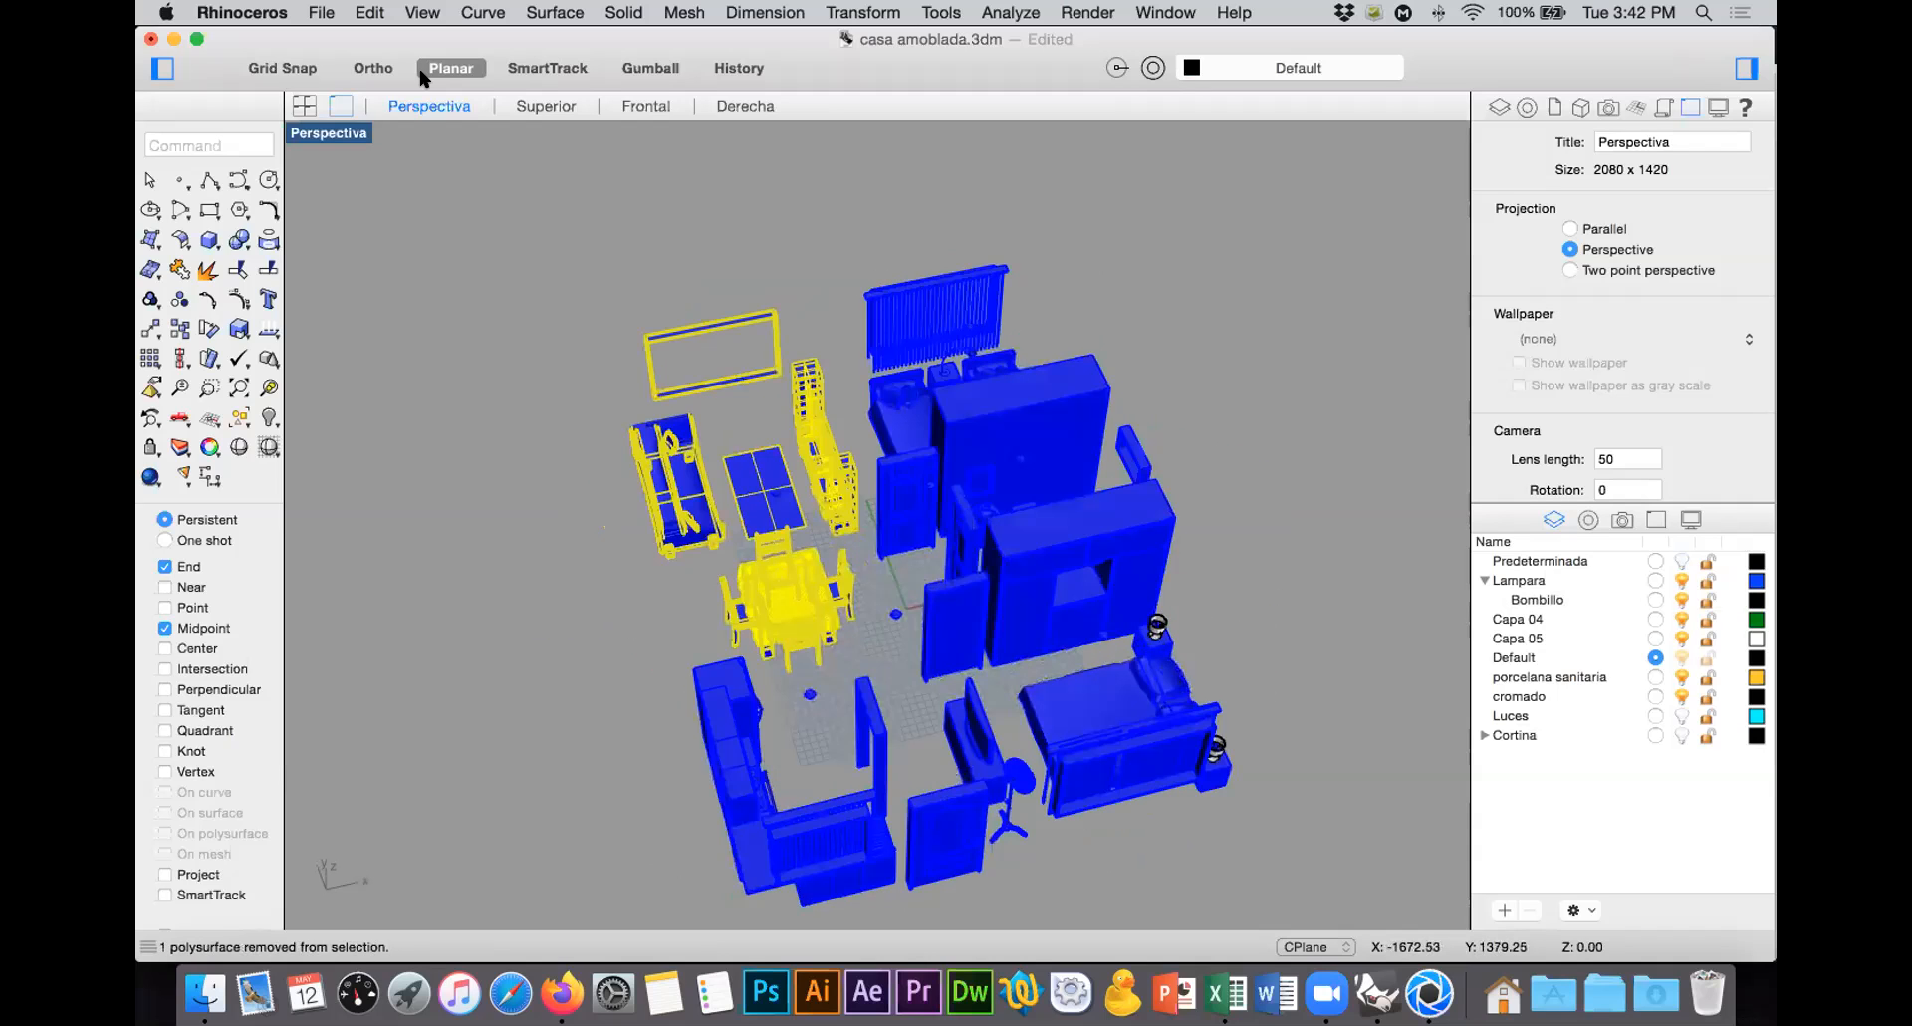
Step: Hide everything except the selected living and dining room furniture, and select the objects left in view
click(271, 422)
click(413, 463)
drag(977, 693, 608, 365)
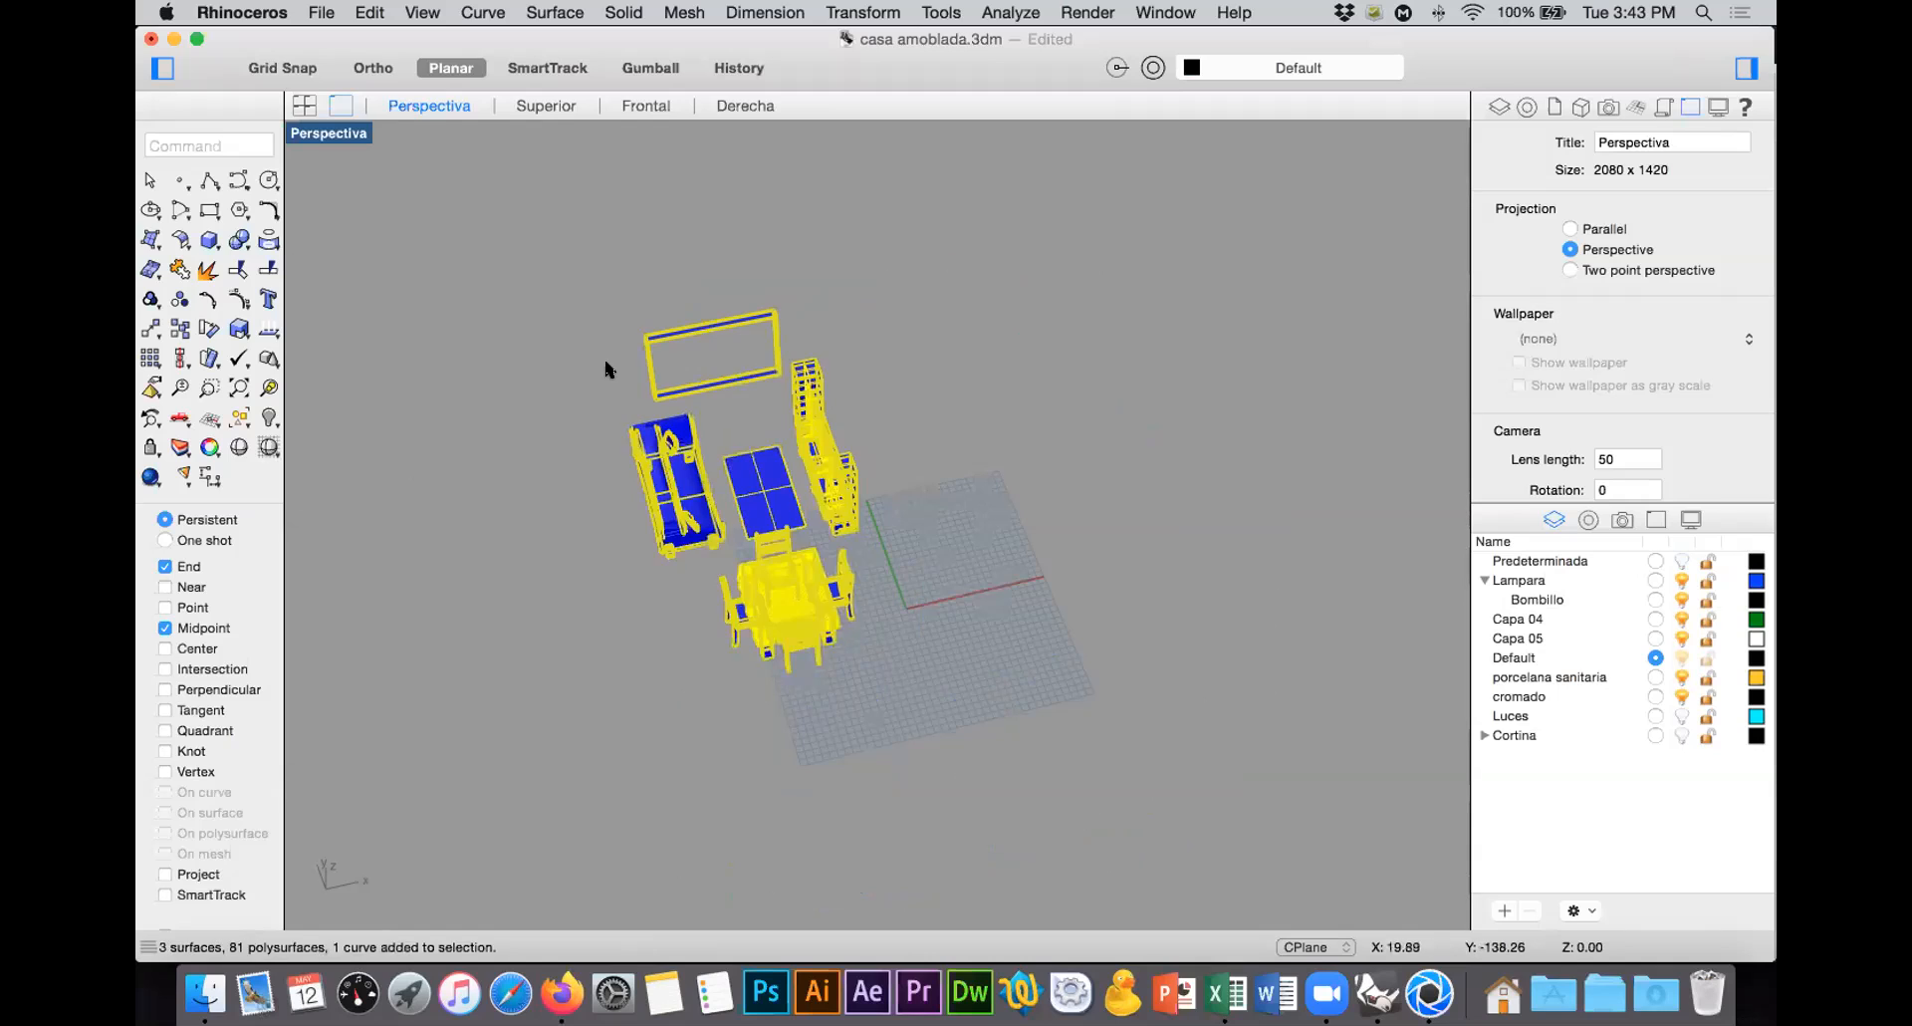
Step: Export the selected living and dining room furniture to the Desktop as the Rhino 5 model sala.3dm
click(319, 14)
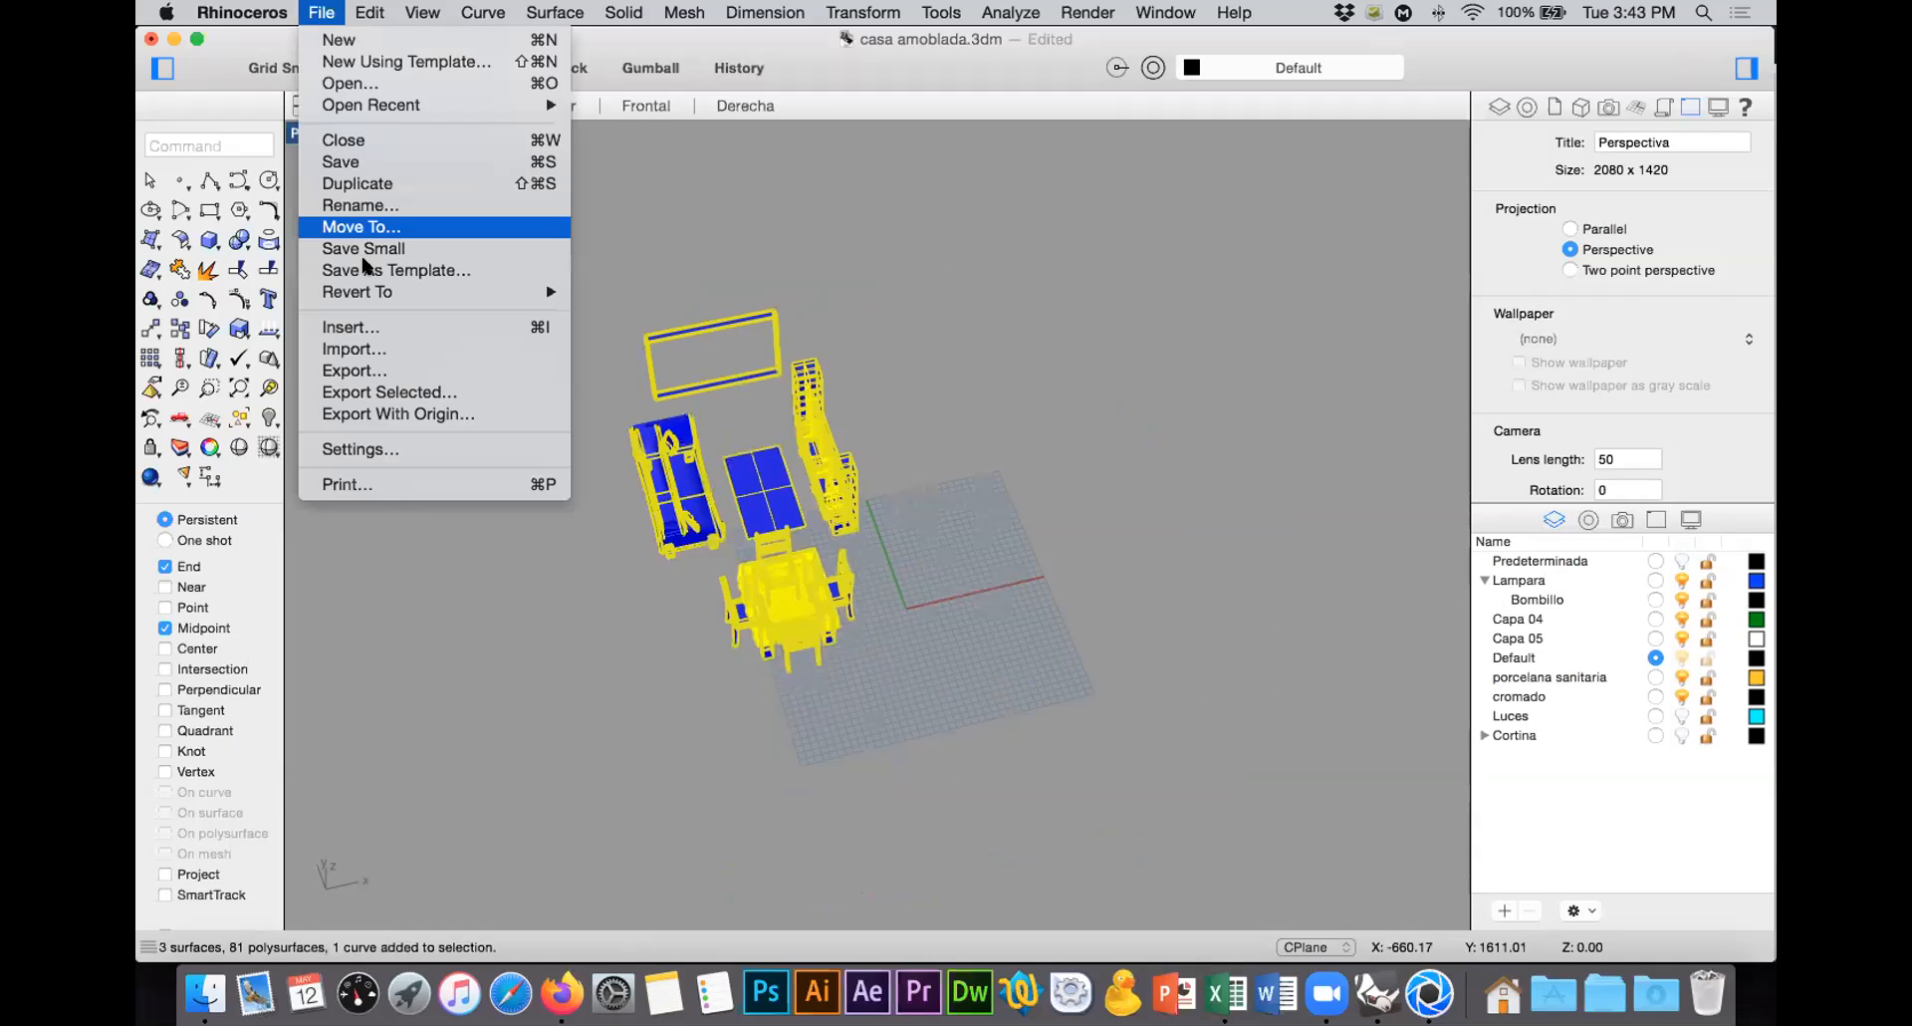
click(437, 394)
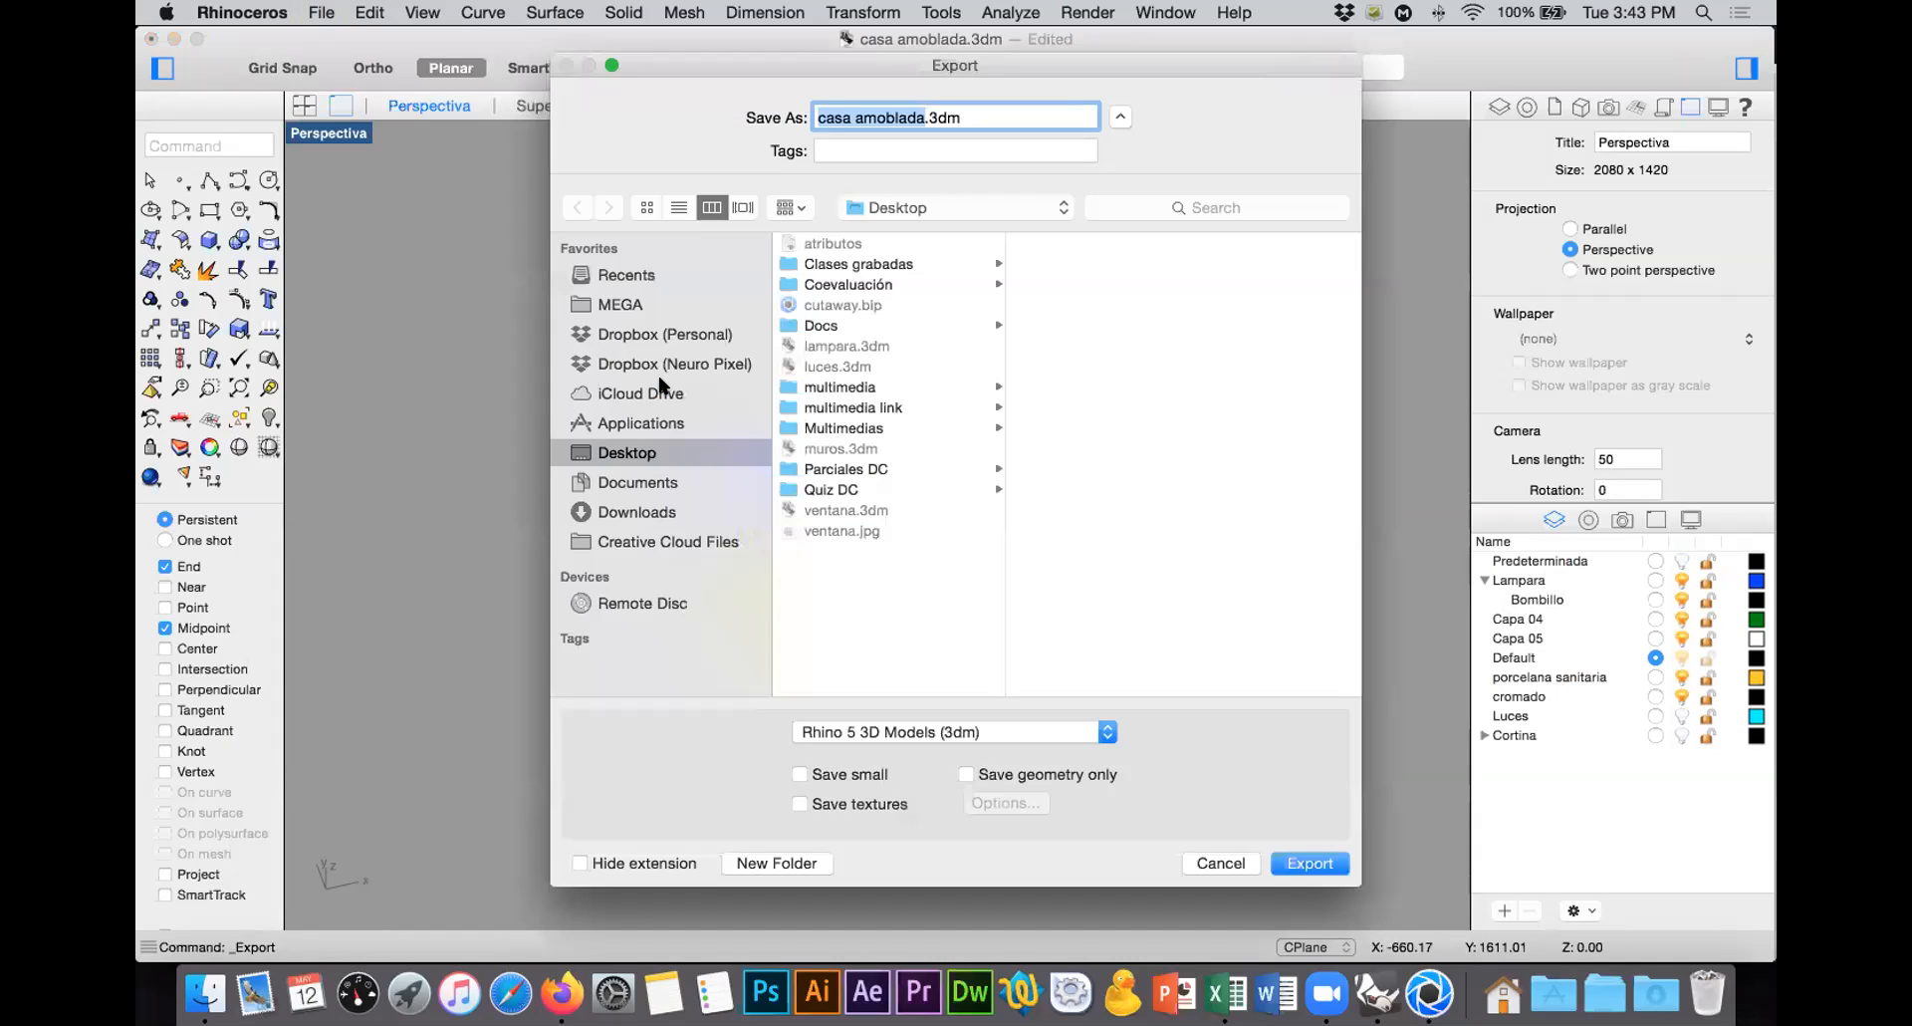
text(sala)
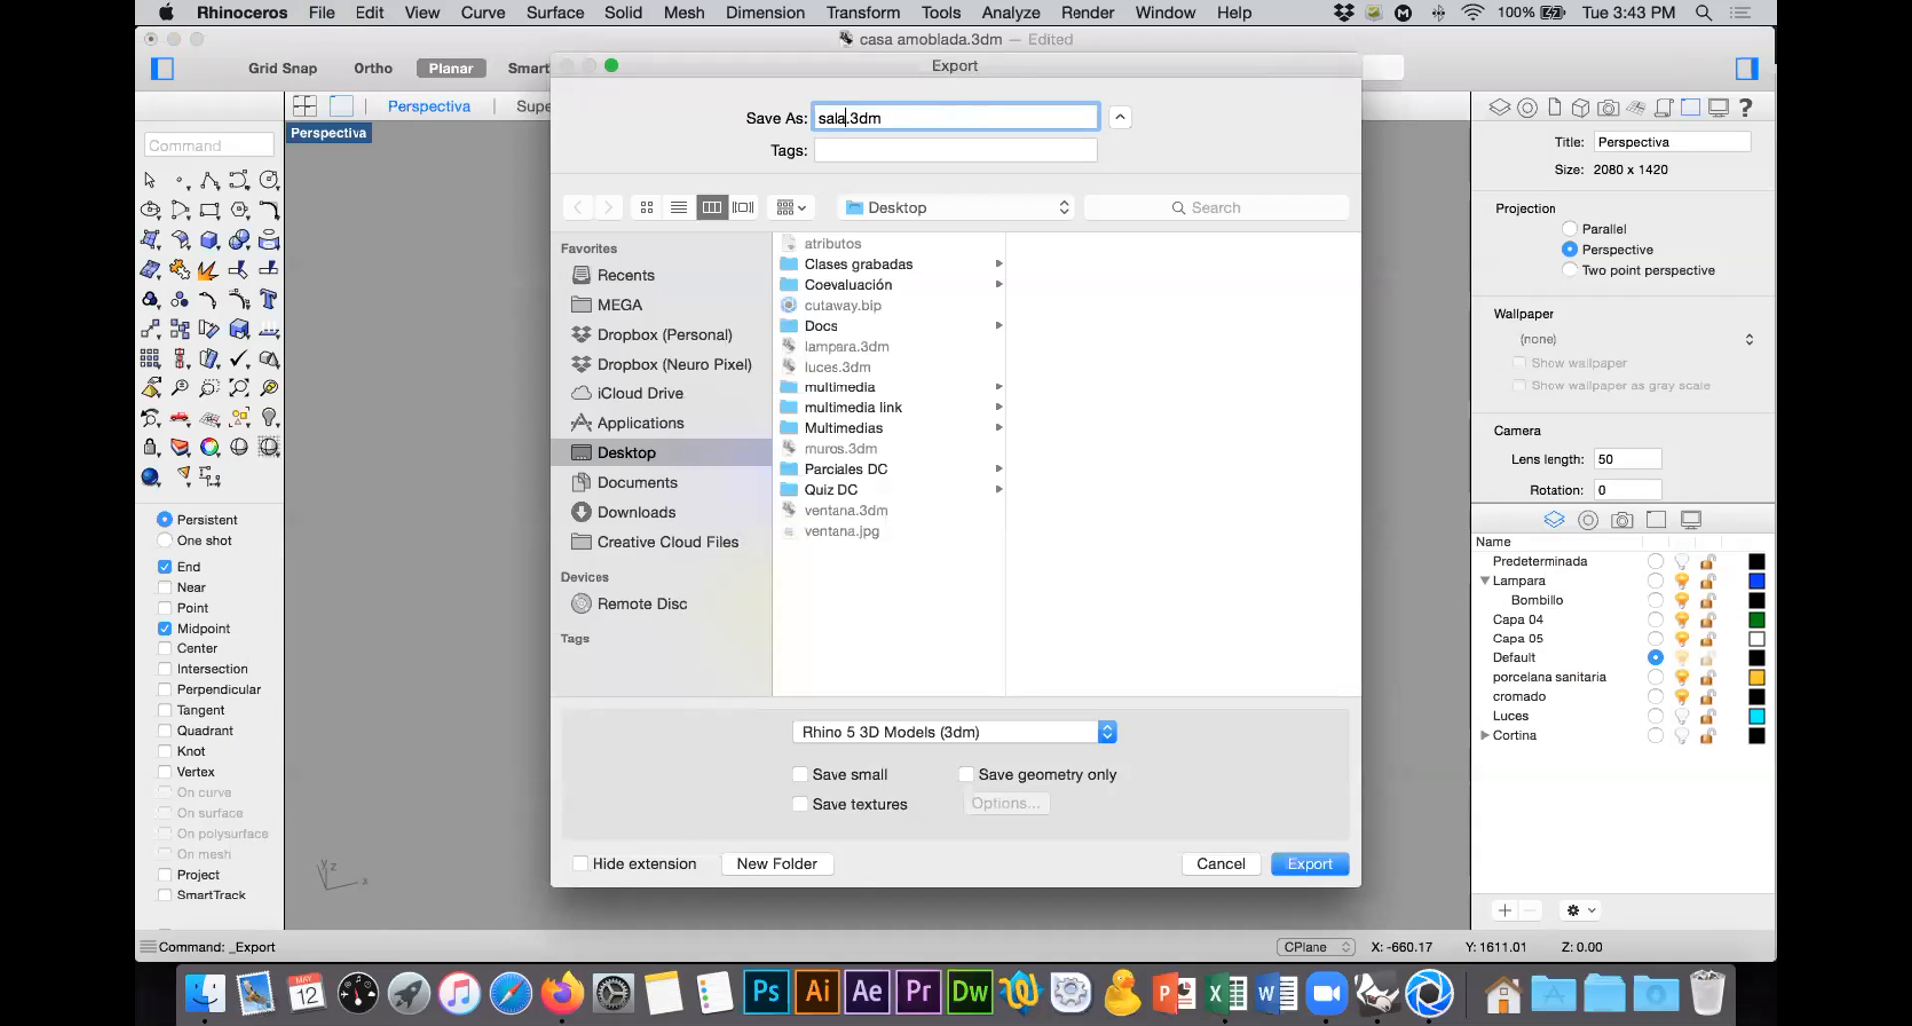
key(Return)
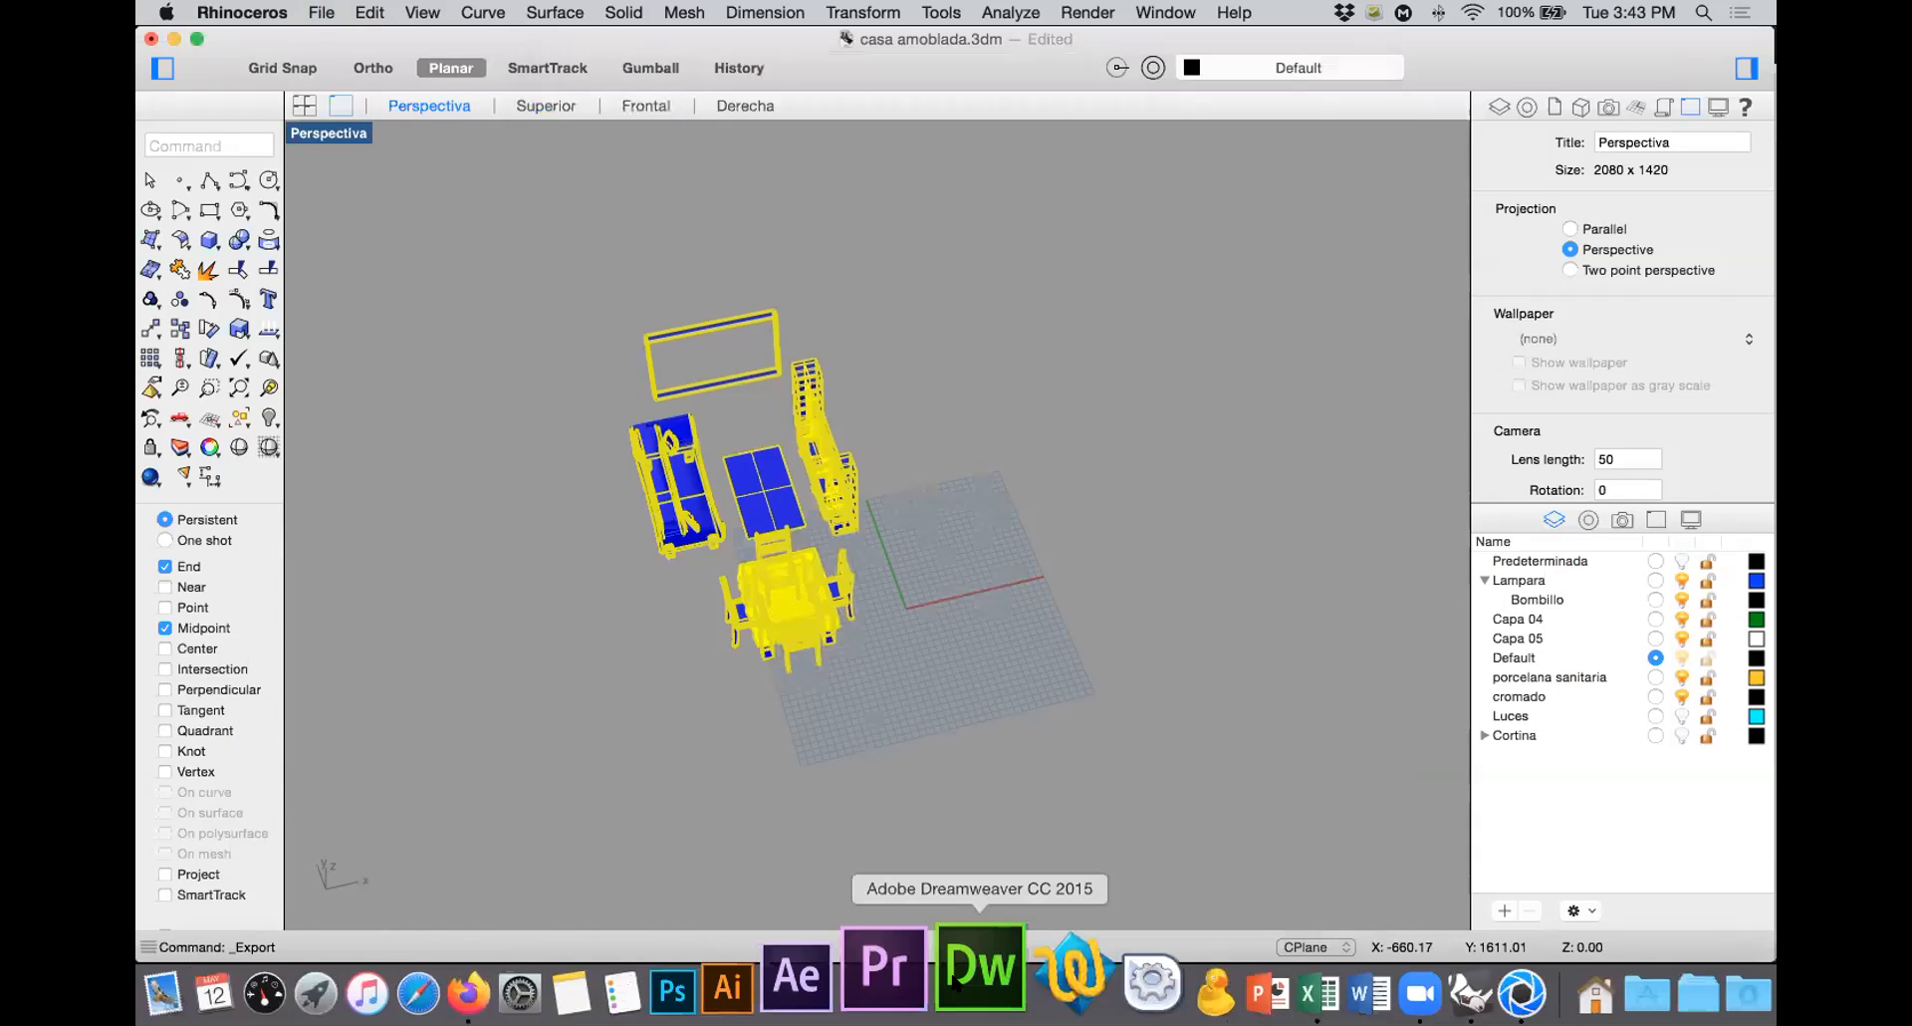
Step: Switch to KeyShot and import sala.3dm from the Desktop into the room scene
click(1477, 971)
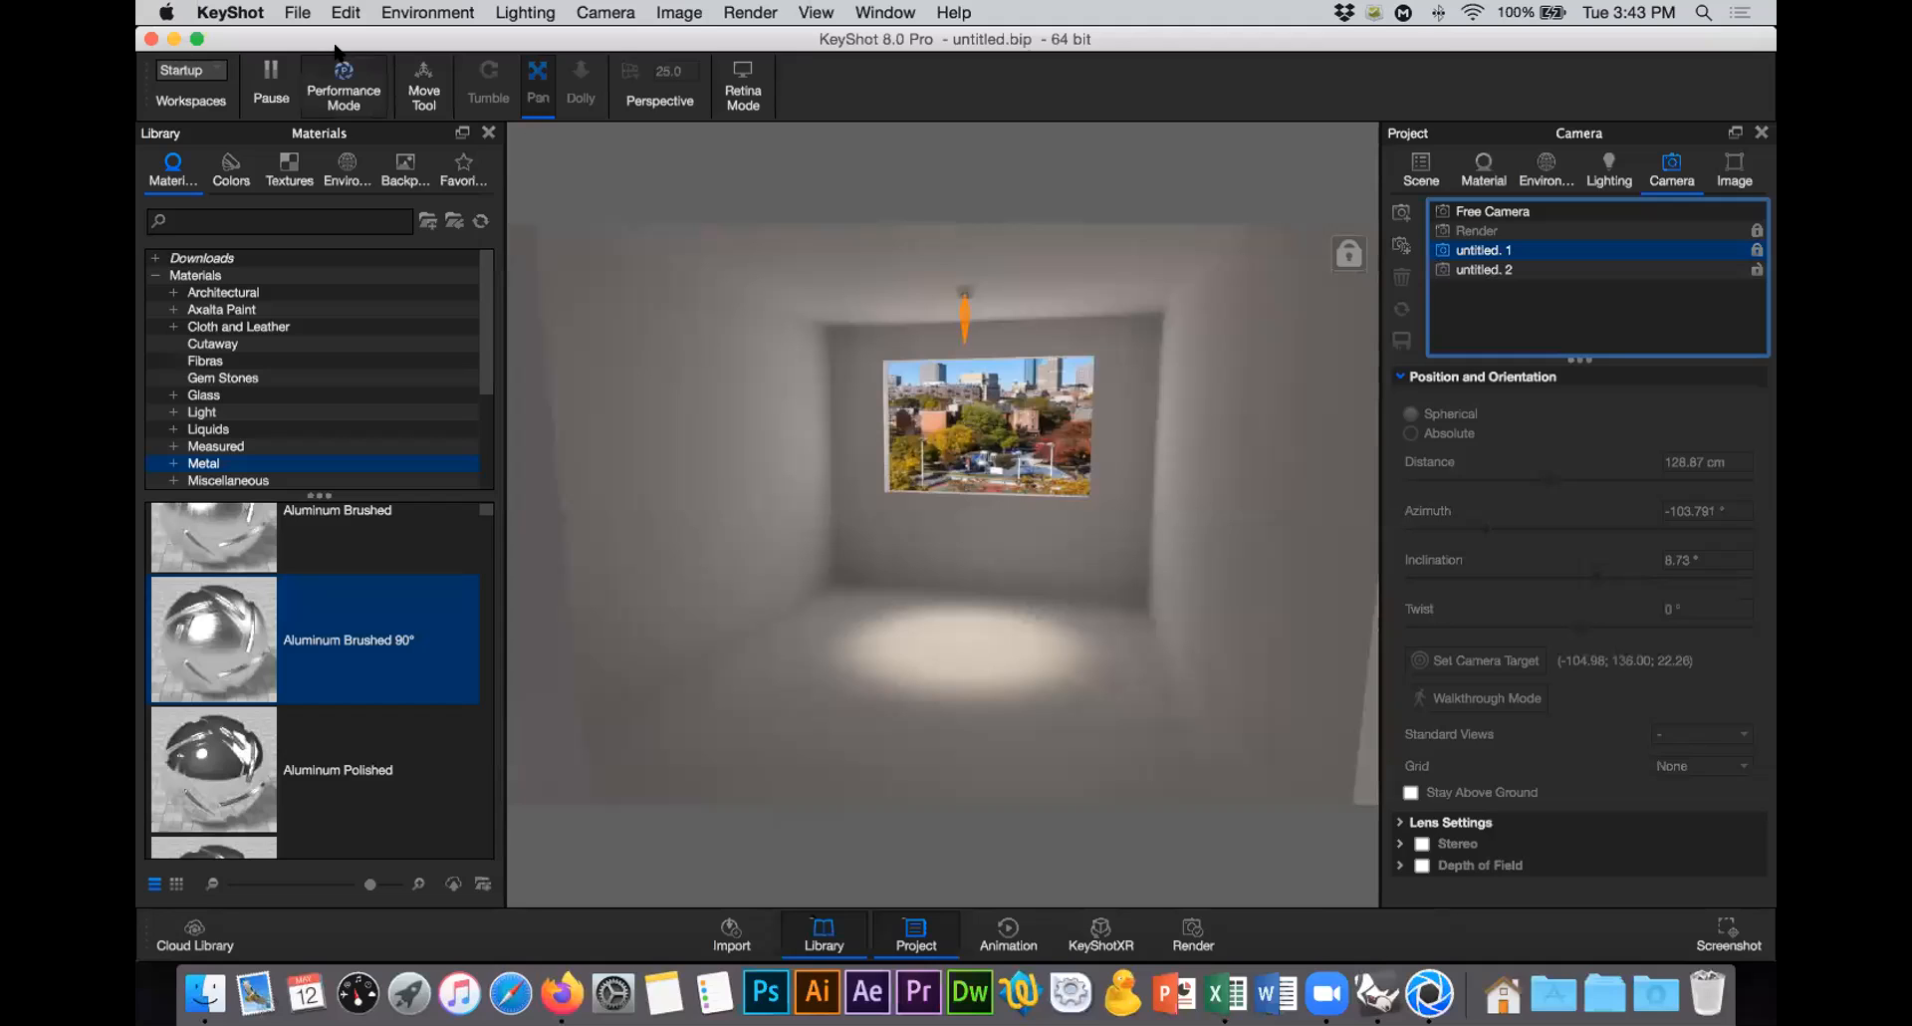
click(299, 13)
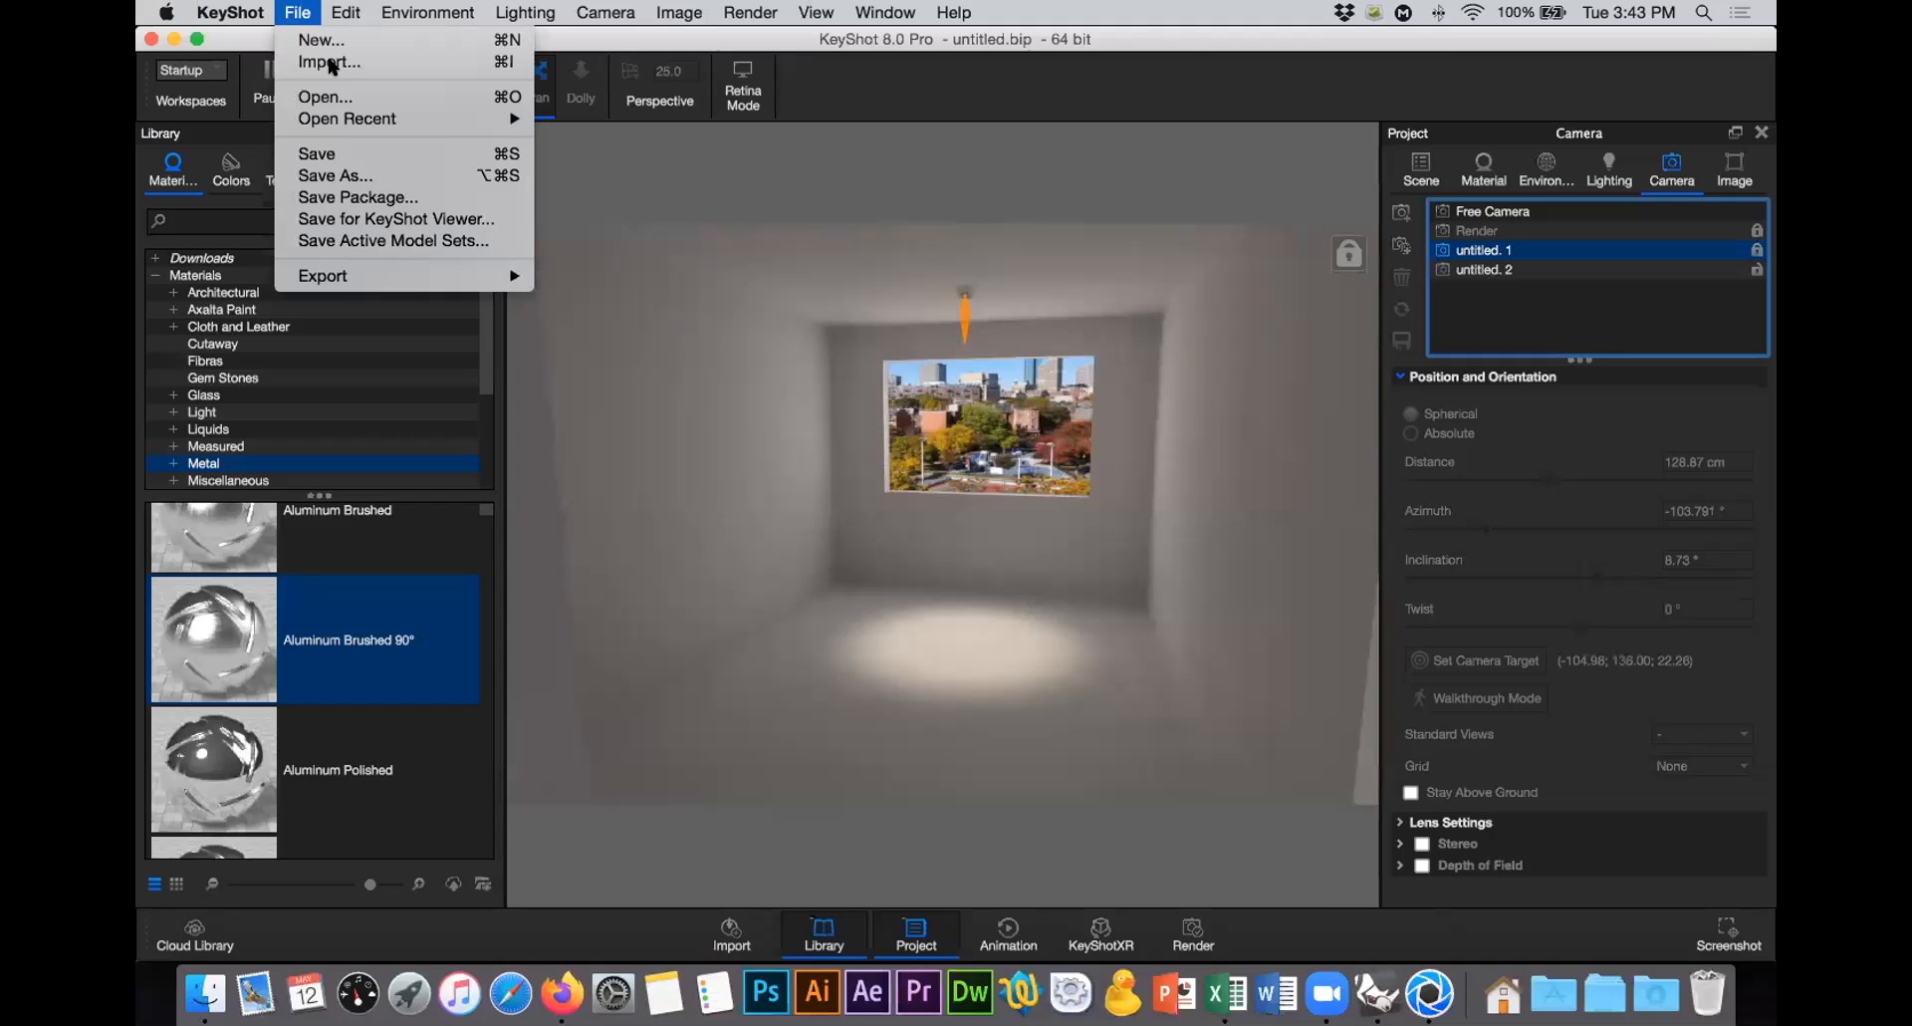
click(329, 63)
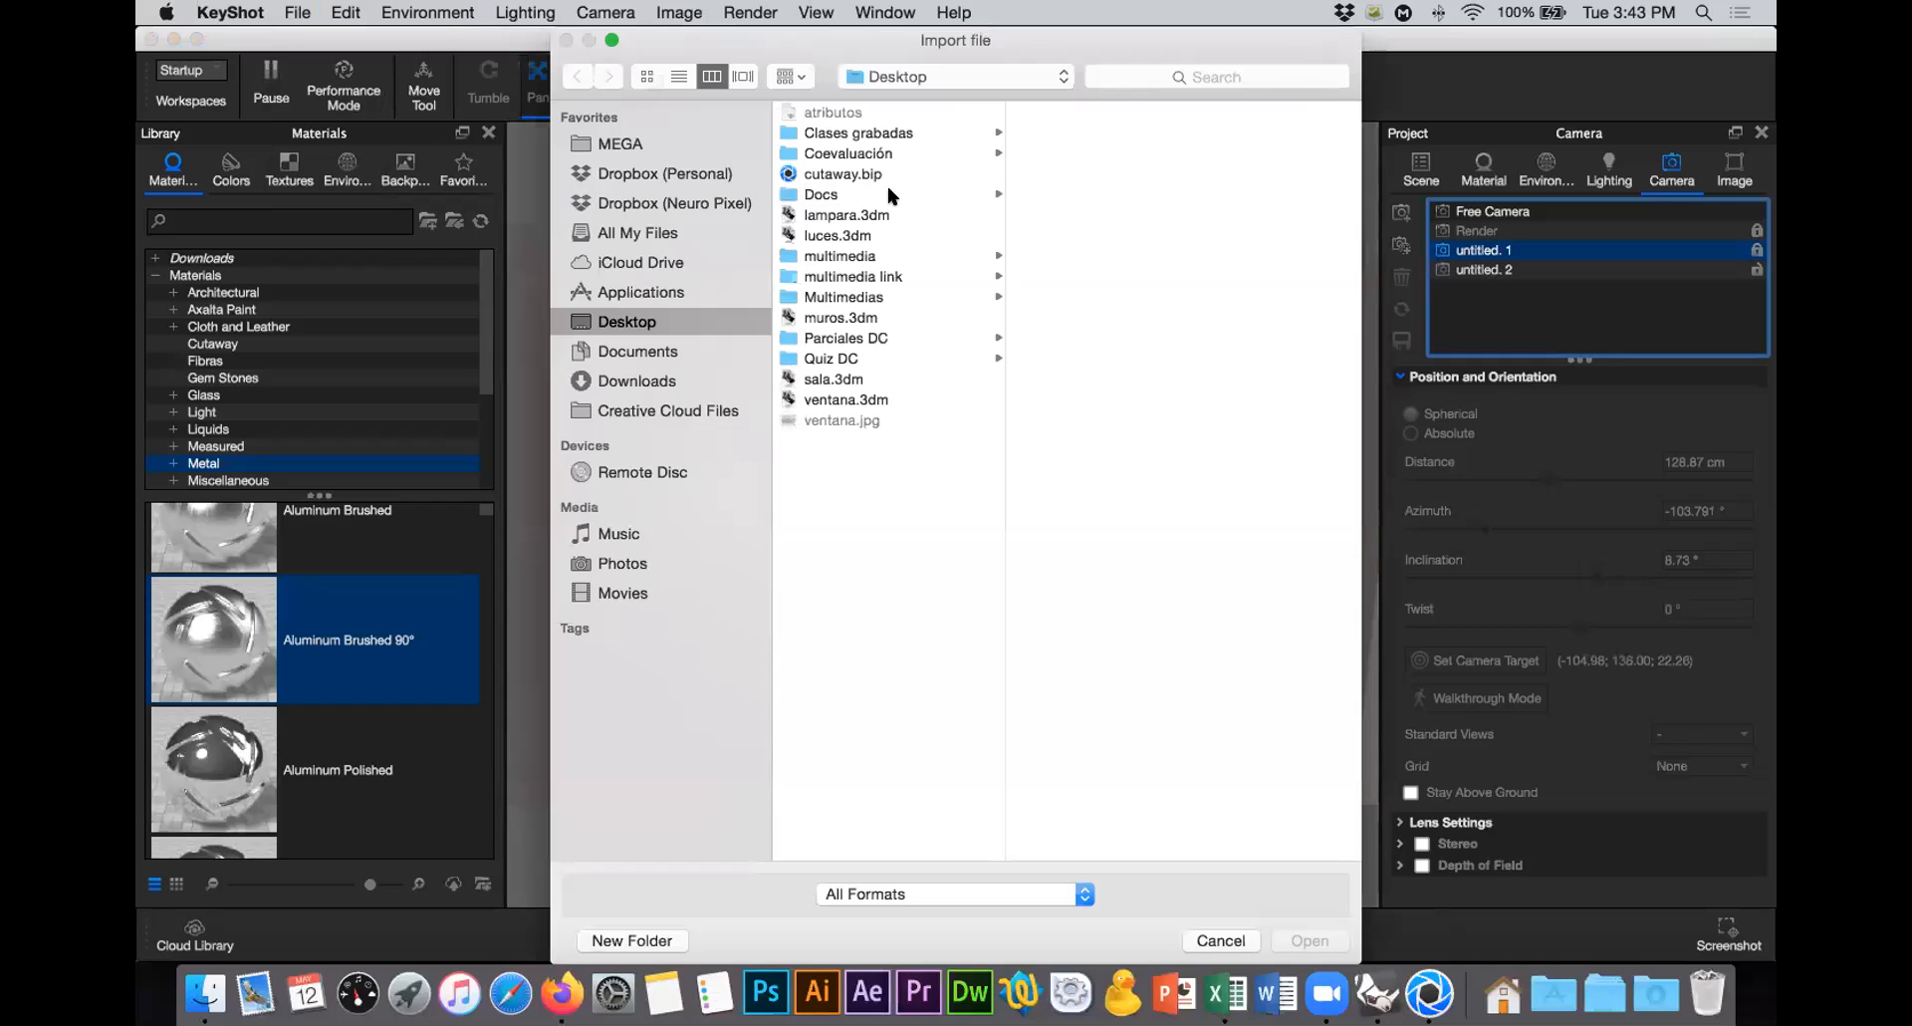
double_click(837, 379)
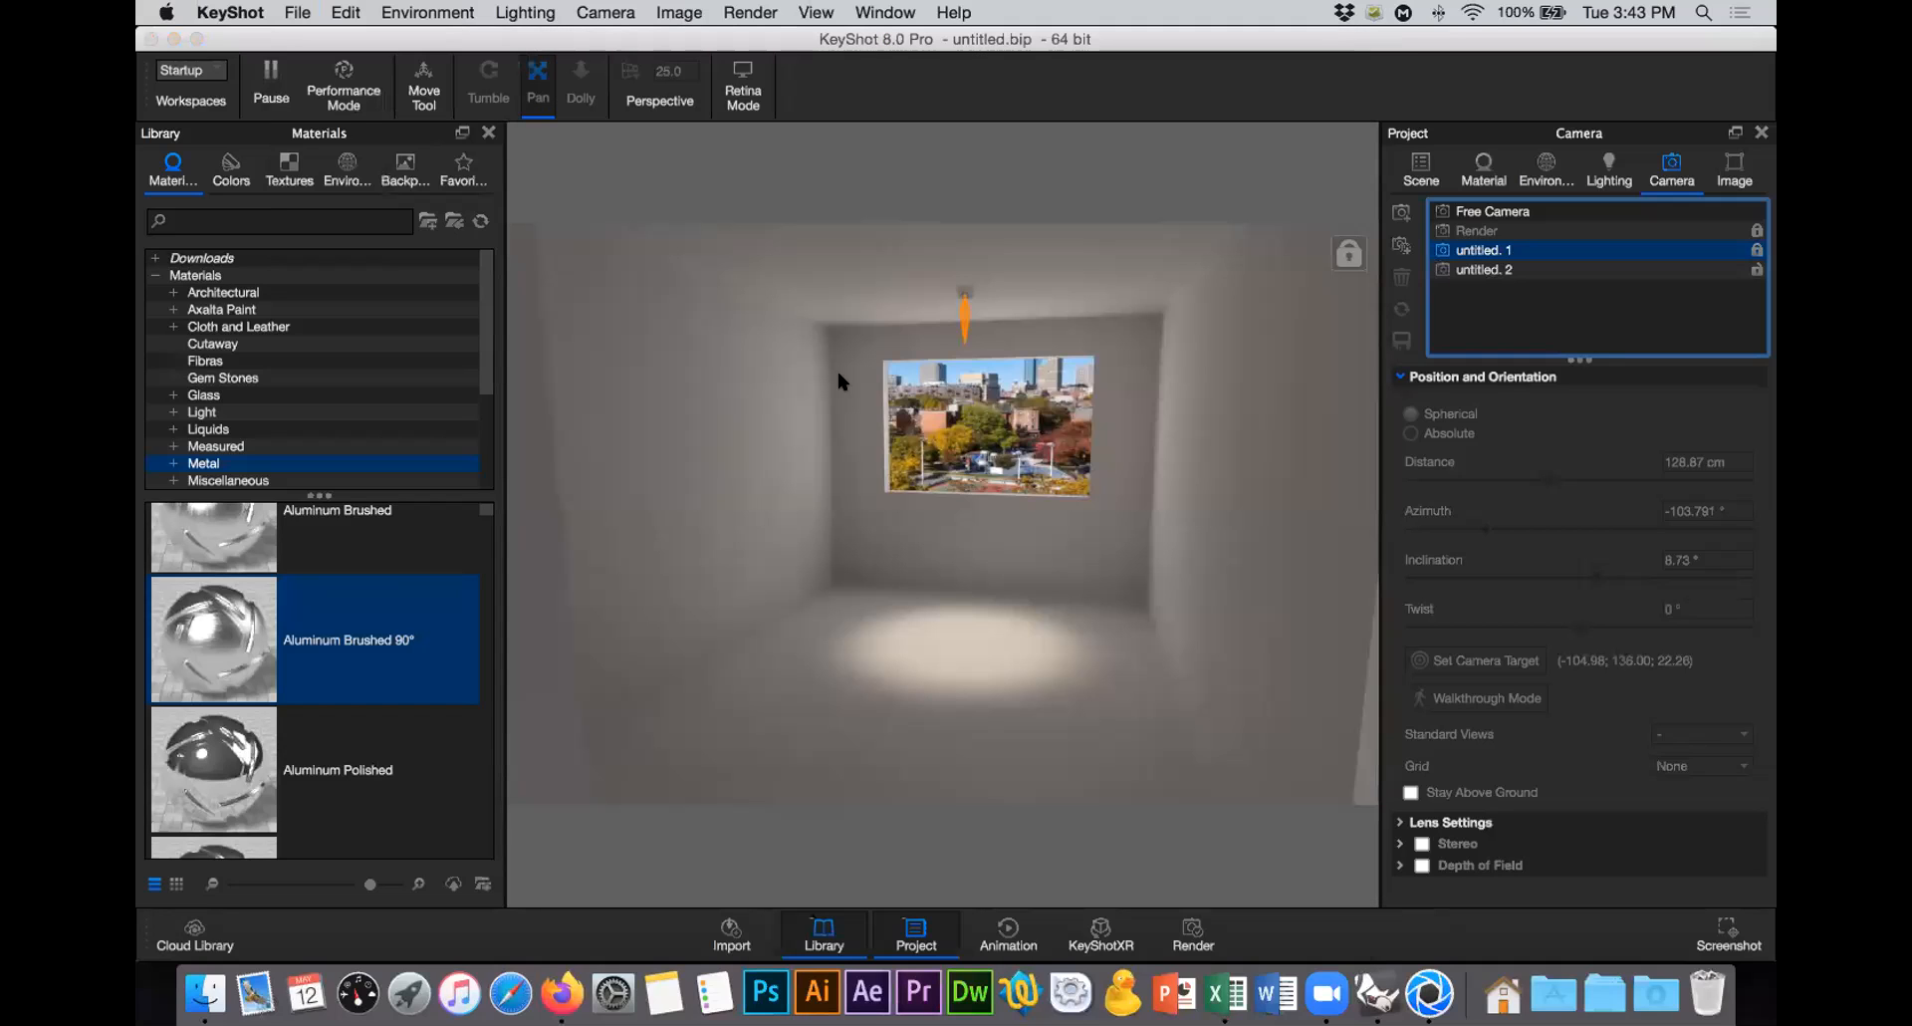
click(1309, 573)
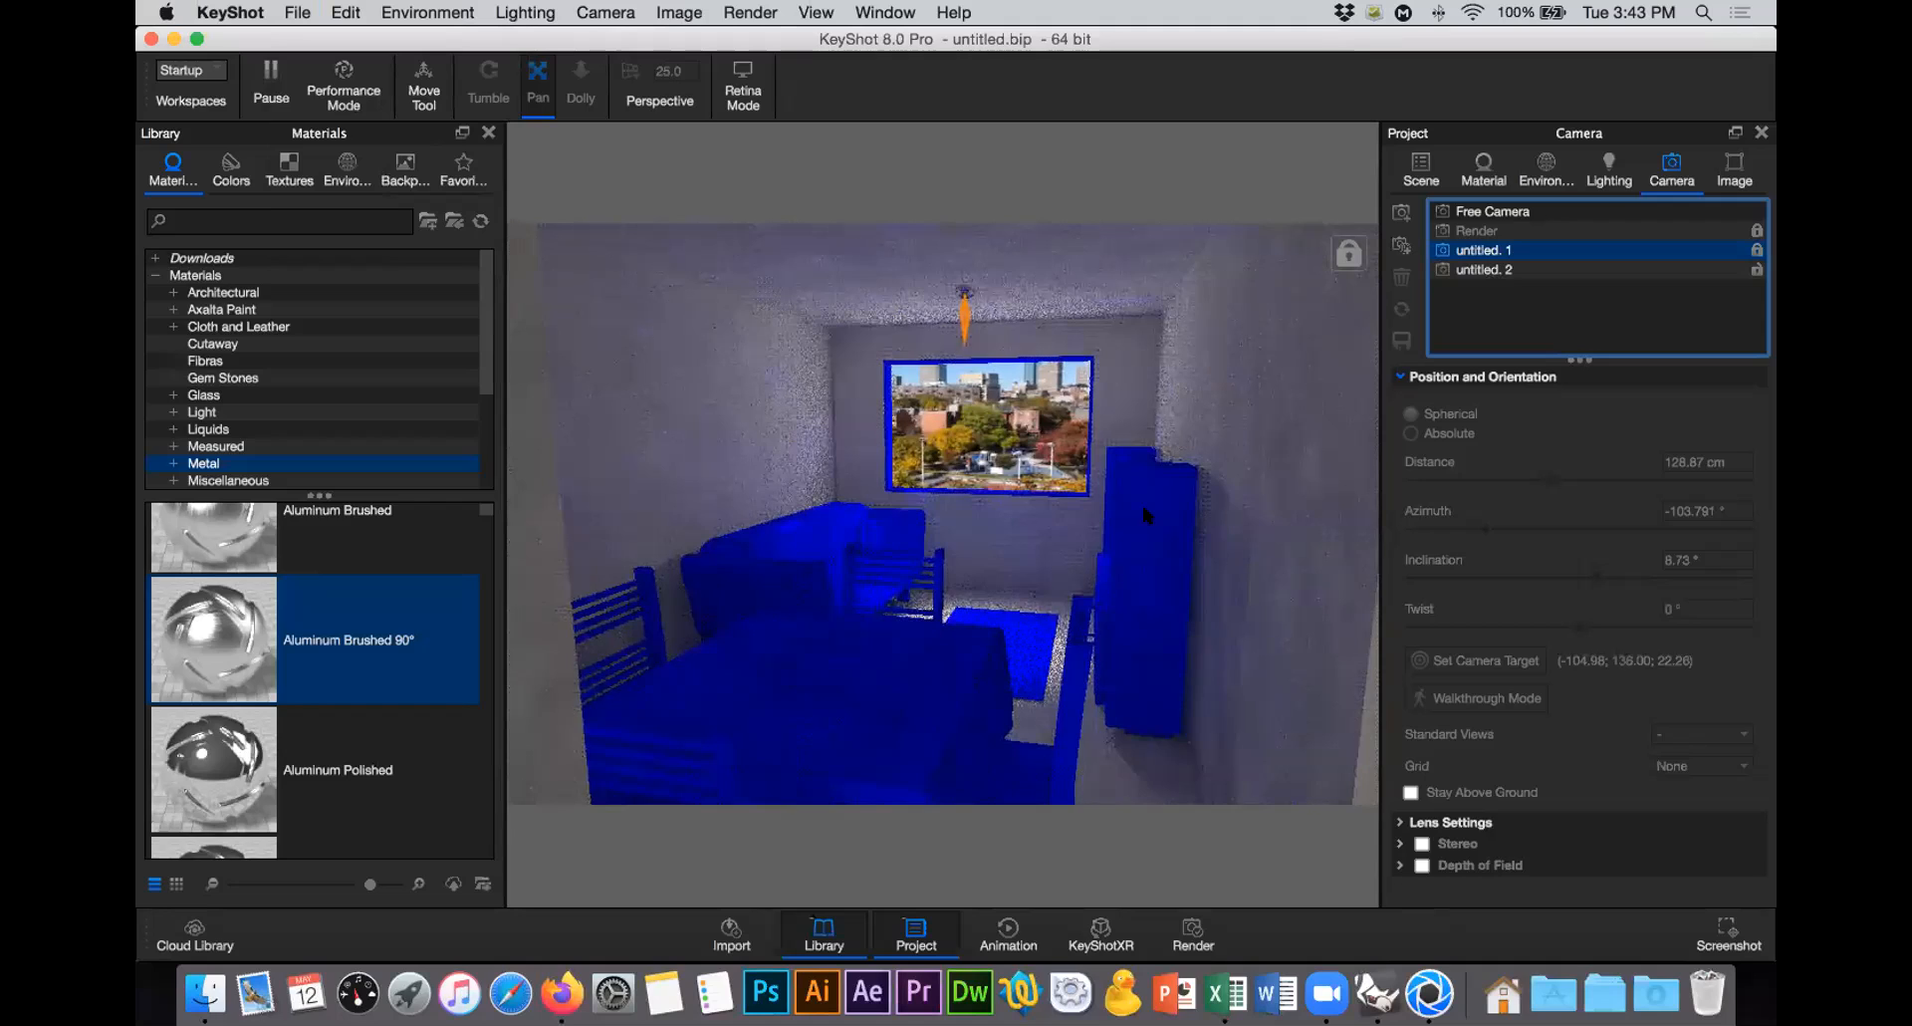
Step: Collapse the Lampara group in the scene list and apply the Predeterminada:0:0:0 material to the sala model set
click(1421, 164)
click(1561, 441)
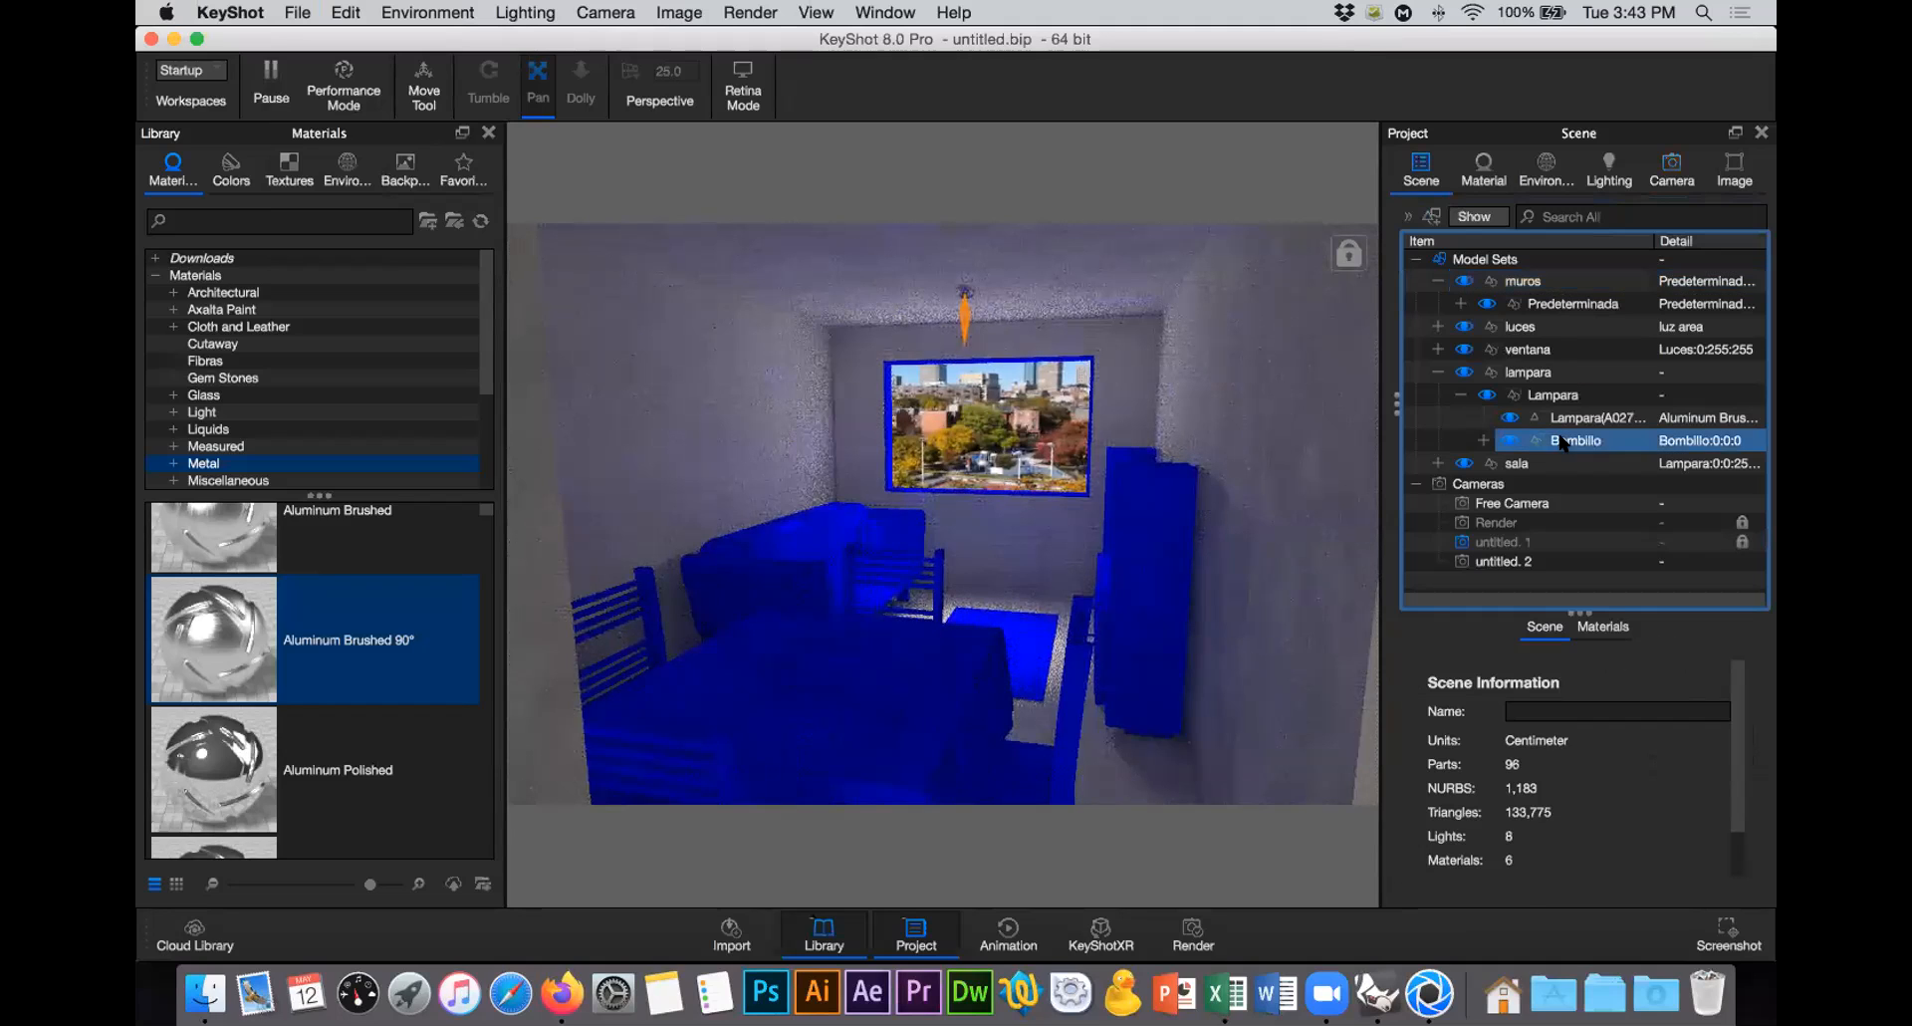
click(1556, 348)
click(1461, 396)
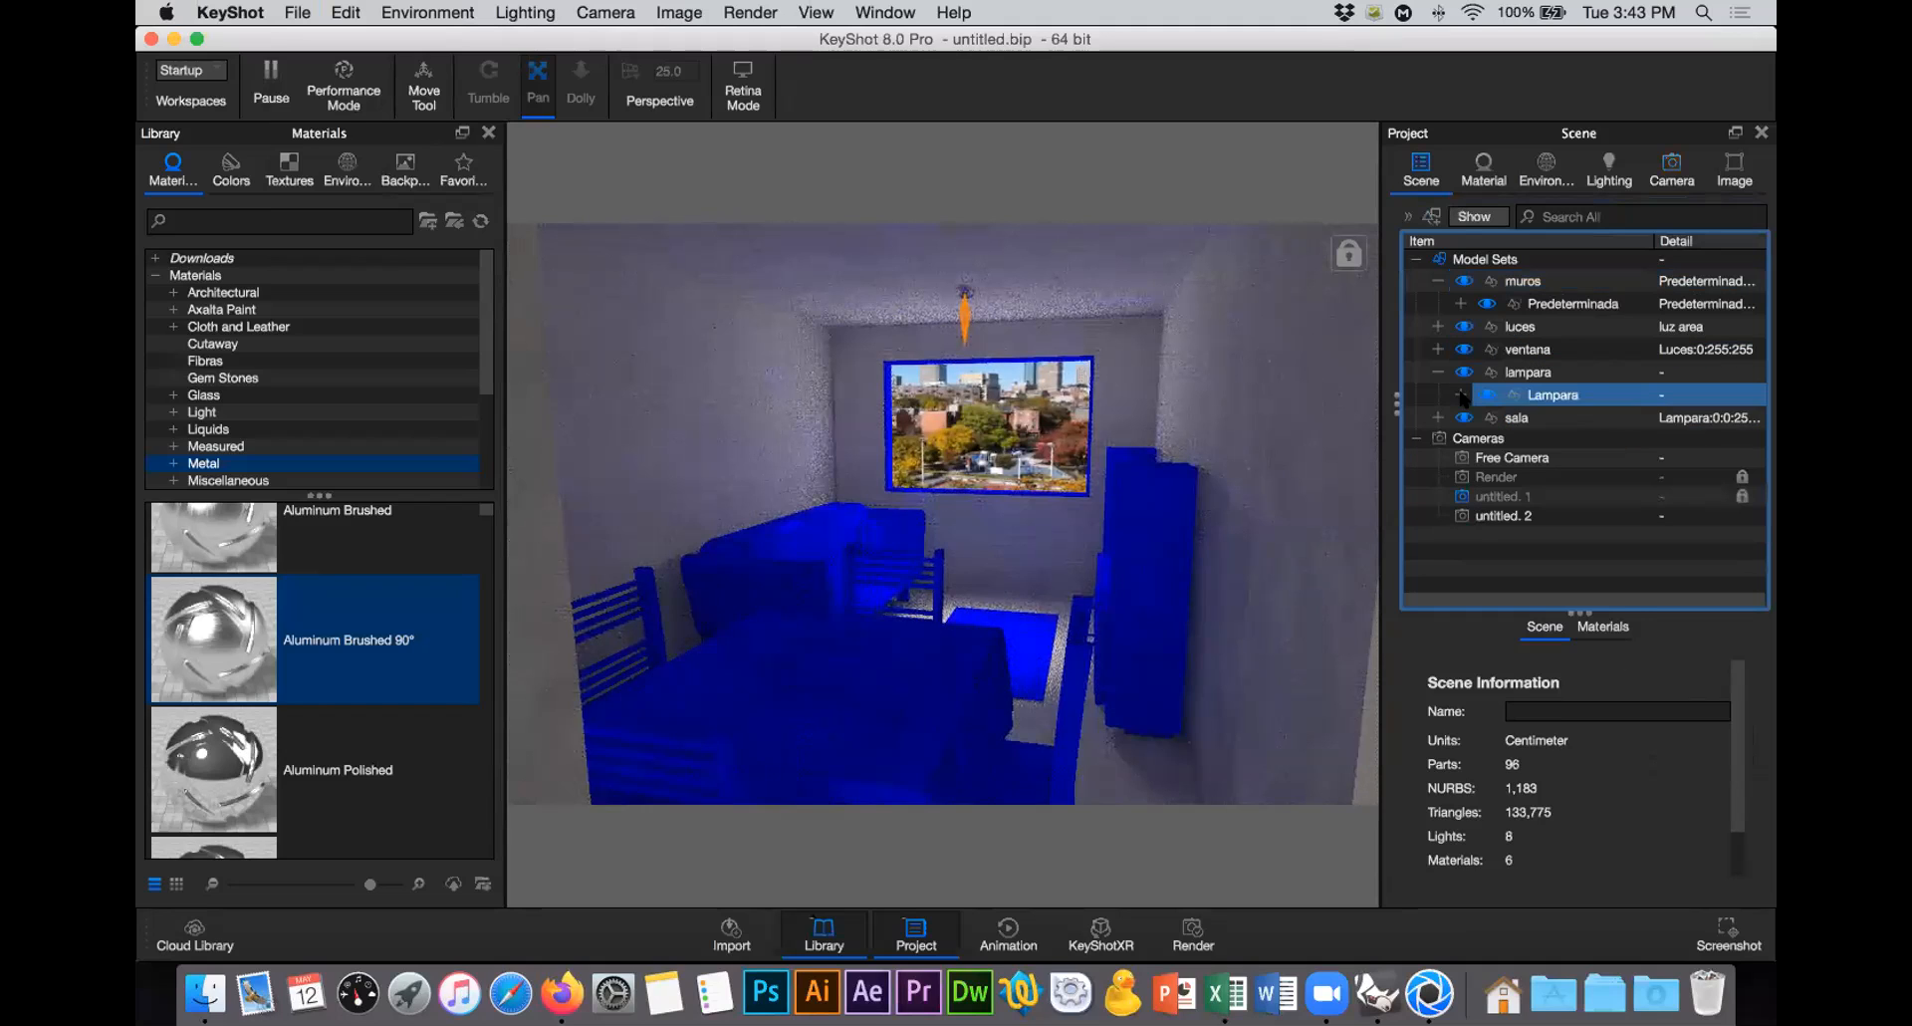
click(1521, 416)
click(1641, 626)
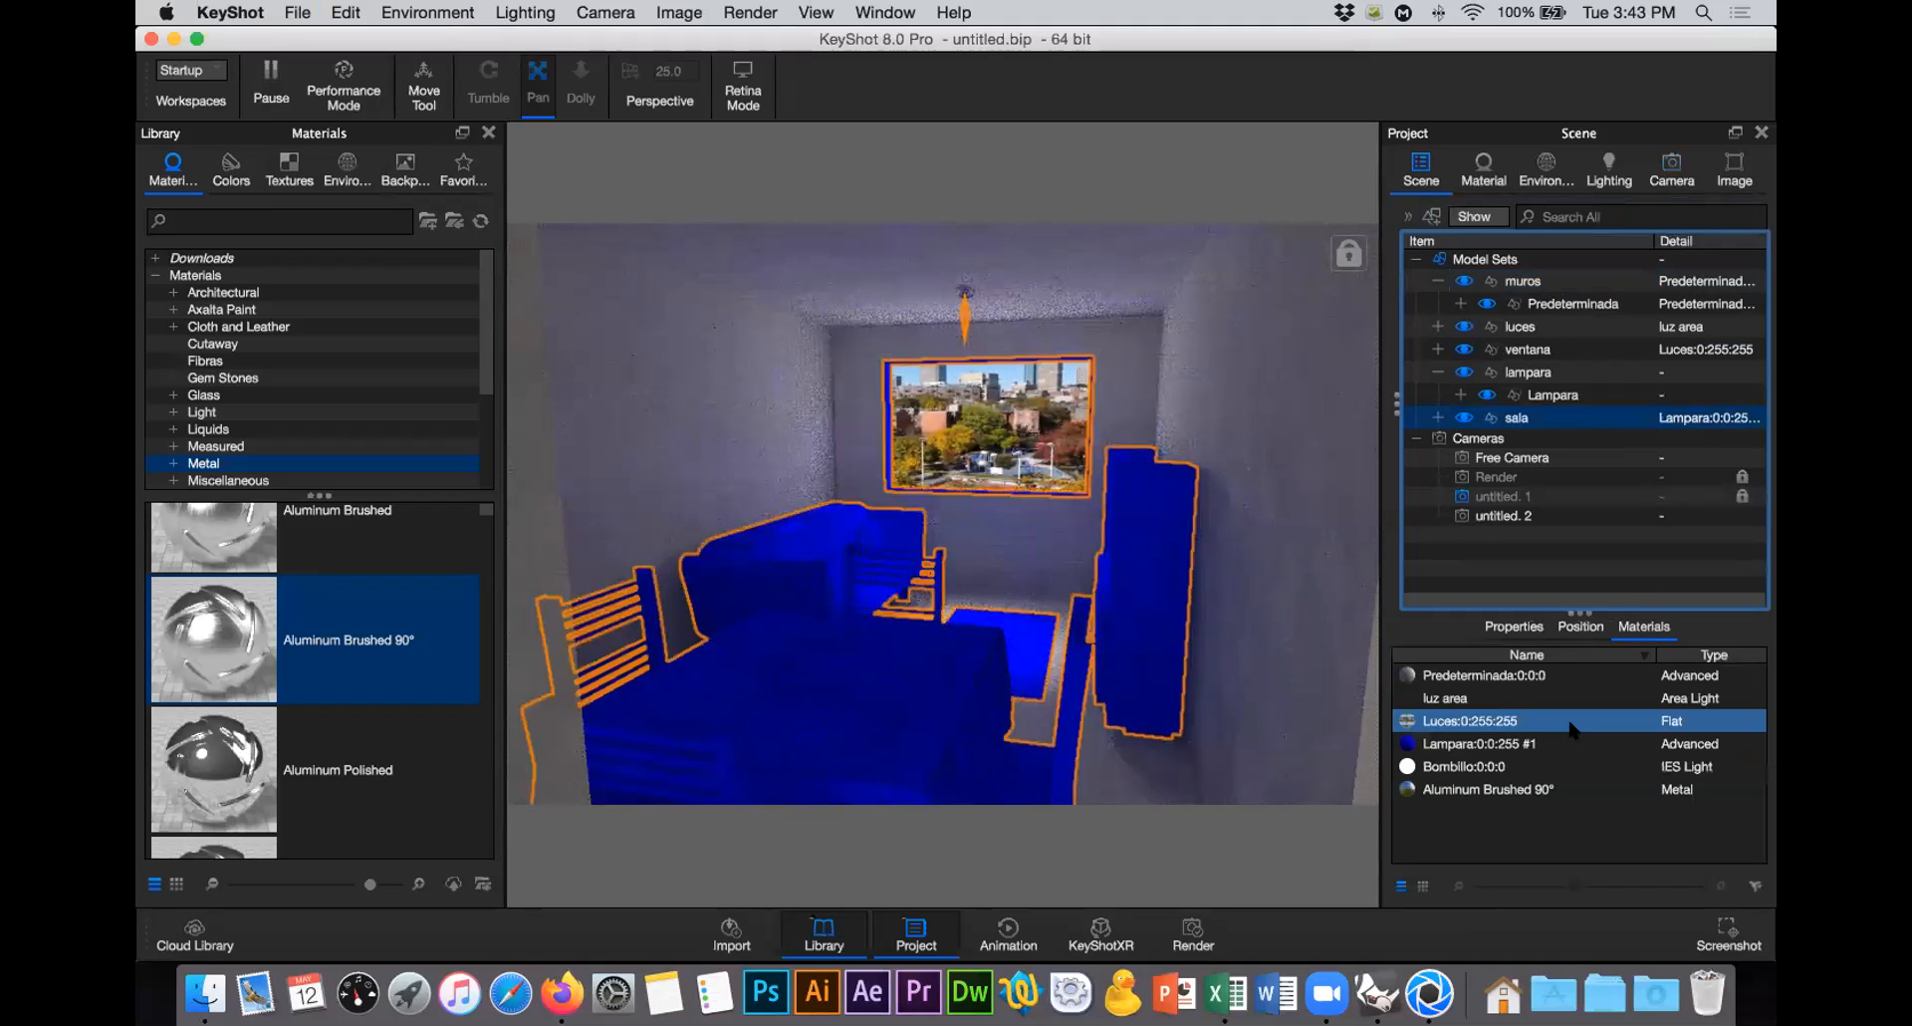
click(1539, 766)
click(1463, 697)
click(1415, 677)
drag(1528, 441, 1533, 418)
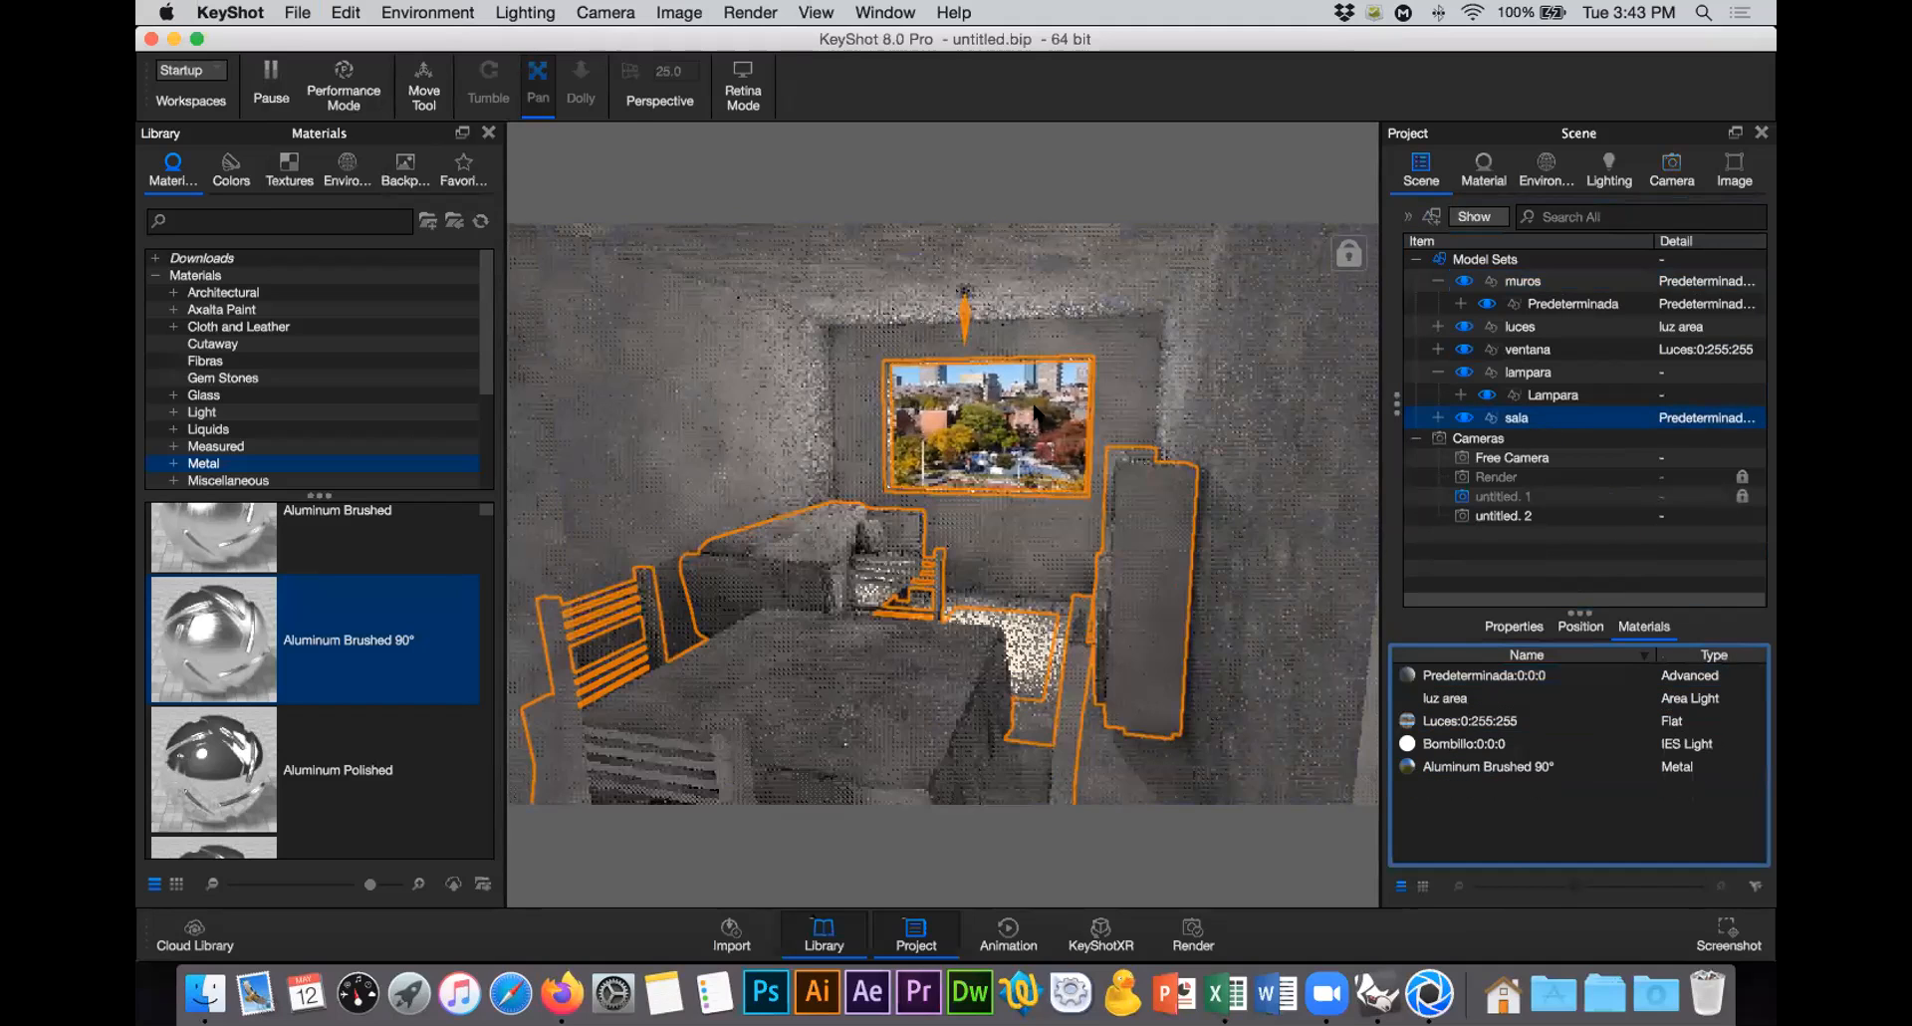
Step: Collapse the ventana and lampara model sets, select the first light in luces, and set its luz area power to 60 watts
click(1036, 413)
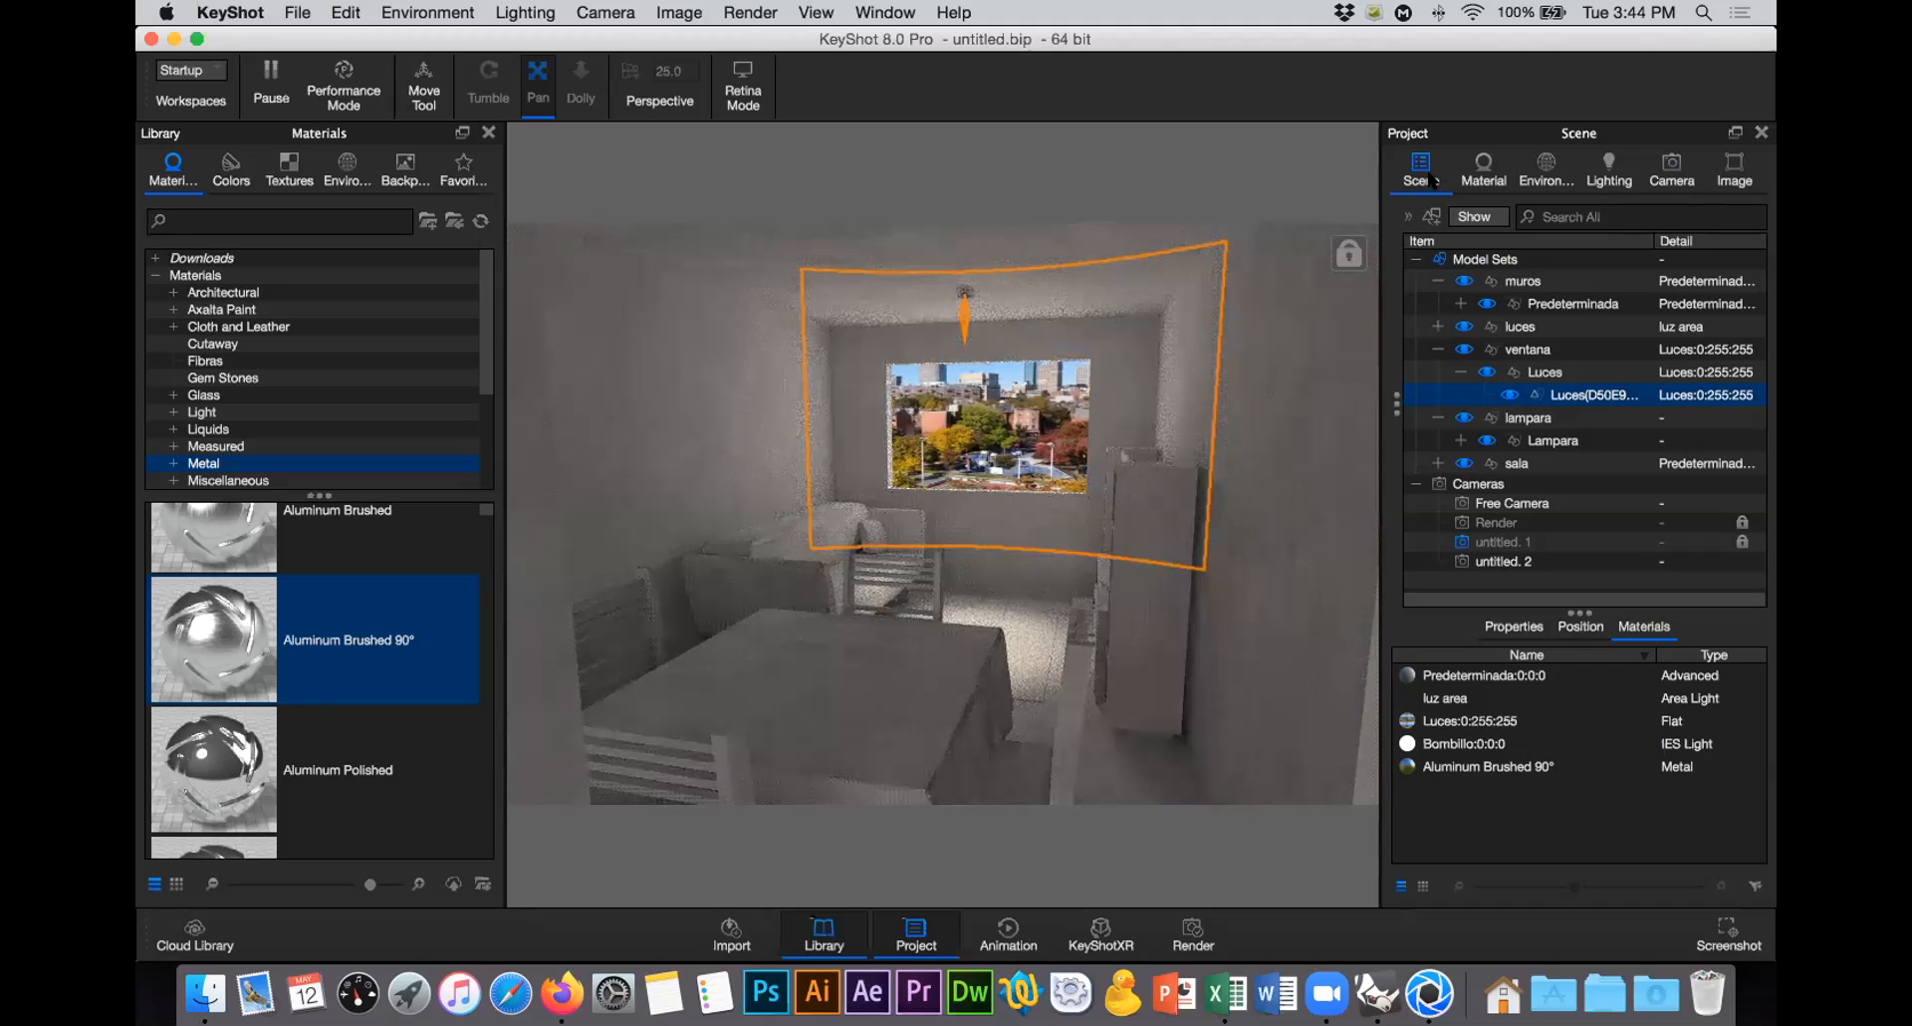
click(1435, 349)
click(1436, 399)
click(1437, 372)
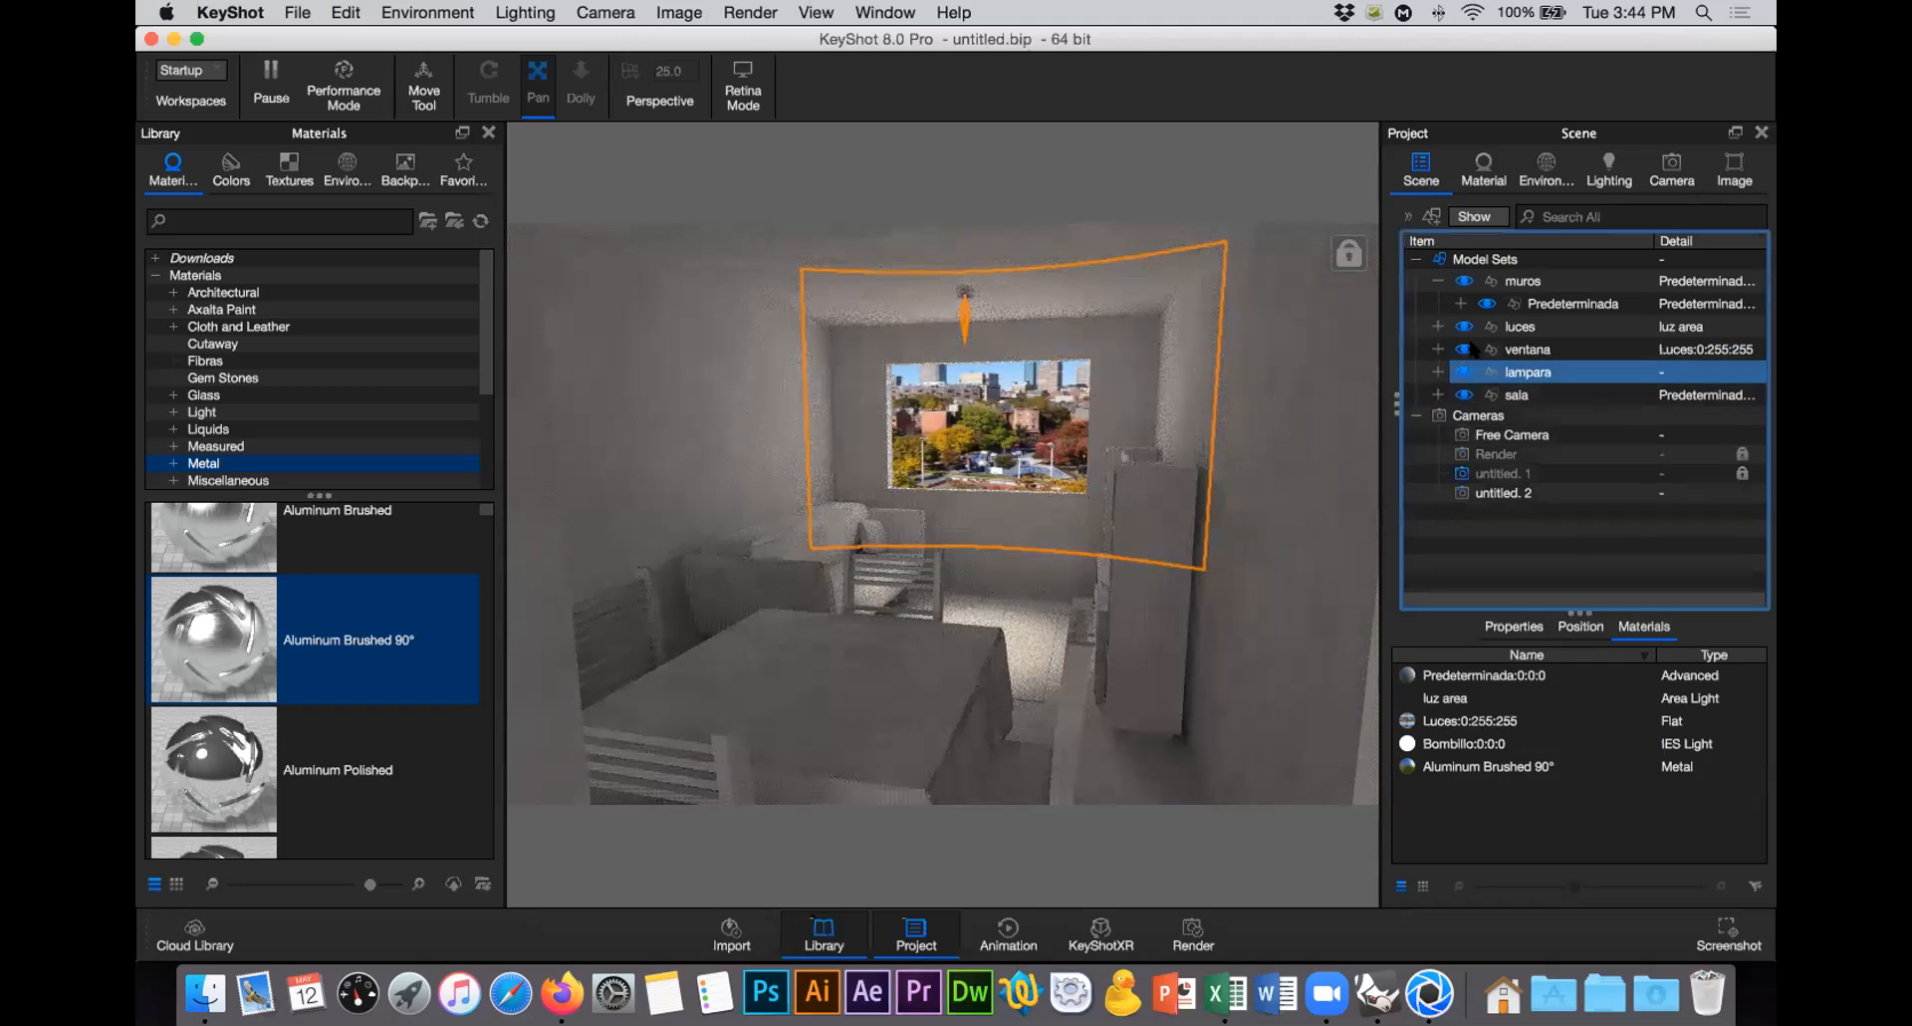
click(1431, 326)
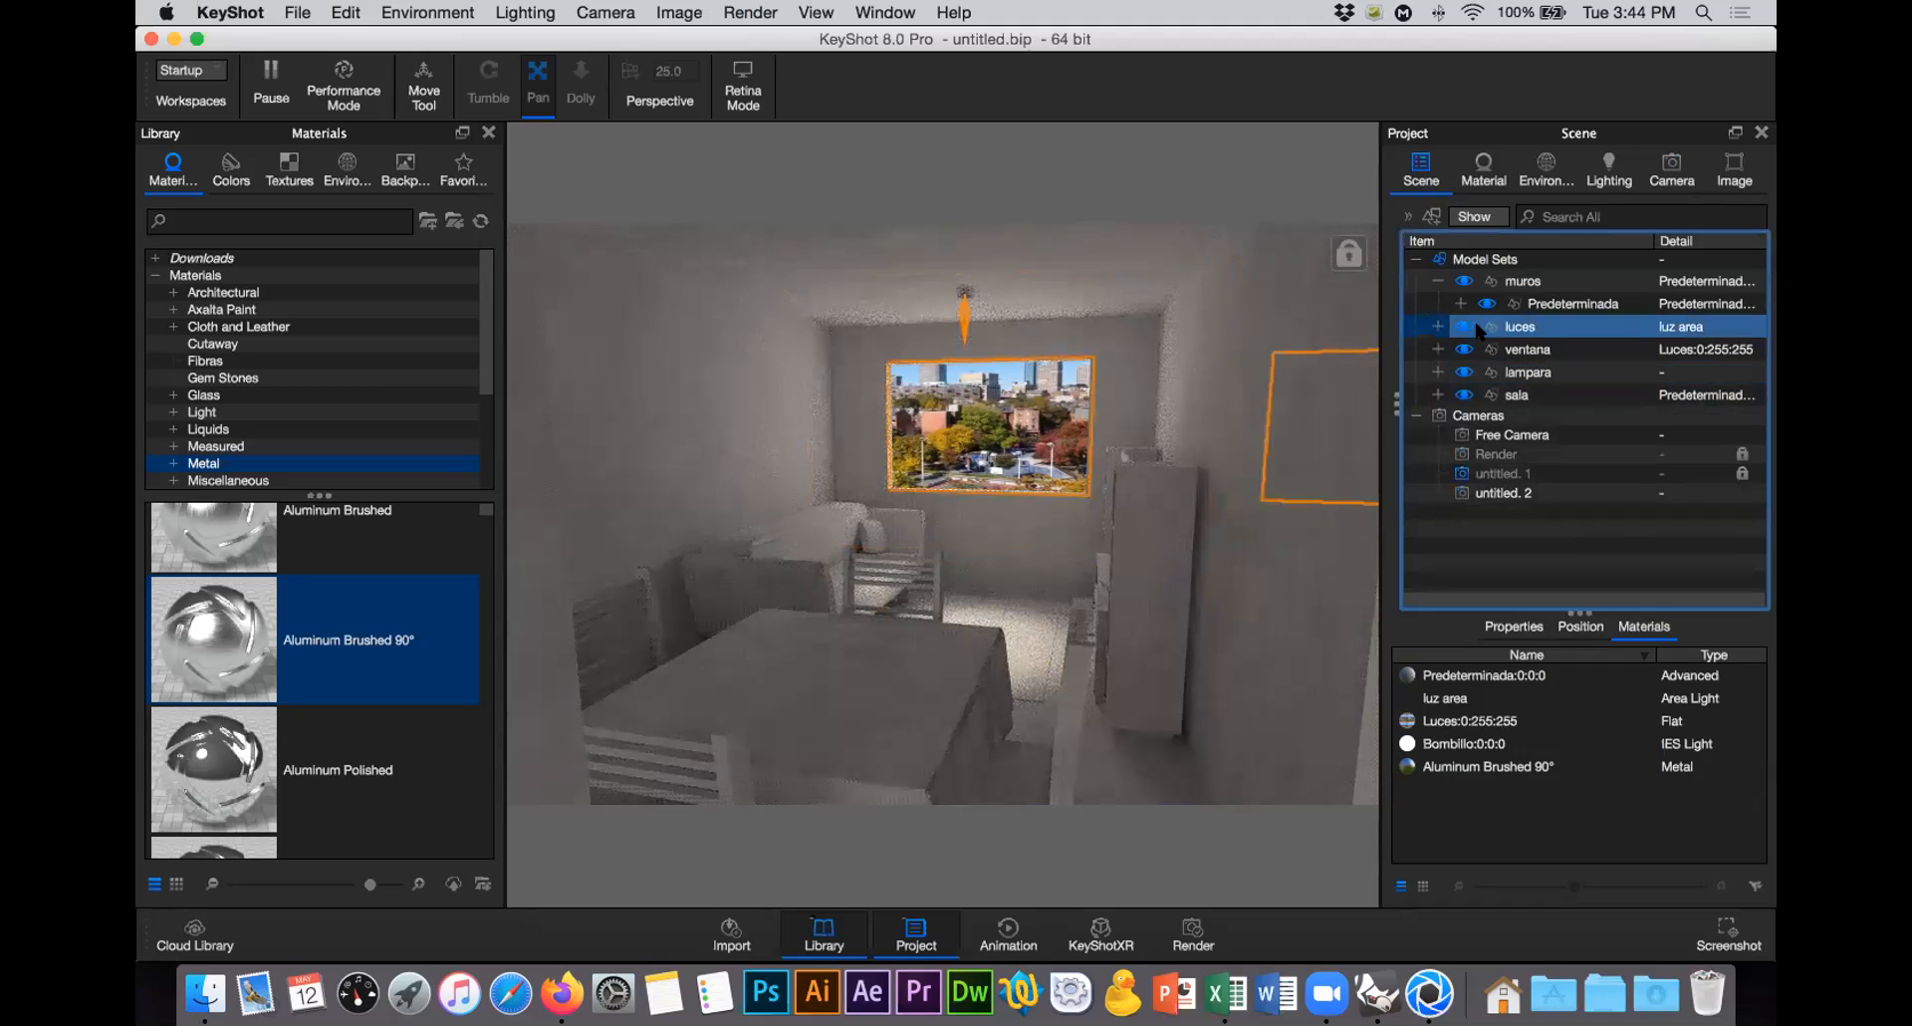
click(1604, 371)
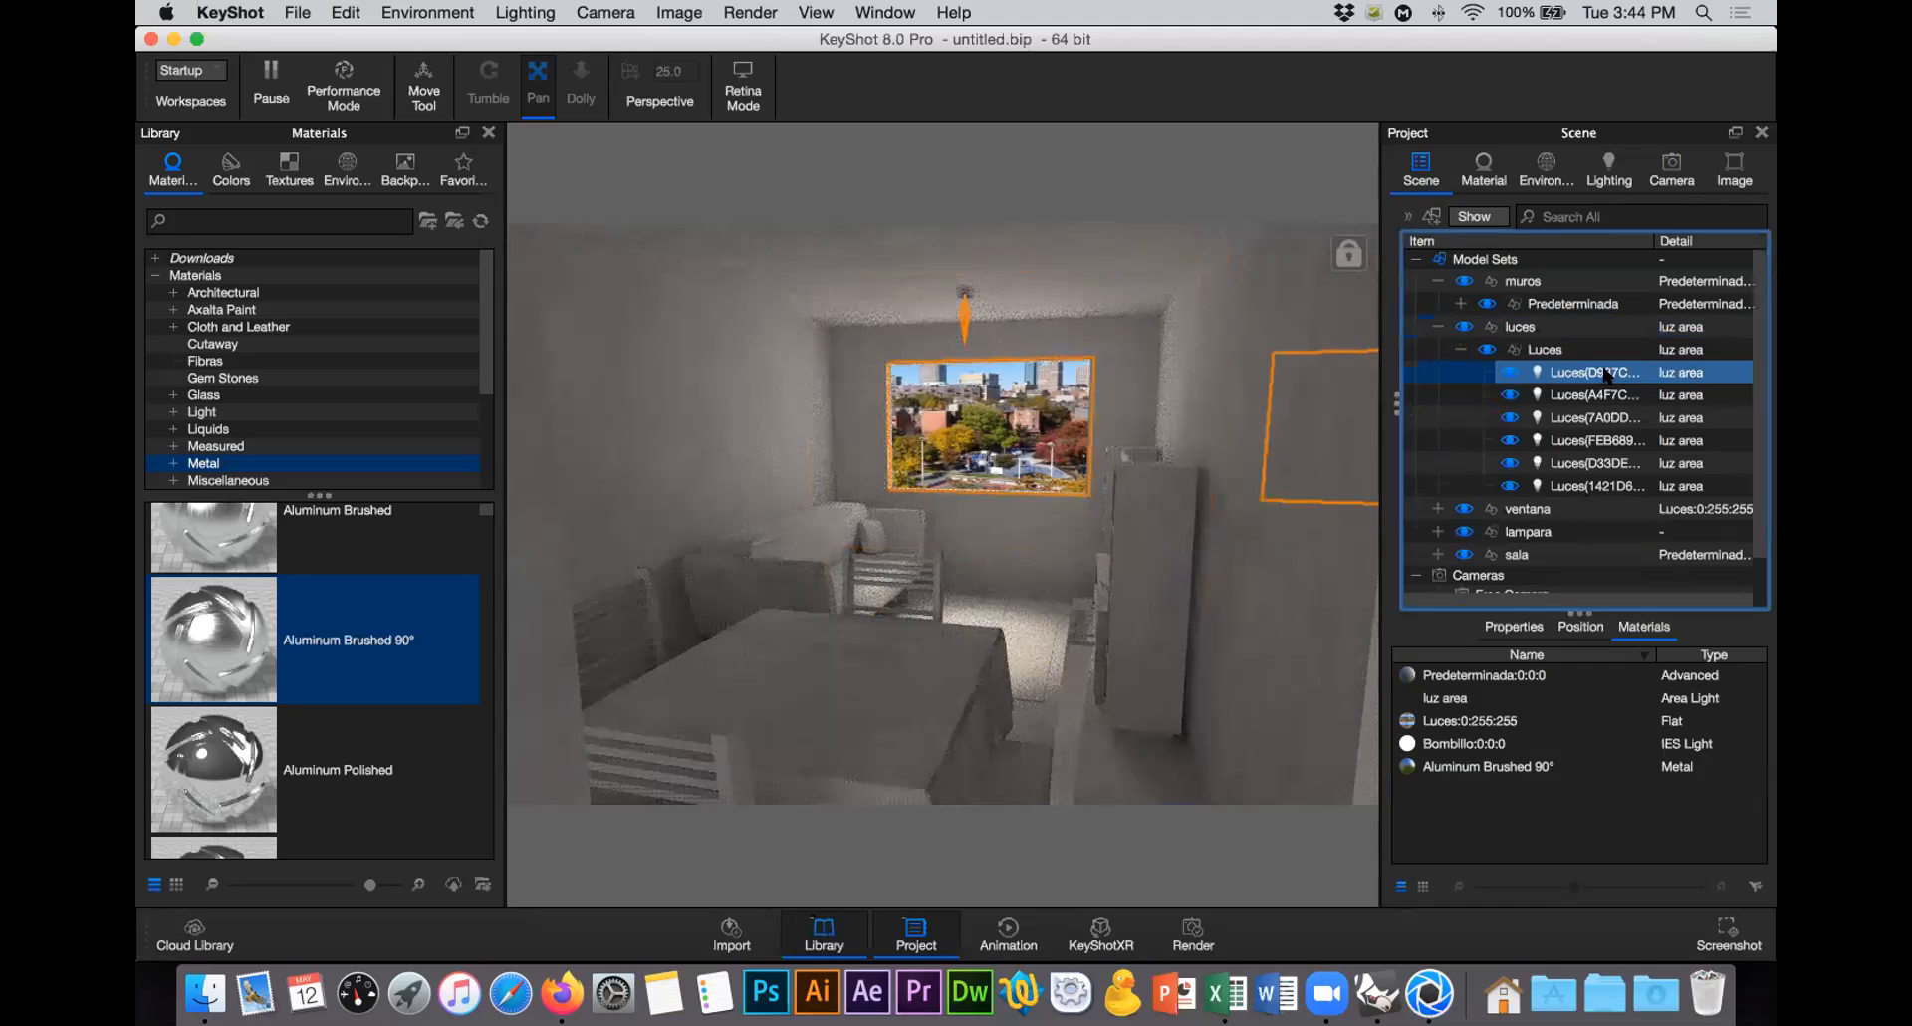
click(1482, 171)
click(1624, 391)
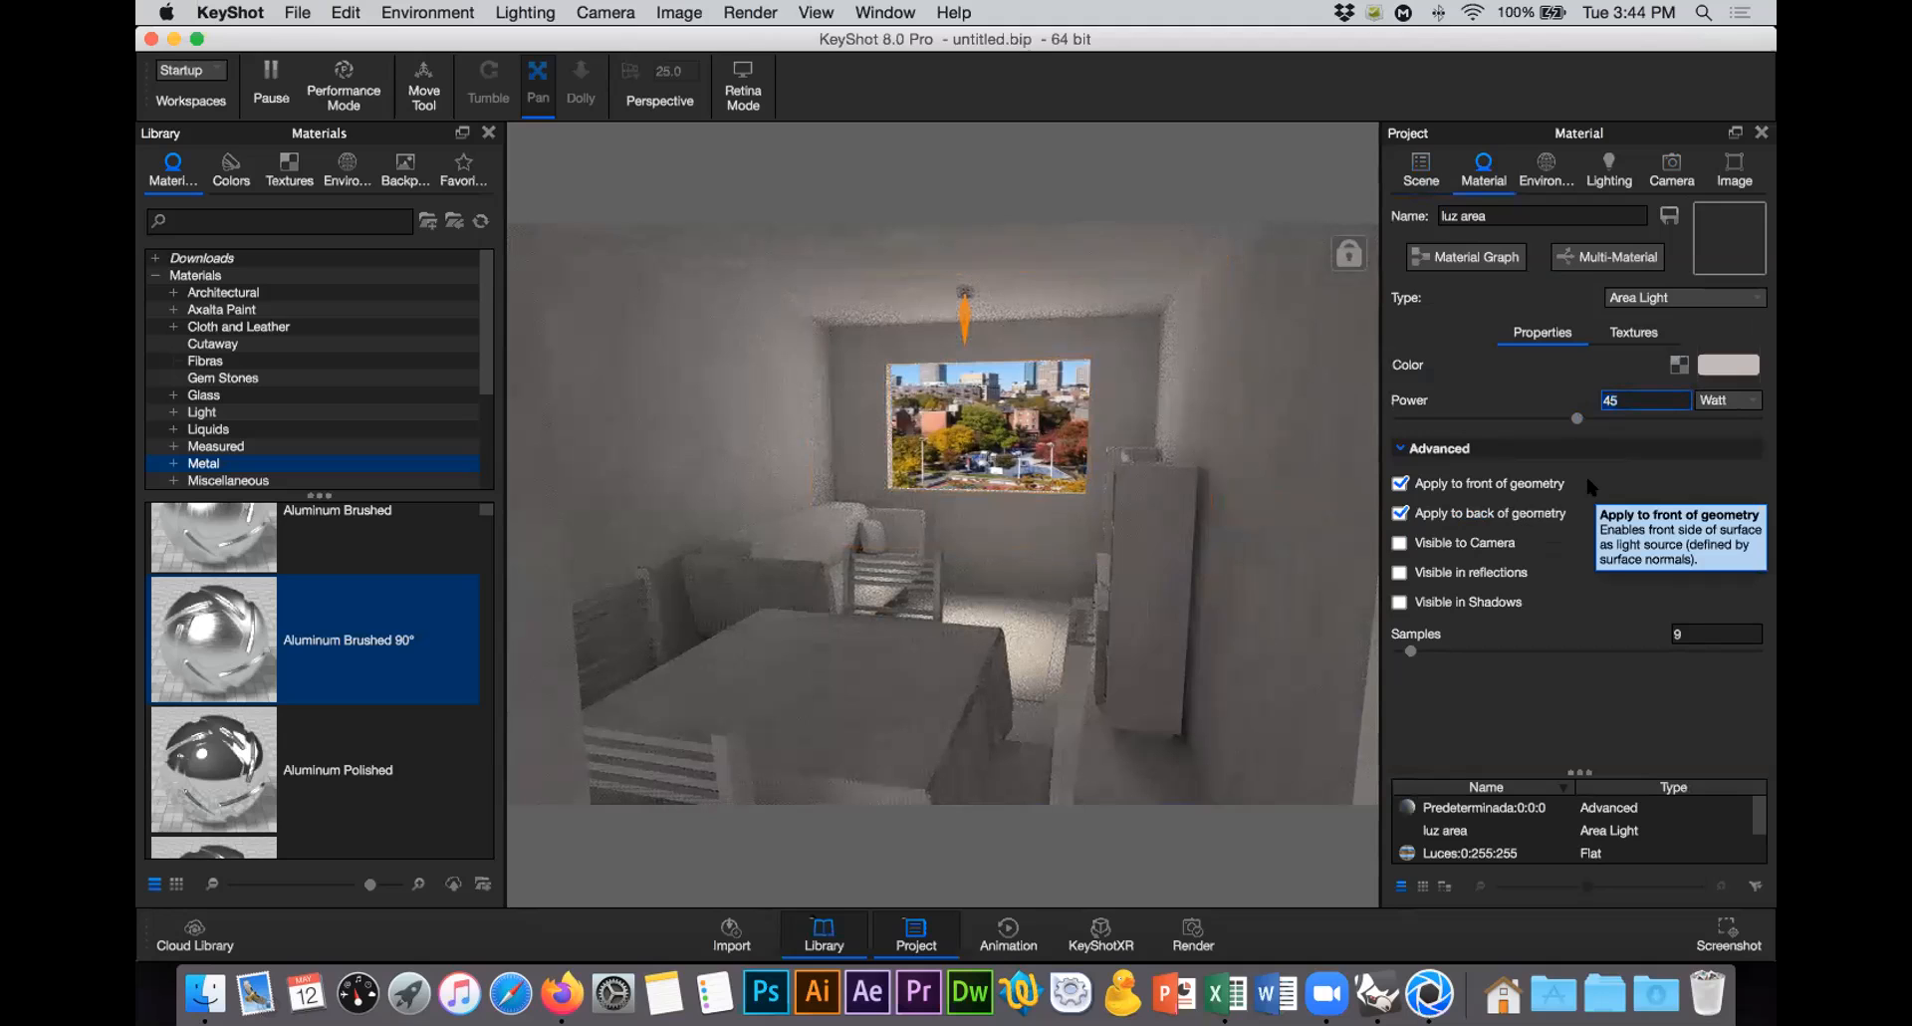
key(BackSpace)
key(BackSpace)
text(60)
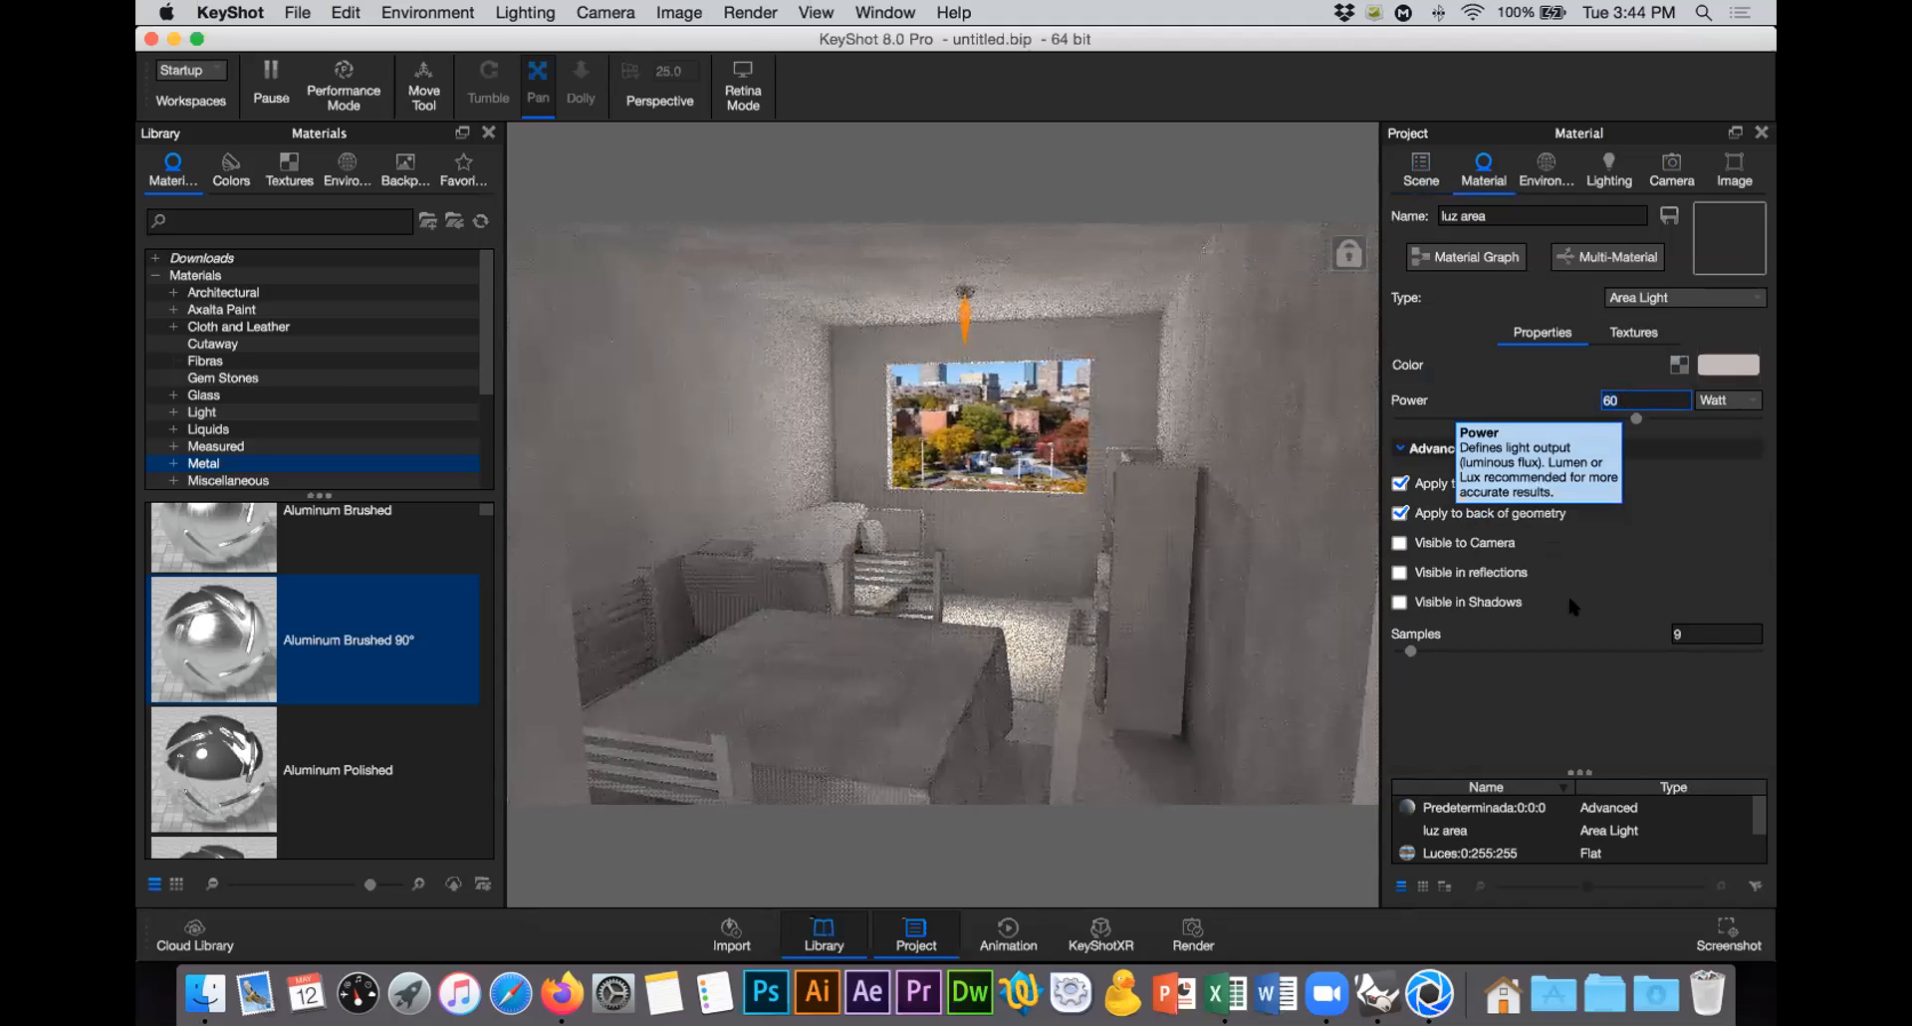
Step: Switch back to the casa amoblada.3dm model in Rhino
click(1378, 991)
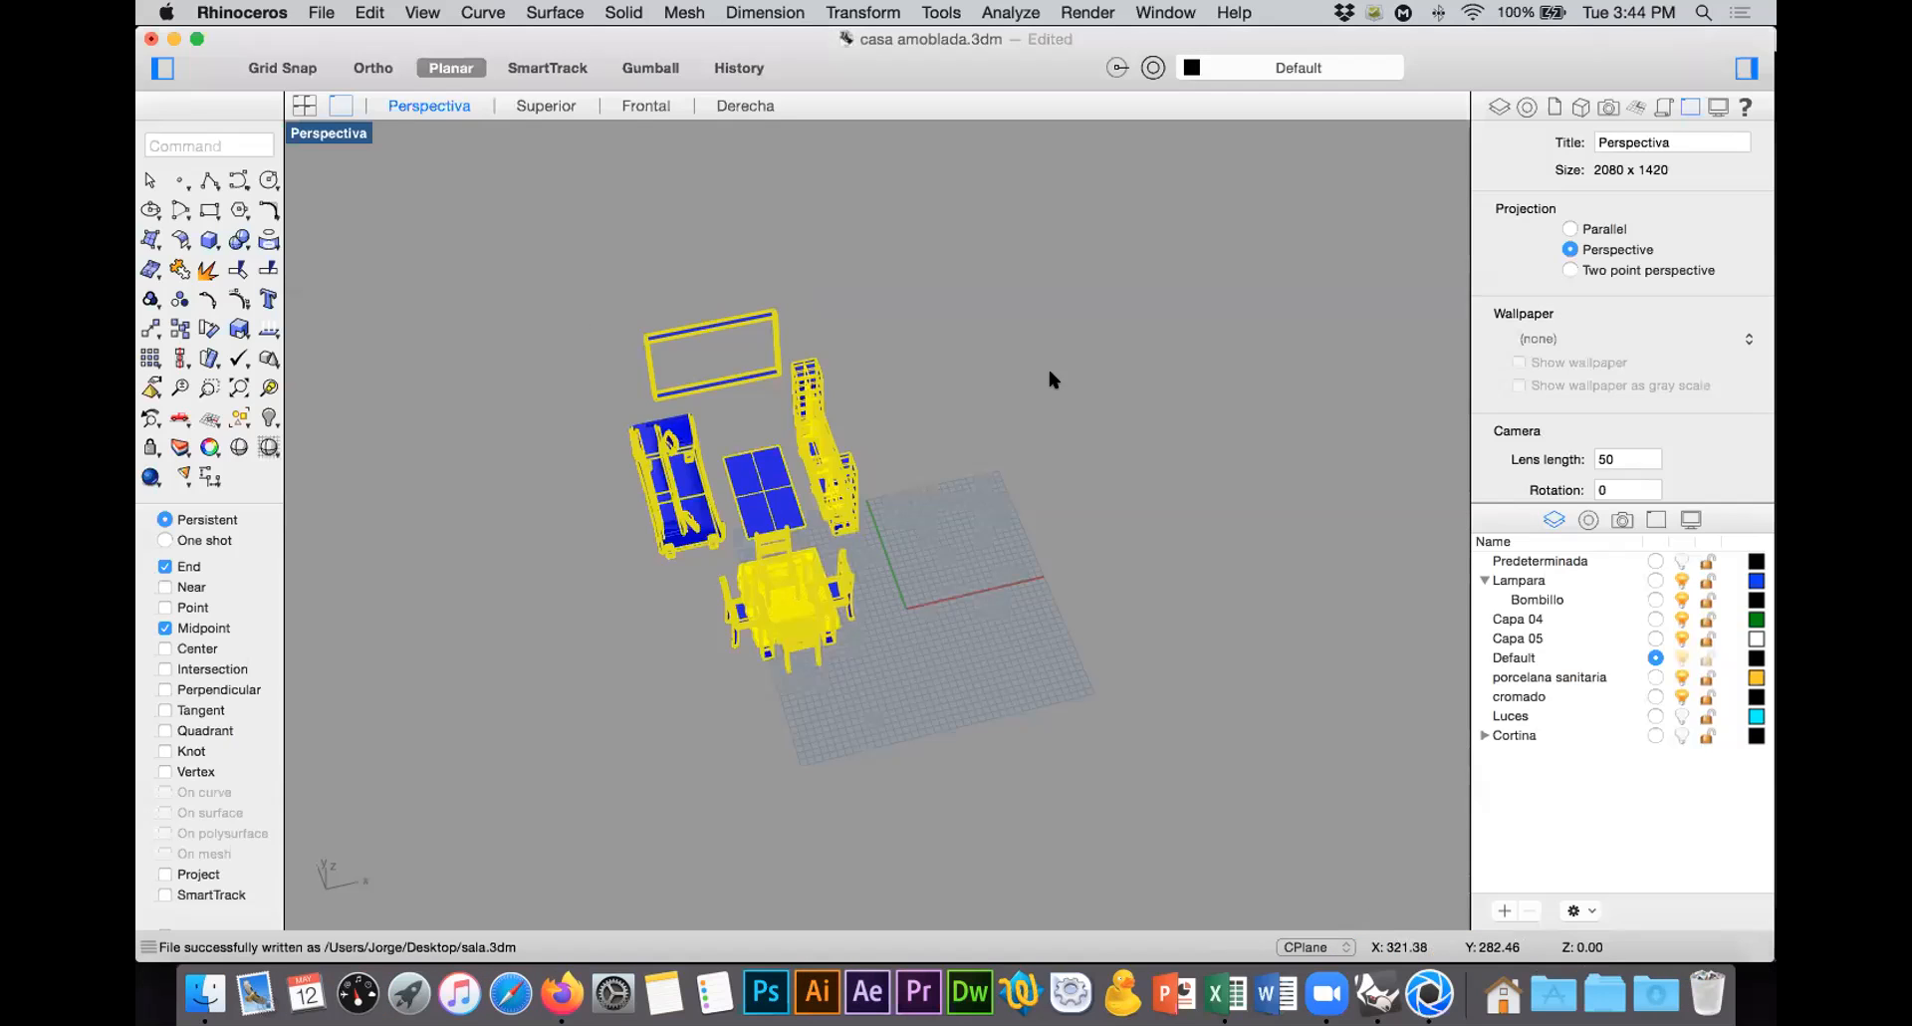
Step: Hide all the visible furniture objects and turn on the Cortina layer
drag(545, 284, 1007, 747)
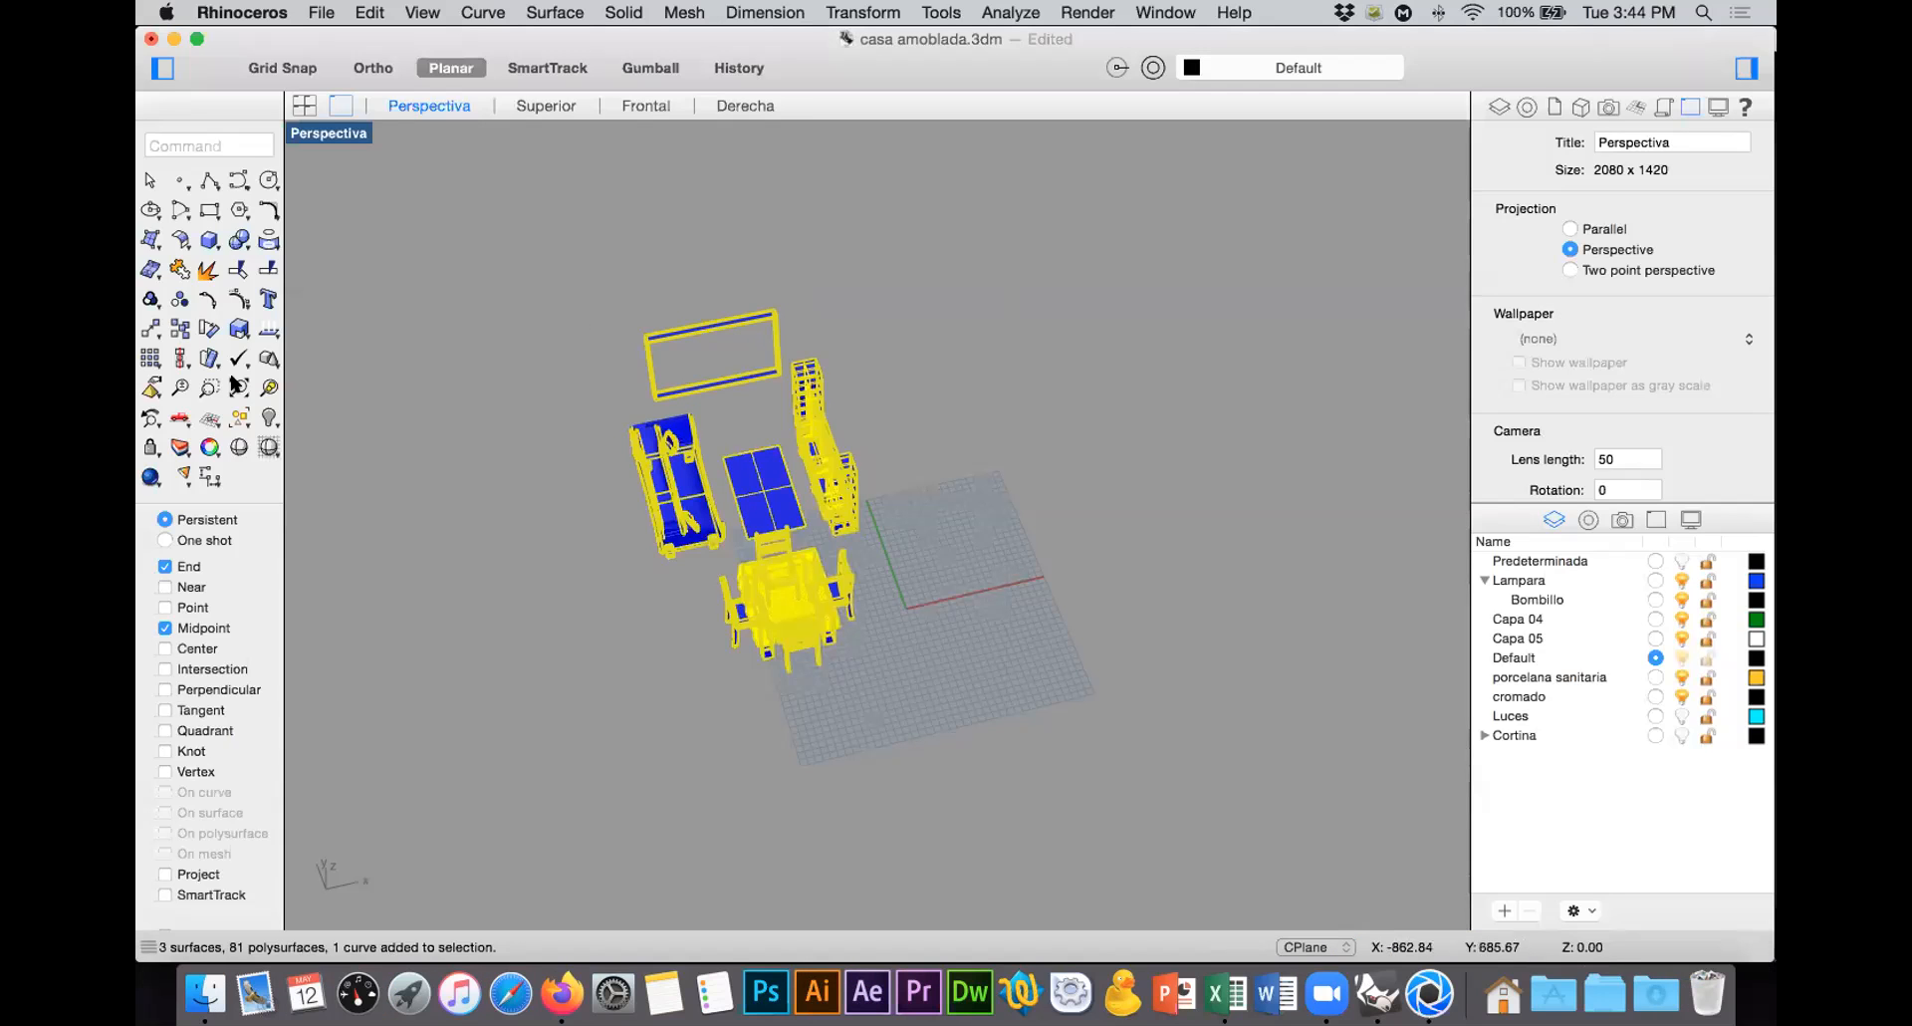
click(270, 416)
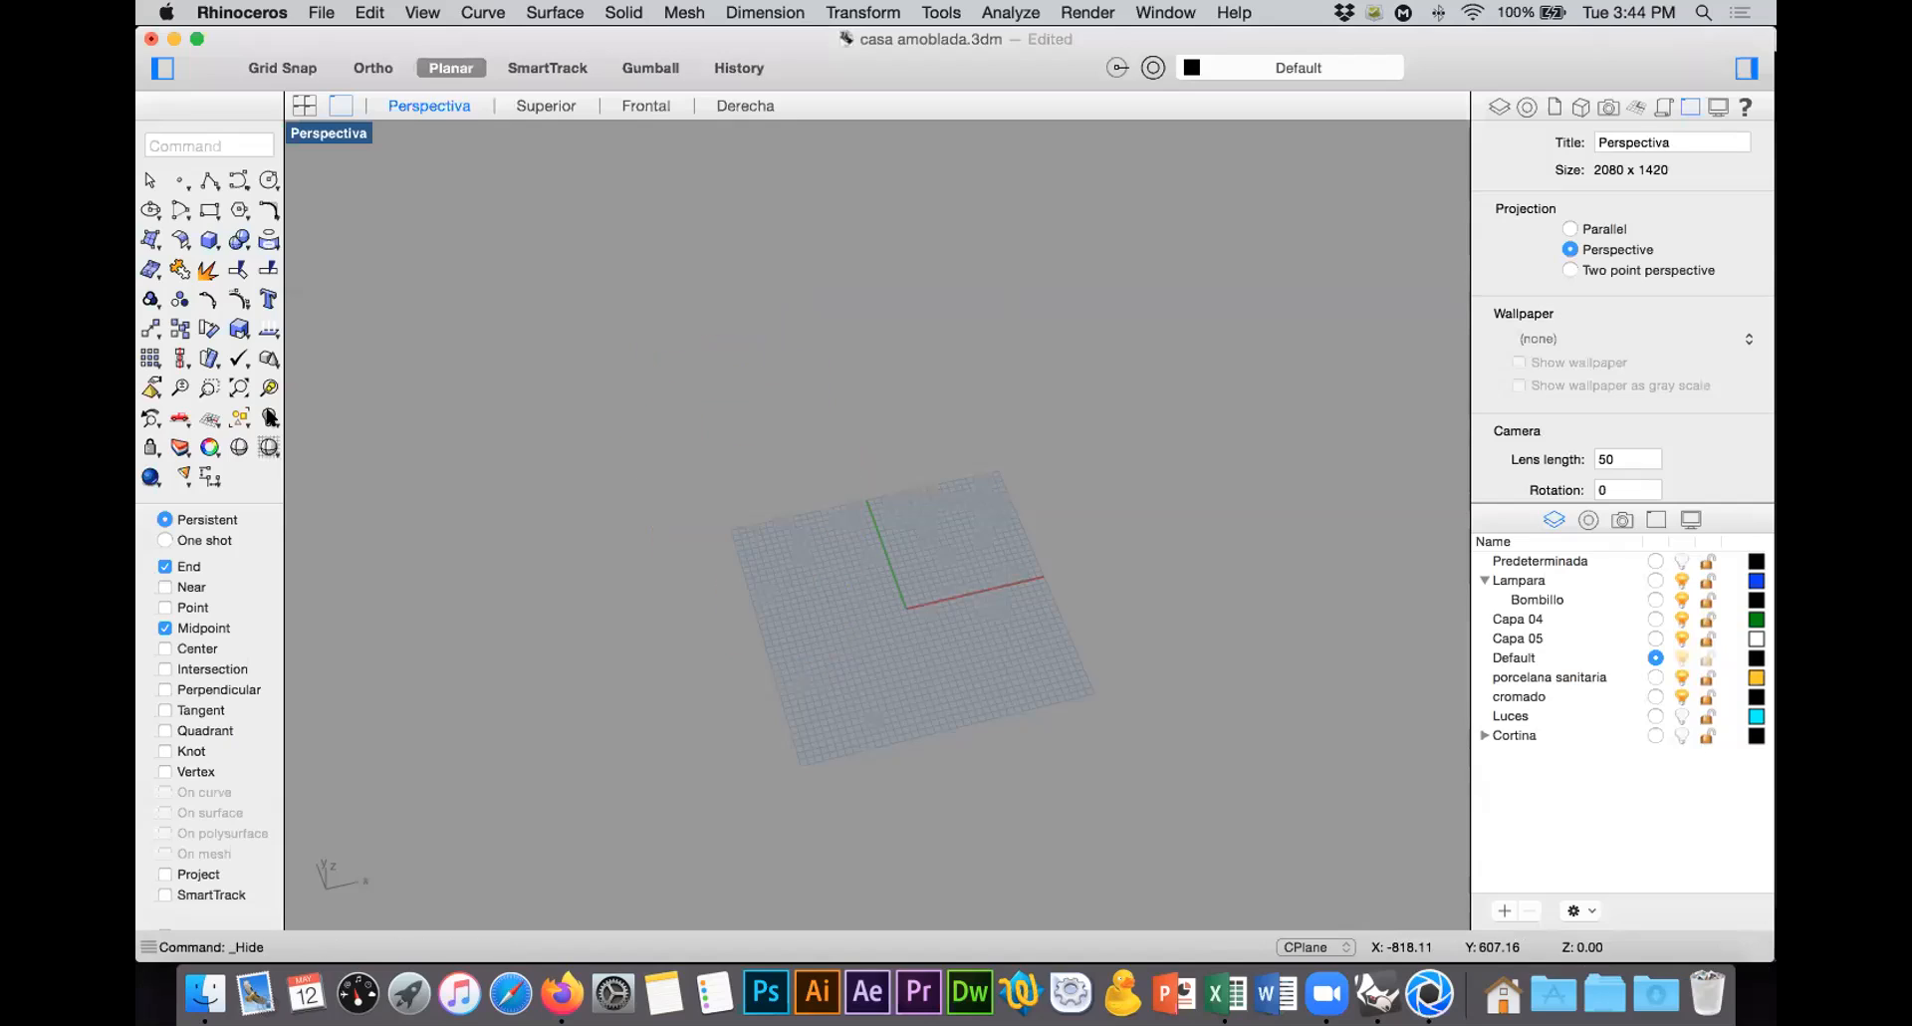
click(270, 416)
click(516, 274)
click(1681, 734)
Step: Export only the curtain objects to the Desktop as cortina.3dm in Rhino 5 3D Models format
drag(572, 229, 998, 518)
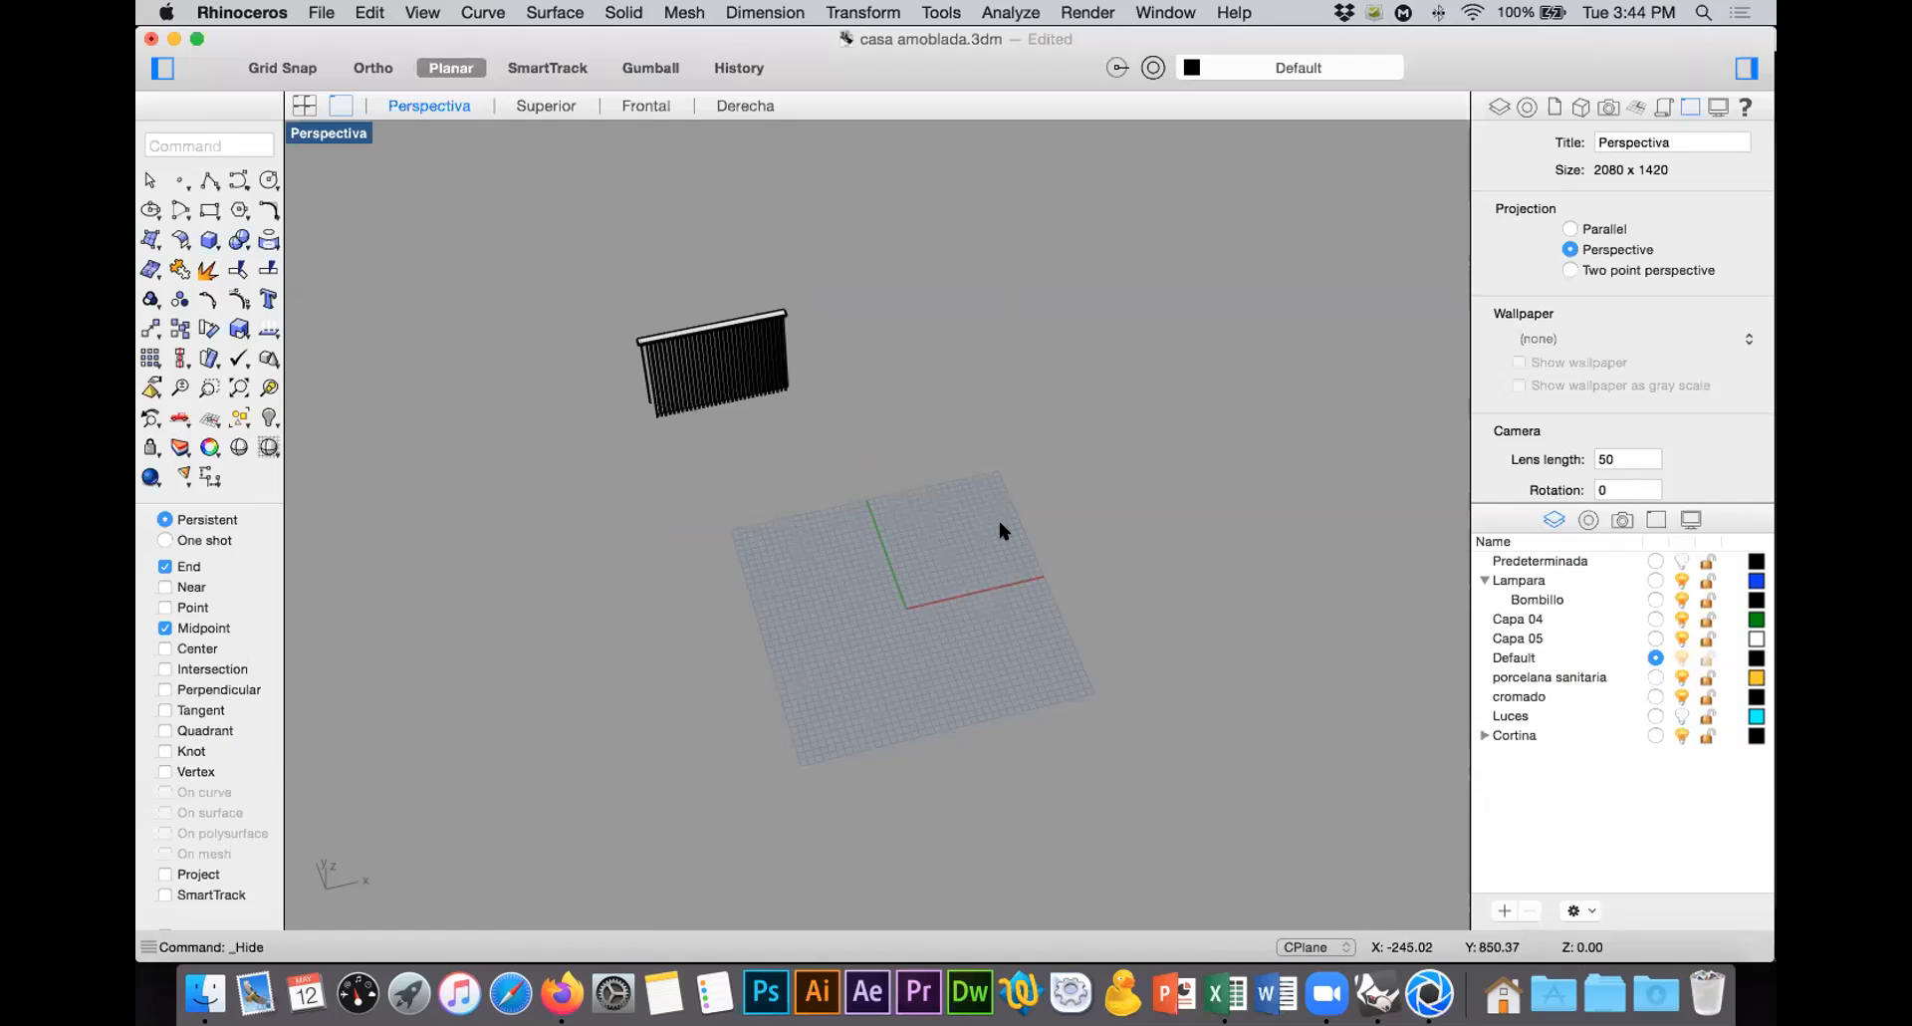
click(320, 12)
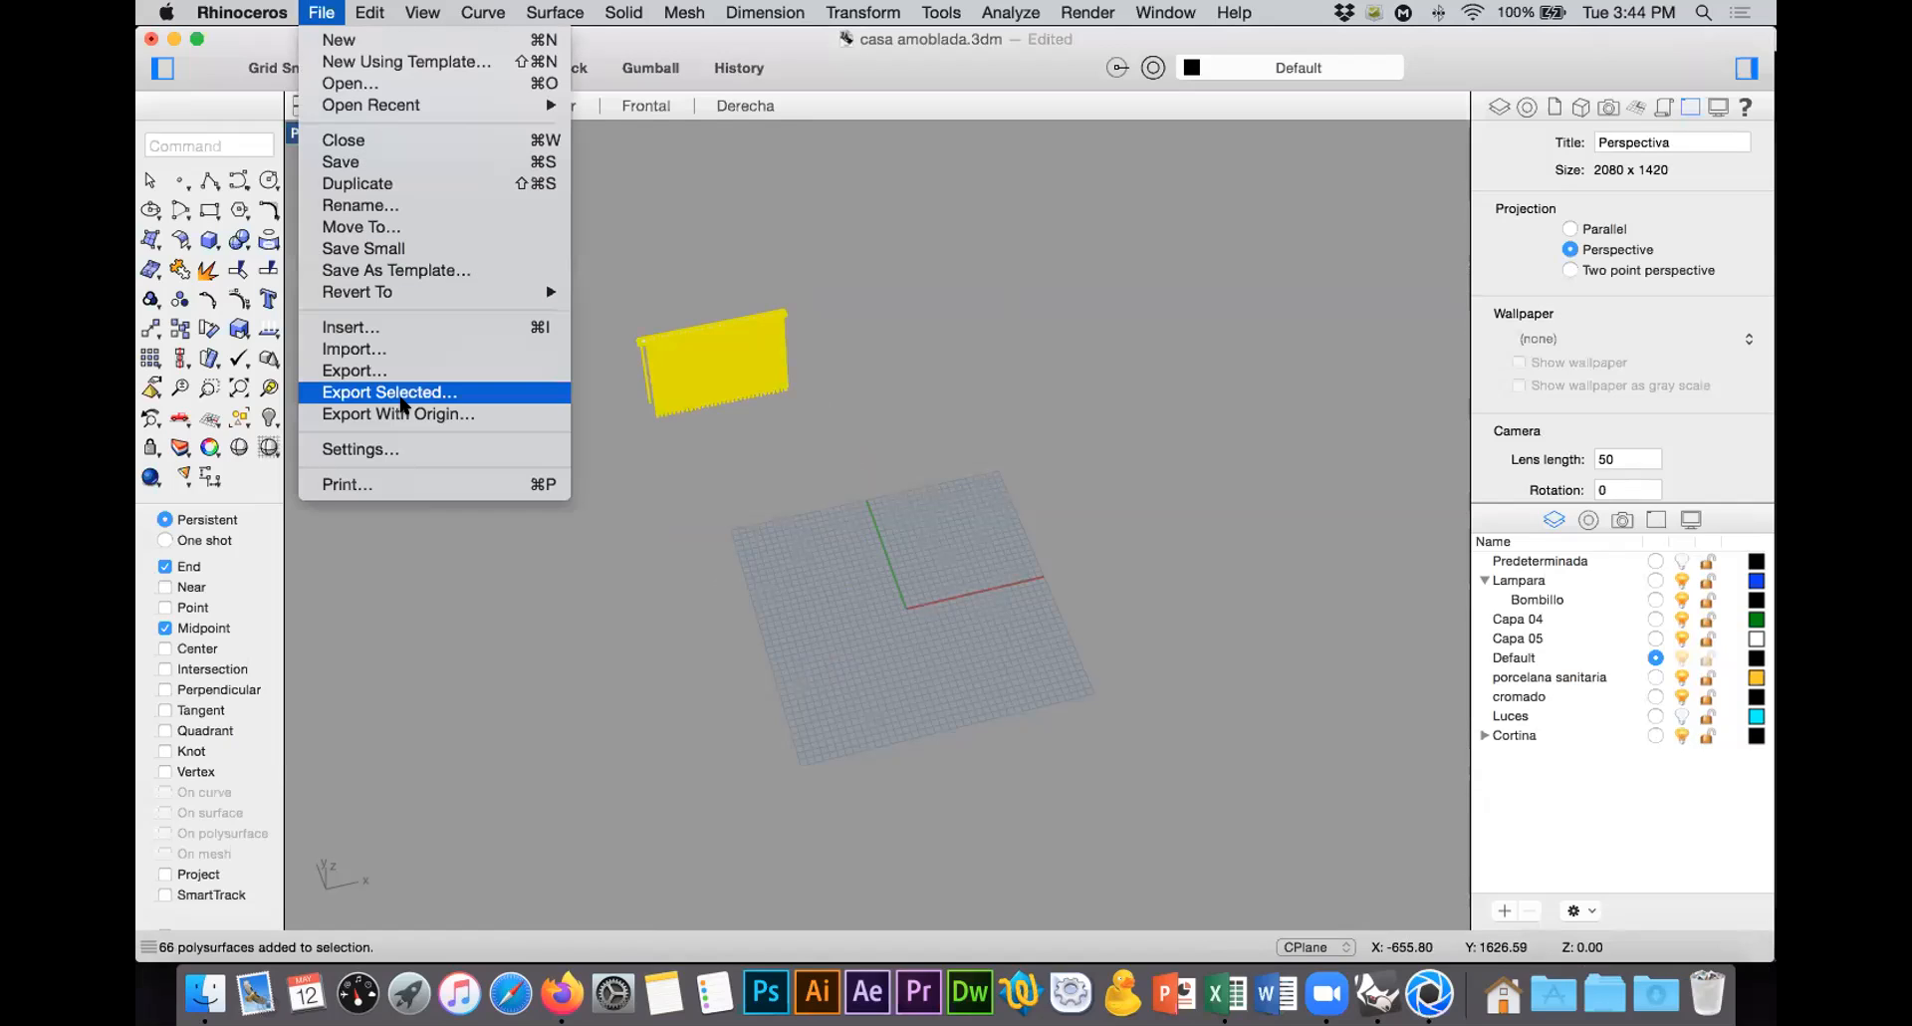
click(419, 390)
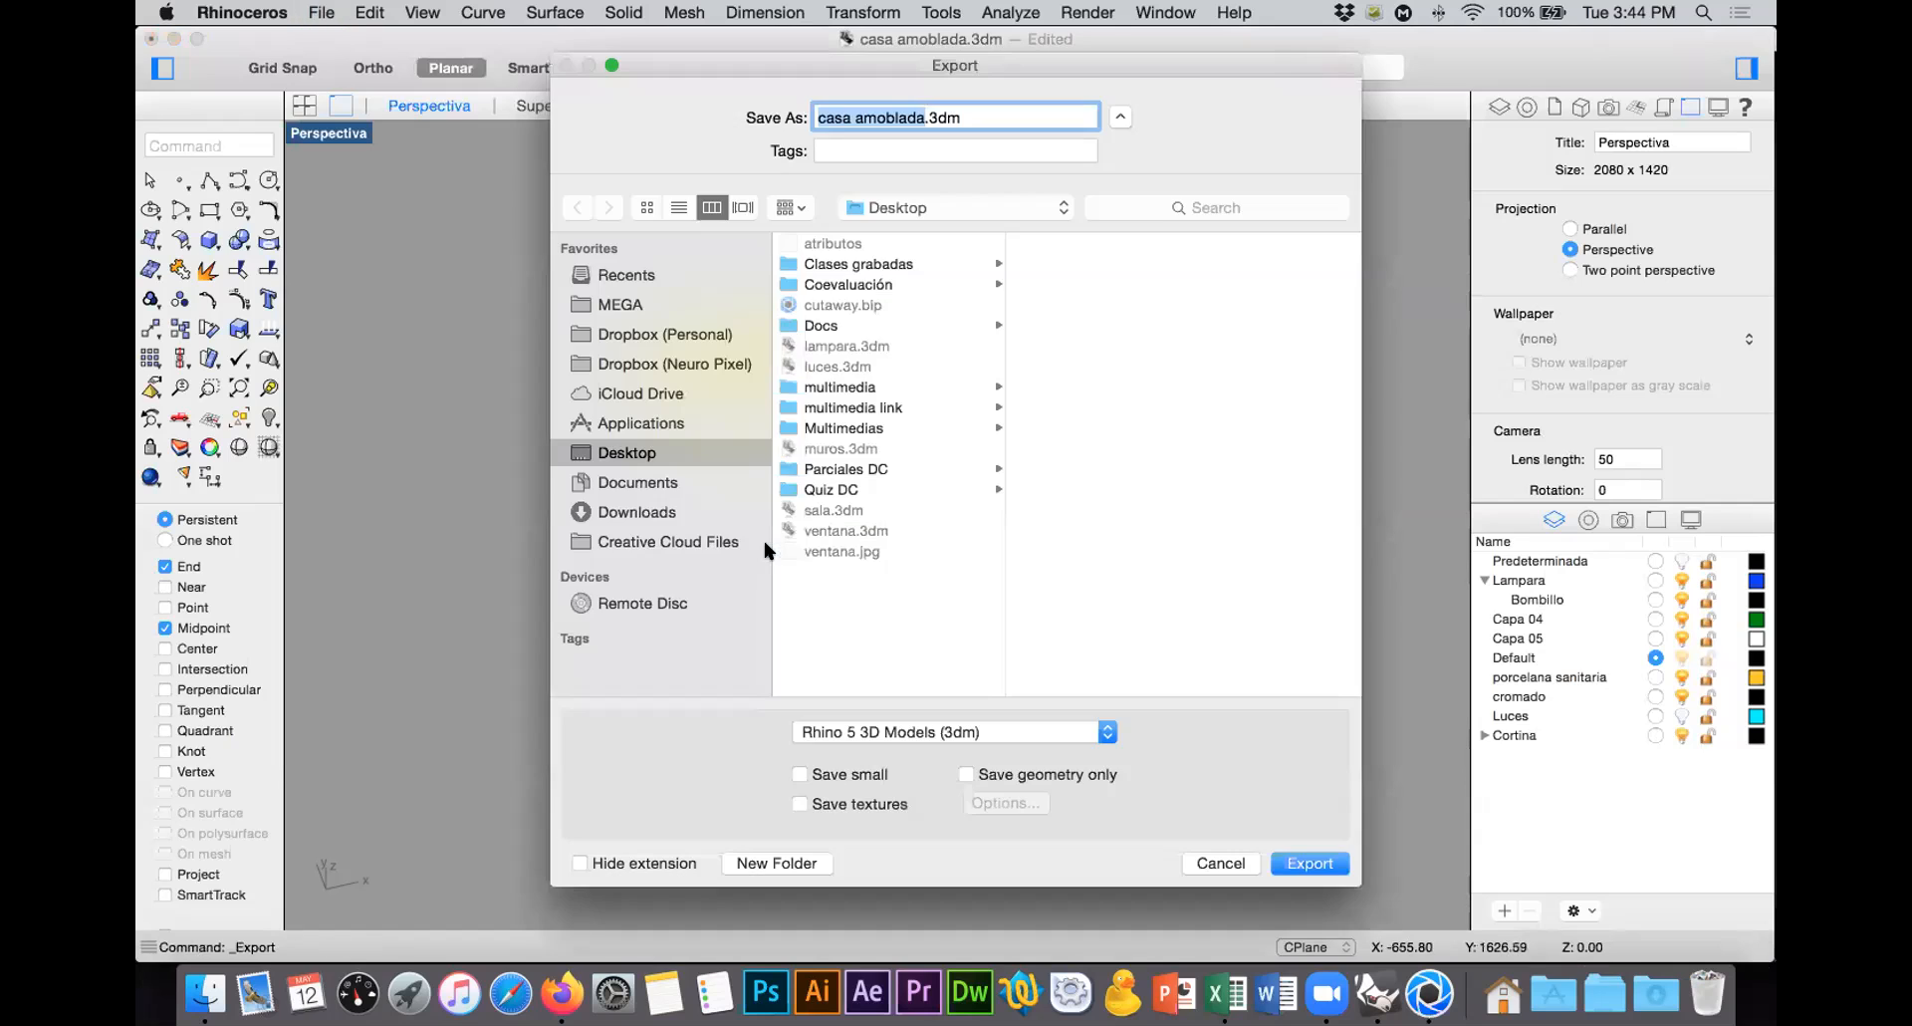
text(cortine)
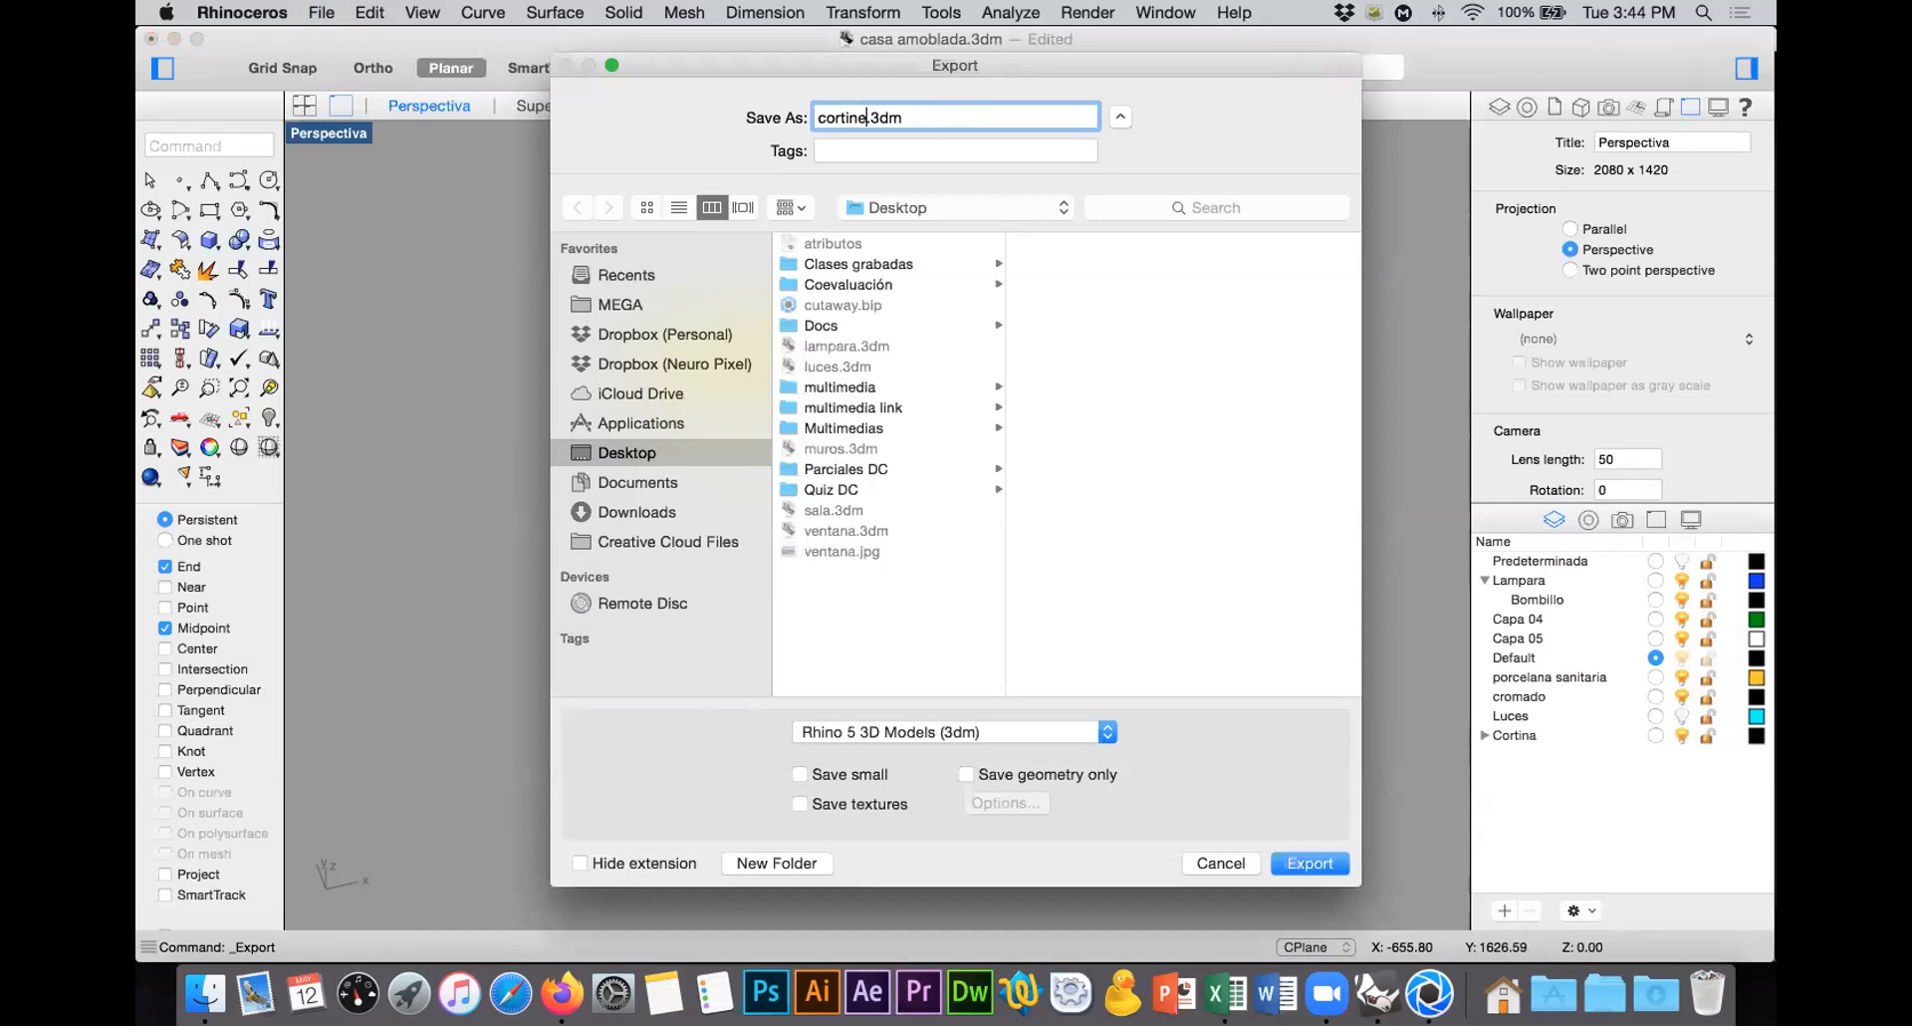
key(Return)
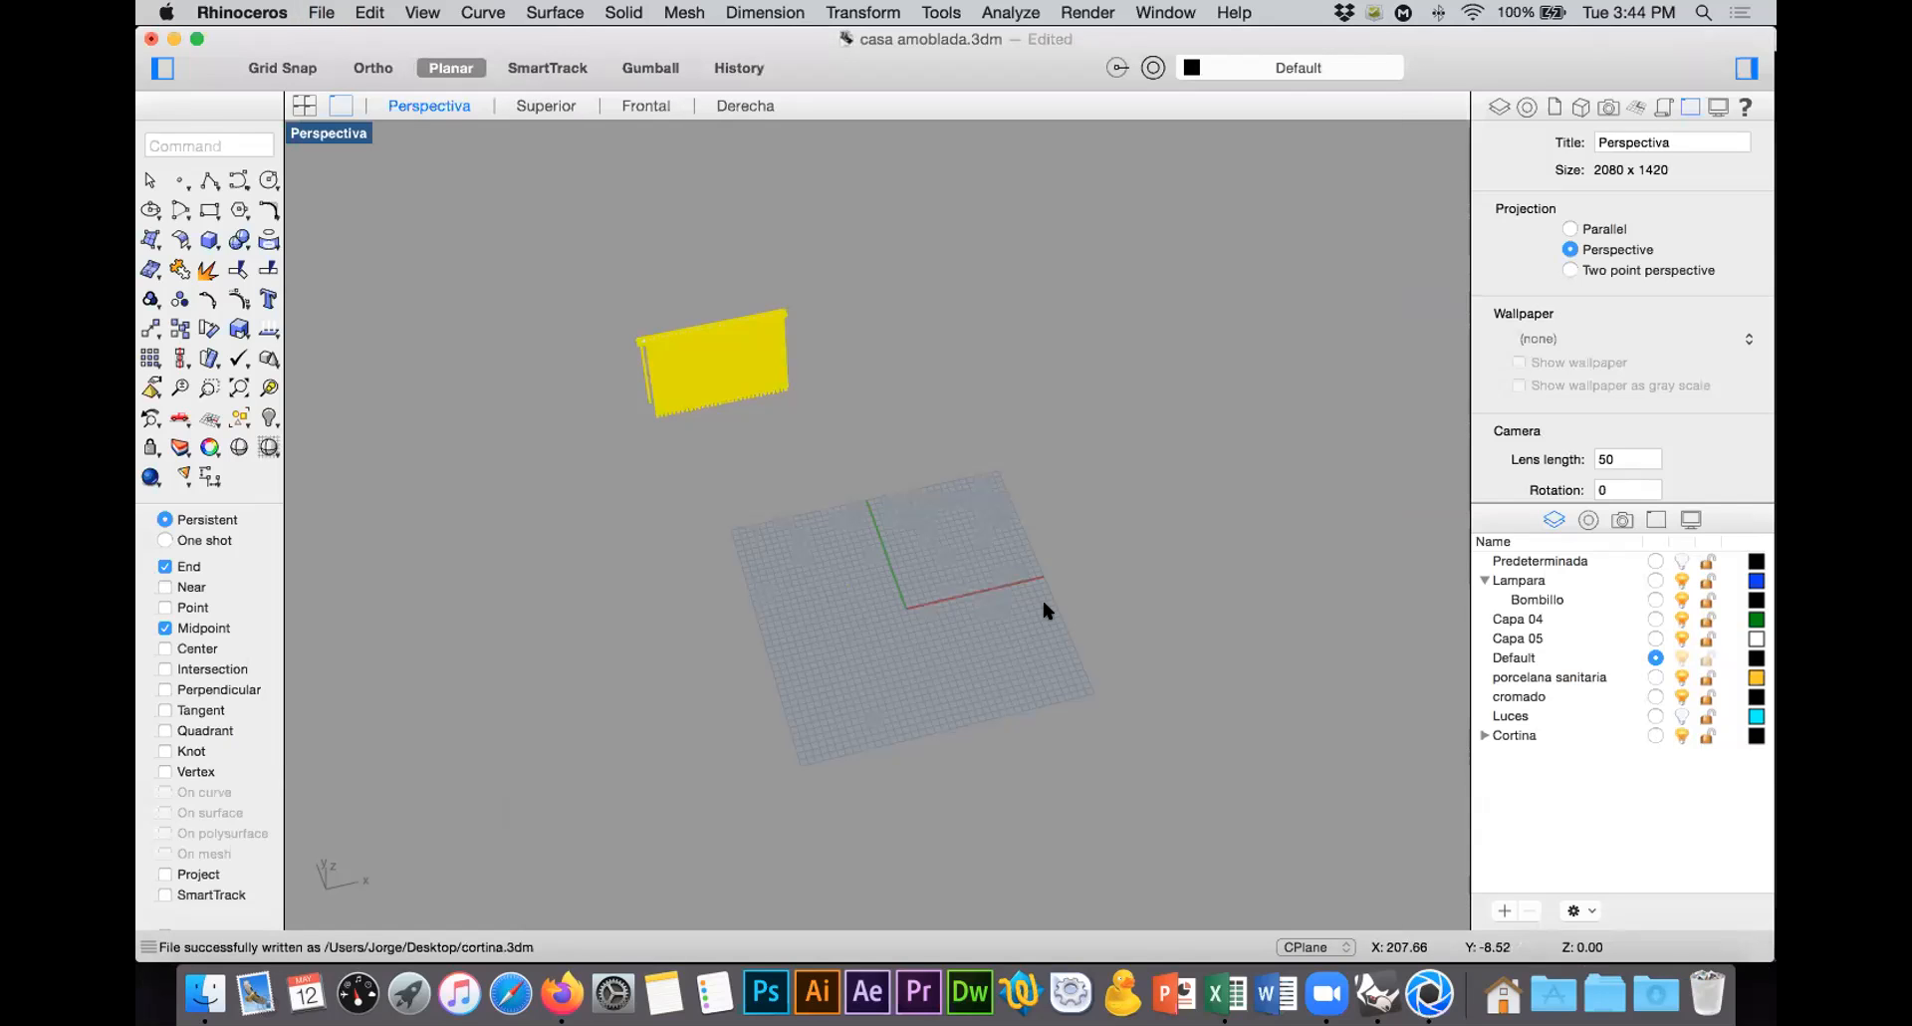
Step: Switch to KeyShot and import cortina.3dm into the room scene
click(1432, 981)
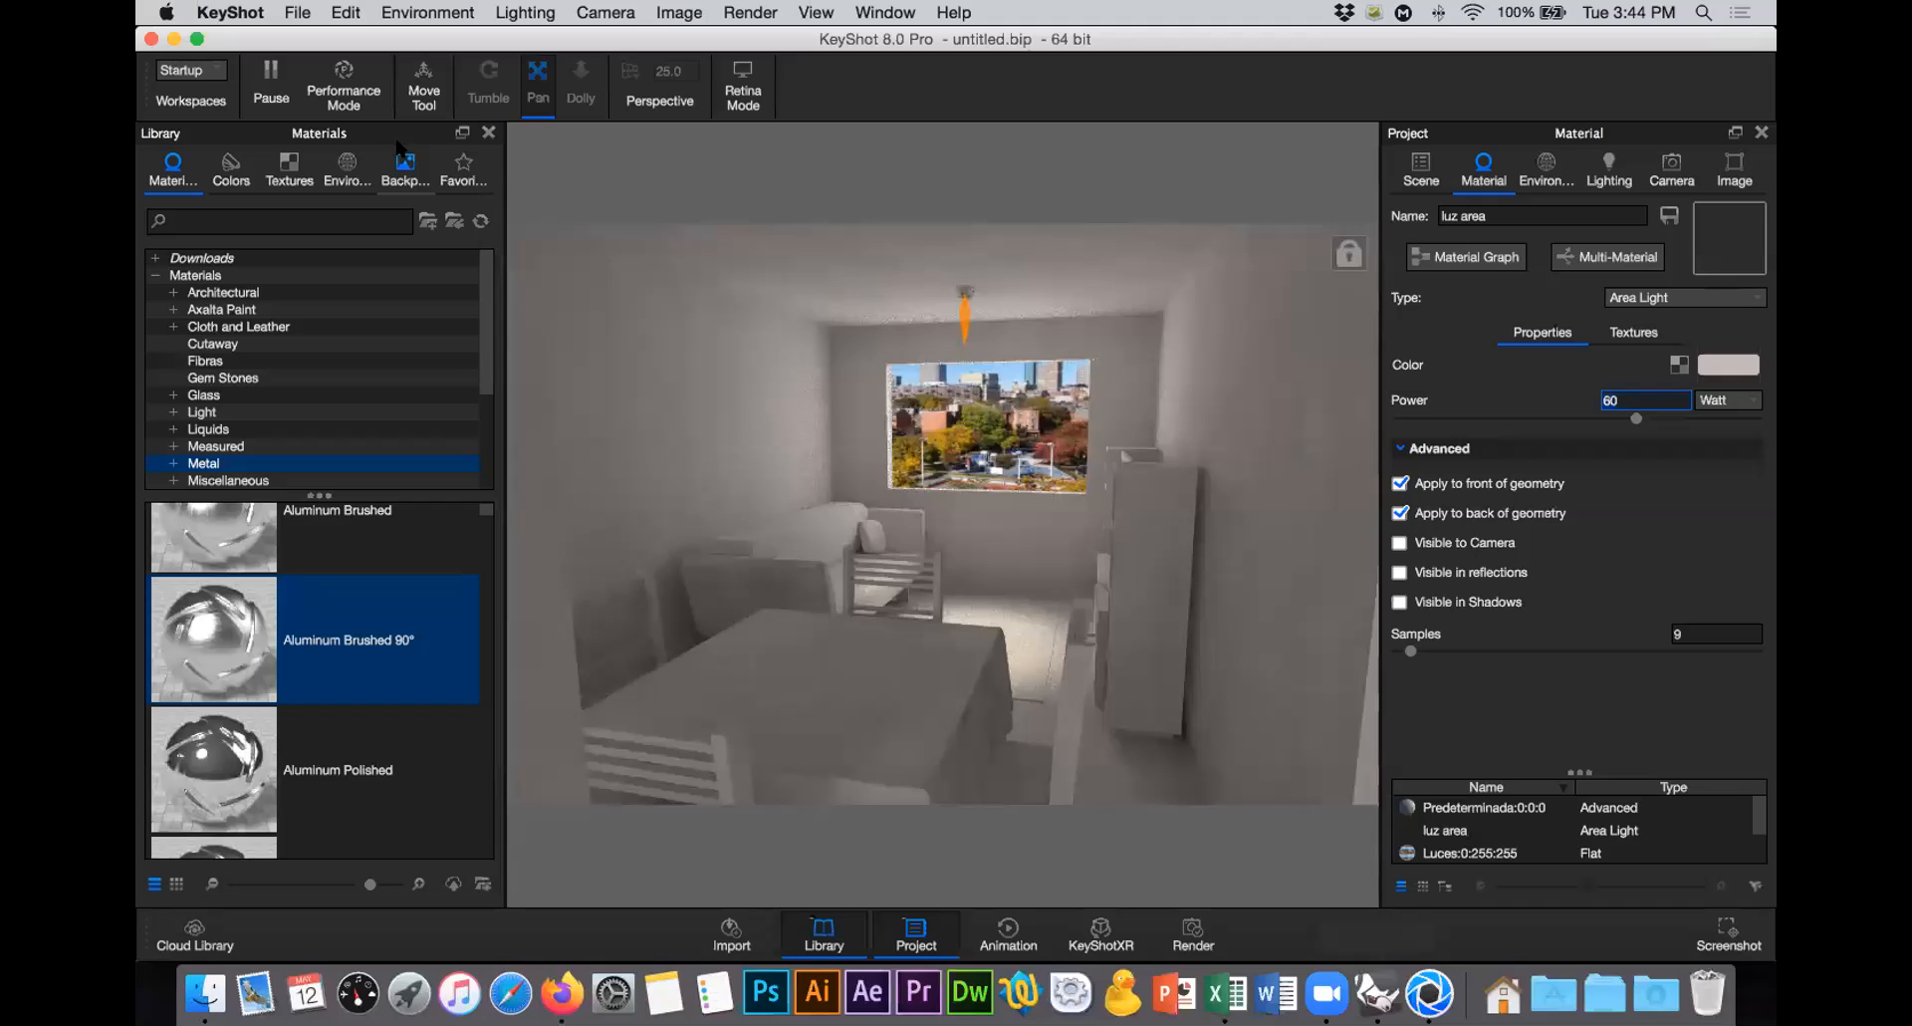
click(299, 12)
click(322, 61)
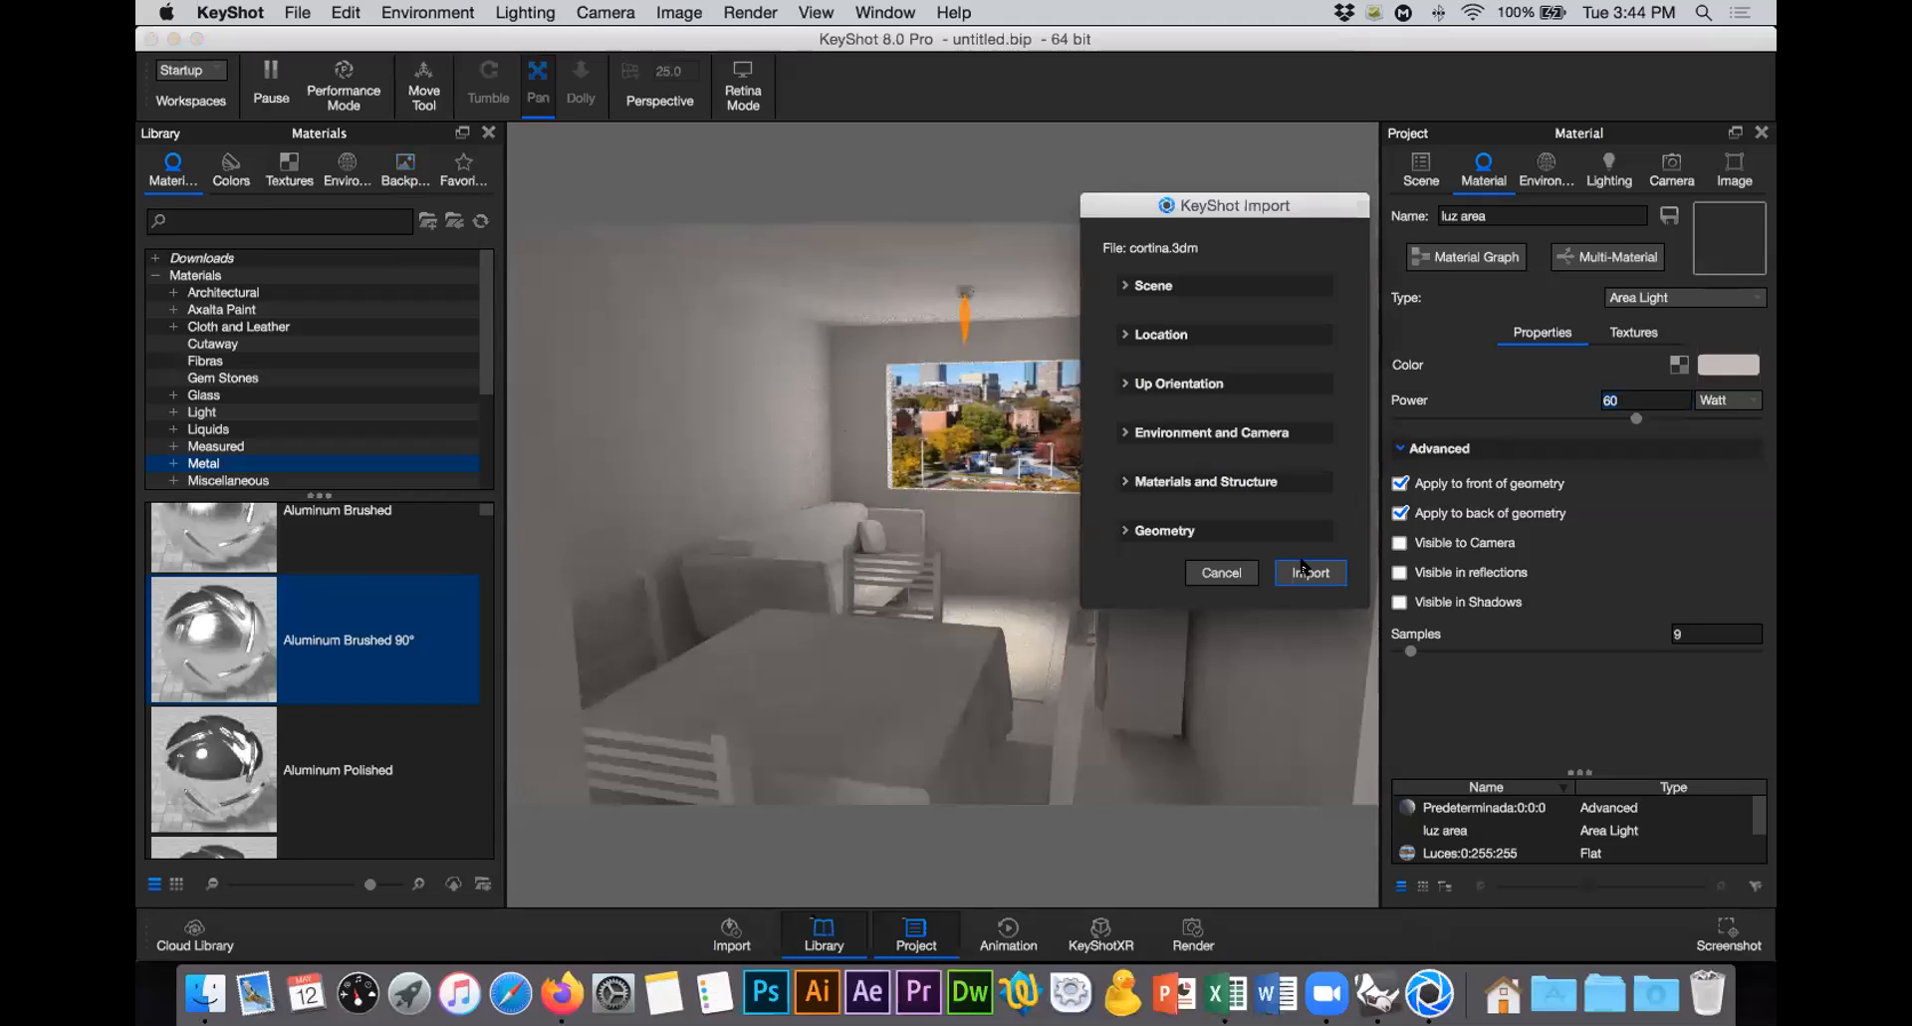
click(1302, 569)
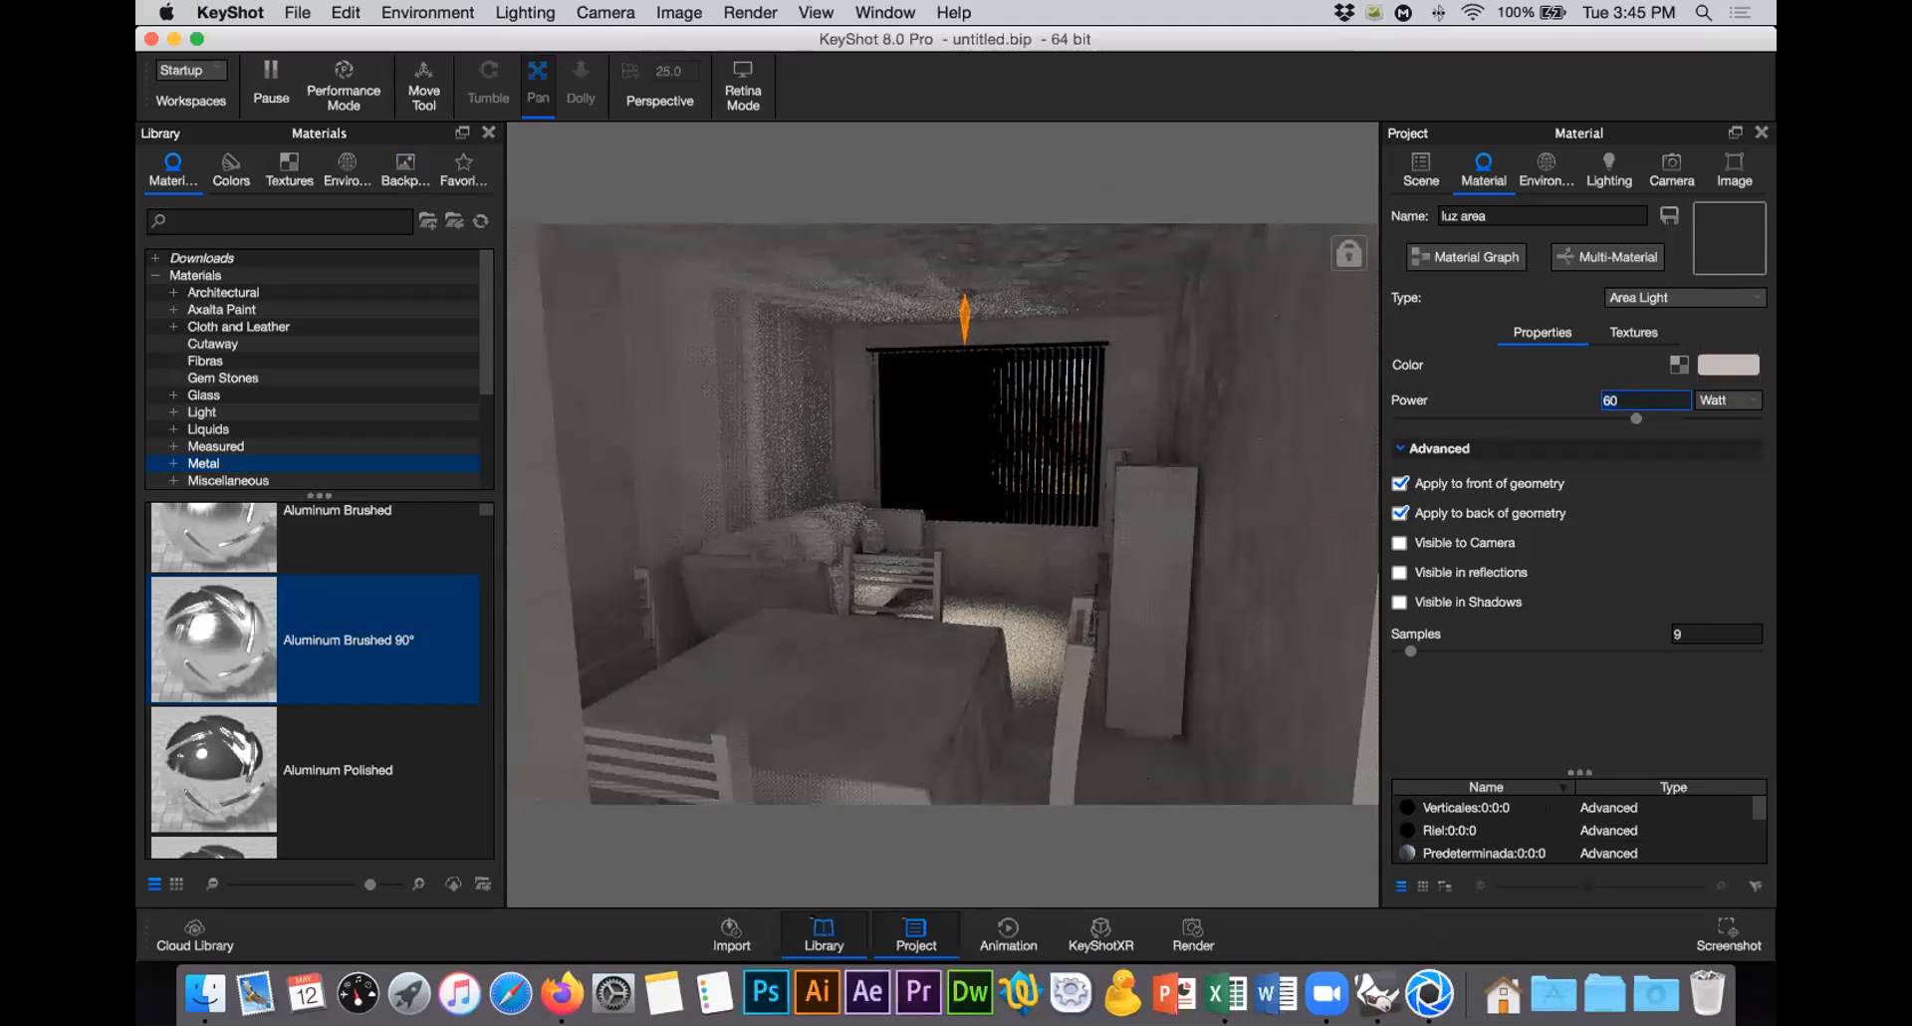
Step: In the scene tree, collapse the Luces group and expand cortina down to its Verticales, Plastico bianco and Riel parts
click(1412, 174)
click(1459, 351)
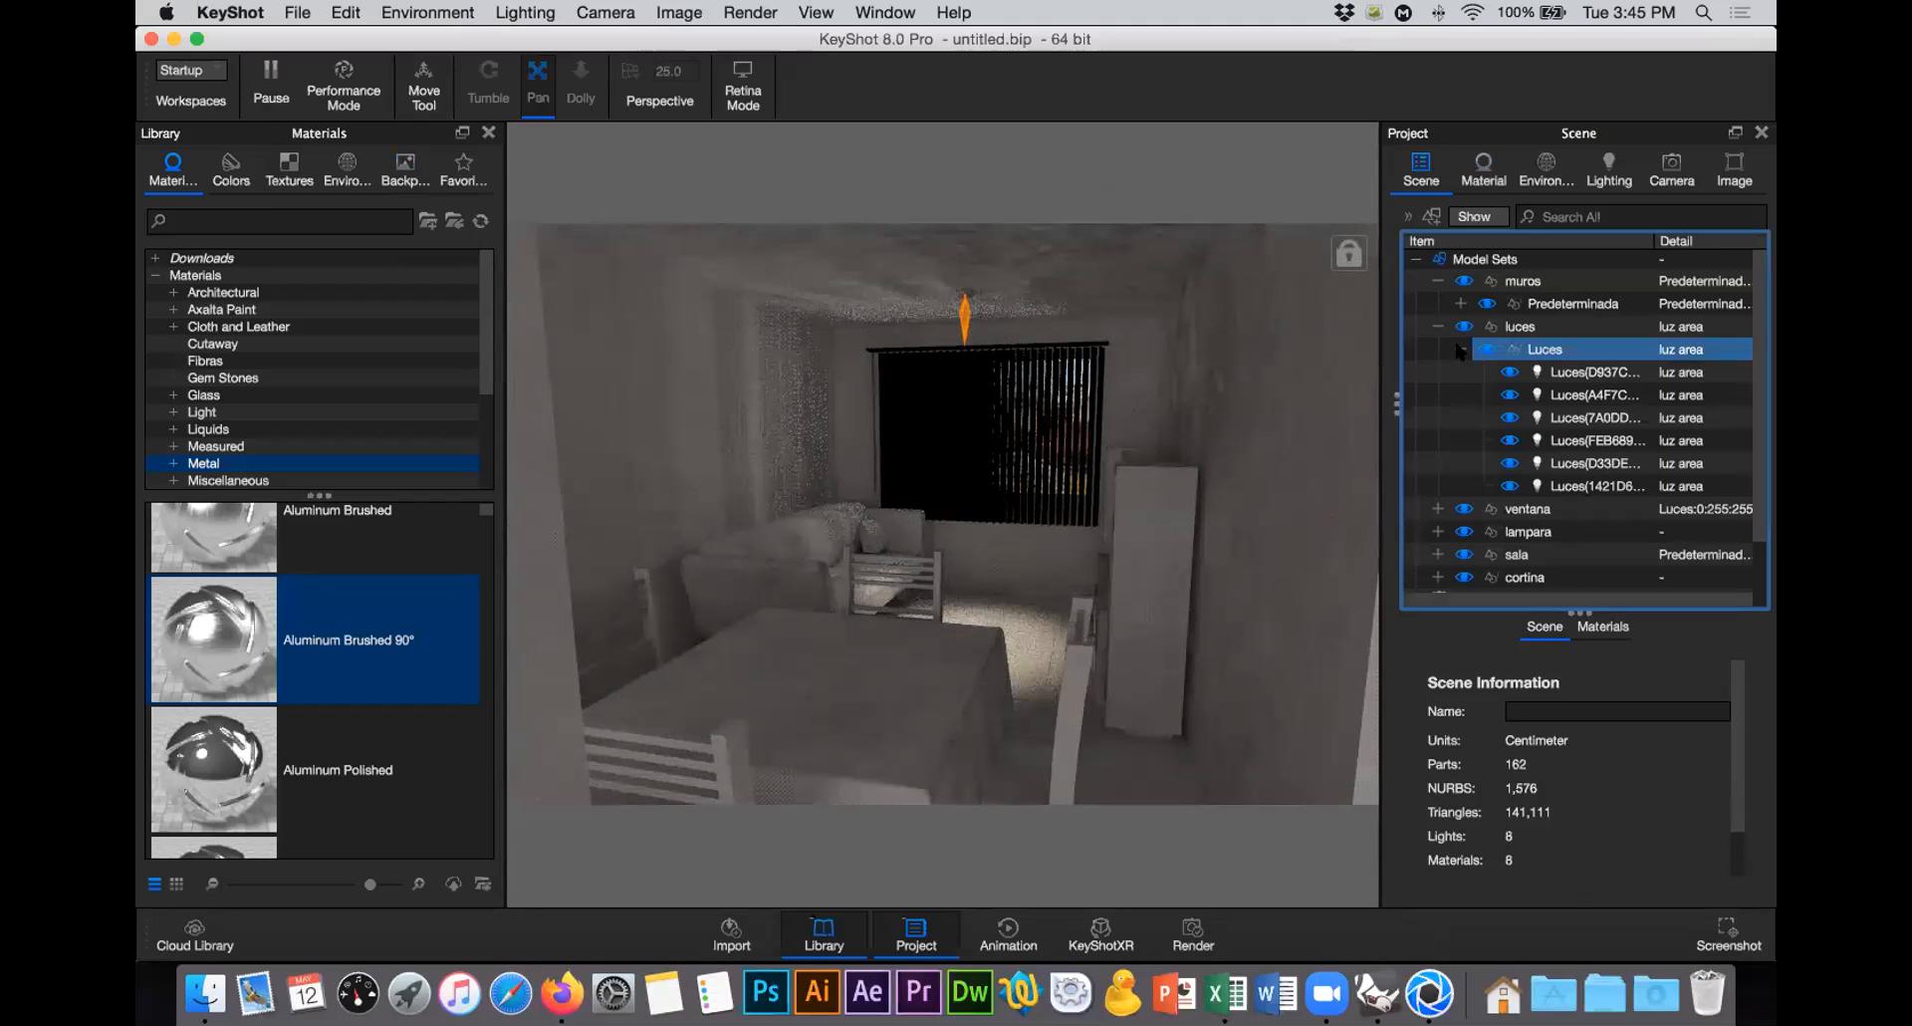
click(1459, 349)
click(1435, 444)
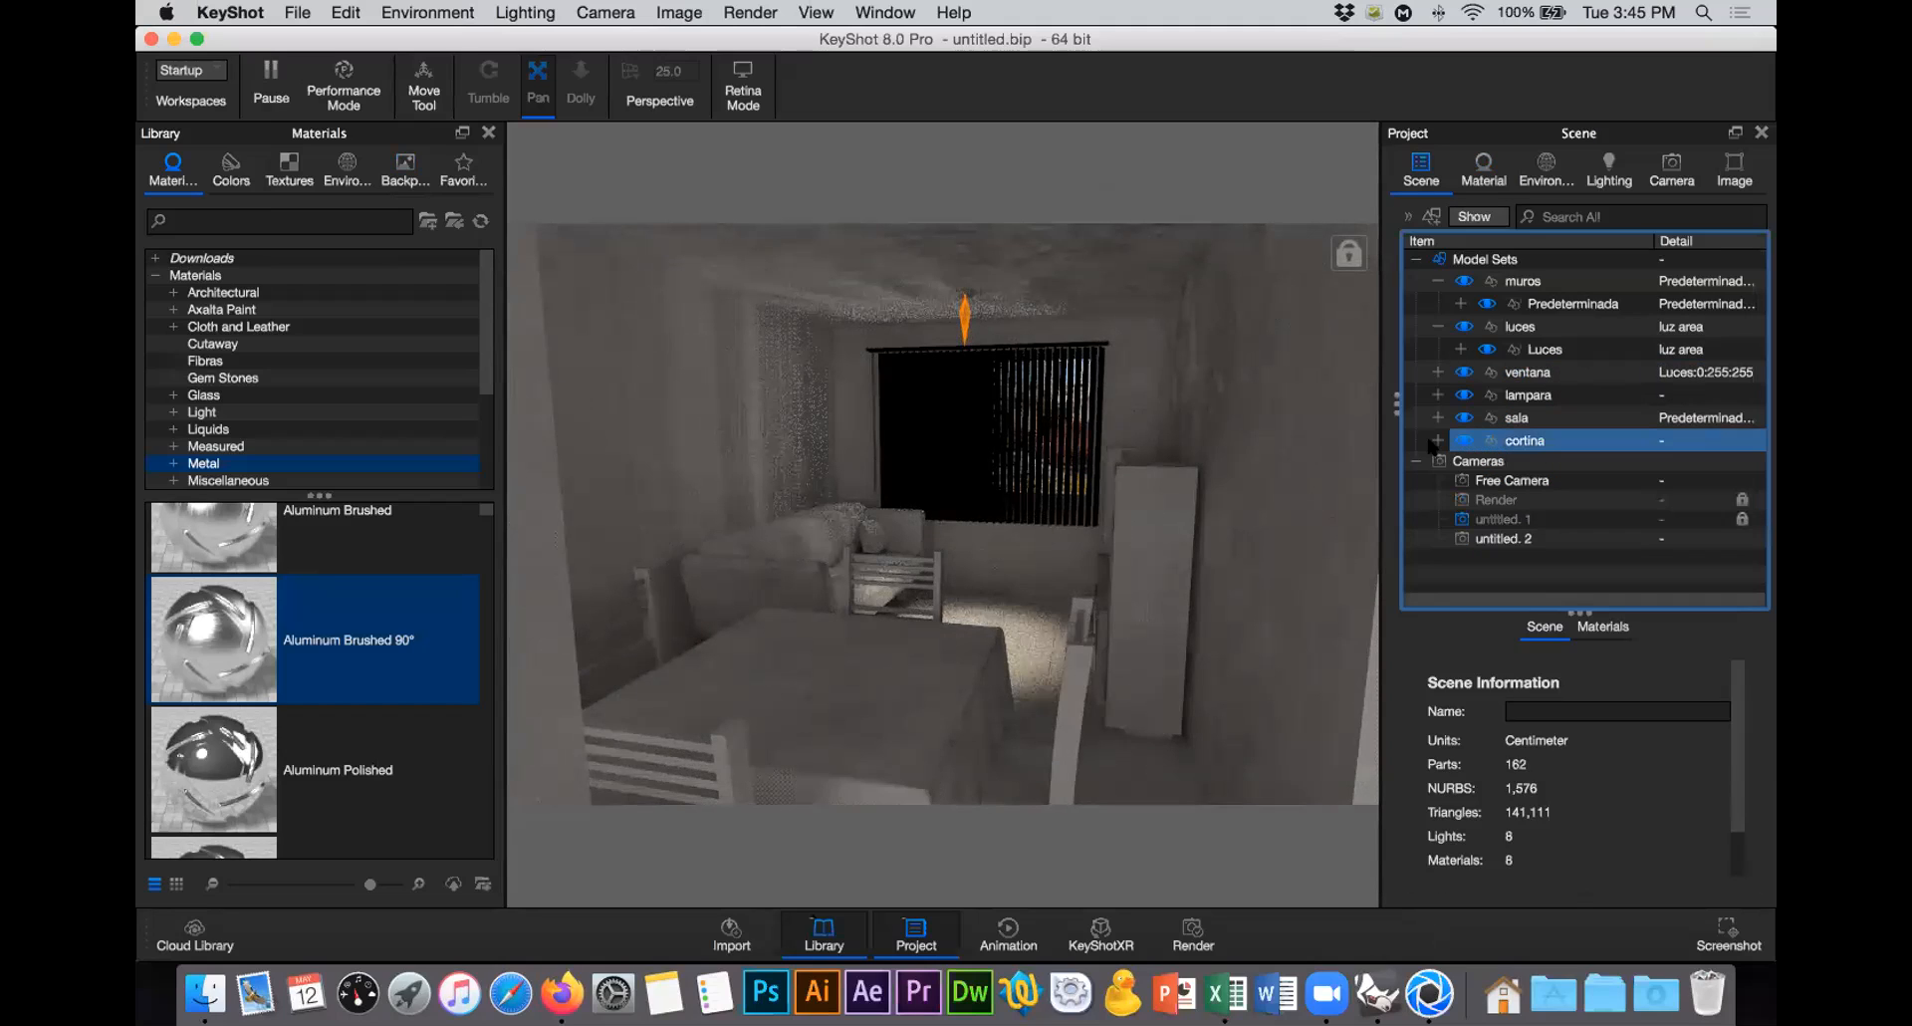
click(1437, 440)
click(1461, 463)
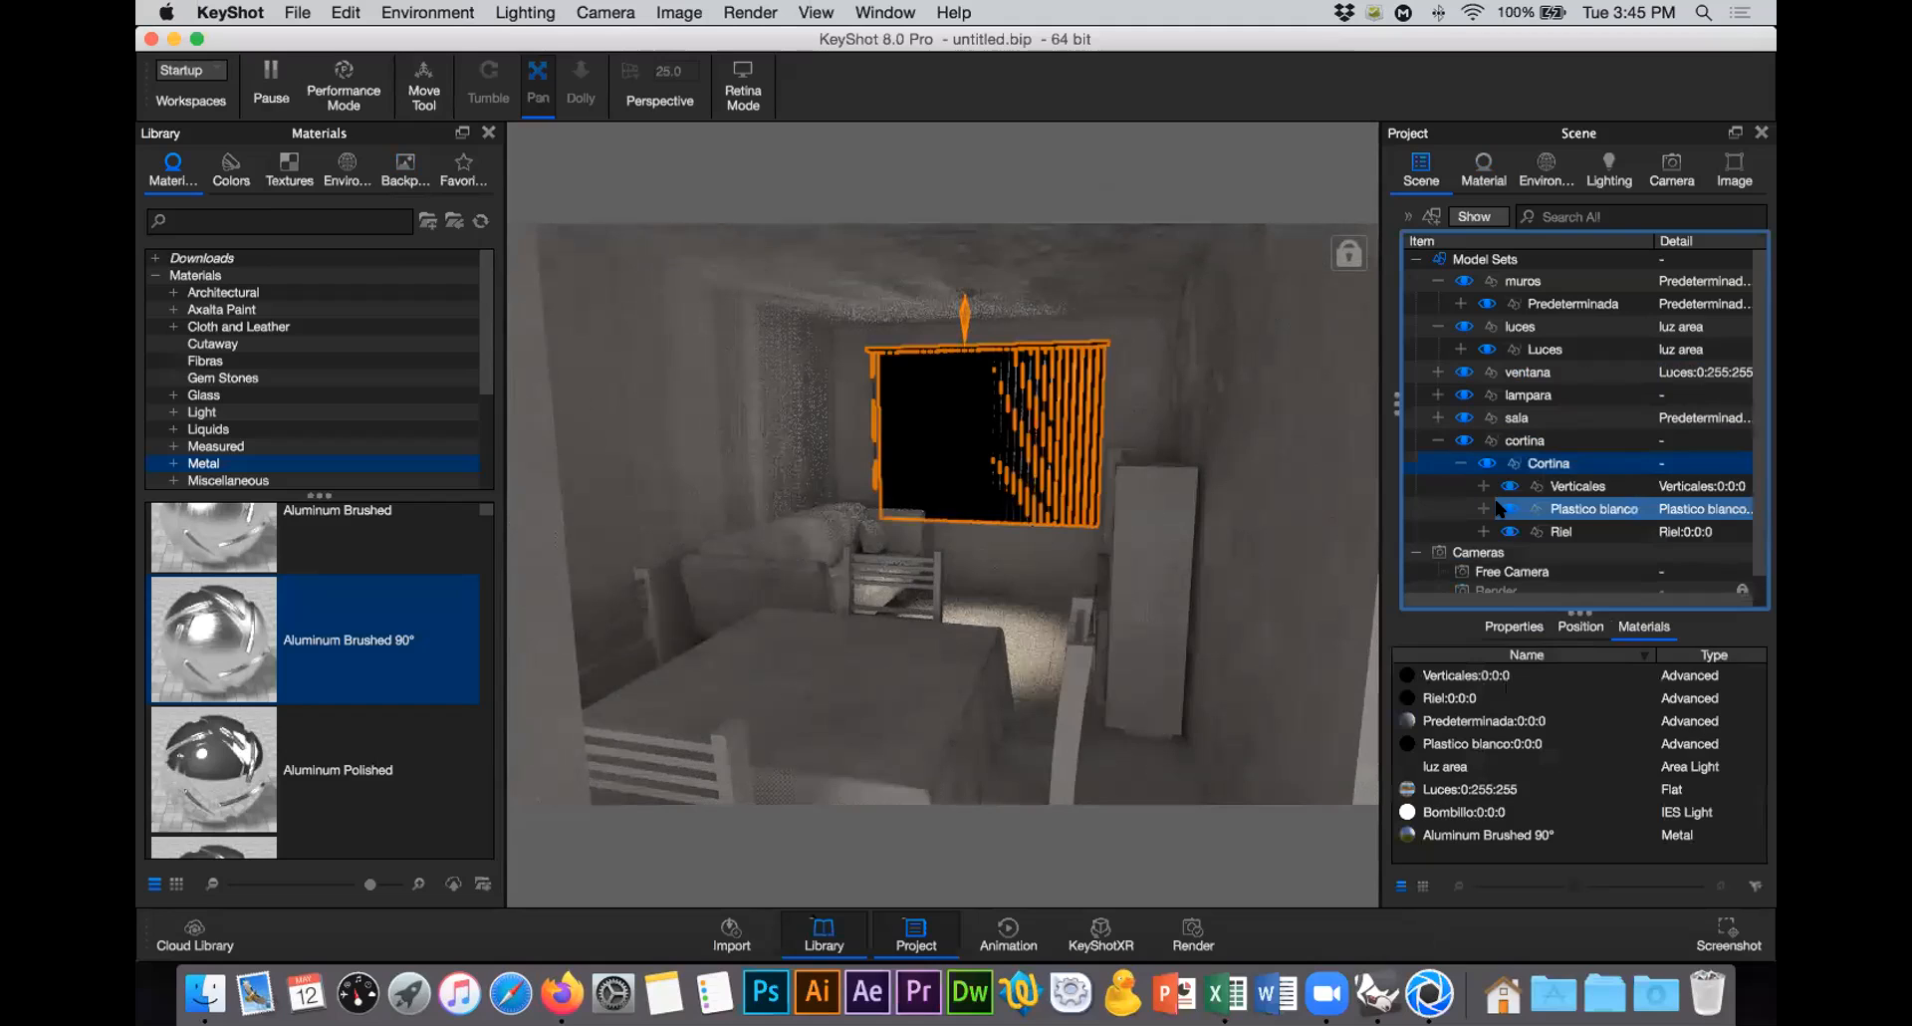
Step: Assign the Predeterminada:0:0:0 material to the curtain's Plastico bianco and Riel parts
click(1599, 509)
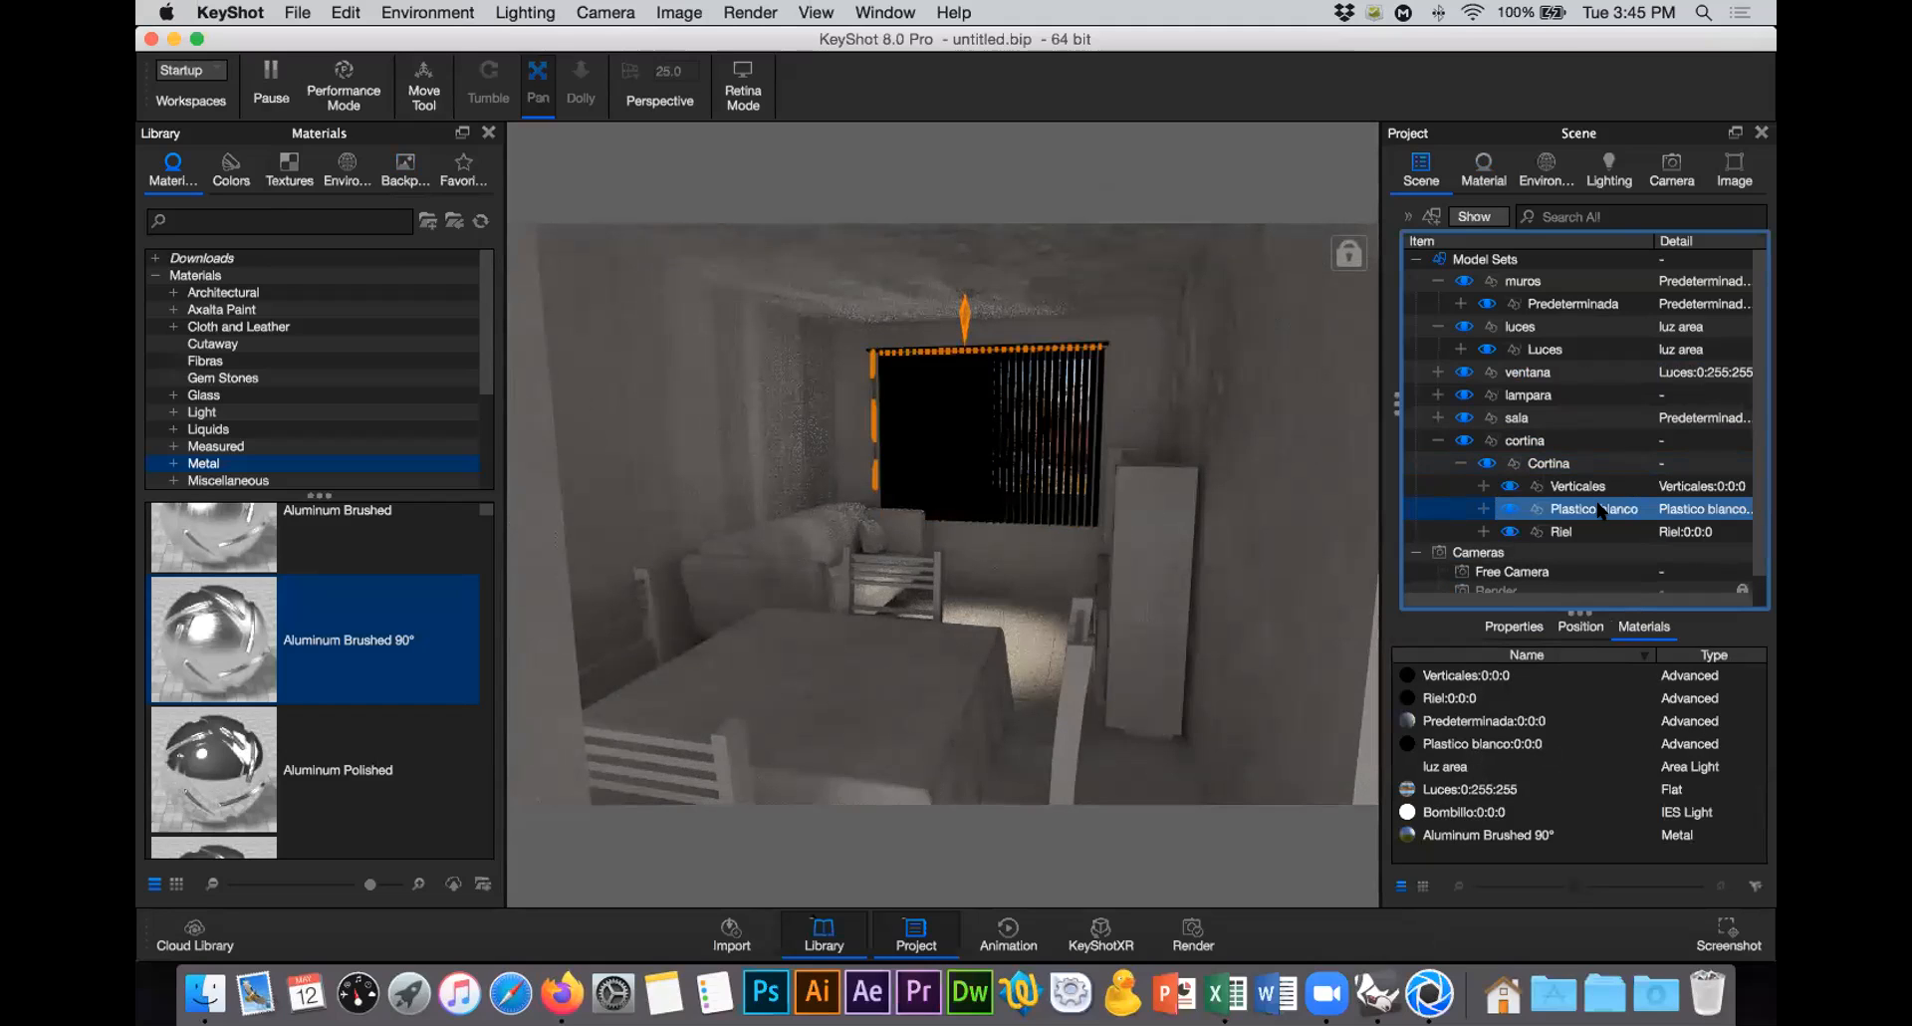
shift+click(1582, 530)
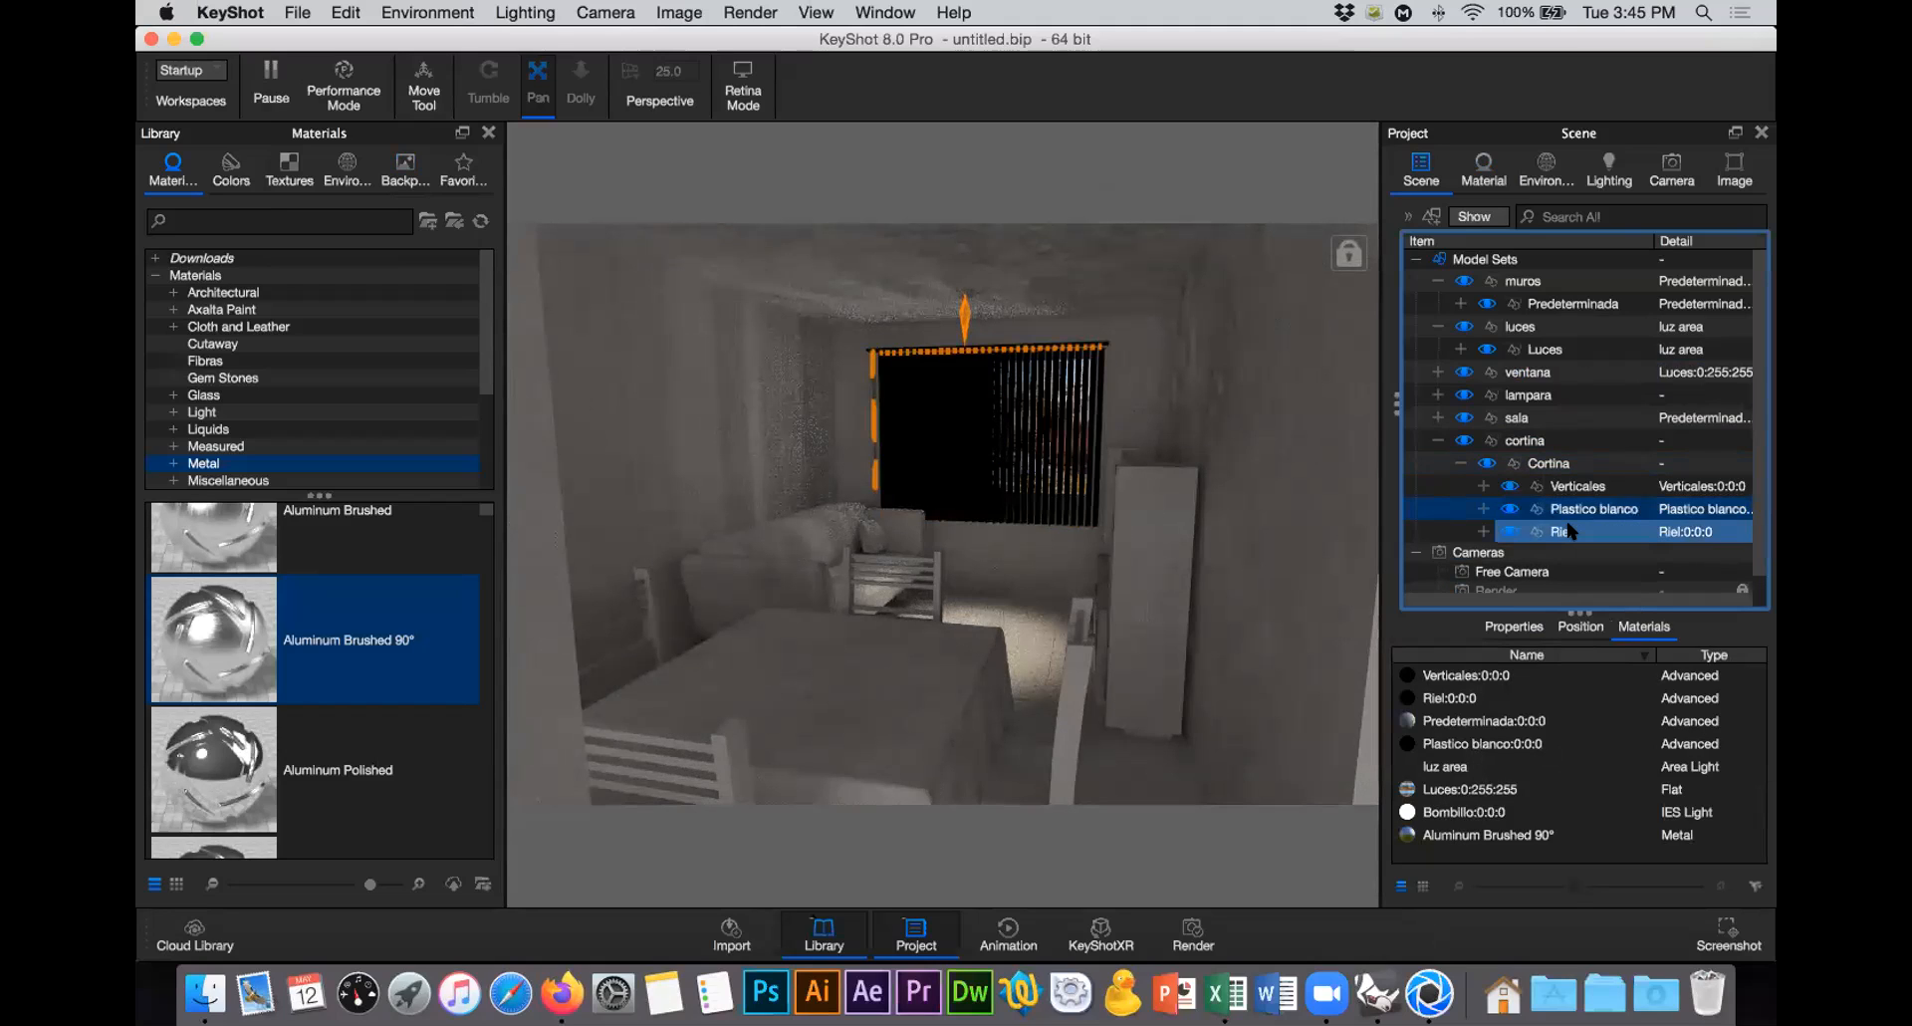
click(1474, 766)
click(1468, 811)
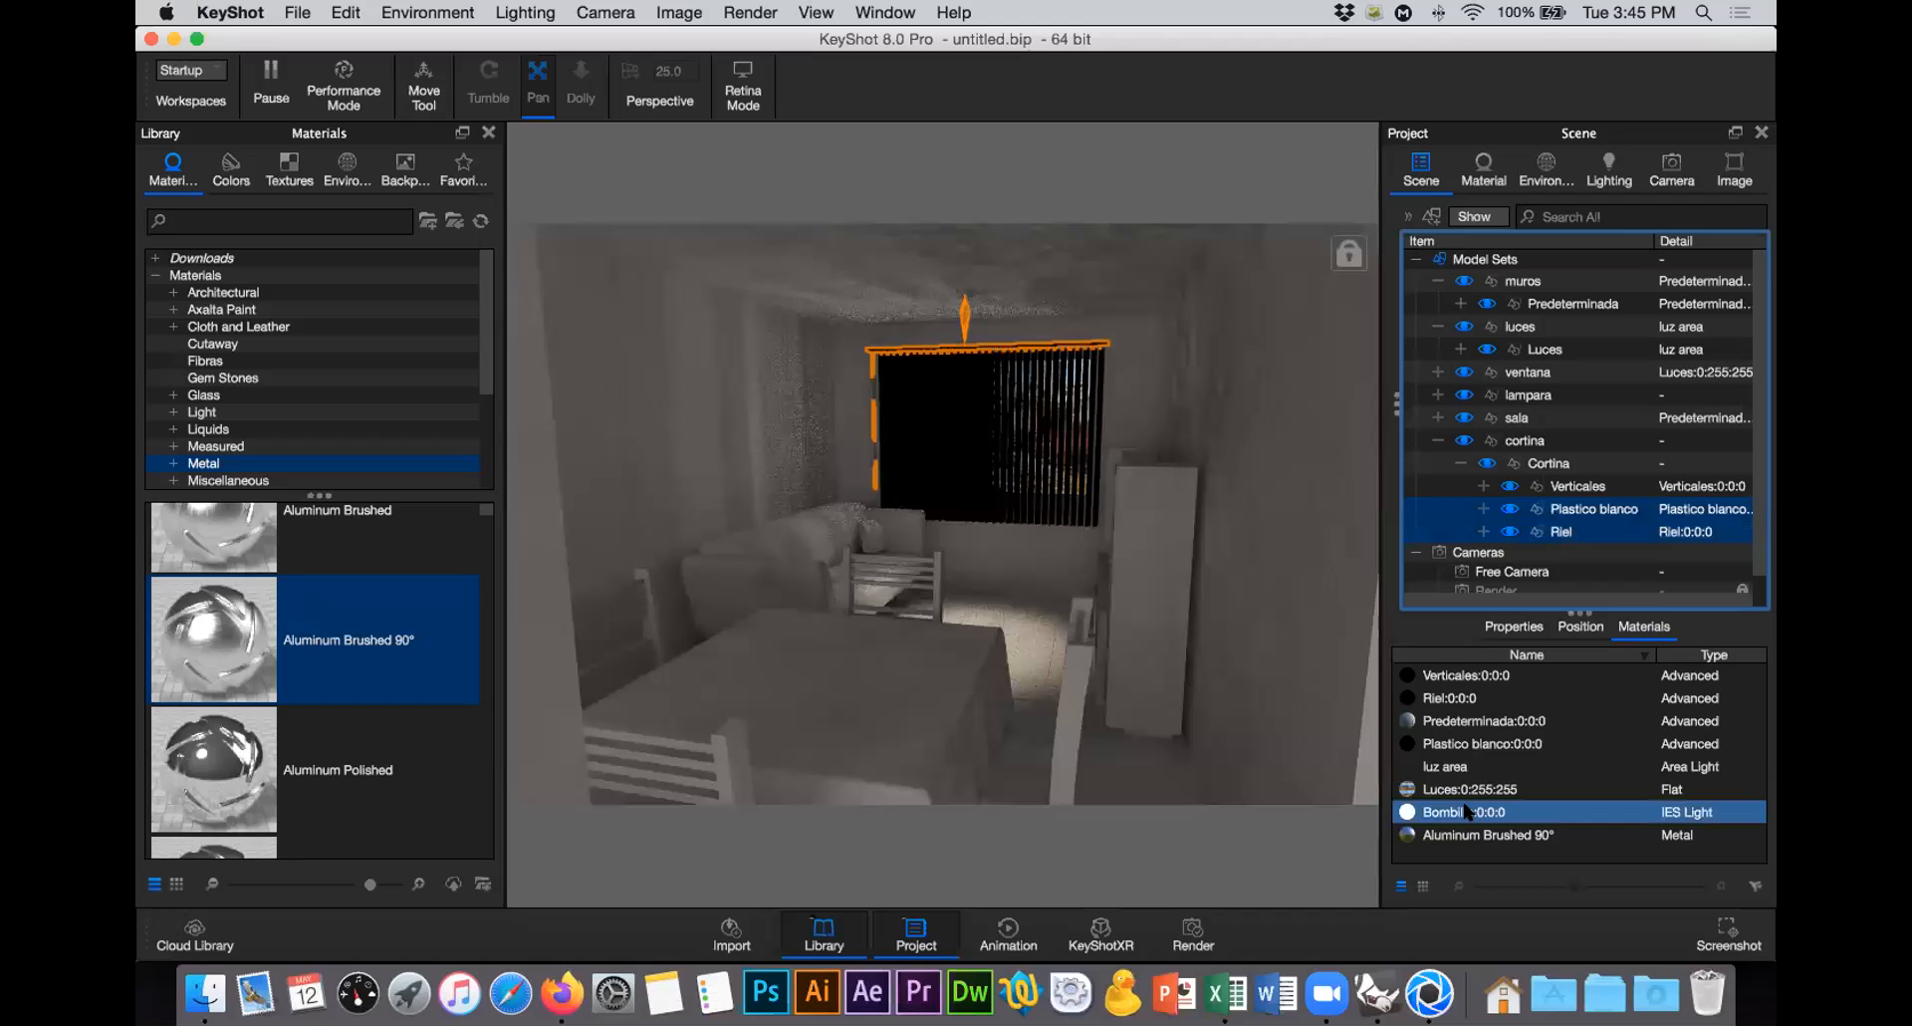
click(1461, 677)
drag(1461, 721, 1577, 495)
Step: Apply the Cloth Weave White 1mm material from Cloth and Leather to the curtain's Verticales part
click(1575, 488)
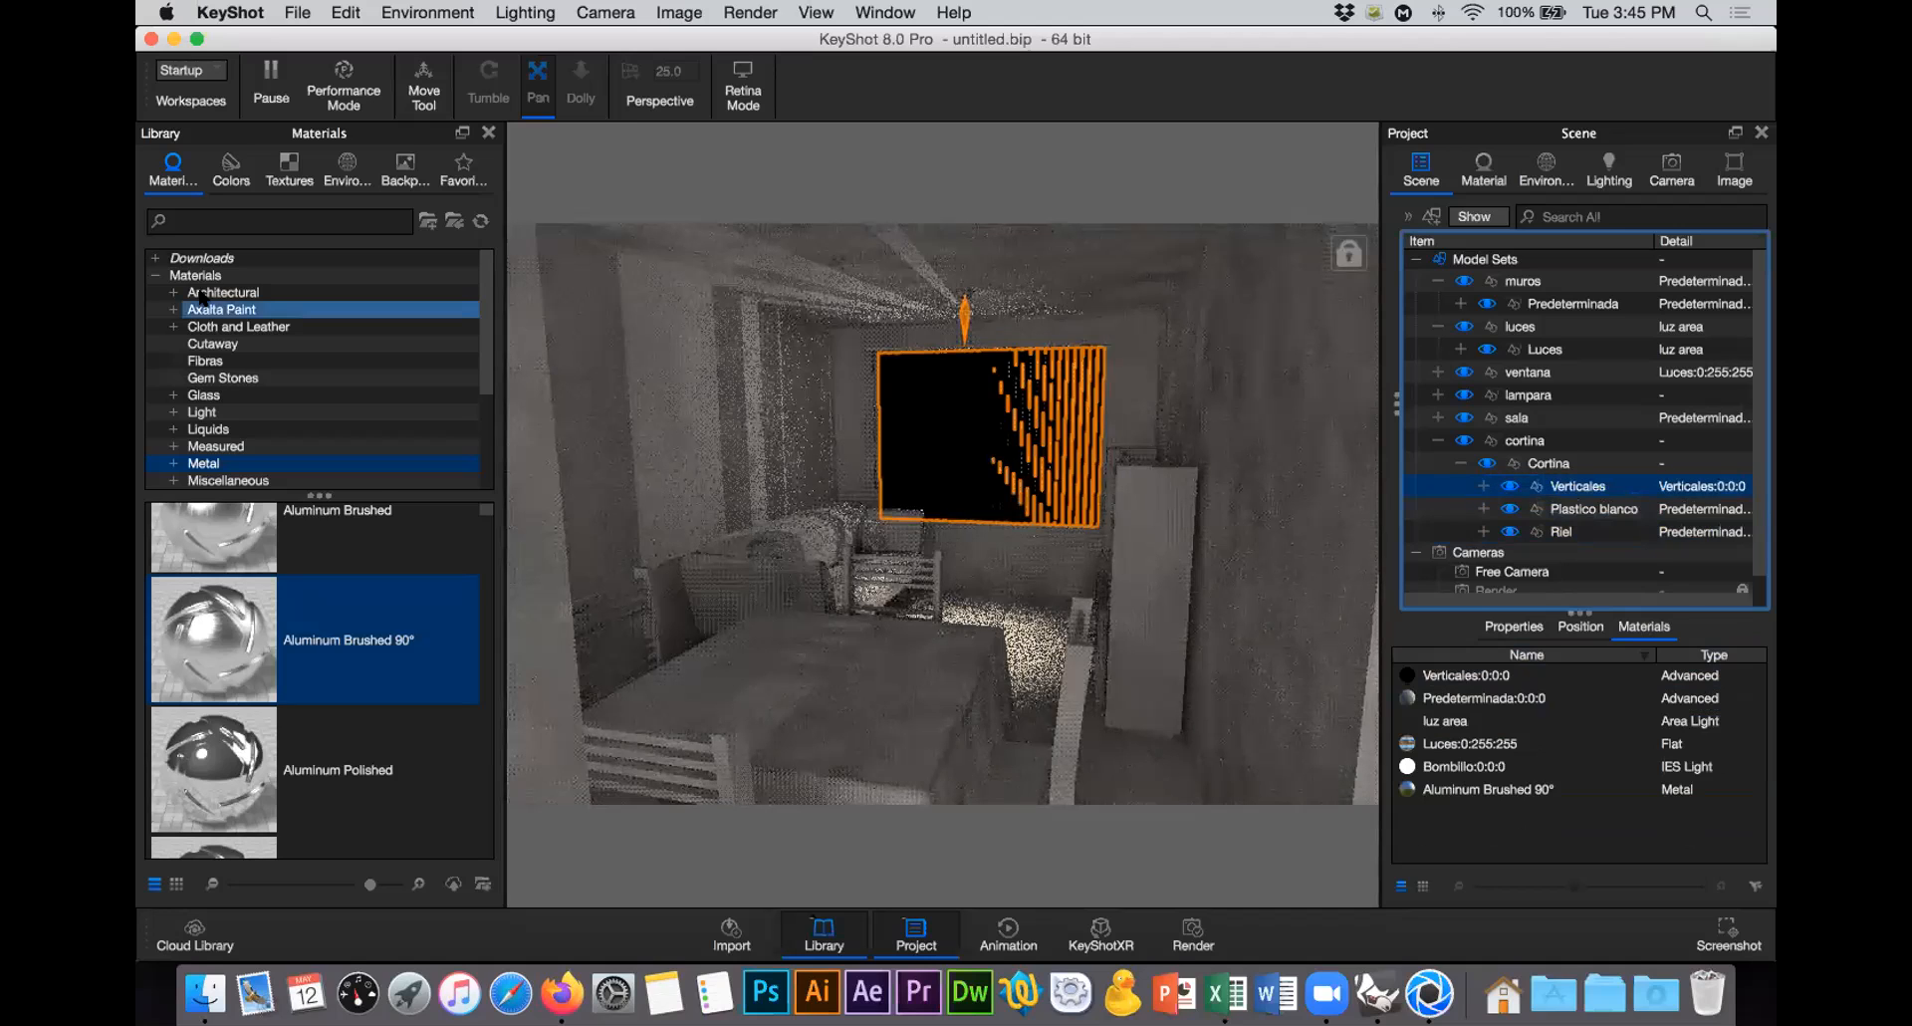
click(246, 327)
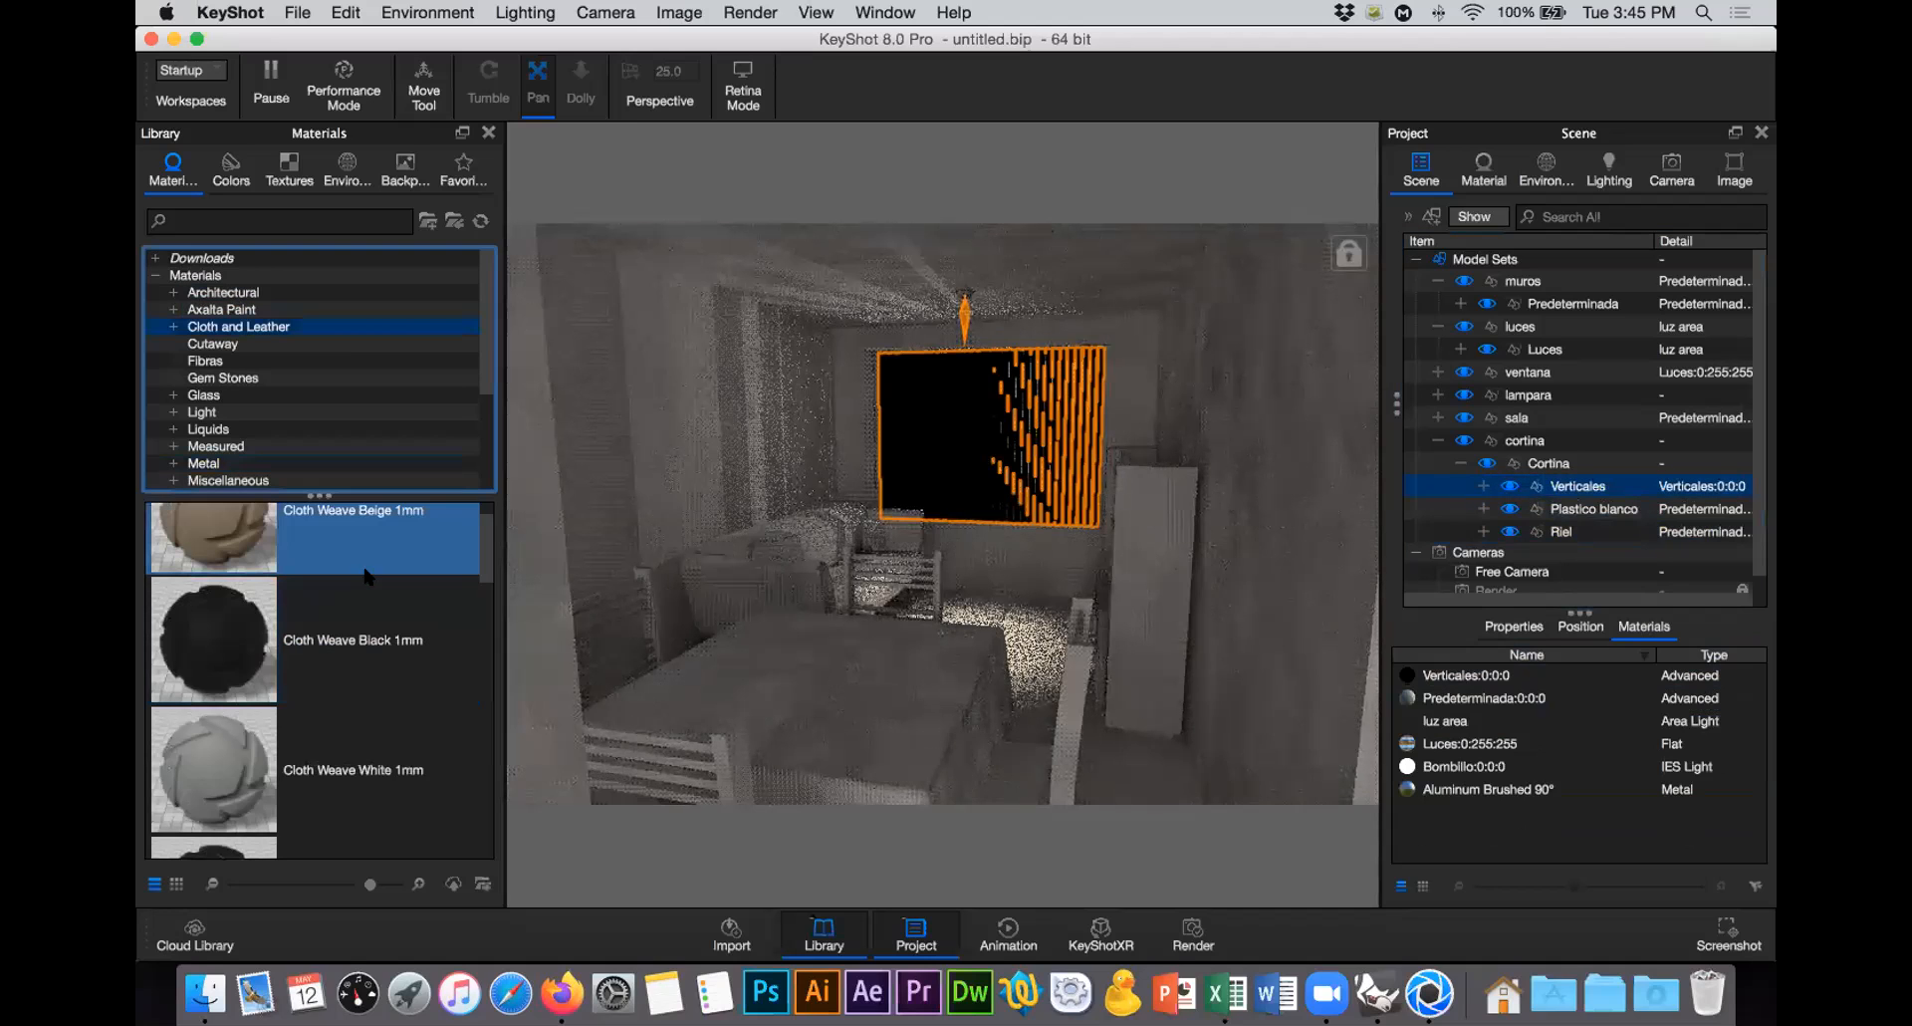
click(282, 685)
drag(221, 775, 1603, 488)
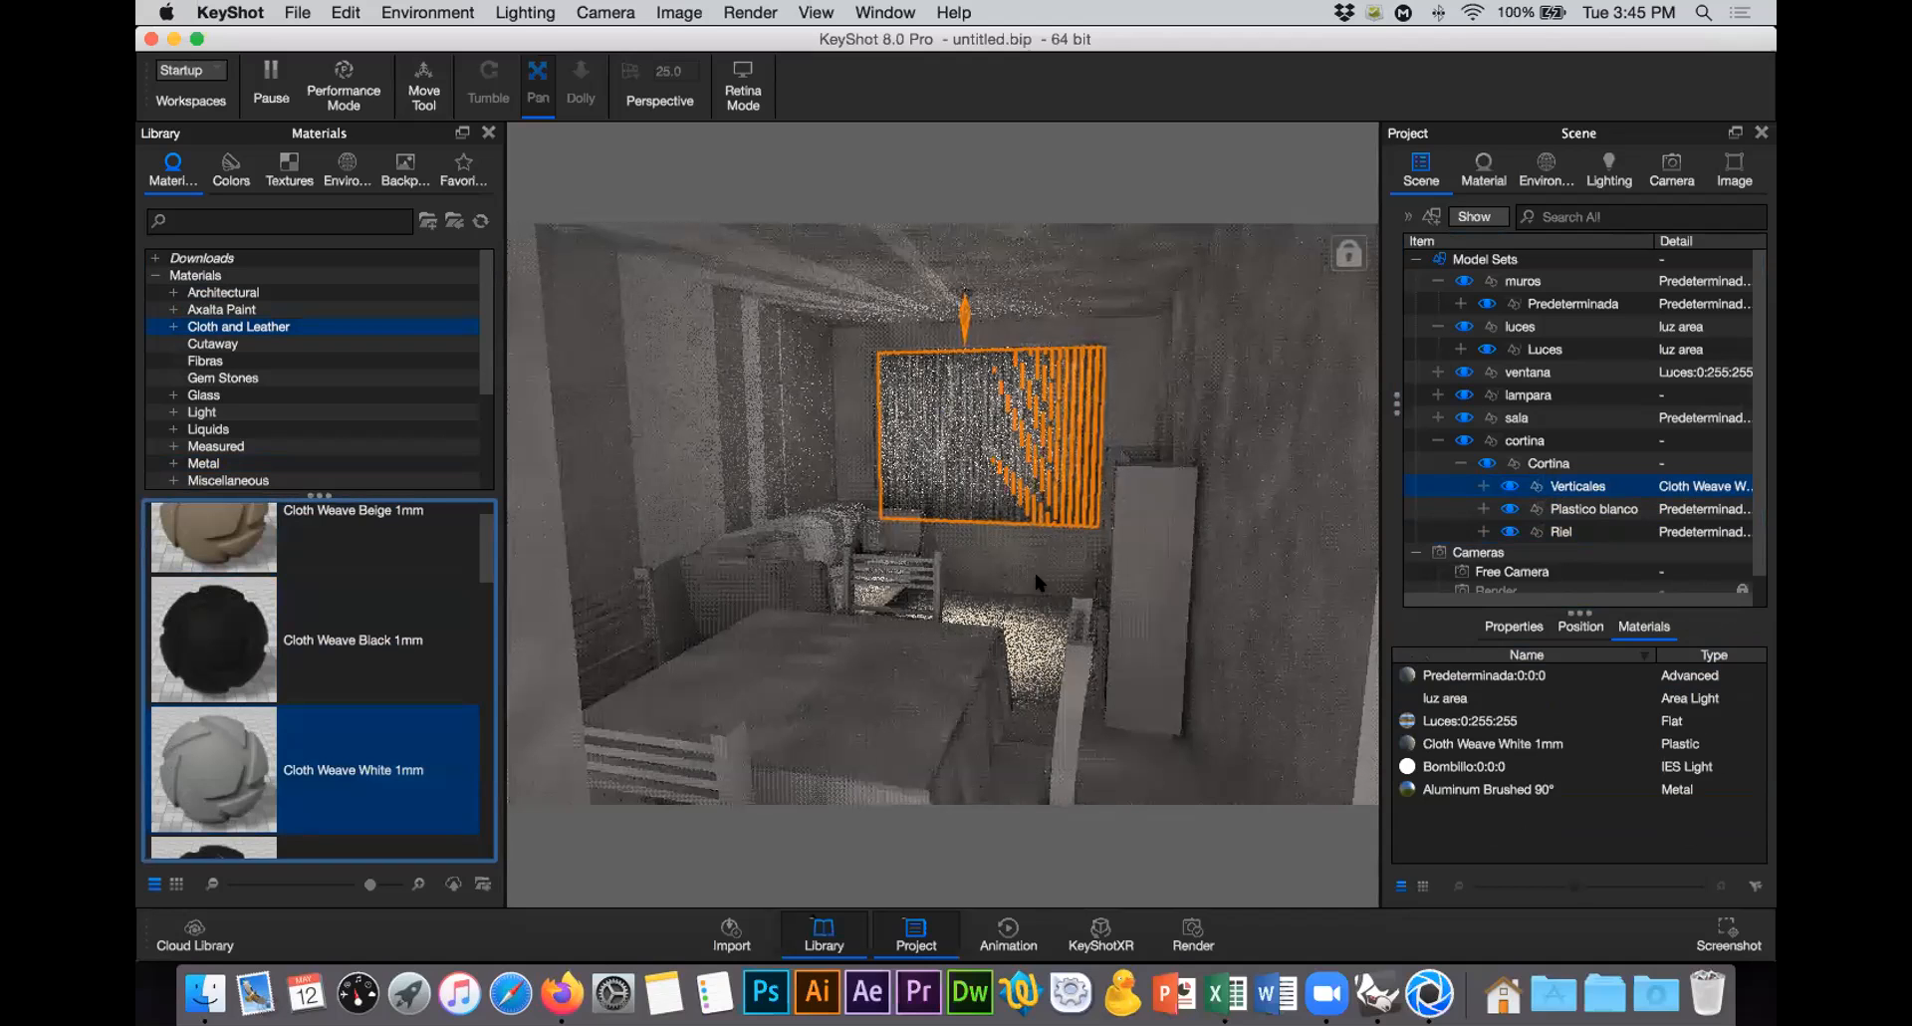
Step: Select the rug in the room and collapse the sala and cortina groups in the scene tree
click(1029, 633)
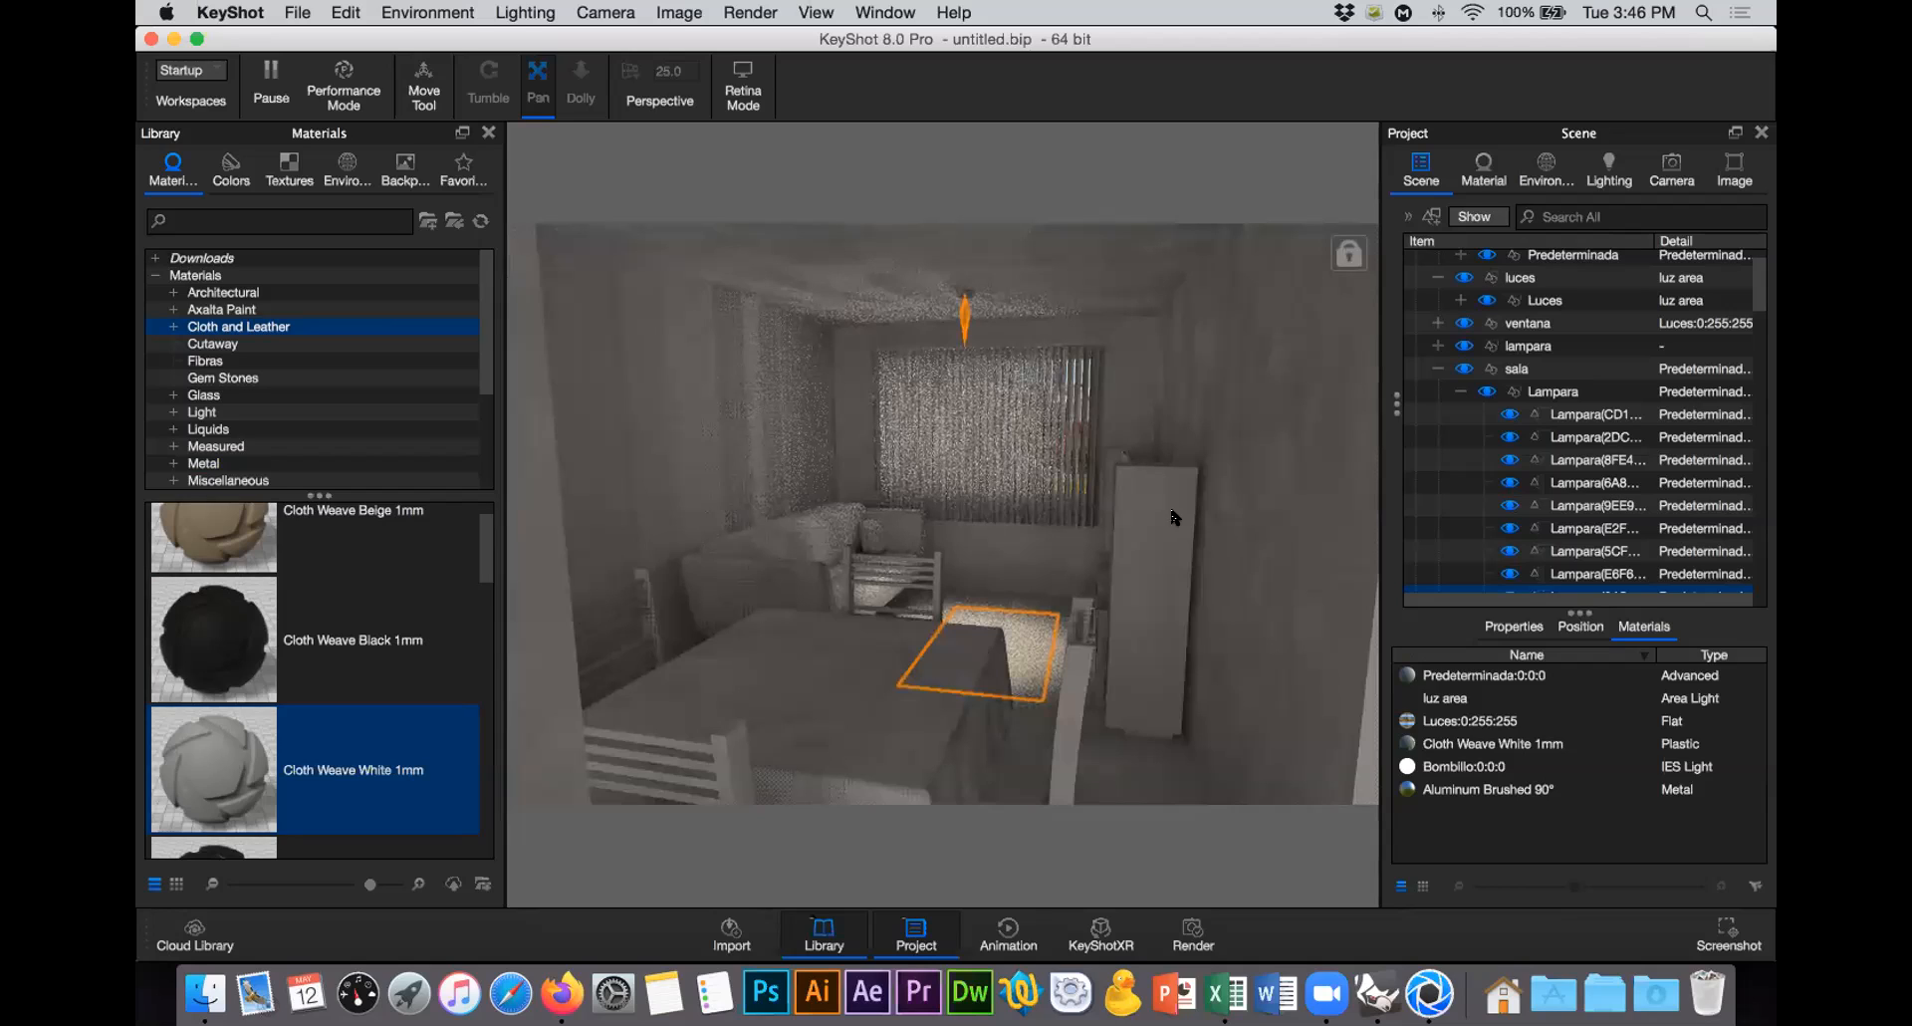
click(1513, 340)
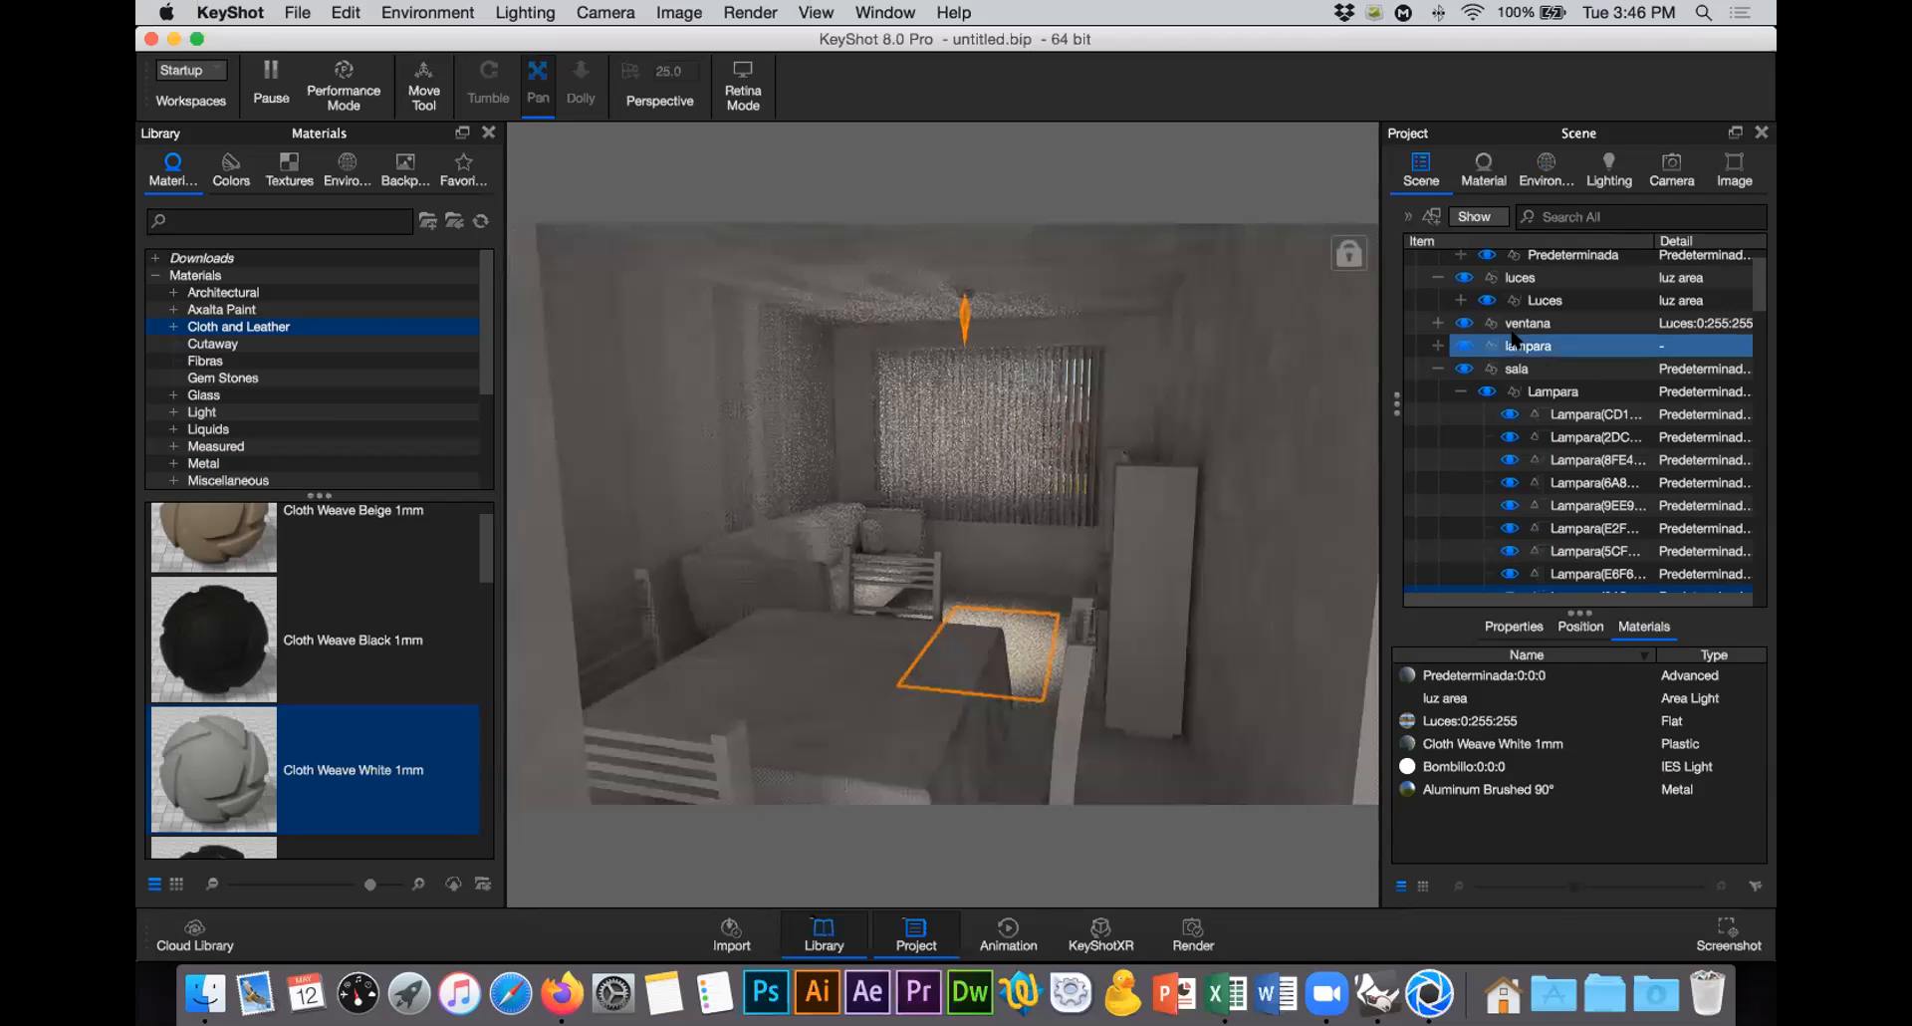
click(1436, 369)
click(1434, 367)
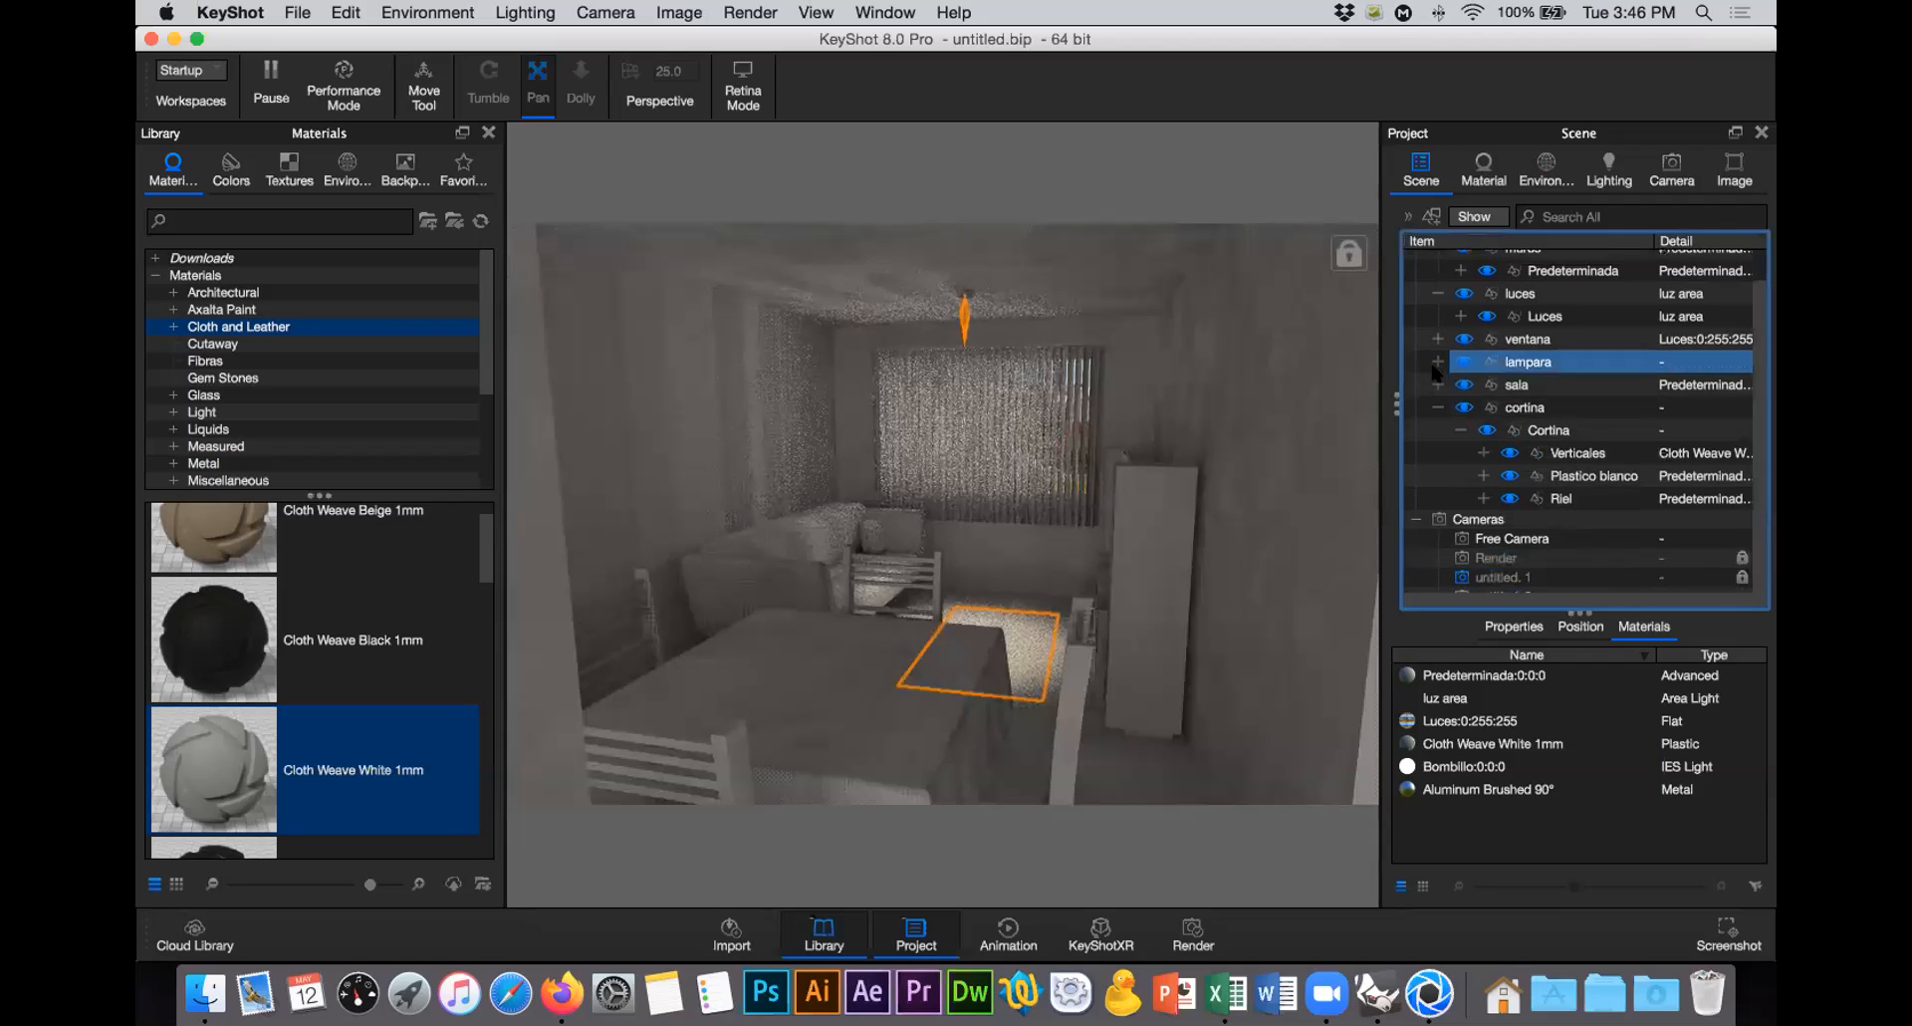
click(1434, 409)
Step: Edit the luz area material of the Luces group, trying 80 Watt and setting its power to 70 Watt
click(1519, 326)
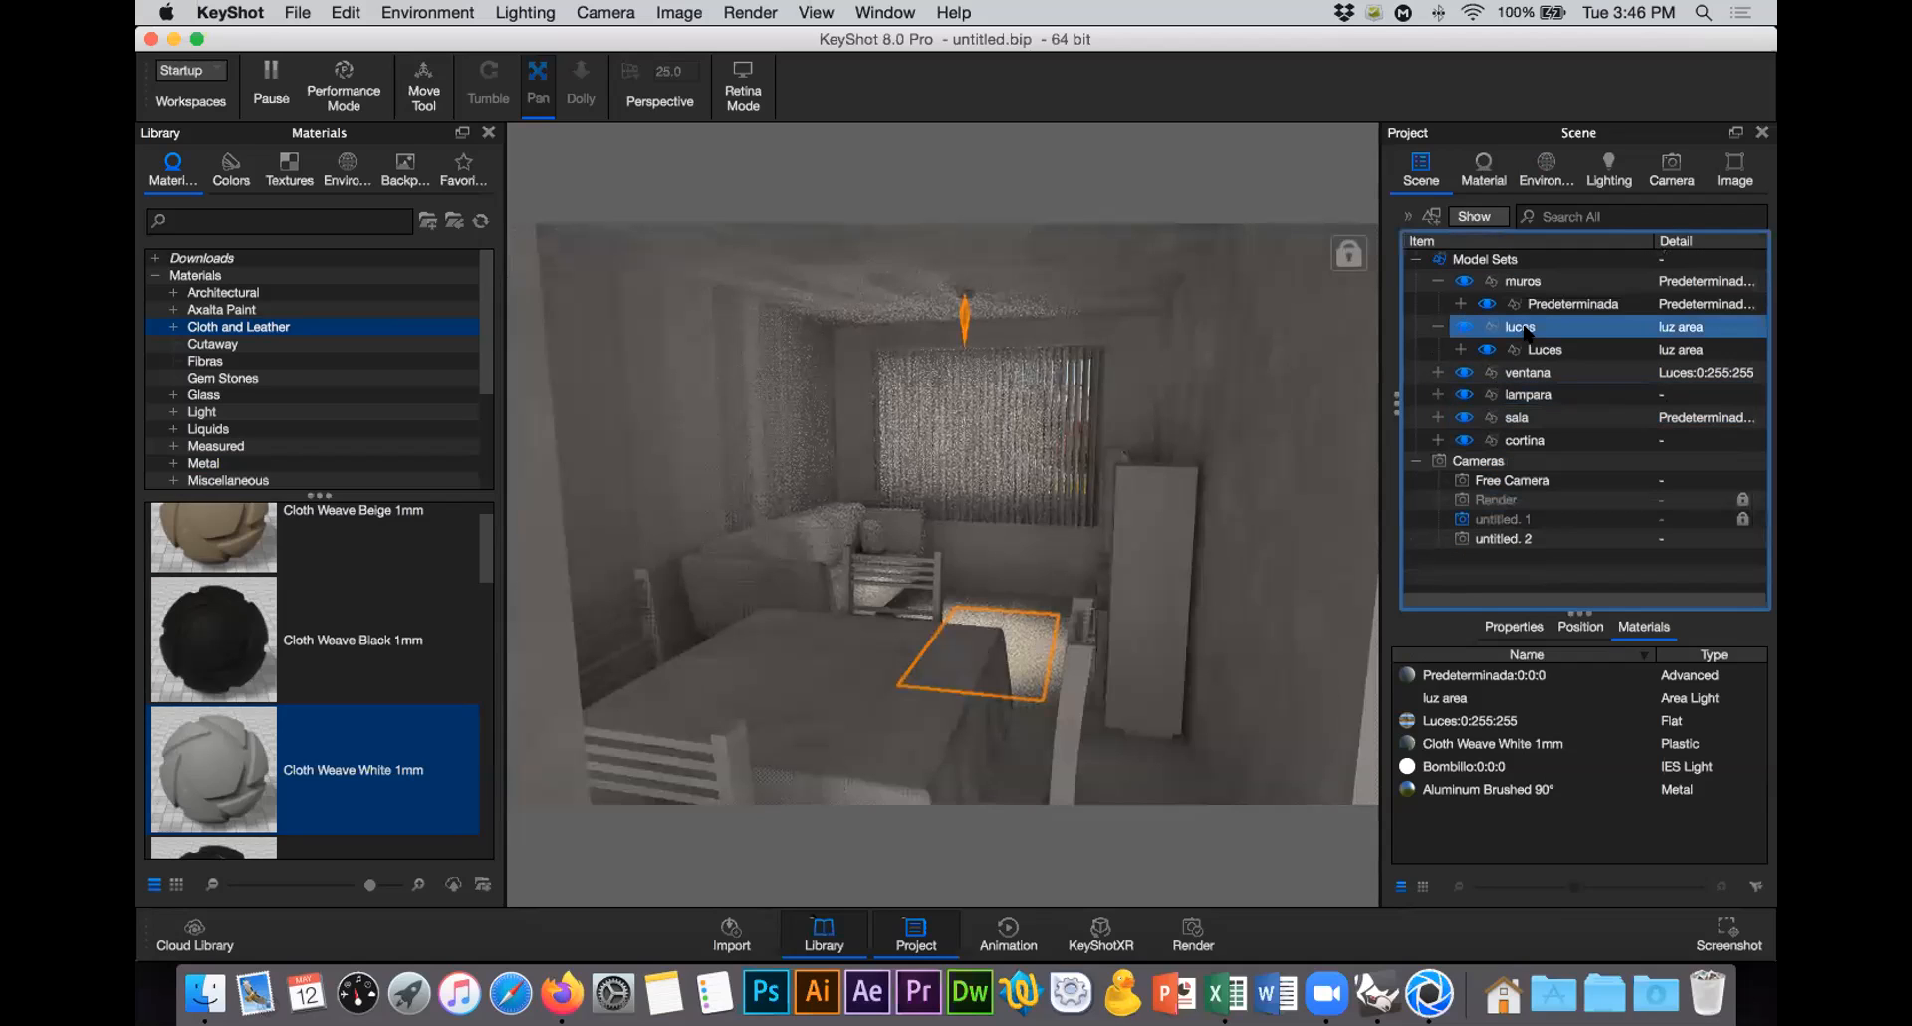
click(1543, 349)
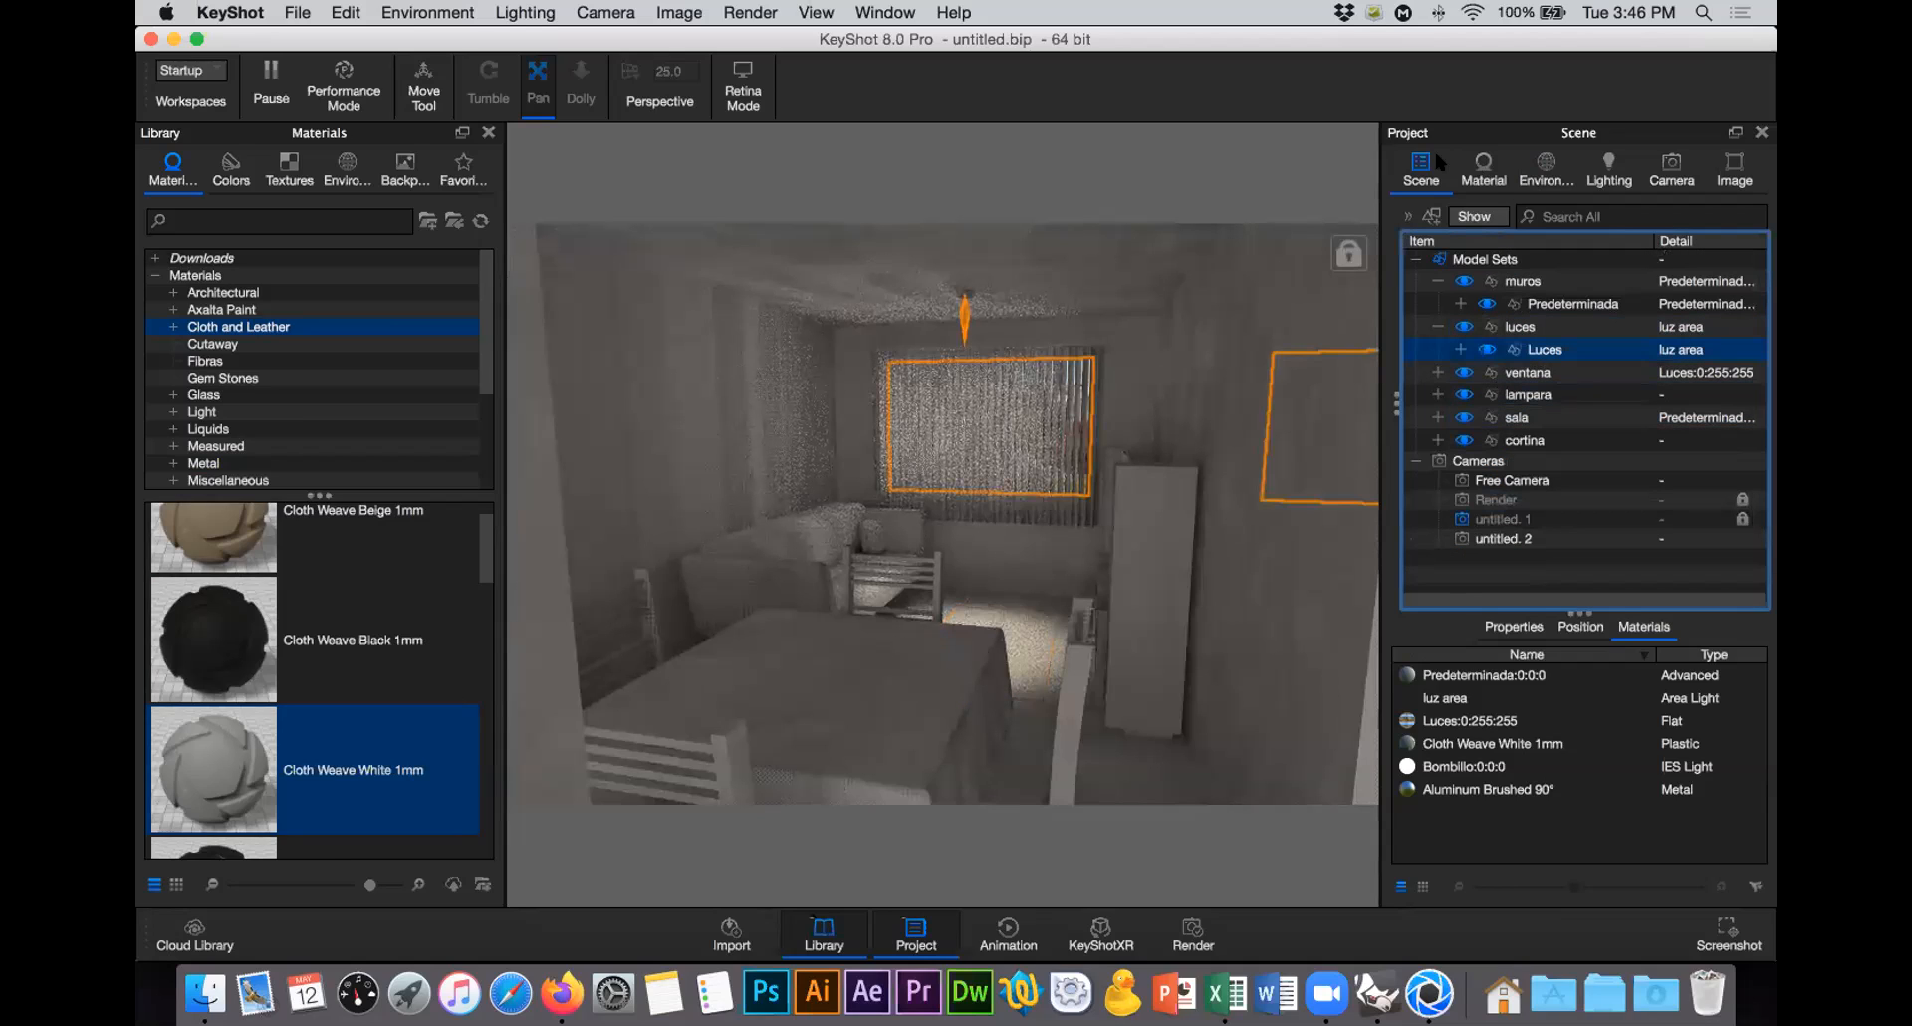
click(1460, 349)
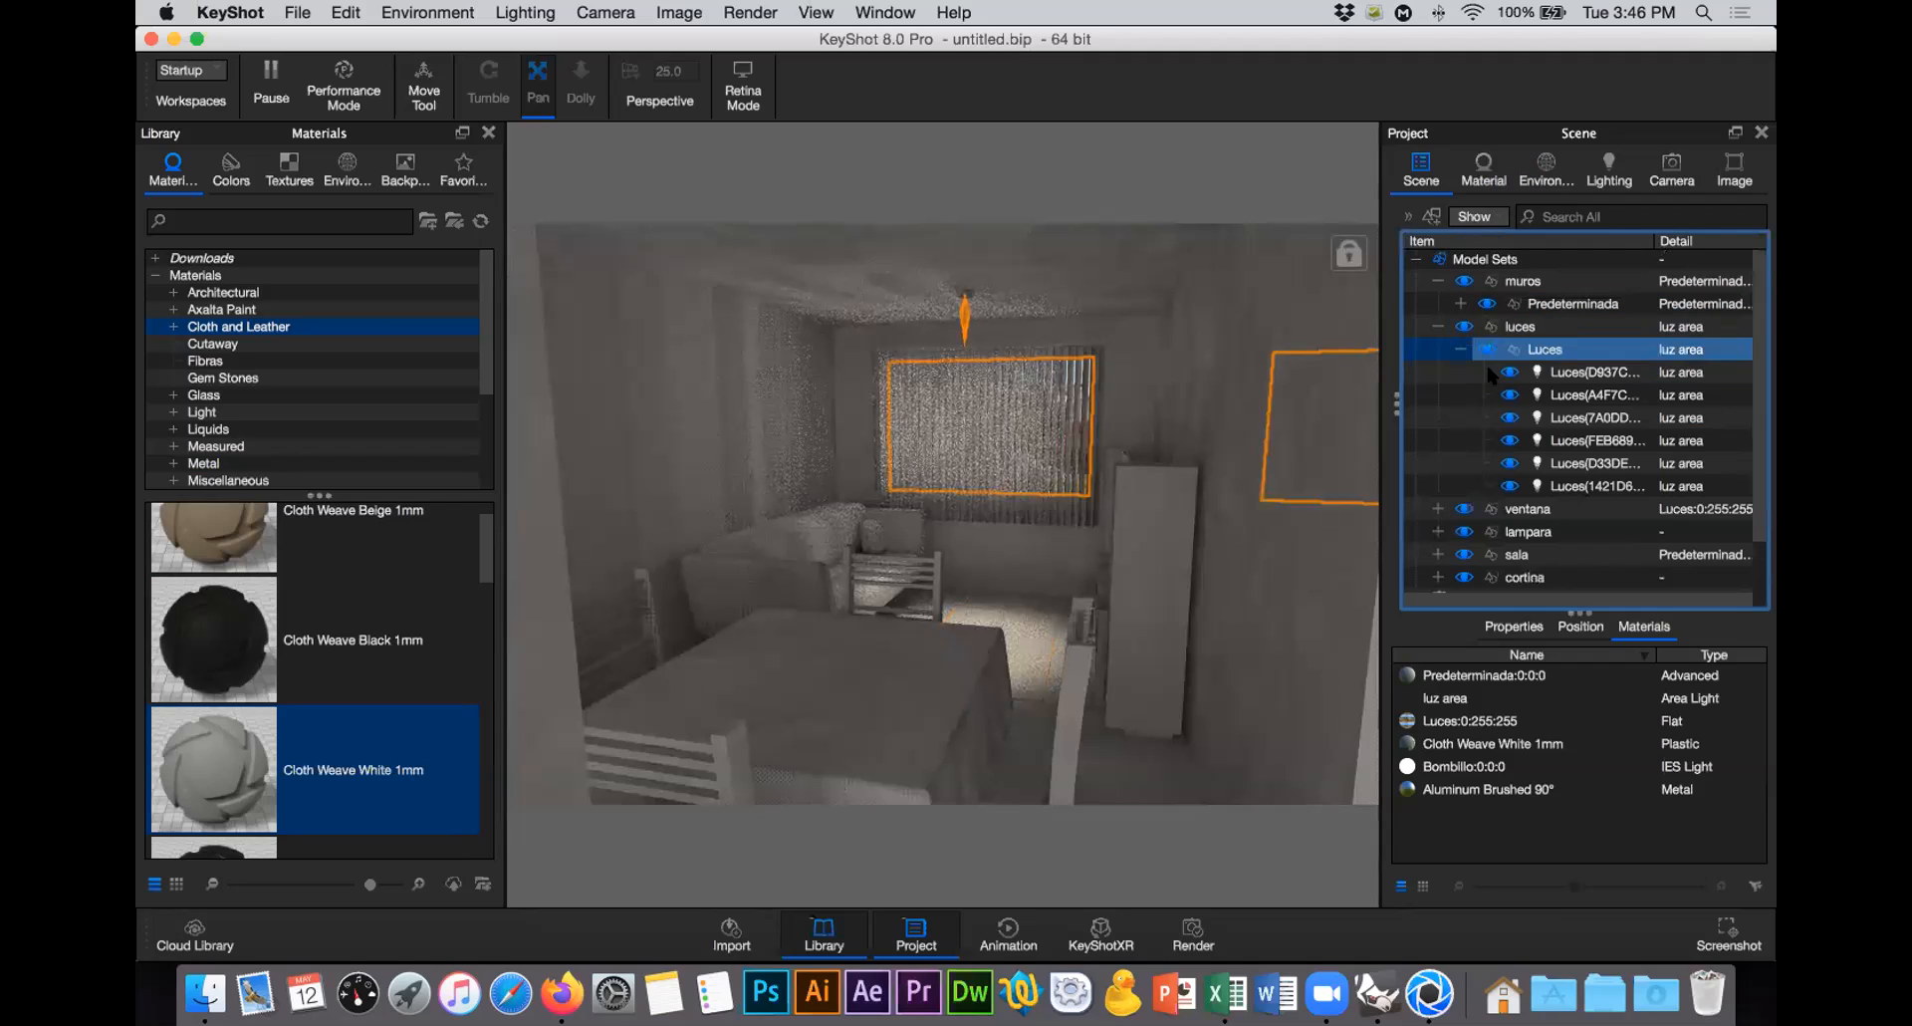
double_click(1660, 362)
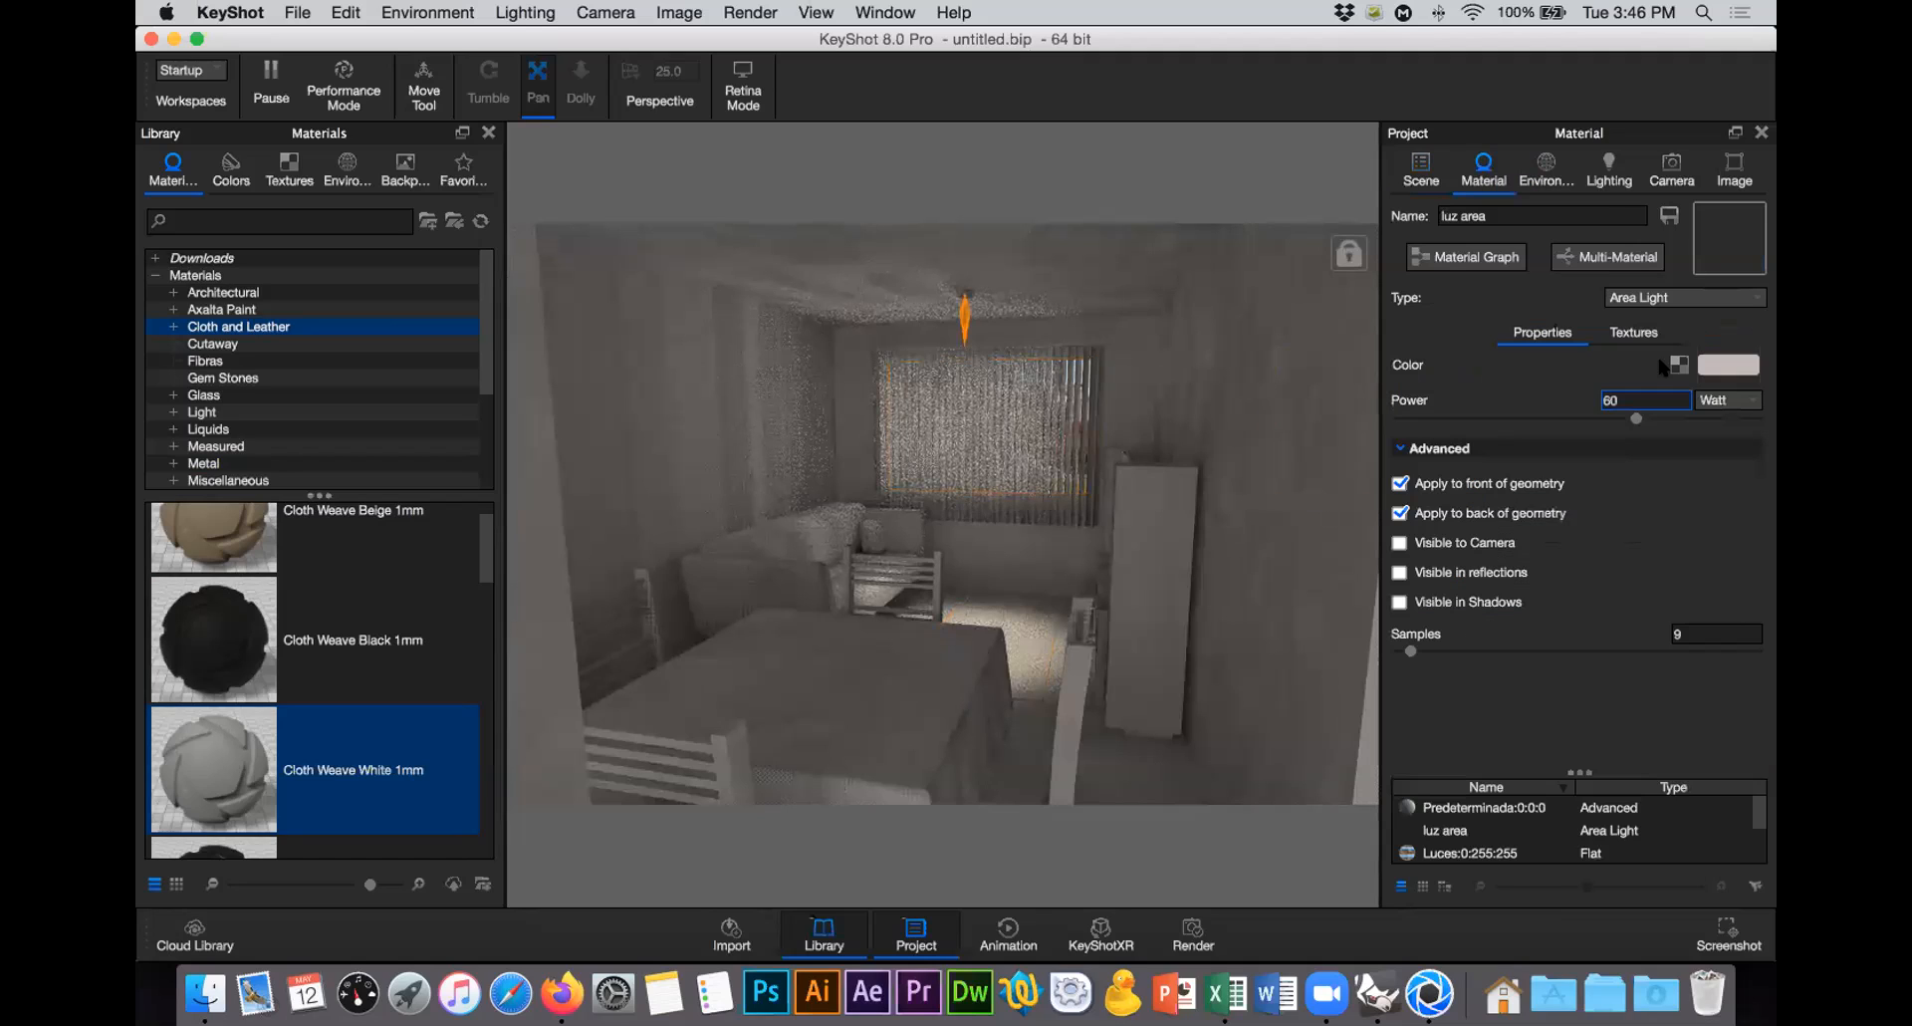
text(80)
key(Return)
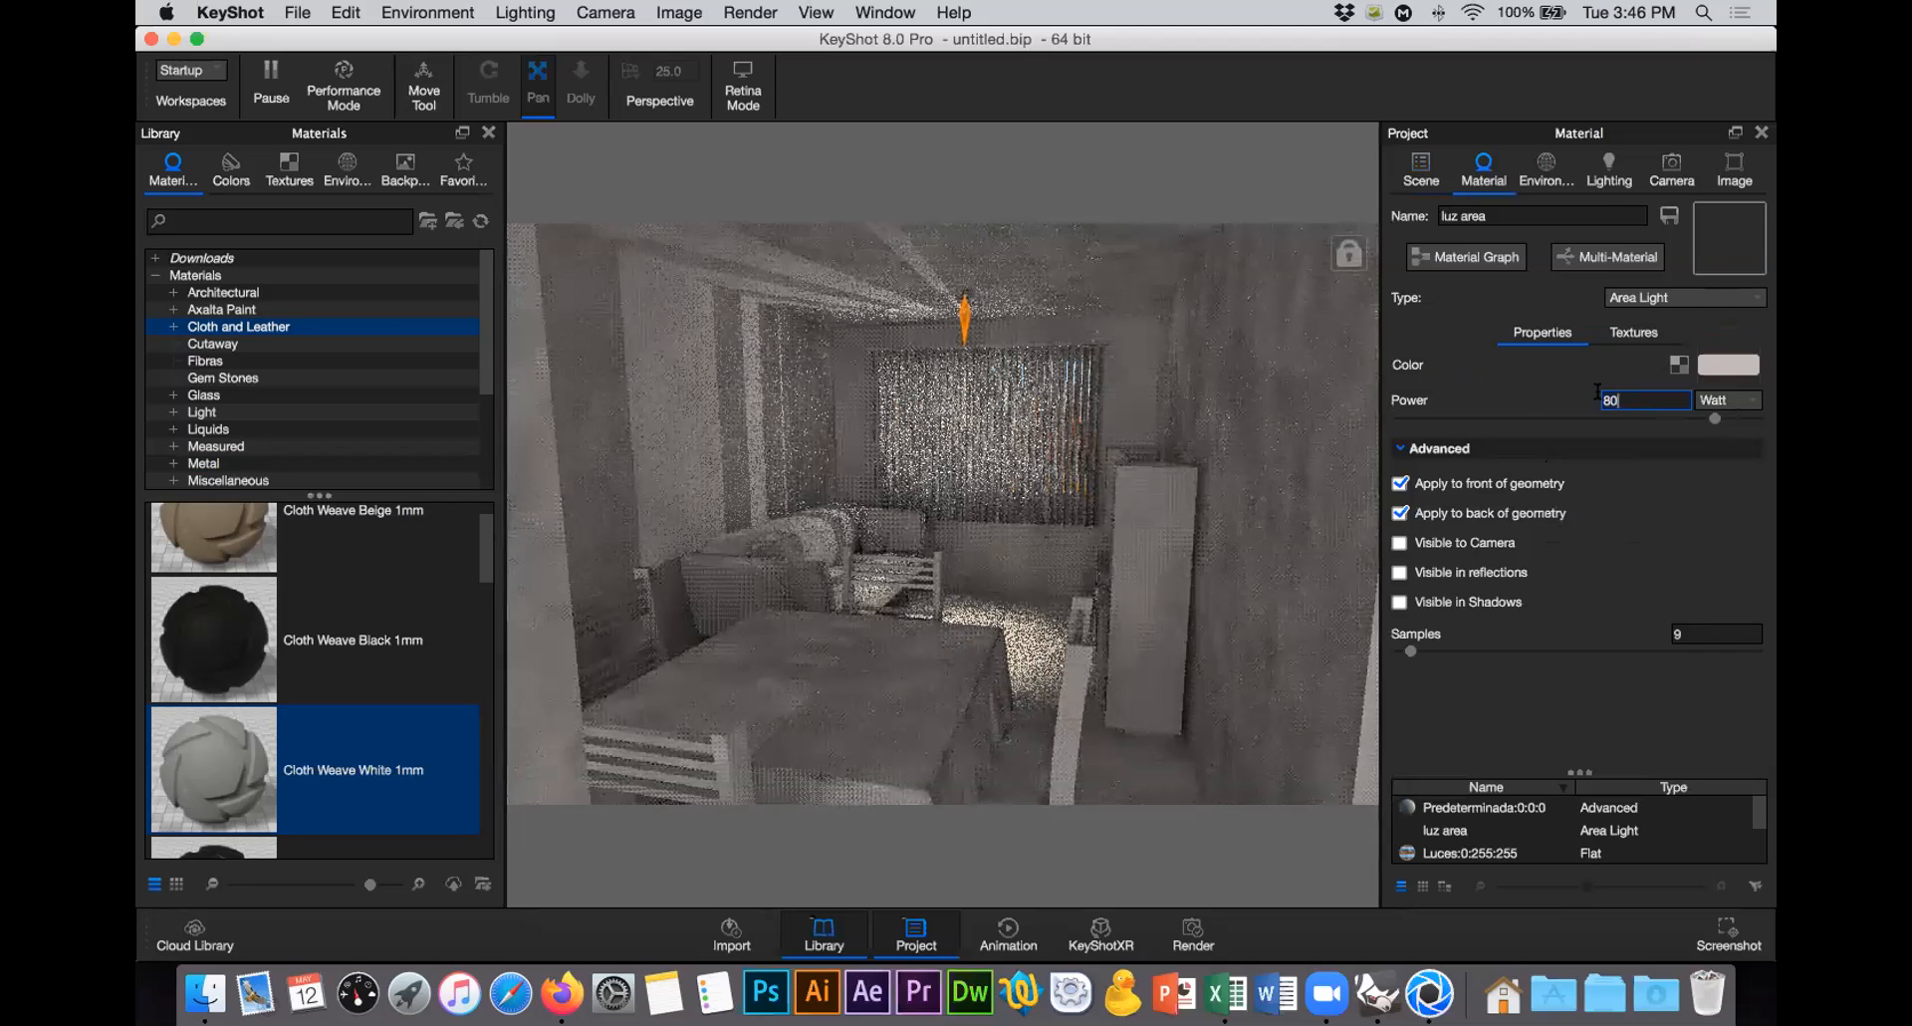
text(70)
key(Return)
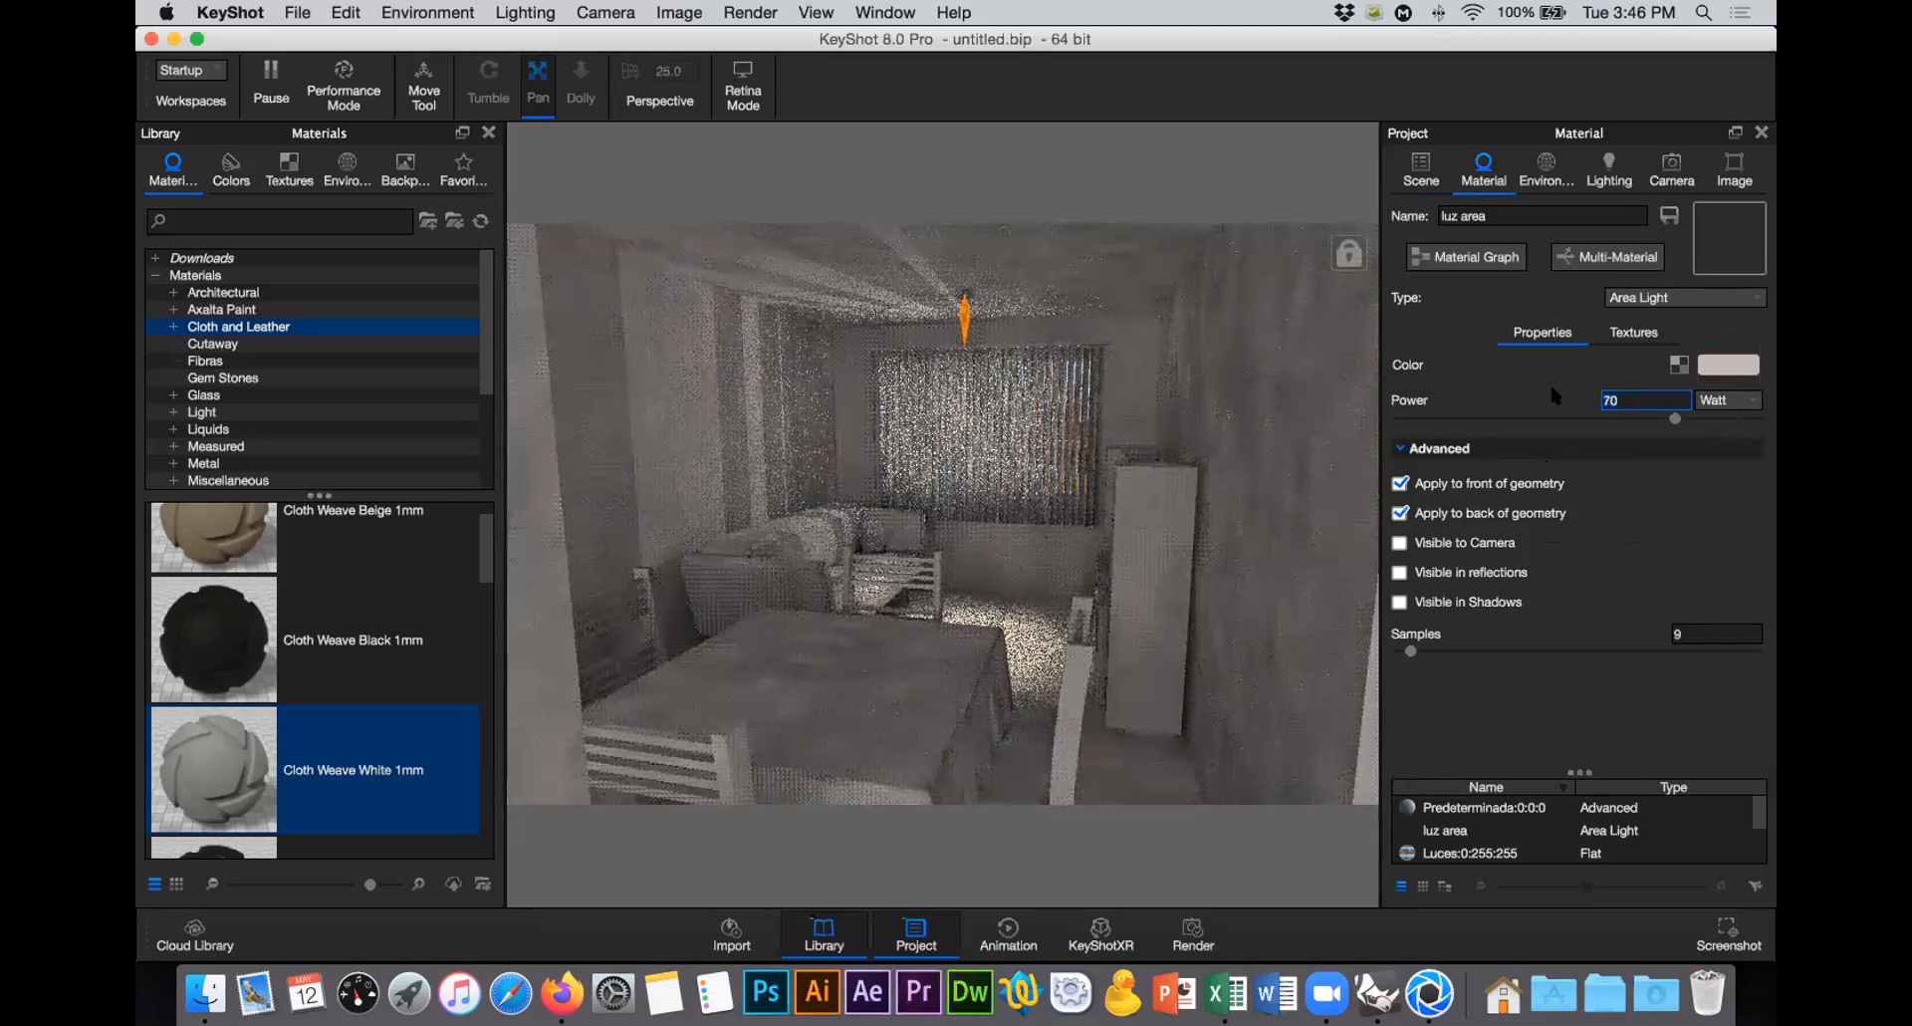
Step: Switch the Default image style to Photographic and set its exposure to 0.2 EV
click(1734, 174)
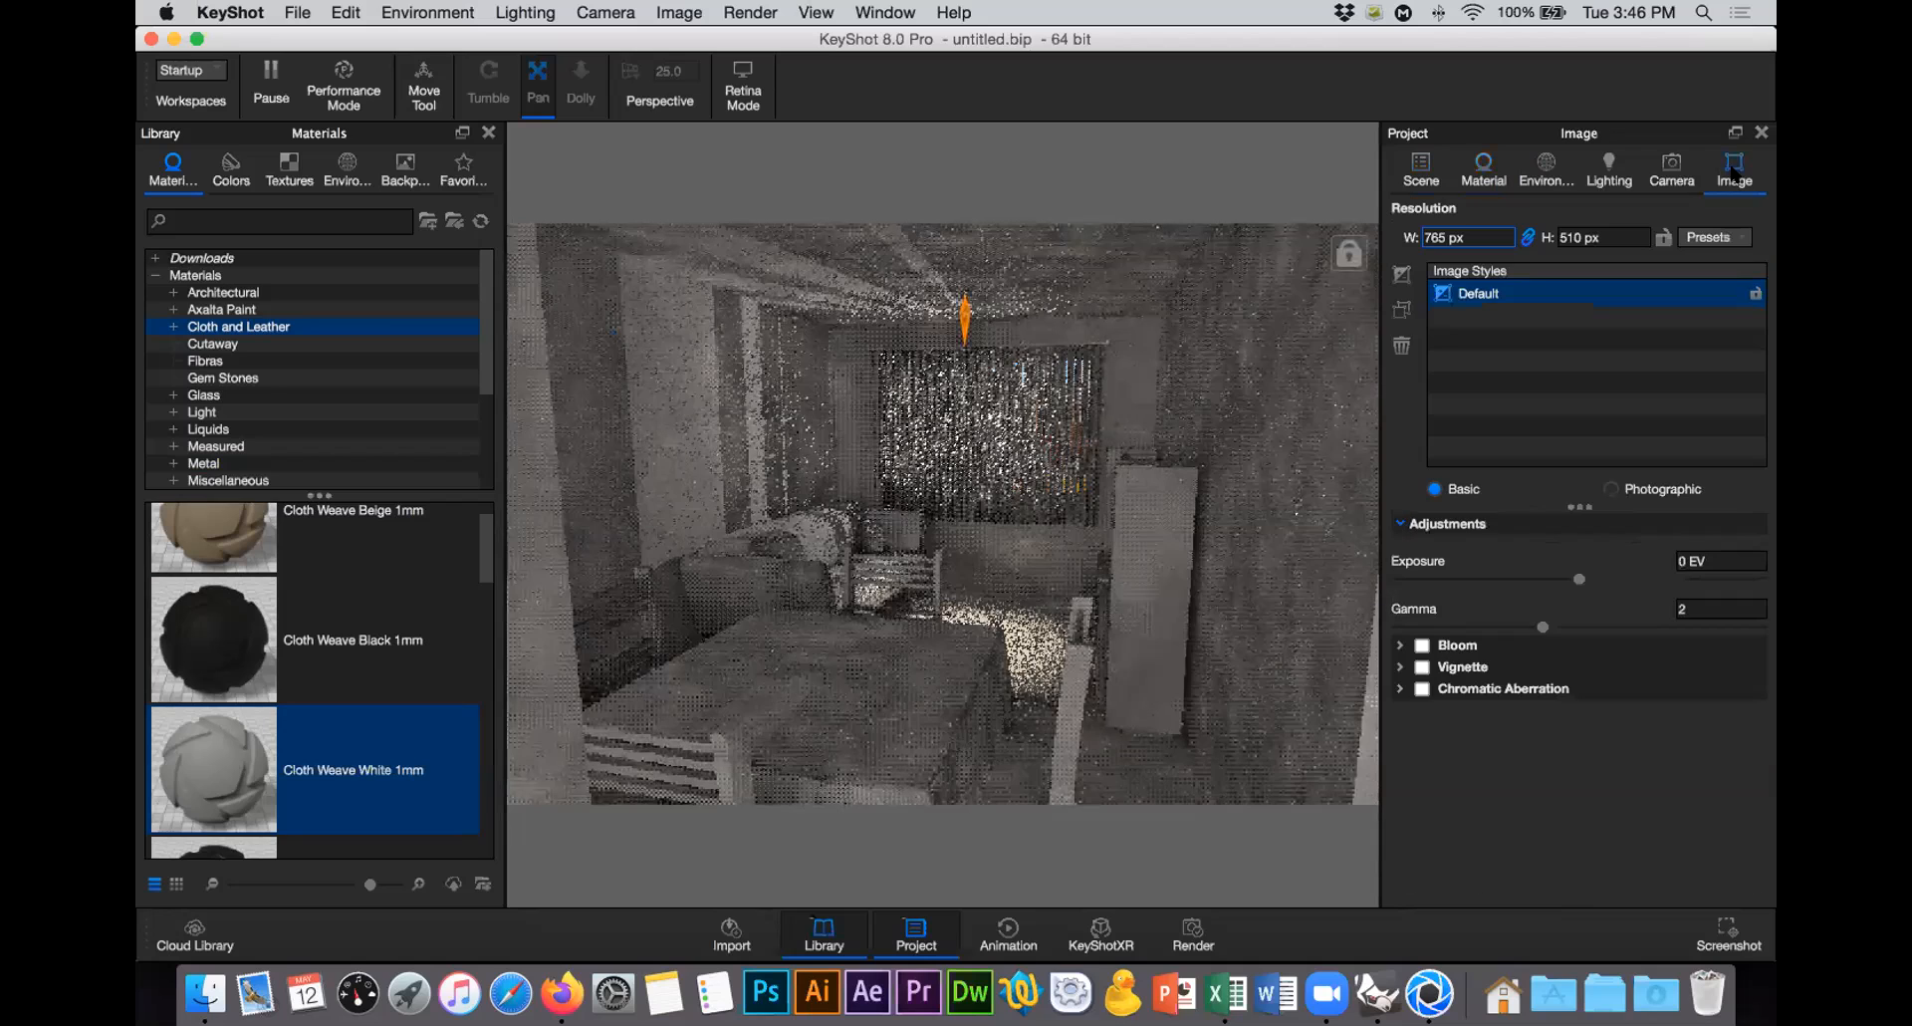
click(1646, 492)
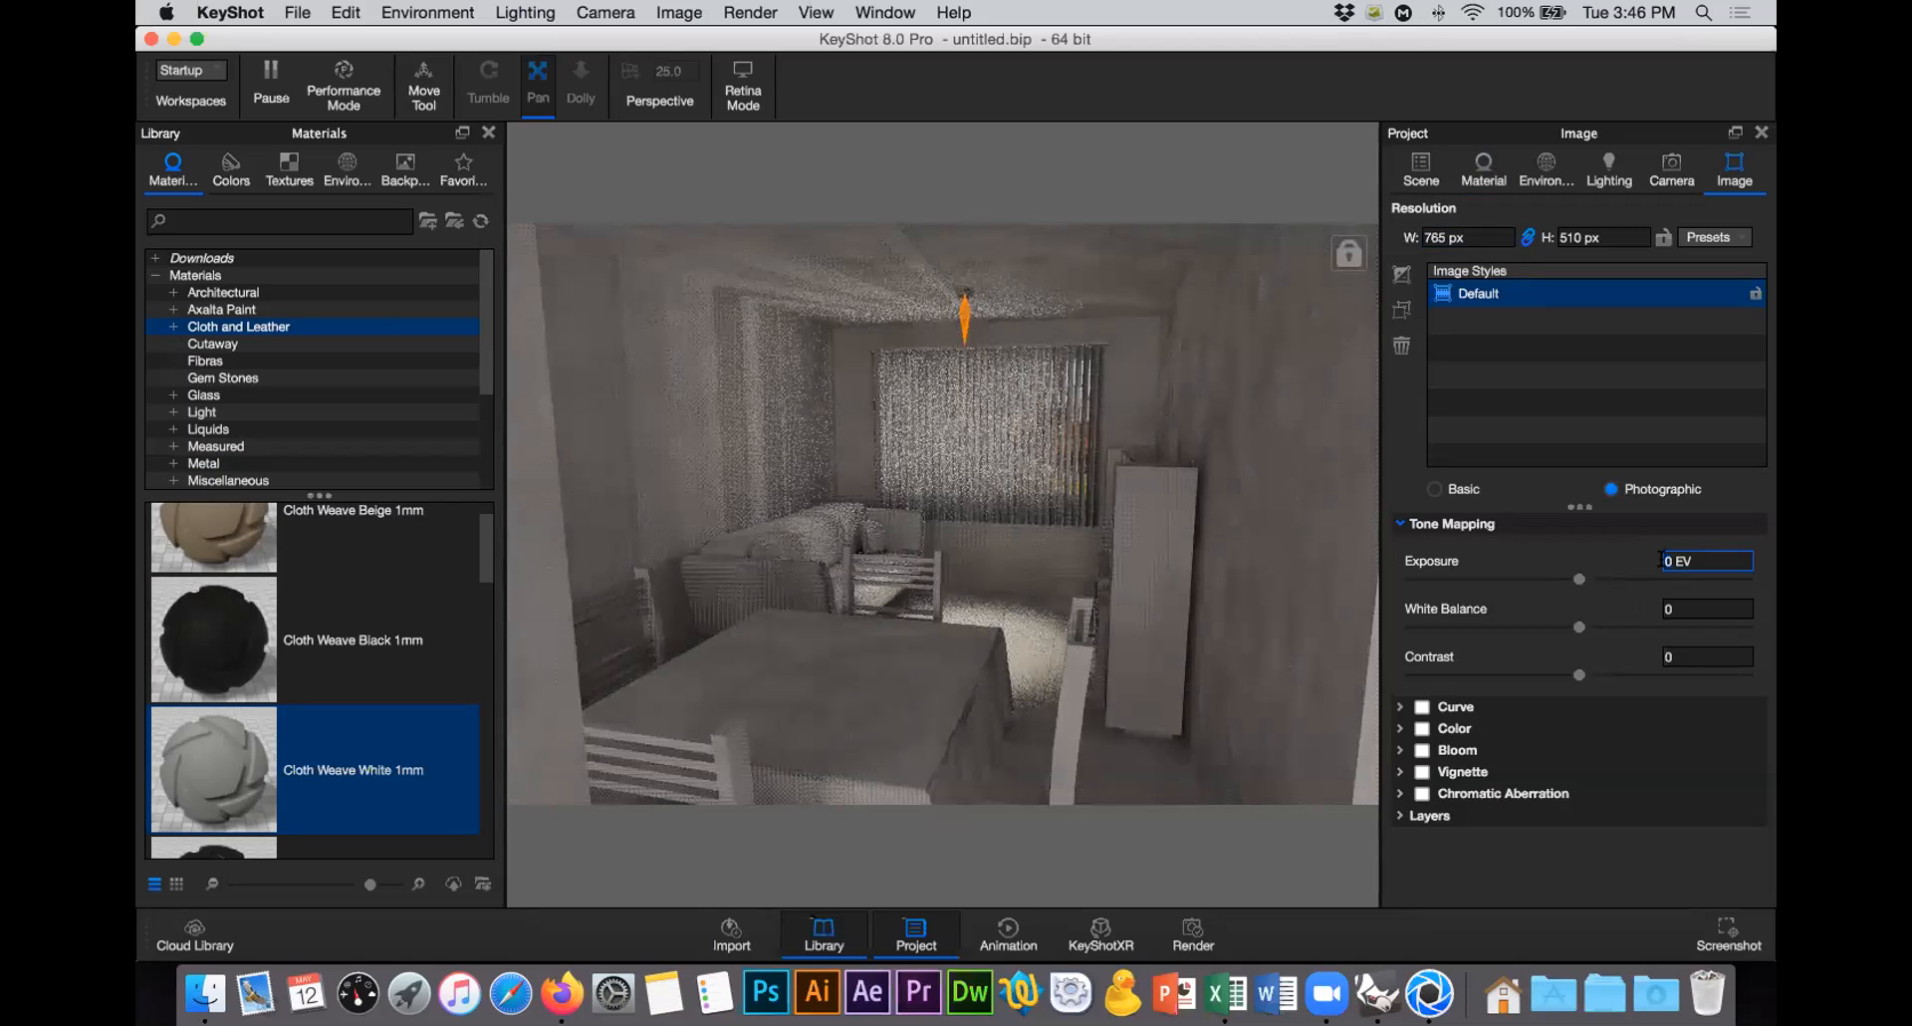
text(.2)
key(Return)
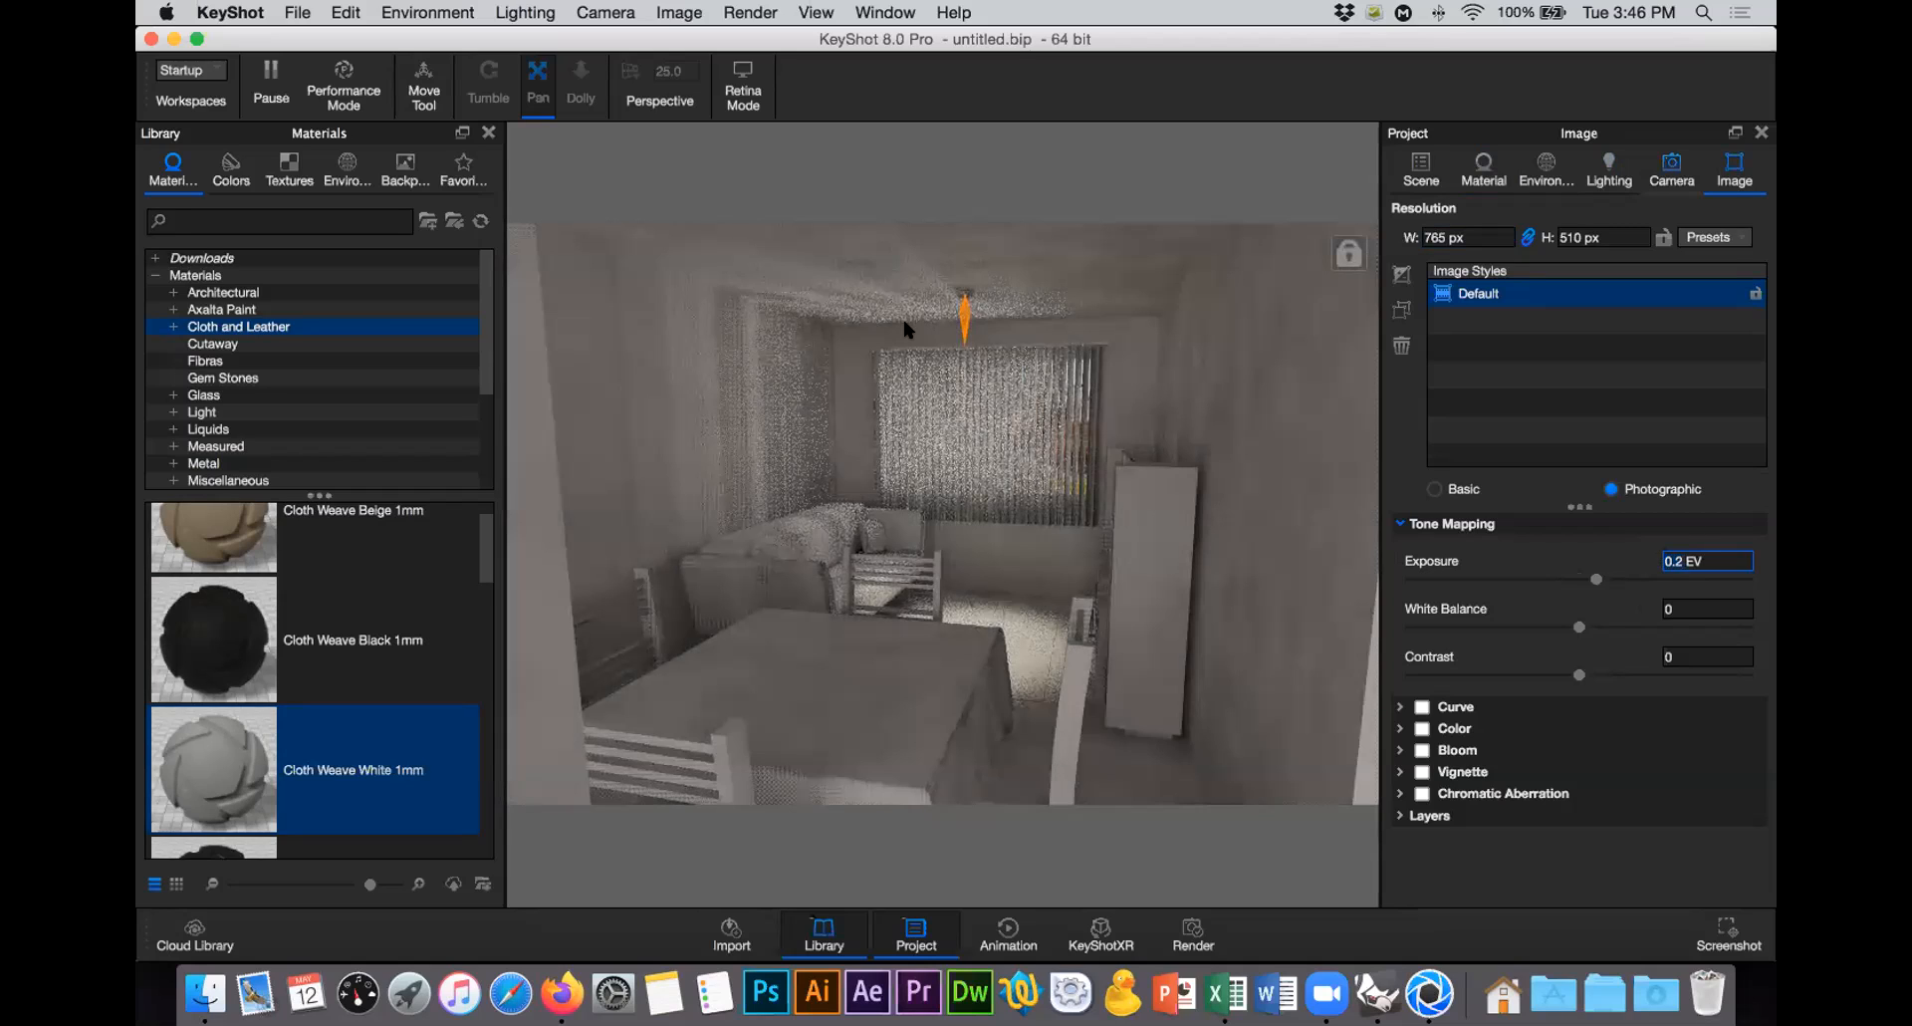
Step: Set the environment lighting's shadow quality to 4
click(1606, 167)
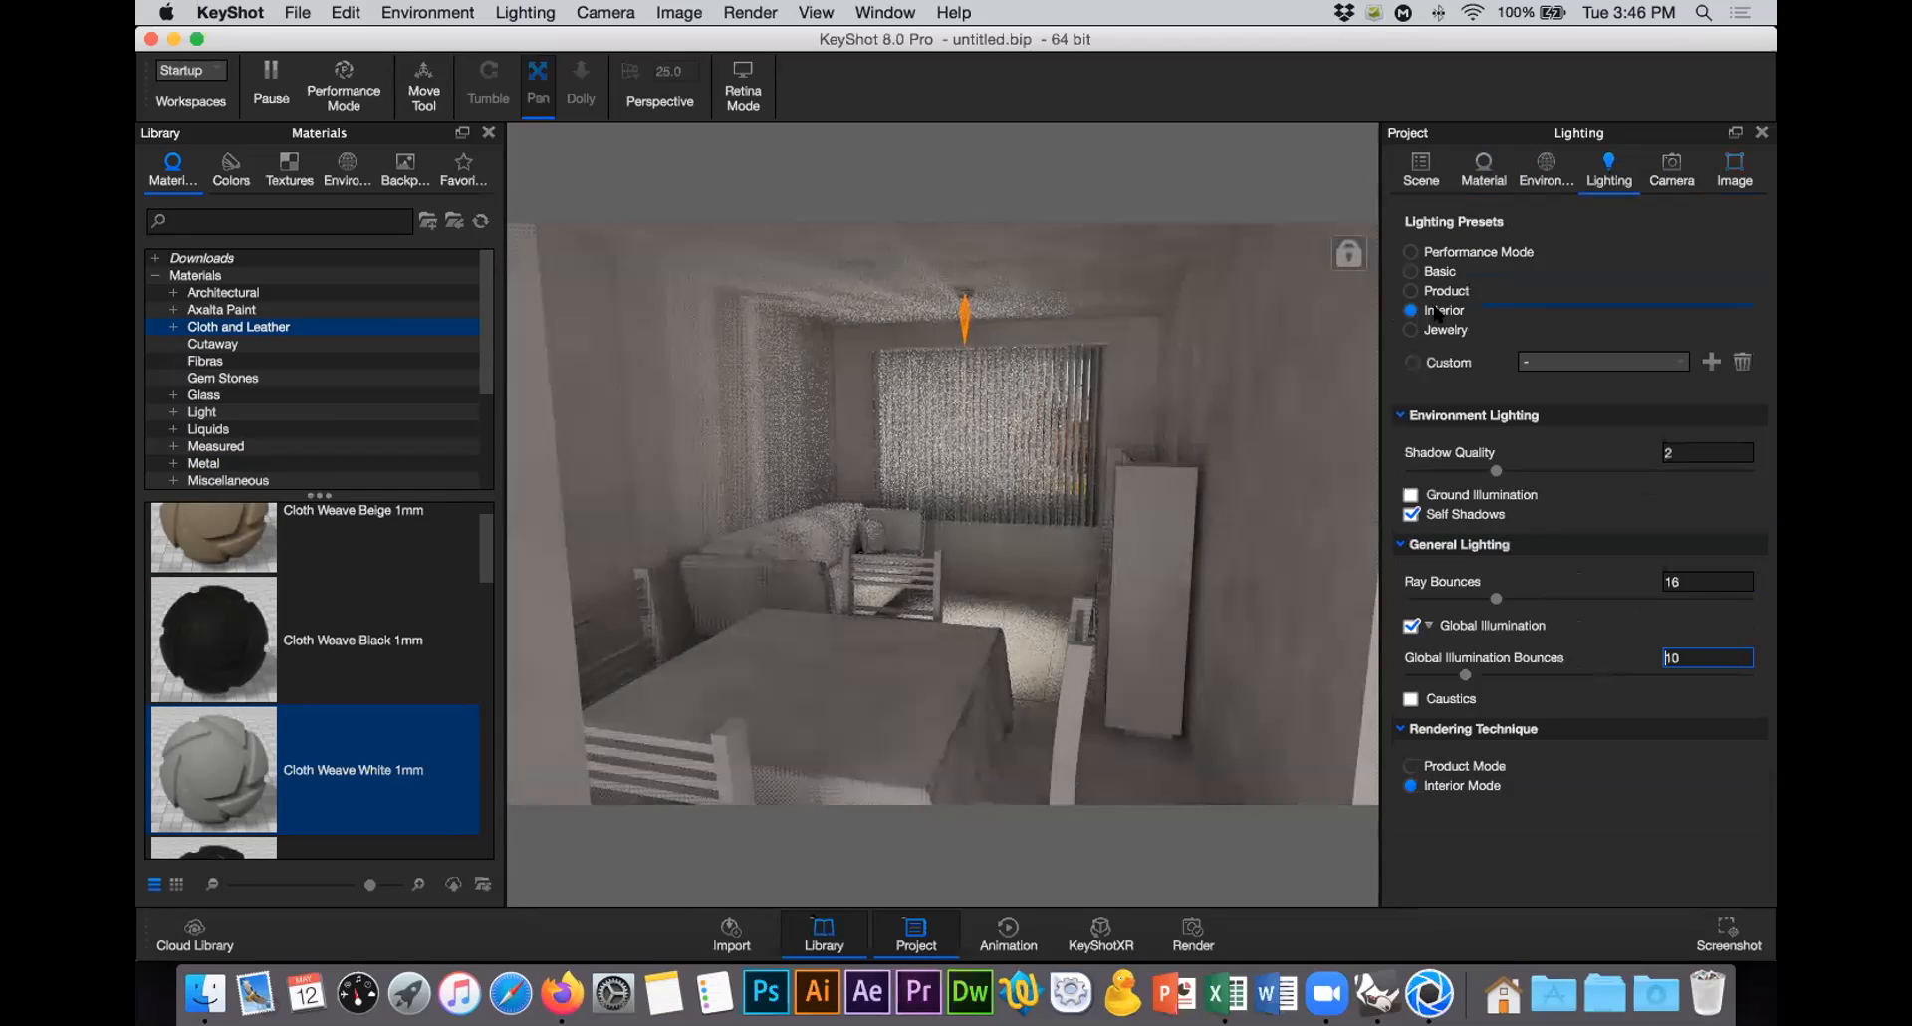
click(1667, 453)
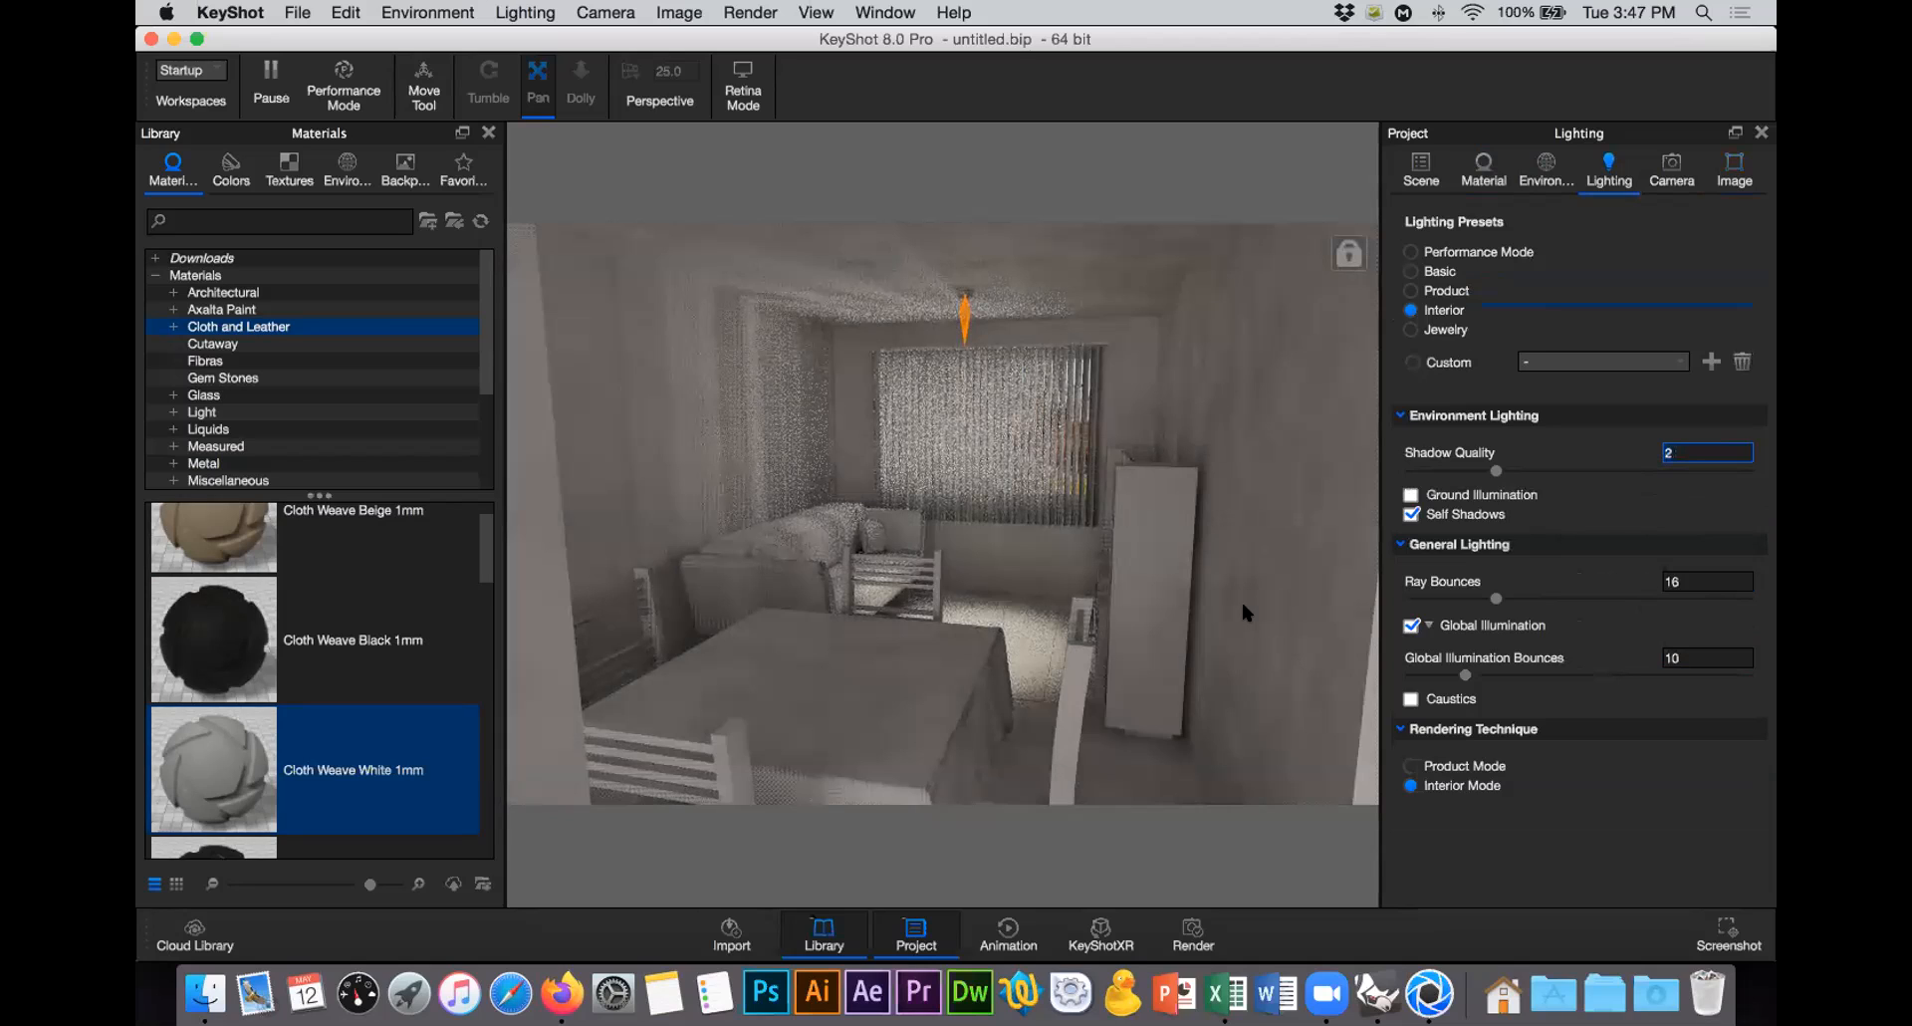
text(4)
key(Return)
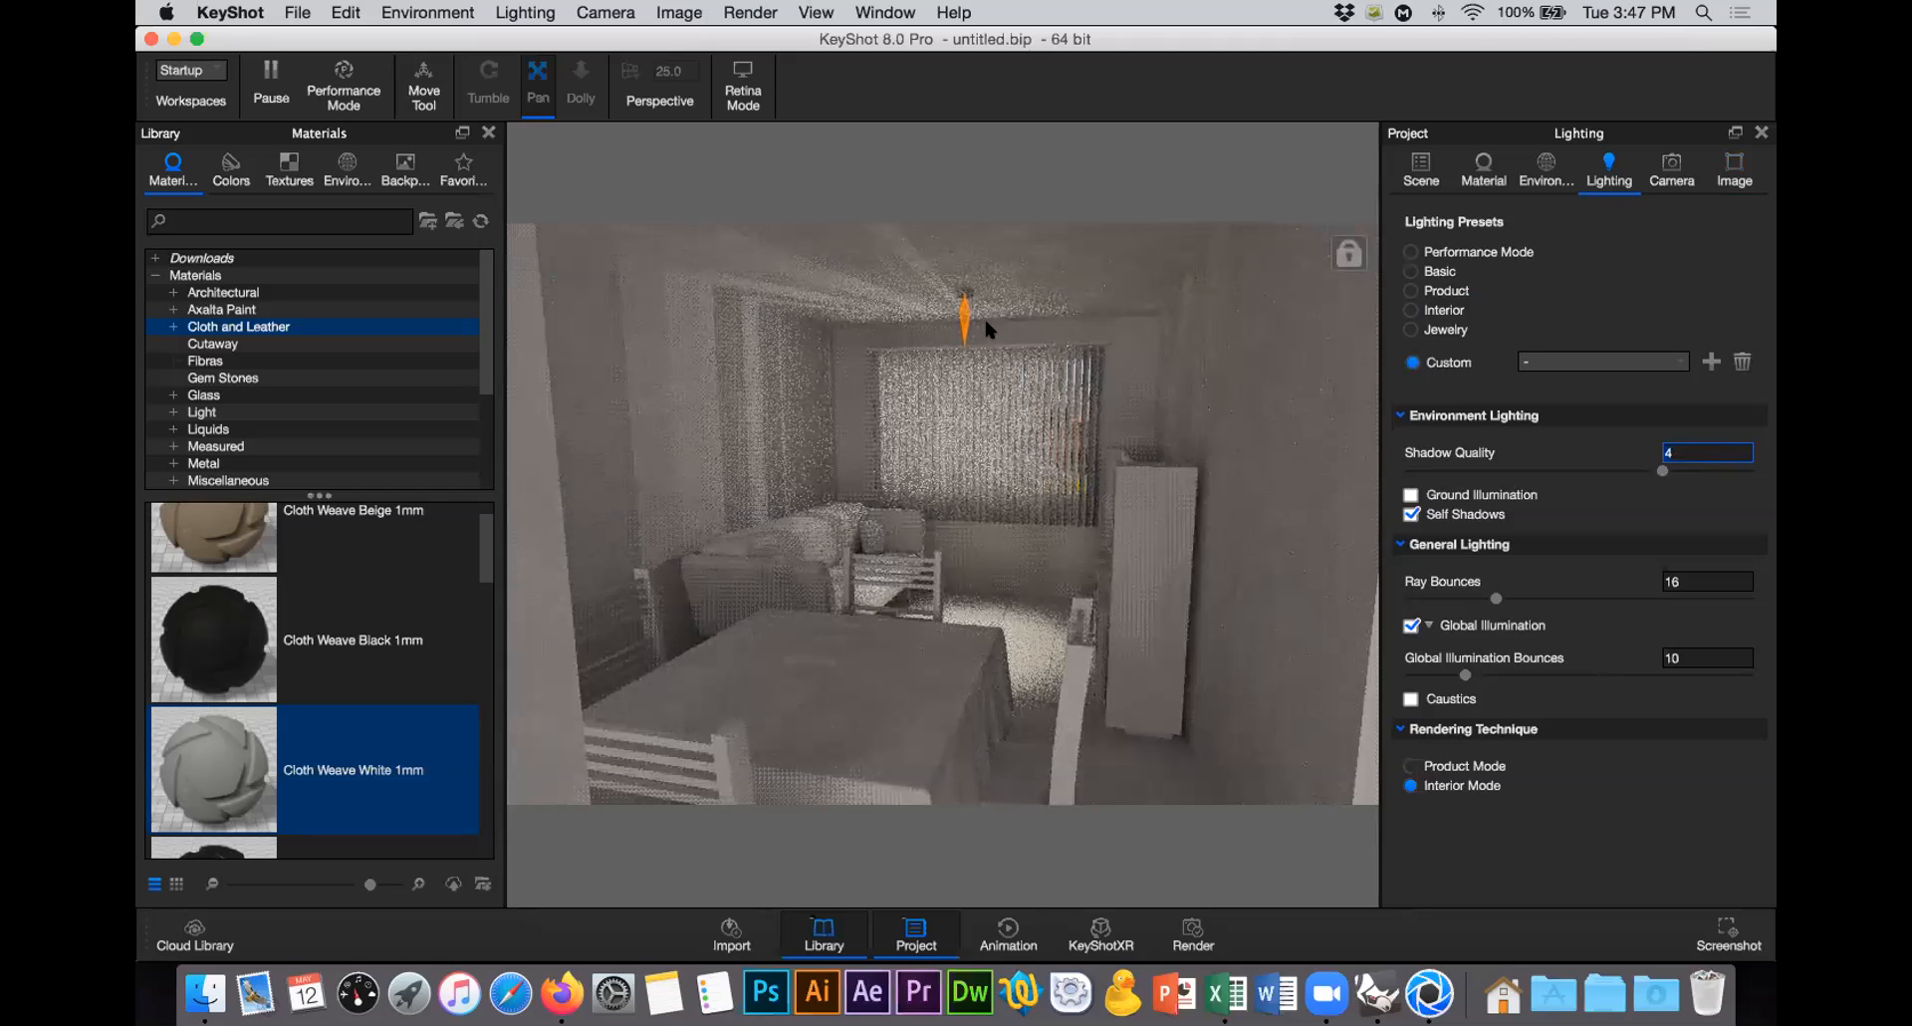
Step: Open the render settings, set the still image's output folder to the Desktop, and name the file sala.jpg
click(1330, 78)
click(749, 12)
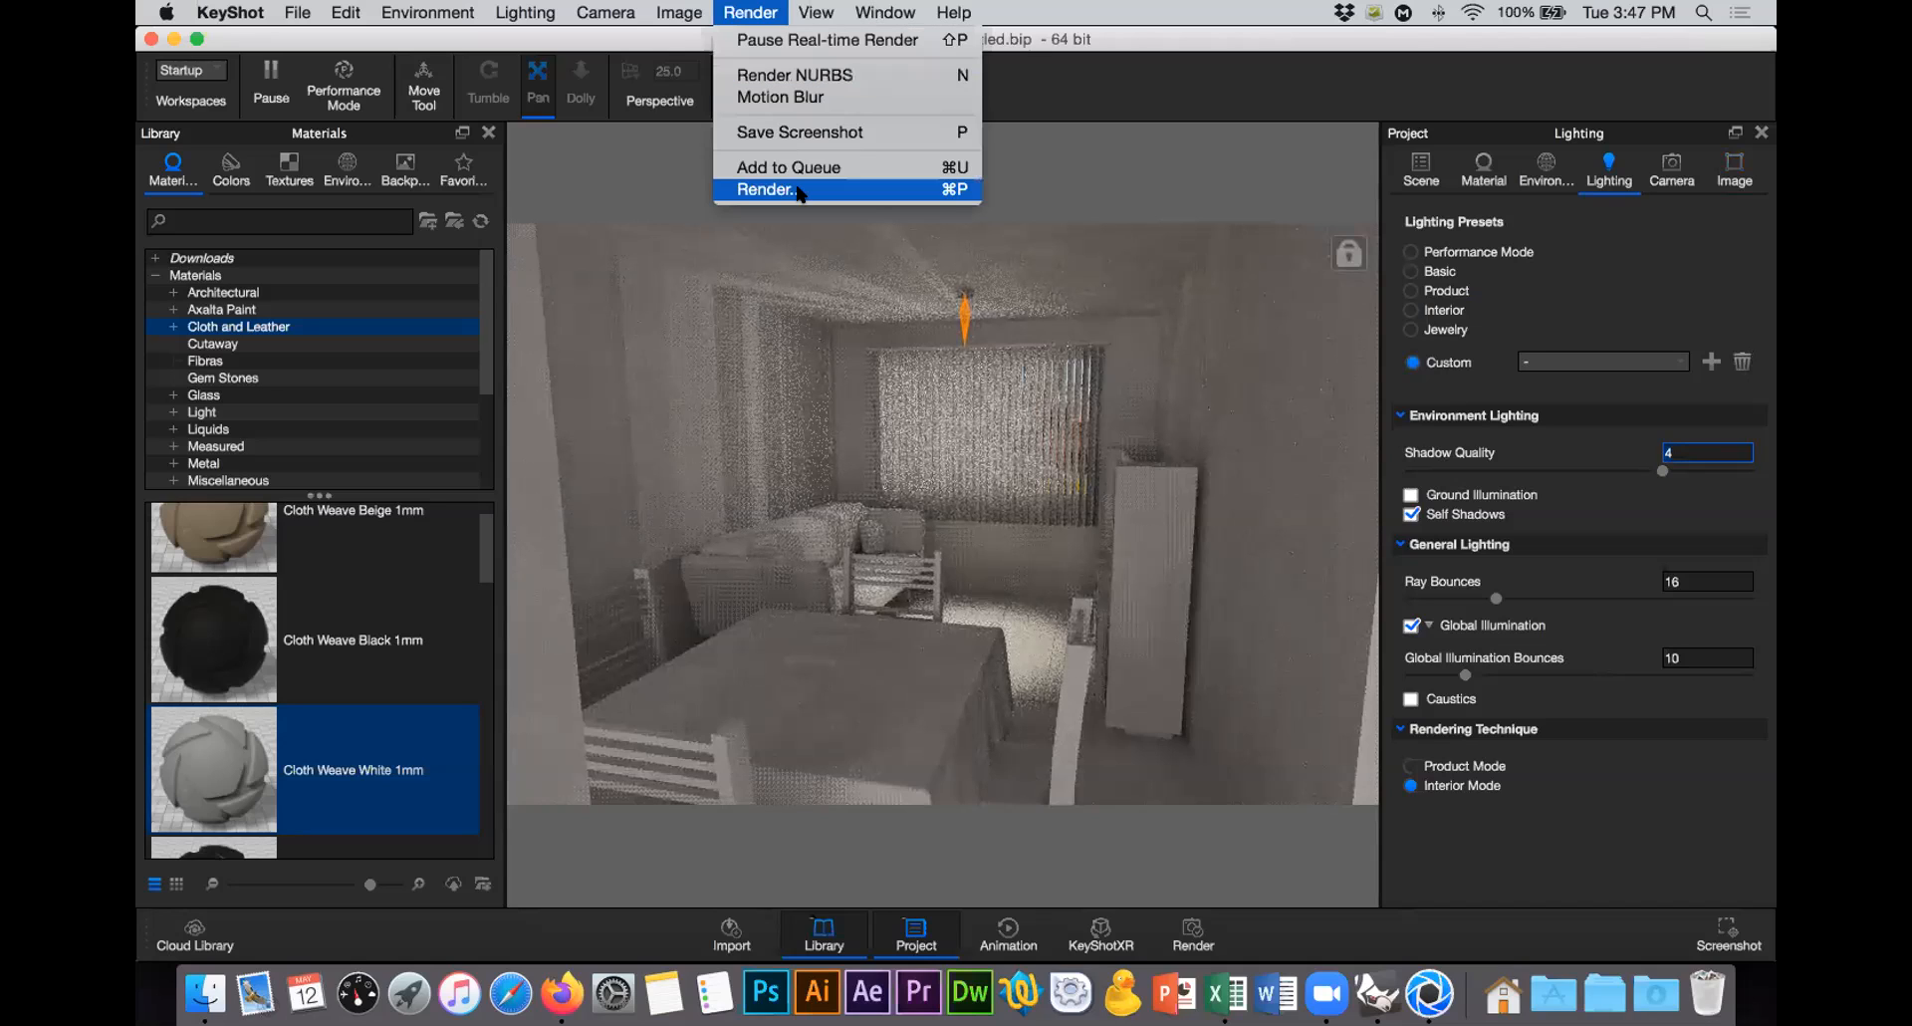
click(799, 194)
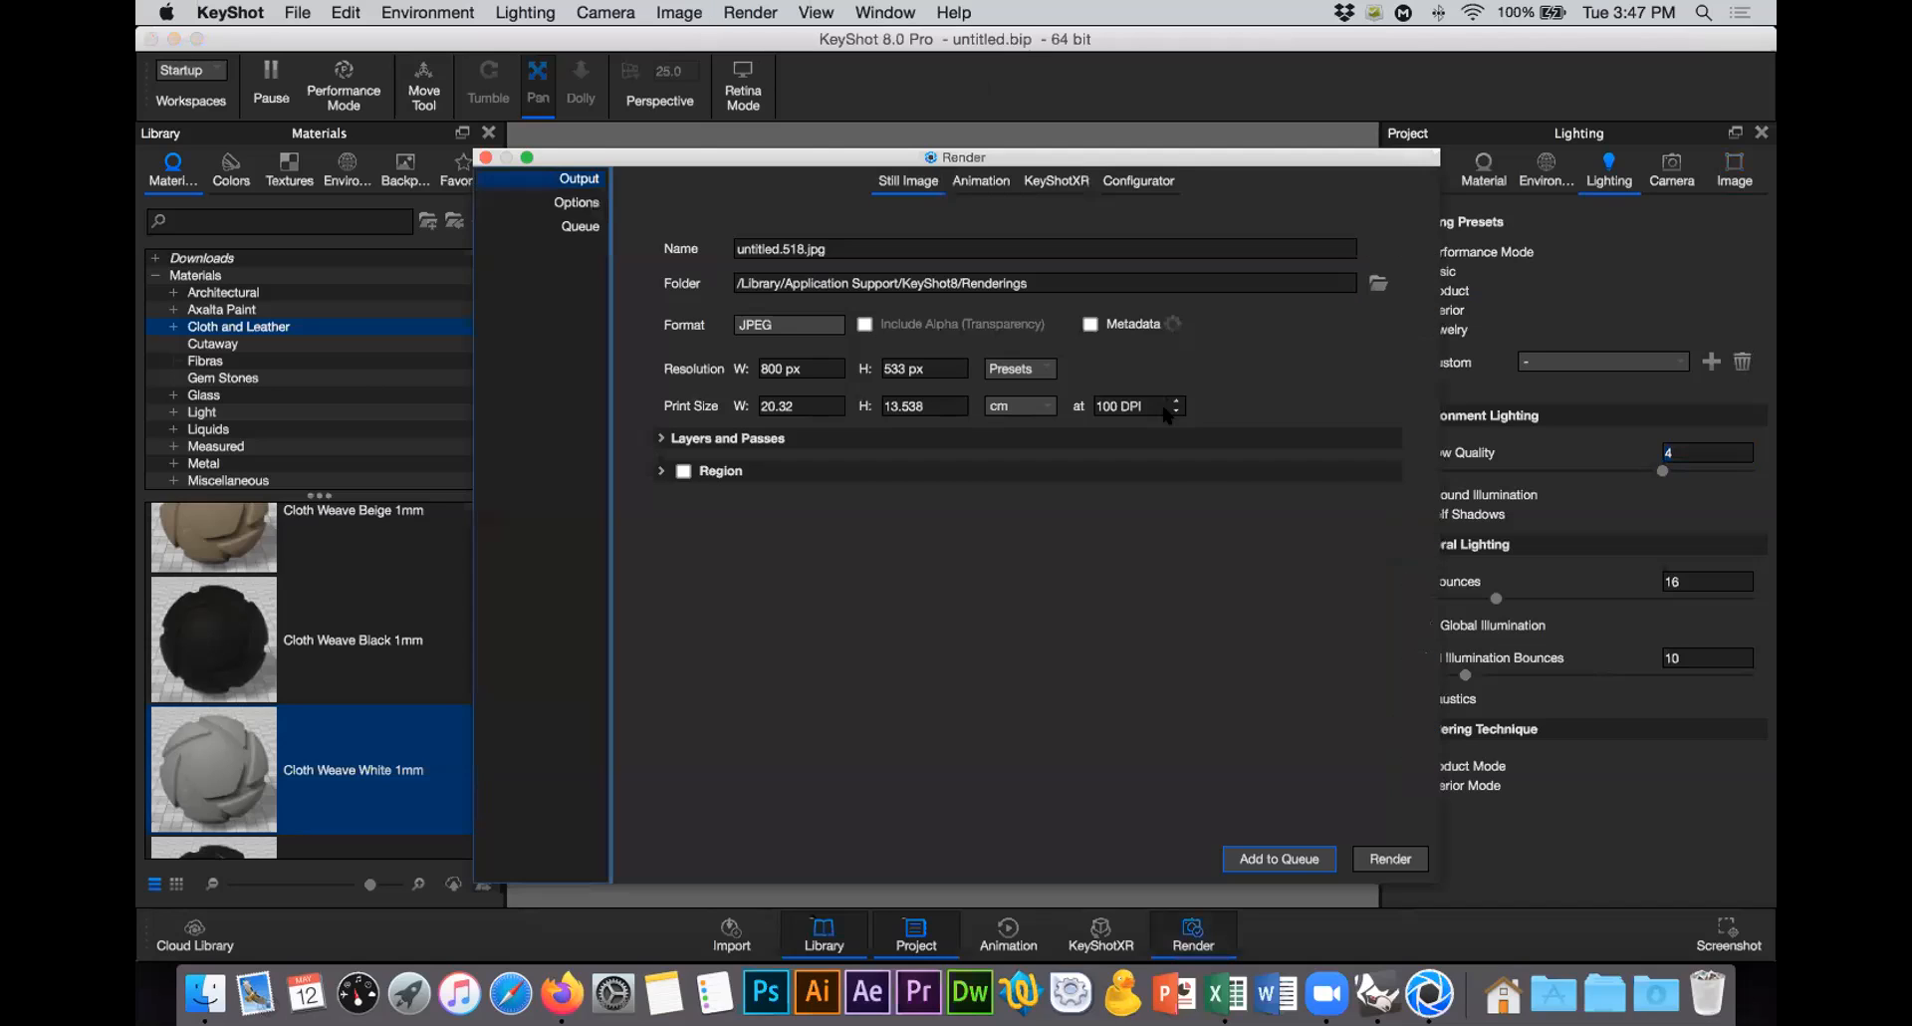
click(1378, 283)
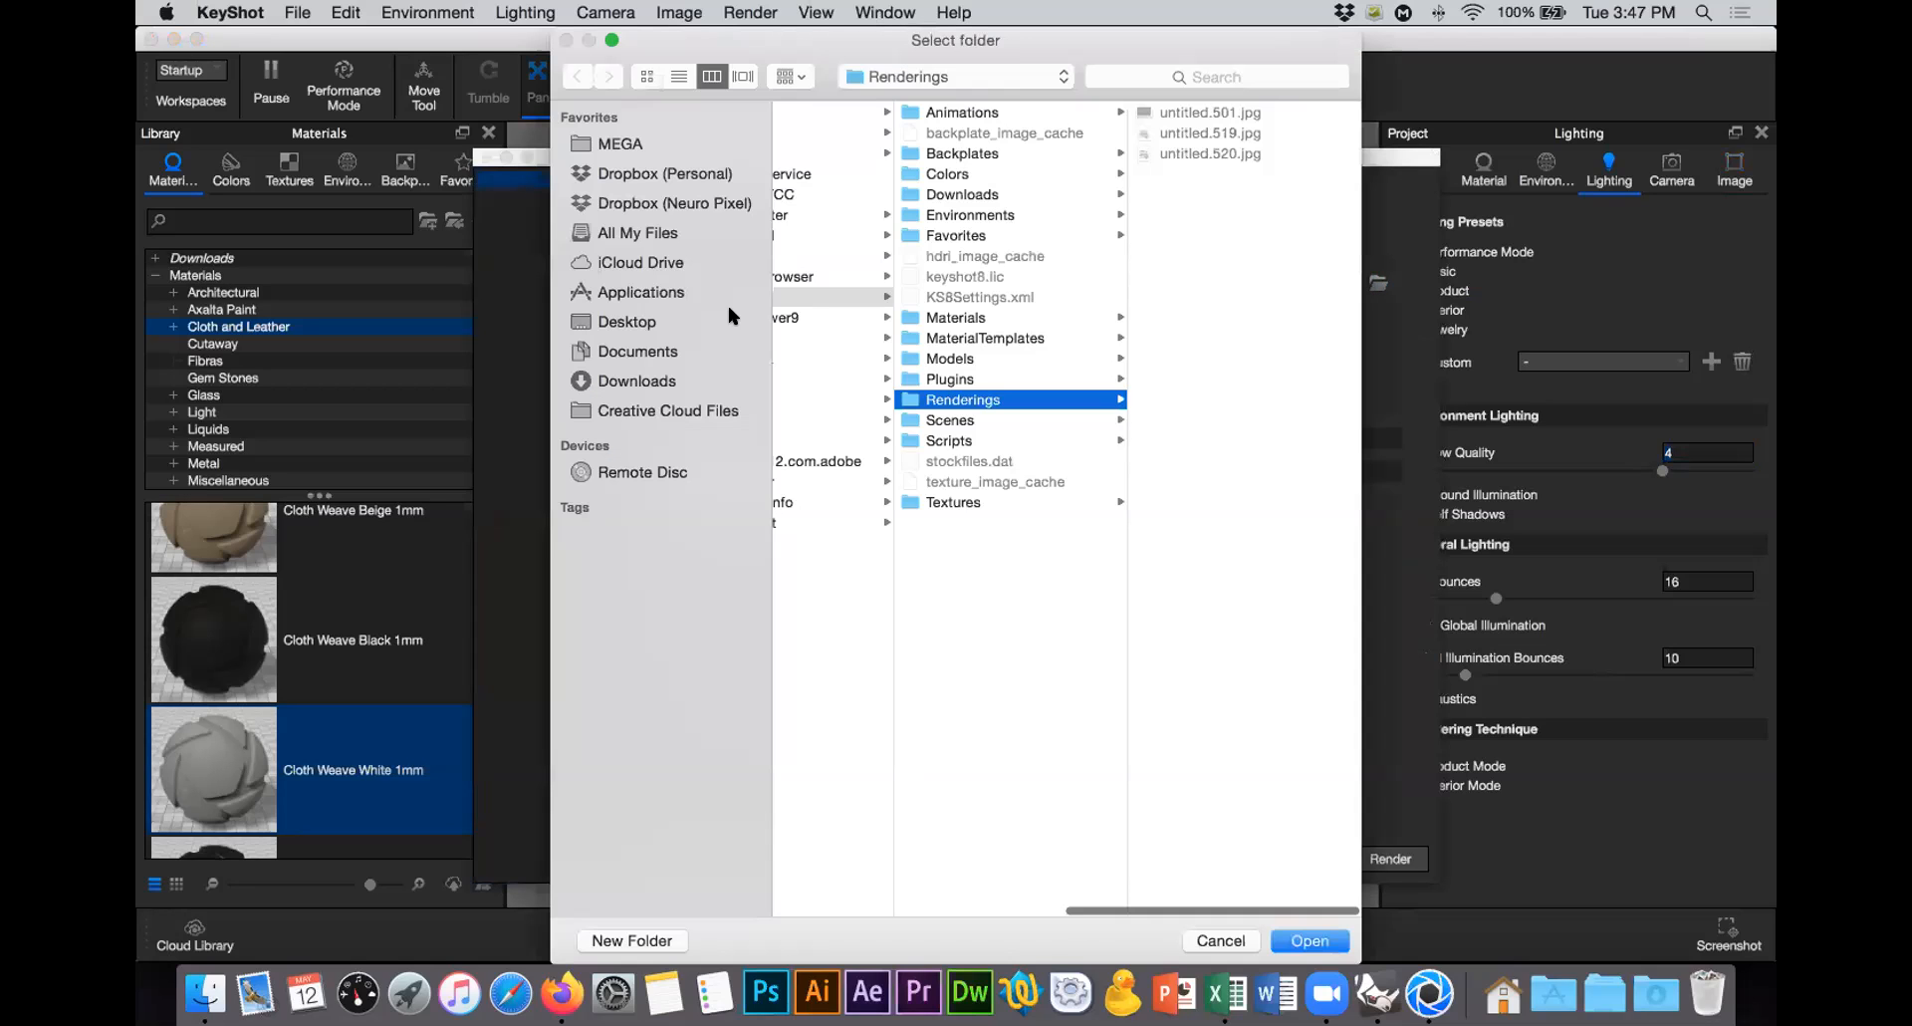
key(super+shift+d)
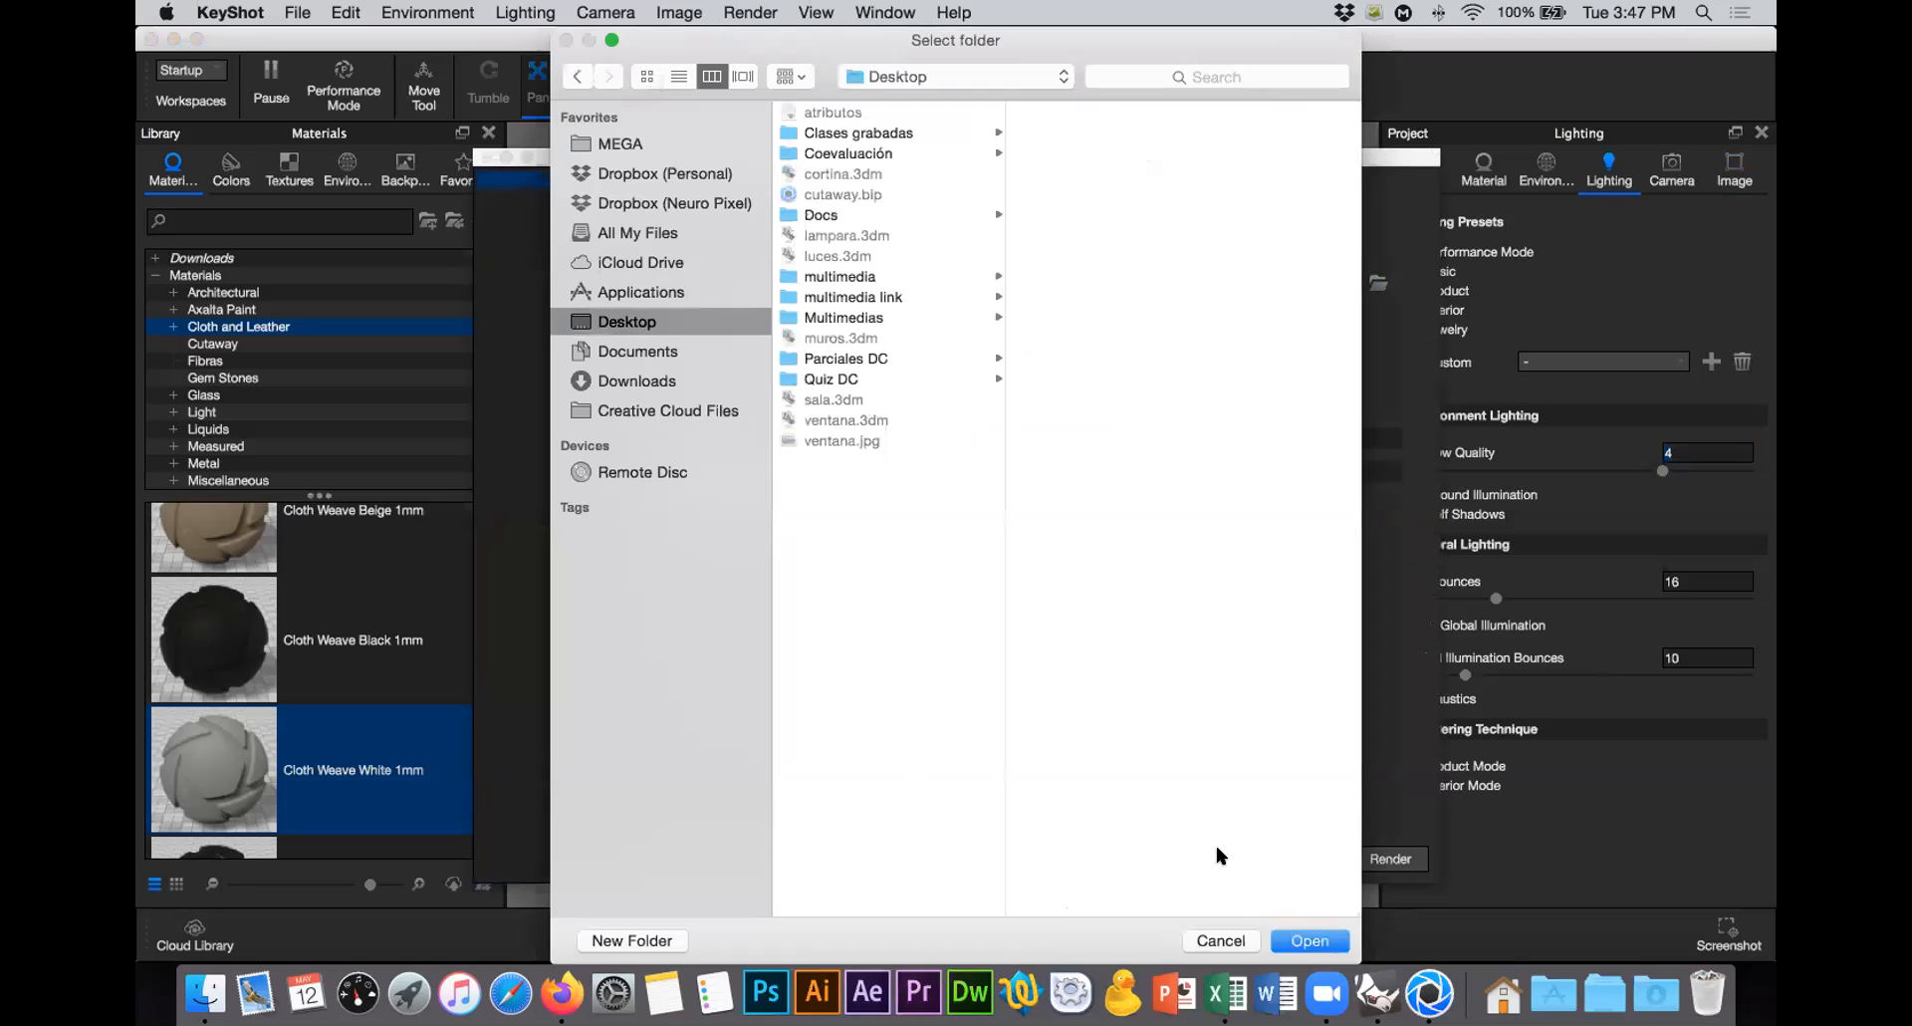
click(1307, 941)
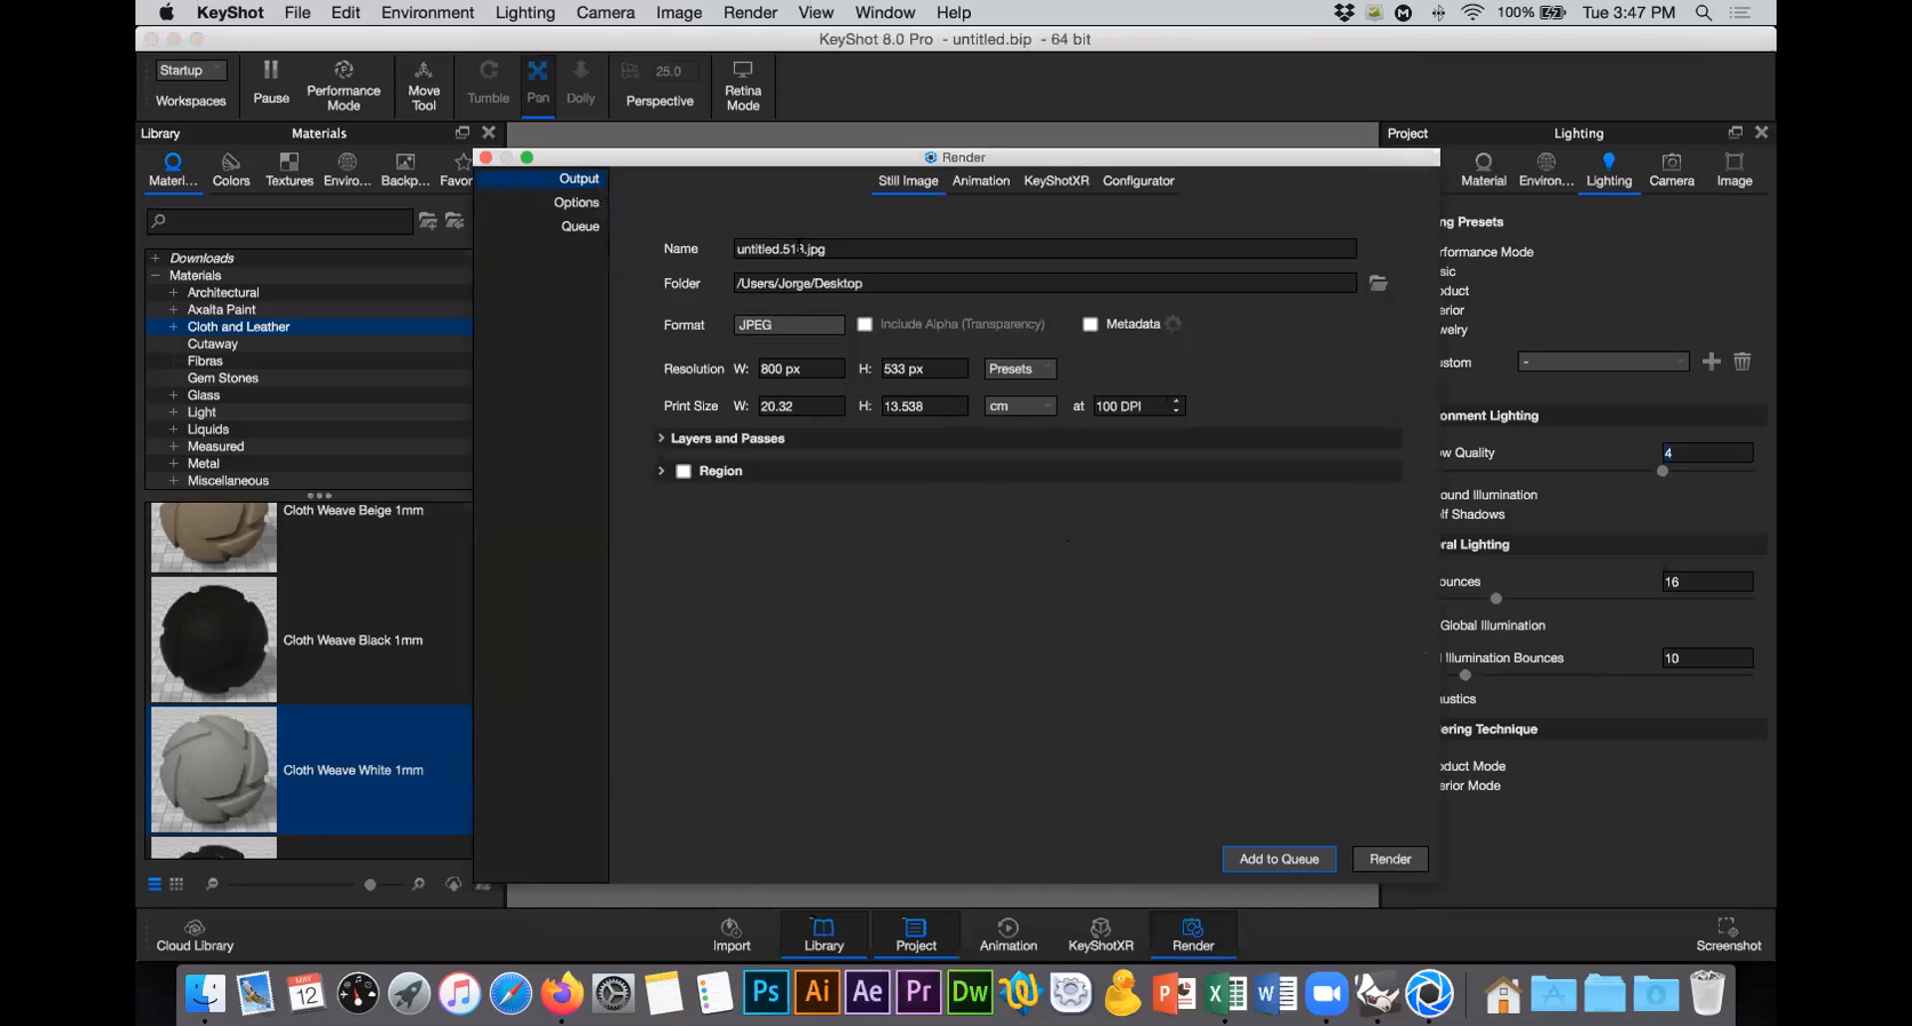
drag(805, 249, 656, 242)
text(sala)
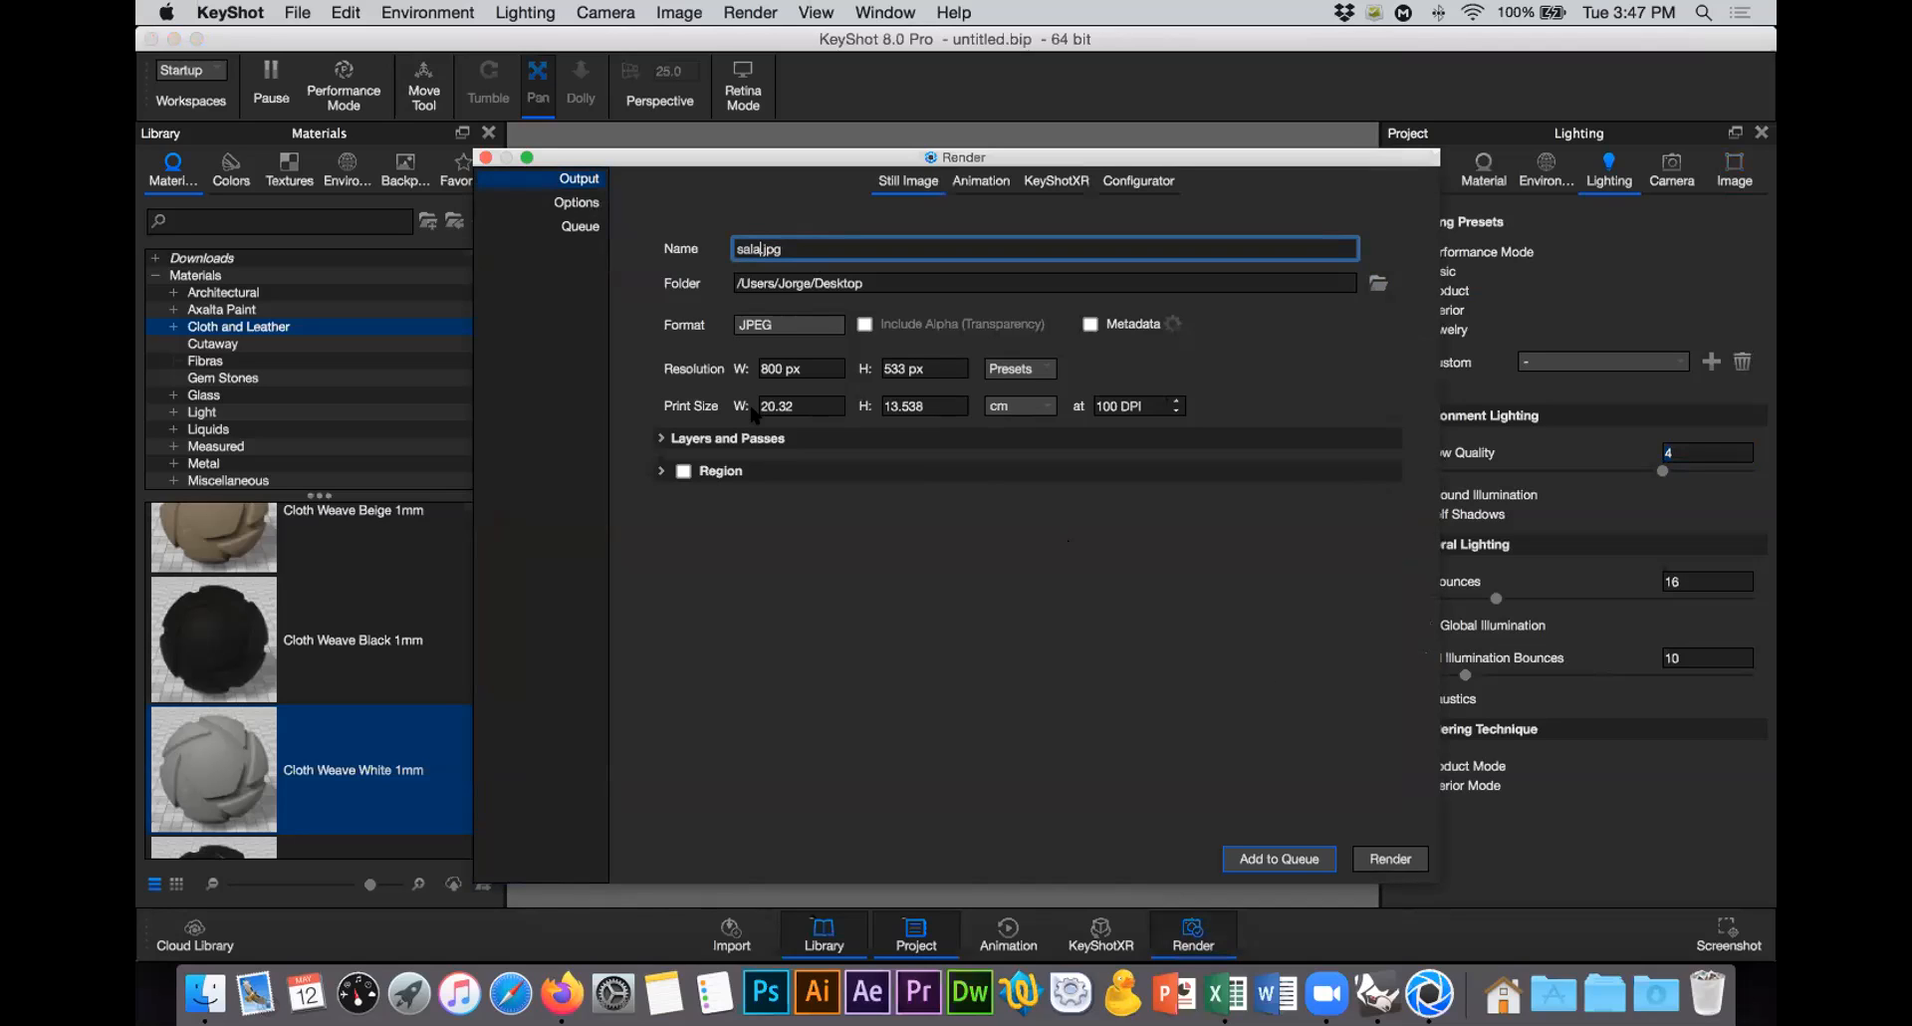
Step: Apply the 800 x 533 resolution preset to the still image output
click(802, 369)
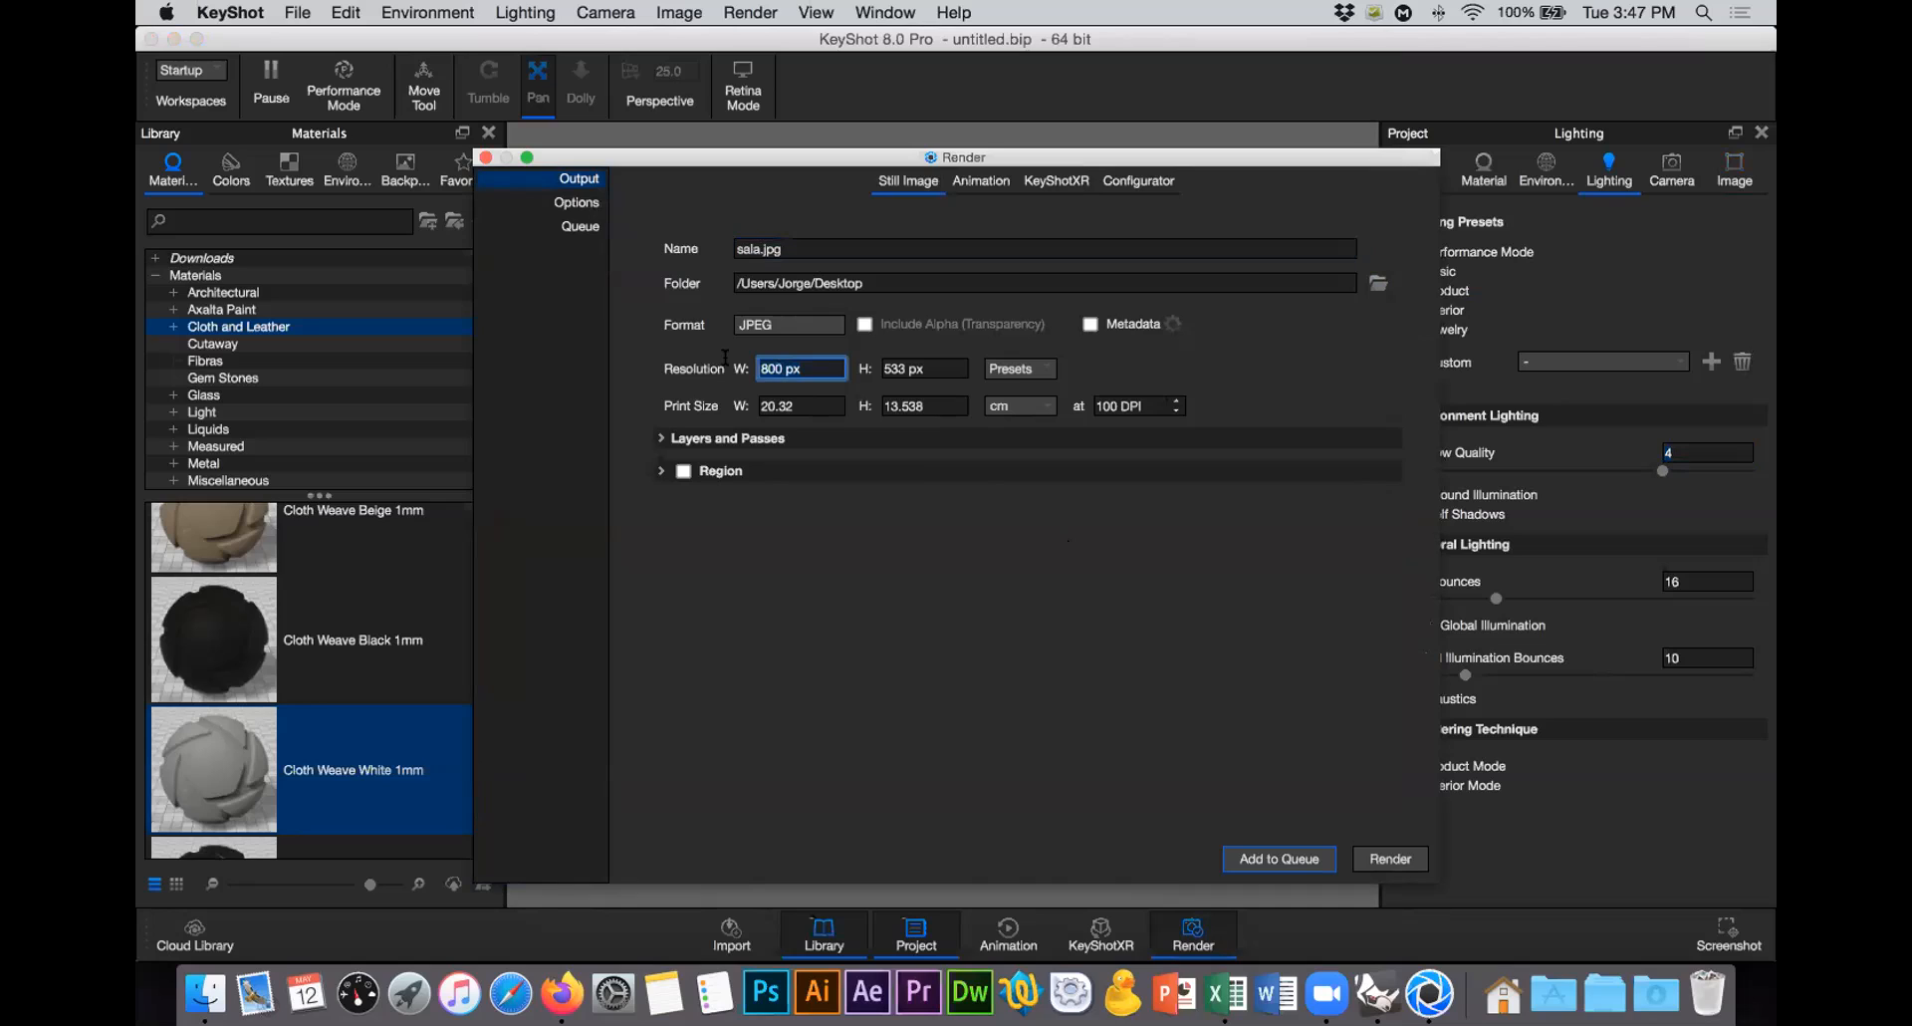
click(948, 369)
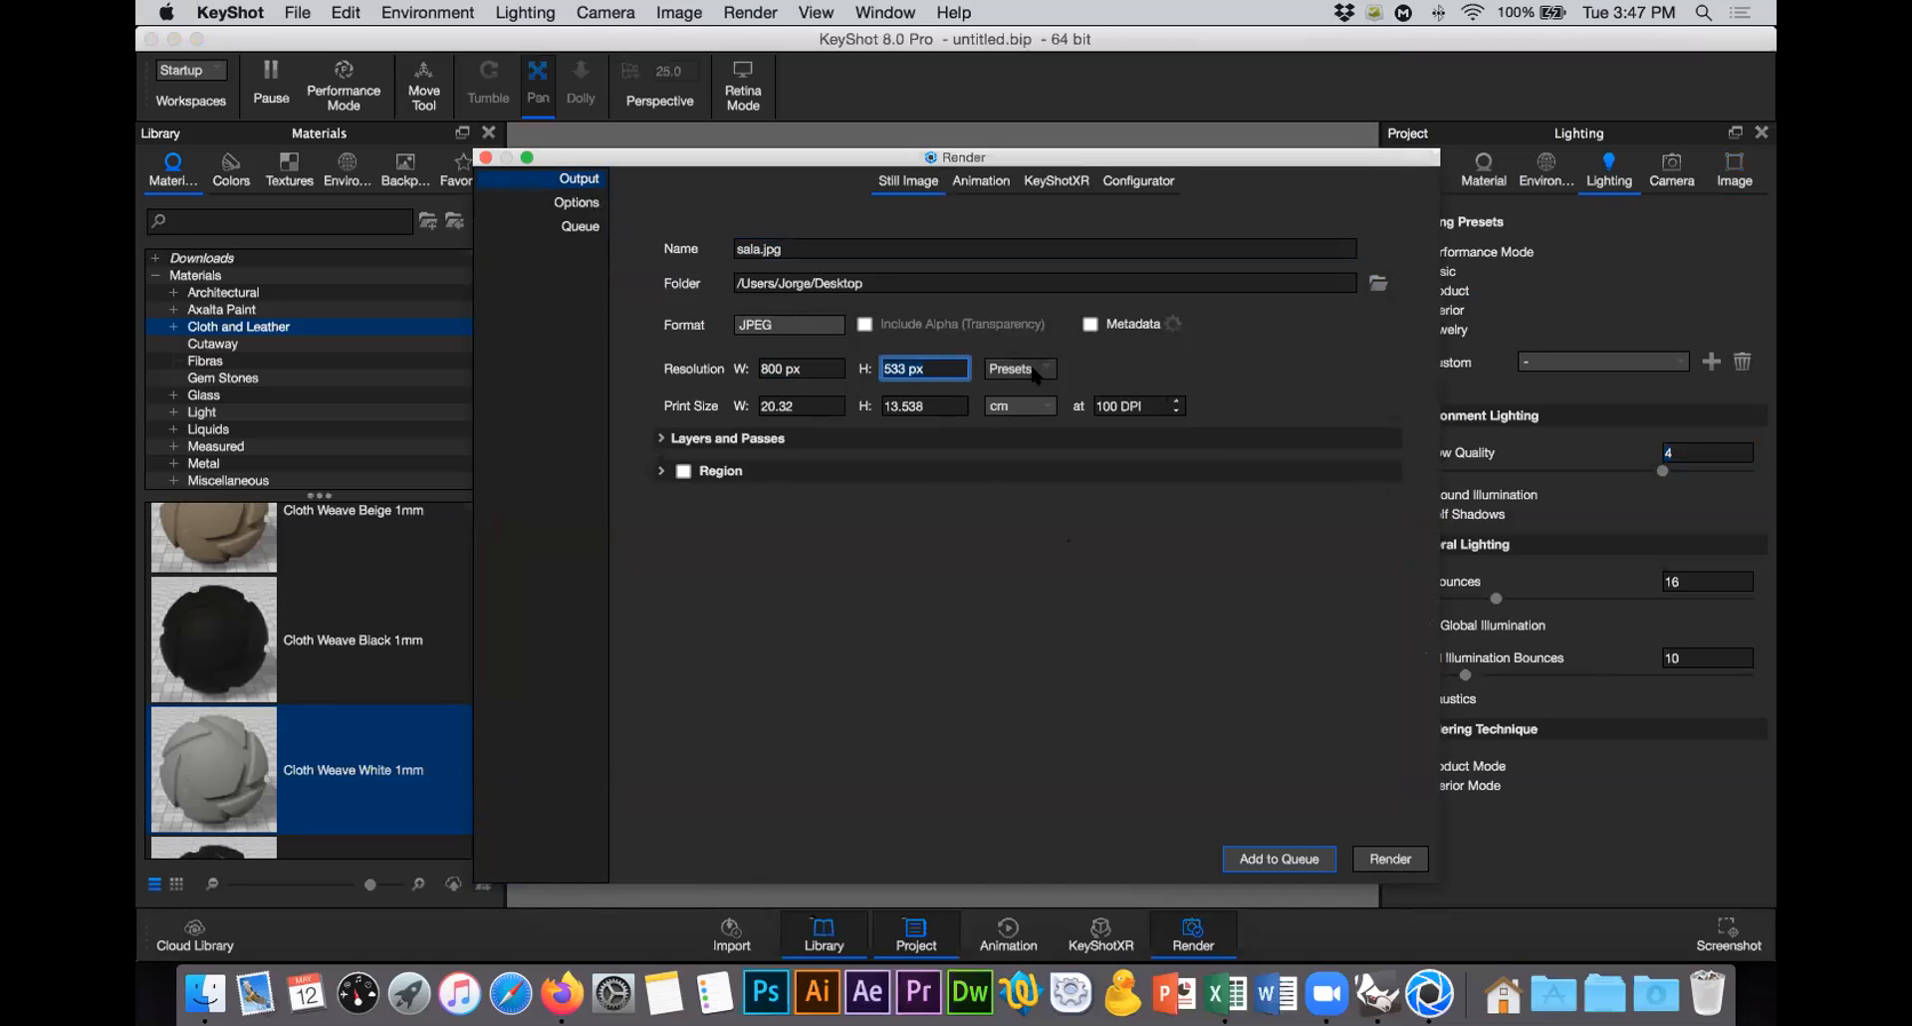
click(1036, 369)
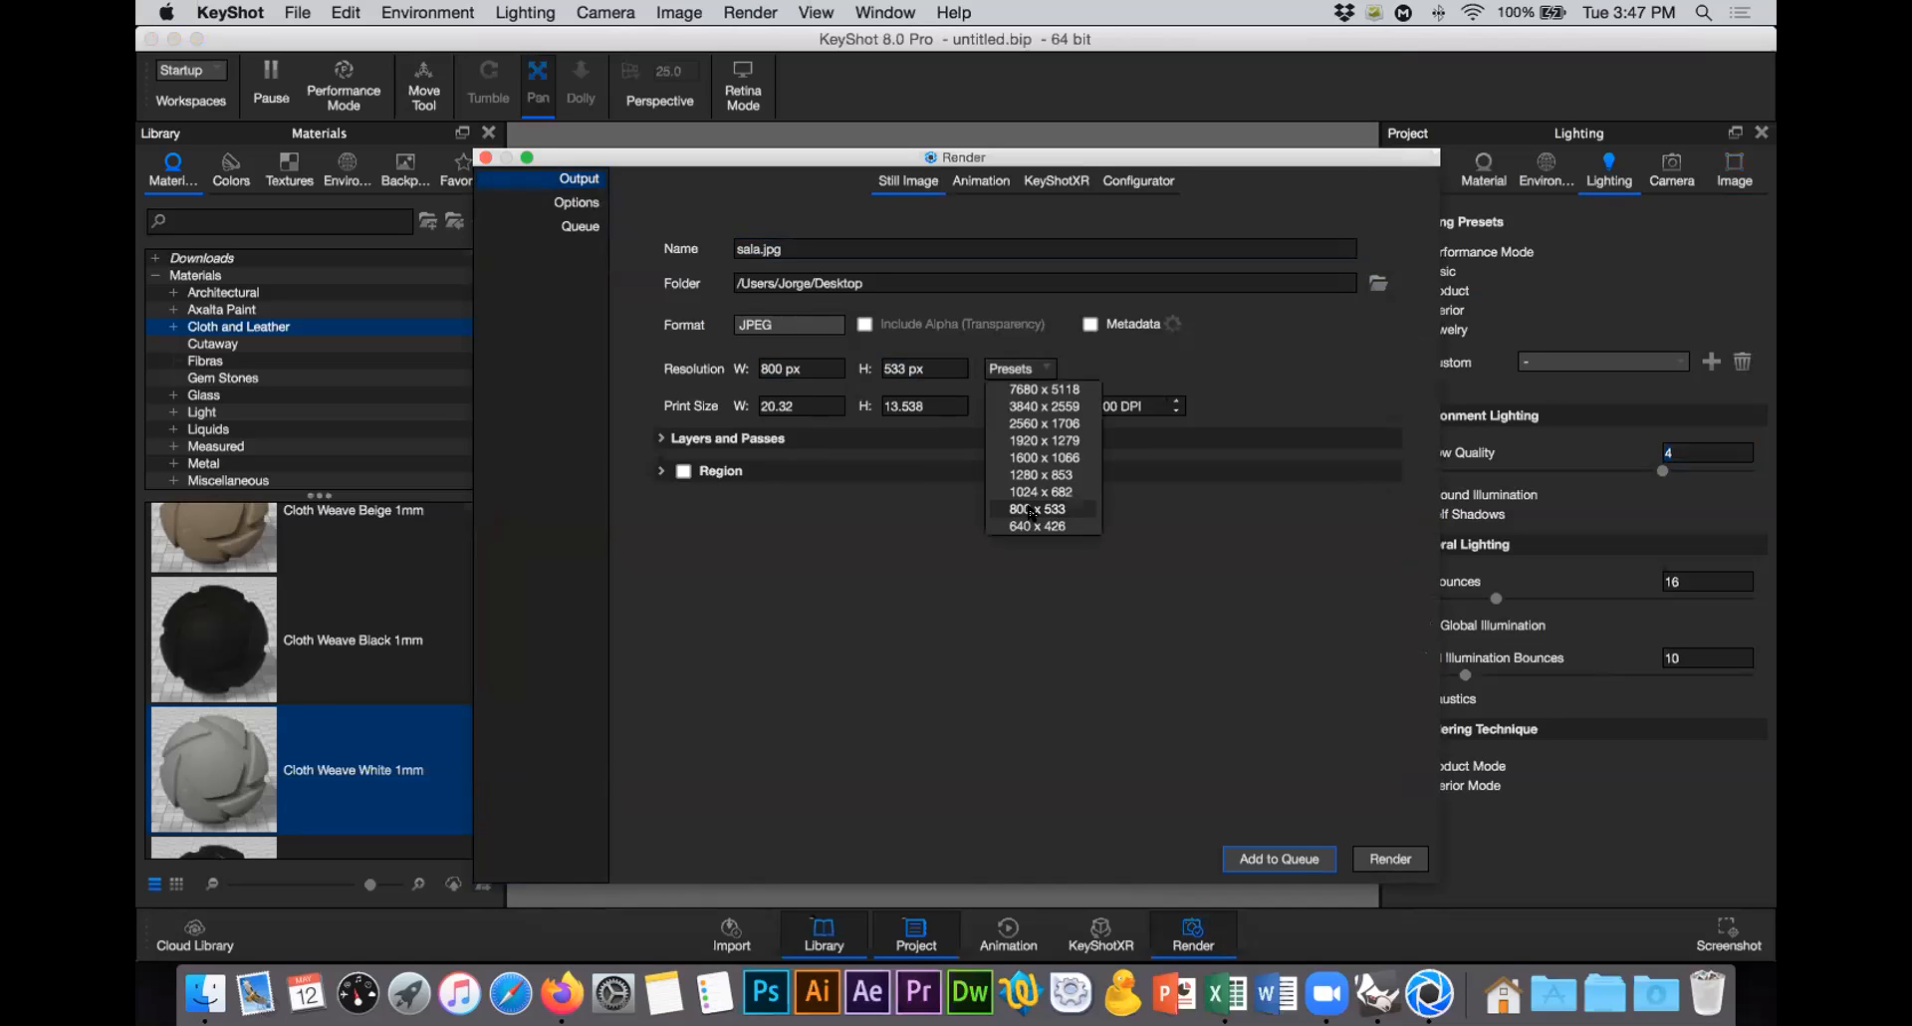
click(1064, 509)
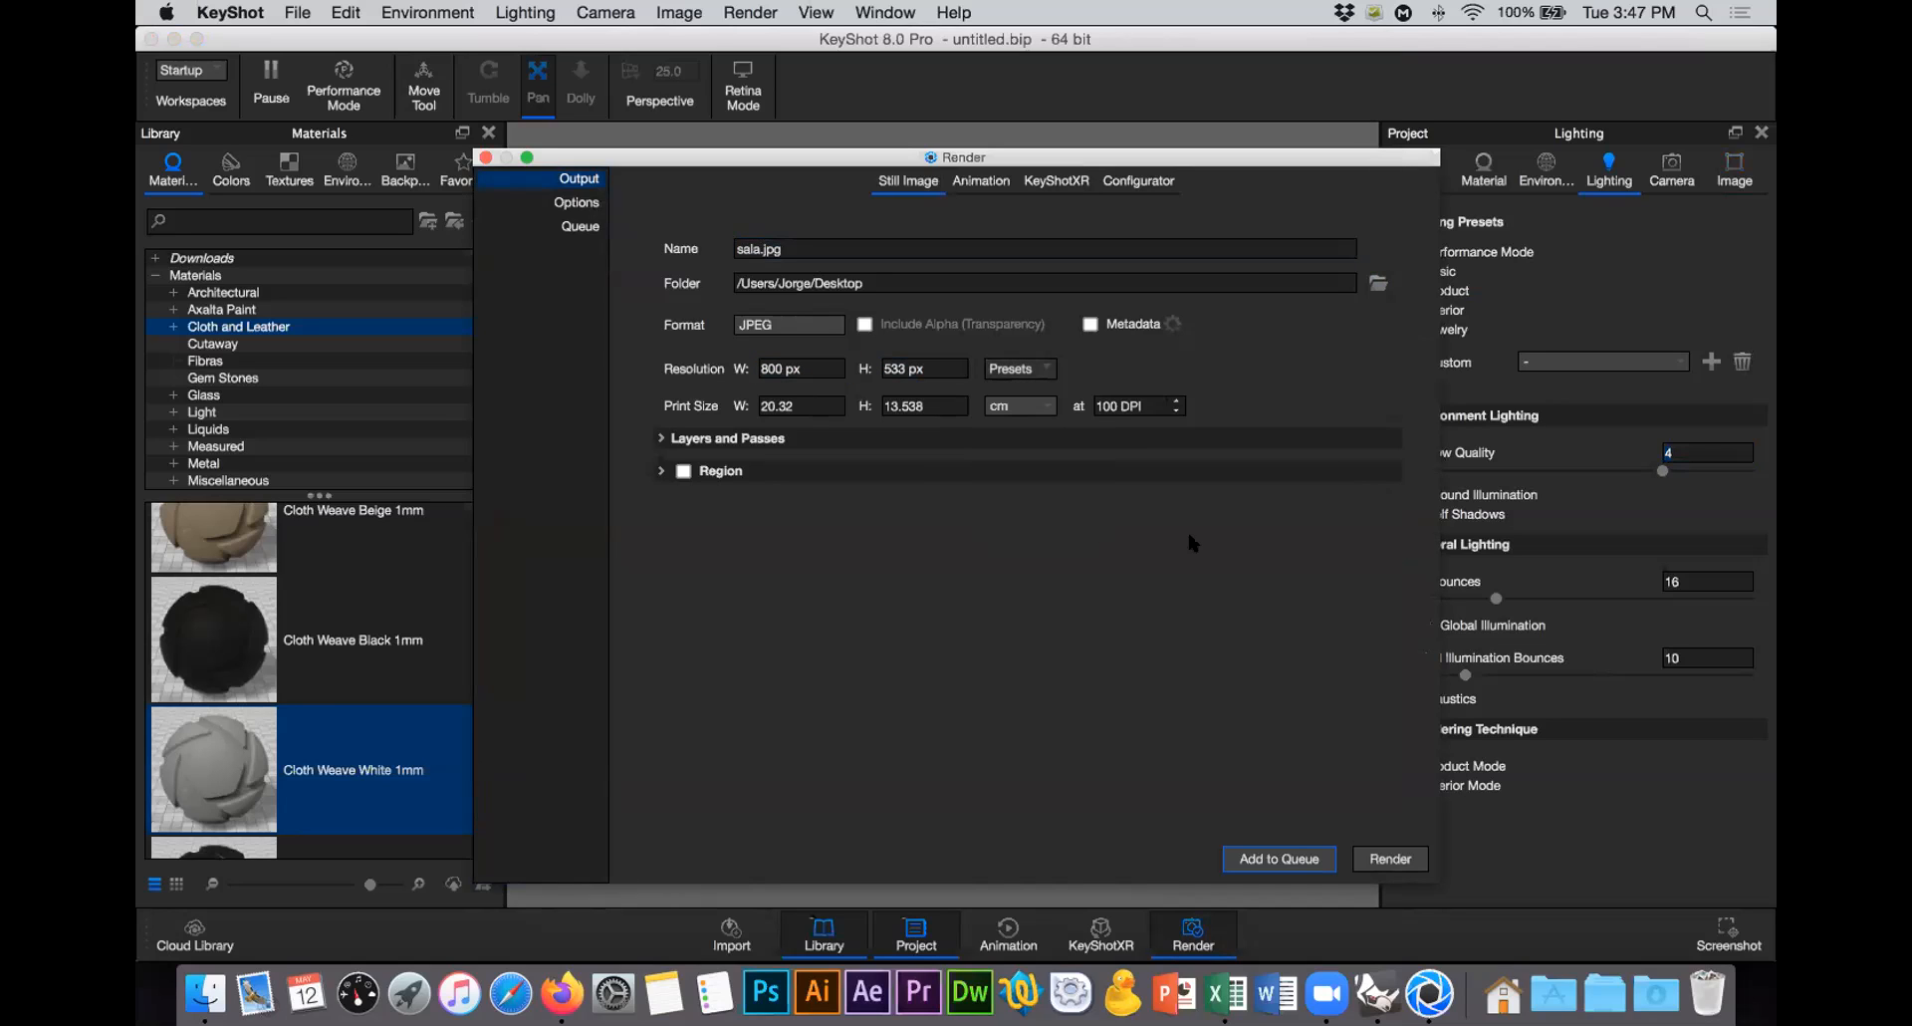
click(1099, 404)
click(1026, 604)
Step: Check the render queue, start rendering sala.jpg, and move the render window higher on the screen
click(581, 227)
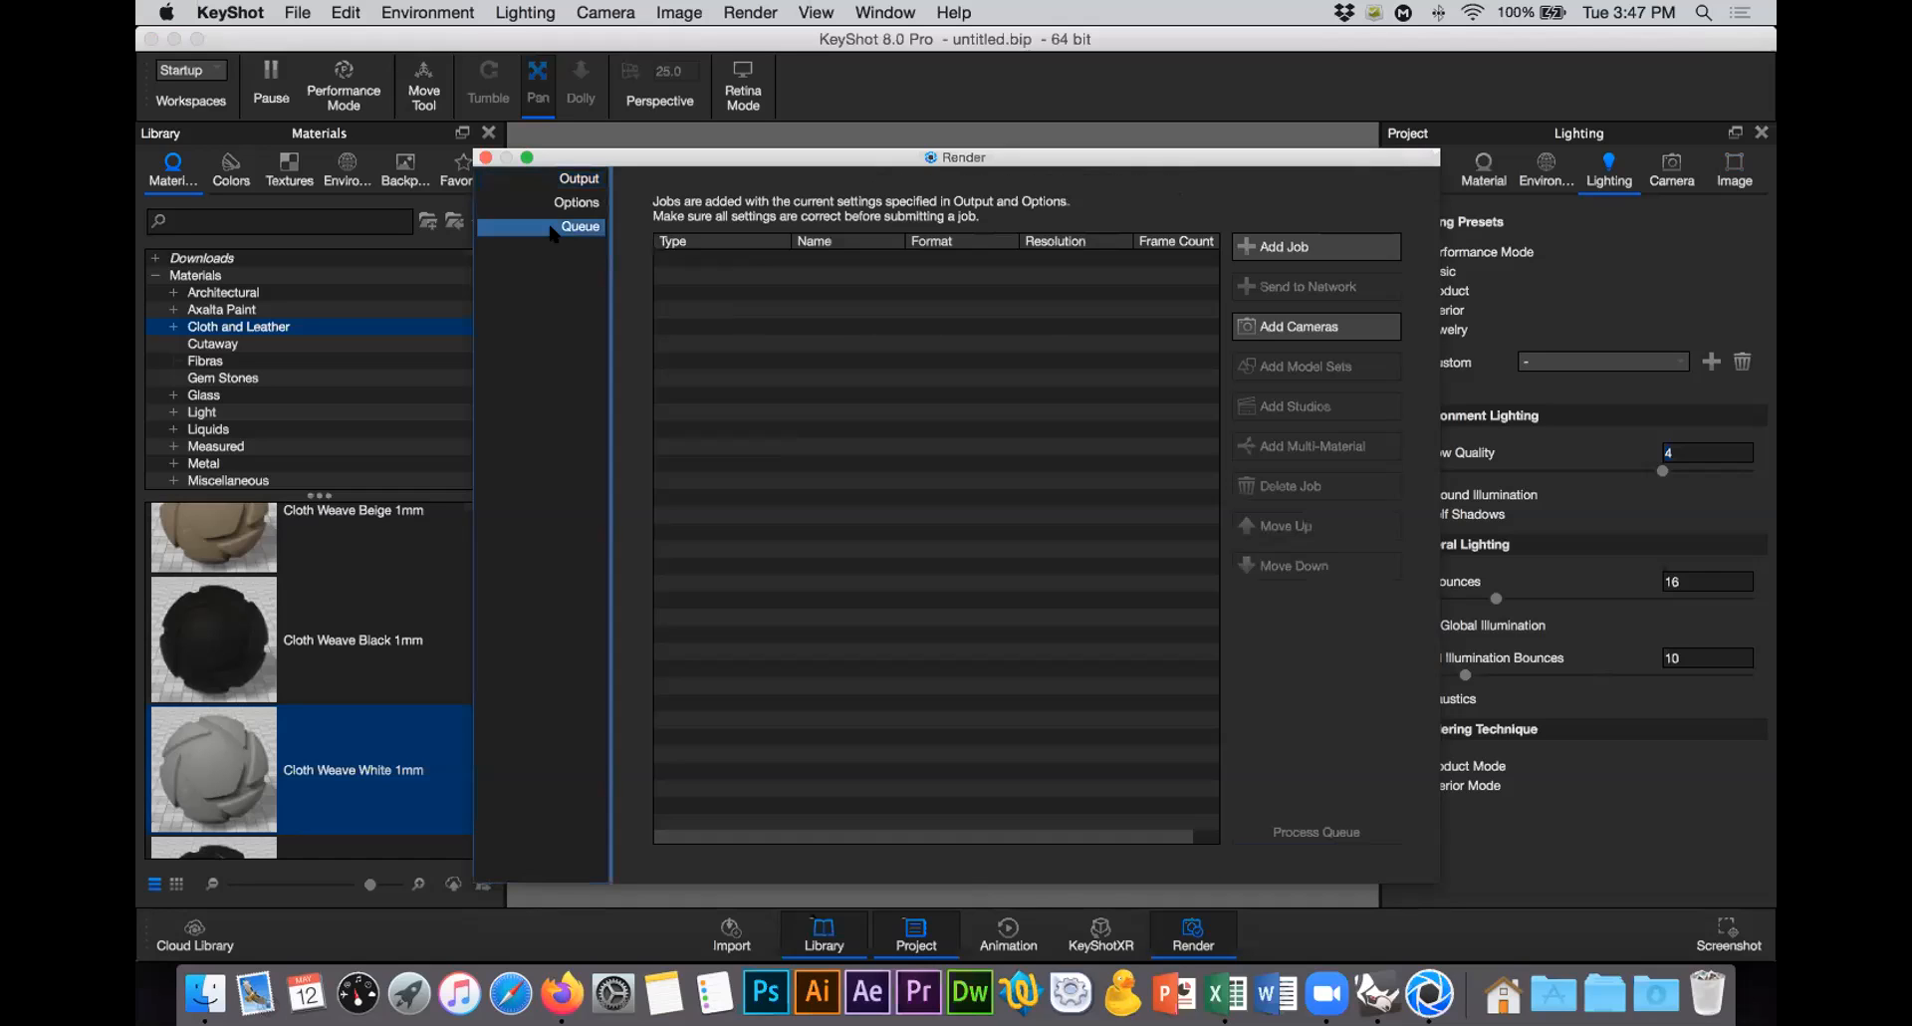
click(1356, 247)
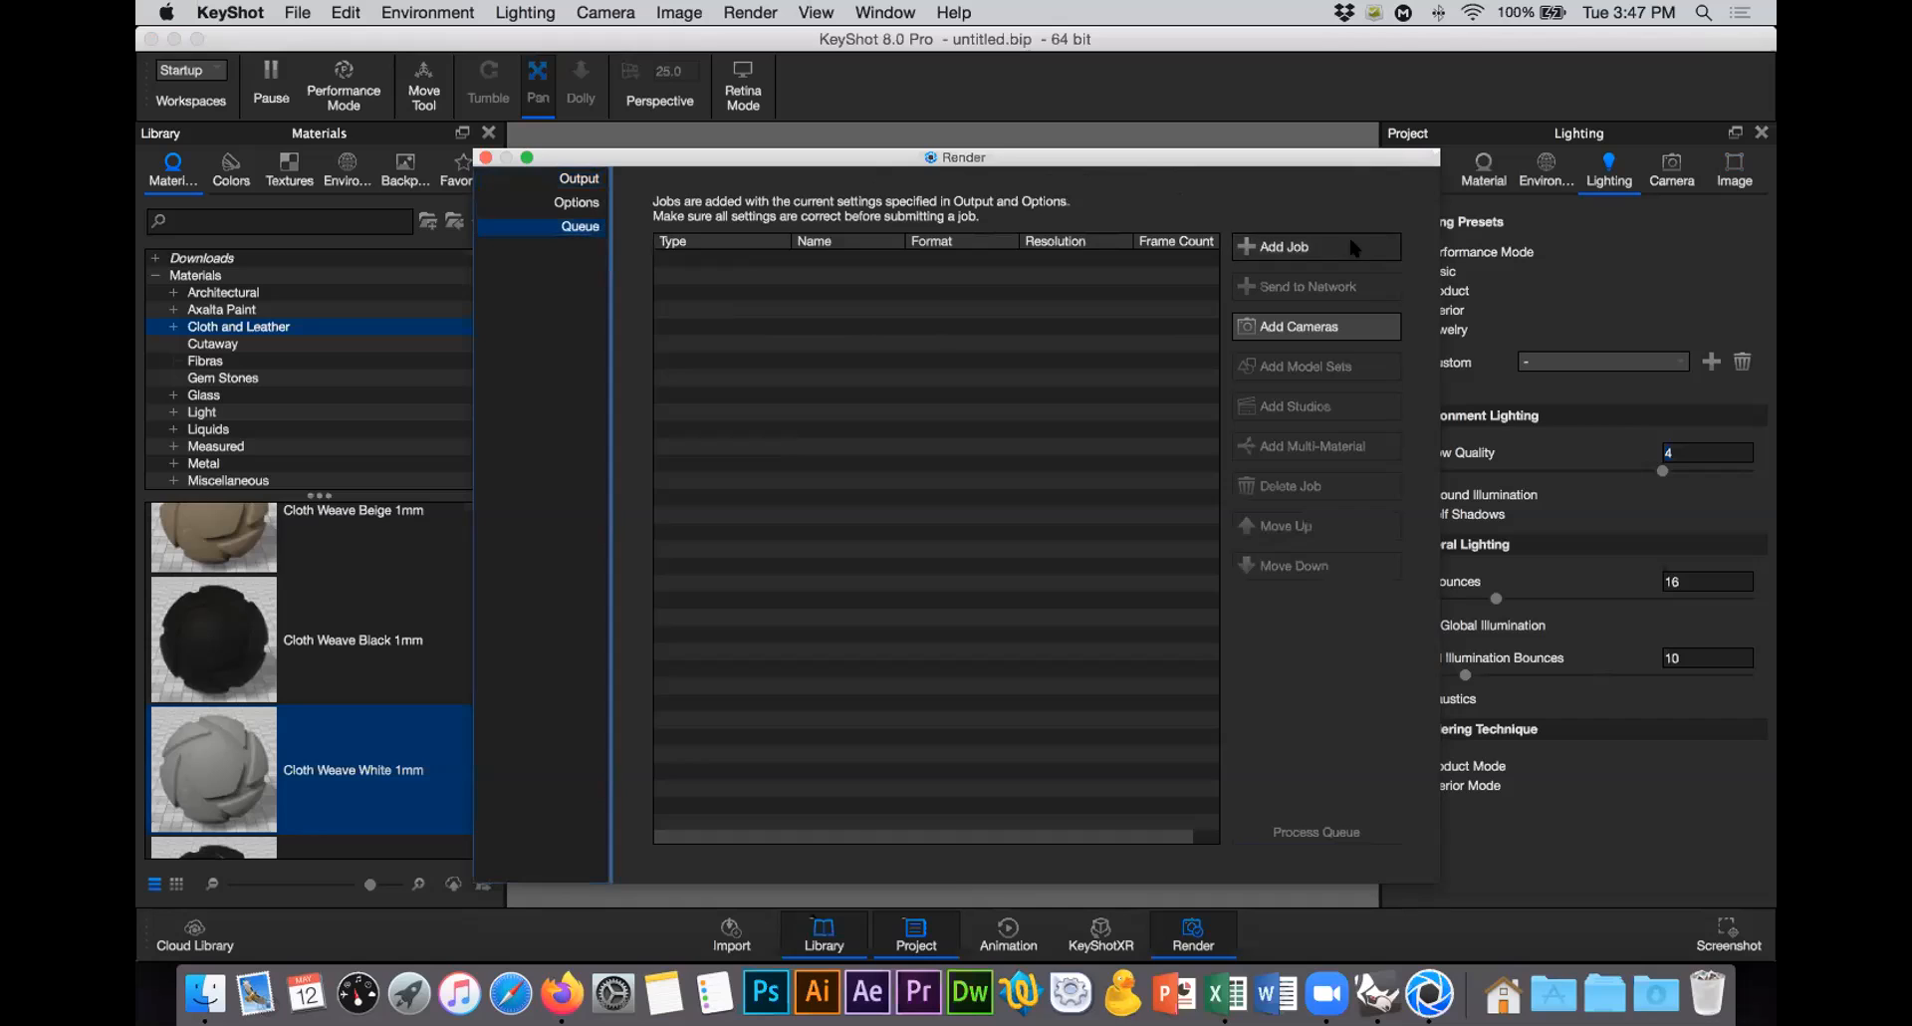
click(1346, 833)
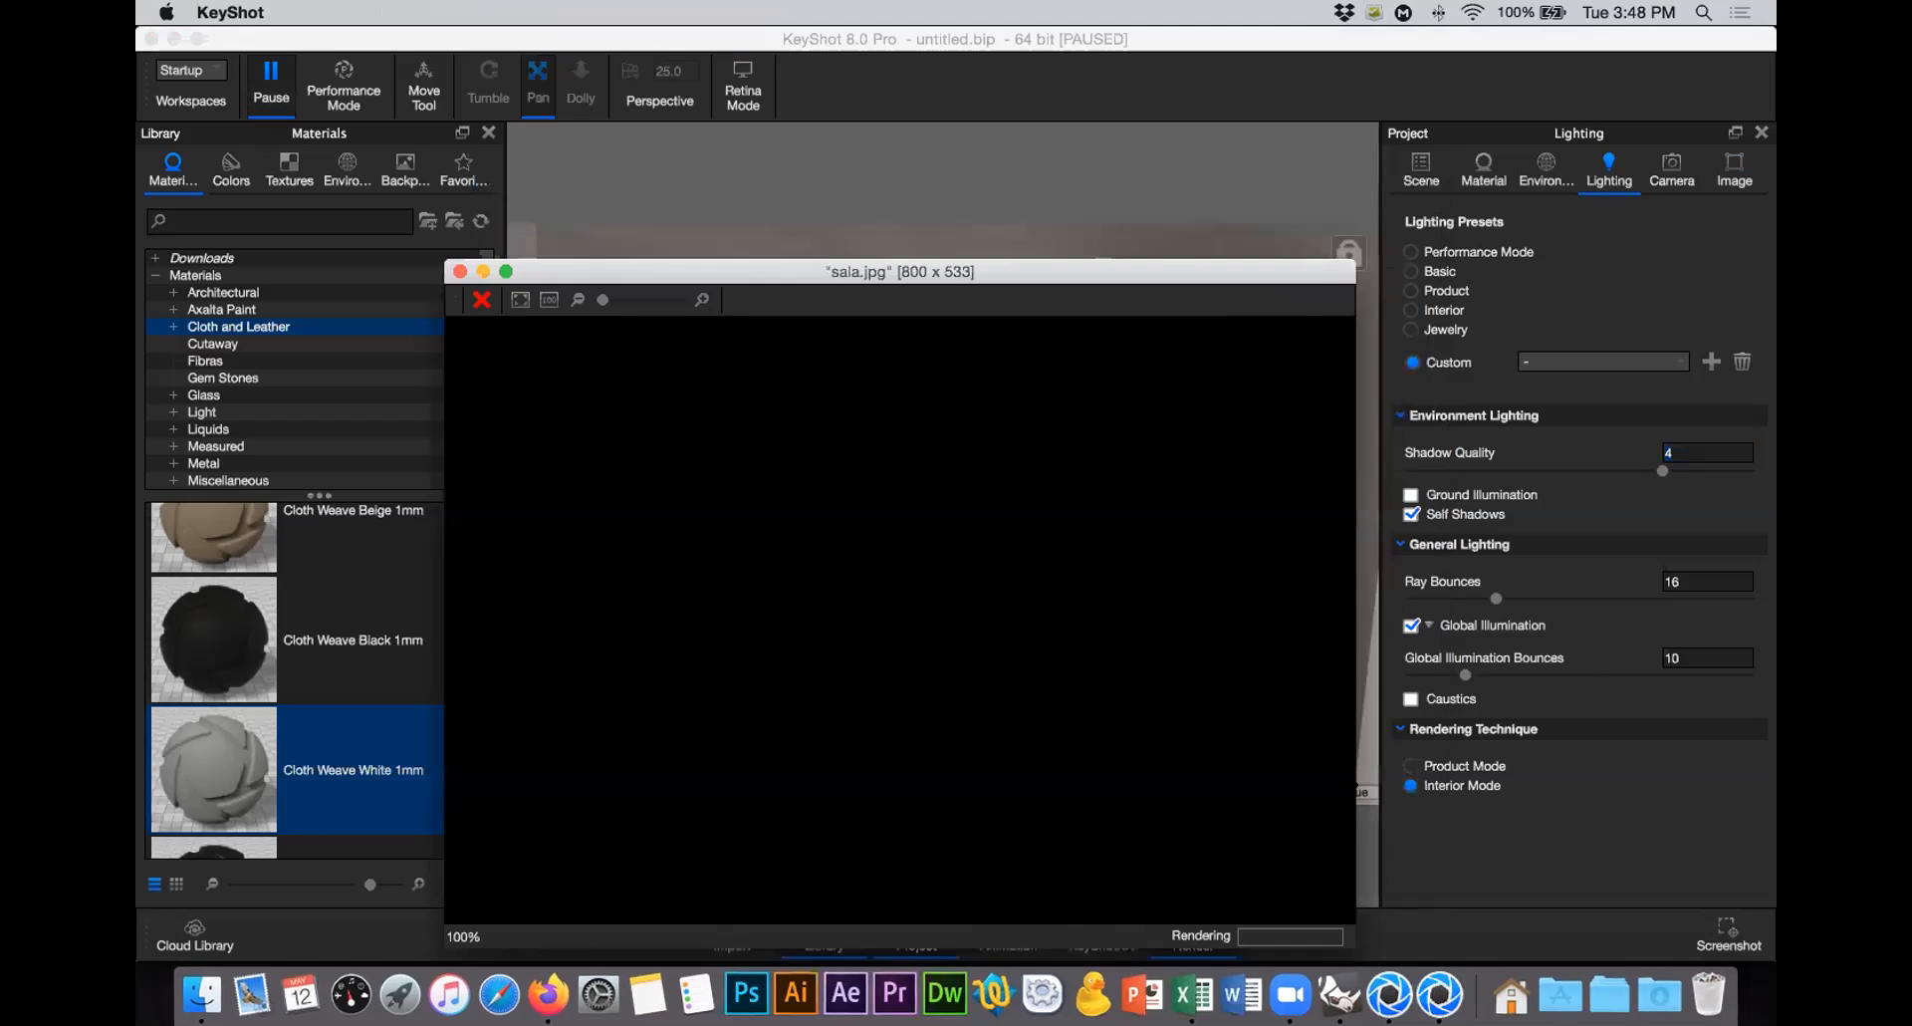
drag(1096, 273, 1100, 195)
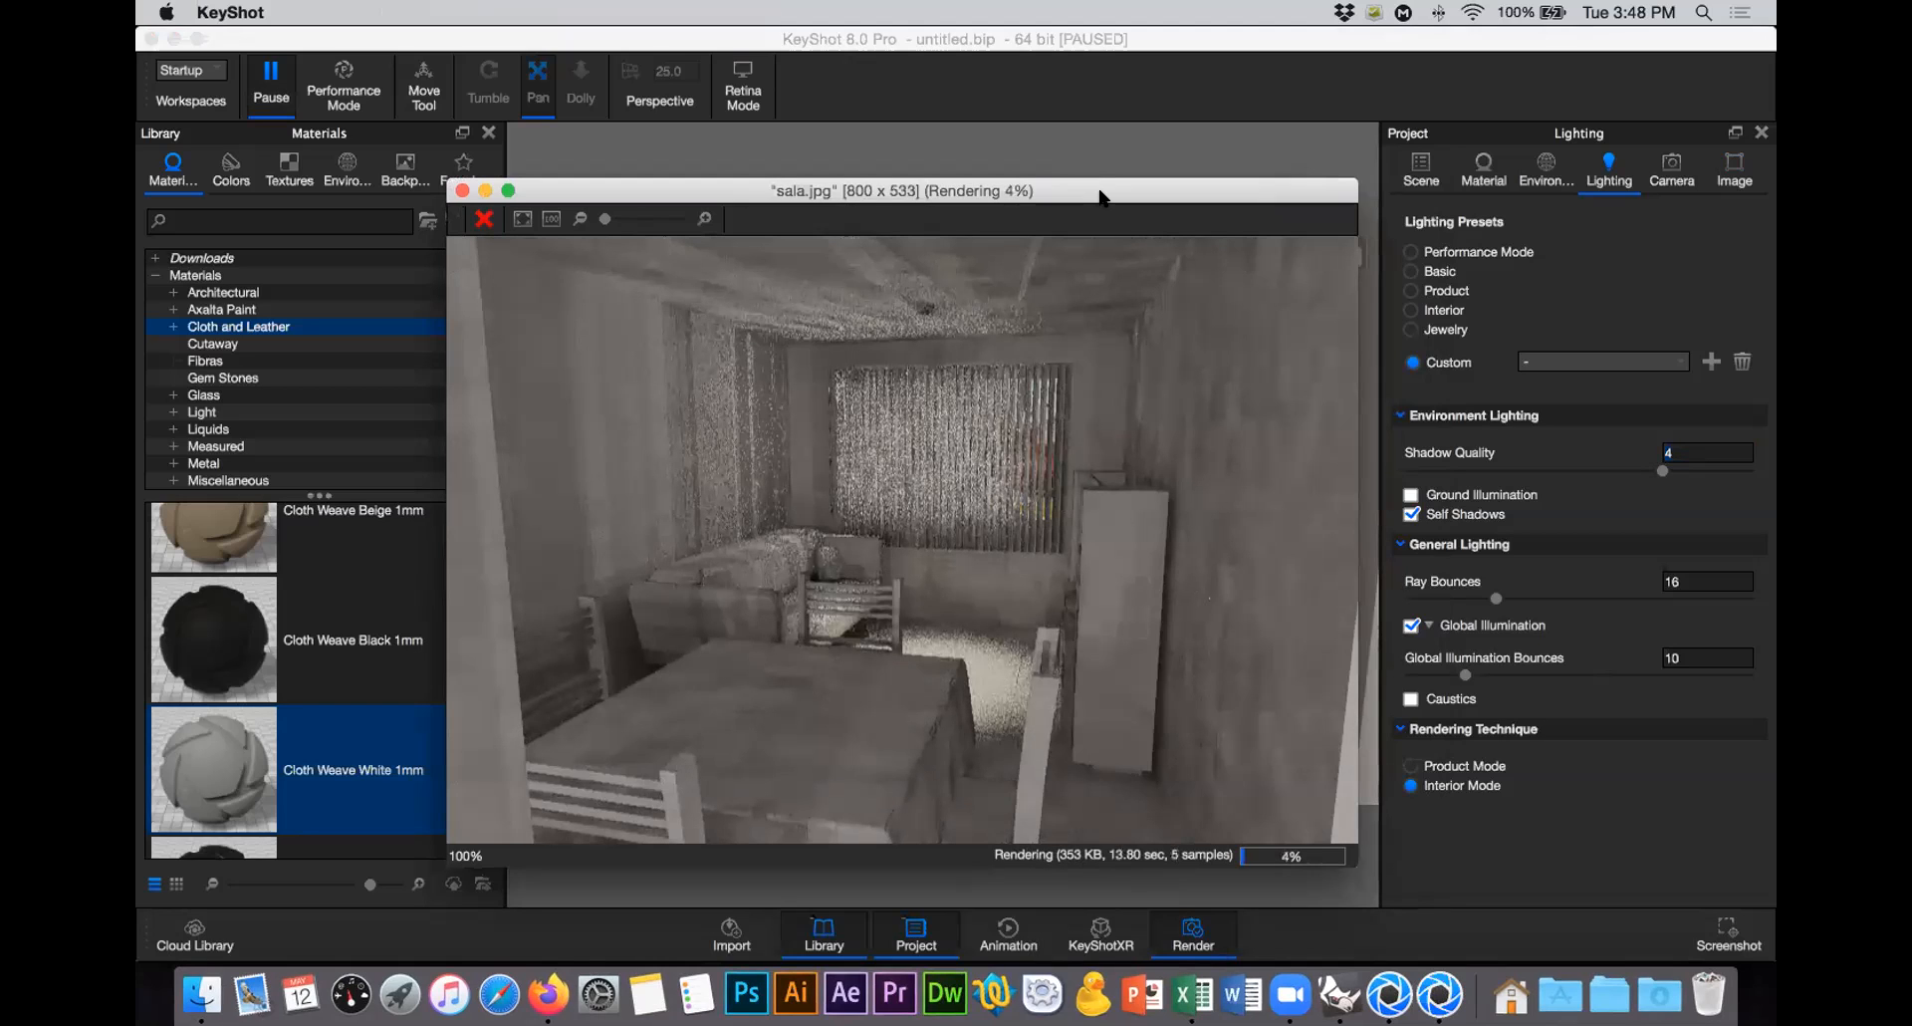
Step: Switch to Finder and preview Manual_v-ray.pdf from the Clases ICESI > Descargas folder in Dropbox (Personal)
click(1609, 991)
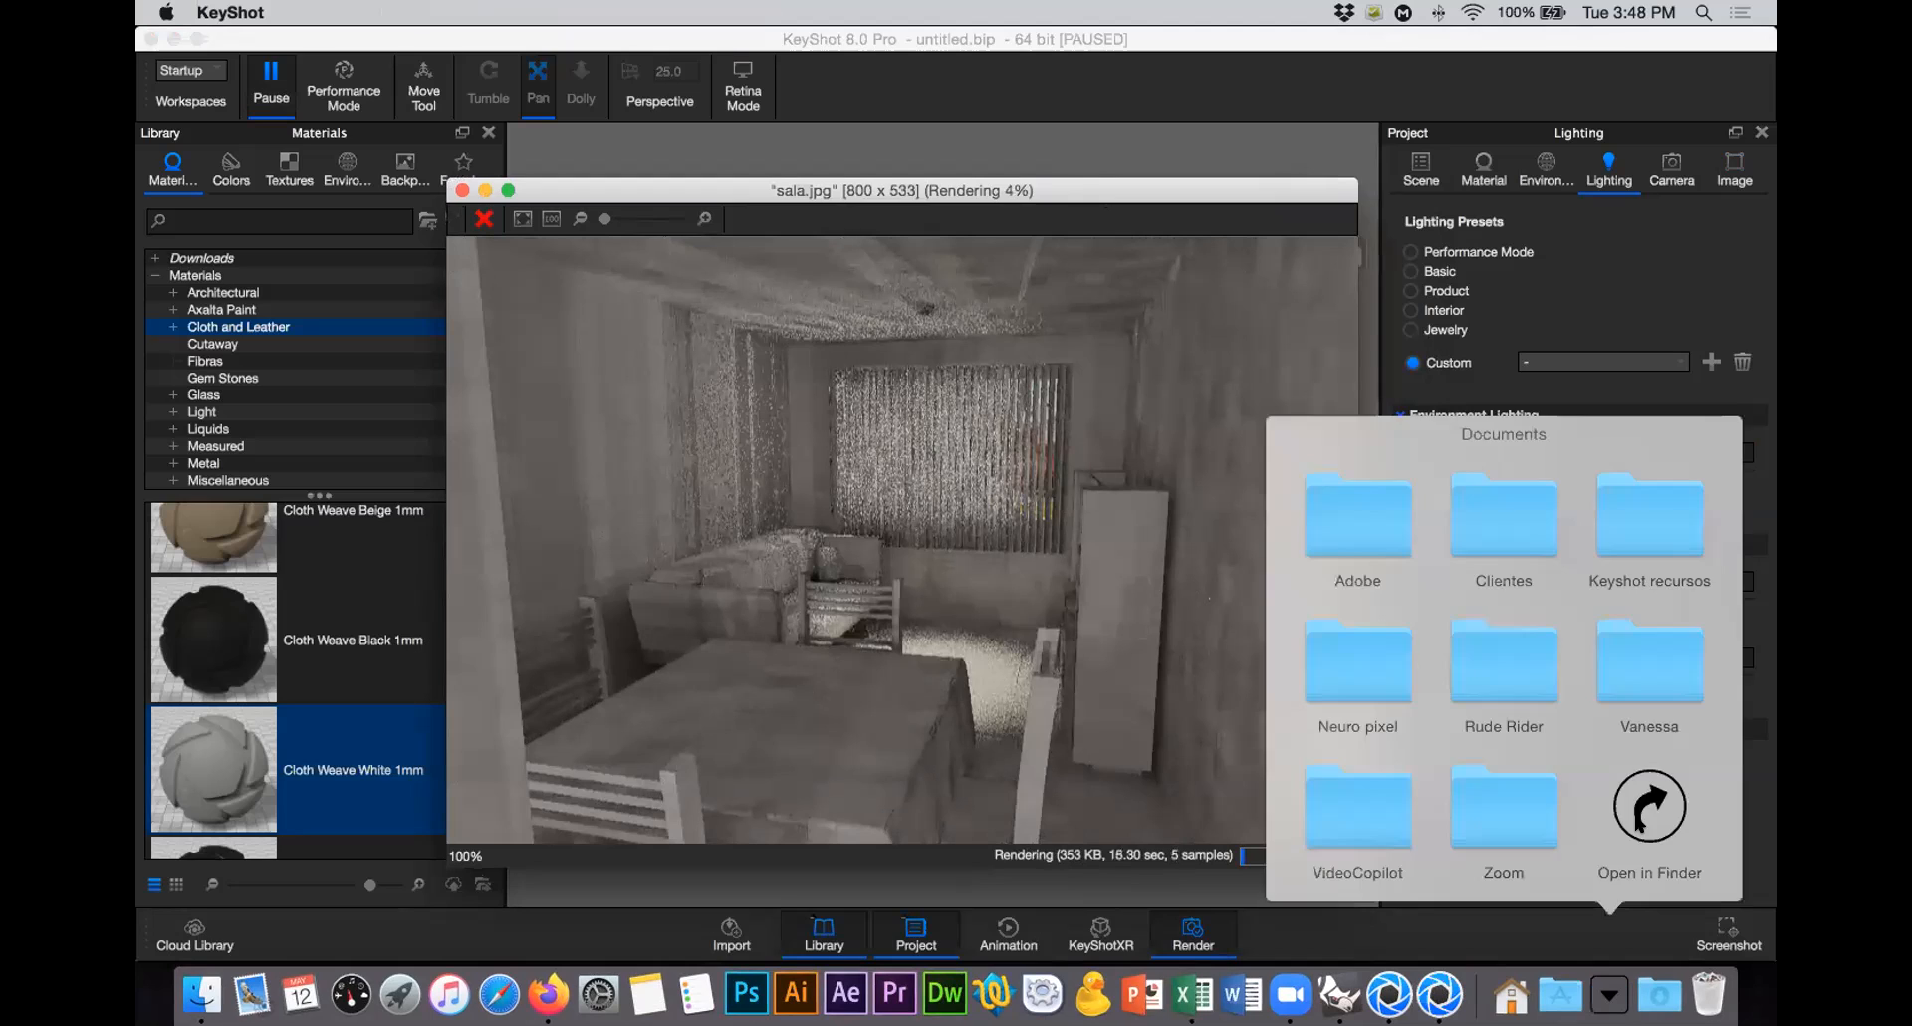
click(1644, 822)
click(464, 449)
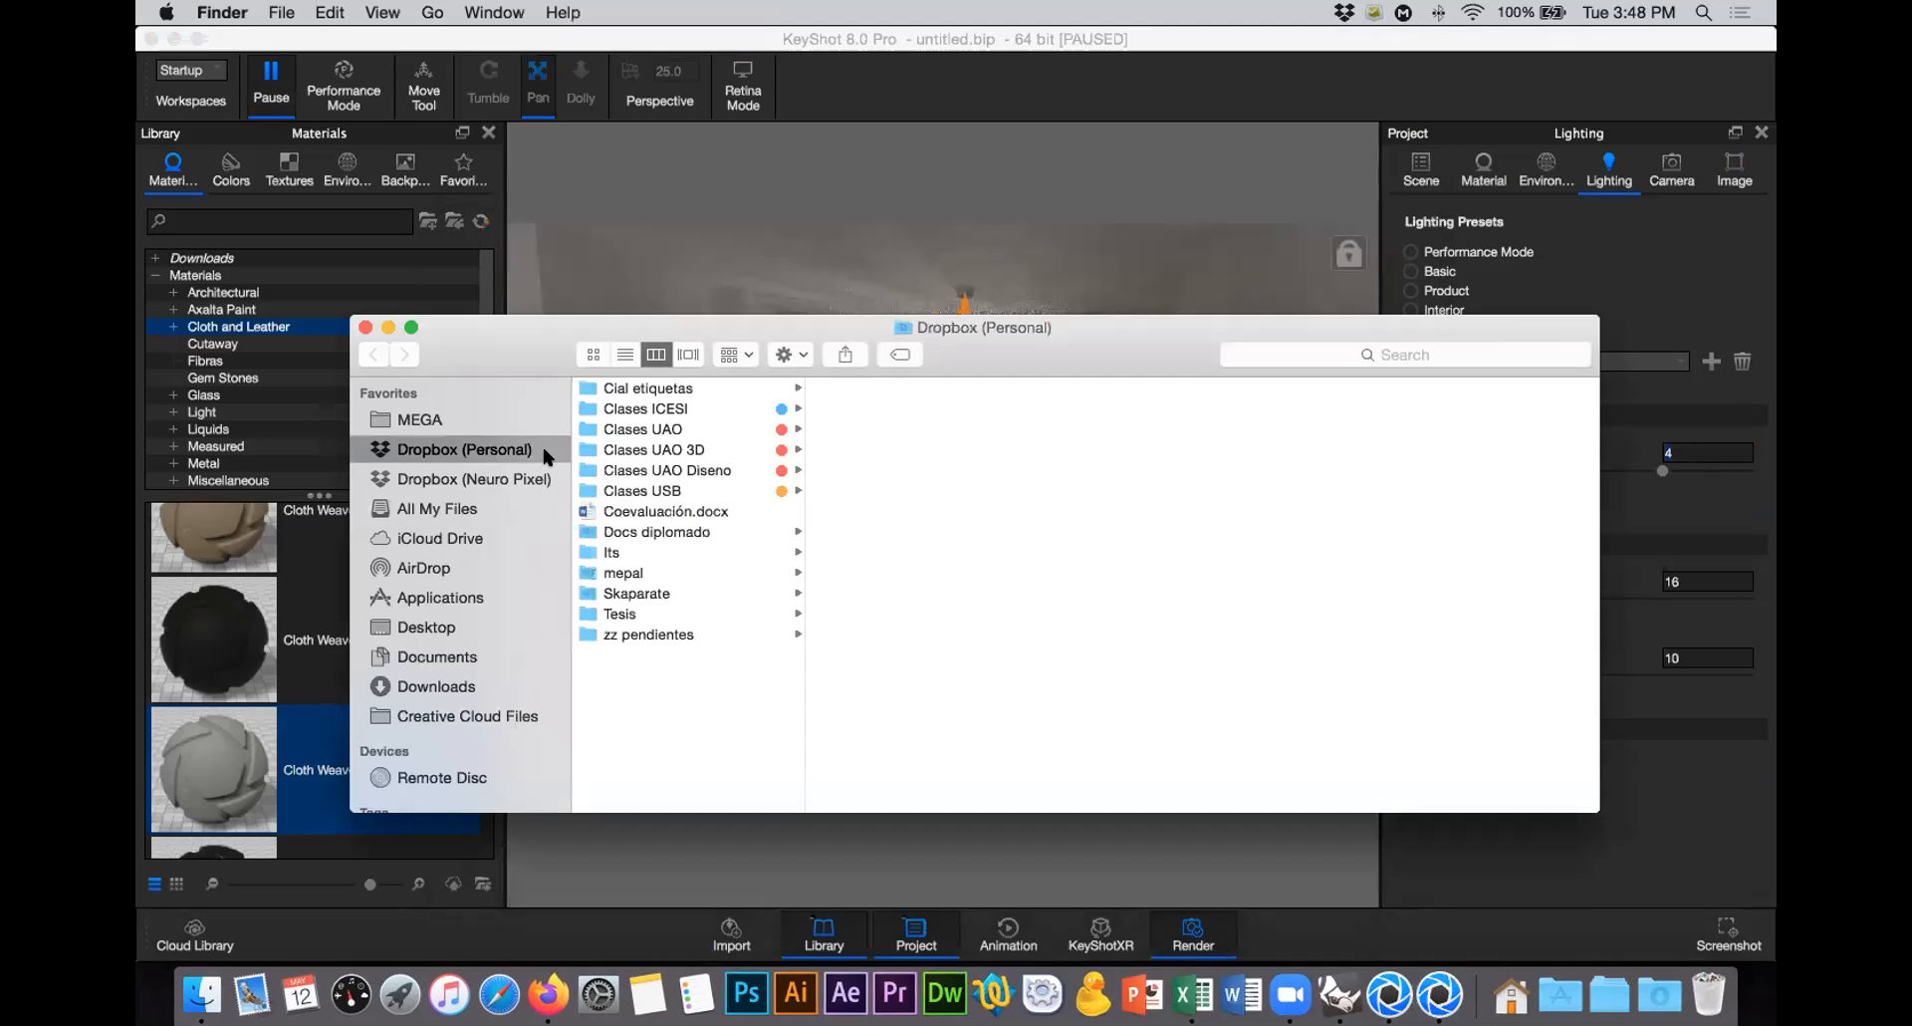
click(663, 408)
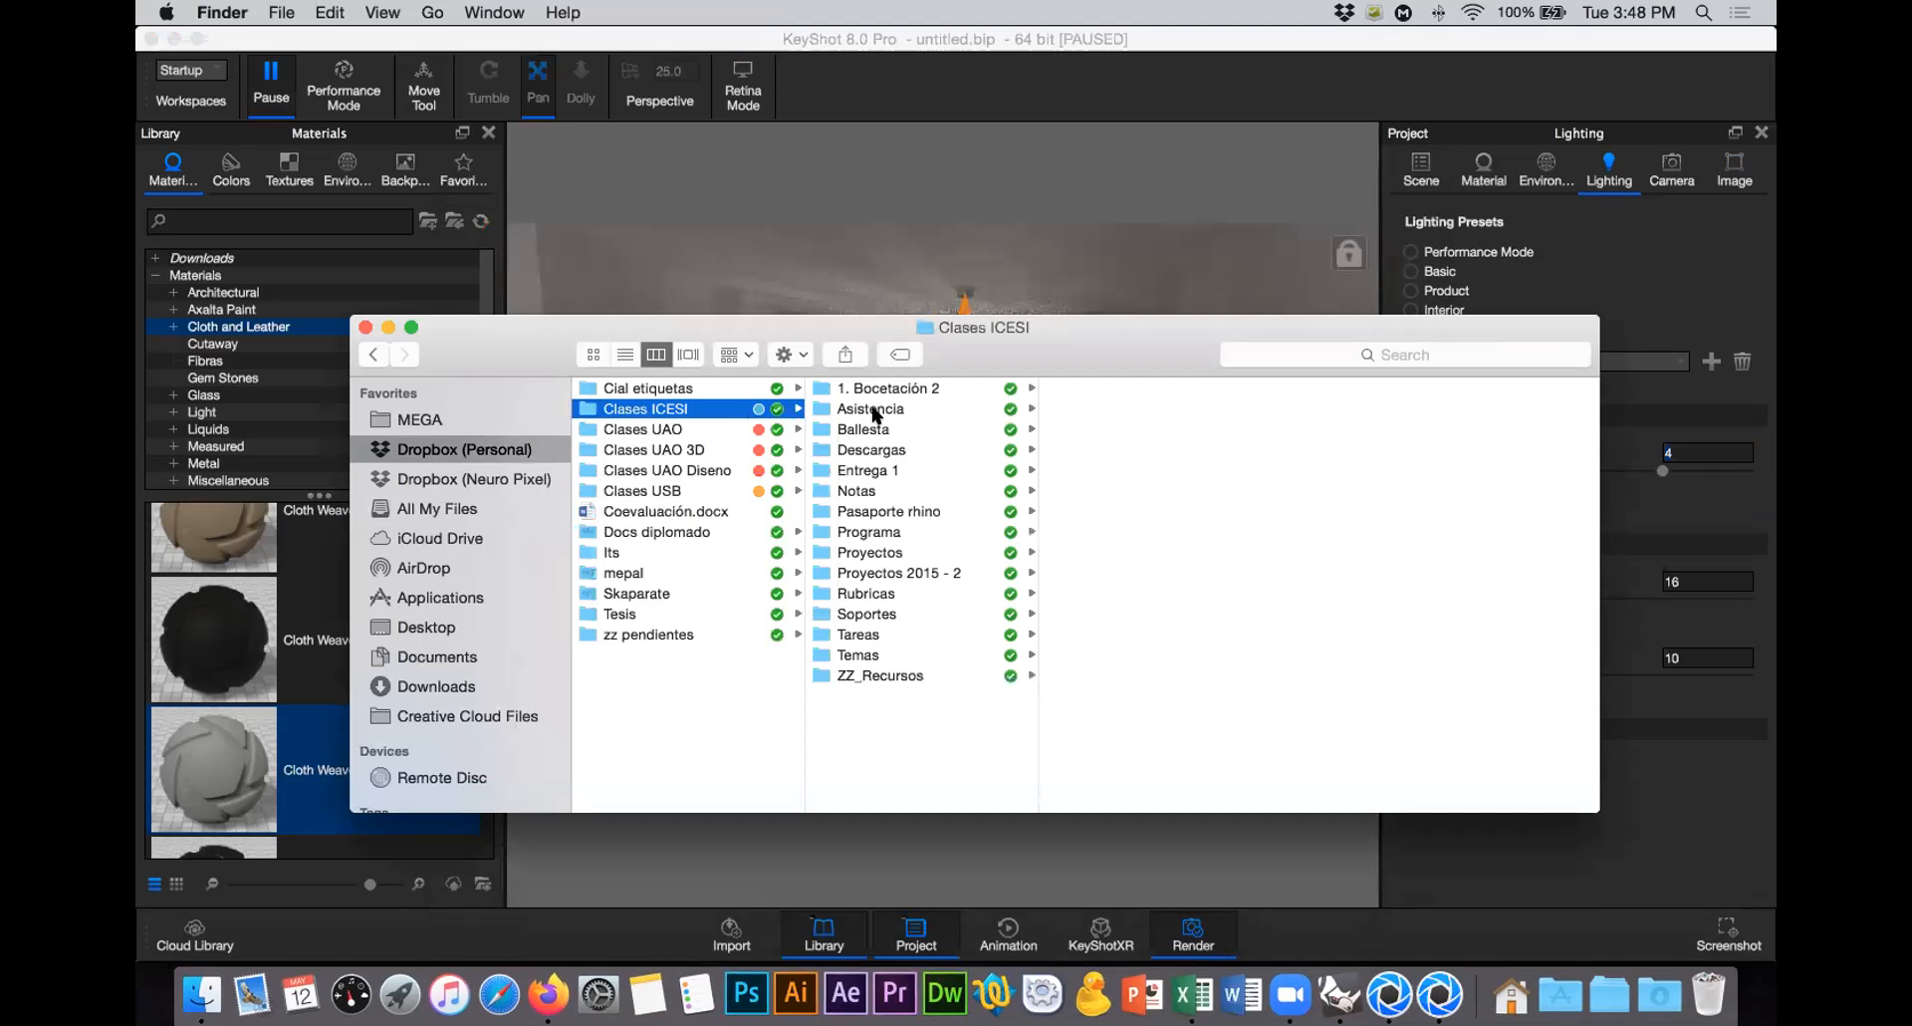
click(869, 449)
click(1124, 464)
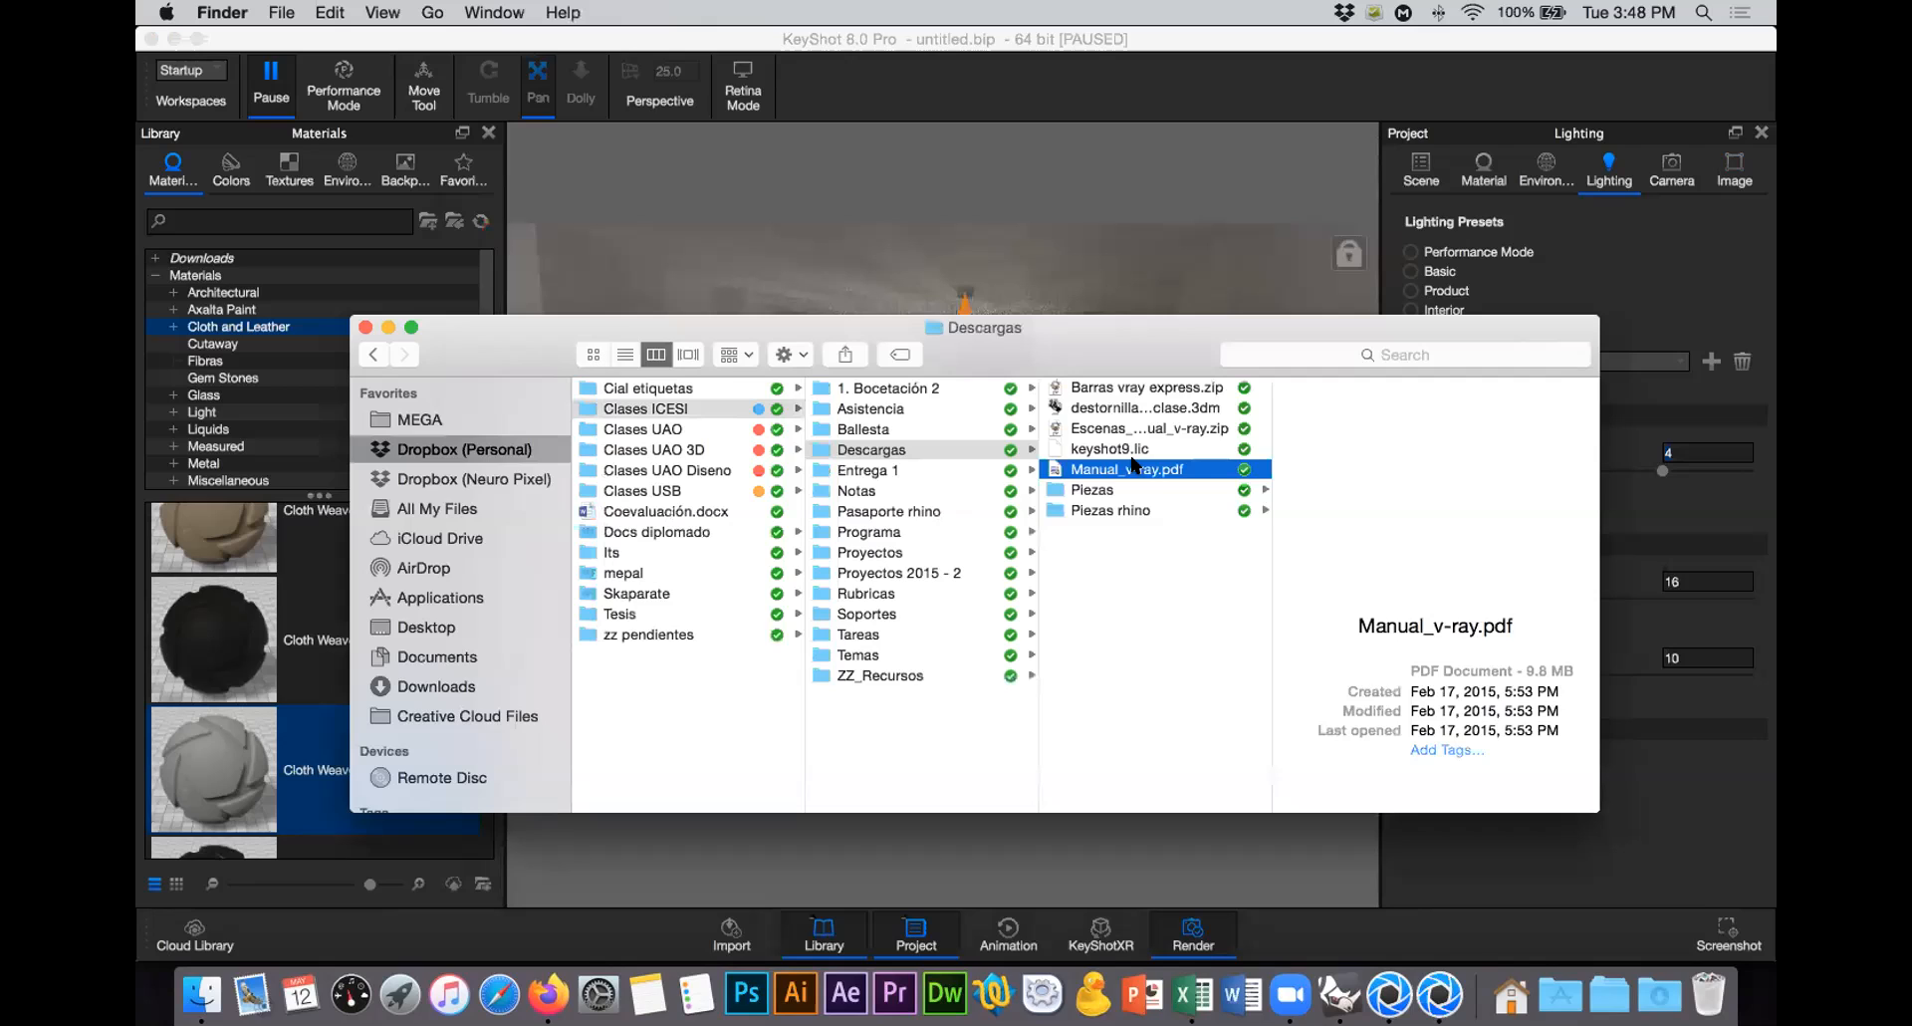
key(space)
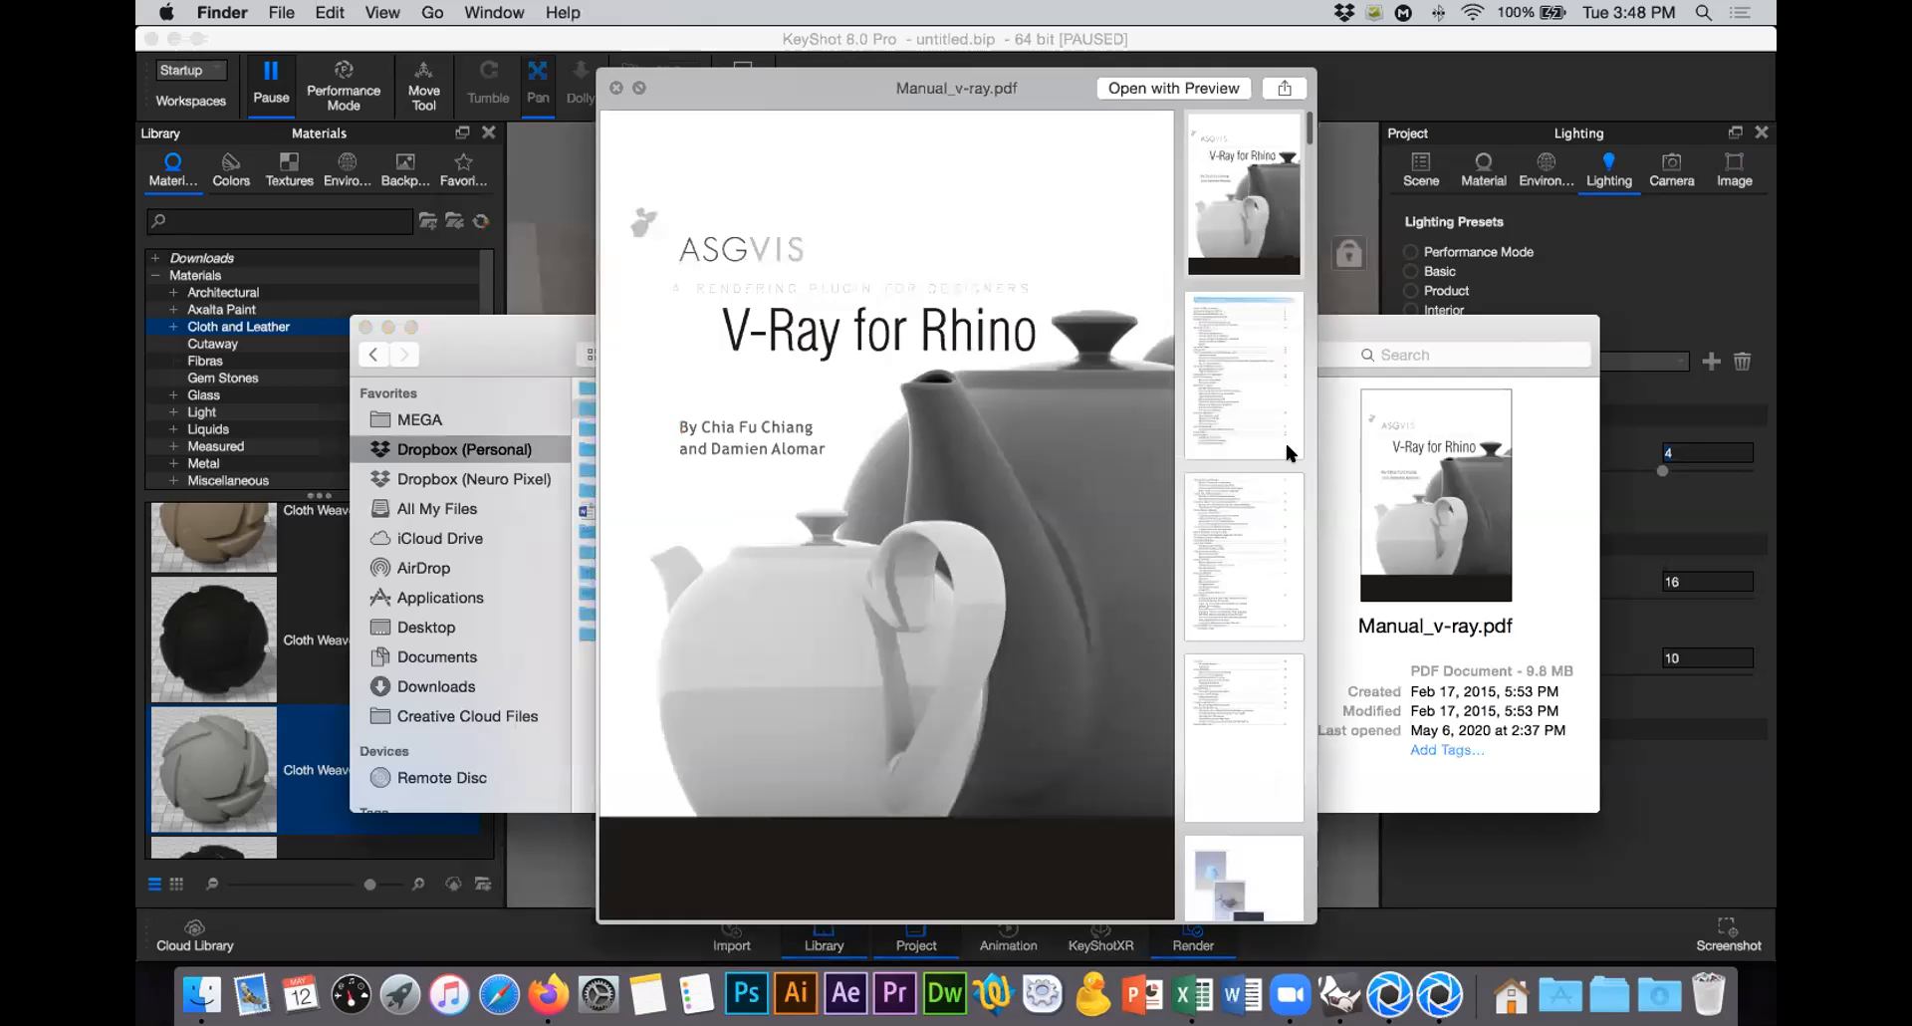
Step: Browse the V-Ray for Rhino manual's page thumbnails and display page 25 on rectangular light direction, size and intensity
scroll(1214, 580, down, 5)
scroll(1214, 586, down, 2)
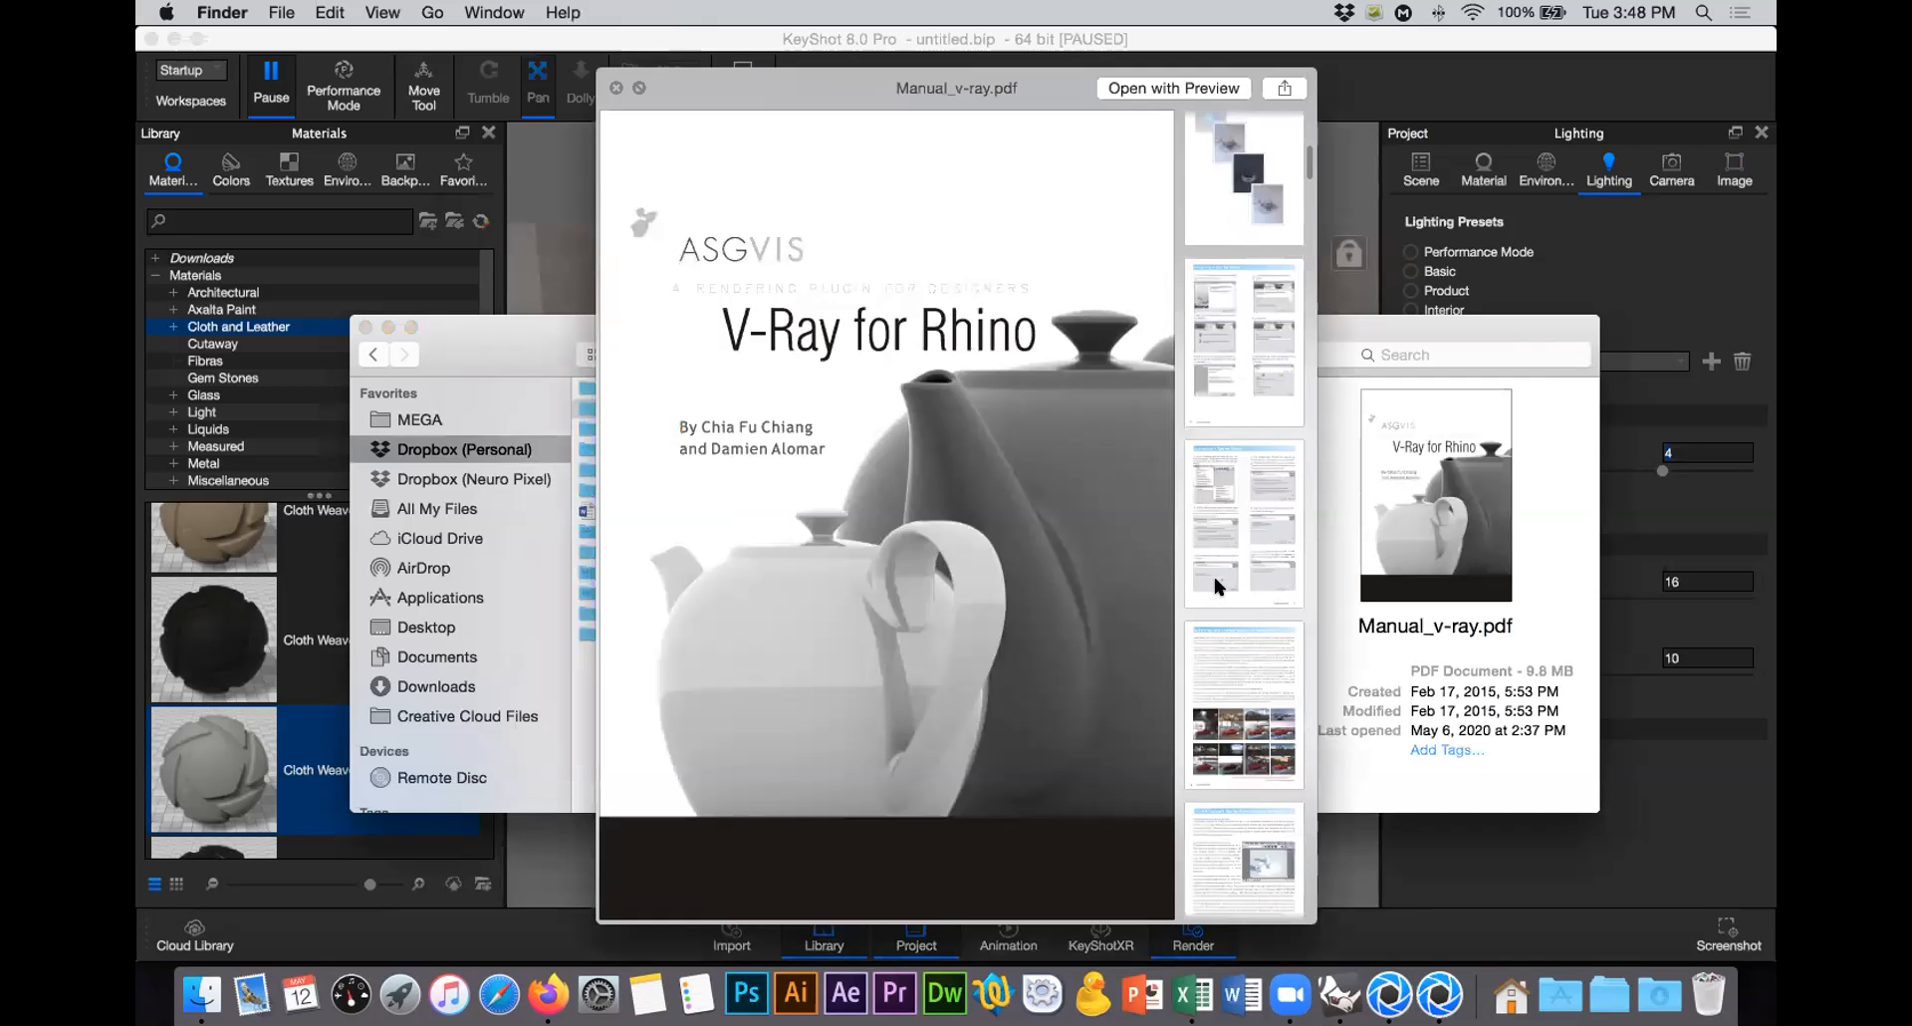
scroll(1217, 586, down, 2)
scroll(1215, 586, down, 4)
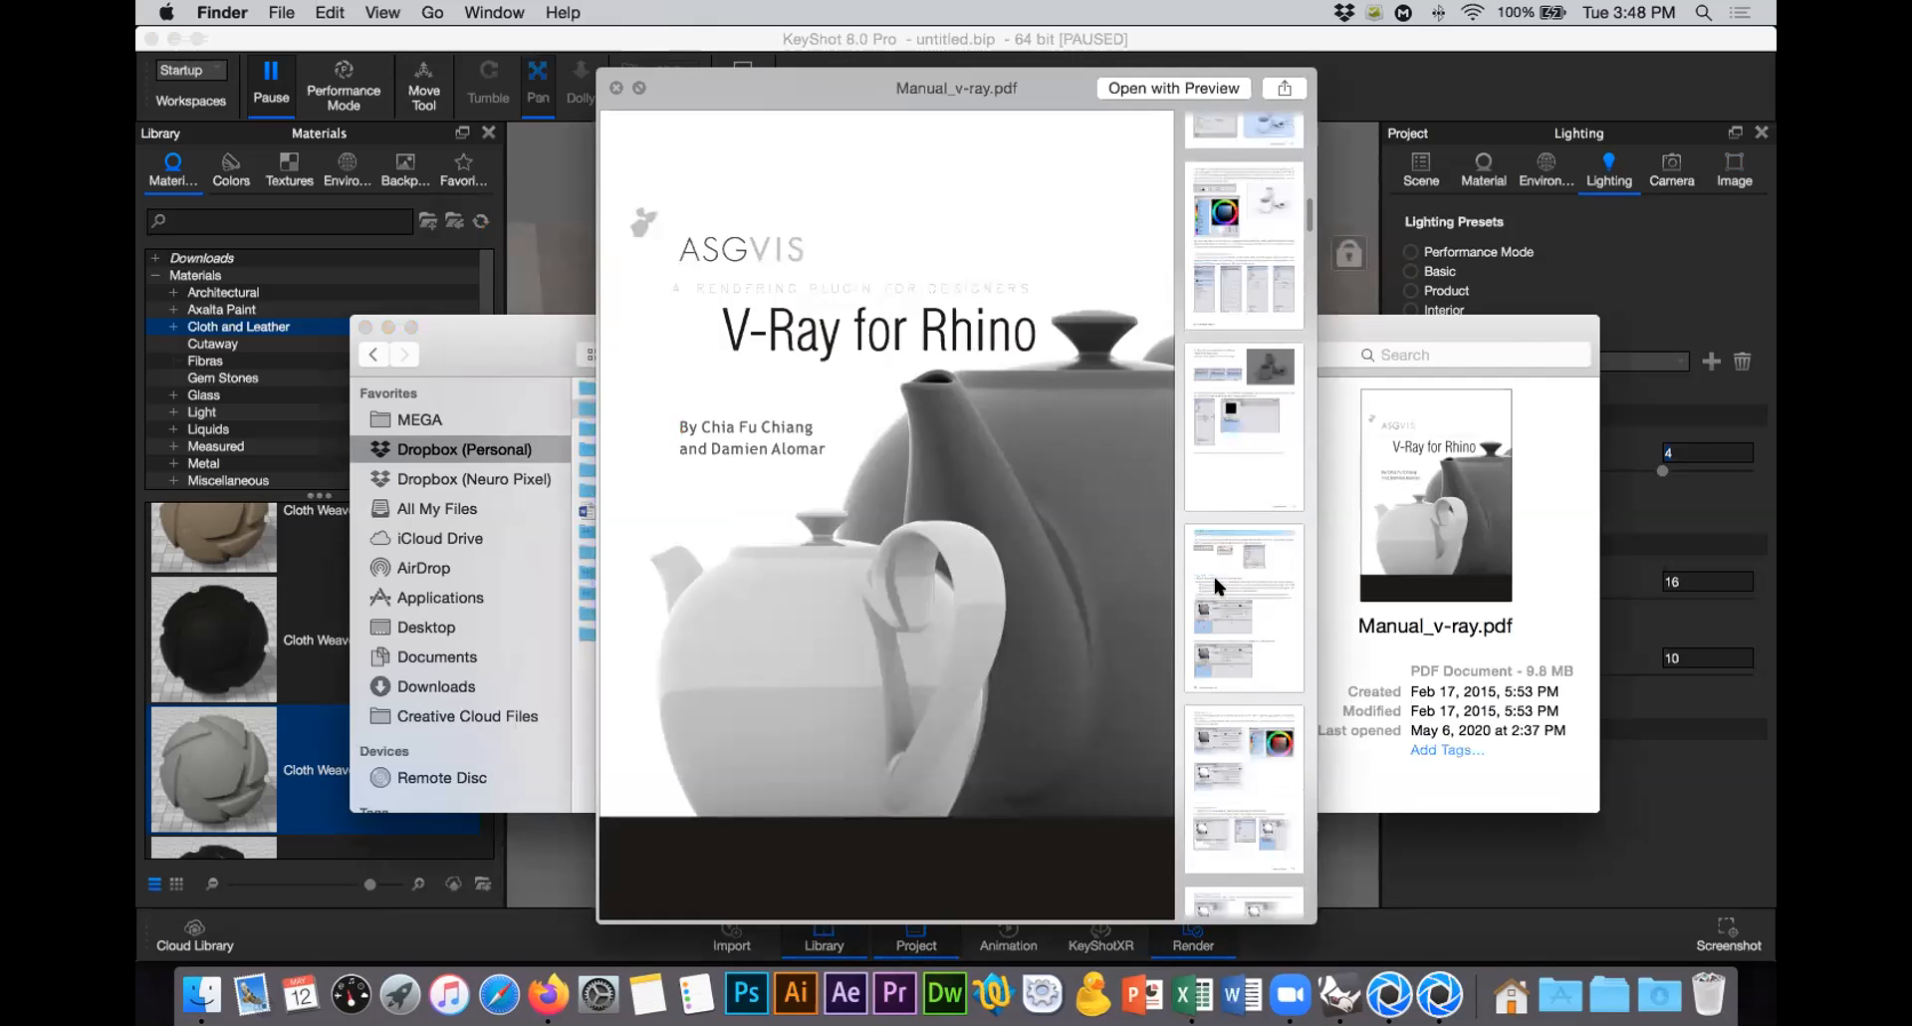
scroll(1215, 584, down, 3)
scroll(1215, 586, down, 4)
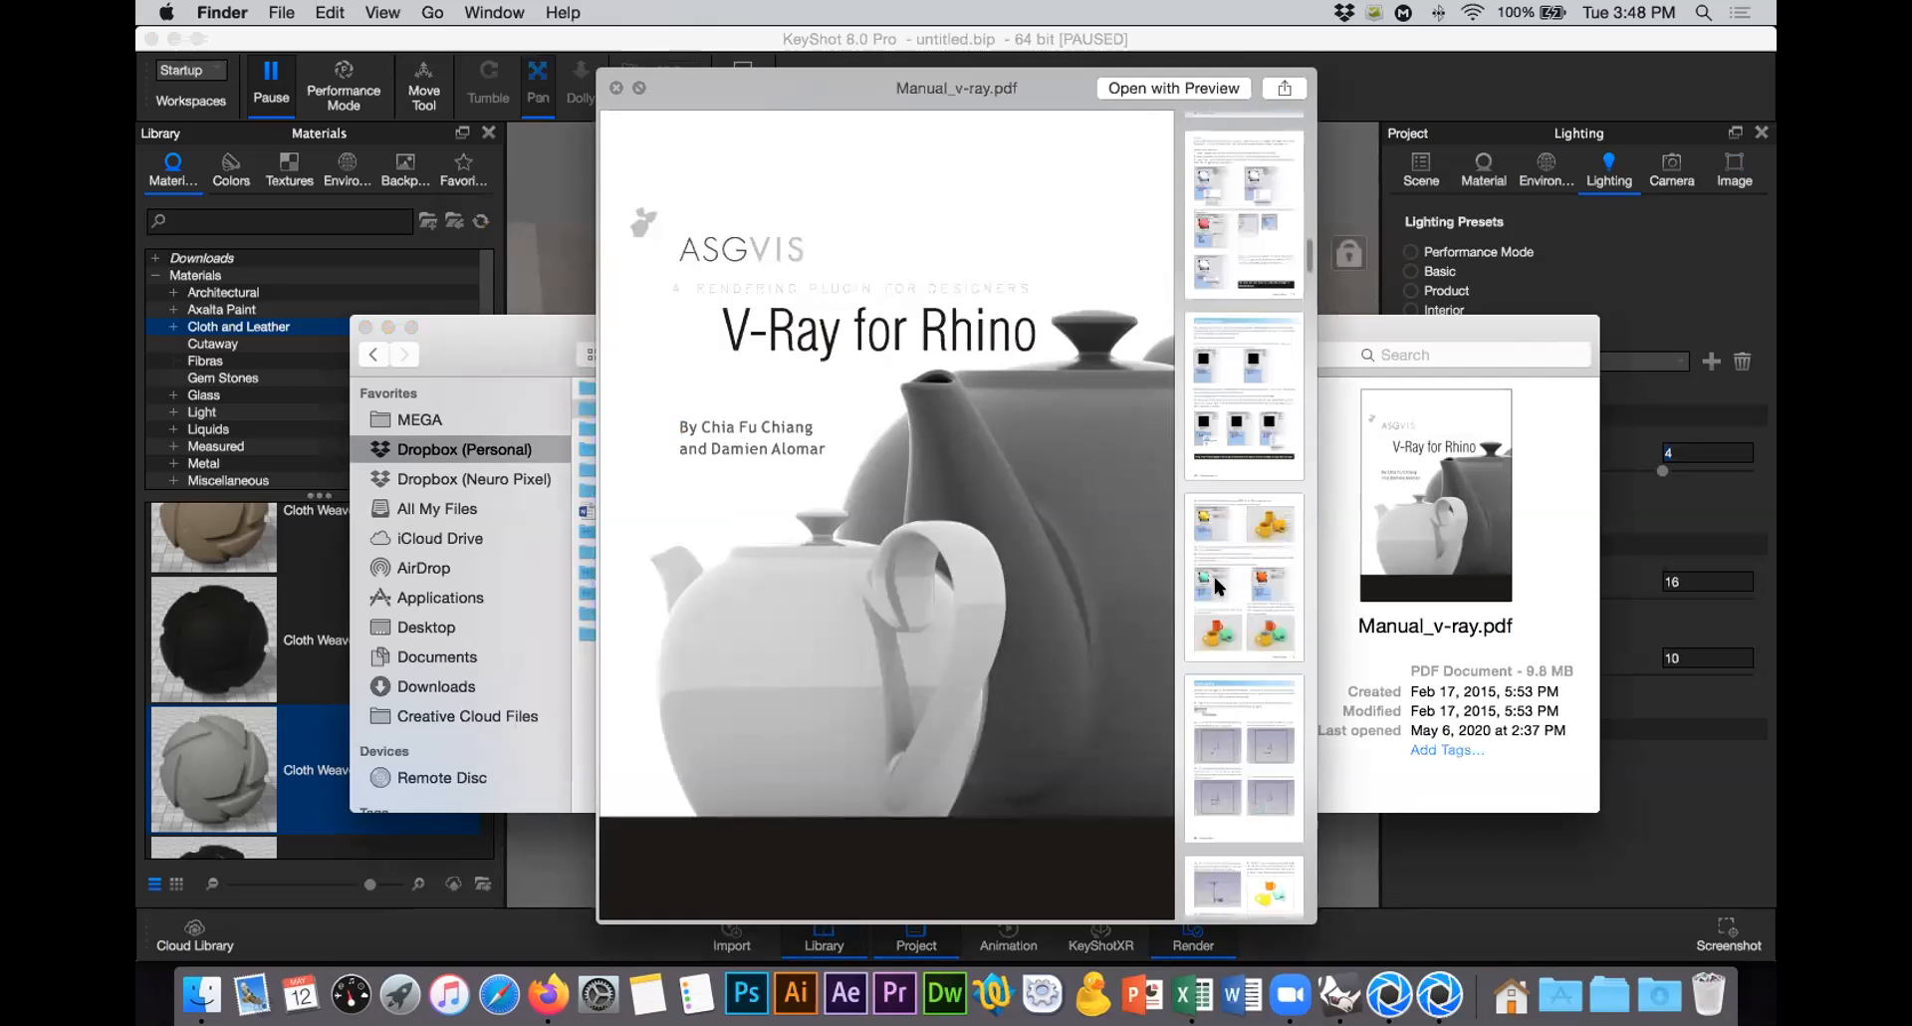
scroll(1215, 586, down, 4)
scroll(1214, 587, up, 1)
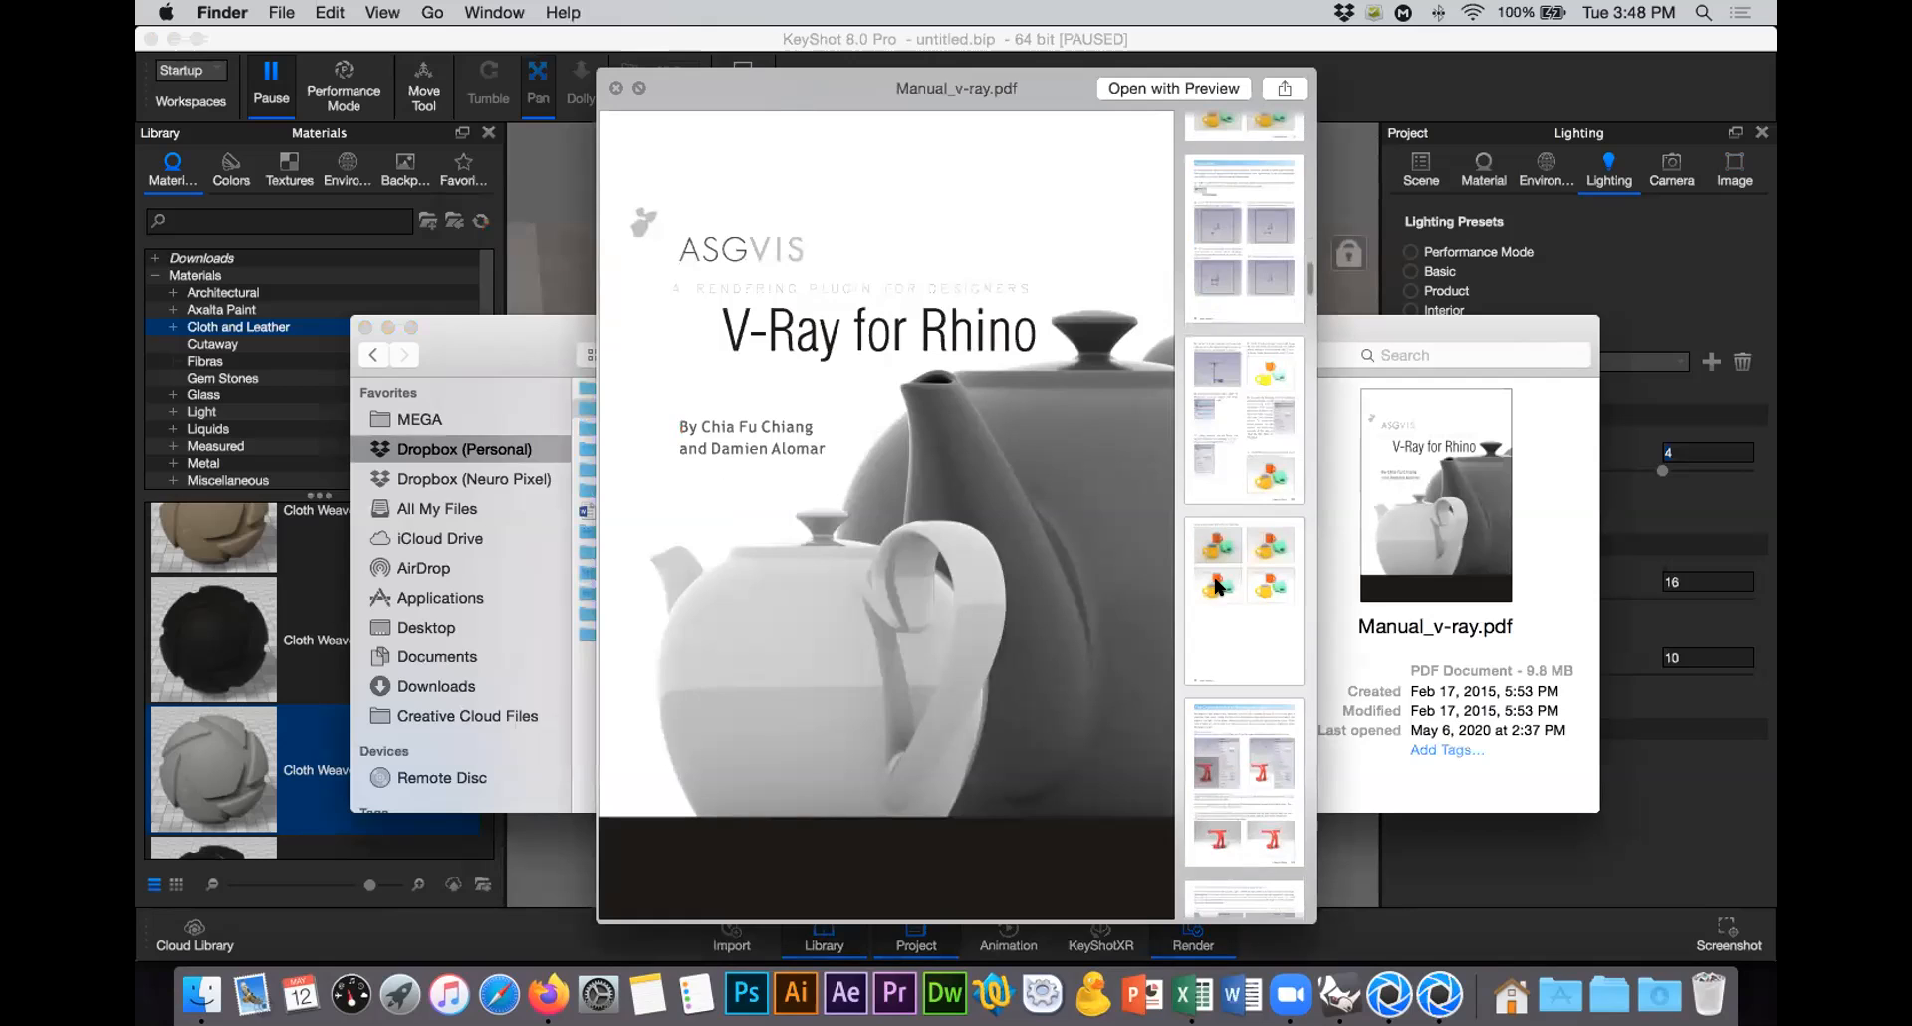
scroll(1214, 586, down, 1)
scroll(1214, 587, down, 6)
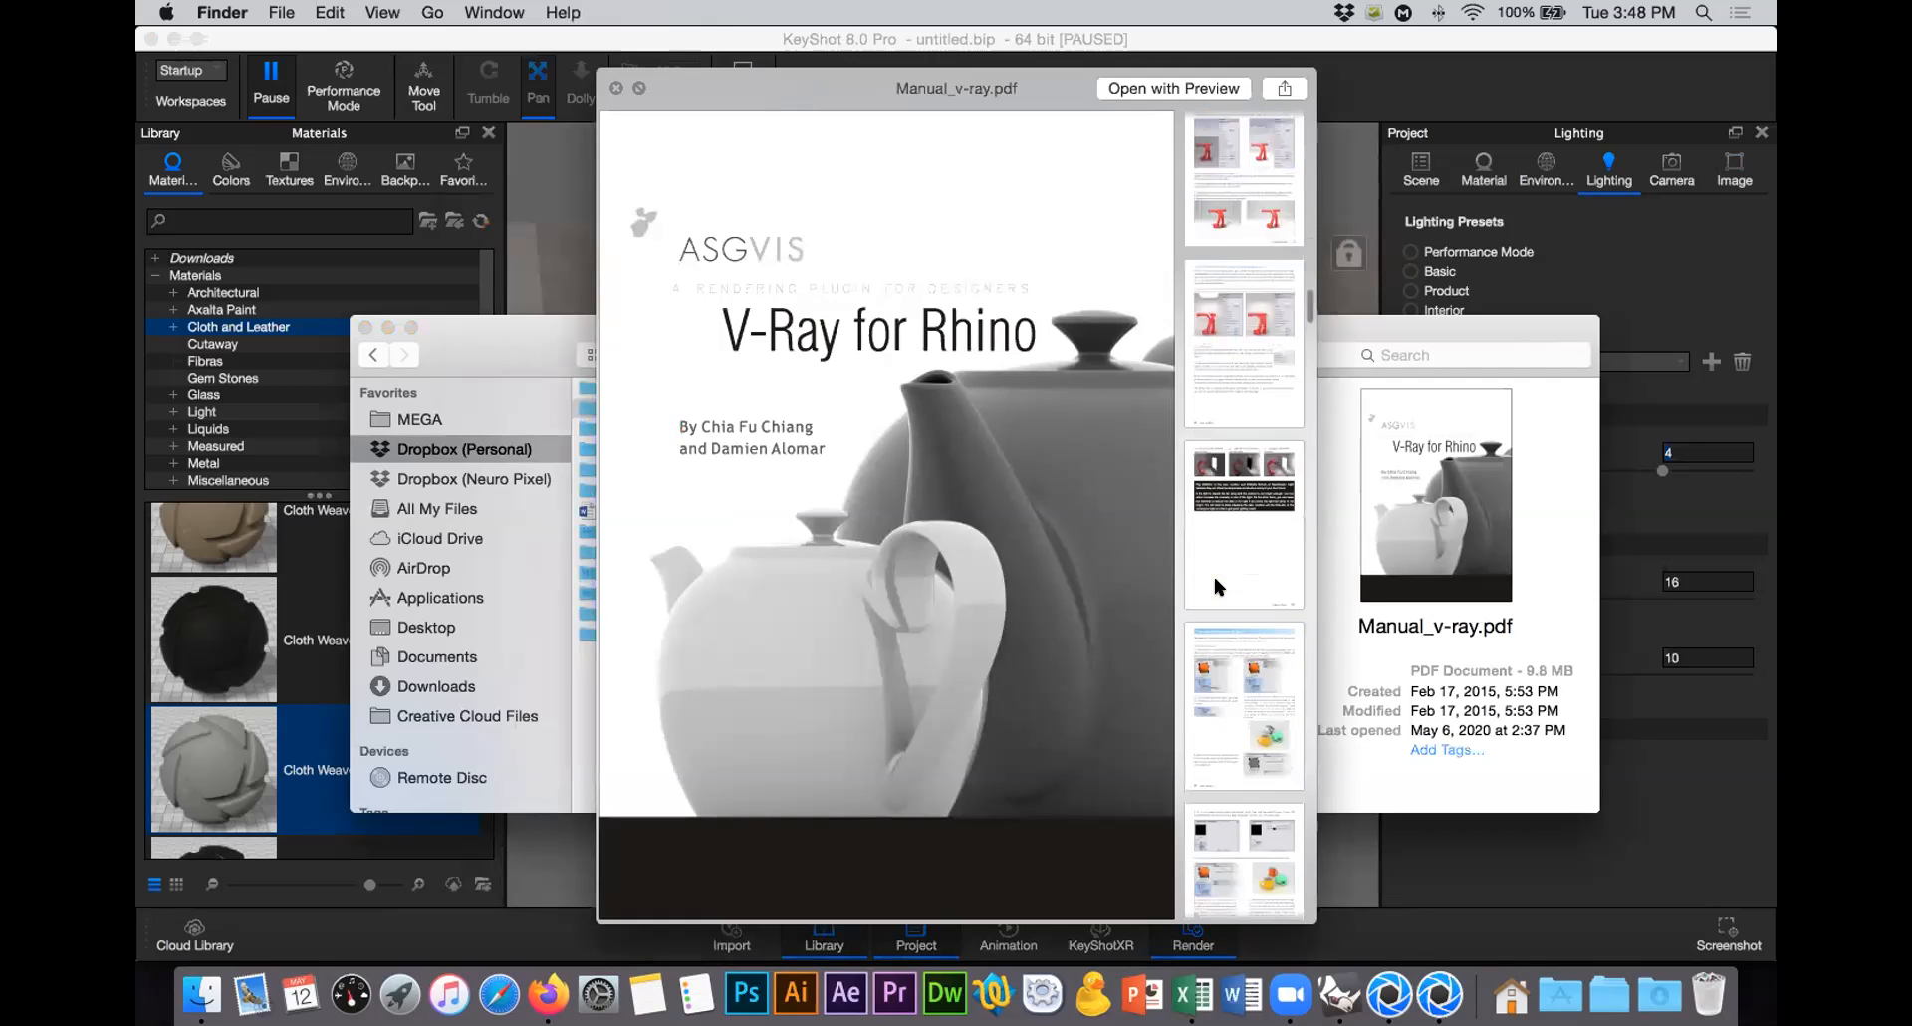
scroll(1211, 571, down, 1)
click(1243, 440)
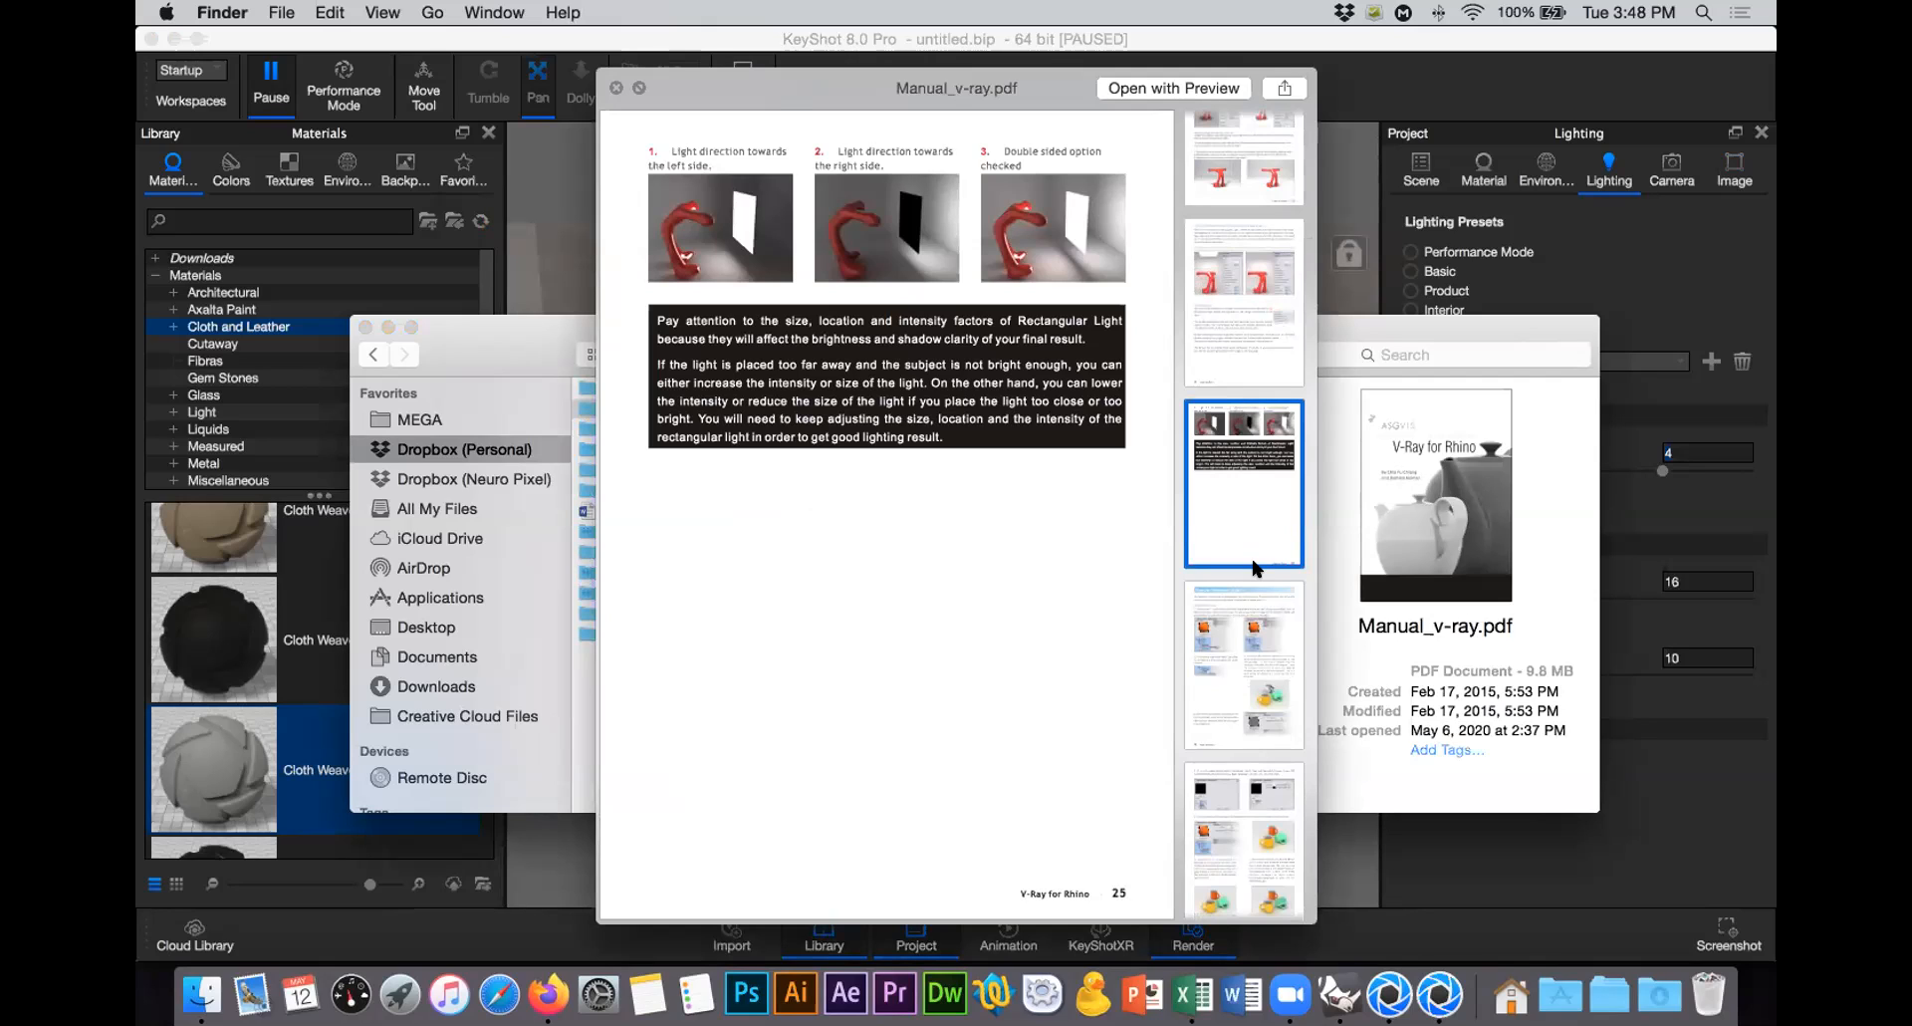
Step: Display page 24 of the manual, covering visible and invisible rectangular lights and the Double Sided option
scroll(1253, 567, down, 3)
scroll(1249, 354, up, 3)
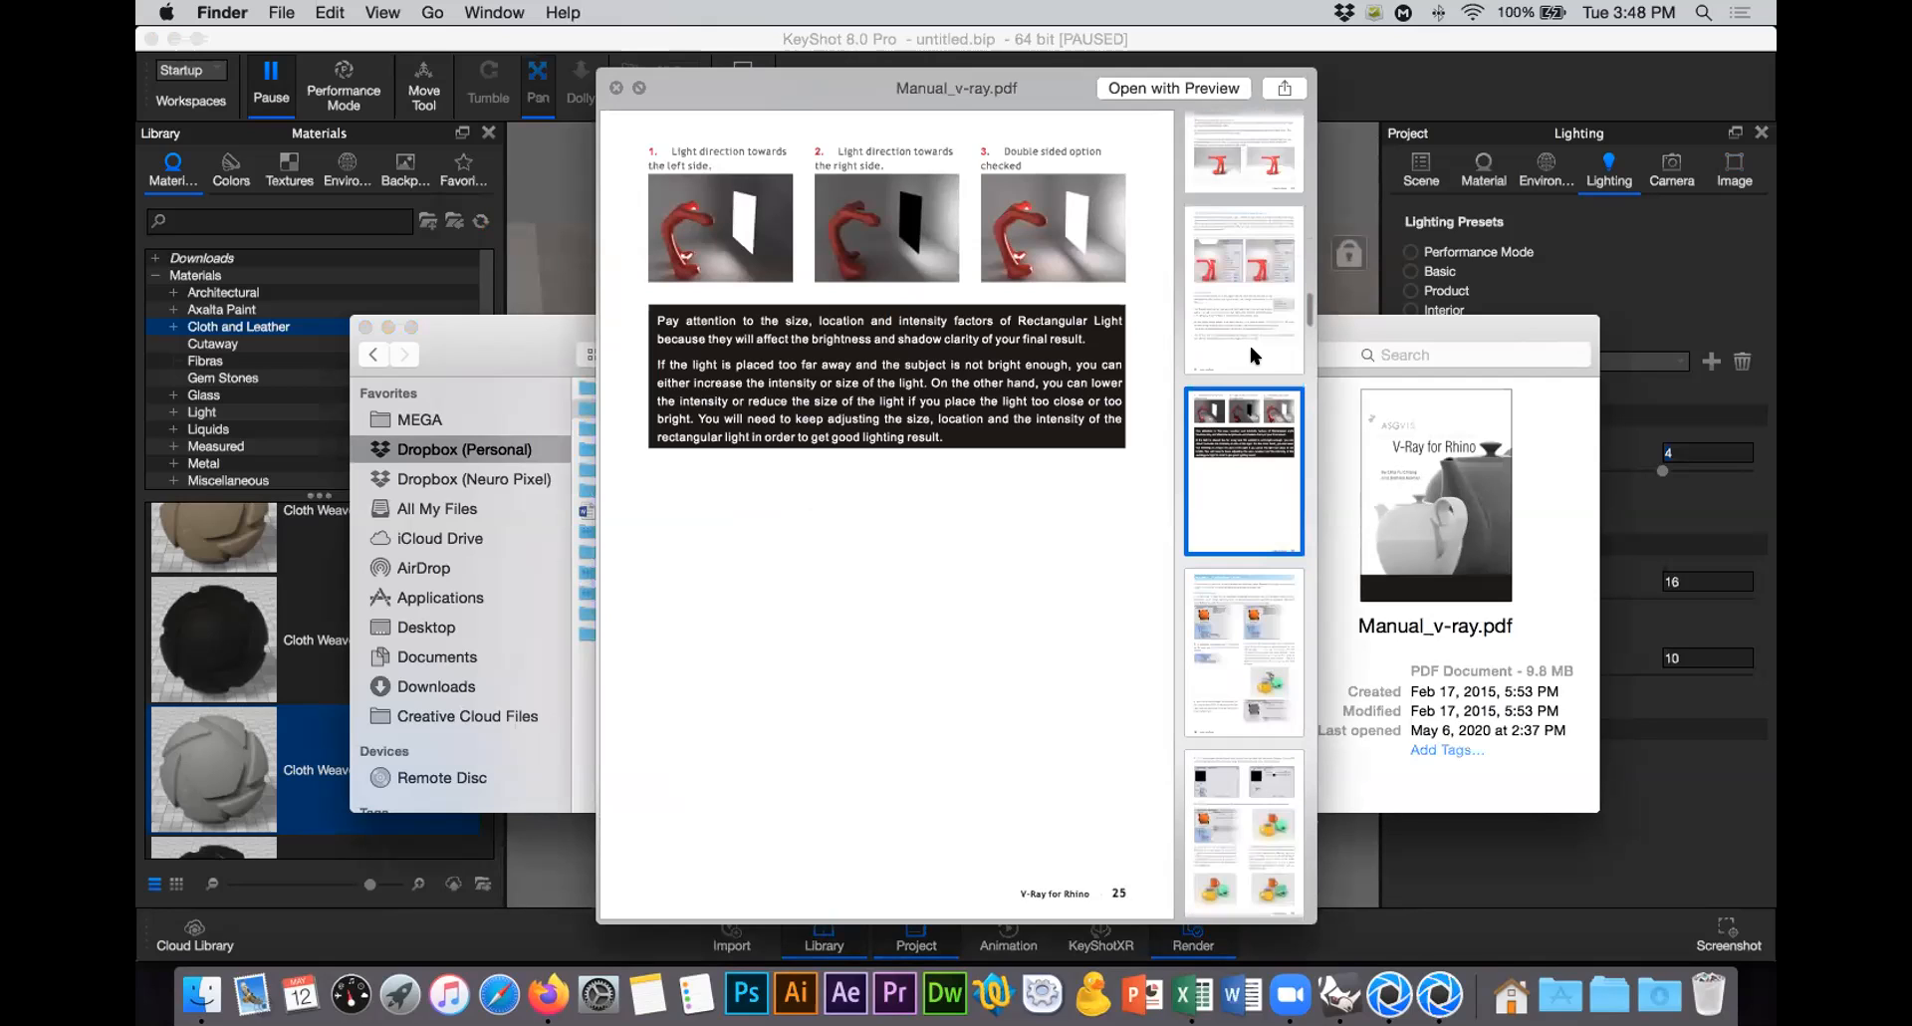
click(1252, 354)
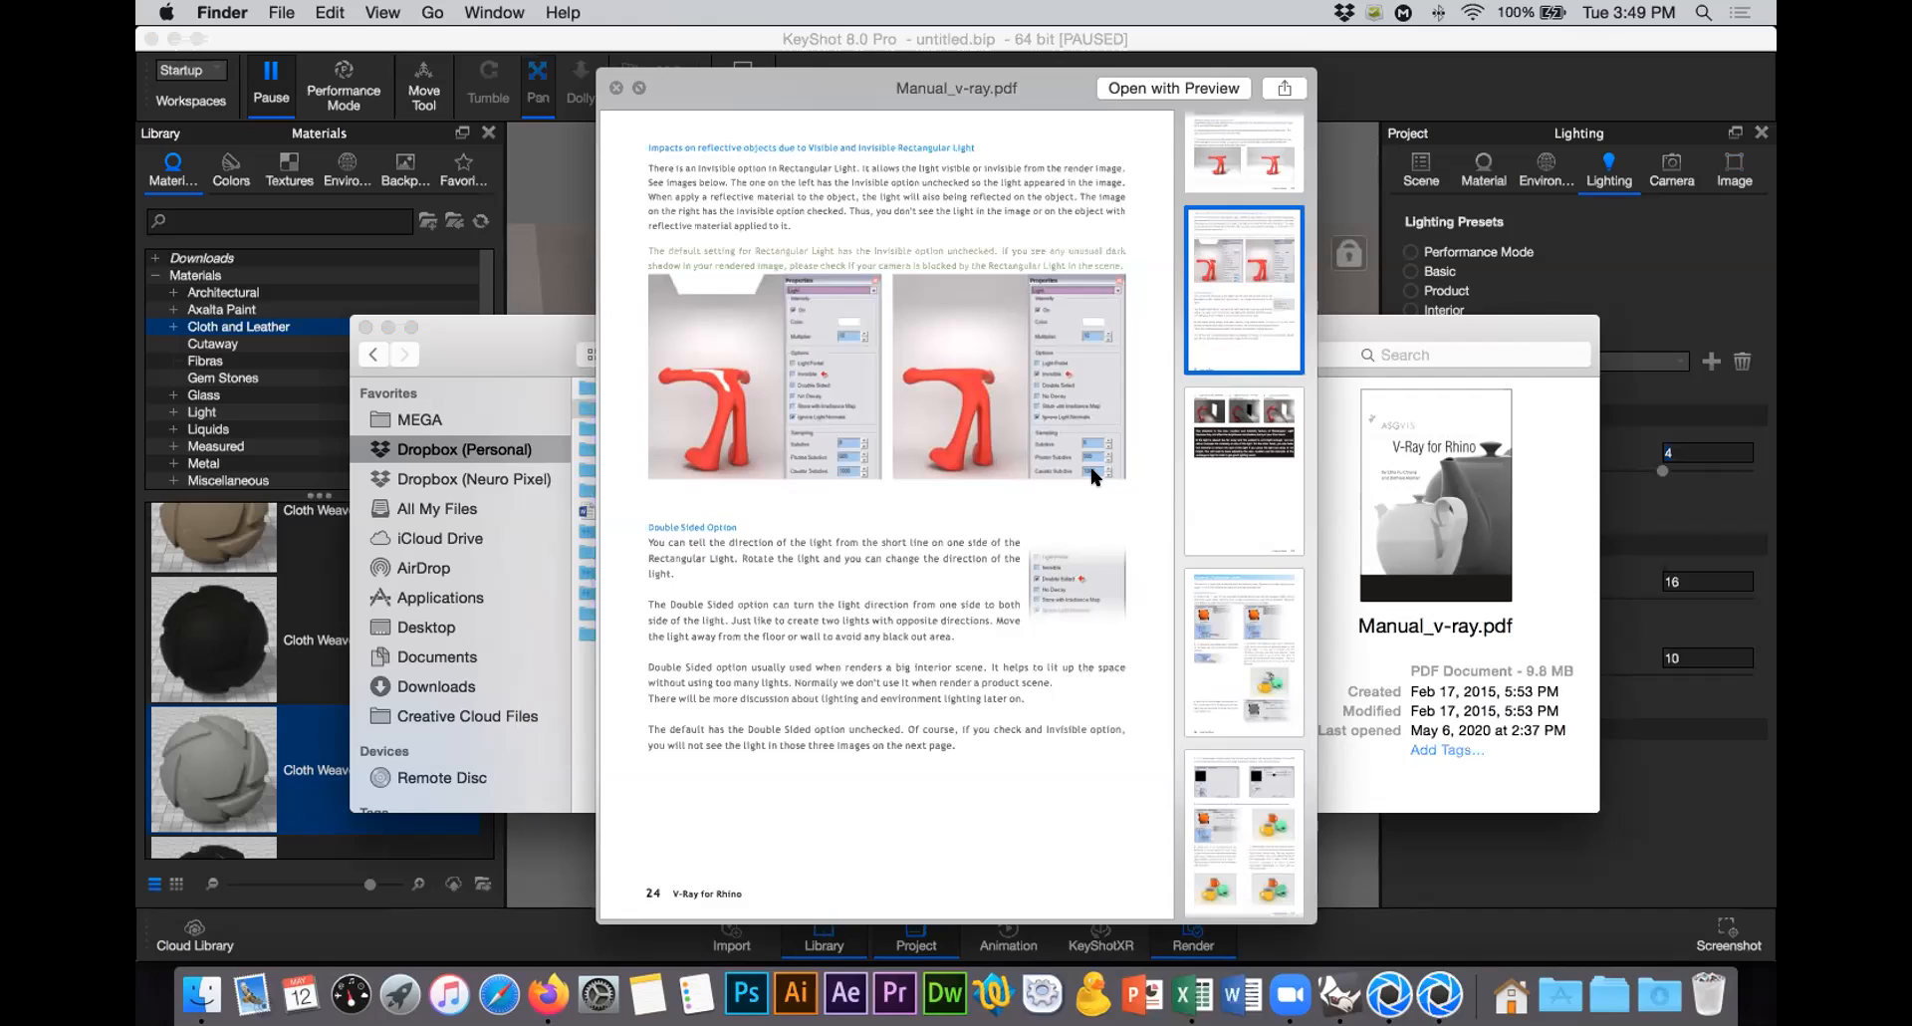
Step: Browse further through the manual's page thumbnails and display page 59 on interior and exterior illumination
scroll(1222, 488, down, 1)
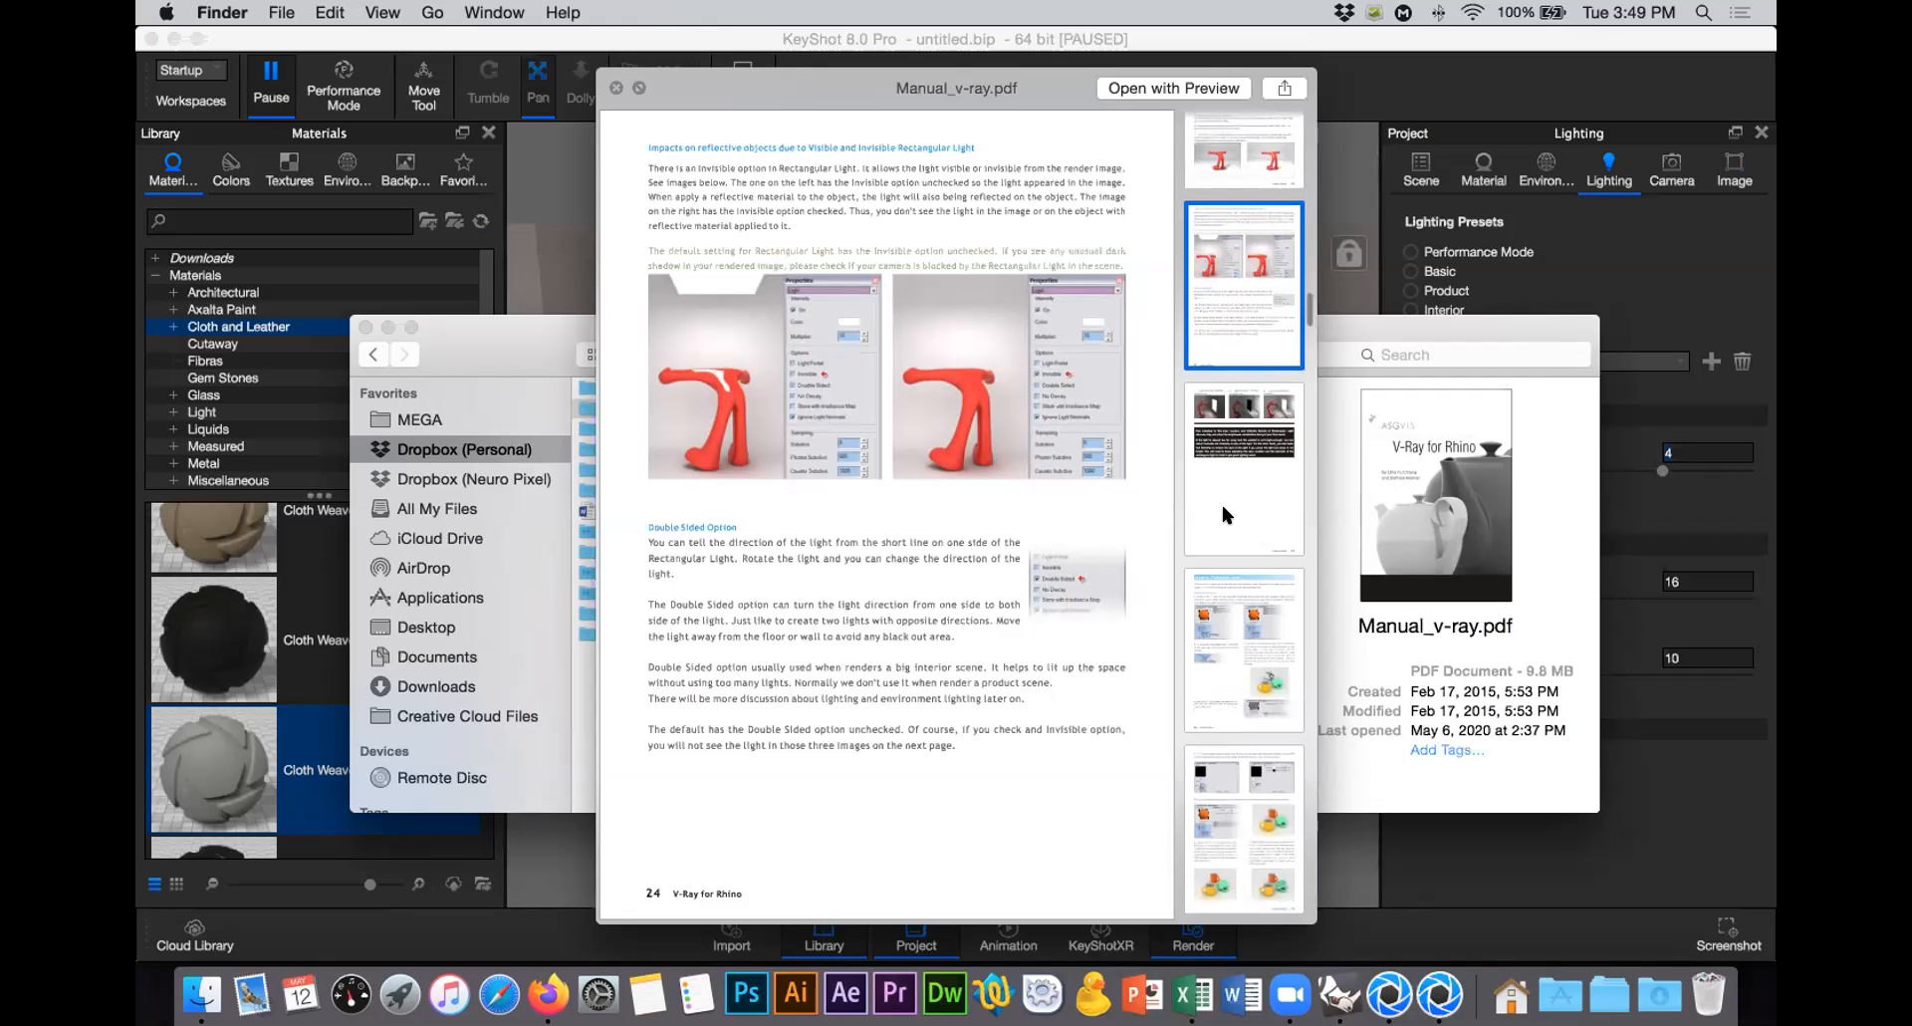
scroll(1221, 500, down, 4)
scroll(1222, 513, down, 3)
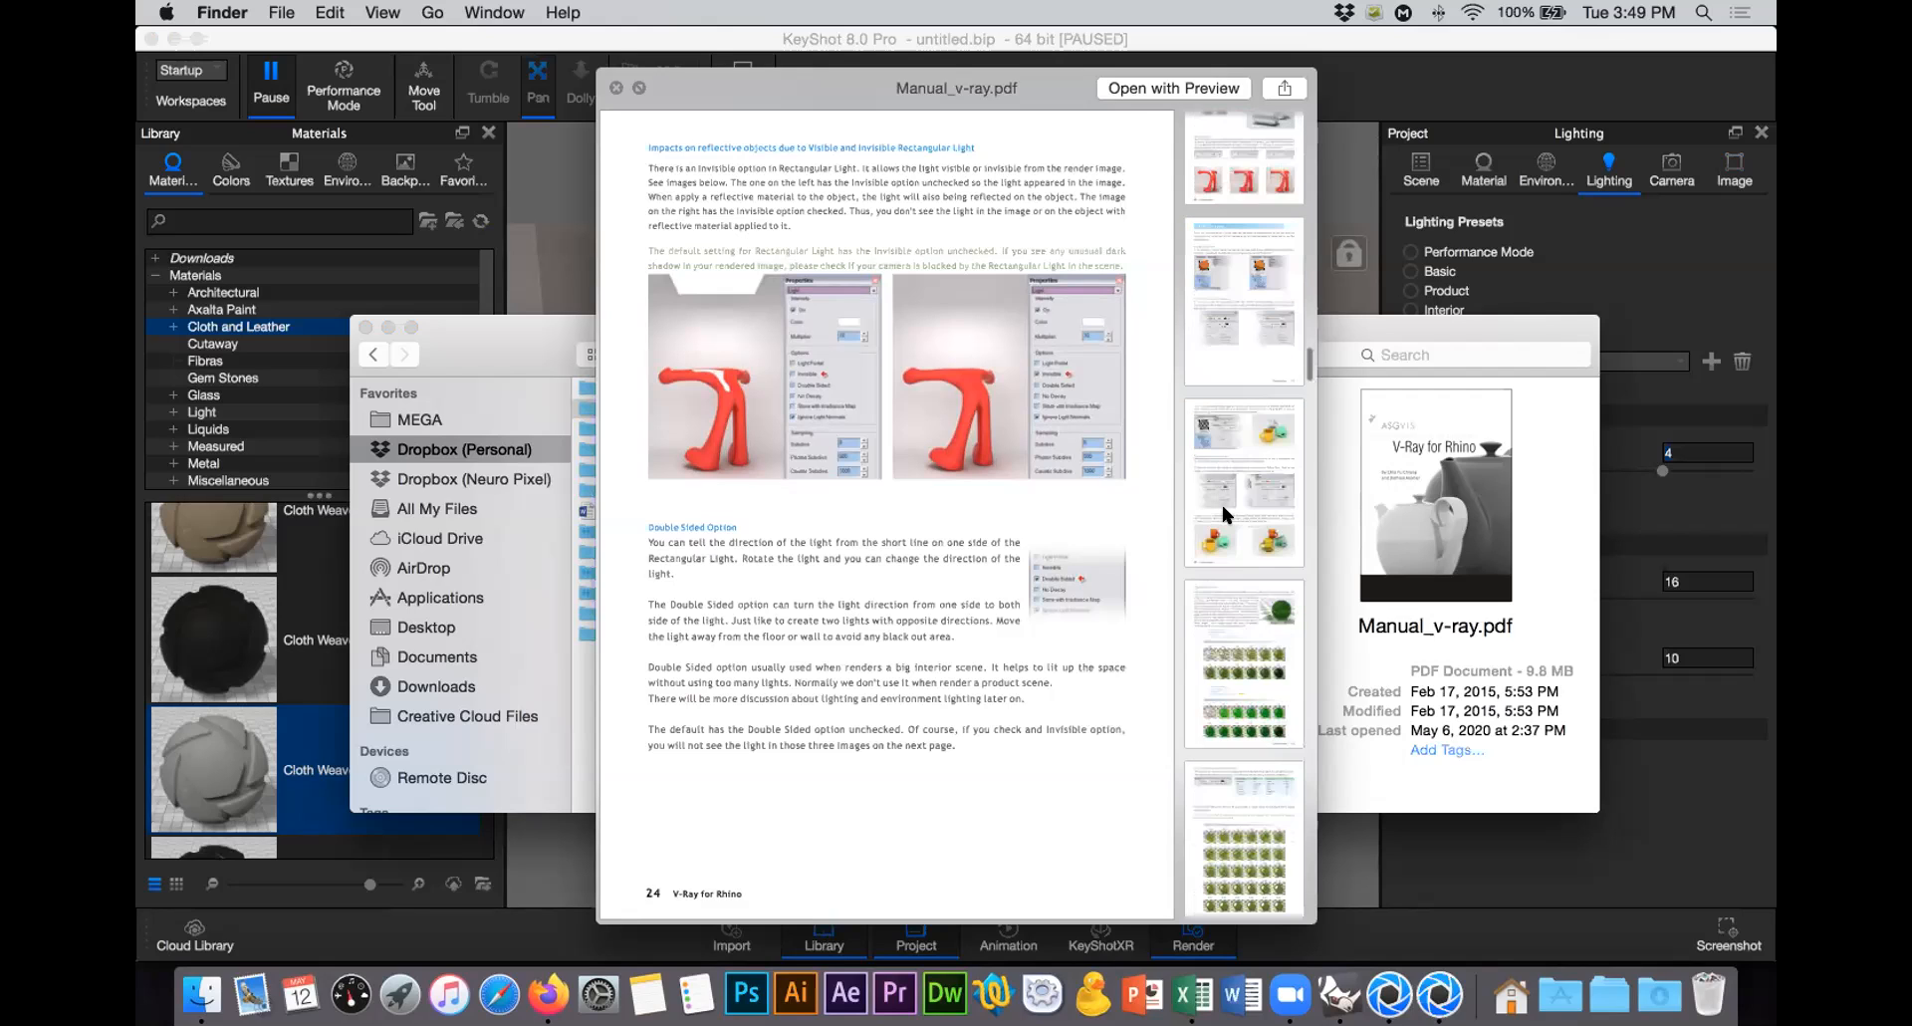
scroll(1224, 513, down, 3)
scroll(1225, 513, down, 3)
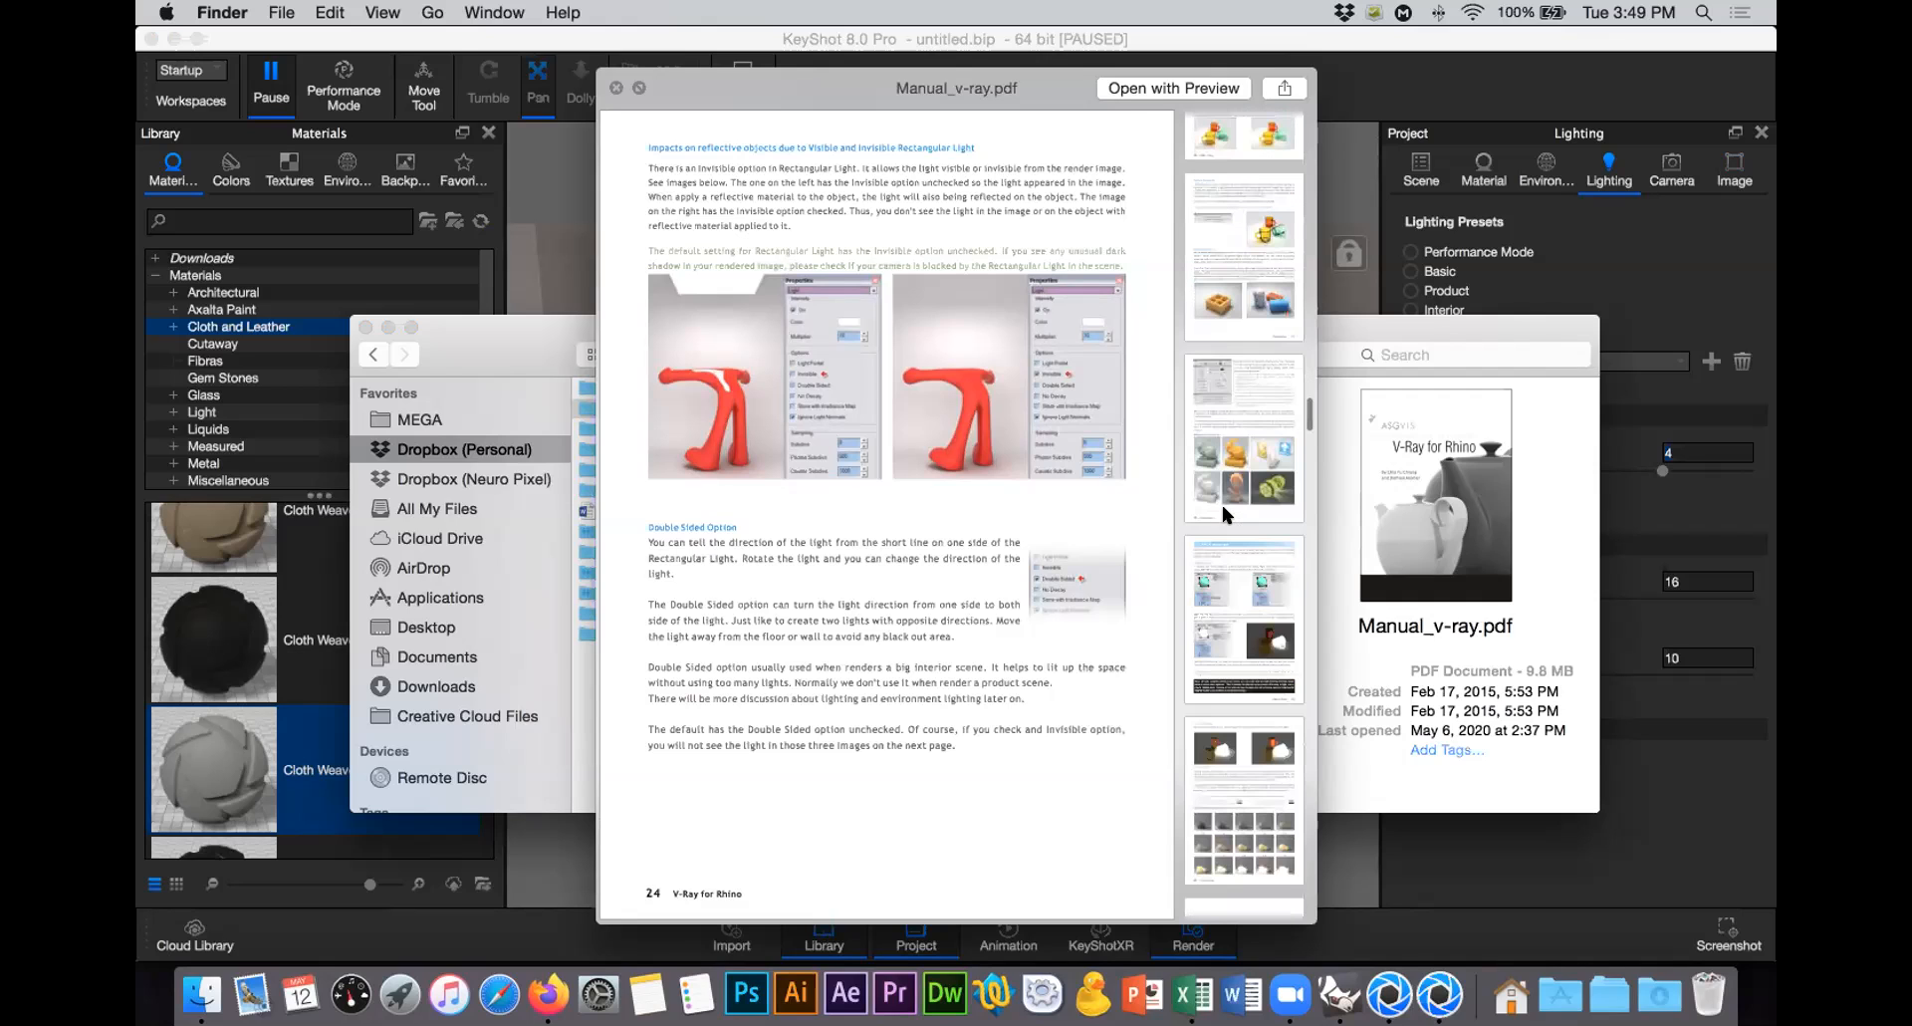
scroll(1222, 512, down, 2)
scroll(1224, 512, down, 2)
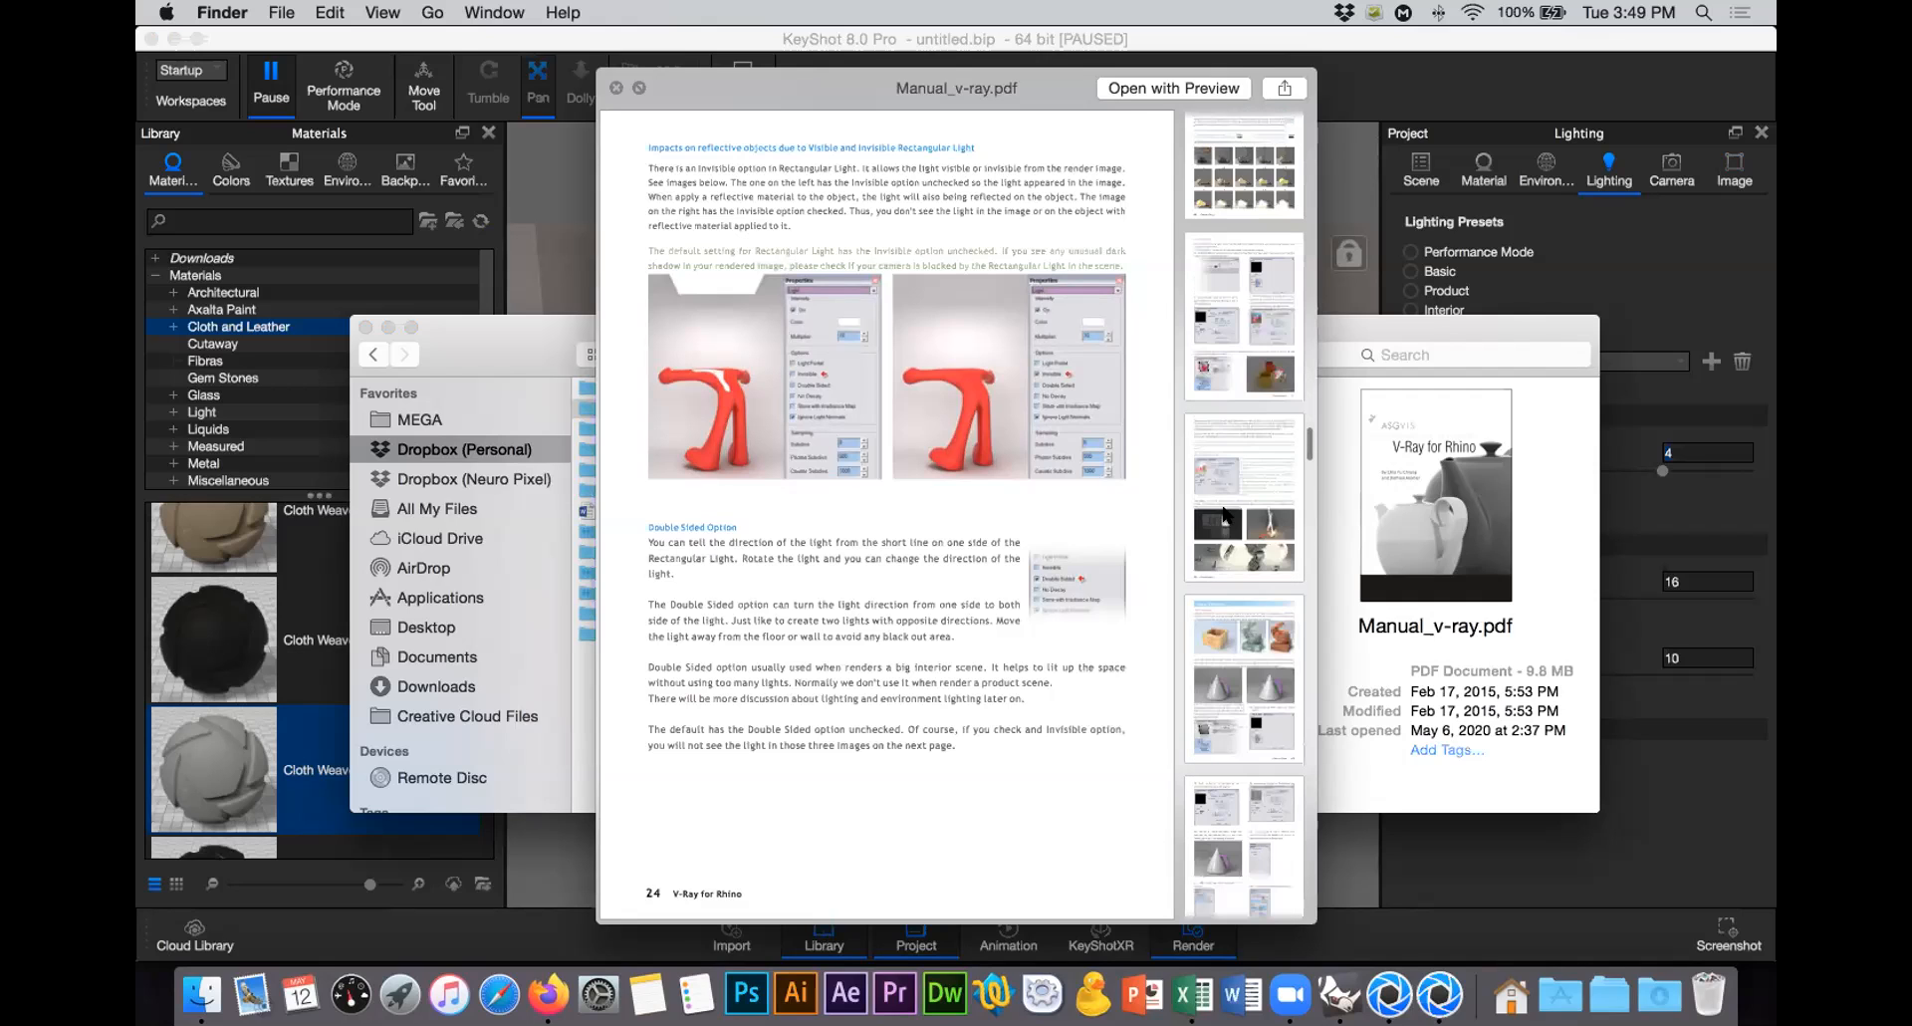
scroll(1225, 513, down, 2)
scroll(1225, 512, down, 1)
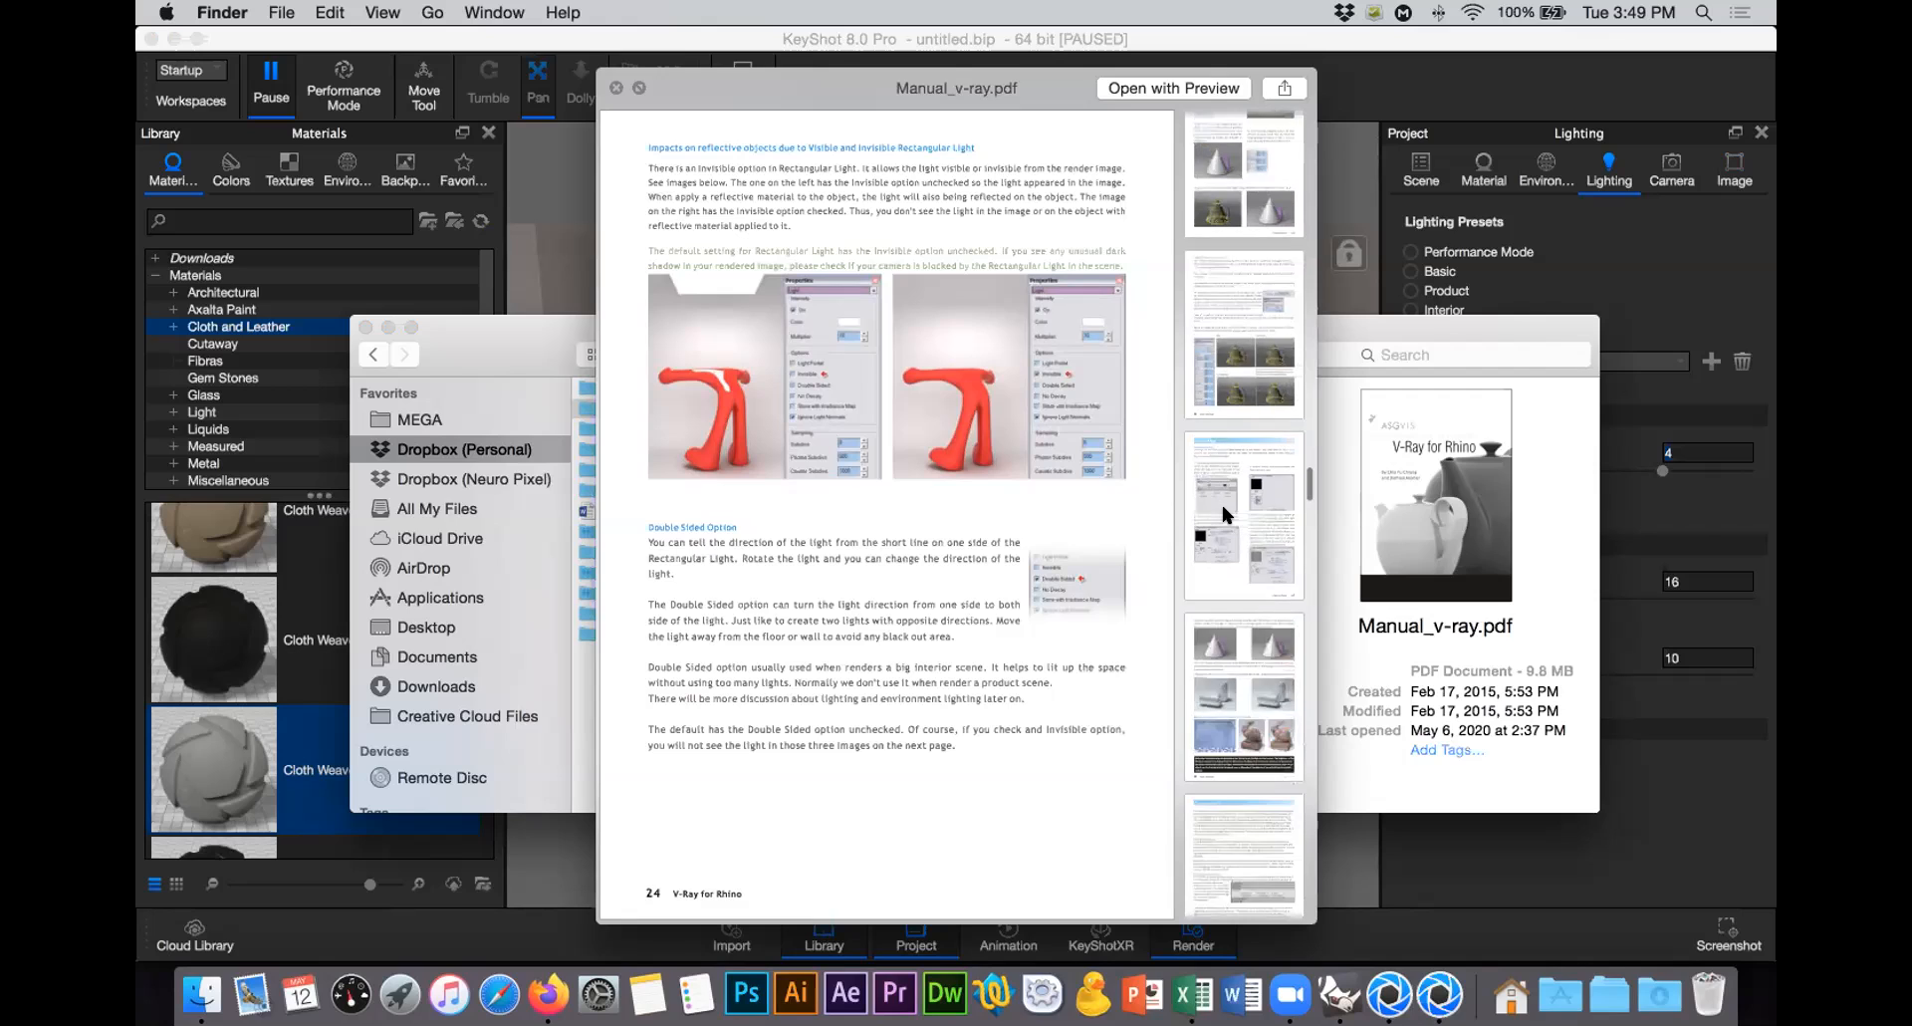
scroll(1224, 513, down, 5)
scroll(1226, 514, down, 4)
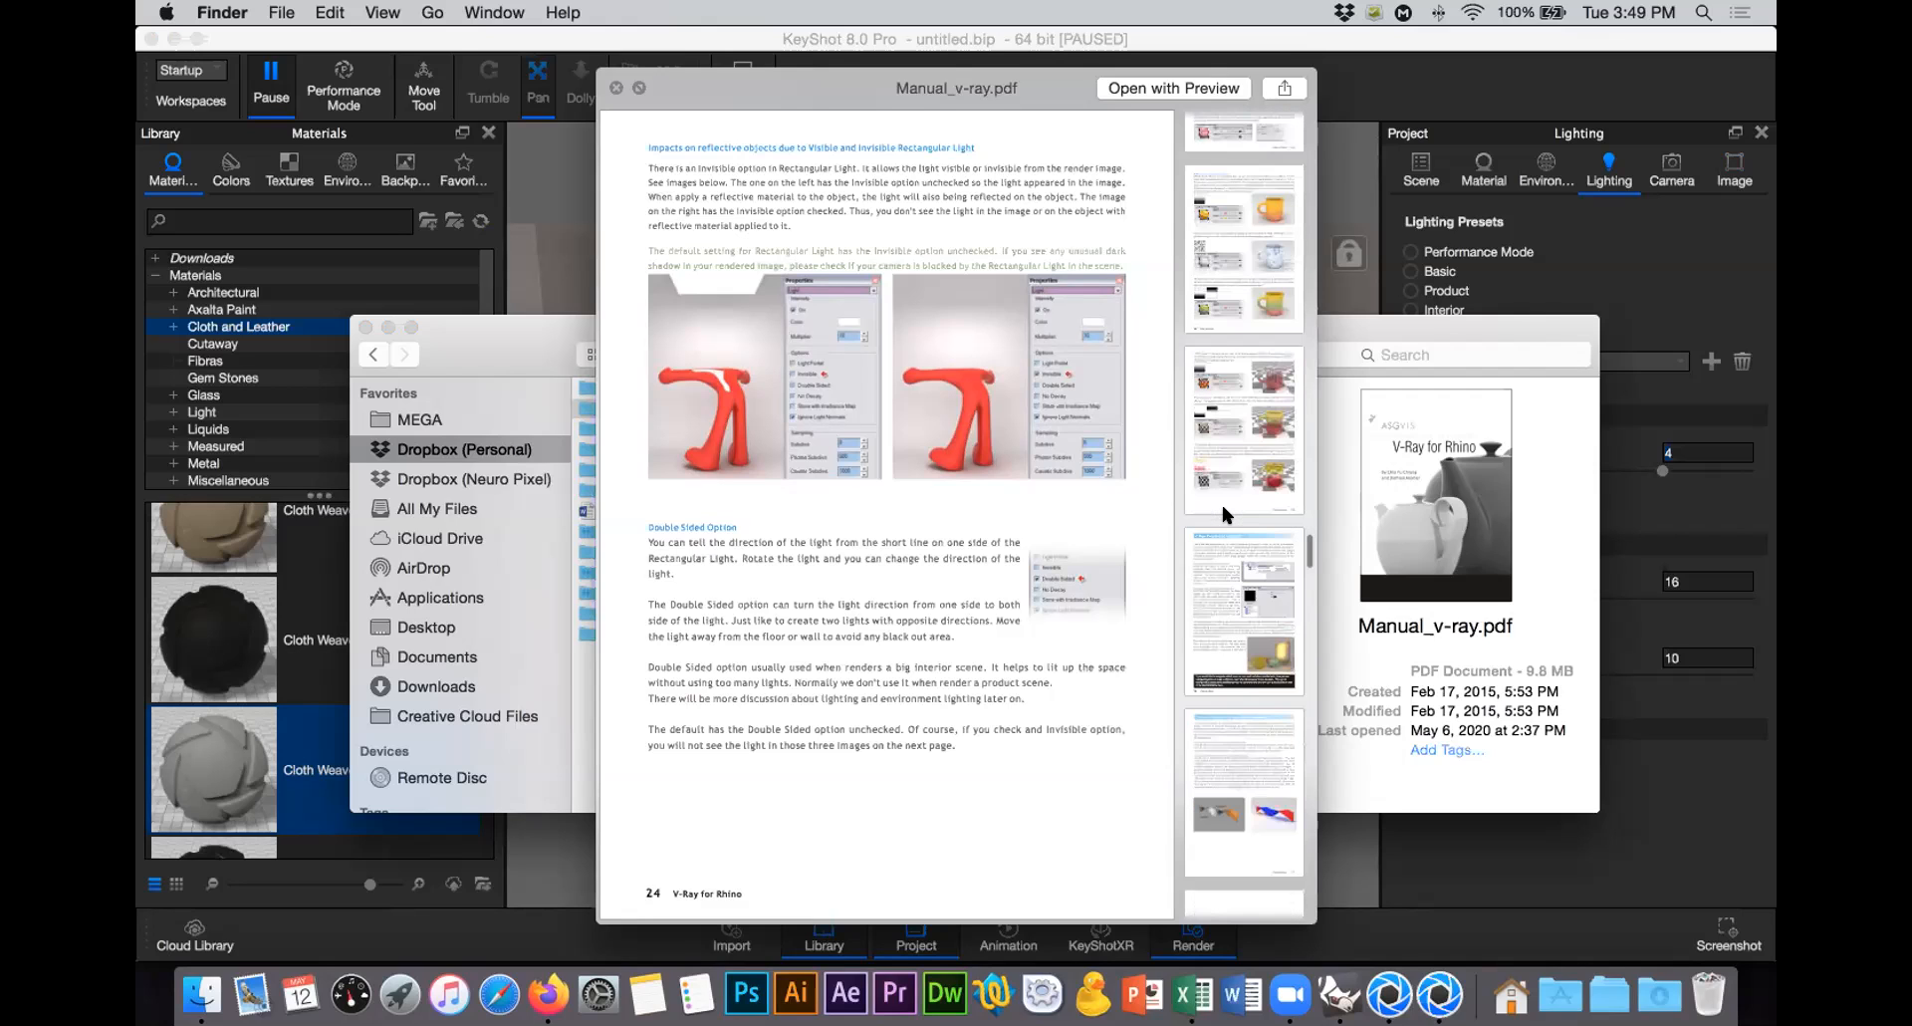
scroll(1223, 512, down, 4)
scroll(1223, 513, down, 4)
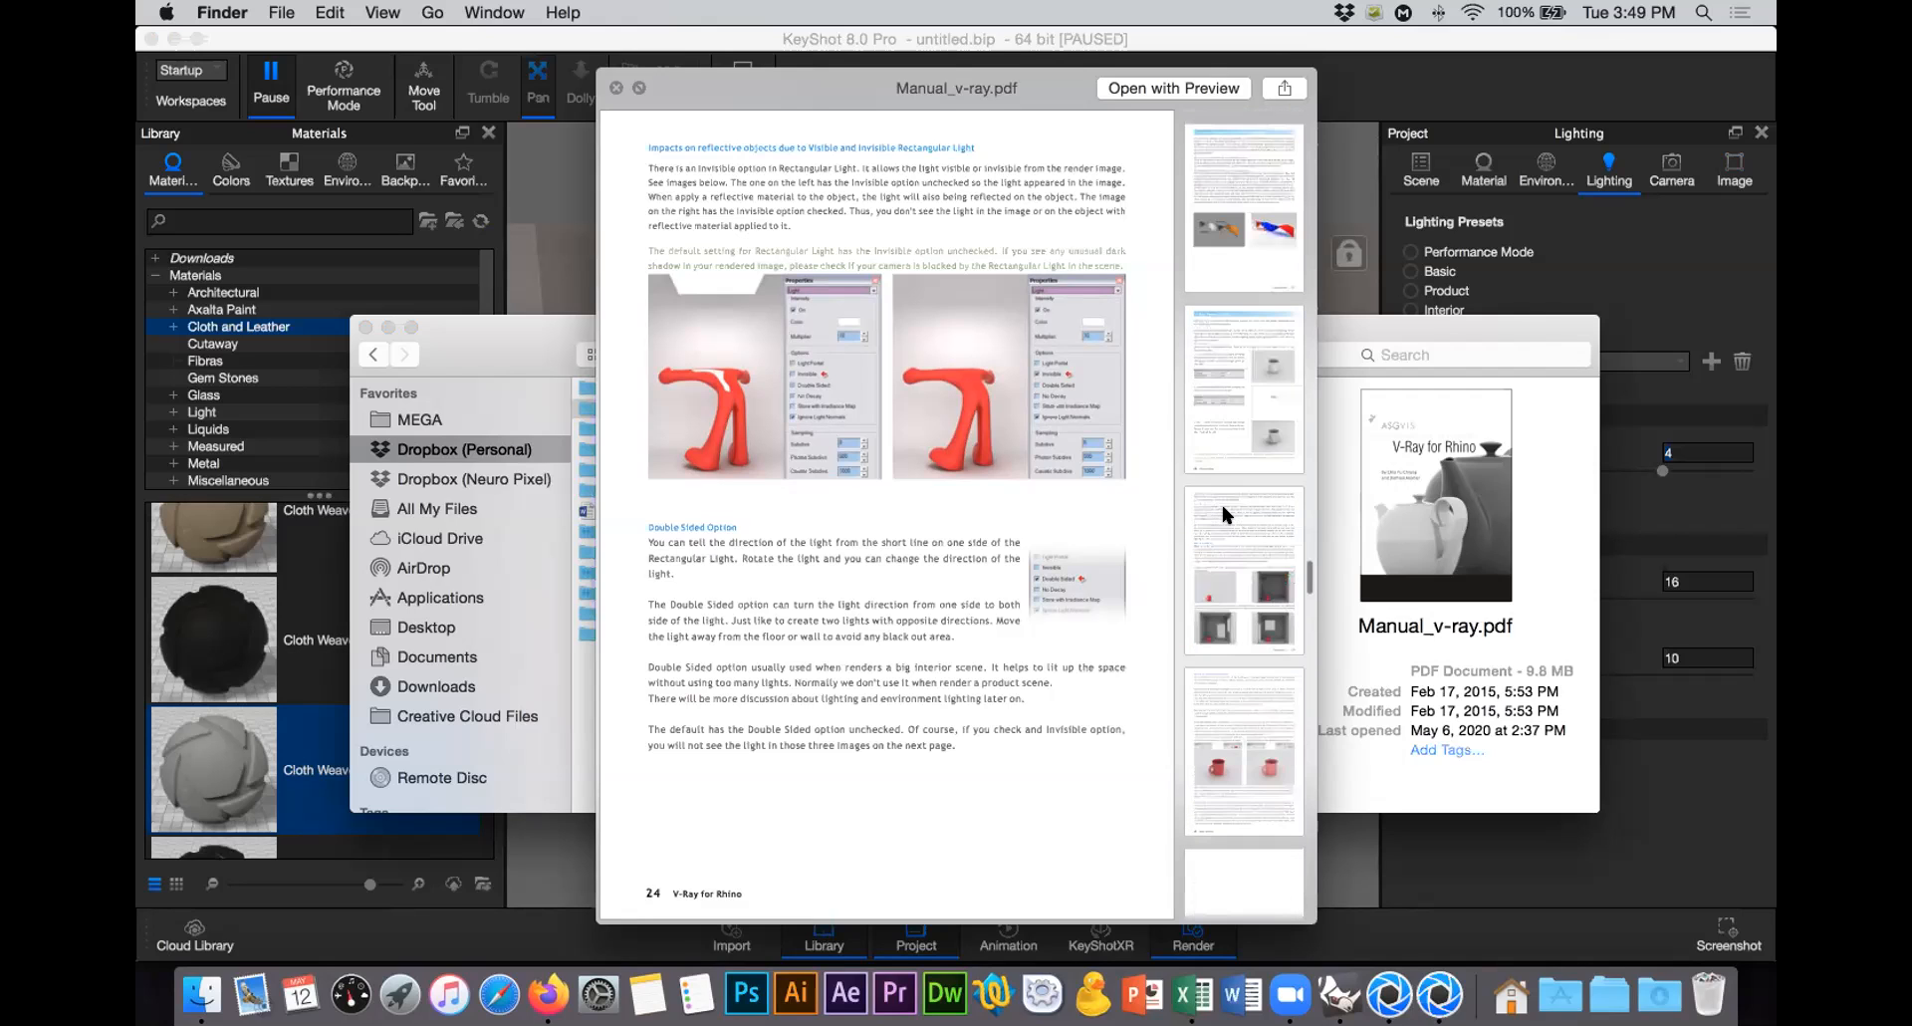
scroll(1223, 510, down, 4)
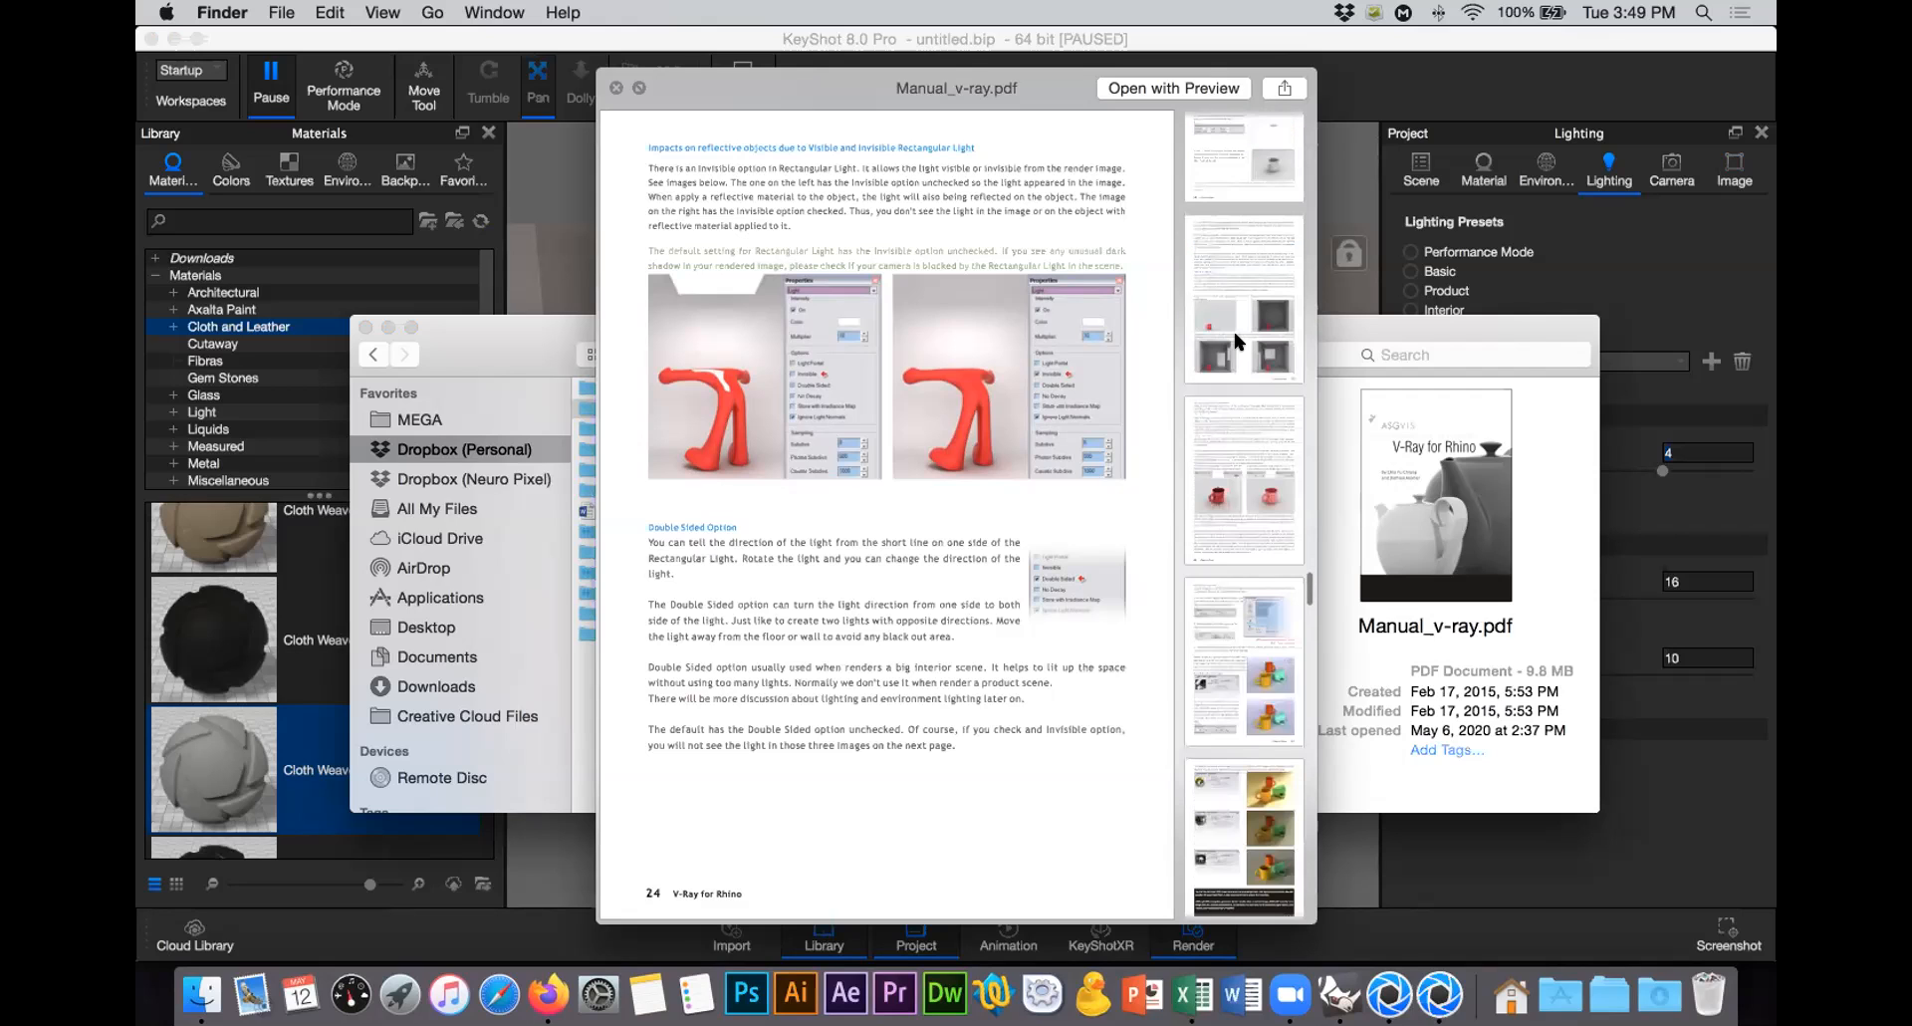
click(1237, 342)
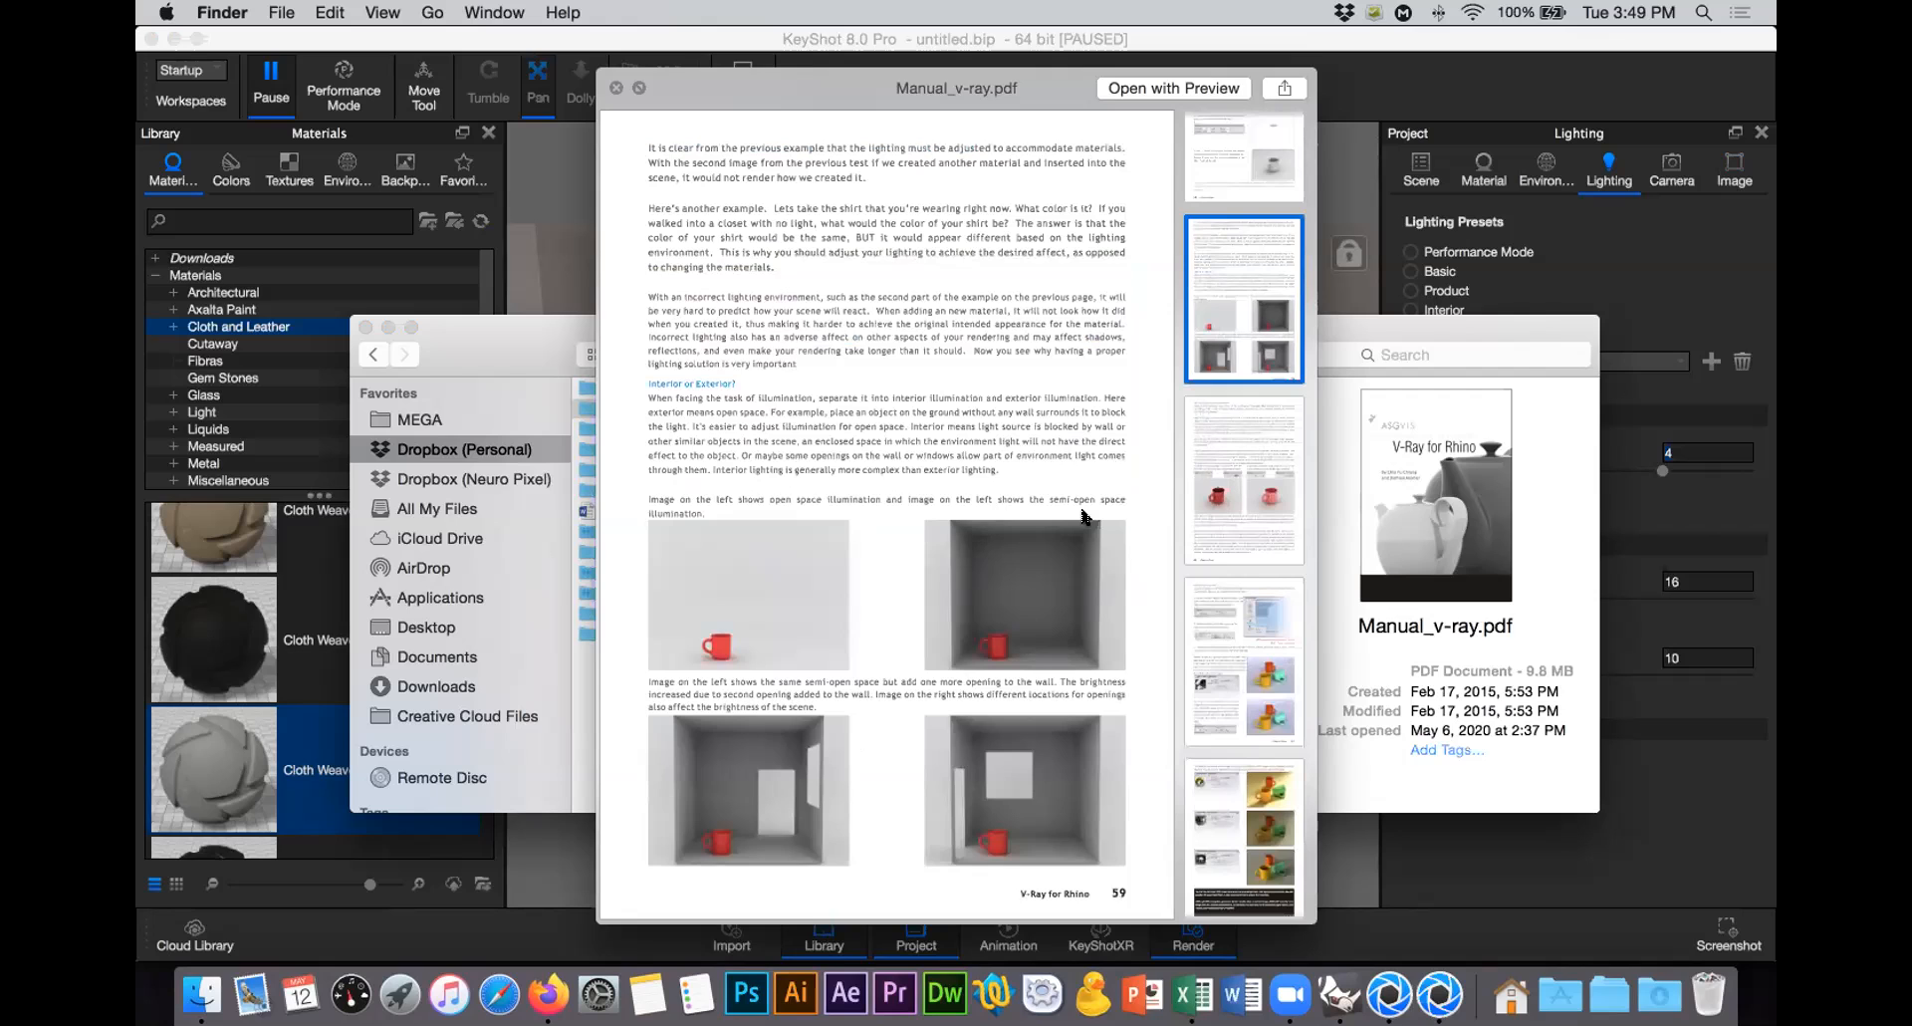
Step: Glance at page 60, return to page 59, and compare its open and semi-open space cup images enlarged
scroll(1084, 515, down, 1)
scroll(1083, 515, down, 5)
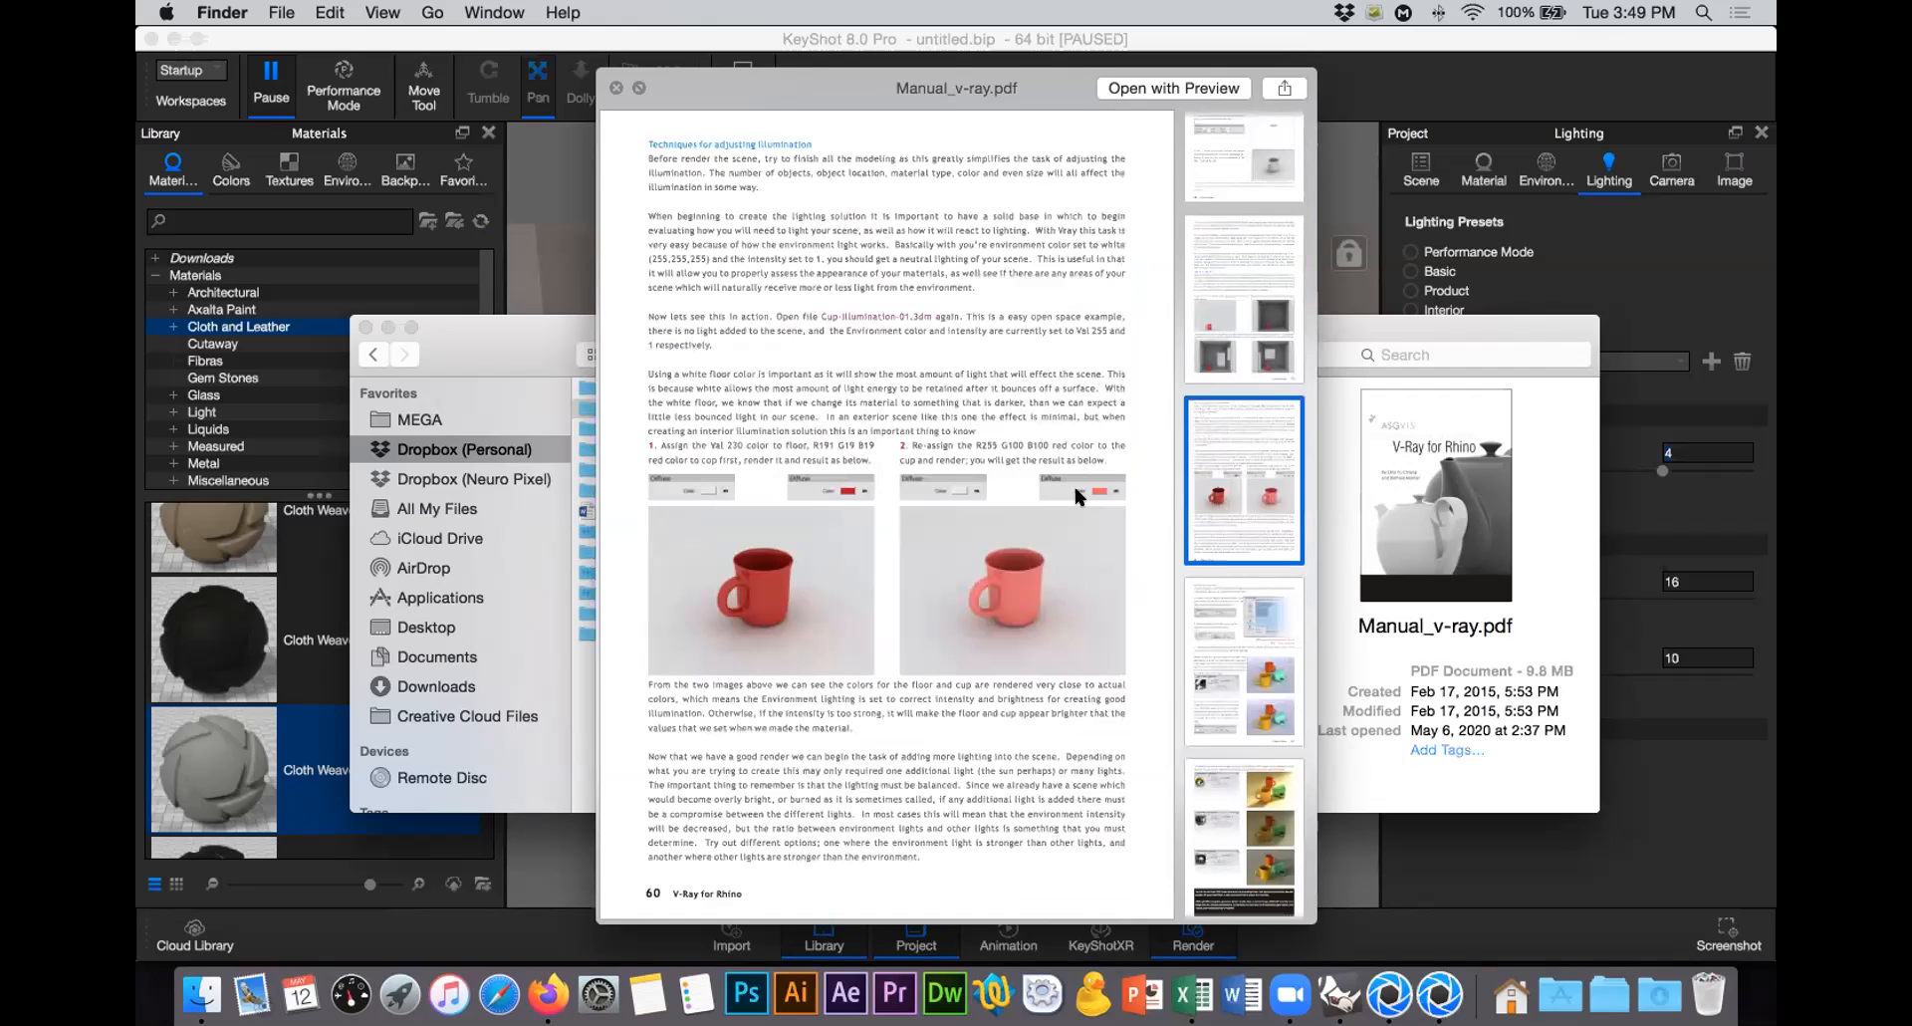
scroll(1076, 495, up, 6)
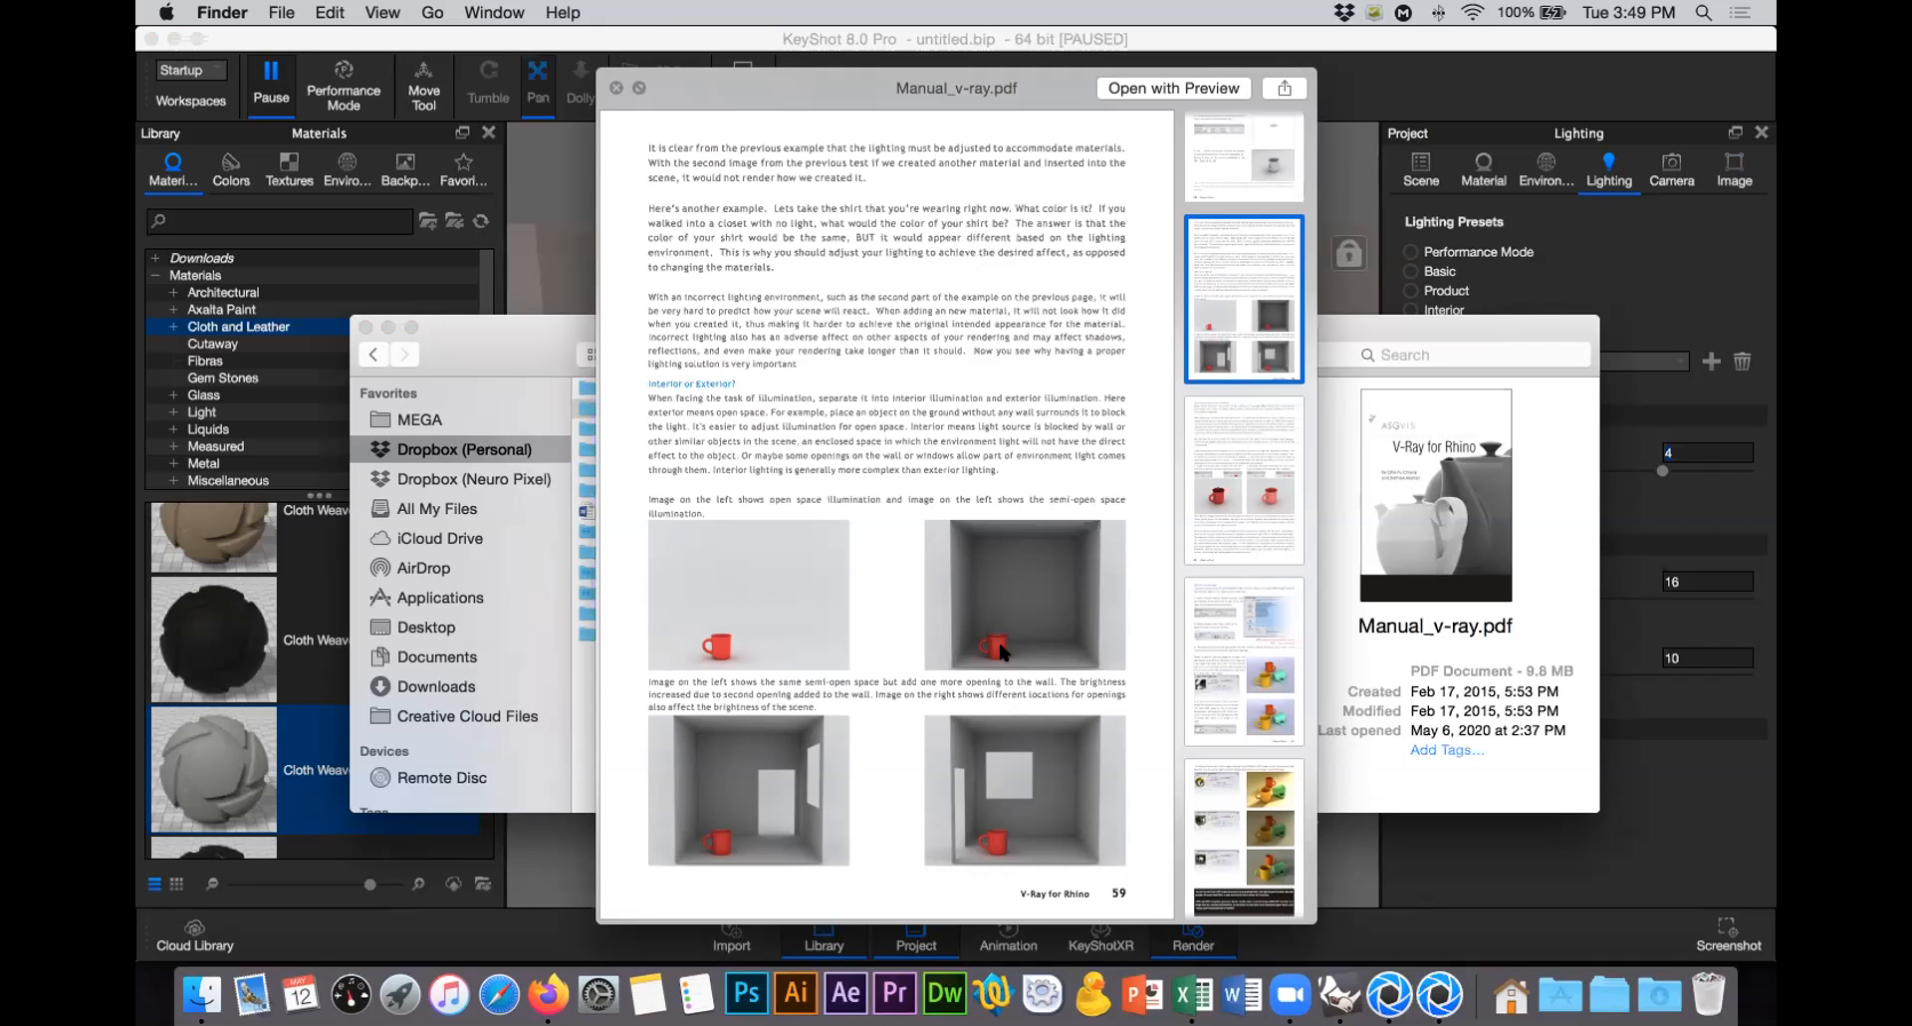
scroll(996, 644, up, 2)
scroll(995, 643, up, 3)
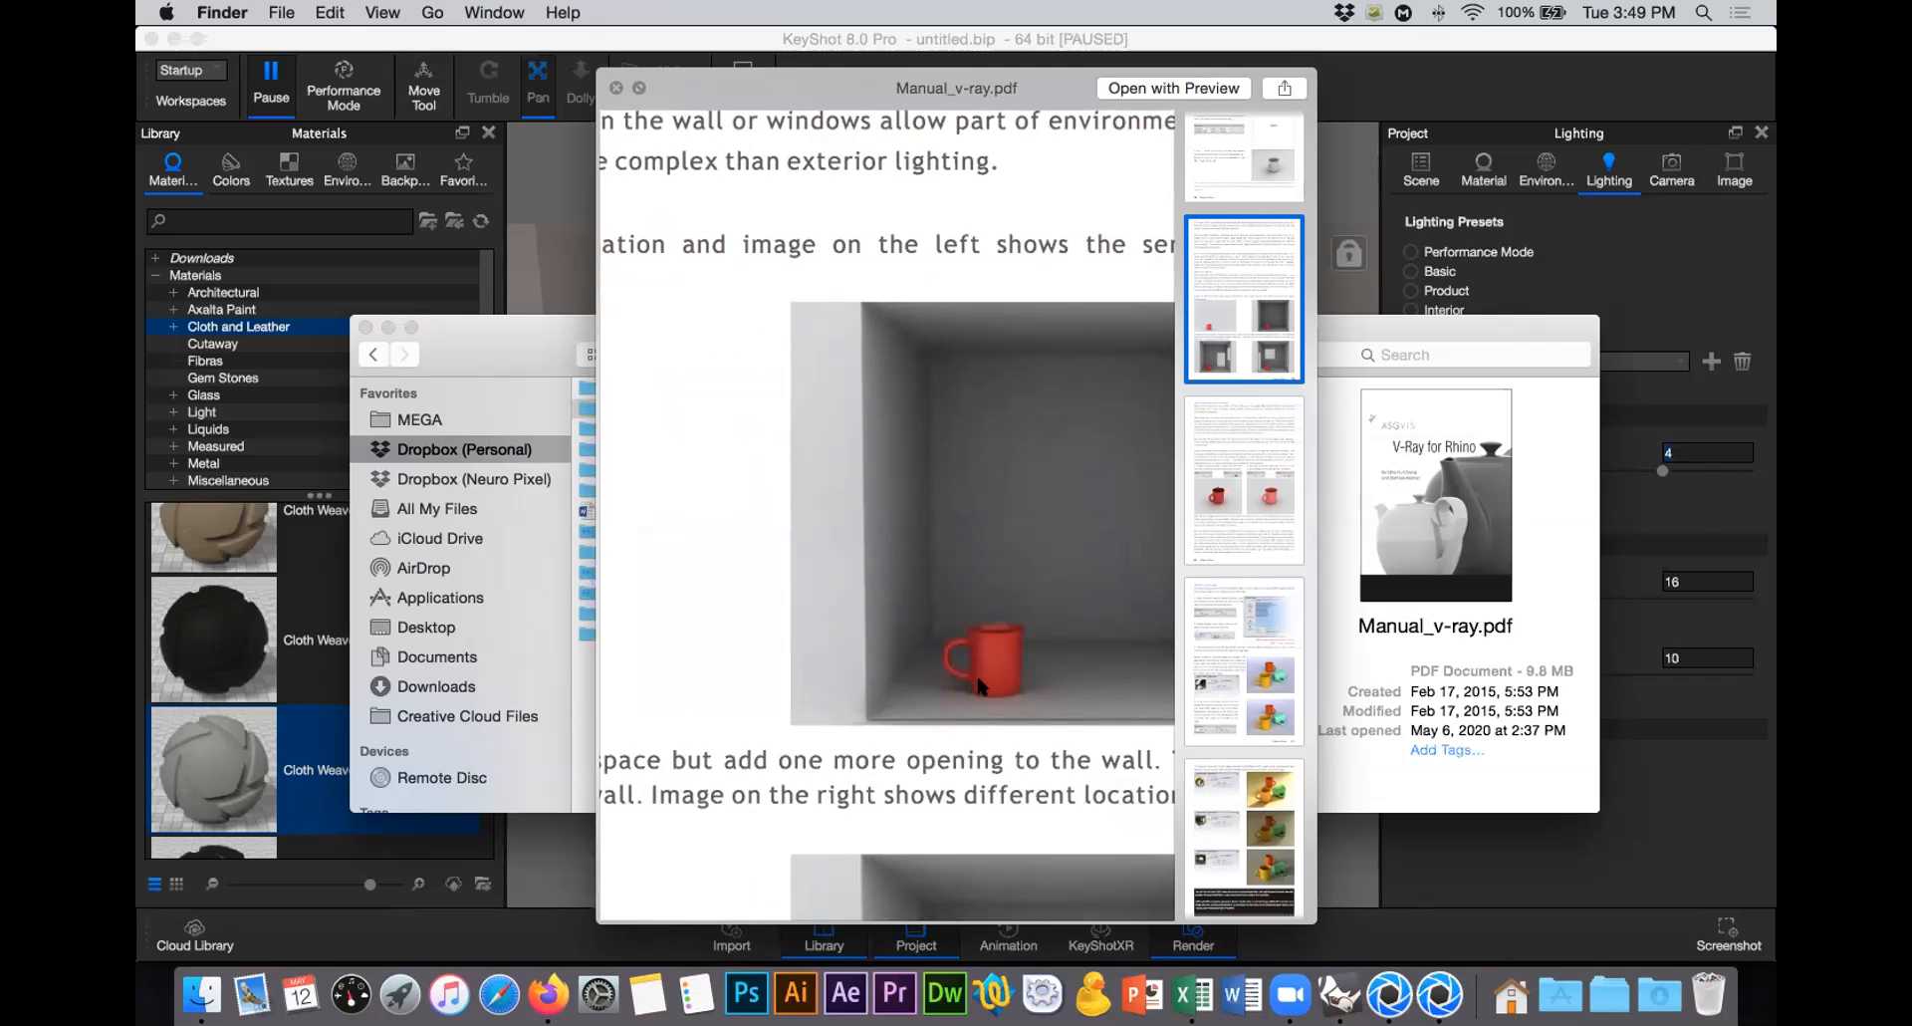
scroll(978, 678, left, 6)
scroll(978, 685, left, 3)
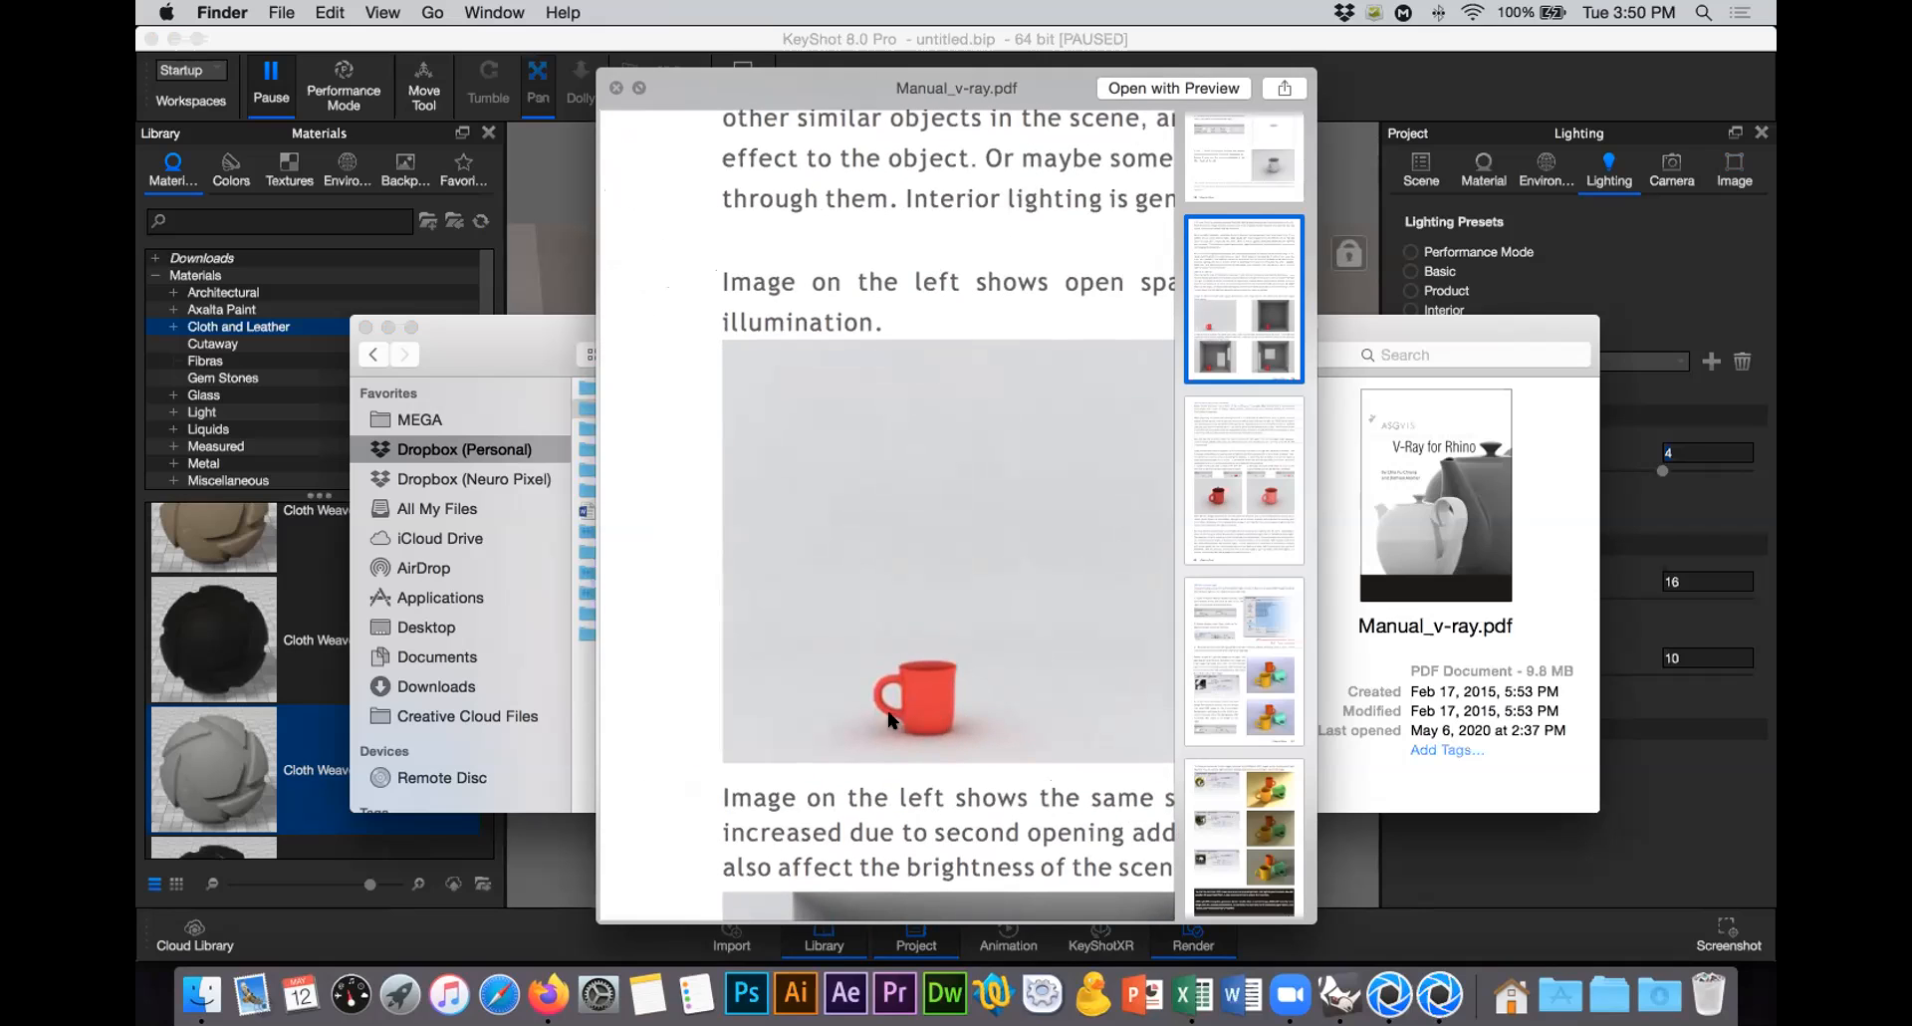
scroll(1012, 693, right, 8)
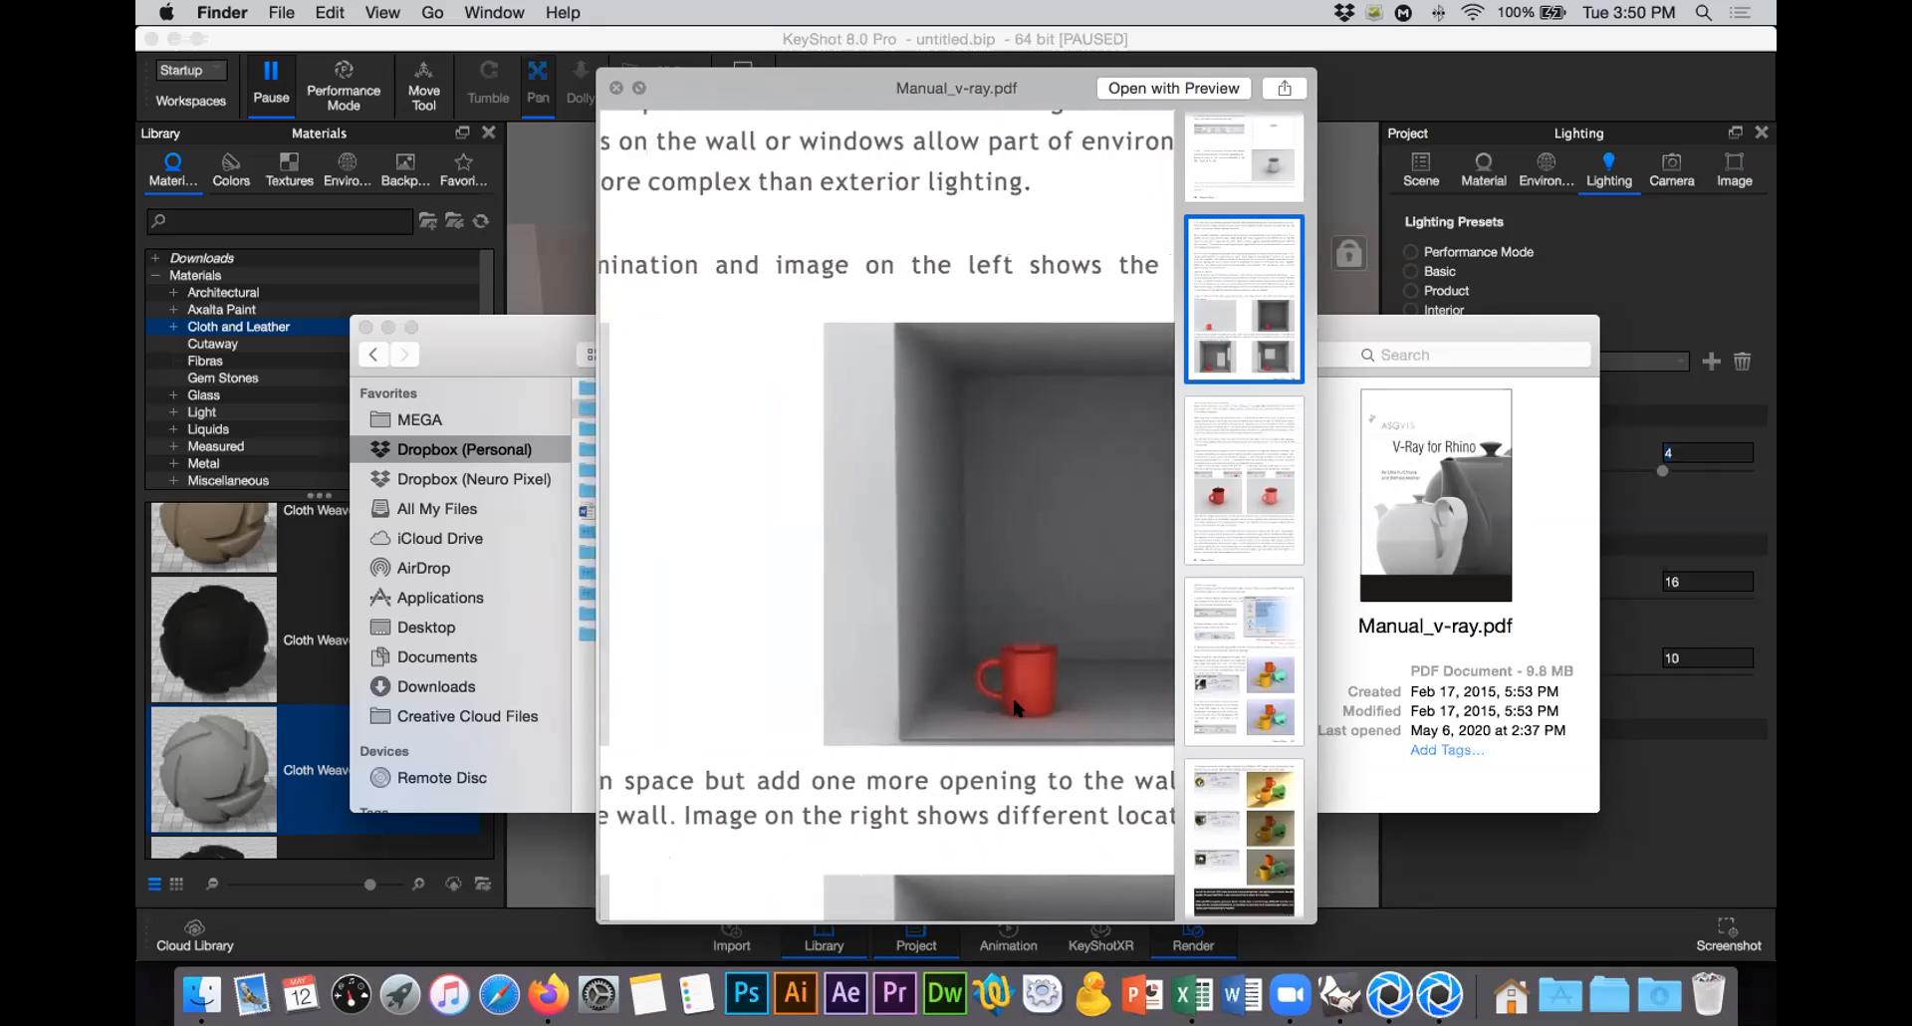
scroll(1015, 706, right, 3)
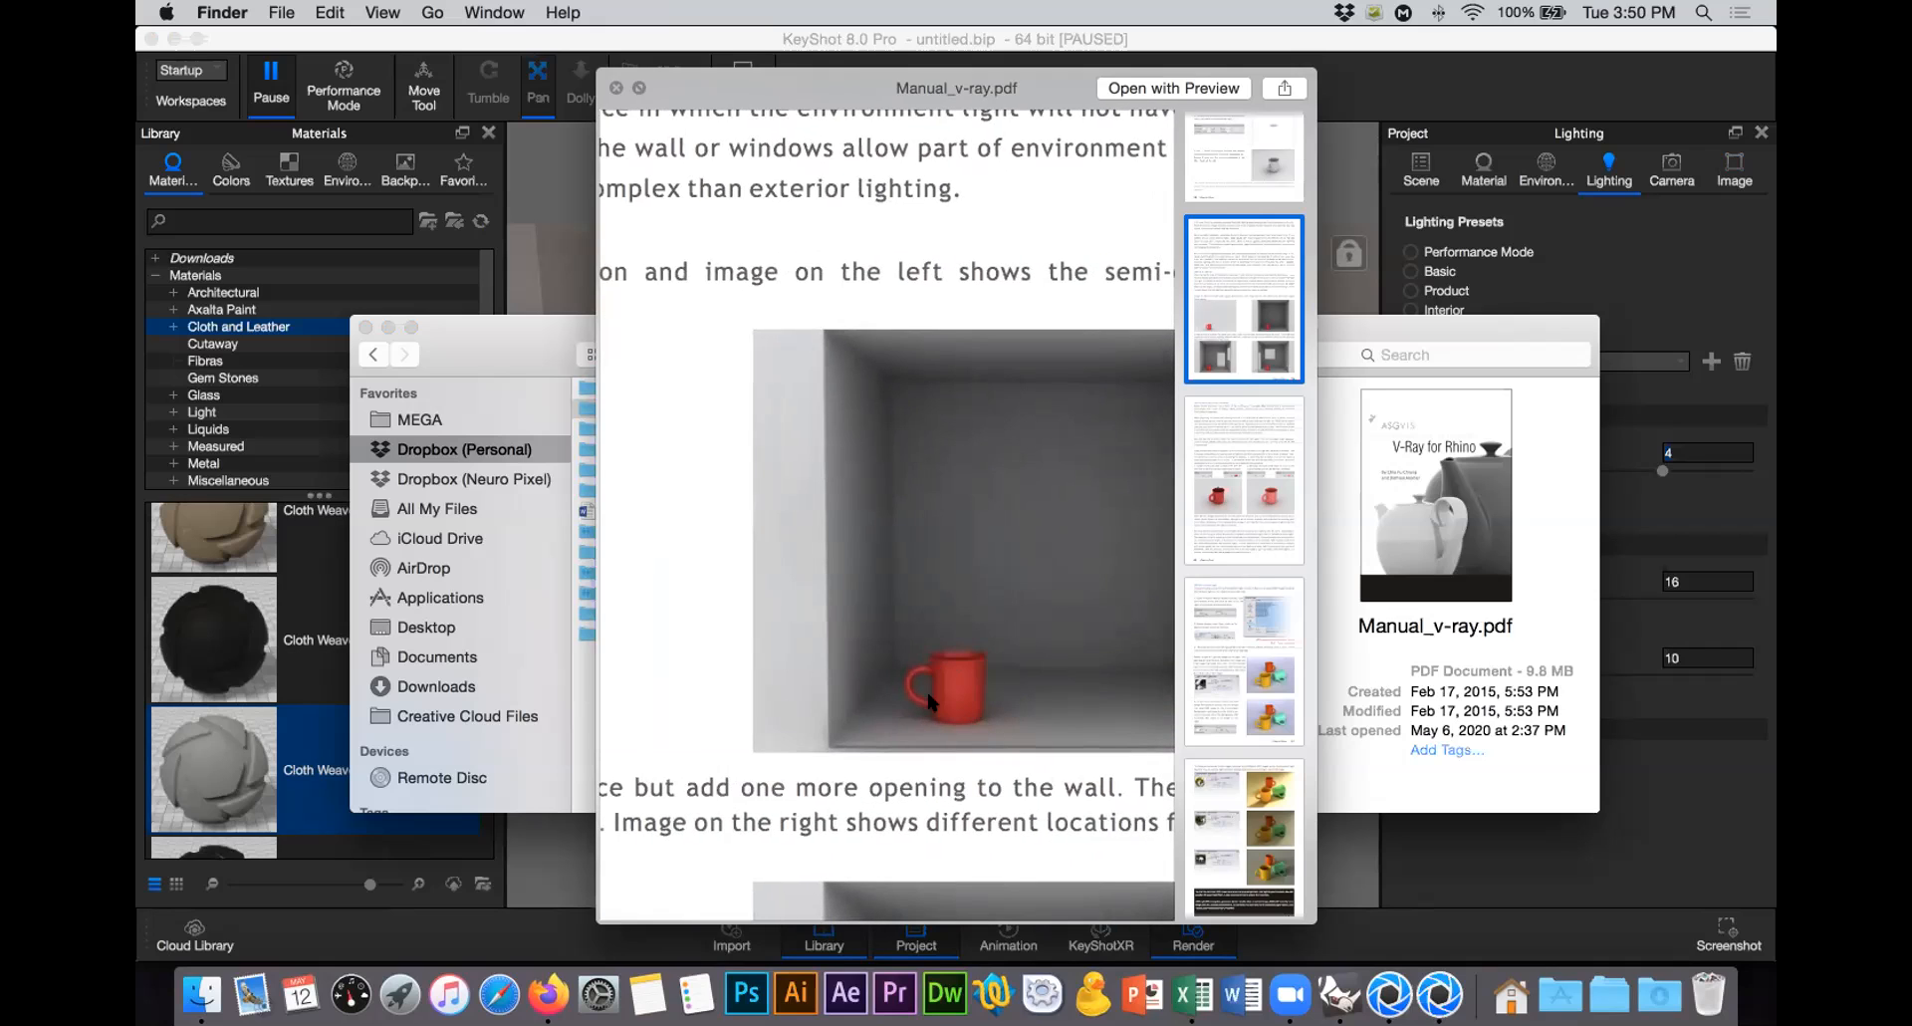
scroll(994, 647, left, 3)
Step: Examine page 59's lower pair of cup renders, which add wall openings in different locations
scroll(994, 647, down, 10)
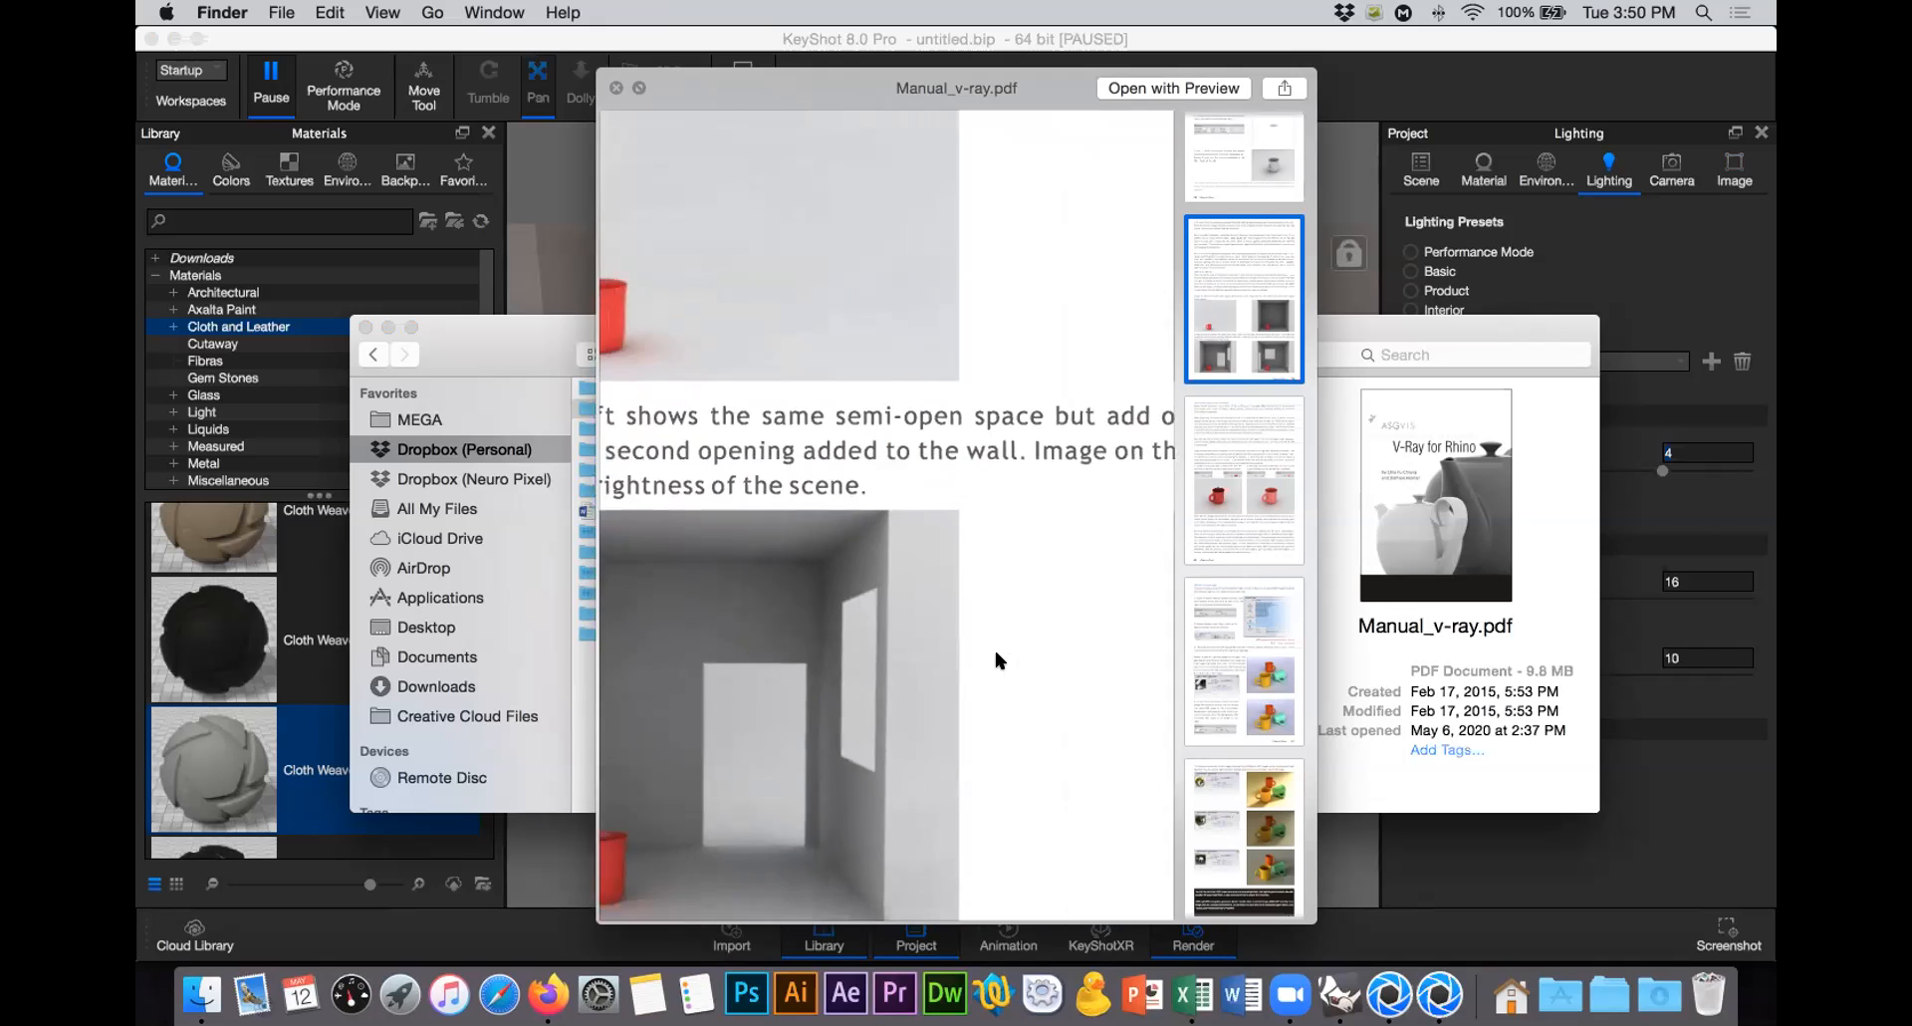
scroll(994, 658, up, 2)
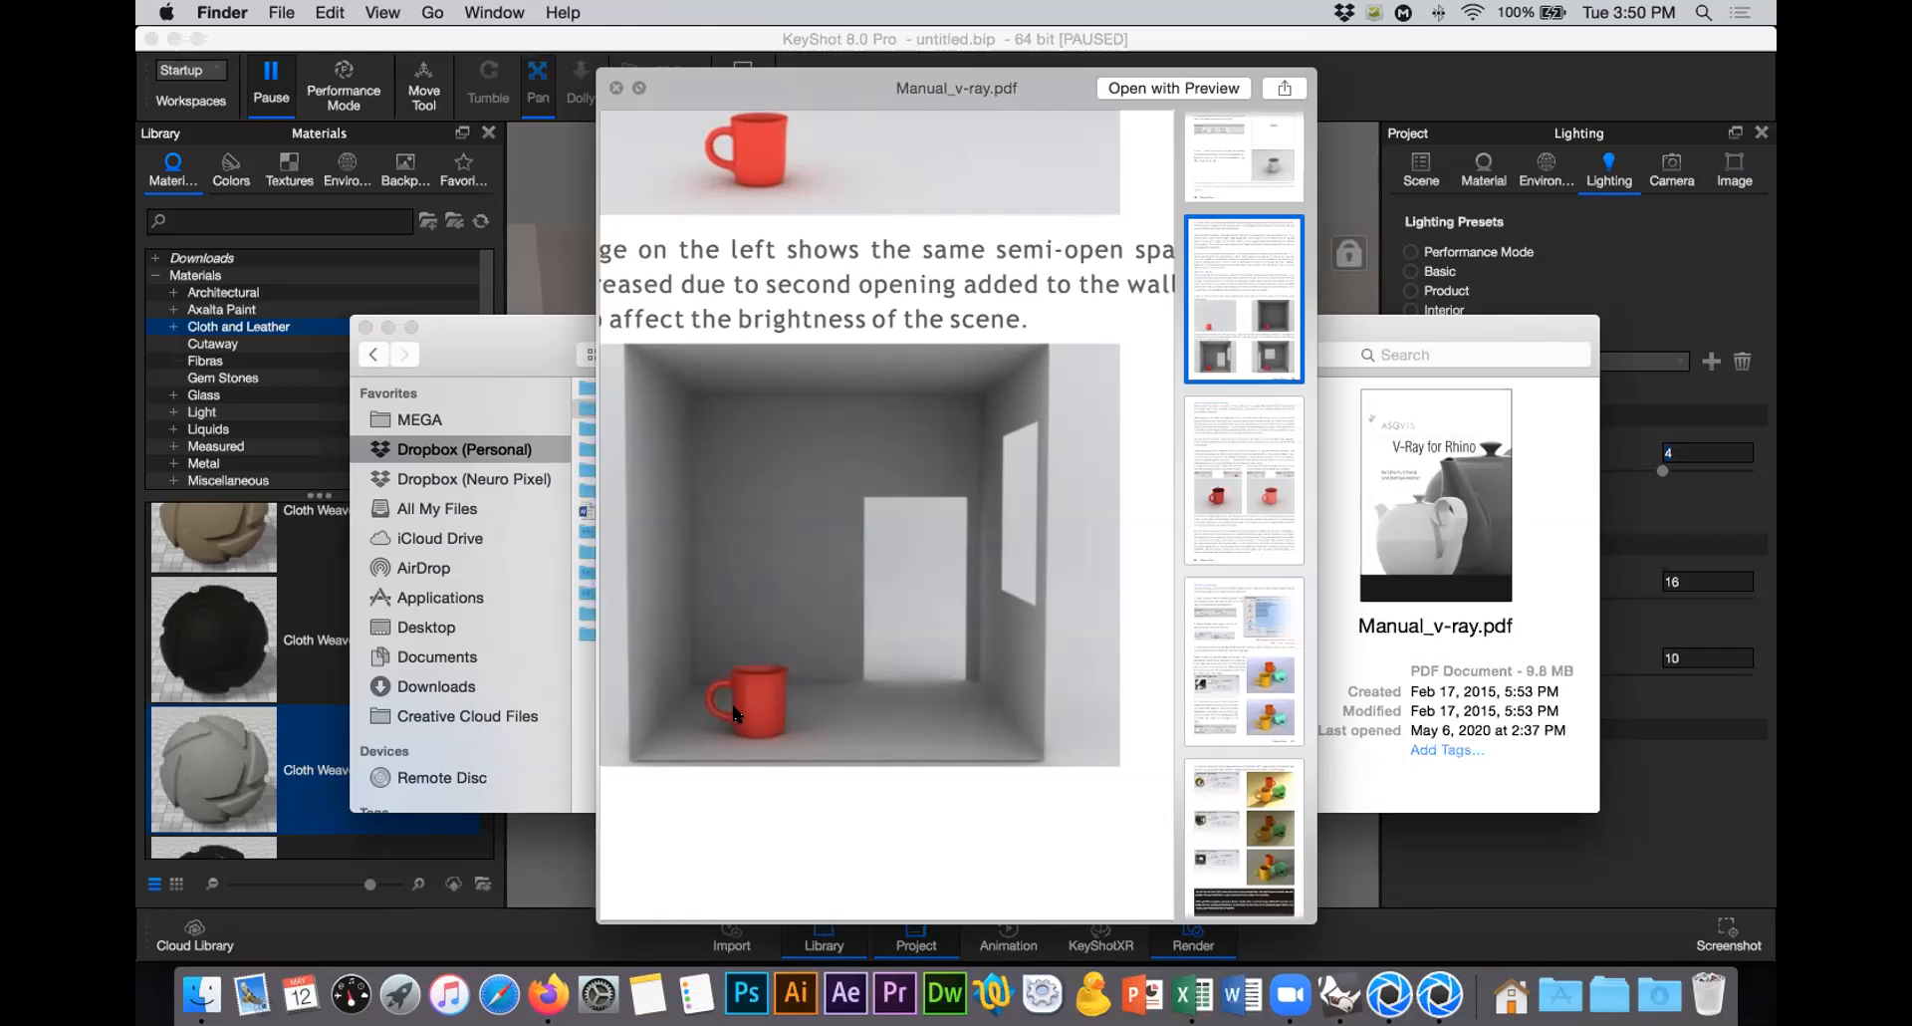
scroll(821, 608, down, 4)
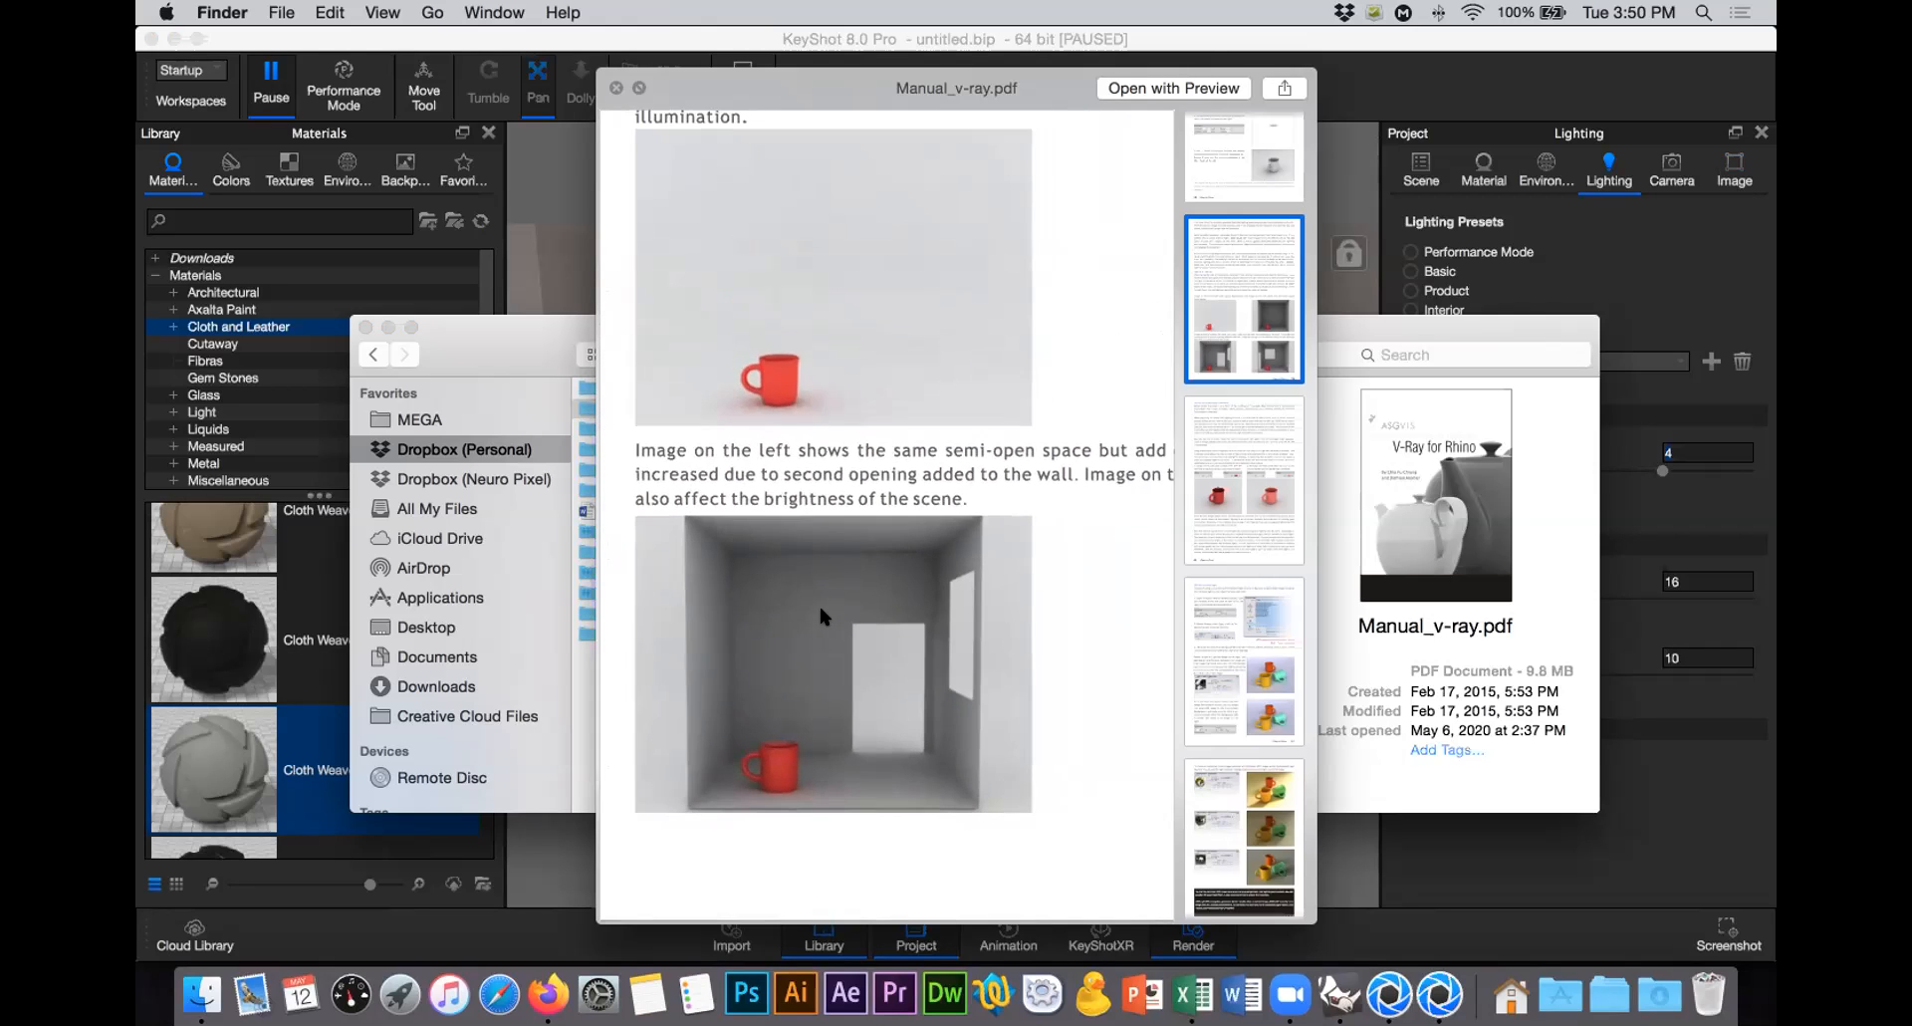
scroll(821, 615, down, 5)
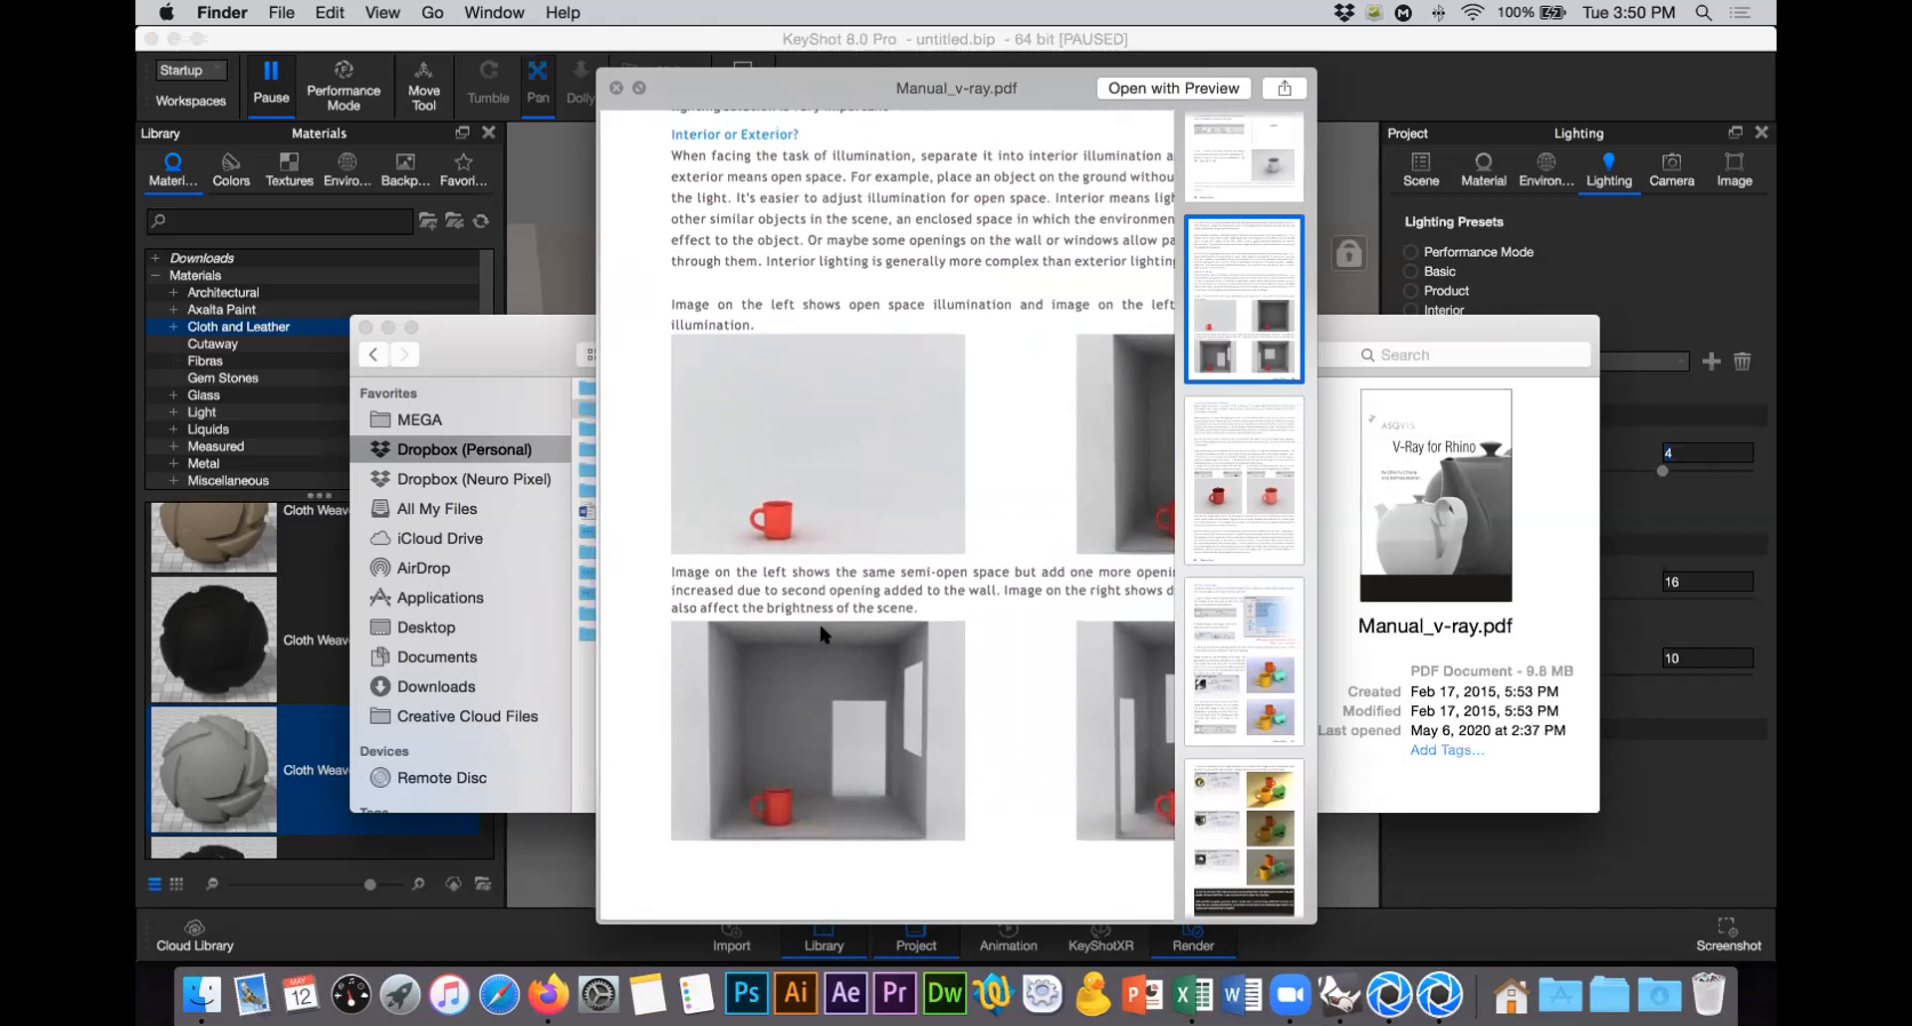
scroll(816, 734, up, 5)
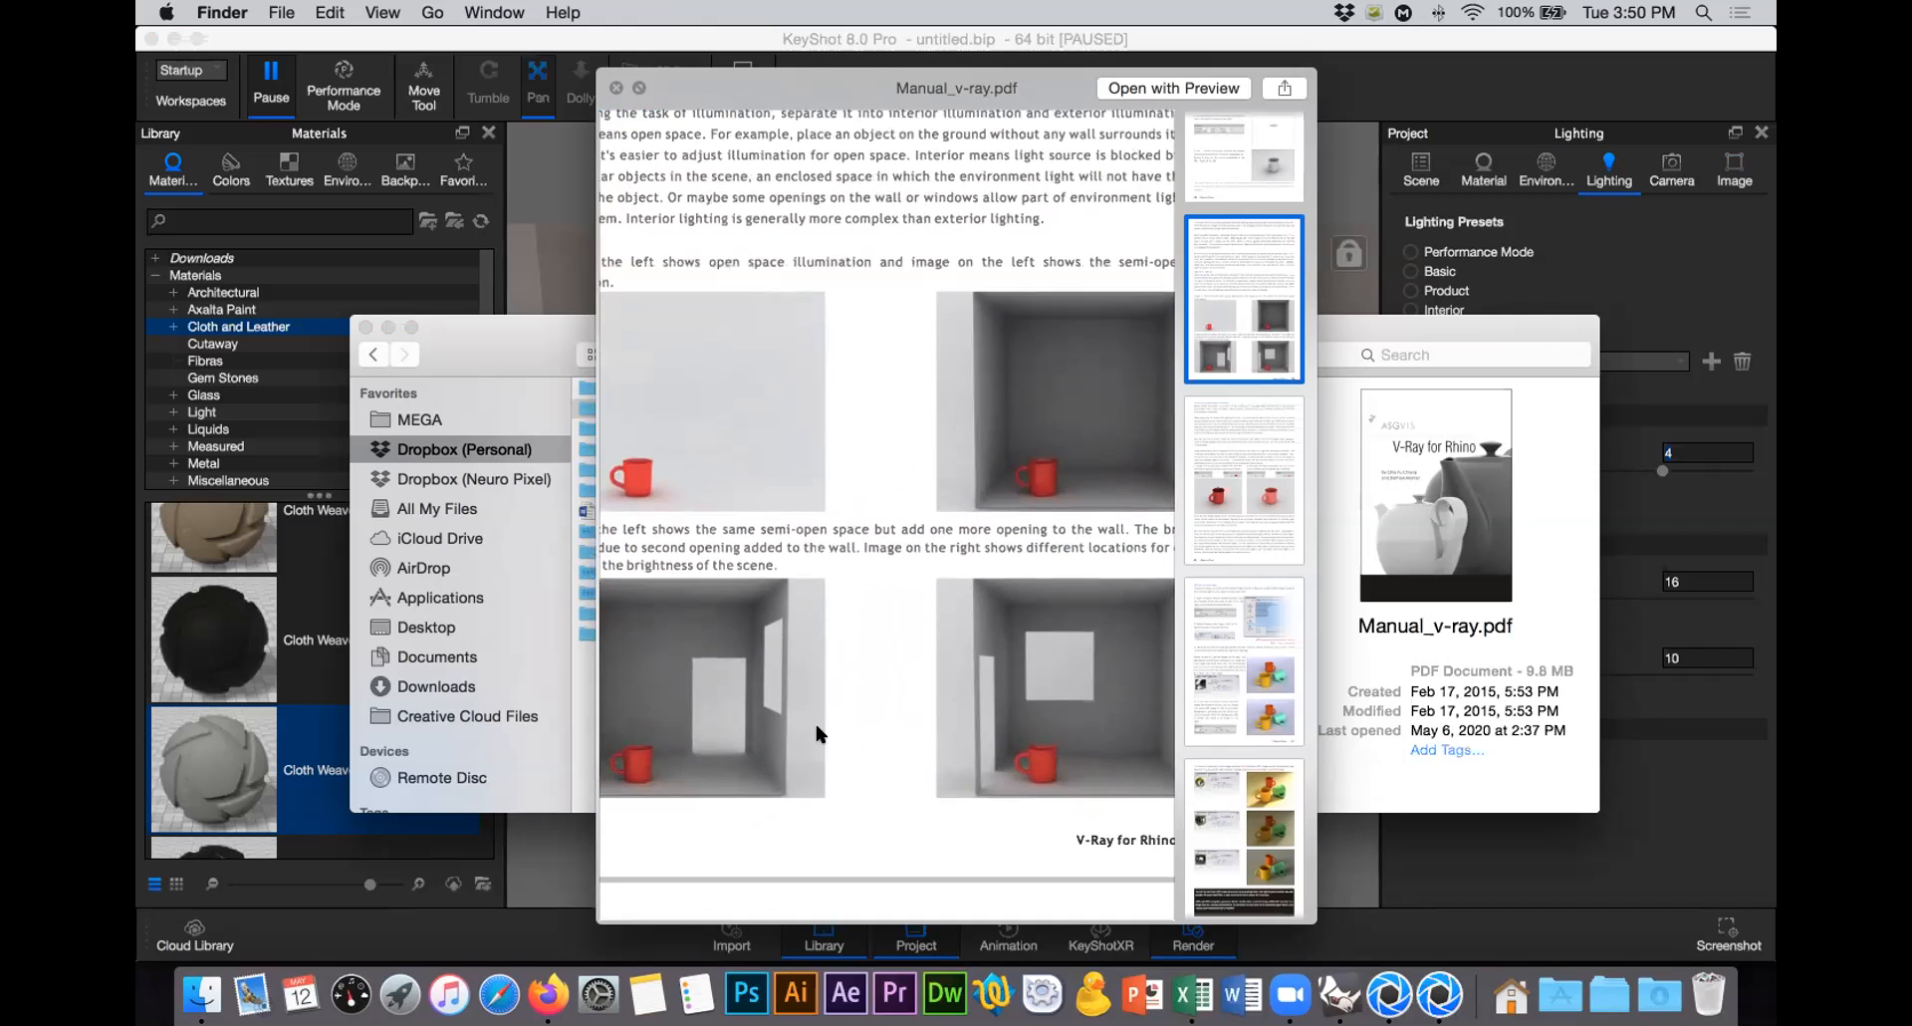
scroll(816, 734, up, 1)
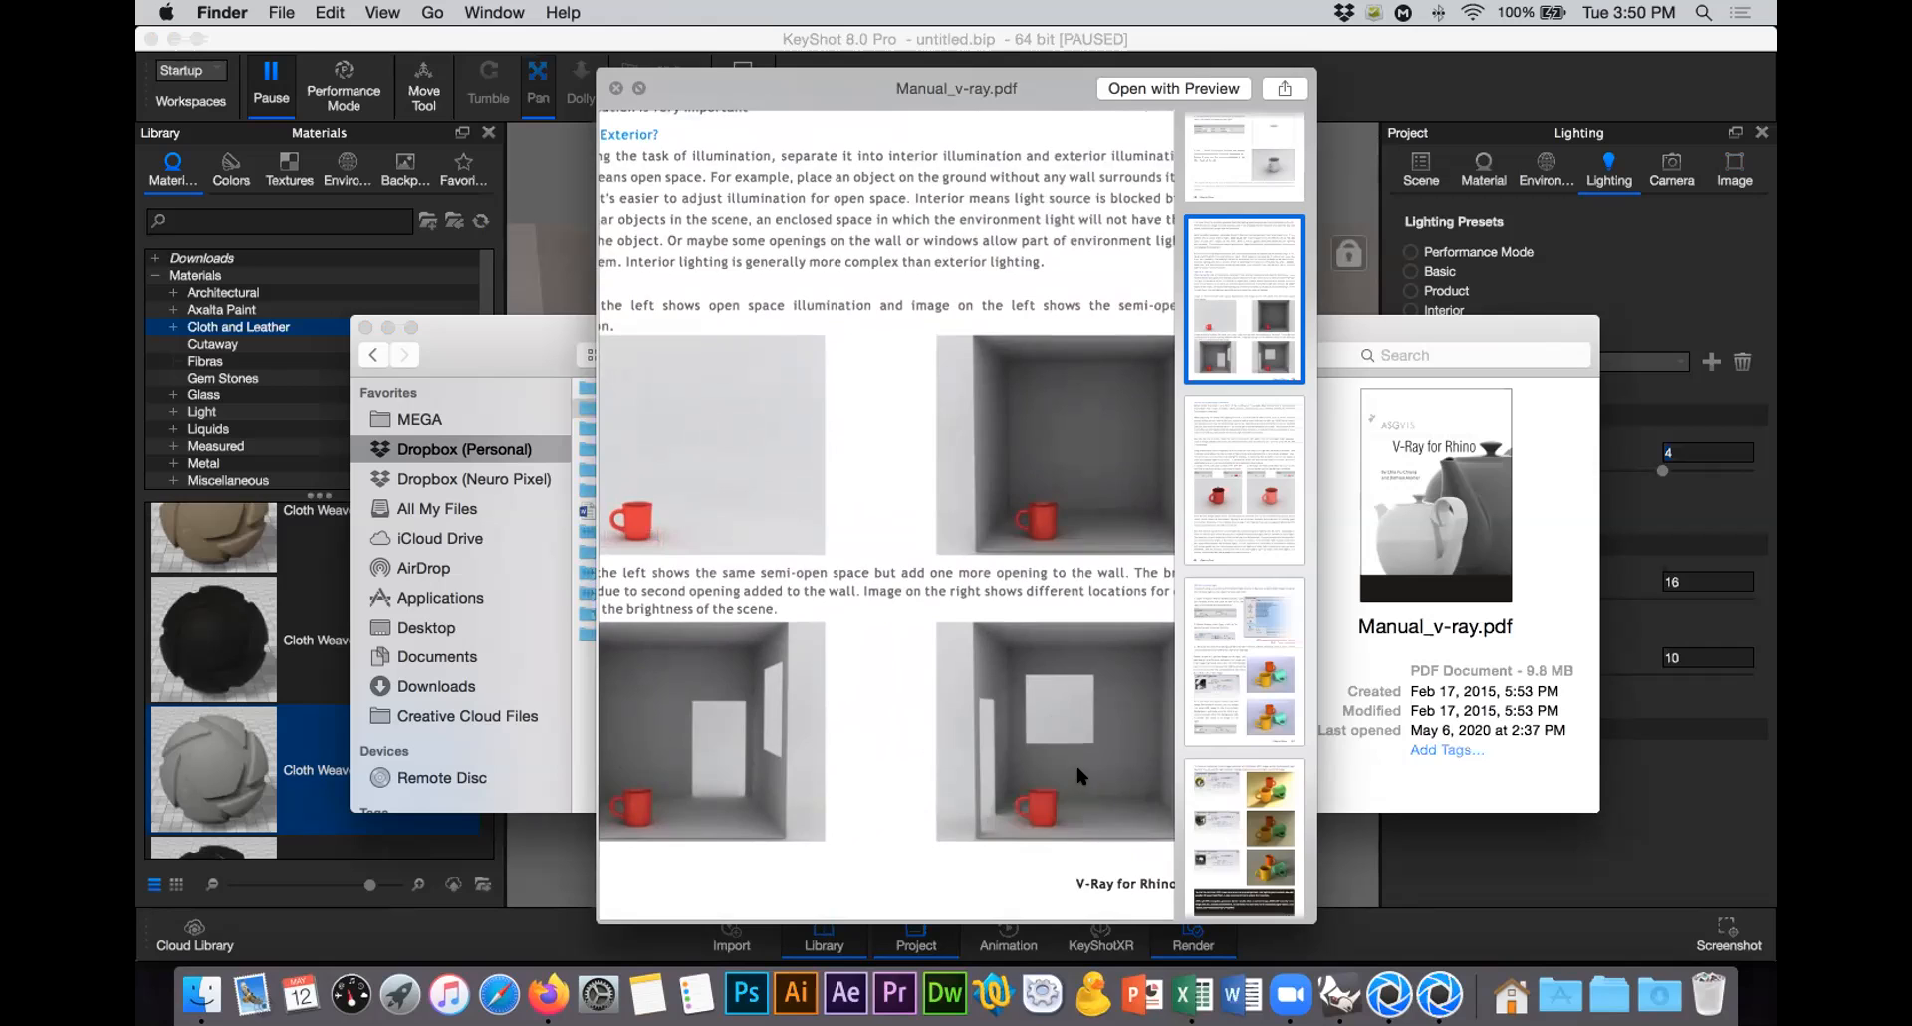
Step: Display page 64 on environment light for semi-open spaces and compare it with the added-light example on page 65
scroll(1075, 813, down, 15)
scroll(1078, 768, down, 4)
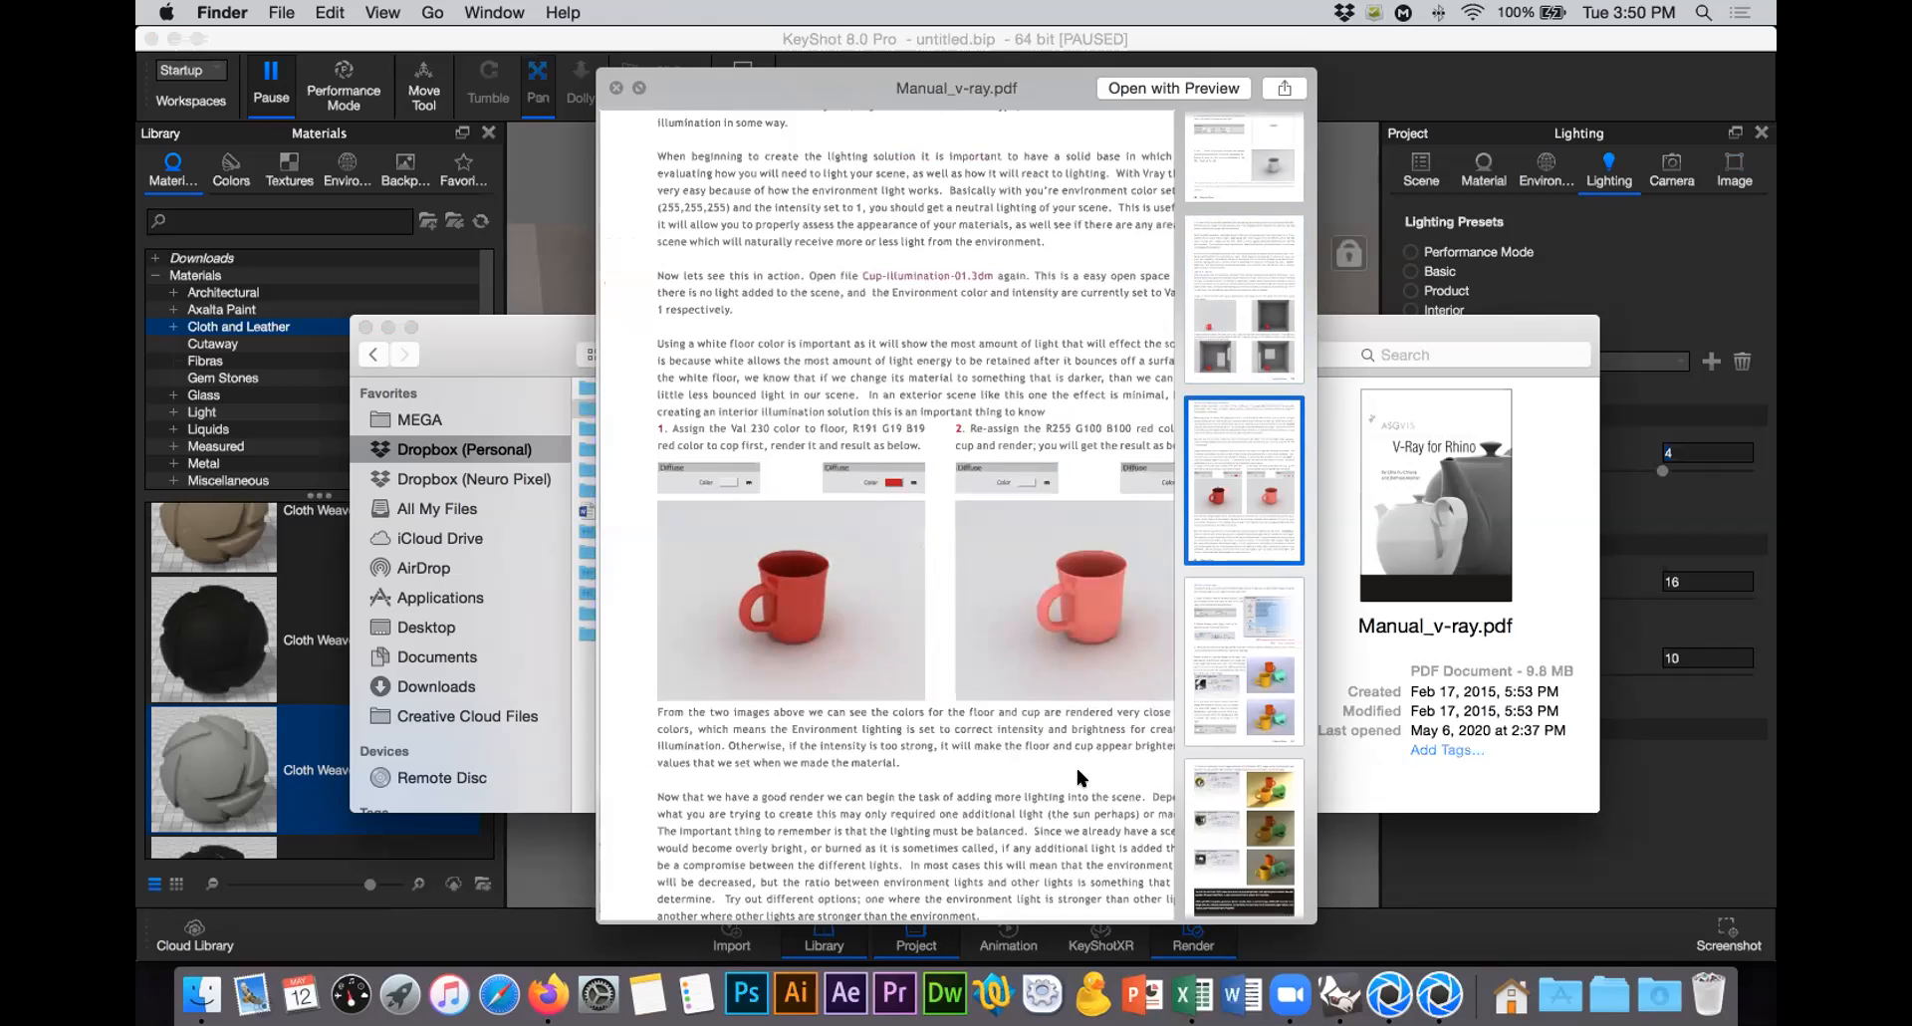
scroll(1243, 659, down, 5)
scroll(1240, 655, down, 5)
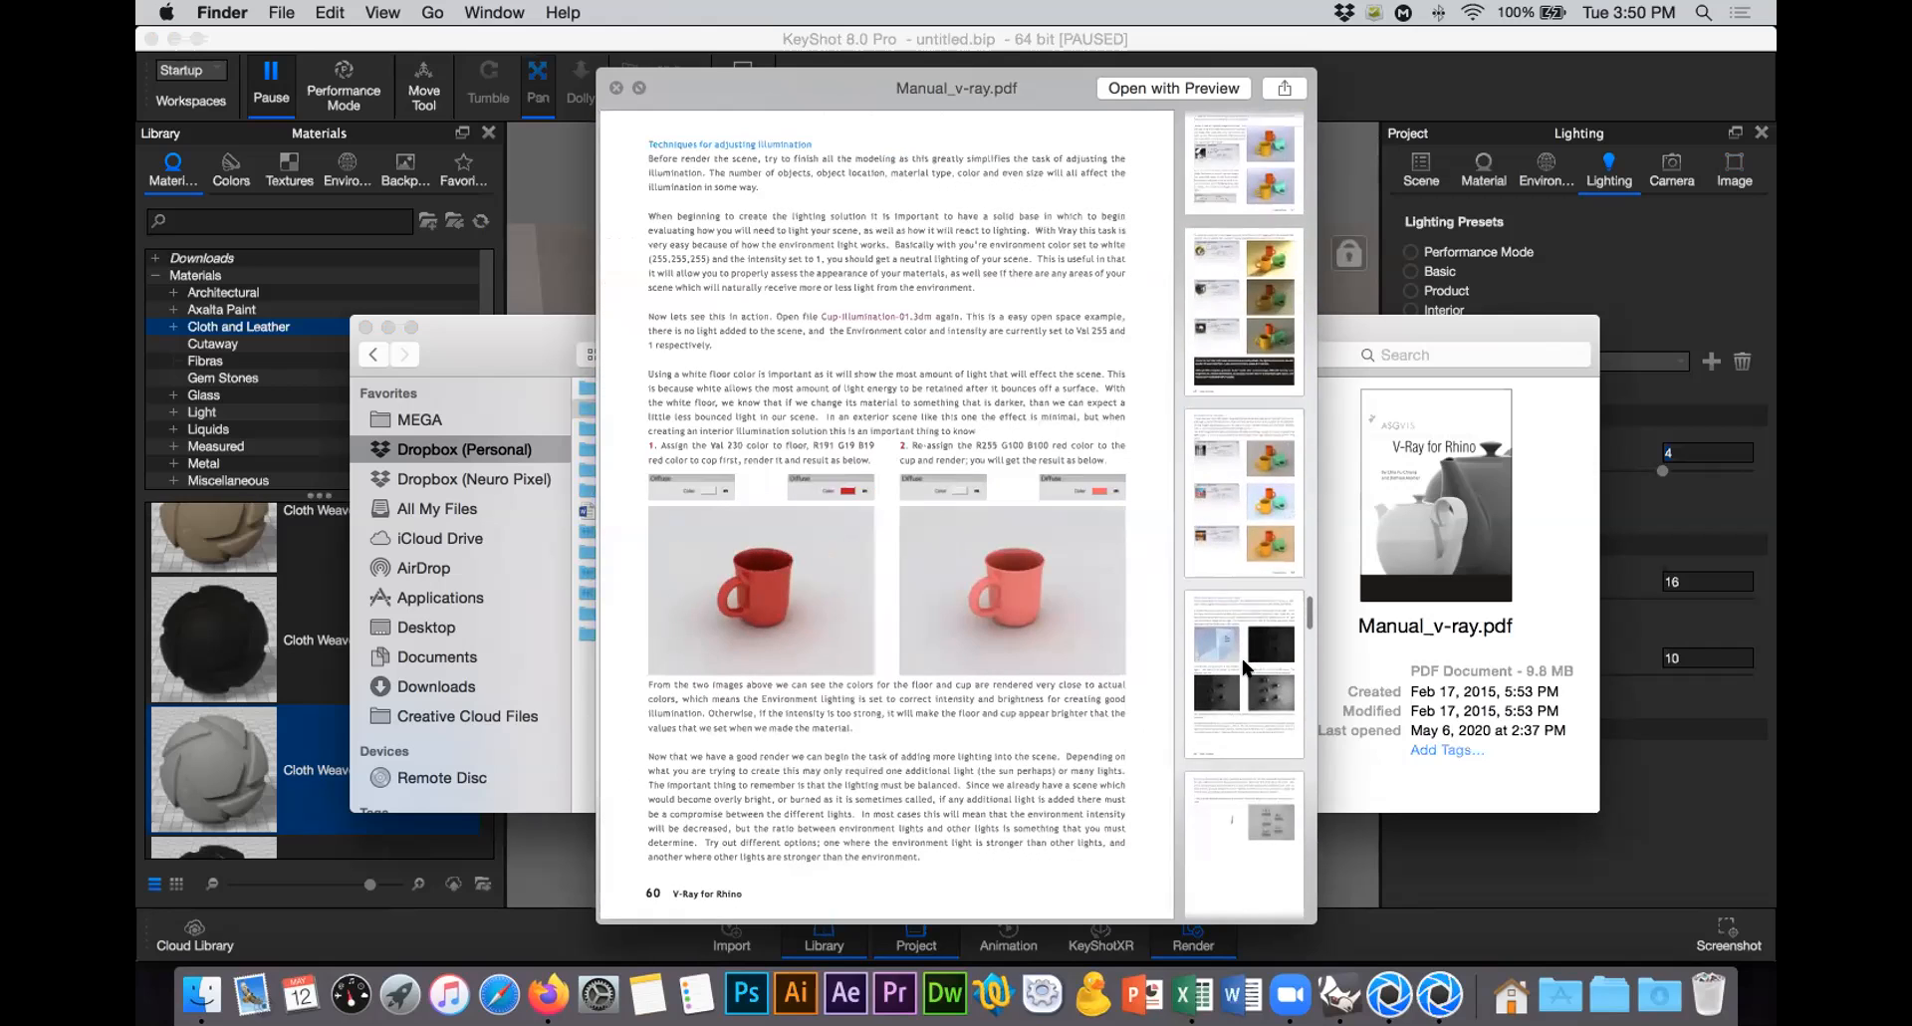
click(1265, 586)
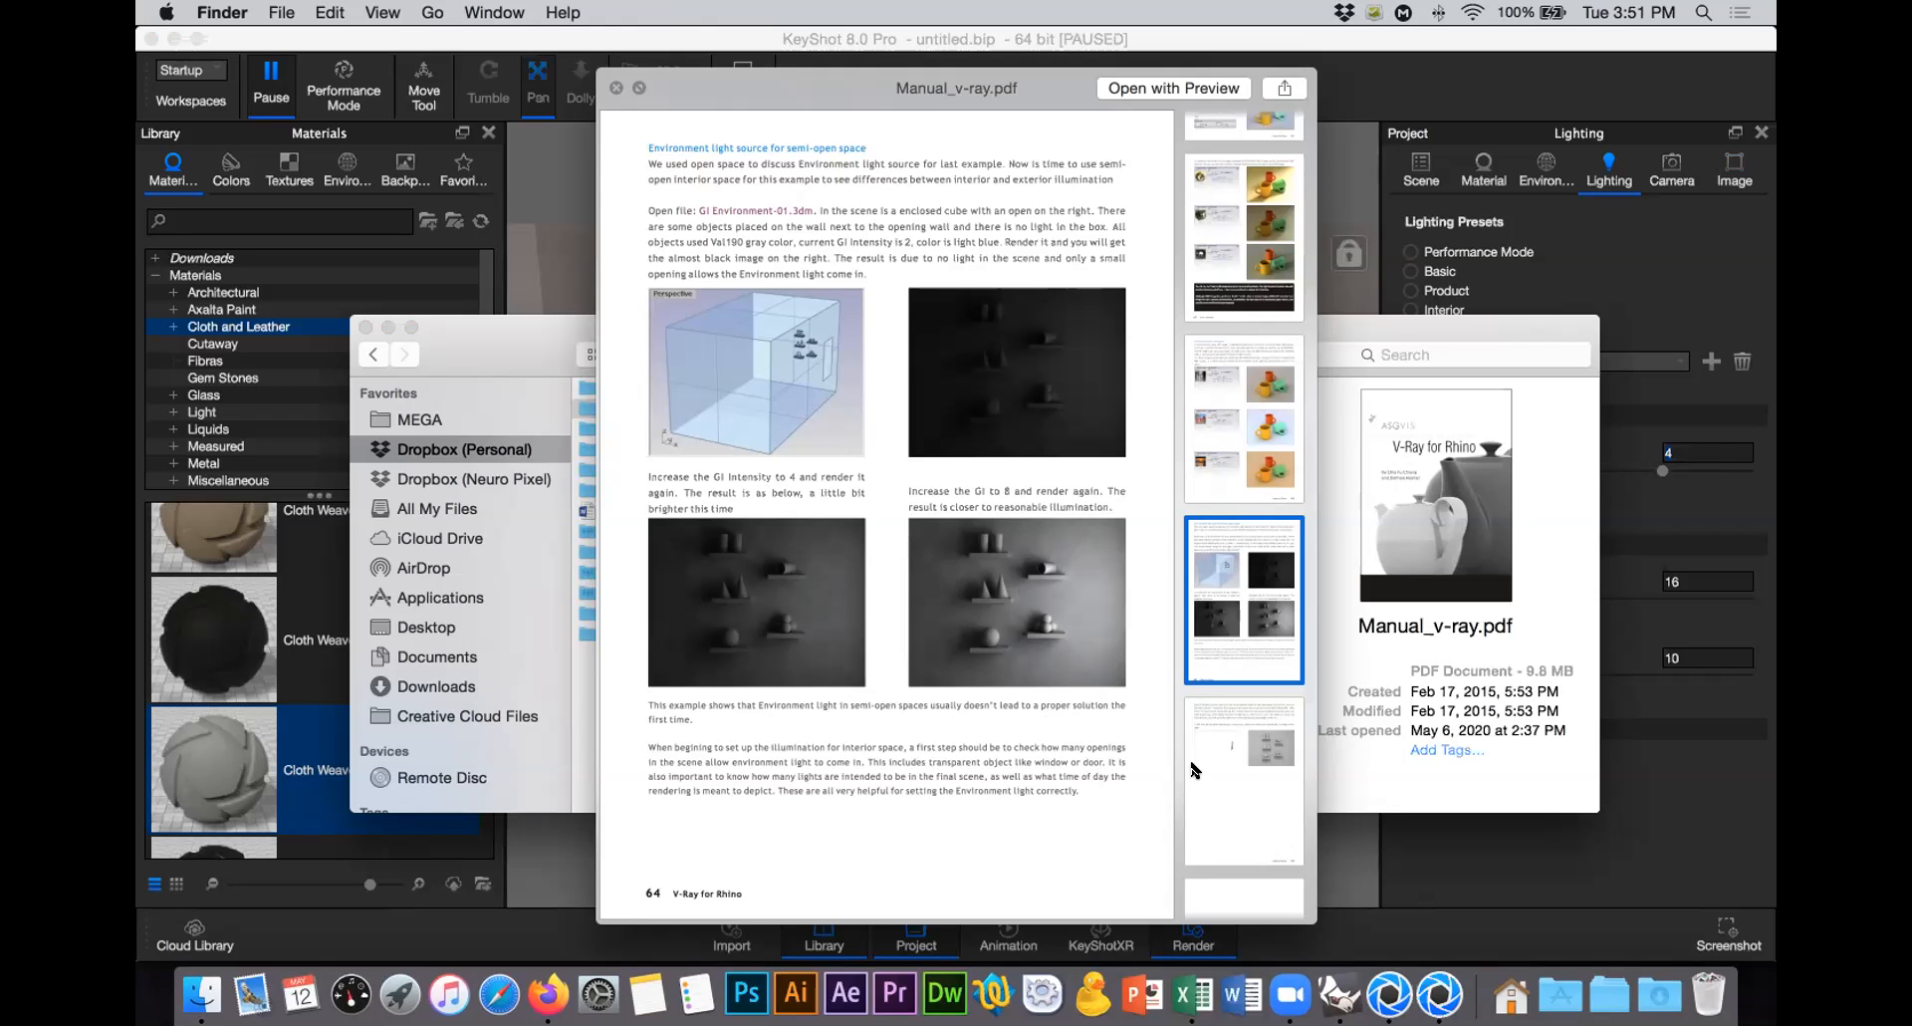
click(1223, 744)
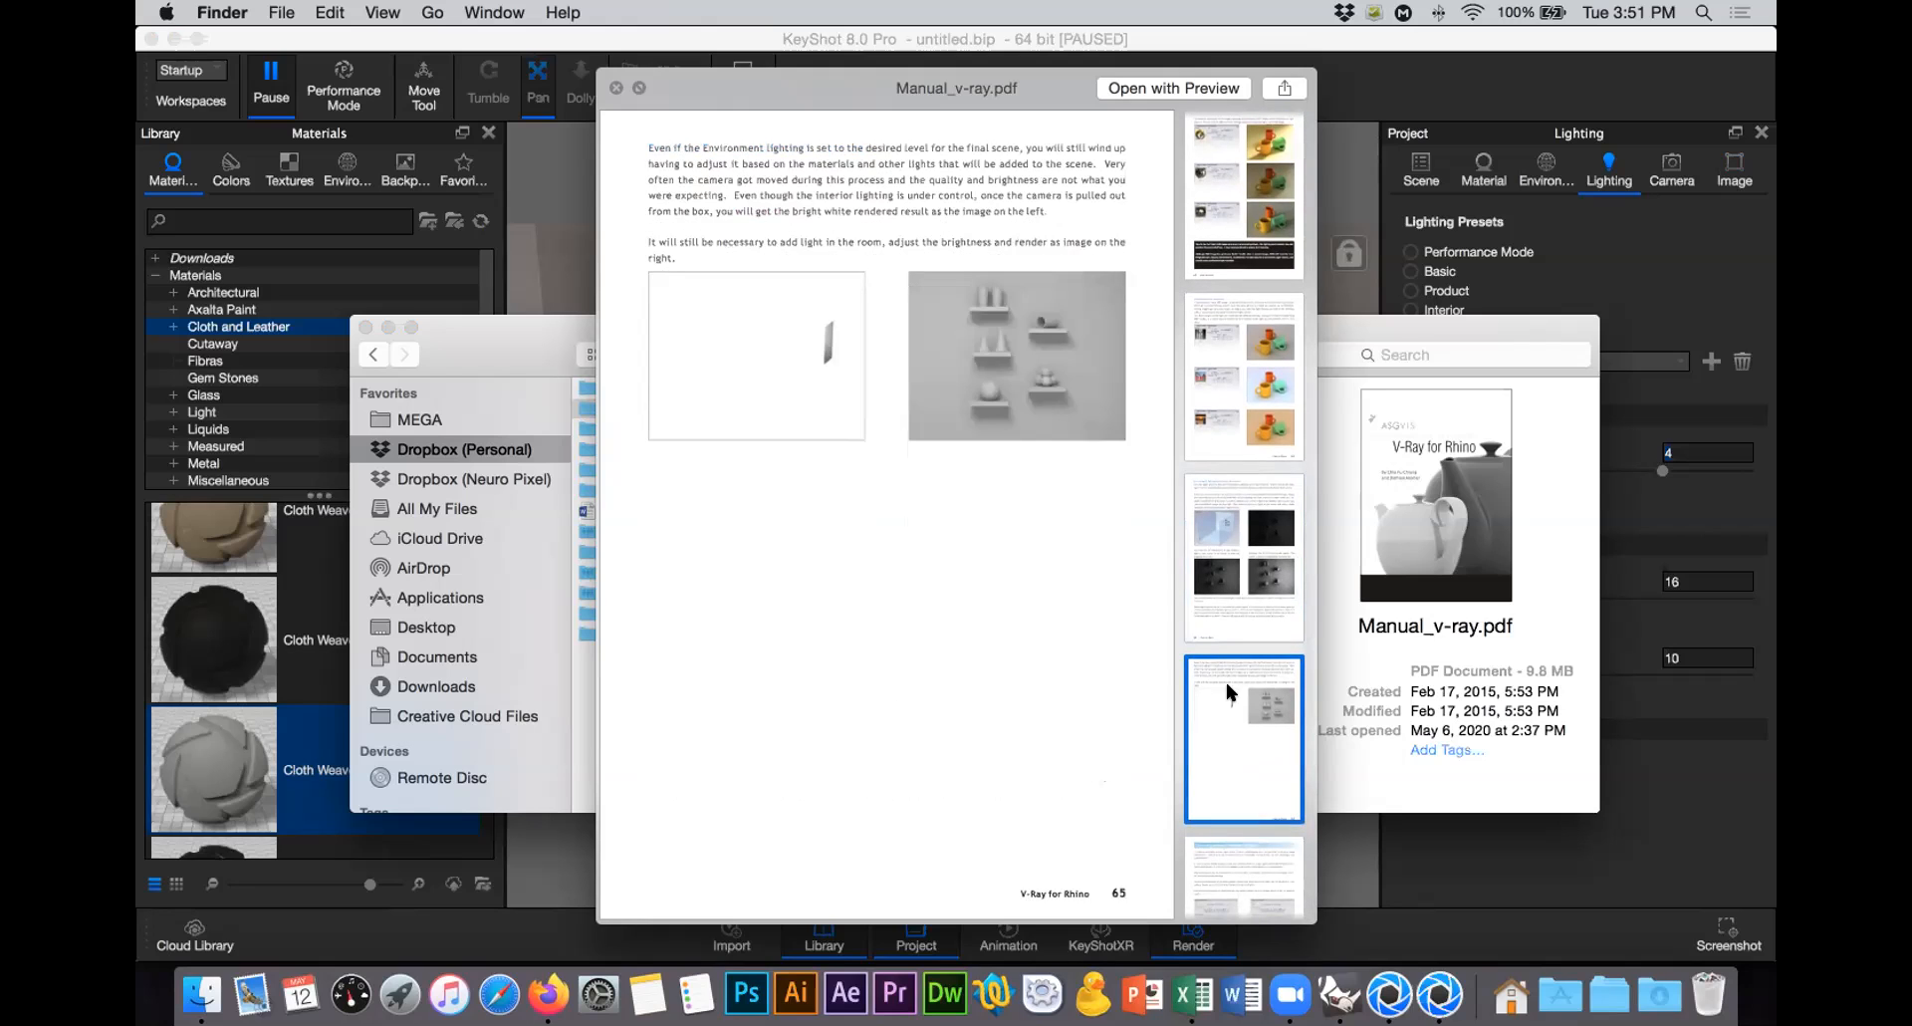
click(1223, 541)
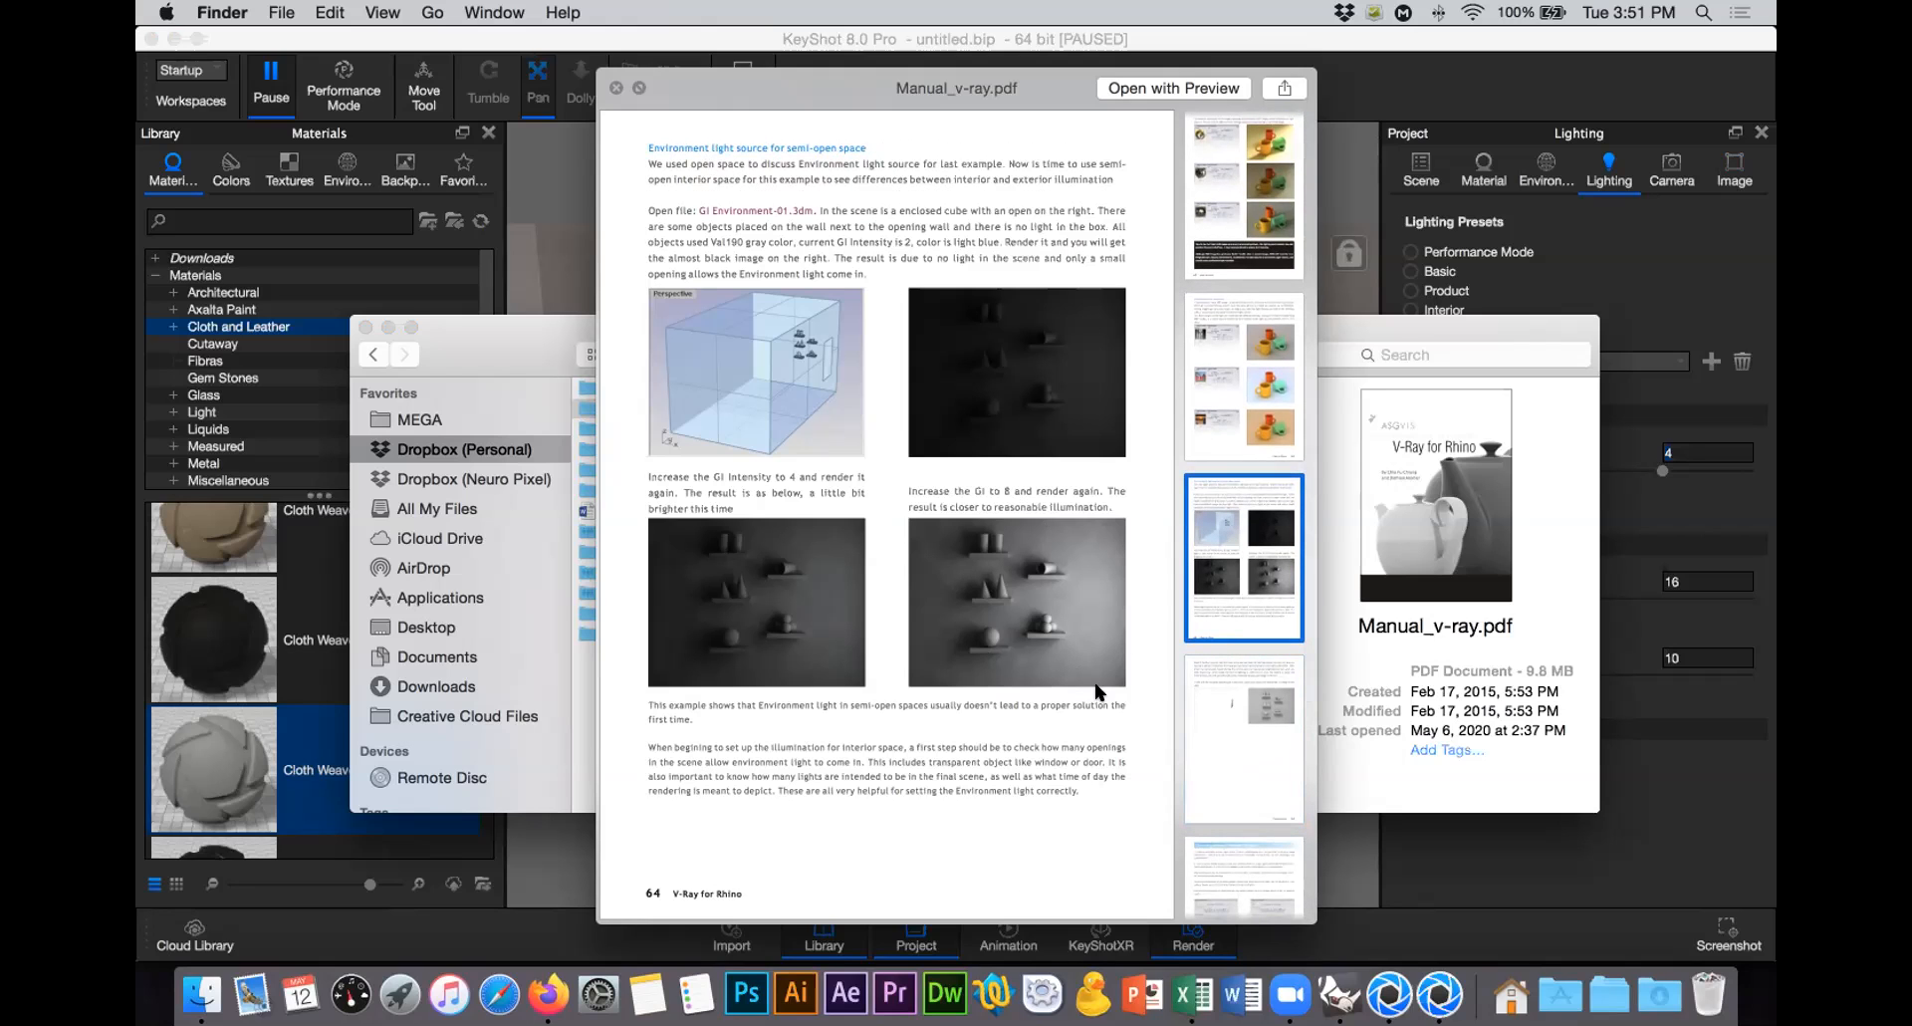
Step: Display page 67 on the Irradiance Map primary engine and page 69 on subdivisions and leaking light
scroll(1260, 578, down, 1)
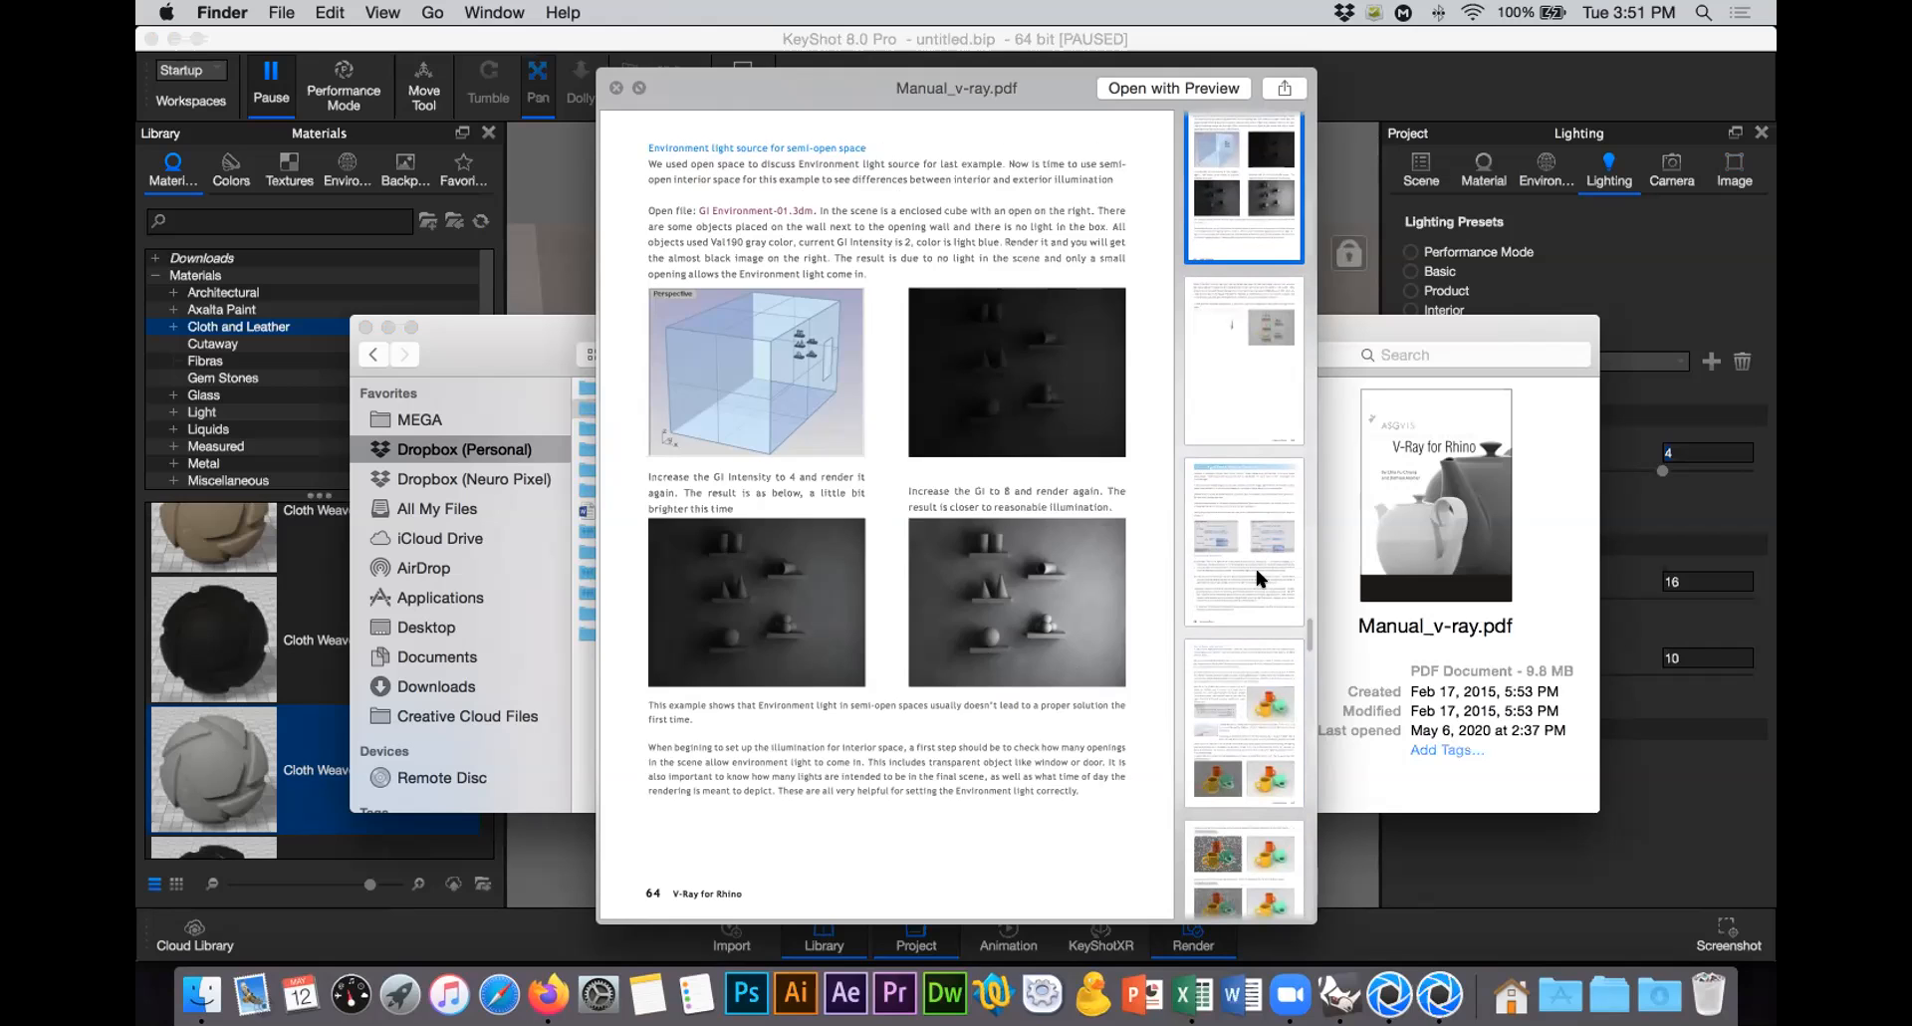
click(1257, 570)
click(1253, 707)
scroll(1251, 702, down, 6)
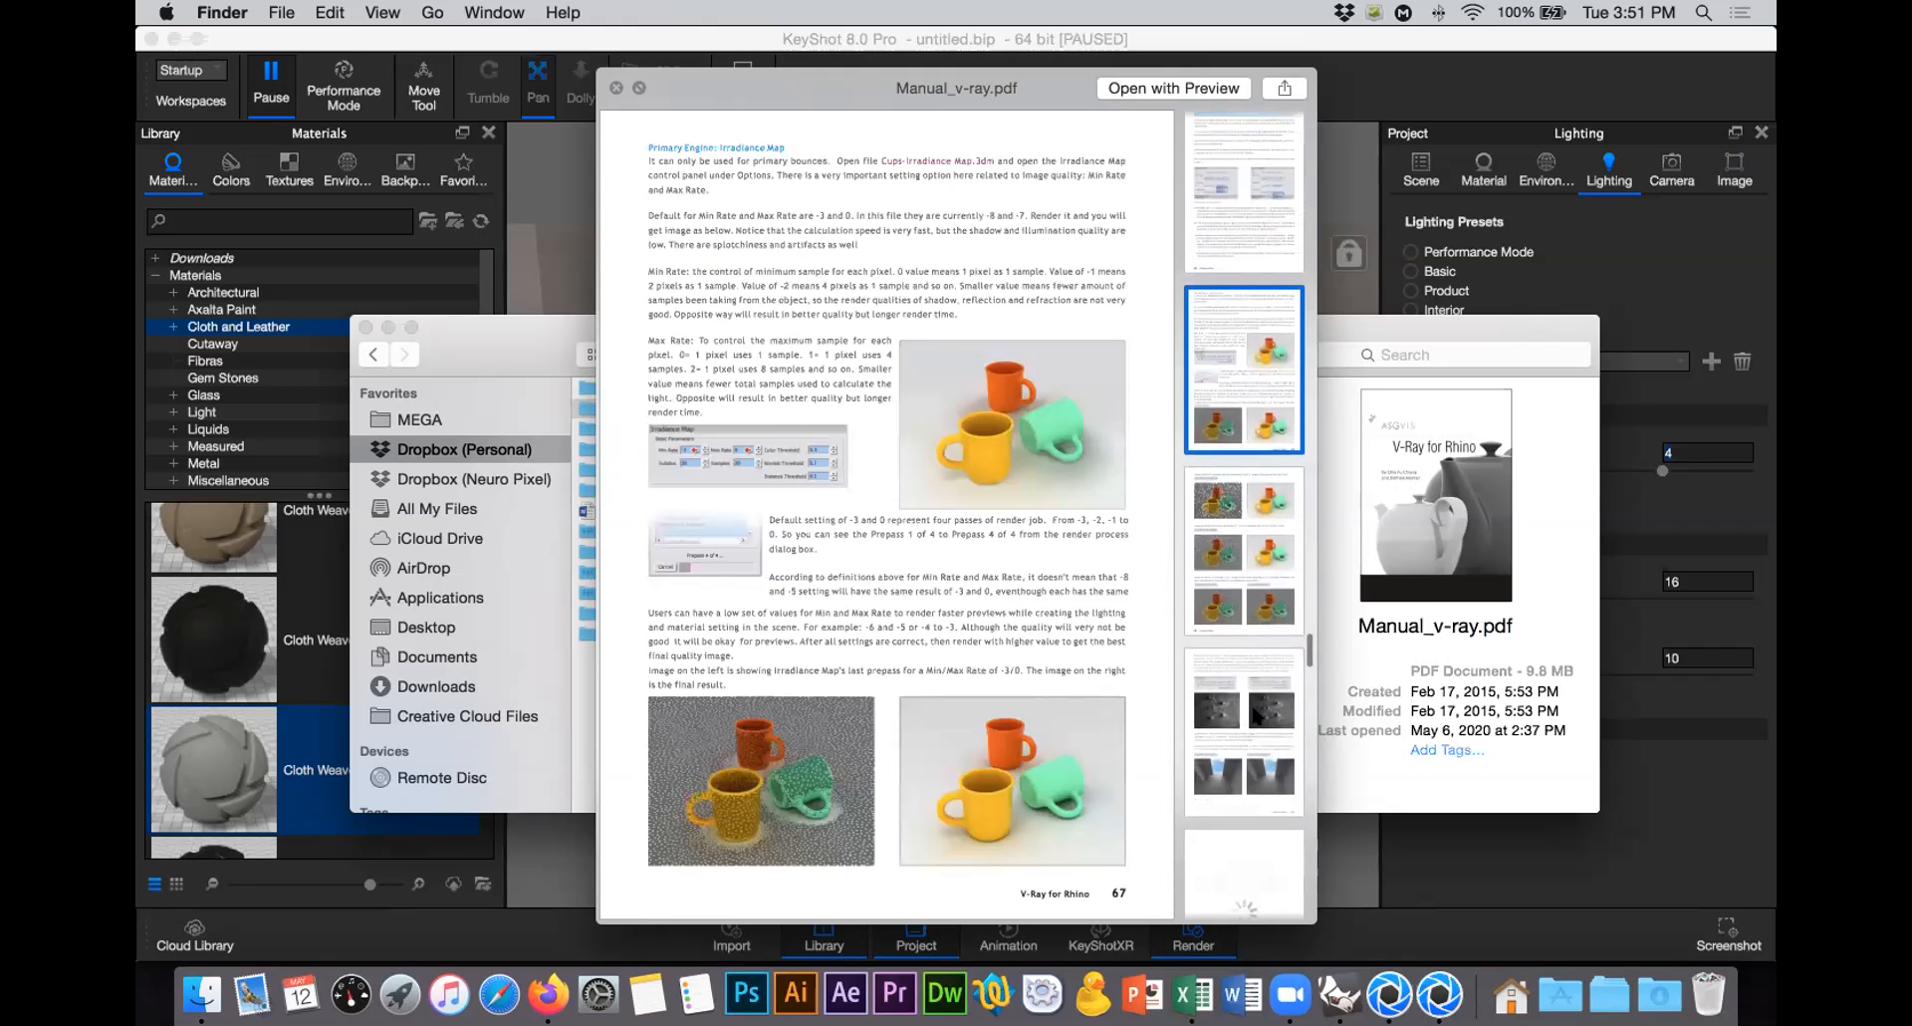
click(1245, 596)
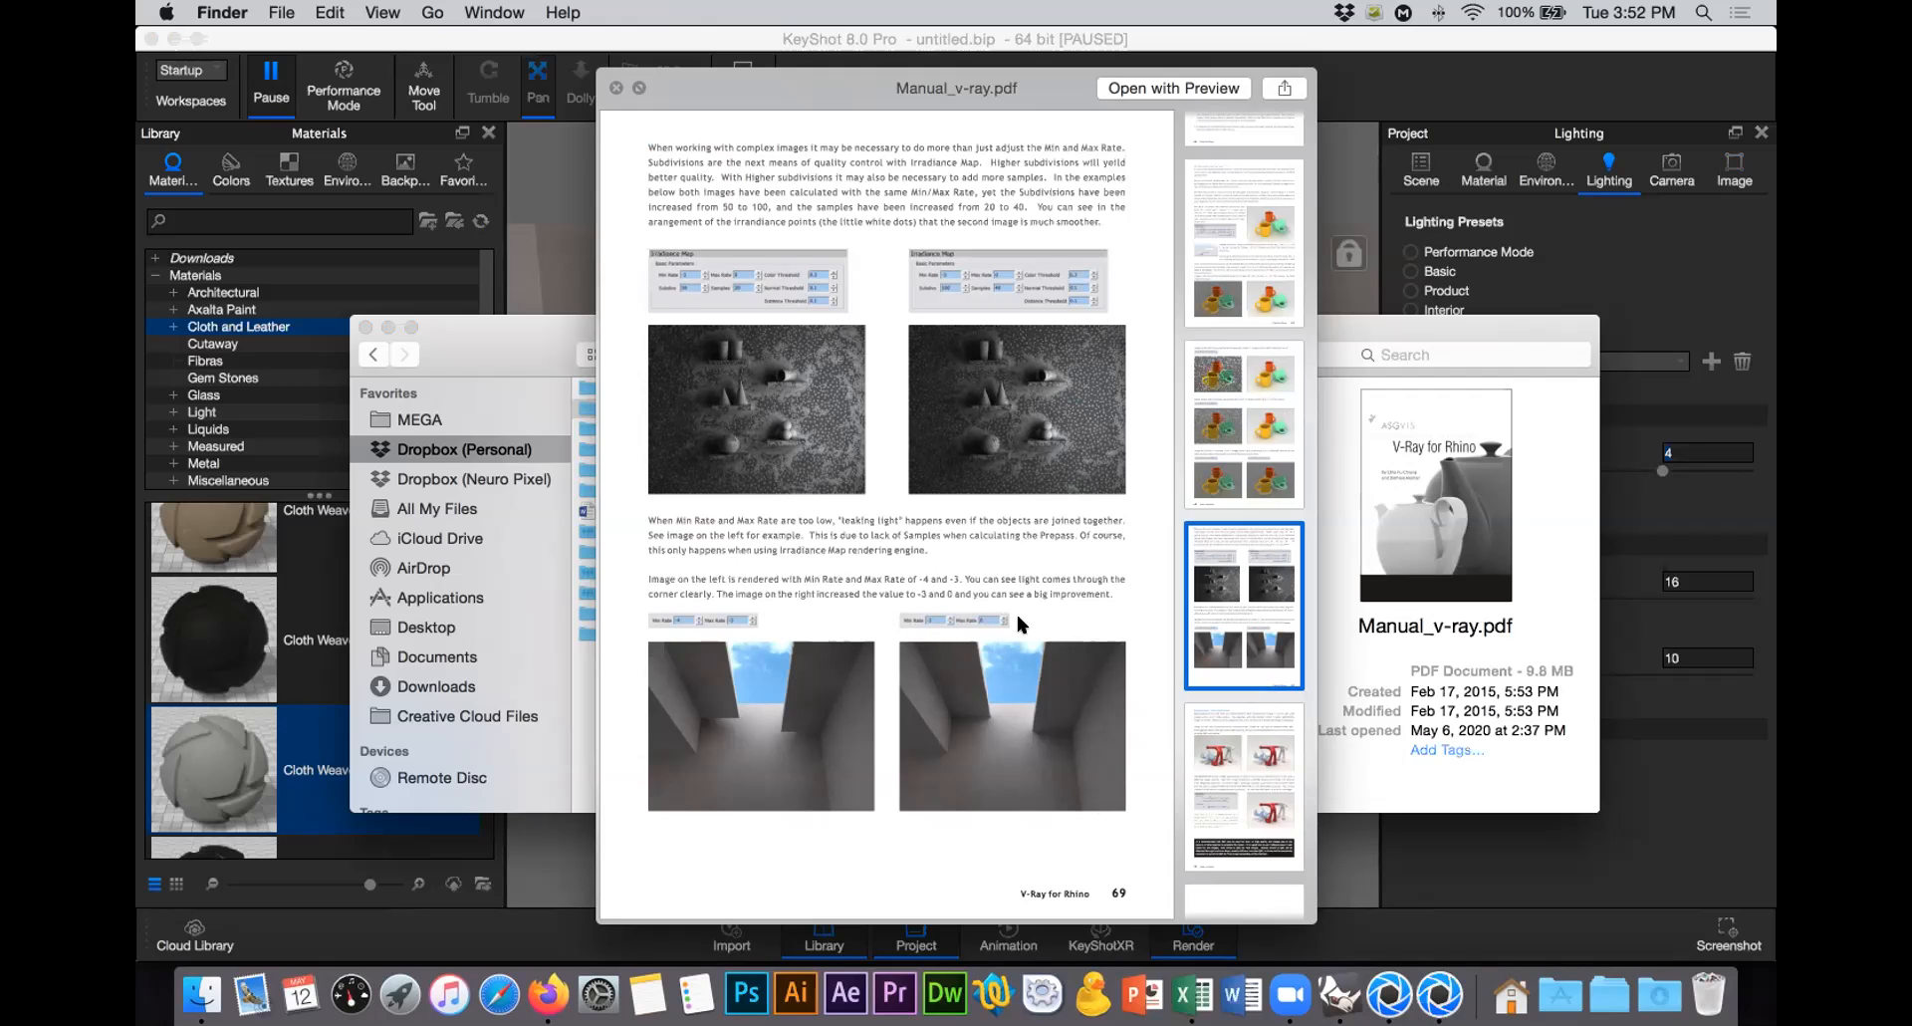
Step: Display page 71 on the Light Cache secondary engine and page 72 on its sample size and scale
scroll(1257, 660, down, 2)
scroll(1258, 665, down, 5)
click(1242, 480)
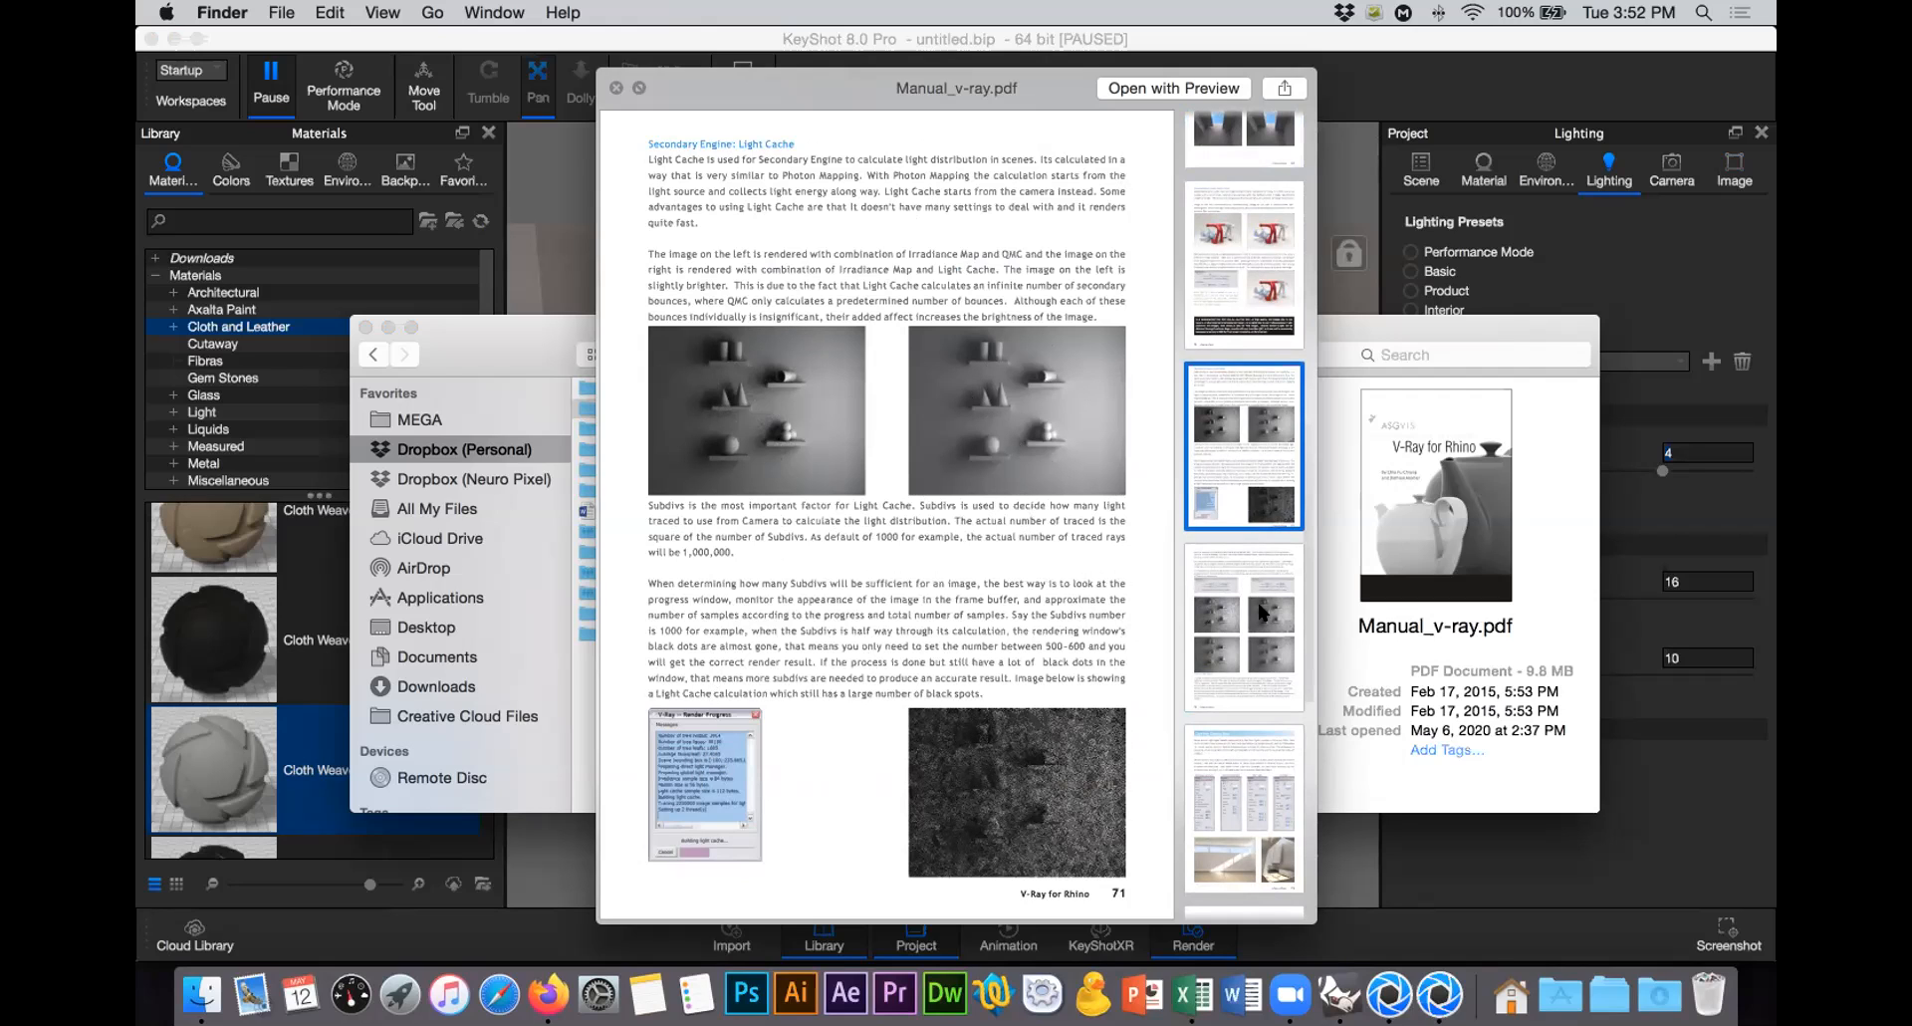
click(1254, 638)
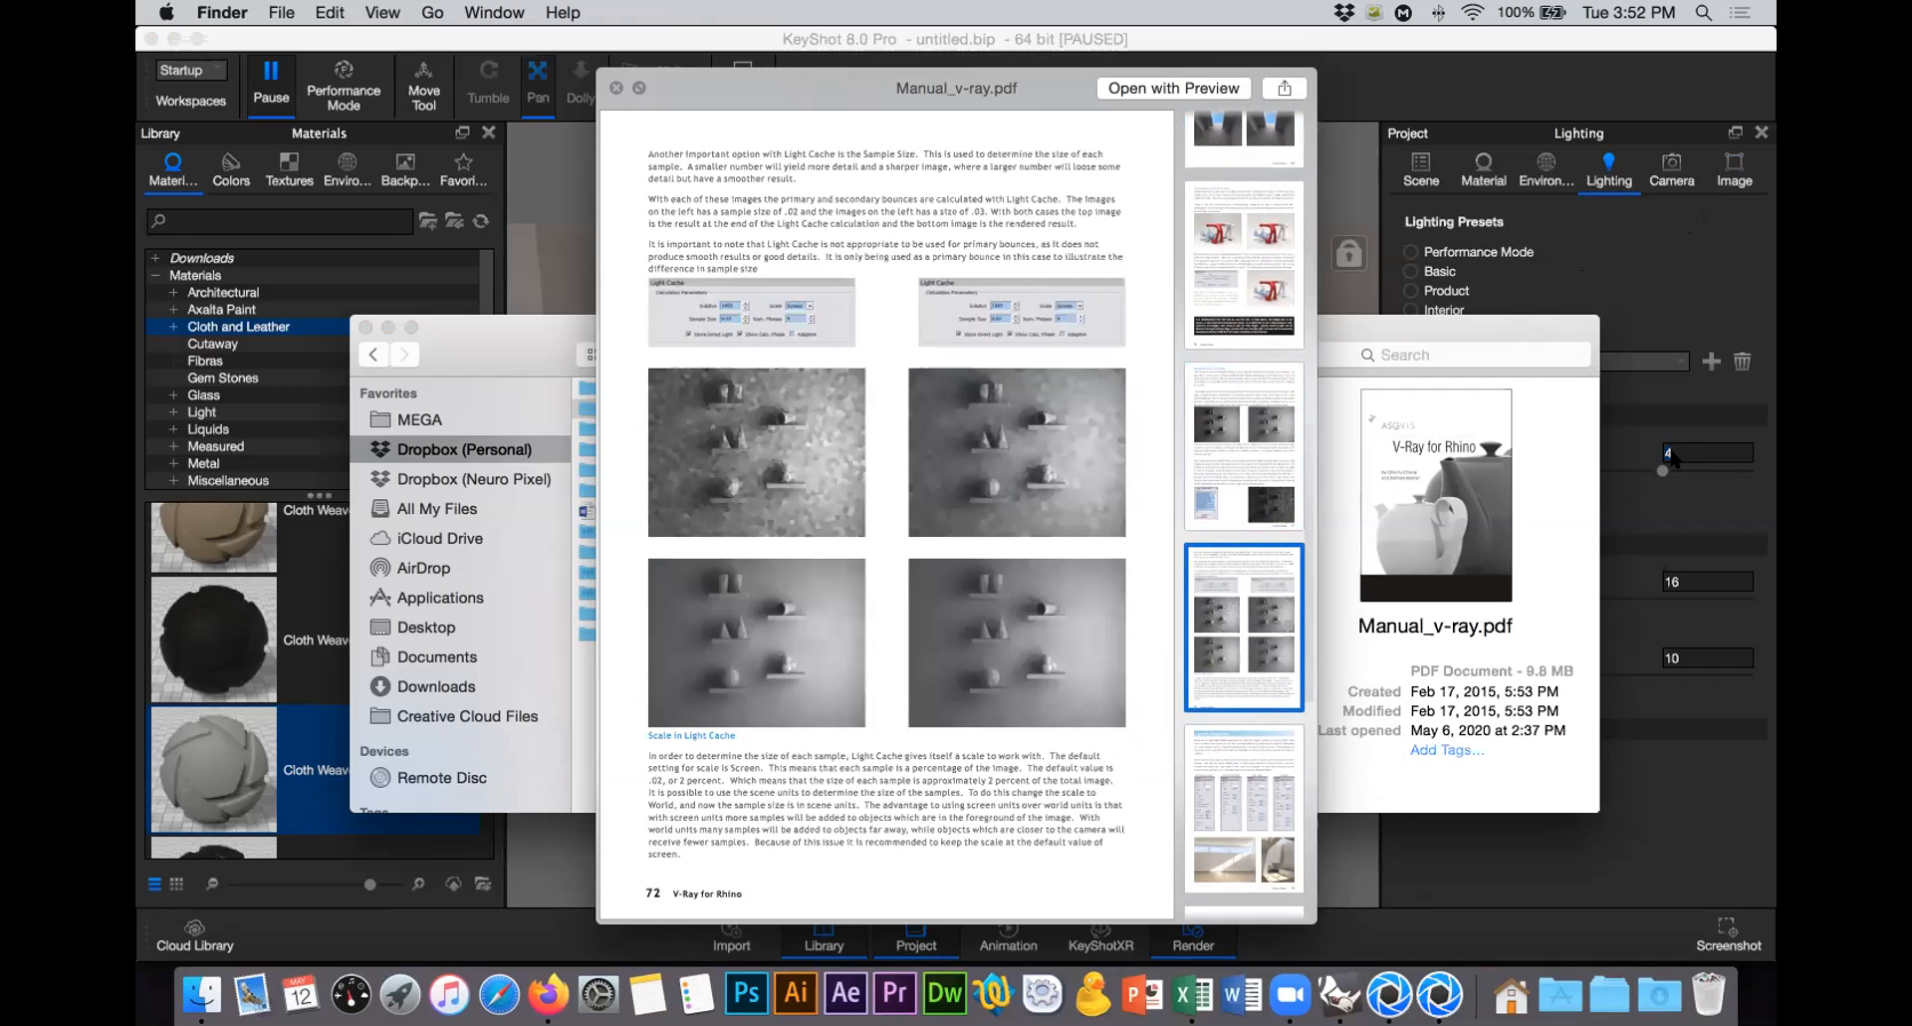
Step: Display page 73 on the Lighting Dialog Box and read on to the aperture and focal distance examples on page 77
click(1254, 790)
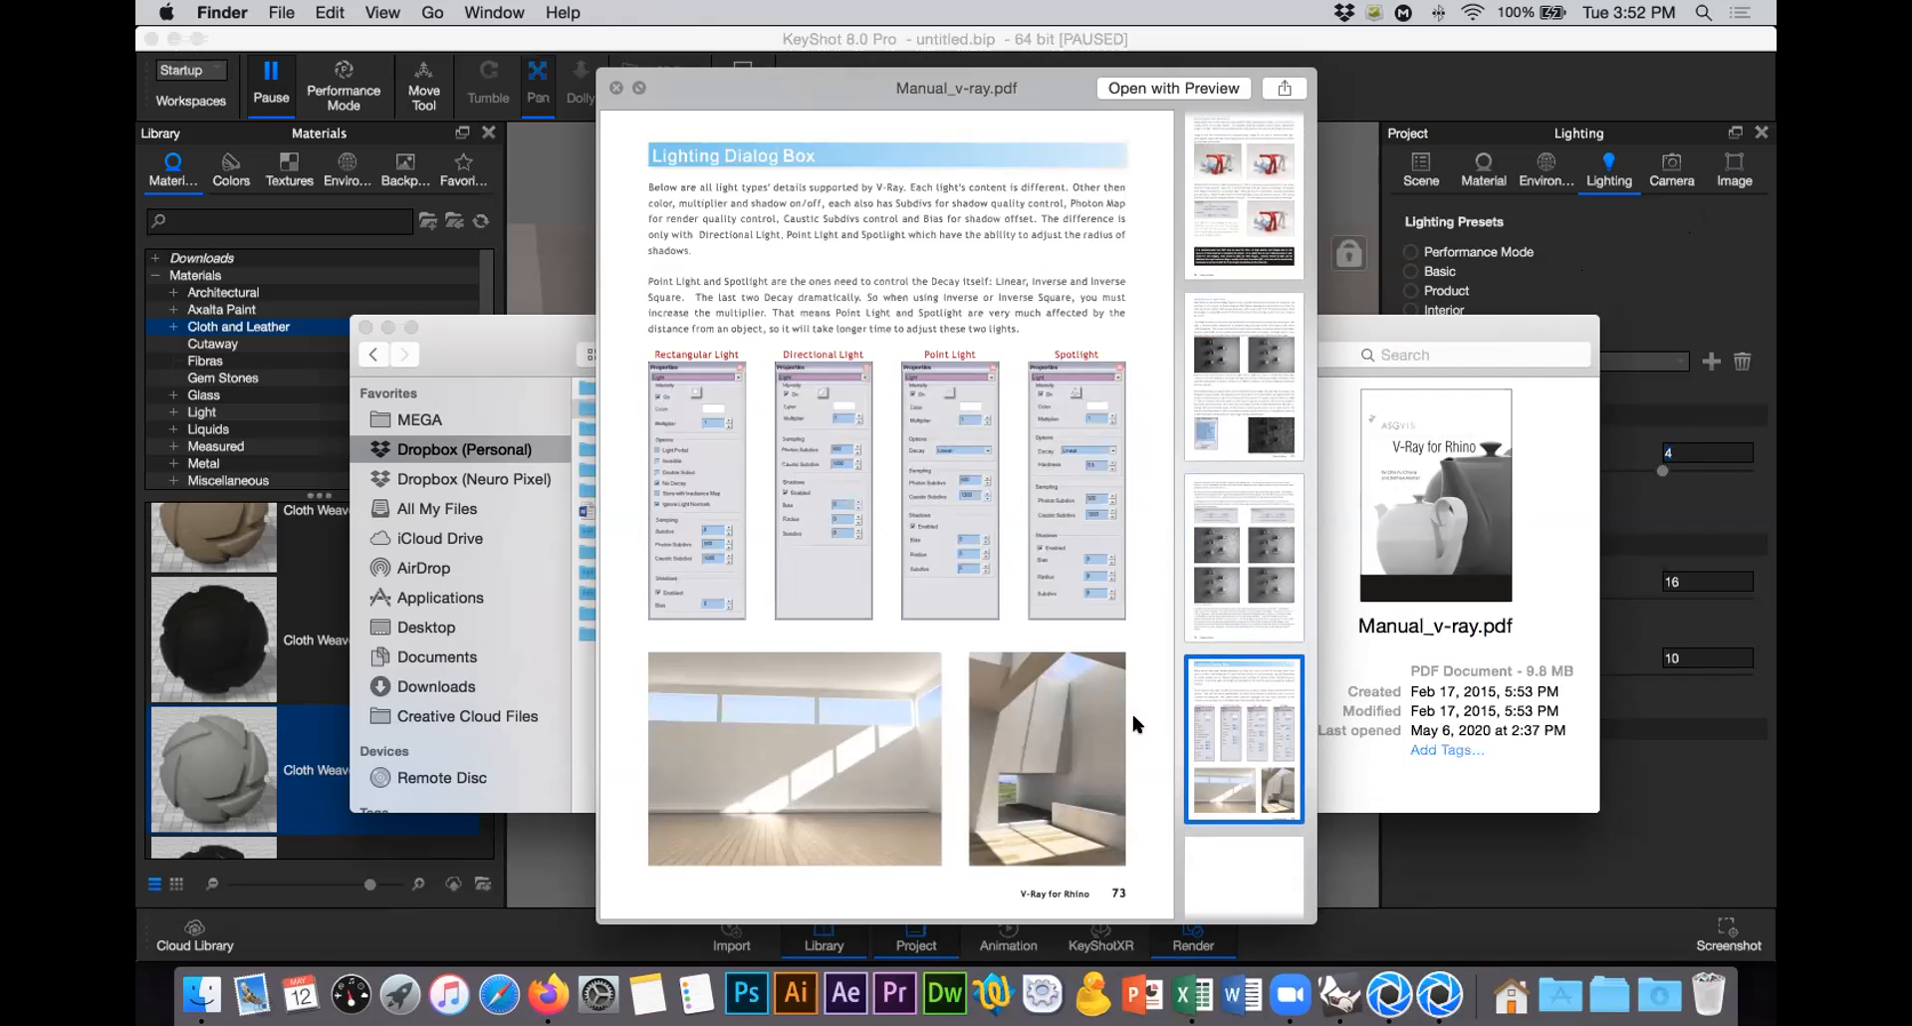
scroll(1222, 701, down, 5)
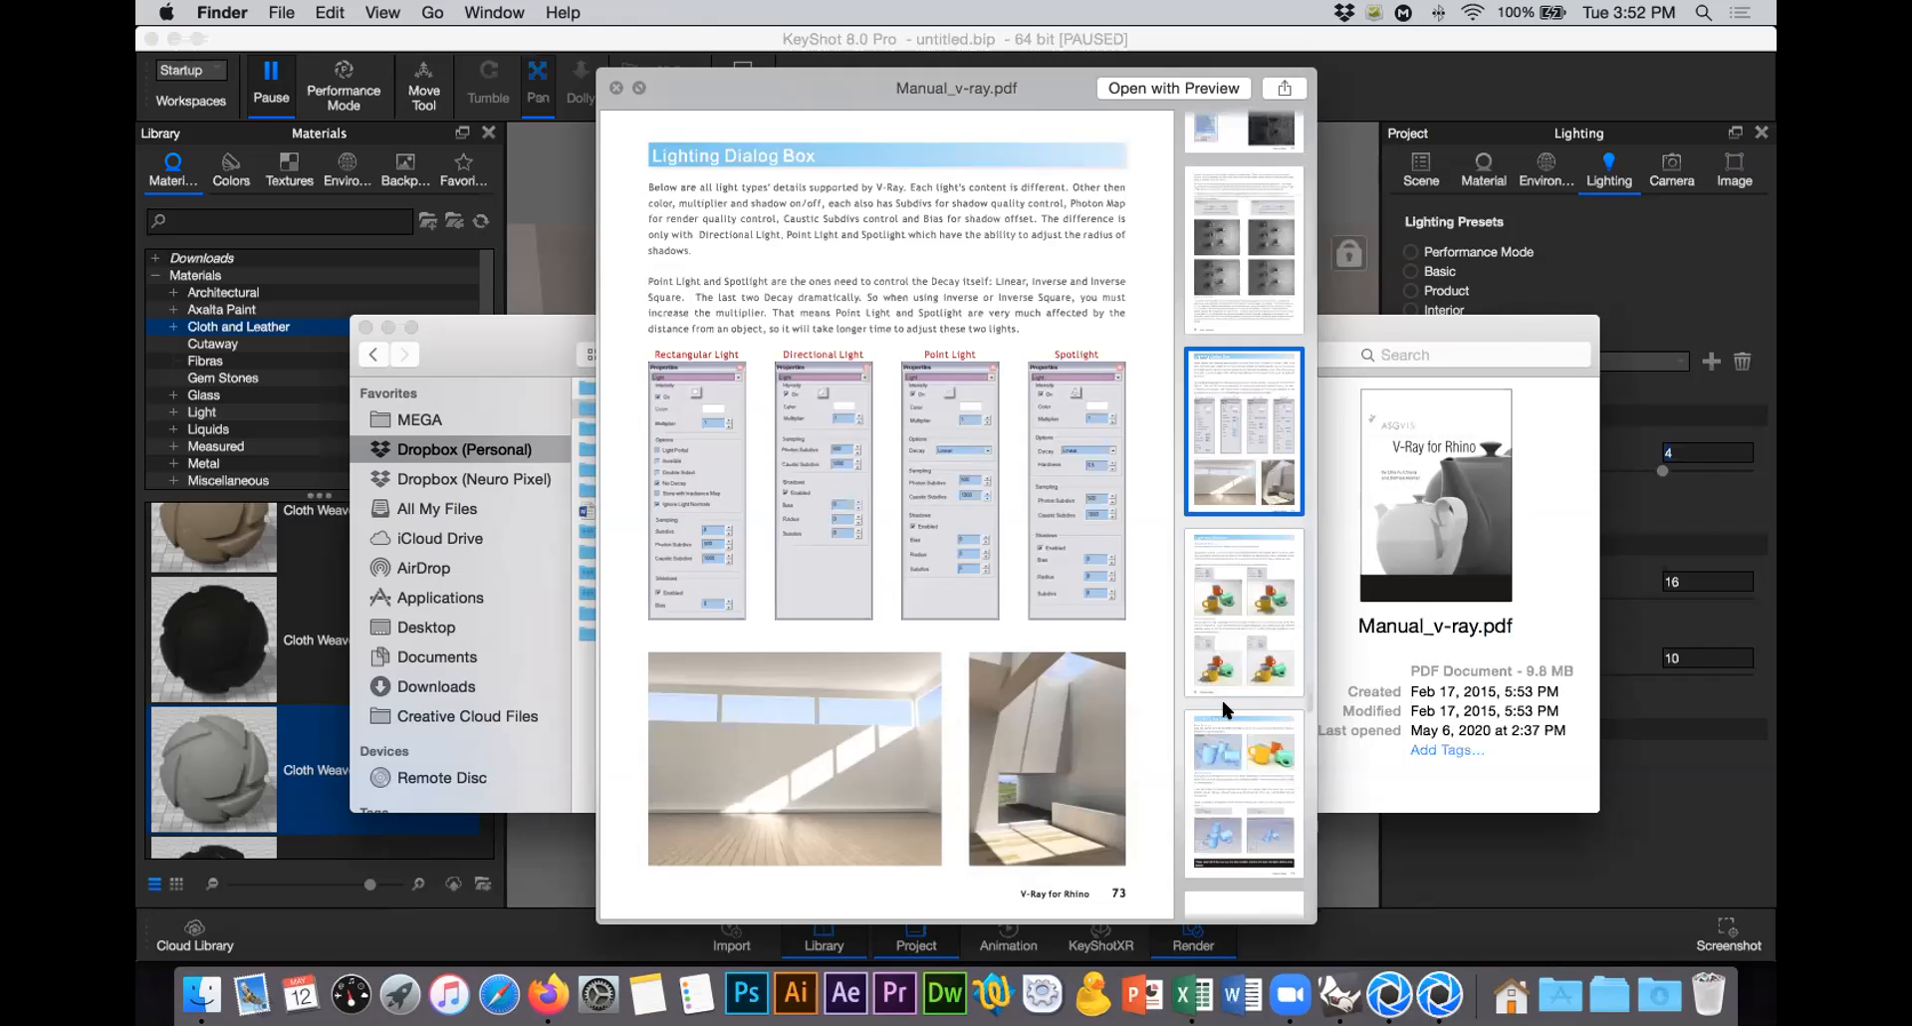
scroll(1076, 695, down, 8)
scroll(1077, 695, down, 15)
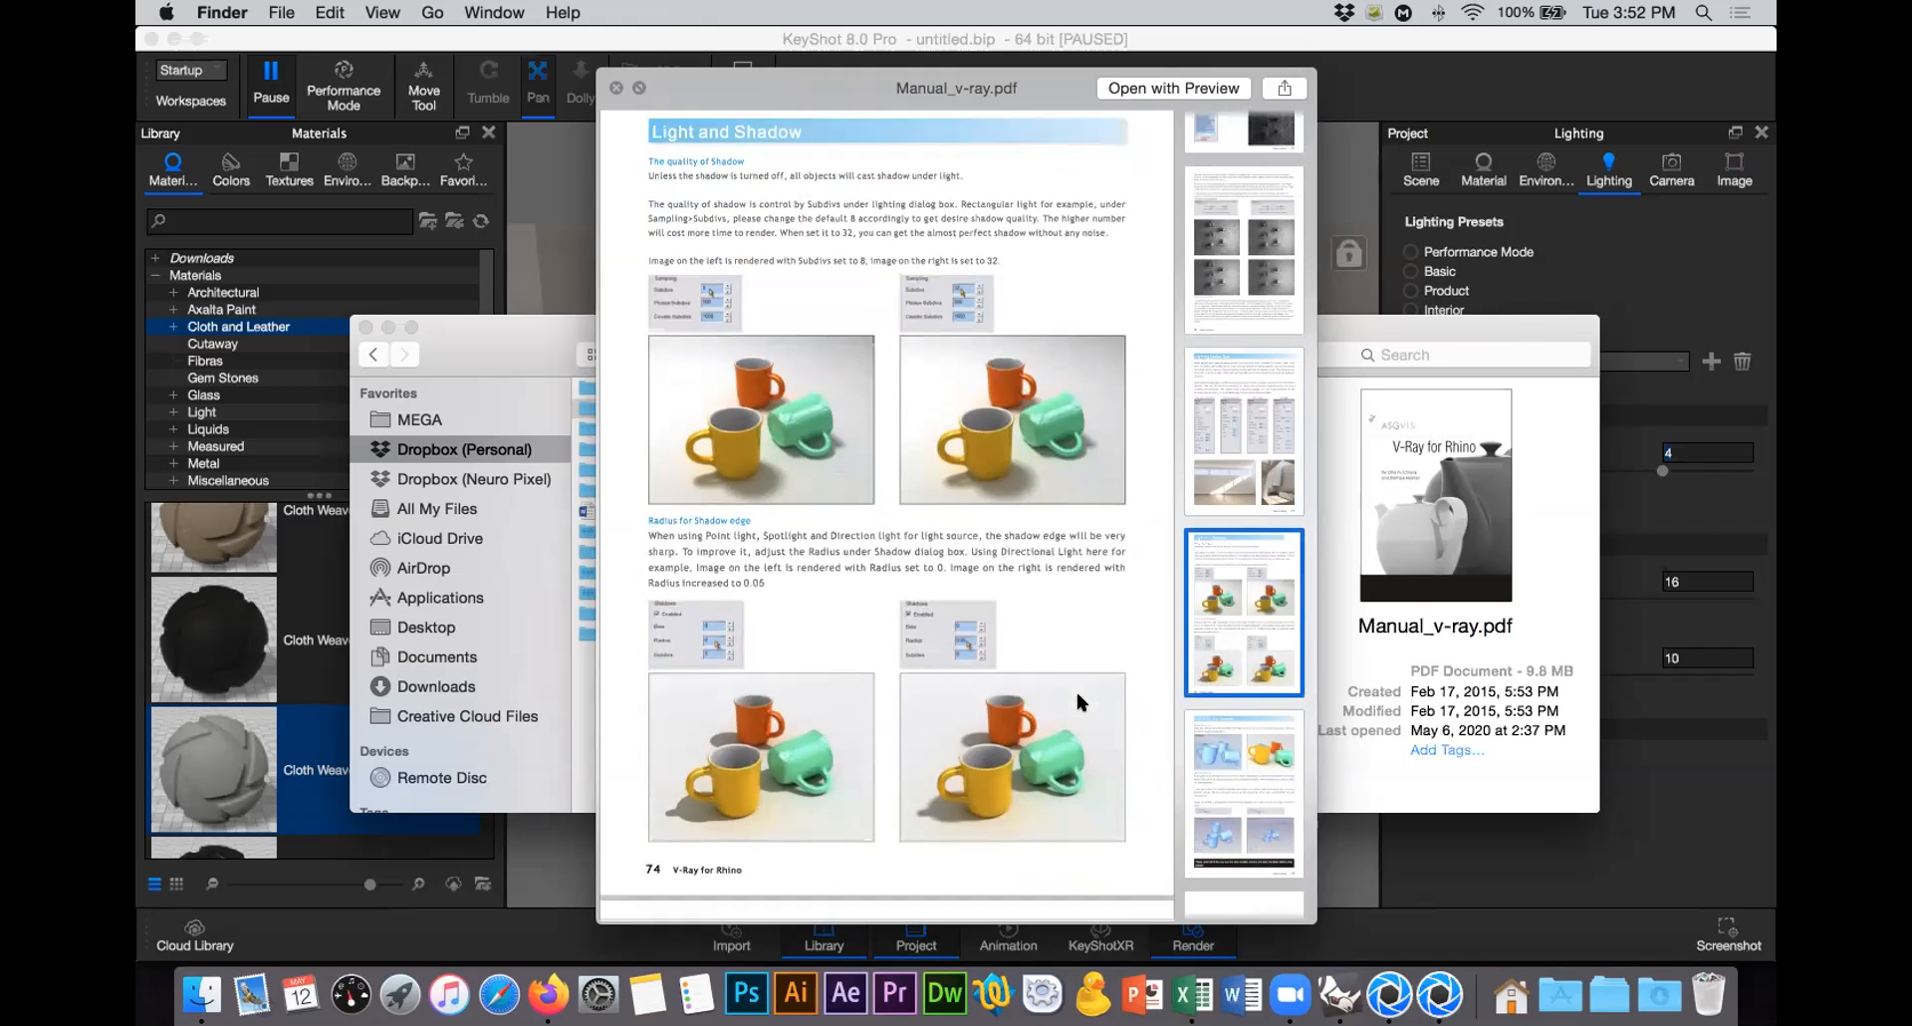
scroll(1076, 700, down, 4)
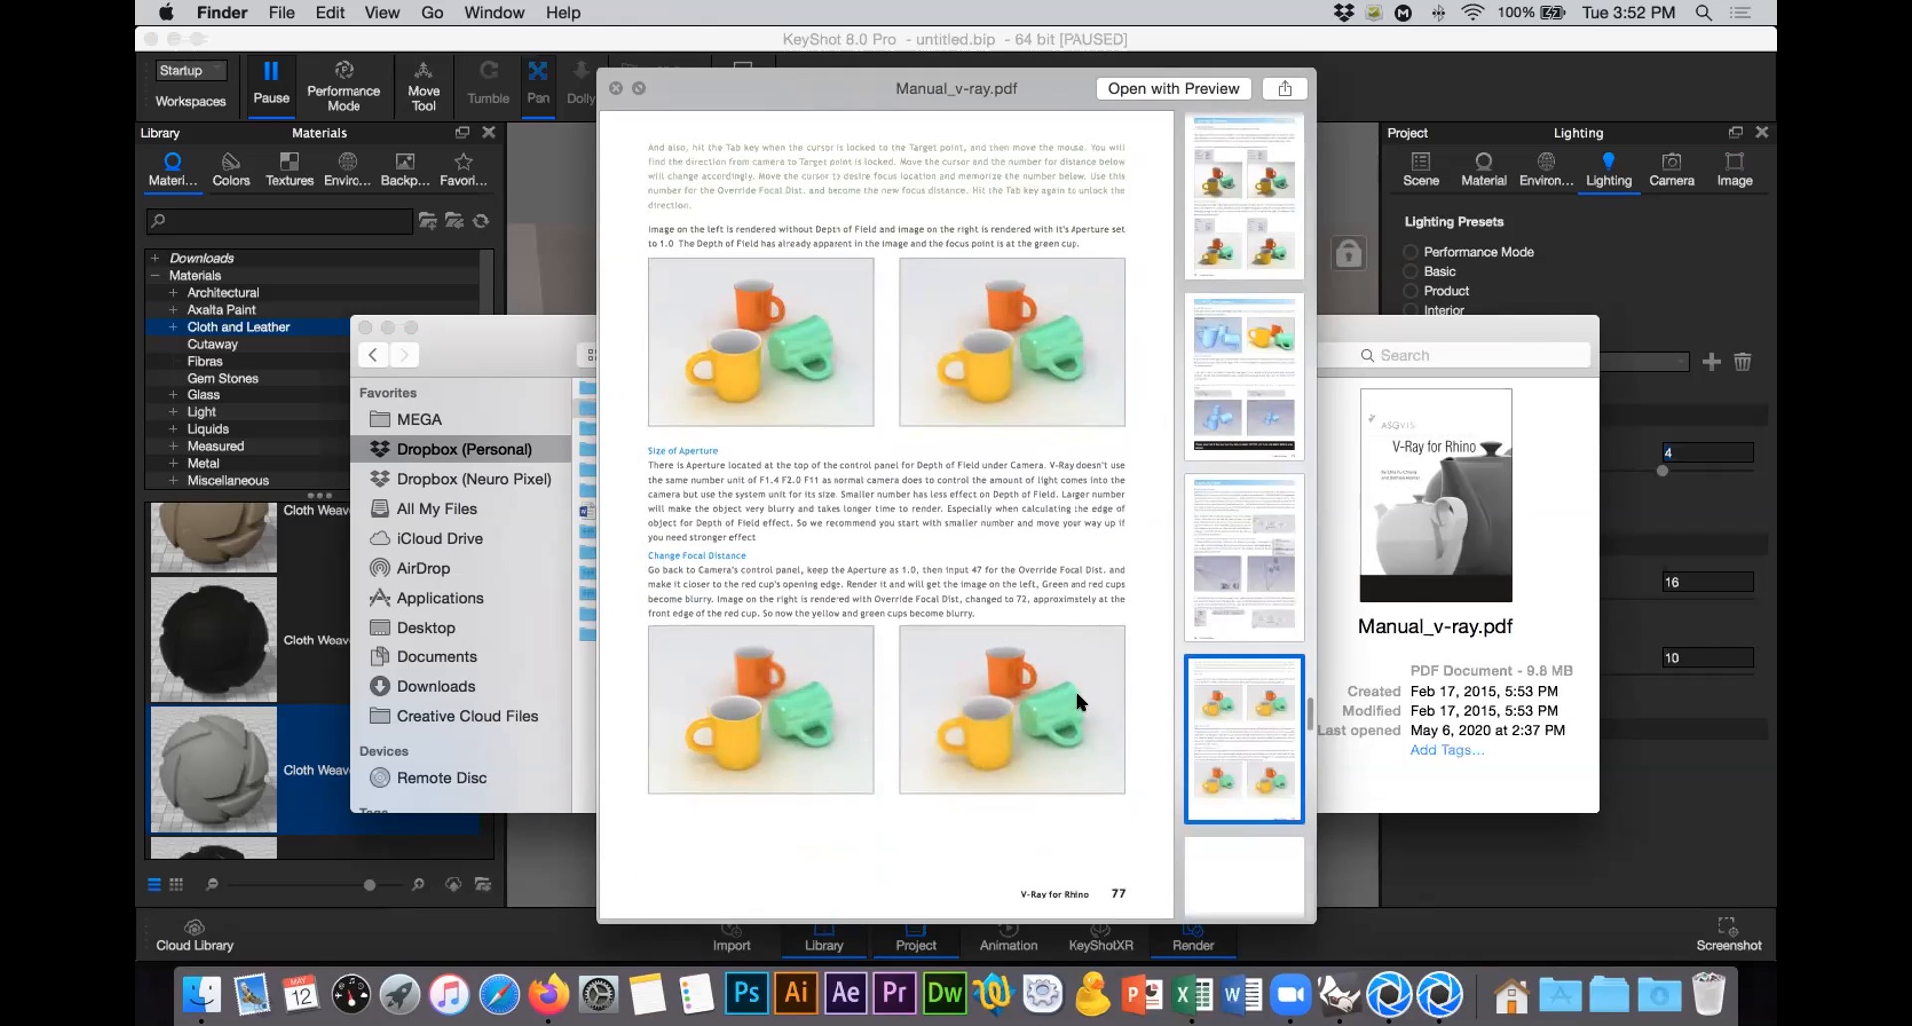
Step: Review the Depth of Field explanation on page 76 and the additional example images on page 78
scroll(1076, 700, up, 12)
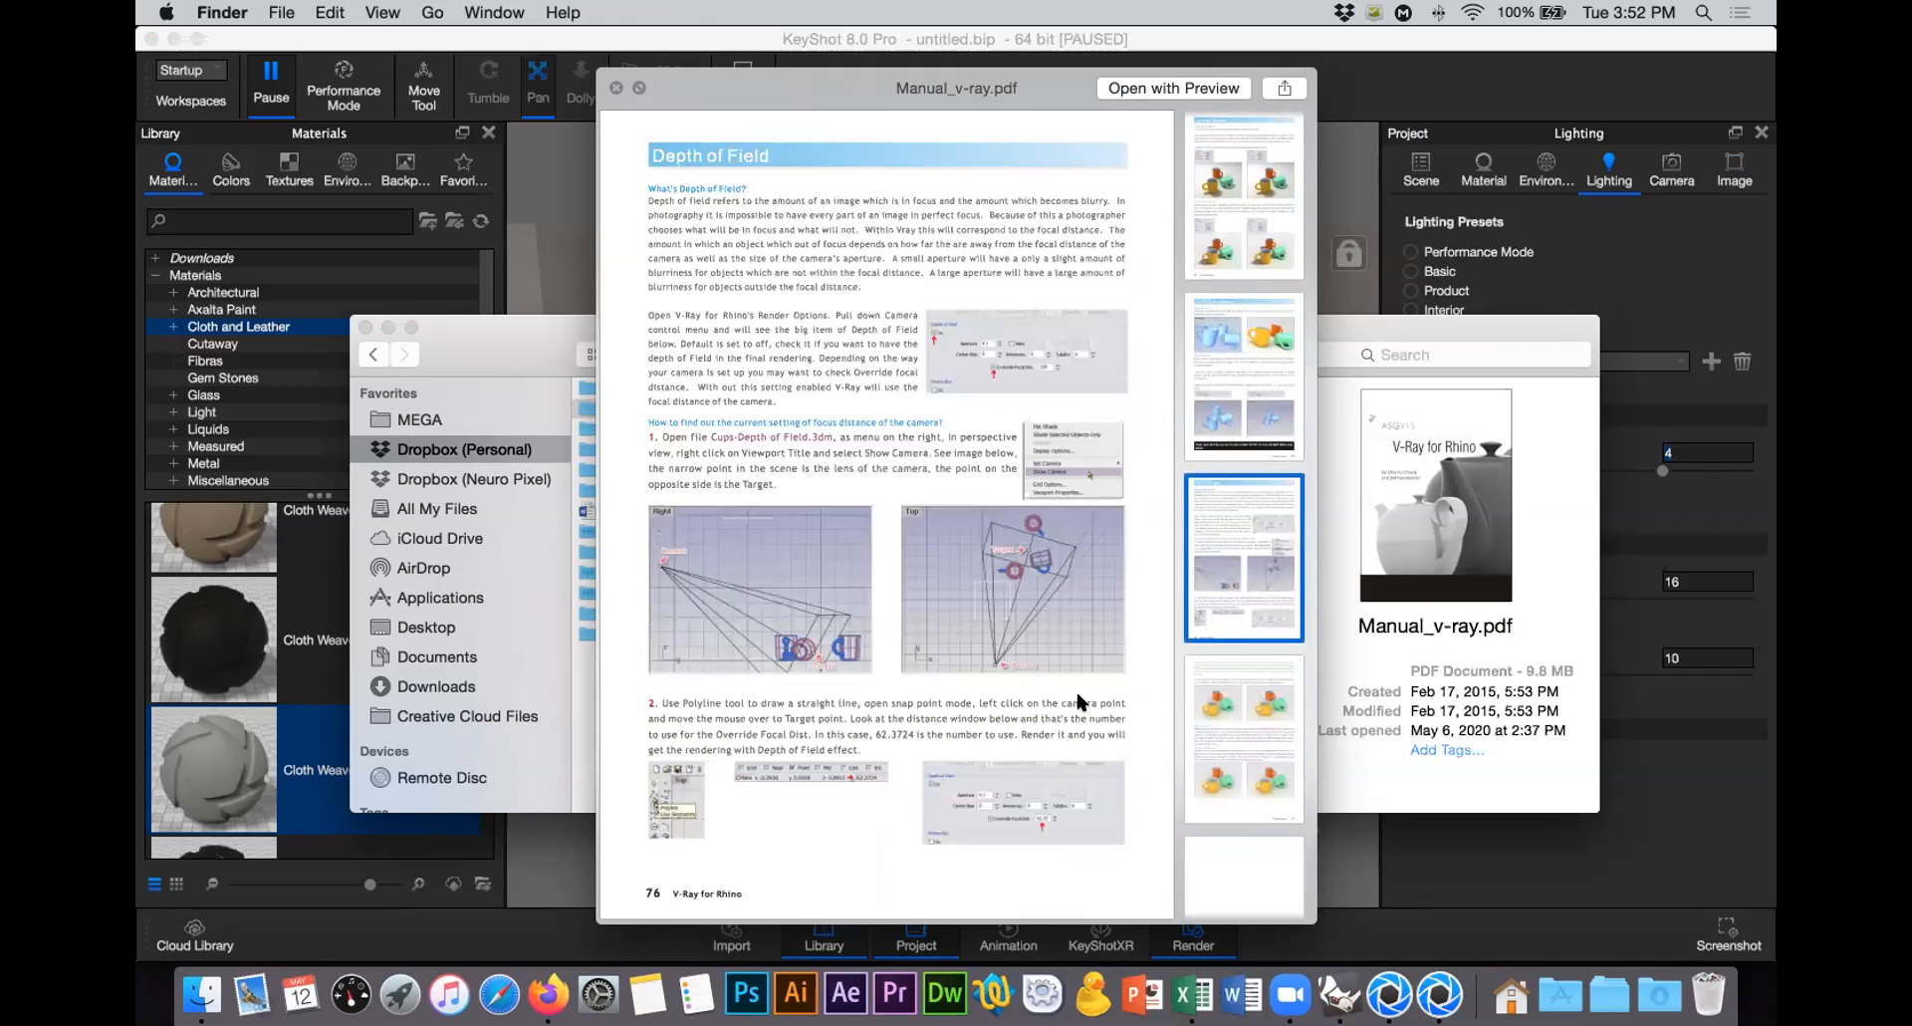
scroll(1077, 700, down, 15)
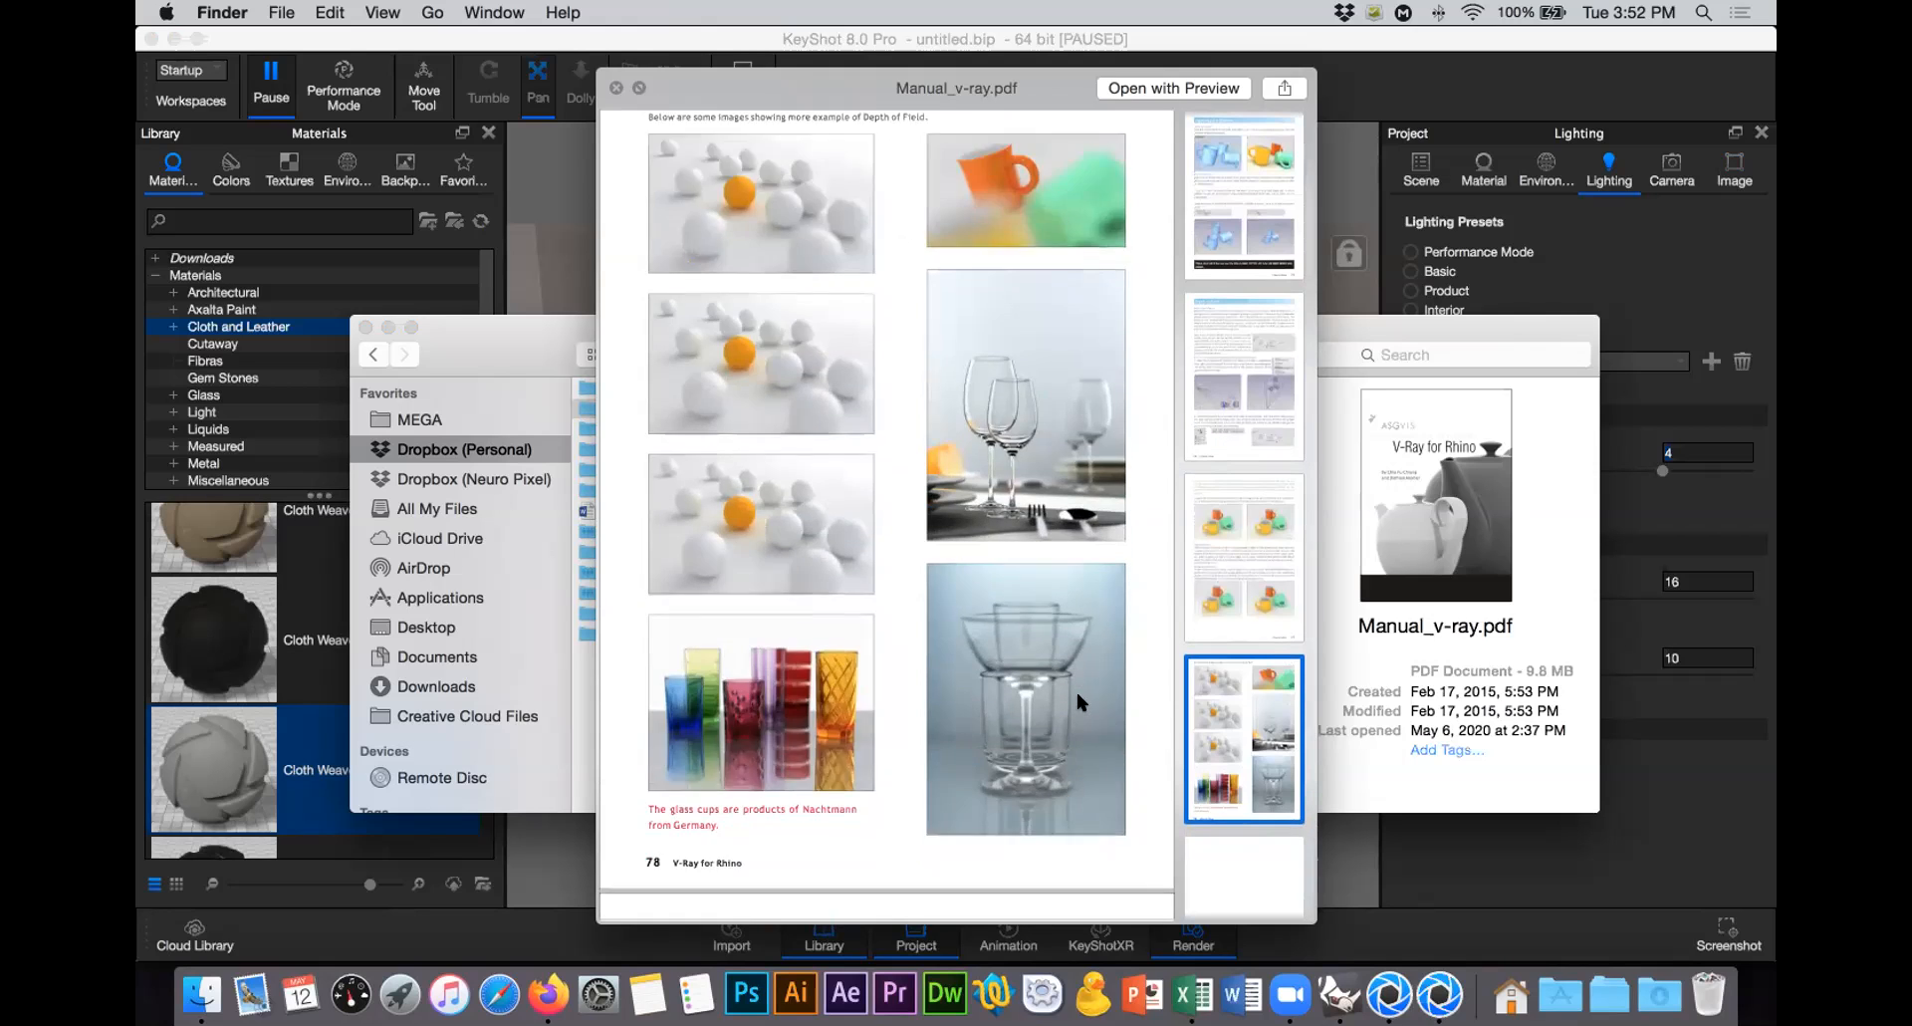
scroll(1077, 701, down, 8)
Step: Close the manual preview and switch to KeyShot's sala.jpg render window to check its progress
key(space)
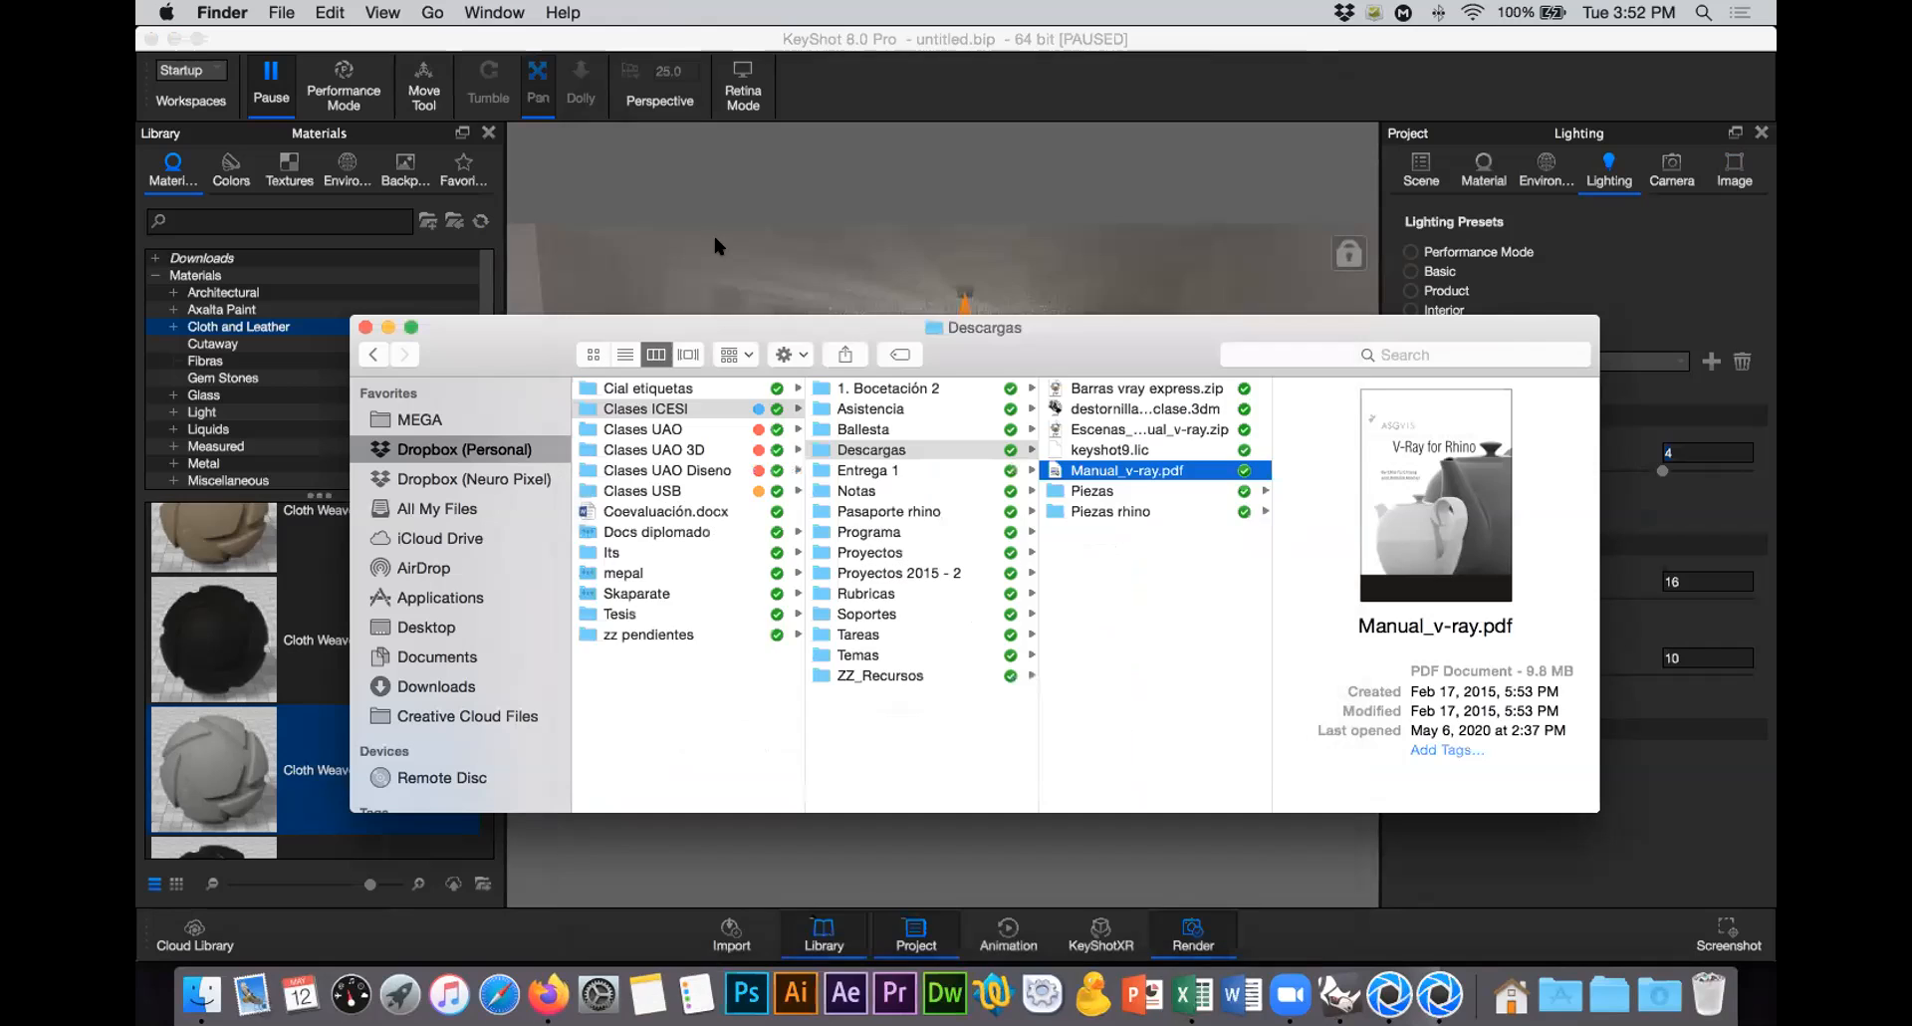
click(1437, 986)
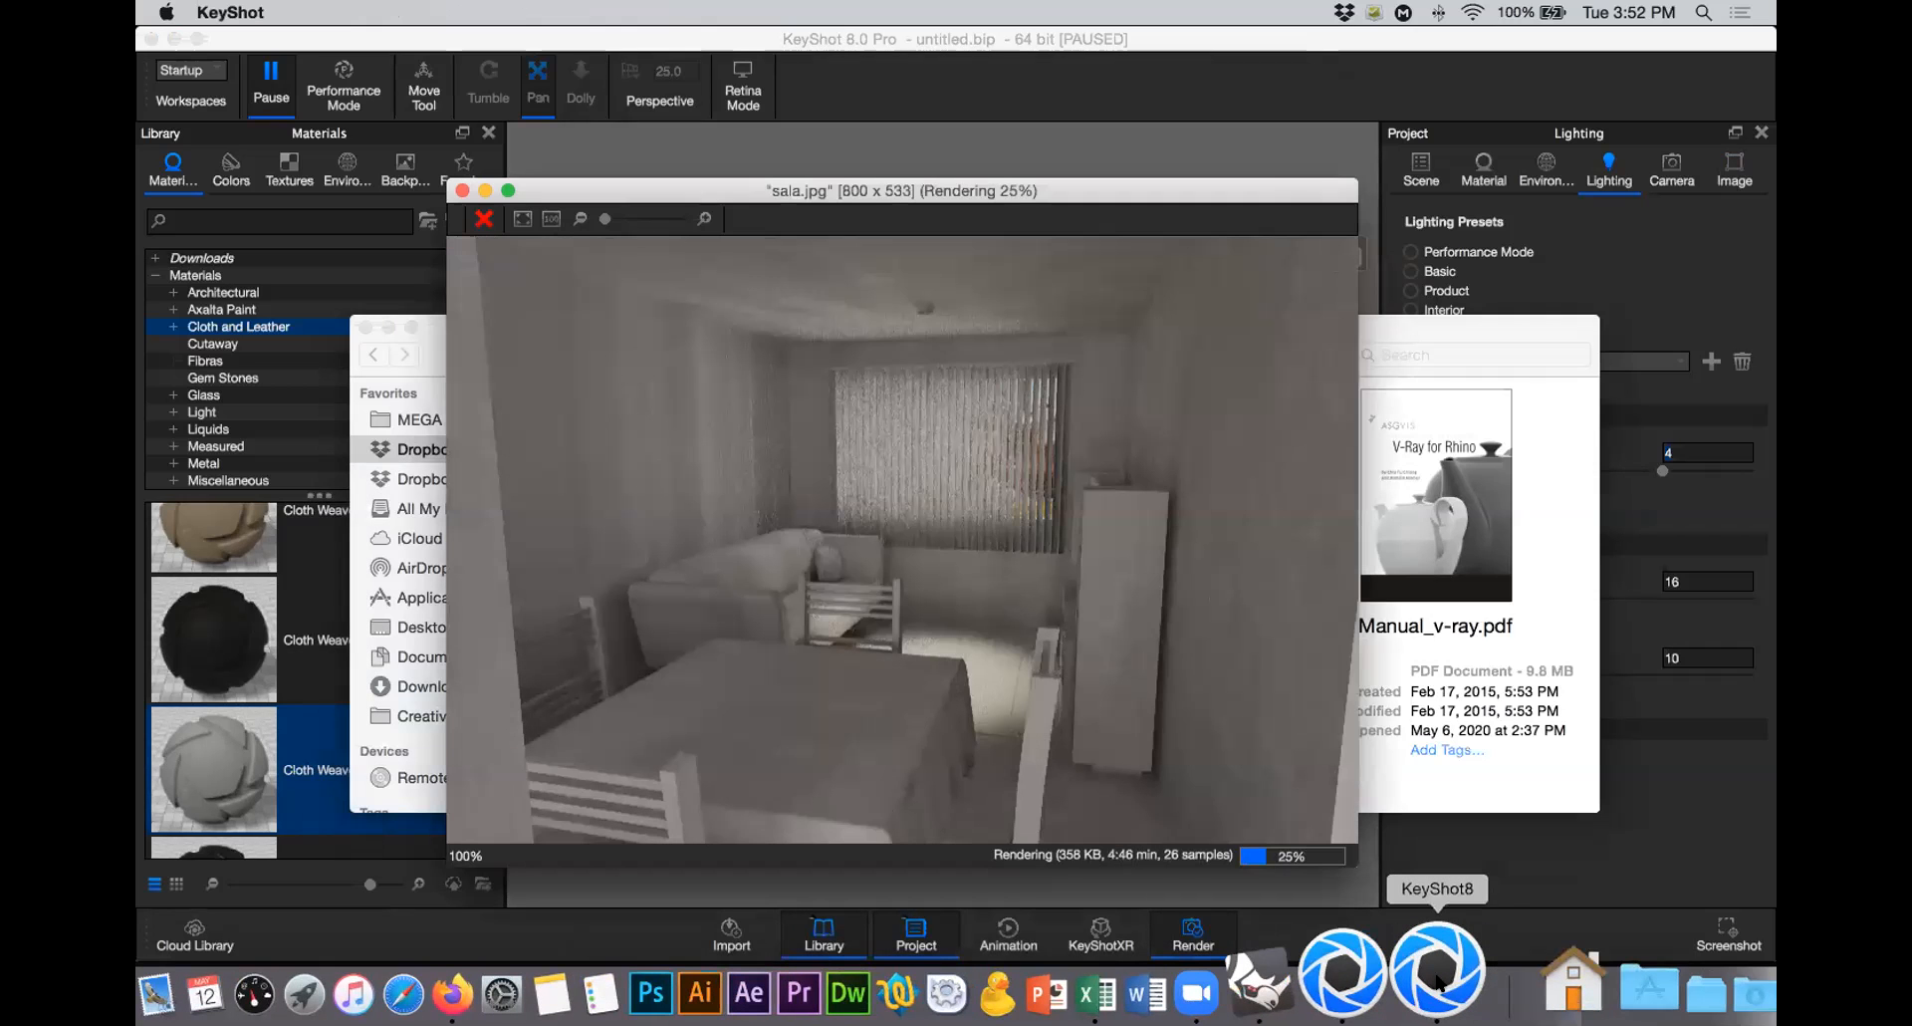
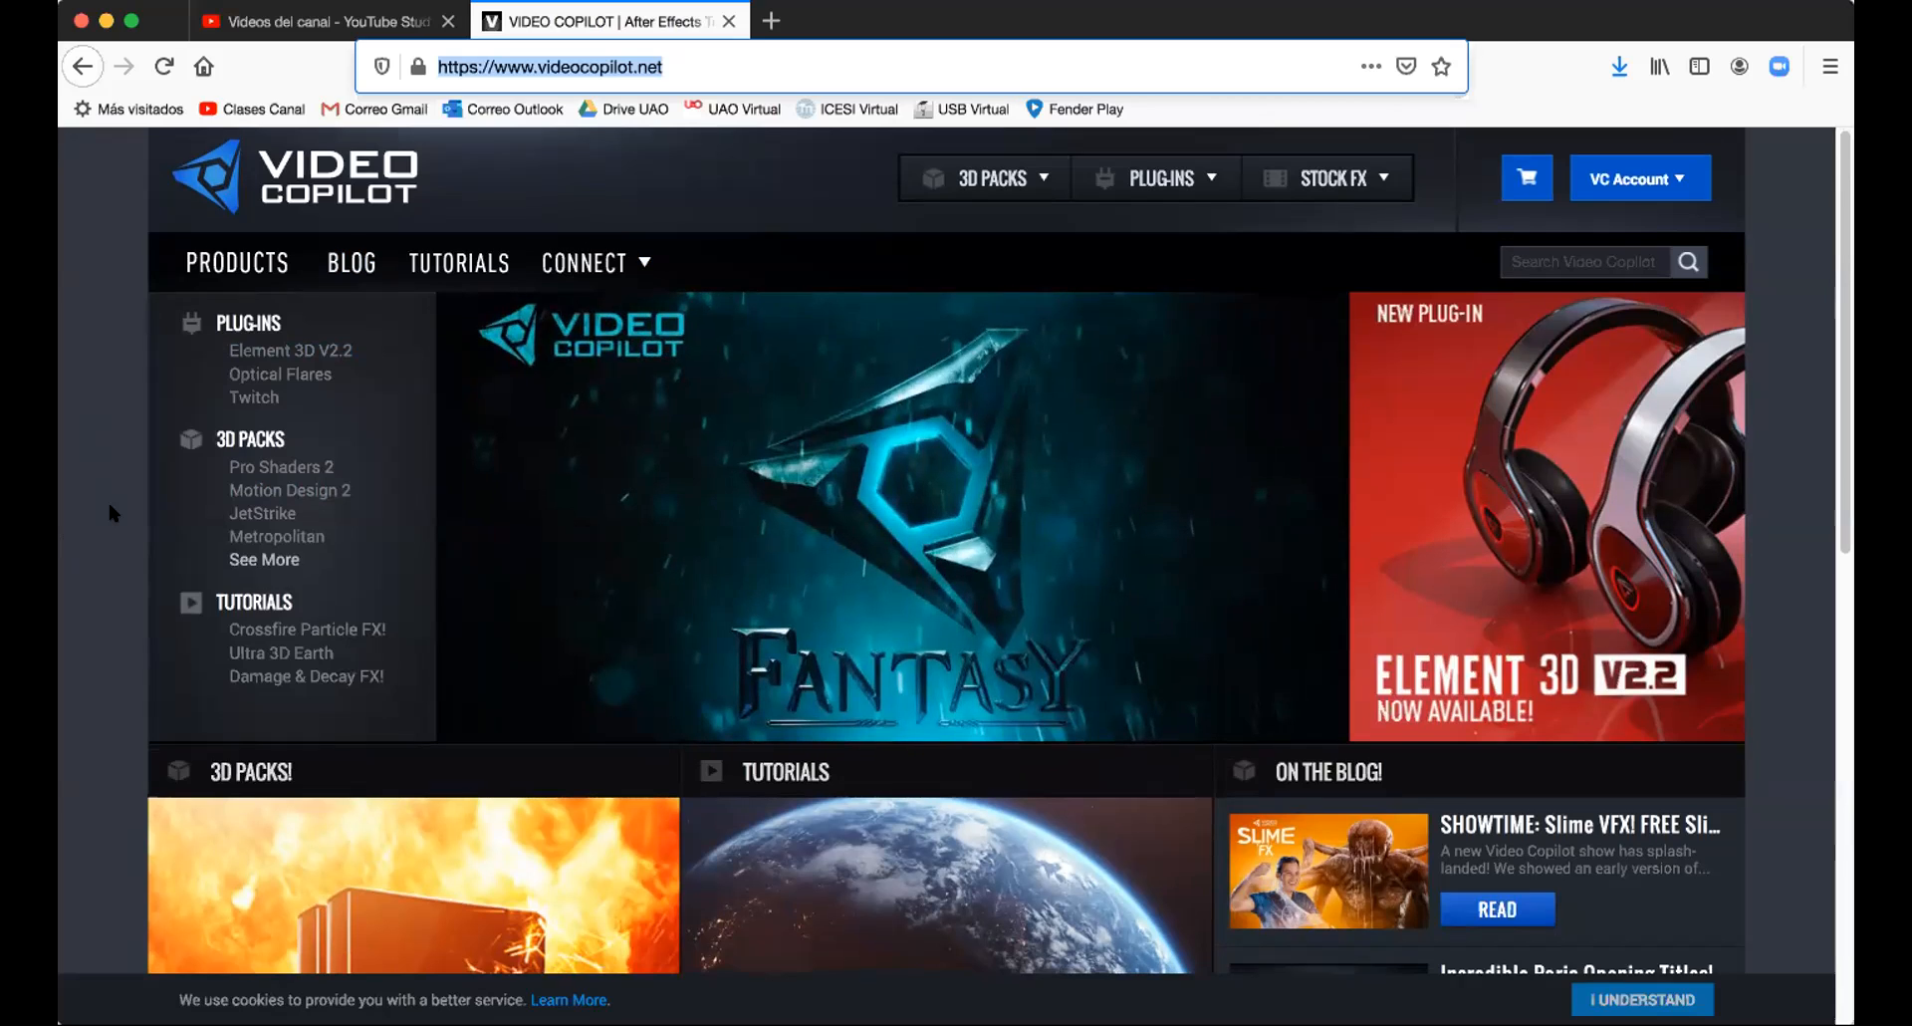
Step: Examine the Video Copilot home page in Firefox, from the featured banner down to the products and stock footage, and return to its start
scroll(109, 513, down, 3)
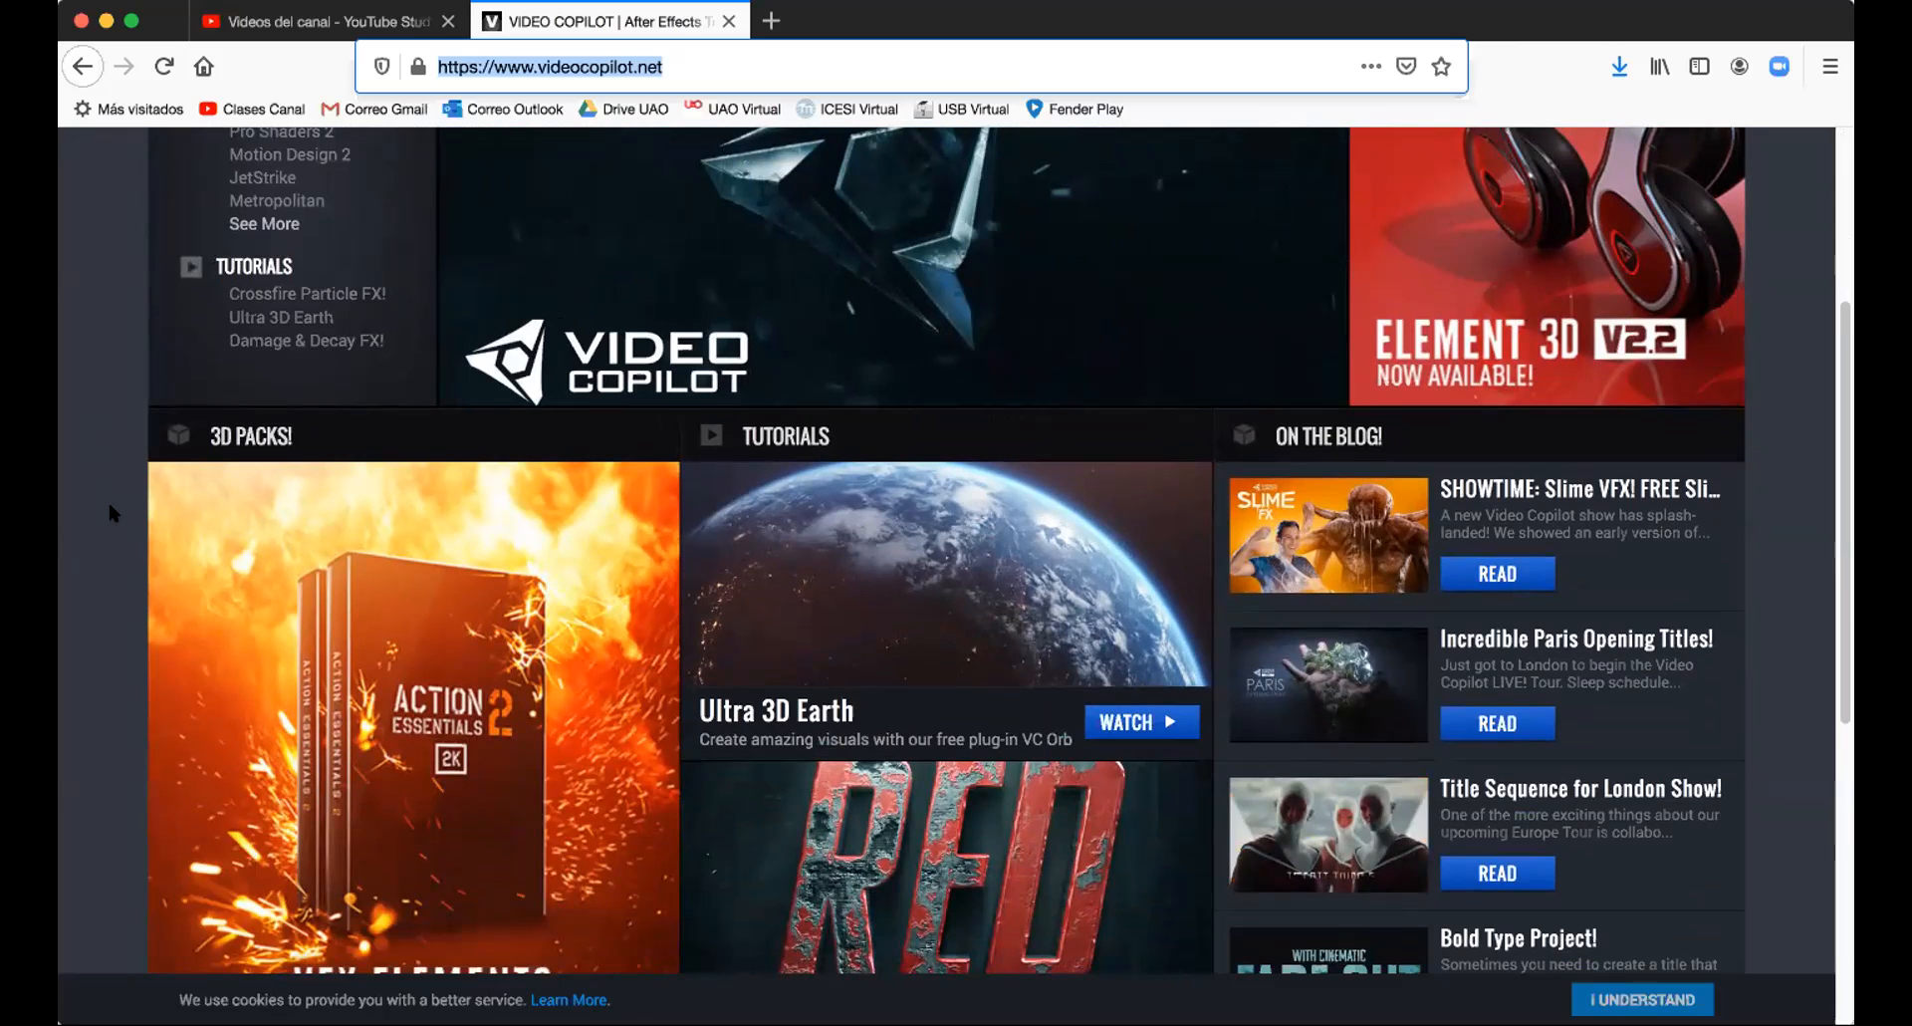
scroll(111, 513, up, 3)
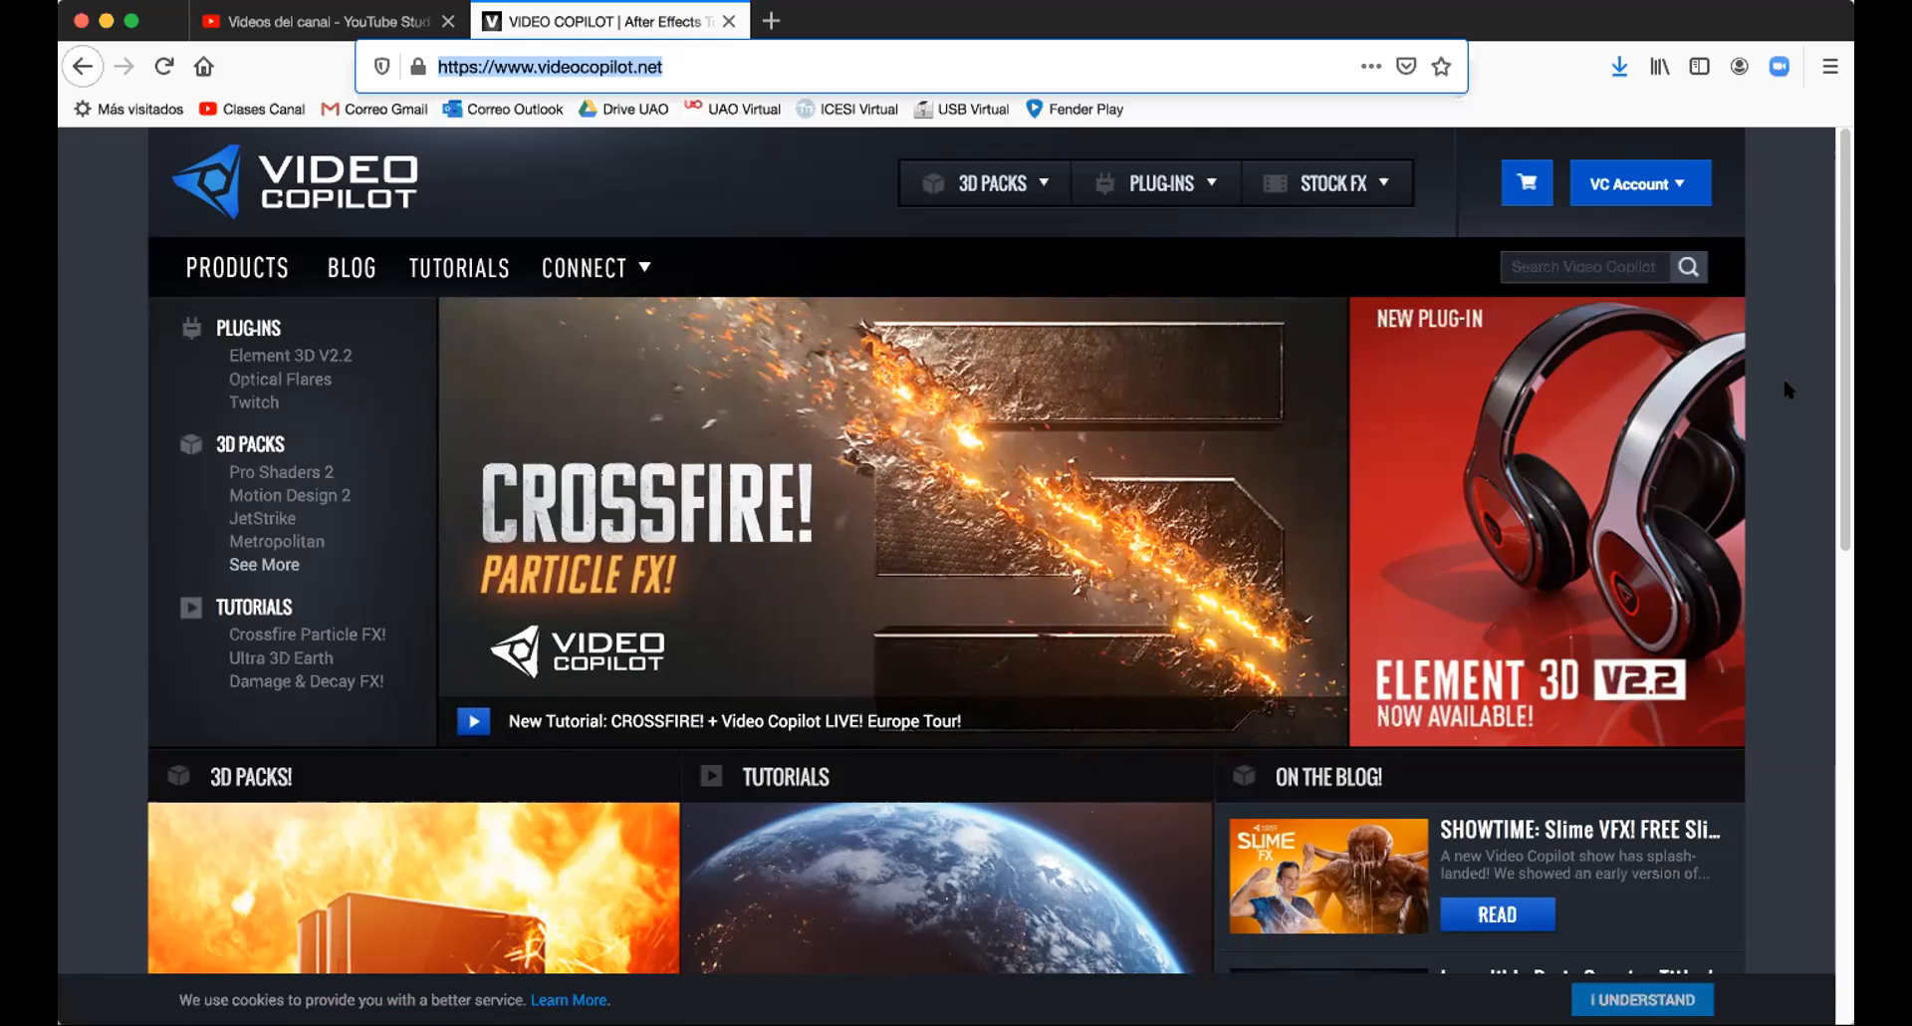
scroll(1785, 382, down, 1)
scroll(1784, 386, up, 1)
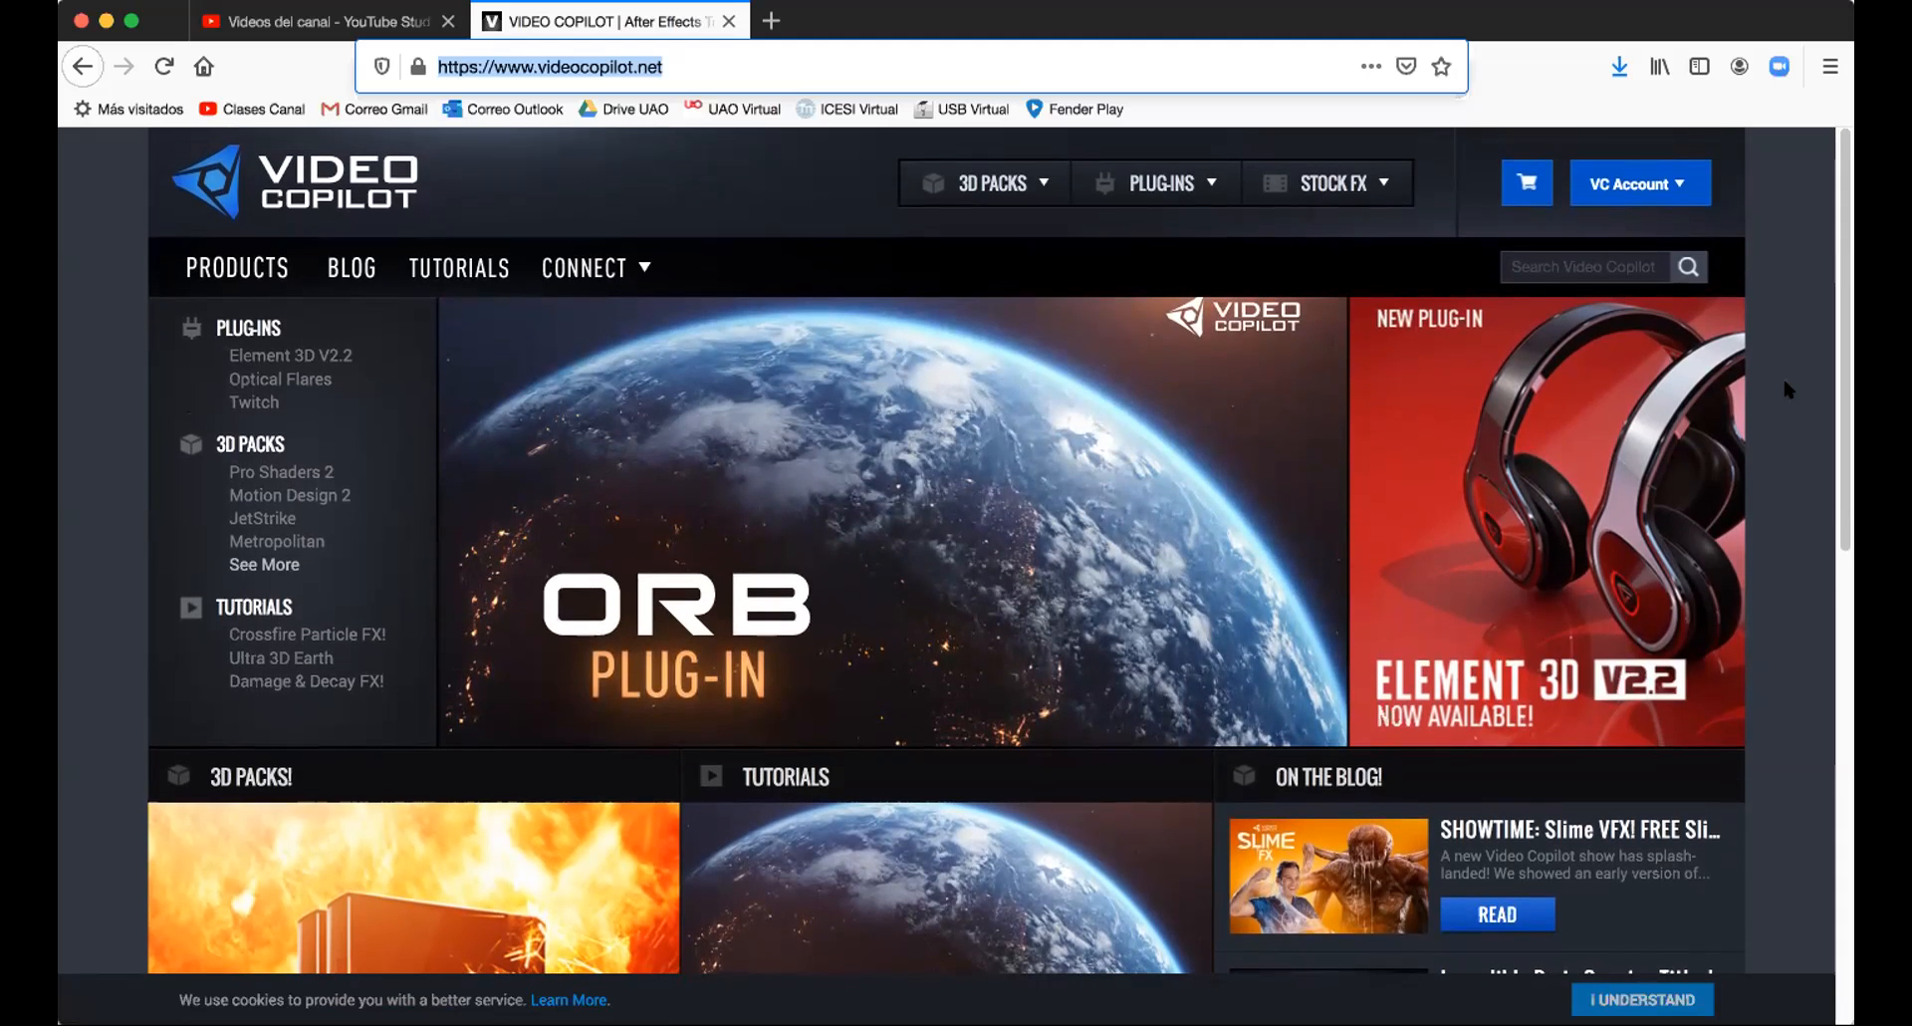
scroll(1788, 389, down, 1)
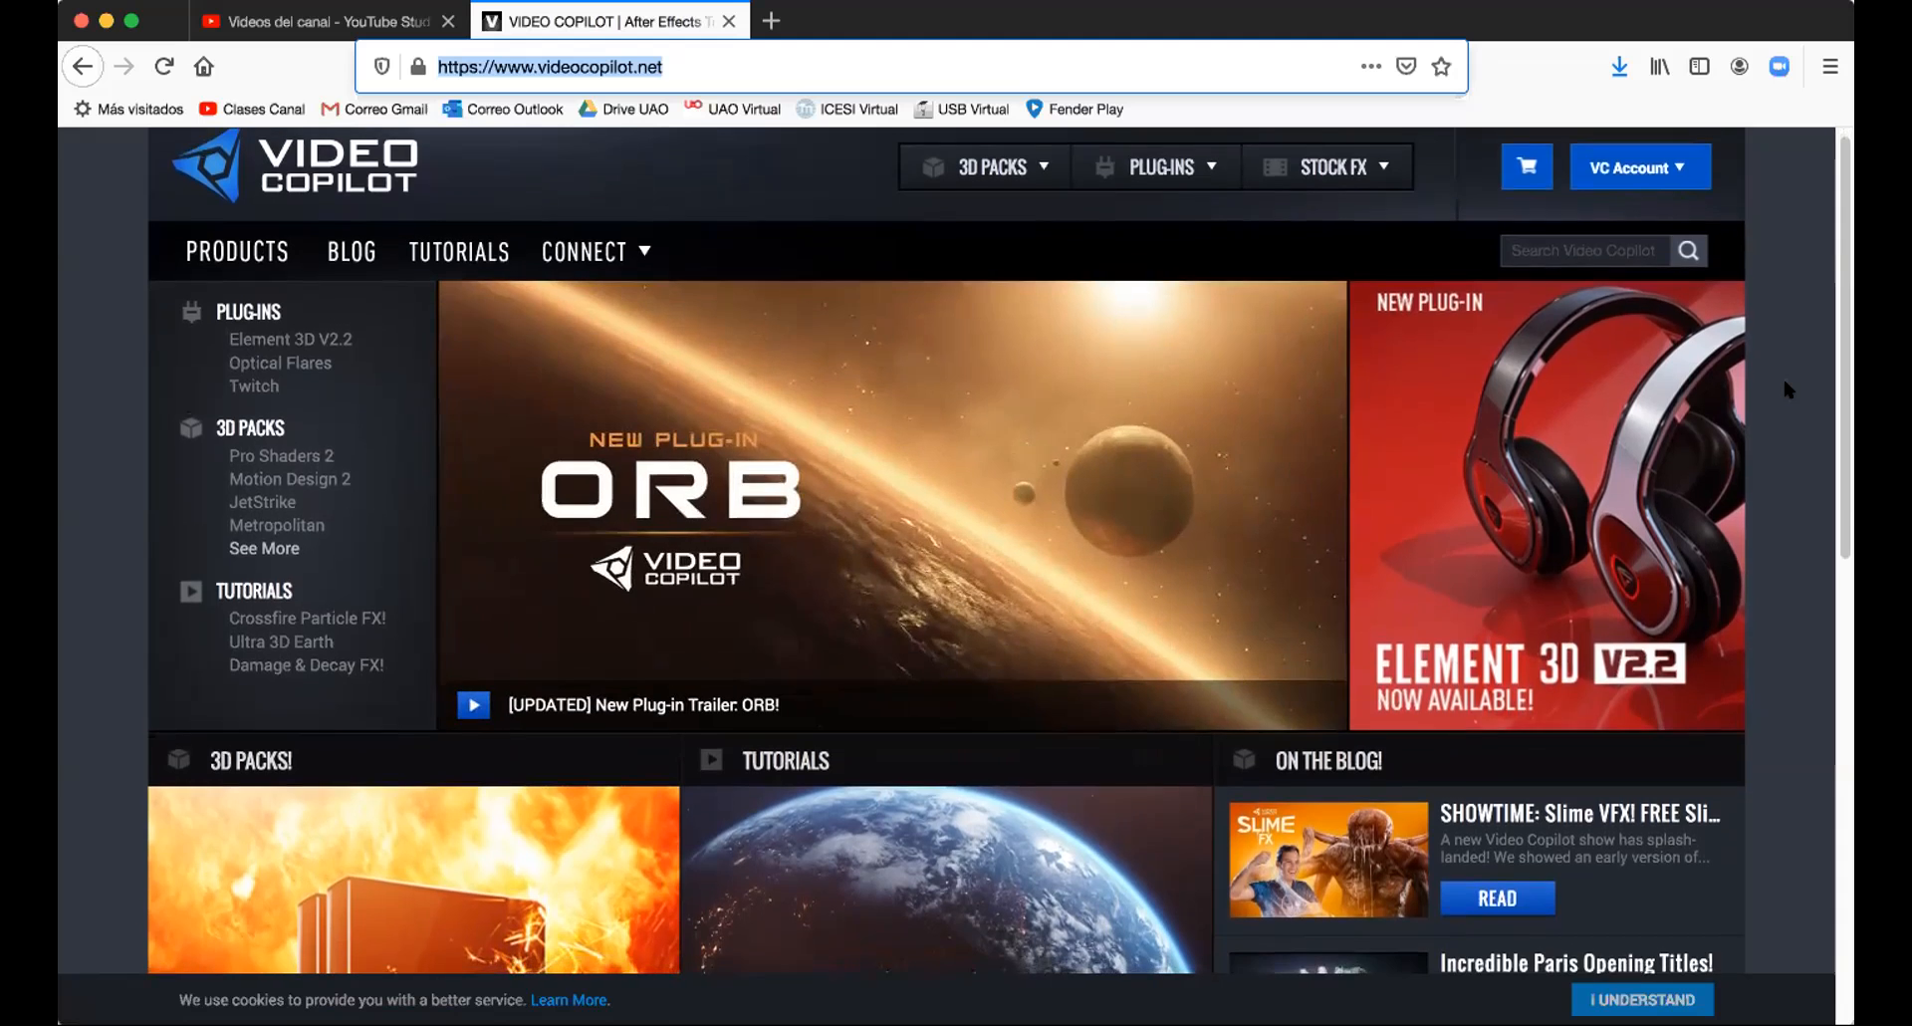
scroll(1785, 388, down, 5)
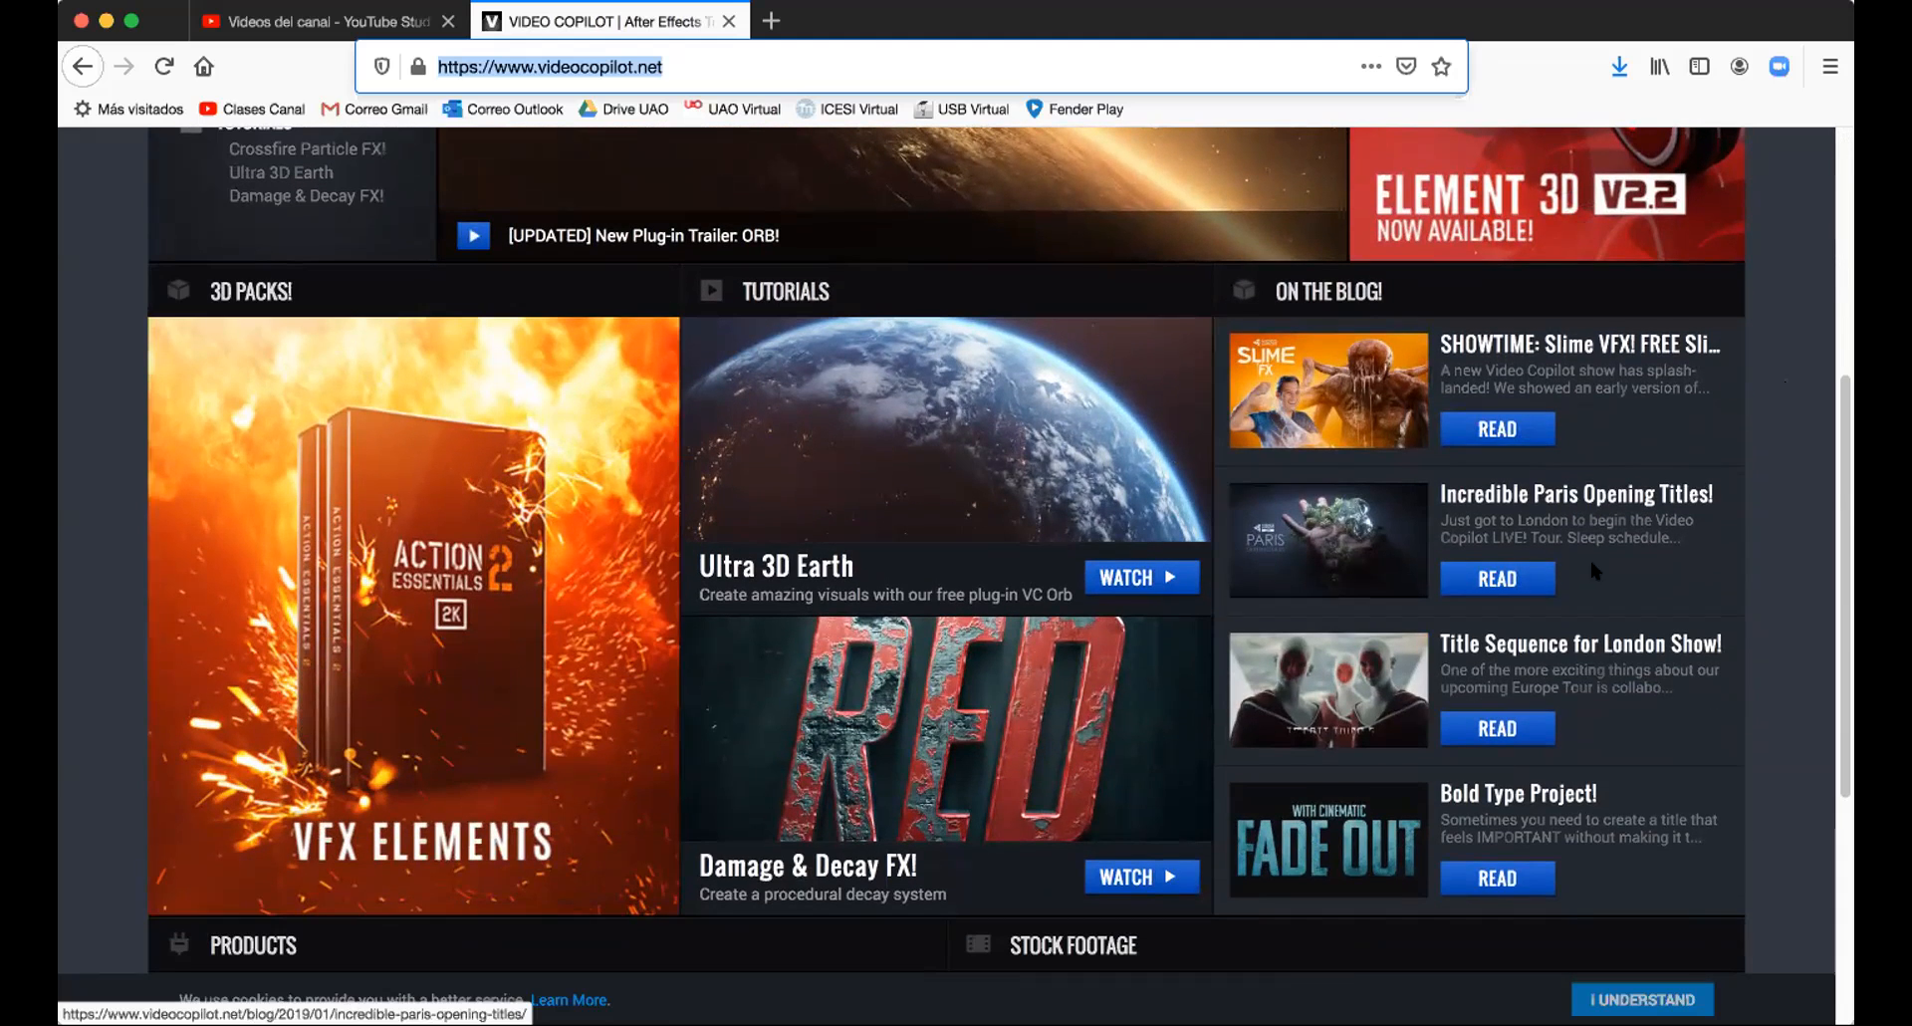
scroll(1780, 609, down, 5)
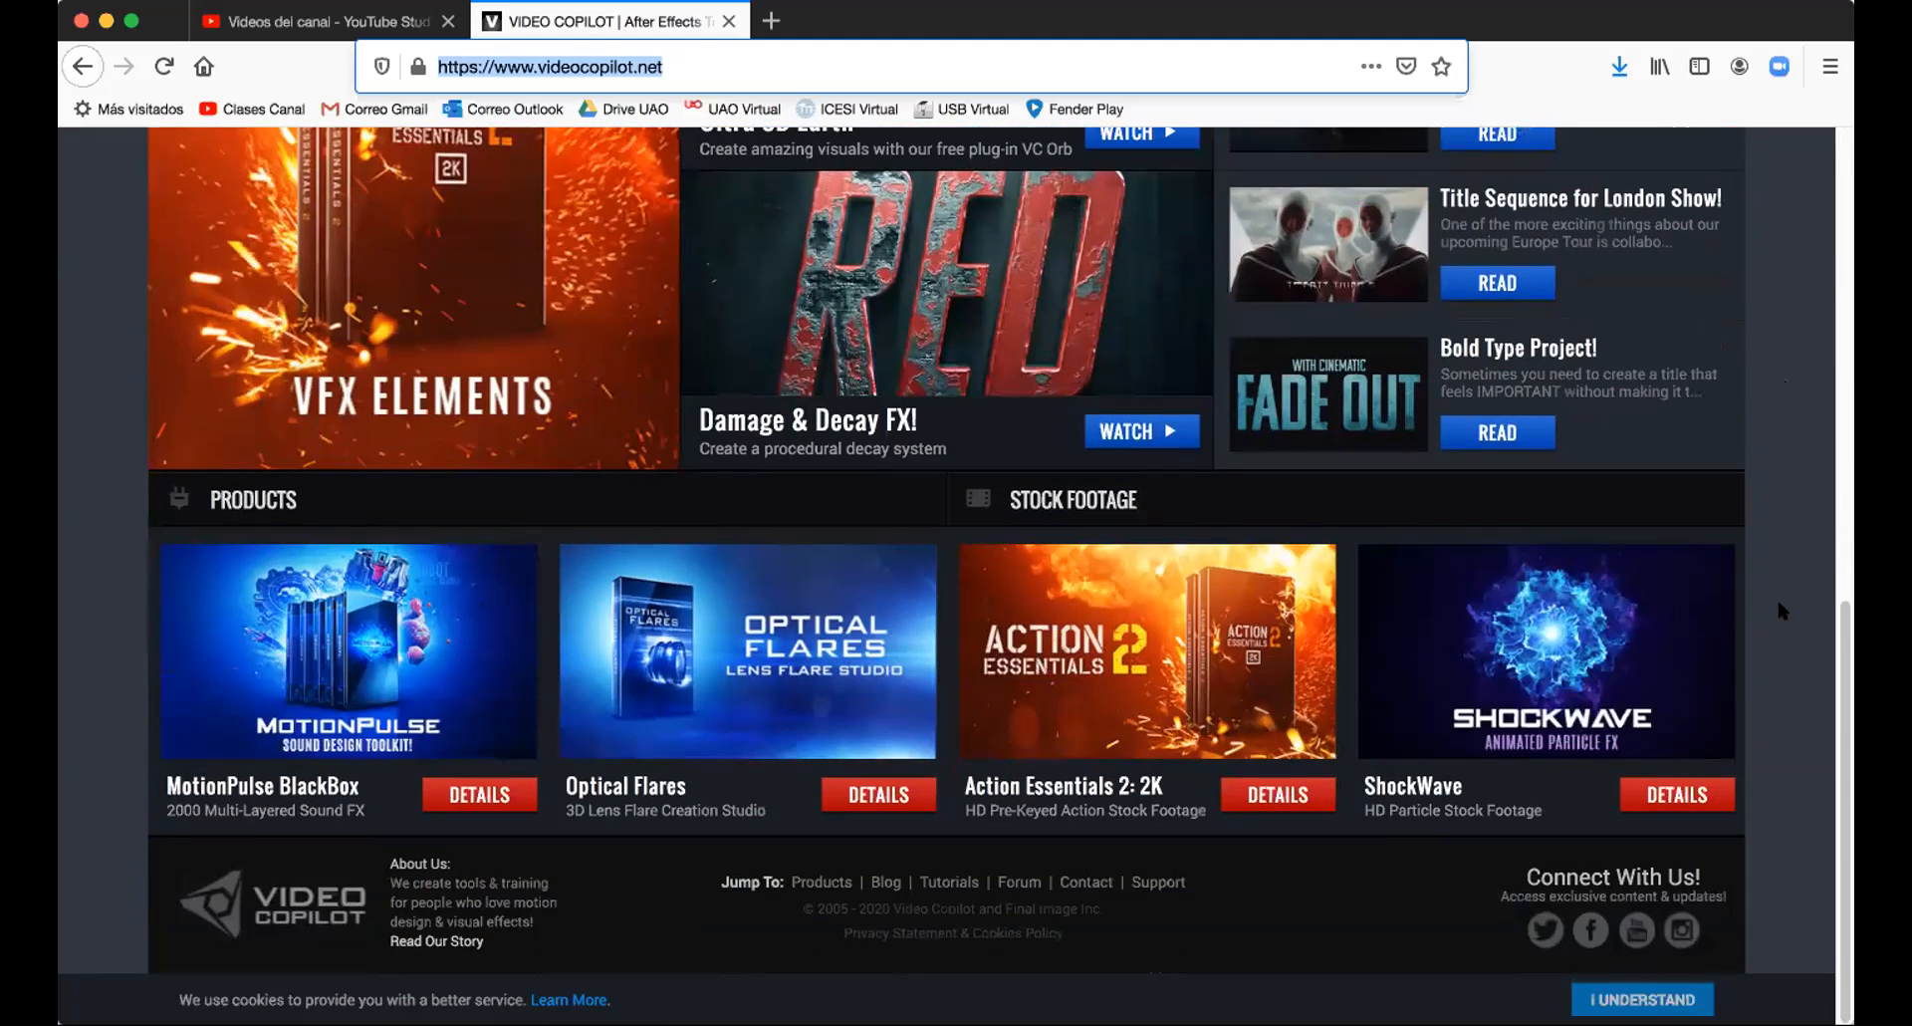
scroll(1780, 605, up, 10)
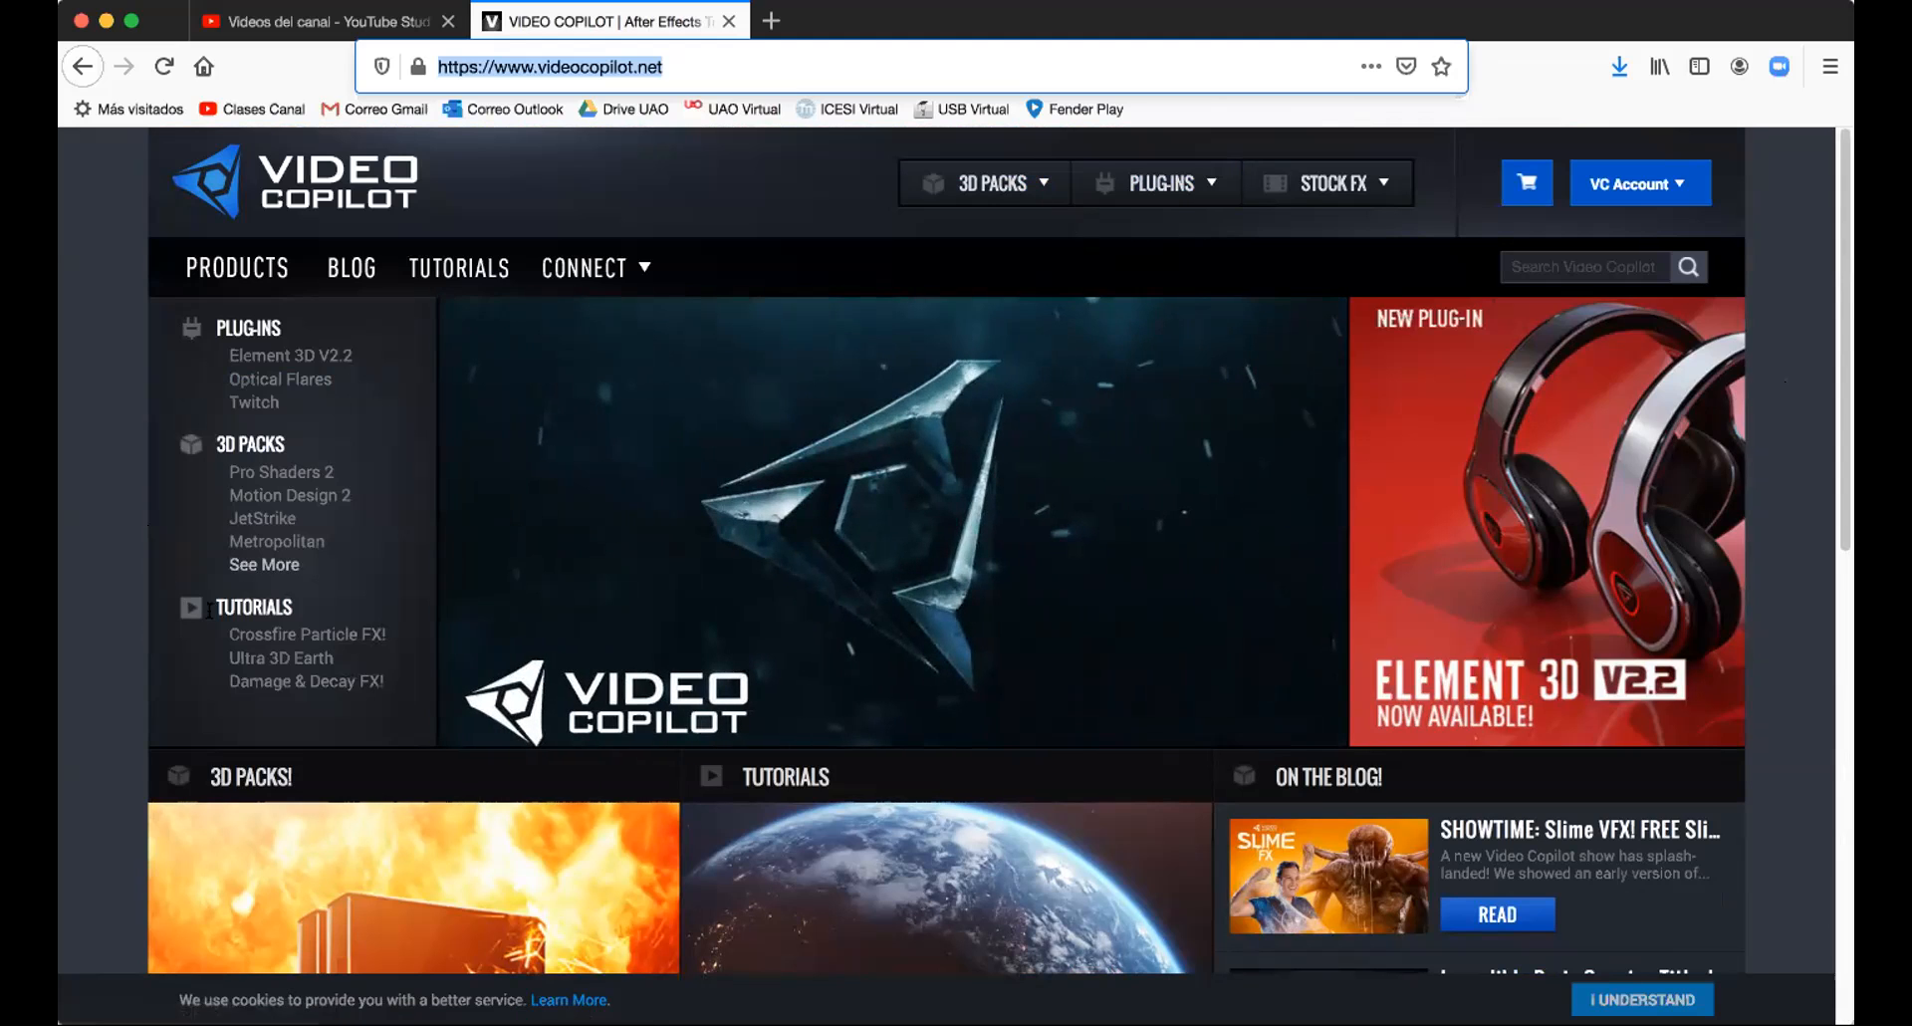
Step: Open Video Copilot's Tutorials section and look over the new tutorials, tutorial playlists and plug-ins
click(252, 606)
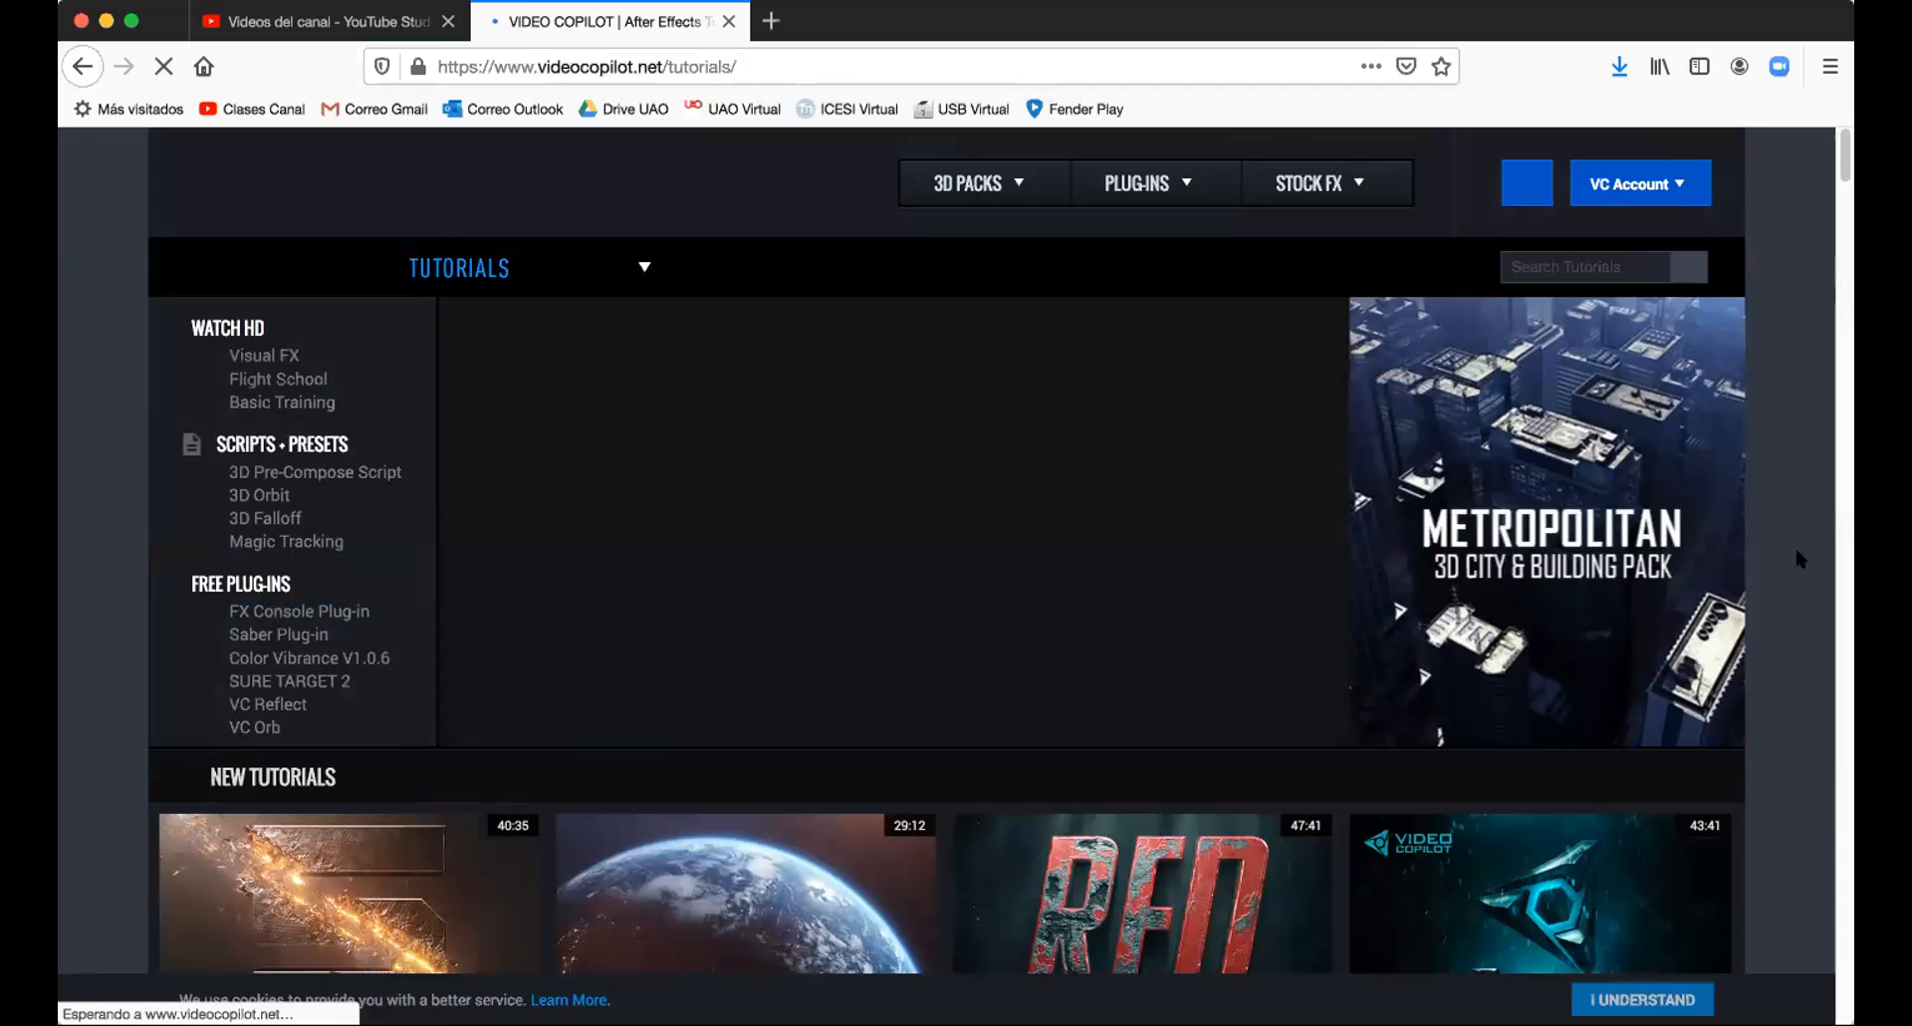
scroll(1767, 576, down, 4)
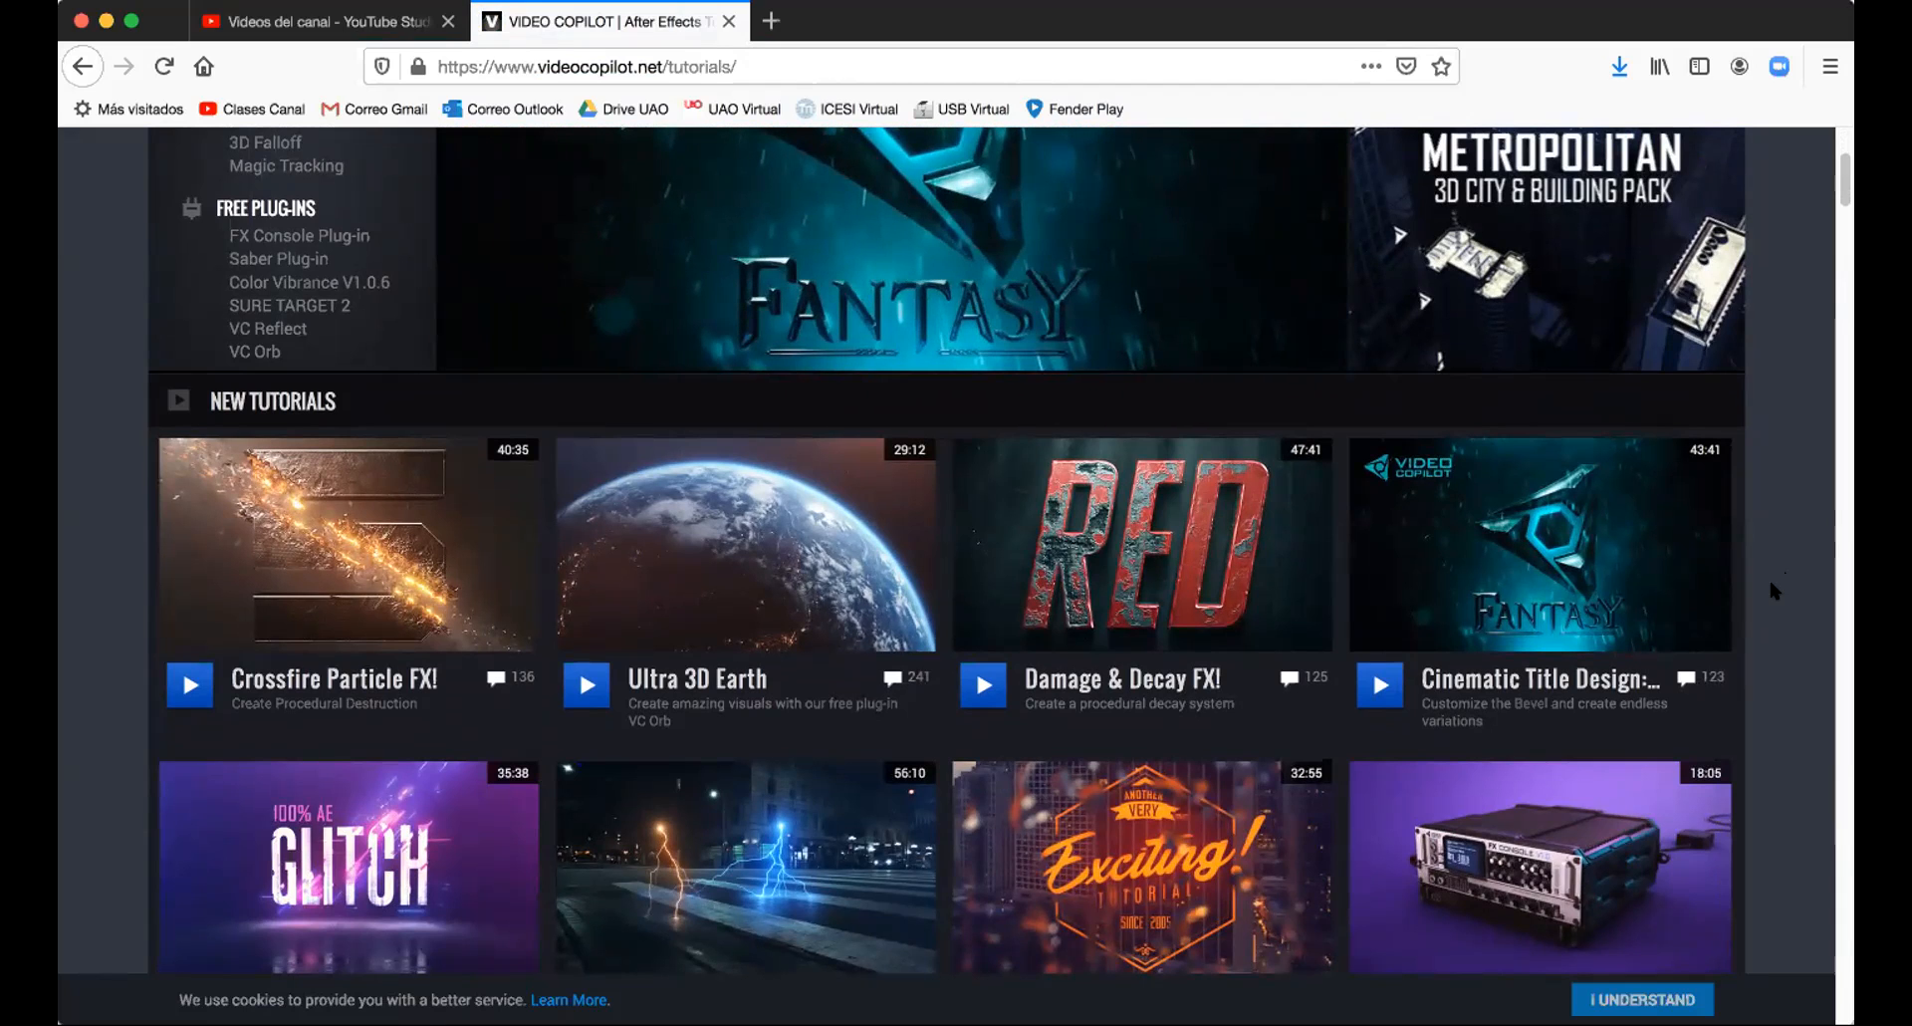
scroll(1771, 587, down, 10)
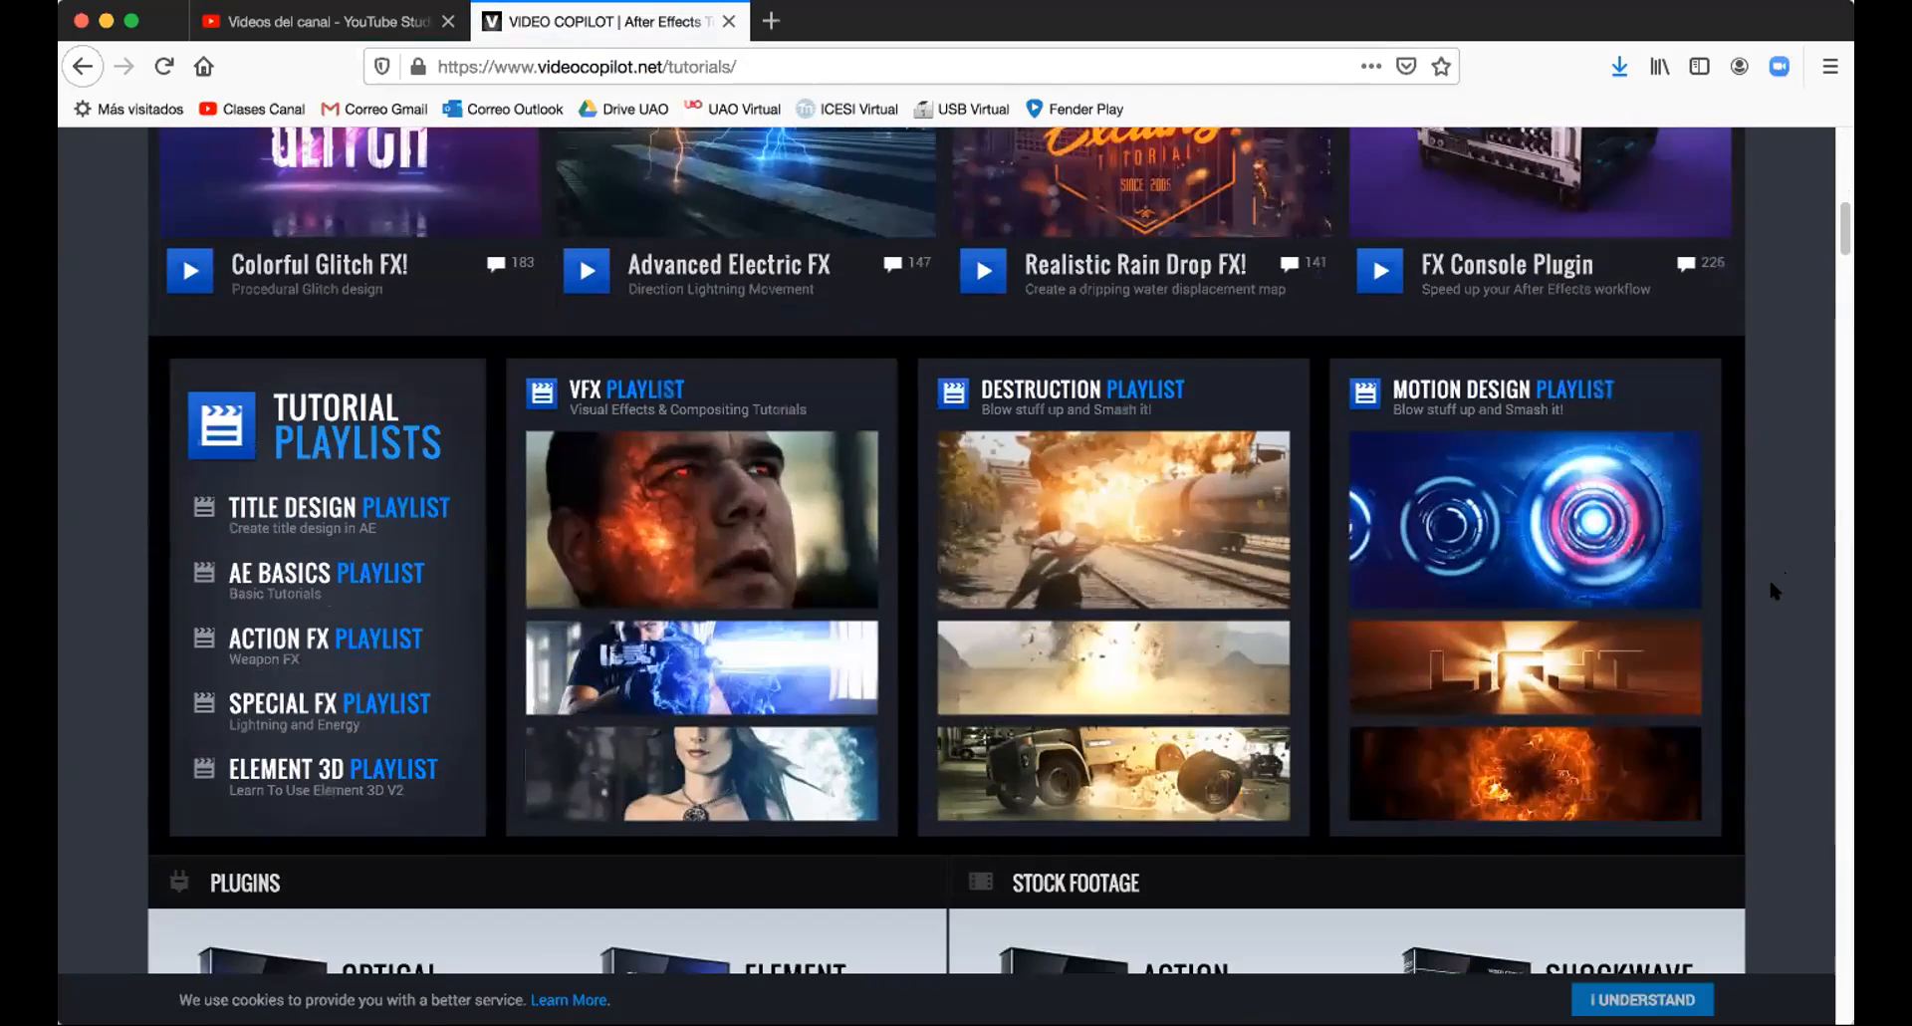
scroll(1770, 585, up, 1)
scroll(1771, 585, down, 3)
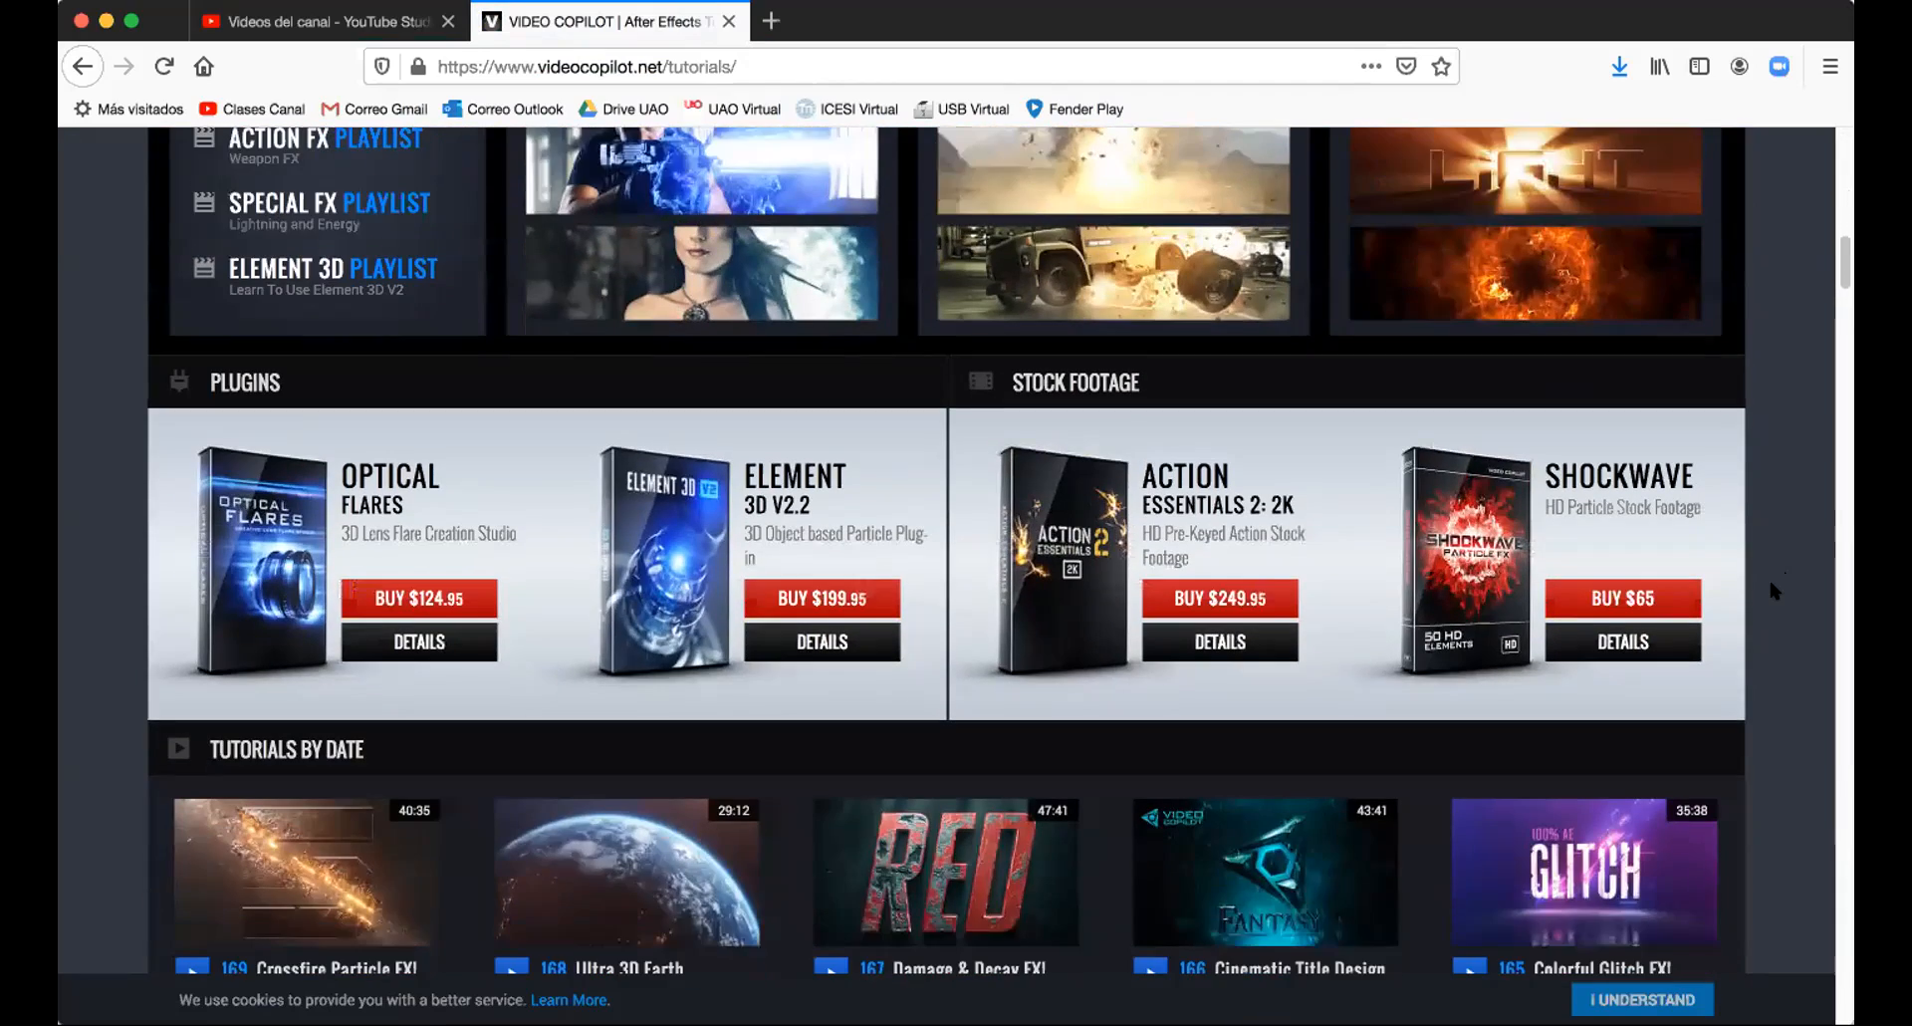
Step: Browse the Tutorials by Date list from the newest entries down to the Graffiti Writing and 3D Ocean tutorials
scroll(1770, 586, down, 10)
scroll(1771, 585, down, 9)
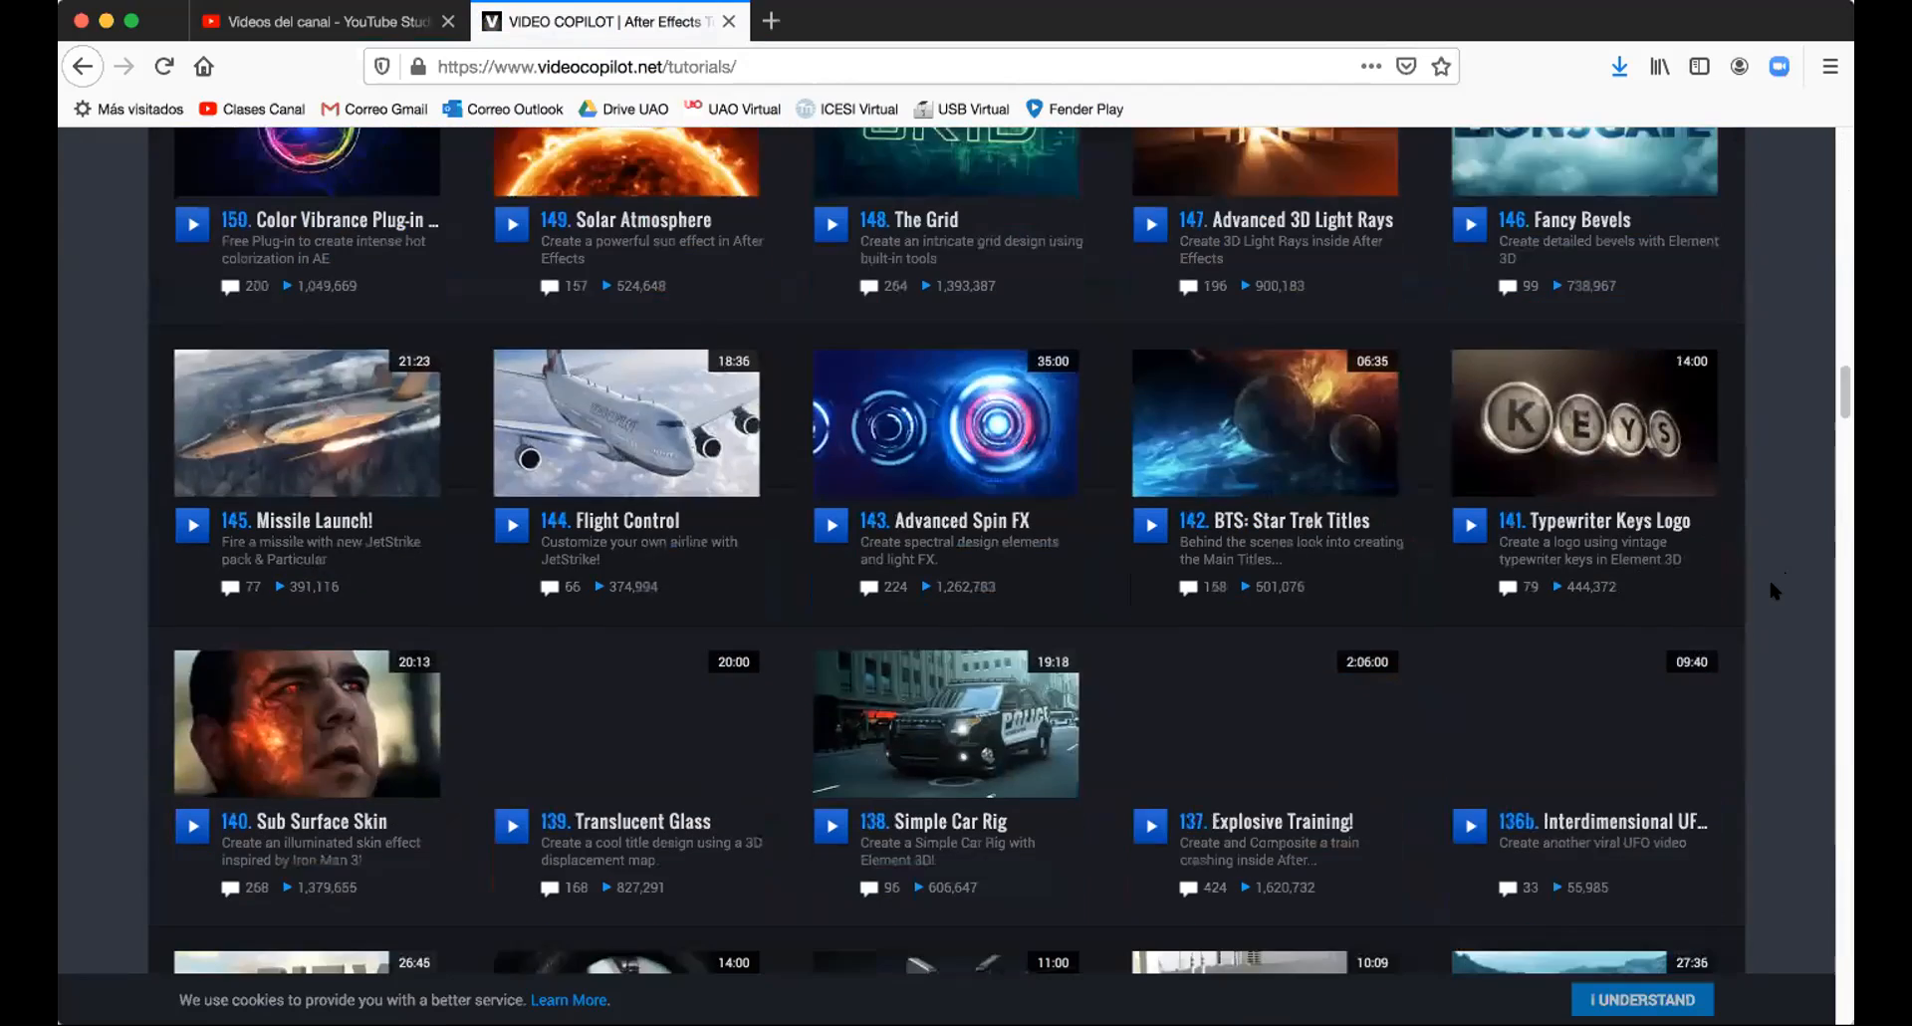
scroll(1770, 587, down, 3)
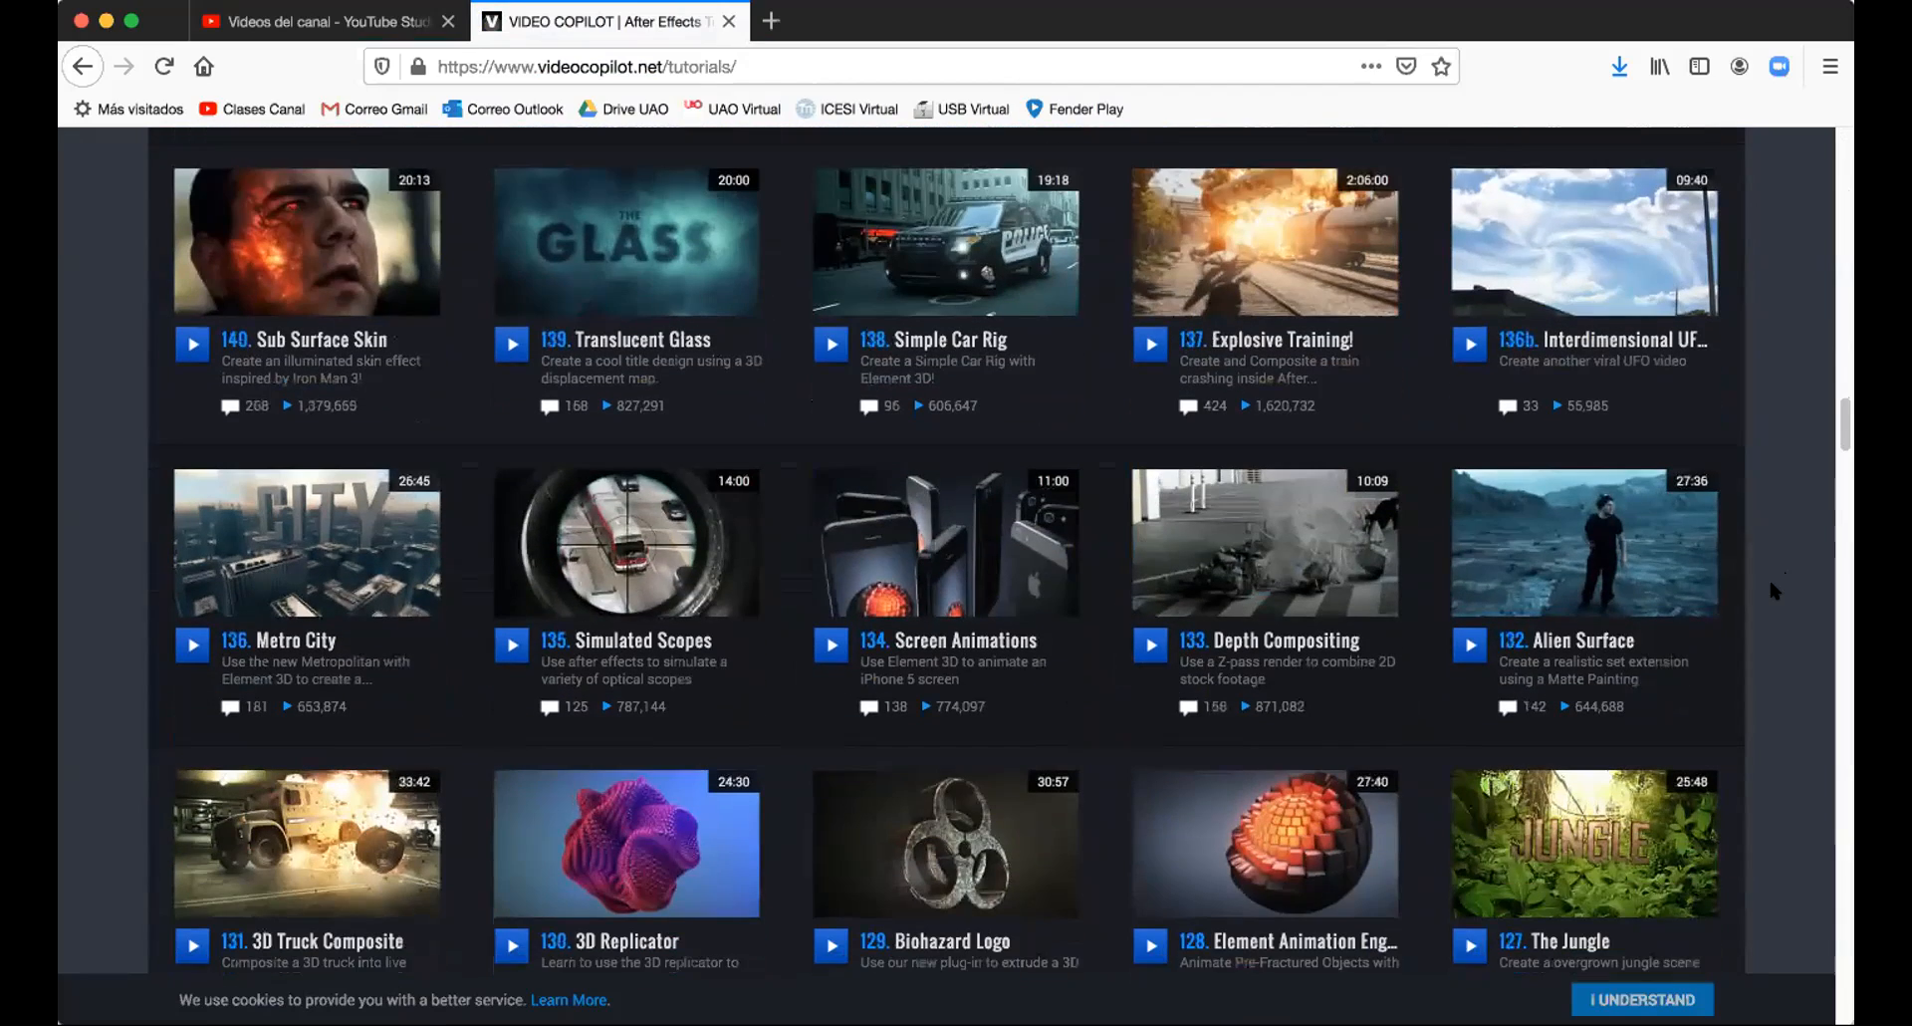
scroll(1771, 587, down, 12)
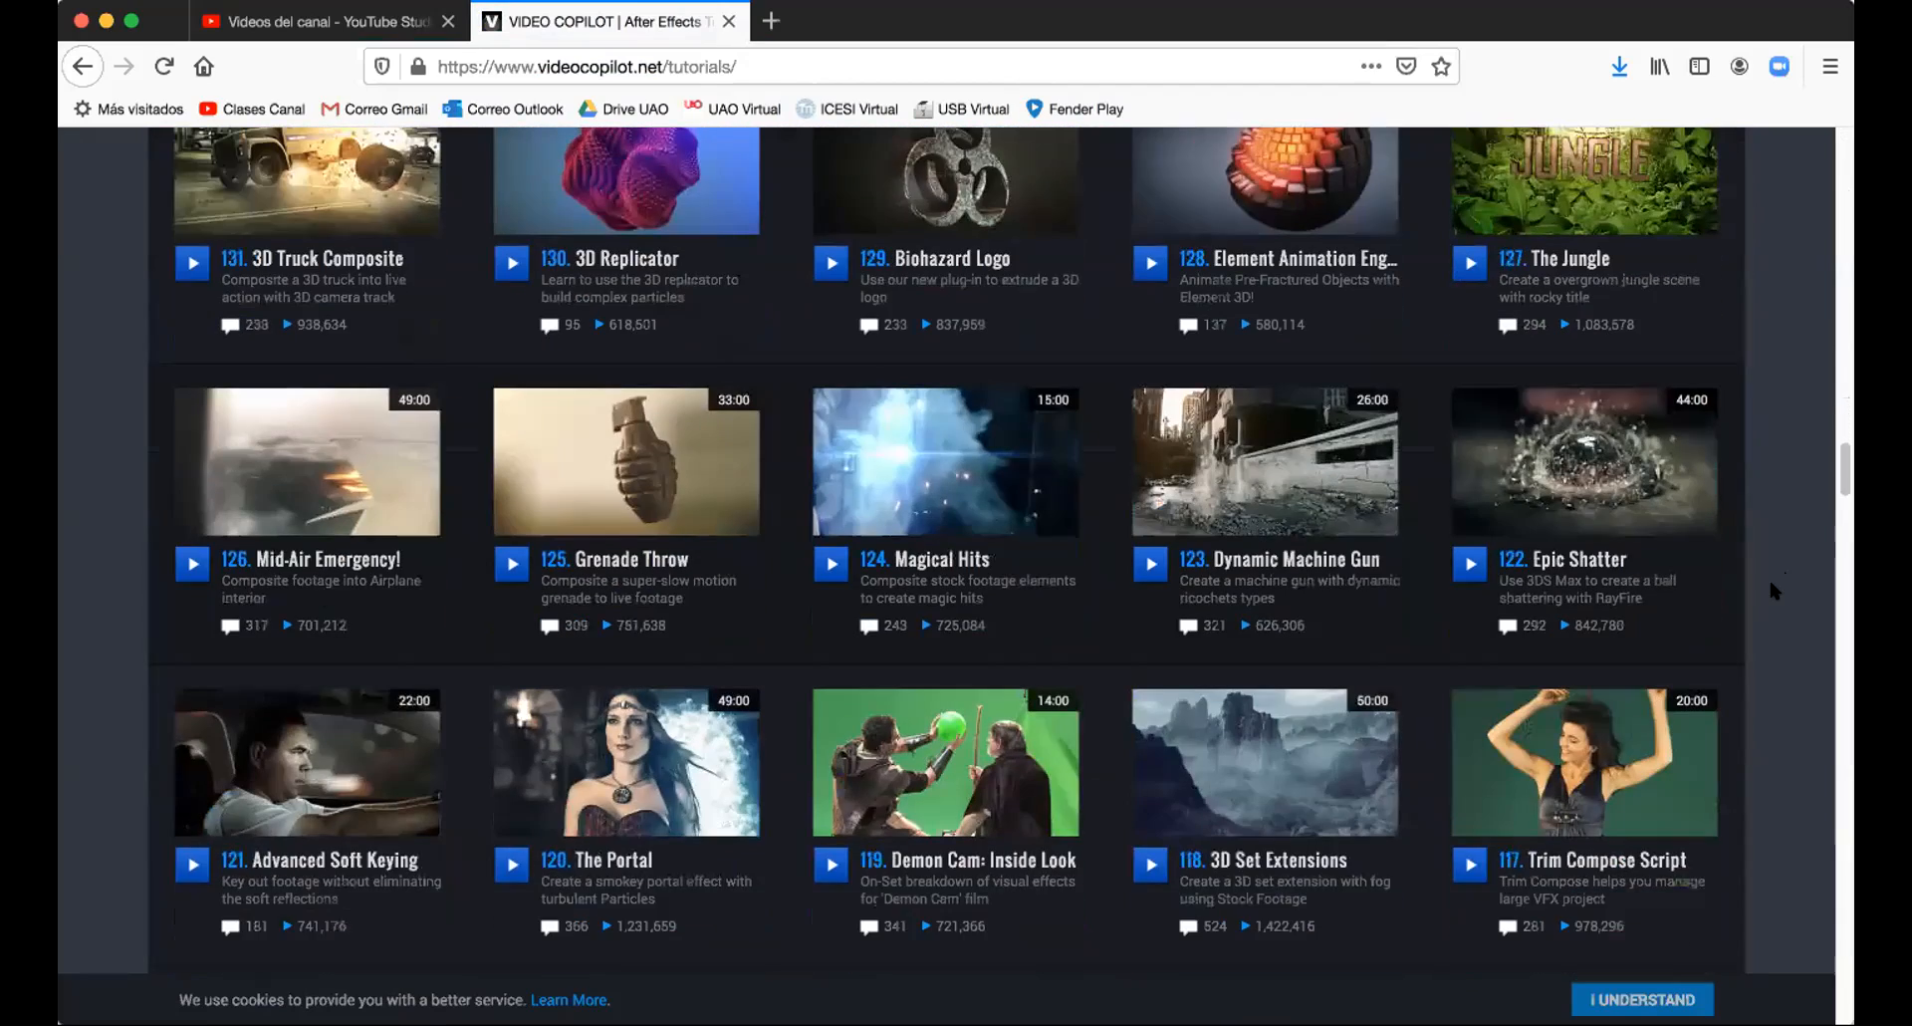
scroll(1772, 588, down, 20)
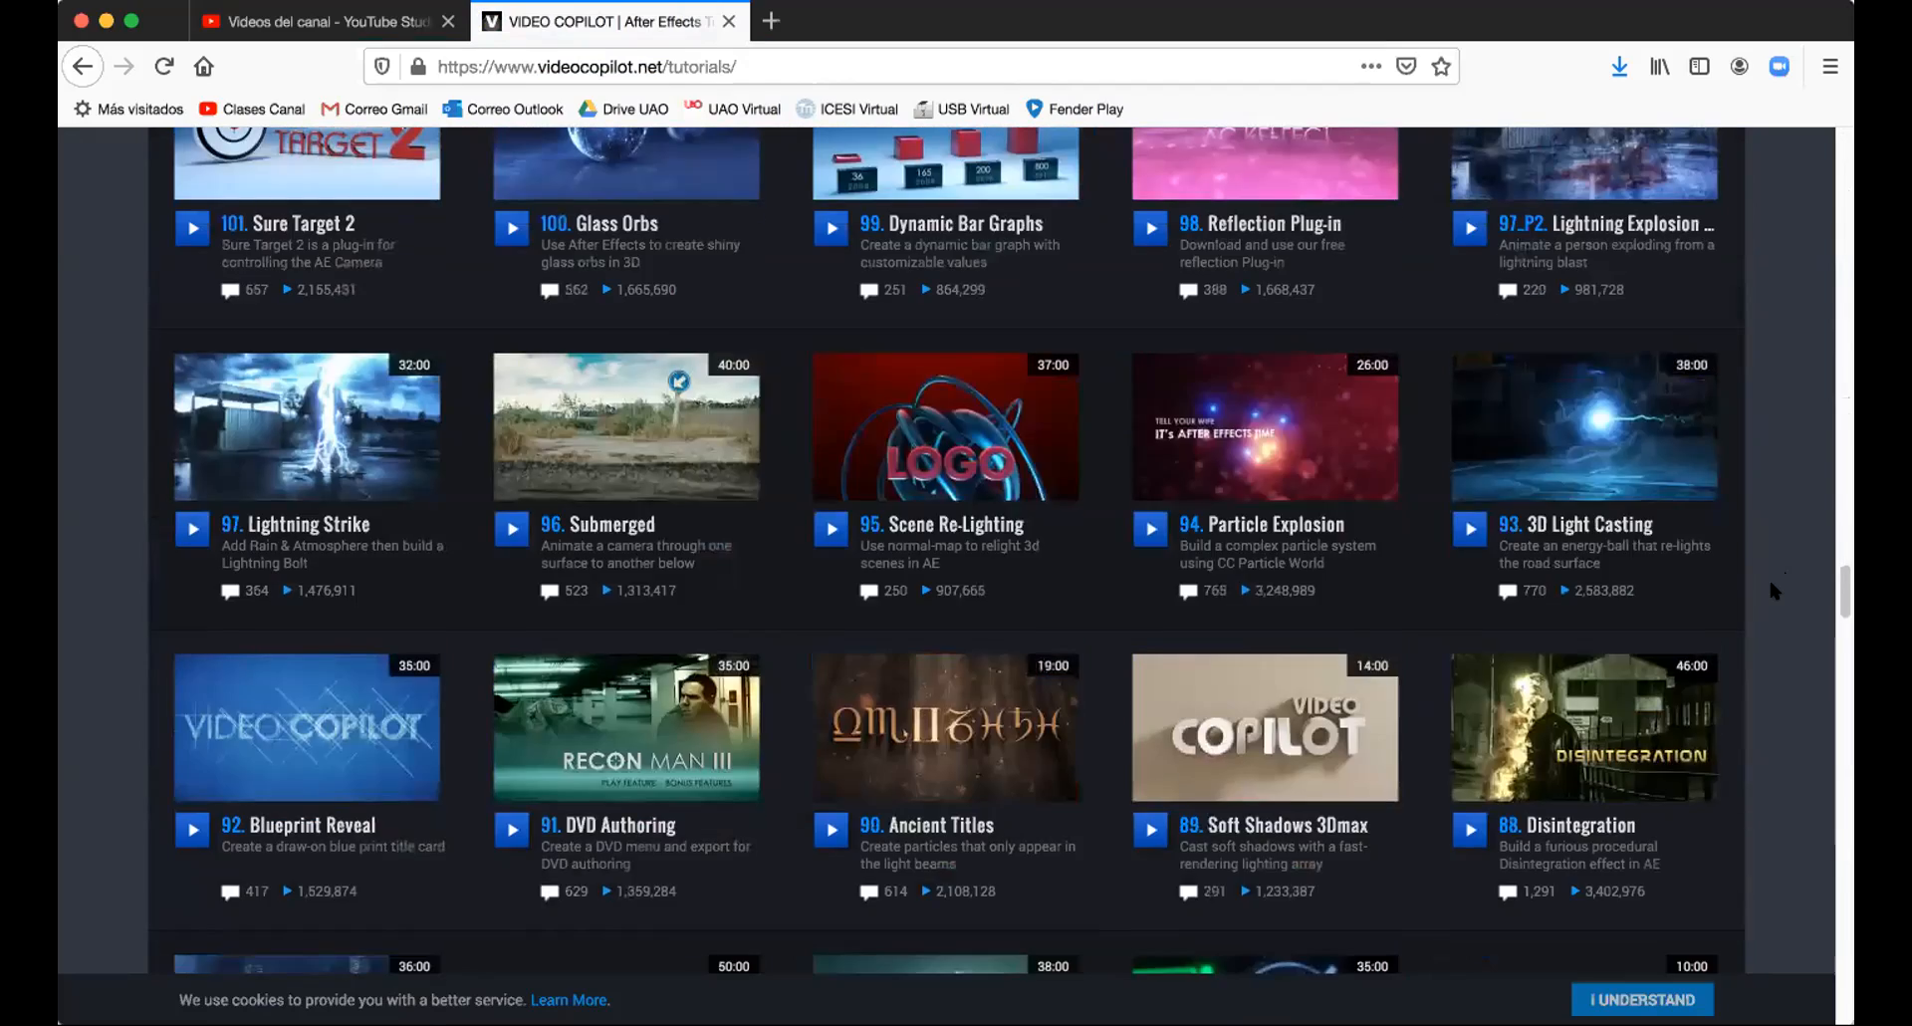
scroll(1770, 589, down, 15)
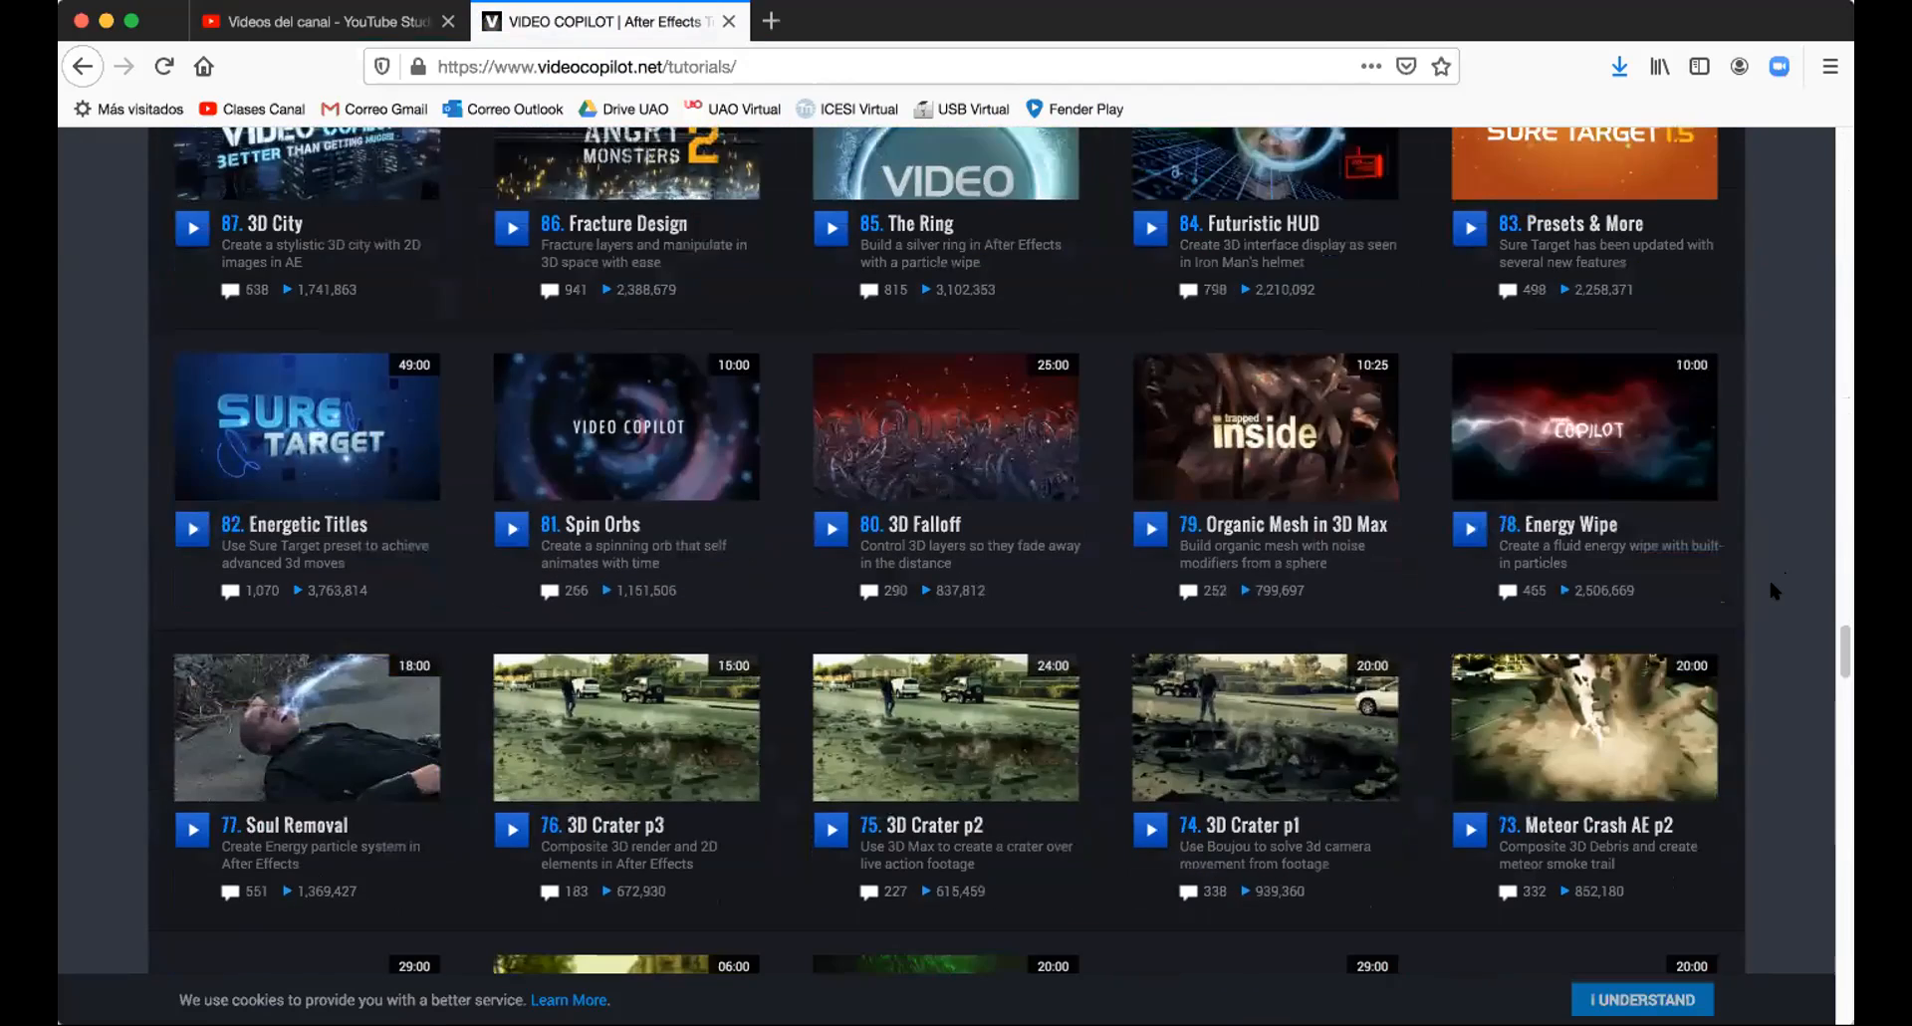
scroll(1770, 589, down, 20)
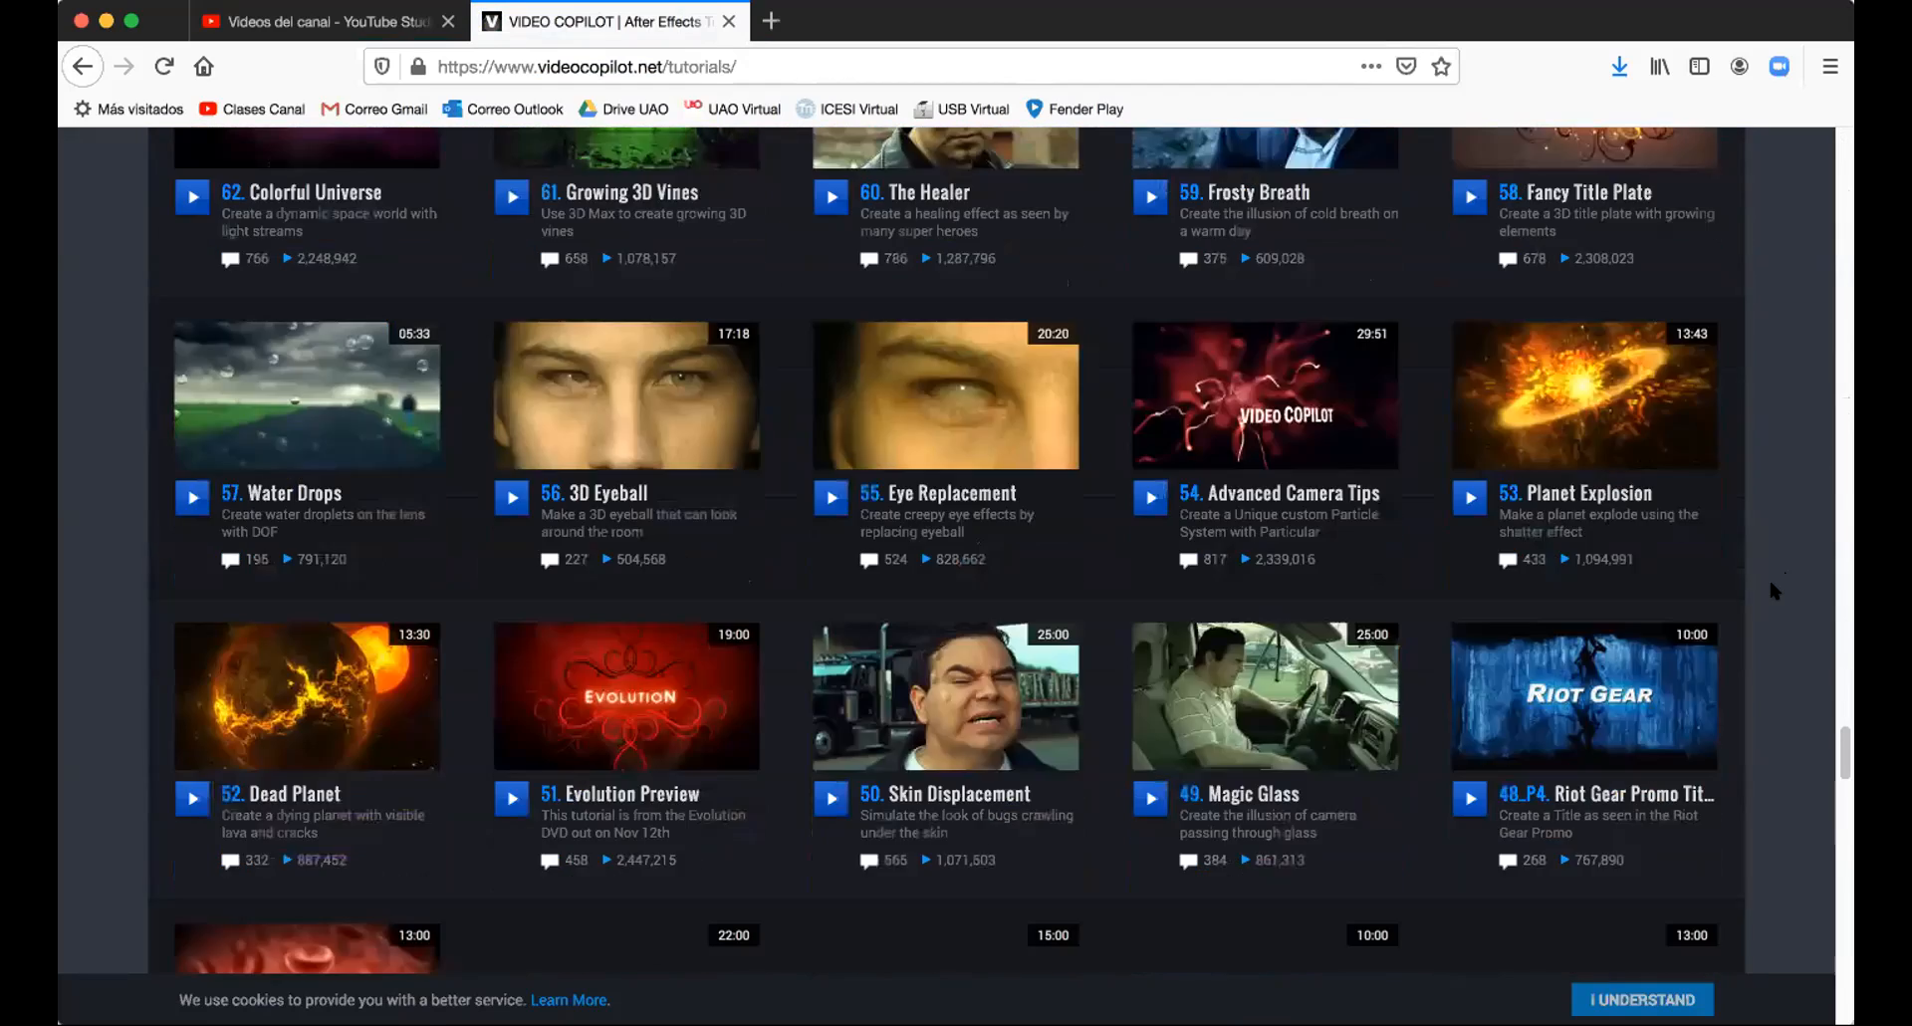
scroll(1770, 590, down, 15)
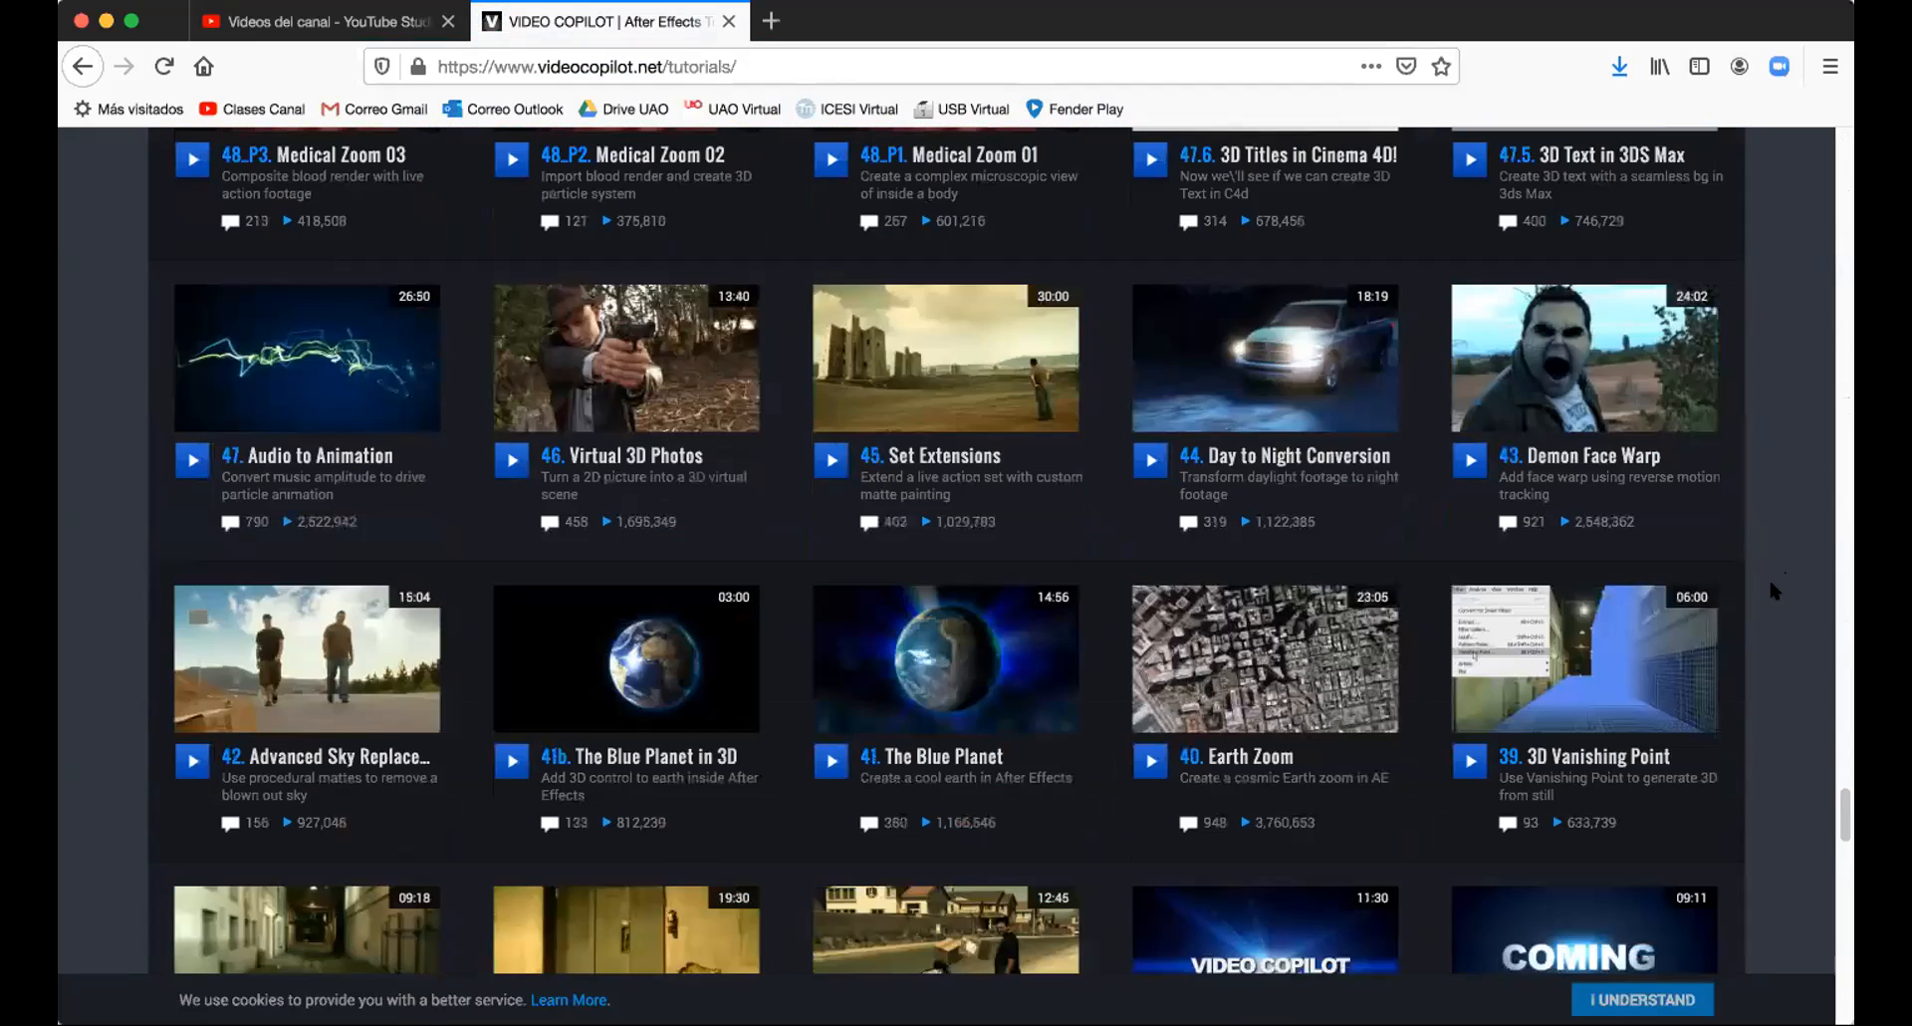
scroll(1771, 588, down, 16)
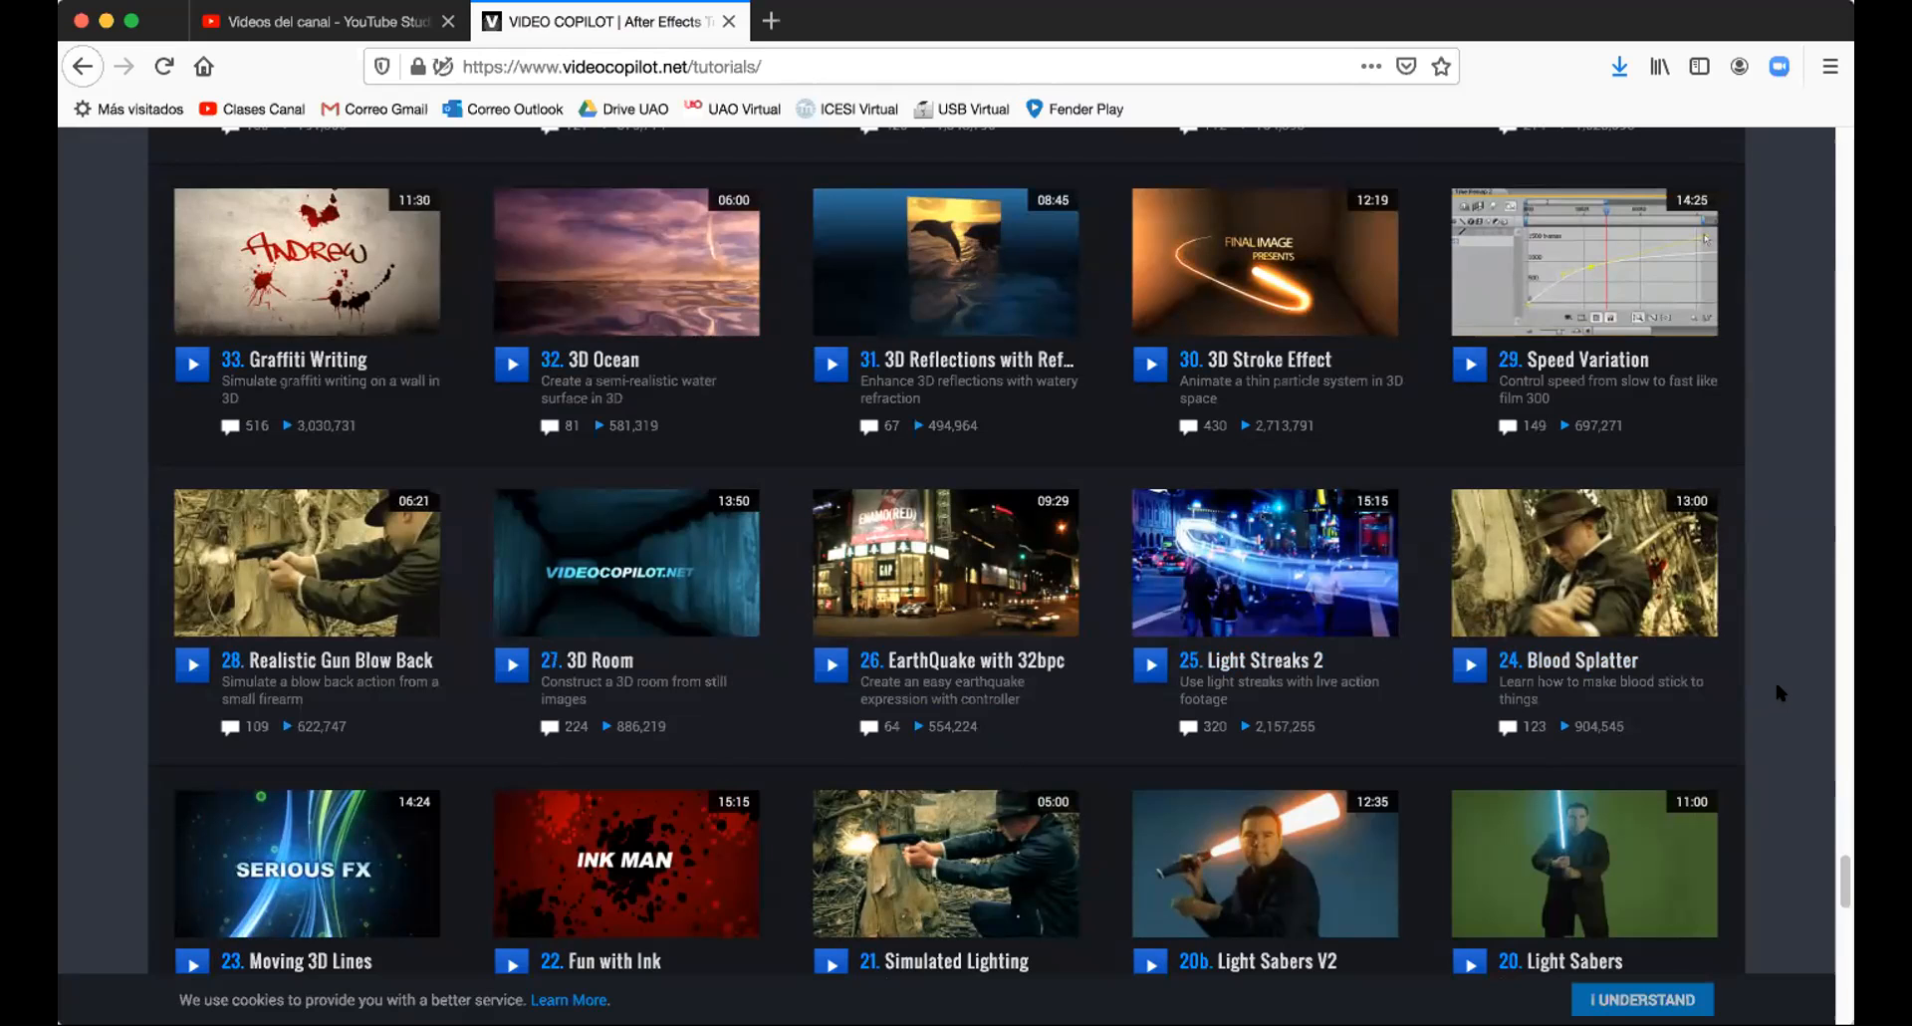
Step: Look through the earliest tutorials, from Moving 3D Lines and Light Streaks to Camera Shake and After Effects 101
scroll(1779, 691, down, 3)
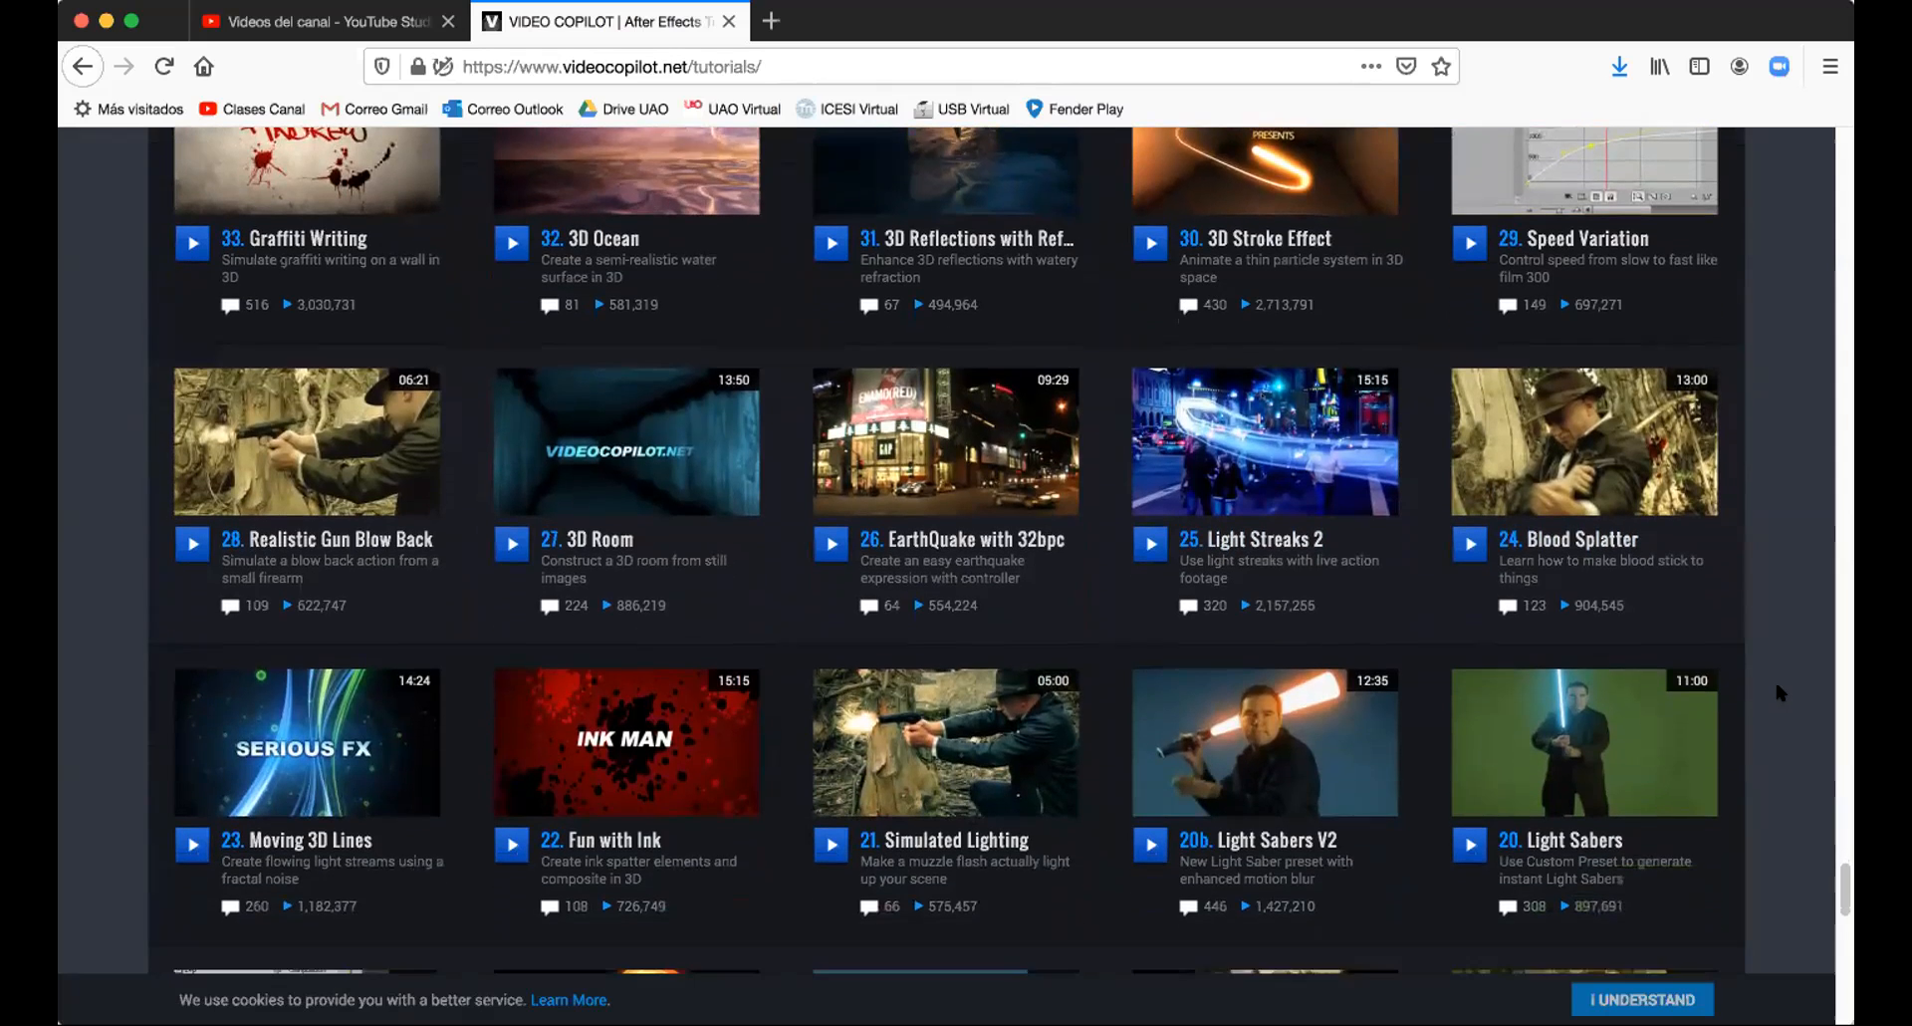
scroll(1780, 691, down, 3)
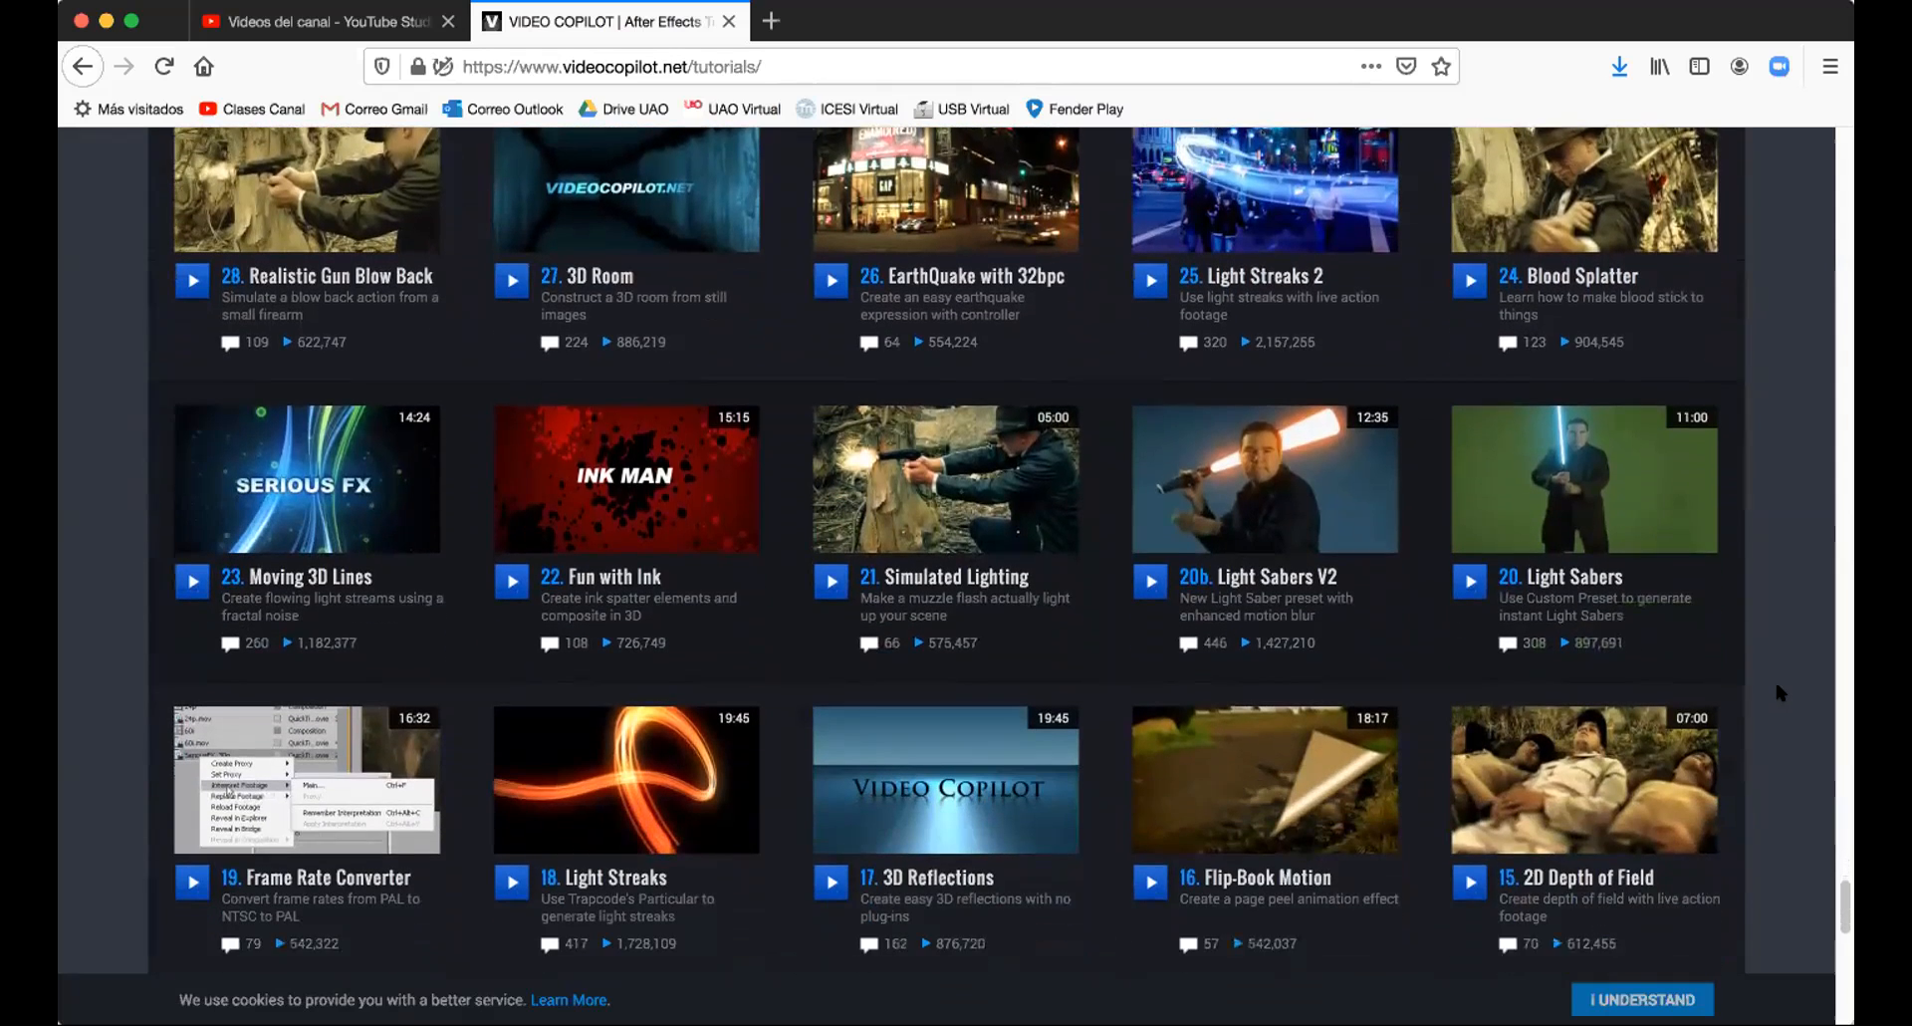
scroll(1780, 691, down, 5)
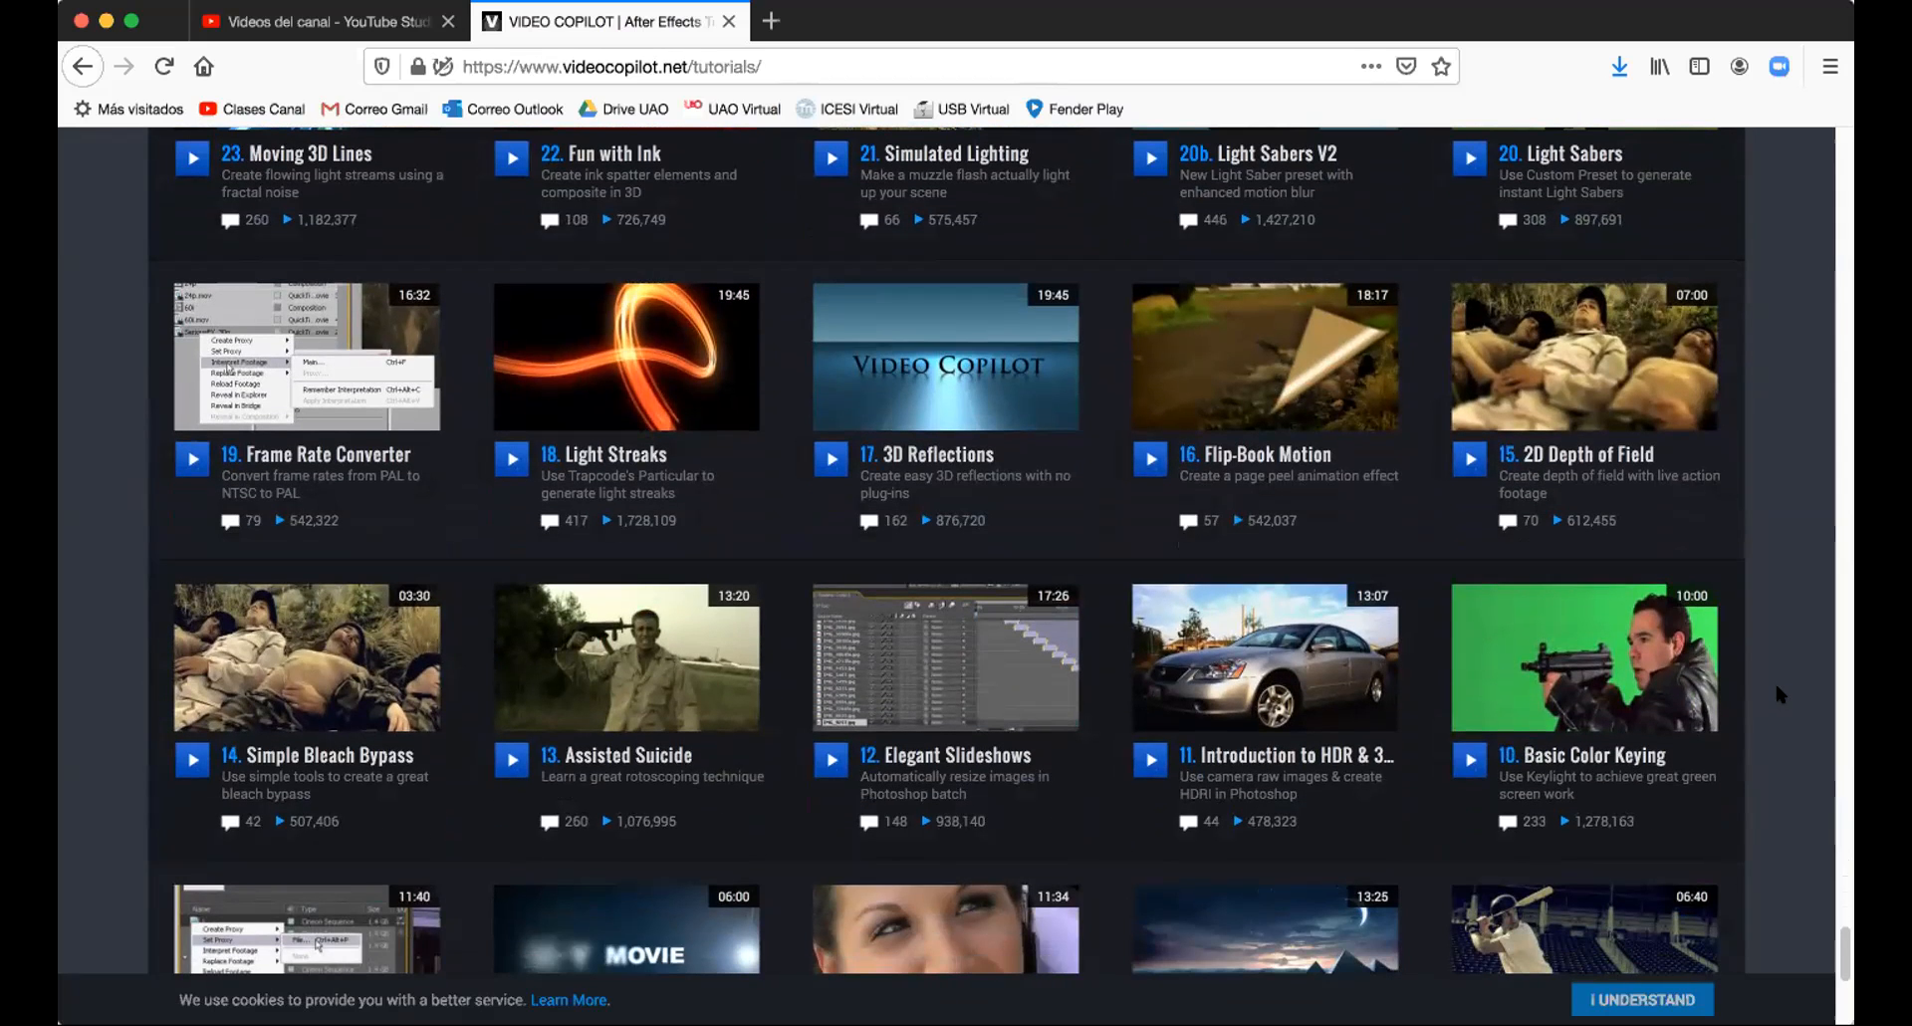
scroll(1778, 690, down, 5)
scroll(1779, 695, down, 5)
scroll(1780, 695, up, 6)
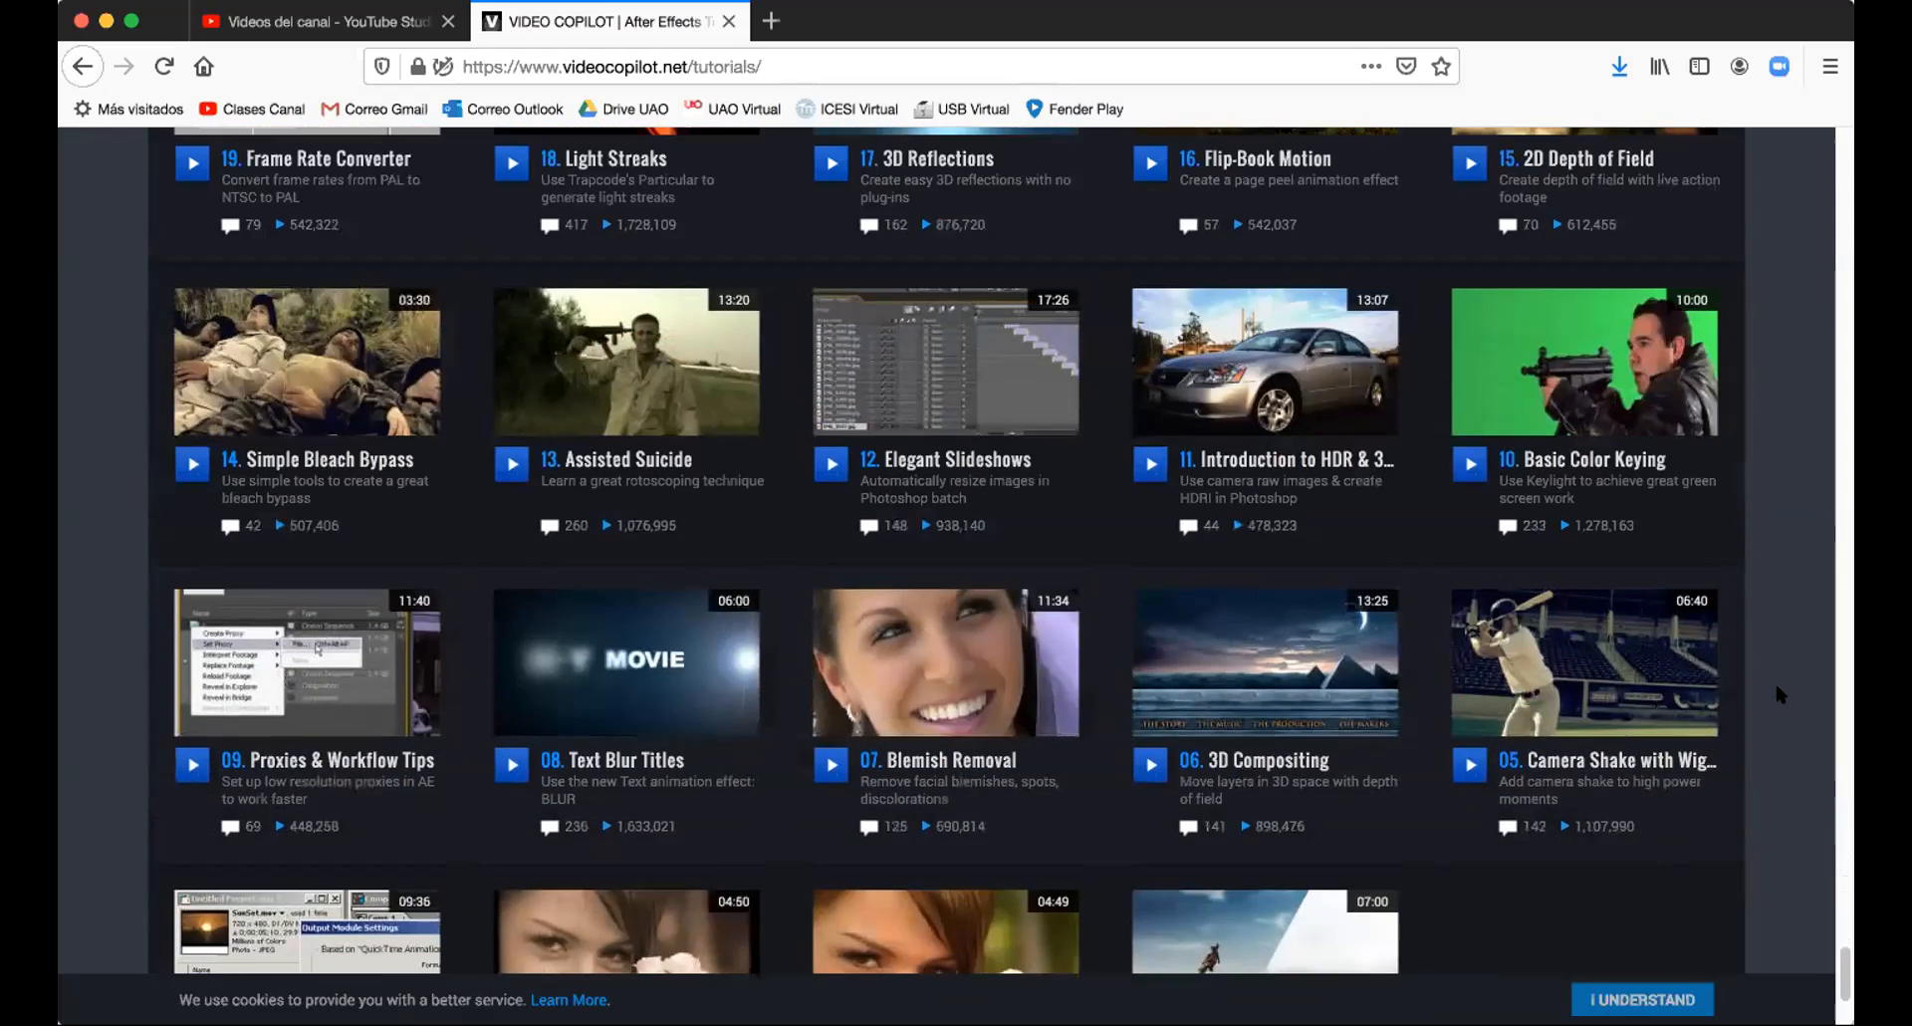
scroll(1777, 693, up, 4)
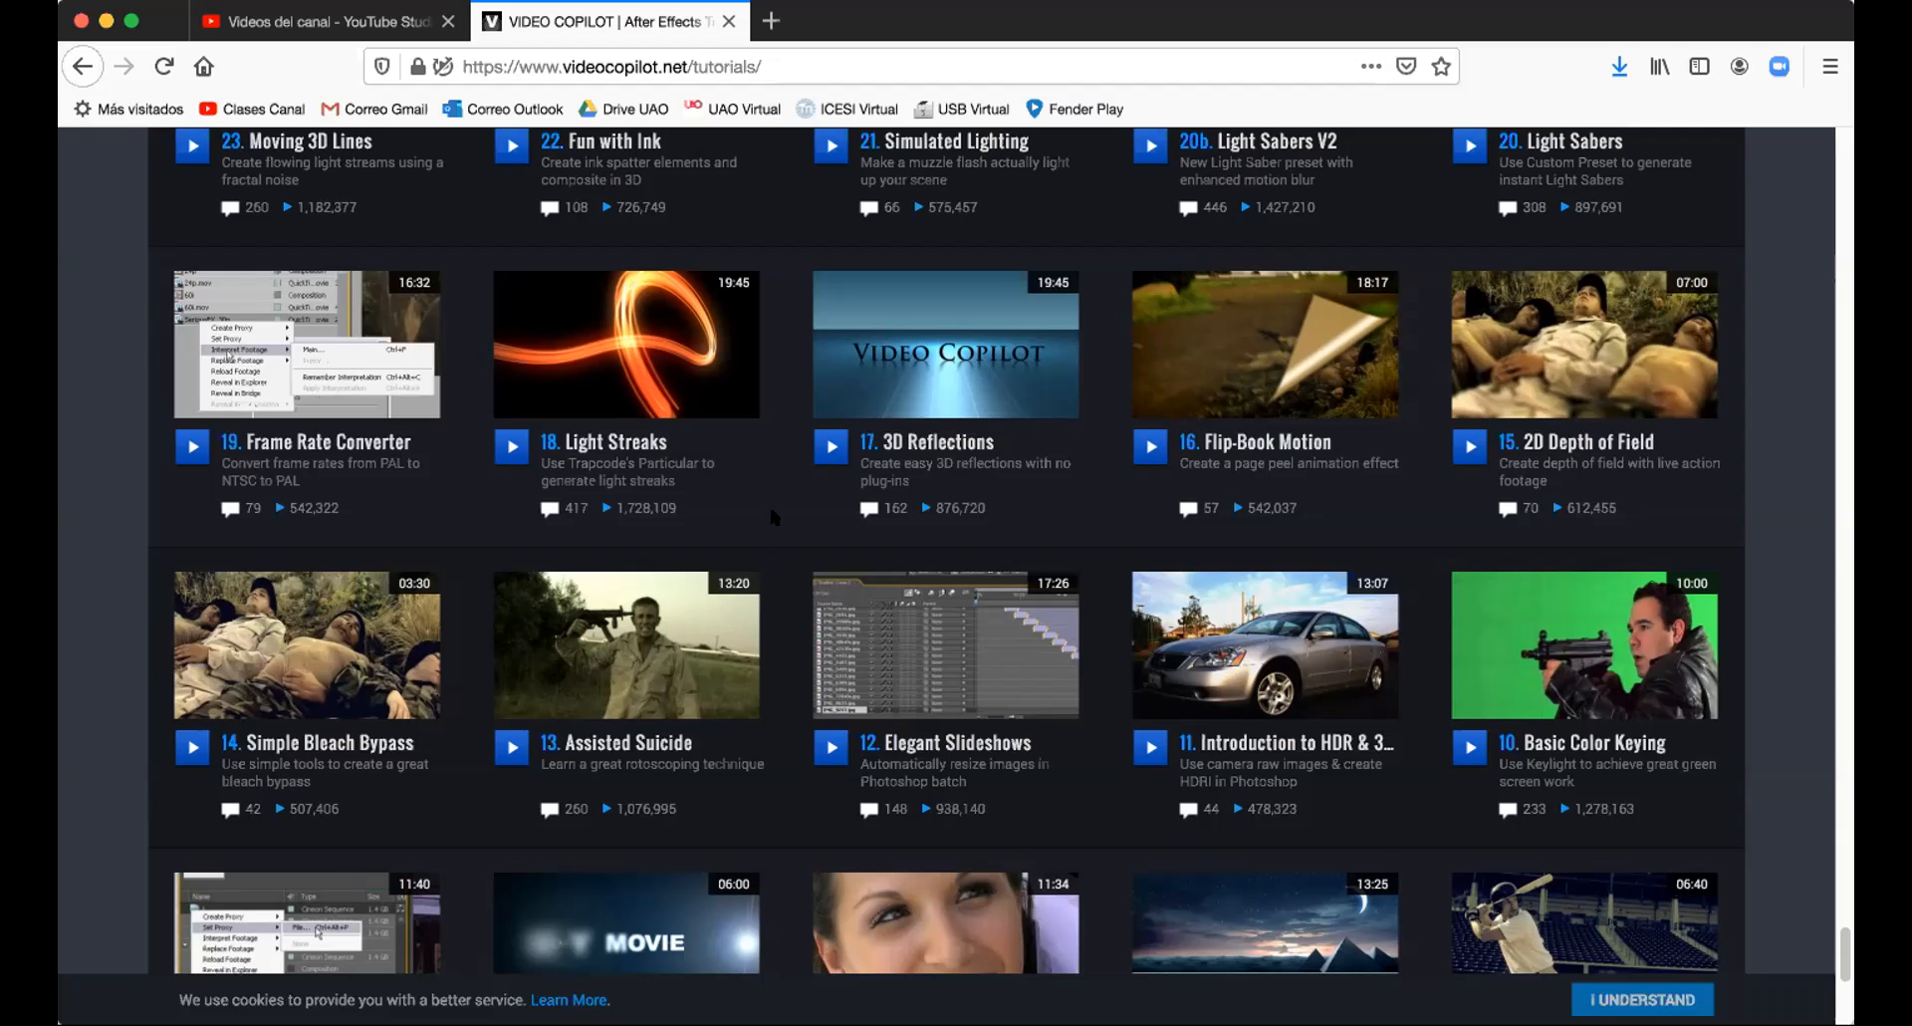
Step: View the end of the tutorial list at Basic Sky Replacement and browse back up to Audio to Animation
scroll(771, 513, down, 5)
scroll(771, 513, down, 5)
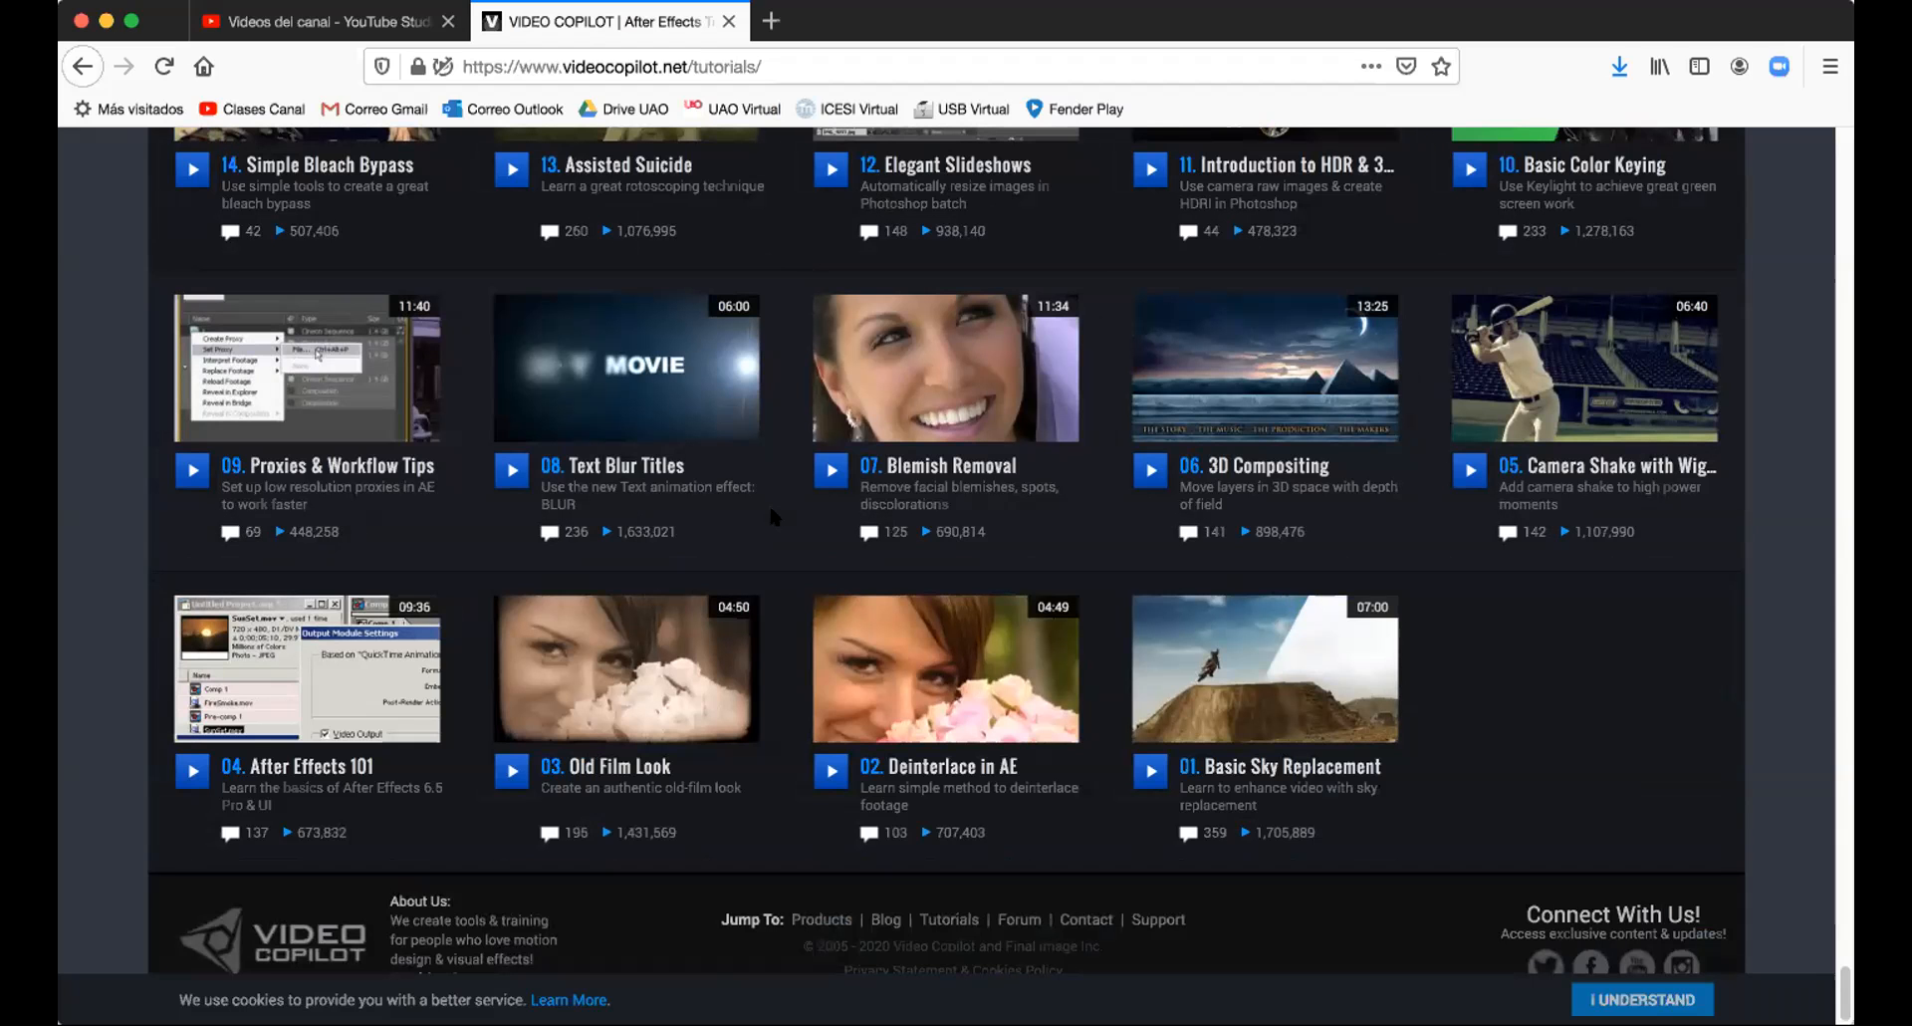
scroll(772, 513, down, 1)
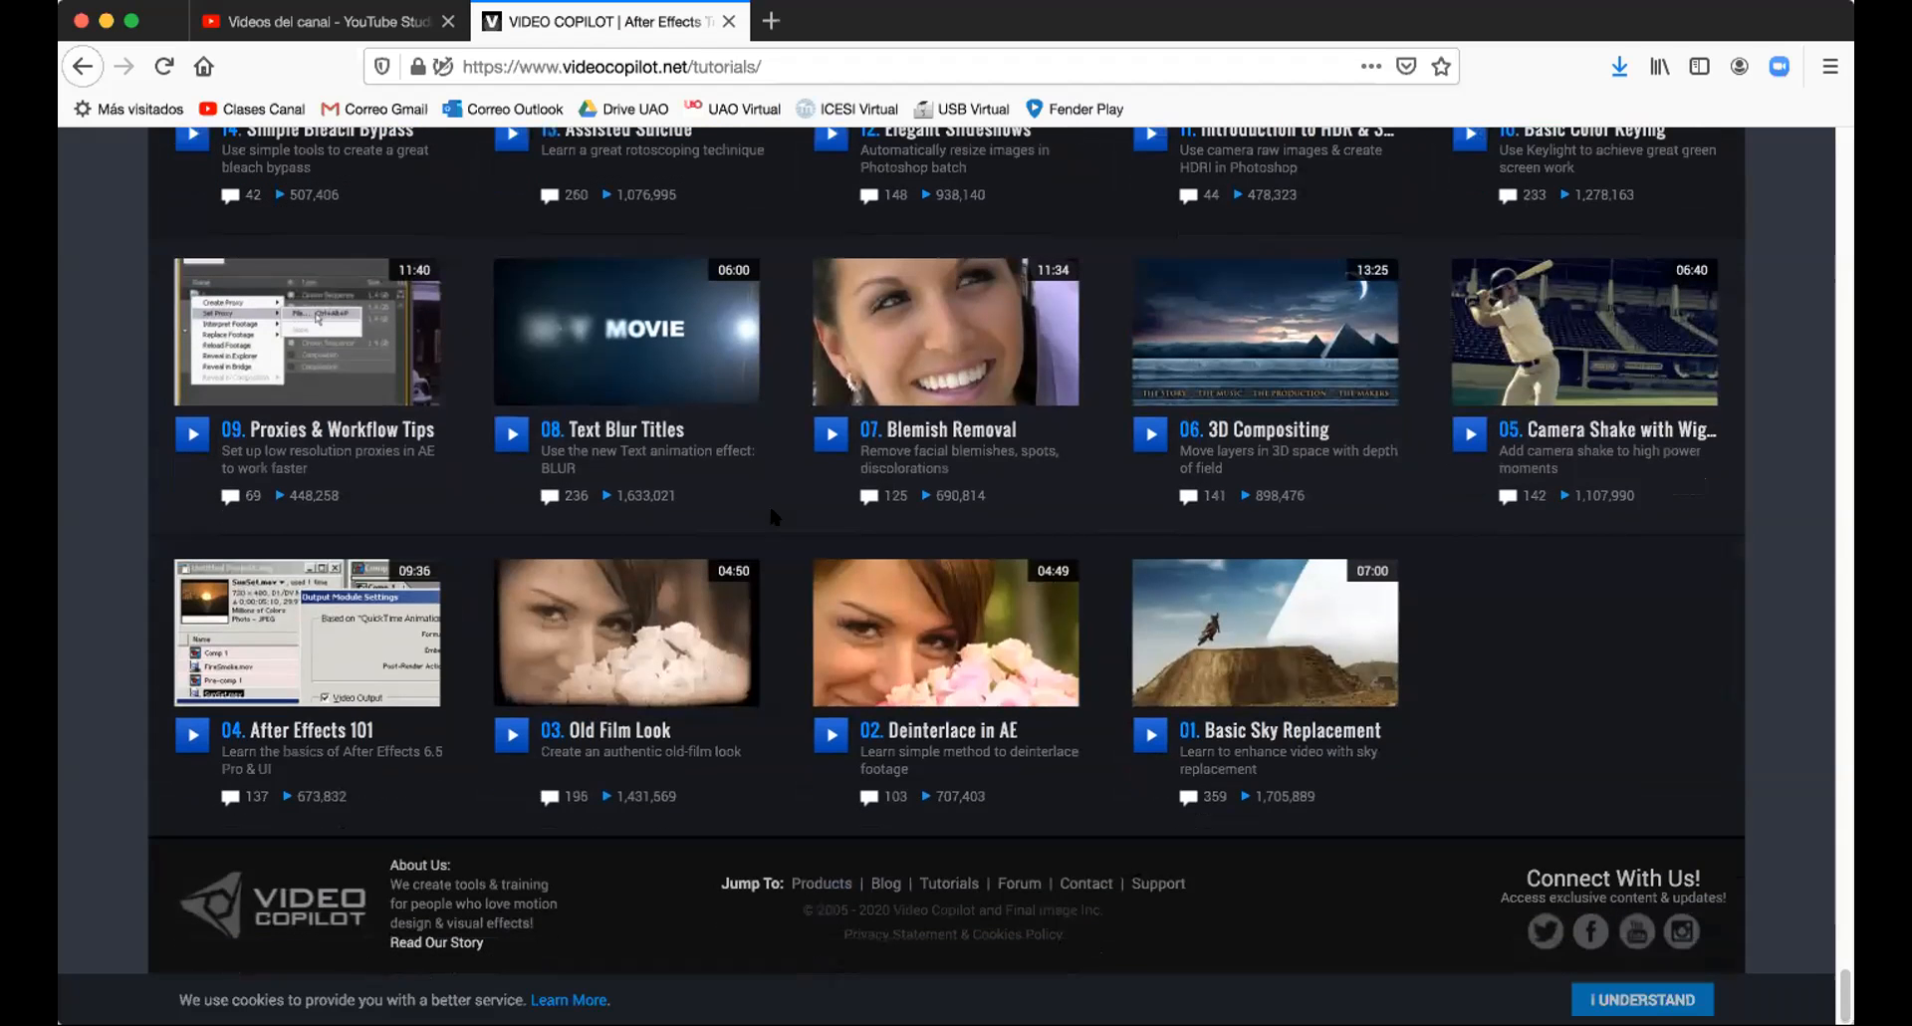
scroll(772, 512, up, 5)
scroll(772, 513, up, 6)
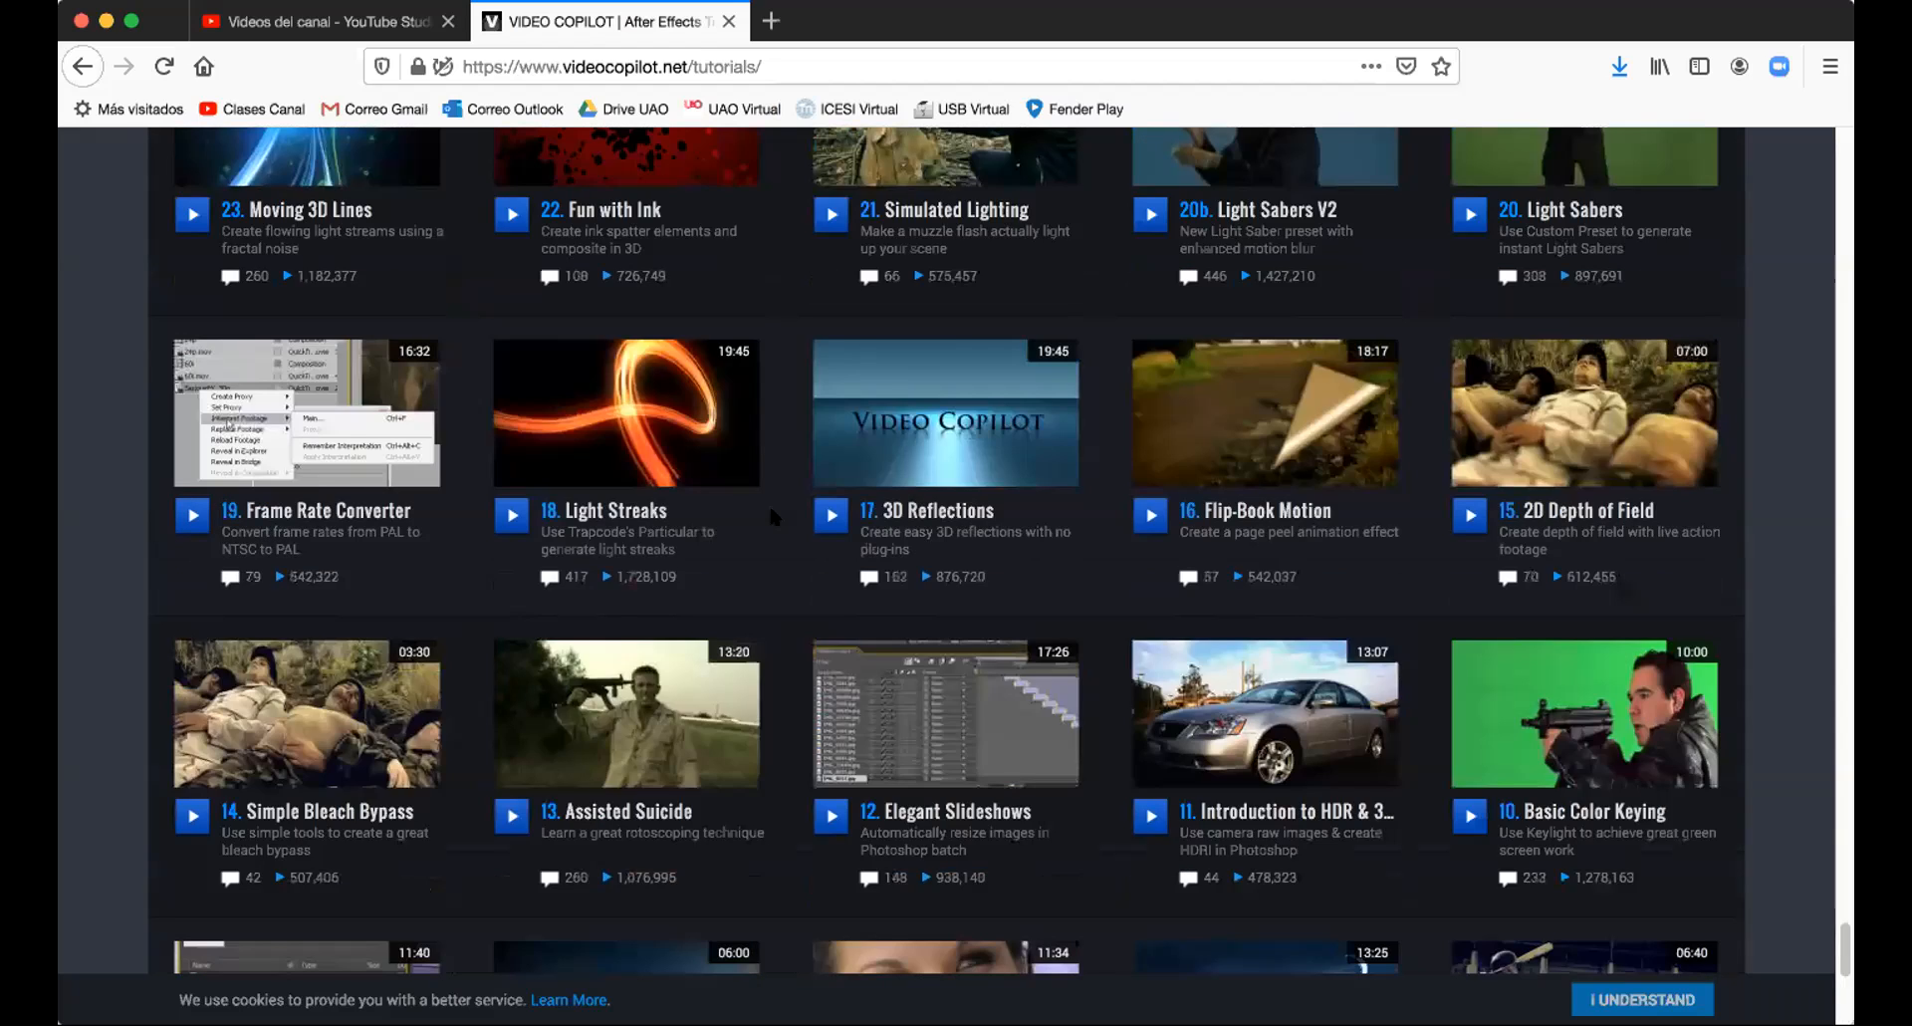
scroll(772, 513, up, 5)
scroll(771, 516, up, 3)
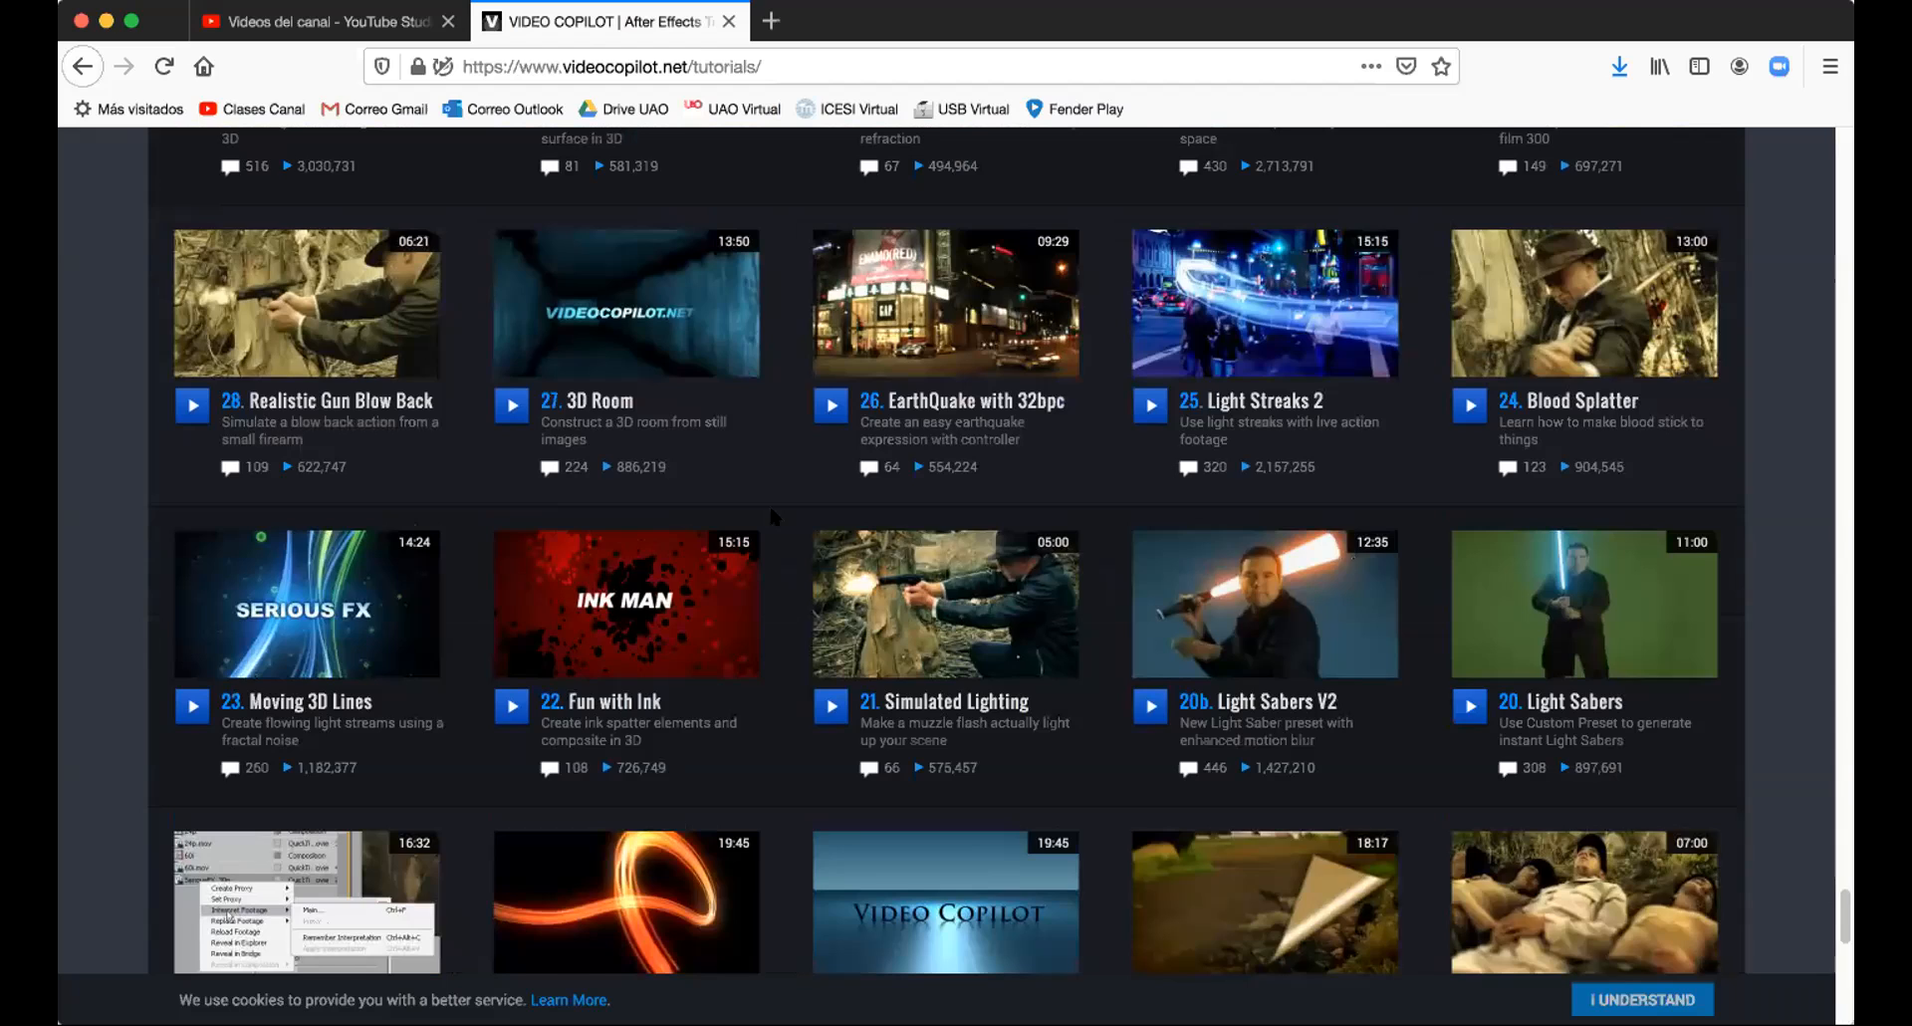
scroll(771, 513, up, 6)
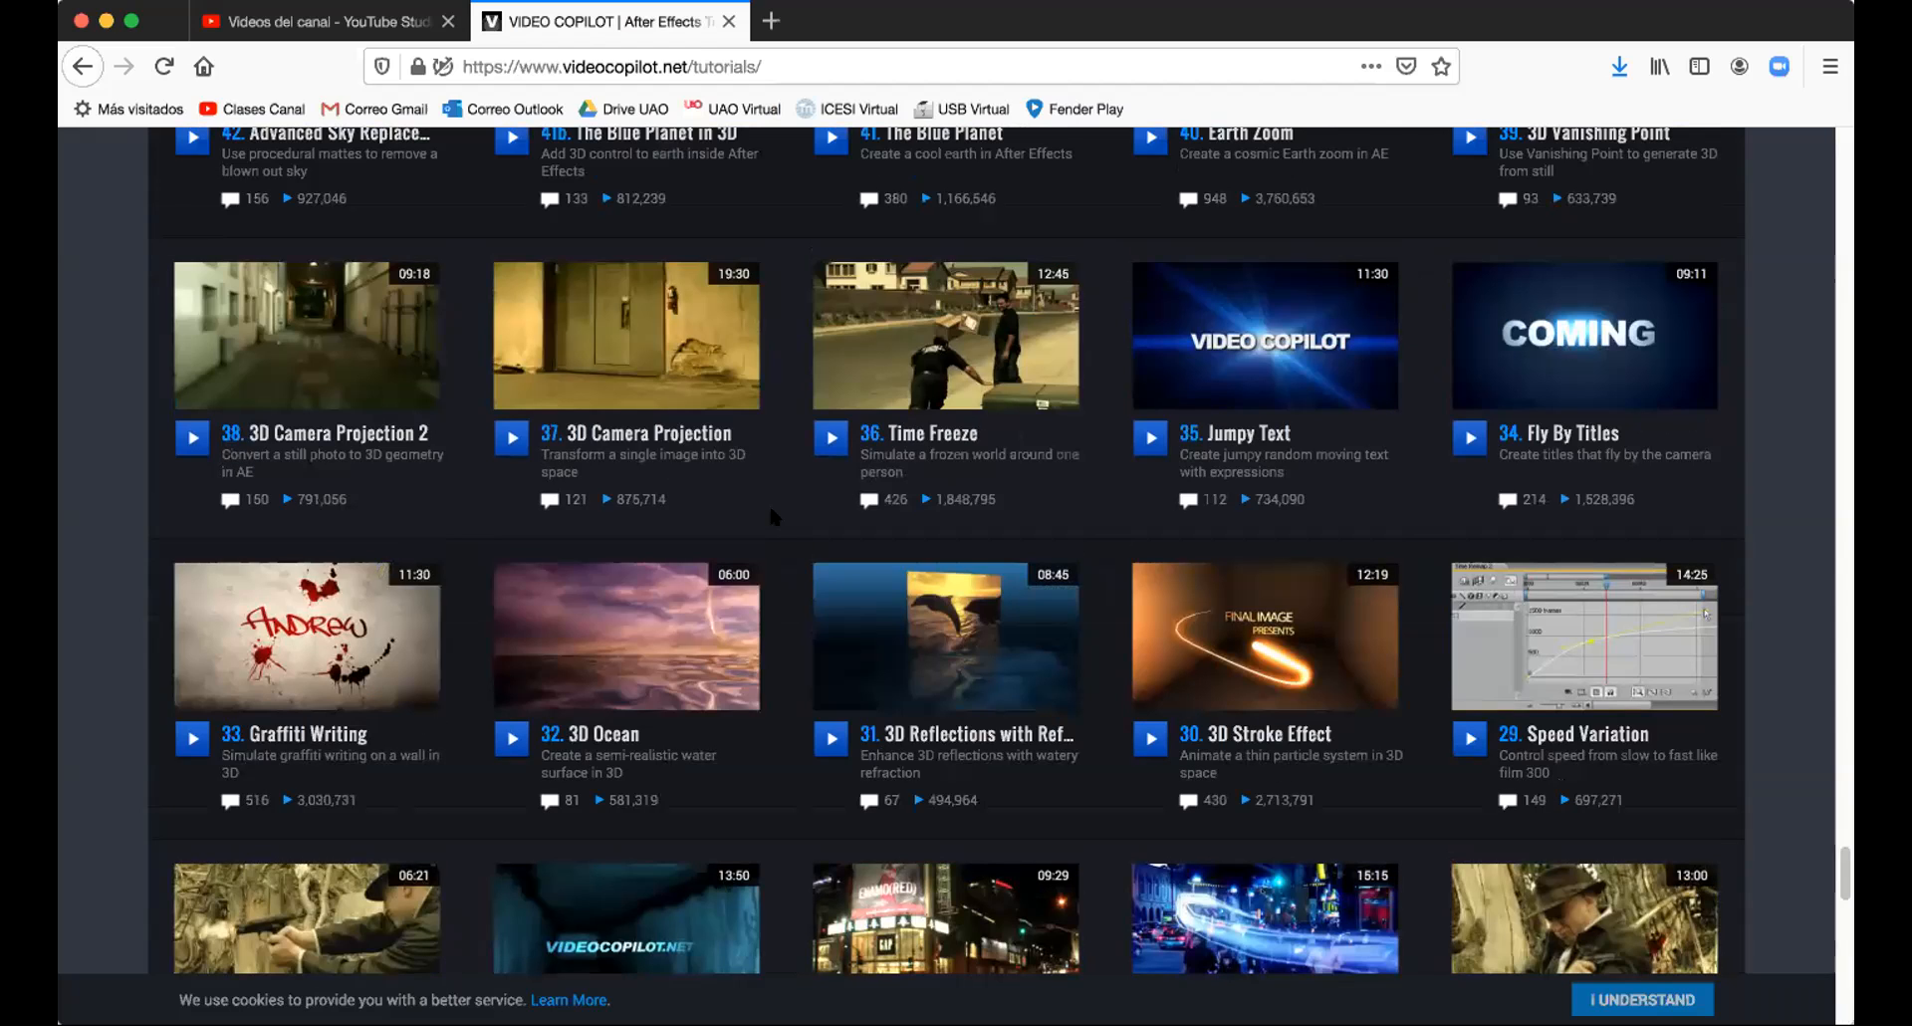
scroll(771, 512, up, 7)
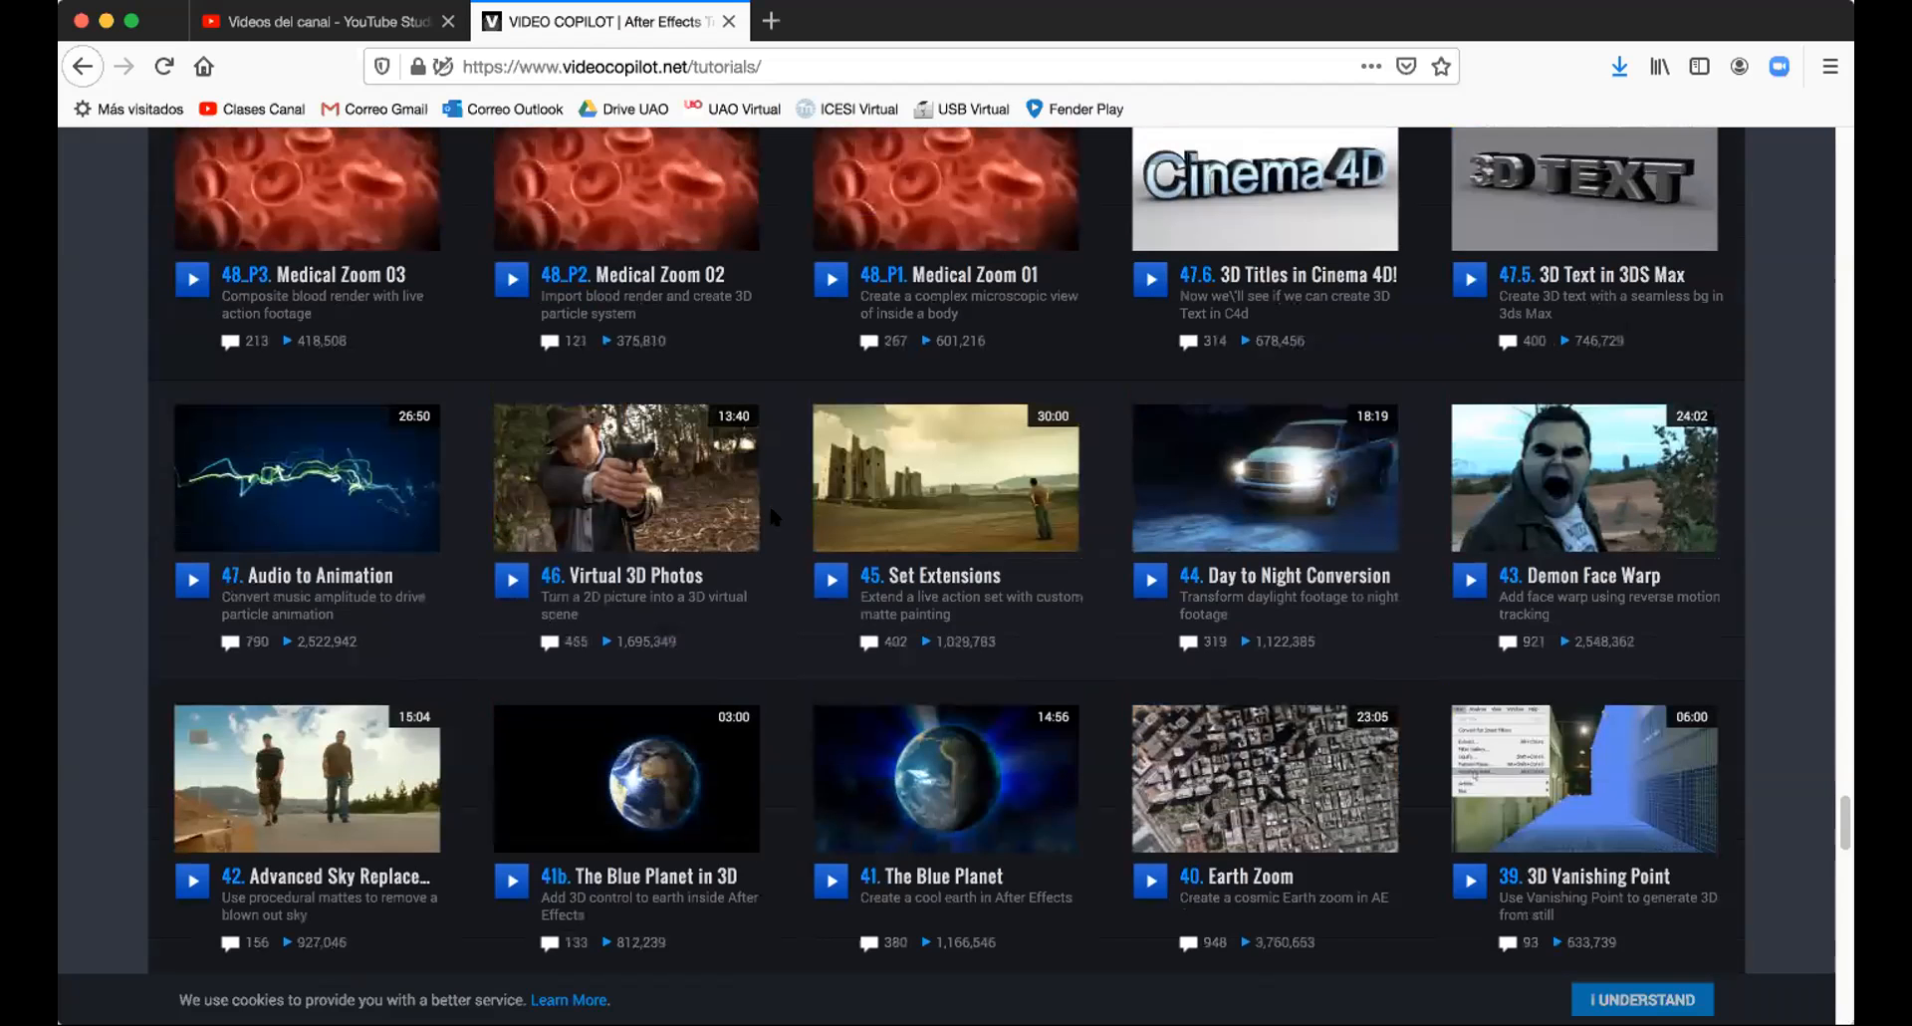
Step: Browse back up the tutorial list from Audio to Animation through Advanced Car Hit and The Ring to Procedural Crumble
scroll(770, 513, up, 3)
scroll(771, 513, up, 5)
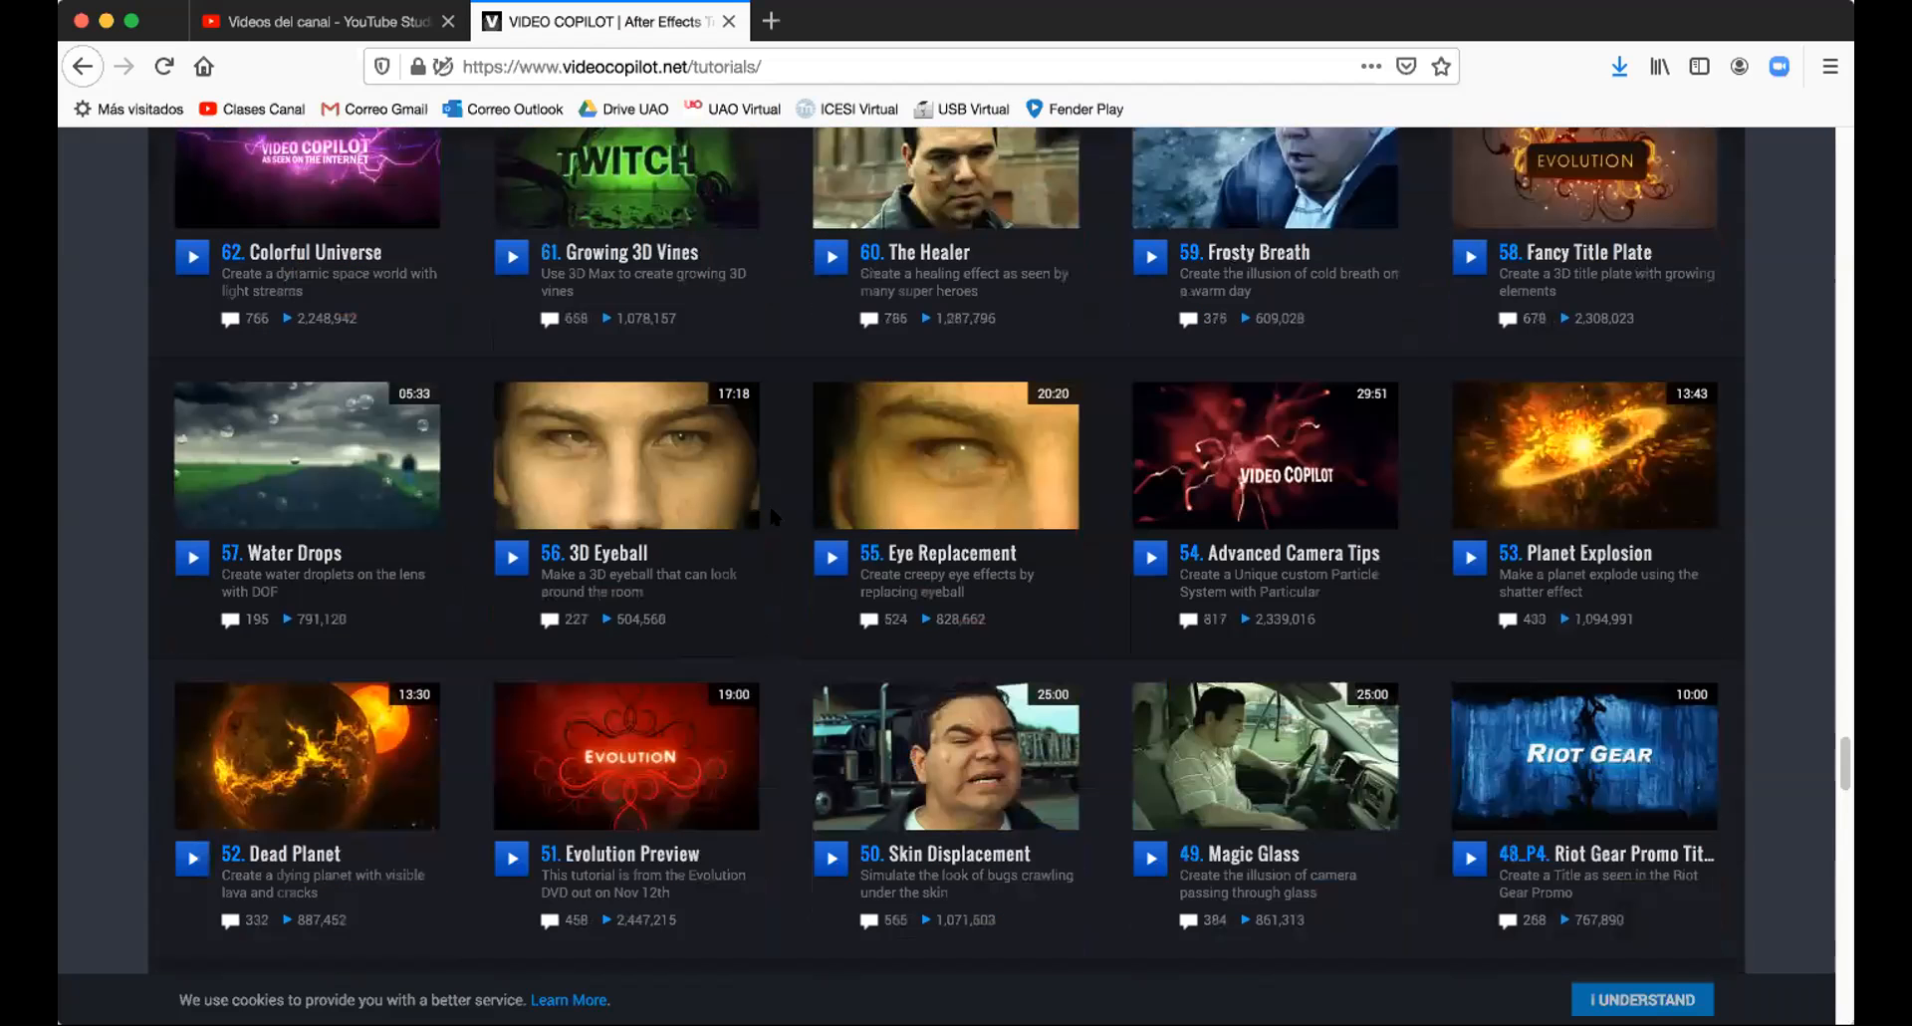
scroll(770, 510, up, 4)
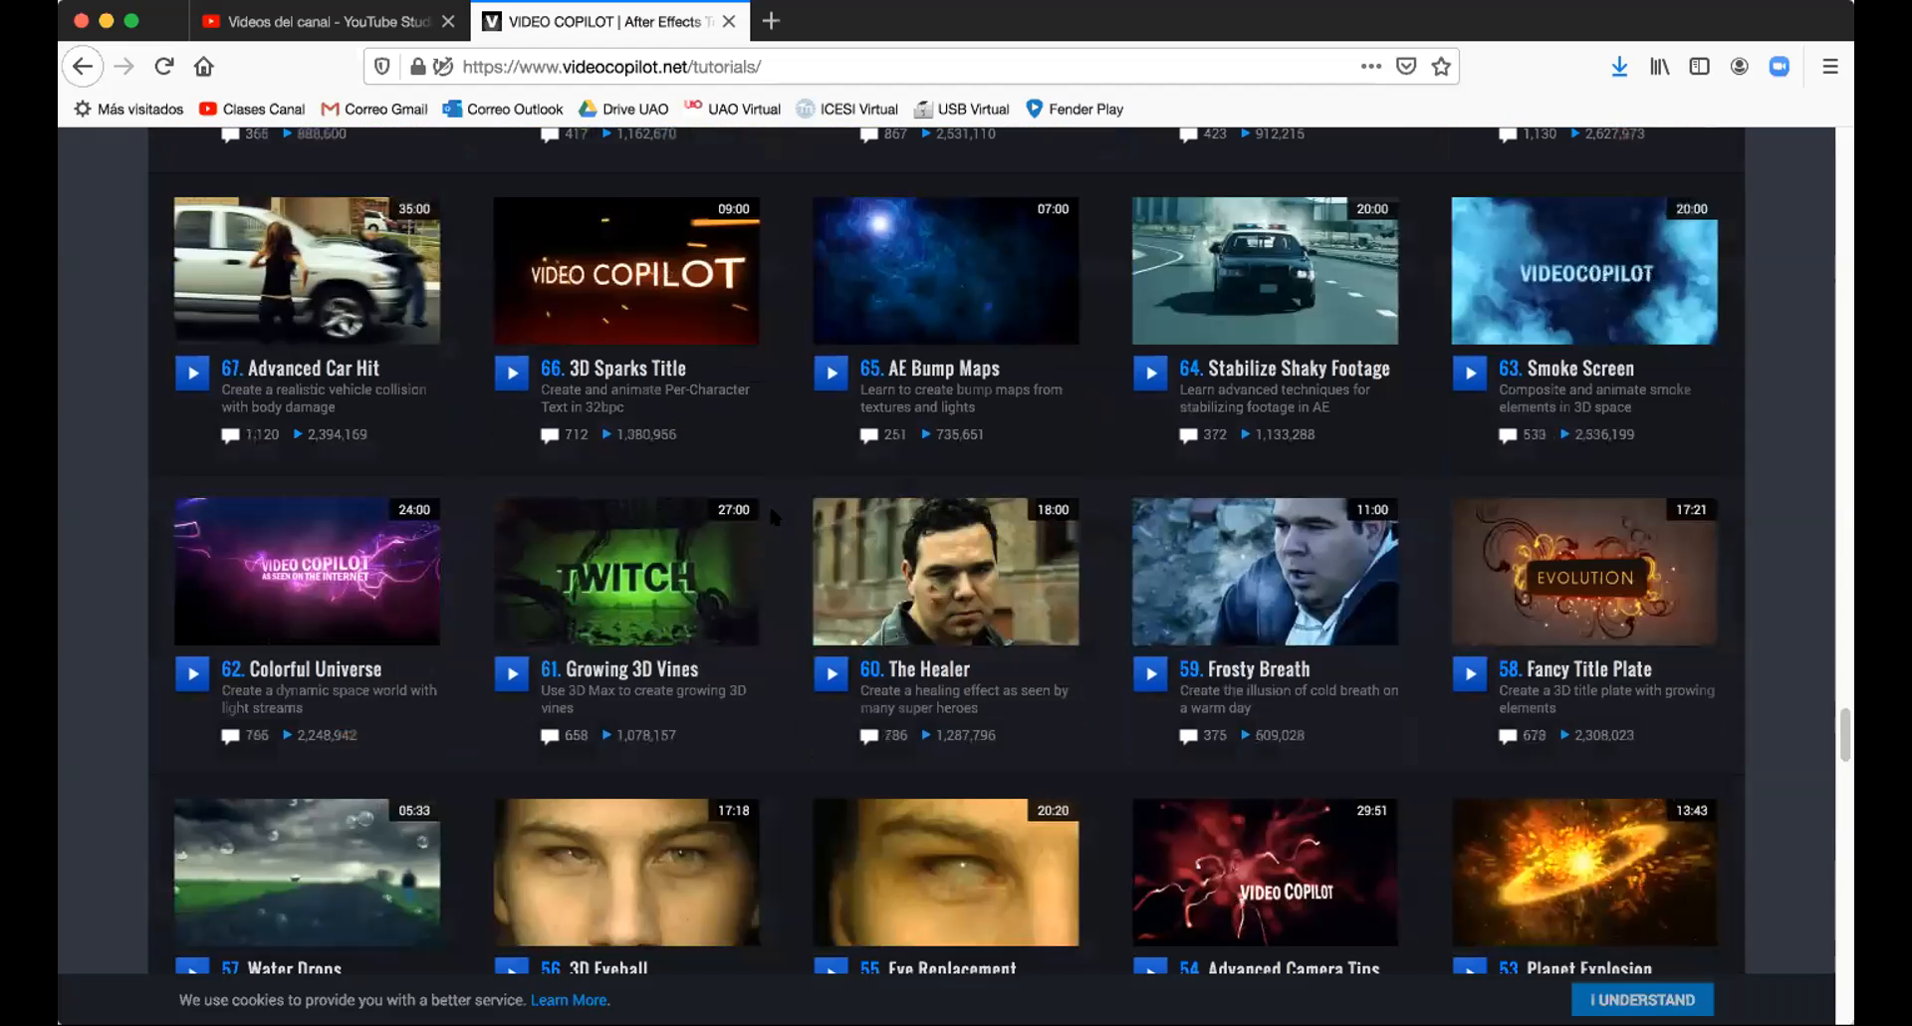
scroll(770, 512, up, 2)
scroll(770, 512, up, 5)
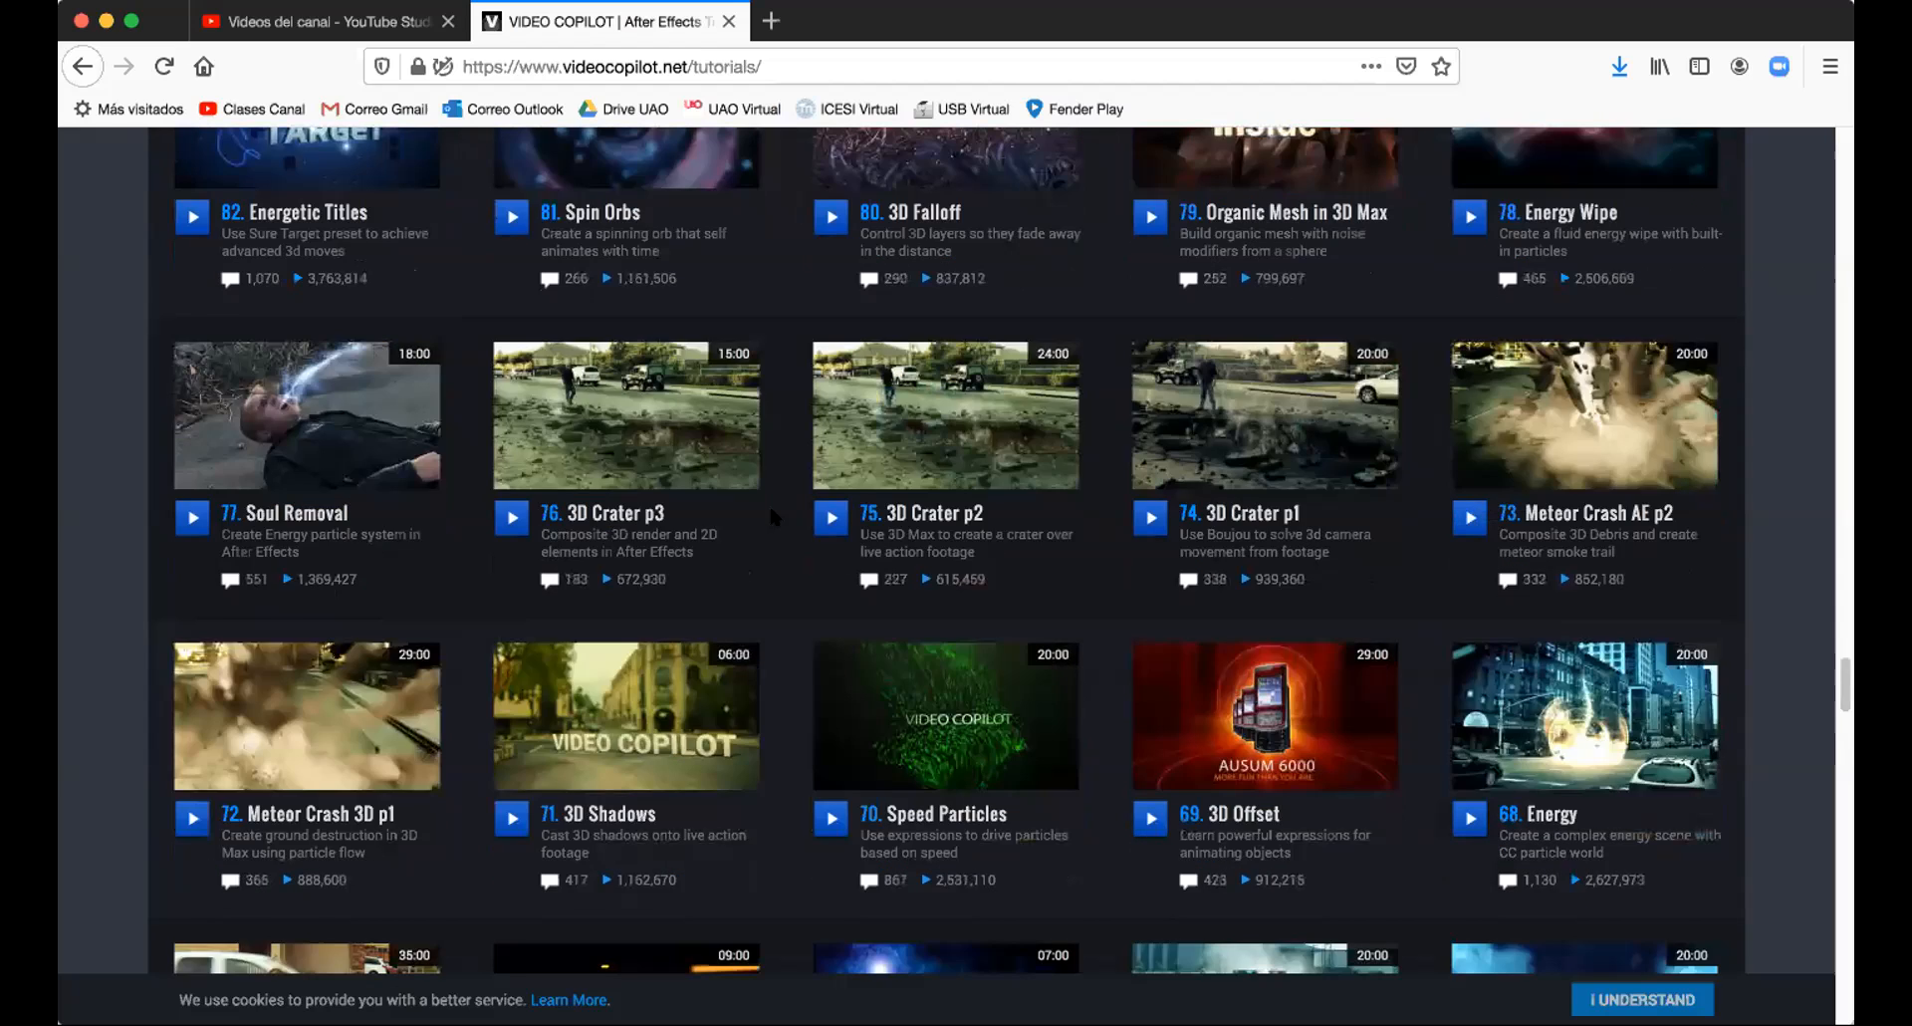
scroll(770, 512, up, 4)
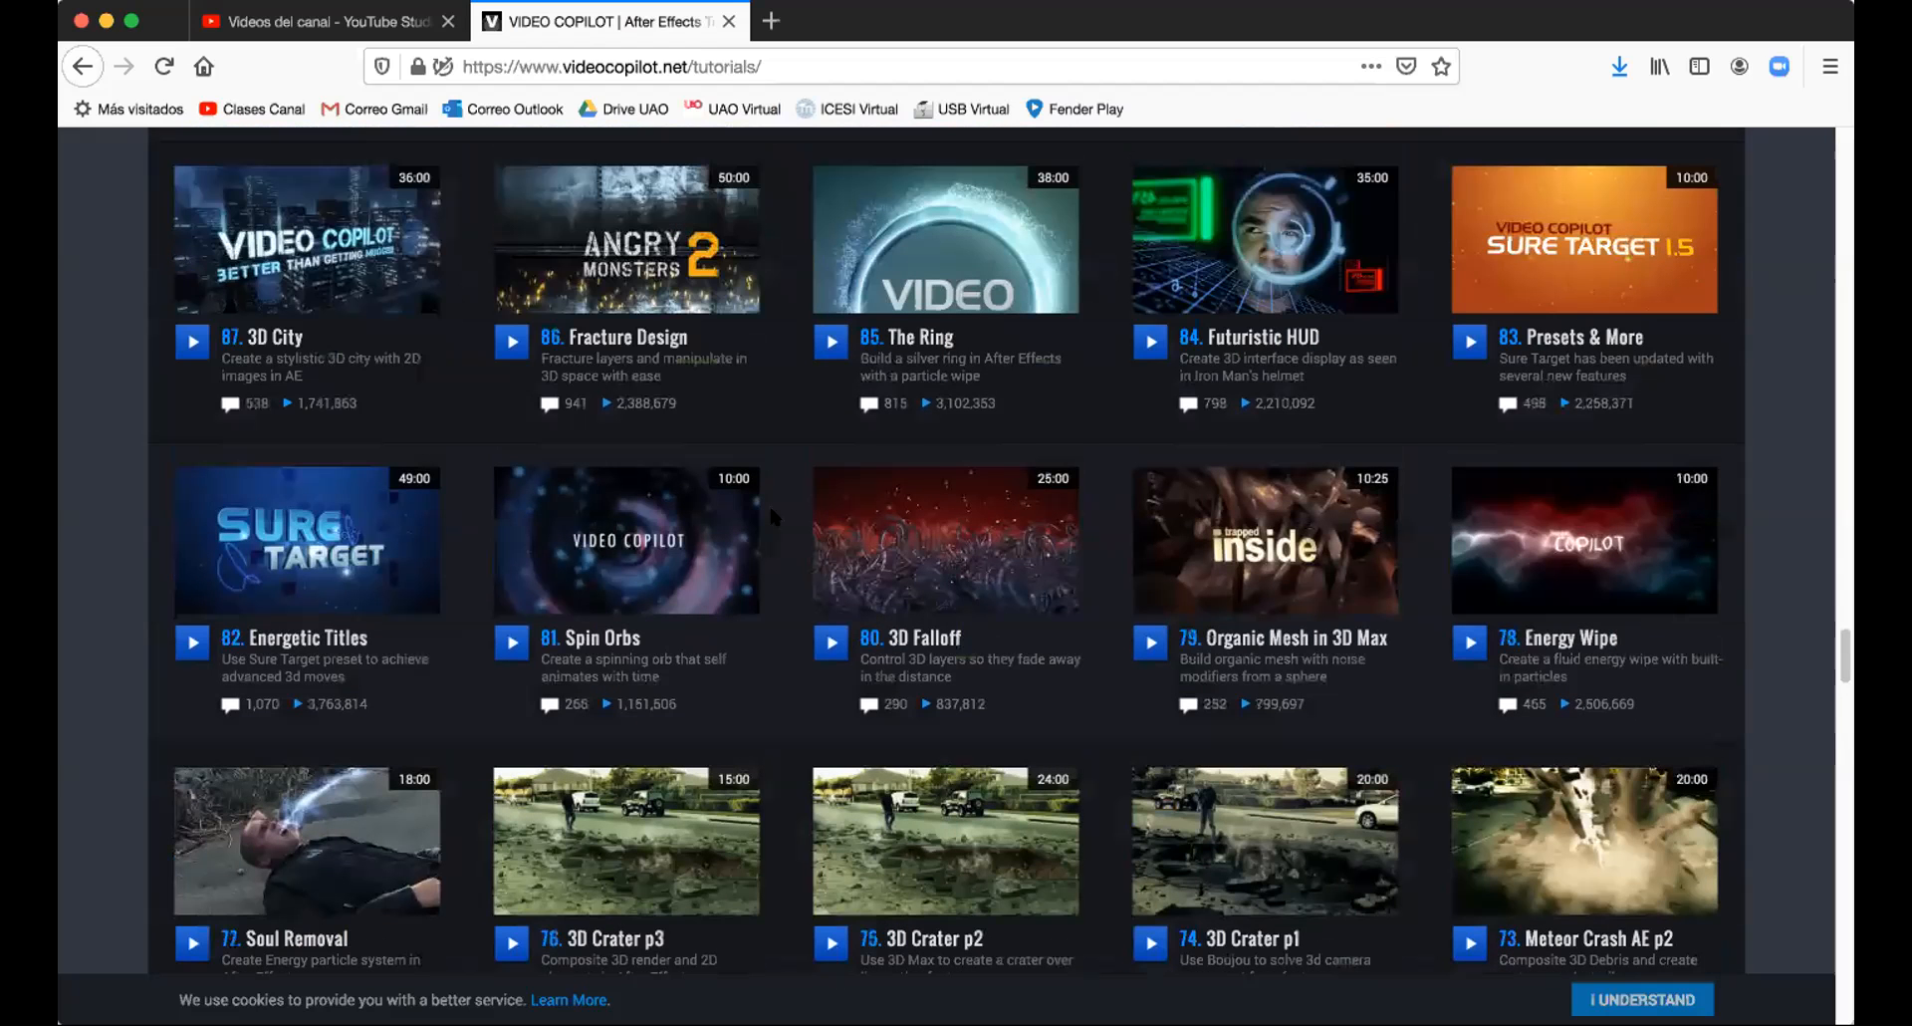
scroll(770, 512, up, 8)
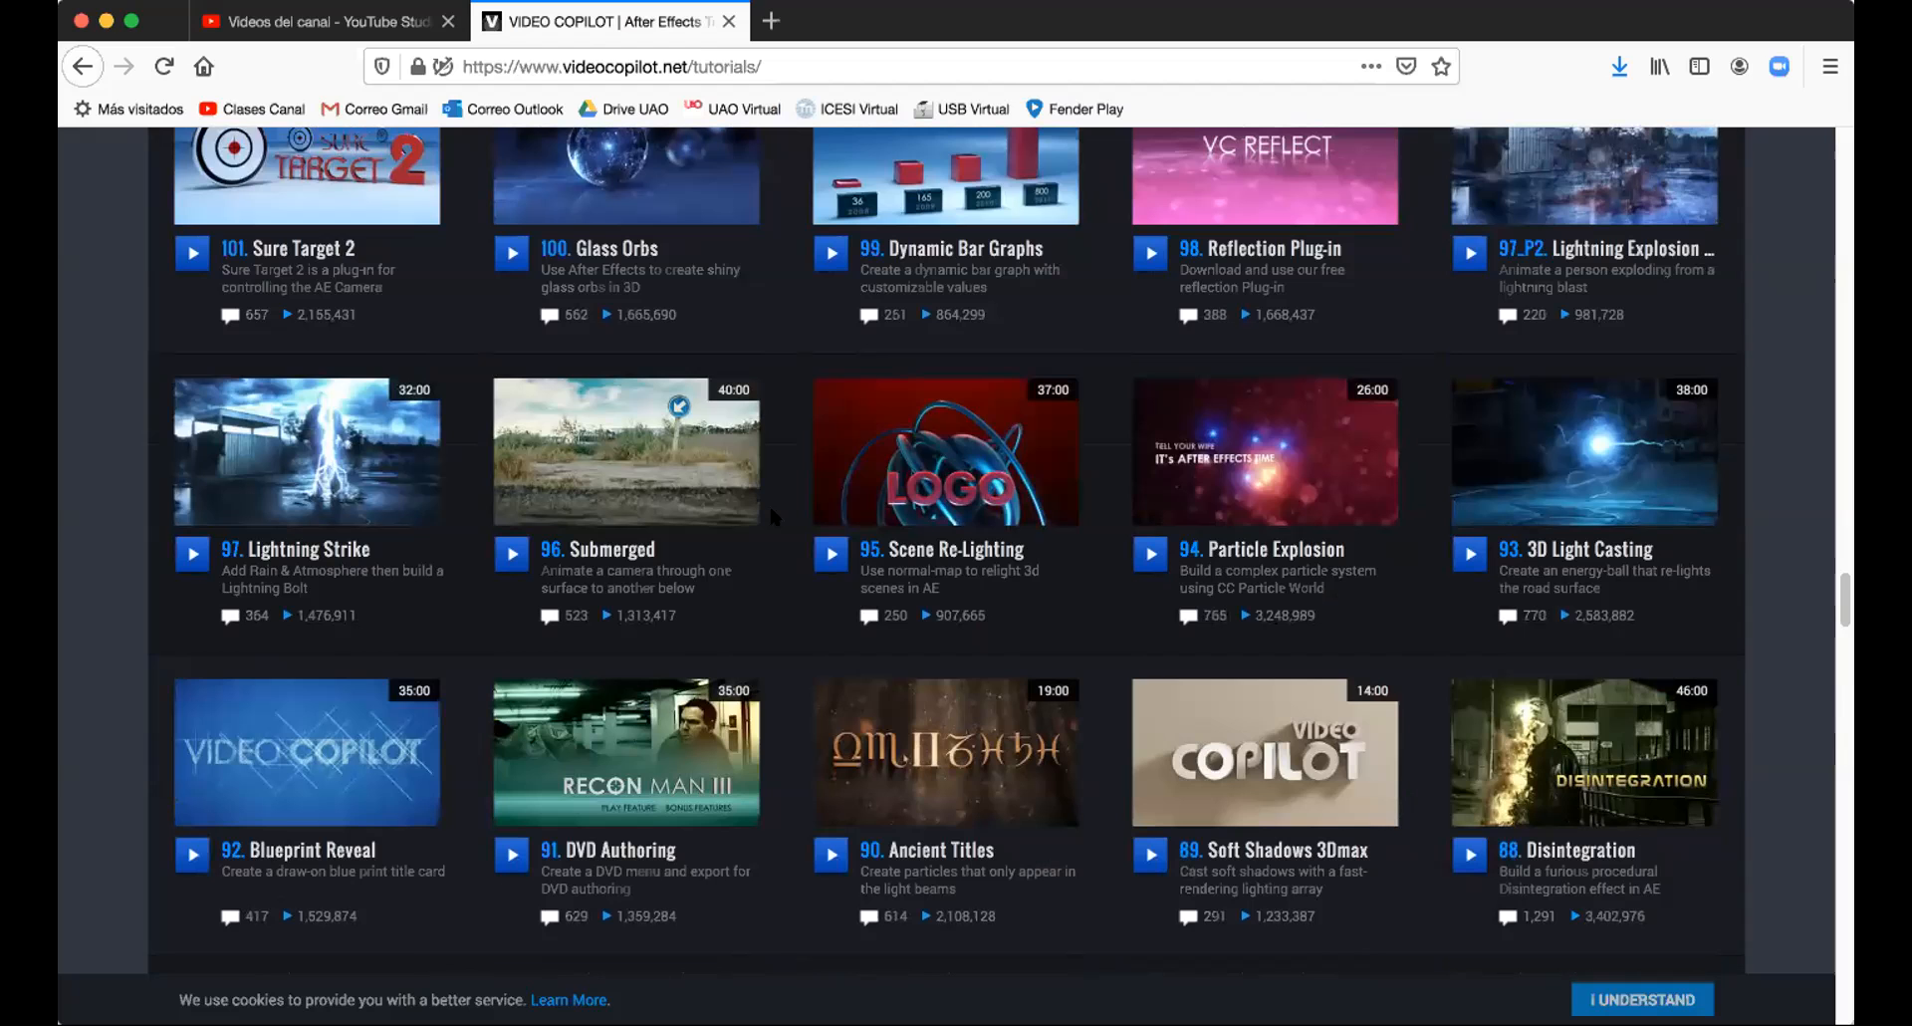
scroll(768, 502, up, 2)
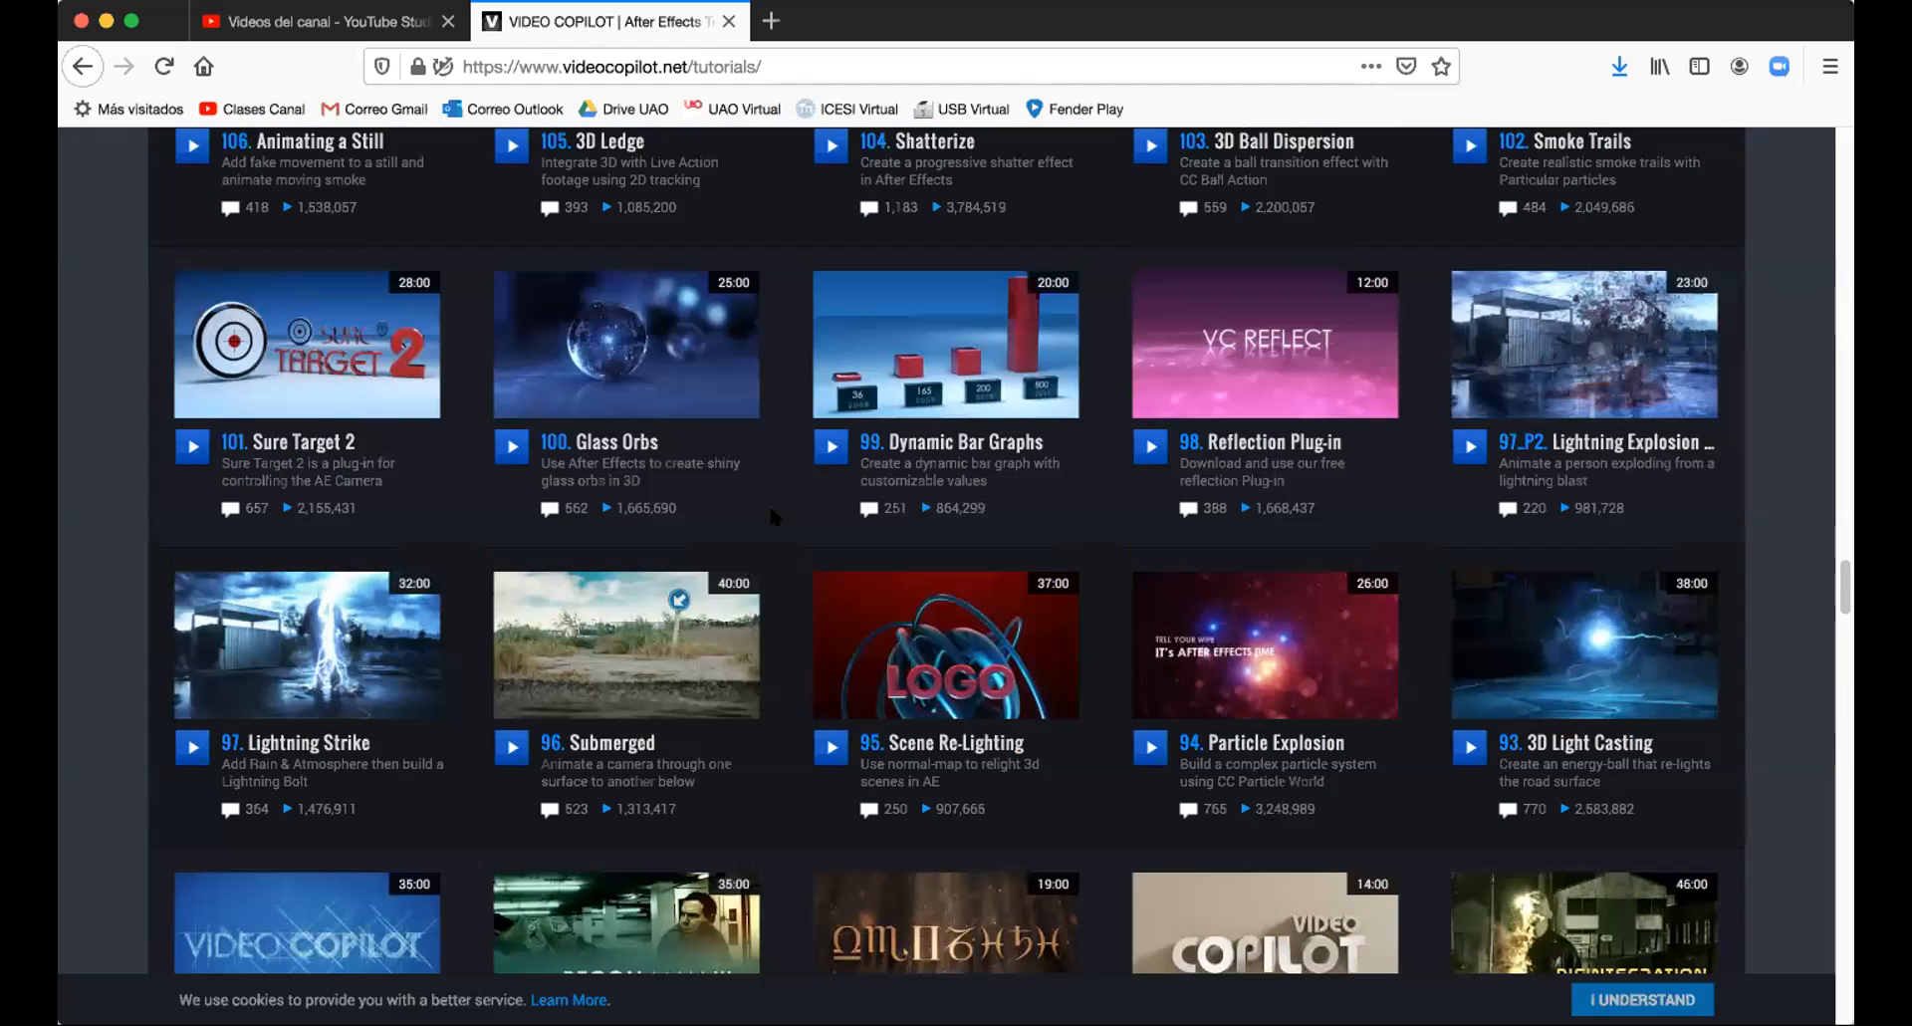
scroll(768, 502, up, 5)
scroll(769, 504, up, 3)
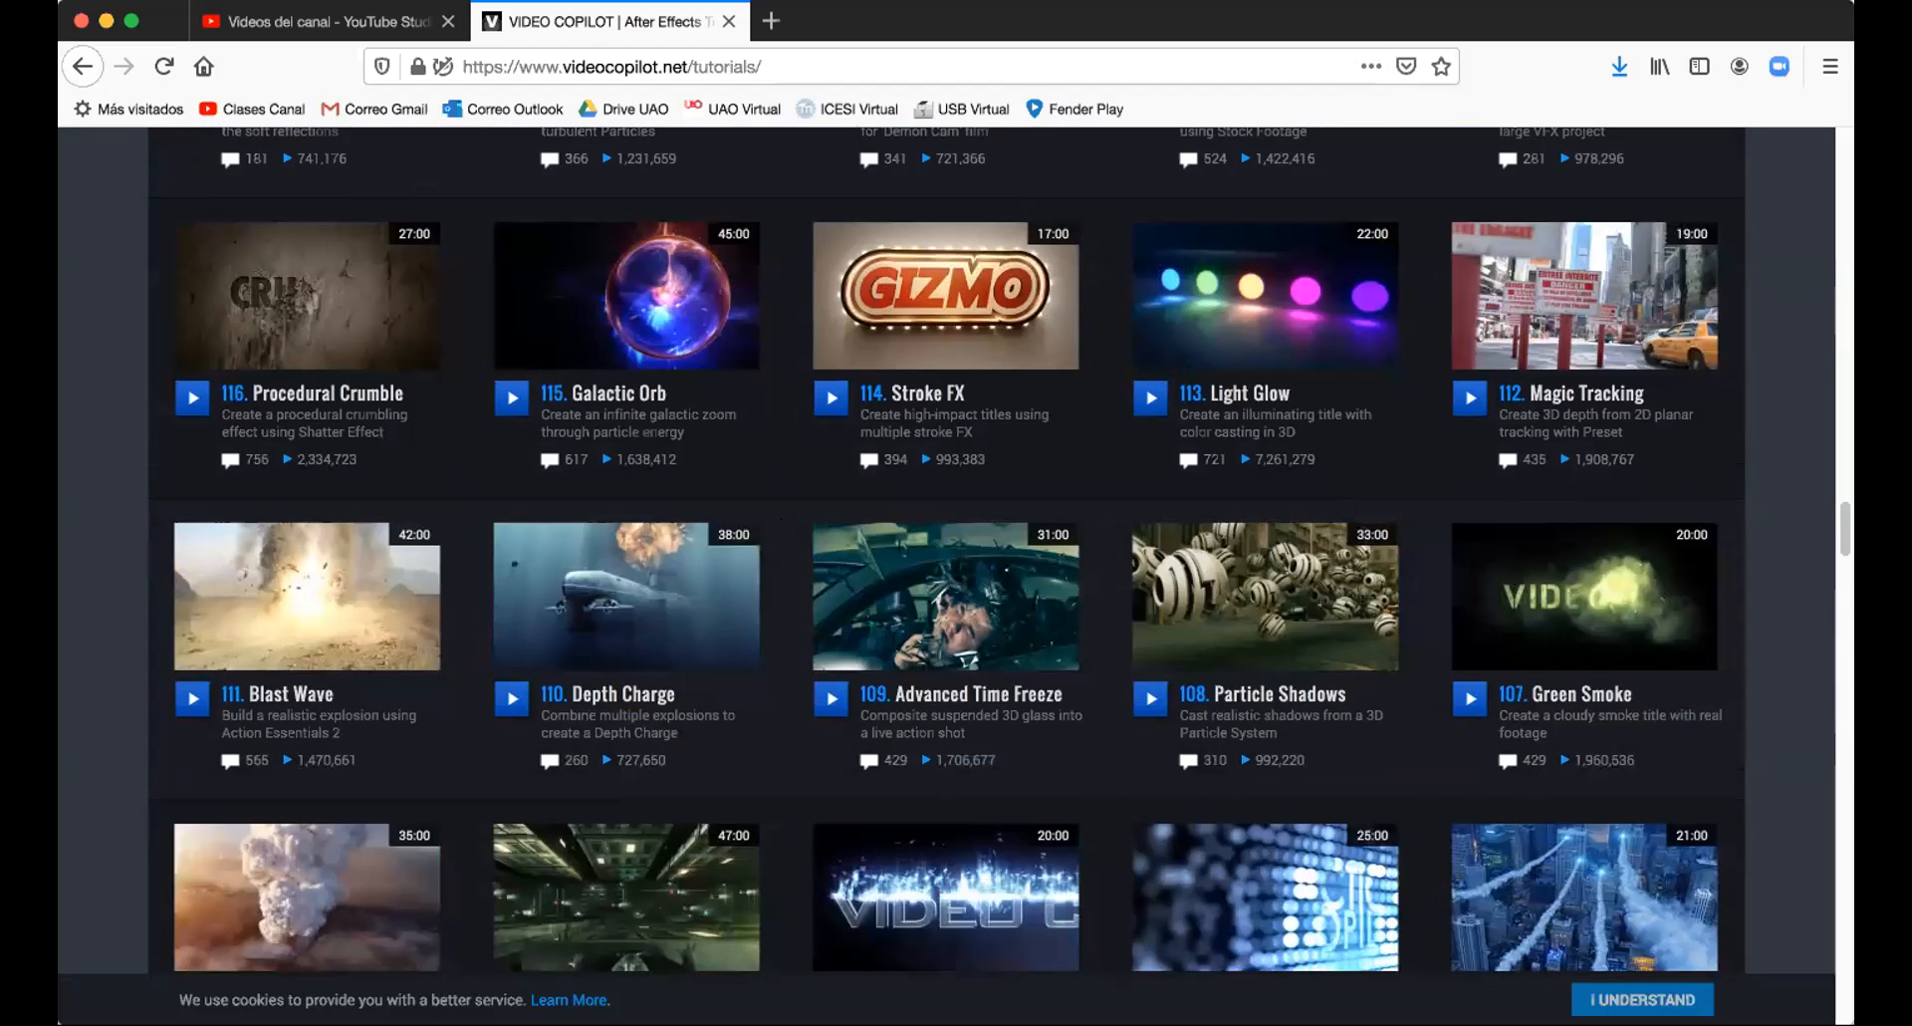
Step: Open the bookmarked Unreal Engine website in place of the Video Copilot tutorials
click(557, 0)
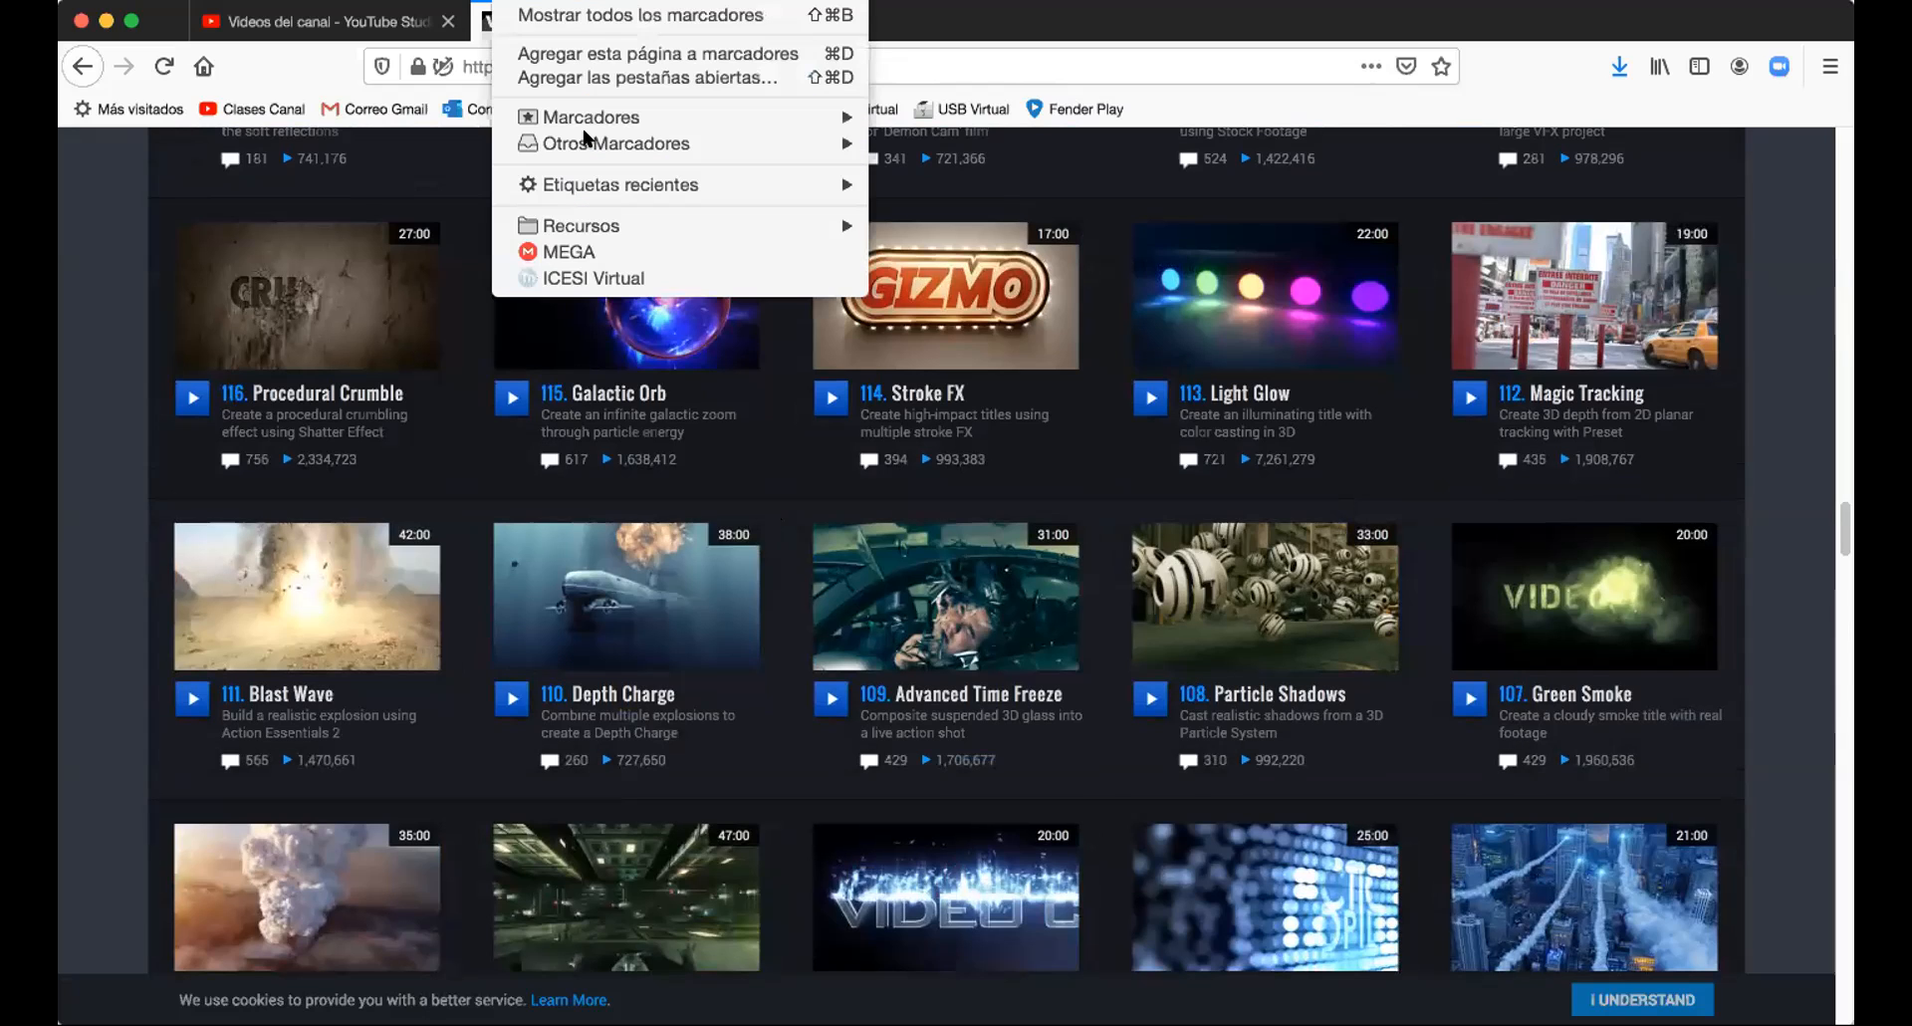
mouse_move(584, 131)
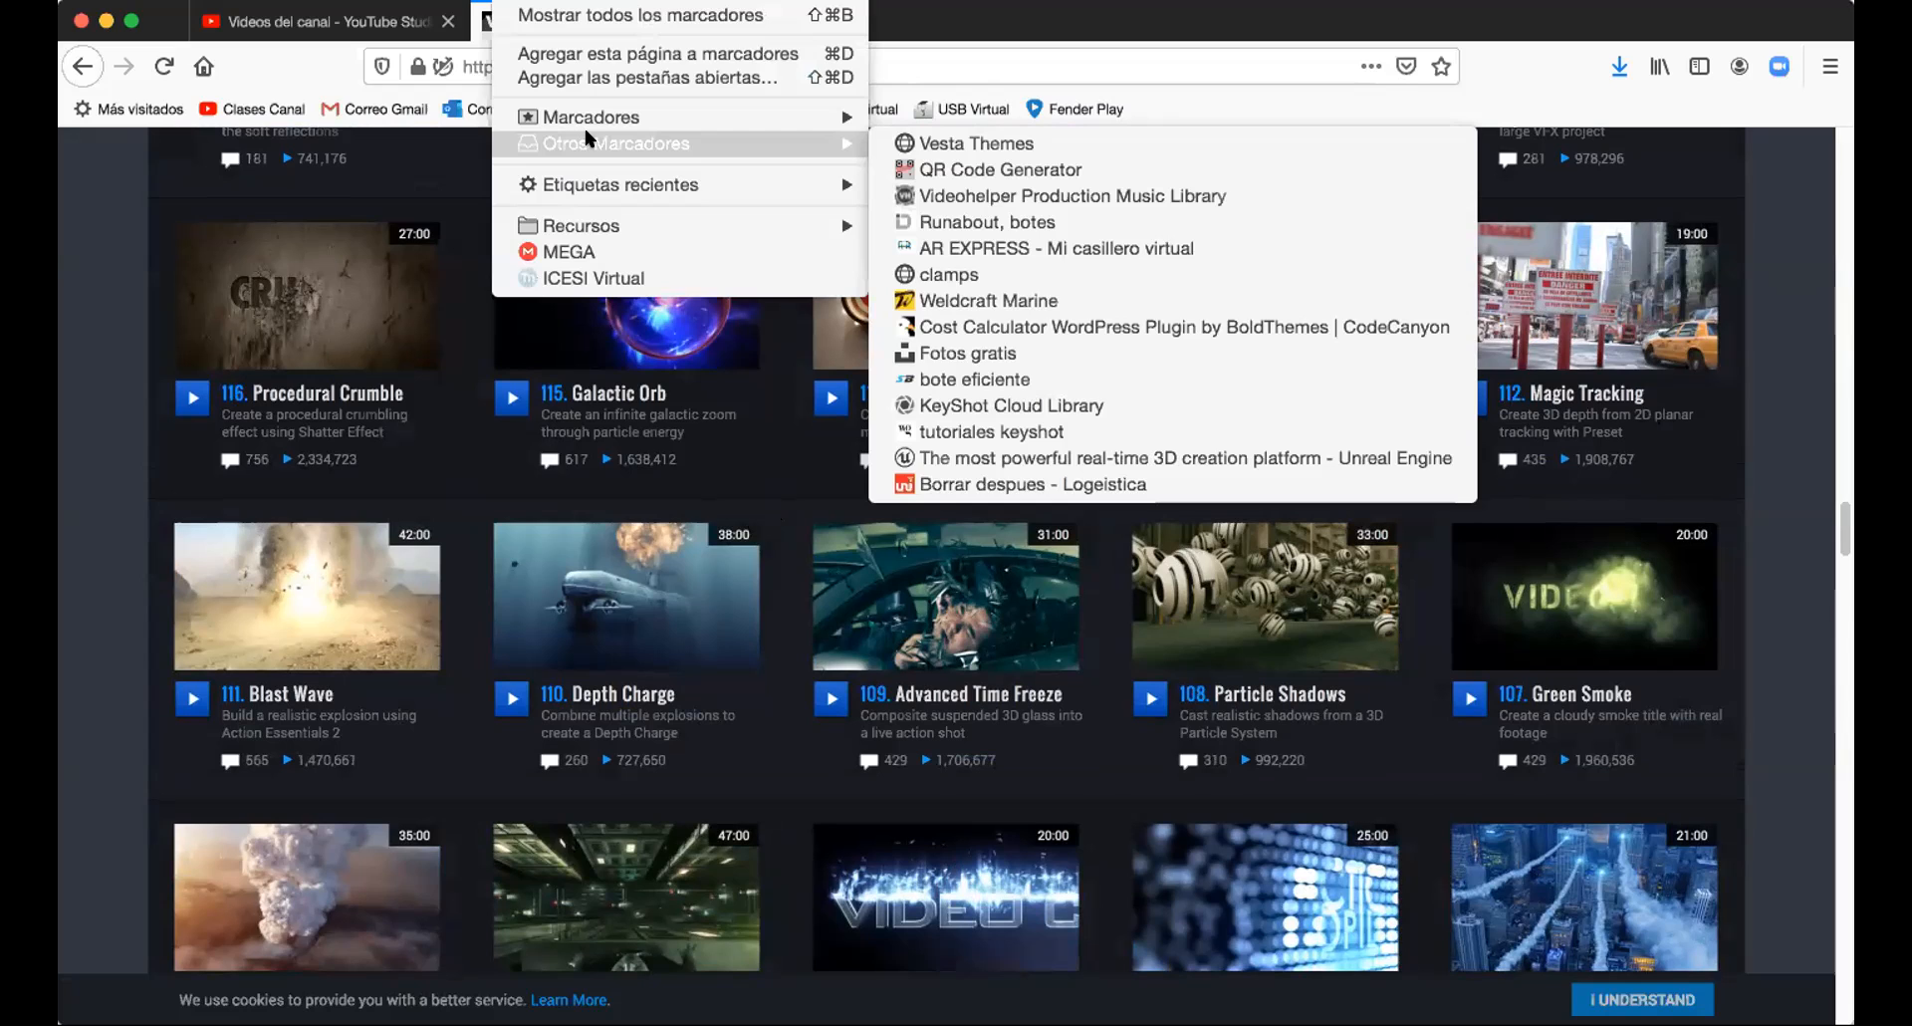
click(1009, 460)
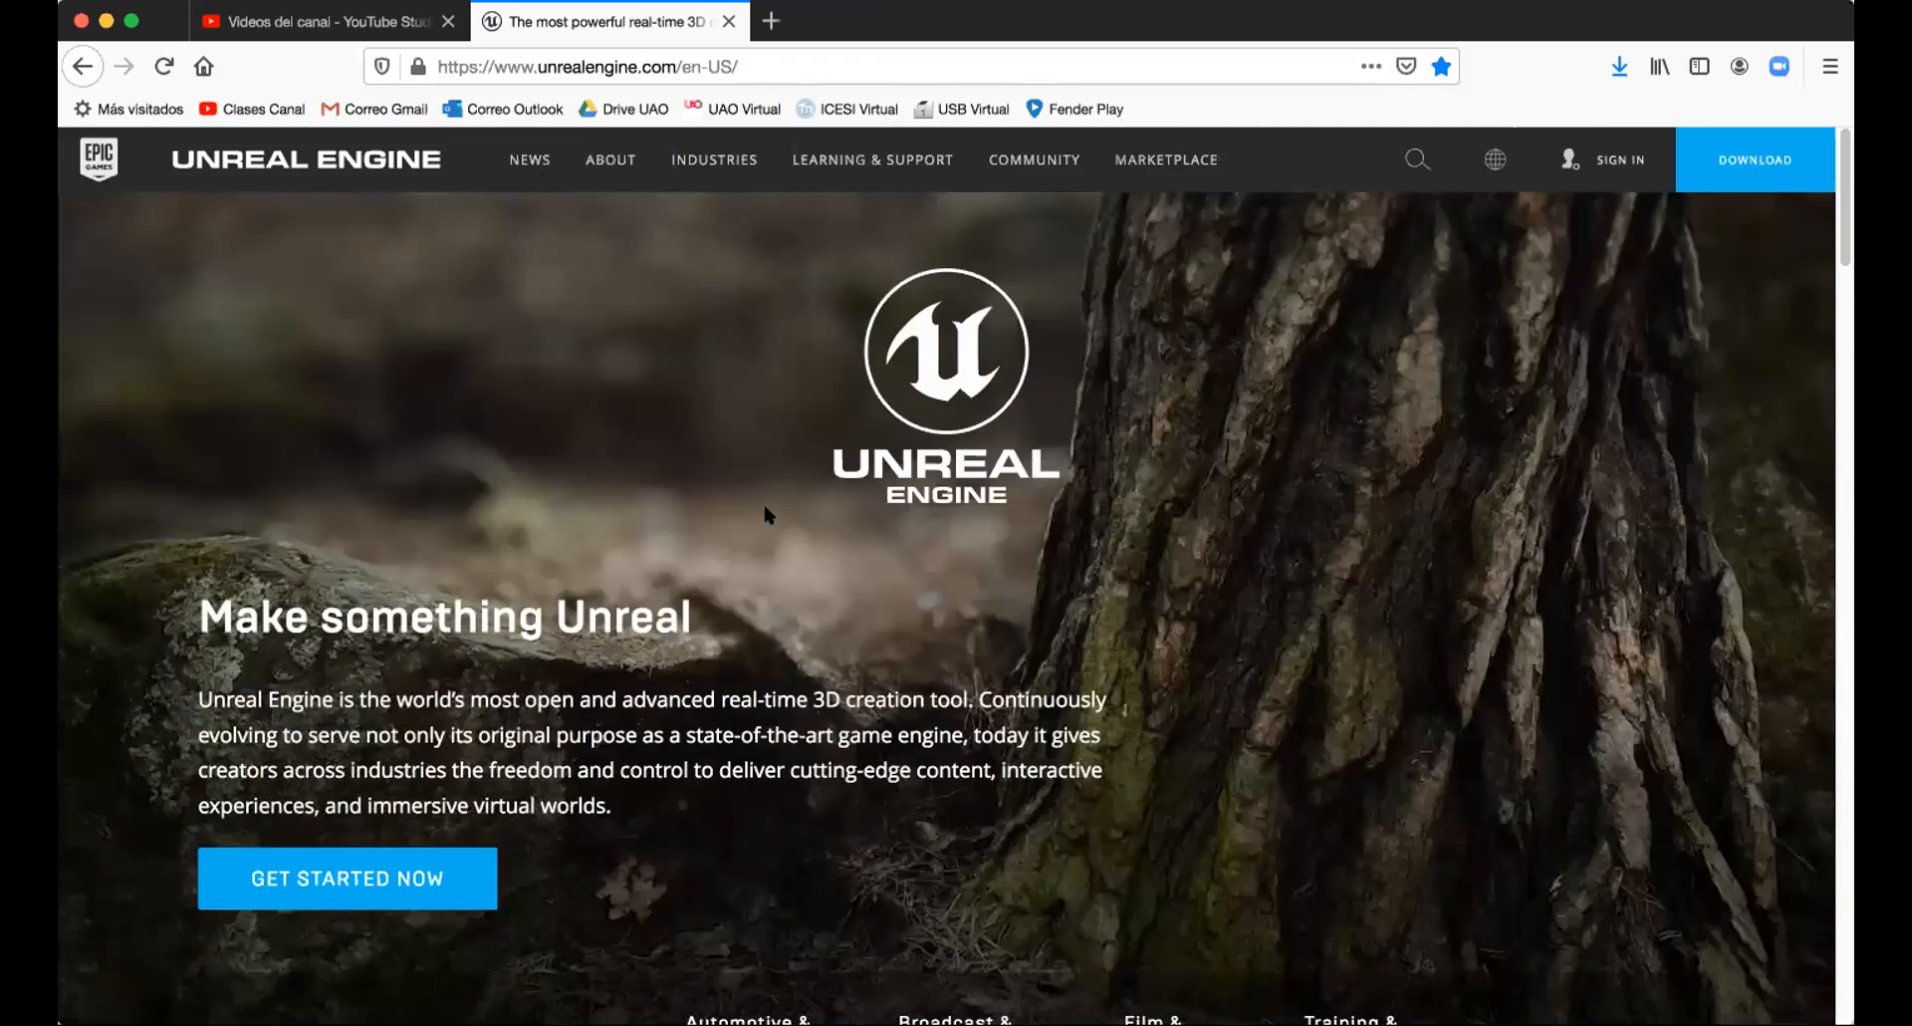
Step: Look over the Unreal Engine home page, from industries, features and learning down to the Twinmotion 2020 and 4.25 news, and return to its beginning
scroll(765, 509, down, 3)
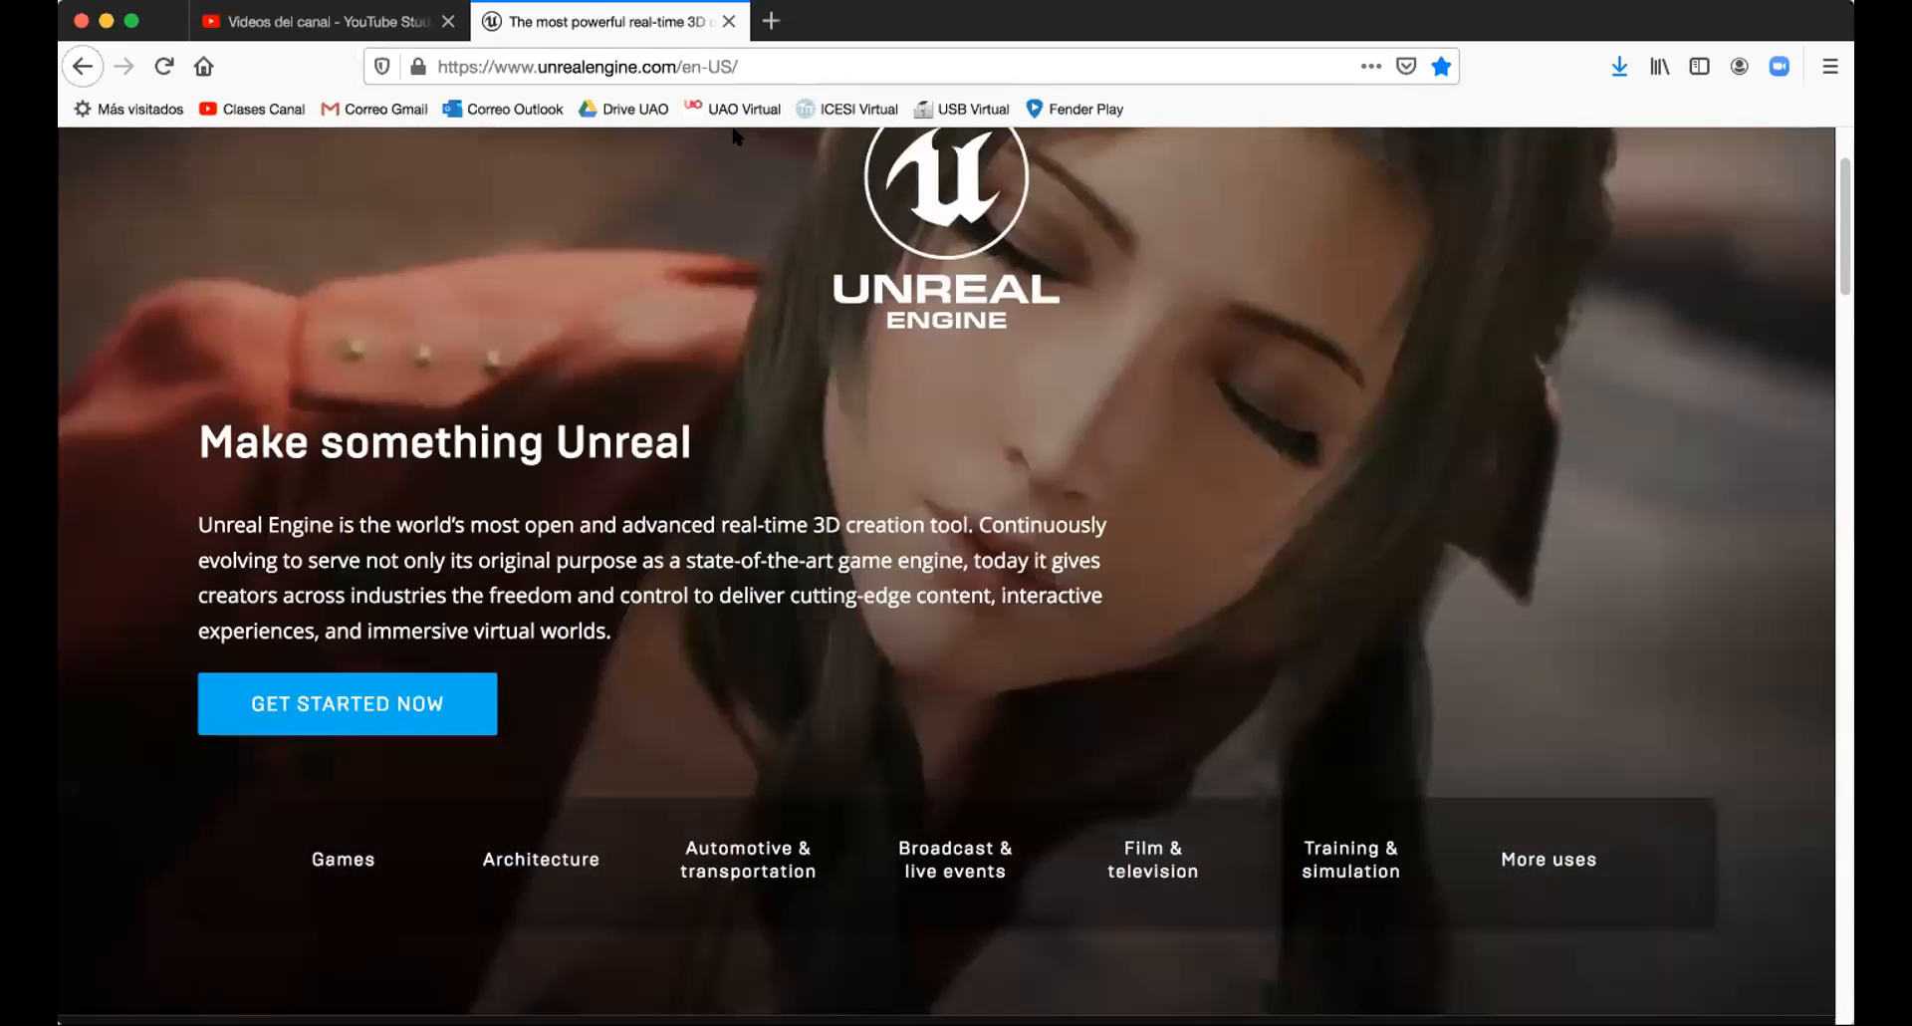
scroll(1150, 513, down, 2)
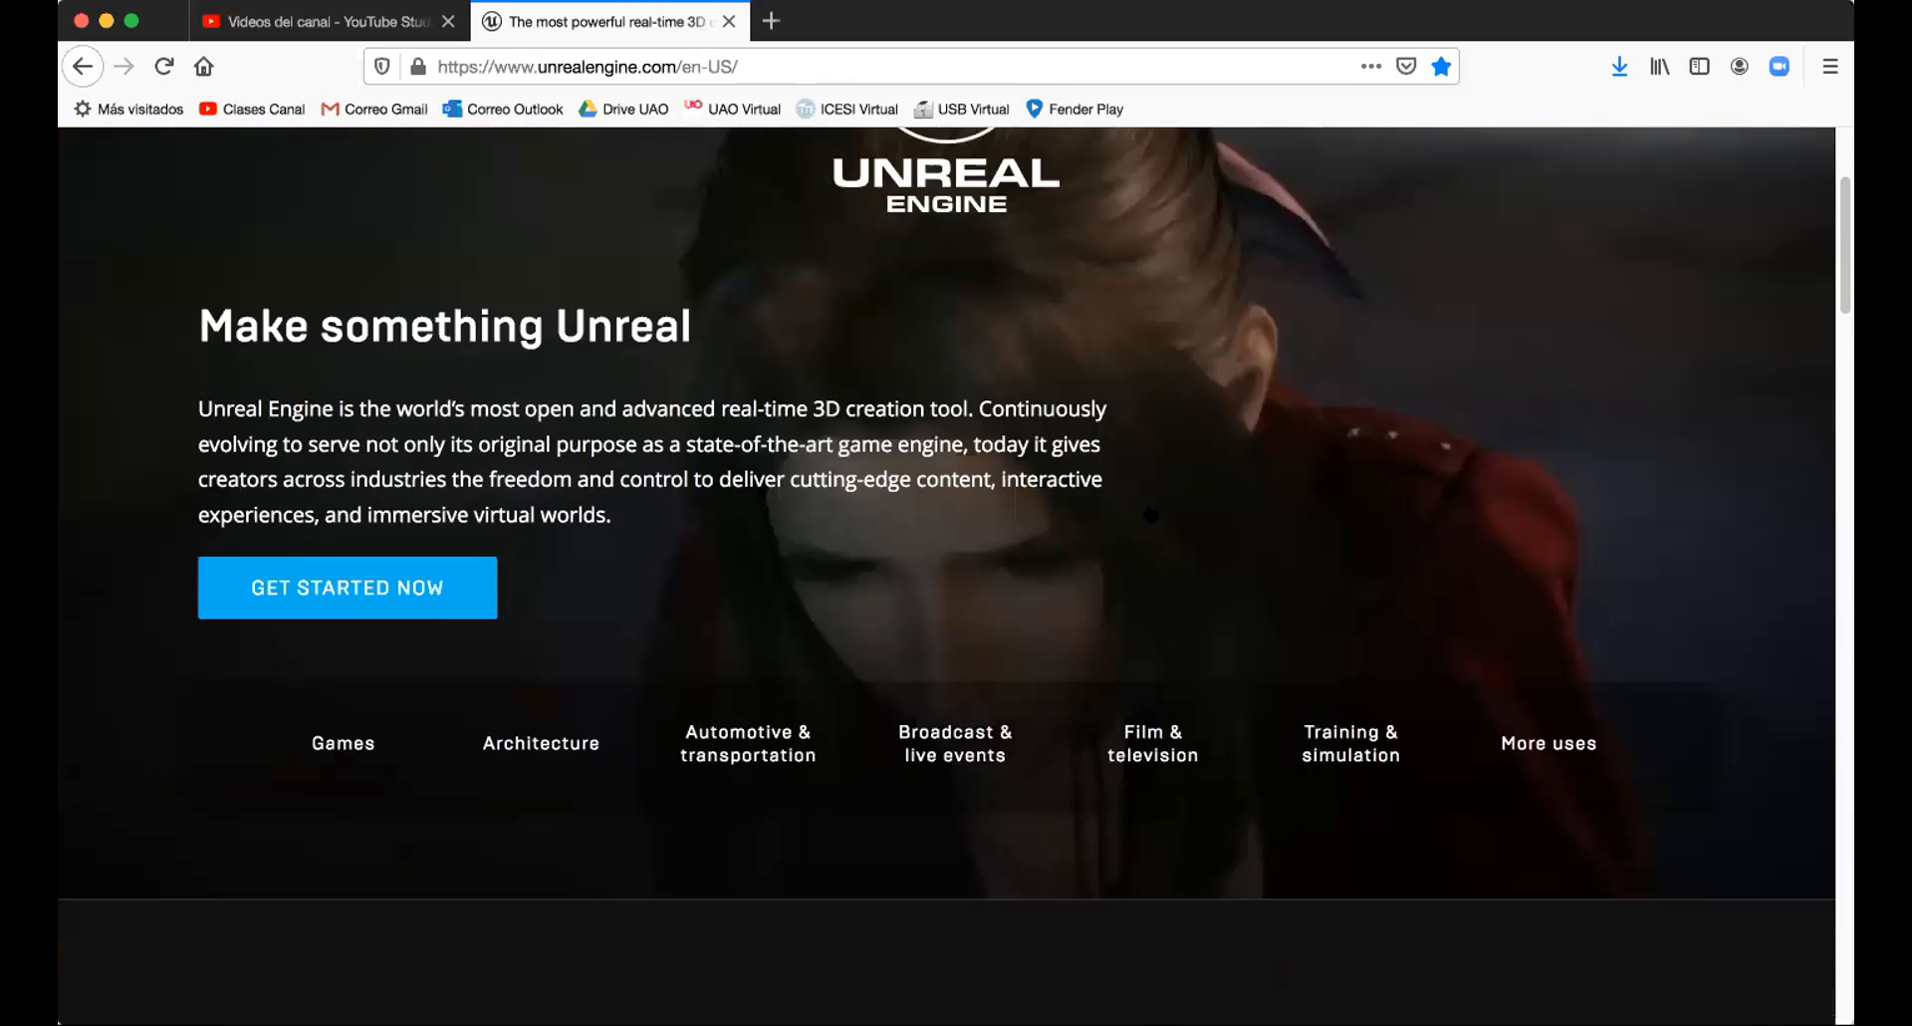
scroll(1150, 513, down, 5)
scroll(1150, 513, down, 3)
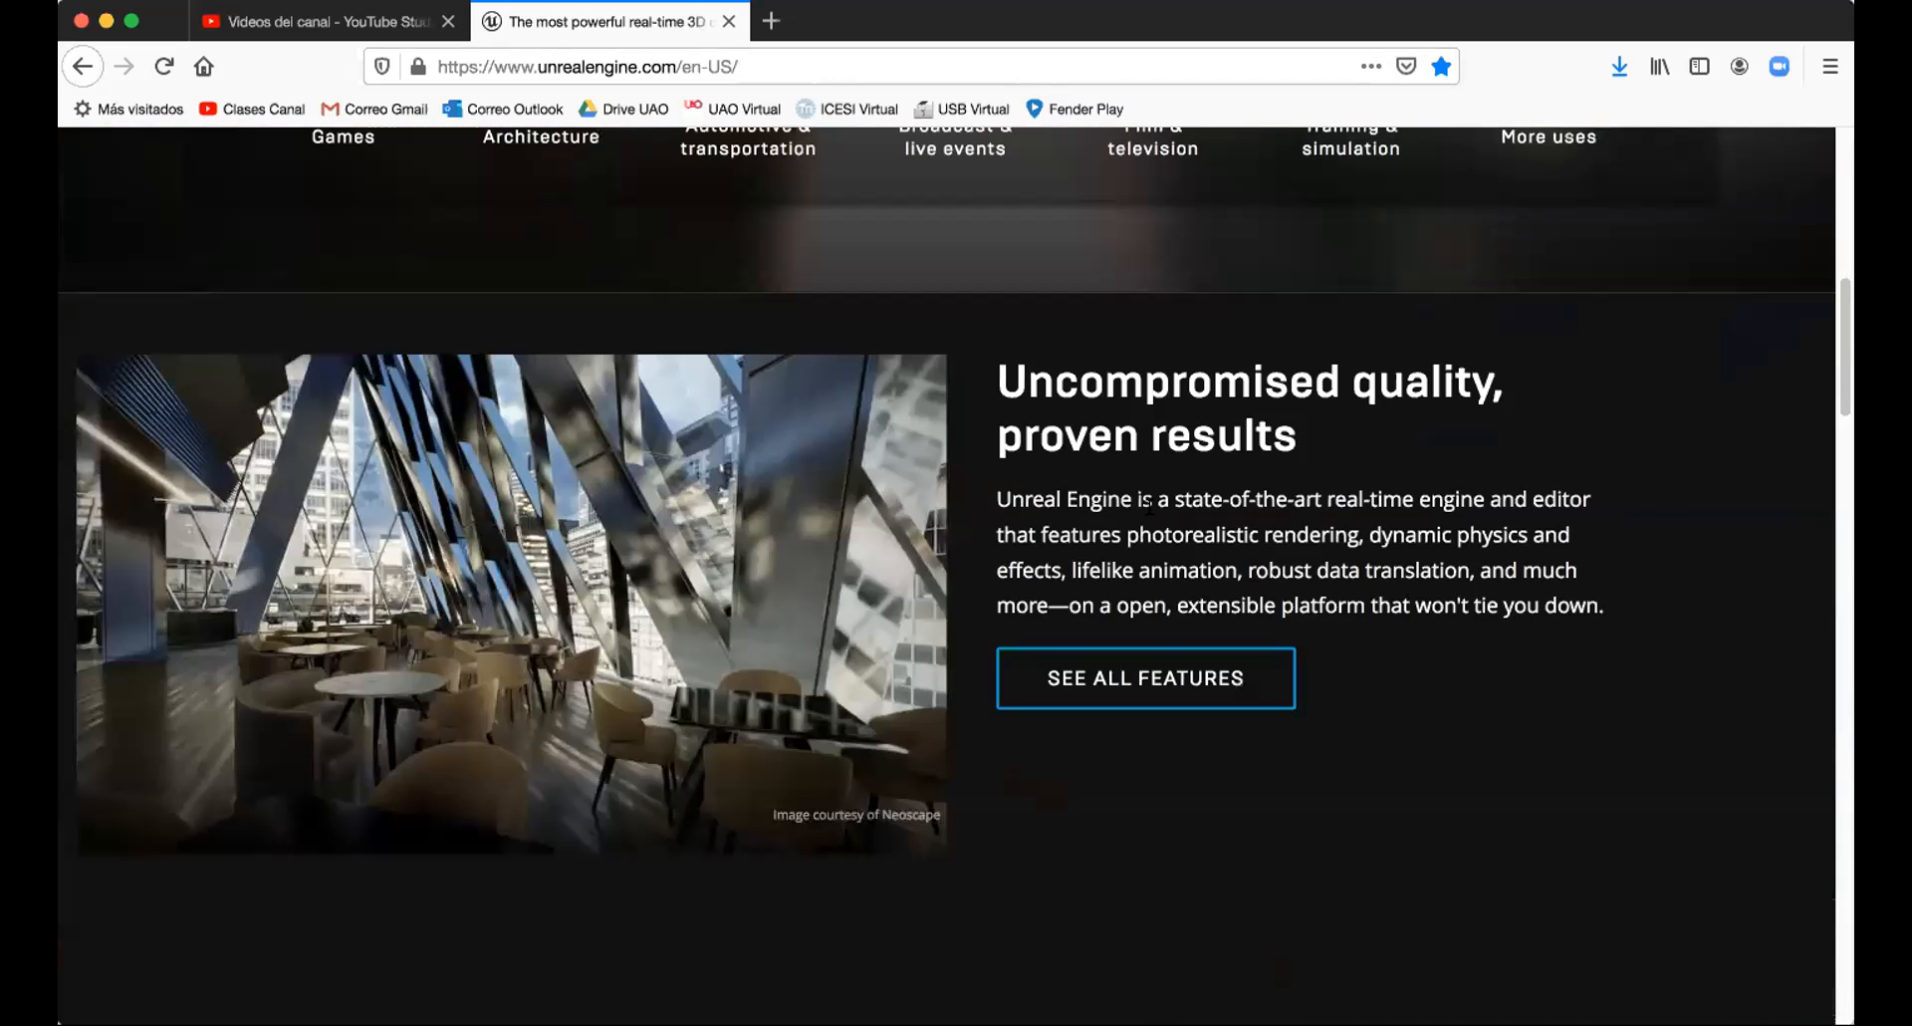
scroll(1149, 504, down, 1)
scroll(1150, 506, down, 1)
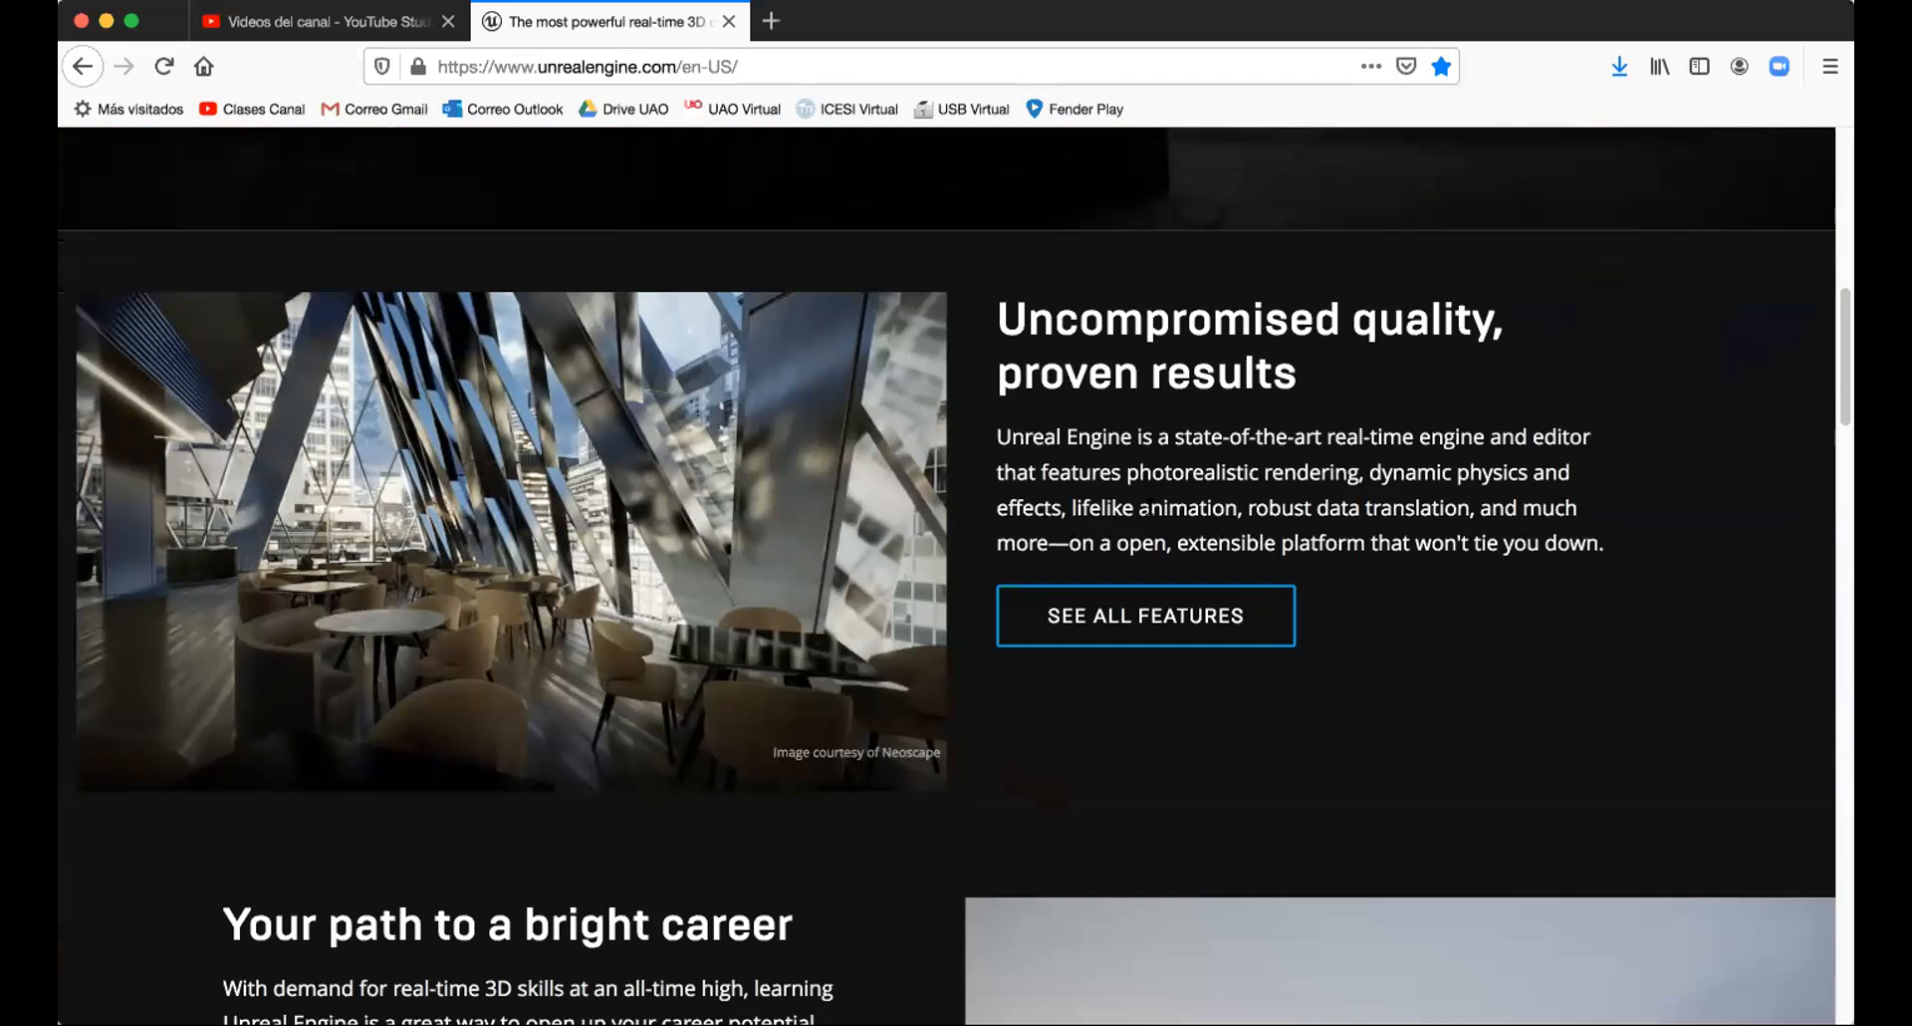
scroll(1145, 510, down, 7)
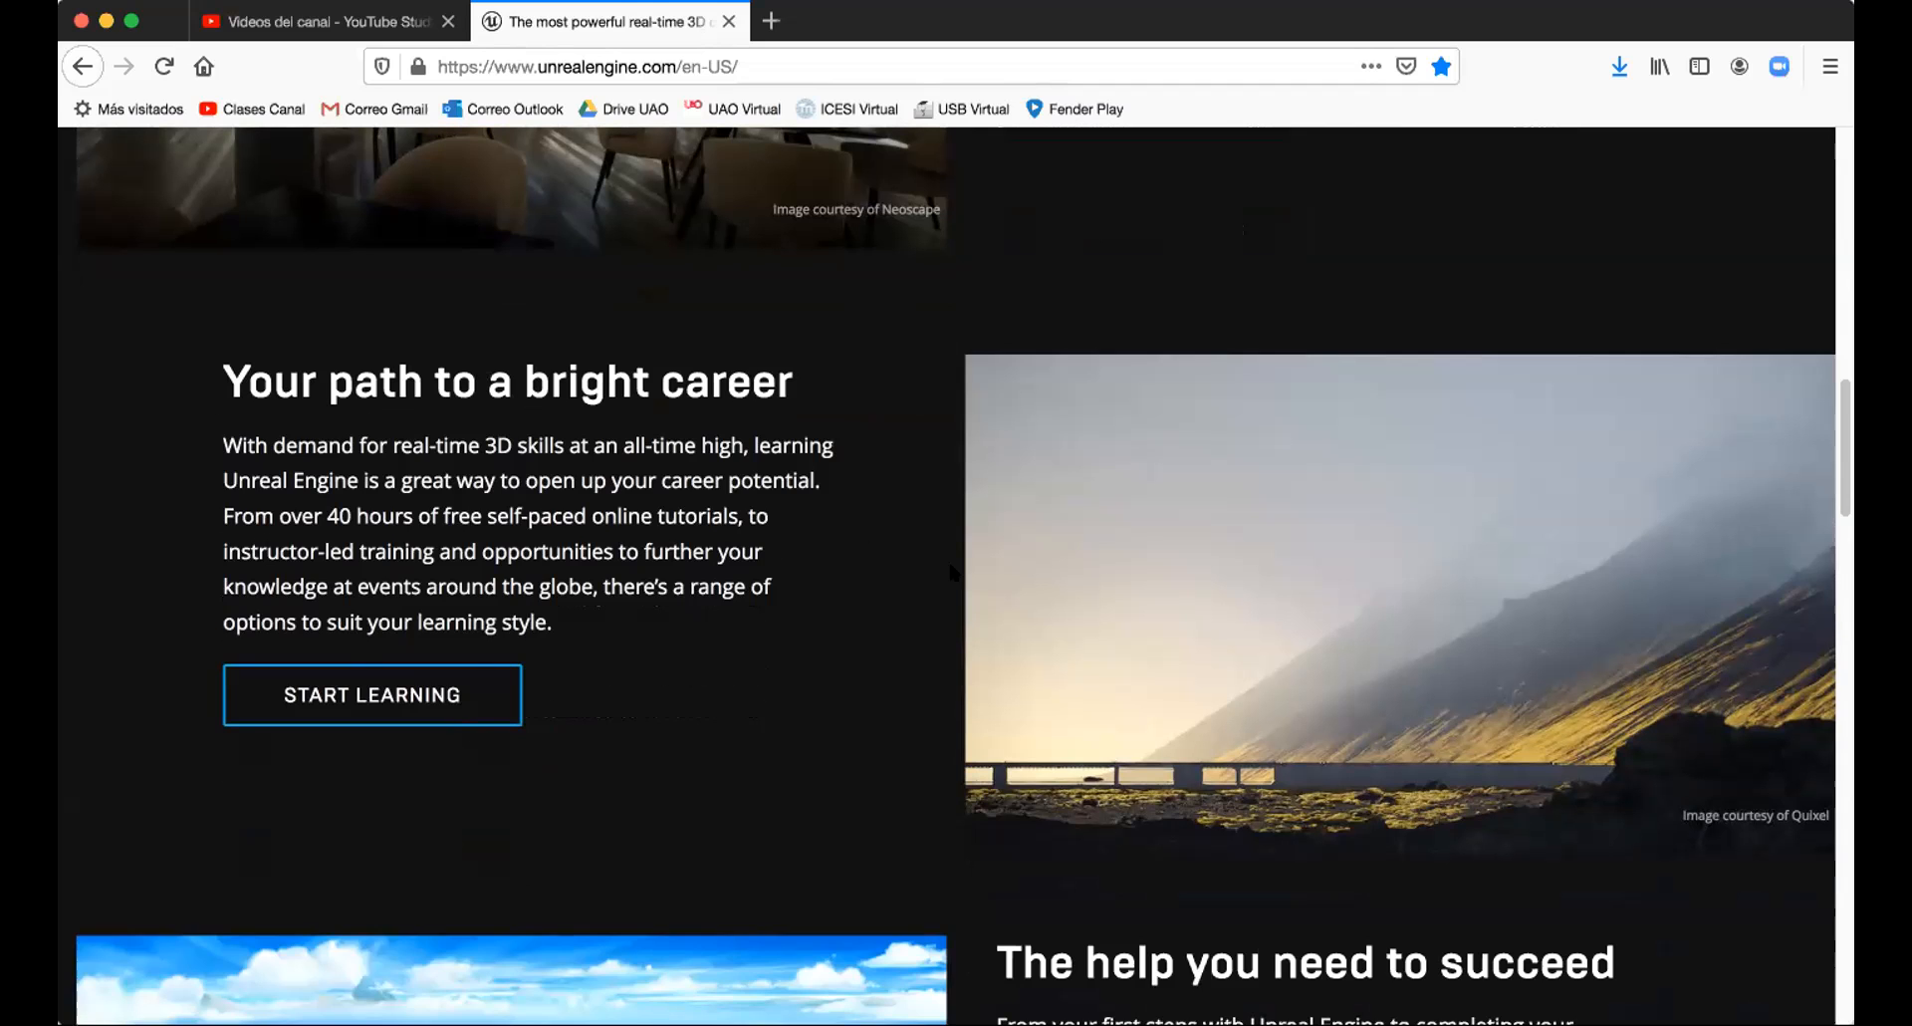
scroll(872, 534, down, 5)
scroll(1102, 460, down, 5)
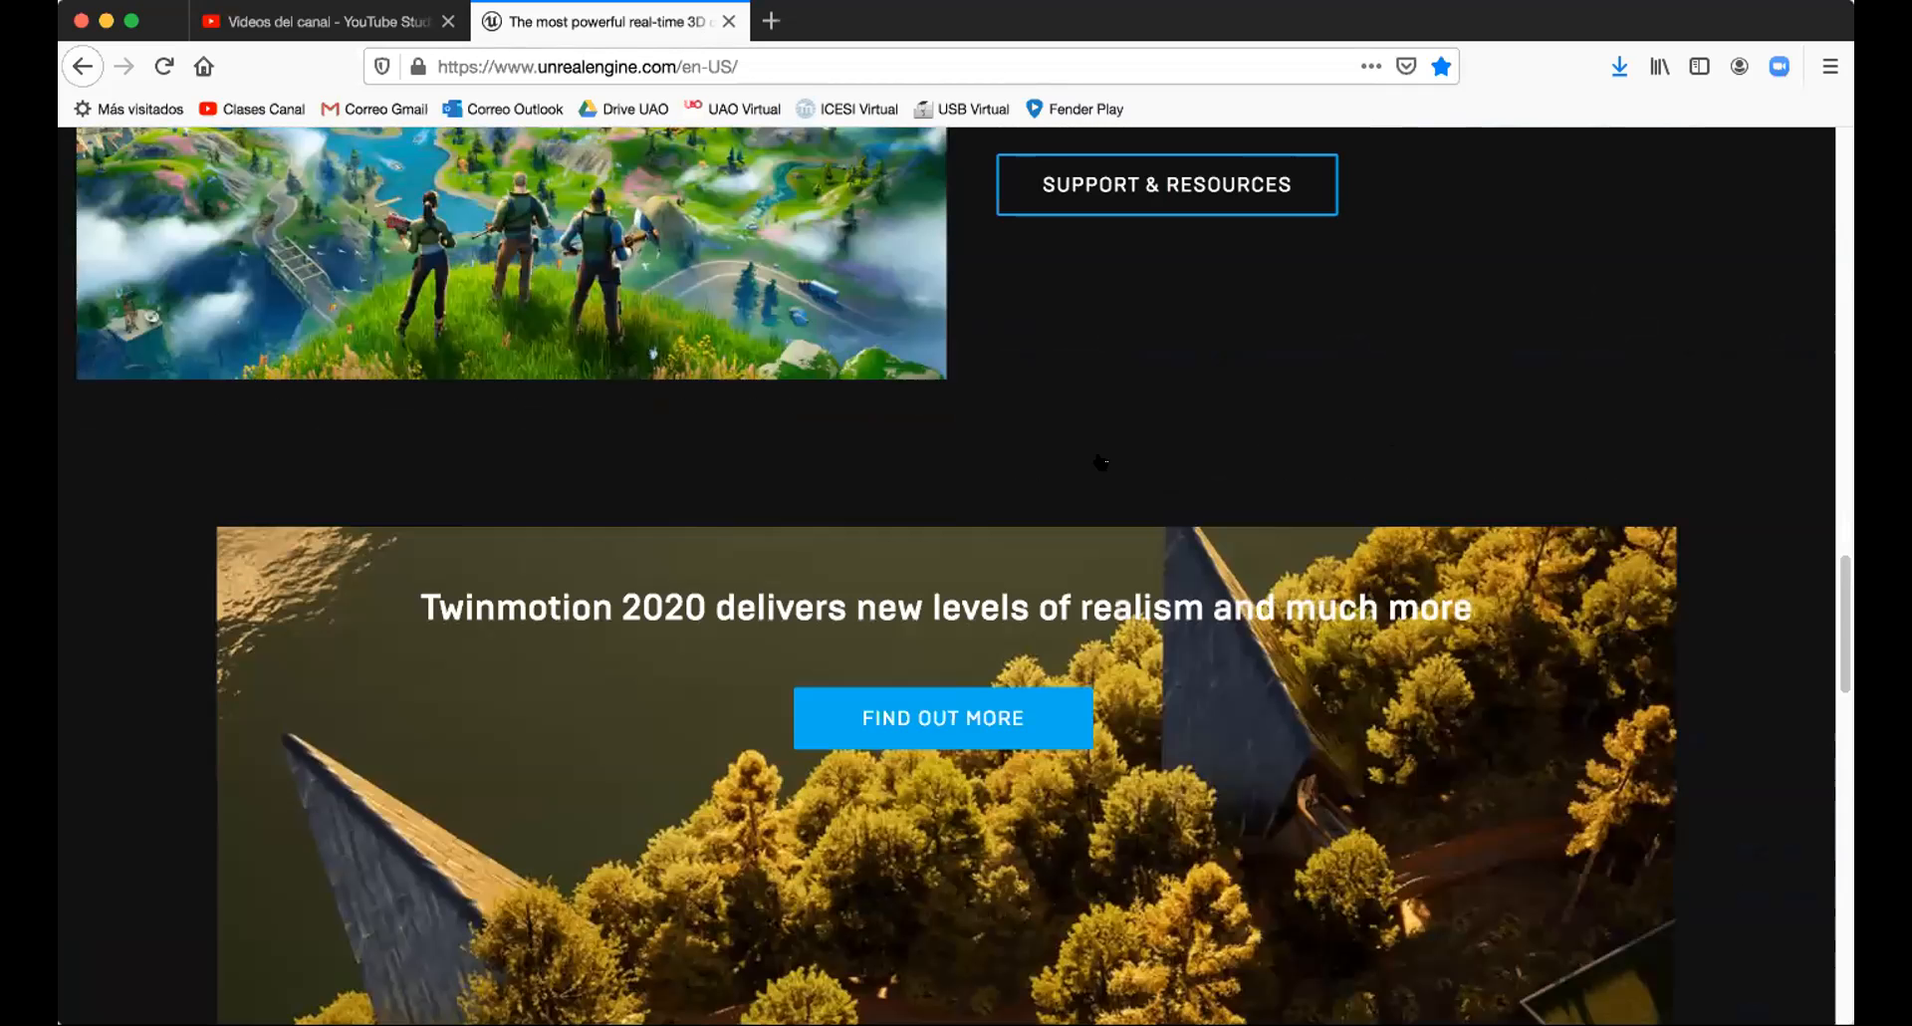
scroll(1102, 460, down, 5)
scroll(1102, 460, down, 5)
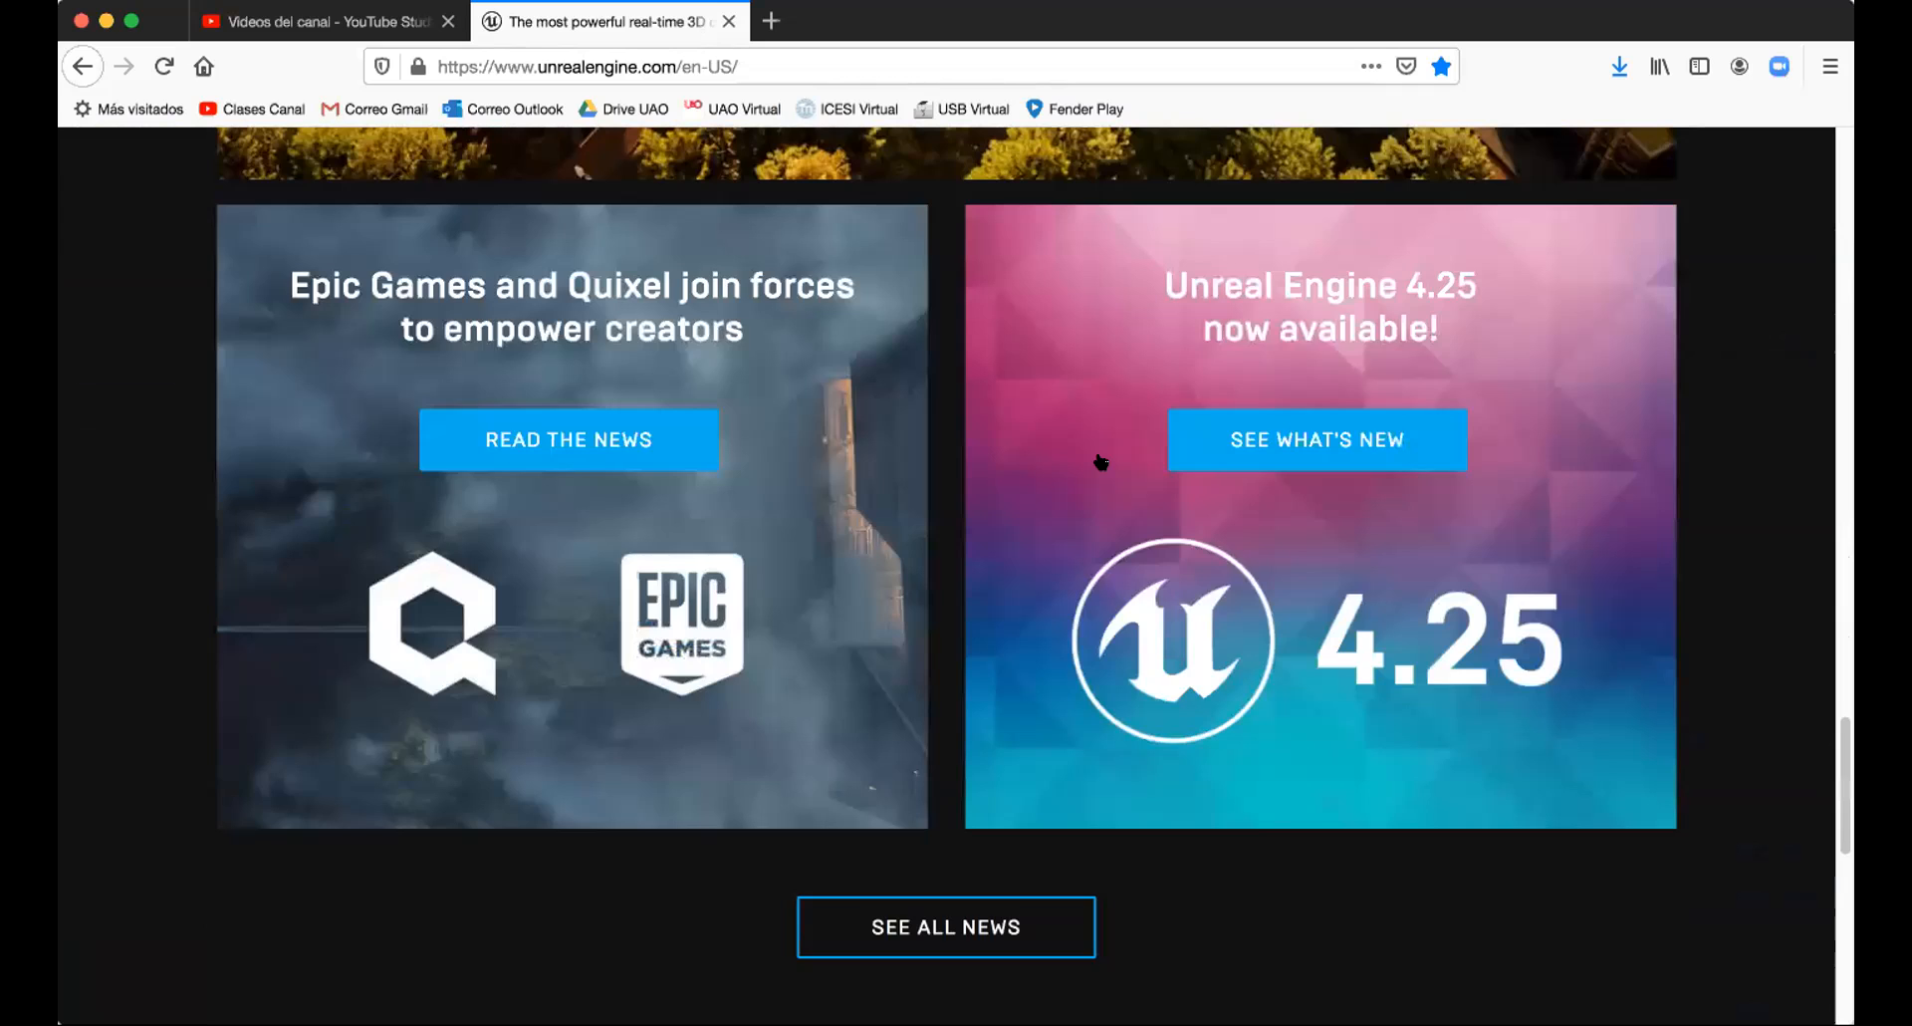
scroll(1101, 461, down, 5)
scroll(1102, 461, up, 20)
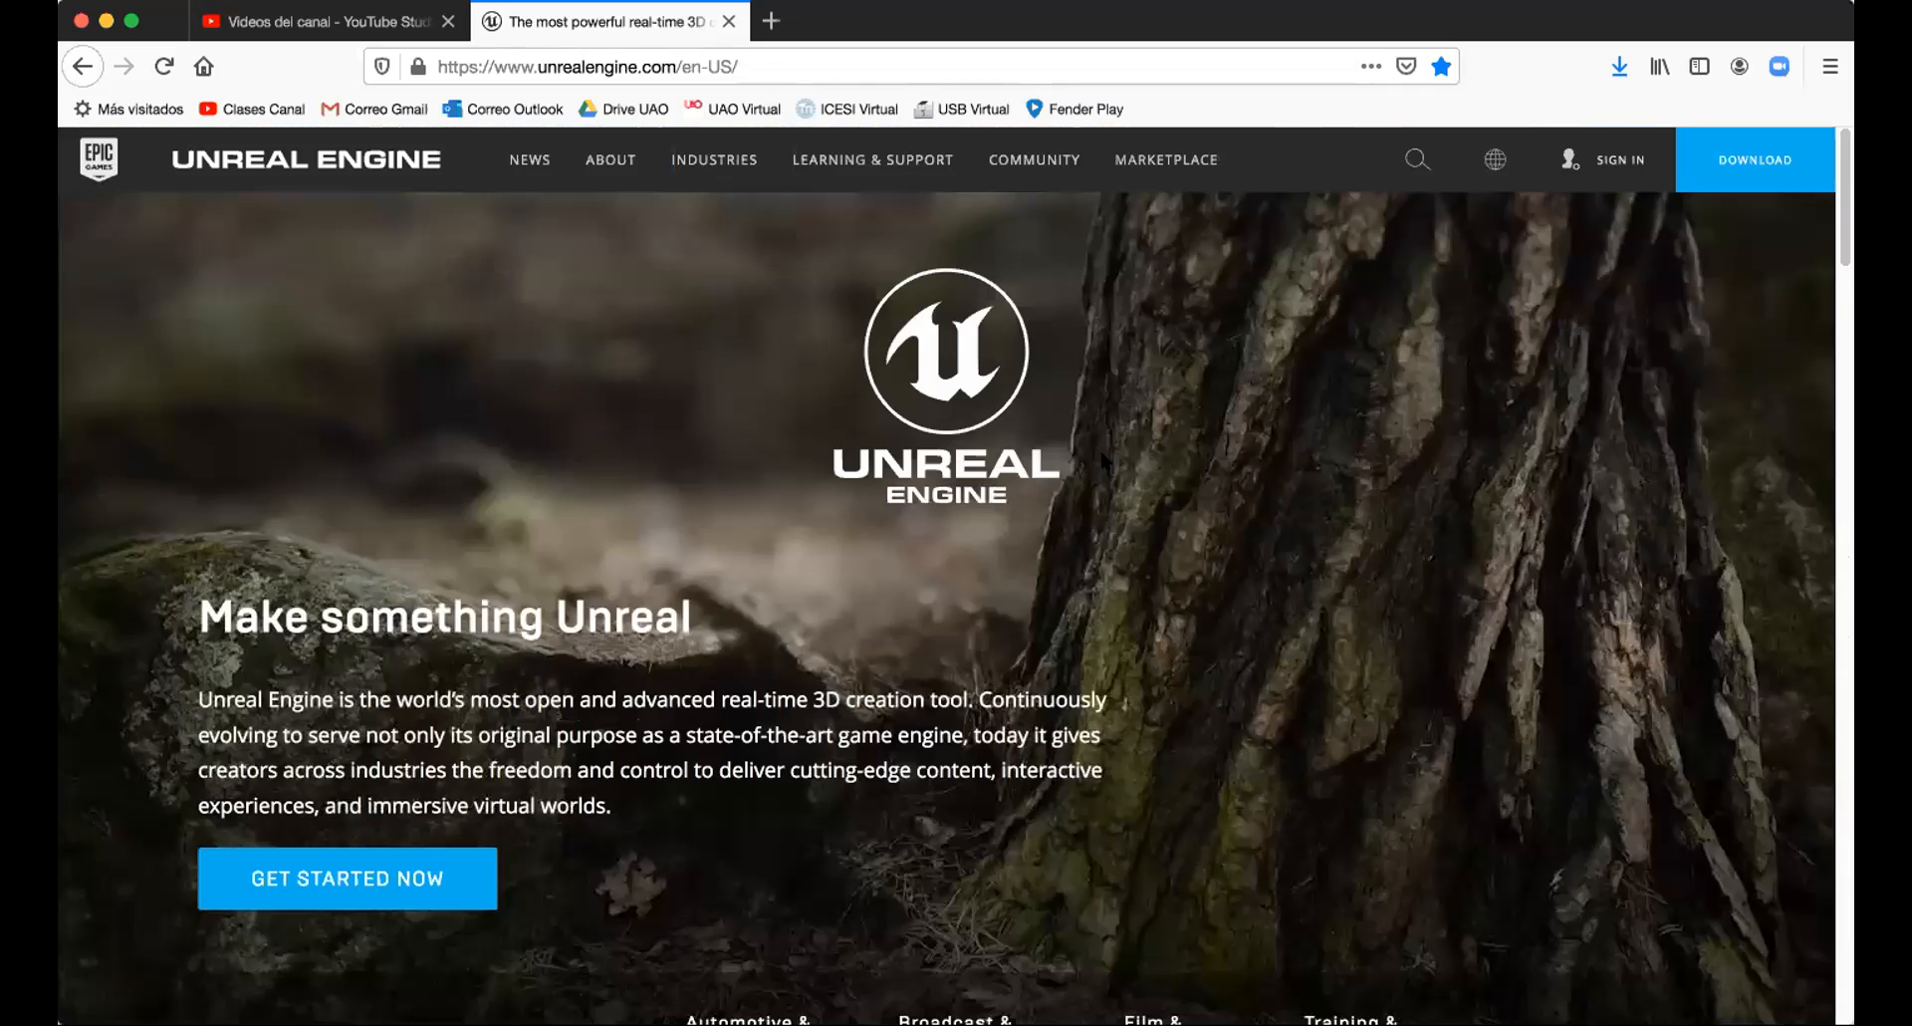
Step: Search the web for "quest software"
click(764, 62)
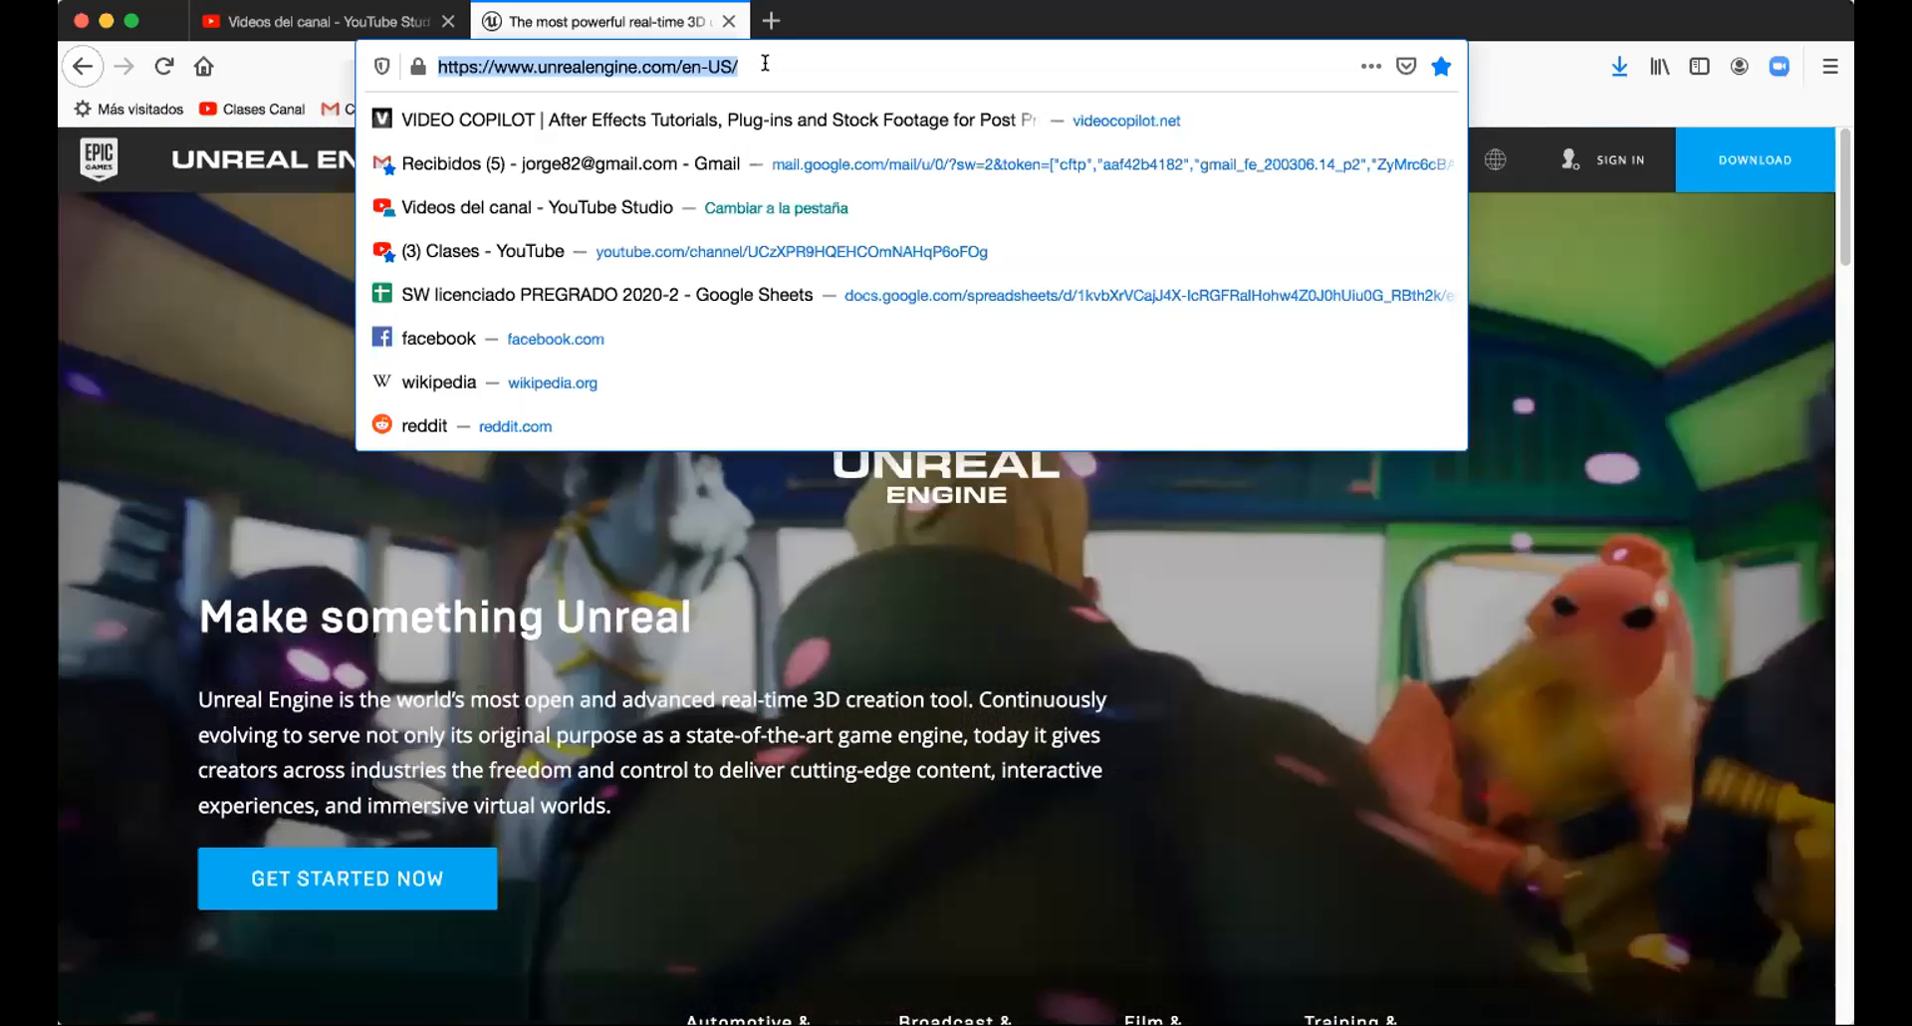
text(qu)
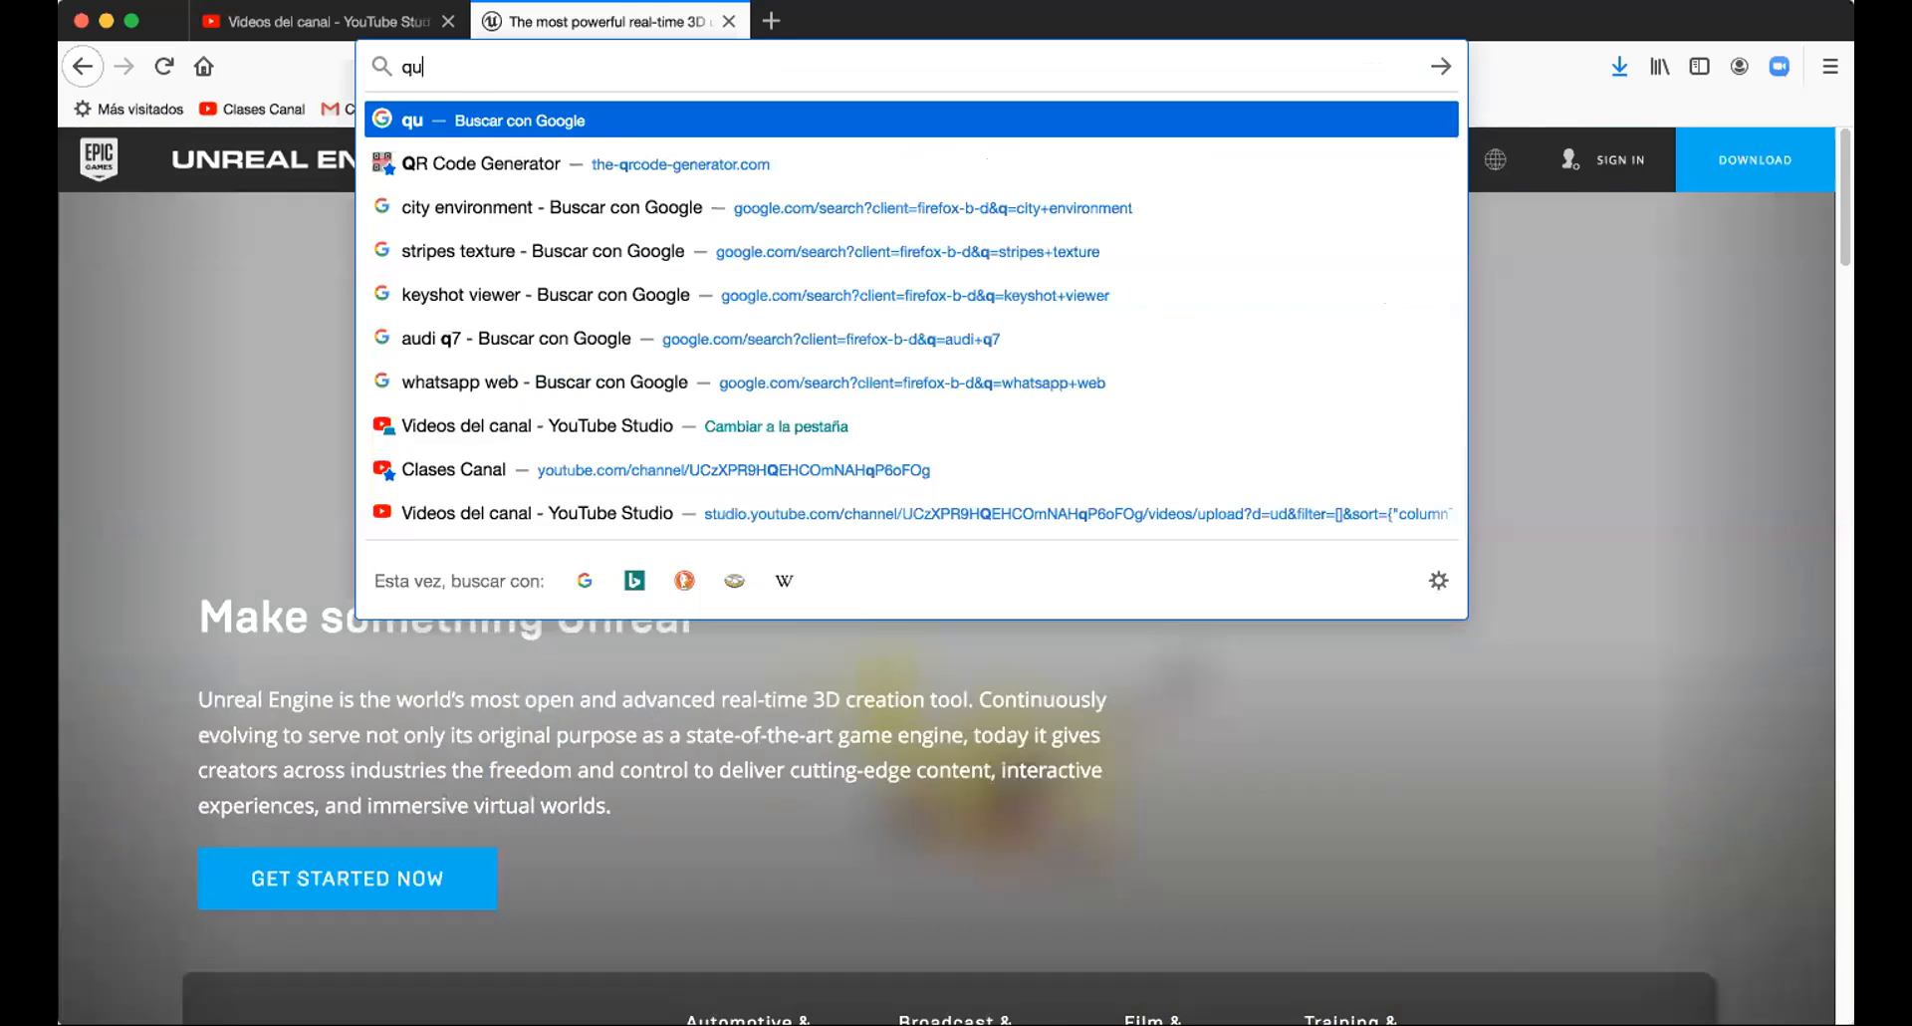
text(est)
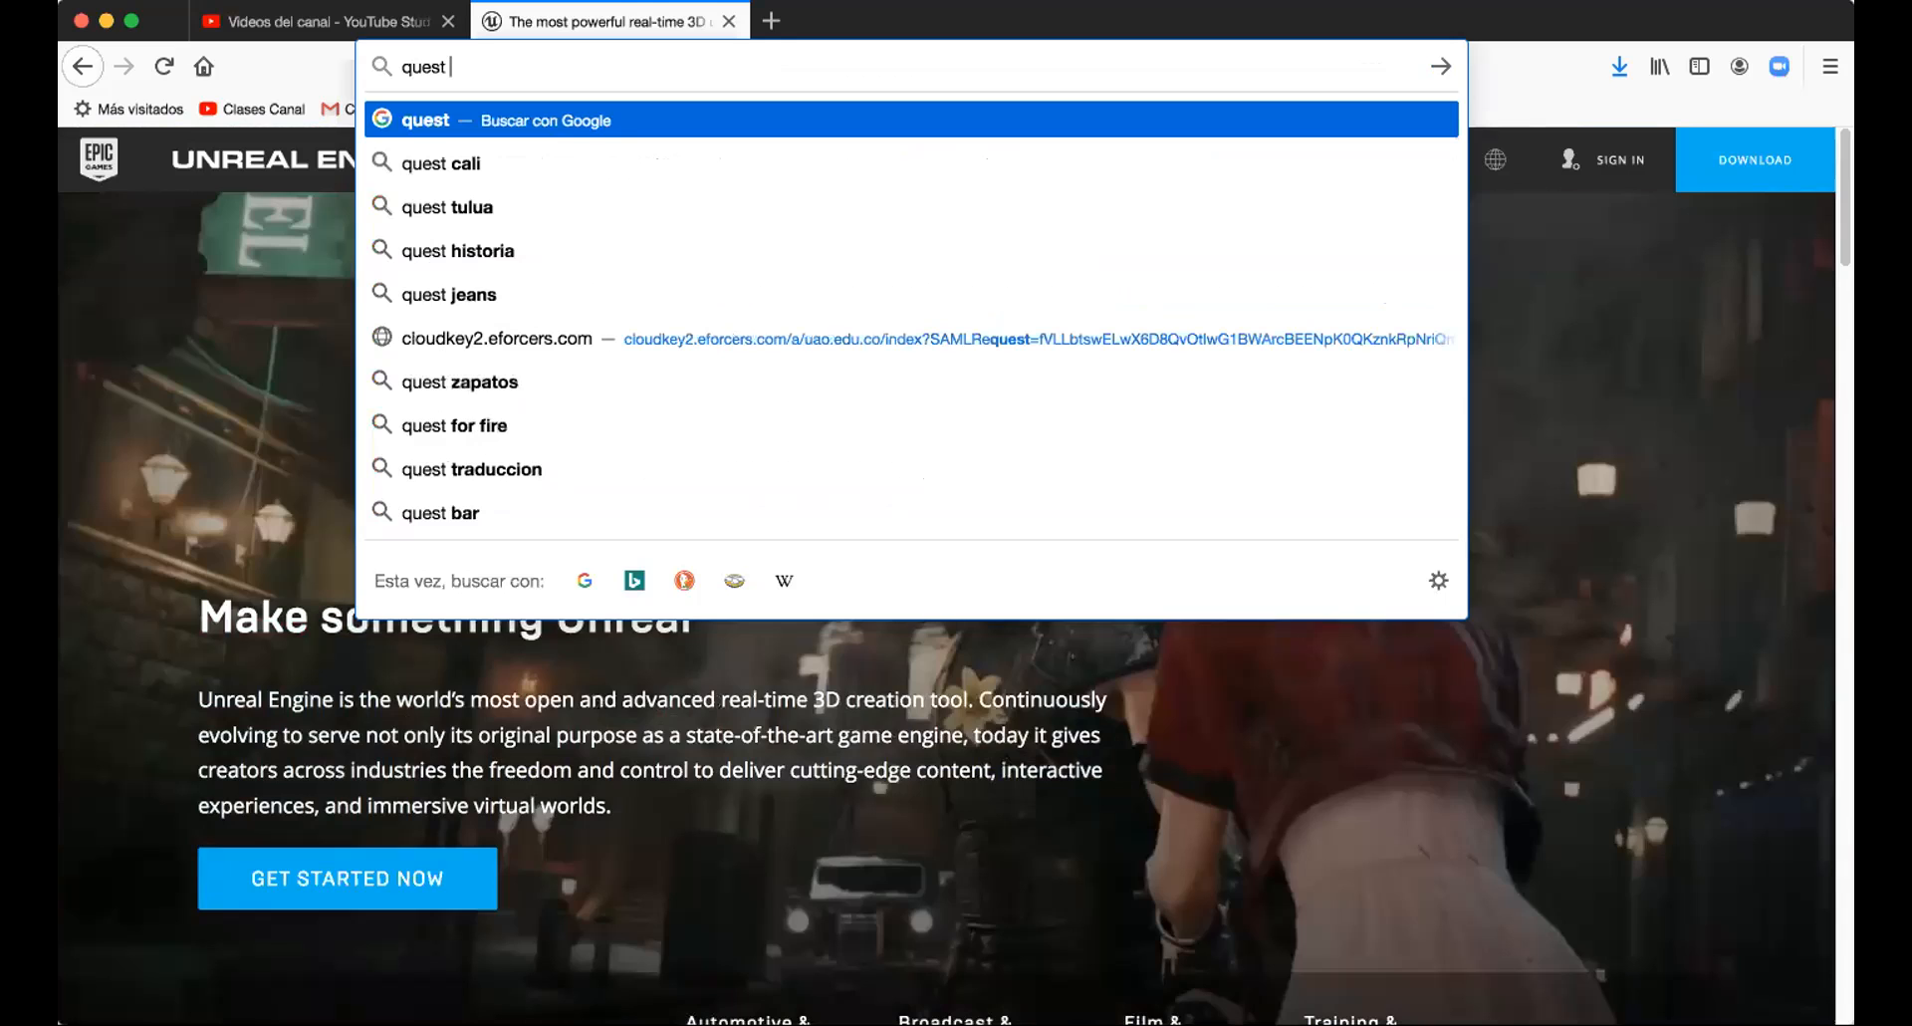
text( so)
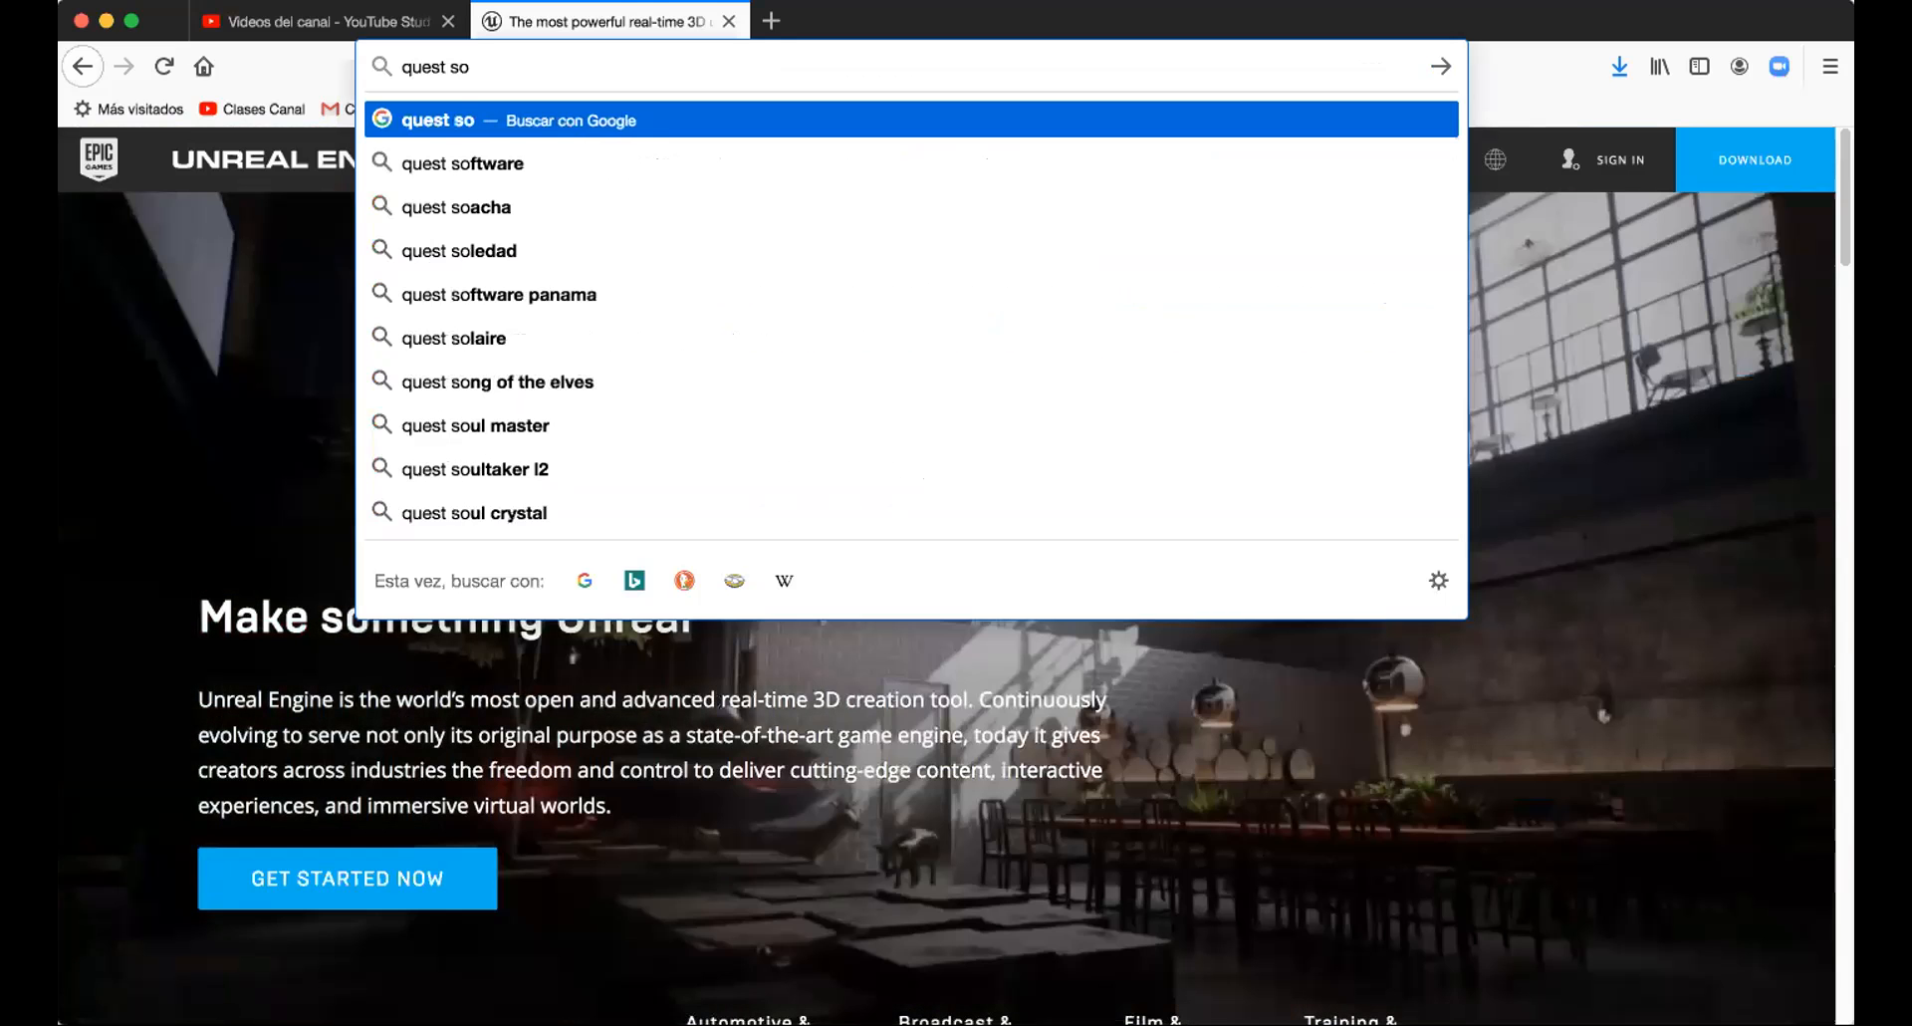
key(Down)
key(Return)
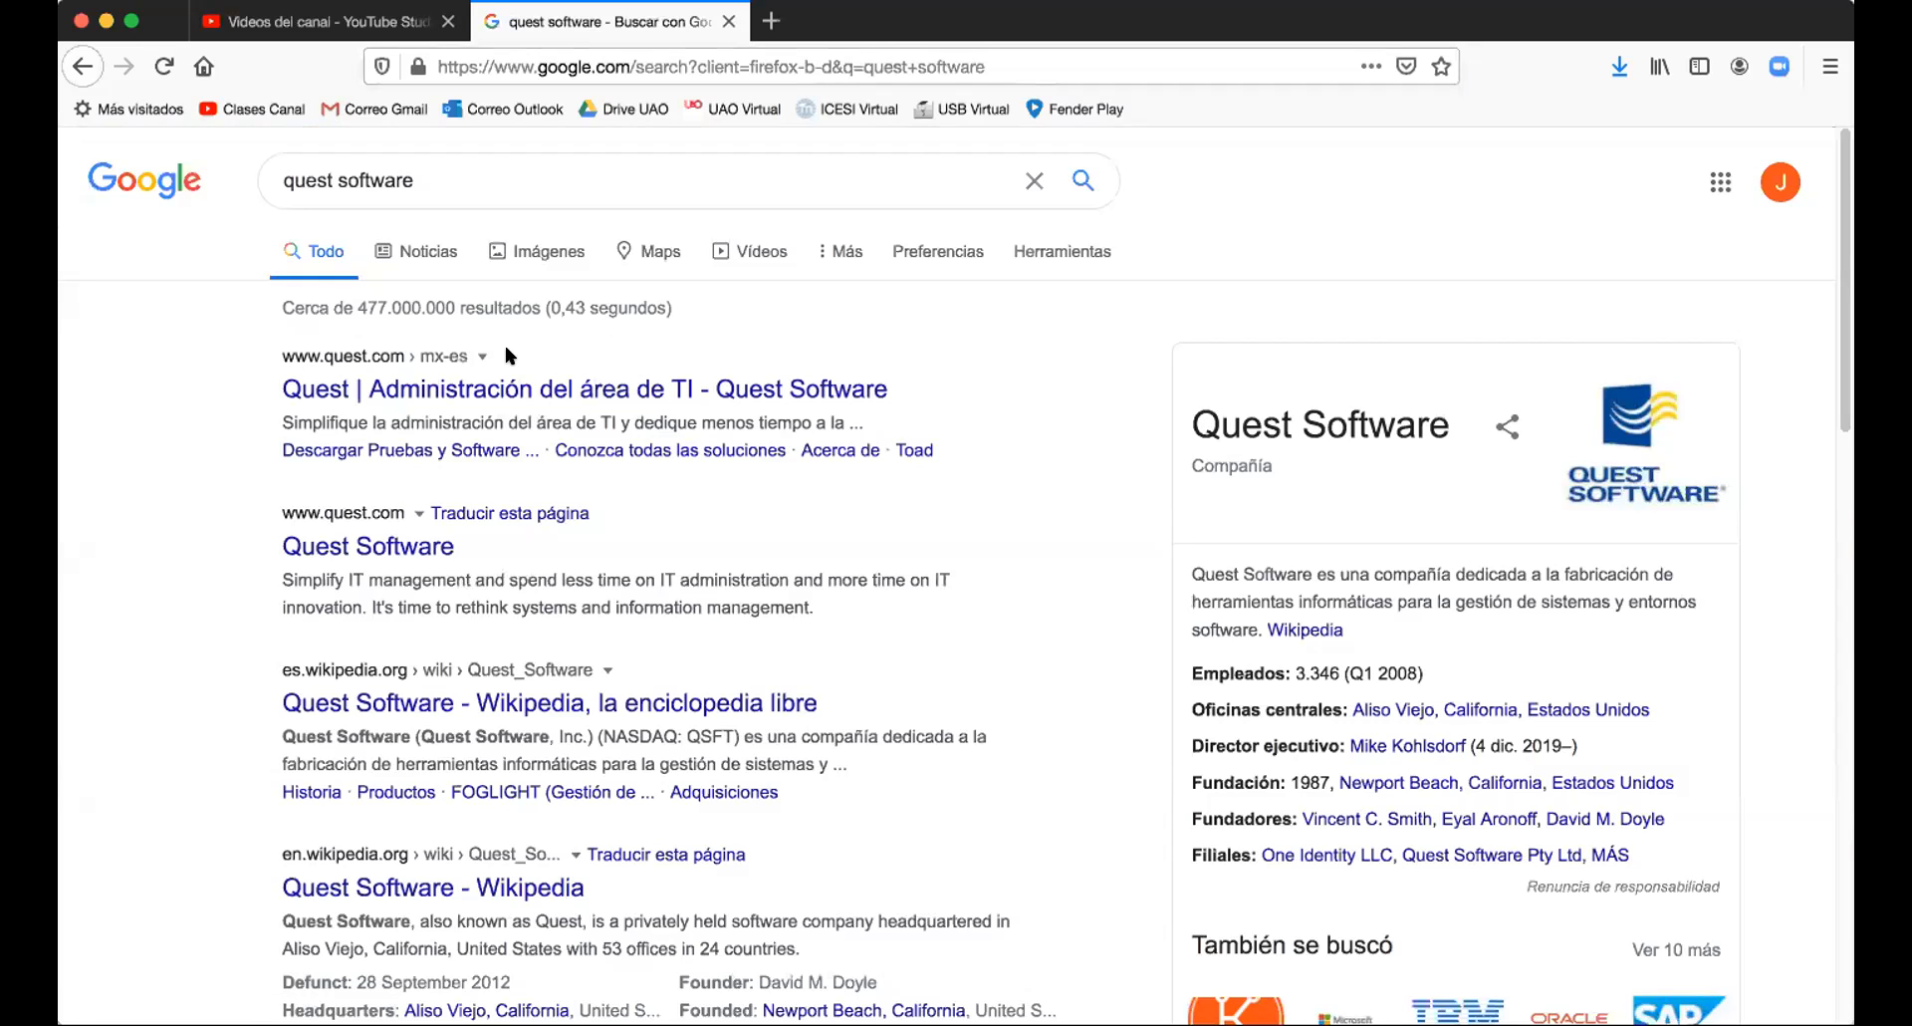
Step: Change the Google search query to "quest 3d" and run the search
click(313, 563)
click(450, 190)
key(BackSpace)
key(BackSpace)
key(BackSpace)
key(BackSpace)
key(BackSpace)
key(BackSpace)
key(BackSpace)
key(BackSpace)
key(BackSpace)
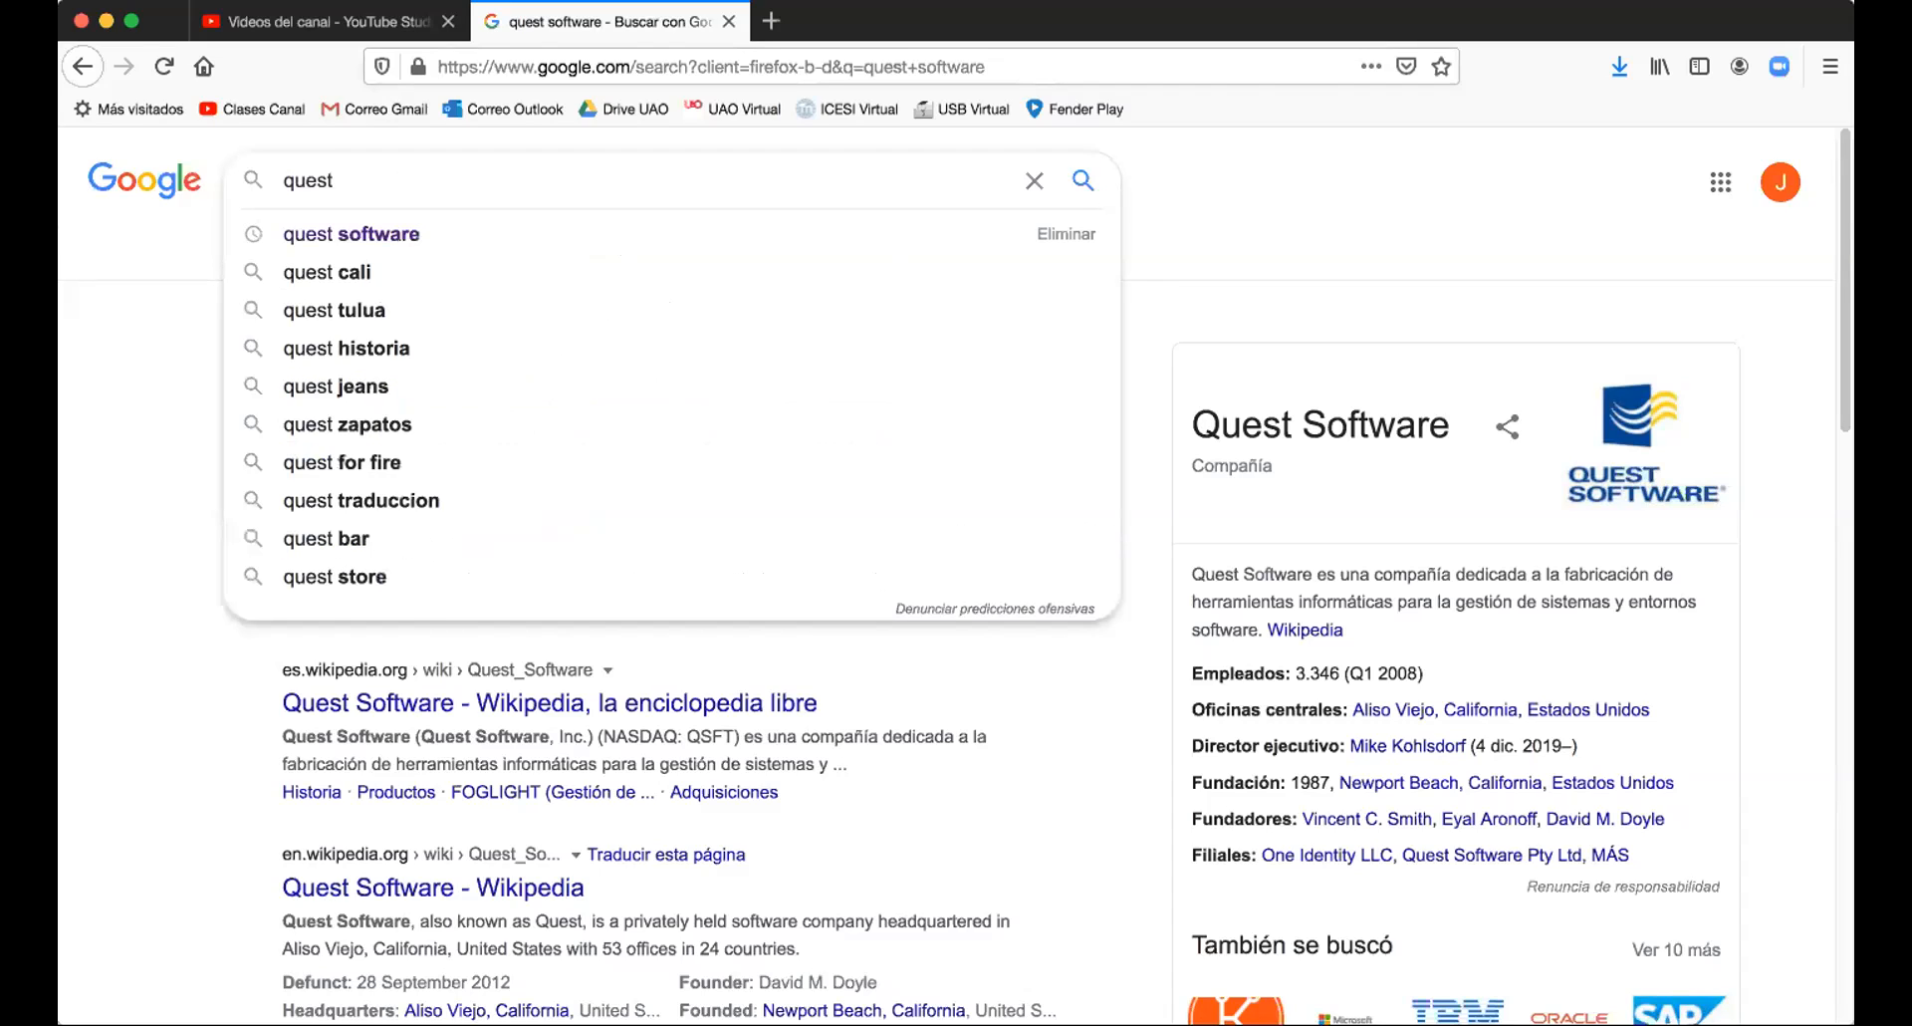
text(3d)
key(Return)
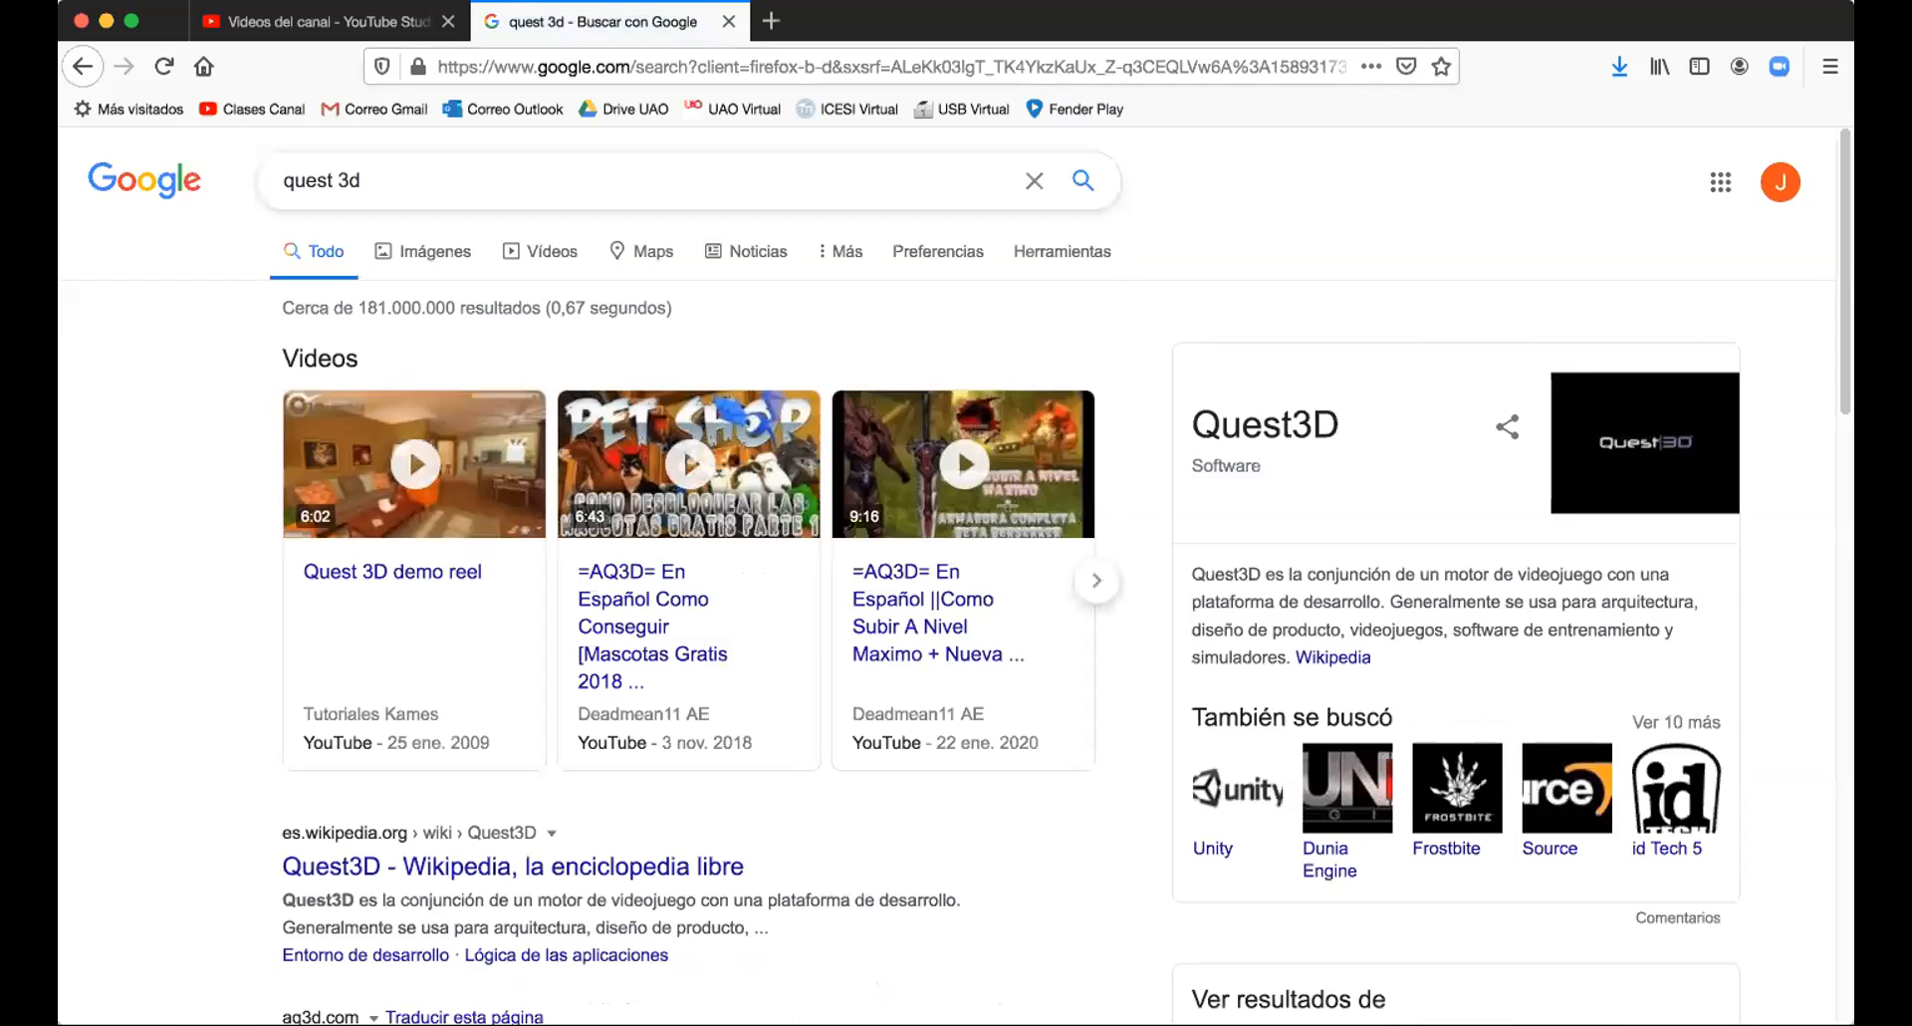
Step: Open the Quest 3D demo reel video from the results and play it in full screen at a reduced volume
click(451, 479)
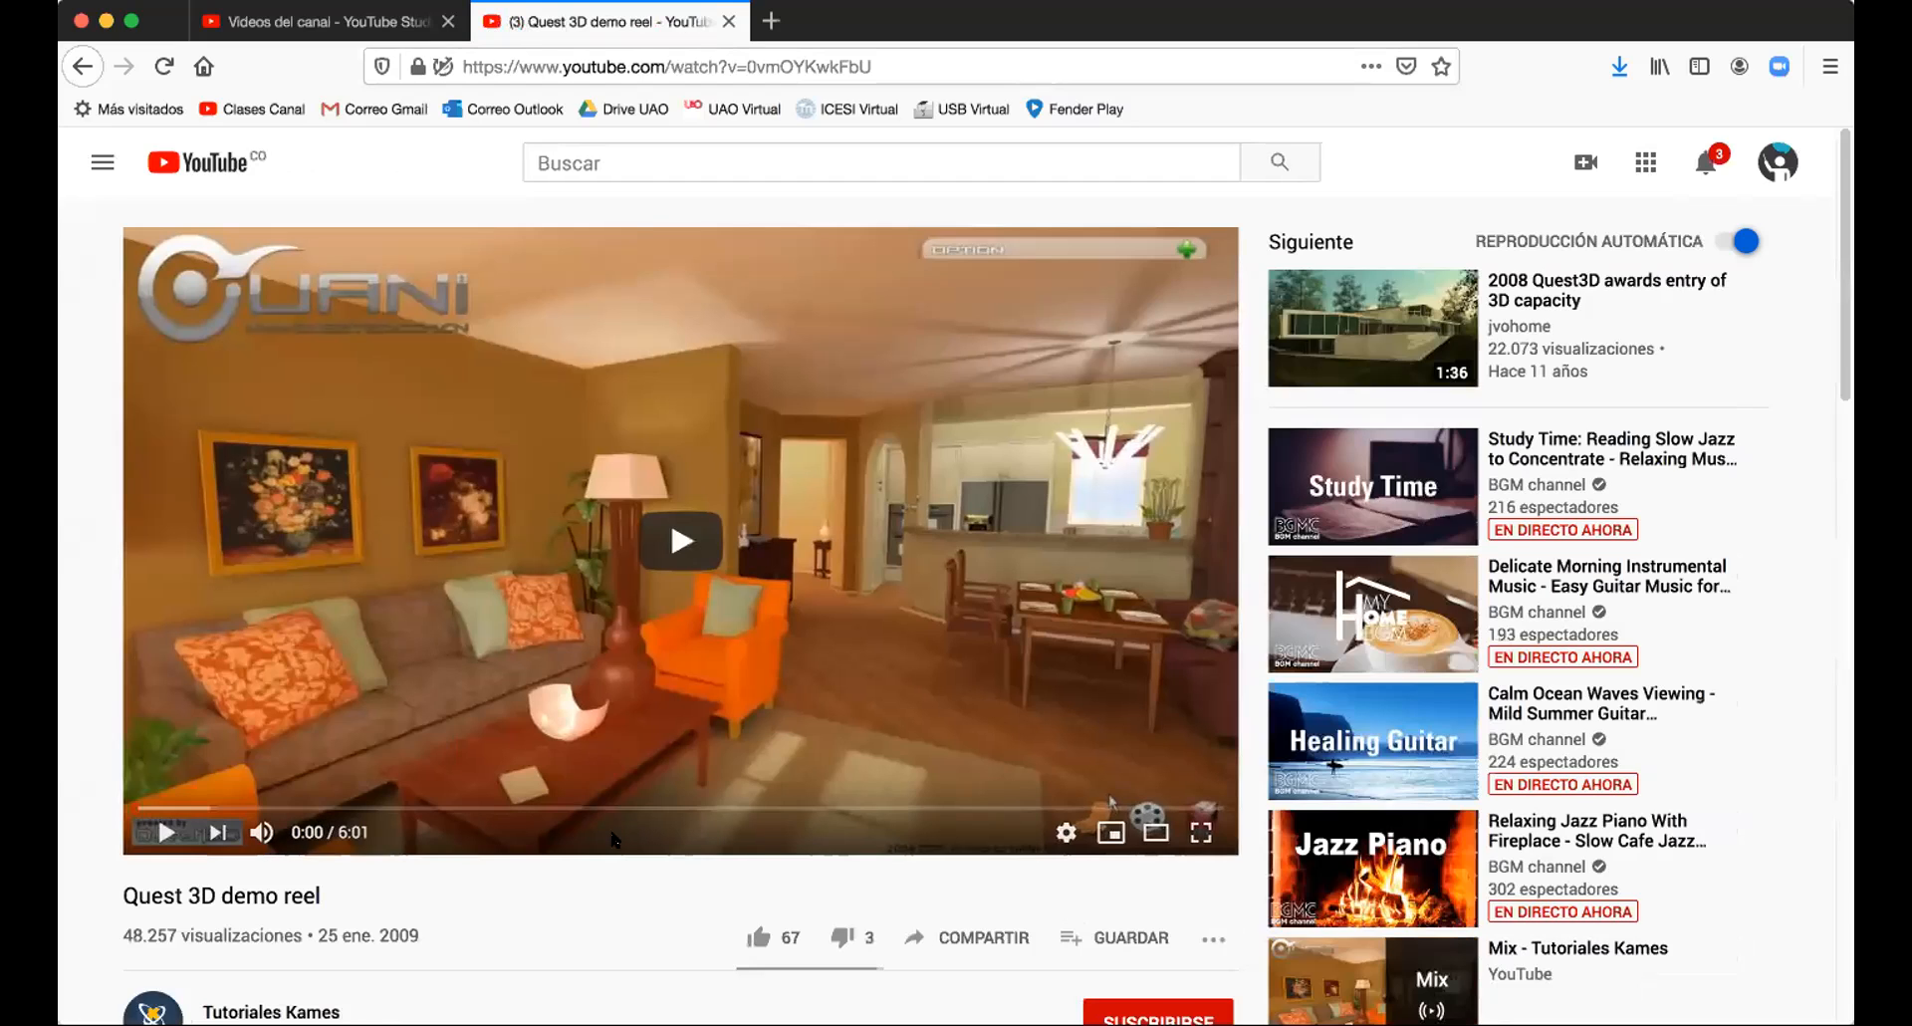
click(666, 561)
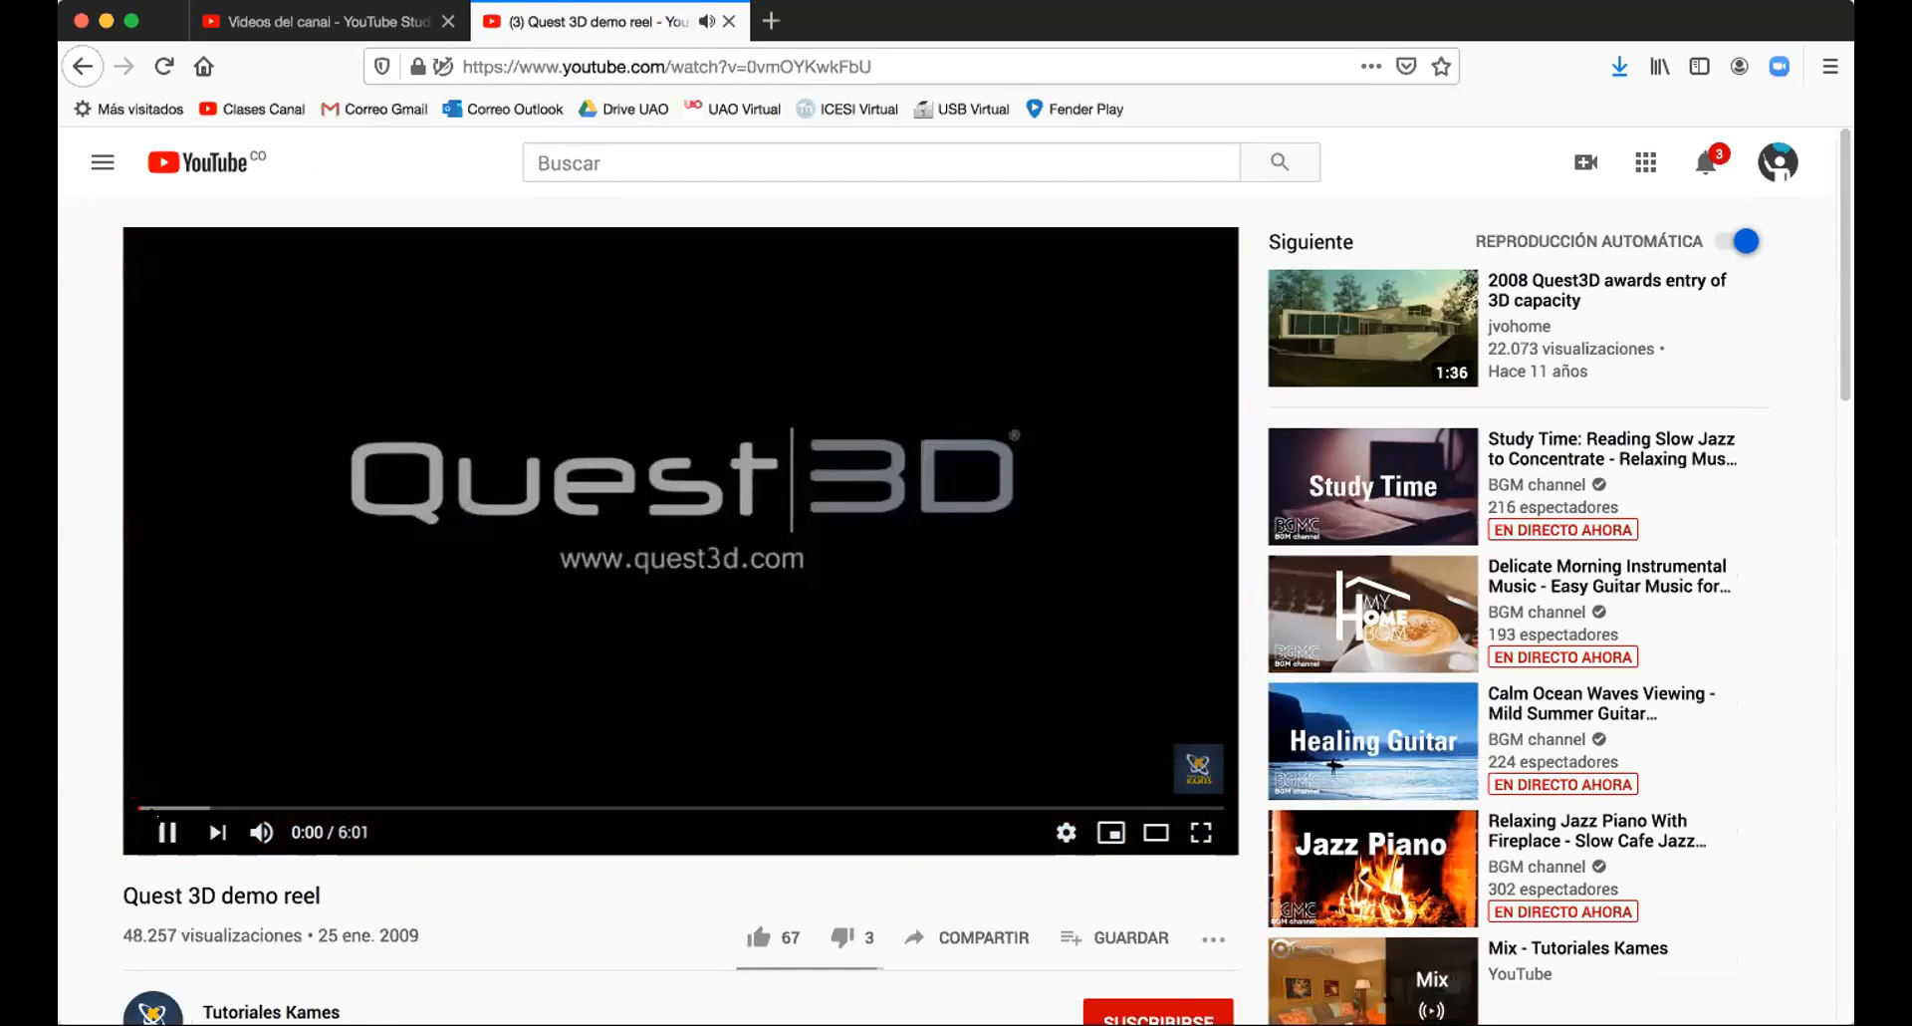
drag(342, 832, 299, 832)
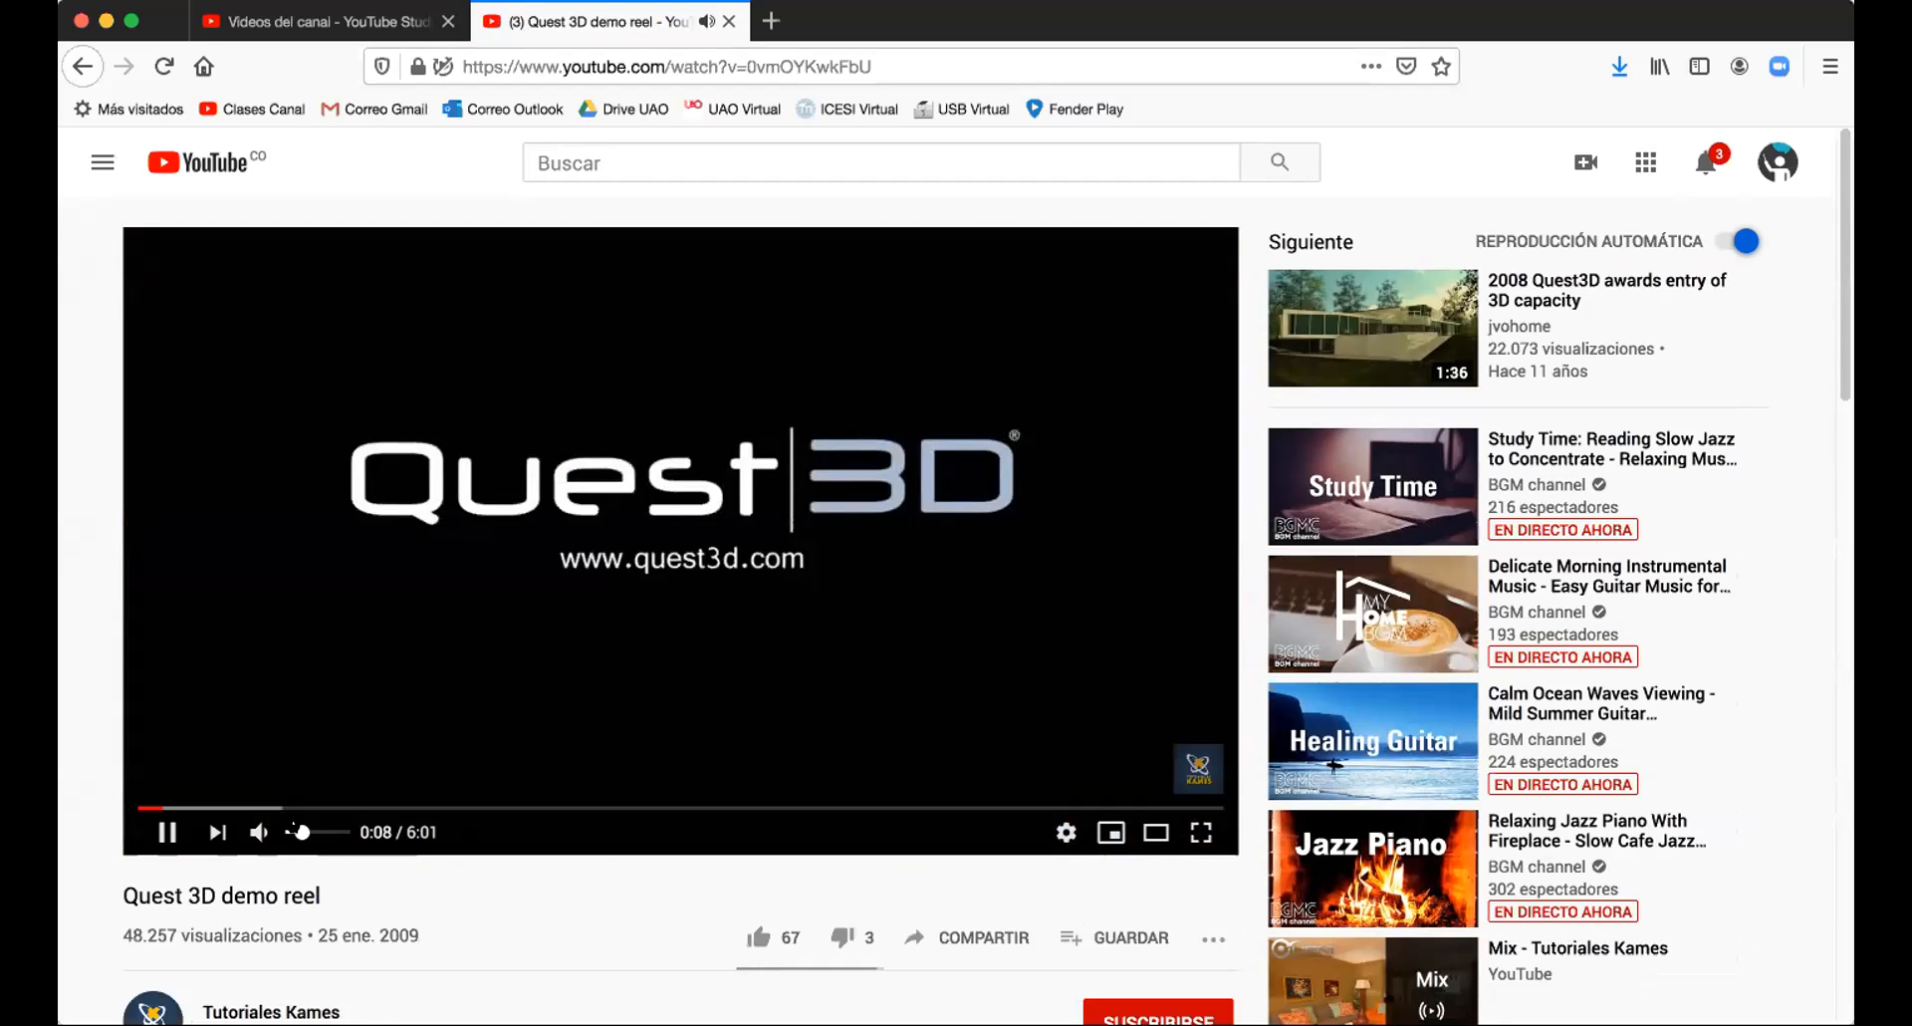
click(294, 832)
mouse_move(1199, 769)
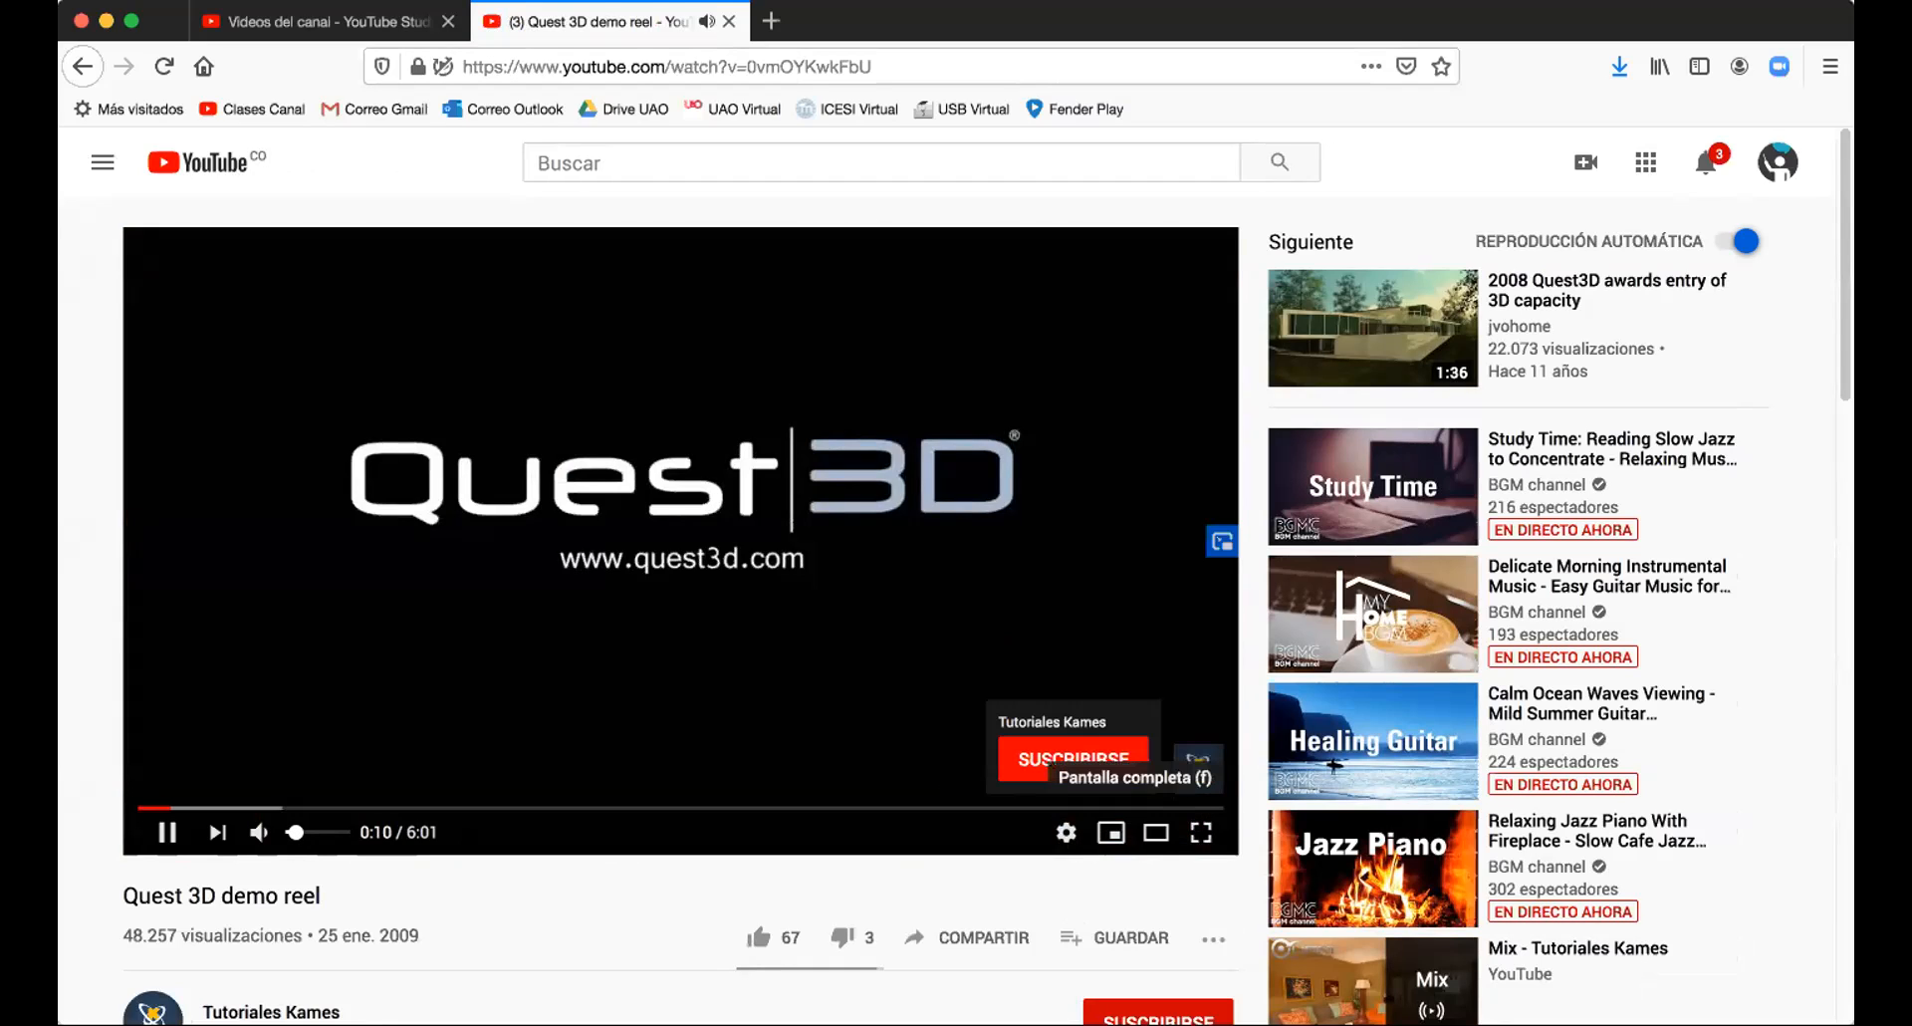
click(1201, 831)
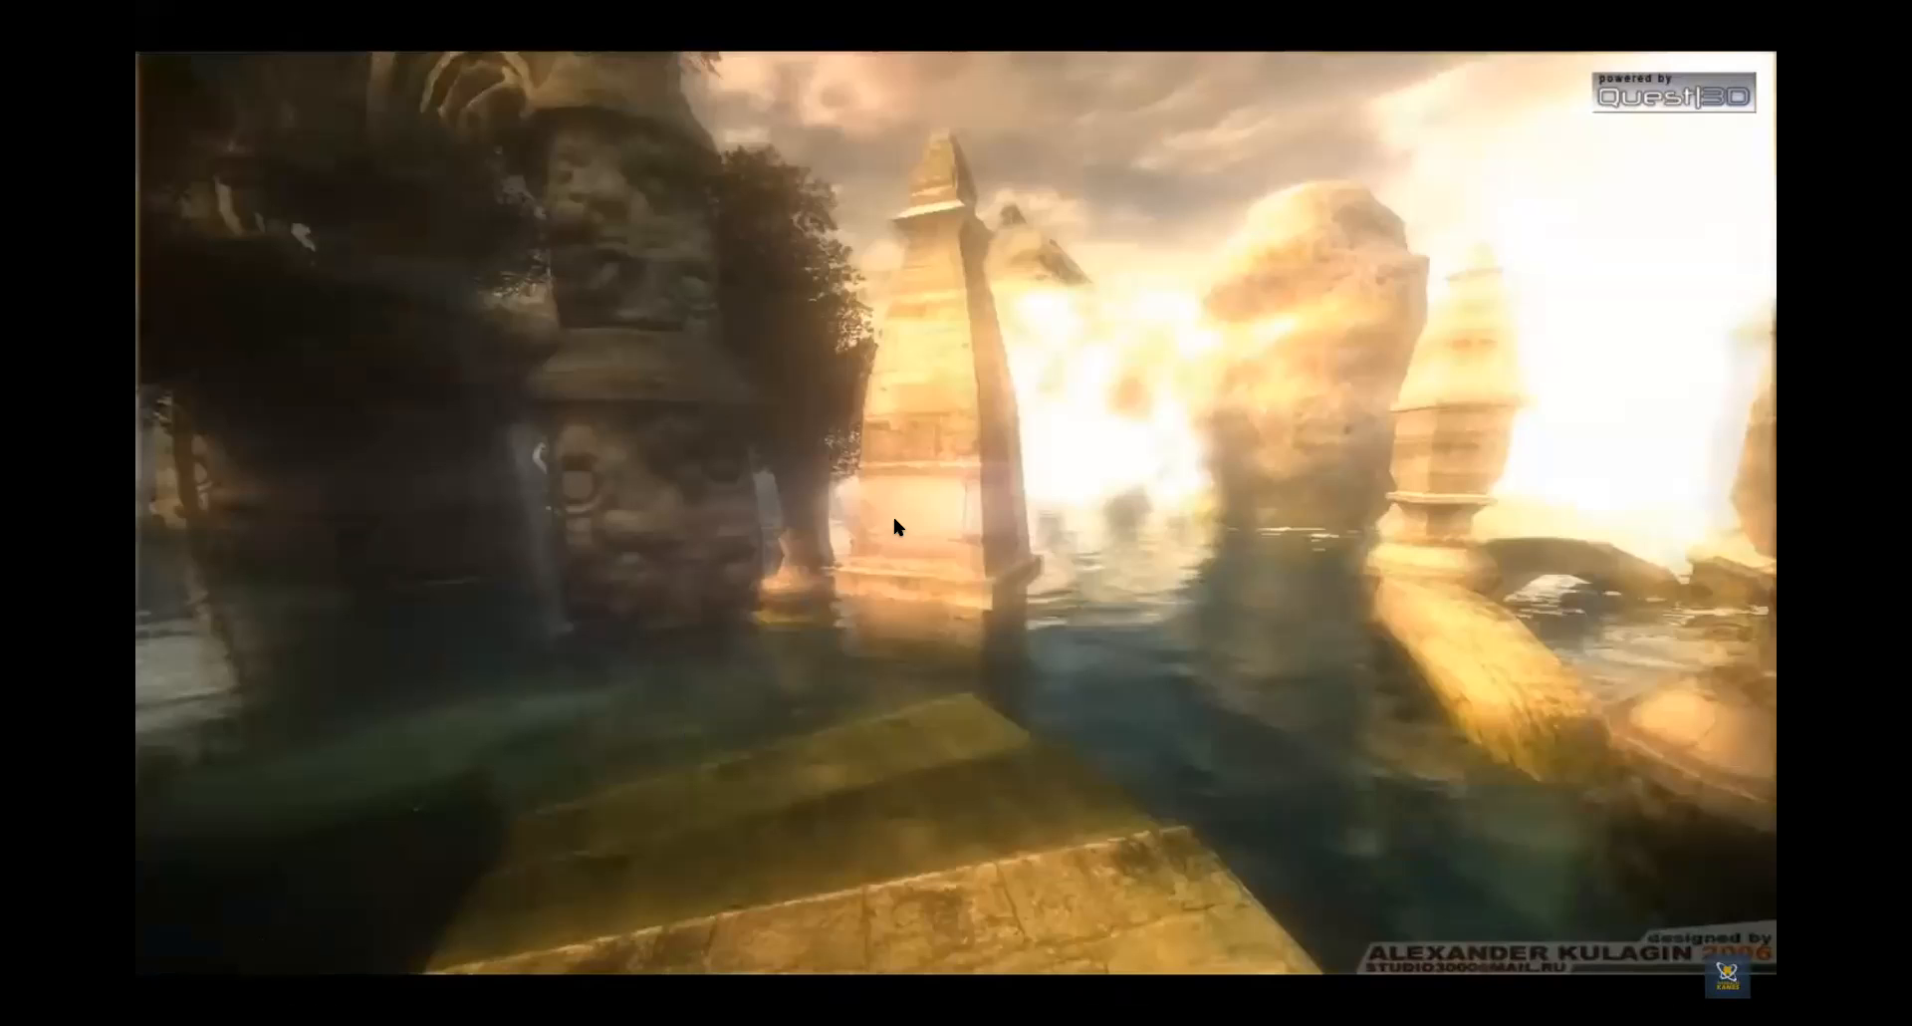
mouse_move(994, 633)
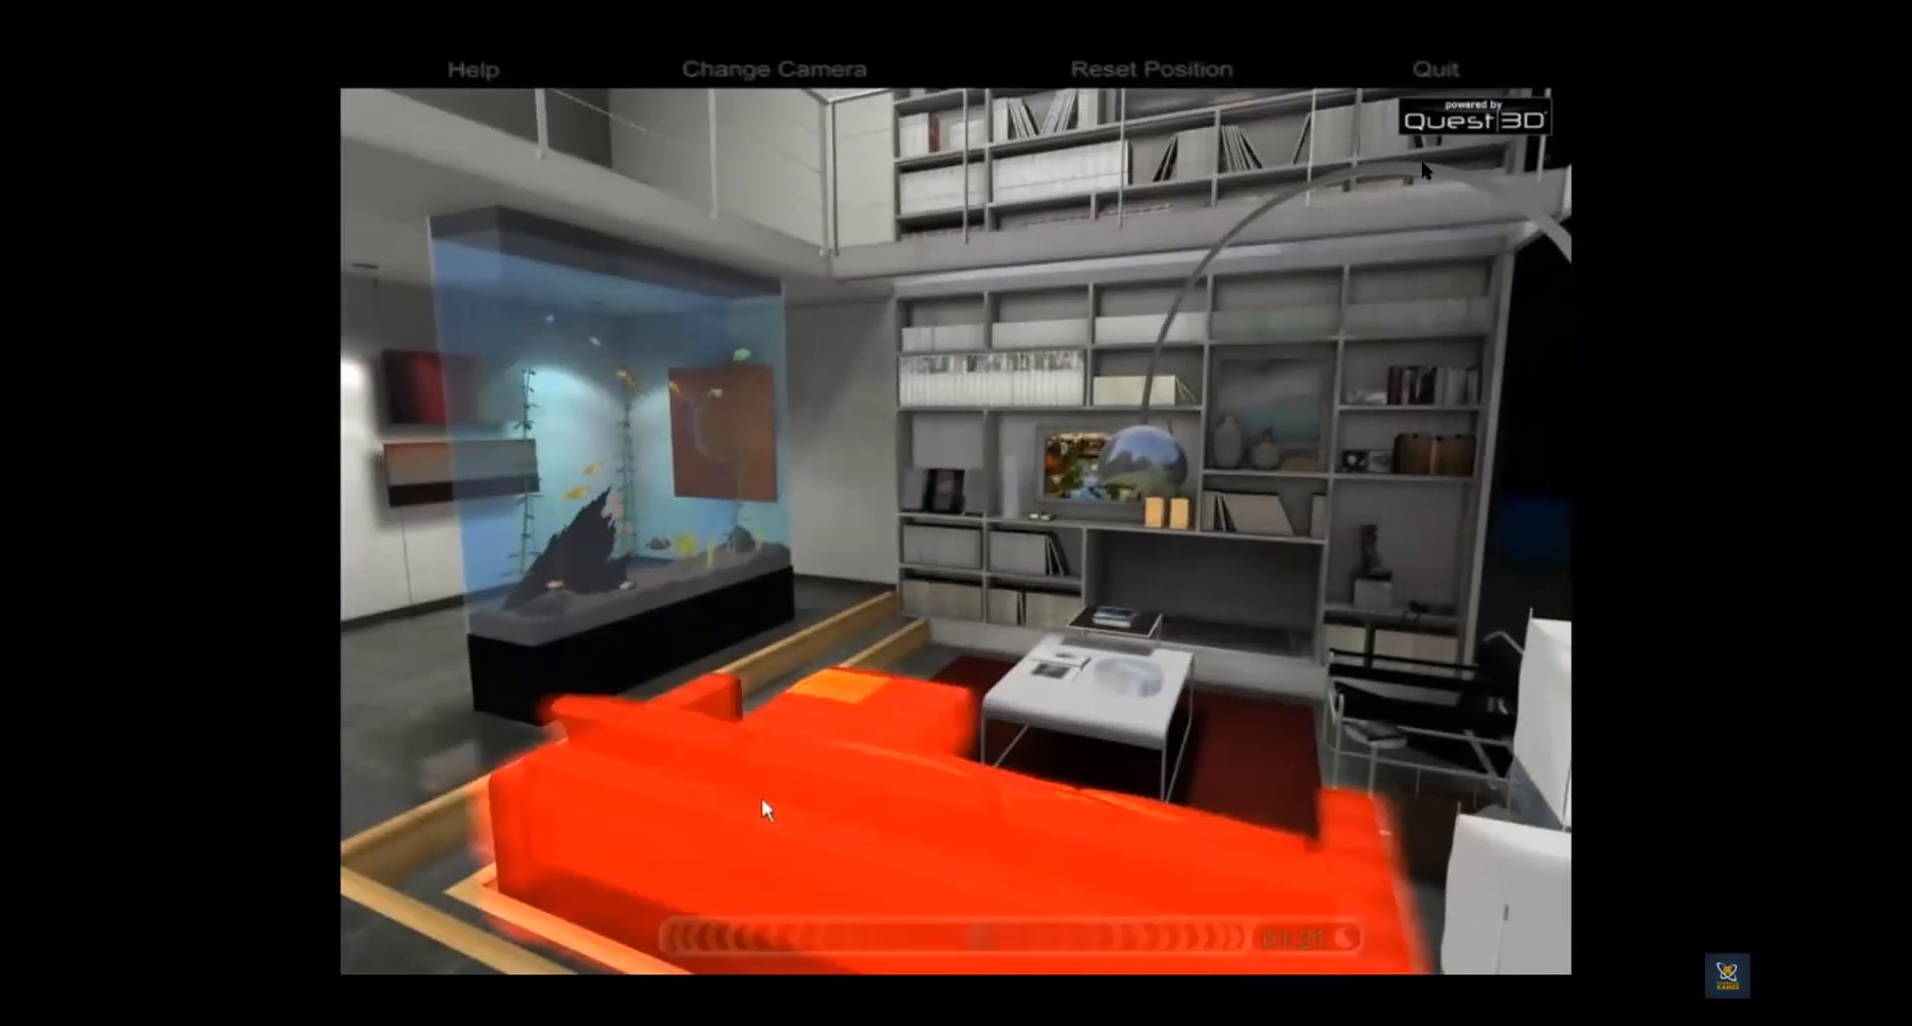
click(749, 753)
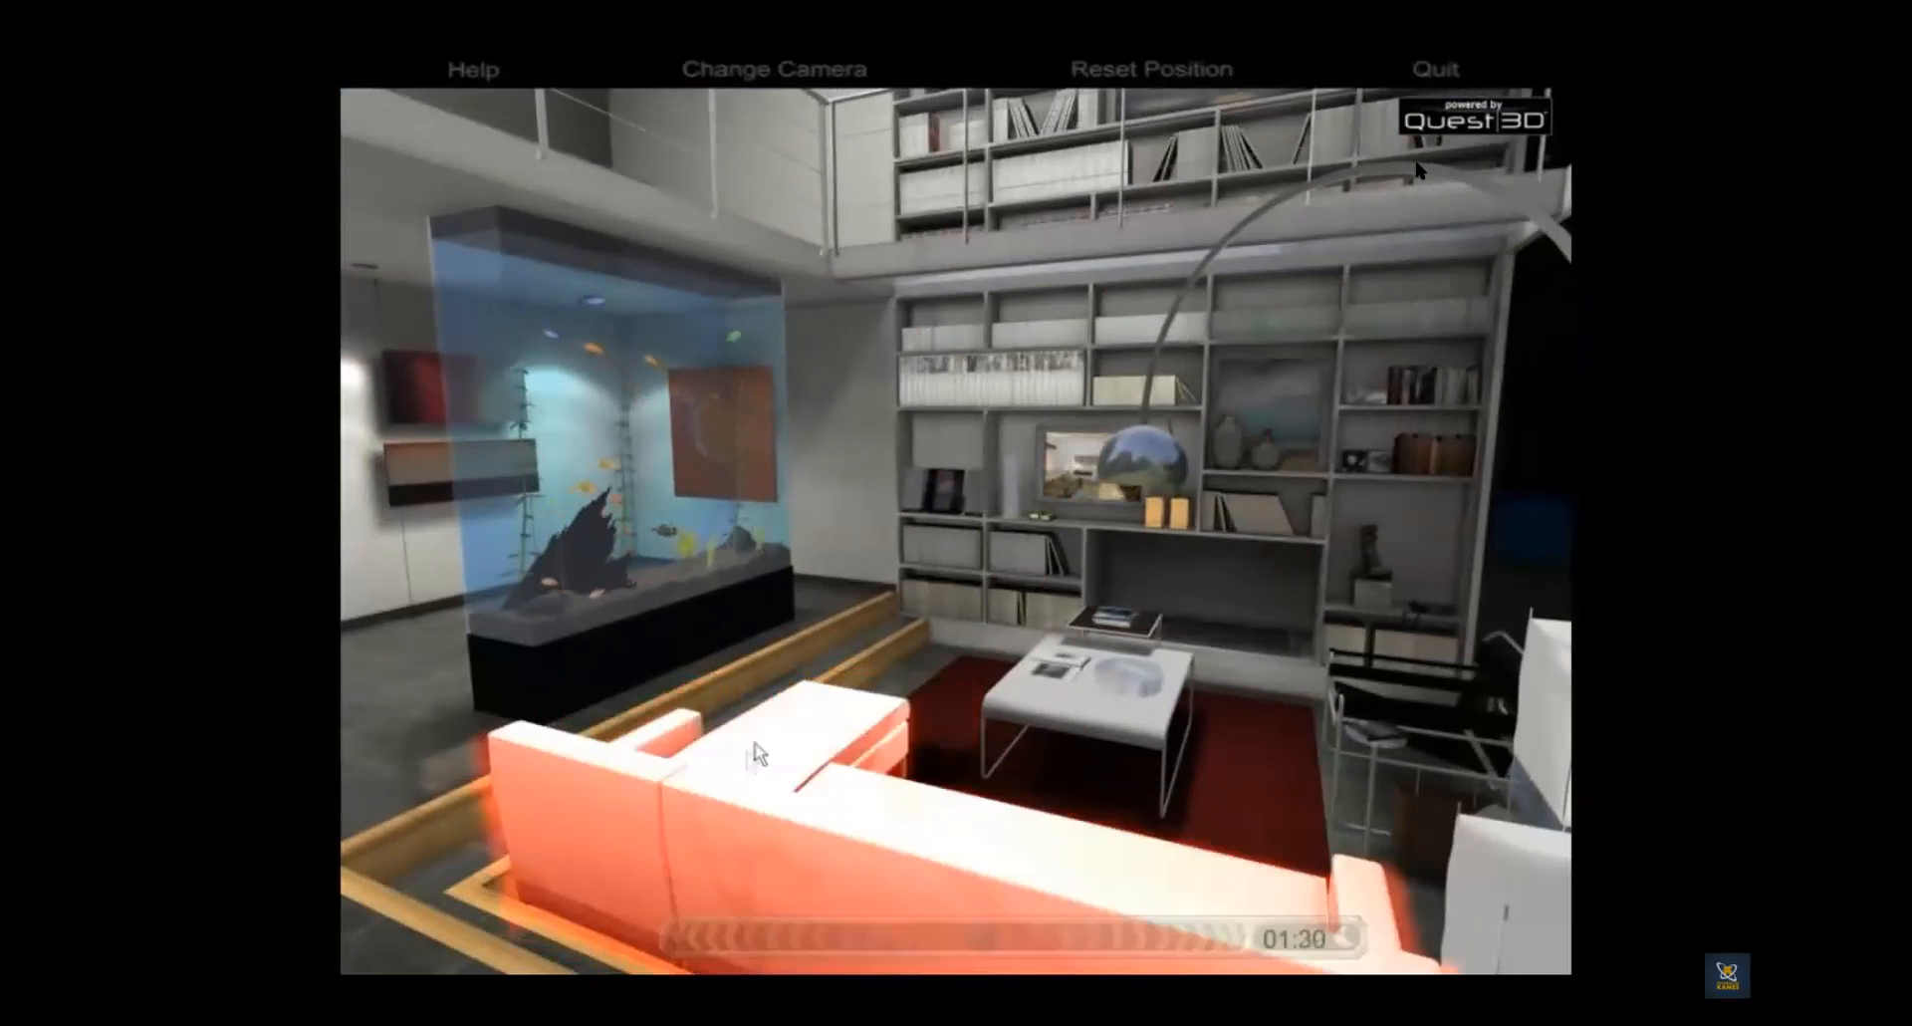
click(721, 409)
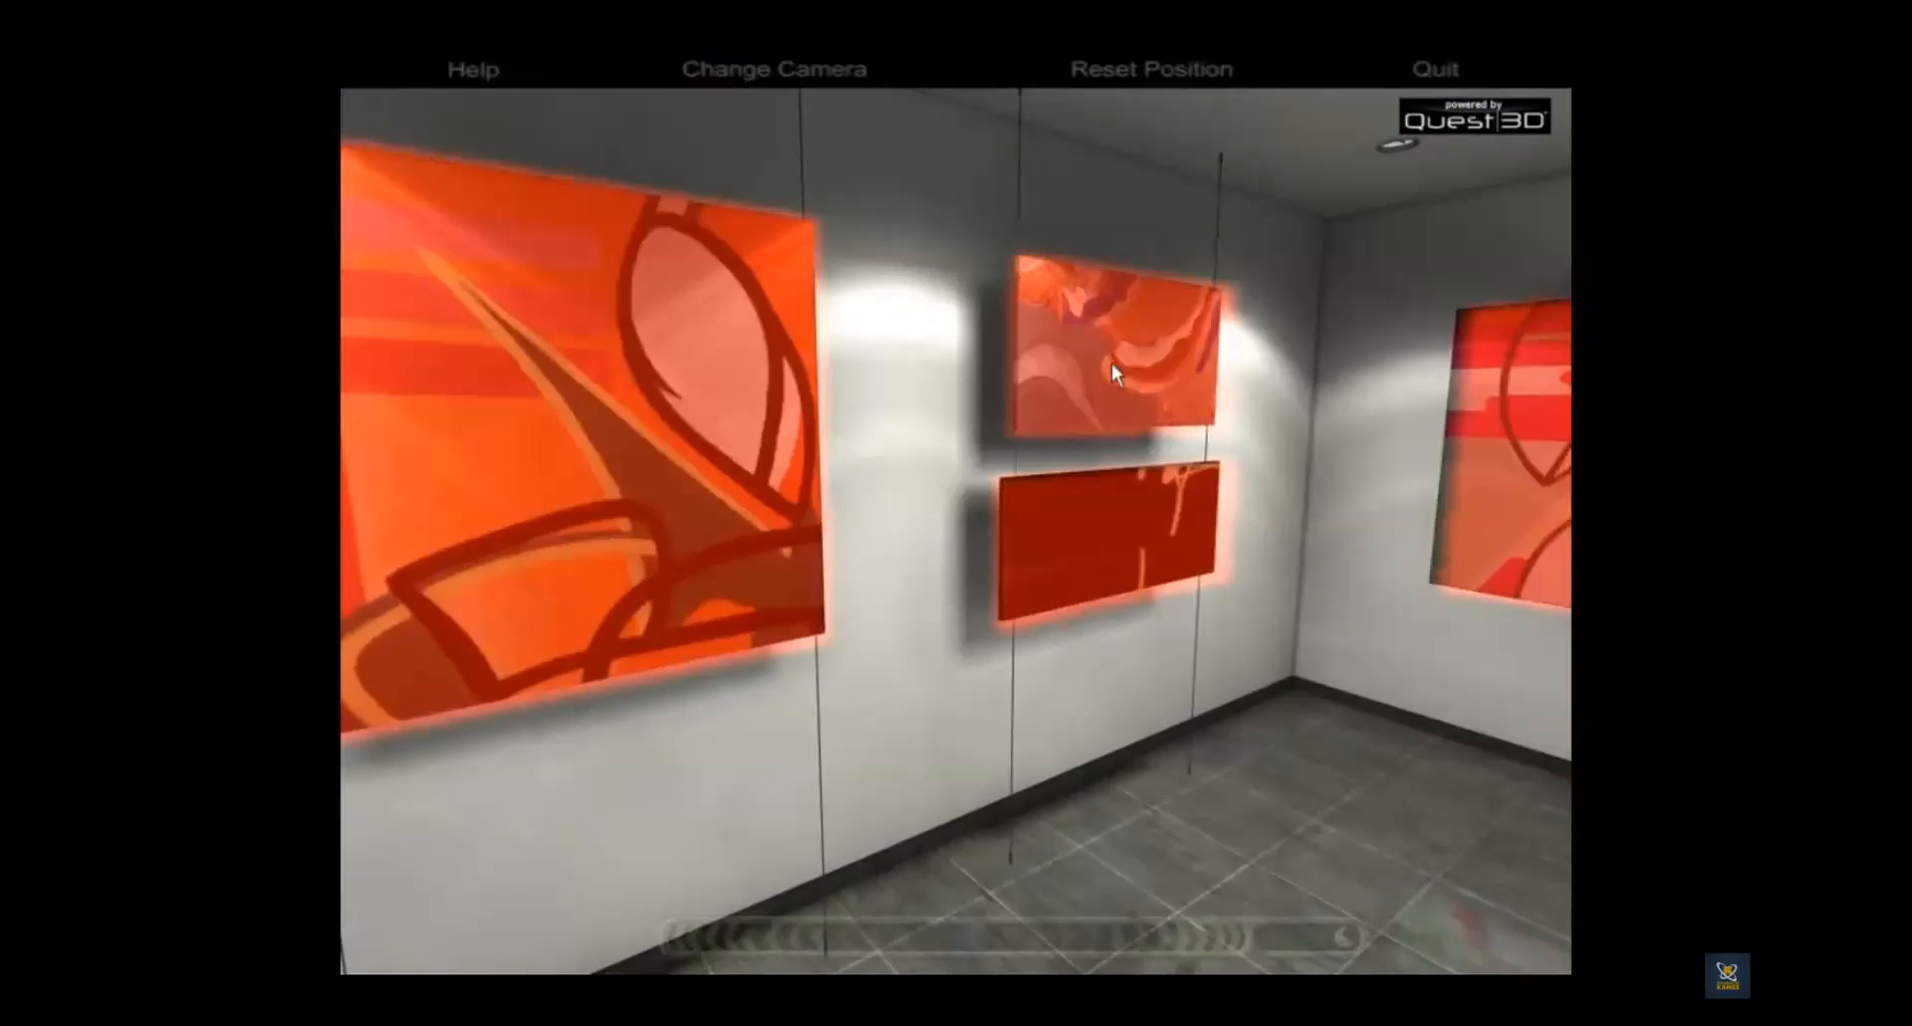
click(1198, 797)
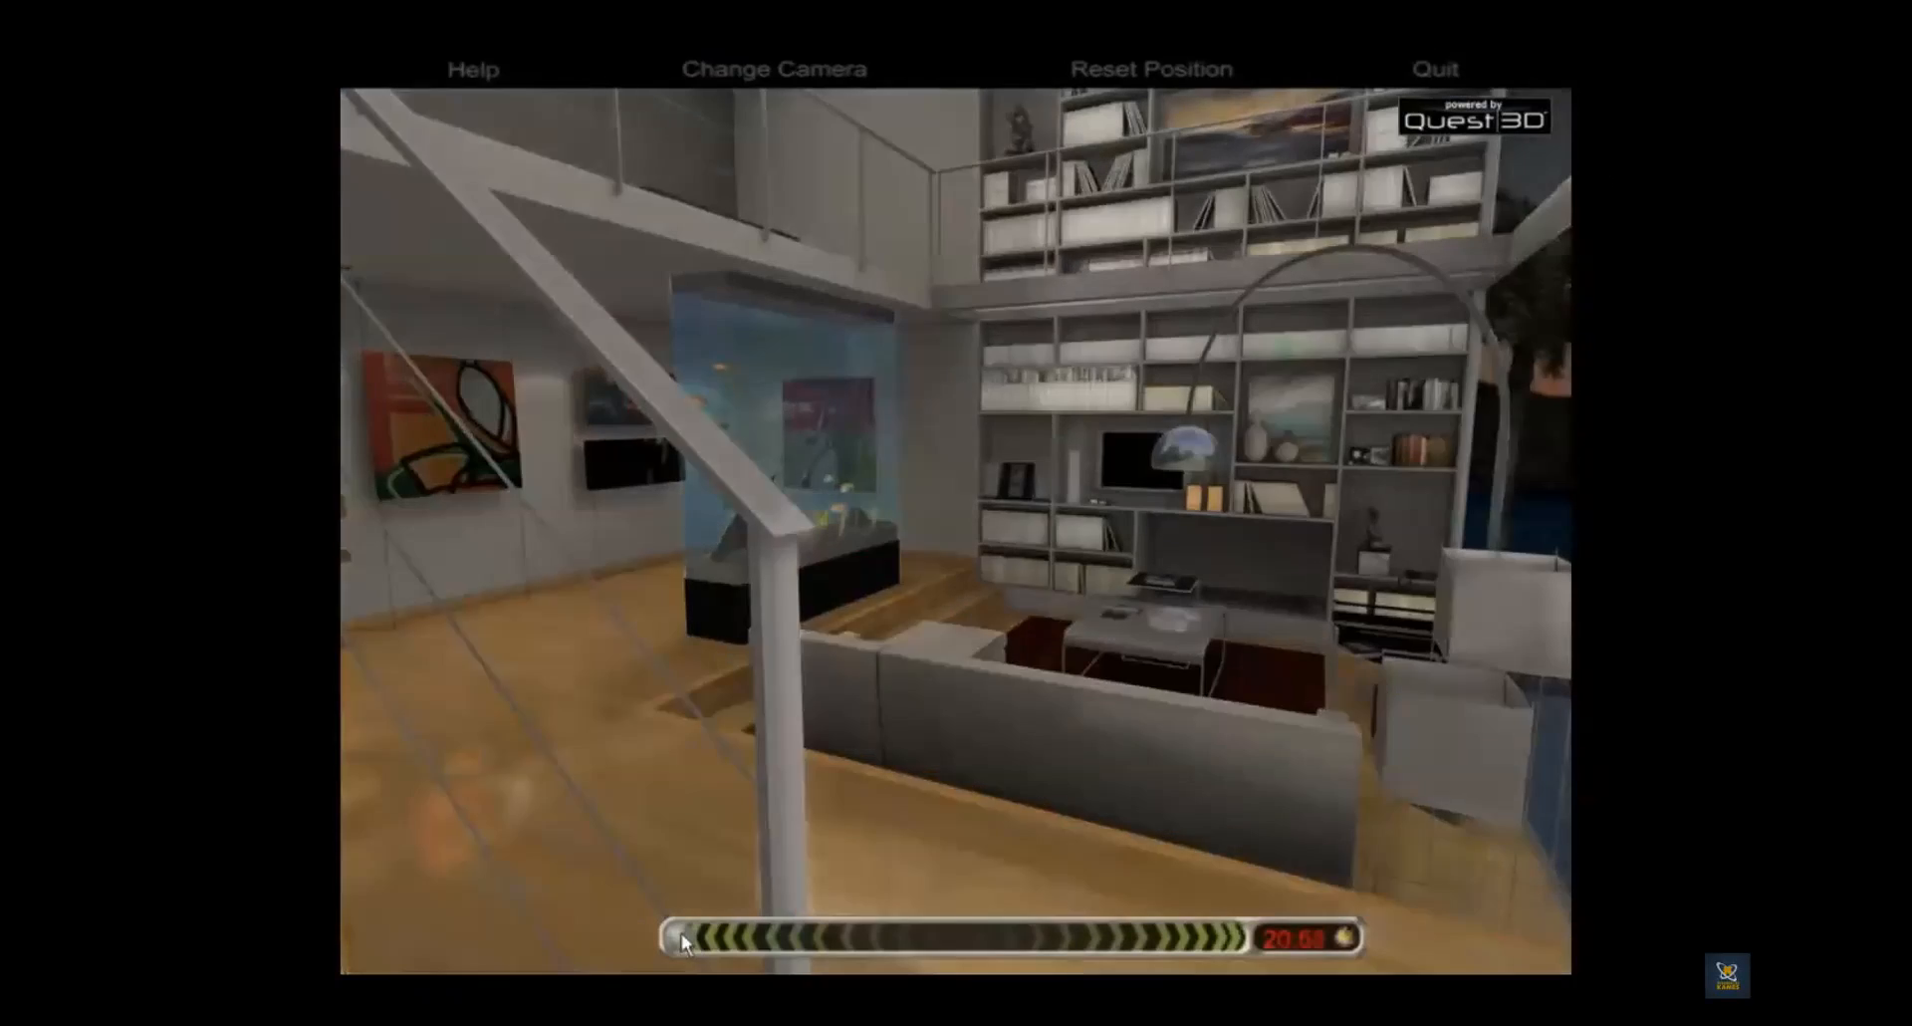
drag(676, 936, 881, 930)
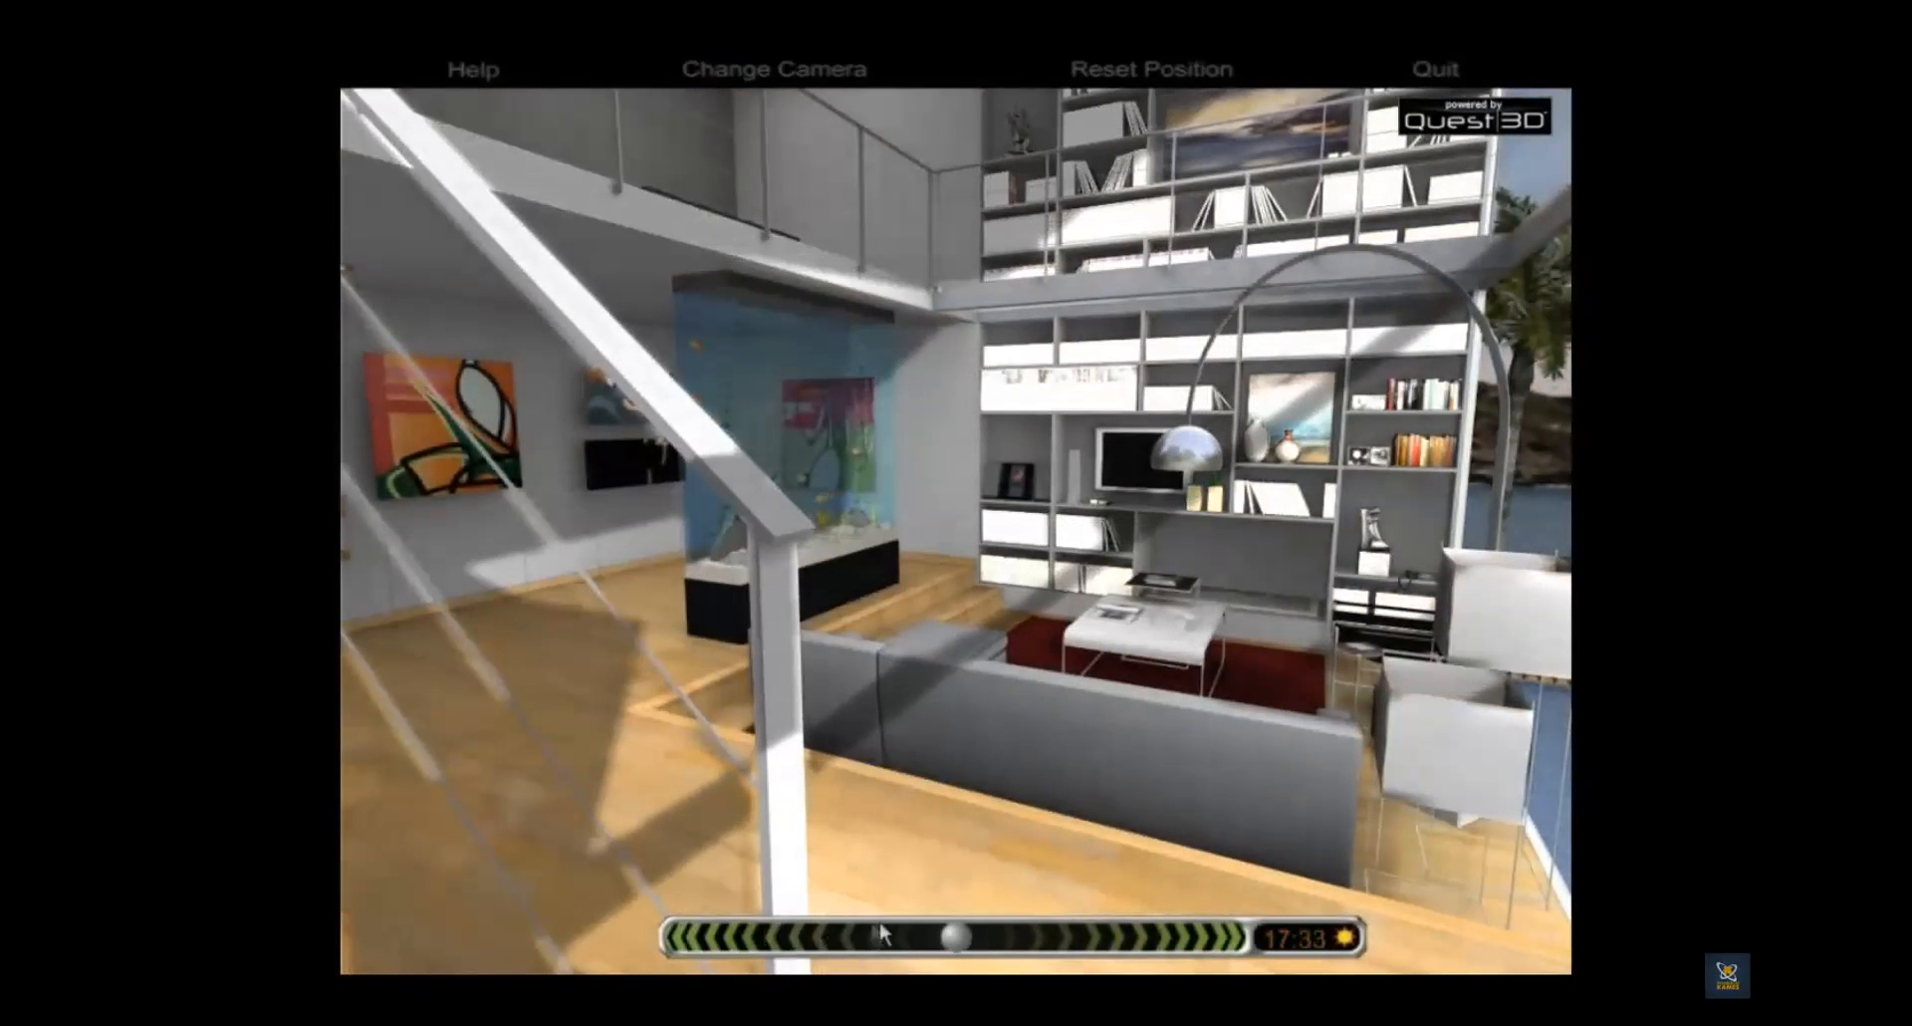
drag(1008, 934, 972, 934)
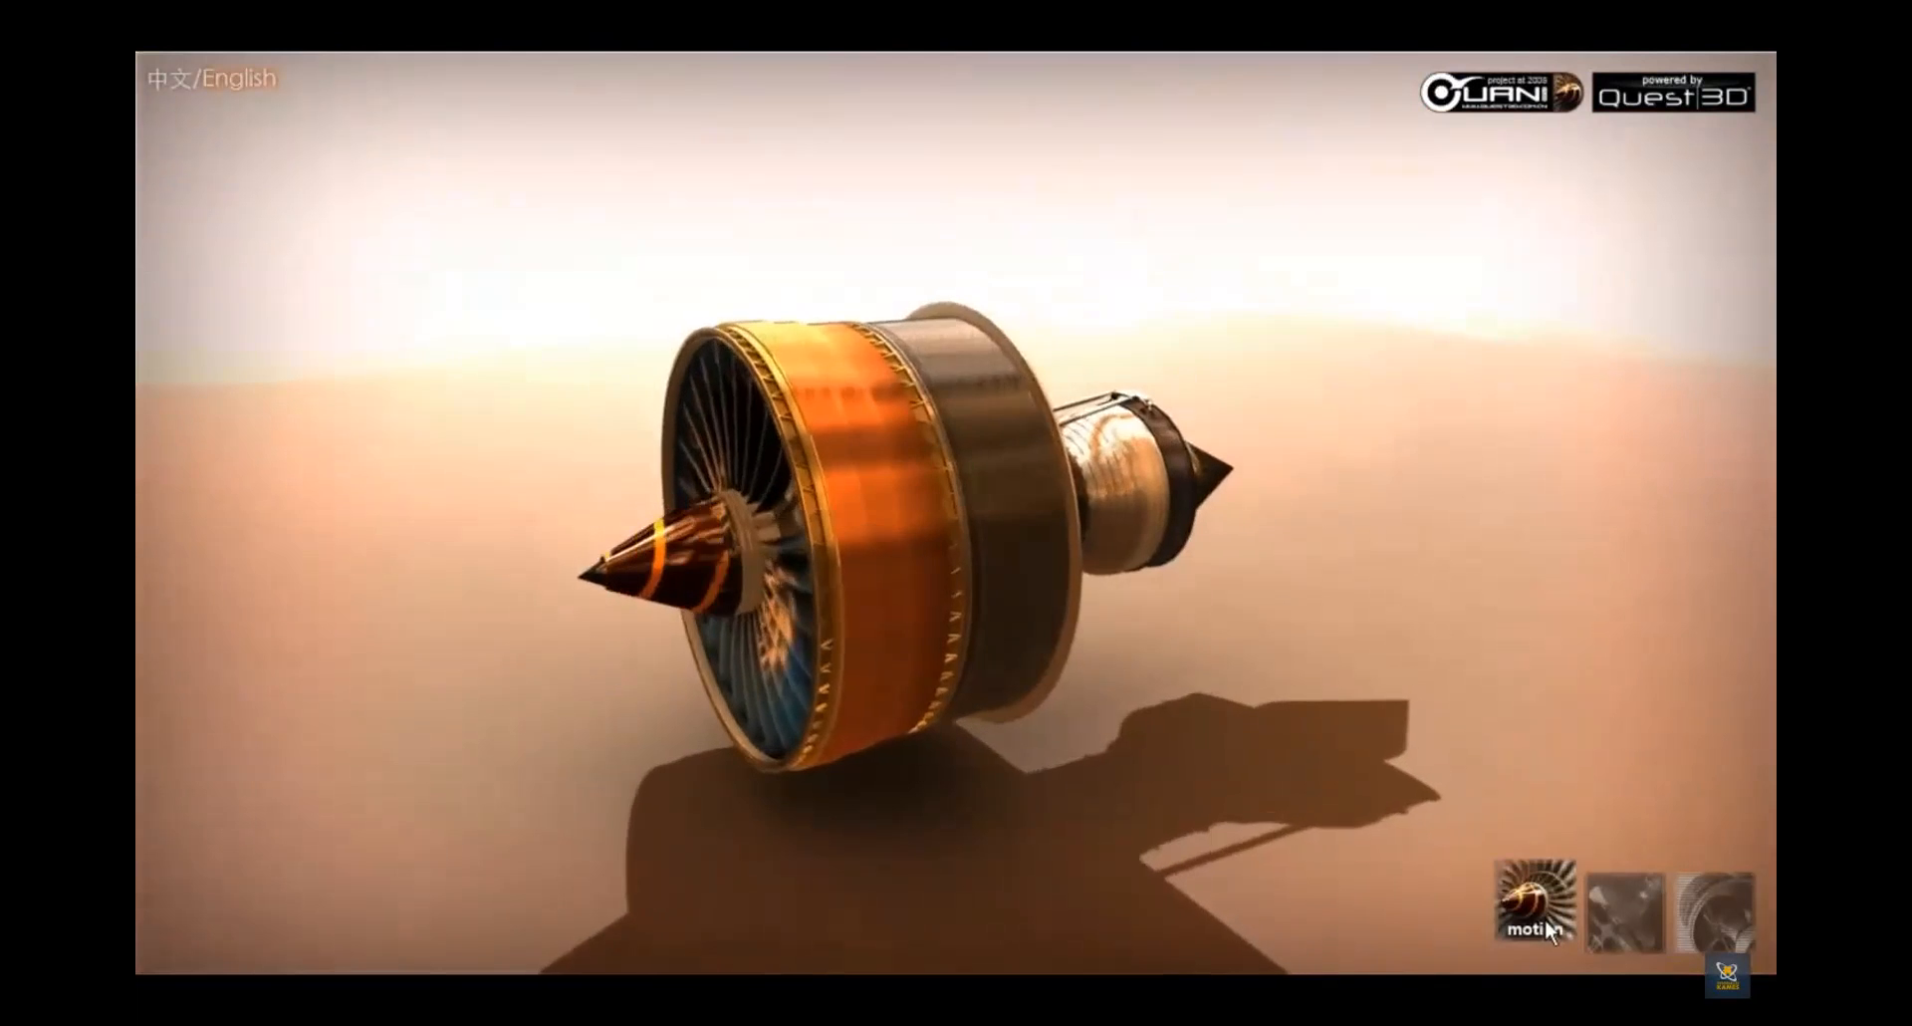
drag(1283, 611, 1132, 562)
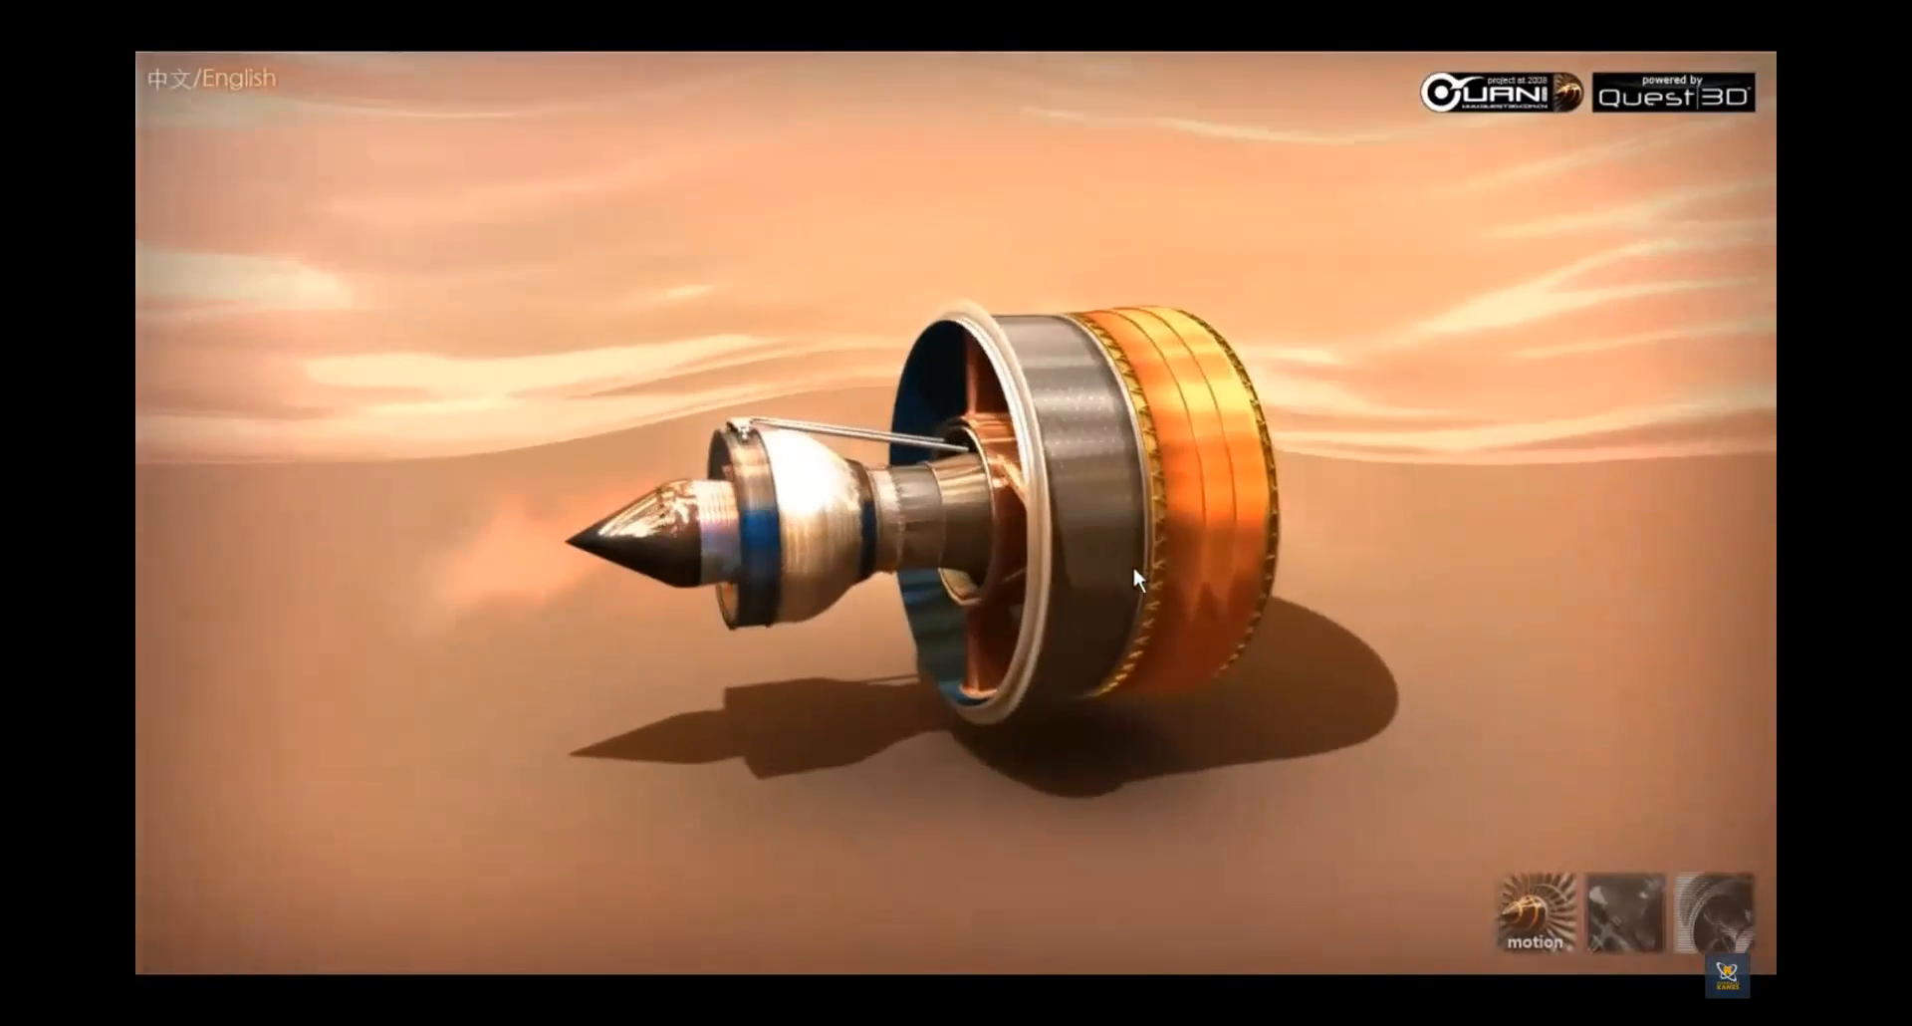
click(1603, 908)
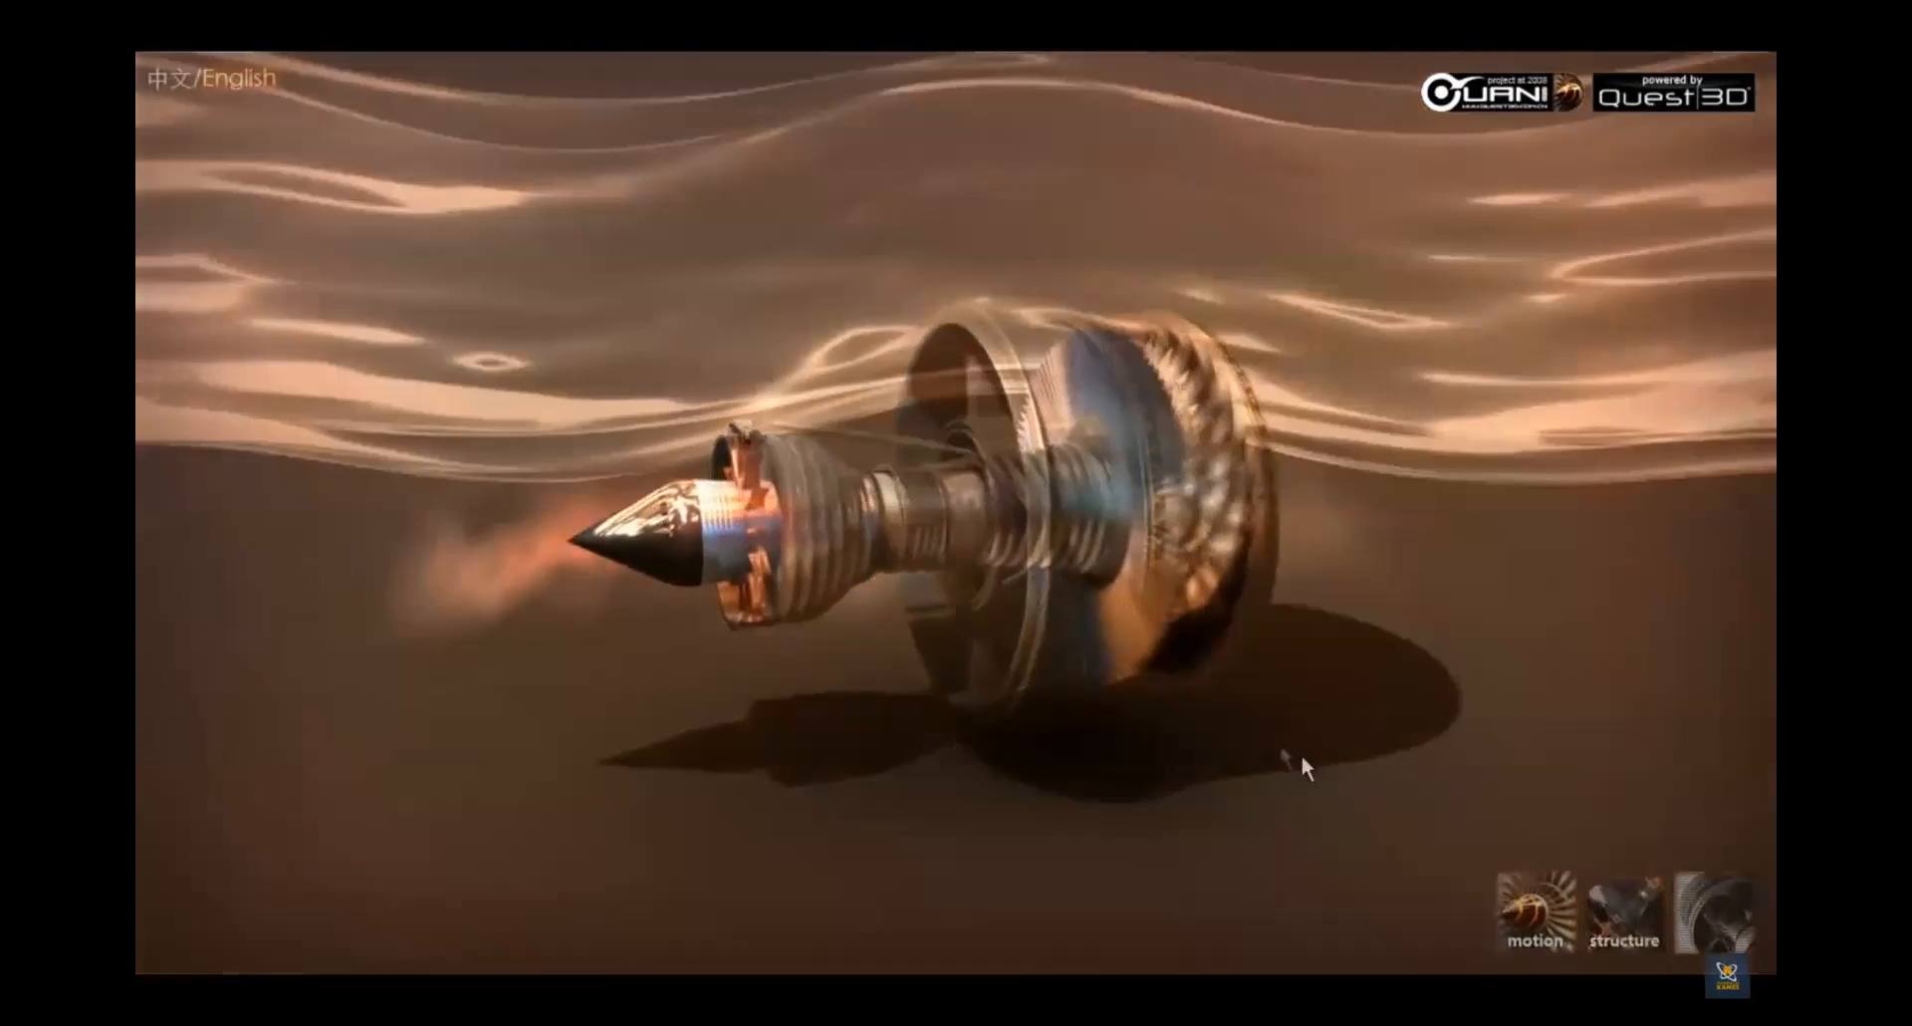
drag(1000, 629, 1091, 618)
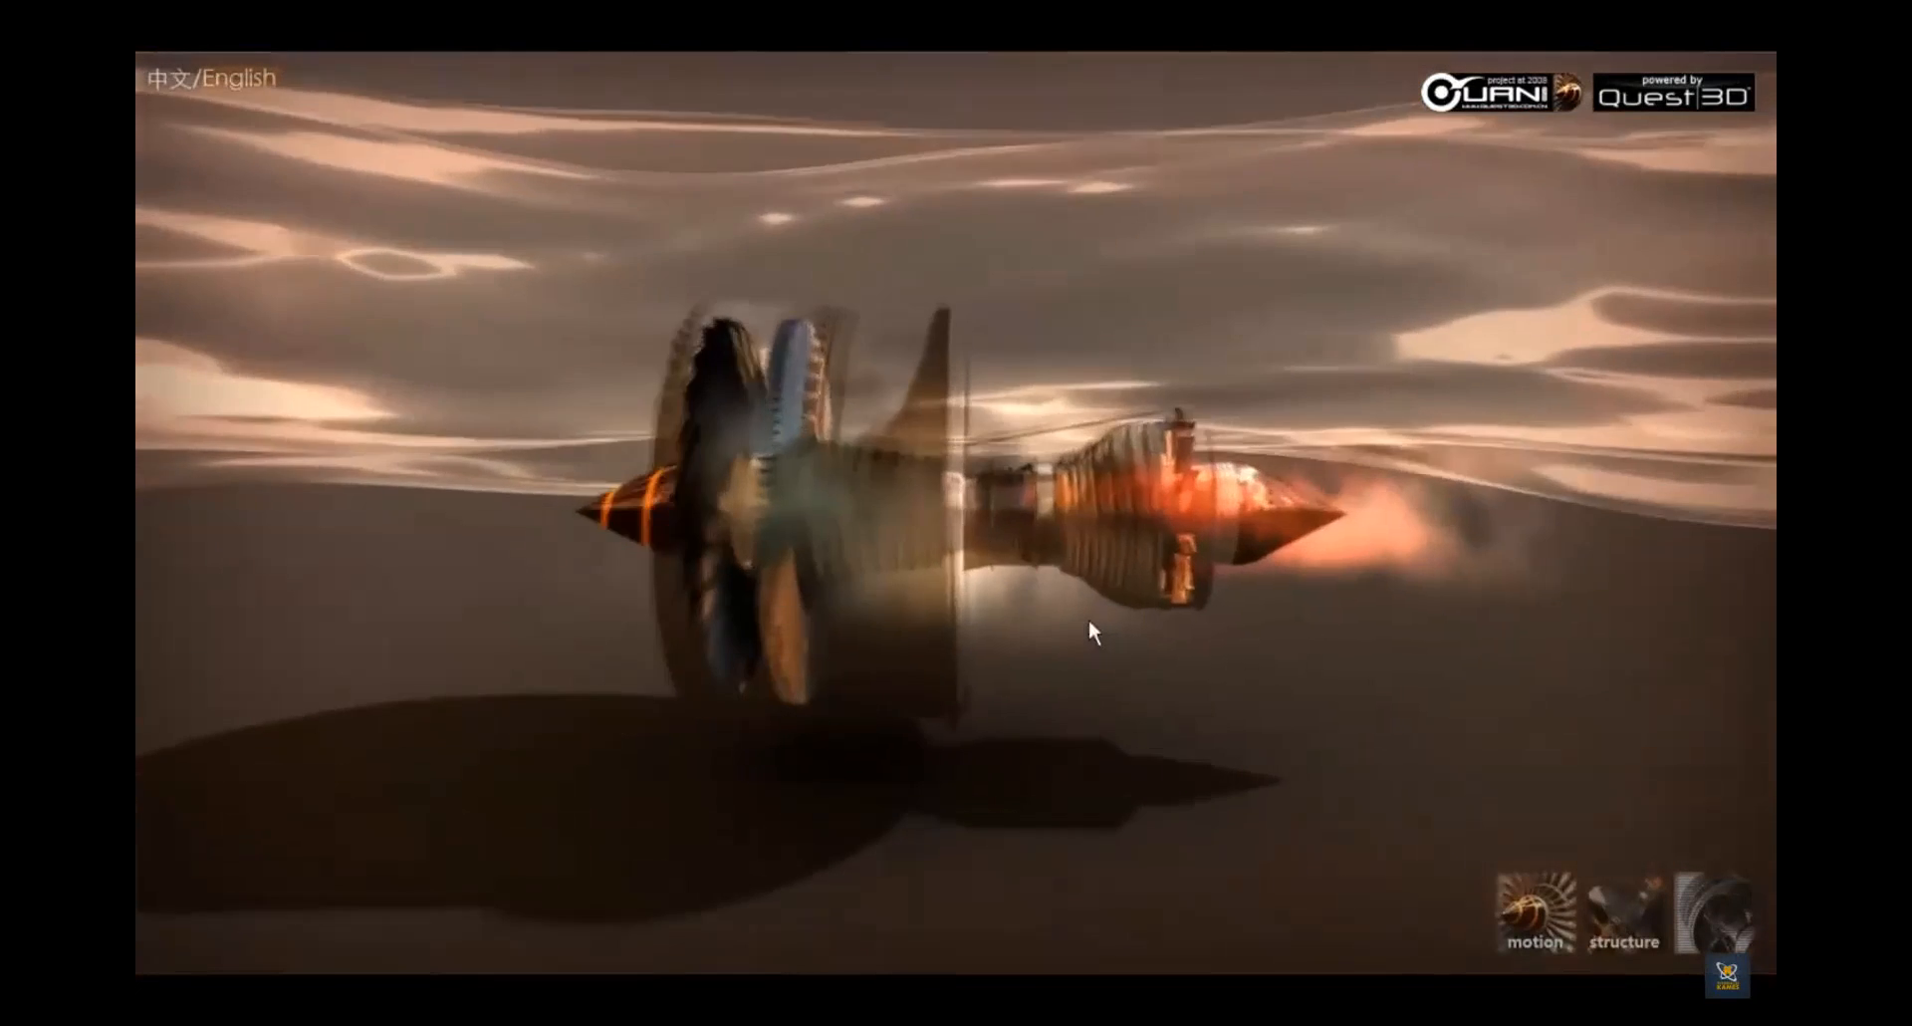
scroll(1085, 649, up, 4)
mouse_move(1092, 623)
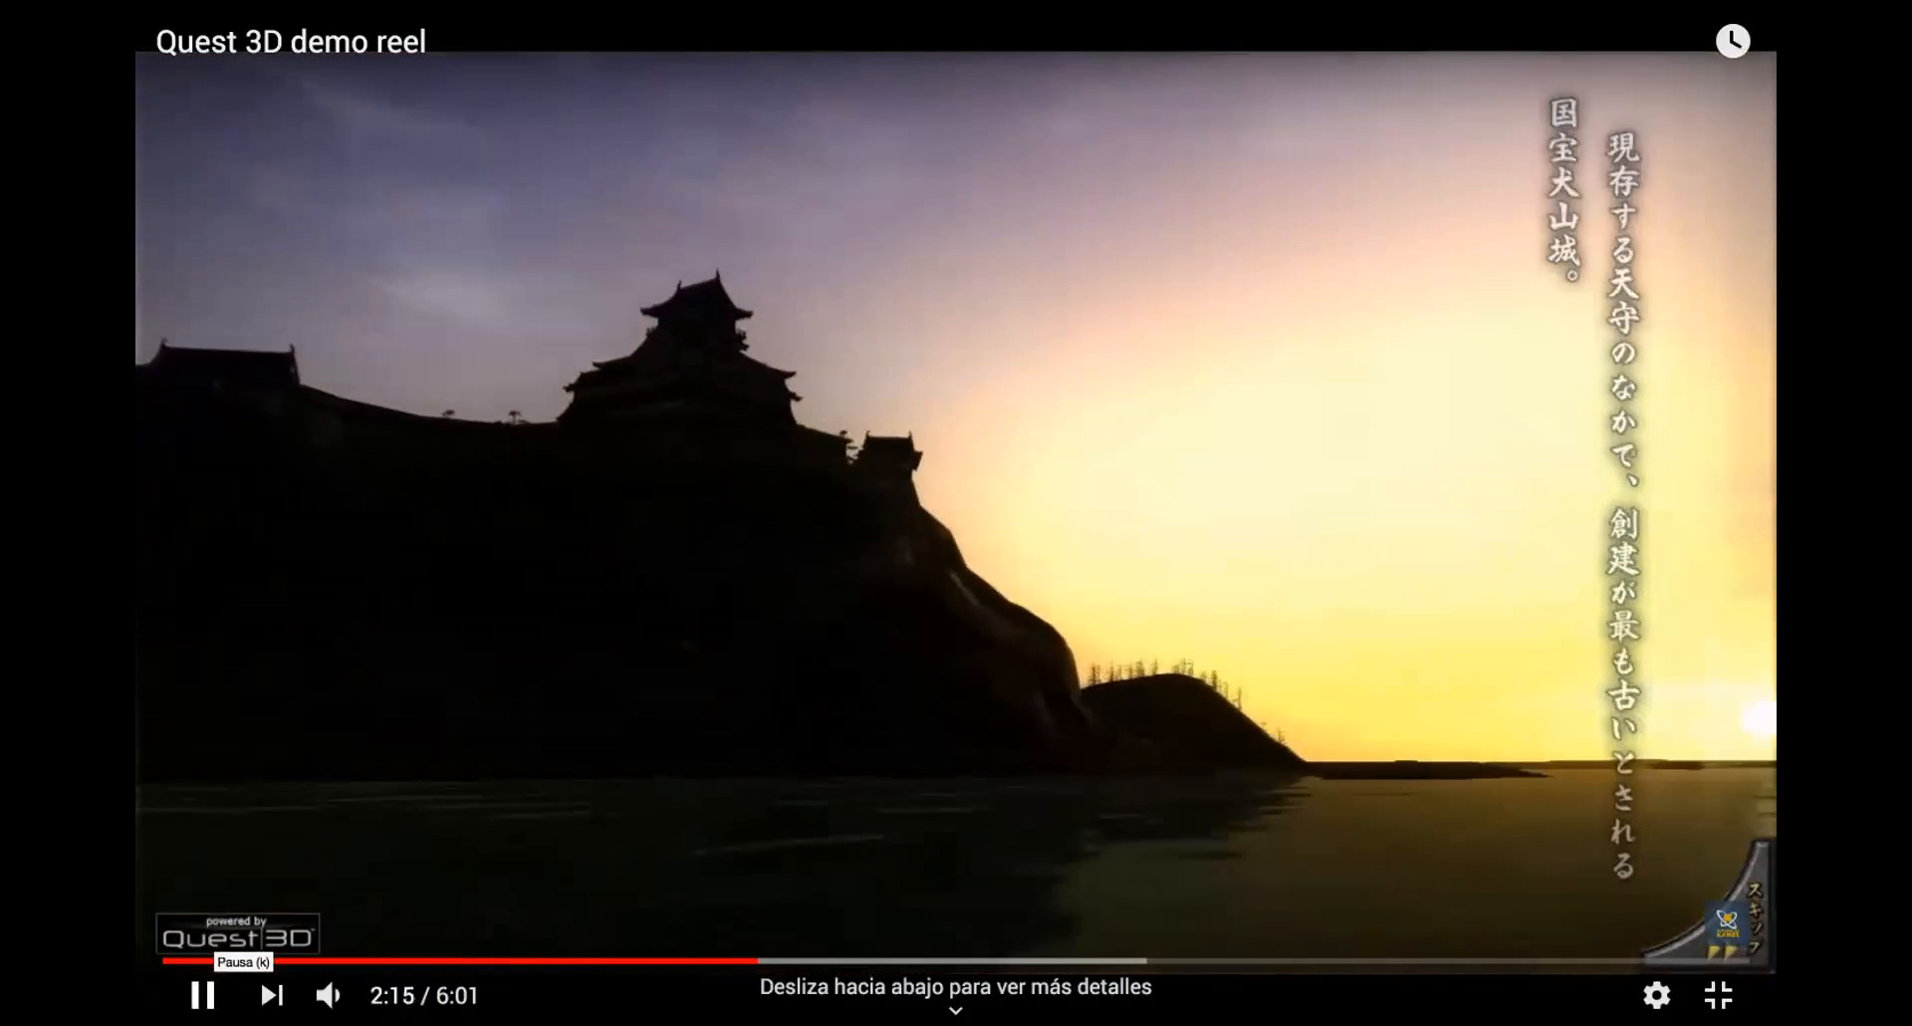
Step: Pause the Quest 3D demo reel, leave full screen and close the browser window with its two tabs
key(k)
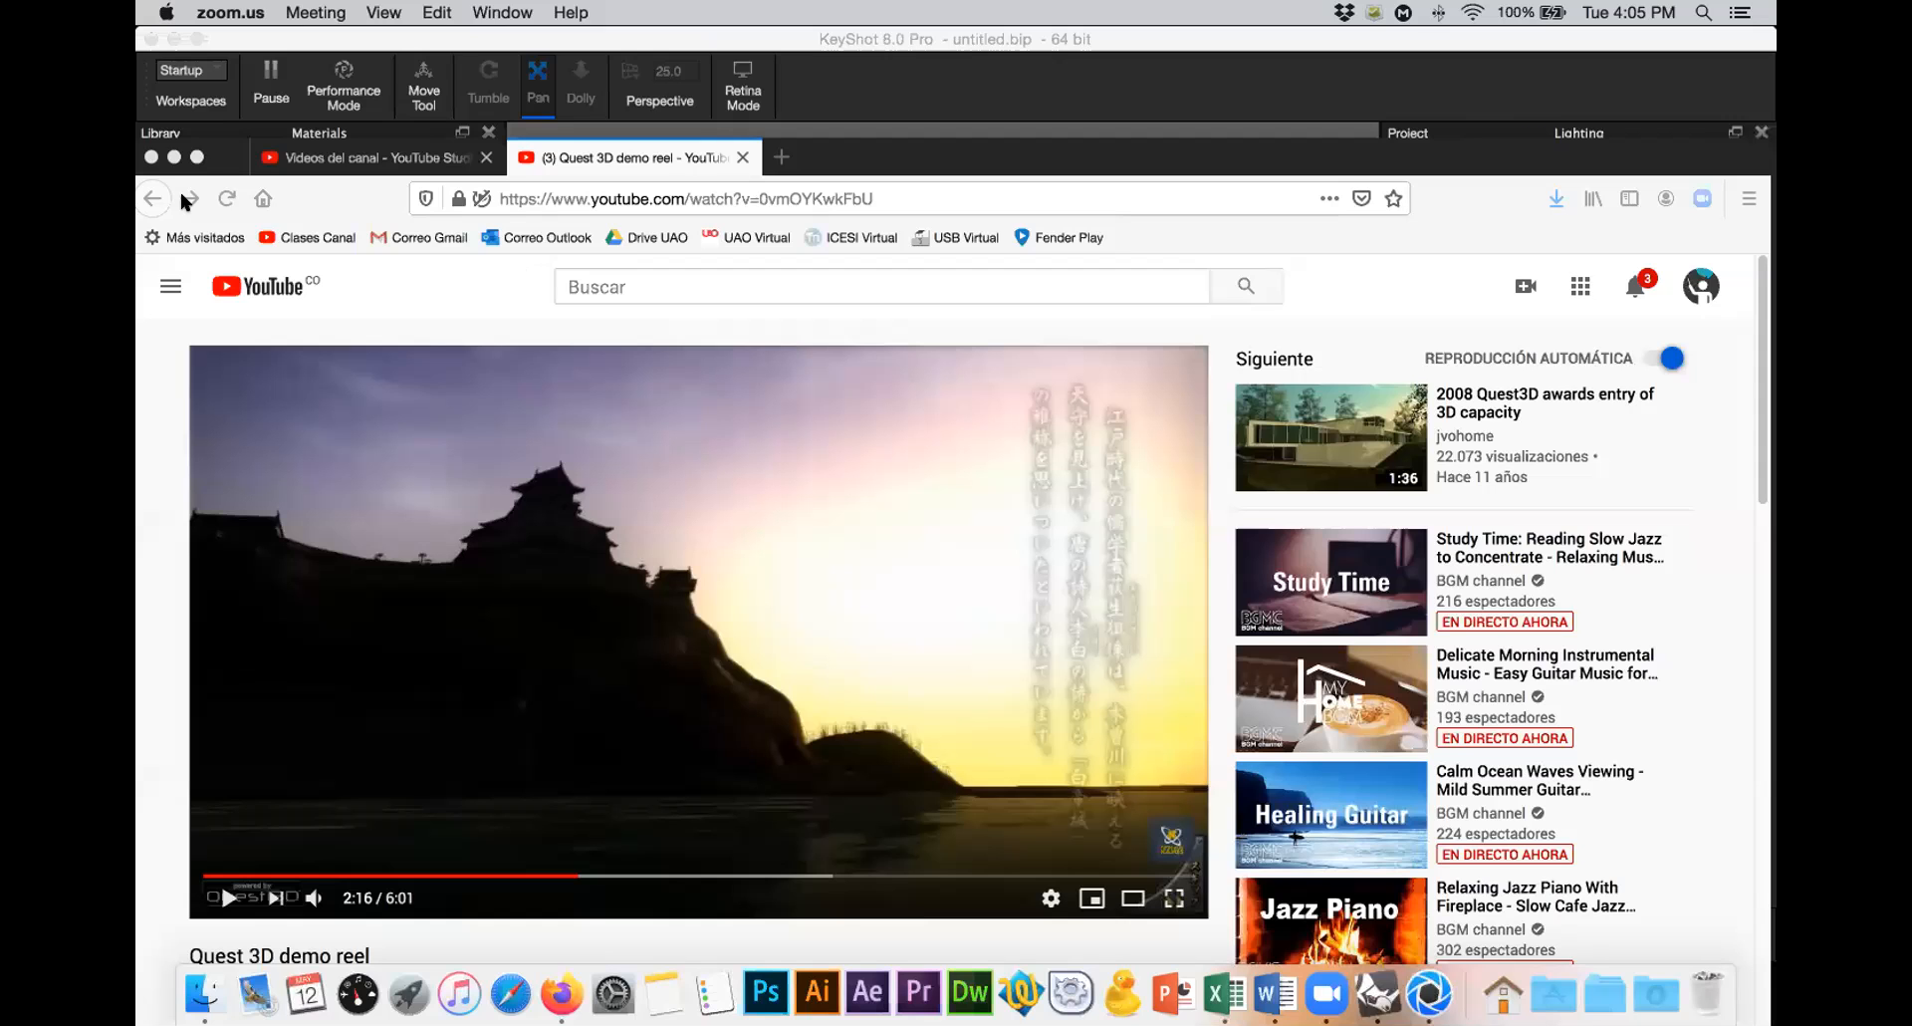
click(151, 156)
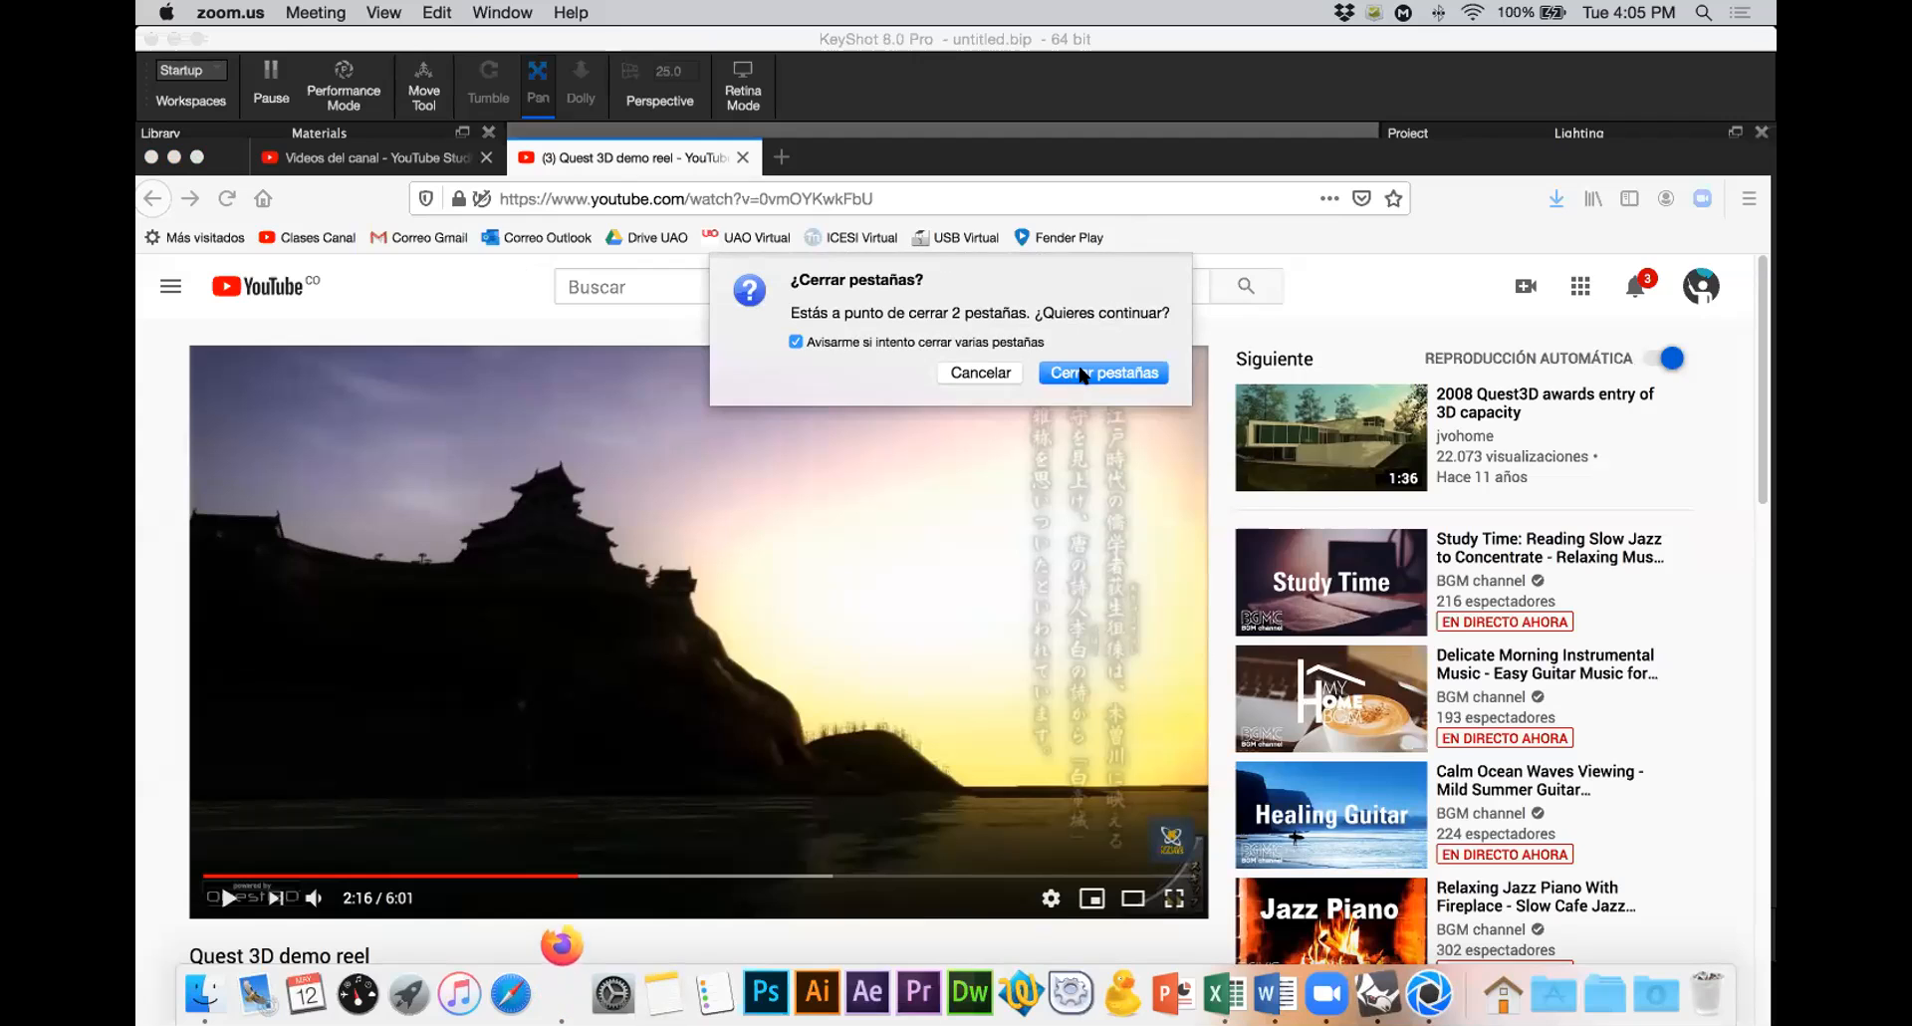
click(1083, 375)
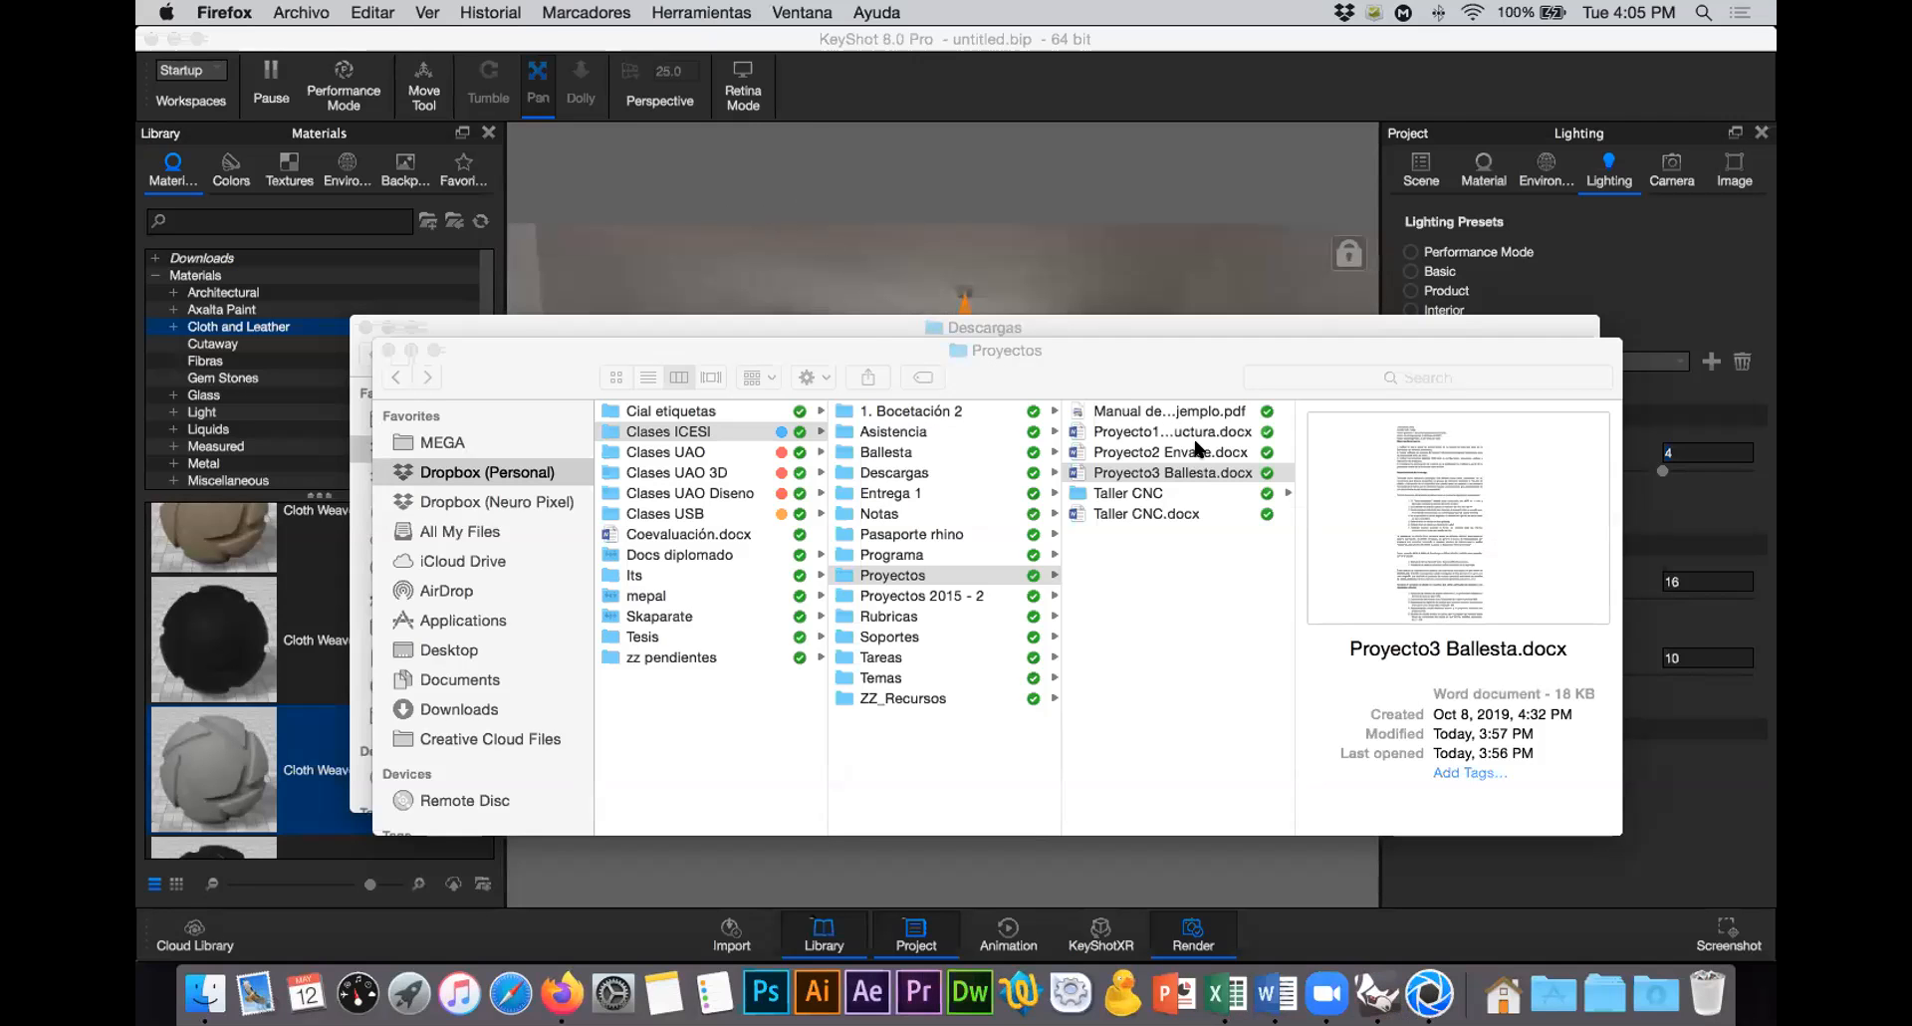
Step: Clear the desktop by hiding KeyShot and Rhino and closing the Proyectos, Descargas and Casa Amoblada folder windows
click(1430, 993)
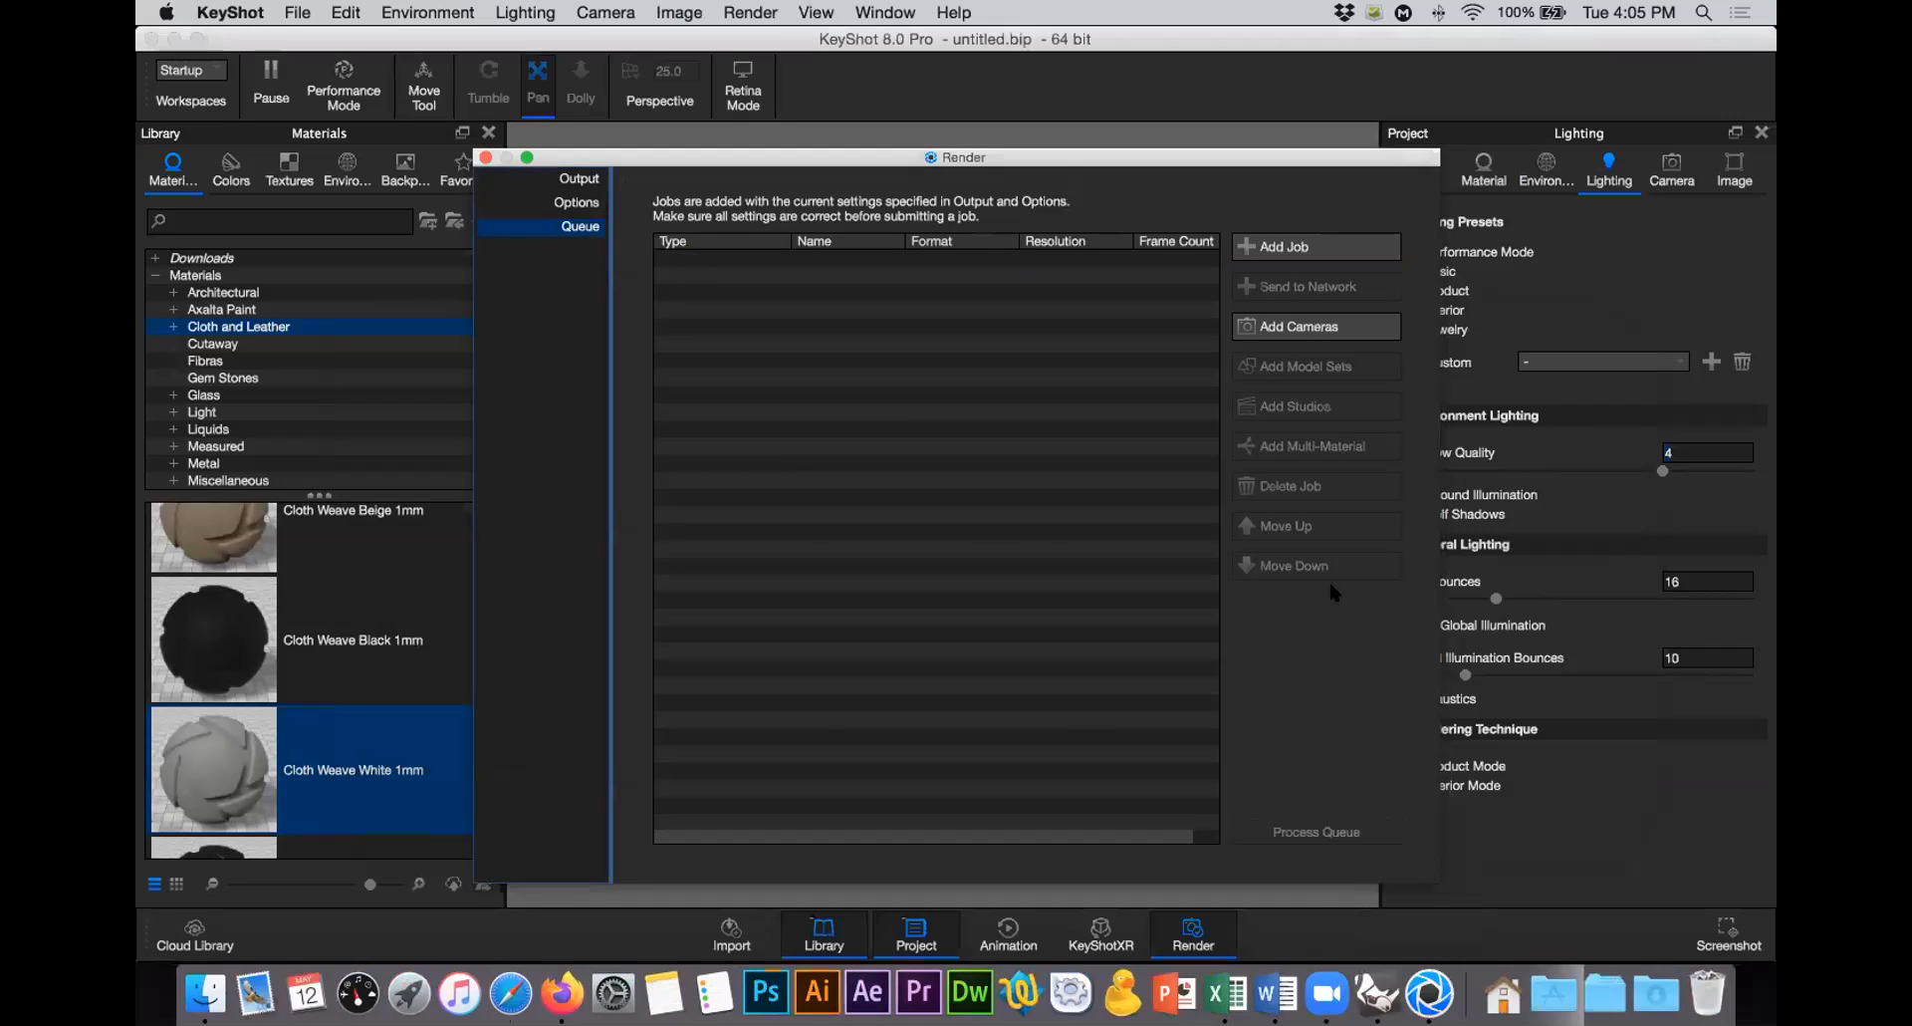
key(super+h)
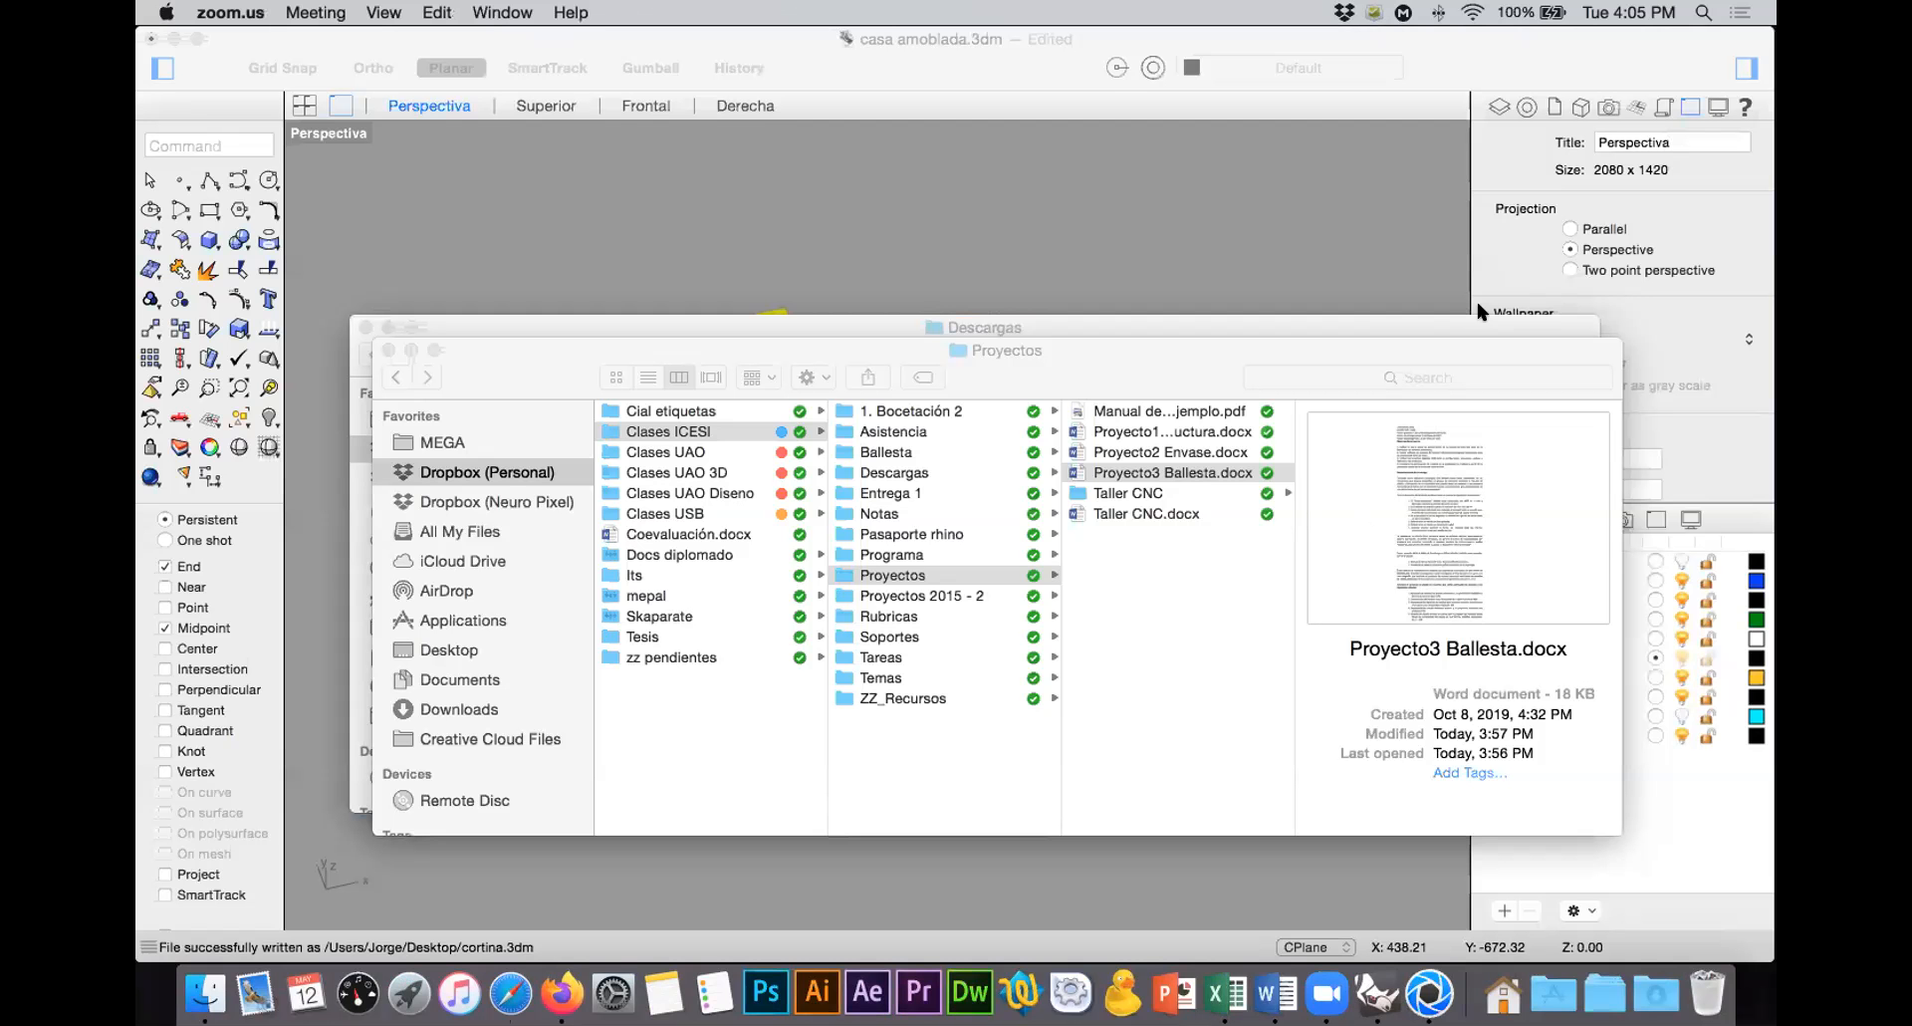
click(1705, 35)
key(super+h)
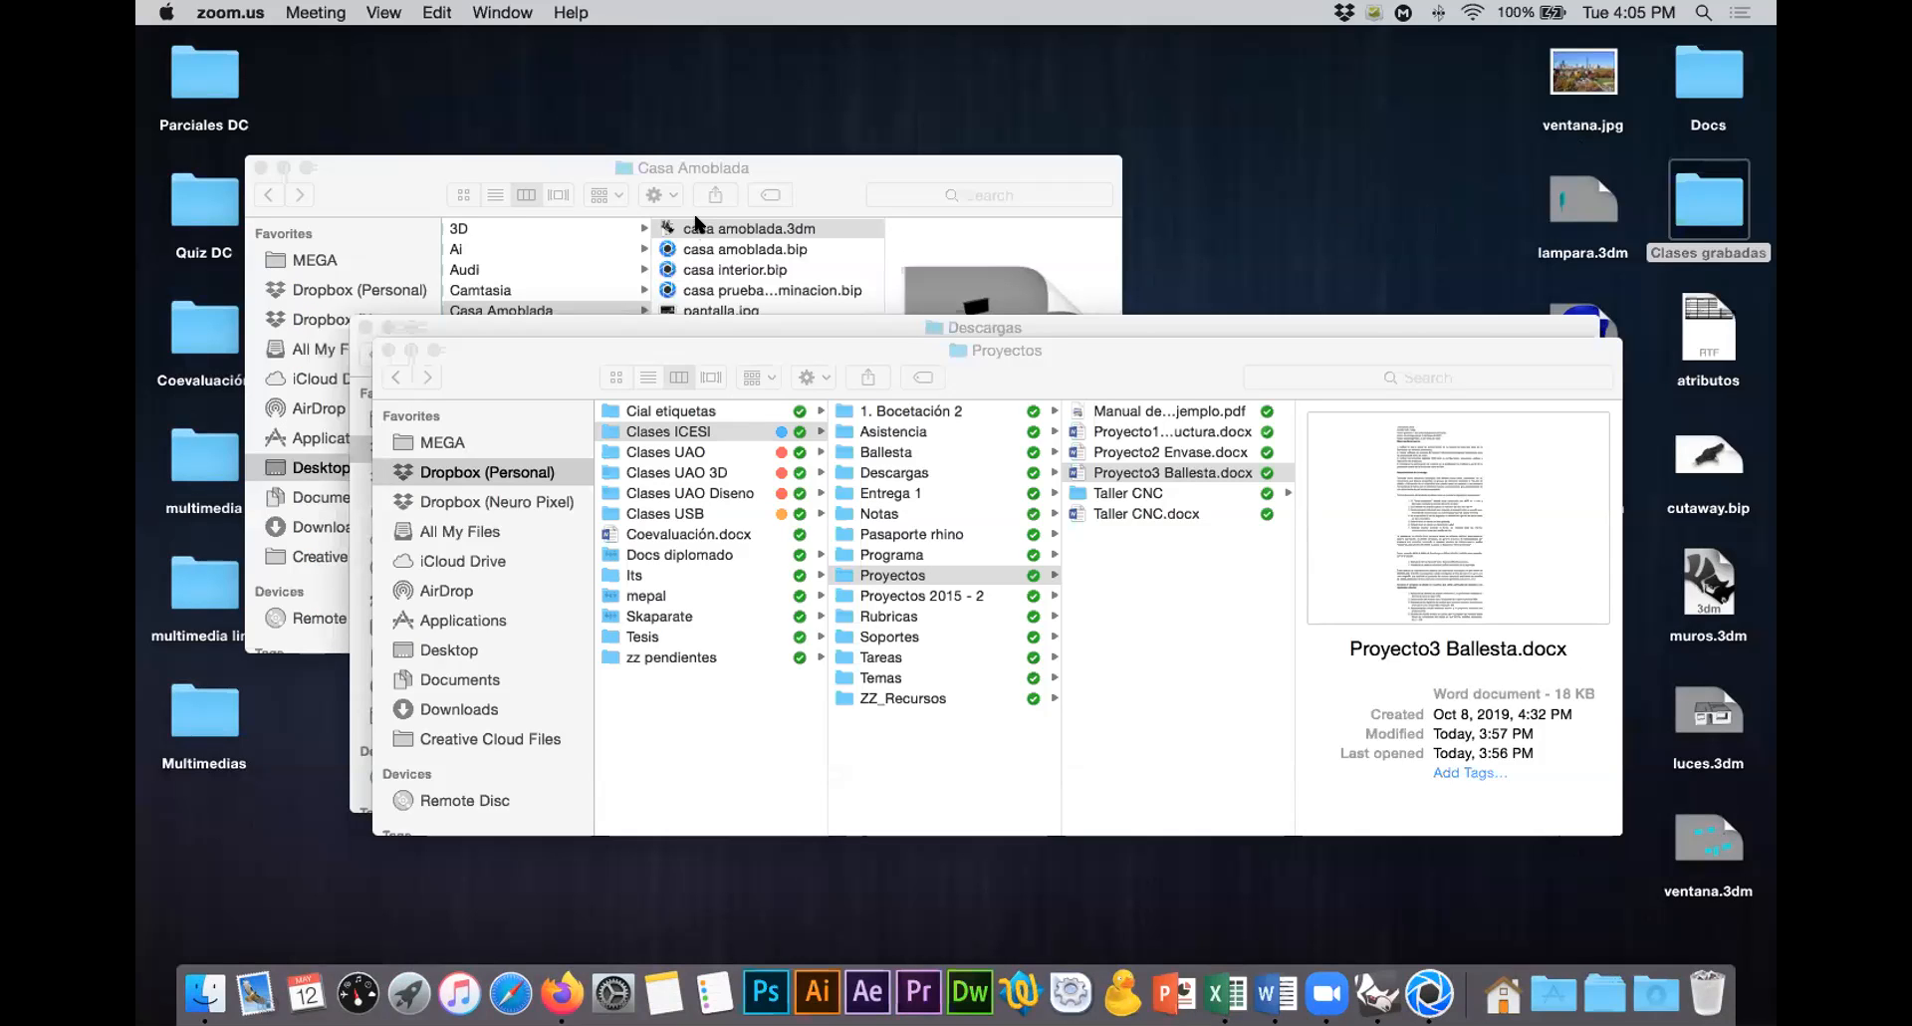
click(387, 351)
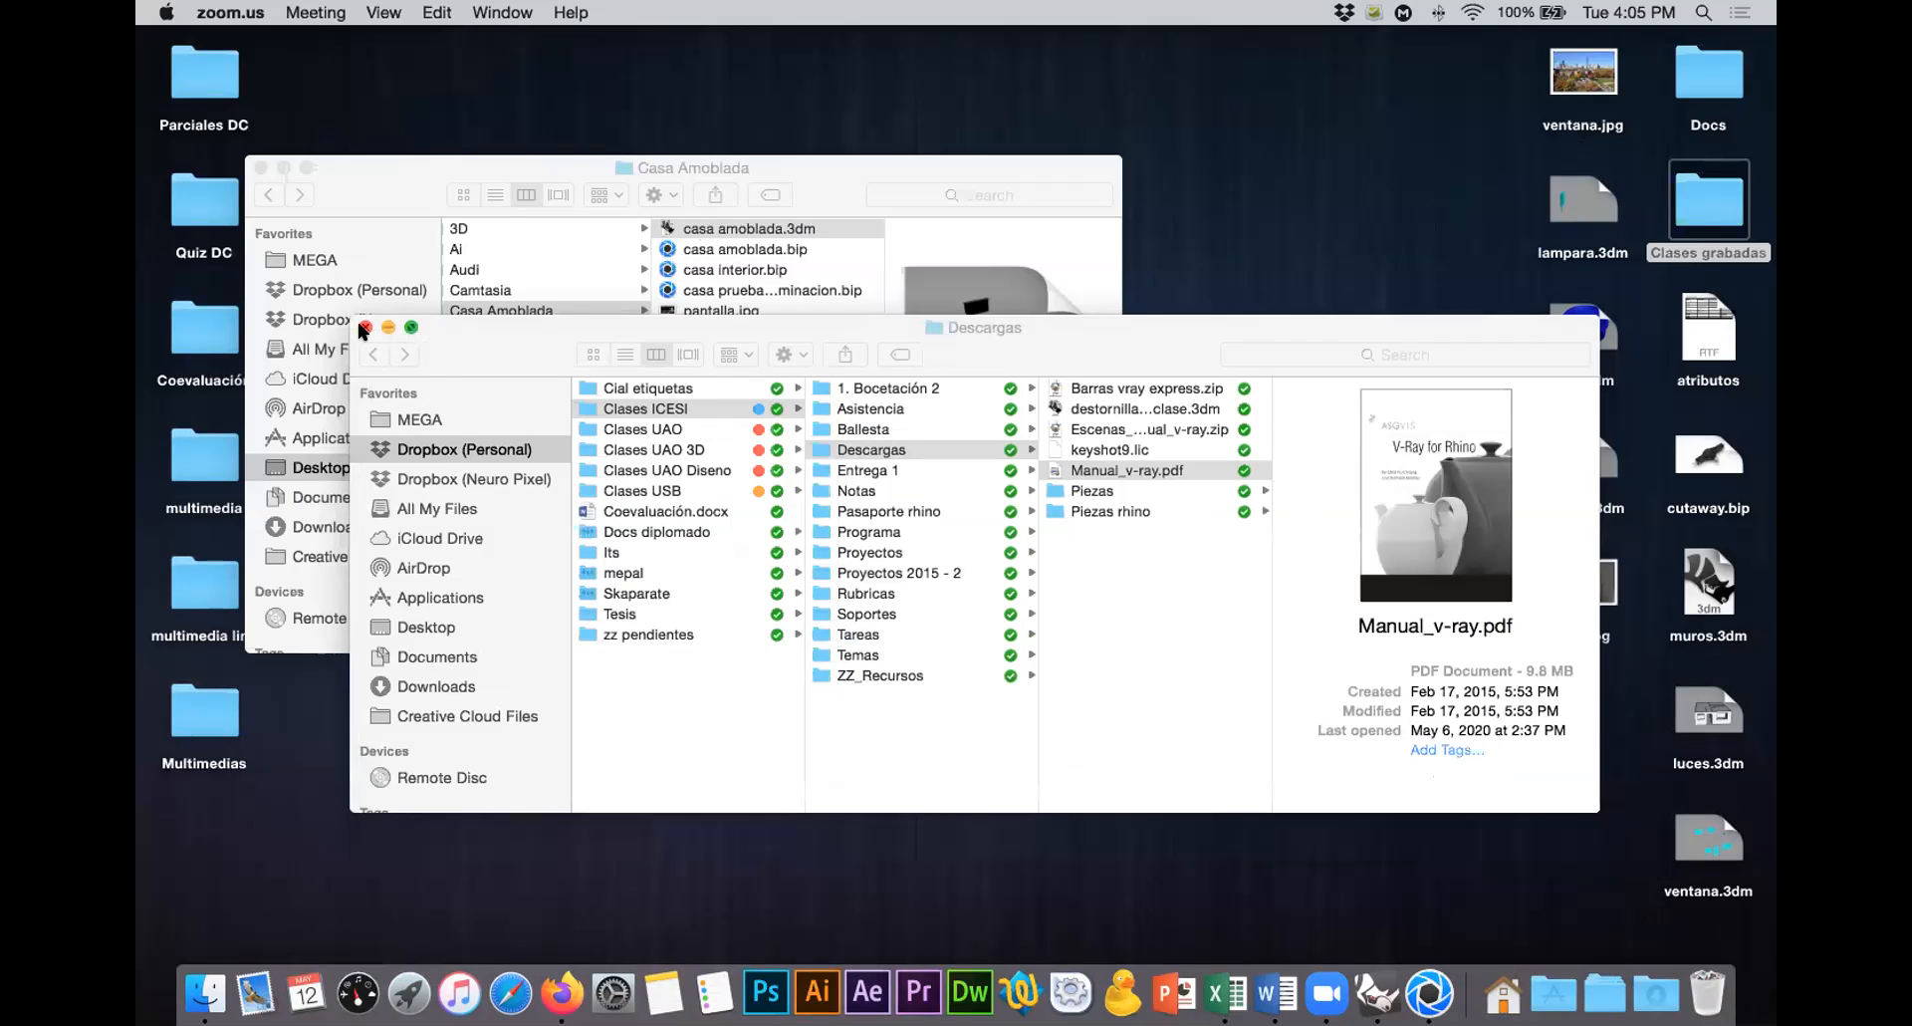
click(364, 328)
click(261, 168)
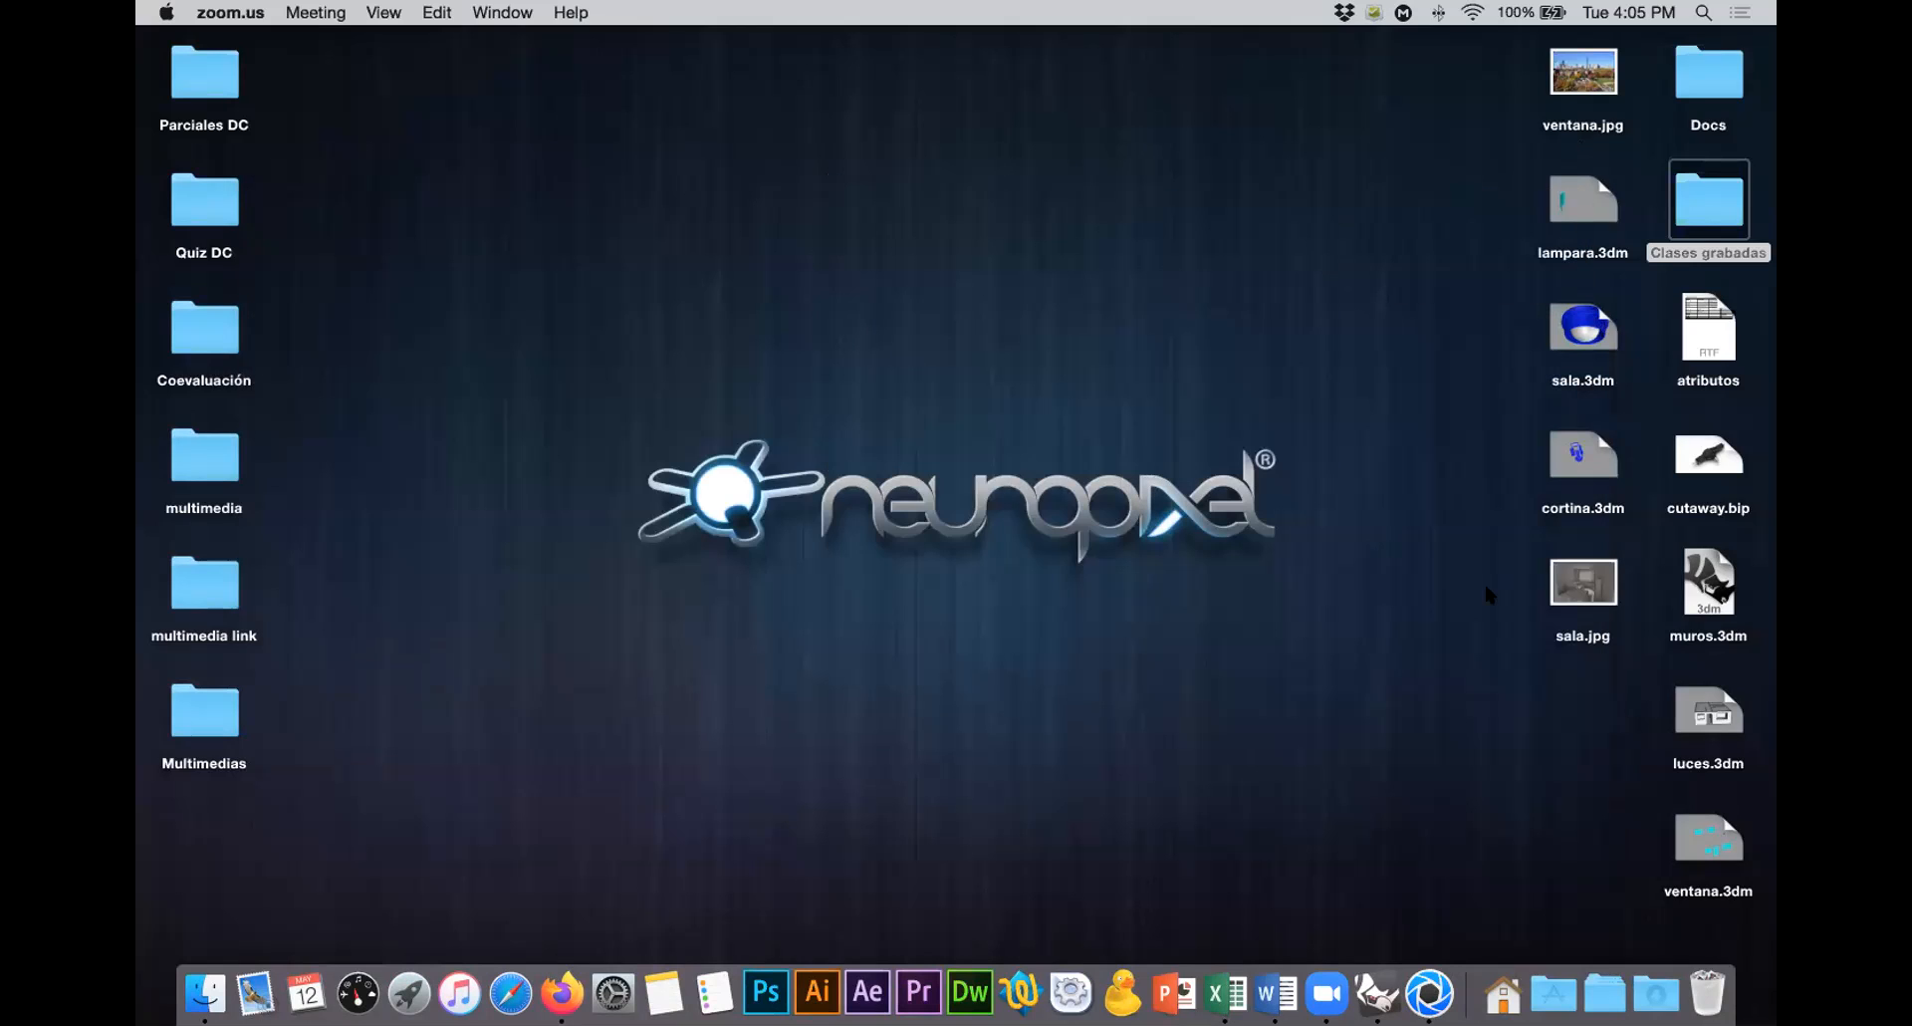
Step: Preview the rendered image sala.jpg from the desktop and close the preview
click(1577, 598)
key(space)
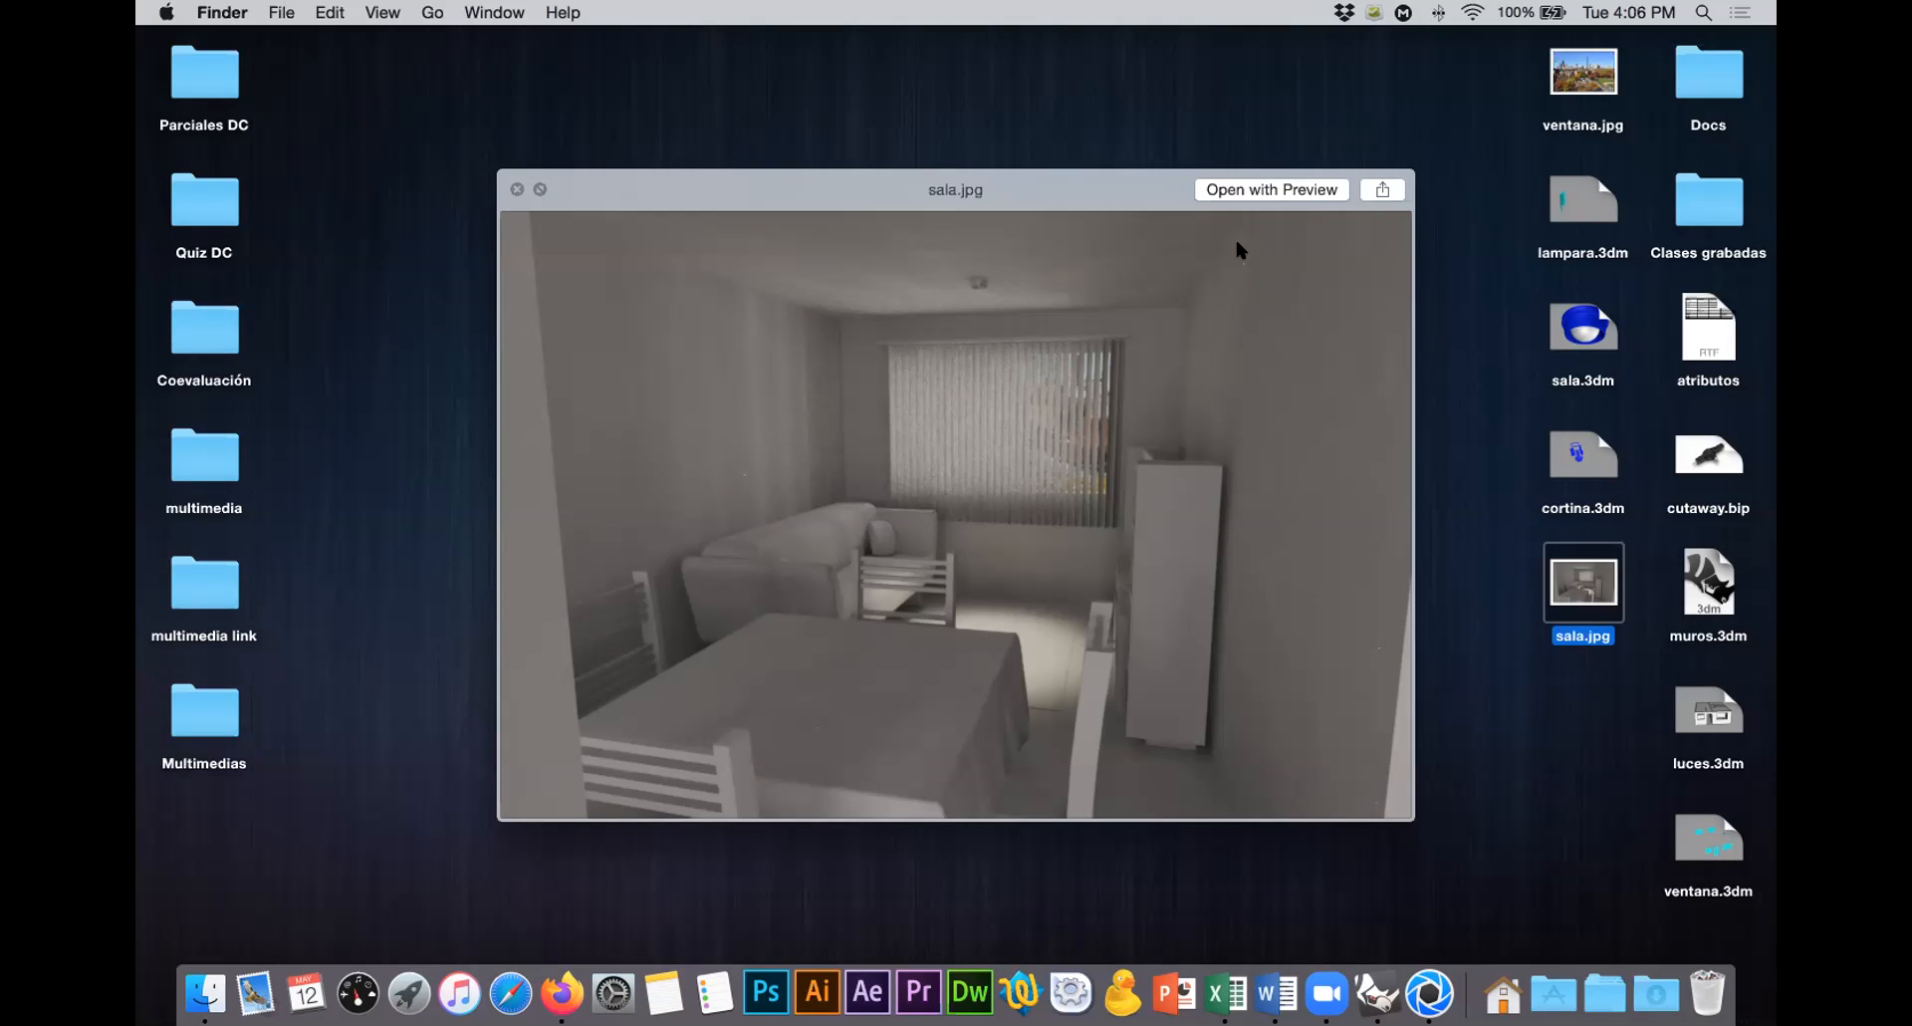
key(space)
Step: Switch to KeyShot, close the Render window and set the lighting's Ray Bounces to 20
click(1430, 988)
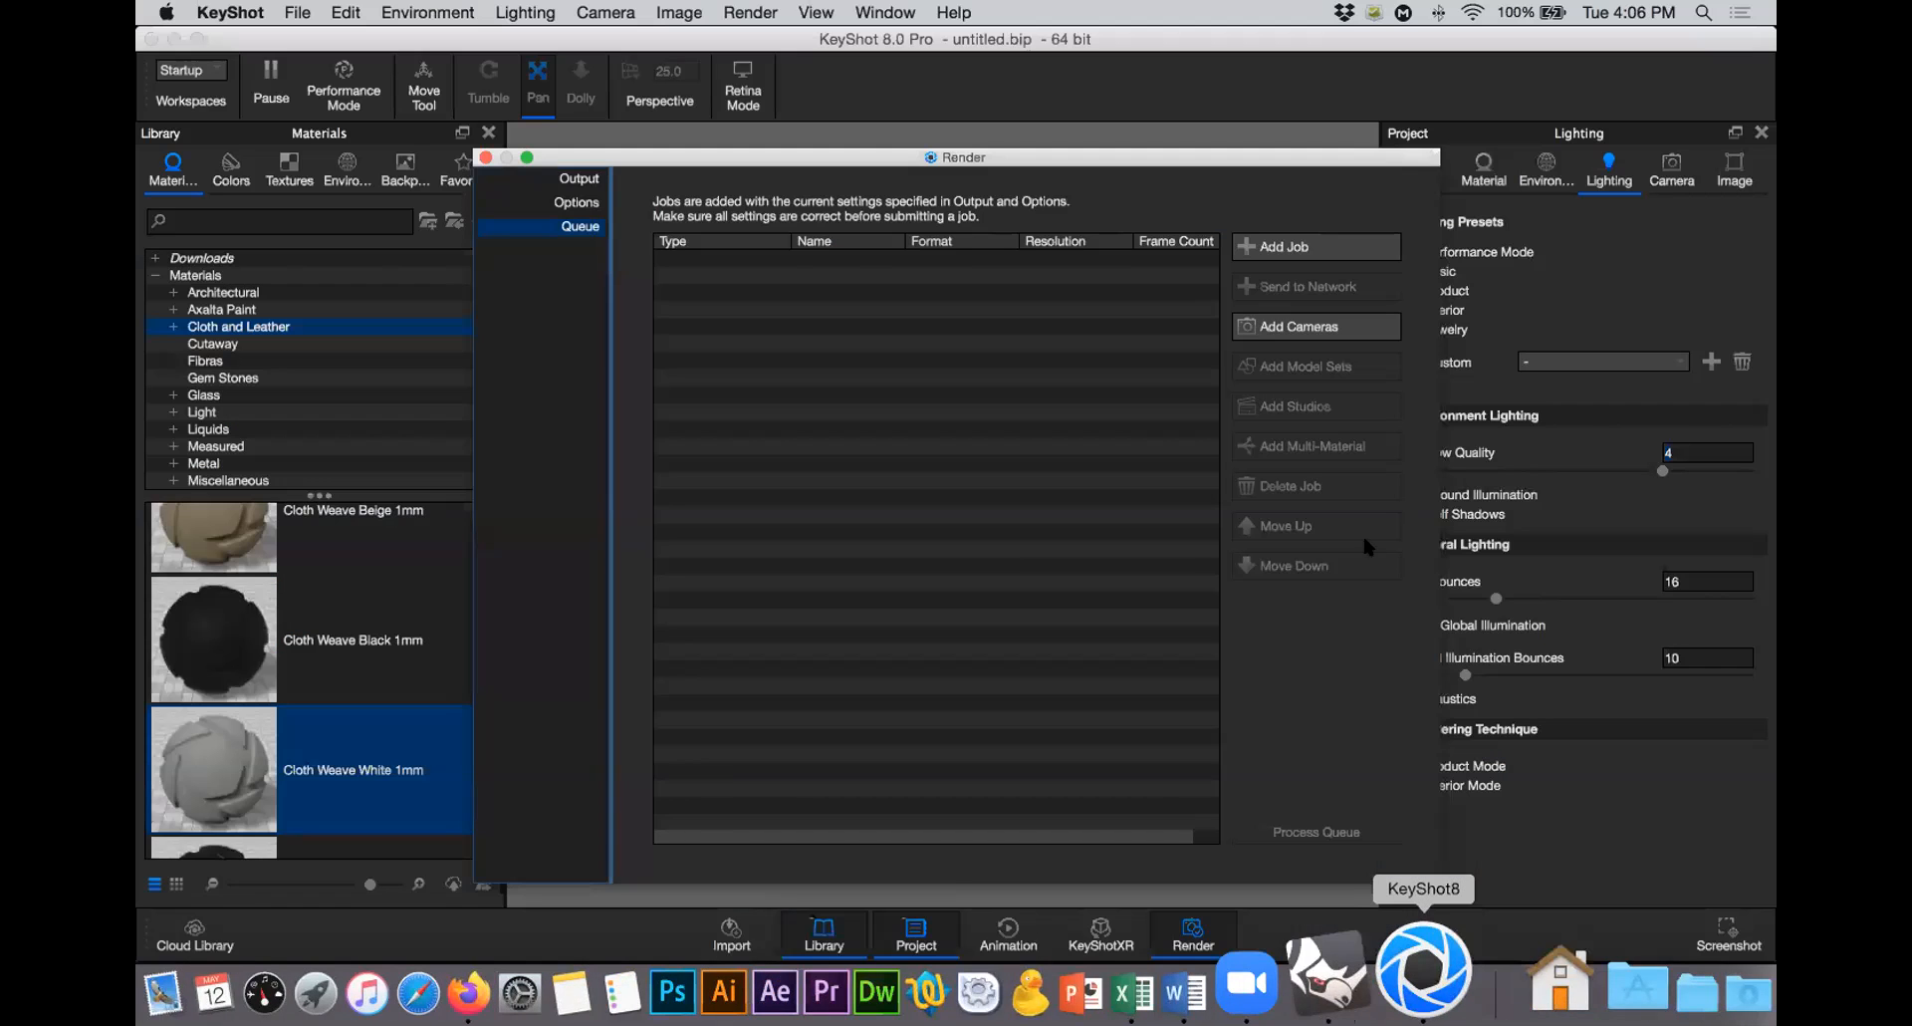
click(484, 158)
click(1694, 577)
key(BackSpace)
key(BackSpace)
text(20)
Step: Set Global Illumination Bounces to 14 and the environment lighting's Shadow Quality to 5
click(1705, 653)
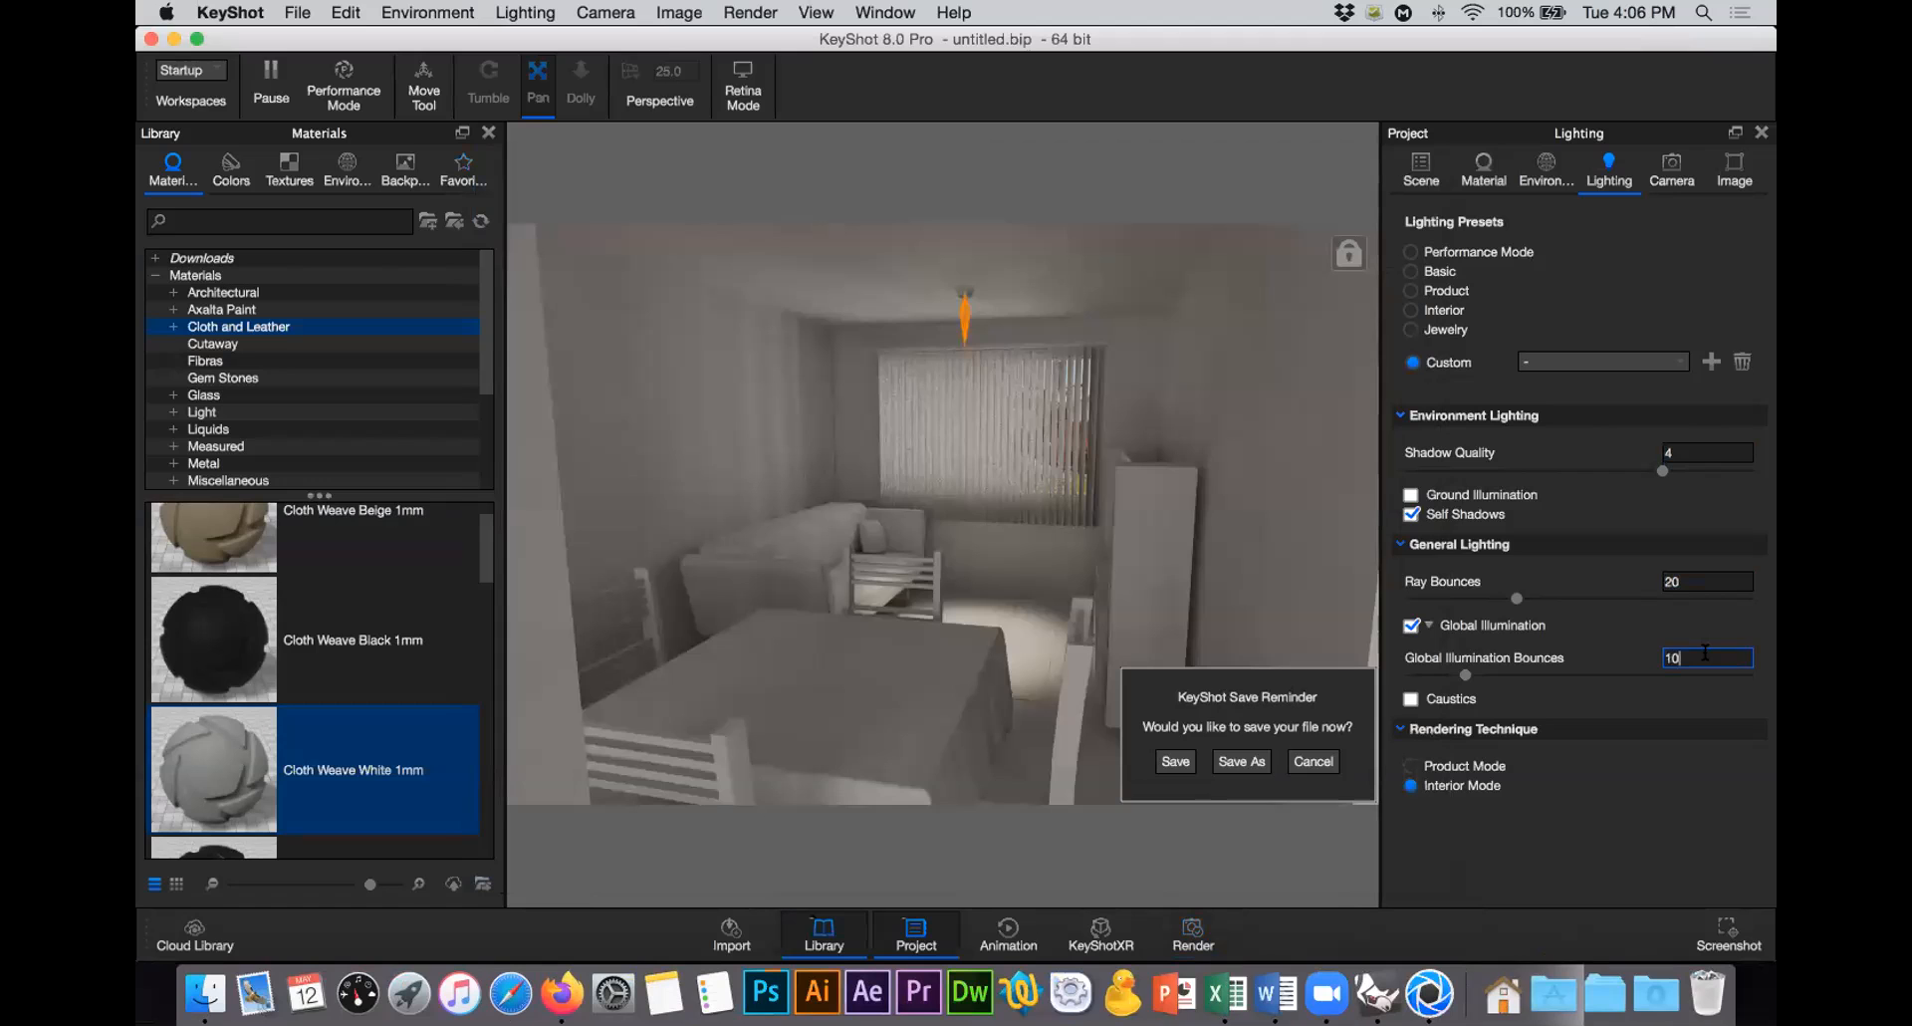
key(BackSpace)
key(BackSpace)
text(14)
click(1689, 450)
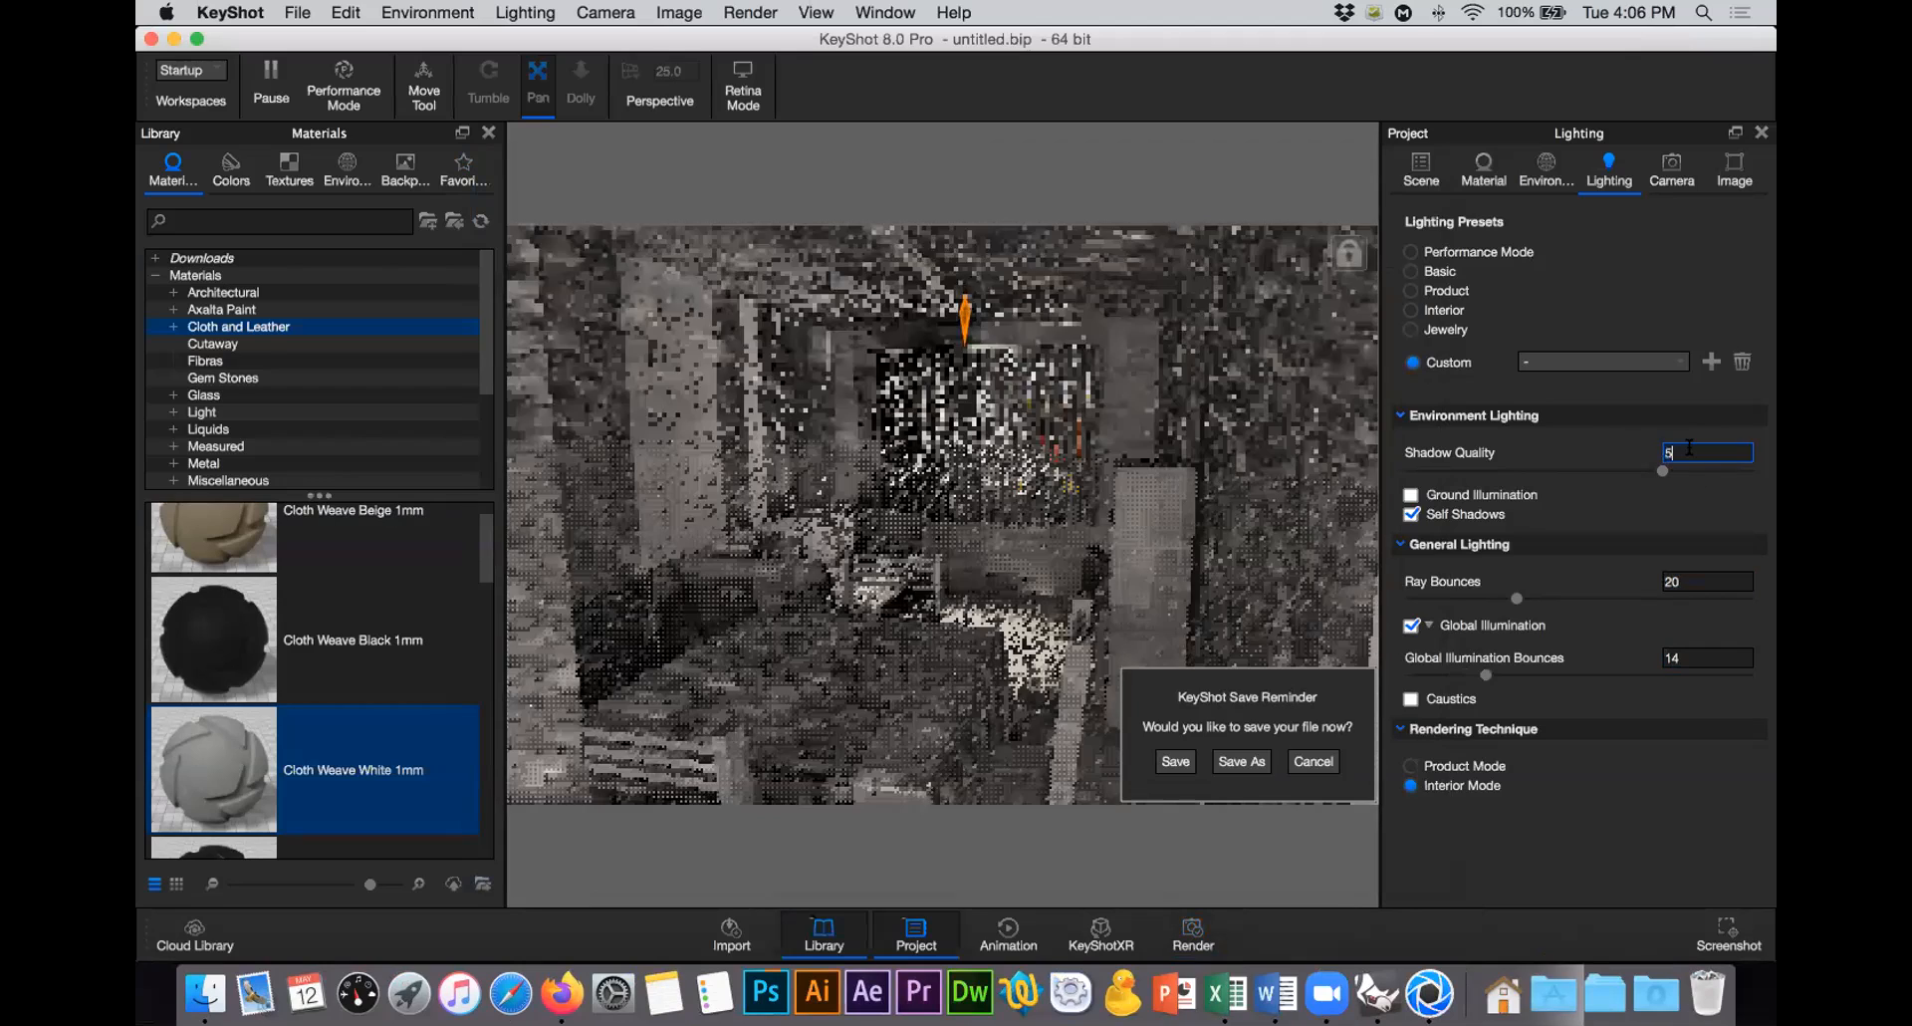
text(5)
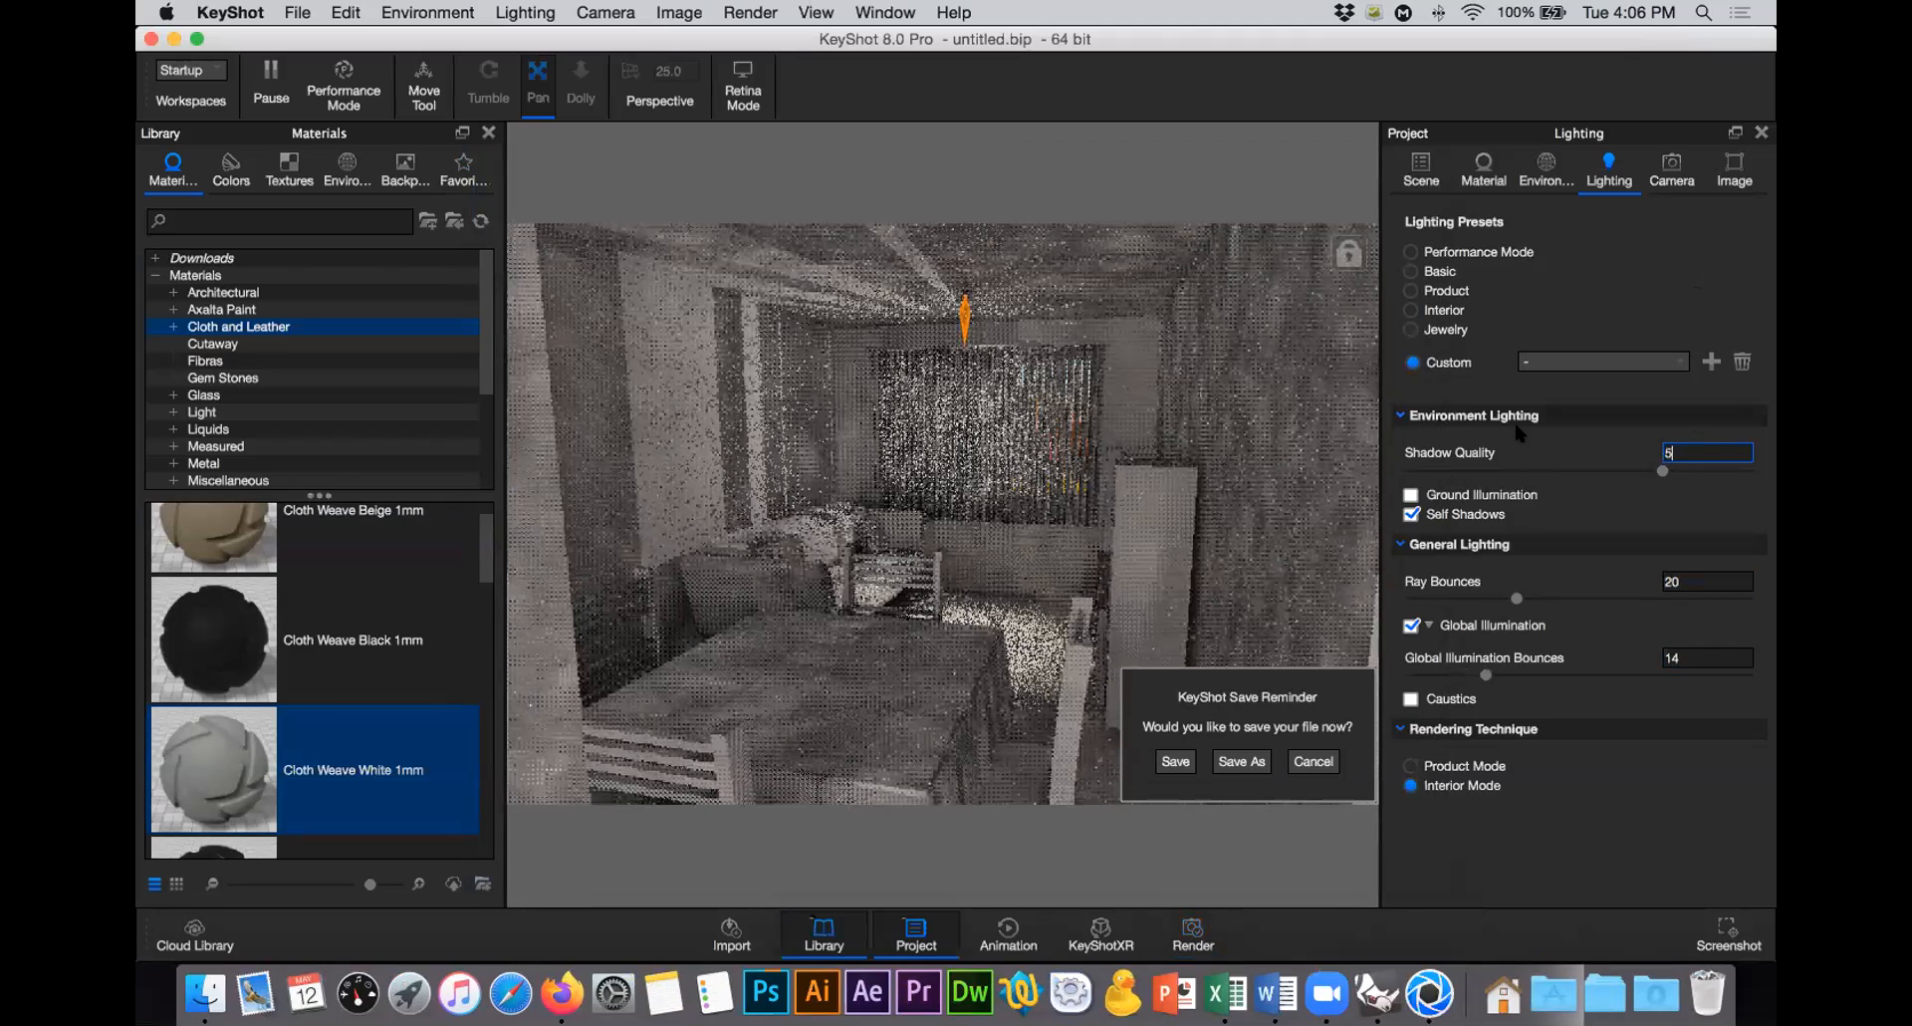
key(Return)
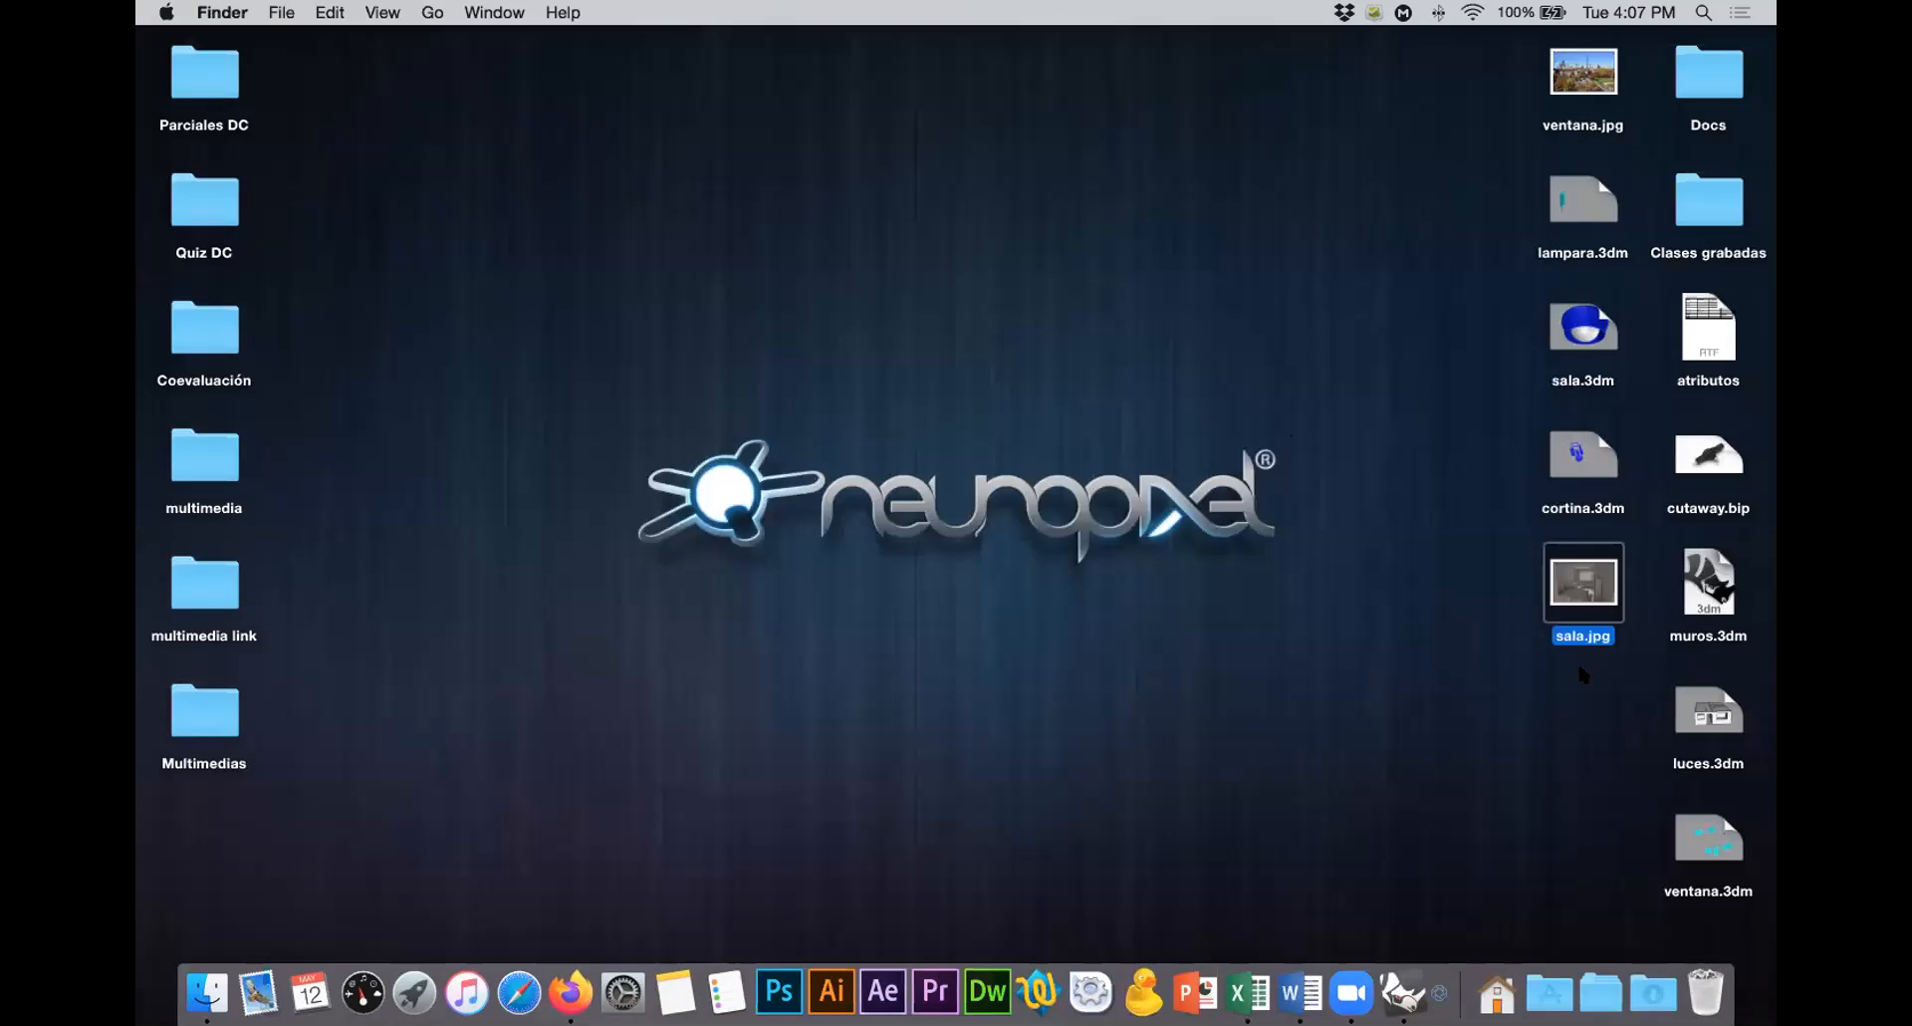
Step: Move lampara.3dm, sala.3dm, cortina.3dm, sala.jpg, cutaway.bip, muros.3dm, luces.3dm, ventana.3dm and ventana.jpg from the desktop to the trash
drag(1584, 671, 1476, 176)
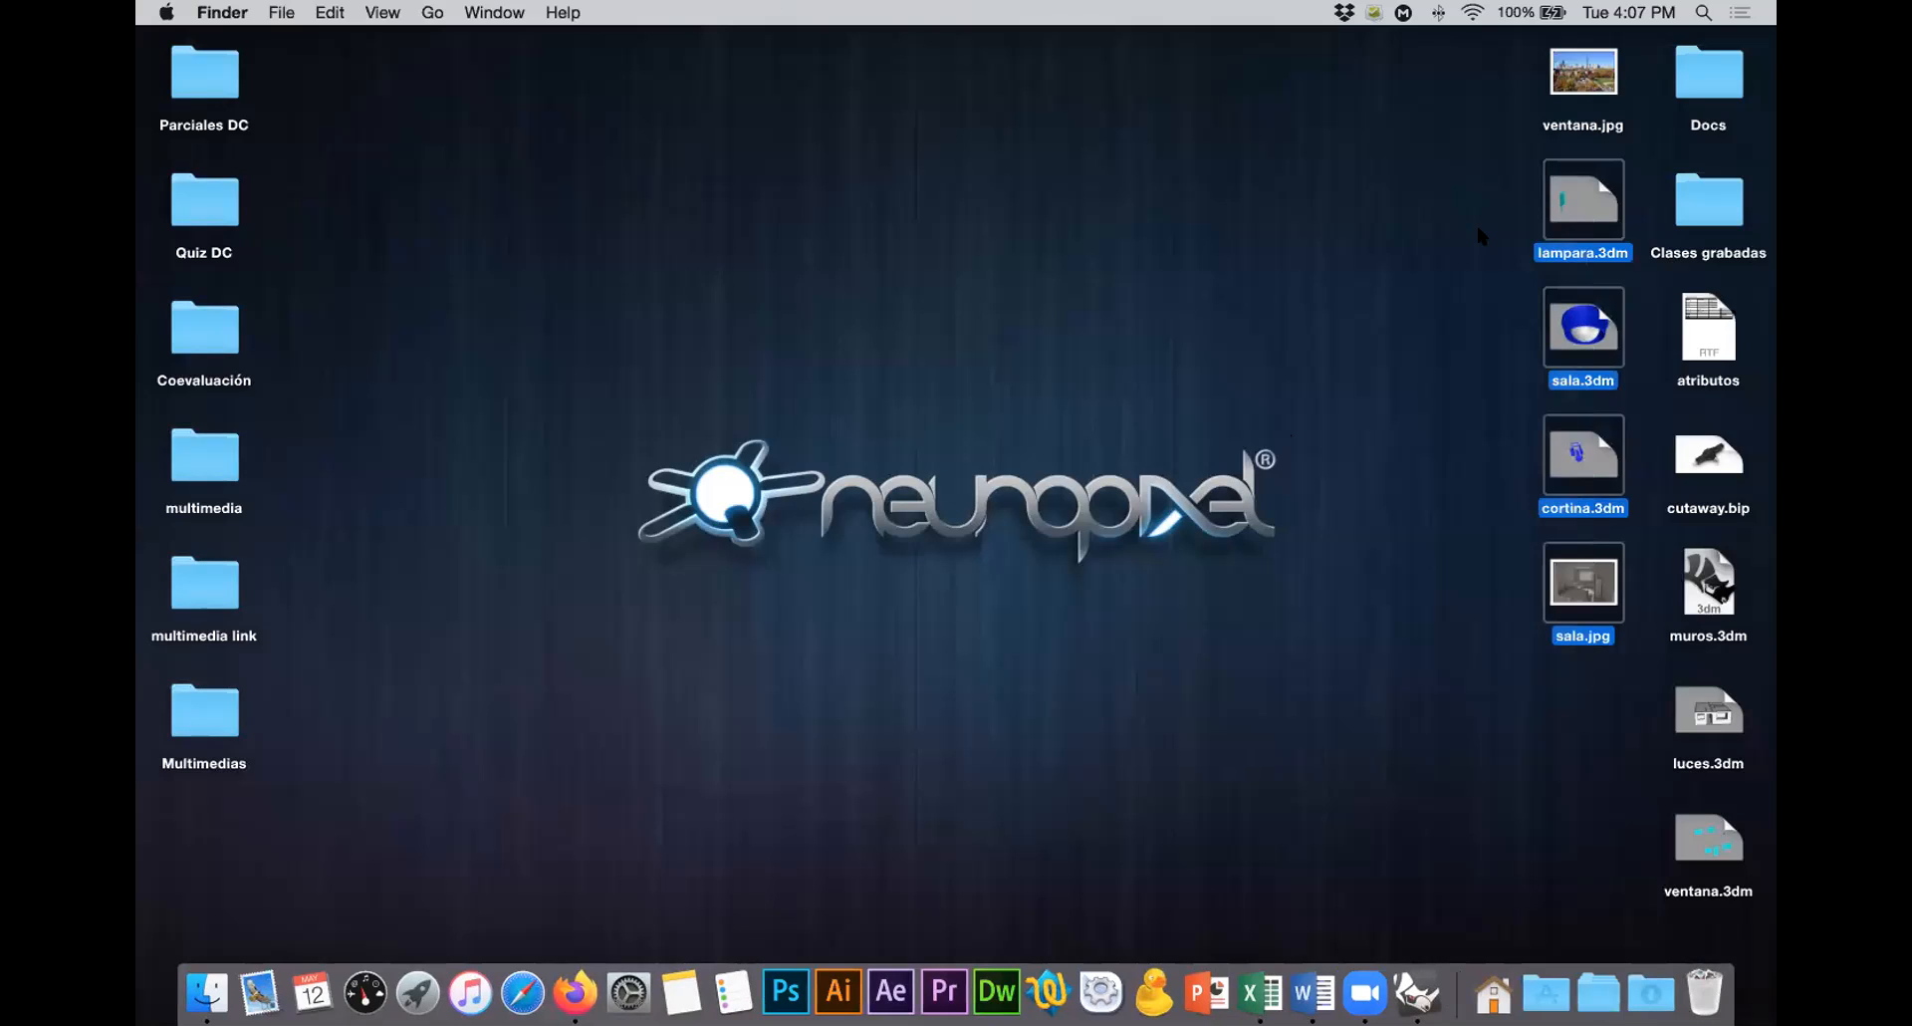
key(super+BackSpace)
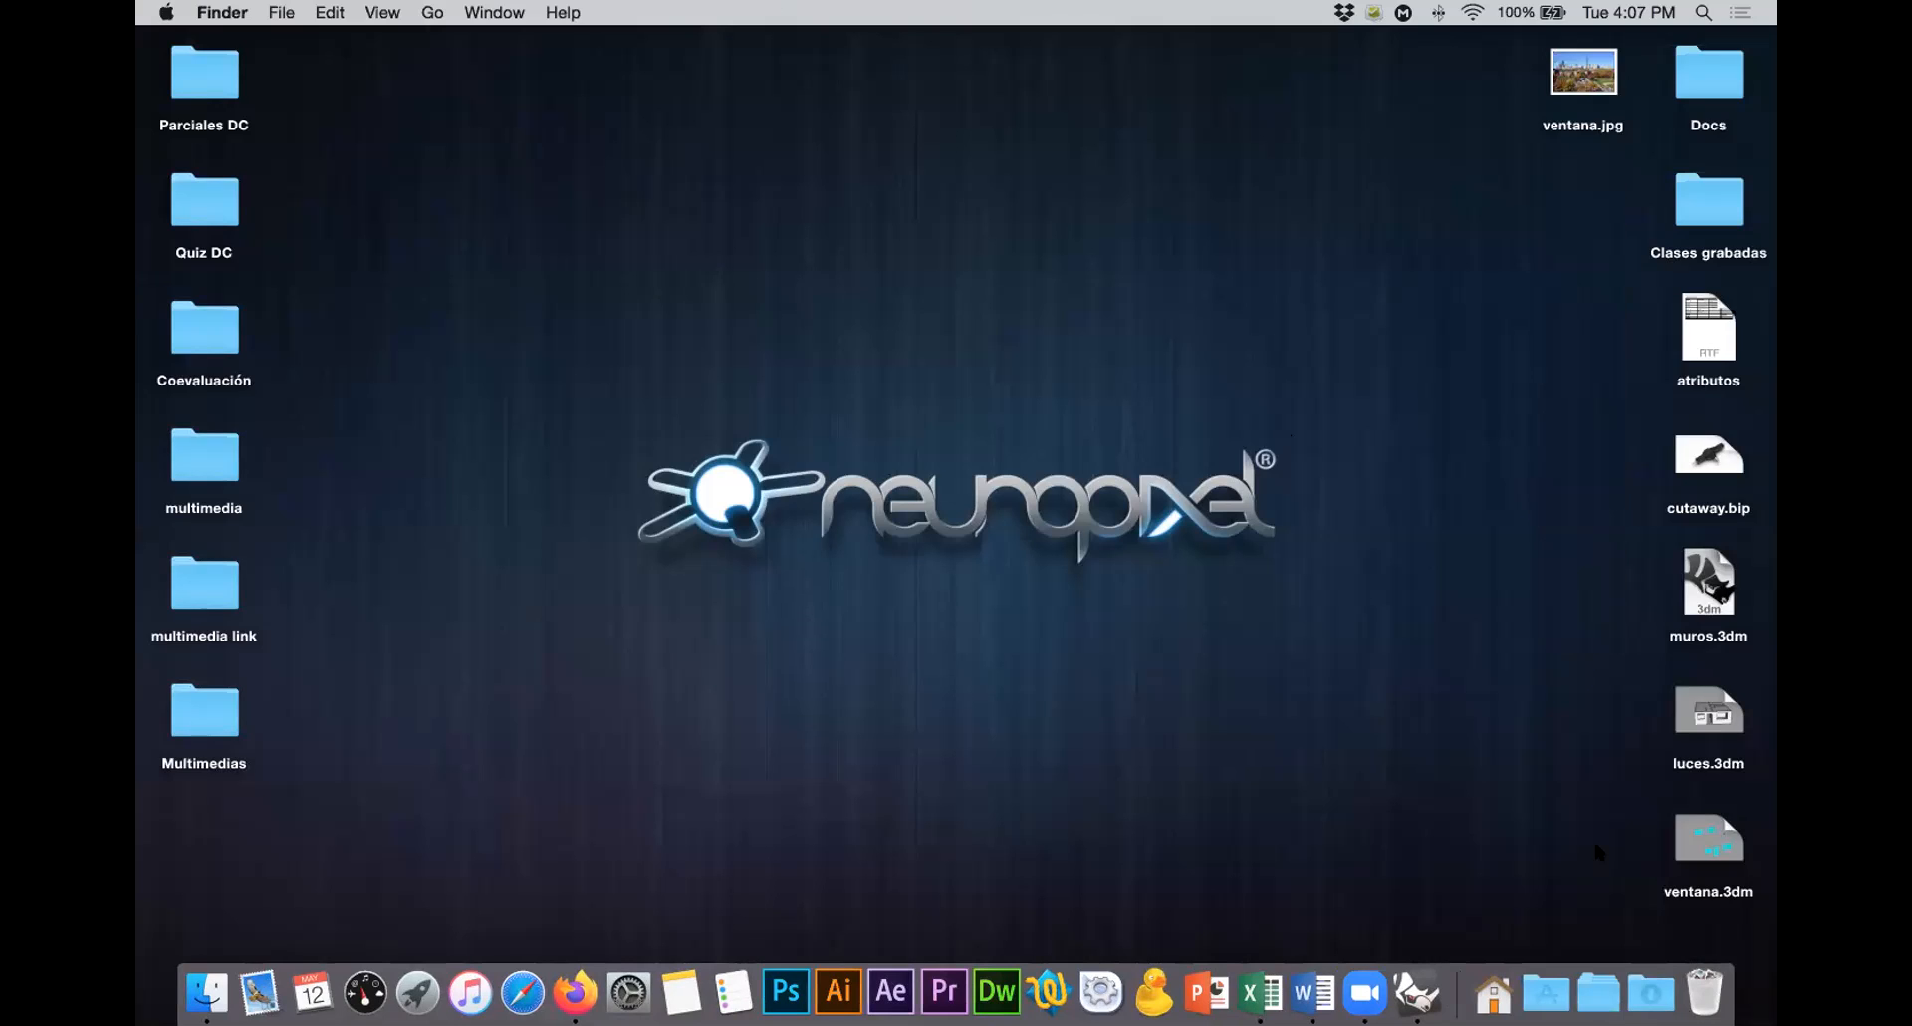
drag(1614, 865, 1717, 451)
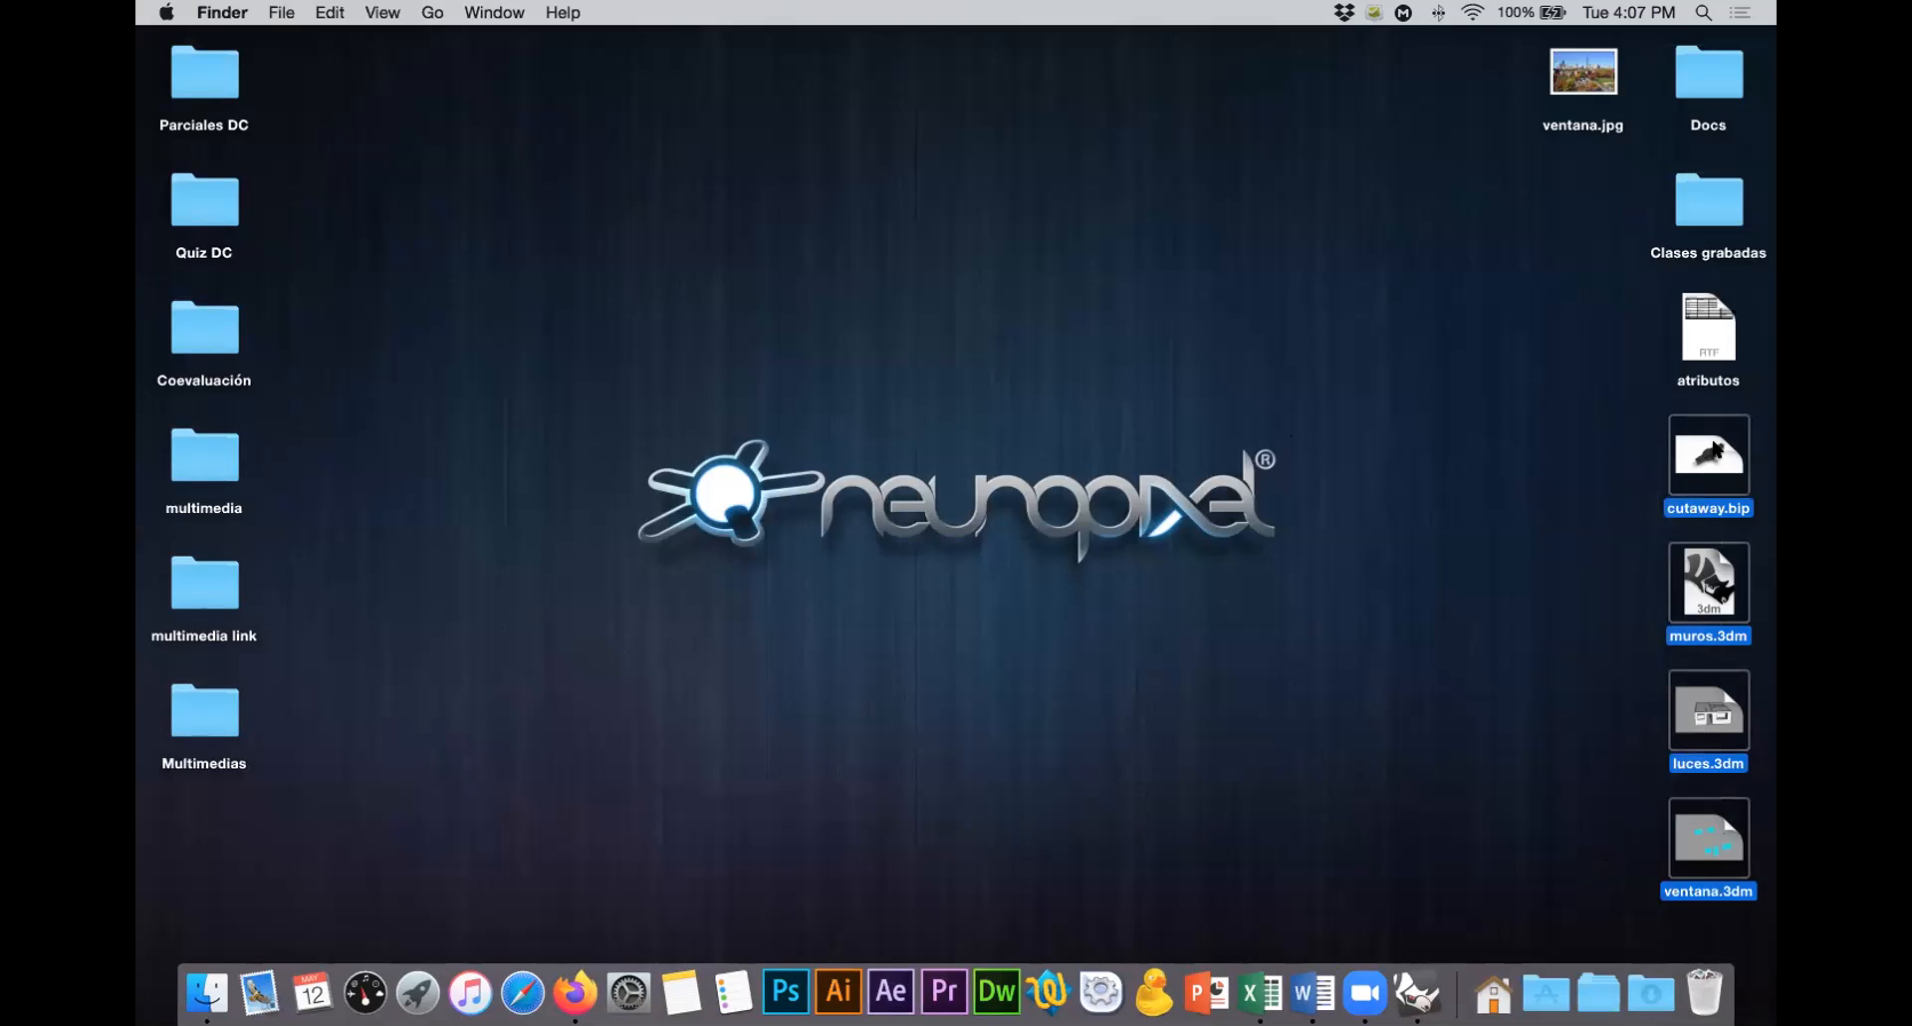
key(super+BackSpace)
click(1566, 94)
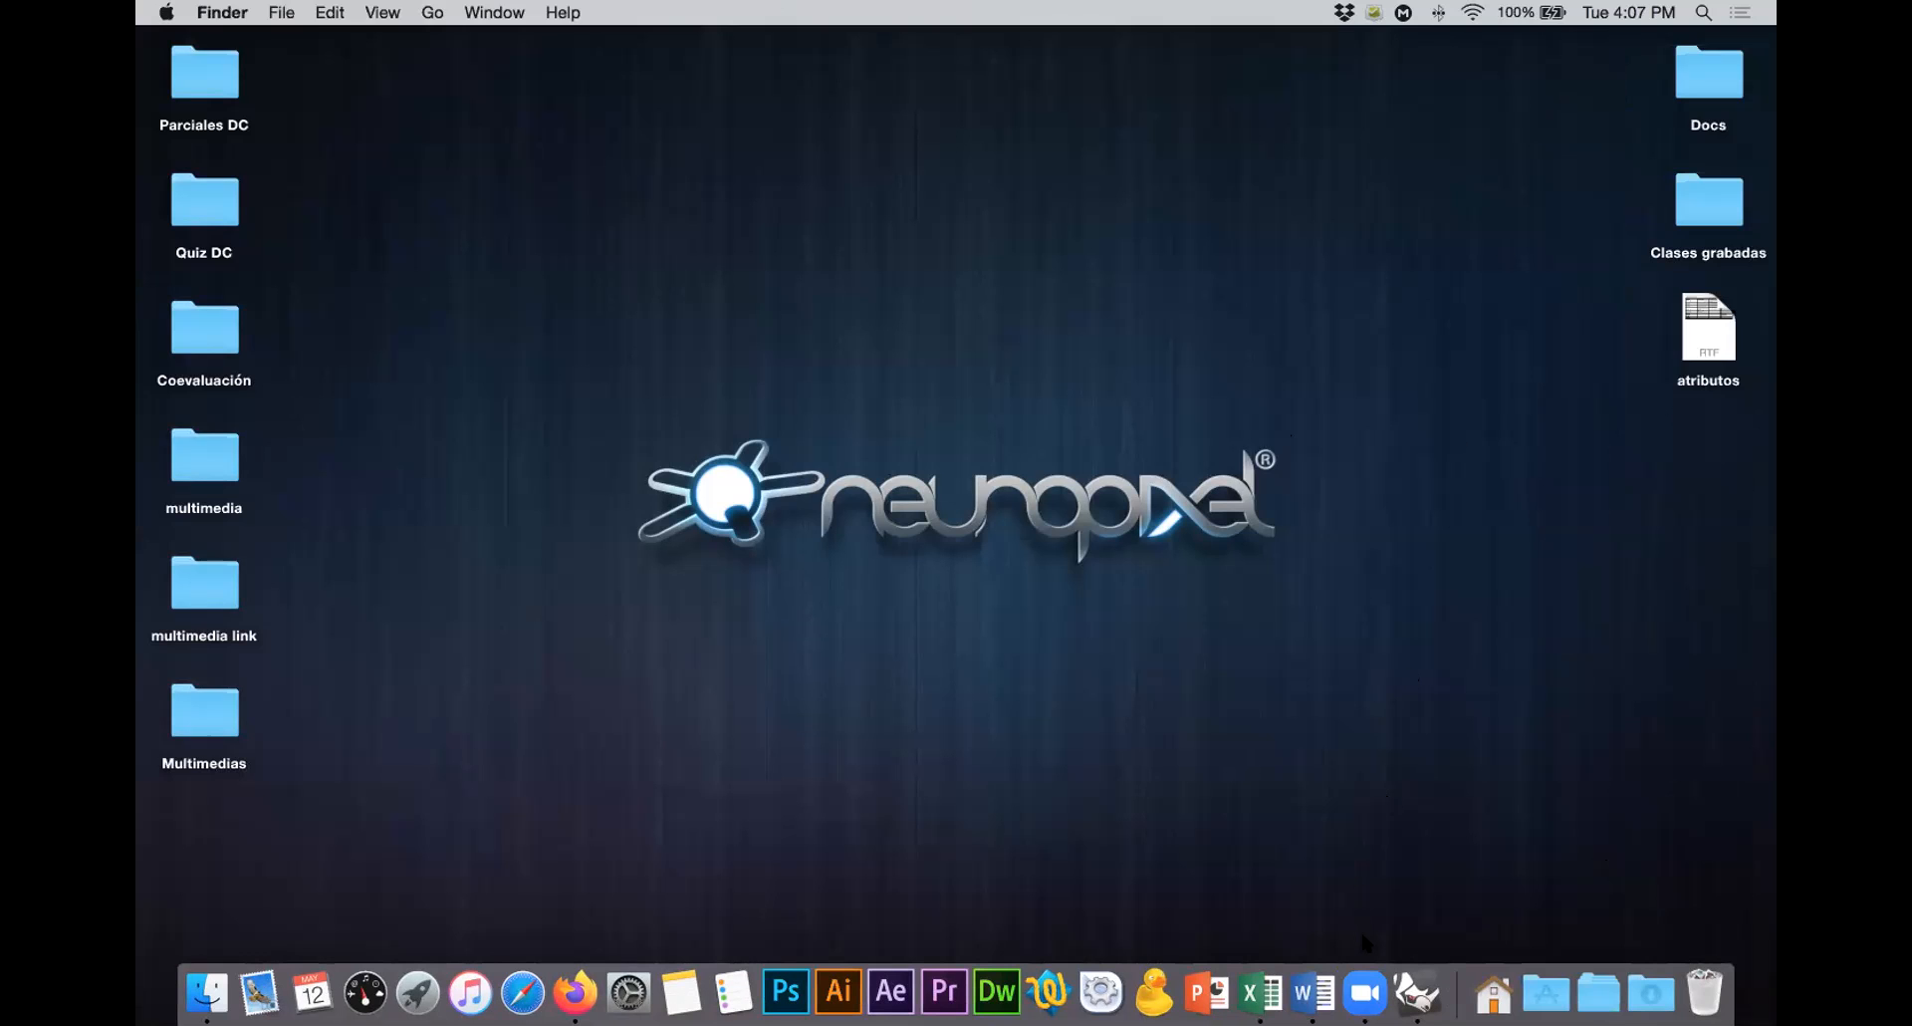
Step: Switch to Microsoft Word and quit it
click(1310, 985)
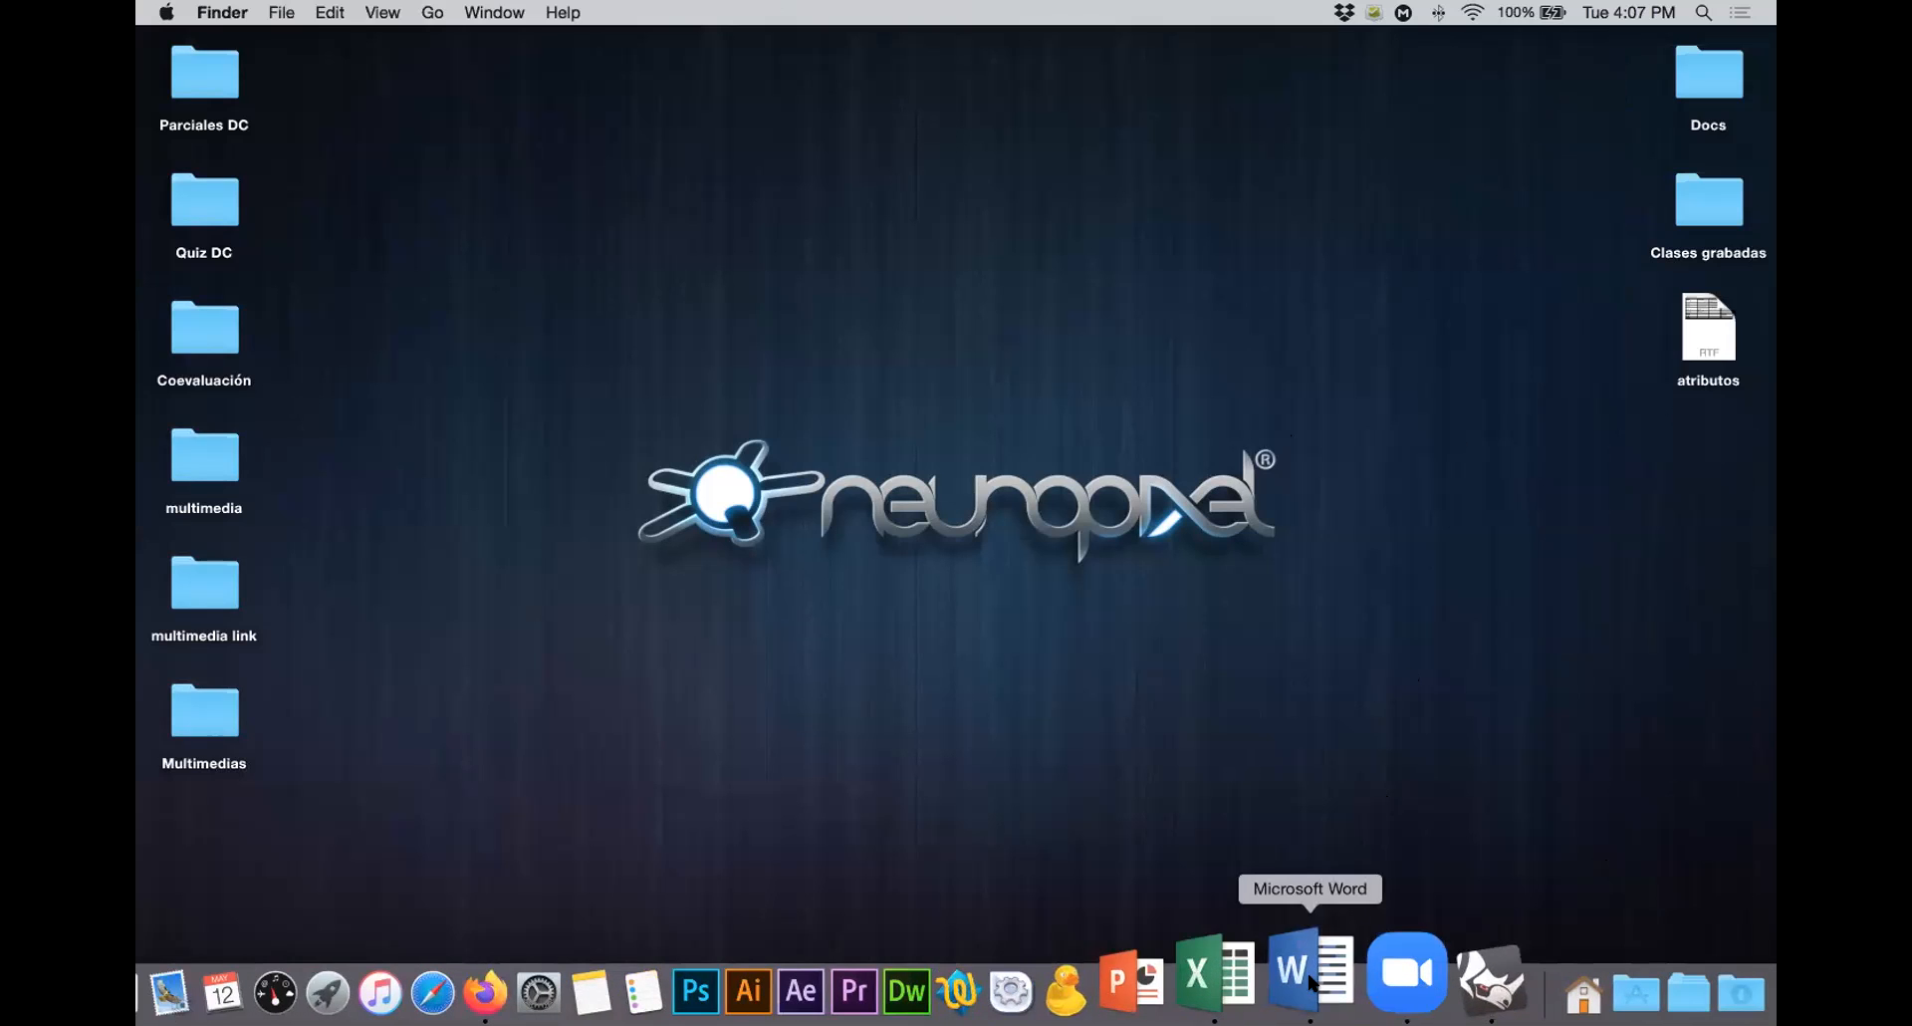
key(super+q)
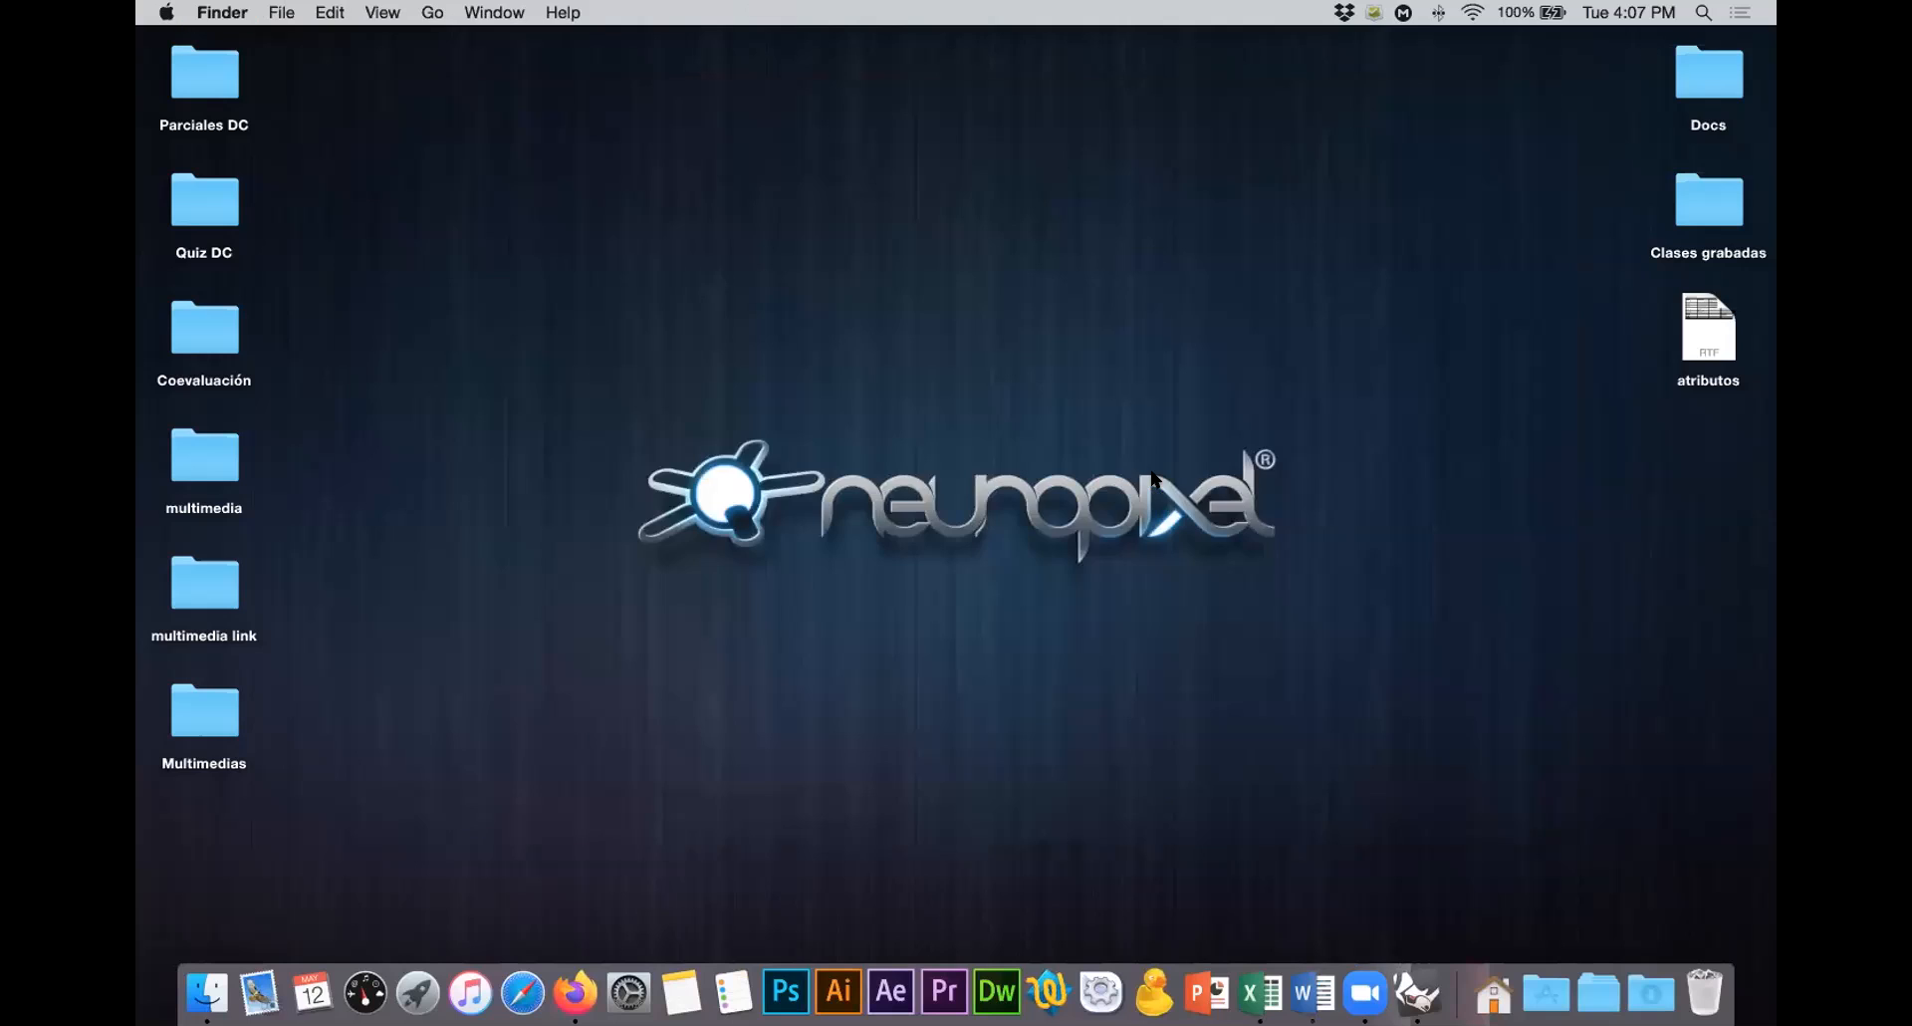
Step: Switch to Excel, clear the absence mark in cell T12 of the Asistencia workbook and quit the program
click(1244, 993)
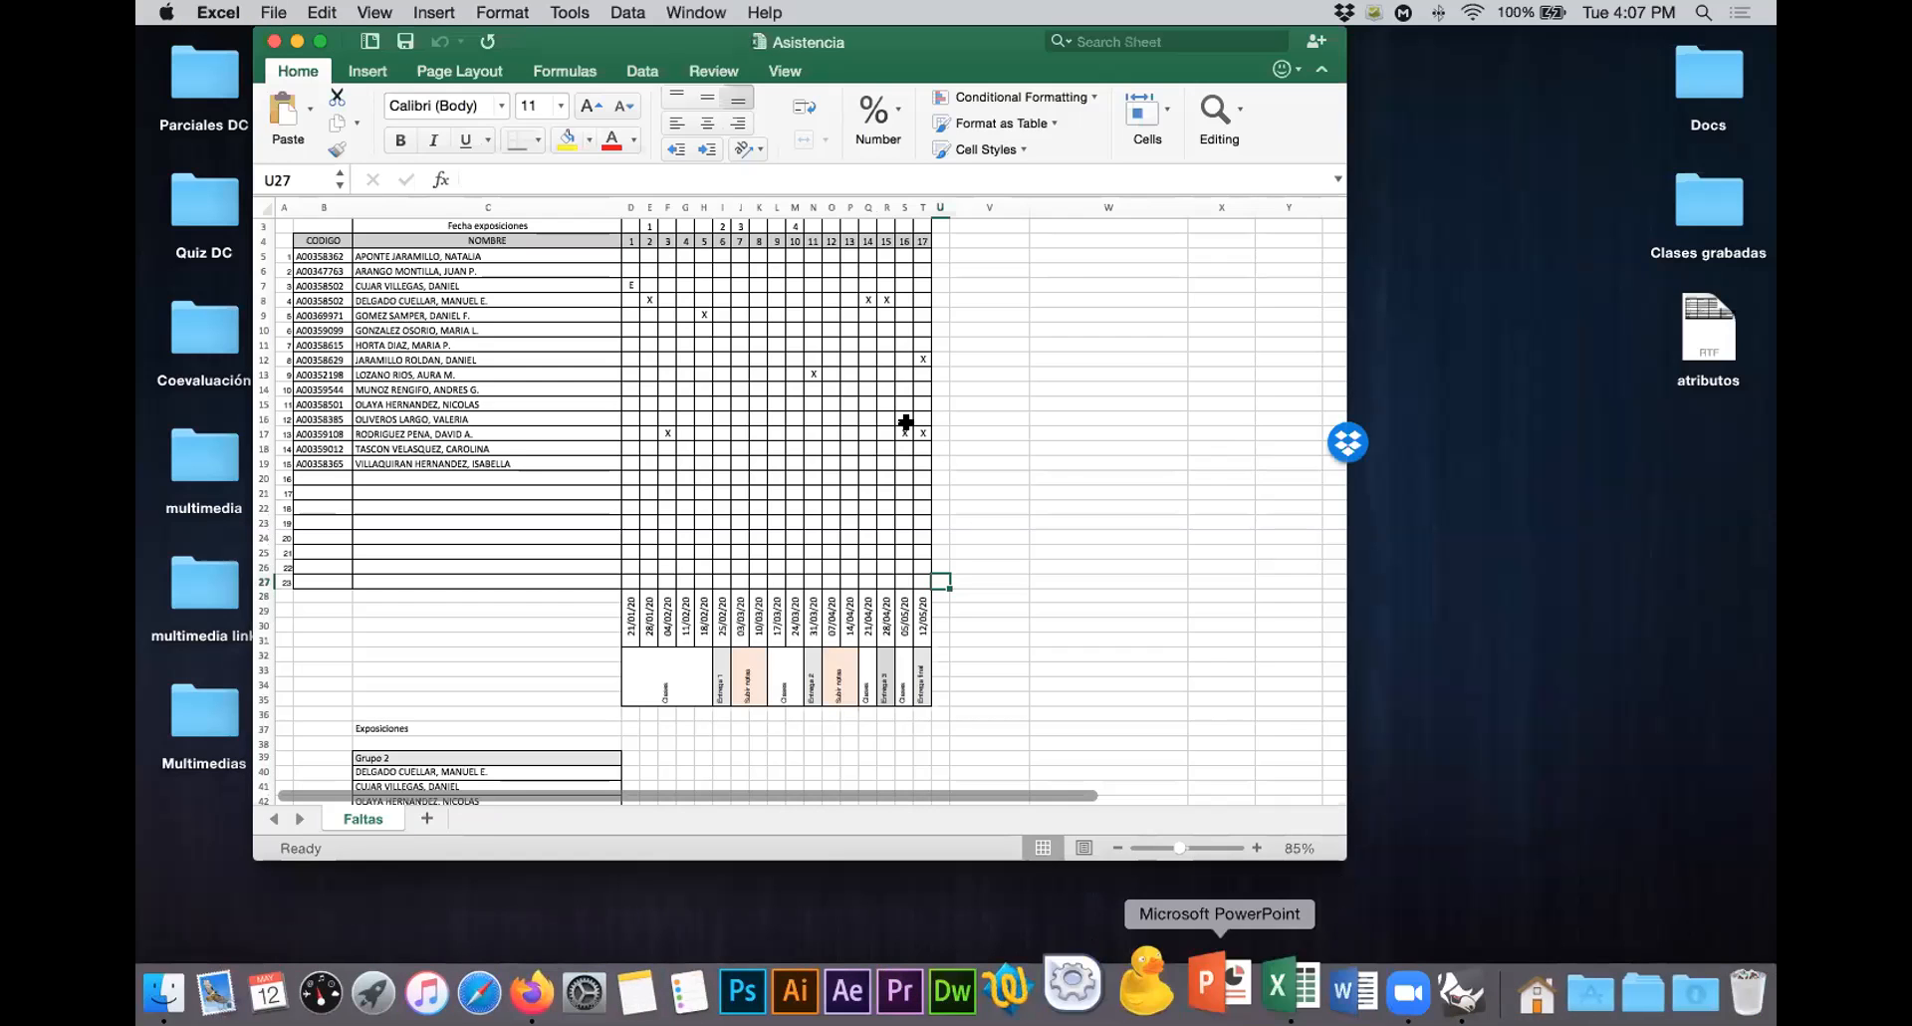
click(921, 426)
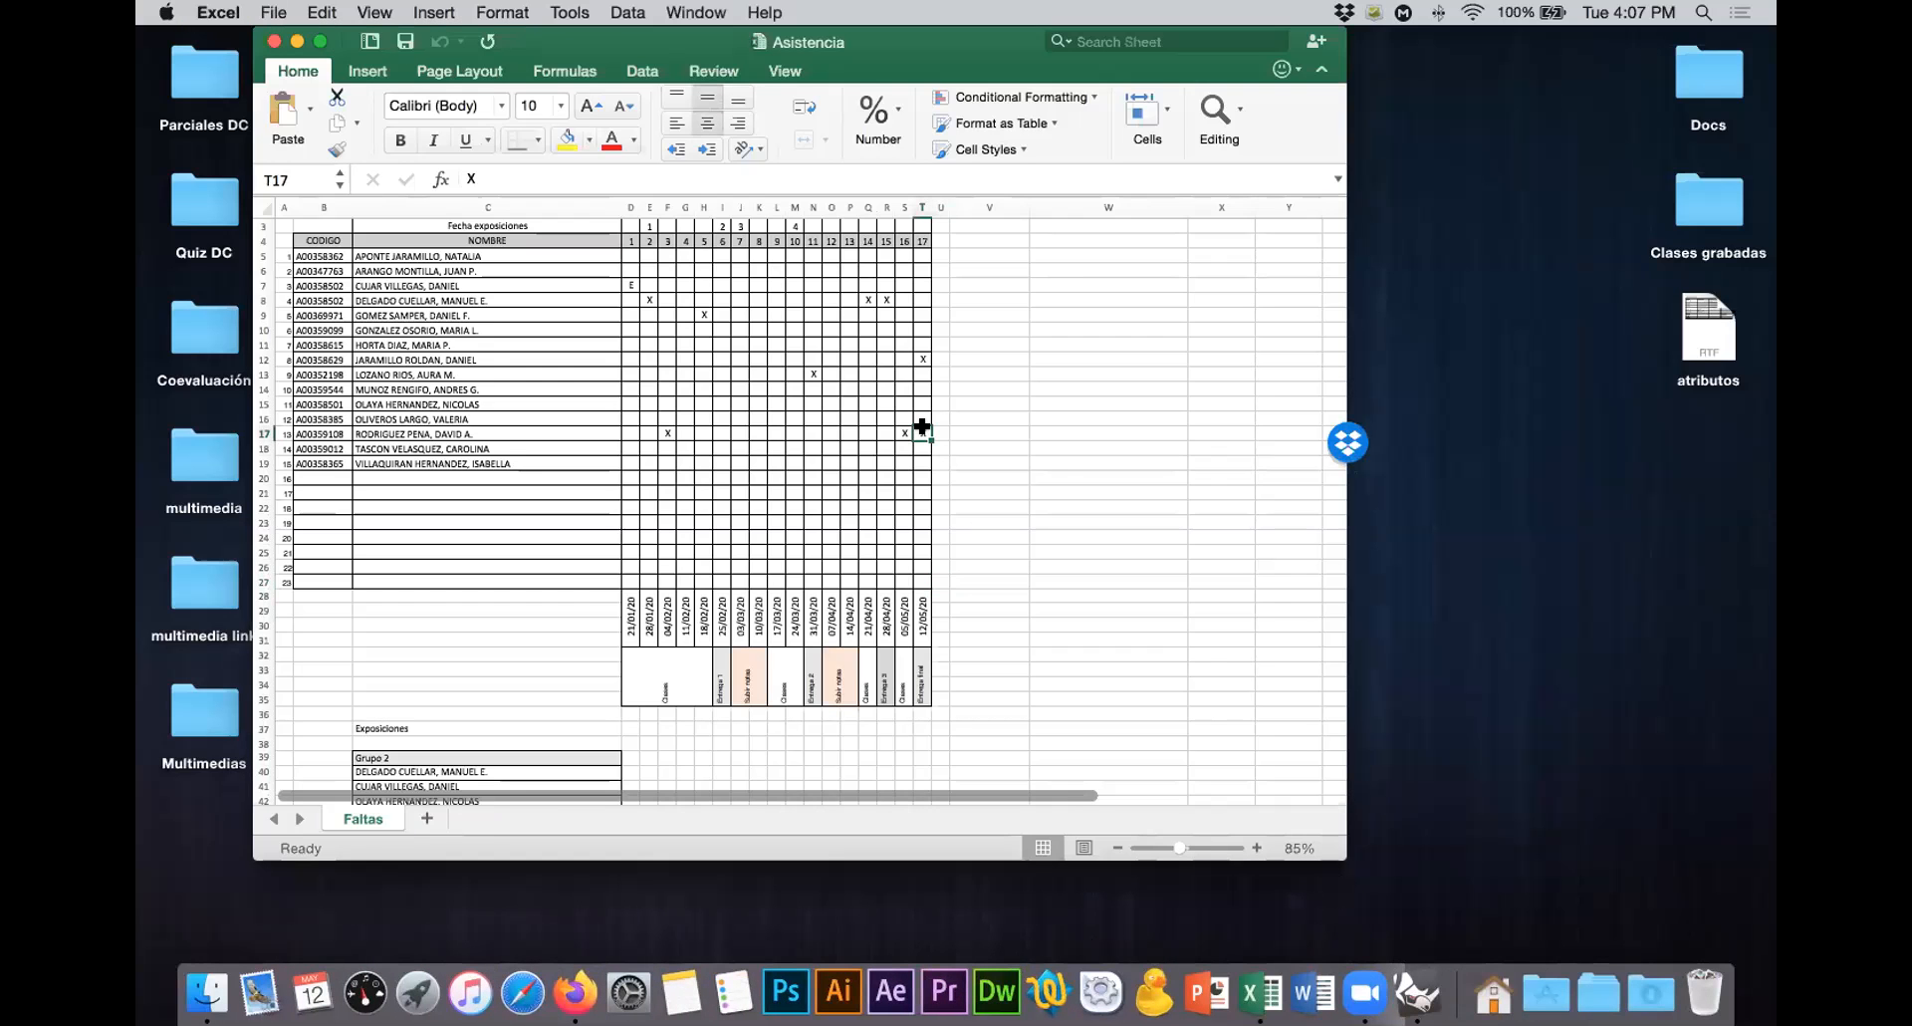
click(917, 354)
click(918, 430)
click(1150, 447)
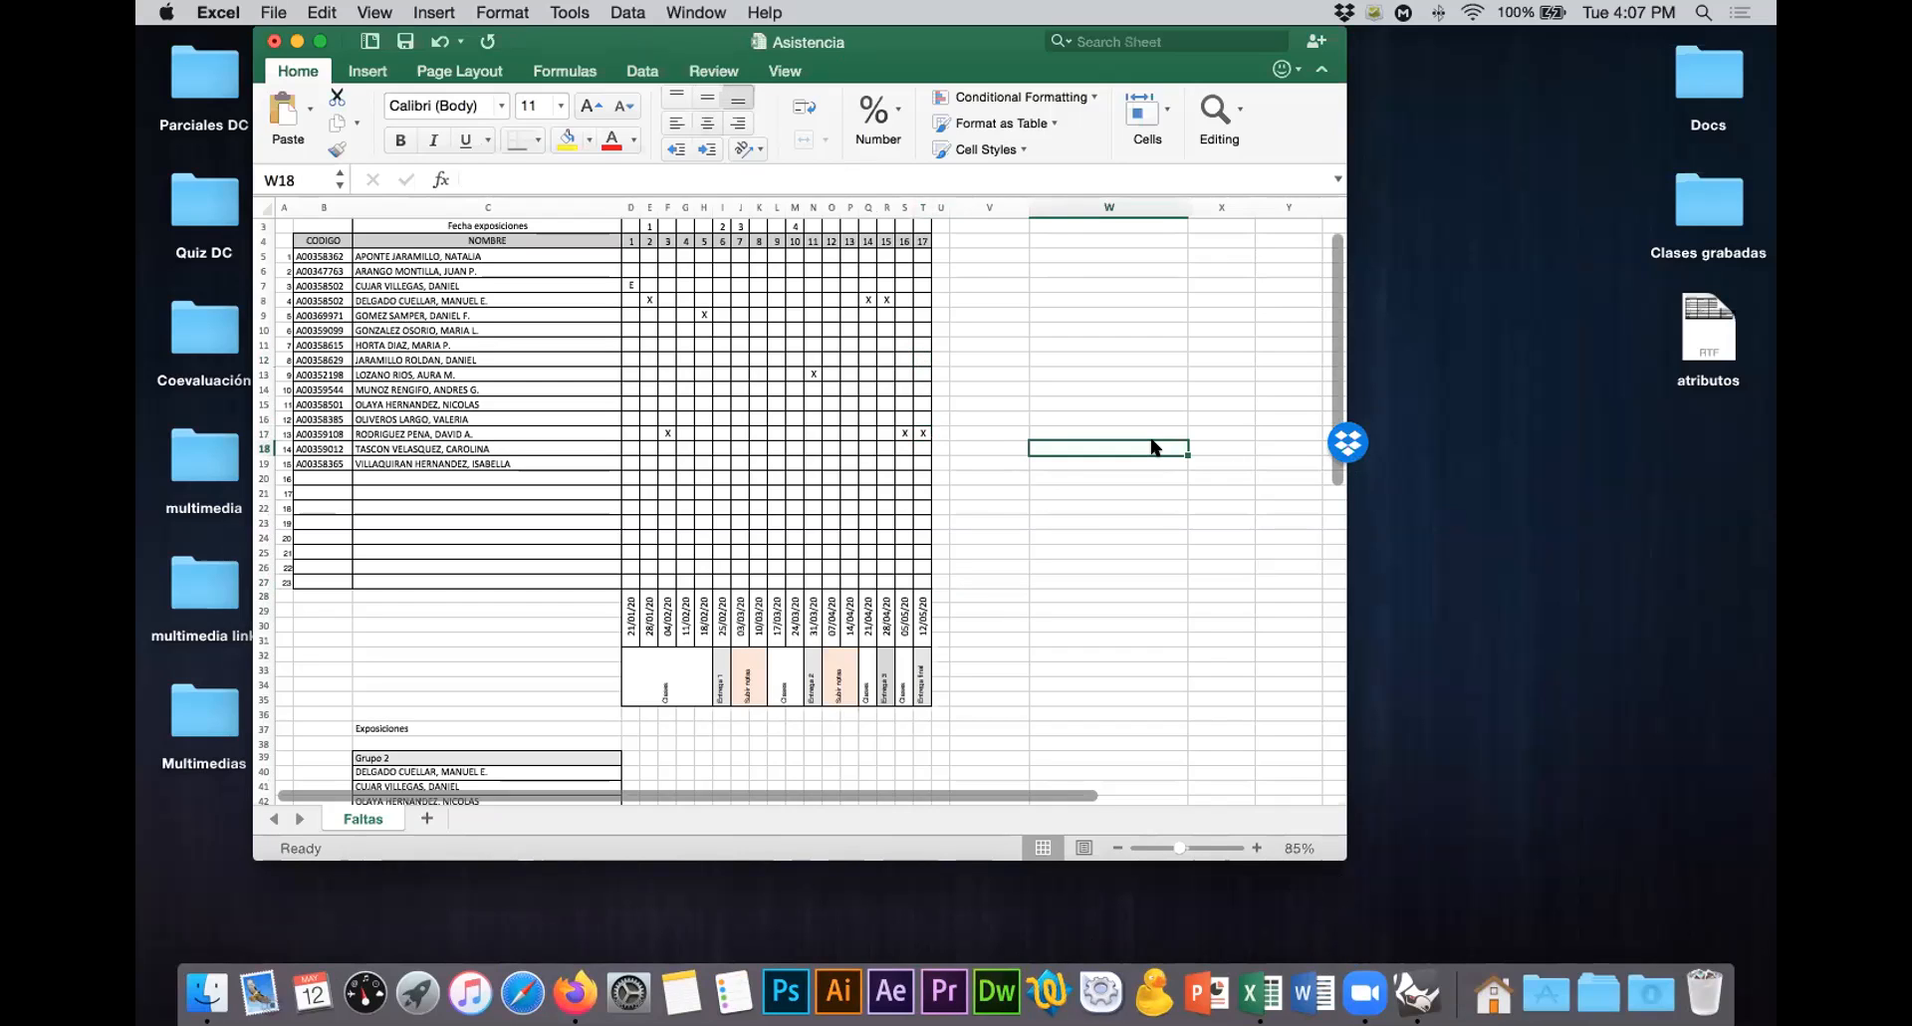
key(super+q)
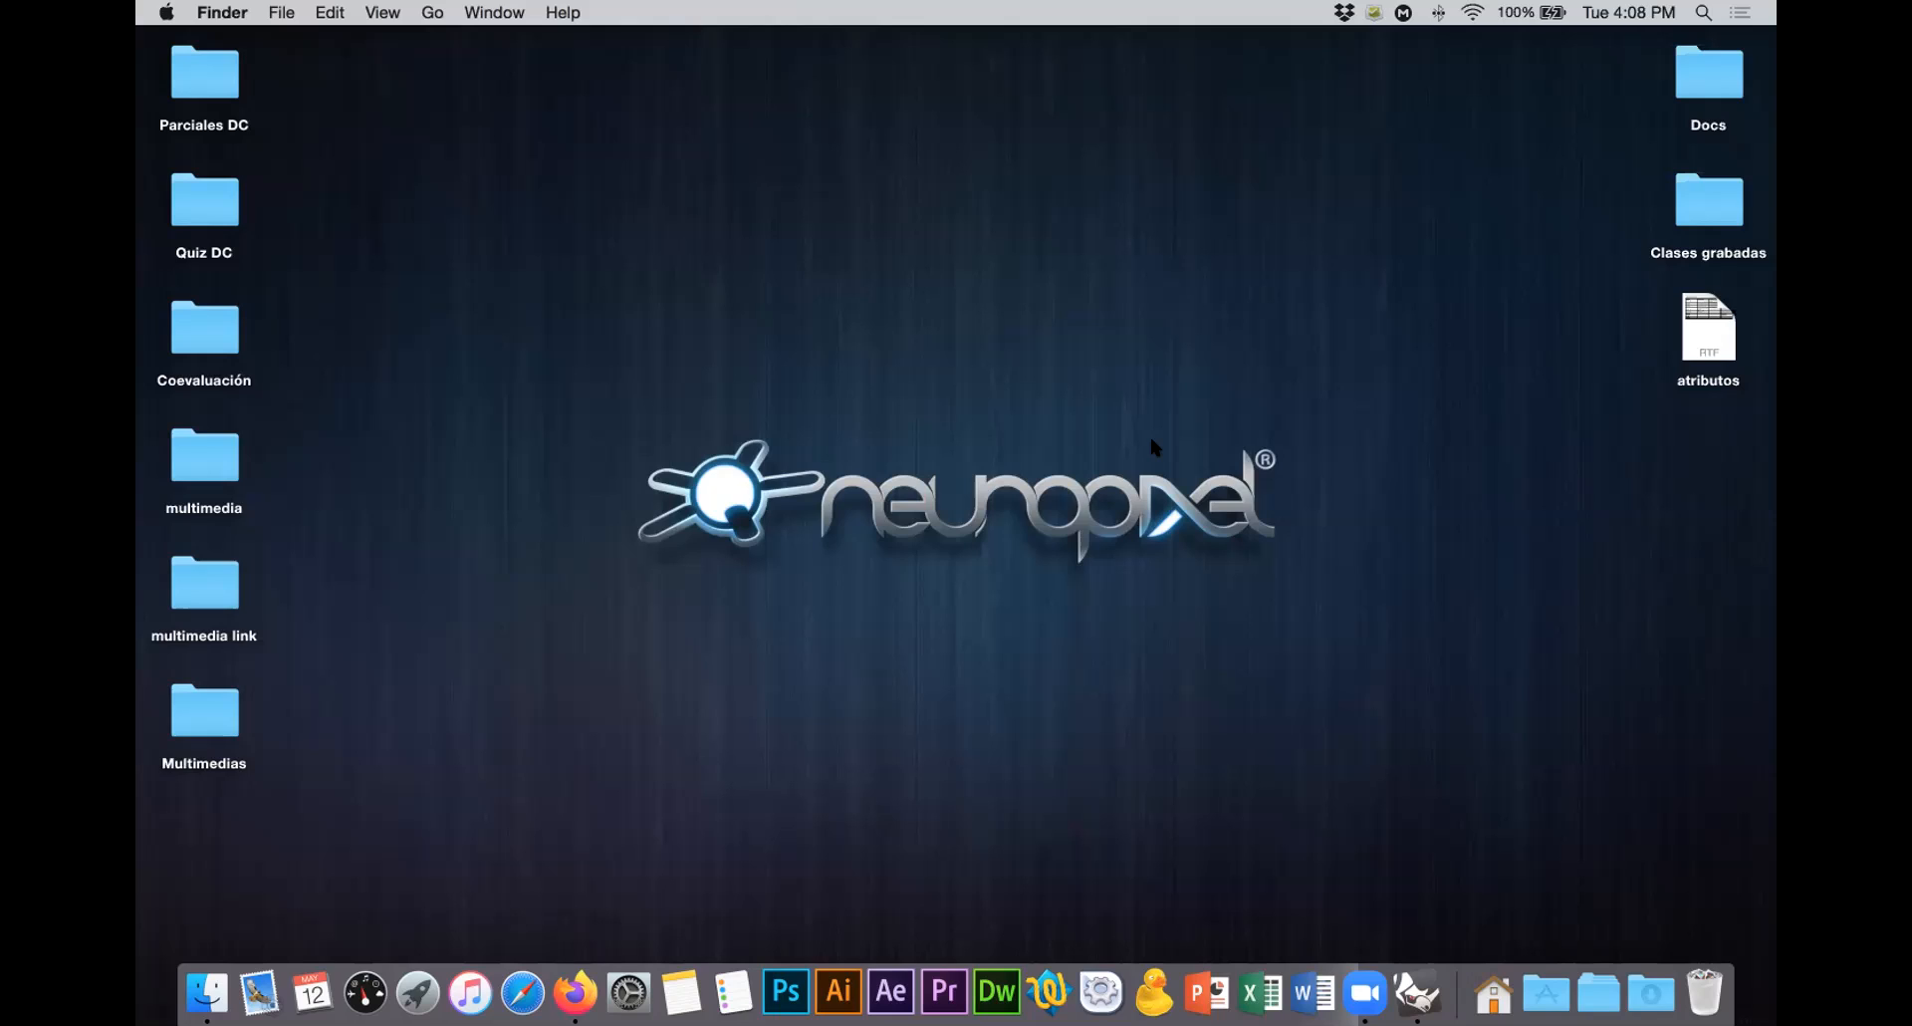
Step: Switch to Firefox and open the website artistapirata.com
key(XF86AudioRaiseVolume)
click(575, 988)
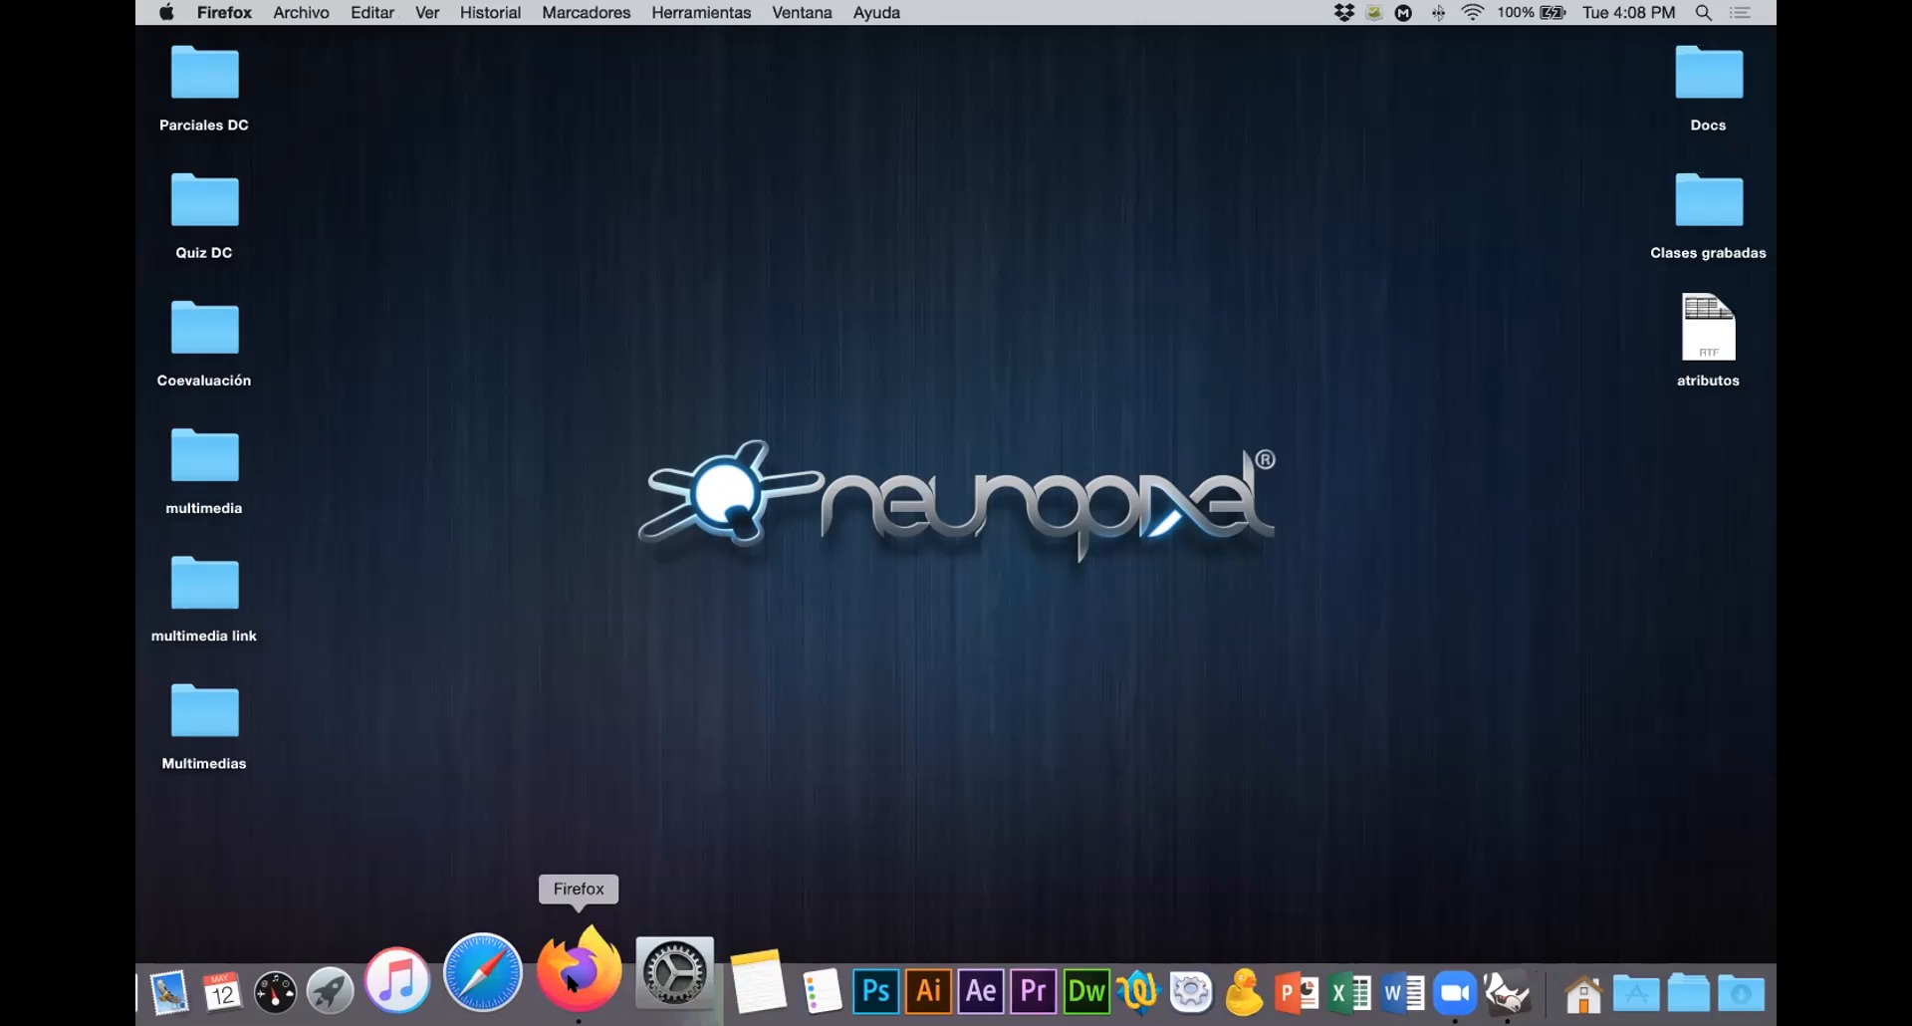
click(490, 87)
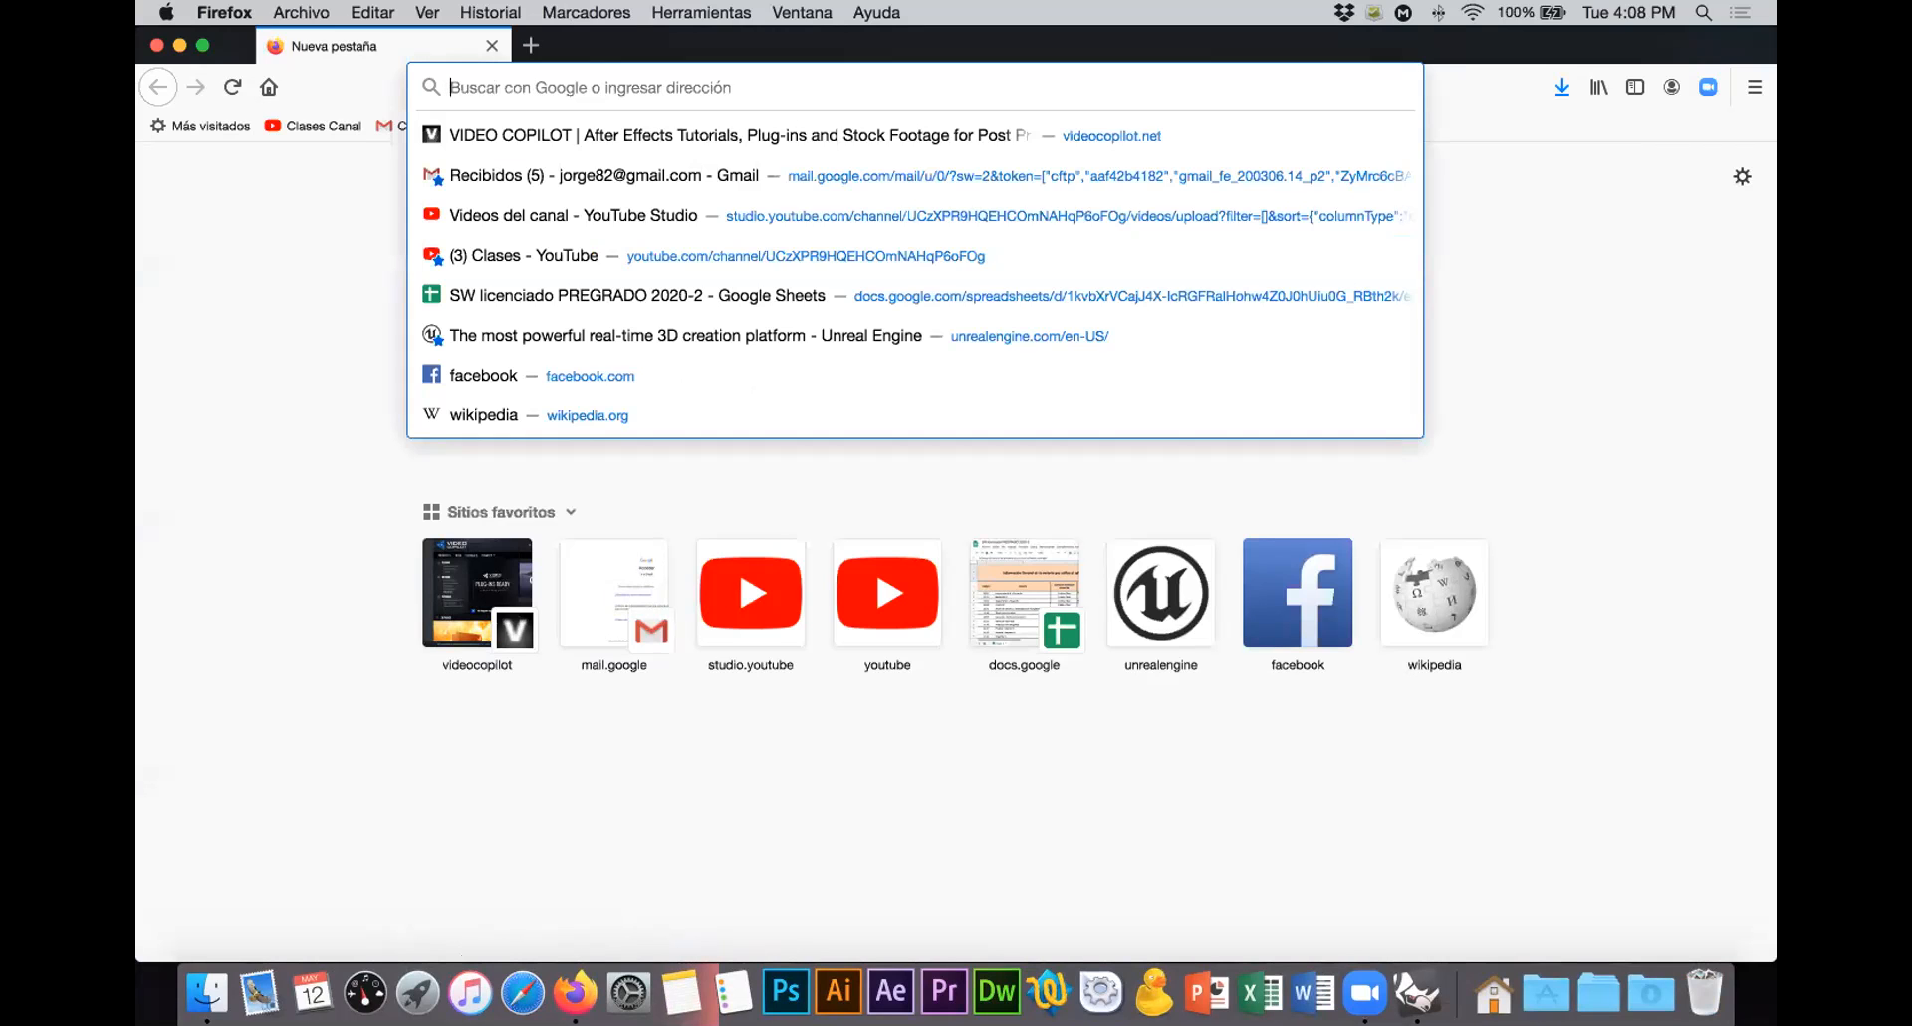
text(artista)
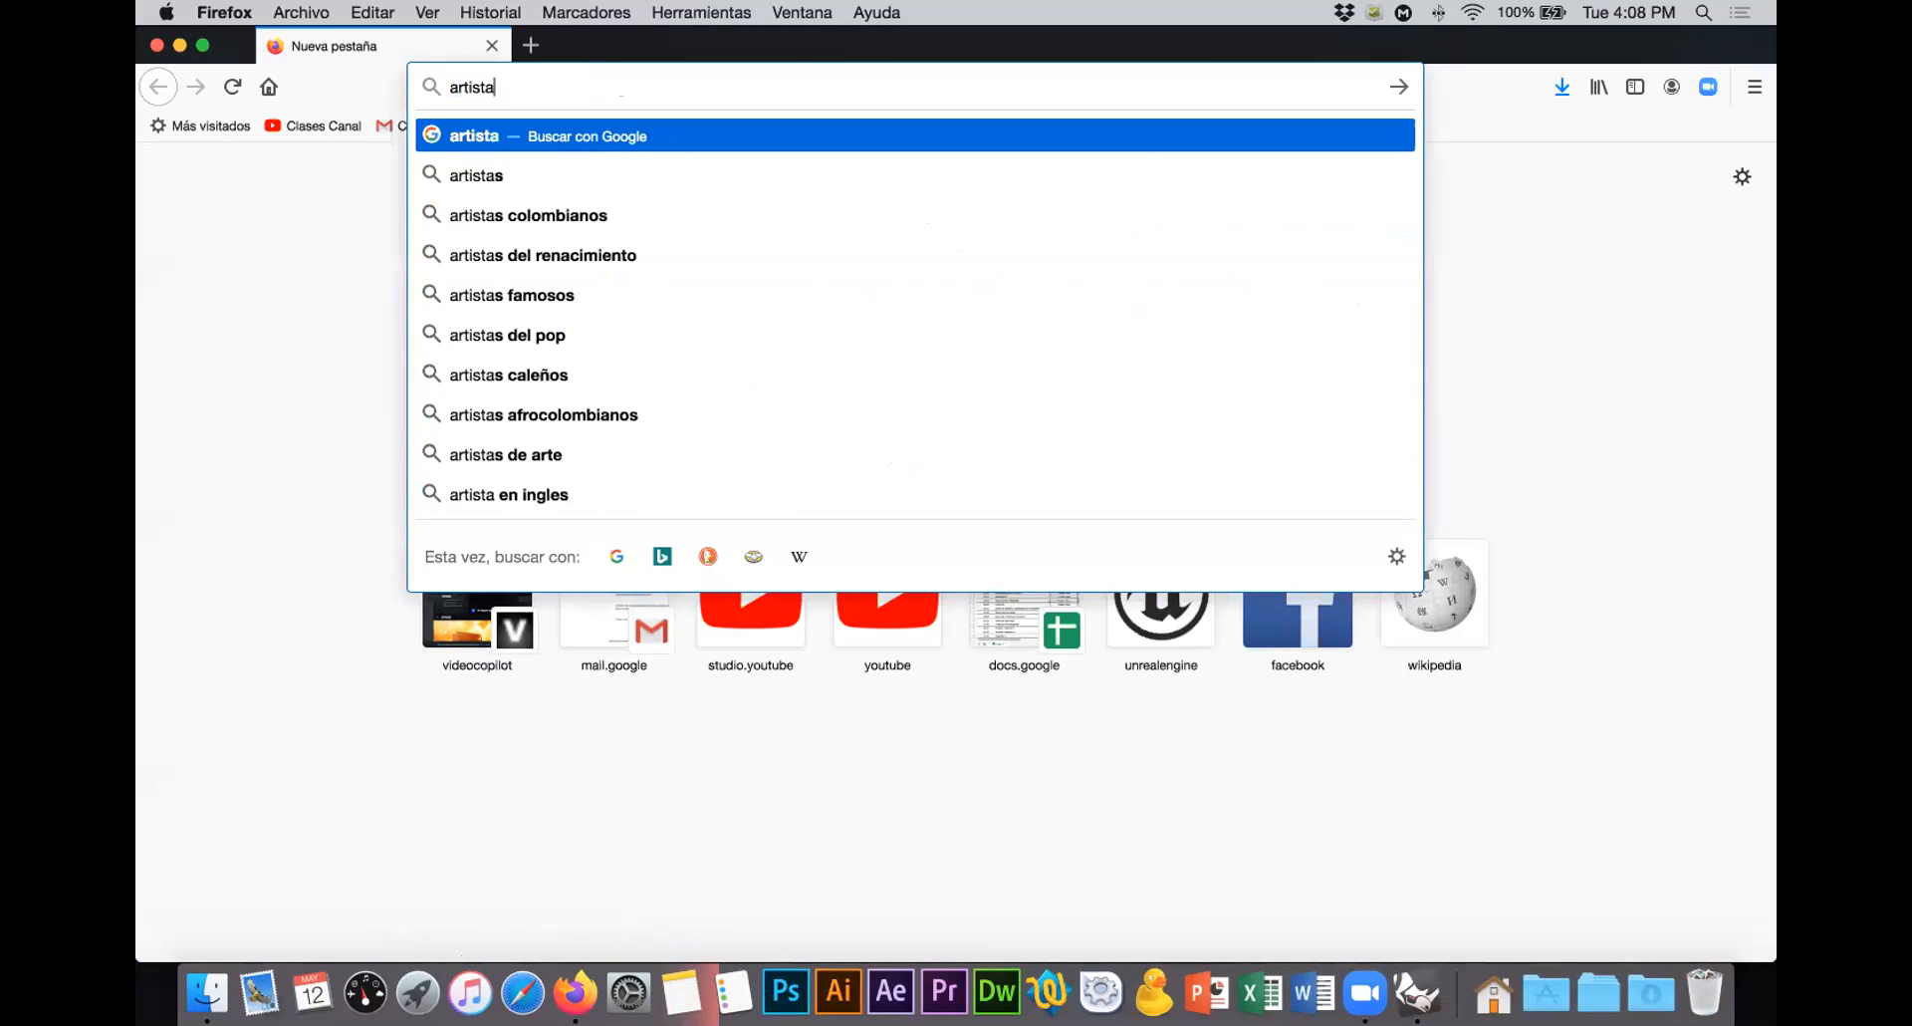
text(pirata.)
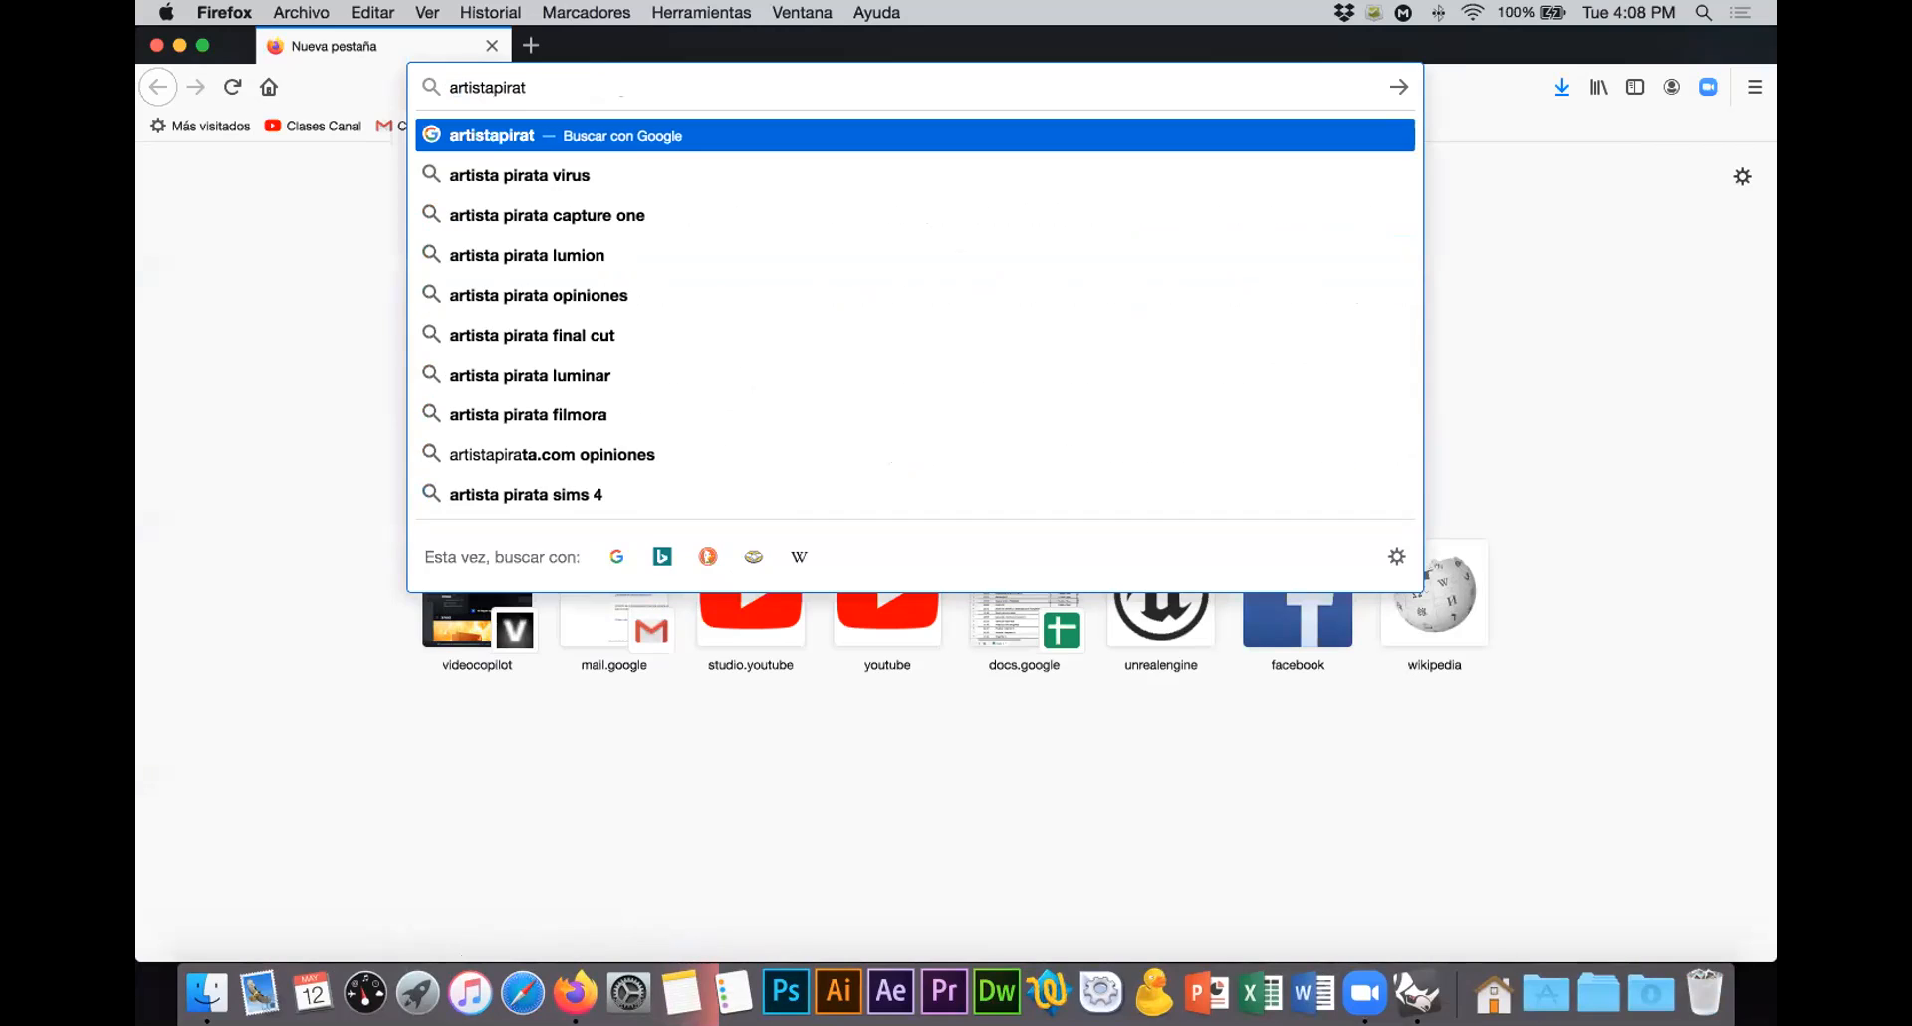
text(com)
key(Return)
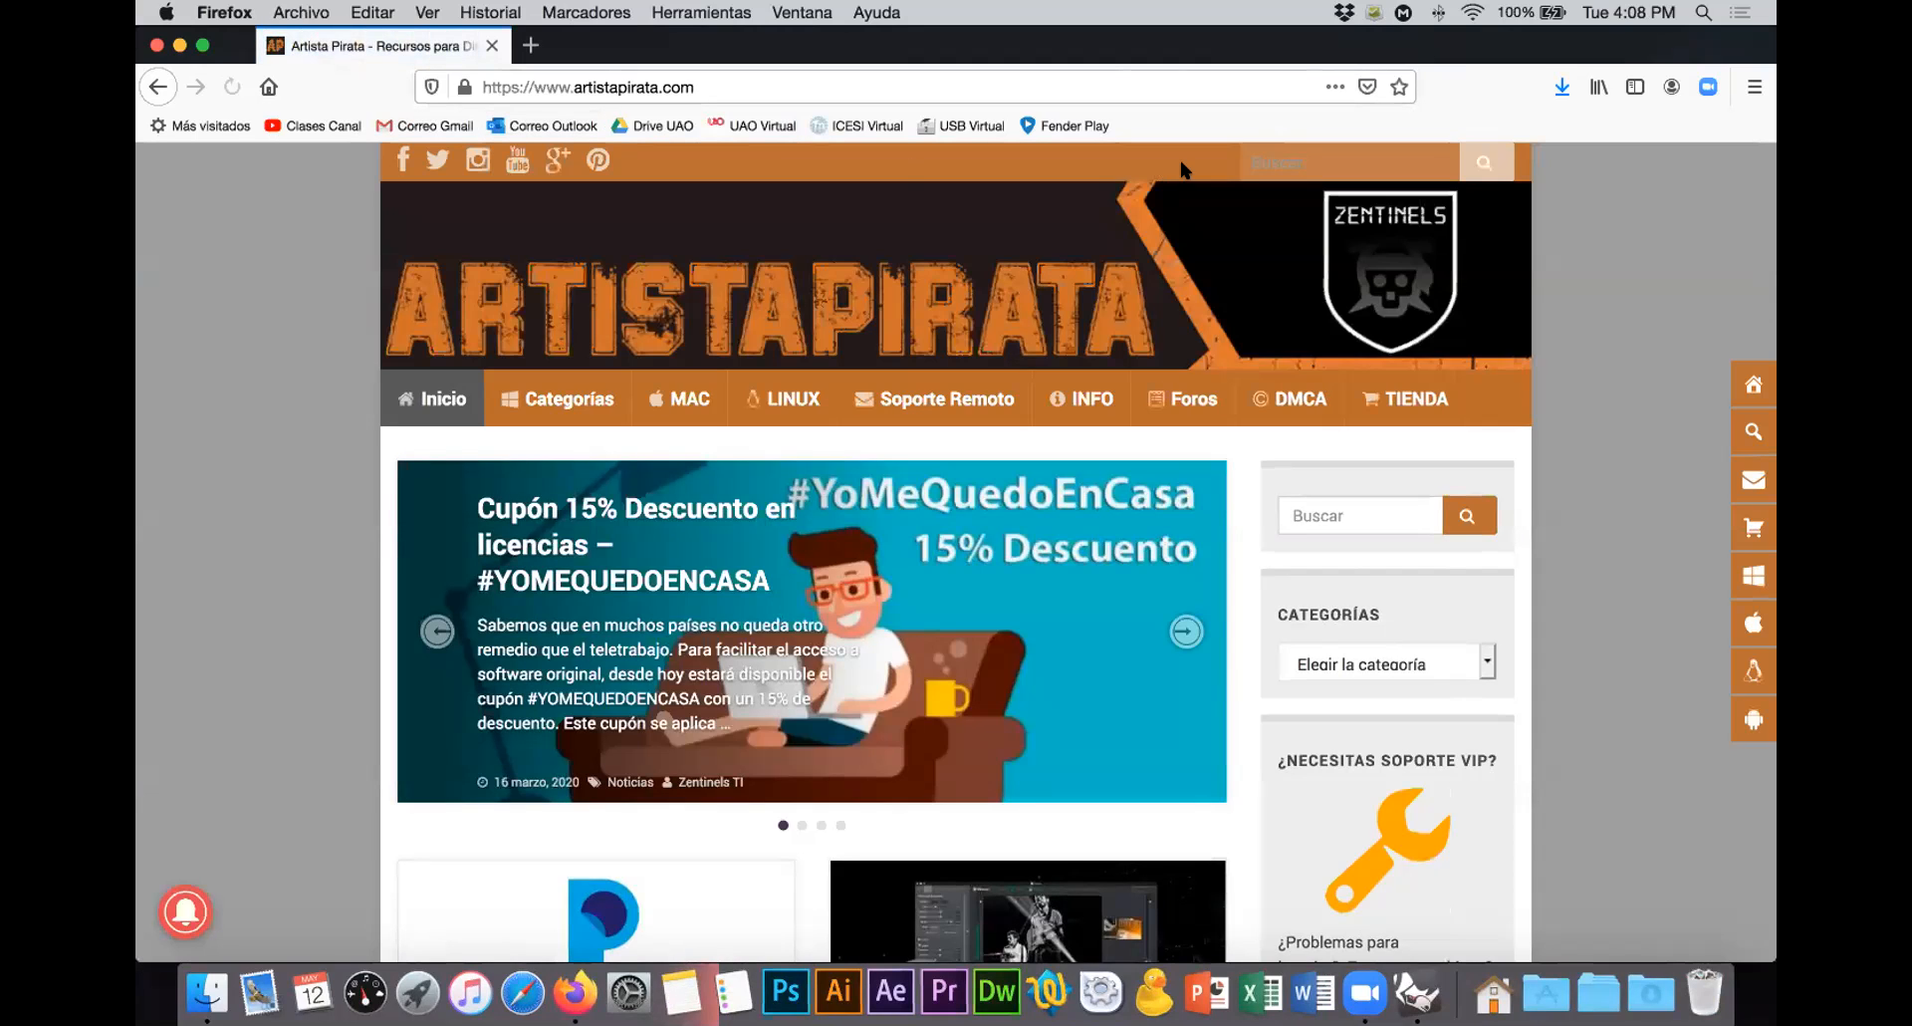
click(1170, 90)
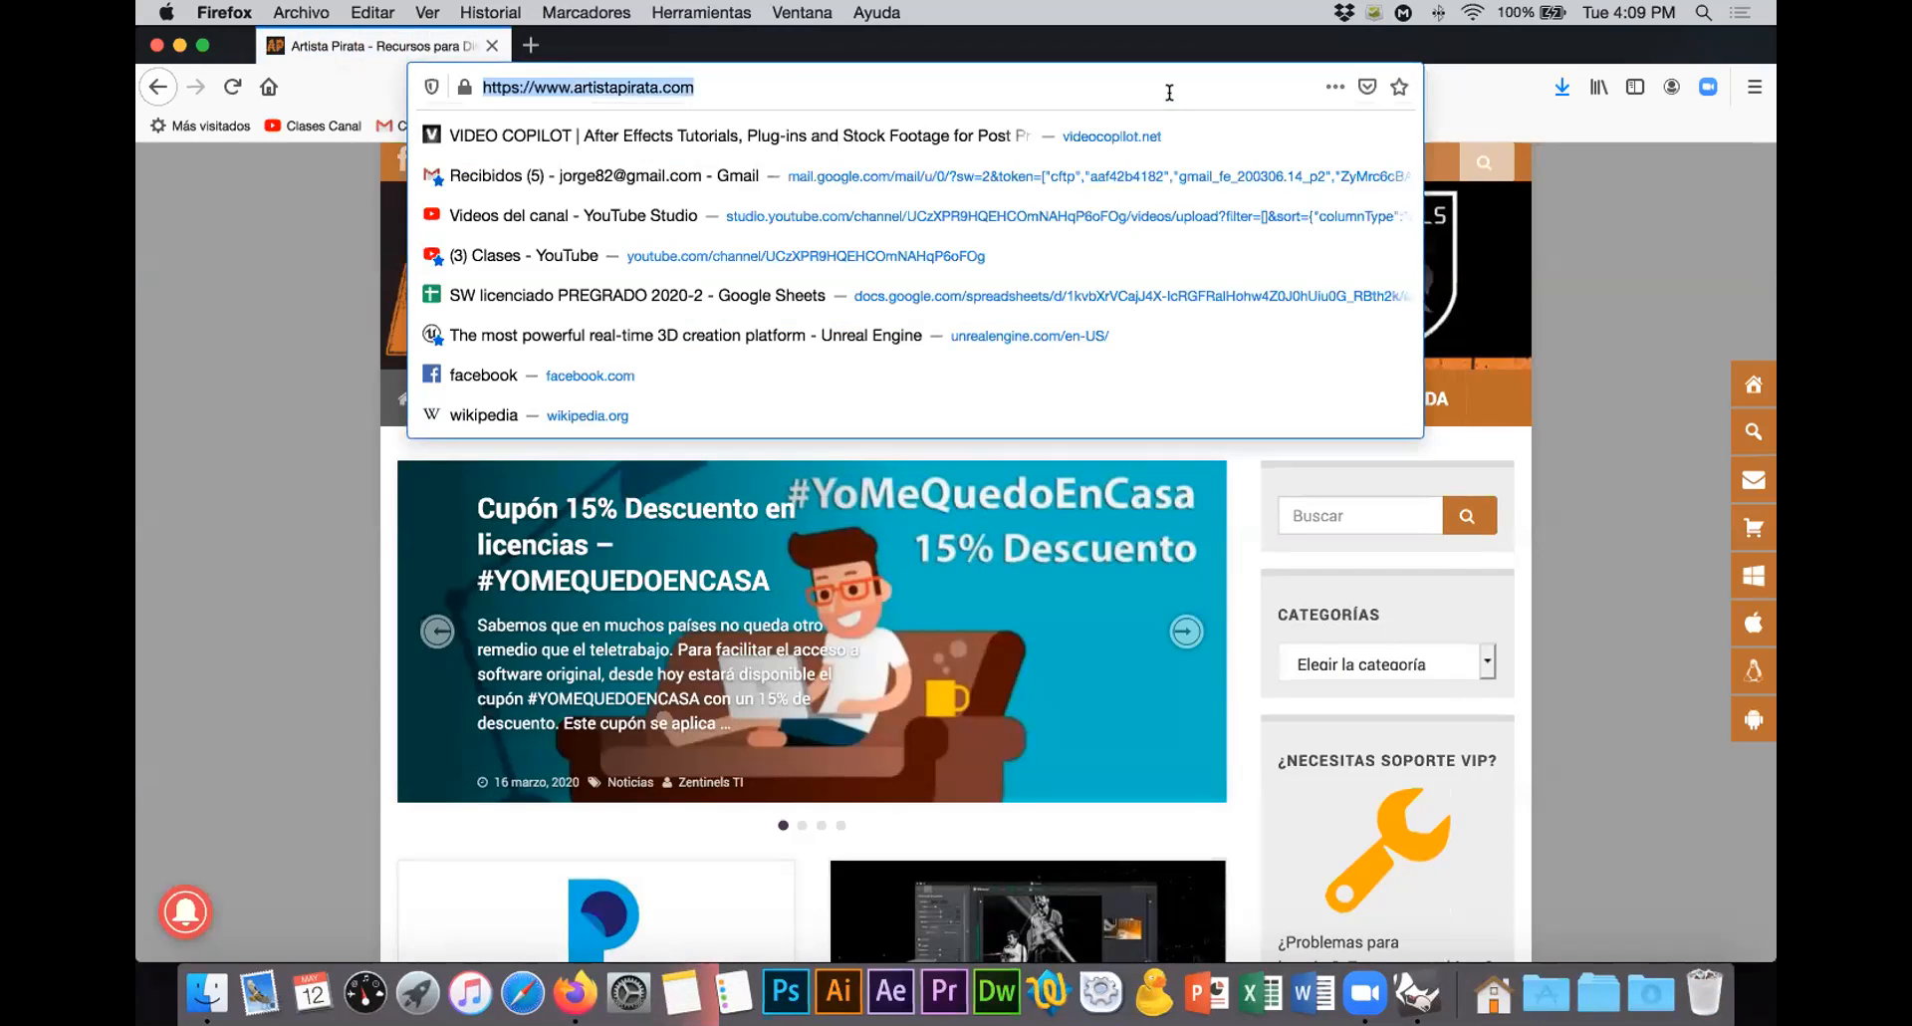
Step: Look over the Artista Pirata home page and search the site for keyshot
click(195, 362)
click(1312, 518)
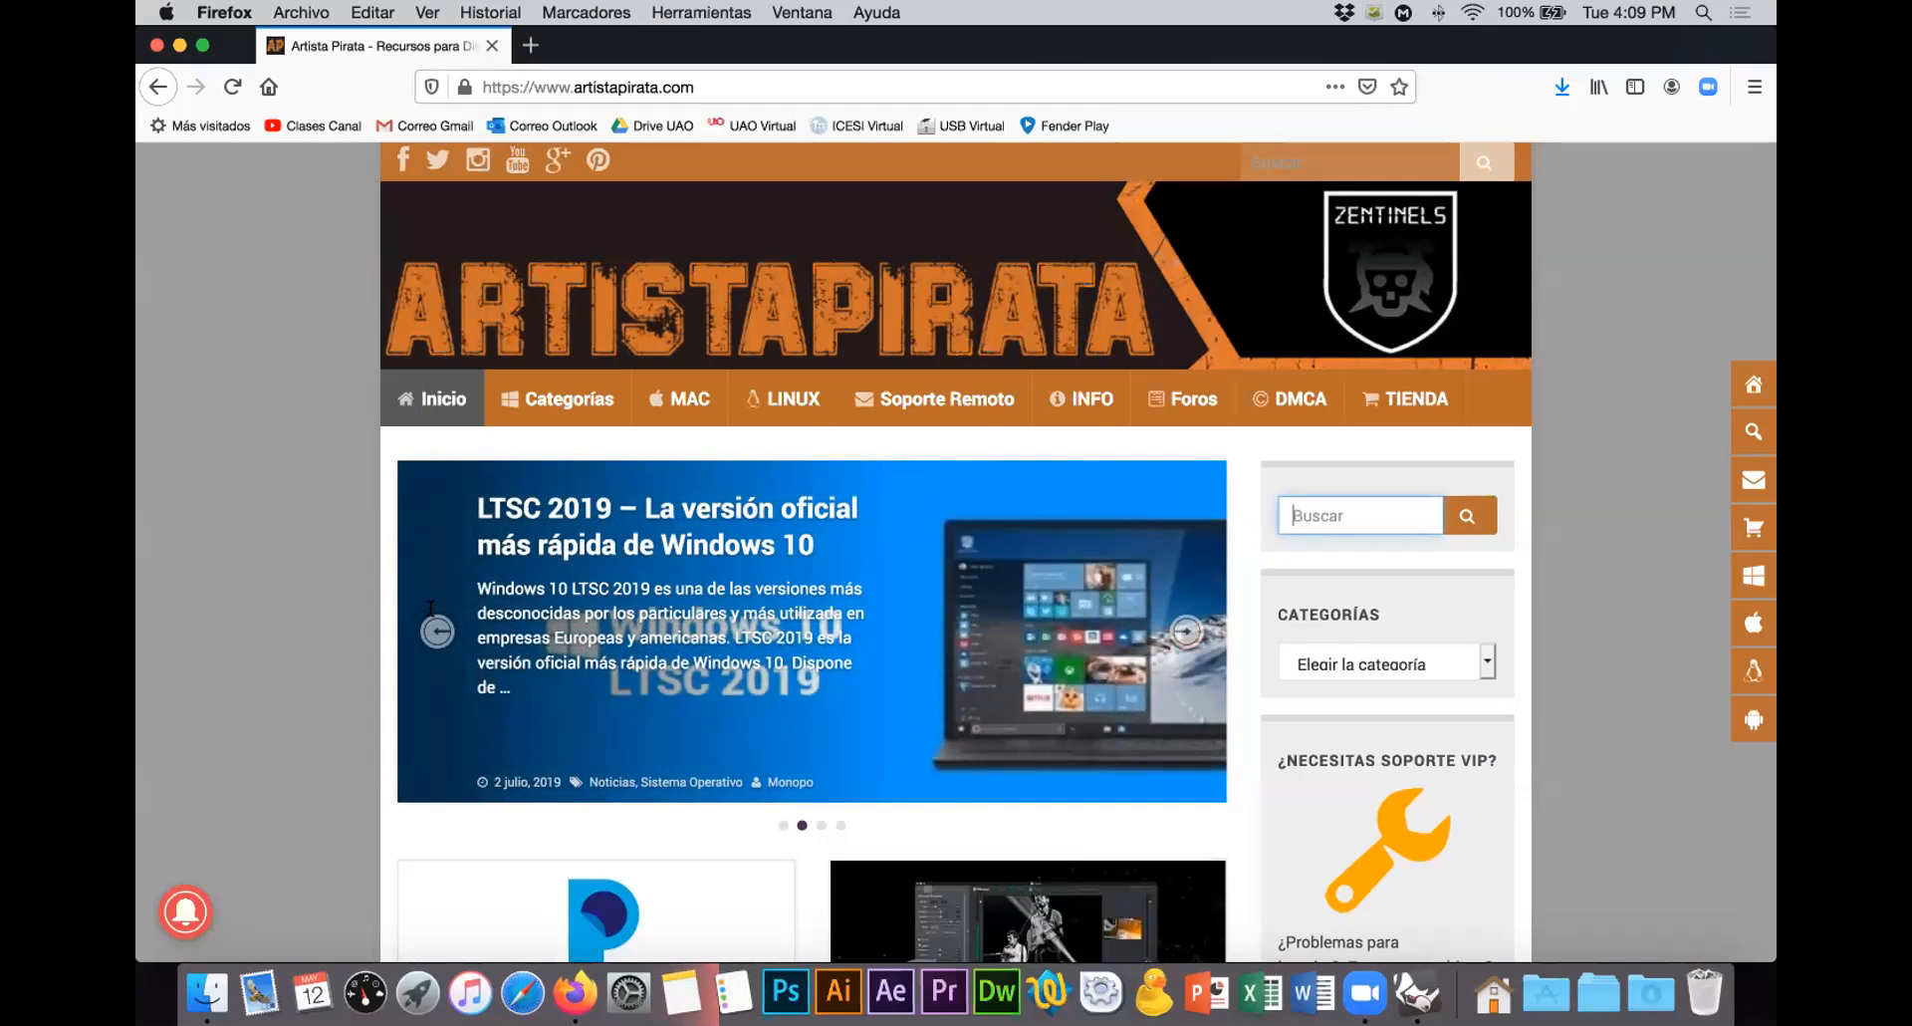
scroll(323, 628, down, 3)
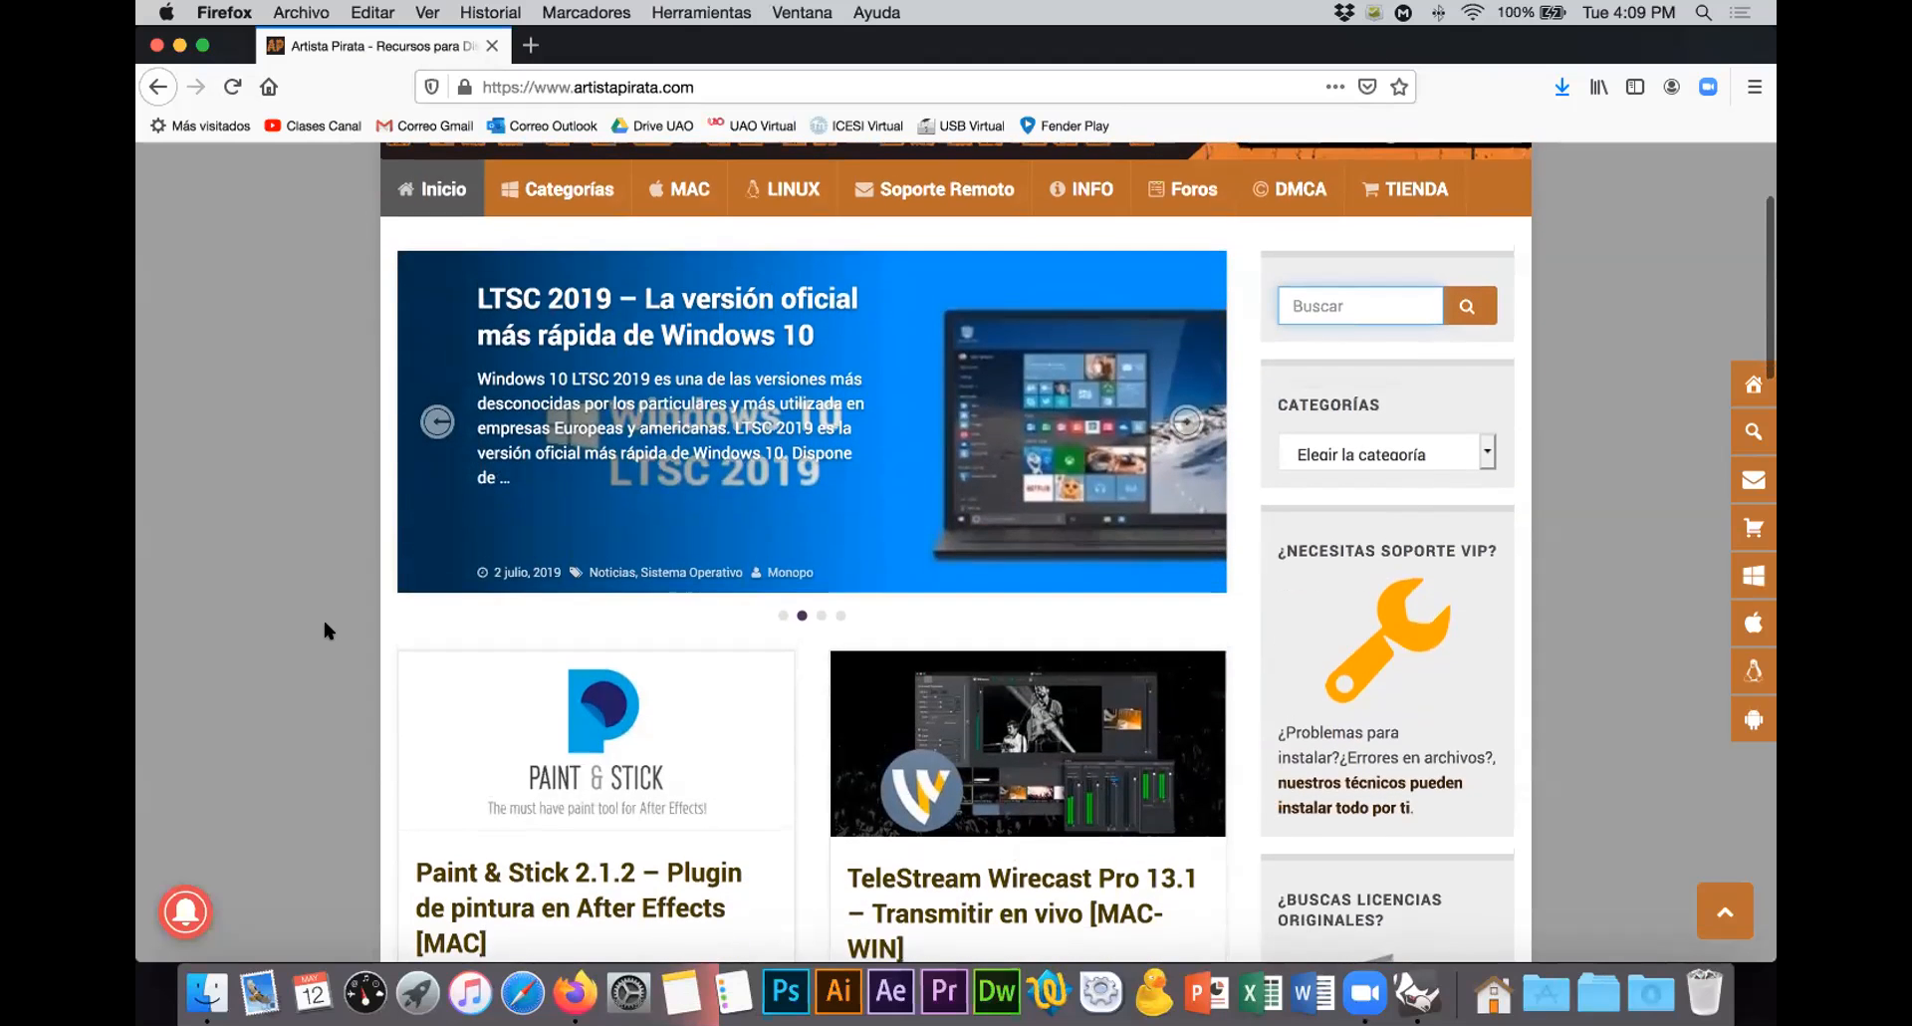
scroll(325, 629, down, 4)
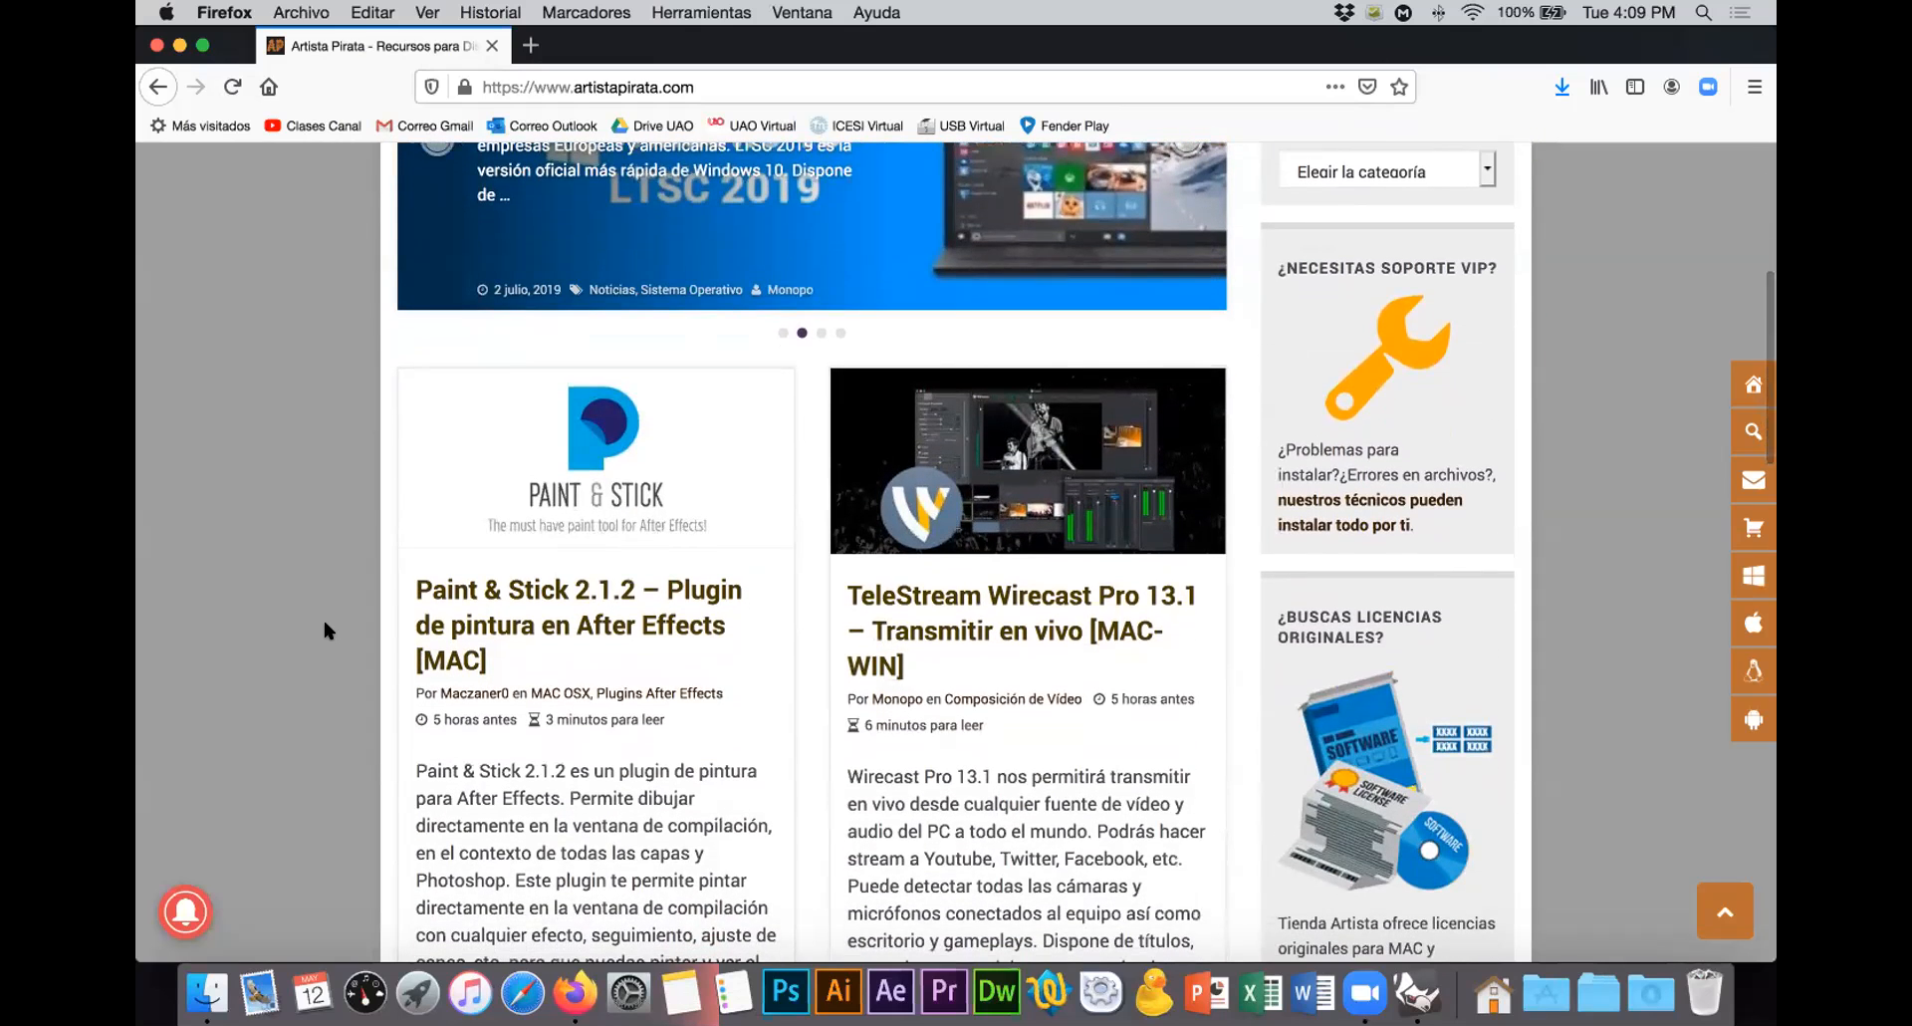
scroll(324, 629, up, 7)
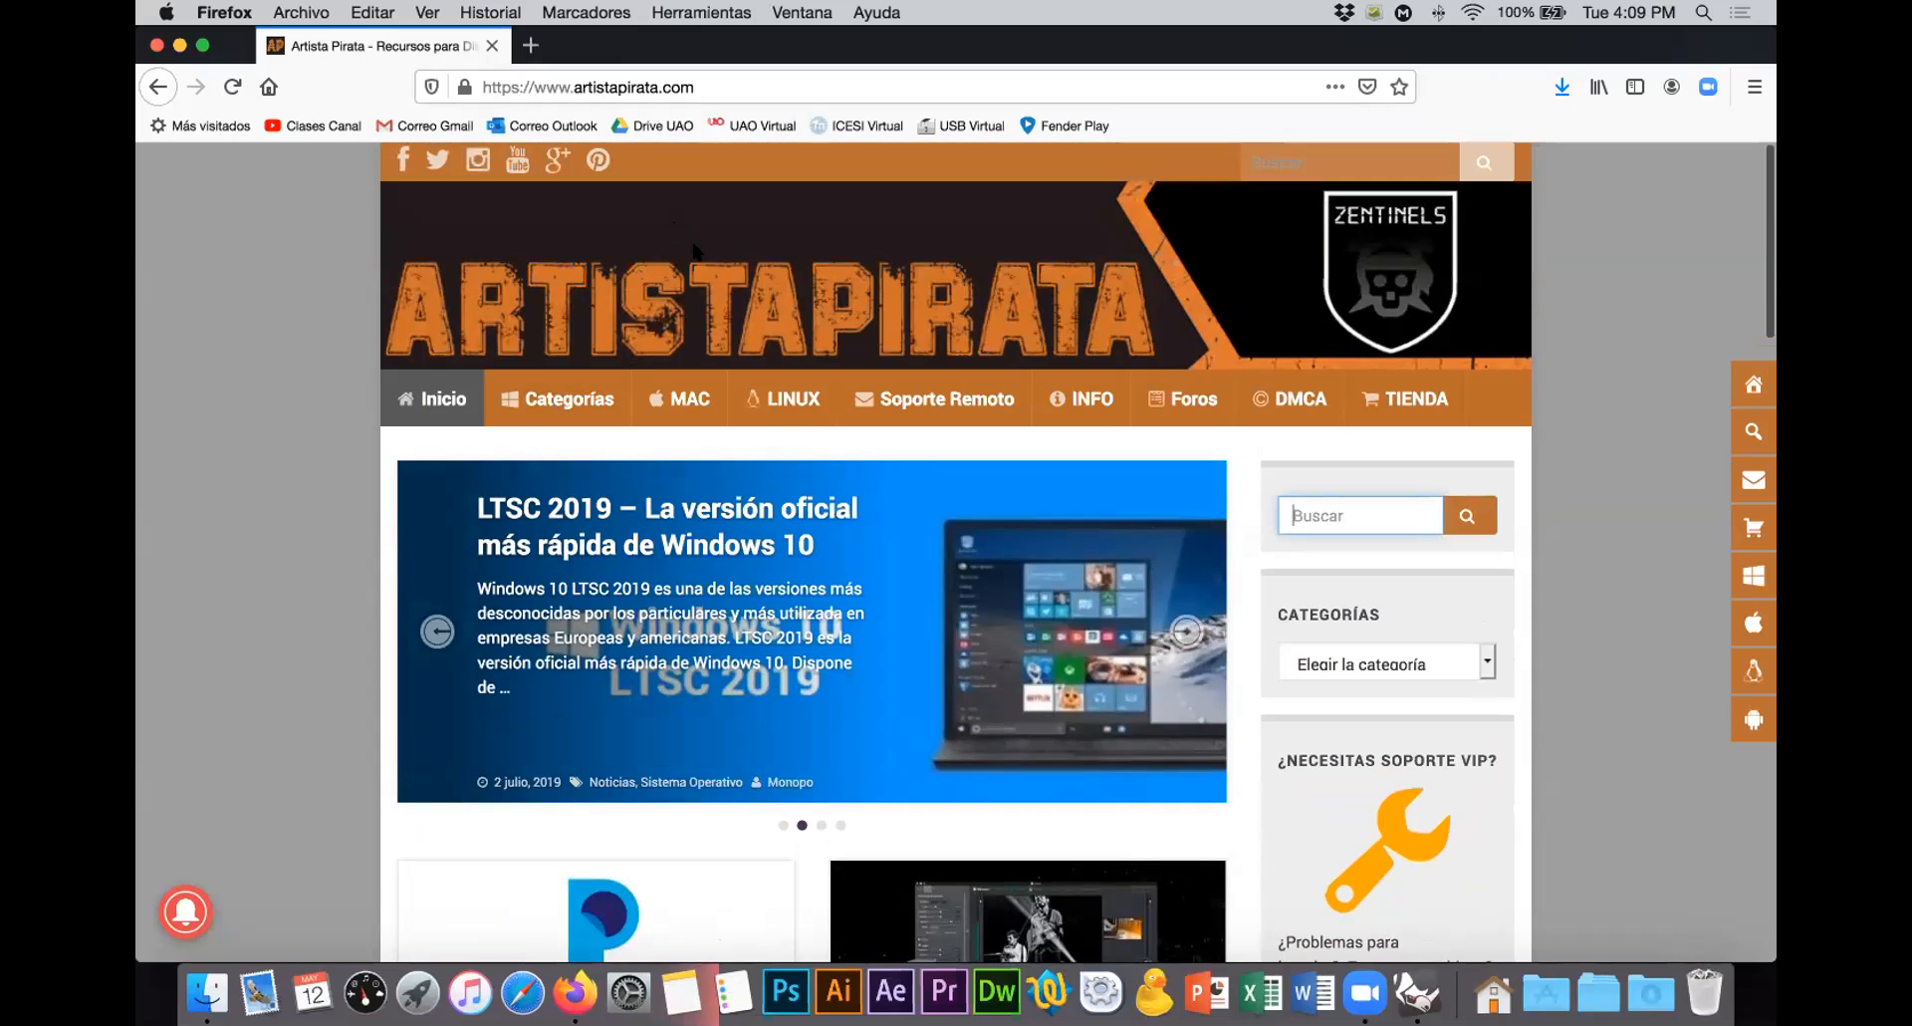
click(1294, 515)
text(keyshot)
key(Return)
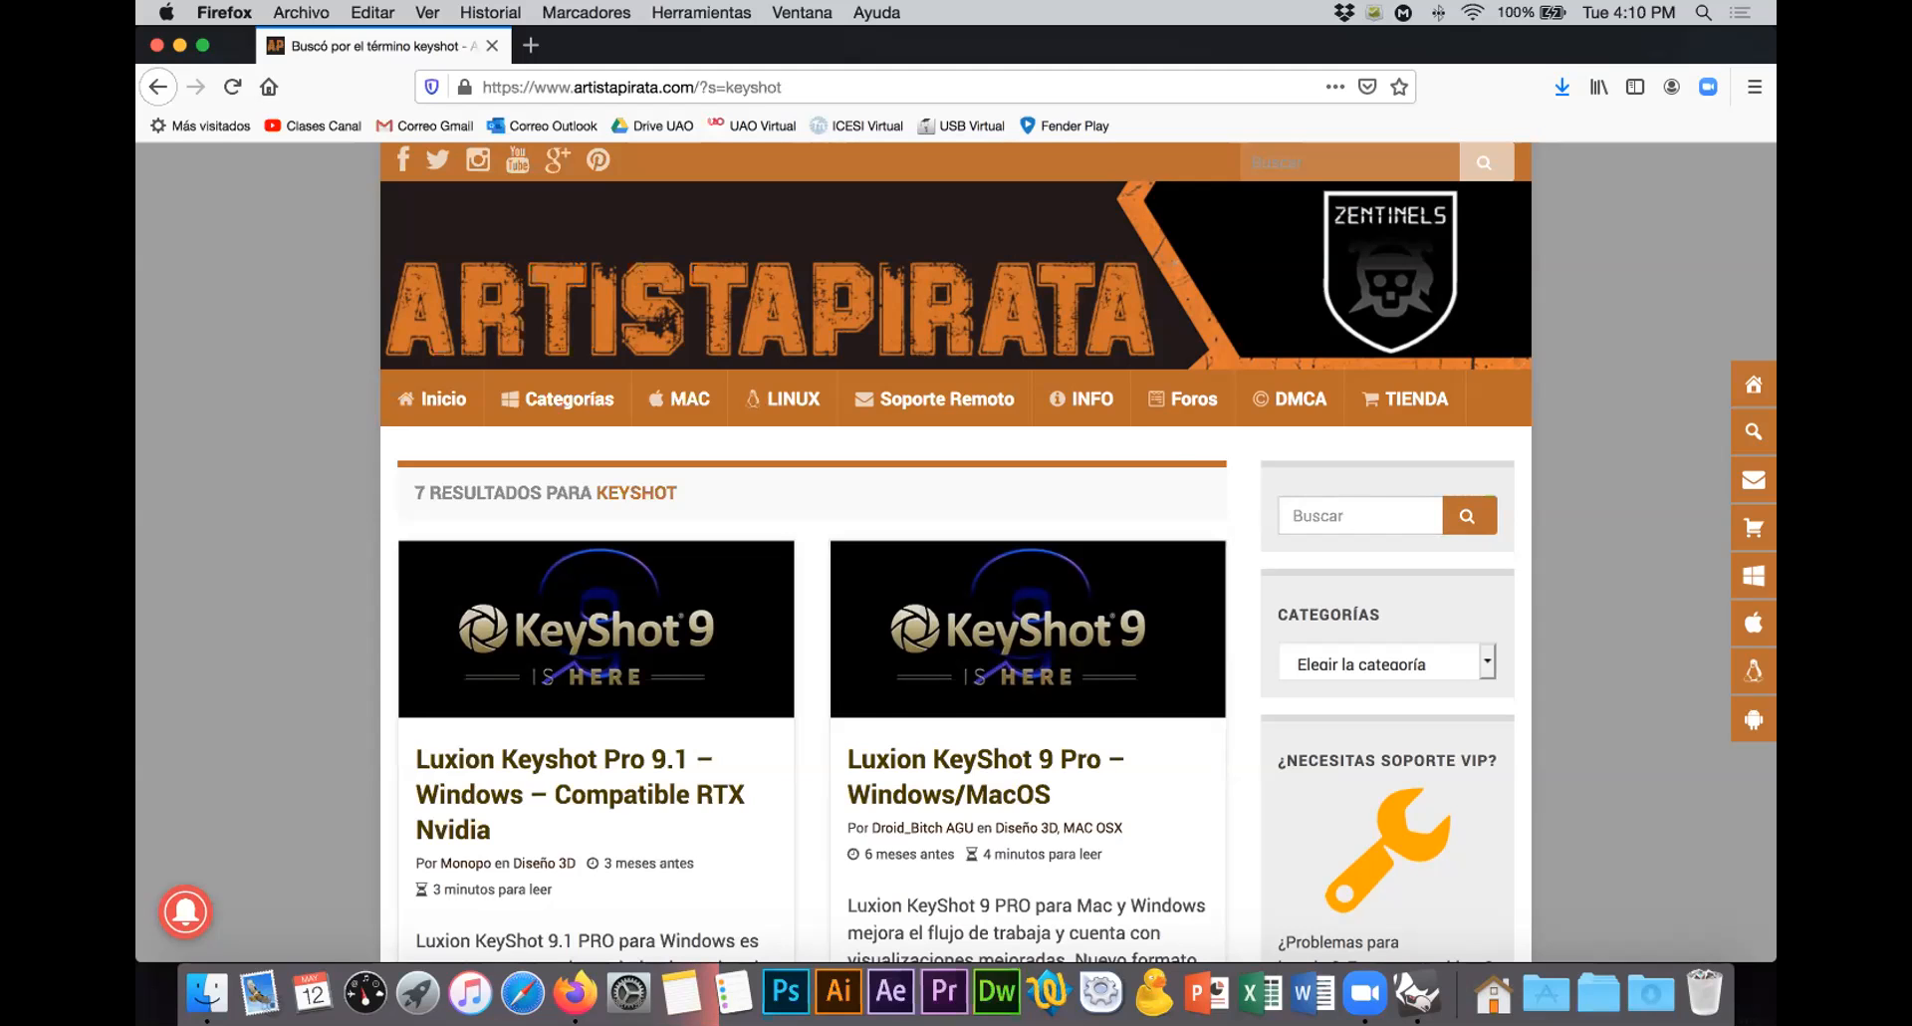
Step: Copy the web address of the site's keyshot search results page
scroll(274, 642, down, 3)
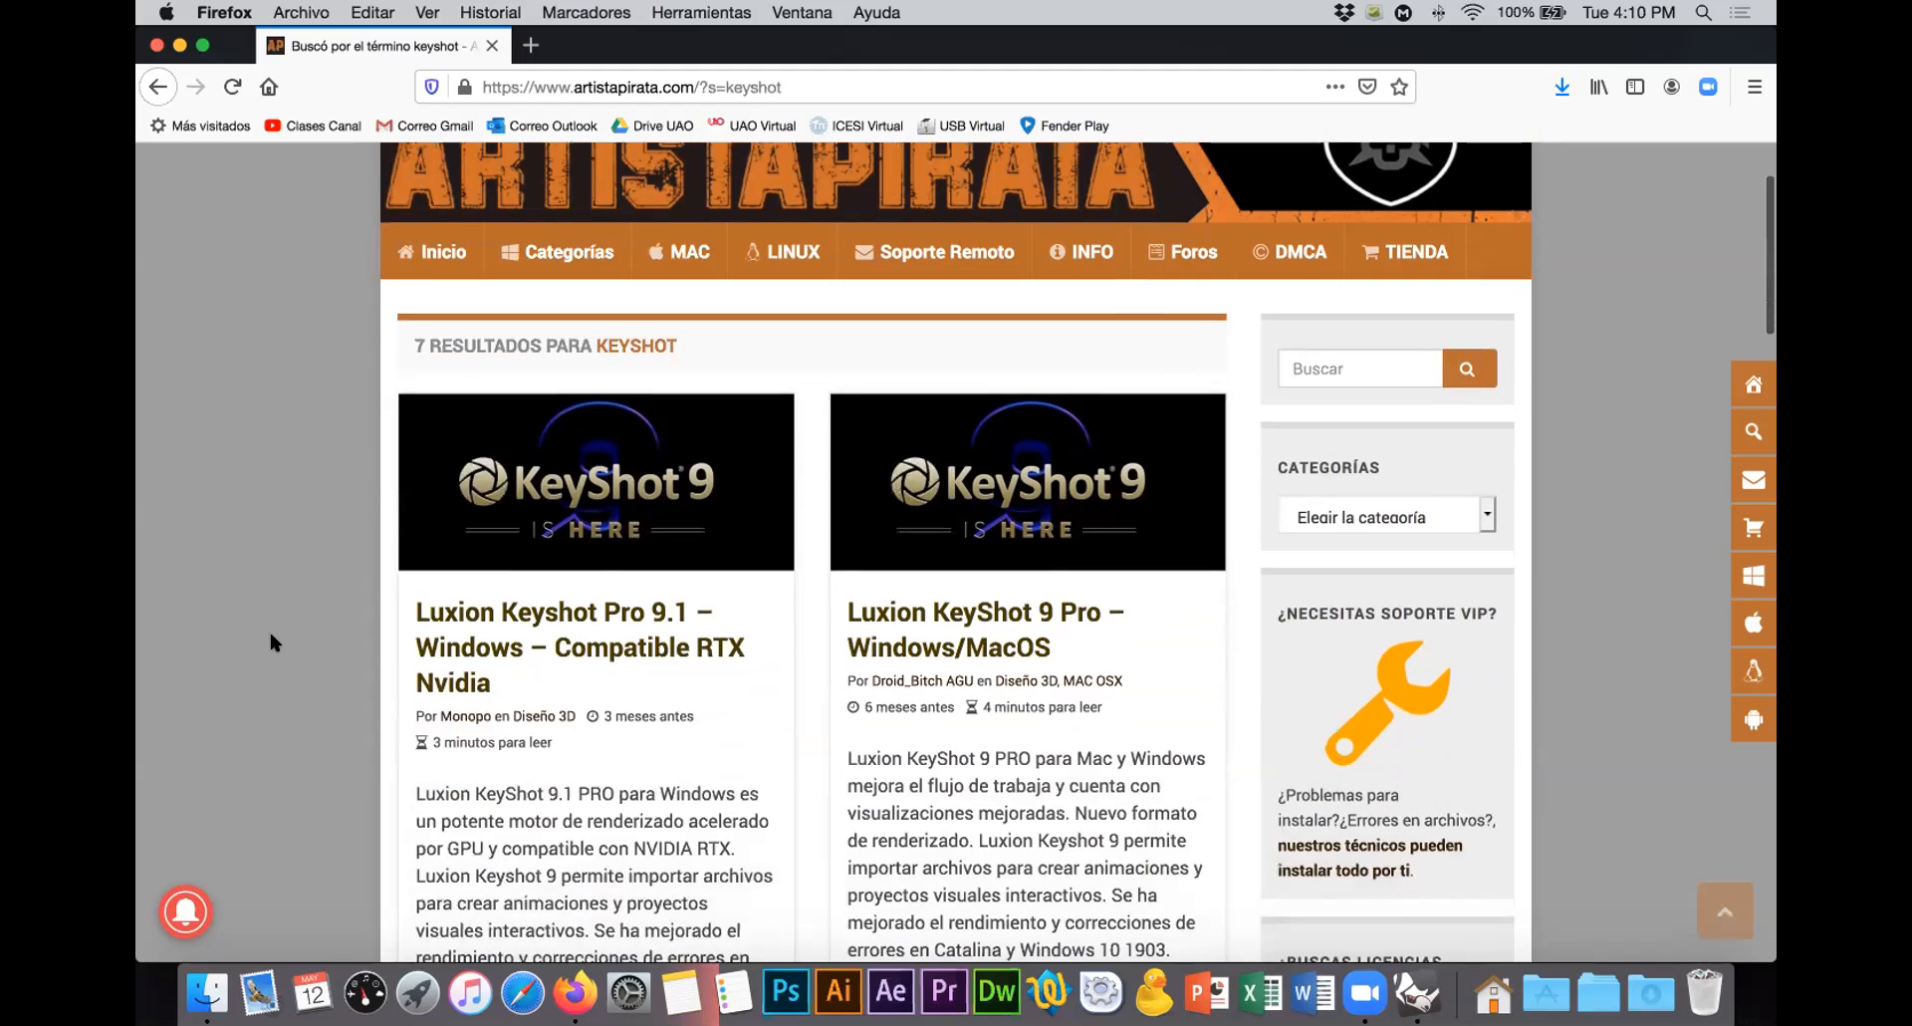
scroll(343, 411, up, 5)
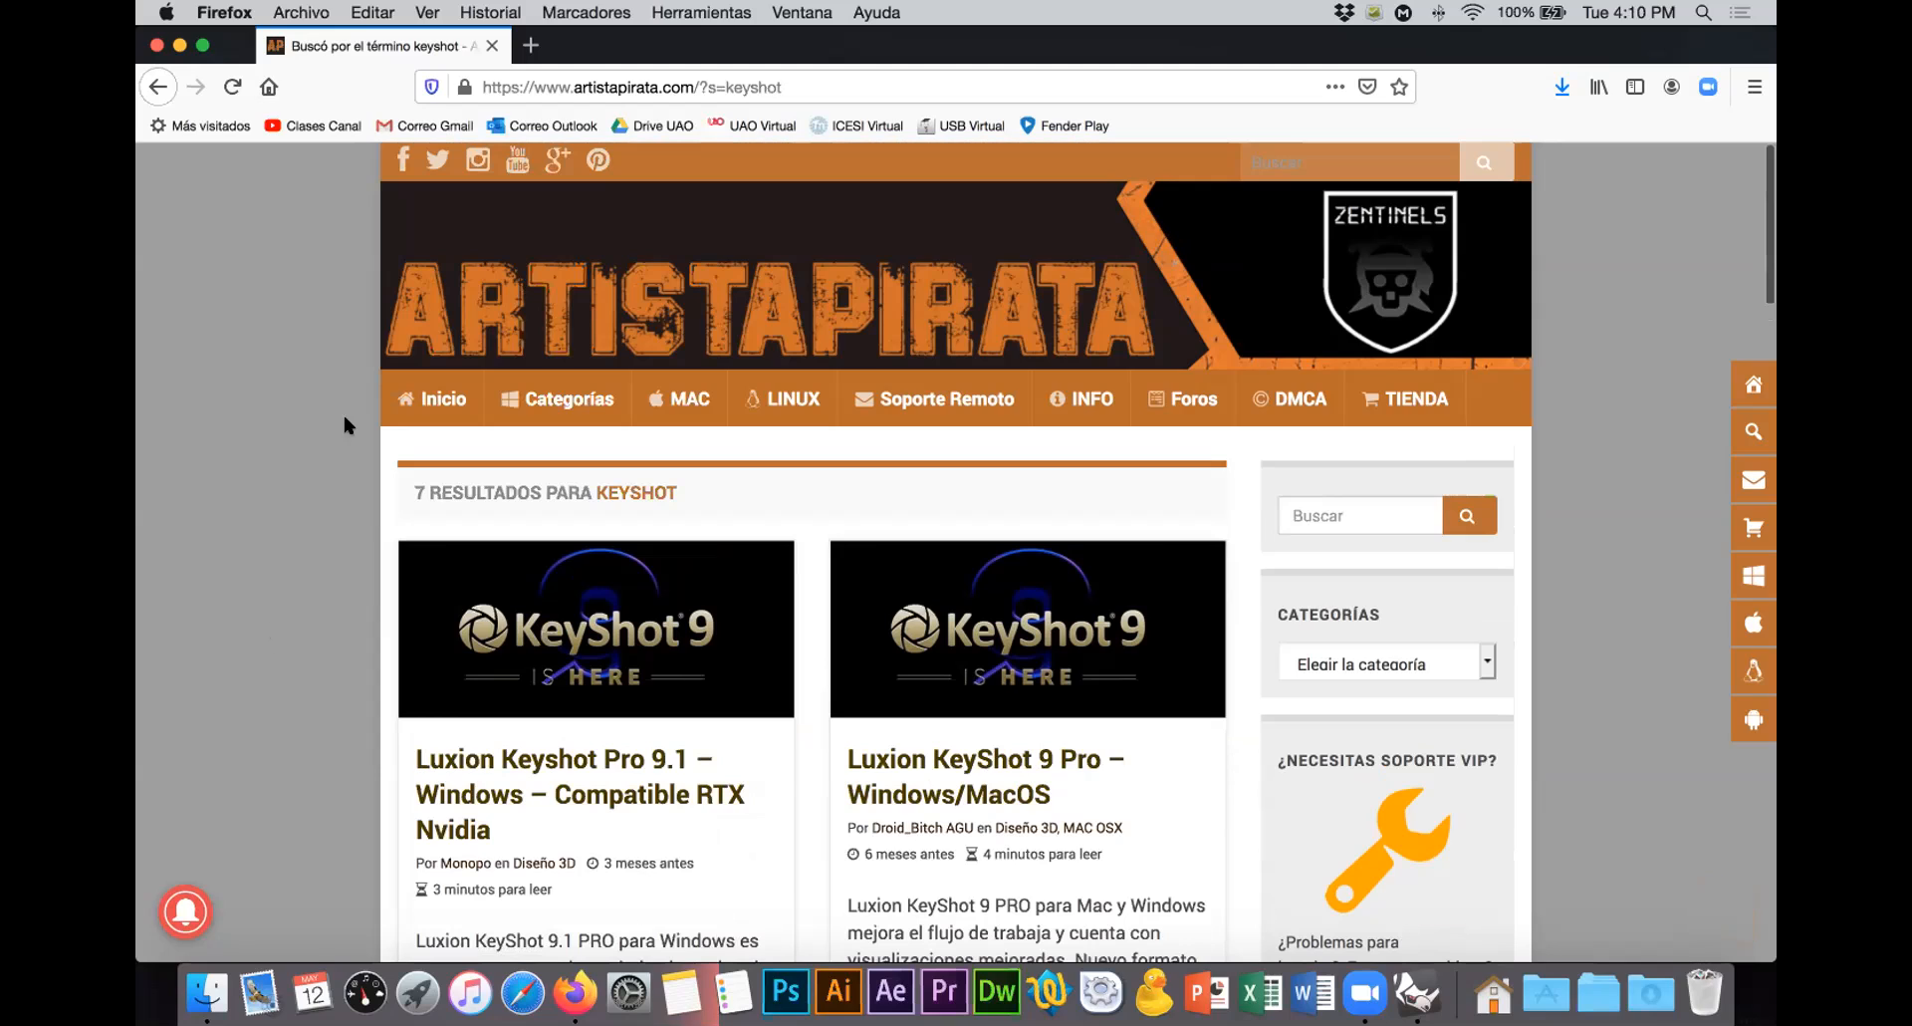
click(502, 86)
key(super+c)
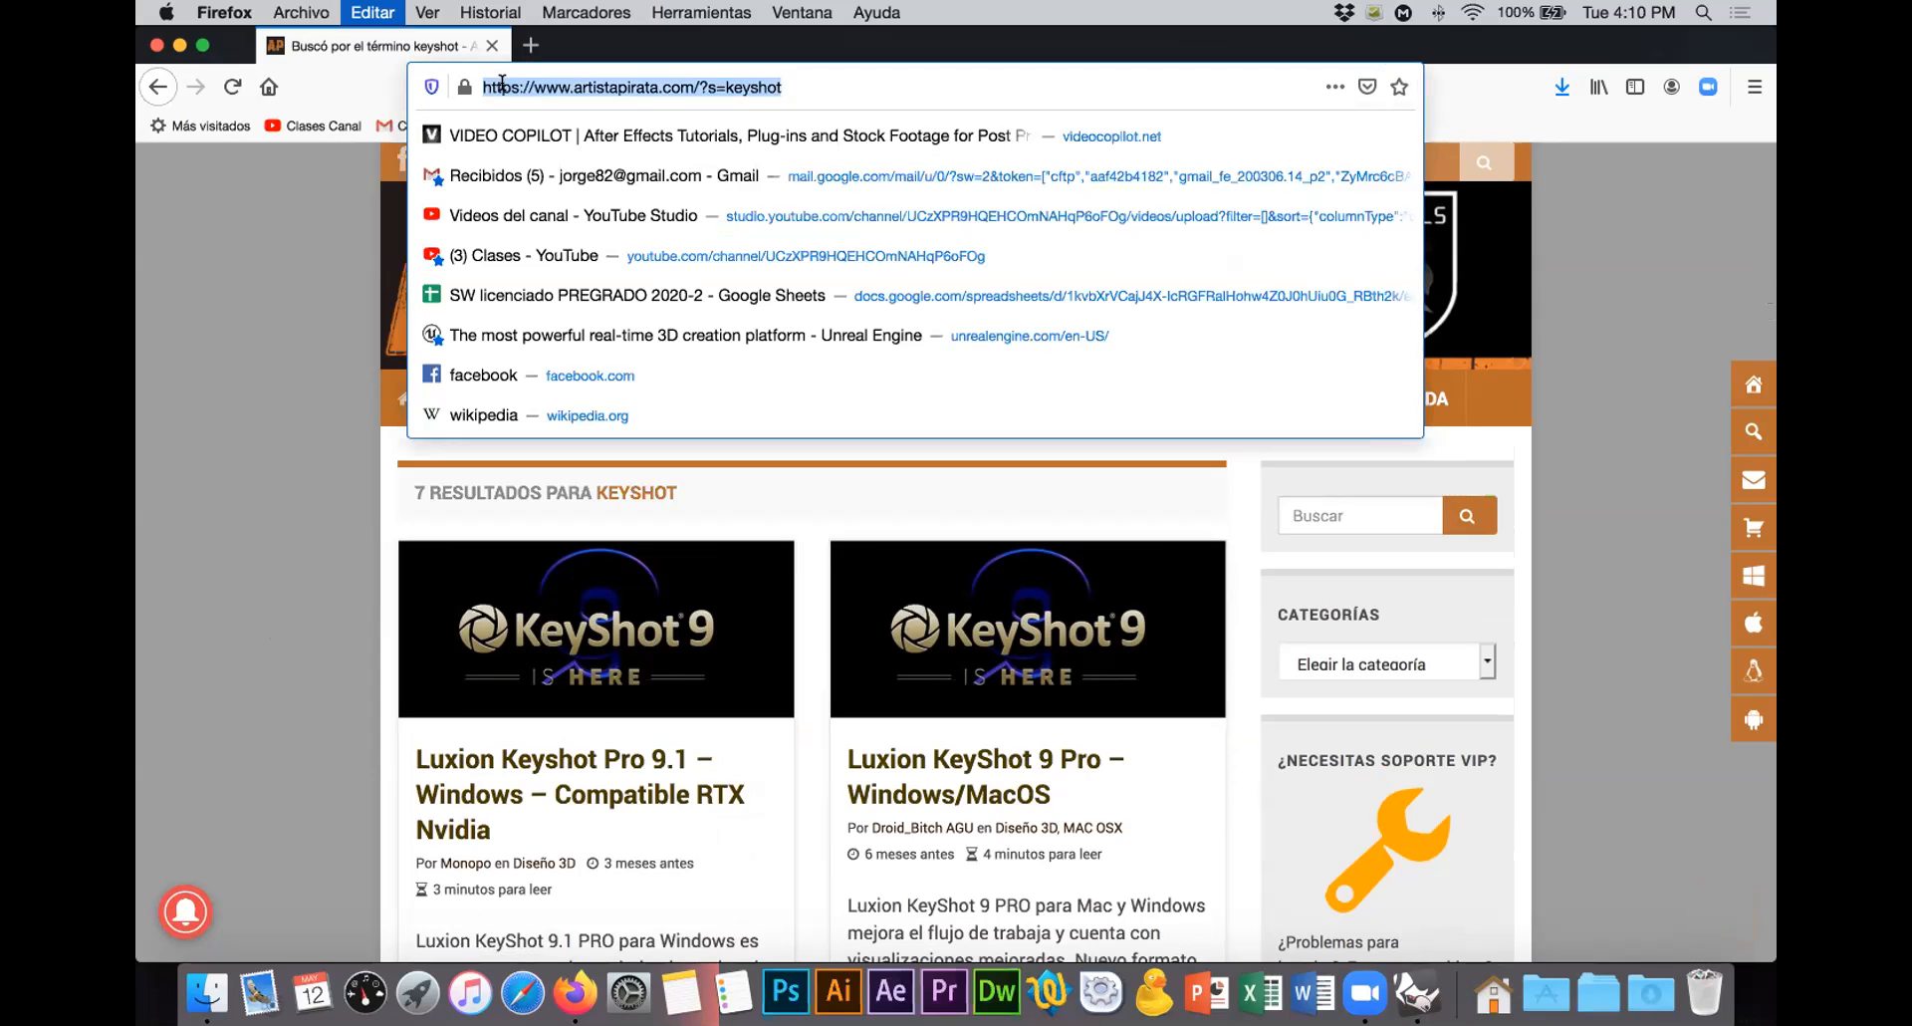
click(249, 349)
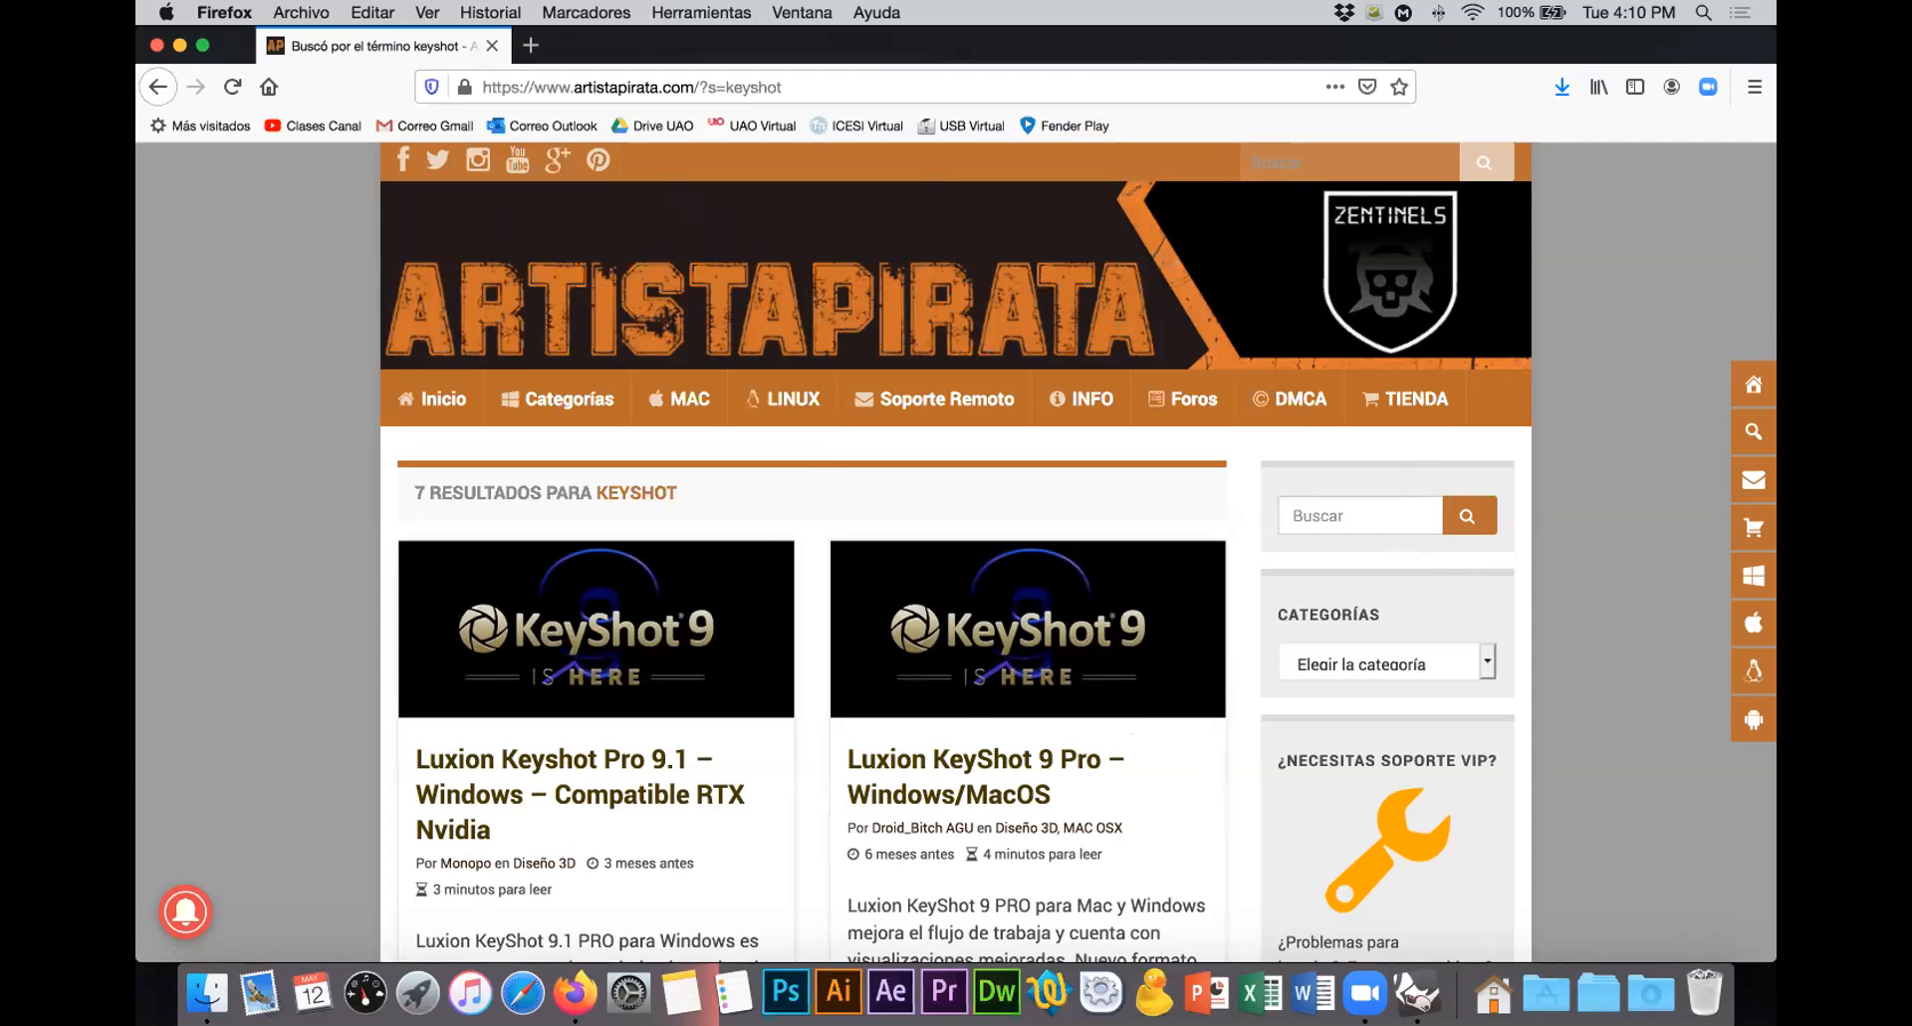
Step: Examine the KeyShot versions and supported platforms listed in the site's search results
scroll(1091, 712, down, 3)
scroll(1077, 700, down, 1)
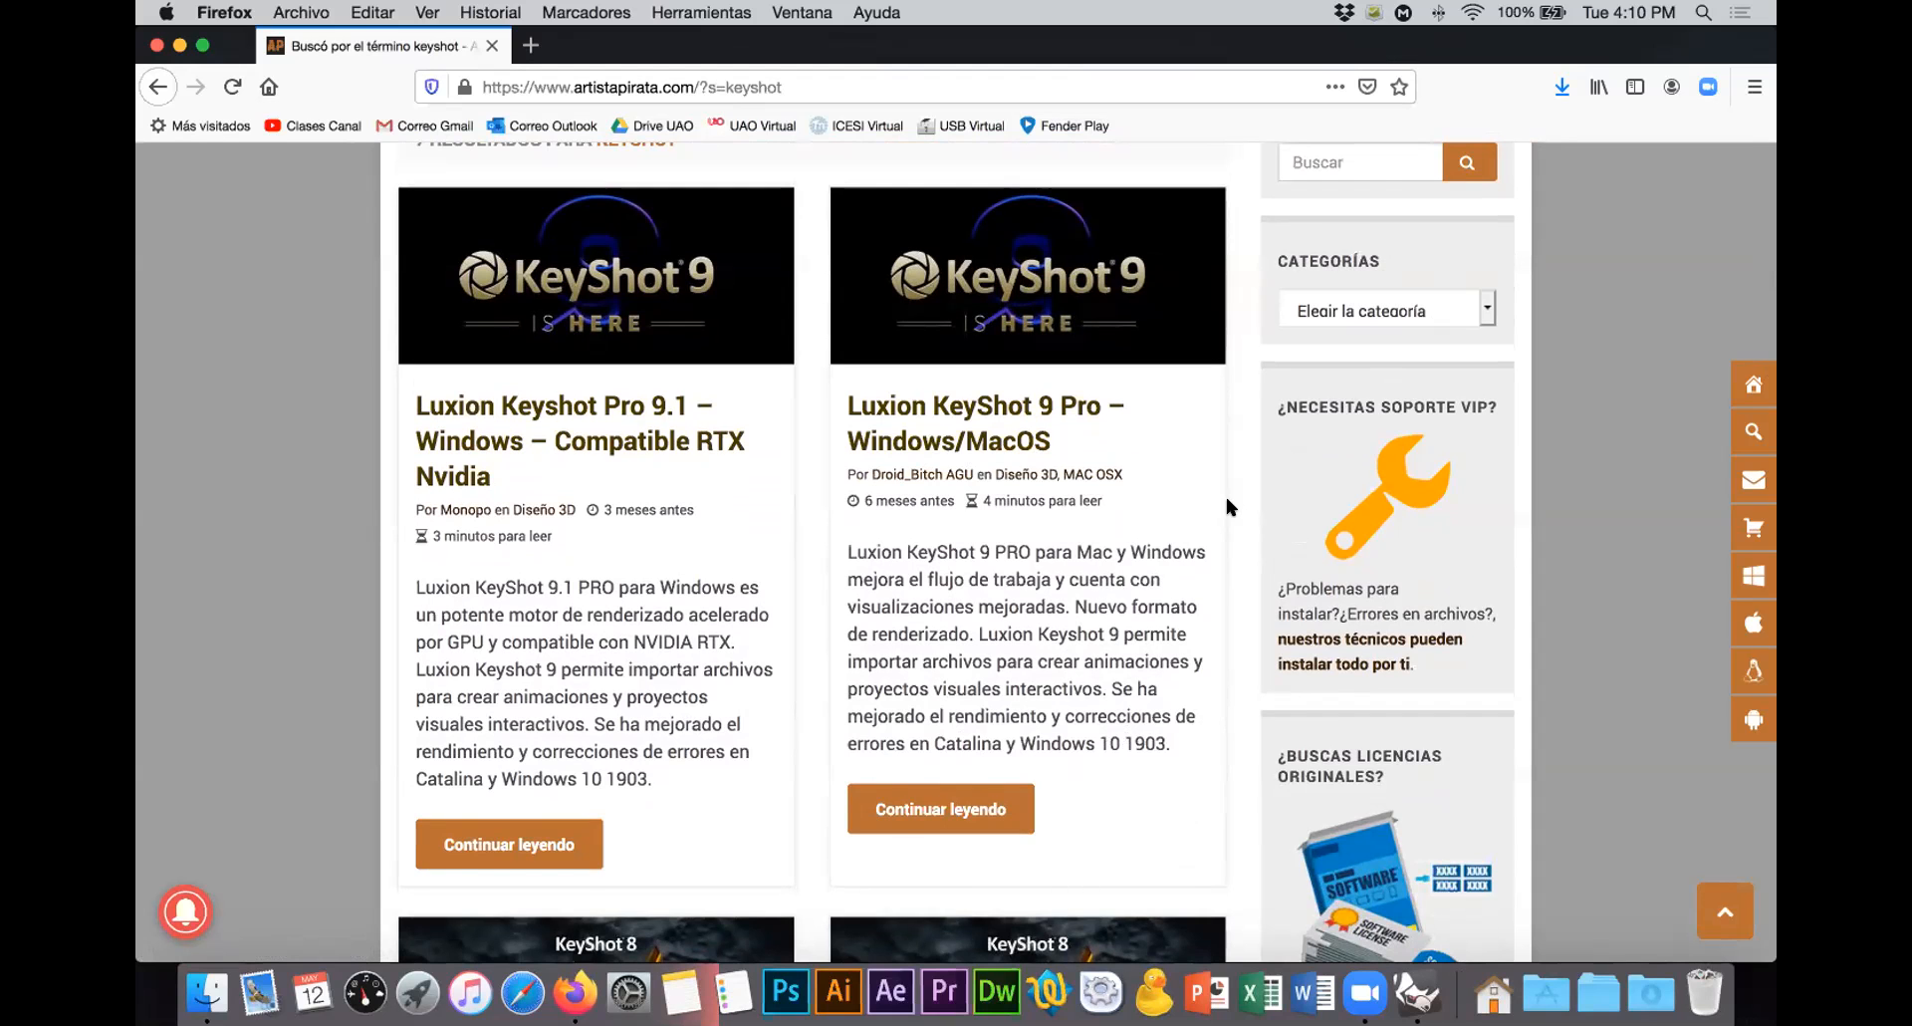
scroll(1226, 499, down, 5)
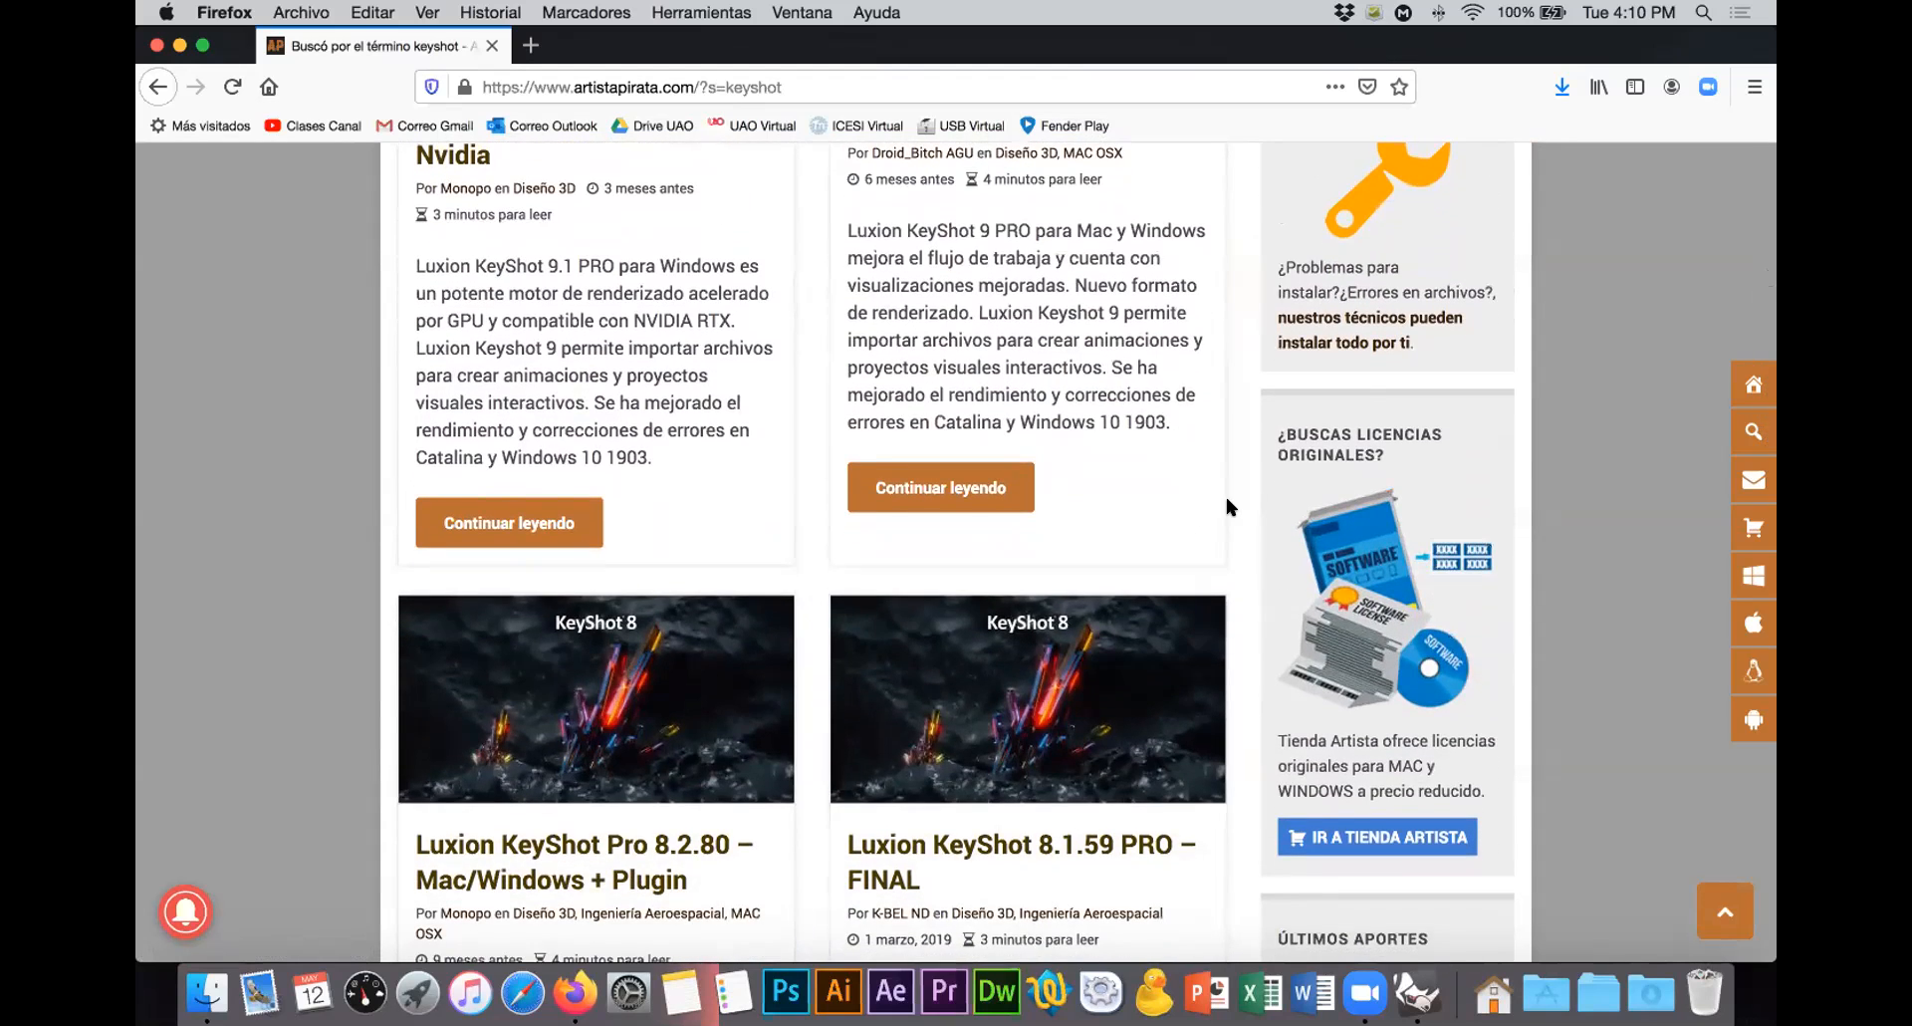
scroll(1226, 499, up, 5)
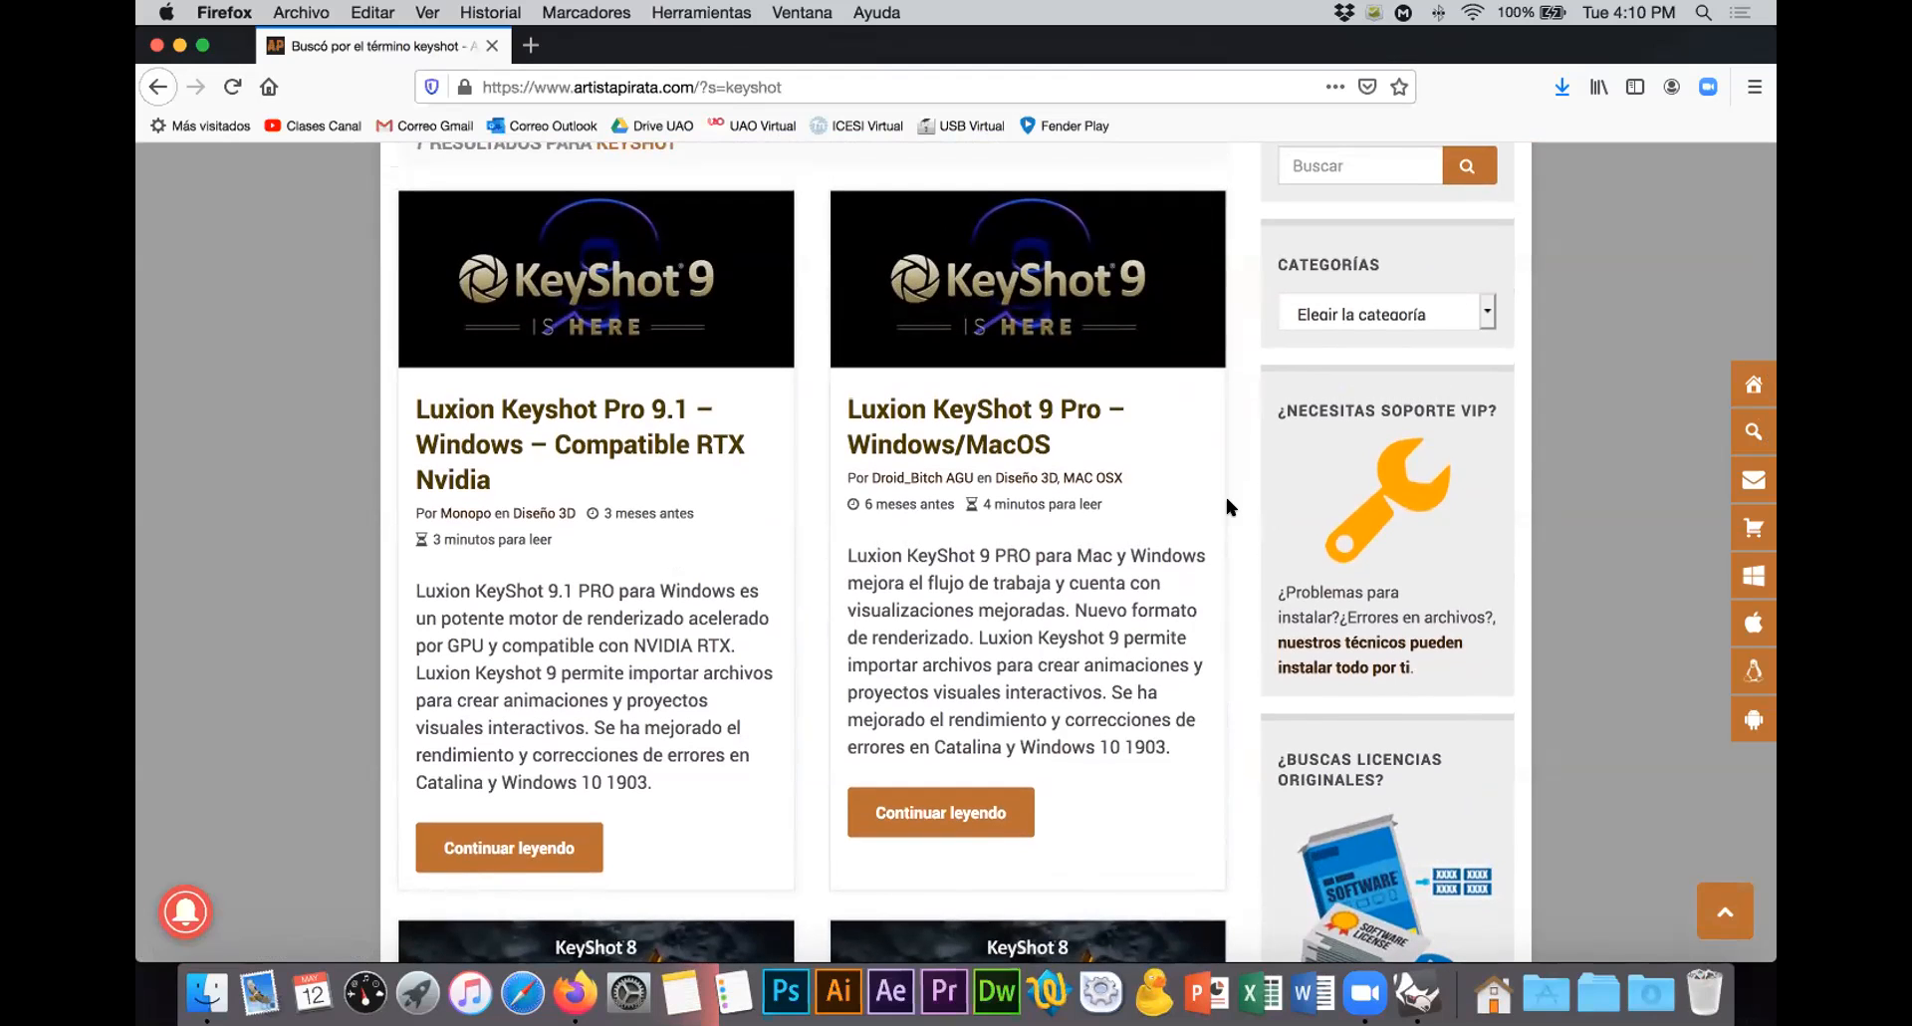
scroll(1226, 499, down, 5)
scroll(1226, 499, down, 5)
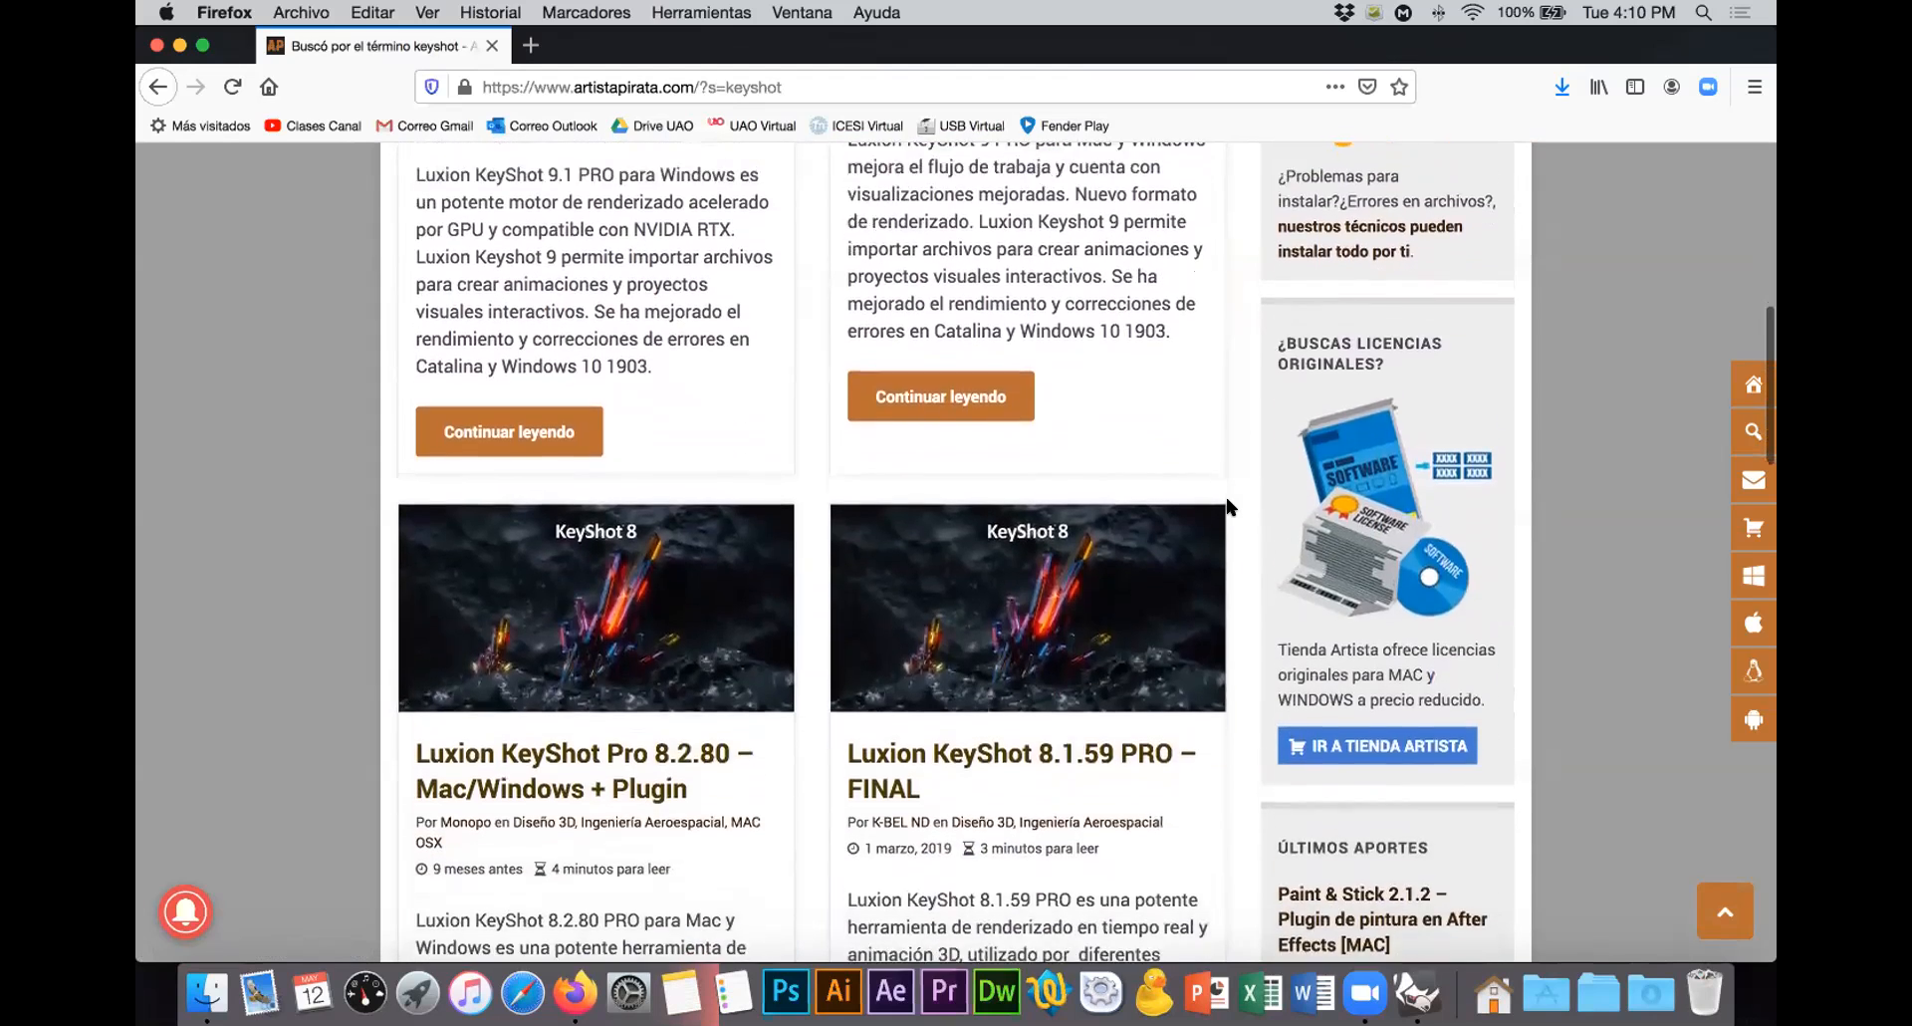
scroll(1226, 499, down, 2)
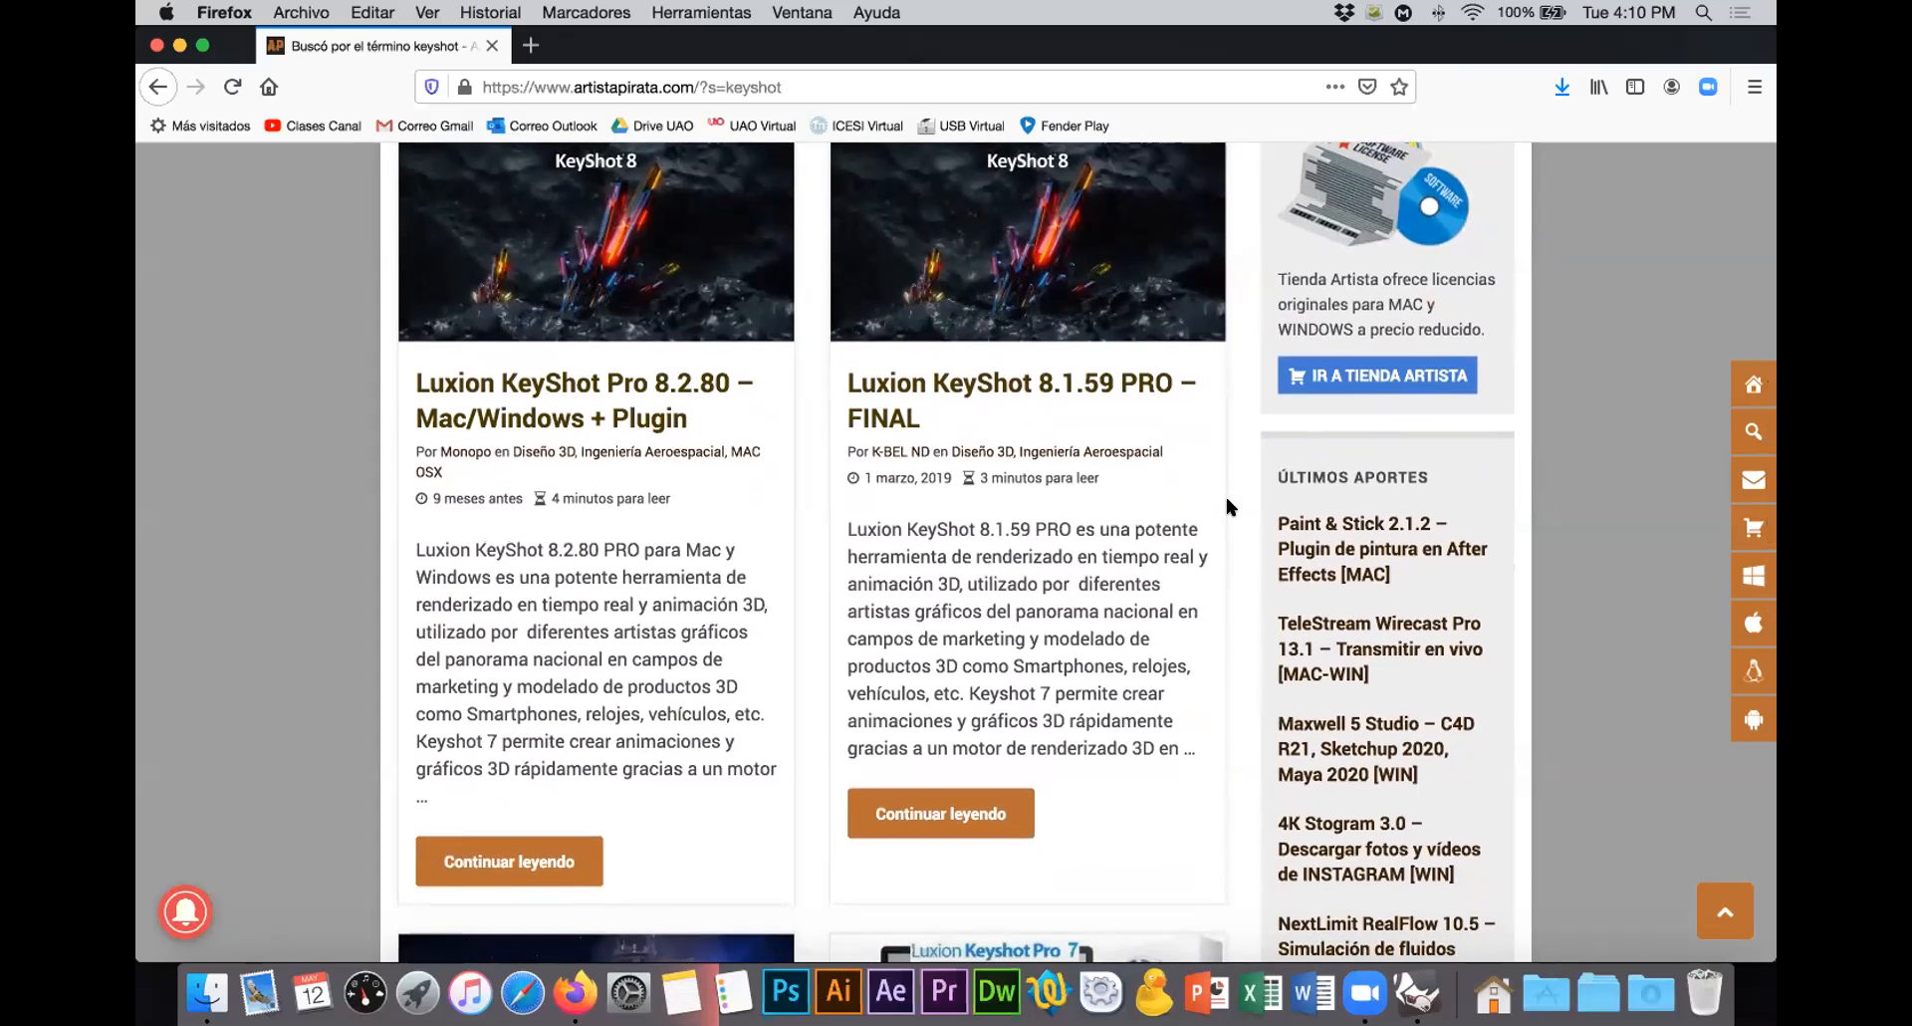
scroll(1227, 506, down, 6)
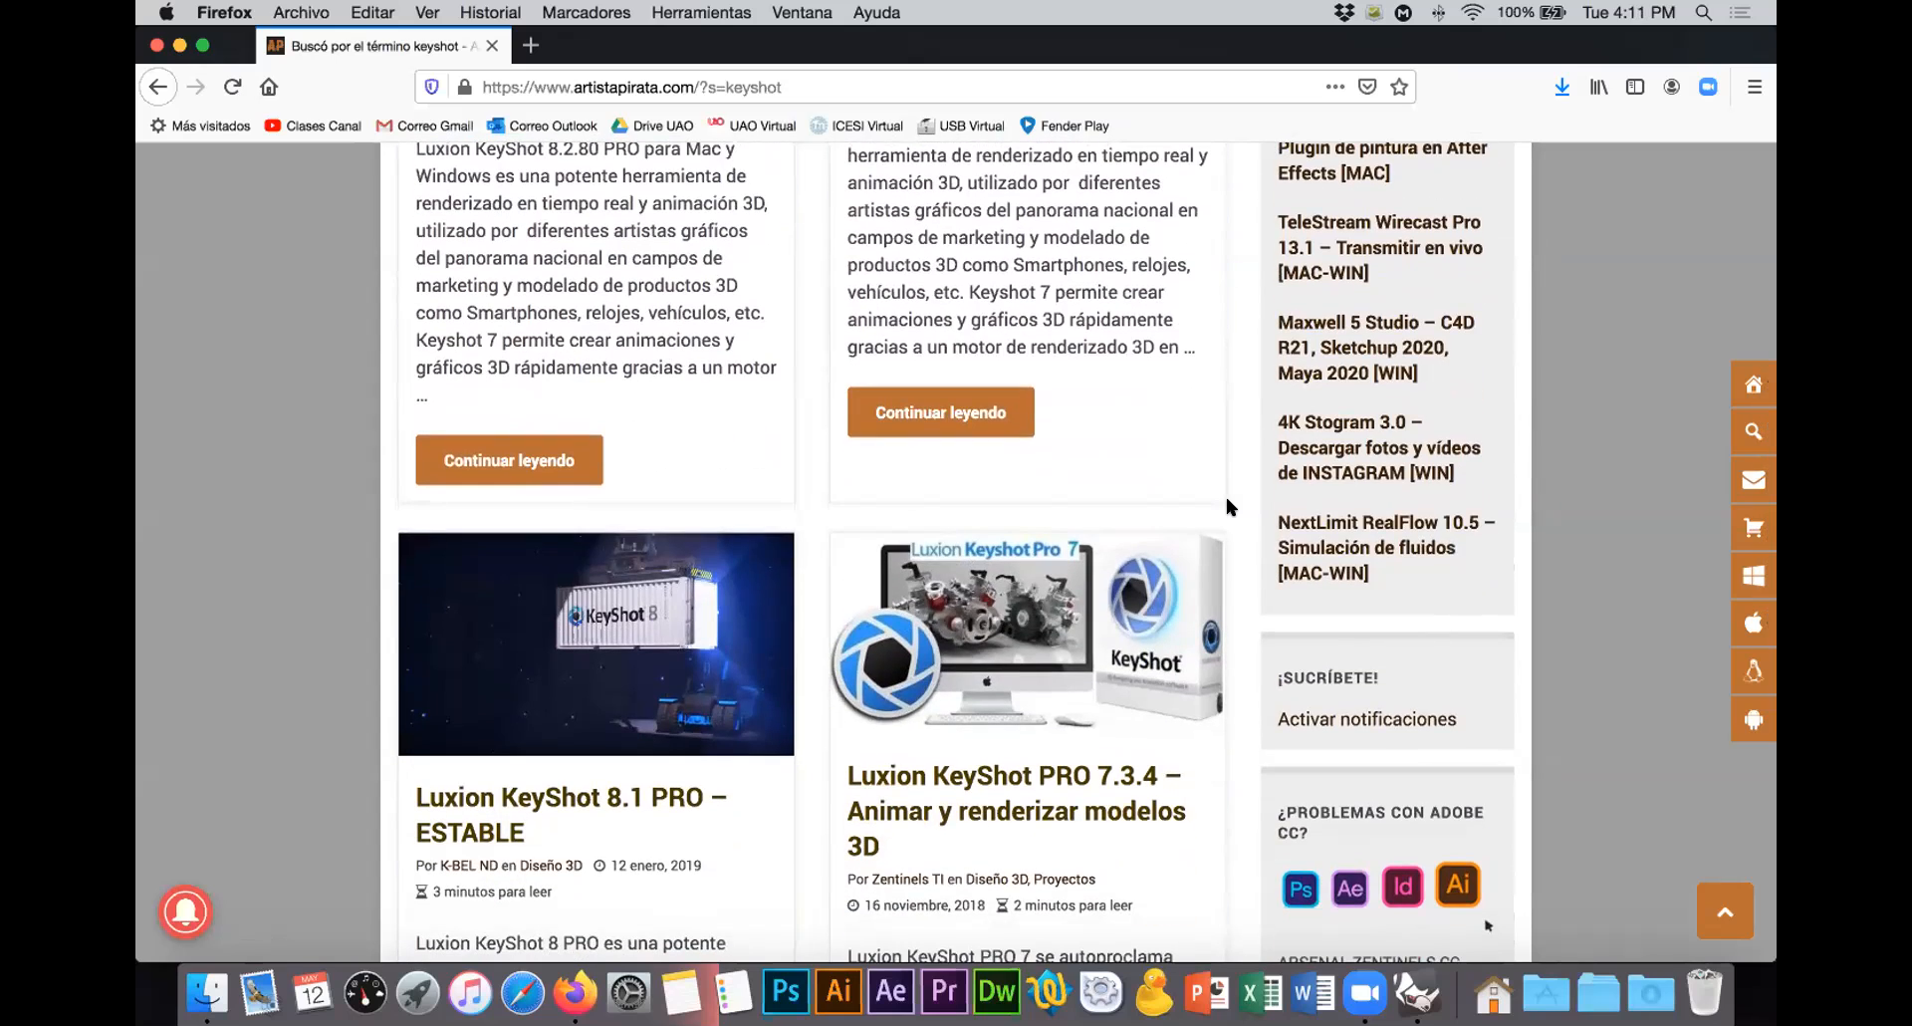
scroll(1226, 499, up, 7)
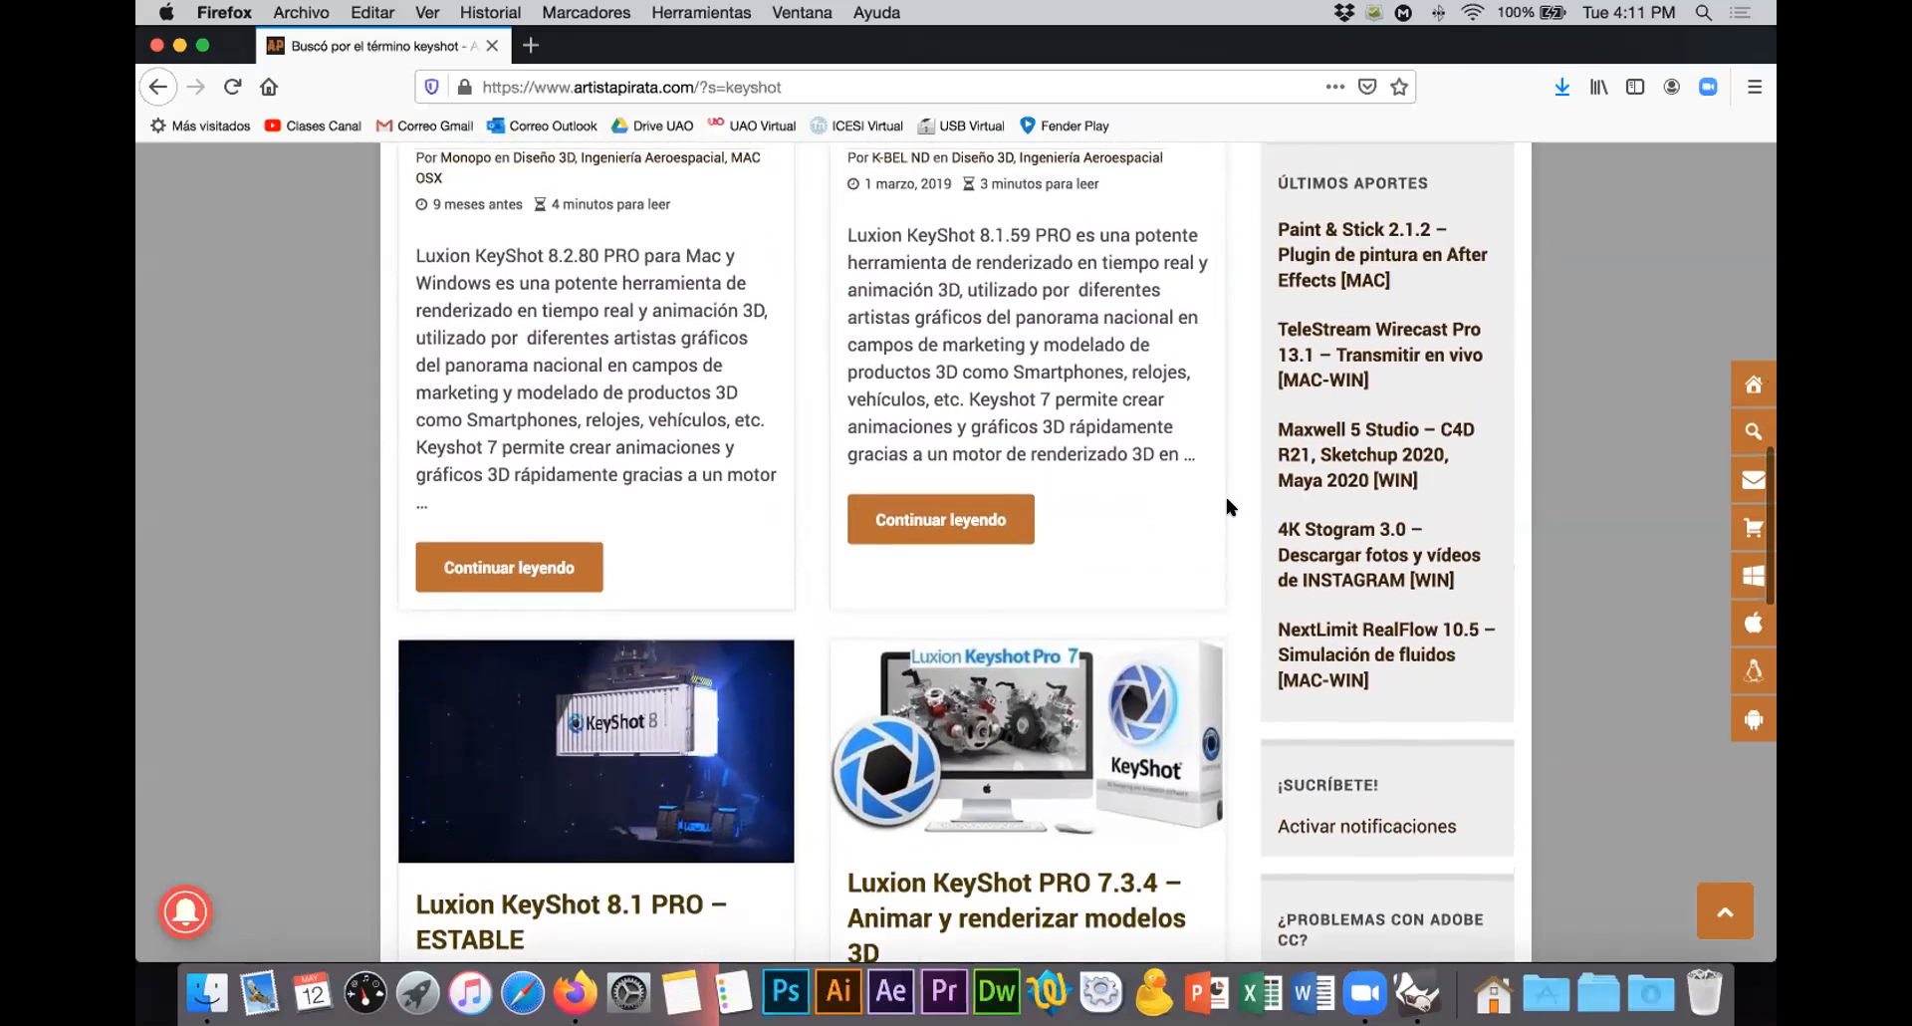
scroll(1227, 500, up, 10)
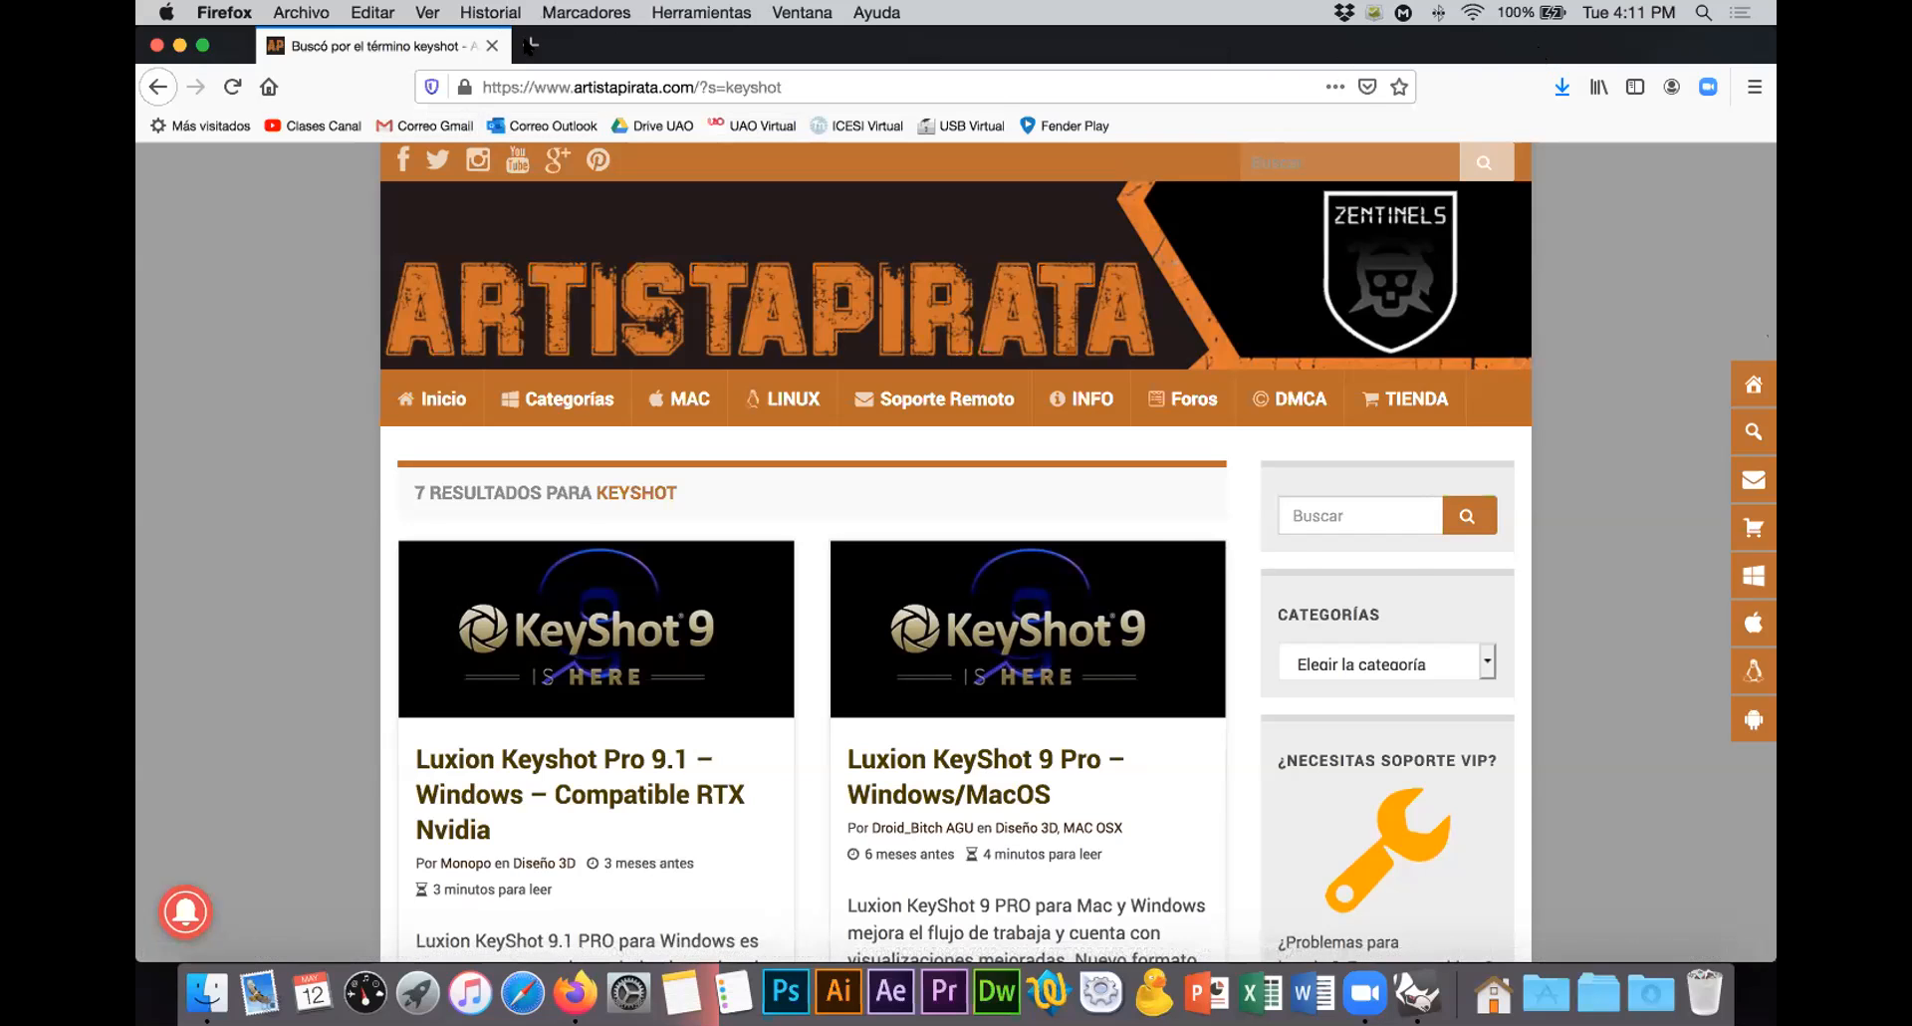
Step: Open the bookmarked Clases YouTube channel in a new tab and search YouTube for render interior keyshot
click(533, 45)
click(318, 126)
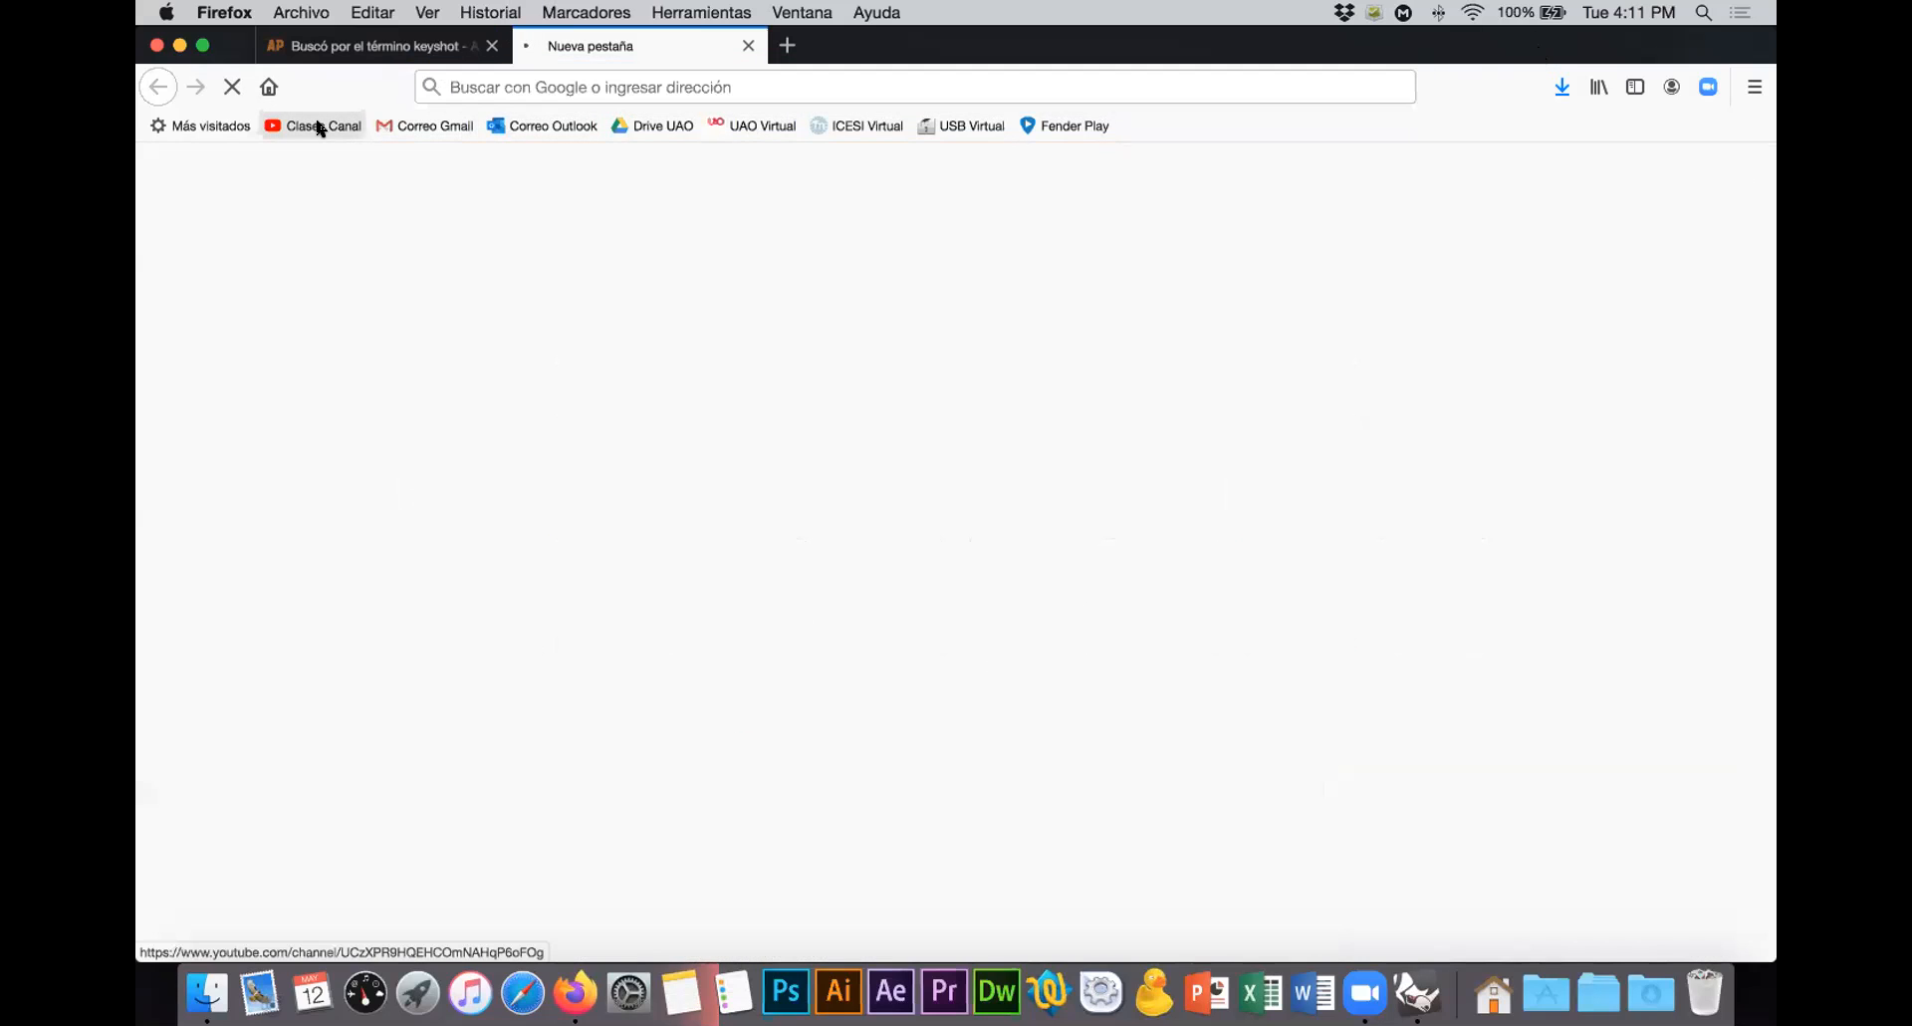
click(686, 169)
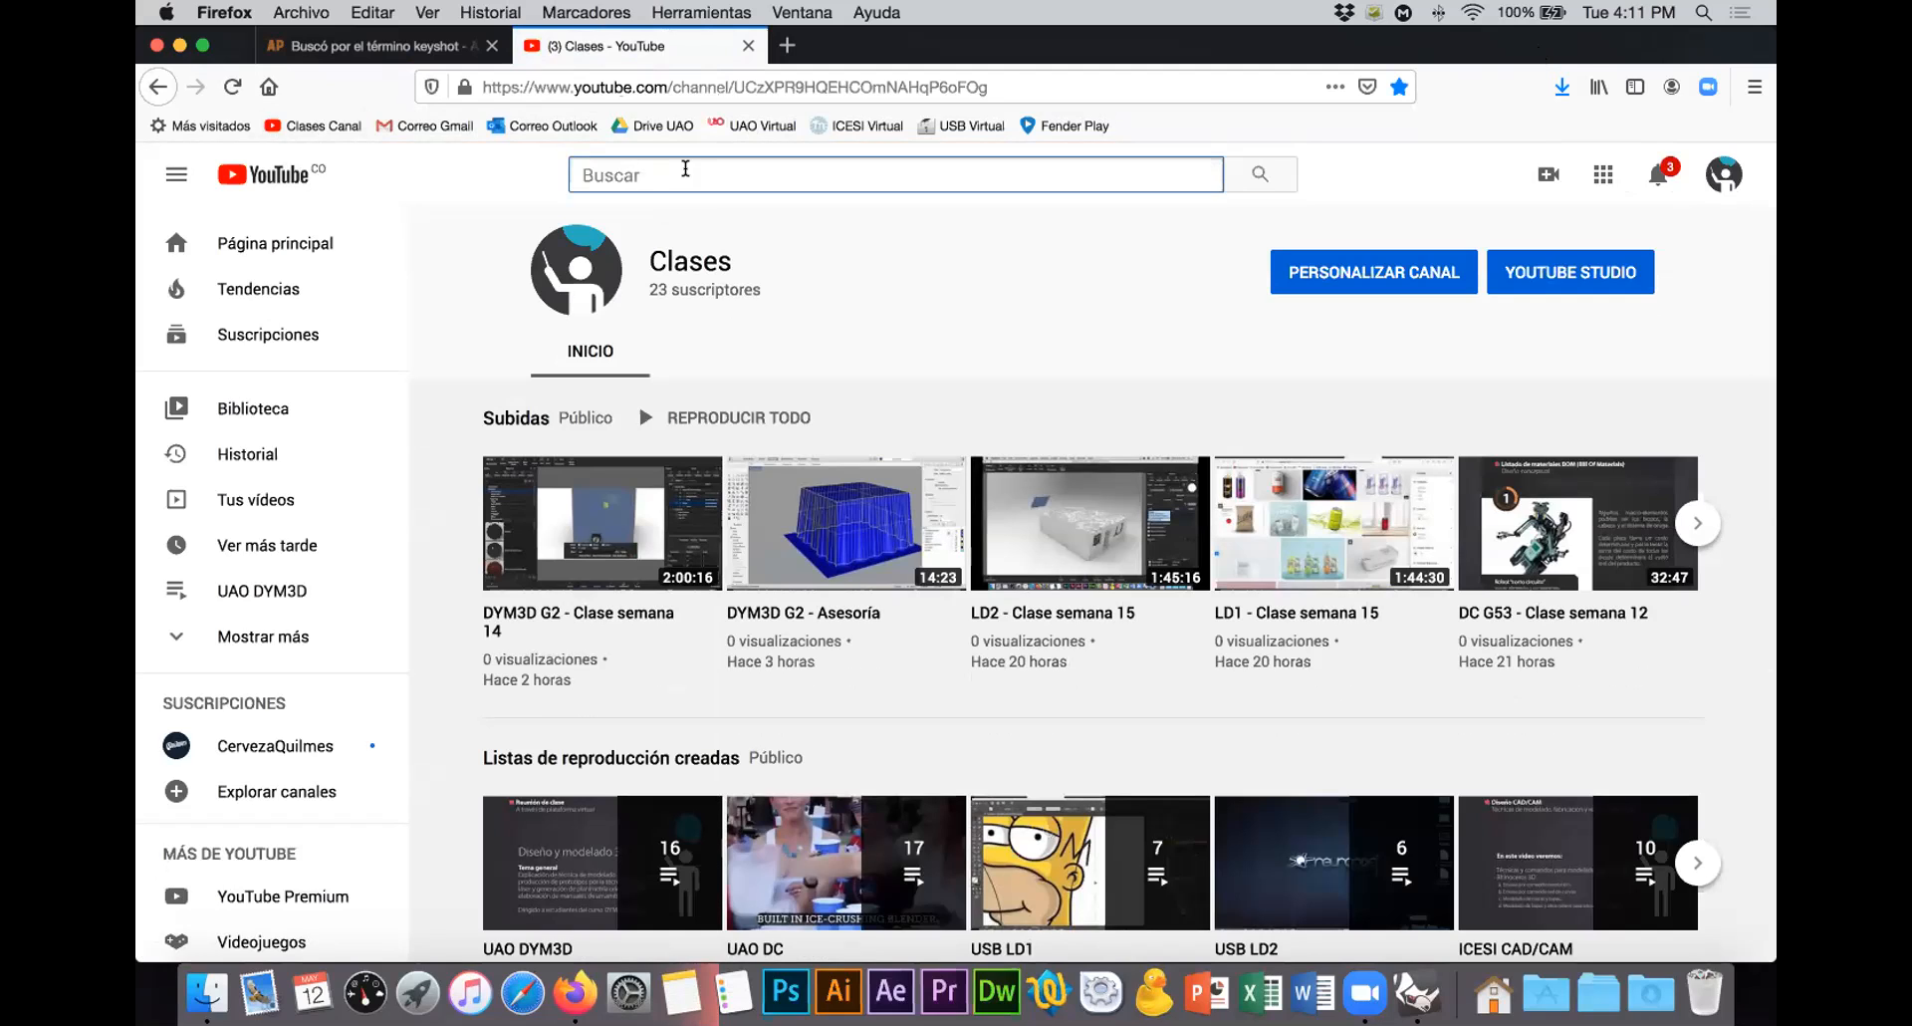
text(render int)
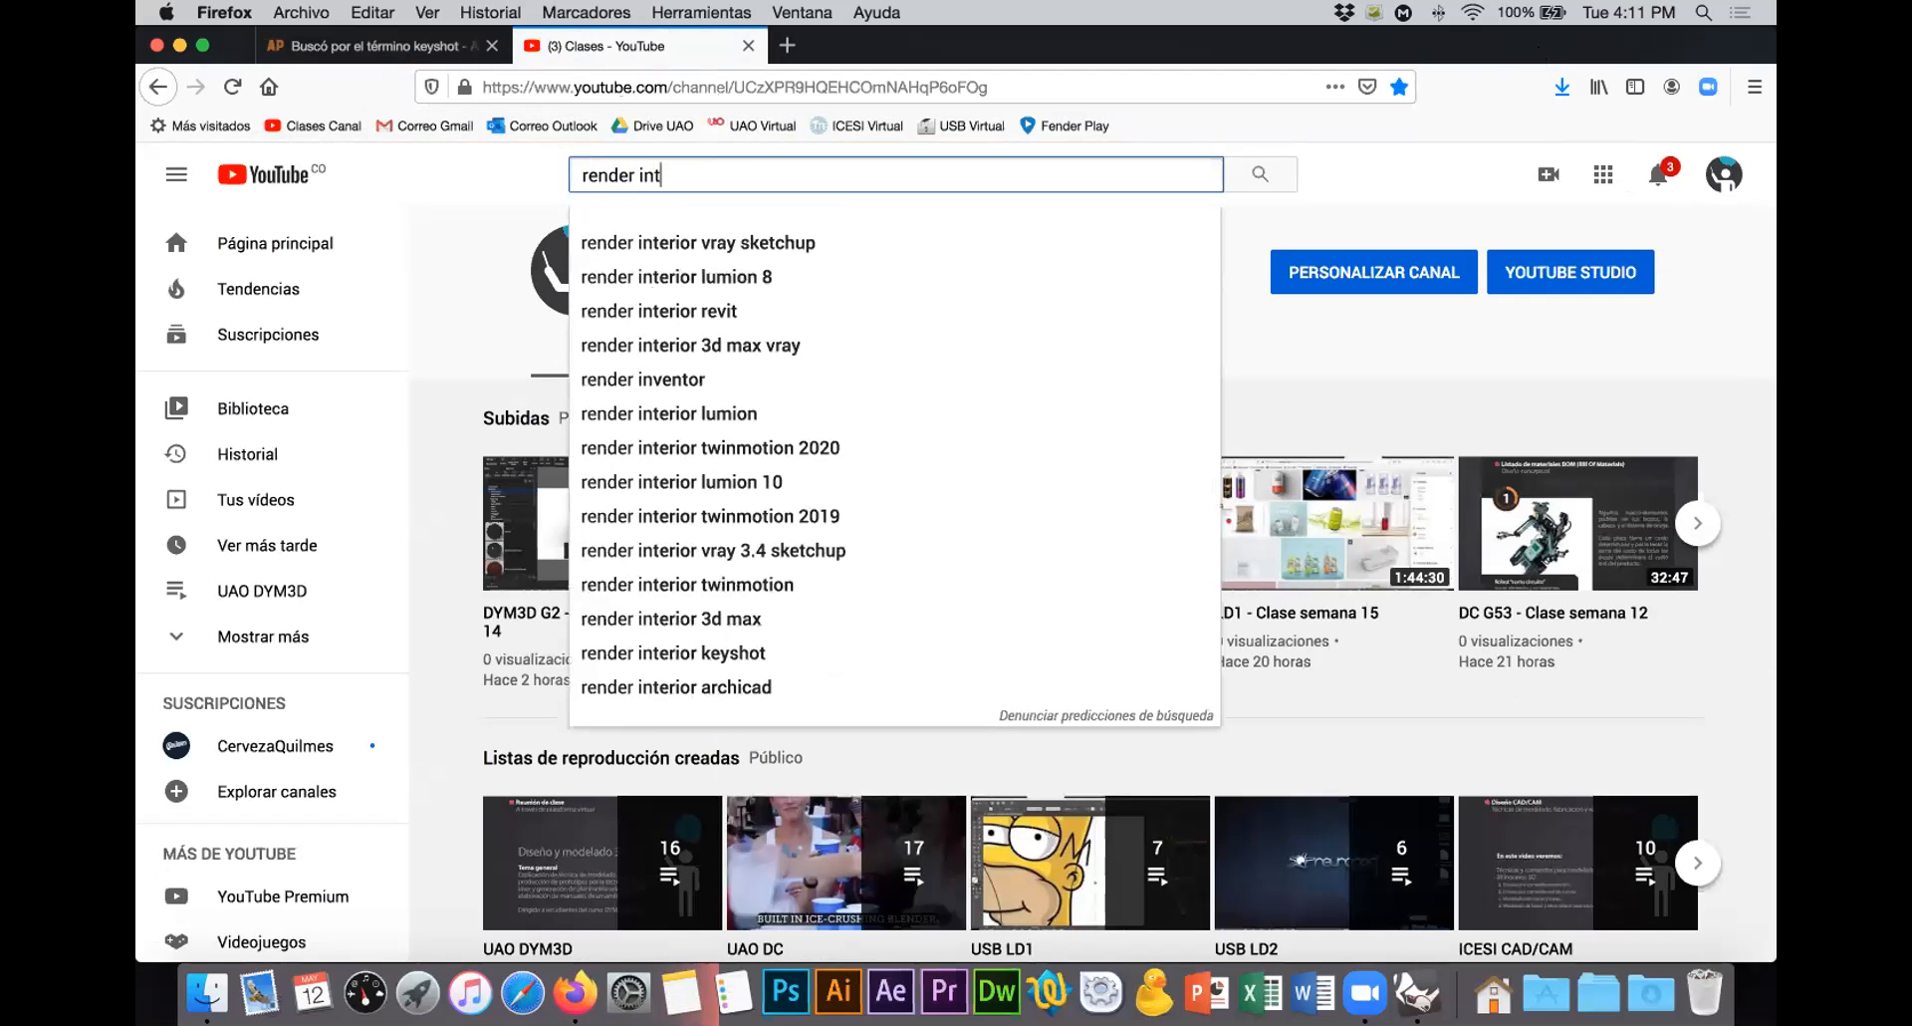
text(erior a)
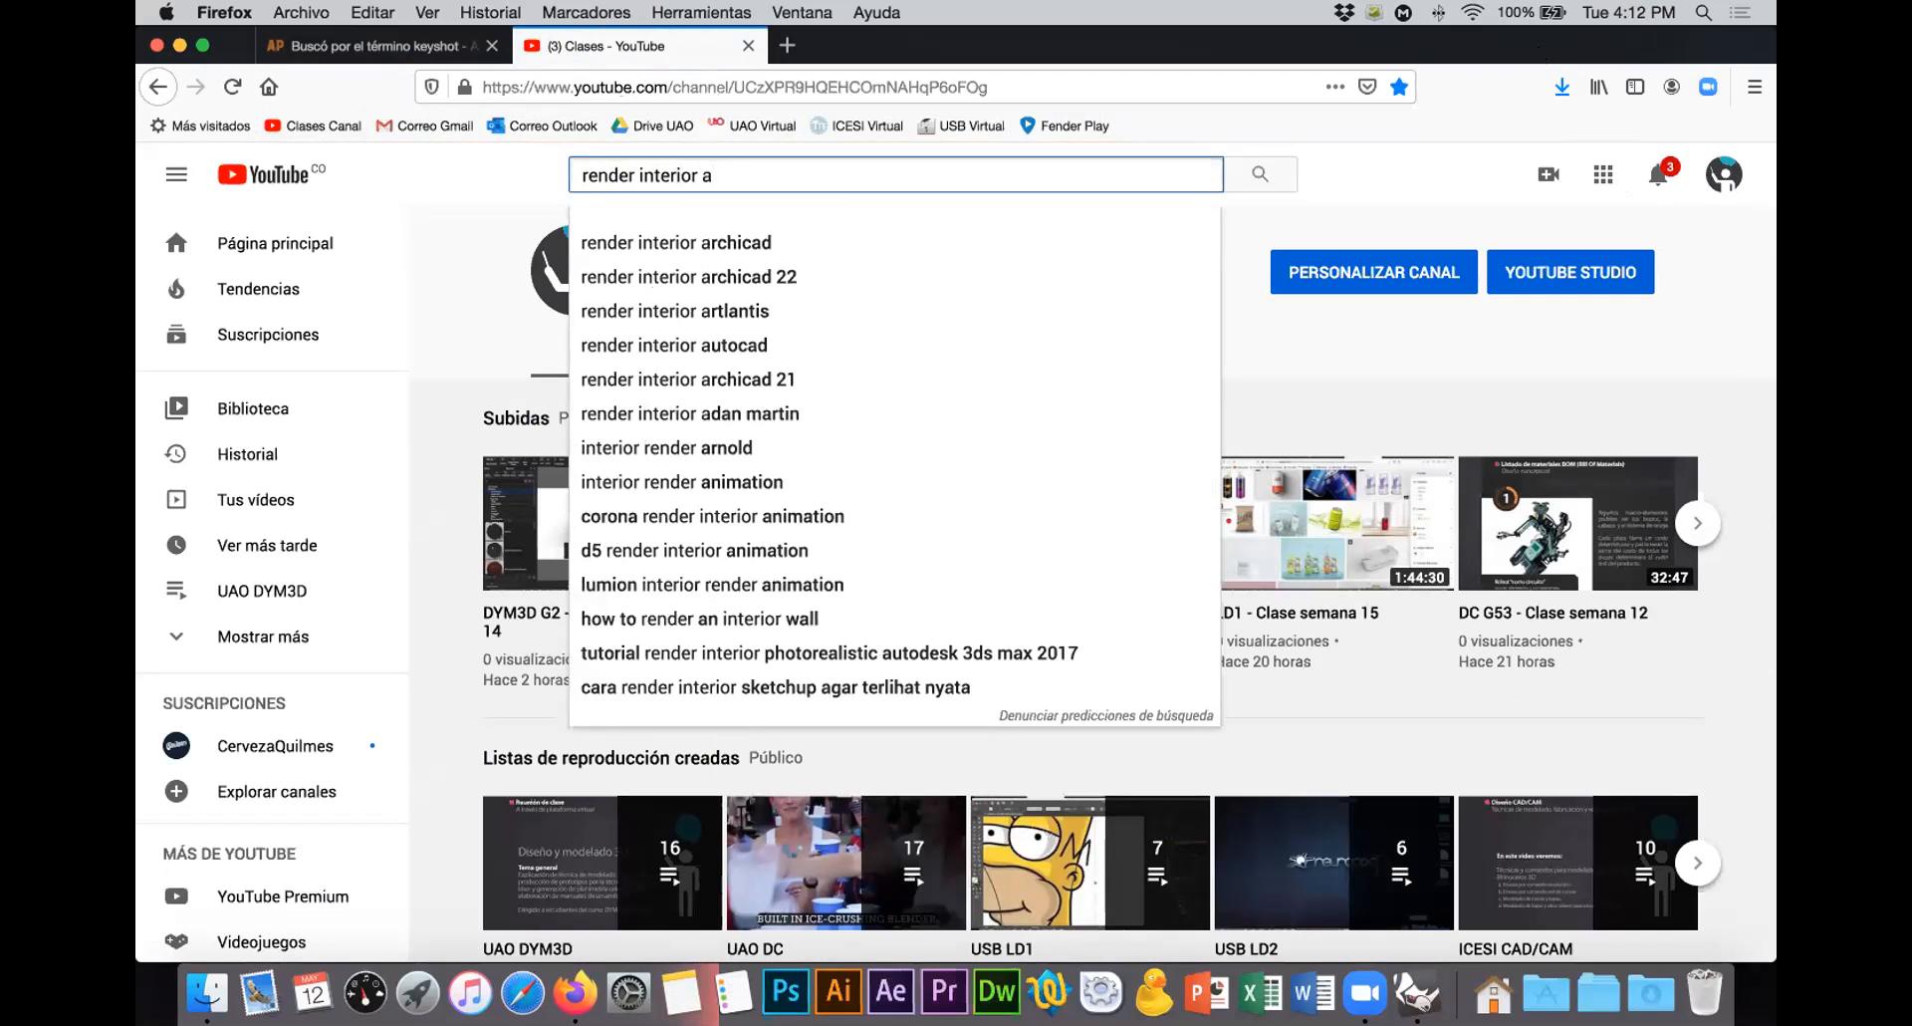
key(BackSpace)
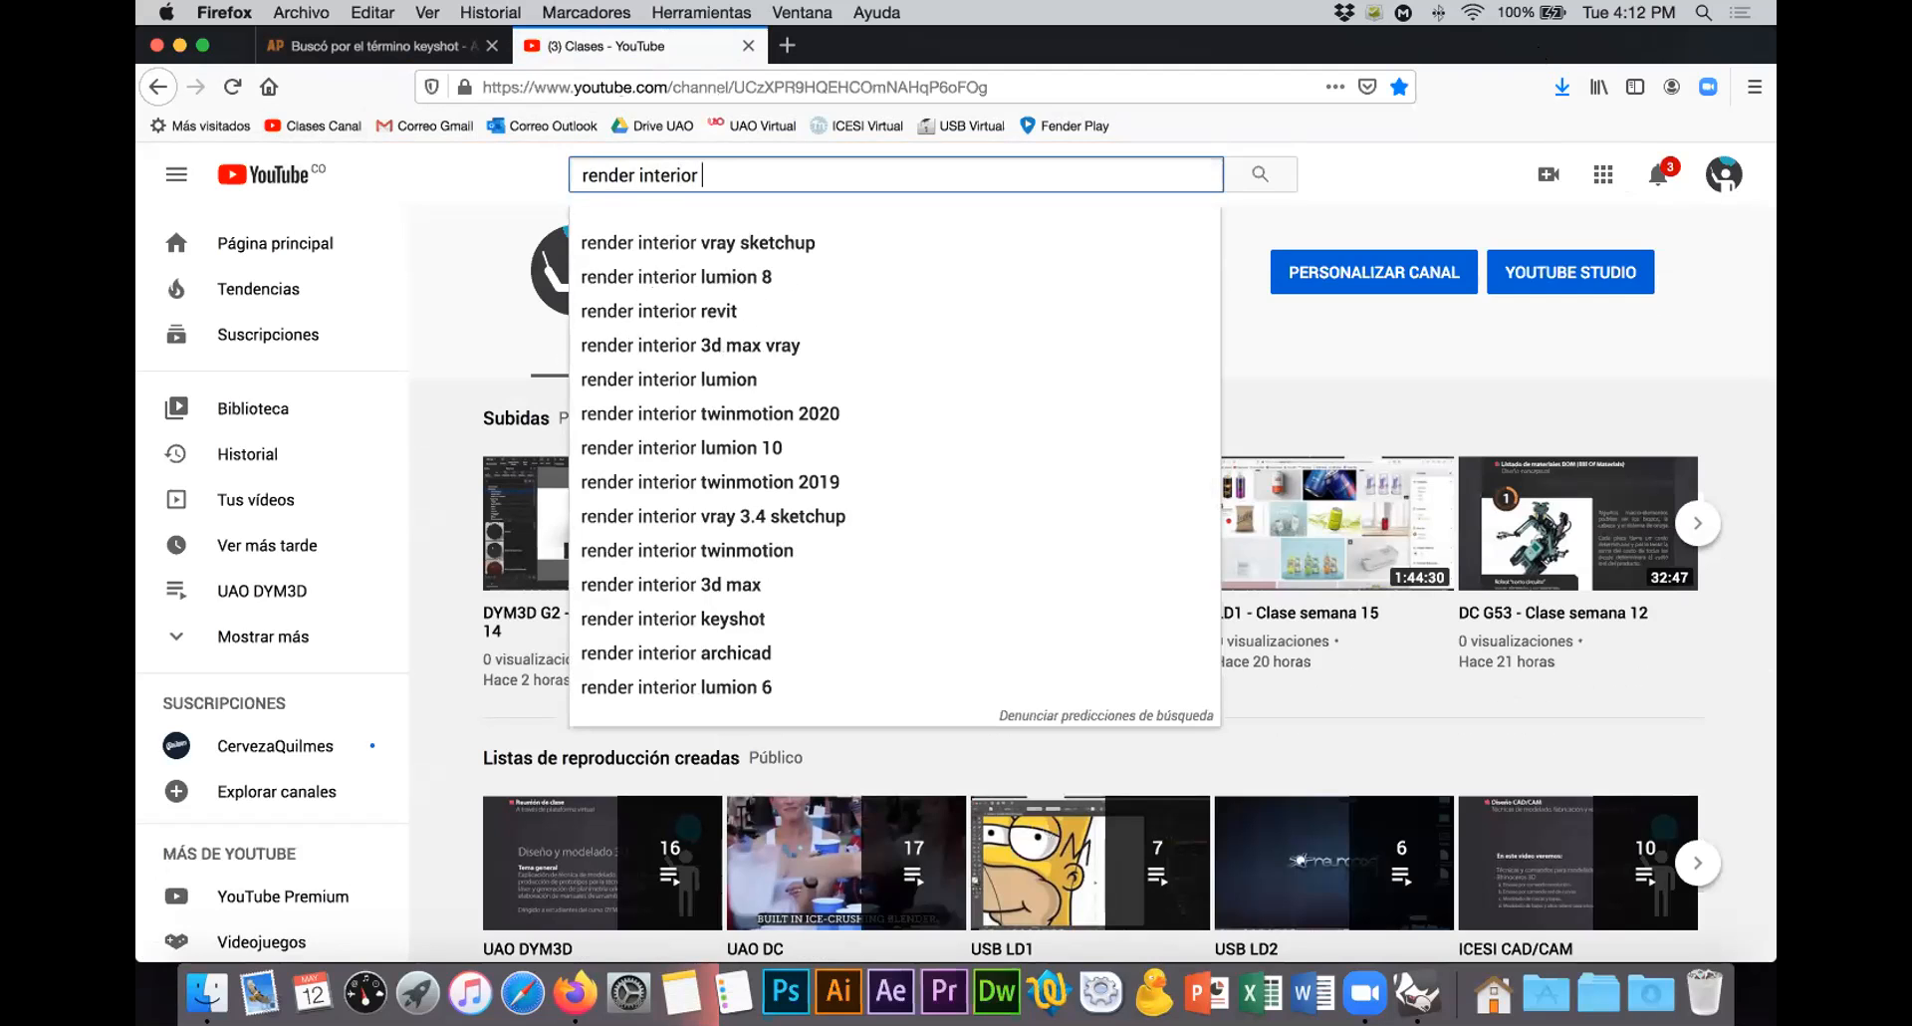
text(keysh)
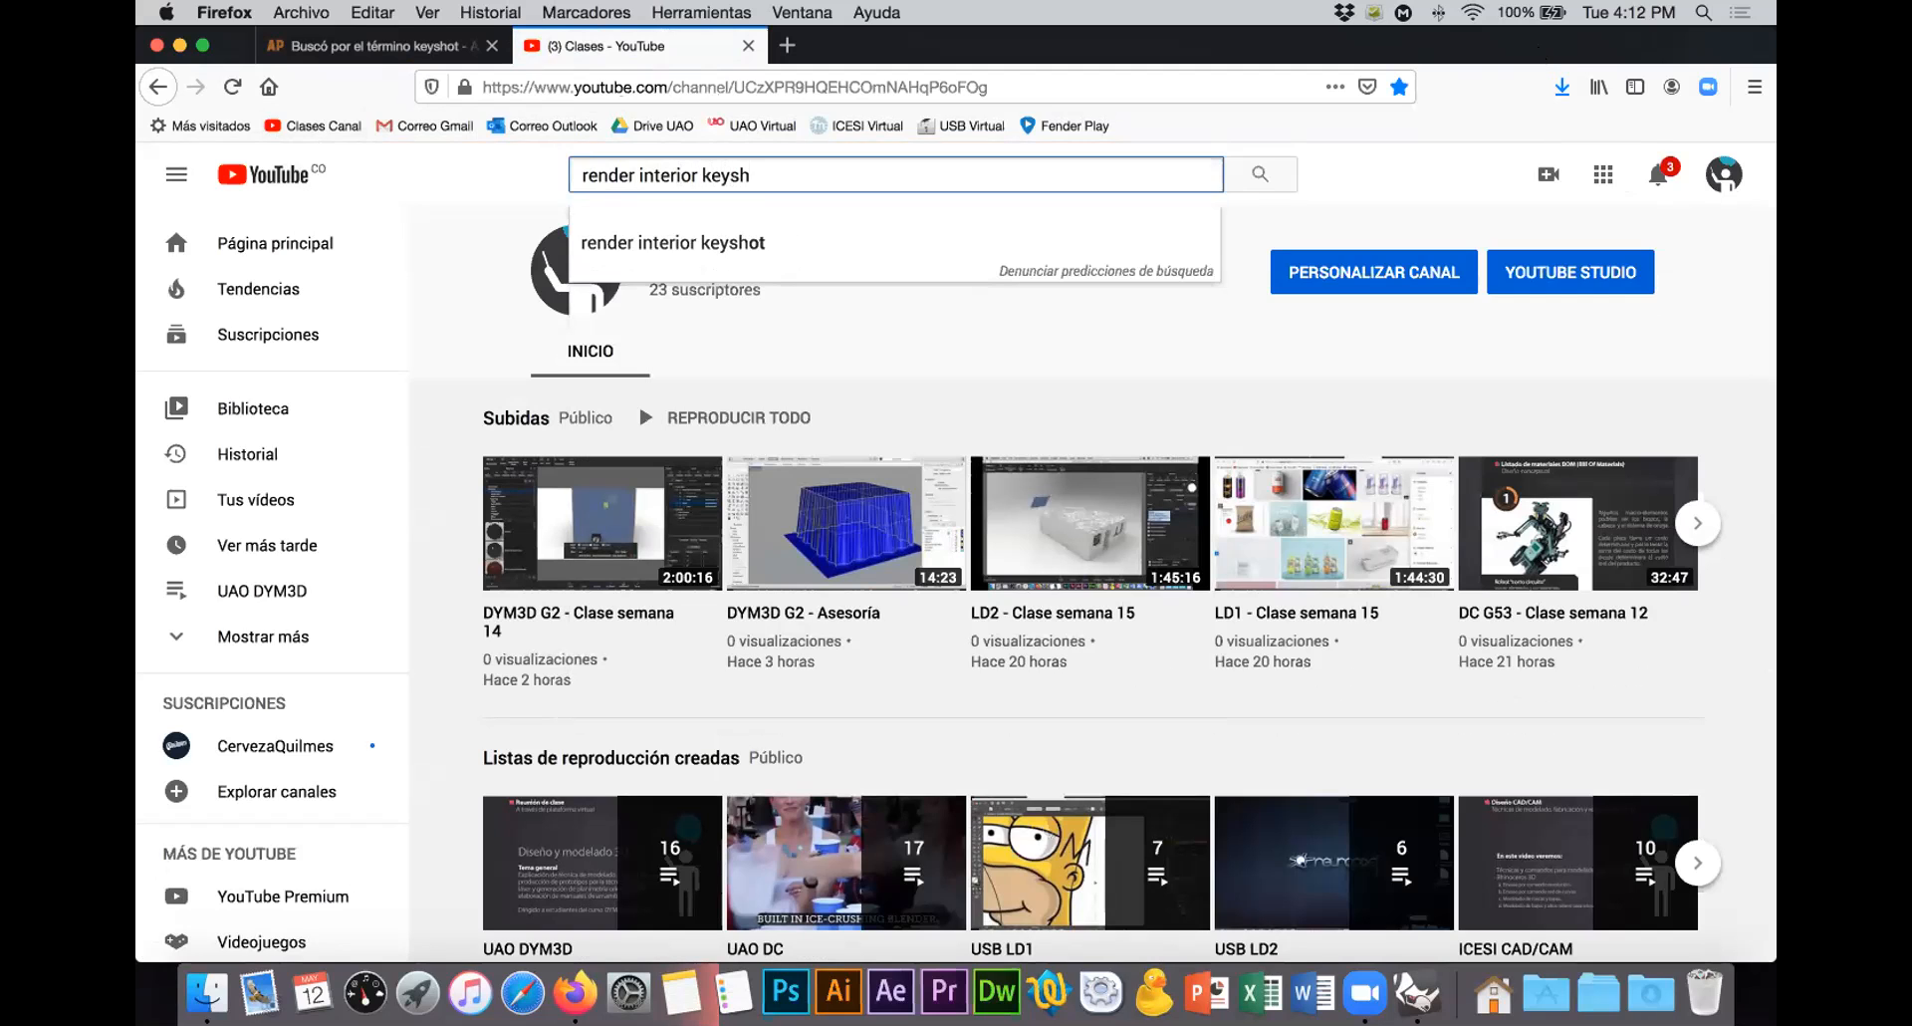
key(Down)
key(Return)
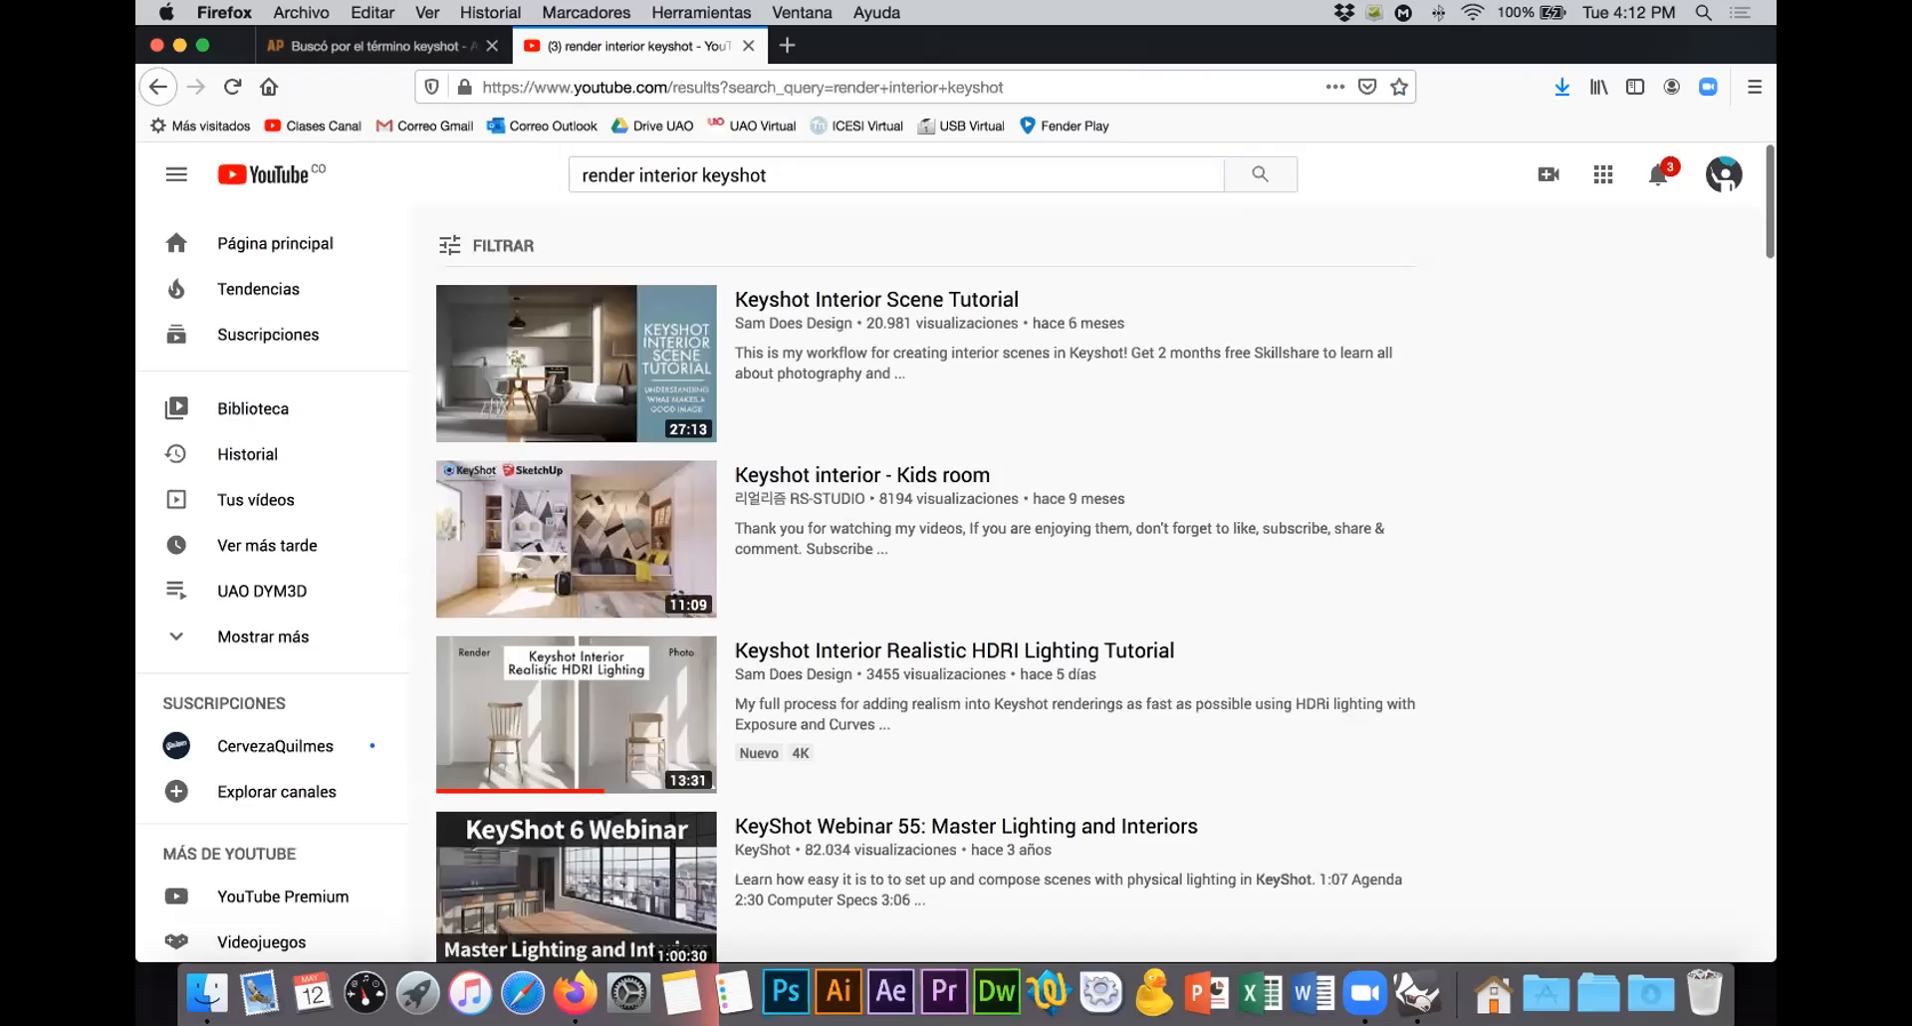
Step: Highlight the whole search phrase render interior keyshot and dismiss the search suggestions
click(804, 167)
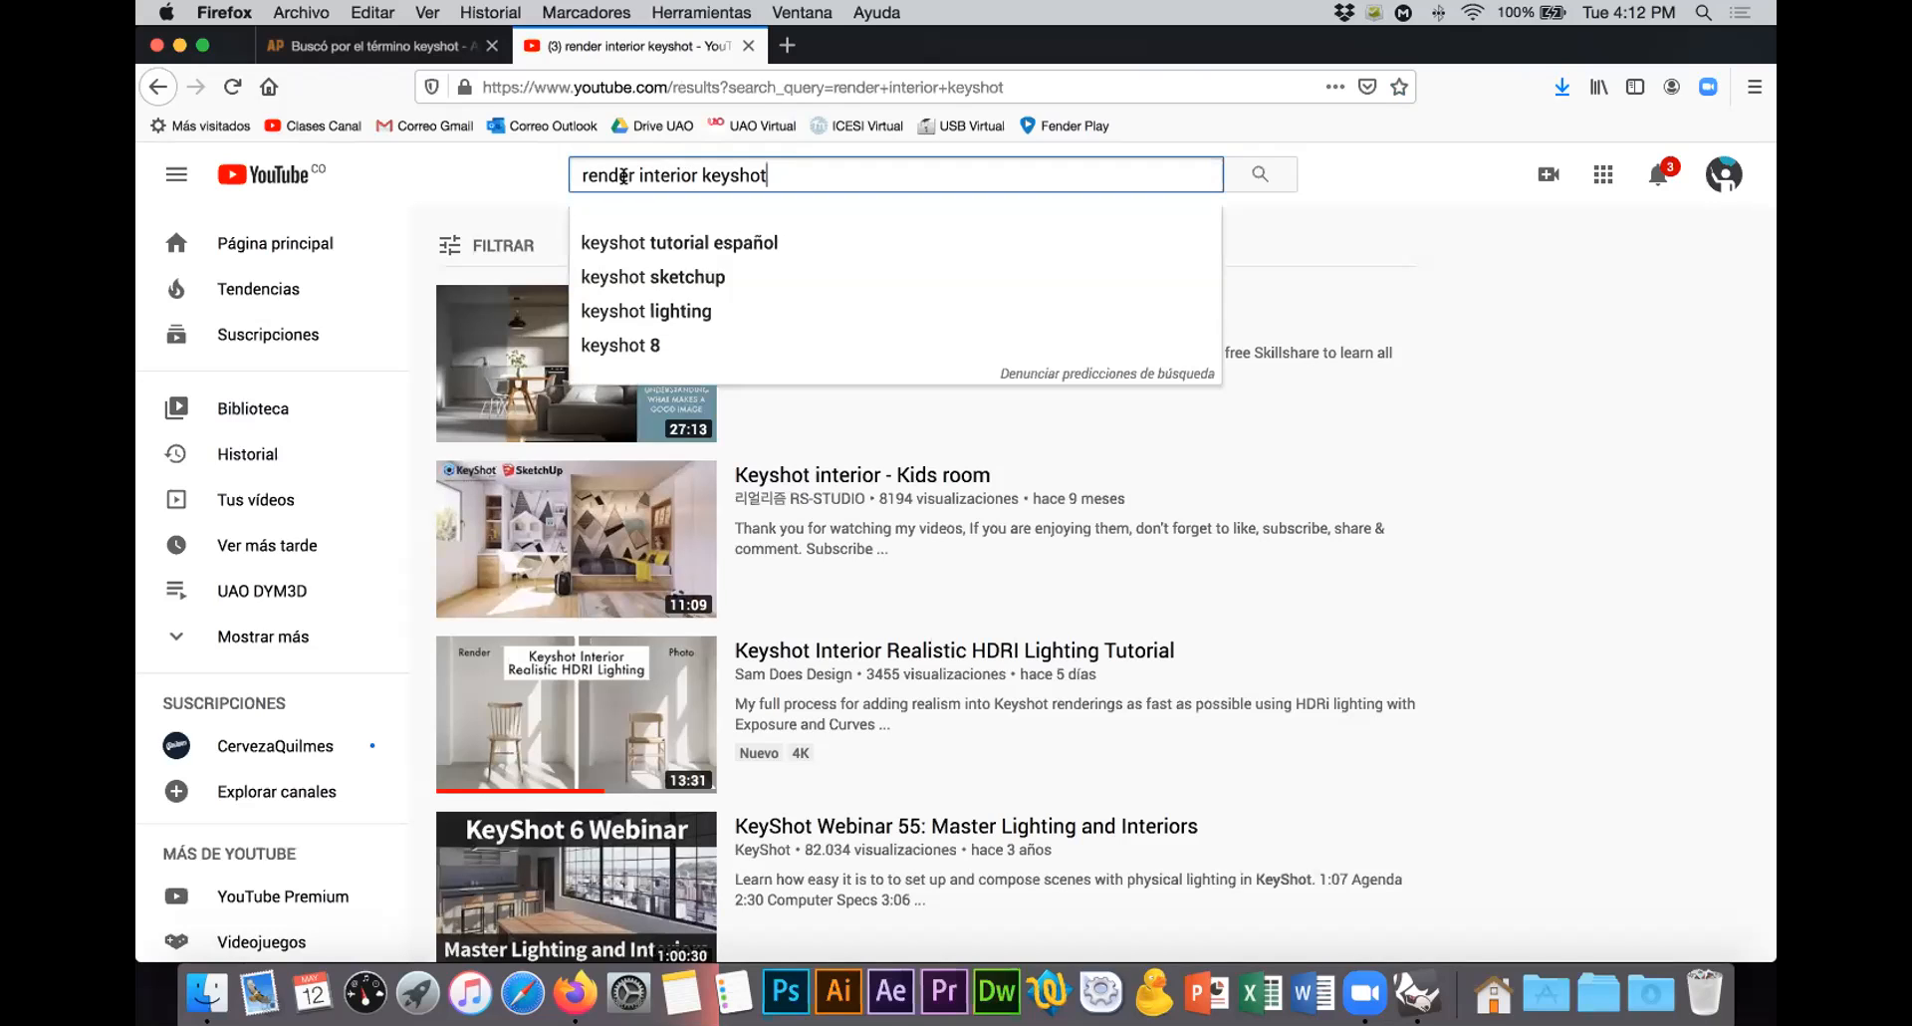
drag(623, 176, 563, 178)
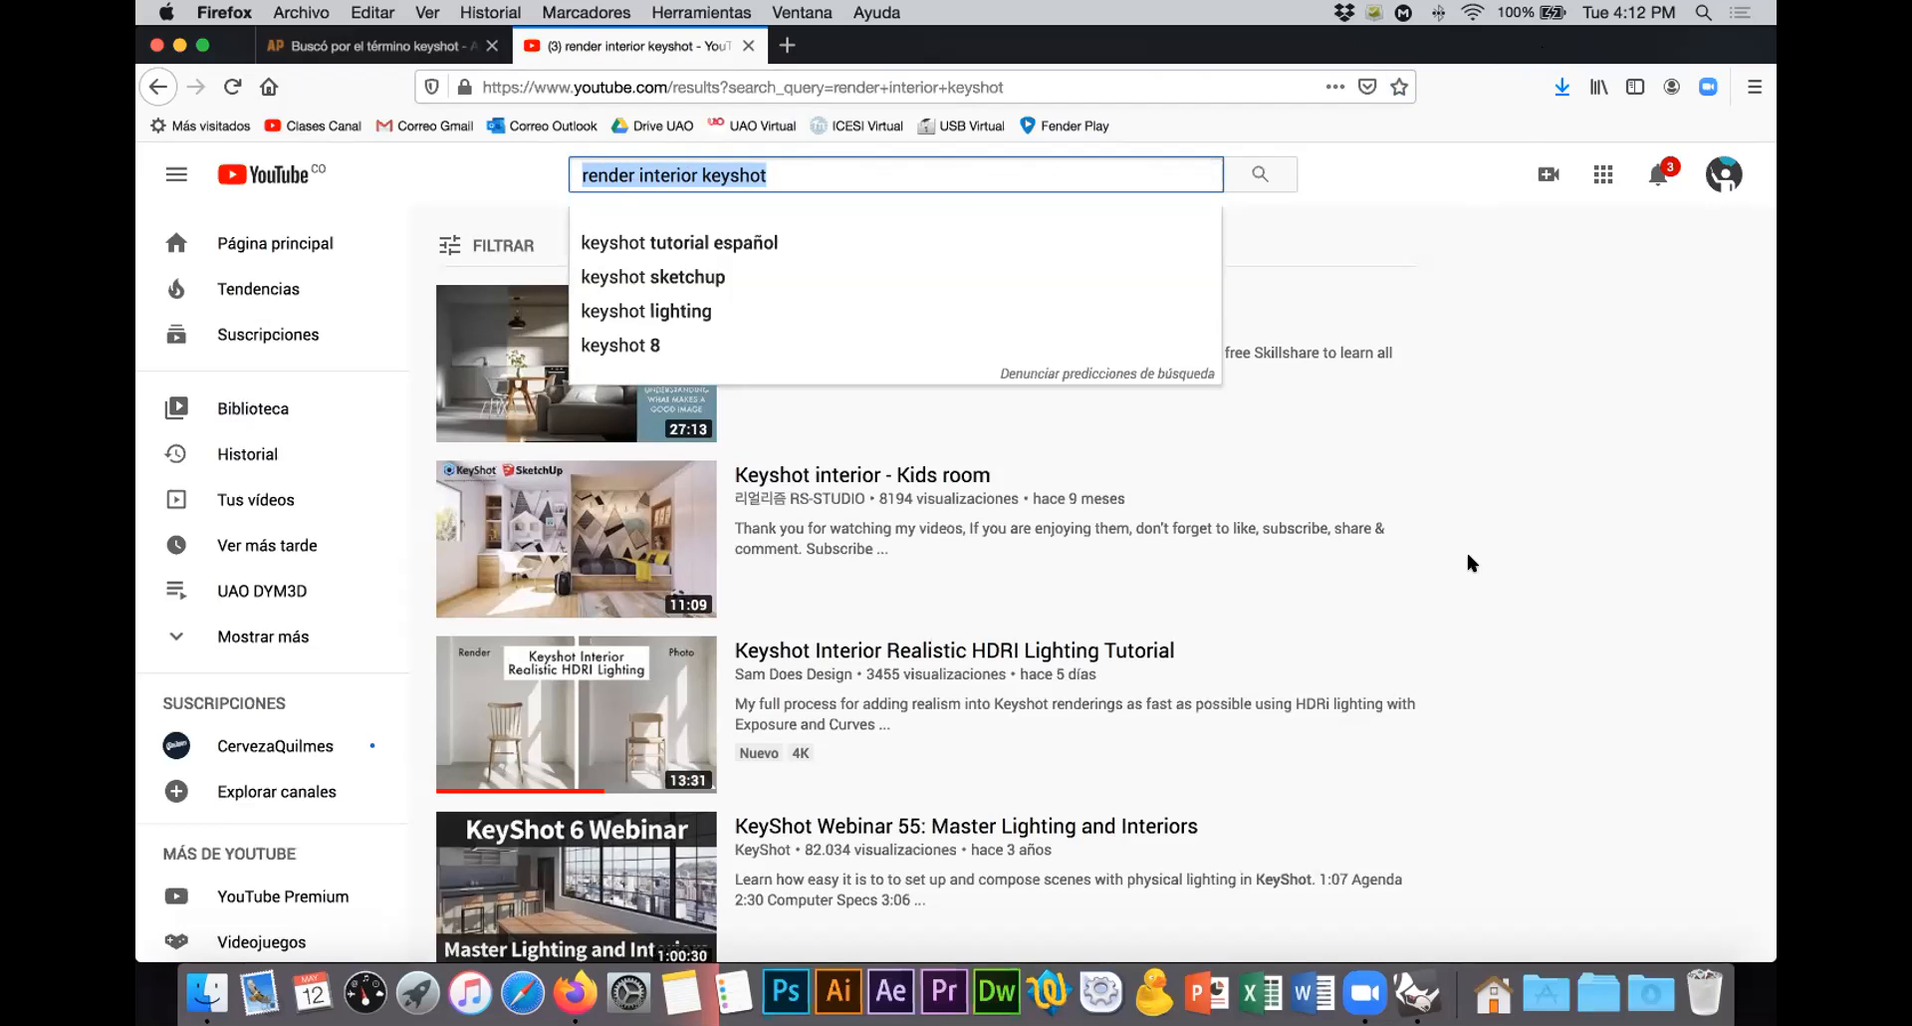
click(972, 163)
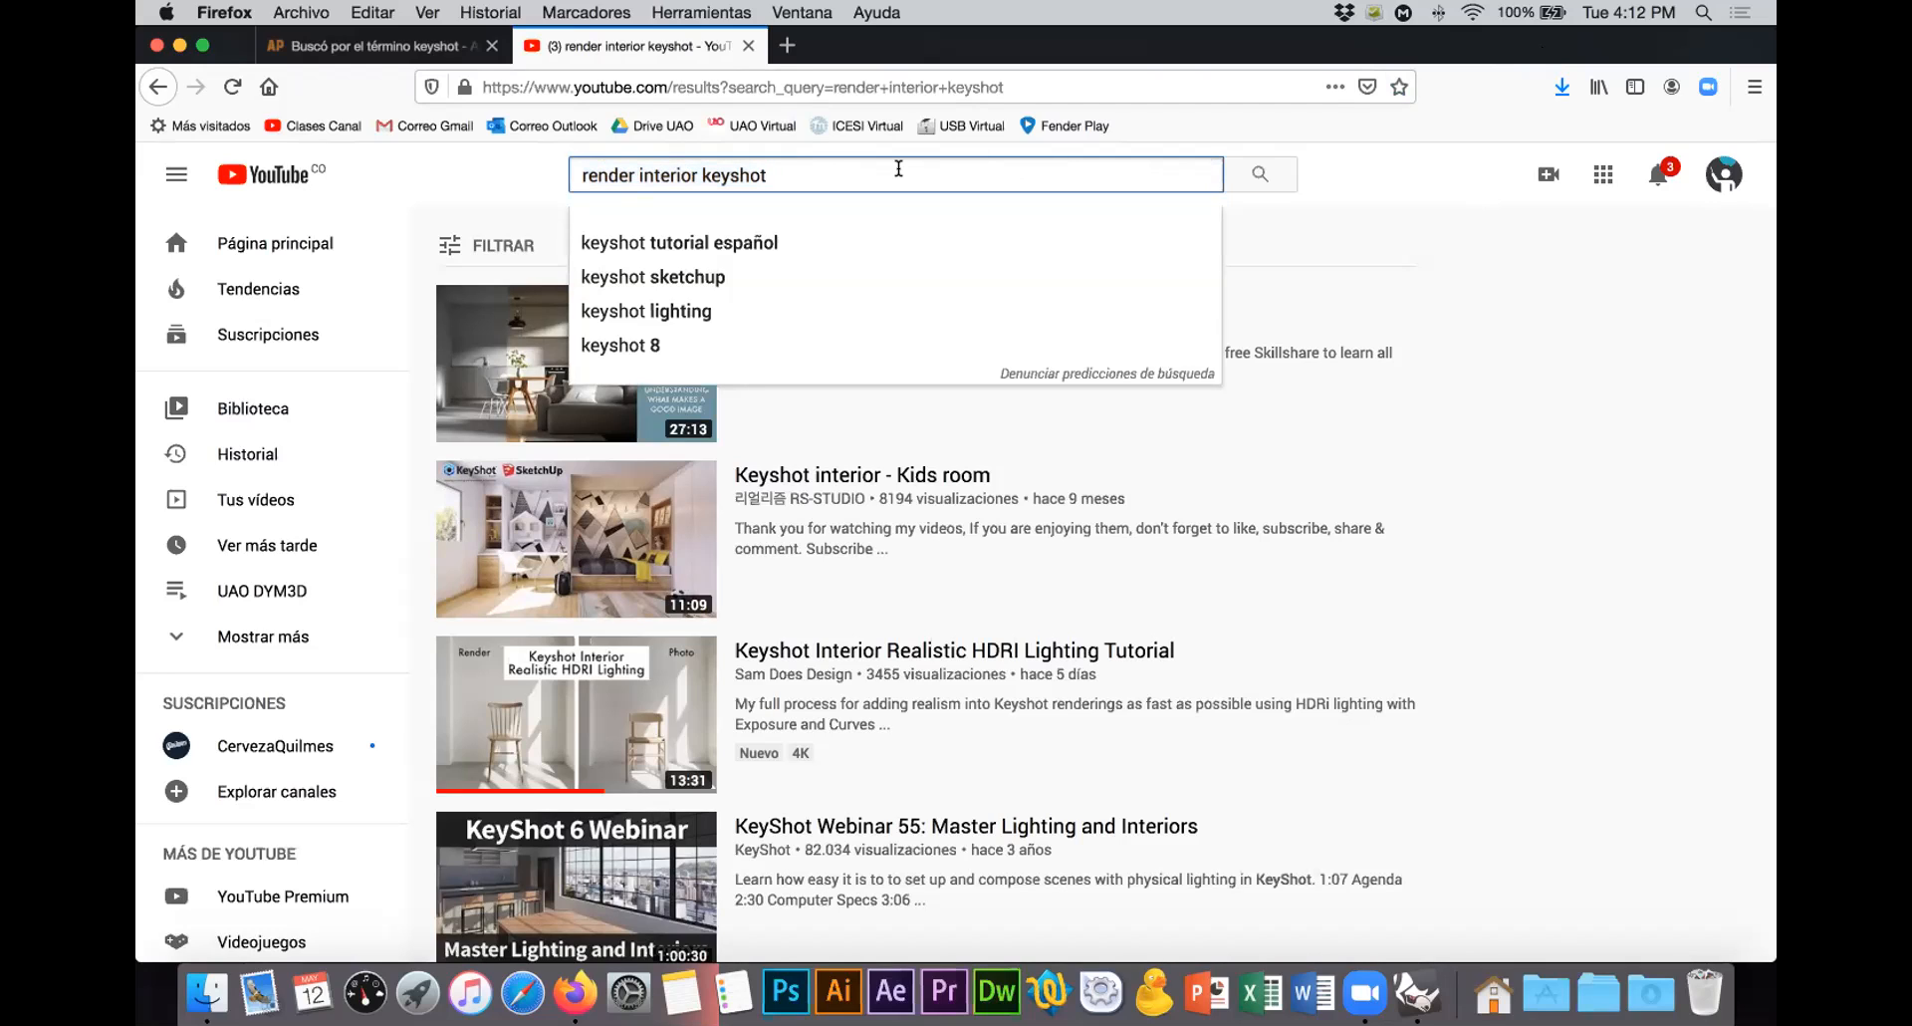
key(super+a)
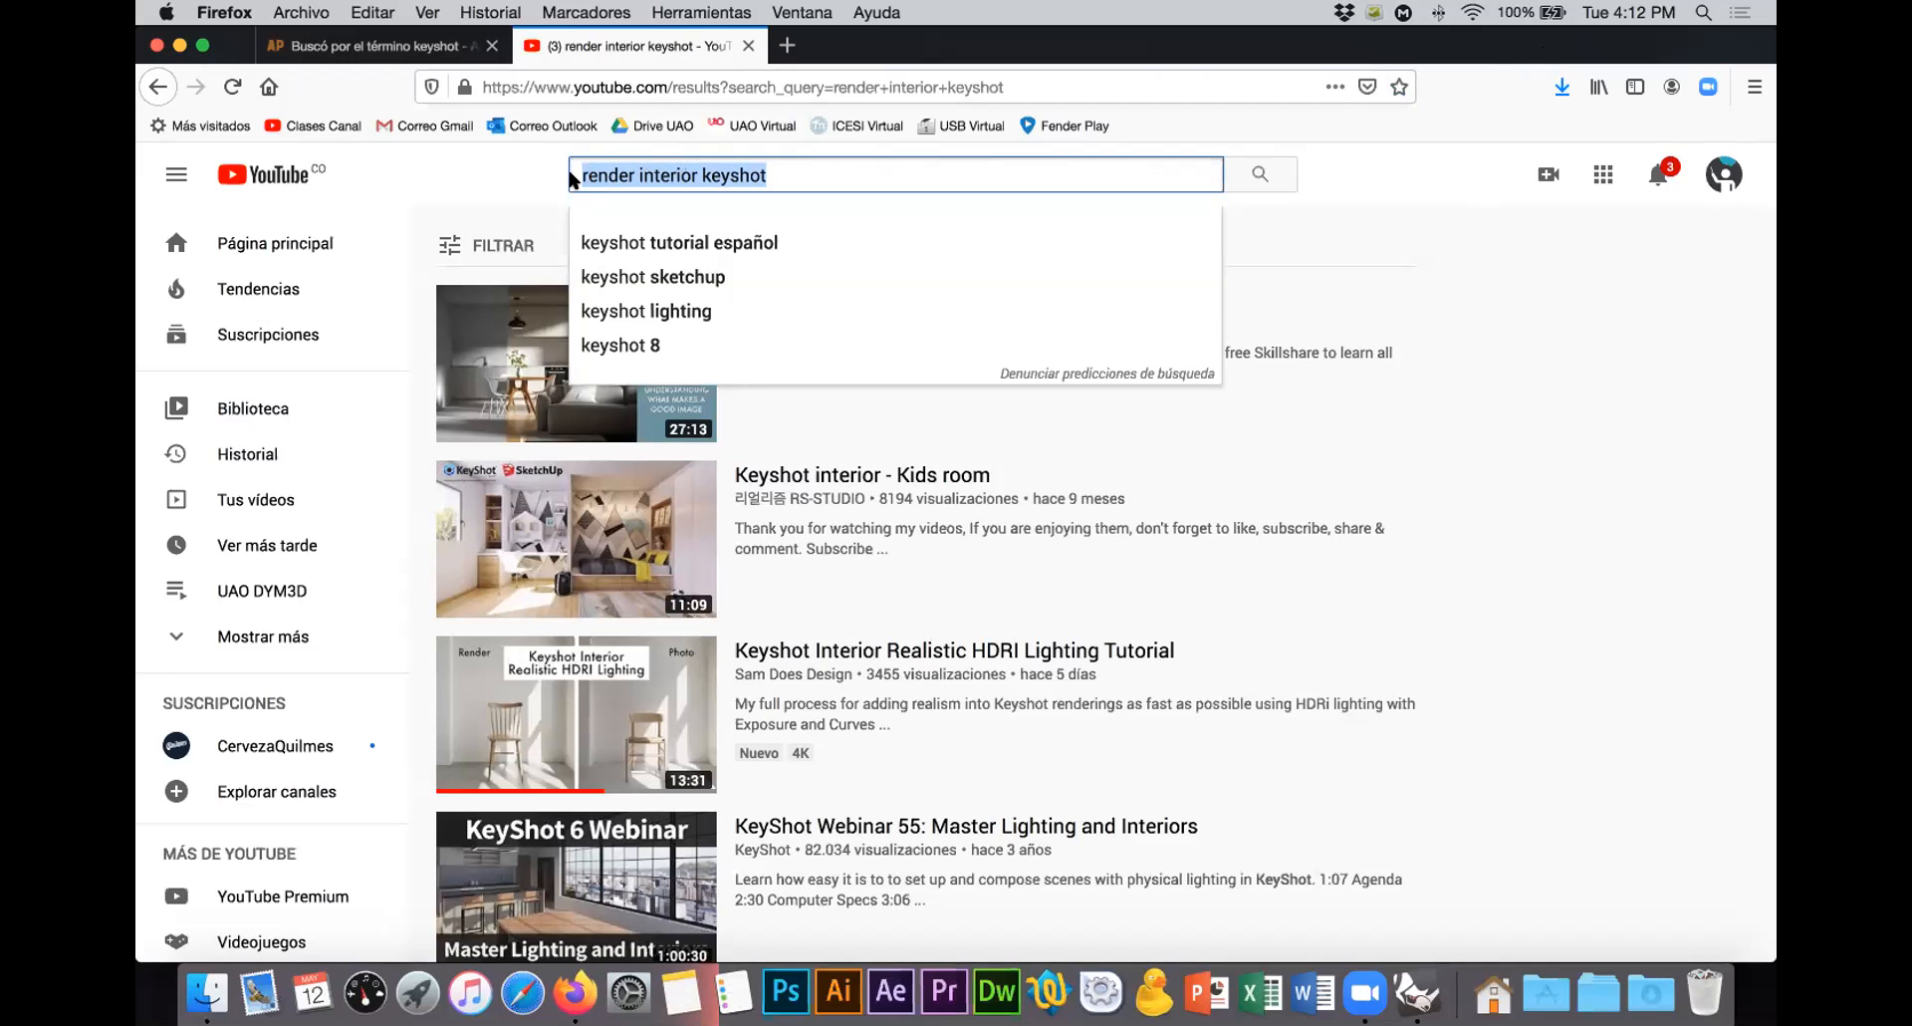
click(494, 174)
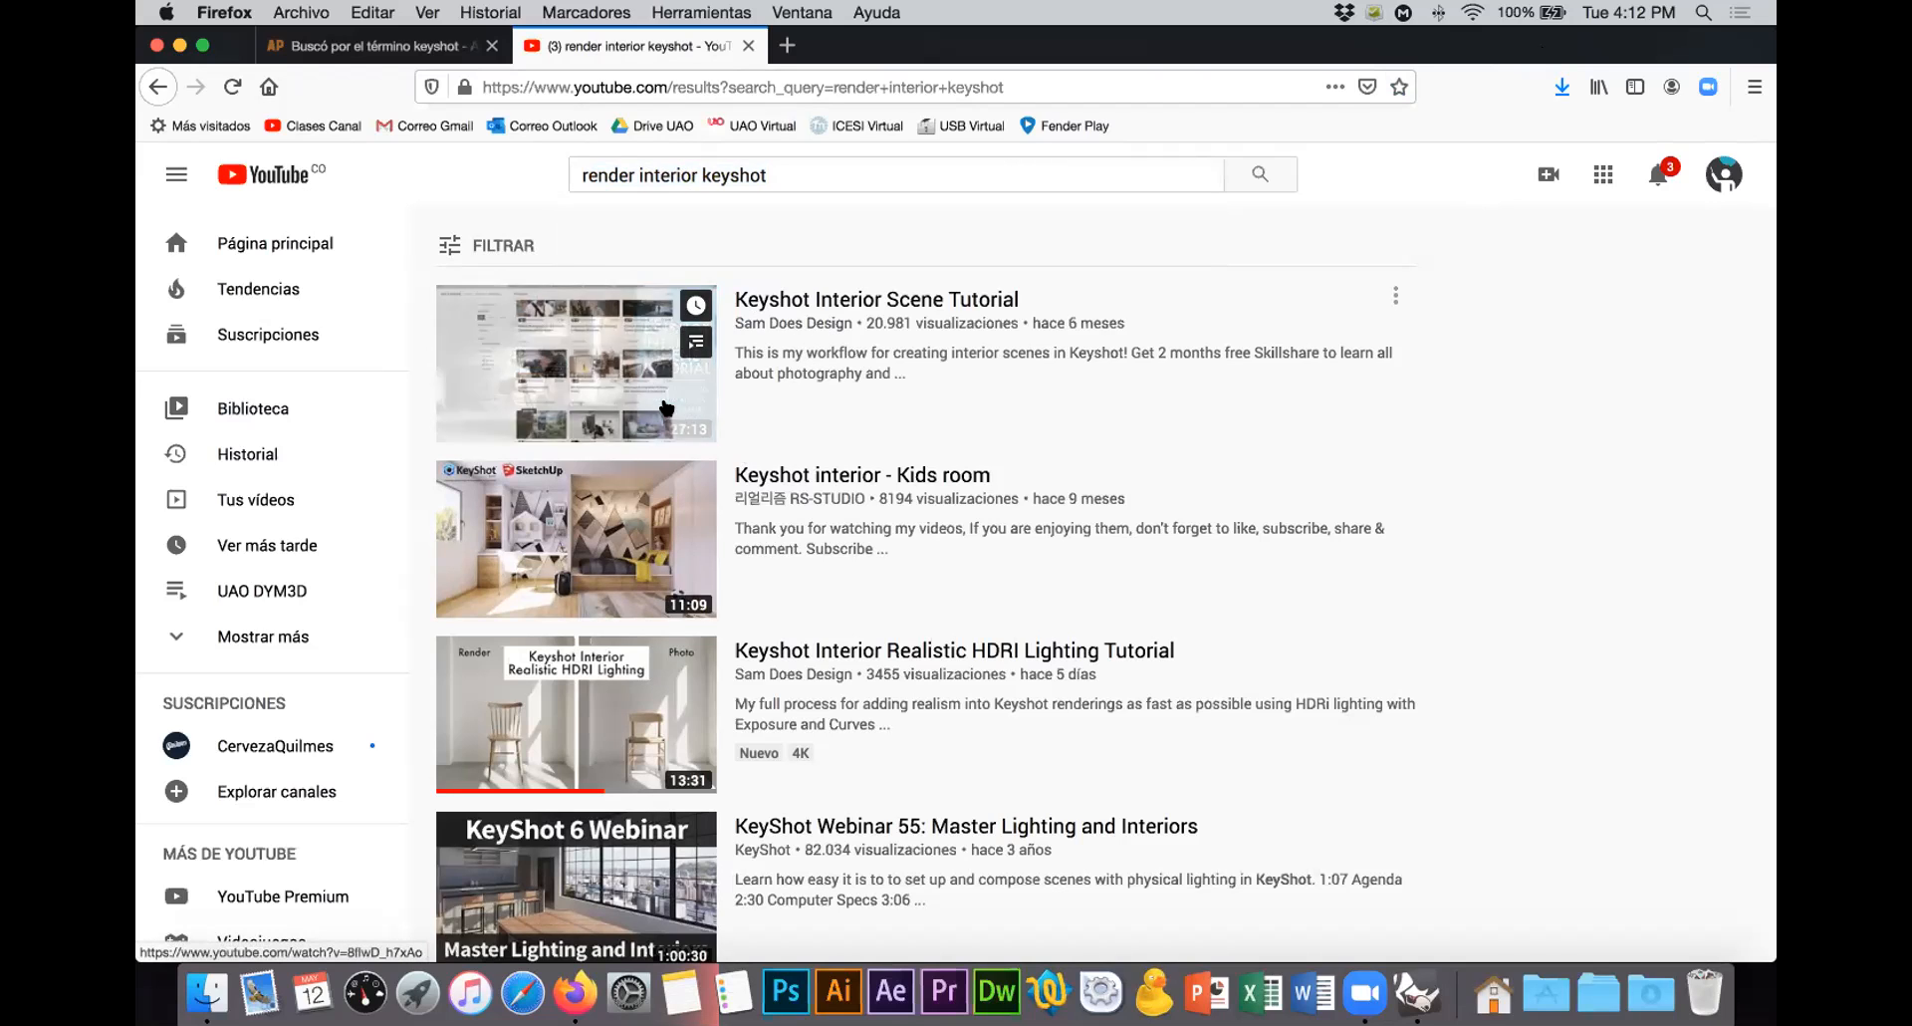
Step: Look through the YouTube results for tutorials on KeyShot interior scenes and lighting
scroll(637, 717, down, 3)
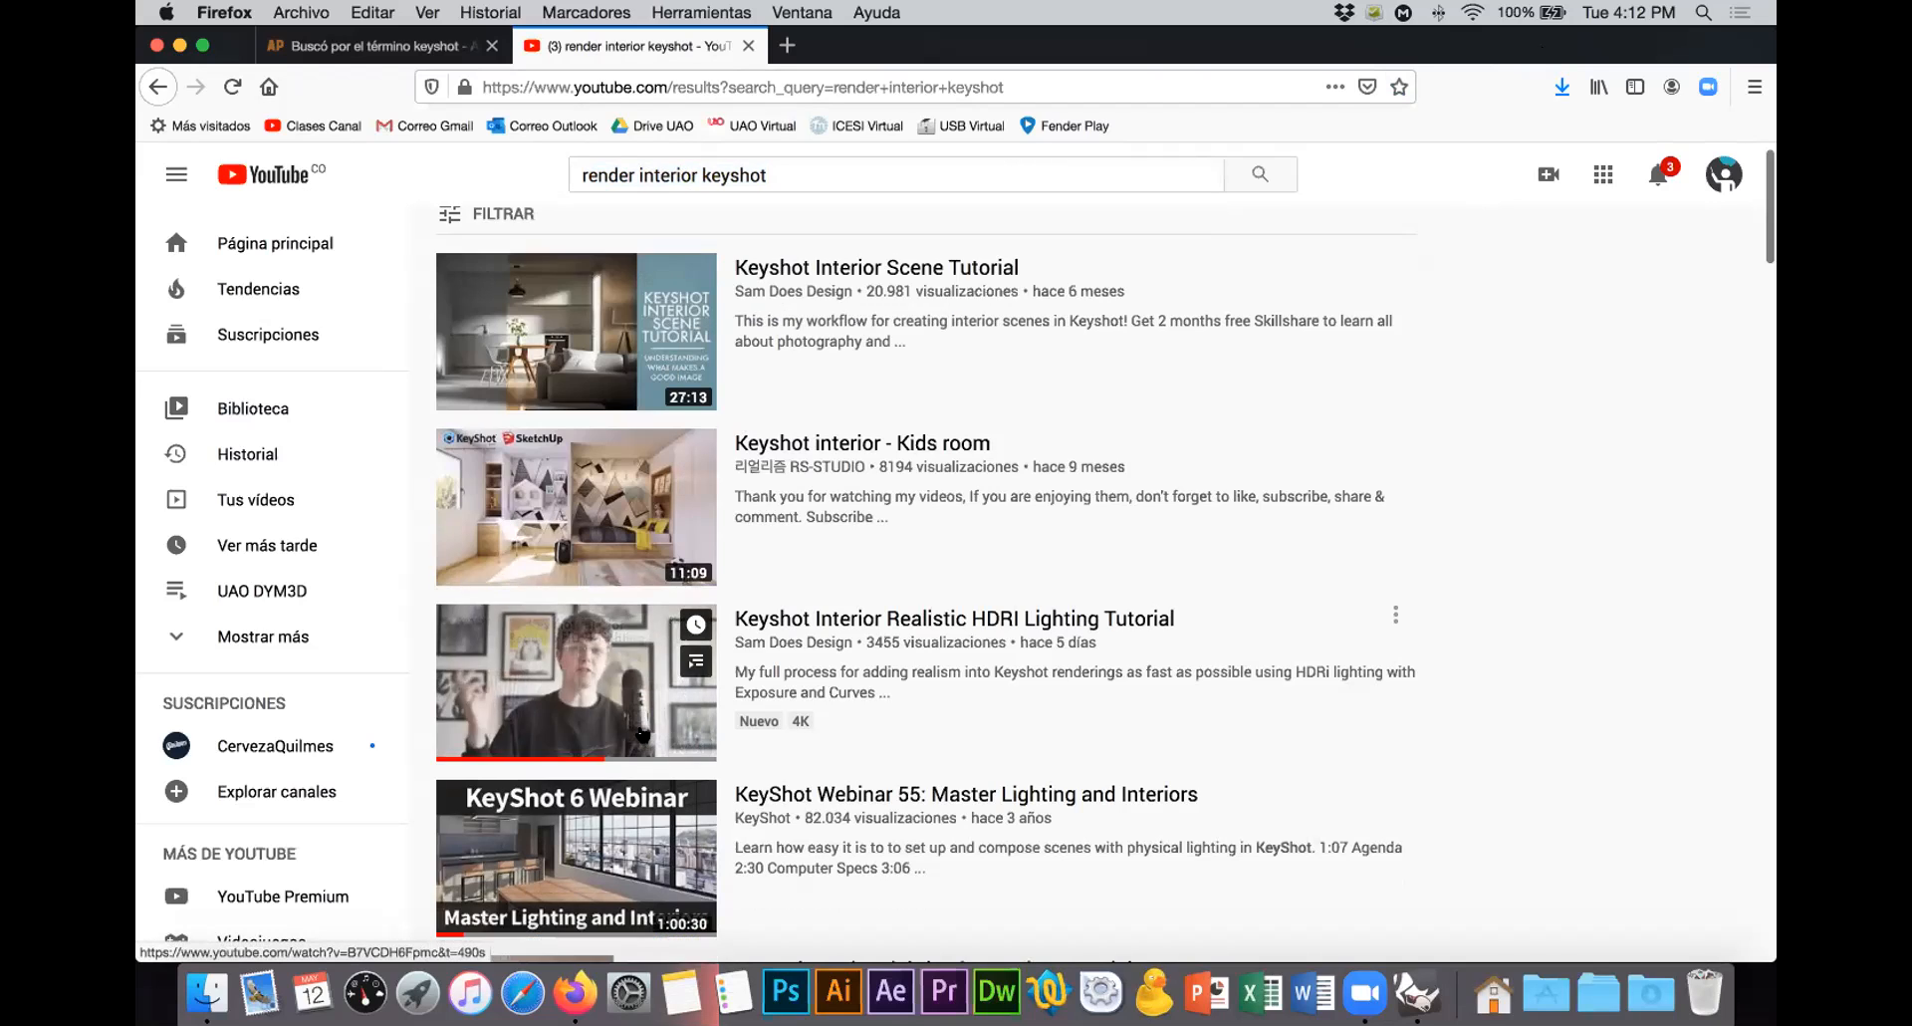
scroll(643, 734, down, 1)
scroll(642, 734, down, 3)
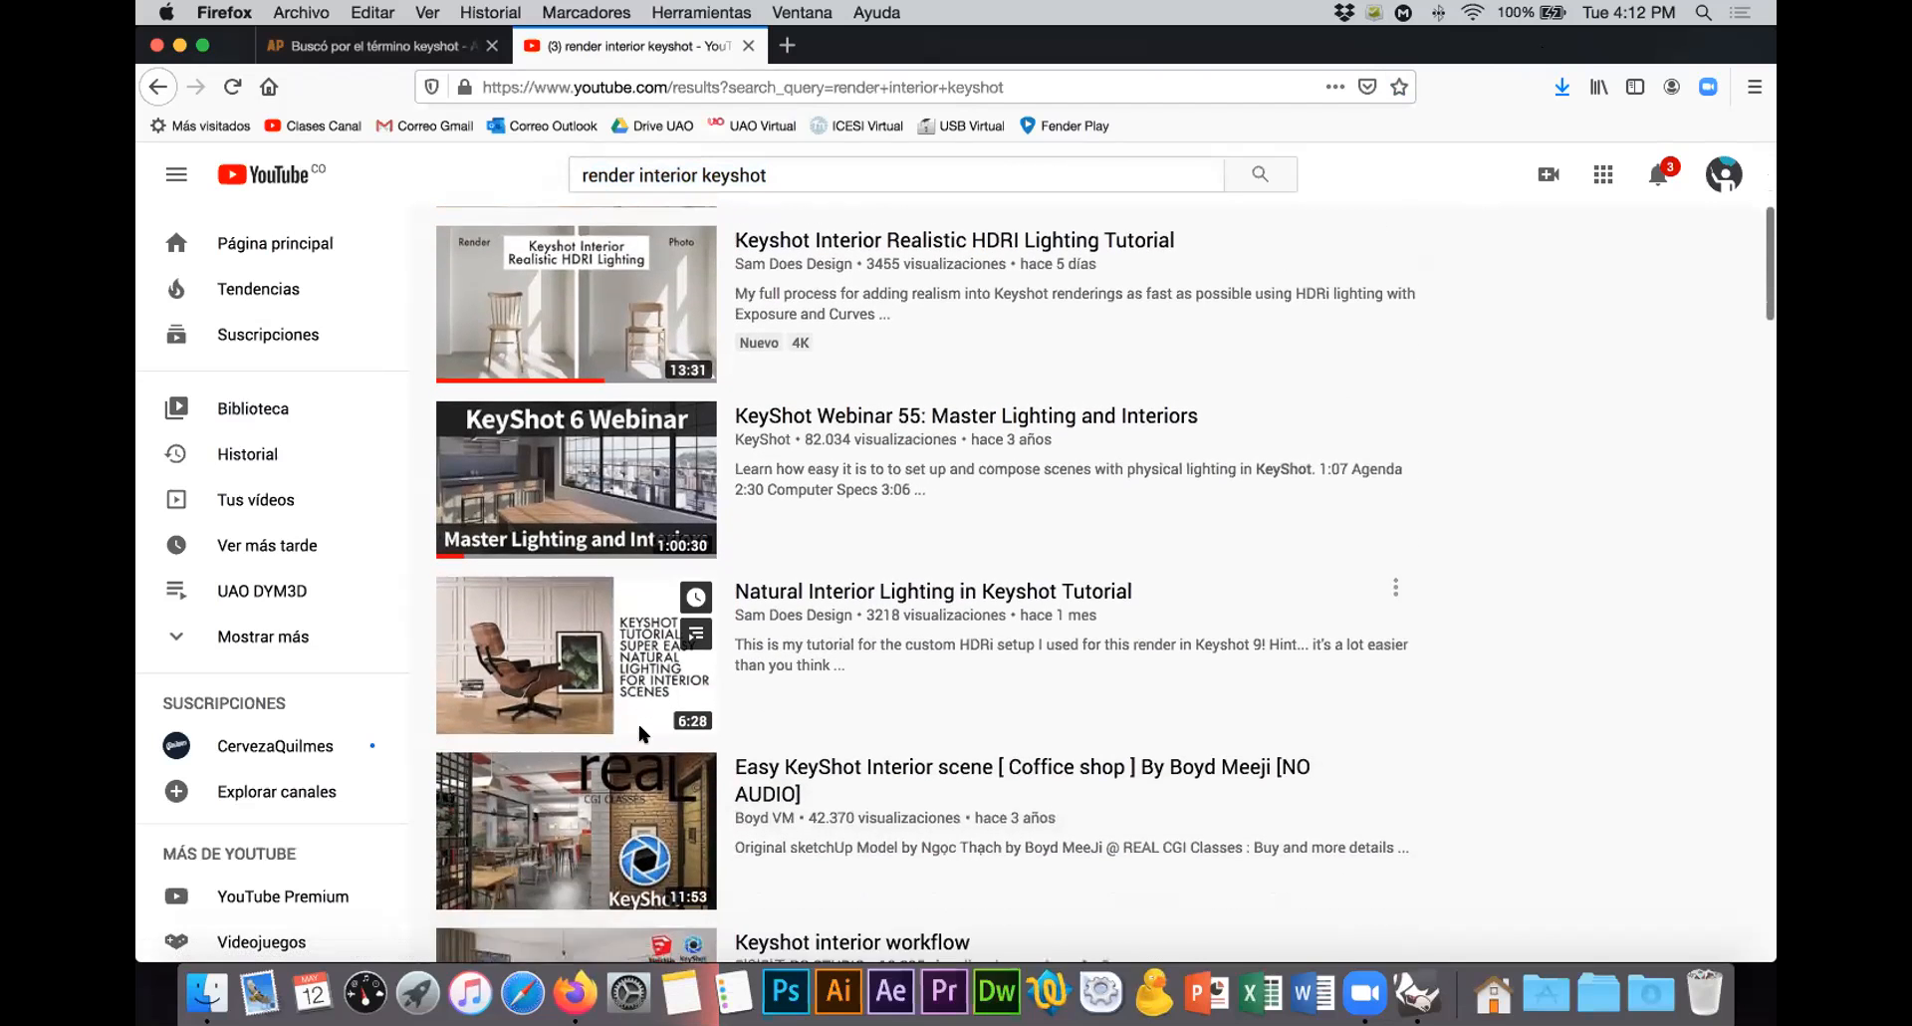
scroll(643, 737, down, 3)
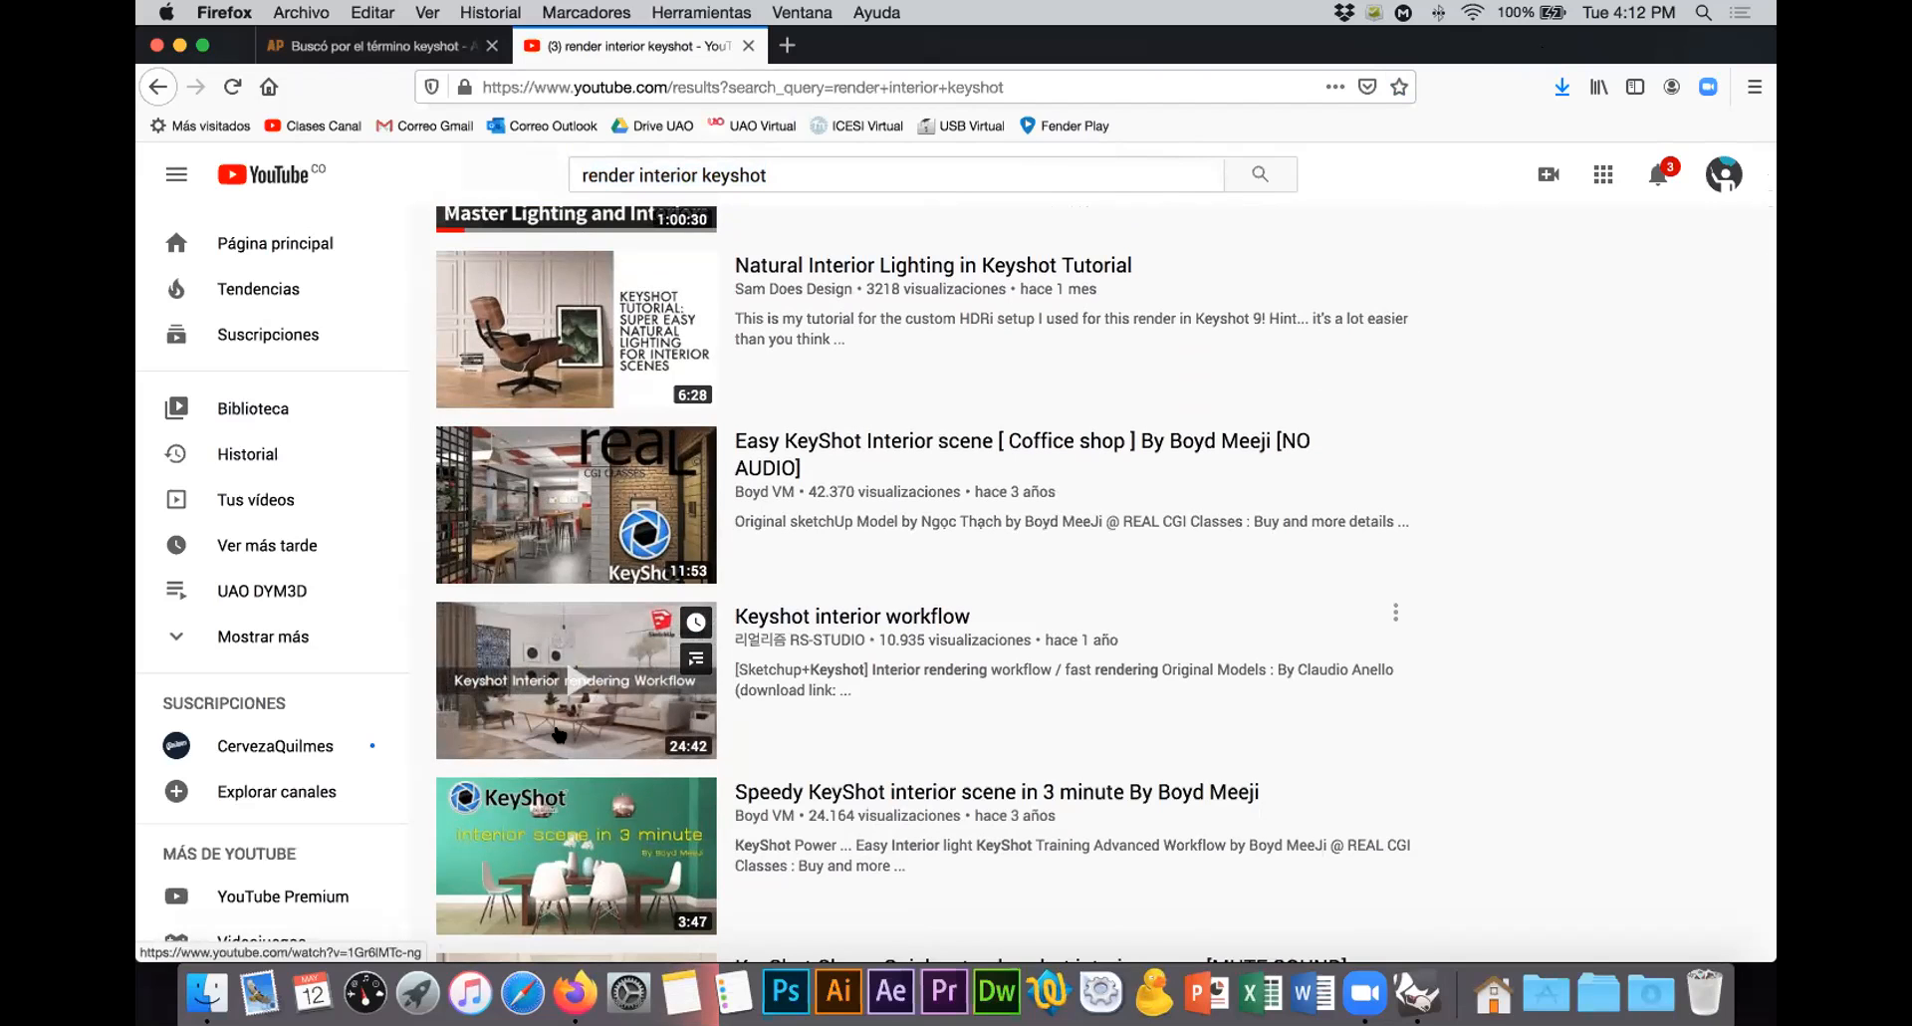
scroll(637, 697, down, 5)
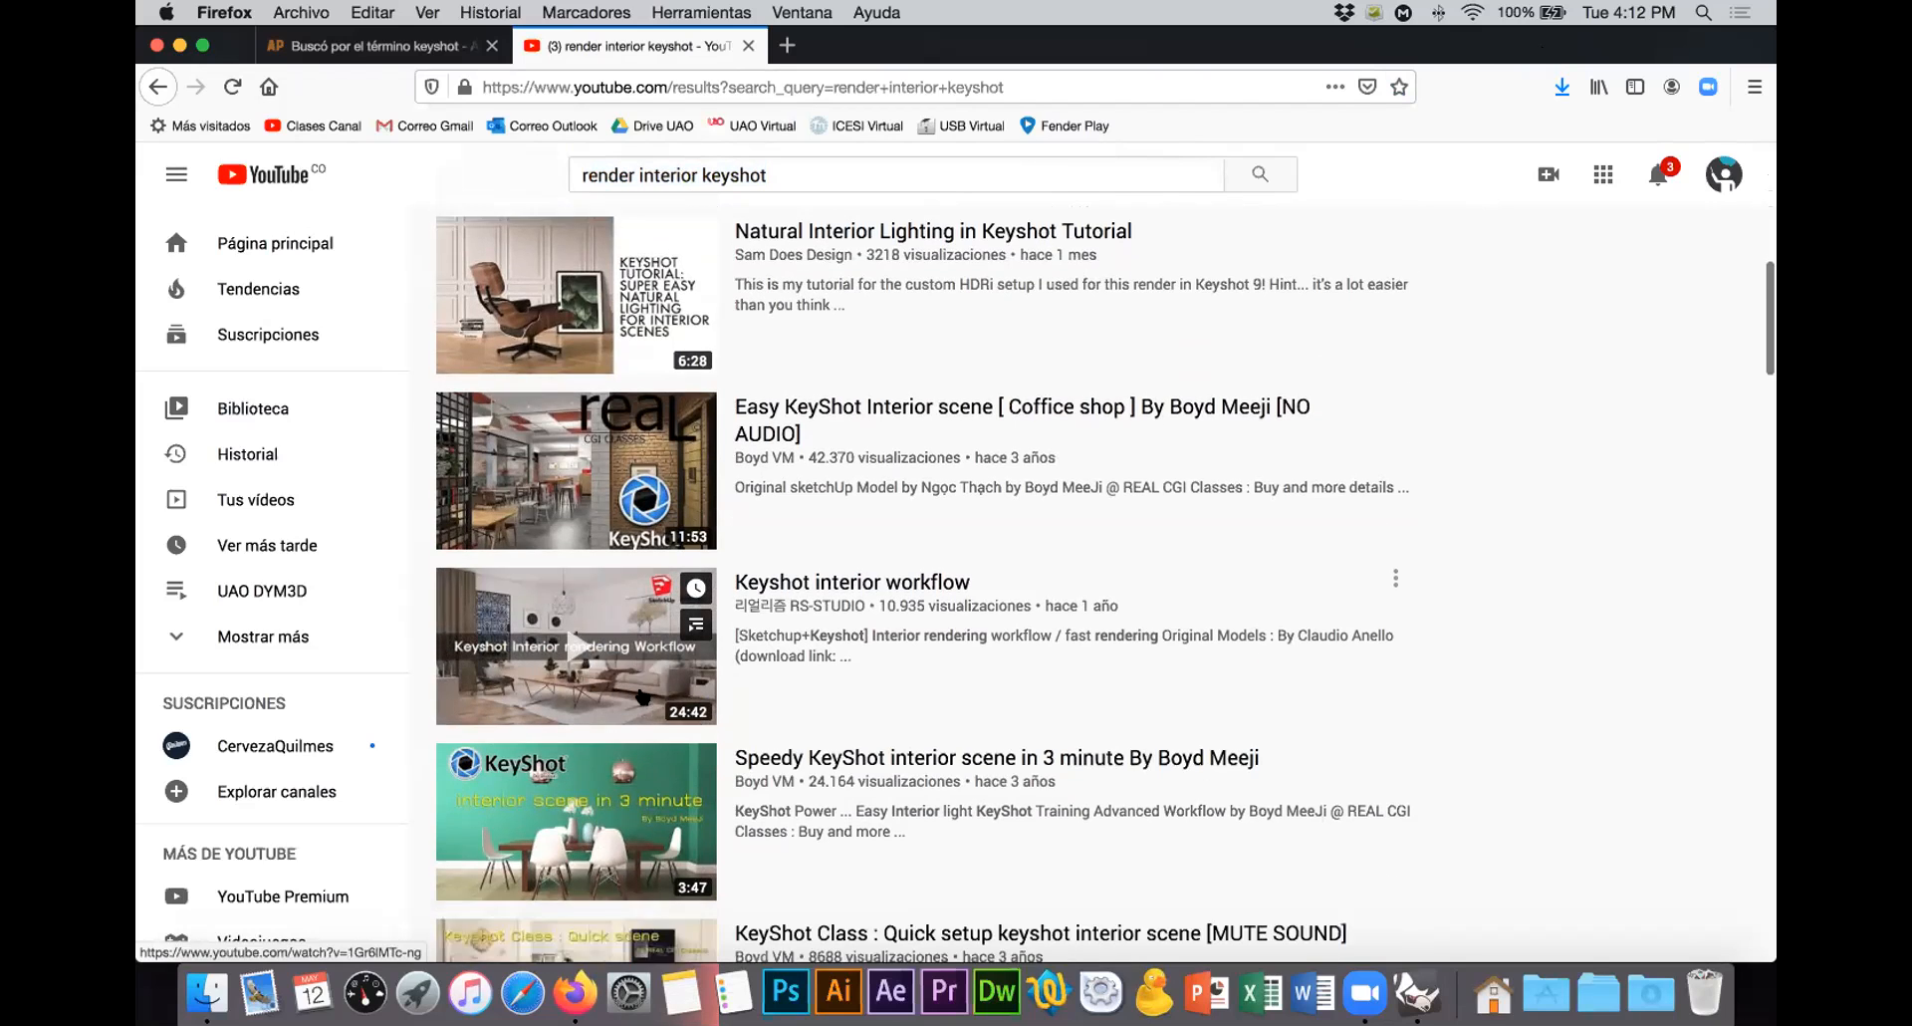
scroll(642, 697, up, 10)
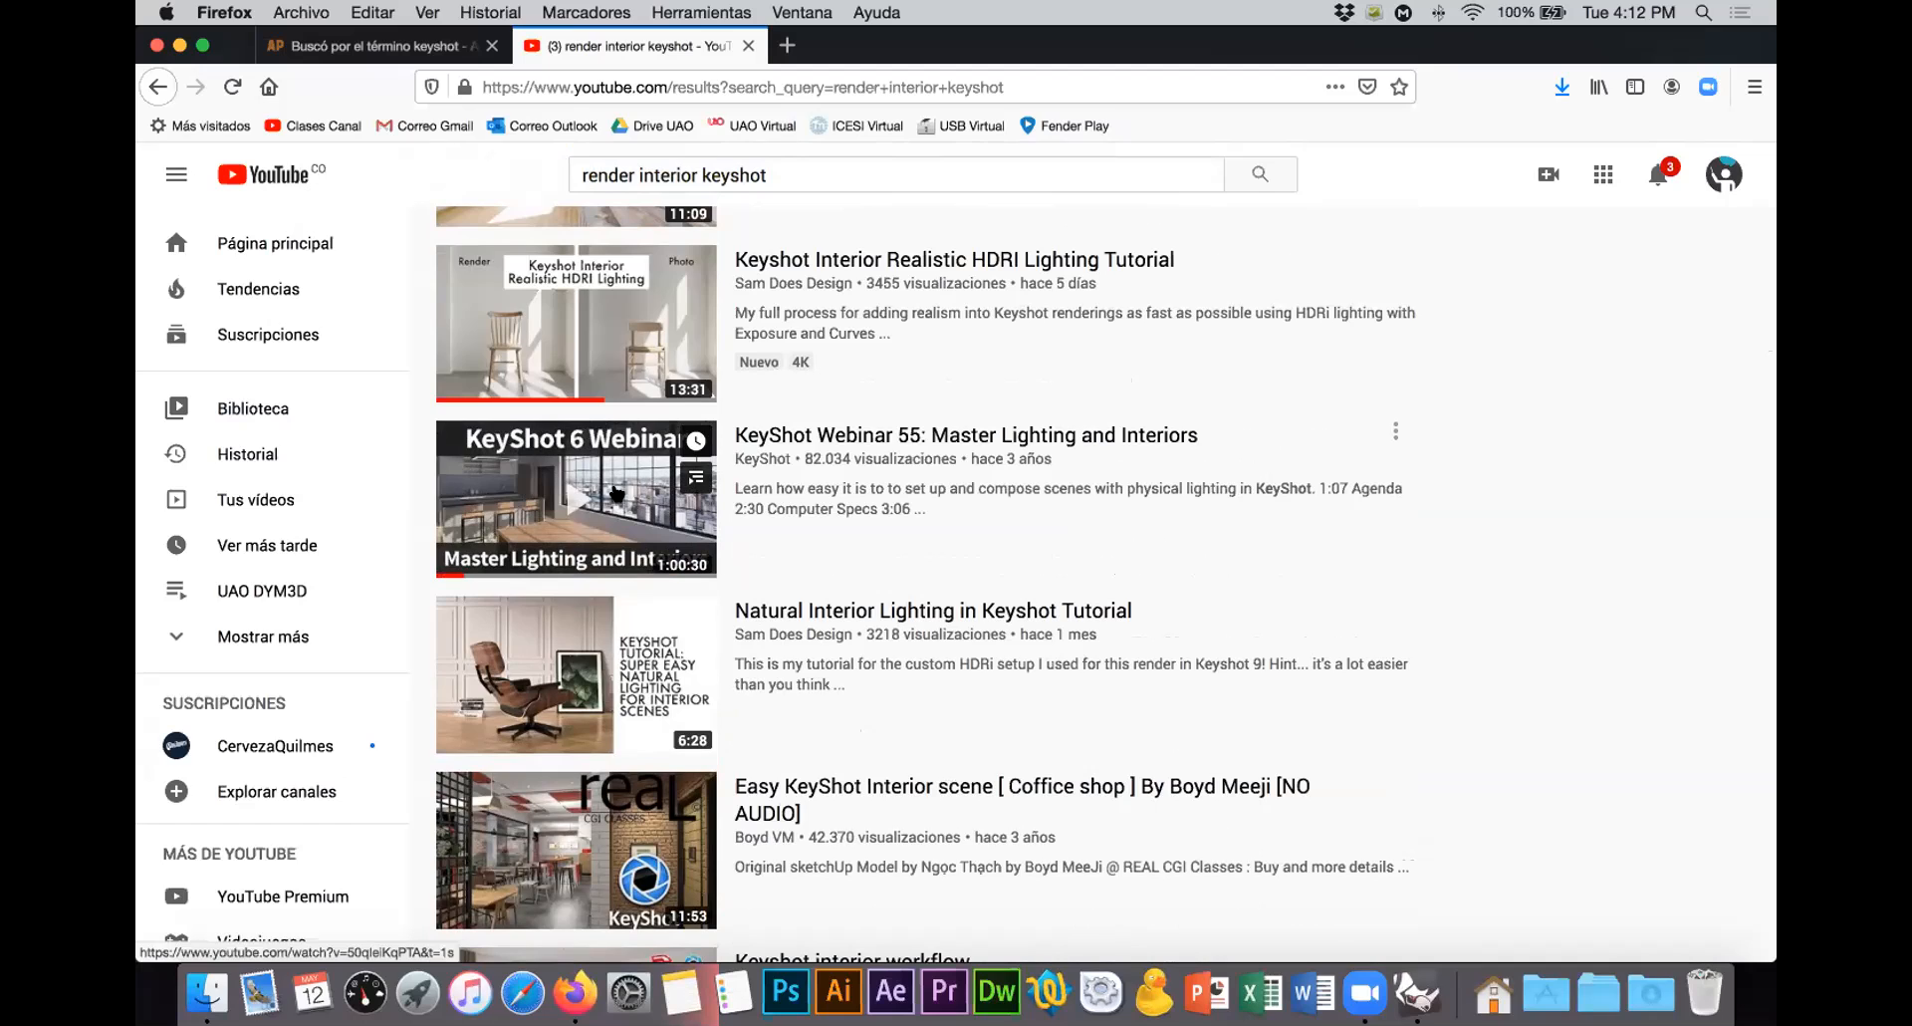
scroll(593, 497, up, 3)
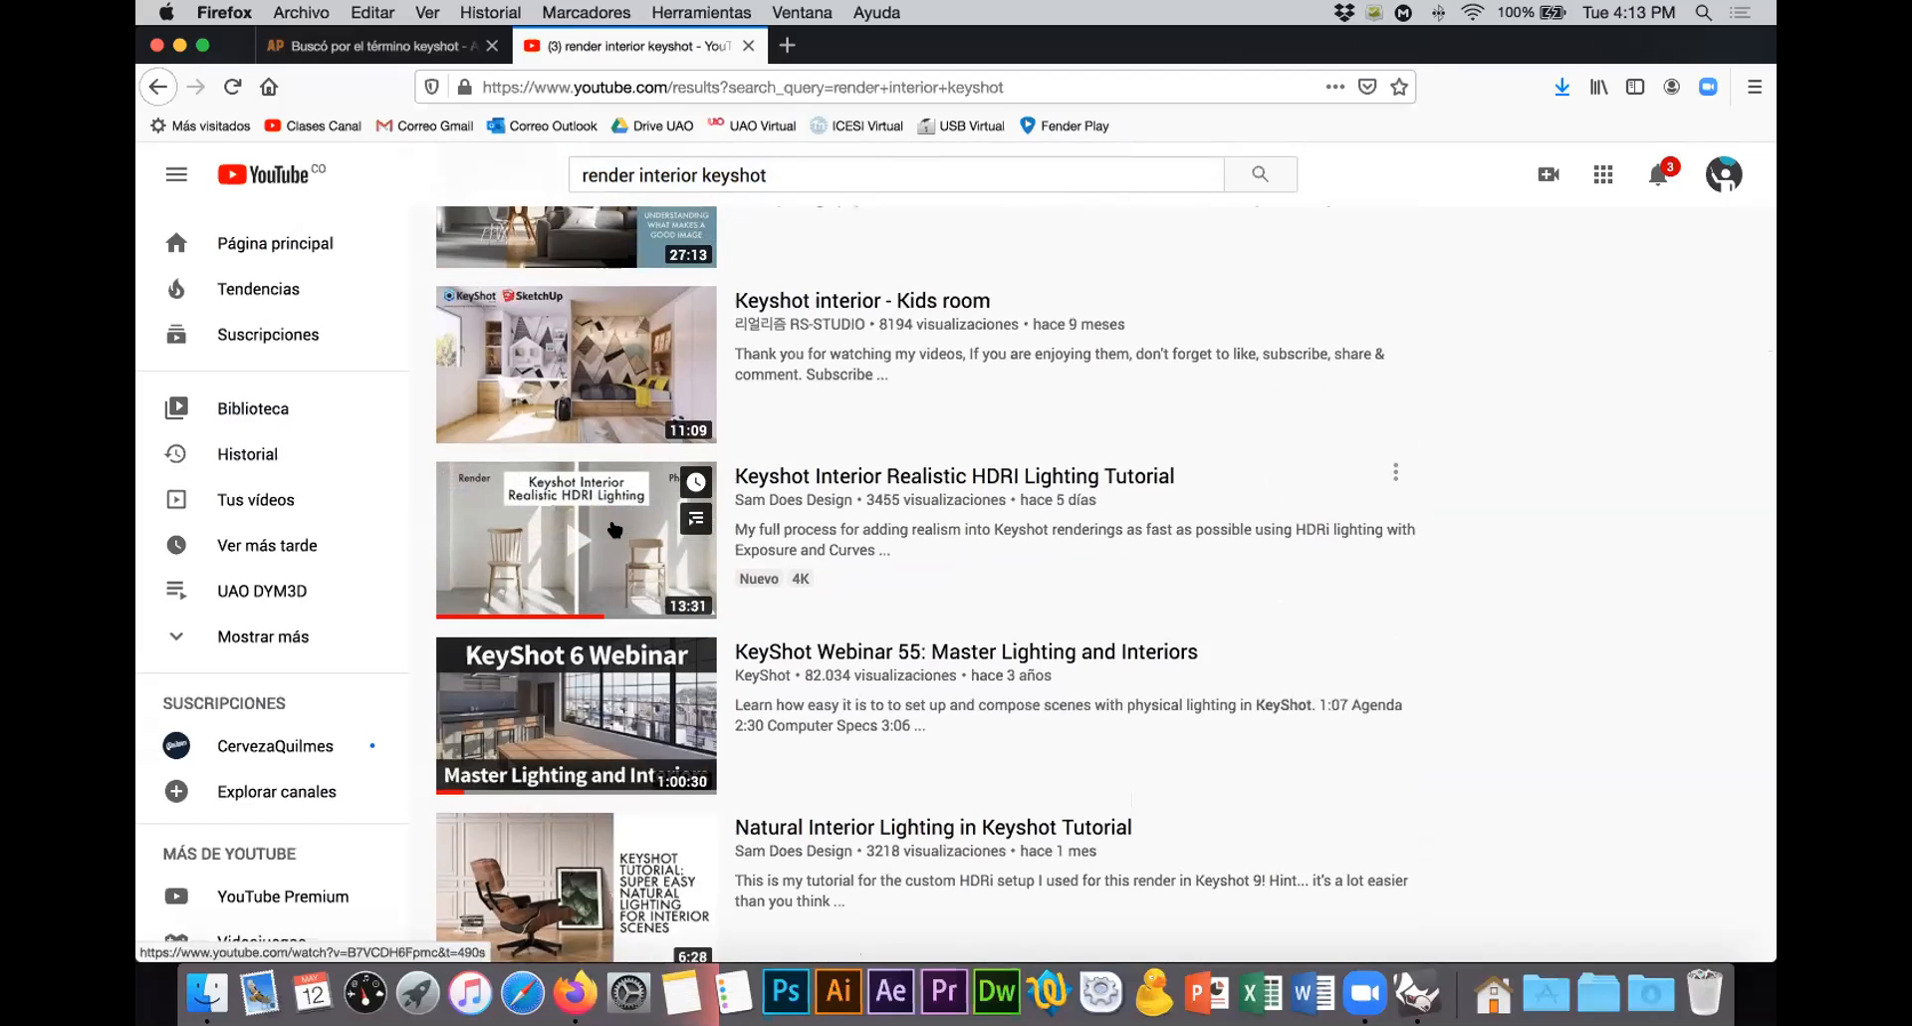
Step: Browse further down the YouTube results, including the related videos and related searches on KeyShot interior rendering
scroll(614, 529, up, 2)
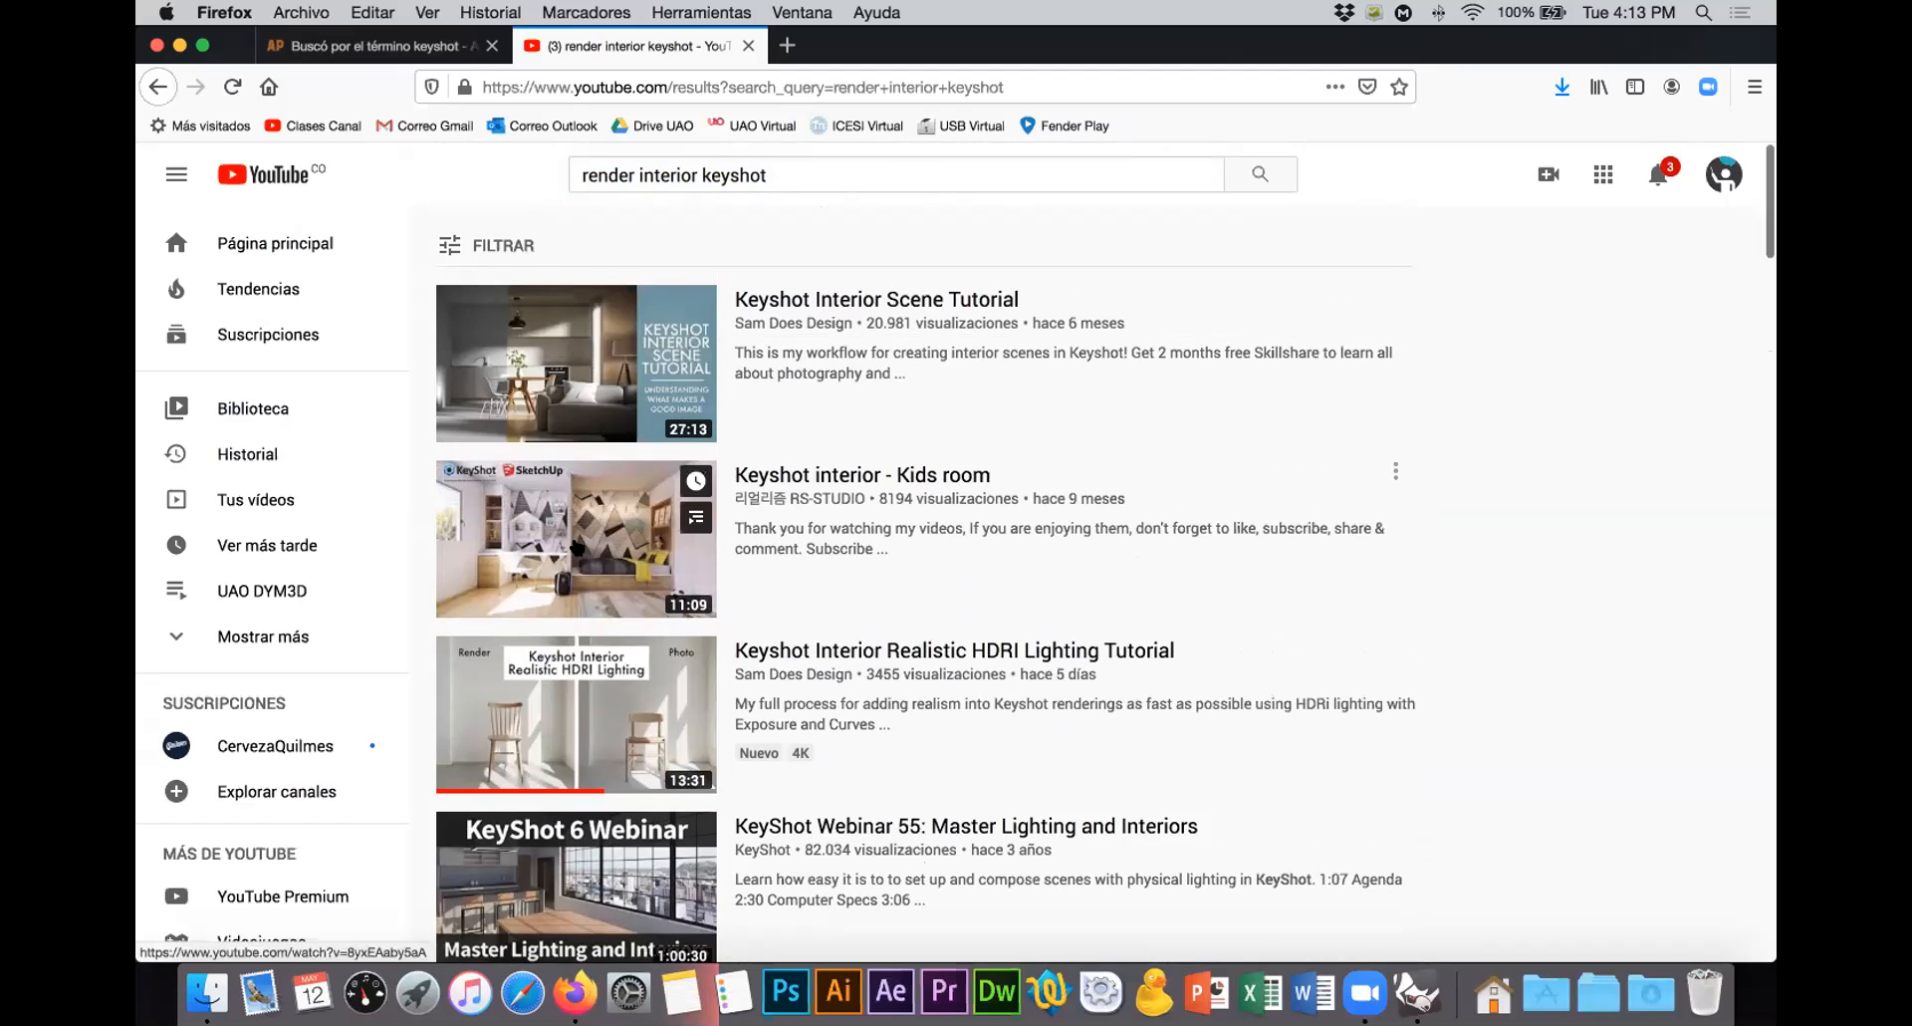
scroll(583, 360, down, 4)
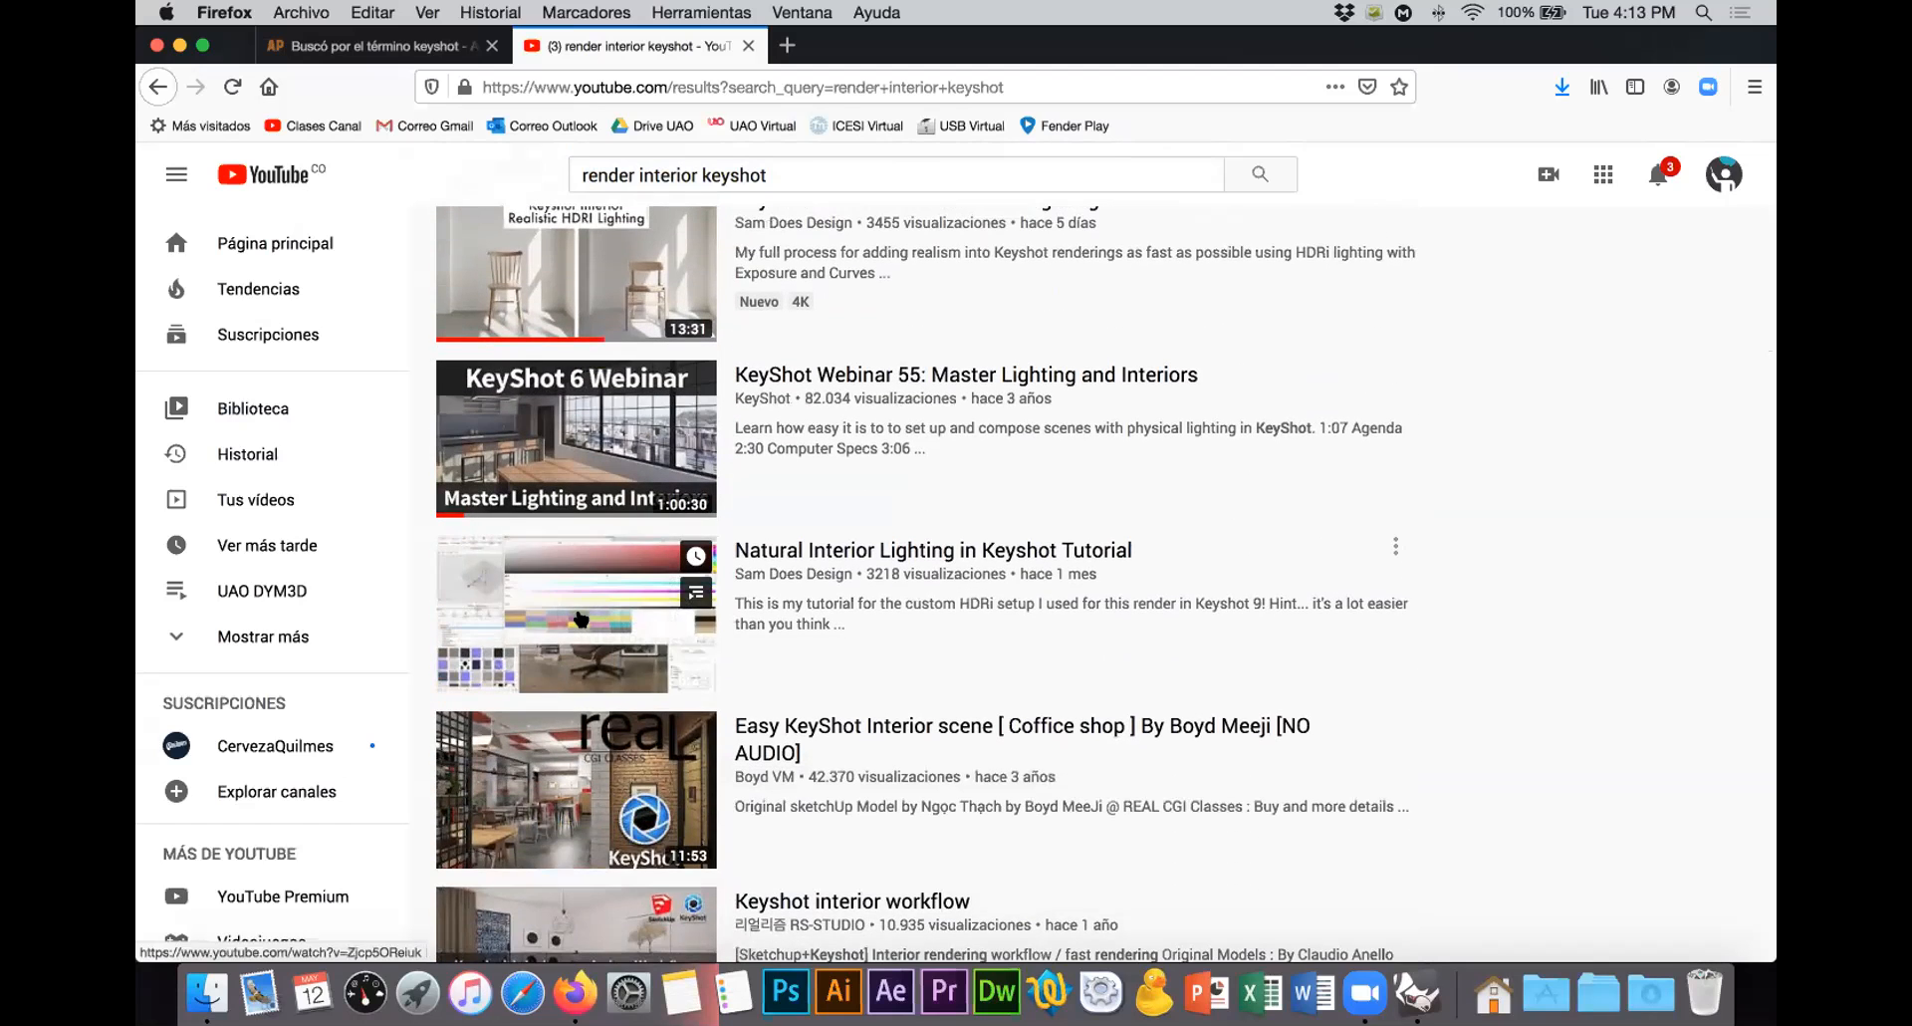
scroll(581, 618, up, 3)
scroll(581, 619, up, 2)
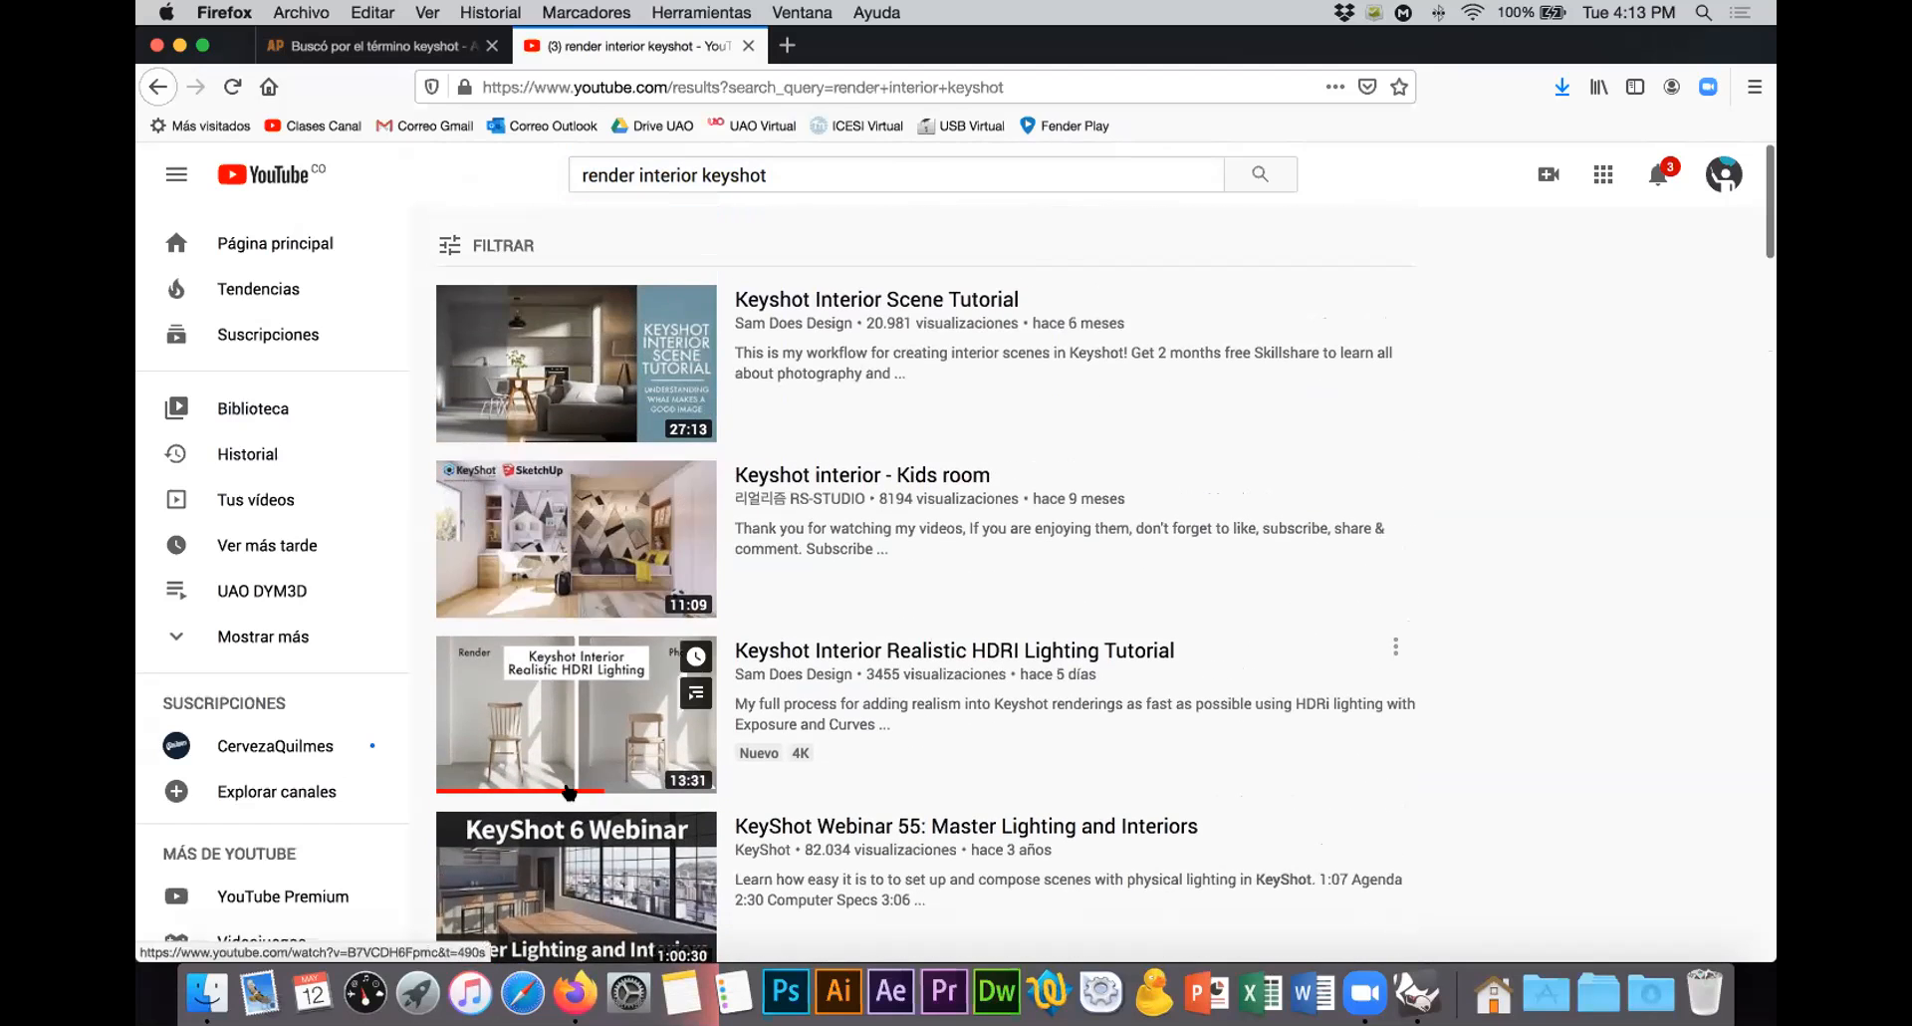
scroll(654, 574, down, 7)
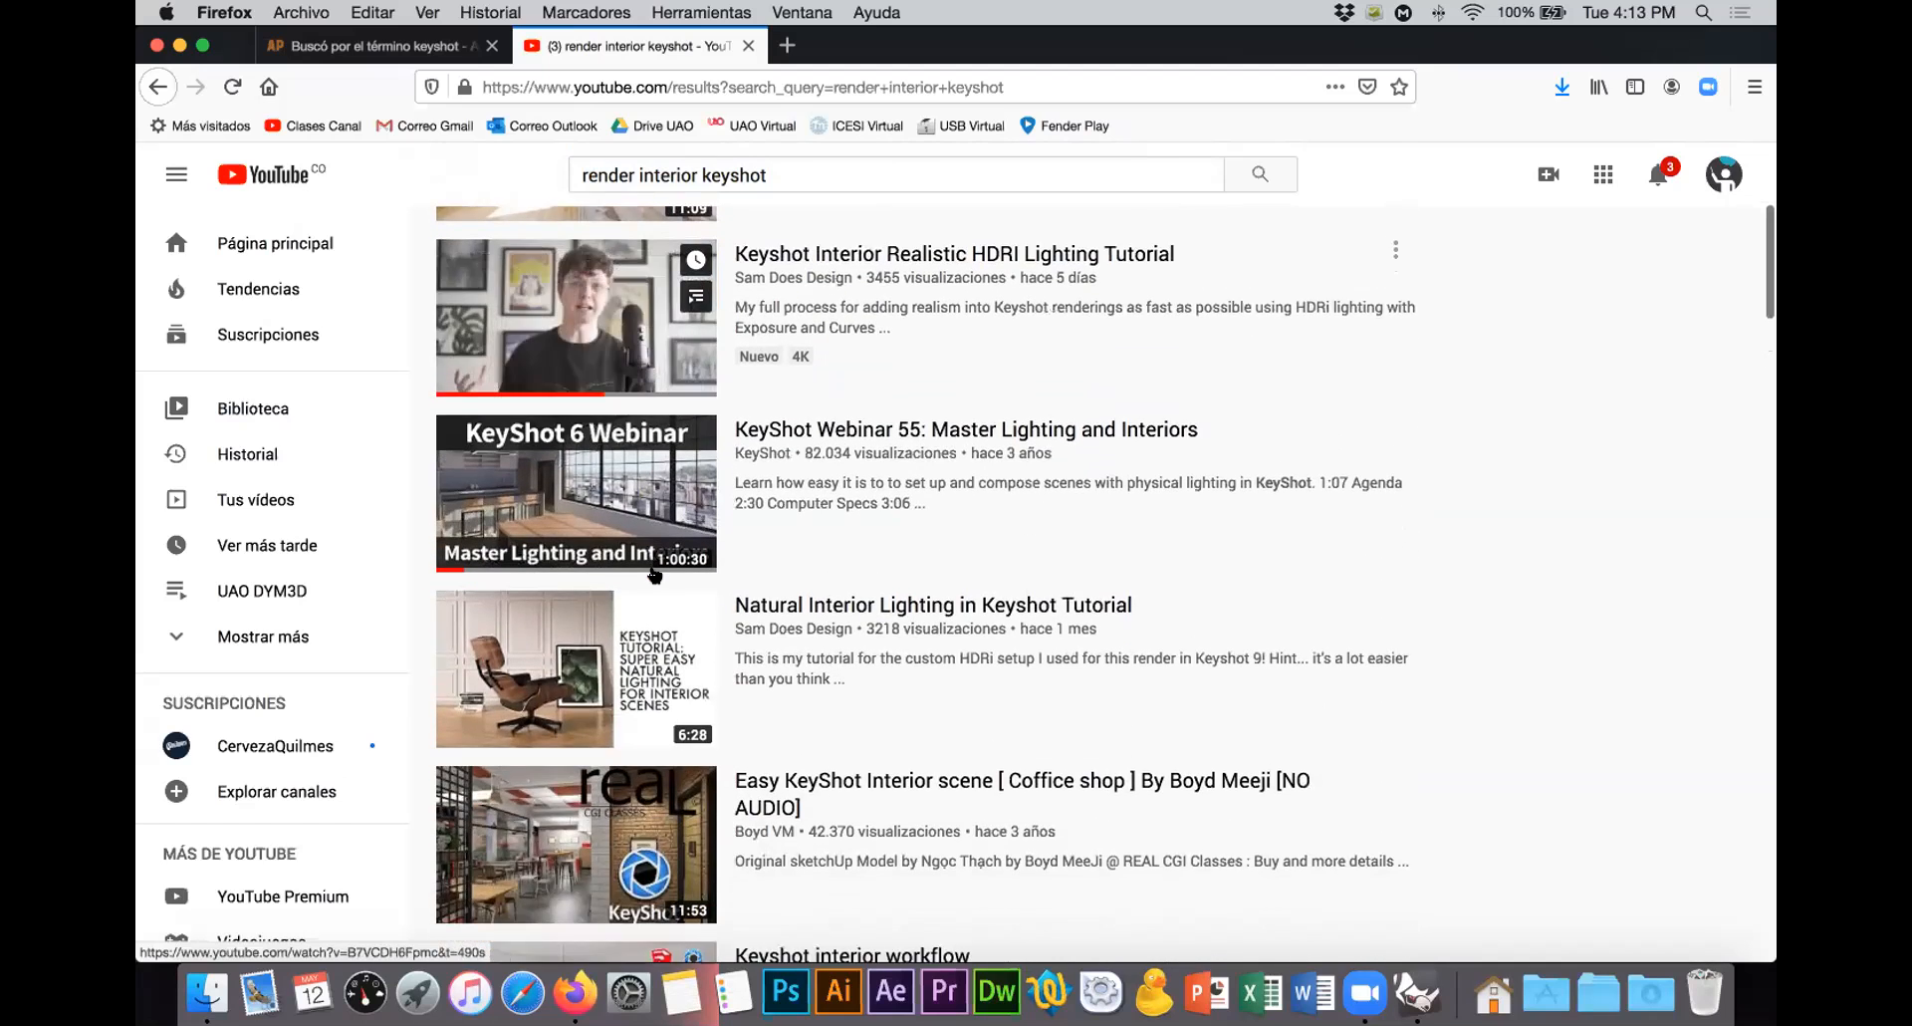
scroll(655, 574, down, 5)
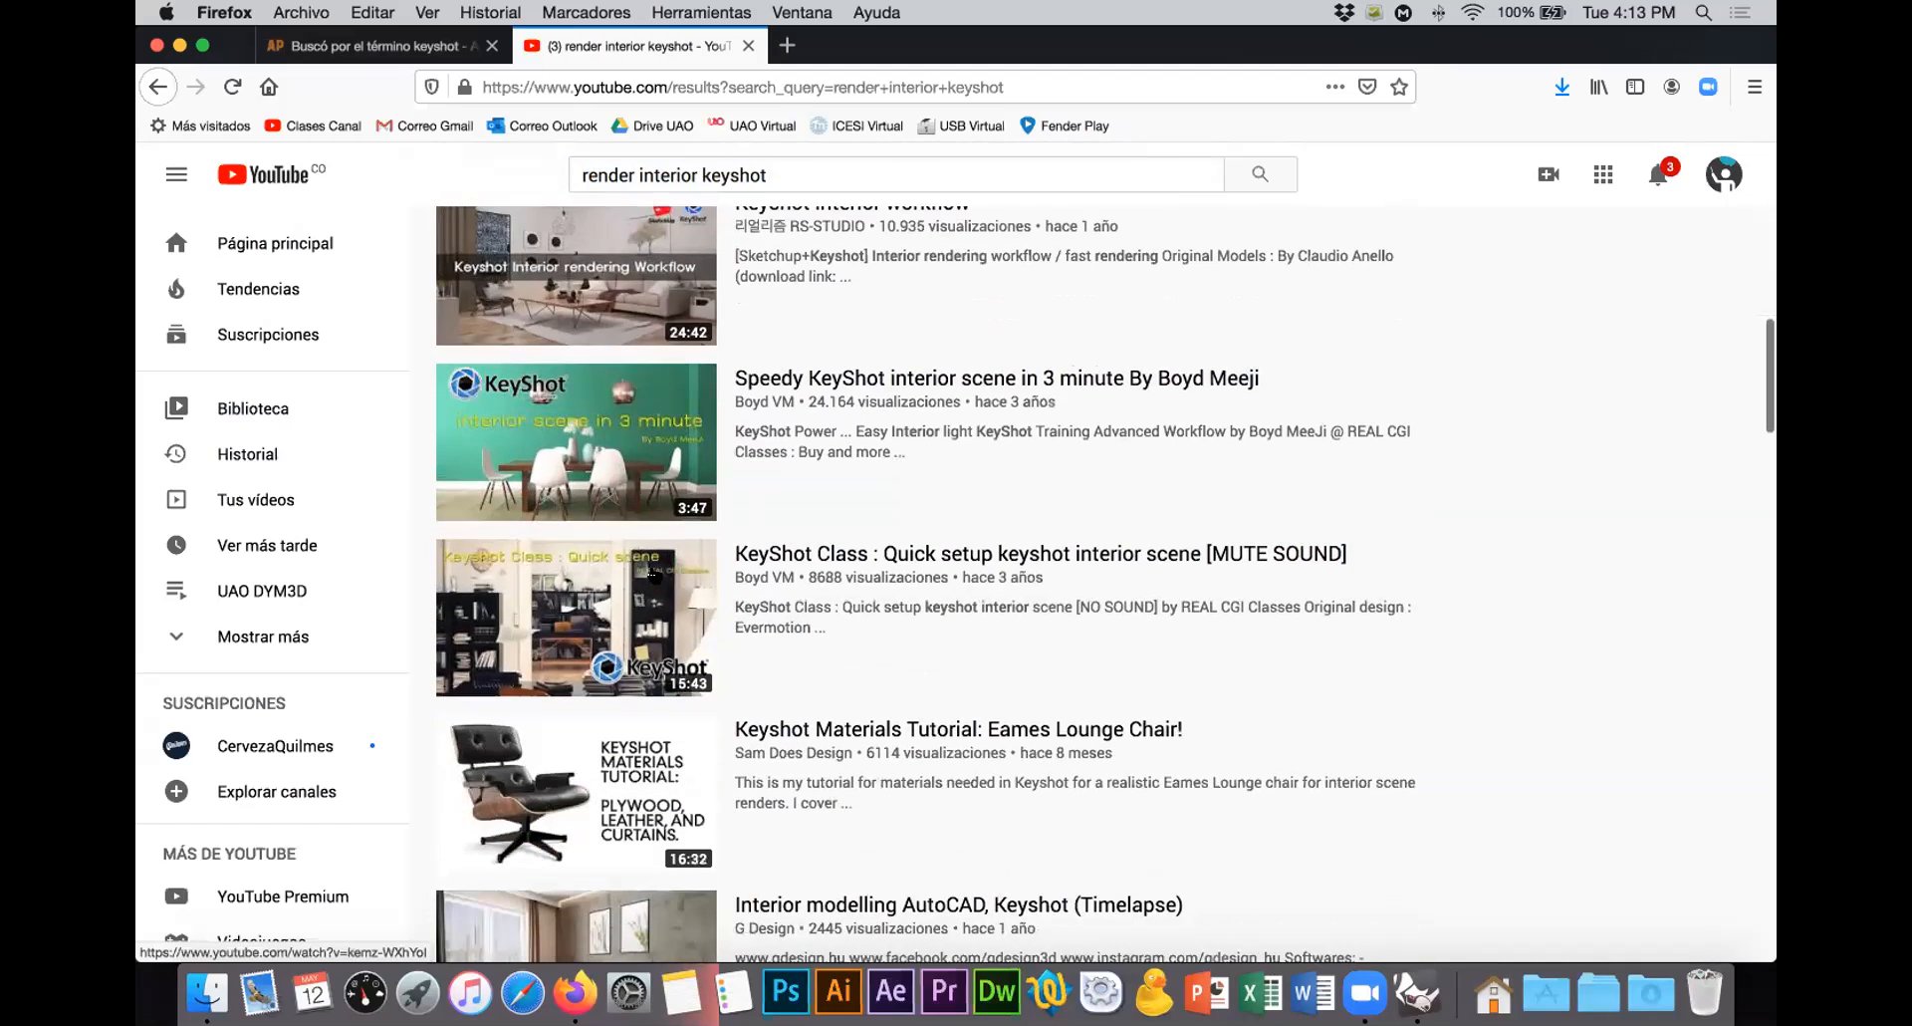
scroll(655, 575, down, 2)
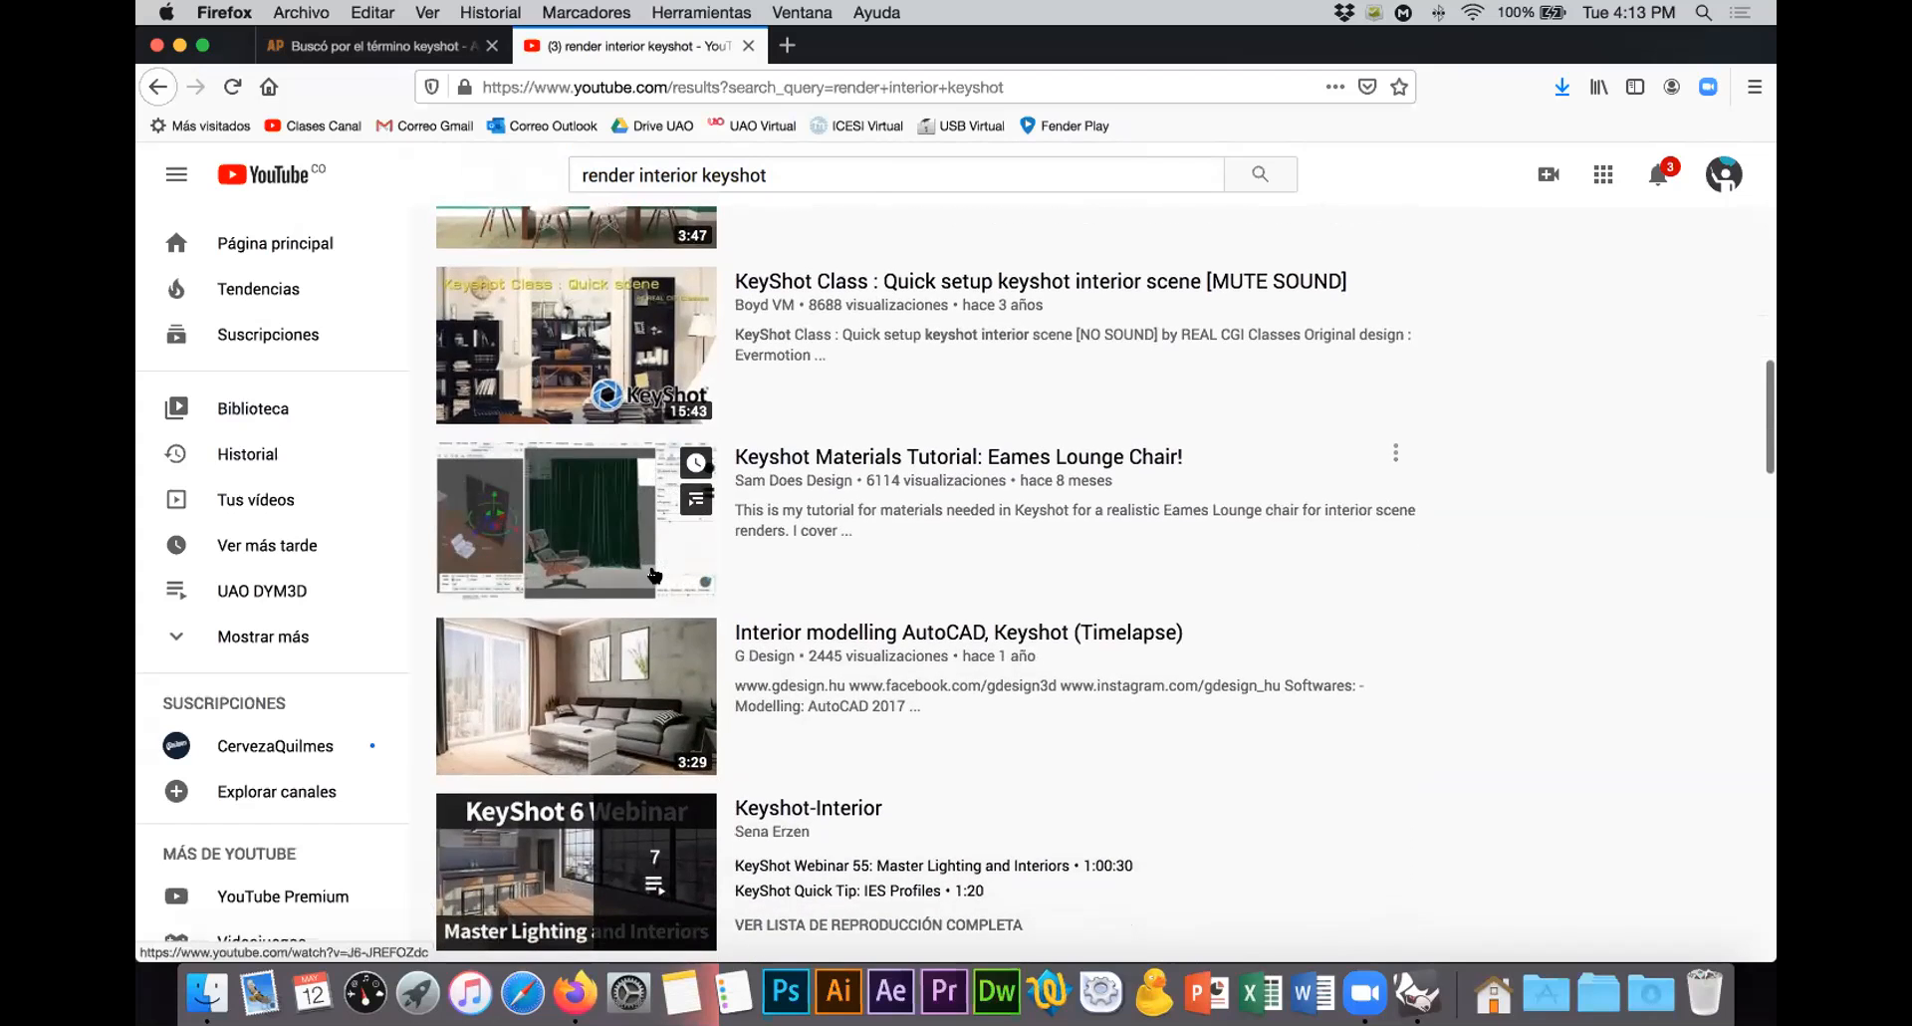
scroll(654, 575, down, 3)
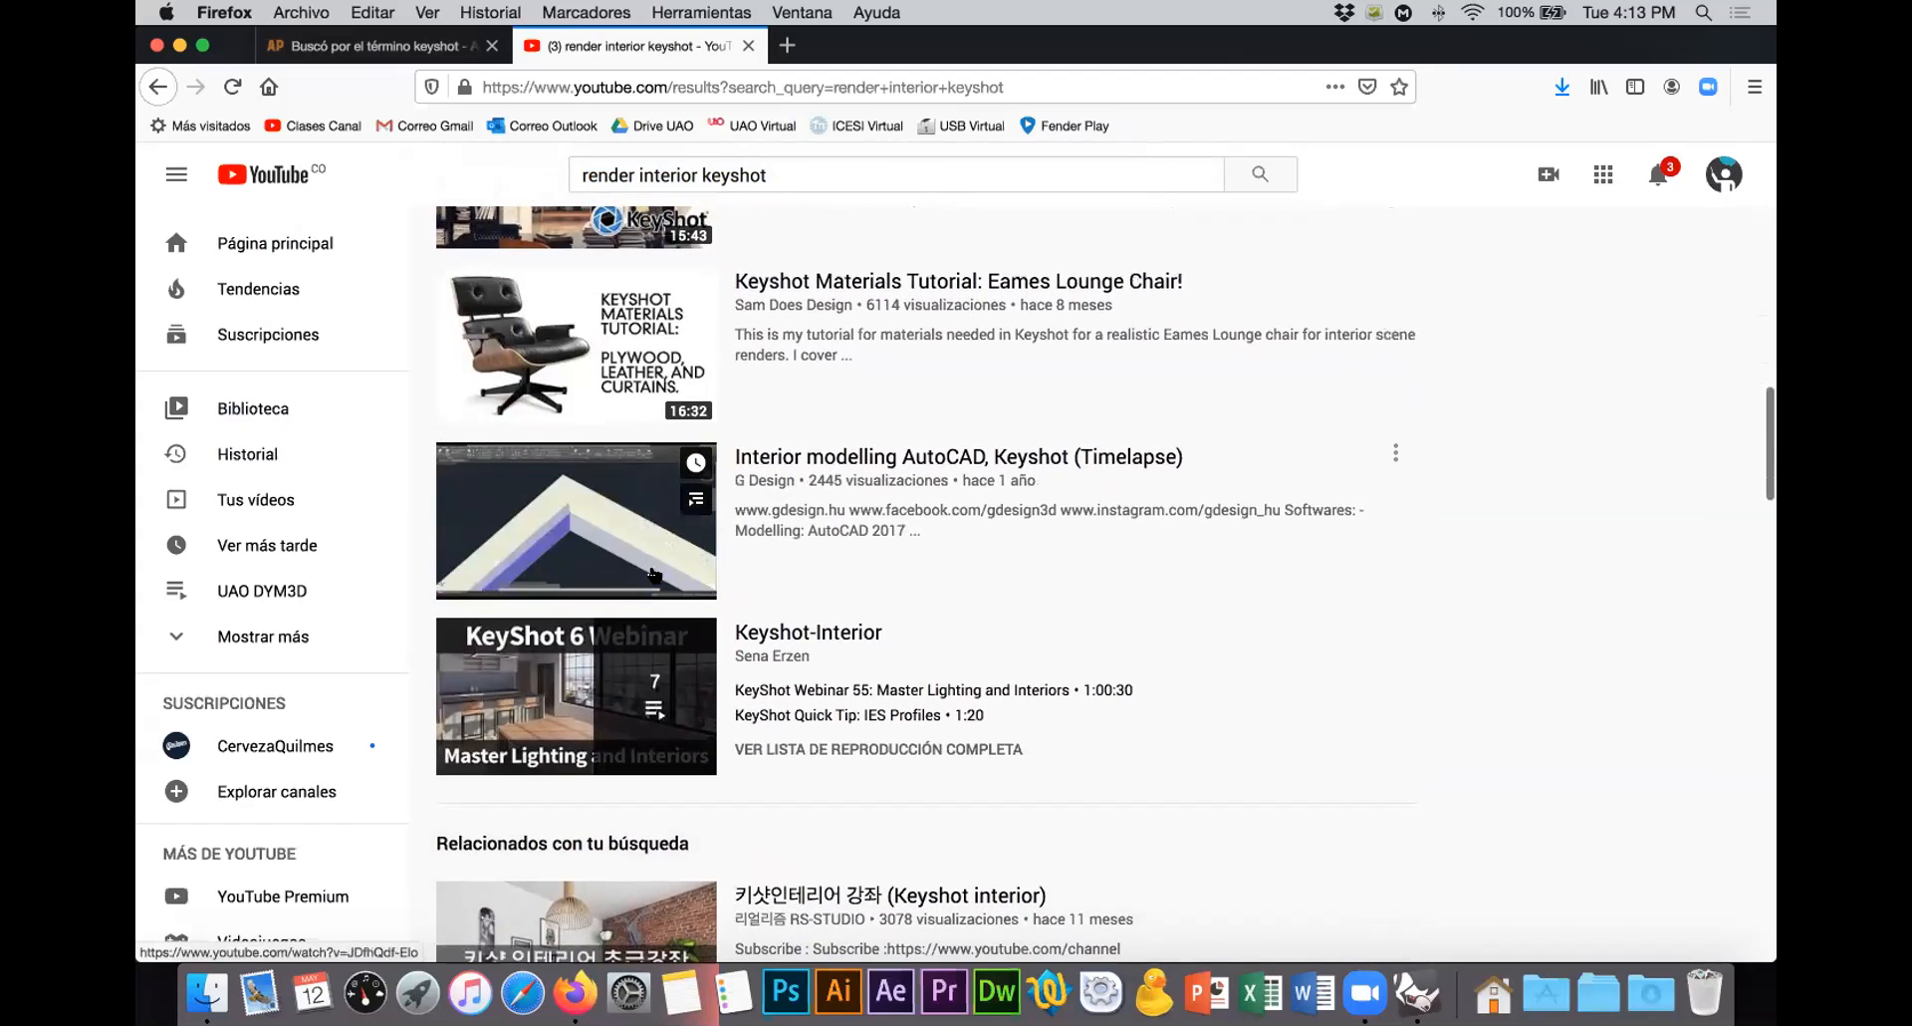
scroll(656, 576, down, 7)
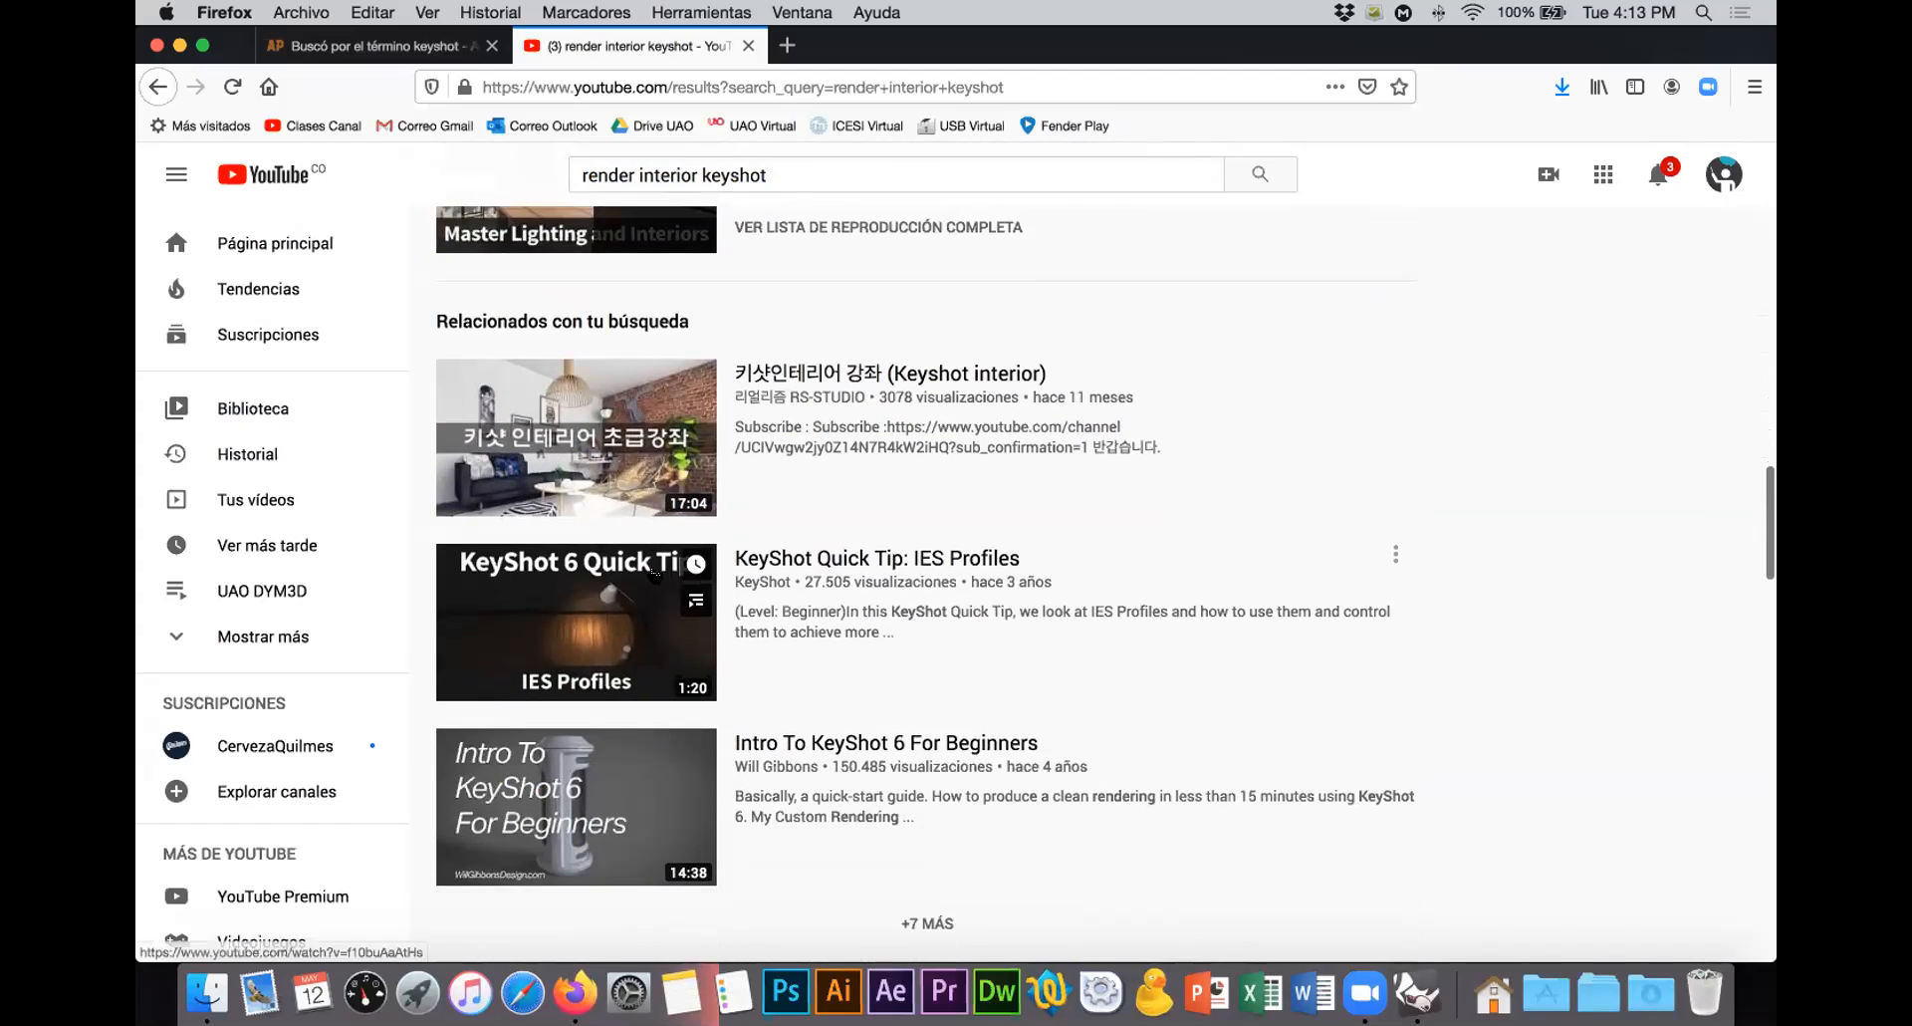
scroll(655, 575, down, 1)
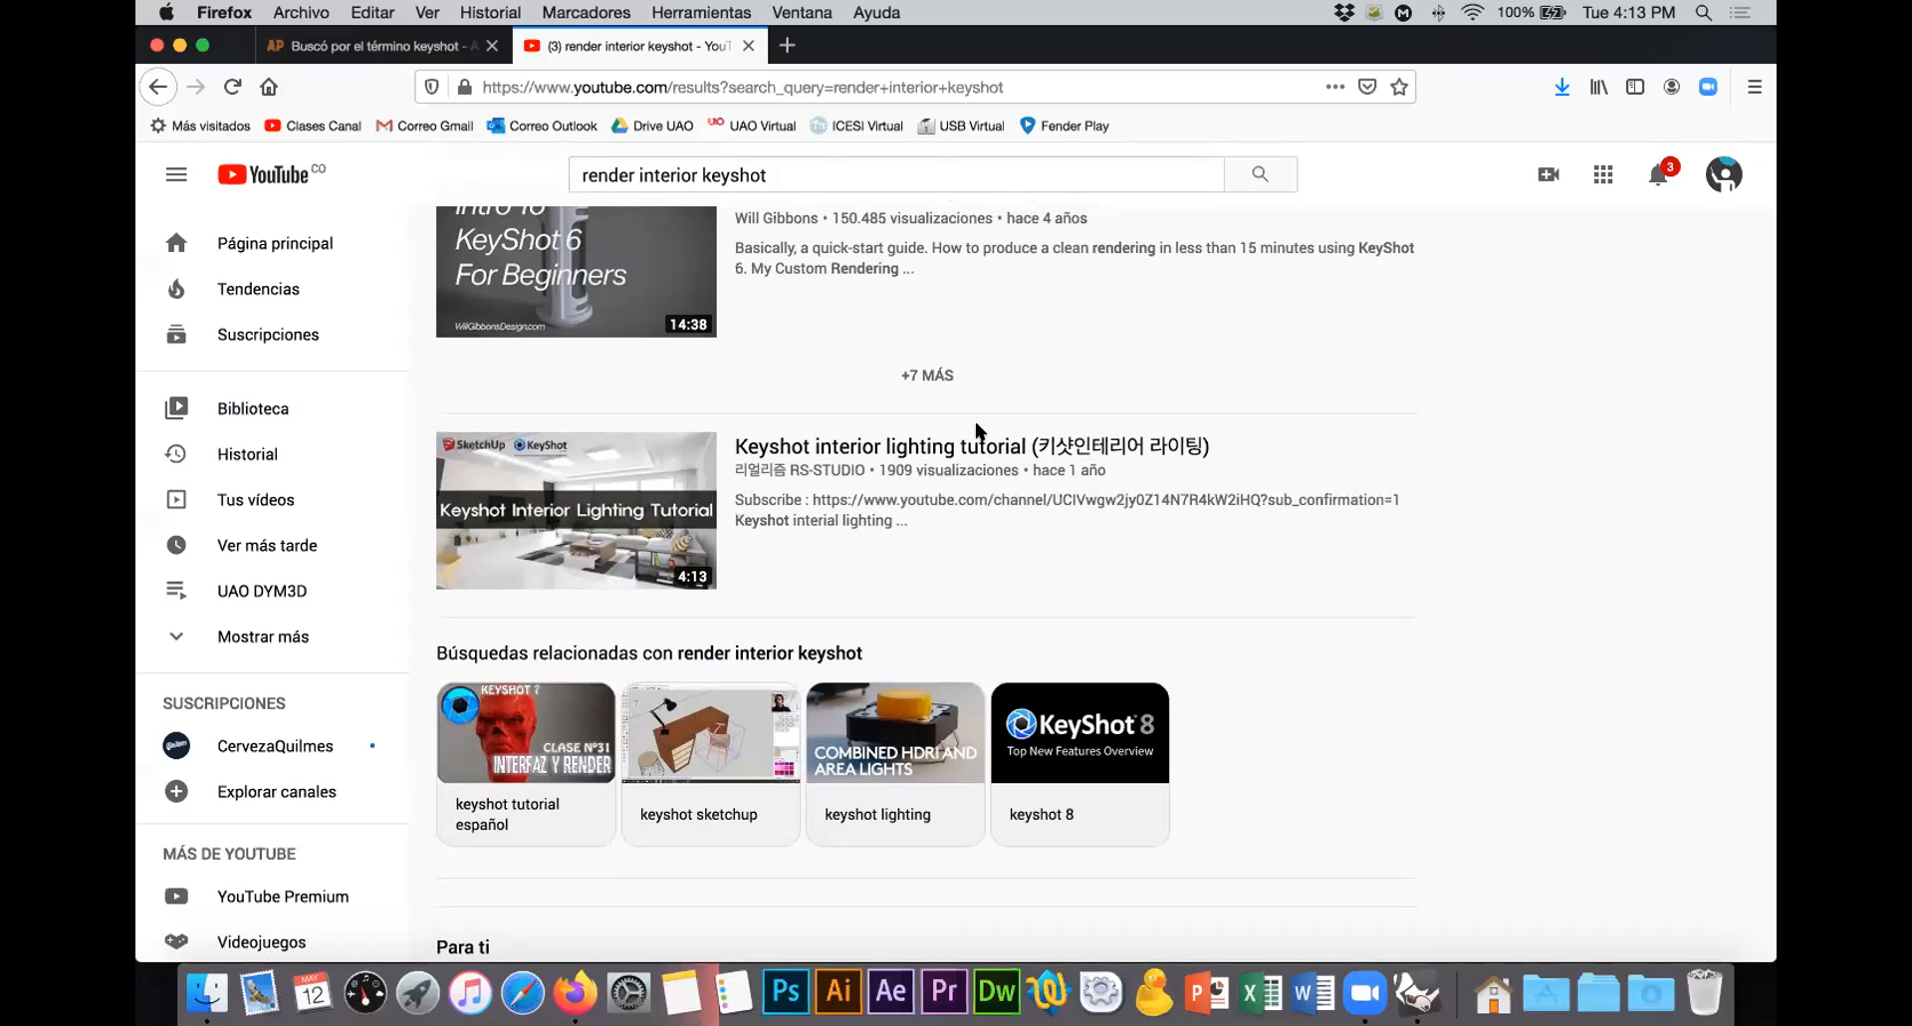
Step: Switch to the casa amoblada model in Rhinoceros and deselect the curtain
mouse_move(846, 521)
click(1415, 998)
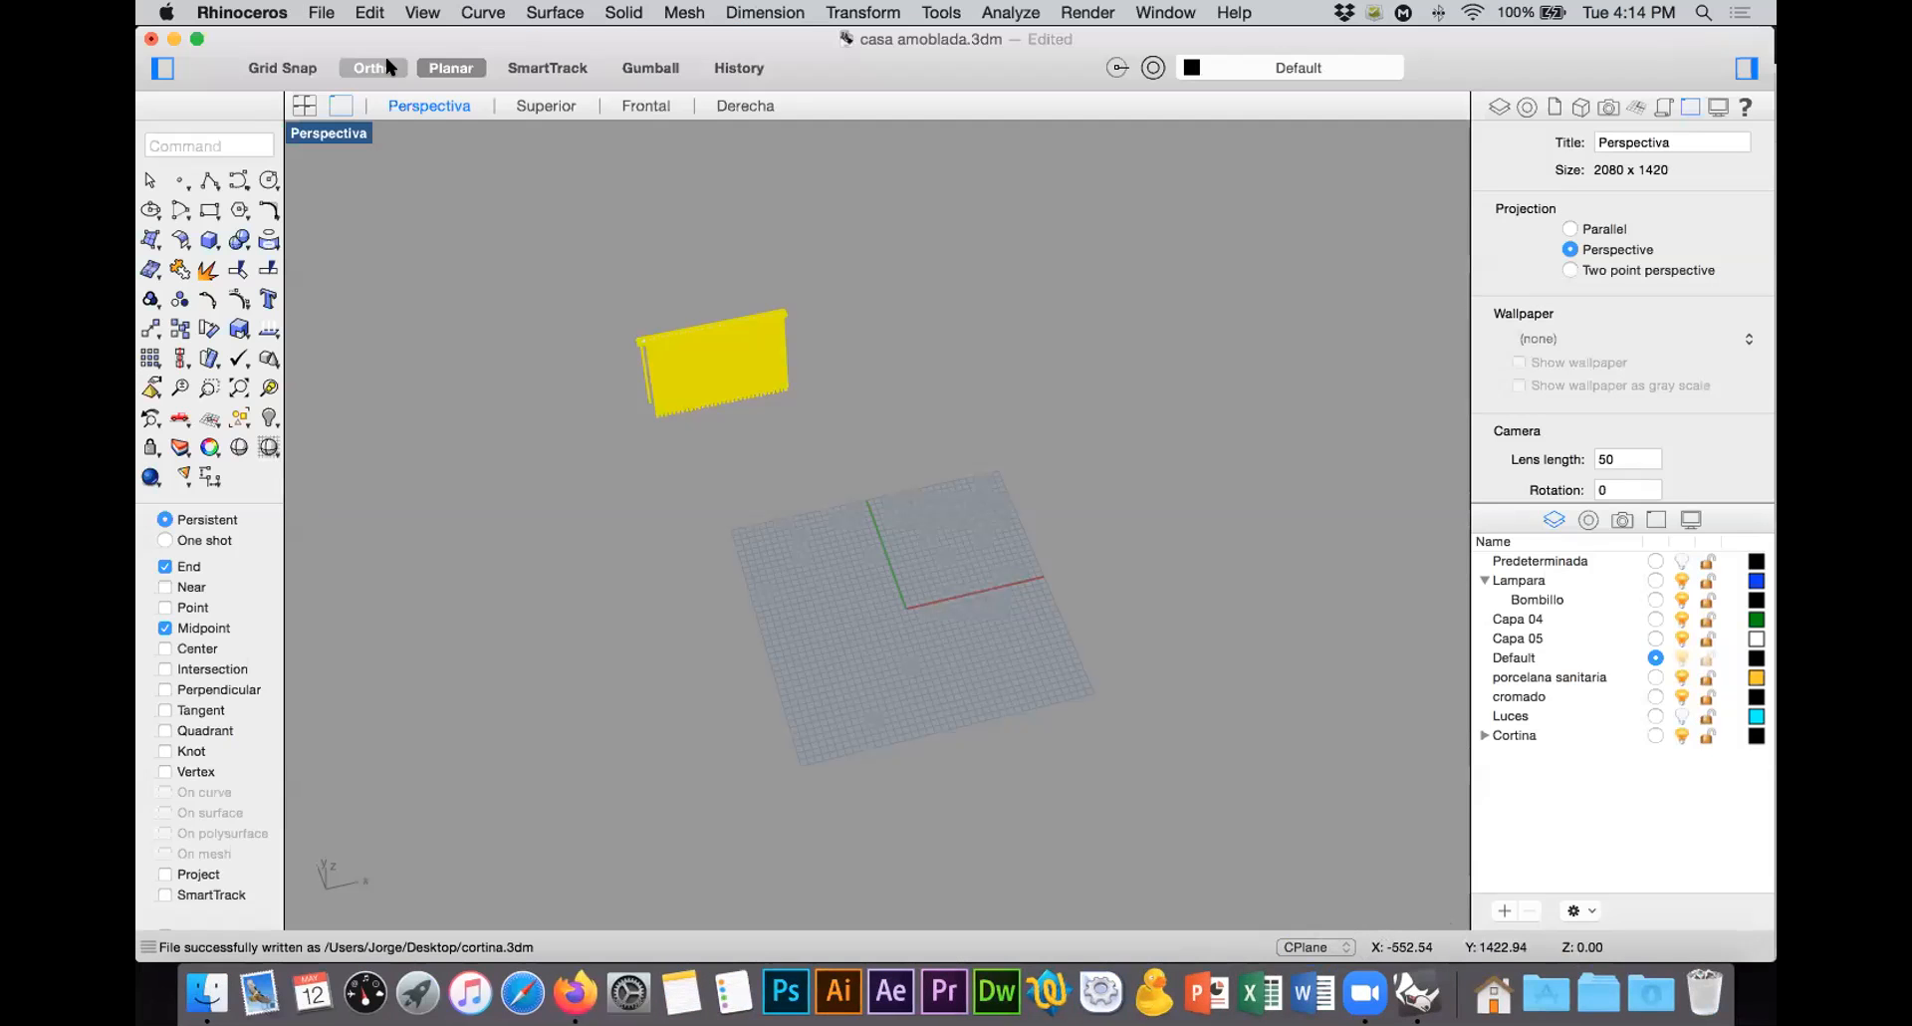
click(314, 12)
click(1072, 287)
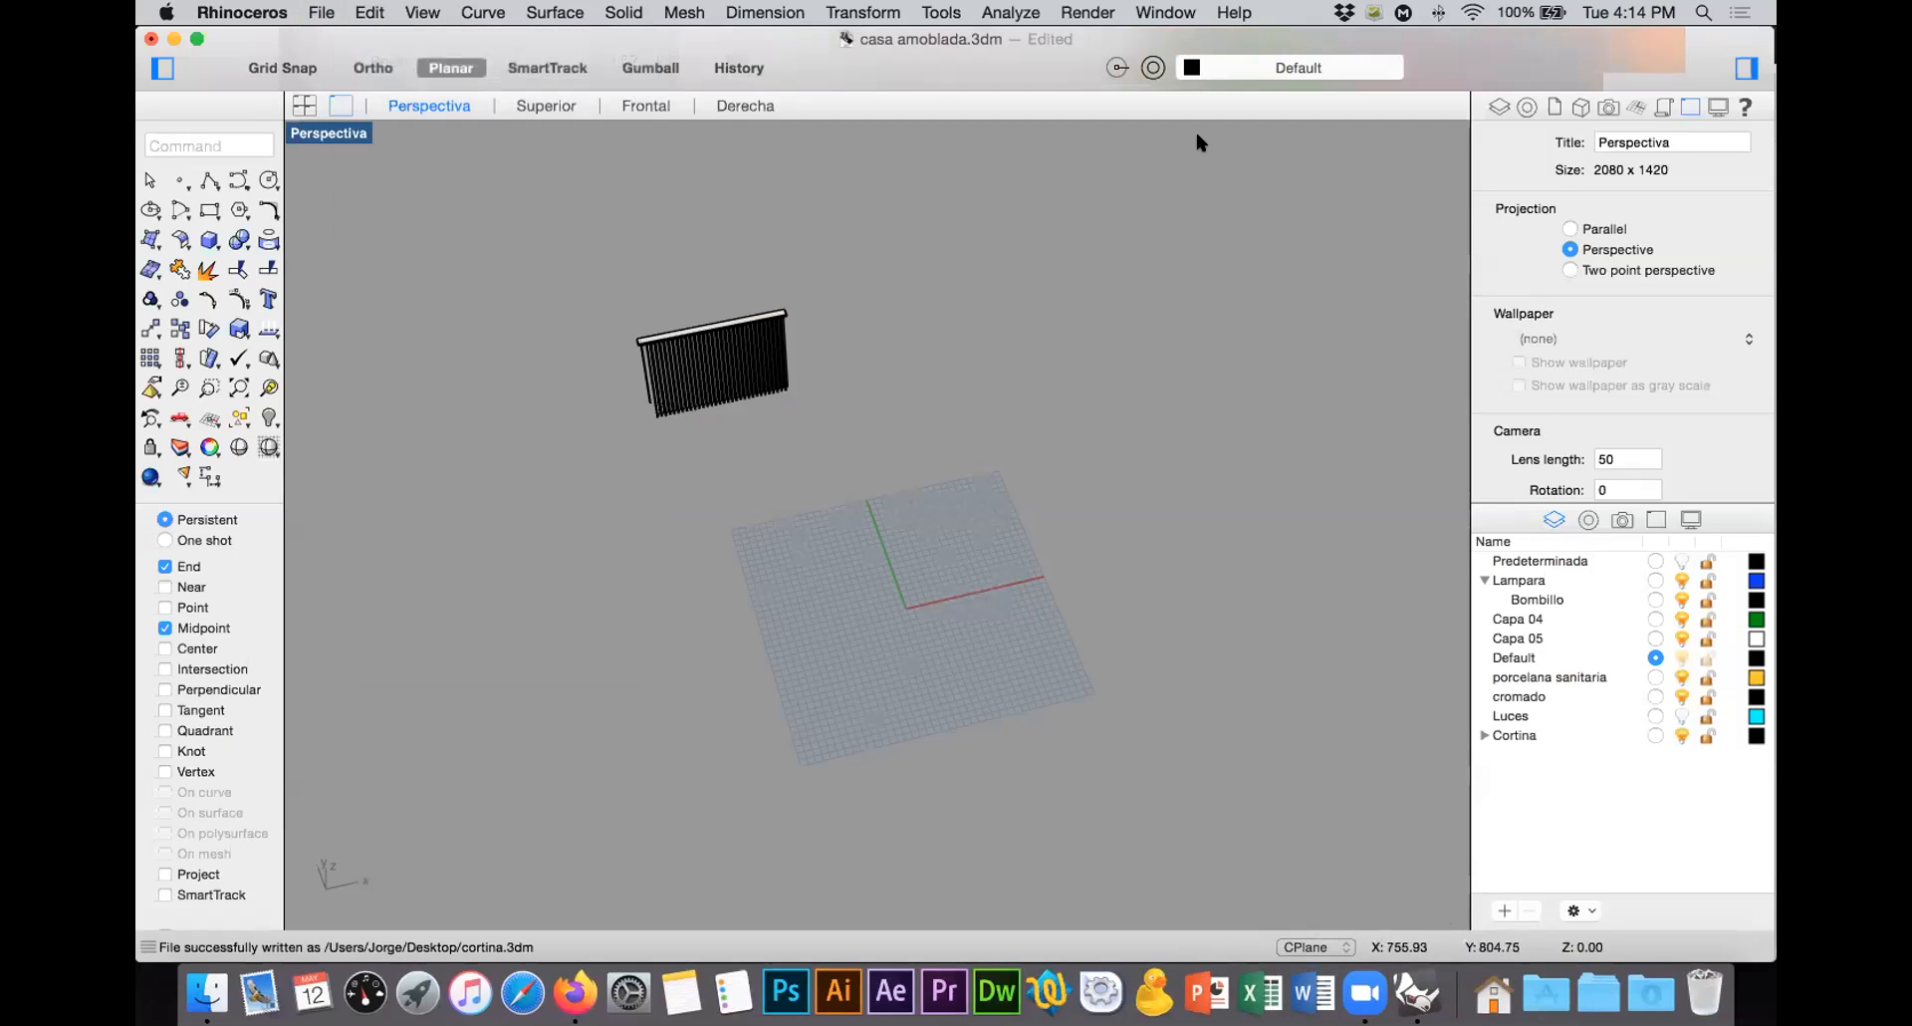
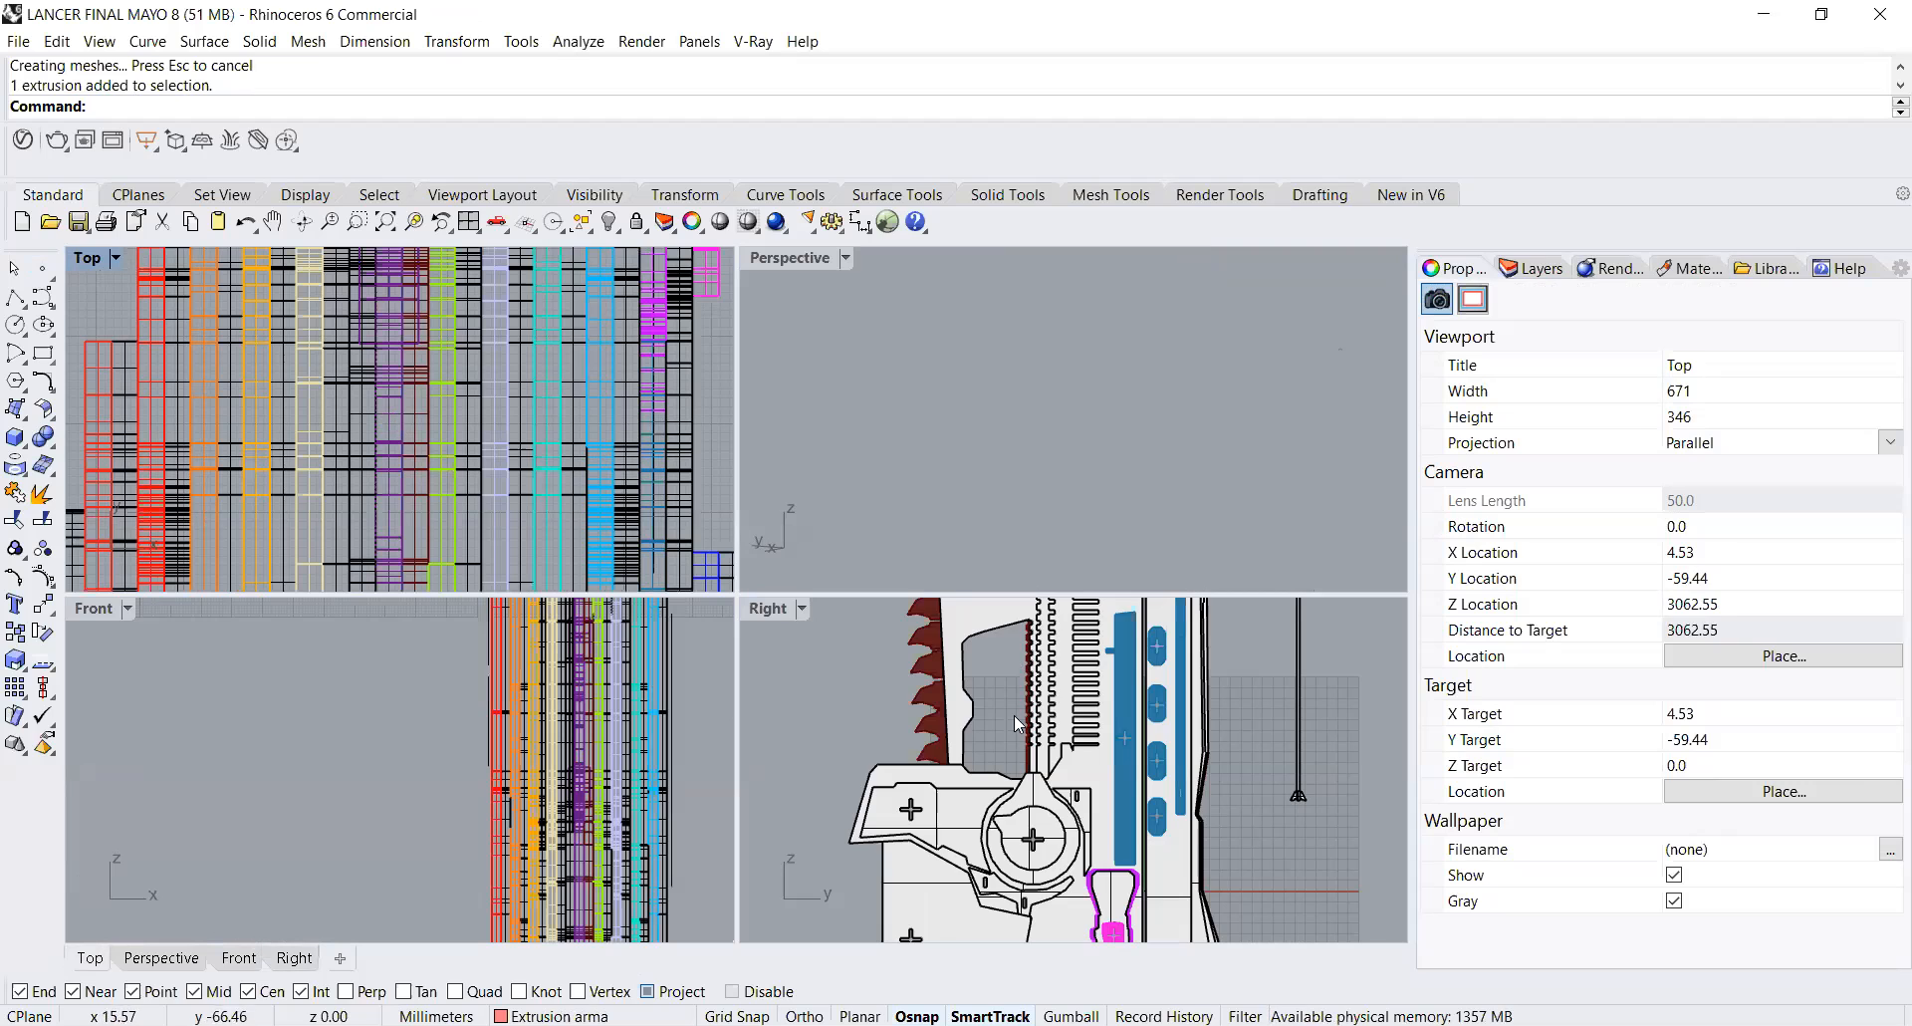
Step: Display the layer list, turn layers 7 and hddddd off and back on, and lock the mecaismo layer
click(1530, 268)
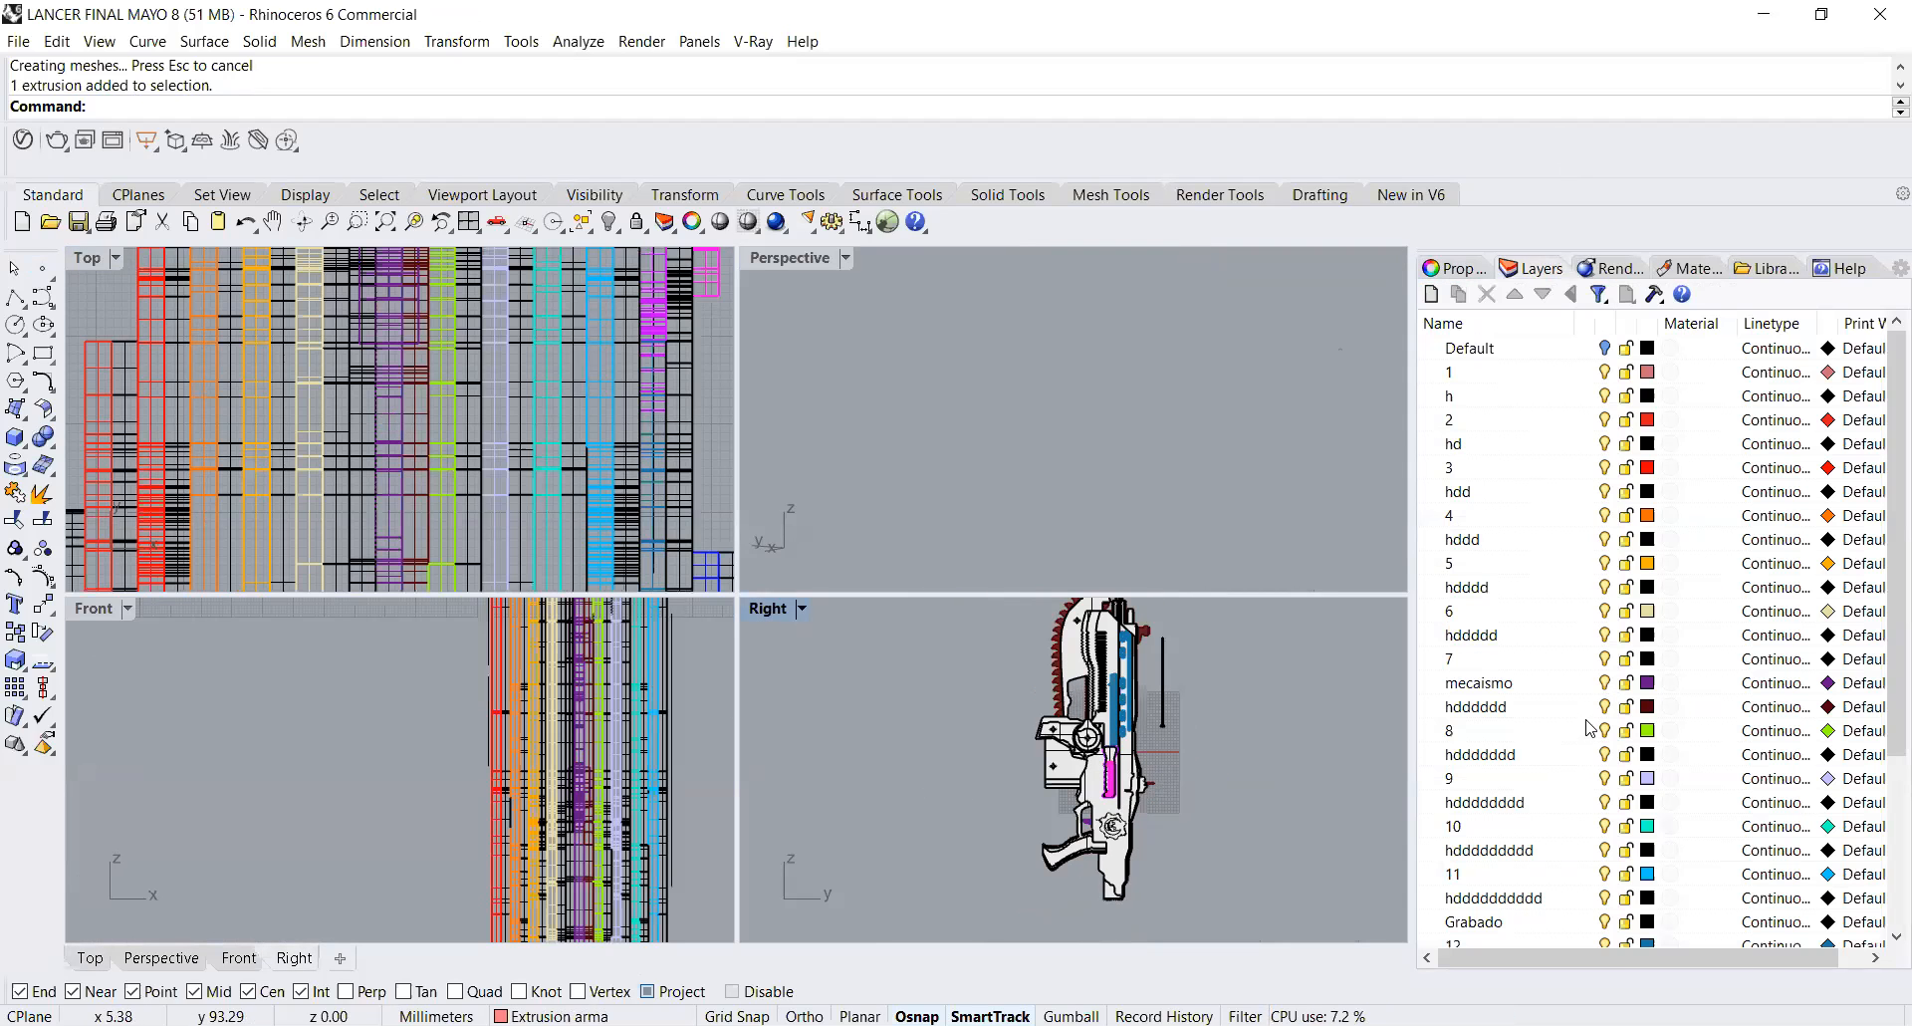
click(1604, 658)
click(1604, 634)
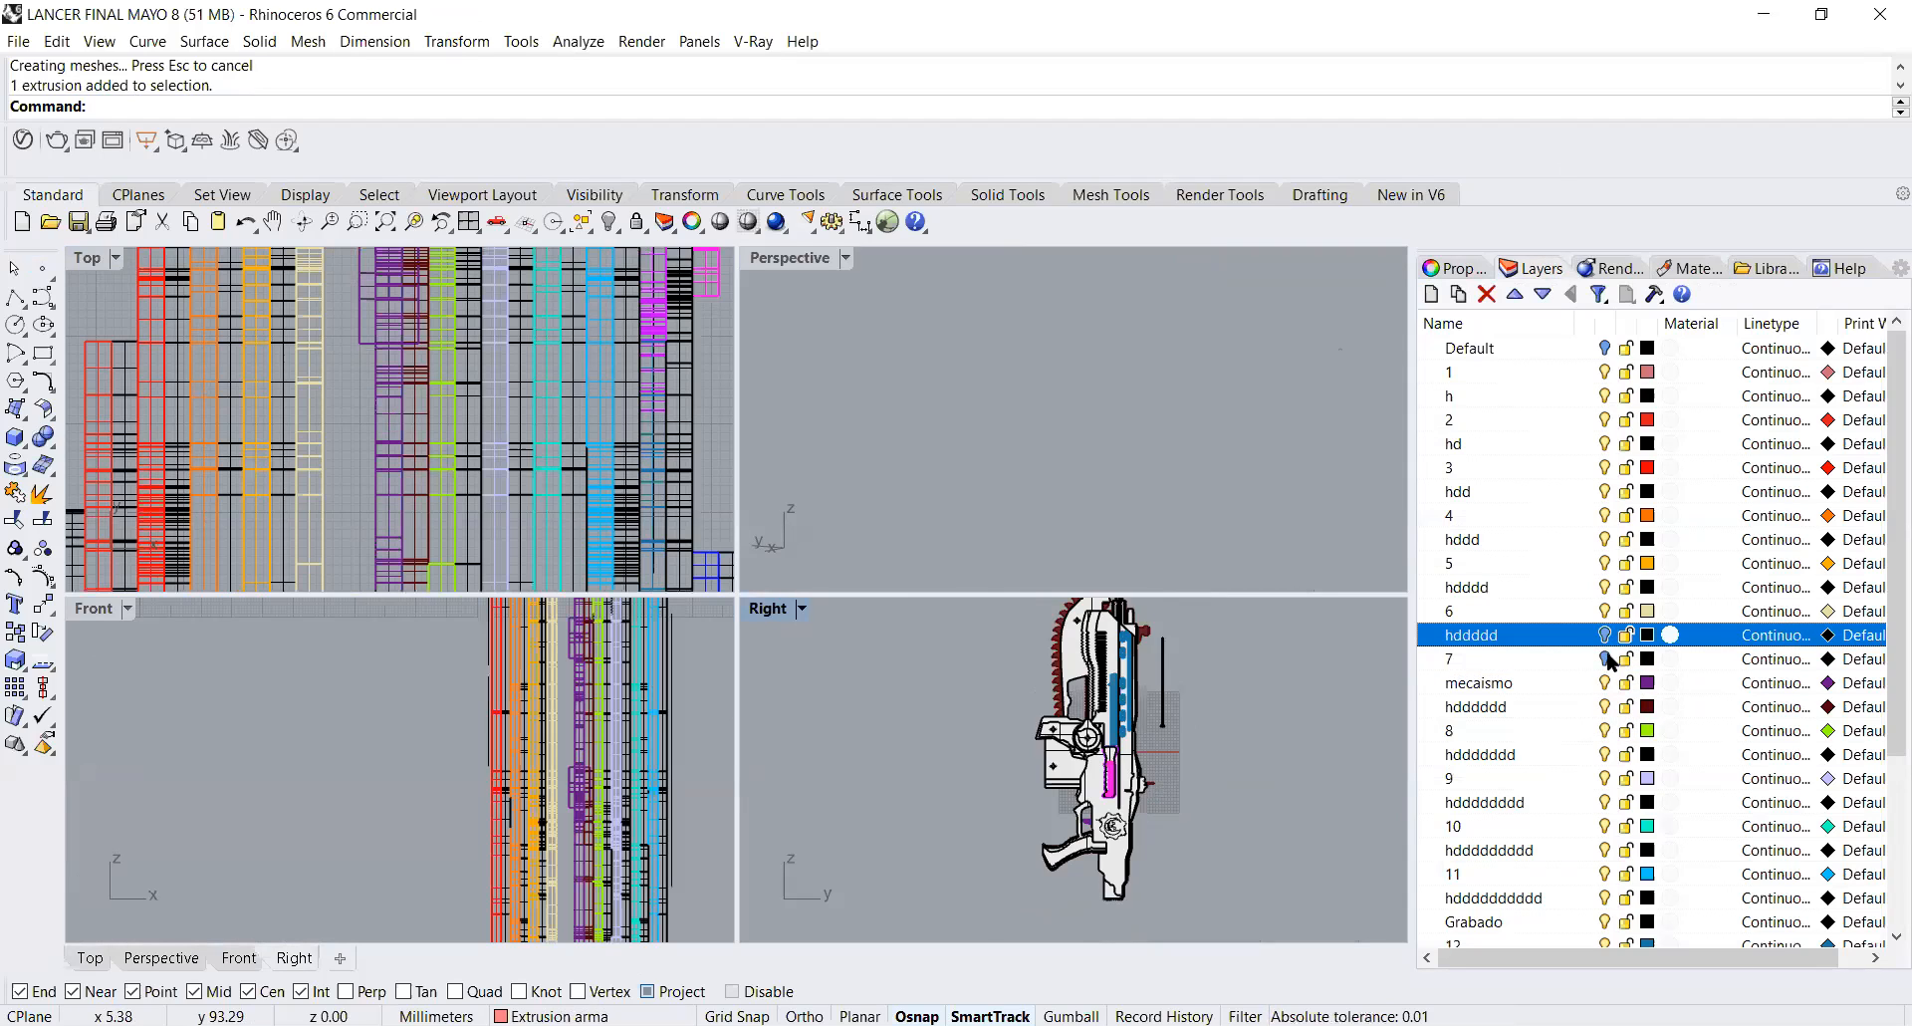
click(1604, 659)
click(1604, 634)
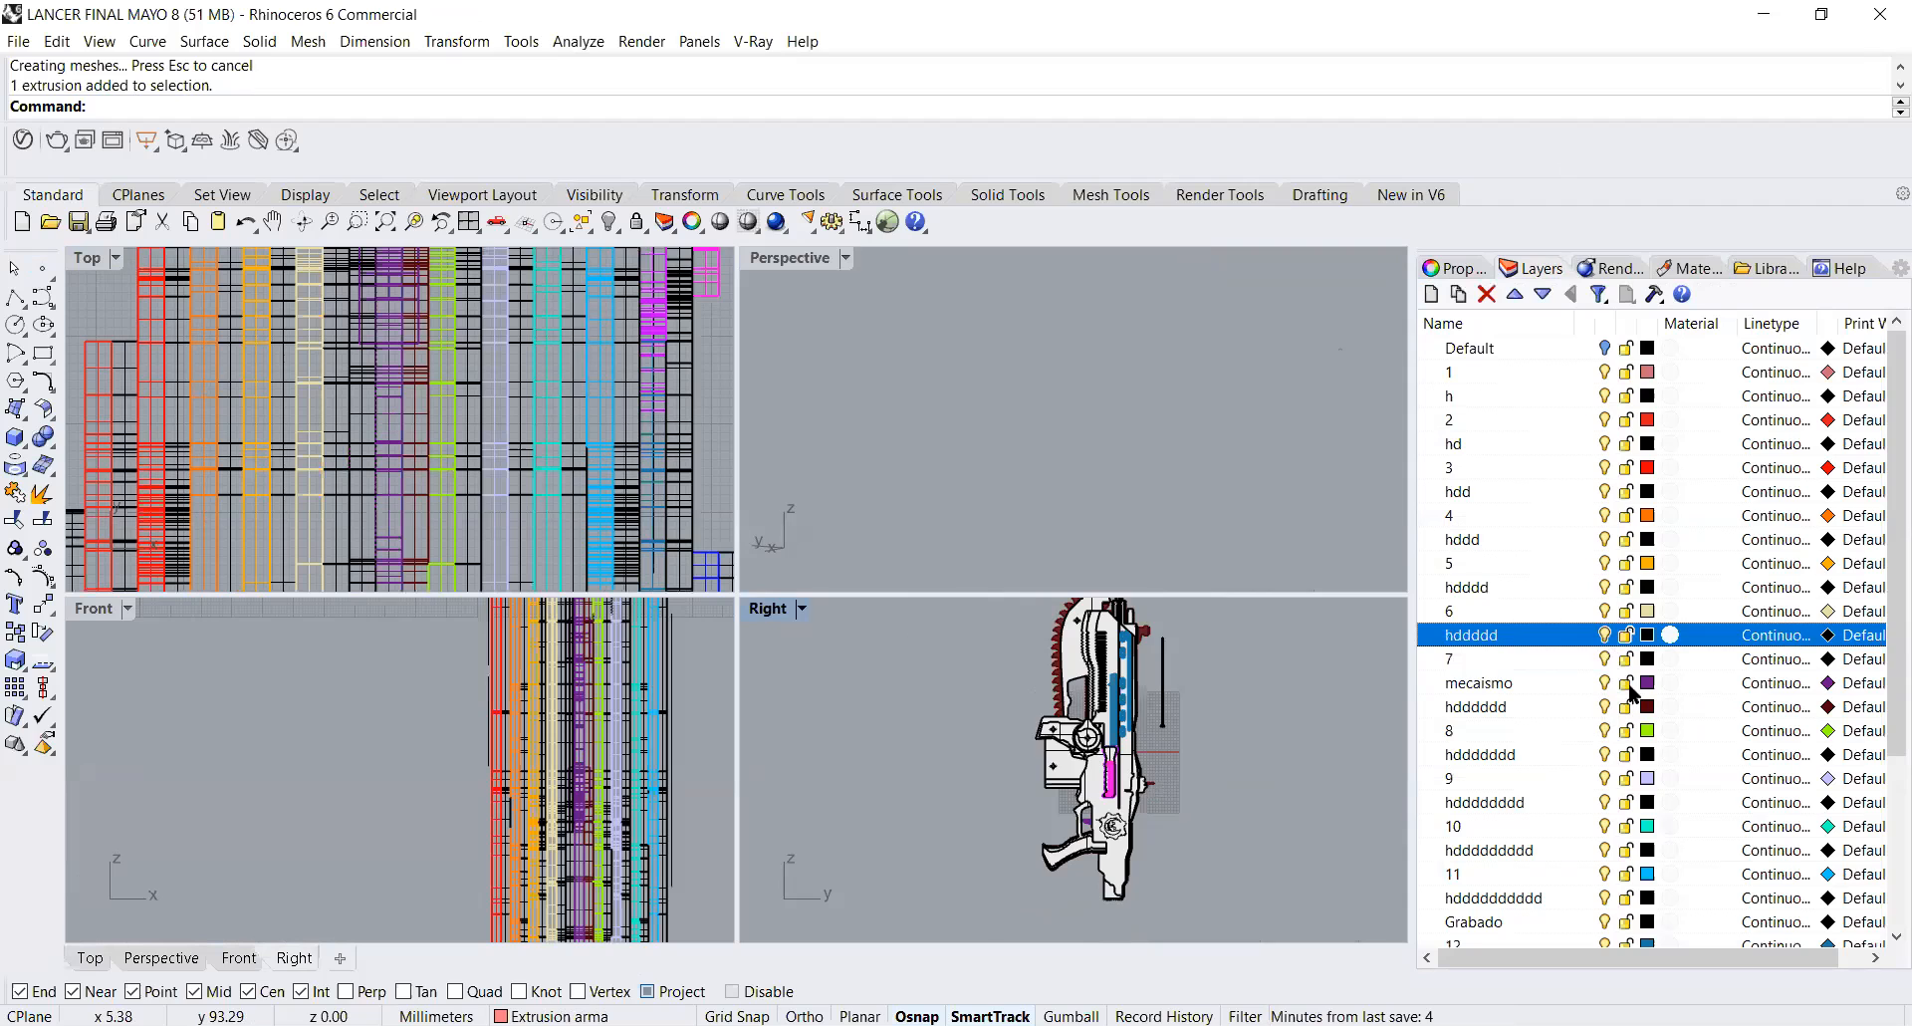
click(1627, 684)
Step: Inspect the Lancer model's layered pieces and the thin rod standing beside the weapon, comparing the Right and Front views
scroll(1175, 683, up, 3)
scroll(1130, 715, up, 6)
right_drag(1112, 703, 1124, 849)
scroll(1121, 802, down, 4)
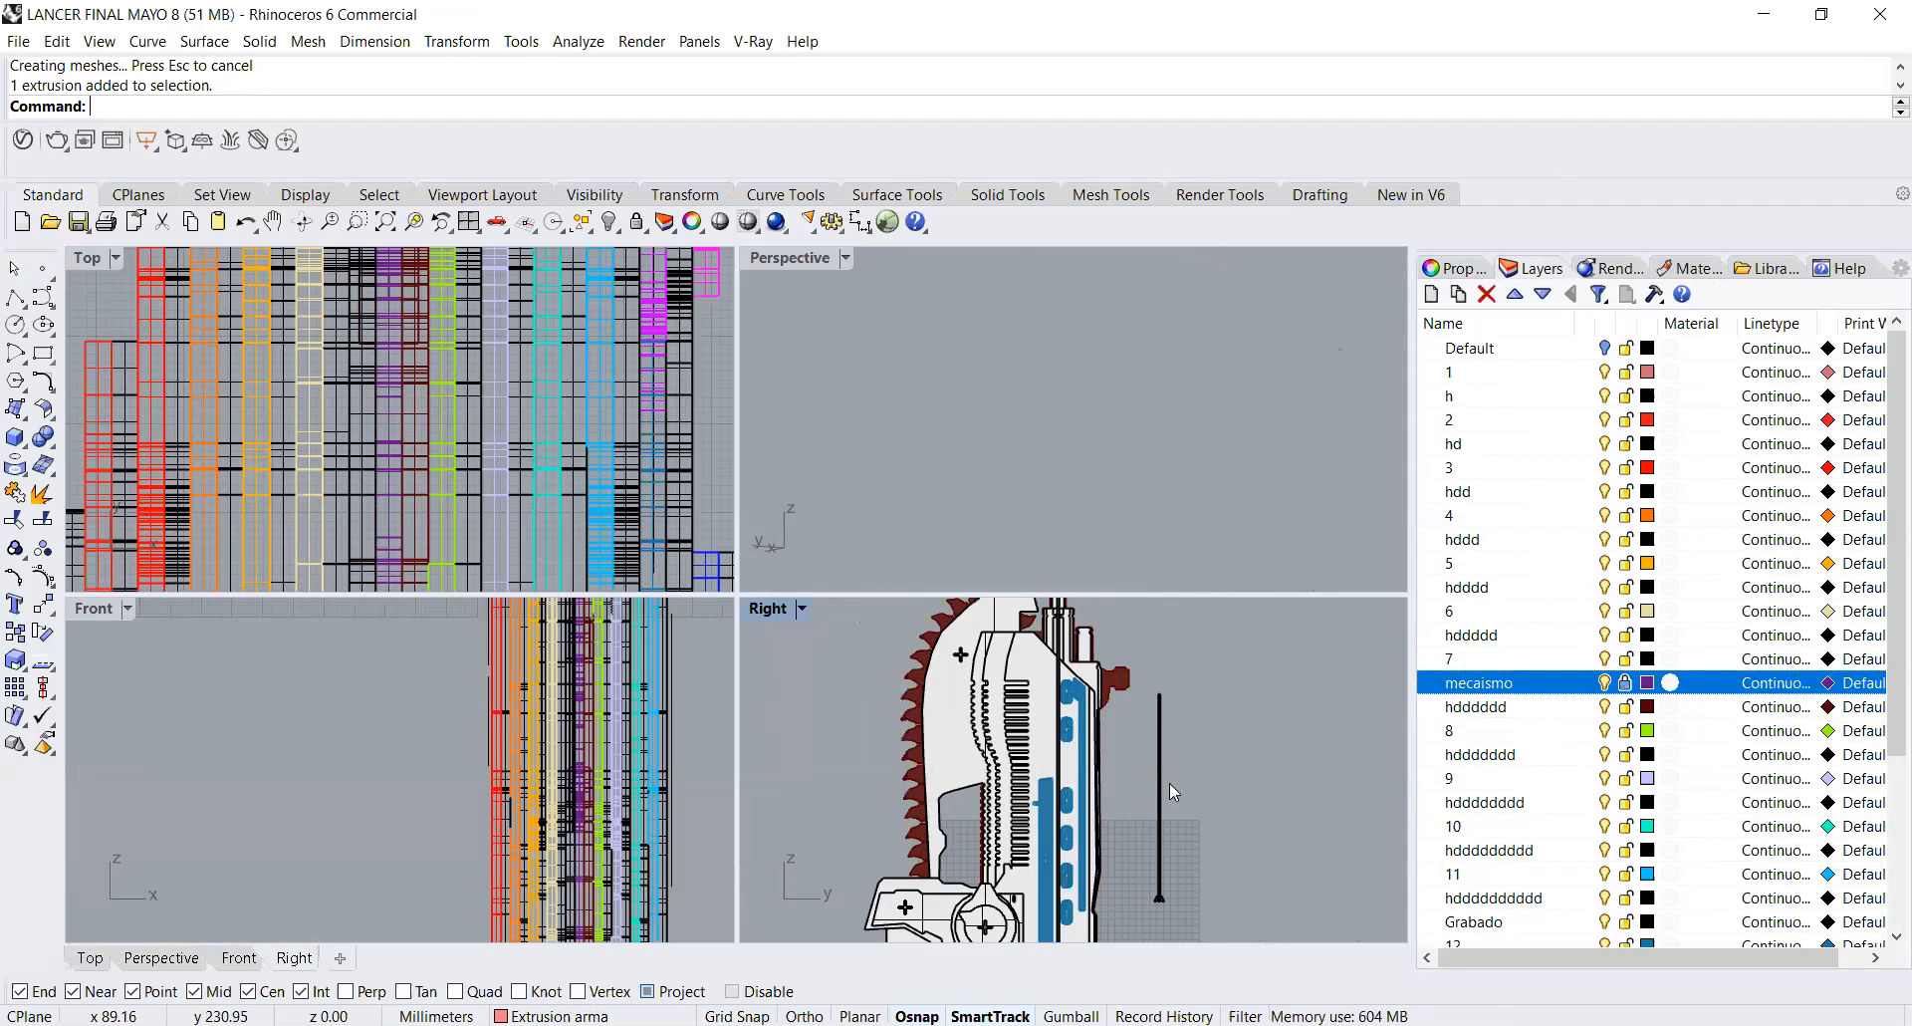
scroll(1157, 787, up, 2)
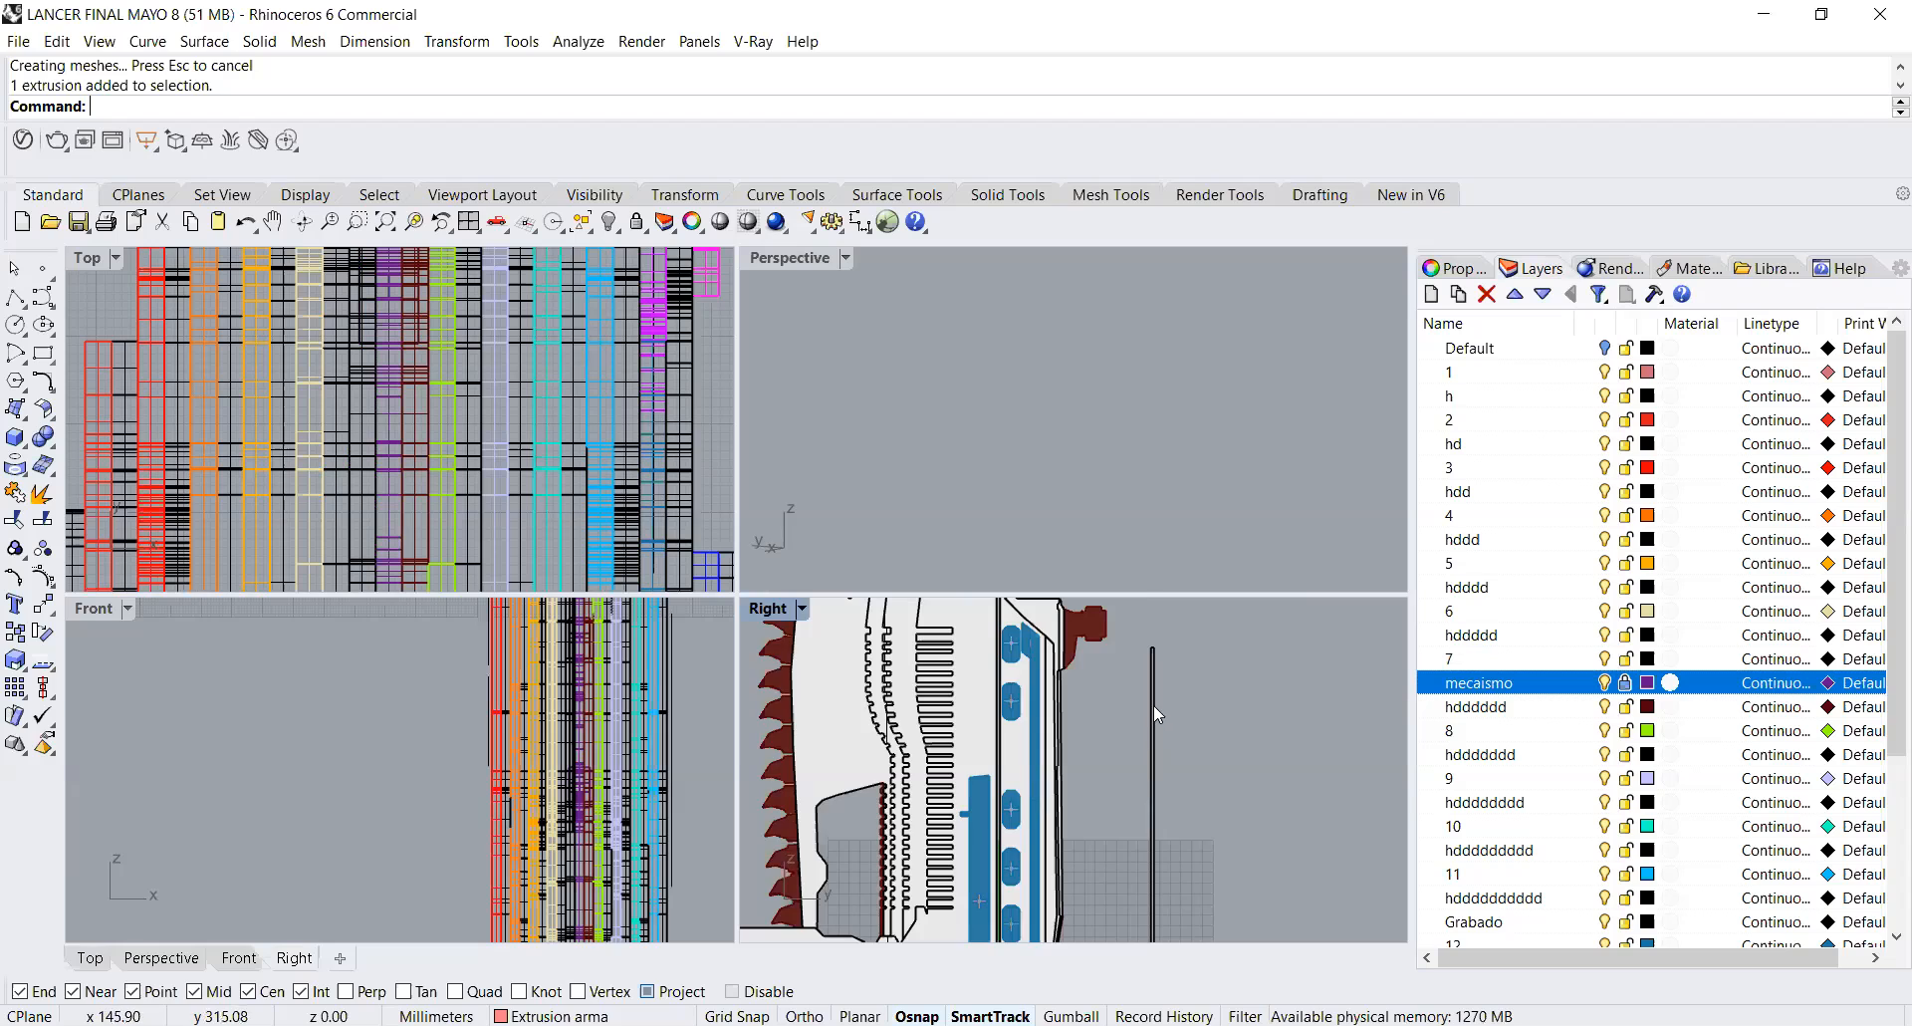
scroll(1154, 706, up, 3)
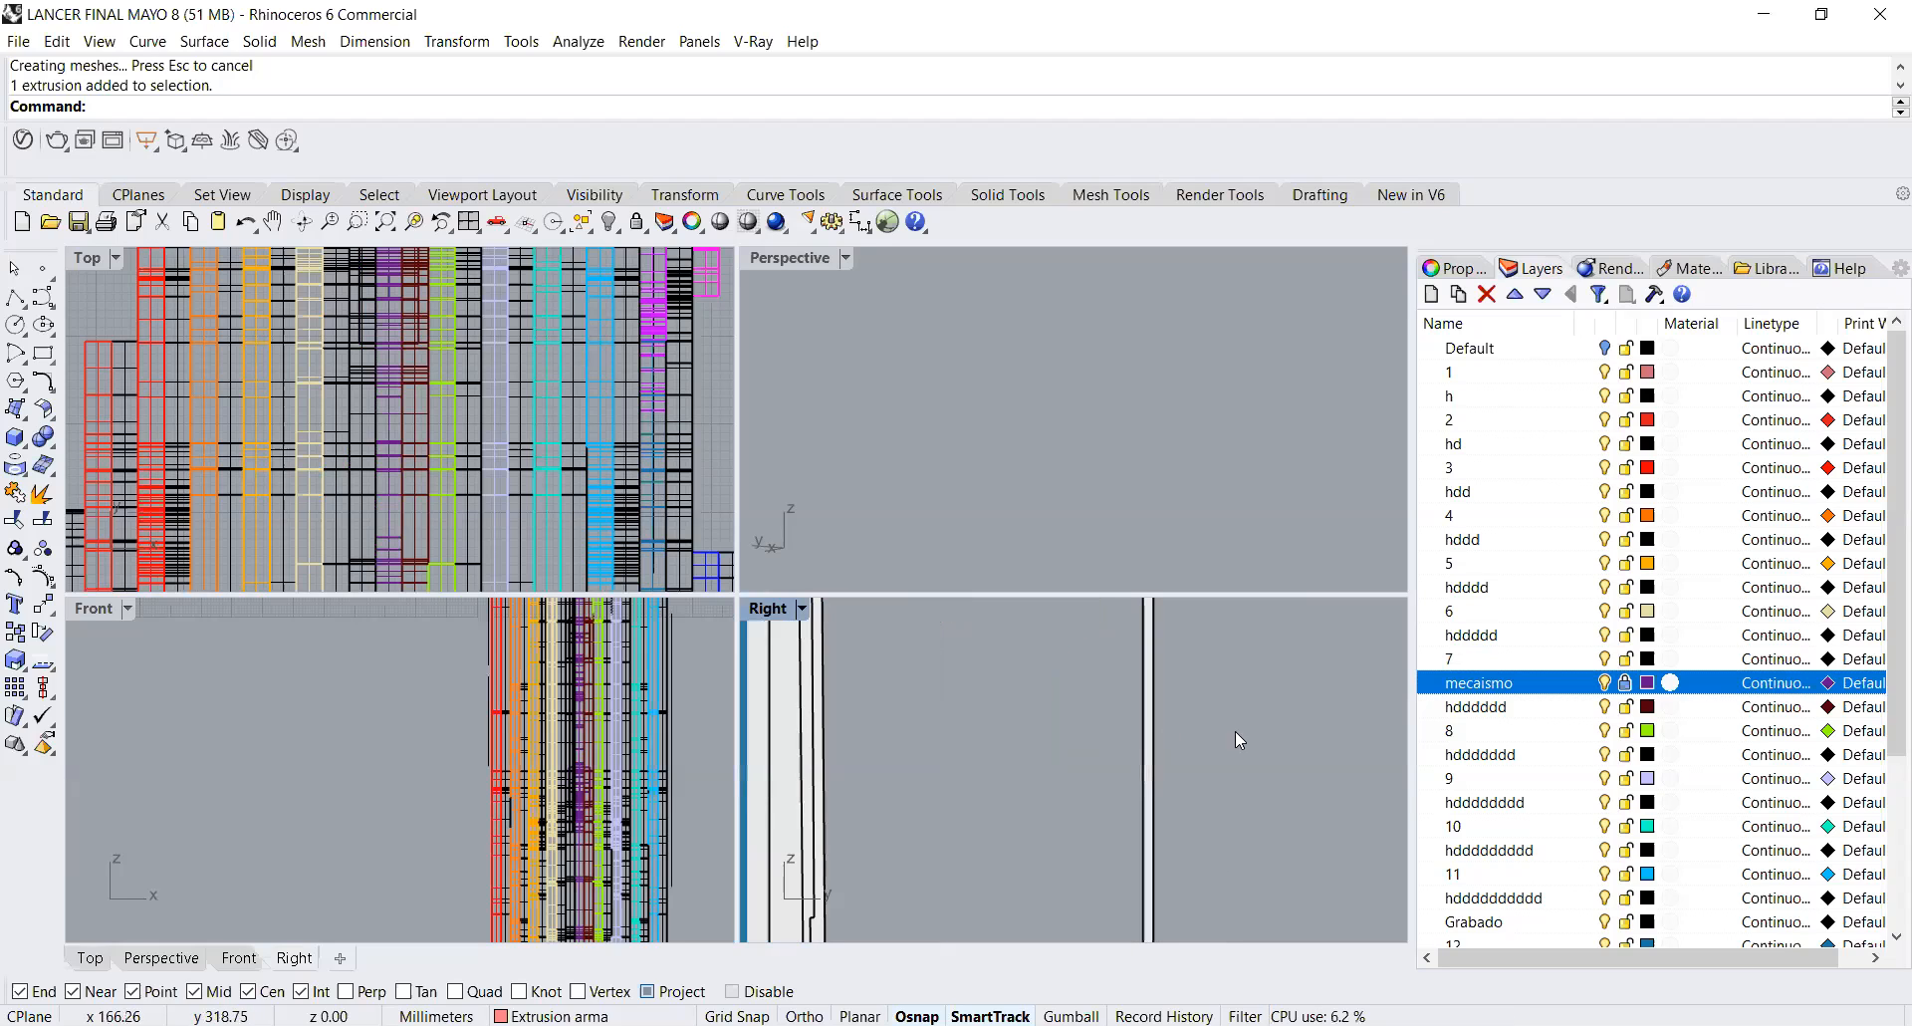
scroll(897, 727, down, 1)
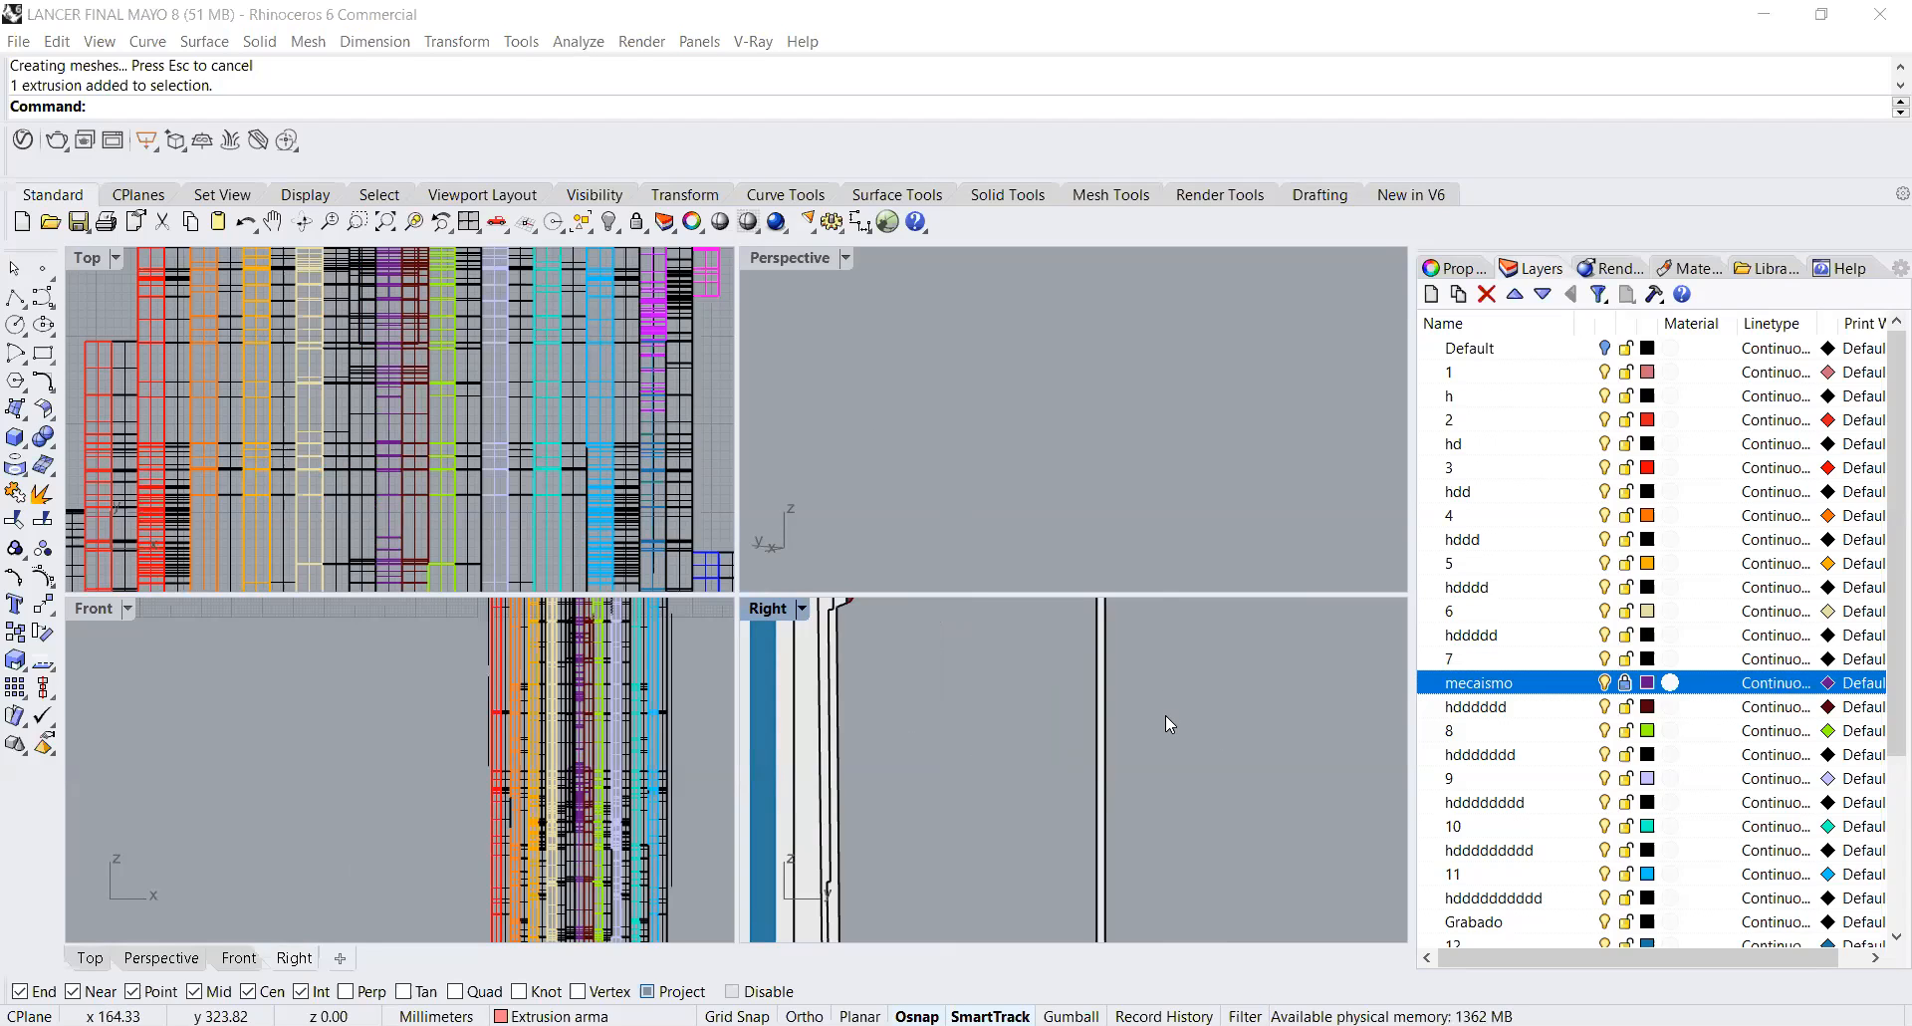
scroll(1047, 680, down, 4)
scroll(1087, 679, up, 7)
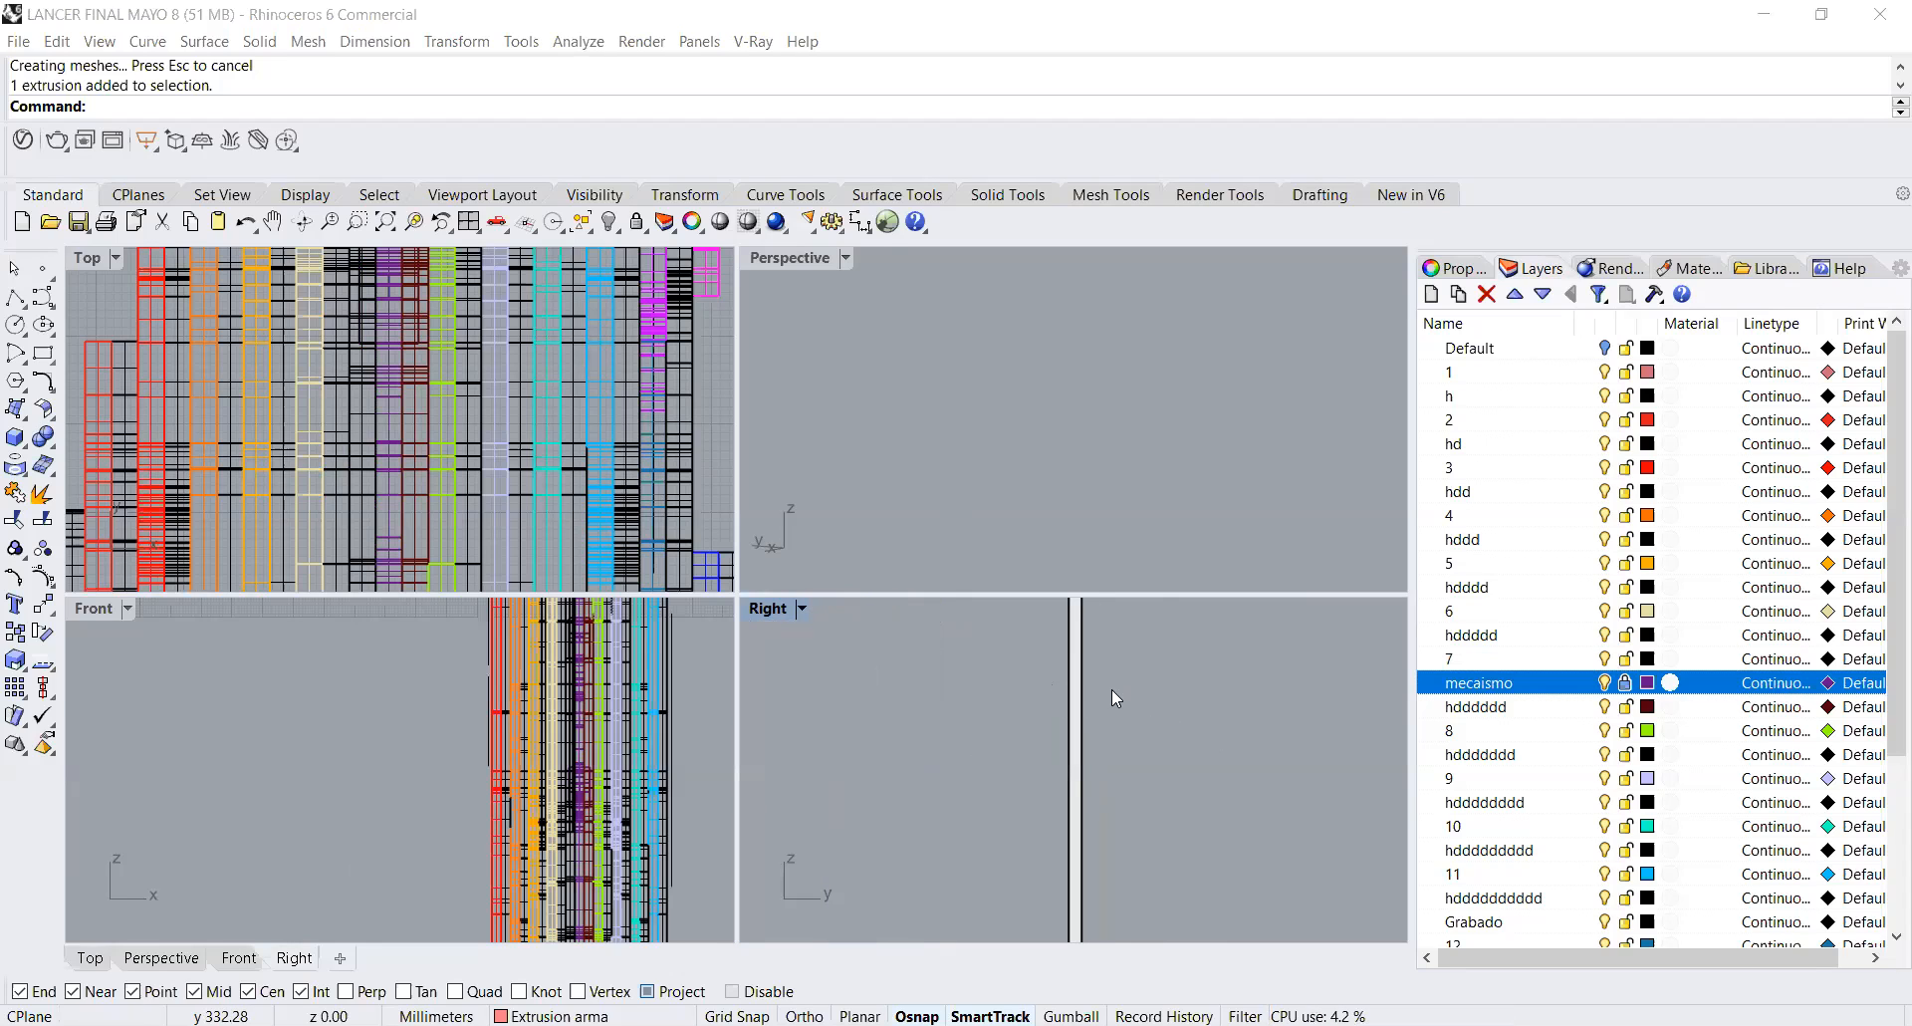
scroll(1063, 709, down, 2)
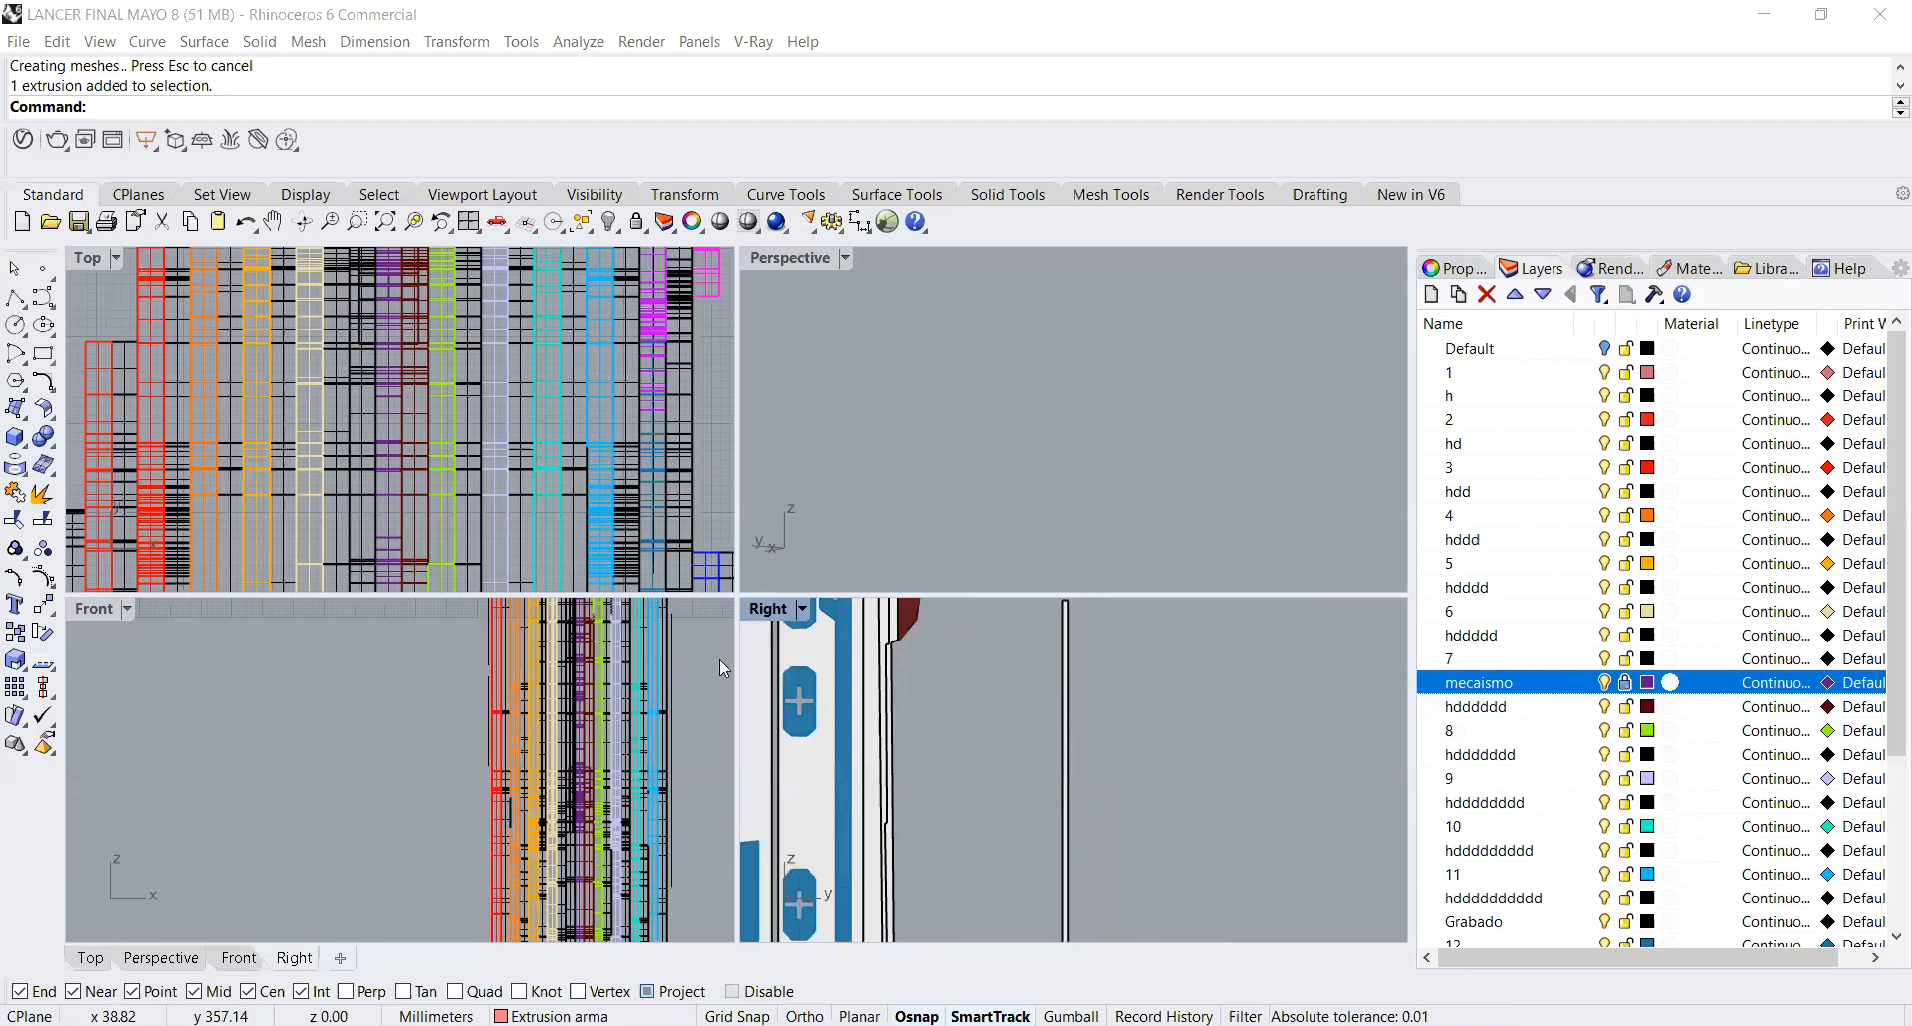
scroll(558, 664, up, 5)
scroll(578, 657, up, 2)
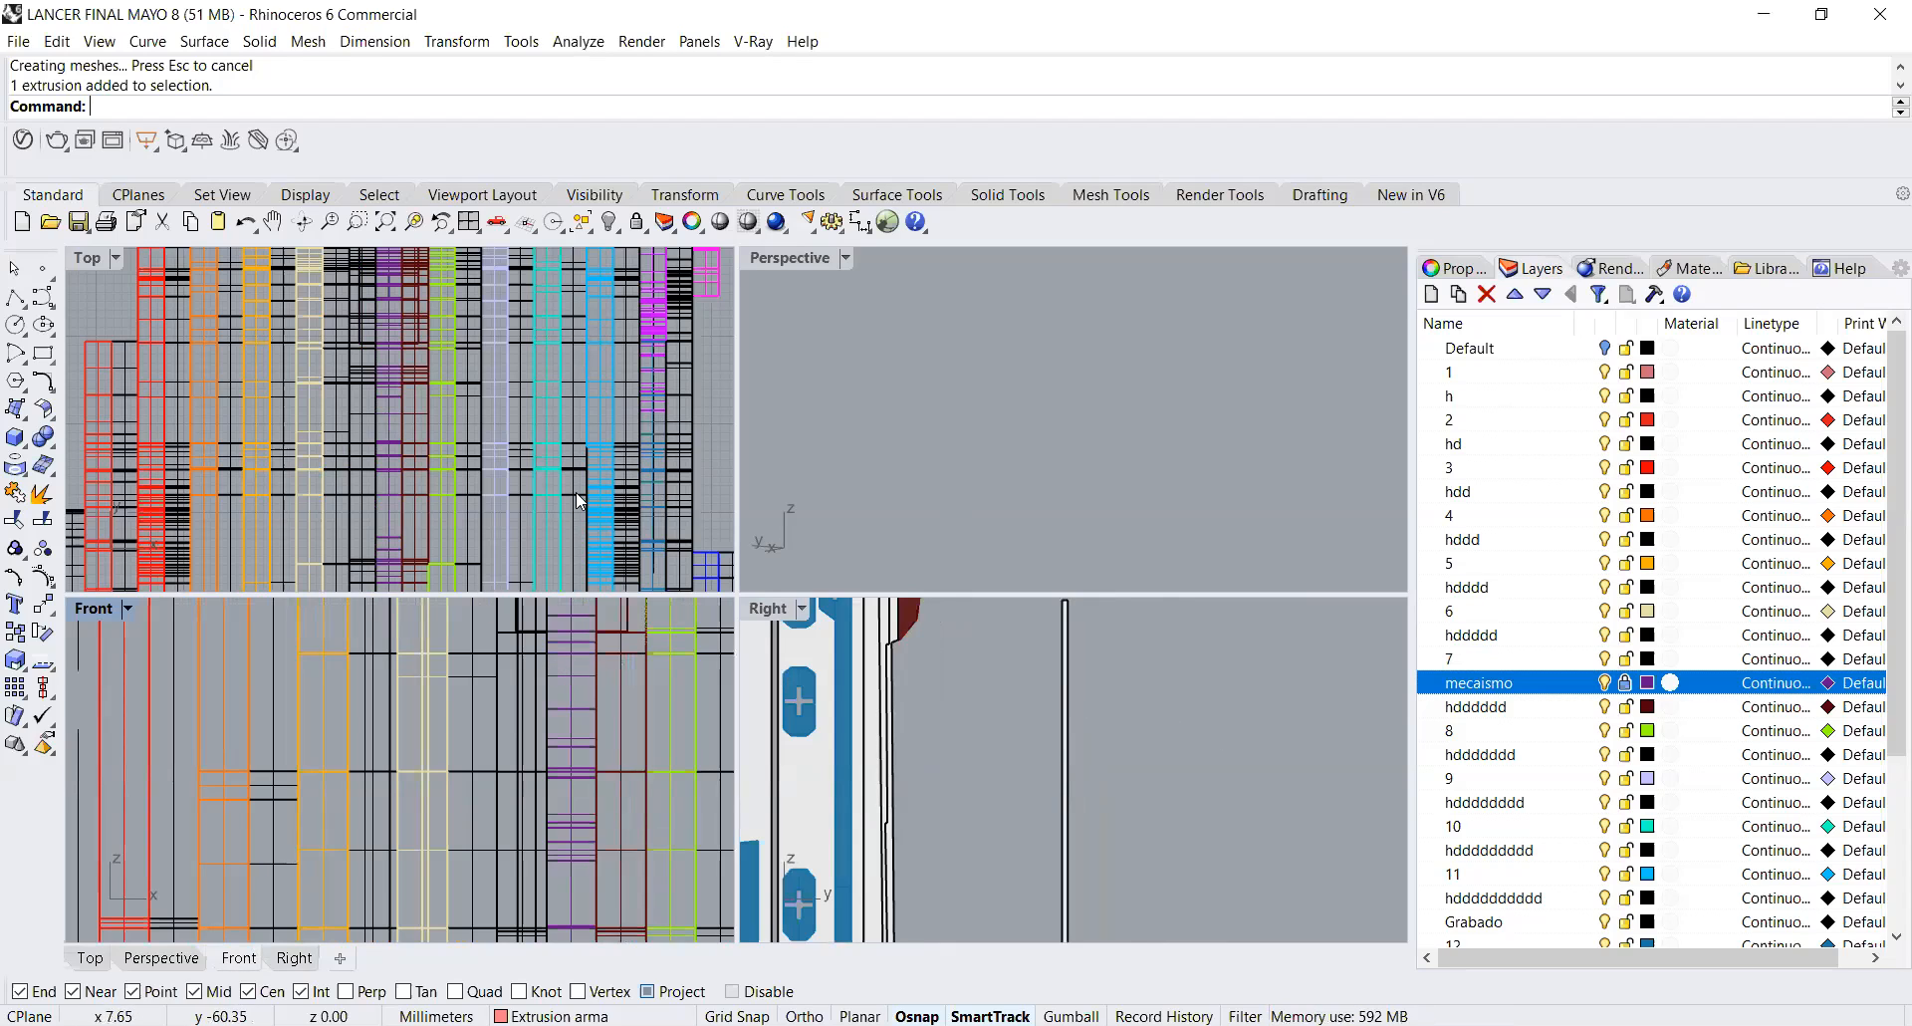
scroll(996, 764, down, 3)
right_drag(1069, 830, 1068, 573)
scroll(1013, 824, up, 11)
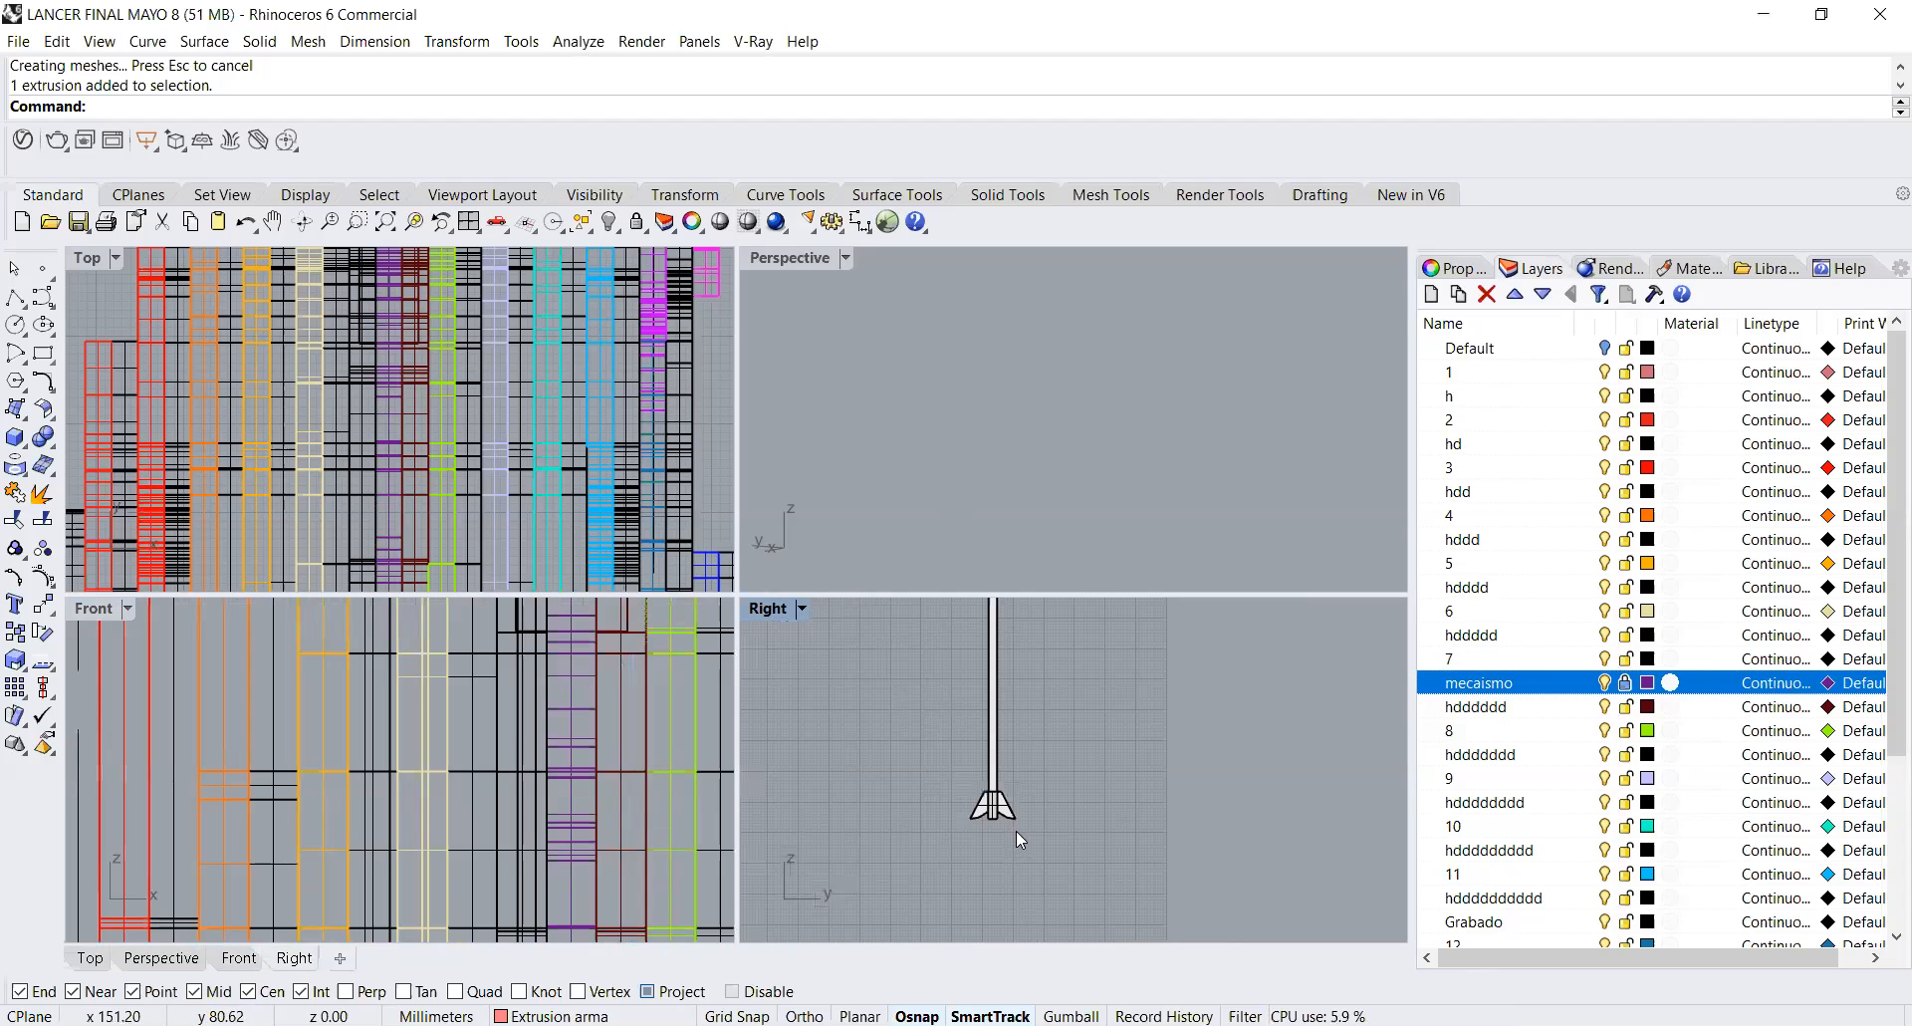
scroll(998, 816, down, 3)
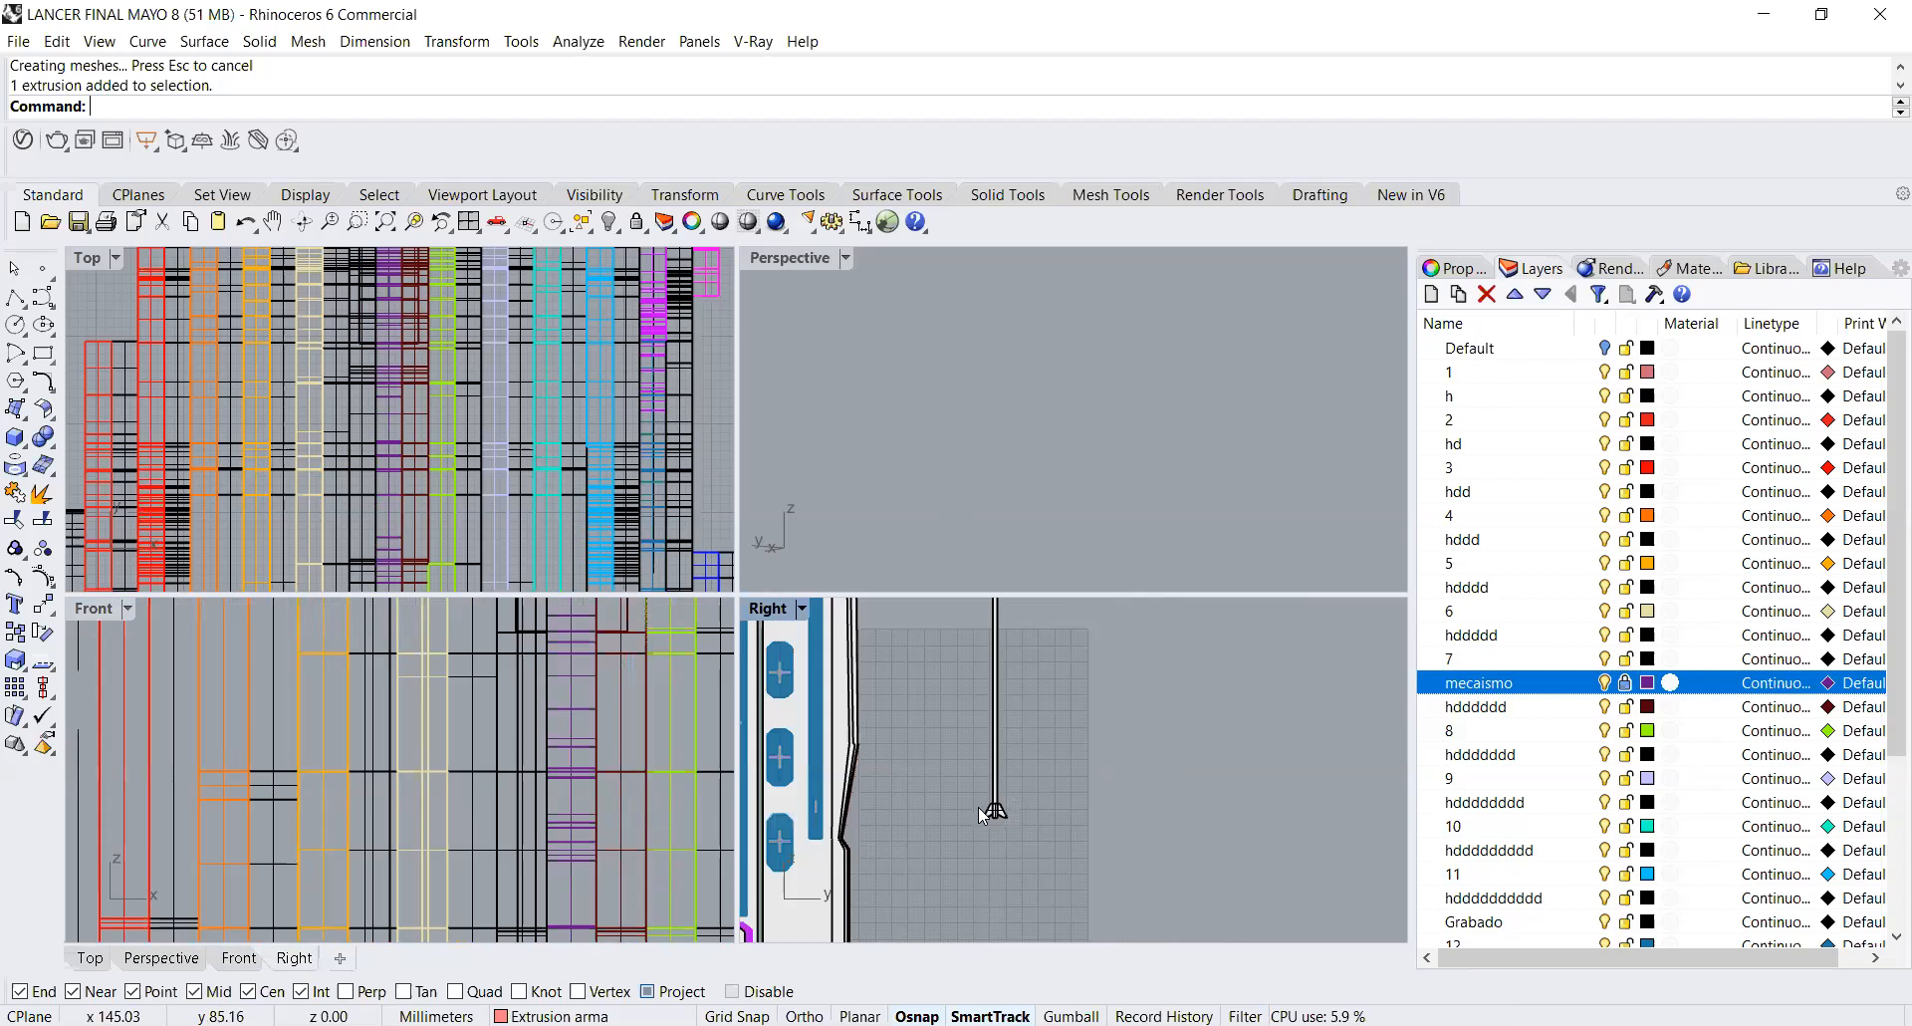
scroll(883, 803, down, 1)
right_drag(885, 799, 1054, 809)
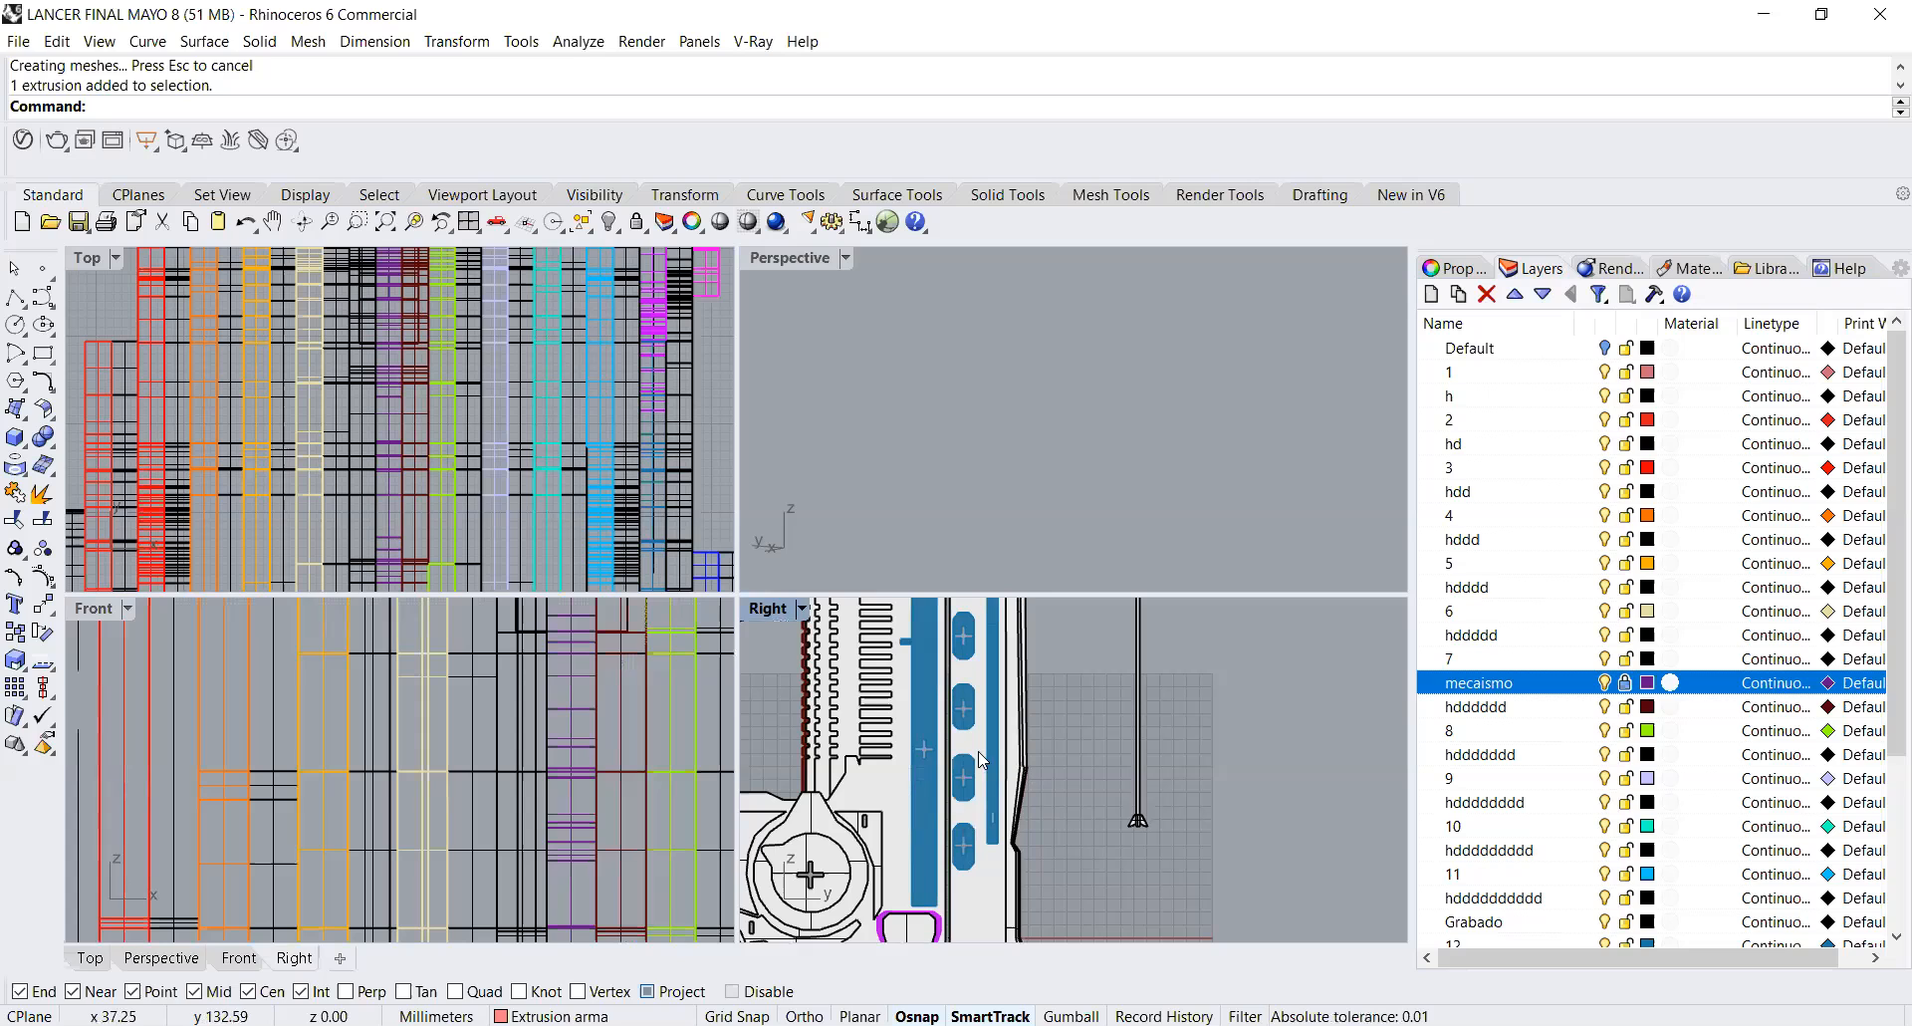
Step: Select the stacked body pieces around the locked mechanism in the Right view and hide them
drag(1069, 675, 969, 709)
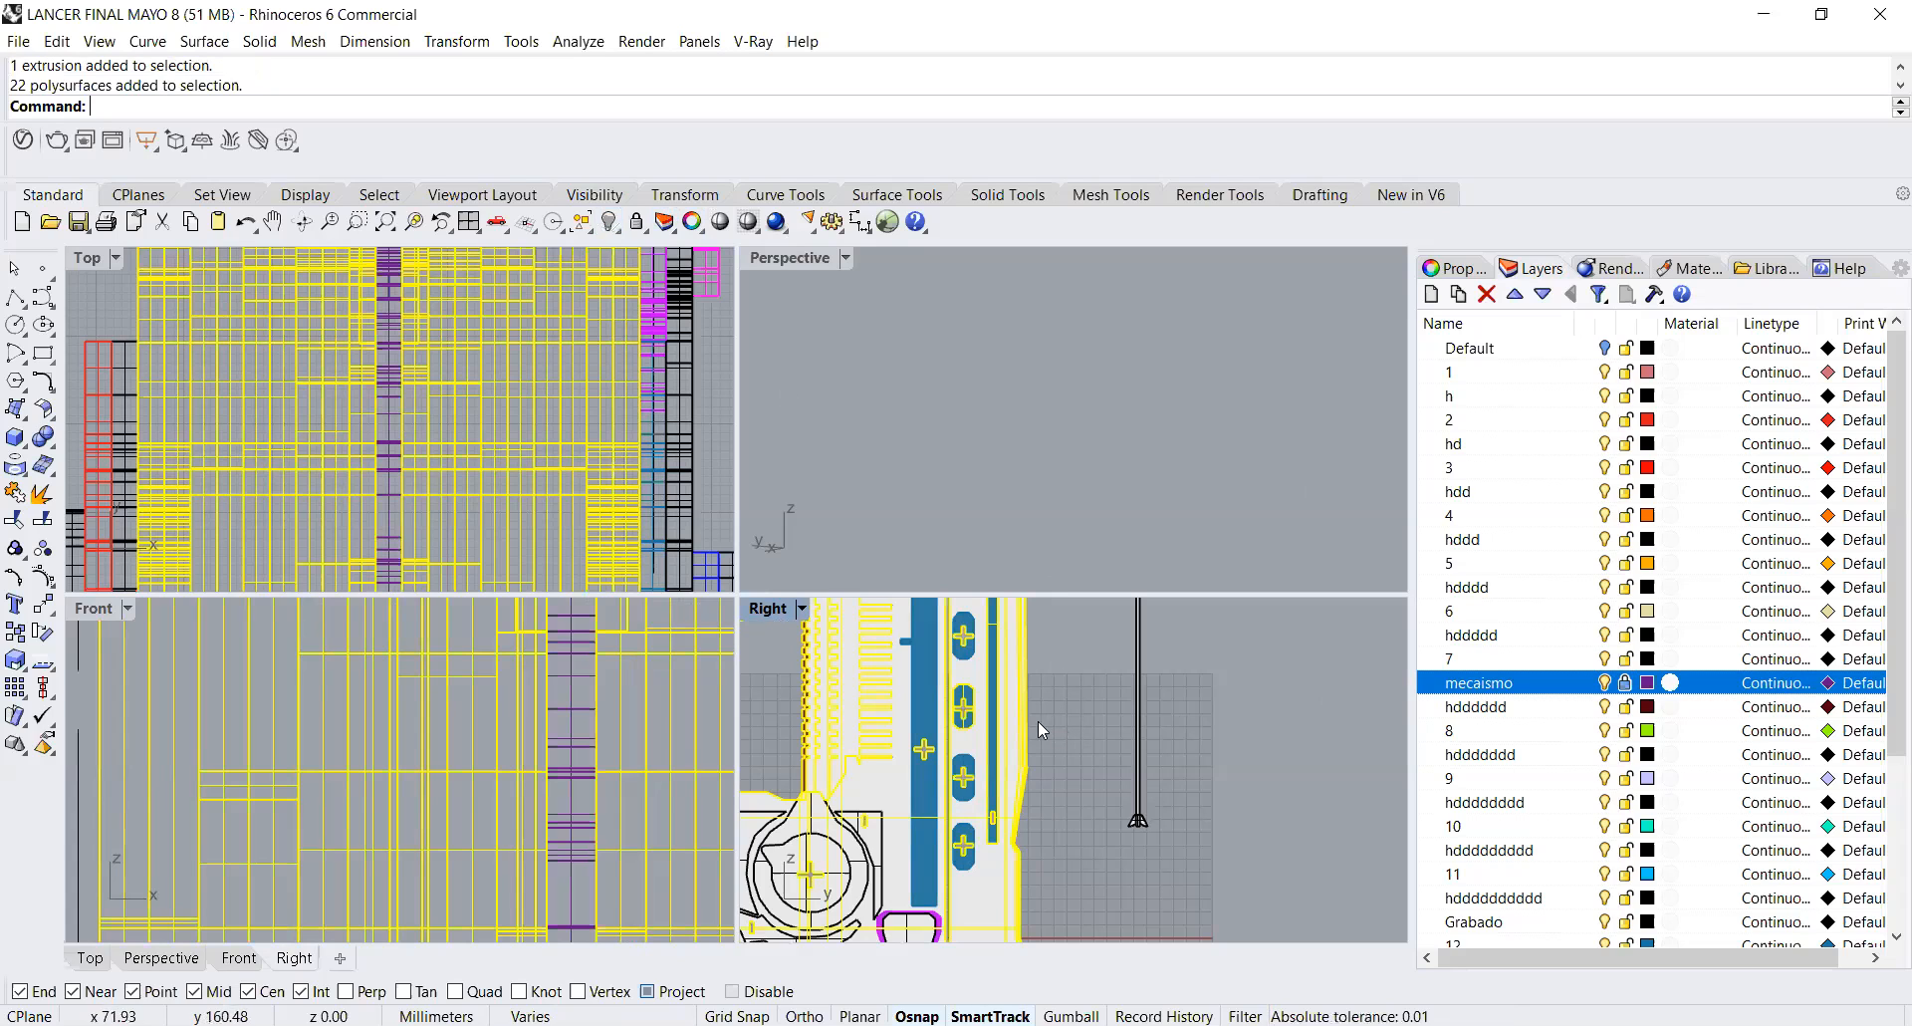
click(1062, 663)
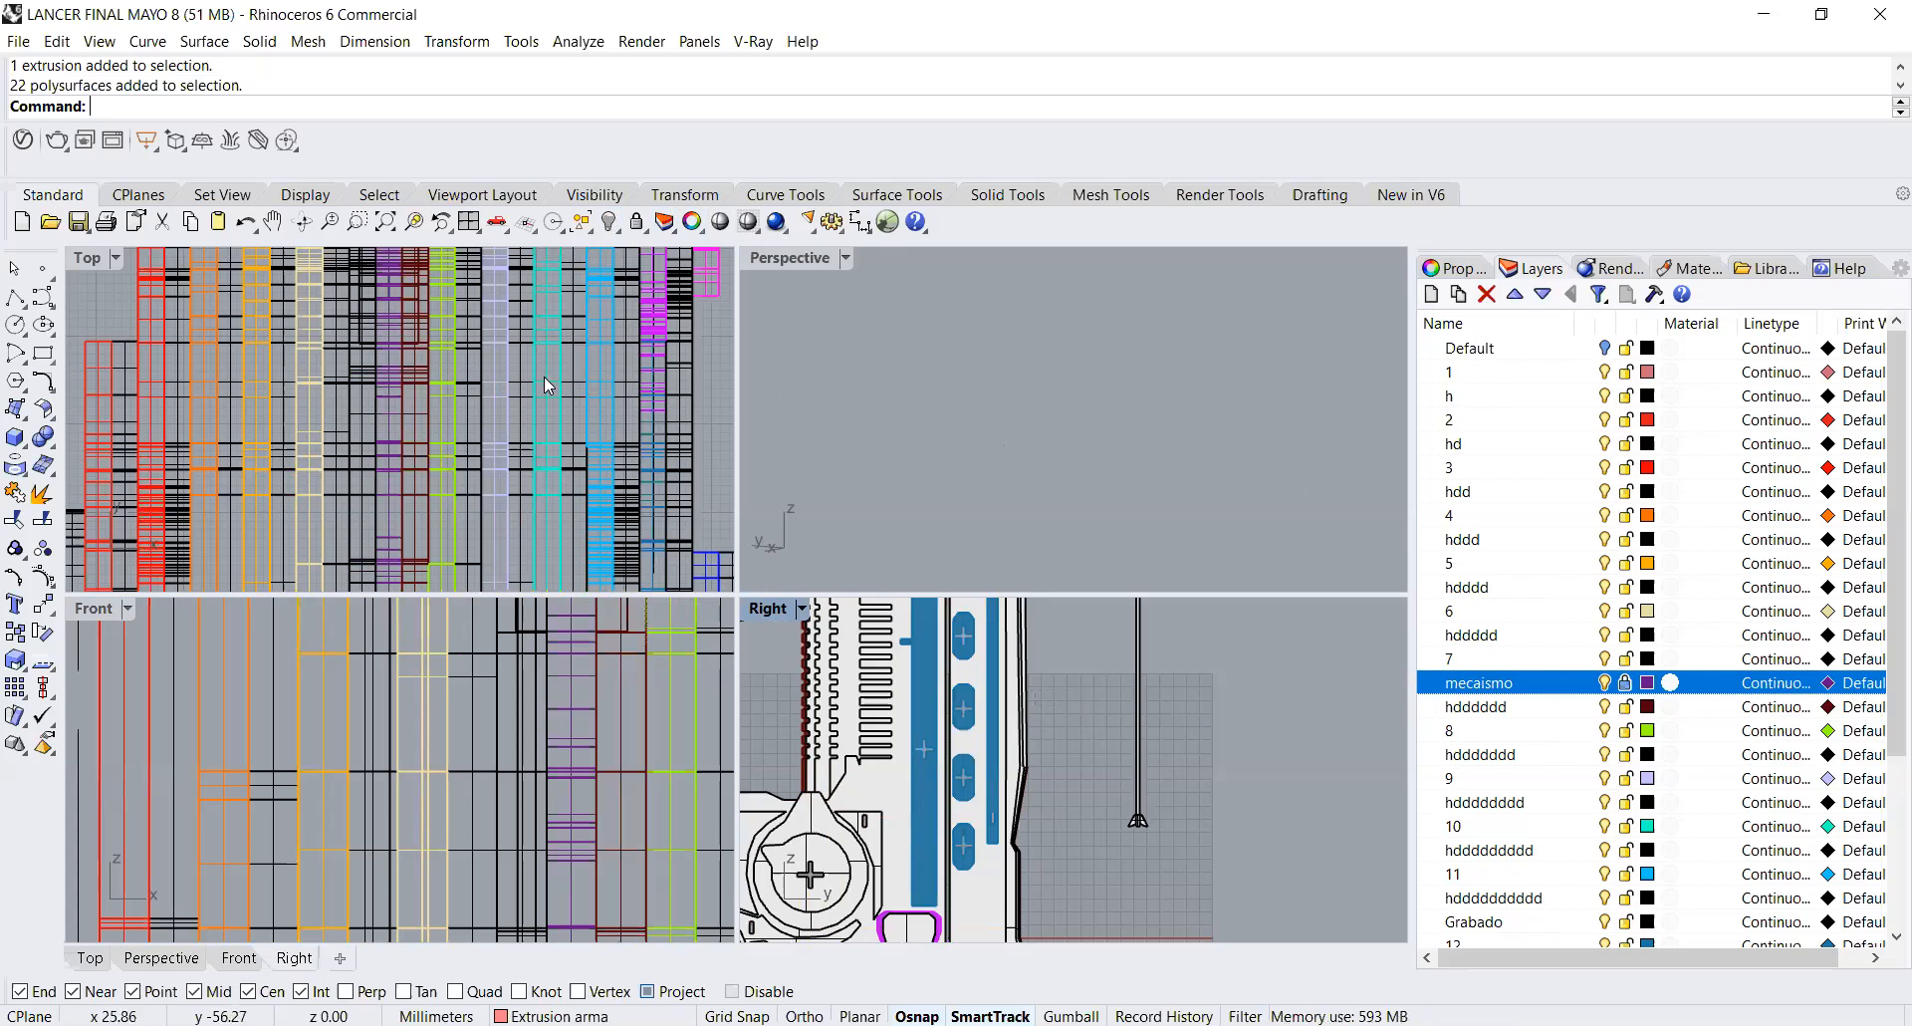
scroll(408, 388, up, 3)
scroll(408, 387, up, 2)
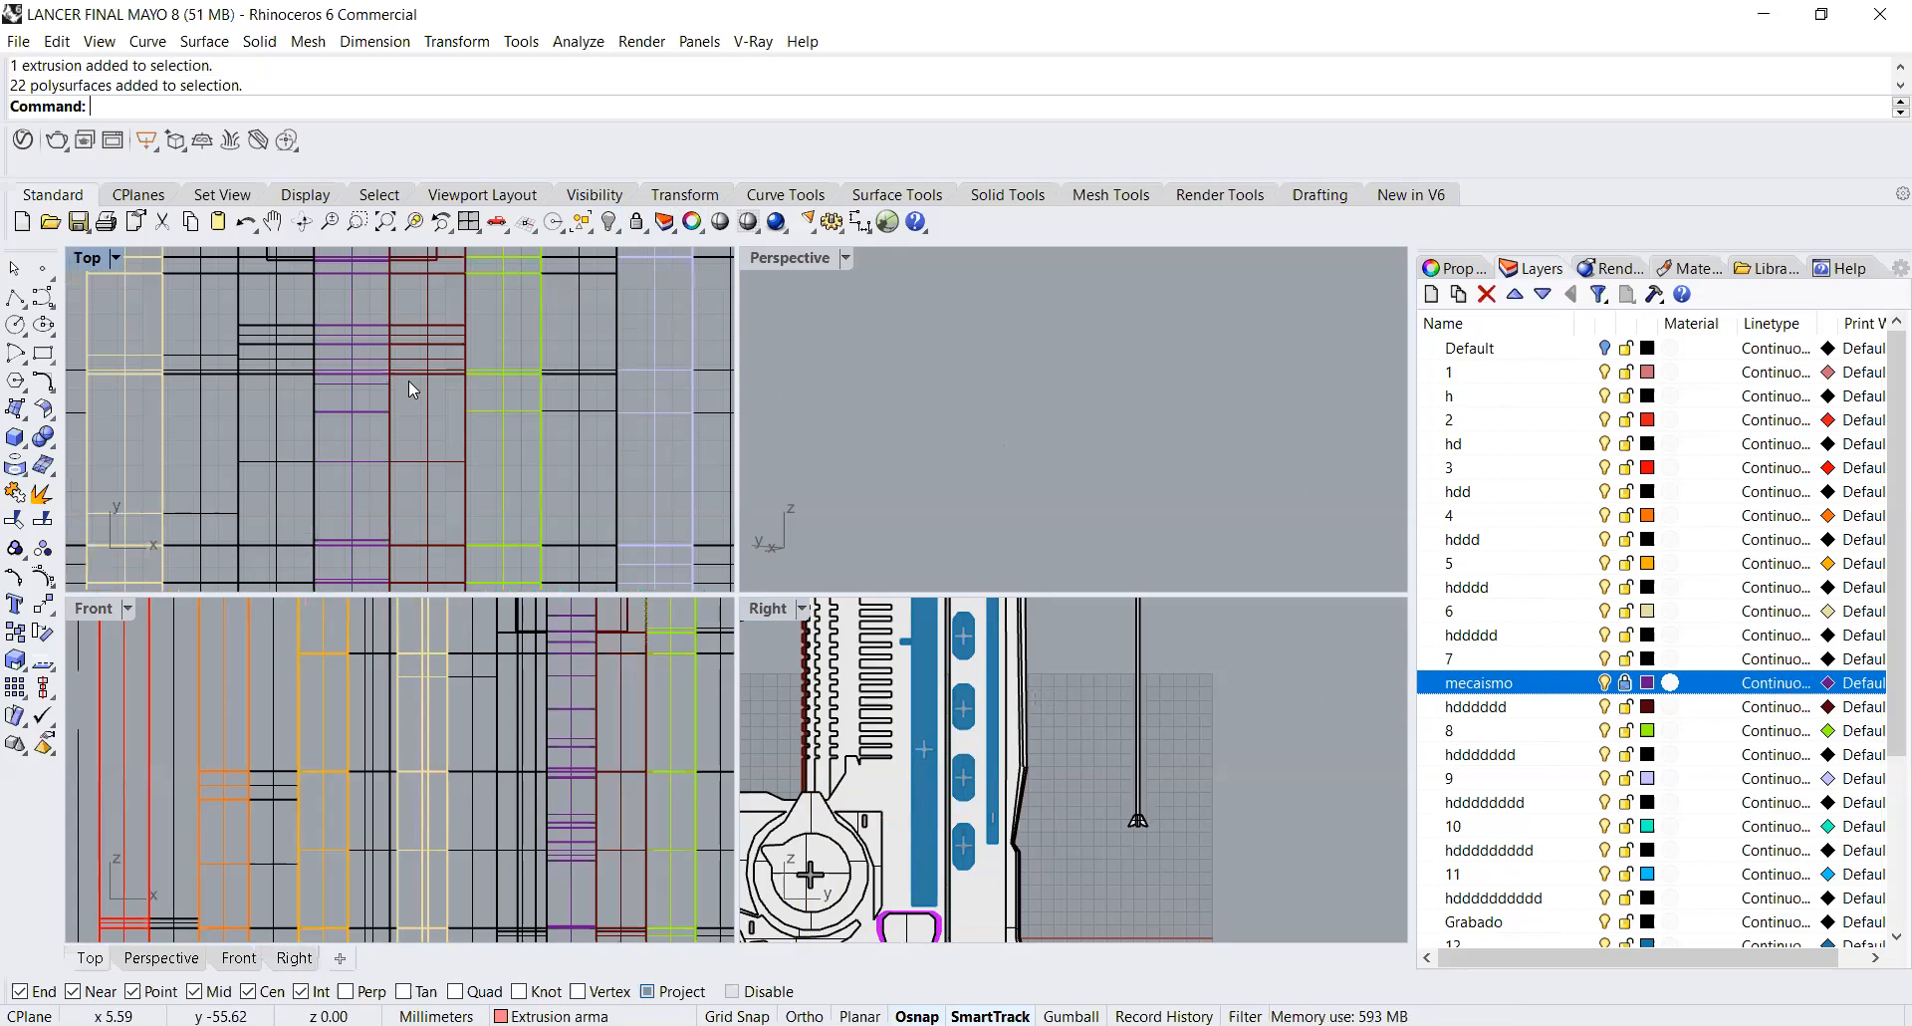
click(981, 709)
drag(981, 709, 979, 709)
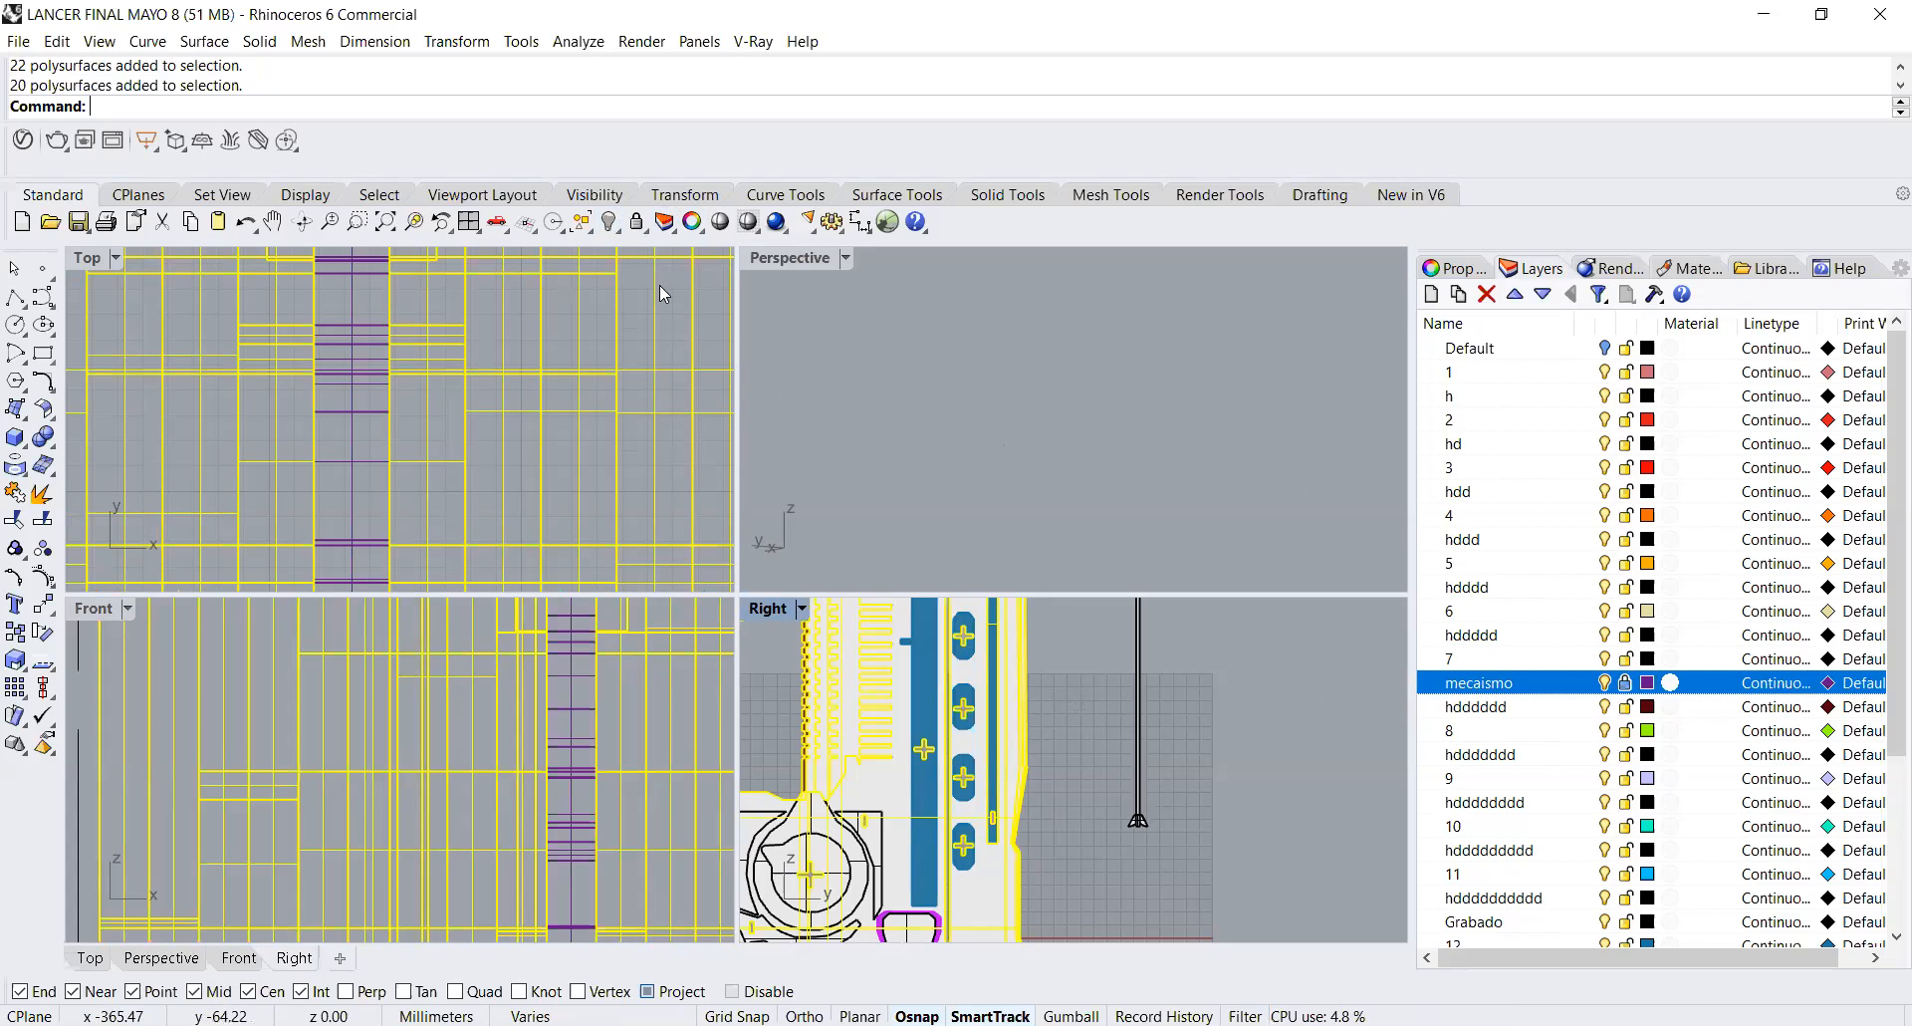
click(608, 222)
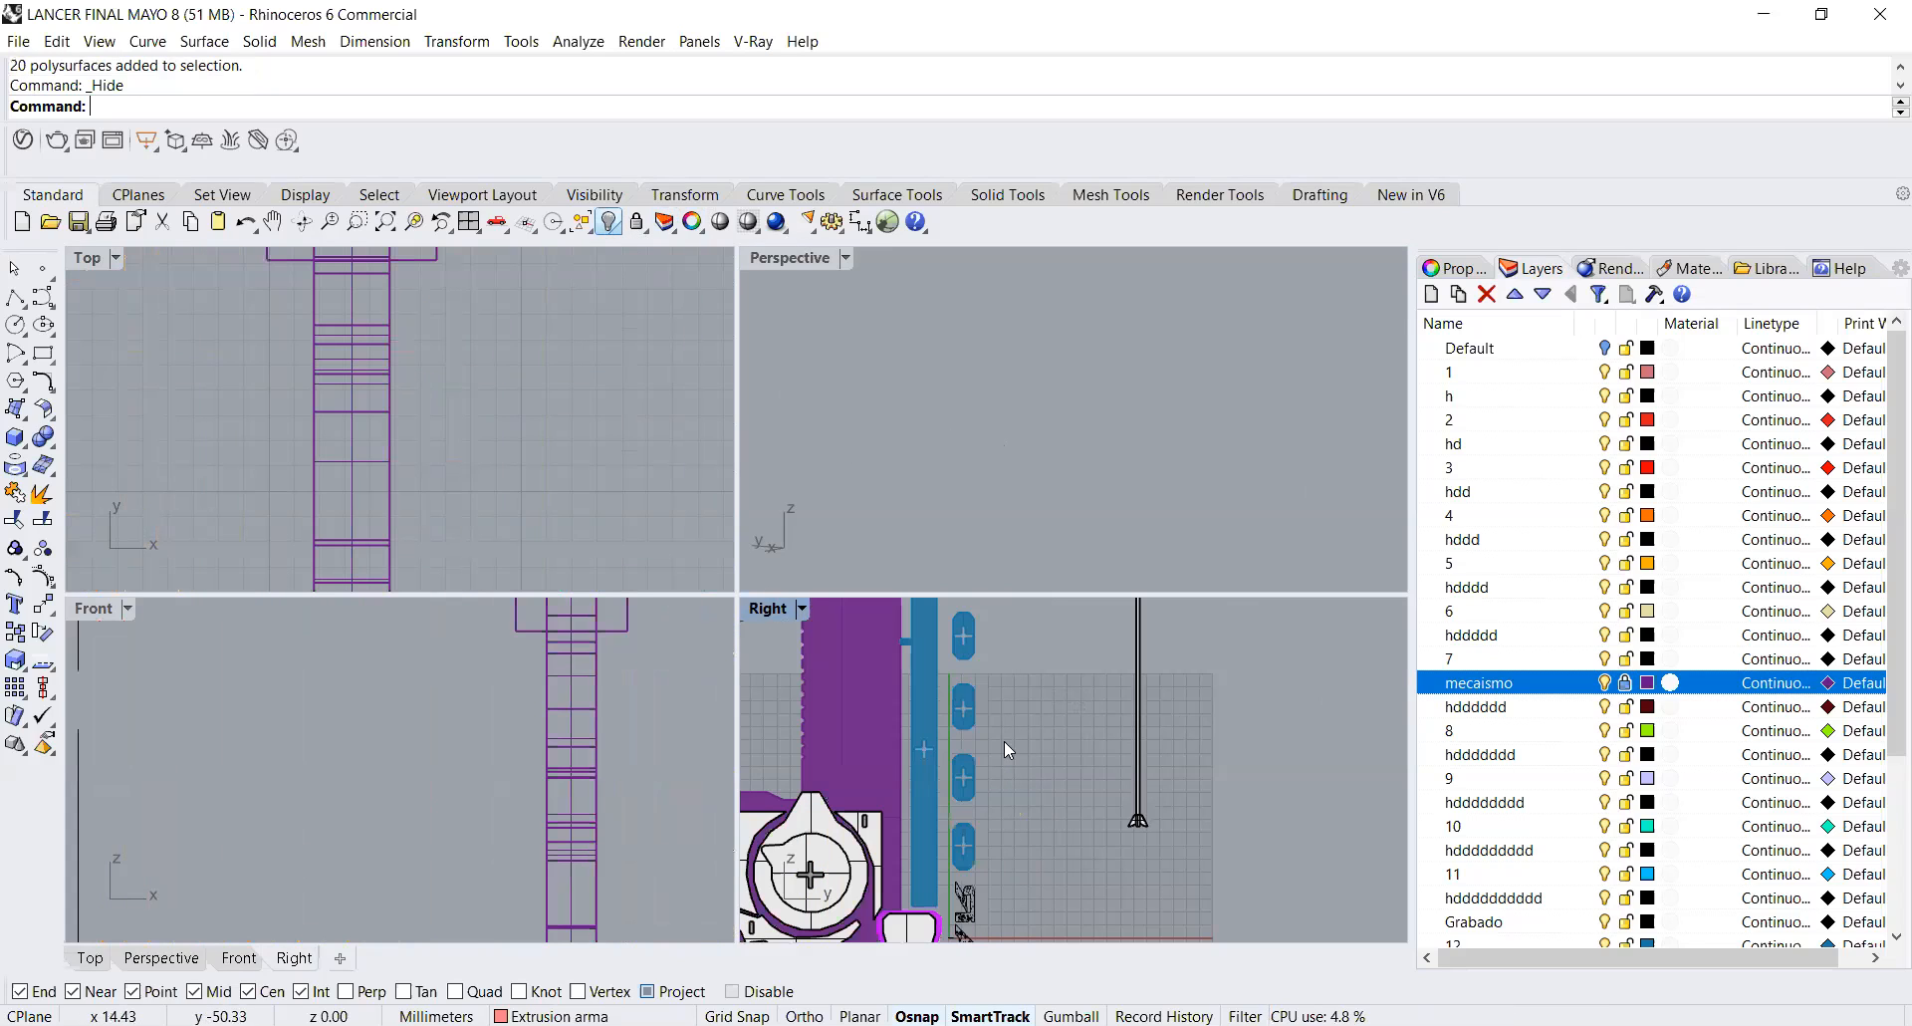
Step: Hide the engraving curves on the Grabado layer together with the gear-and-skull emblem block in the Right view
scroll(999, 742, down, 3)
scroll(978, 727, up, 8)
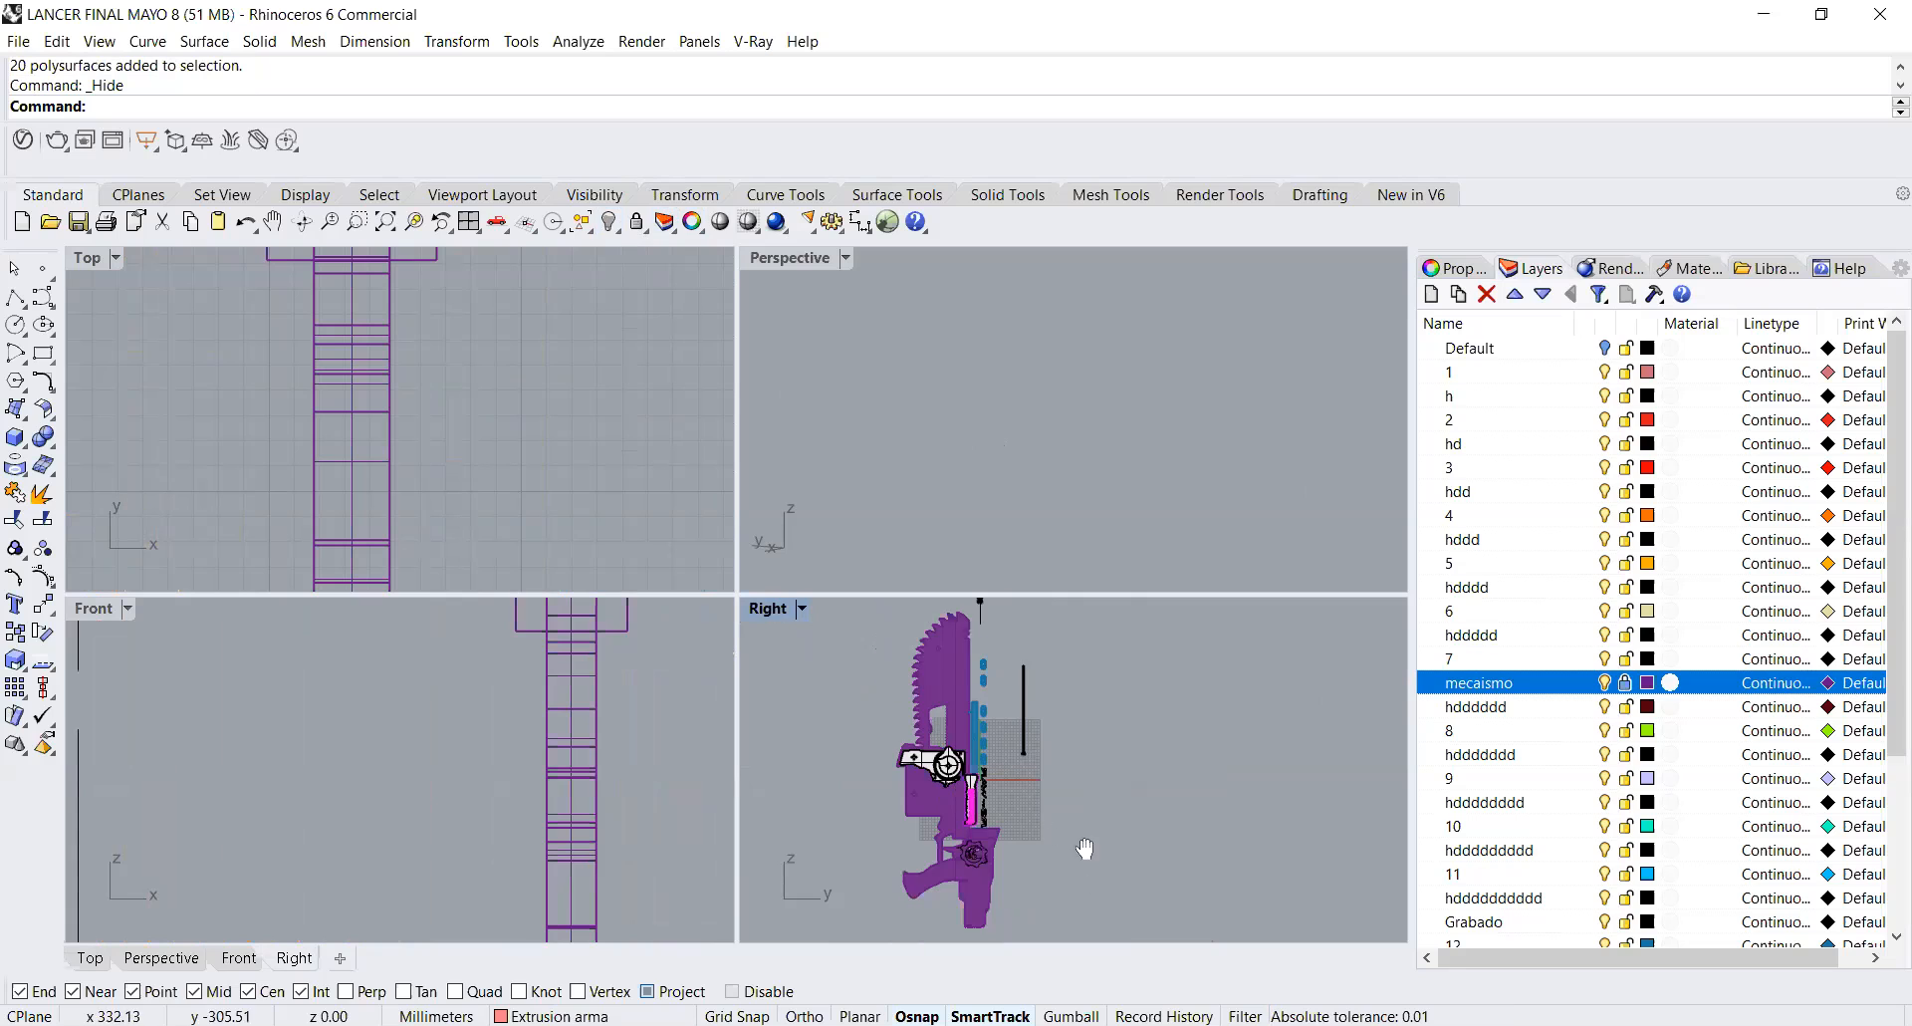
click(837, 775)
click(1215, 699)
click(993, 826)
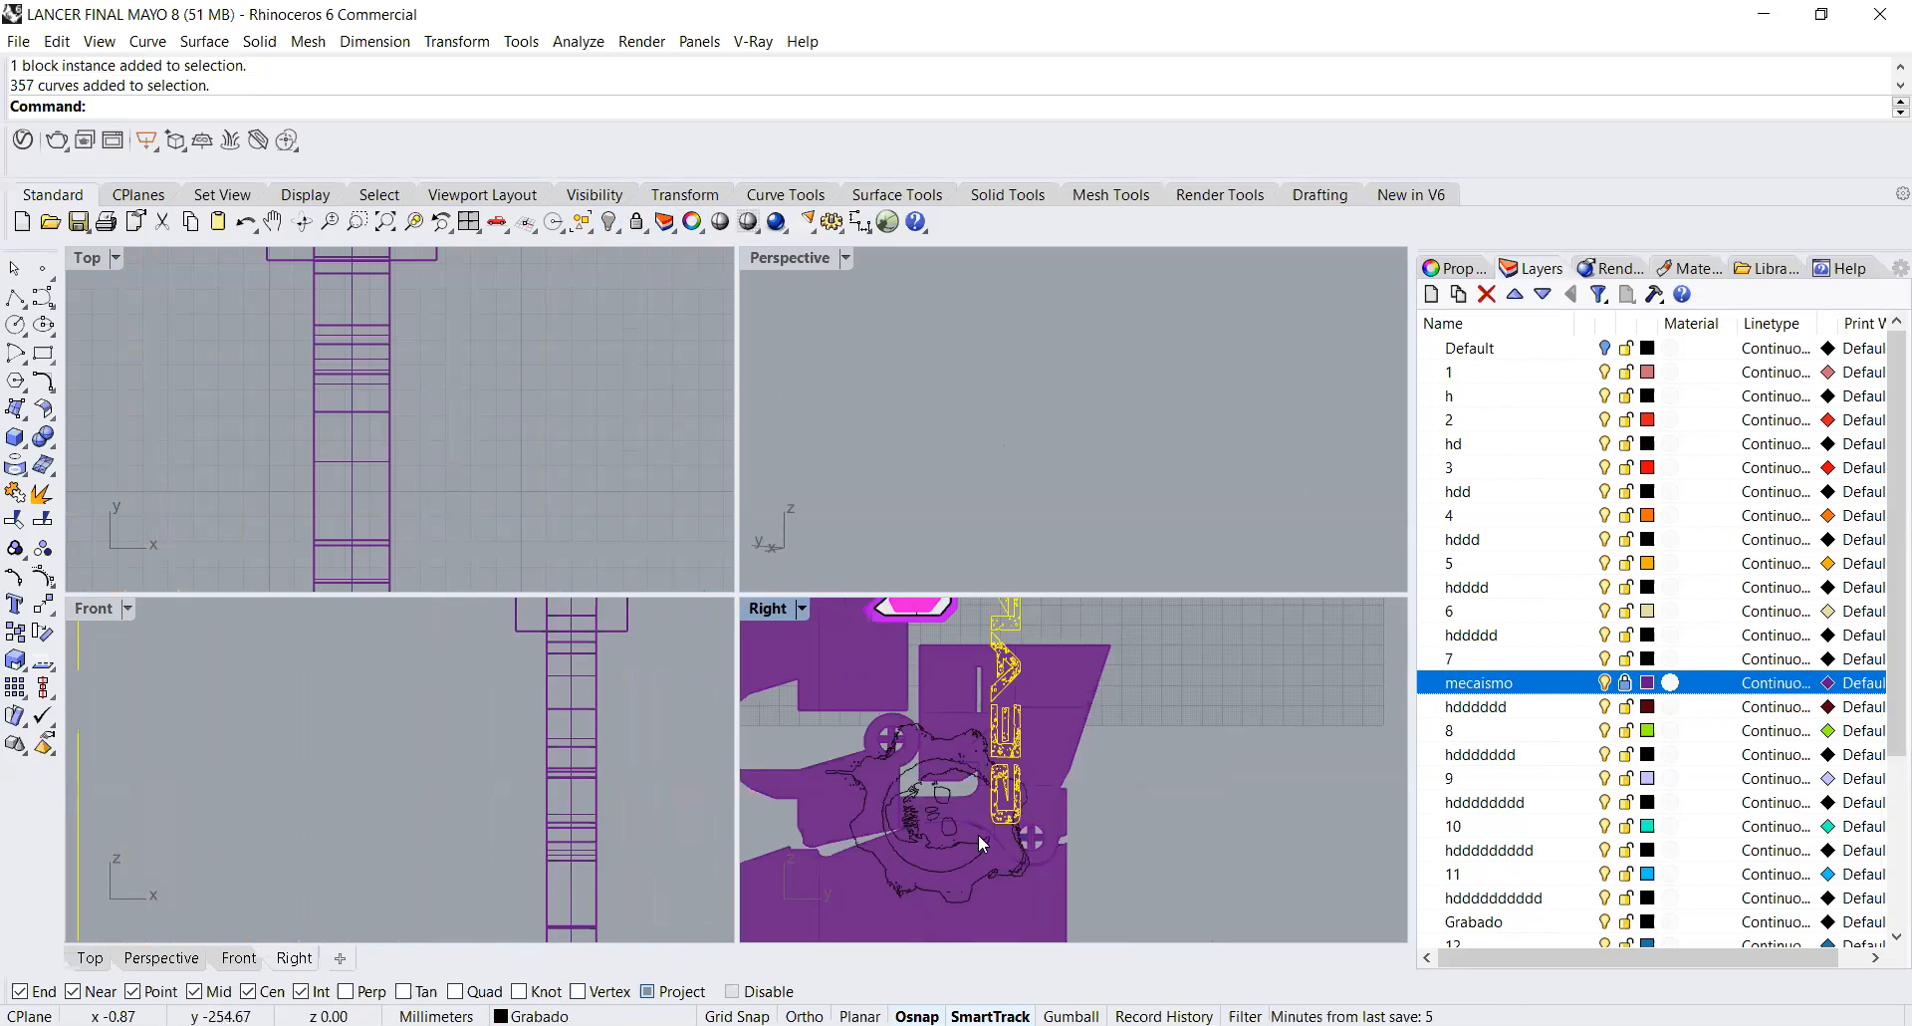
shift+click(978, 834)
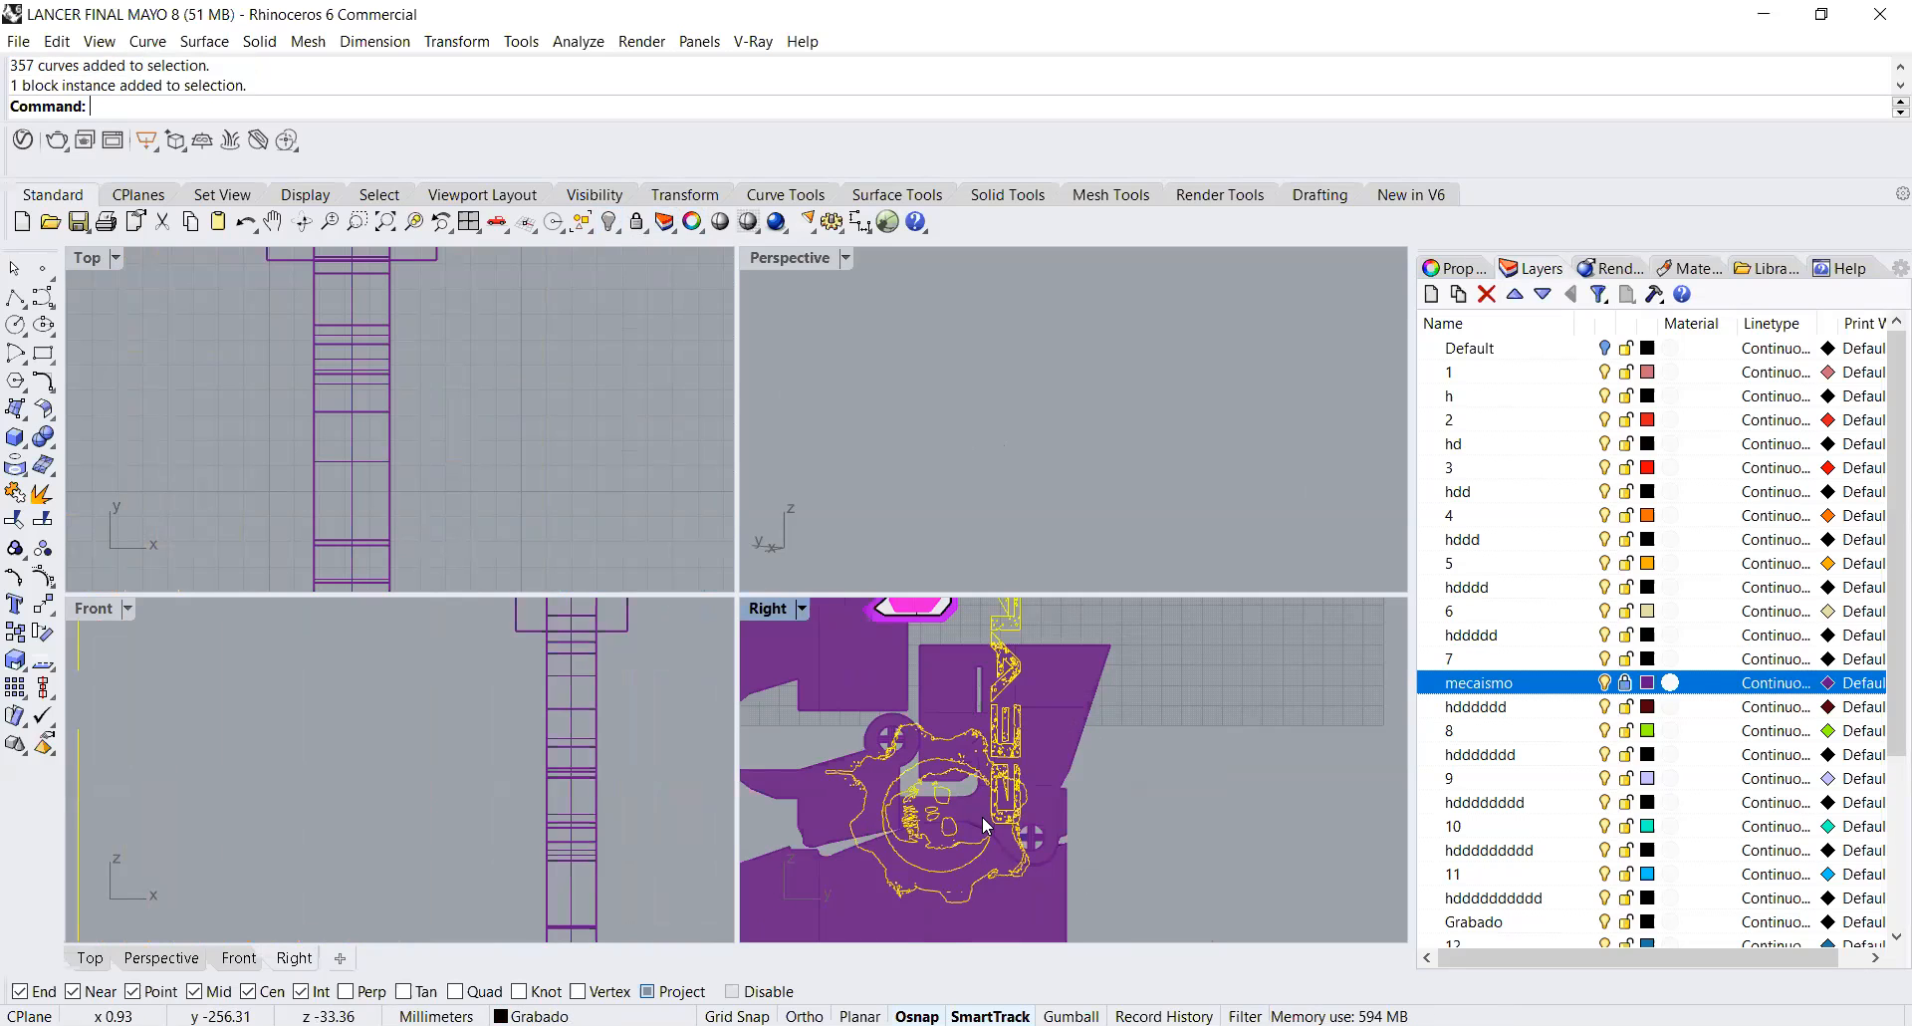
click(610, 221)
Step: Hide the magenta polysurfaces beside the purple mechanism body in the Right view
right_drag(989, 615, 1002, 806)
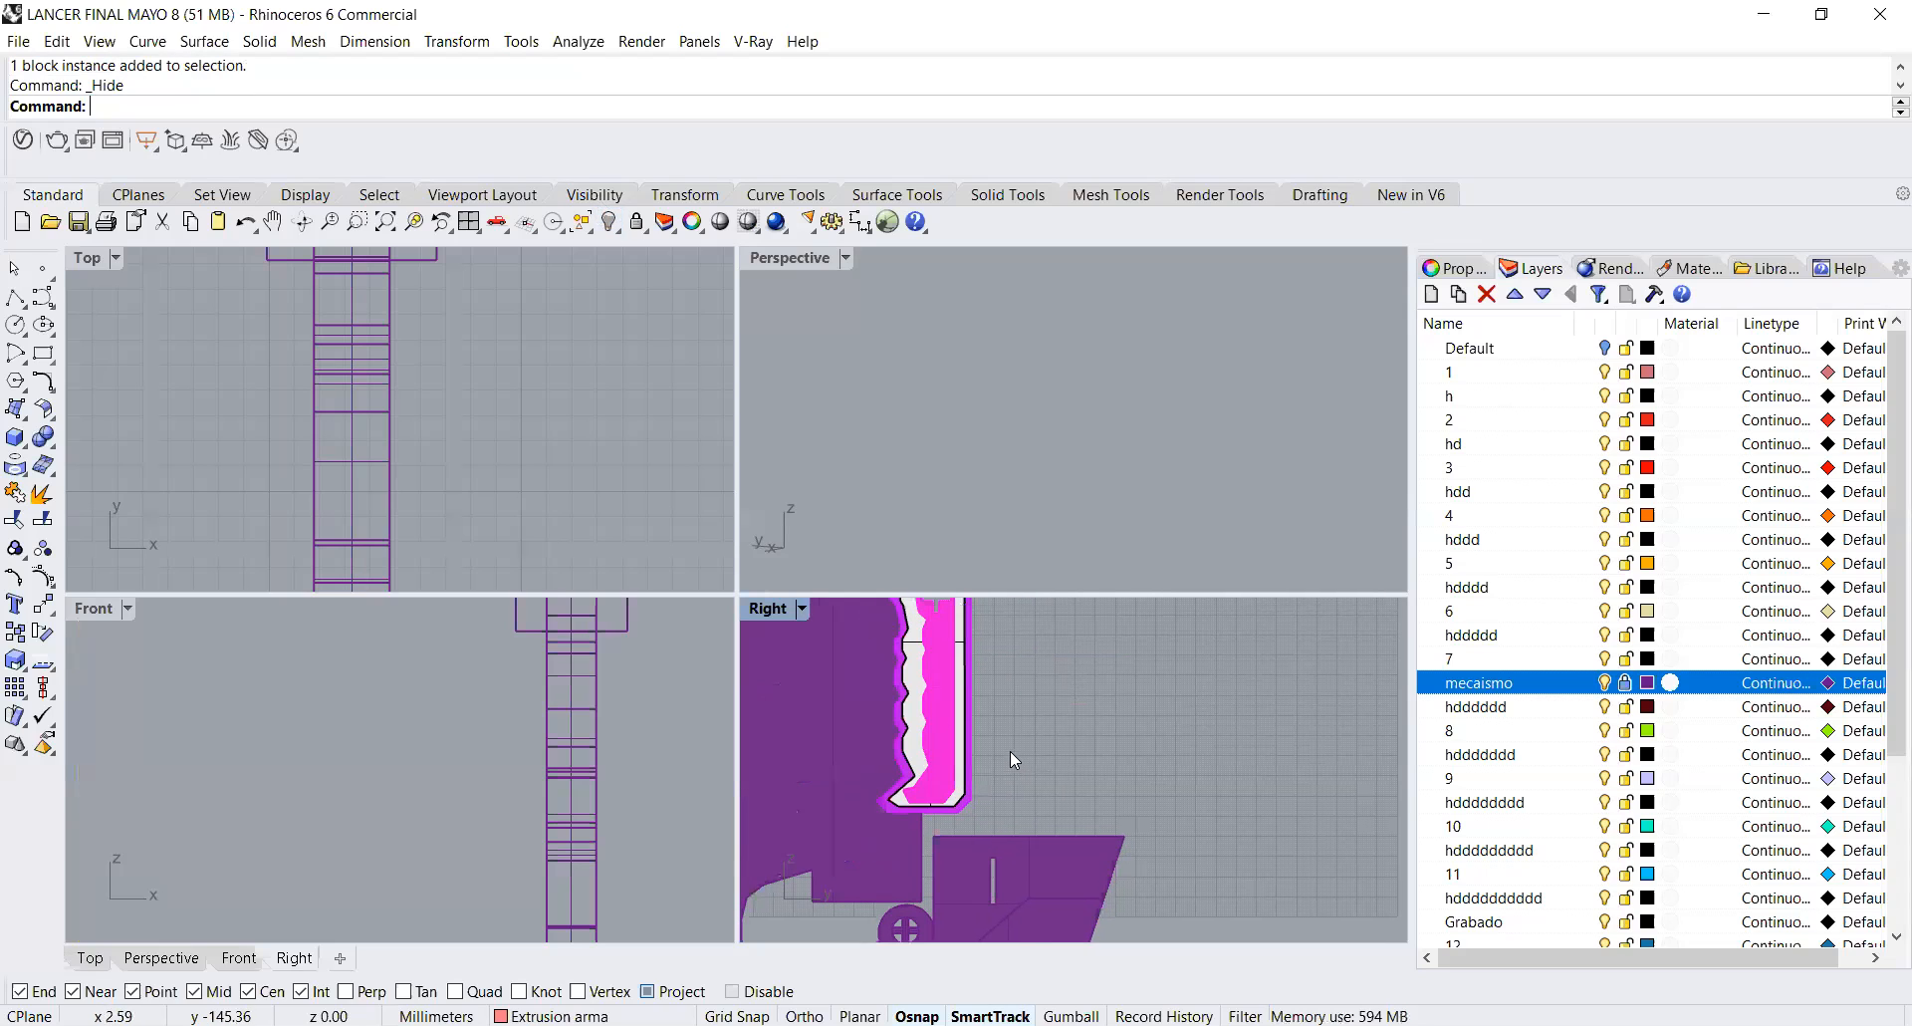
click(924, 678)
click(610, 221)
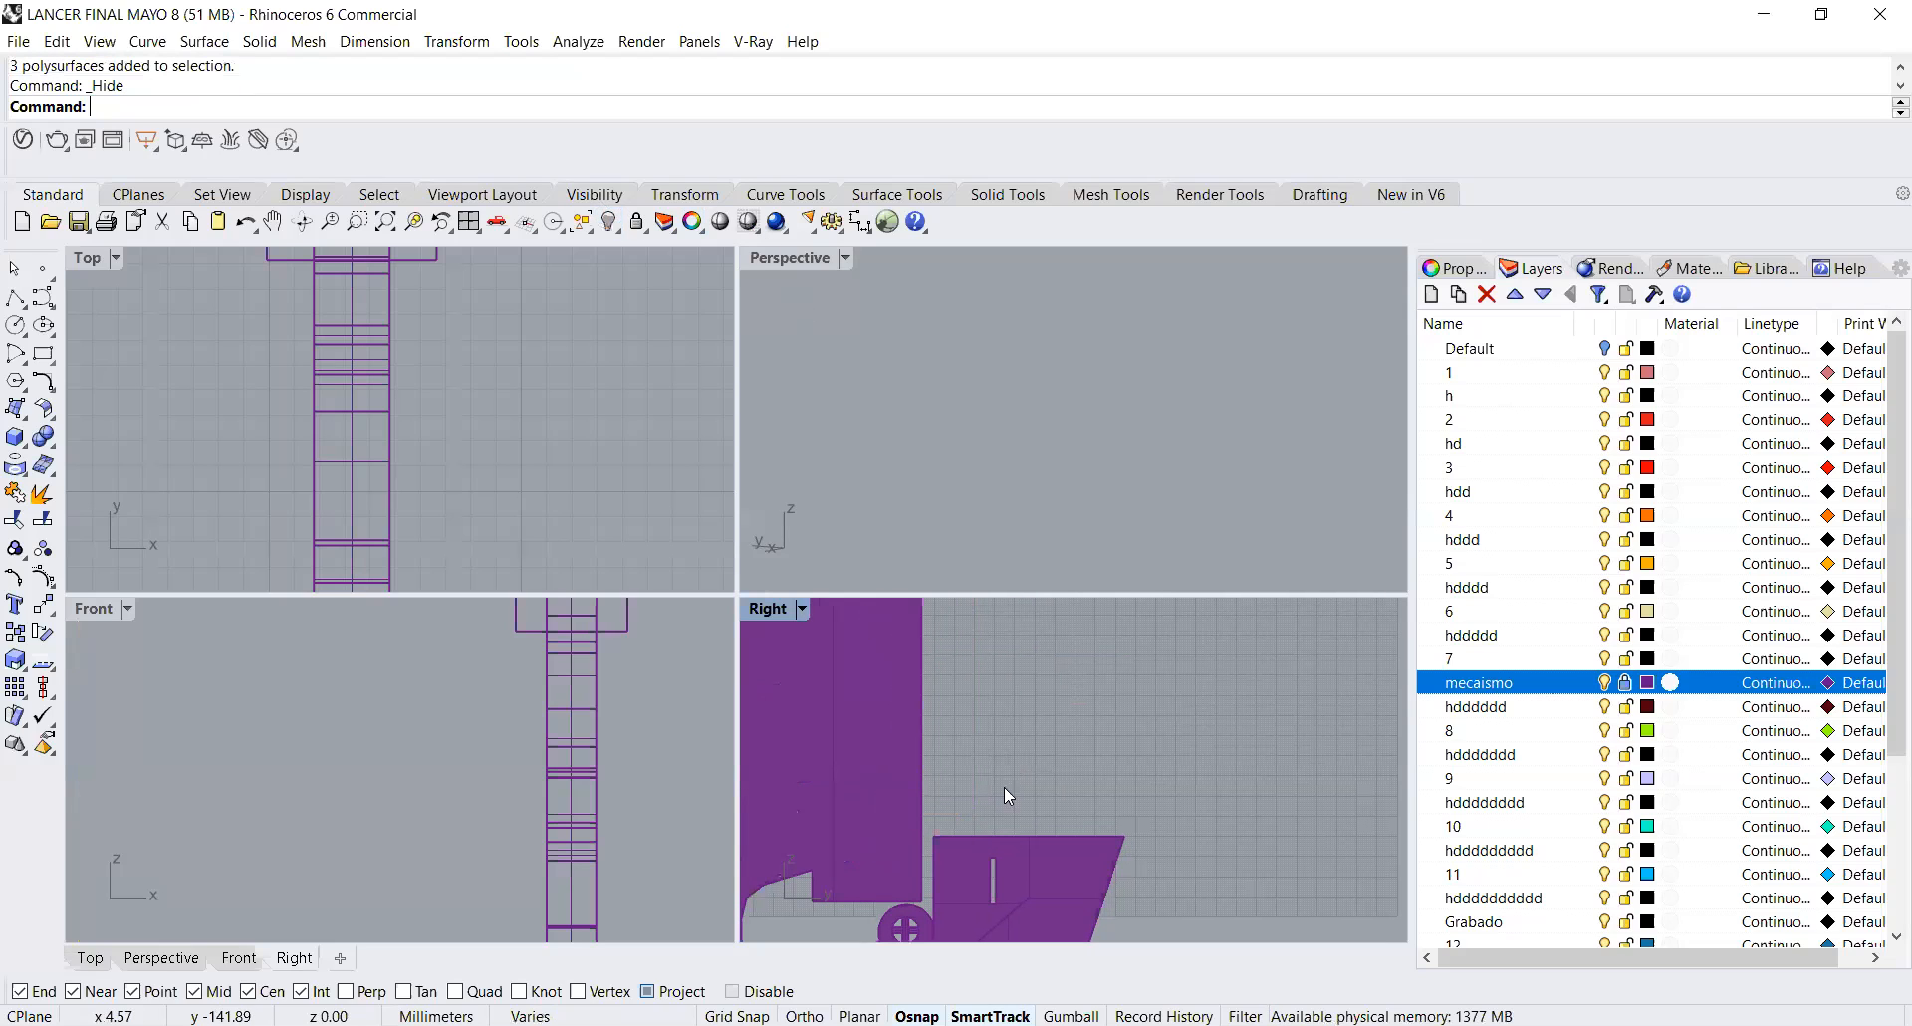
Step: Select the white disc, its surrounding bracket pieces, and the adjacent blue strip and slotted plate in the Right view, and hide them
scroll(999, 732, down, 10)
click(943, 661)
scroll(958, 654, up, 10)
shift+click(973, 638)
shift+click(872, 802)
right_drag(839, 696, 877, 741)
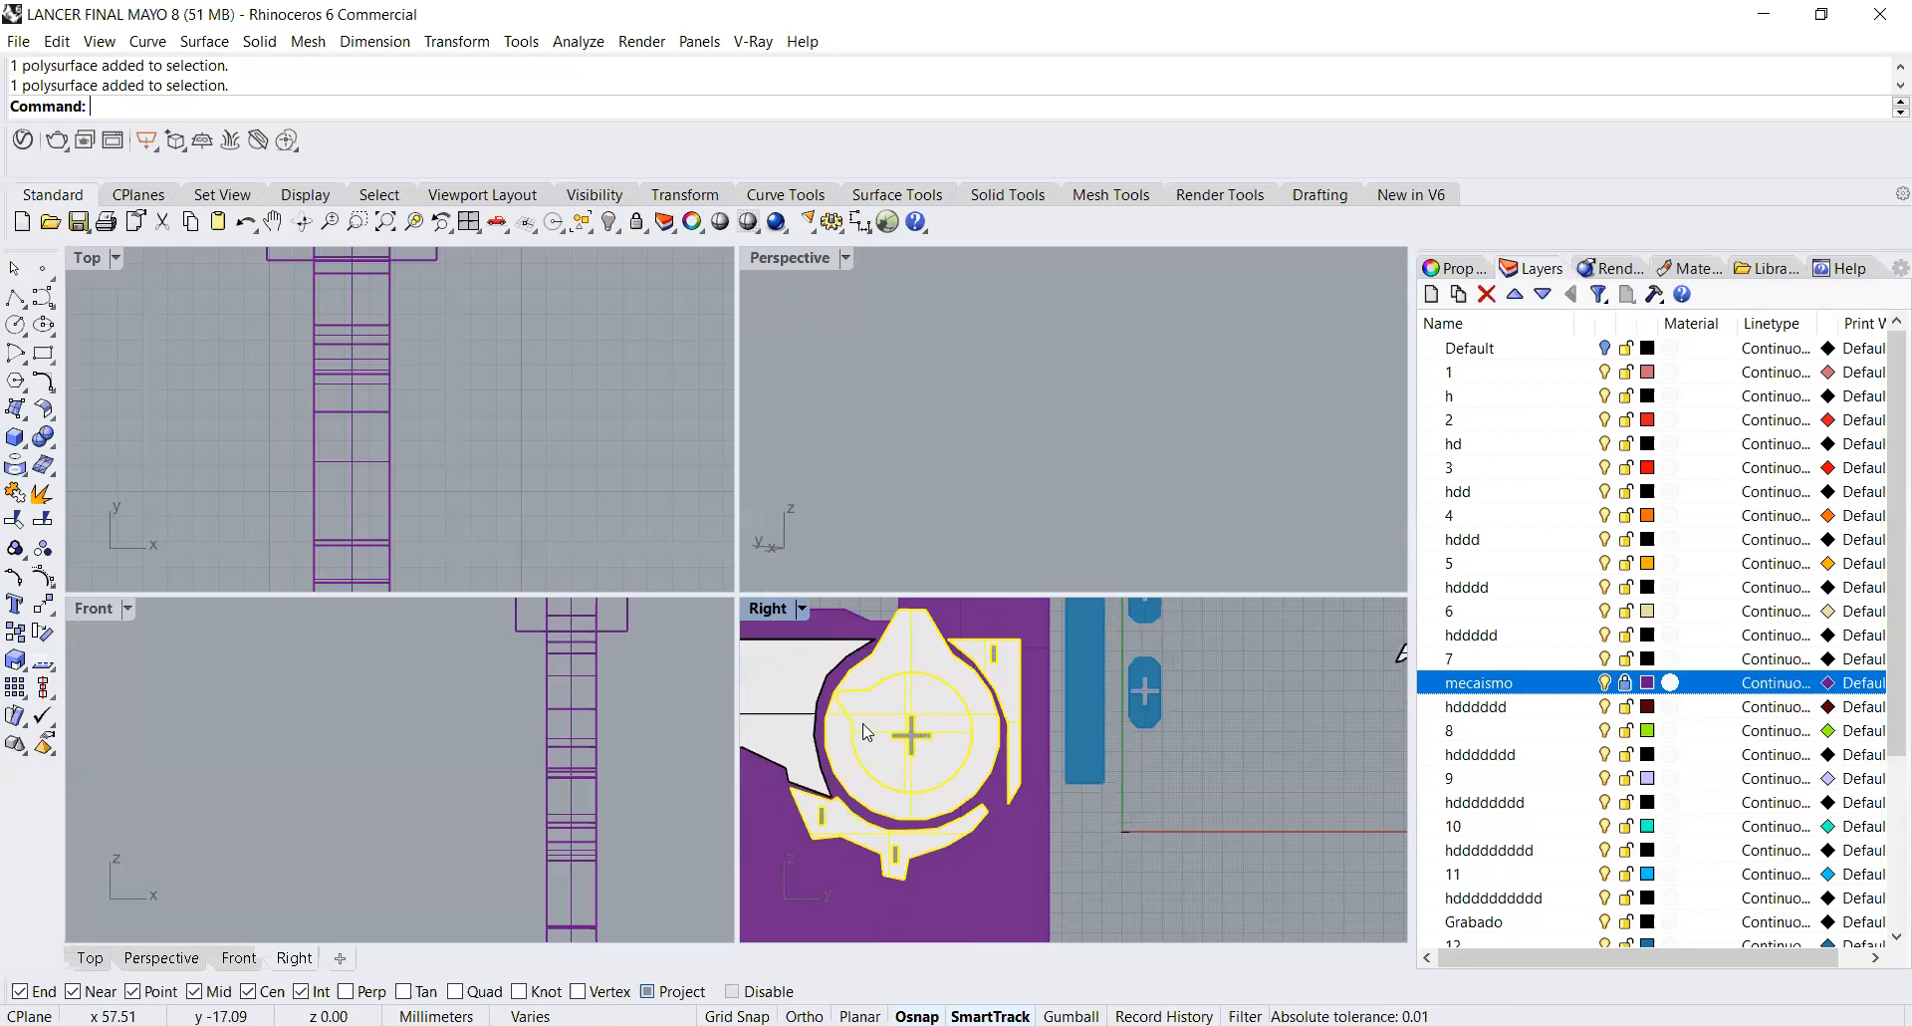
shift+click(812, 671)
drag(1227, 725, 1043, 670)
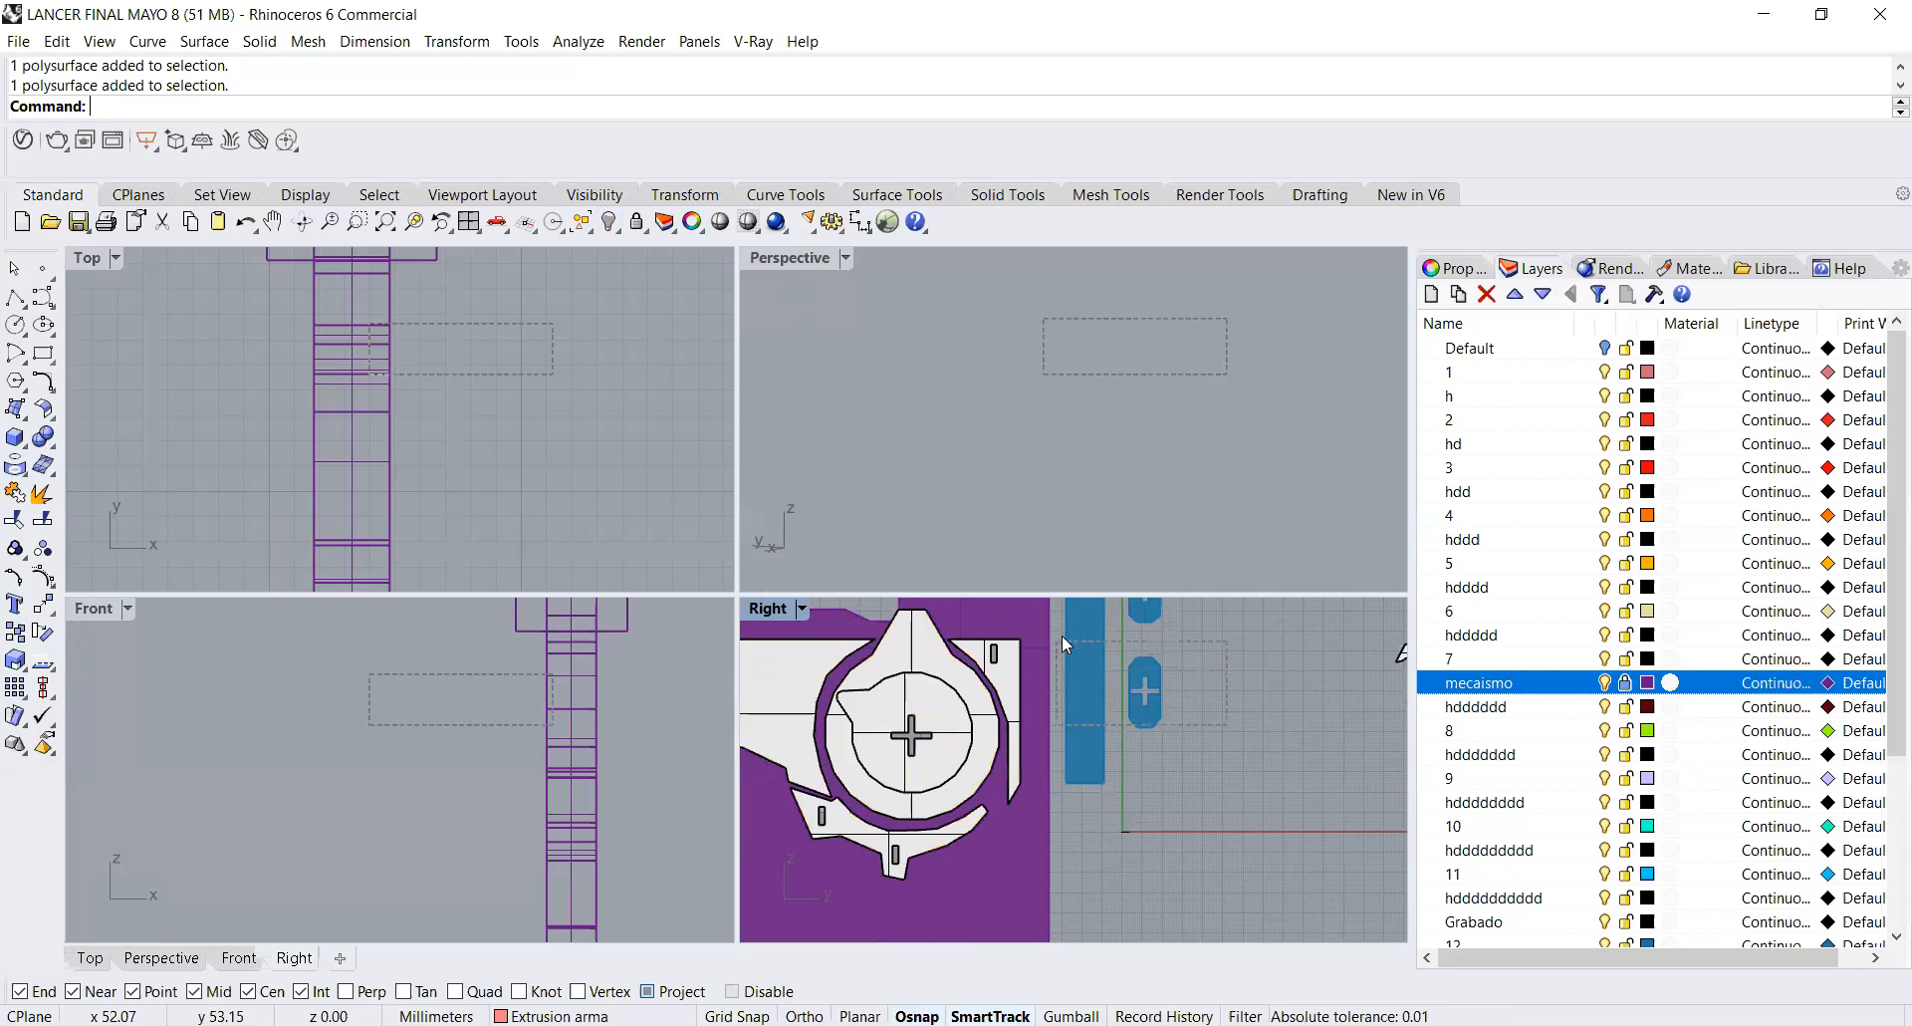
shift+click(1000, 681)
shift+click(928, 701)
shift+click(802, 668)
shift+click(909, 637)
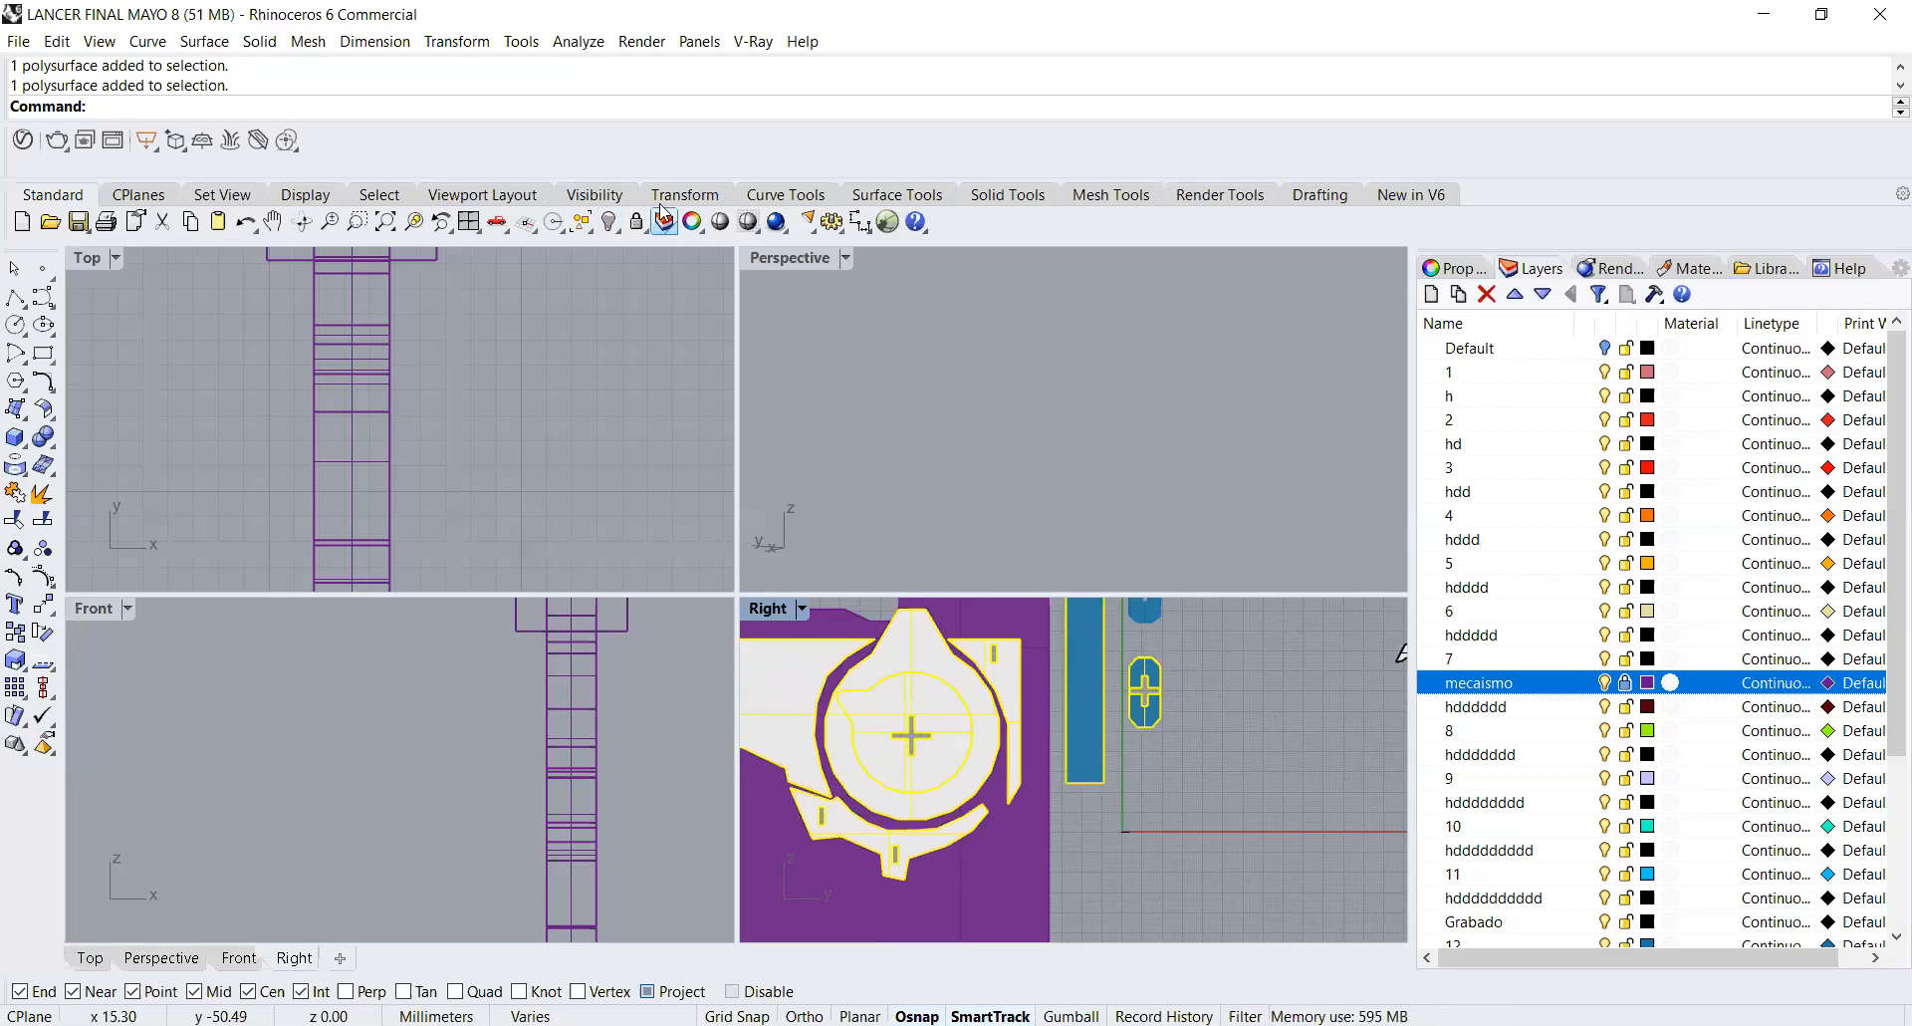
click(609, 221)
Step: Examine the remaining mechanism pieces and the thin rod in the Right and Perspective views
scroll(998, 696, down, 4)
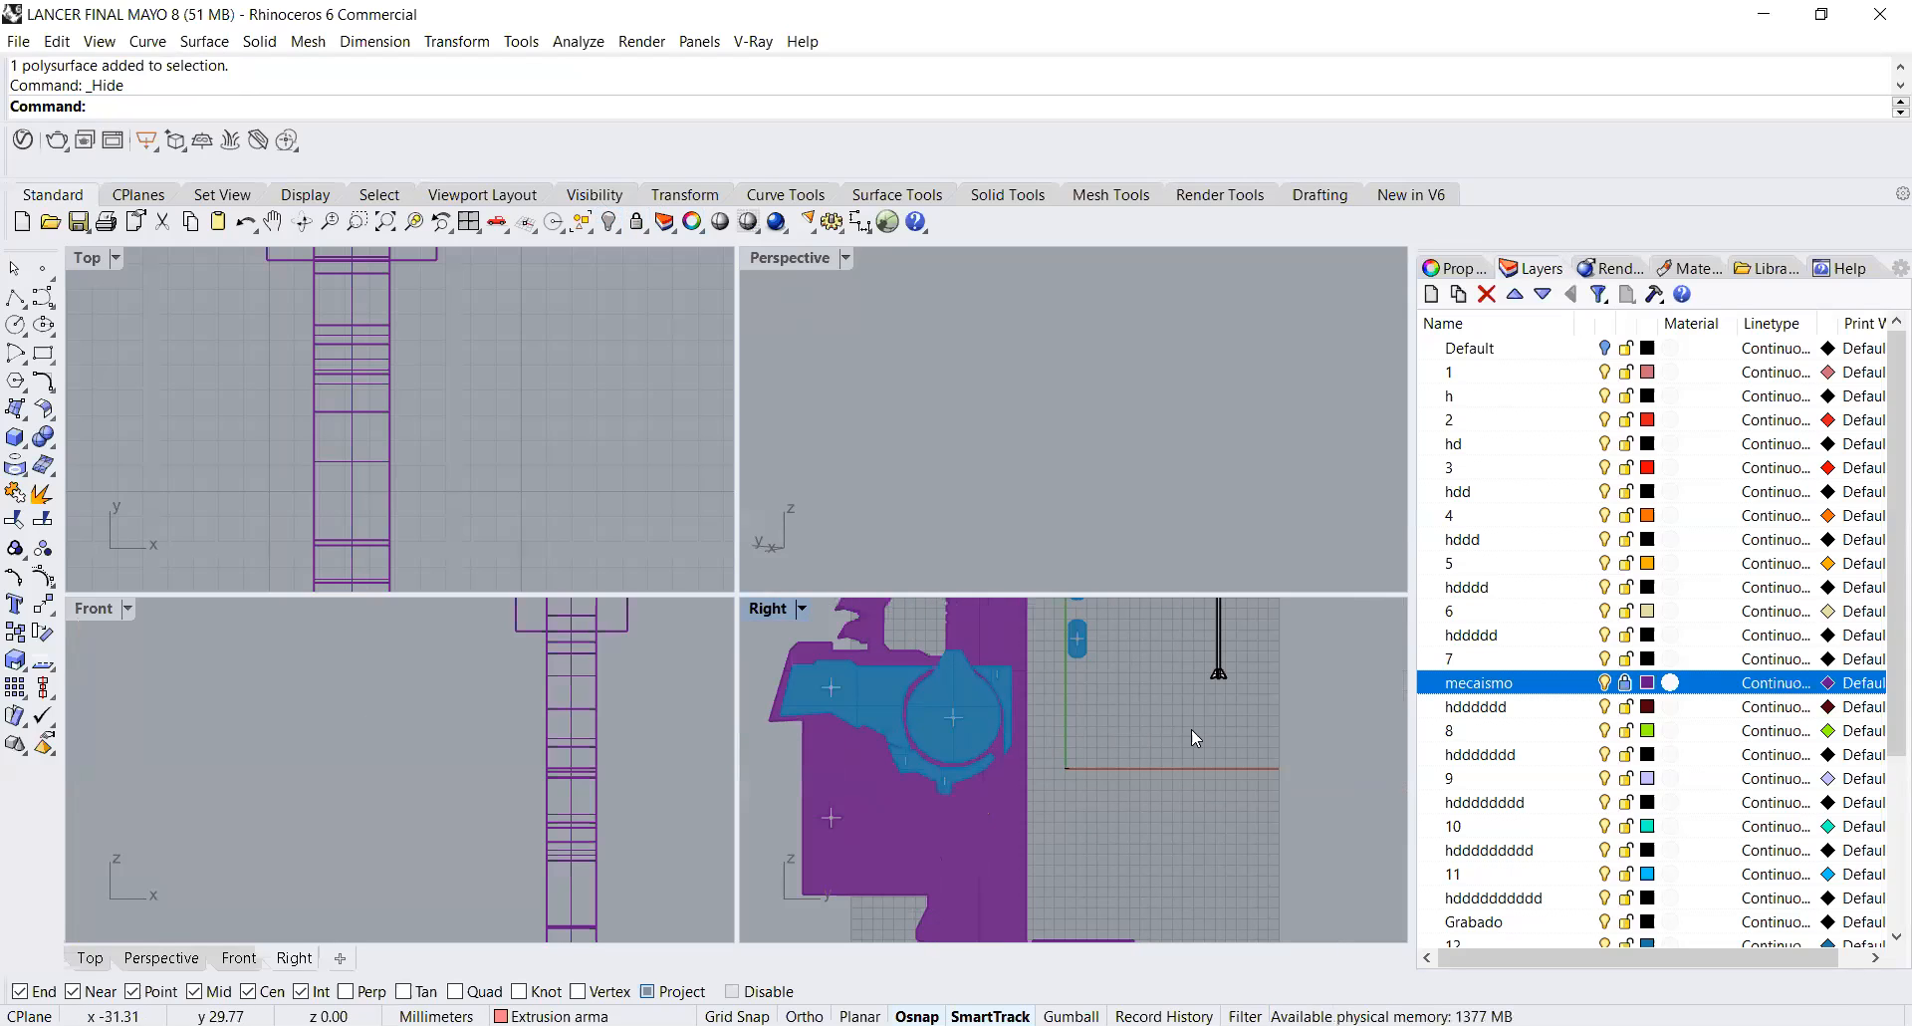
scroll(1135, 735, down, 3)
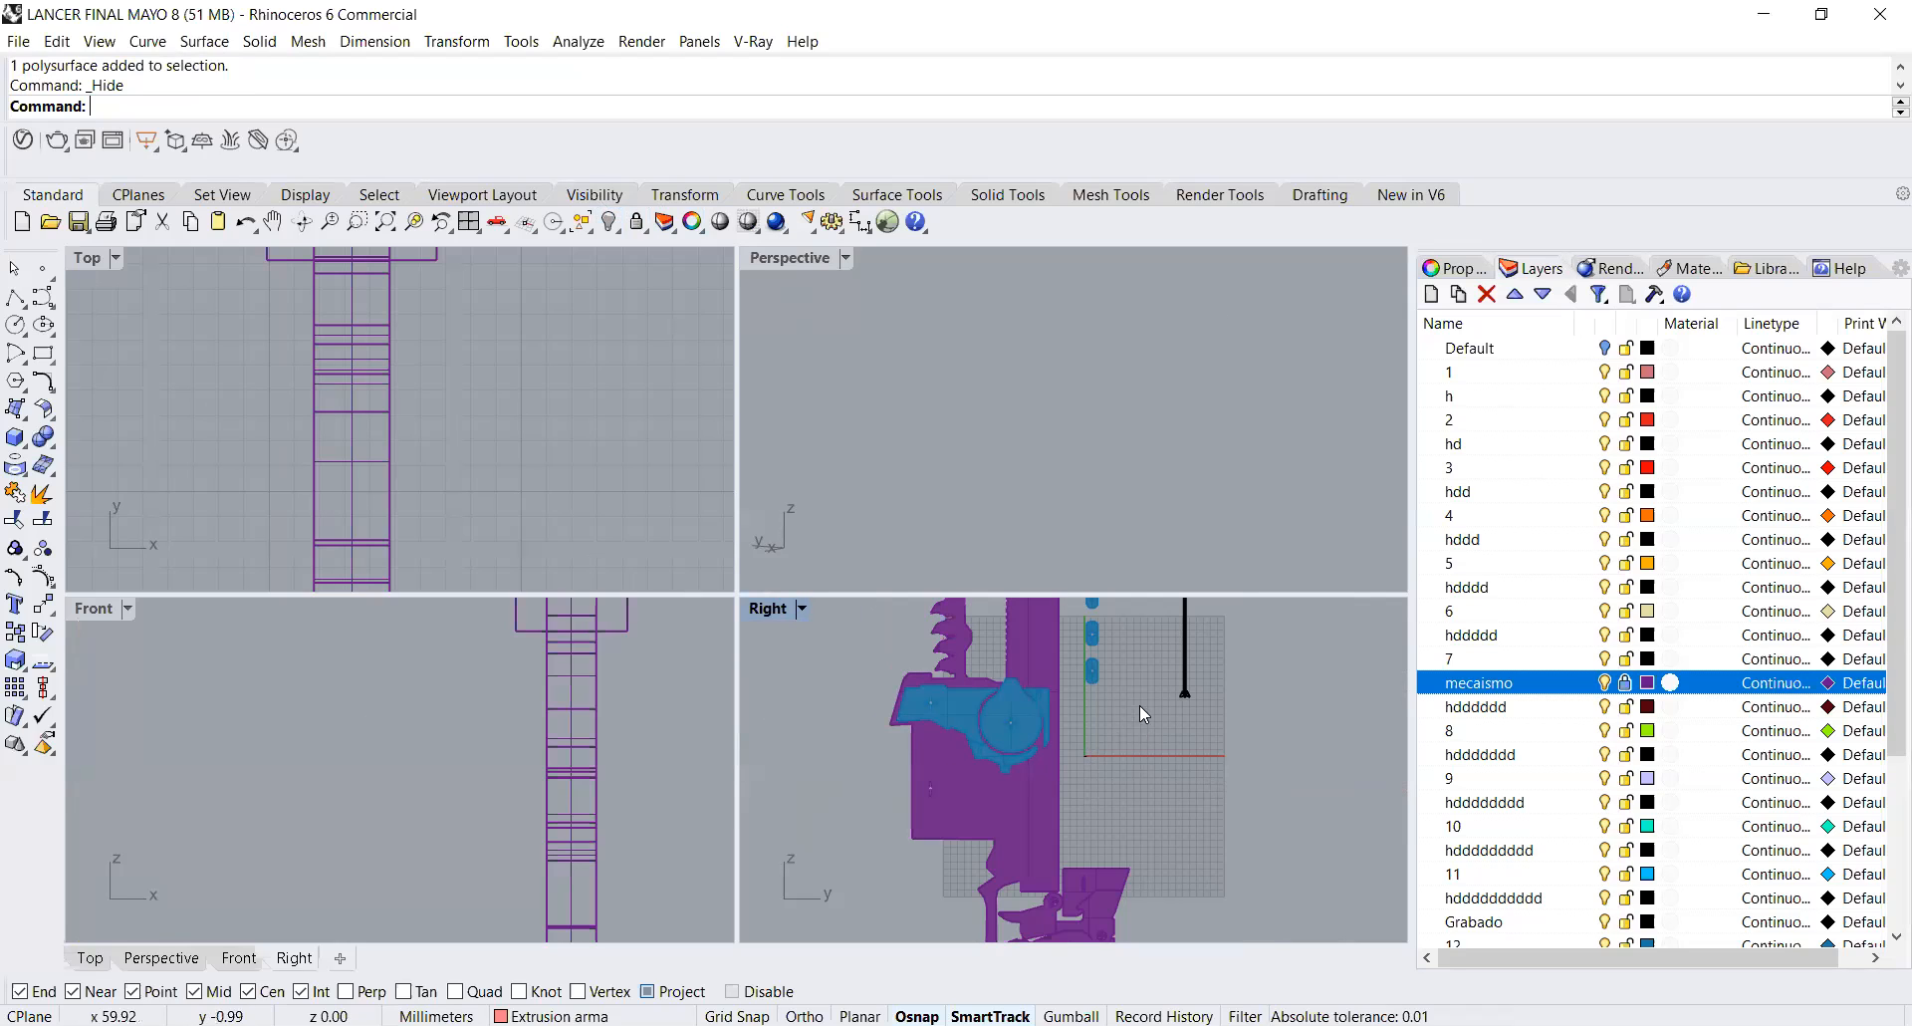
scroll(1191, 683, up, 5)
scroll(908, 699, down, 5)
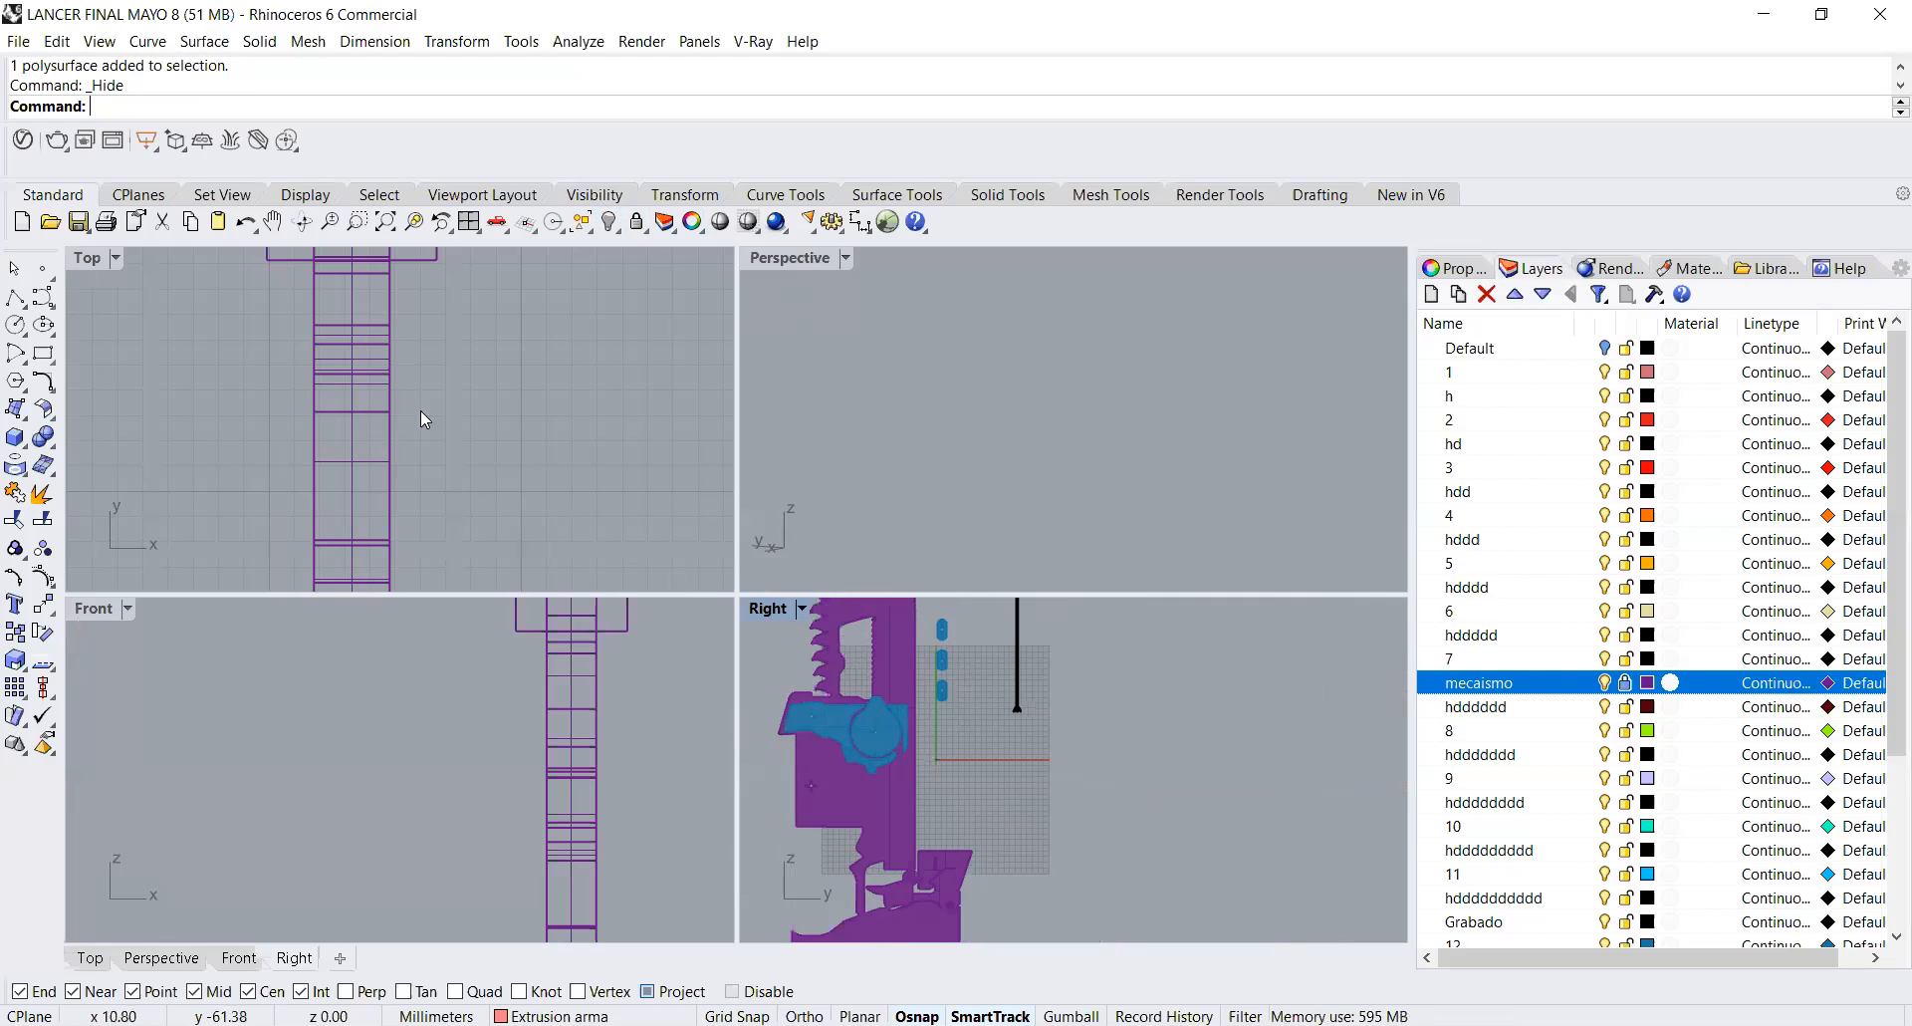
click(868, 354)
scroll(891, 396, down, 5)
right_drag(926, 361, 1358, 364)
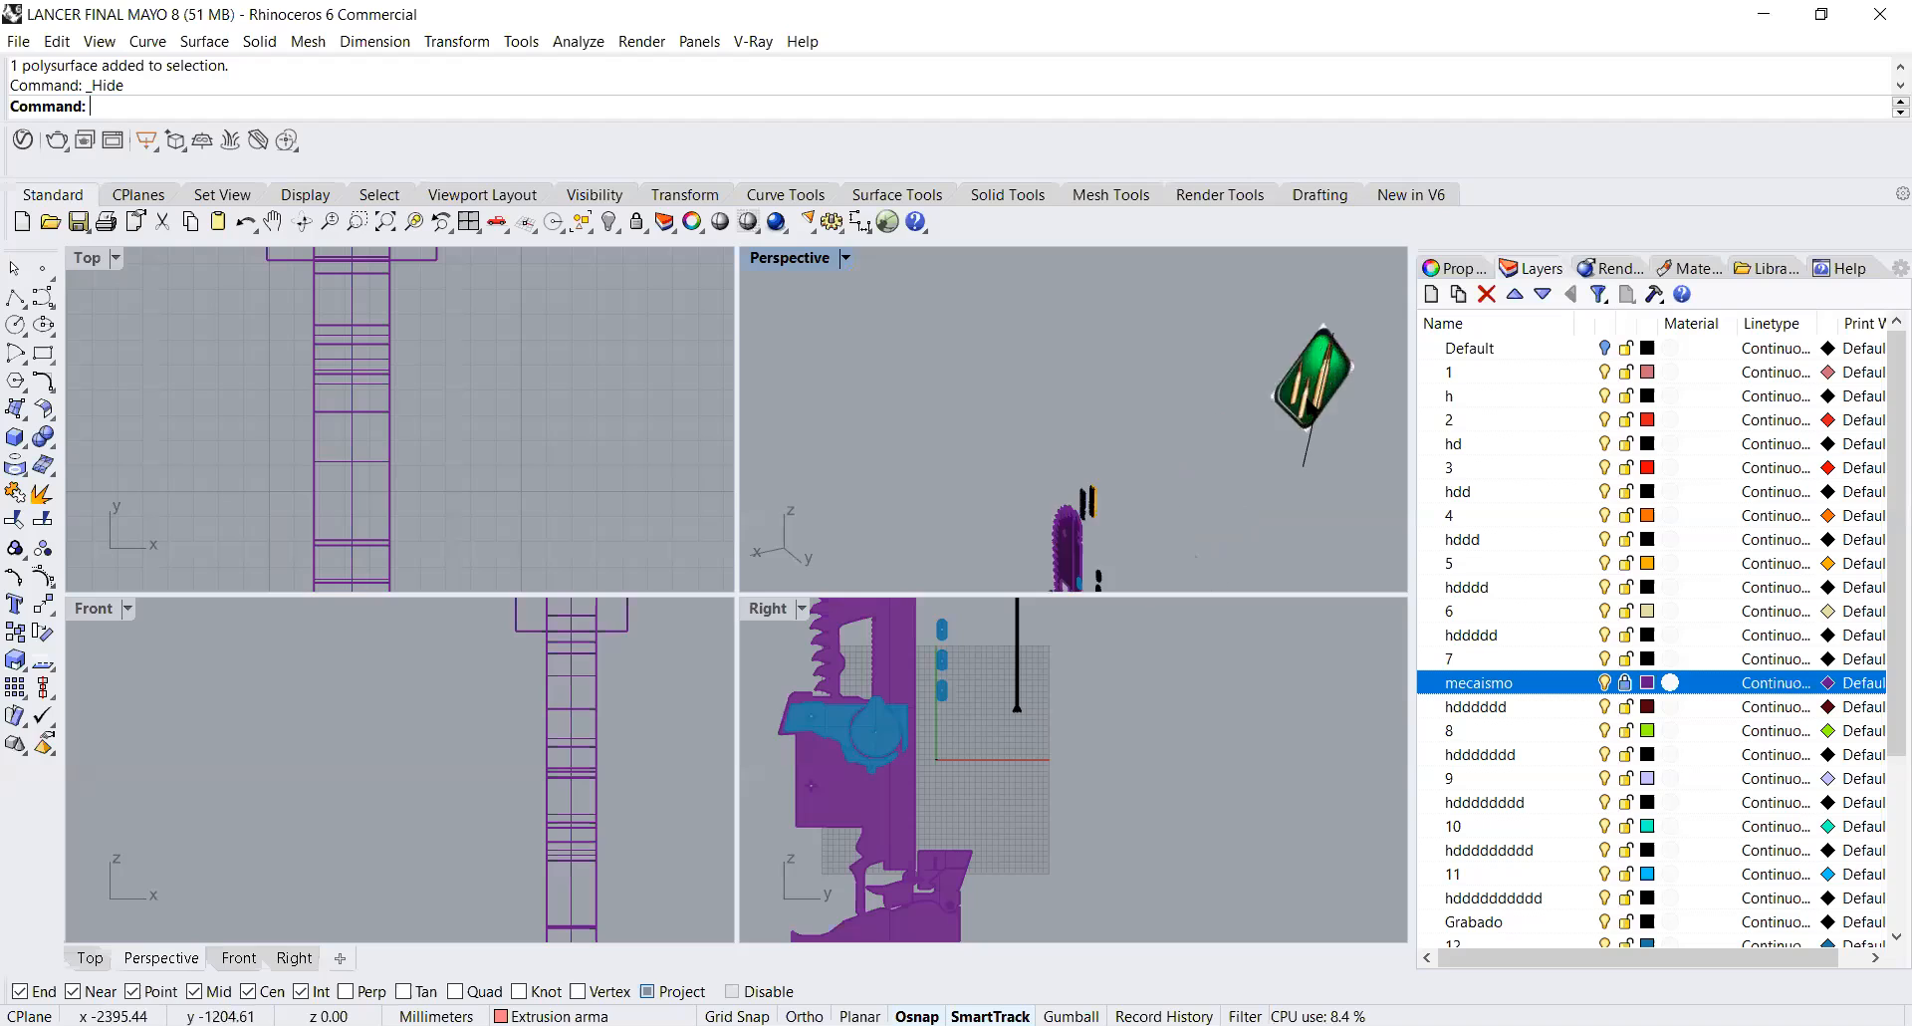
scroll(1340, 379, up, 5)
scroll(1071, 488, down, 6)
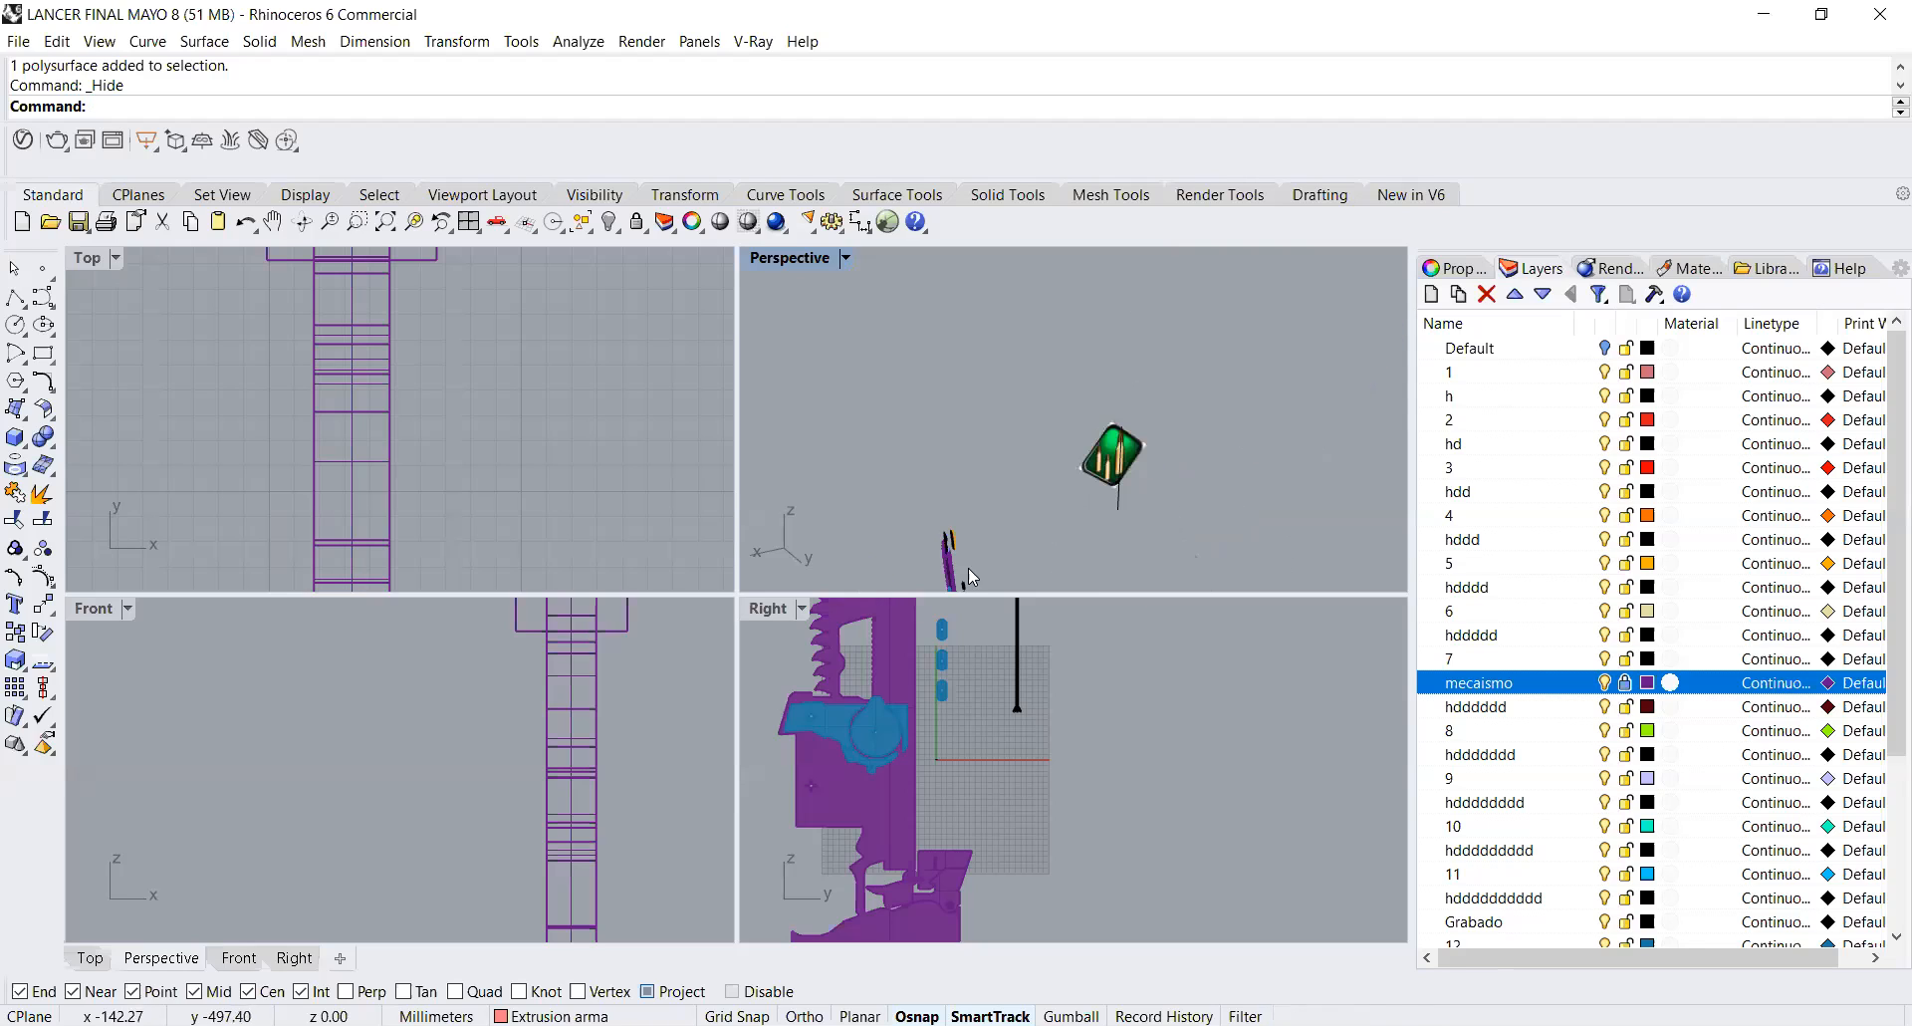
Step: Select the thin rod beside the mechanism in the Right view and examine it up close in the Perspective view
click(1017, 647)
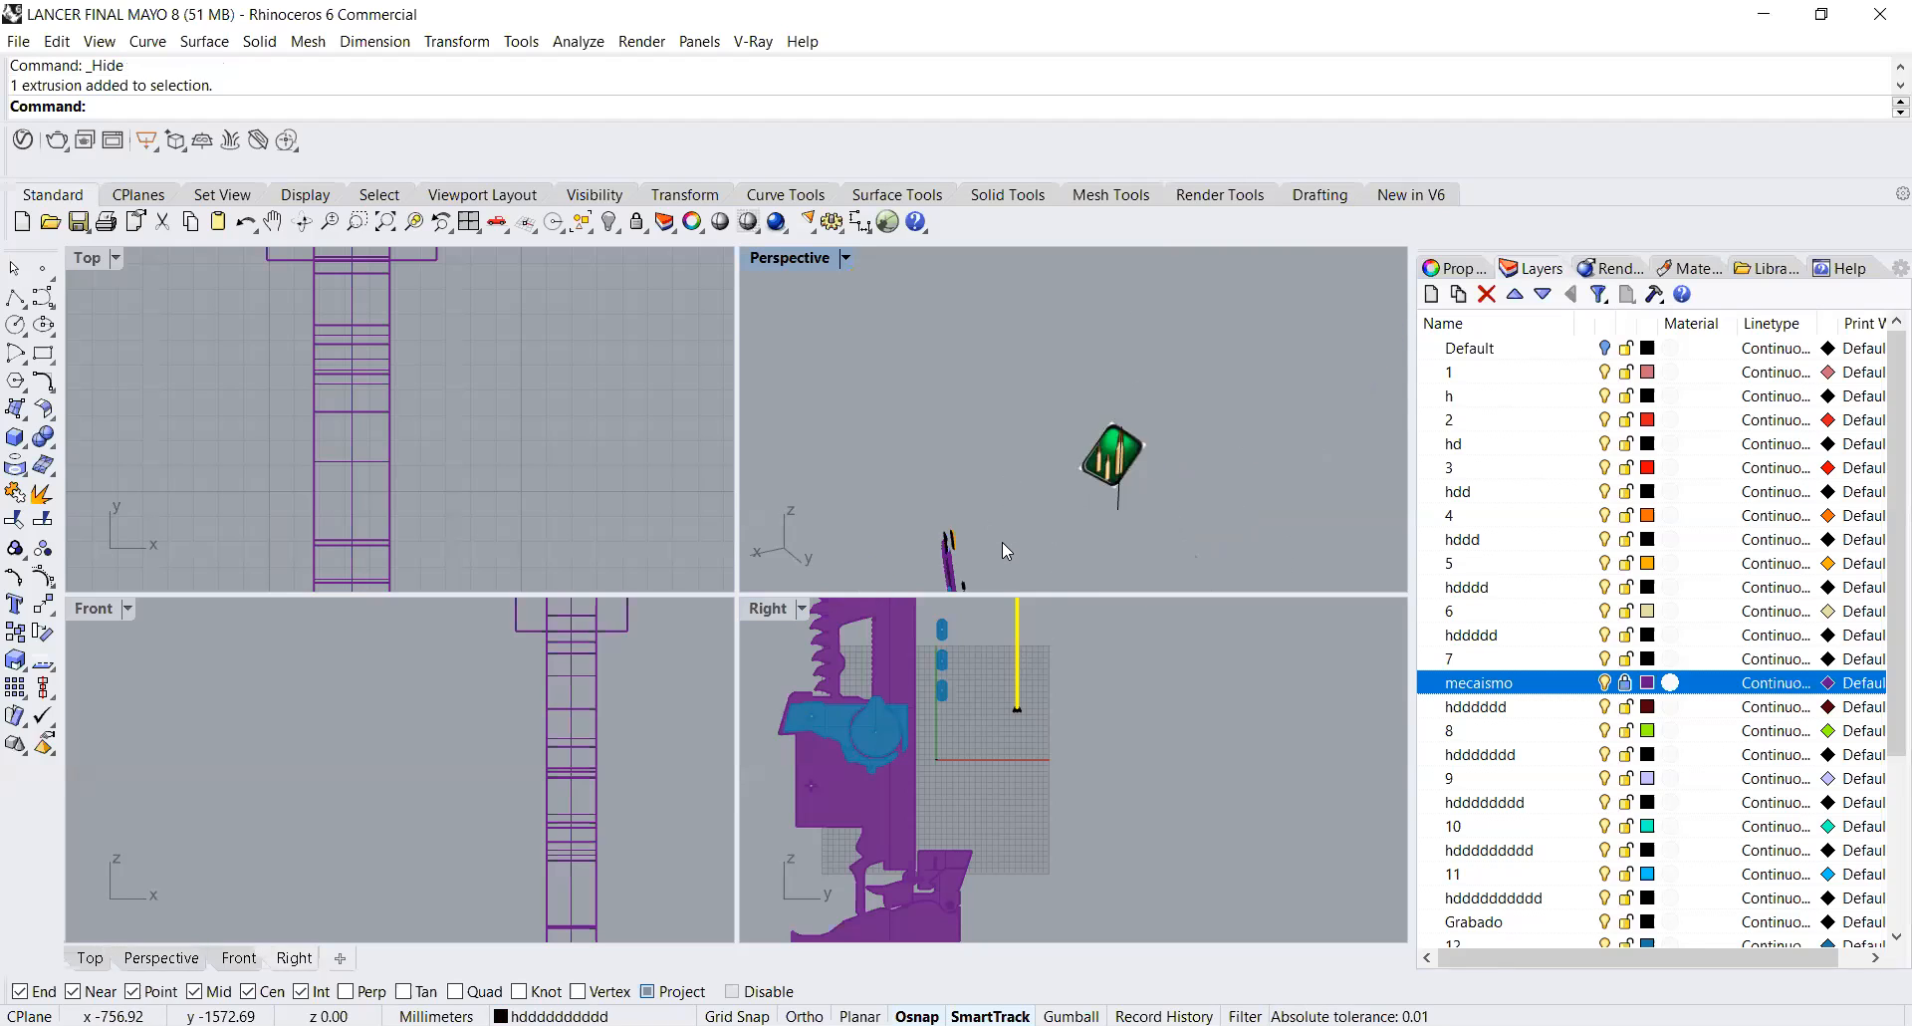
scroll(986, 528, up, 6)
scroll(964, 516, down, 2)
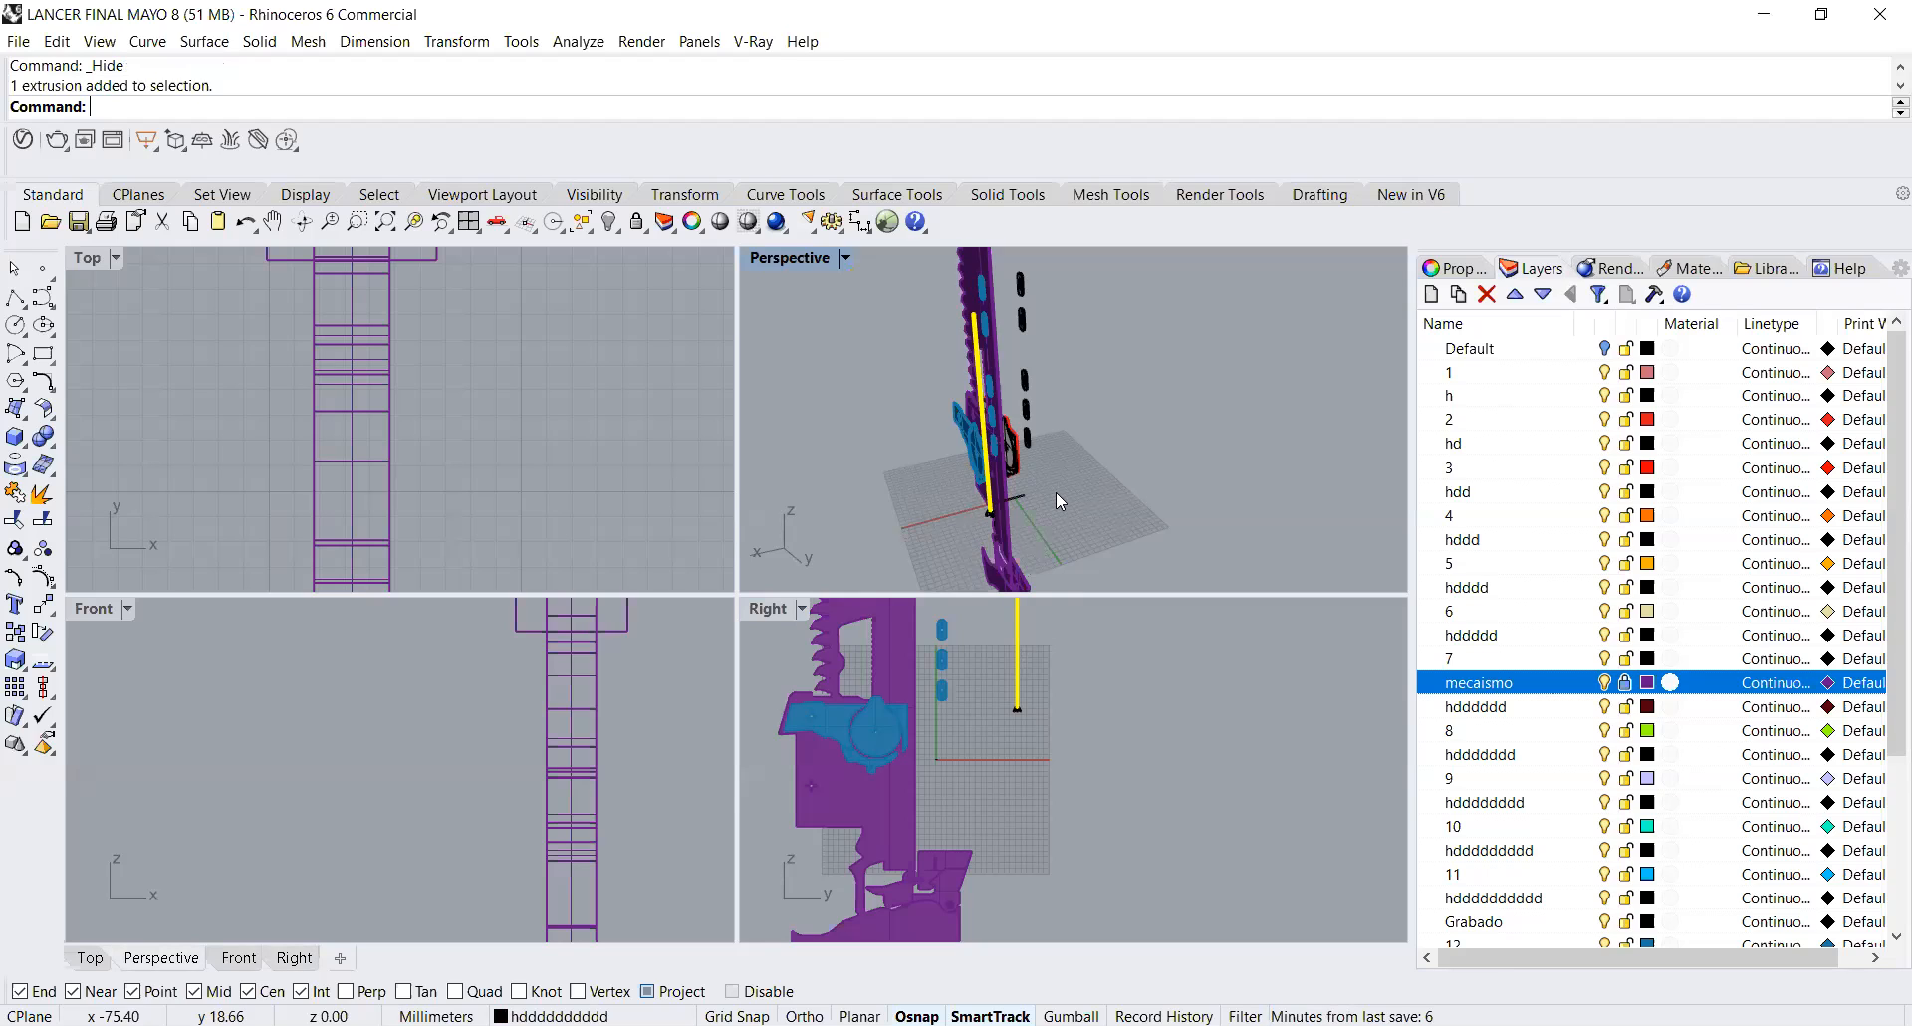
right_drag(1055, 492, 1036, 491)
click(850, 466)
scroll(869, 390, up, 5)
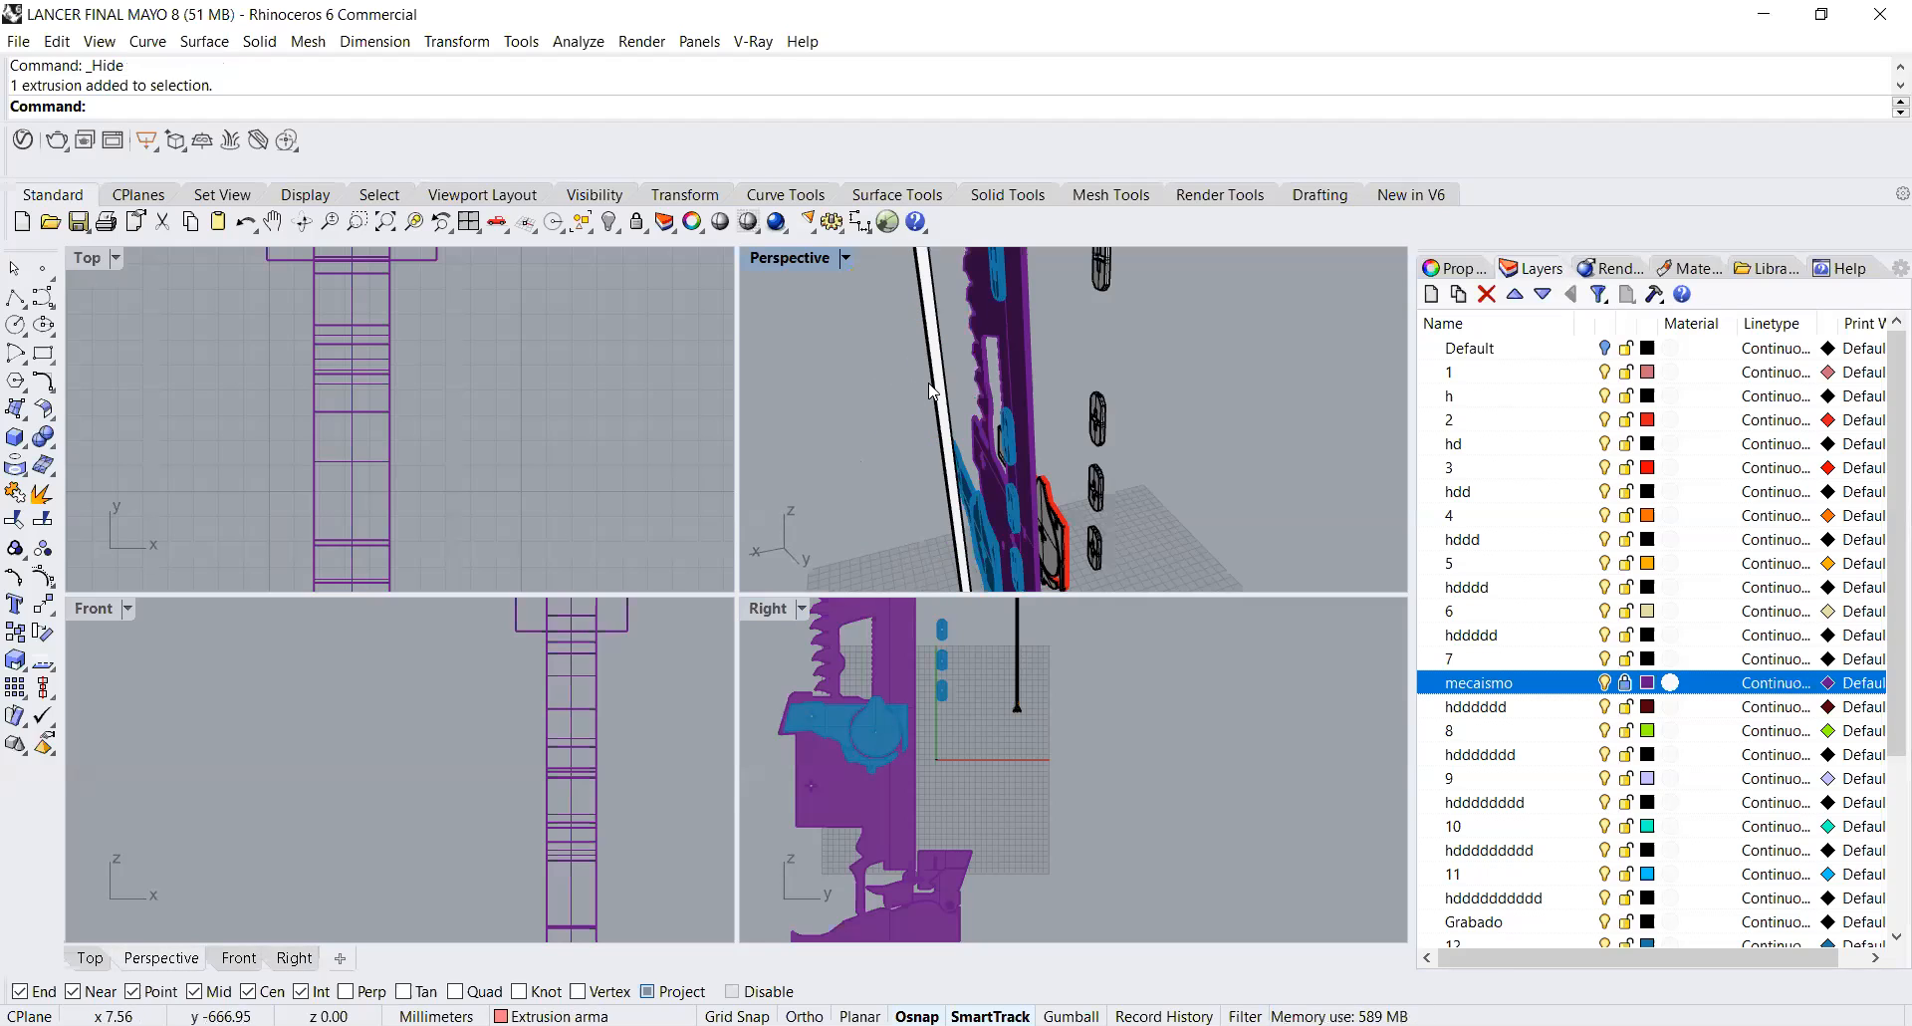
scroll(961, 398, down, 5)
Step: Check the layered pieces in the Top view, reselect the thin rod, and zoom the Perspective view to the selection
click(404, 394)
scroll(416, 392, down, 5)
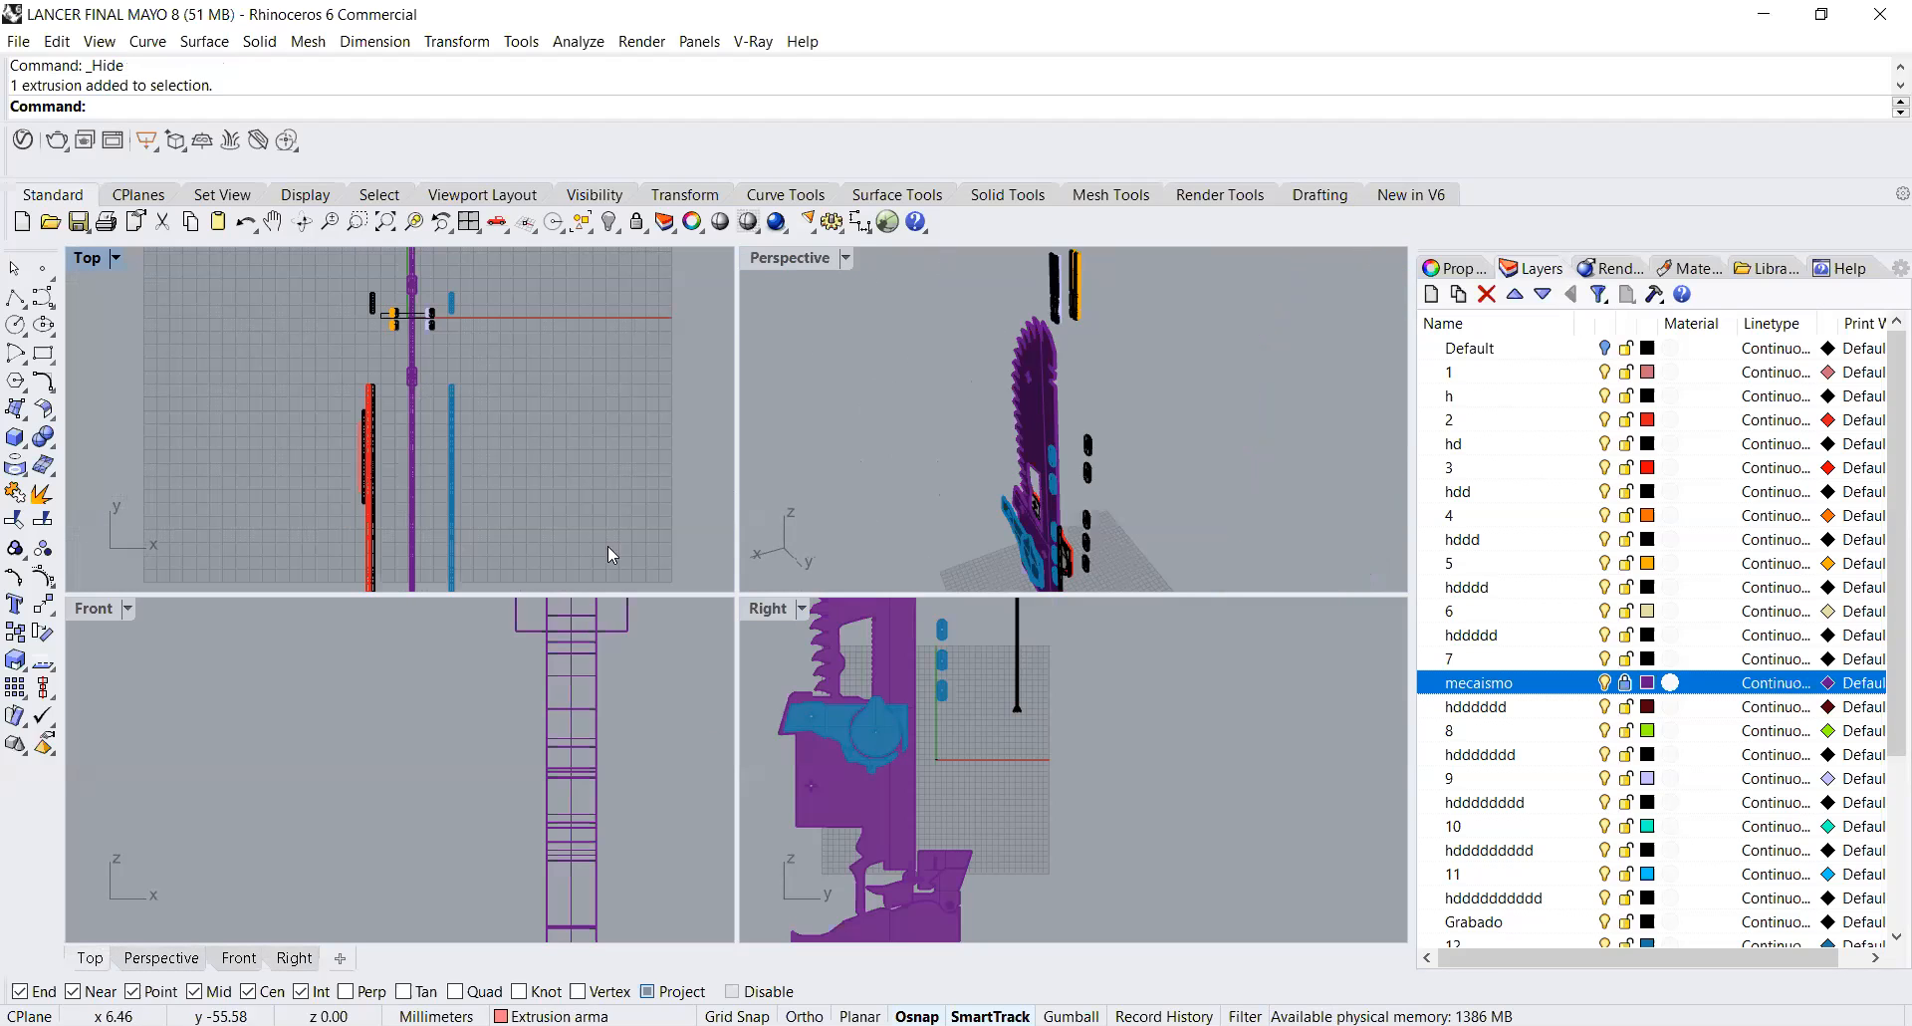
click(1006, 673)
click(1018, 666)
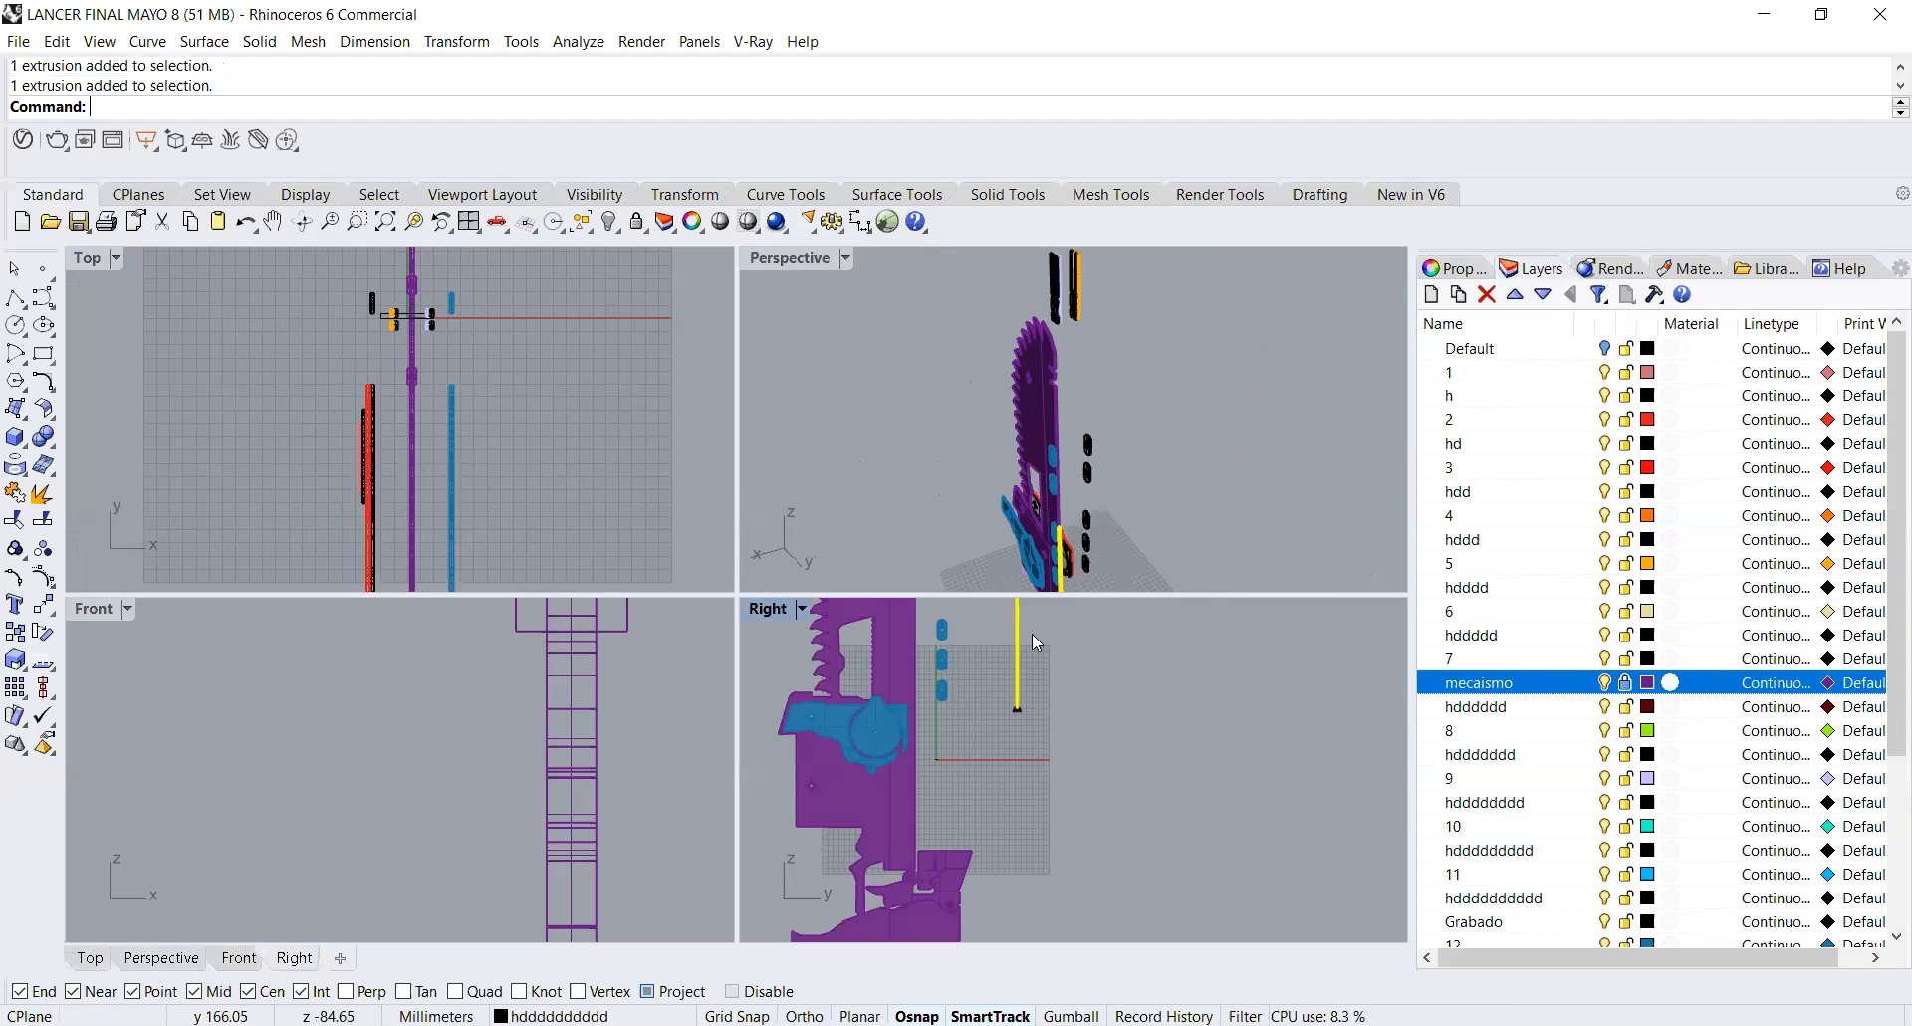
mouse_move(1120, 528)
right_down()
mouse_move(1125, 438)
mouse_move(1121, 509)
right_up()
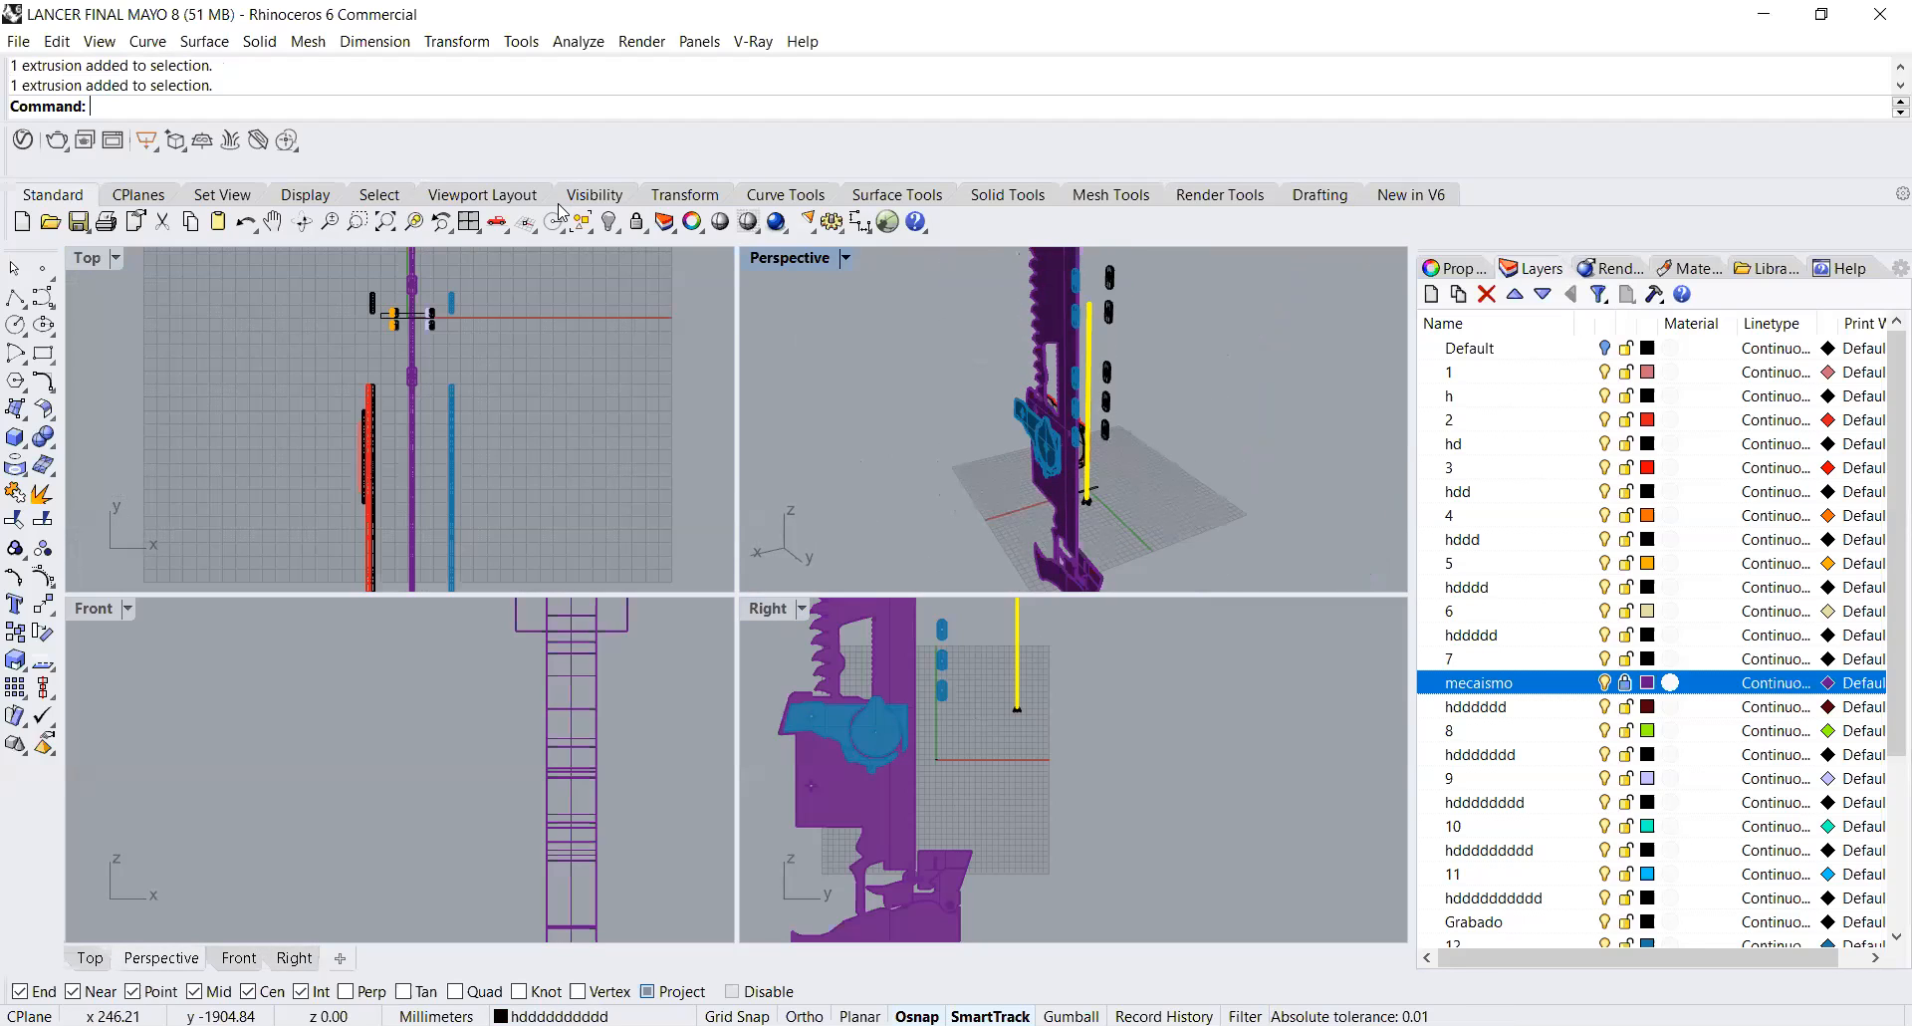
click(416, 223)
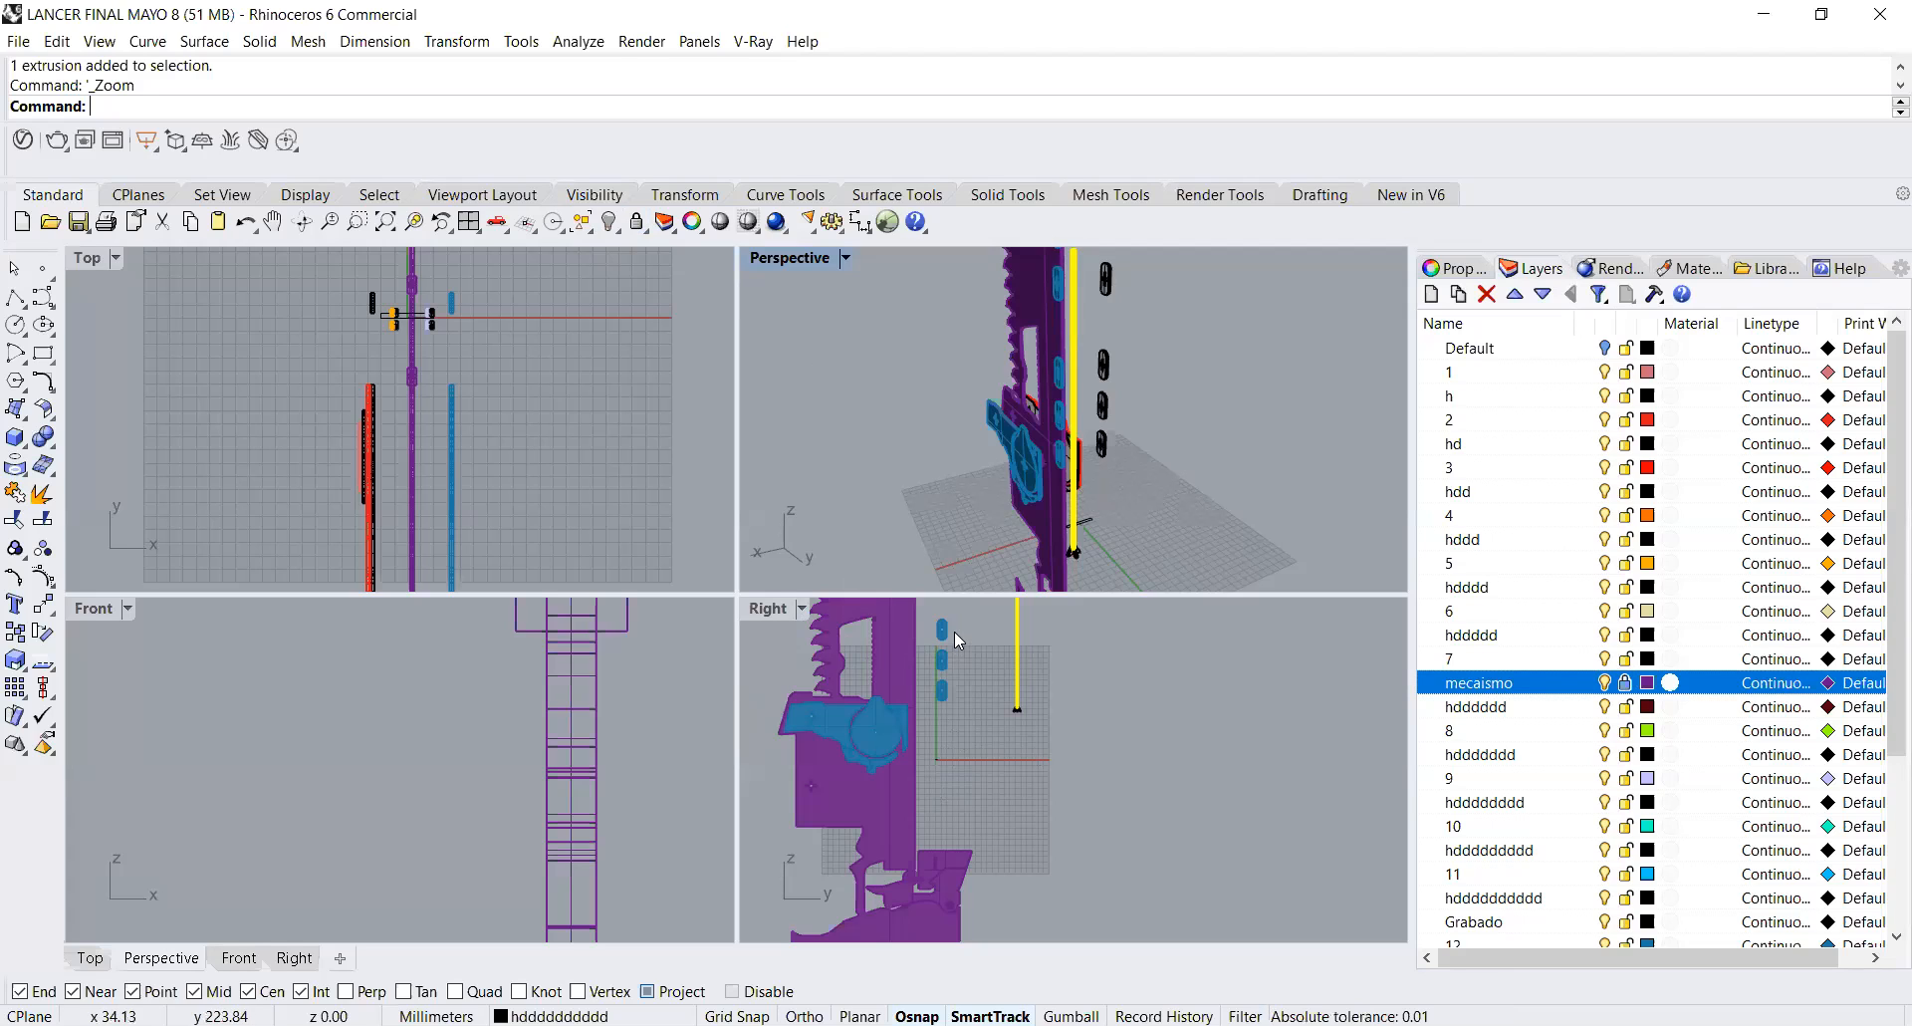
Step: Examine the thin rod's shaft and flared lower end in the Right view, selecting it to compare its position with the mechanism
click(1015, 665)
scroll(1016, 668, up, 5)
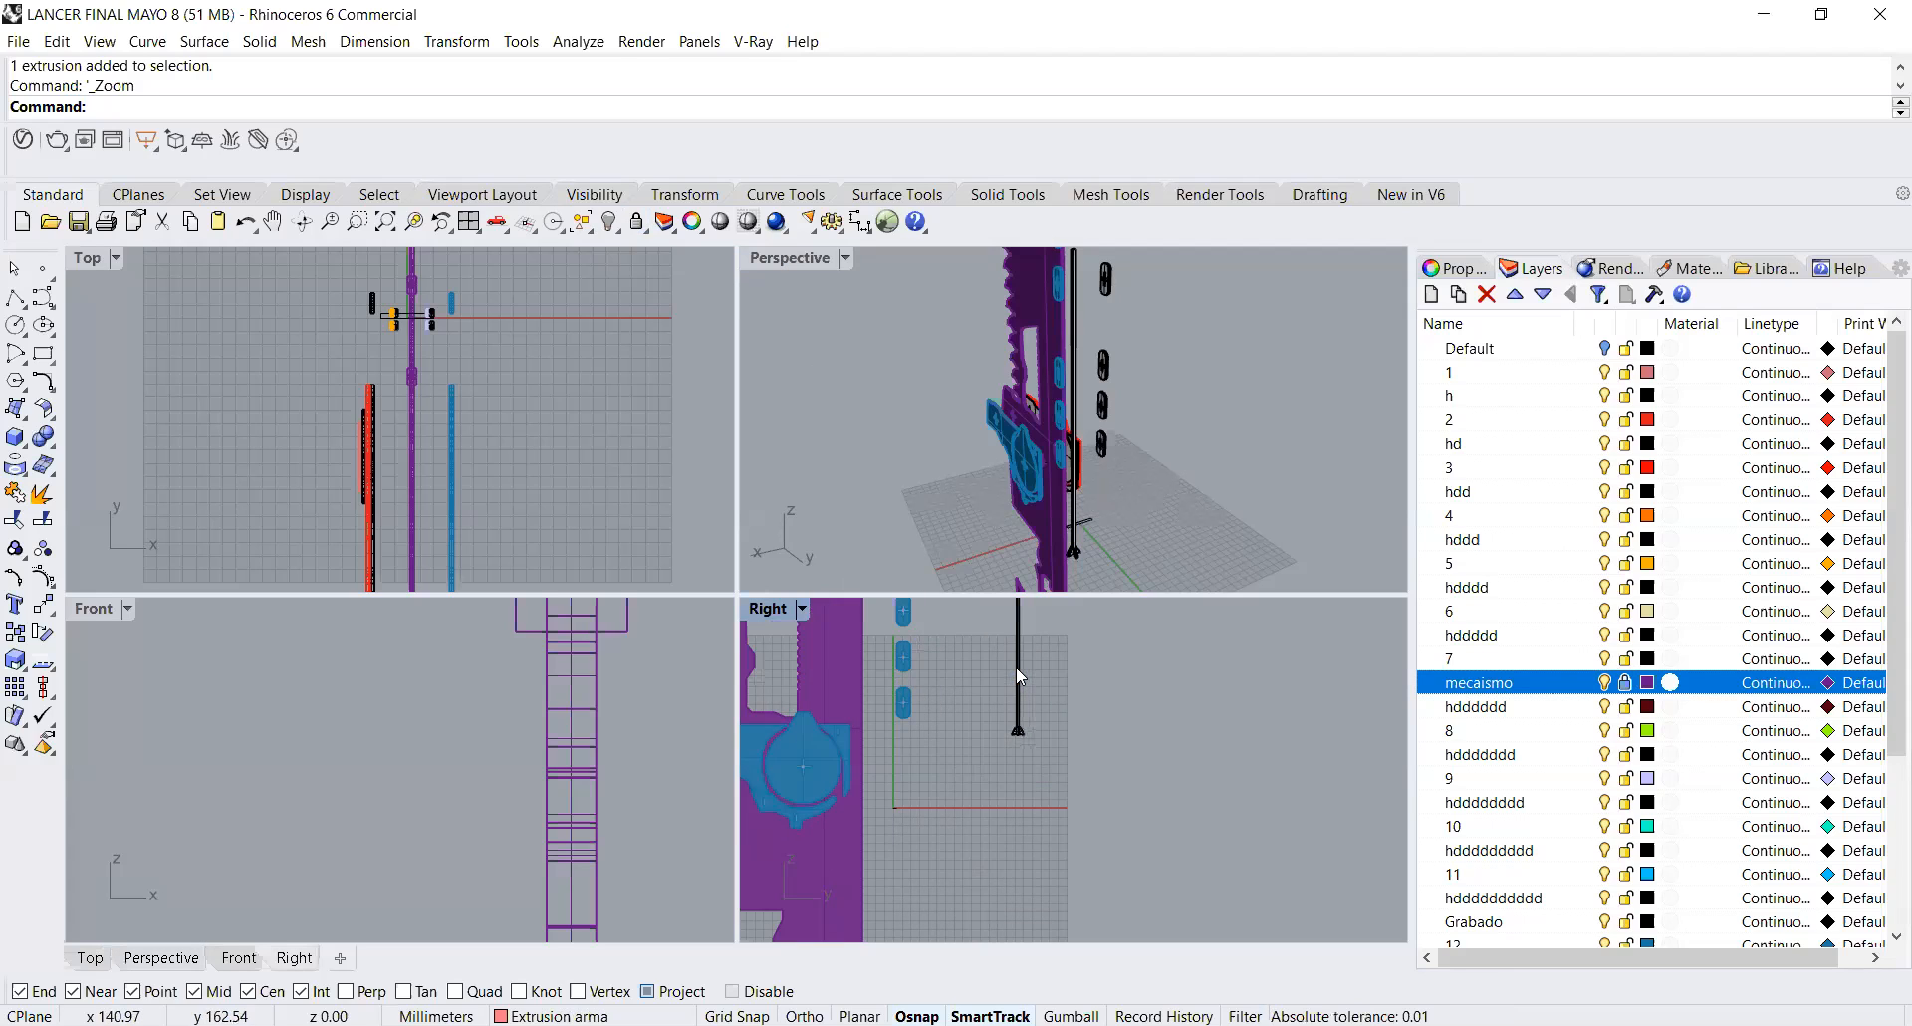
scroll(1065, 692, up, 4)
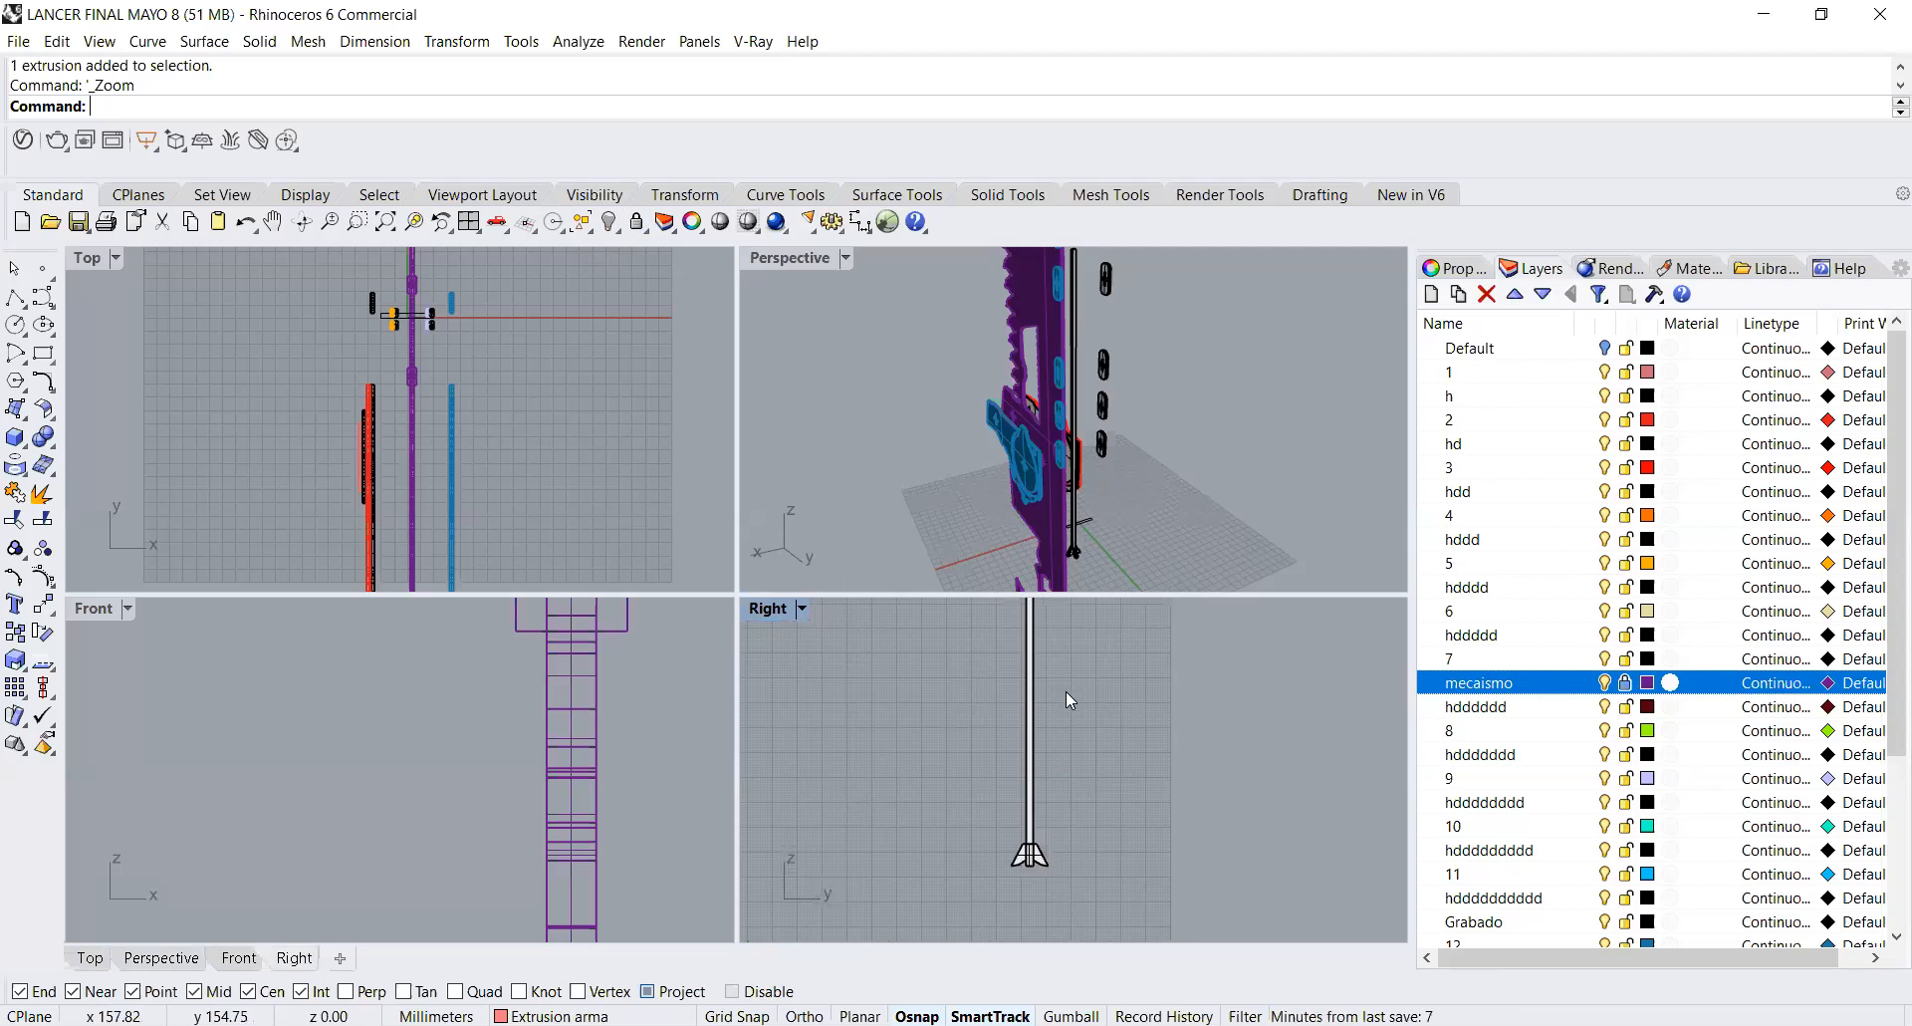
scroll(1065, 691, up, 2)
scroll(996, 719, up, 2)
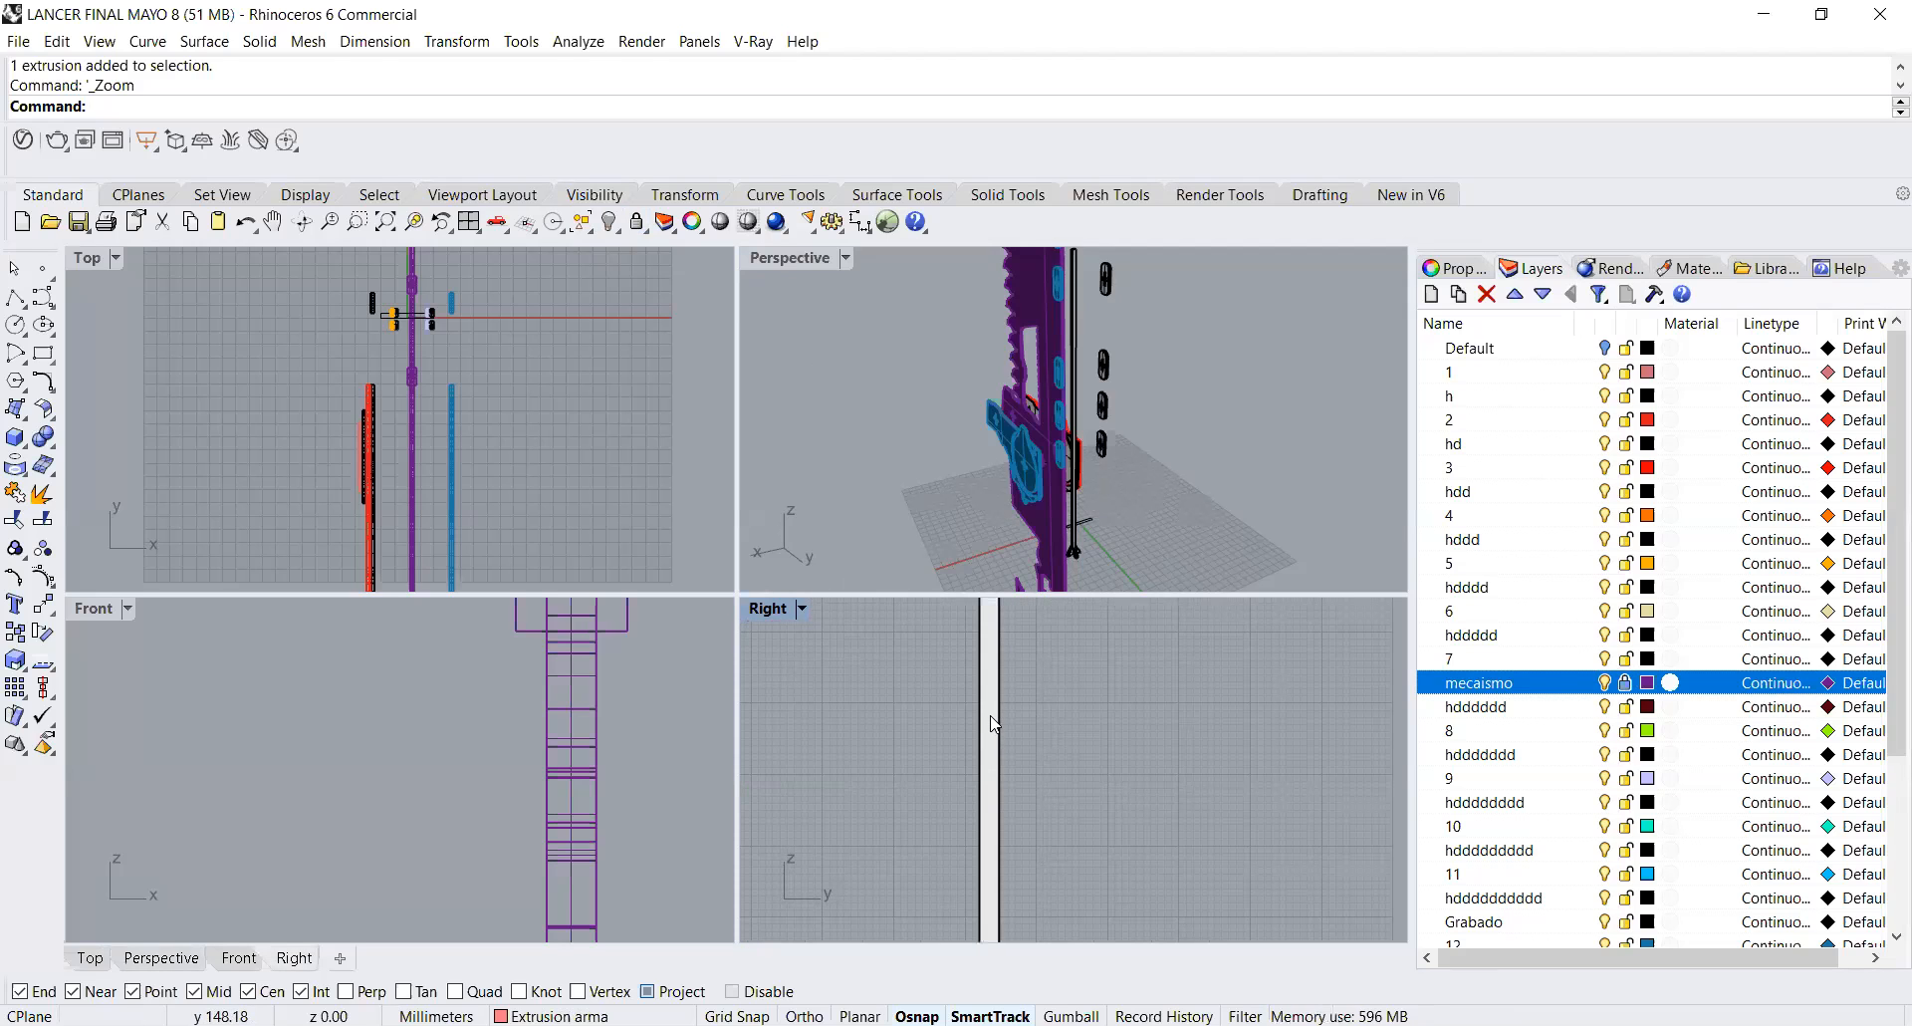
click(992, 719)
scroll(995, 729, down, 3)
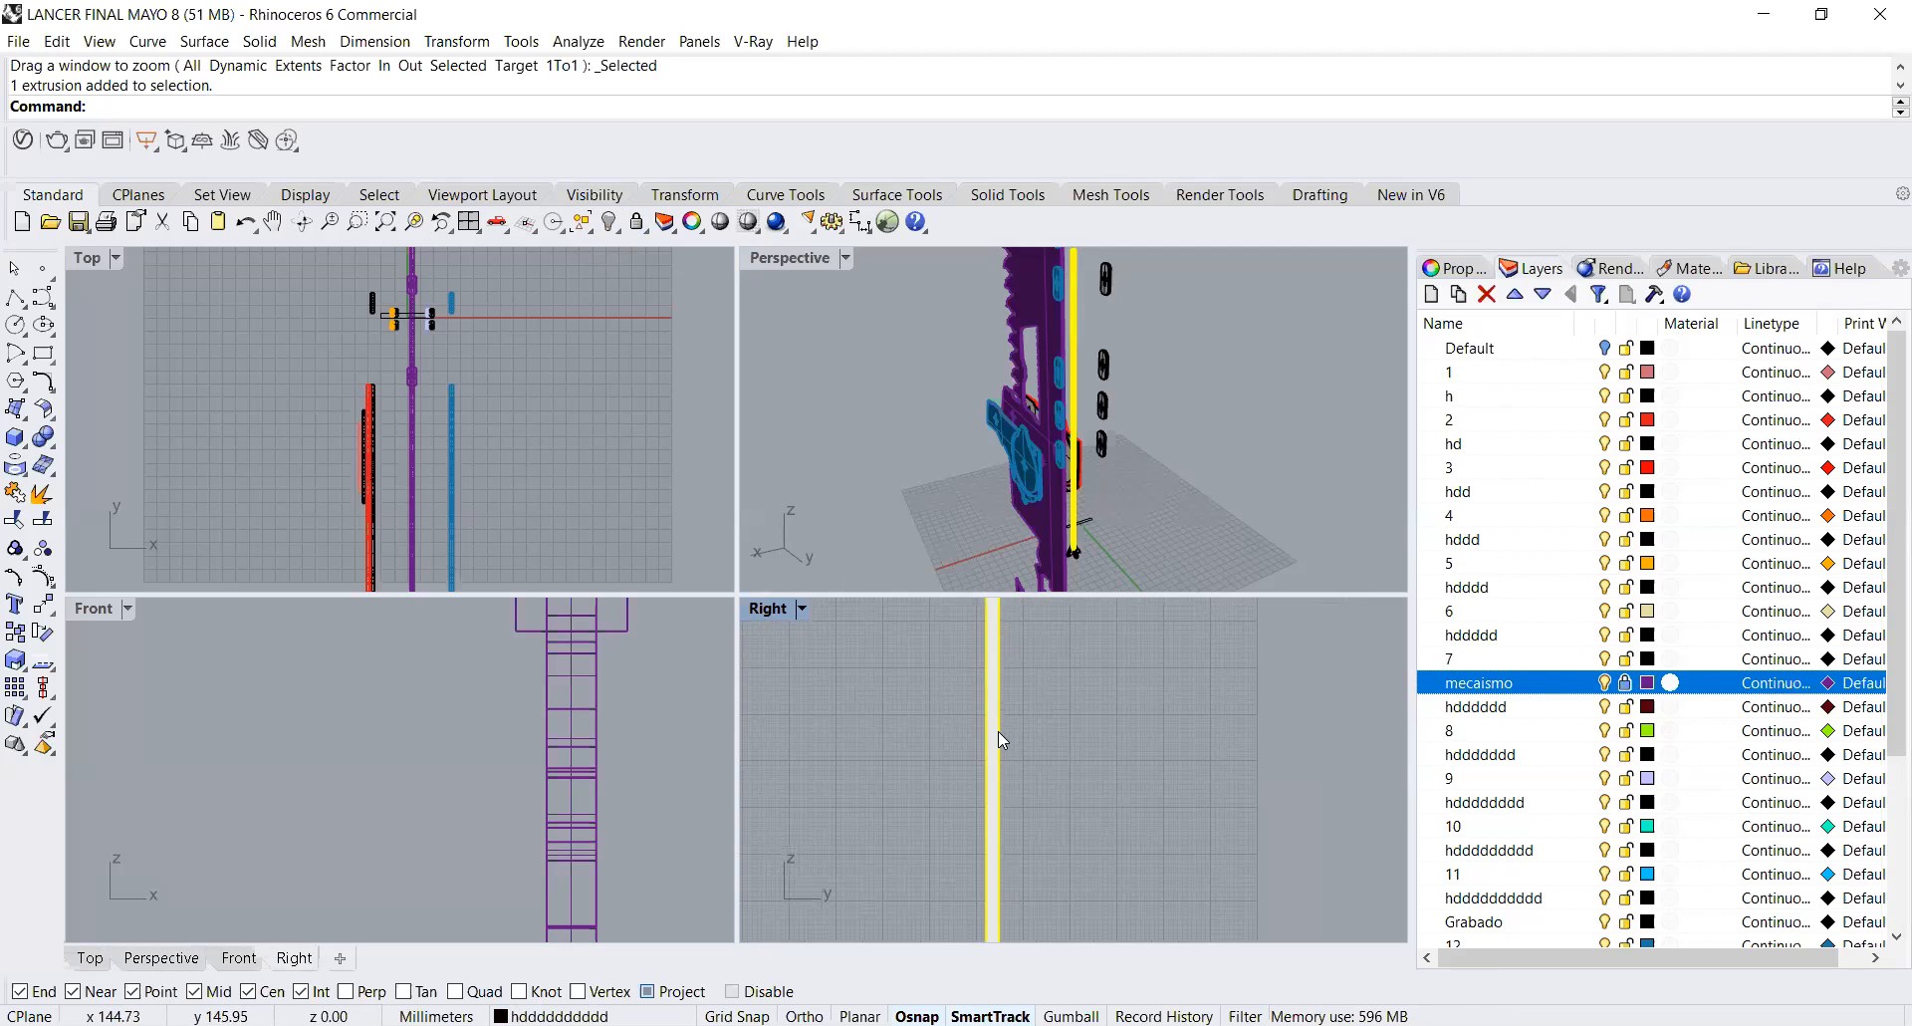
scroll(995, 745, up, 3)
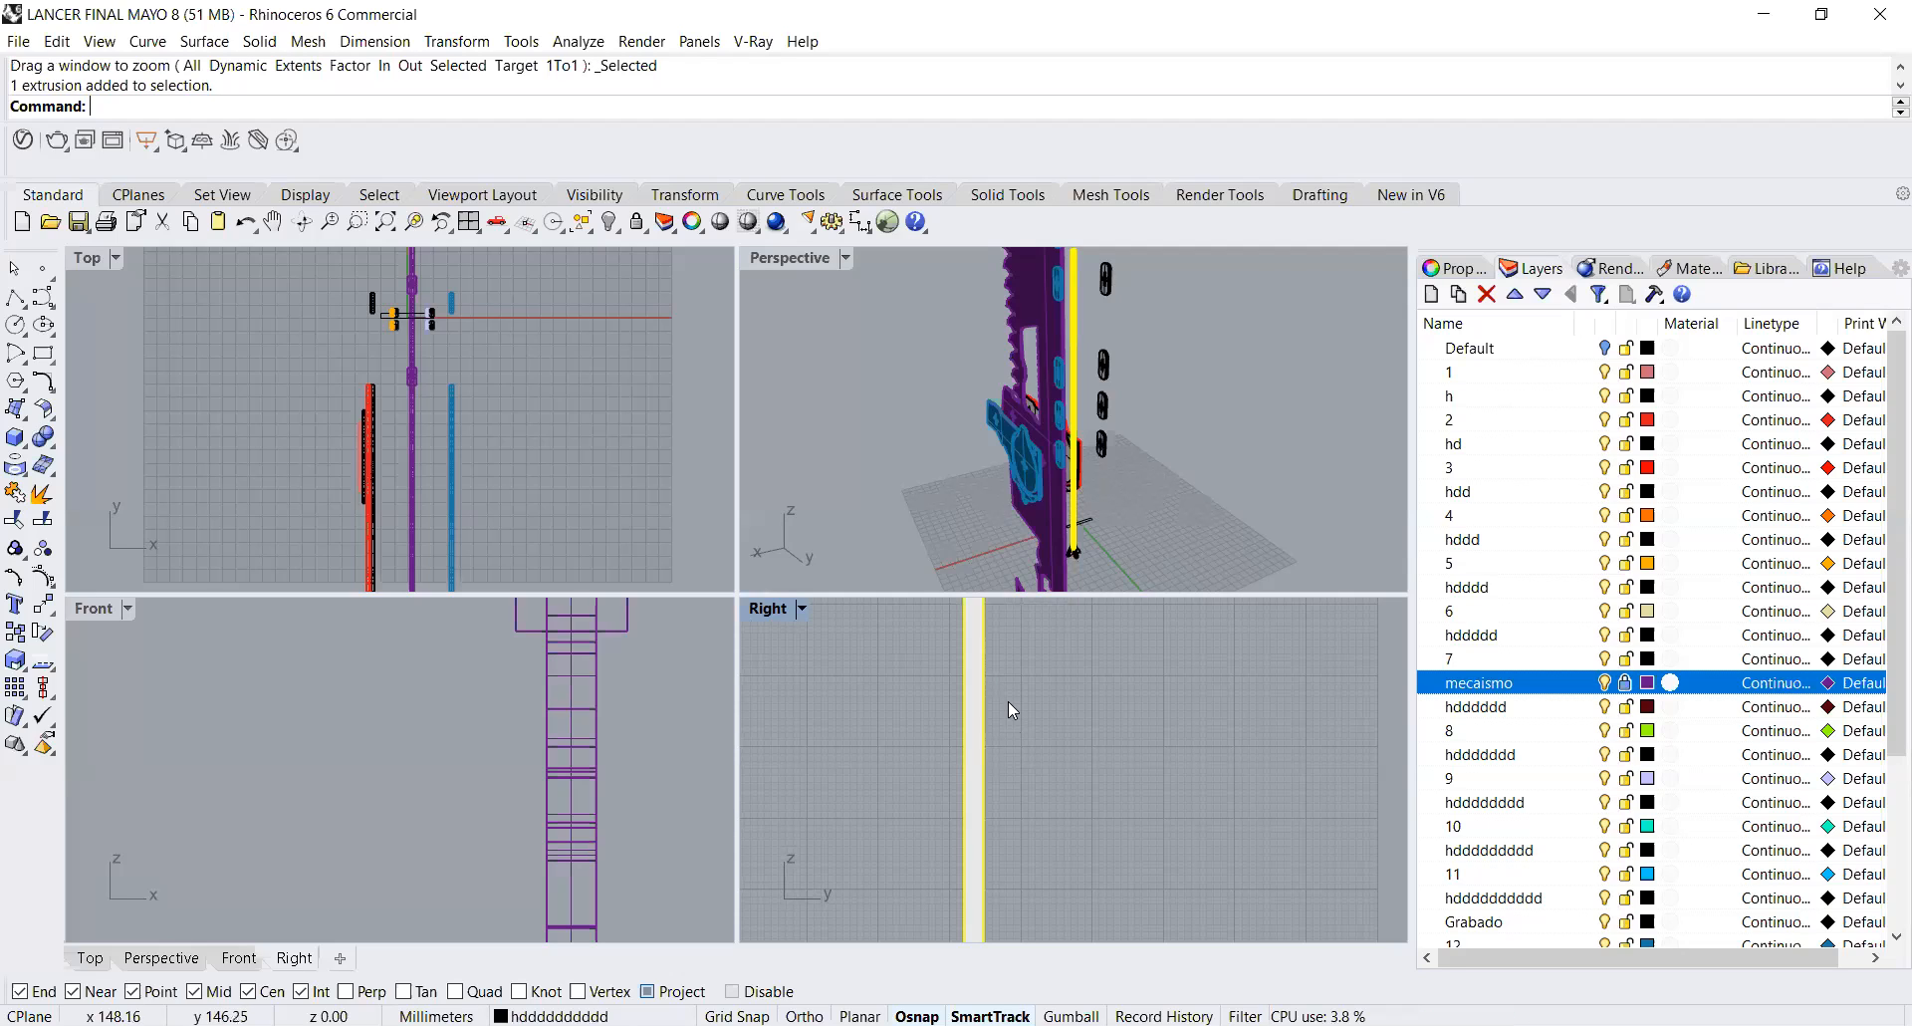
scroll(1004, 723, down, 1)
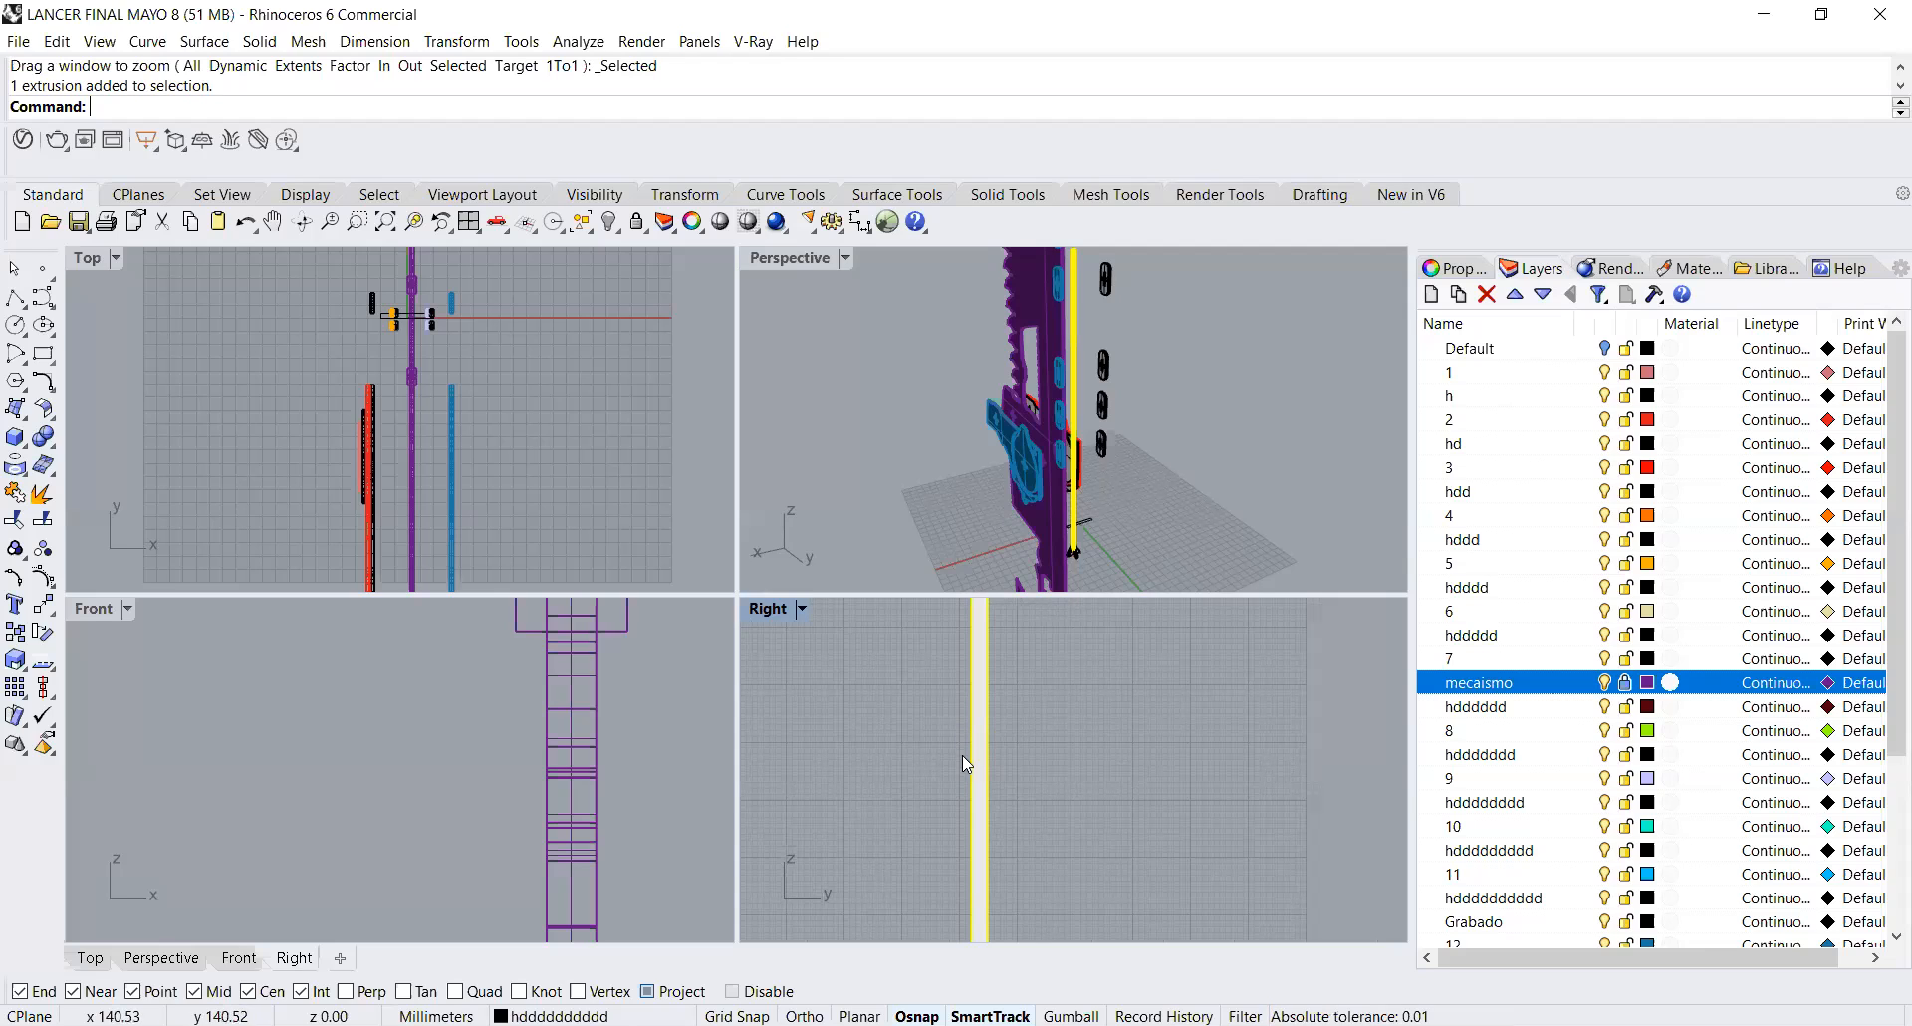
scroll(979, 722, down, 2)
scroll(944, 757, down, 4)
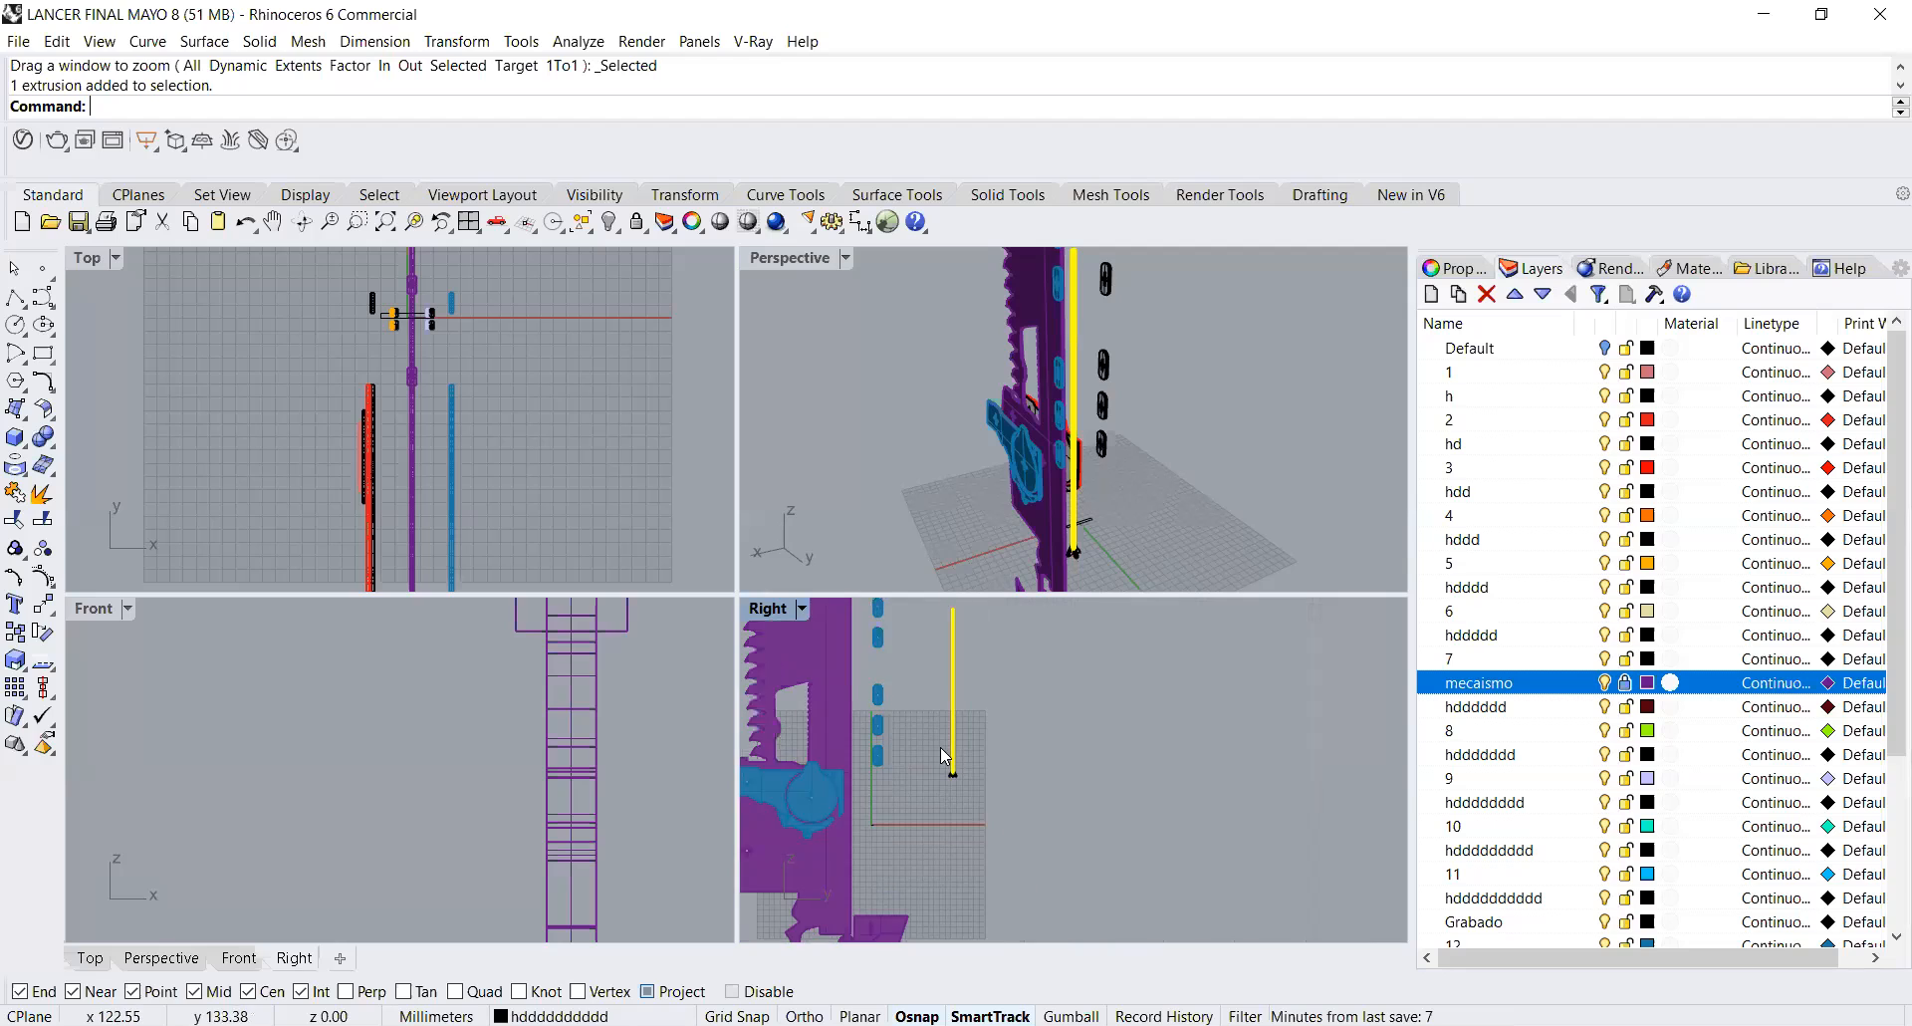
scroll(876, 747, down, 3)
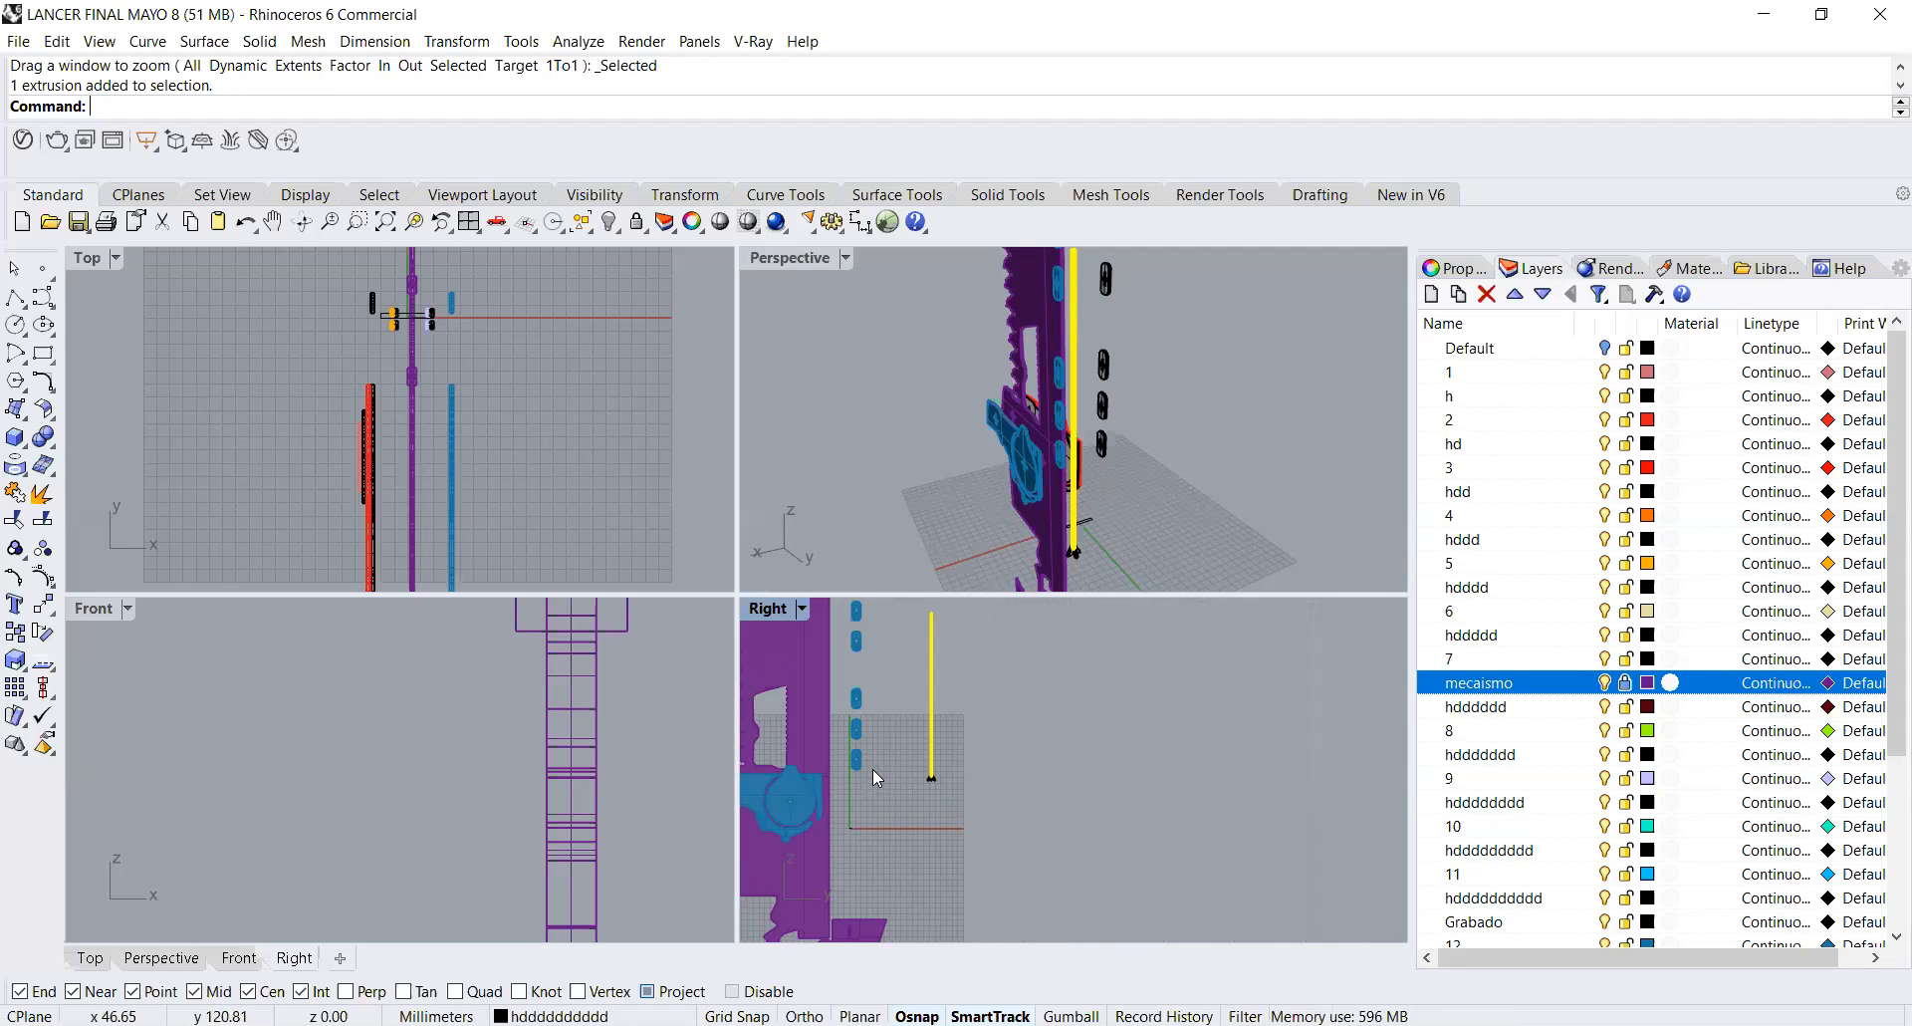
Step: Examine the blue slotted plates between the mechanism and the rod in the Right view, and check the Top and Front views
scroll(827, 697, up, 5)
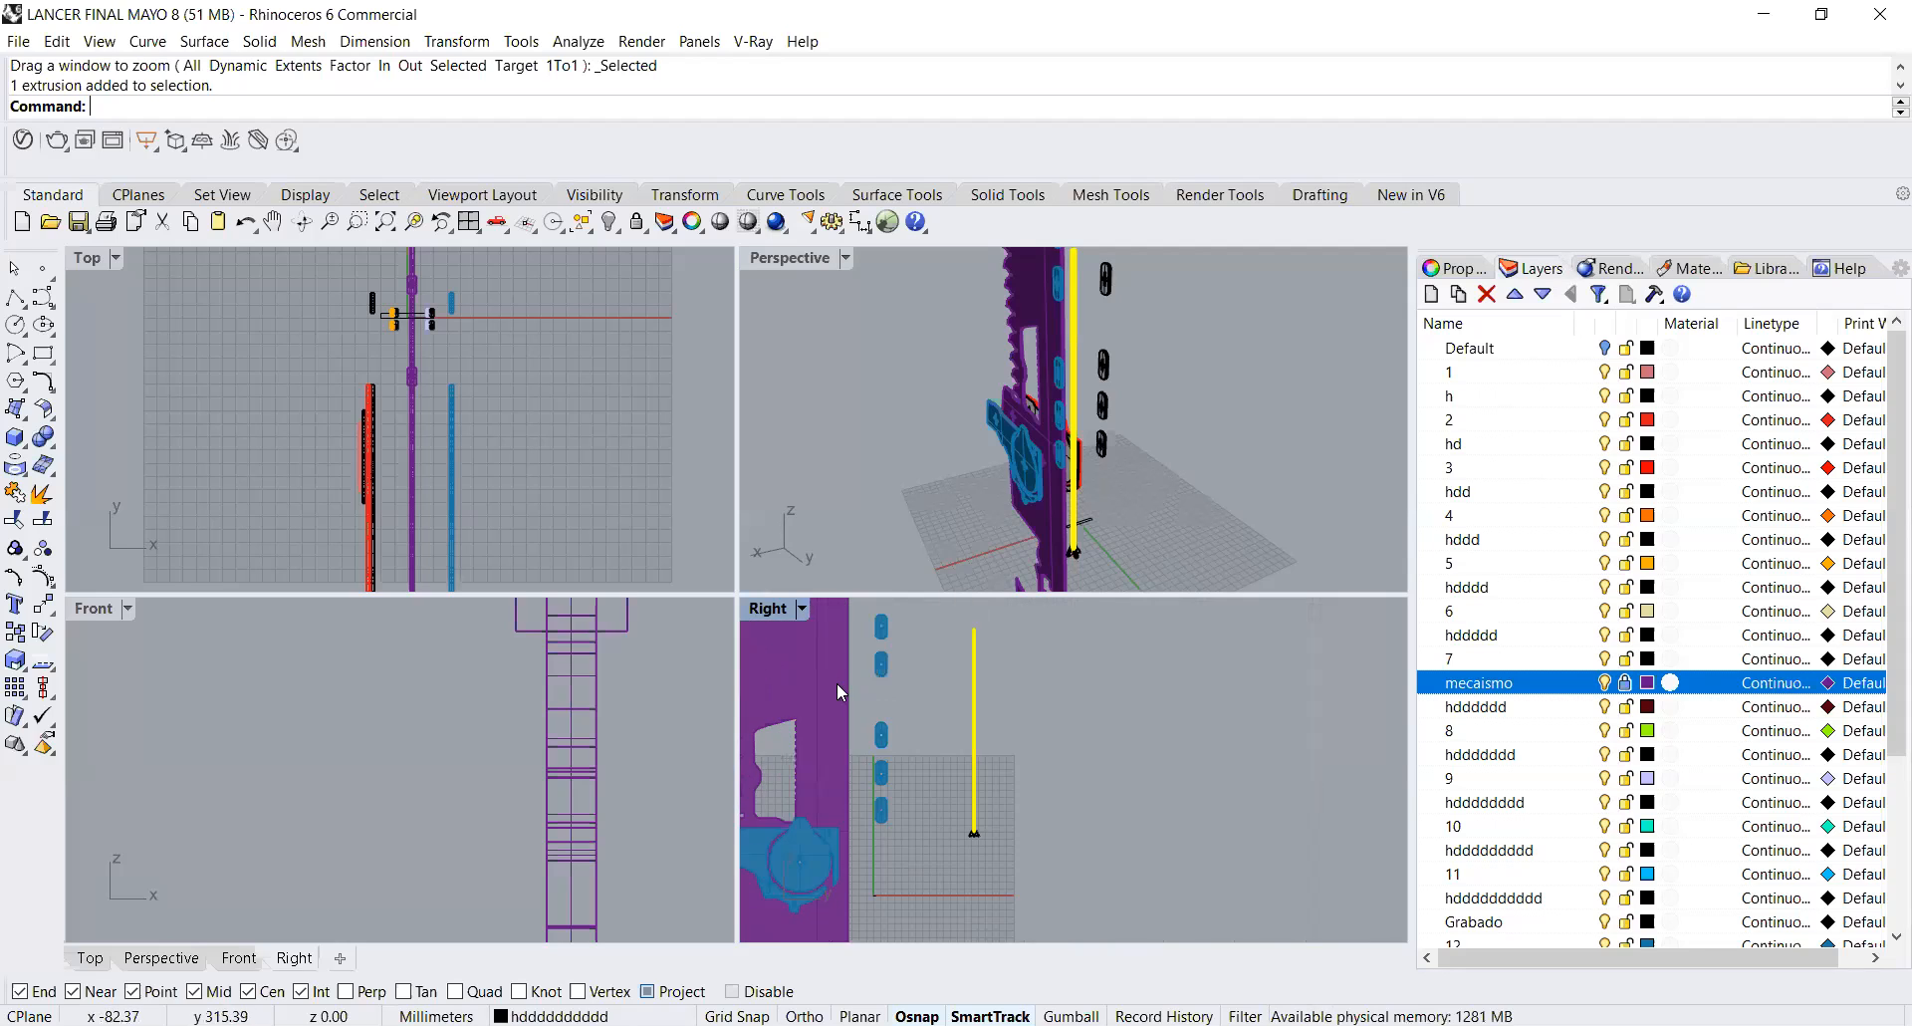
scroll(882, 739, up, 4)
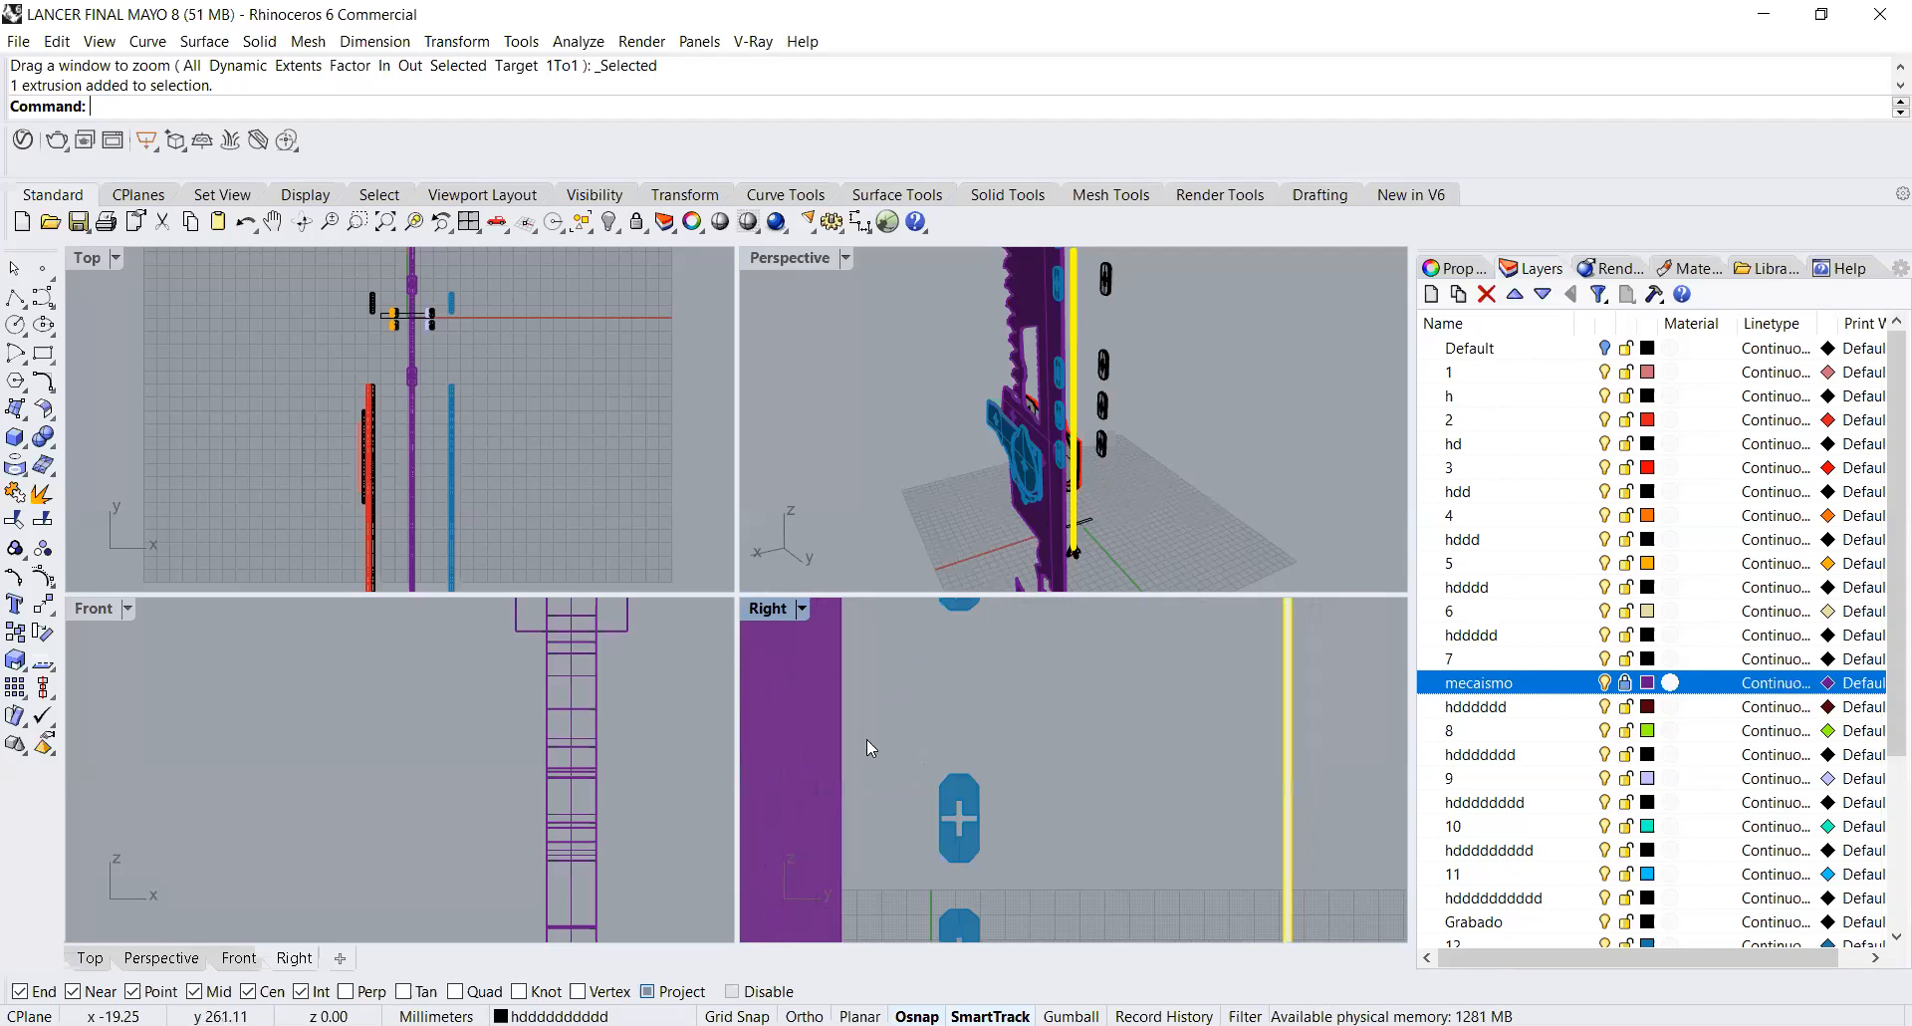
drag(902, 818, 994, 918)
click(968, 815)
scroll(968, 813, down, 2)
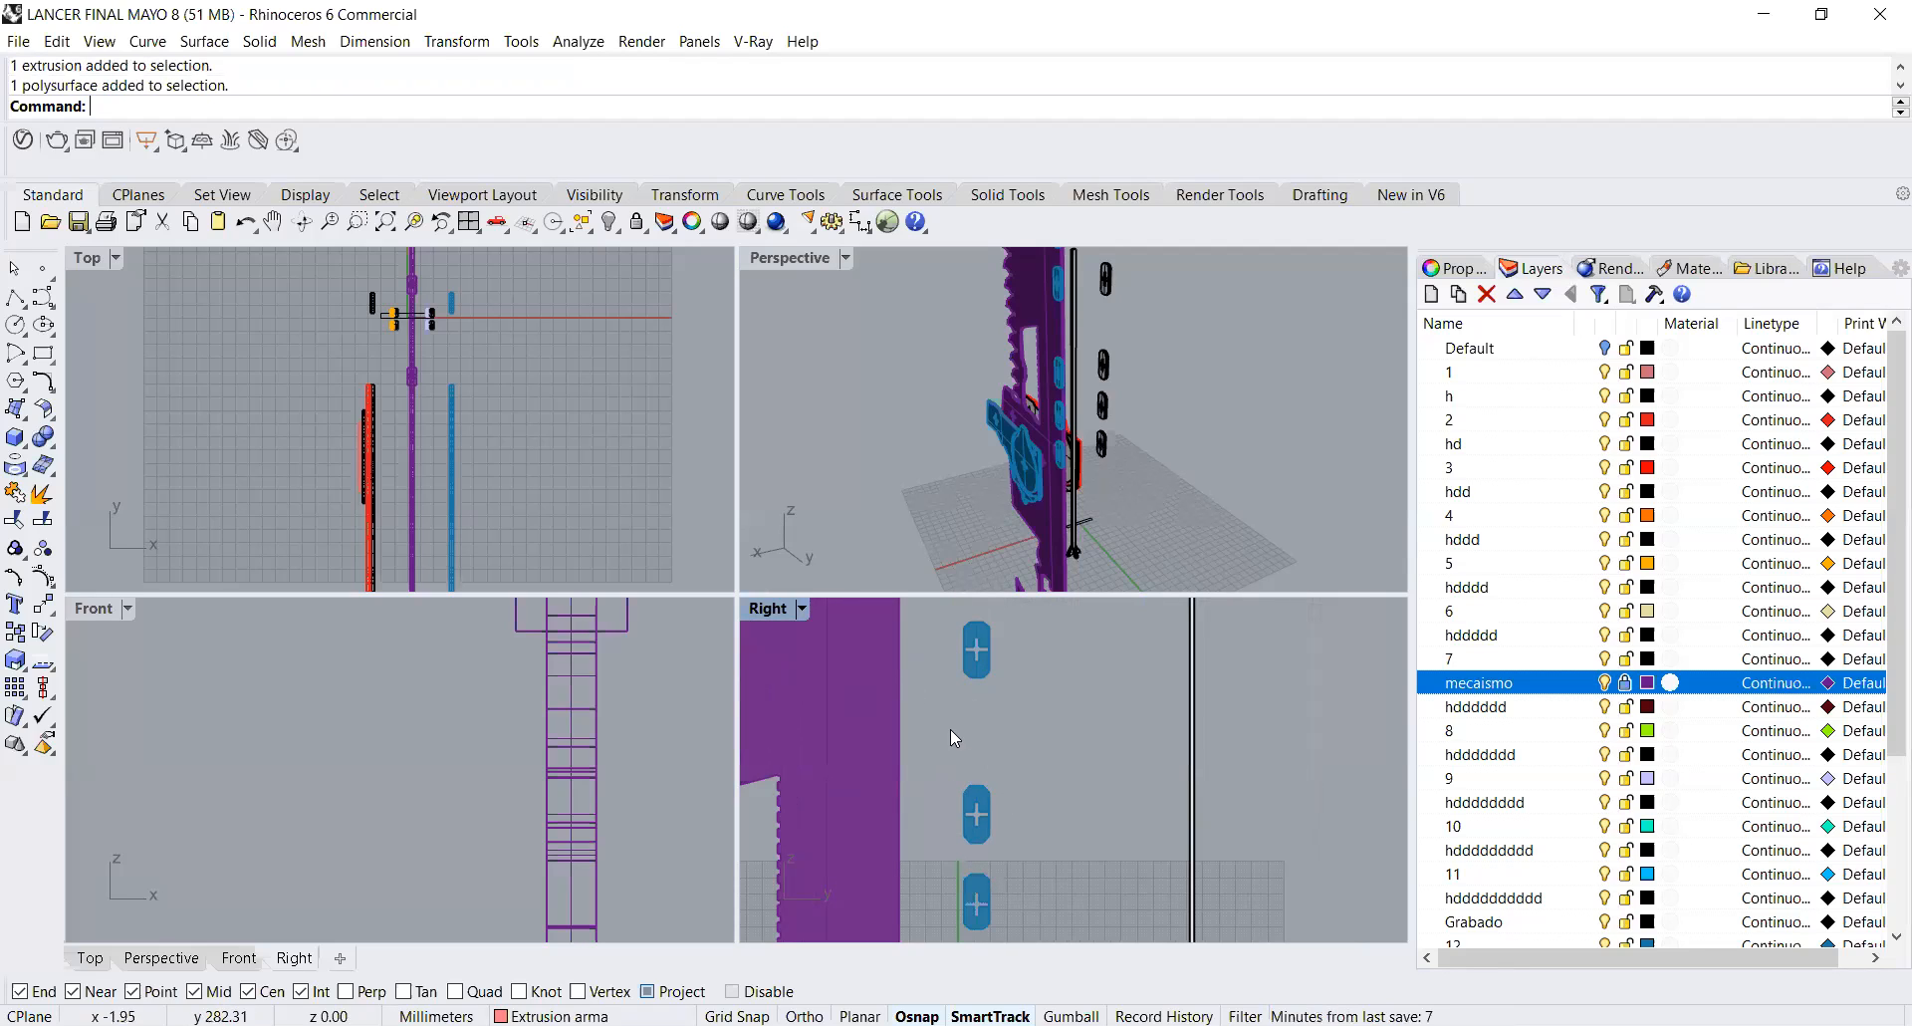
scroll(940, 709, down, 3)
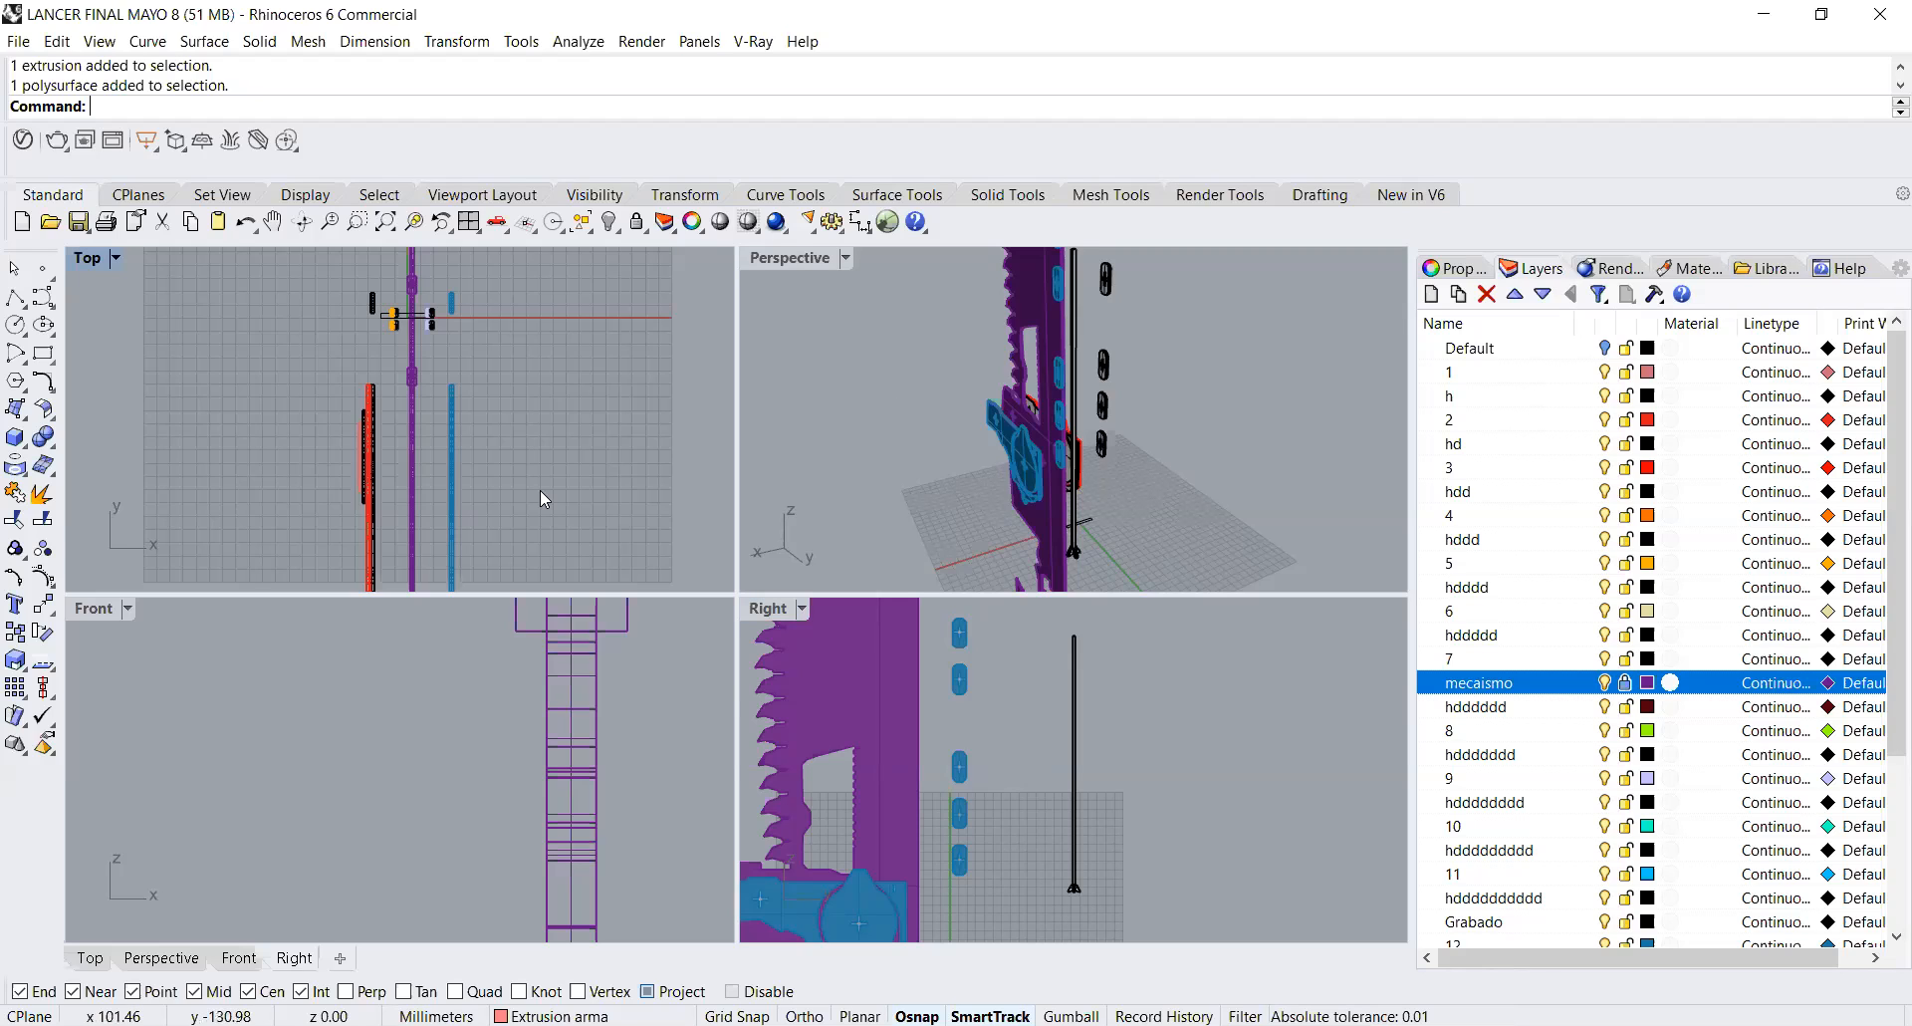
scroll(540, 490, down, 3)
scroll(537, 327, up, 5)
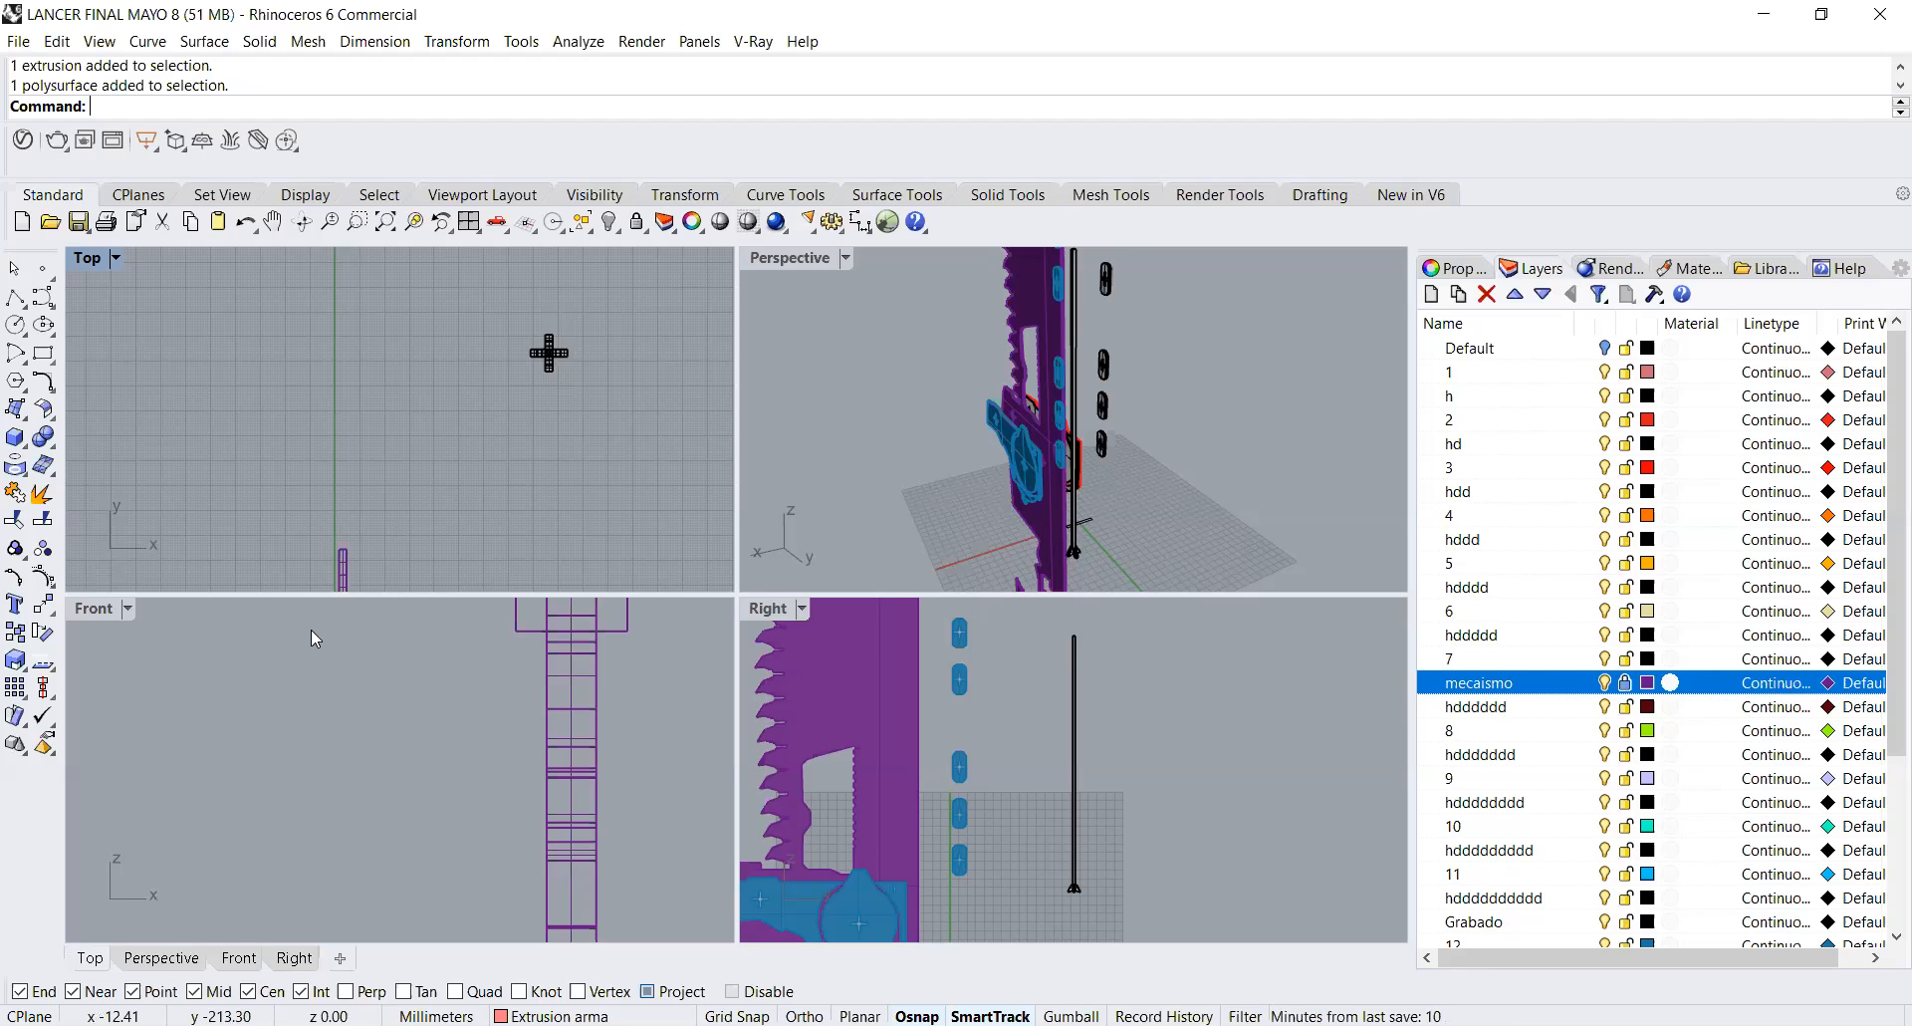
scroll(310, 630, down, 1)
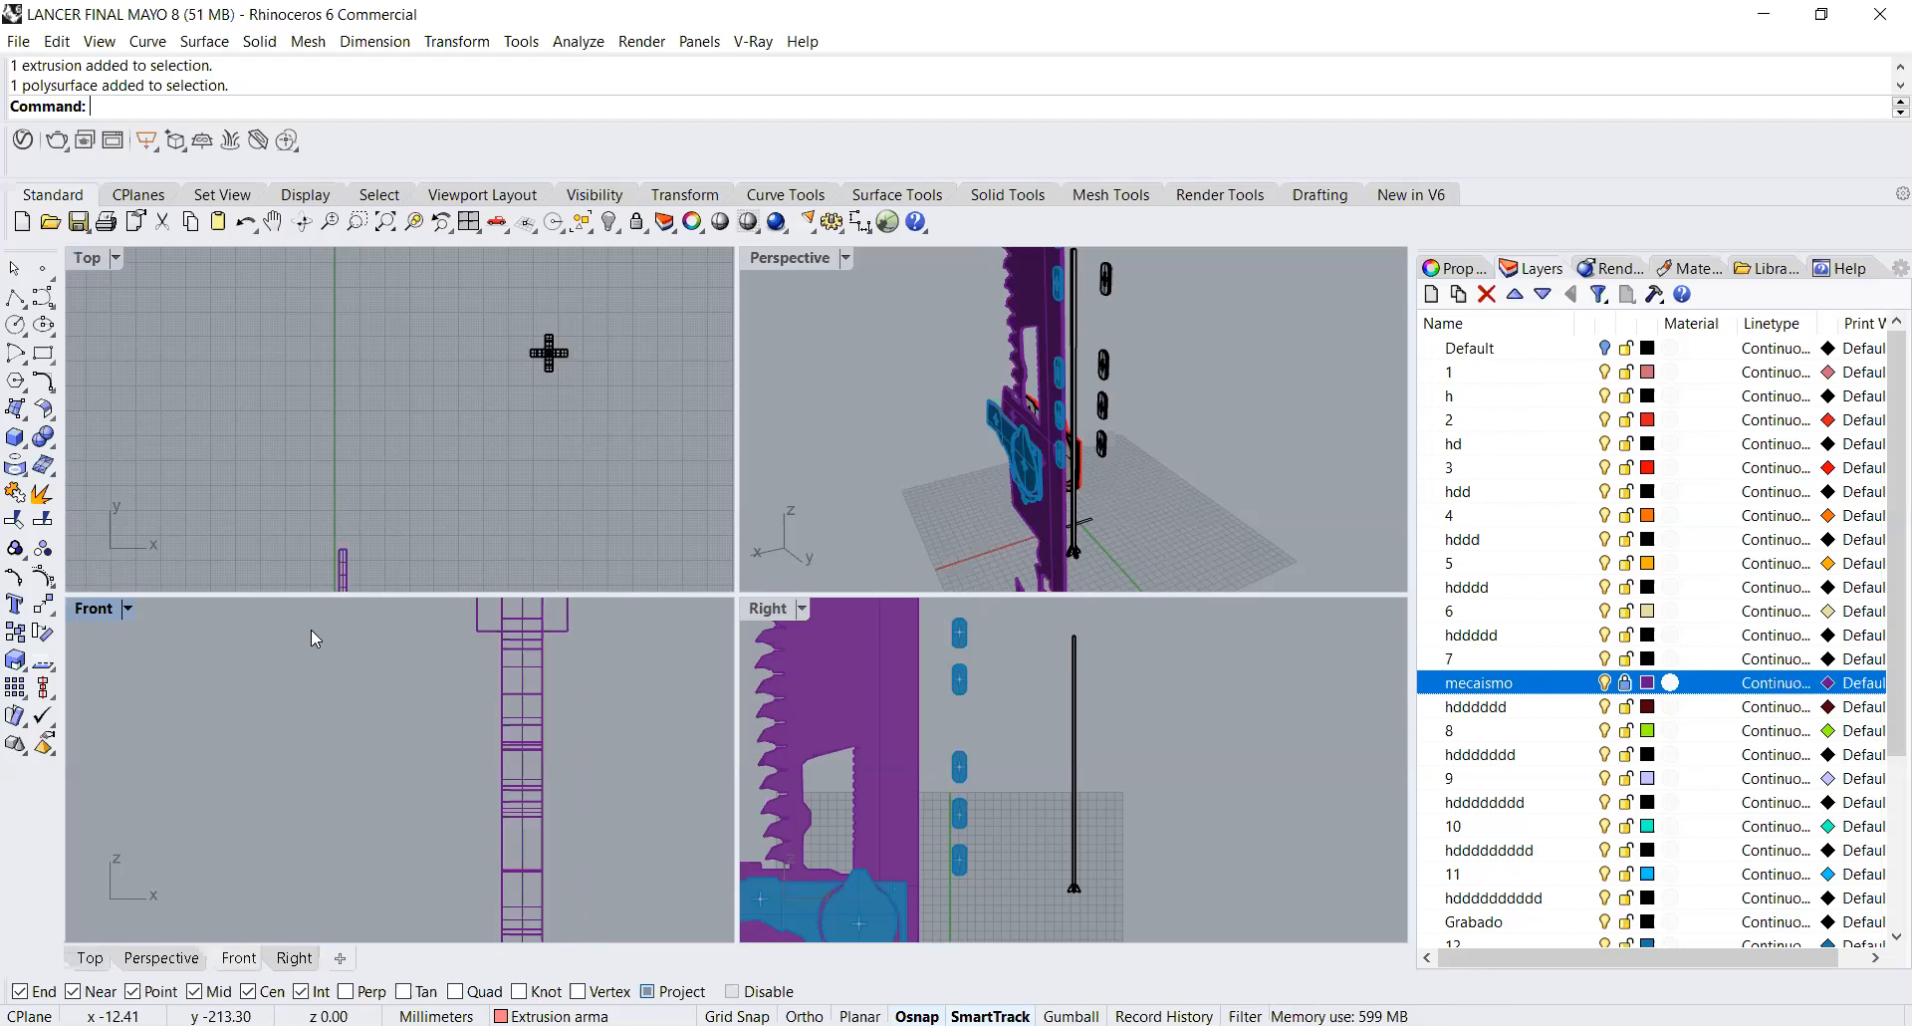